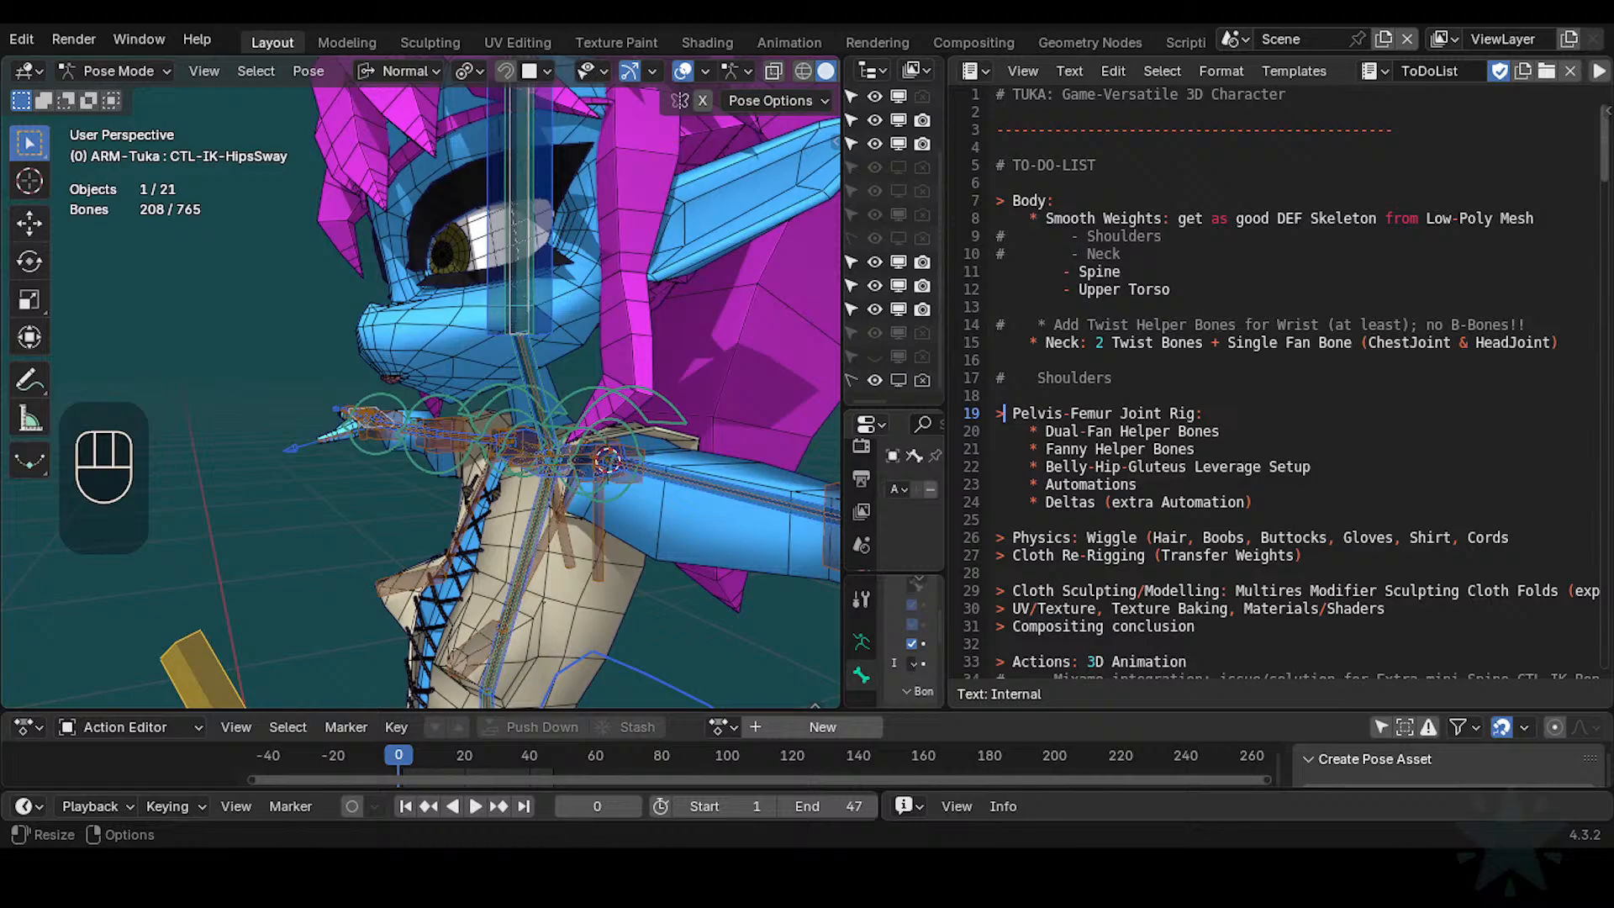
Narrow the 3D viewport to widen the Outliner and Properties column, and enlarge the to-do list's text area
middle_click_drag(567, 356, 512, 363, "shift")
middle_click_drag(441, 443, 405, 351)
scroll(599, 401, "down", 1)
scroll(405, 351, "up", 1)
middle_click_drag(477, 411, 501, 459)
scroll(498, 396, "down", 1)
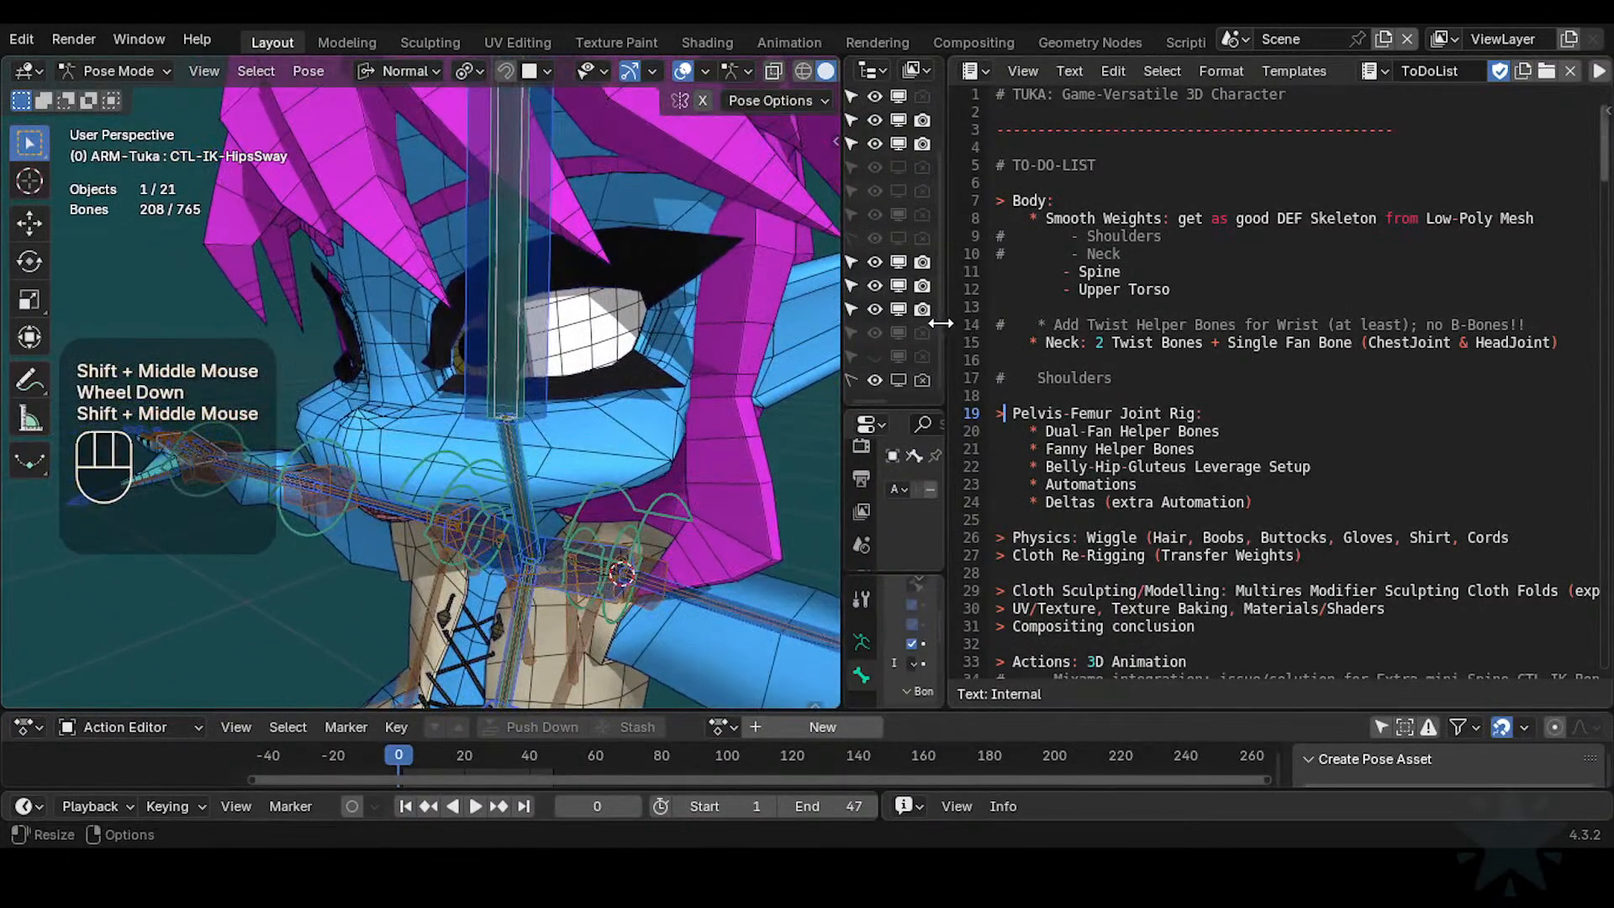
left_click_drag(940, 323, 905, 336)
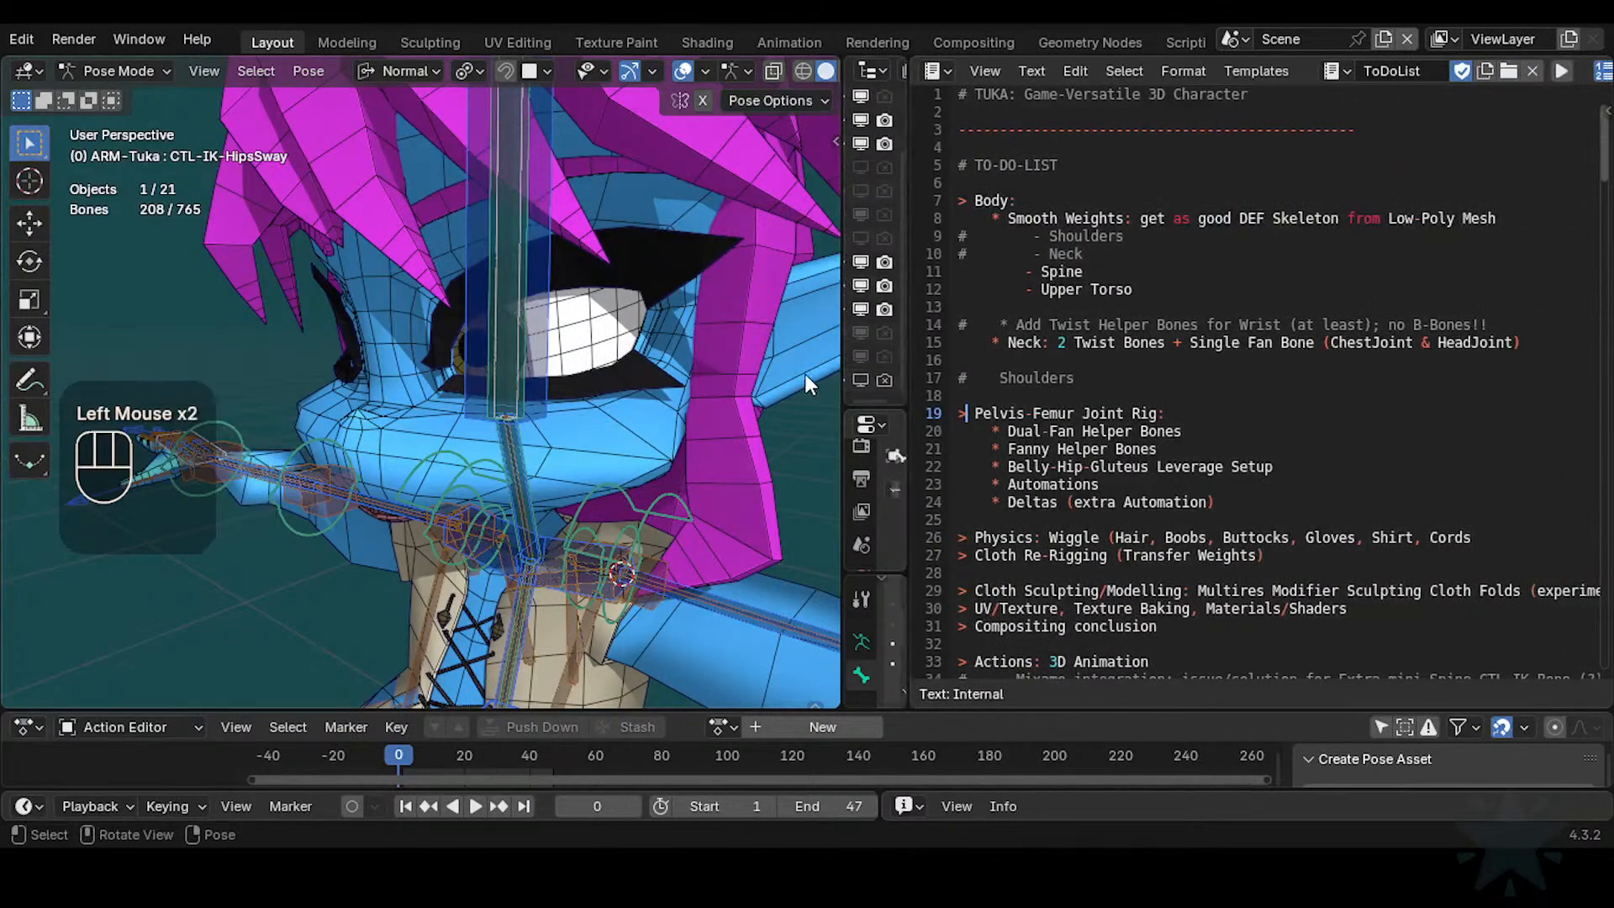
left_click_drag(843, 383, 701, 383)
Review the to-do list's Body, Pelvis-Femur Joint Rig and Physics entries
left_click(1075, 202)
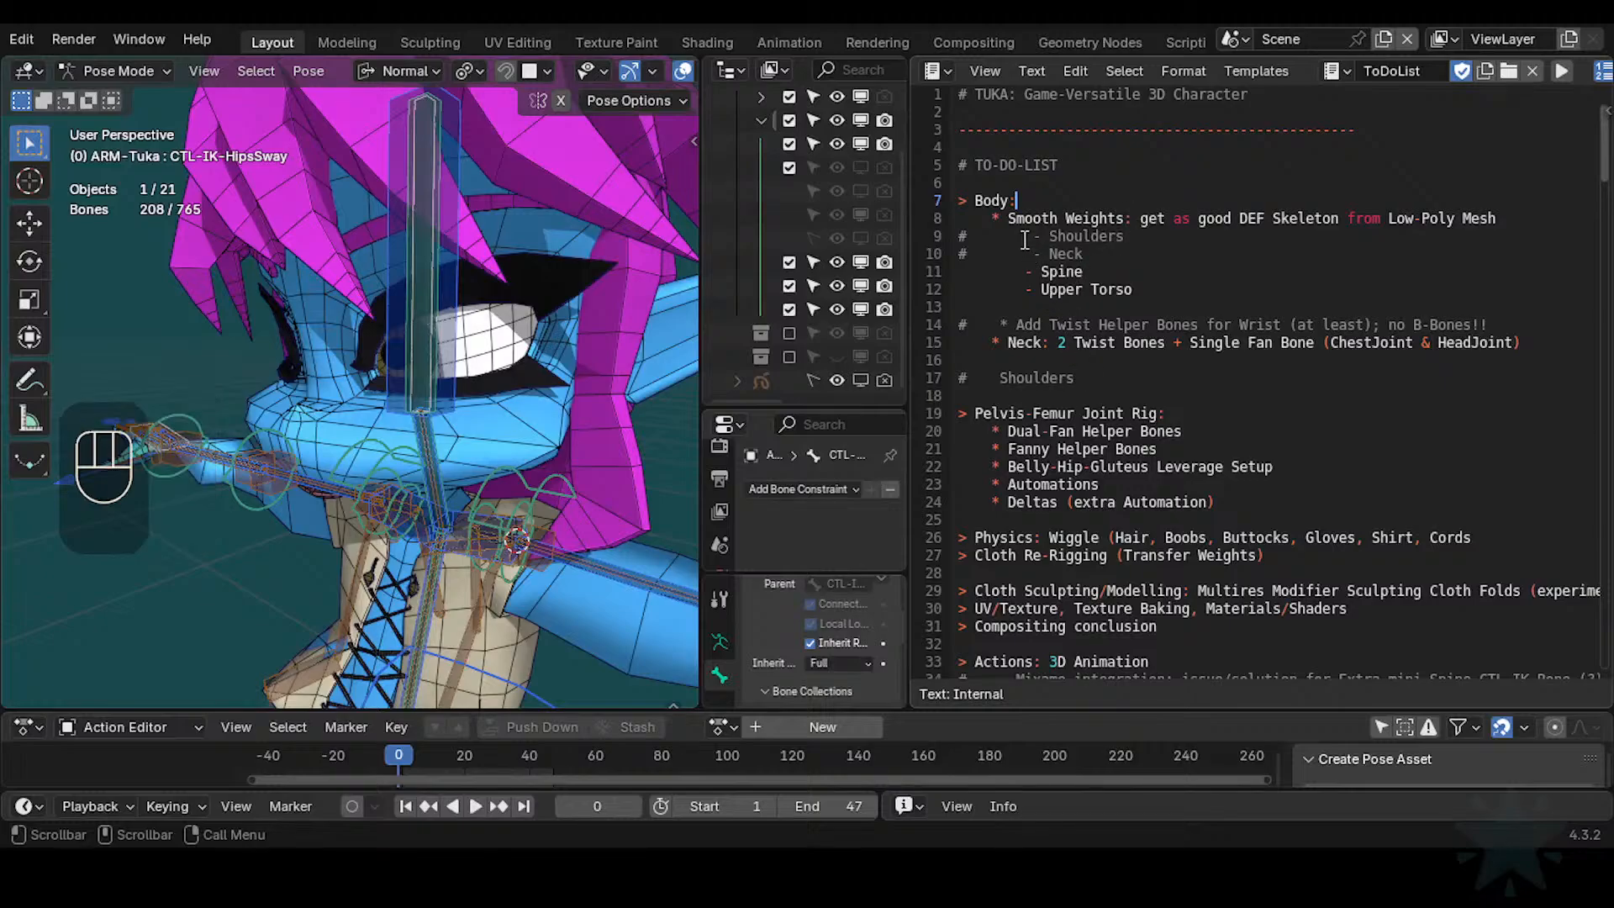
left_click_drag(976, 218, 1144, 262)
left_click(1429, 324)
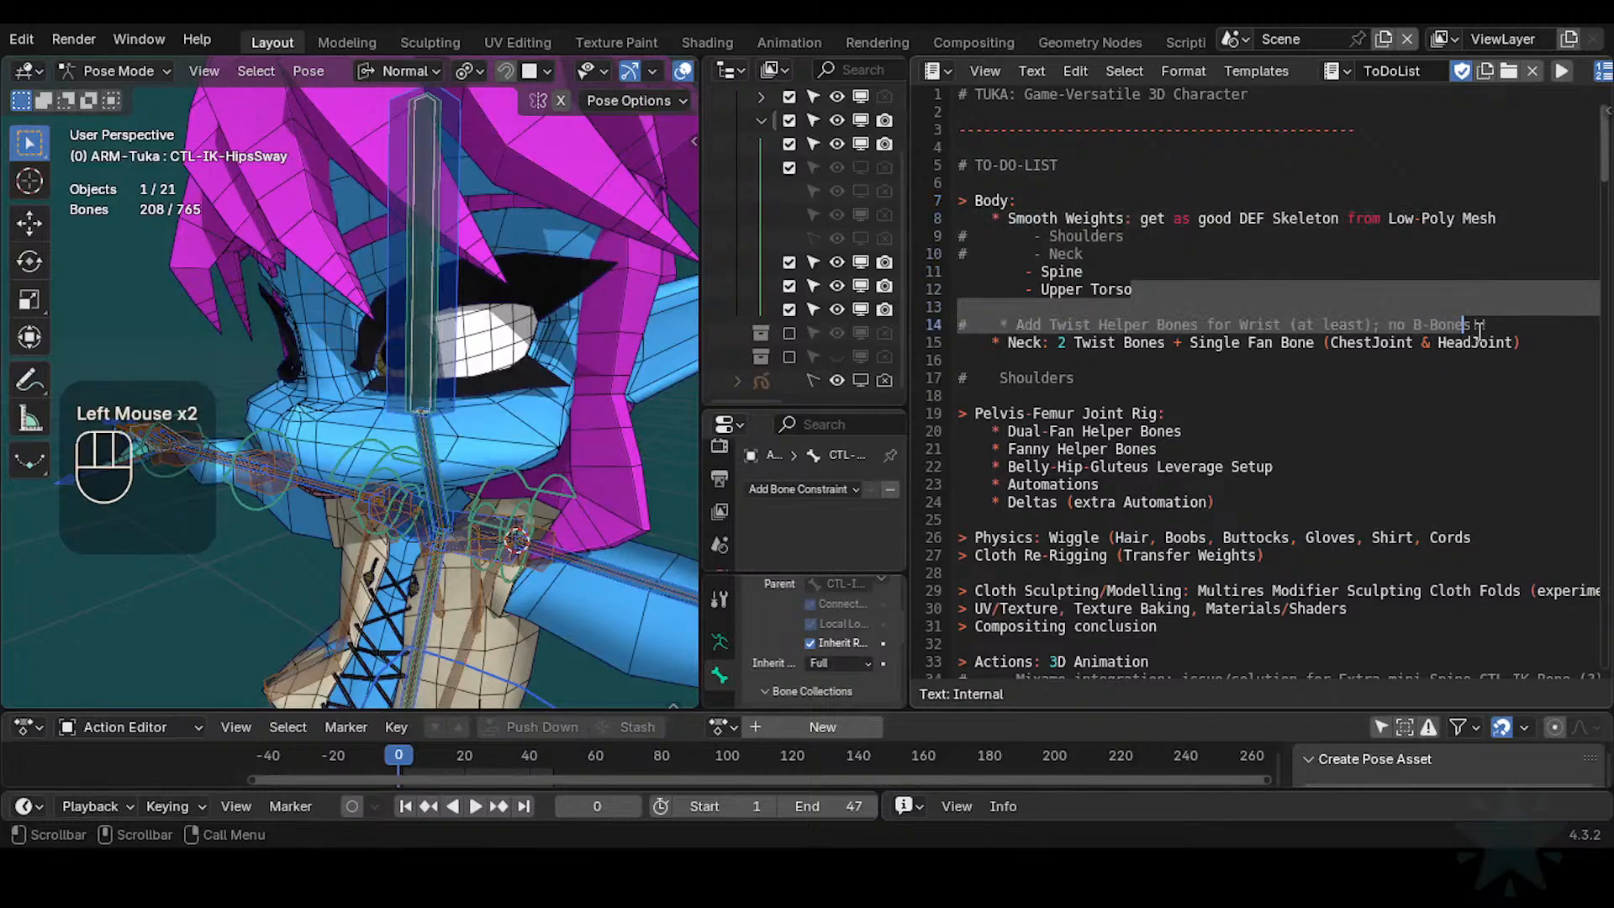
left_click(1523, 342)
left_click_drag(1523, 343, 1015, 218)
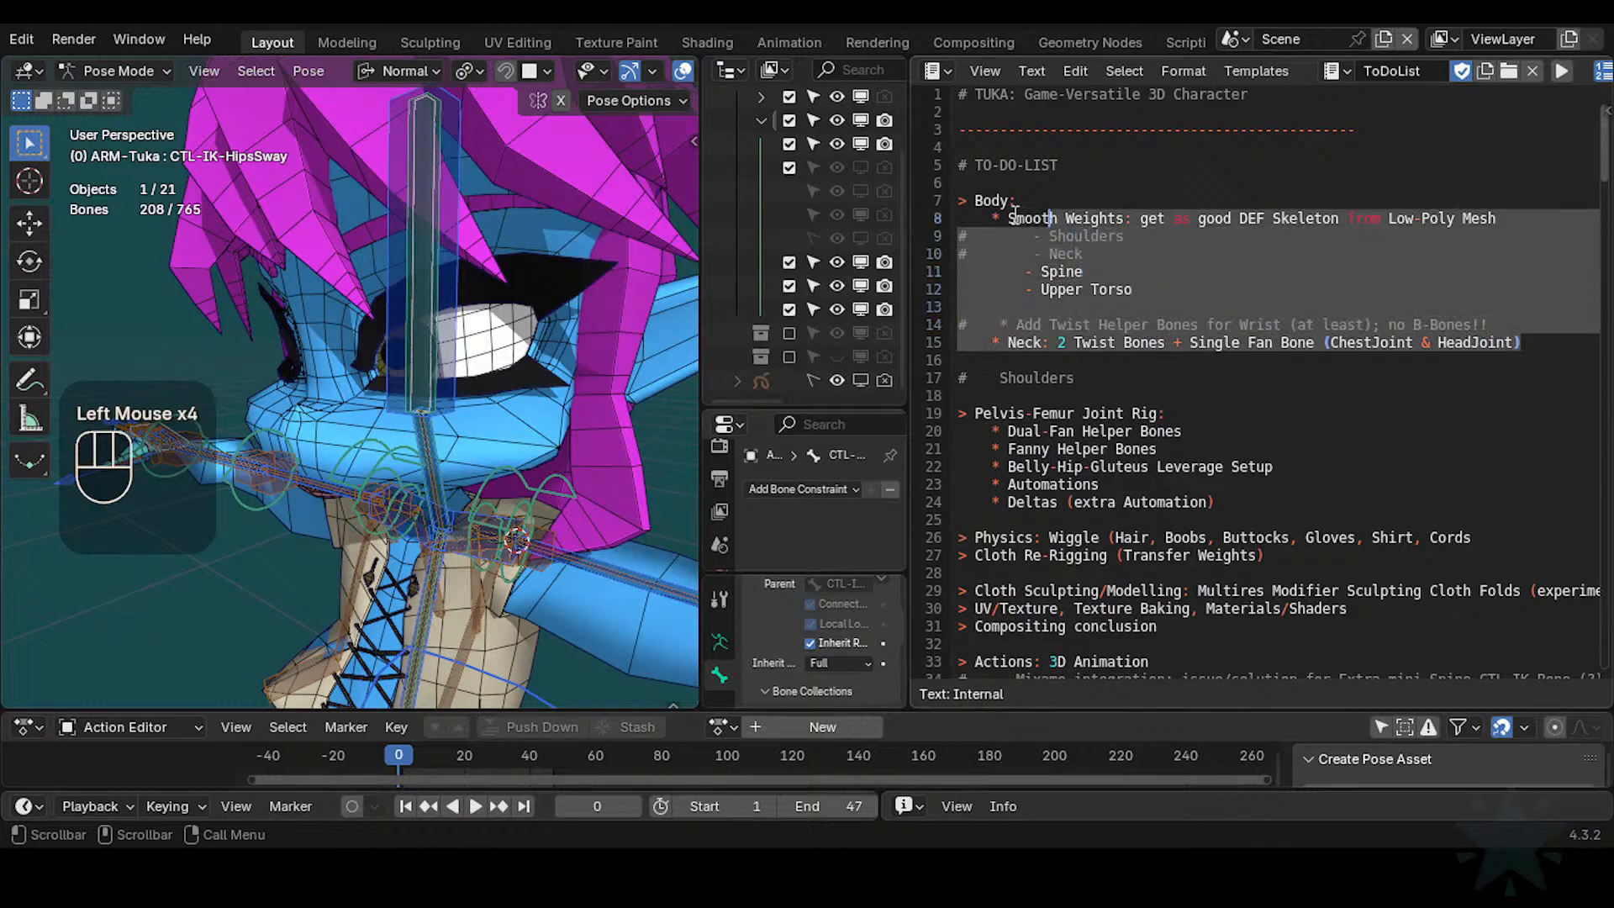
left_click(1015, 218)
scroll(1024, 364, "down", 2)
left_click_drag(1000, 325, 1141, 370)
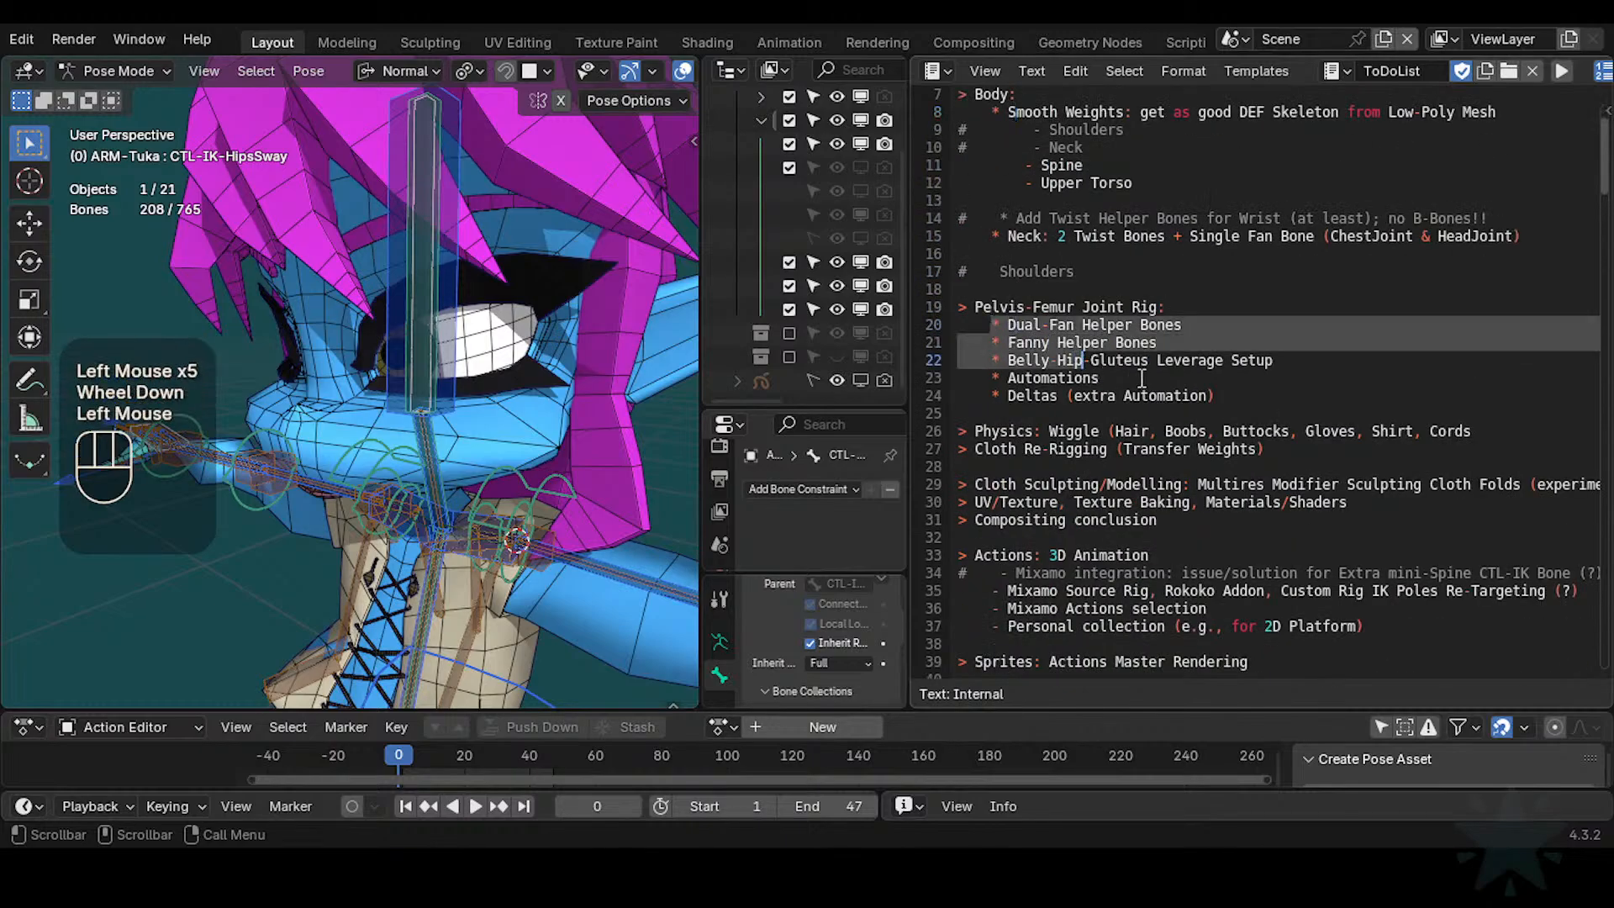
left_click(1141, 378)
left_click(979, 431)
double_click(1130, 431)
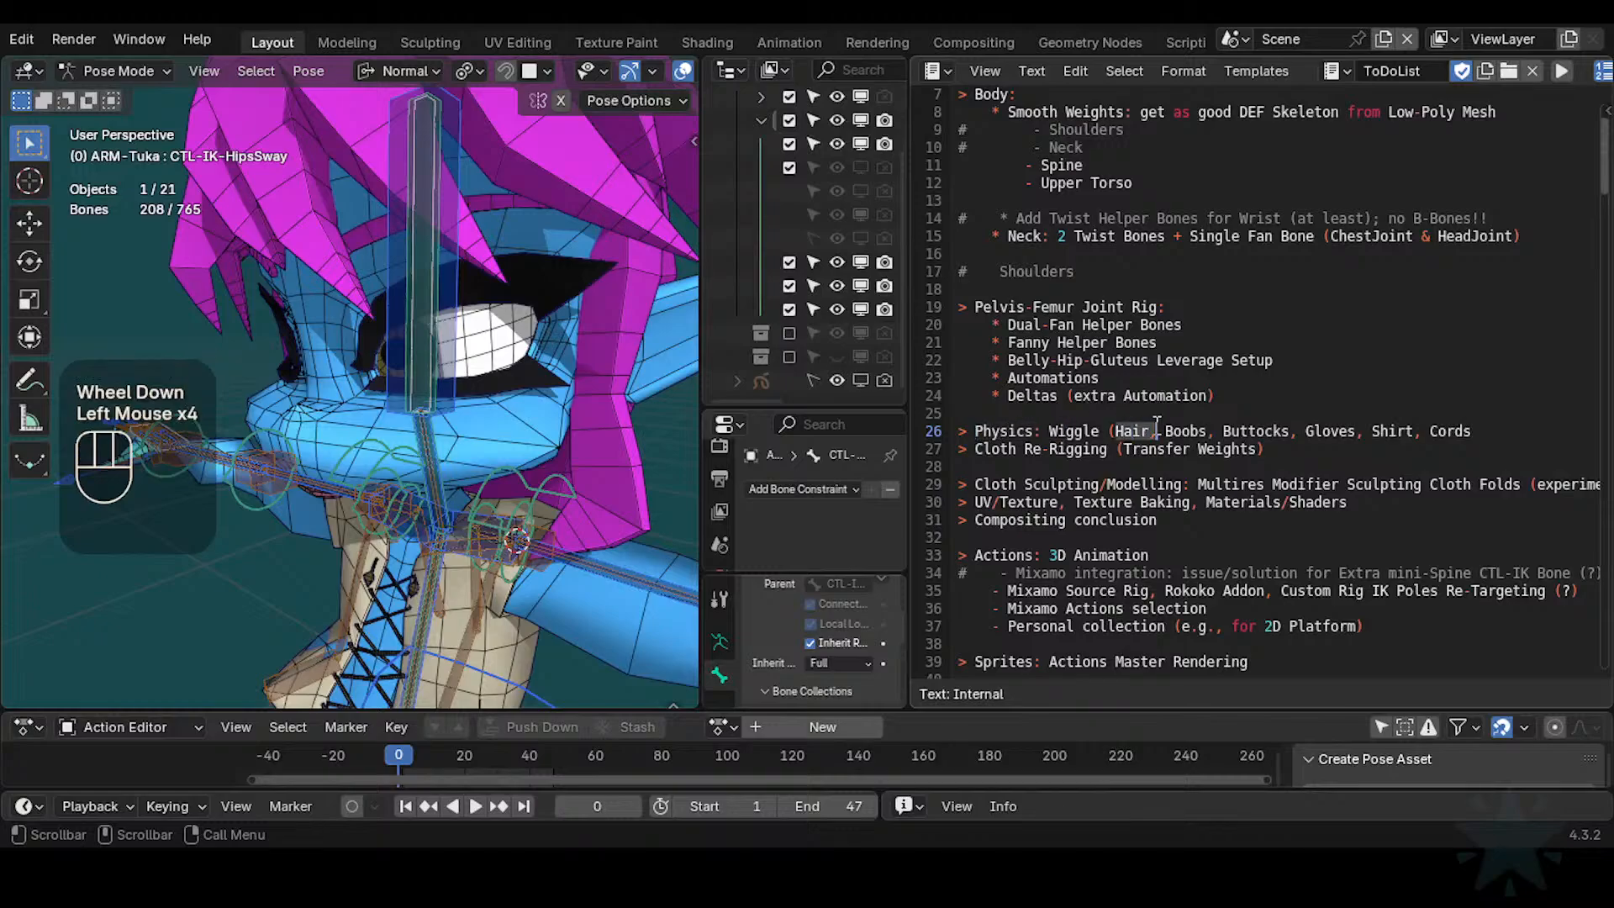
Add the missing closing parenthesis at the end of the "Physics: Wiggle" line in the to-do list
left_click(1248, 430)
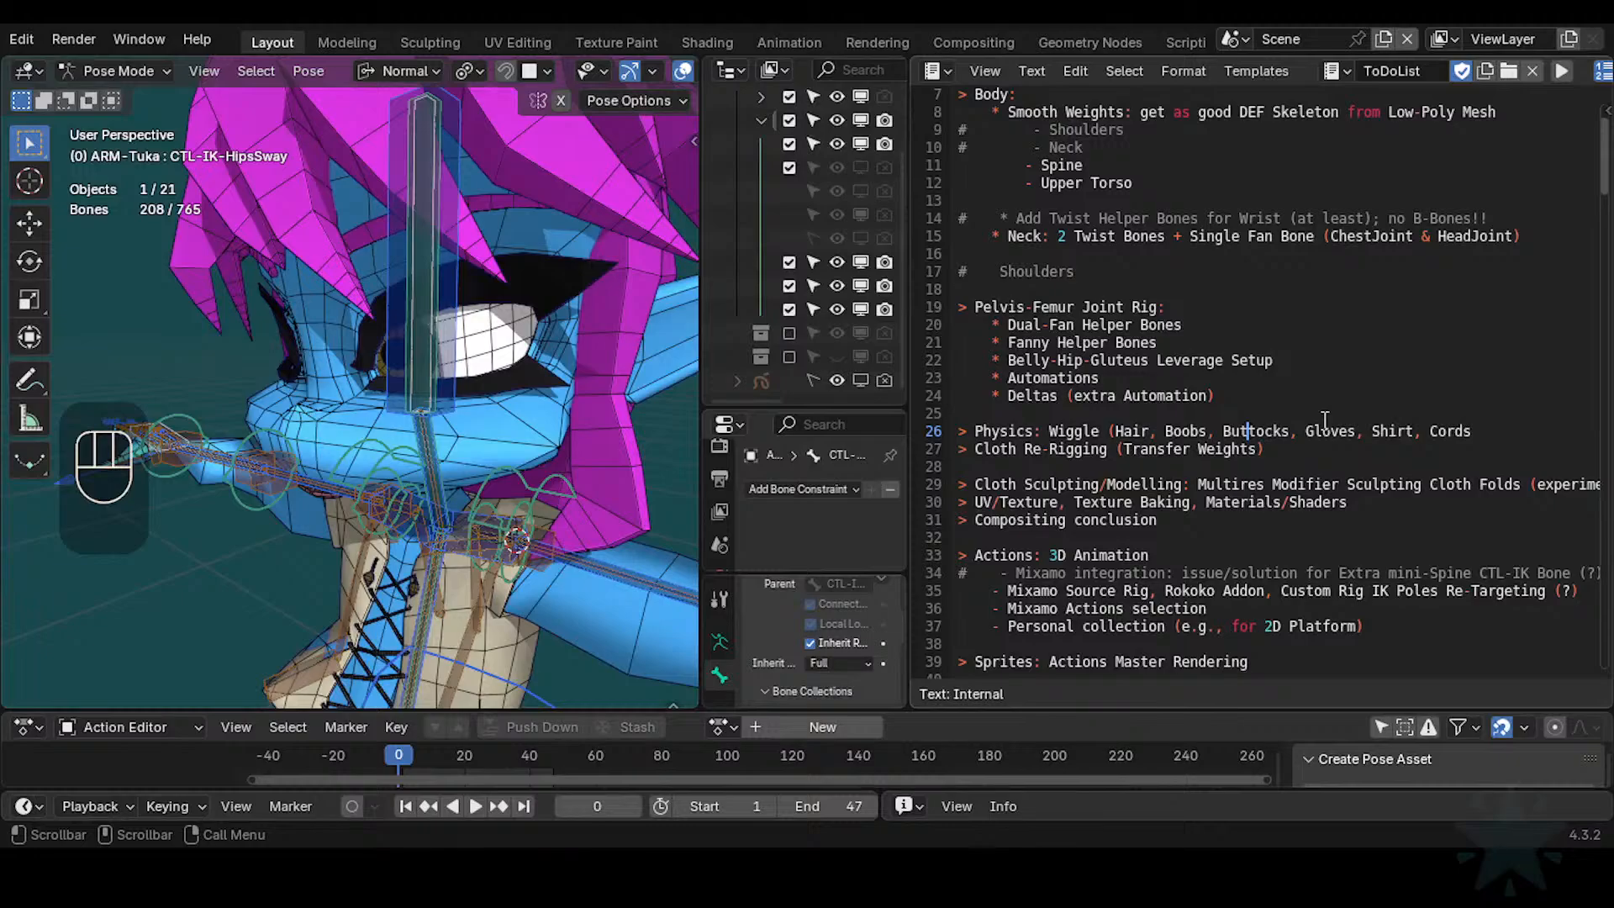
key("Left")
key("Left")
key("Left")
key("Left")
key("Left")
key("Left")
key("Left")
key("Left")
key("Left")
key("Left")
key("Left")
key("Left")
key("Left")
key("Left")
key("Left")
key("Left")
key("Left")
key("Left")
key("End")
type(")")
Insert "/Spring" directly after "Wiggle" in the Physics line of the to-do list
key("Home")
key("Right")
key("Right")
key("Right")
key("Right")
key("Right")
key("Right")
key("Right")
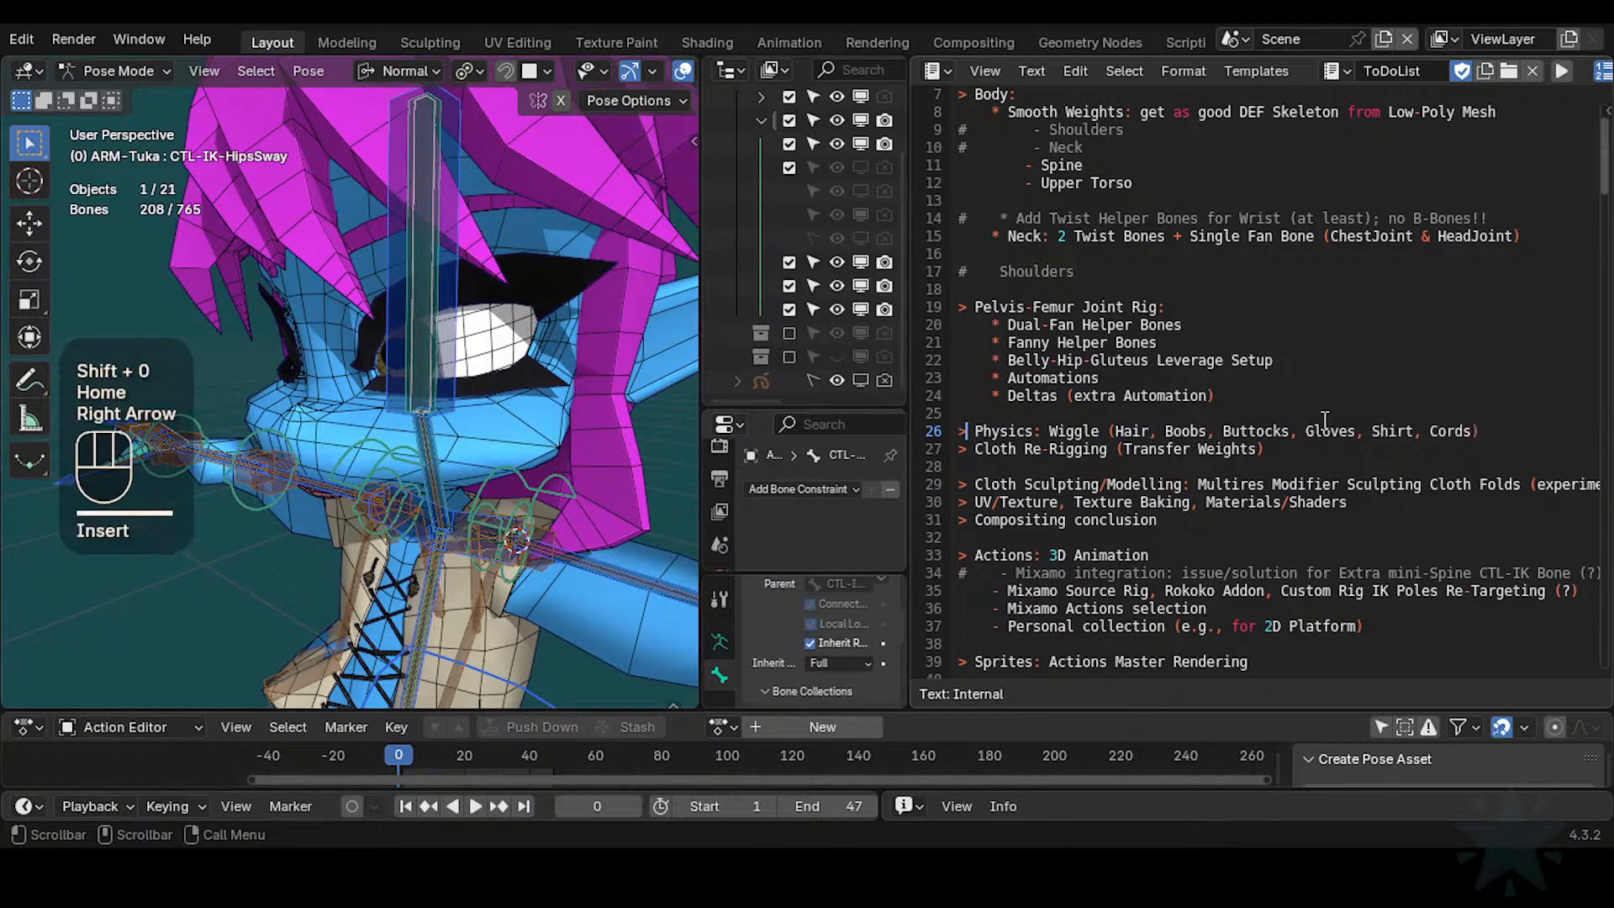
key("Right")
key("Right")
key("Right")
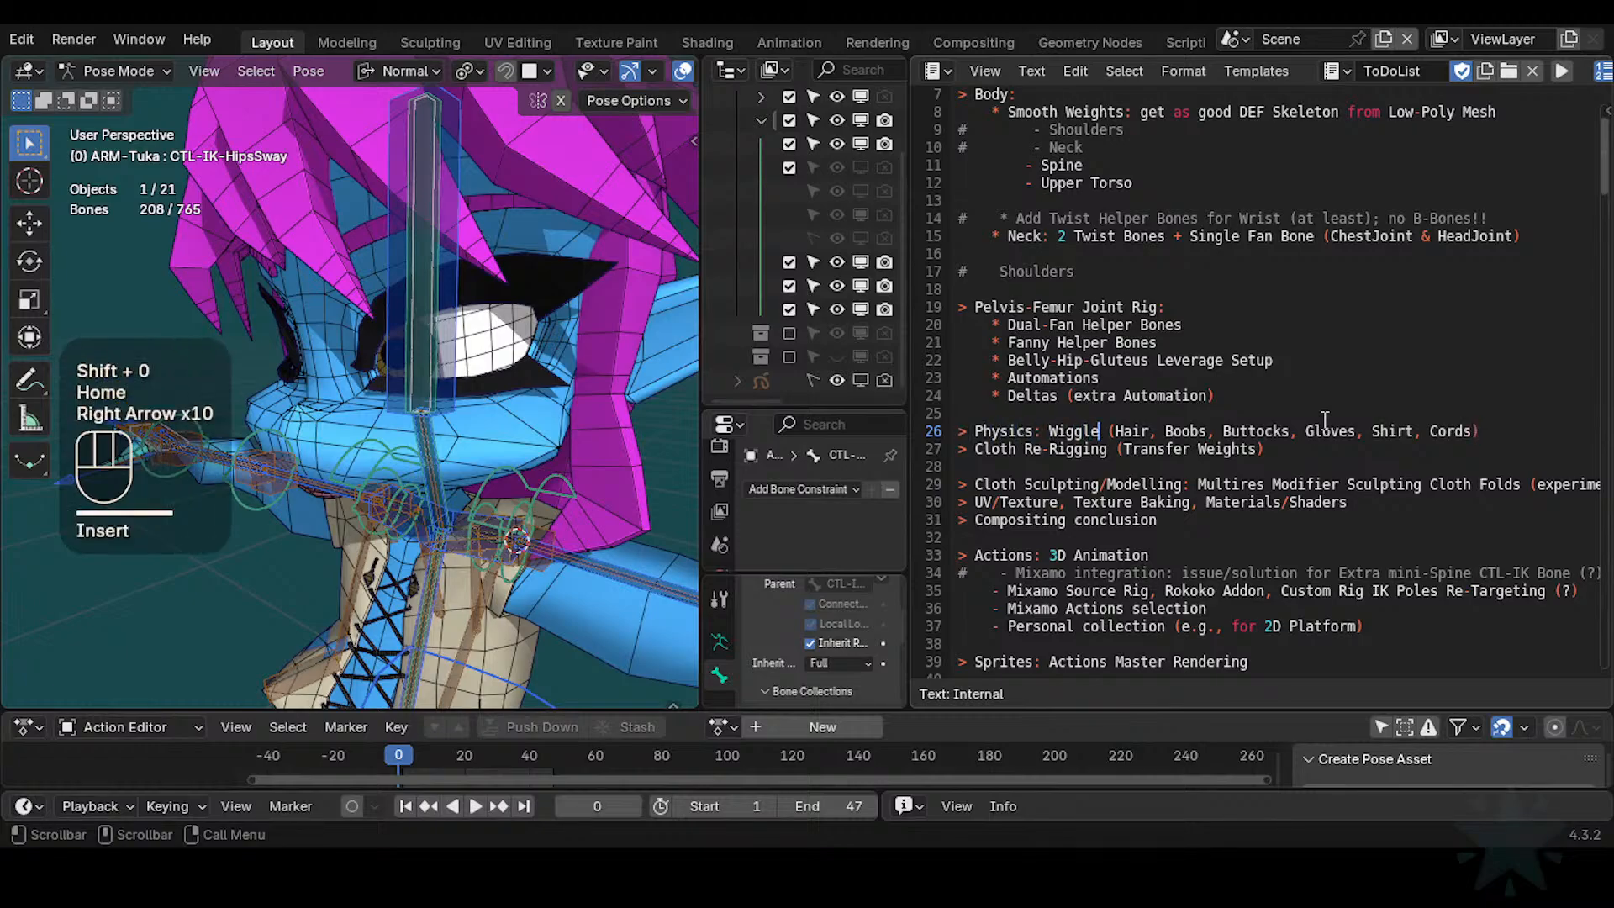
type("/Spring")
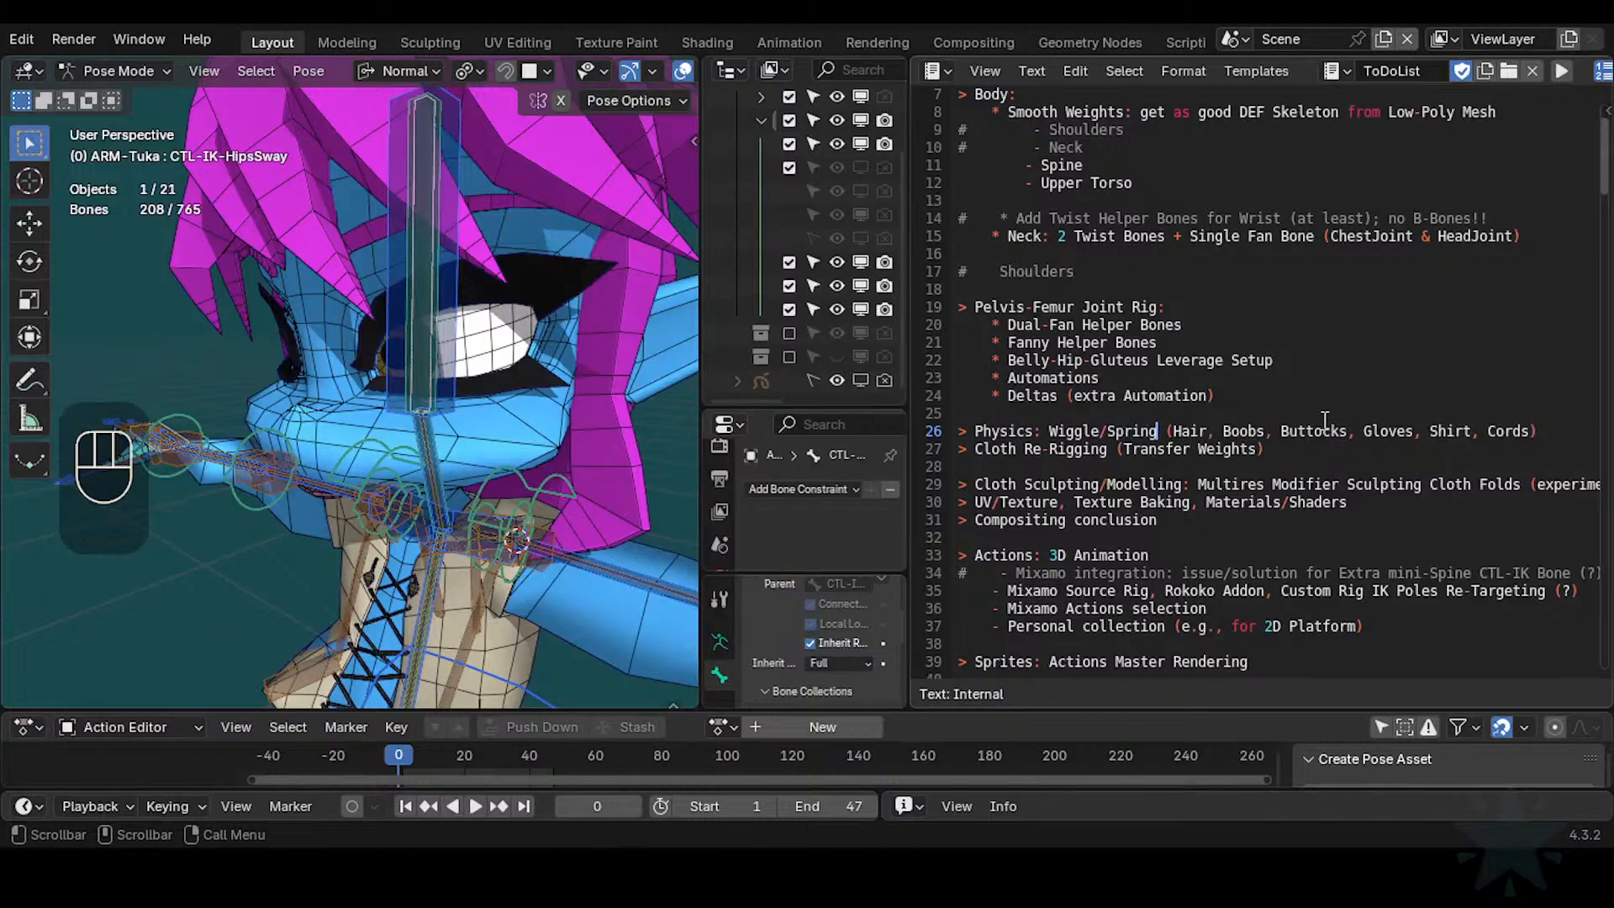
Delete "/Spring" from the Physics line
key("shift+Left")
key("shift+Left")
key("shift+Left")
key("shift+Left")
key("shift+Left")
key("shift+Left")
key("shift+Left")
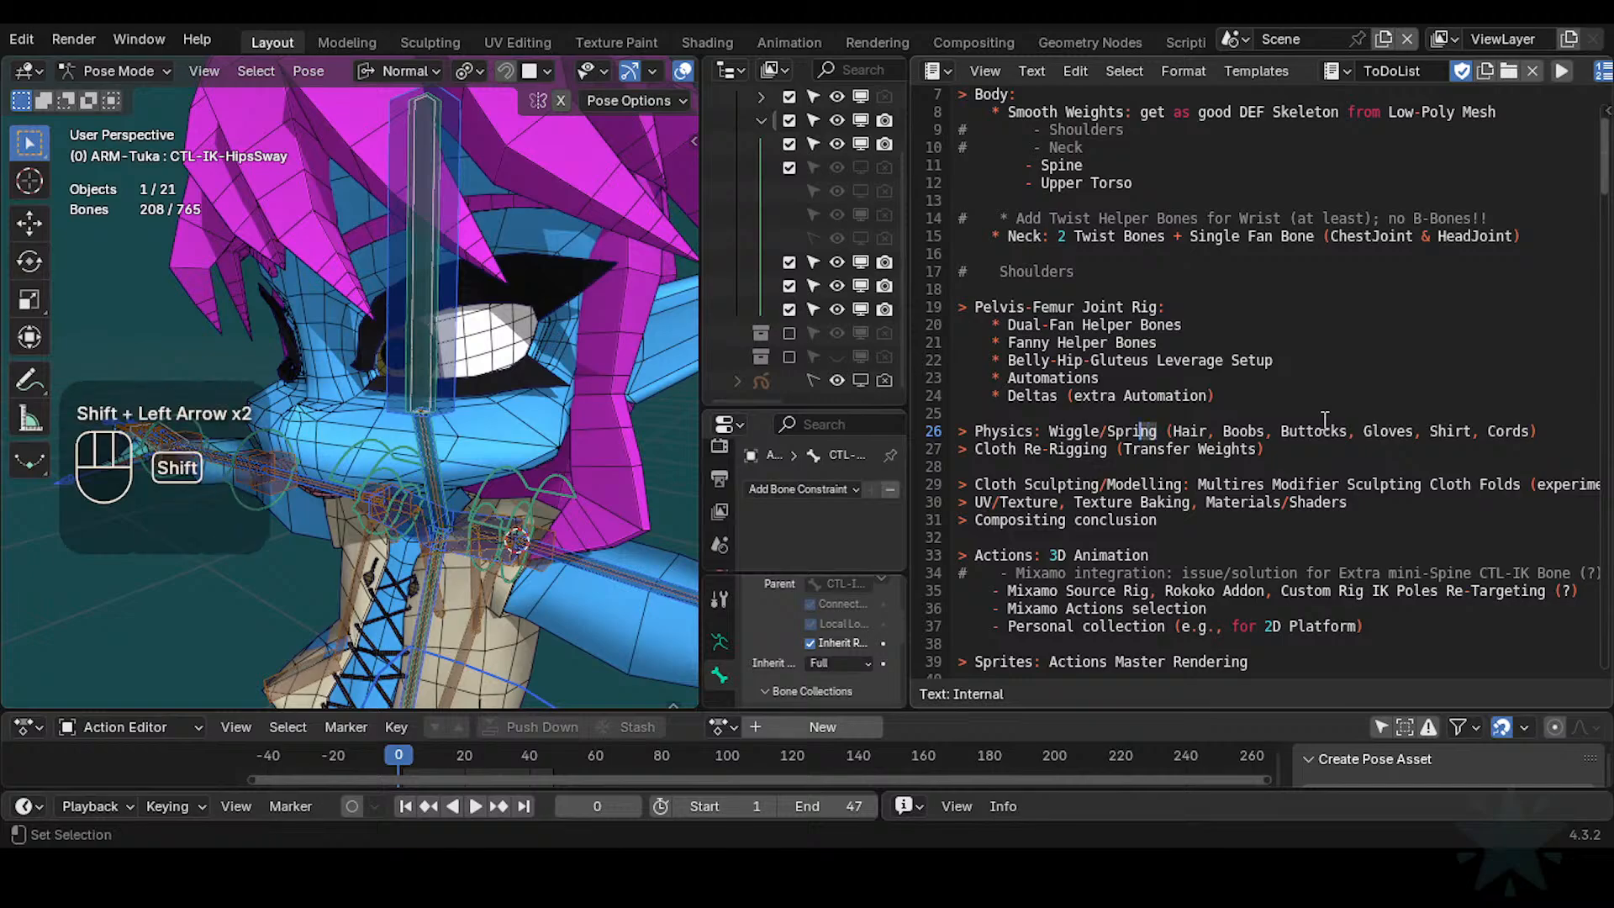
key("Delete")
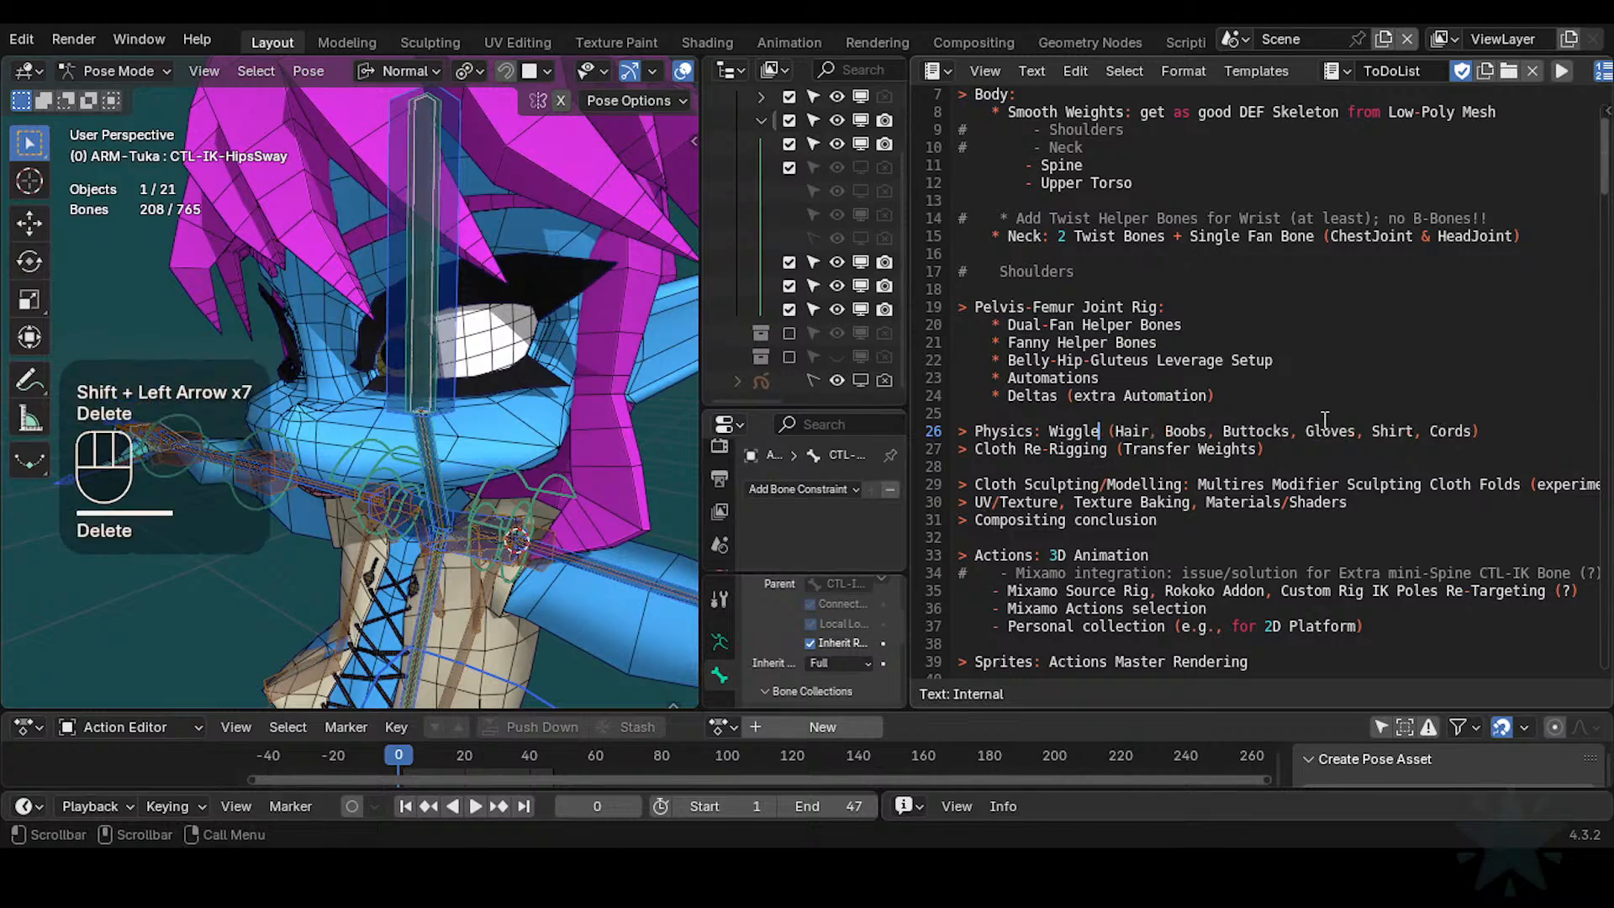
Add a new line "> Physics: Spring tests" below the "Physics: Wiggle" entry
key("End")
key("Return")
type("> P")
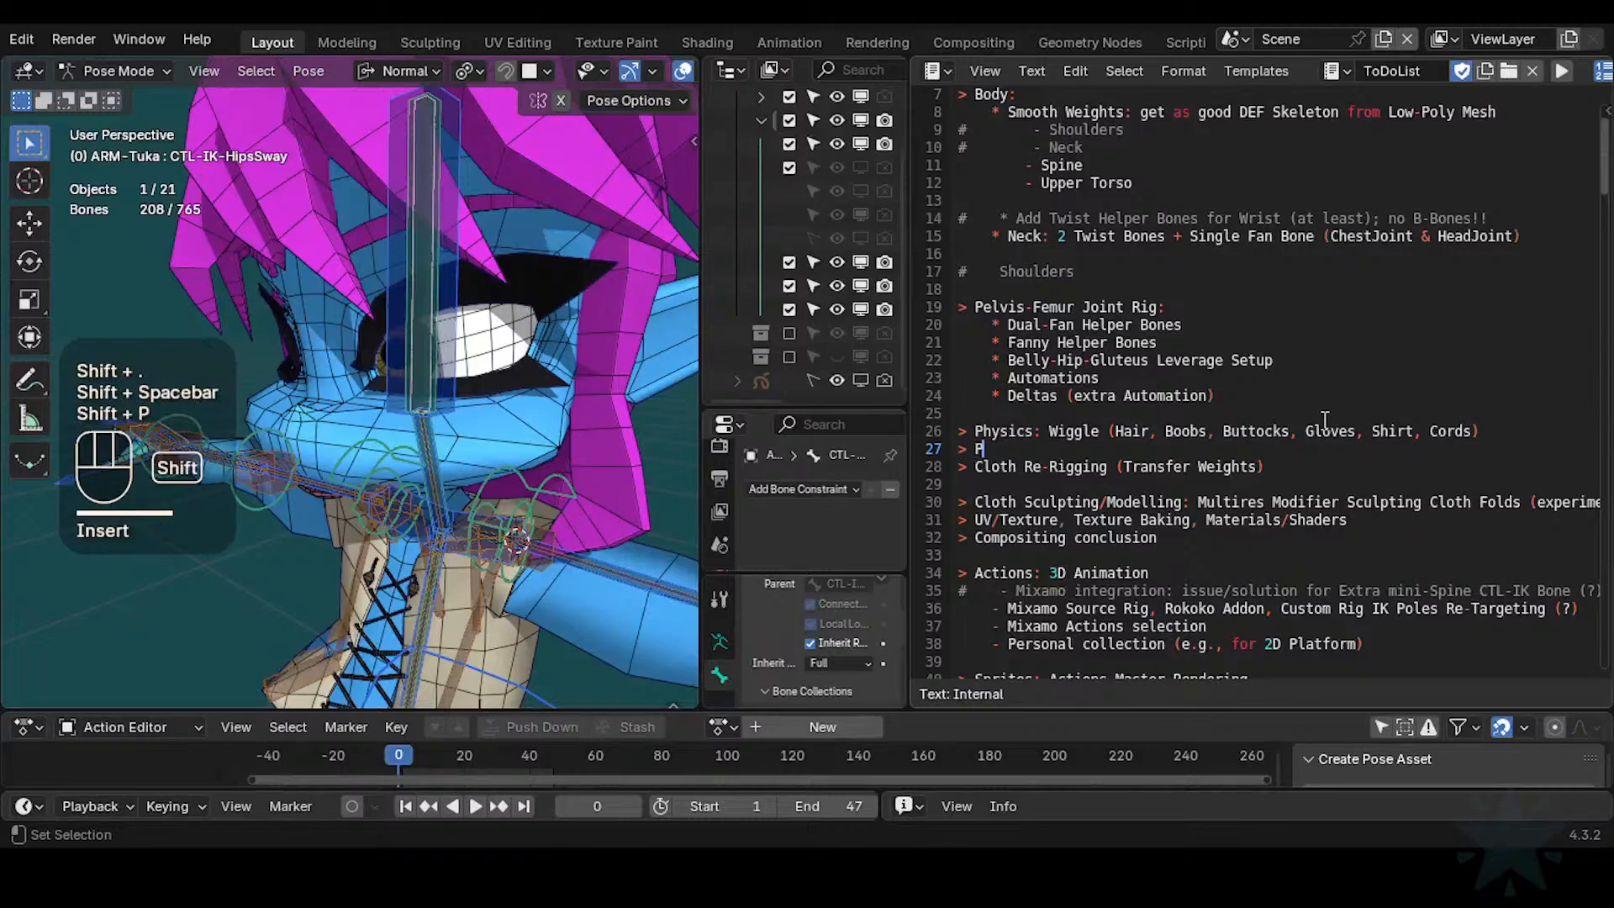
type("hysics: Spri")
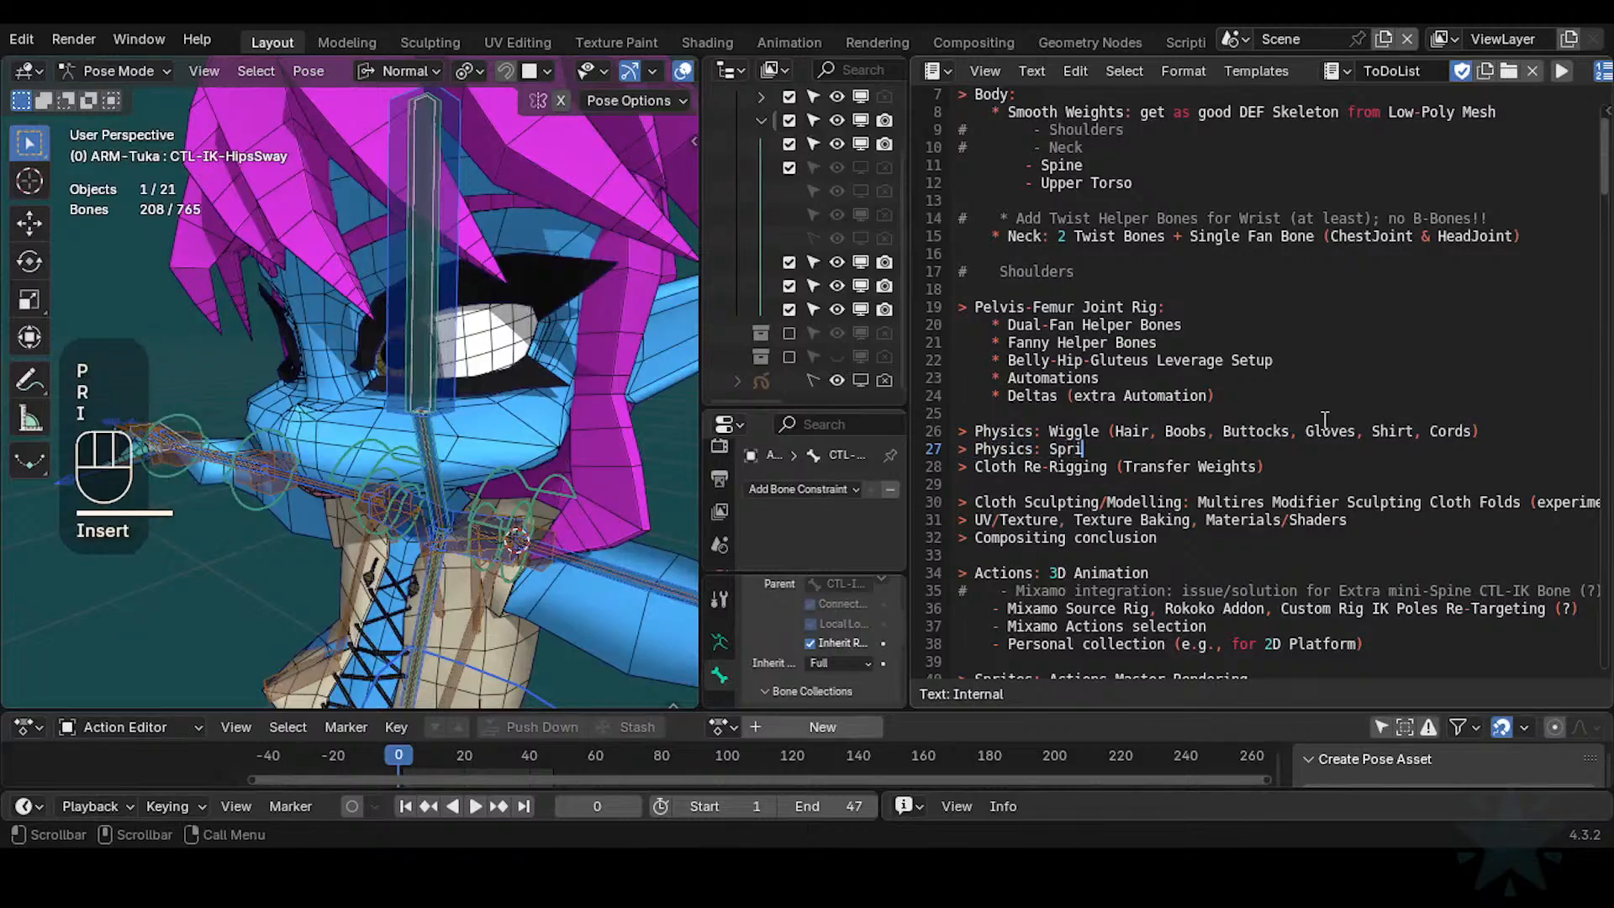
type("ng tests")
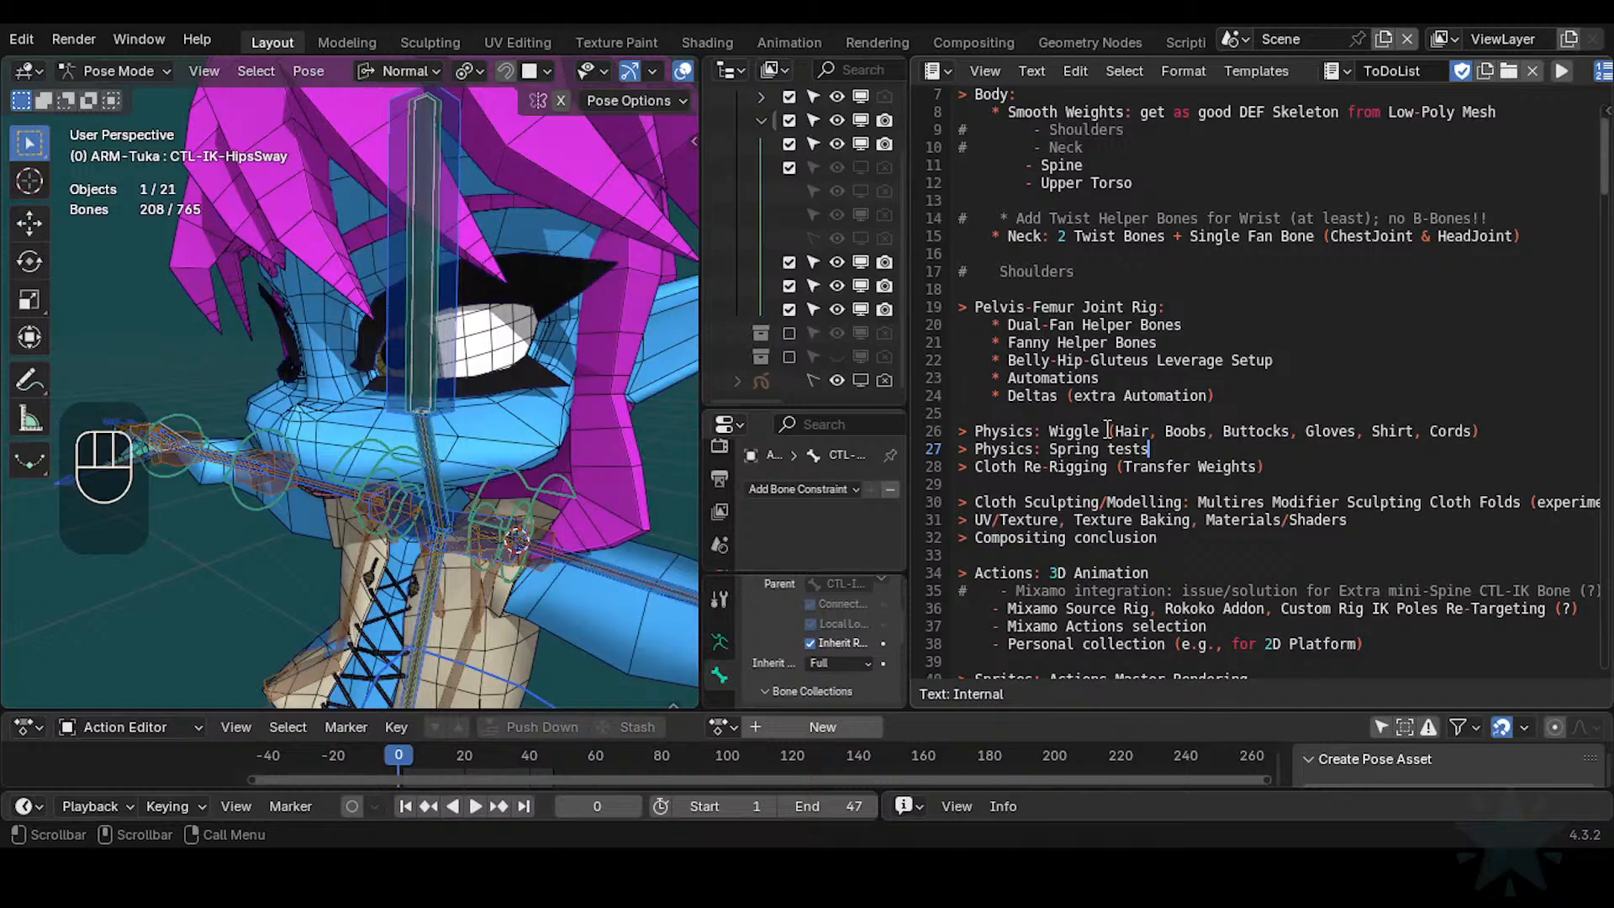
Review the elements listed in parentheses on the "Physics: Wiggle" line
double_click(1056, 430)
left_click(1098, 431)
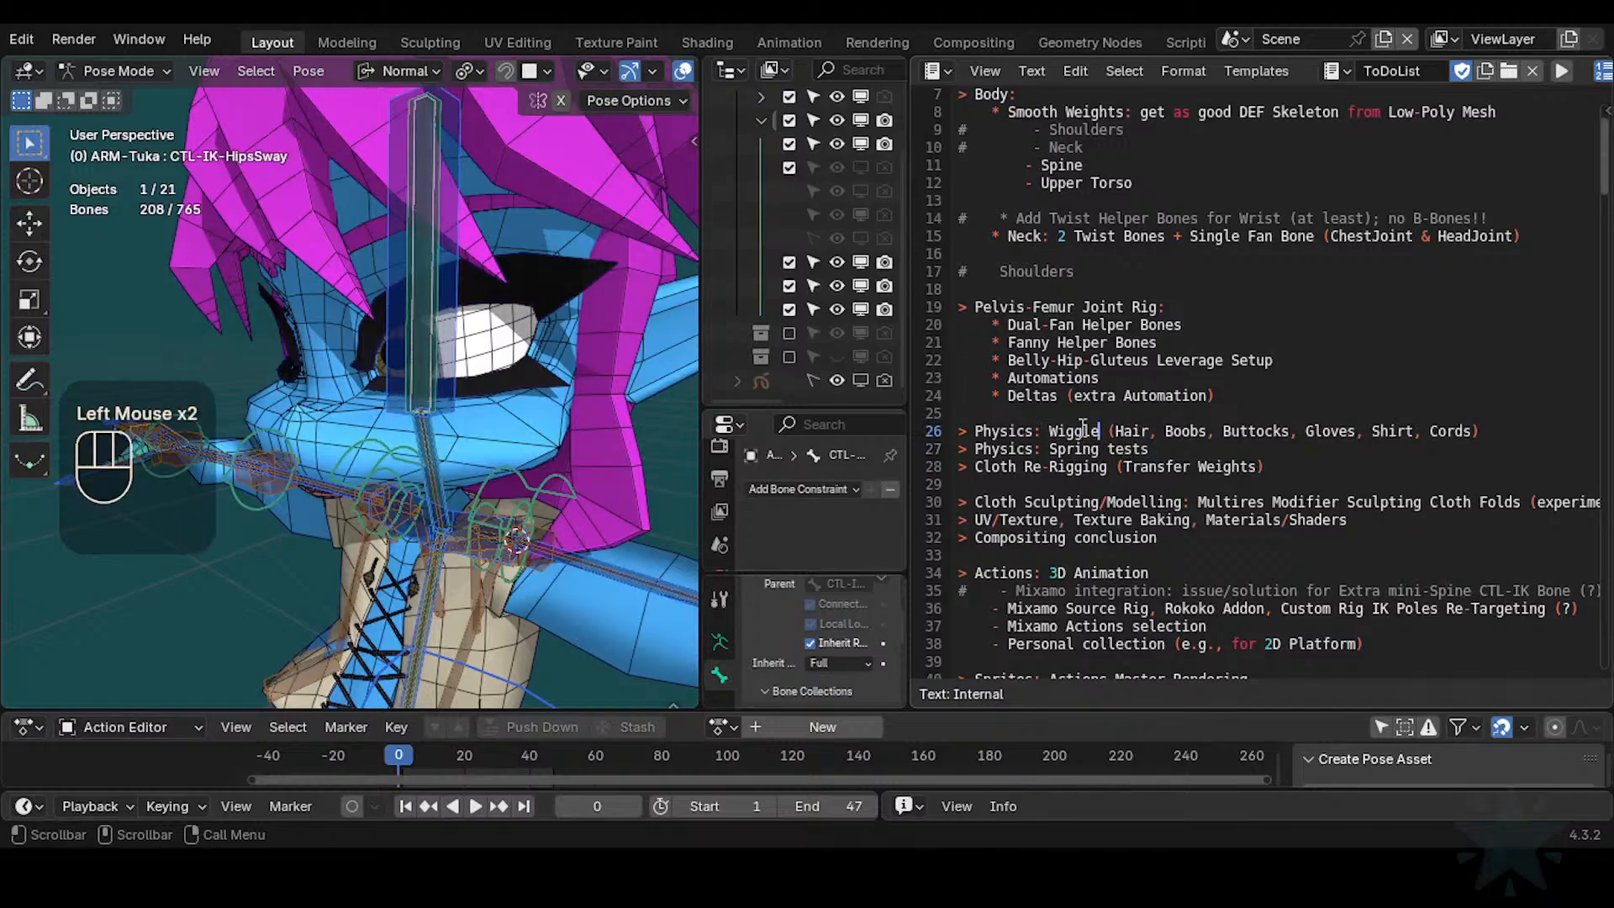
left_click_drag(1049, 430, 1482, 430)
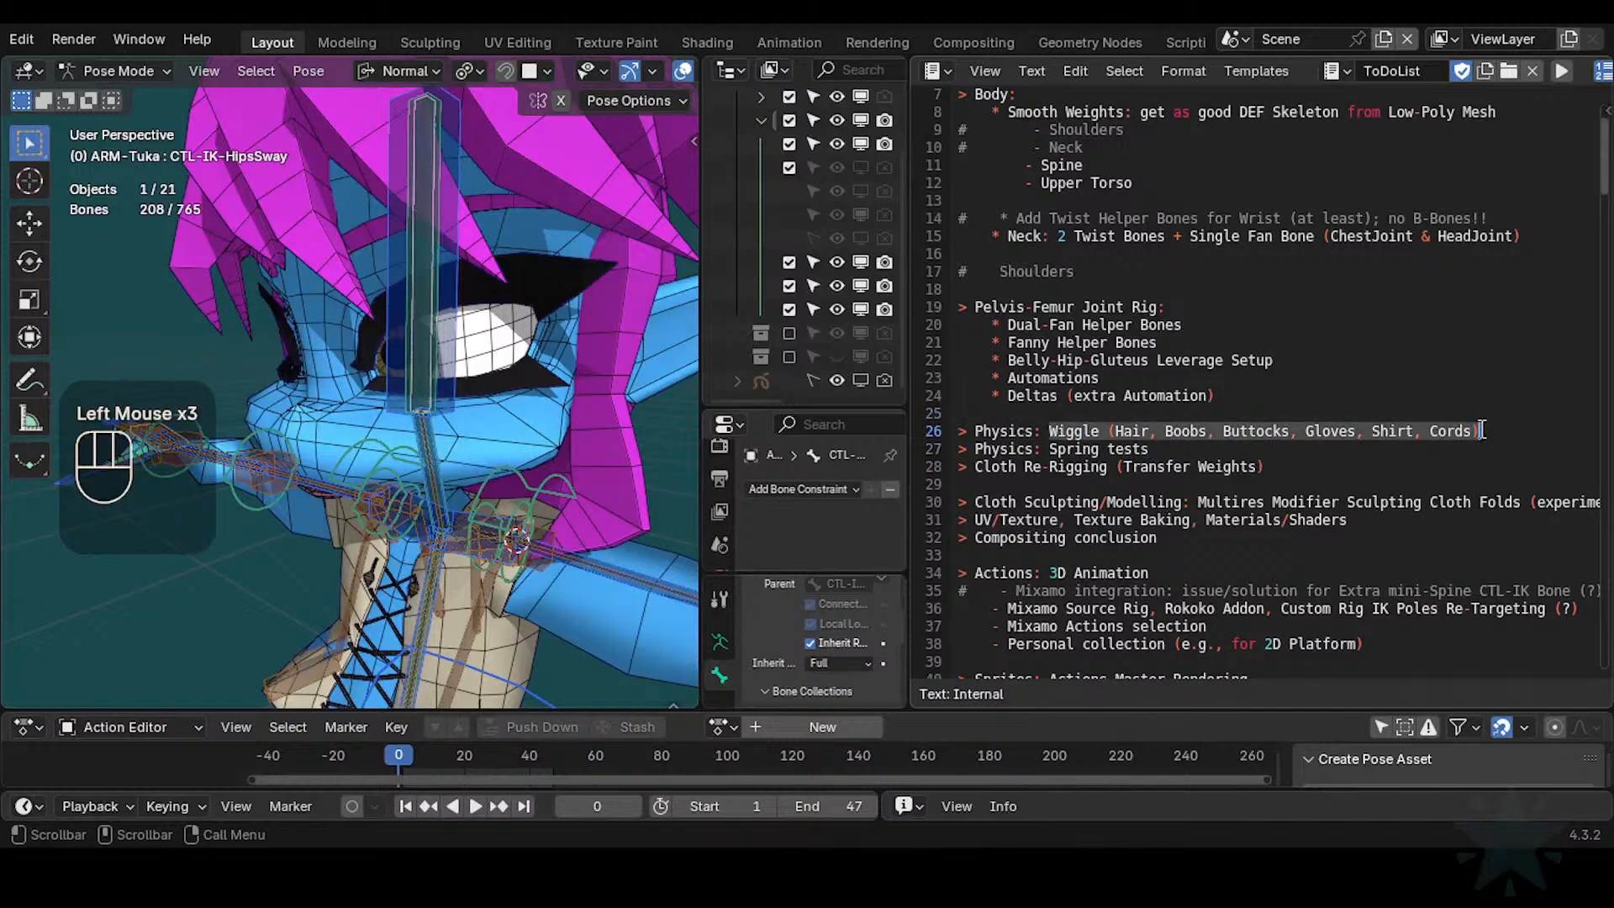
left_click(1482, 430)
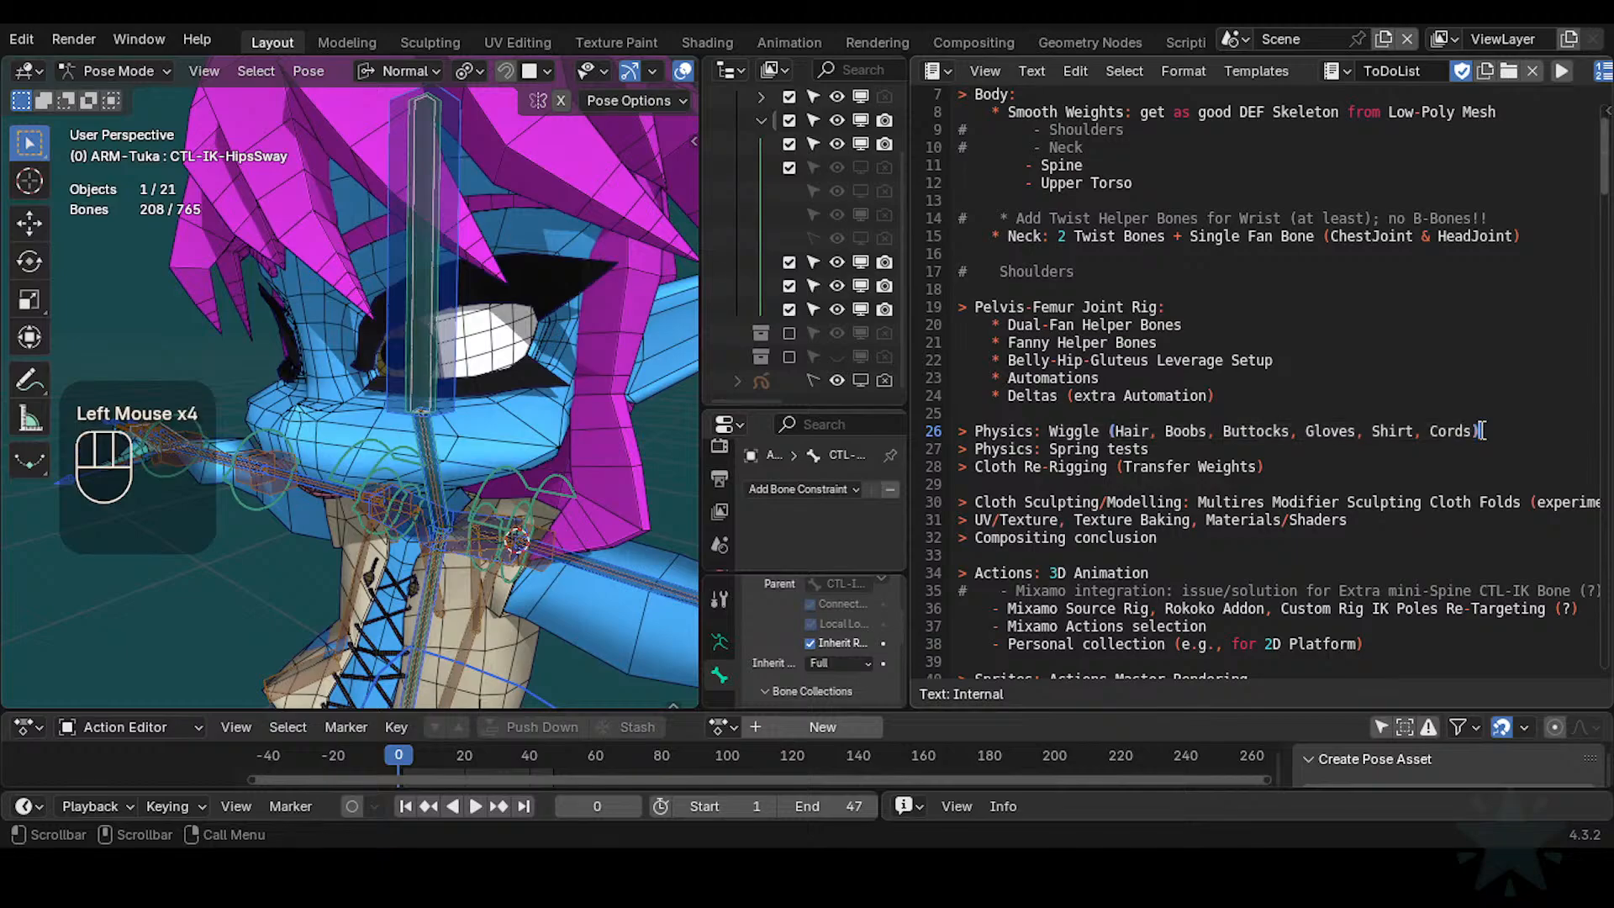
left_click(1053, 431)
left_click_drag(1051, 430, 1371, 425)
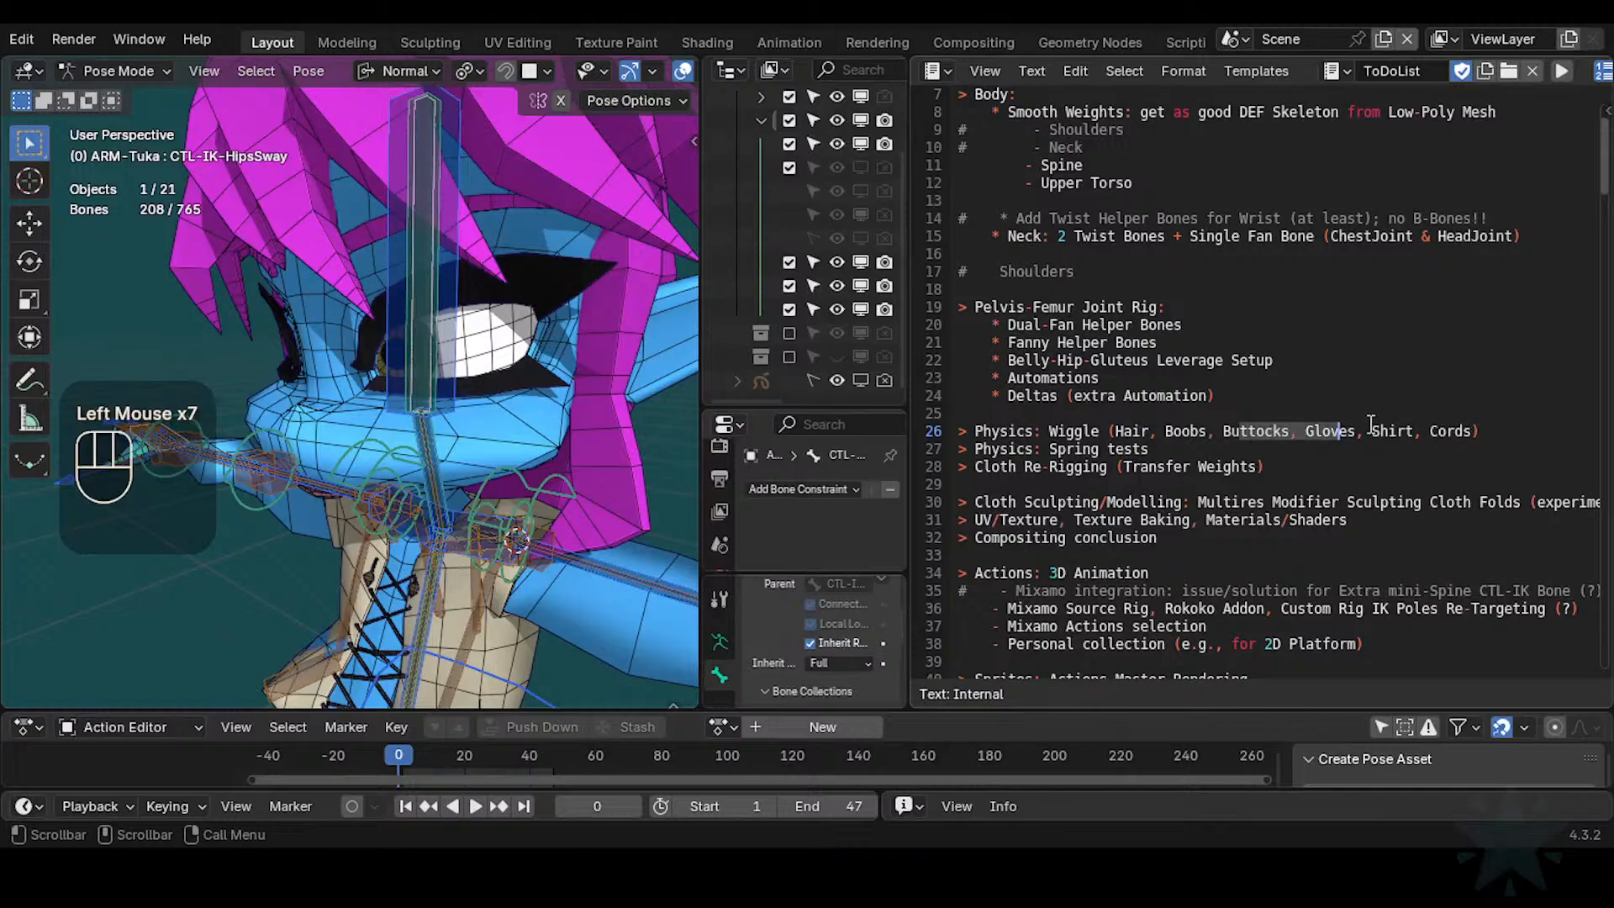
left_click(1389, 431)
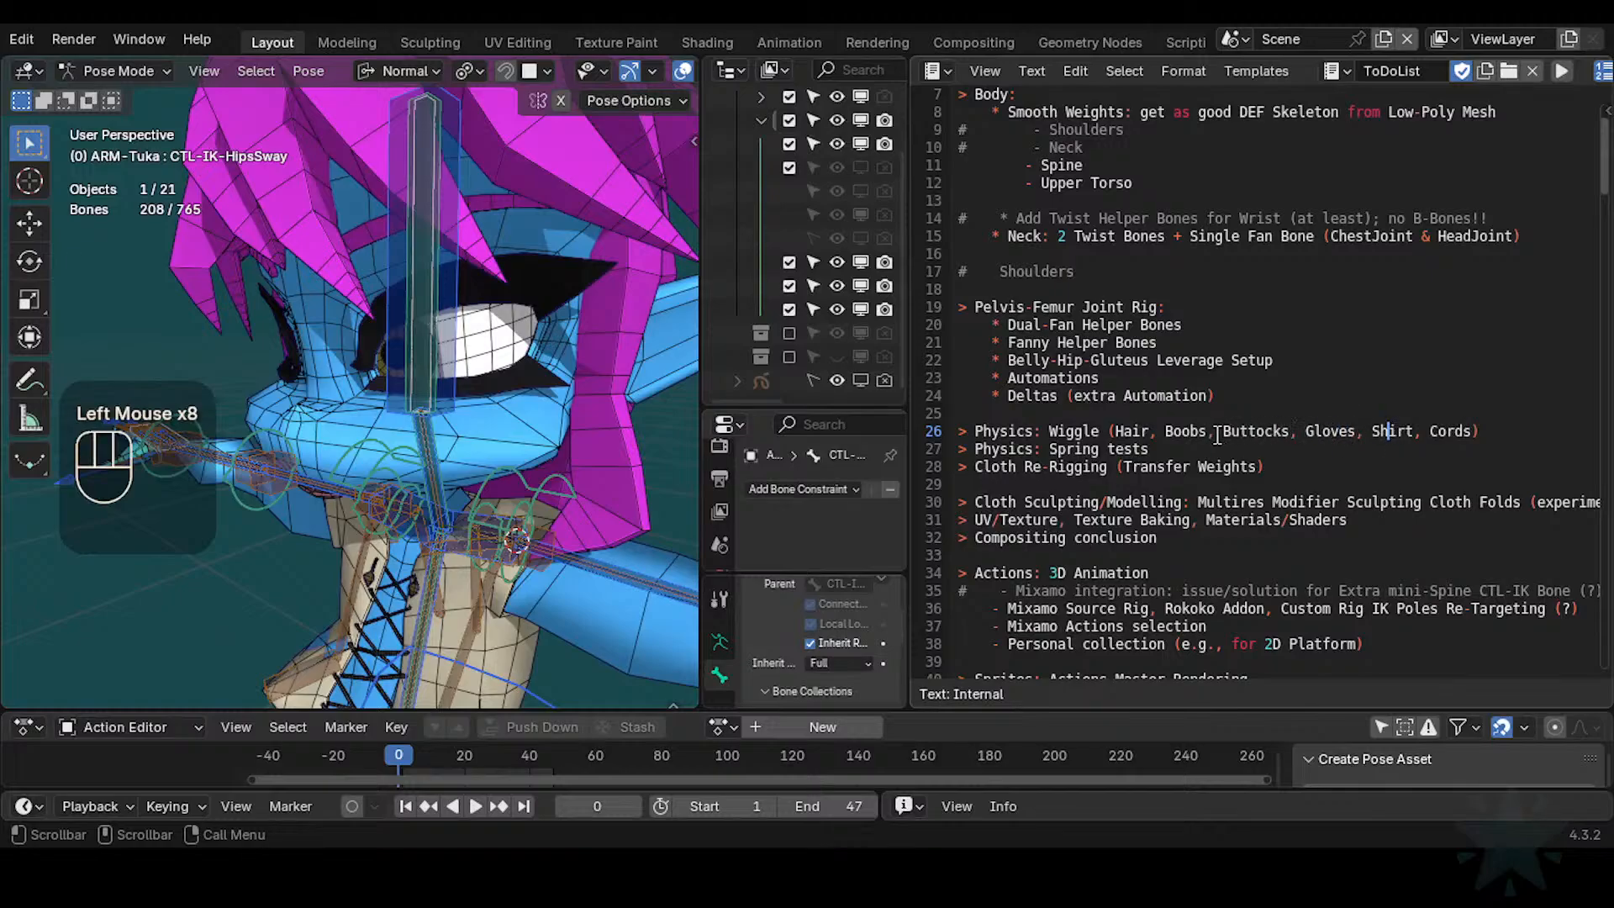
left_click(1216, 433)
key("Left")
key("Left")
key("Left")
Replace "Buttocks, Gloves, Shirt, Cords" with "Cords" inside the parentheses of the "Physics: Wiggle" line
key("End")
key("shift+Left")
key("shift+Left")
key("shift+Left")
key("shift+Left")
key("shift+Left")
key("shift+Left")
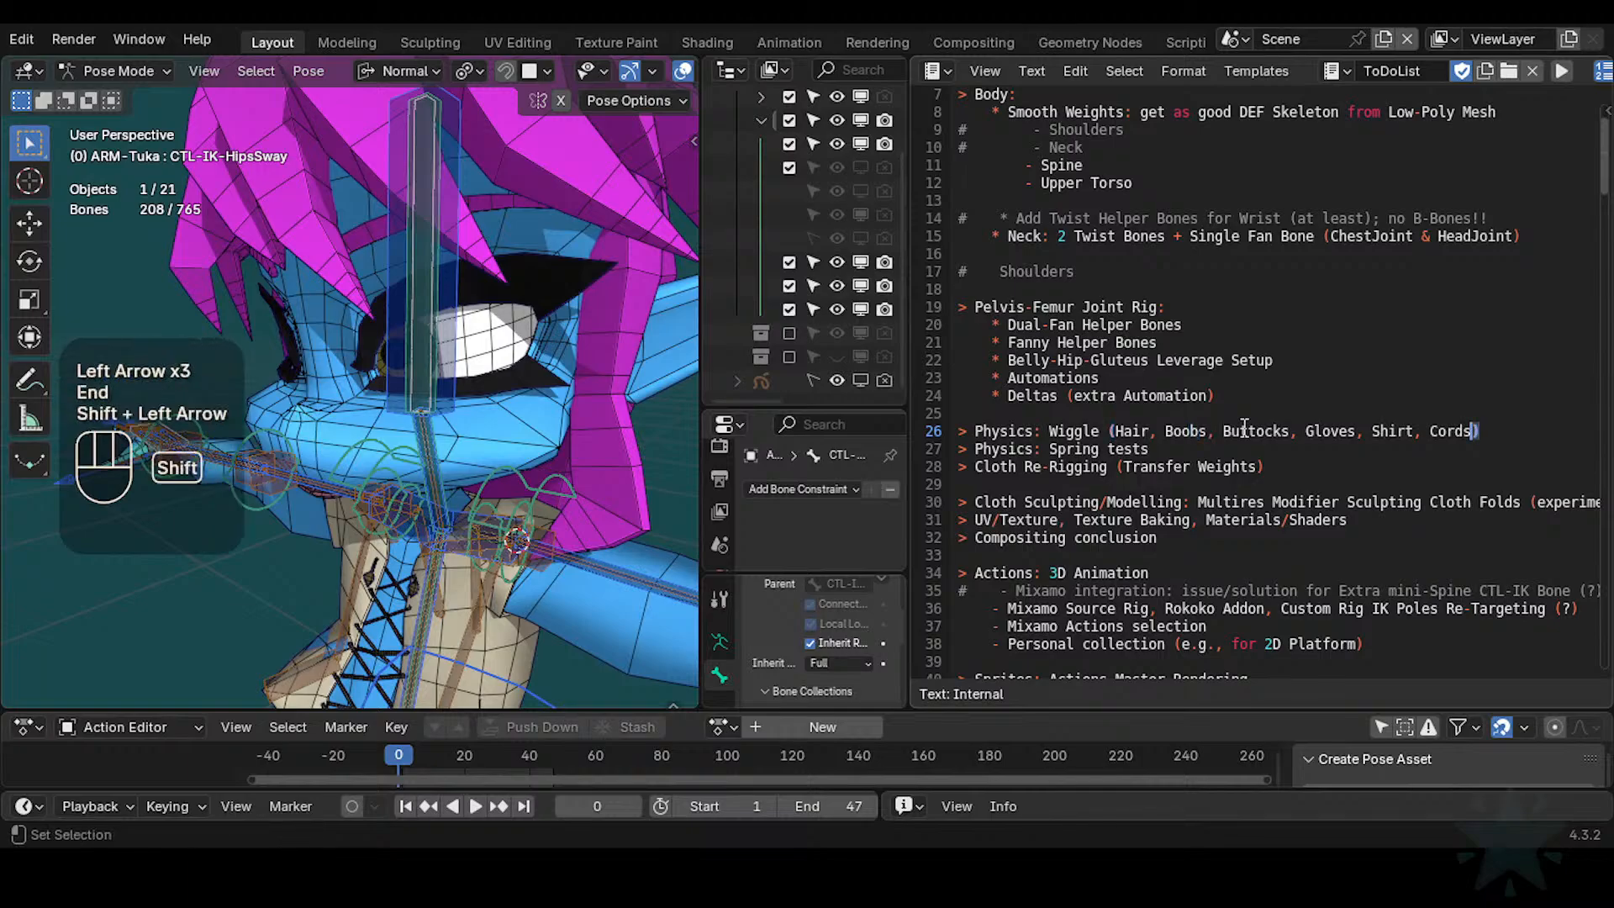
key("shift+Left")
key("shift+Left")
key("shift+Left")
key("shift+Left")
key("shift+Left")
key("shift+Left")
key("shift+Left")
key("shift+Left")
key("shift+Left")
key("shift+Left")
key("shift+Left")
key("shift+Left")
key("shift+Left")
key("shift+Left")
key("shift+Left")
key("shift+Left")
key("shift+Left")
key("shift+Left")
key("shift+Left")
key("shift+Left")
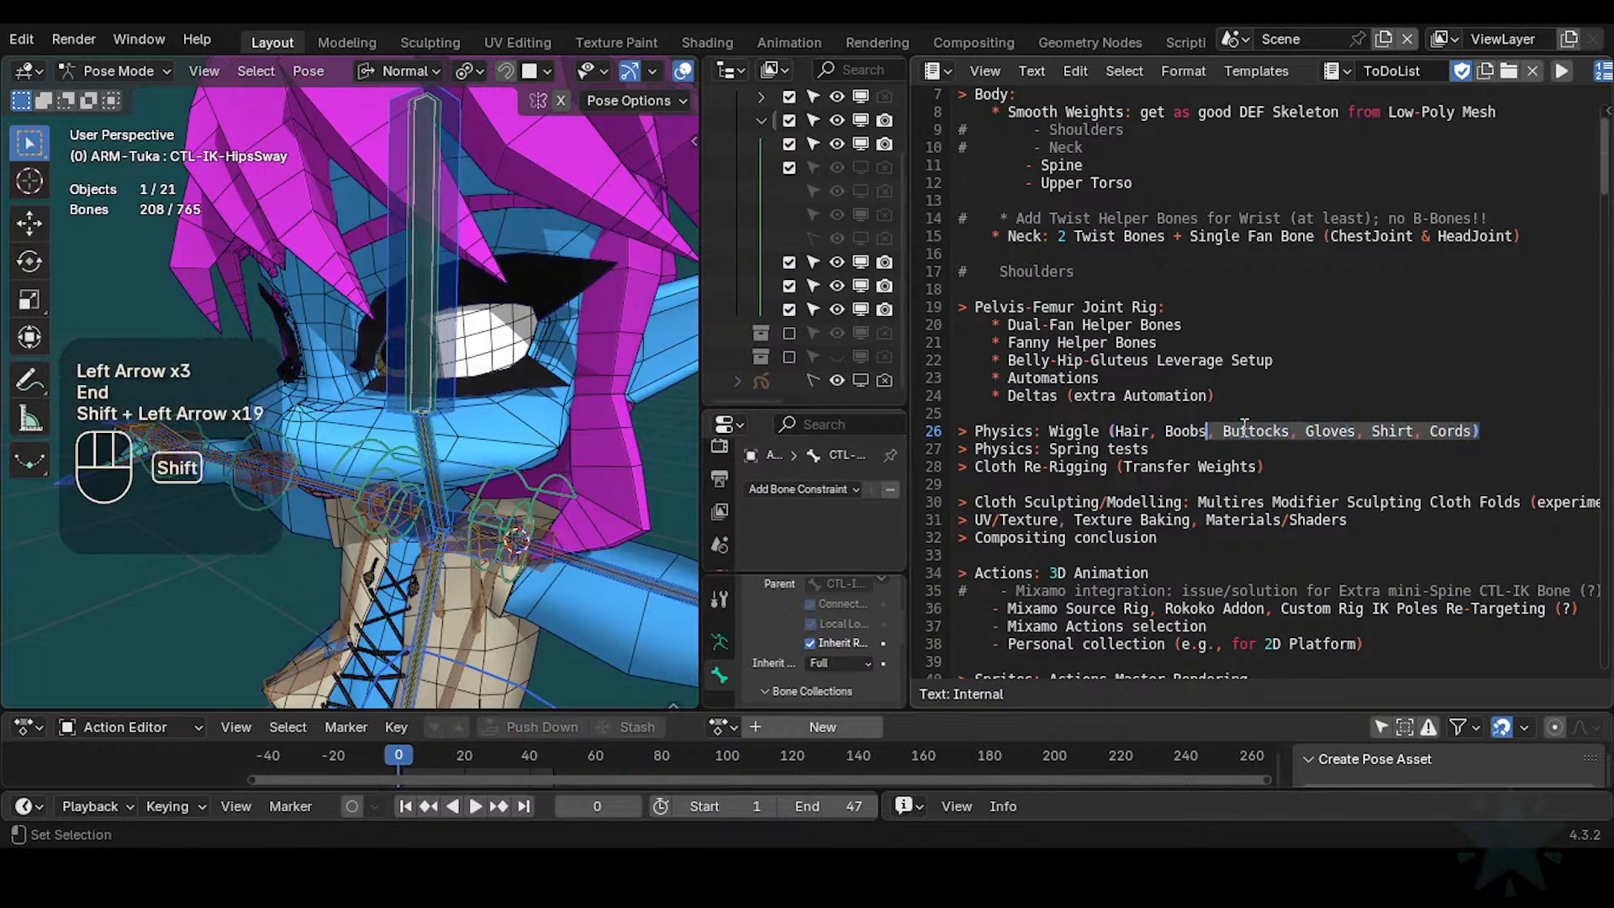
key("shift+Left")
key("shift+Left")
key("shift+Left")
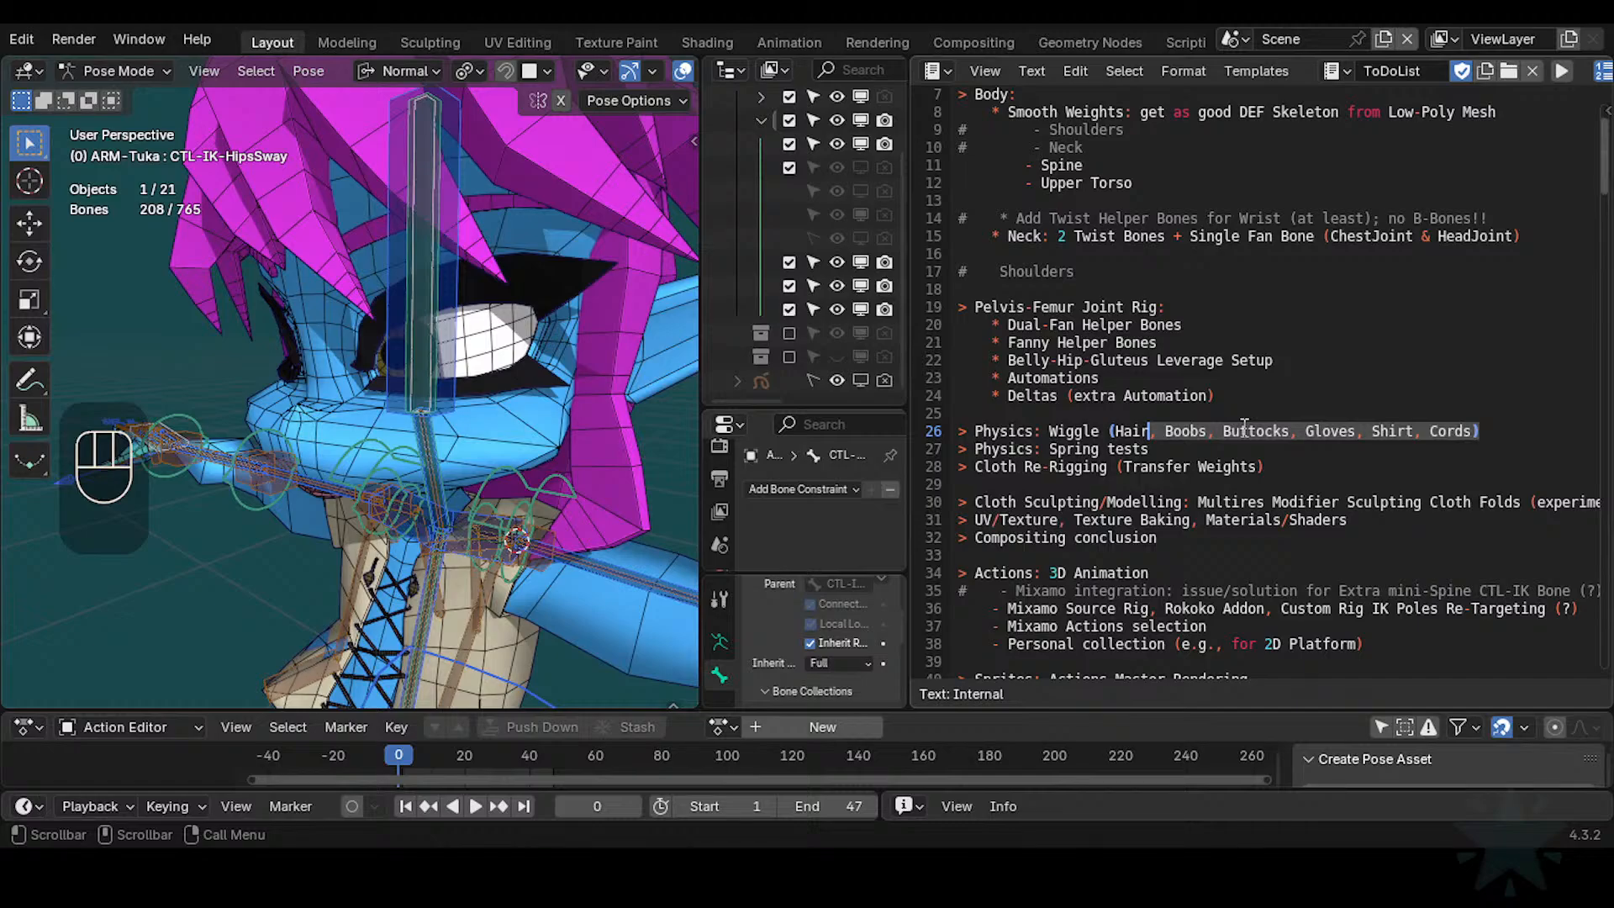
key("Left")
key("Right")
key("Right")
key("Right")
key("Right")
key("Right")
key("Right")
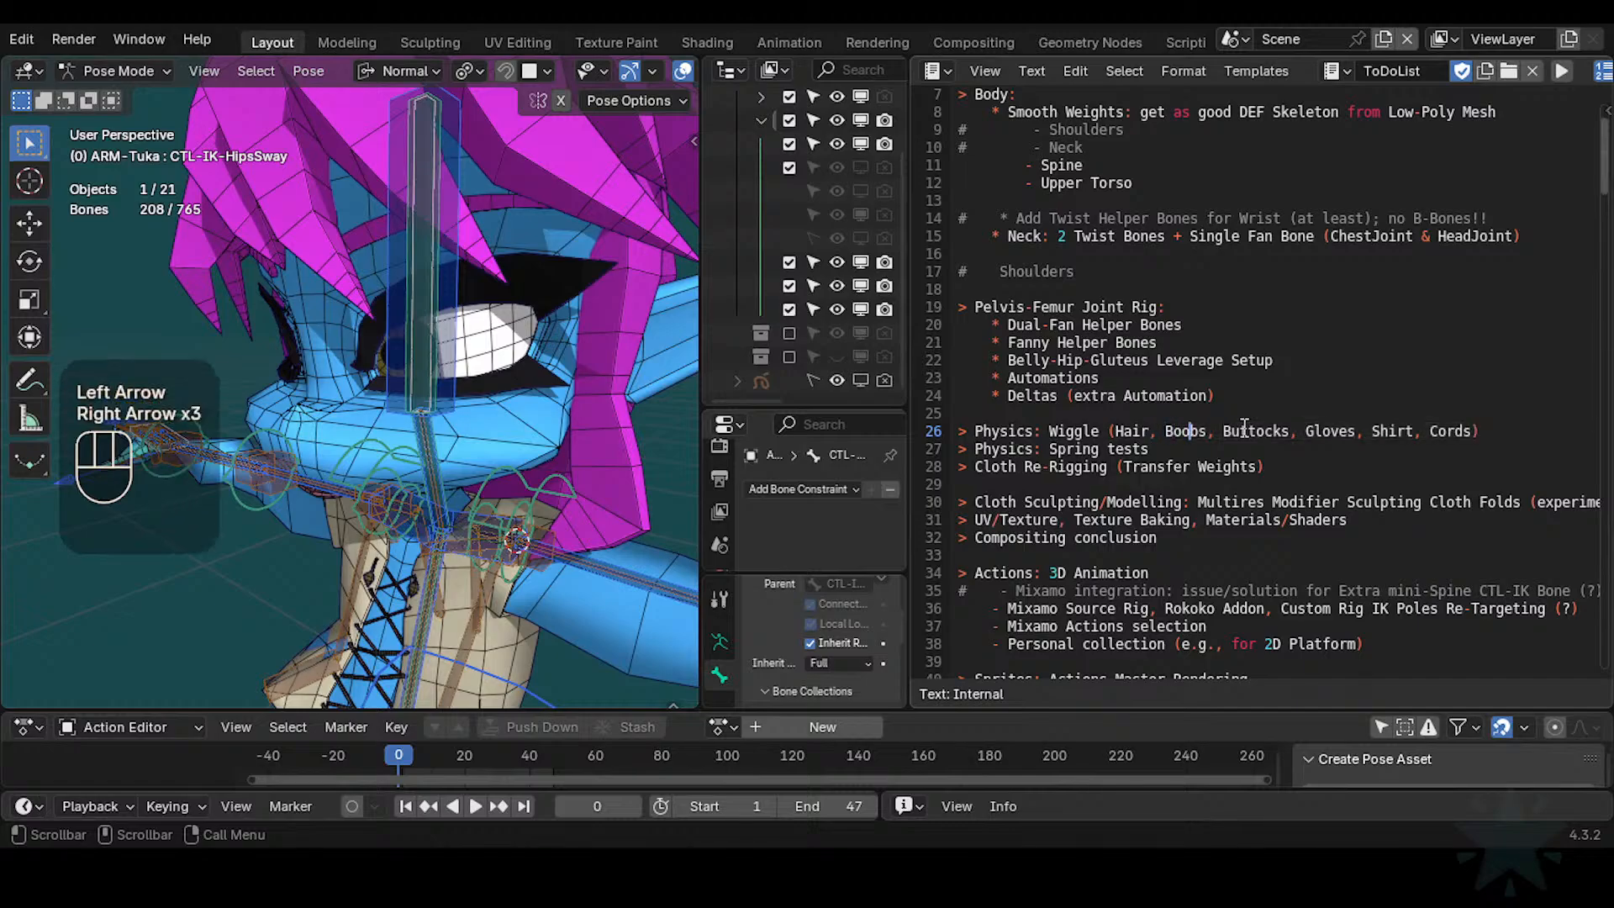
key("Left")
key("shift+End")
key("shift+Left")
type("Cords")
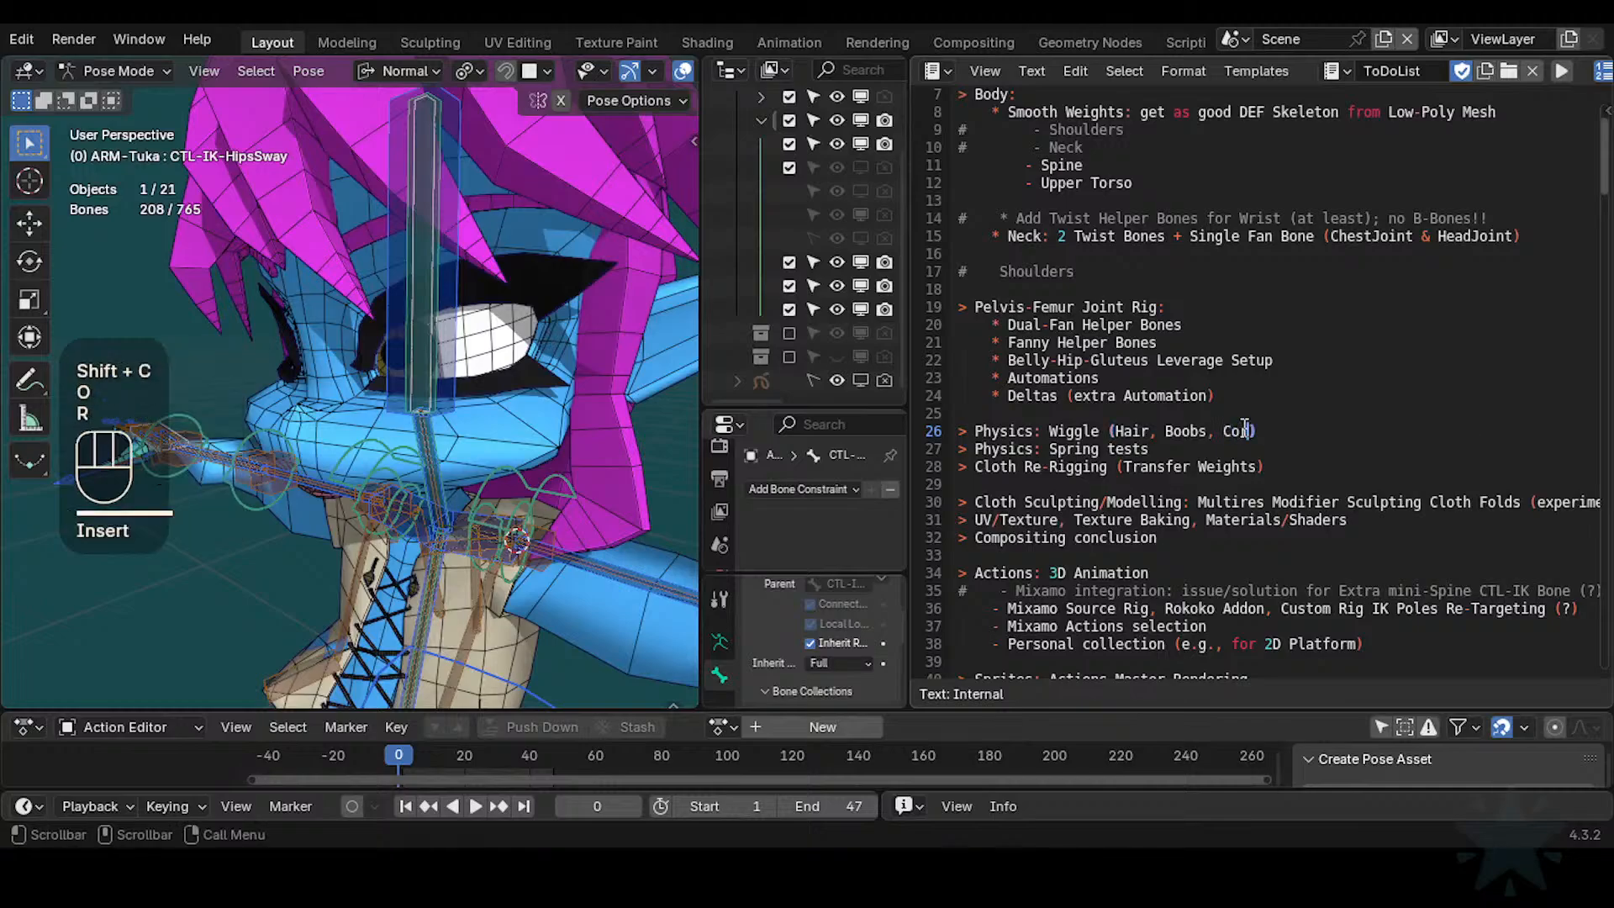
key("Left")
key("Left")
key("Left")
key("Left")
key("Left")
key("Left")
key("Left")
key("Left")
key("Left")
key("Left")
key("Left")
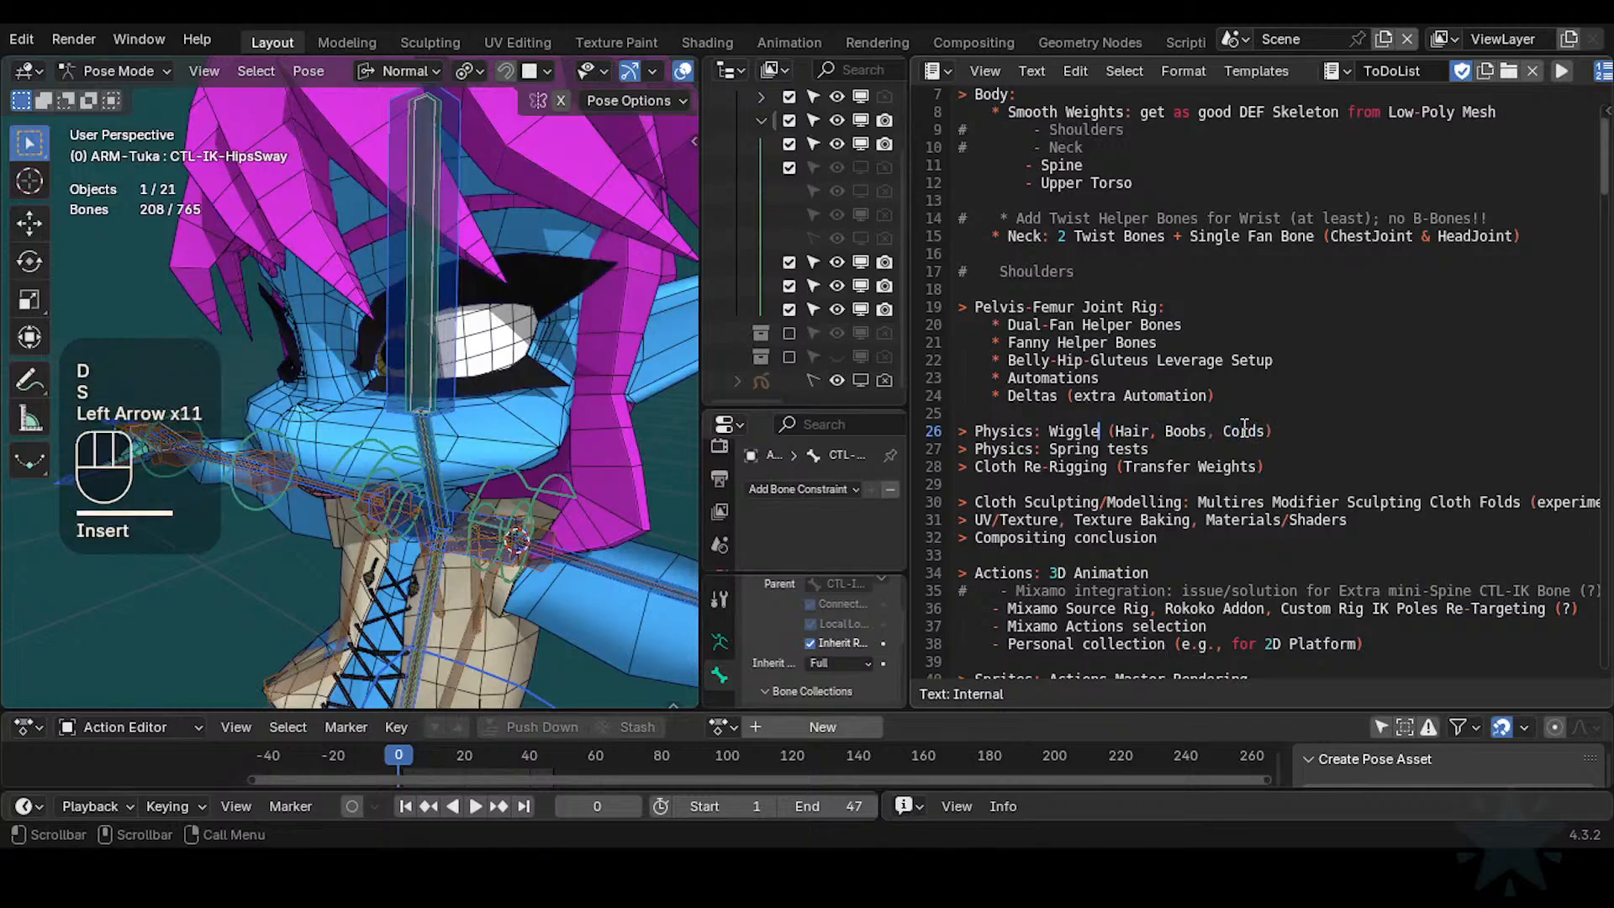
key("Down")
key("Right")
key("Right")
key("Right")
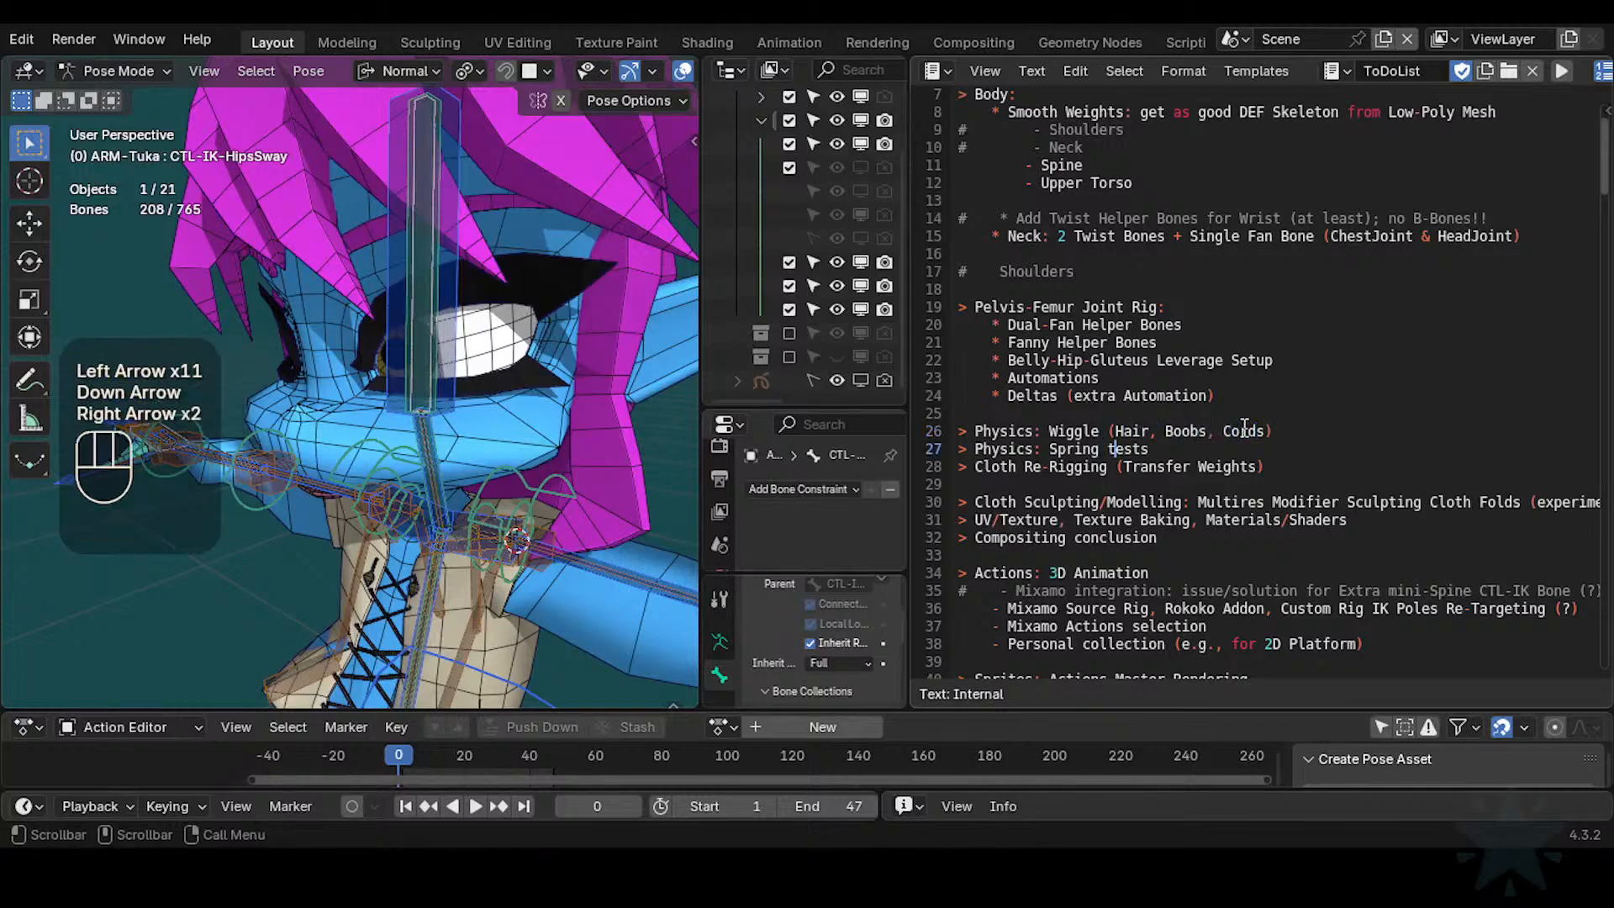
key("Up")
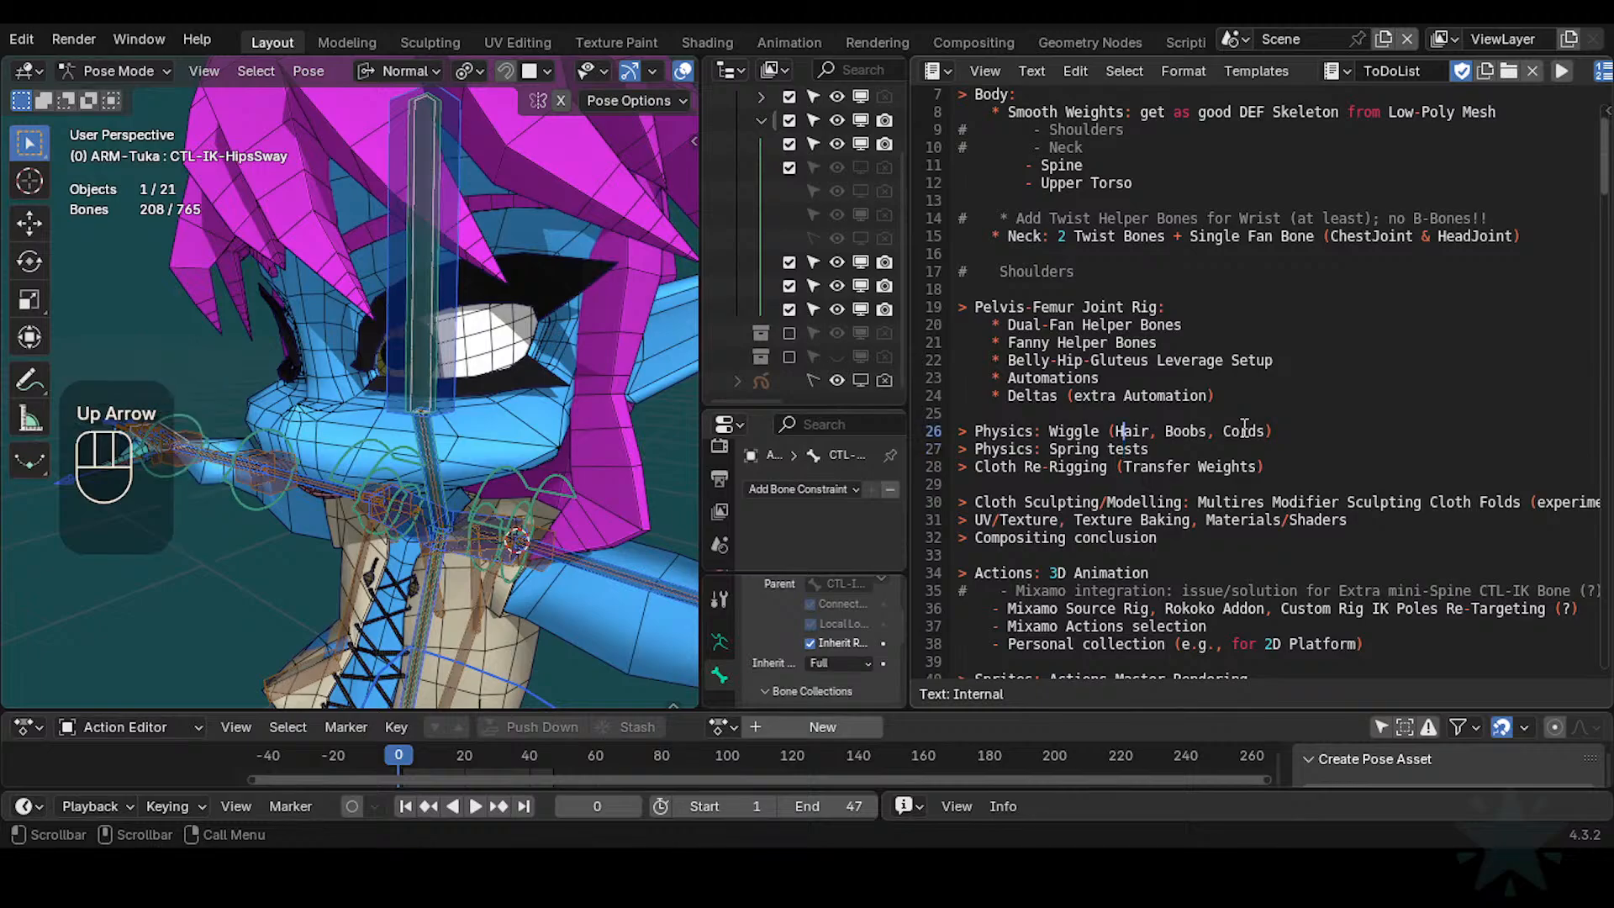
left_click(1101, 433)
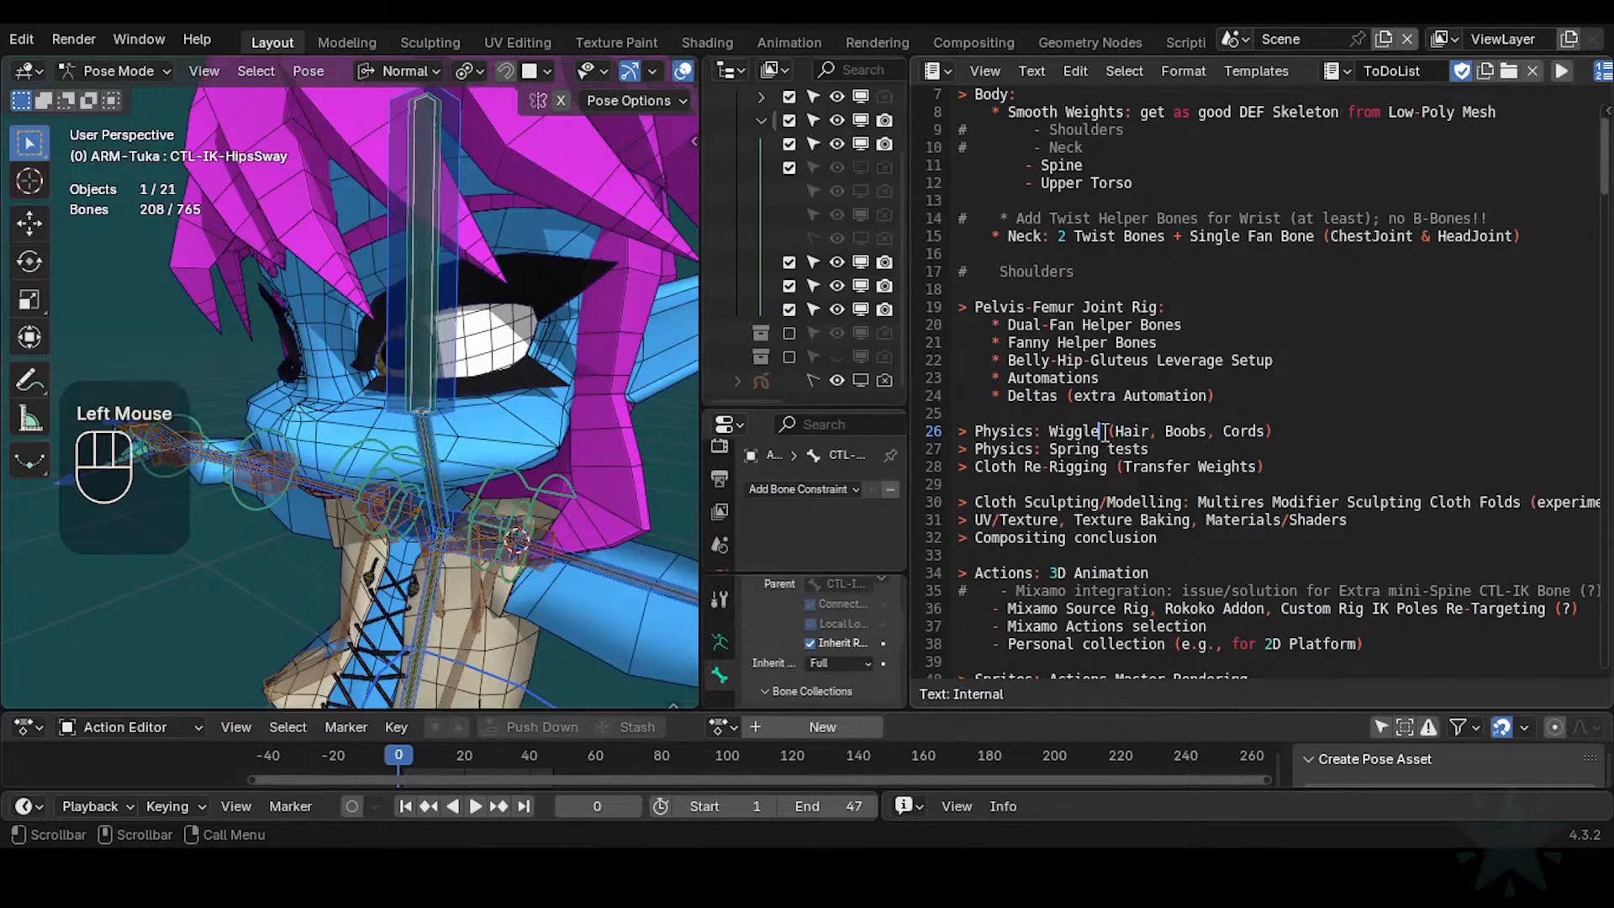
Review the Spine and Upper Torso items under Smooth Weights and inspect the character's torso and hips in the viewport
scroll(1103, 465, "up", 1)
scroll(1103, 464, "up", 1)
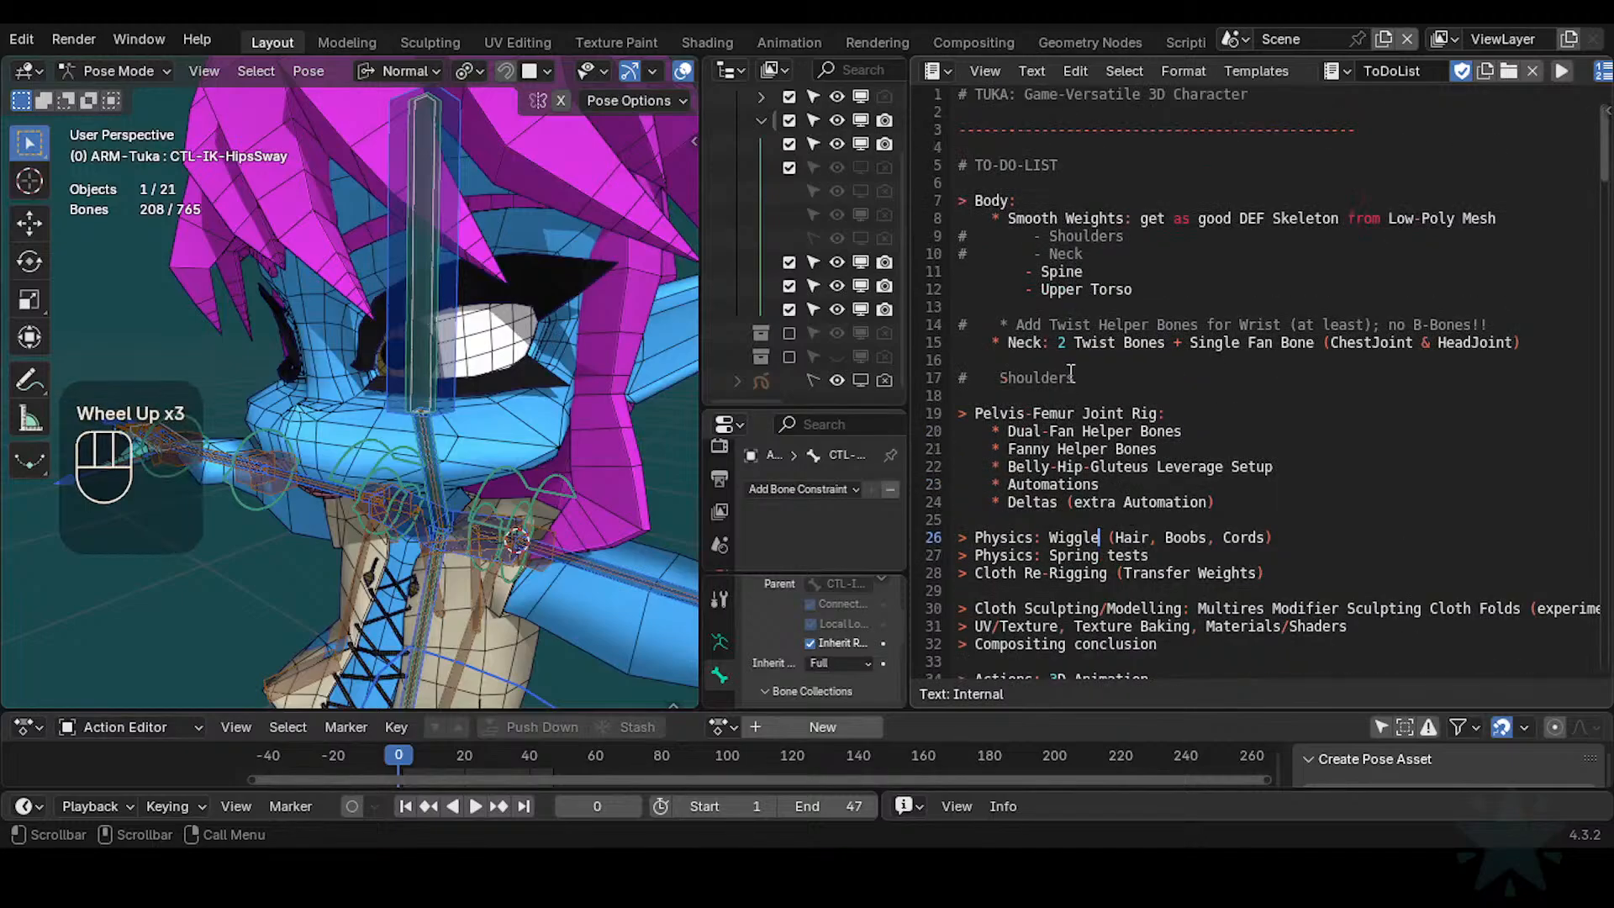
scroll(1064, 320, "up", 1)
left_click(1059, 218)
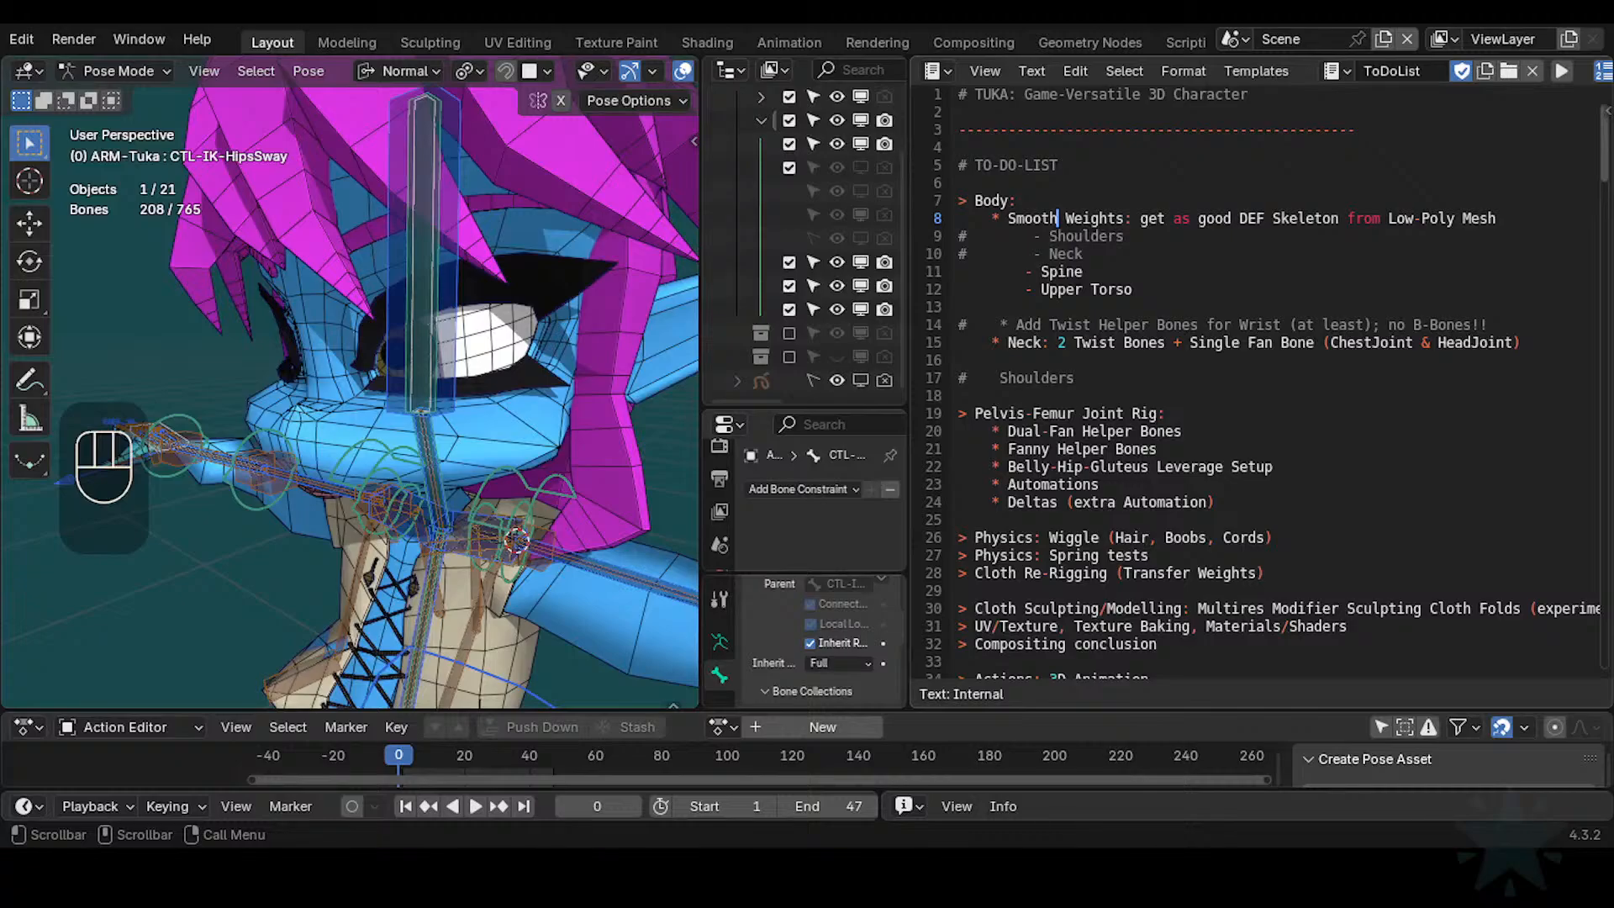
left_click(1078, 271)
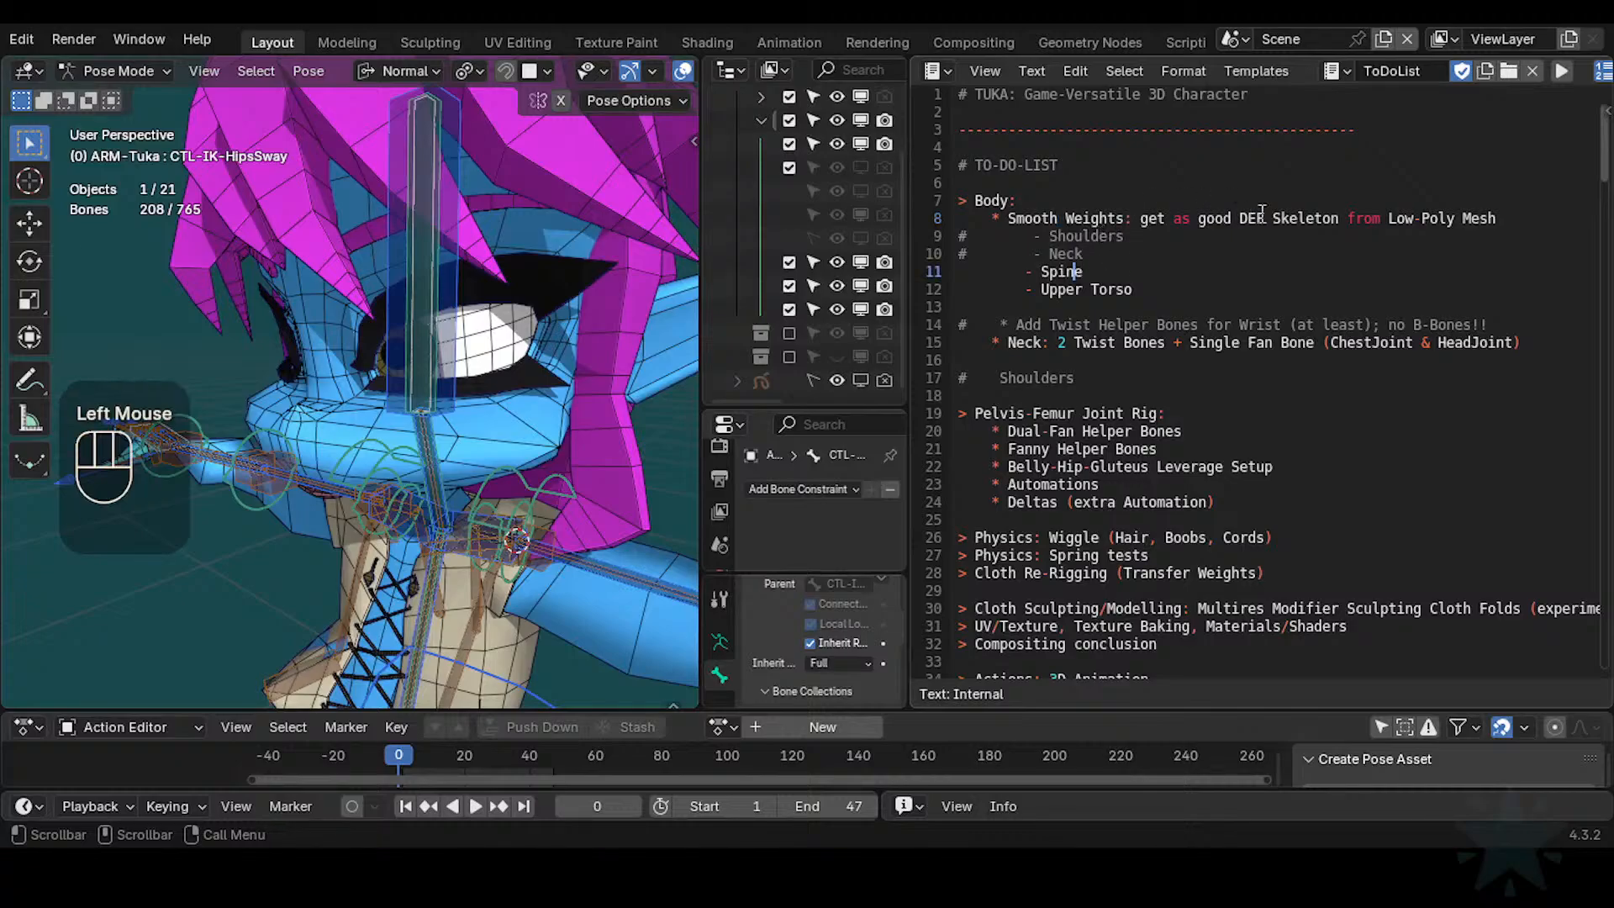
left_click(1095, 271)
left_click(1116, 291)
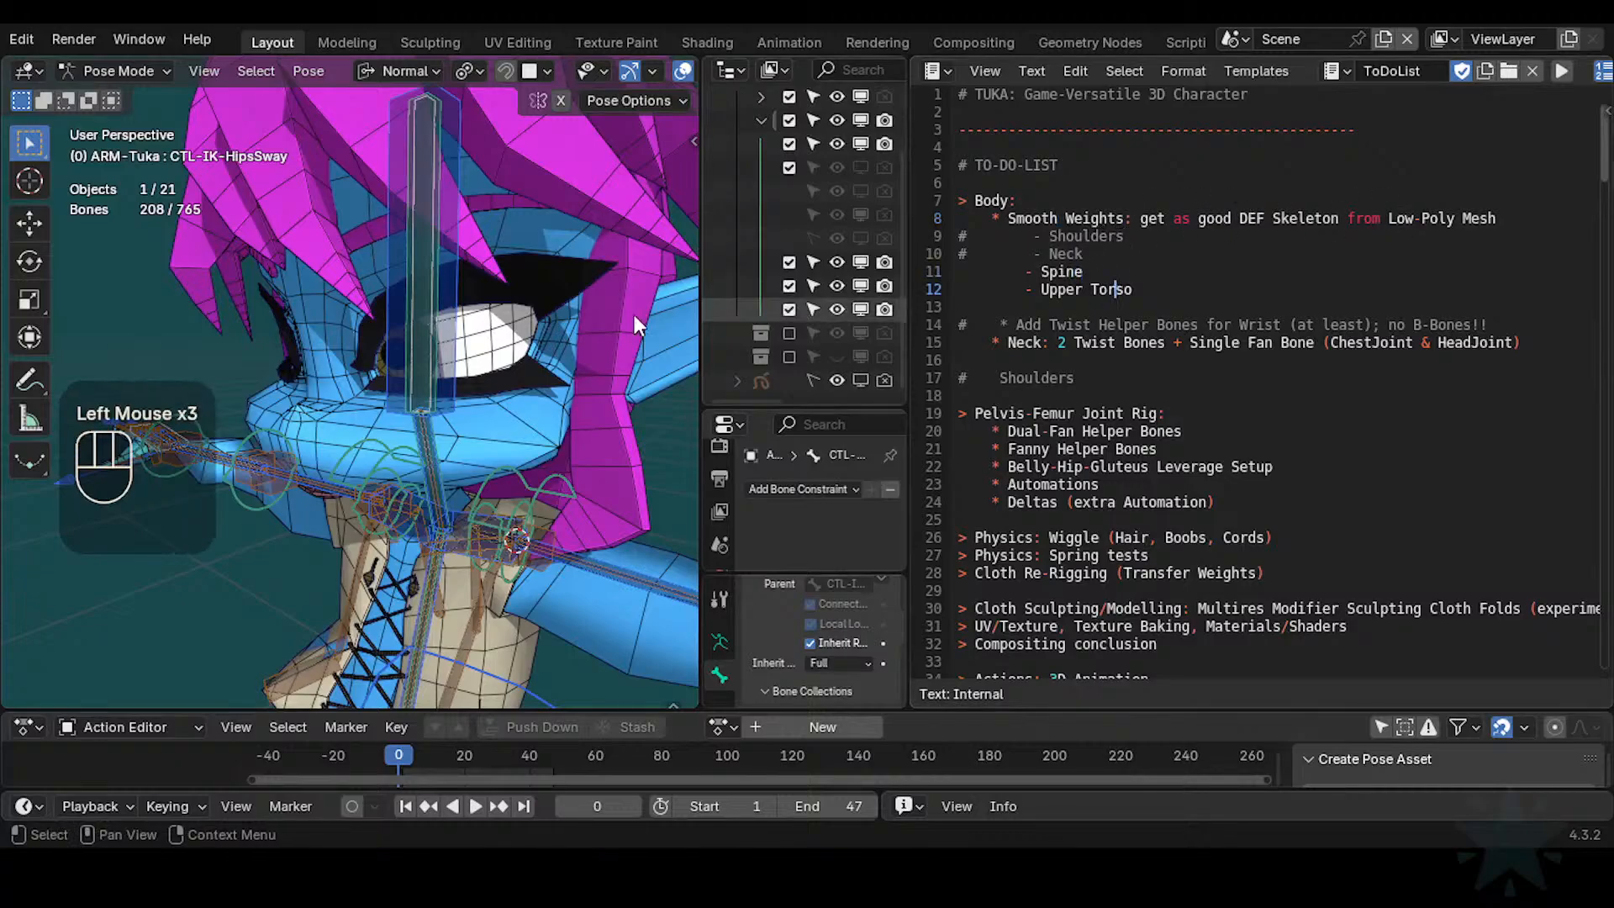
scroll(589, 580, "down", 2)
middle_click_drag(588, 580, 588, 389, "shift")
scroll(572, 387, "down", 1)
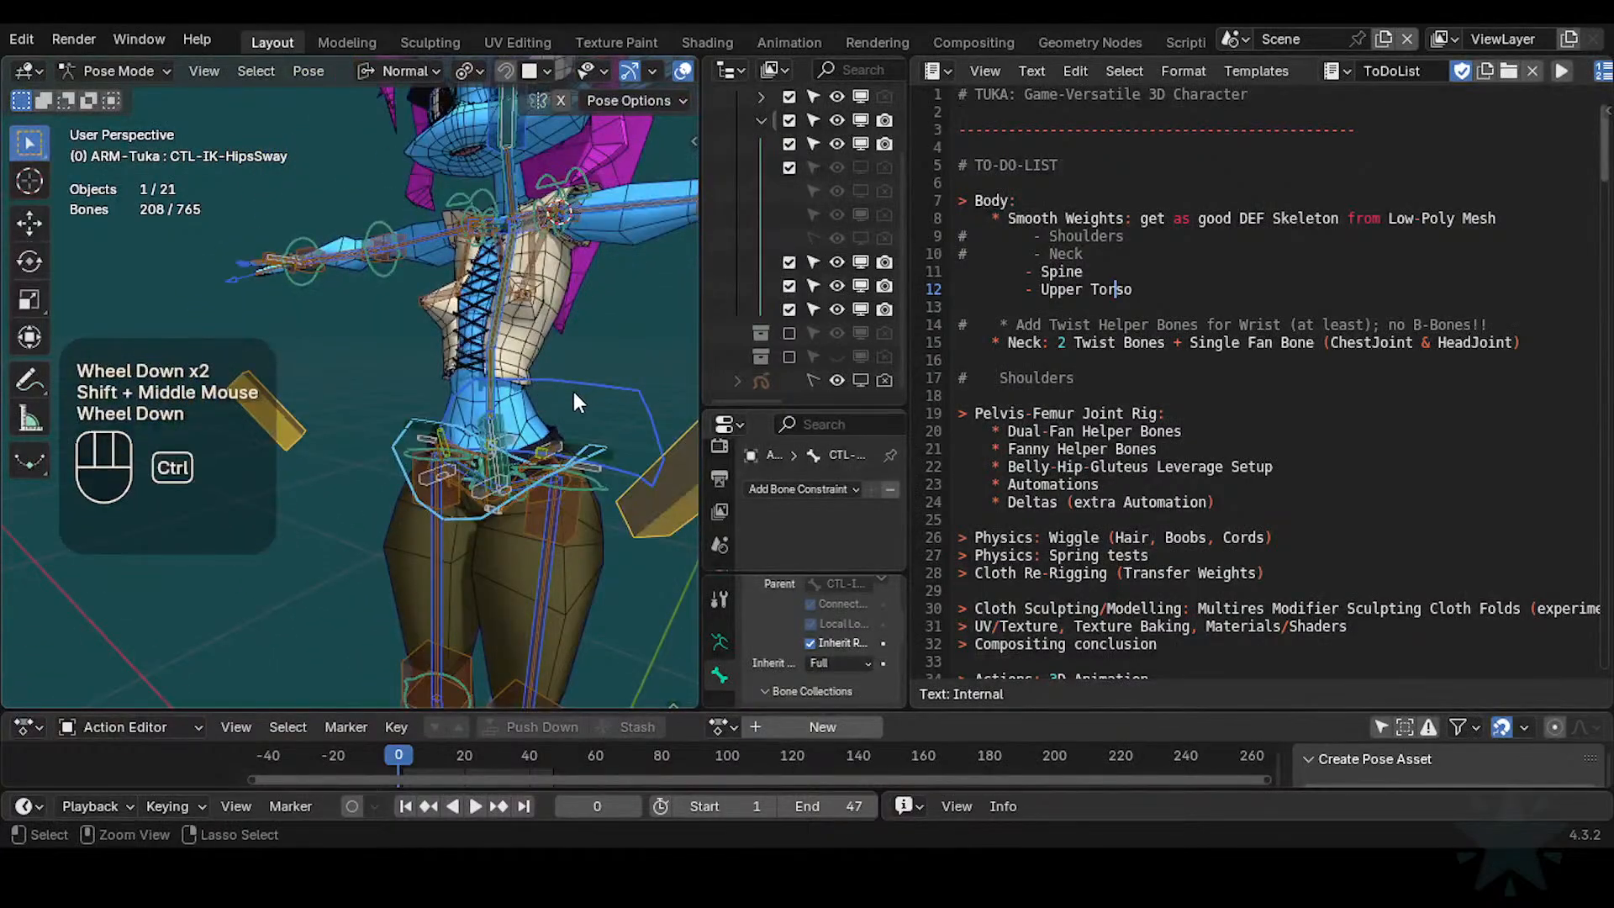
Switch to Object Mode and hide the trousers, 62d-ClothBeltMetal and 62c-ClothBelt objects
key("ctrl+Tab")
left_click(599, 562)
key("h")
left_click(552, 442)
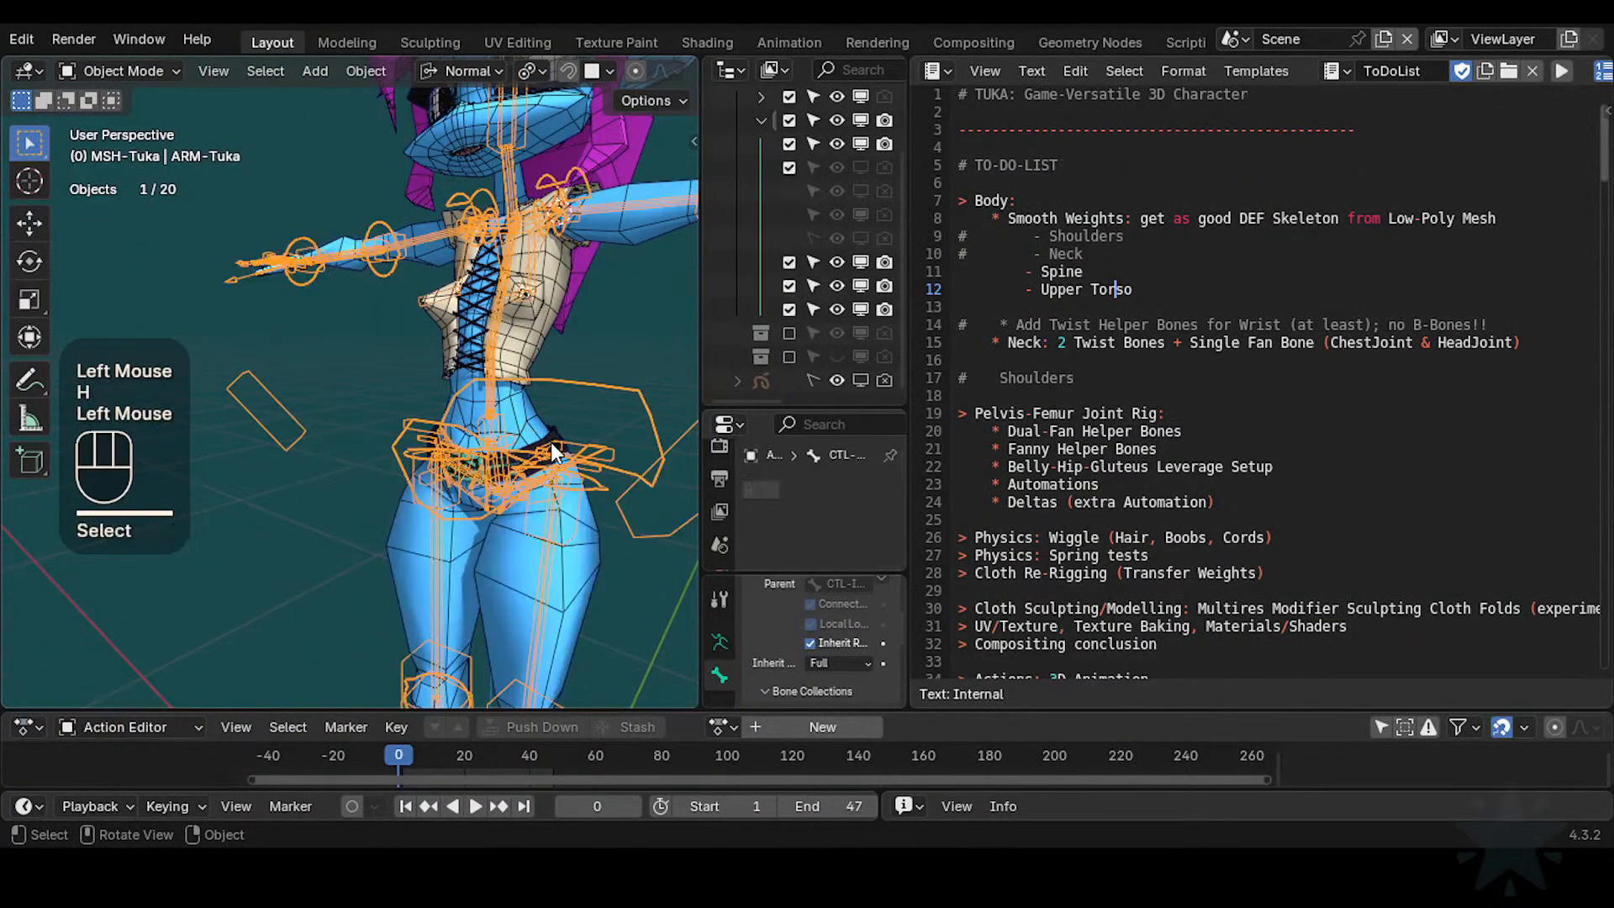
left_click(551, 442)
key("h")
key("ctrl+z")
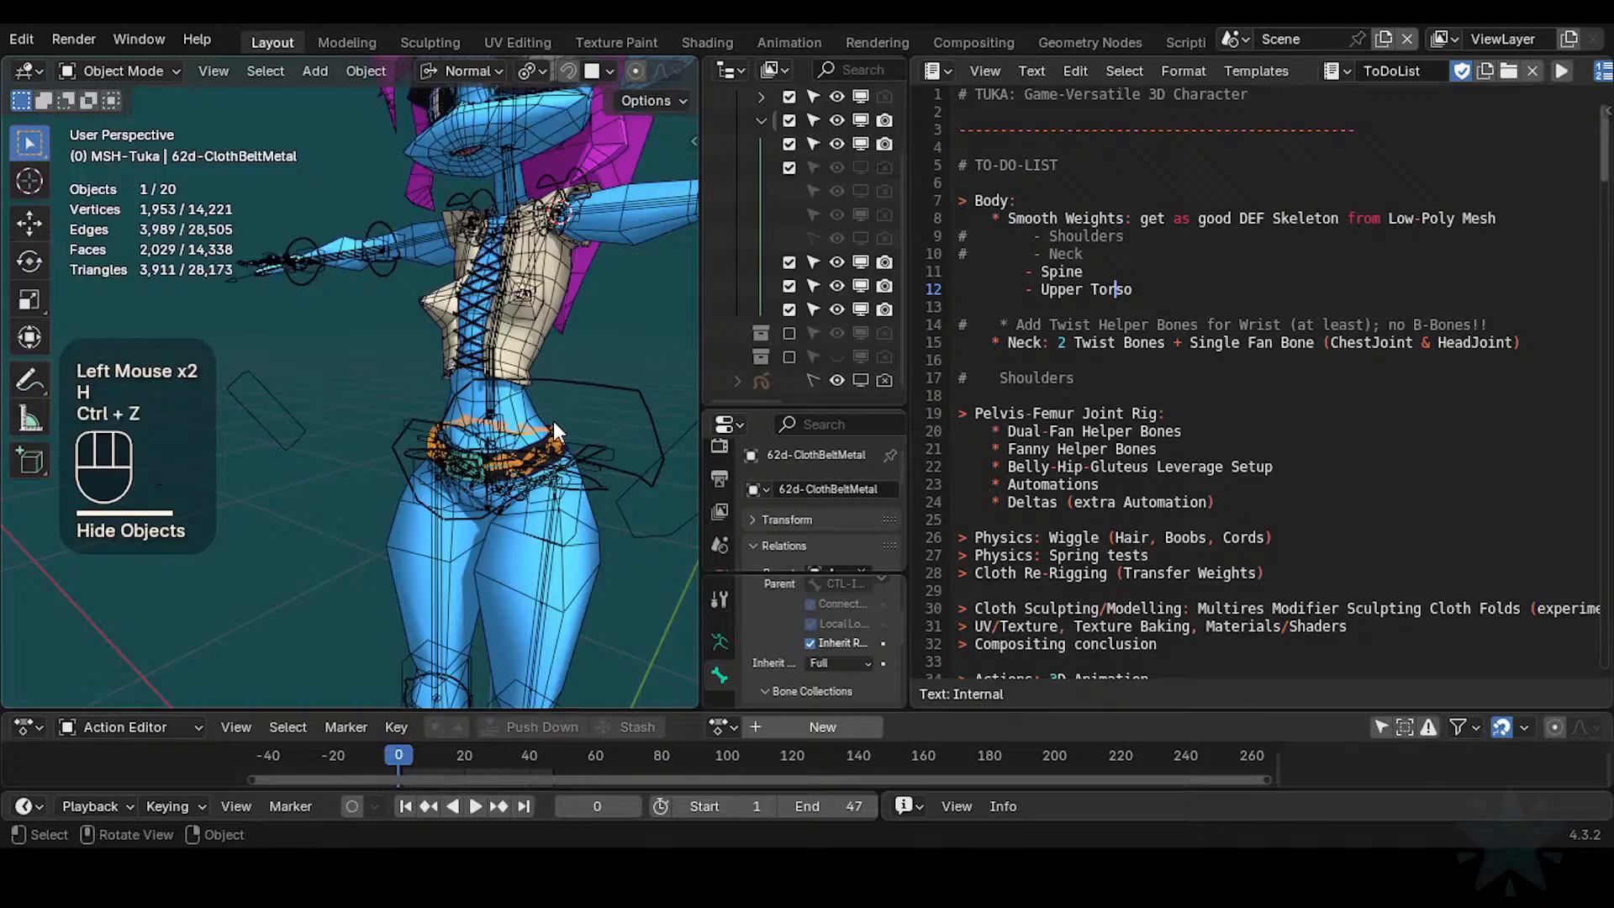
key("h")
left_click(556, 418)
key("h")
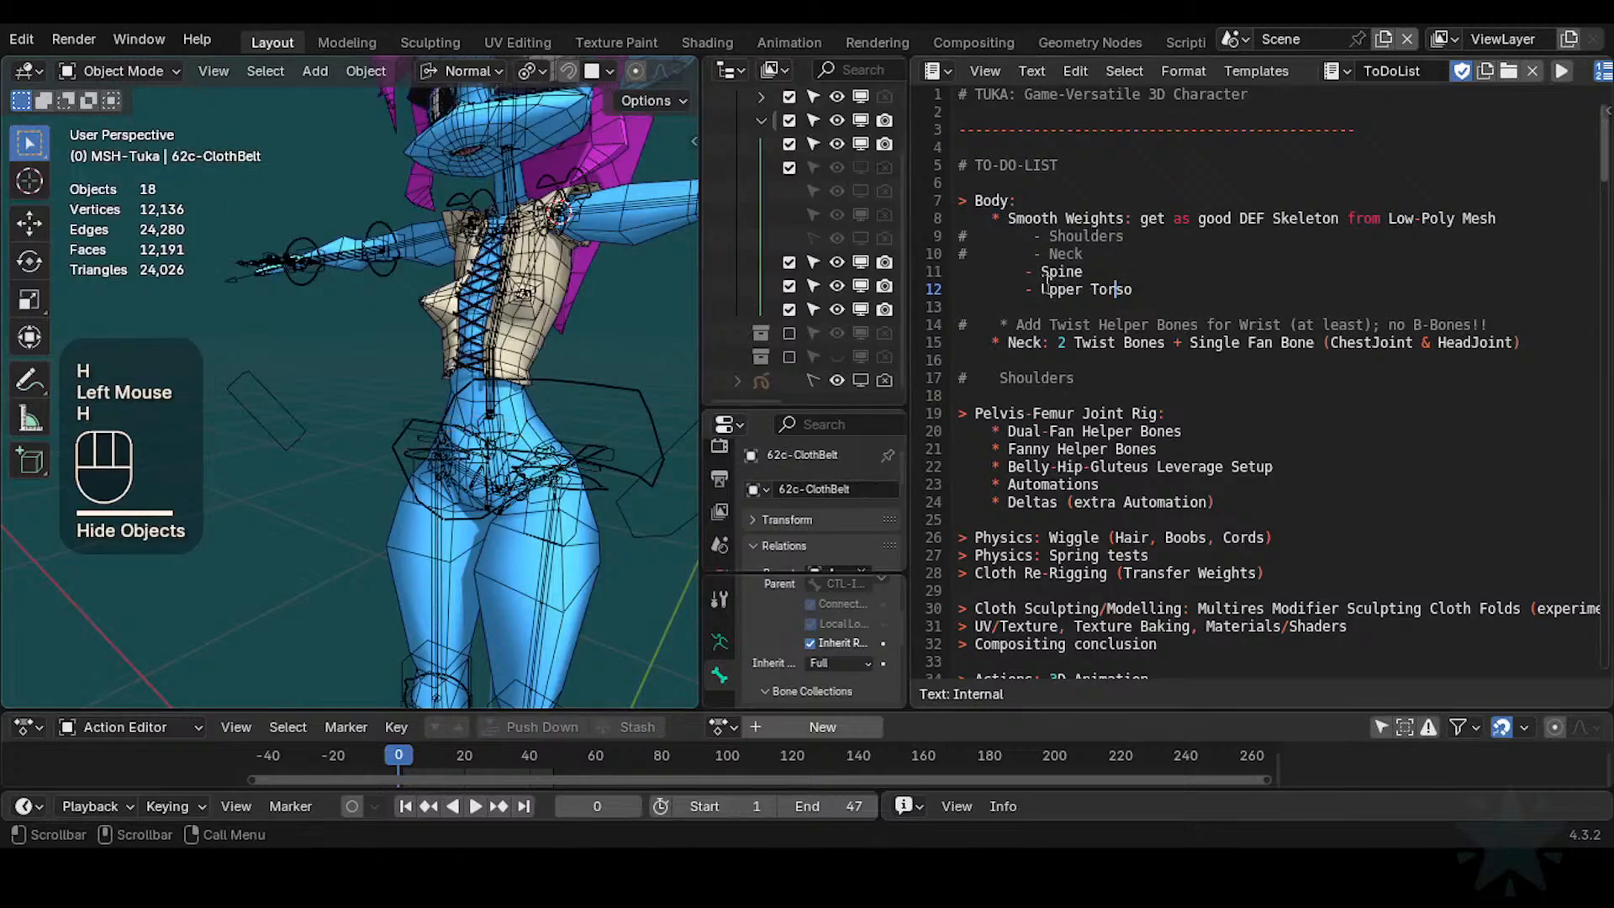
Widen the outliner and exclude the 6-Cloth and 5-Hair collections from the view layer
left_click_drag(908, 281, 1022, 284)
middle_click_drag(625, 313, 588, 371, "shift")
left_click(433, 501)
key("h")
scroll(442, 503, "up", 2)
scroll(588, 372, "down", 1)
left_click_drag(1023, 267, 1164, 269)
left_click(1045, 310)
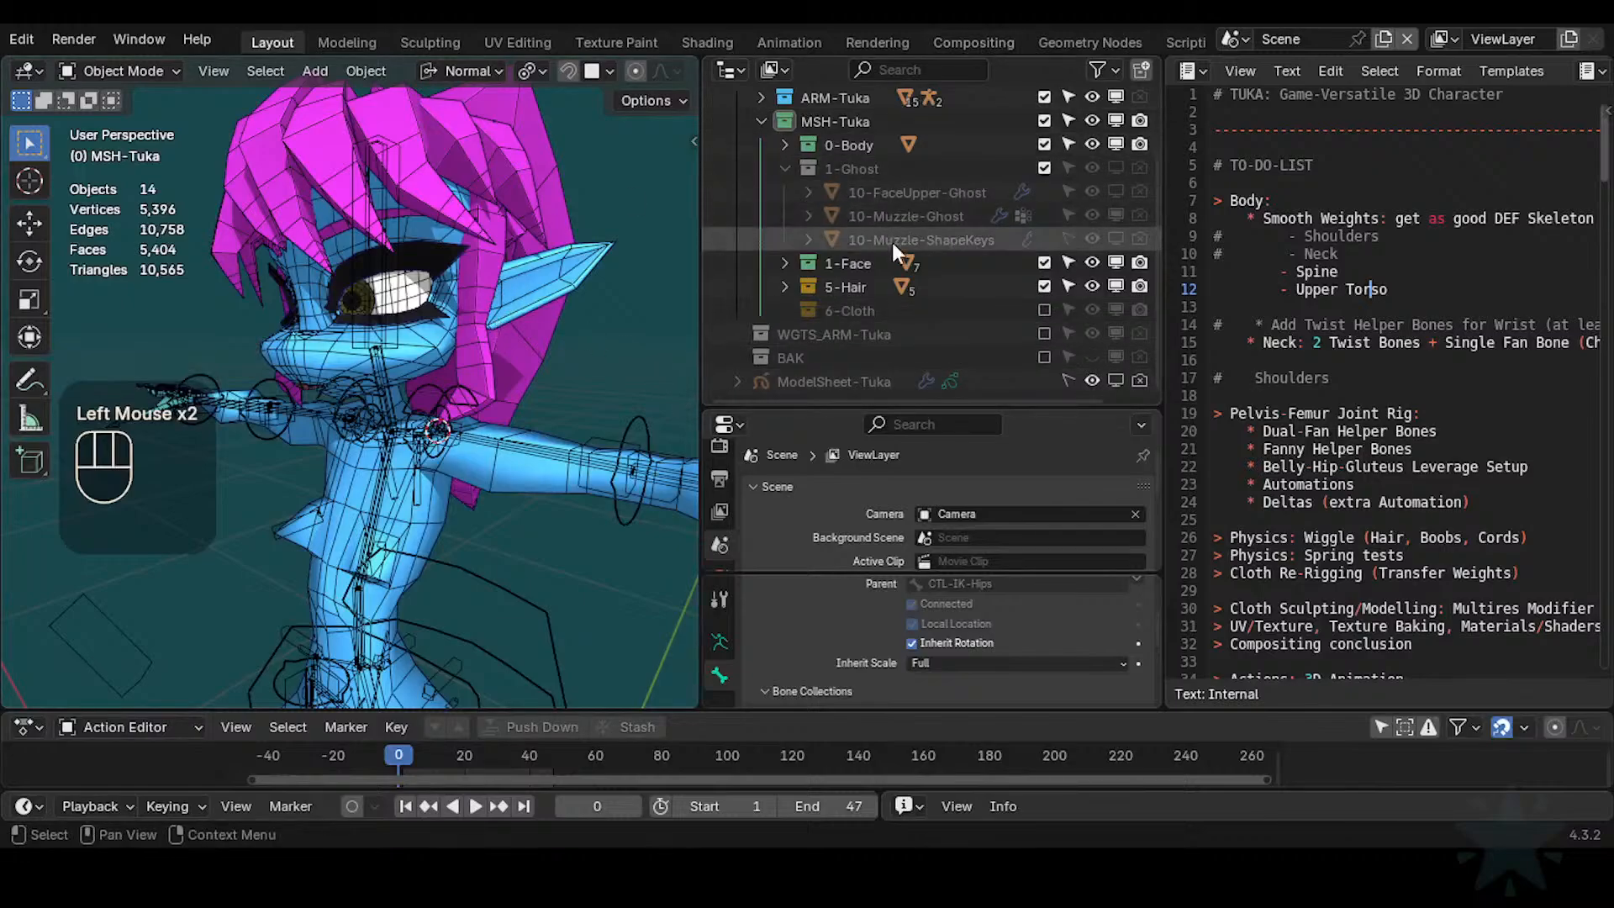
left_click(1045, 286)
Open the 0-Body-Tuka mesh in Edit Mode with face selection, nothing selected, and the neck in close view
middle_click_drag(576, 327, 498, 320, "shift")
scroll(511, 382, "up", 2)
left_click(502, 438)
key("Tab")
key("alt+a")
key("3")
key("shift+grave")
key("s")
key("a")
key("w")
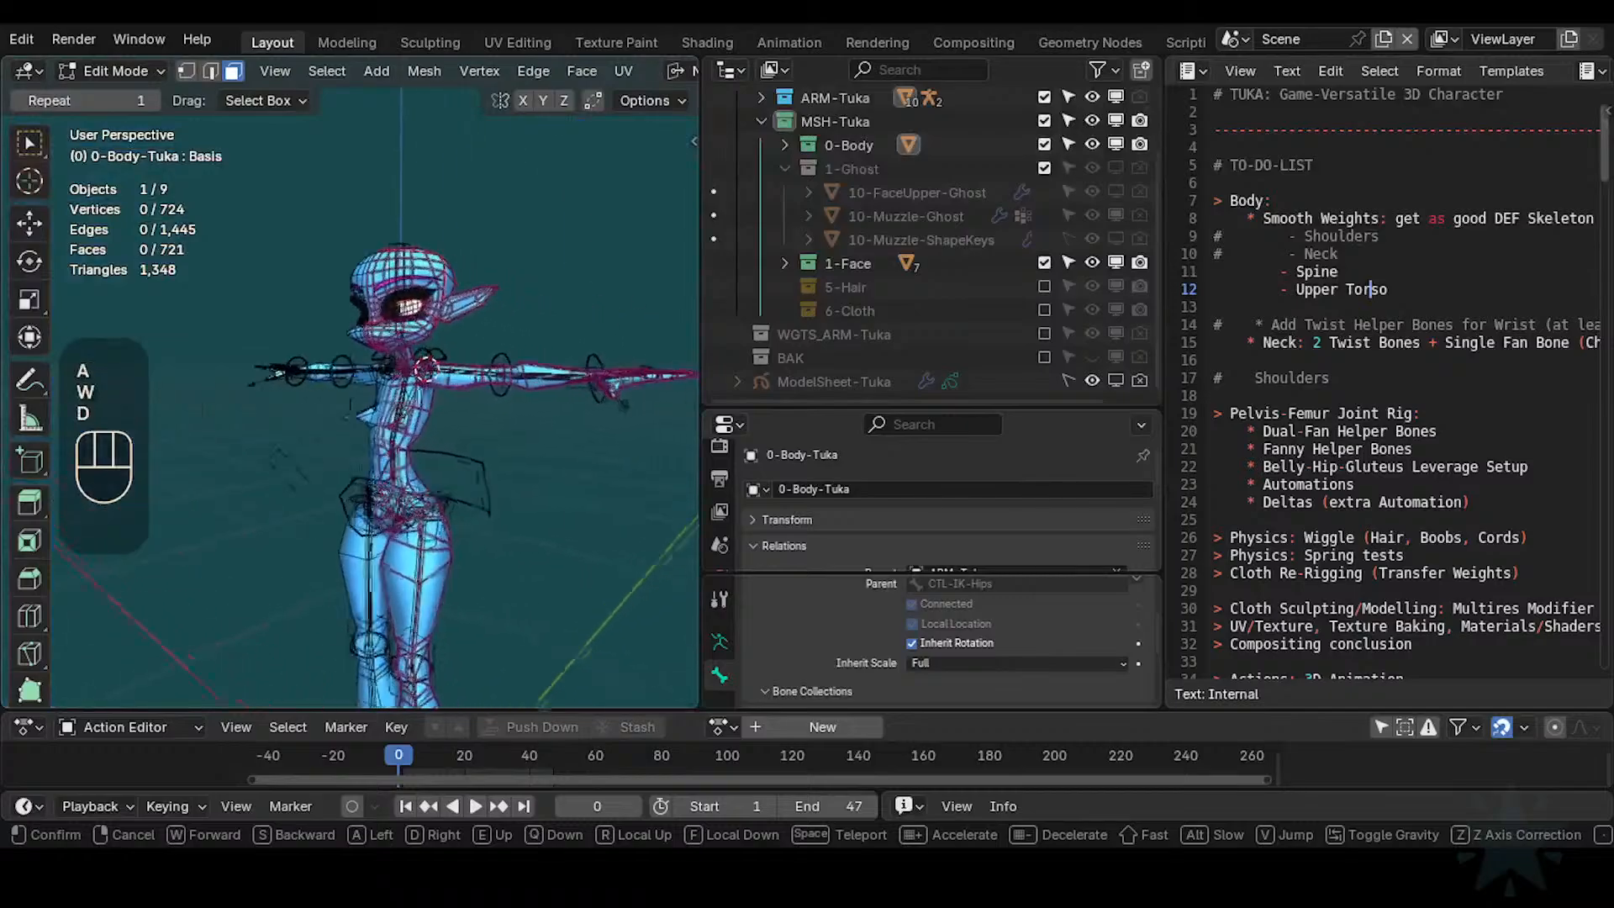
key("d")
left_click(455, 362)
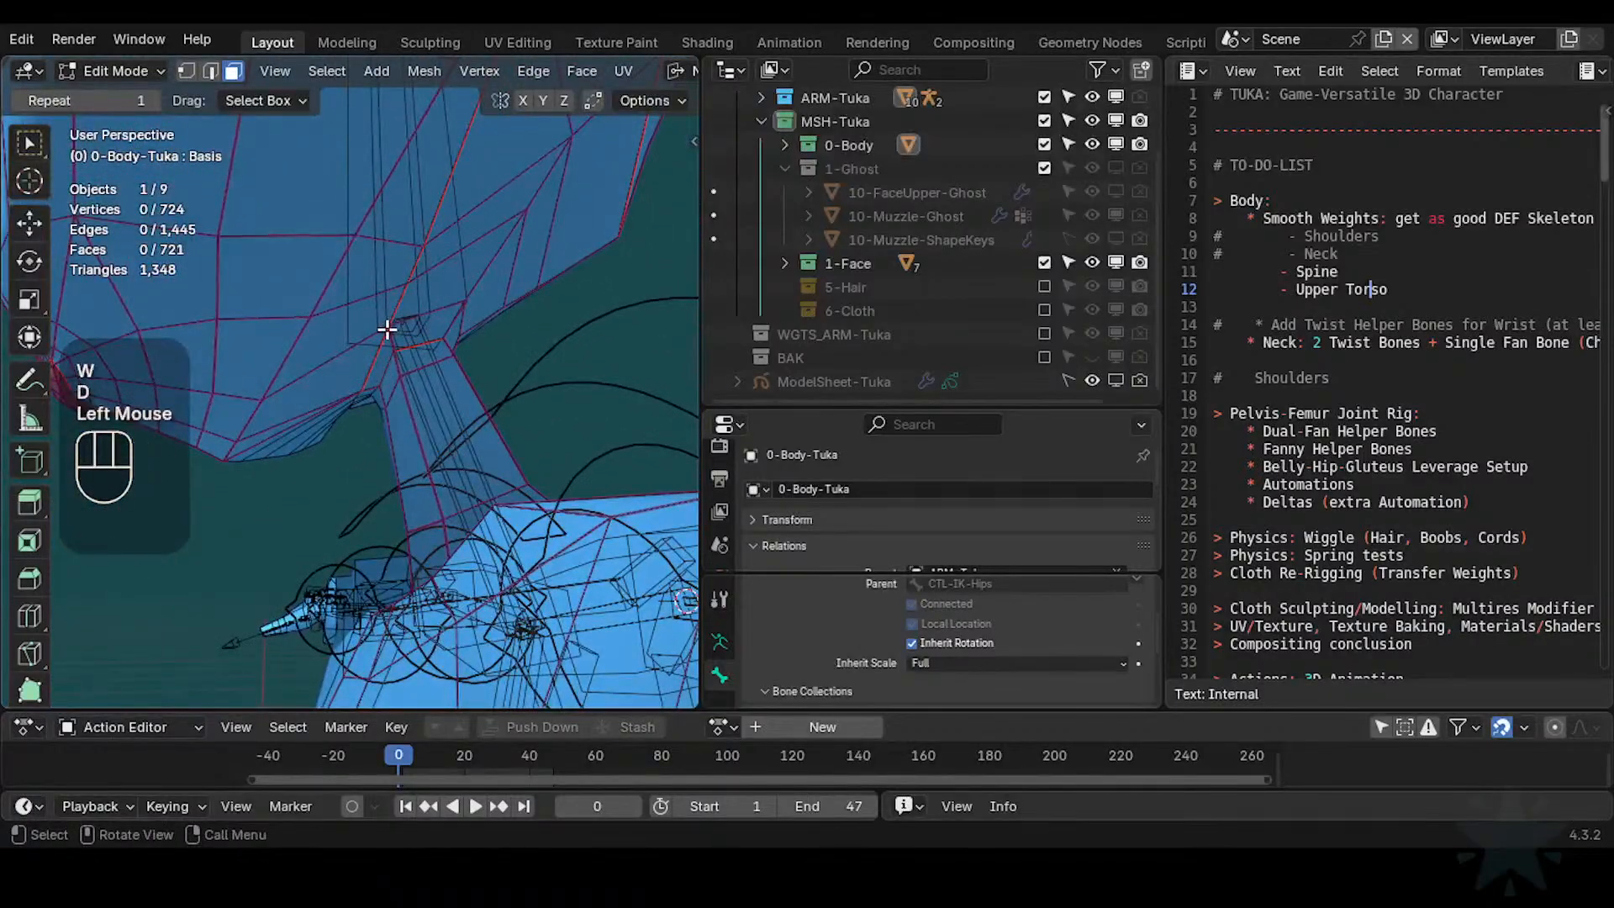
Hide the face loop around the top of the neck
left_click(497, 432, "alt+shift")
key("alt+a")
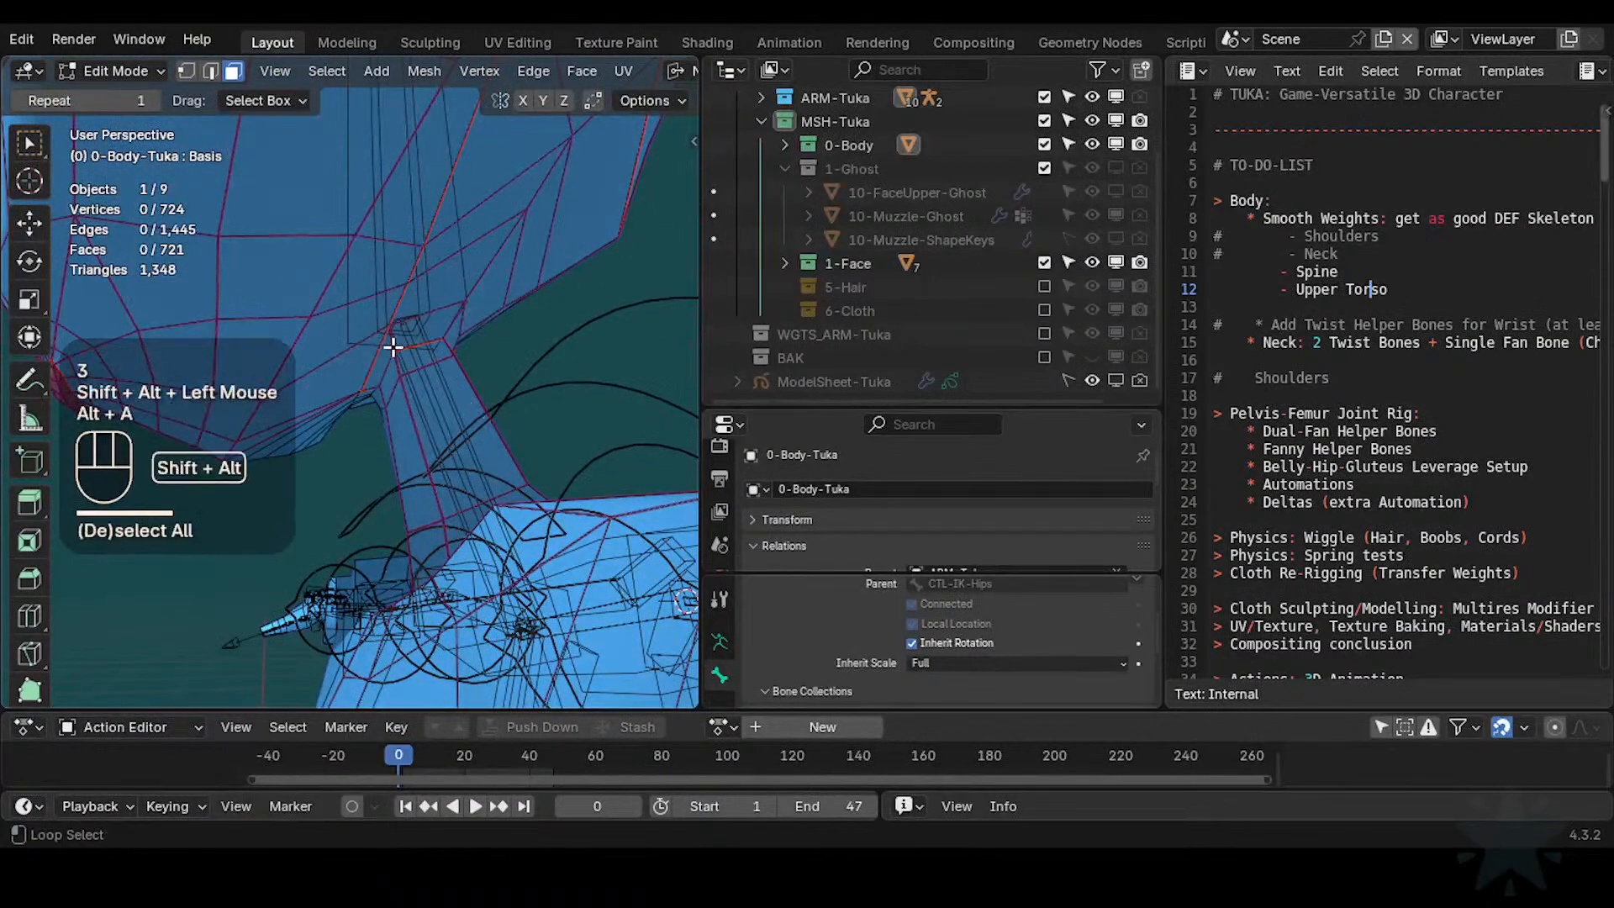
left_click(497, 433, "alt+shift")
scroll(497, 432, "down", 1)
key("h")
scroll(471, 404, "down", 3)
middle_click_drag(497, 432, 467, 397)
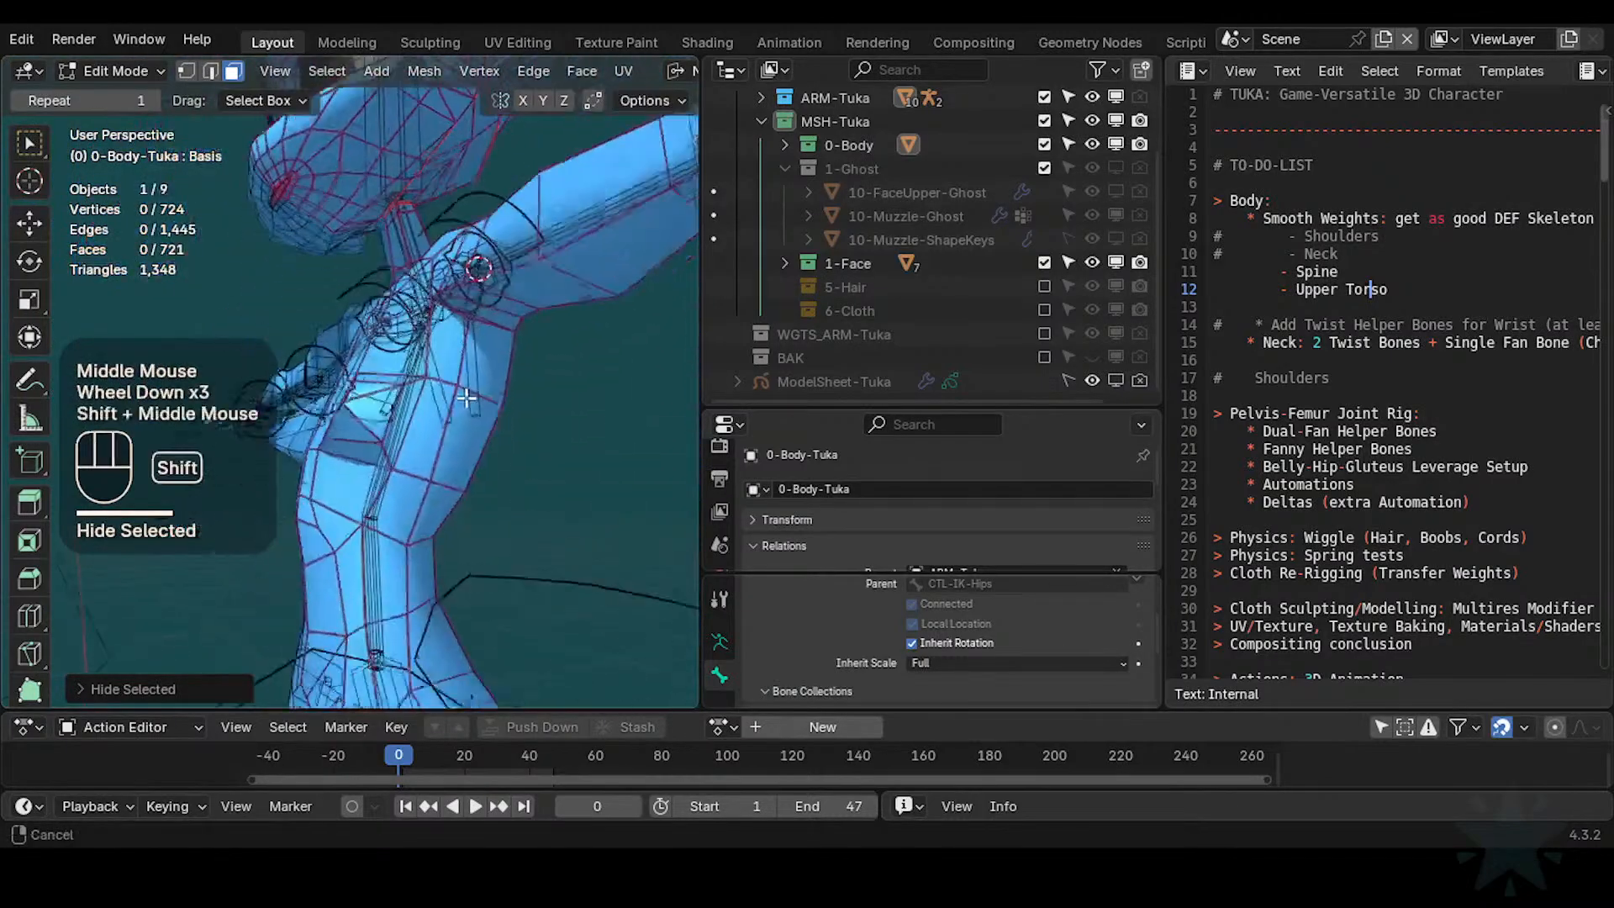
Hide the face loops around the thigh and the upper arm to separate the limbs from the torso
scroll(467, 397, "up", 1, "shift")
scroll(429, 479, "down", 1)
middle_click_drag(429, 479, 446, 336, "shift")
scroll(468, 496, "down", 1, "shift")
scroll(412, 424, "up", 2)
key("3")
left_click(653, 288, "alt+shift")
key("h")
scroll(652, 288, "down", 2)
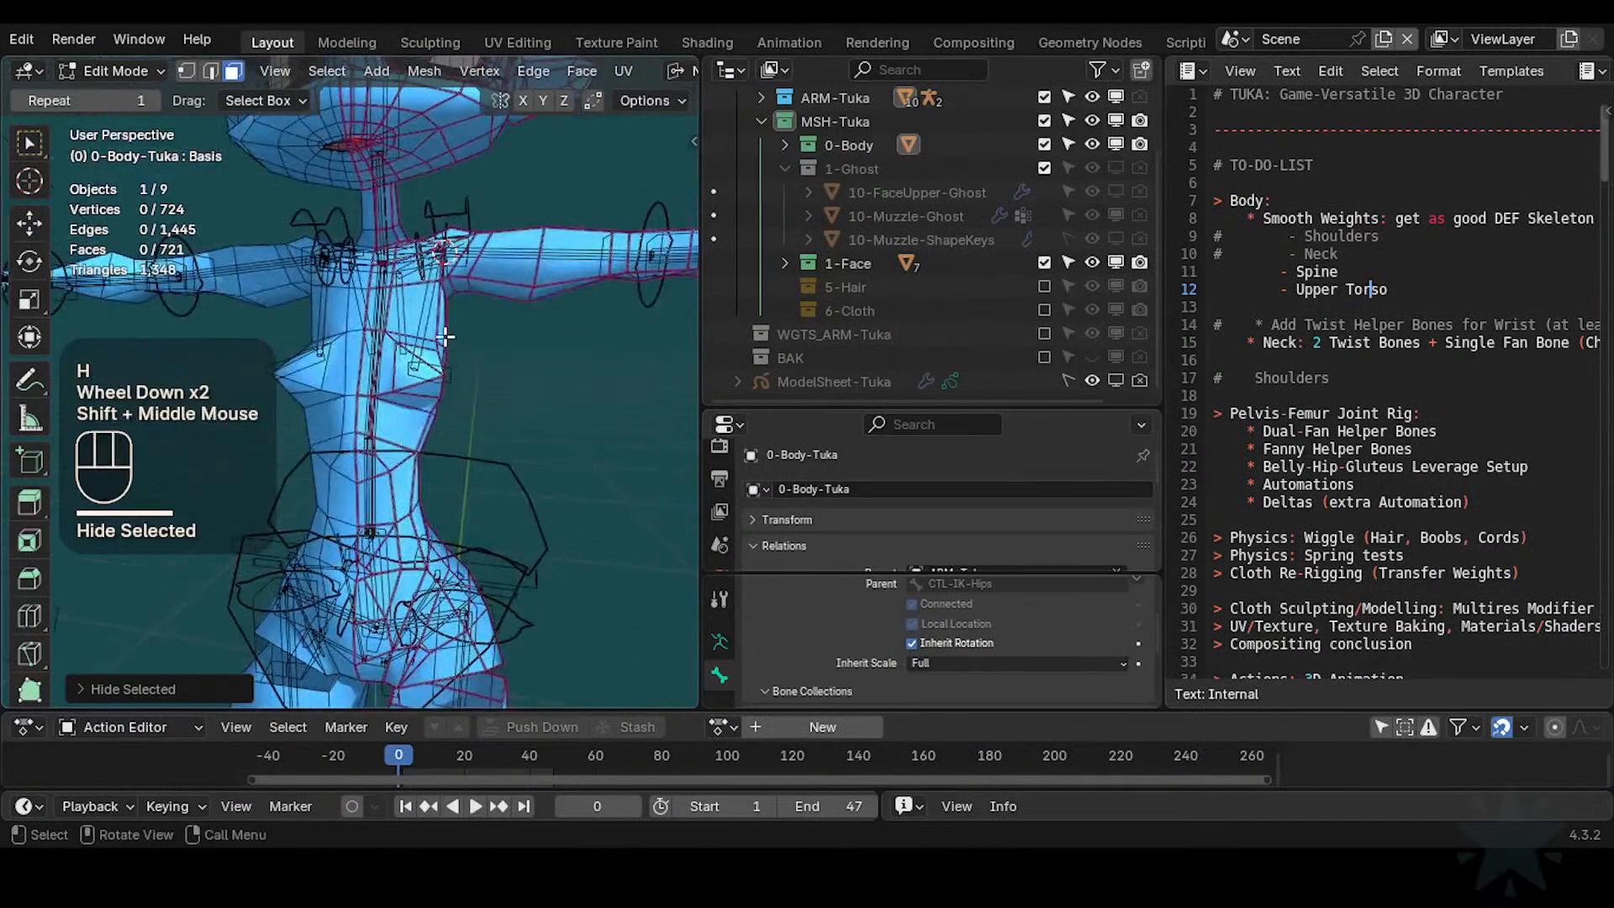
left_click(459, 278, "alt+shift")
key("h")
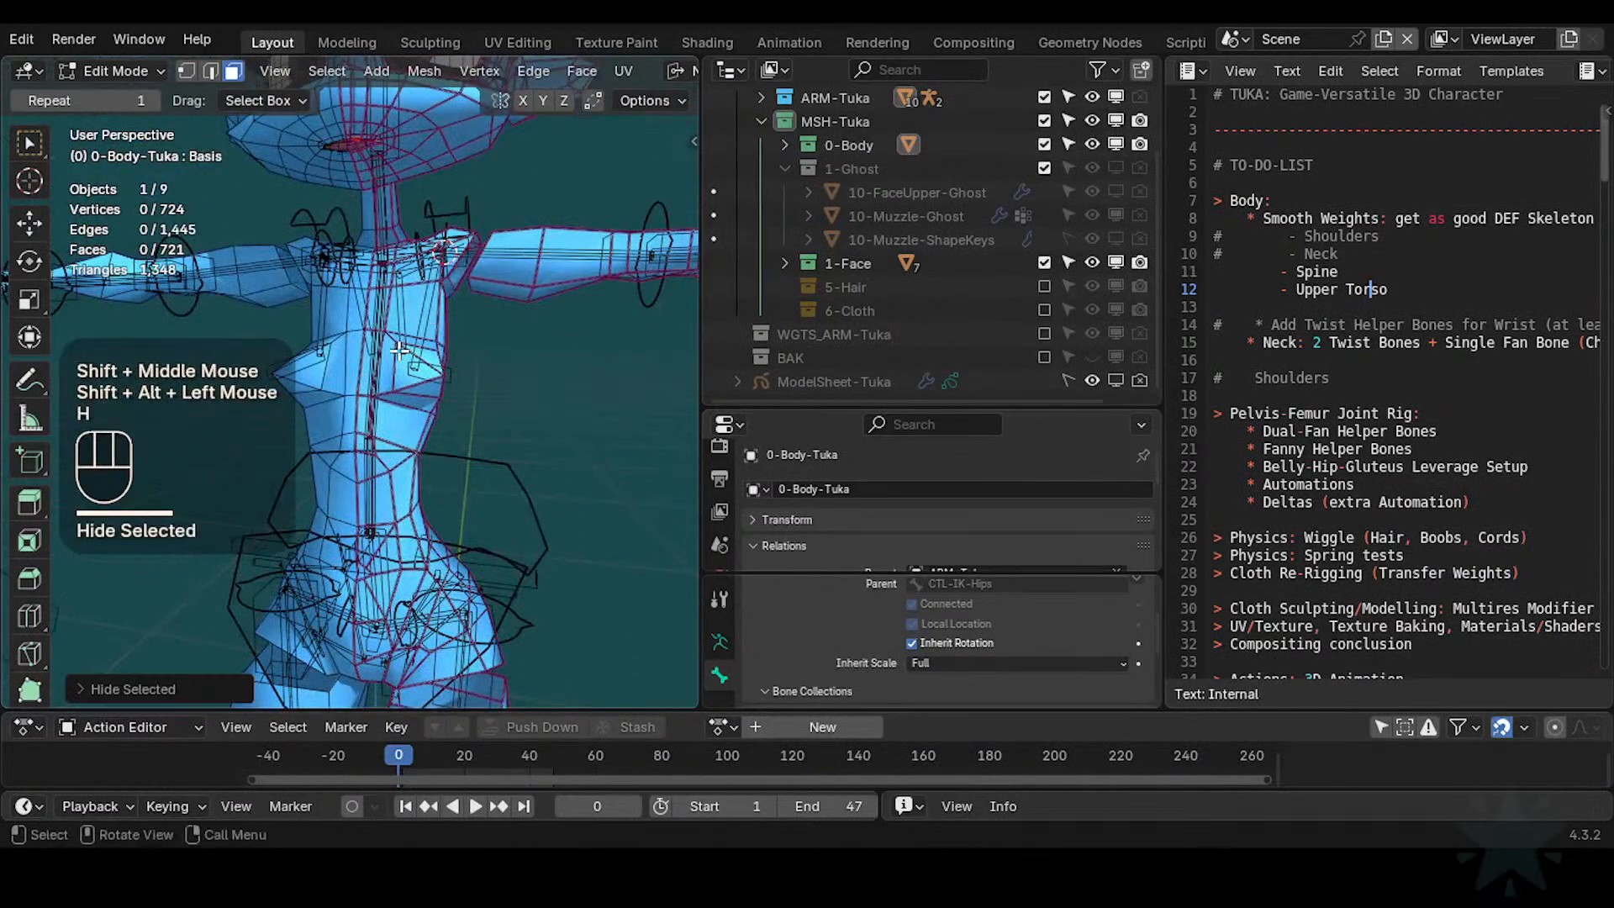
Isolate the linked torso faces by hiding all unselected geometry, and return the body to Object Mode
key("l")
key("shift+h")
middle_click_drag(522, 386, 413, 474)
middle_click_drag(308, 438, 536, 387)
key("ctrl+Tab")
scroll(602, 411, "down", 2)
Show the 3D viewport's sidebar and enlarge the viewport by shrinking the text editor area
key("n")
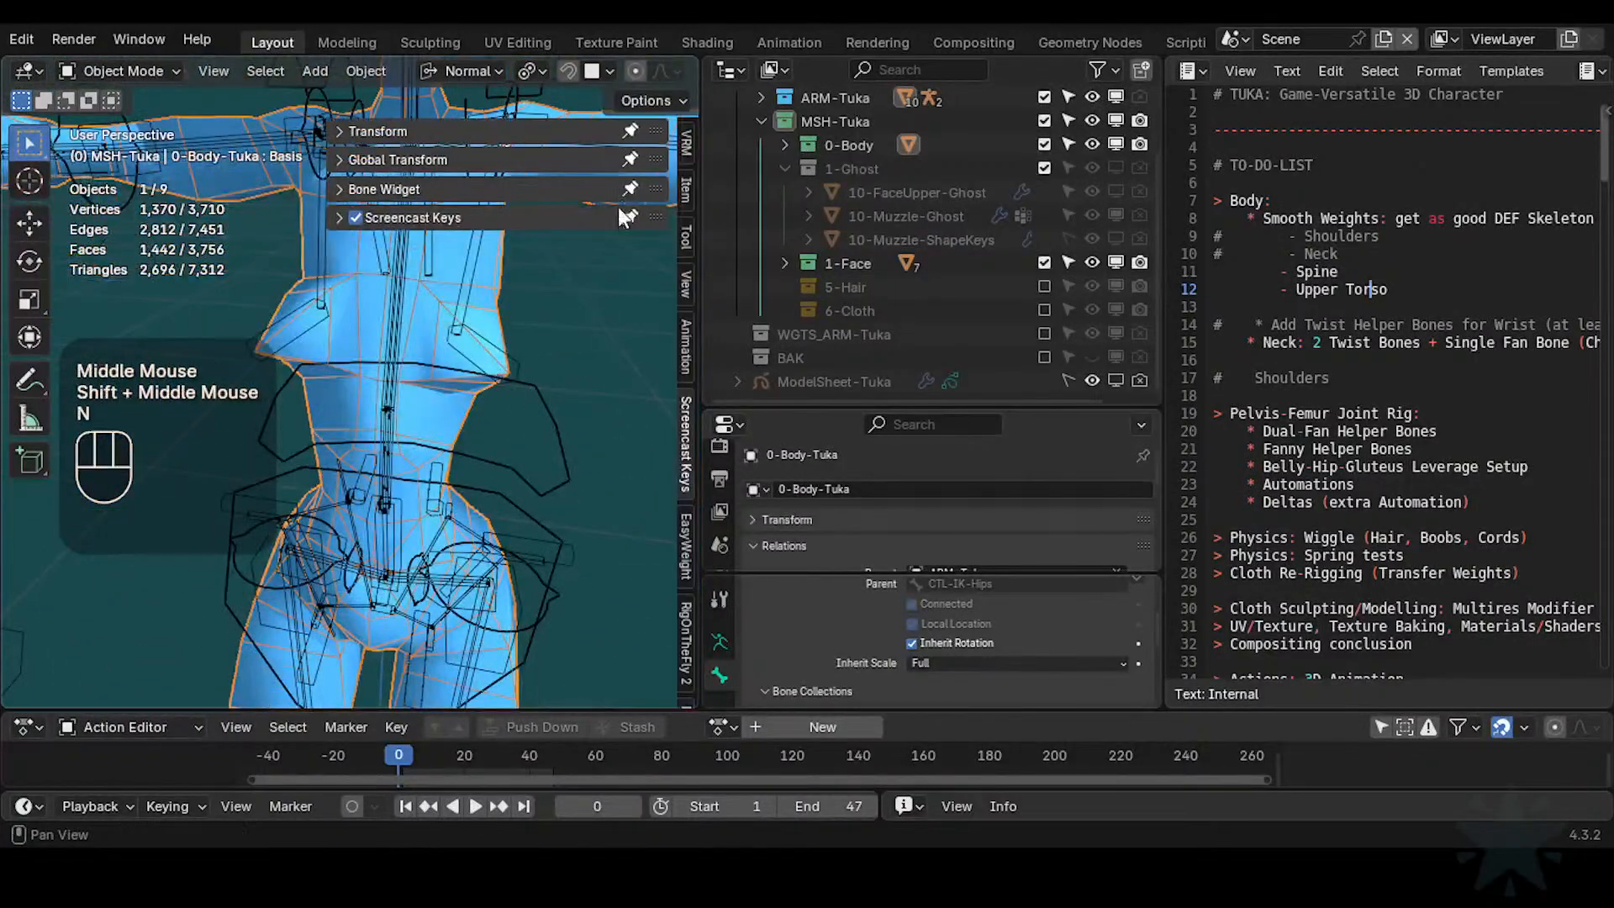
left_click(338, 162)
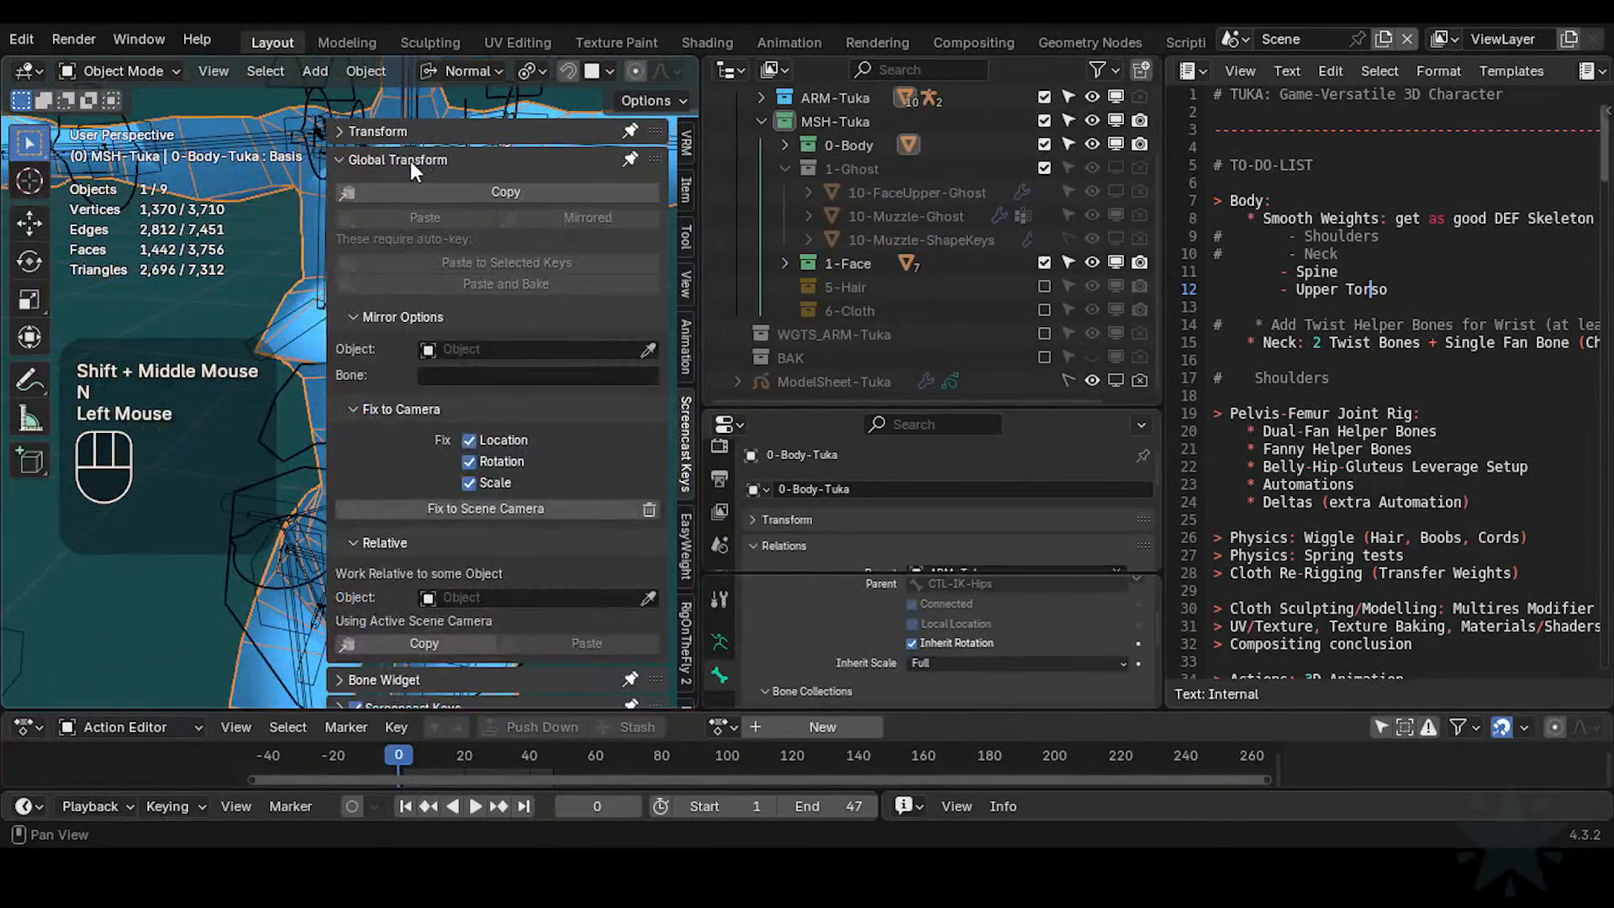
left_click(334, 159)
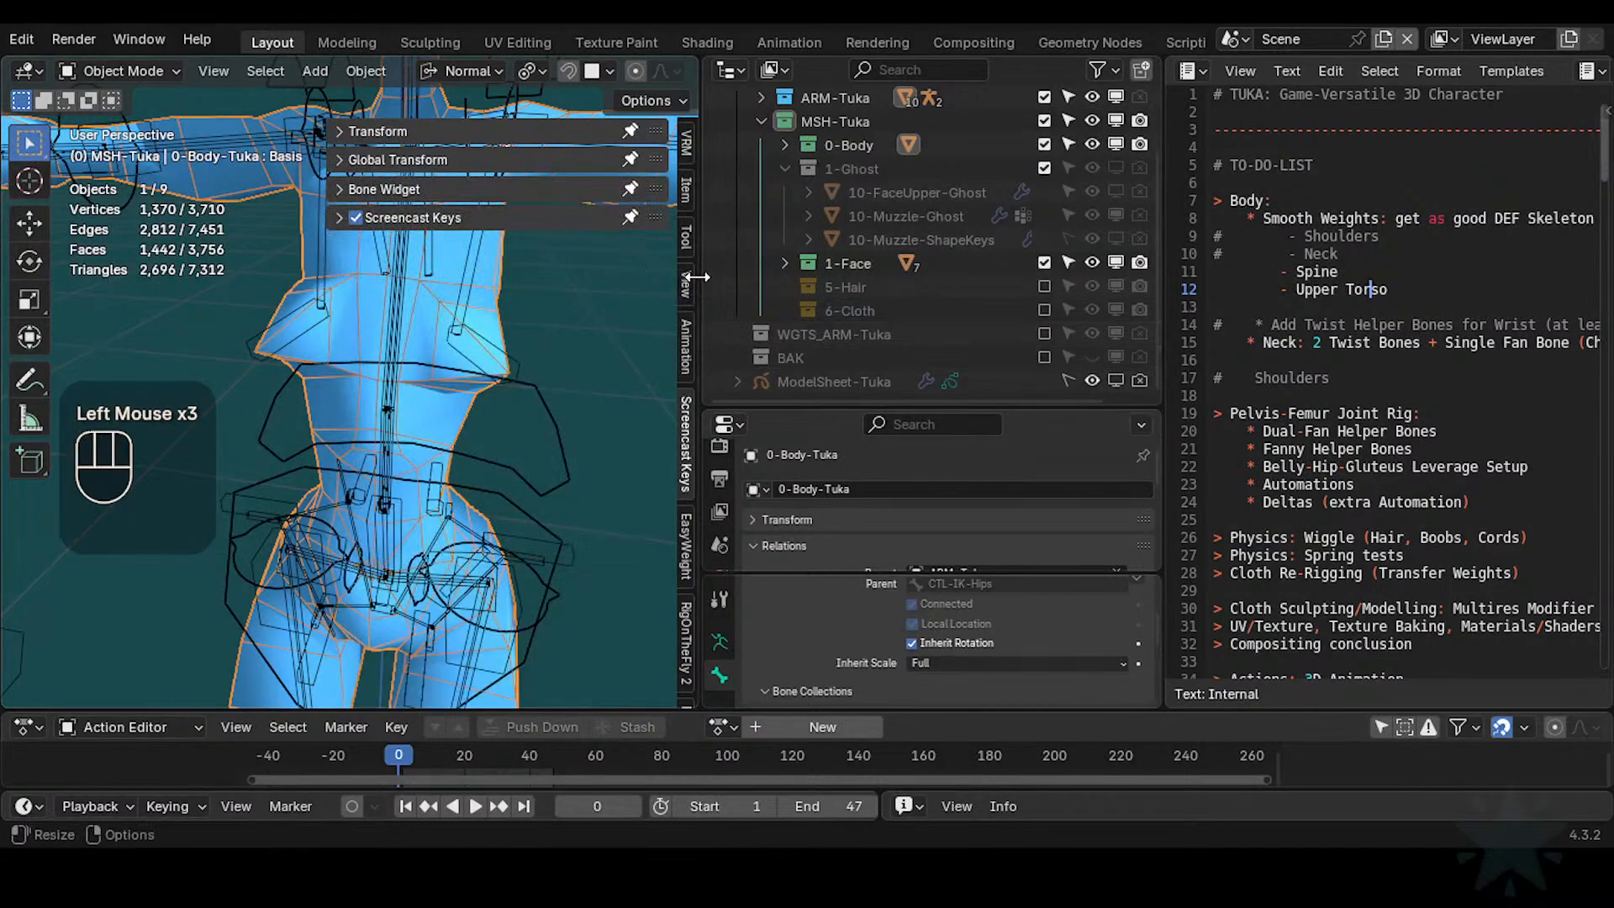
left_click_drag(693, 274, 948, 299)
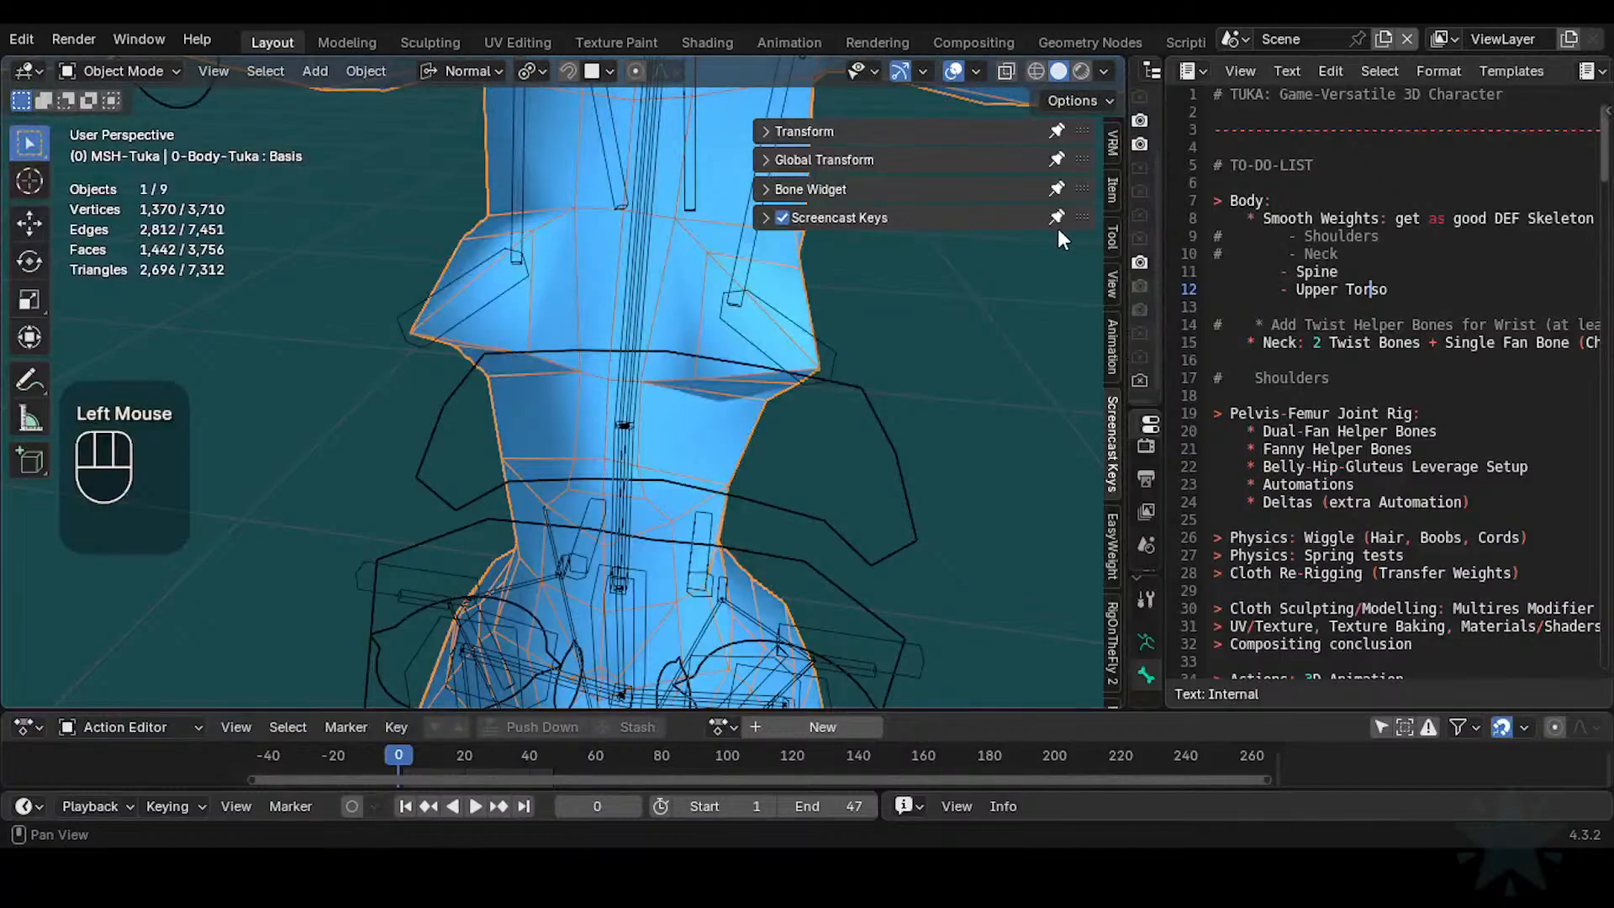
left_click_drag(1167, 244, 1585, 263)
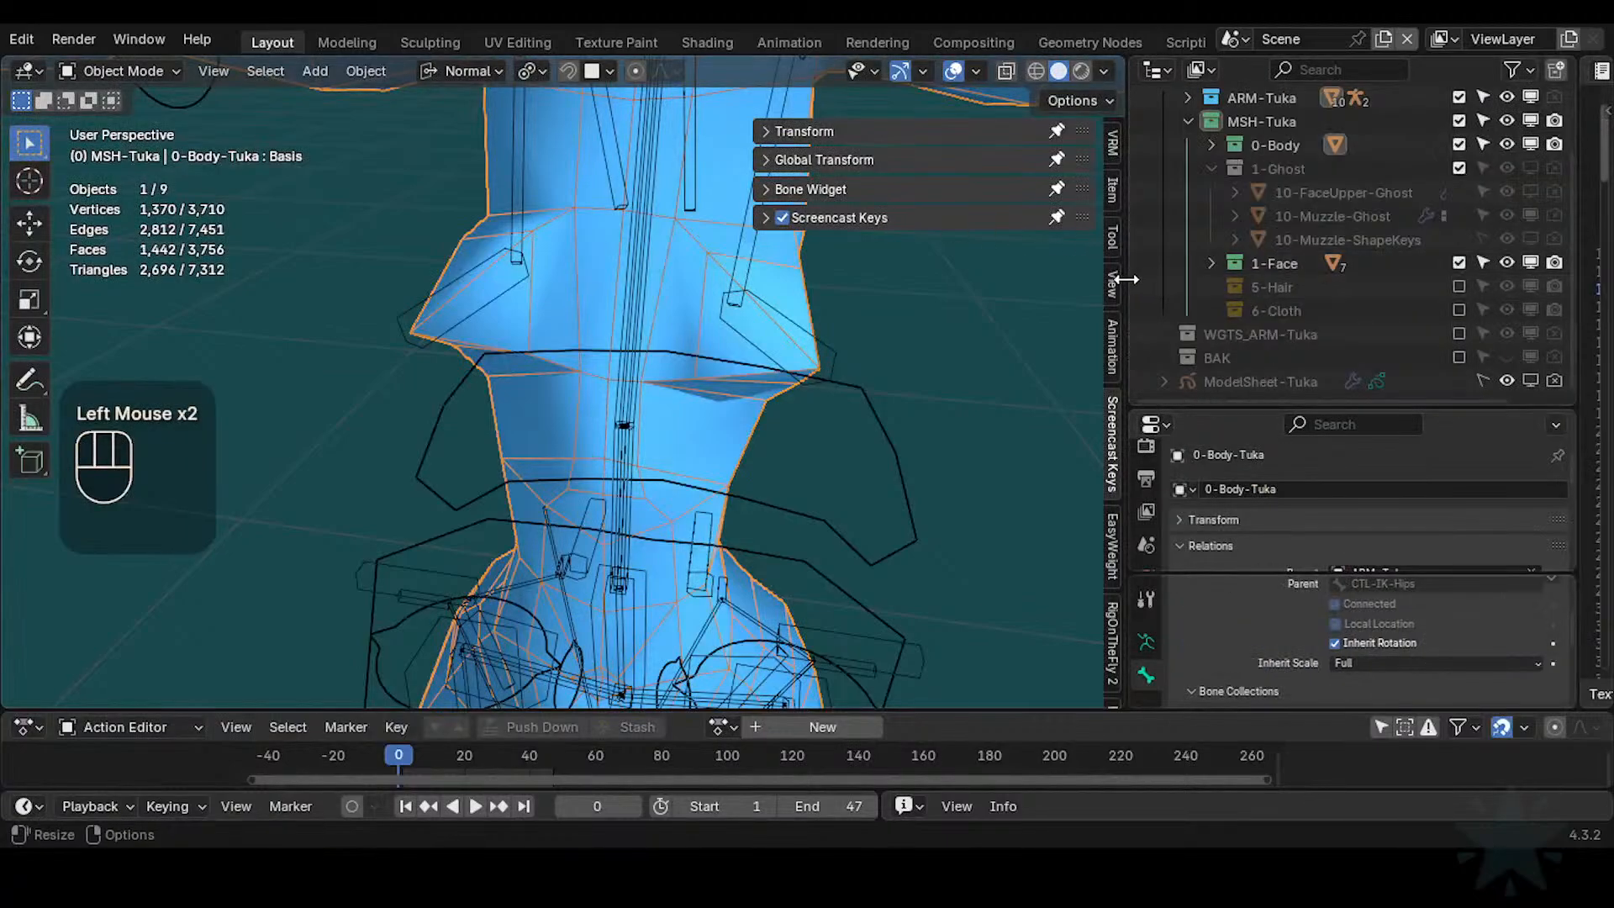
left_click_drag(1125, 278, 1180, 279)
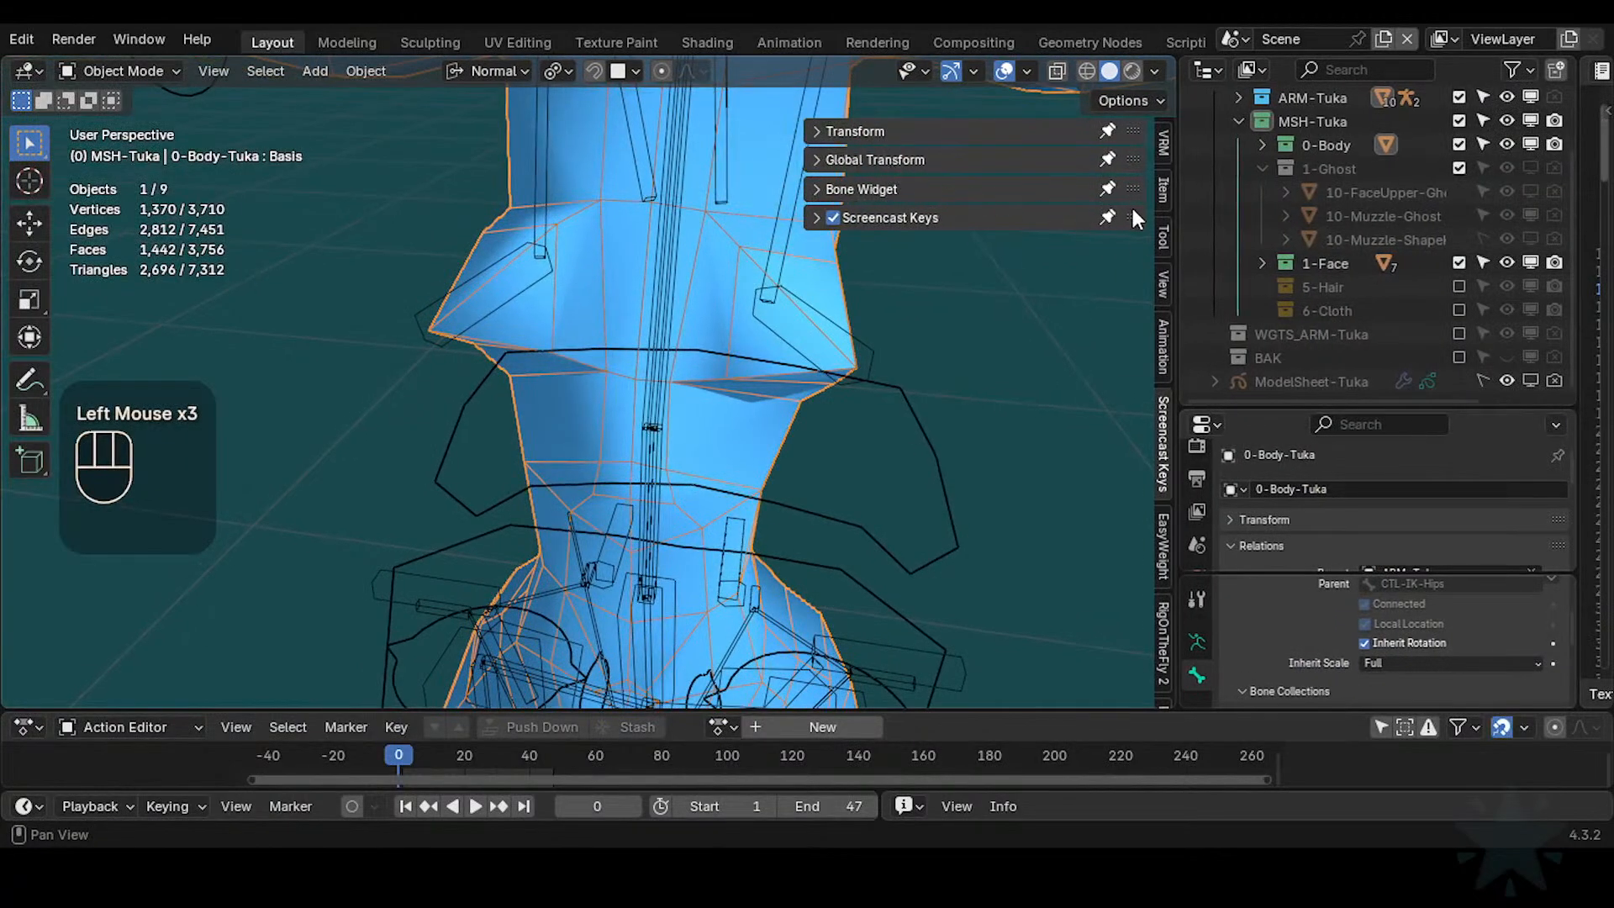
middle_click_drag(931, 247, 637, 536)
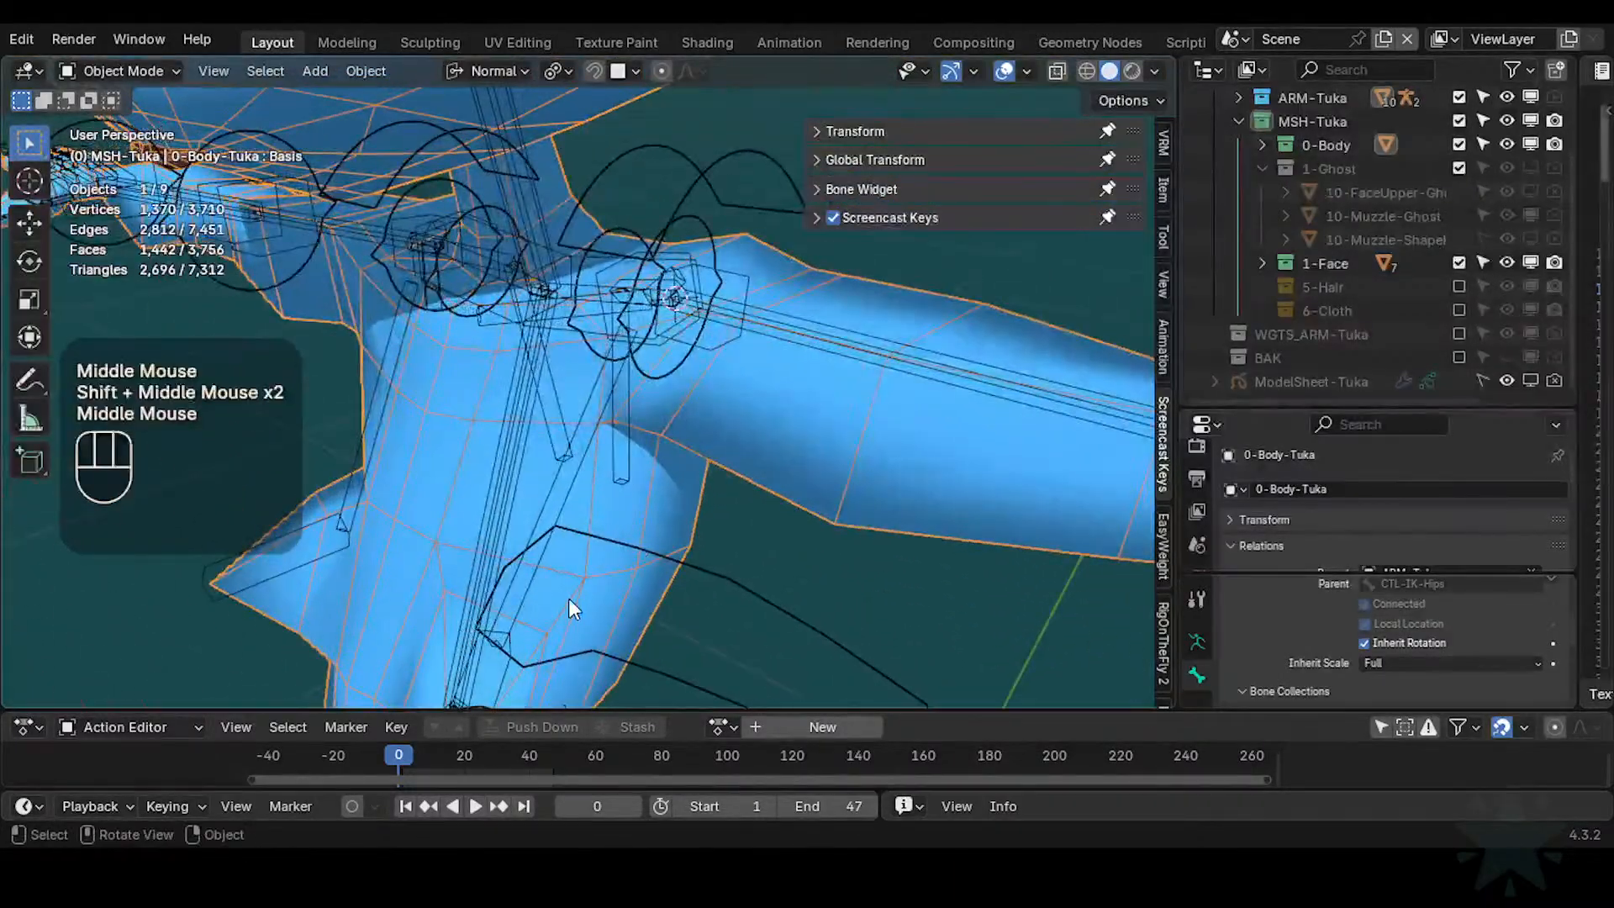
key("n")
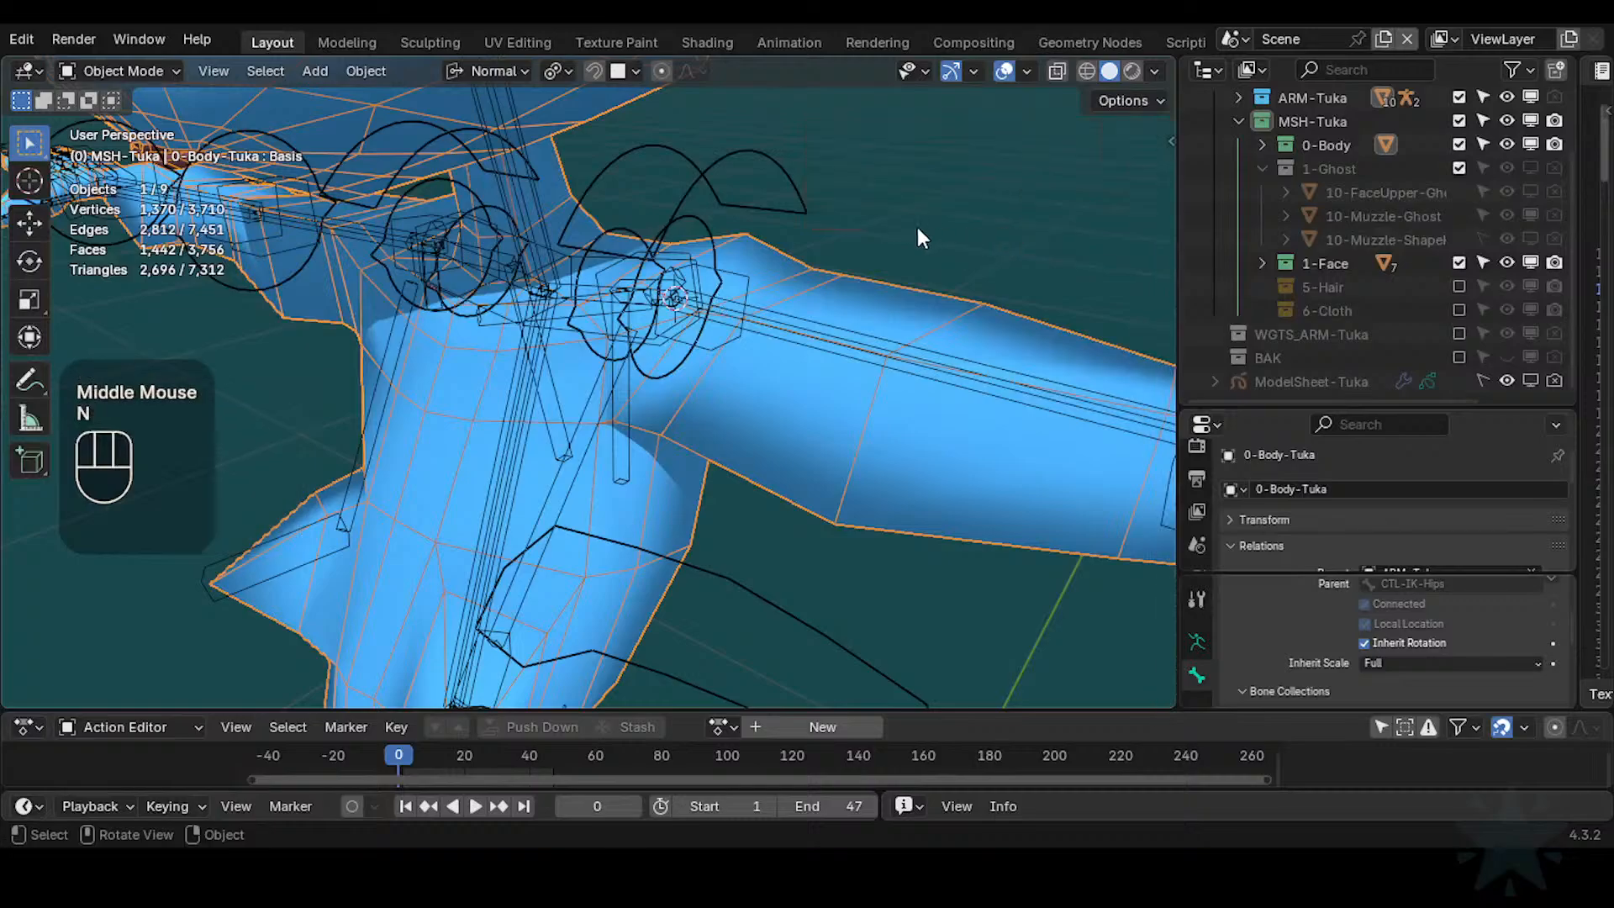
key("n")
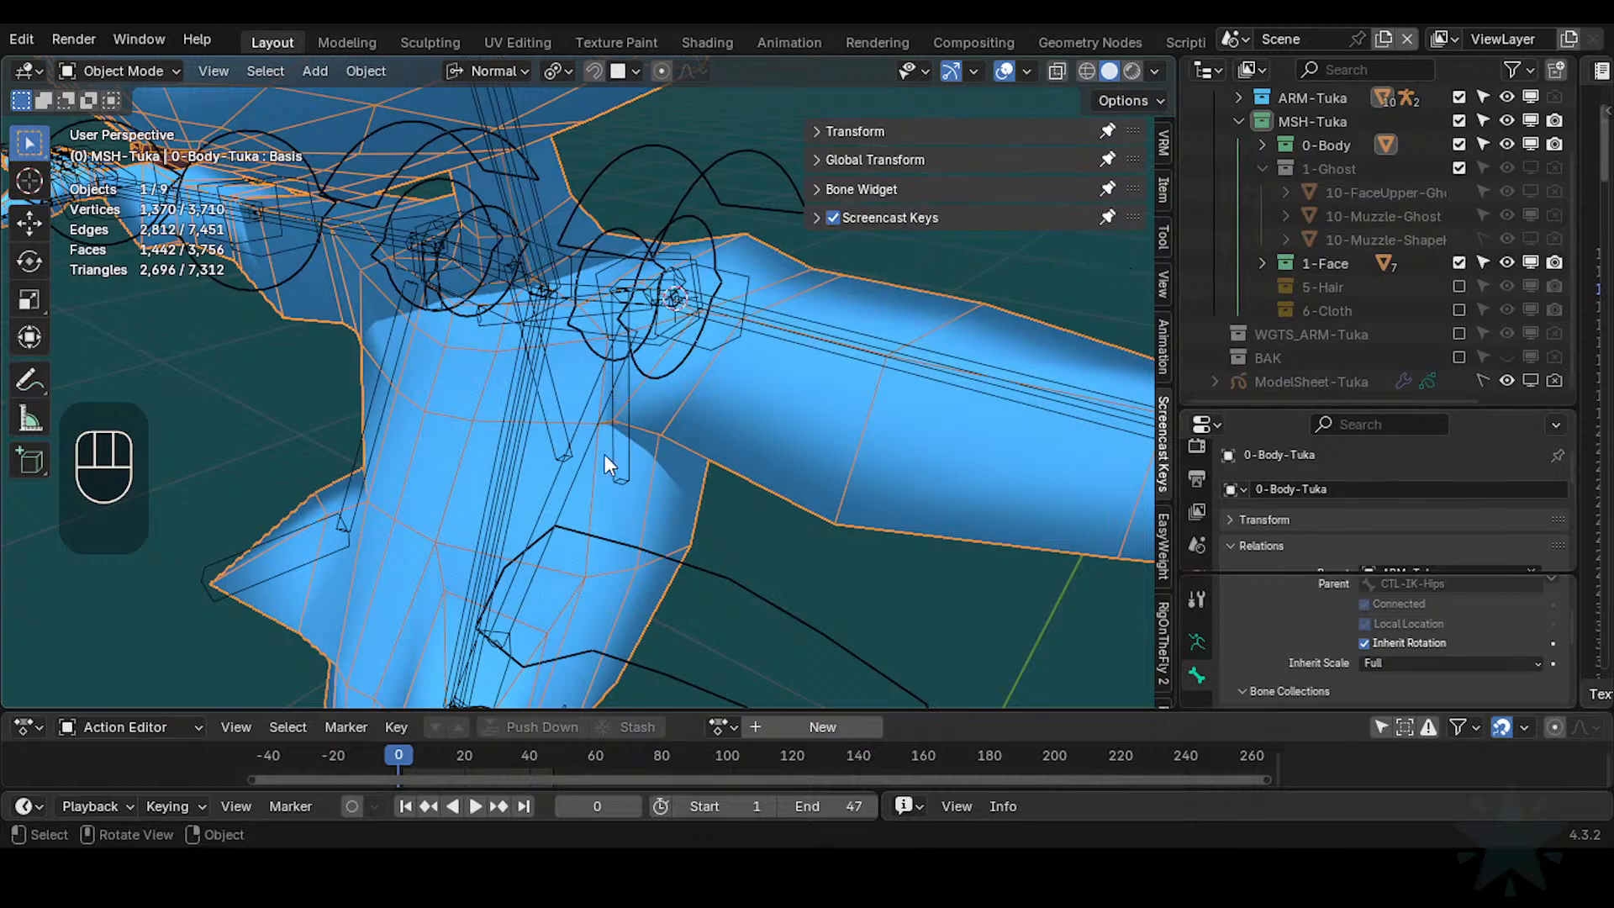
Compare the full body mesh in Object Mode with the isolated torso in Edit Mode
key("Tab")
key("Tab")
key("Tab")
key("Tab")
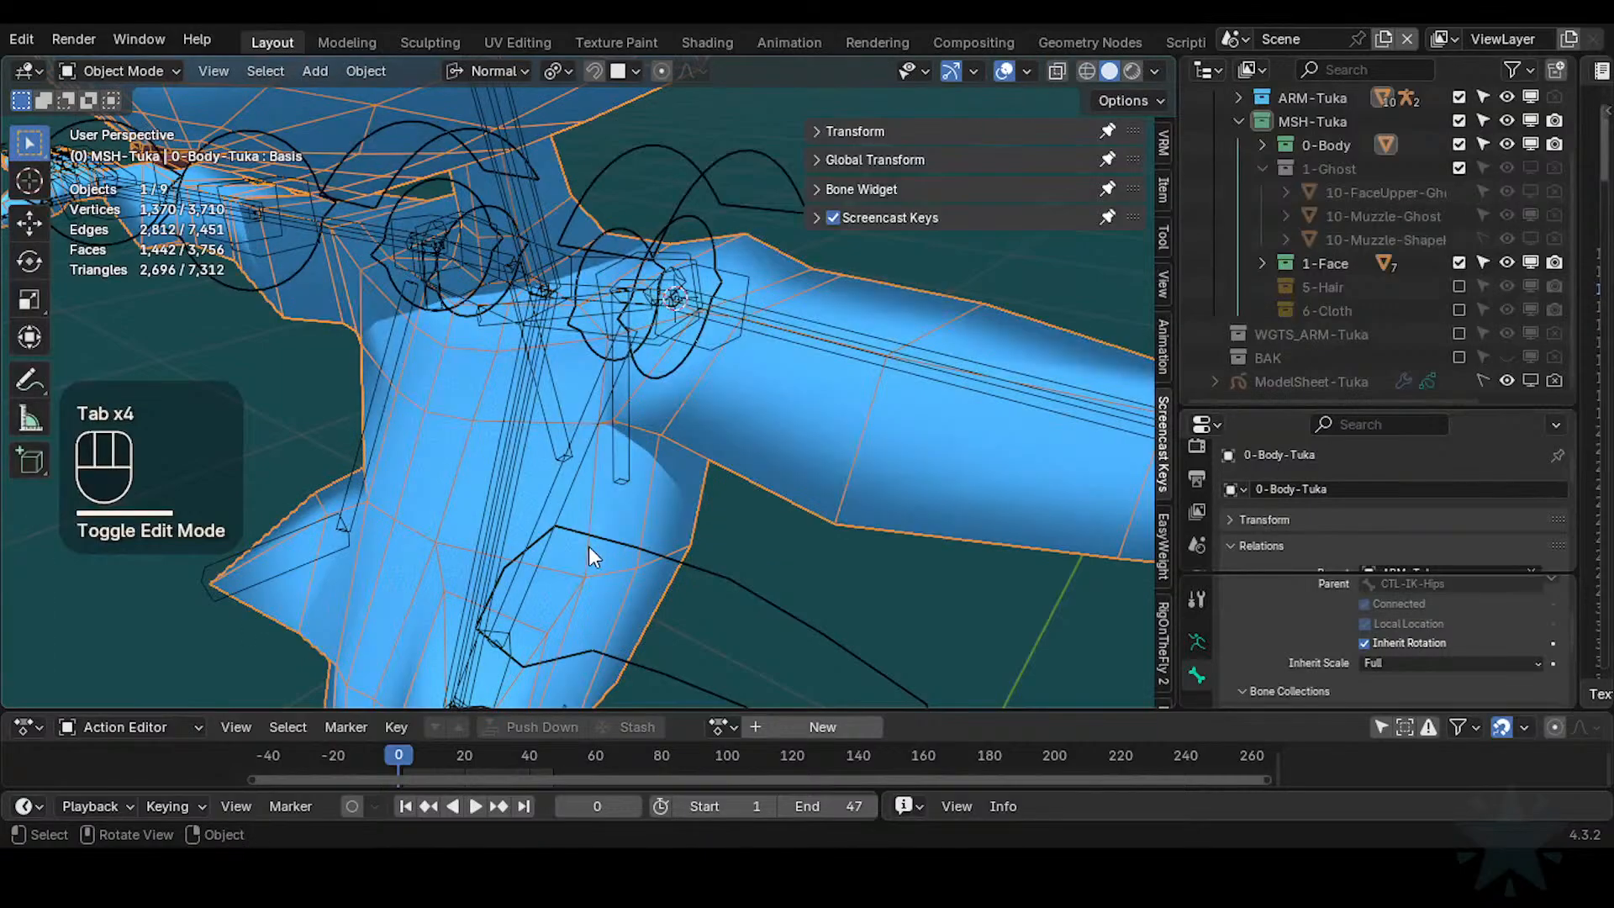
key("Tab")
key("Tab")
key("Tab")
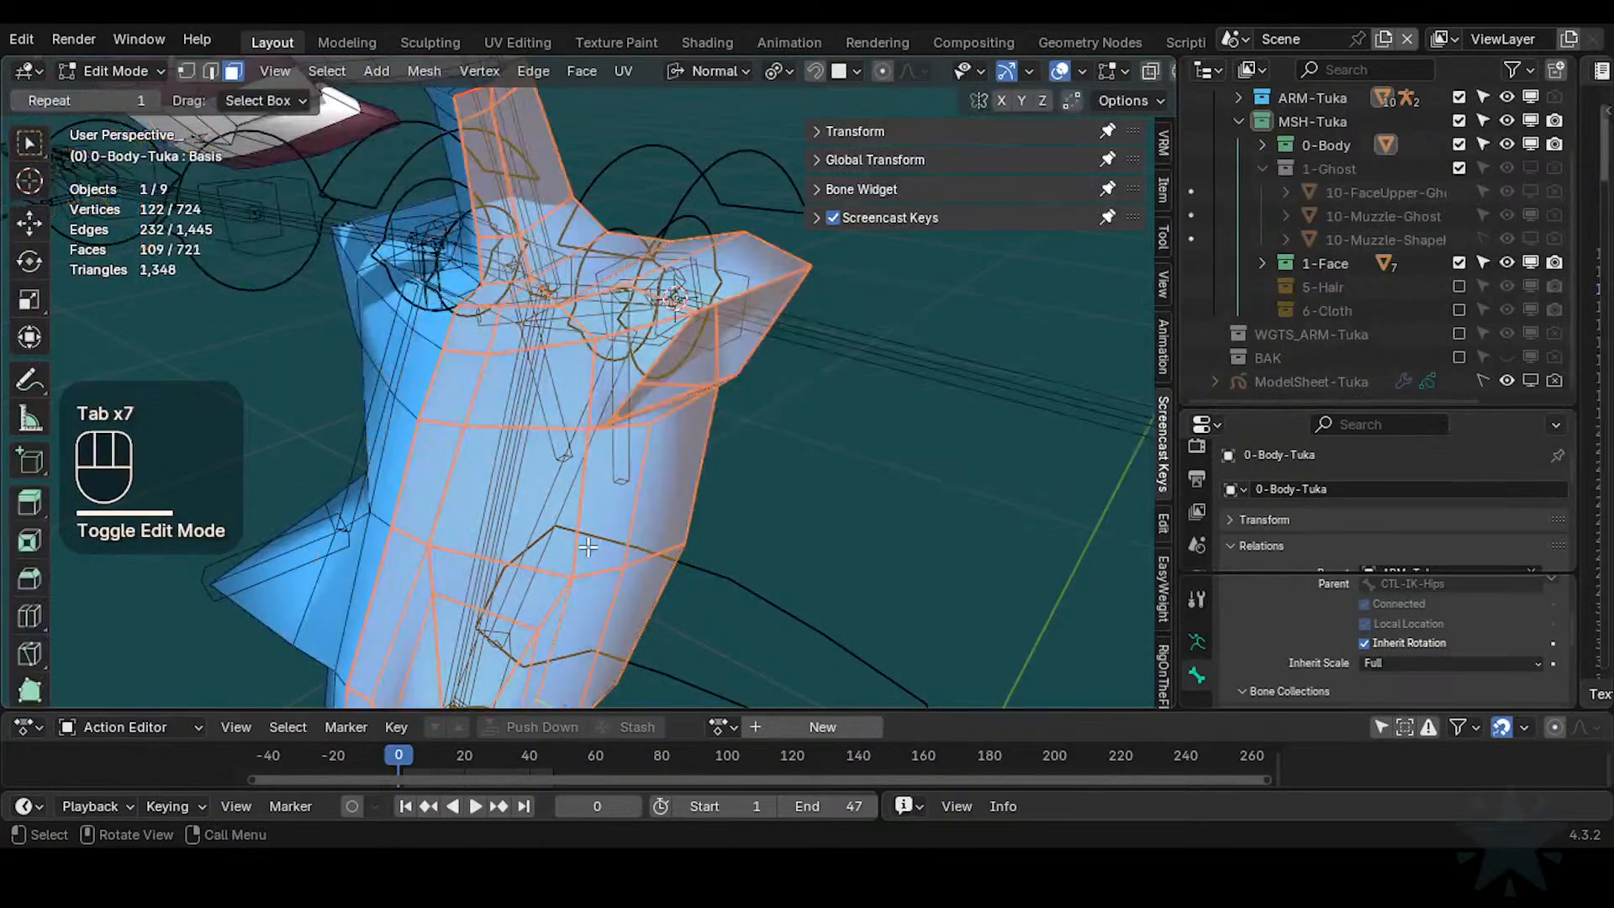
key("Tab")
Put the ARM-Tuka armature in Pose Mode and compare its chest helper bones between Pose and Edit Mode
left_click(555, 456)
key("ctrl+Tab")
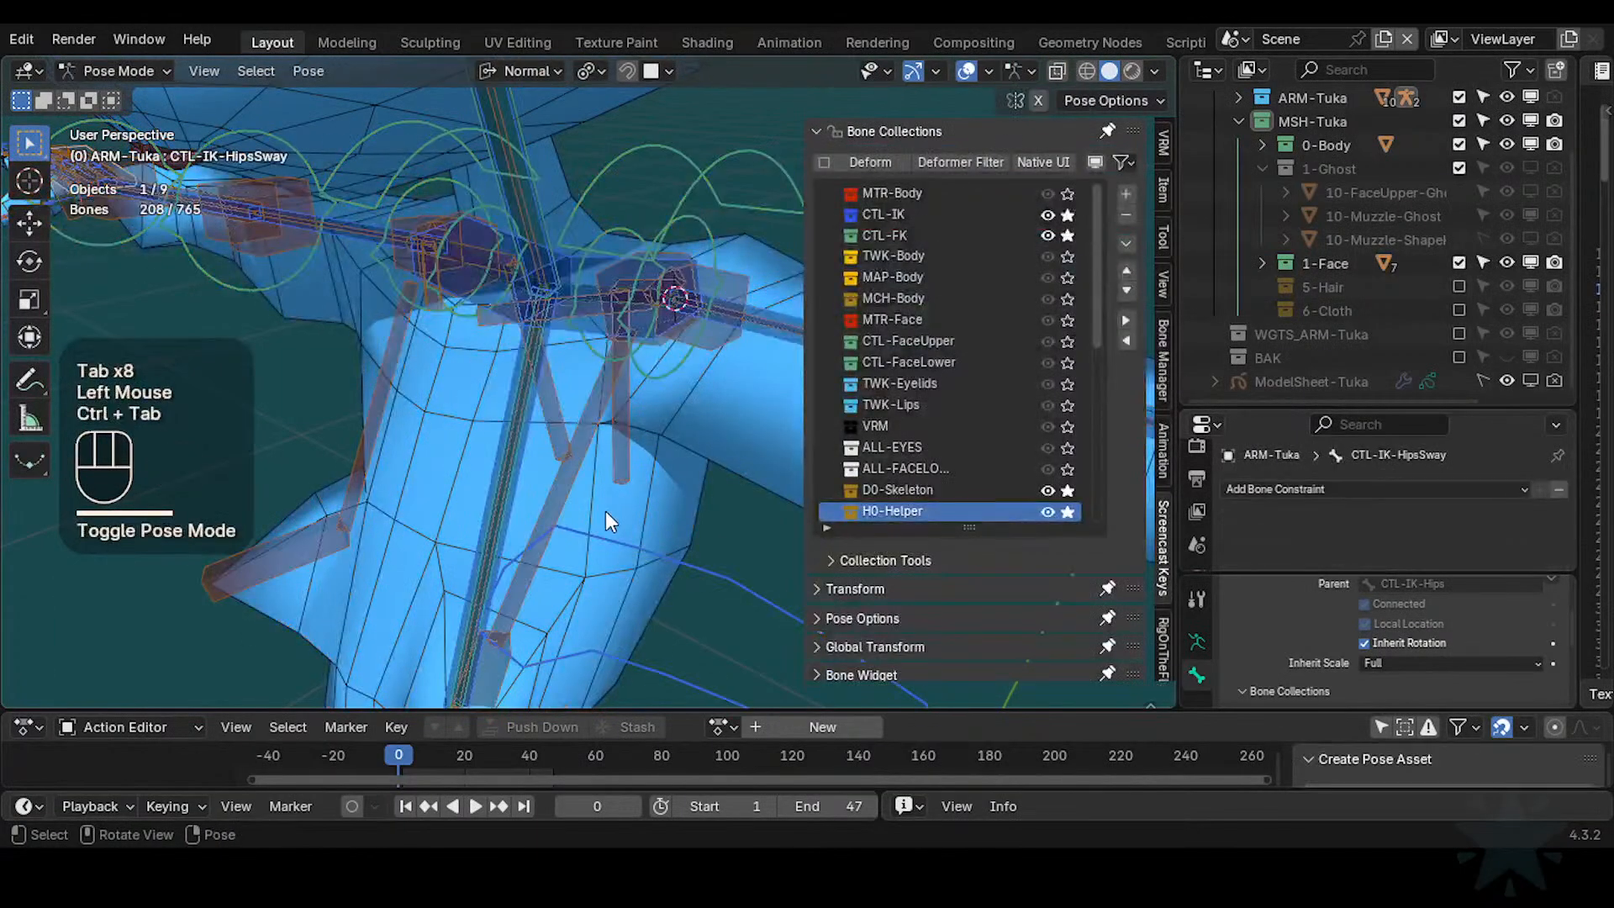
key("Tab")
key("Tab")
key("Tab")
middle_click_drag(606, 512, 656, 511)
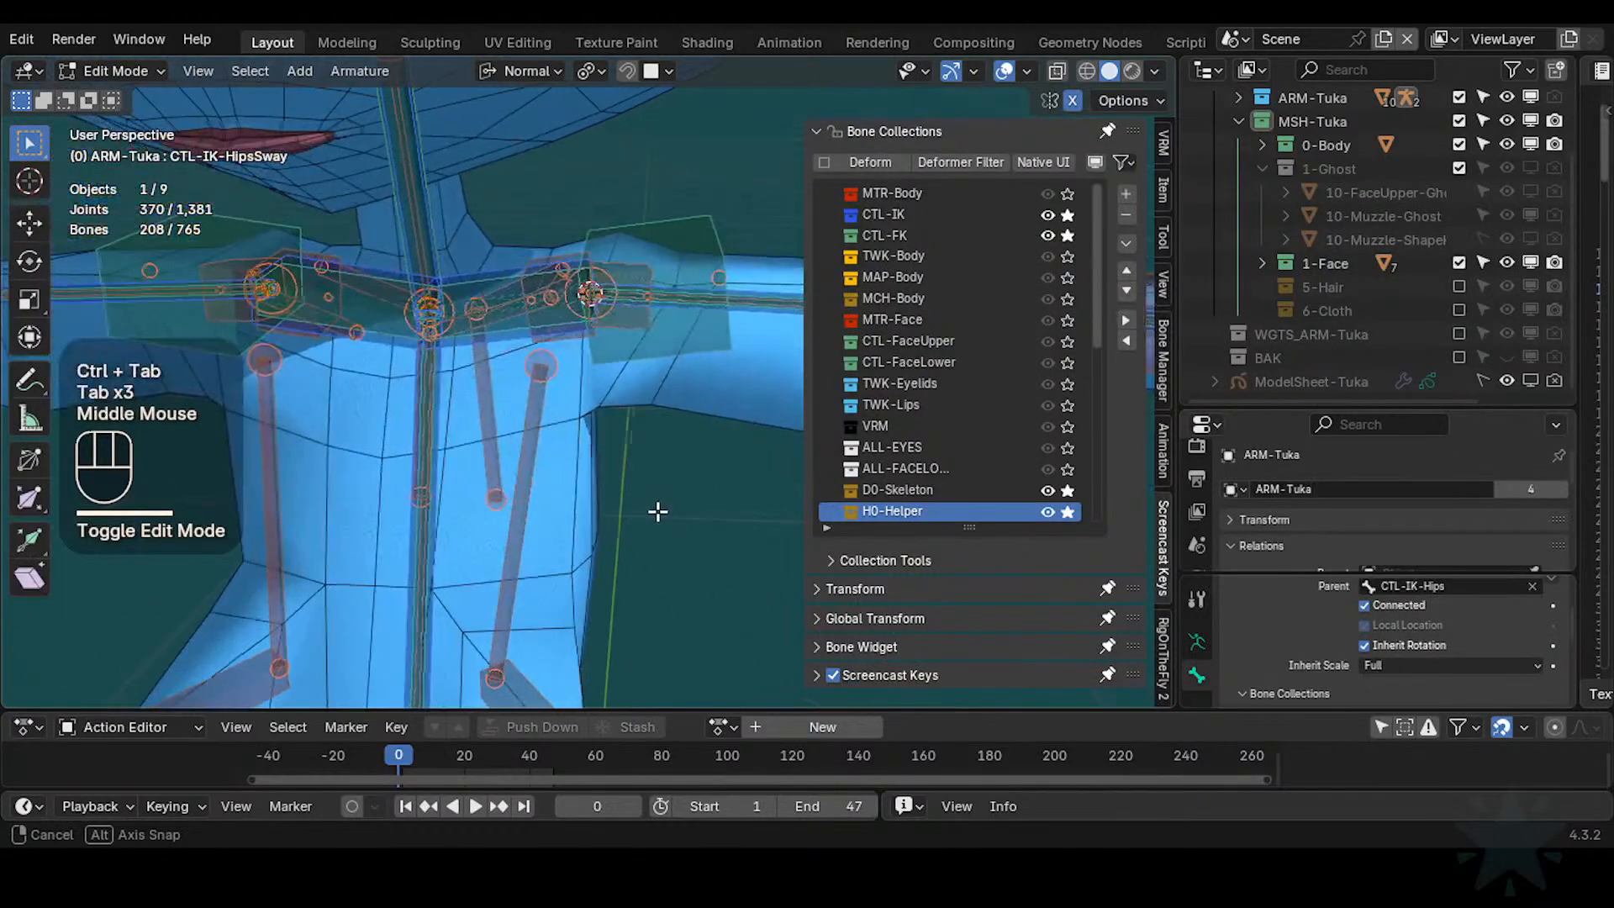
scroll(651, 512, "down", 2)
key("Tab")
key("Tab")
key("Tab")
key("Tab")
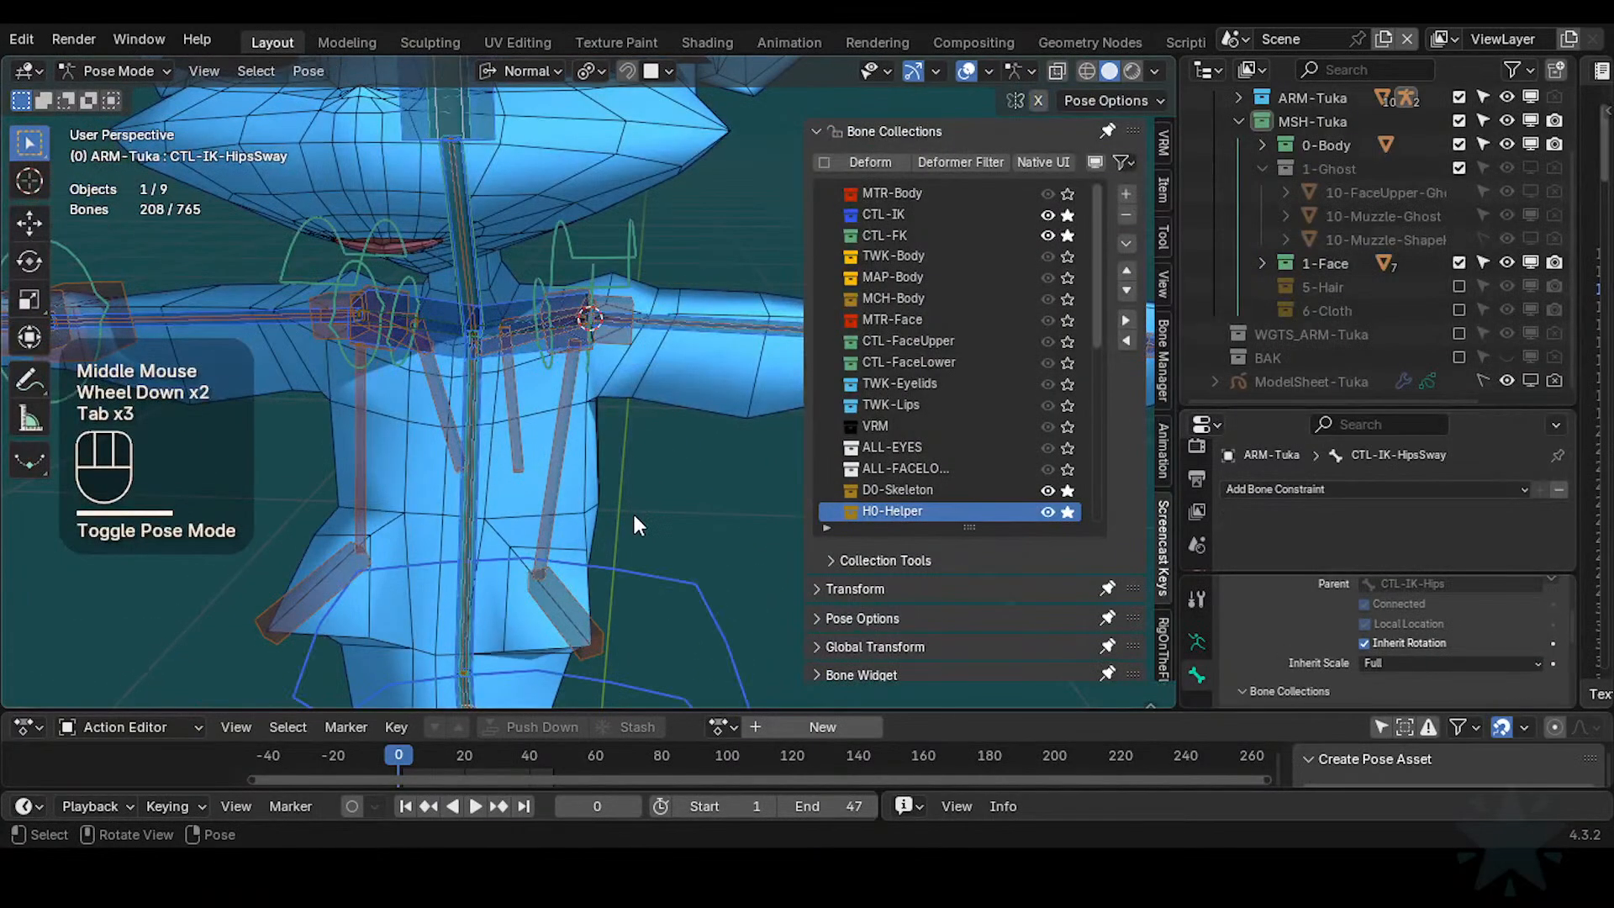
key("Tab")
key("Tab")
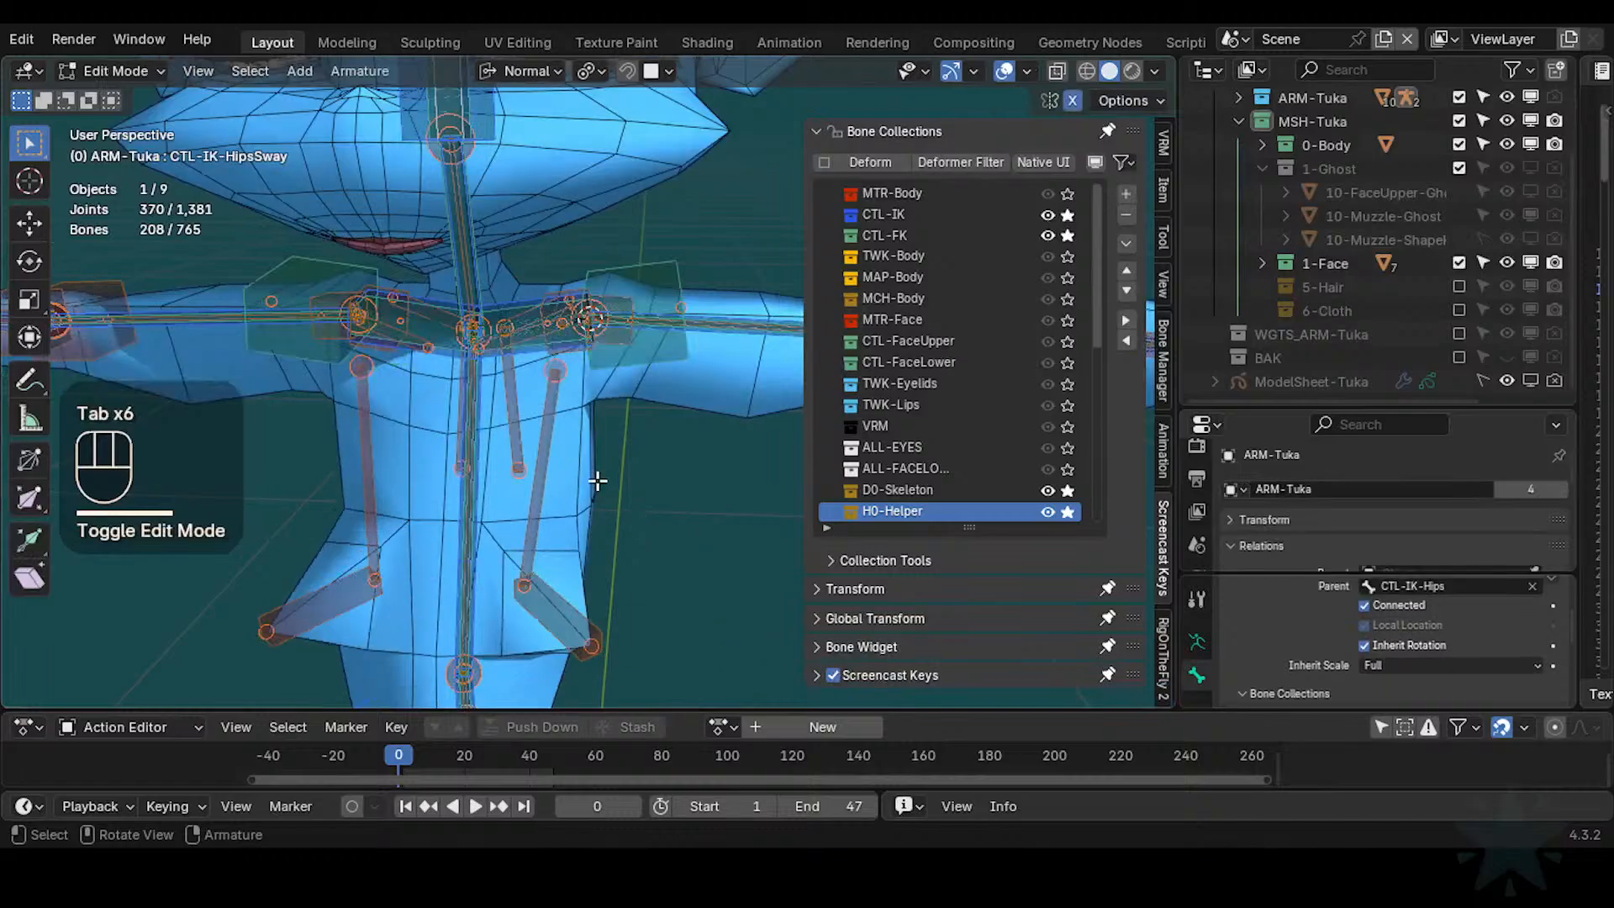
key("Tab")
Select the HLP2-BreastLeverage.L bone and open the armature in Edit Mode with the bone's upper end in close view
left_click(558, 412)
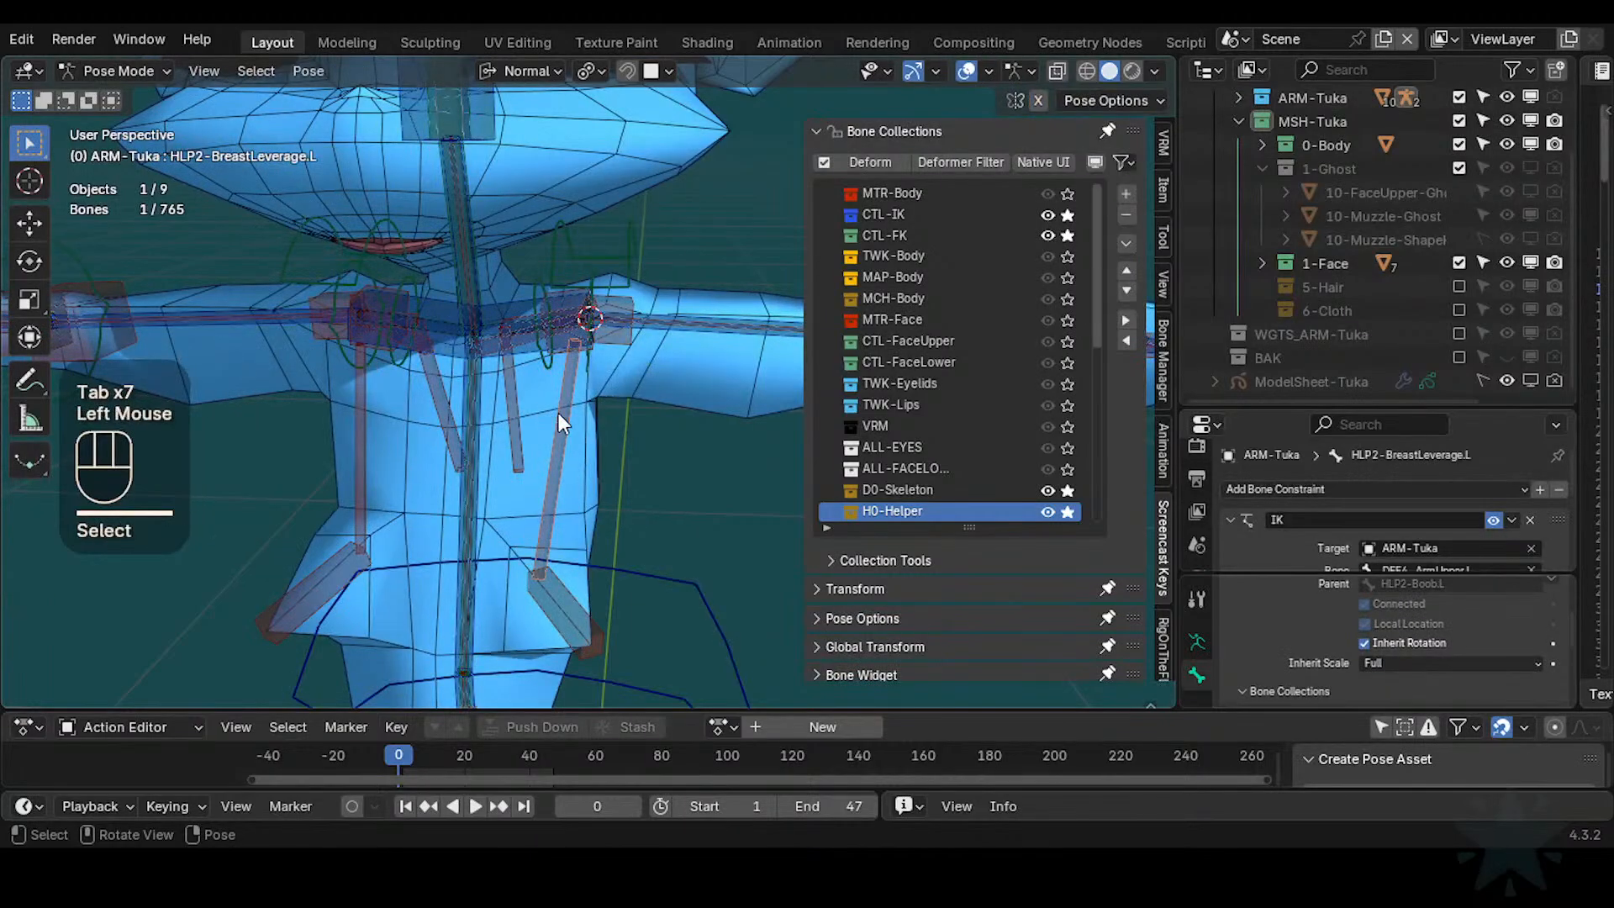
left_click(562, 412)
key("Tab")
scroll(566, 421, "up", 2)
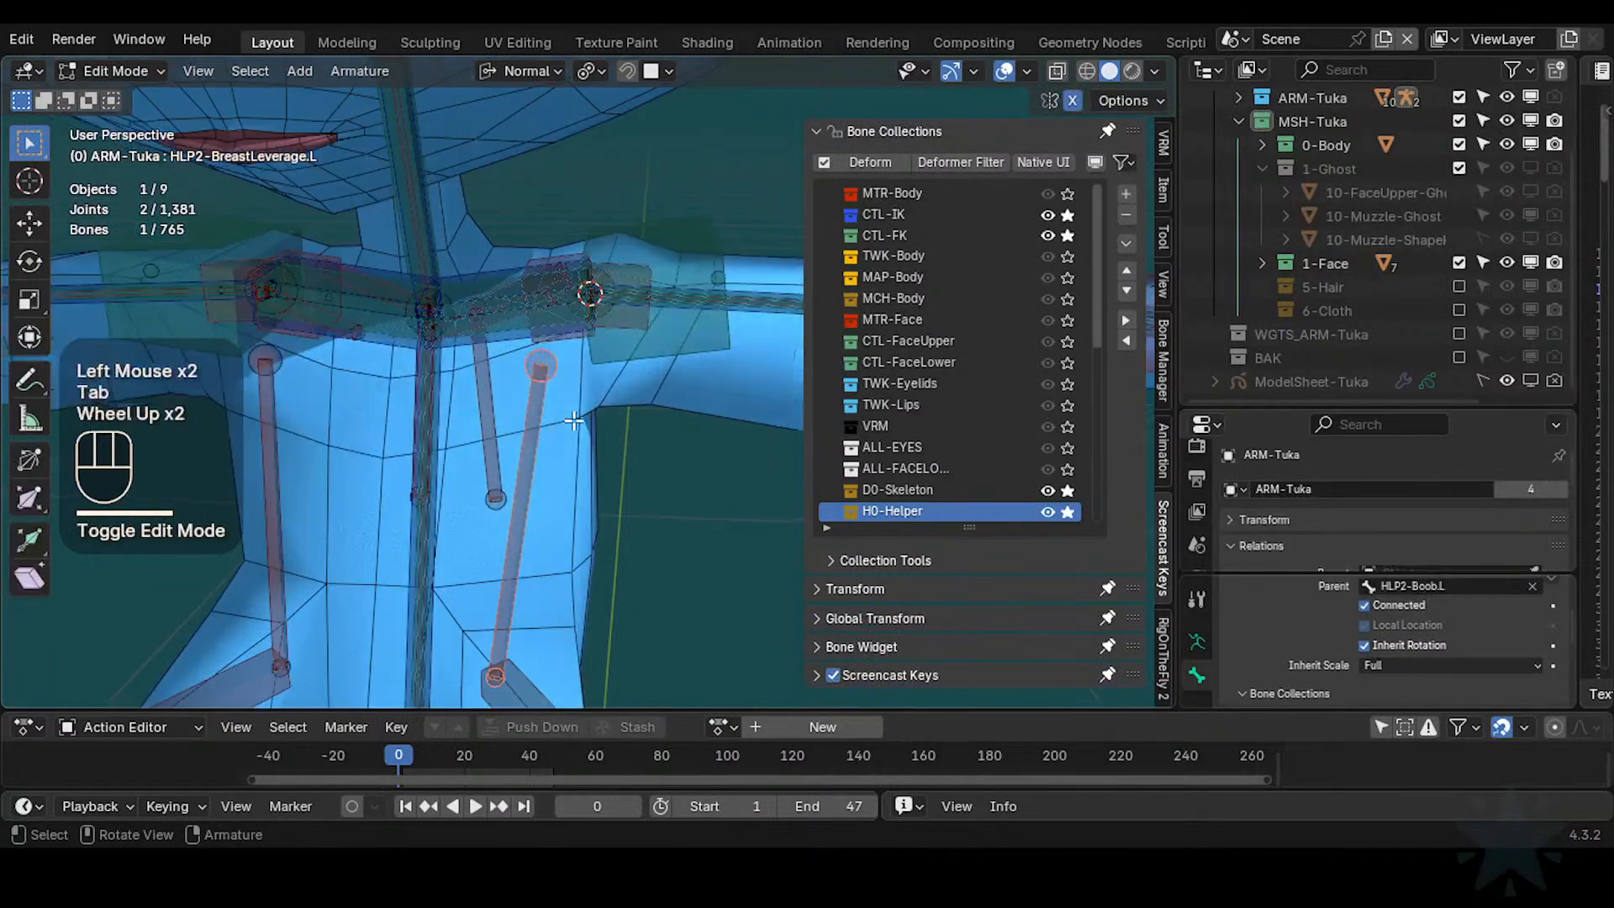
mouse_move(567, 420)
middle_mouse_down()
mouse_move(620, 425)
mouse_move(567, 419)
middle_mouse_up()
scroll(567, 419, "up", 1)
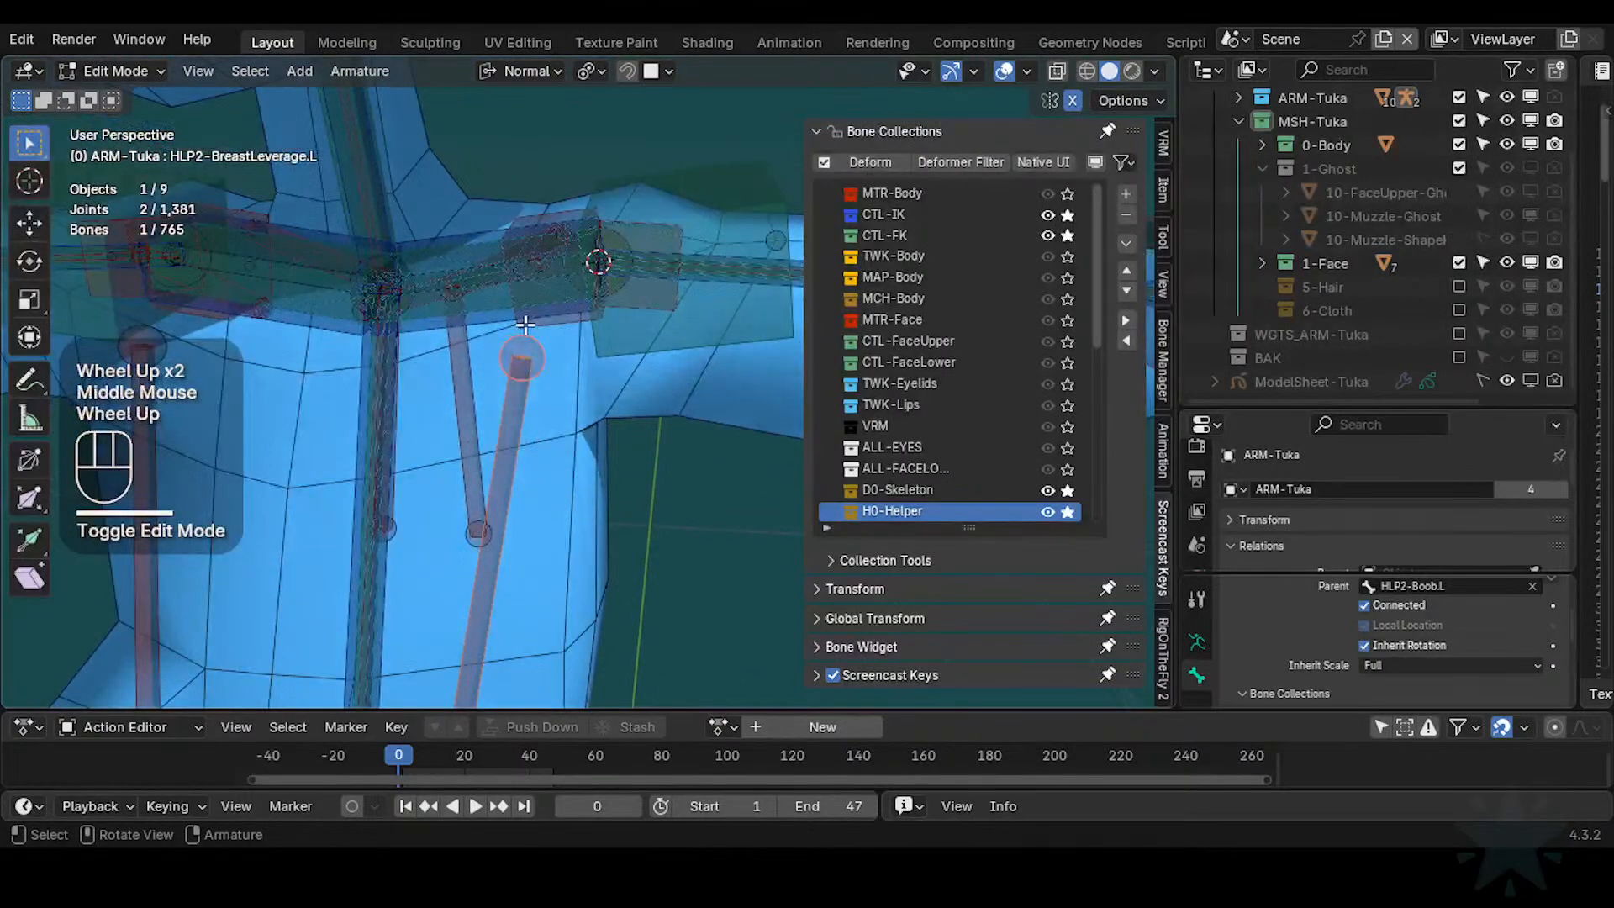
middle_click_drag(525, 323, 574, 397, "shift")
key("Tab")
scroll(601, 390, "up", 2)
key("Tab")
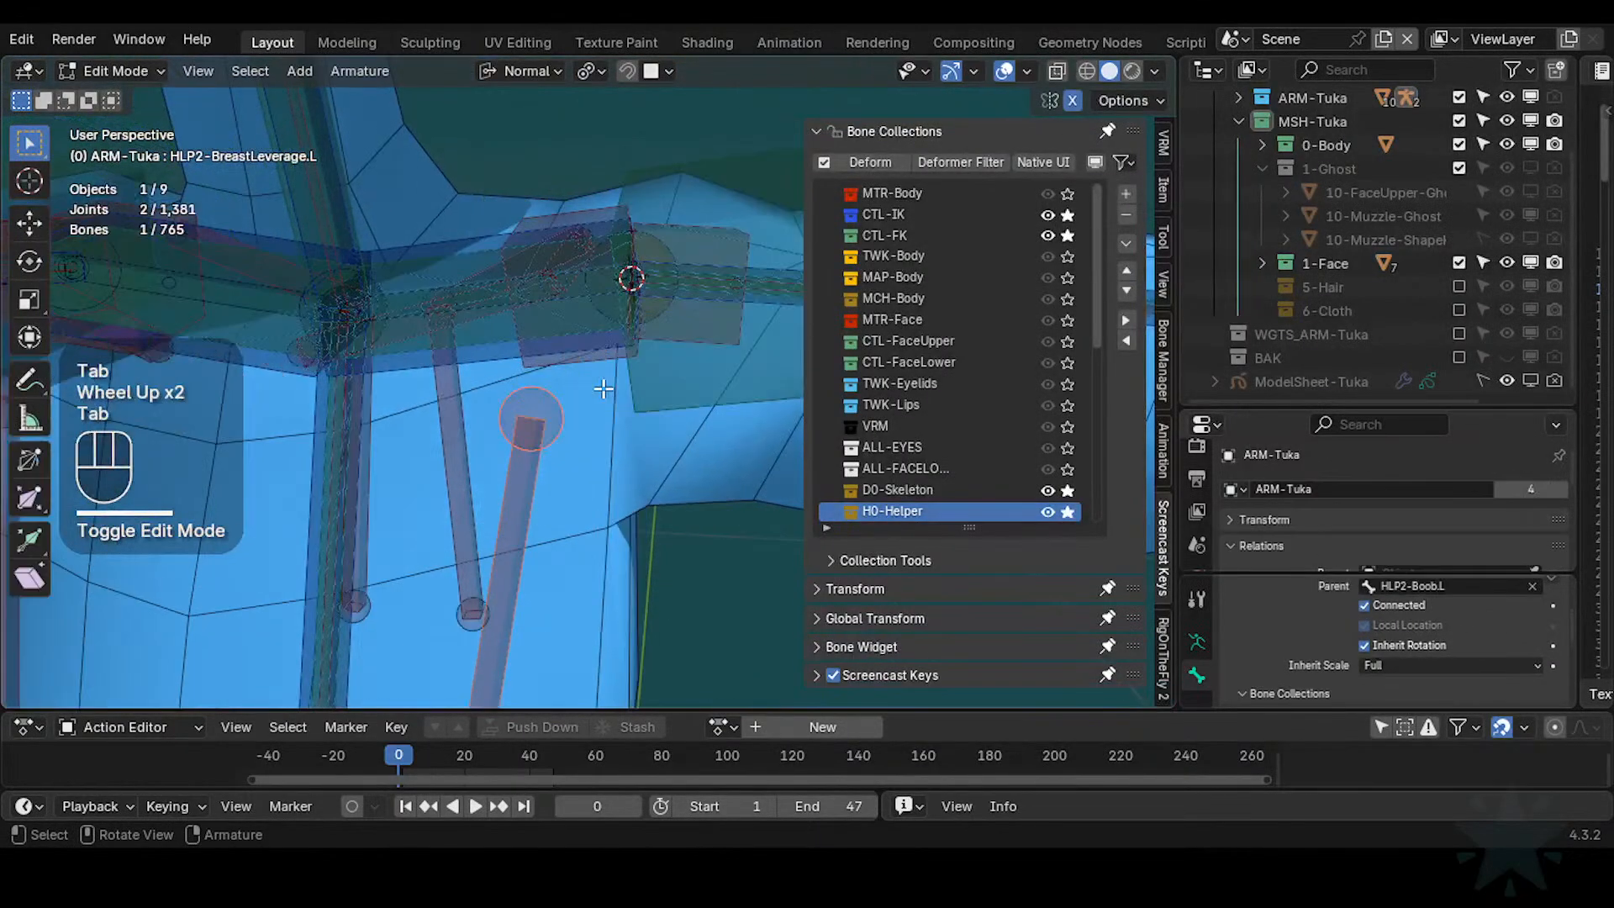
Place the 3D cursor at the HLP2-Clavicle.L joint, snap the upper end of HLP2-BreastLeverage.L to it, and return to Pose Mode
middle_click_drag(550, 390, 531, 296)
left_click(532, 296)
key("shift+s")
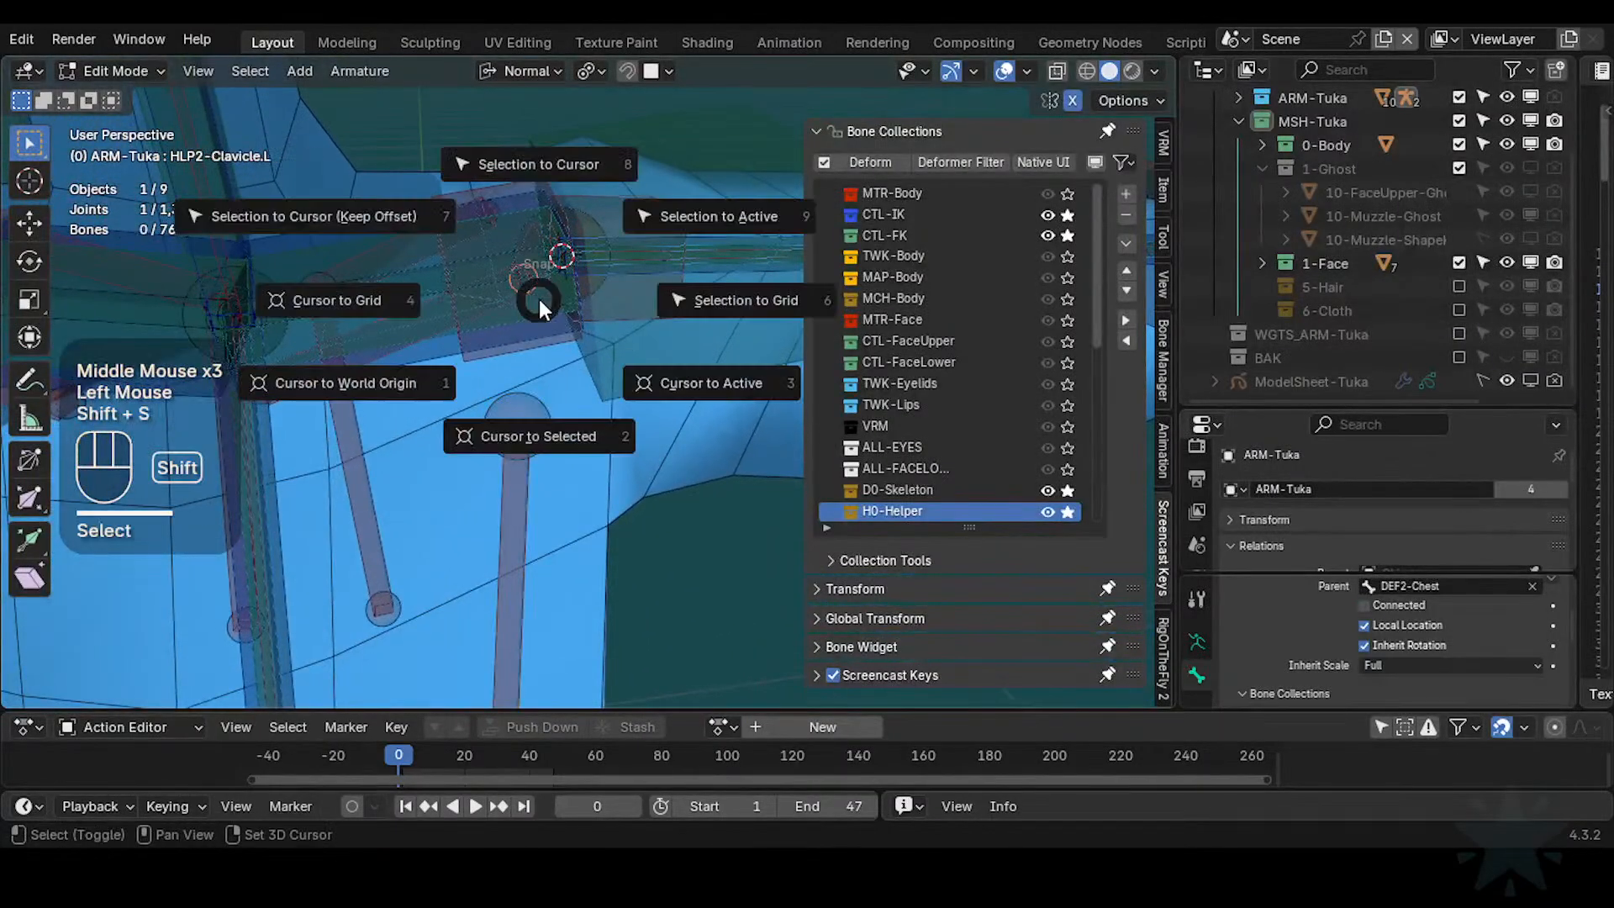
key("shift+s")
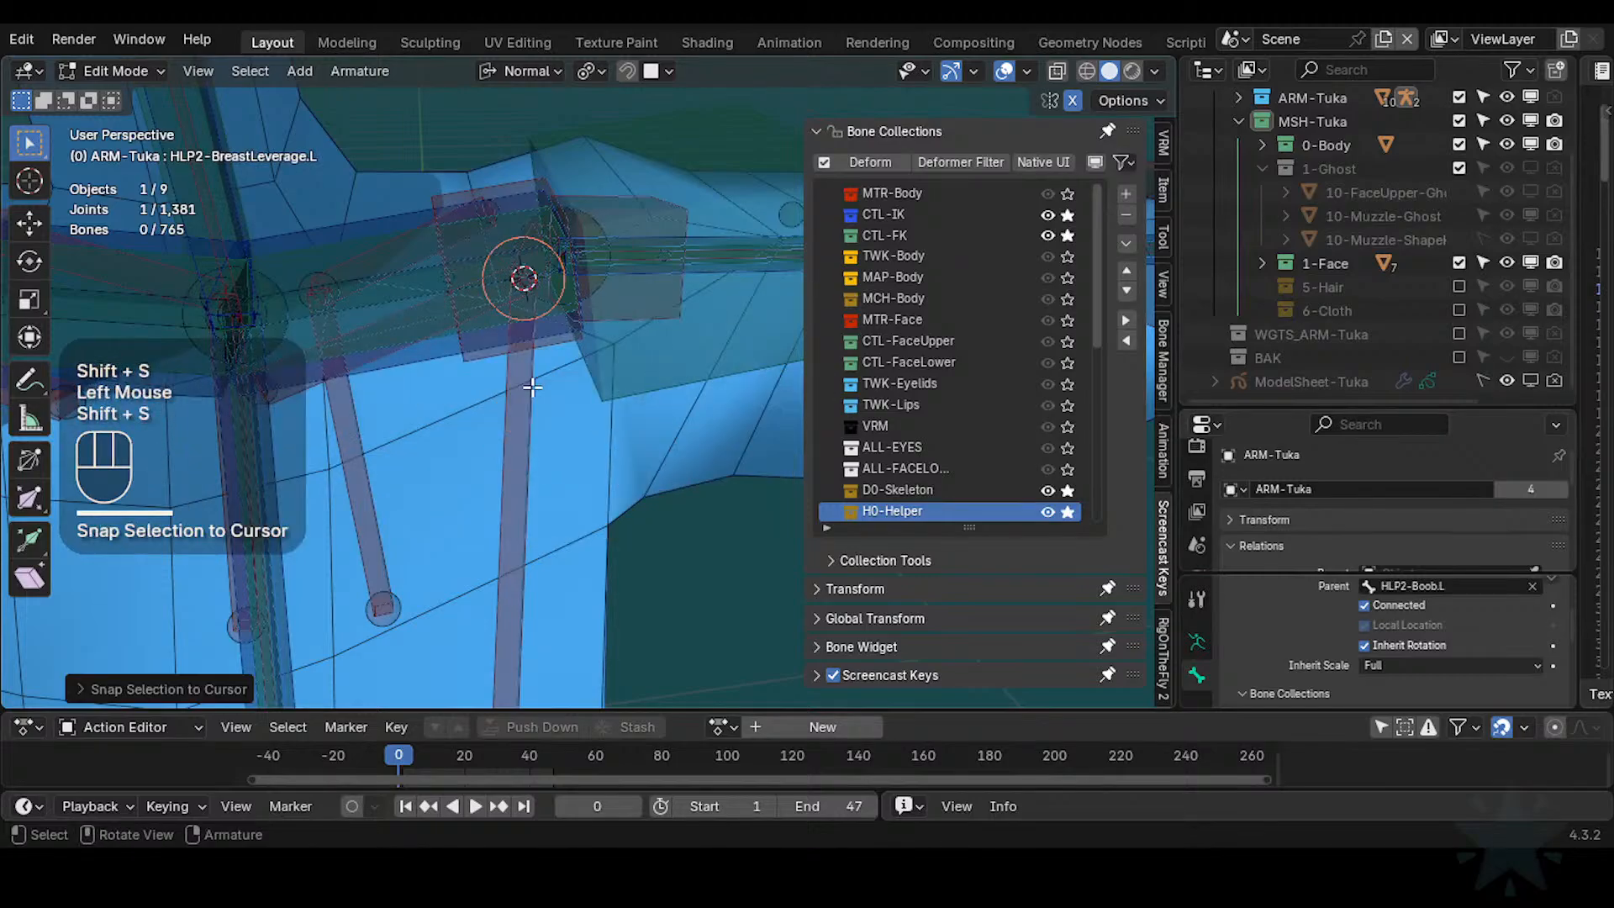
middle_click_drag(532, 387, 452, 393)
scroll(452, 393, "down", 1)
scroll(503, 466, "down", 2)
key("Tab")
scroll(508, 486, "down", 1)
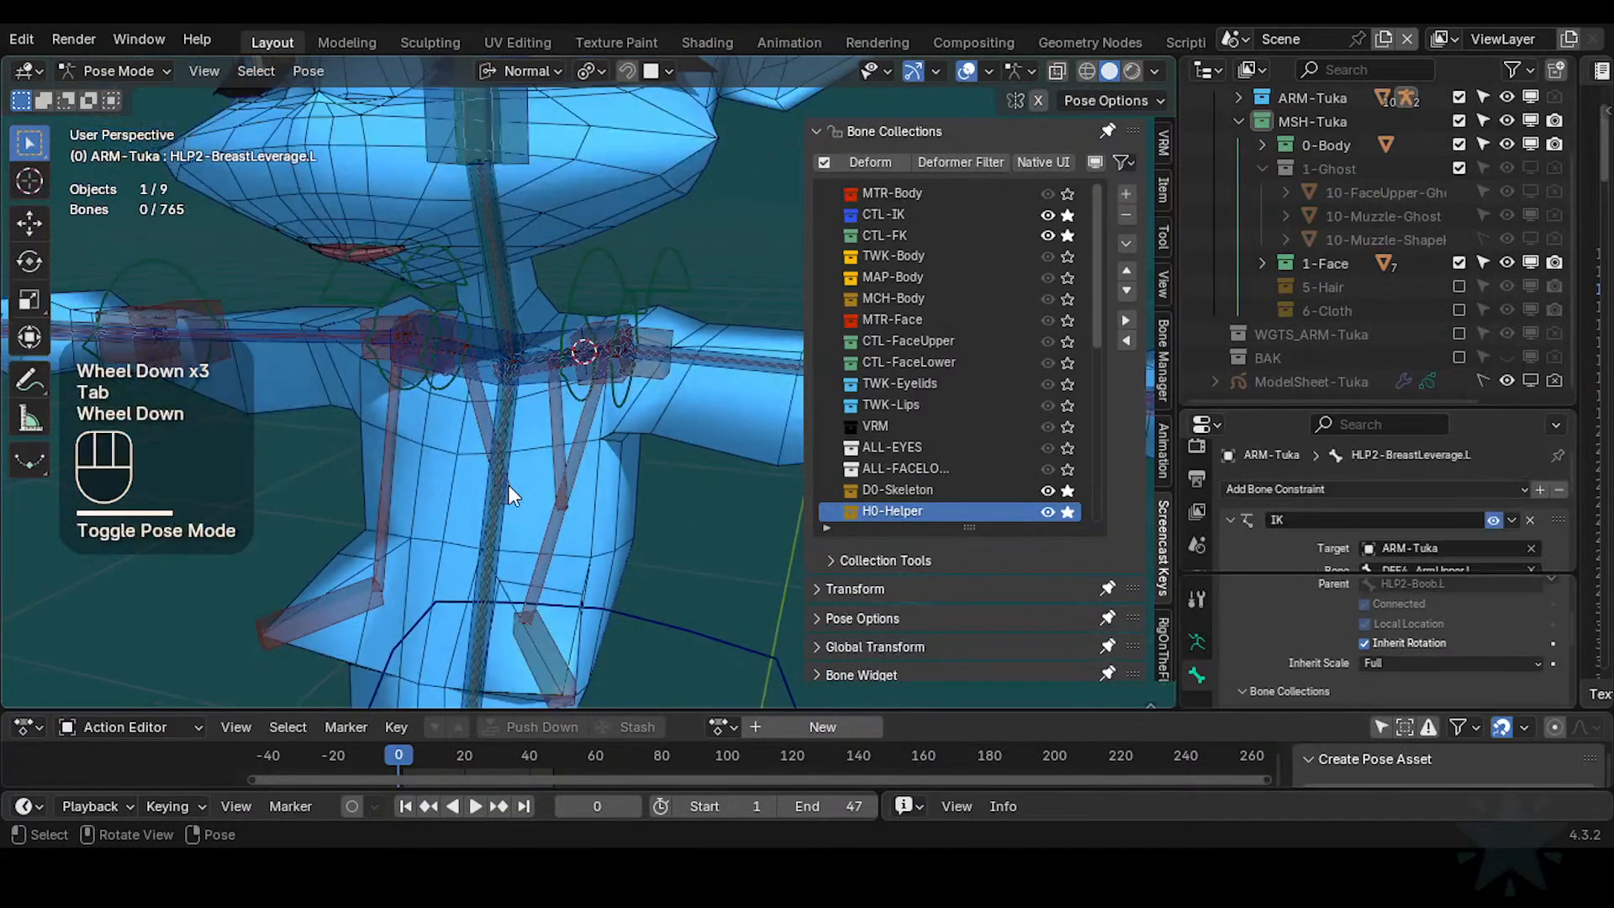
Compare HLP2-BreastLeverage.L between Edit and Pose Mode and examine how its upper end sits at the shoulder
middle_click_drag(508, 486, 508, 375, "shift")
key("Tab")
key("Tab")
middle_click_drag(607, 322, 619, 289, "shift")
scroll(558, 394, "up", 2)
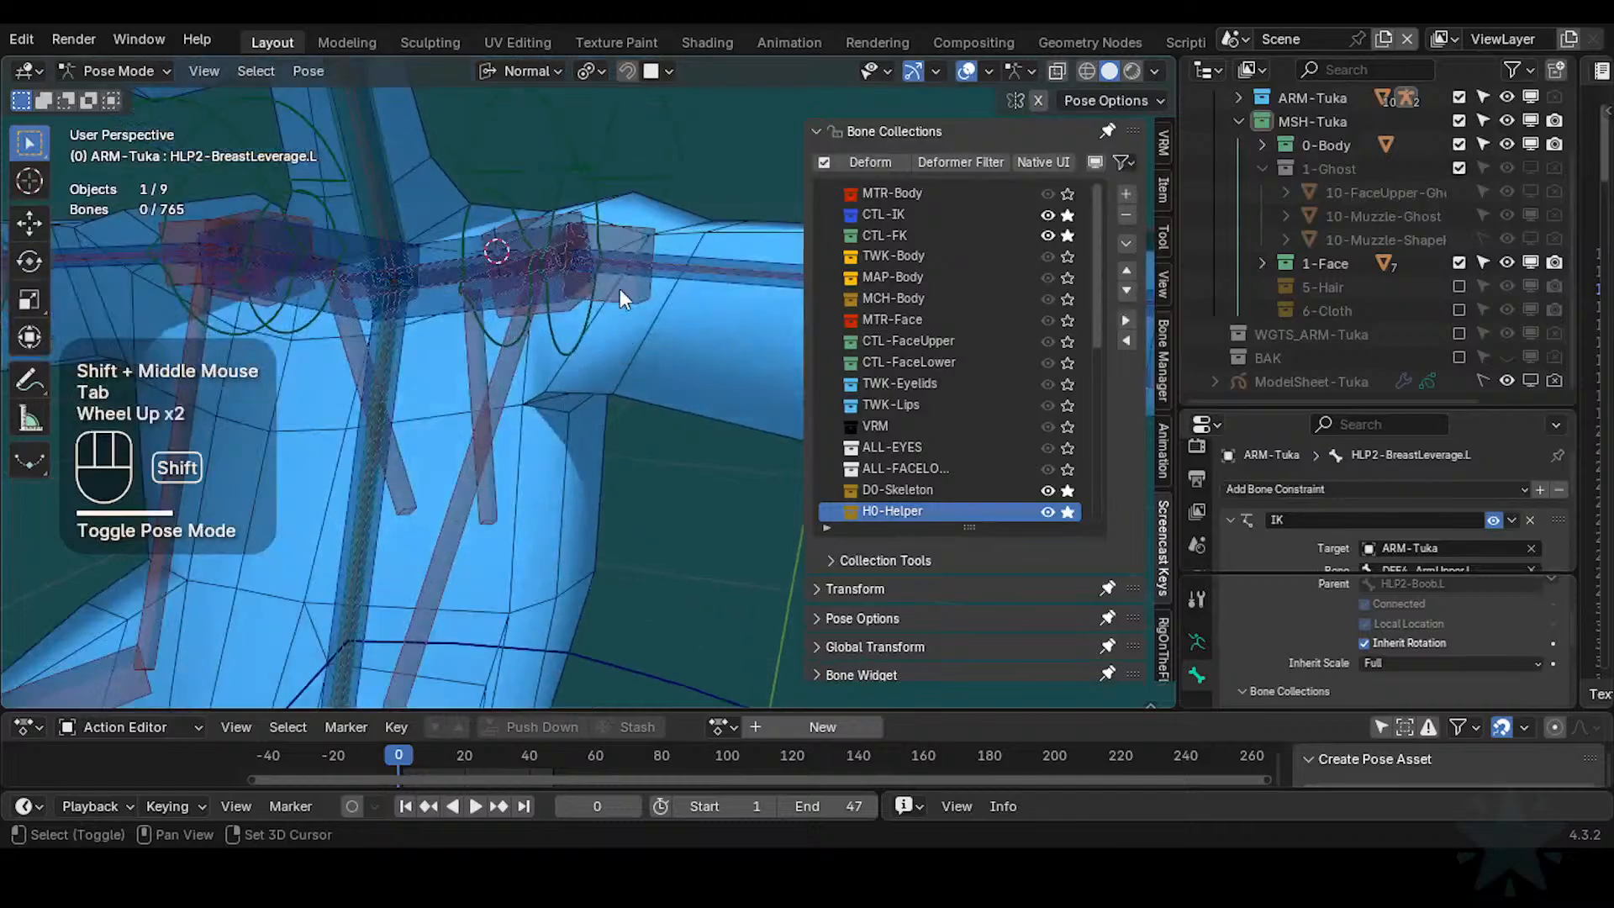
scroll(506, 392, "up", 2)
middle_click_drag(506, 392, 603, 425, "shift")
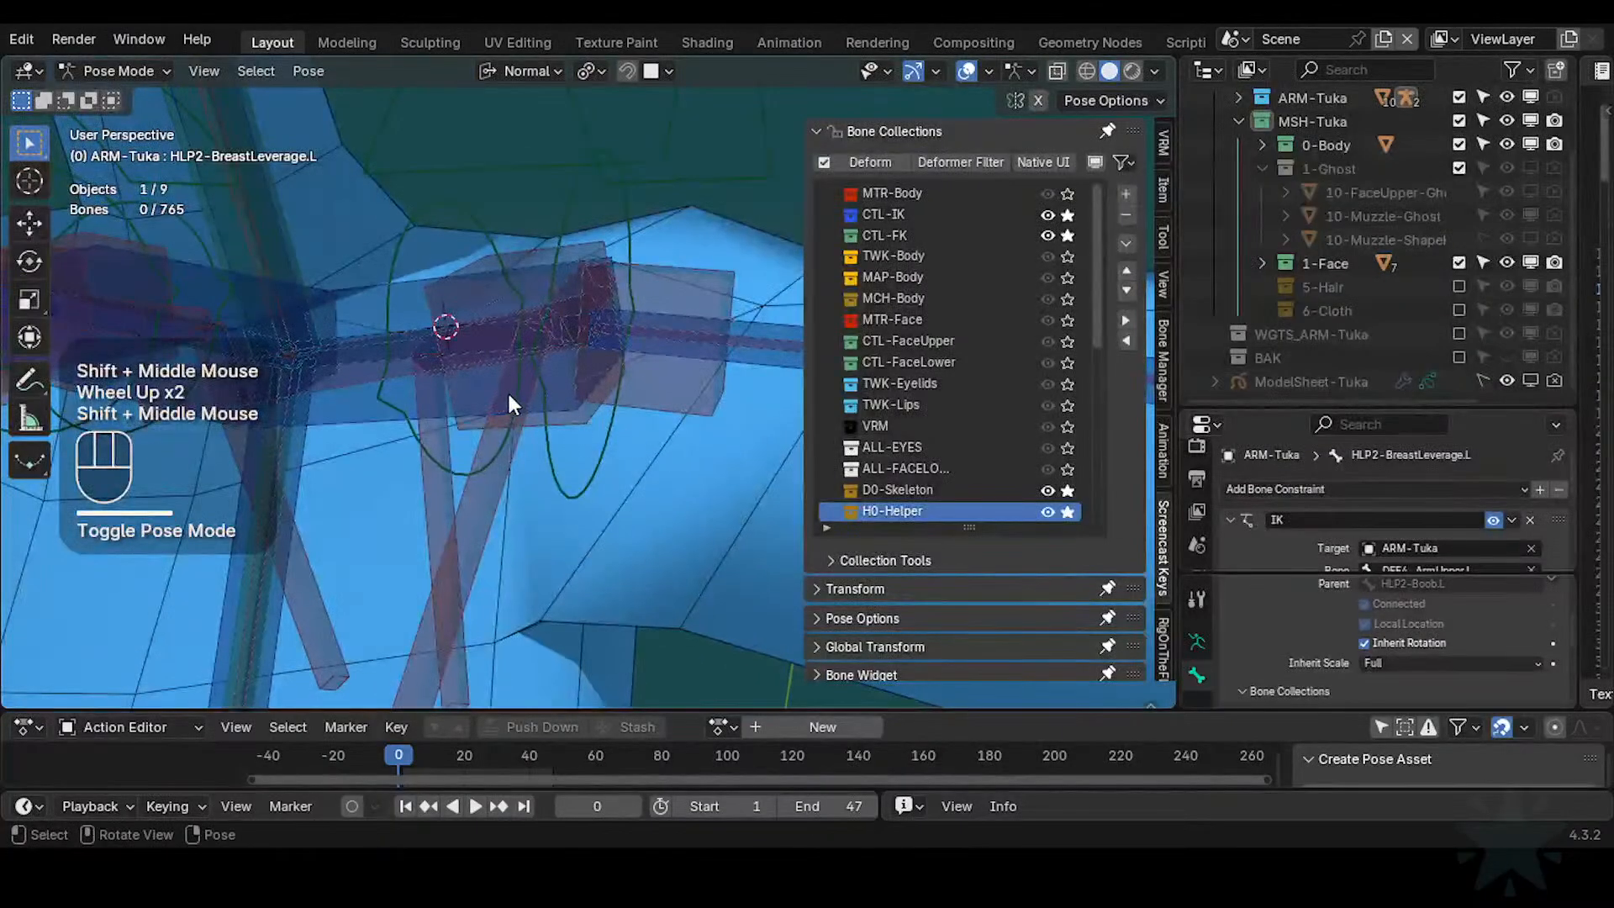
middle_click_drag(507, 390, 469, 521)
scroll(568, 412, "up", 2)
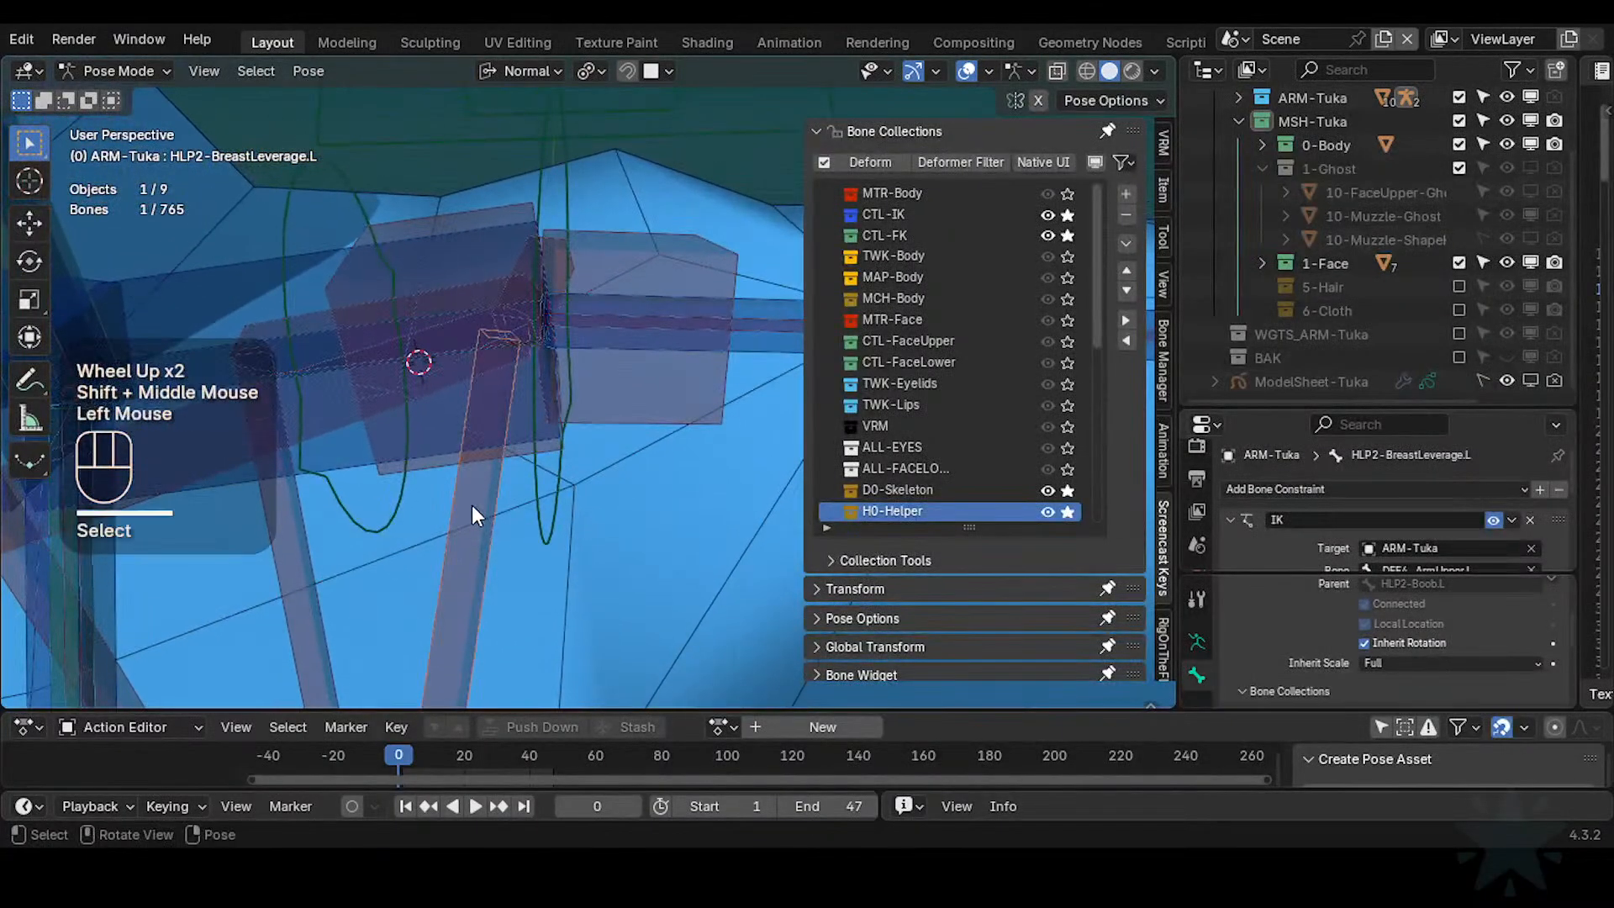
In Edit Mode, place the 3D cursor at the CTL-FK-ArmUpper.L joint and snap the upper end of HLP2-BreastLeverage.L to it
key("Tab")
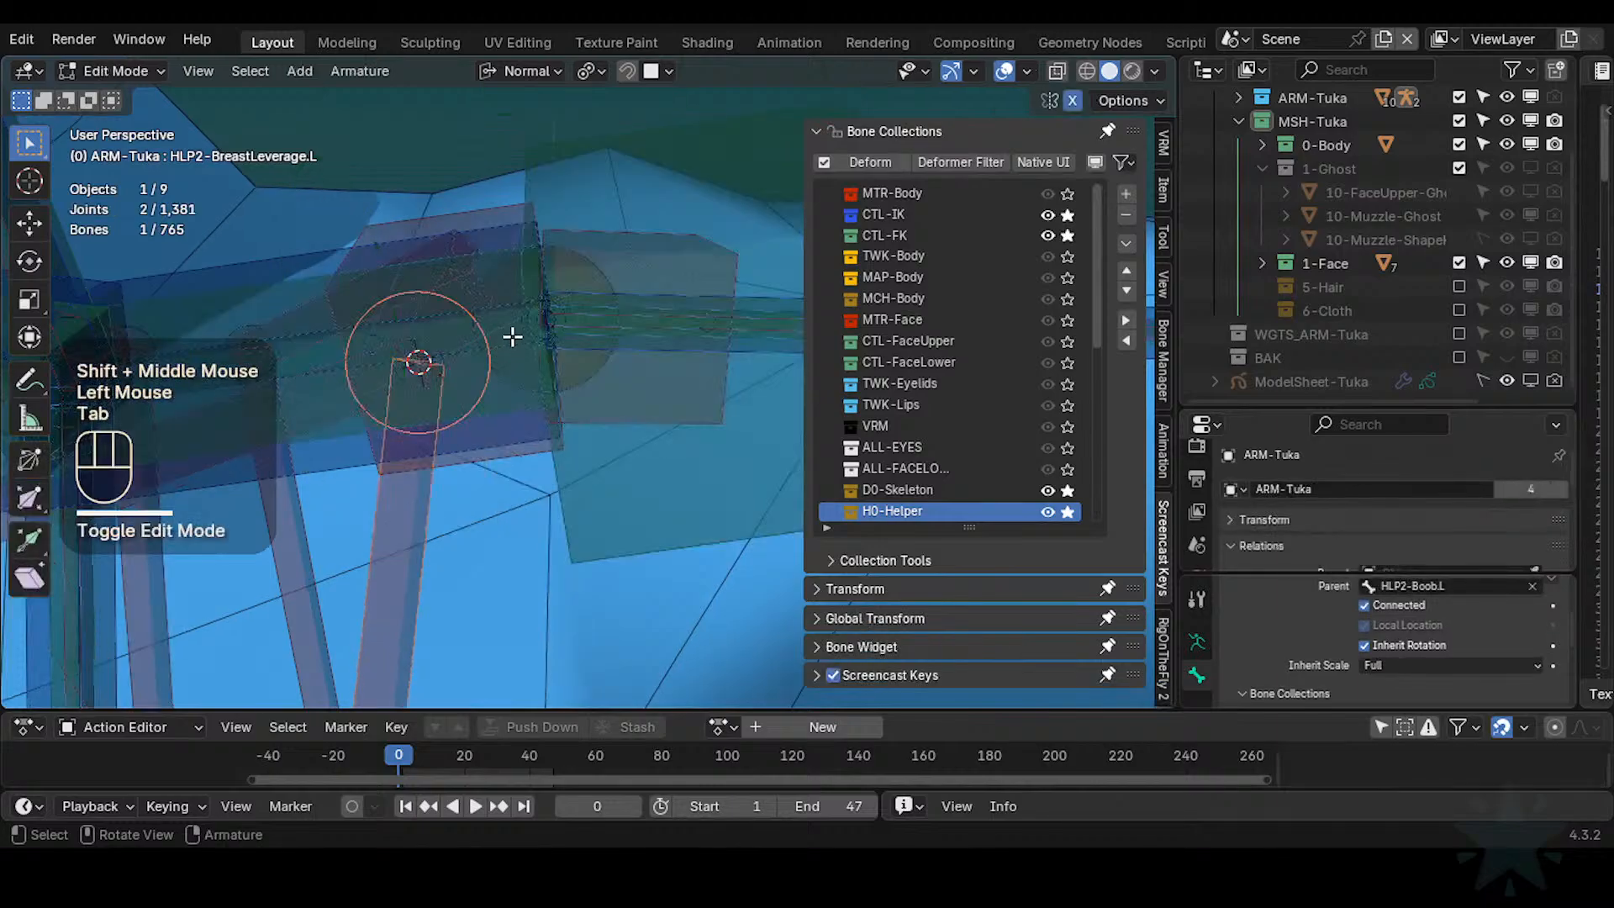
middle_click_drag(516, 336, 533, 222)
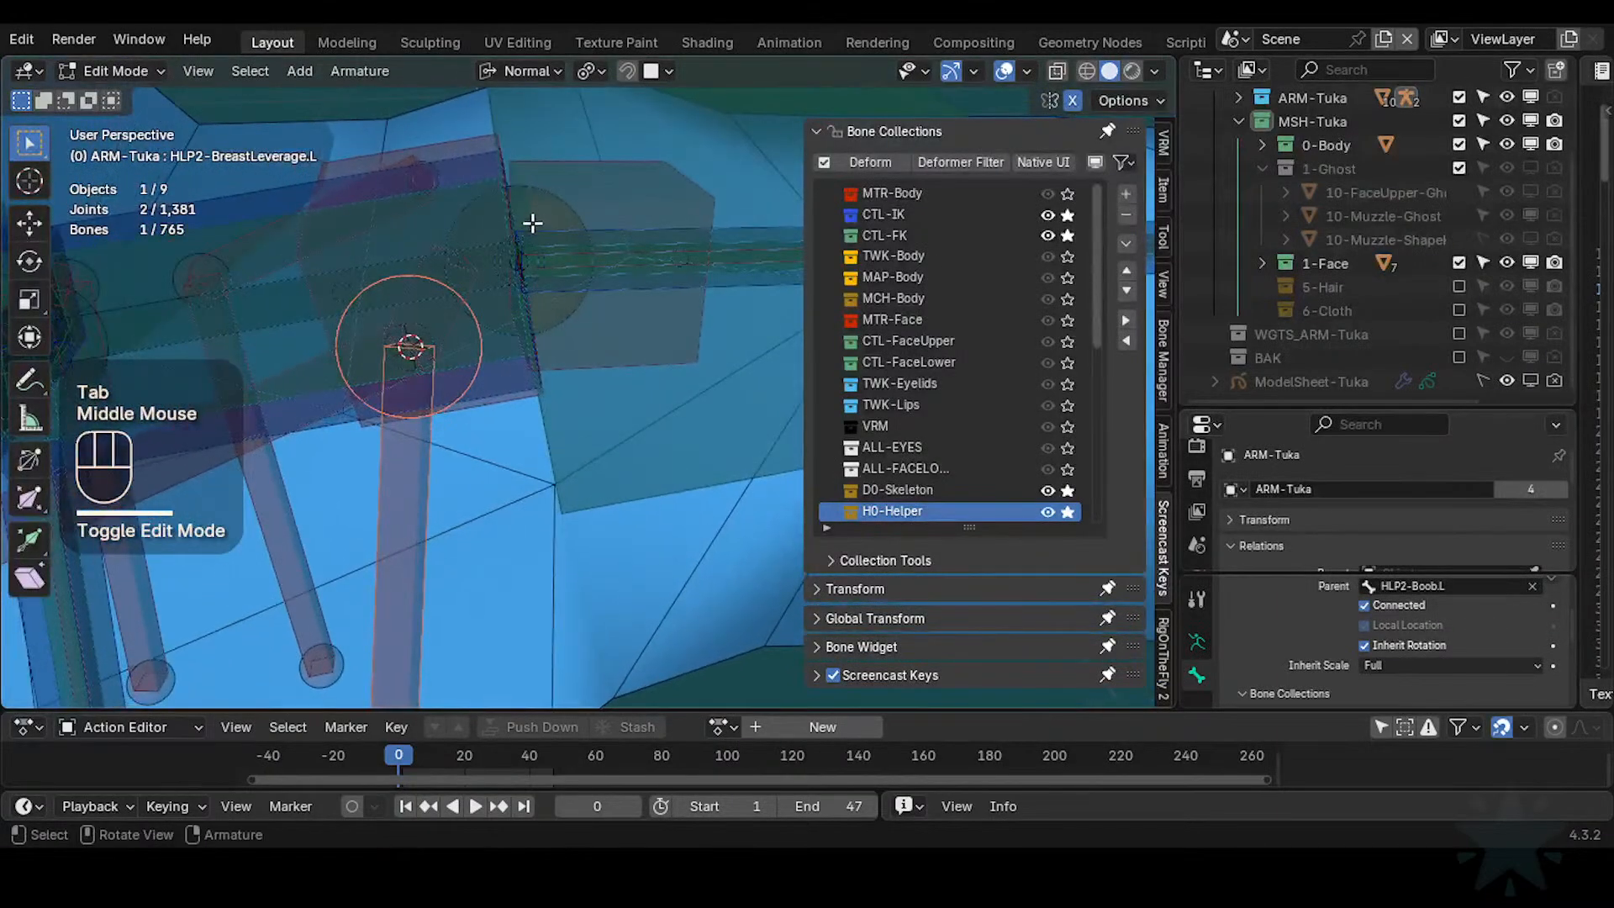
left_click(533, 196)
key("shift+s")
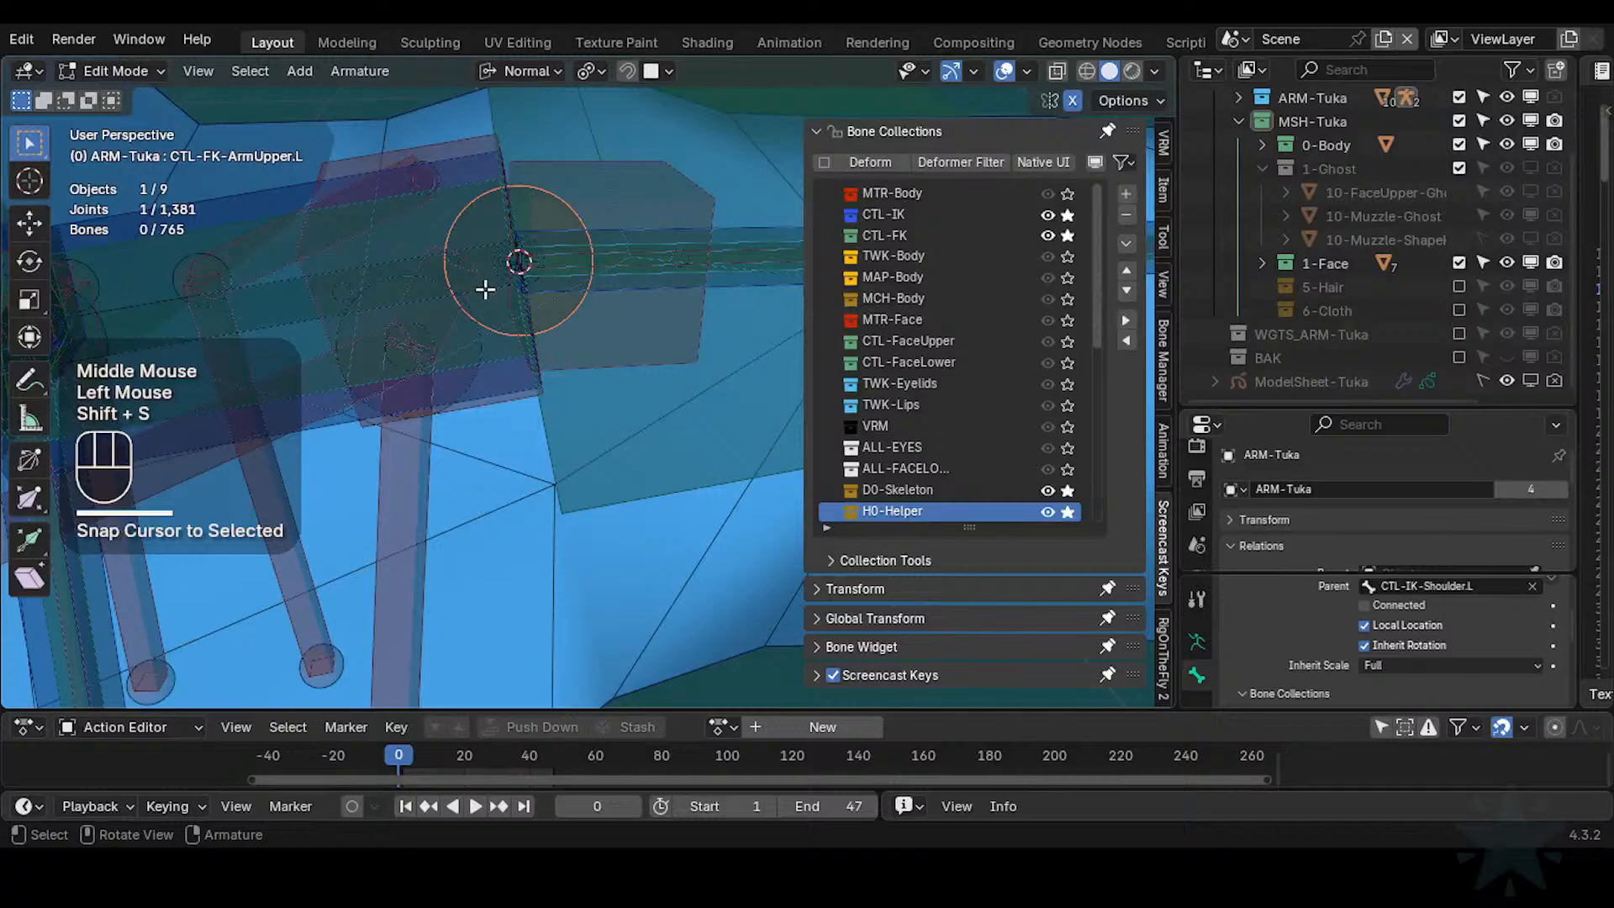
left_click(415, 335)
scroll(443, 406, "down", 1)
key("shift+s")
key("8")
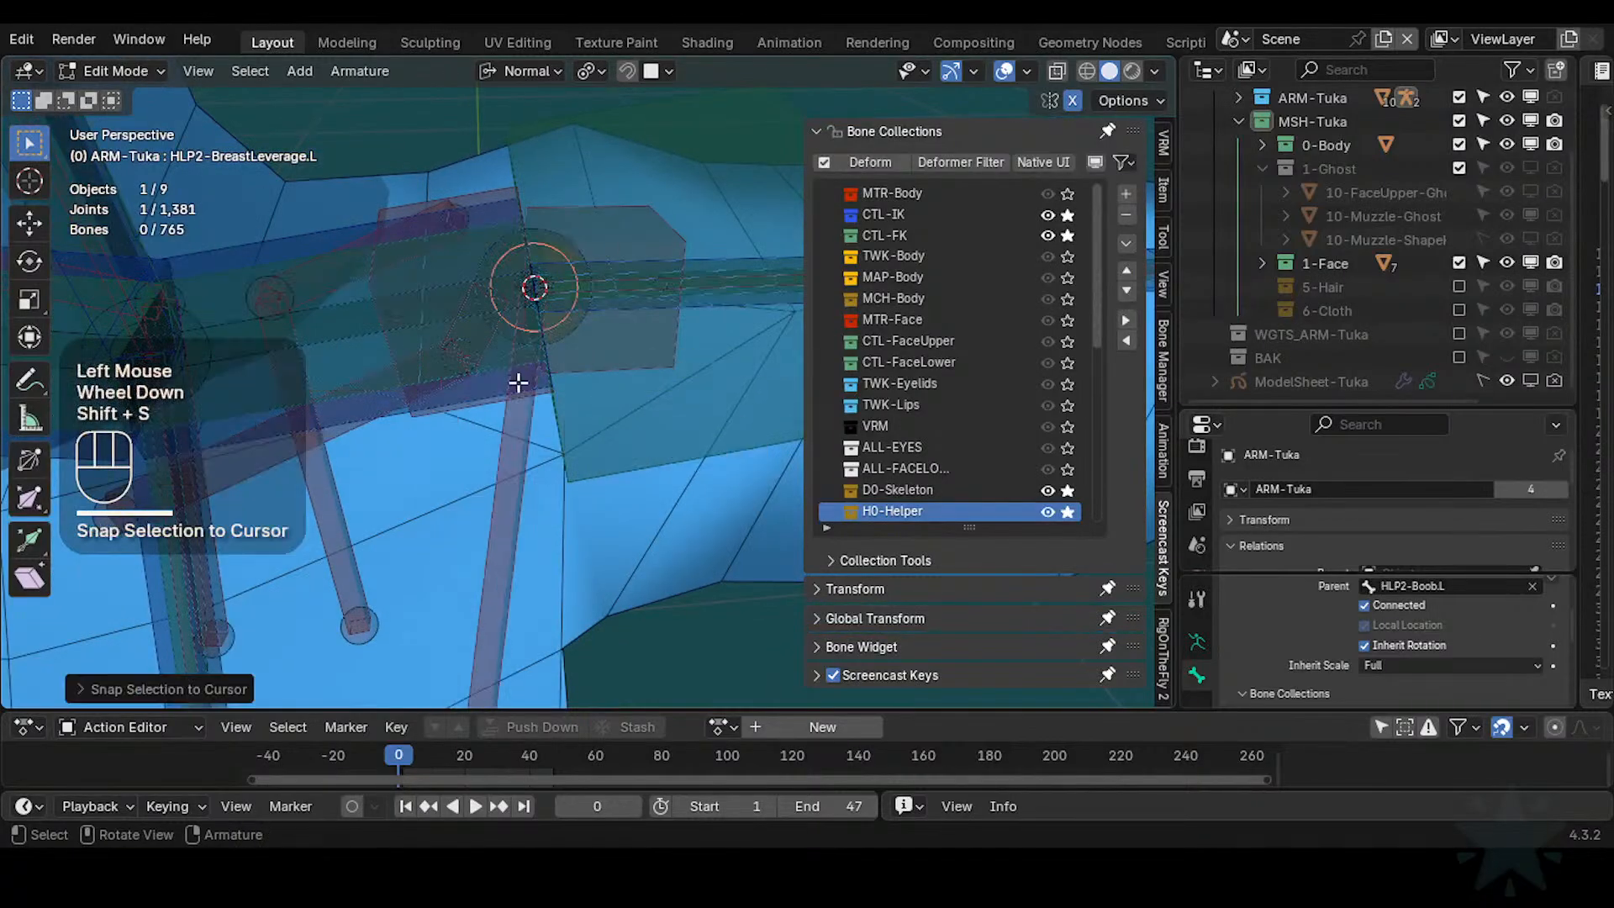
scroll(518, 383, "down", 2)
middle_click_drag(518, 383, 670, 320)
scroll(471, 433, "down", 1)
key("g")
key("y")
key("Escape")
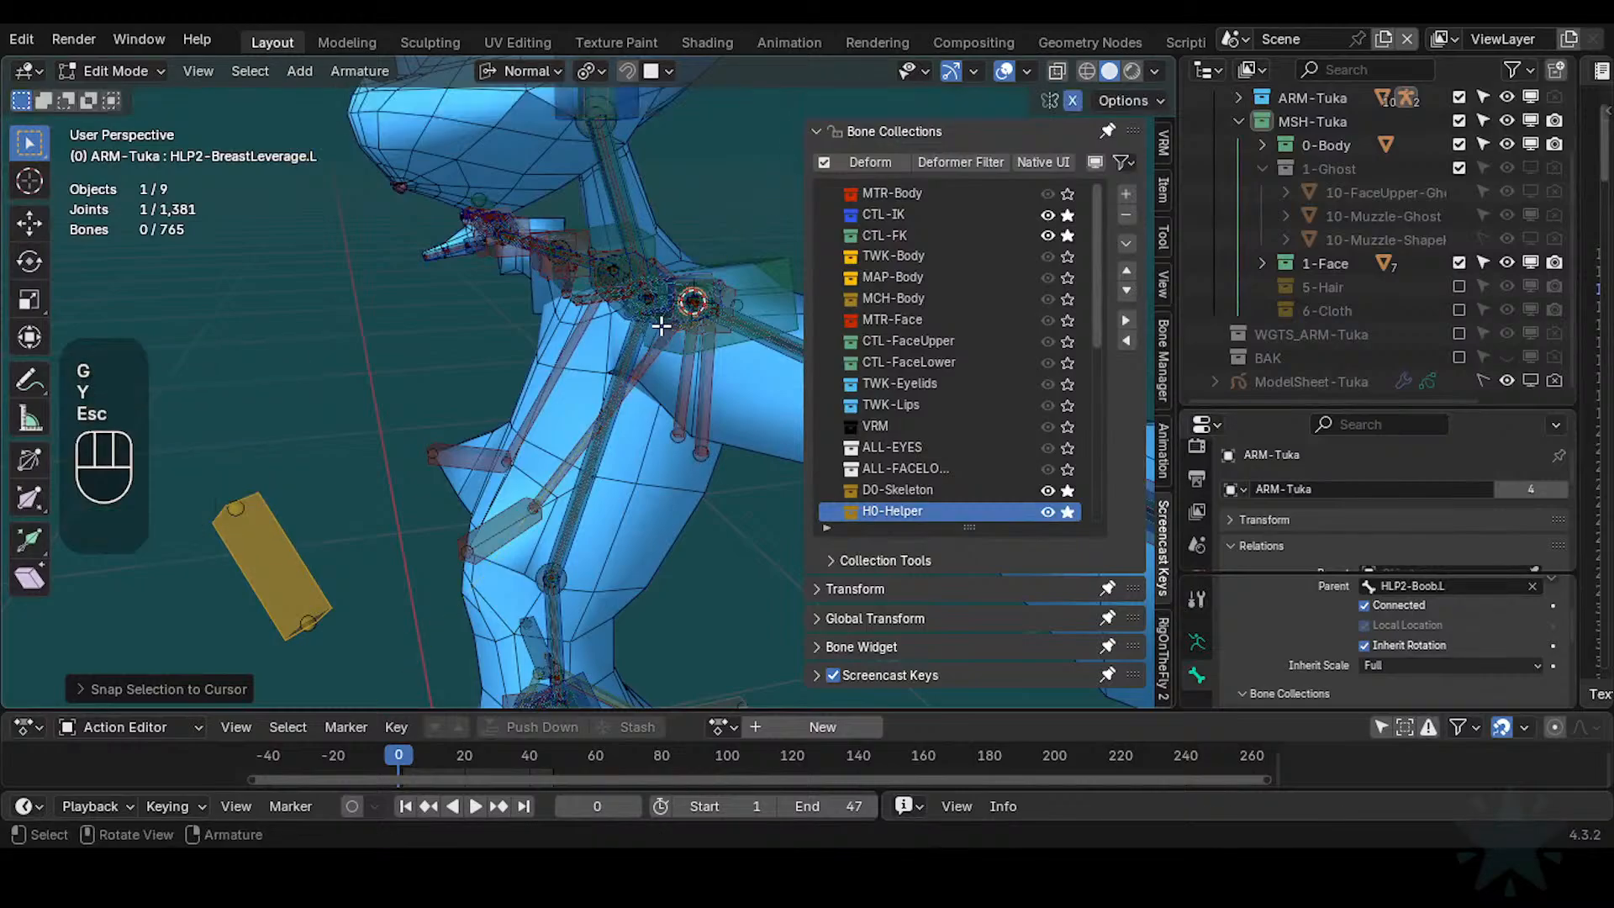
key("g")
key("y")
key("Escape")
key("g")
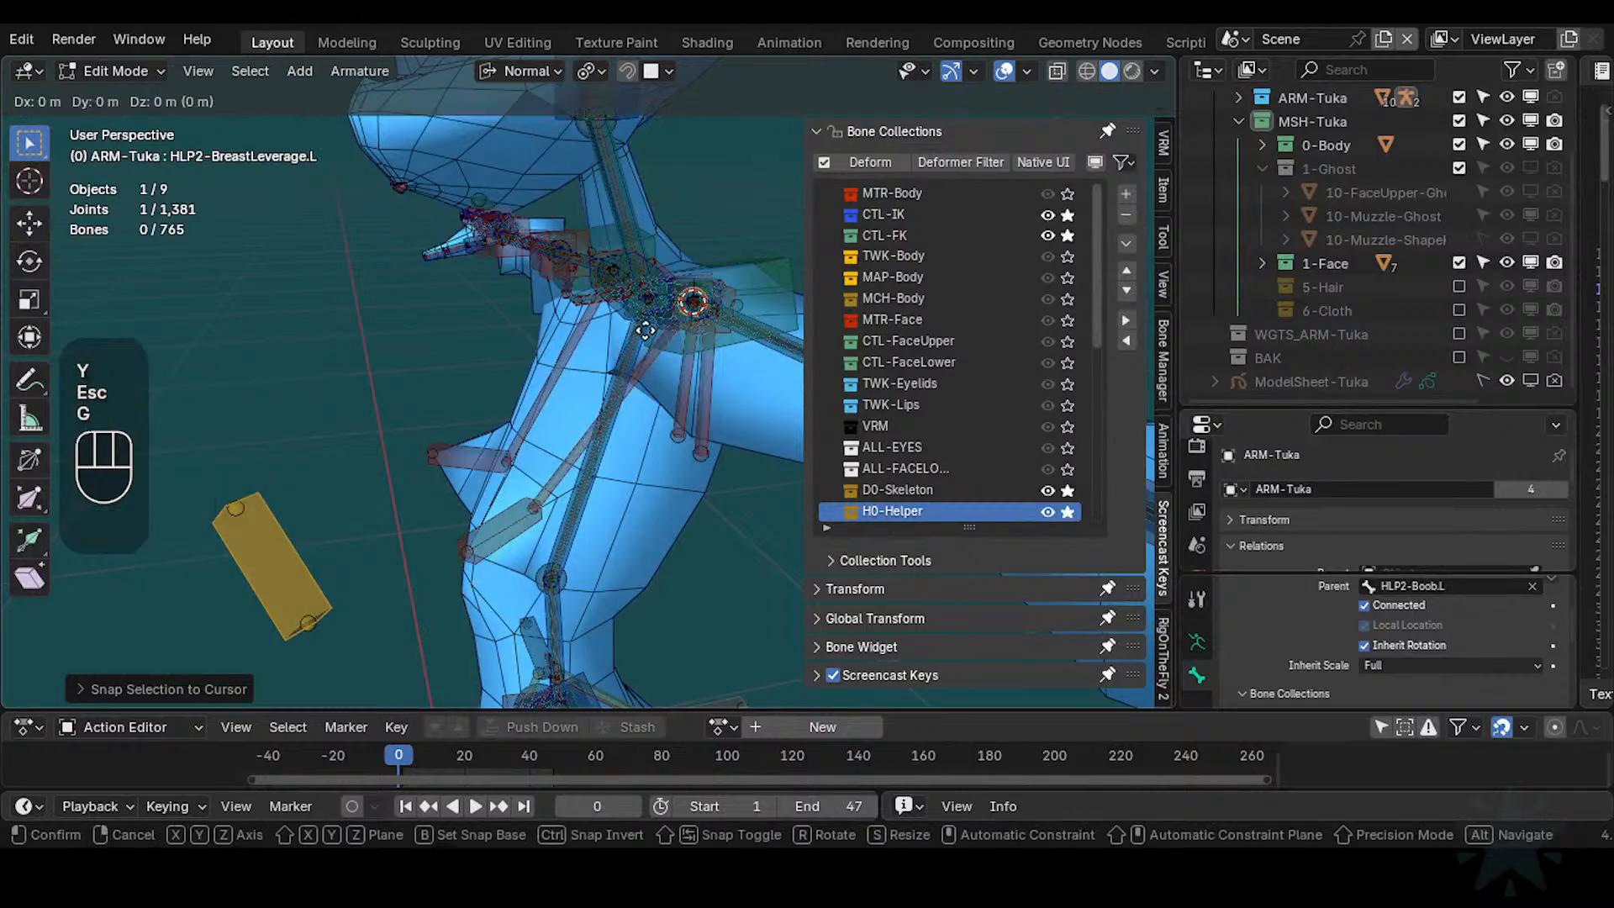
key("Escape")
Set the transform orientation to Global and move the upper end of HLP2-BreastLeverage.L along the Y axis
key("shift+less")
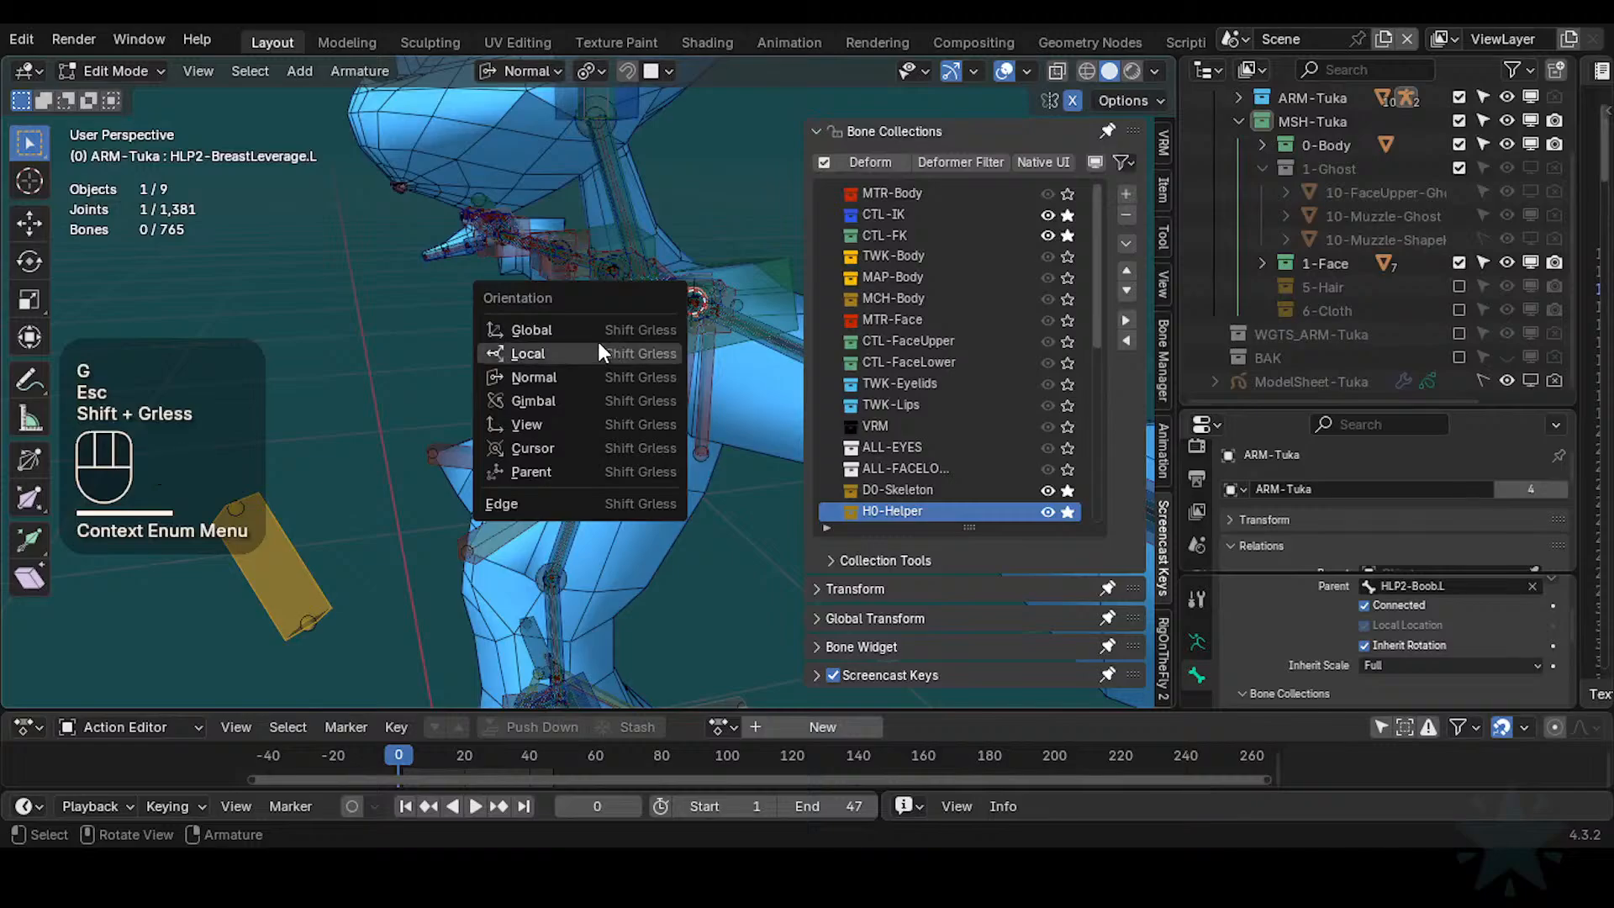
left_click(531, 329)
key("g")
key("y")
left_click(631, 331)
Shift the upper end of HLP2-BreastLeverage.L slightly along the global X axis at the shoulder
middle_click_drag(631, 331, 678, 472)
scroll(613, 386, "up", 1)
scroll(630, 432, "up", 2)
scroll(619, 468, "up", 1)
key("g")
key("x")
left_click(622, 500)
scroll(604, 515, "down", 1)
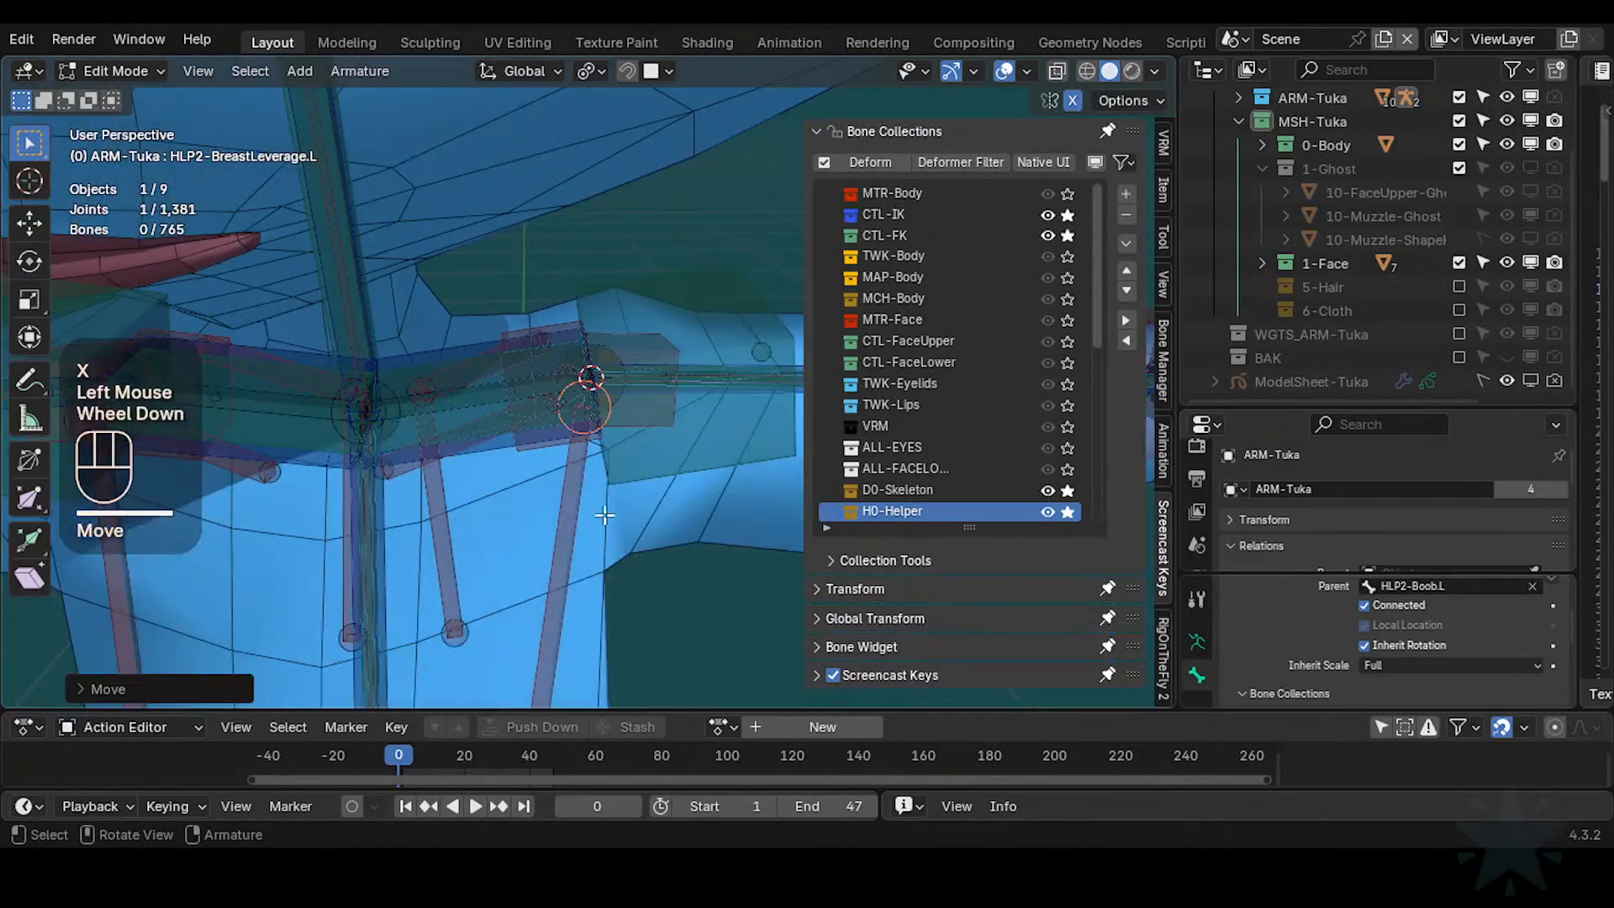
Compare the position of HLP2-BreastLeverage.L between Edit and Pose Mode, ending in Pose Mode with that bone selected
scroll(605, 516, "down", 1)
middle_click_drag(605, 516, 580, 454, "shift")
key("Tab")
key("Tab")
key("Tab")
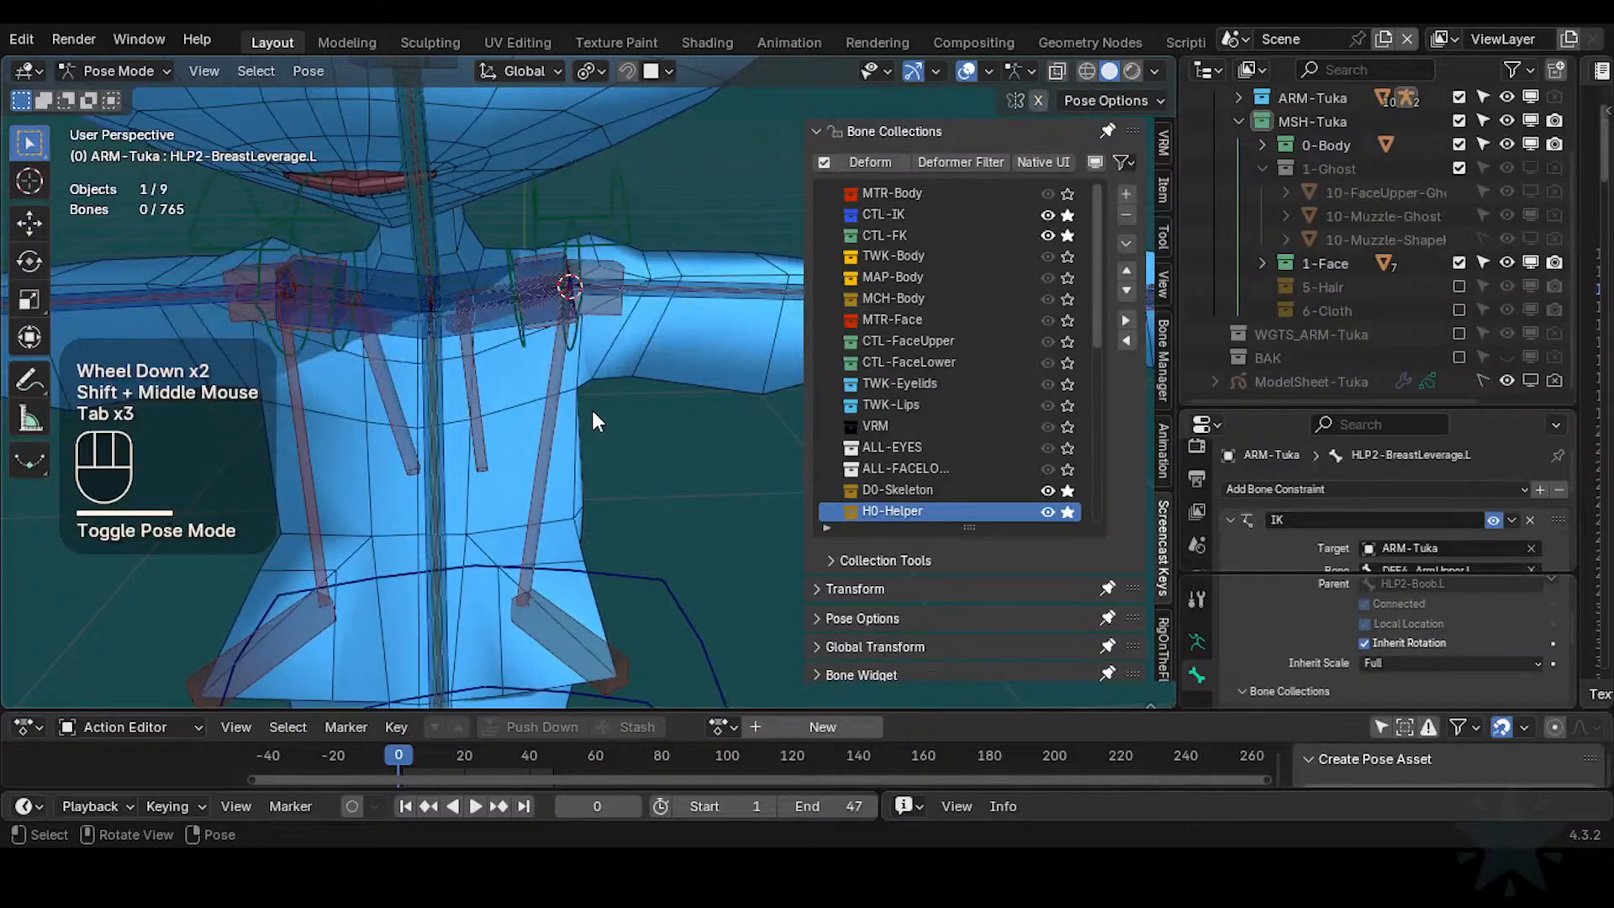
key("Tab")
key("Tab")
left_click(557, 411)
mouse_move(556, 410)
middle_mouse_down()
mouse_move(466, 411)
mouse_move(337, 361)
mouse_move(547, 417)
middle_mouse_up()
key("Tab")
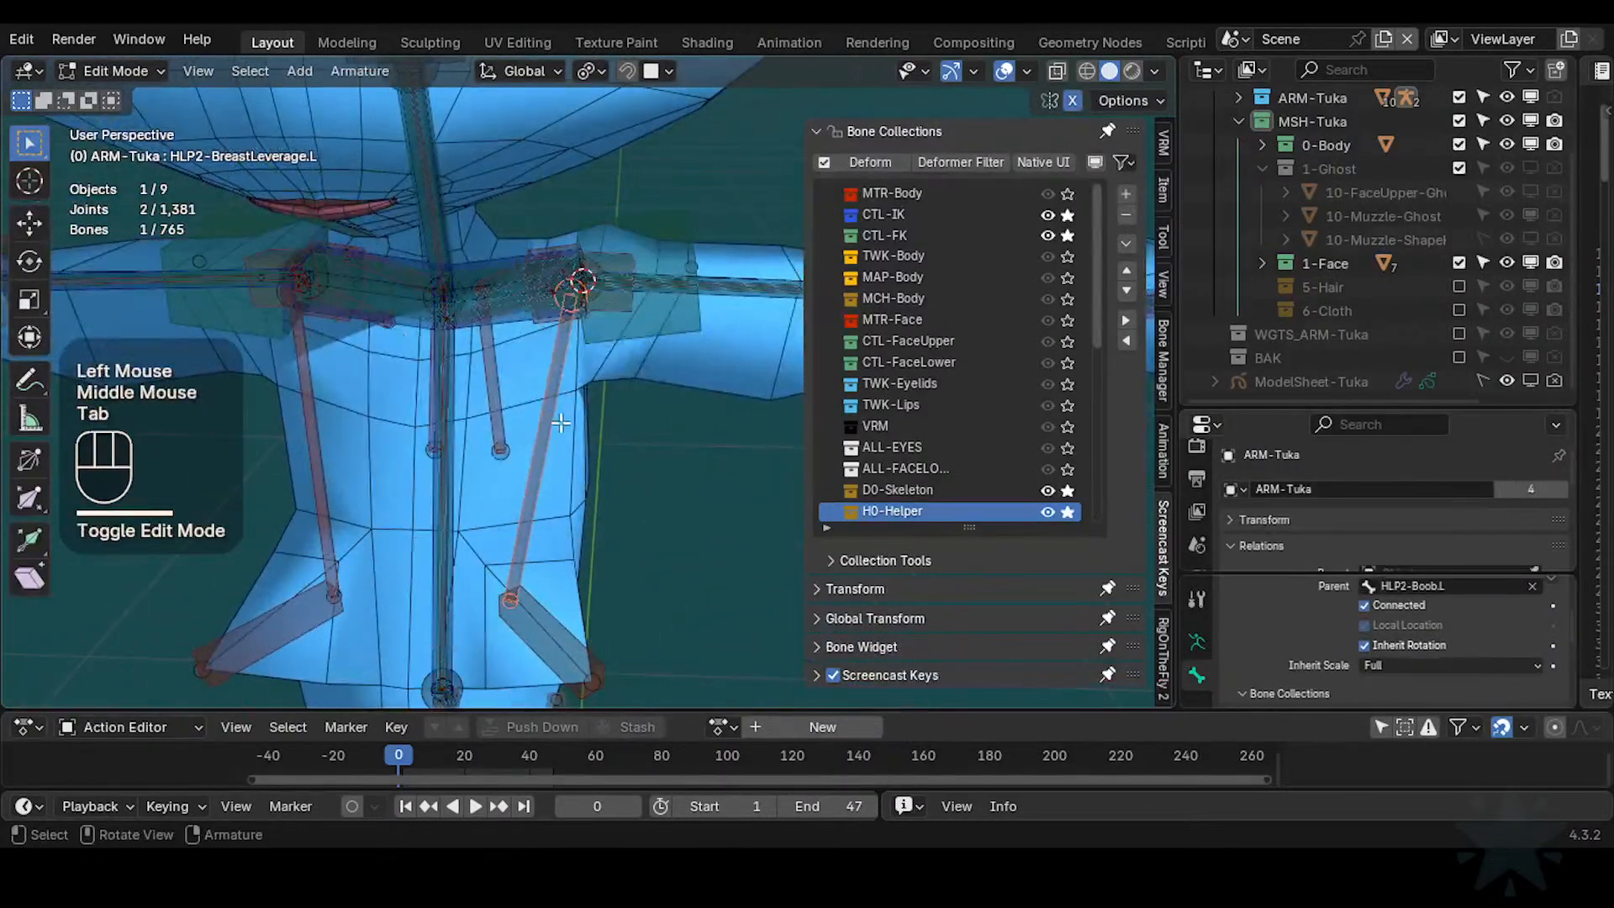
key("Tab")
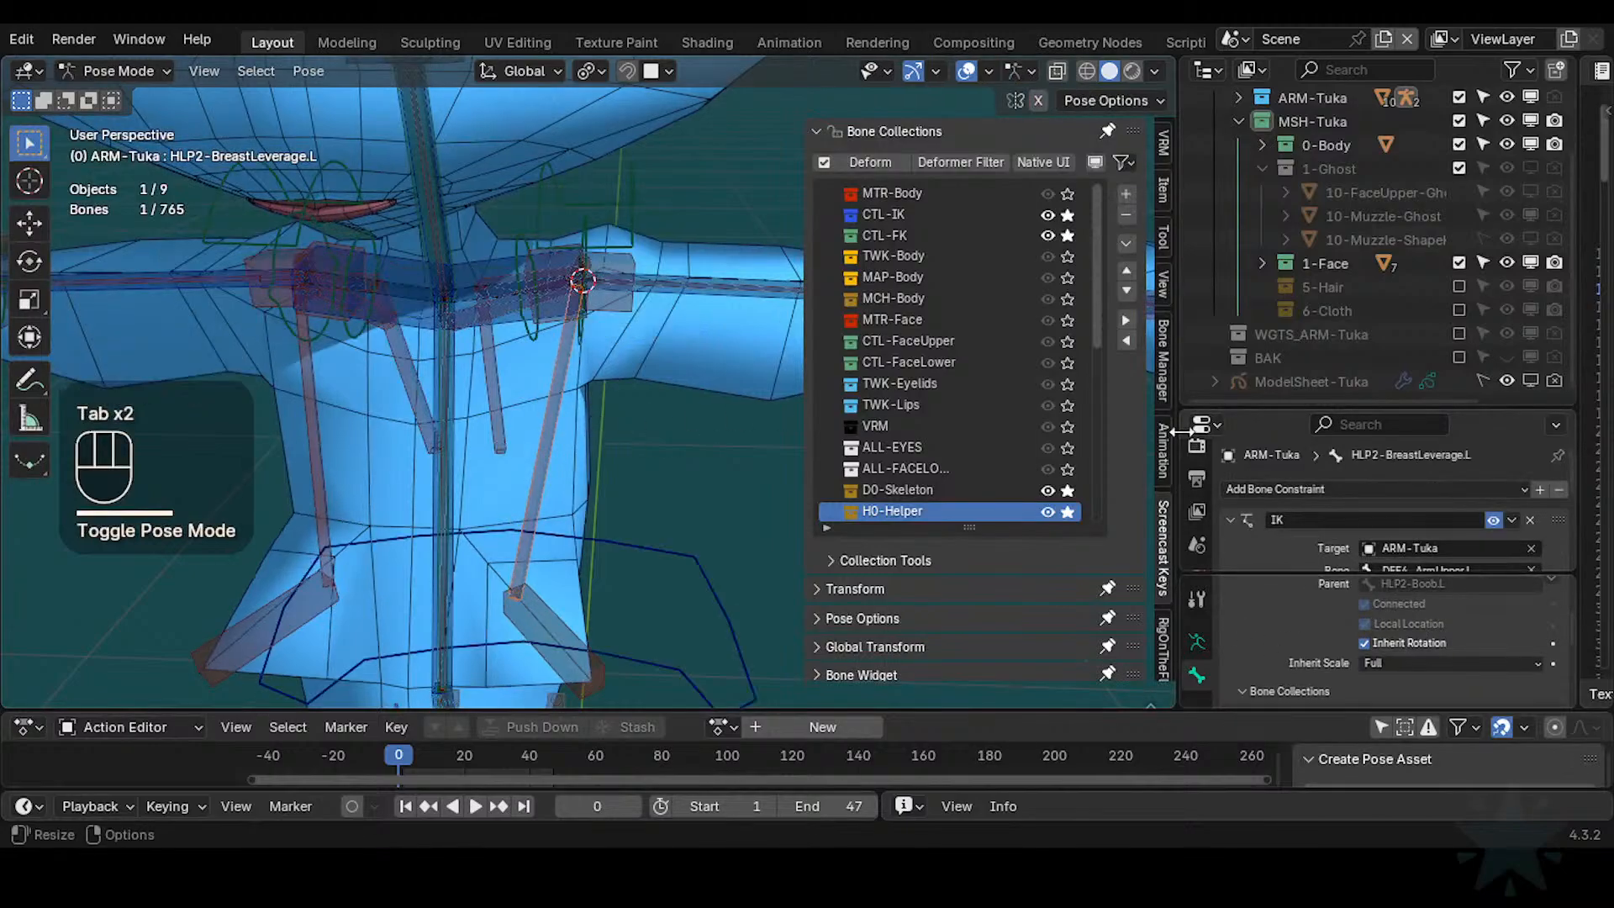
Enlarge the bone constraint settings area and set the Influence of the HLP2-BreastLeverage.L IK constraint to 1.000
left_click_drag(1214, 416, 1218, 218)
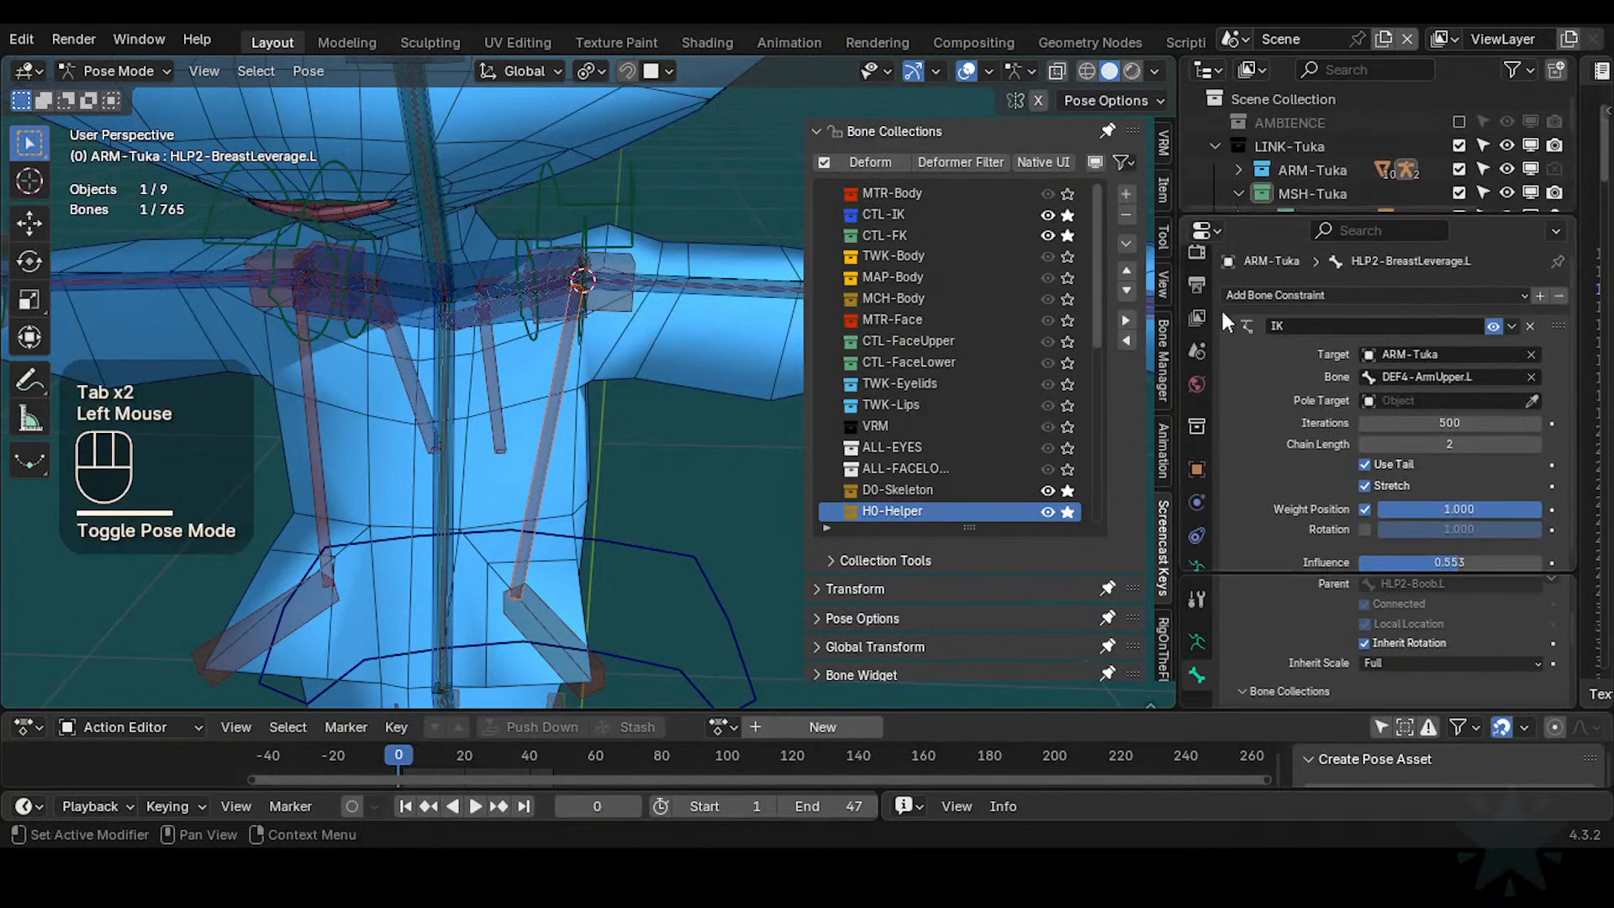
scroll(1200, 525, "down", 1)
scroll(1387, 505, "down", 1)
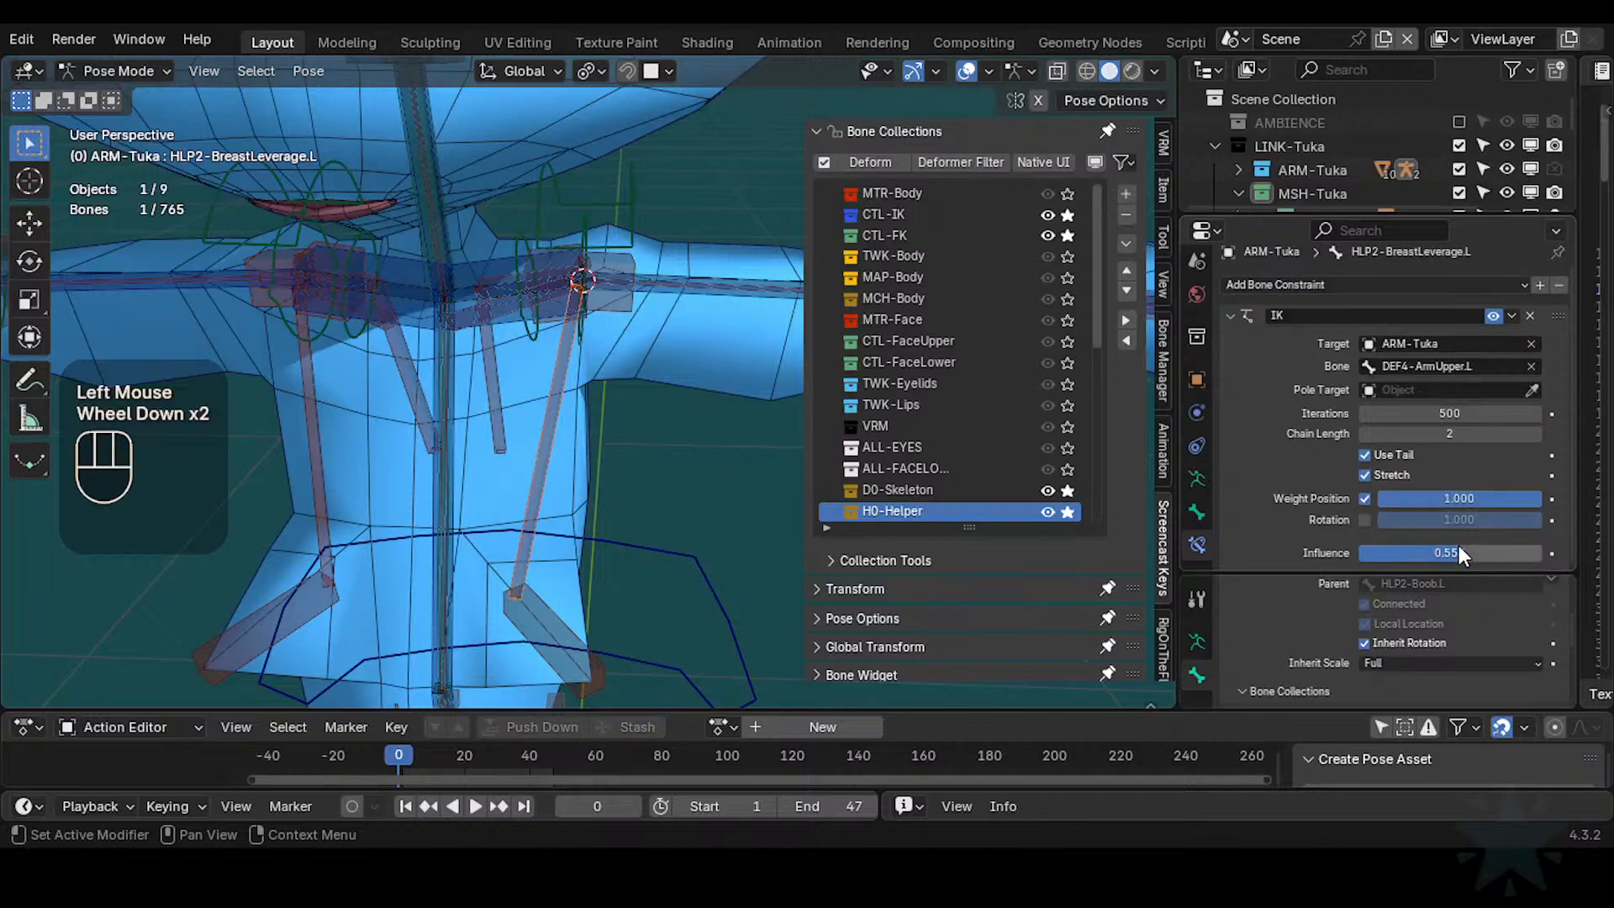
left_click_drag(1459, 546, 1359, 554)
Compare HLP2-Boob.L and HLP2-BreastLeverage.L between Edit and Pose Mode to see how the IK constraint shifts them
key("Tab")
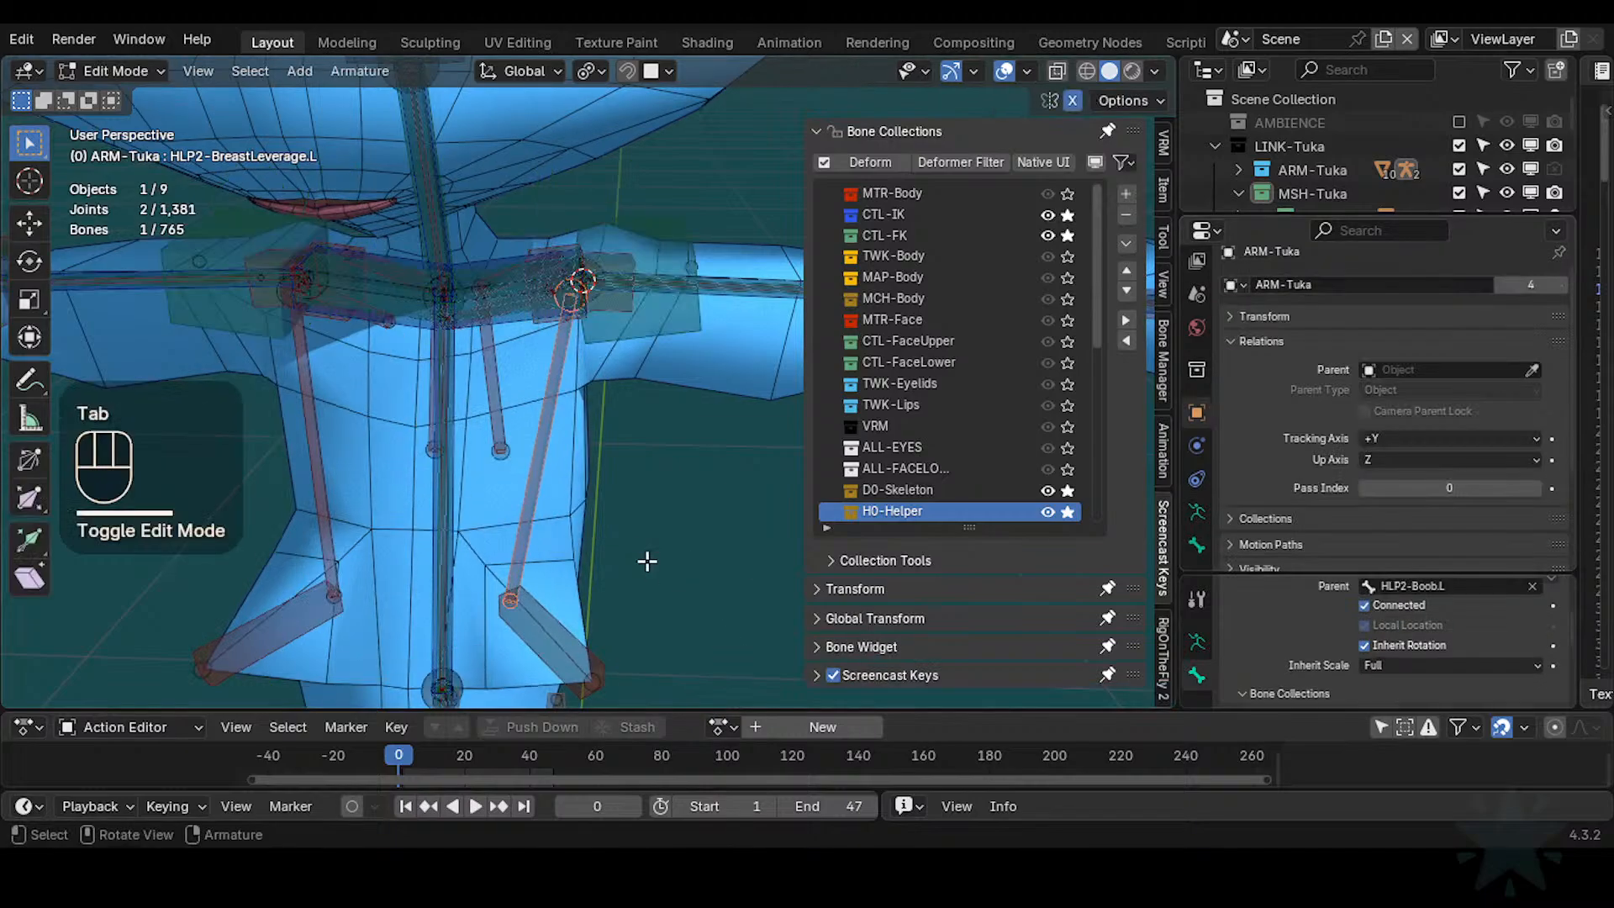
key("Tab")
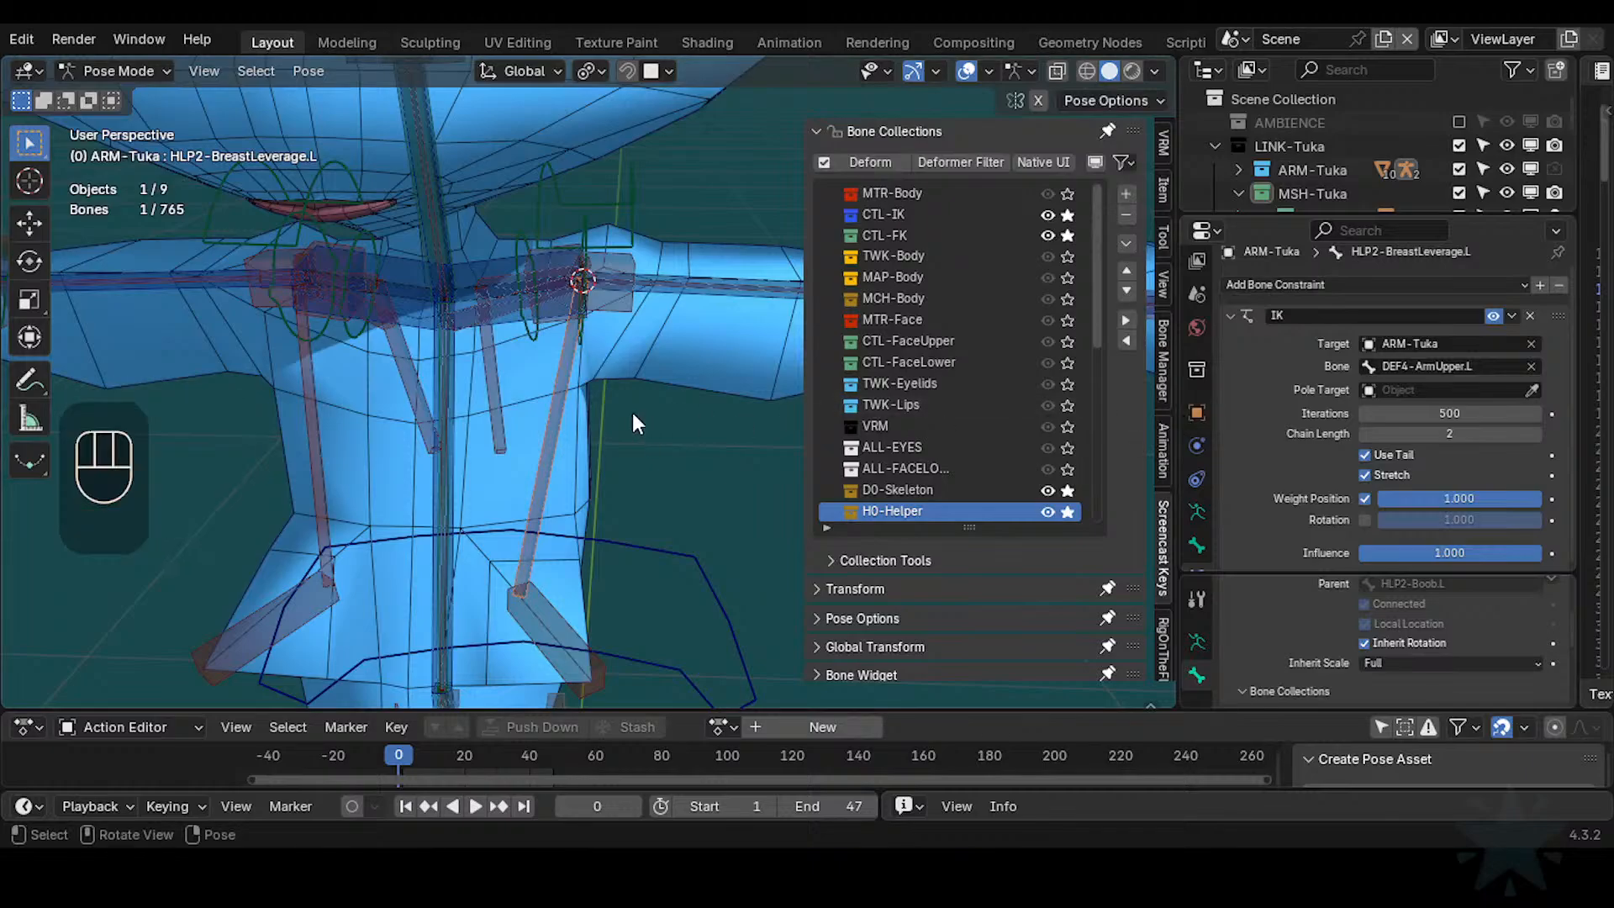
left_click(541, 613)
left_click(550, 458)
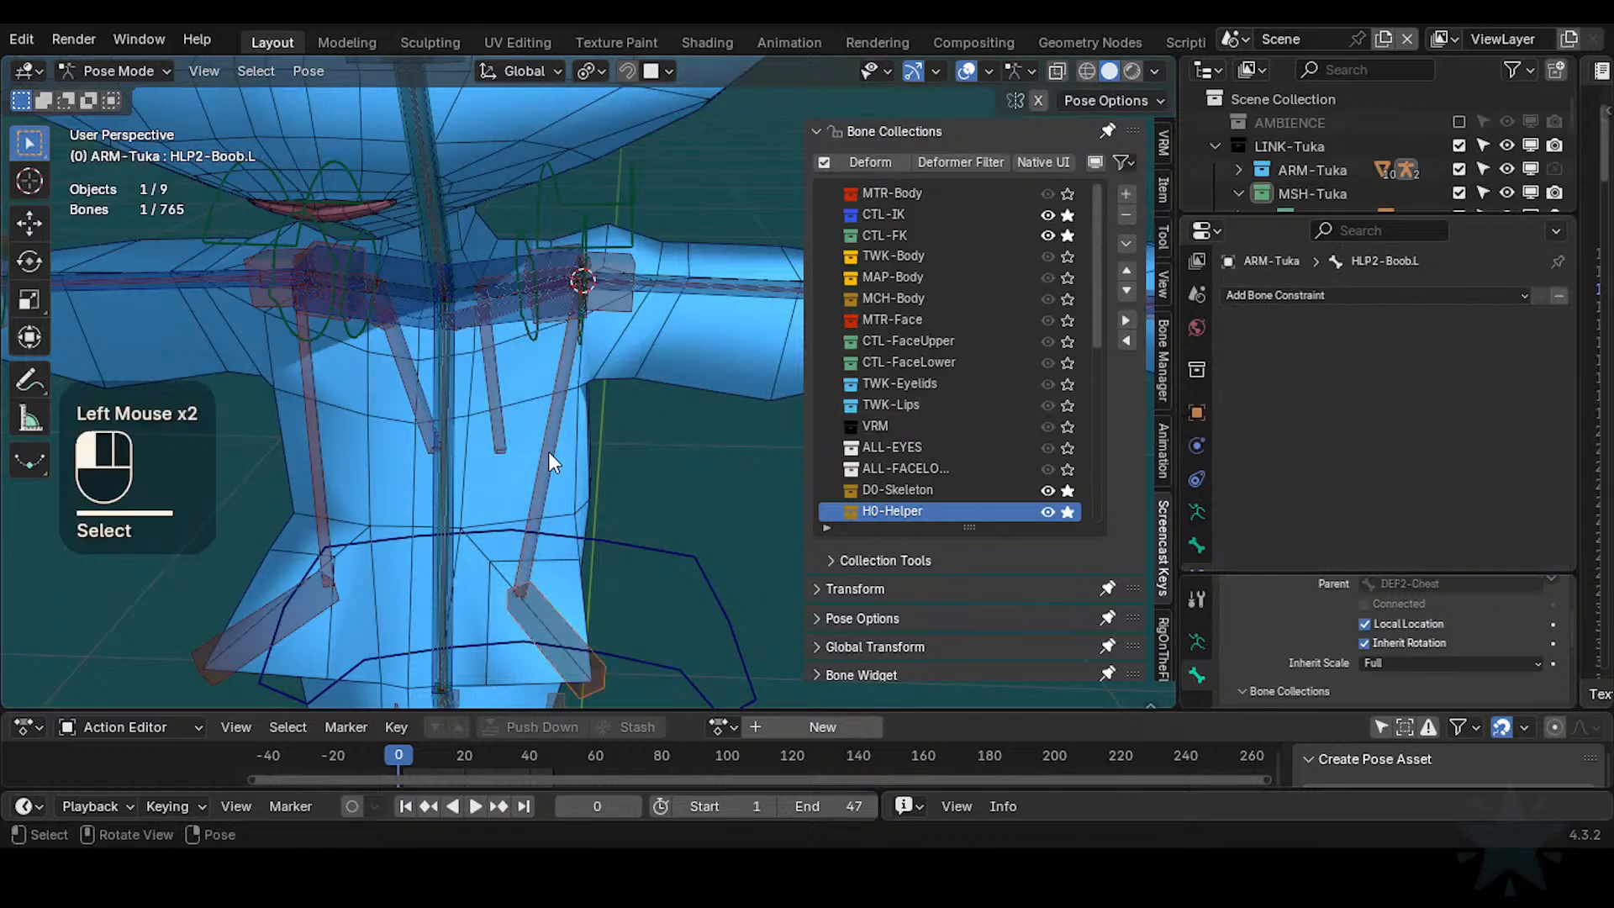
key("Tab")
key("Tab")
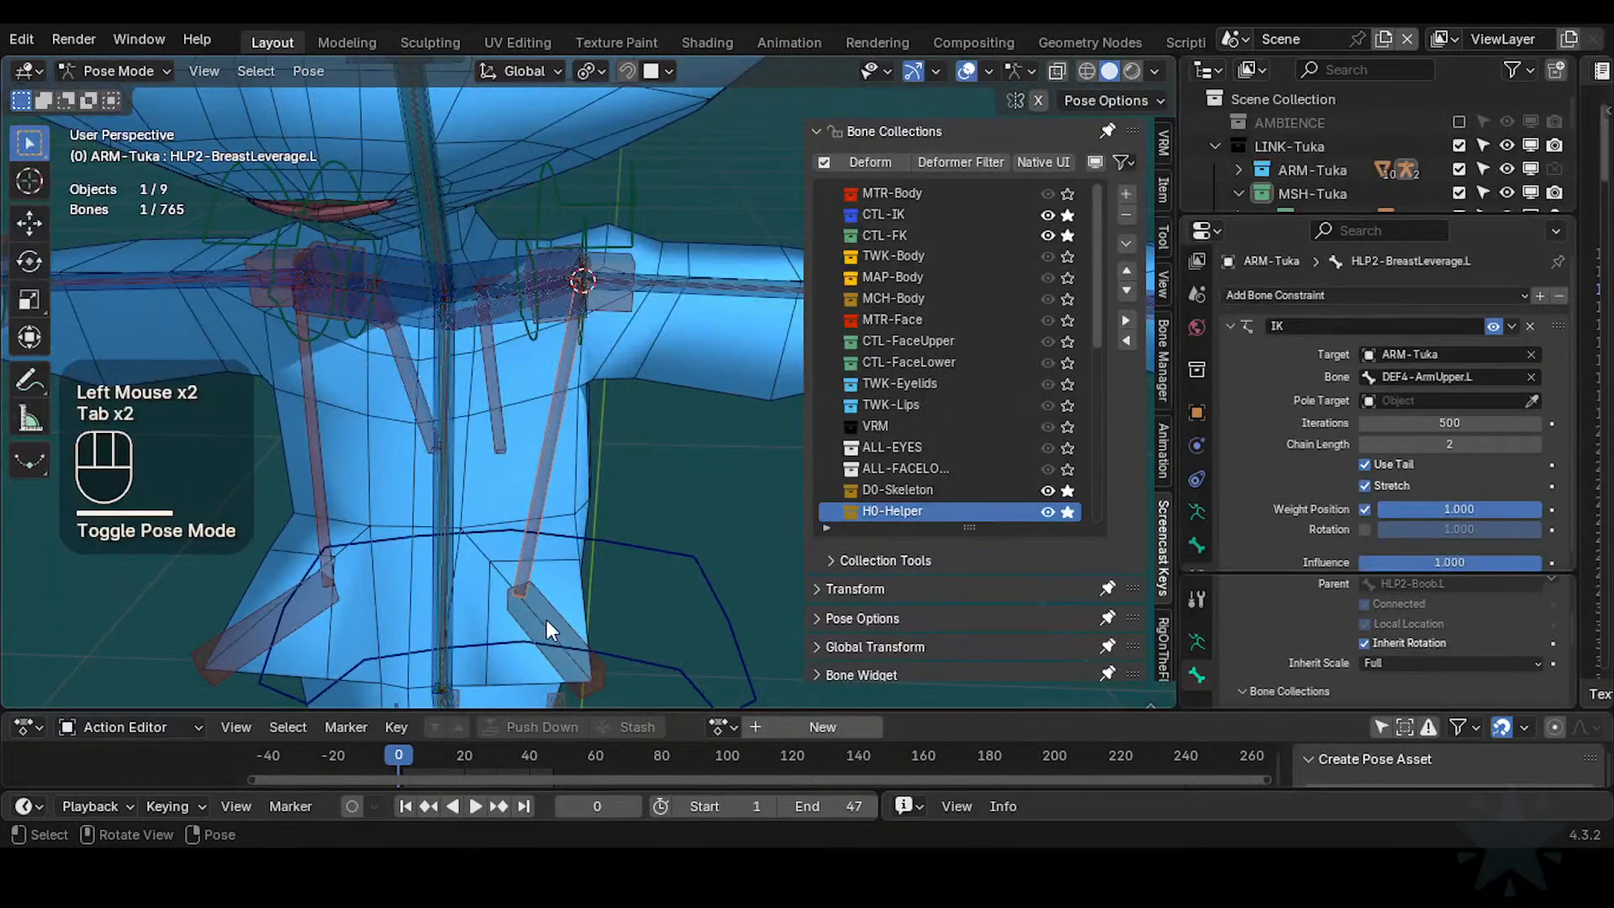
key("Tab")
key("Tab")
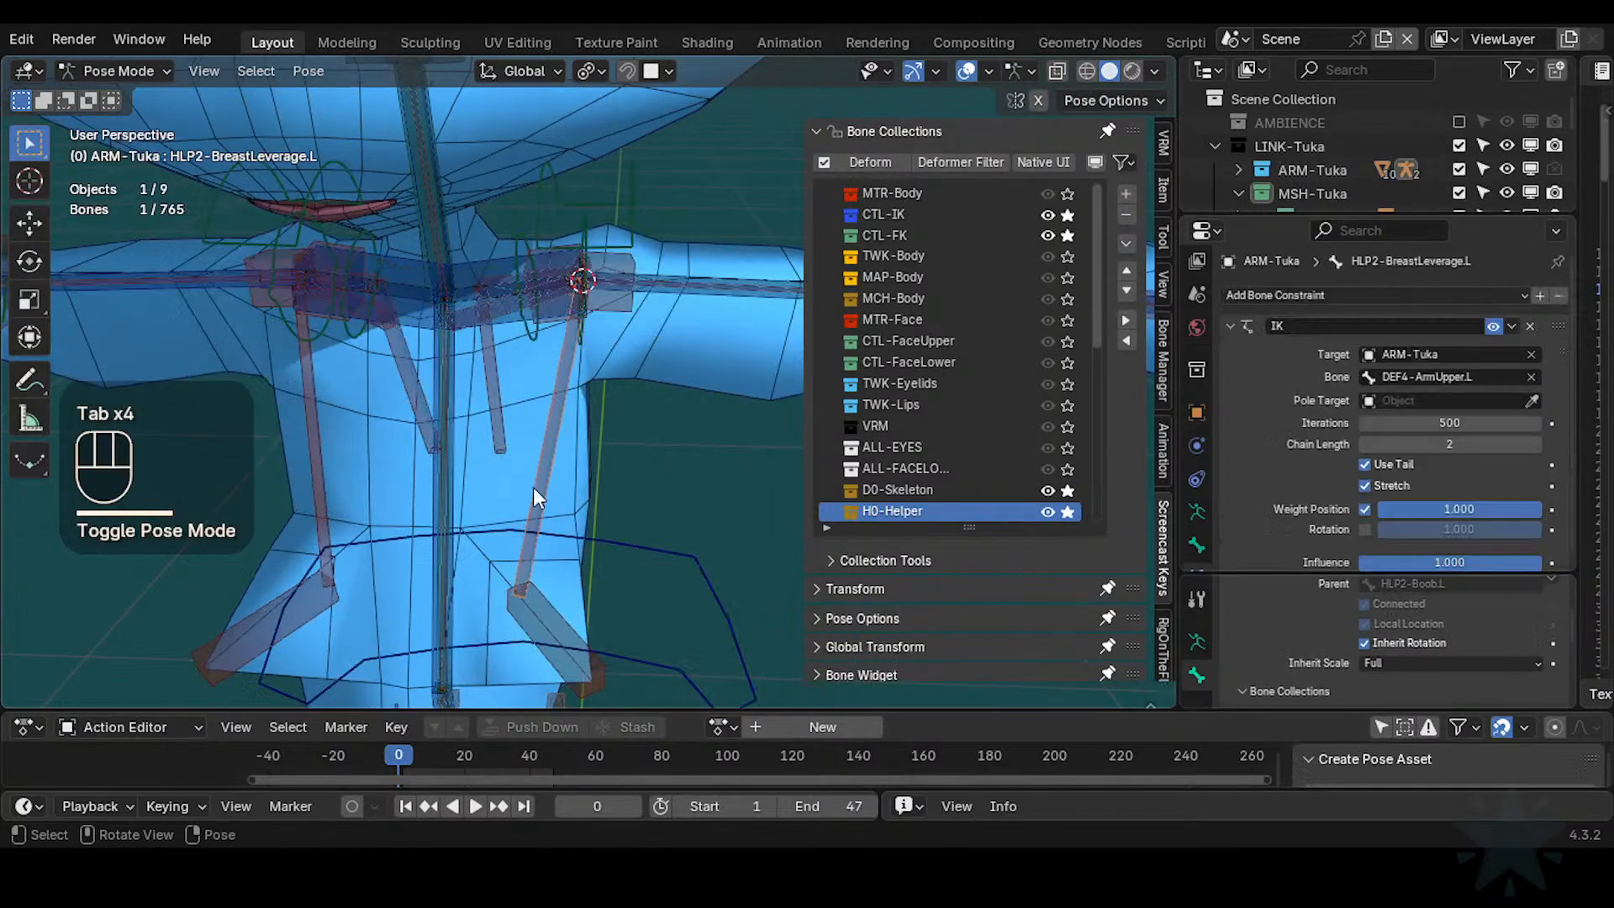
key("Tab")
left_click(542, 612)
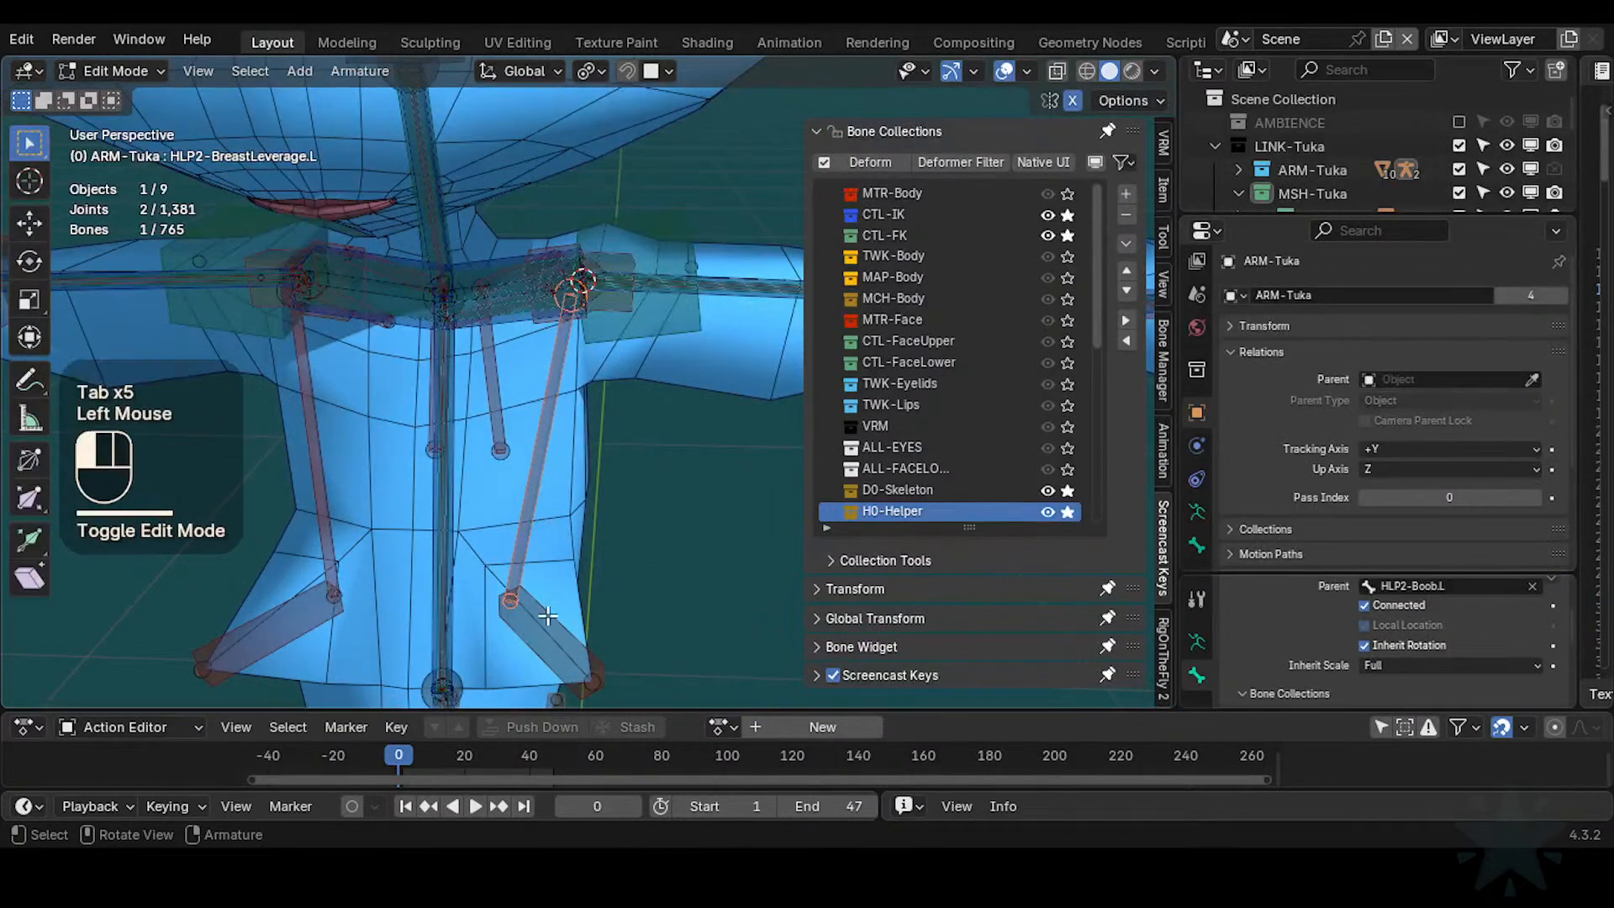
key("g")
key("Escape")
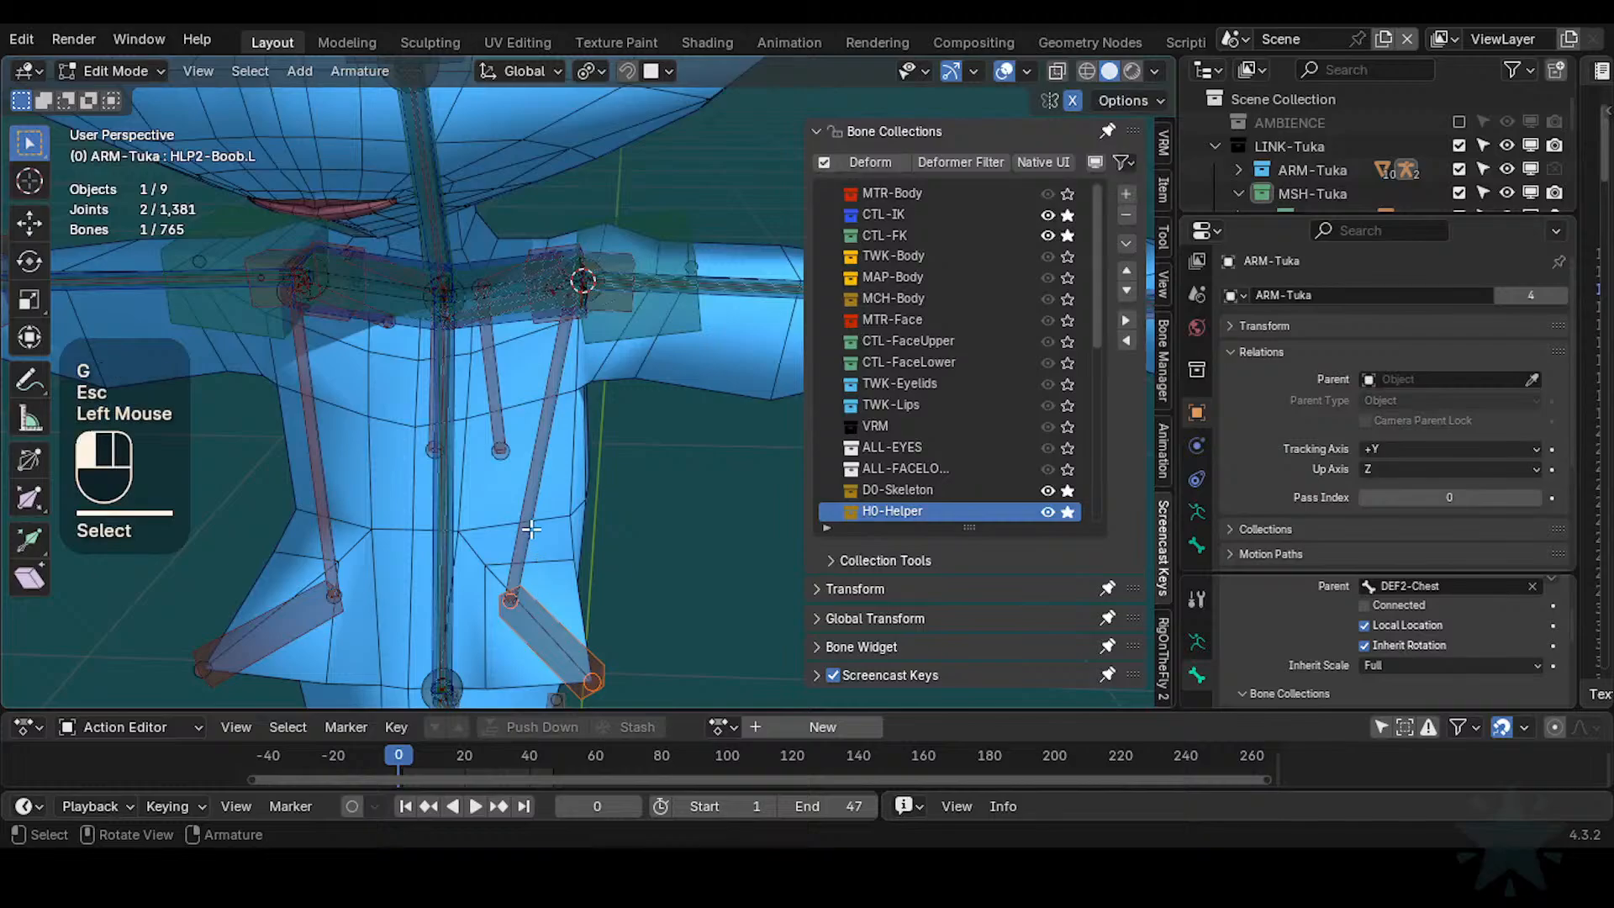
left_click(536, 621)
key("g")
key("Escape")
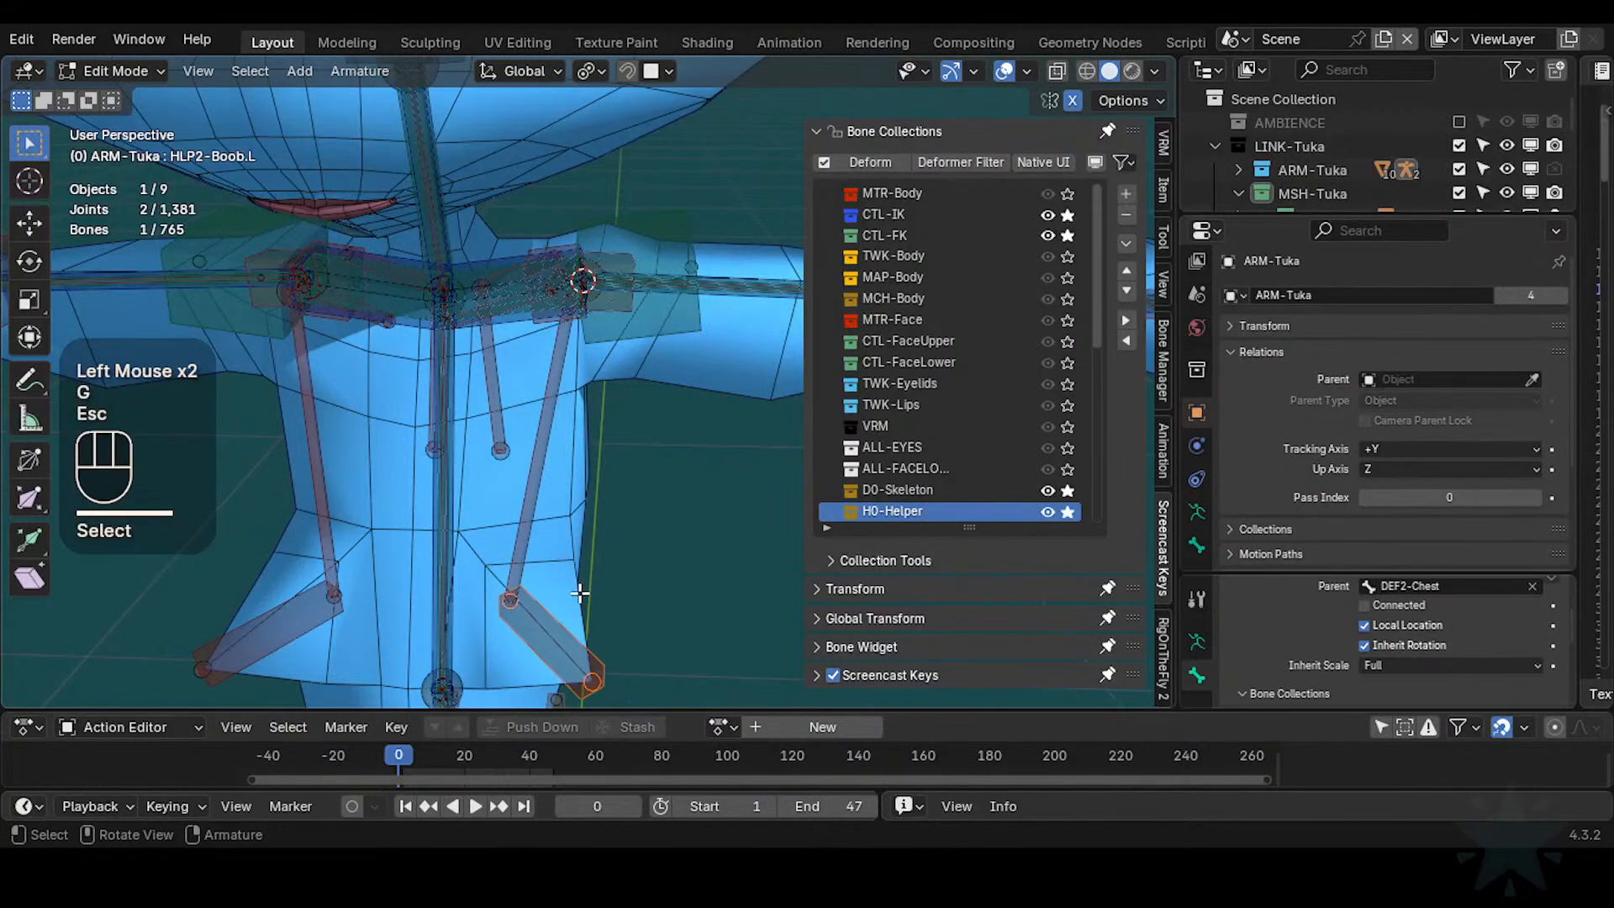
key("ctrl+3")
key("ctrl+3")
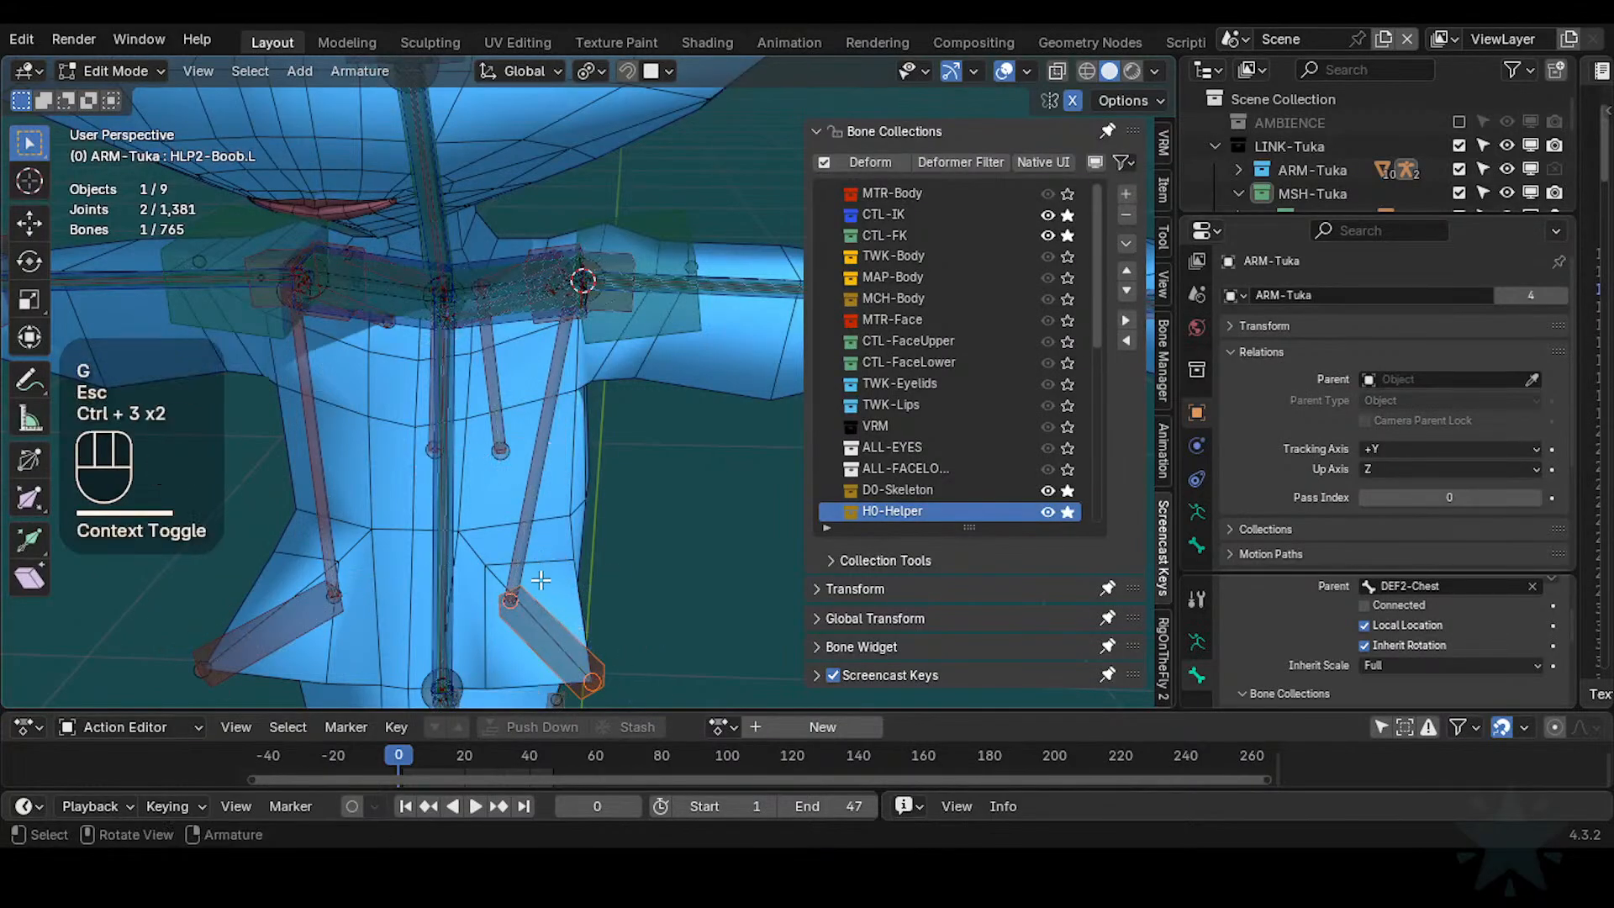
Select only HLP2-Boob.L, apply its current pose as its rest pose, and check the bone in Edit and Pose Mode
left_click(548, 465)
left_click(542, 622, "shift")
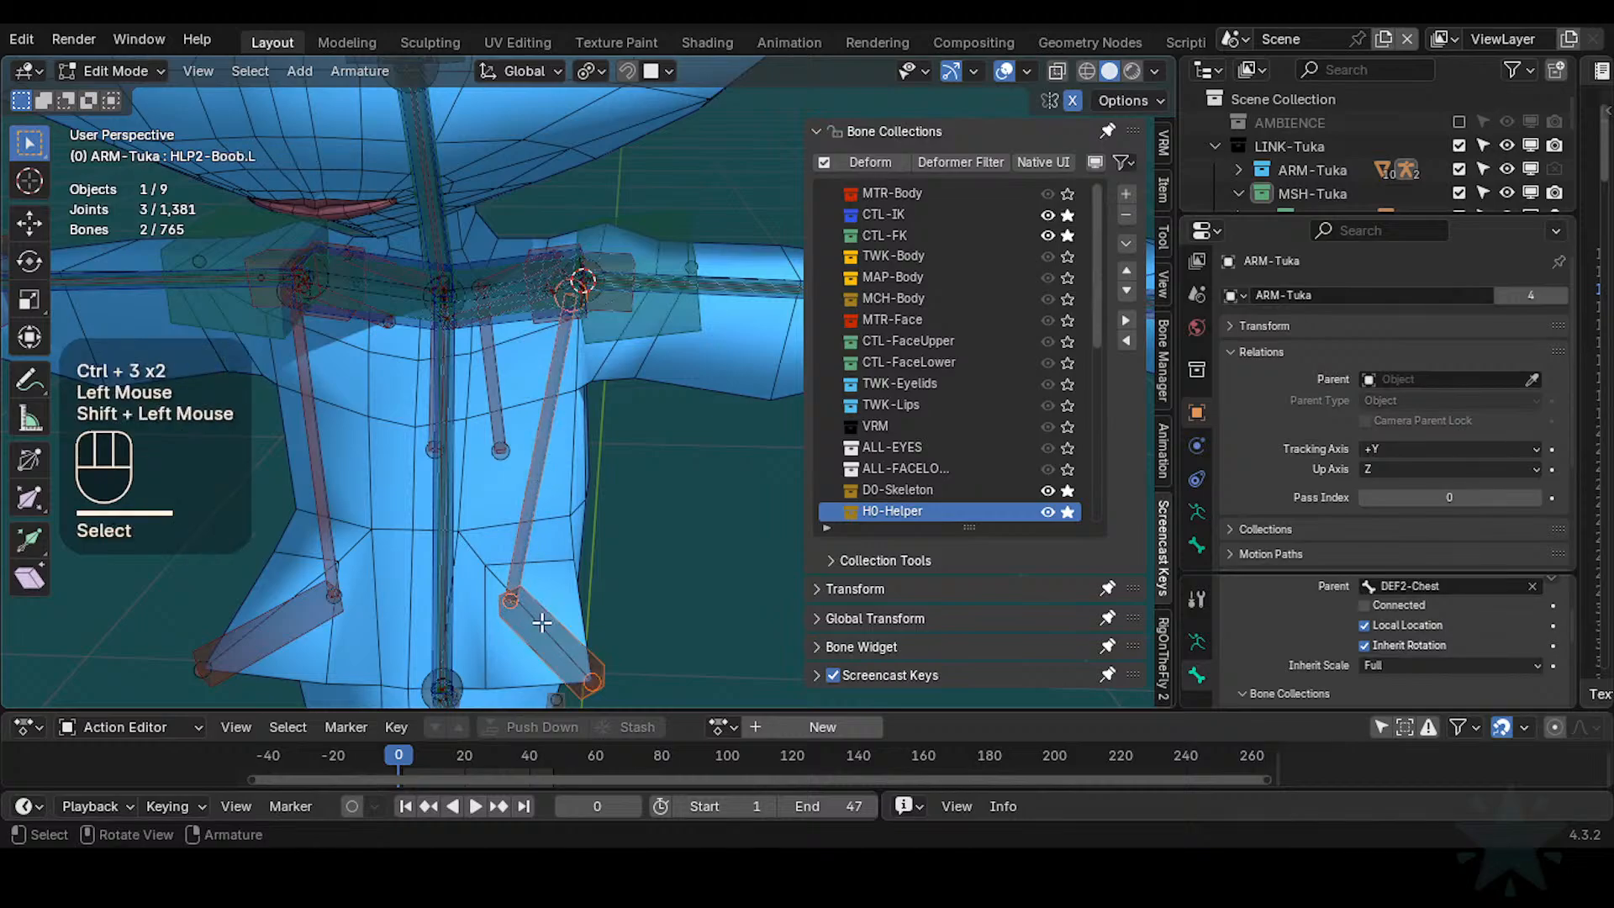
left_click(537, 625)
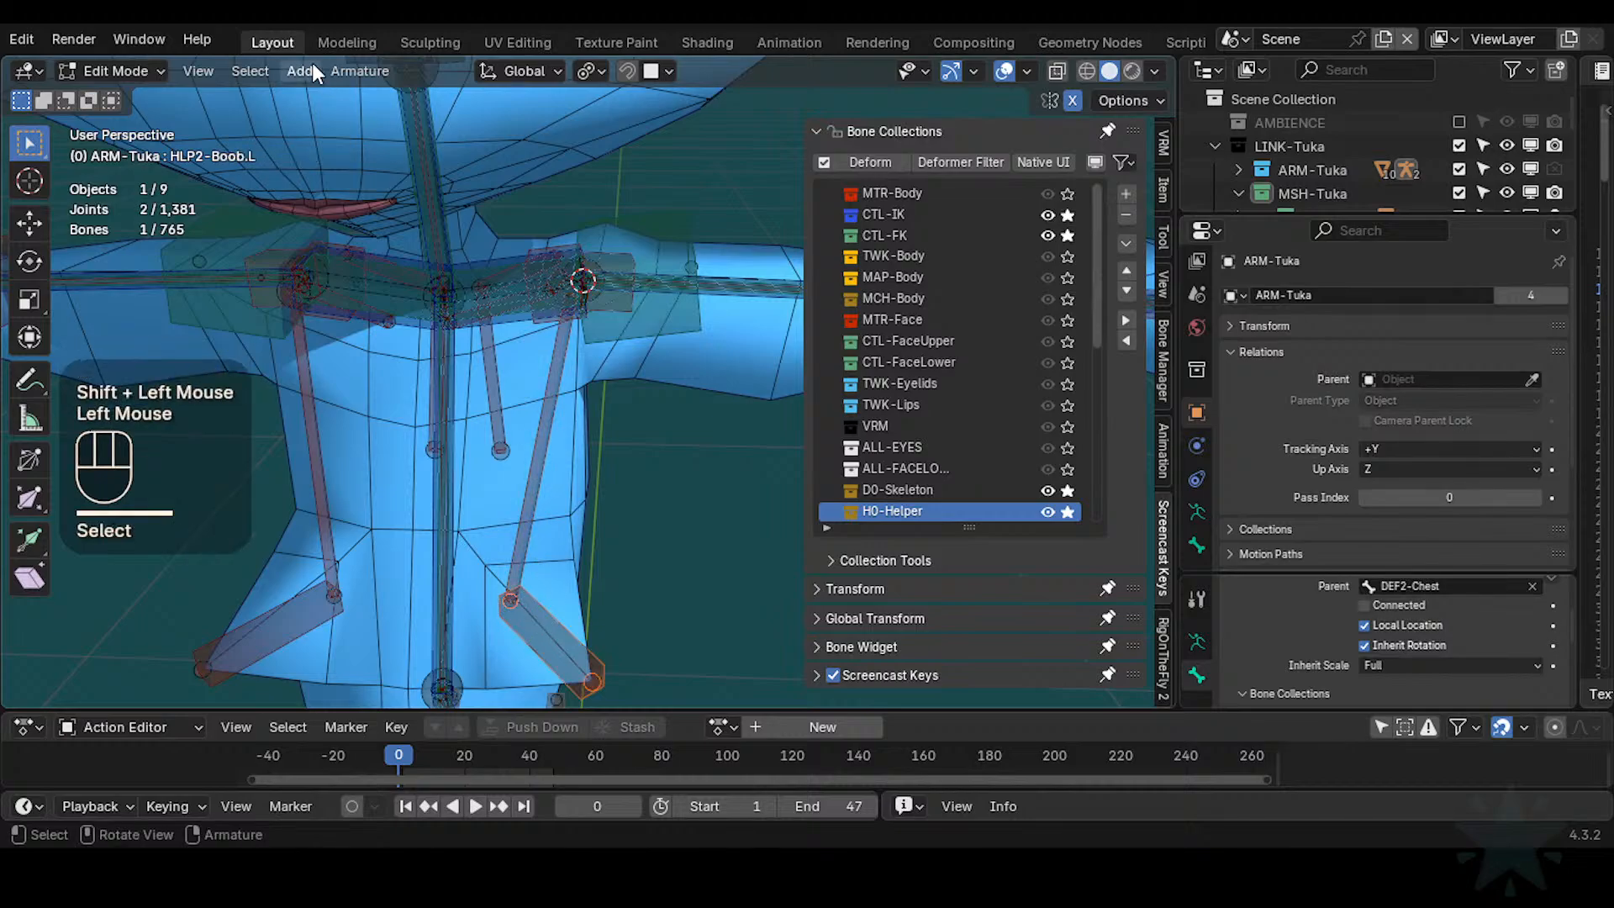
key("ctrl+Tab")
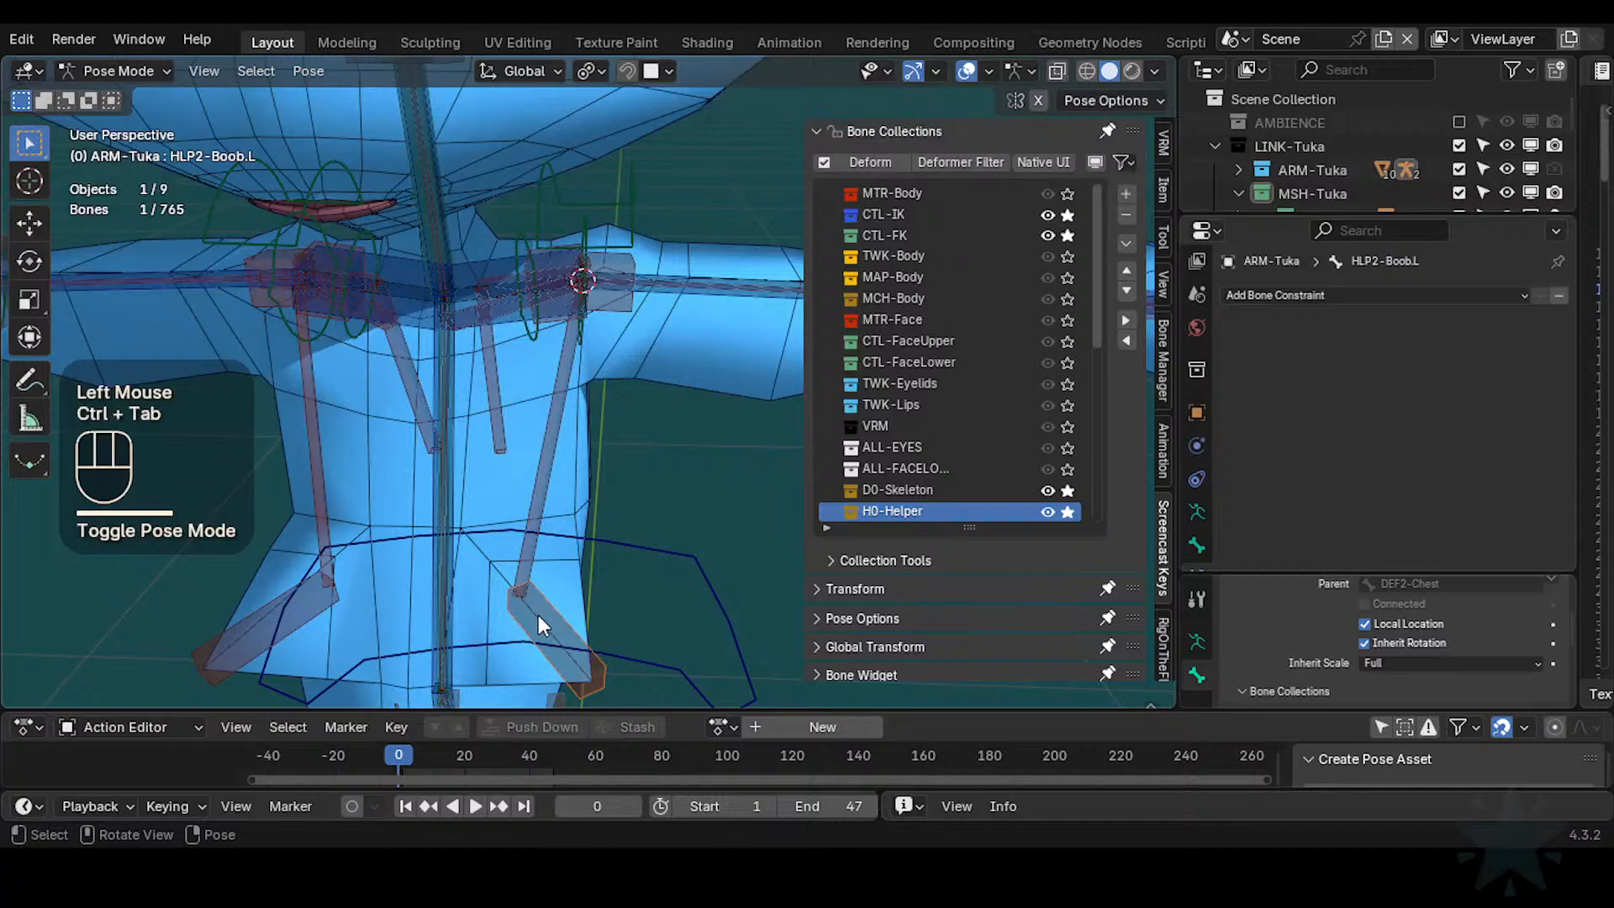
left_click(538, 618)
left_click(291, 71)
mouse_move(338, 145)
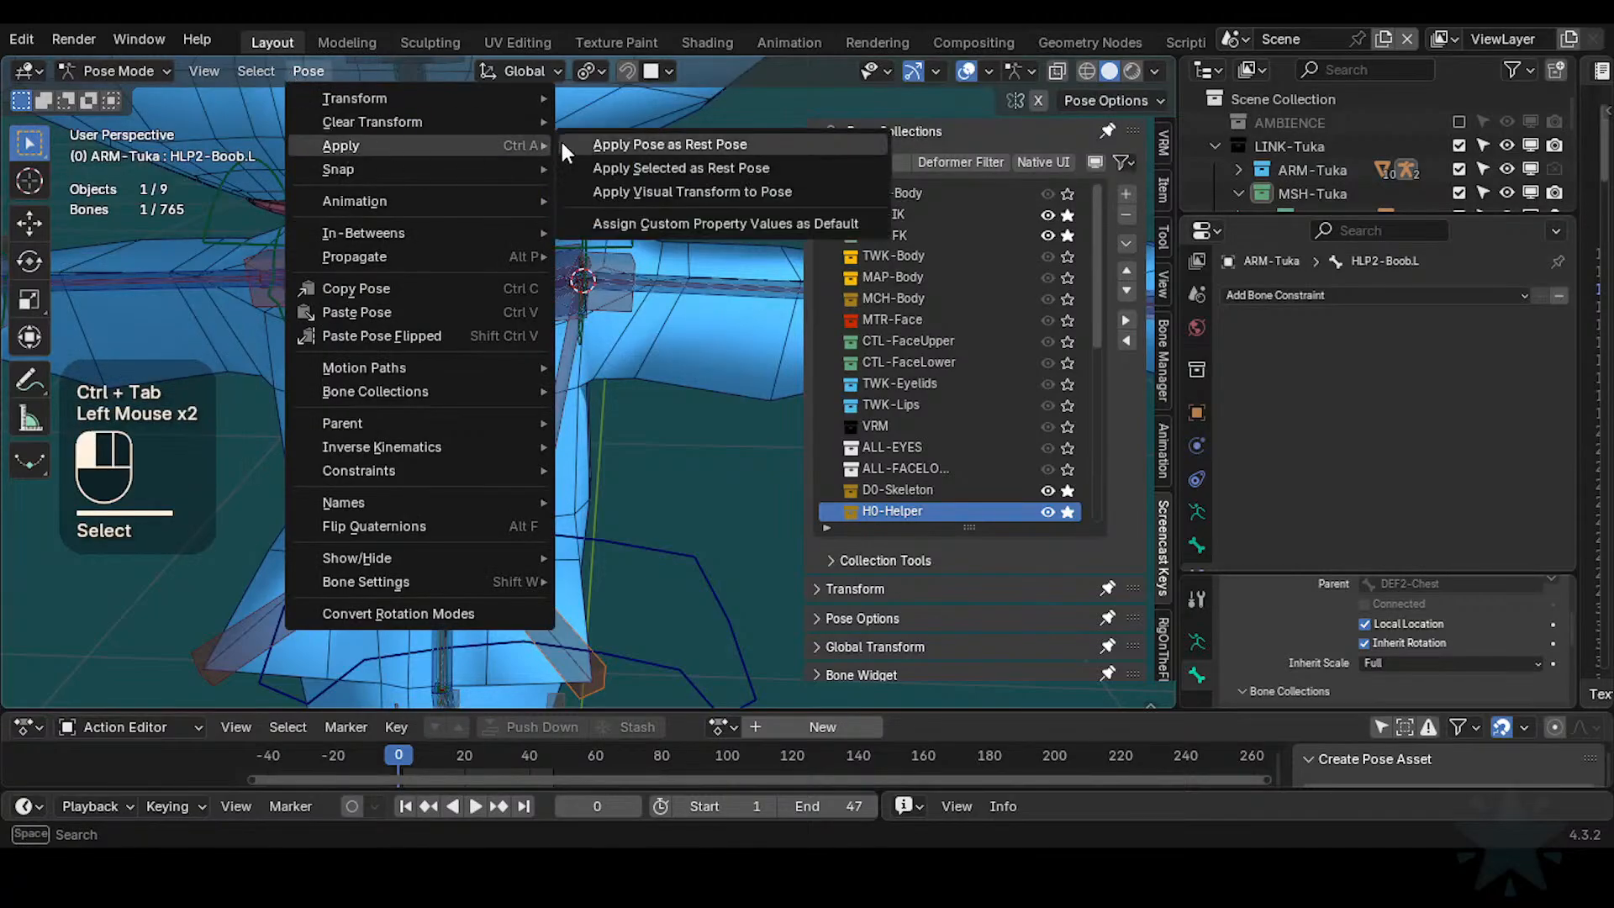
left_click(607, 145)
key("Tab")
key("Tab")
key("Tab")
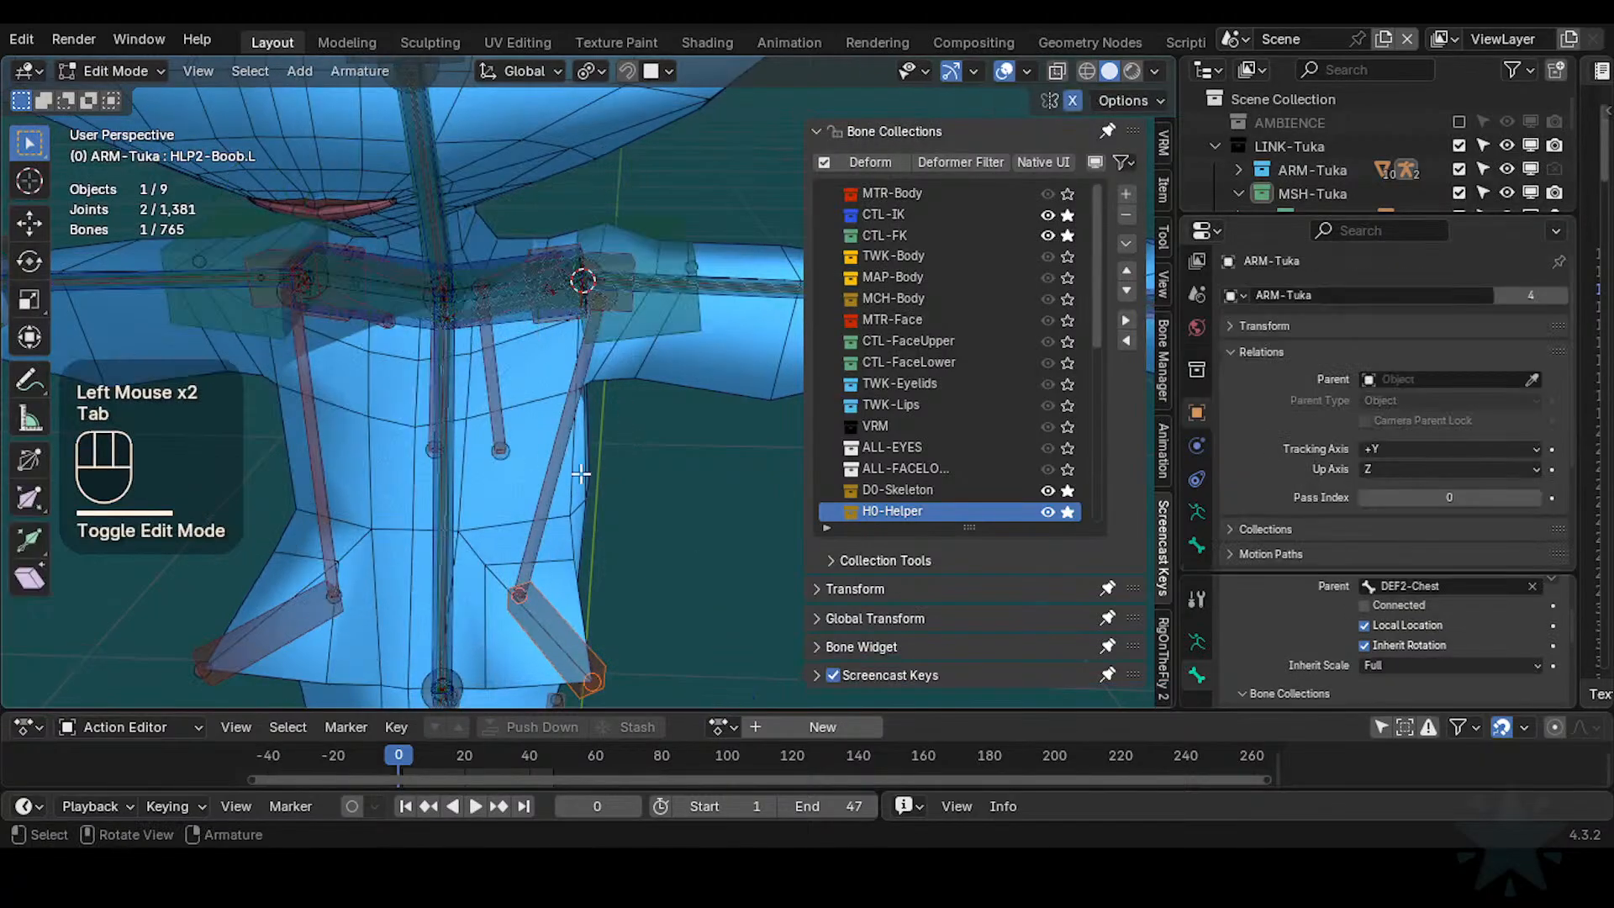
key("Tab")
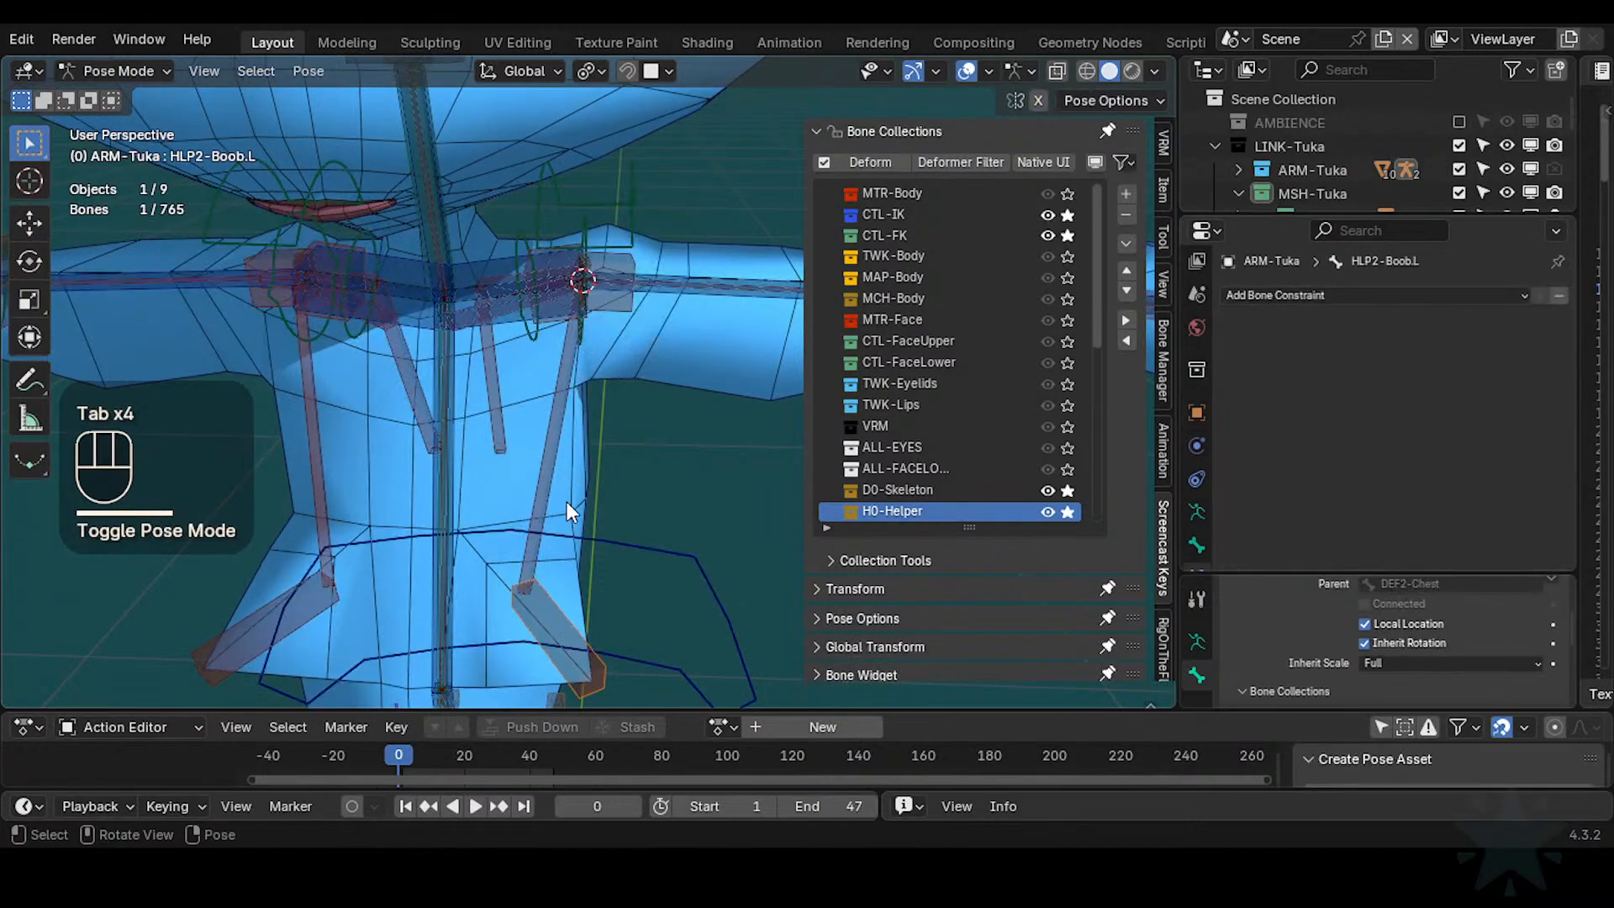
Select HLP2-Boob.L and HLP2-BreastLeverage.L together, apply the selected bones as rest pose, and compare them between Pose and Edit Mode
left_click(547, 543)
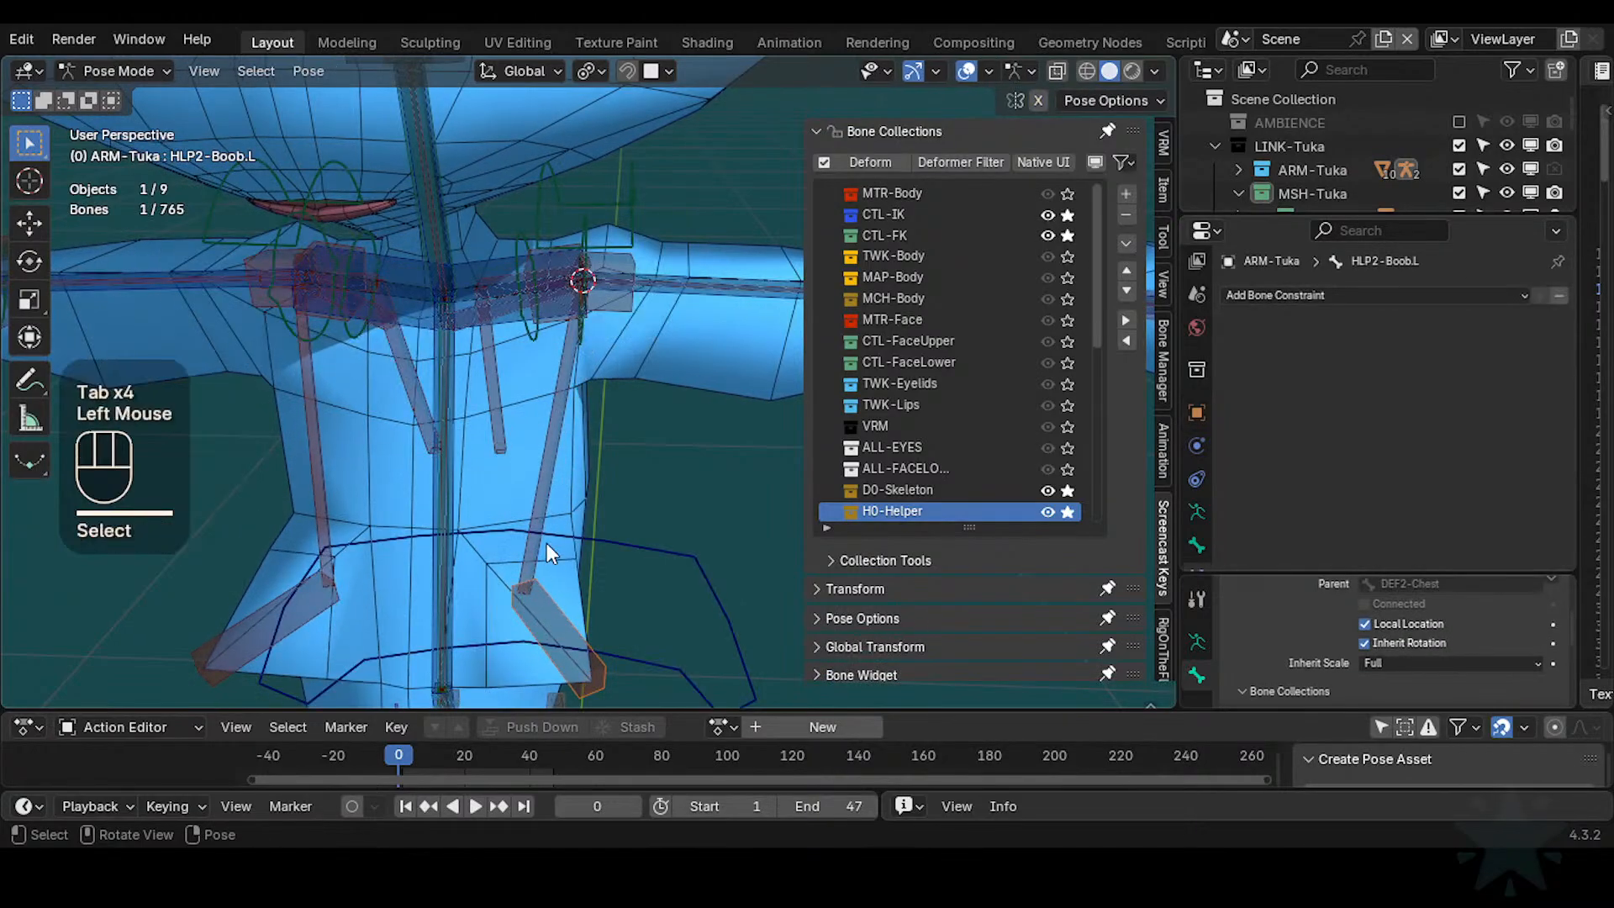
left_click(547, 492, "shift")
key("Tab")
key("Tab")
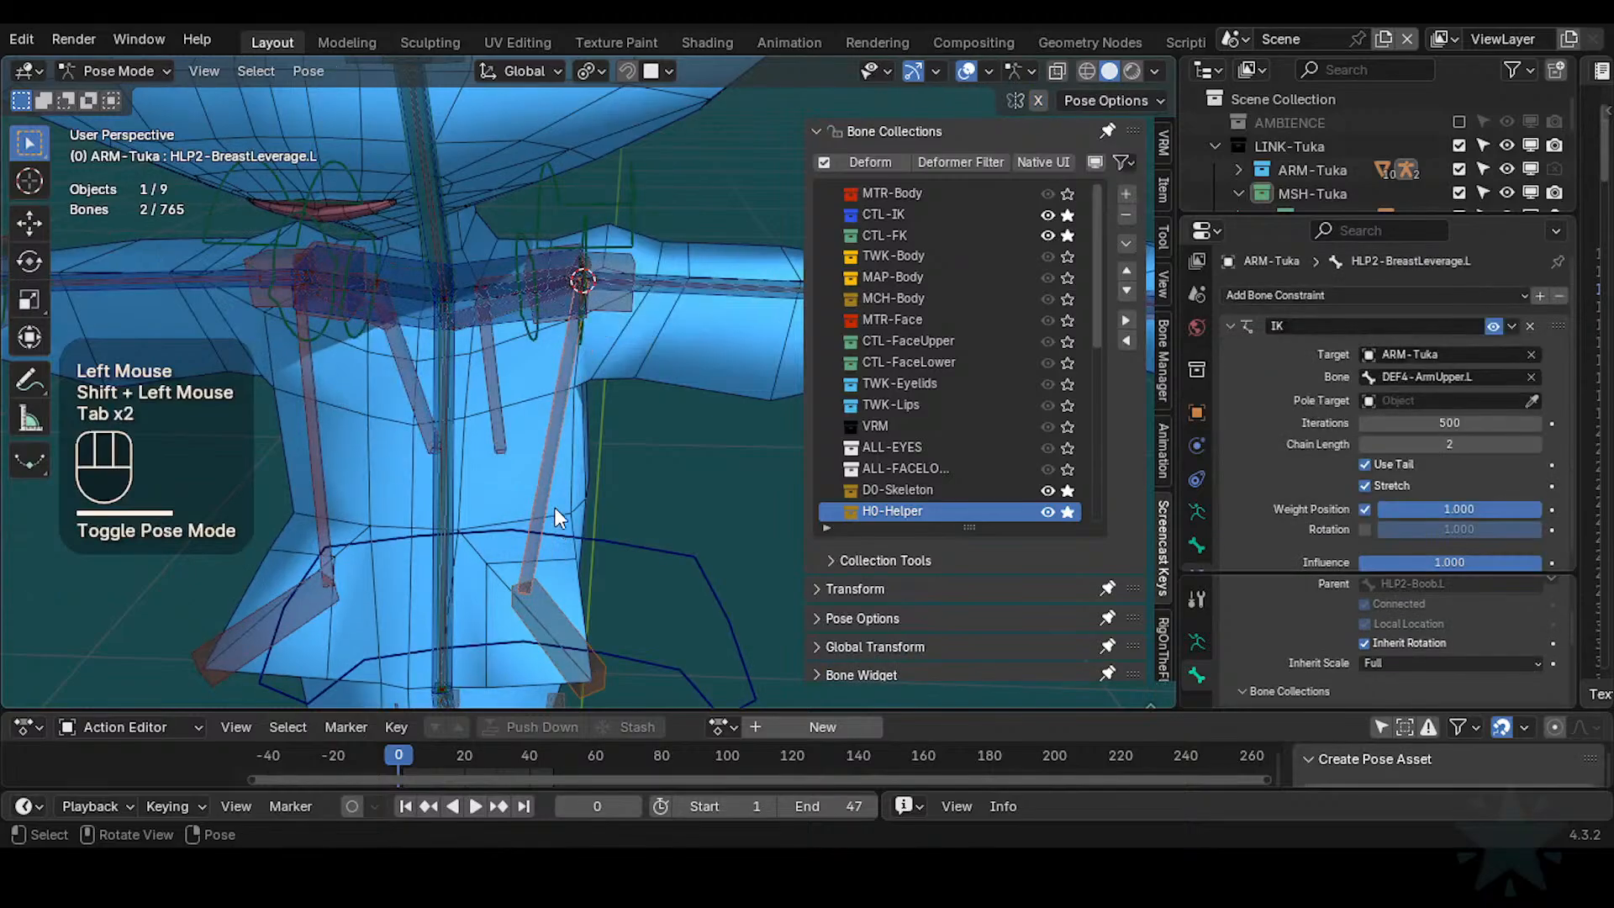
left_click(307, 73)
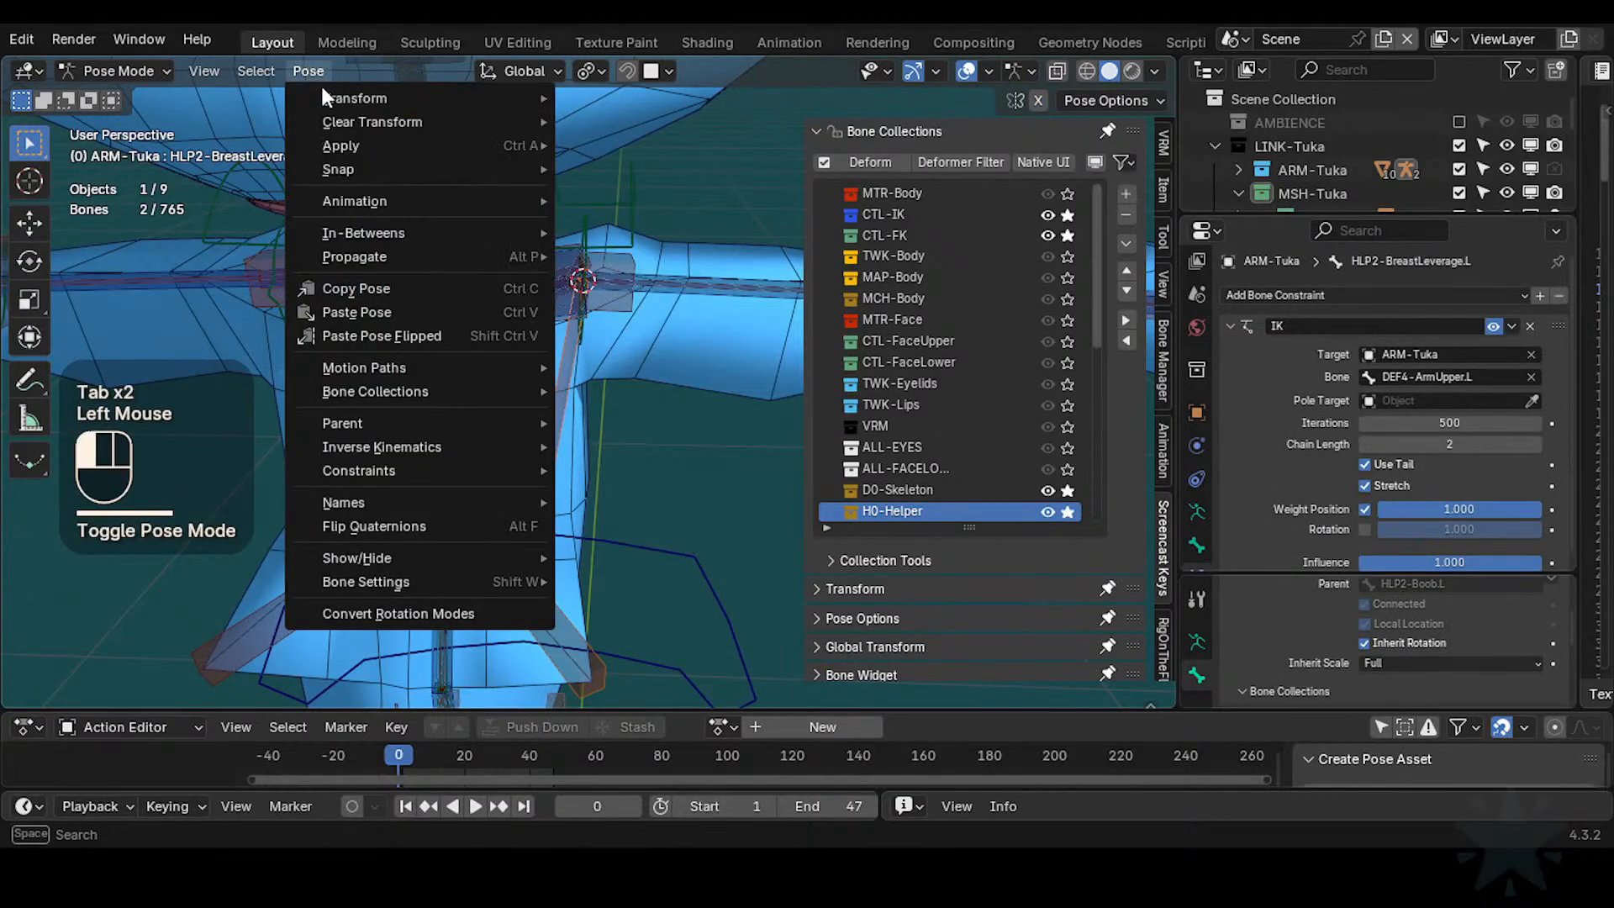
mouse_move(352, 143)
left_click(635, 169)
key("Tab")
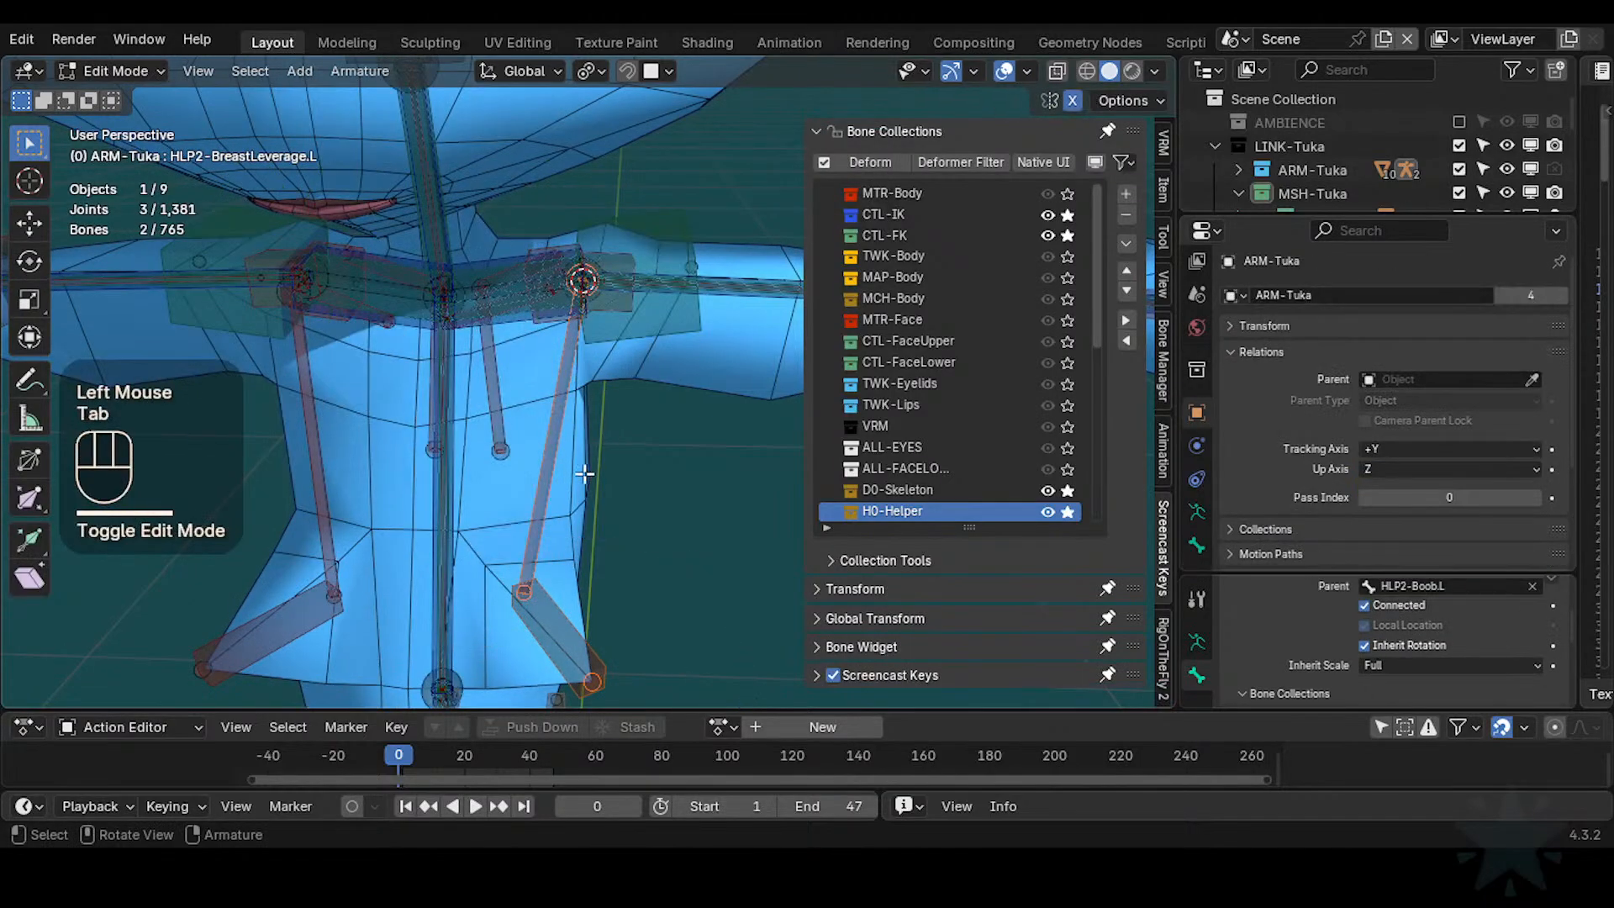
key("Tab")
key("Tab")
key("Tab")
key("Tab")
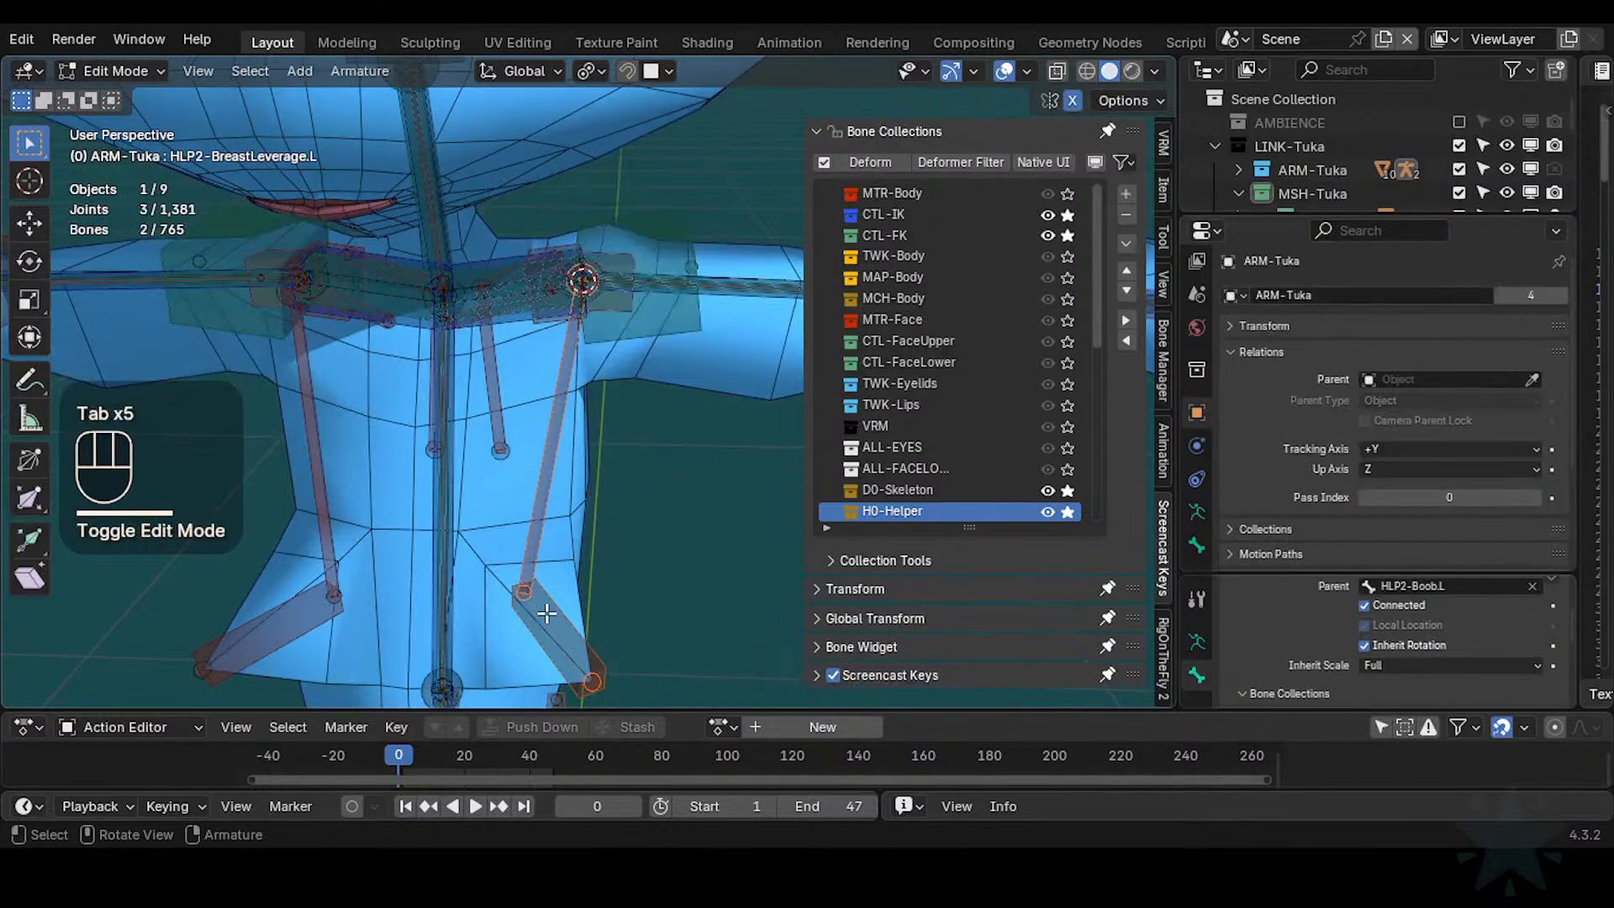
Symmetrize HLP2-Boob.L and HLP2-BreastLeverage.L onto the .R side in Edit Mode and check the mirrored bones in both modes
left_click(543, 511)
left_click(541, 497, "shift")
right_click(542, 498)
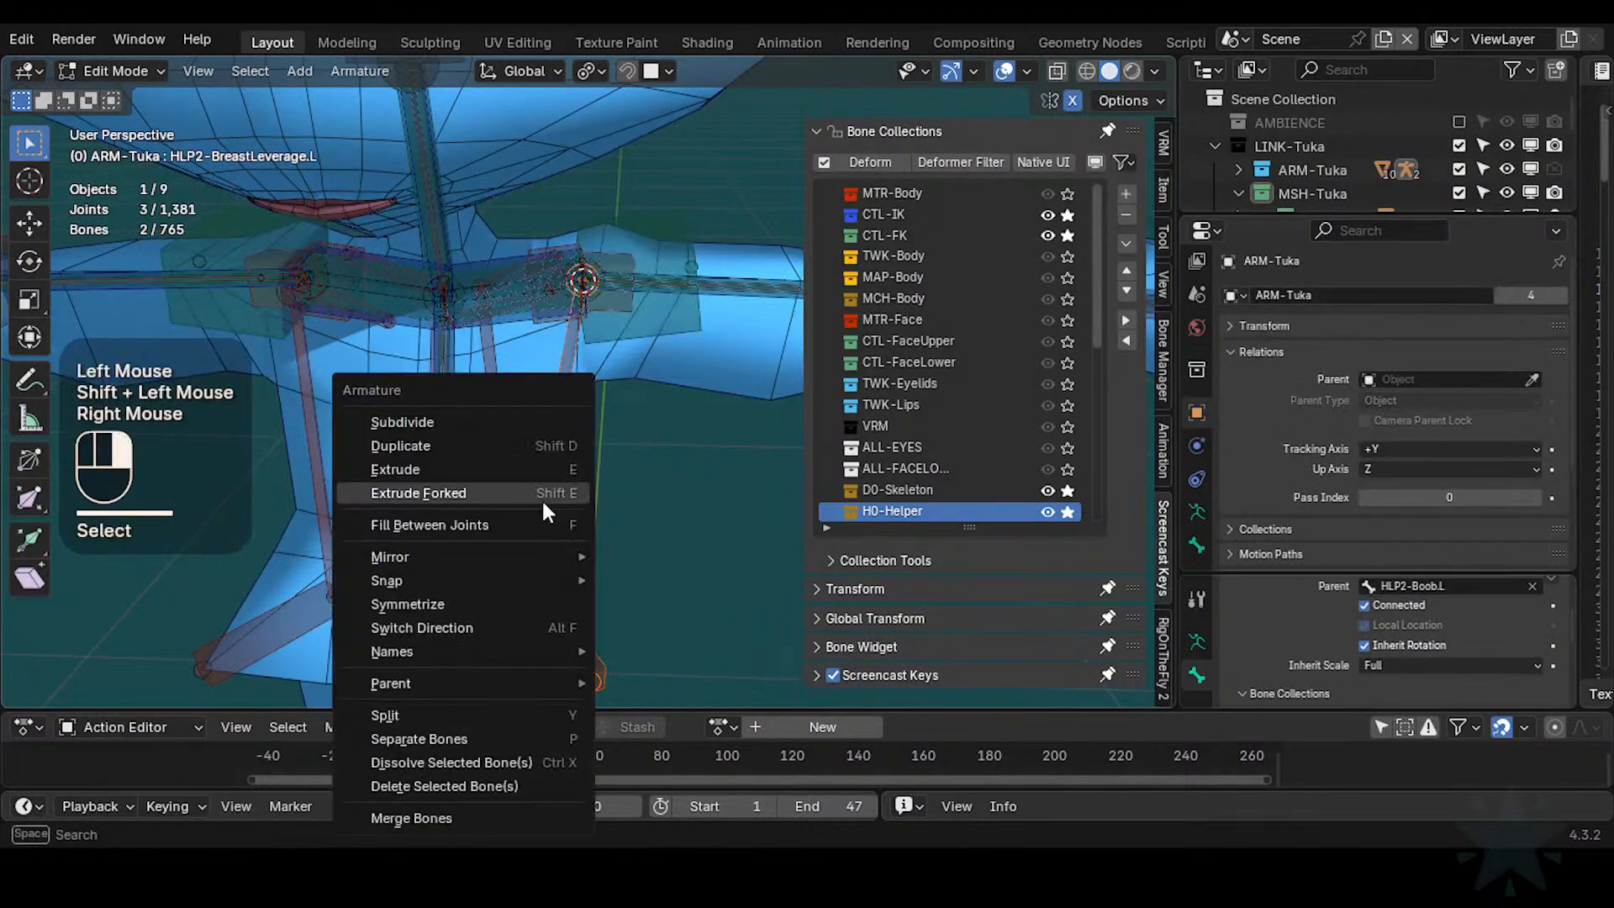
left_click(529, 631)
key("Tab")
key("Tab")
scroll(522, 362, "up", 2)
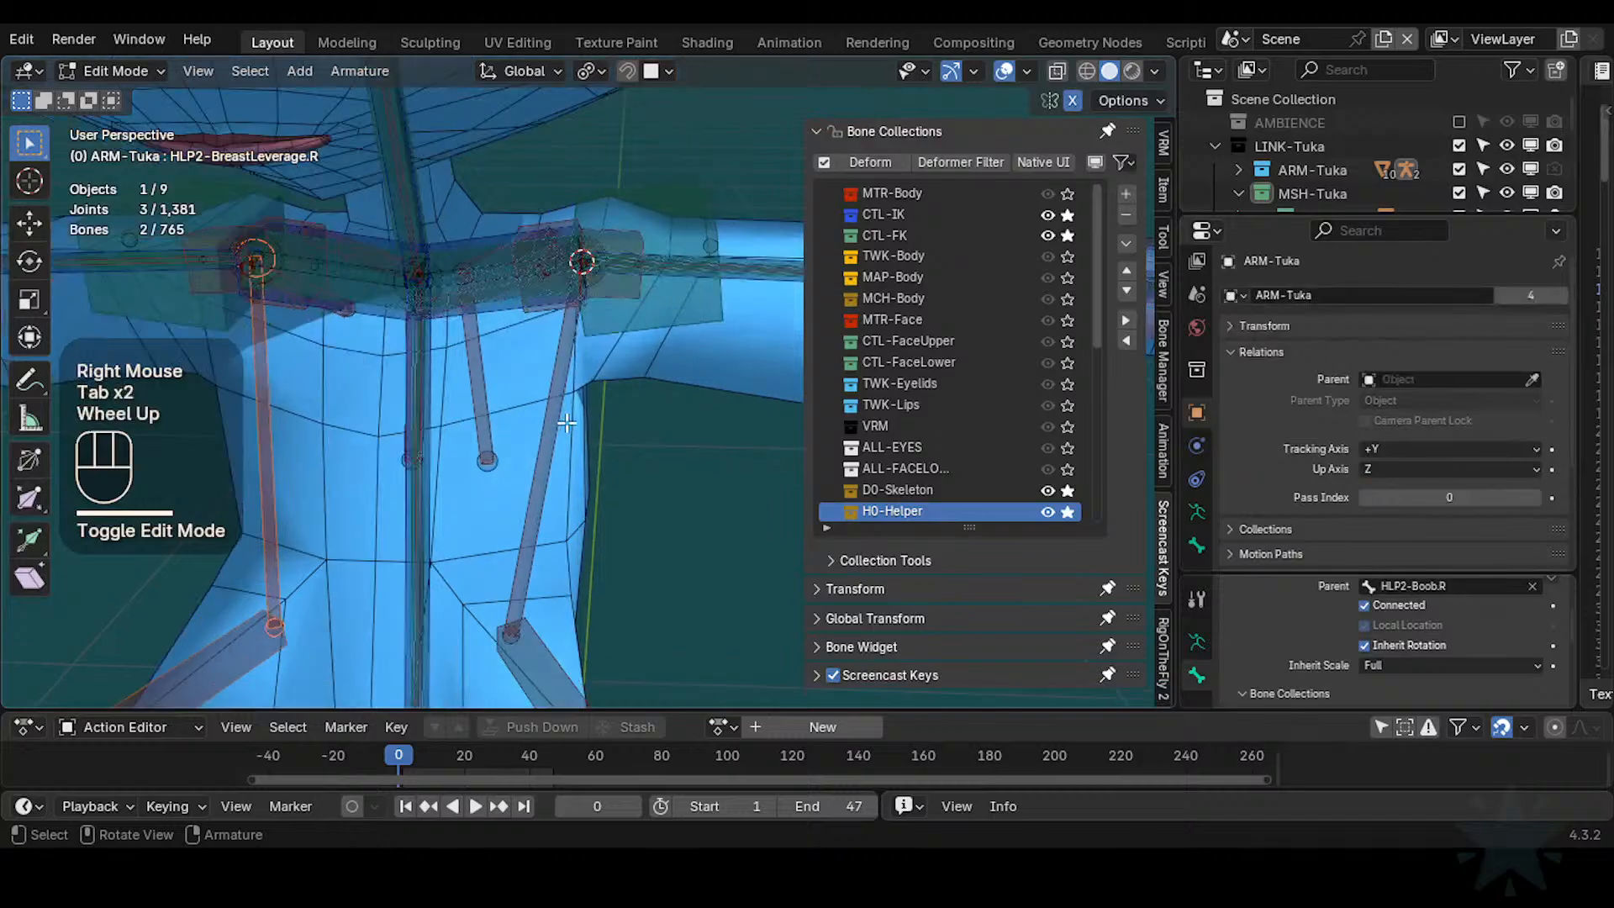
Compare HLP2-BreastLeverage.L between Edit and Pose Mode to check that its rest position matches its IK pose
left_click(533, 407)
middle_click_drag(530, 409, 252, 450)
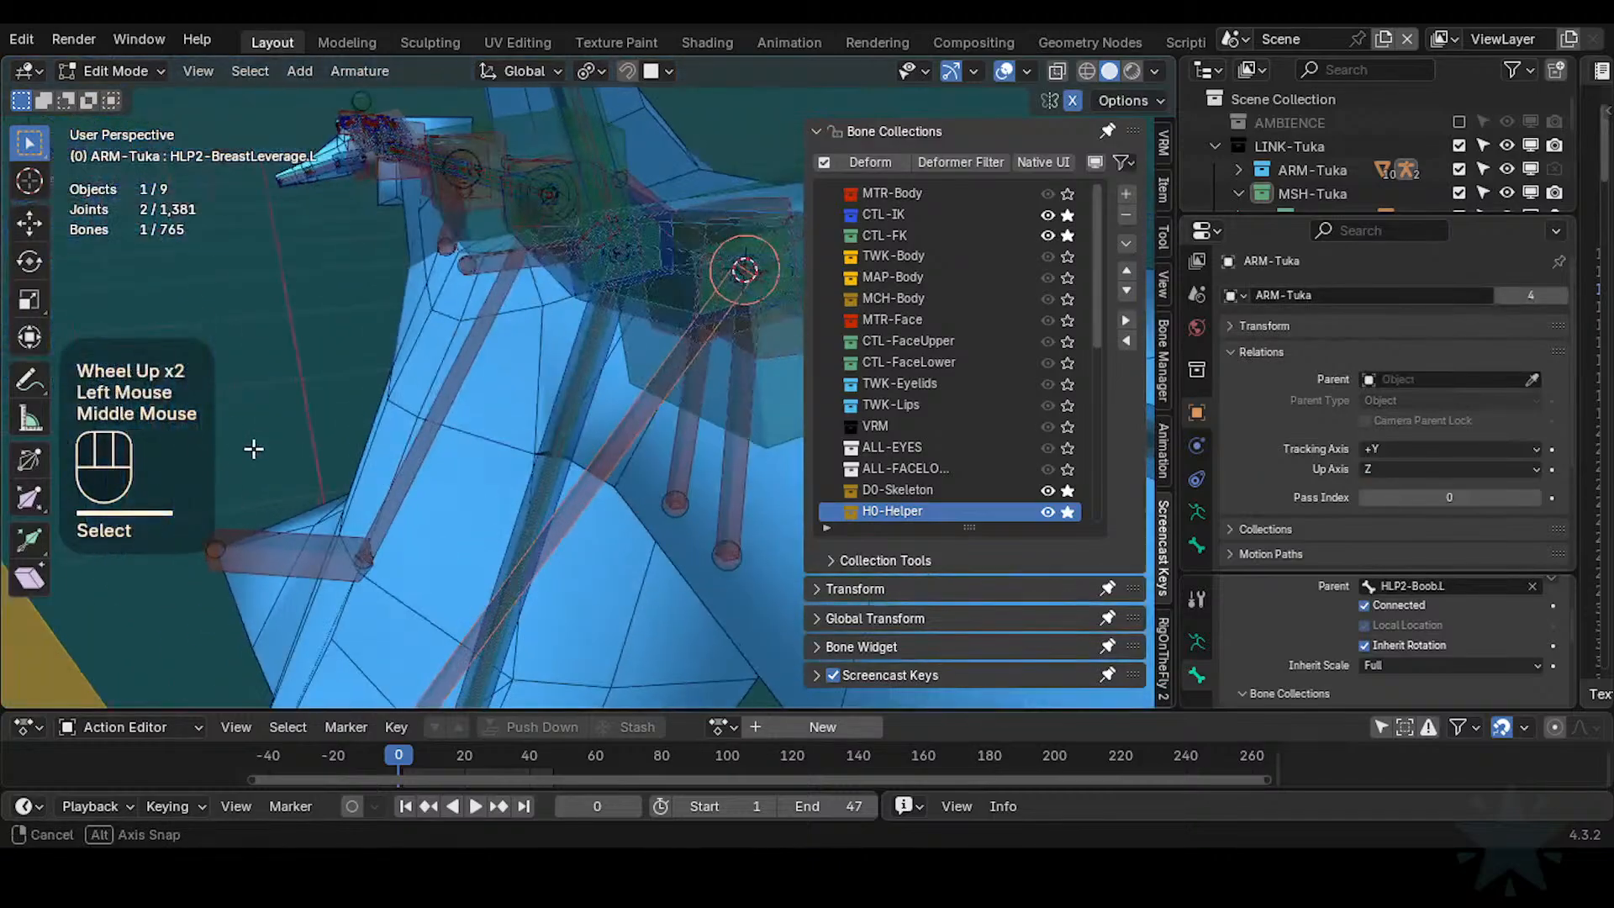
scroll(409, 425, "down", 2)
scroll(409, 424, "down", 1)
key("Tab")
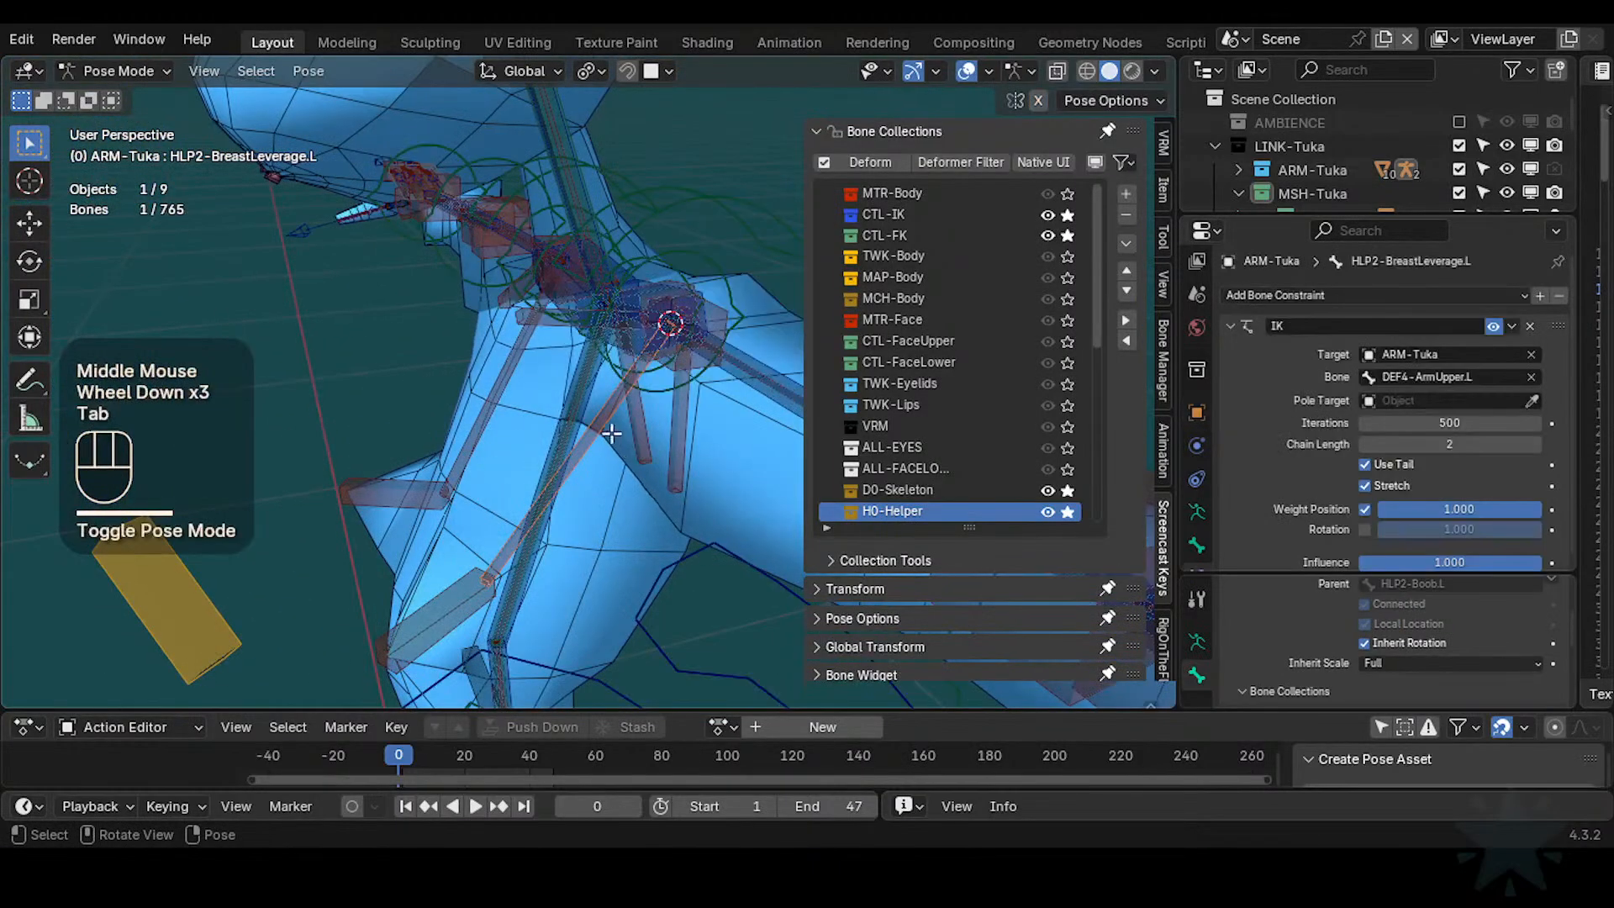
key("Tab")
scroll(590, 410, "down", 1)
middle_click_drag(483, 351, 639, 355)
scroll(639, 355, "up", 1)
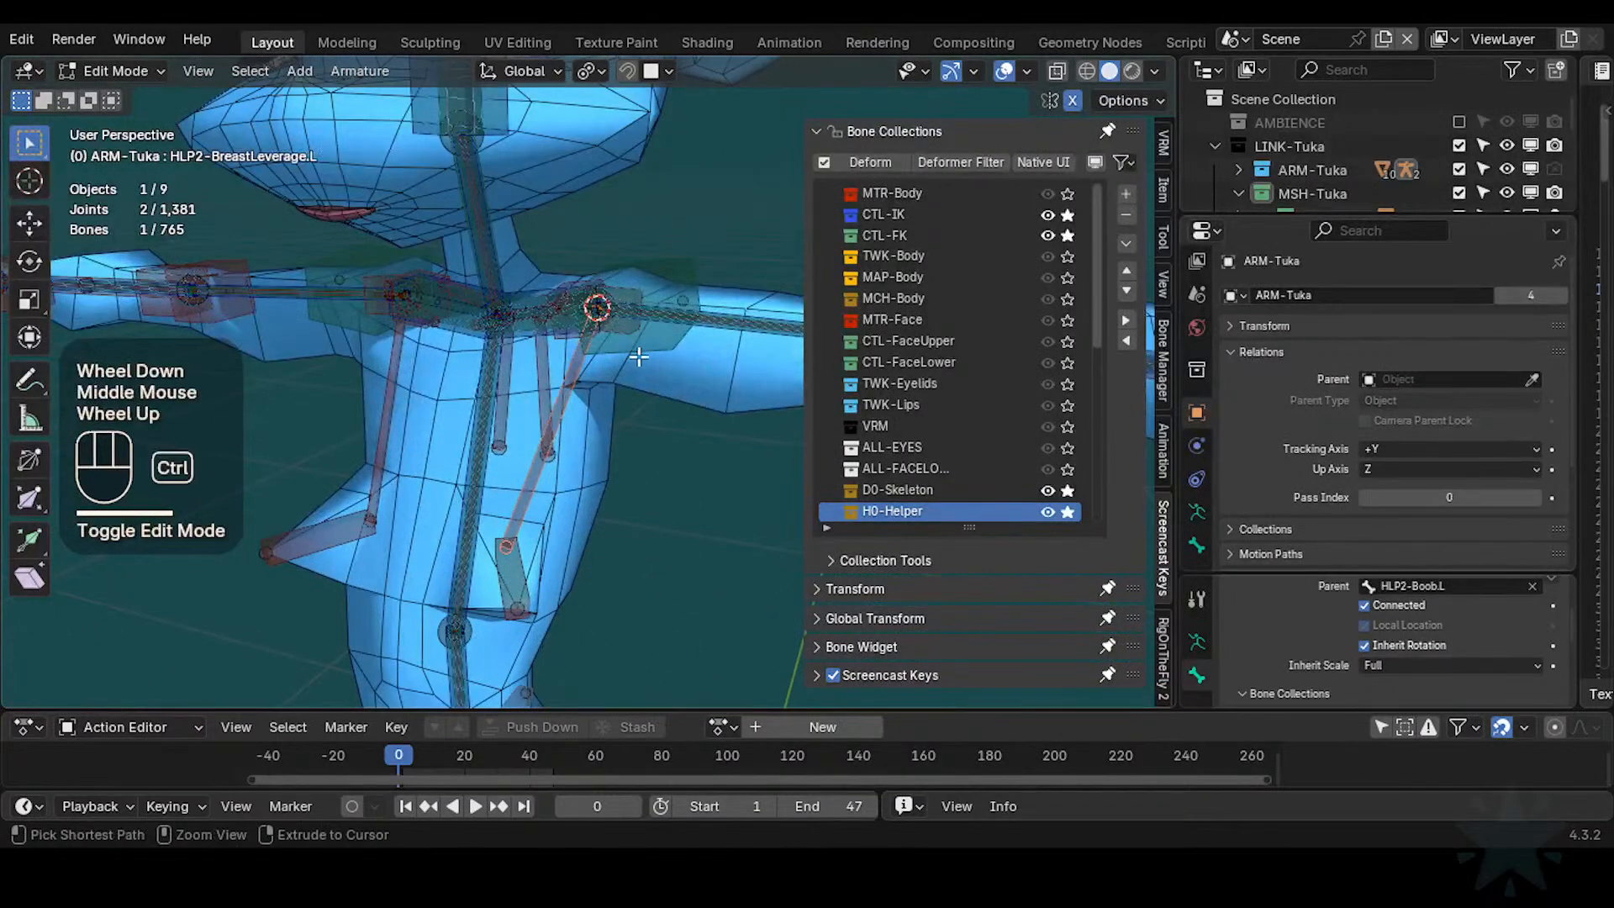
Try moving MTR-FK-Shoulder.L to see how the chest helper bones follow, cancel the move, and reset the pose of all bones
key("ctrl+Tab")
left_click(605, 275)
key("g")
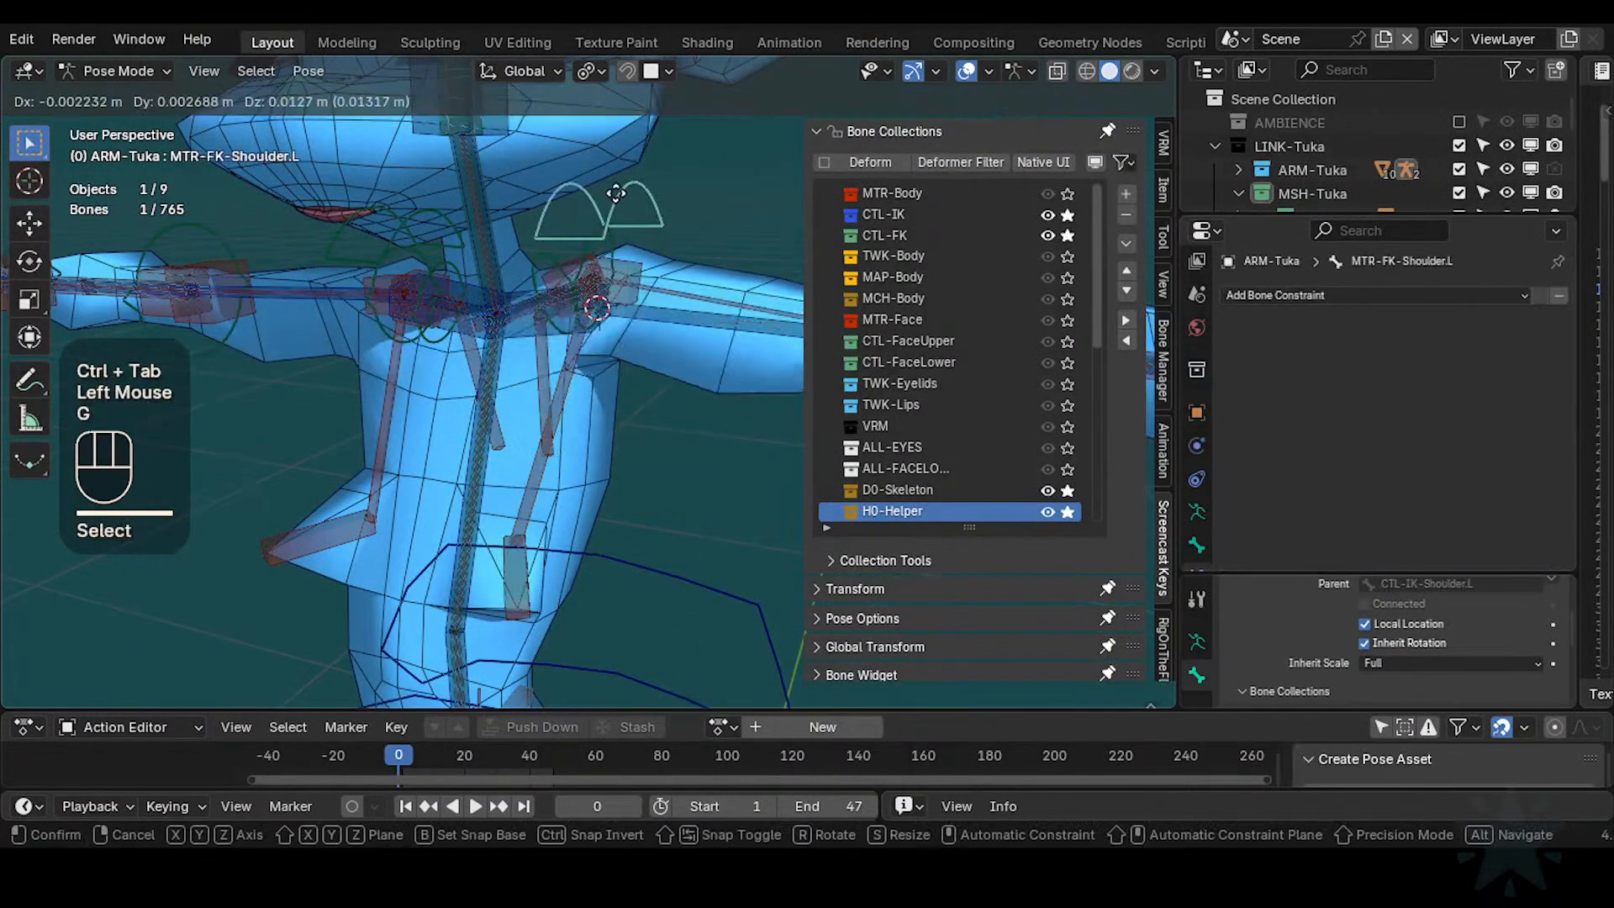
key("Escape")
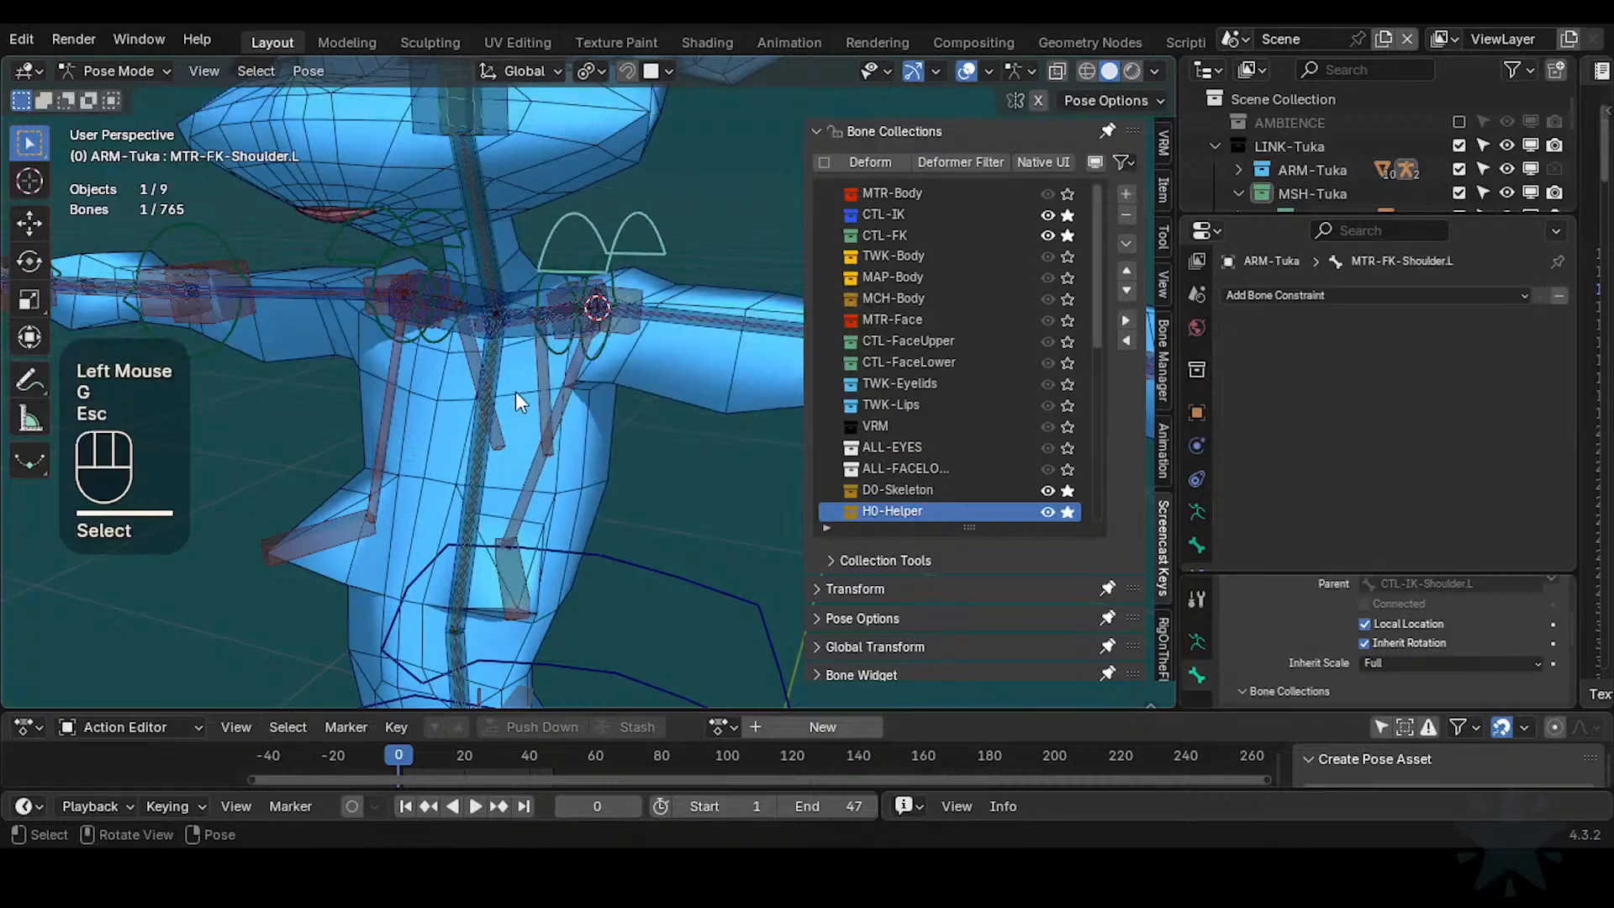
middle_click_drag(516, 393, 642, 421)
scroll(627, 441, "up", 1)
key("a")
key("alt+q")
key("alt+q")
Compare the scapula helper bones on the character's back between Edit and Pose Mode
key("Tab")
scroll(622, 497, "down", 2)
middle_click_drag(622, 498, 128, 445, "shift")
key("Tab")
scroll(606, 429, "up", 1)
key("Tab")
key("Tab")
middle_click_drag(800, 476, 541, 410)
Check the IK settings of HLP2-BreastLeverage.L and set the IK influence of HLP2-Scapula.L.001 to 1.000
left_click(568, 407)
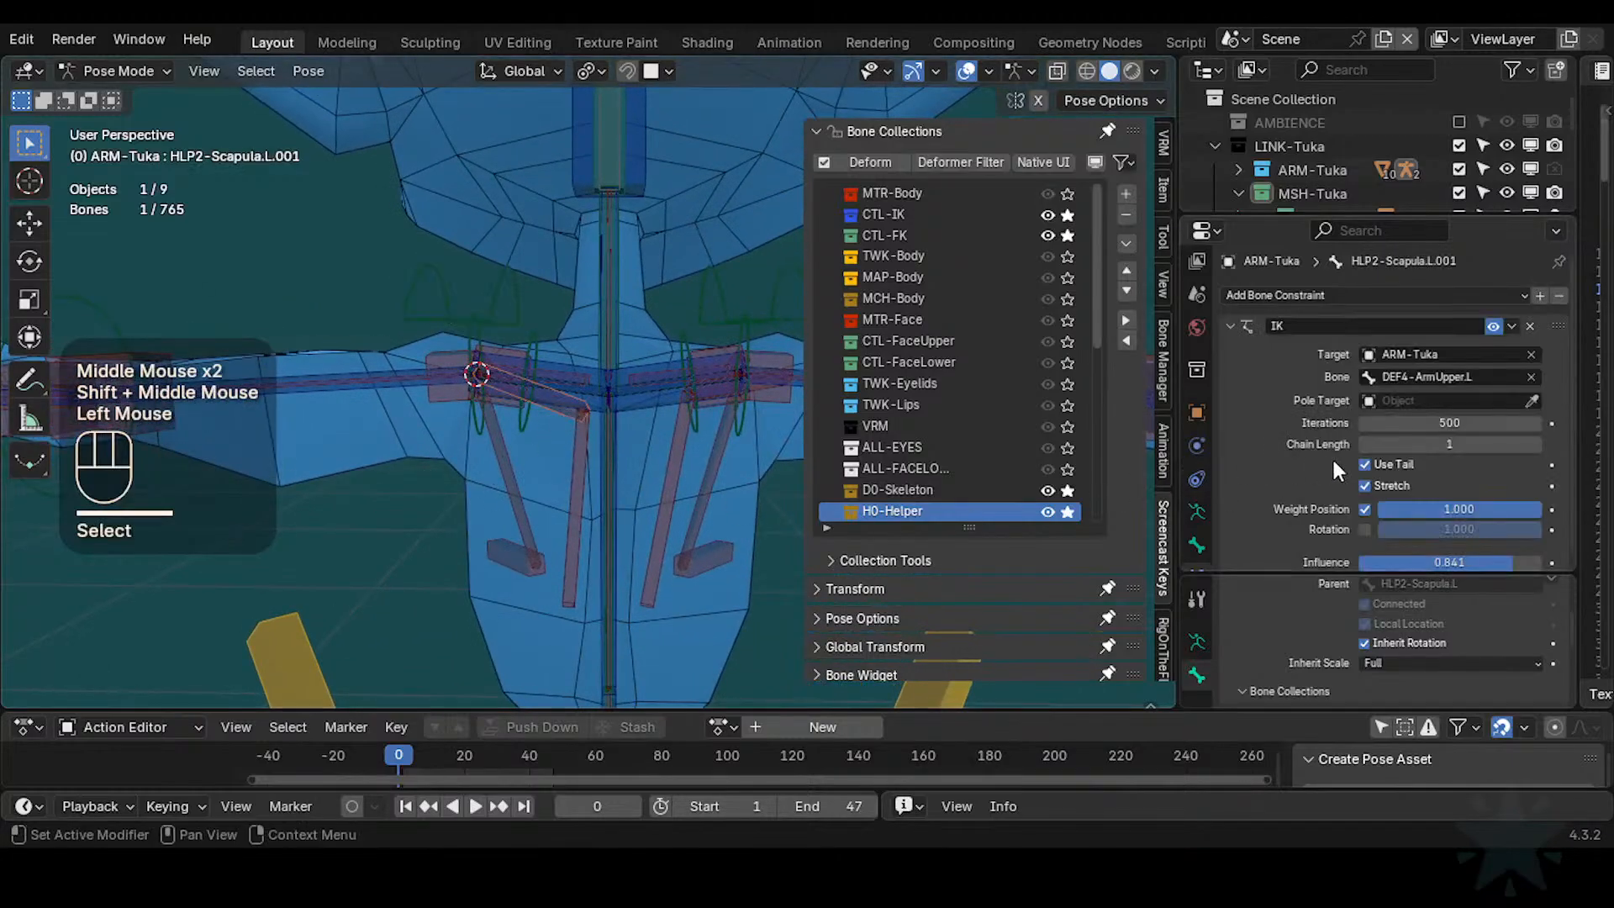
scroll(1334, 463, "down", 2)
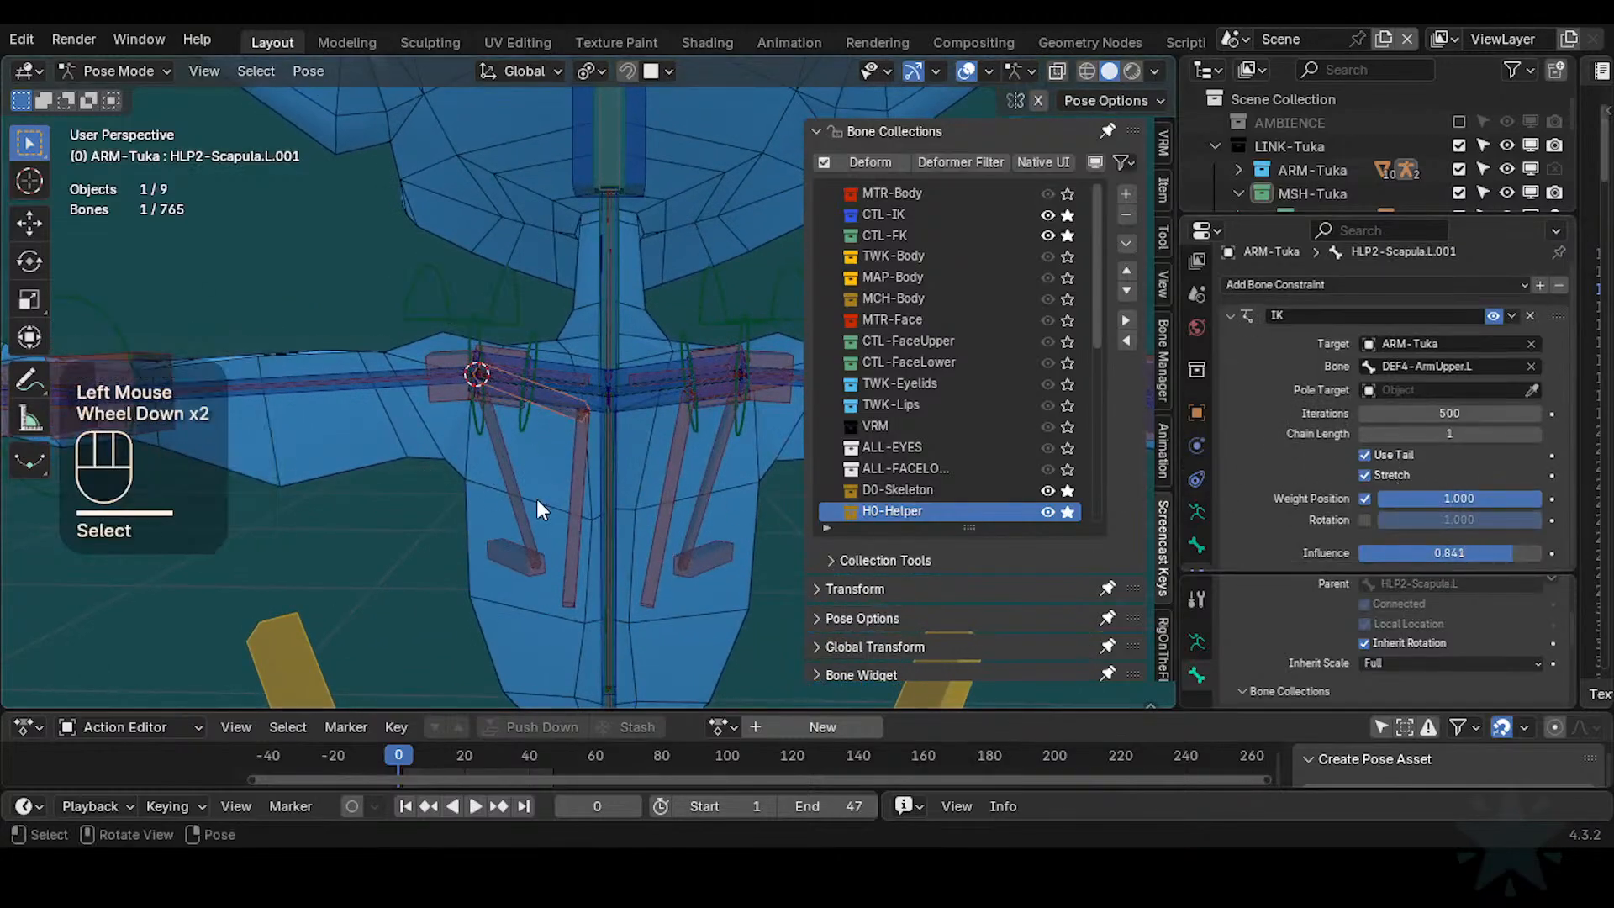
left_click(508, 477)
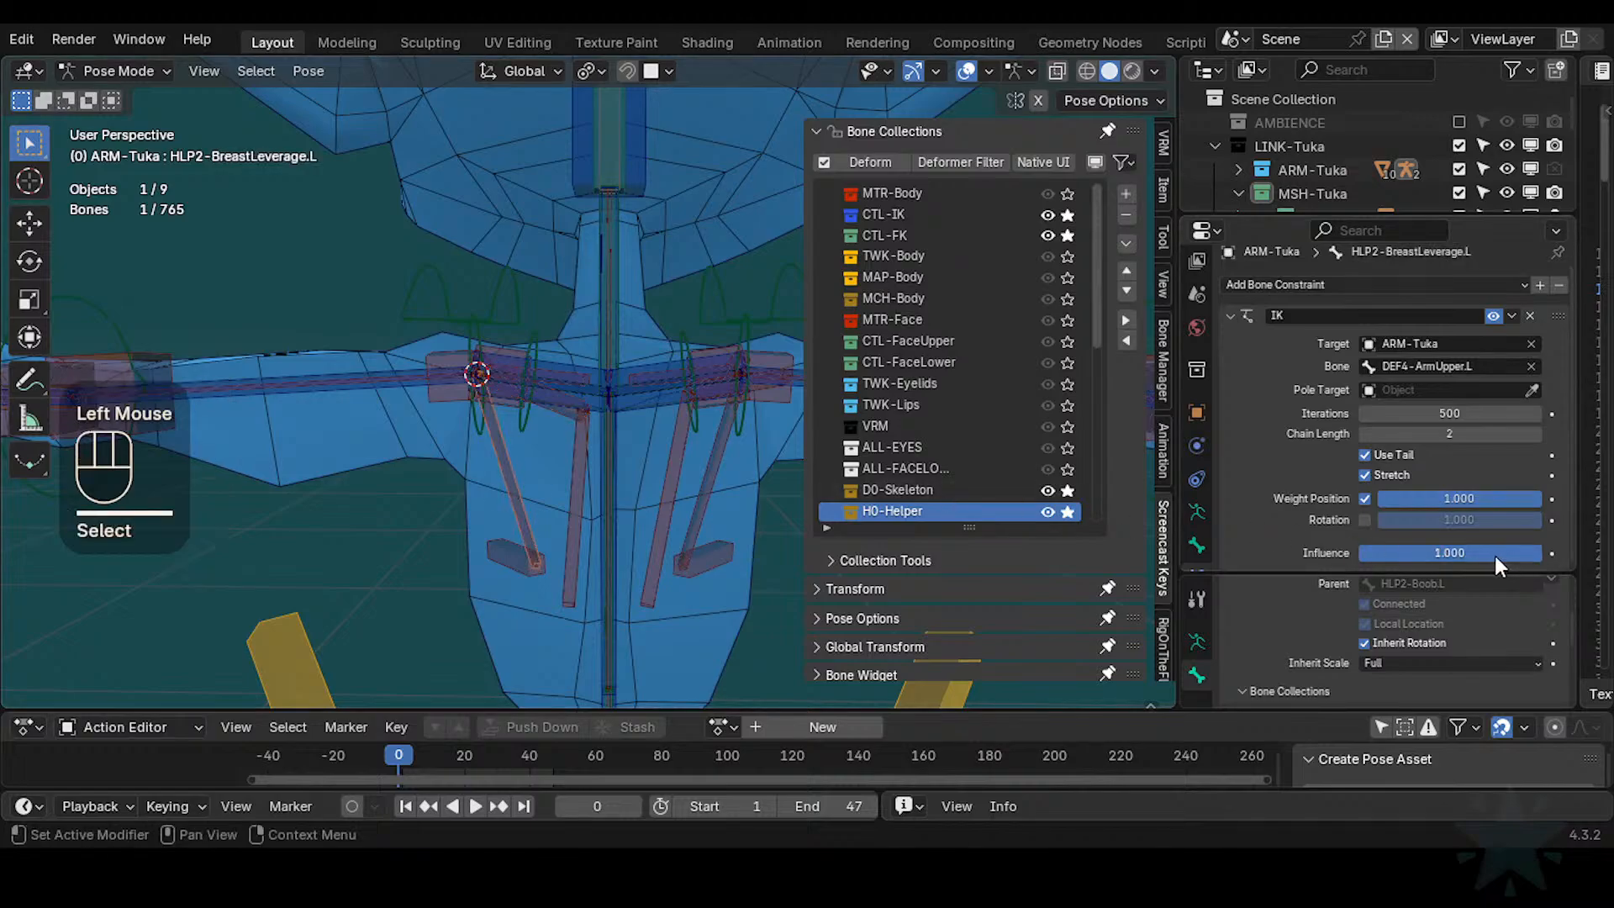
left_click_drag(1494, 557, 1404, 557)
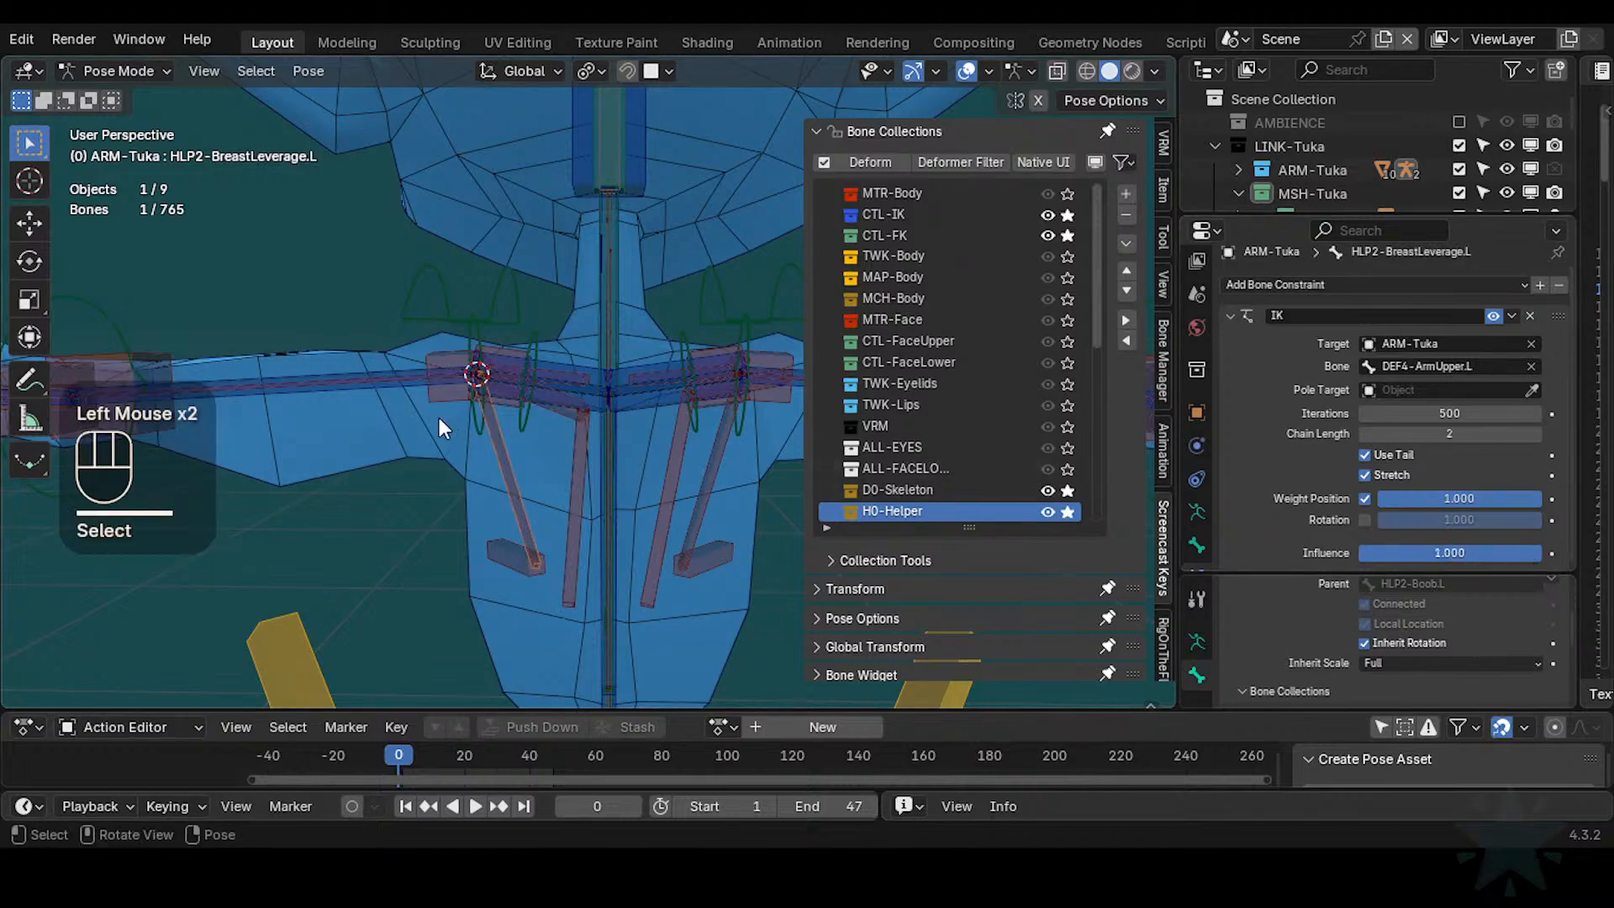
scroll(553, 411, "up", 2)
left_click(559, 421)
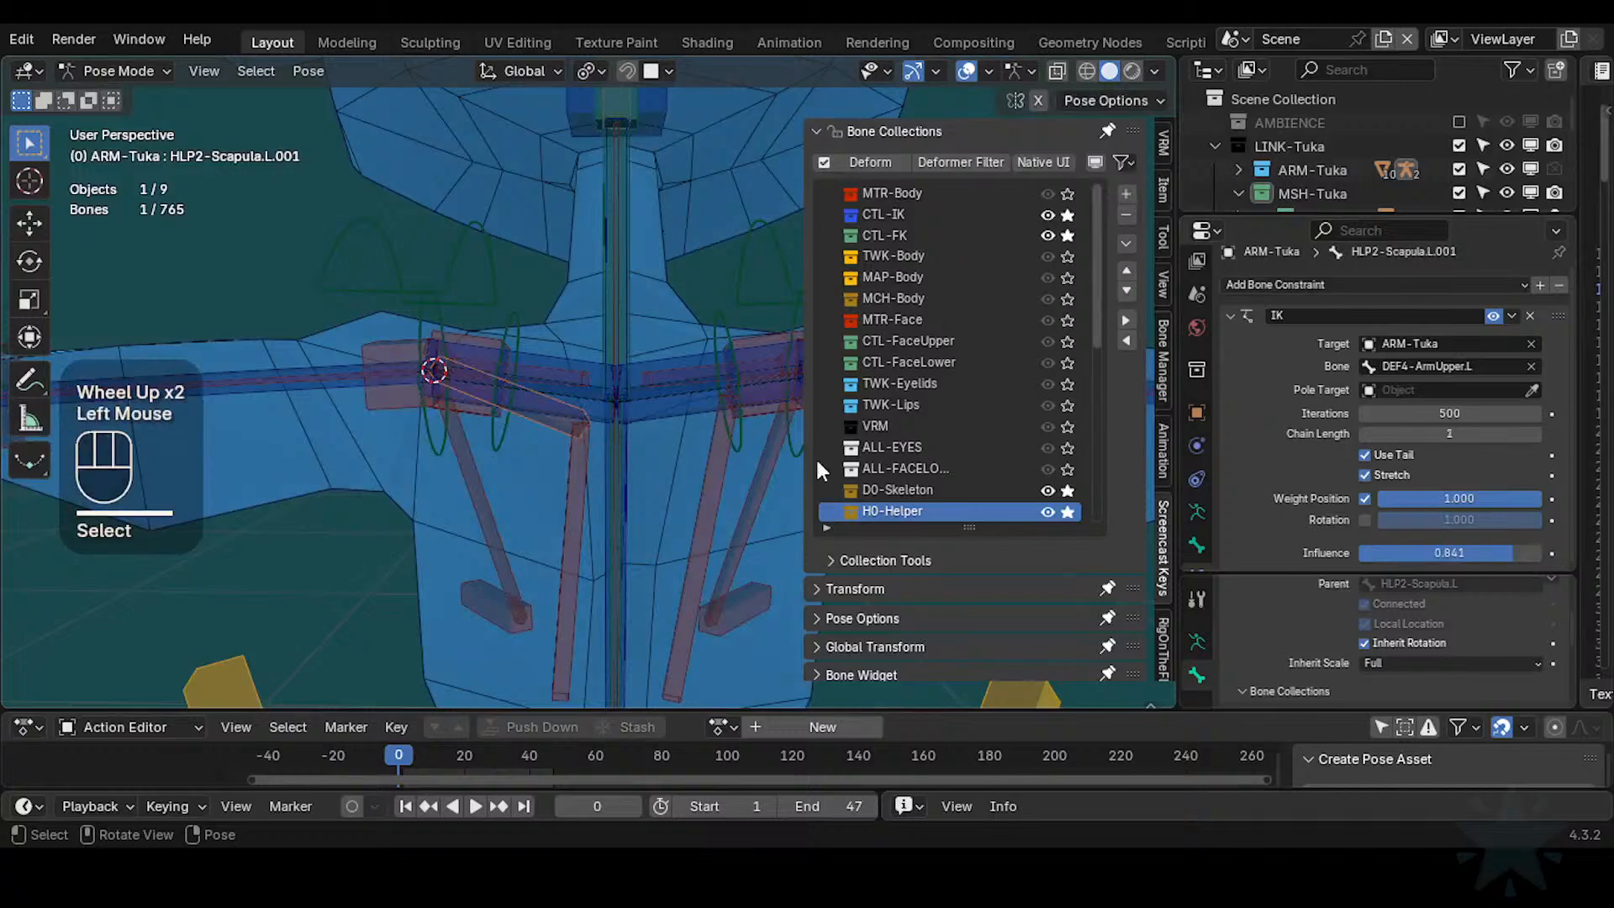
left_click_drag(1436, 553, 1544, 553)
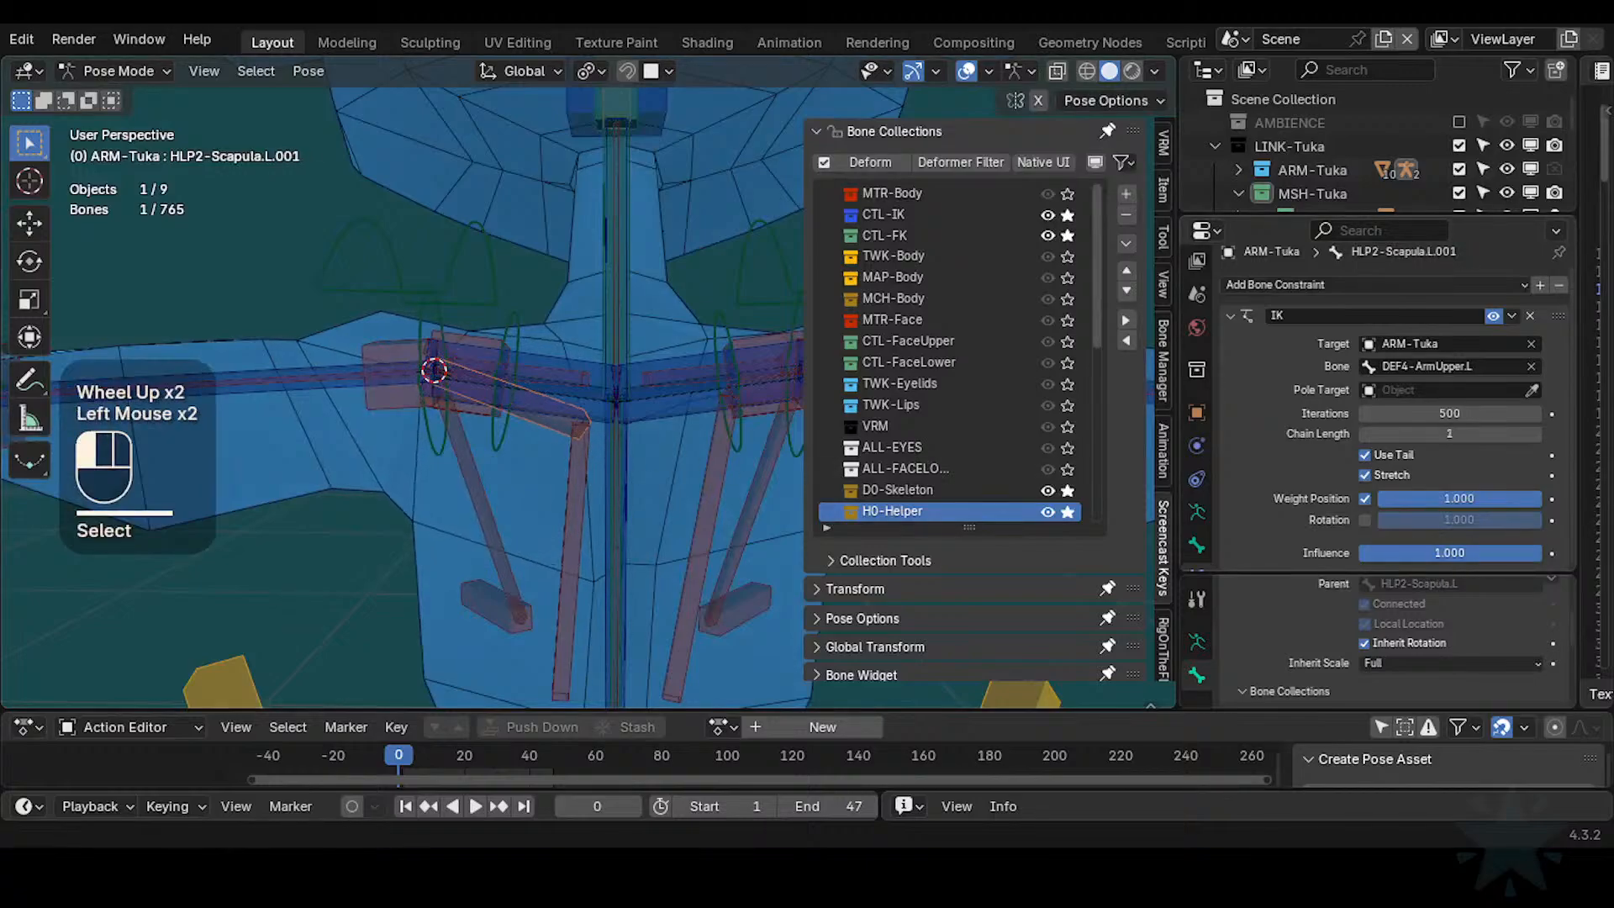
Select HLP2-Scapula.L and HLP2-Scapula.L.001 together and apply the selected bones as rest pose
left_click(576, 496)
left_click(558, 430, "shift")
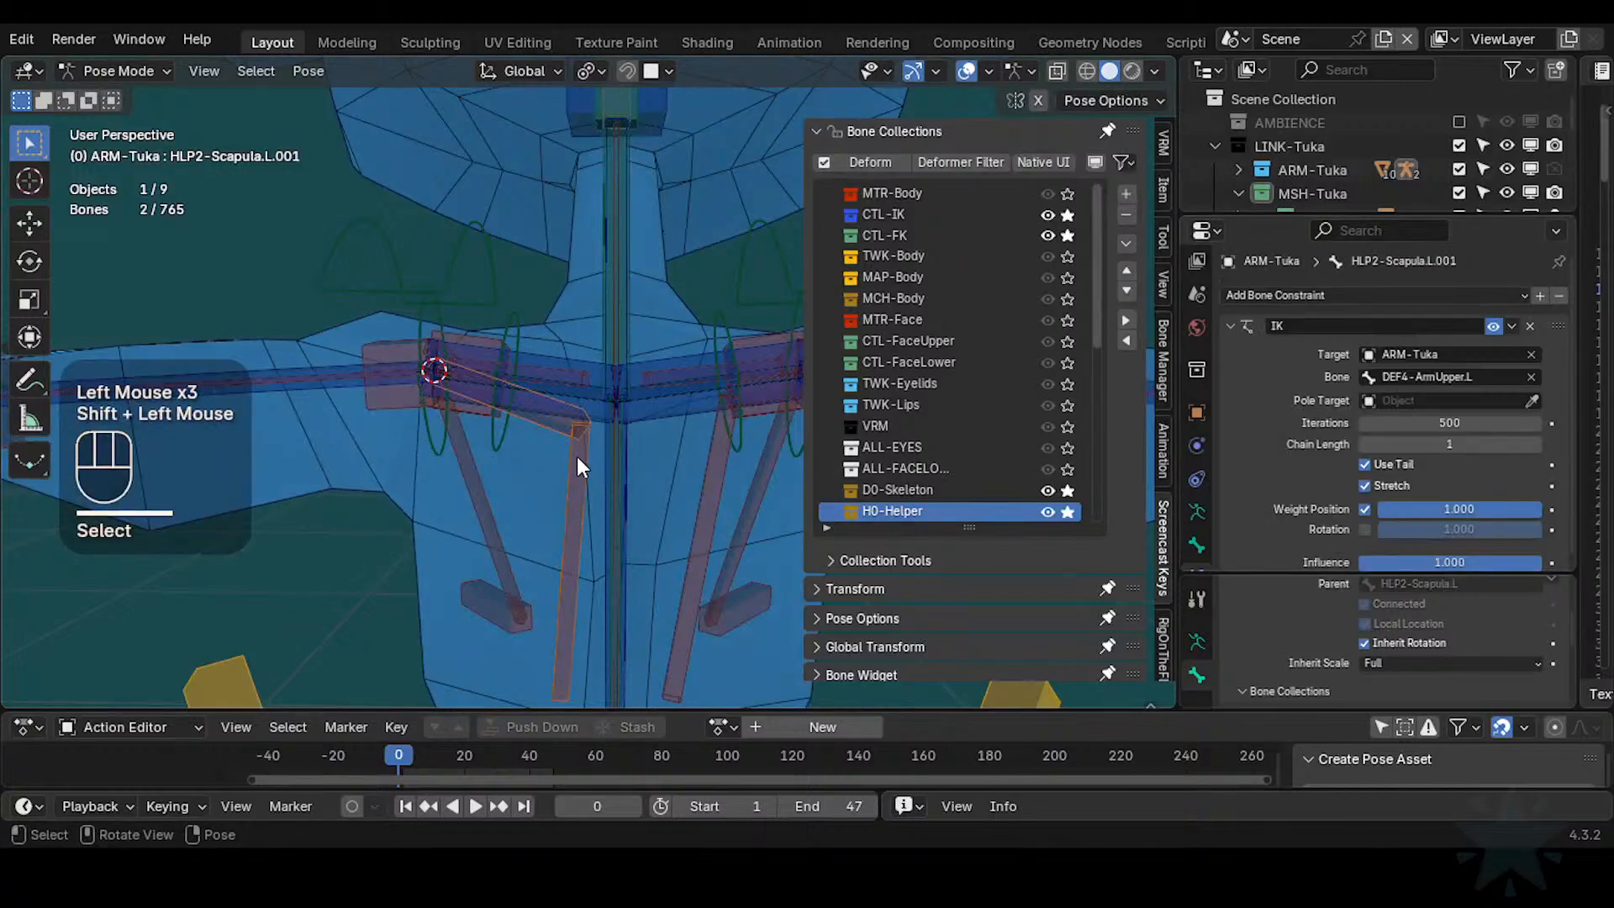
scroll(1359, 457, "down", 2)
scroll(1359, 457, "up", 2)
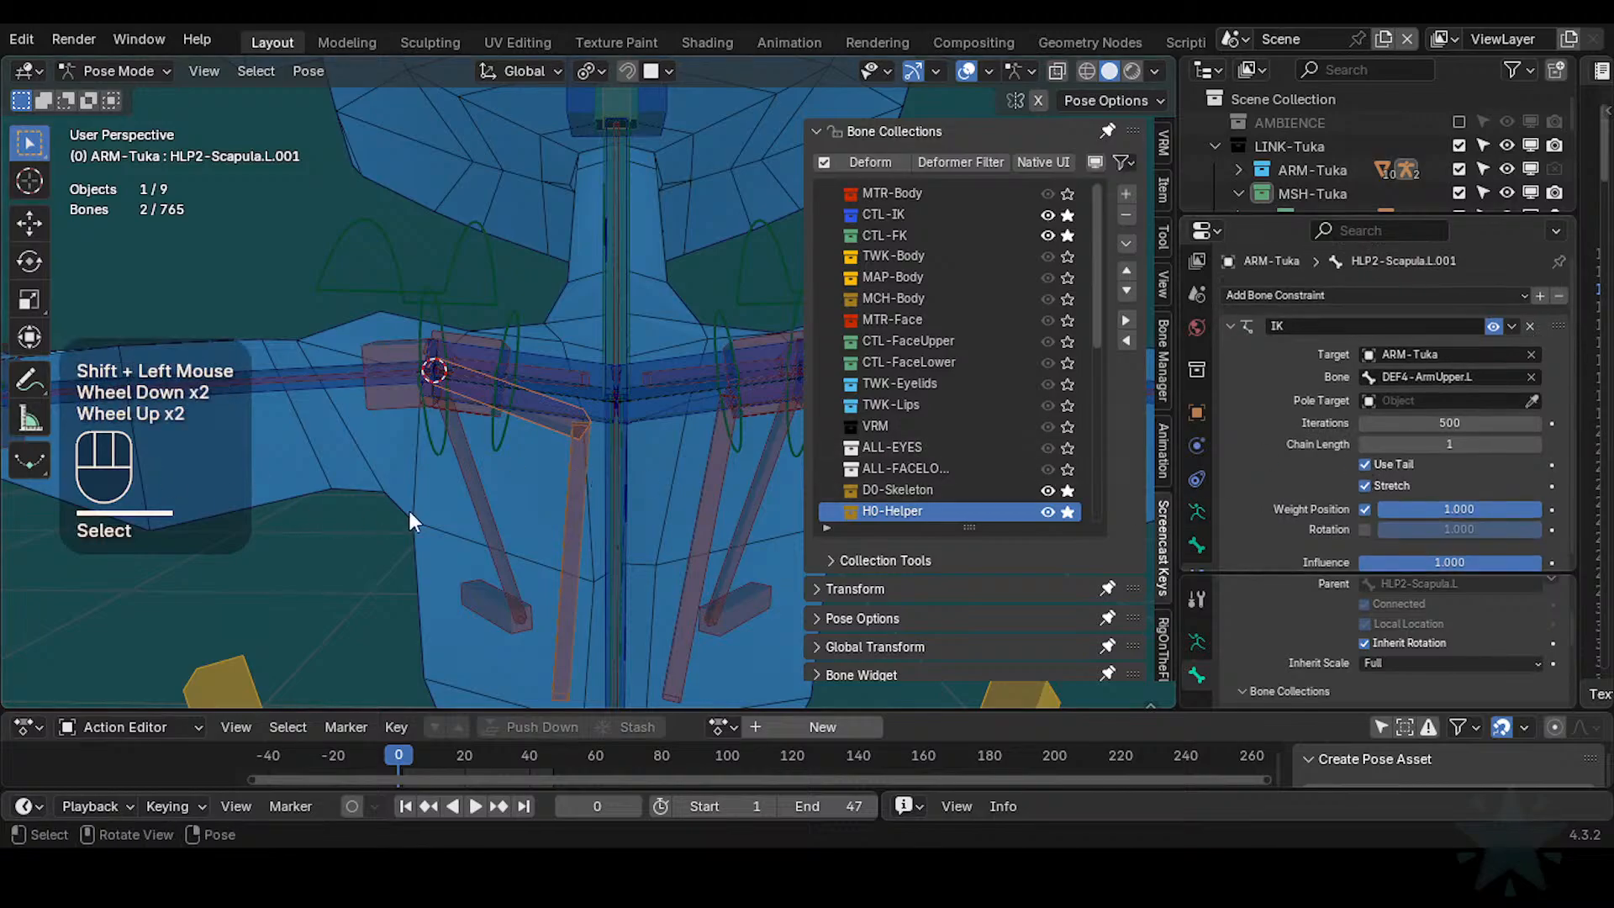
key("Tab")
key("Tab")
right_click(576, 461)
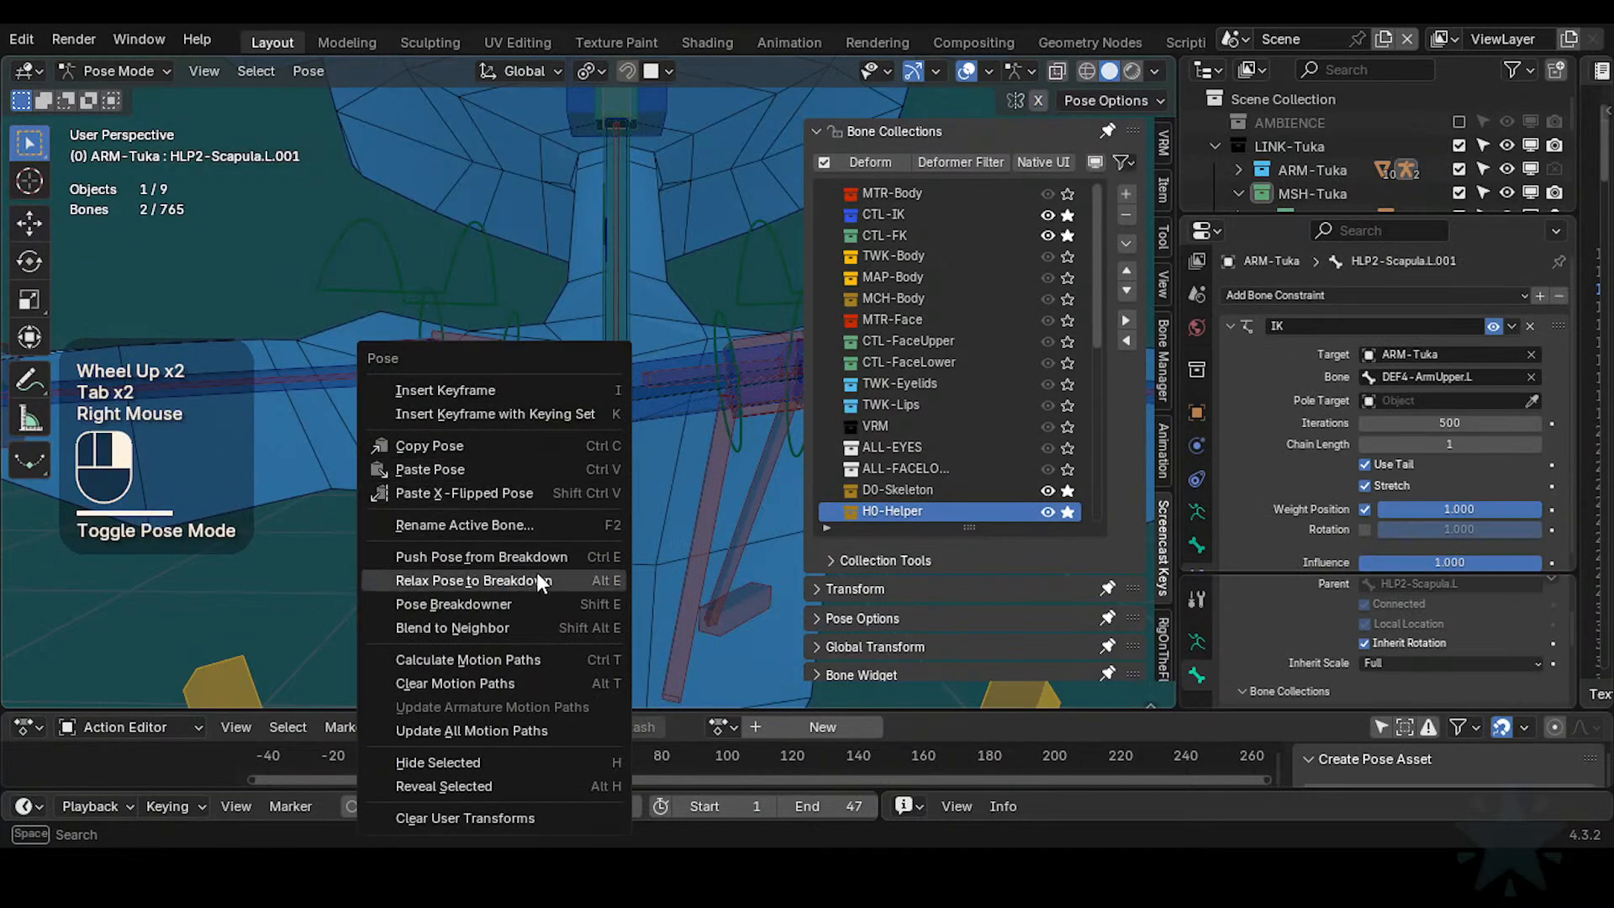
key("Escape")
left_click(296, 71)
mouse_move(356, 147)
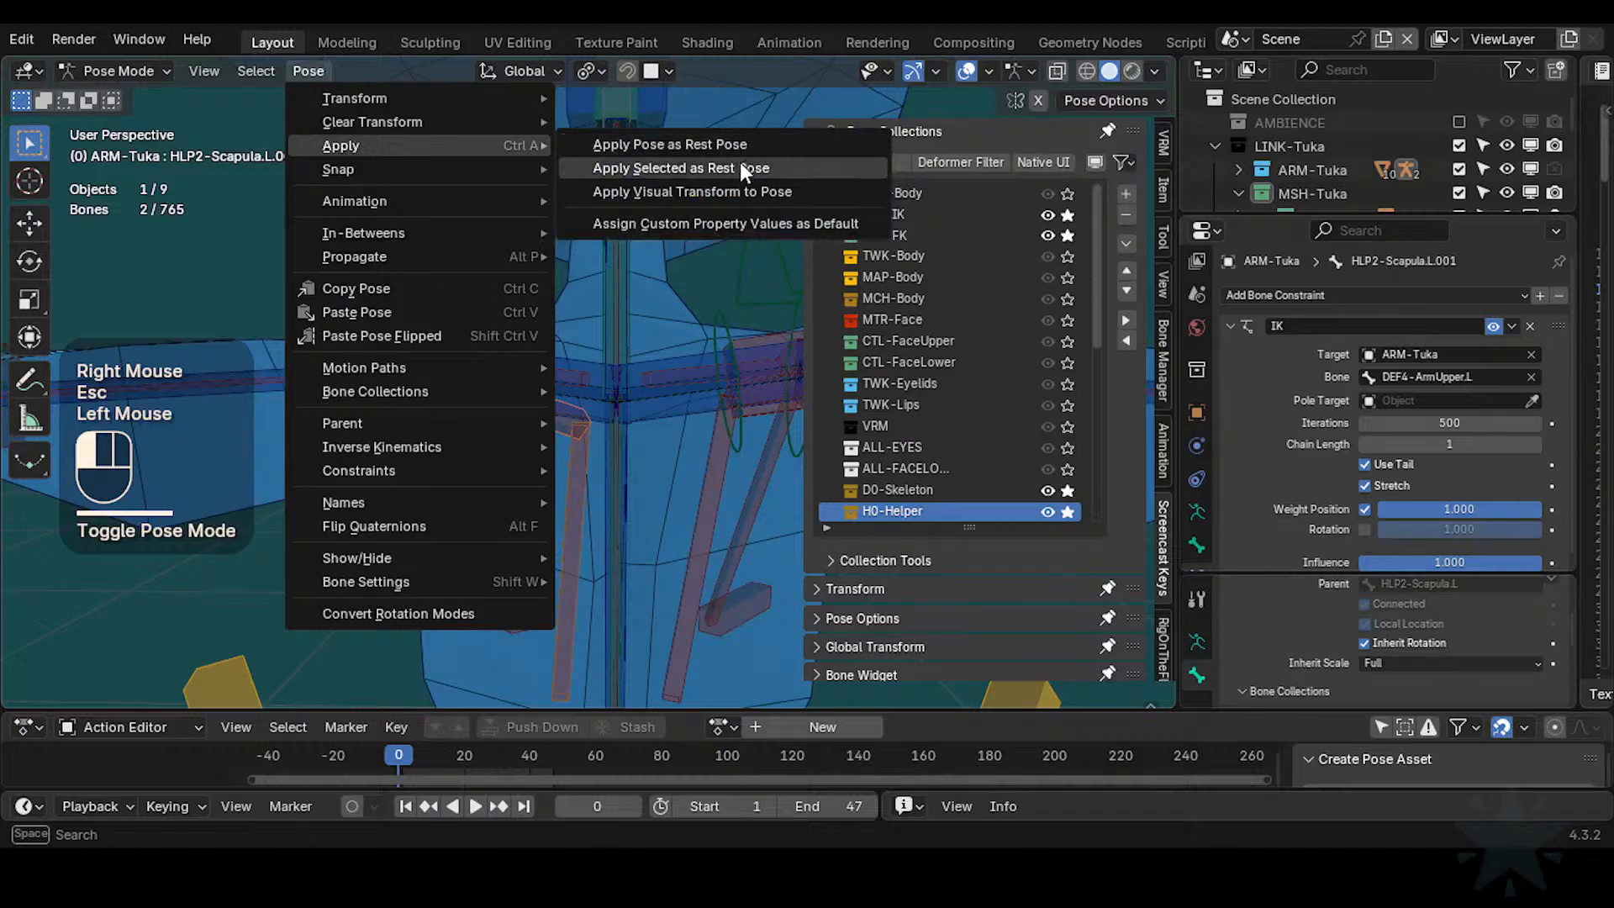
left_click(740, 163)
Symmetrize the two left scapula helper bones in Edit Mode and return to Pose Mode
key("Tab")
right_click(564, 429)
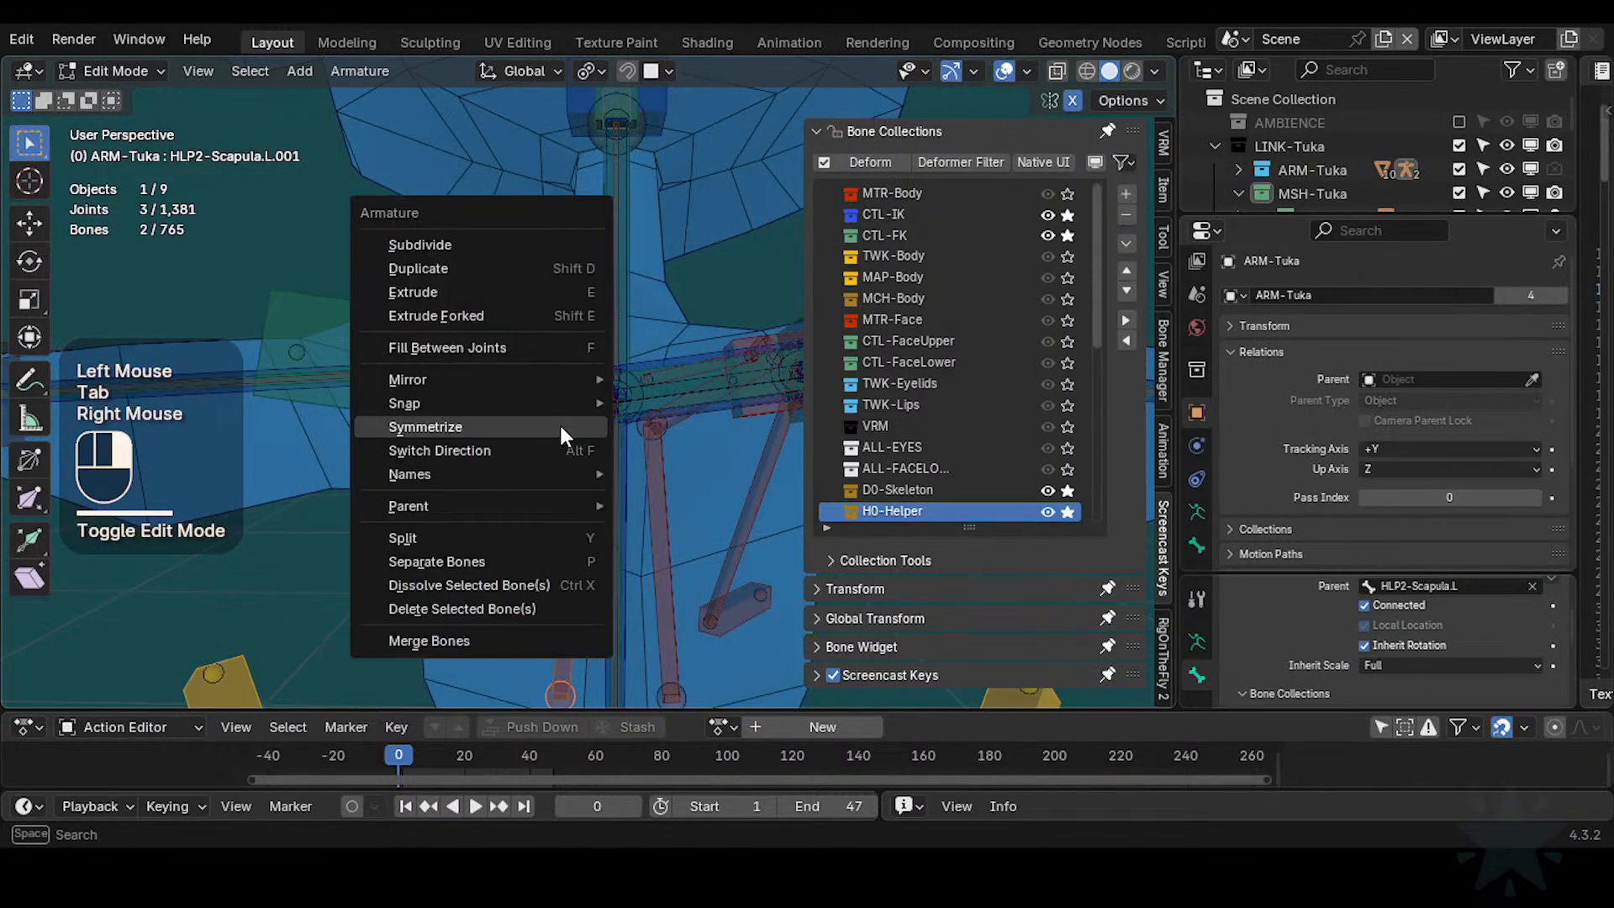
left_click(558, 422)
key("Tab")
Test-move CTL-FK-ArmUpper.L, HLP2-Scapula.L.001 and MTR-FK-Shoulder.L to see how the scapula helpers follow, cancelling each move
scroll(527, 386, "down", 2)
left_click(497, 391)
key("g")
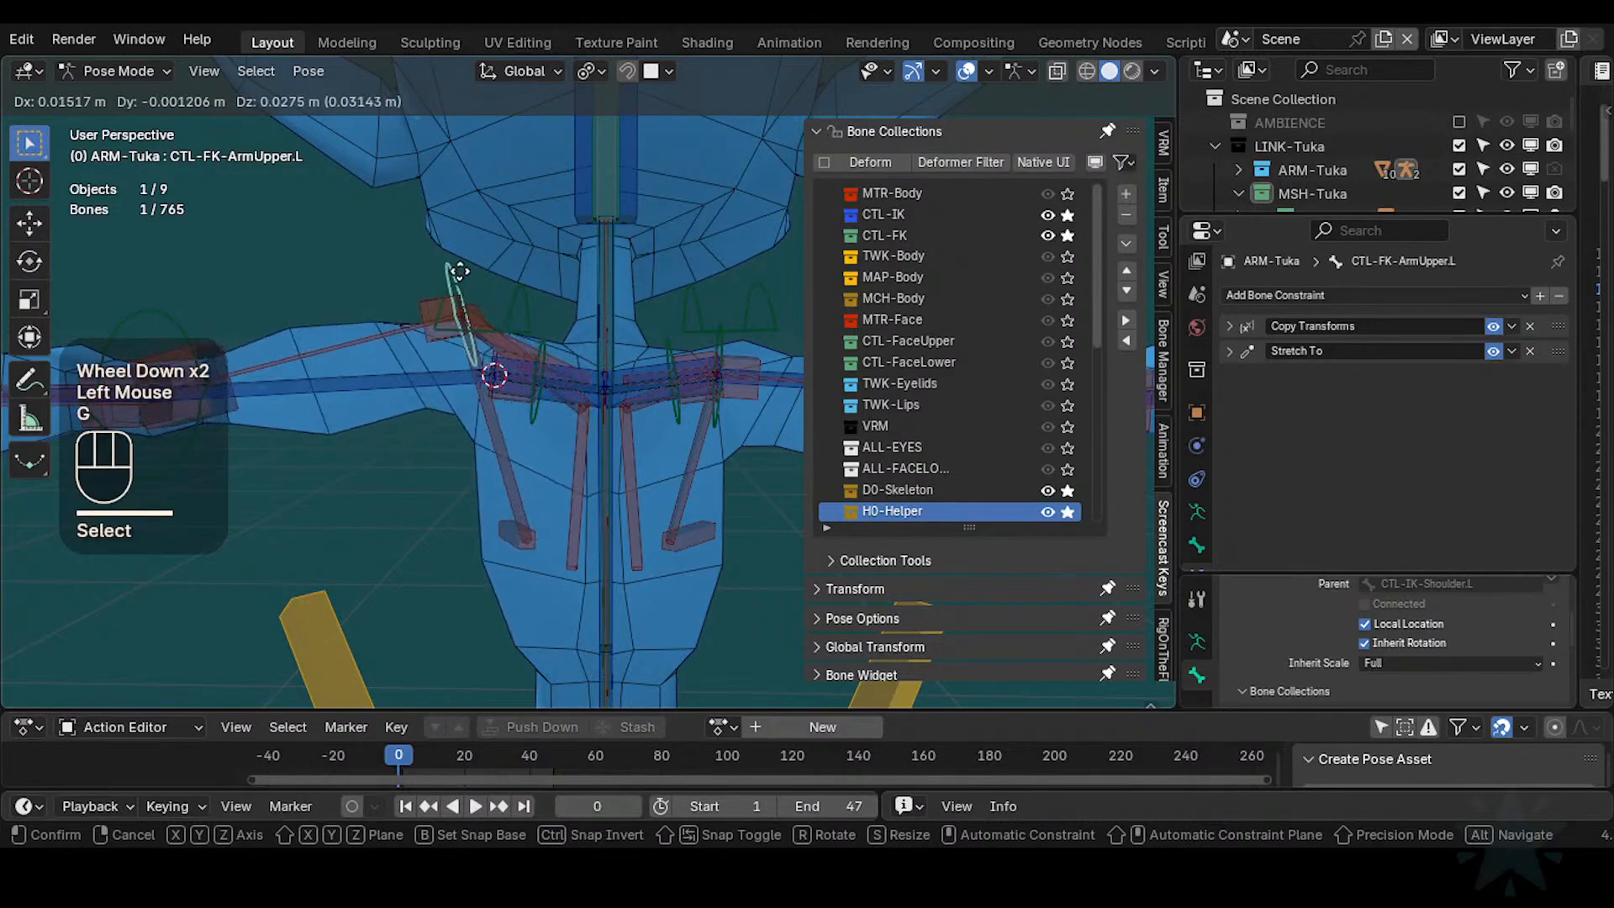
key("Escape")
left_click(560, 408)
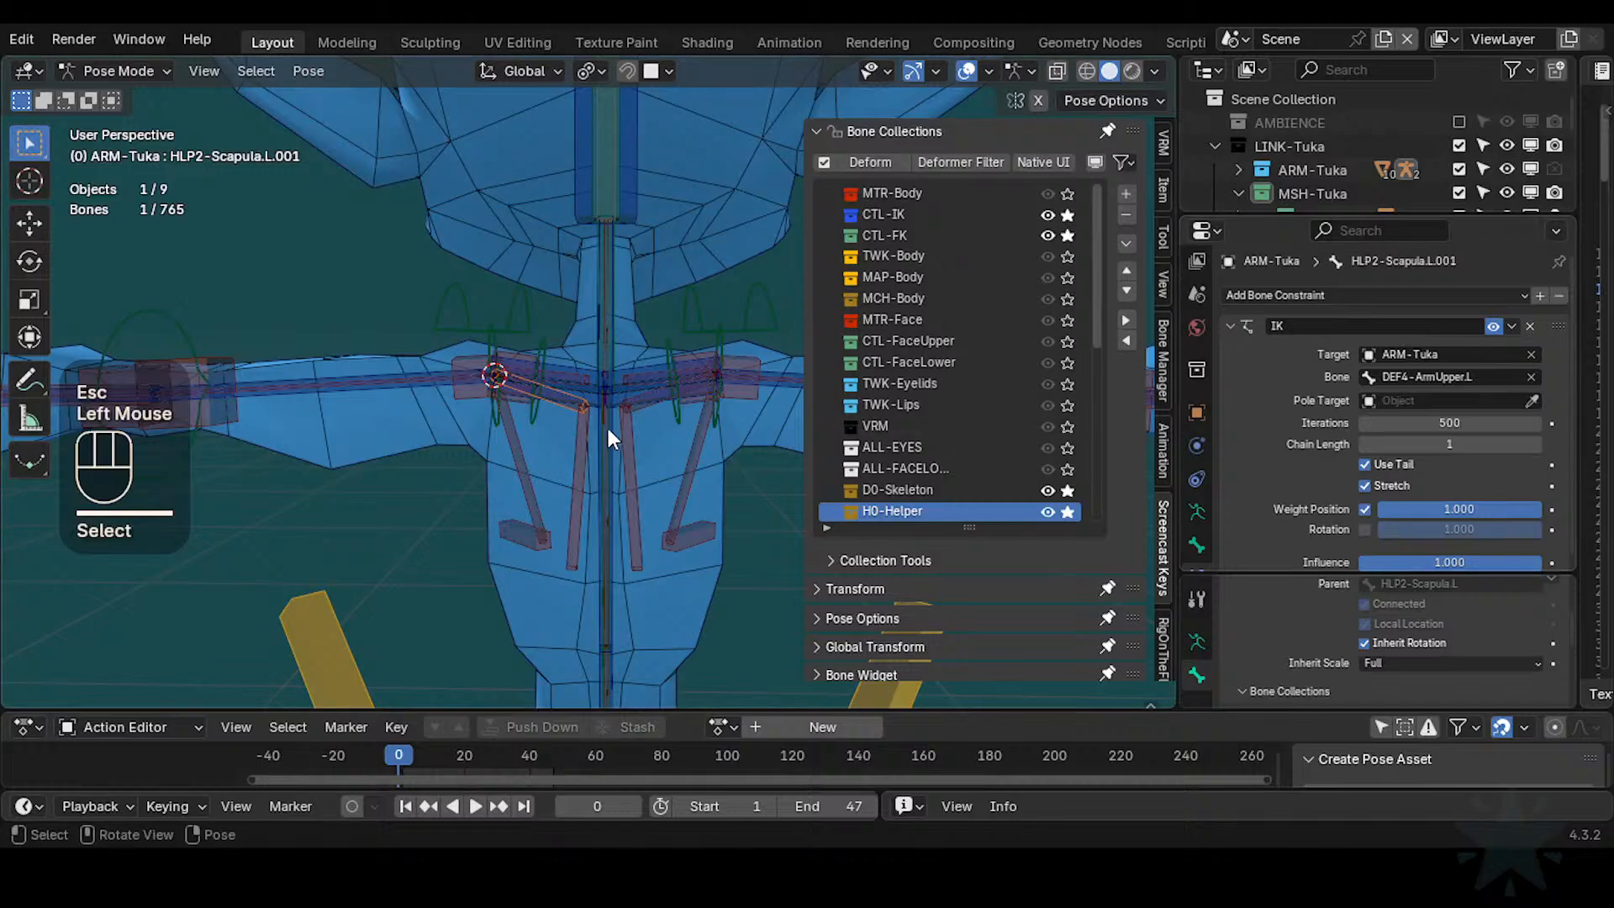
key("g")
key("Escape")
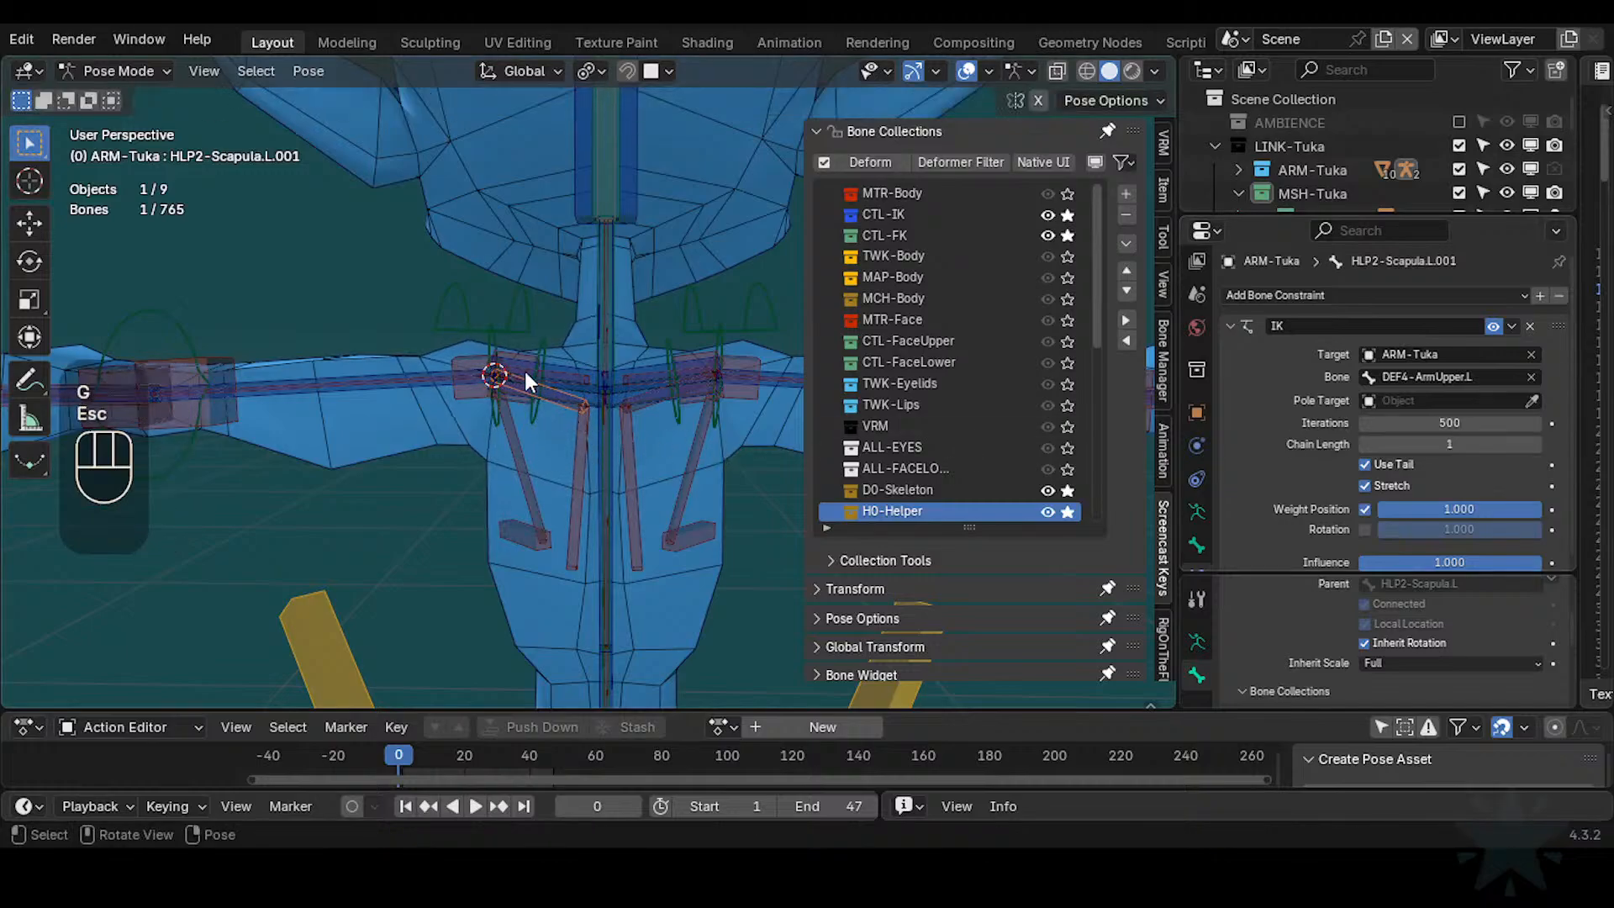
left_click(506, 296)
key("g")
key("Escape")
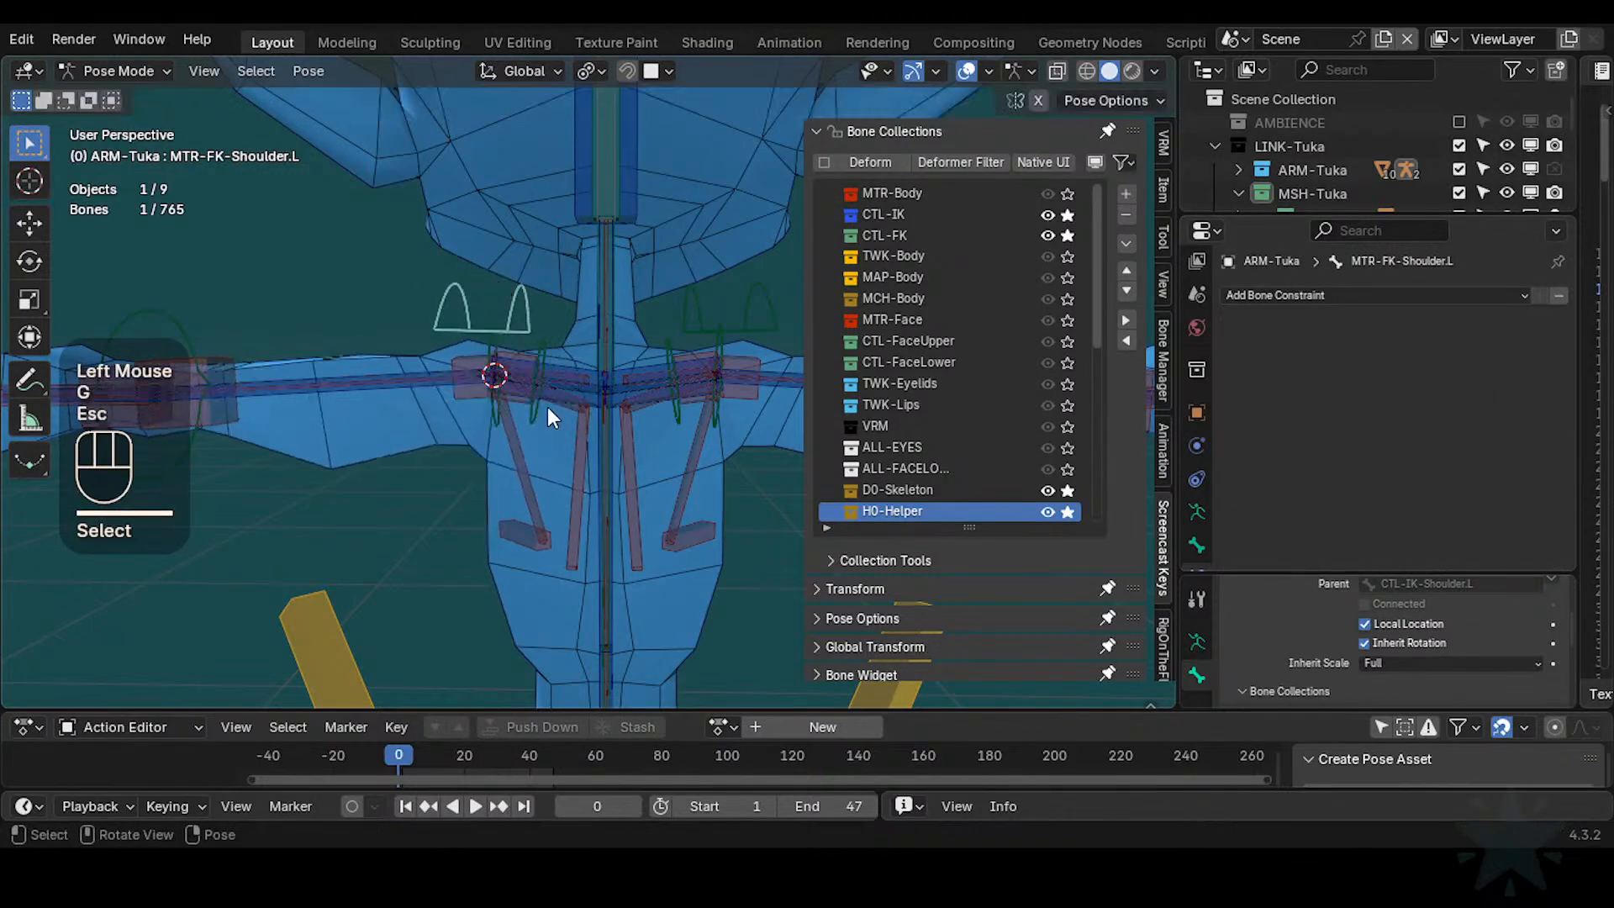
Set the IK chain length of HLP2-Scapula.L.001 to 2, test it by moving MTR-FK-Shoulder.L, and reset the pose of all bones
left_click(547, 407)
left_click(1526, 442)
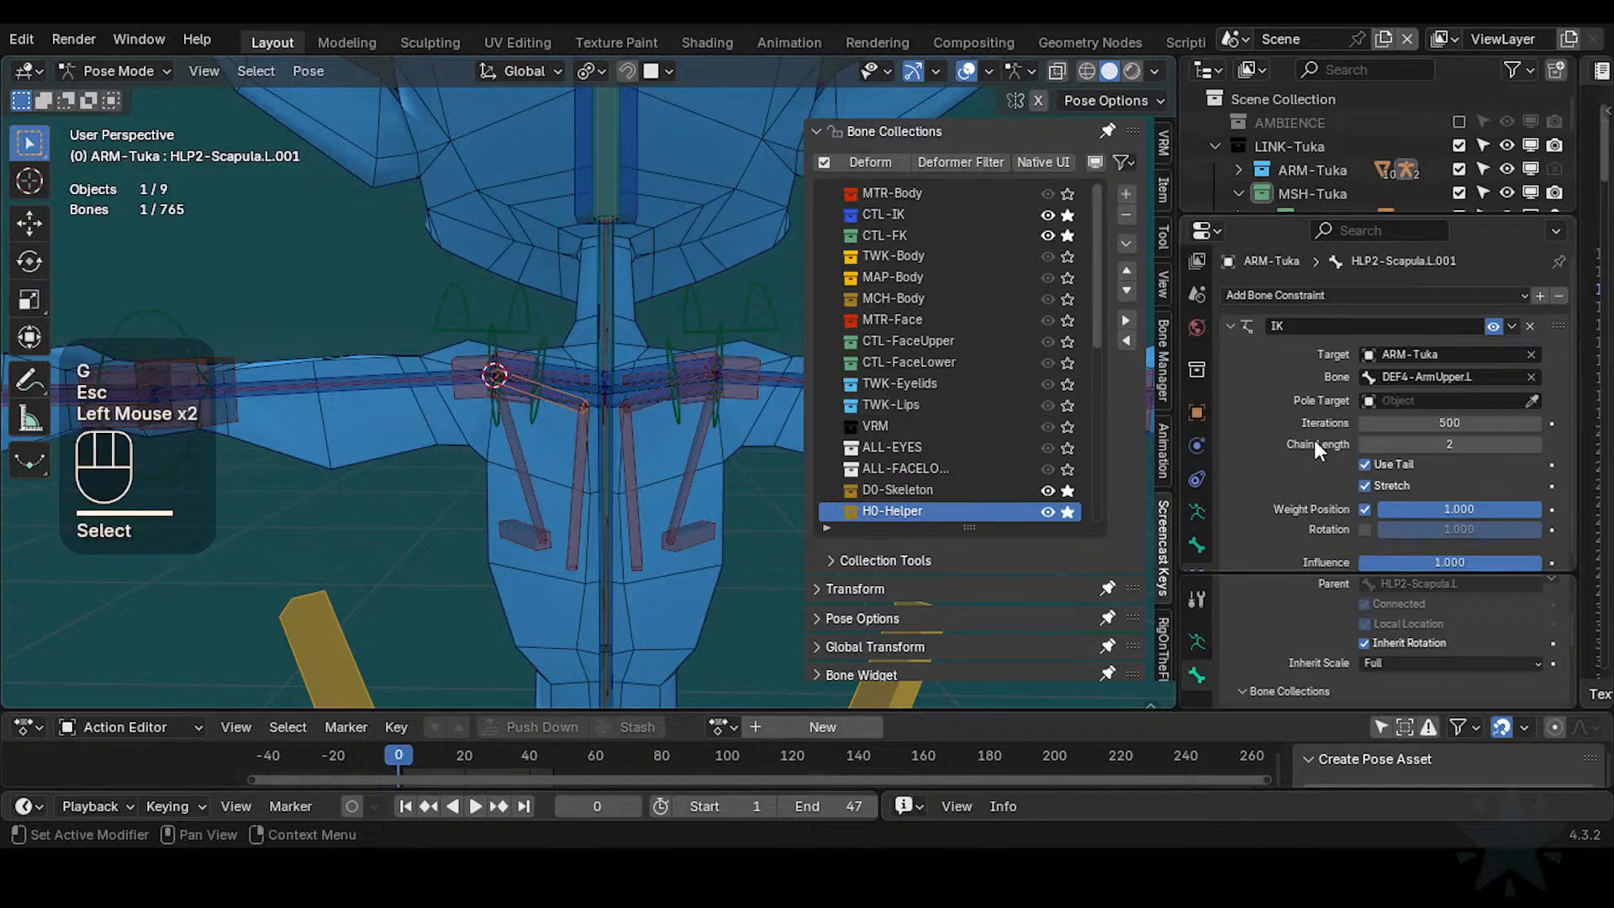
left_click(519, 325)
key("g")
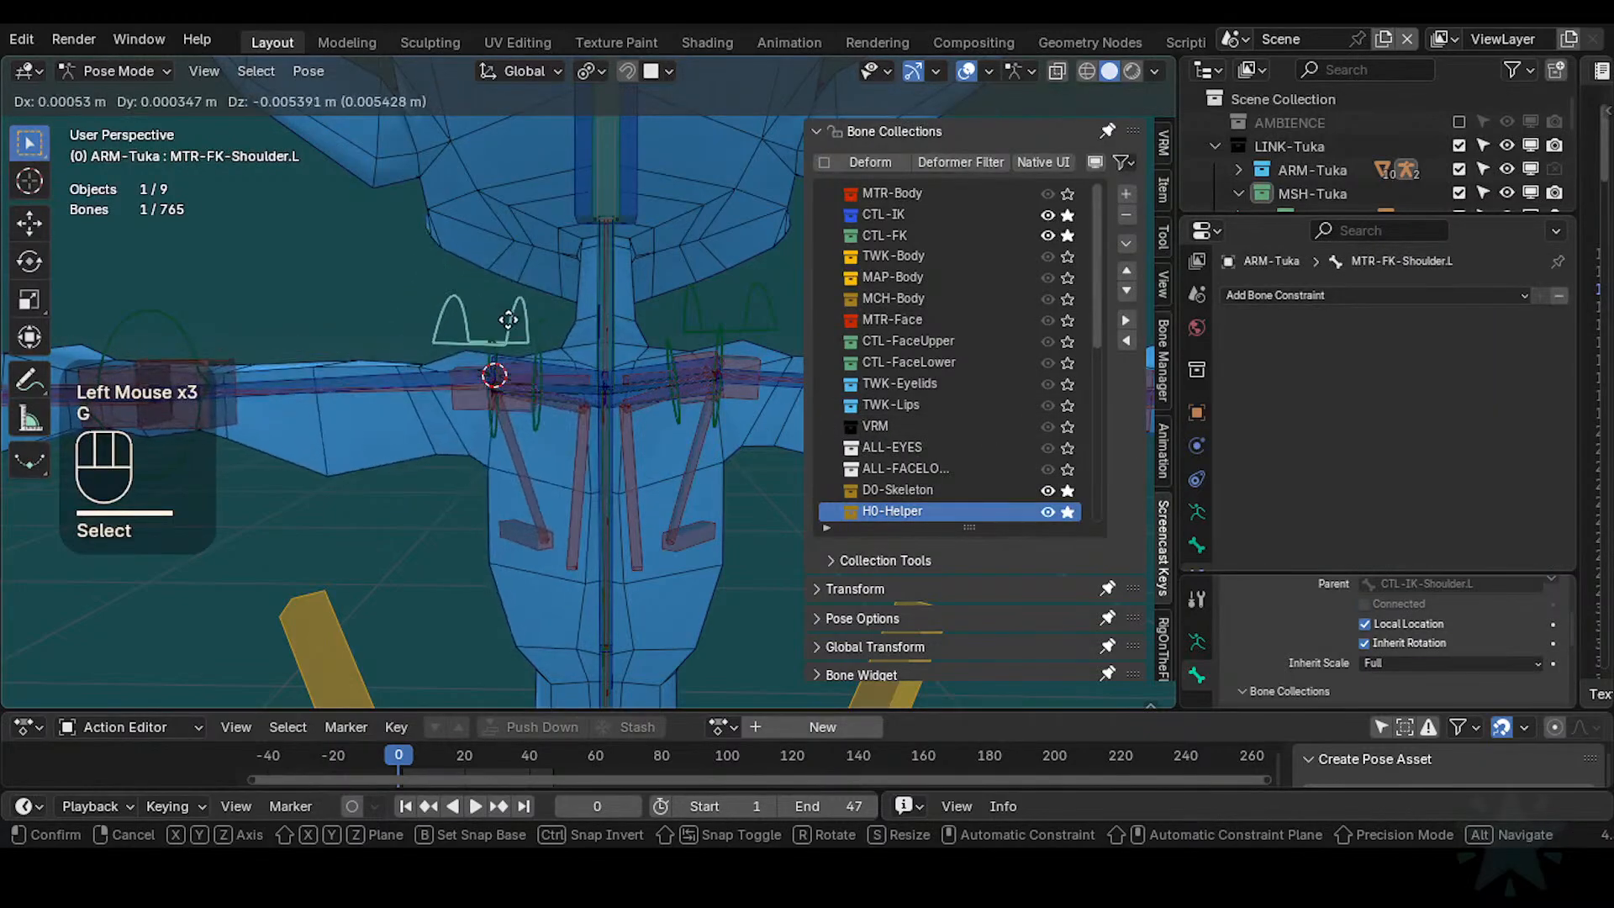
double_click(560, 389)
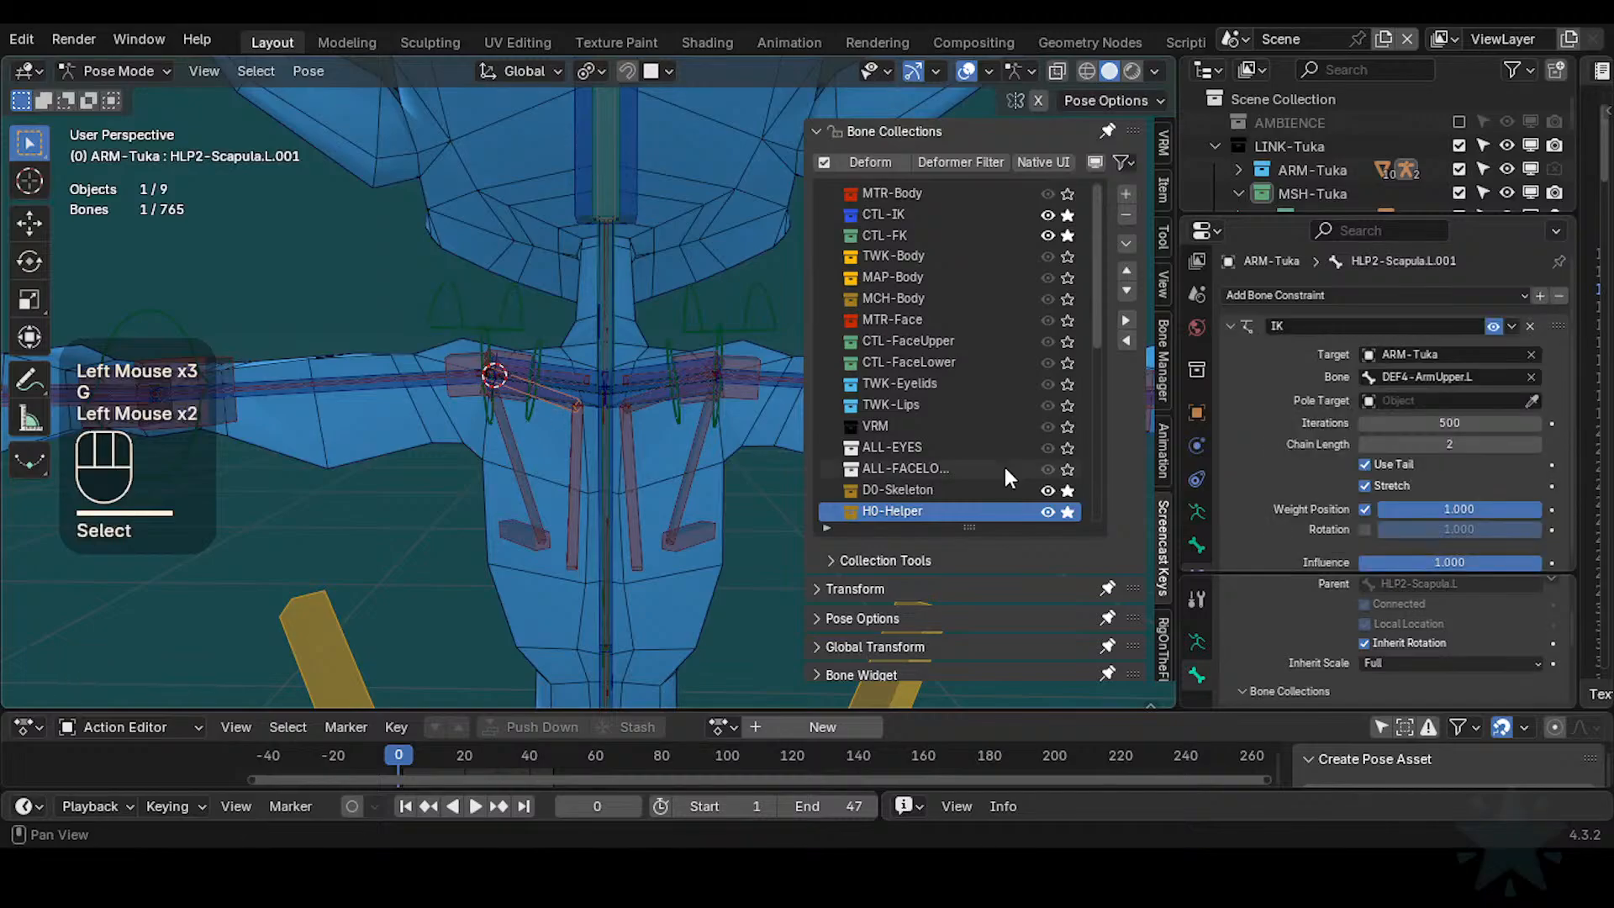
key("a")
key("alt+q")
key("alt+q")
Select HLP2-Scapula.L.001 and HLP2-Scapula.L and symmetrize them again onto the .R side in Edit Mode
left_click(563, 402)
left_click(577, 457, "shift")
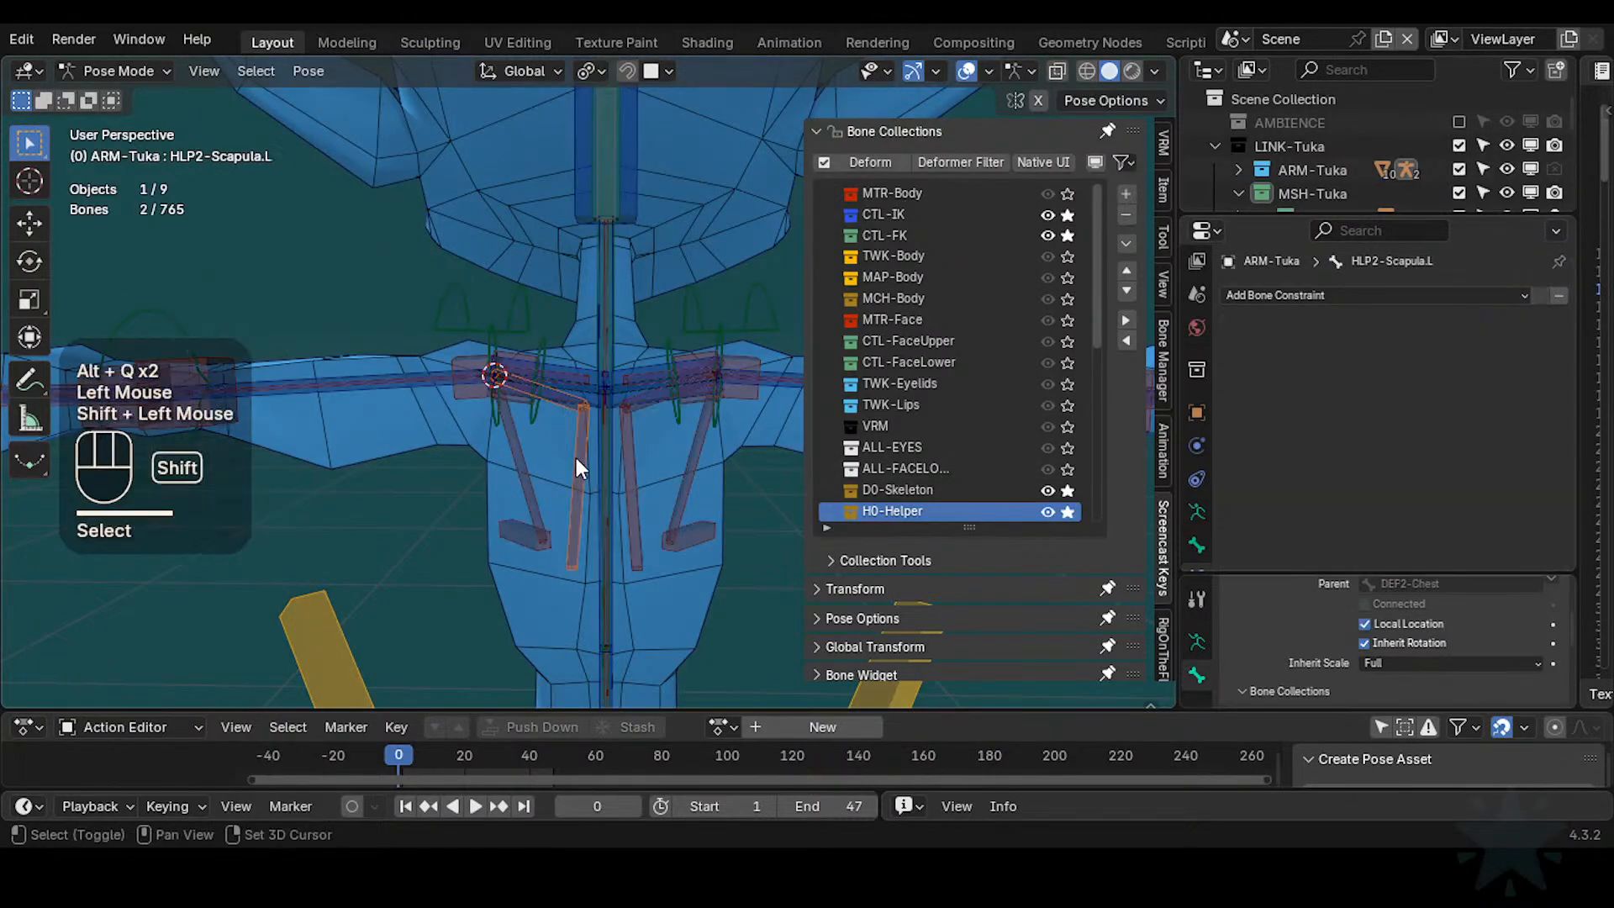
key("Tab")
right_click(573, 454)
left_click(575, 459)
key("Tab")
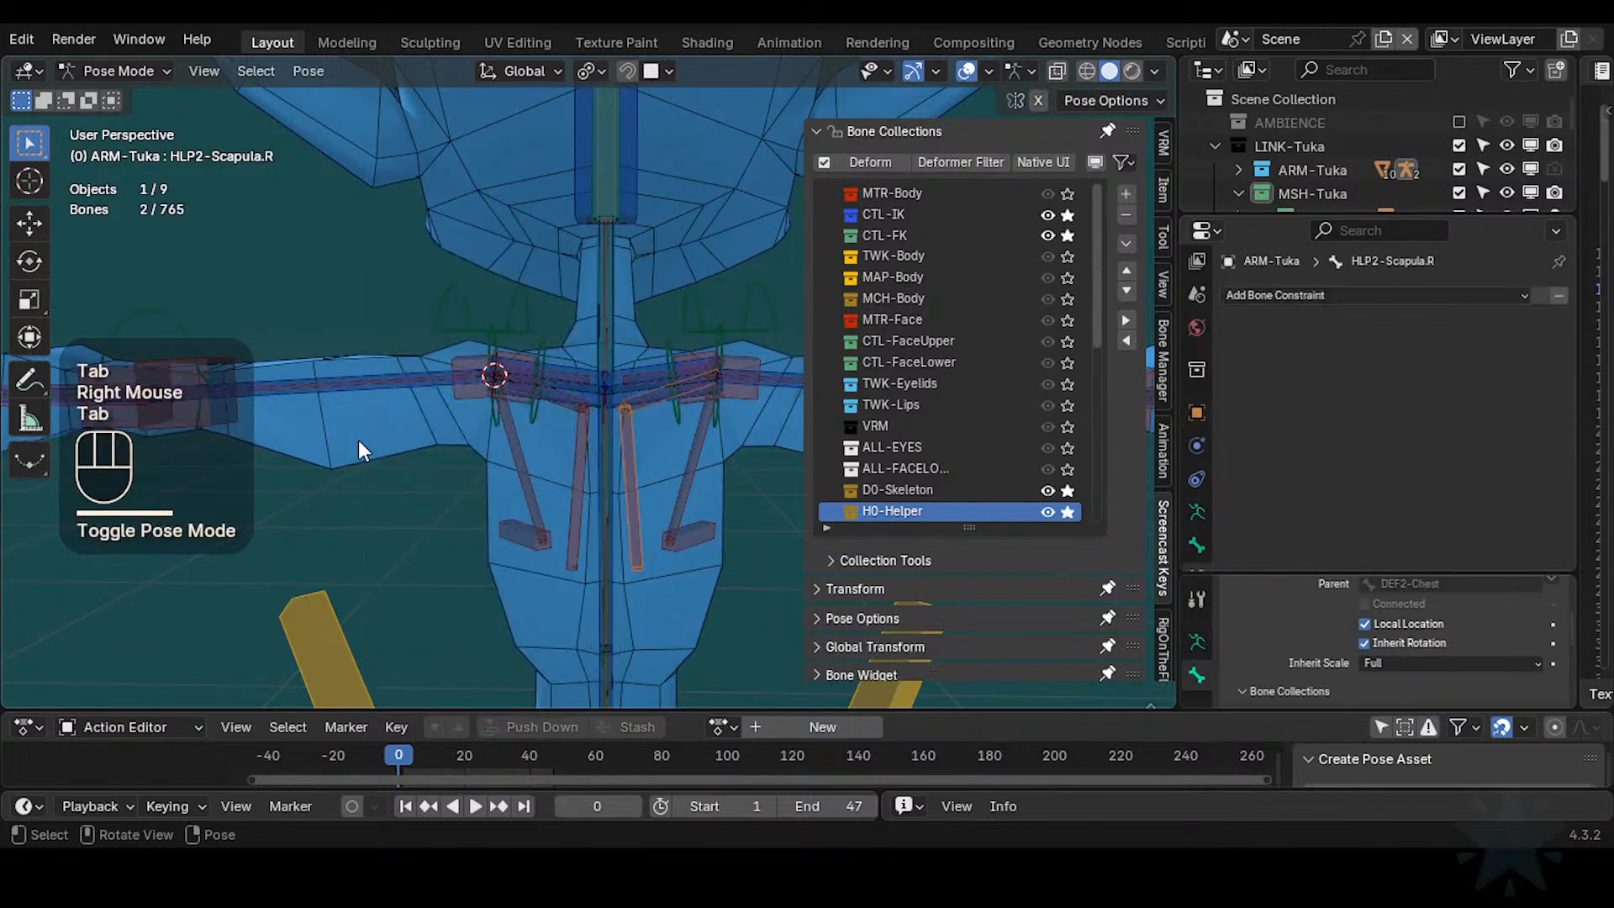
Save the rig file Tuka-Game-68.blend
middle_click_drag(358, 440, 647, 436)
scroll(538, 445, "down", 2)
middle_click_drag(538, 445, 597, 394, "shift")
scroll(597, 393, "up", 2)
key("ctrl+s")
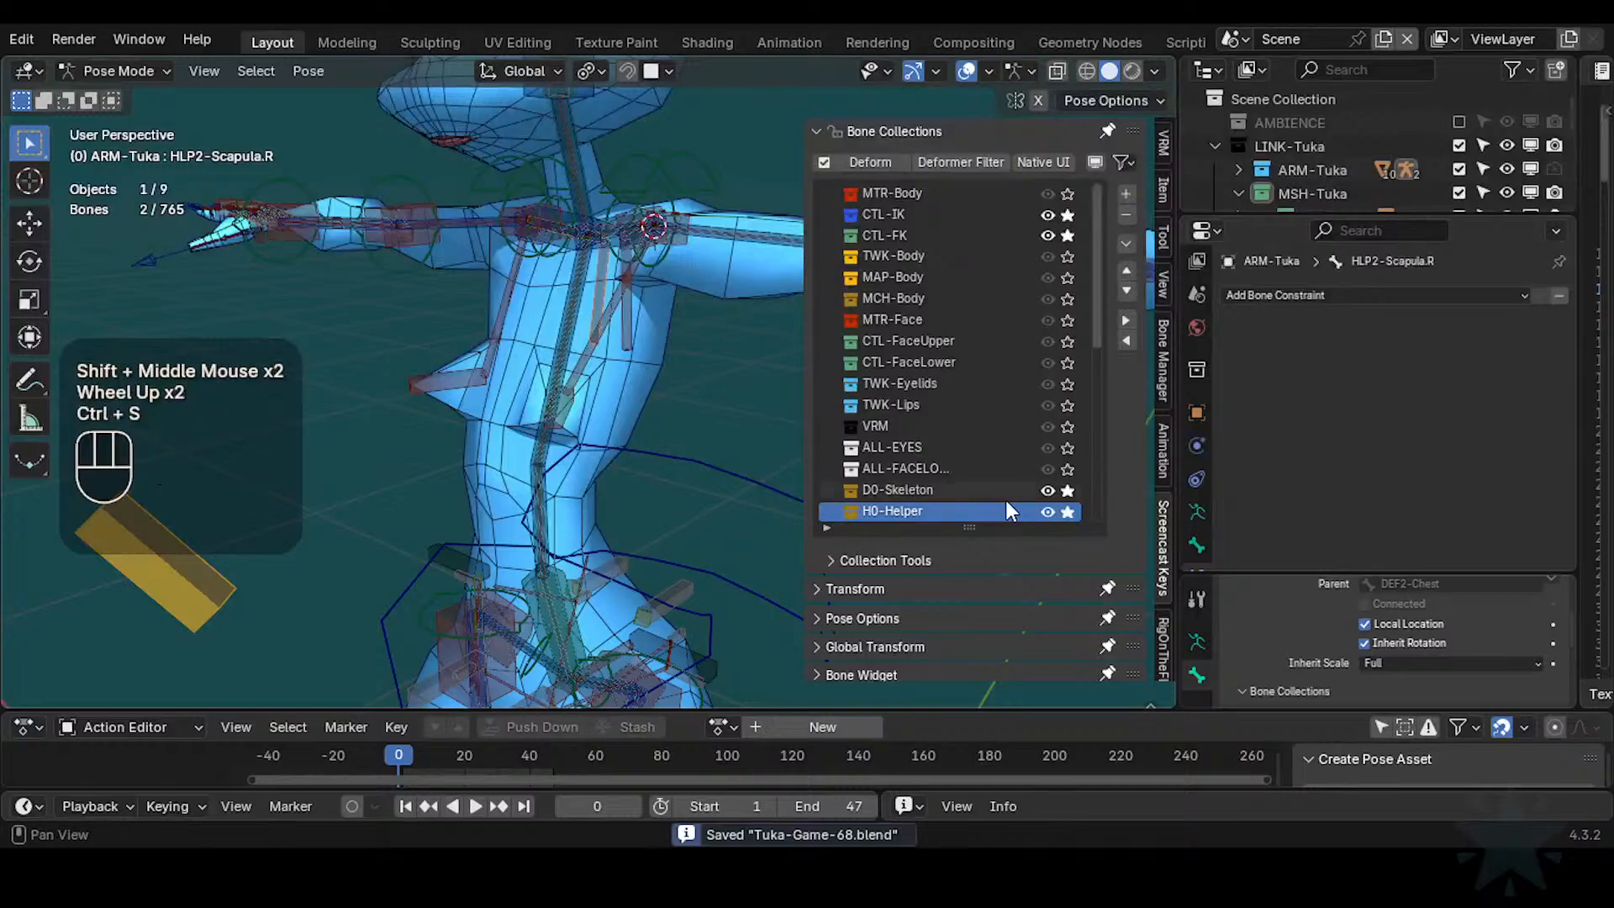
Turn off solo for the H0-Helper and CTL-FK bone collections, leaving only CTL-IK and D0-Skeleton soloed
left_click(1069, 491)
left_click(1066, 508)
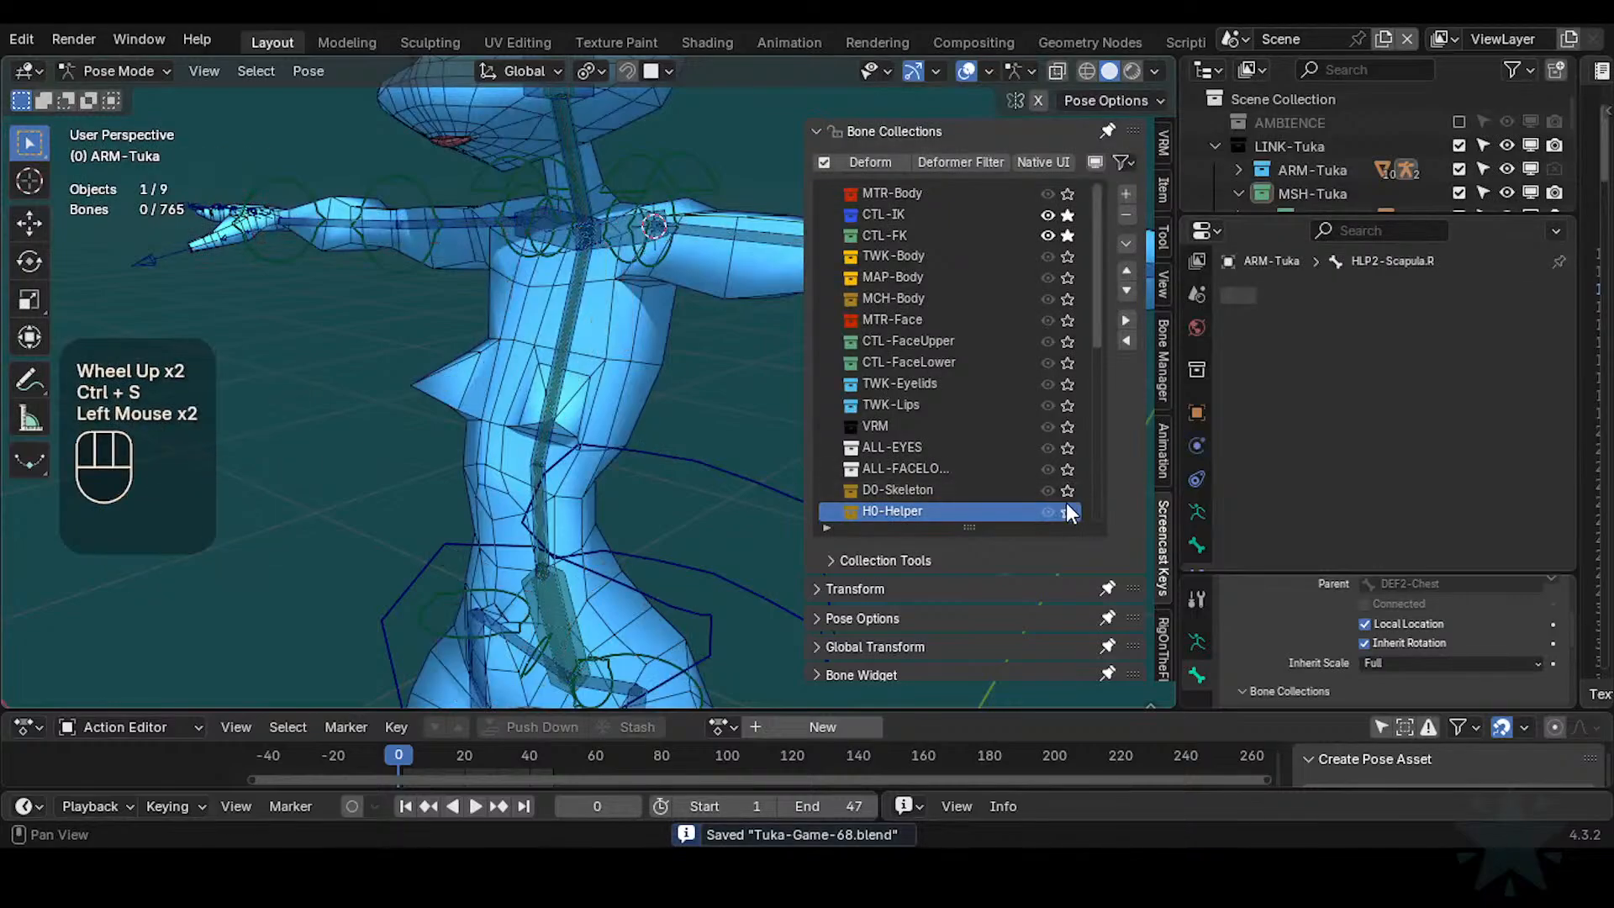
left_click(1068, 490)
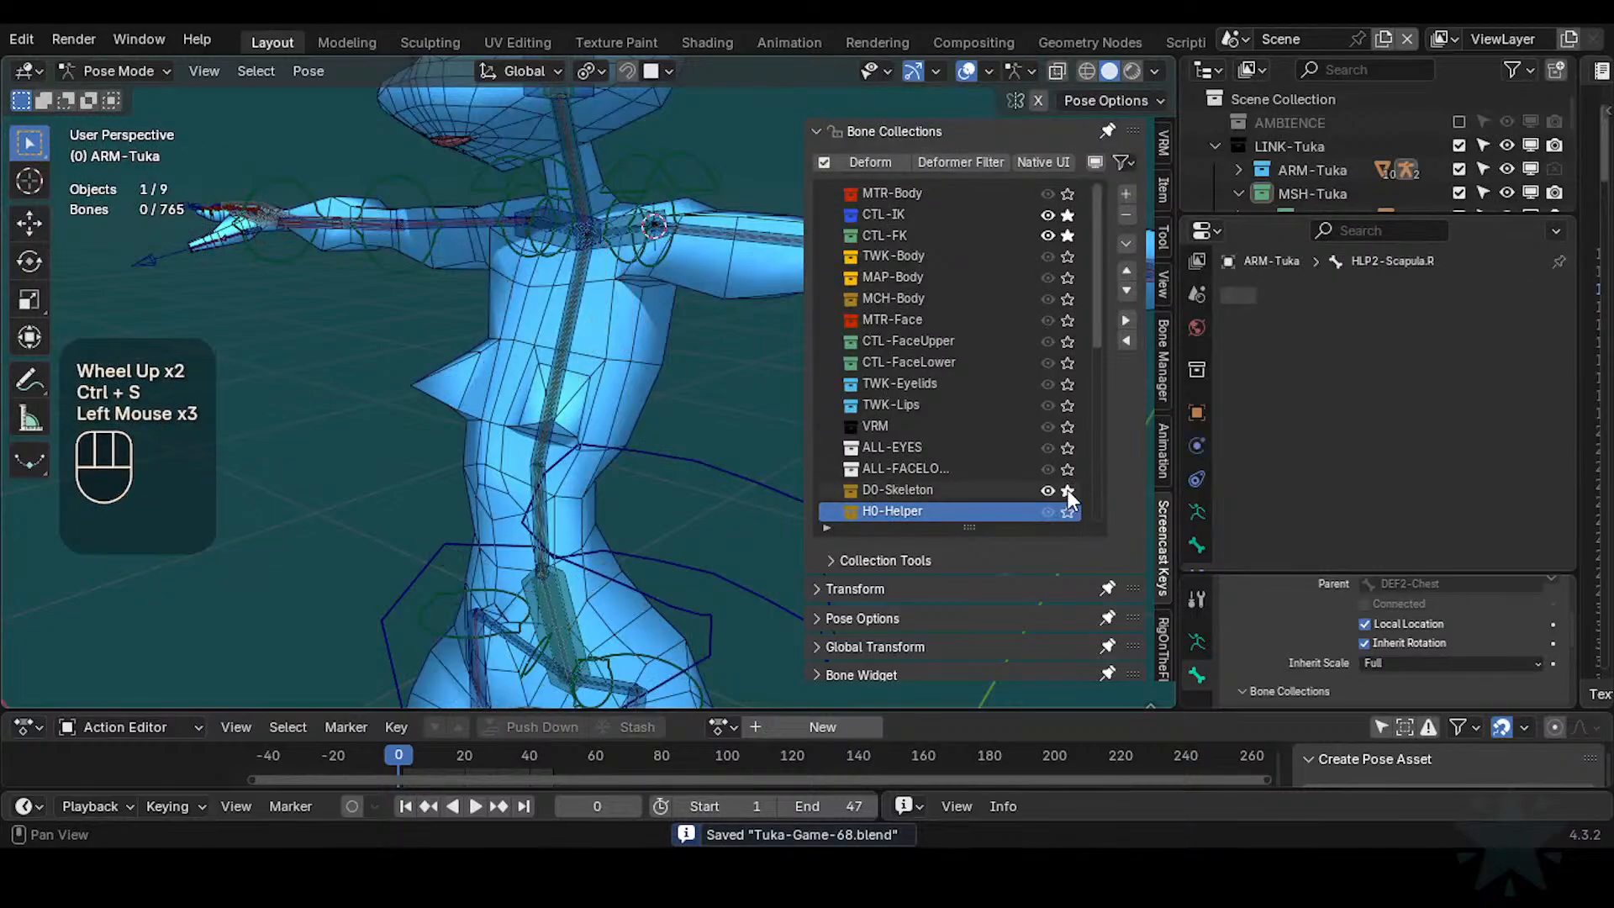
left_click(1065, 235)
scroll(597, 442, "down", 2)
scroll(628, 481, "up", 2)
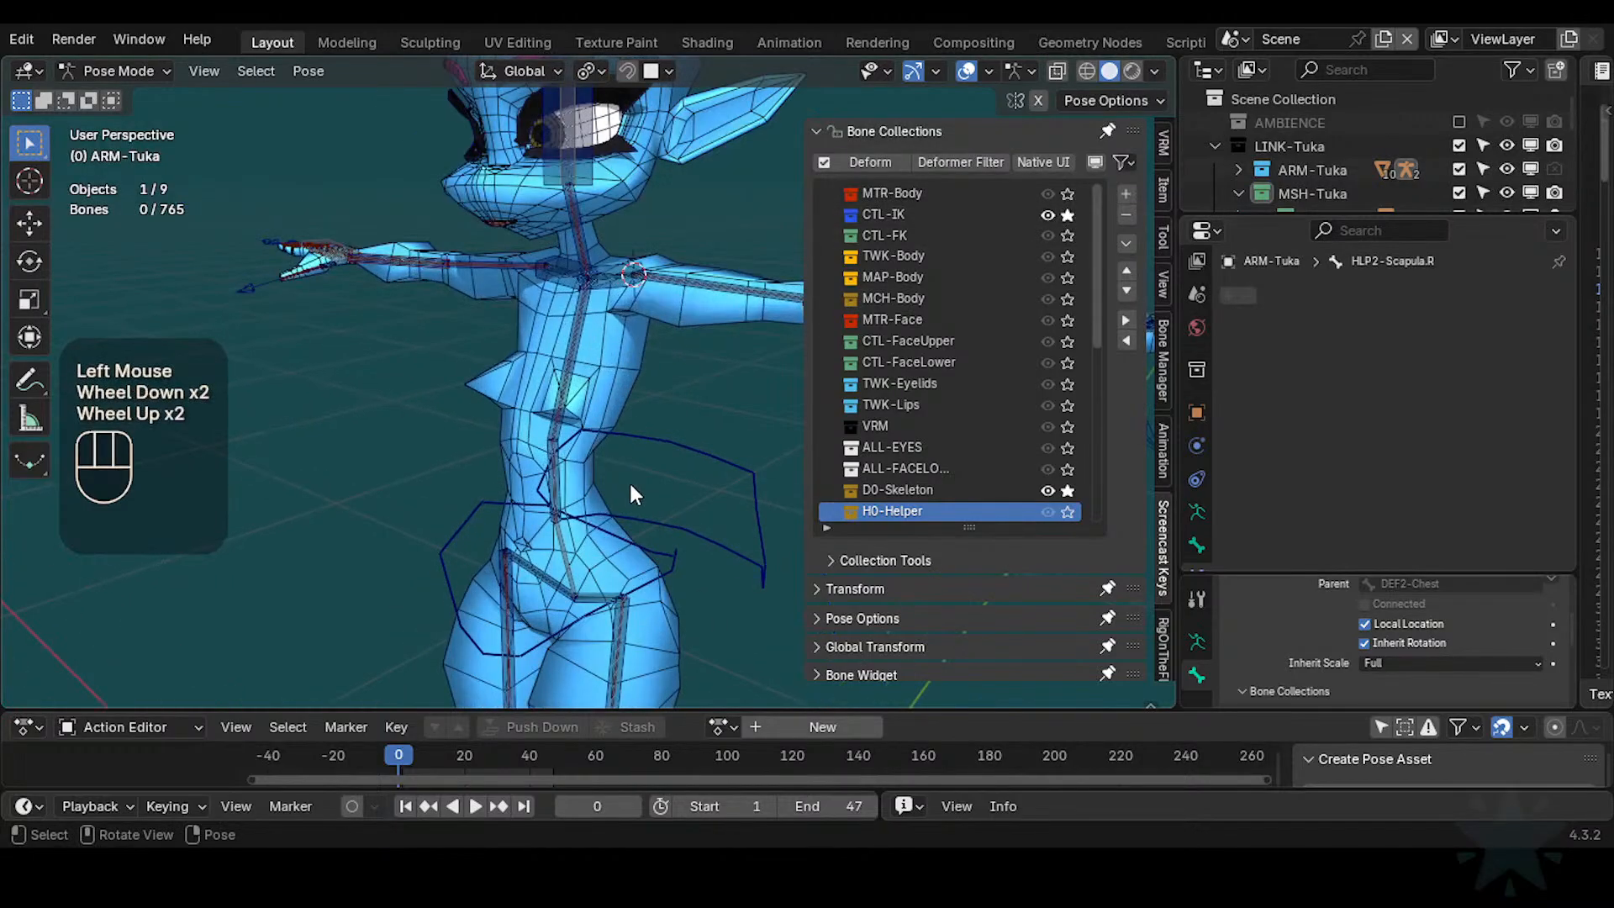
Select the CTL-IK-Chest control on the torso and save the file
scroll(620, 475, "up", 1)
key("ctrl+4")
key("ctrl+4")
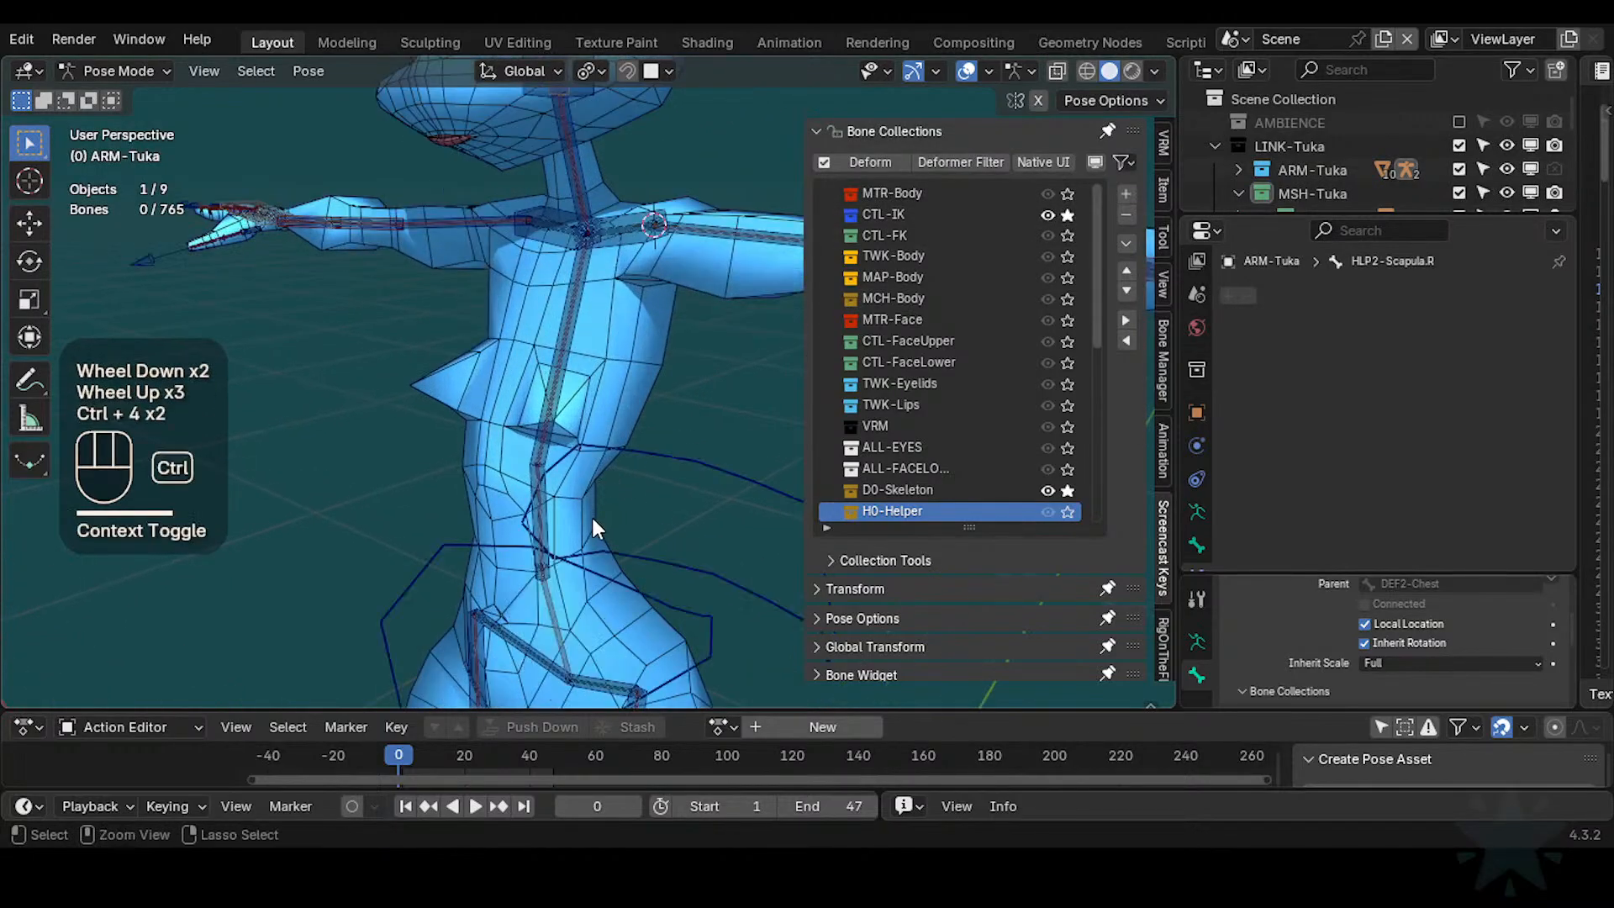
key("ctrl+4")
middle_click_drag(582, 538, 577, 427, "shift")
key("ctrl+4")
scroll(568, 466, "up", 2)
left_click(548, 446)
key("ctrl+s")
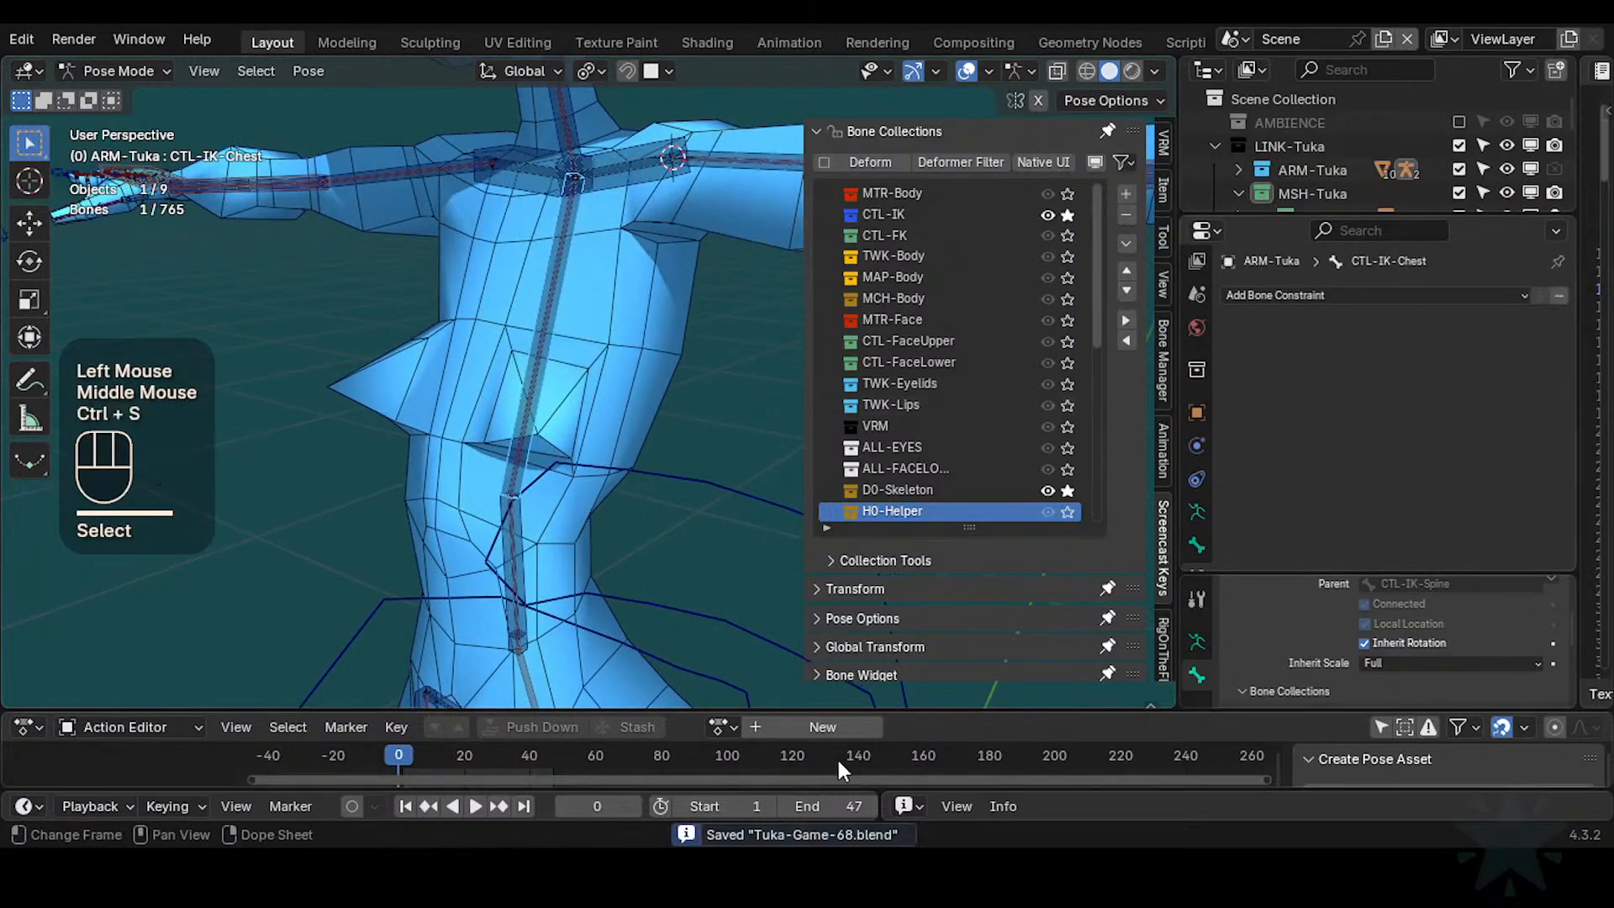
Try moving CTL-IK-Chest to test the torso deformation, cancelling each move
left_click(551, 340)
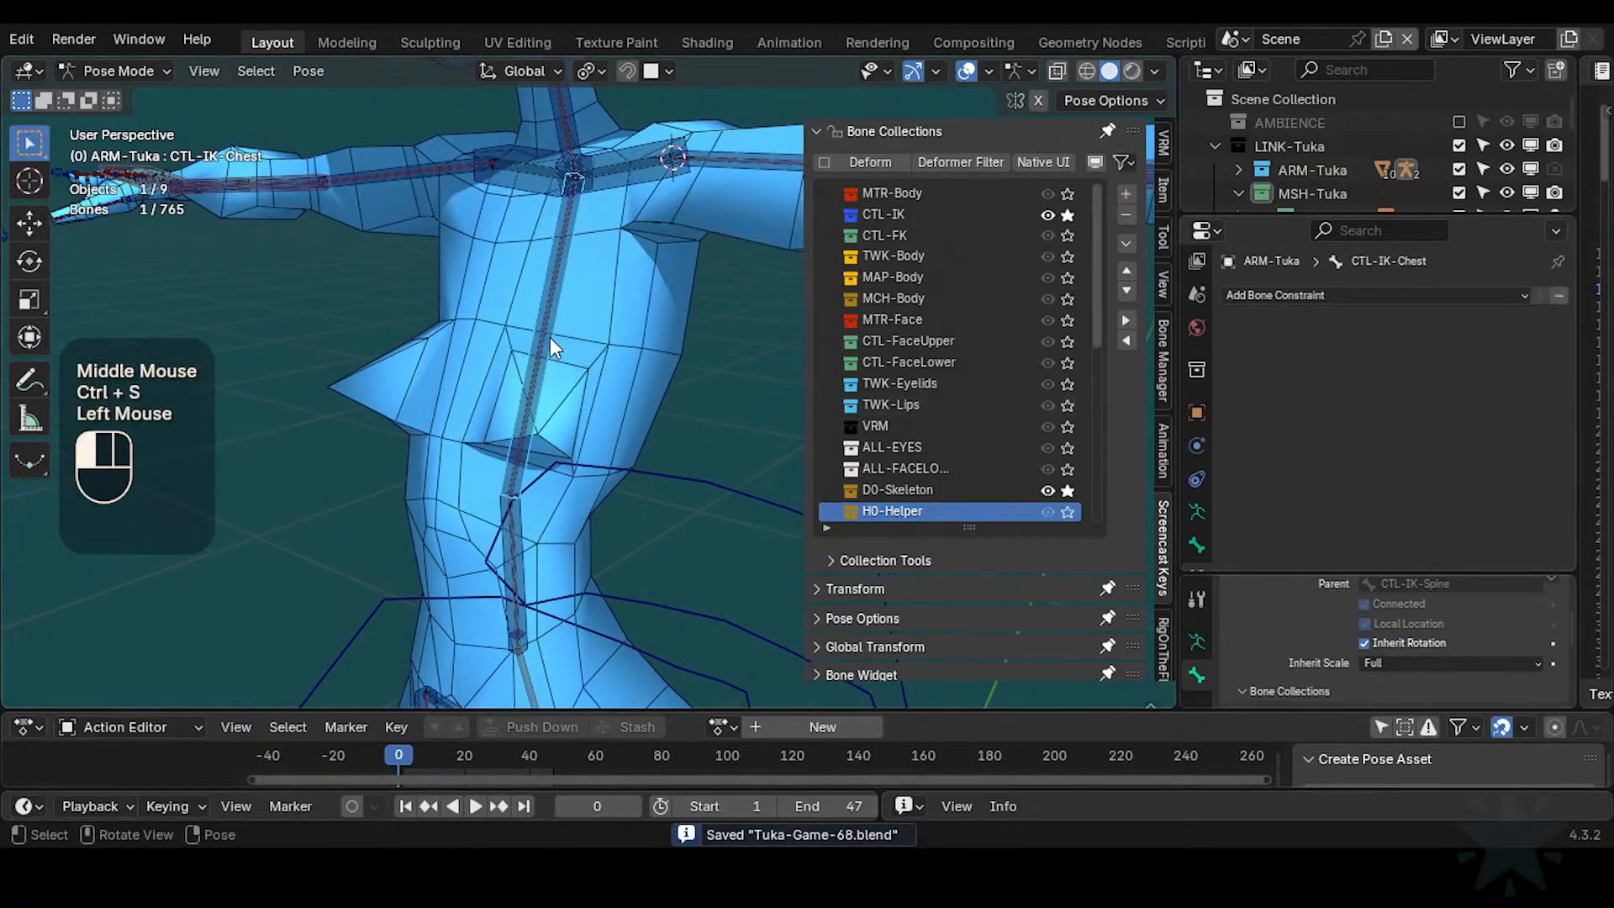
key("g")
key("Escape")
left_click(575, 265)
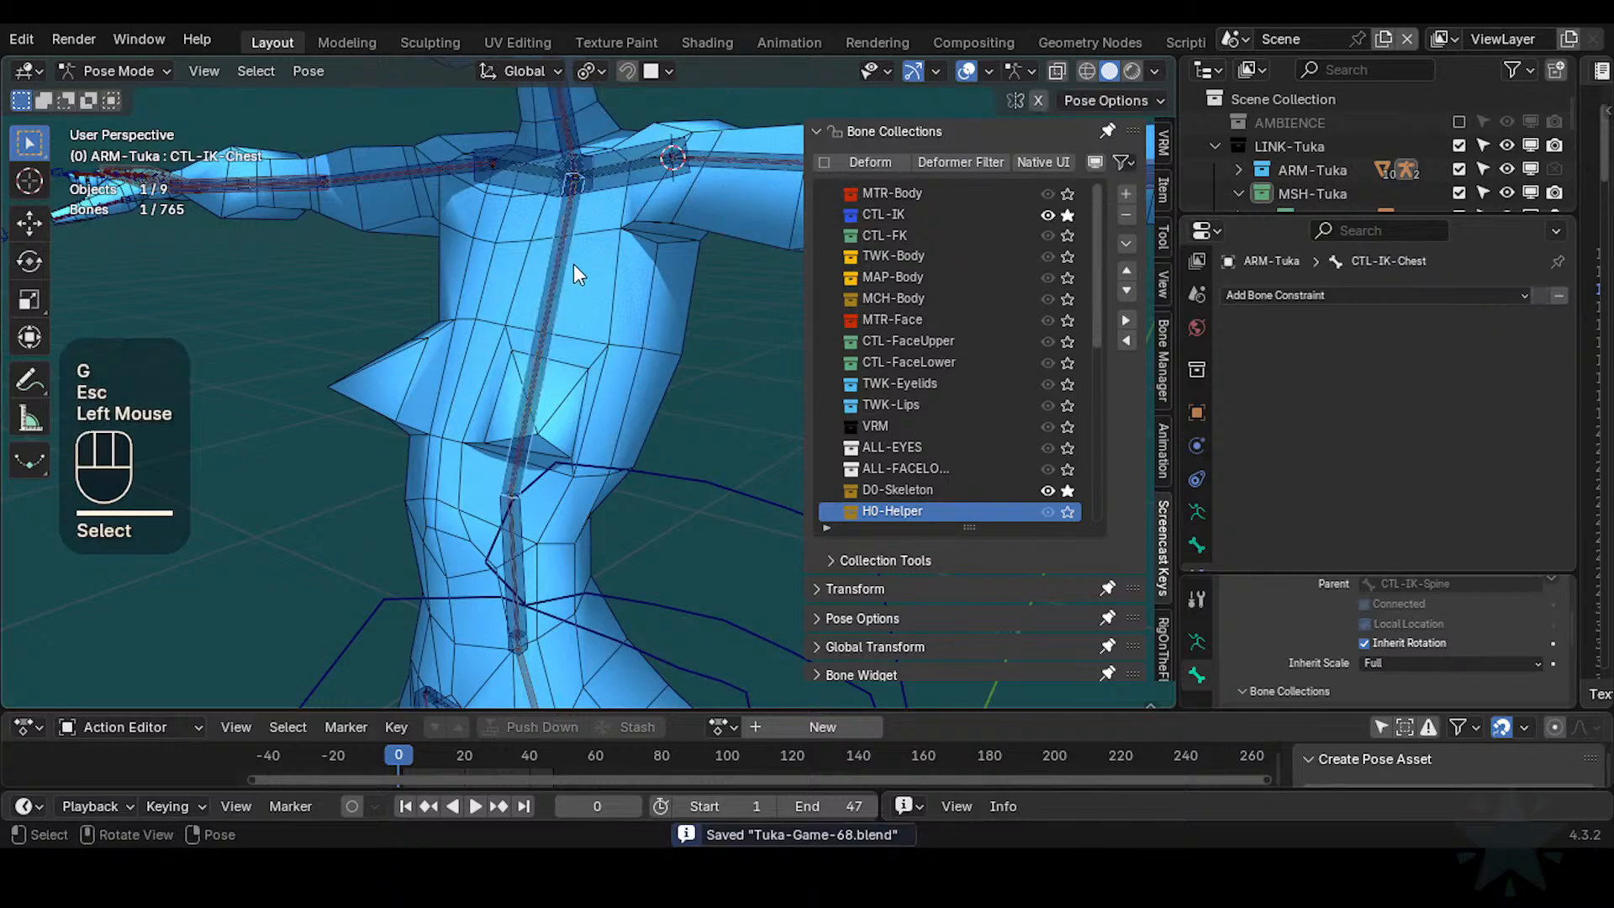
key("g")
key("Escape")
Select the DEF4-Shoulder.L deform bone in the skeleton
left_click(610, 173)
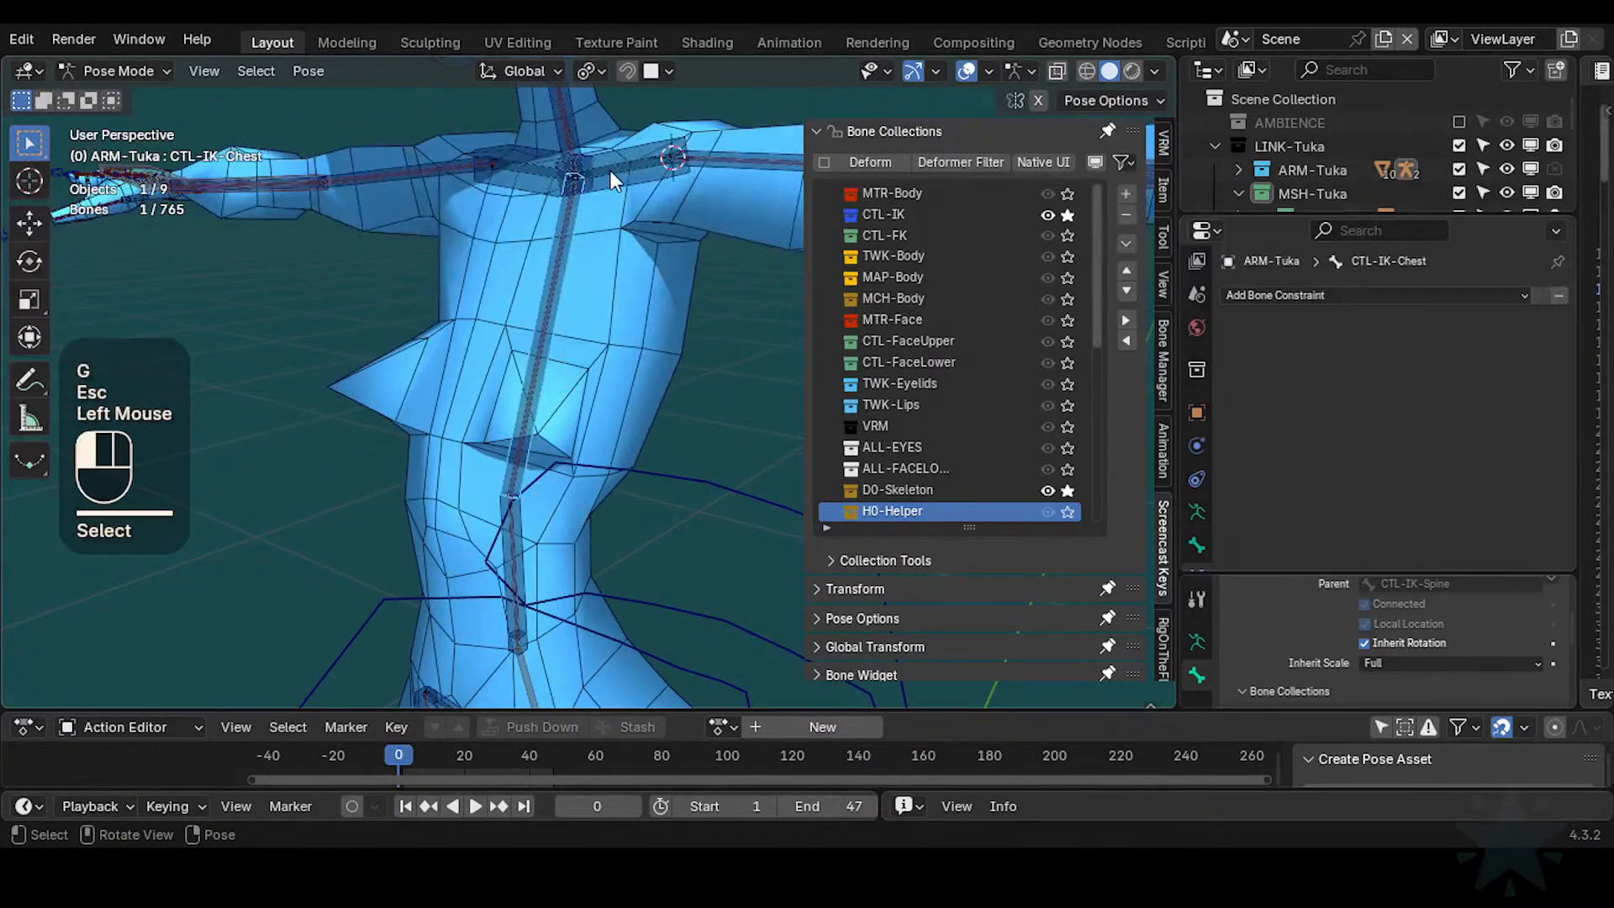
left_click(609, 170)
left_click(609, 170)
scroll(697, 296, "down", 1)
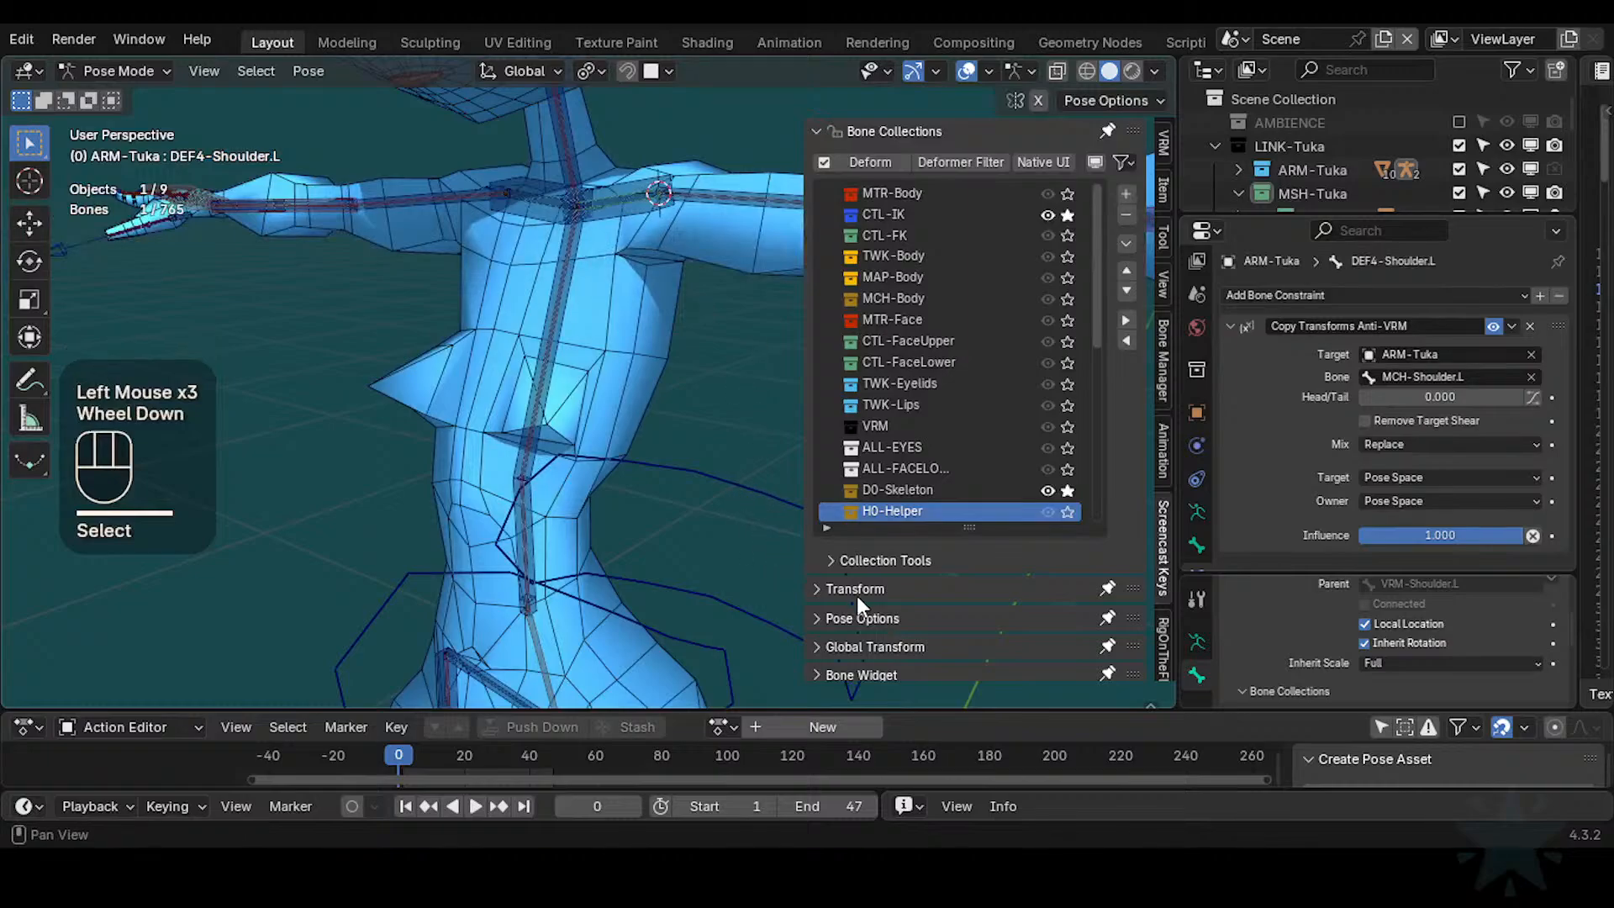
Hide the viewport's sidebar
scroll(614, 523, "down", 2)
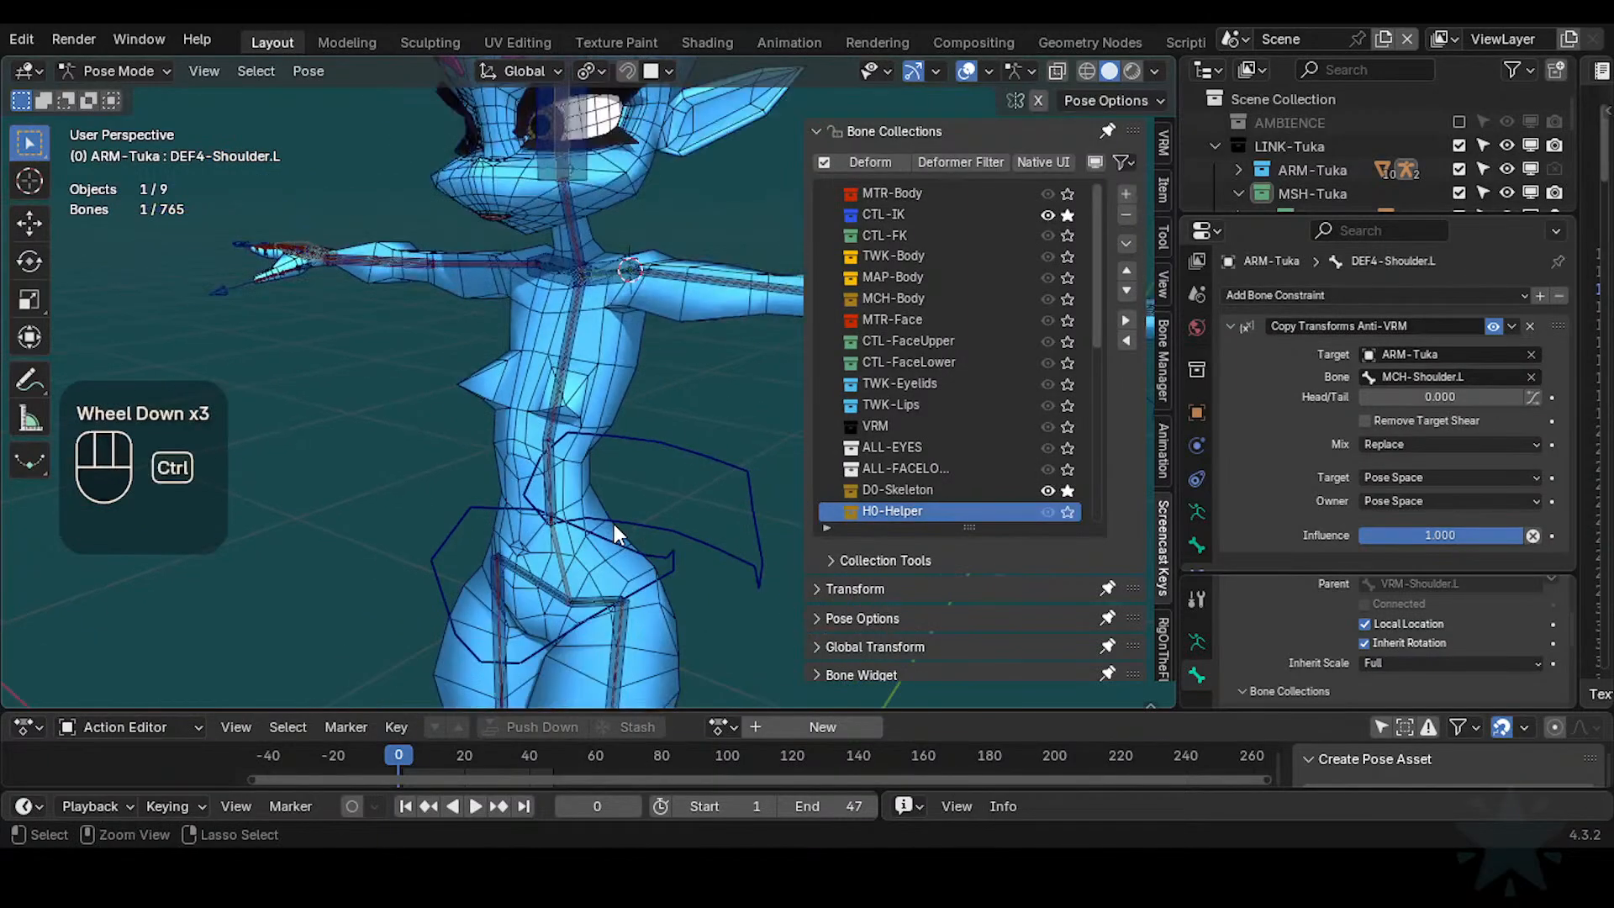
key("ctrl+4")
key("ctrl+4")
scroll(614, 523, "up", 1)
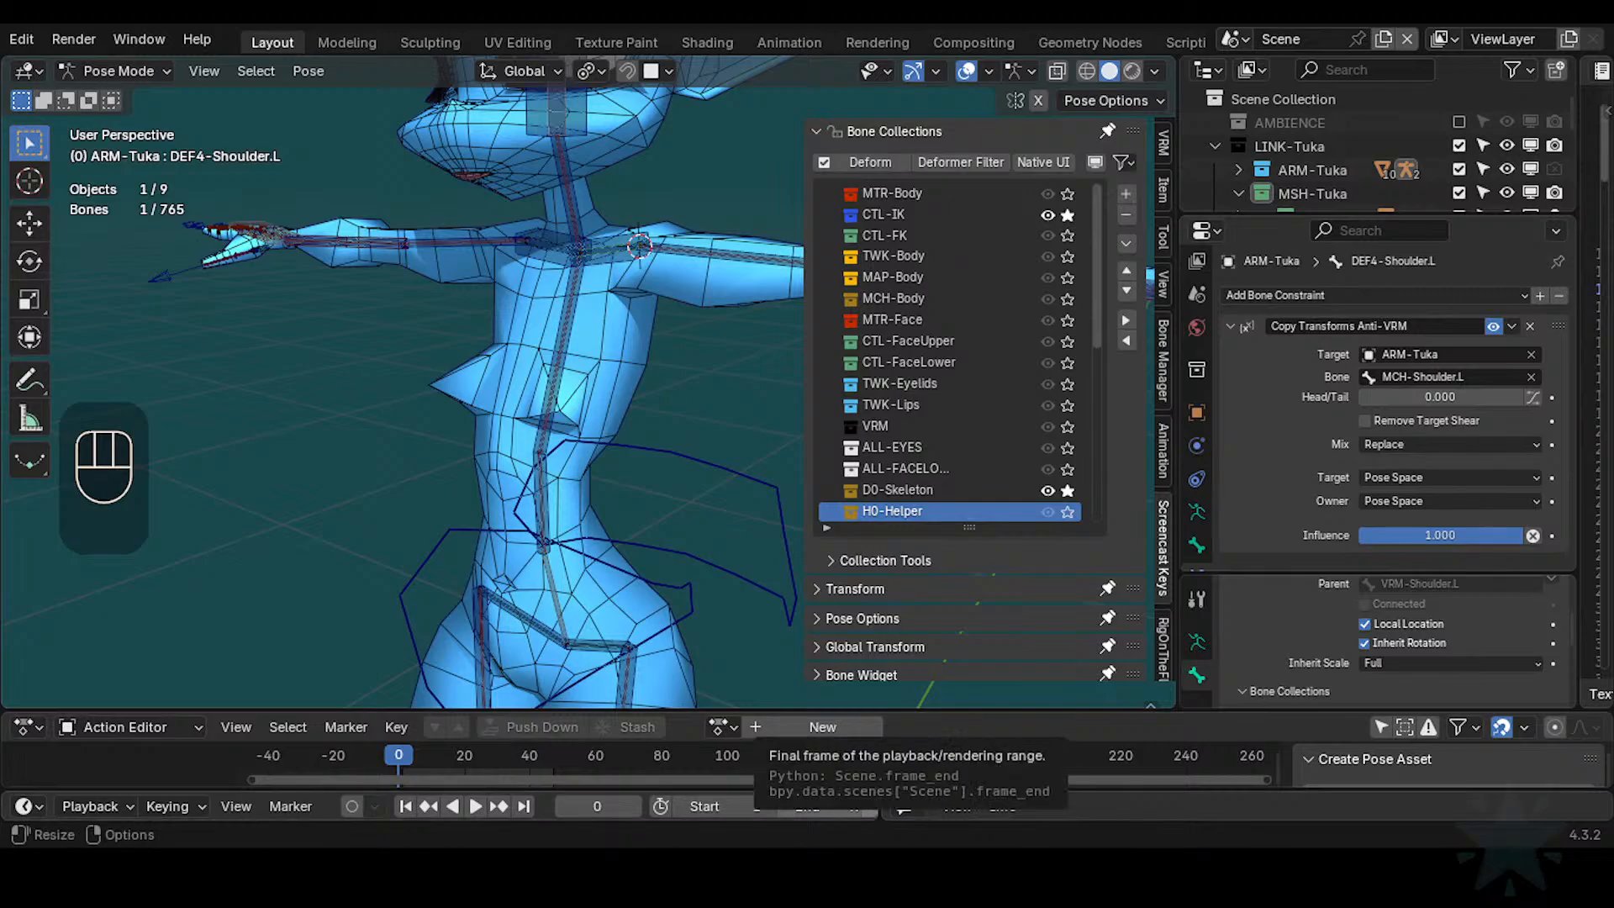
scroll(494, 465, "up", 2)
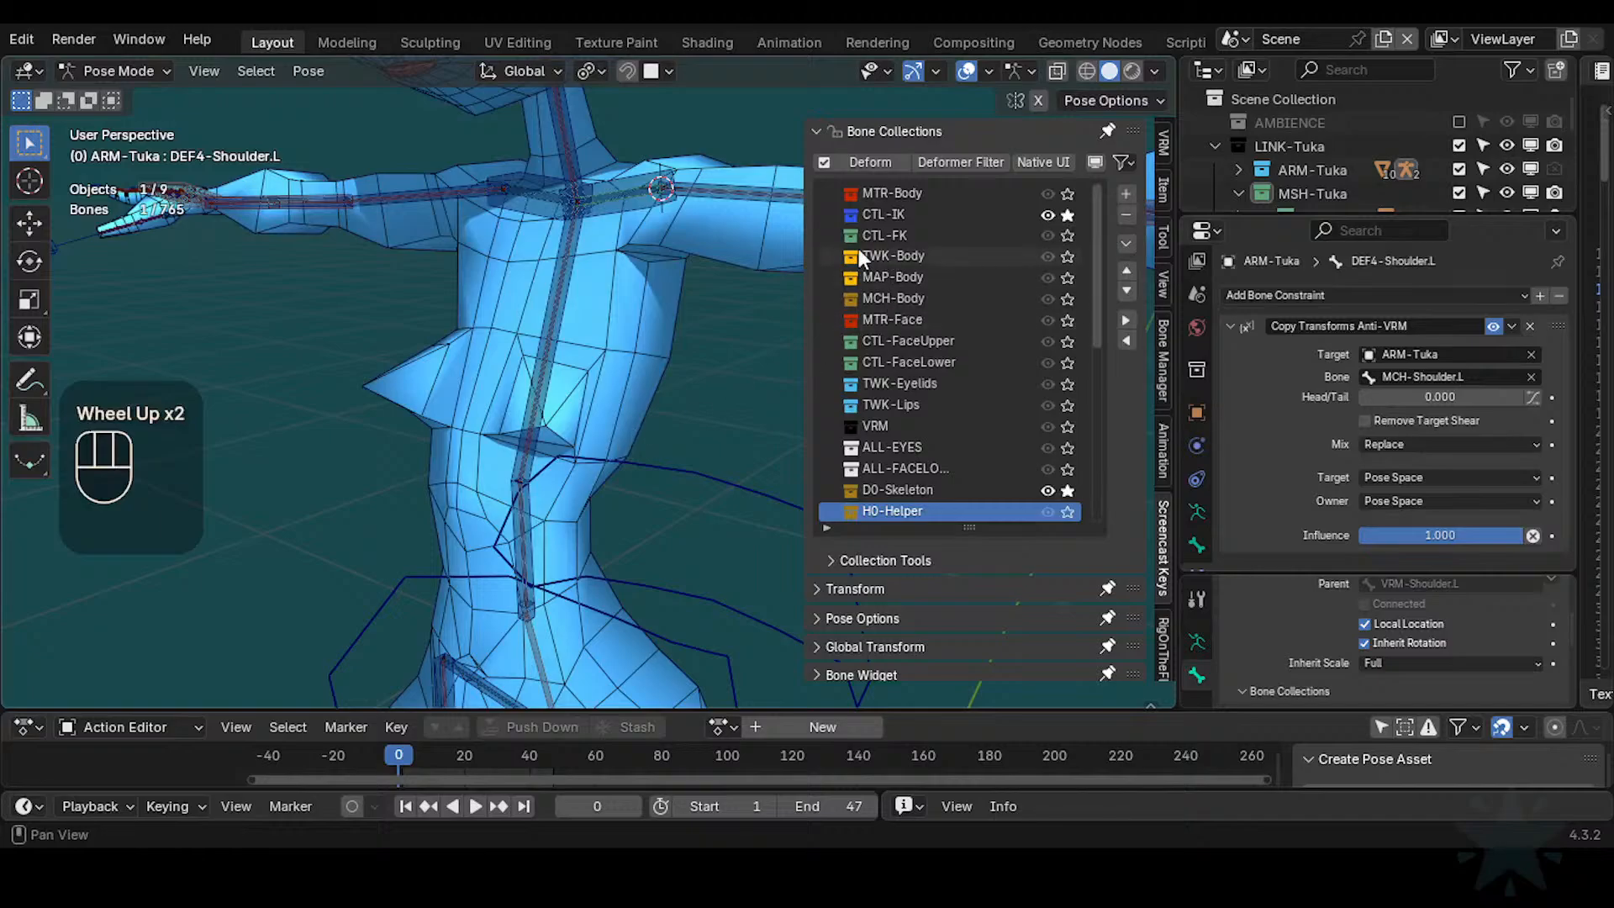
key("n")
middle_click_drag(860, 249, 699, 427)
scroll(697, 427, "up", 1)
scroll(698, 427, "down", 1)
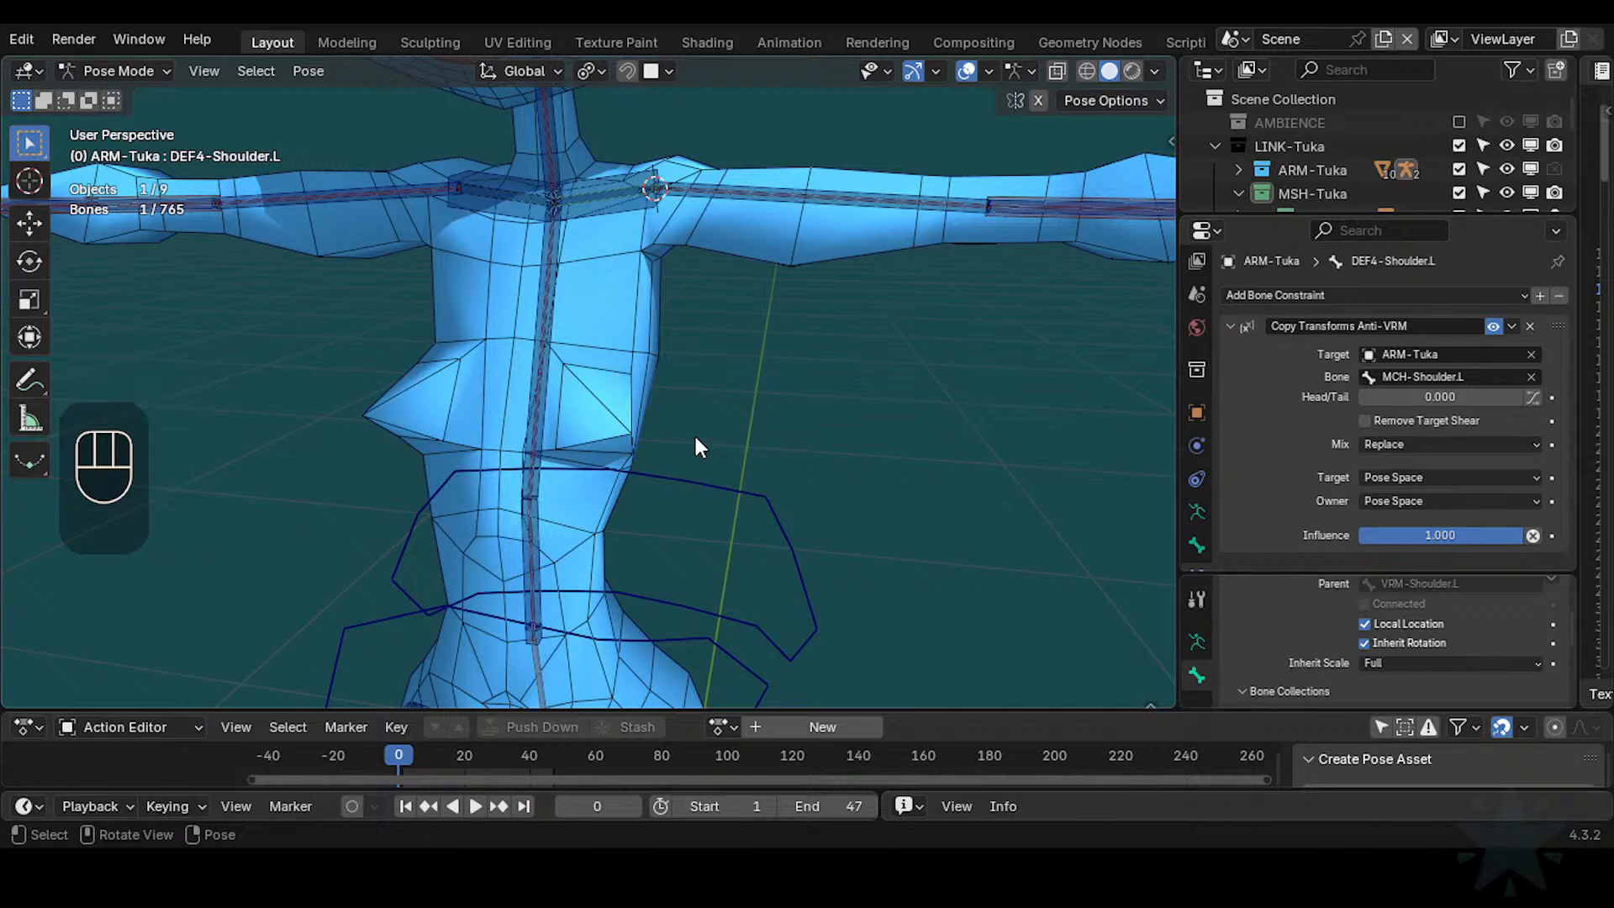
Select the DEF2-Hips bone, and enter Weight Paint mode on 0-Body-Tuka with the armature also selected
middle_click_drag(695, 436, 617, 425, "shift")
left_click(637, 442)
key("ctrl+Tab")
double_click(639, 435)
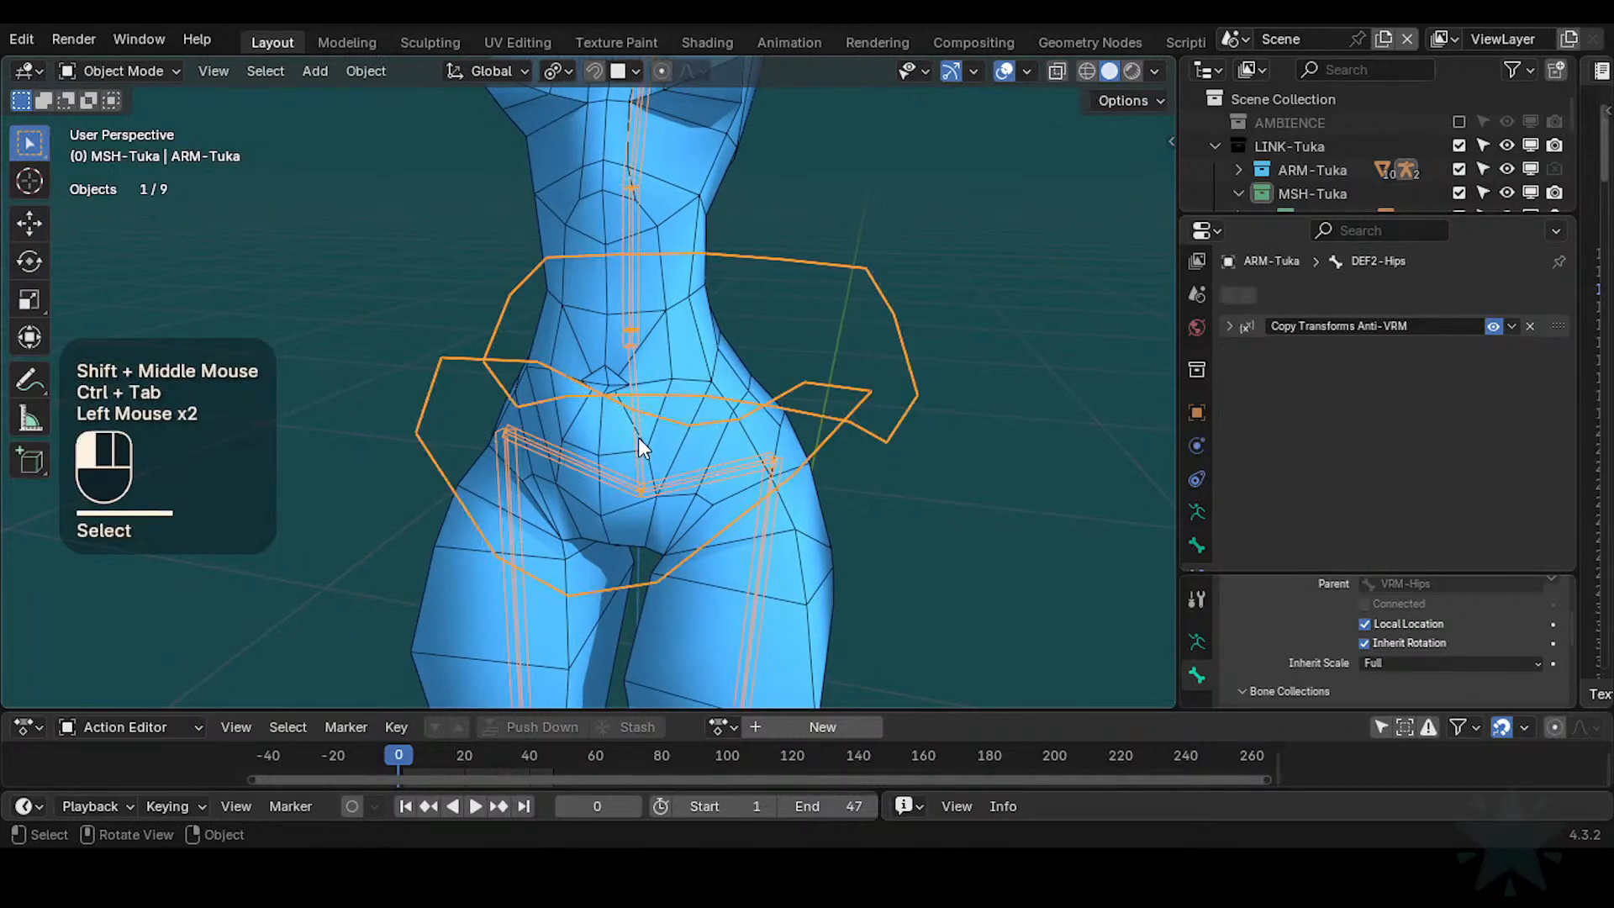
left_click(670, 461, "shift")
key("ctrl+Tab")
key("7")
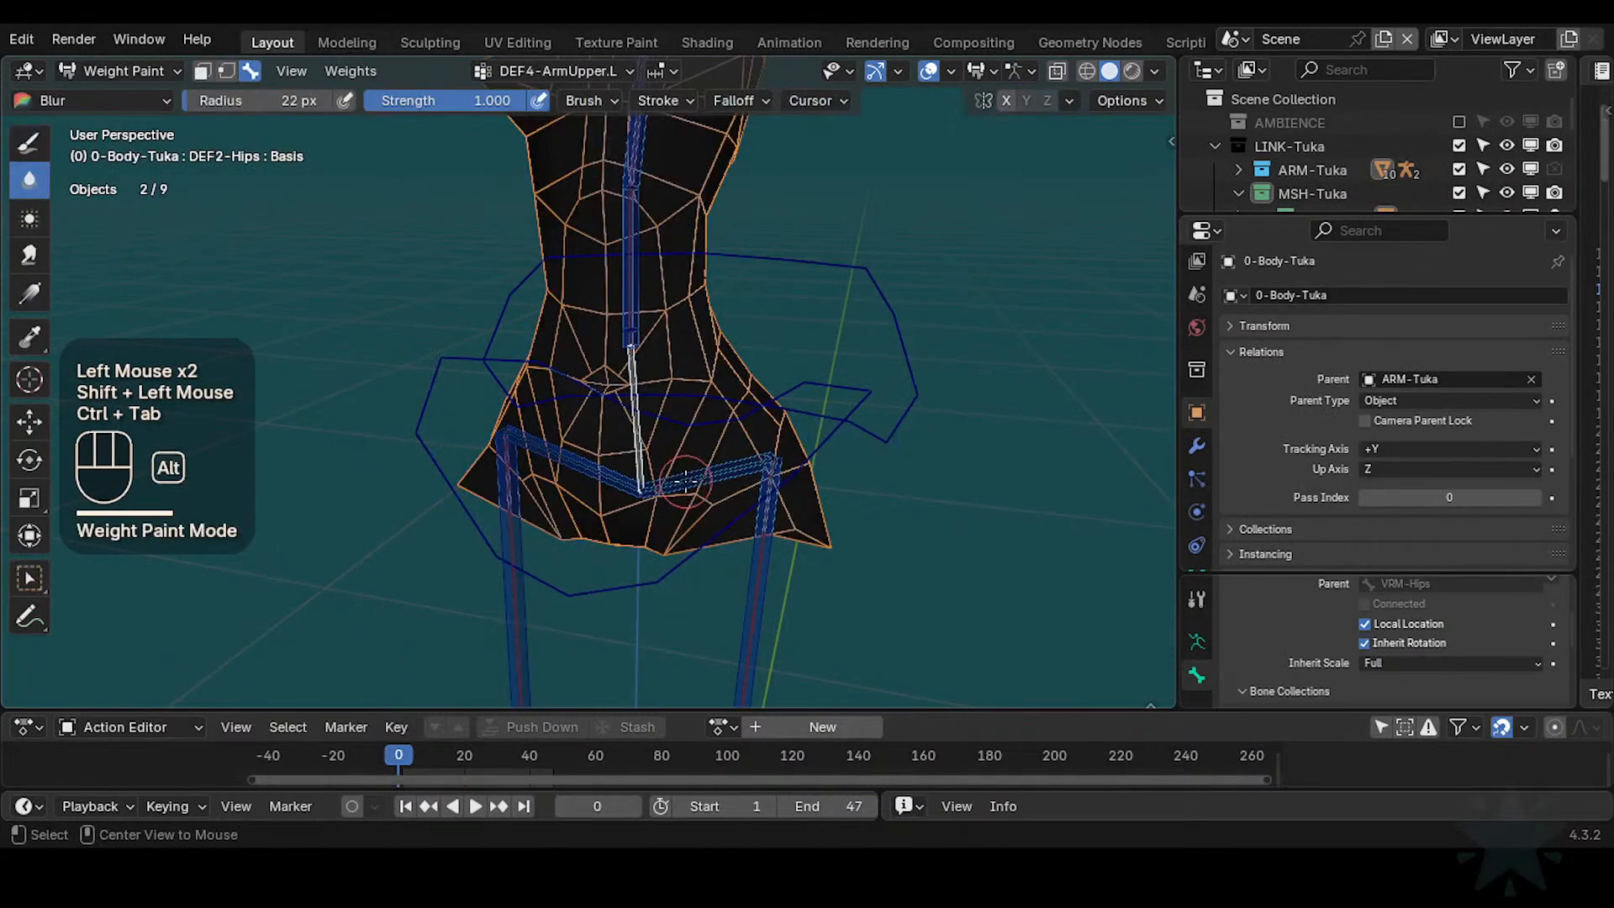
Cycle through the overlapping left hip bones until DEF3-Hip.L is the active vertex group
left_click(685, 479, "alt")
left_click(690, 479, "alt")
left_click(690, 479, "alt")
left_click(689, 480, "alt")
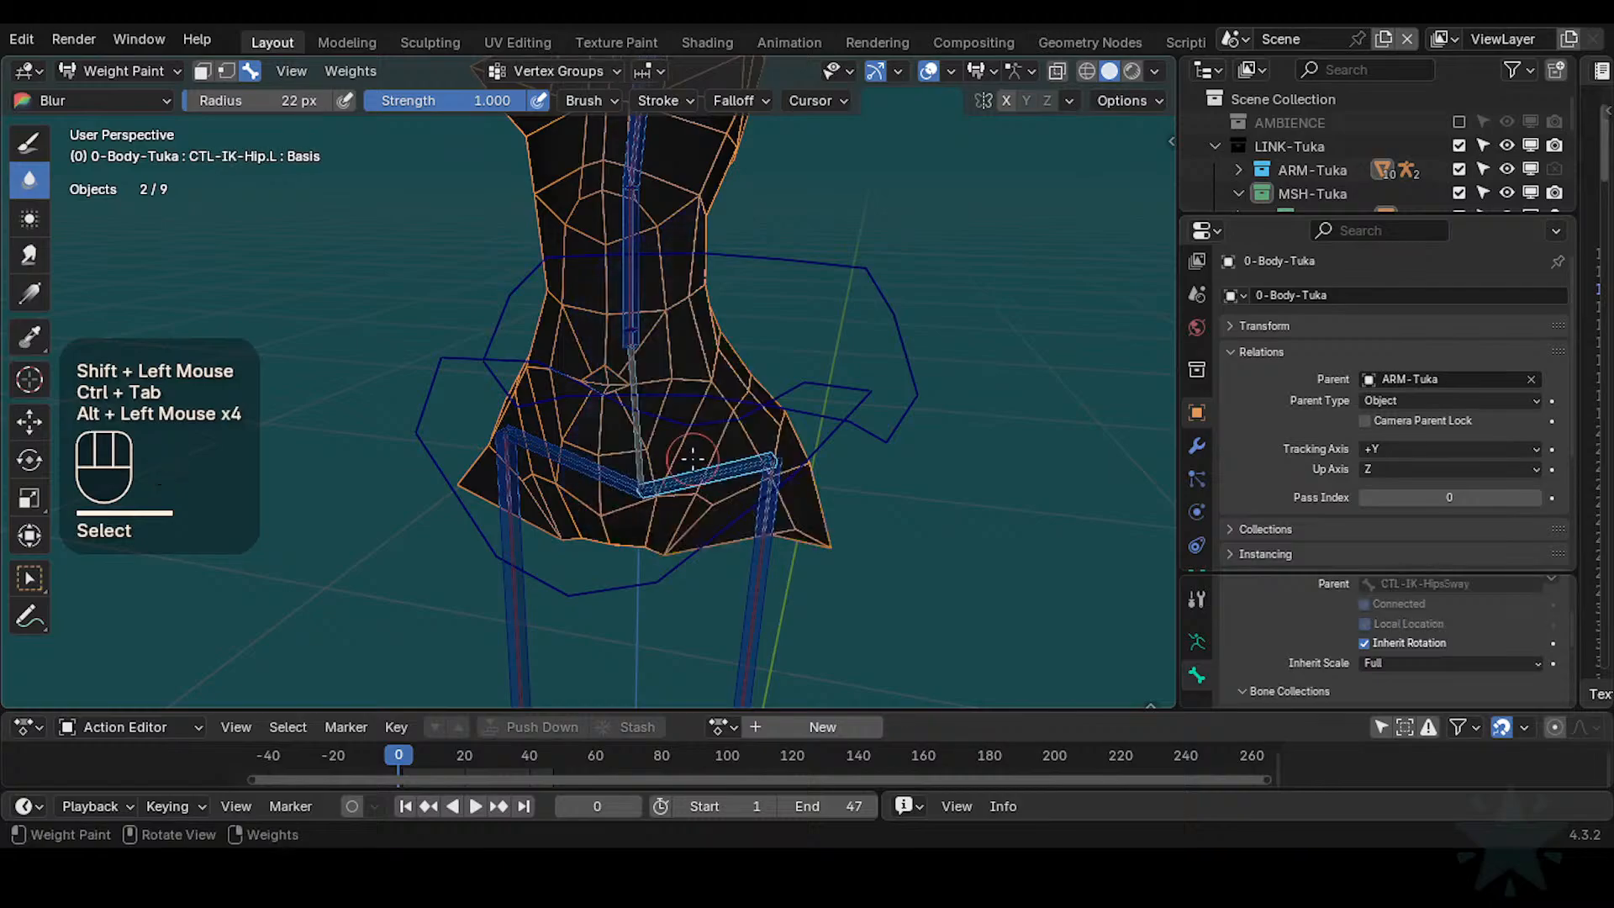
left_click(690, 479, "alt")
middle_click_drag(689, 479, 635, 451)
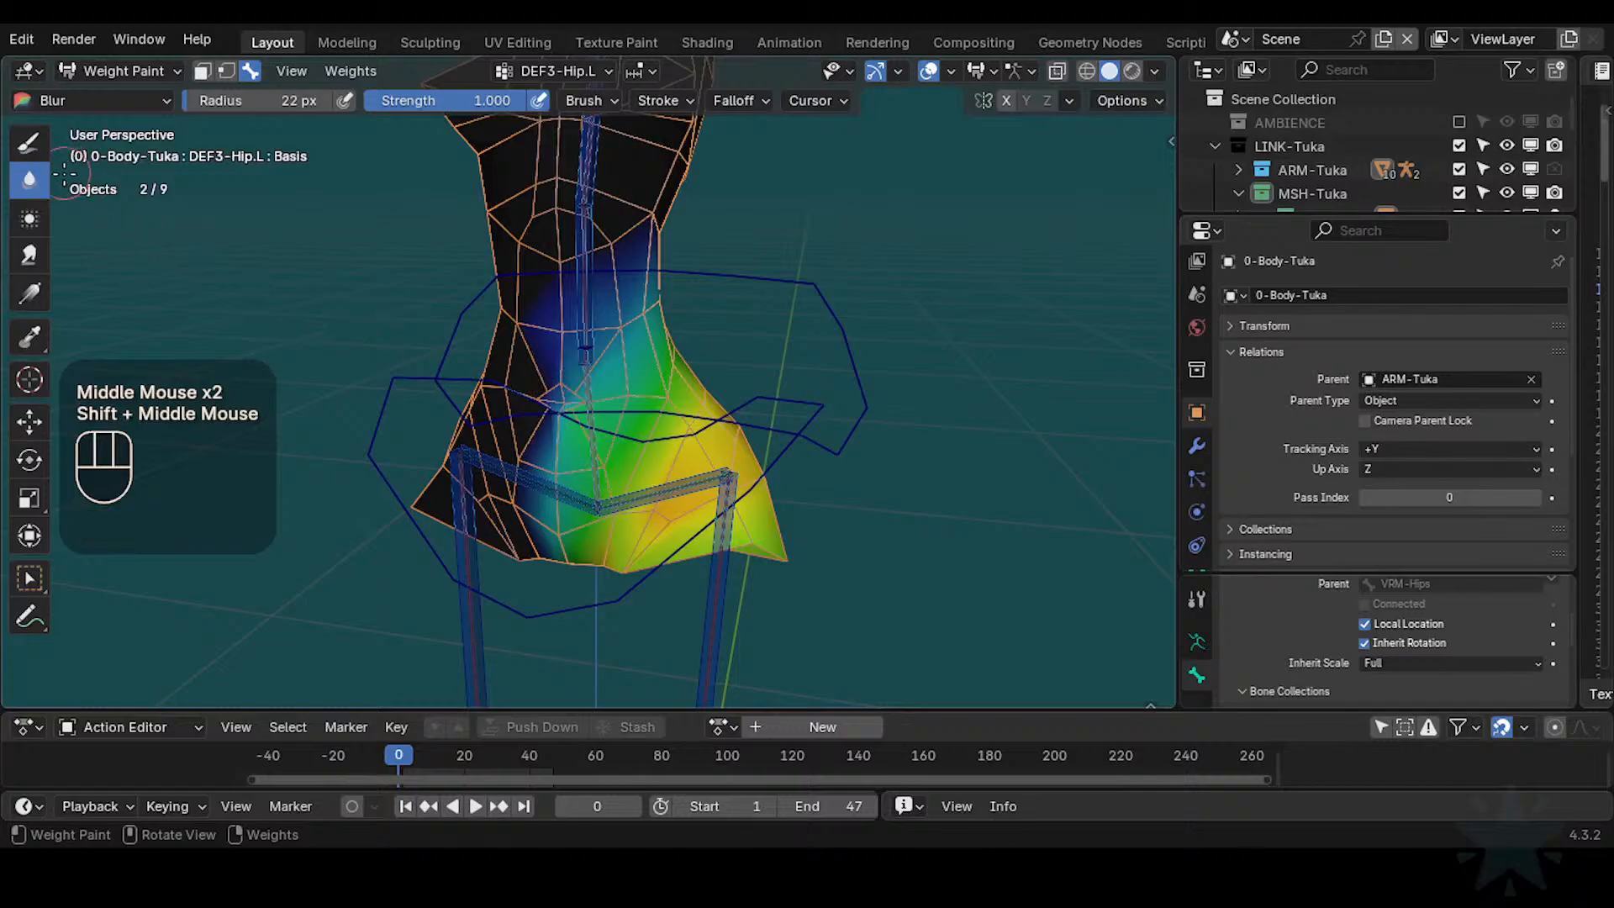
Blur the DEF3-Hip.L weights along the waist's centre at the front and back of the body
left_click_drag(548, 367, 587, 381)
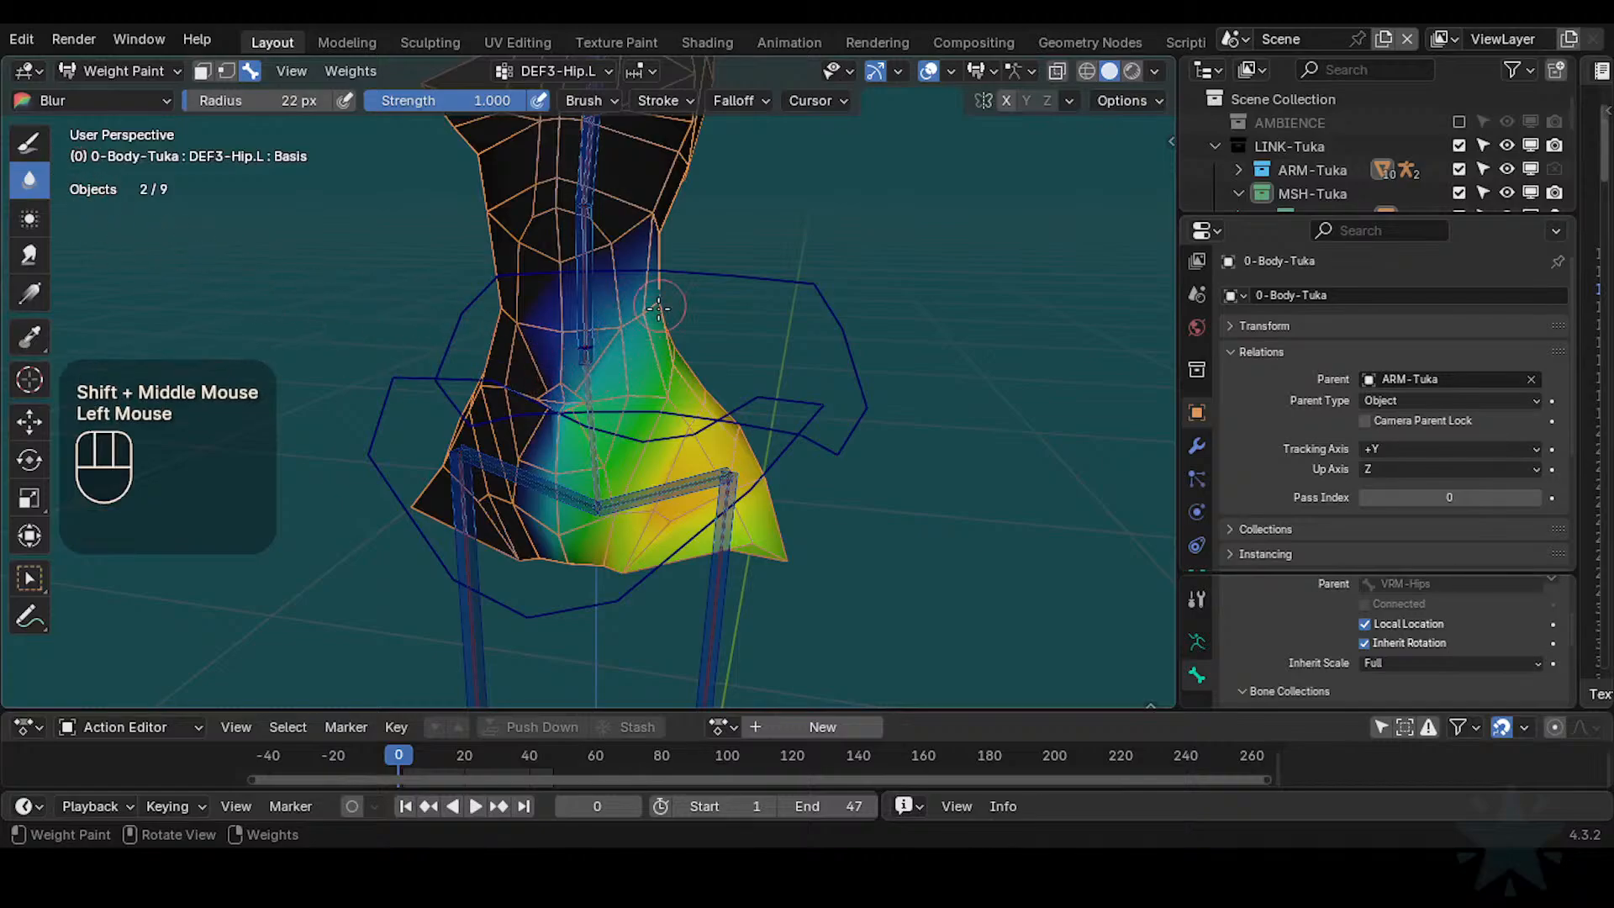
middle_click_drag(673, 295, 766, 302)
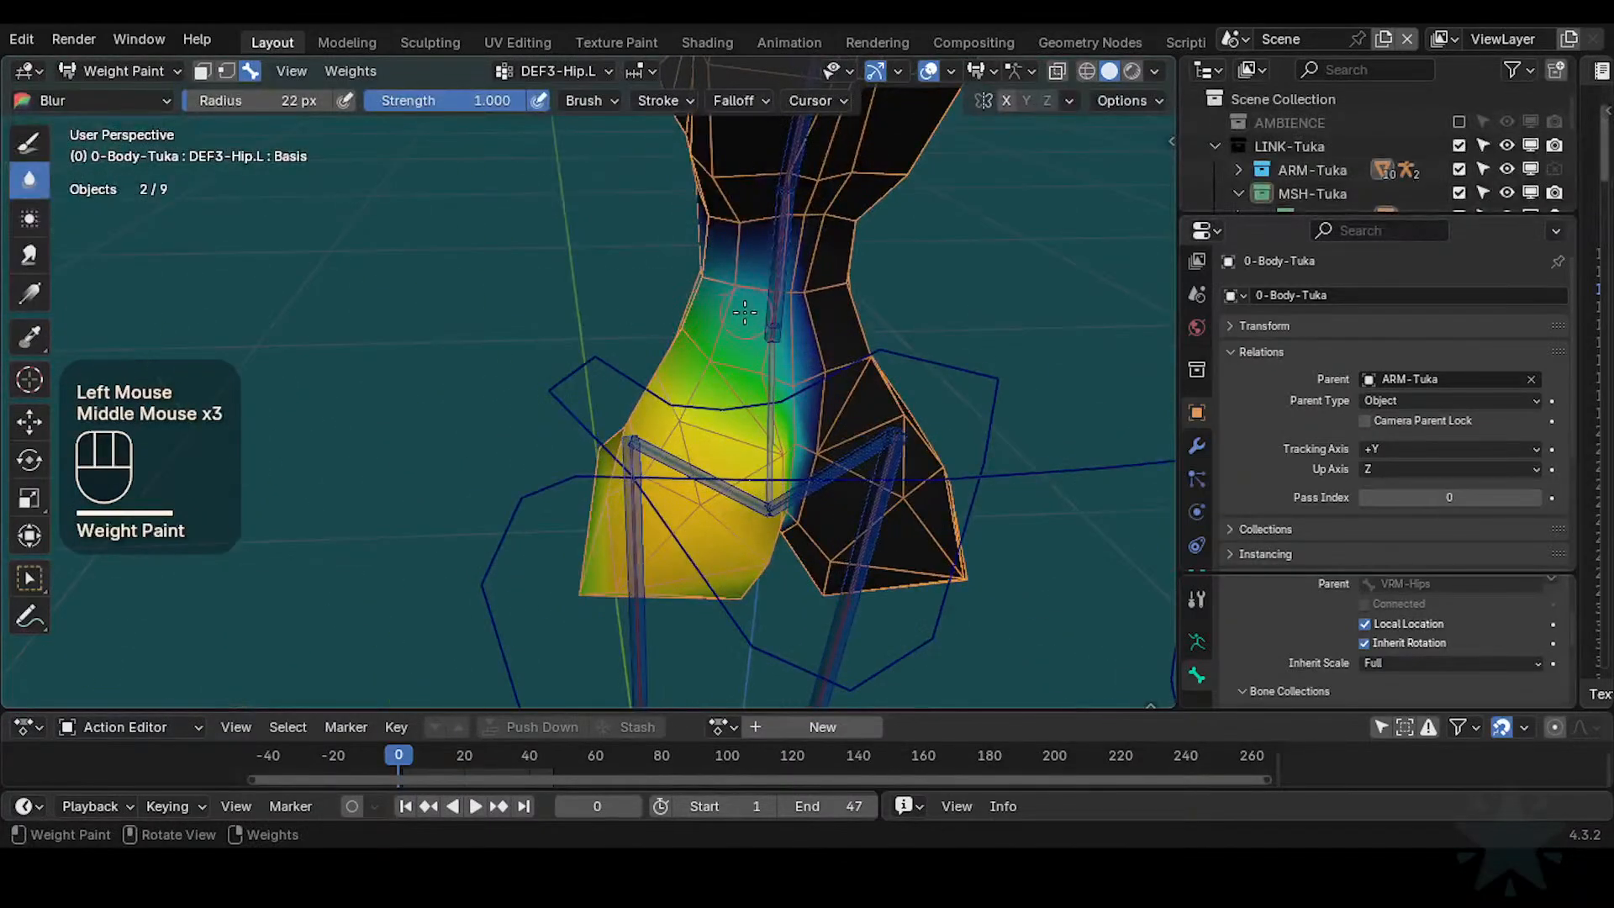
left_click(795, 301)
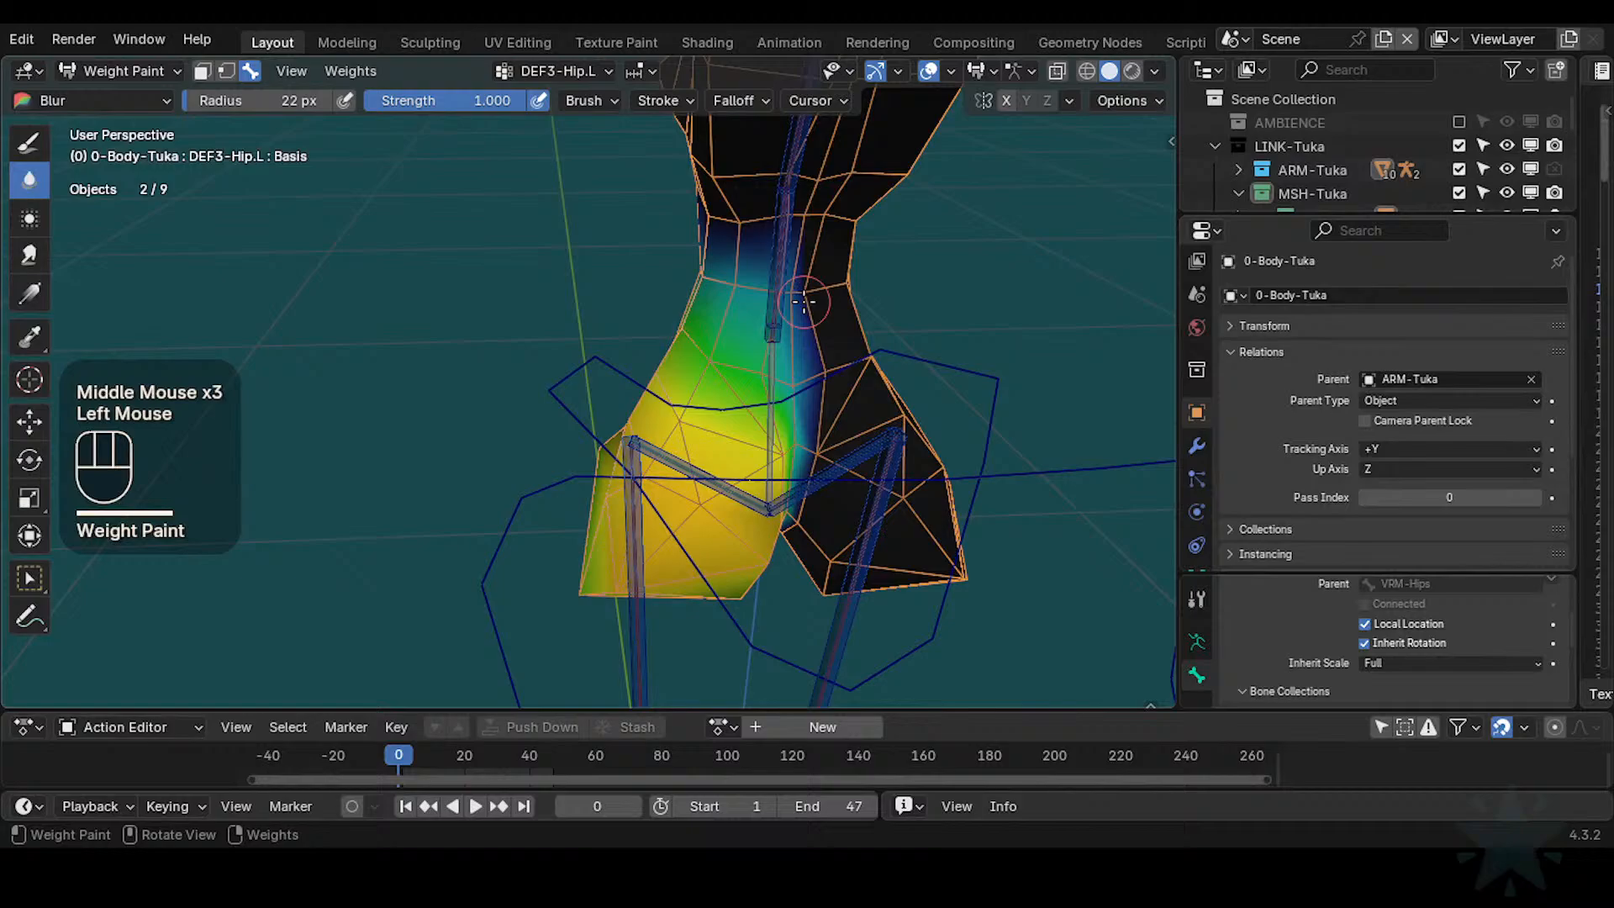
left_click(807, 391)
mouse_move(807, 390)
middle_mouse_down()
mouse_move(972, 332)
mouse_move(796, 350)
mouse_move(681, 386)
mouse_move(744, 395)
middle_mouse_up()
Test-move the CTL-IK-Hip.L control with an Auto IK length of 1 to check the hip deformation
key("g")
key("Escape")
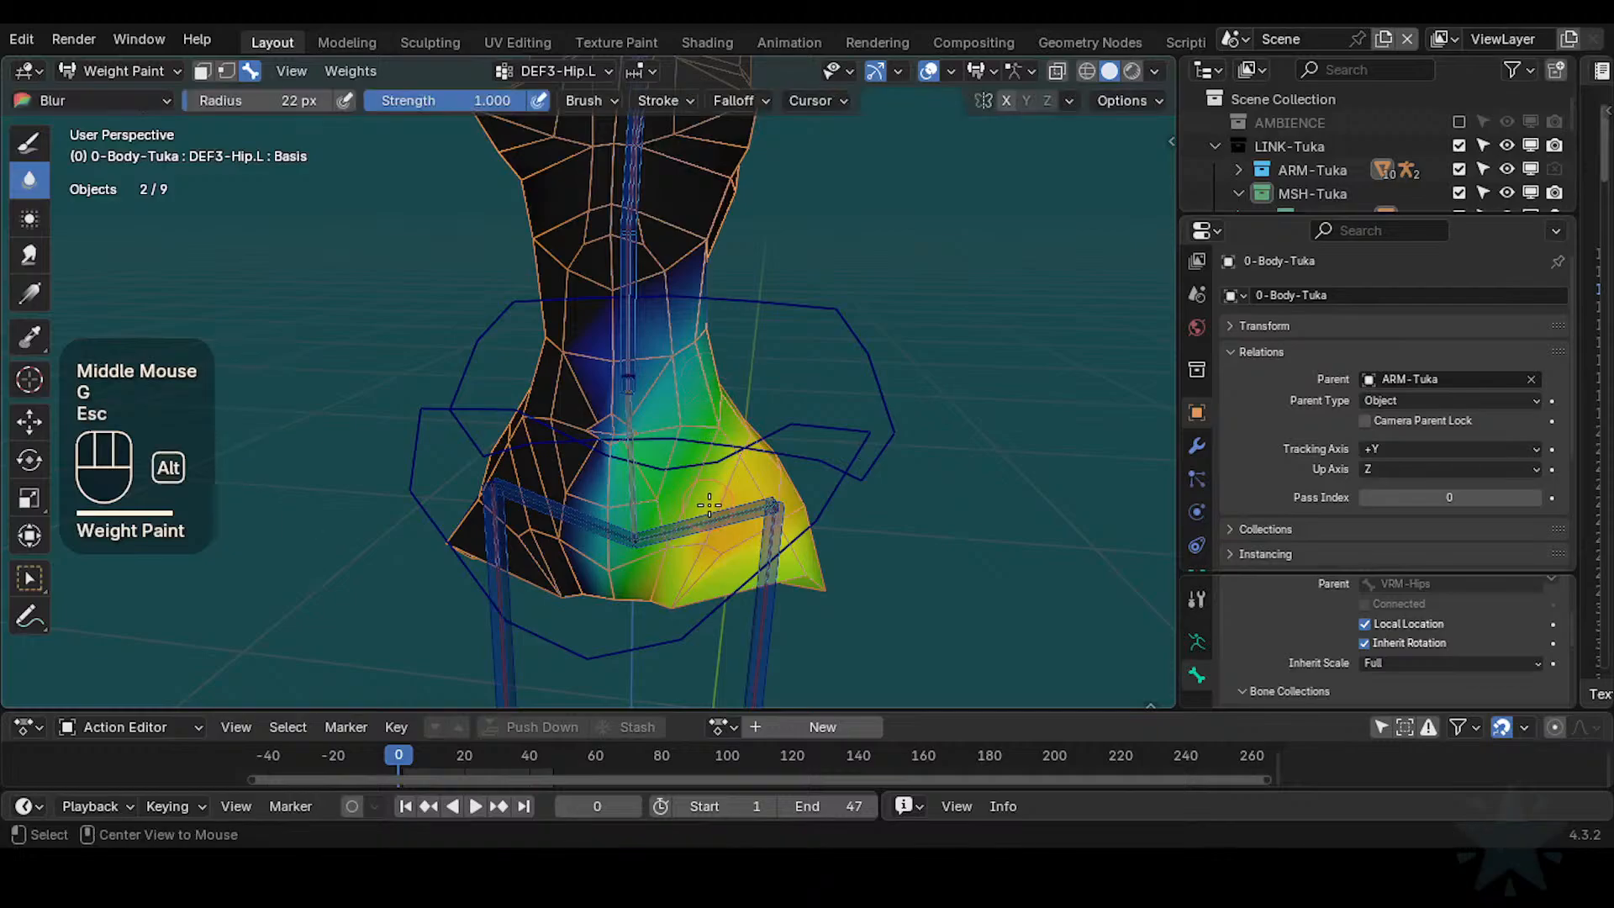
left_click(716, 504, "alt")
key("g")
key("Escape")
key("alt+a")
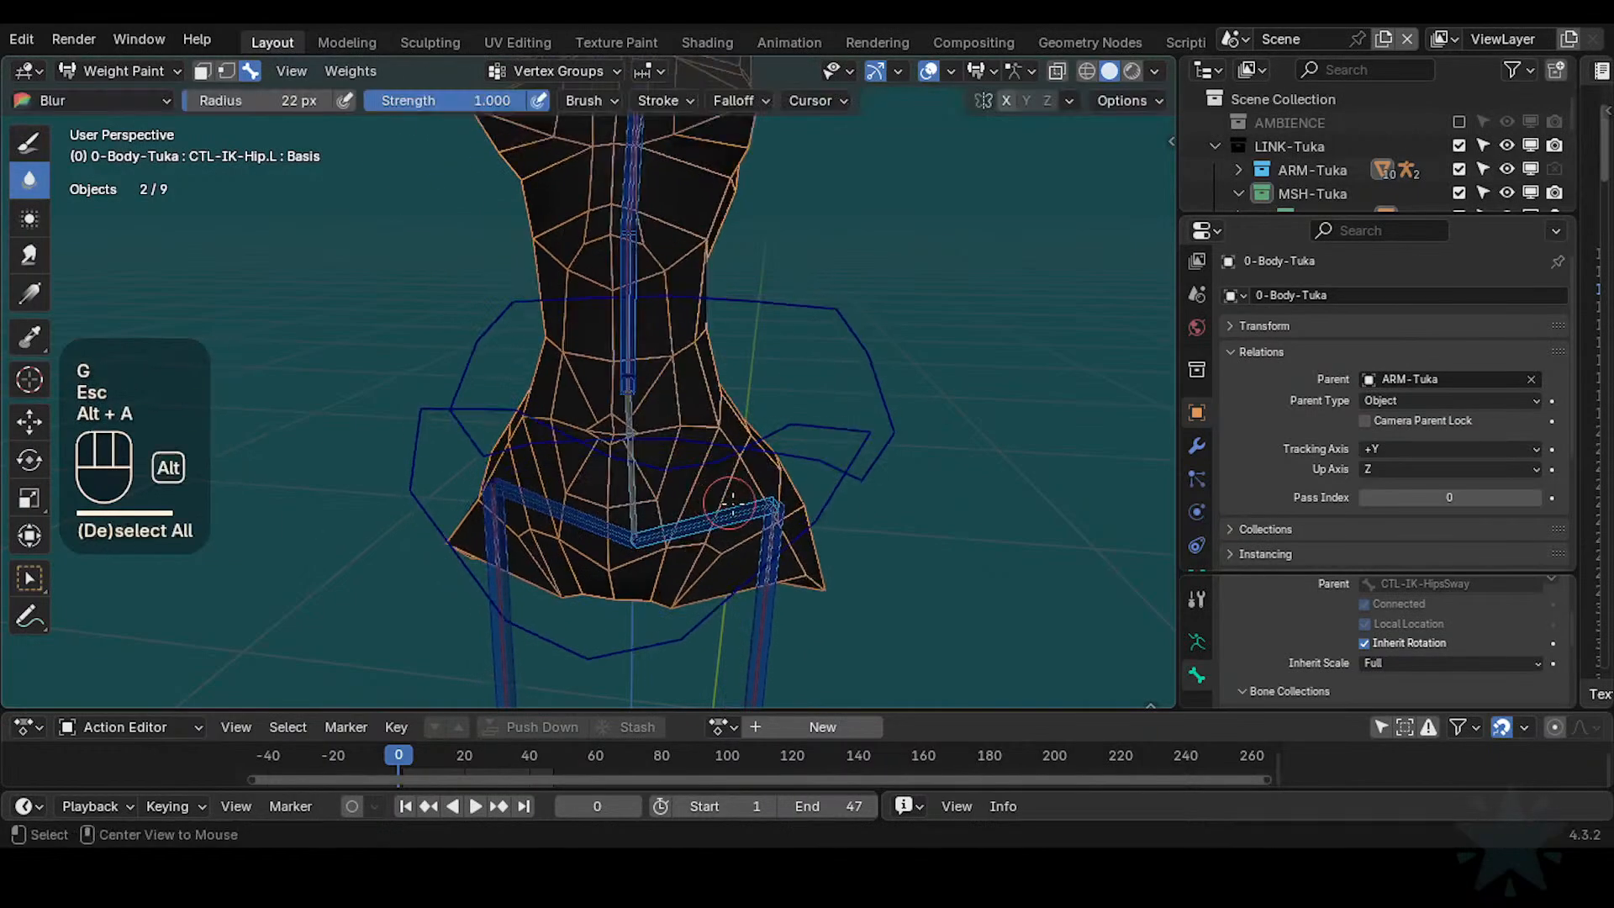
left_click(738, 502, "alt")
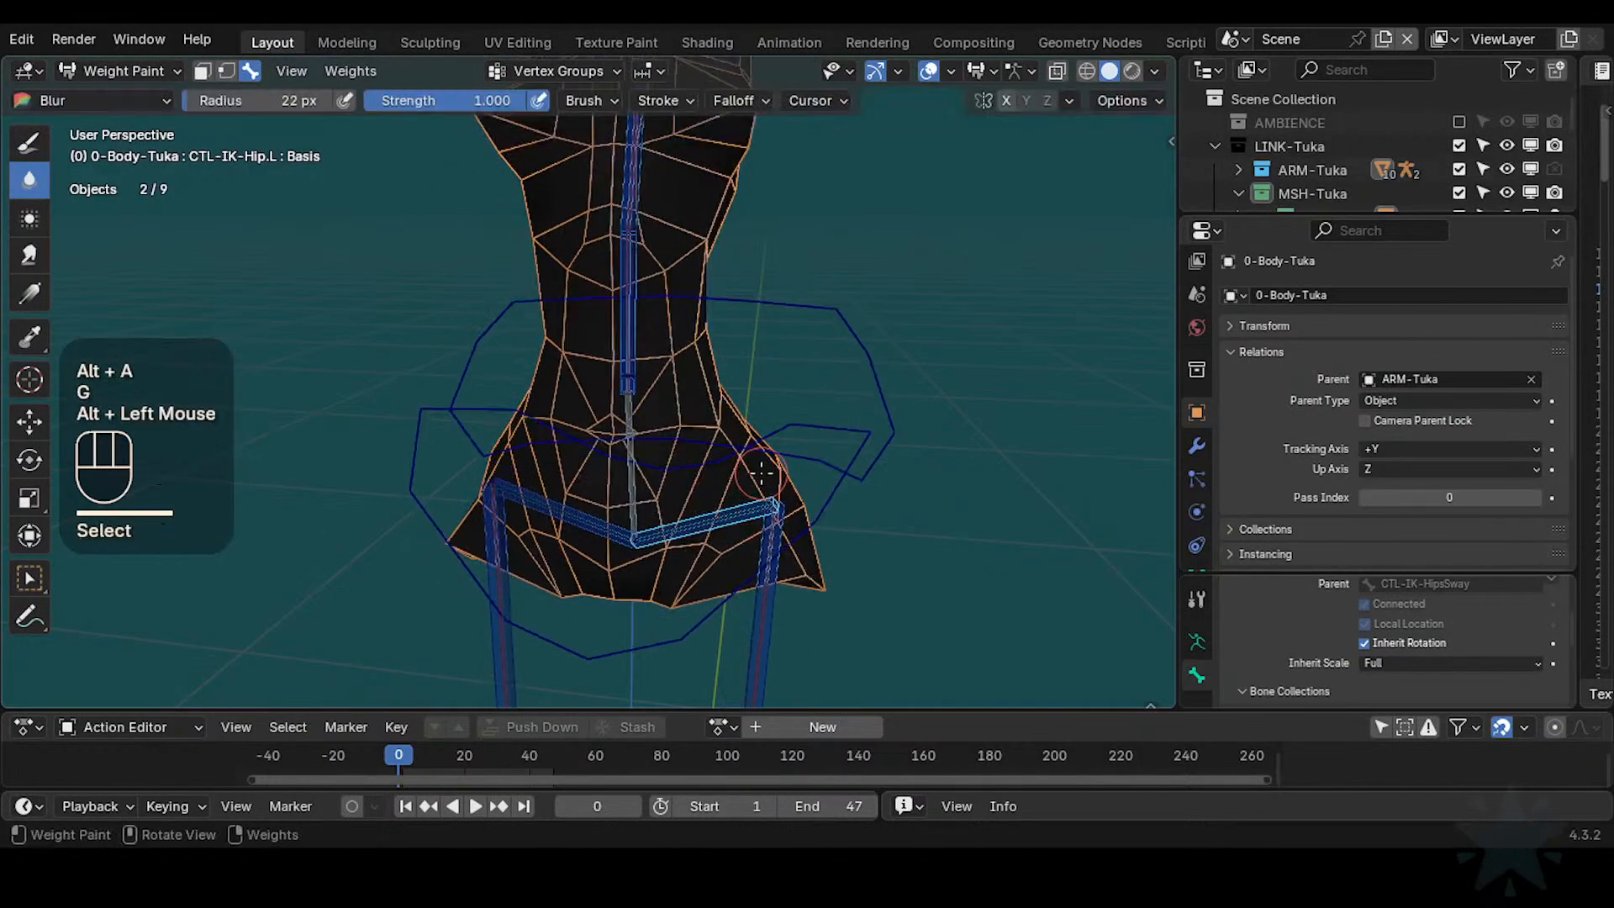
key("g")
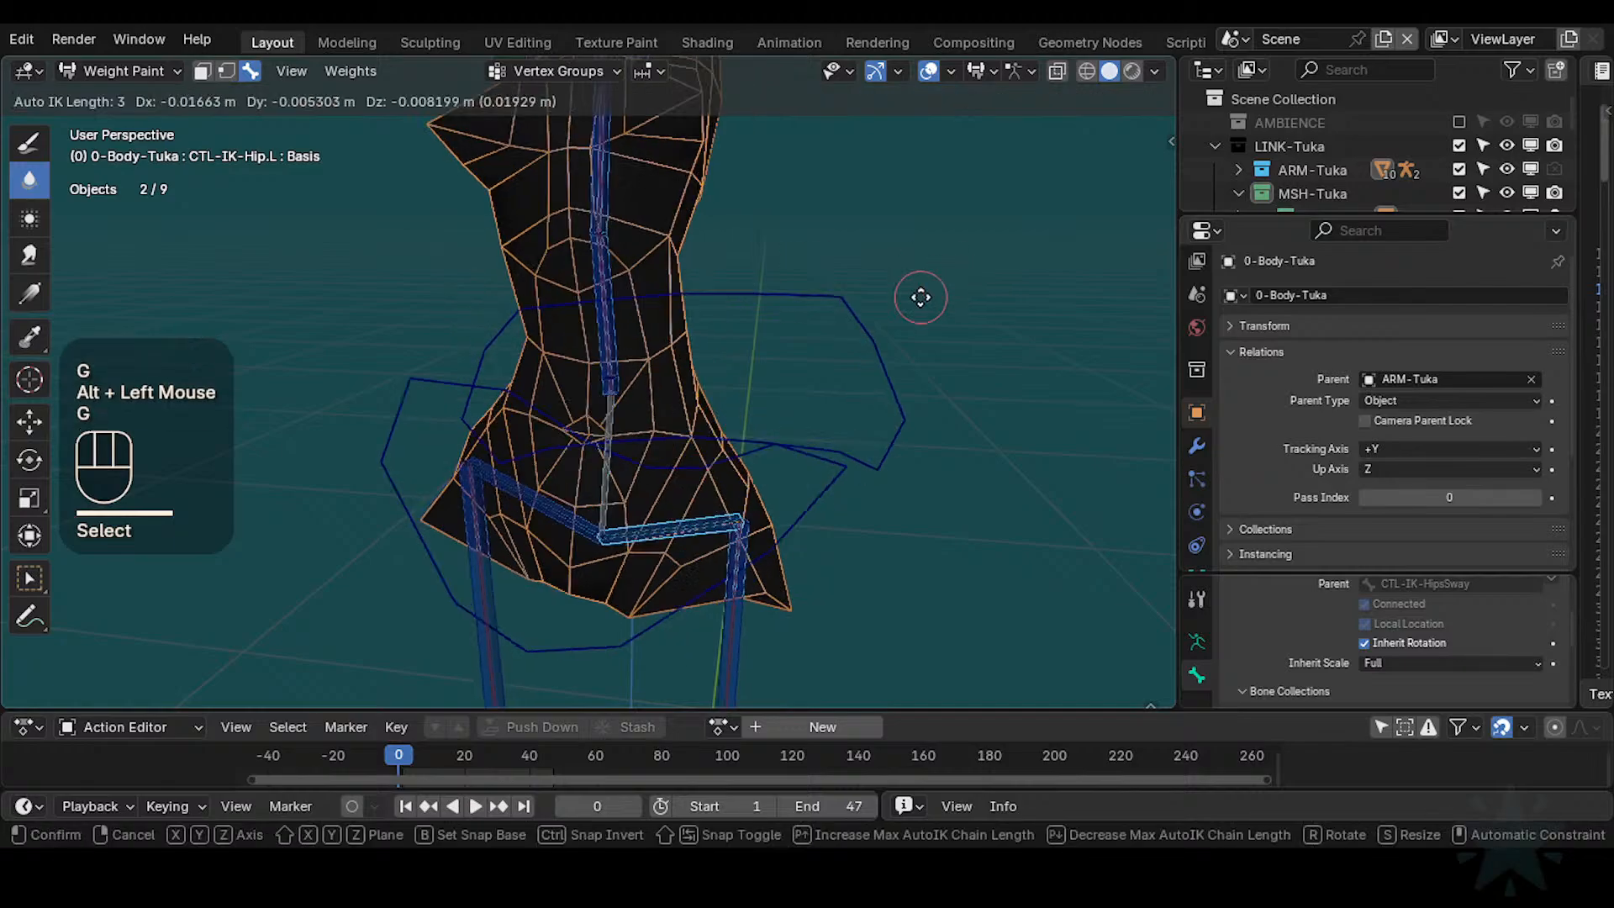
scroll(922, 295, "up", 2)
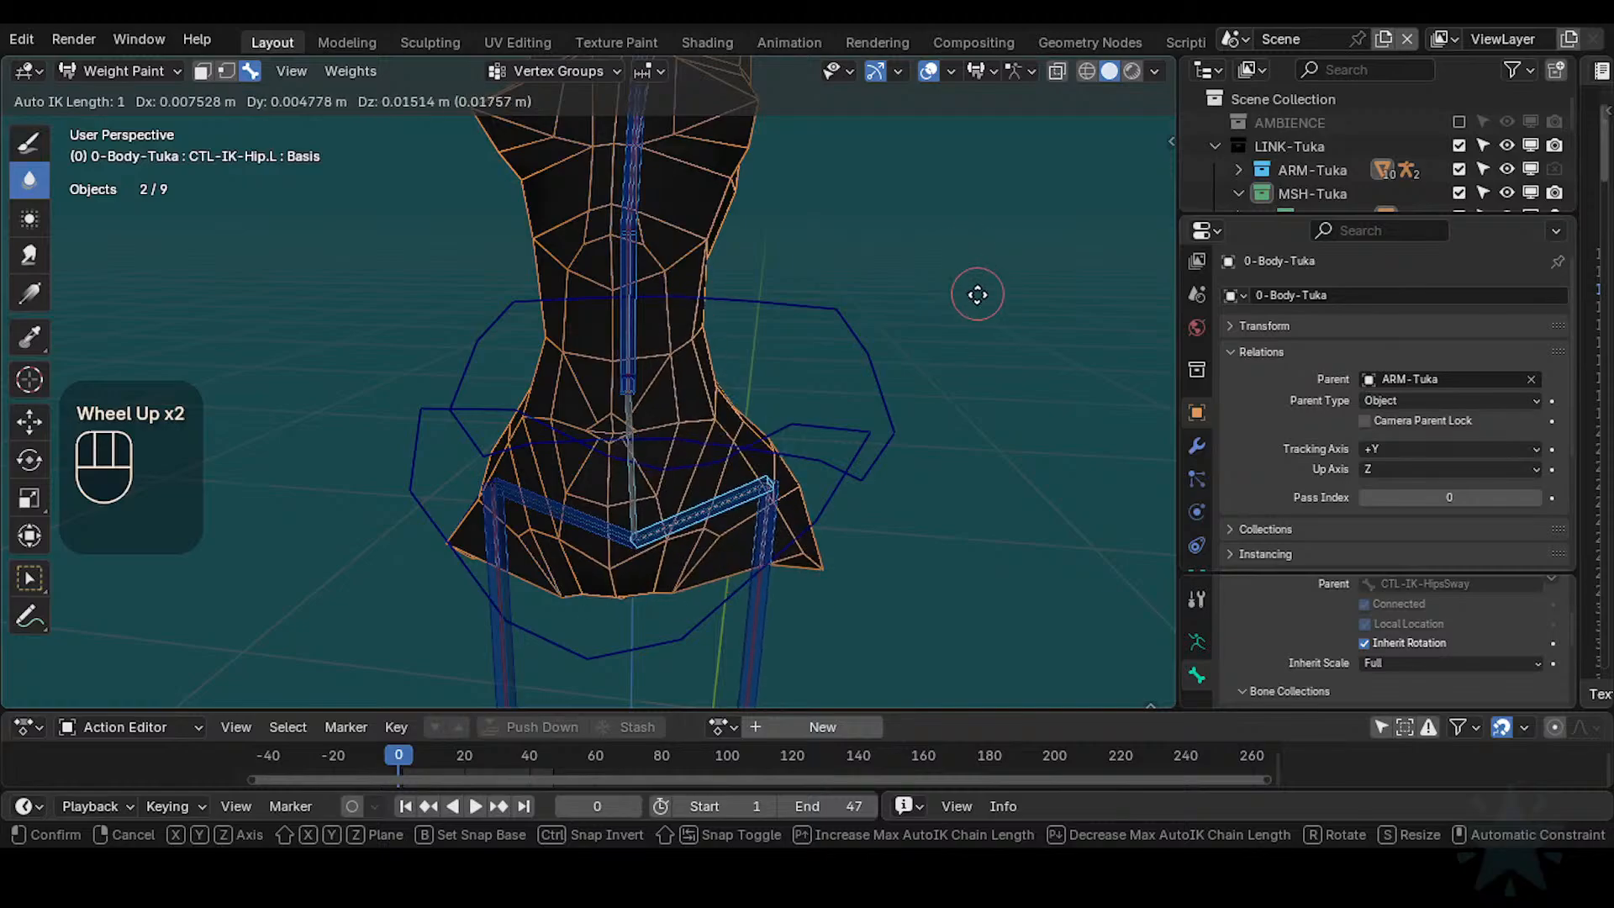
key("Escape")
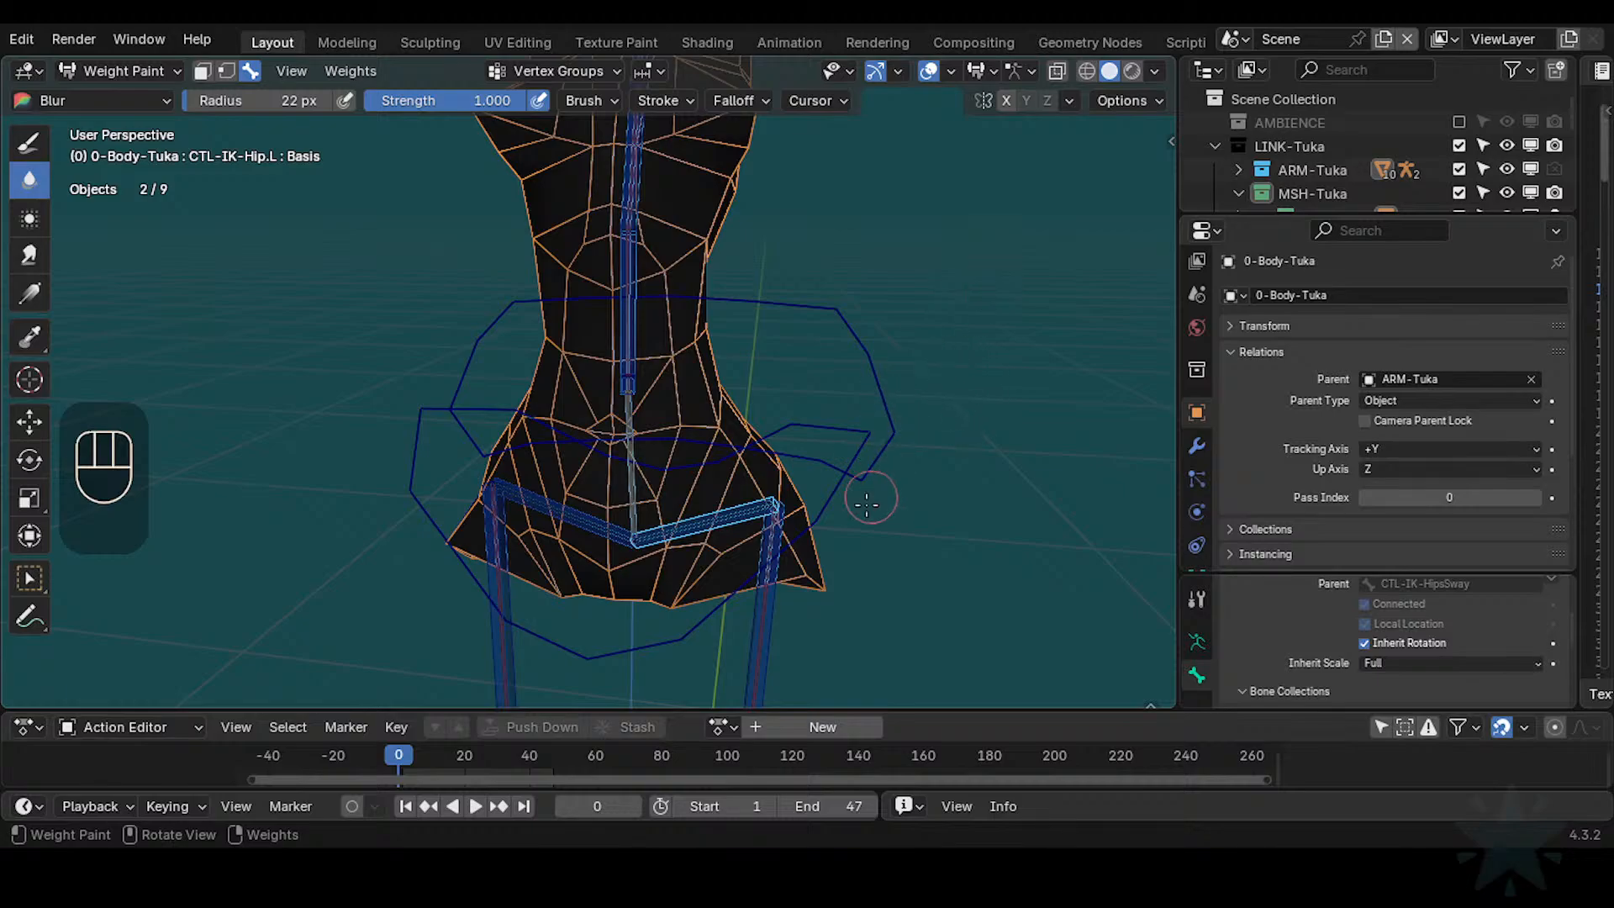
Make DEF3-Hip.L the active weight group again from the overlapping bones at the left hip
left_click(772, 523, "alt")
left_click(750, 507, "alt")
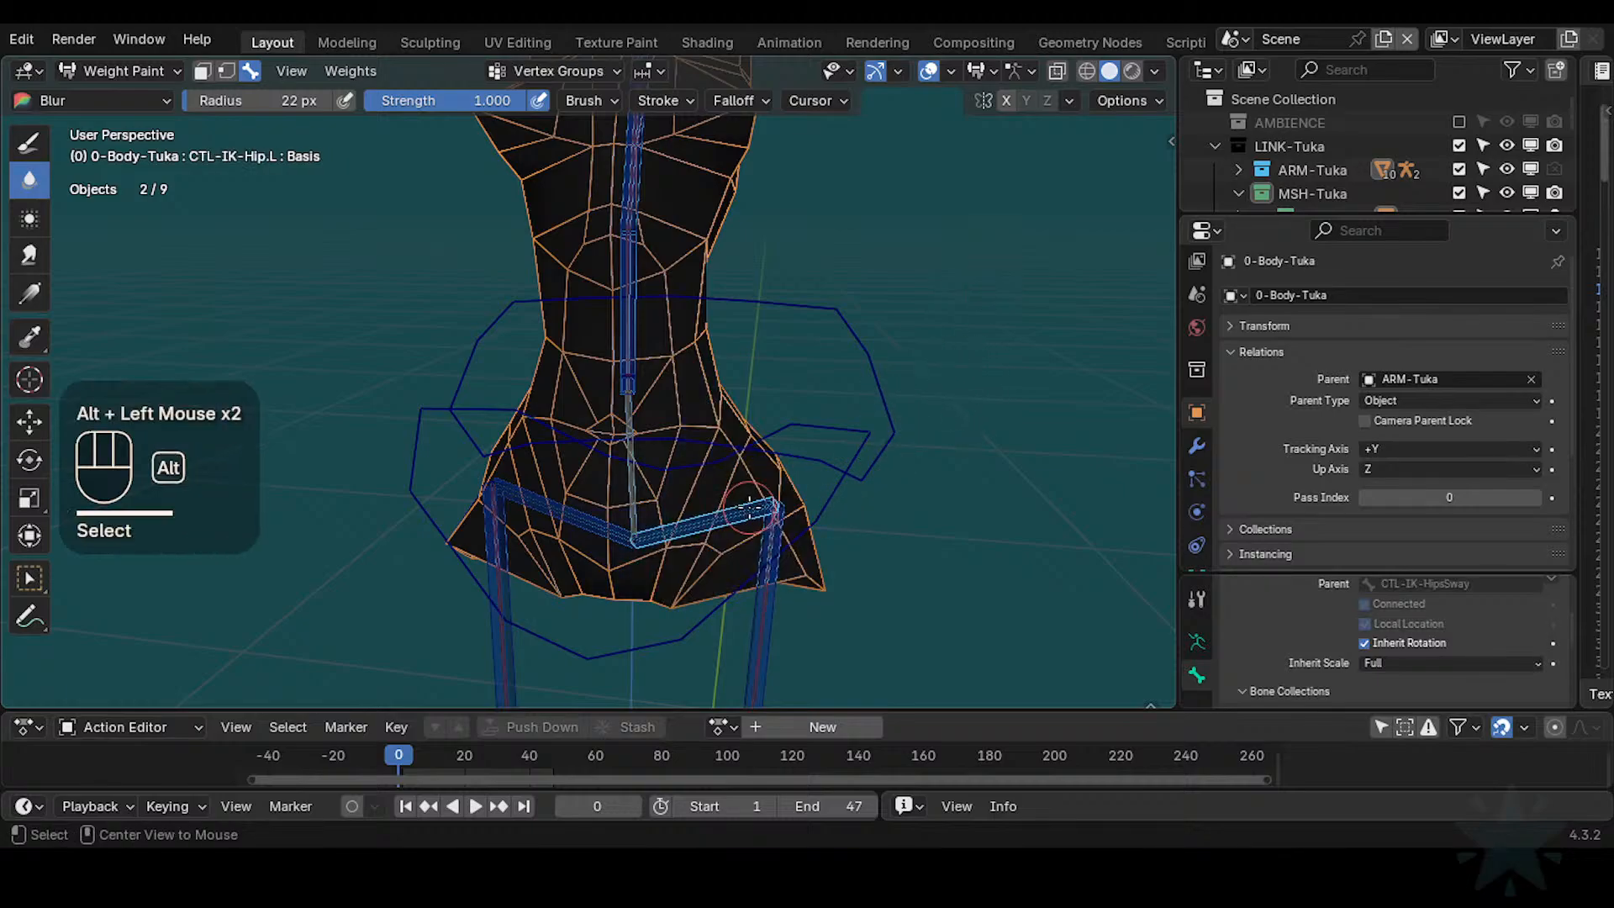
left_click(750, 507, "alt")
left_click(753, 510, "alt")
left_click(754, 511, "alt")
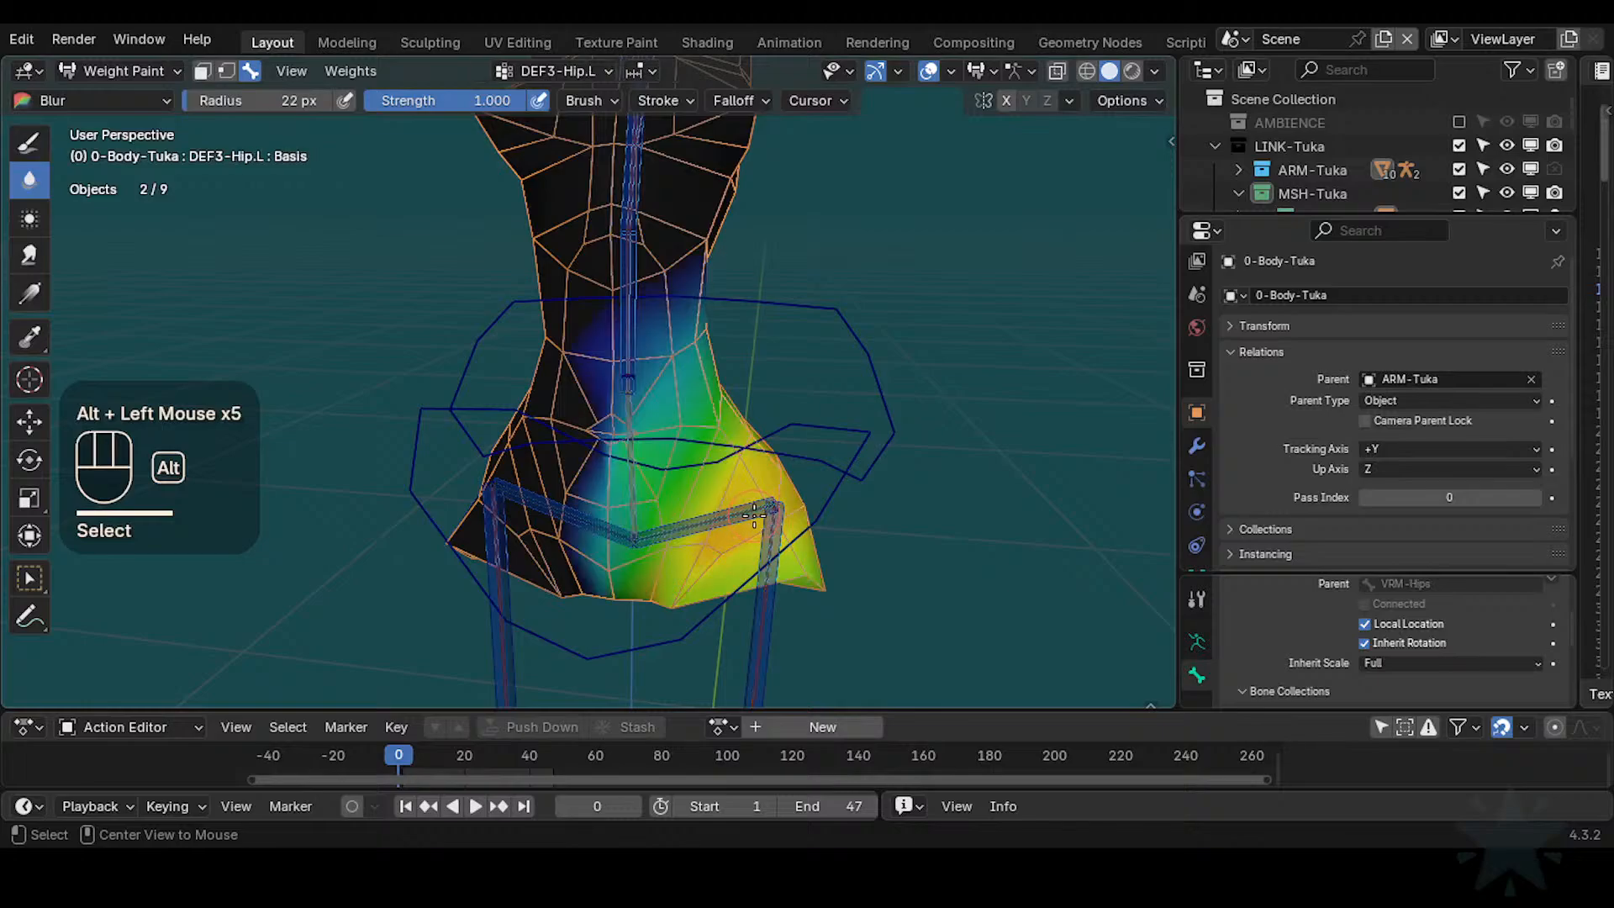
Smear the DEF3-Hip.L weights downward across the front and side of the waist using a 46 px brush
middle_click_drag(744, 431, 650, 360)
left_click(30, 253)
key("f")
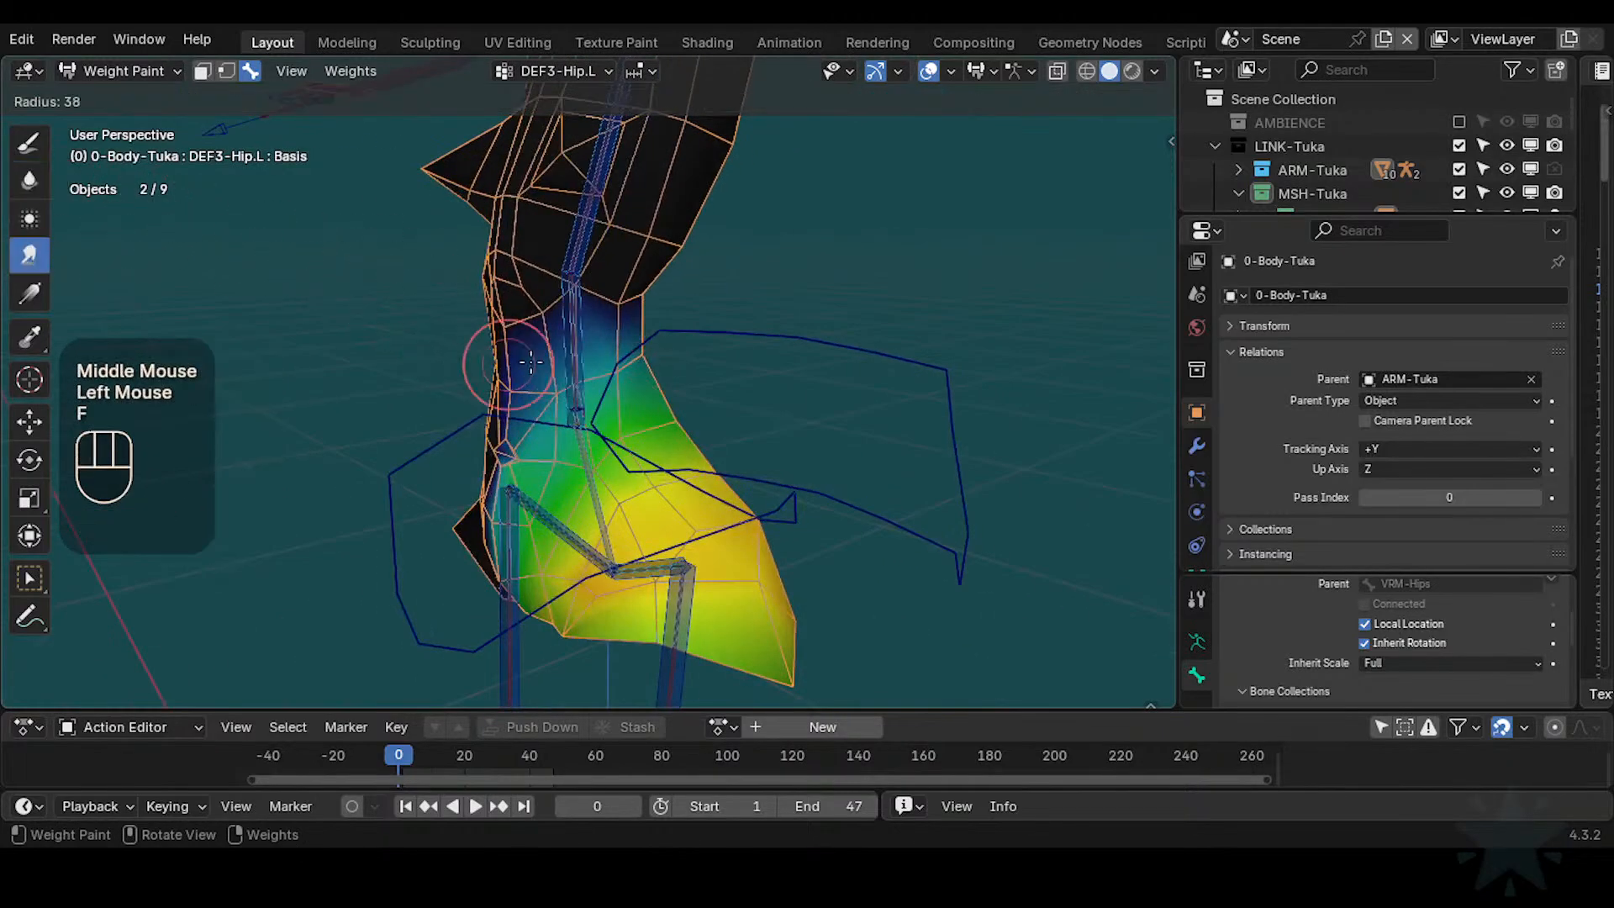
left_click(504, 412)
middle_click_drag(505, 412, 525, 412)
left_click_drag(519, 397, 517, 442)
left_click_drag(558, 353, 572, 400)
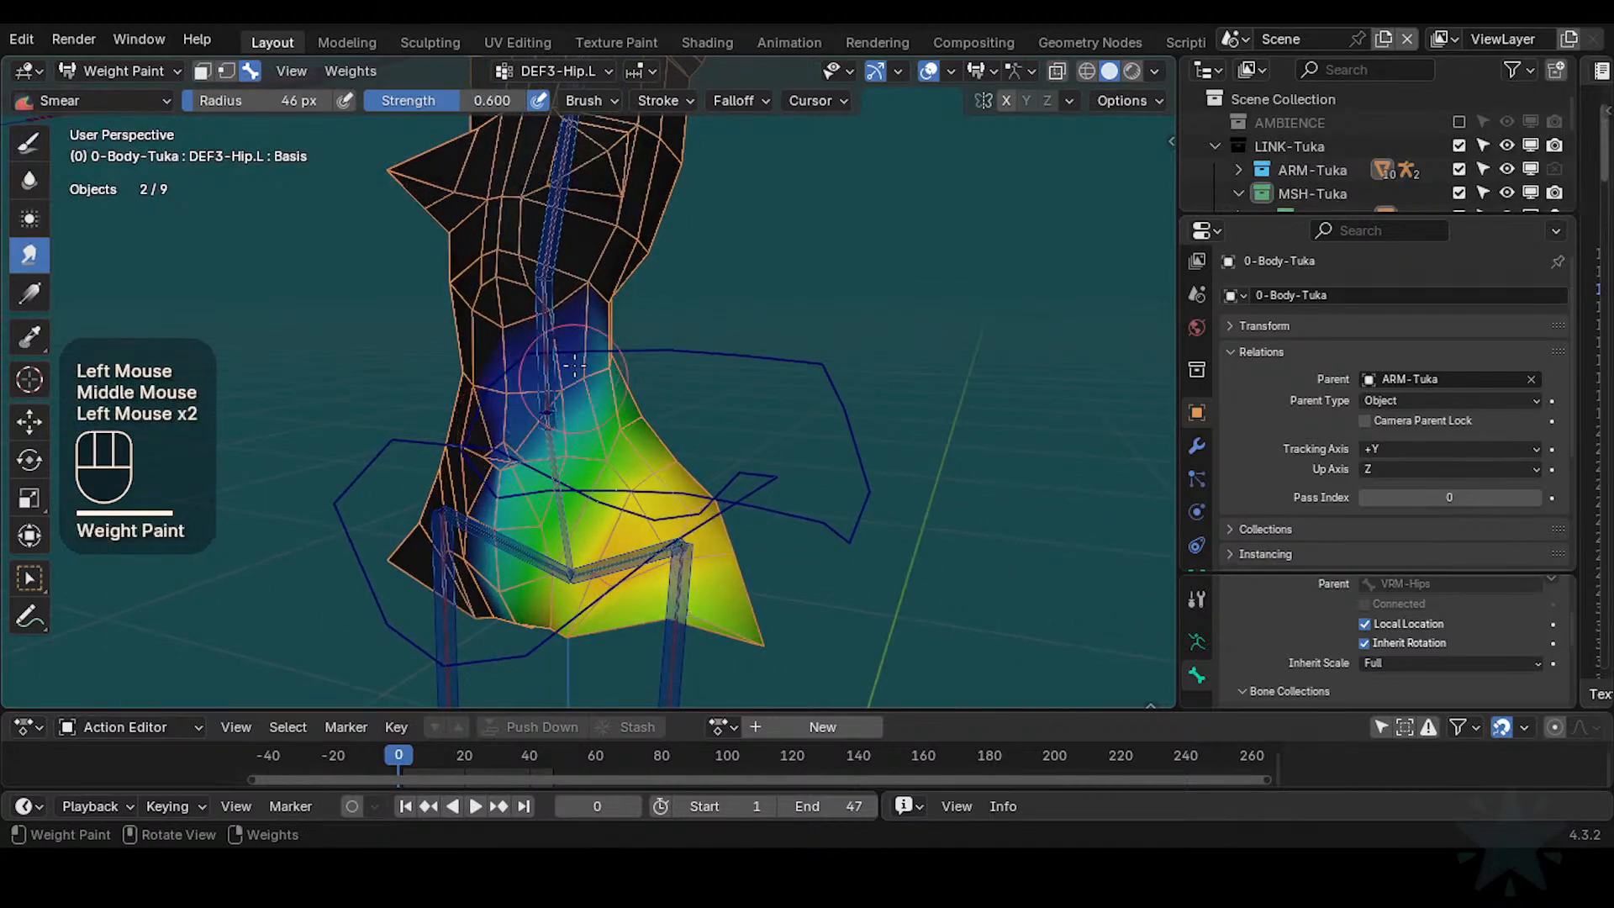
Smear the DEF3-Hip.L weights across the back of the waist
middle_click_drag(612, 327, 664, 324)
left_click_drag(664, 323, 774, 289)
middle_click_drag(774, 288, 740, 302)
middle_click_drag(740, 303, 668, 336, "shift")
left_click_drag(669, 336, 704, 339)
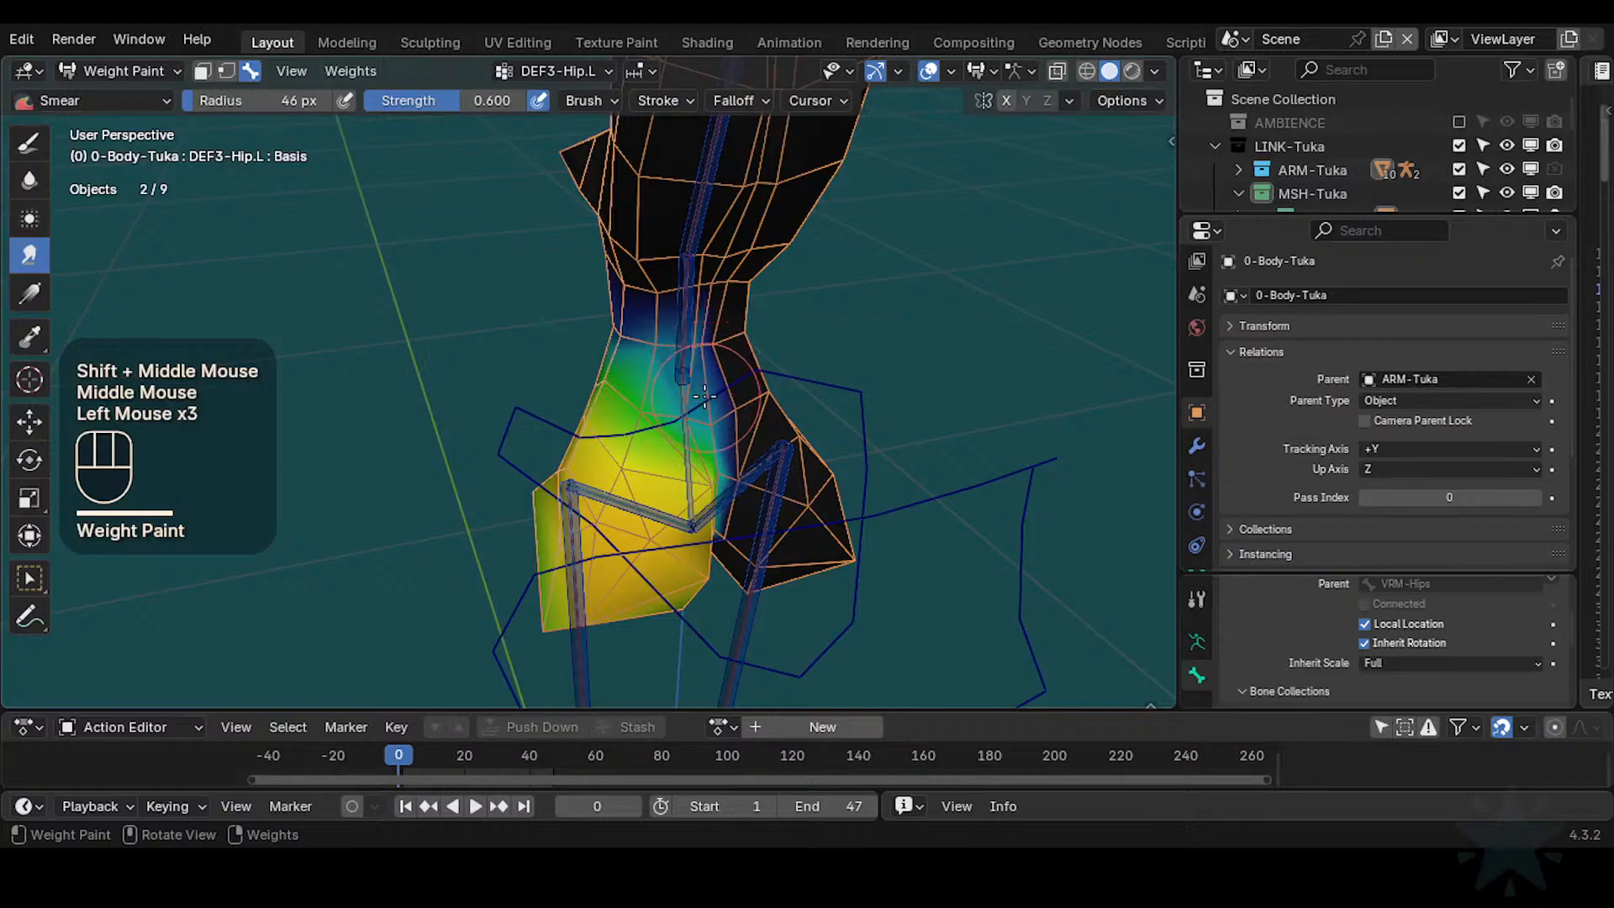
Blur the DEF3-Hip.L weights at the back and side of the waist, reducing the brush radius to 29 px
left_click(29, 179)
left_click(669, 420)
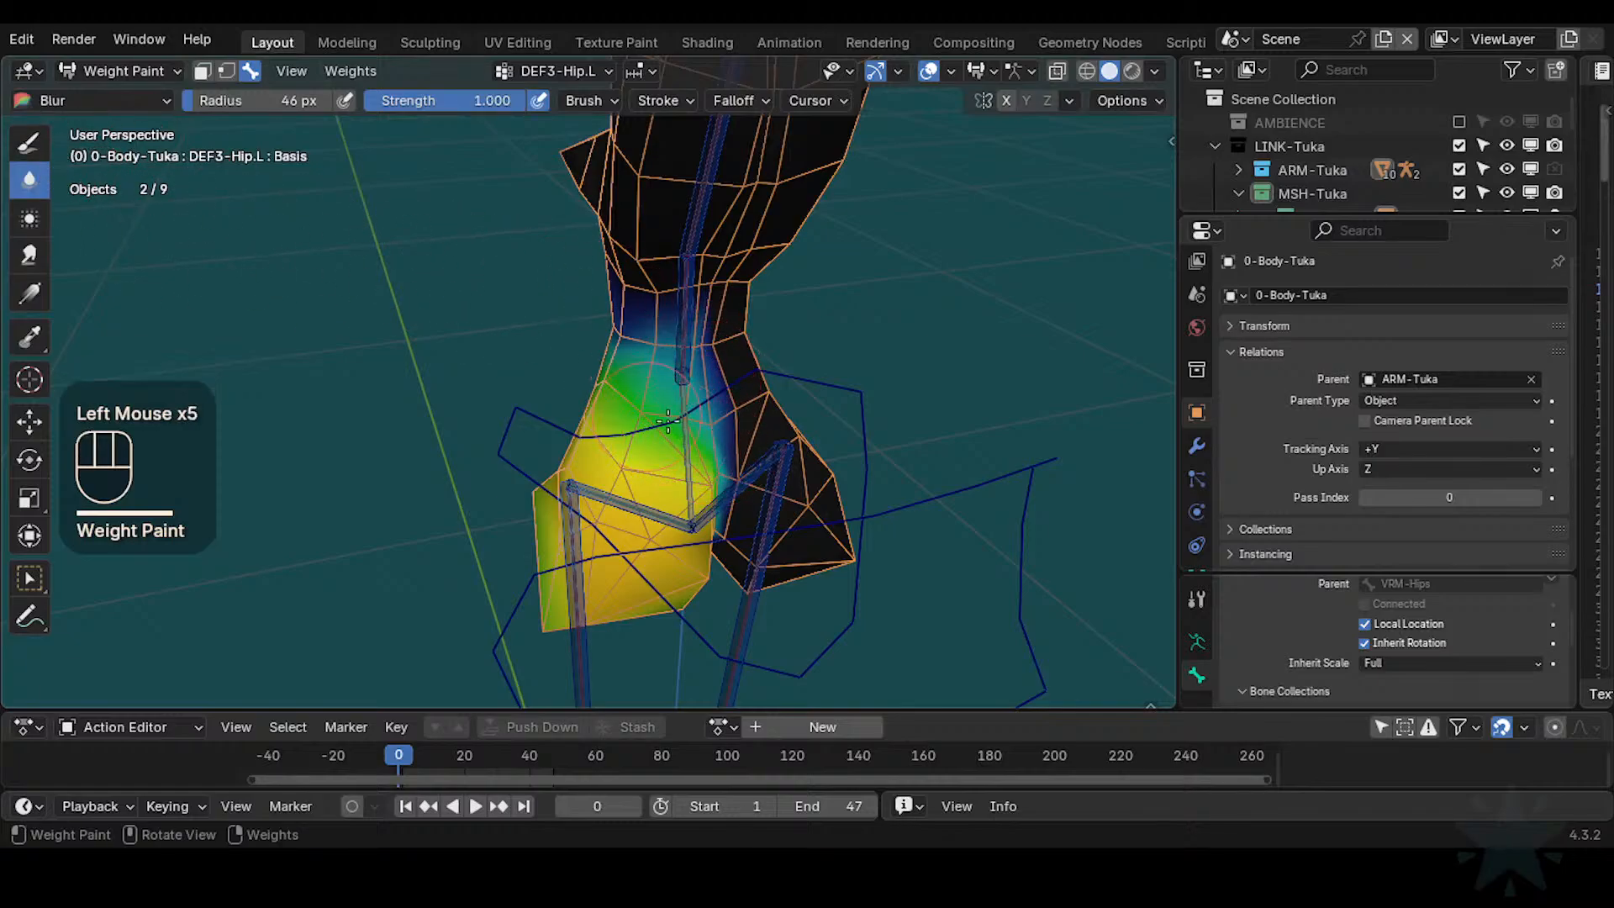
key("f")
left_click(678, 415)
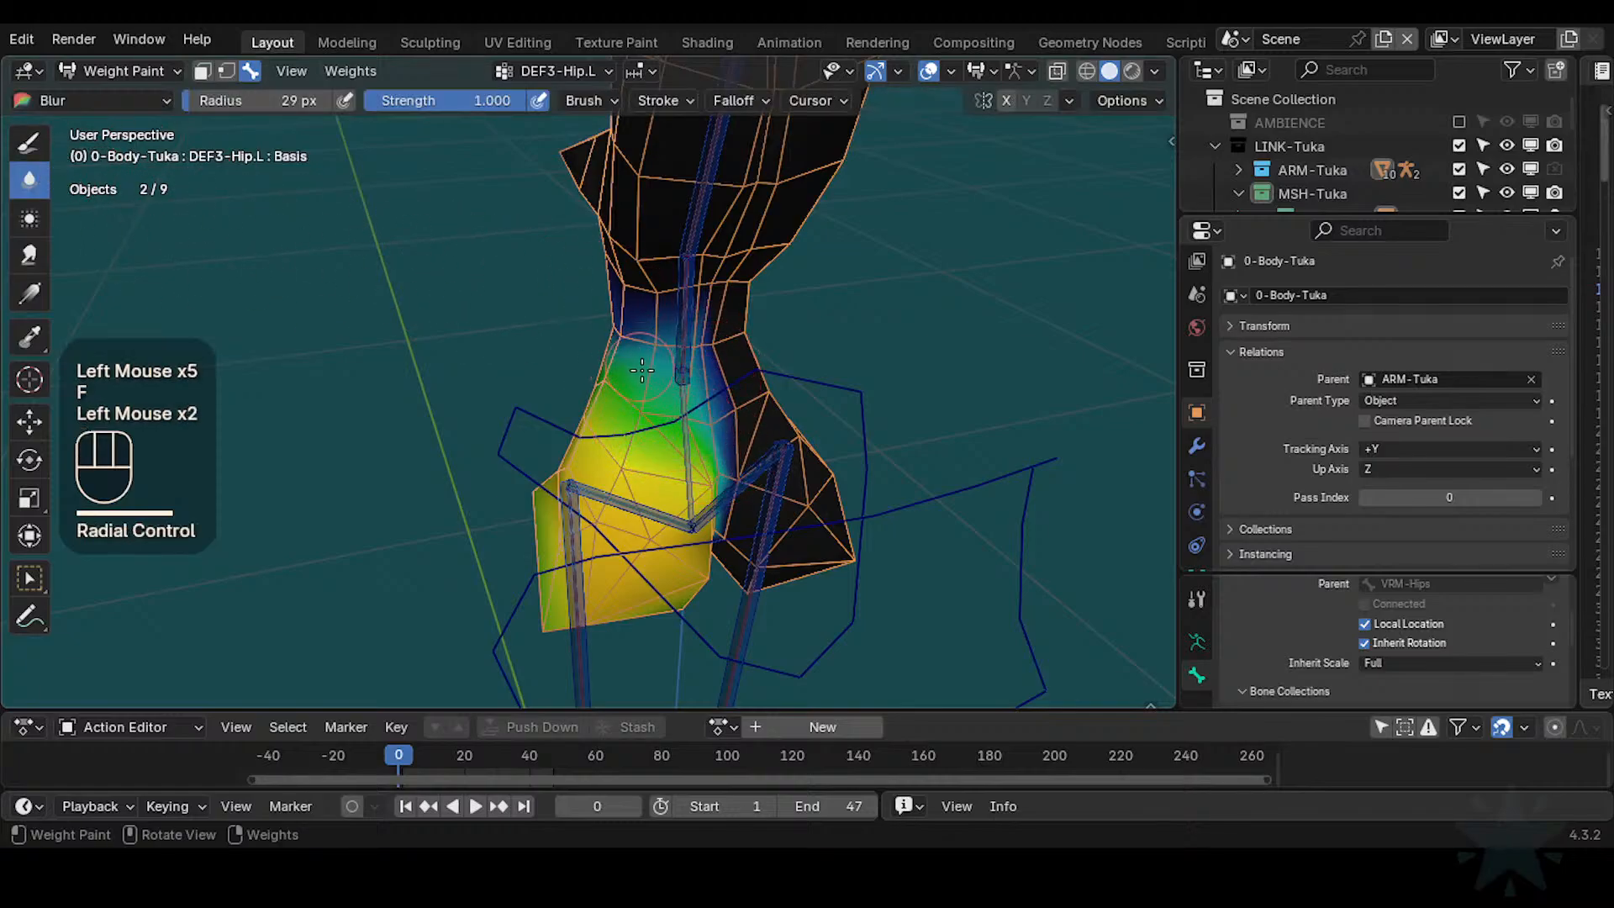
middle_click_drag(619, 359, 720, 343)
left_click(668, 375)
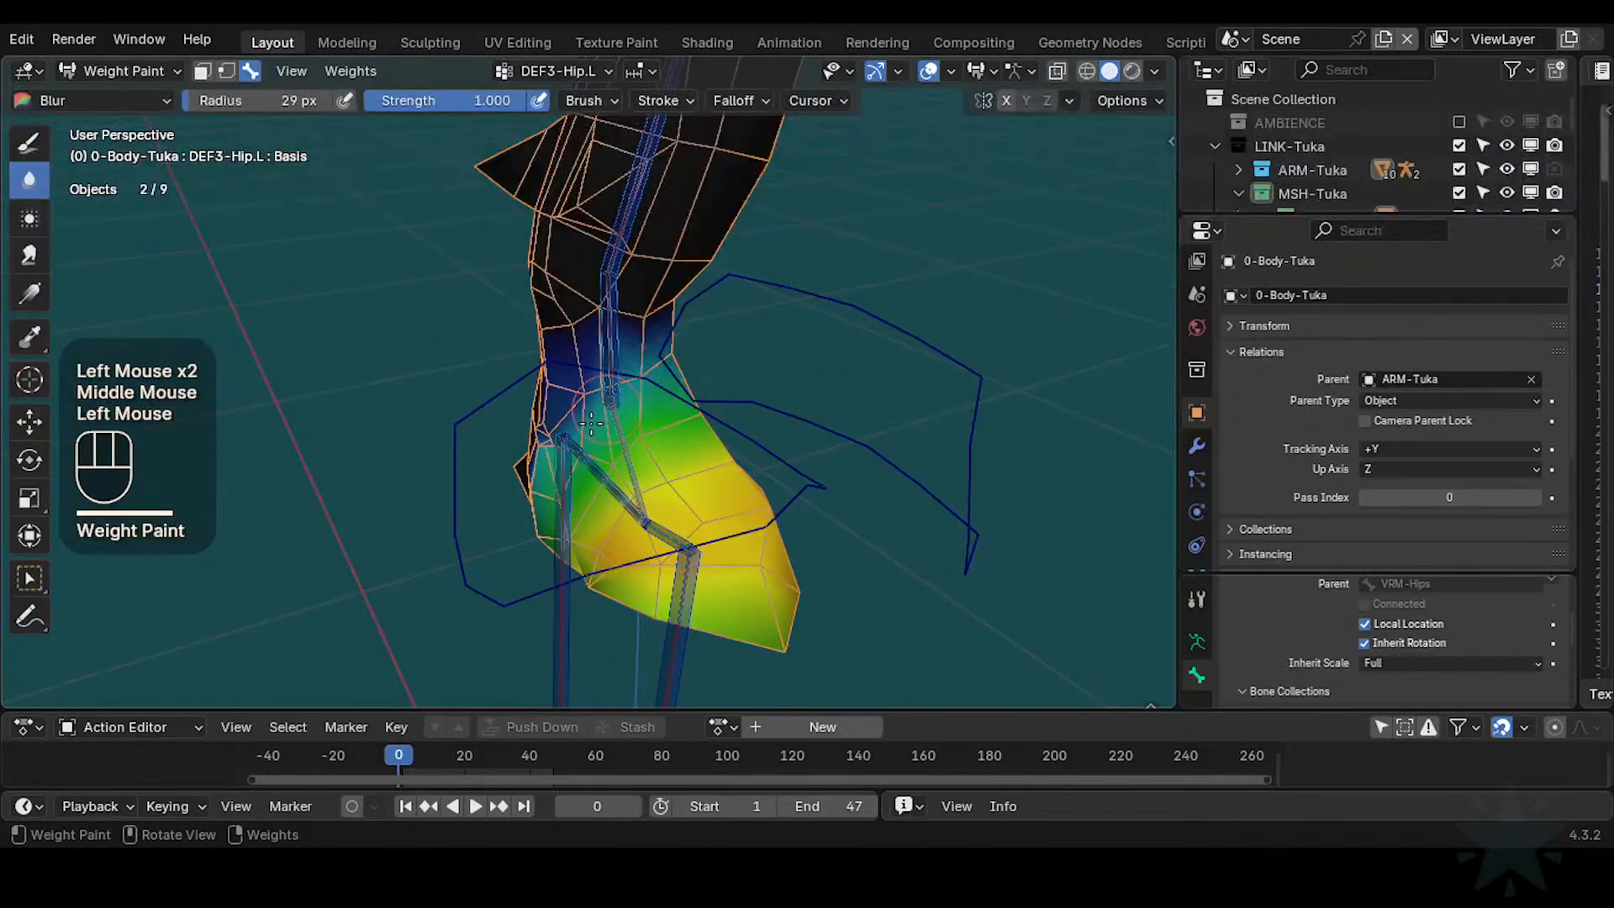
Blur the DEF3-Hip.L weights across the front of the pelvis and around the left side of the waist
middle_click_drag(591, 423, 821, 389)
left_click(607, 471)
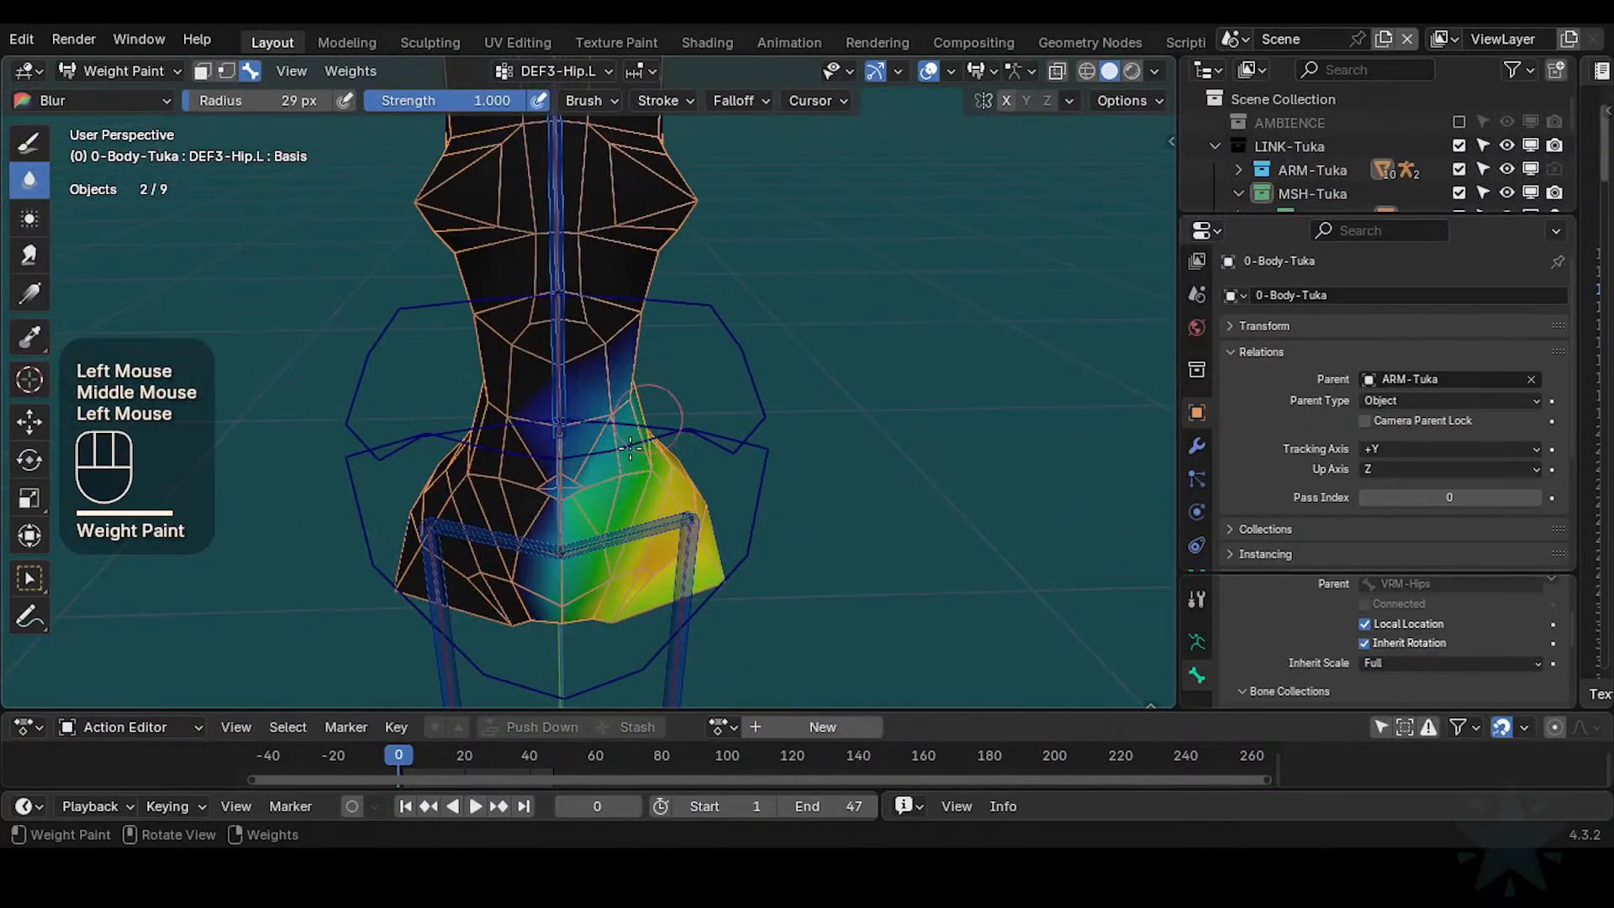
middle_click_drag(630, 446, 754, 370)
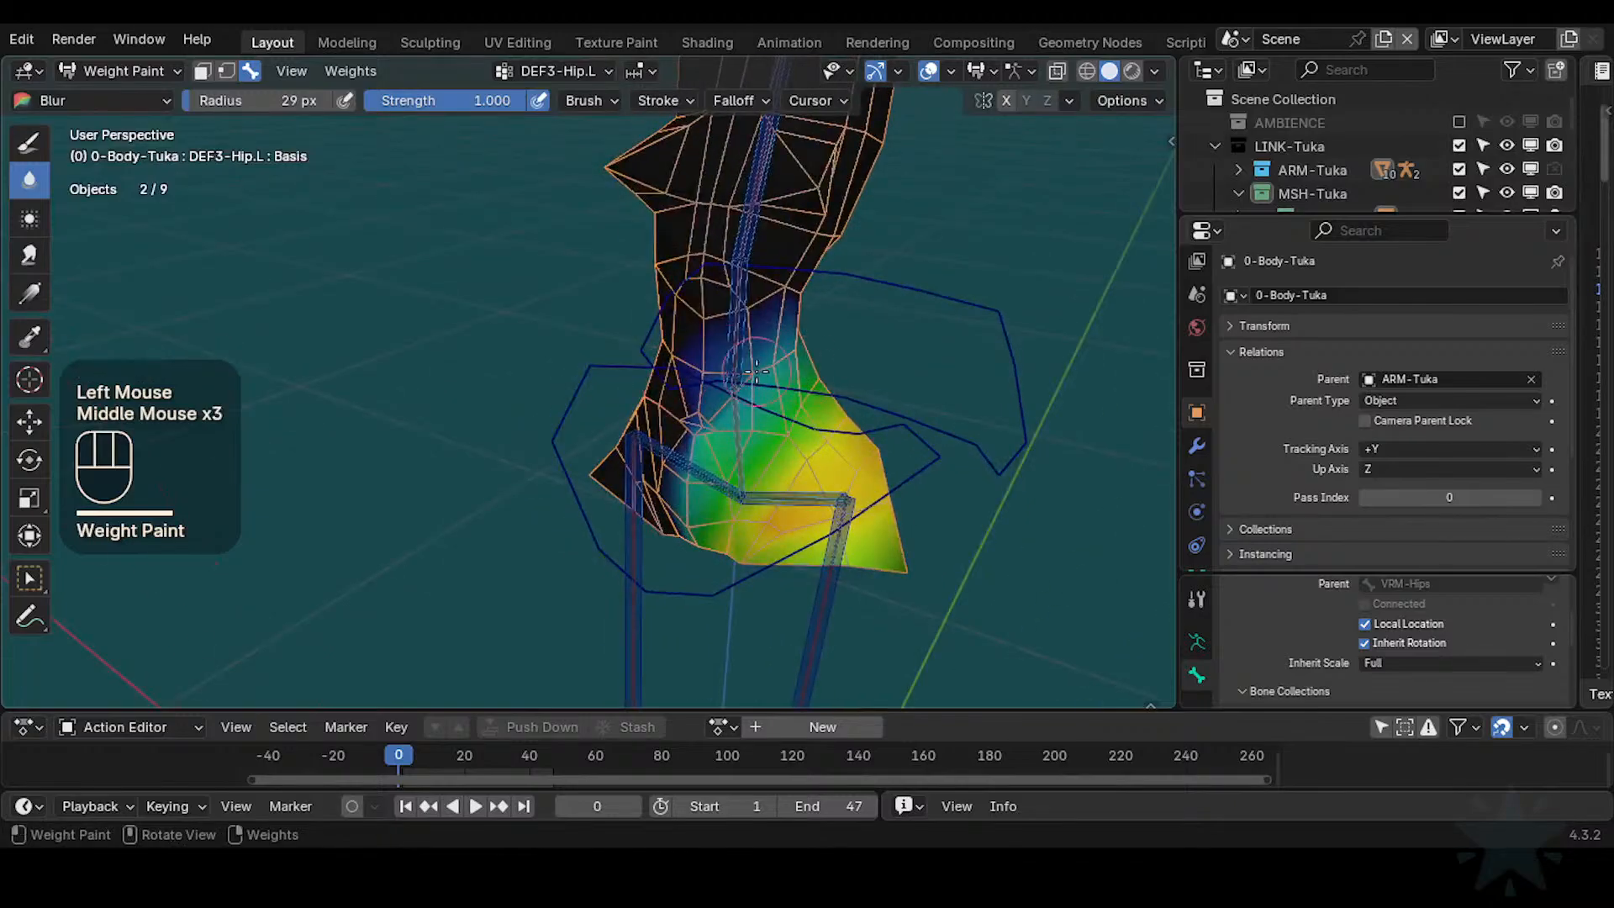
left_click(781, 379)
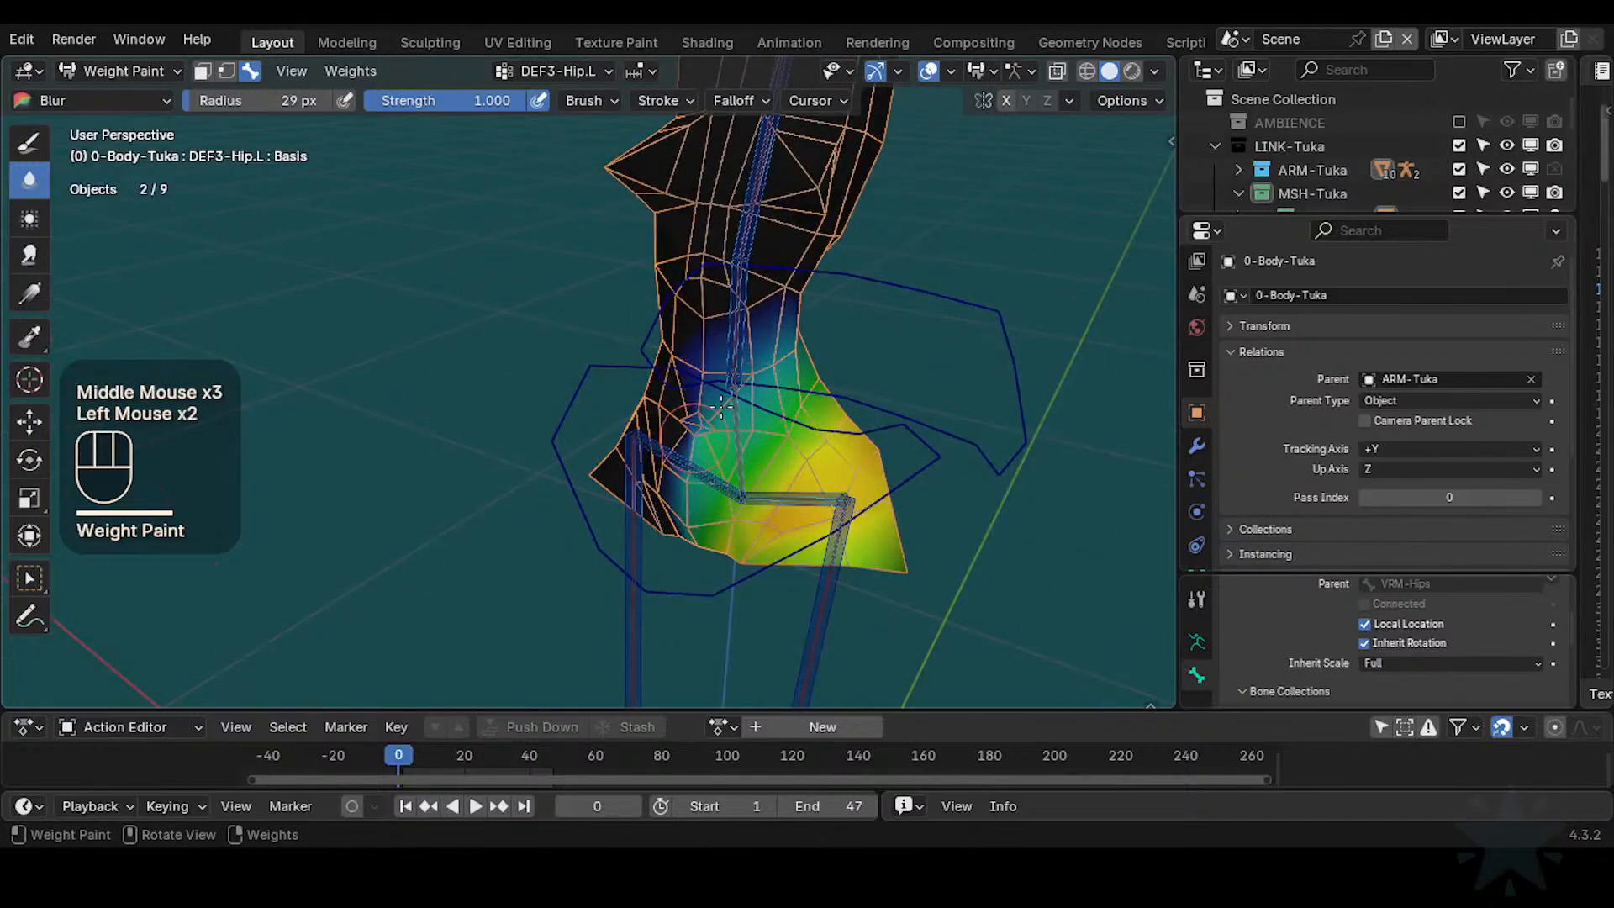
middle_click_drag(707, 413, 622, 395)
middle_click_drag(622, 395, 643, 354, "shift")
middle_click_drag(643, 353, 538, 357)
middle_click_drag(723, 386, 891, 378)
left_click(786, 456)
Make DEF2-Hips the active weight group and set the Paint brush weight to 1.000
middle_click_drag(891, 378, 767, 425, "shift")
left_click(652, 510, "alt")
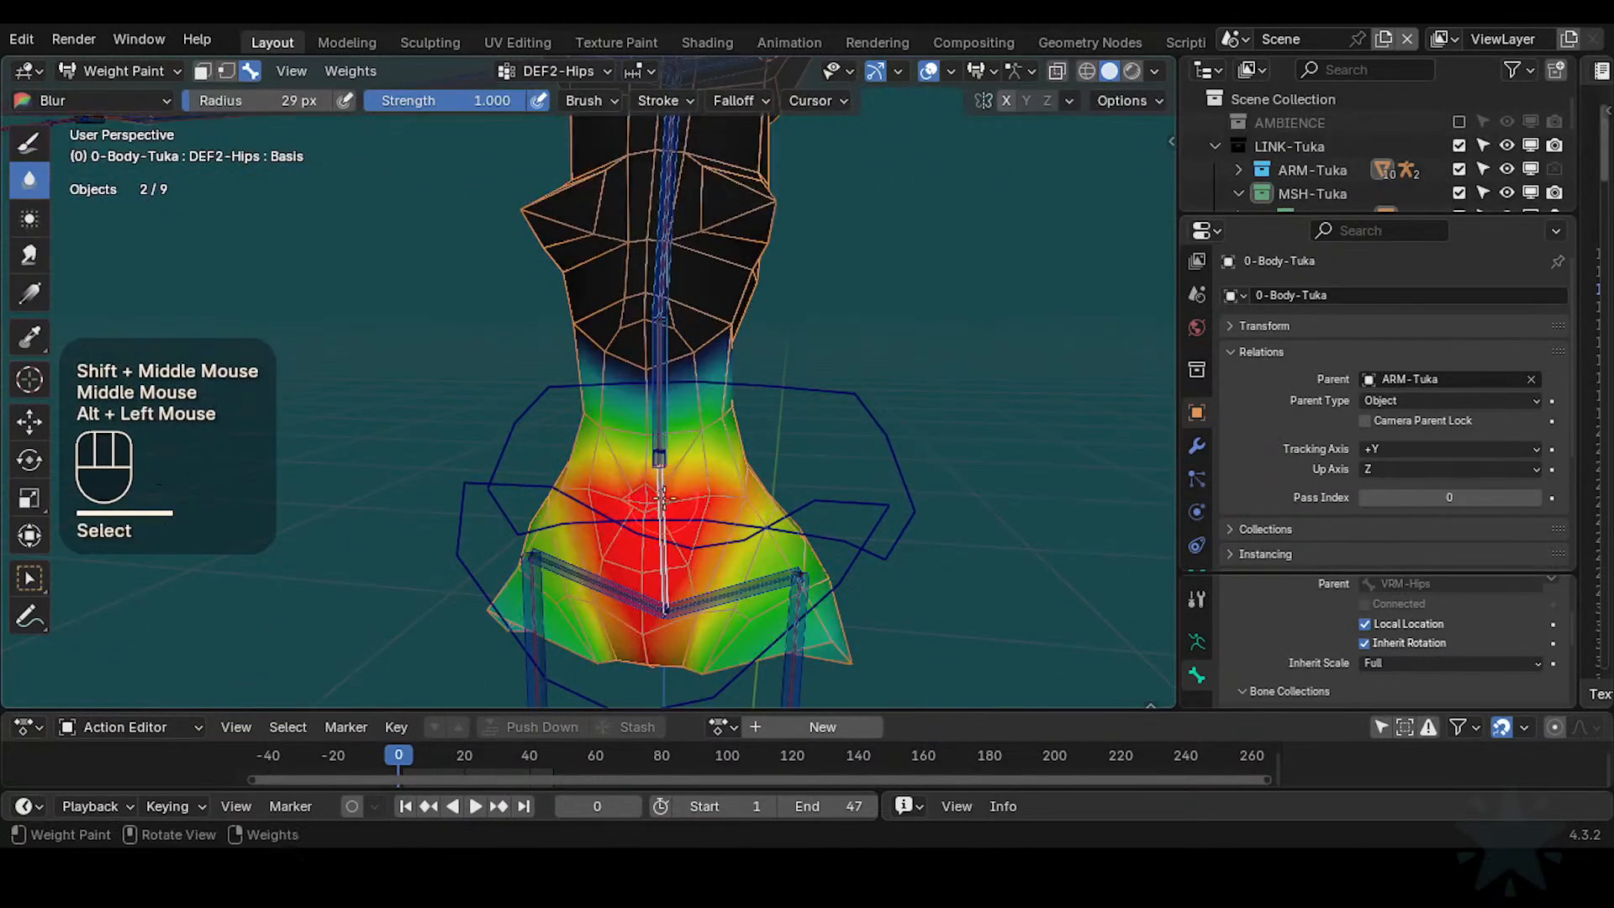
mouse_move(655, 511)
middle_mouse_down("shift")
mouse_move(665, 473)
mouse_move(748, 474)
mouse_move(712, 475)
mouse_move(653, 421)
middle_mouse_up("shift")
left_click(35, 143)
key("ctrl+f")
left_click(653, 423, "ctrl")
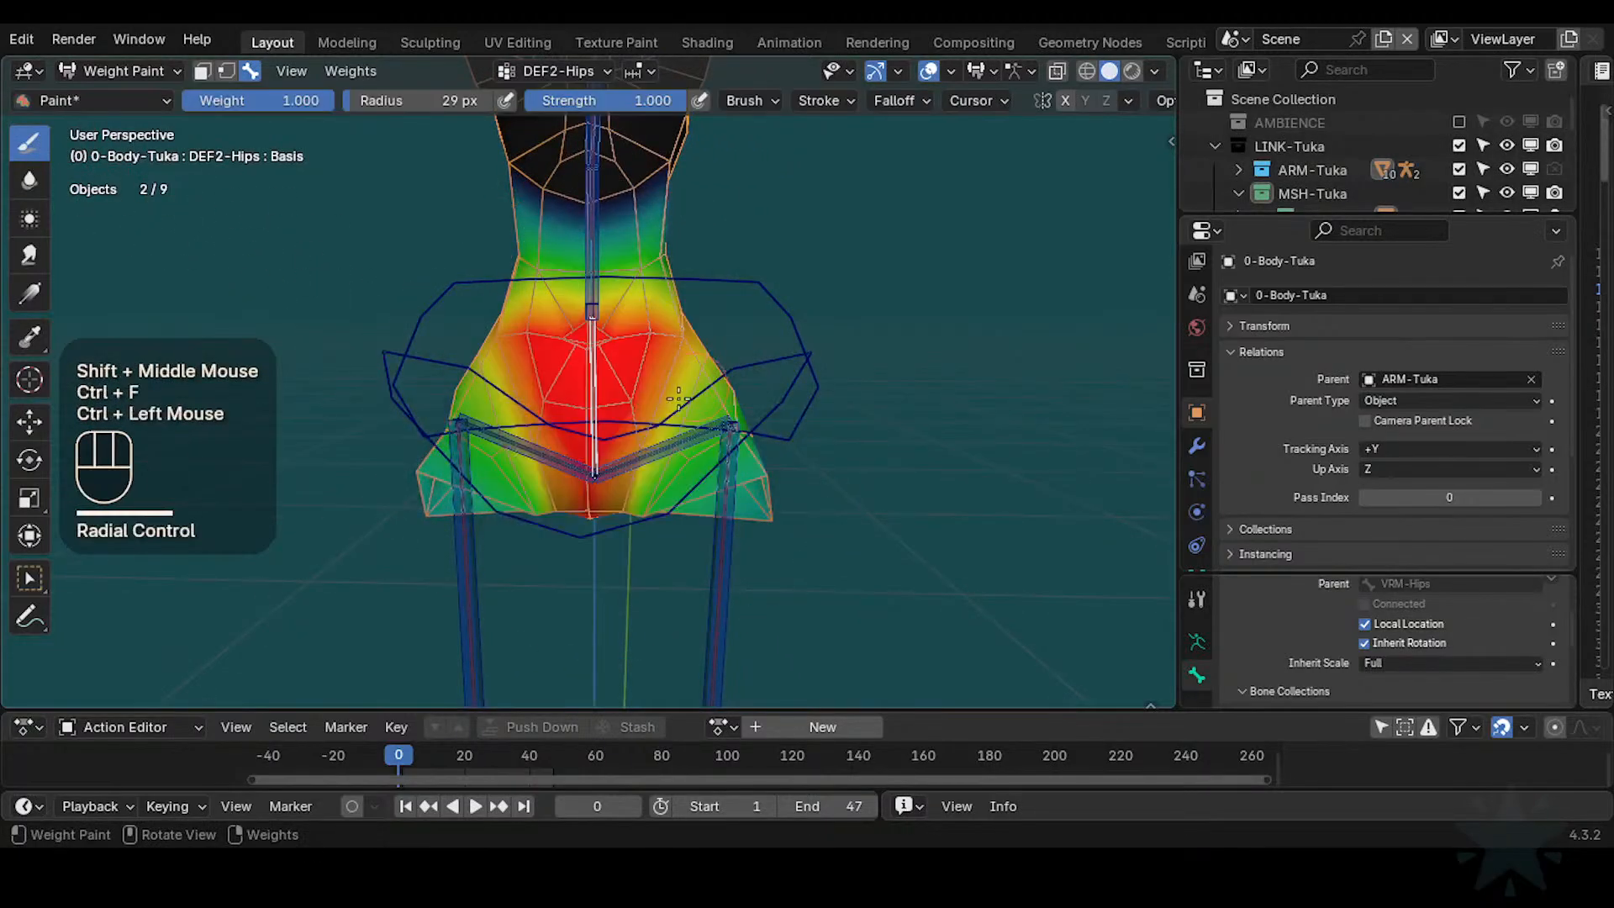
Paint the DEF2-Hips weights around the crotch with a 17 px brush
middle_click_drag(635, 496, 626, 433, "shift")
mouse_move(626, 433)
middle_mouse_down()
mouse_move(609, 404)
mouse_move(583, 410)
mouse_move(564, 369)
middle_mouse_up()
key("f")
left_click(589, 407)
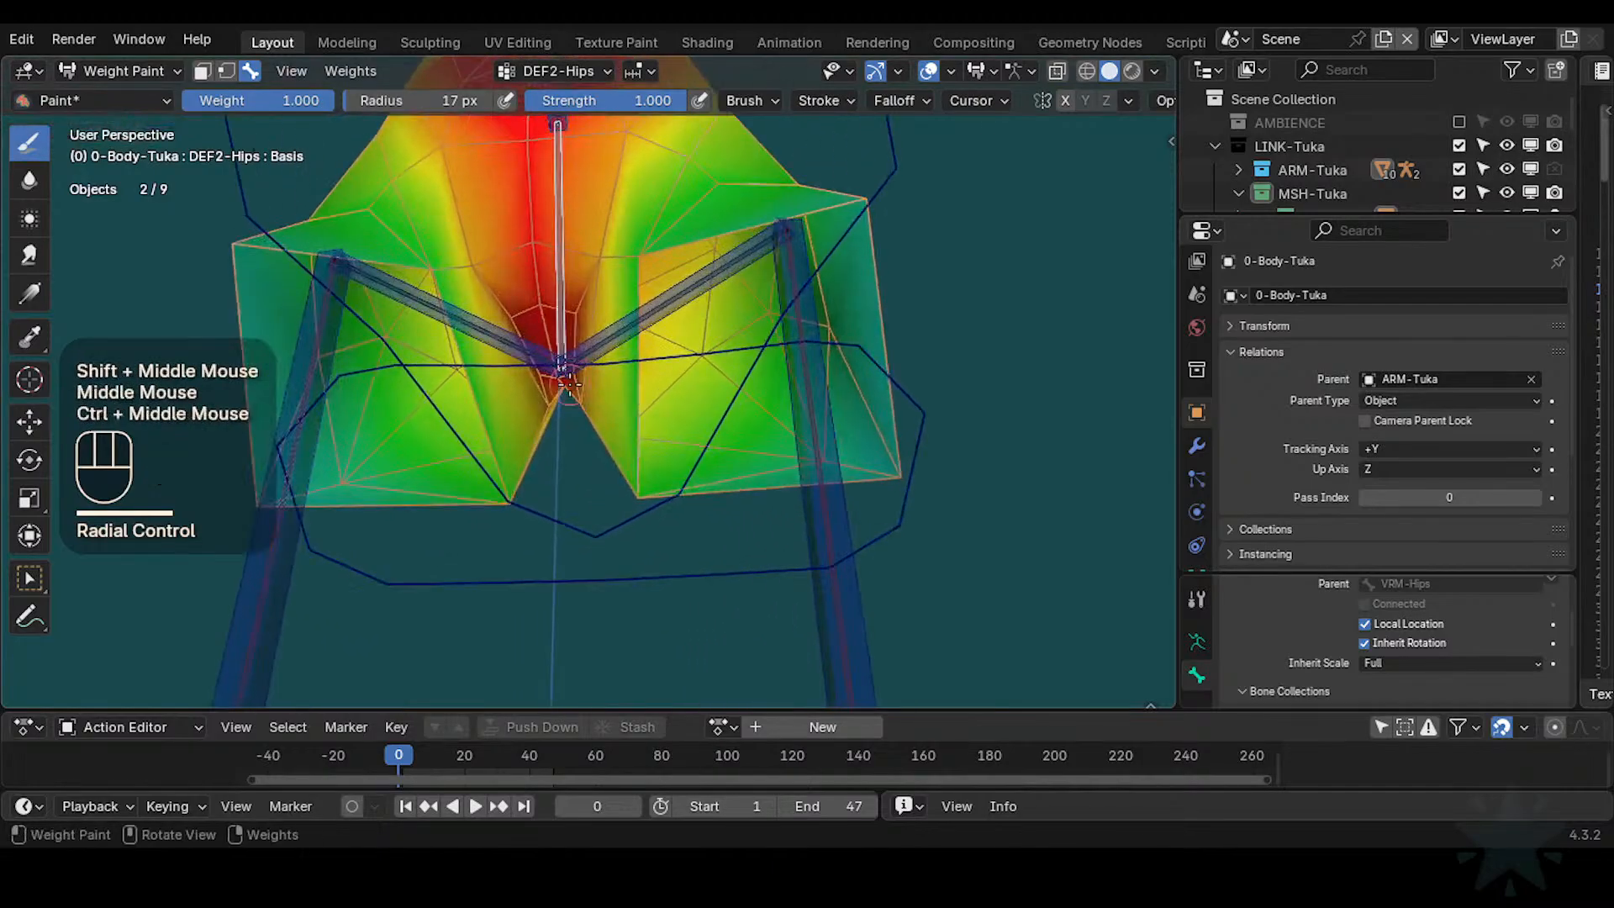
left_click(562, 361)
middle_click_drag(532, 279, 542, 311, "shift")
mouse_move(542, 311)
middle_mouse_down()
mouse_move(555, 340)
mouse_move(536, 360)
mouse_move(516, 339)
middle_mouse_up()
left_click(556, 339)
left_click(535, 360)
Paint the DEF2-Hips weights along the centre of the front pelvis at weight 1.000 and strength 1.000
key("ctrl+f")
left_click(534, 332, "ctrl")
left_click(535, 332)
key("shift+f")
left_click(545, 316, "shift")
left_click(516, 340)
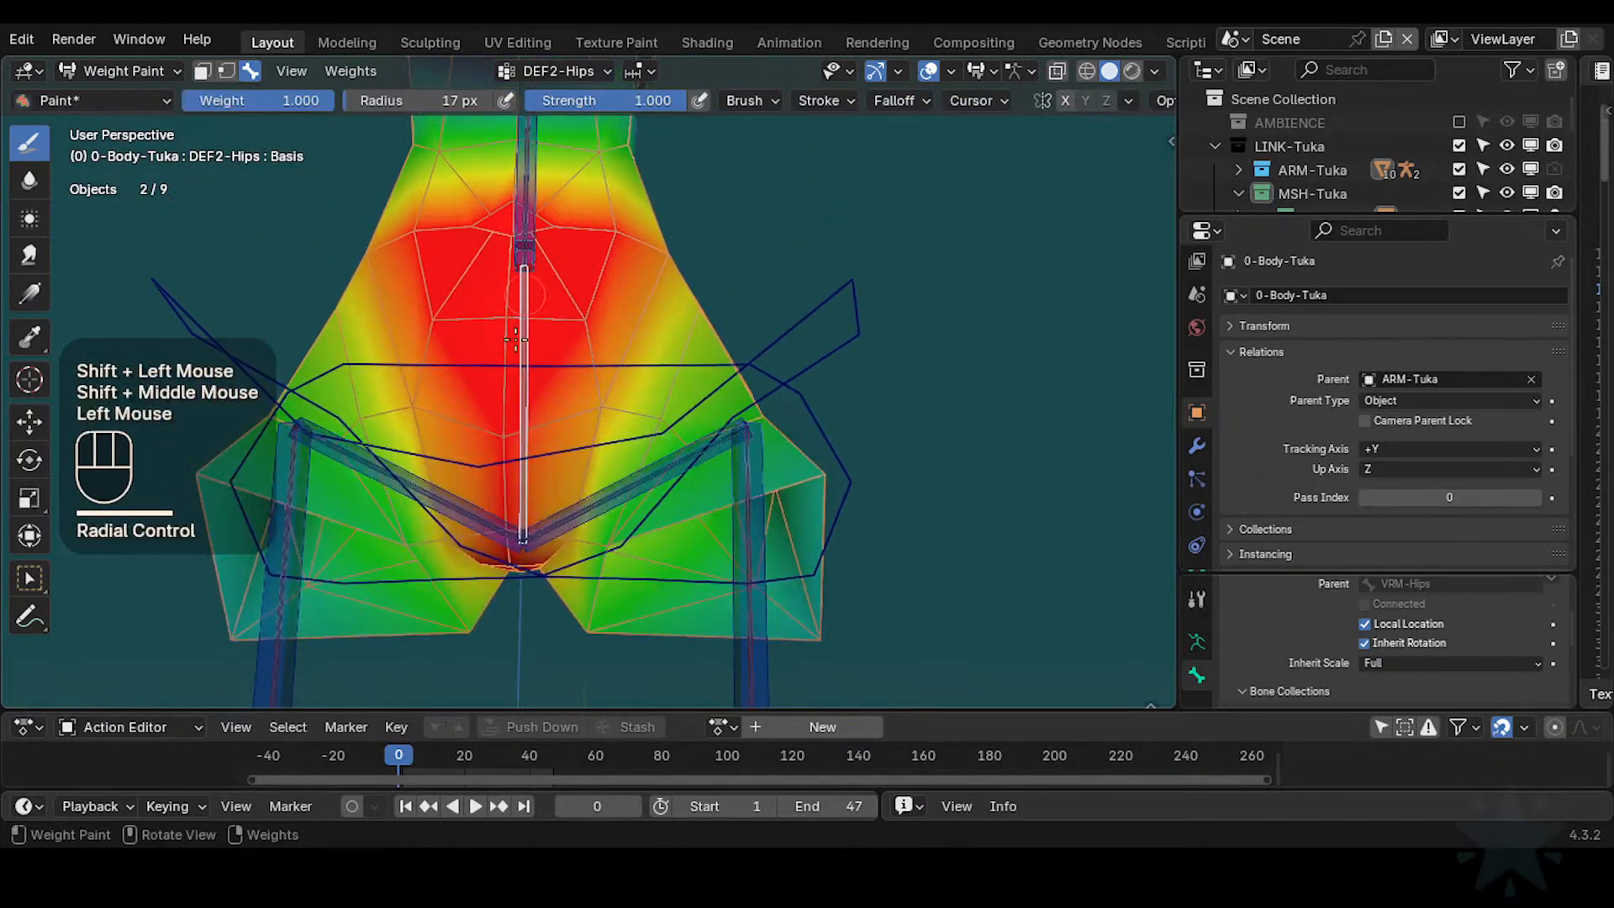
key("f")
mouse_move(514, 279)
middle_mouse_down()
mouse_move(562, 271)
mouse_move(624, 294)
mouse_move(622, 278)
mouse_move(538, 261)
middle_mouse_up()
left_click(596, 272)
left_click(588, 273)
key("g")
key("Escape")
Blur the DEF2-Hips weights near the pelvis's lower edge with a 30 px brush, and reveal the mesh's hidden faces
left_click(30, 182)
key("f")
left_click(522, 375)
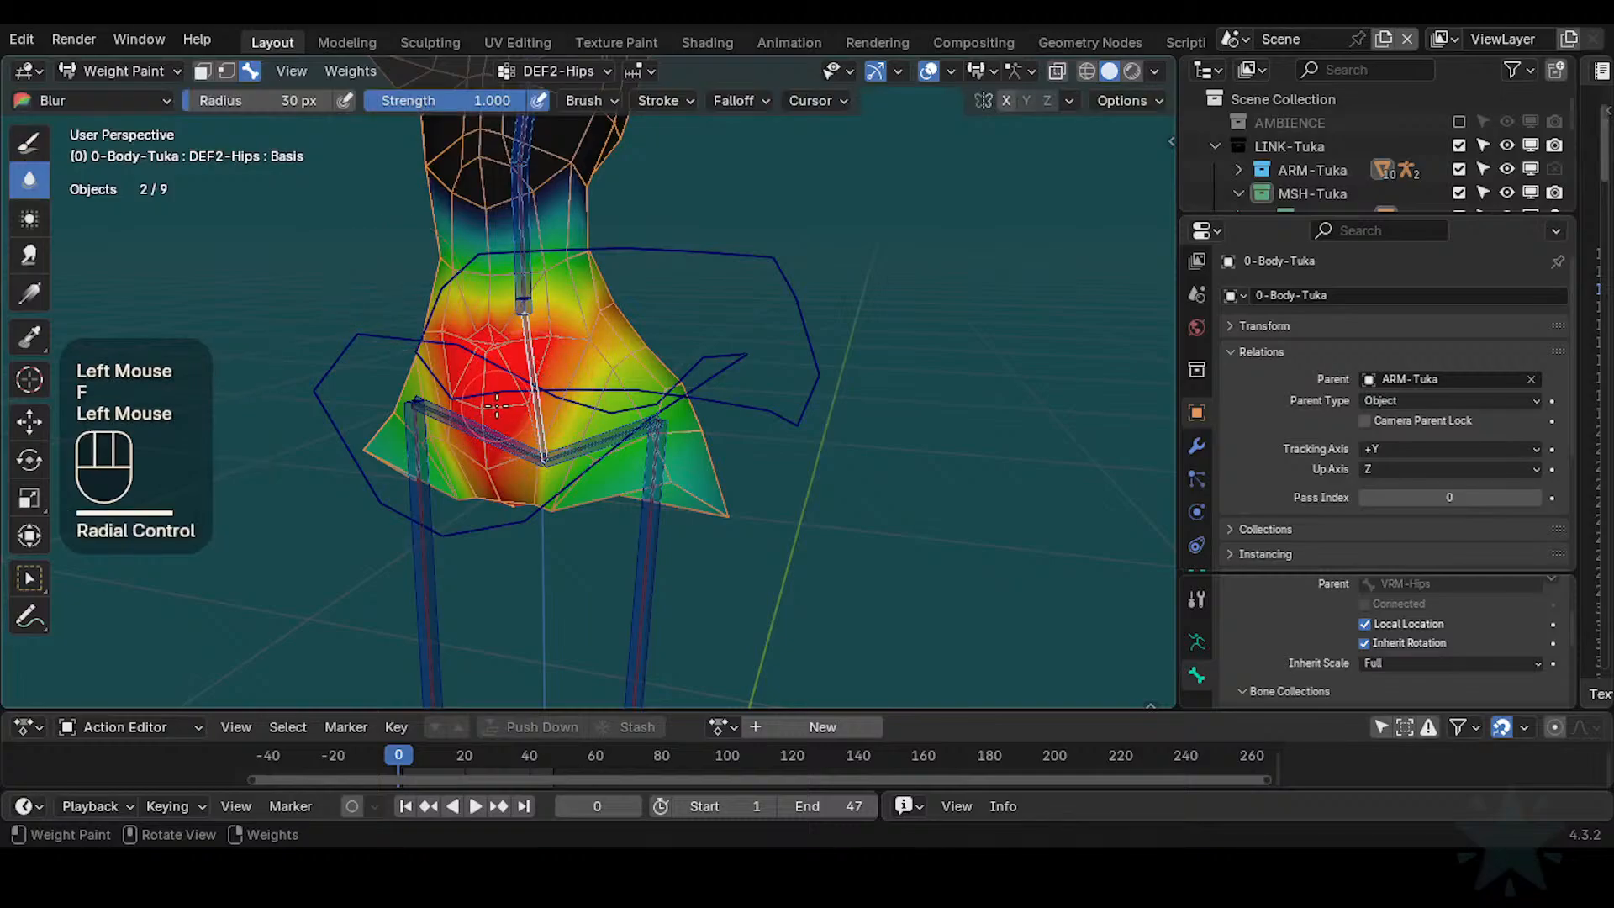
mouse_move(522, 376)
middle_mouse_down()
mouse_move(561, 425)
mouse_move(570, 407)
middle_mouse_up()
mouse_move(570, 416)
middle_mouse_down("ctrl")
mouse_move(571, 399)
mouse_move(521, 418)
middle_mouse_up("ctrl")
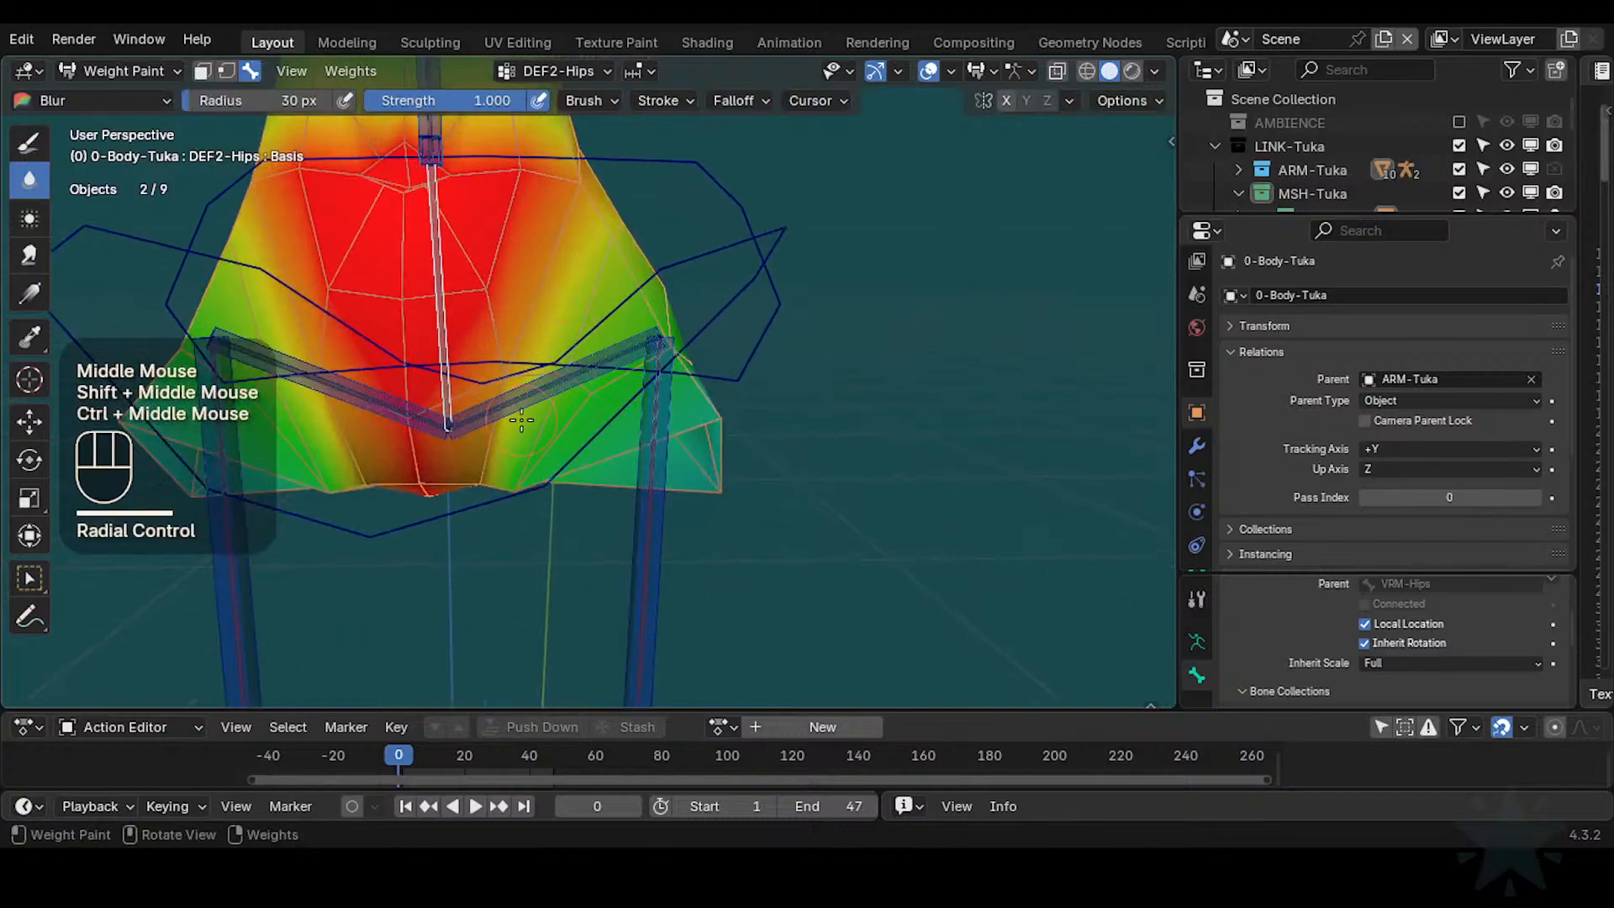
mouse_move(485, 471)
middle_mouse_down()
mouse_move(533, 361)
mouse_move(524, 433)
mouse_move(565, 432)
mouse_move(580, 471)
mouse_move(593, 409)
mouse_move(583, 475)
middle_mouse_up()
left_click(488, 477)
left_click(522, 443)
key("alt+h")
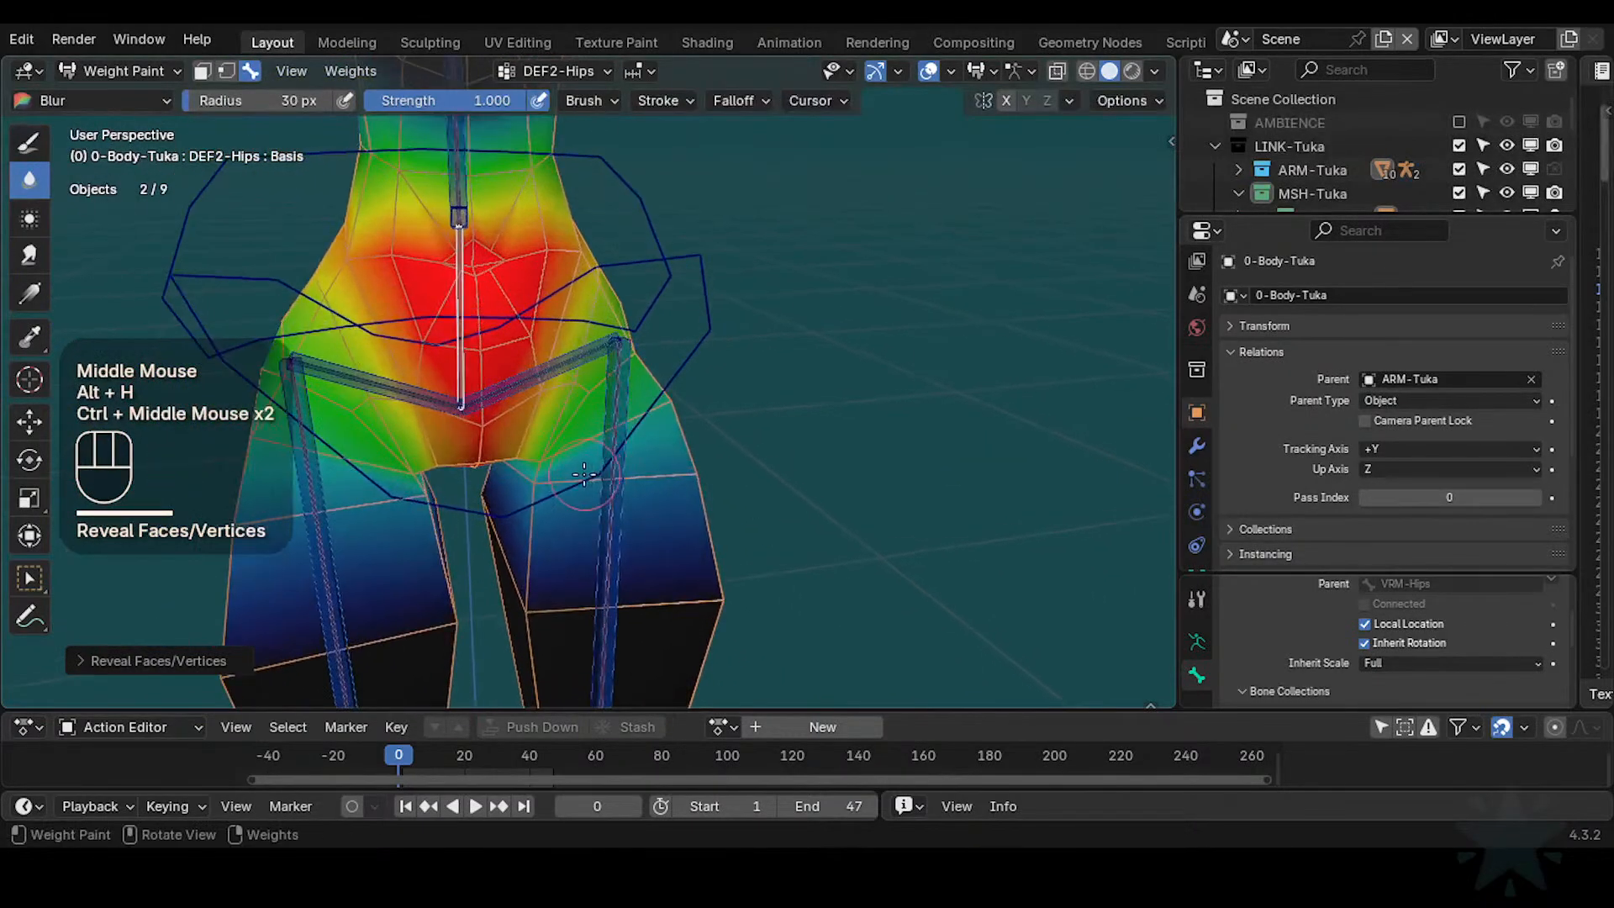
Undo the last blur strokes on the DEF2-Hips weights and reveal the mesh's hidden faces again
key("ctrl+z")
key("ctrl+z")
key("ctrl+z")
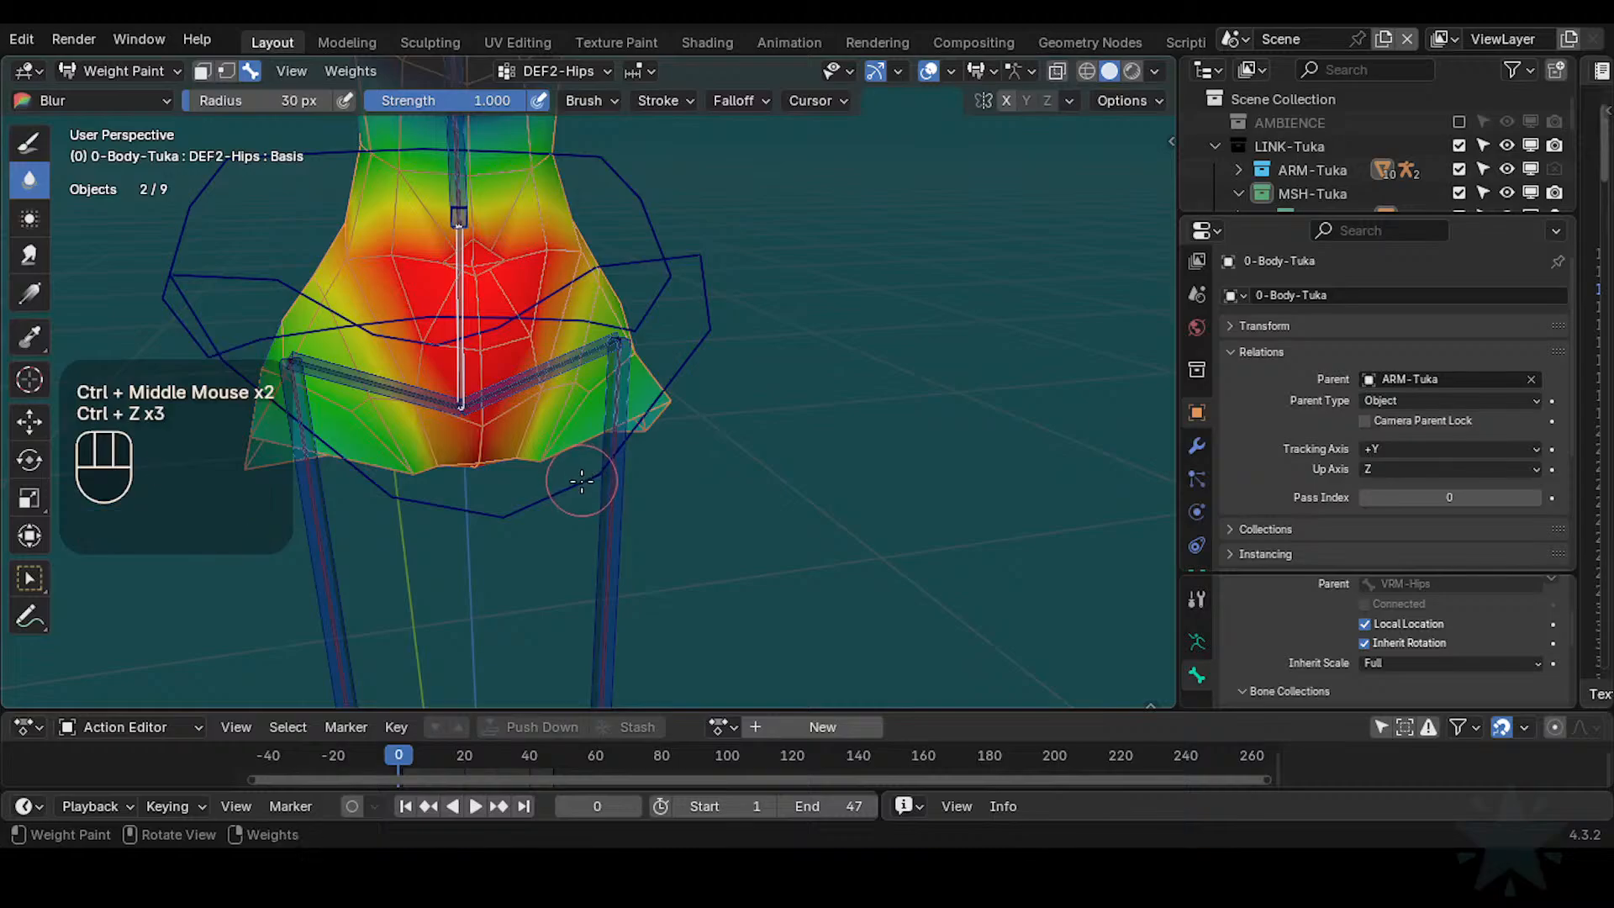
key("alt+h")
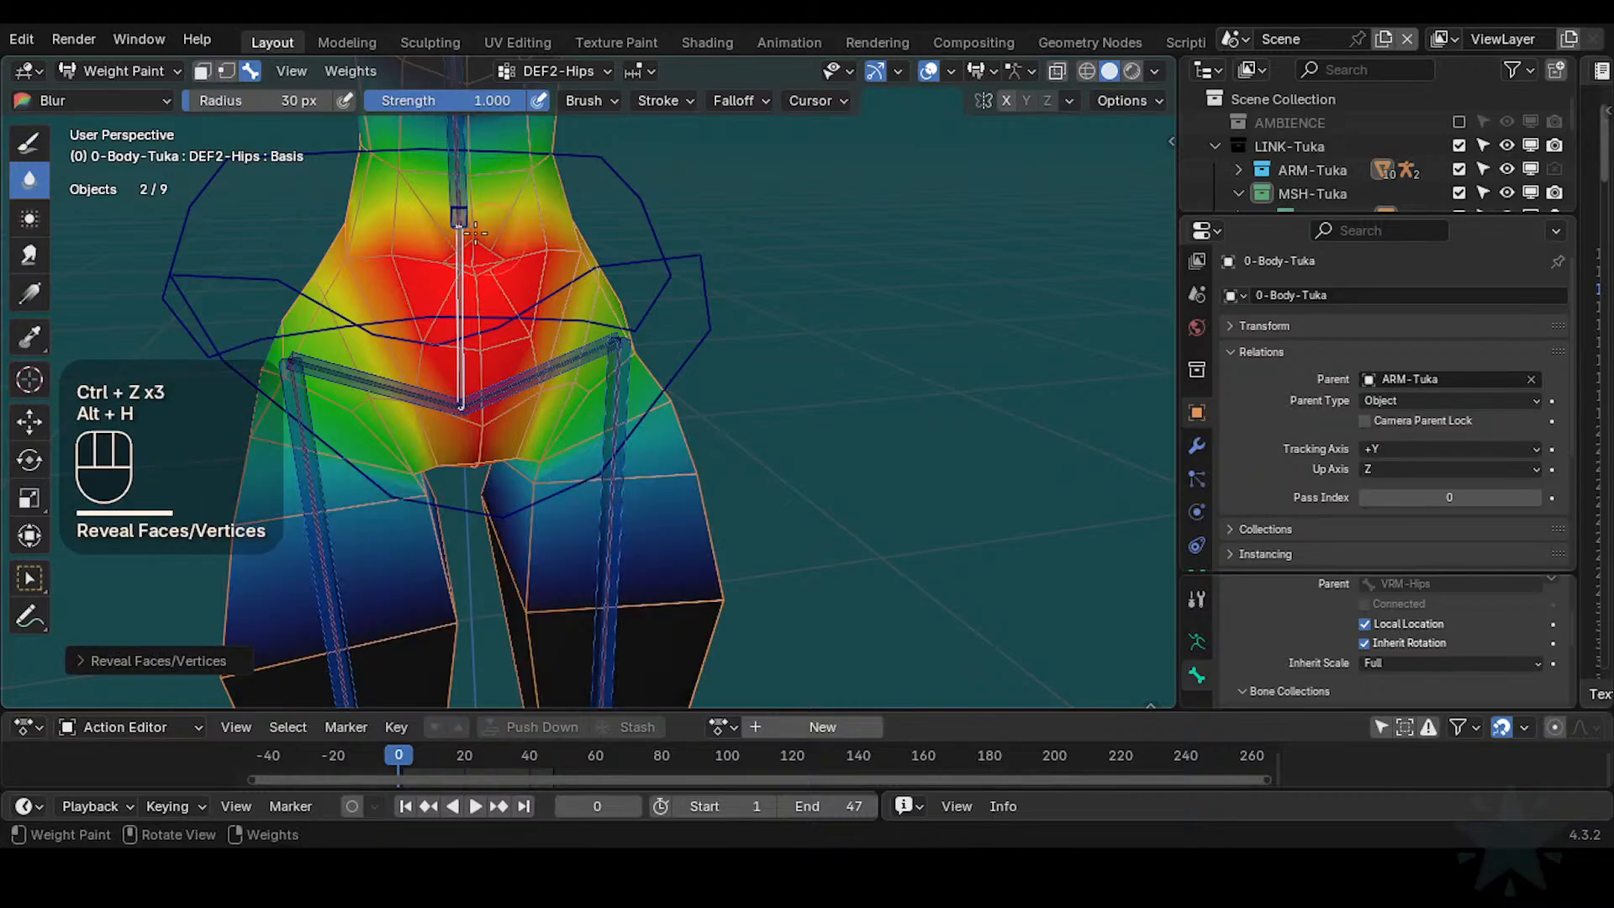
Subtract the DEF2-Hips weights from the front of the hips and upper thighs with a 30 px Paint brush
left_click(31, 144)
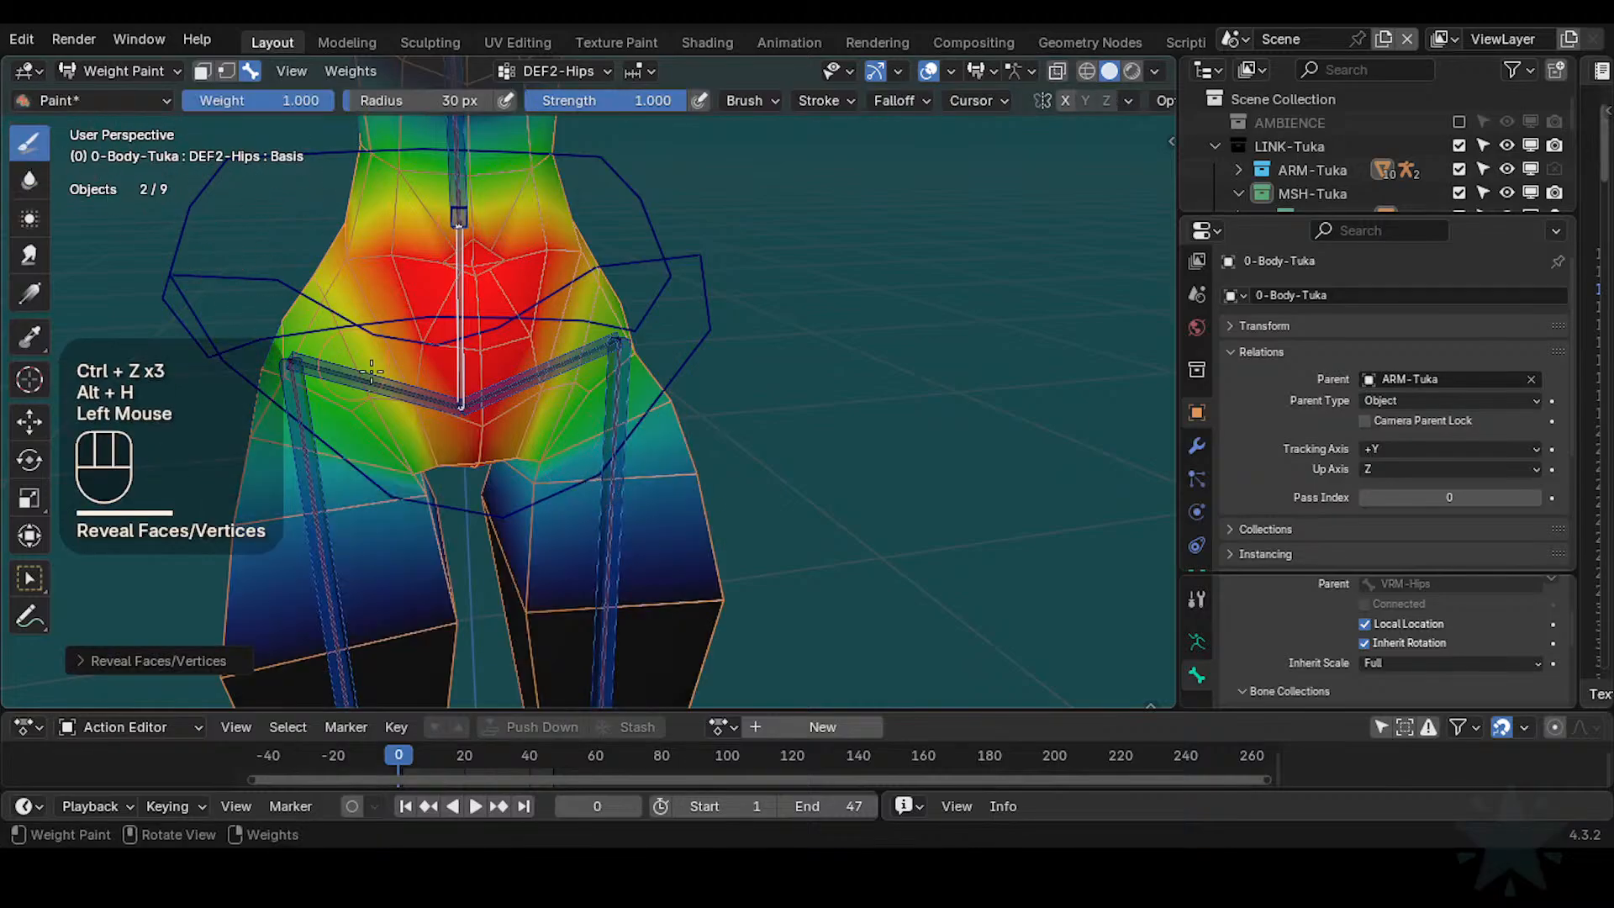
left_click(580, 355, "alt")
left_click(575, 358, "alt")
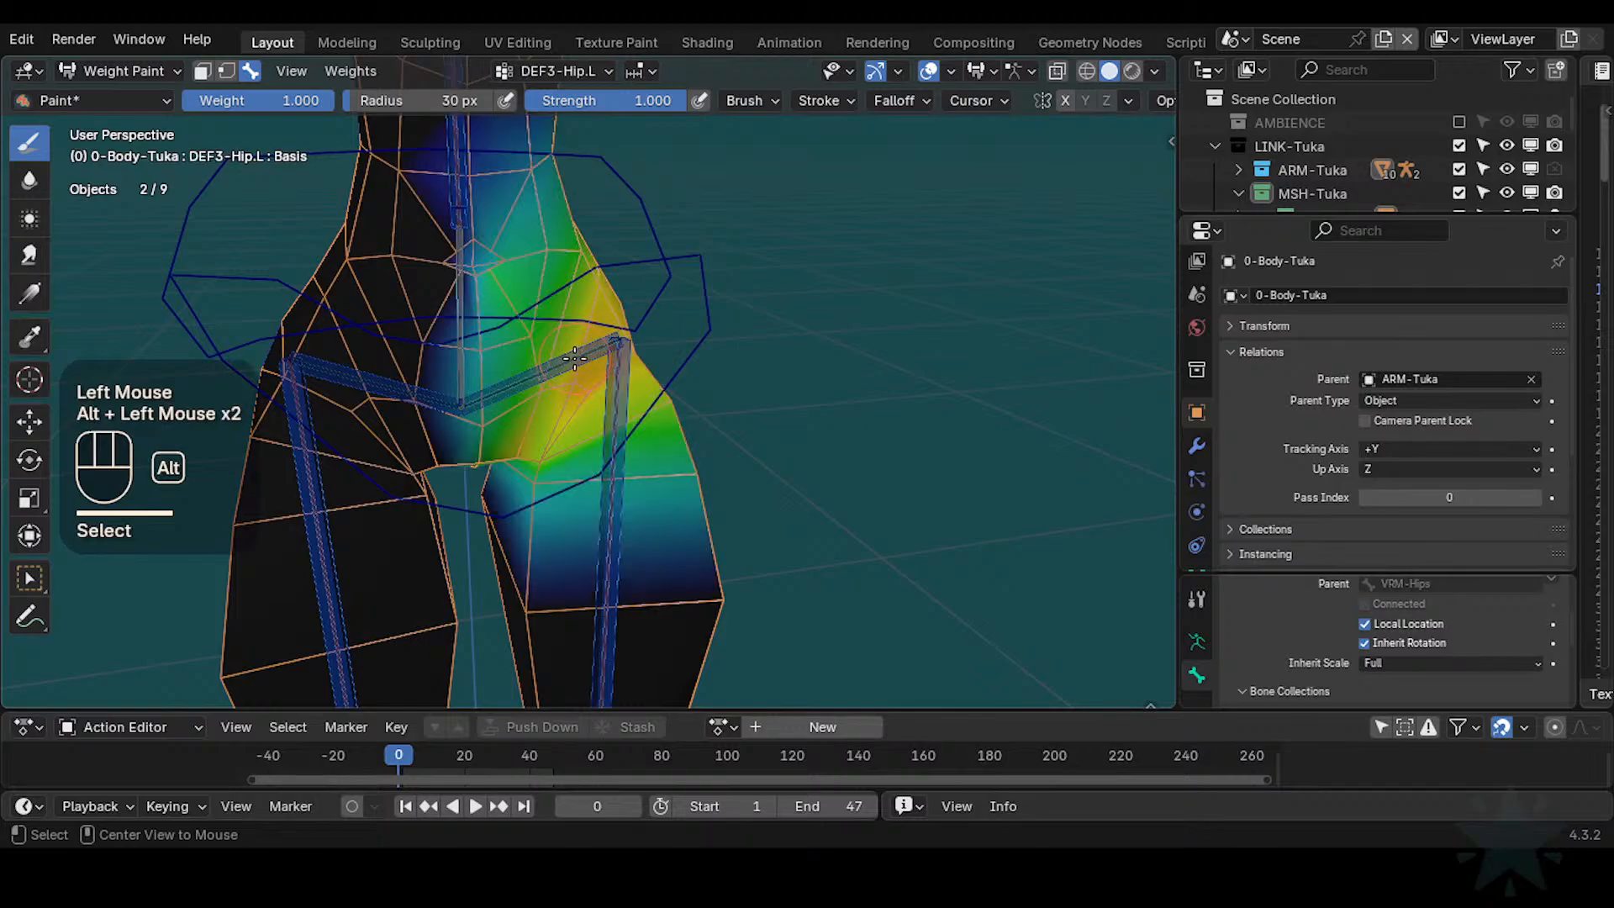
left_click(468, 359, "alt")
left_click(581, 489, "ctrl")
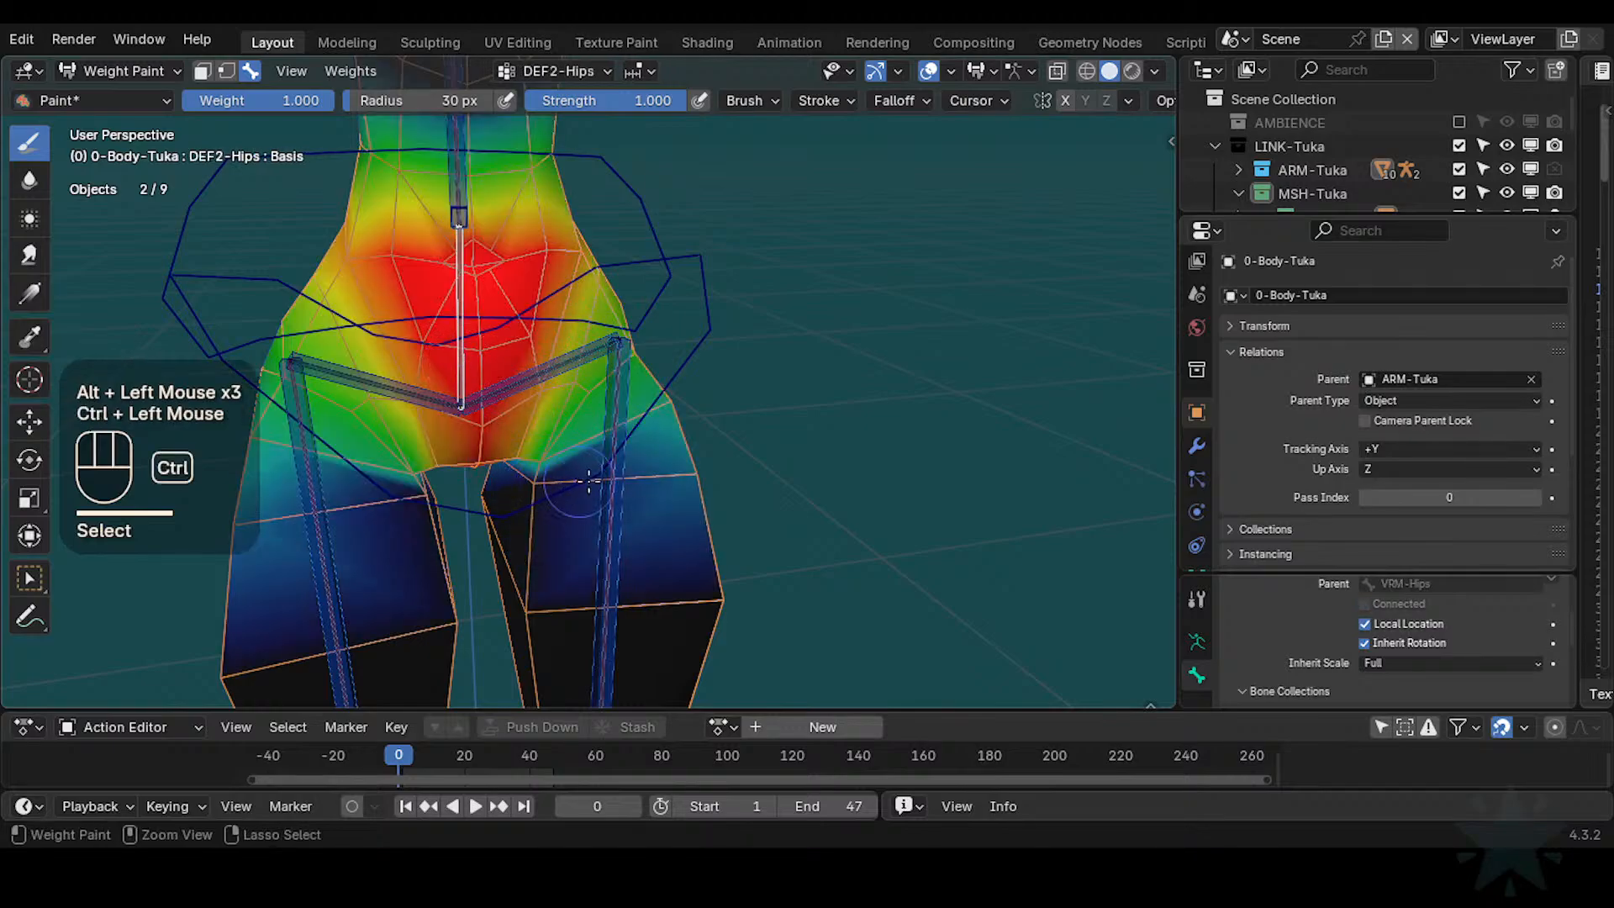
mouse_move(584, 485)
left_mouse_down("ctrl")
mouse_move(691, 479)
mouse_move(561, 477)
mouse_move(559, 435)
mouse_move(605, 336)
mouse_move(593, 323)
mouse_move(592, 350)
mouse_move(592, 332)
mouse_move(612, 359)
left_mouse_up("ctrl")
left_click_drag(587, 448, 691, 394, "ctrl")
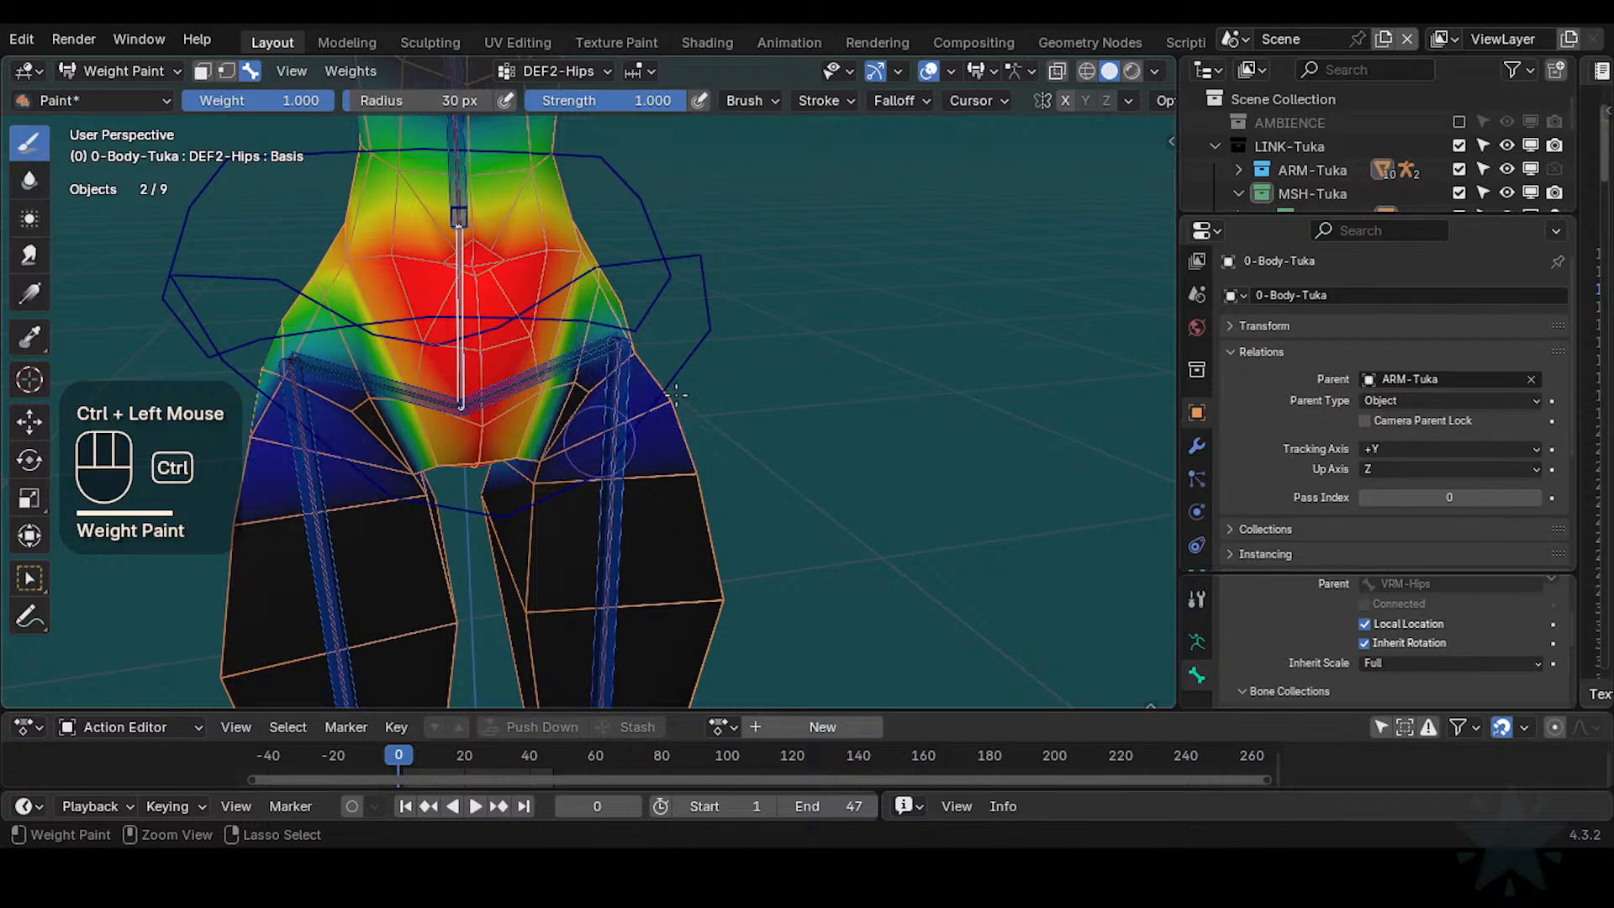
left_click(677, 394, "ctrl")
Subtract the DEF2-Hips weights from the outer side of the left hip, at weight and strength 1.000
middle_click_drag(696, 389, 577, 427)
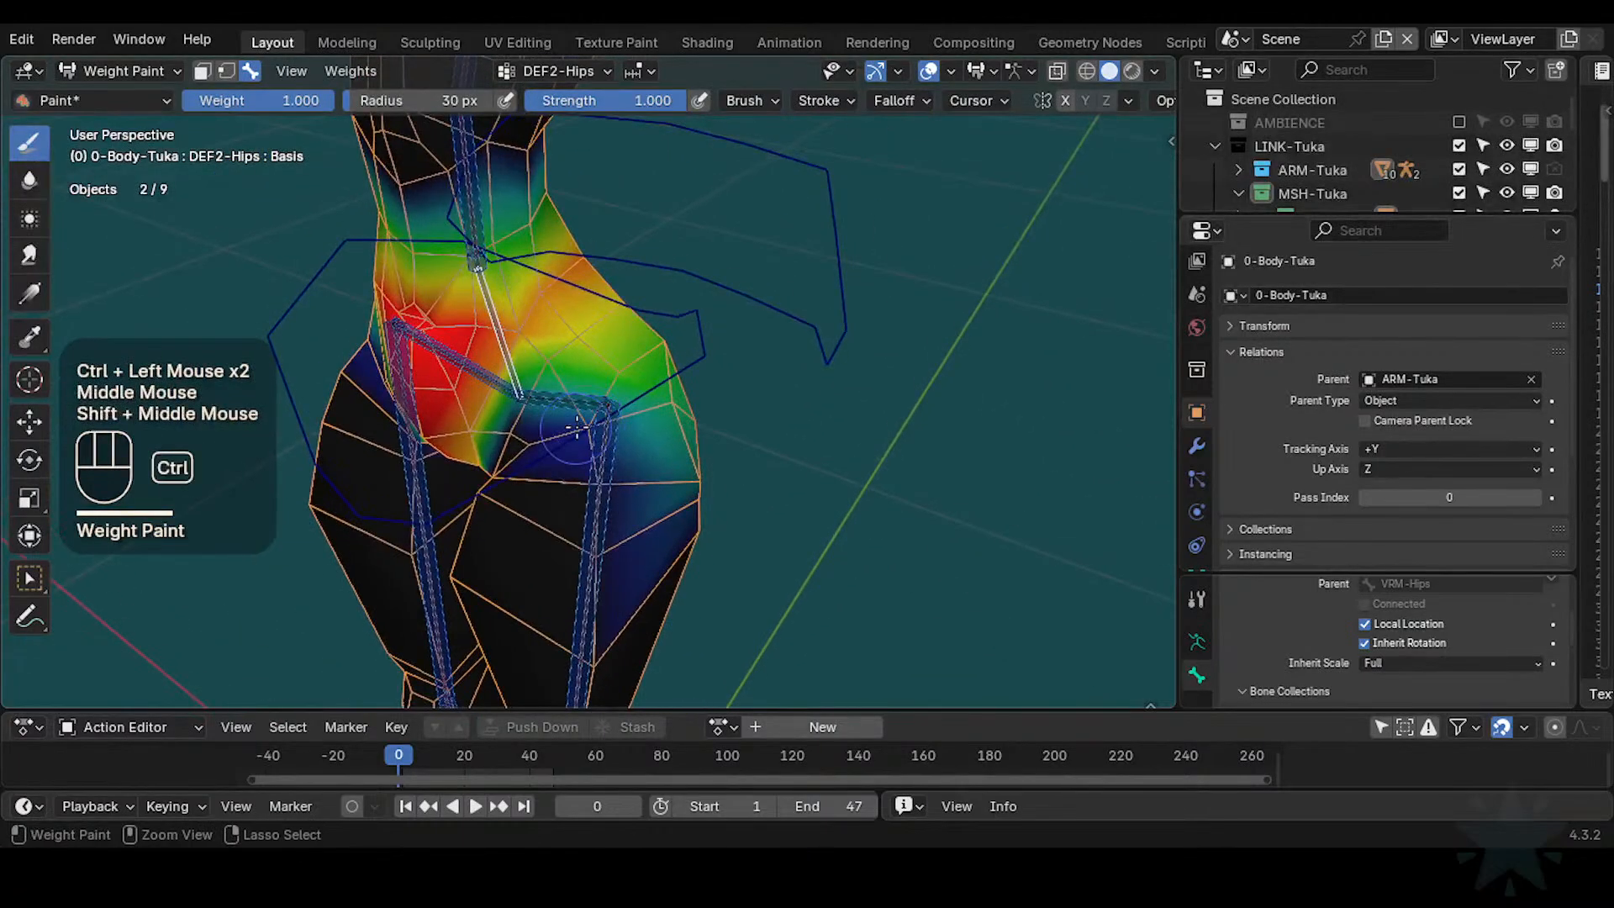
mouse_move(577, 427)
left_mouse_down("ctrl")
mouse_move(593, 450)
mouse_move(634, 357)
left_mouse_up("ctrl")
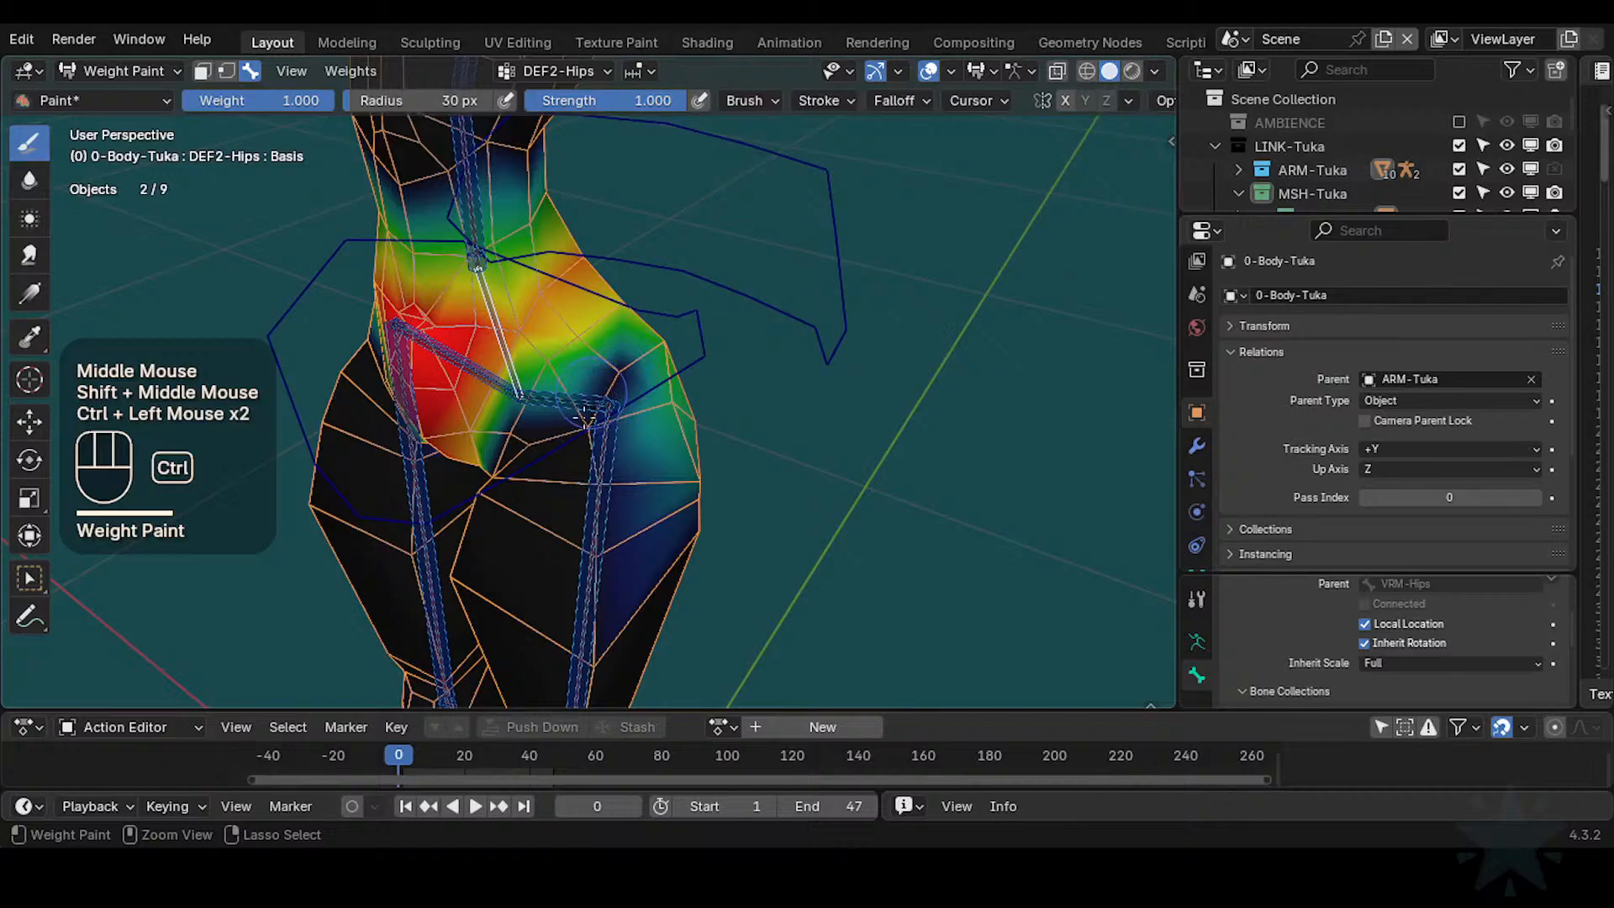
mouse_move(585, 418)
middle_mouse_down()
mouse_move(607, 388)
mouse_move(576, 420)
middle_mouse_up()
left_click_drag(565, 420, 551, 386, "ctrl")
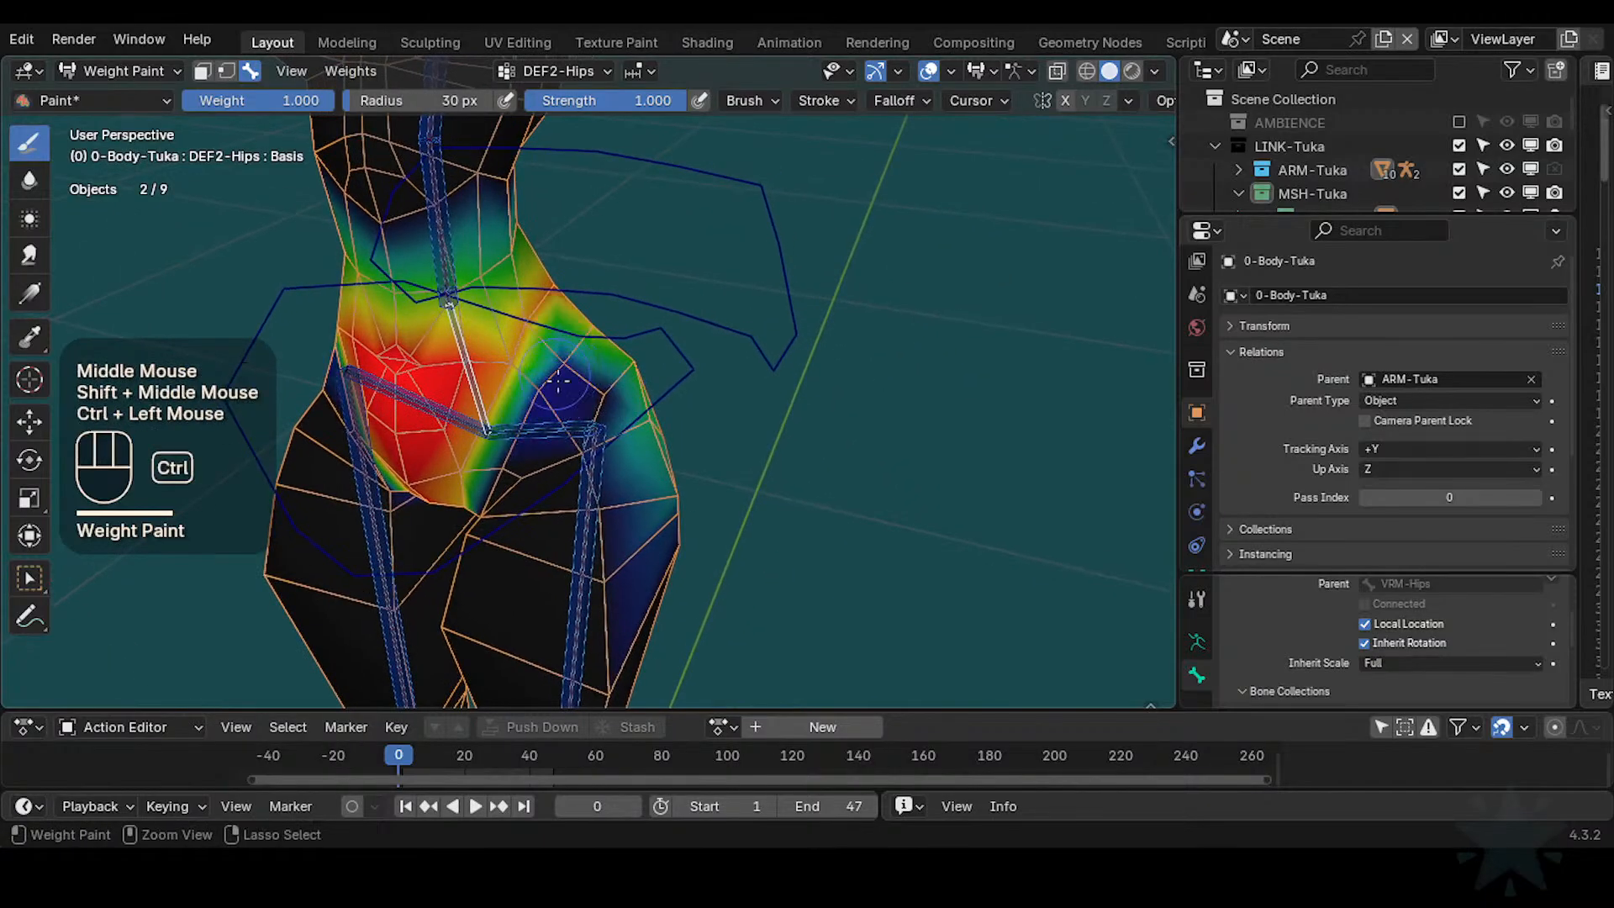
left_click(626, 353, "ctrl")
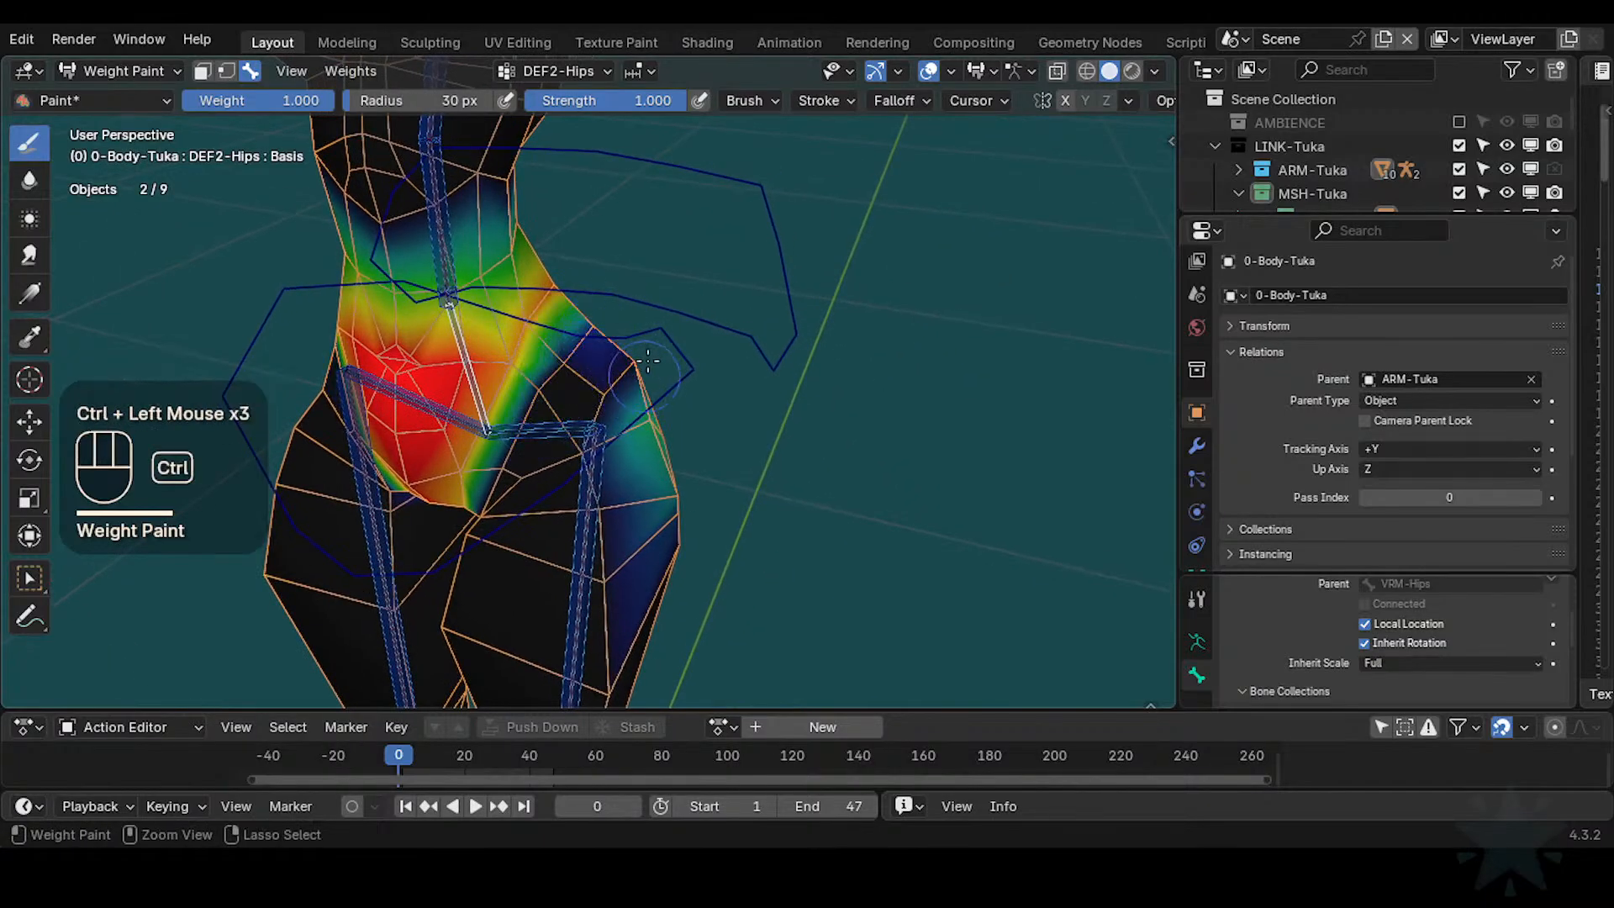
left_click(610, 416, "ctrl")
left_click_drag(627, 475, 659, 542, "ctrl")
Subtract the DEF2-Hips weights from the back of the hips, the buttocks and the rear upper thighs
middle_click_drag(659, 542, 563, 504)
middle_click_drag(563, 504, 471, 467, "shift")
left_click_drag(480, 447, 509, 483, "ctrl")
middle_click_drag(485, 436, 593, 433)
middle_click_drag(593, 433, 656, 463, "shift")
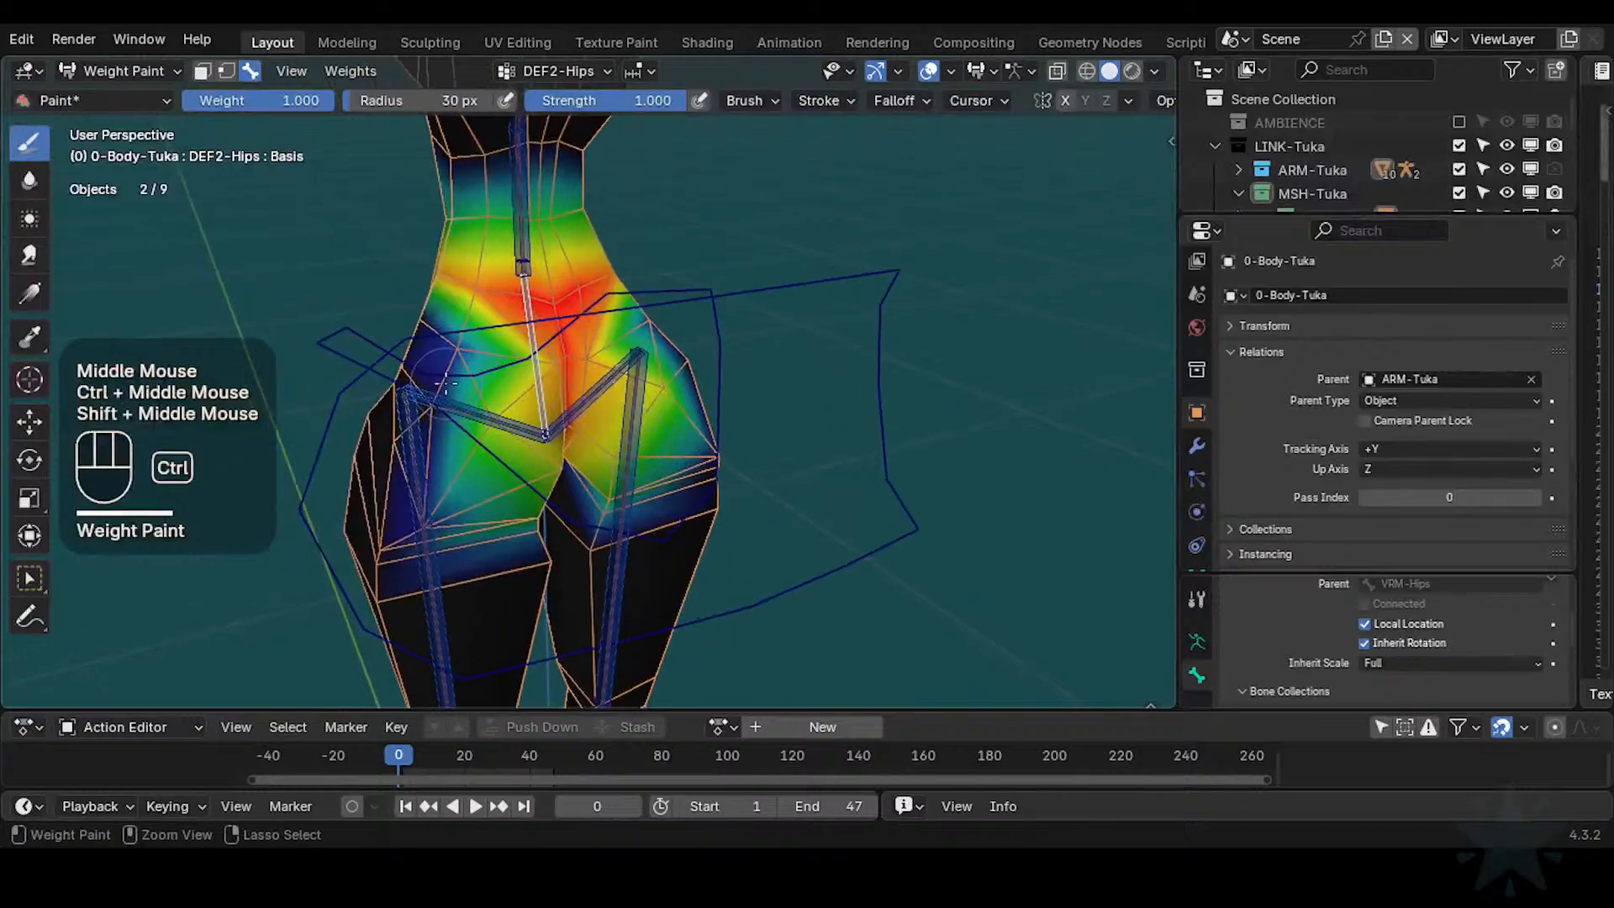
mouse_move(454, 349)
left_mouse_down("ctrl")
mouse_move(483, 410)
mouse_move(422, 510)
left_mouse_up("ctrl")
middle_click_drag(466, 482, 538, 492)
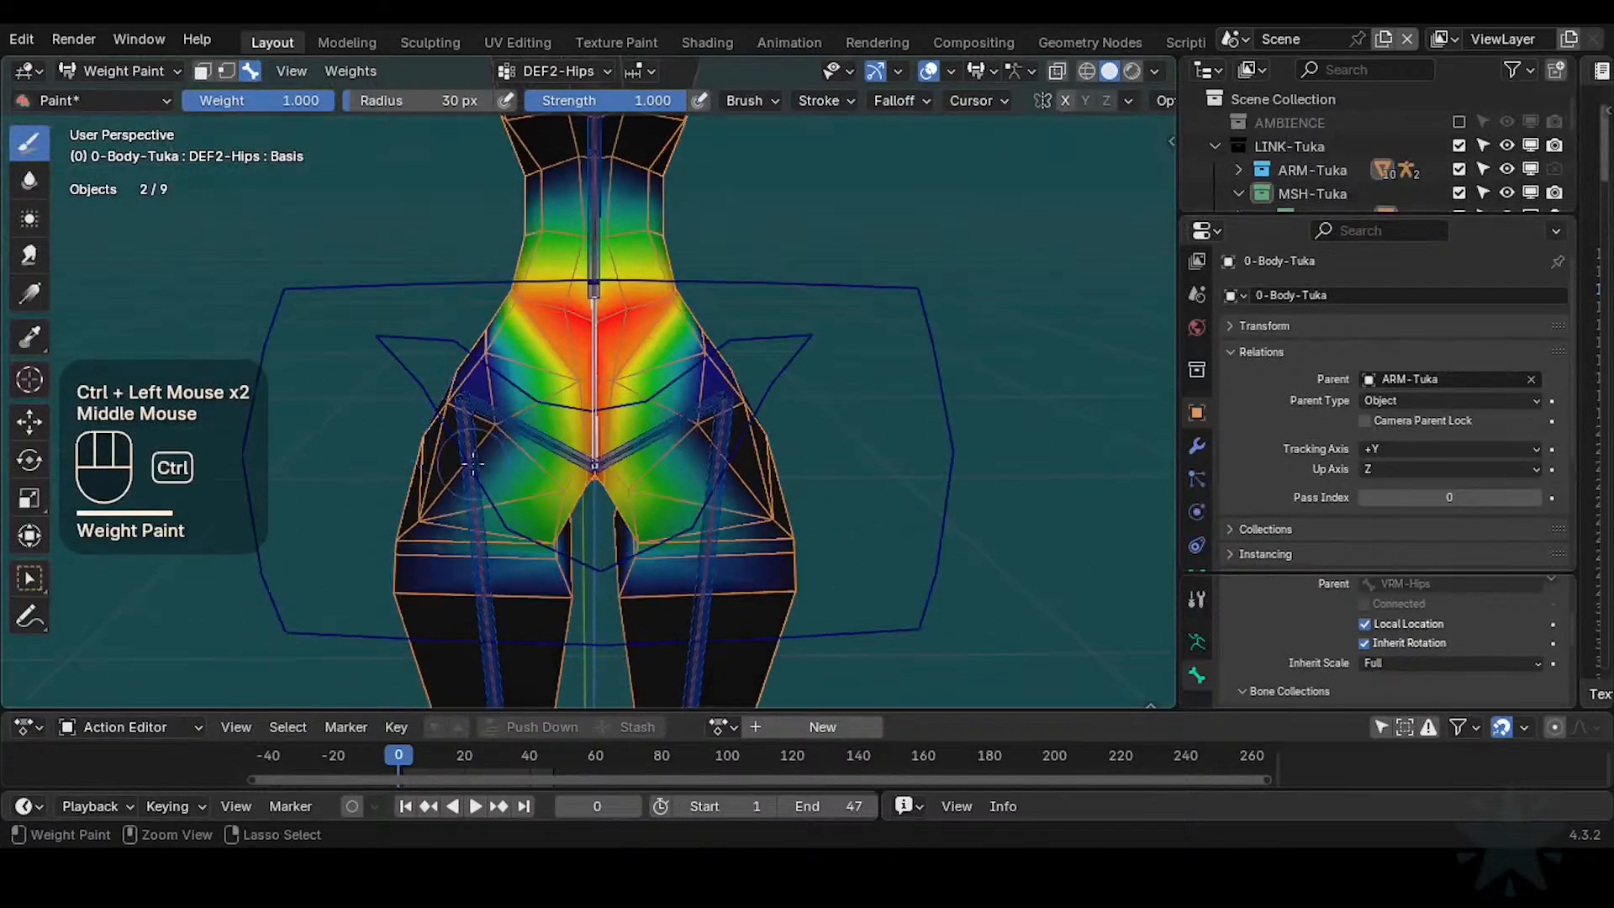
left_click_drag(542, 496, 495, 368, "ctrl")
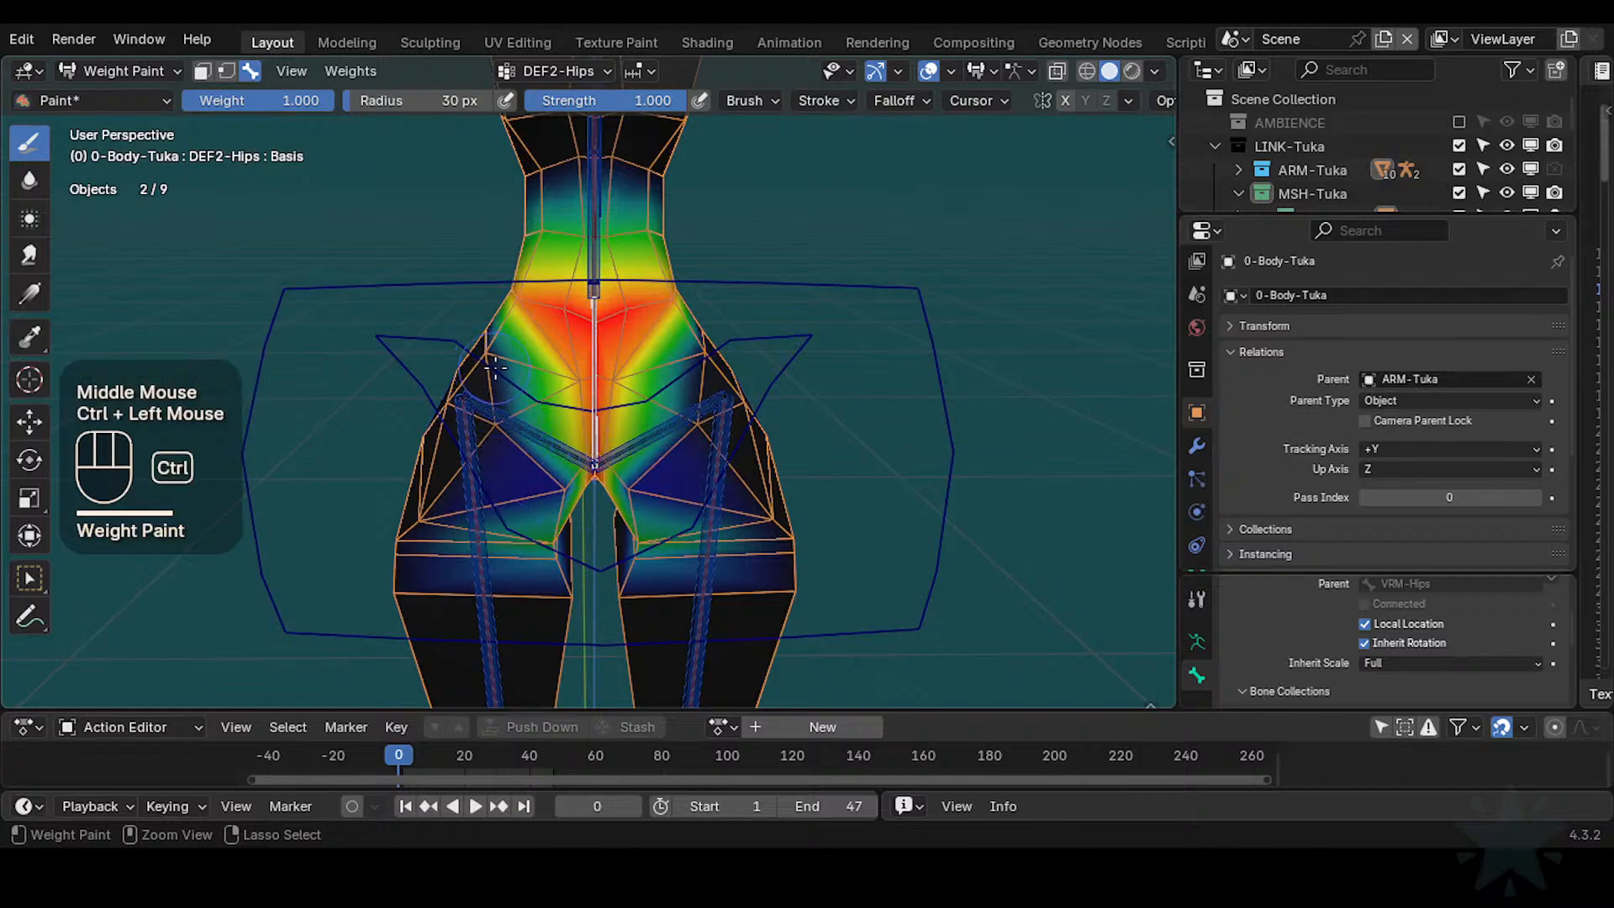
middle_click_drag(550, 460, 537, 462)
mouse_move(537, 468)
left_mouse_down("ctrl")
mouse_move(556, 552)
mouse_move(474, 525)
left_mouse_up("ctrl")
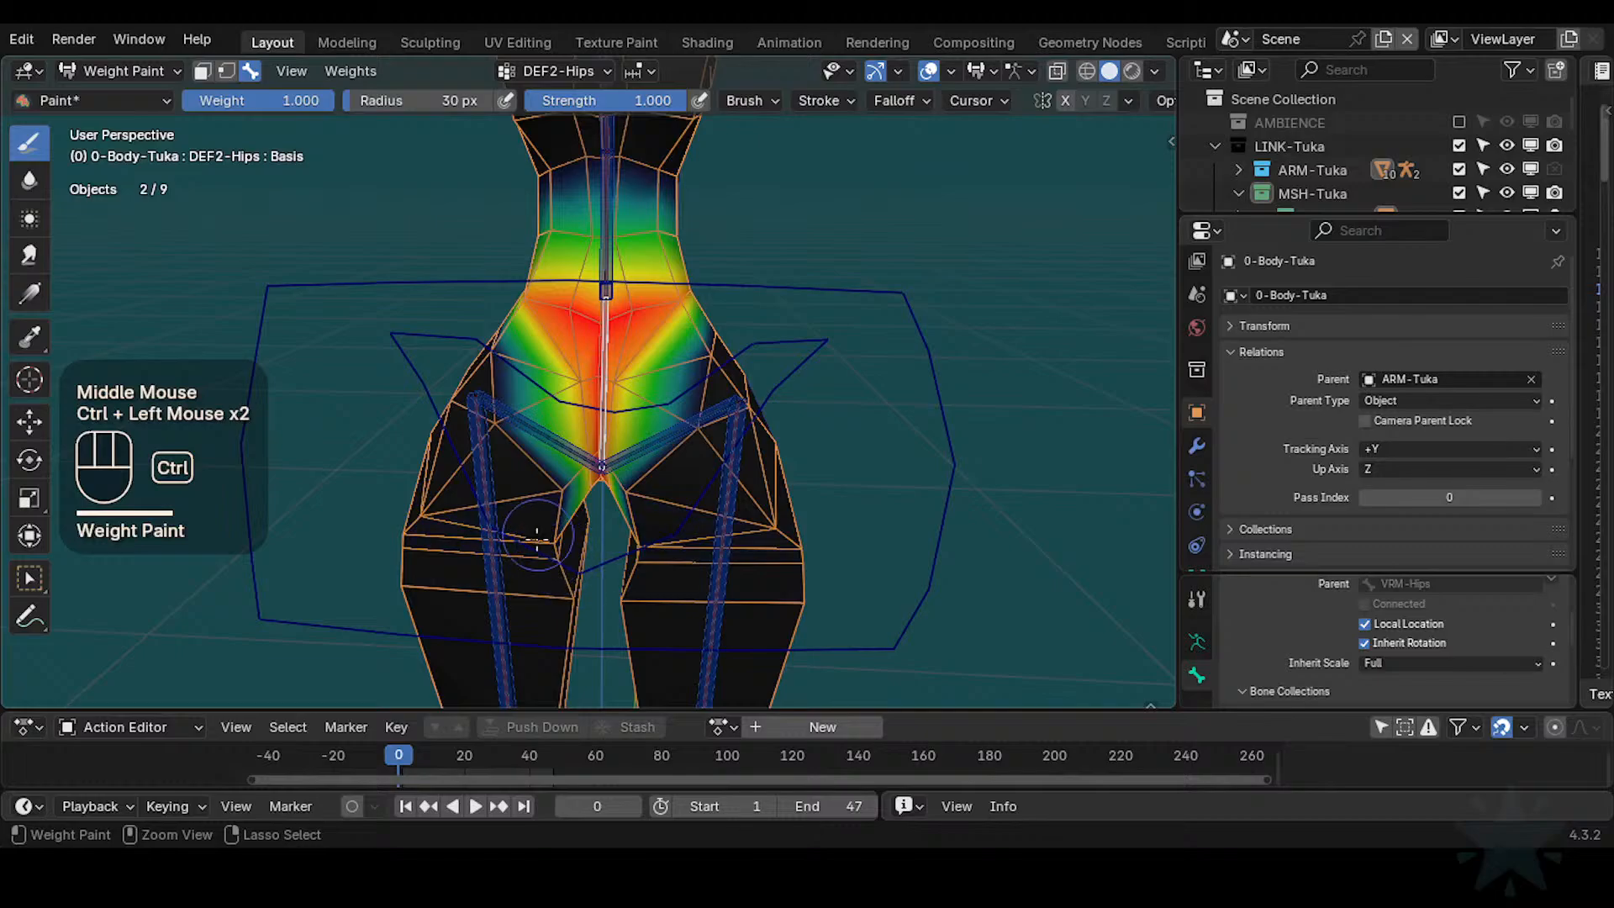
Cycle through the overlapping left hip bones to DEF3-Hip.L and examine its weights on the body mesh
middle_click_drag(536, 539, 690, 480)
mouse_move(689, 480)
middle_mouse_down()
mouse_move(731, 467)
mouse_move(614, 505)
mouse_move(664, 481)
middle_mouse_up()
left_click(607, 503, "alt")
left_click(607, 503, "alt")
left_click(638, 458, "alt")
left_click(637, 458, "alt")
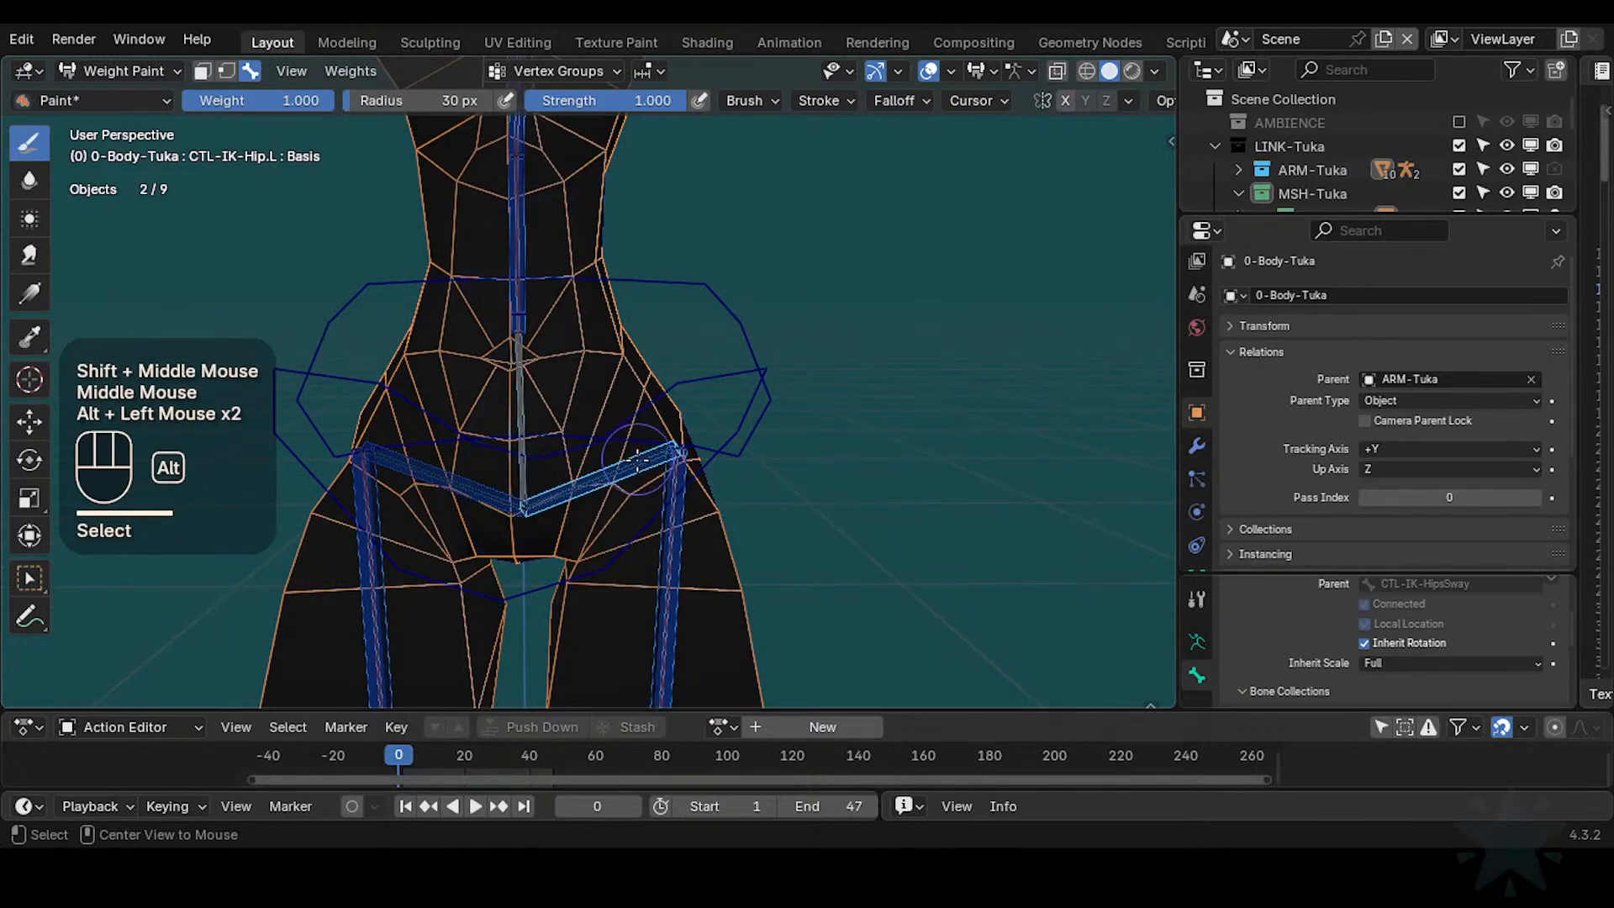
left_click(641, 462, "alt")
left_click(640, 461, "alt")
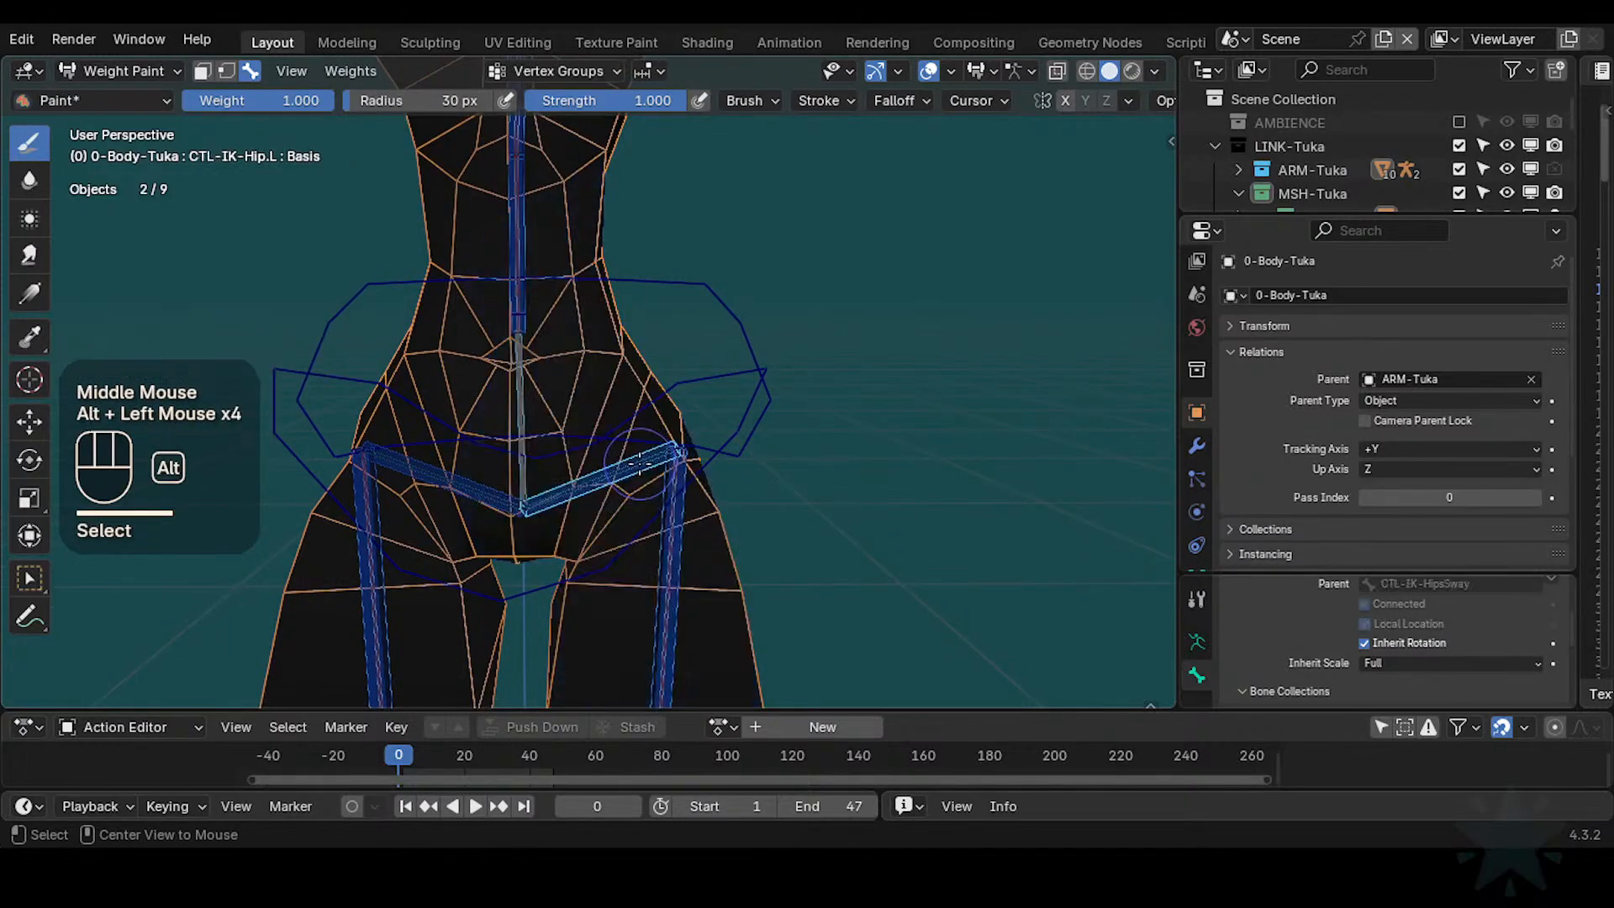
left_click(638, 461, "alt")
left_click(639, 461, "alt")
left_click(639, 462, "alt")
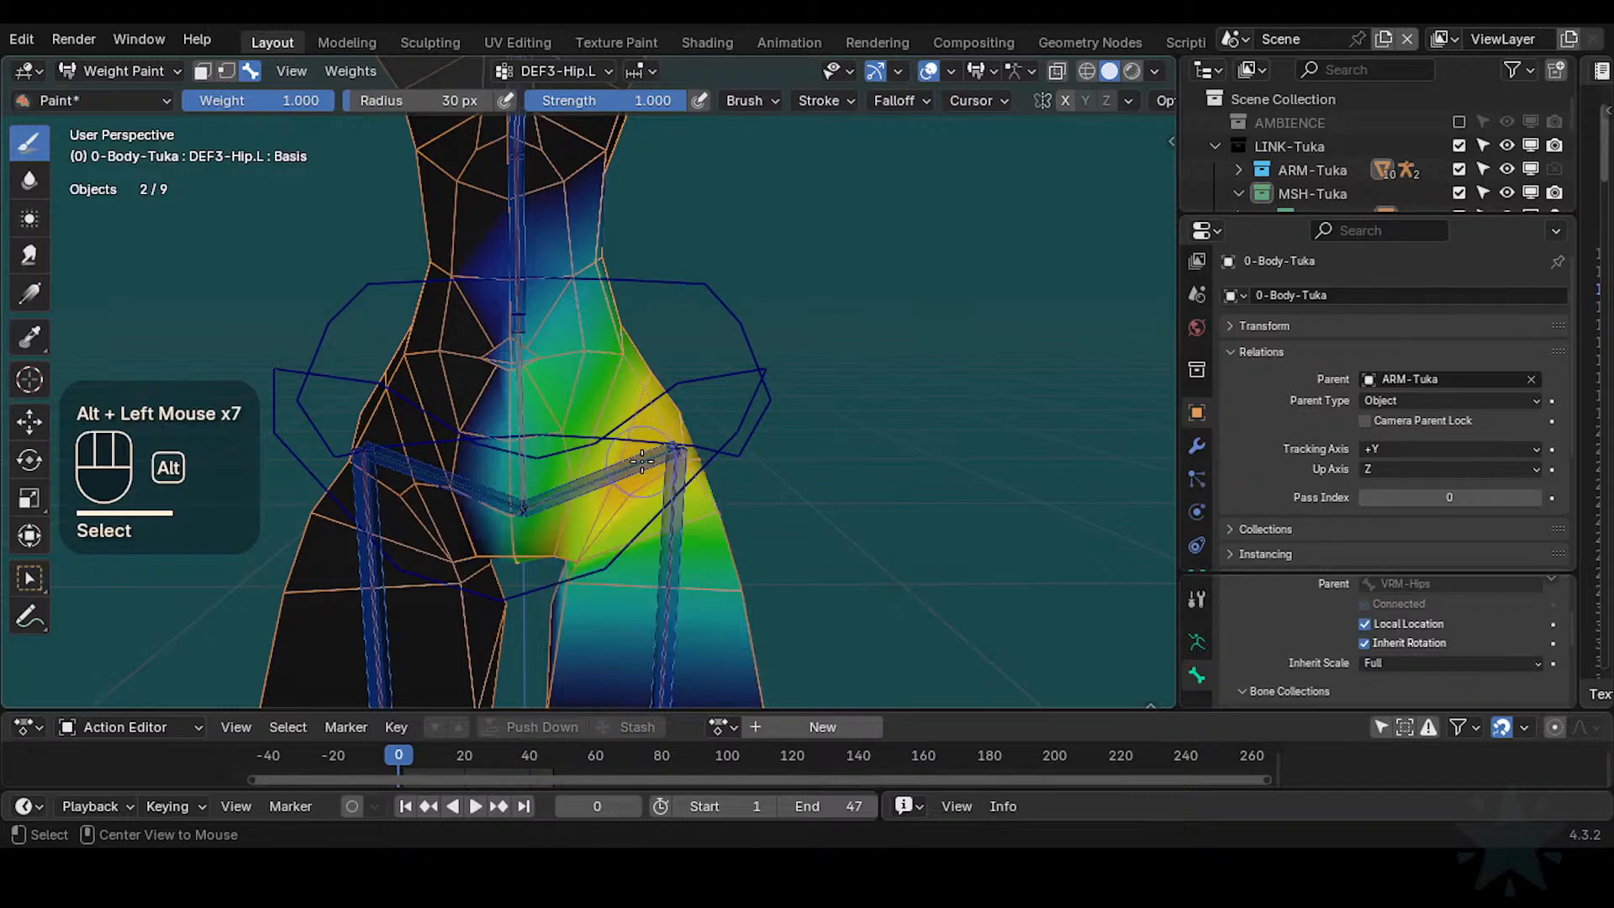
left_click(641, 461, "alt")
left_click(642, 461, "alt")
middle_click_drag(641, 461, 667, 463)
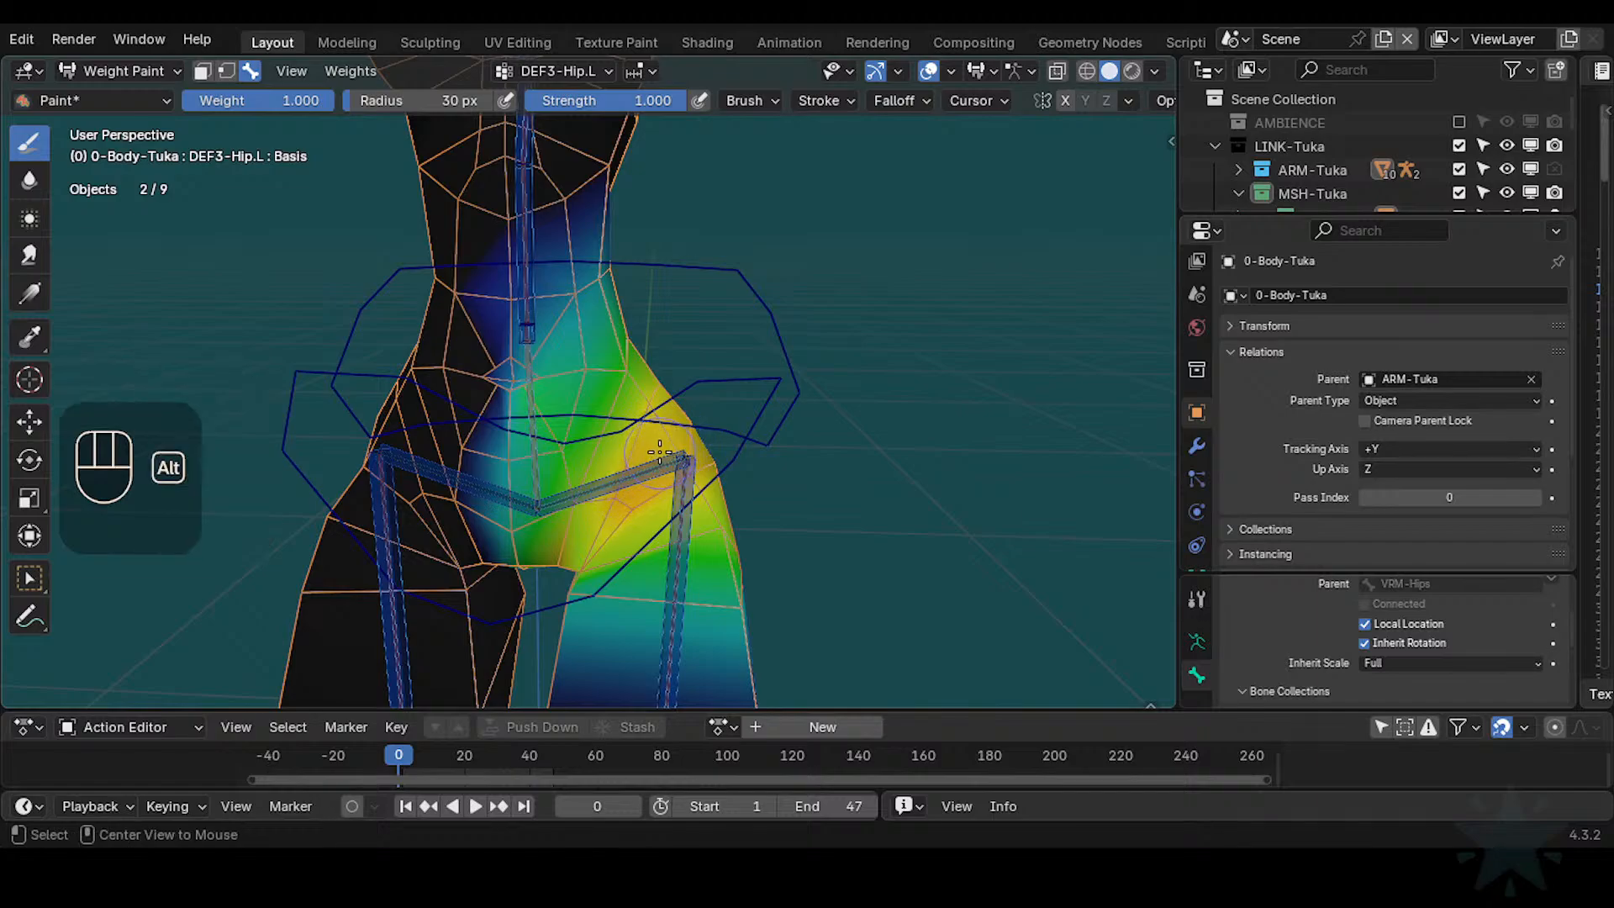
Test-rotate CTL-IK-Hip.L without keeping the rotation, and compare the DEF2-Hips weights with the DEF3-Hip.L weights
left_click(682, 464, "alt")
key("r")
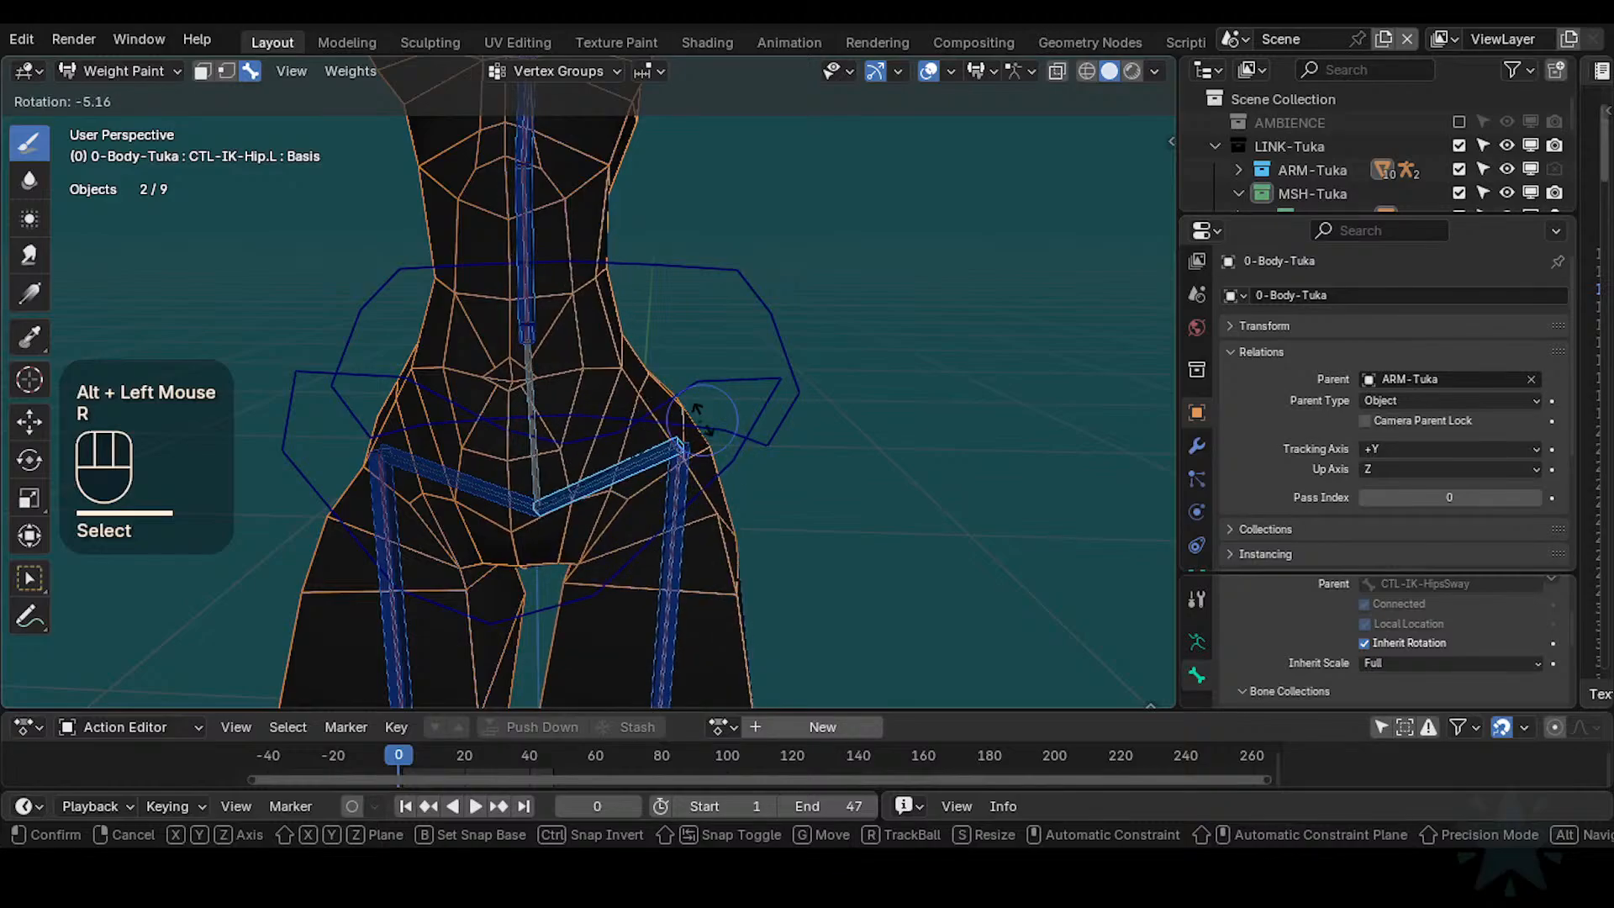
key("Escape")
left_click(576, 477, "alt")
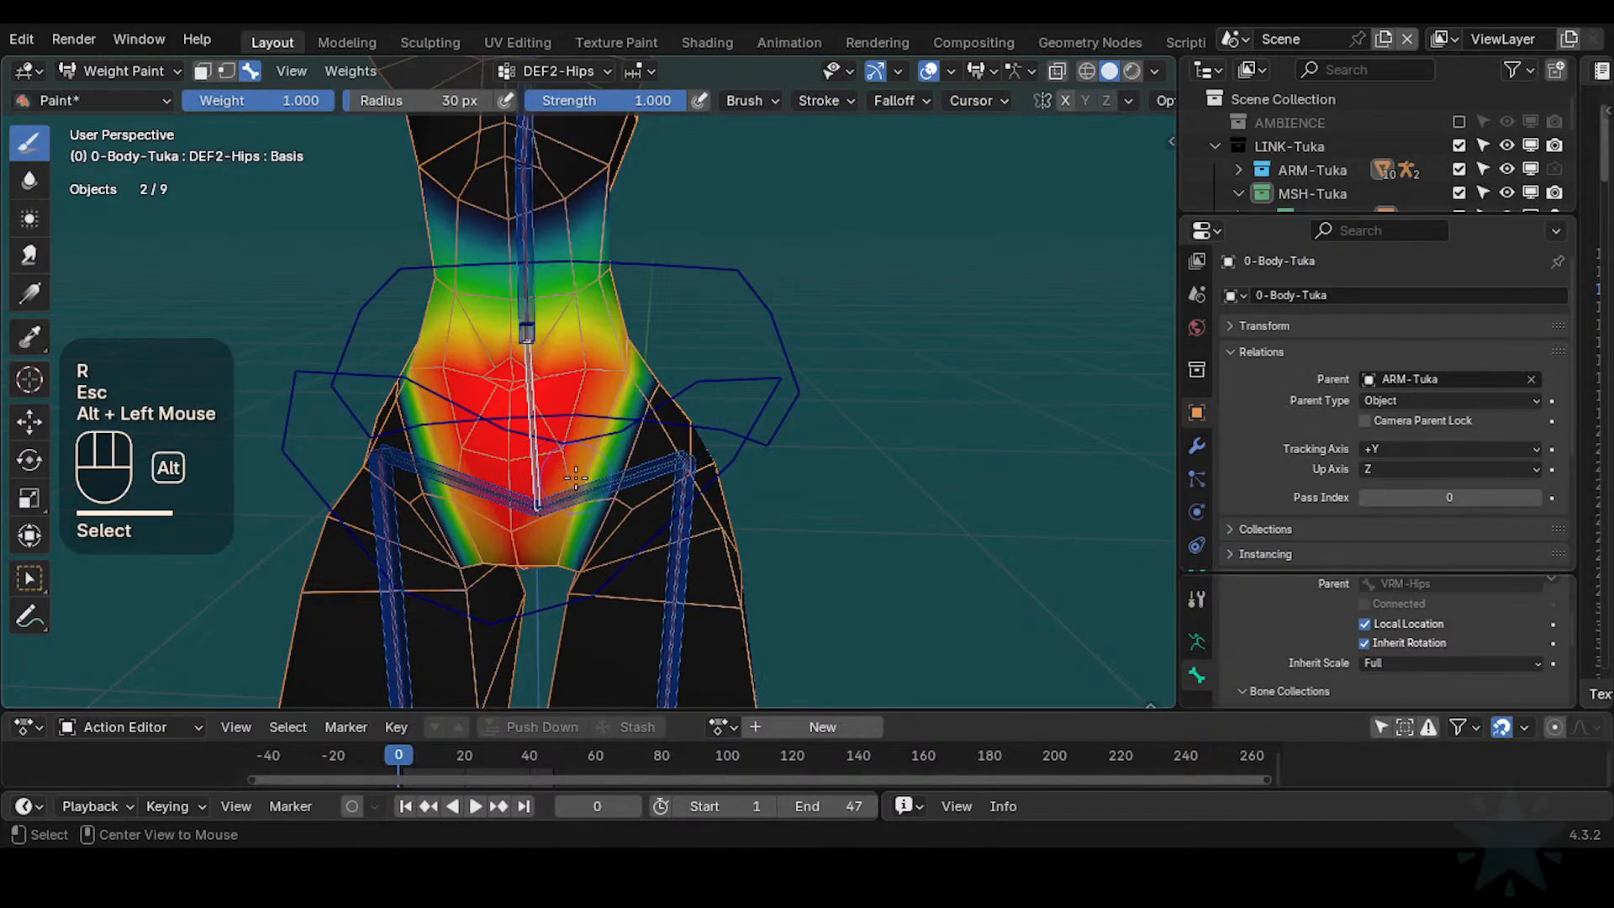
left_click(640, 475, "alt")
left_click(639, 475, "alt")
left_click(633, 476, "alt")
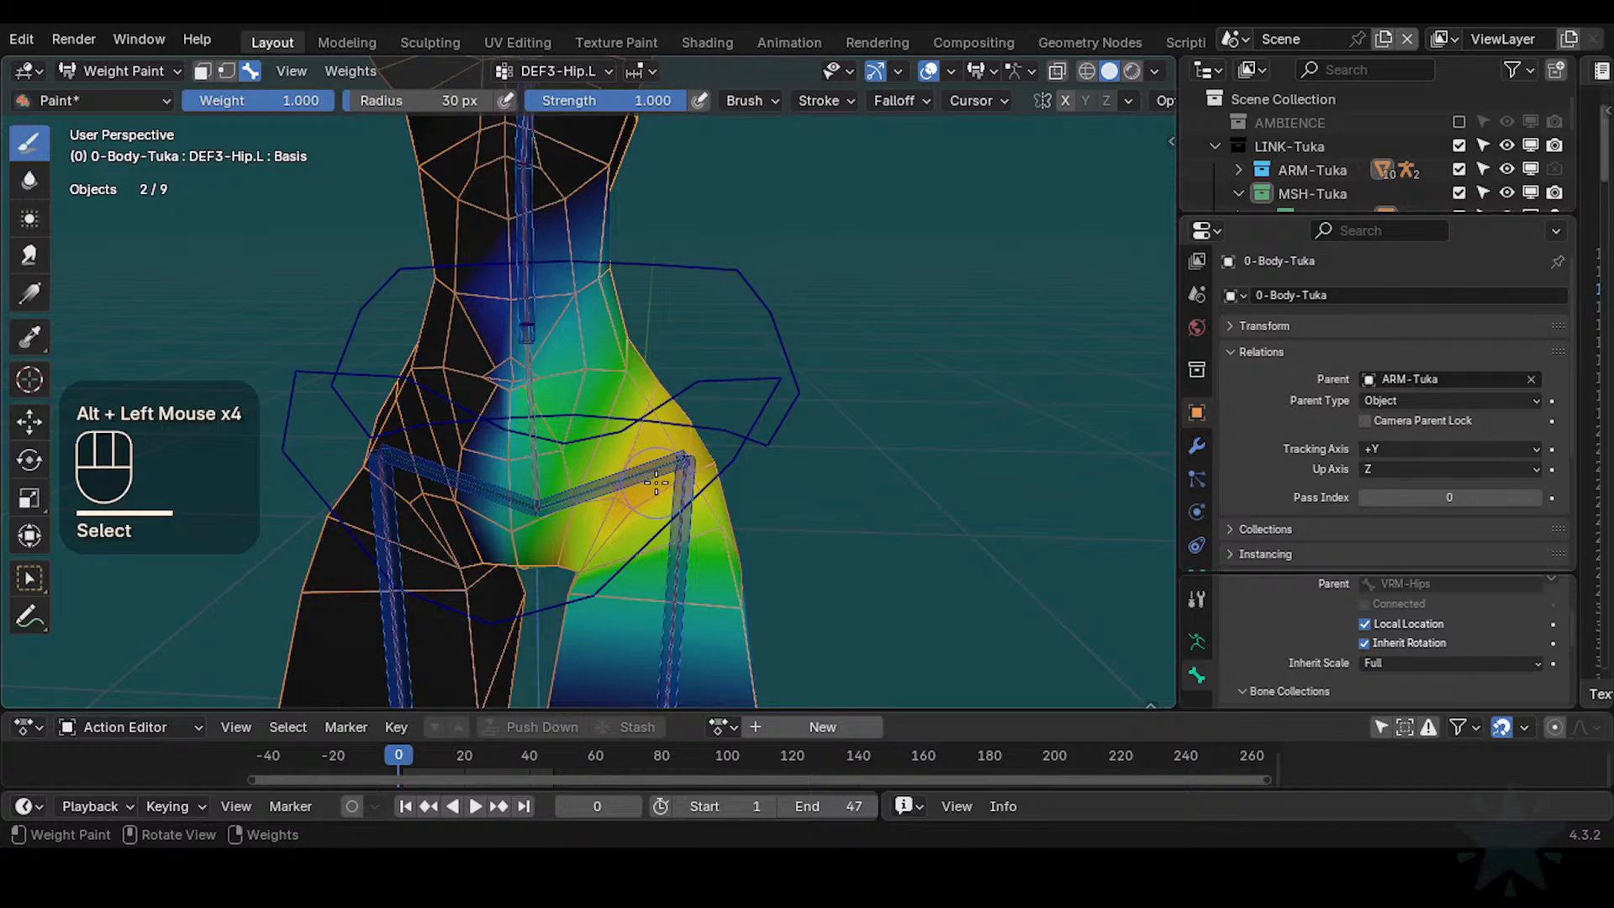
Check how the left hip deforms by rotating DEF3-Hip.L and CTL-IK-Hip.L, cancelling both rotations
key("r")
key("Escape")
key("alt+space")
left_click(655, 436, "alt")
key("r")
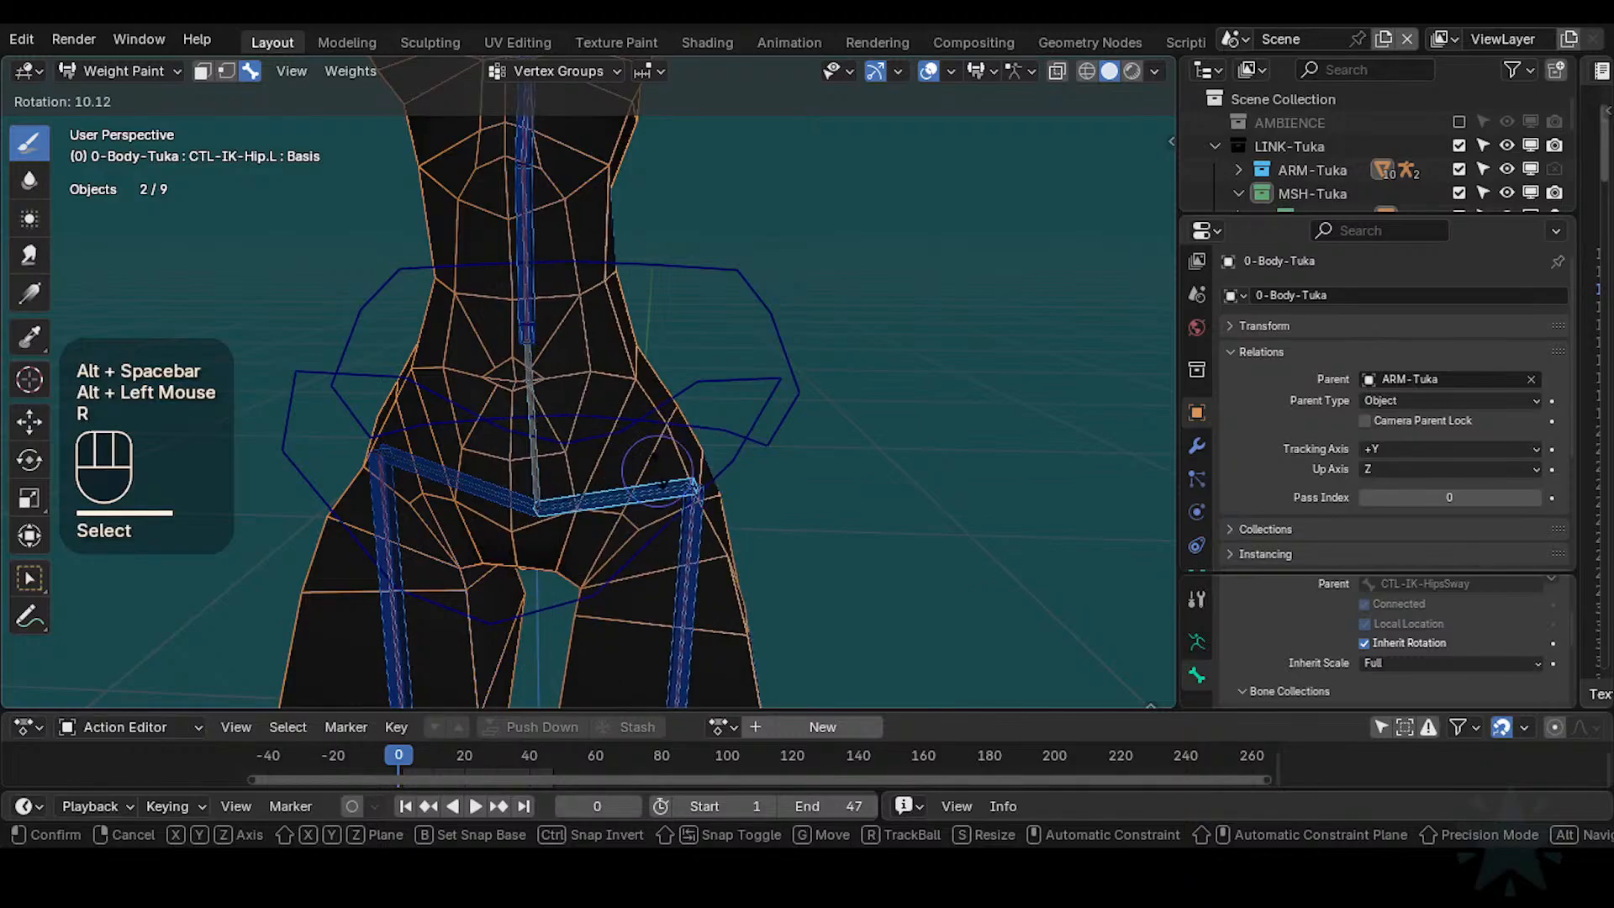
key("Escape")
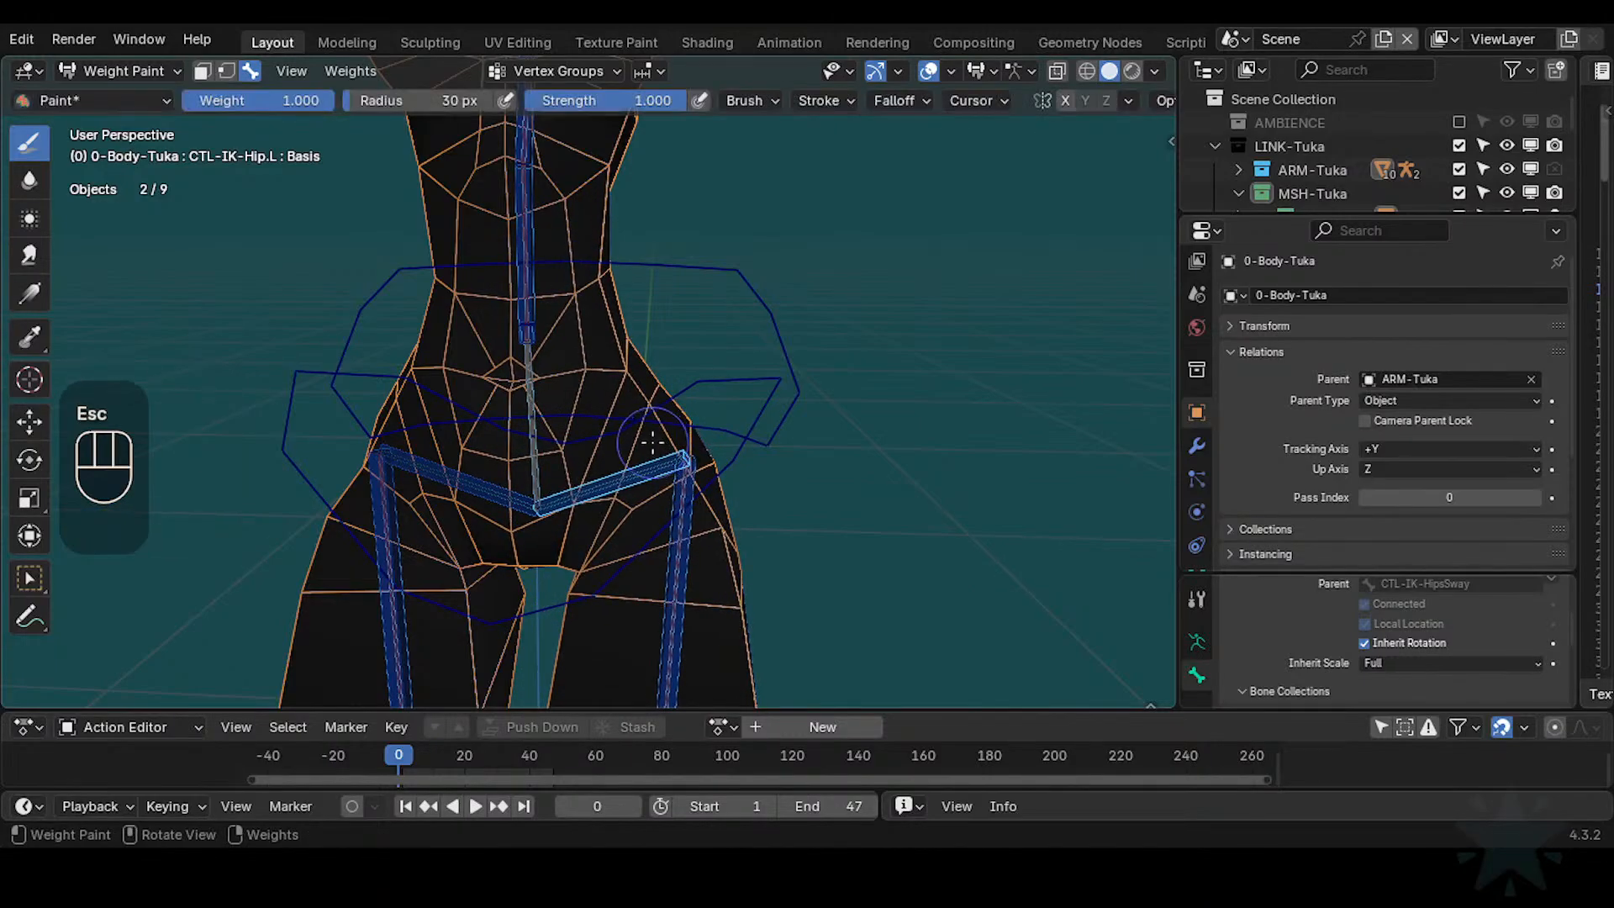
Make DEF3-LegUpper.L the active weight group and subtract its weights around the centre of the pelvis with a 30 px brush
left_click(678, 539, "alt")
mouse_move(576, 536)
middle_mouse_down()
mouse_move(569, 509)
mouse_move(586, 523)
middle_mouse_up()
middle_click_drag(587, 523, 546, 464)
left_click(552, 505, "ctrl")
key("ctrl+f")
left_click(814, 216, "ctrl")
left_click(551, 453, "ctrl")
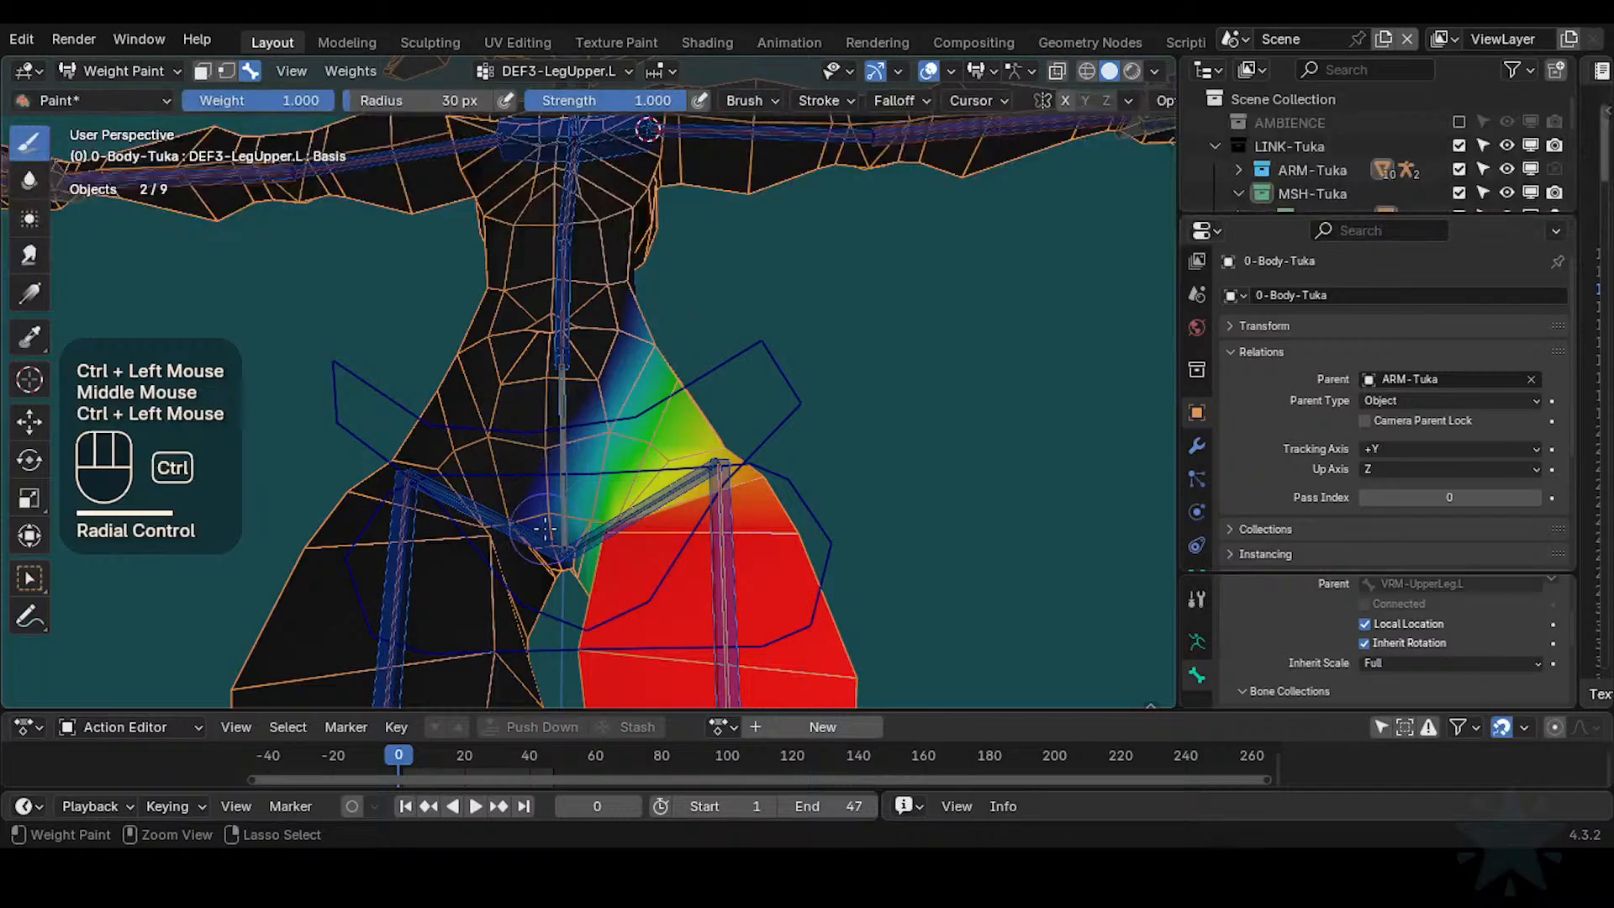
middle_click_drag(545, 528, 522, 504, "shift")
mouse_move(521, 504)
middle_mouse_down("ctrl")
mouse_move(481, 471)
mouse_move(505, 423)
middle_mouse_up("ctrl")
left_click(479, 469, "ctrl")
left_click(494, 435, "ctrl")
Examine the DEF3-LegUpper.L weight transition and the mesh topology around the left hip and crotch from several angles
middle_click_drag(506, 422, 582, 525)
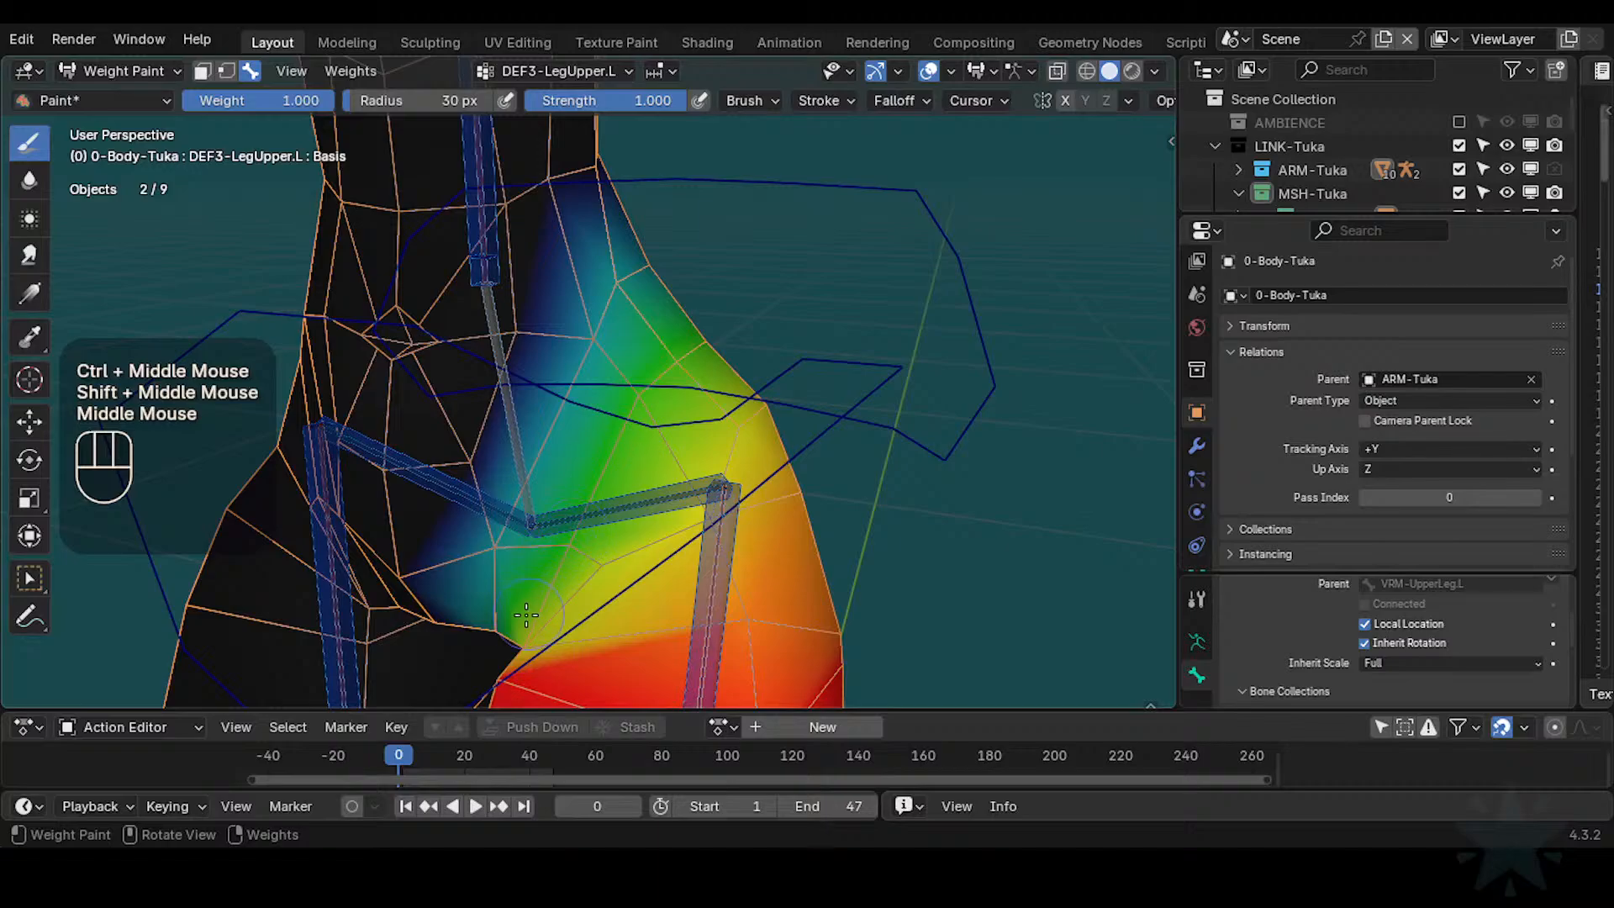
middle_click_drag(500, 595, 563, 365)
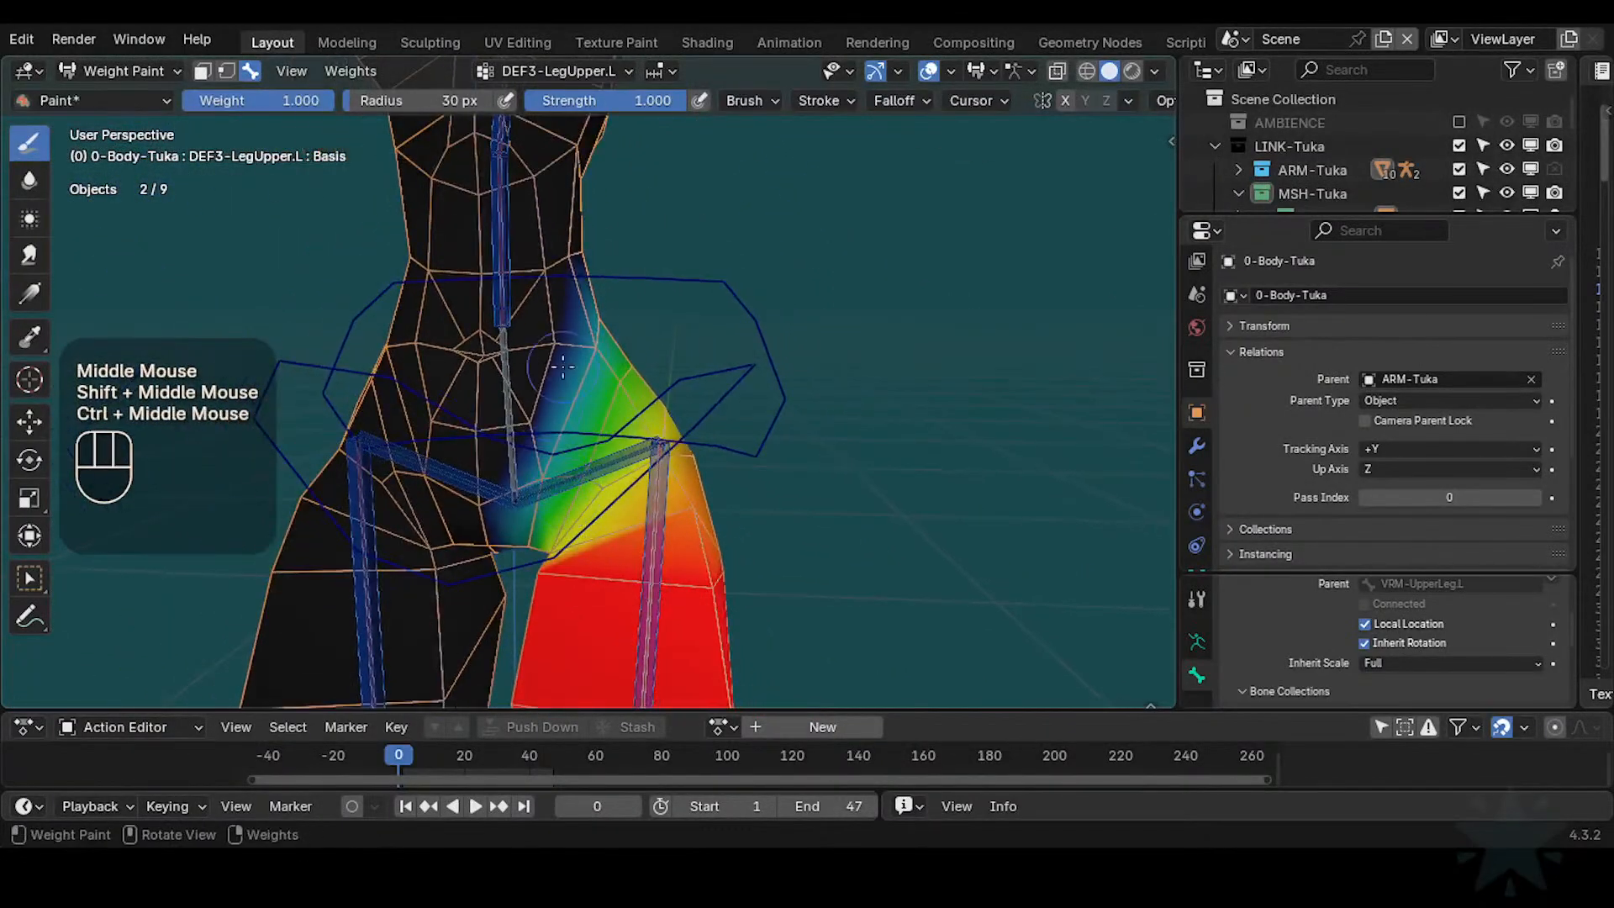
middle_click_drag(582, 420, 589, 422)
middle_click_drag(589, 422, 711, 332, "shift")
middle_click_drag(600, 396, 683, 454)
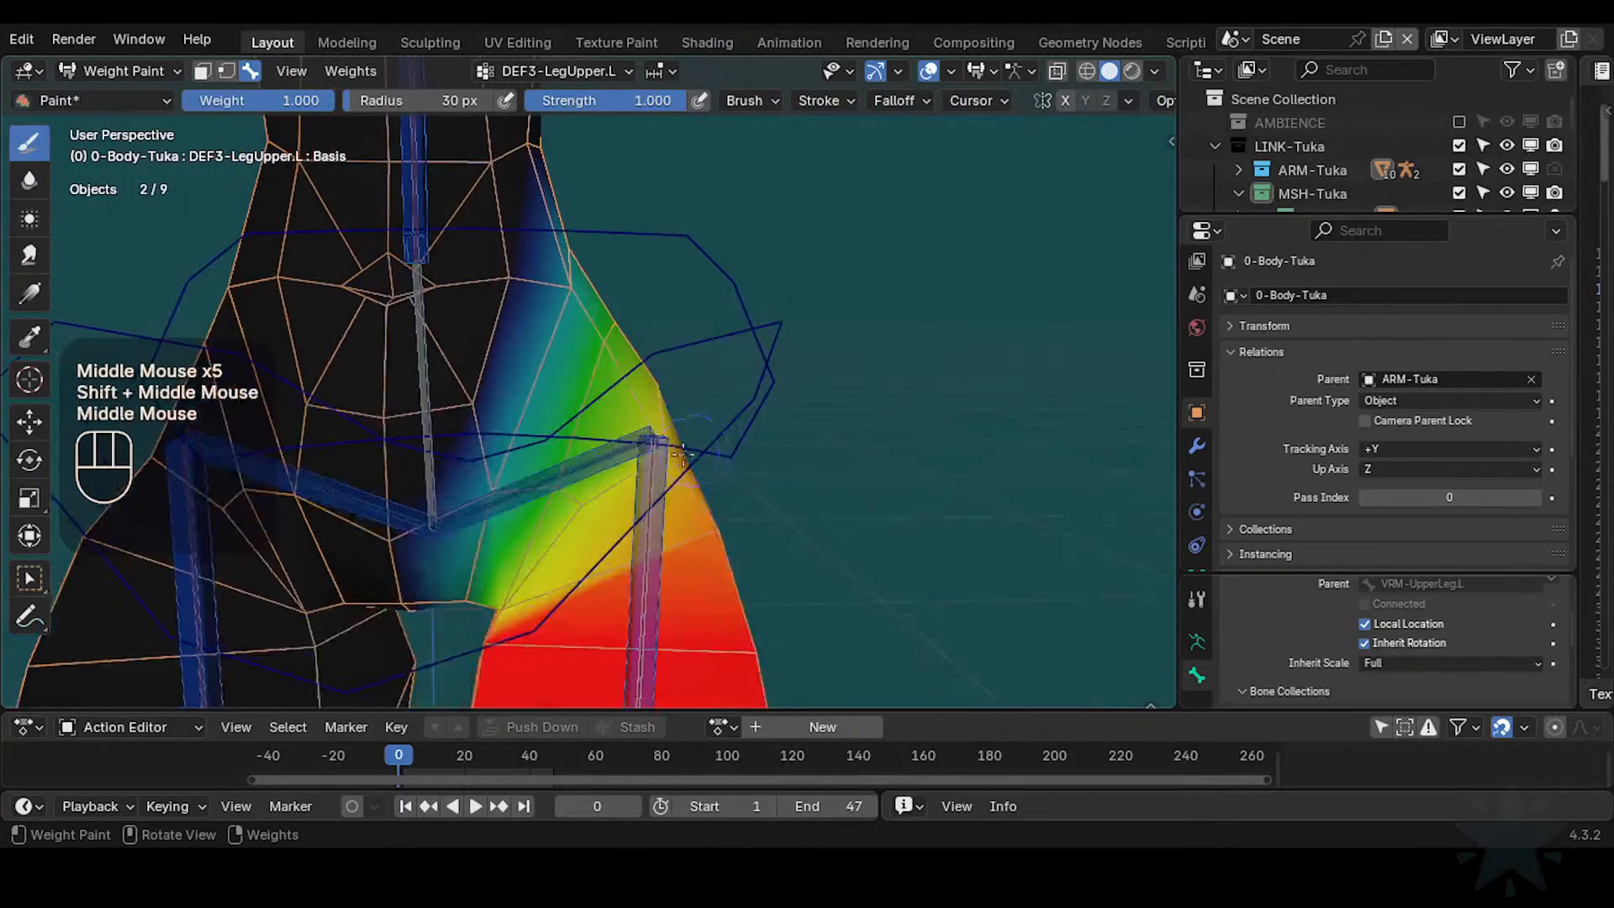
mouse_move(559, 553)
middle_mouse_down()
mouse_move(458, 567)
mouse_move(506, 624)
mouse_move(491, 624)
middle_mouse_up()
middle_click_drag(585, 473, 556, 566)
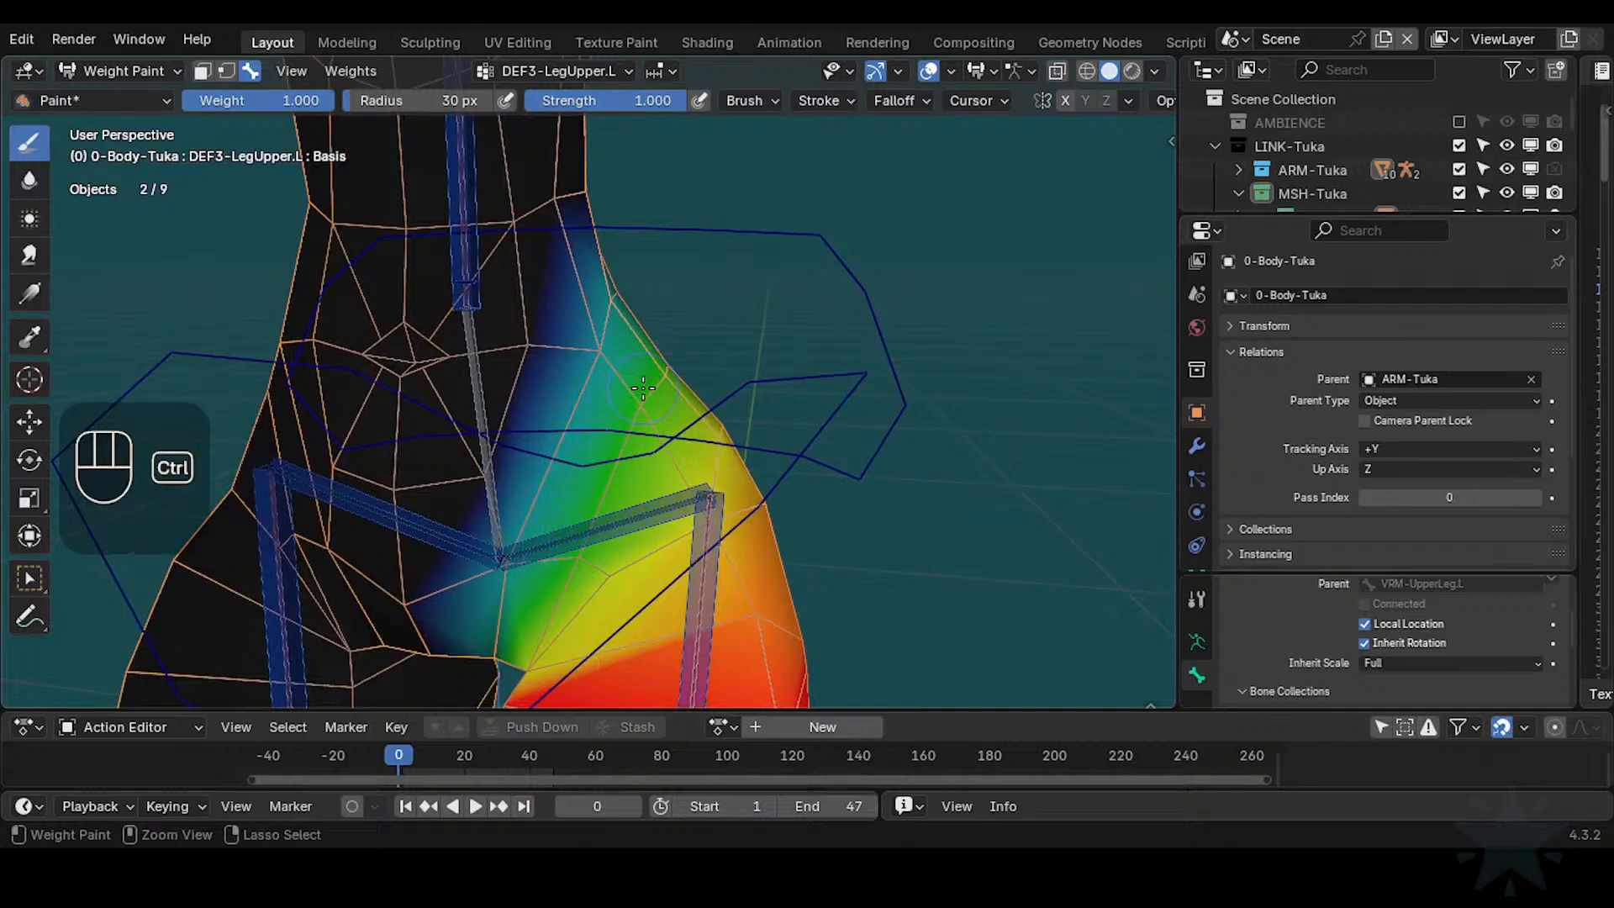
middle_click_drag(638, 388, 624, 408, "ctrl")
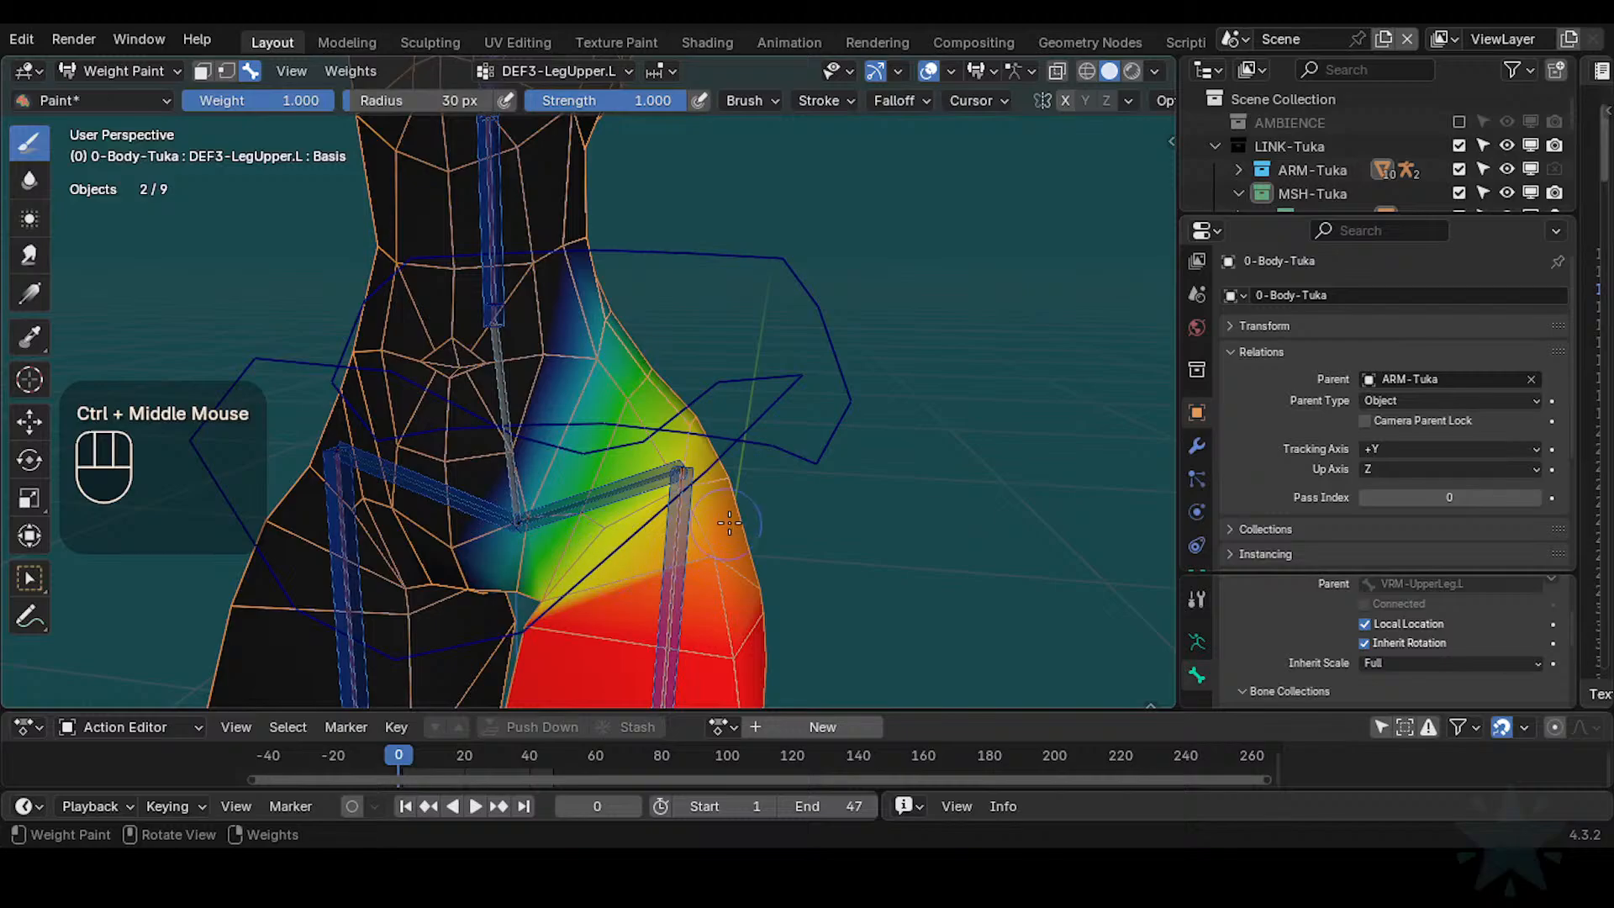
middle_click_drag(565, 565, 640, 512)
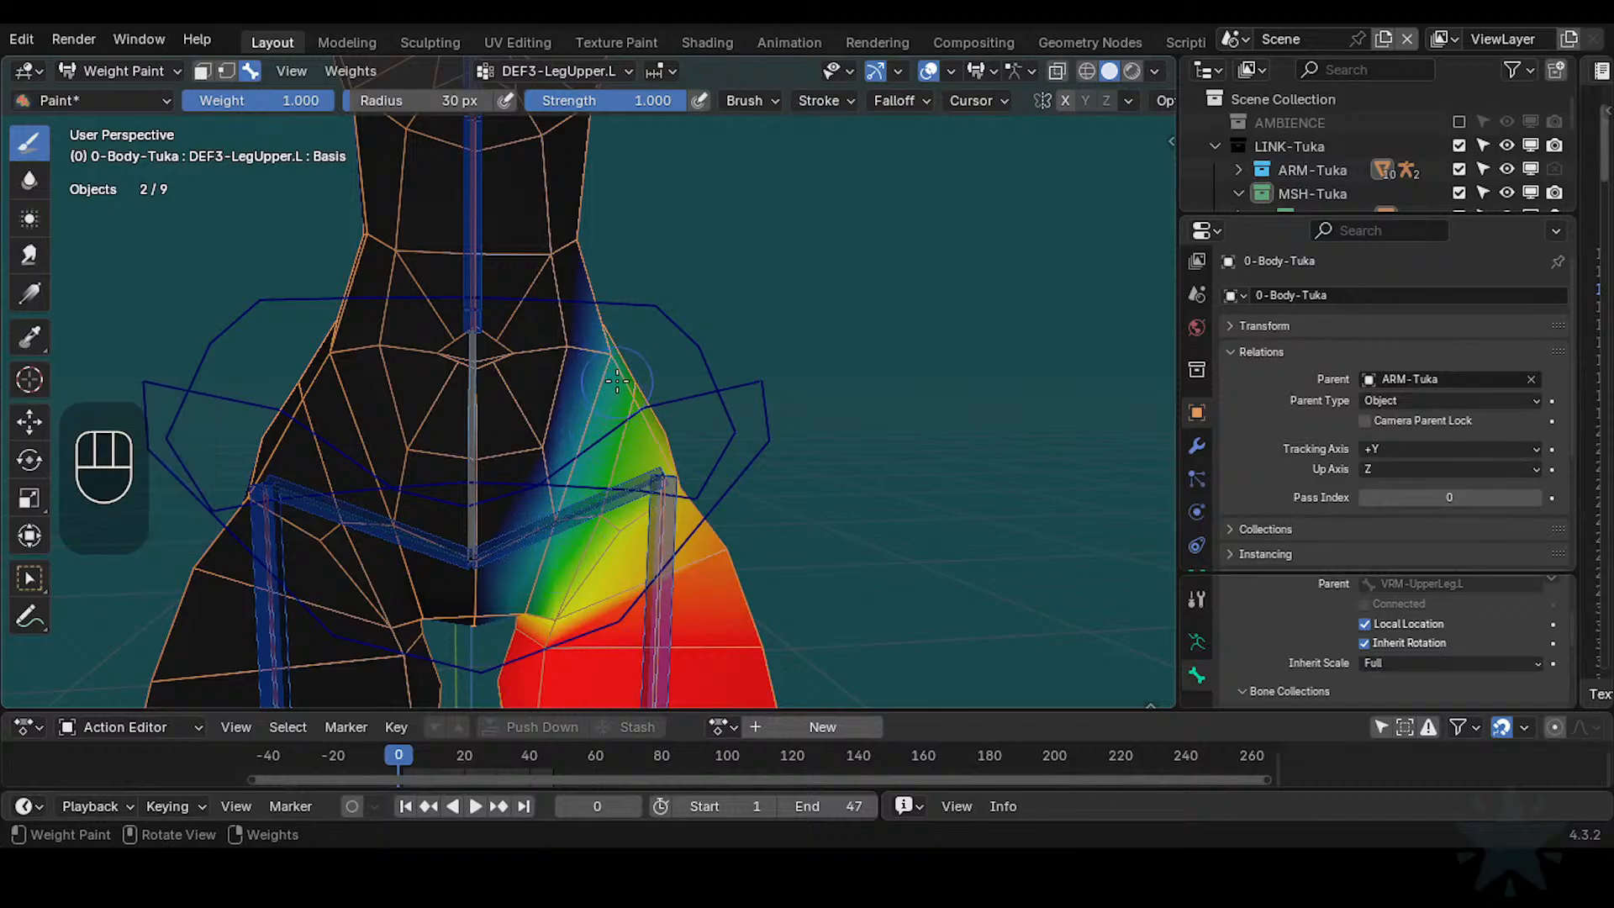
middle_click_drag(567, 542, 577, 501)
left_click(676, 580, "alt")
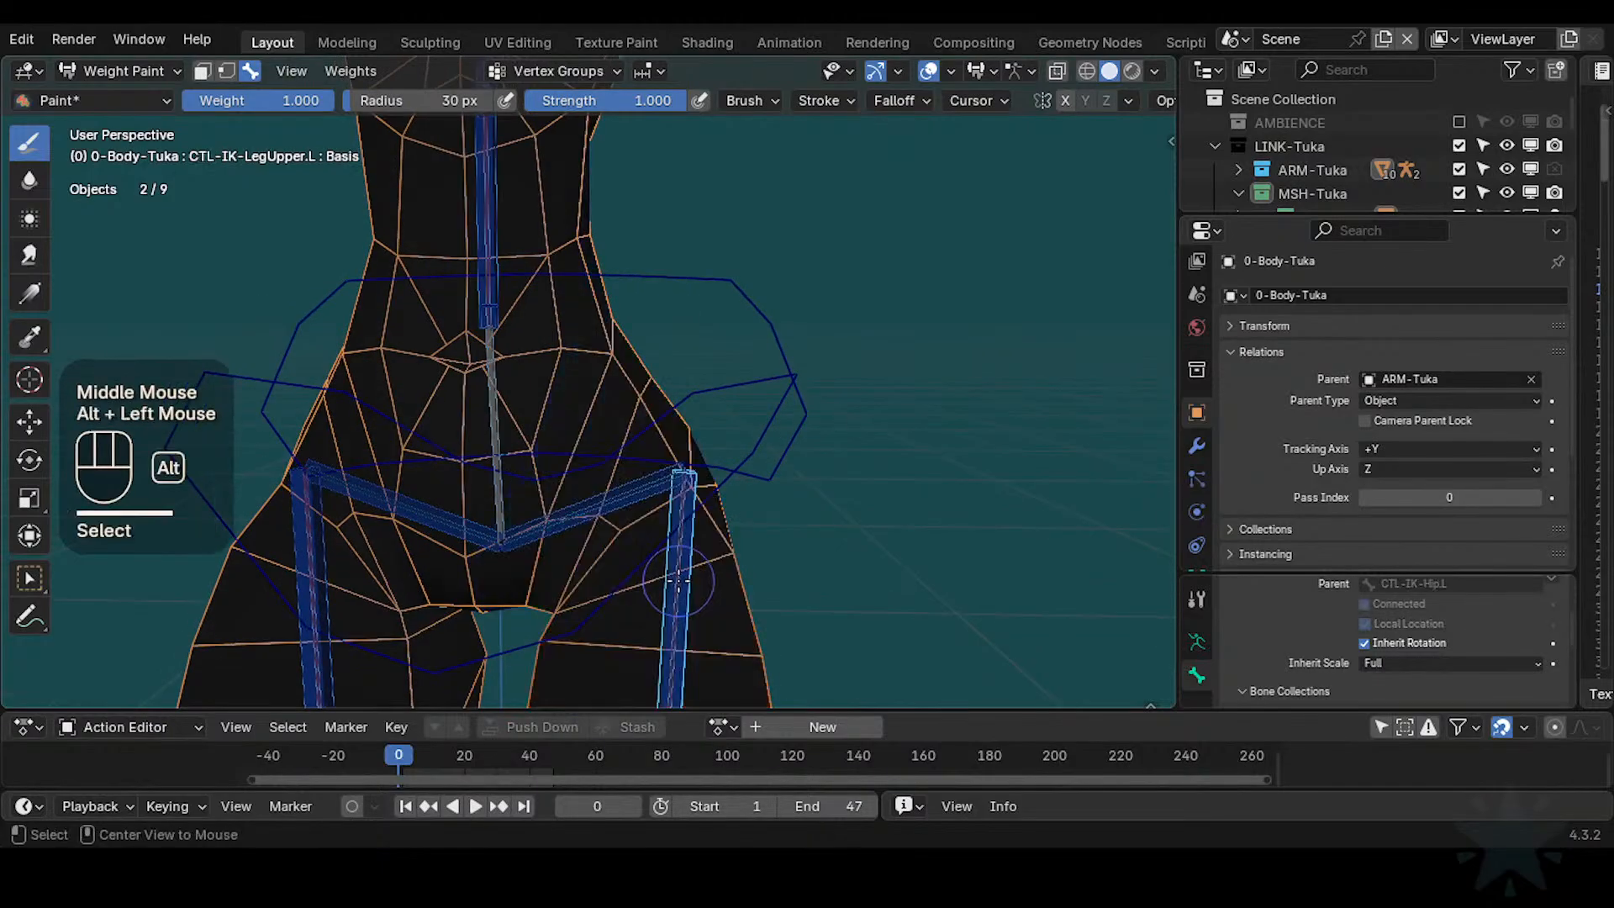
left_click(670, 591, "alt")
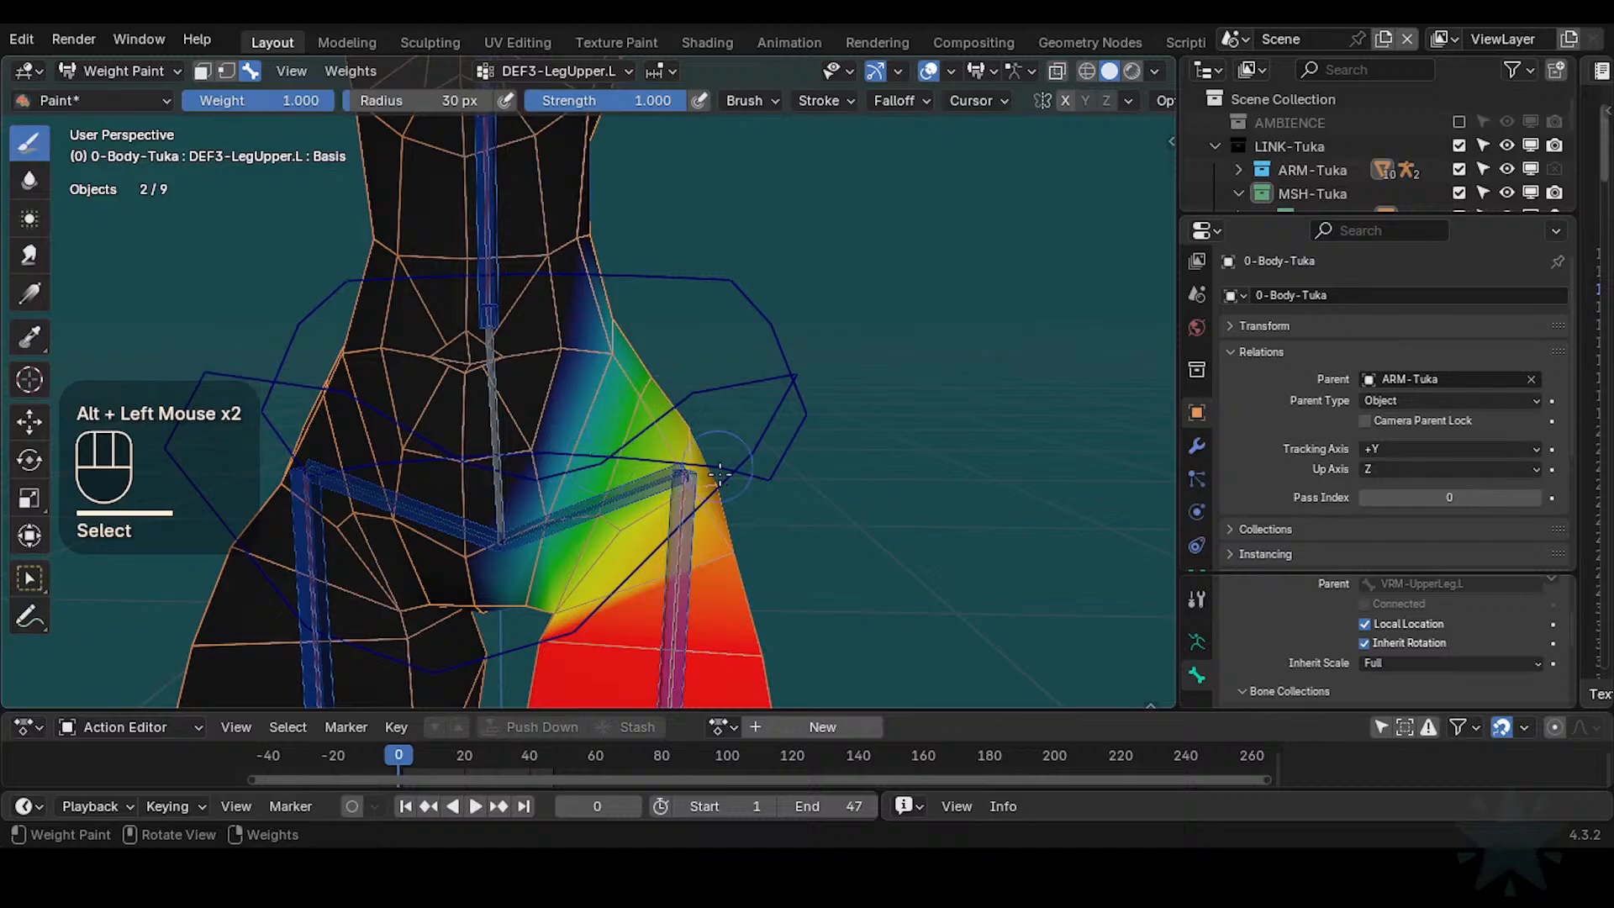
Switch the body mesh to Edit Mode with vertex selection and select the inner-thigh vertex beside the crotch
middle_click_drag(560, 546, 446, 547, "shift")
middle_click_drag(782, 434, 673, 439)
middle_click_drag(673, 439, 547, 414)
middle_click_drag(563, 411, 597, 393, "shift")
mouse_move(597, 393)
middle_mouse_down()
mouse_move(829, 391)
mouse_move(590, 402)
mouse_move(741, 547)
mouse_move(835, 584)
mouse_move(767, 569)
mouse_move(789, 475)
mouse_move(730, 556)
mouse_move(764, 623)
mouse_move(757, 566)
mouse_move(809, 553)
mouse_move(760, 425)
mouse_move(760, 494)
mouse_move(914, 598)
mouse_move(821, 566)
middle_mouse_up()
key("Tab")
key("Tab")
key("Tab")
key("Tab")
key("Tab")
left_click(780, 561)
key("1")
left_click(785, 563)
key("g")
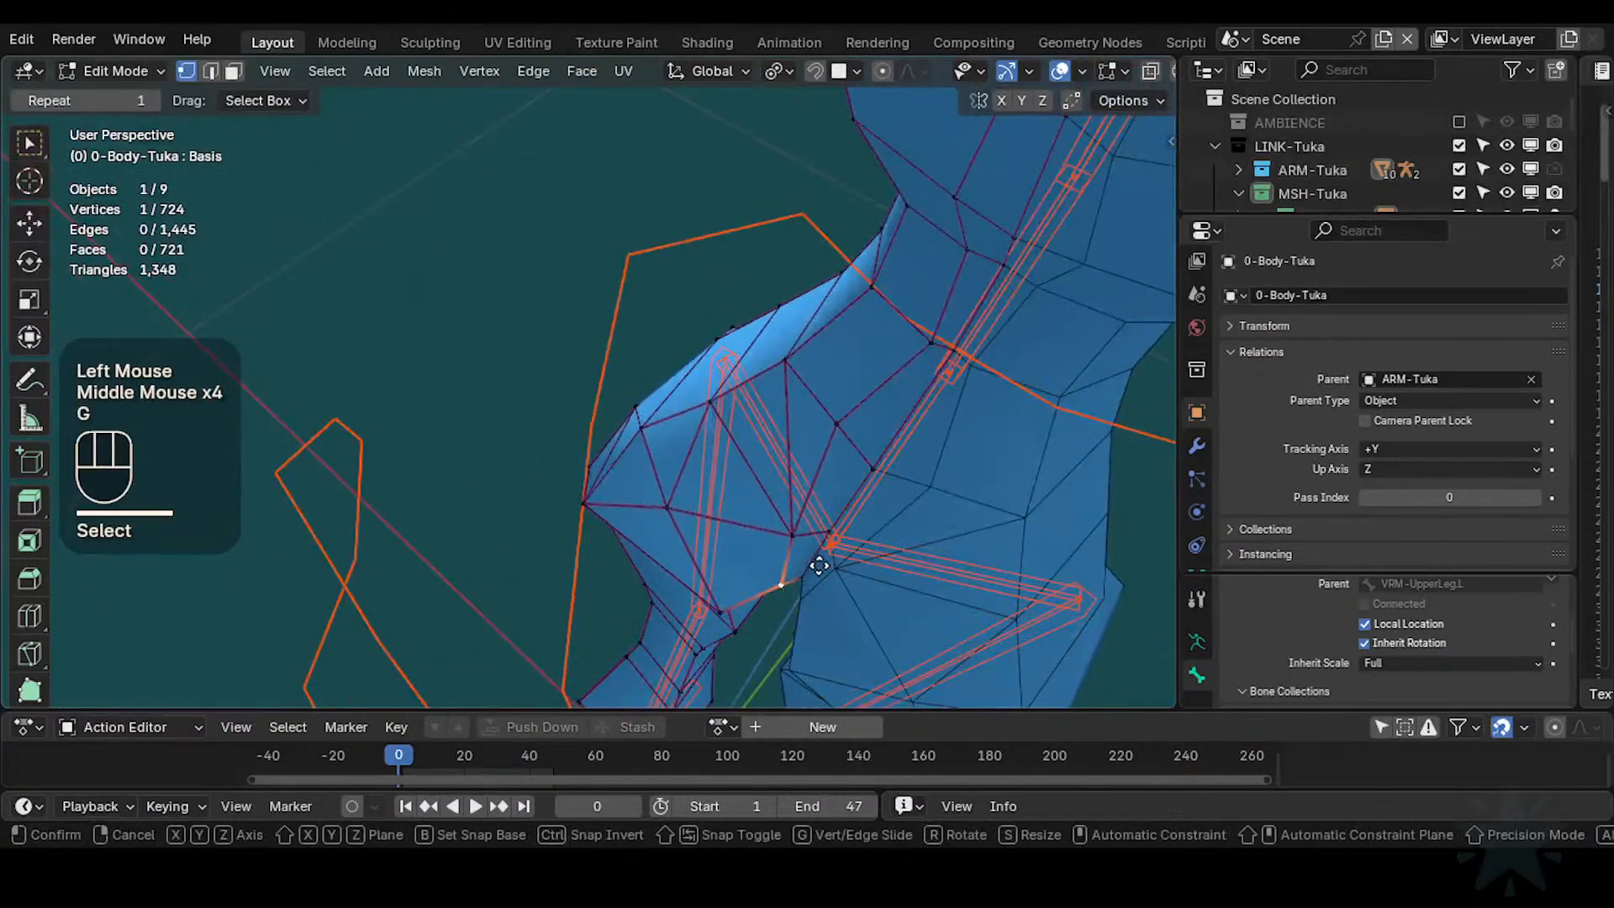
key("y")
middle_click(815, 575)
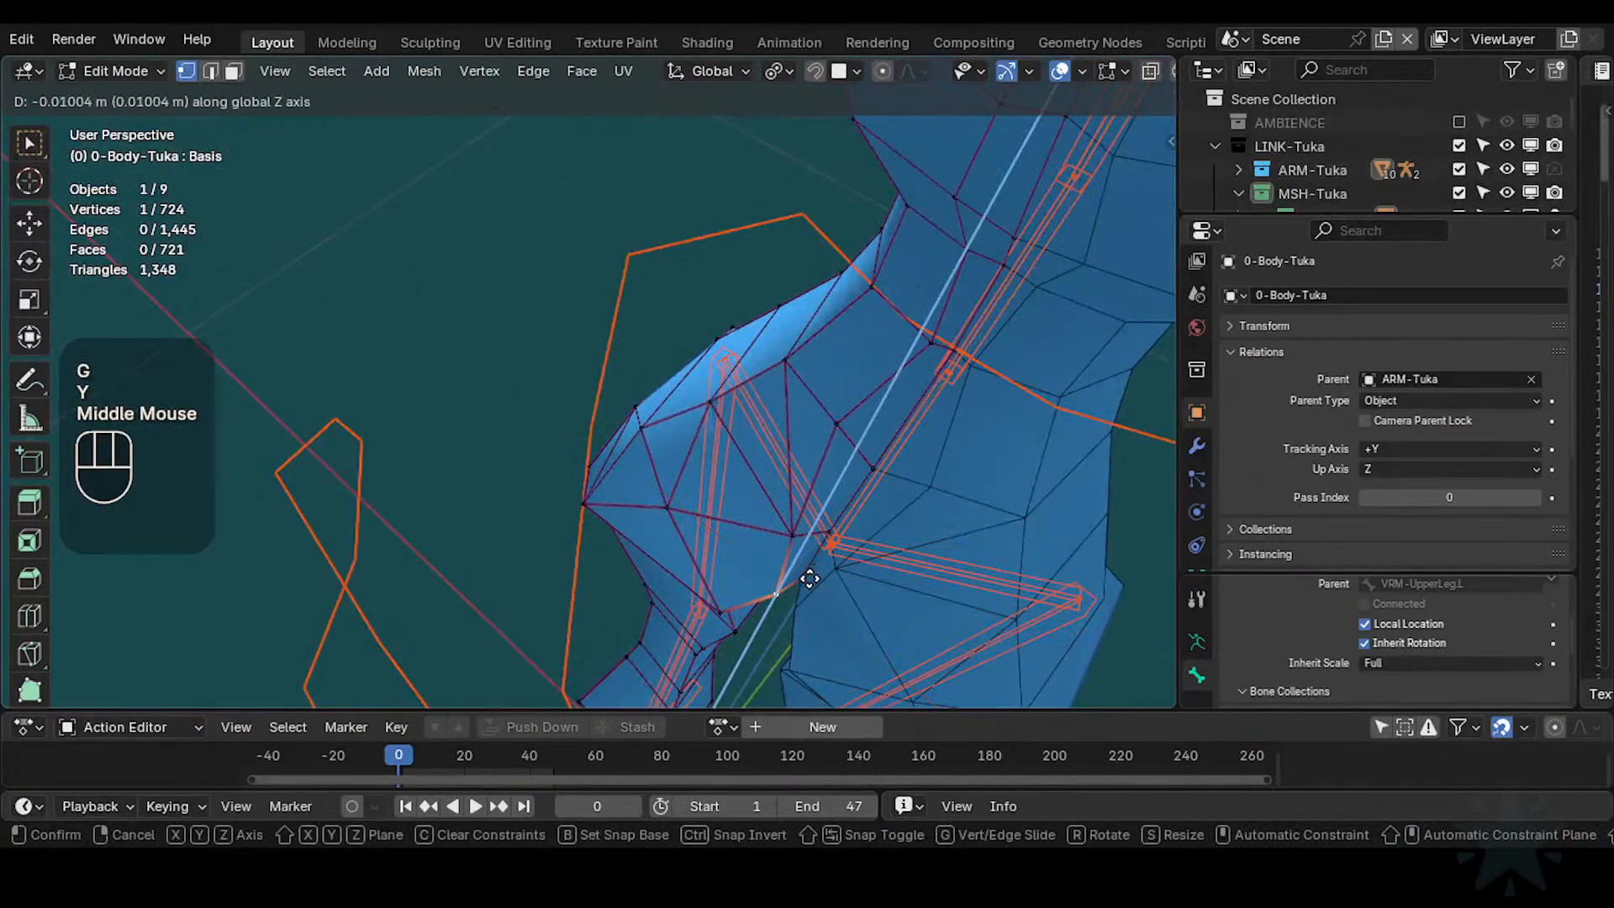
key("Escape")
Move the selected inner-thigh vertex slightly along the global Y axis
key("g")
key("y")
left_click(826, 547)
Lower the inner-thigh vertex about 0.01 m along the global Z axis and shift the vertex above it along the global Y axis
left_click(864, 508)
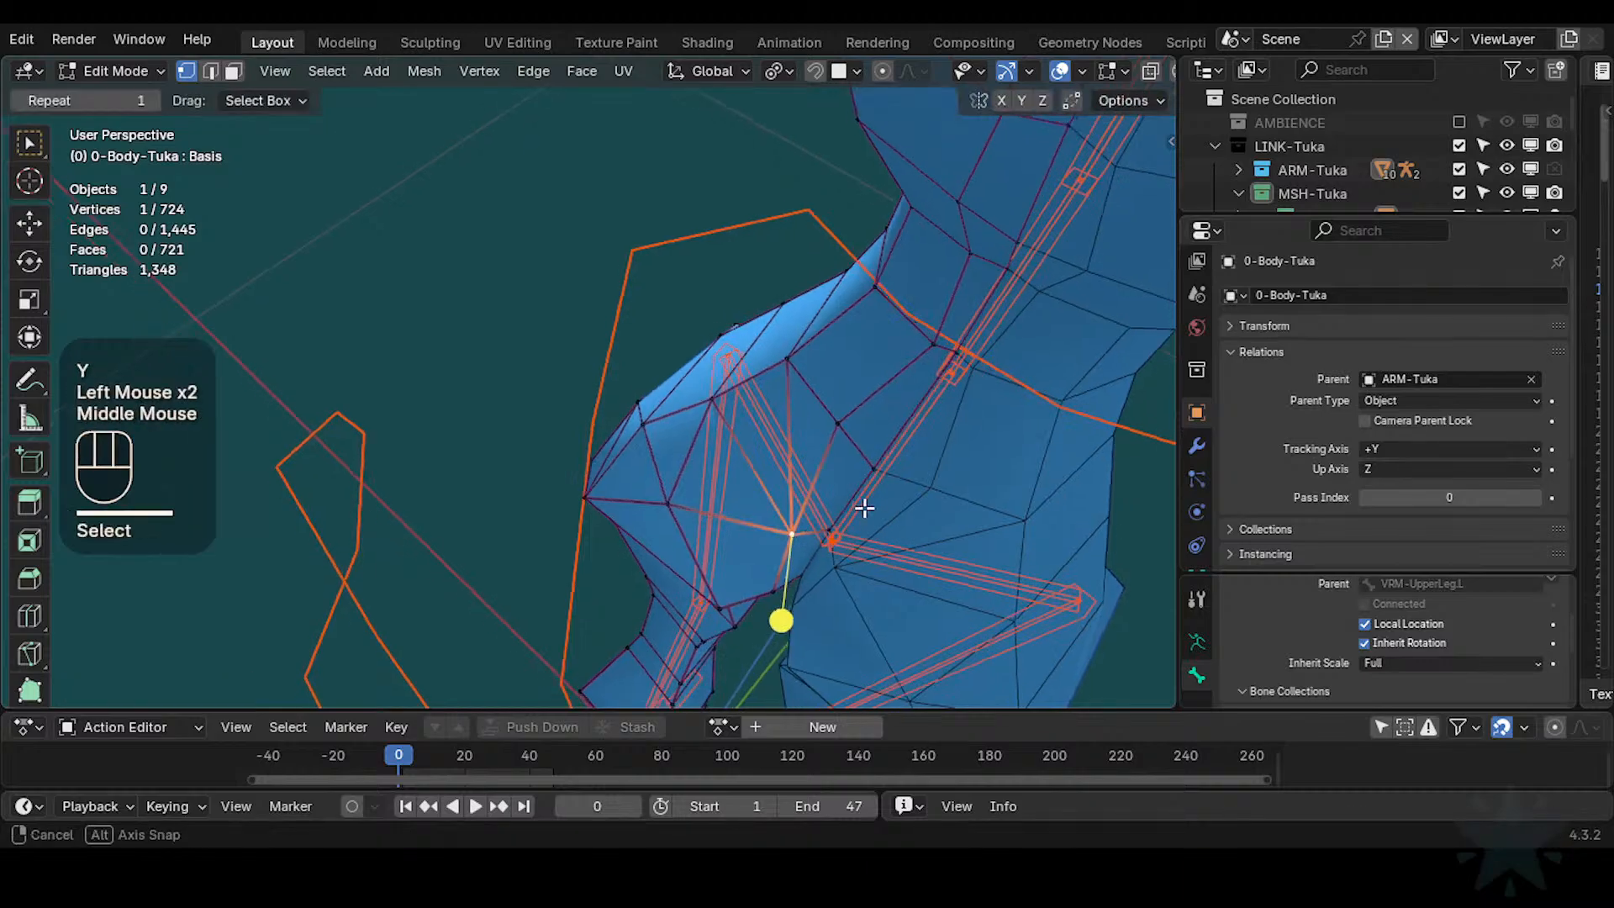
middle_click_drag(864, 508, 832, 504)
key("g")
key("y")
left_click(721, 522)
Reposition the vertex on the crotch contour and the neighbouring vertex above it to smooth the inner-thigh shape
middle_click_drag(721, 522, 699, 564)
left_click(699, 563)
key("g")
left_click(729, 501, "shift")
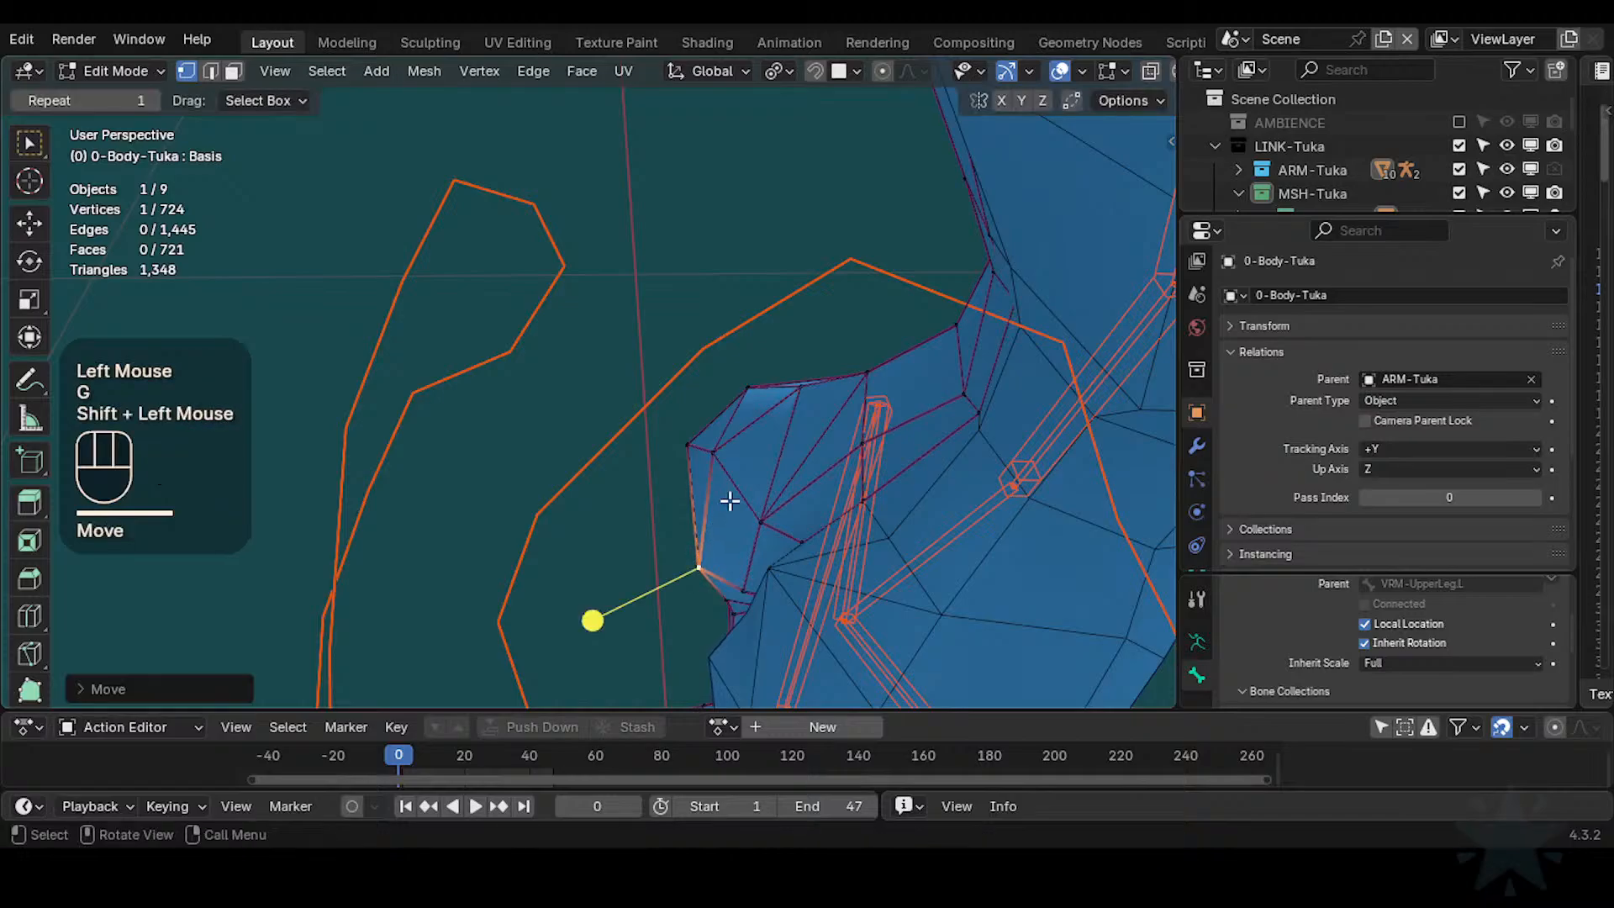
left_click(730, 464)
mouse_move(746, 462)
middle_mouse_down()
mouse_move(724, 450)
mouse_move(815, 468)
mouse_move(820, 439)
middle_mouse_up()
key("g")
left_click(725, 467, "shift")
Check the reshaped crotch in Weight Paint mode and nudge the selected vertex twice more in Edit Mode
key("Tab")
mouse_move(820, 439)
middle_mouse_down()
mouse_move(833, 443)
mouse_move(785, 535)
mouse_move(815, 547)
mouse_move(796, 541)
mouse_move(836, 530)
mouse_move(794, 517)
mouse_move(803, 491)
mouse_move(775, 513)
mouse_move(820, 472)
middle_mouse_up()
key("Tab")
key("g")
left_click(759, 489)
key("g")
left_click(761, 474, "shift")
Select another vertex near the crotch, adjust its position twice, and return the body mesh to Weight Paint mode
middle_click_drag(819, 472, 856, 539, "shift")
left_click(582, 445)
mouse_move(588, 449)
middle_mouse_down()
mouse_move(723, 479)
mouse_move(667, 462)
mouse_move(757, 544)
mouse_move(695, 472)
mouse_move(855, 370)
mouse_move(795, 414)
middle_mouse_up()
key("g")
left_click(734, 465, "shift")
key("g")
left_click(781, 520, "shift")
key("Tab")
middle_click_drag(794, 413, 796, 481)
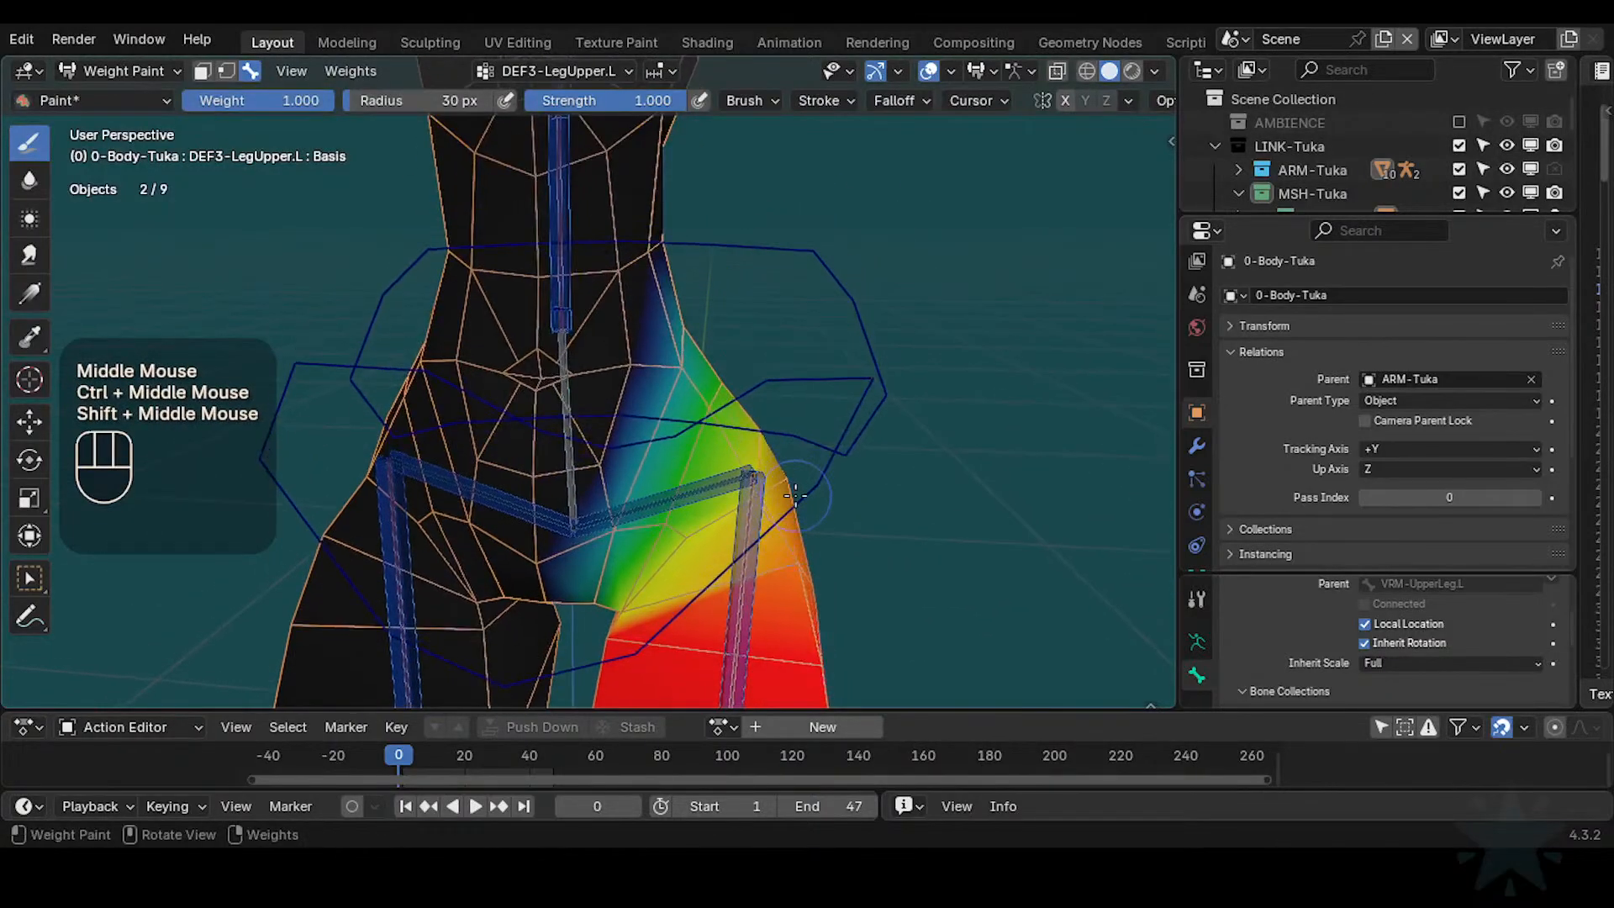
View the DEF3-Hip.L weights and activate the overlapping left hip control bone CTL-IK-Hip.L
left_click(700, 492, "alt")
left_click(704, 492, "alt")
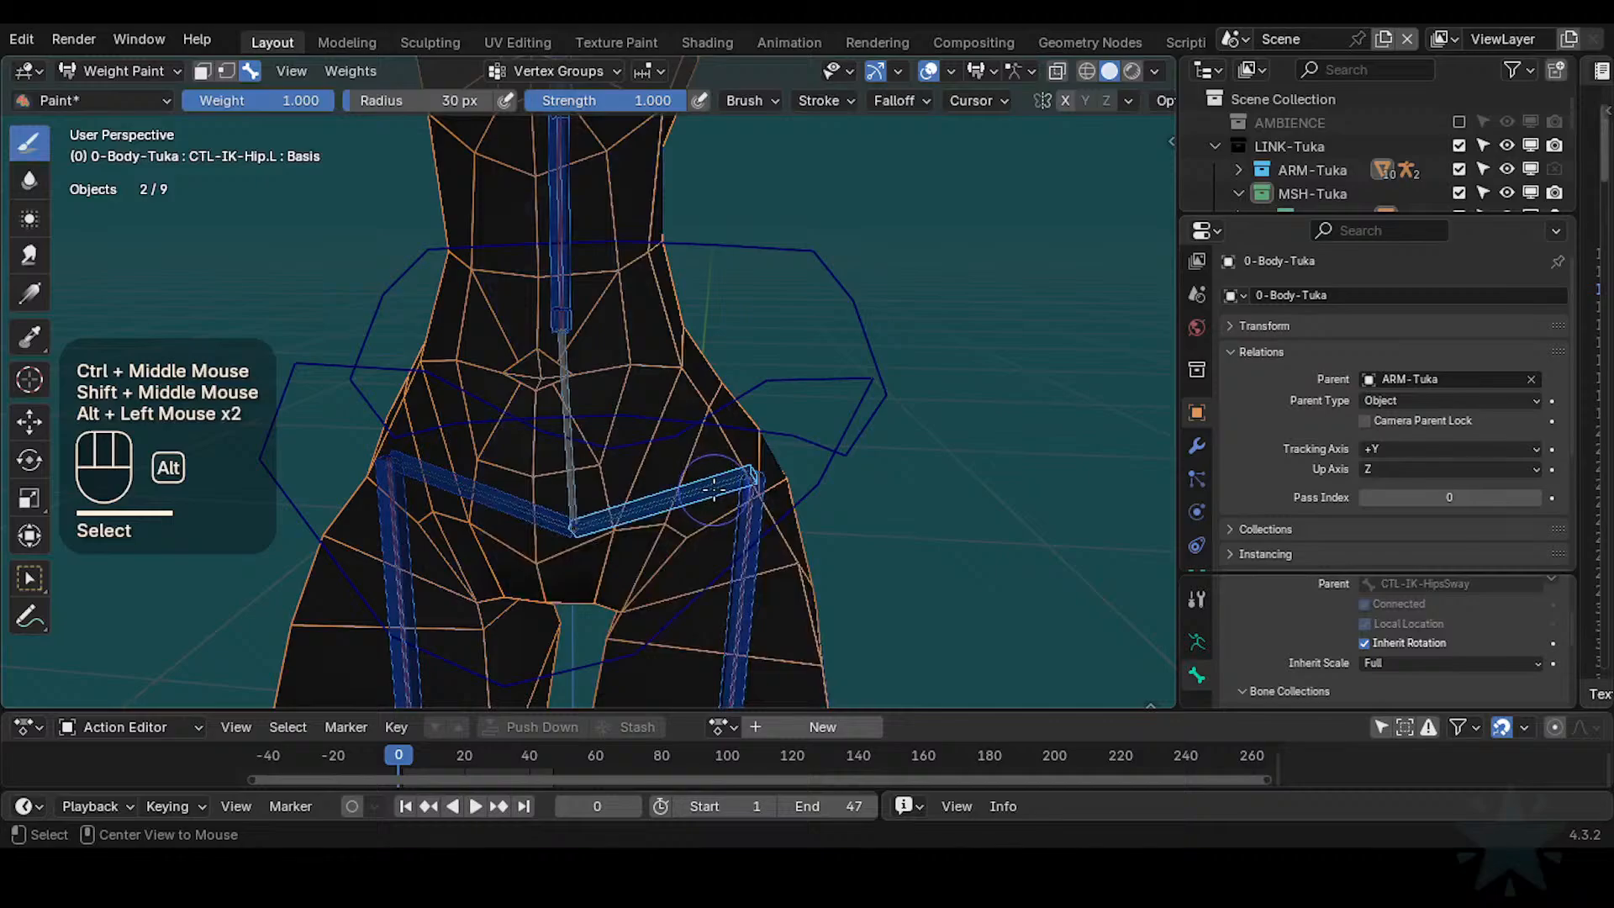
left_click(715, 490, "alt")
left_click(720, 492, "alt")
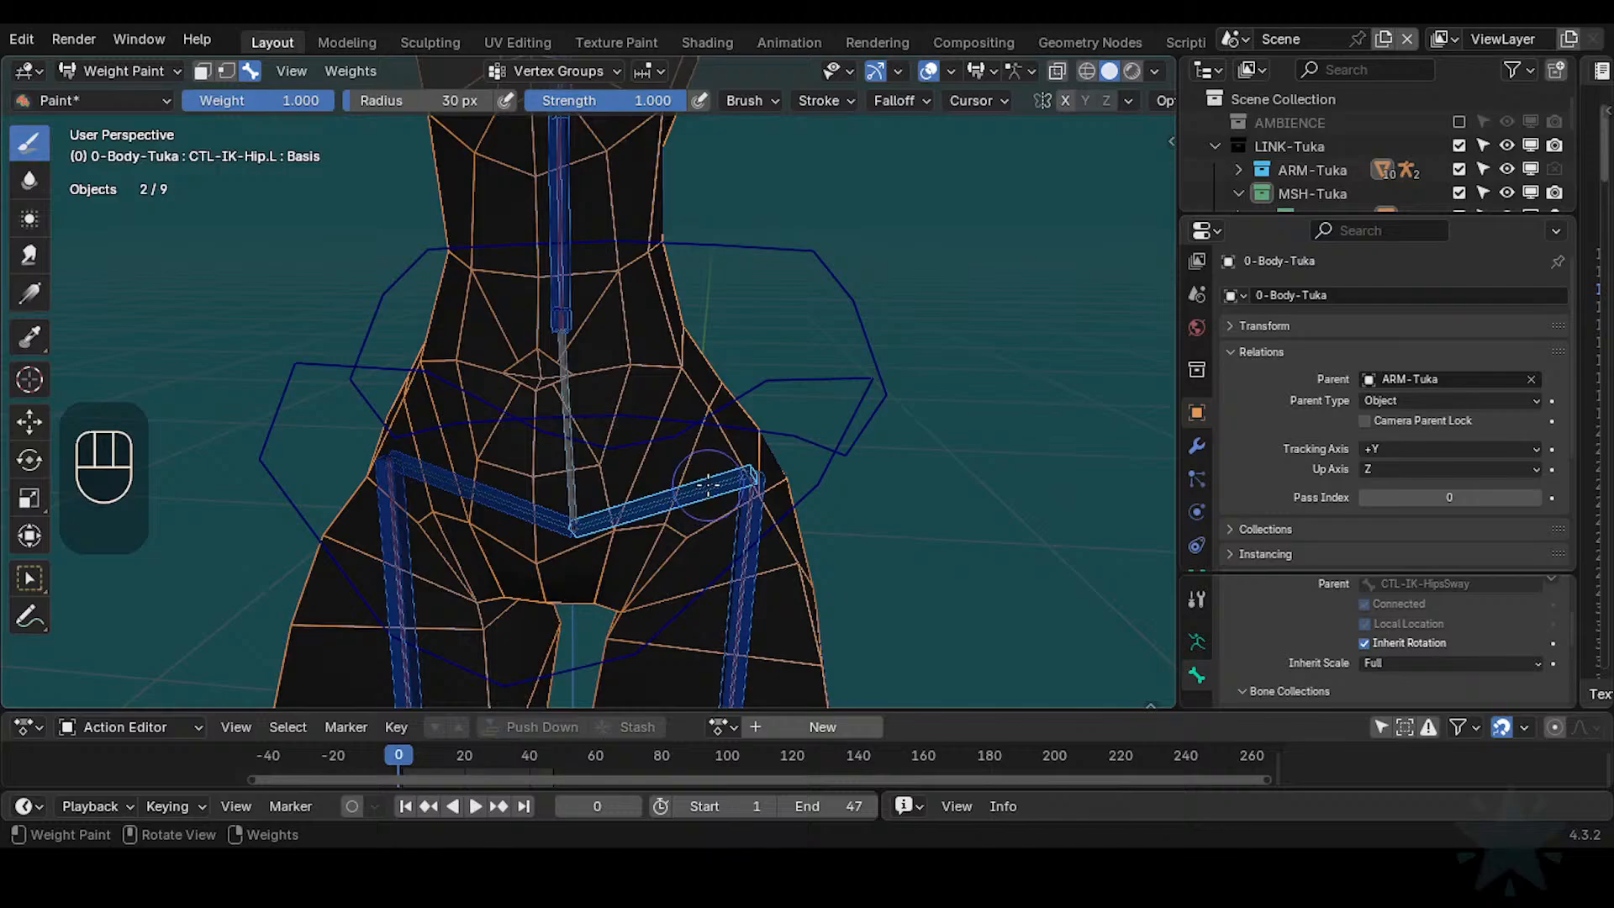
left_click(704, 489, "alt")
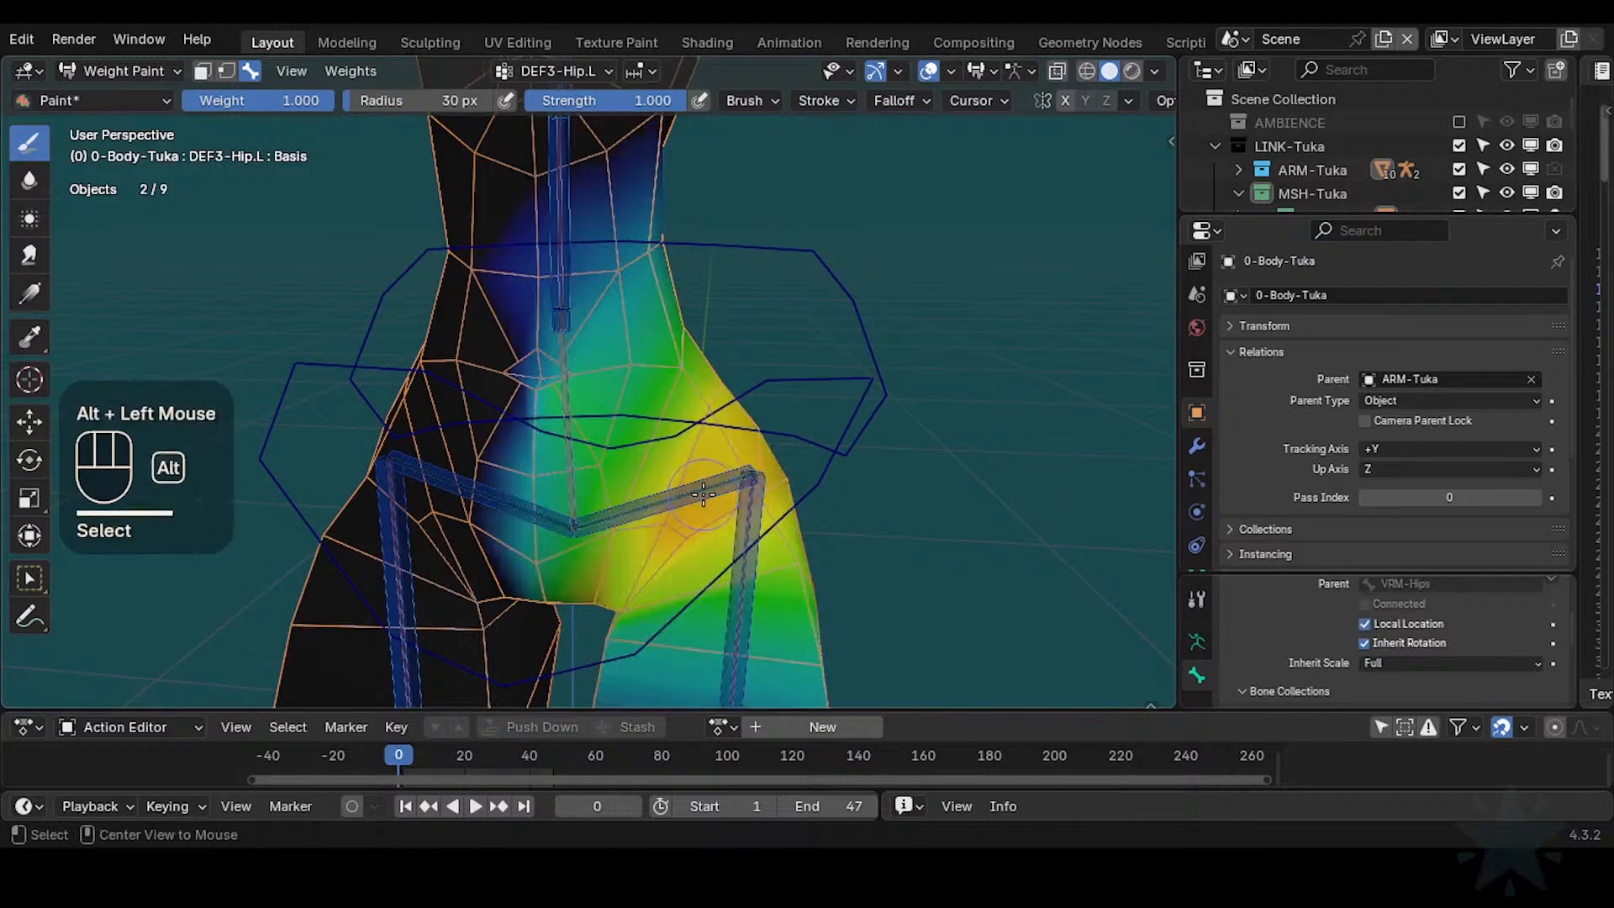
left_click(706, 496, "alt")
Examine the left hip bone's placement and the surrounding pelvis topology from several angles
middle_click_drag(708, 503, 622, 443, "ctrl")
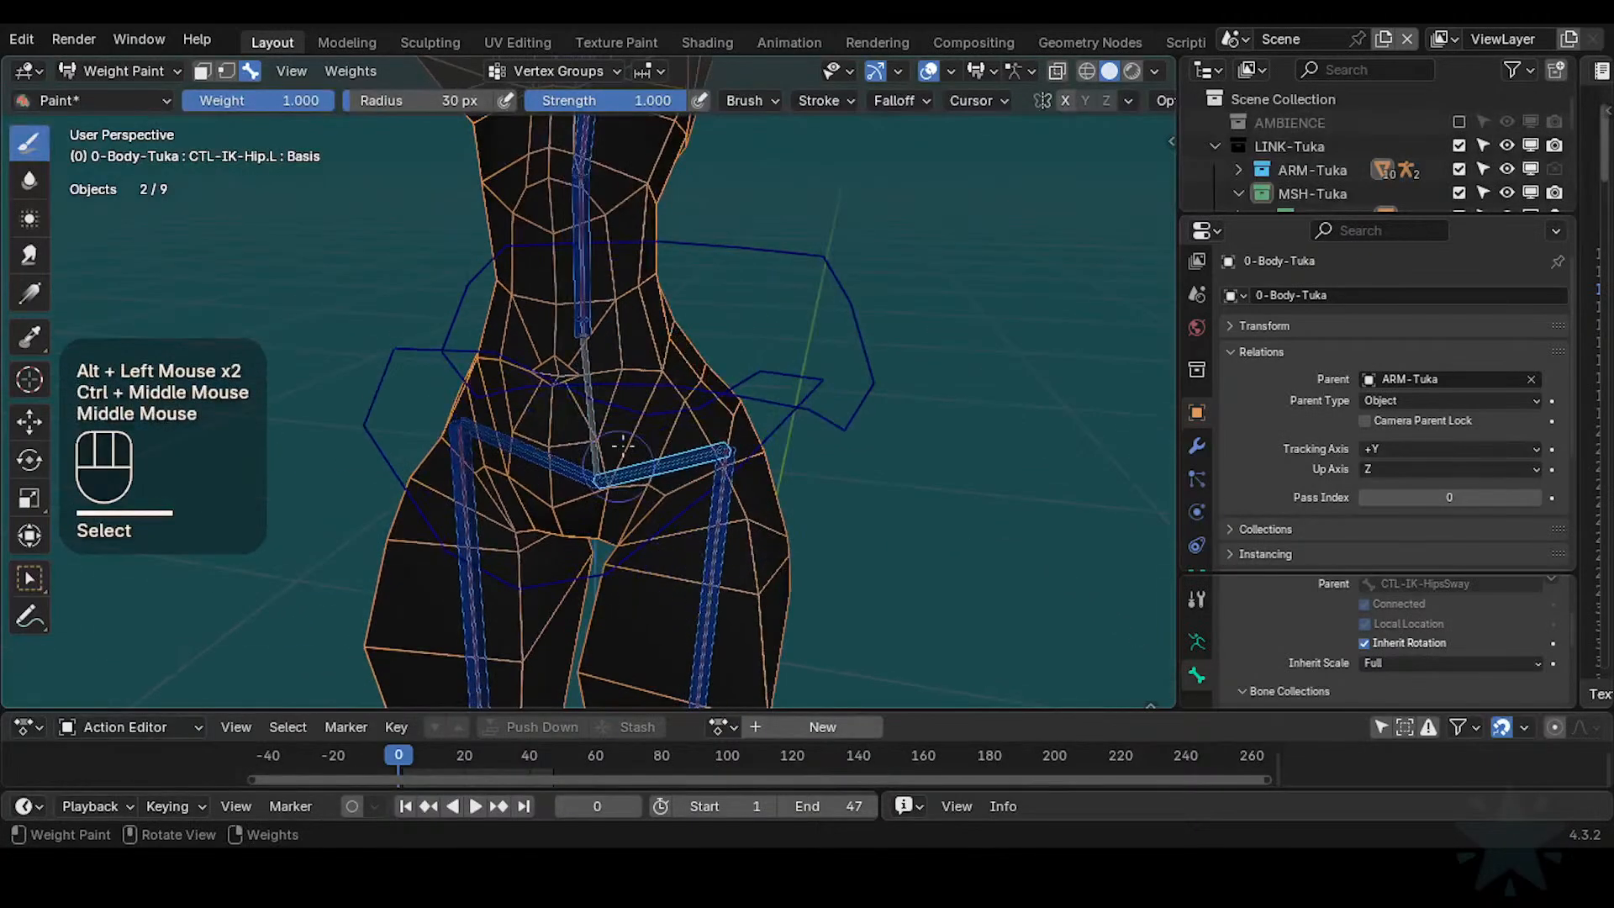
middle_click_drag(543, 385, 746, 461)
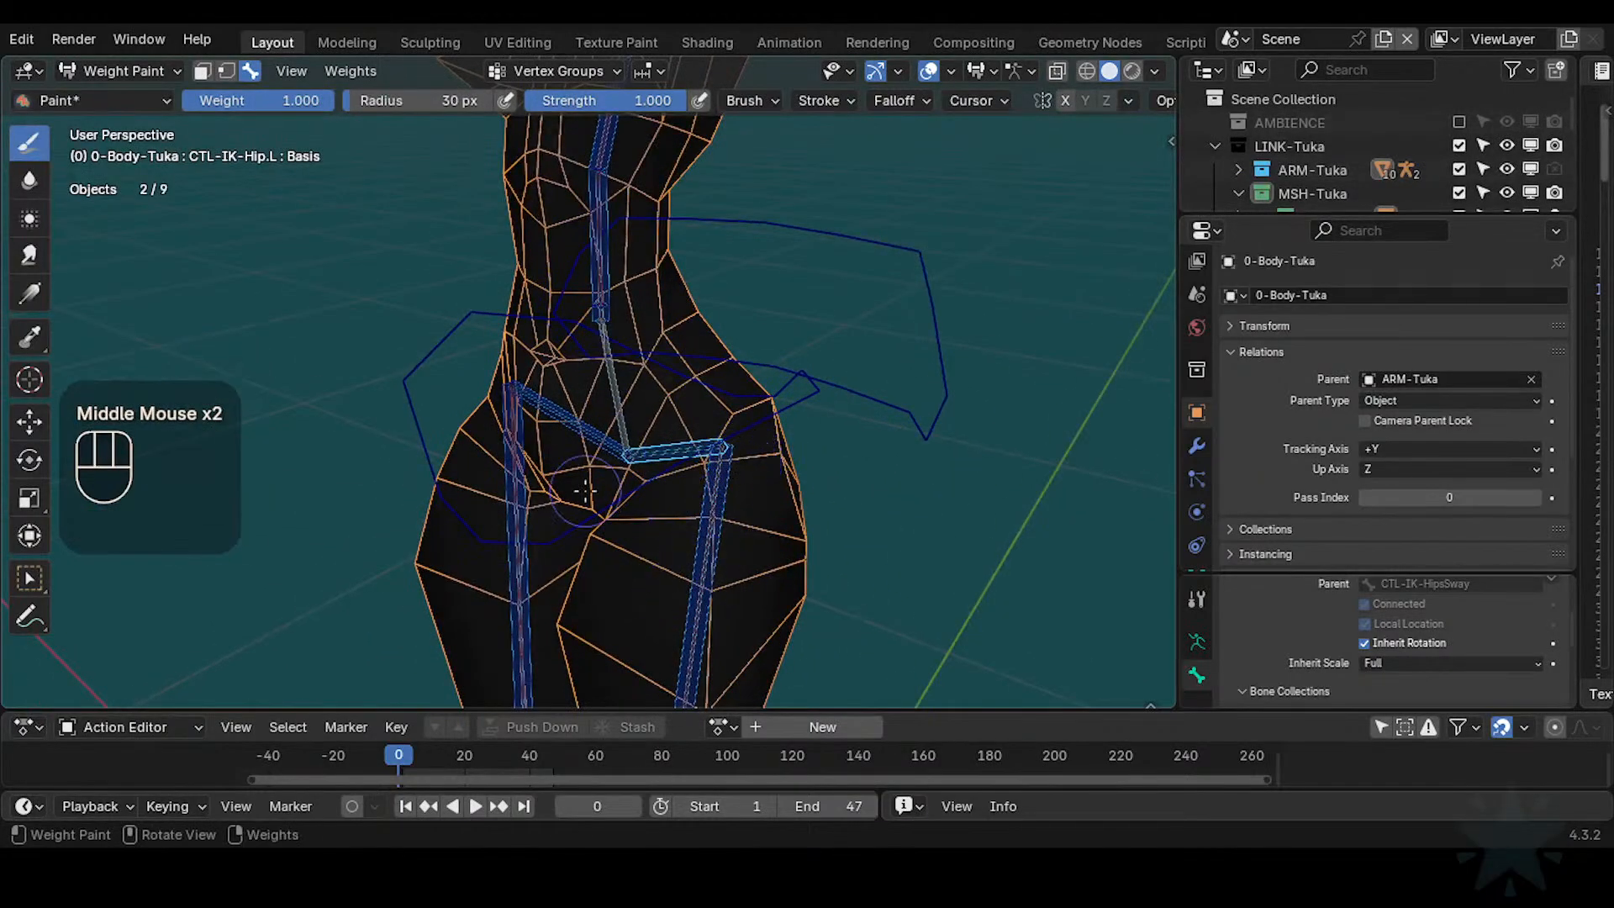
middle_click_drag(757, 479, 656, 591)
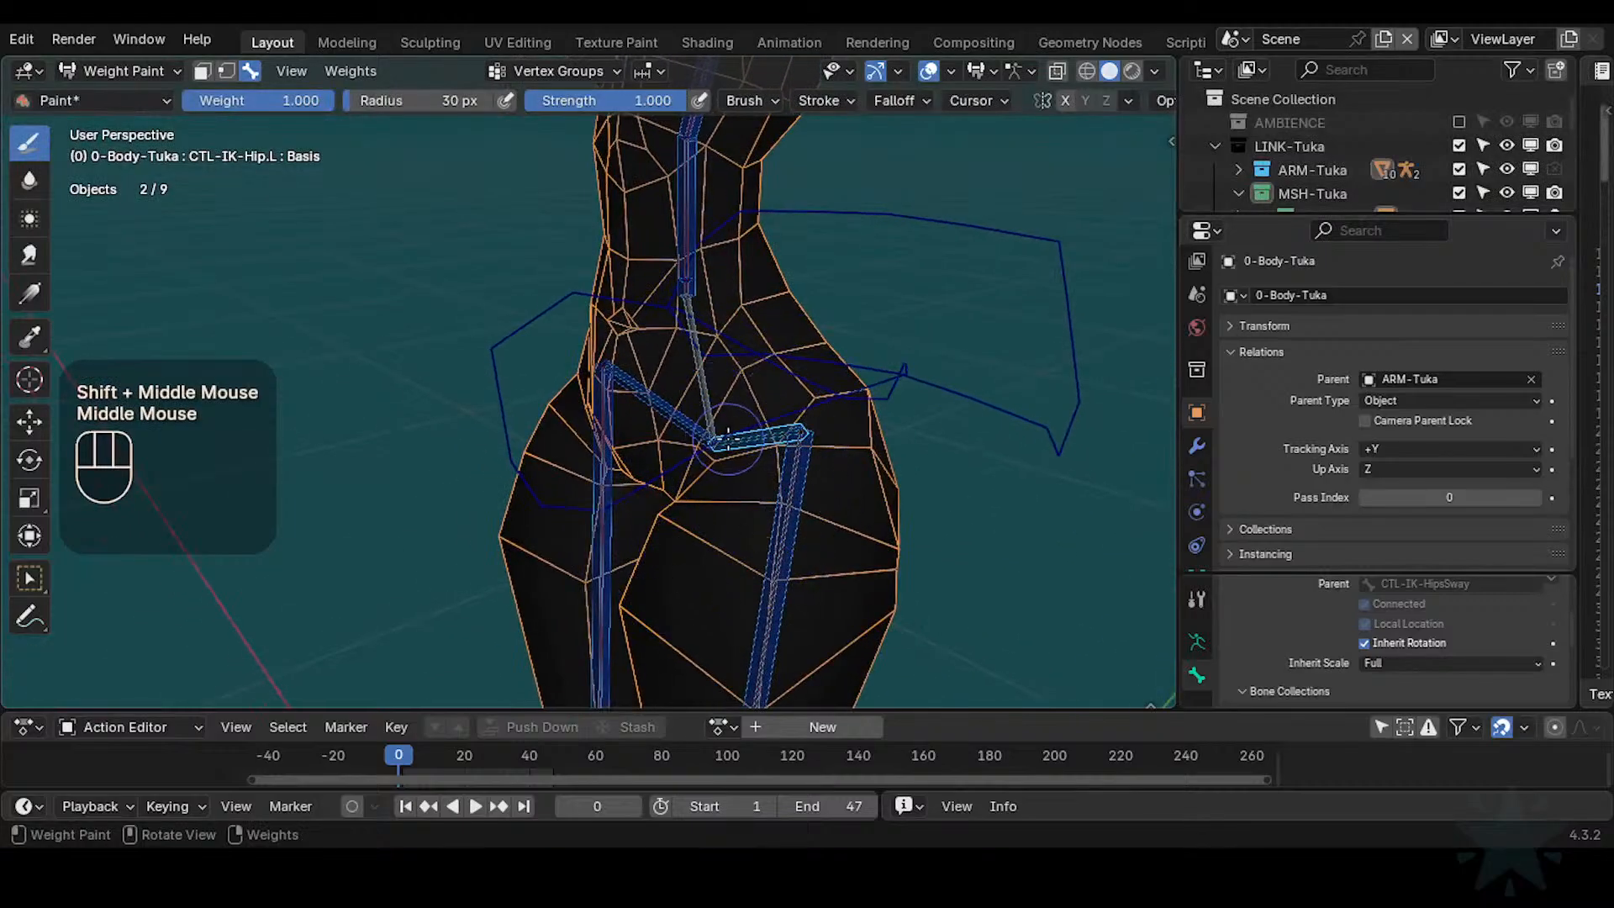
middle_click_drag(697, 452, 731, 522)
middle_click_drag(765, 433, 719, 495, "ctrl")
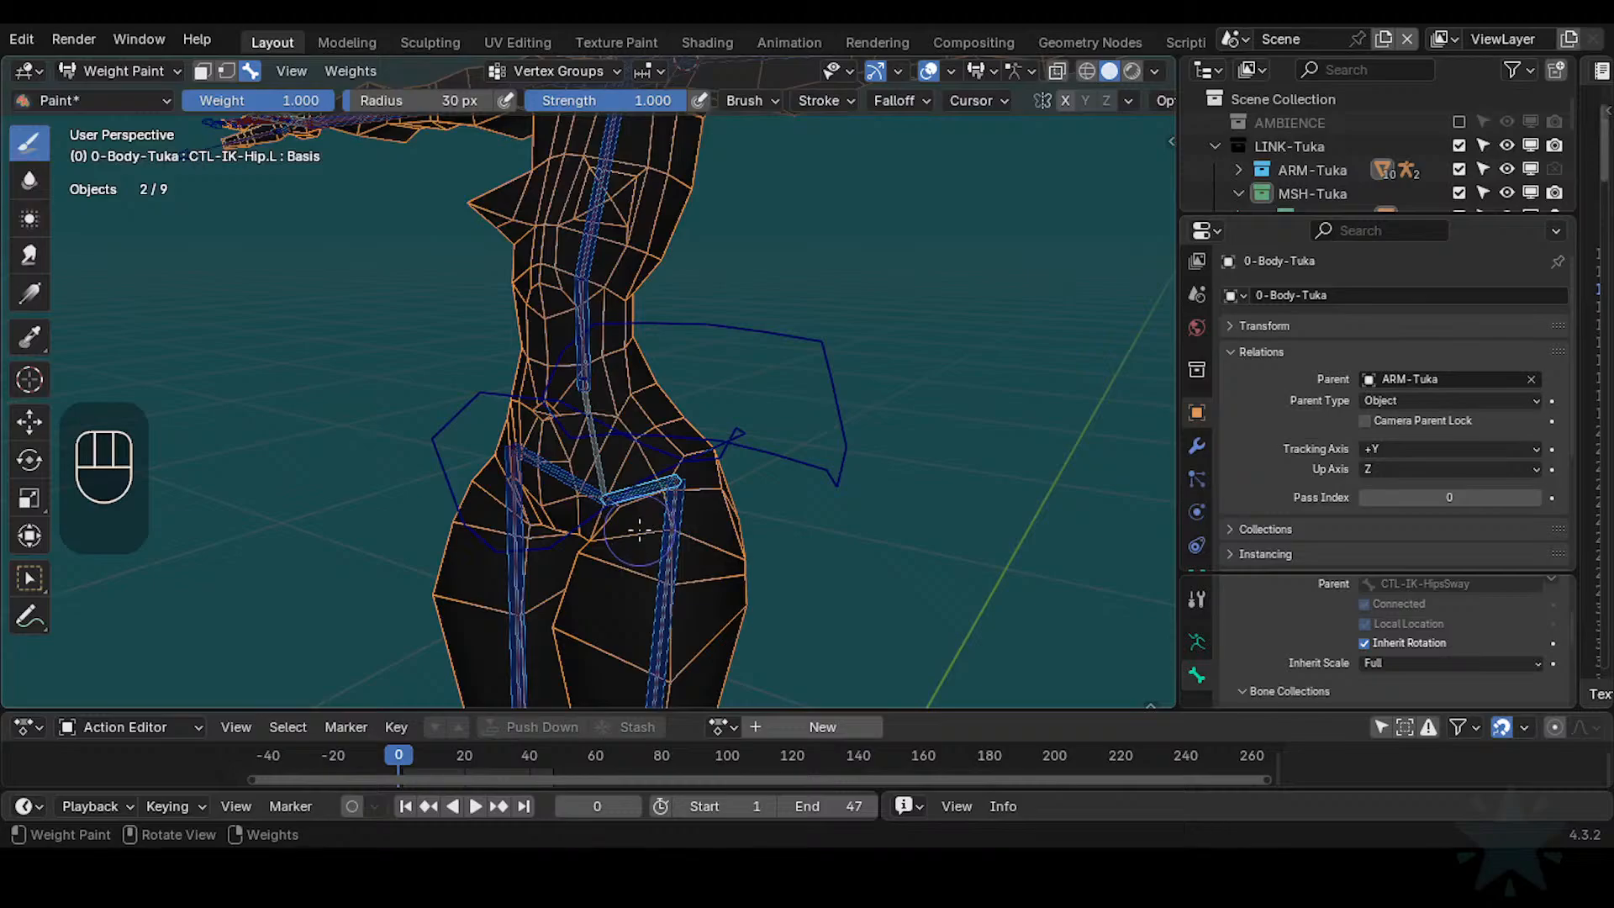
middle_click_drag(647, 522, 713, 496)
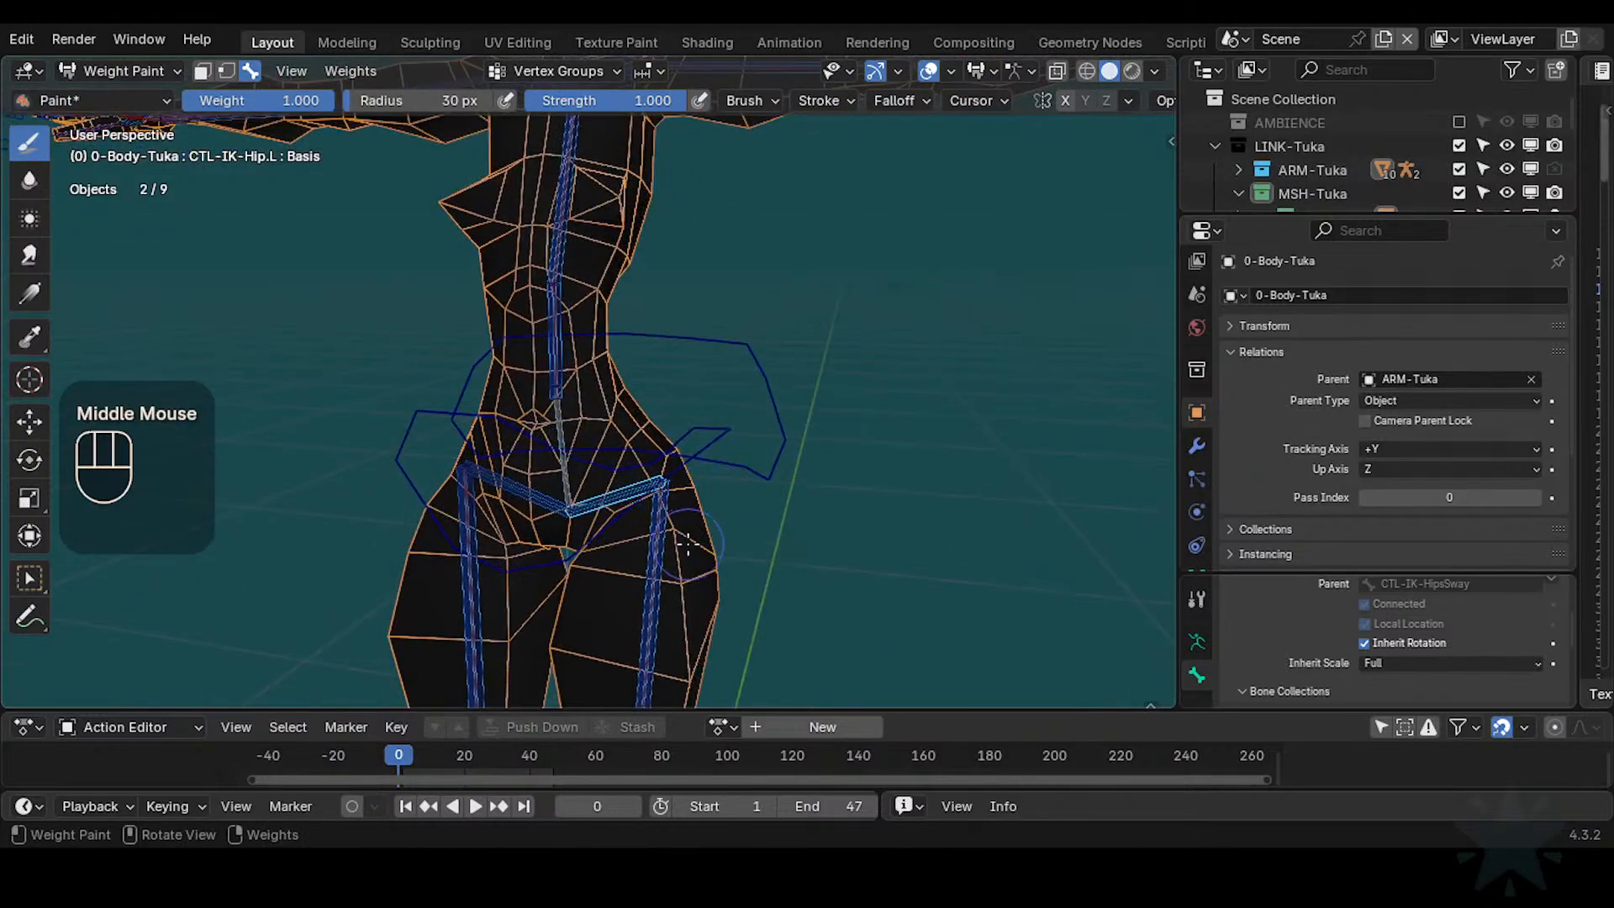
middle_click_drag(652, 553, 736, 476, "ctrl")
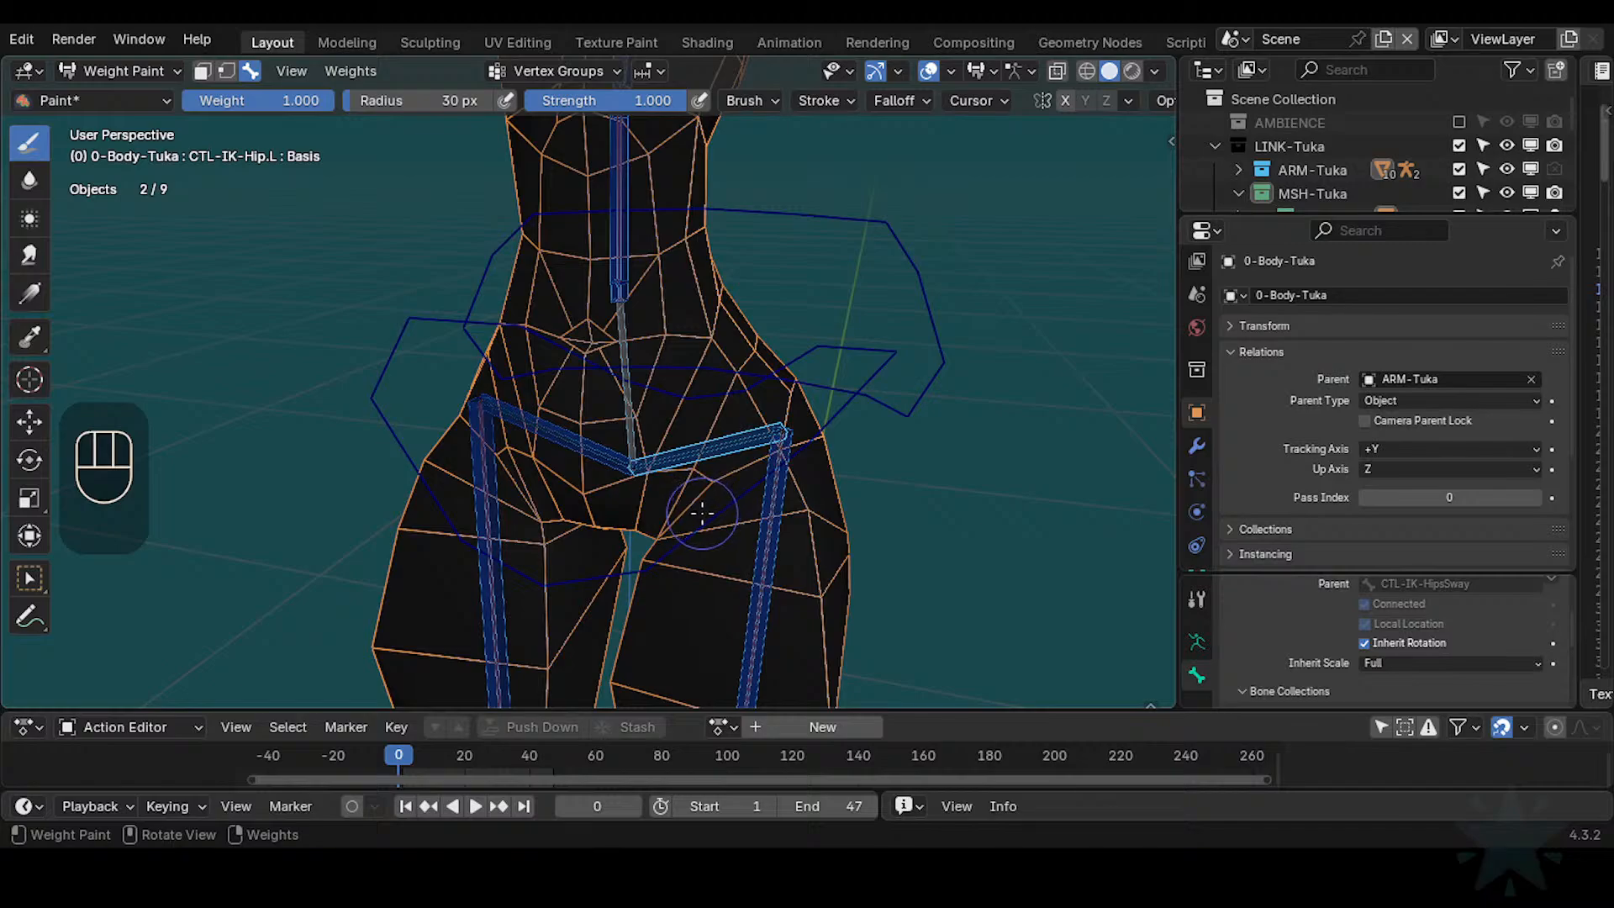
middle_click_drag(702, 513, 706, 534)
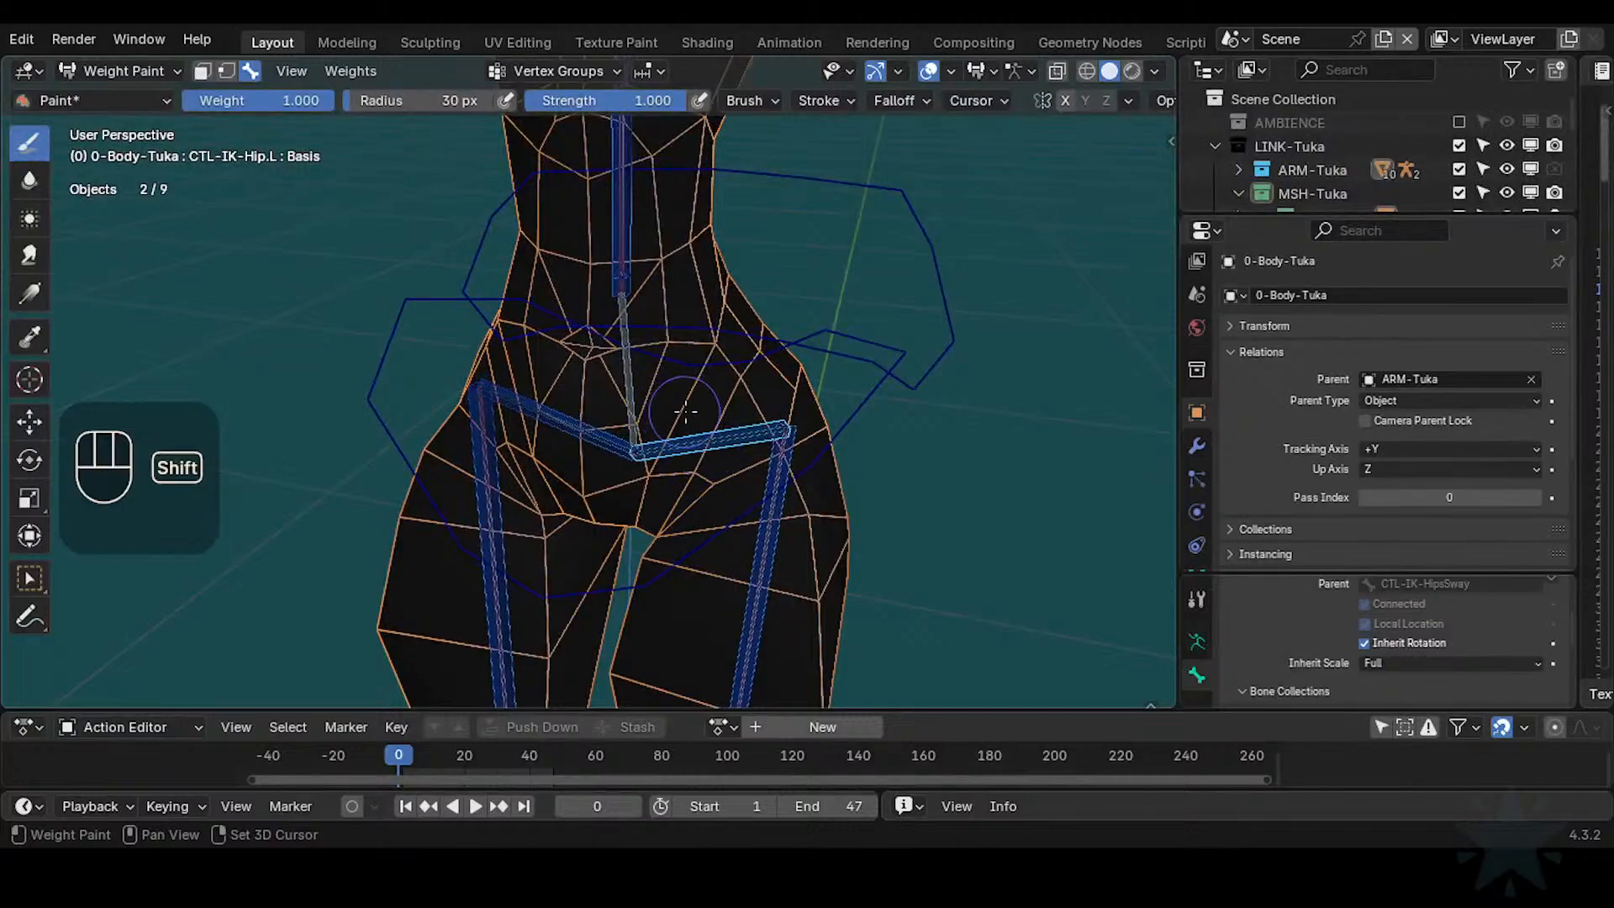
mouse_move(699, 465)
middle_mouse_down("shift")
mouse_move(635, 433)
mouse_move(704, 482)
middle_mouse_up("shift")
Make DEF3-Hip.L the active weight group to inspect its falloff across the left hip and belly
left_click(635, 433, "alt")
left_click(740, 496, "alt")
left_click(760, 503, "alt")
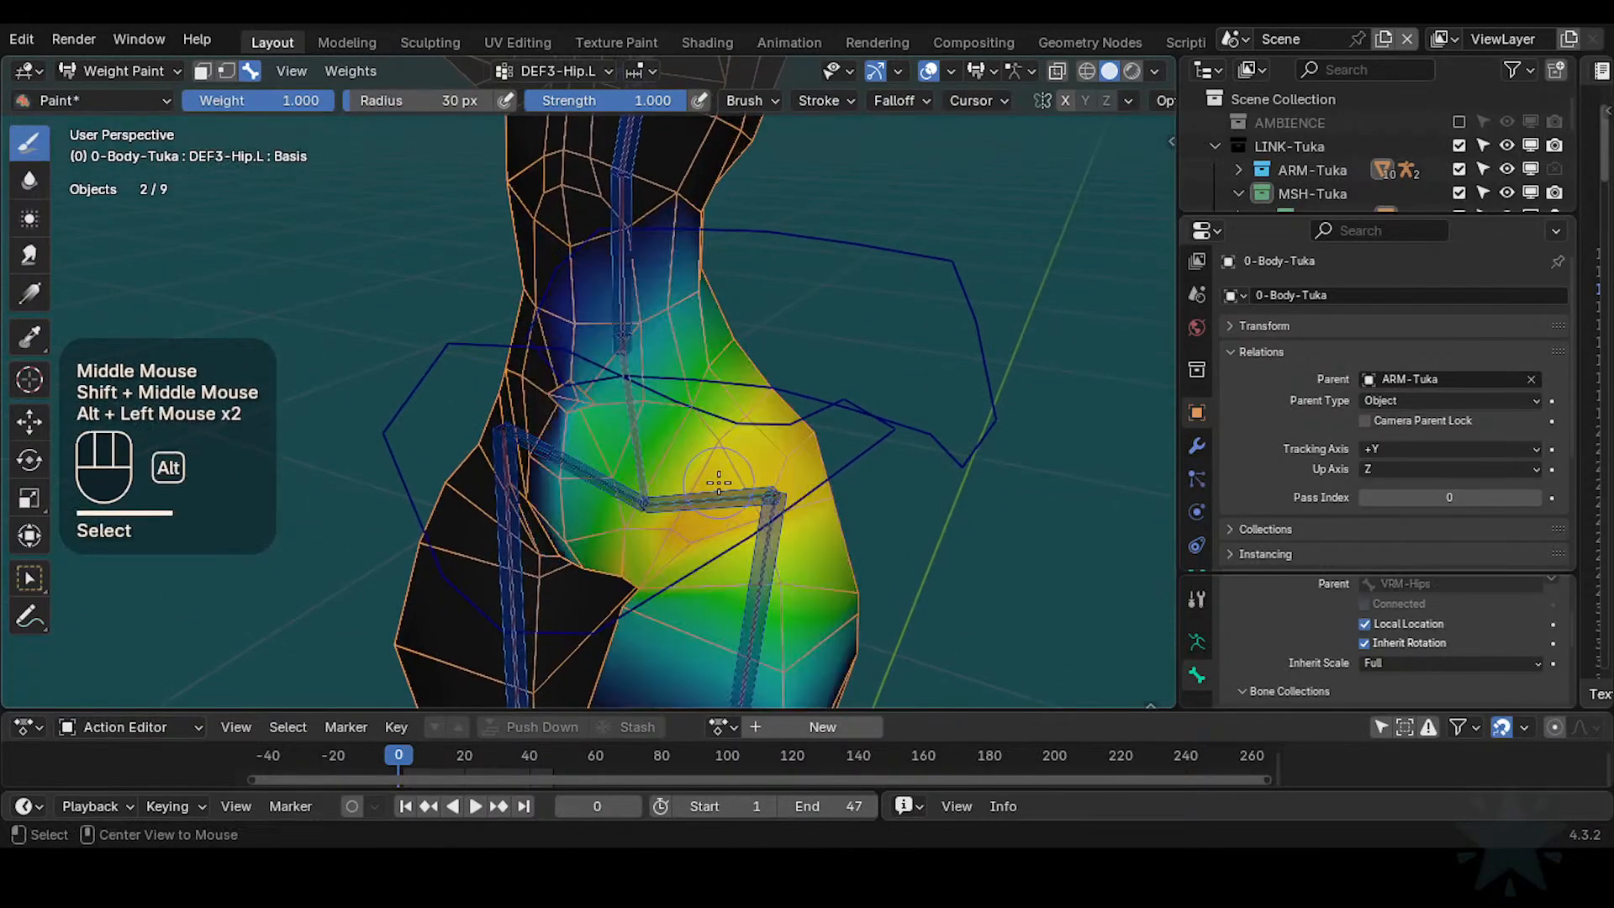
left_click(765, 504, "alt")
left_click(664, 476, "alt")
left_click(662, 476, "alt")
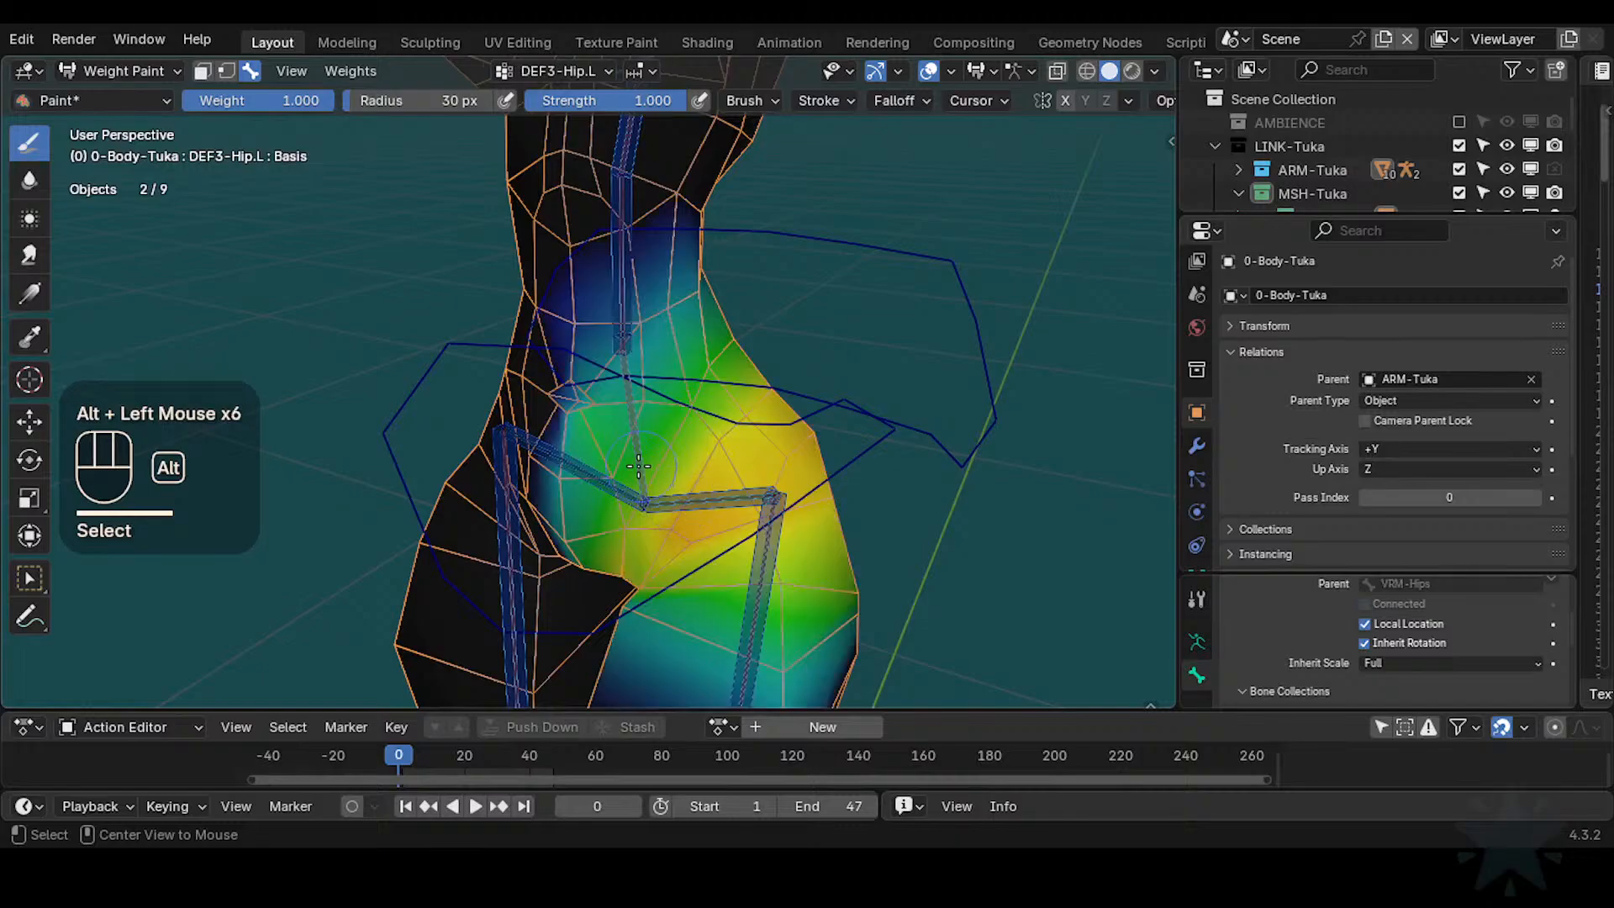
Make DEF2-Hips the active weight group and switch to the Blur brush
left_click(661, 477, "alt")
left_click(661, 477, "alt")
middle_click_drag(661, 477, 754, 458)
left_click(649, 477, "alt")
middle_click_drag(754, 458, 714, 464)
middle_click_drag(715, 464, 723, 469, "shift")
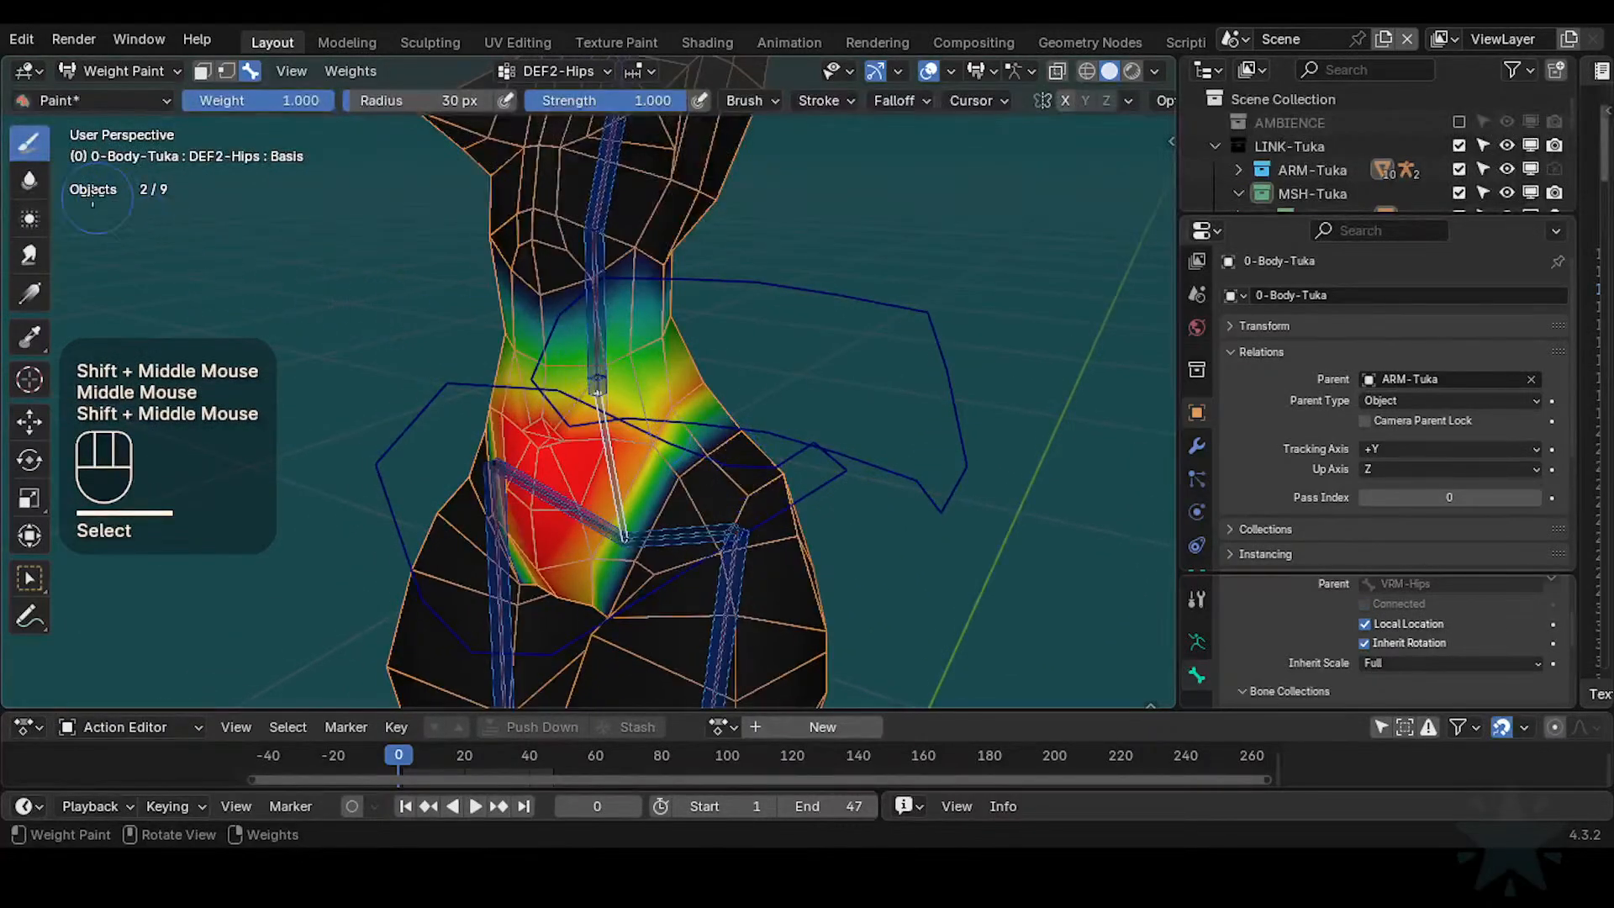
left_click(29, 179)
mouse_move(664, 424)
middle_mouse_down()
mouse_move(678, 419)
mouse_move(703, 534)
middle_mouse_up()
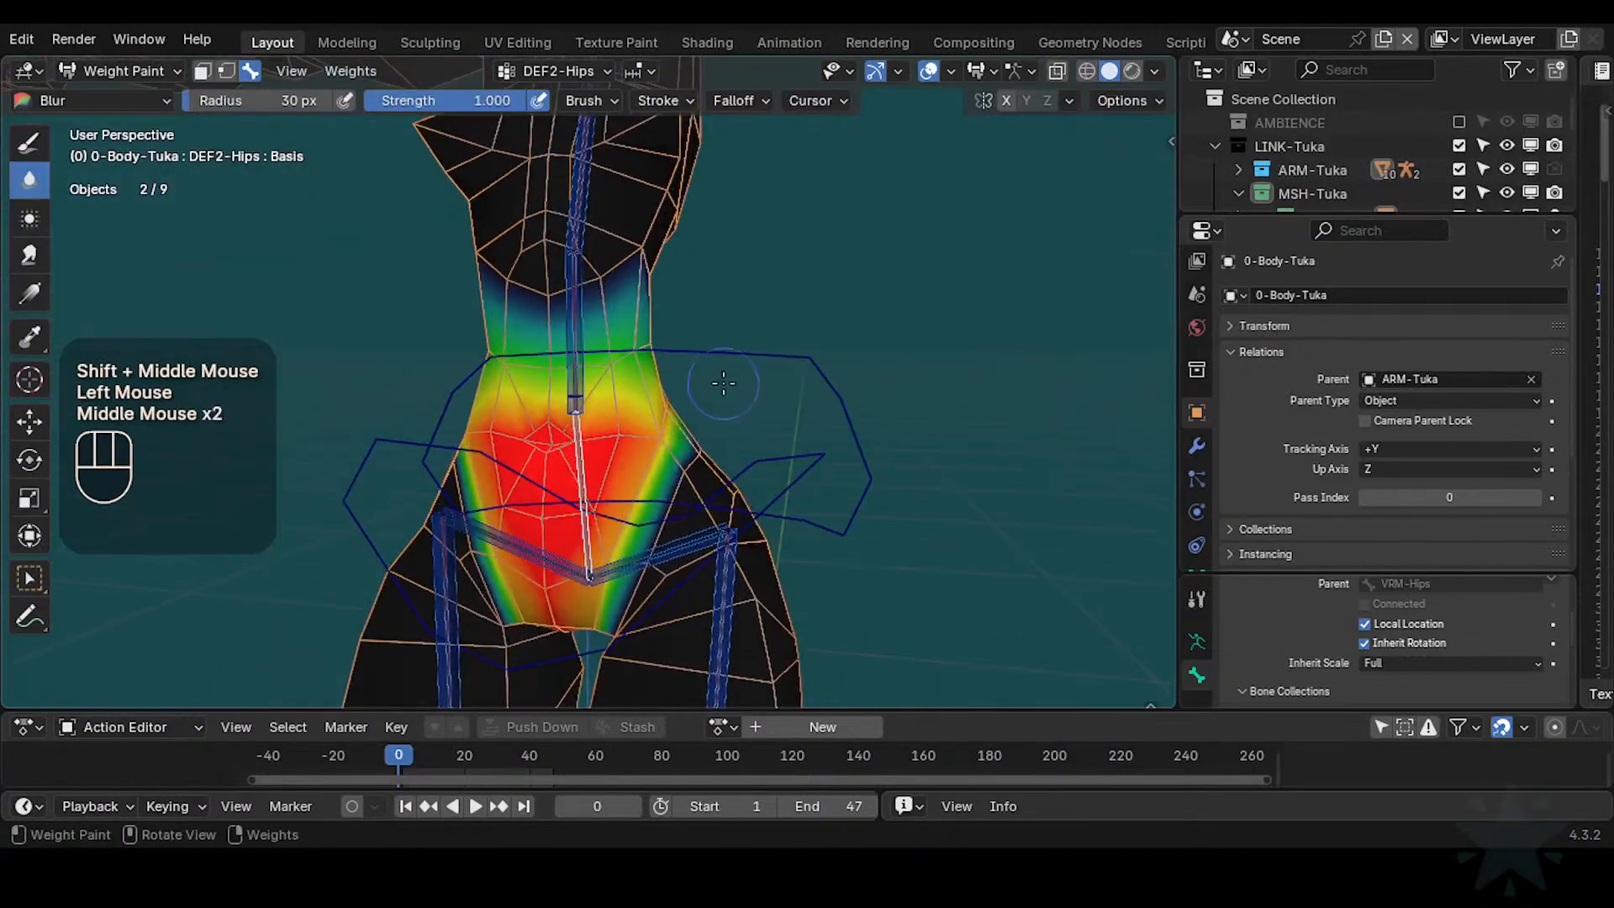
Cycle through the overlapping hip and leg bones to display the DEF3-LegUpper.L weights
left_click(704, 539, "alt")
left_click(702, 538, "alt")
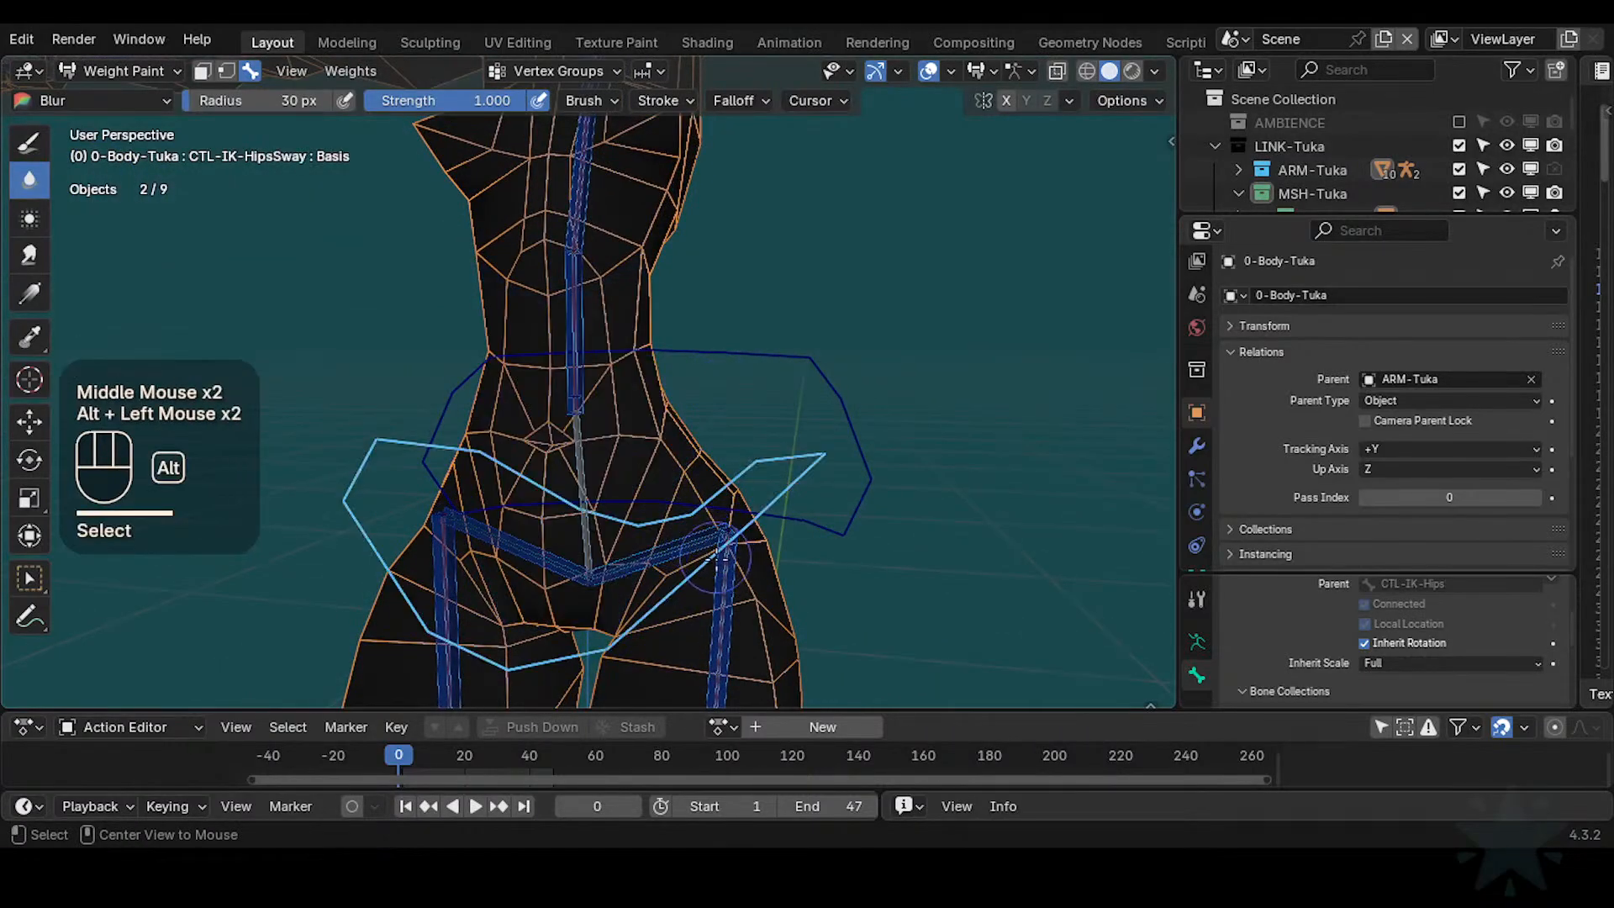
left_click(690, 533, "alt")
left_click(683, 528, "alt")
mouse_move(683, 528)
middle_mouse_down("shift")
mouse_move(704, 515)
mouse_move(698, 480)
mouse_move(699, 510)
middle_mouse_up("shift")
left_click(699, 514, "alt")
left_click(697, 480, "alt")
left_click(698, 510, "alt")
left_click(800, 544, "alt")
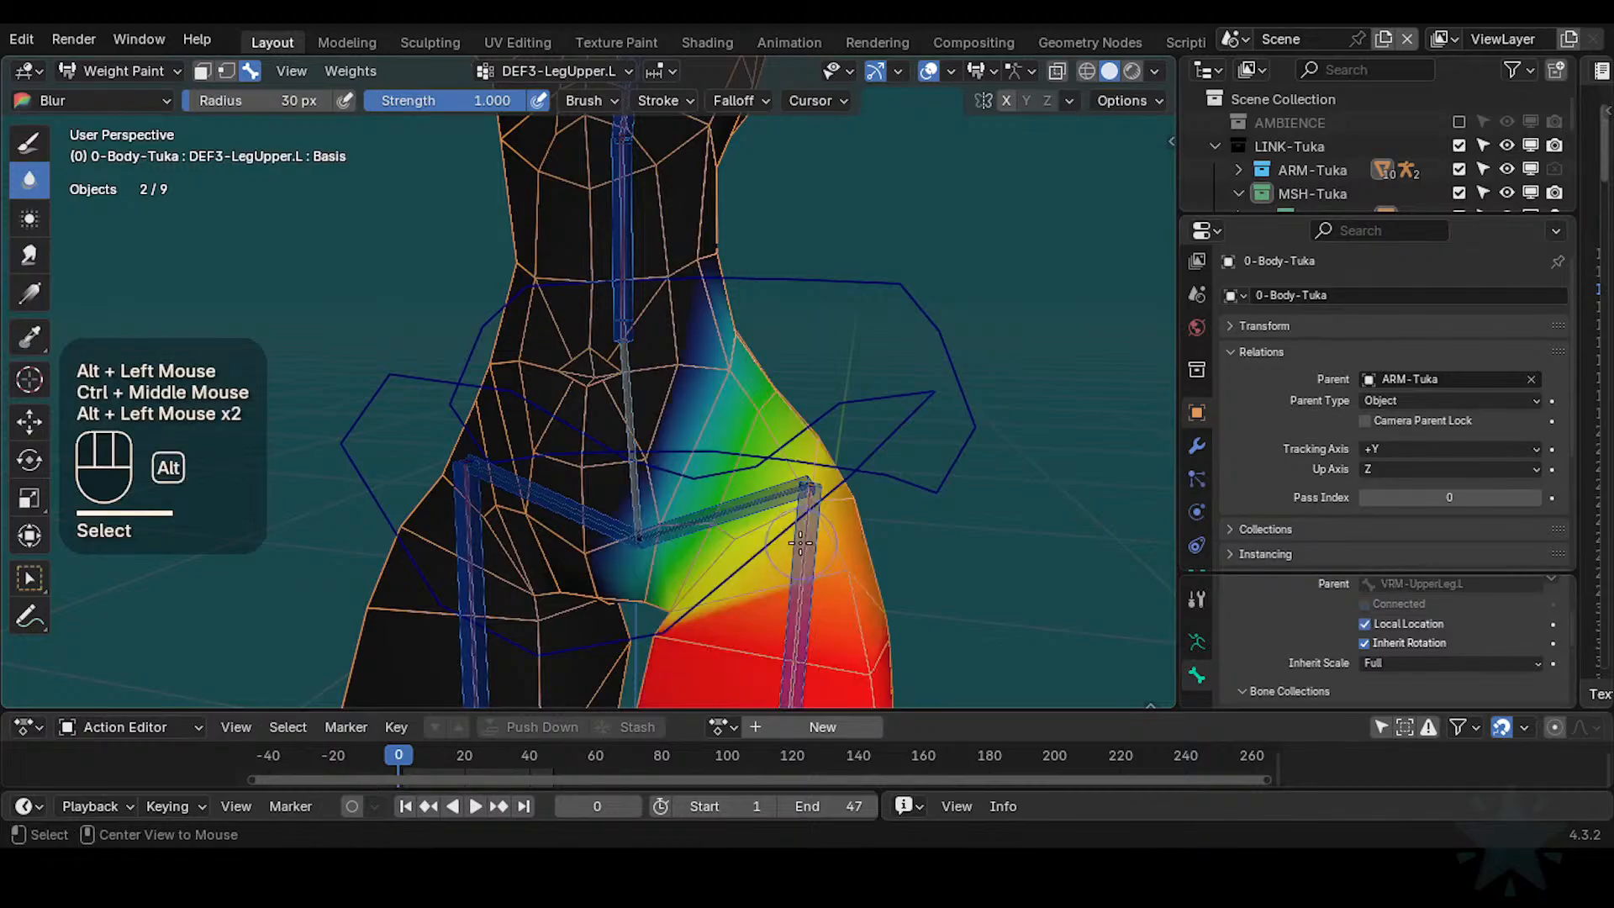
Activate the CTL-IK-Hip.L bone and examine the hip mesh and bones from the side and front
left_click(738, 527, "alt")
middle_click_drag(738, 527, 749, 509, "ctrl")
mouse_move(748, 509)
middle_mouse_down()
mouse_move(765, 498)
mouse_move(734, 388)
mouse_move(757, 407)
mouse_move(744, 445)
mouse_move(597, 498)
mouse_move(761, 412)
mouse_move(688, 513)
middle_mouse_up()
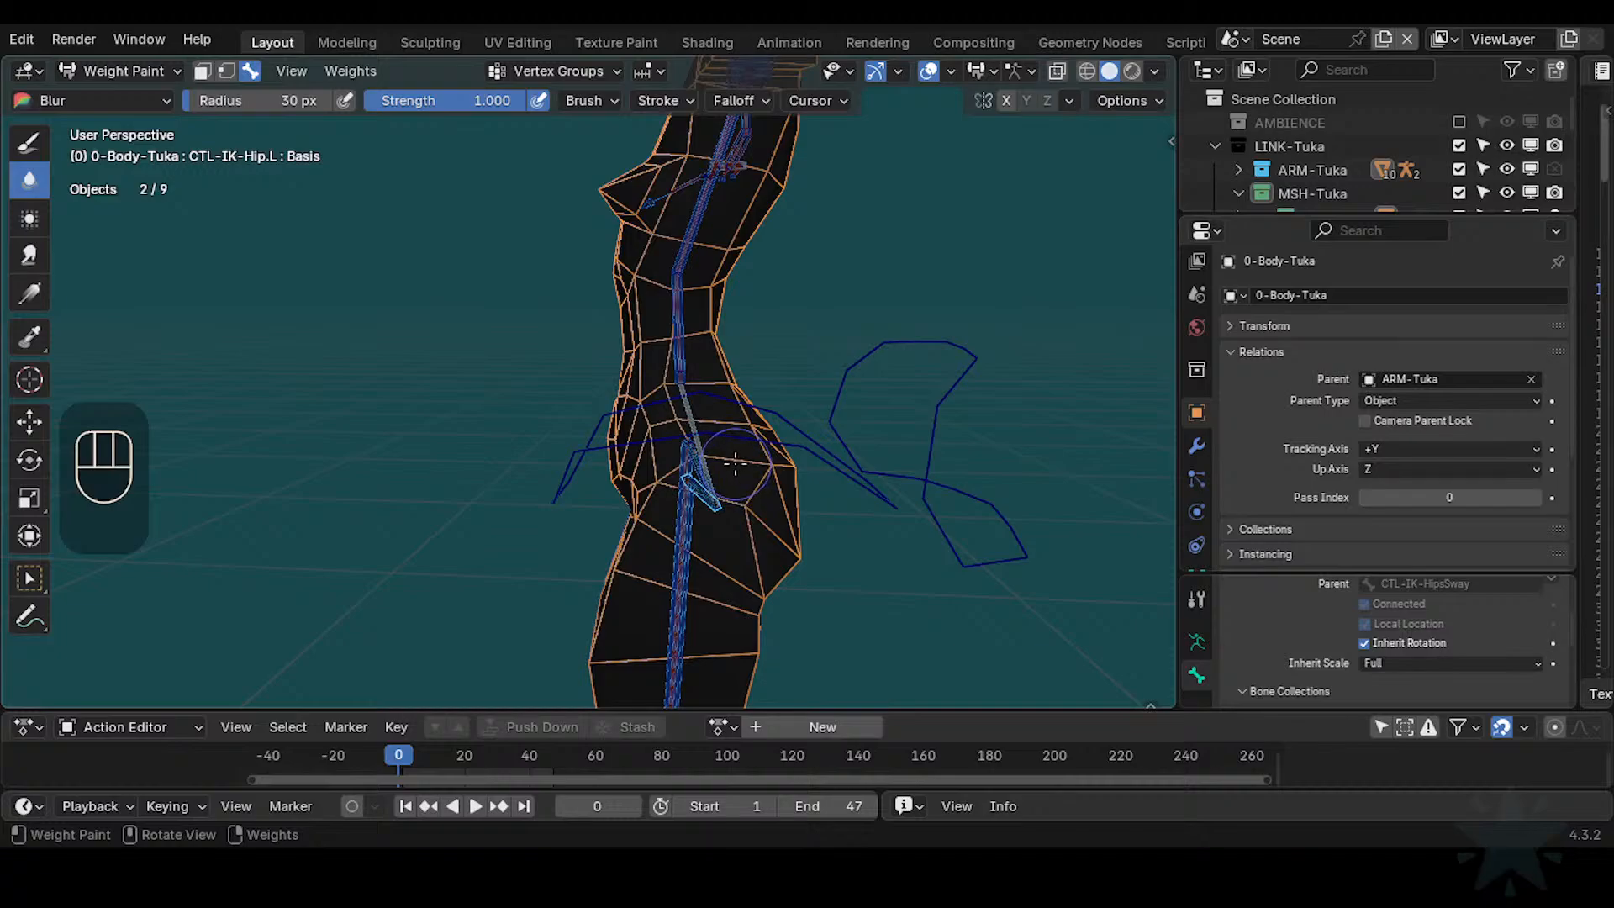
middle_click_drag(738, 433, 804, 406)
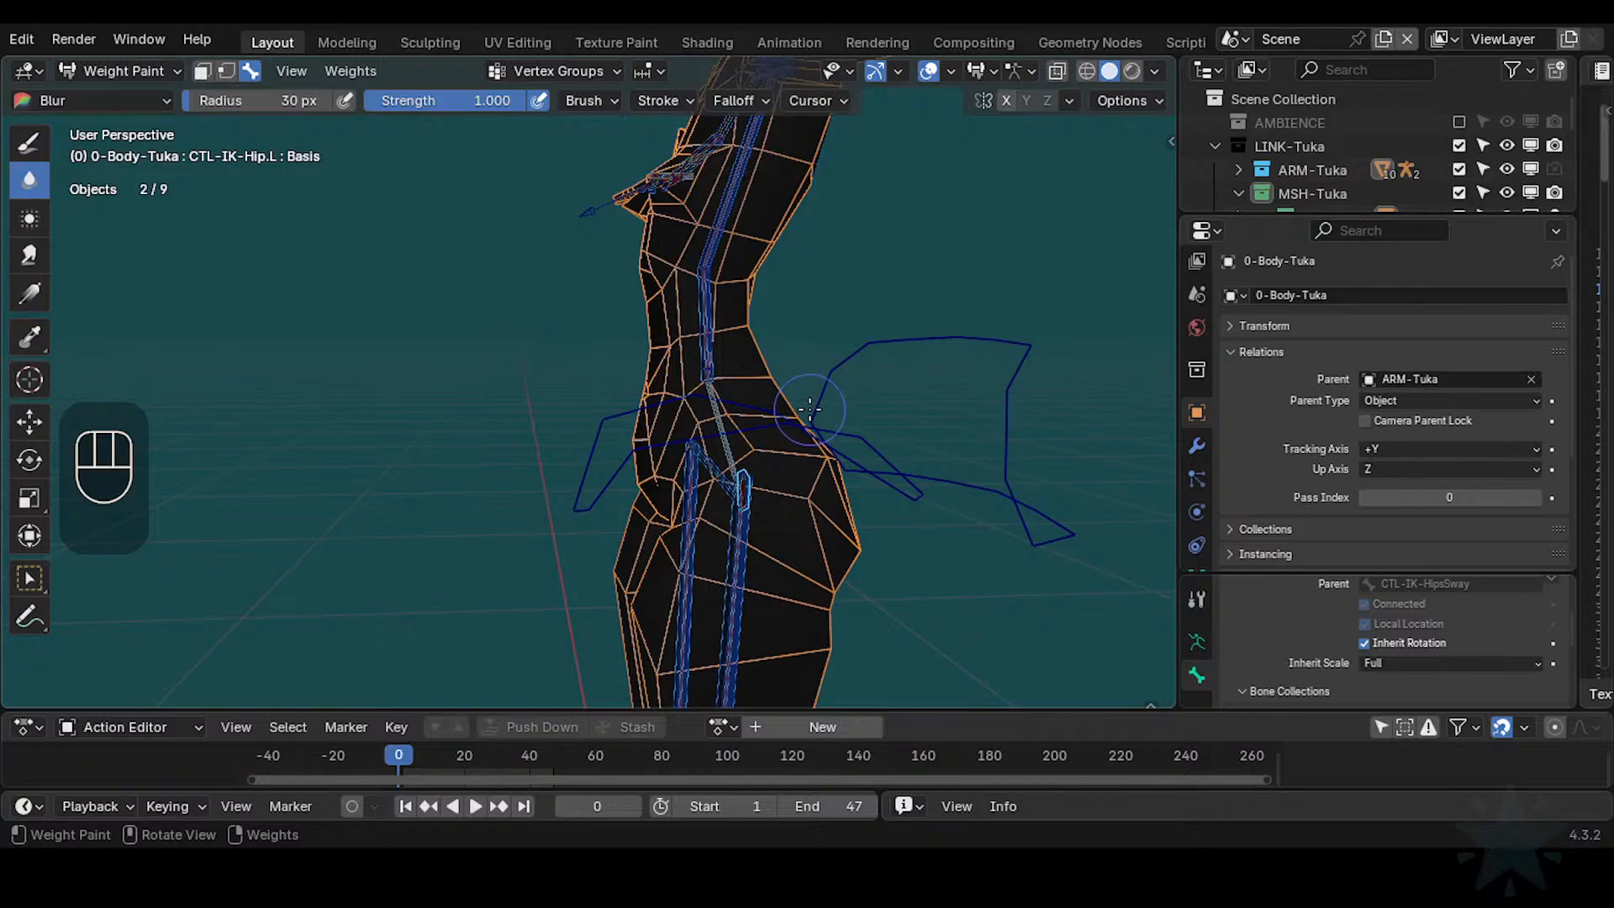
middle_click_drag(809, 410, 722, 508)
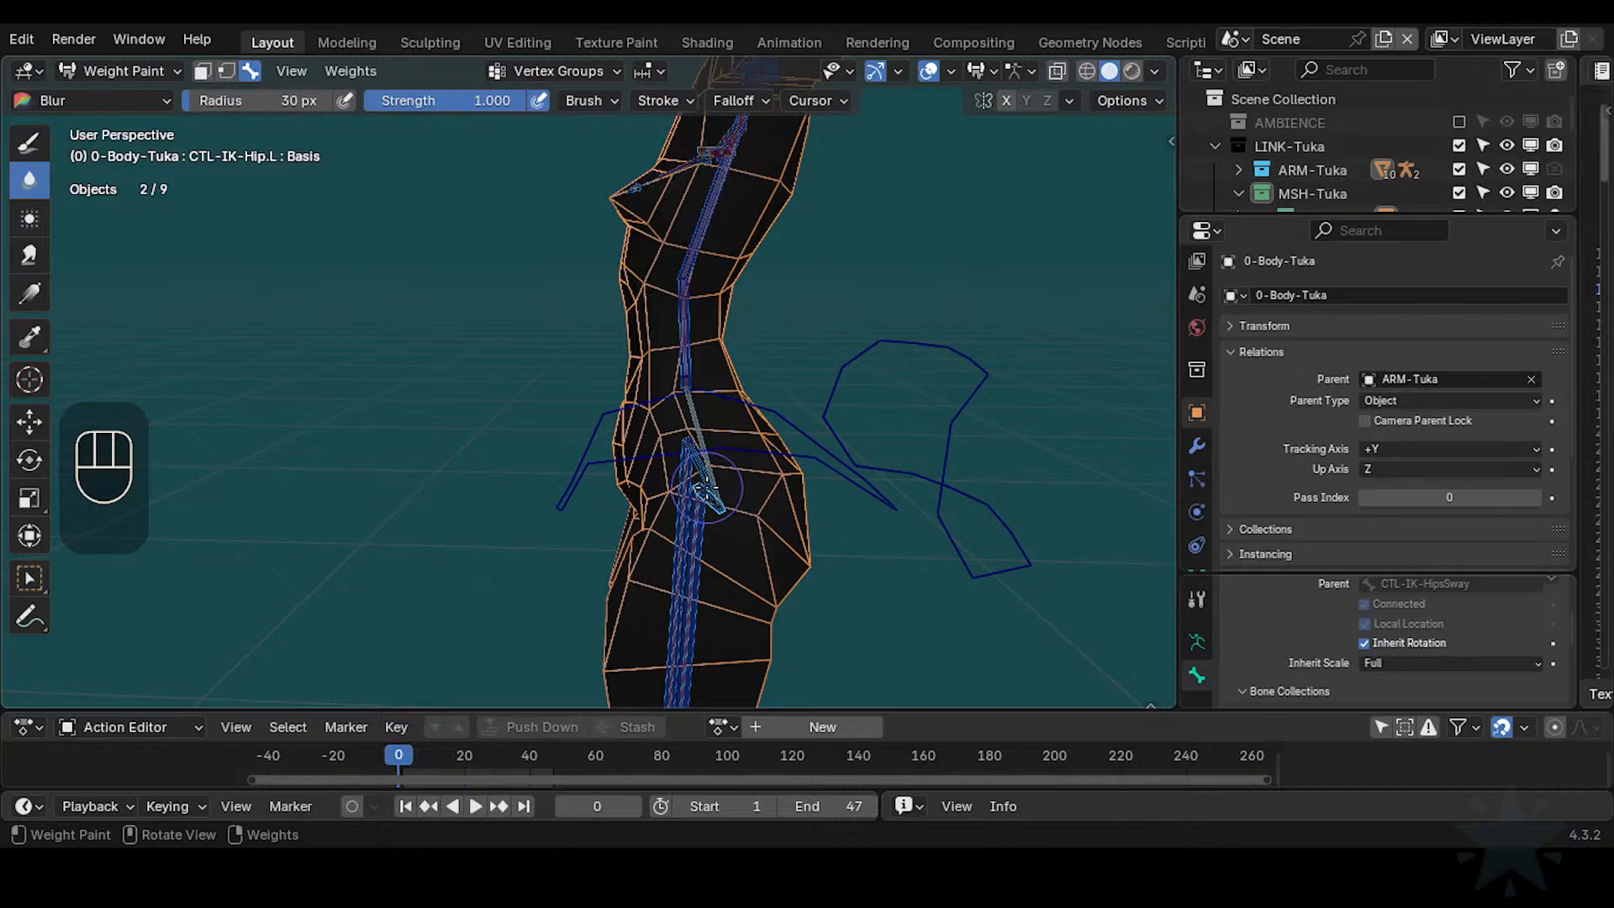
middle_click_drag(704, 489, 827, 465)
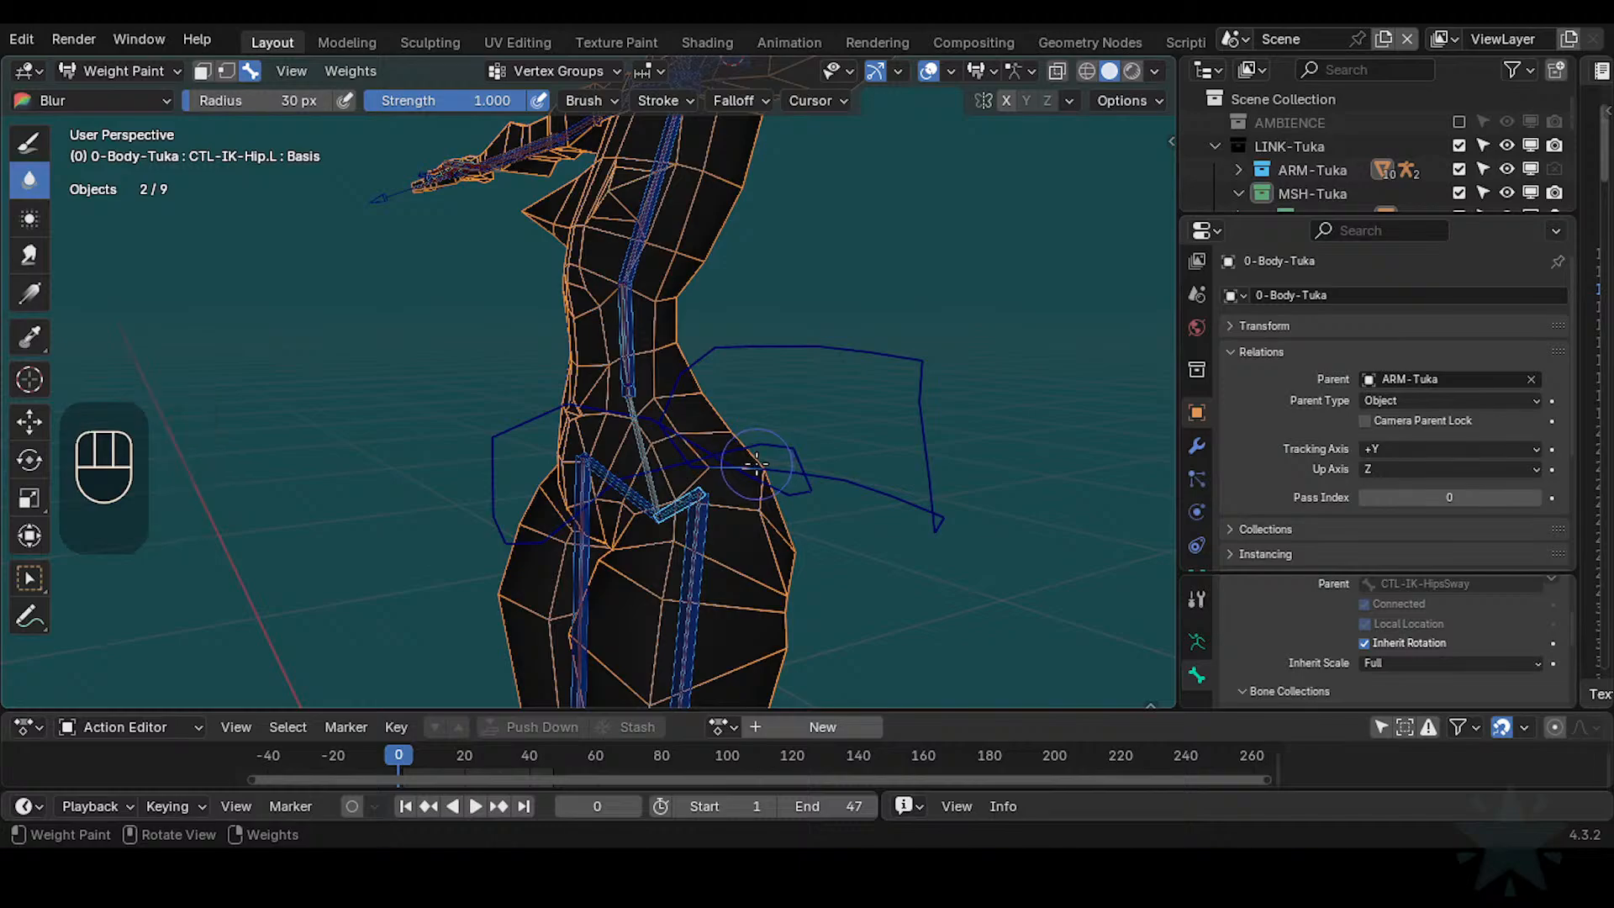
middle_click_drag(754, 463, 778, 458)
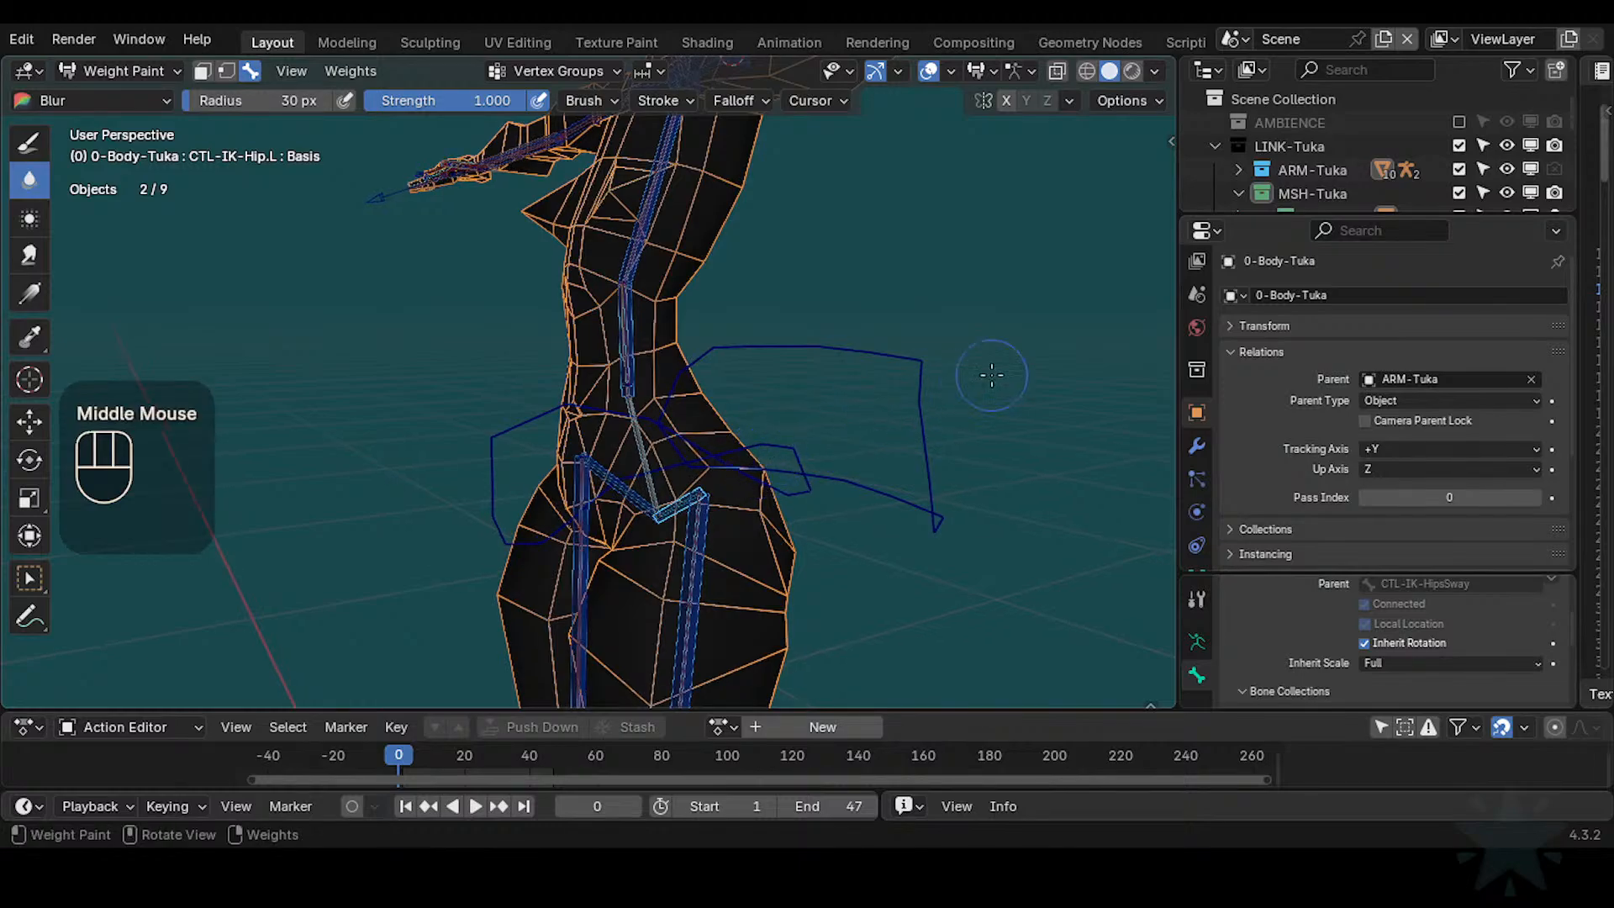
Open the body mesh's modifier stack and look through the Deform modifiers available without adding one
left_click(1197, 447)
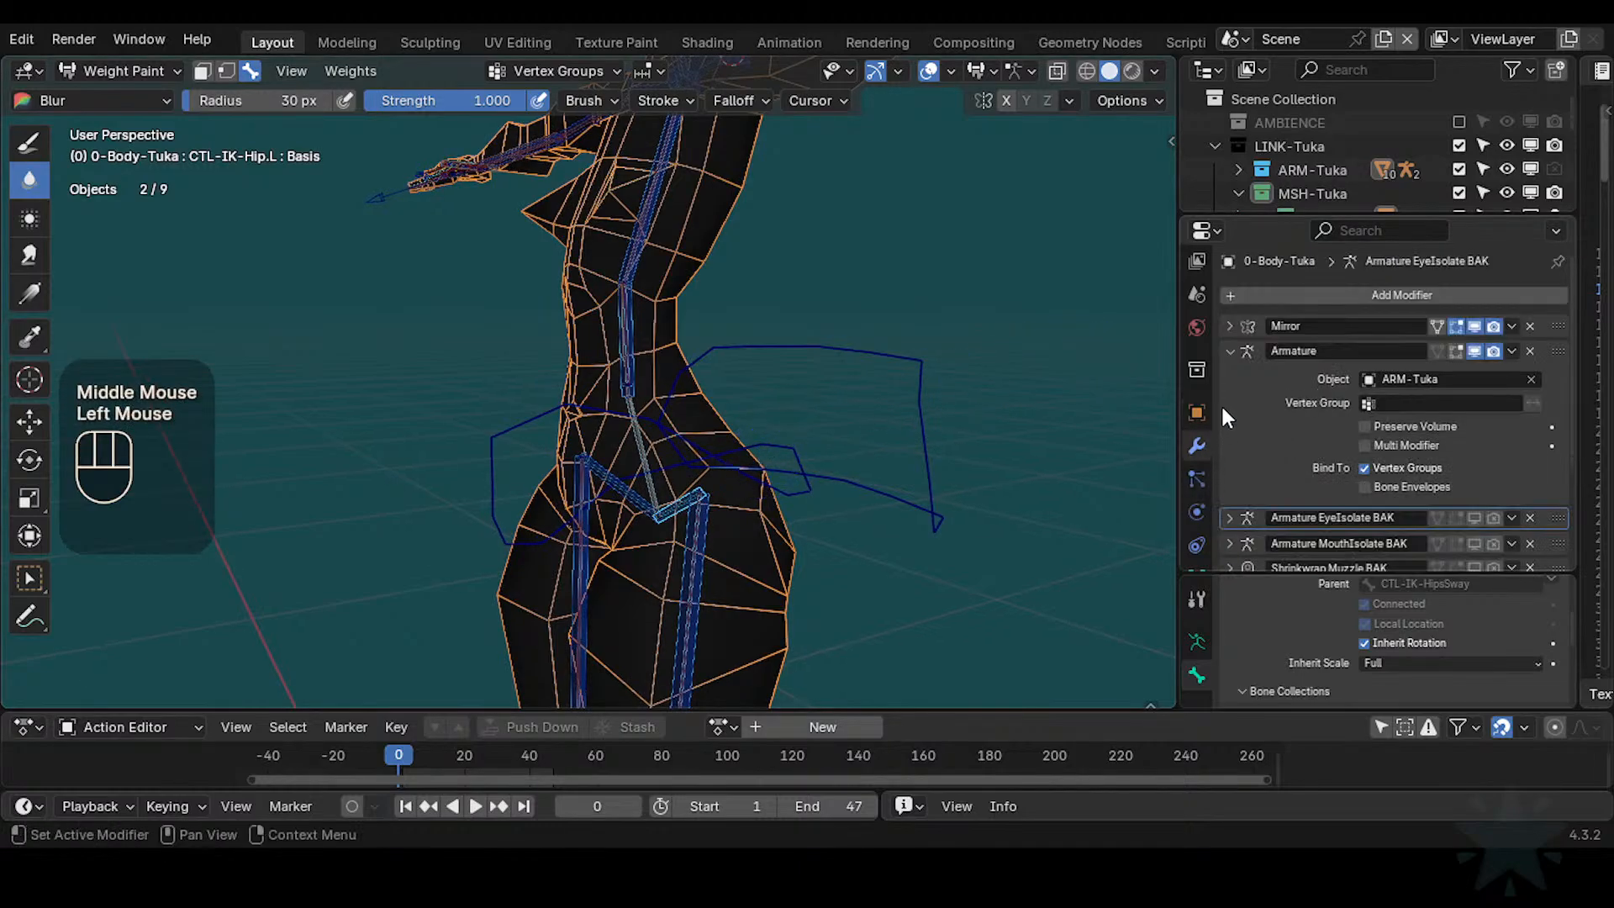
left_click(1228, 301)
key("d")
key("e")
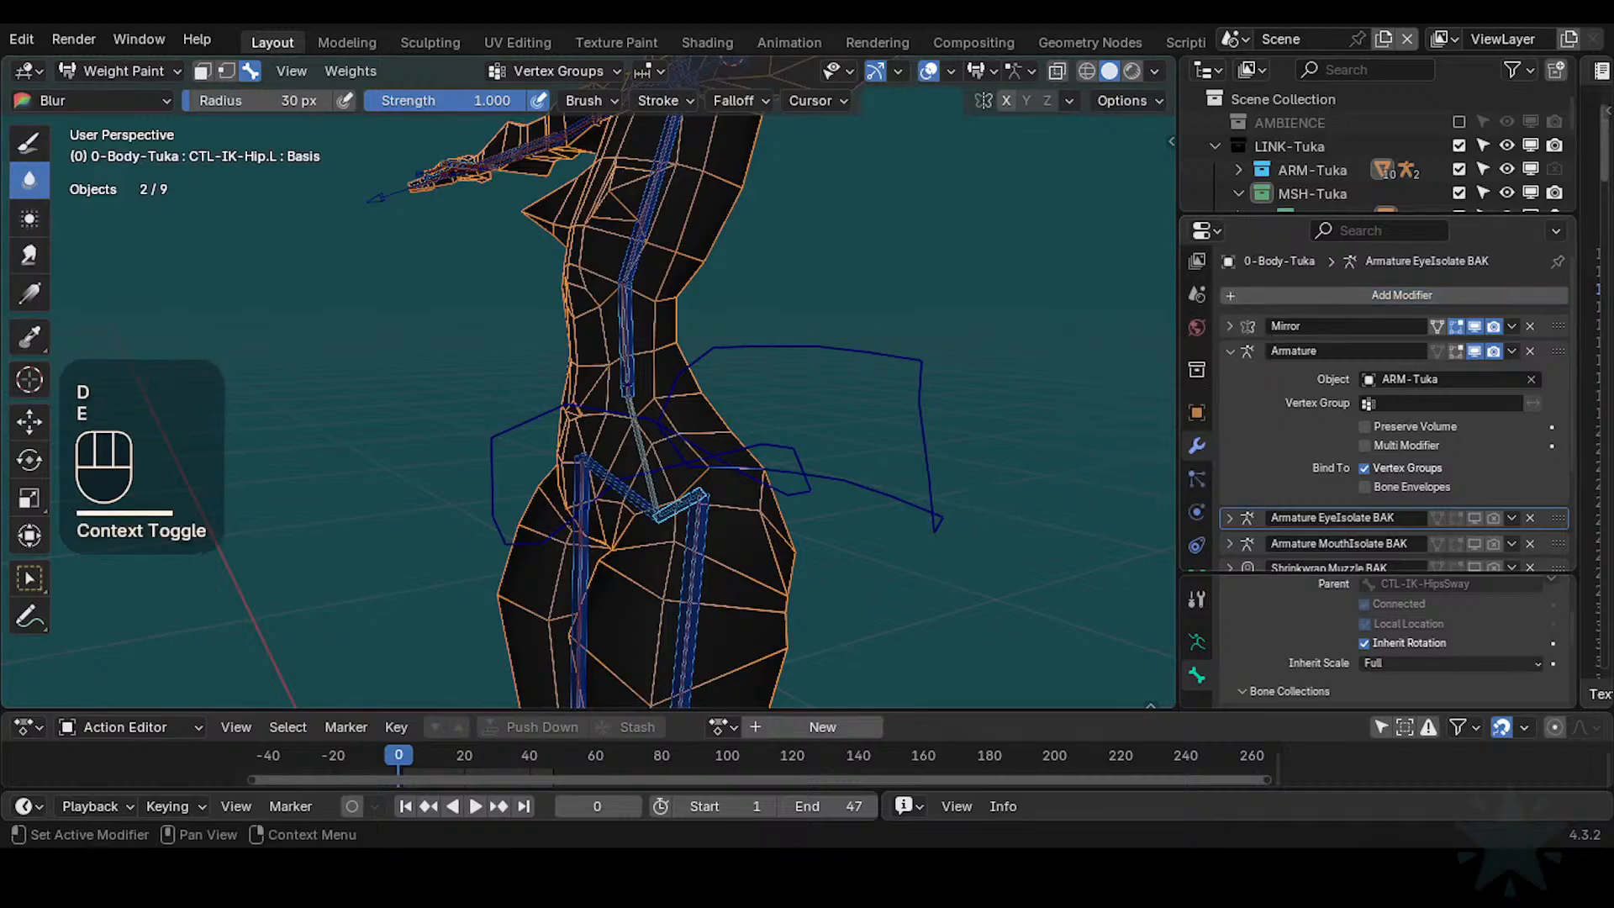
left_click(1268, 295)
mouse_move(1229, 402)
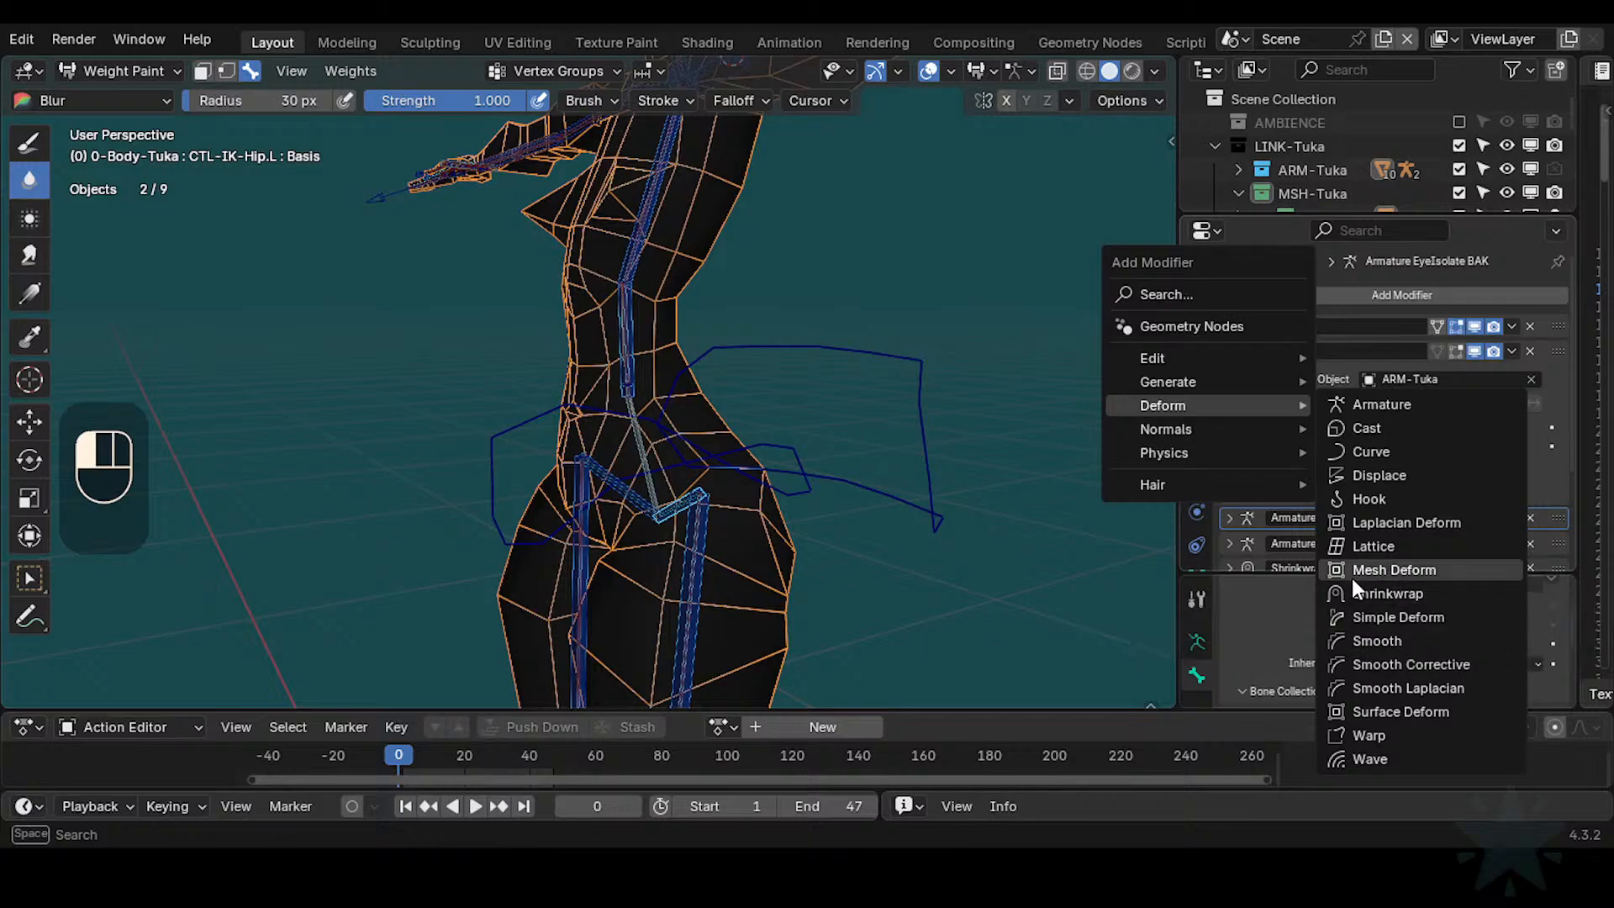
key("Escape")
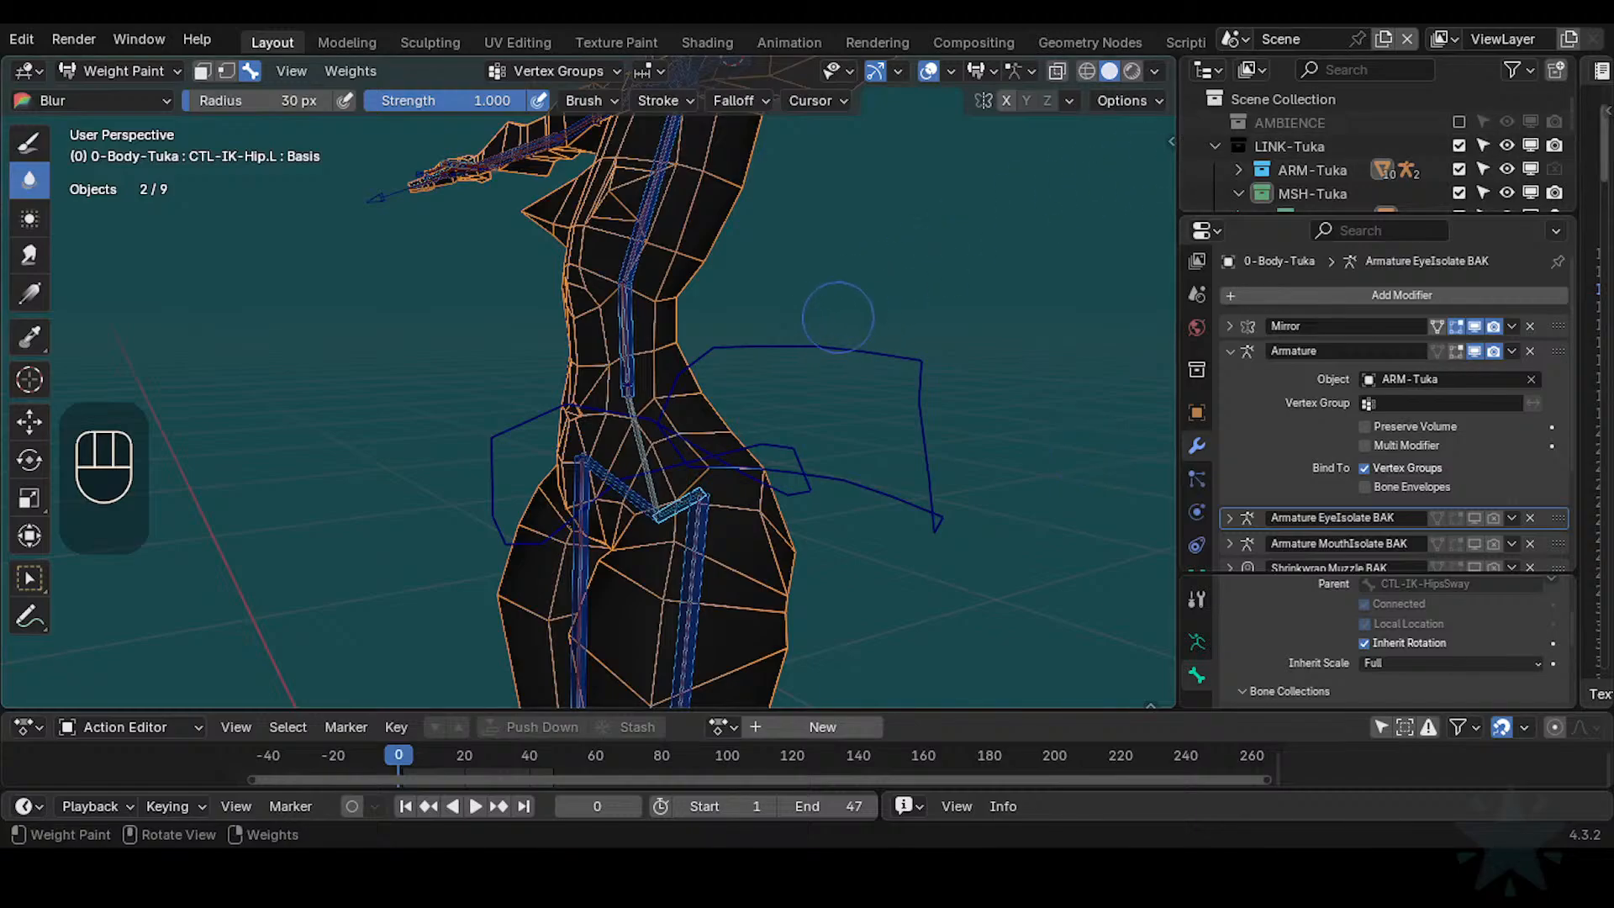
Activate the CTL-IK-Spine bone in the lower torso
middle_click_drag(788, 326, 767, 378, "shift")
middle_click_drag(767, 378, 841, 386)
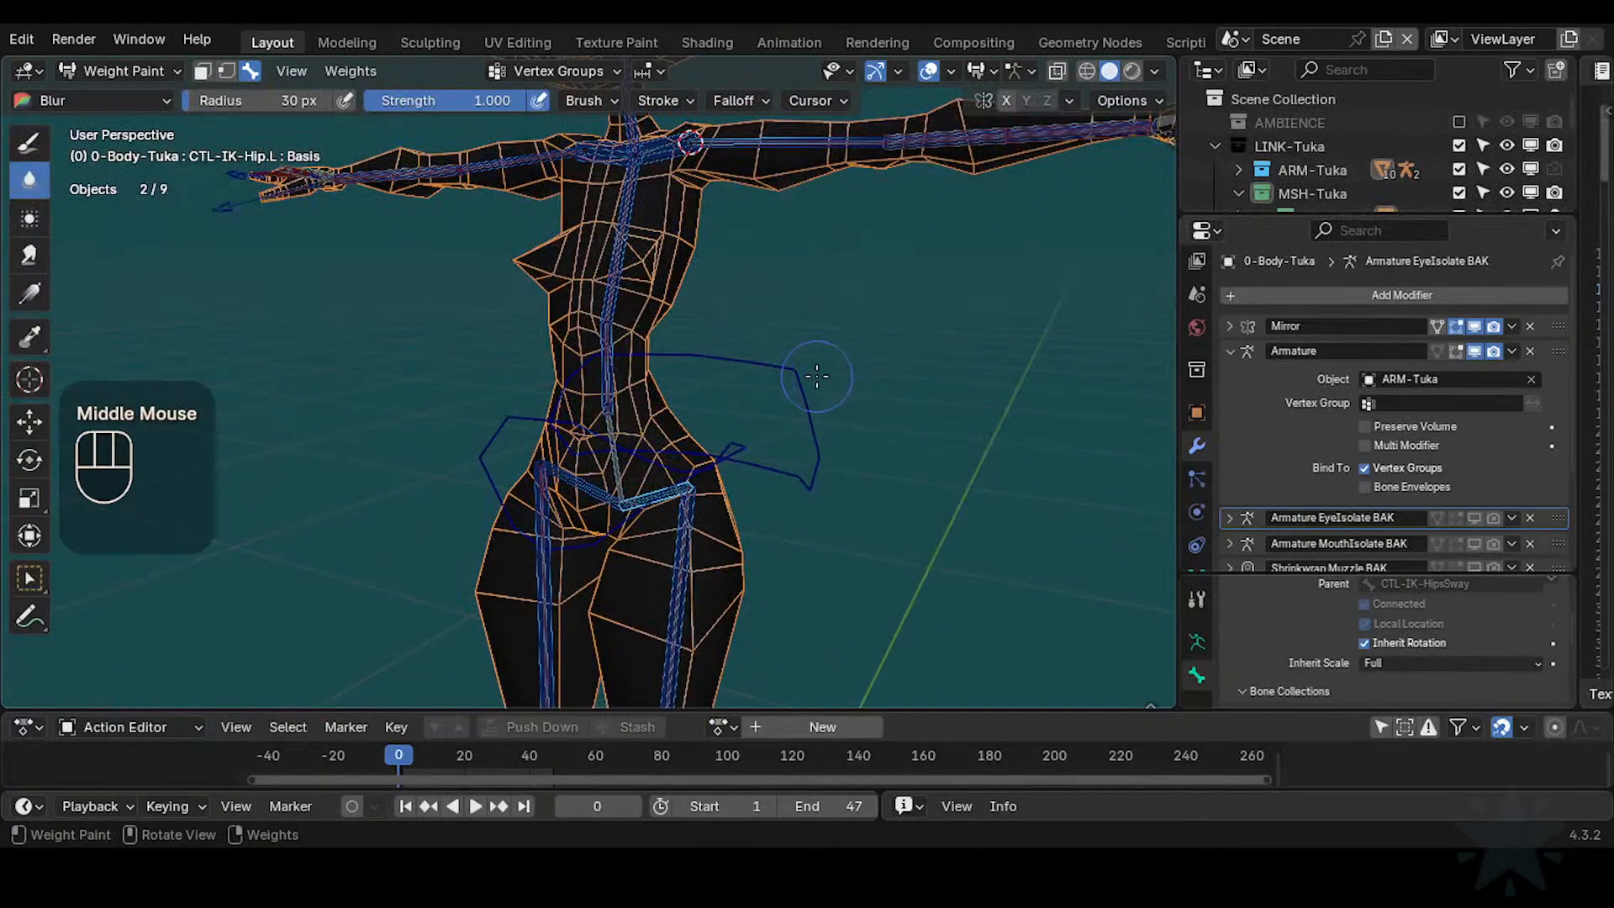
middle_click_drag(801, 383, 737, 486)
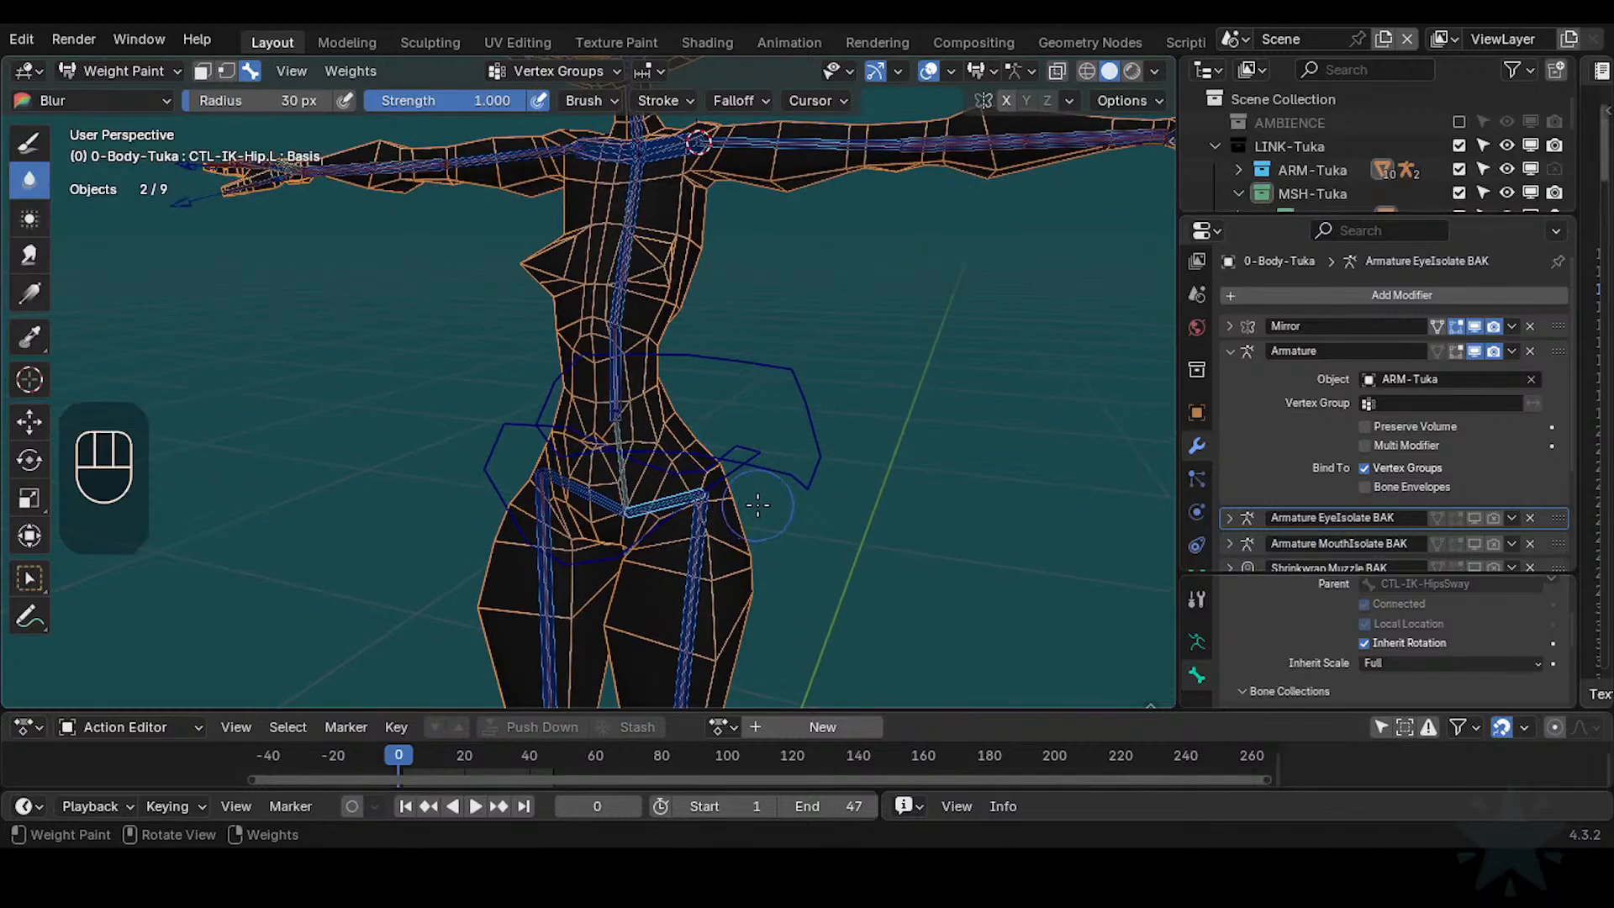
middle_click_drag(757, 514, 757, 496)
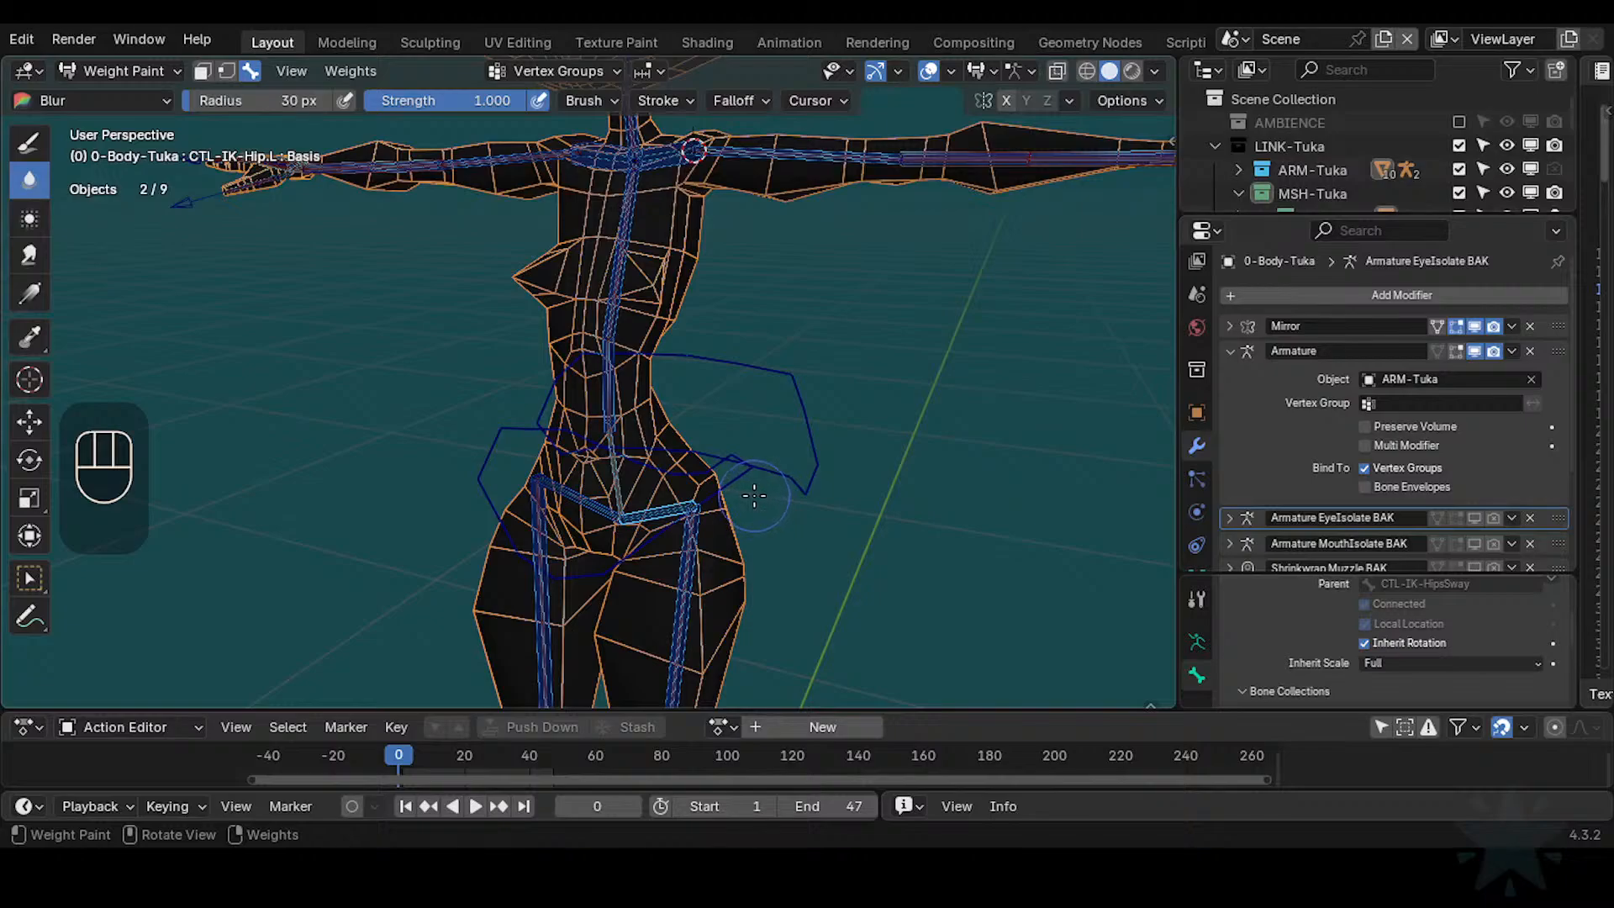
middle_click_drag(755, 496, 809, 468)
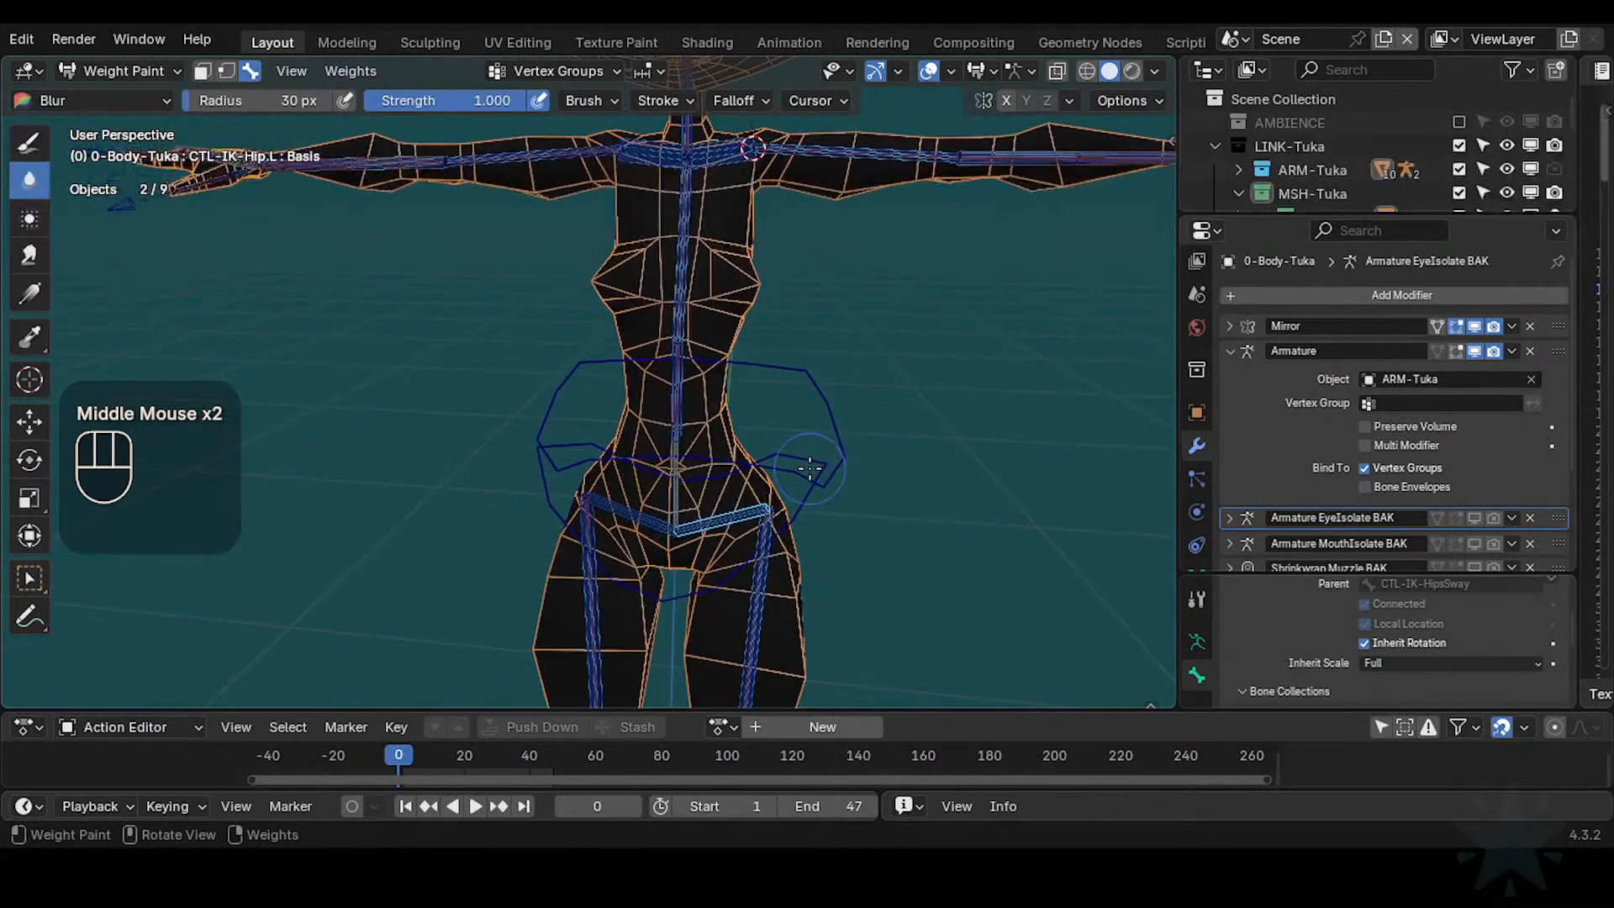
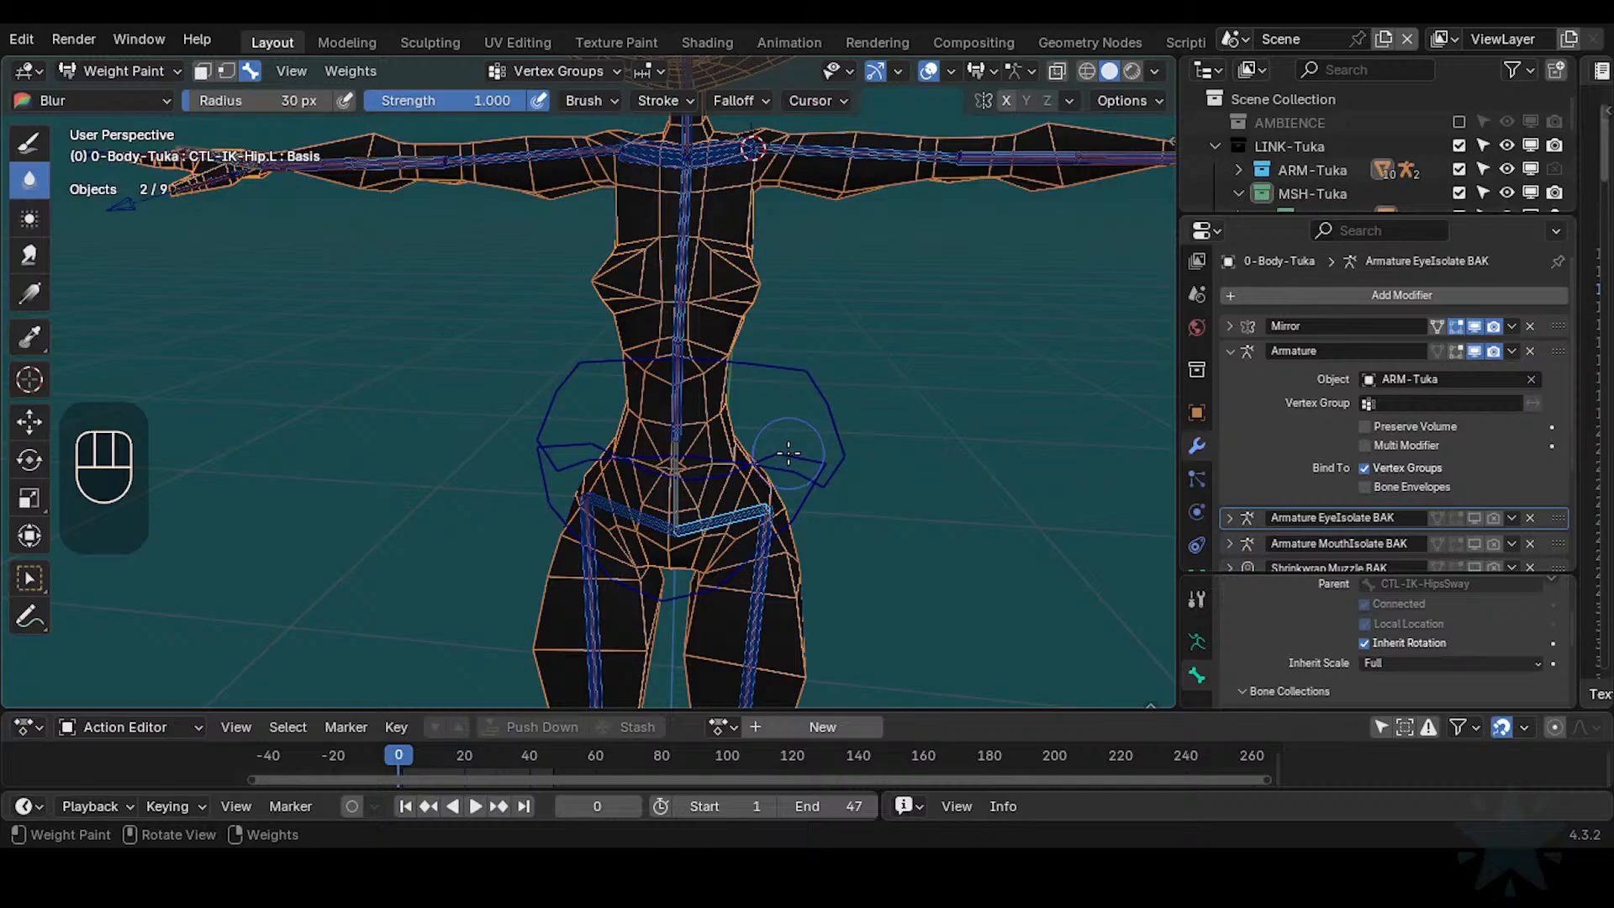
mouse_move(789, 458)
middle_mouse_down()
mouse_move(829, 439)
mouse_move(835, 414)
mouse_move(793, 389)
mouse_move(810, 378)
mouse_move(799, 353)
mouse_move(853, 319)
mouse_move(798, 432)
middle_mouse_up()
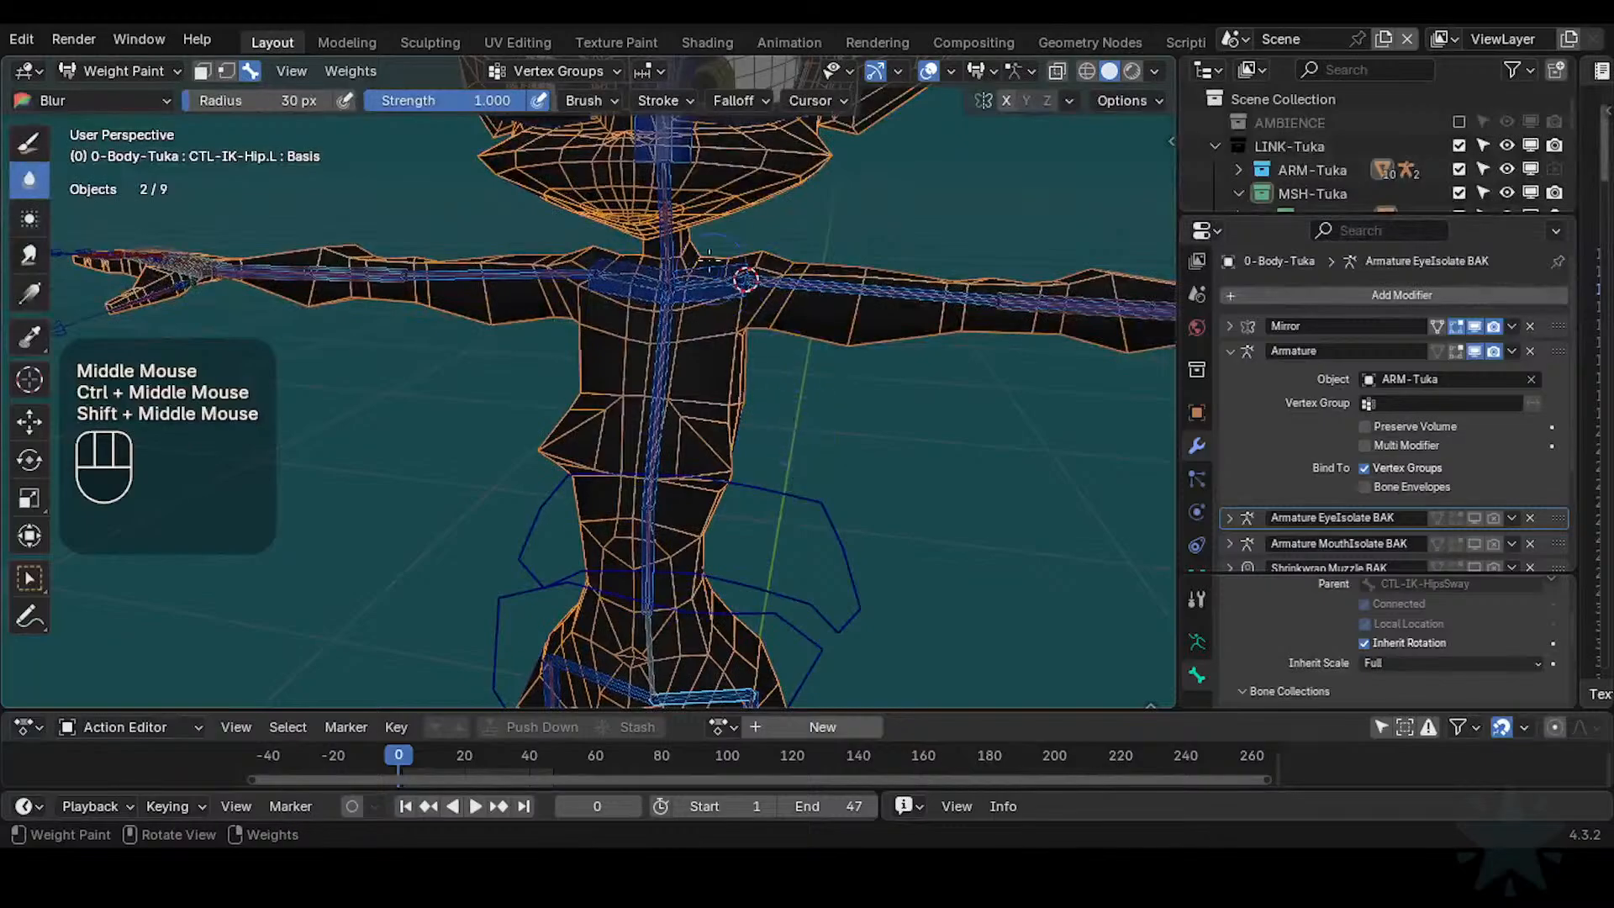
middle_click_drag(710, 252, 707, 403, "shift")
middle_click_drag(706, 404, 696, 439, "ctrl")
left_click(681, 515, "alt")
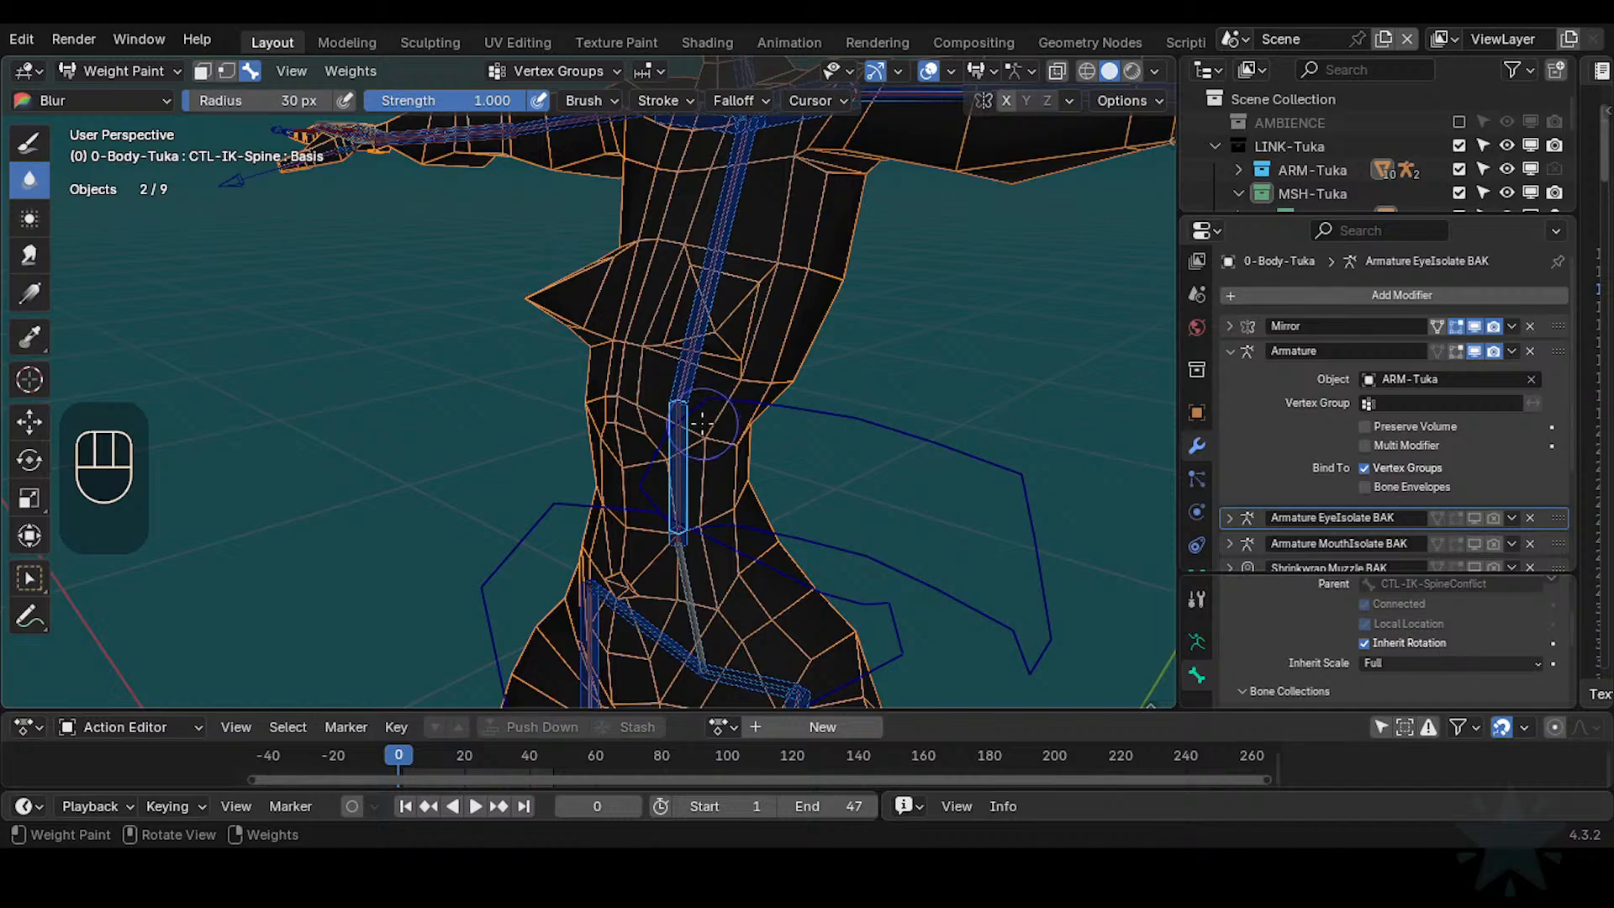
Display the weights of the DEF2-Hips bone on the body mesh
middle_click_drag(713, 356, 710, 473, "ctrl")
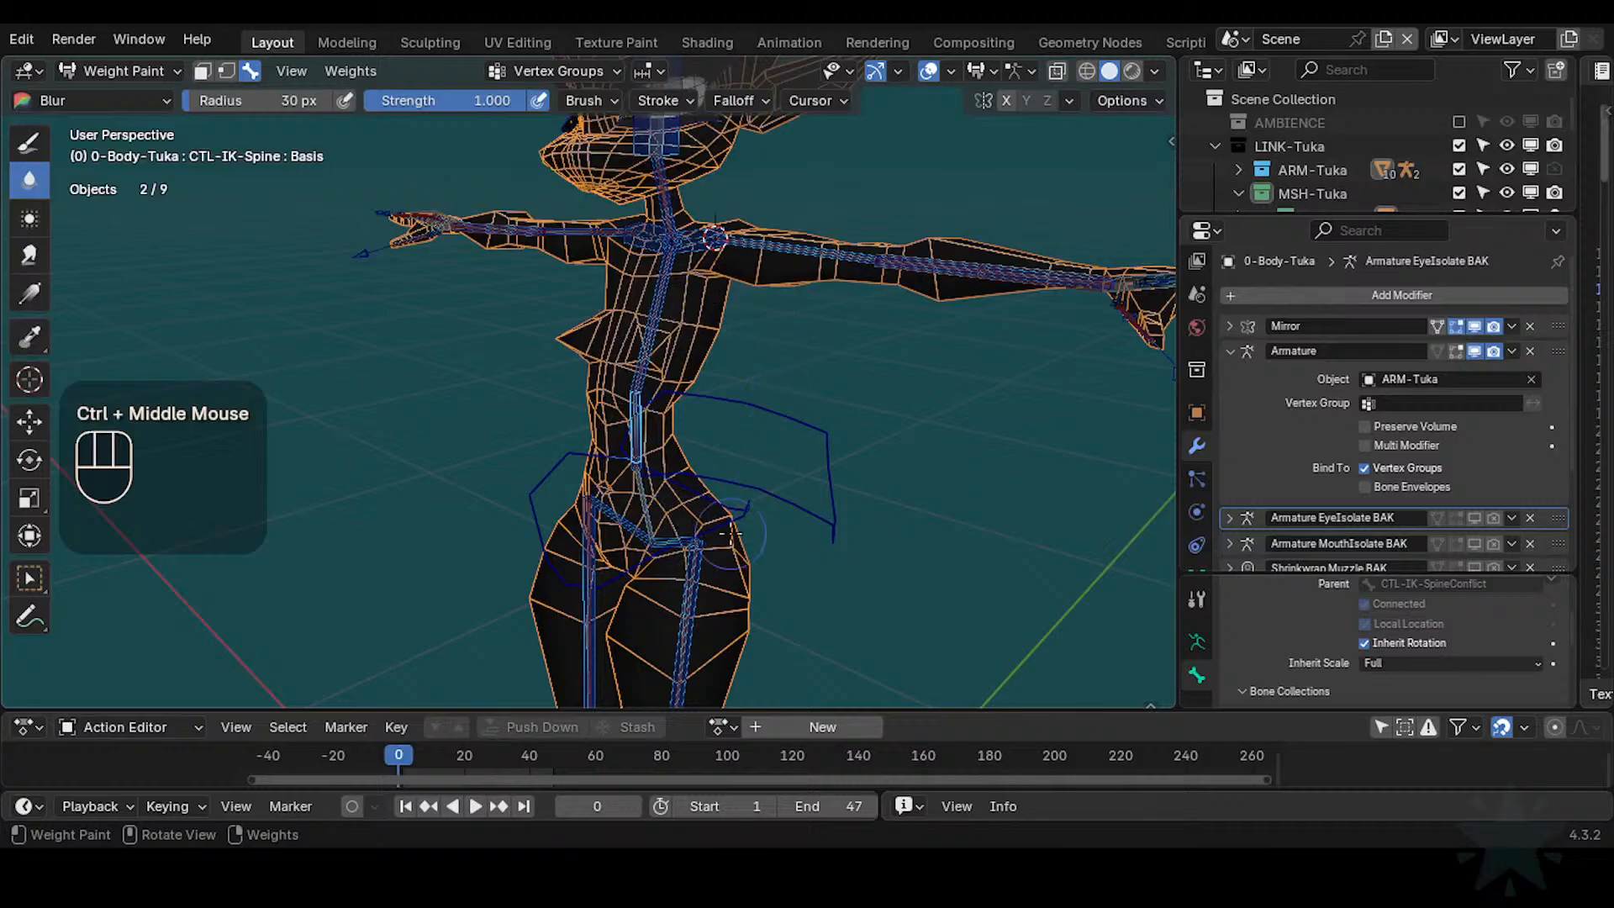
middle_click_drag(731, 534, 713, 478, "shift")
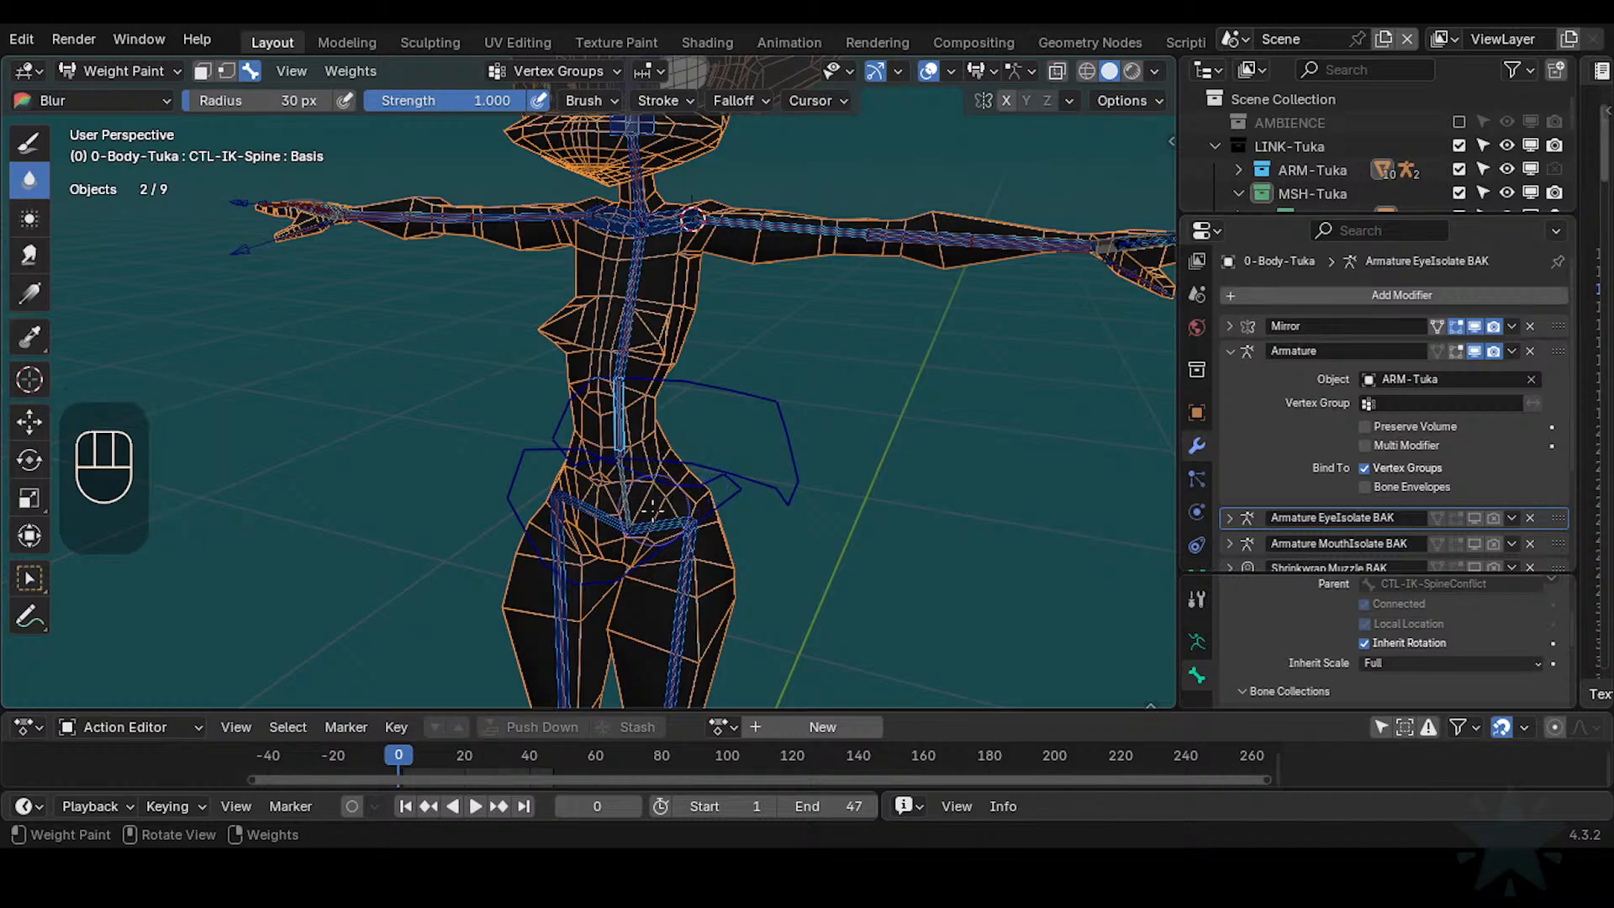
middle_click_drag(651, 508, 696, 410, "ctrl")
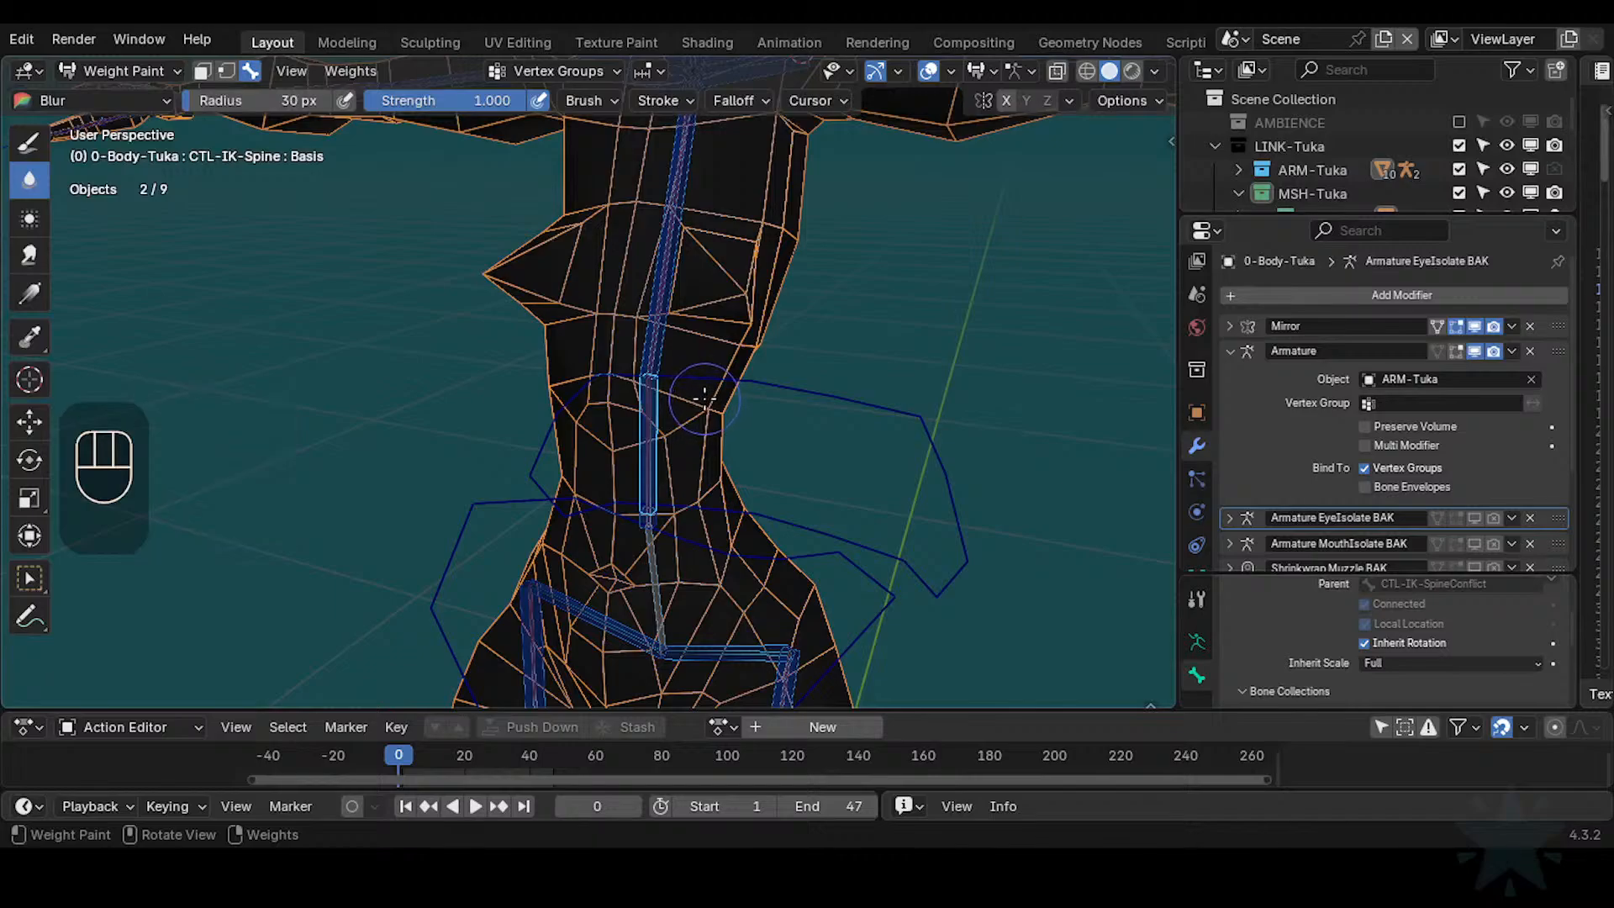
middle_click_drag(699, 406, 683, 433)
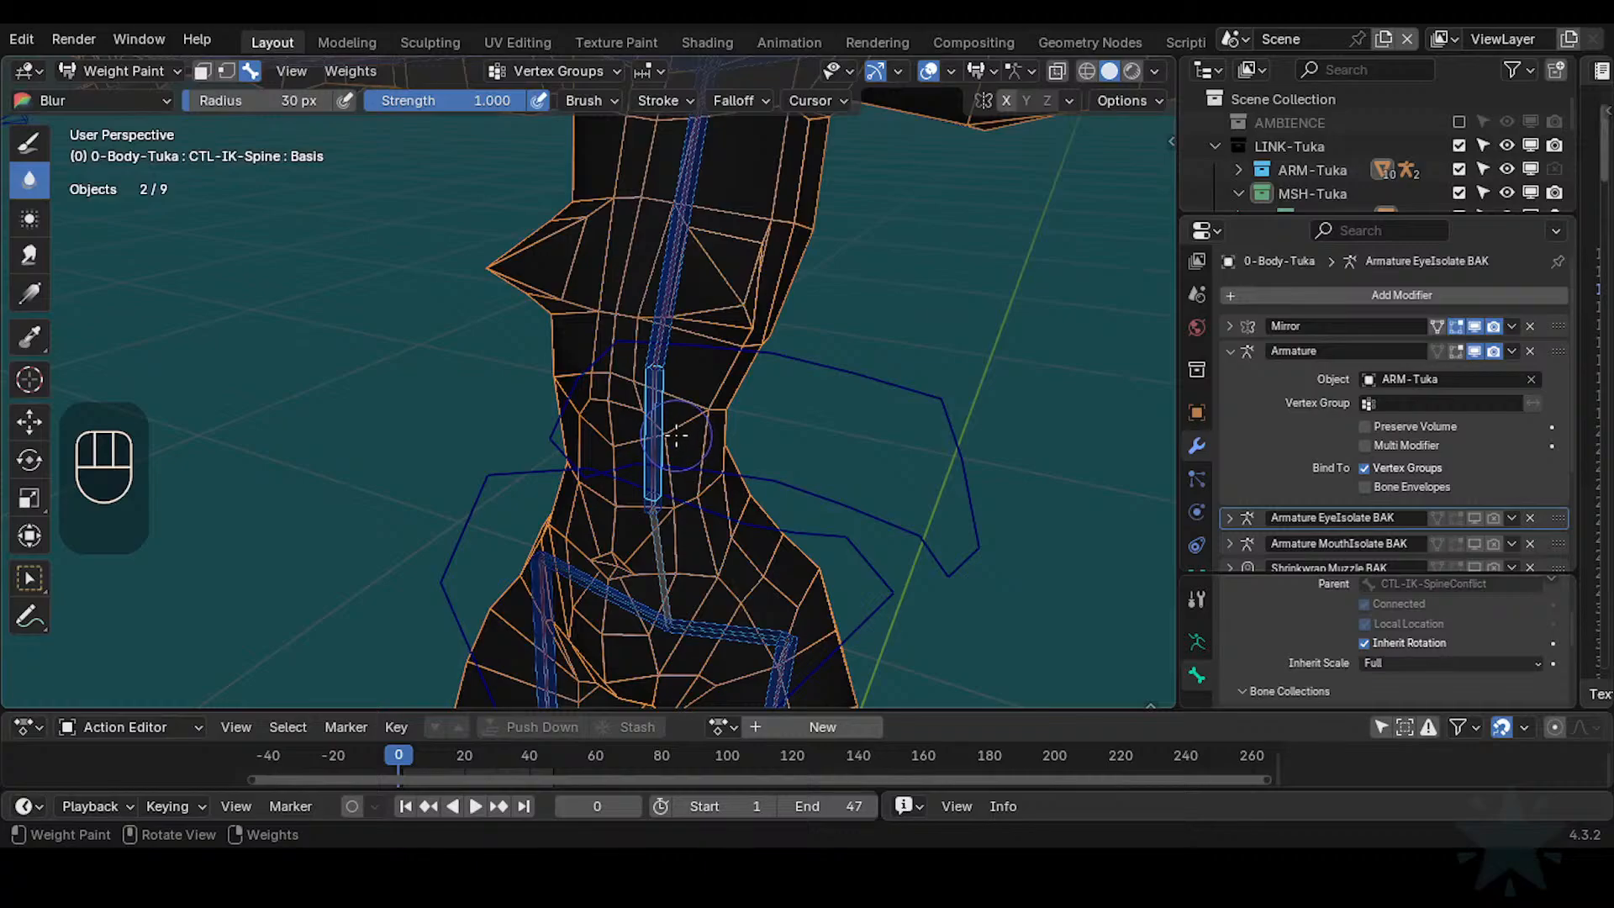
middle_click_drag(681, 431, 713, 391)
middle_click_drag(664, 543, 727, 491, "shift")
left_click(673, 533, "alt")
middle_click_drag(726, 491, 717, 395, "shift")
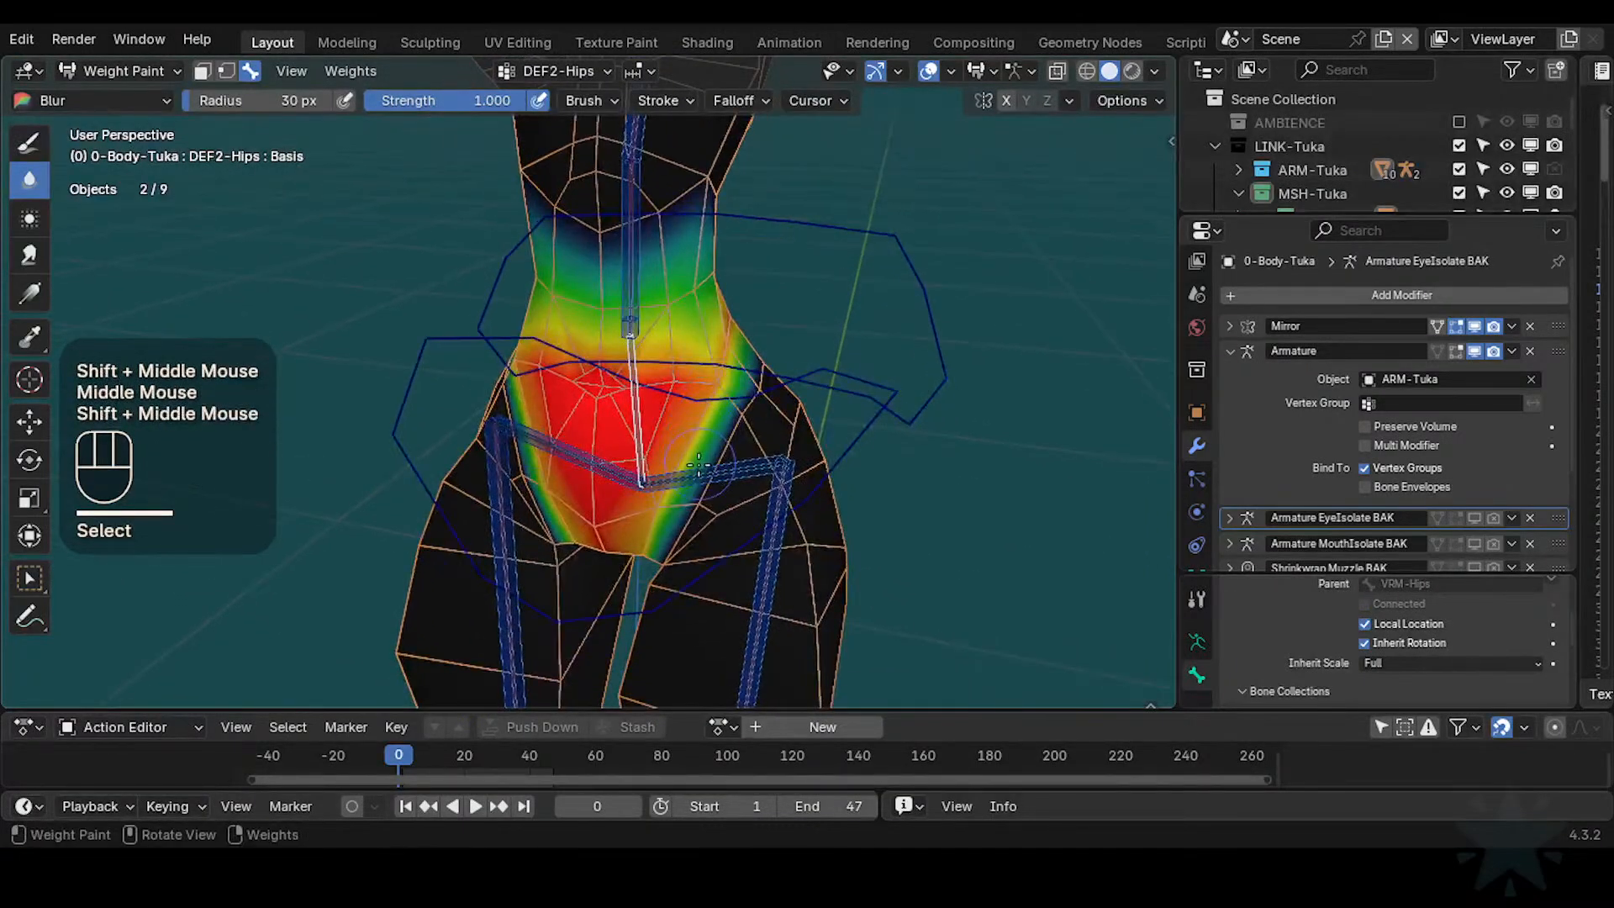
Try moving the CTL-IK-Hip.L bone and rotating and moving the CTL-IK-HipsSway bone to test the hip deformation
middle_click_drag(698, 462, 755, 441)
left_click(740, 436, "alt")
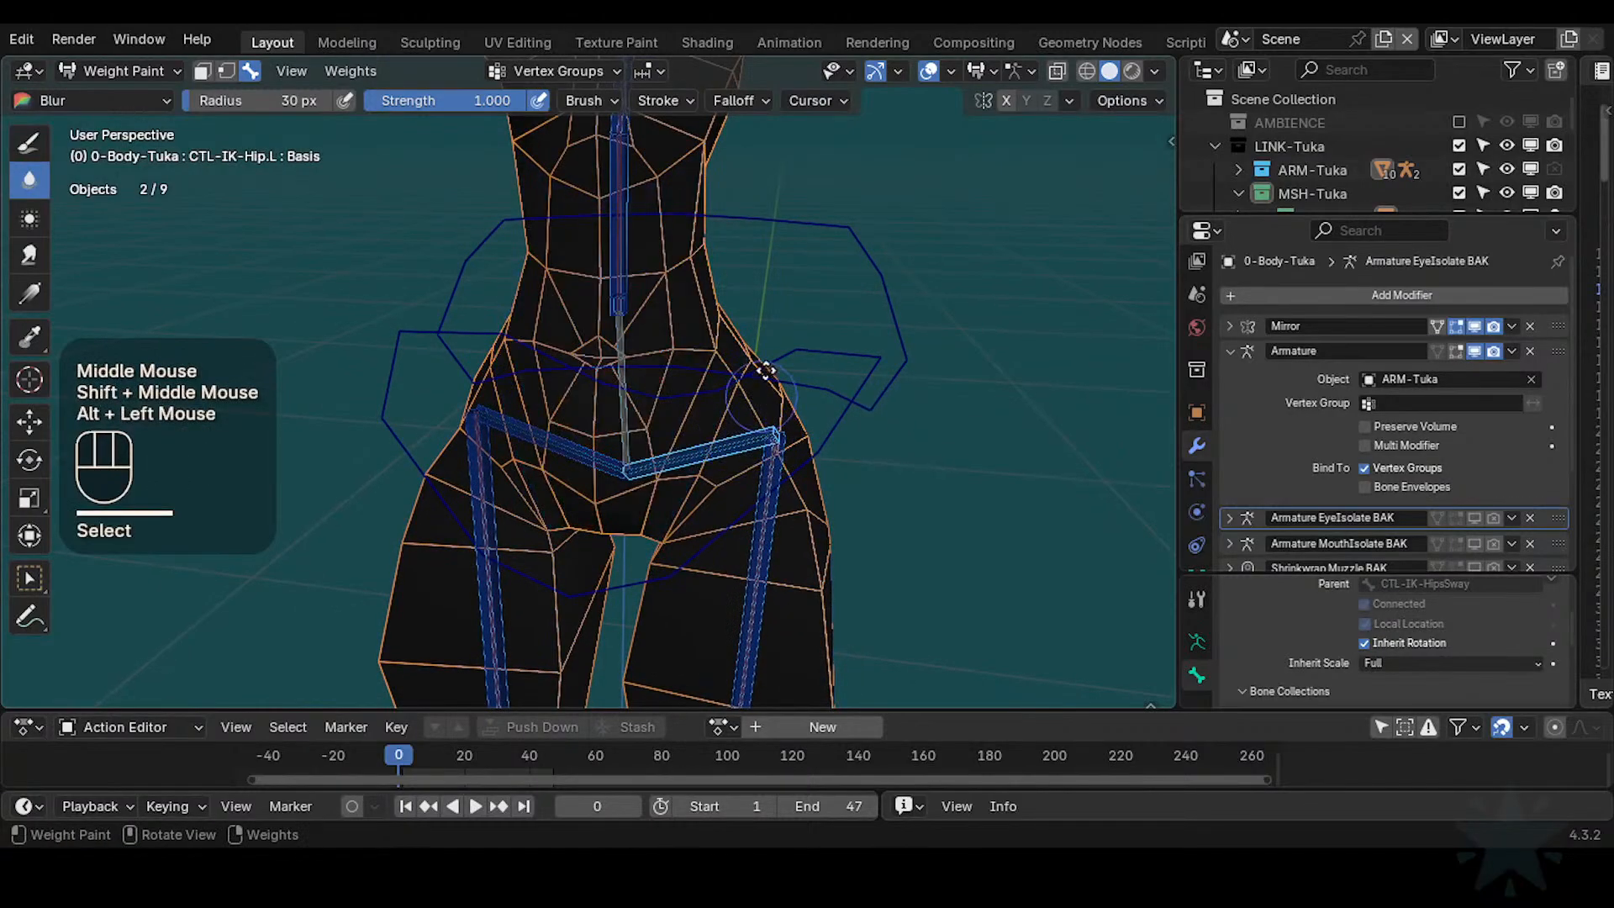
key("g")
key("Escape")
left_click(842, 413, "alt")
middle_click_drag(843, 414, 875, 395)
key("r")
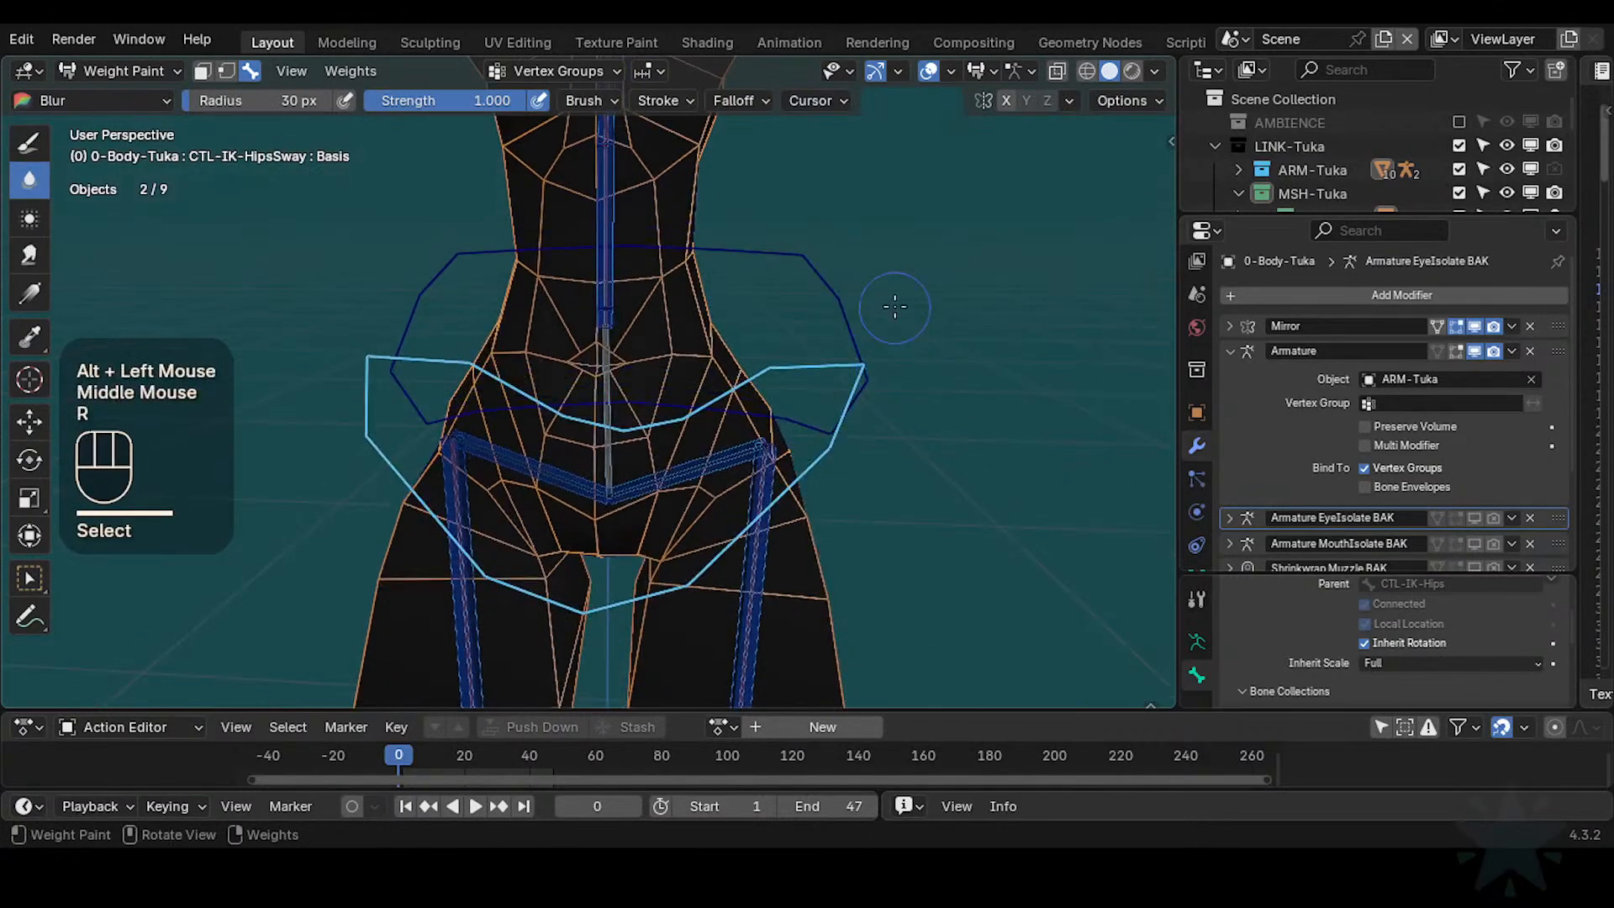
key("Escape")
key("g")
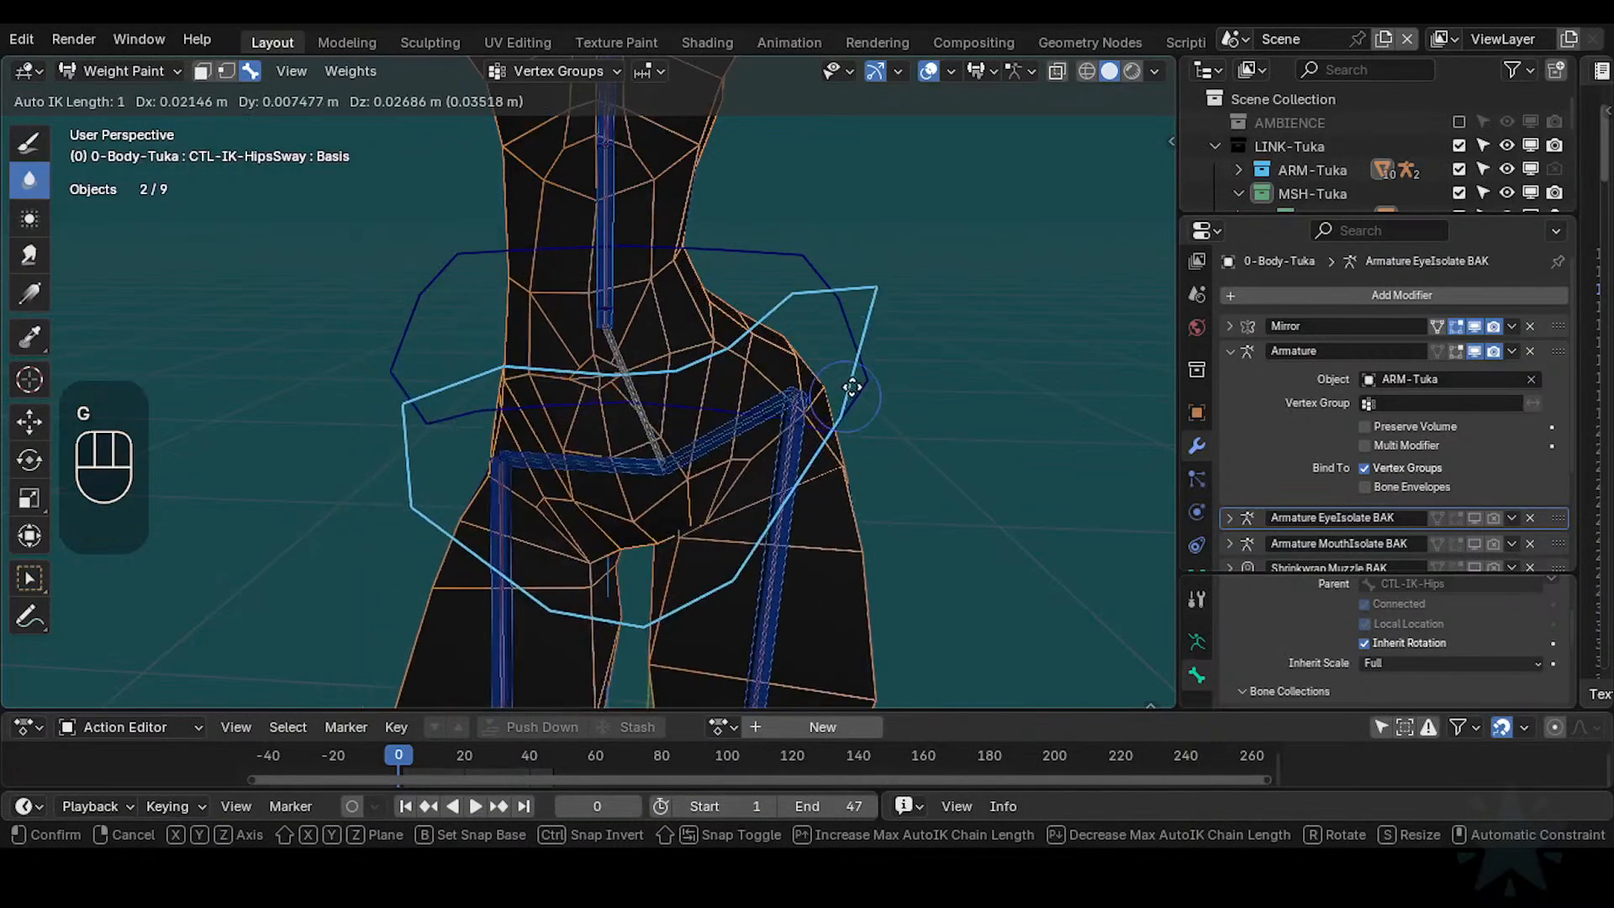
key("Escape")
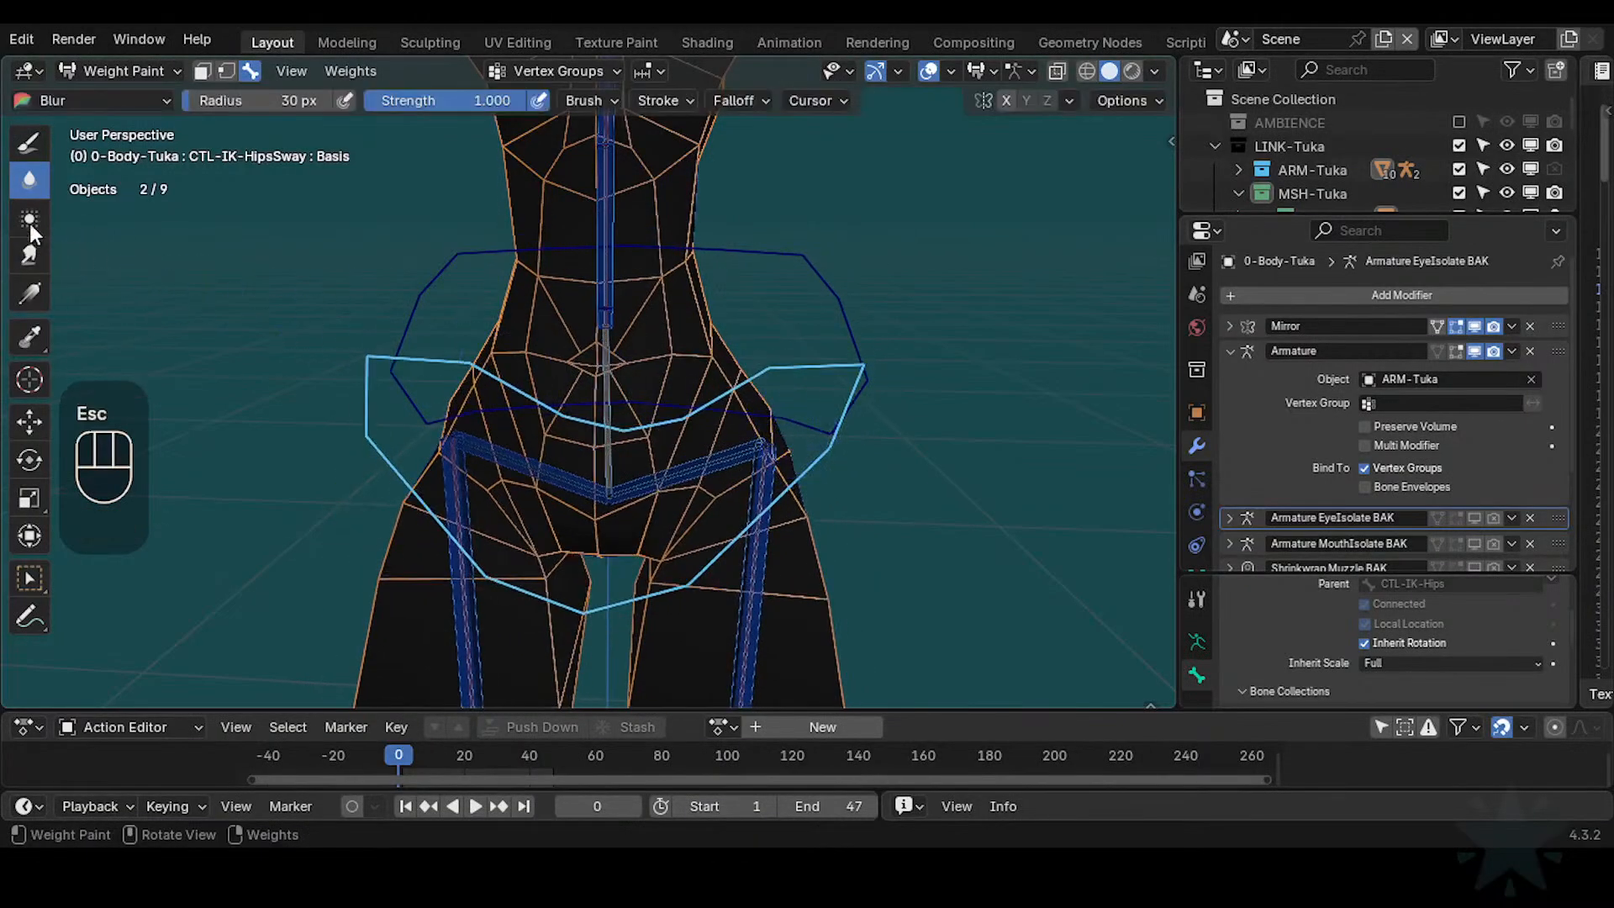
Blur the DEF2-Hips weights across the front and side of the left hip with a 17 px Blur brush
left_click(605, 395, "alt")
middle_click_drag(606, 395, 651, 402, "shift")
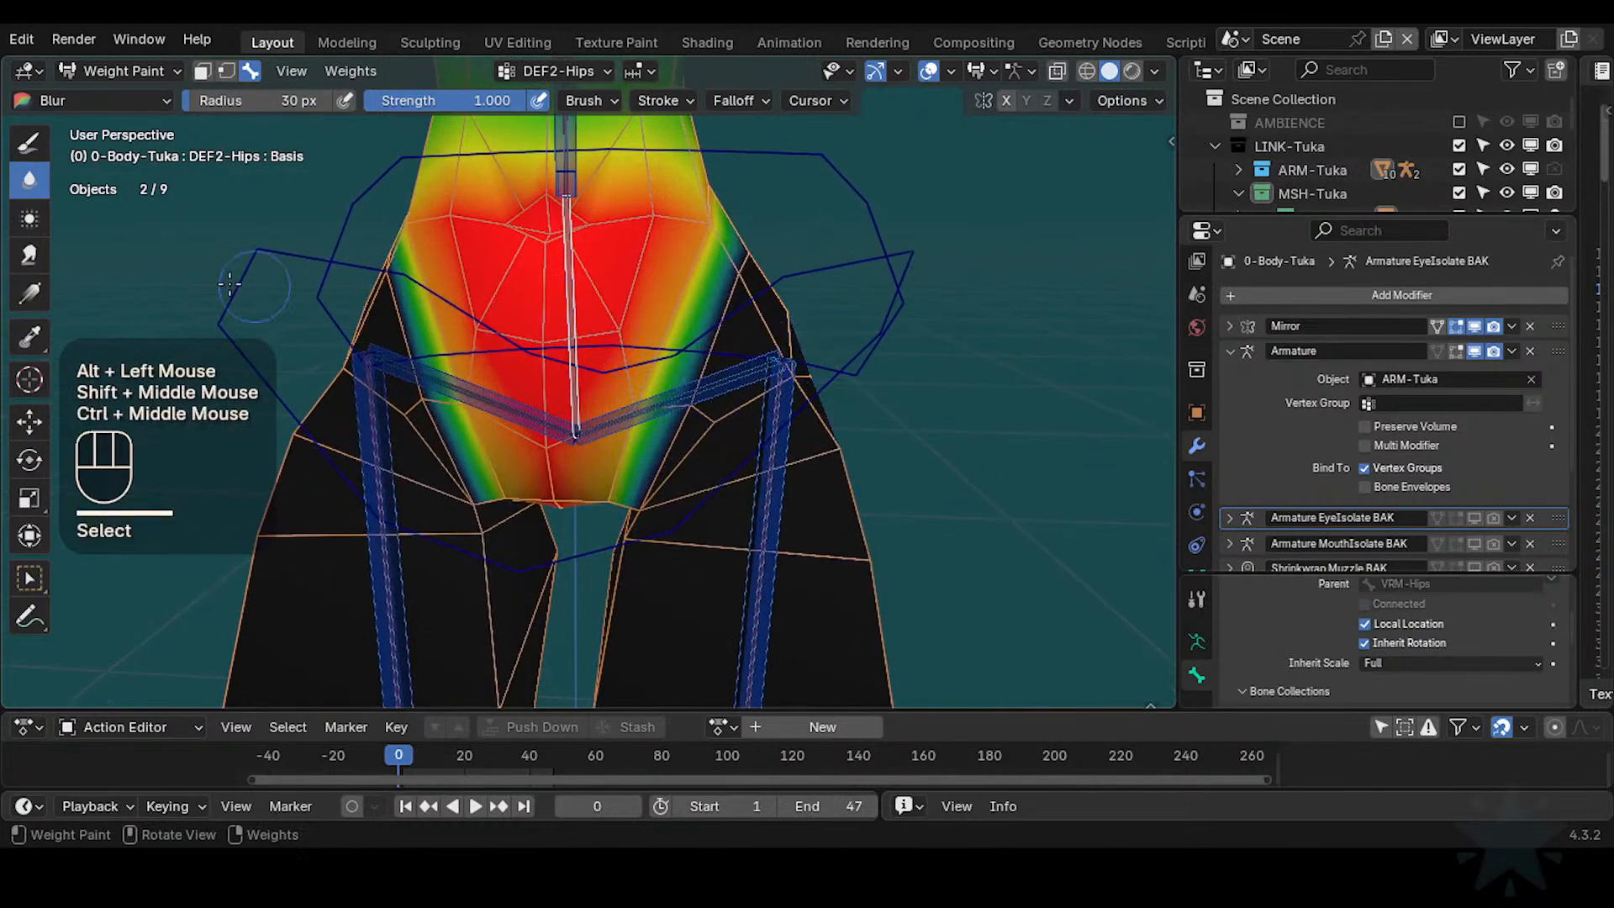
left_click(36, 174)
key("f")
left_click(602, 425)
middle_click_drag(602, 426, 634, 497)
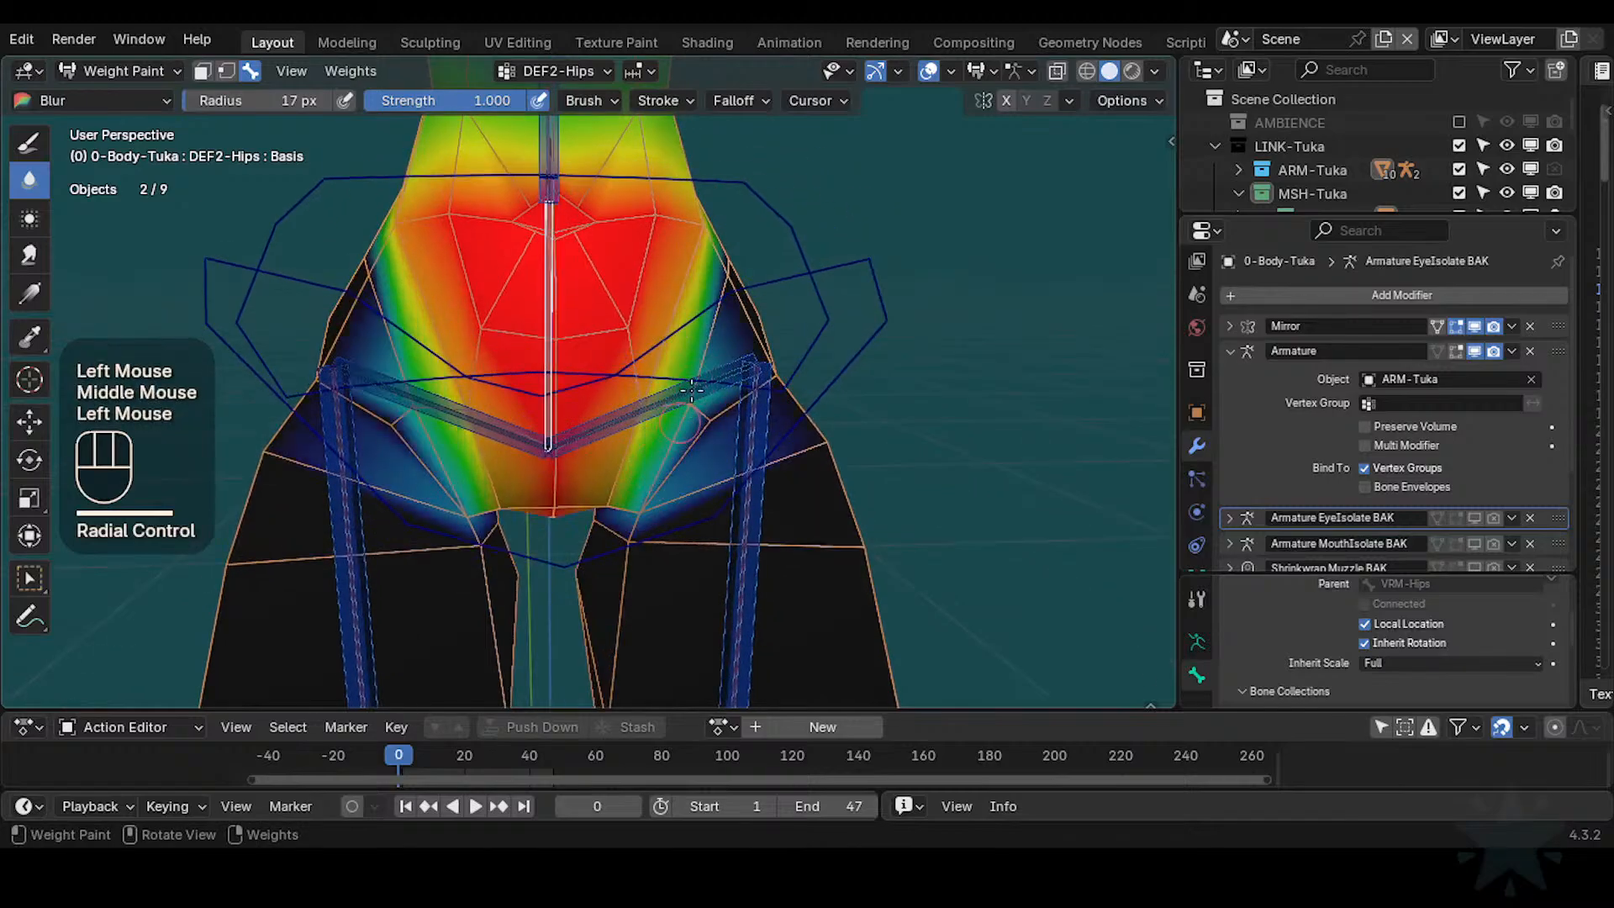
middle_click_drag(700, 391, 644, 469, "shift")
left_click(667, 349)
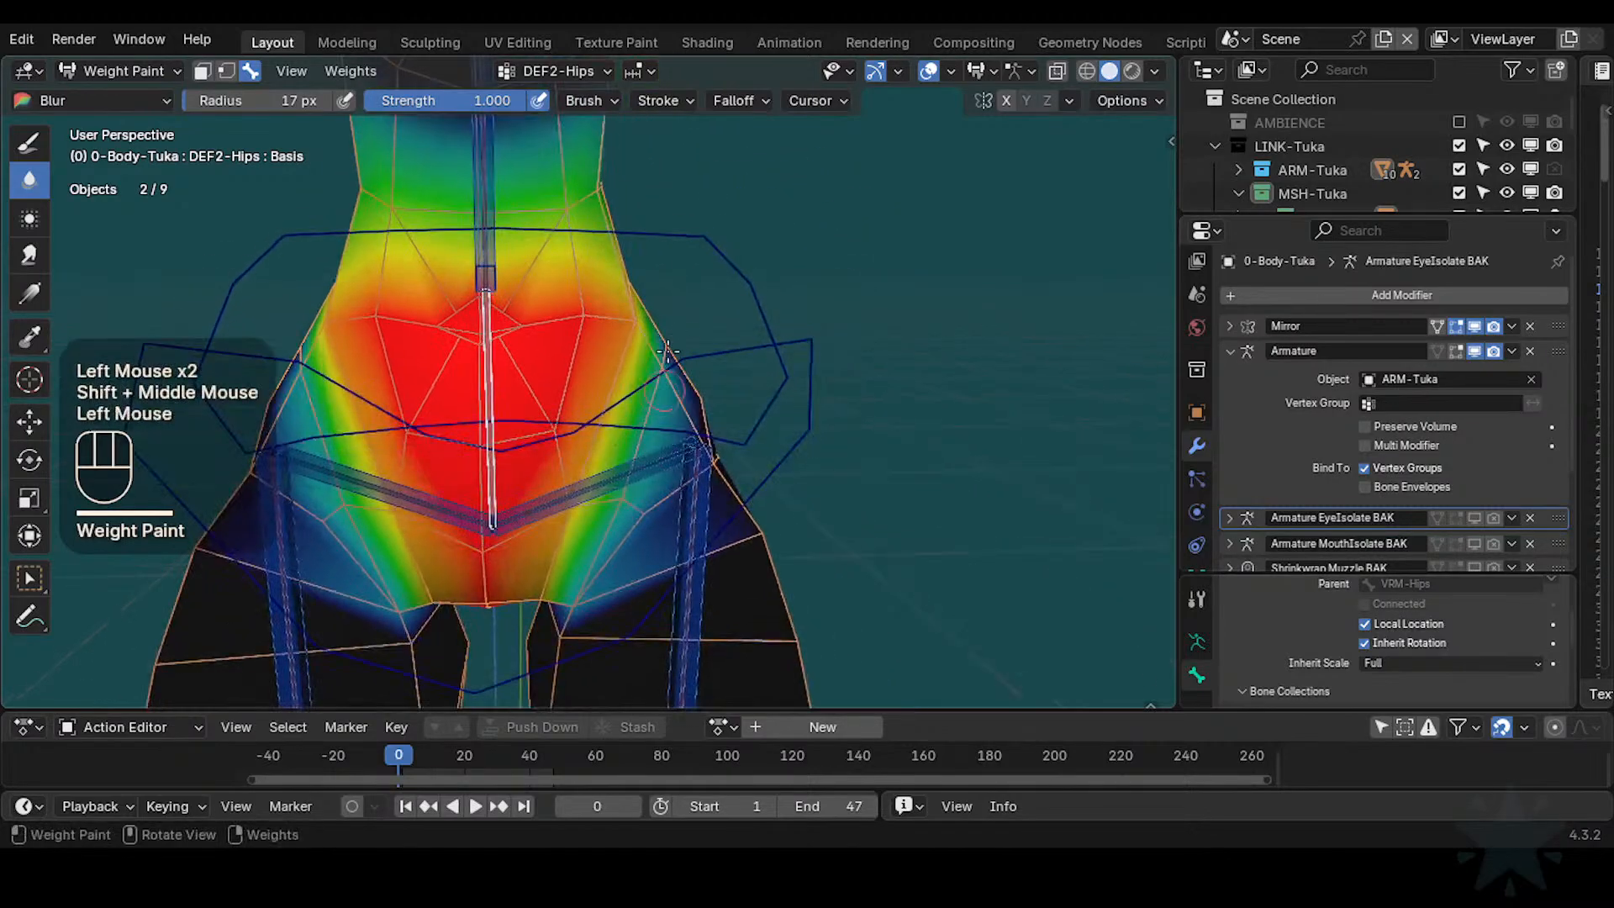
mouse_move(660, 392)
middle_mouse_down()
mouse_move(756, 317)
mouse_move(715, 304)
middle_mouse_up()
left_click(702, 301)
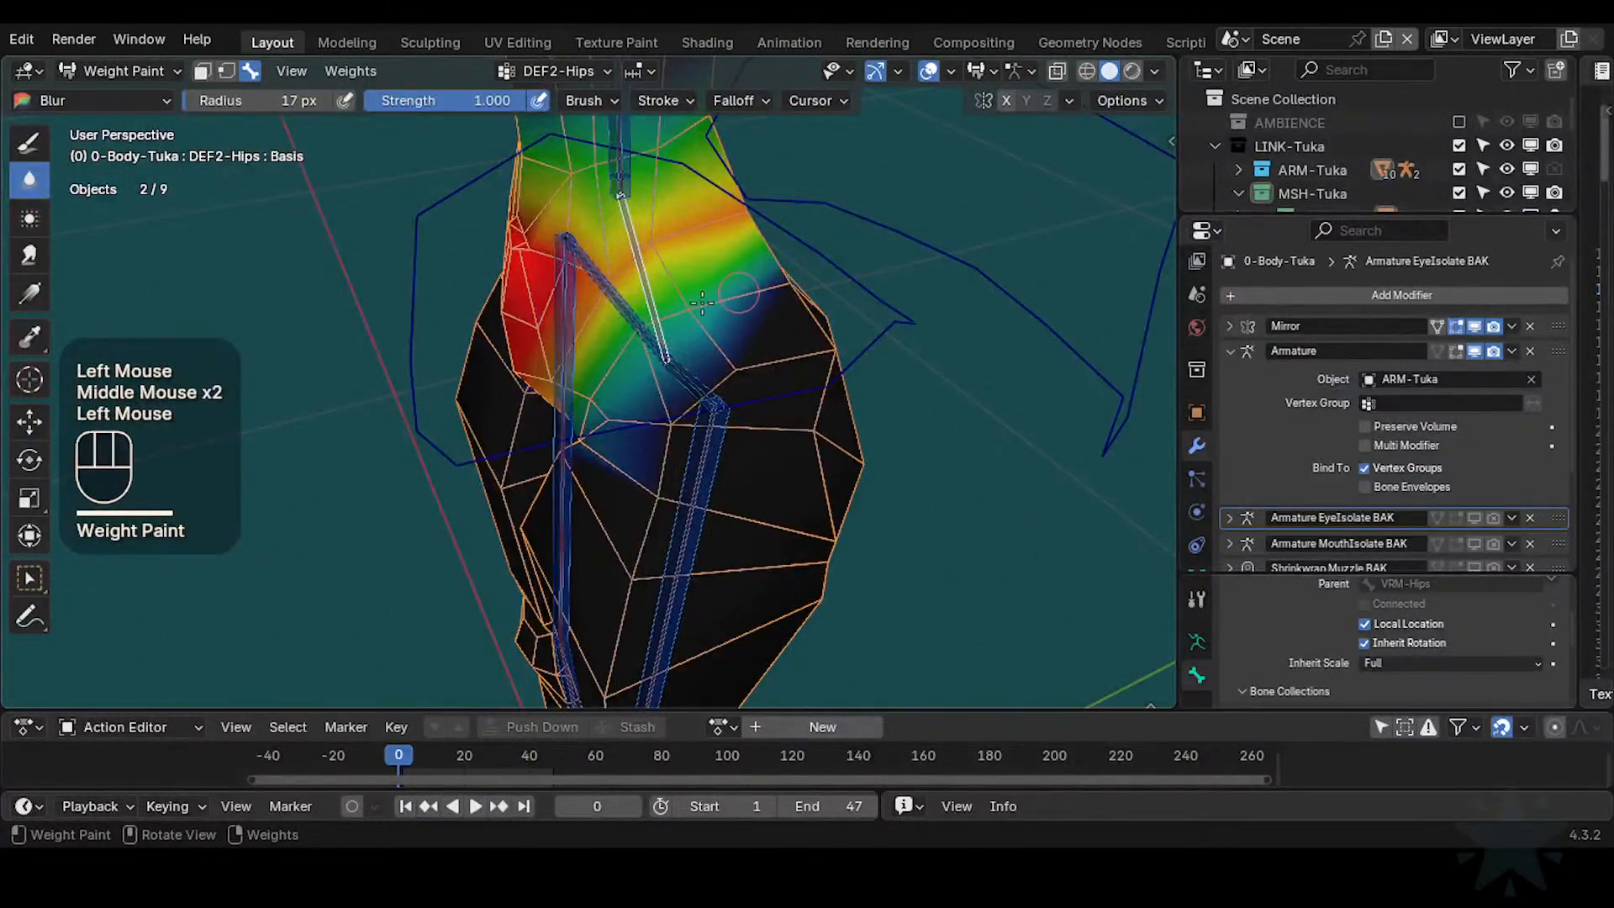
Continue blurring the DEF2-Hips weights around the hip from further viewing angles
middle_click_drag(794, 273, 756, 336)
mouse_move(756, 336)
middle_mouse_down("shift")
mouse_move(625, 482)
mouse_move(639, 454)
mouse_move(618, 463)
middle_mouse_up("shift")
left_click(622, 467)
mouse_move(618, 462)
middle_mouse_down("shift")
mouse_move(572, 418)
mouse_move(626, 425)
middle_mouse_up("shift")
left_click(612, 458)
middle_click_drag(626, 424, 740, 437)
mouse_move(740, 437)
middle_mouse_down()
mouse_move(543, 477)
mouse_move(525, 452)
mouse_move(597, 454)
mouse_move(654, 423)
mouse_move(710, 331)
mouse_move(749, 332)
middle_mouse_up()
left_click(525, 451)
left_click(580, 454)
Rotate the CTL-IK-HipsSway bone to tilt the hips with the character's left side raised
left_click(710, 331, "alt")
key("r")
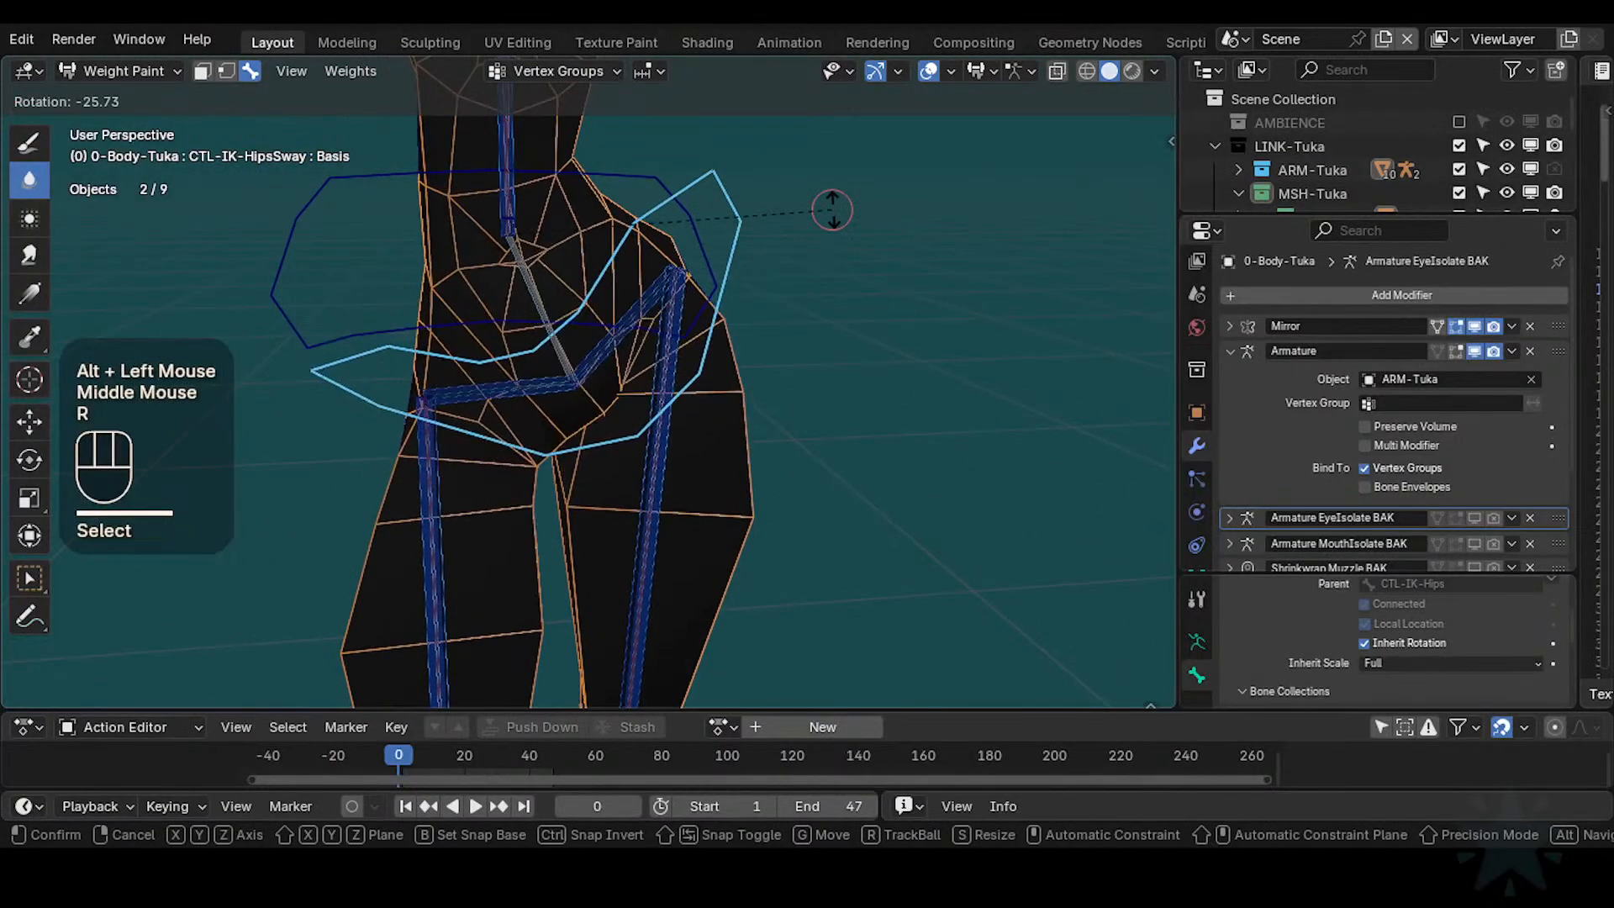
left_click(681, 377)
middle_click_drag(681, 376, 747, 311)
key("r")
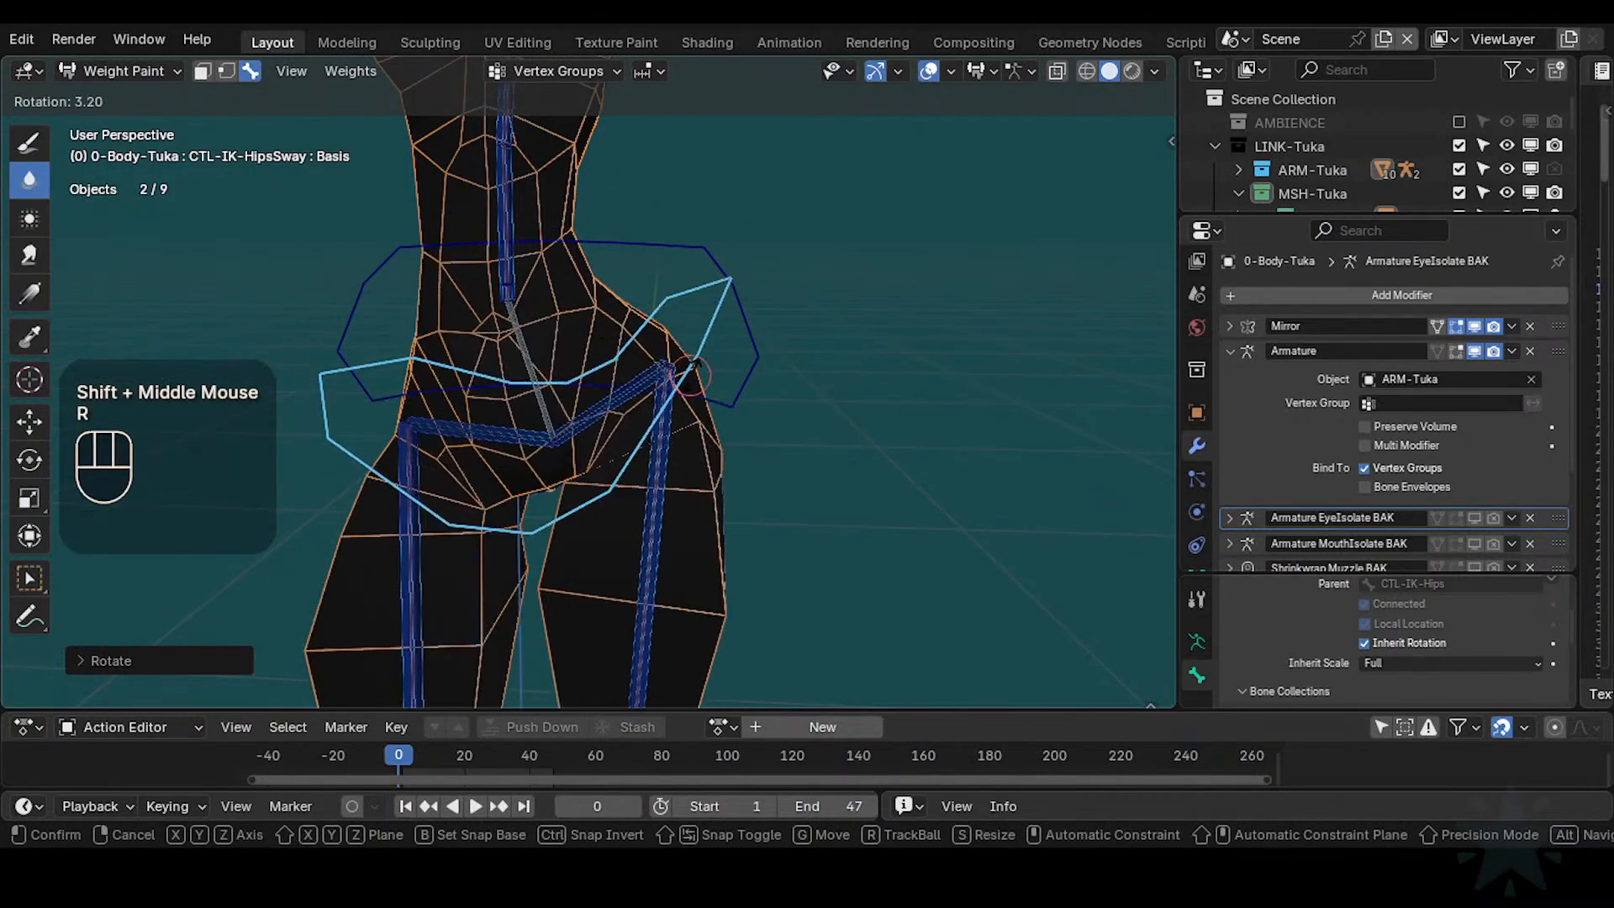
left_click(635, 470)
Check the DEF2-Hips weights on the tilted hips, and rotate the CTL-IK-HipsSway bone to lower the left hip
left_click(554, 403, "ctrl")
middle_click_drag(555, 404, 580, 370, "ctrl")
middle_click_drag(581, 370, 677, 429)
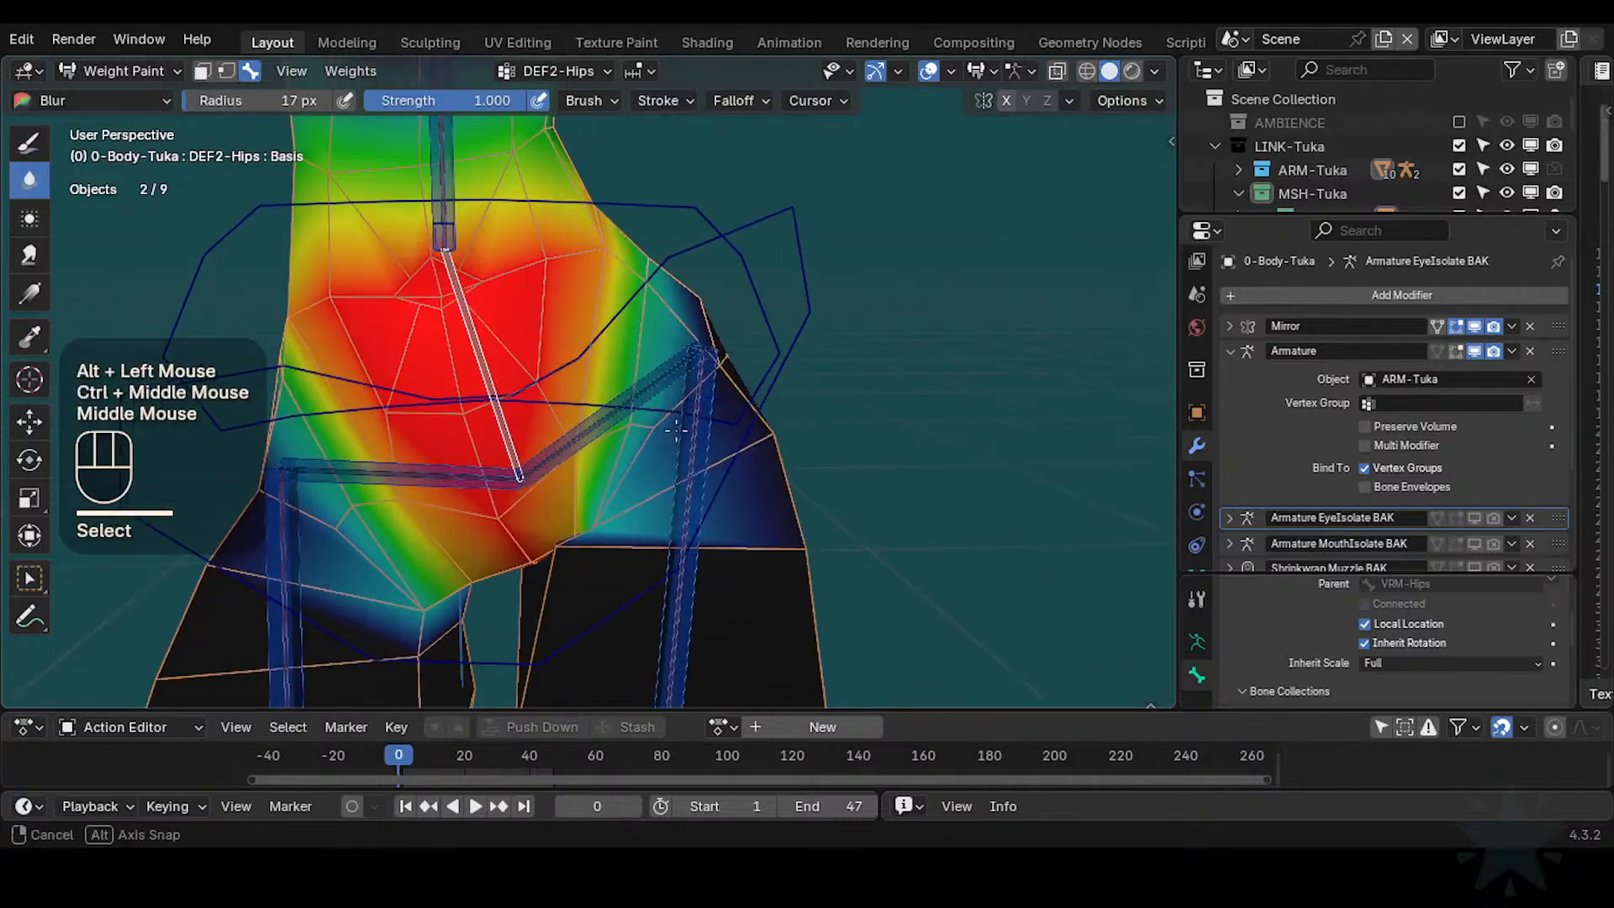
left_click(798, 333, "alt")
key("r")
left_click(710, 450)
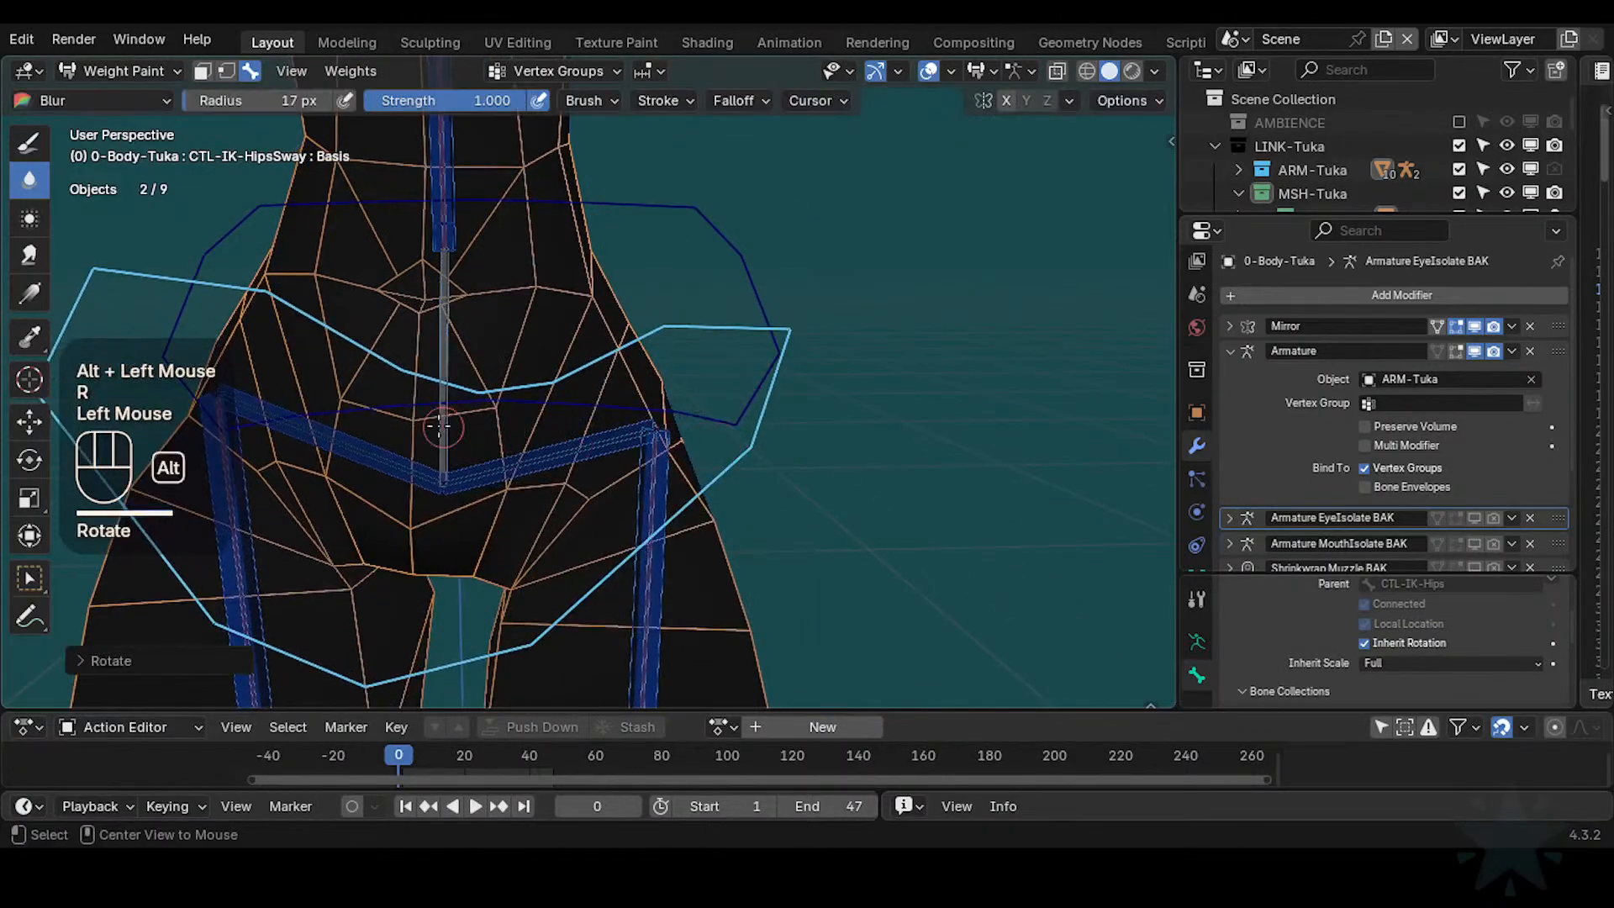
Blur the DEF2-Hips weights over the left hip, groin and upper thigh in the tilted pose
left_click(446, 421, "alt")
mouse_move(533, 466)
middle_mouse_down("shift")
mouse_move(535, 403)
mouse_move(588, 425)
mouse_move(536, 420)
mouse_move(589, 395)
mouse_move(628, 340)
mouse_move(725, 418)
mouse_move(587, 403)
mouse_move(673, 413)
middle_mouse_up("shift")
left_click(535, 403)
left_click(589, 396)
left_click(588, 395)
left_click(629, 341)
left_click(716, 419)
left_click(725, 418)
middle_click_drag(672, 414, 691, 436, "shift")
left_click(685, 427)
mouse_move(691, 435)
middle_mouse_down()
mouse_move(636, 453)
mouse_move(521, 430)
mouse_move(546, 429)
middle_mouse_up()
left_click(659, 450)
left_click(555, 438)
middle_click_drag(546, 428, 740, 328, "shift")
Re-pose the hips by rotating the CTL-IK-HipsSway bone, and try a trackball rotation of it from the side
left_click(782, 281, "alt")
key("r")
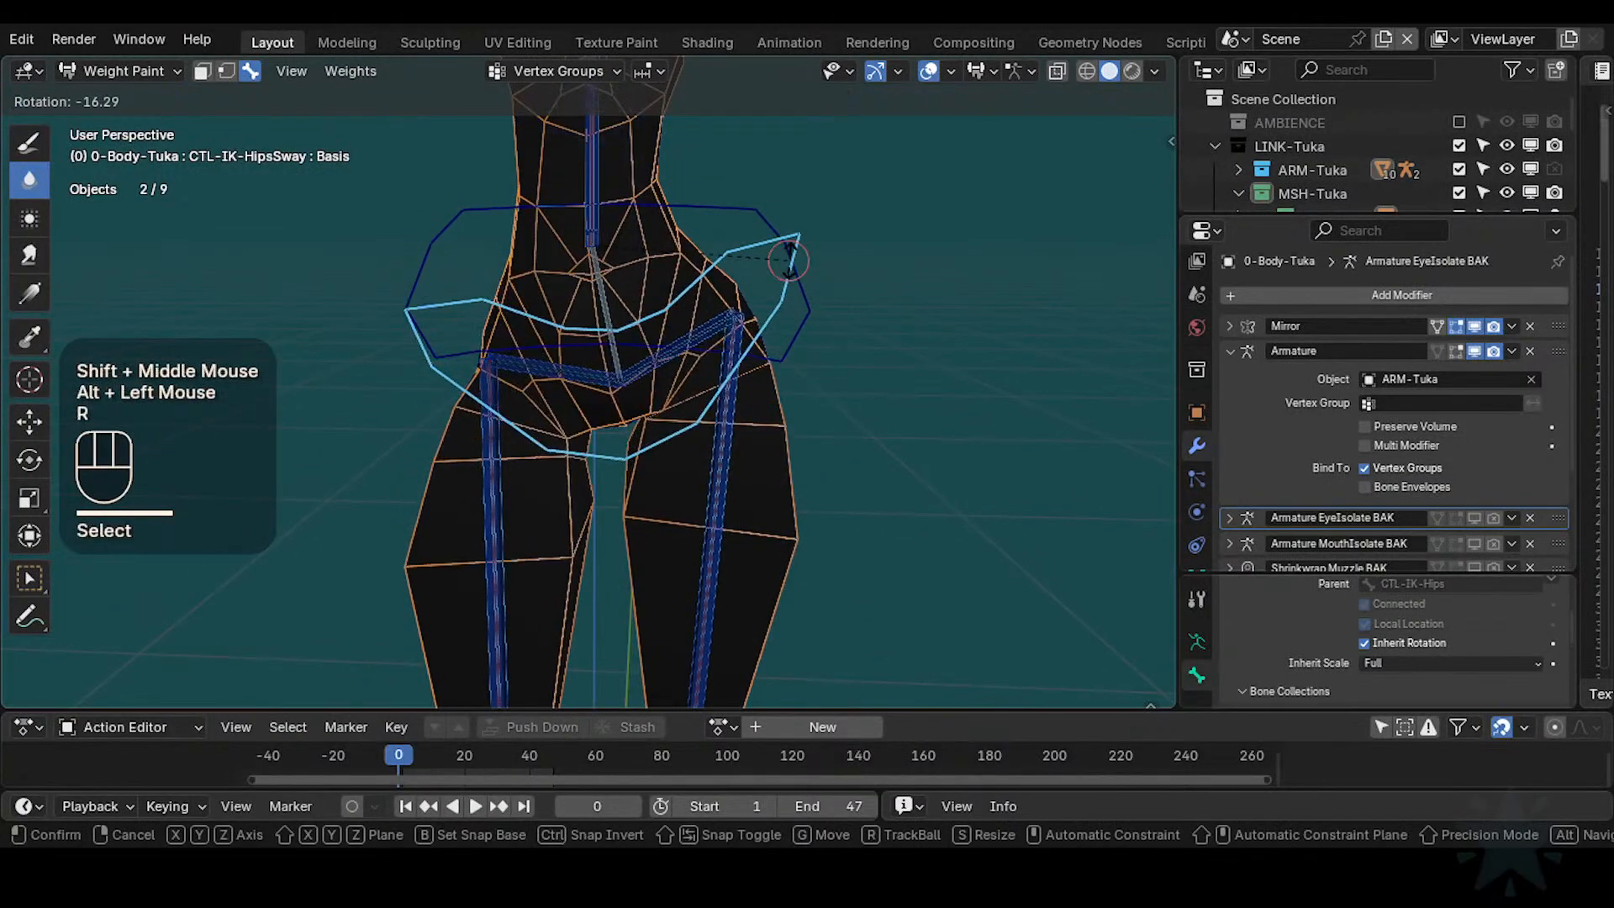
left_click(797, 219)
middle_click_drag(797, 219, 832, 290)
key("r")
key("r")
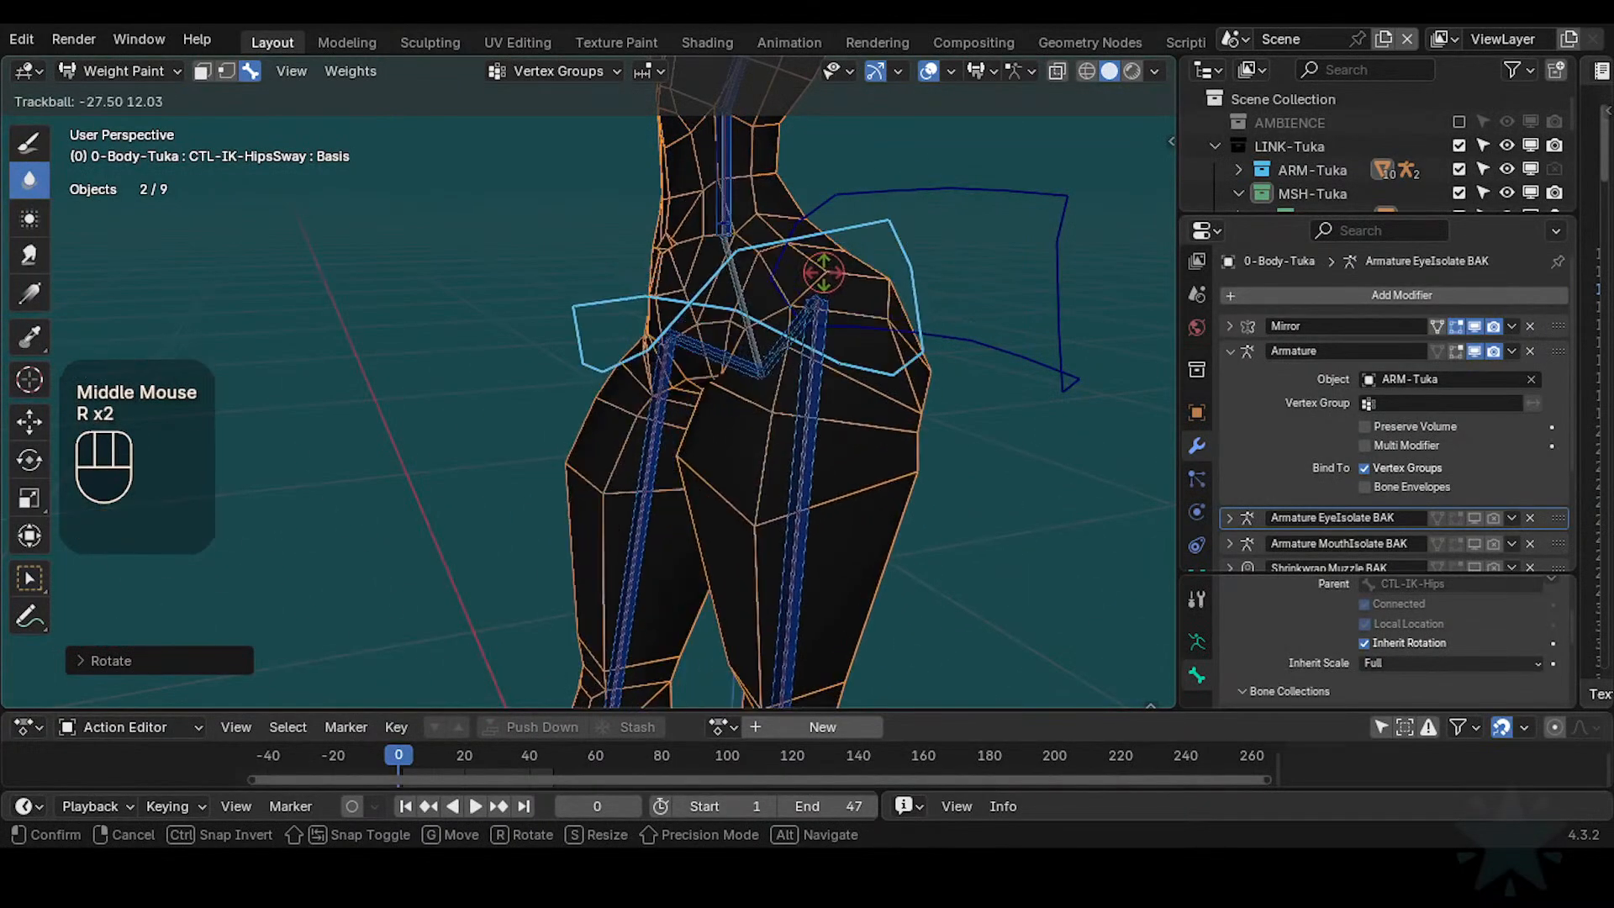
key("Escape")
Cycle through the overlapping hip bones to DEF3-Hip.L and blur its weights at the upper inner thigh
mouse_move(824, 270)
middle_mouse_down()
mouse_move(810, 344)
mouse_move(740, 395)
mouse_move(627, 395)
mouse_move(642, 431)
mouse_move(742, 396)
mouse_move(729, 471)
middle_mouse_up()
left_click(626, 395, "alt")
left_click(642, 432, "alt")
left_click(642, 433, "alt")
middle_click_drag(730, 471, 660, 467)
middle_click_drag(660, 467, 653, 435, "ctrl")
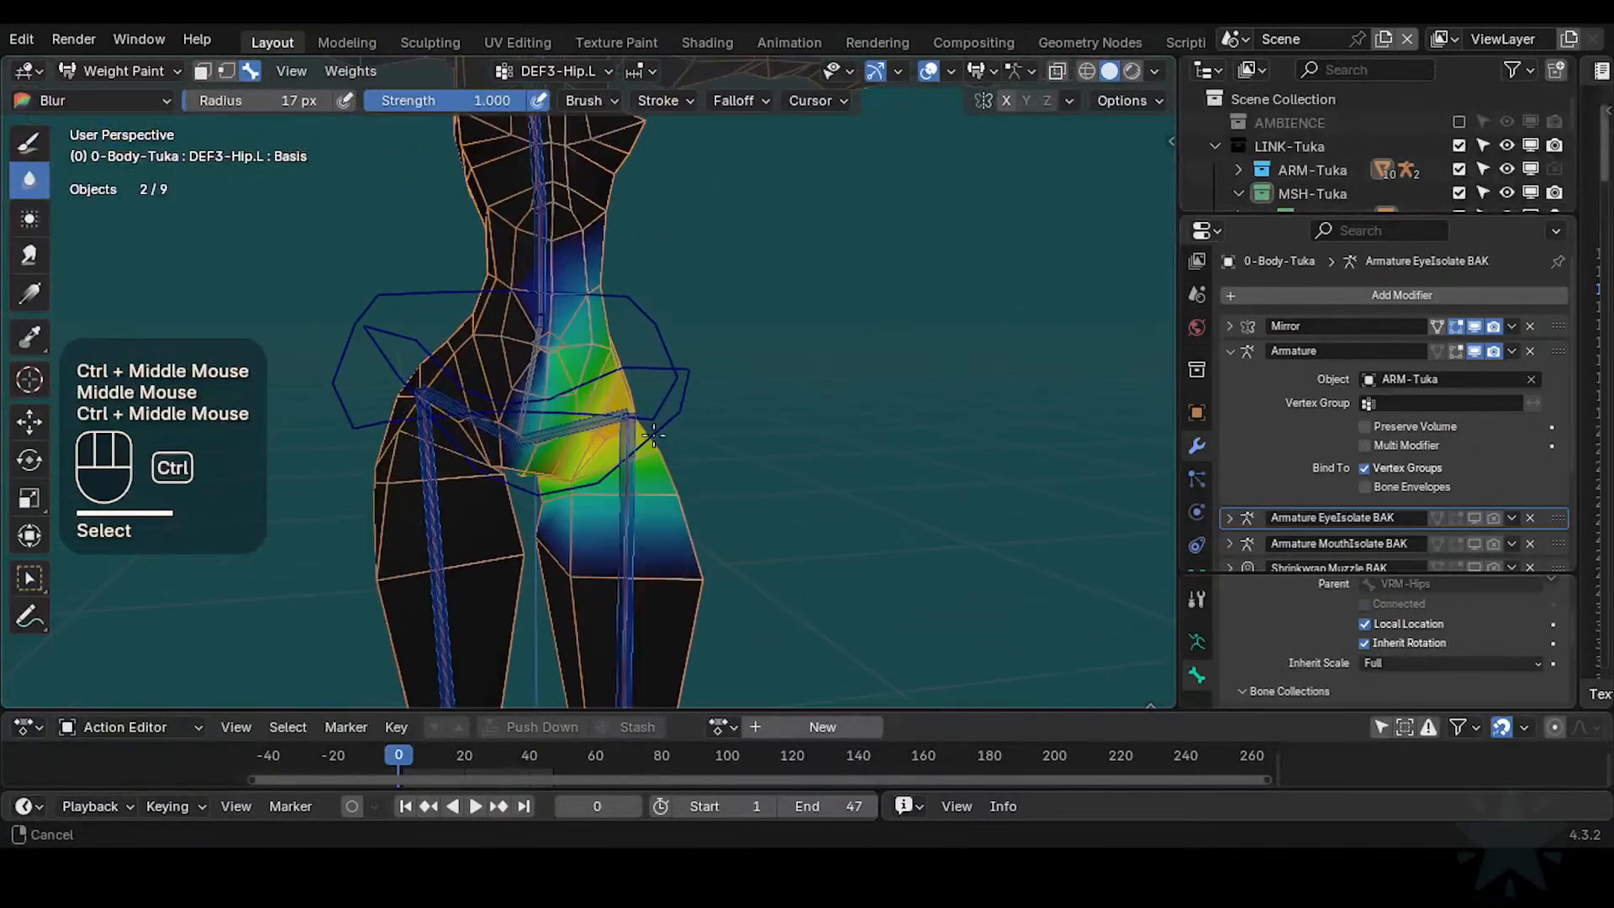
left_click(584, 492)
middle_click_drag(584, 503, 563, 436)
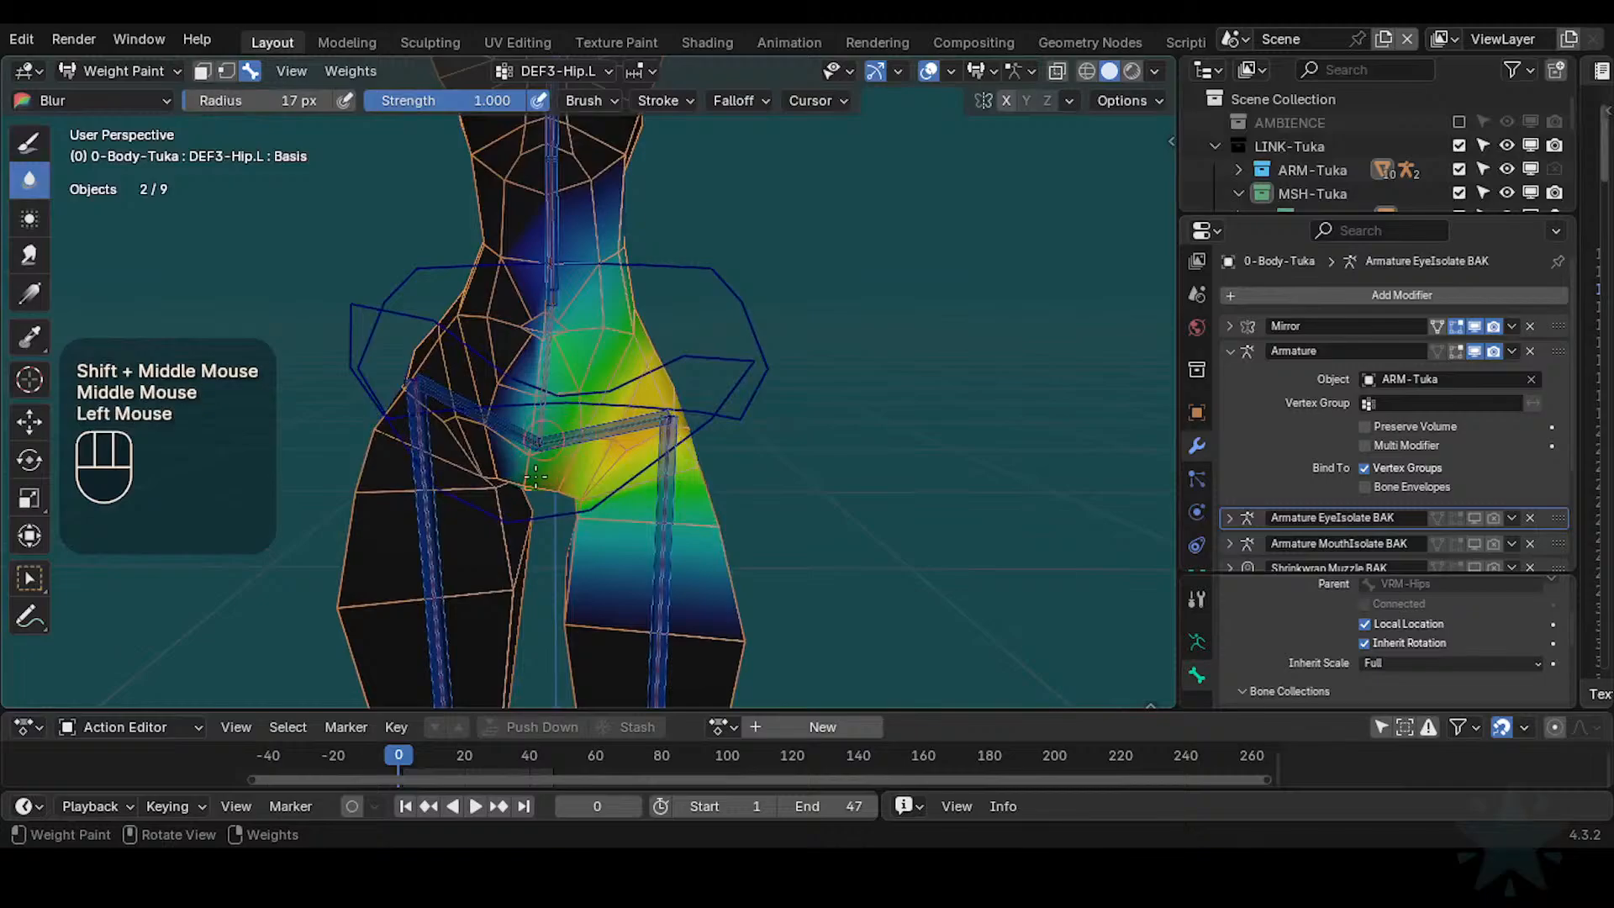
Switch to the DEF2-Hips weights and blur them at the left side of the crotch
left_click(563, 412, "alt")
mouse_move(572, 419)
middle_mouse_down("shift")
mouse_move(583, 433)
mouse_move(562, 424)
middle_mouse_up("shift")
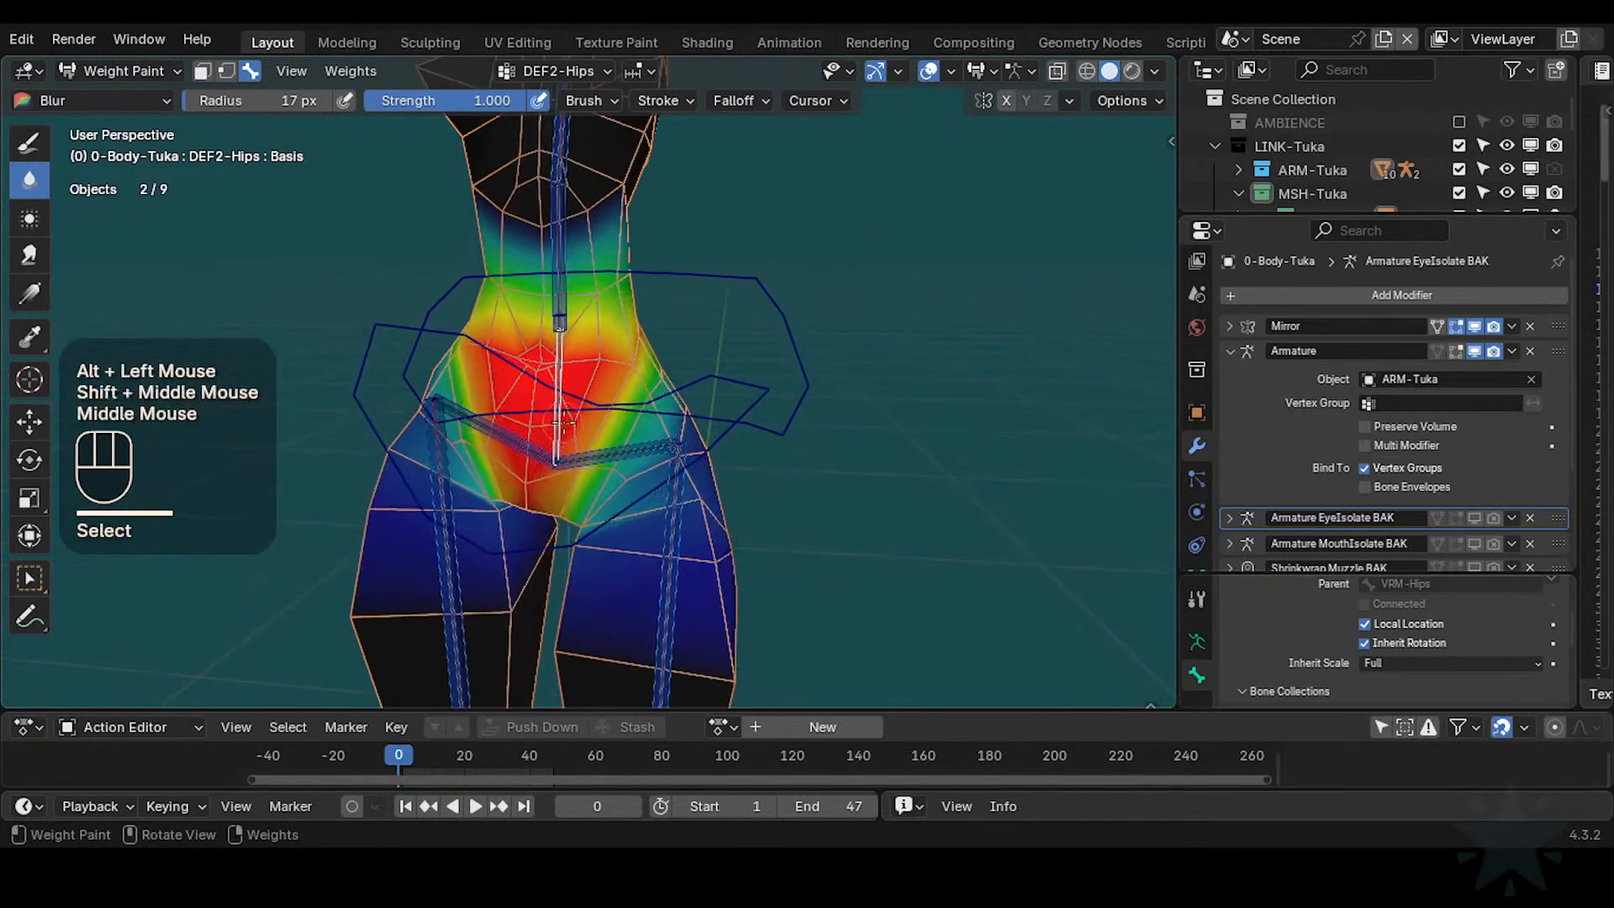
middle_click_drag(557, 522, 556, 512)
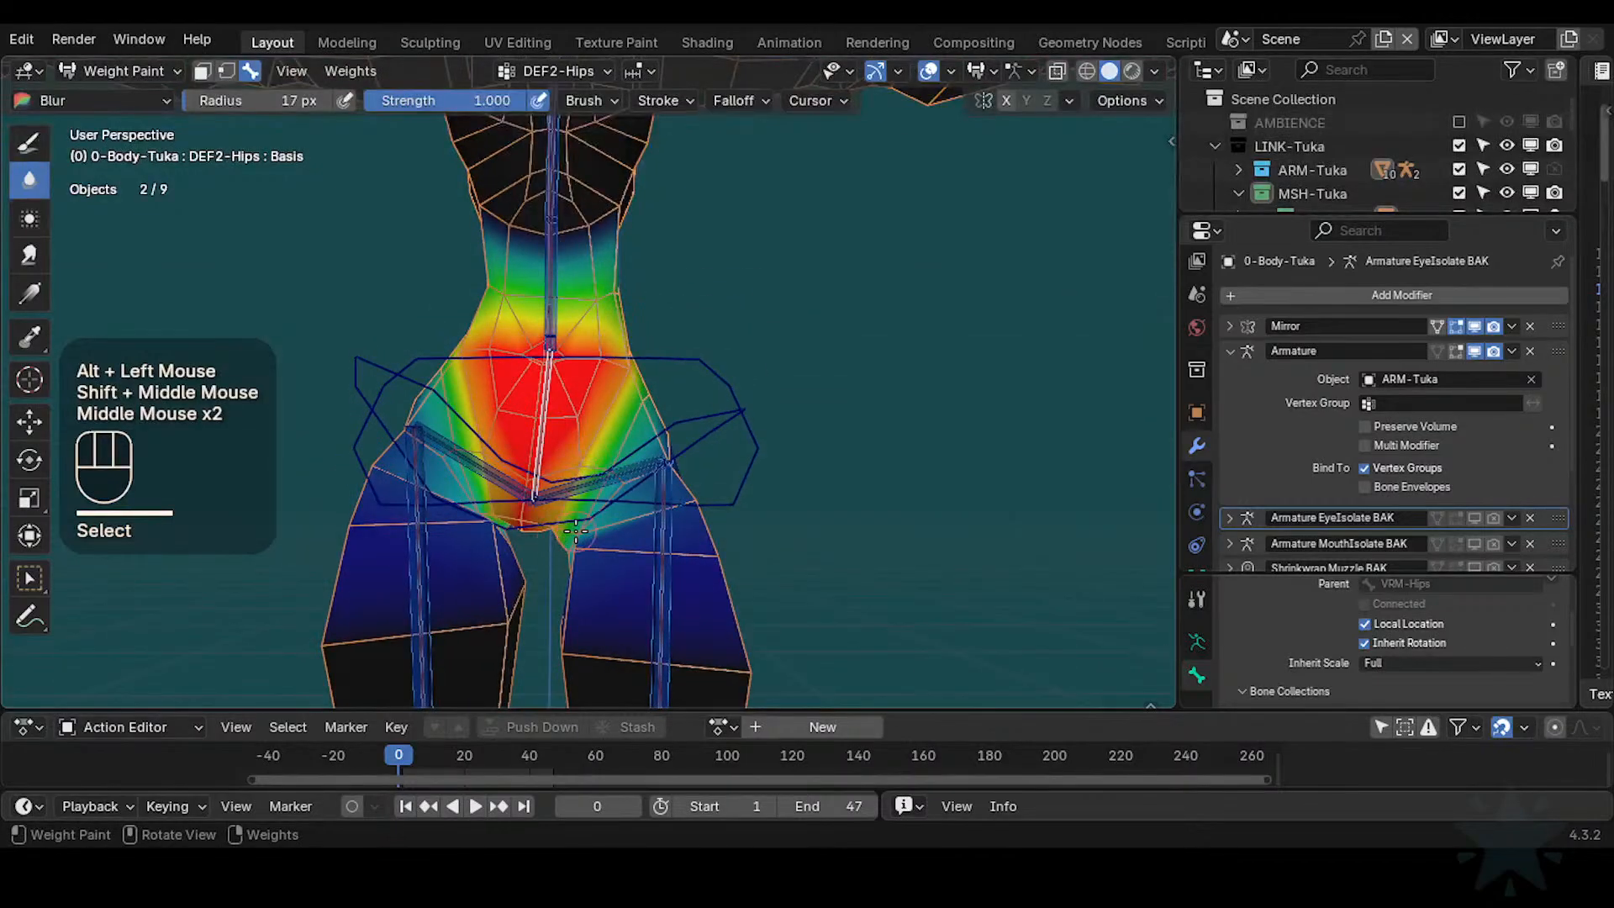
left_click(577, 528)
middle_click(584, 523)
middle_click(584, 523)
Try sampling a DEF2-Hips weight and adjusting the brush weight with the Blur brush active
key("ctrl+f")
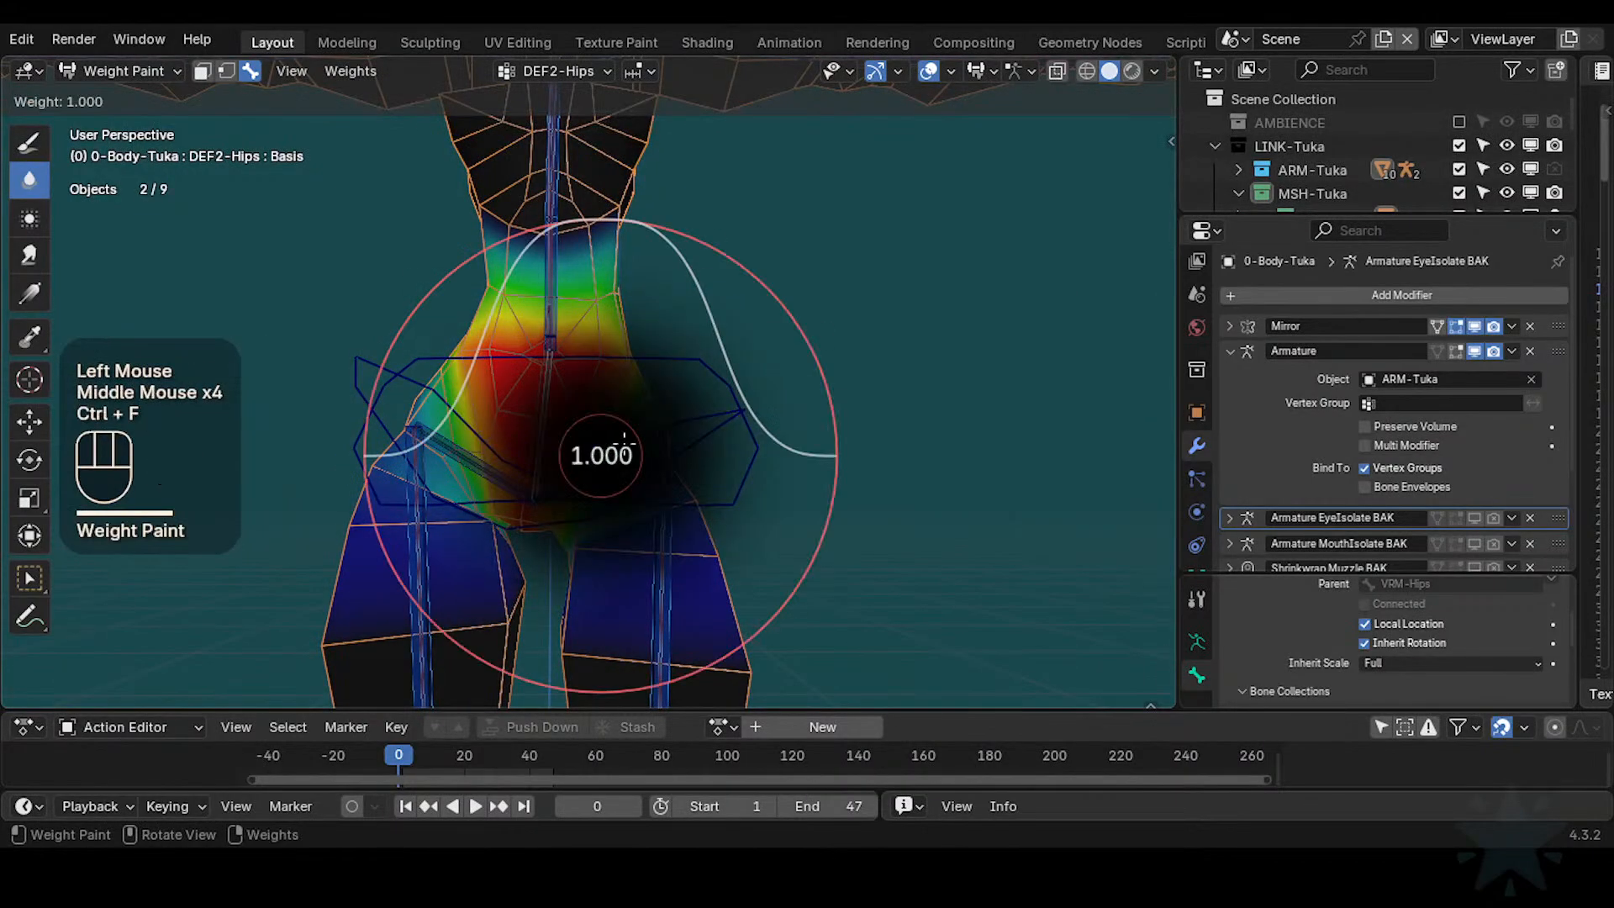
left_click(607, 458)
key("shift+x")
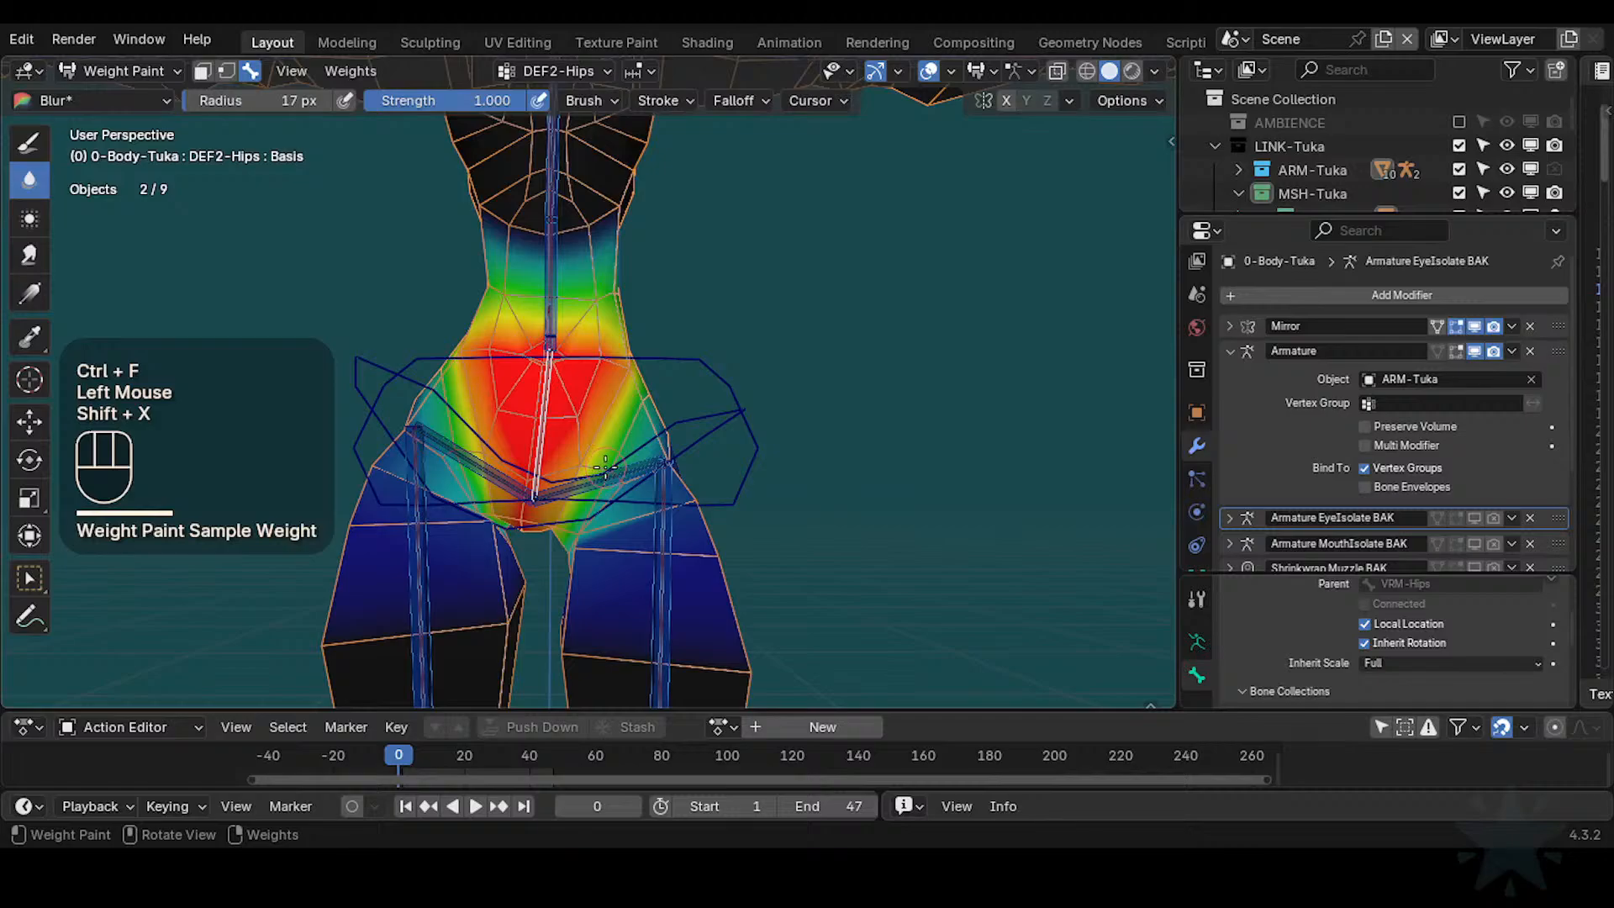
key("ctrl+f")
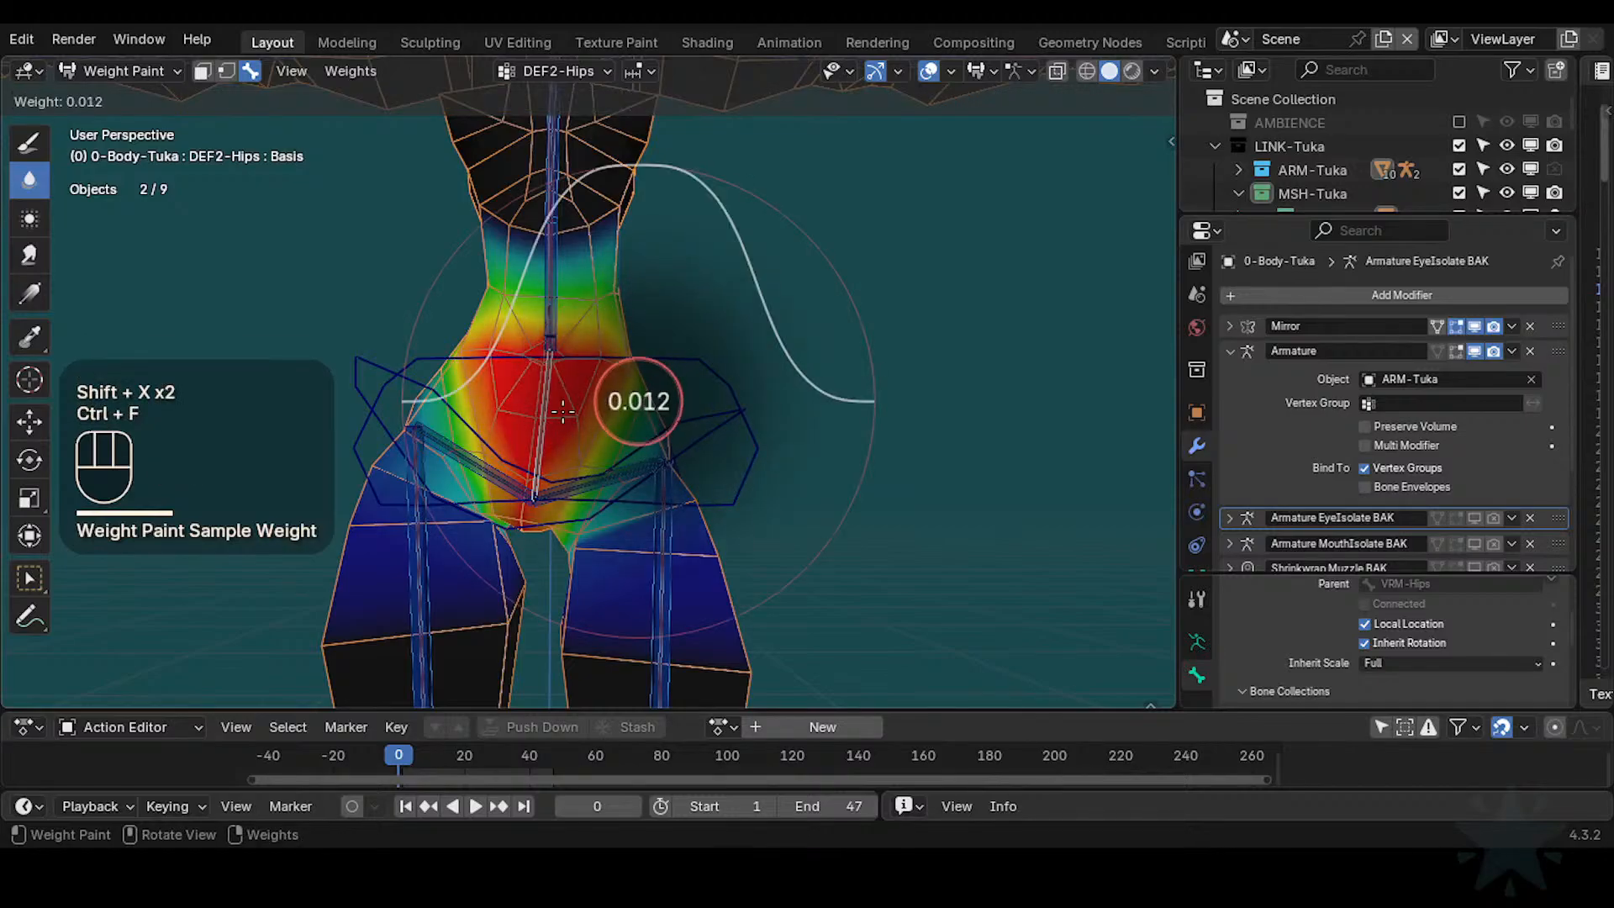
left_click(637, 400)
Switch to the Paint brush, sample the weight at the left hip and set the brush weight to 0.539
middle_click_drag(637, 400, 632, 418, "ctrl")
key("shift+space")
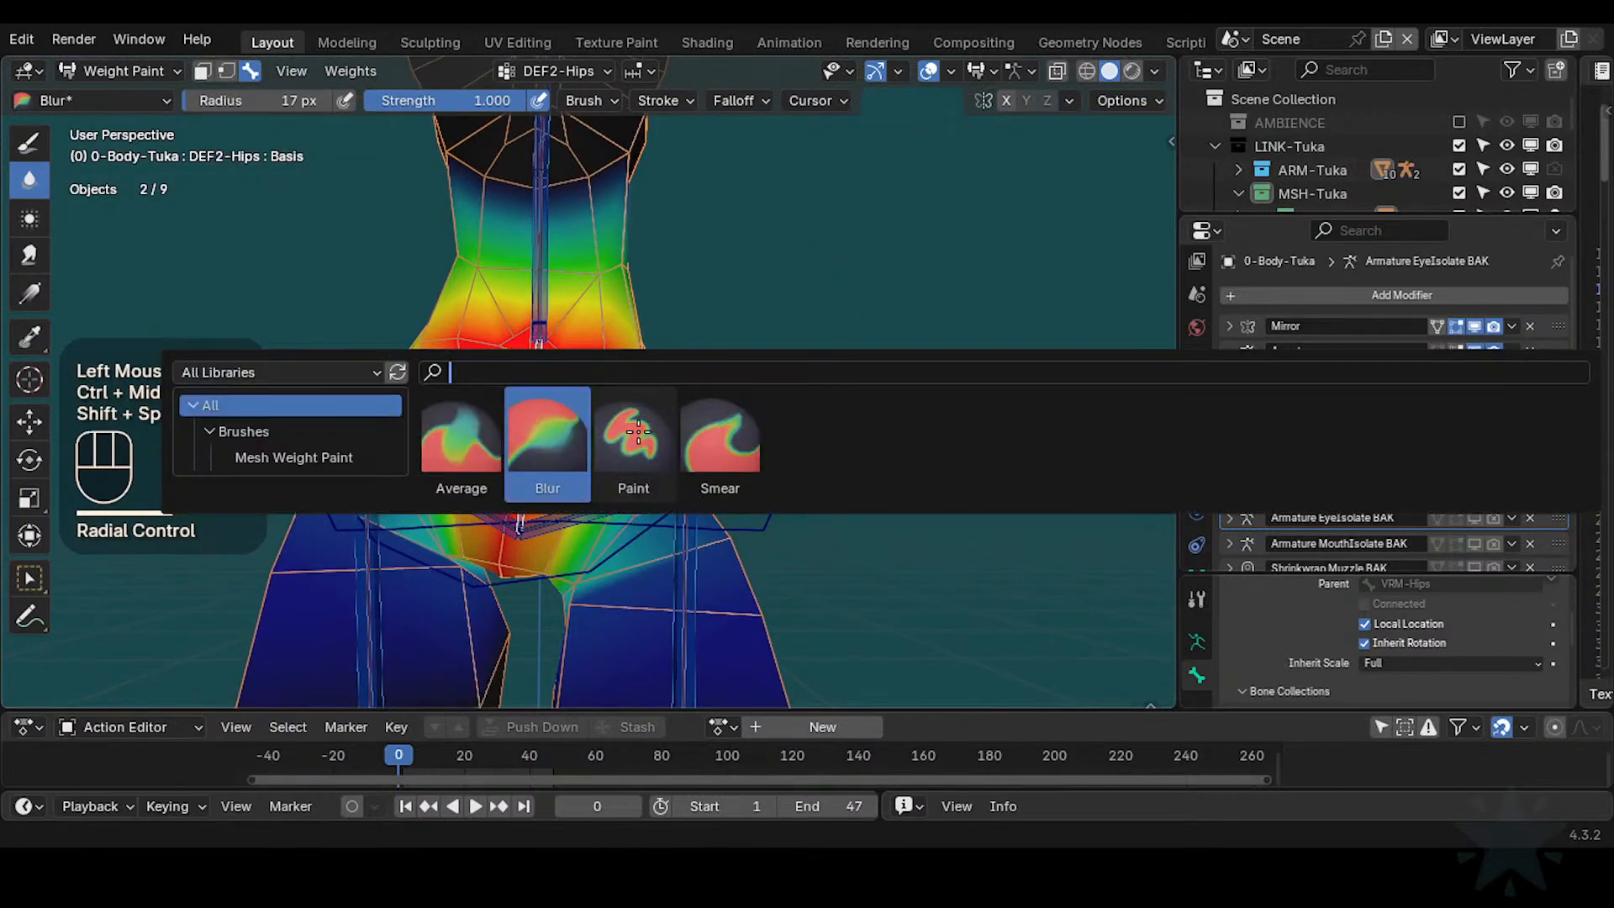
left_click(638, 431)
key("shift+x")
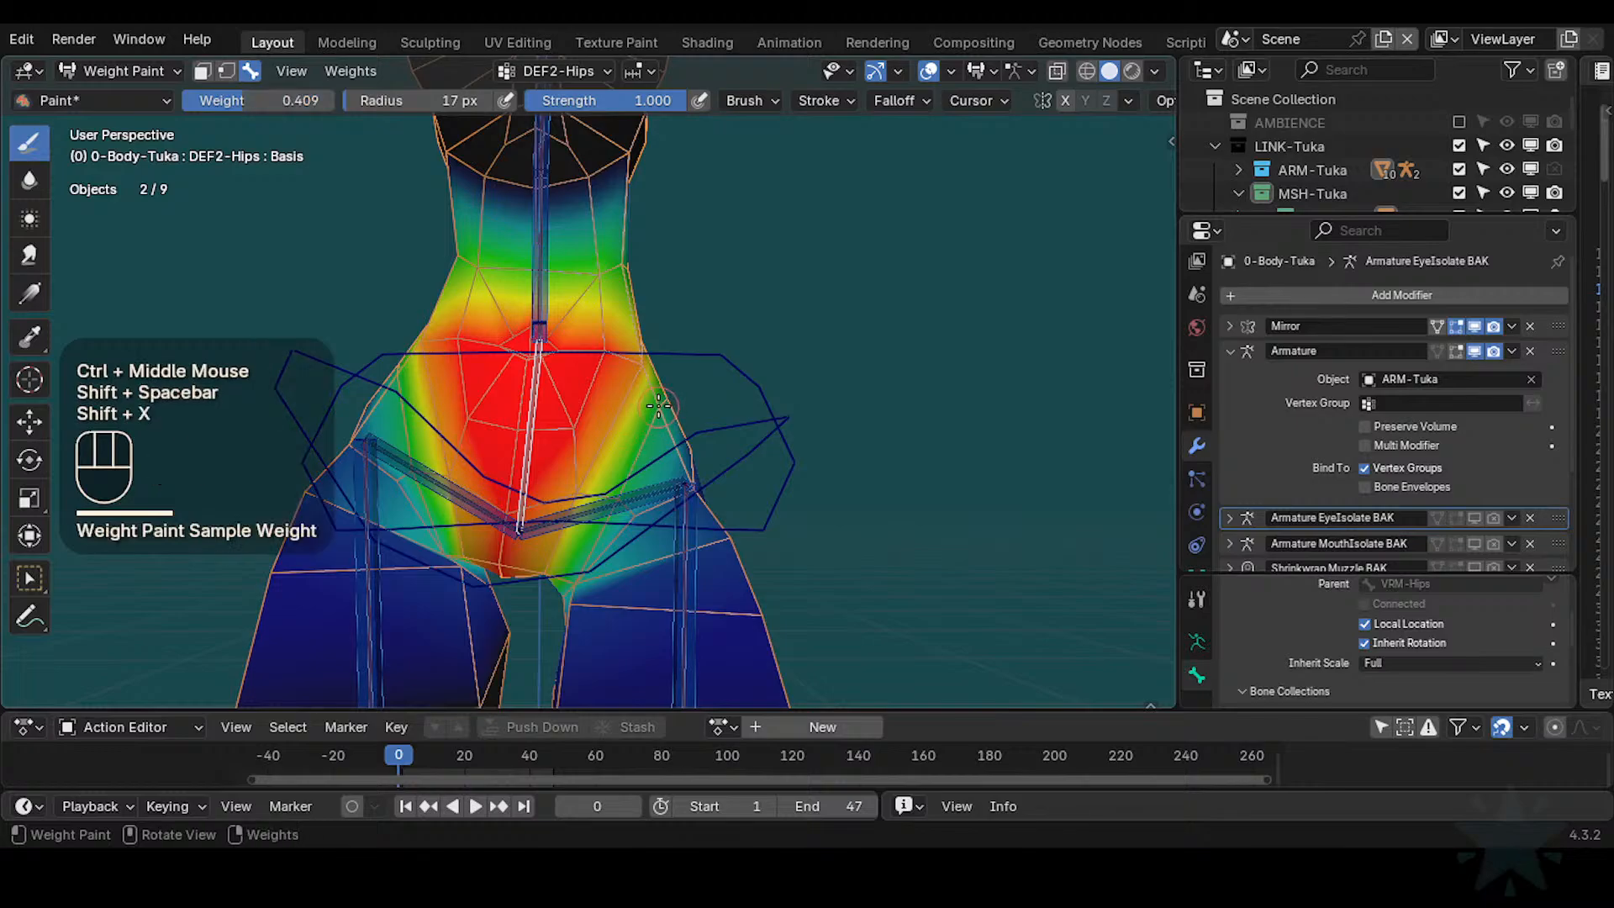
key("ctrl+f")
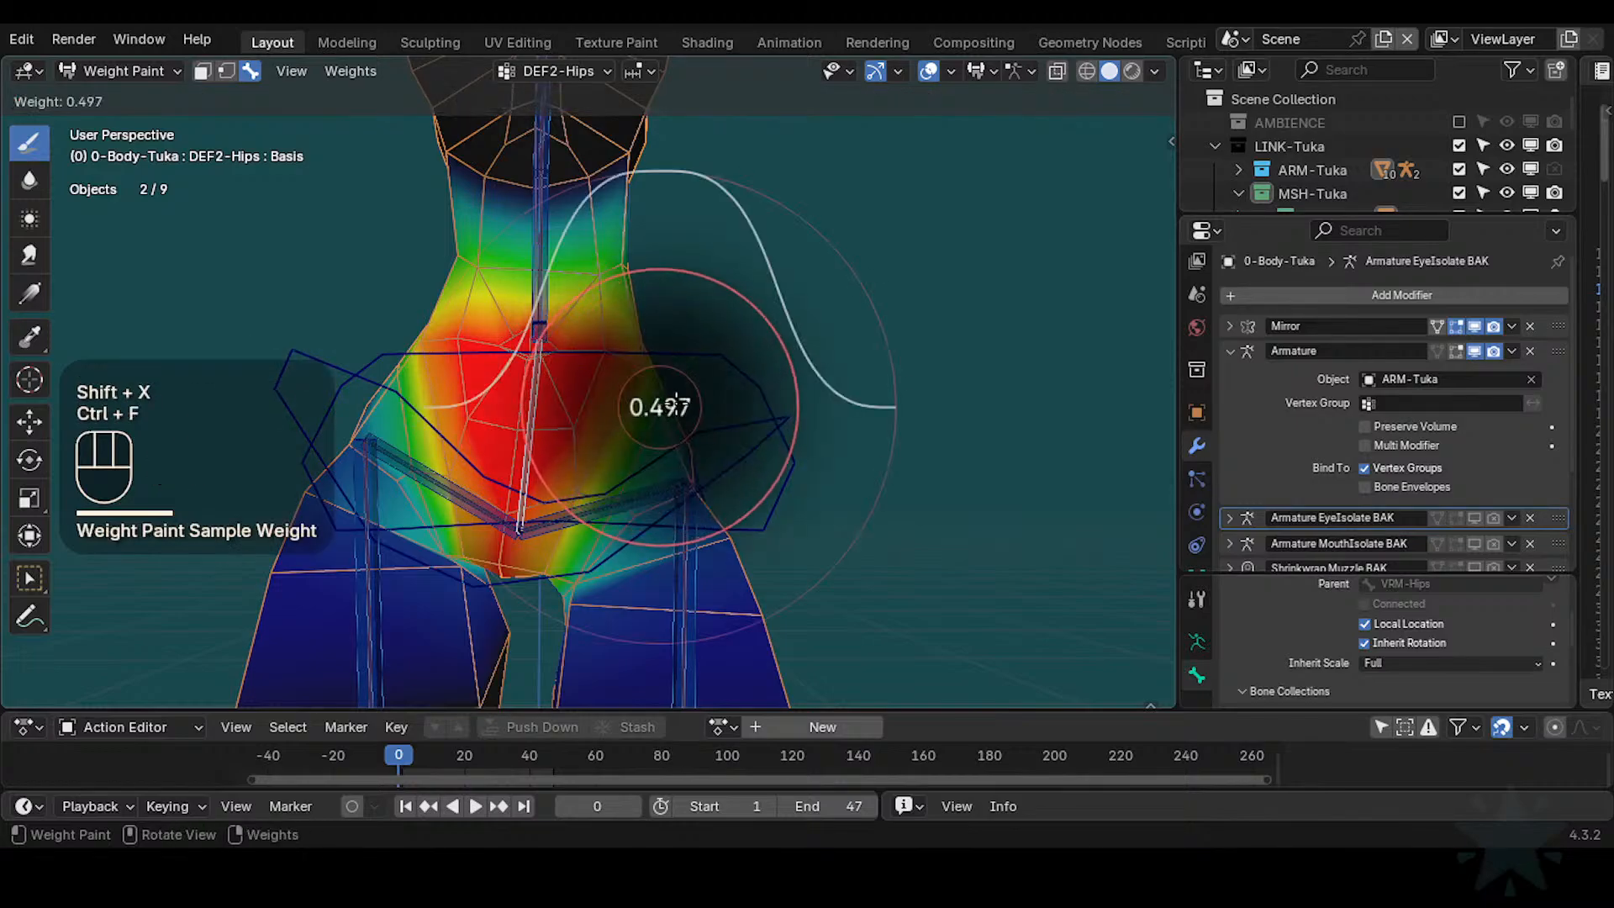
left_click(677, 406)
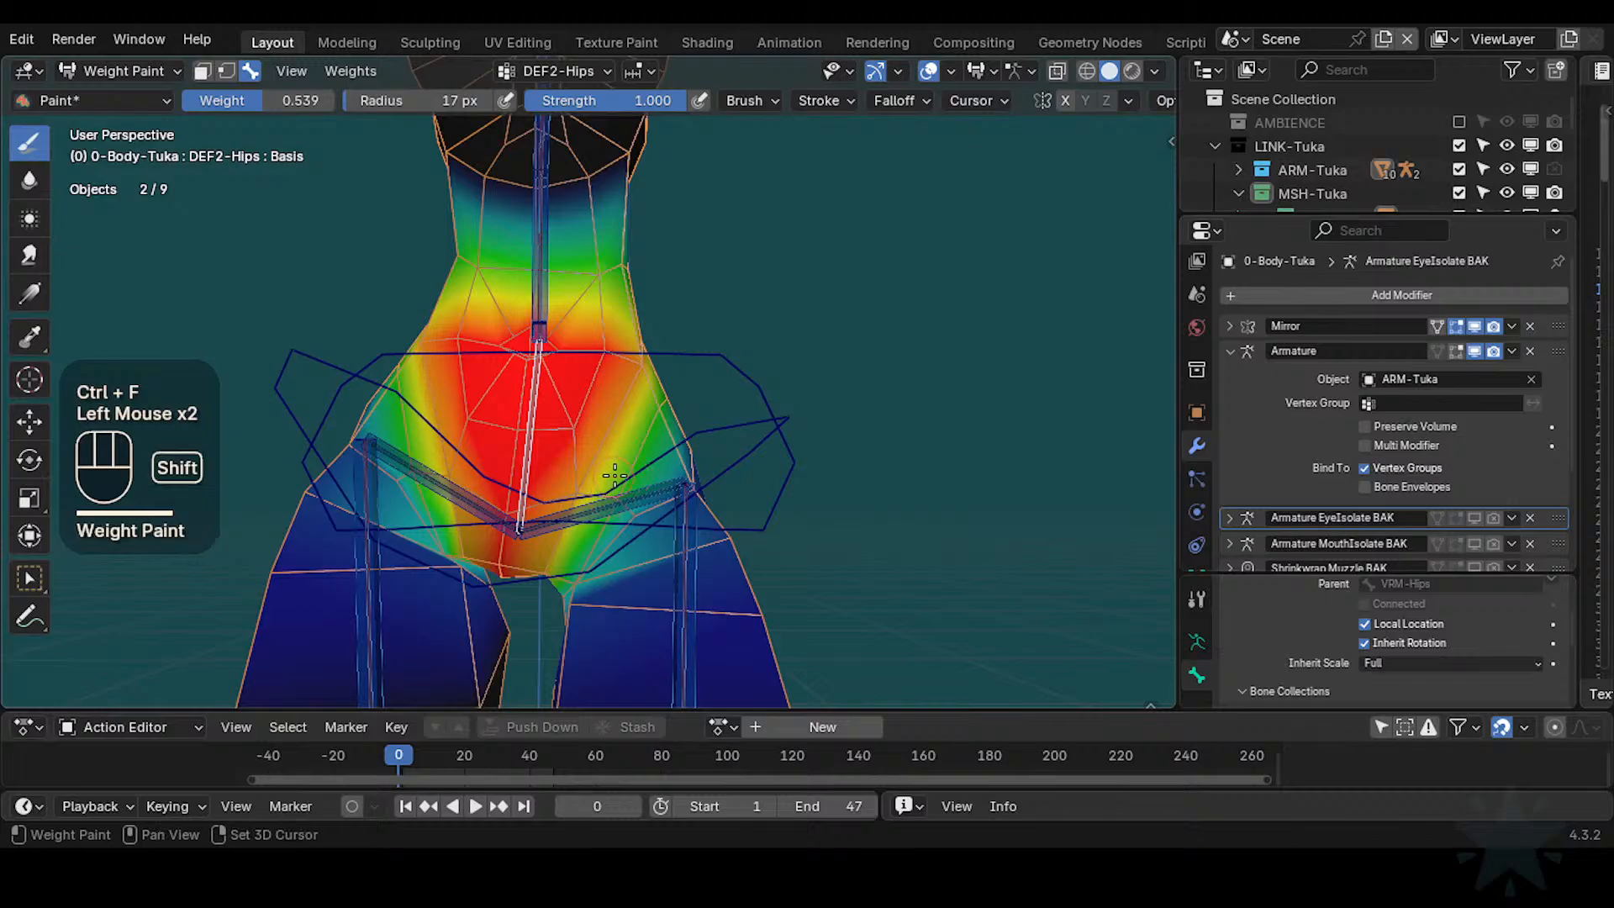
Paint DEF2-Hips weight 0.539 onto the vertices along the left groin
middle_click_drag(614, 475, 628, 409, "shift")
mouse_move(629, 410)
middle_mouse_down("ctrl")
mouse_move(591, 480)
mouse_move(610, 538)
middle_mouse_up("ctrl")
left_click(592, 575)
left_click(595, 545)
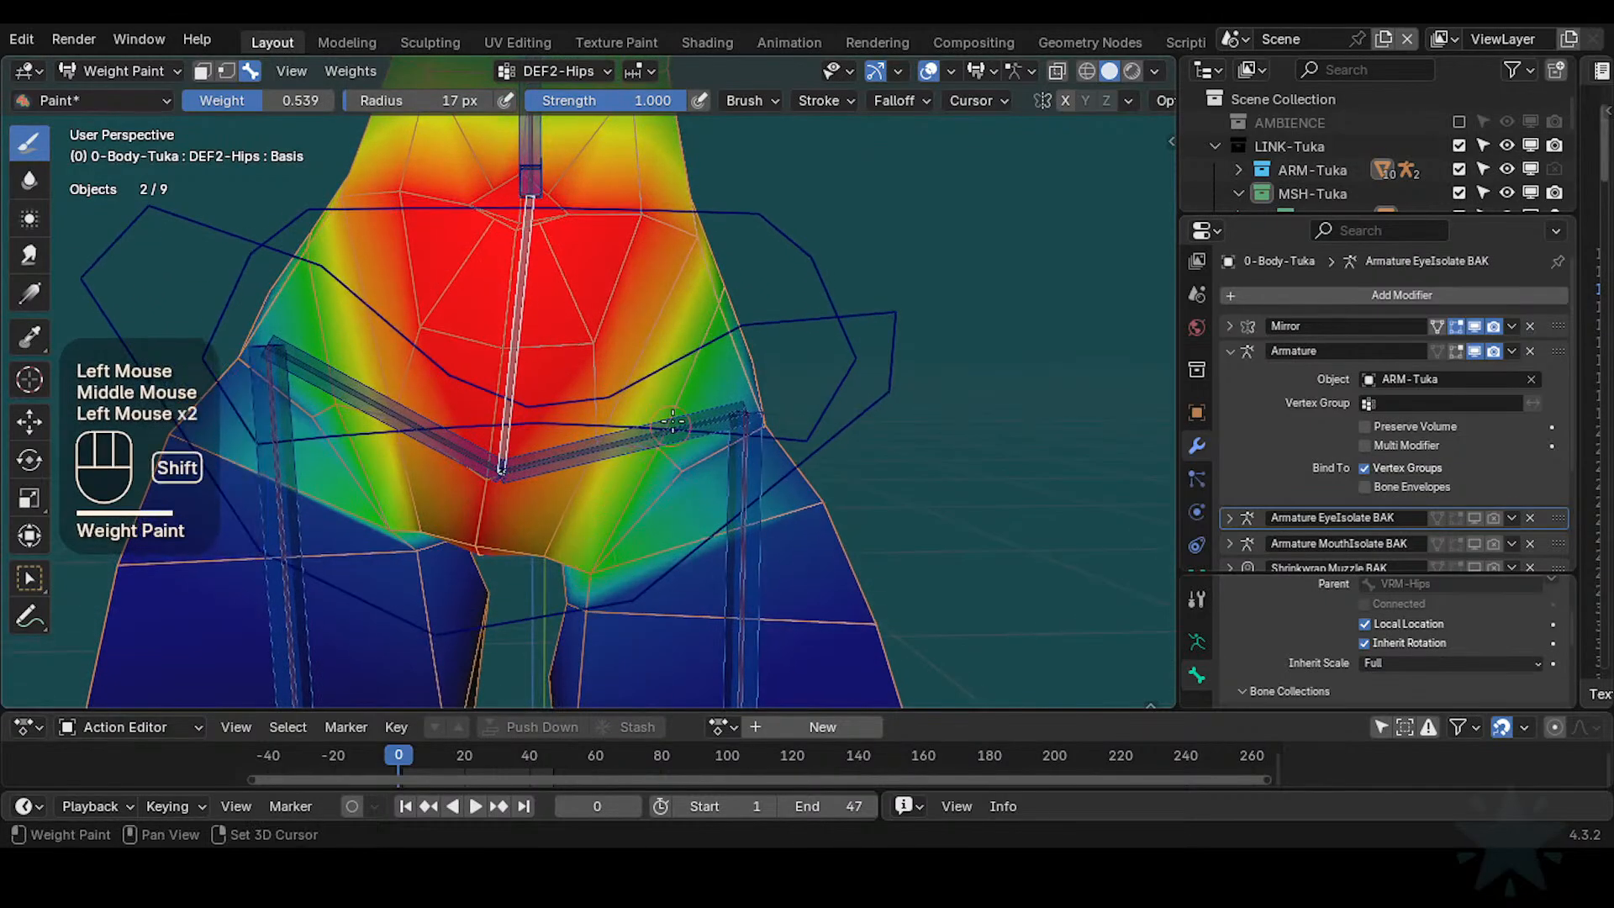
middle_click_drag(672, 421, 659, 459, "shift")
middle_click_drag(659, 458, 620, 506)
left_click(618, 516)
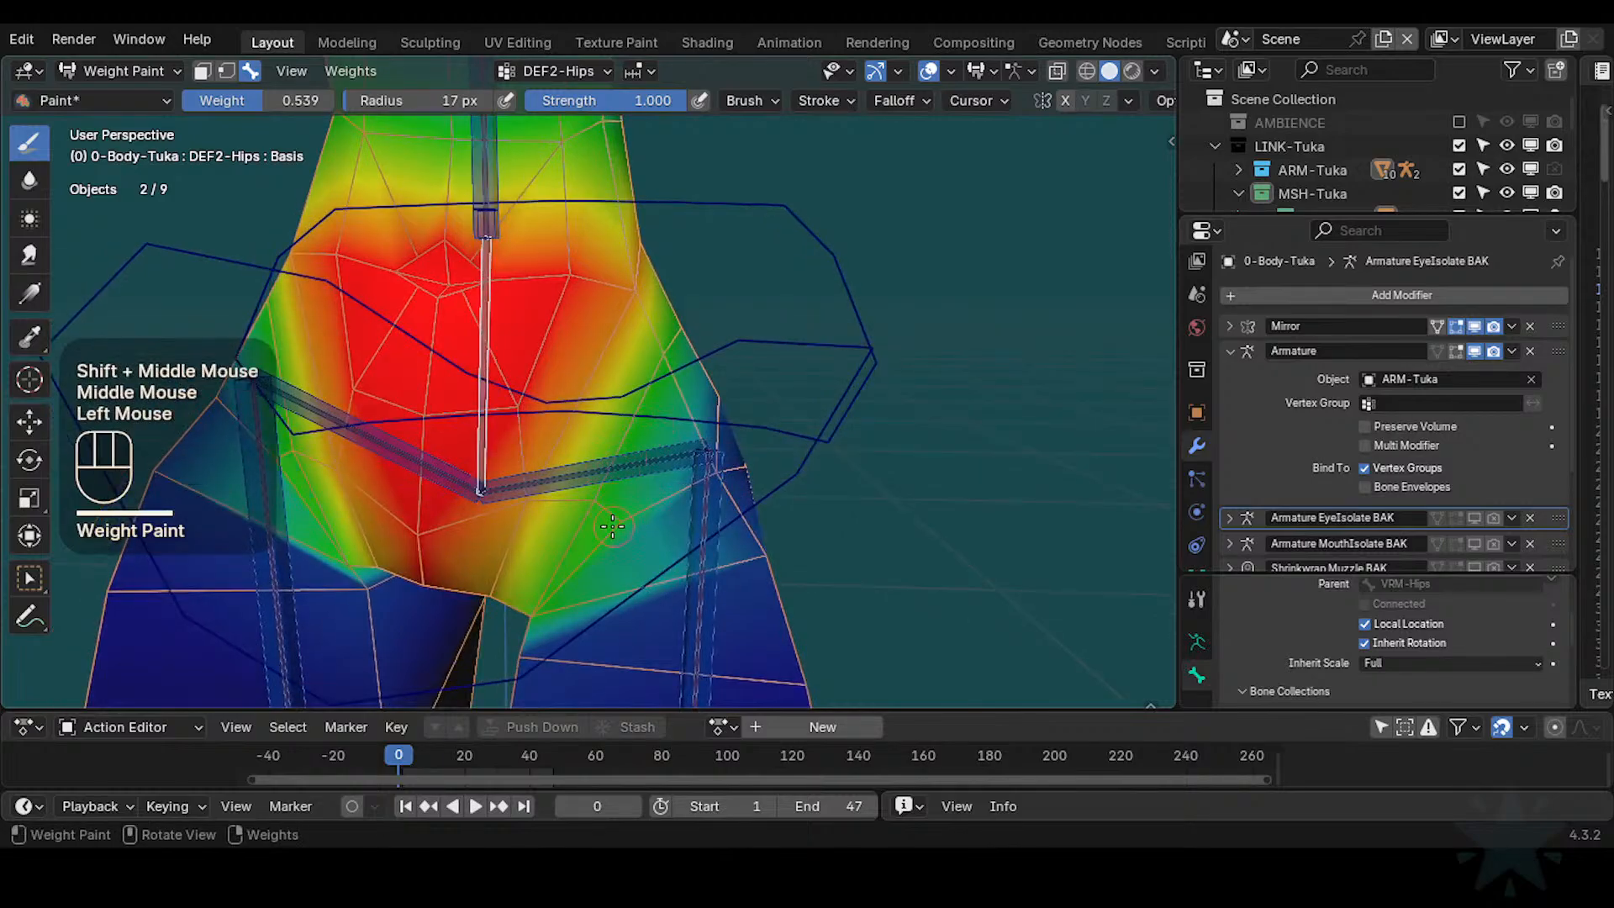
Switch back to the Blur brush for the DEF2-Hips weights
key("shift+space")
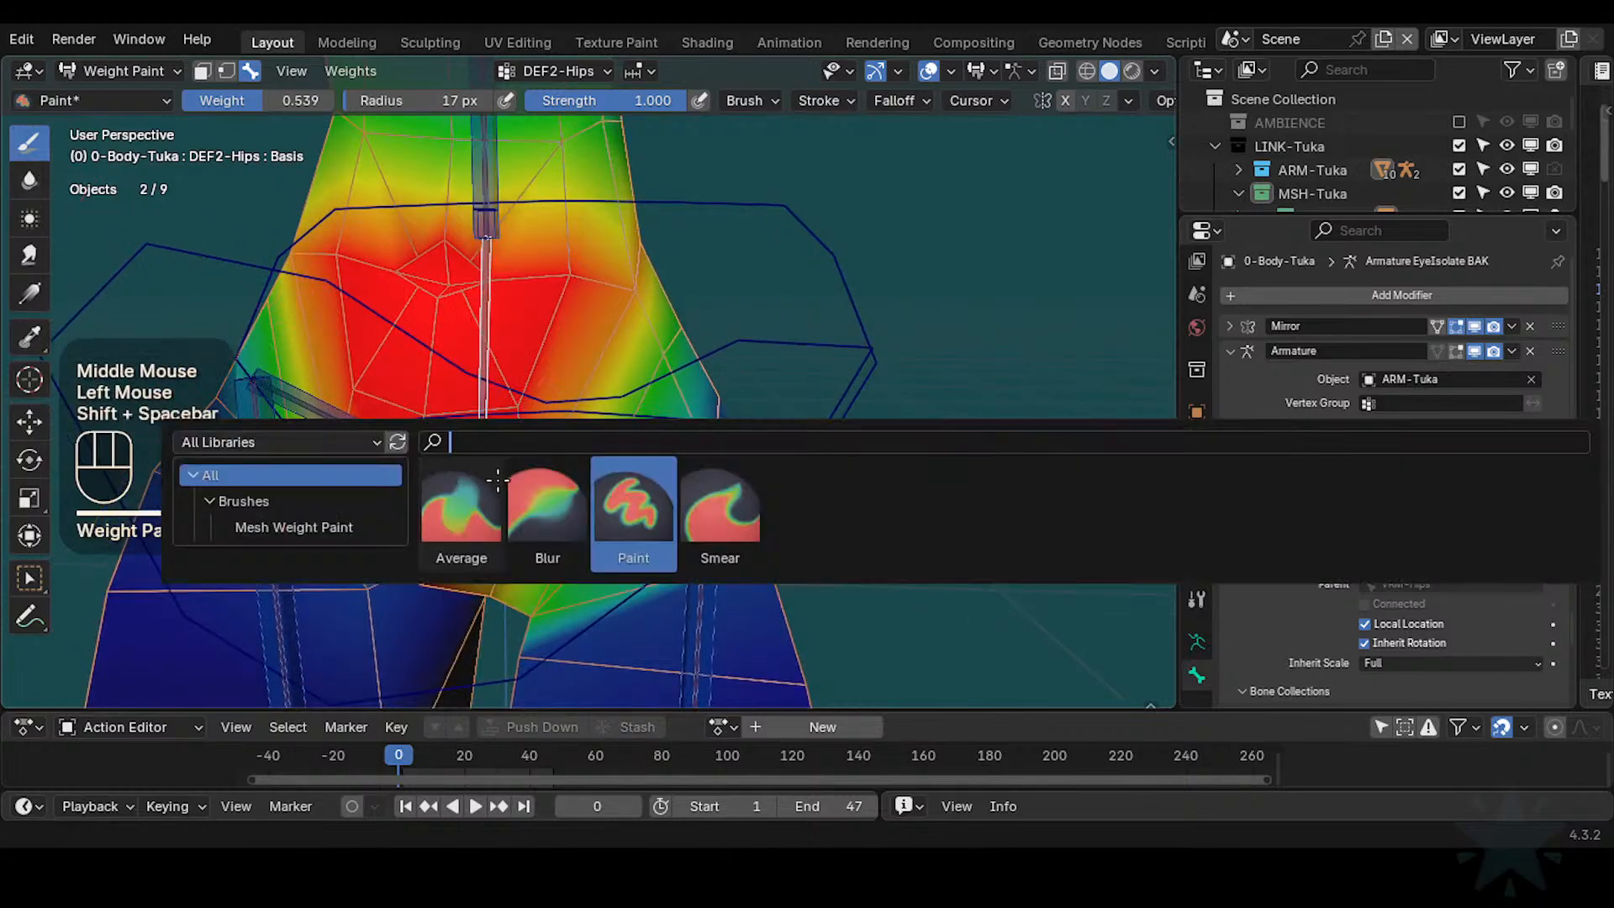
left_click(533, 511)
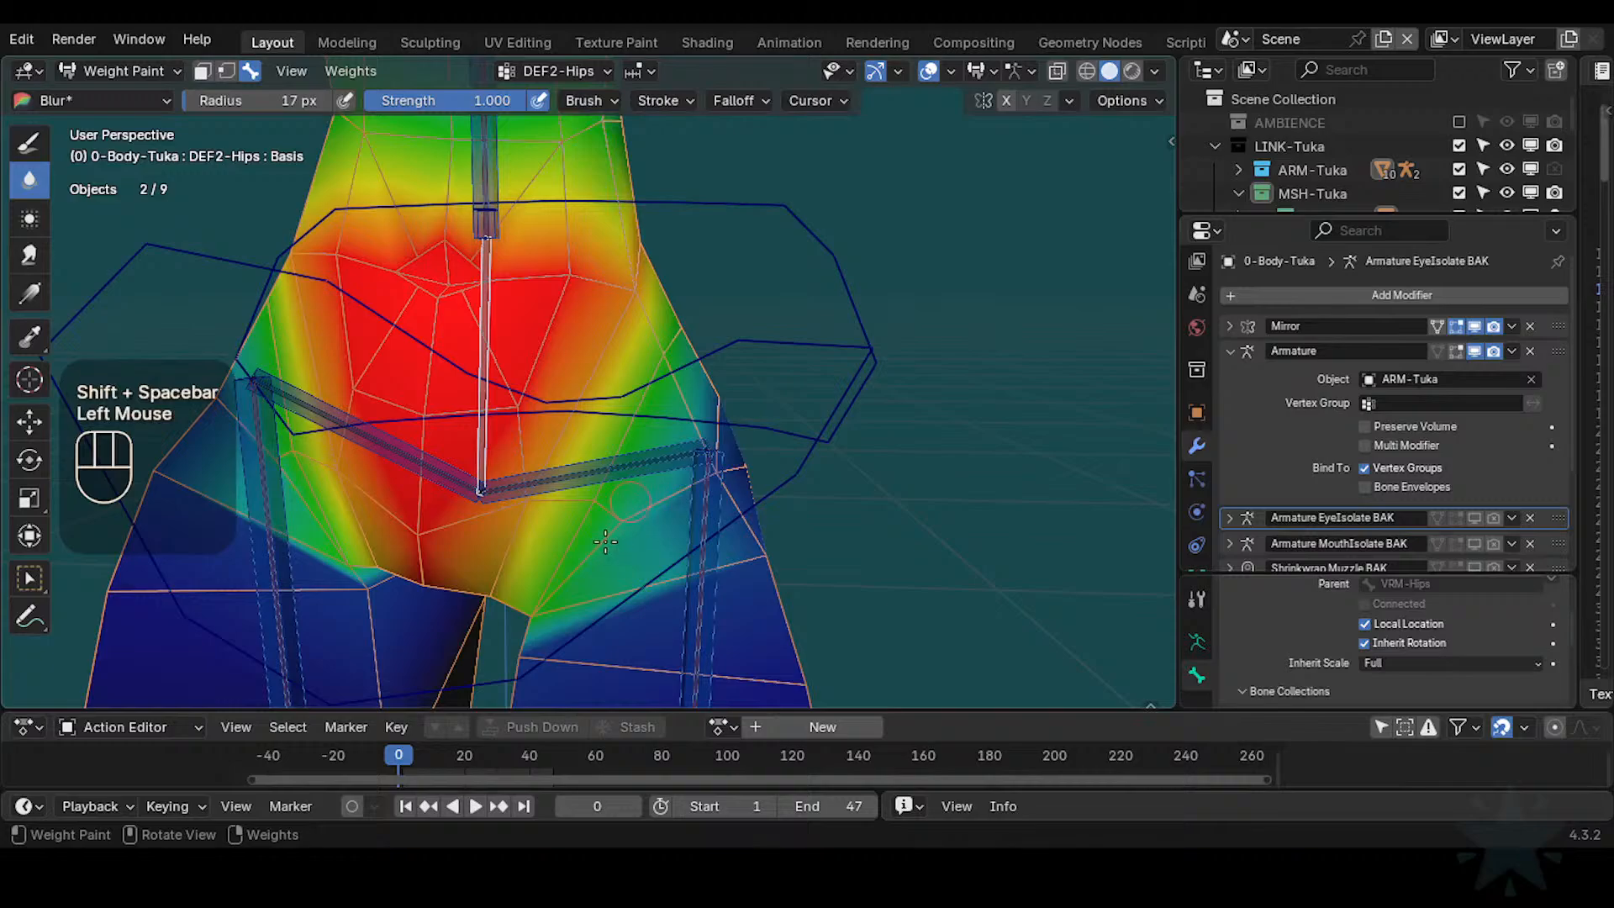
key("shift+space")
left_click(561, 504)
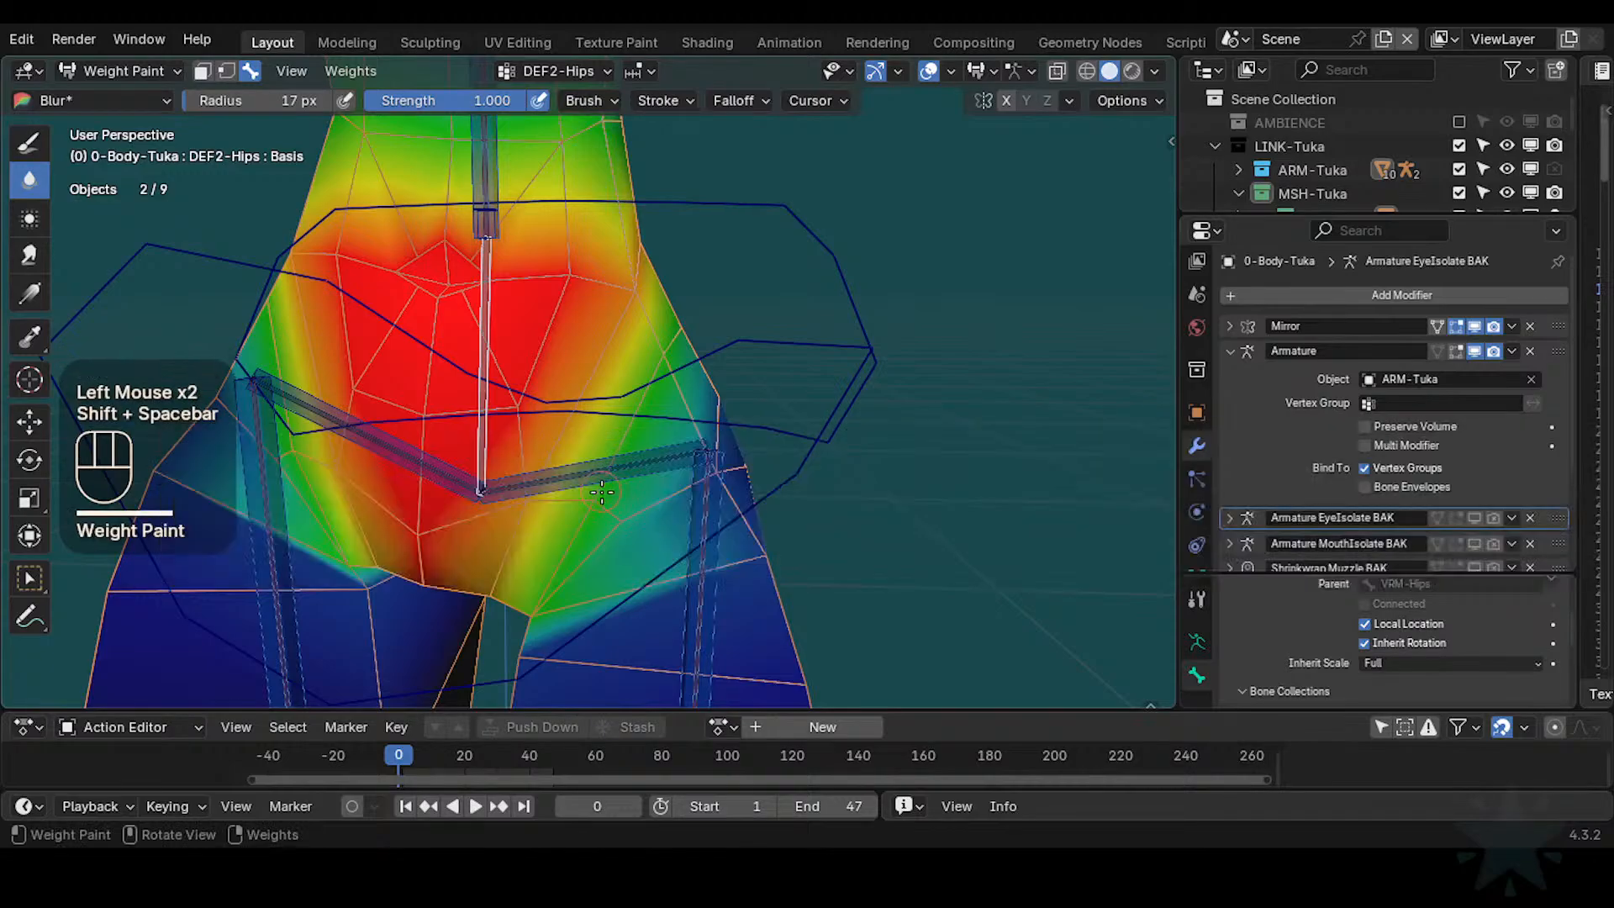
Smooth the DEF2-Hips weights across the left groin and outer hip using the Blur brush at 17 px
key("shift+space")
left_click(612, 501)
mouse_move(689, 395)
middle_mouse_down("shift")
mouse_move(658, 434)
mouse_move(594, 407)
mouse_move(723, 395)
mouse_move(663, 405)
mouse_move(694, 391)
middle_mouse_up("shift")
left_click(622, 399)
left_click(663, 402)
mouse_move(694, 391)
middle_mouse_down()
mouse_move(716, 385)
mouse_move(679, 370)
middle_mouse_up()
left_click(725, 357)
mouse_move(679, 370)
middle_mouse_down()
mouse_move(636, 377)
mouse_move(689, 430)
mouse_move(765, 446)
mouse_move(721, 457)
mouse_move(788, 446)
middle_mouse_up()
left_click(765, 444)
mouse_move(787, 446)
middle_mouse_down("shift")
mouse_move(829, 441)
mouse_move(756, 446)
middle_mouse_up("shift")
middle_click_drag(756, 446, 665, 453, "ctrl")
left_click(30, 179)
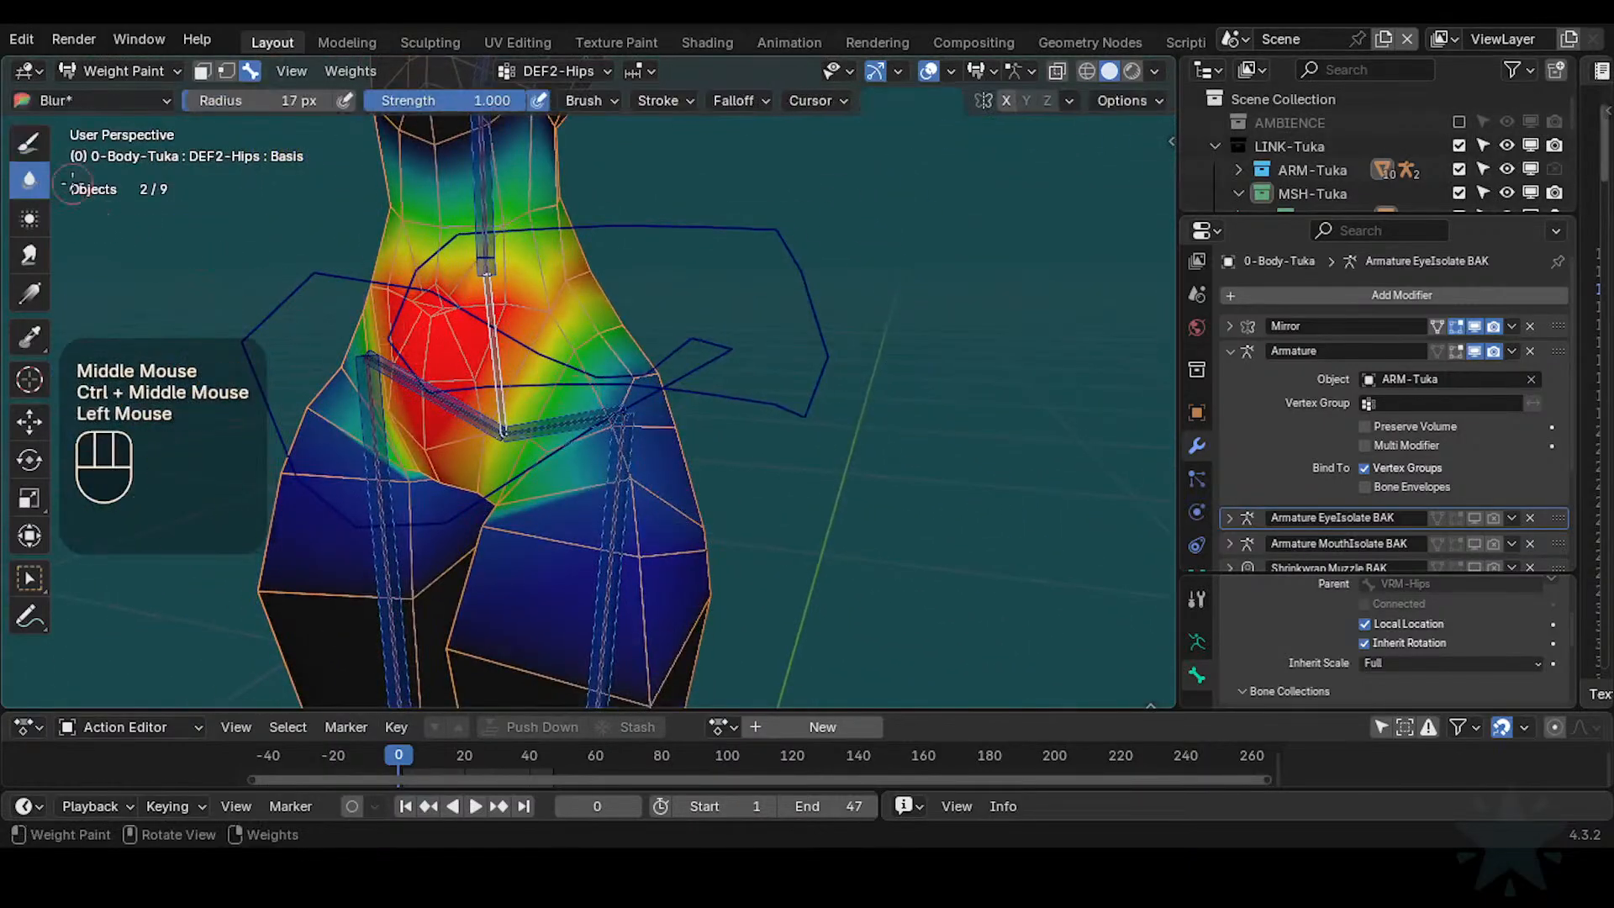
Enlarge the Blur brush to 32 px and soften the DEF2-Hips weights around the outer left hip
middle_click_drag(587, 426, 542, 437)
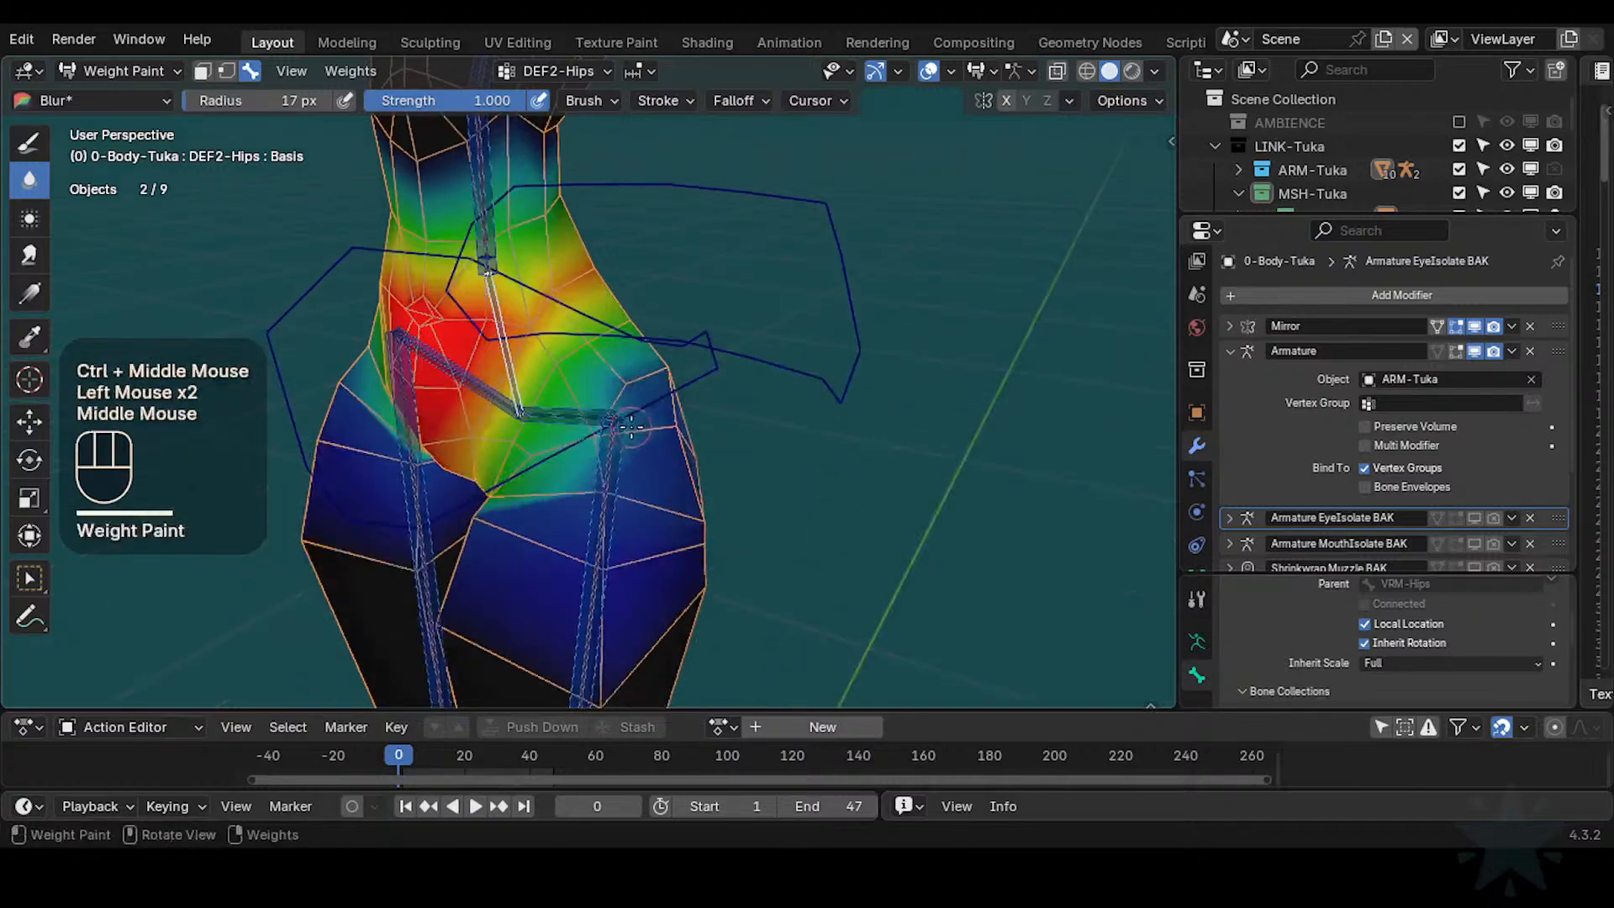
key("f")
left_click(618, 412)
left_click(635, 403)
middle_click_drag(643, 400, 585, 416)
left_click(648, 403)
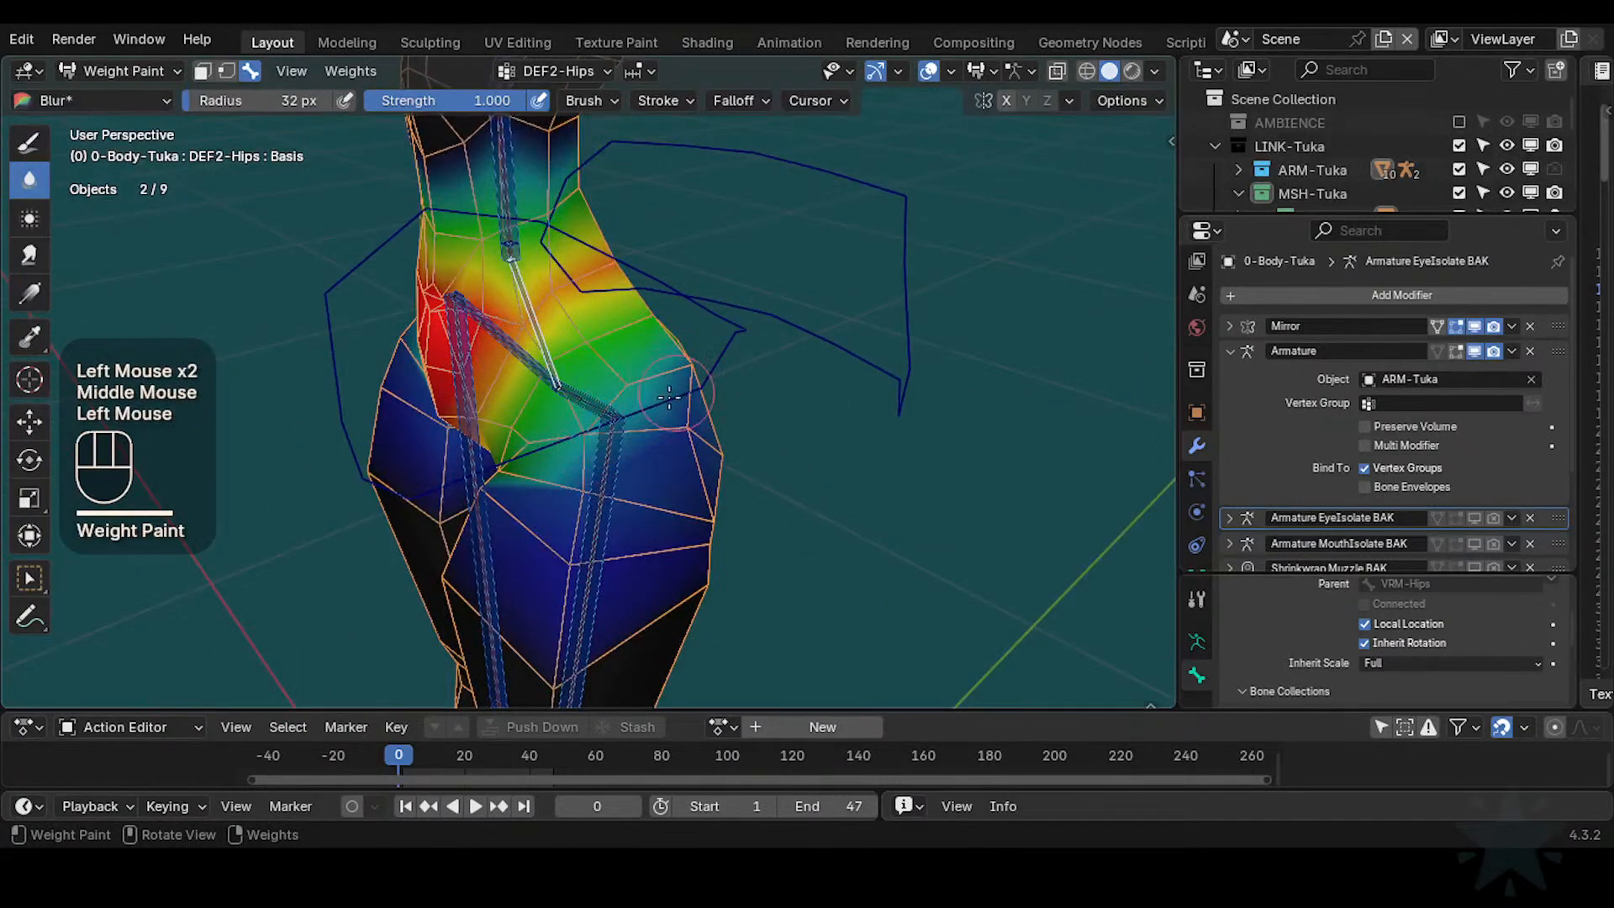
Reduce the Blur brush to 28 px and even out the DEF2-Hips weights around the left hip
mouse_move(593, 481)
middle_mouse_down()
mouse_move(620, 409)
mouse_move(670, 446)
mouse_move(660, 462)
middle_mouse_up()
mouse_move(660, 463)
middle_mouse_down()
mouse_move(622, 449)
mouse_move(588, 343)
mouse_move(596, 433)
mouse_move(702, 441)
middle_mouse_up()
left_click(618, 420)
left_click(596, 433)
key("f")
left_click(578, 444)
middle_click_drag(565, 438, 677, 453)
mouse_move(437, 399)
middle_mouse_down()
mouse_move(516, 367)
mouse_move(638, 417)
mouse_move(592, 400)
middle_mouse_up()
left_click(604, 449)
middle_click_drag(682, 424, 692, 424)
Rotate the CTL-IK-HipsSway control to both sides to test how the hips and waist deform
middle_click_drag(691, 425, 749, 423, "shift")
left_click(730, 313, "alt")
middle_click_drag(730, 313, 761, 267)
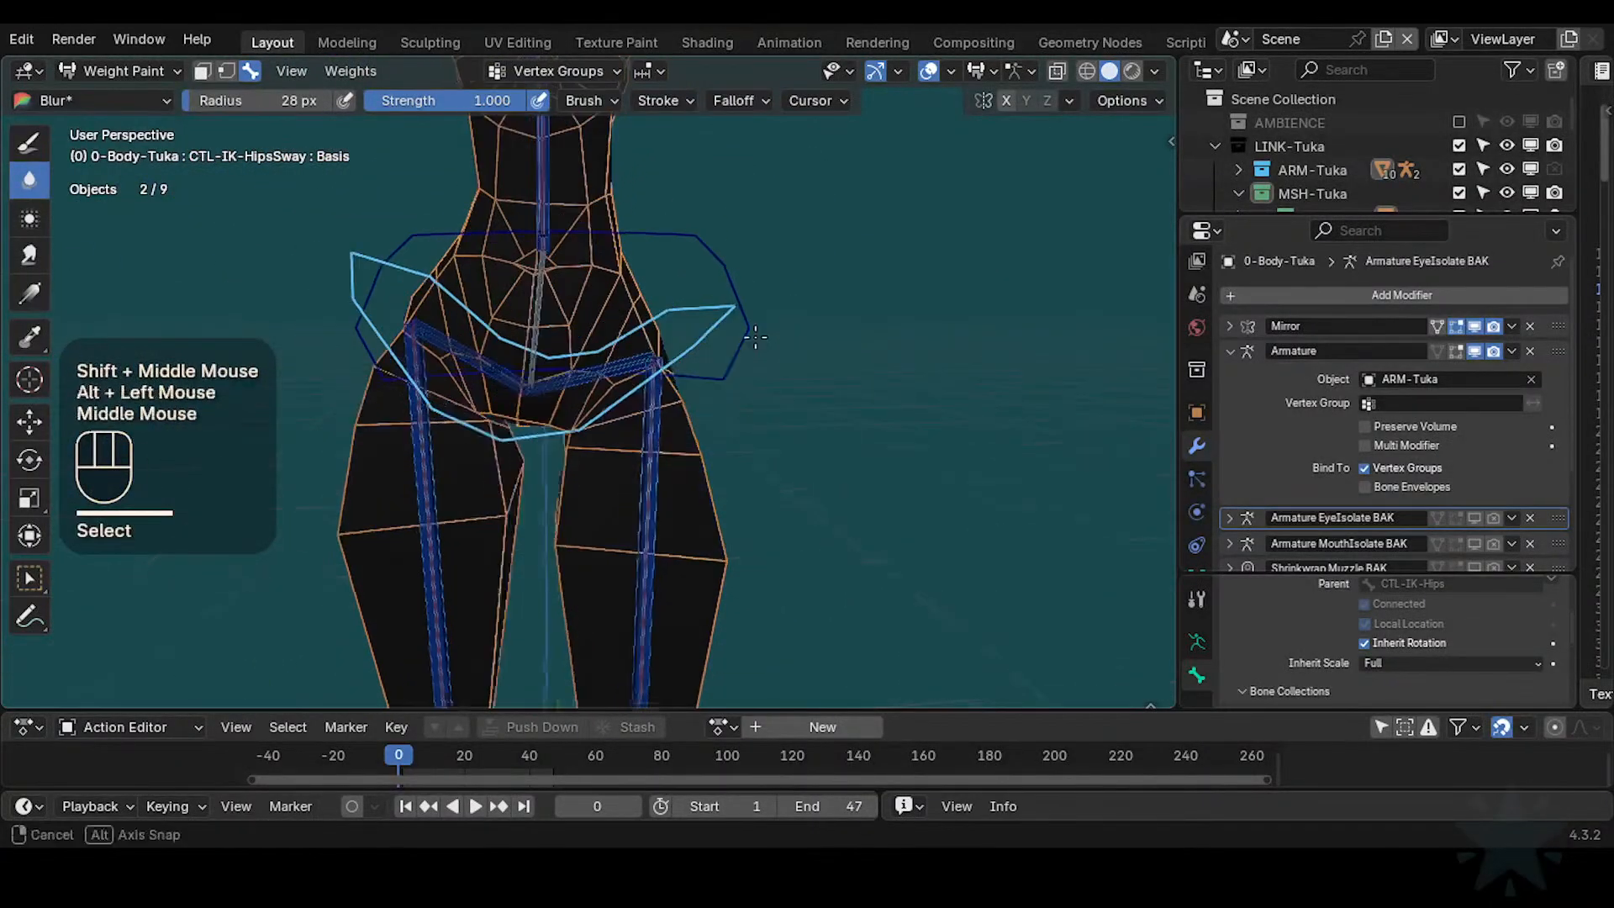
key("r")
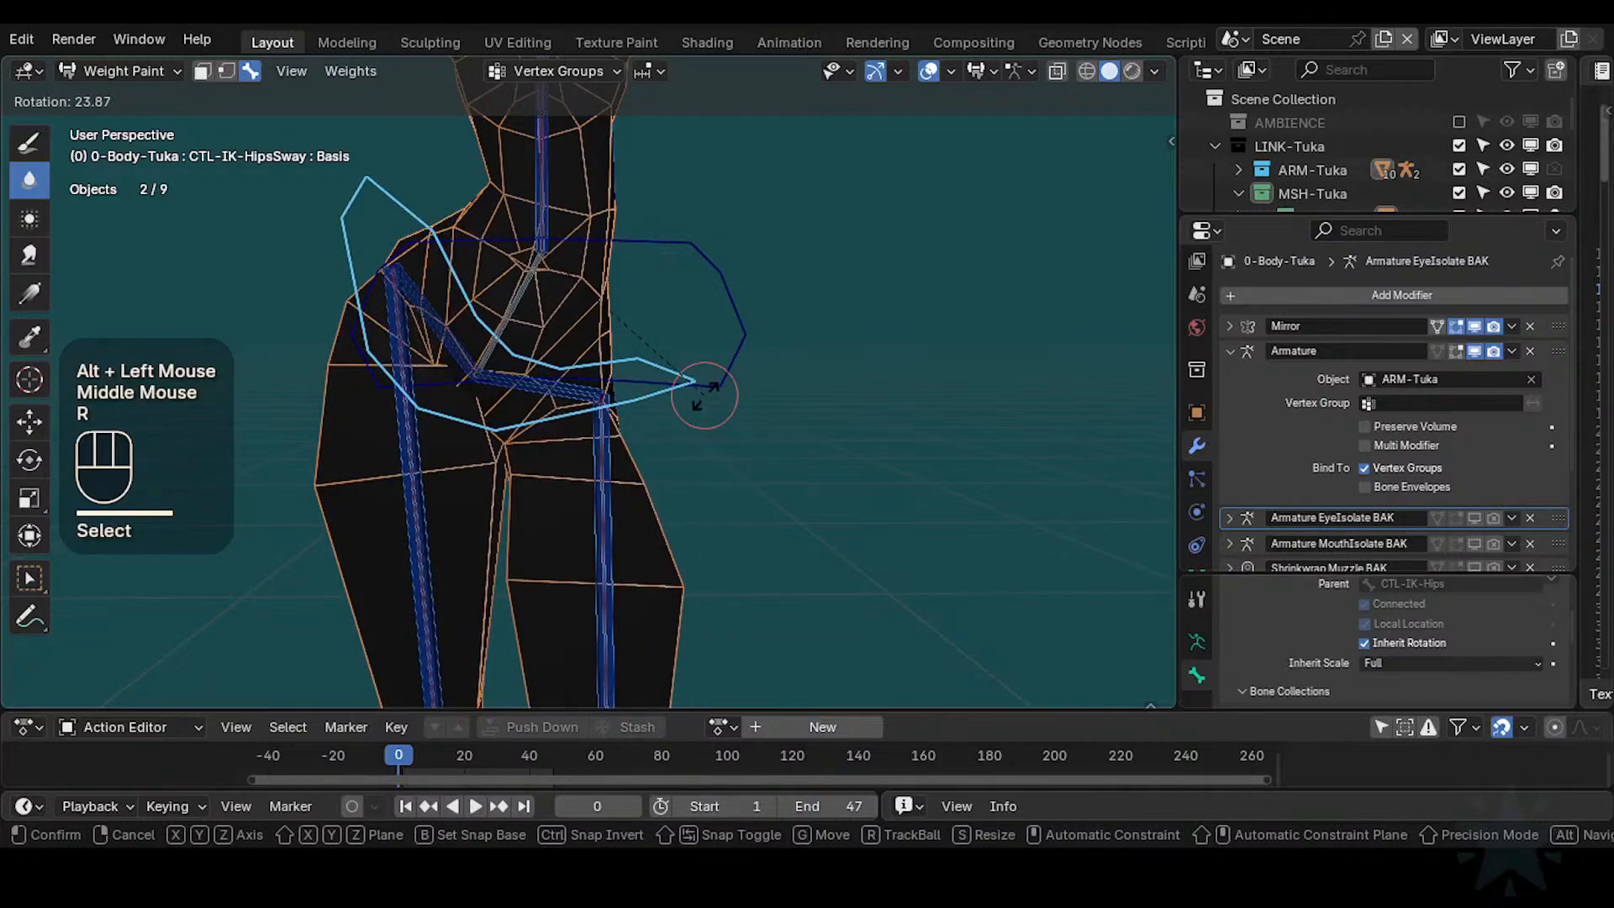
left_click(740, 313)
key("r")
middle_click_drag(741, 313, 734, 359, "shift")
left_click(739, 292)
key("r")
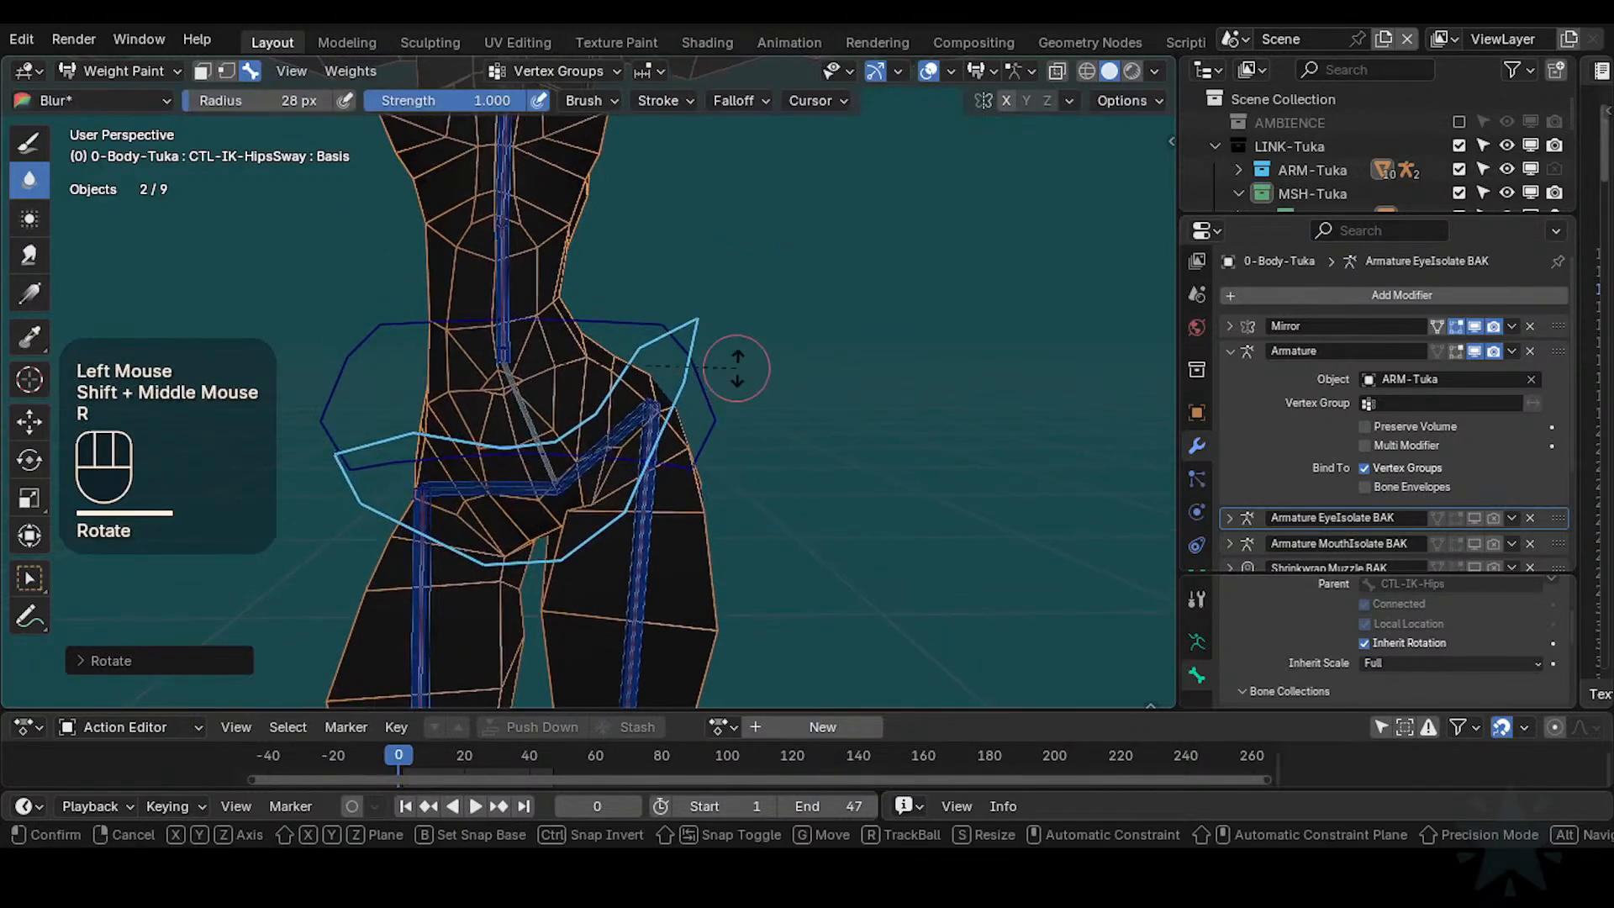
left_click(727, 357)
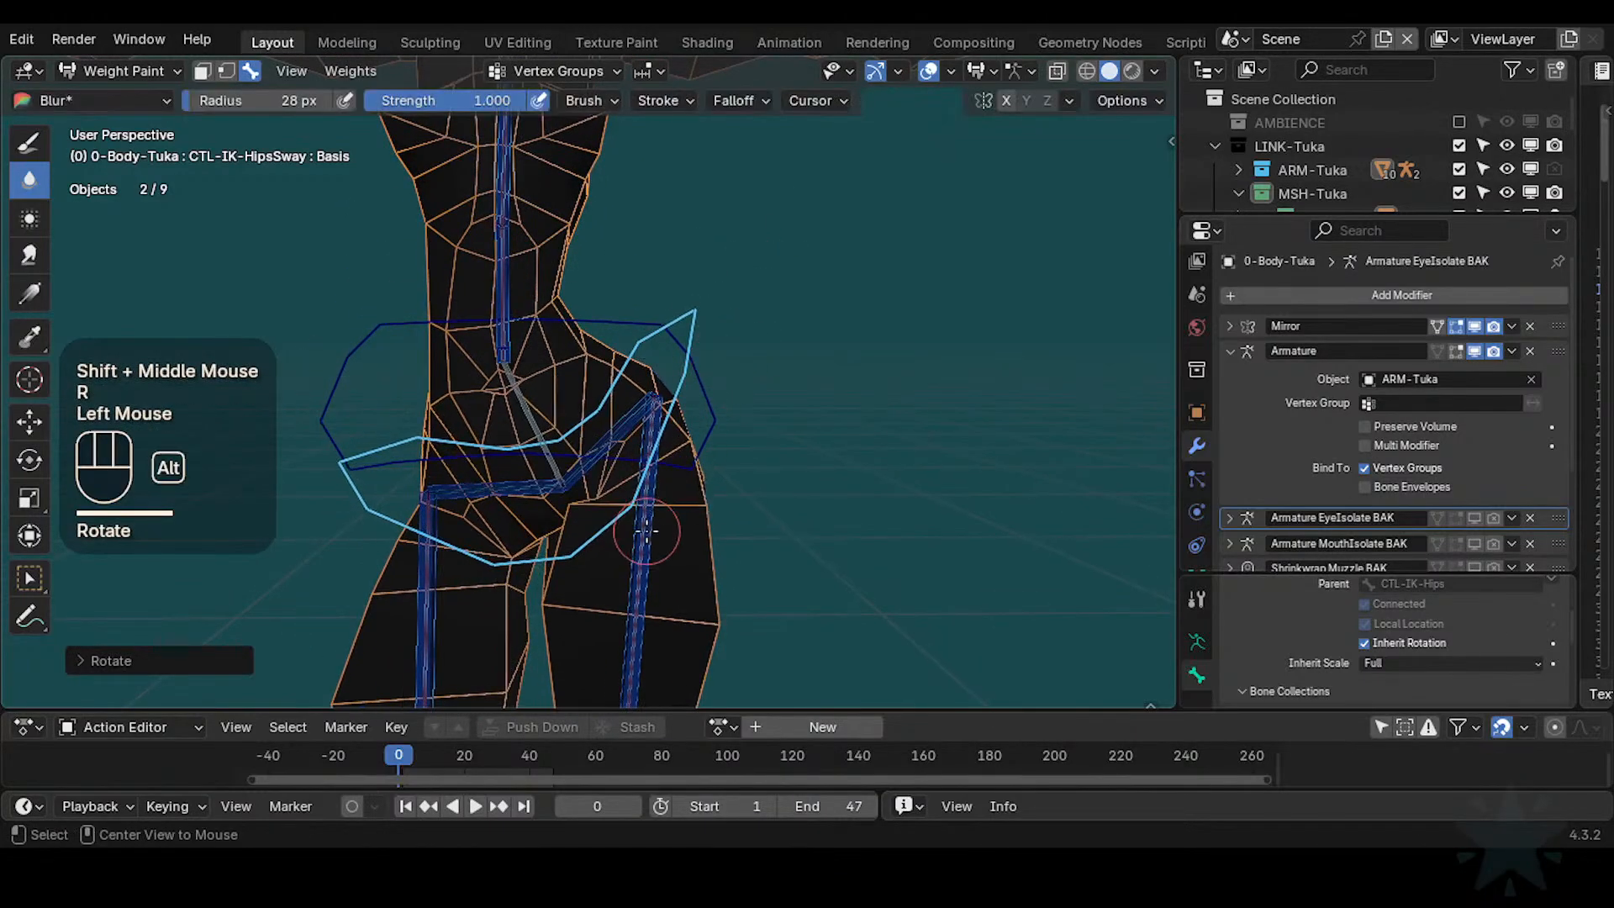
Reselect the CTL-IK-HipsSway control and rotate it back and forth while examining the left groin up close
left_click(666, 546, "alt")
middle_click_drag(667, 546, 676, 479, "ctrl")
middle_click_drag(677, 479, 761, 279)
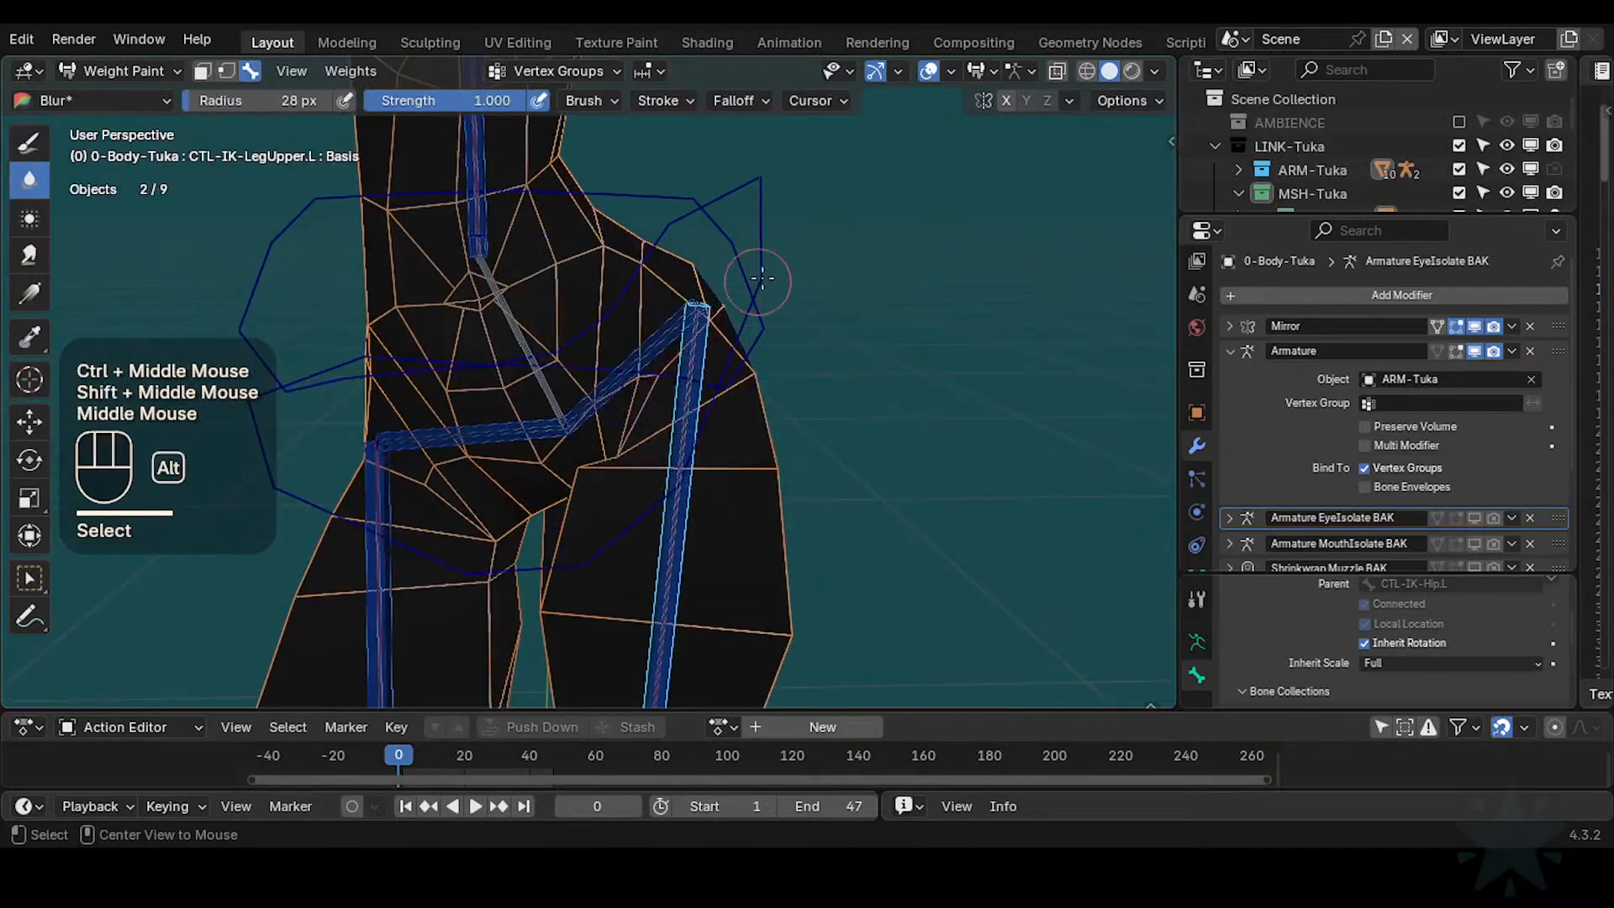
key("alt+space")
left_click(765, 243, "alt")
key("r")
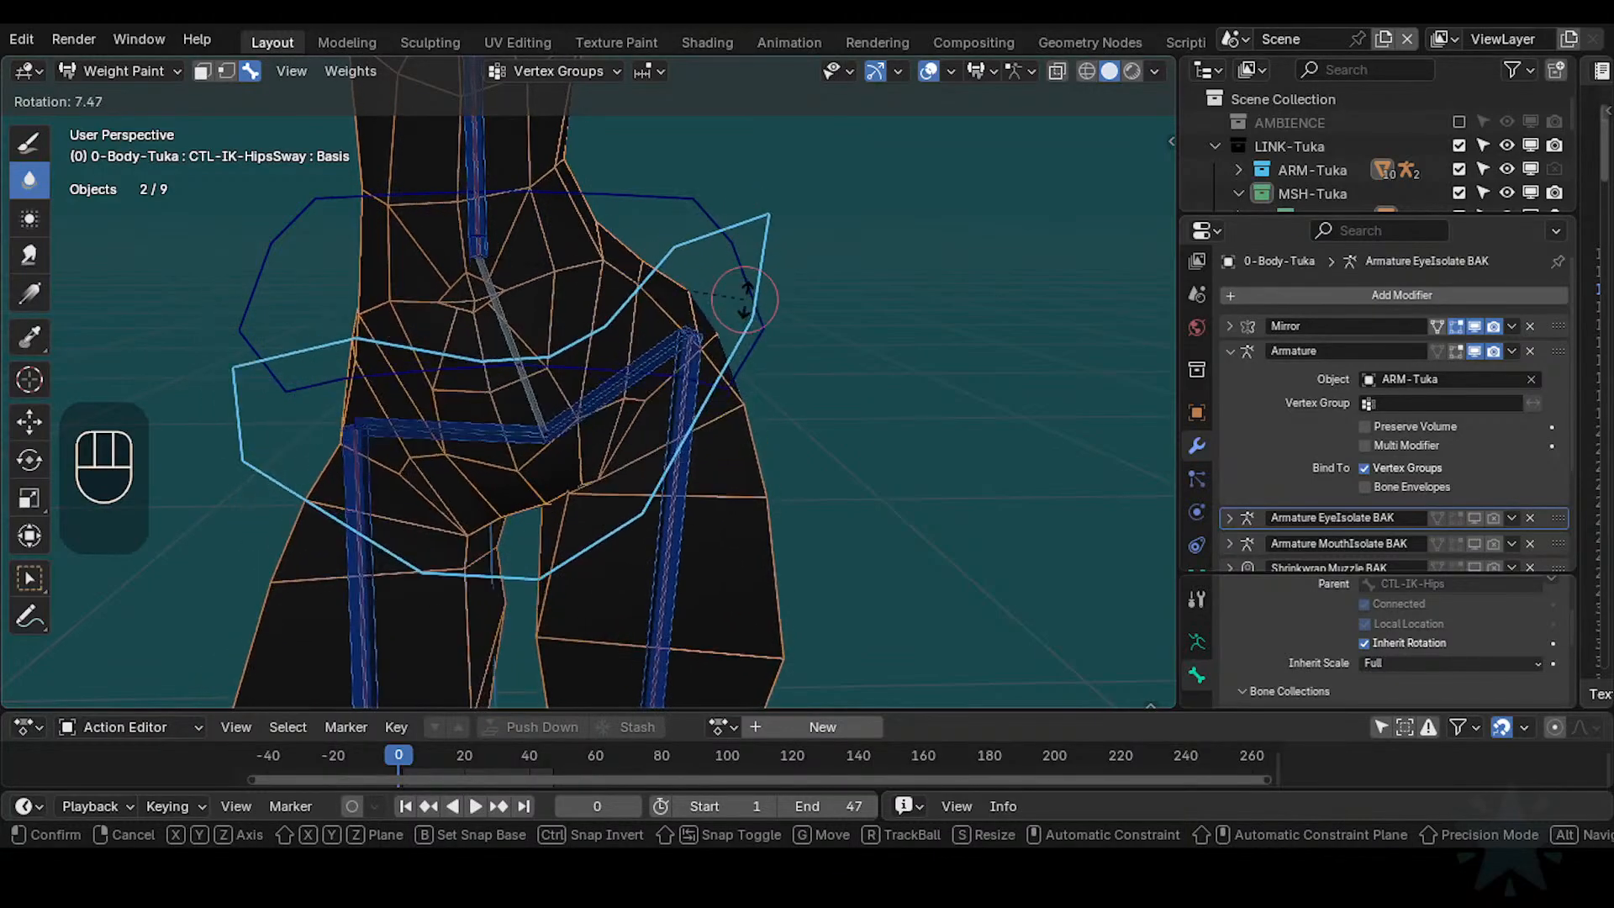
left_click(679, 537, "alt")
left_click(673, 547, "alt")
left_click(656, 548, "alt")
Rotate the CTL-IK-HipsSway control to tilt the pelvis with the left hip raised
middle_click_drag(656, 547, 639, 479)
left_click(637, 478, "alt")
key("r")
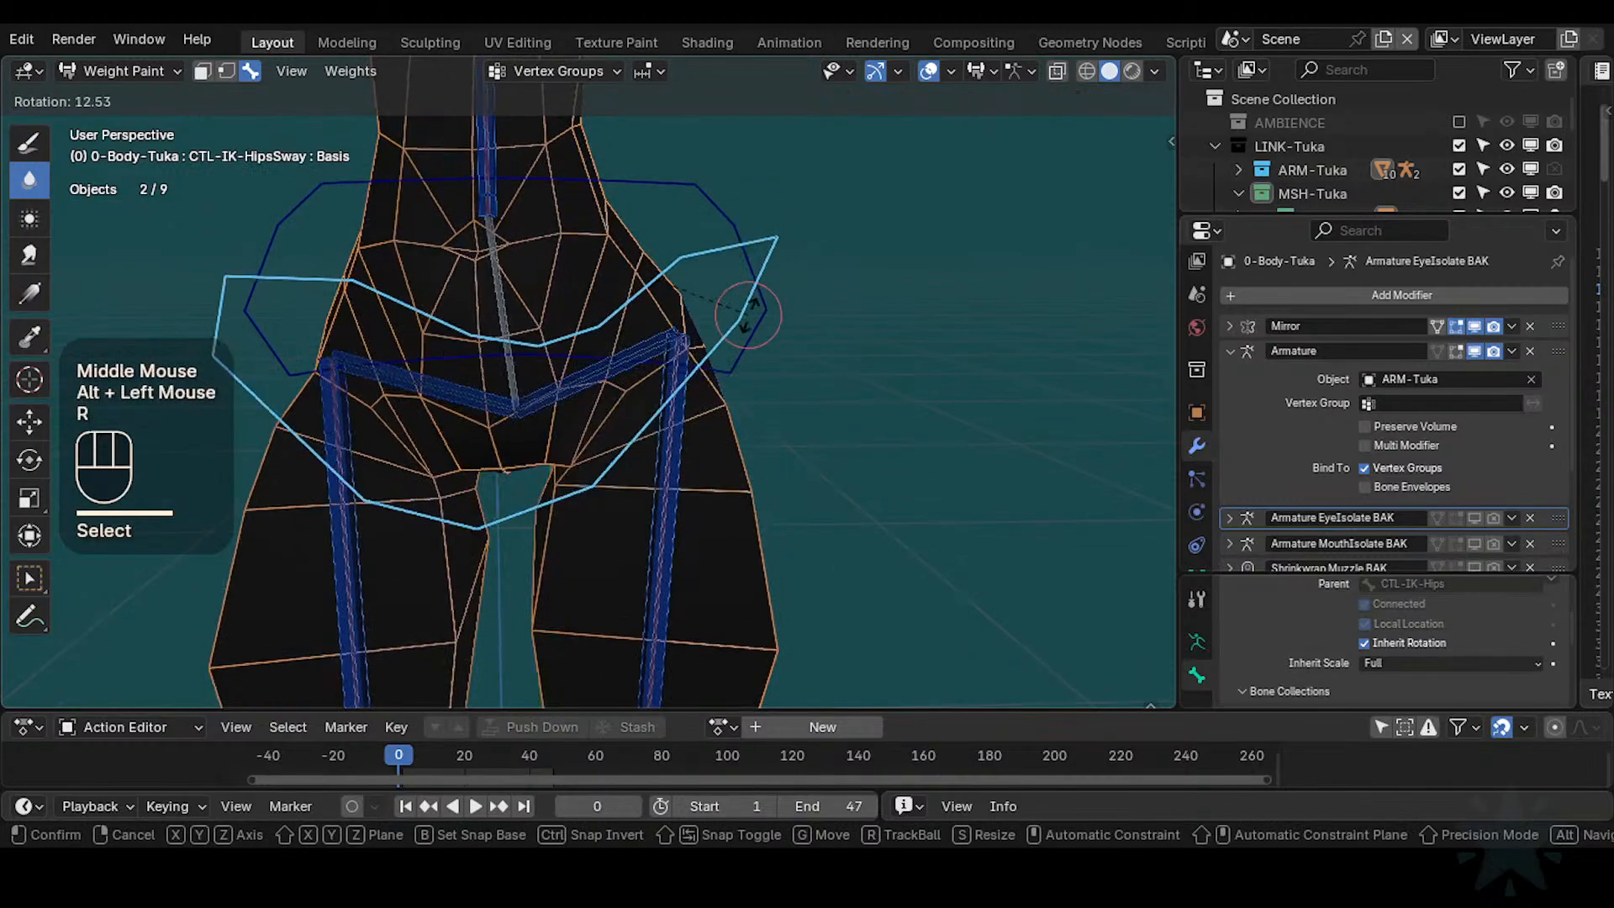
left_click(629, 474)
key("r")
left_click(673, 464)
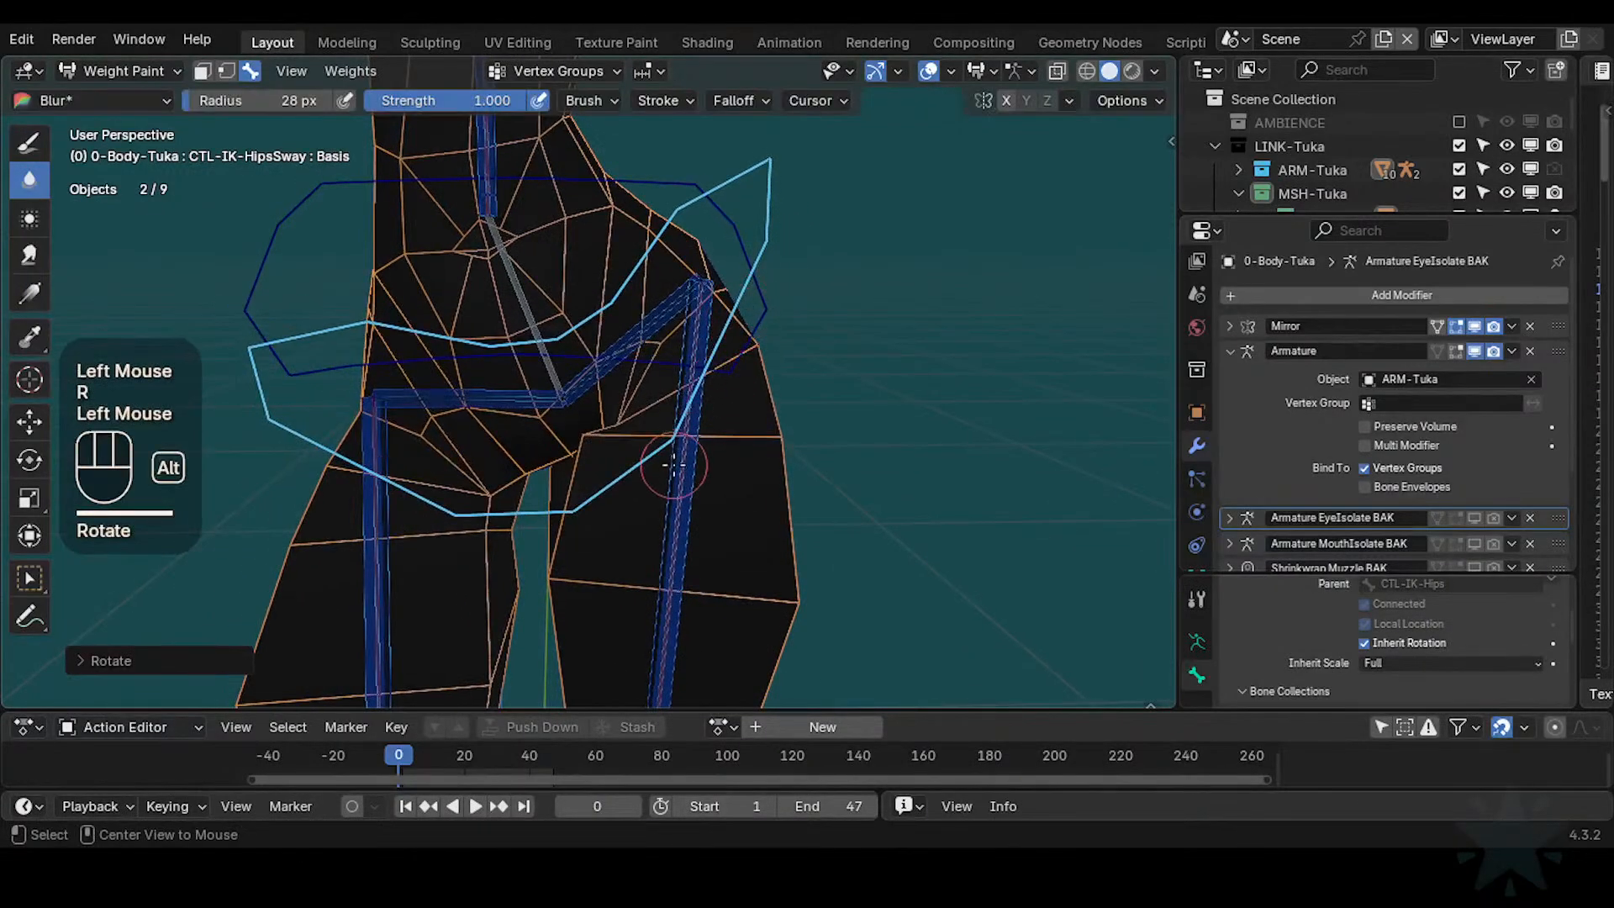
Try blurring the DEF3-LegUpper.L weights around the left inner groin
middle_click_drag(672, 462, 616, 475, "ctrl")
left_click(617, 475)
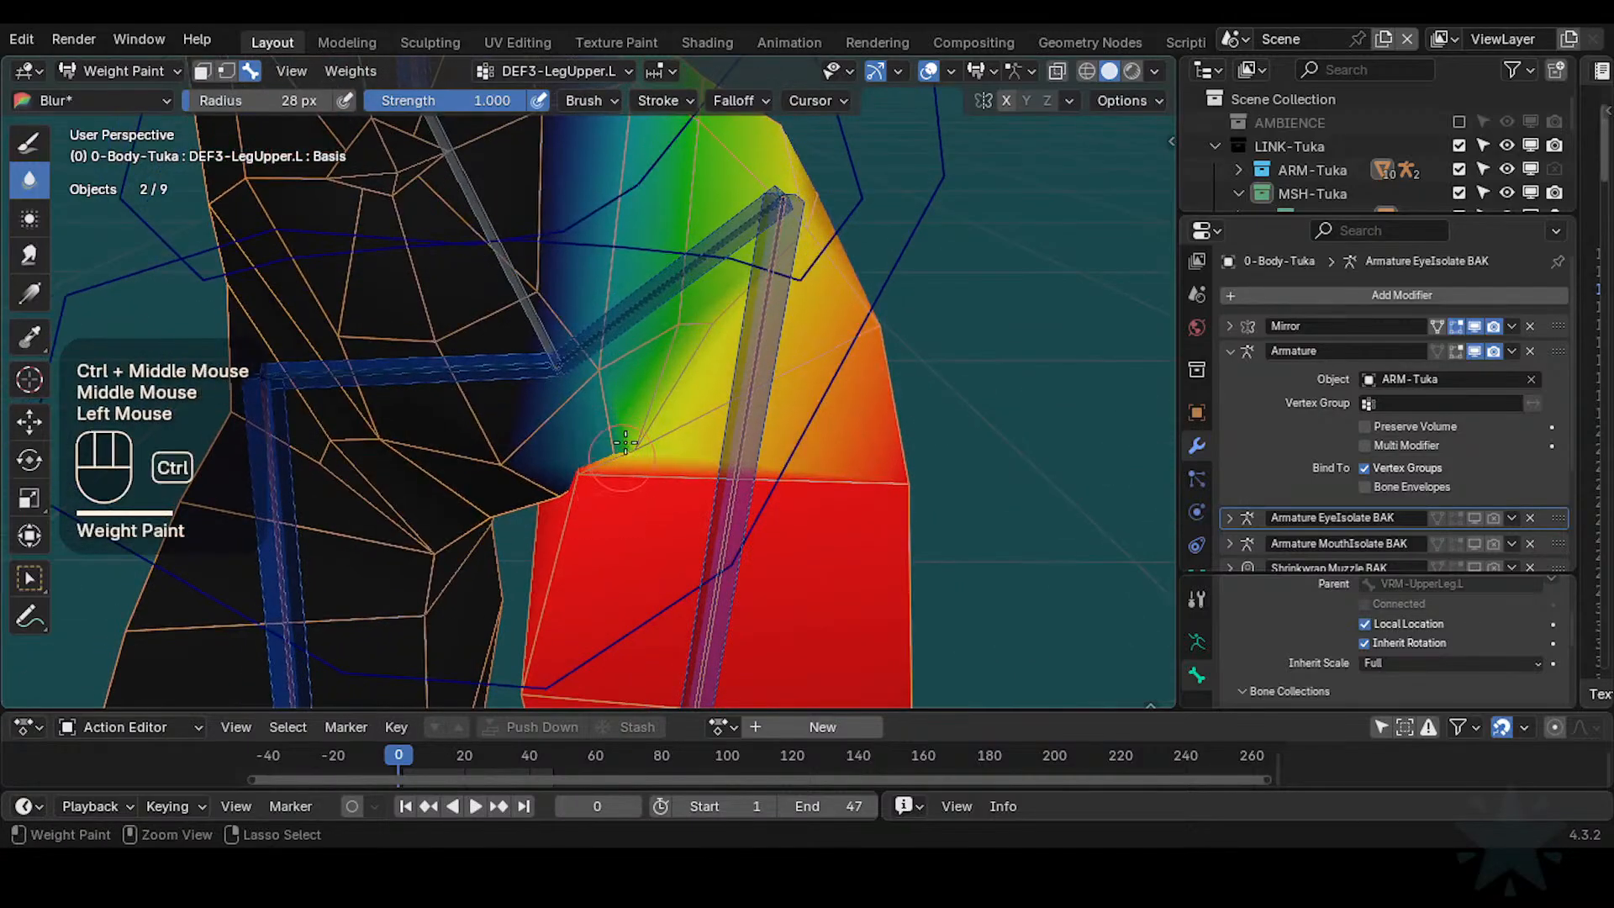
key("ctrl+z")
middle_click_drag(570, 456, 622, 395)
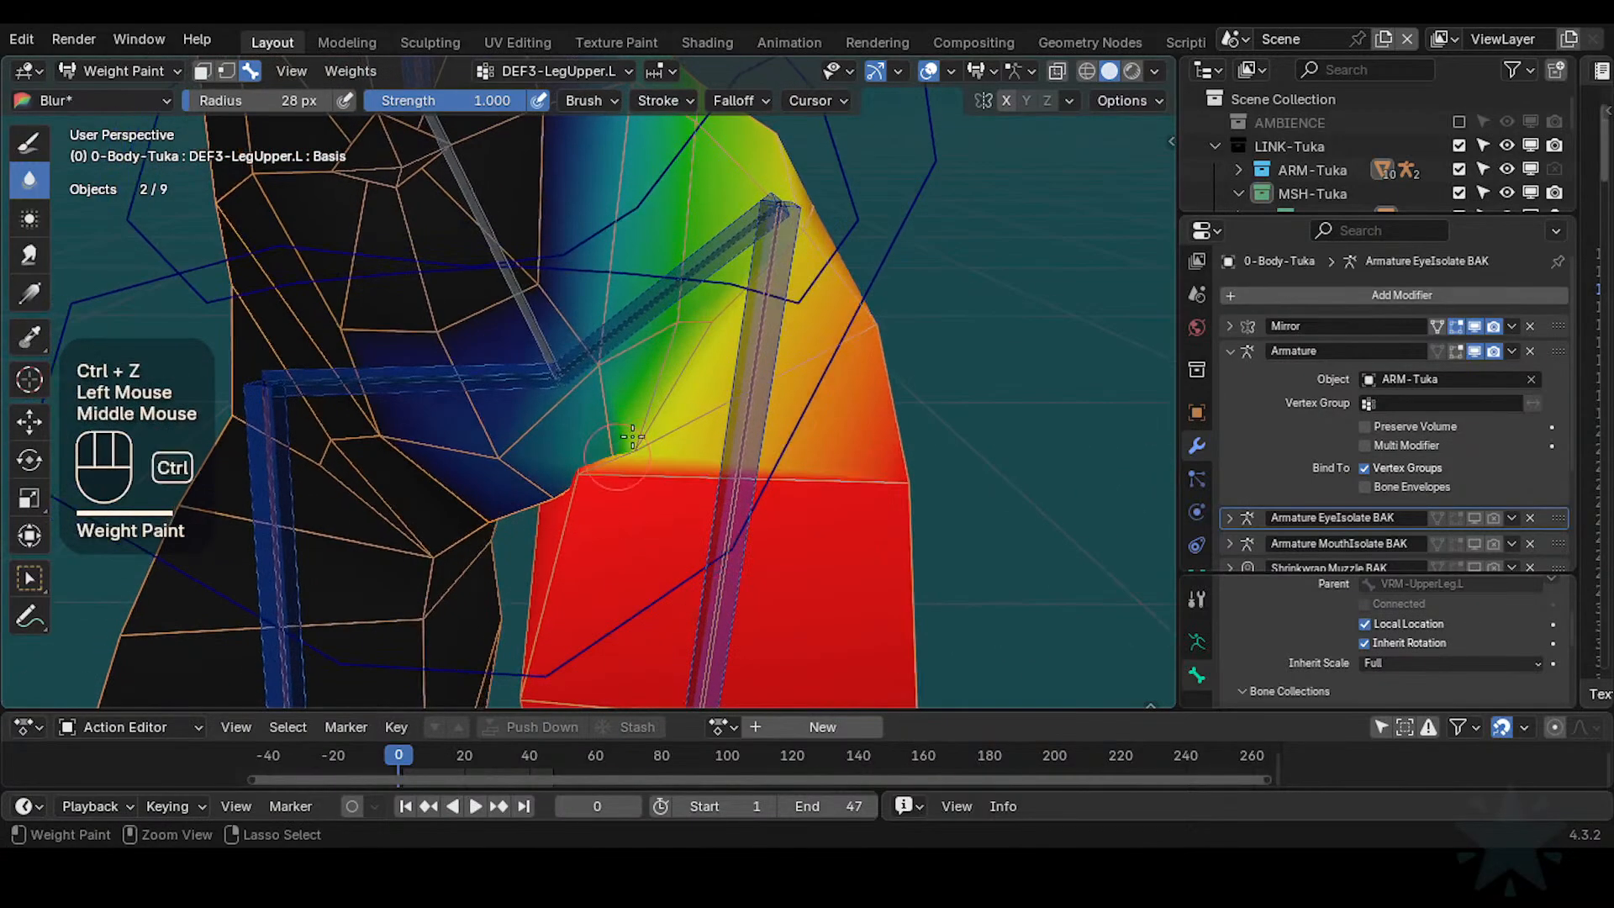
key("ctrl+z")
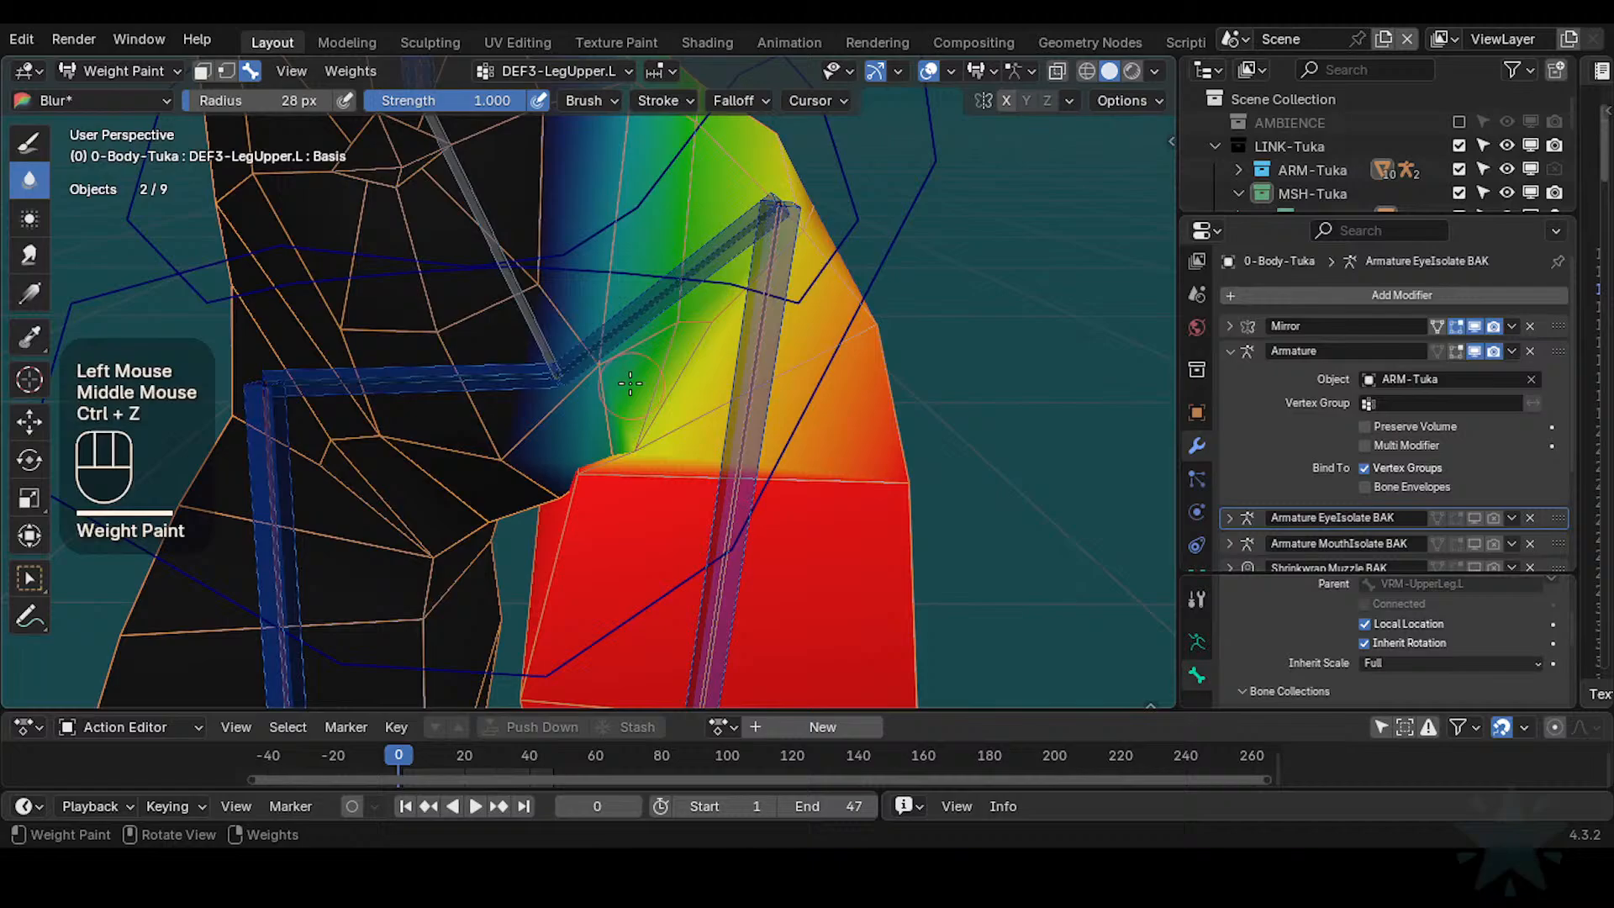
Switch to the DEF3-Hip.L weights and blur them along the crease above the left thigh
left_click(657, 292, "alt")
left_click(658, 296, "alt")
left_click(652, 329, "alt")
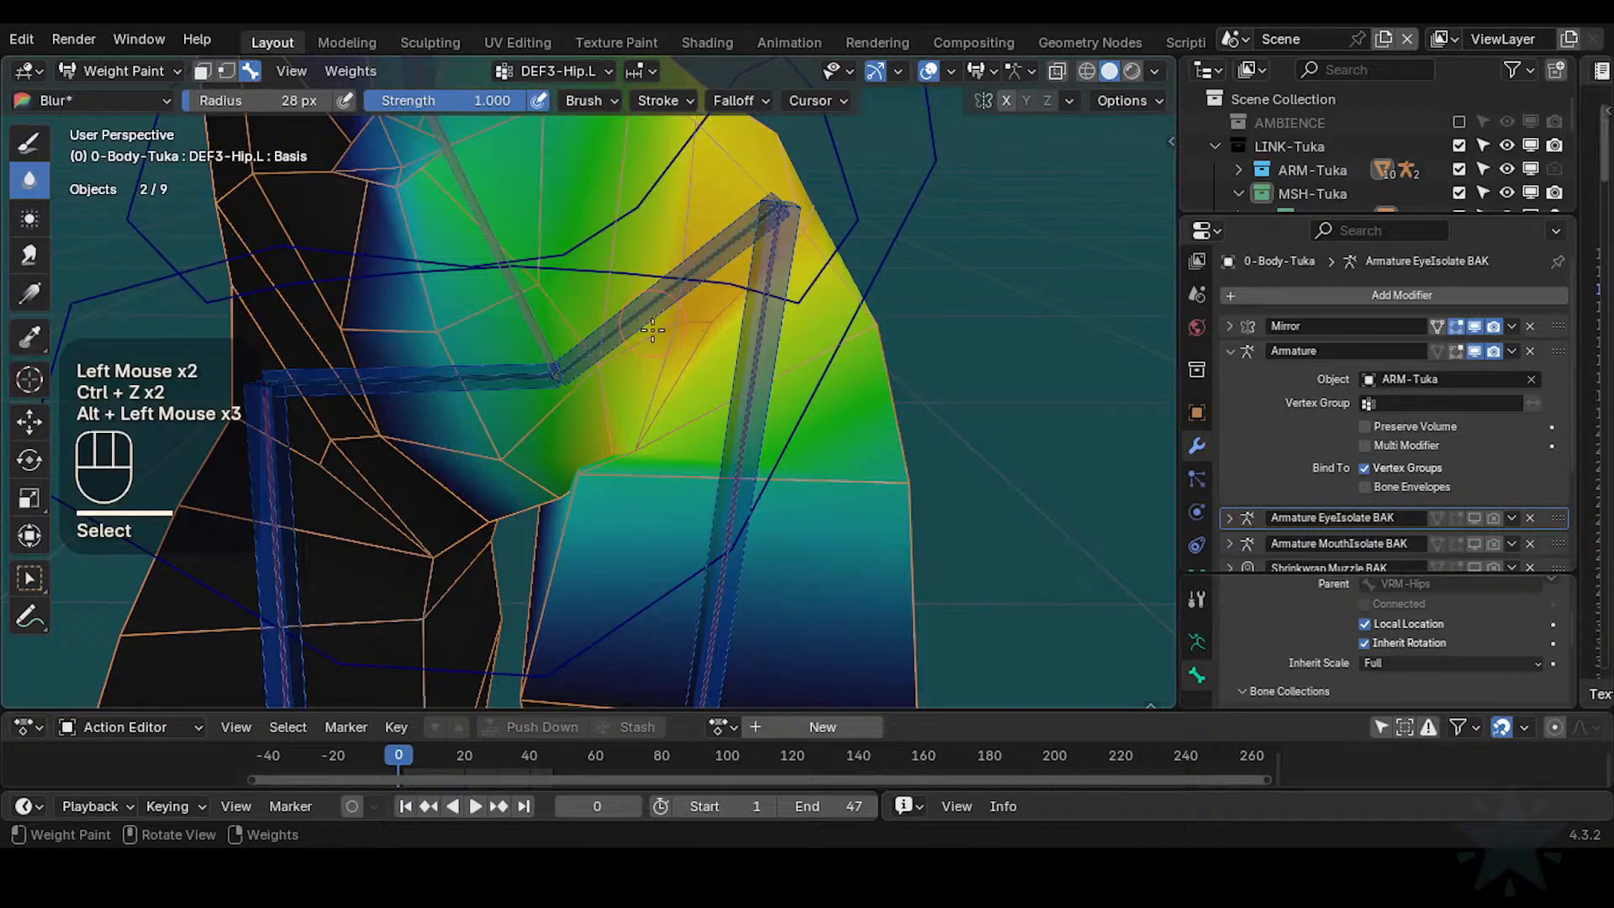
left_click(578, 496)
key("ctrl+f")
left_click(597, 456)
left_click(597, 456)
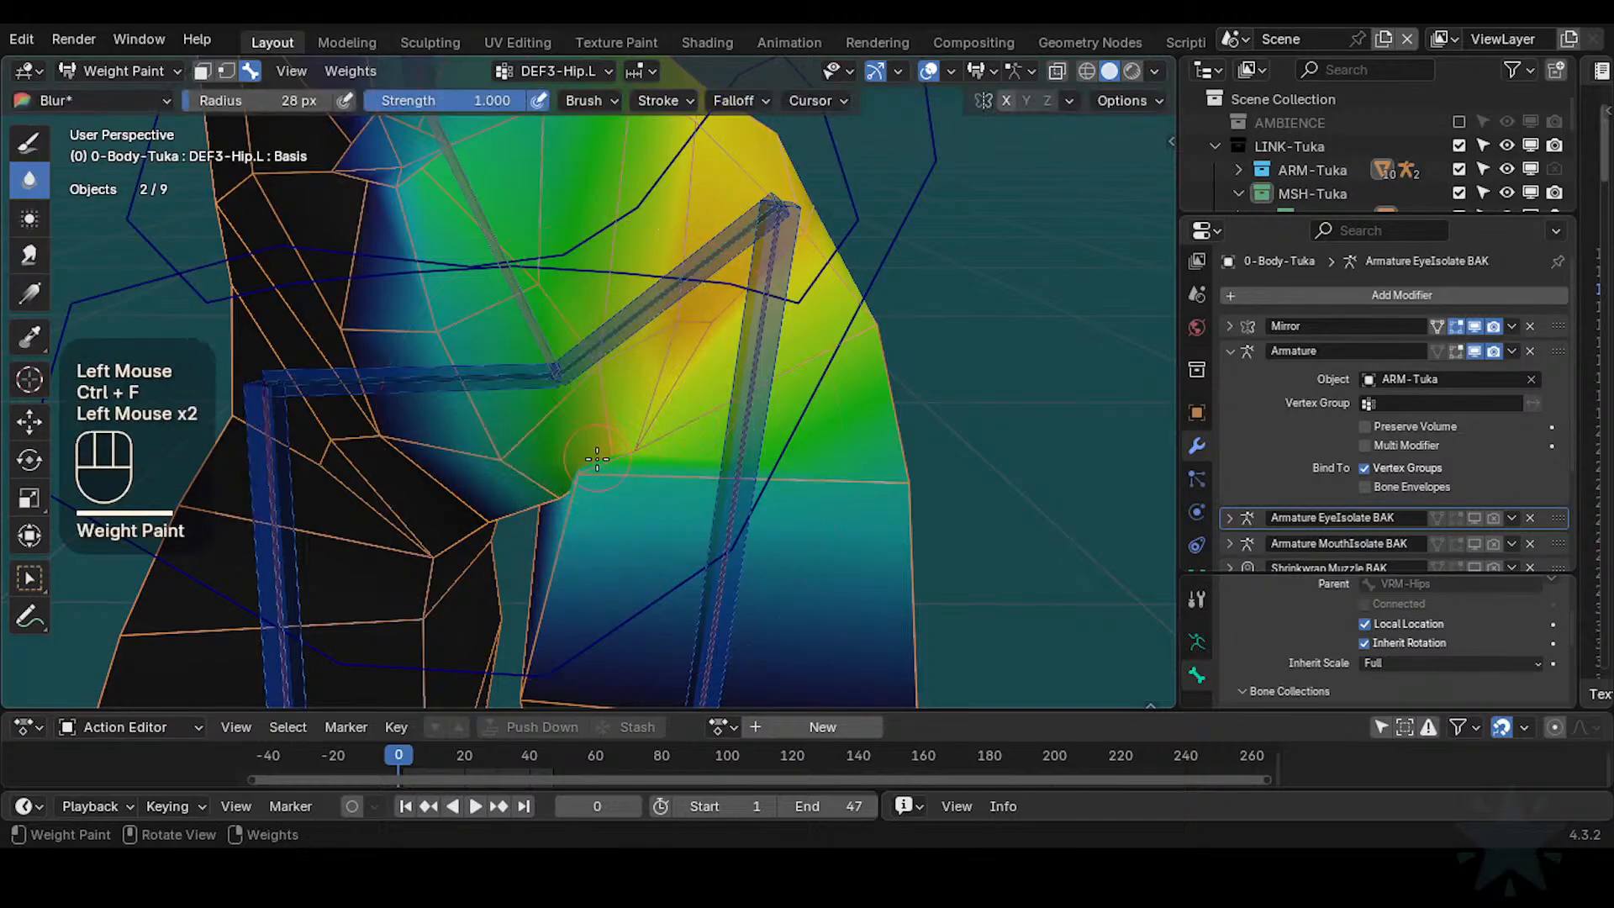
Switch to the Paint brush and paint DEF3-Hip.L weight 0.558 onto the top of the left inner thigh
key("shift+space")
left_click(629, 475)
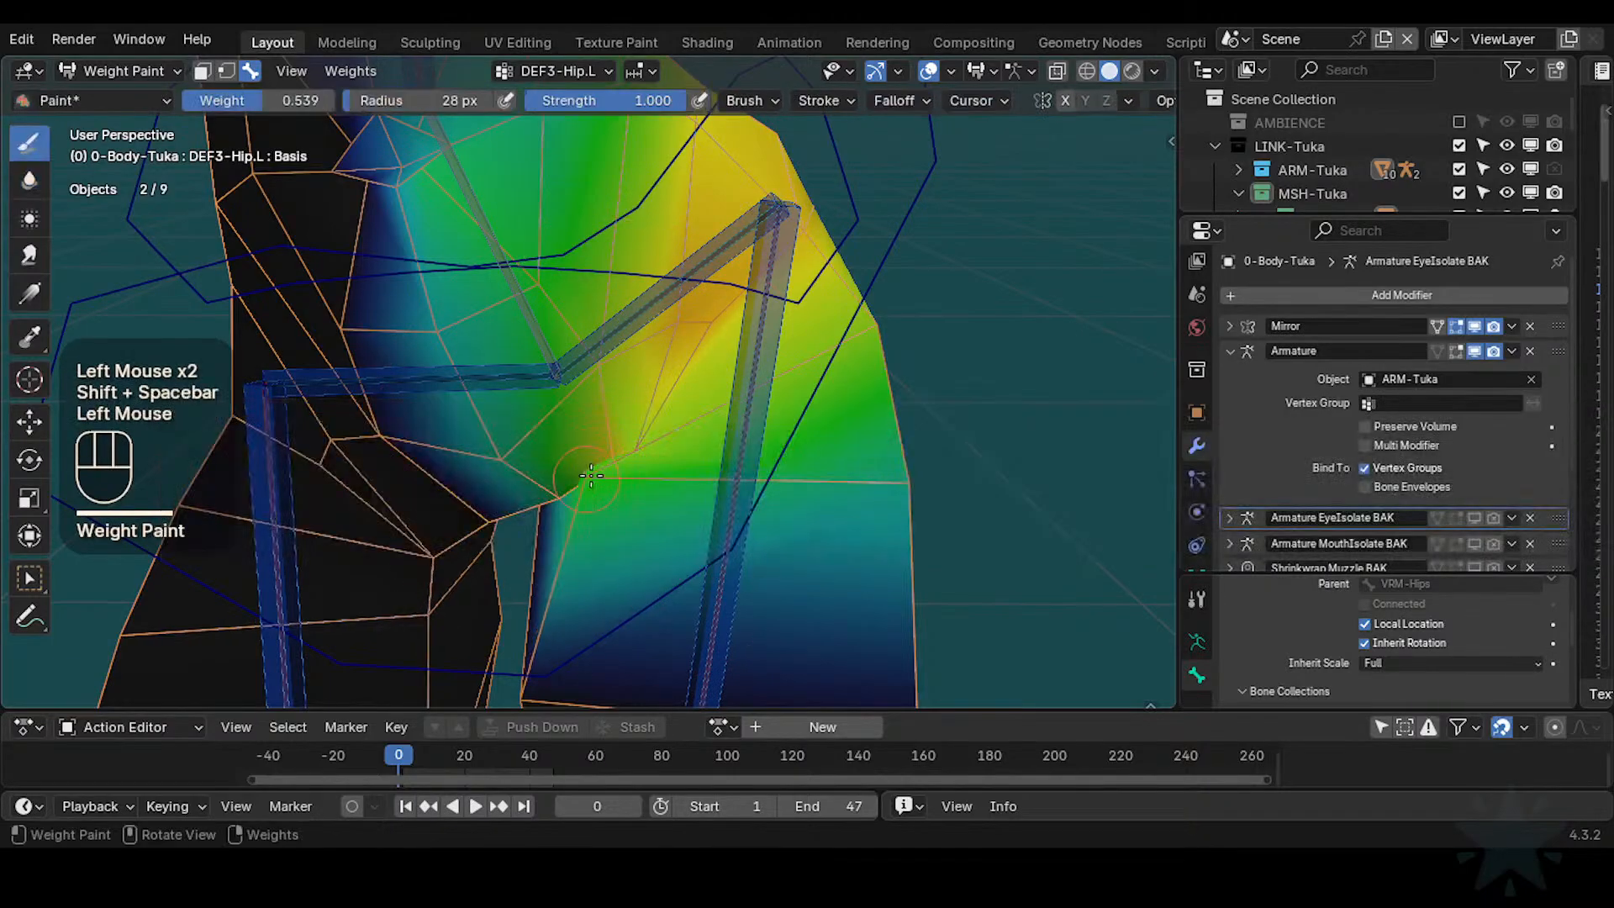
key("ctrl+z")
key("ctrl+f")
left_click(590, 447)
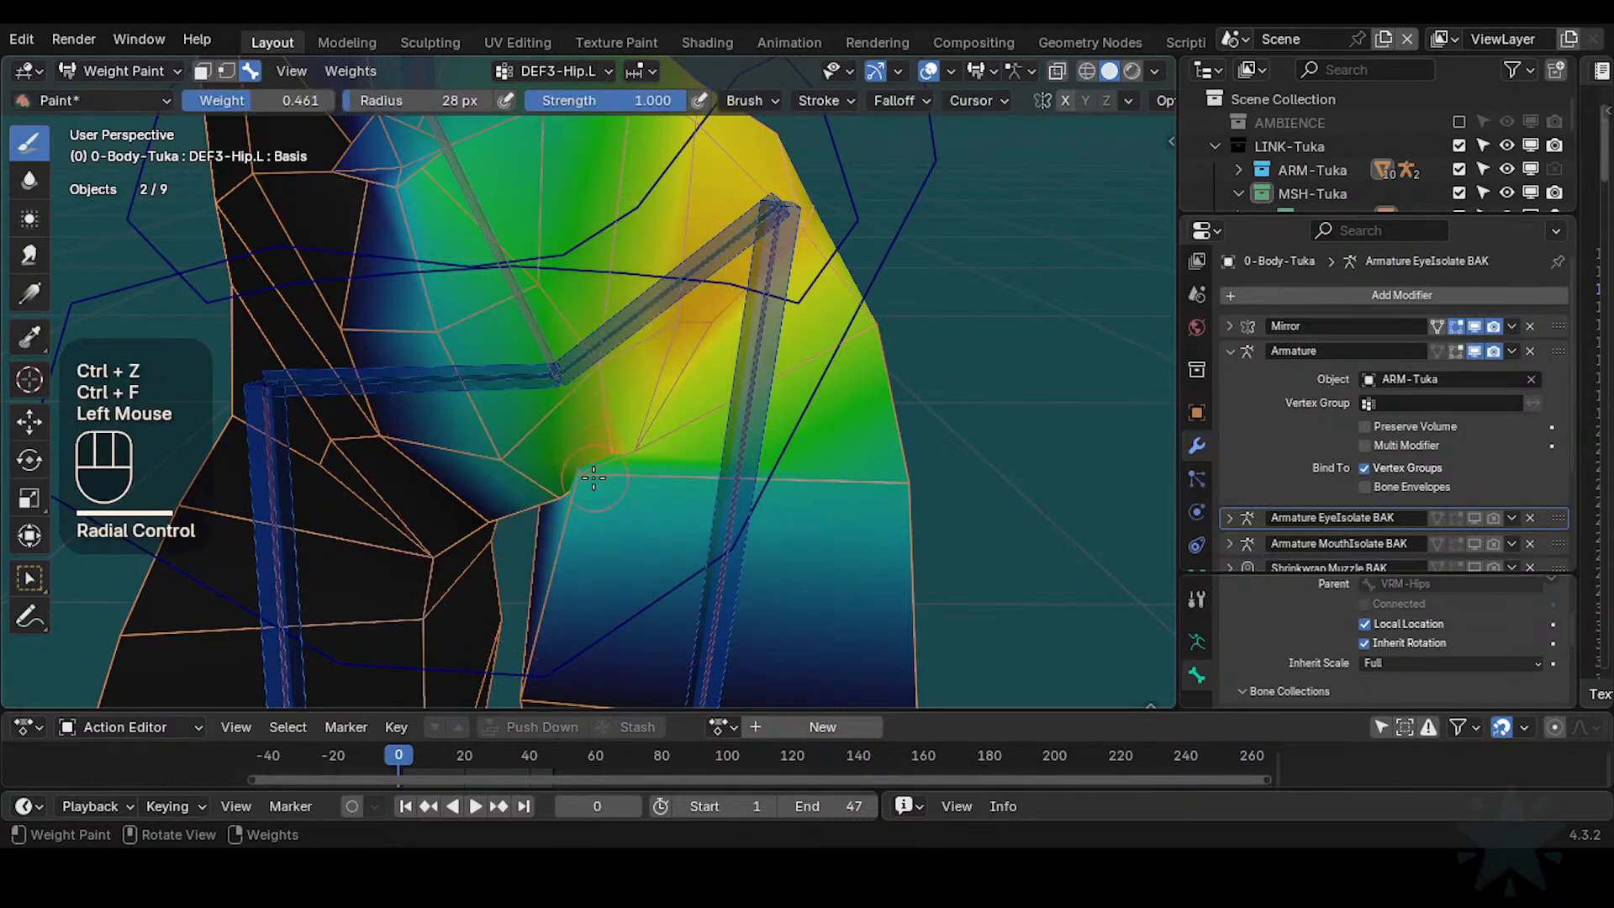
key("shift+x")
key("ctrl+f")
left_click(622, 467)
left_click(606, 472)
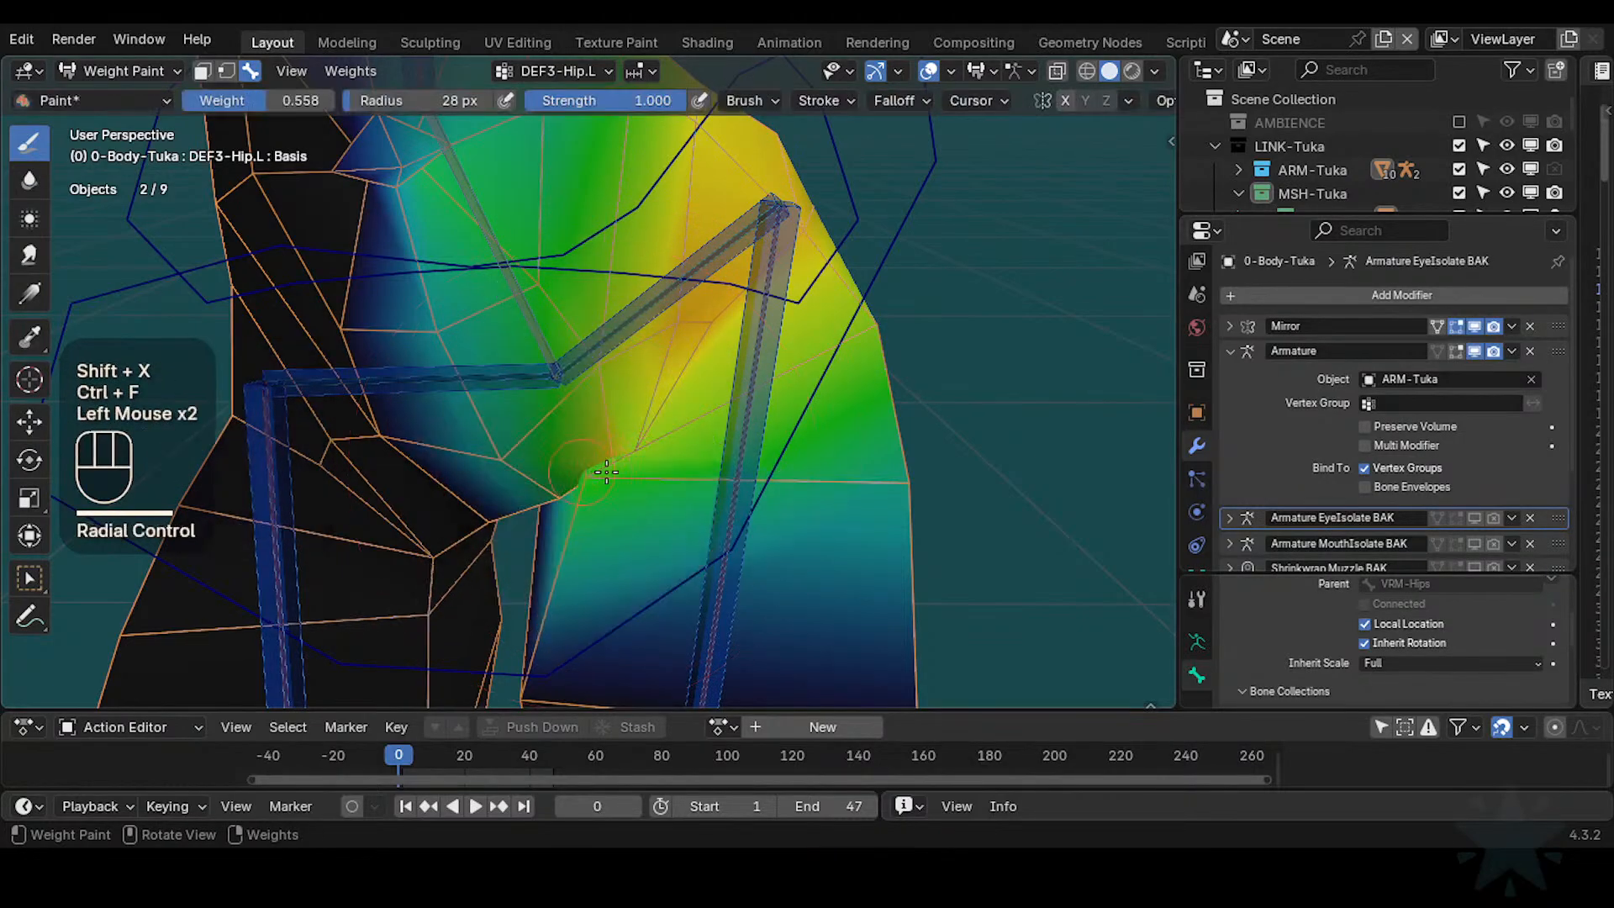
Set the brush weight to 0.527 and paint DEF3-Hip.L along the upper edge loop of the left thigh
key("shift+x")
key("ctrl+f")
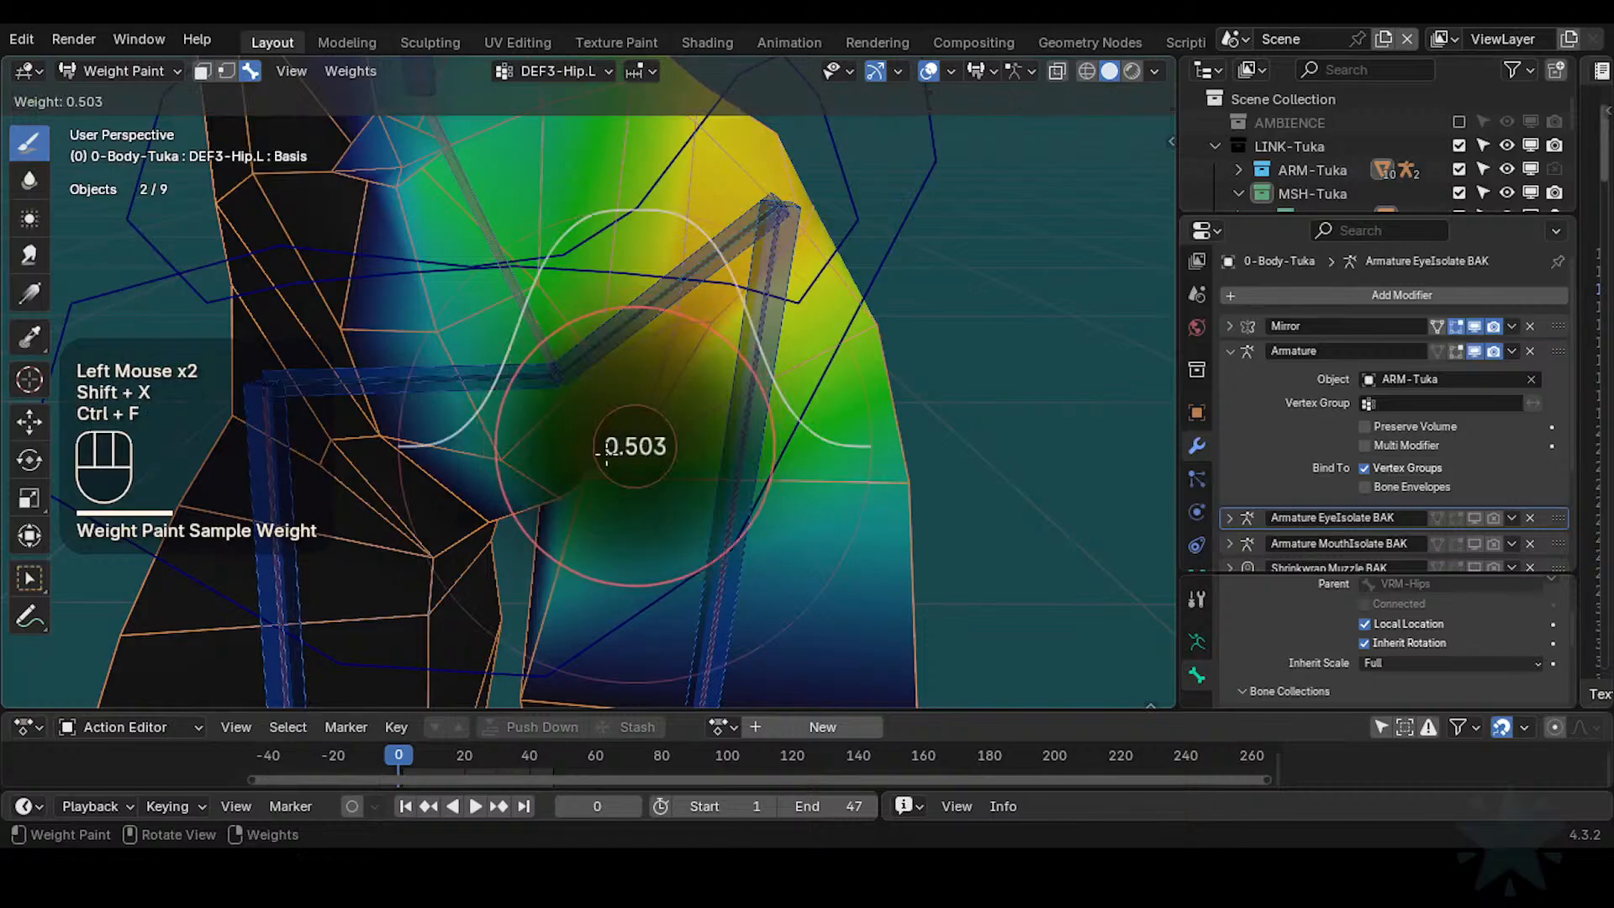
left_click(591, 480)
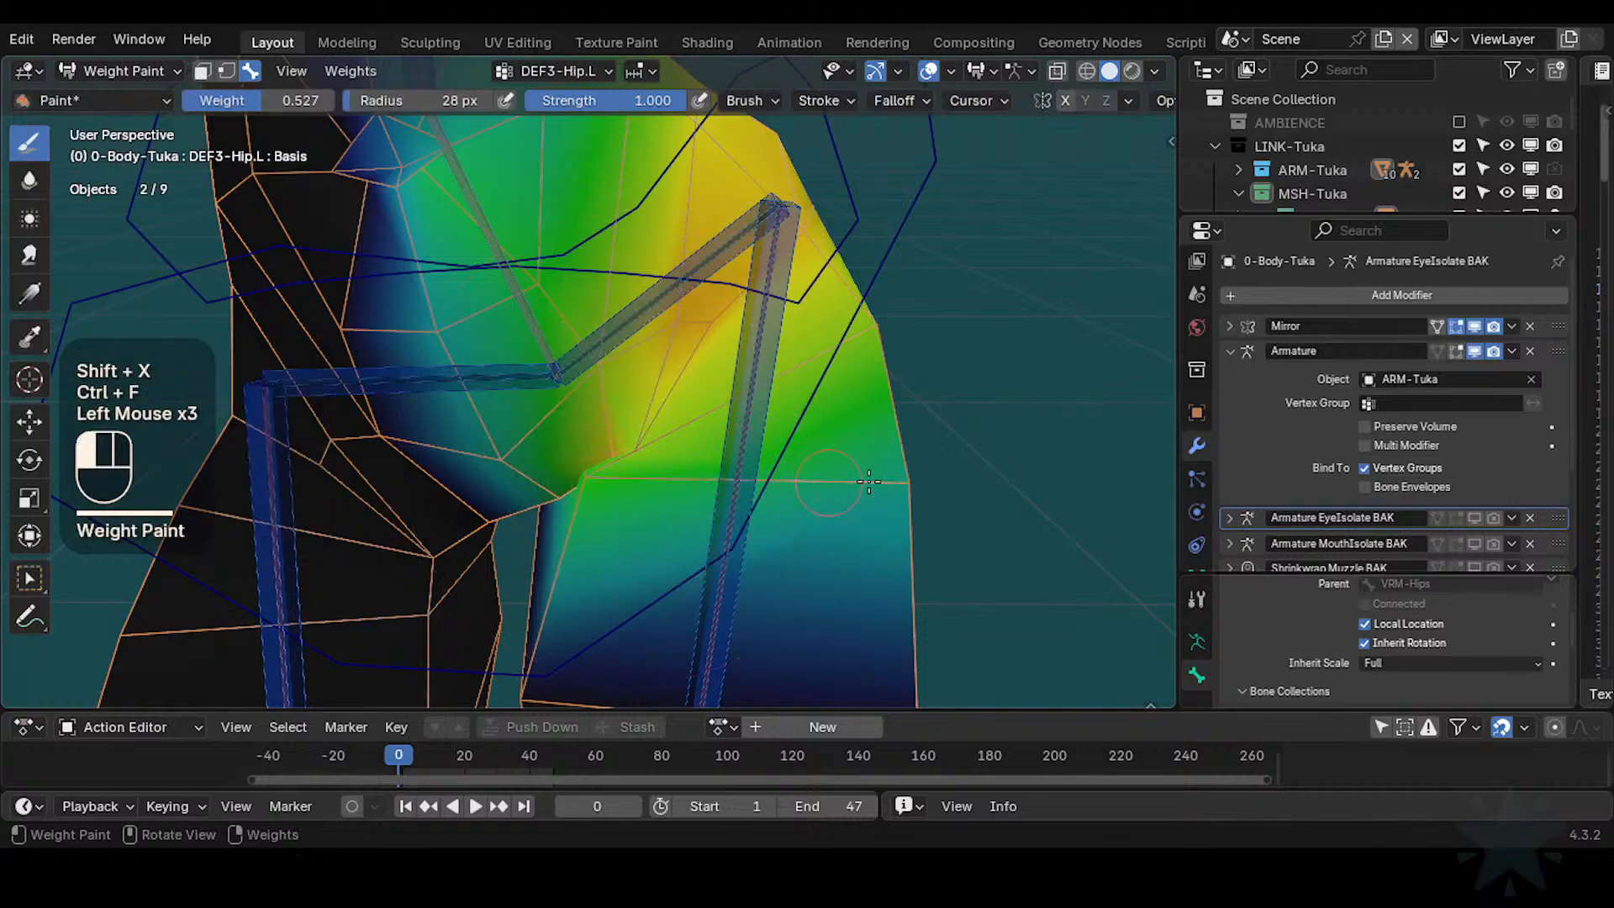
middle_click_drag(868, 481, 841, 471)
mouse_move(841, 471)
middle_mouse_down("ctrl")
mouse_move(634, 440)
mouse_move(757, 438)
middle_mouse_up("ctrl")
left_click(772, 450)
mouse_move(756, 439)
middle_mouse_down("shift")
mouse_move(841, 479)
mouse_move(944, 489)
mouse_move(829, 450)
mouse_move(774, 463)
middle_mouse_up("shift")
left_click(774, 471)
middle_click_drag(773, 462, 653, 483, "shift")
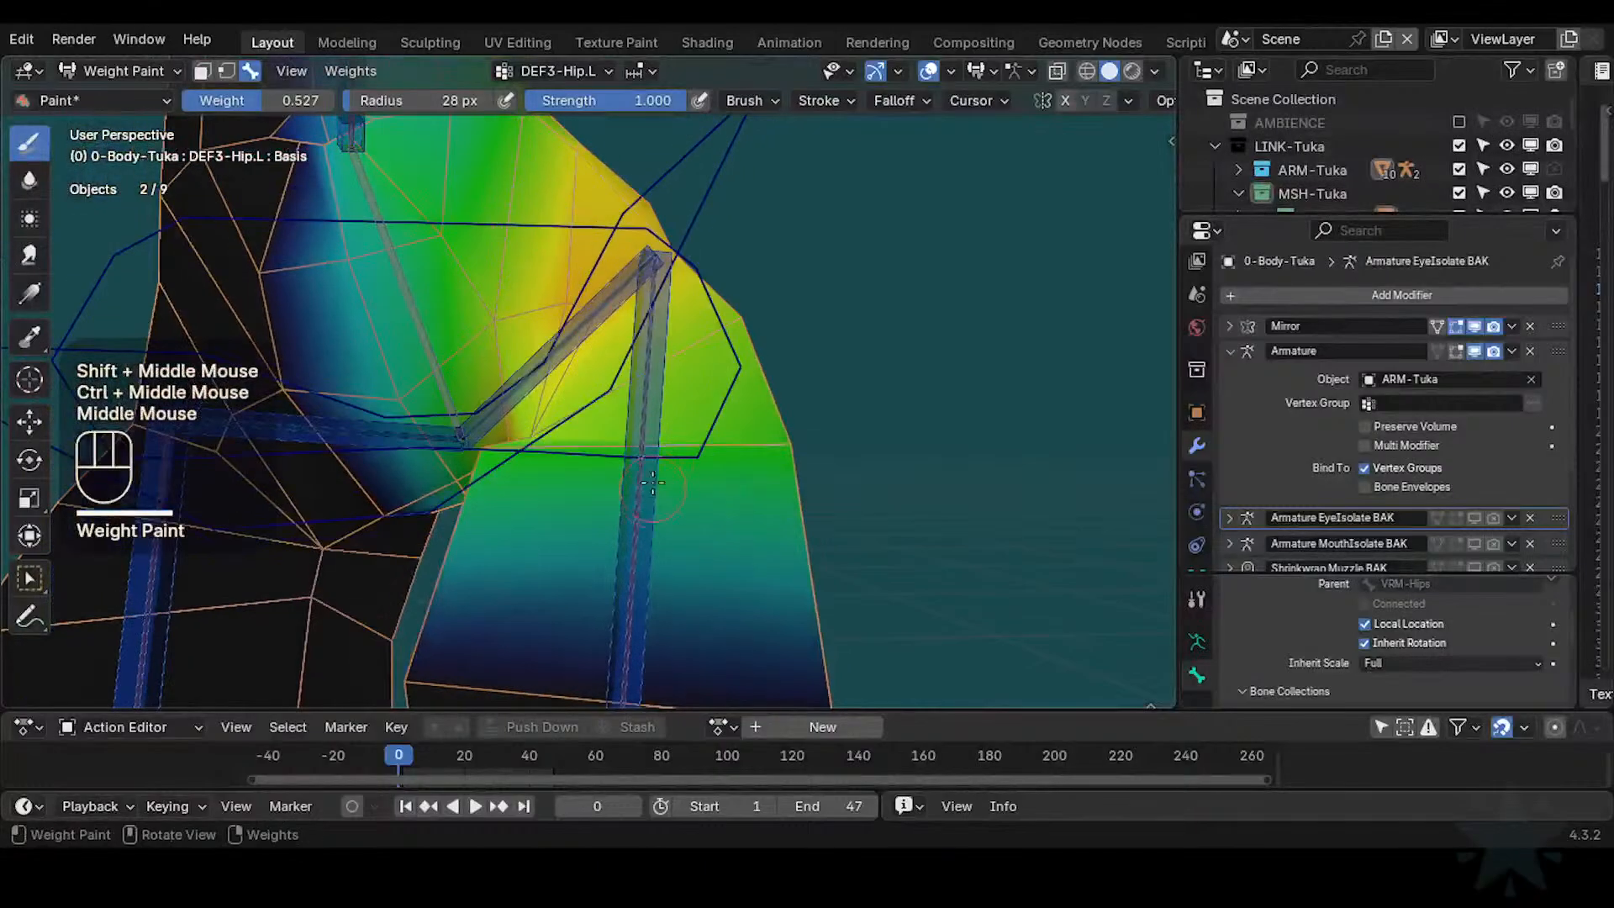
Swing the CTL-IK-HipsSway control to test the crease, leaving the left hip slightly raised
left_click(708, 360, "alt")
key("r")
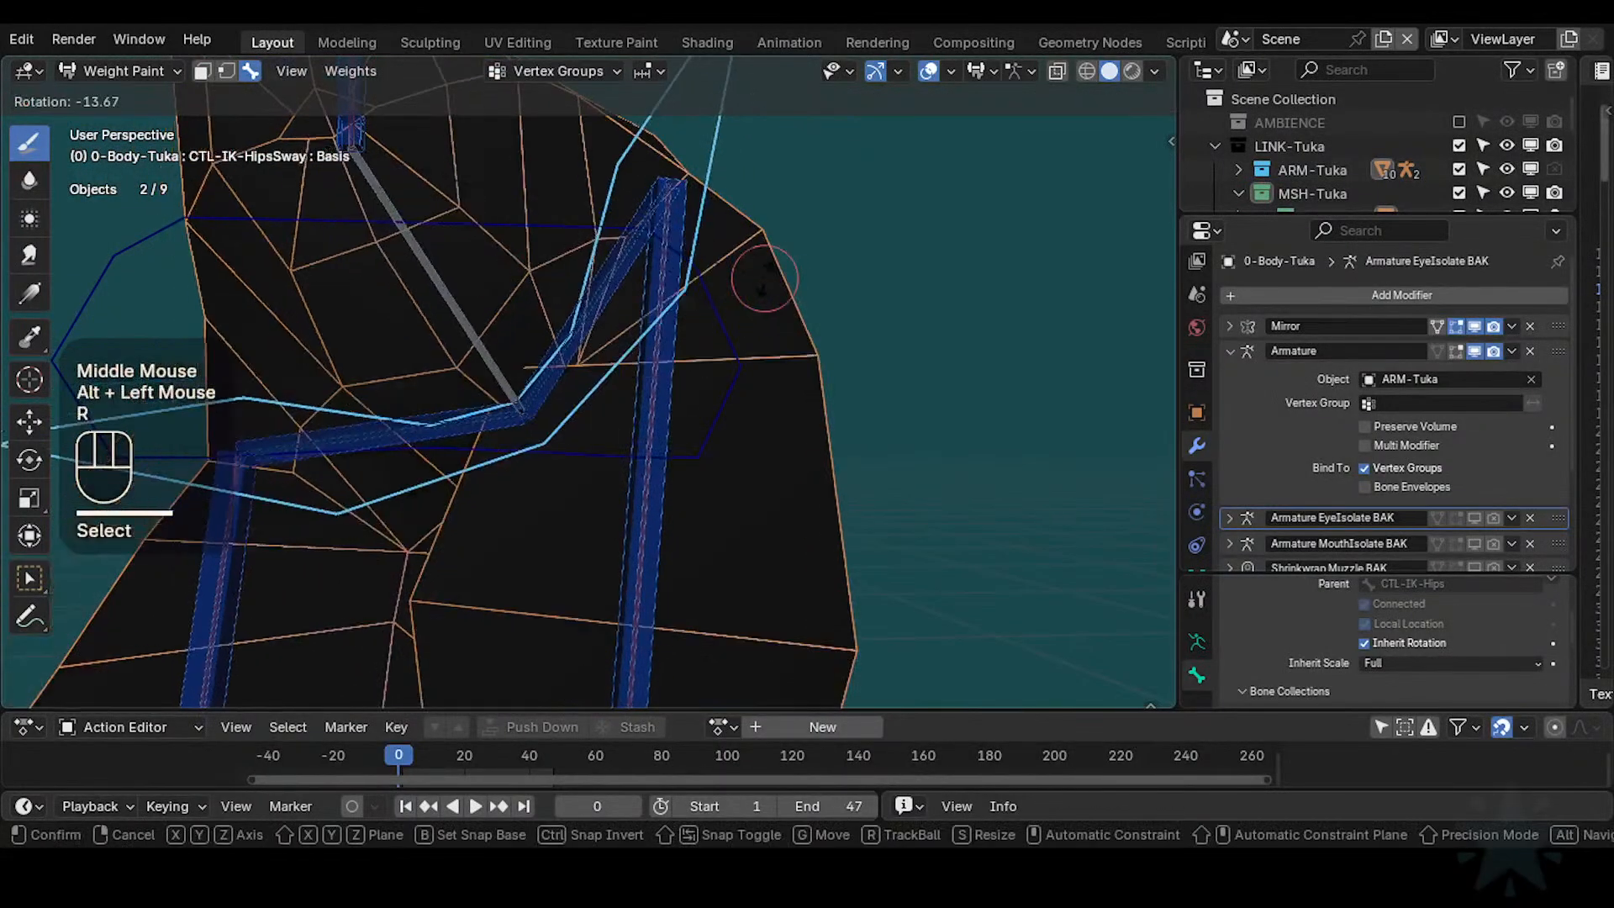
left_click(676, 454)
middle_click_drag(676, 454, 655, 389, "shift")
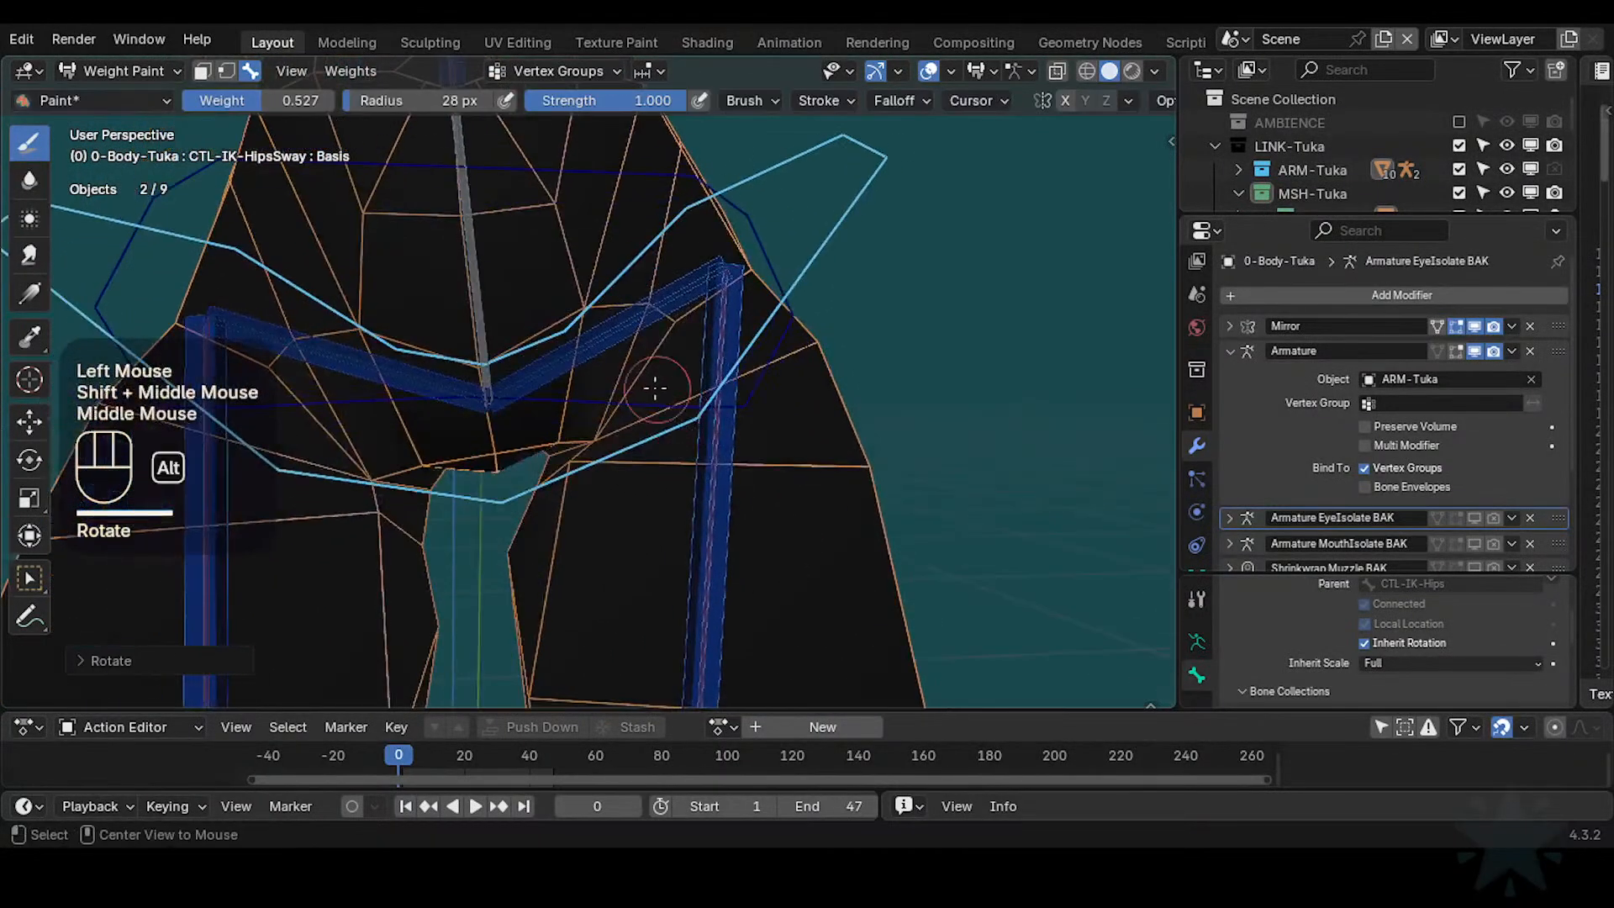
Reselect the DEF3-Hip.L weights and touch up the left inner groin with weight 0.527
left_click(700, 436, "alt")
left_click(699, 437, "alt")
left_click(700, 436, "alt")
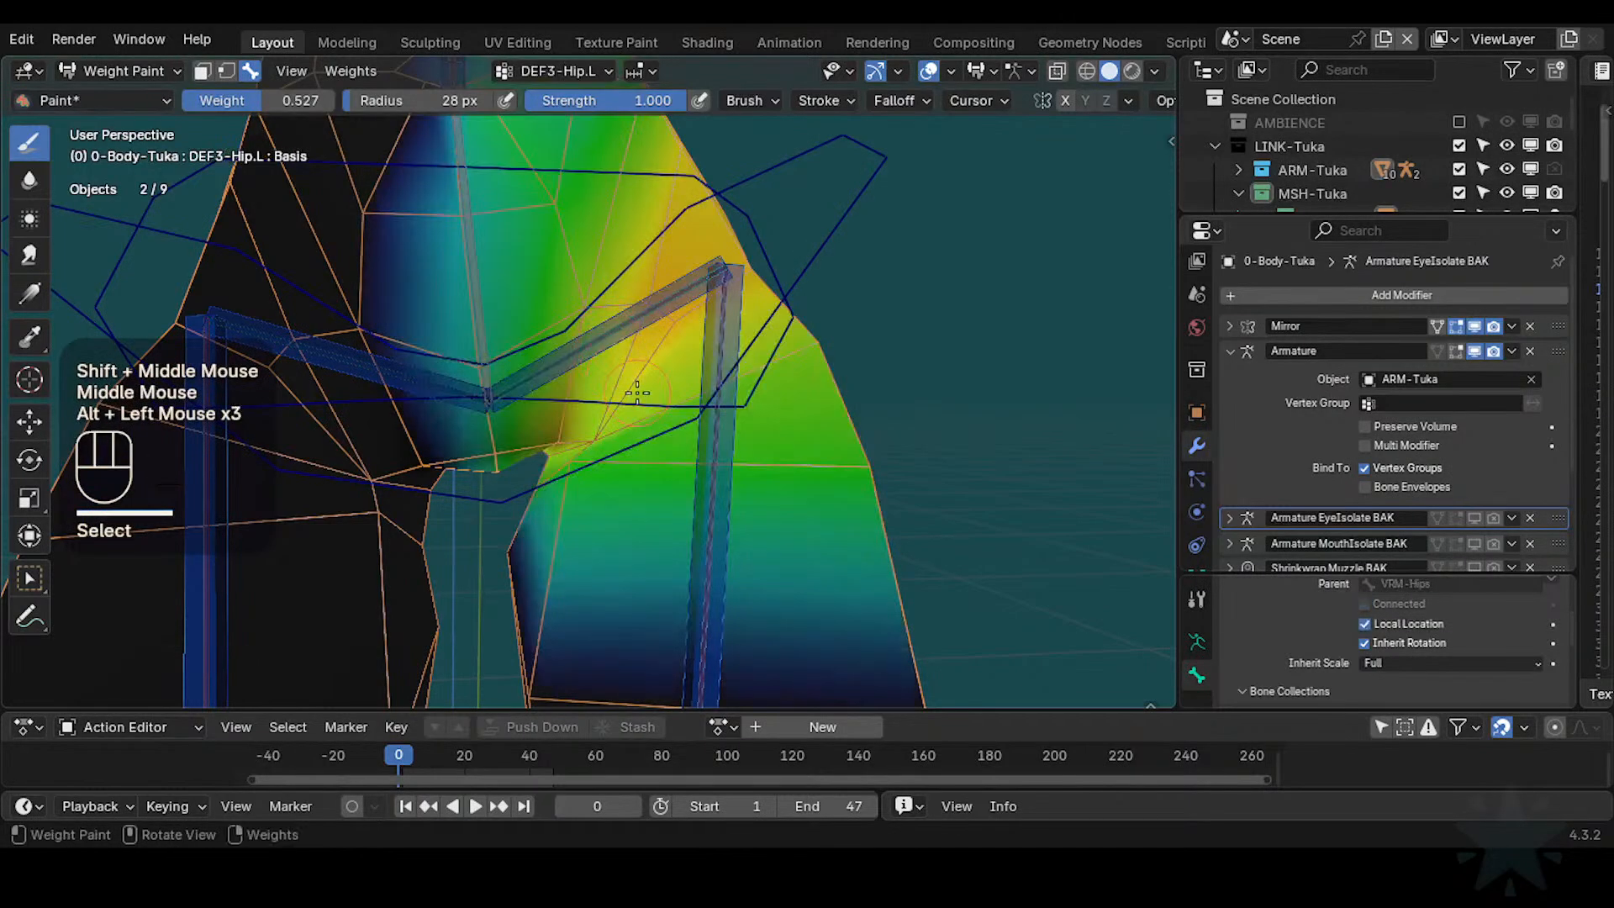
left_click(600, 427)
middle_click_drag(699, 437, 544, 441)
left_click(544, 441)
Set the brush weight to 0.133 and paint DEF3-Hip.L onto the left mid-thigh edge loop
key("ctrl+f")
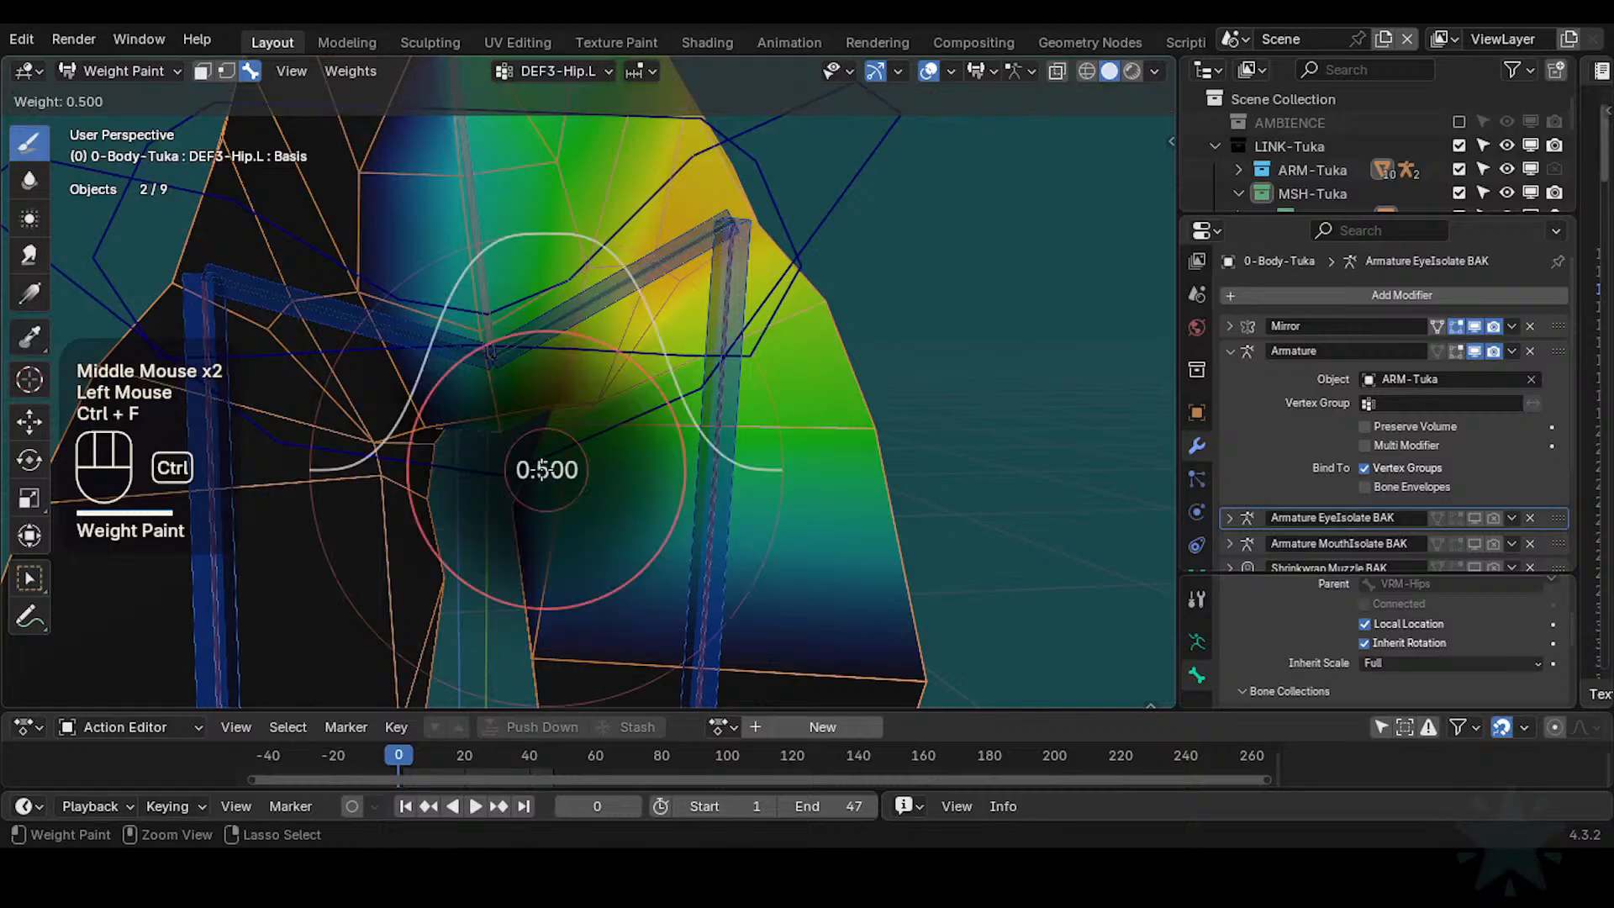
left_click(484, 479)
key("ctrl+f")
left_click(494, 500)
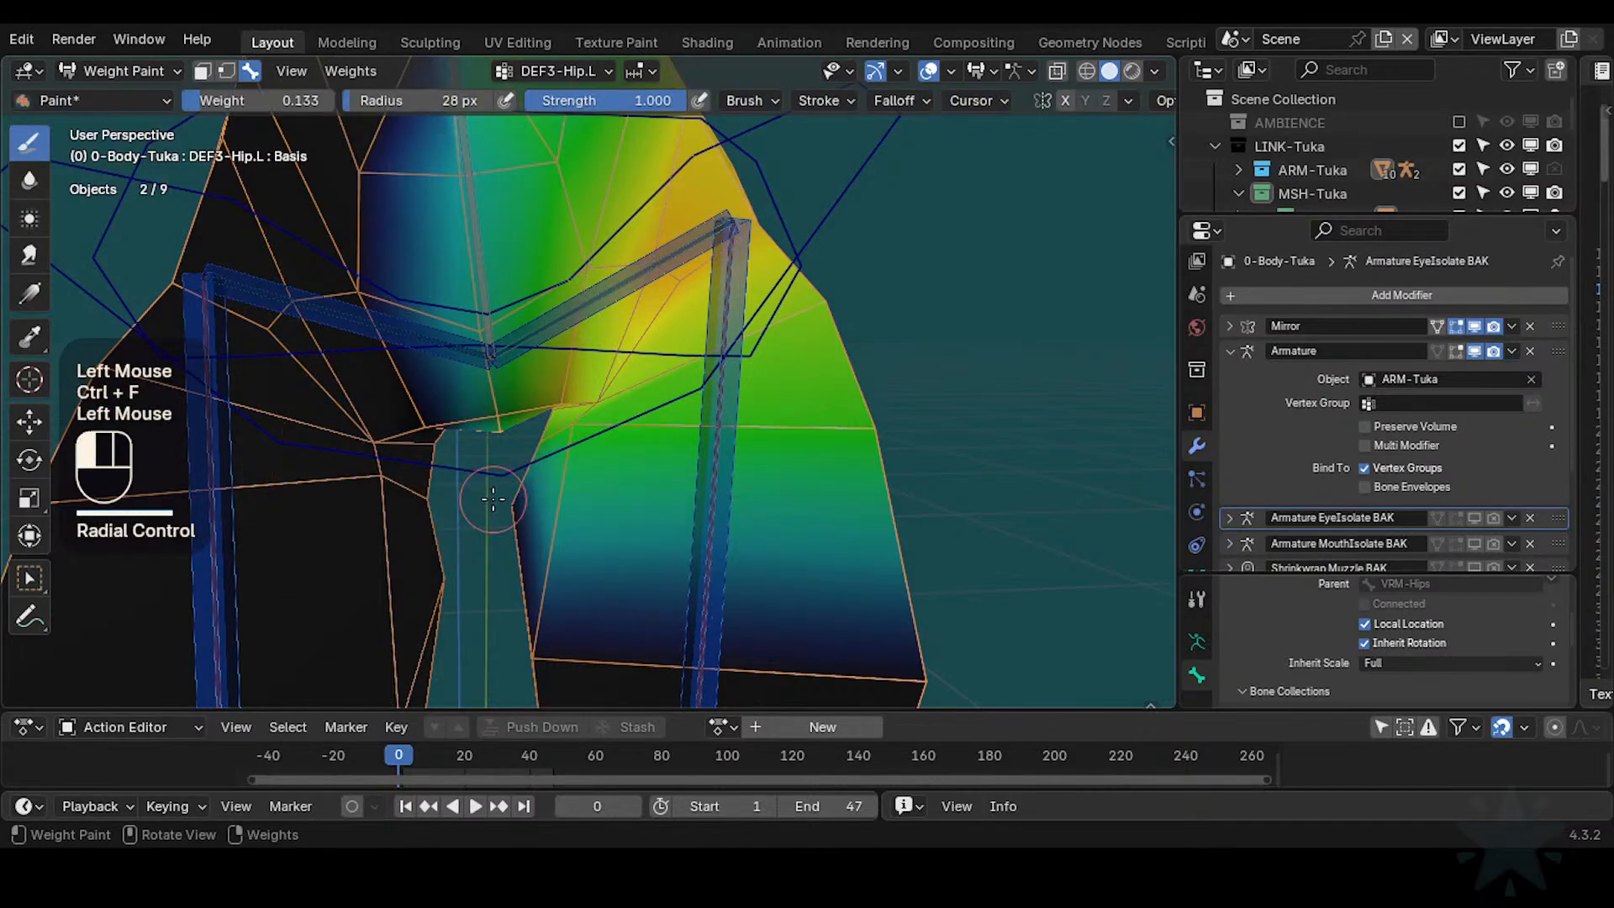
middle_click_drag(524, 538, 546, 558, "ctrl")
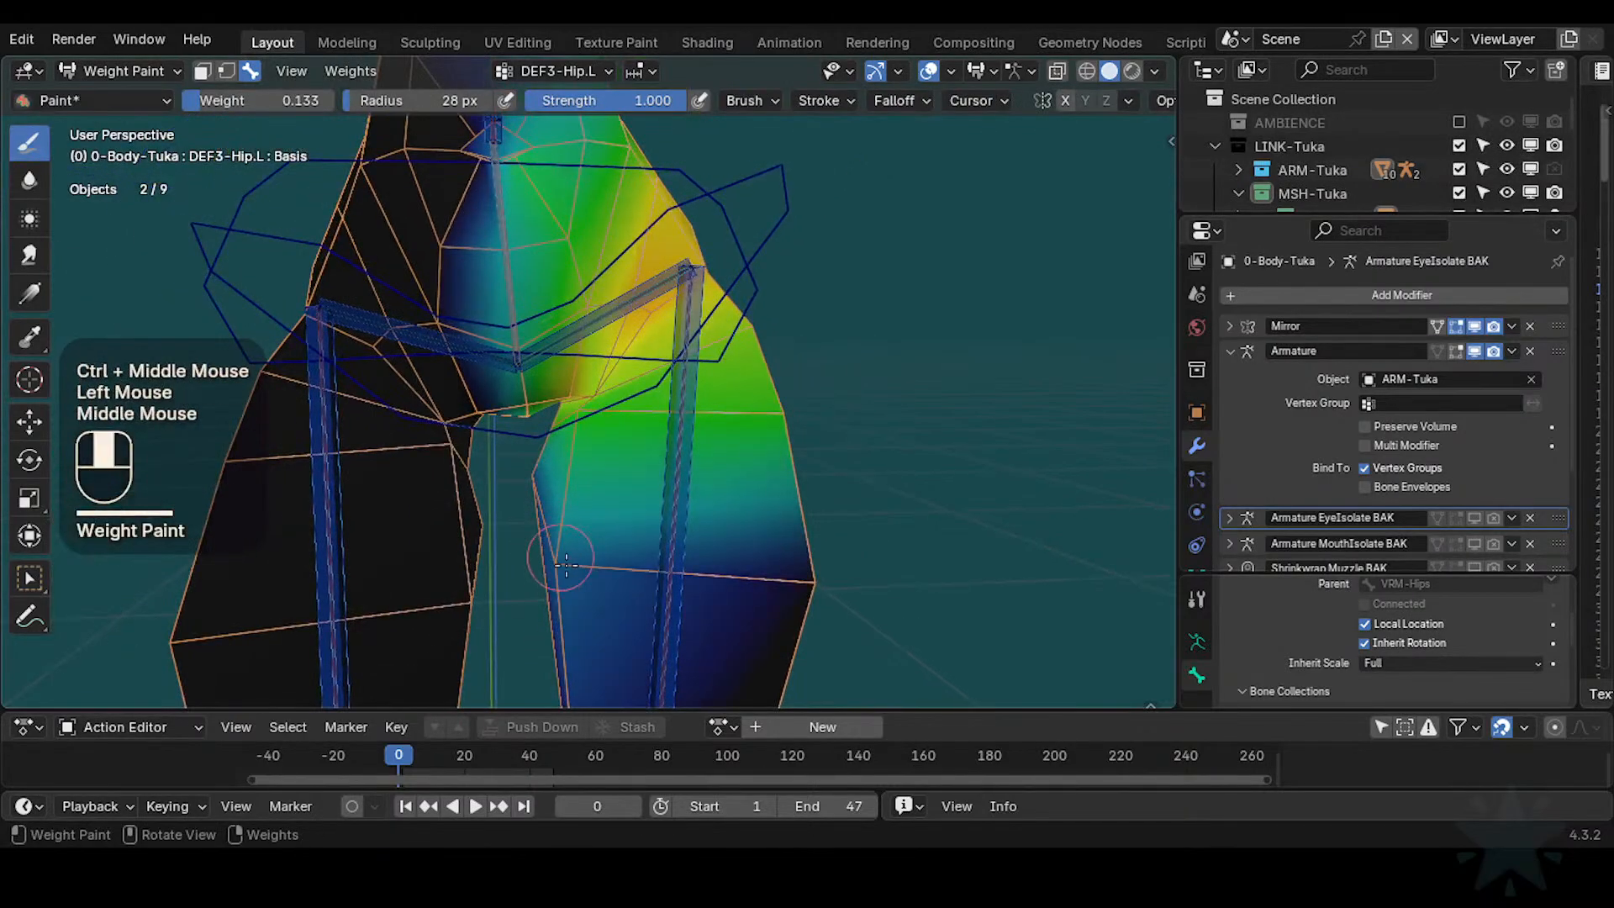
middle_click_drag(821, 558, 841, 437)
left_click(850, 486)
middle_click_drag(841, 437, 789, 447)
left_click(786, 494)
middle_click(768, 498)
left_click(778, 479)
Rotate the CTL-IK-HipsSway control to both sides to check the updated left thigh weights, and level the hips
middle_click_drag(789, 447, 720, 361, "ctrl")
left_click(766, 319, "alt")
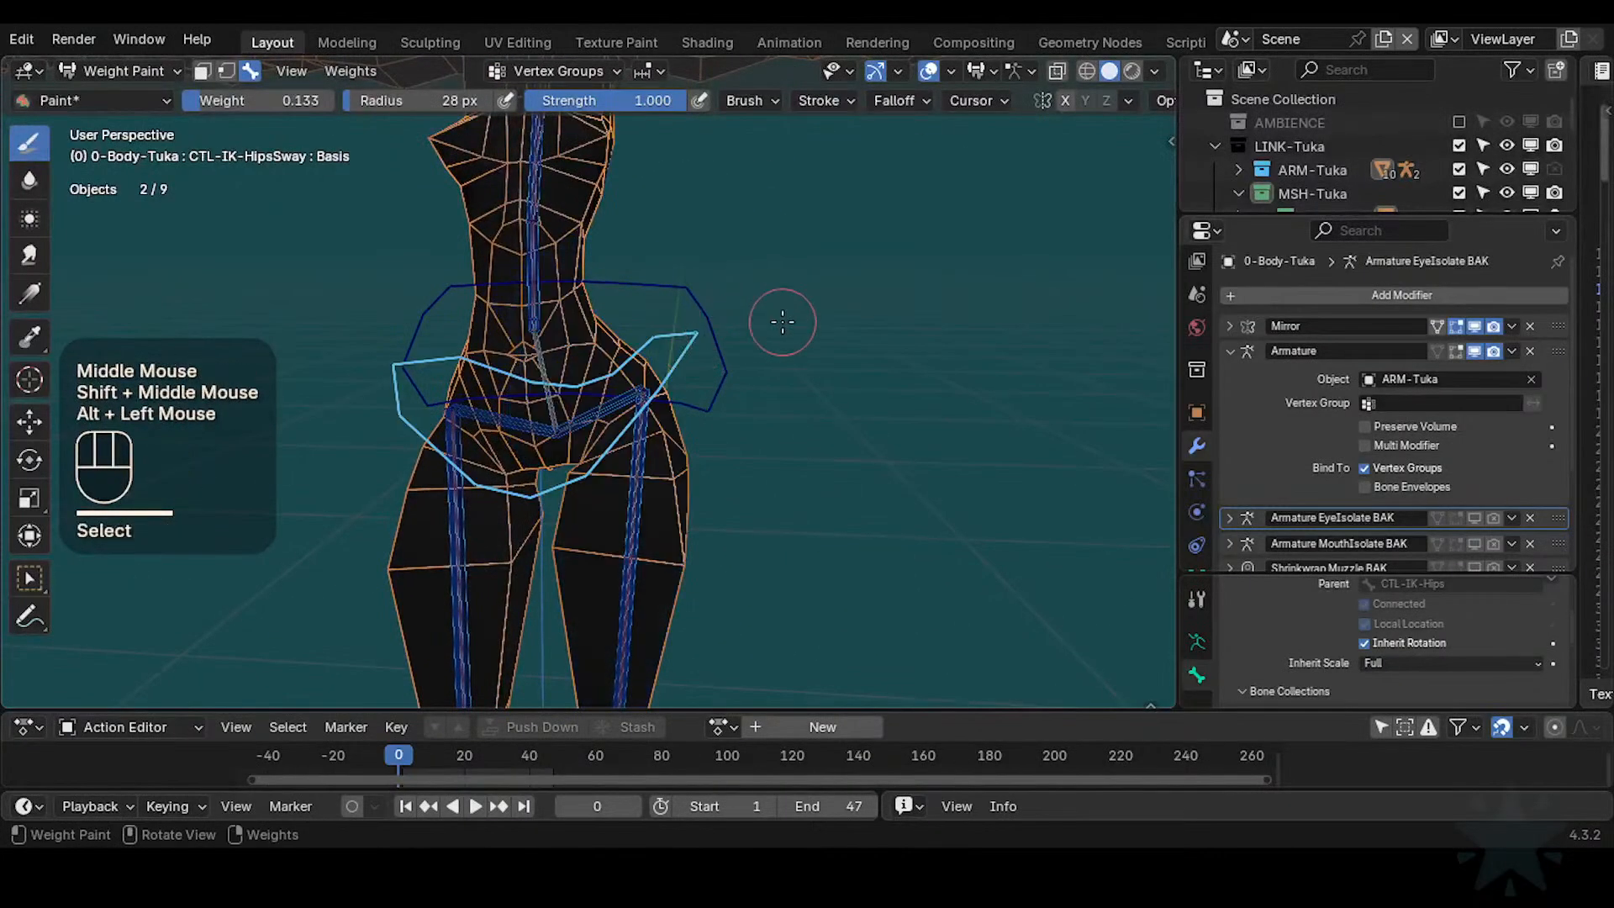
middle_click(767, 319)
key("r")
left_click(758, 280)
middle_click_drag(758, 280, 796, 314)
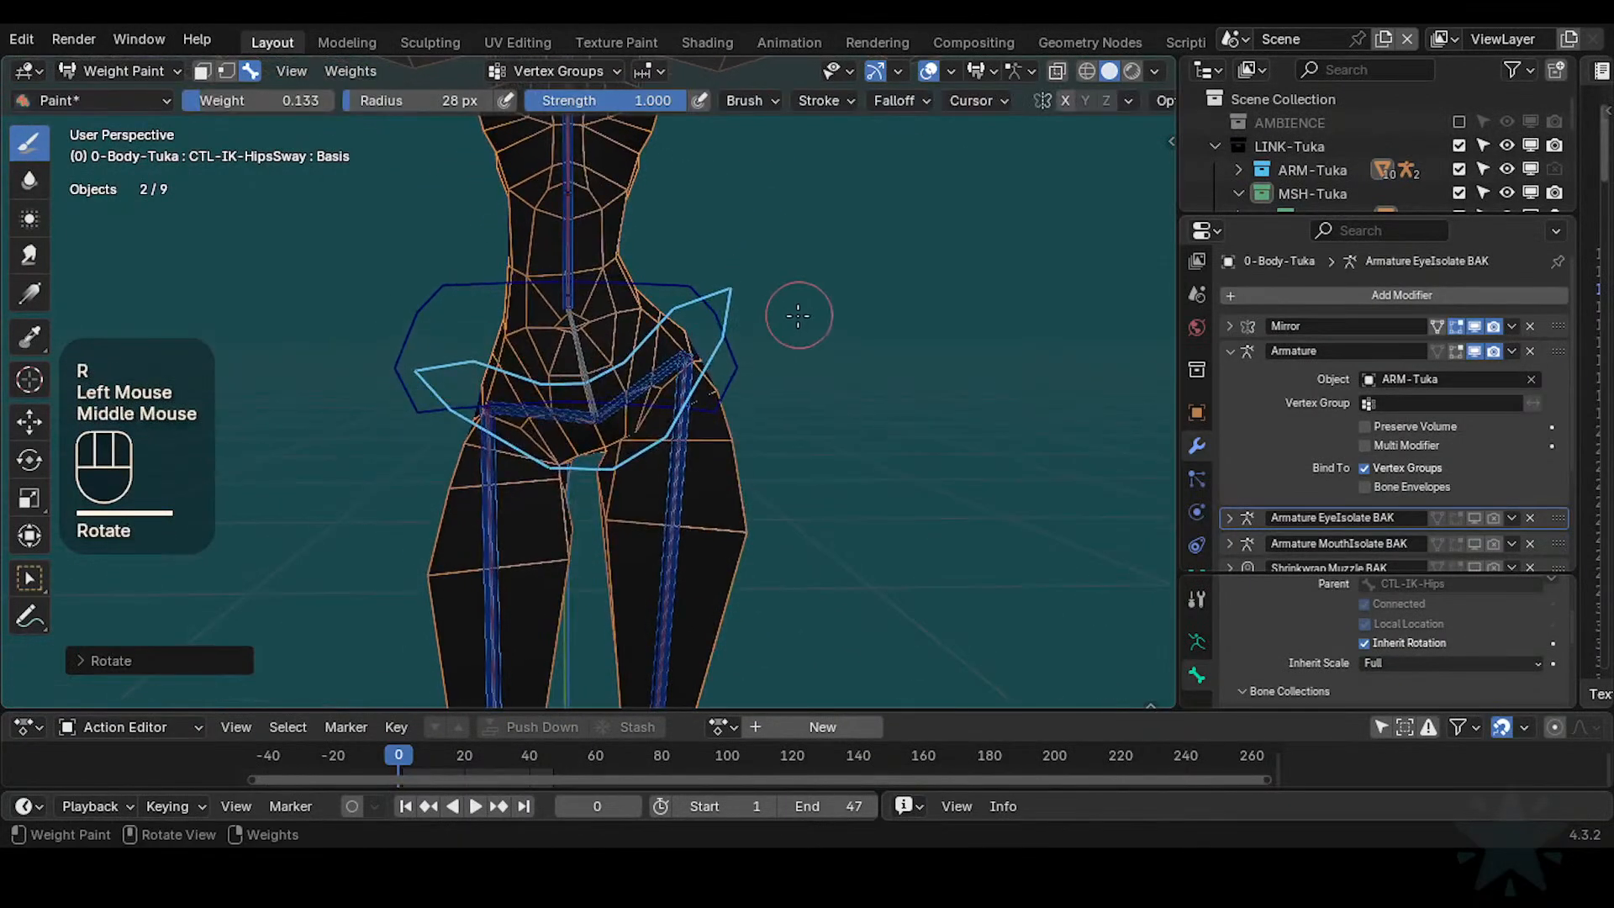
key("r")
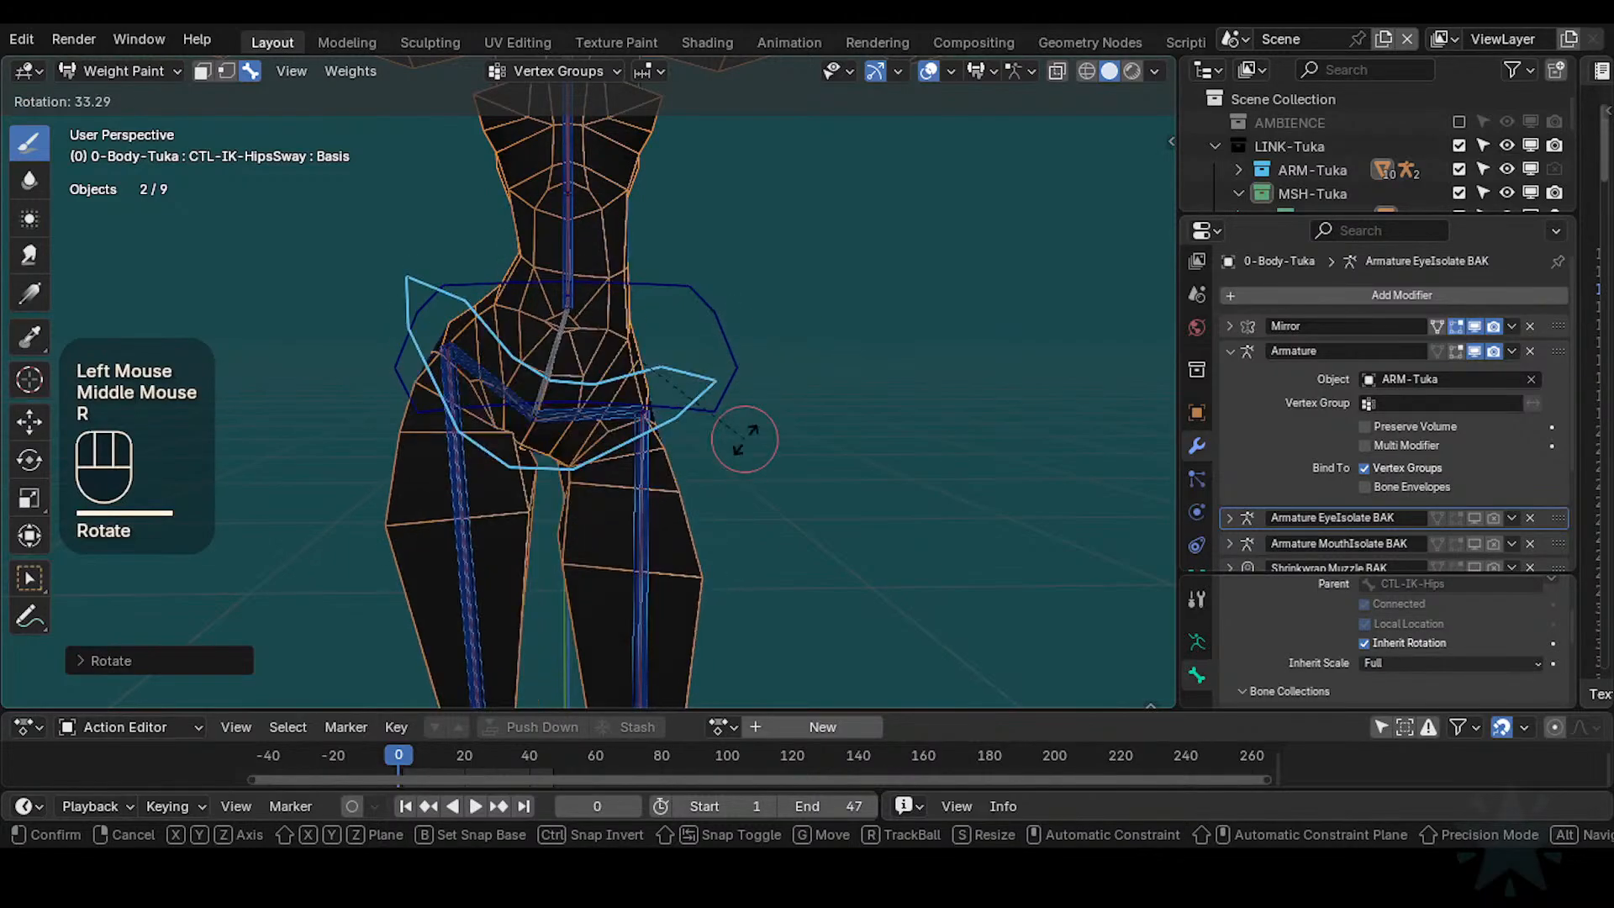
left_click(745, 440)
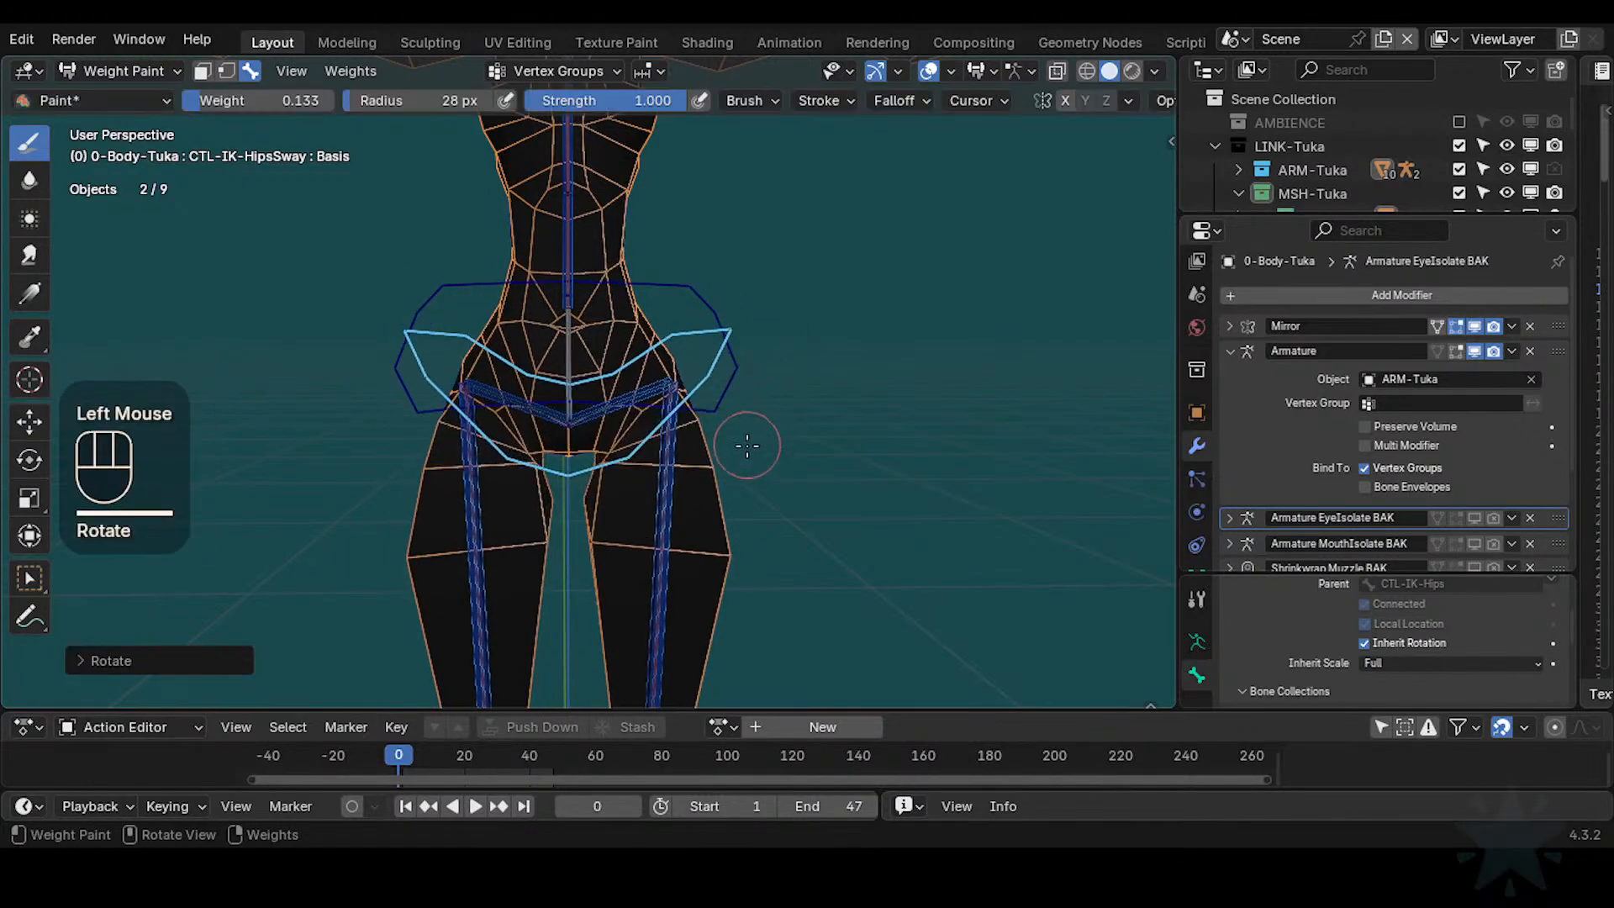
Rotate the CTL-IK-HipsSway control for a close crotch check, leaving the left hip slightly raised
mouse_move(746, 440)
middle_mouse_down("alt")
mouse_move(779, 359)
mouse_move(777, 551)
mouse_move(747, 445)
middle_mouse_up("alt")
middle_click_drag(747, 445, 778, 361, "ctrl")
middle_click_drag(777, 362, 762, 436, "shift")
key("r")
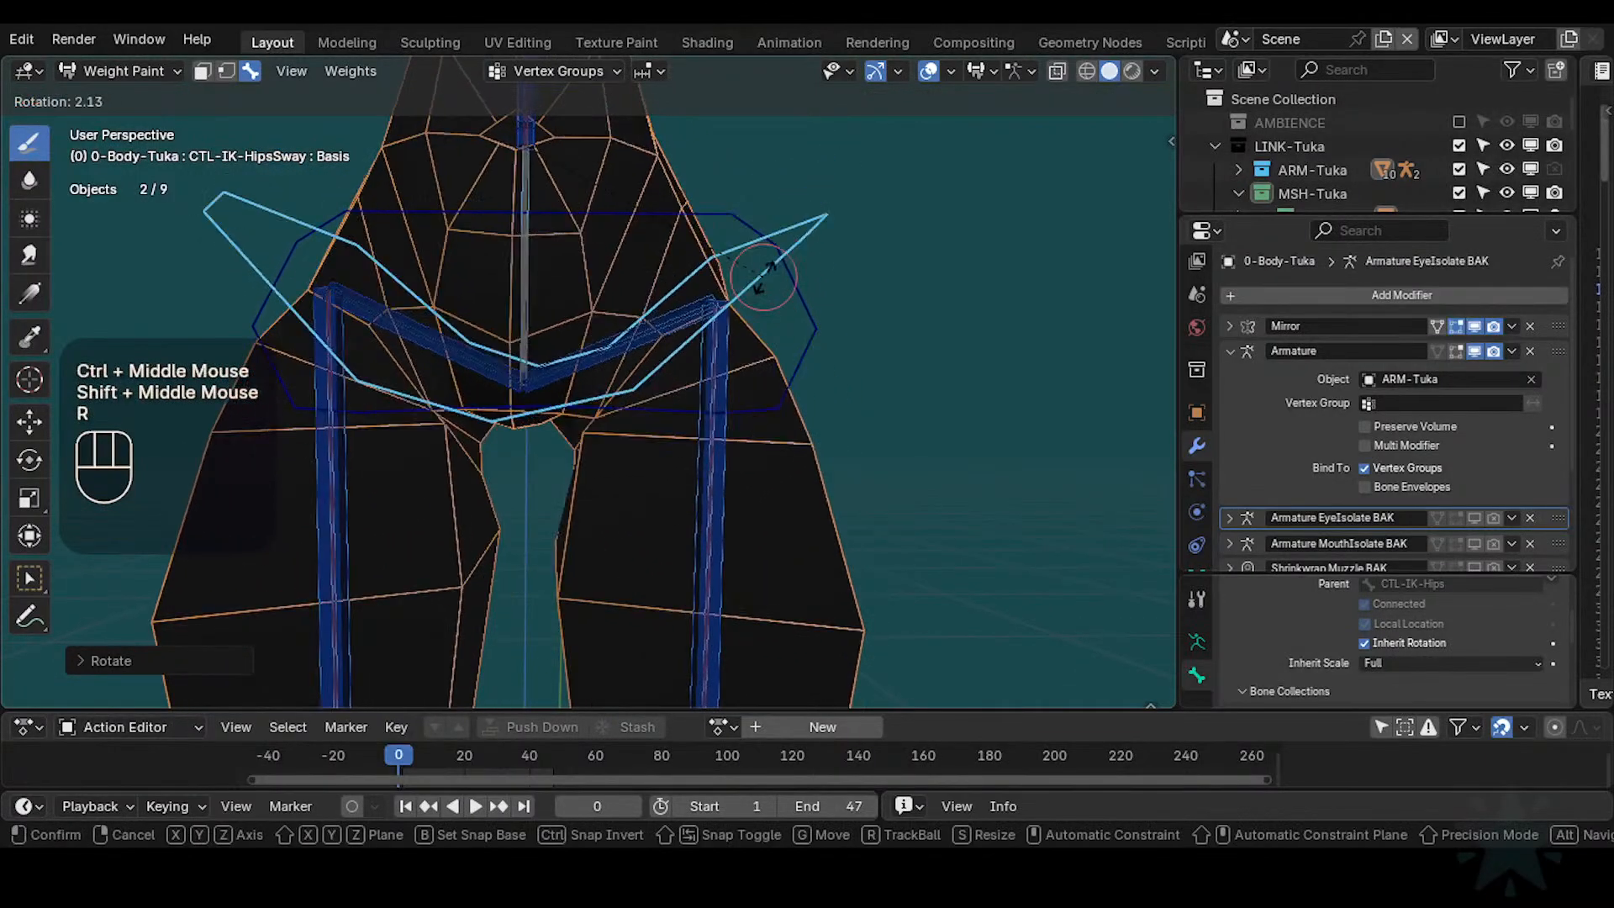
left_click(782, 259)
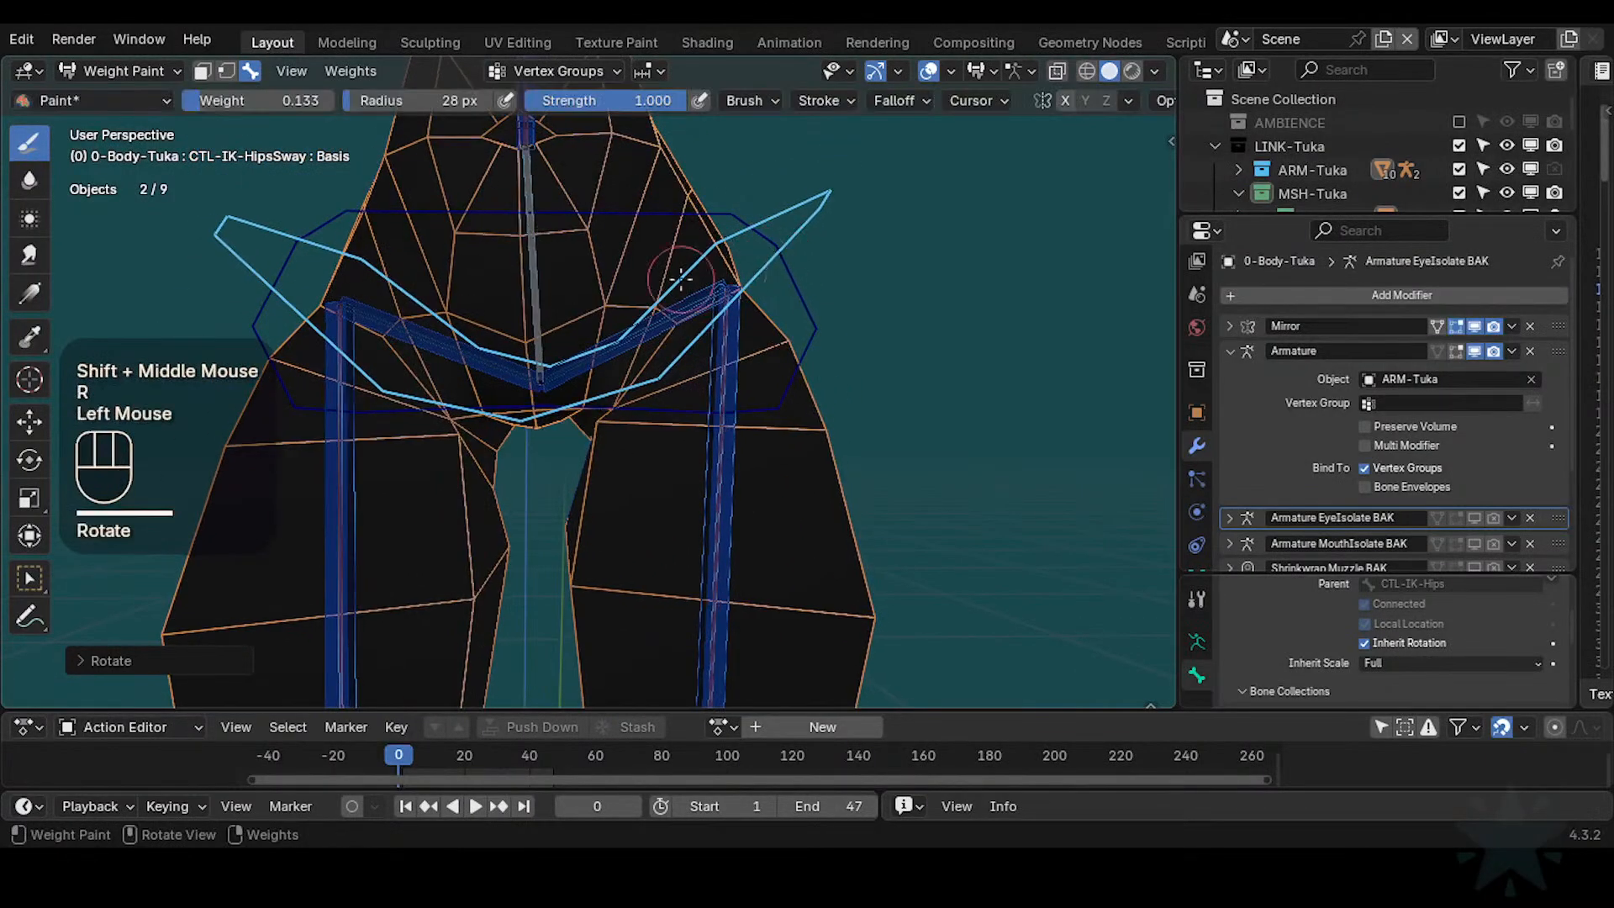
Reselect the DEF3-Hip.L weights and inspect their gradient around the left groin and lower belly
left_click(661, 320, "alt")
left_click(662, 319, "alt")
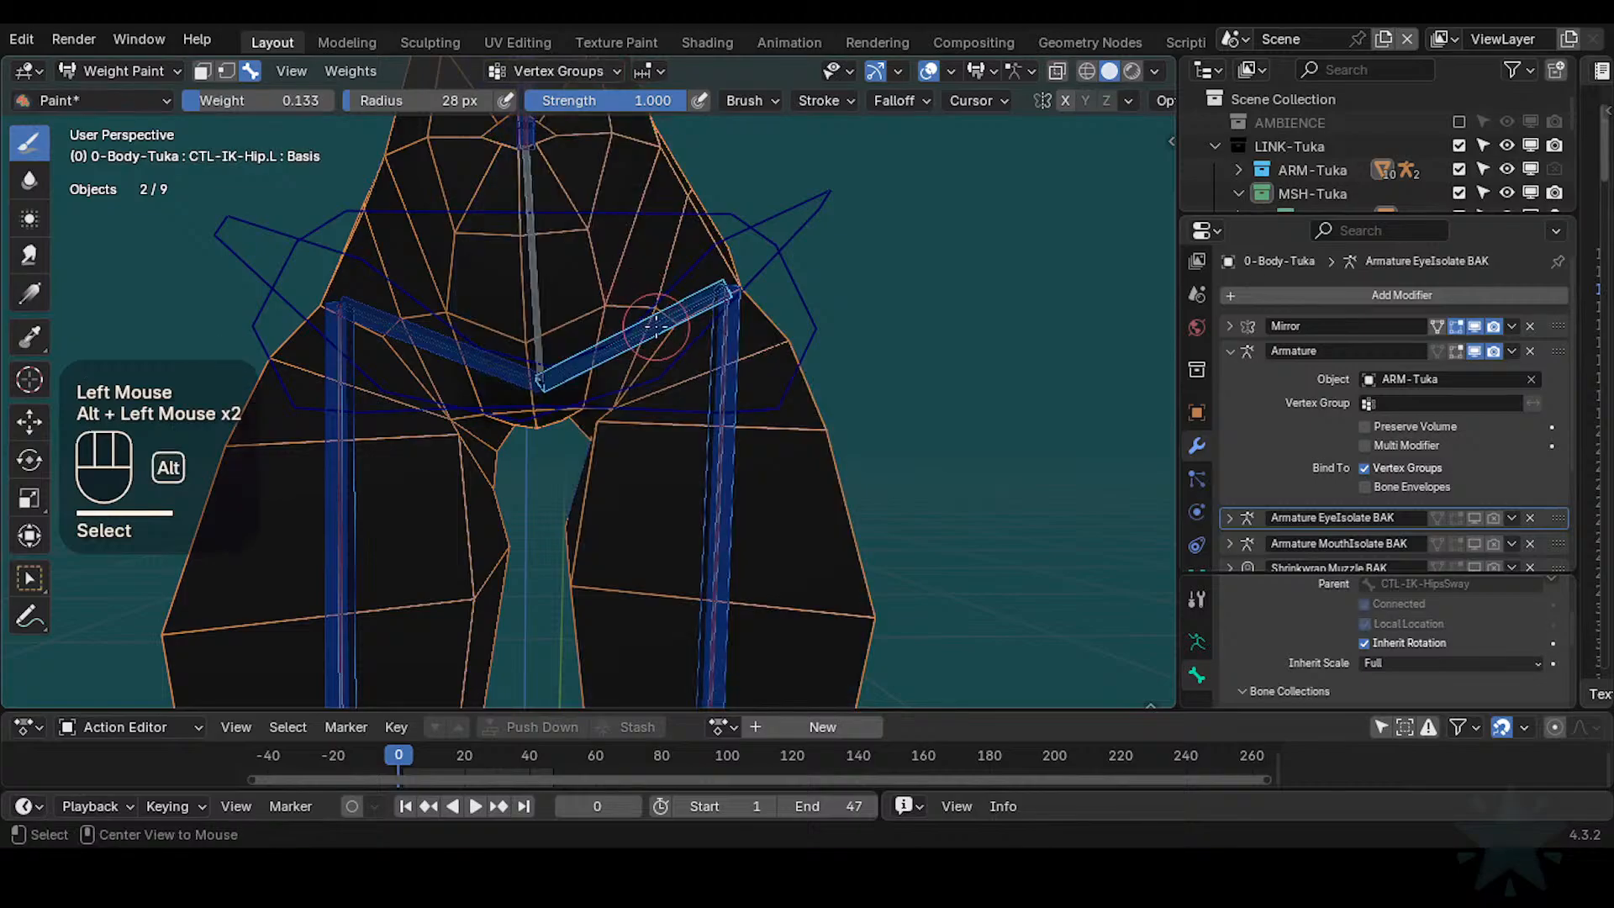
left_click(655, 322, "alt")
left_click(656, 320, "alt")
left_click(656, 322, "alt")
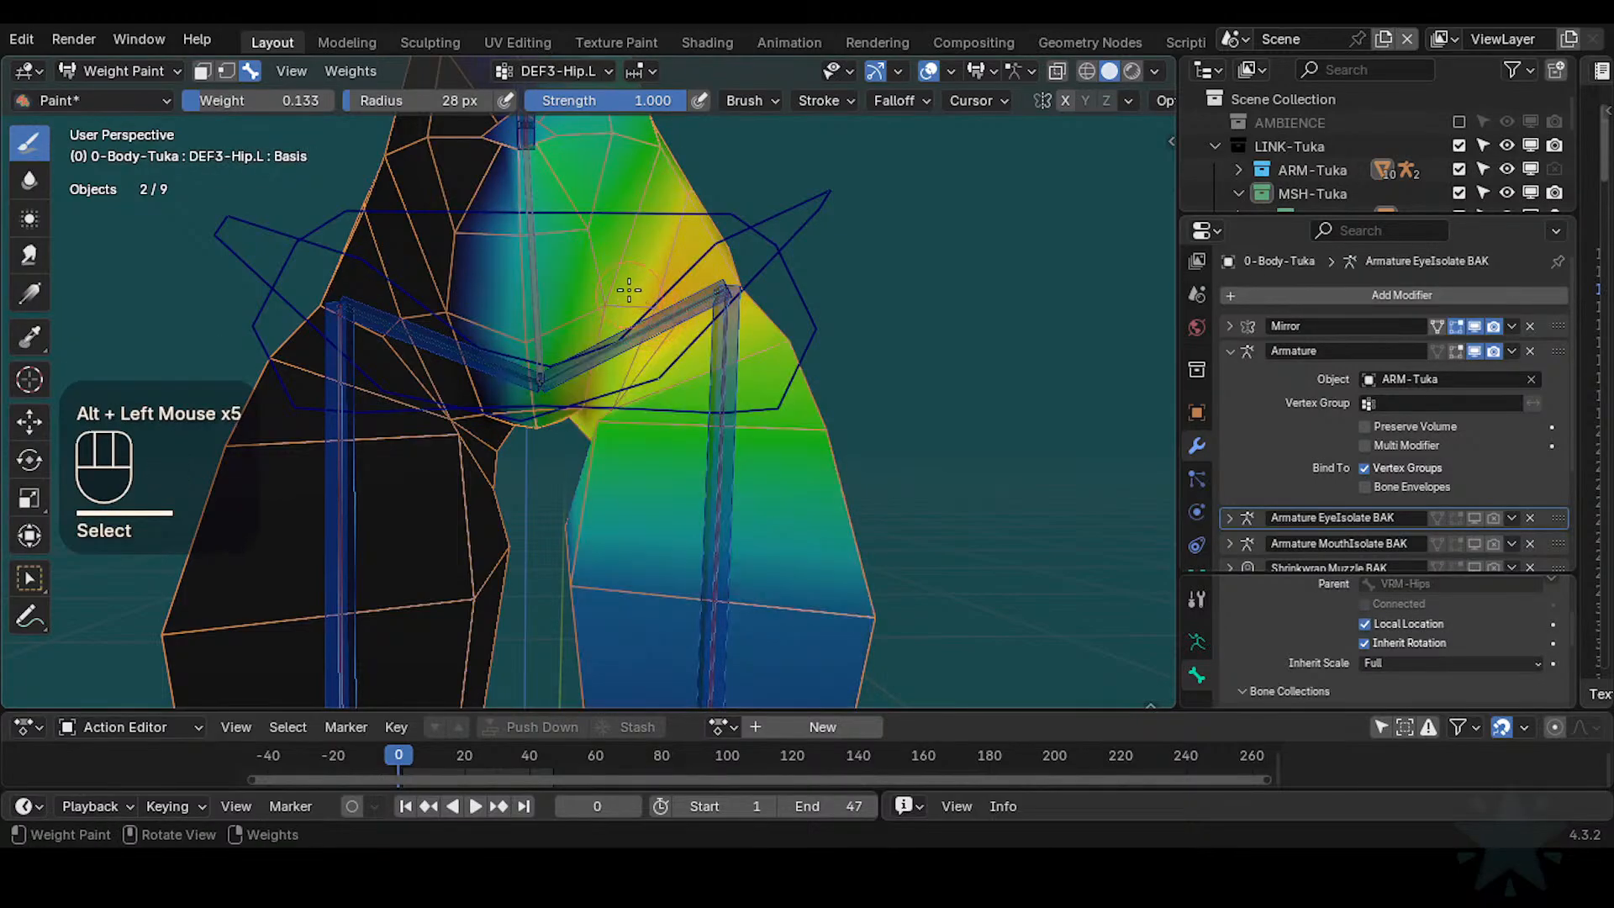
middle_click_drag(628, 303, 625, 331, "shift")
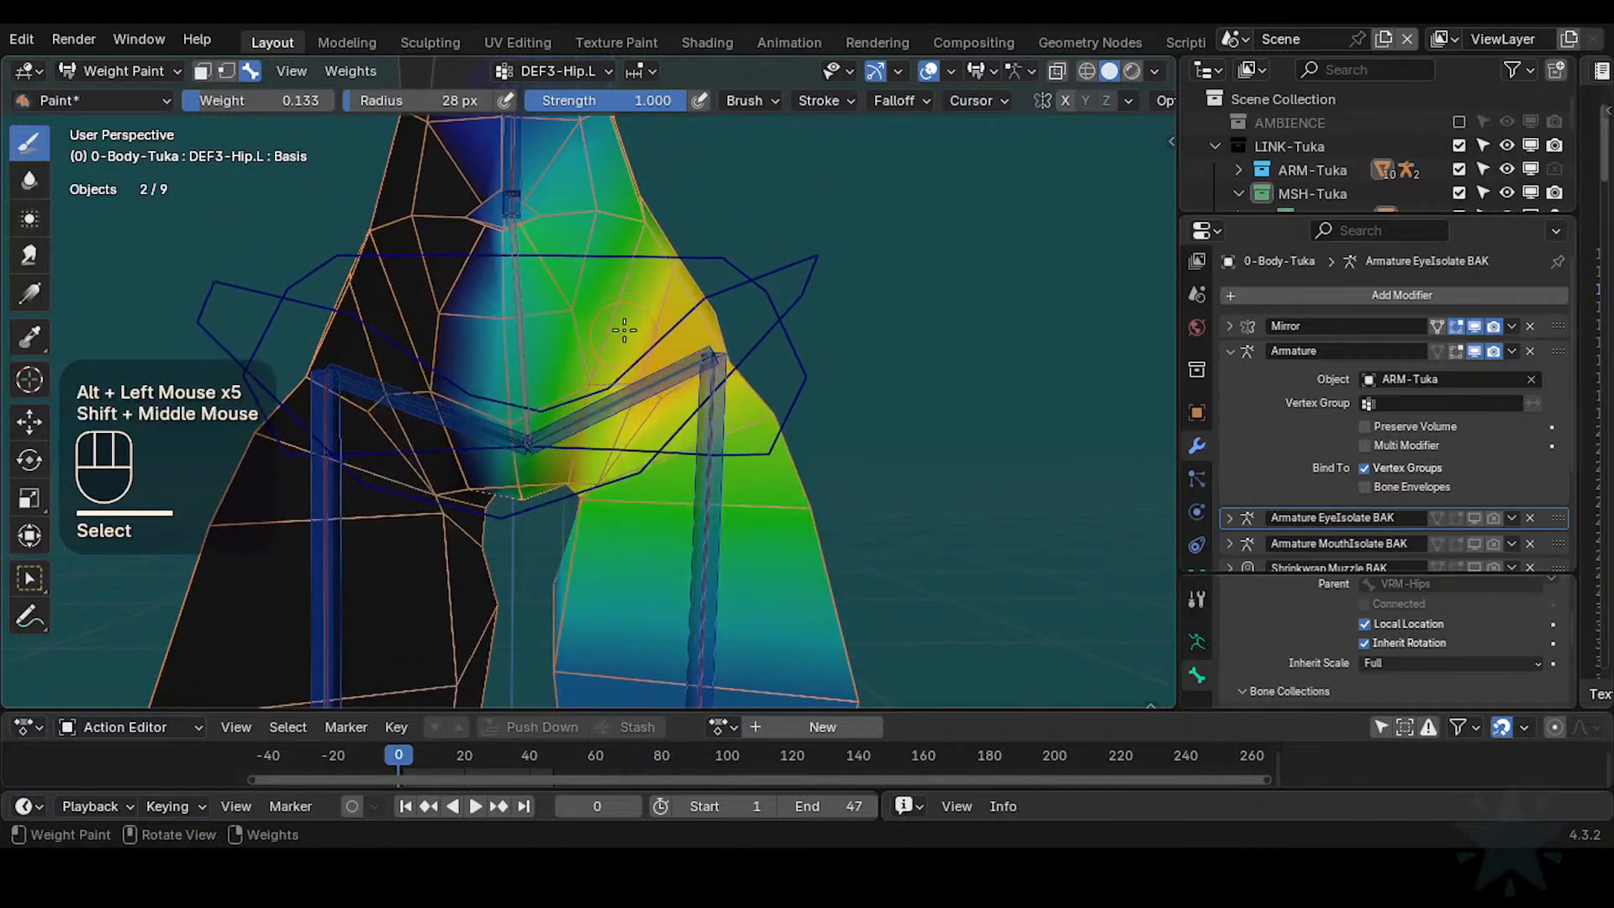
middle_click_drag(673, 240, 688, 296, "shift")
middle_click_drag(688, 296, 649, 419)
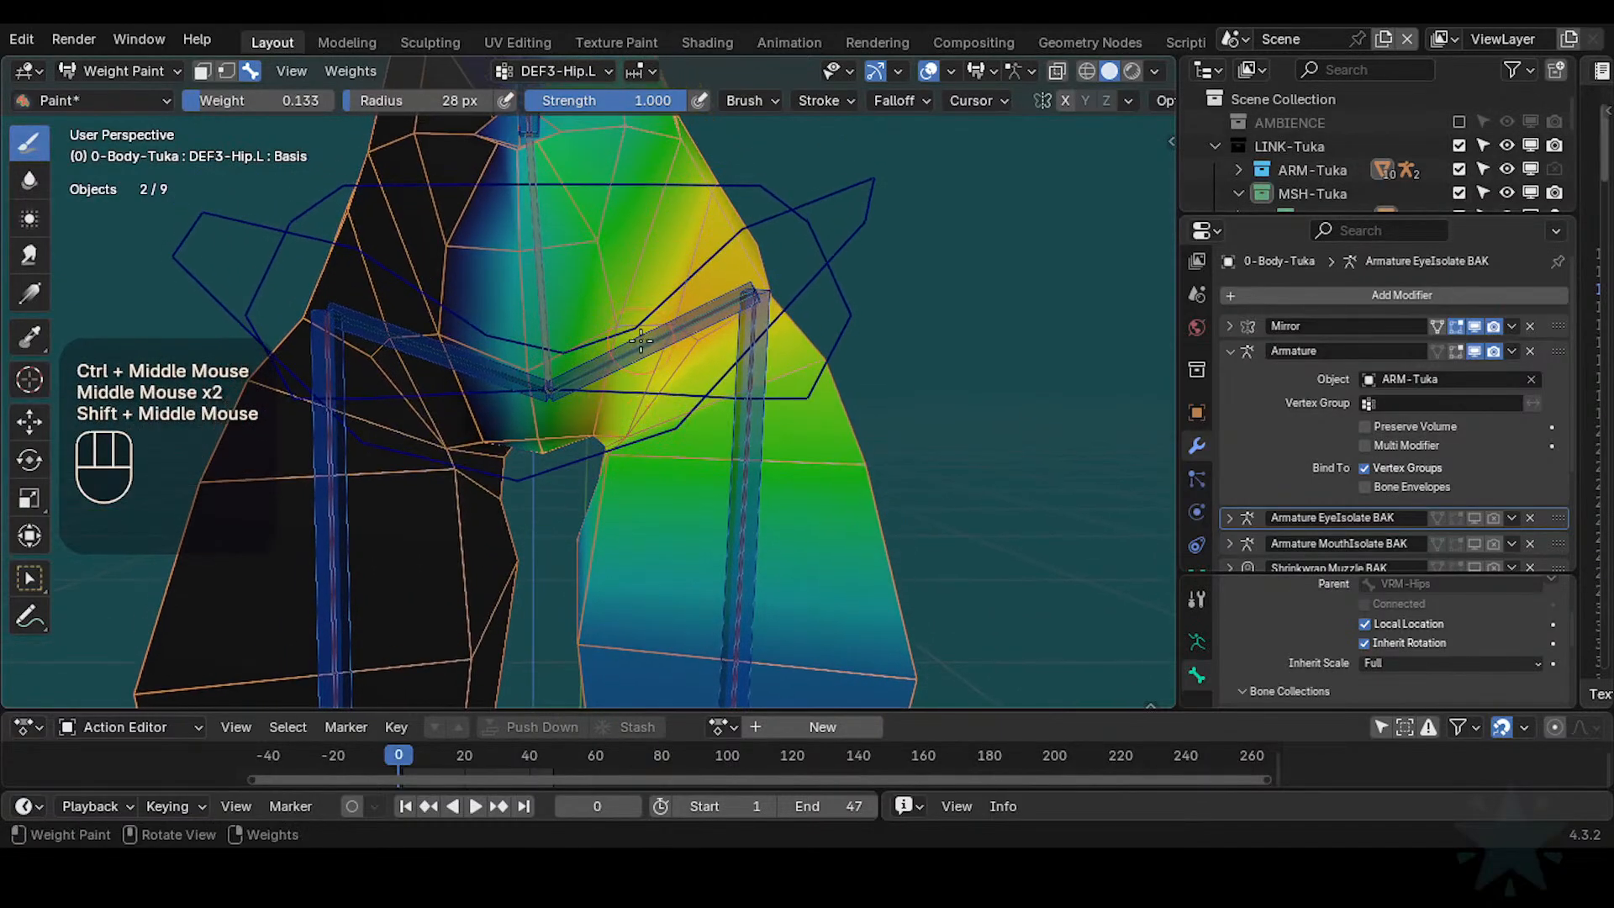
middle_click_drag(640, 339, 614, 258)
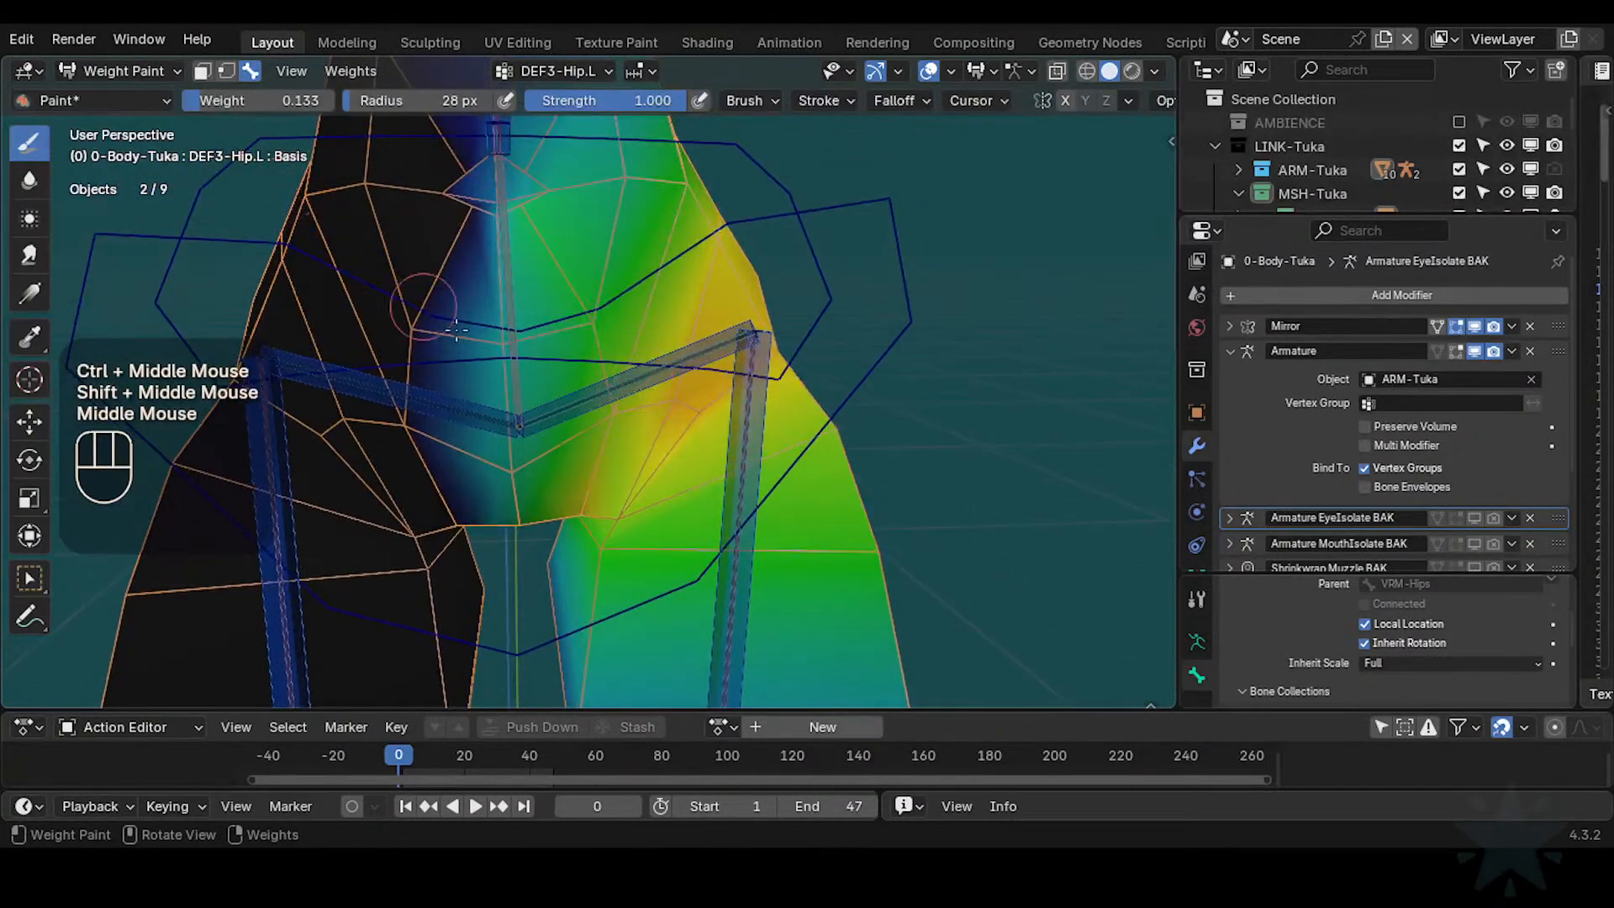
middle_click_drag(616, 412, 616, 388, "shift")
Set the brush weight to 0.836 and paint DEF3-Hip.L on the front of the left hip
key("ctrl+f")
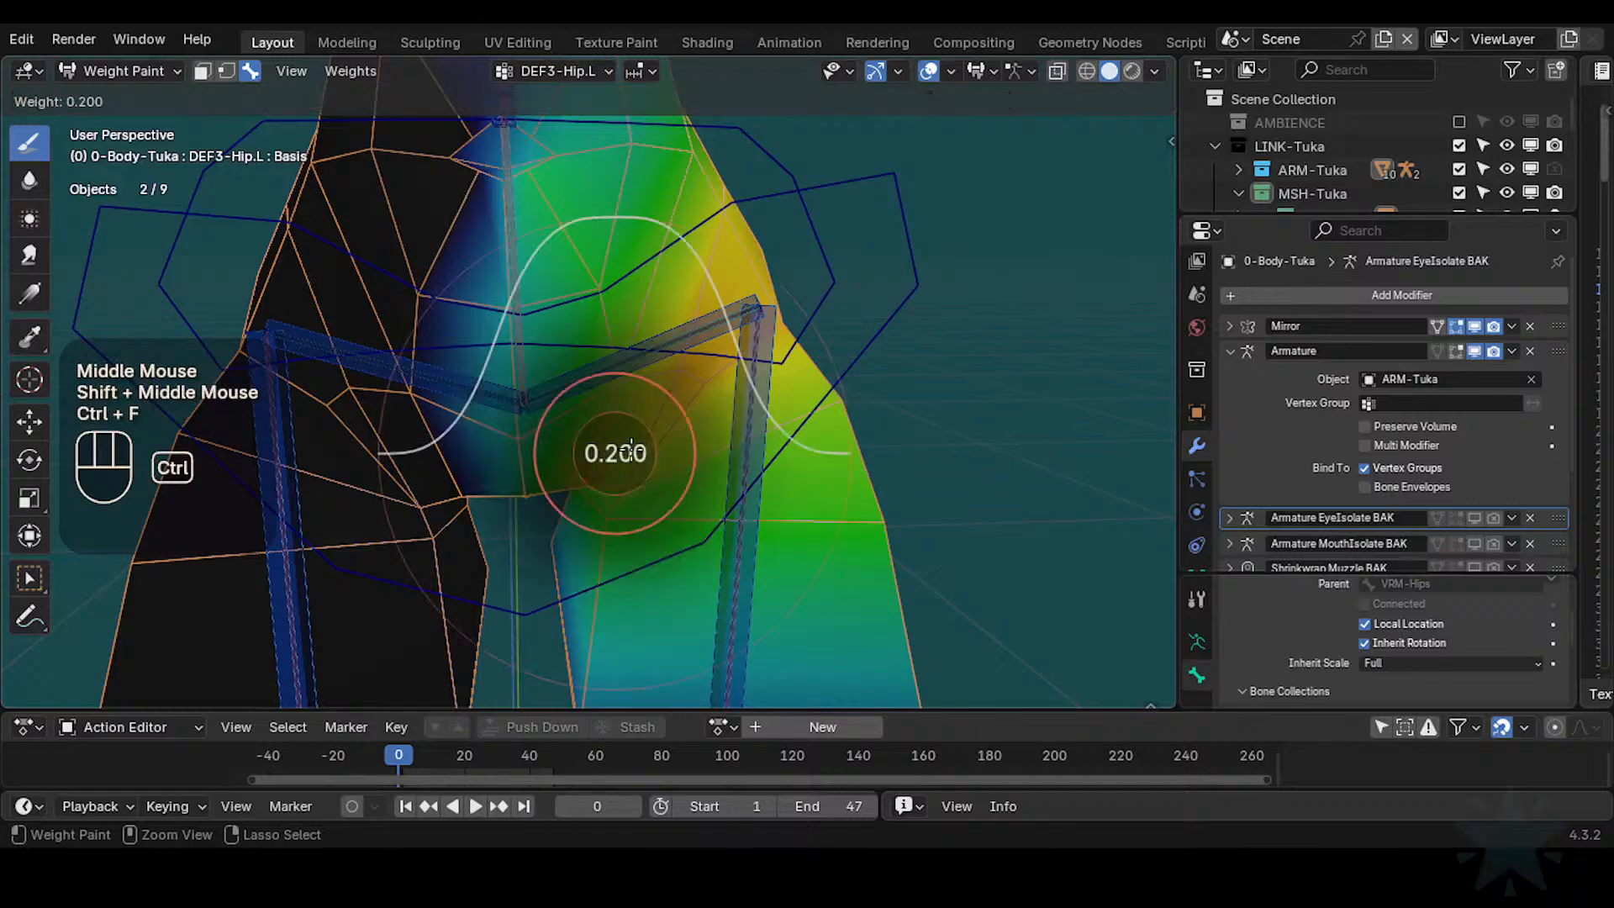
left_click(665, 435)
key("shift+x")
key("ctrl+f")
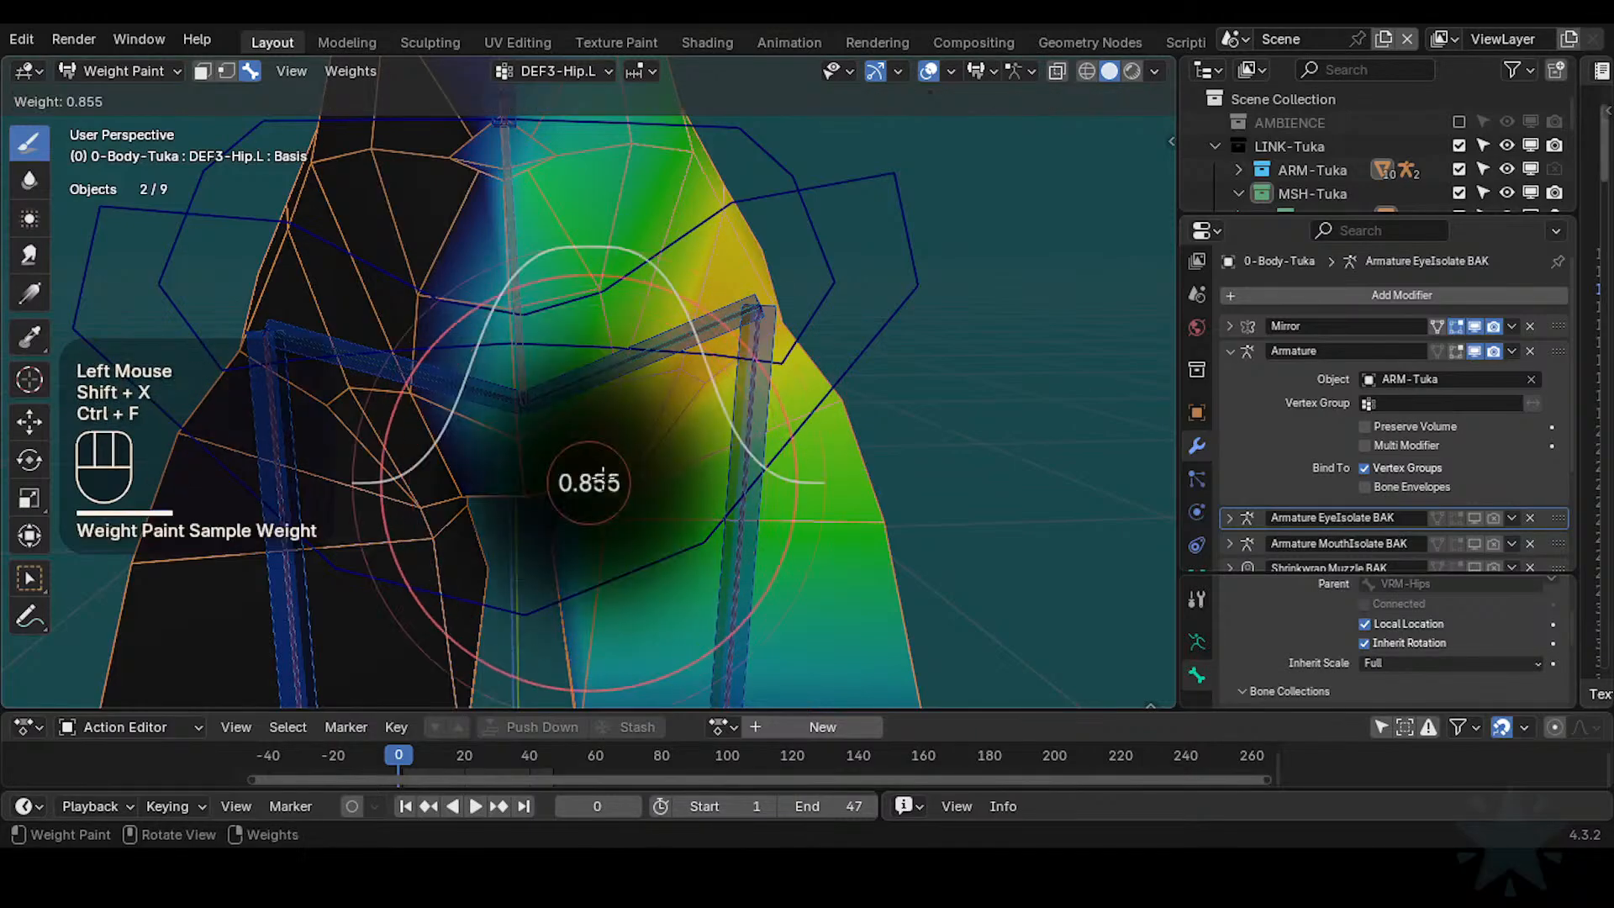
left_click(599, 475)
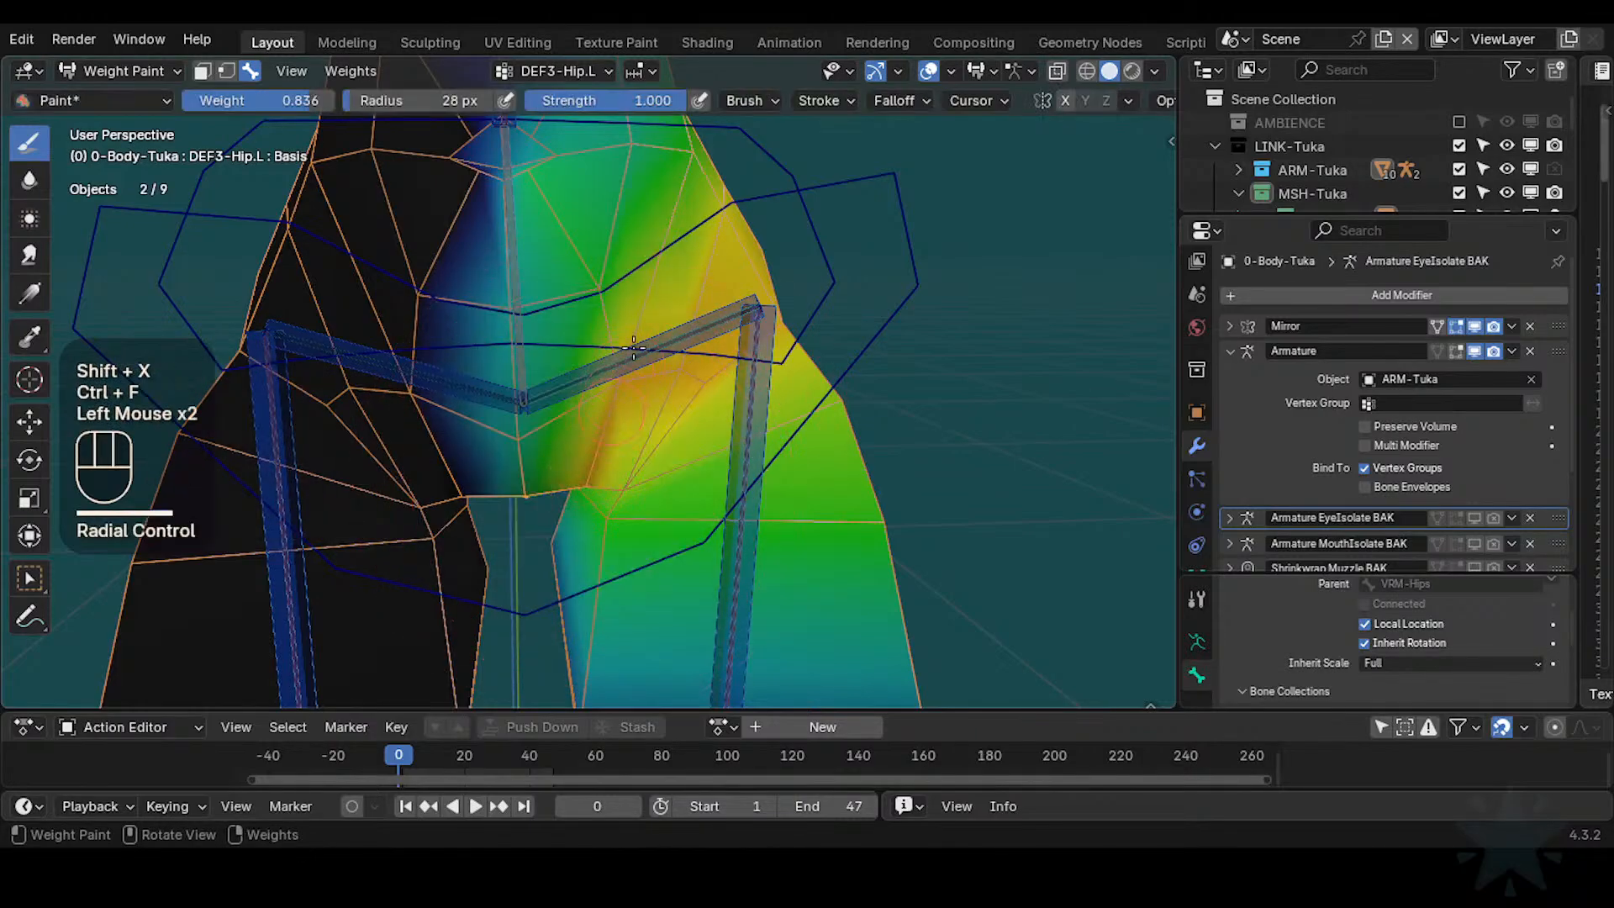
middle_click_drag(634, 347, 599, 416, "shift")
left_click(632, 241)
mouse_move(634, 278)
middle_mouse_down()
mouse_move(585, 432)
mouse_move(638, 441)
mouse_move(620, 505)
middle_mouse_up()
left_click(637, 448)
Reduce the brush radius to 14 px and paint the left inner groin vertex
key("f")
left_click(661, 404)
left_click(614, 507)
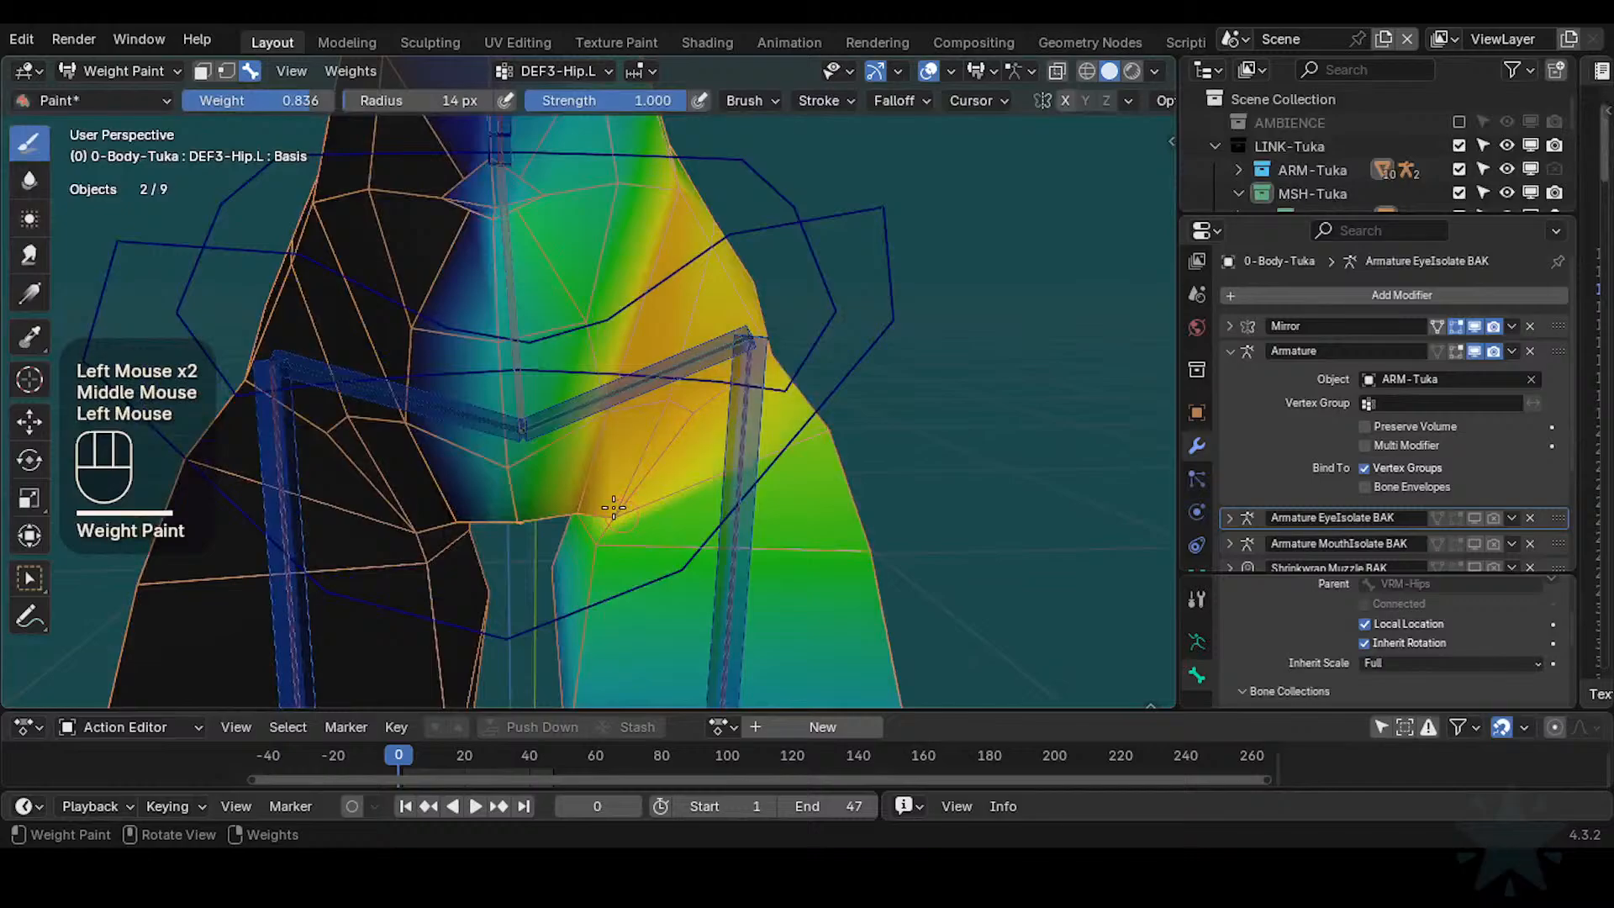
mouse_move(669, 384)
middle_mouse_down("shift")
mouse_move(656, 400)
mouse_move(623, 371)
middle_mouse_up("shift")
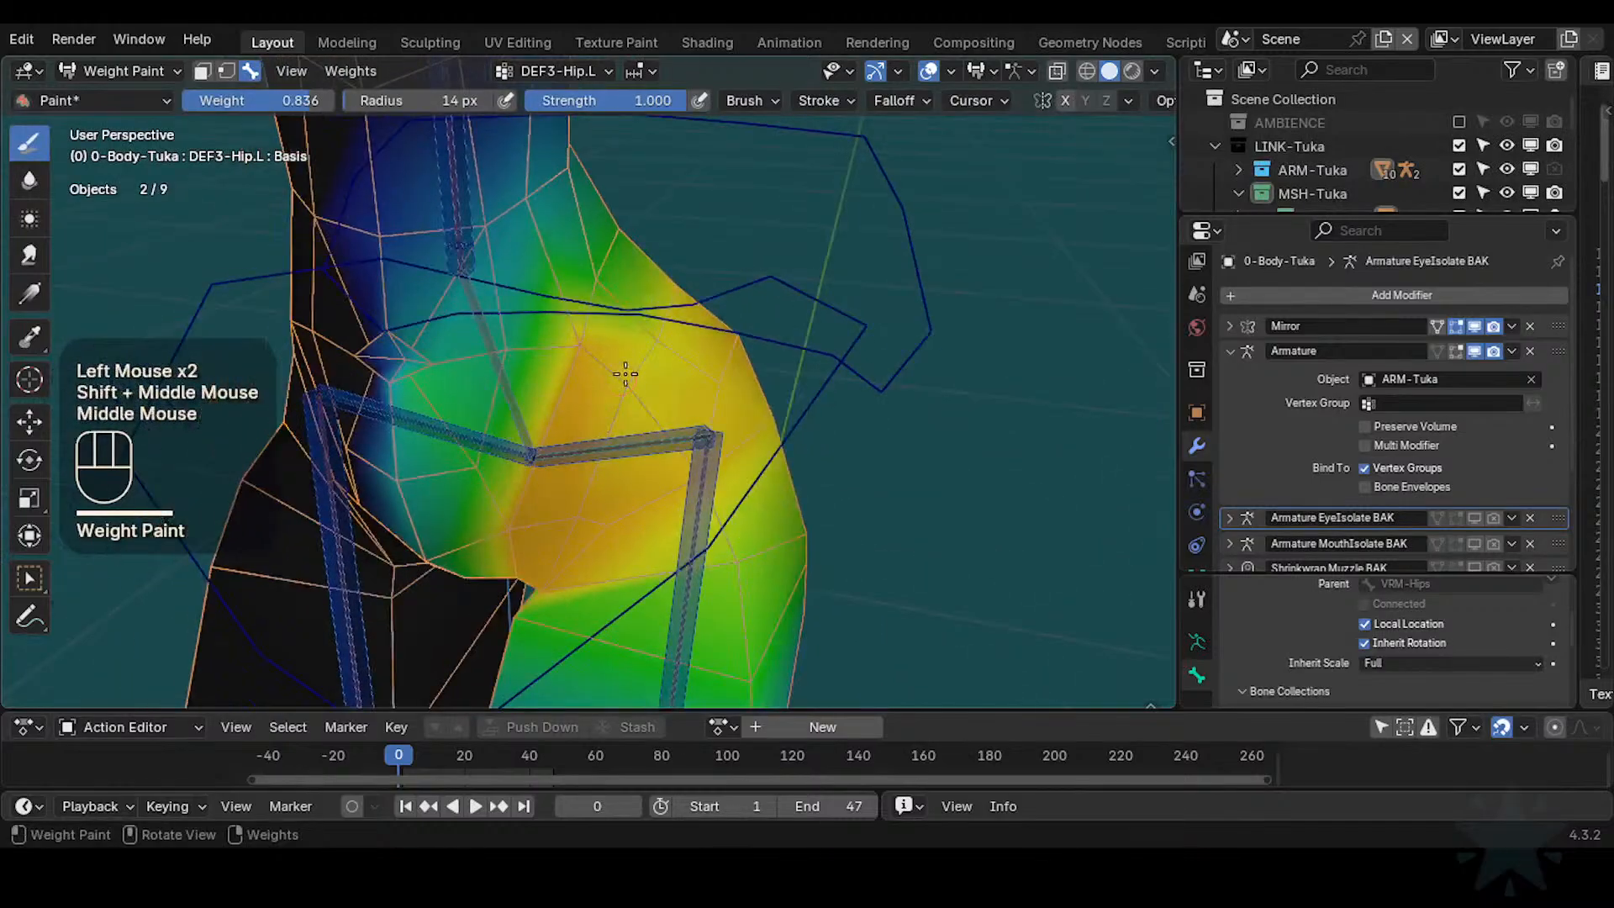
Enlarge the brush radius to 28 px and paint DEF3-Hip.L over the front and outer side of the left hip
key("f")
left_click(656, 339)
middle_click_drag(646, 309, 613, 286)
left_click_drag(613, 286, 601, 269)
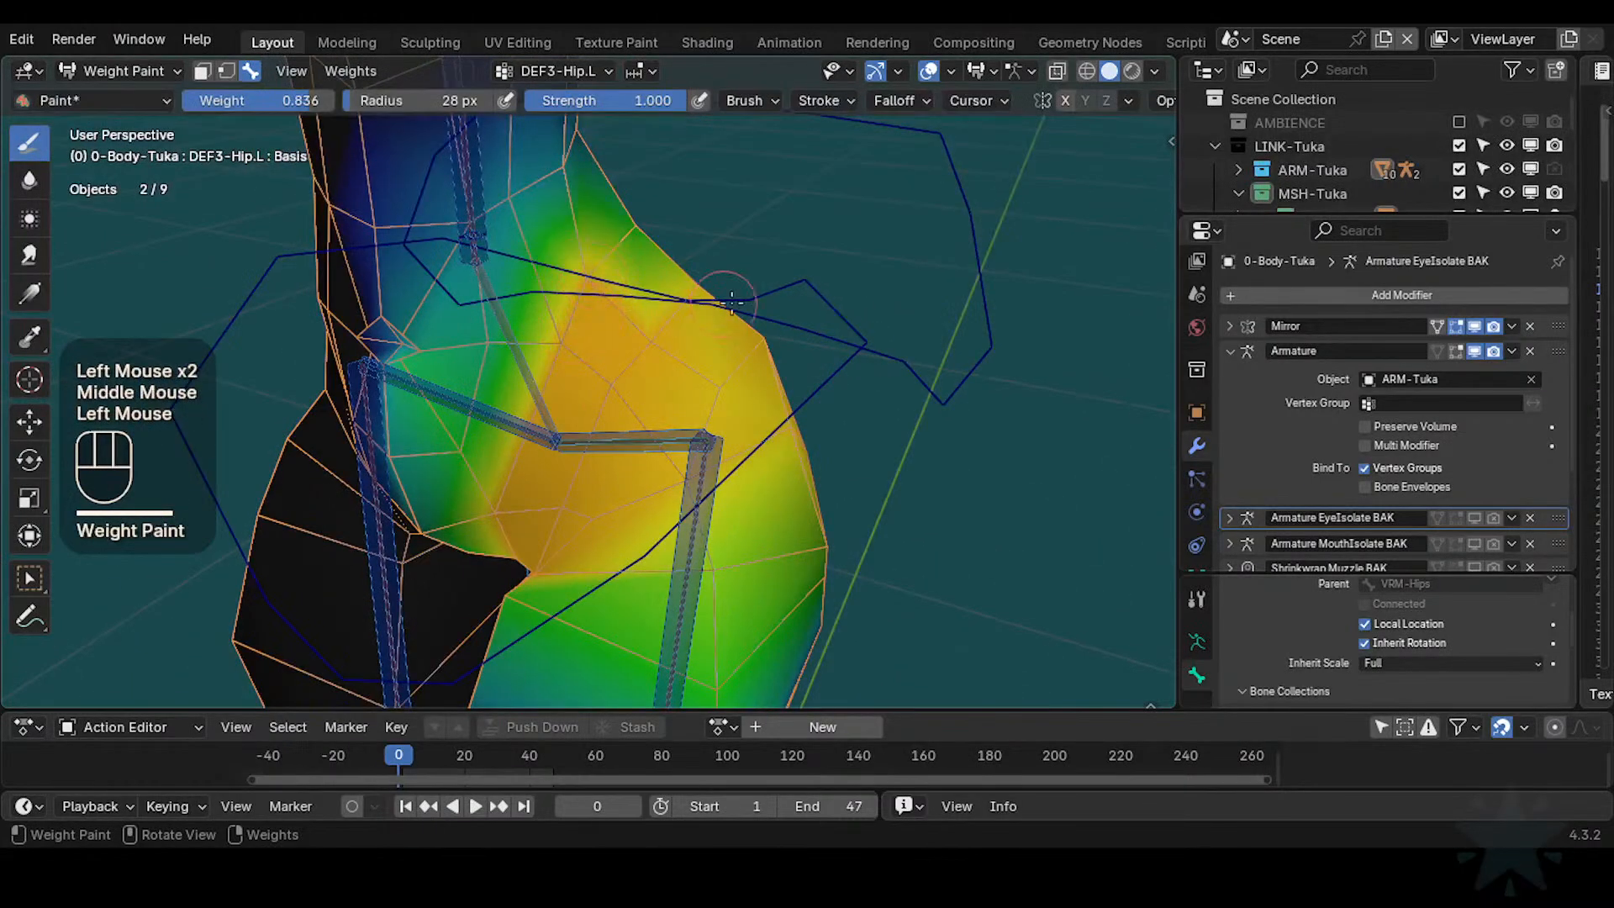
middle_click_drag(601, 269, 592, 336)
middle_click_drag(593, 336, 586, 357, "shift")
mouse_move(586, 357)
left_mouse_down()
mouse_move(559, 332)
mouse_move(567, 274)
left_mouse_up()
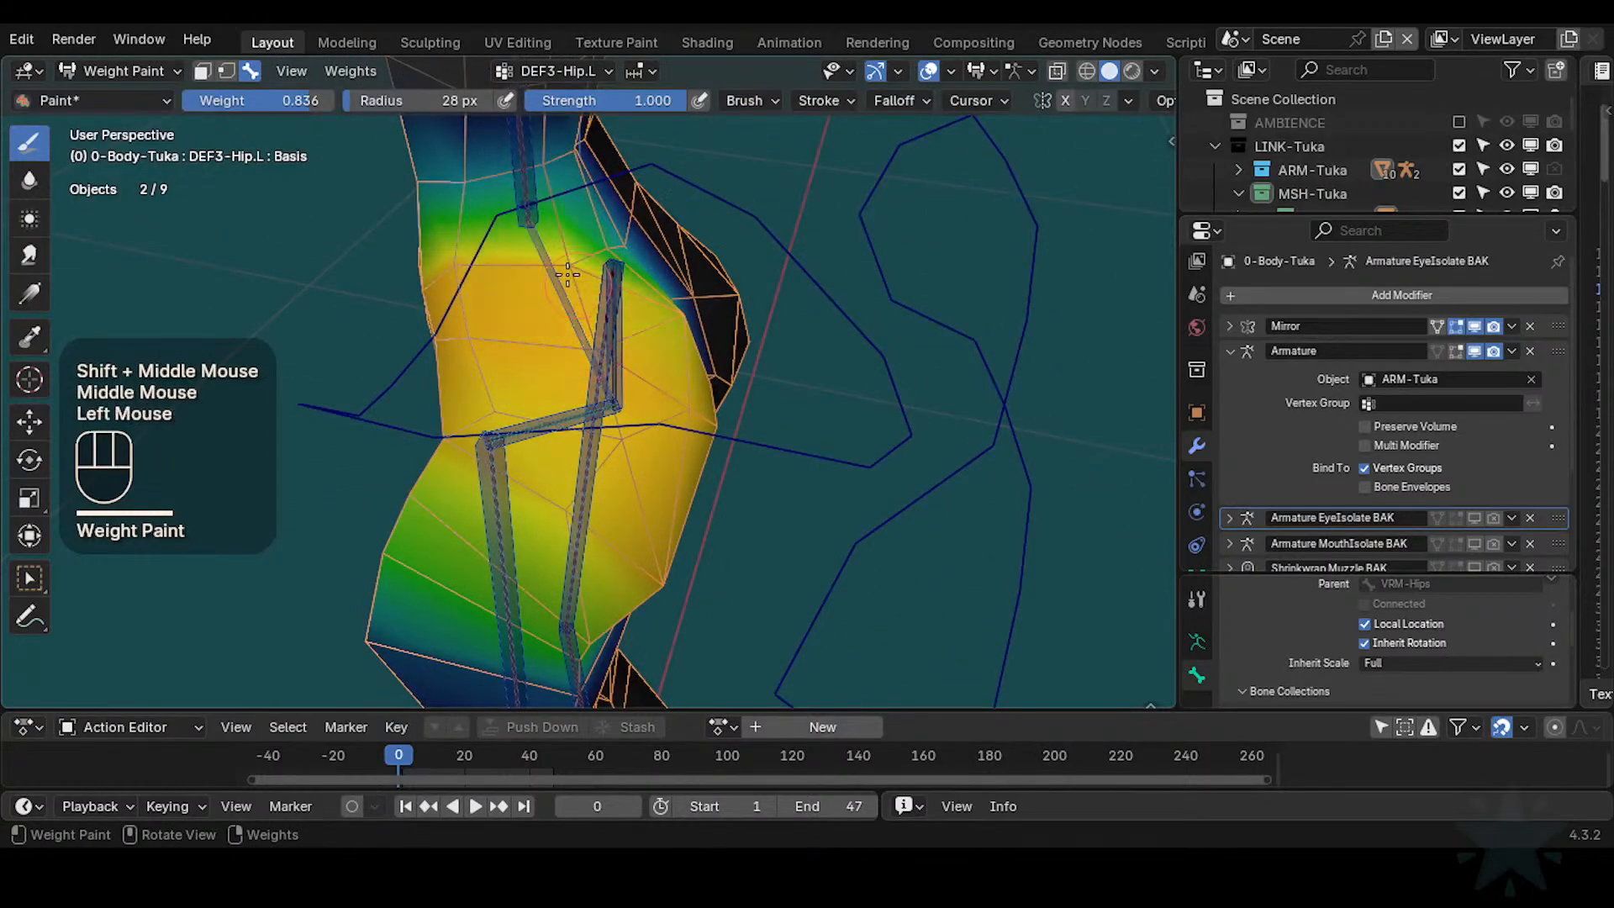
mouse_move(589, 341)
middle_mouse_down()
mouse_move(630, 324)
mouse_move(653, 346)
middle_mouse_up()
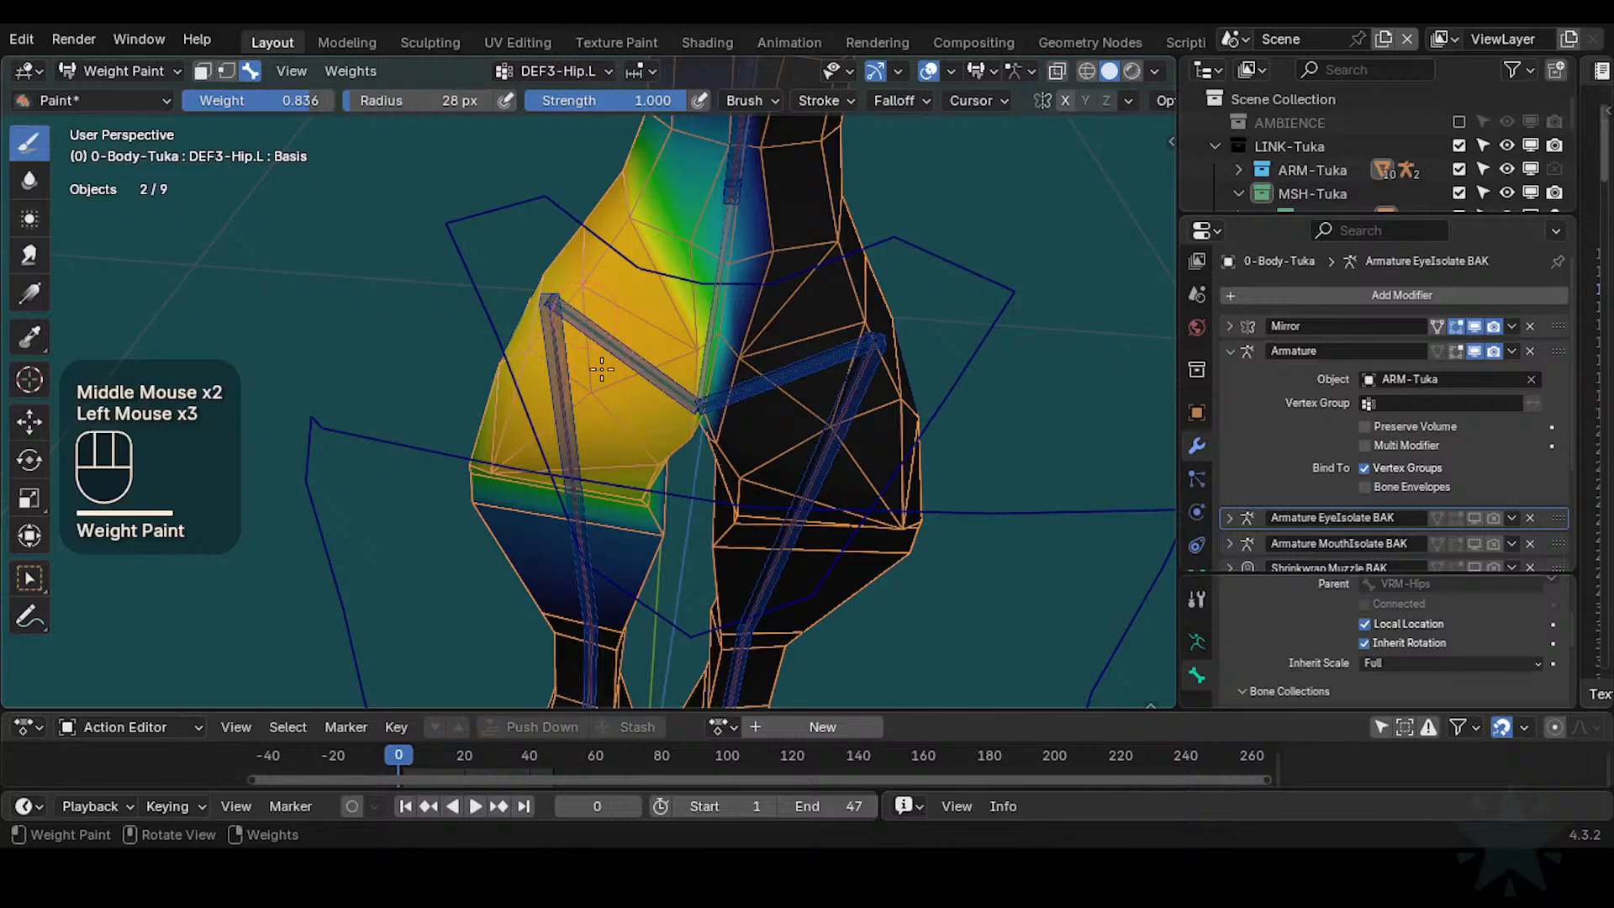
Set the brush radius to 14 px and touch up the DEF3-Hip.L weights on the back of the left hip
middle_click_drag(602, 368, 609, 380)
mouse_move(609, 380)
middle_mouse_down("shift")
mouse_move(632, 418)
mouse_move(627, 402)
middle_mouse_up("shift")
left_click(633, 418)
key("f")
left_click(648, 393)
mouse_move(624, 504)
middle_mouse_down()
mouse_move(666, 468)
mouse_move(662, 490)
mouse_move(799, 442)
middle_mouse_up()
left_click(666, 468)
left_click(655, 472)
Rotate the CTL-IK-HipsSway control to check how the repainted left hip deforms
middle_click_drag(757, 433, 692, 346)
left_click(695, 377, "alt")
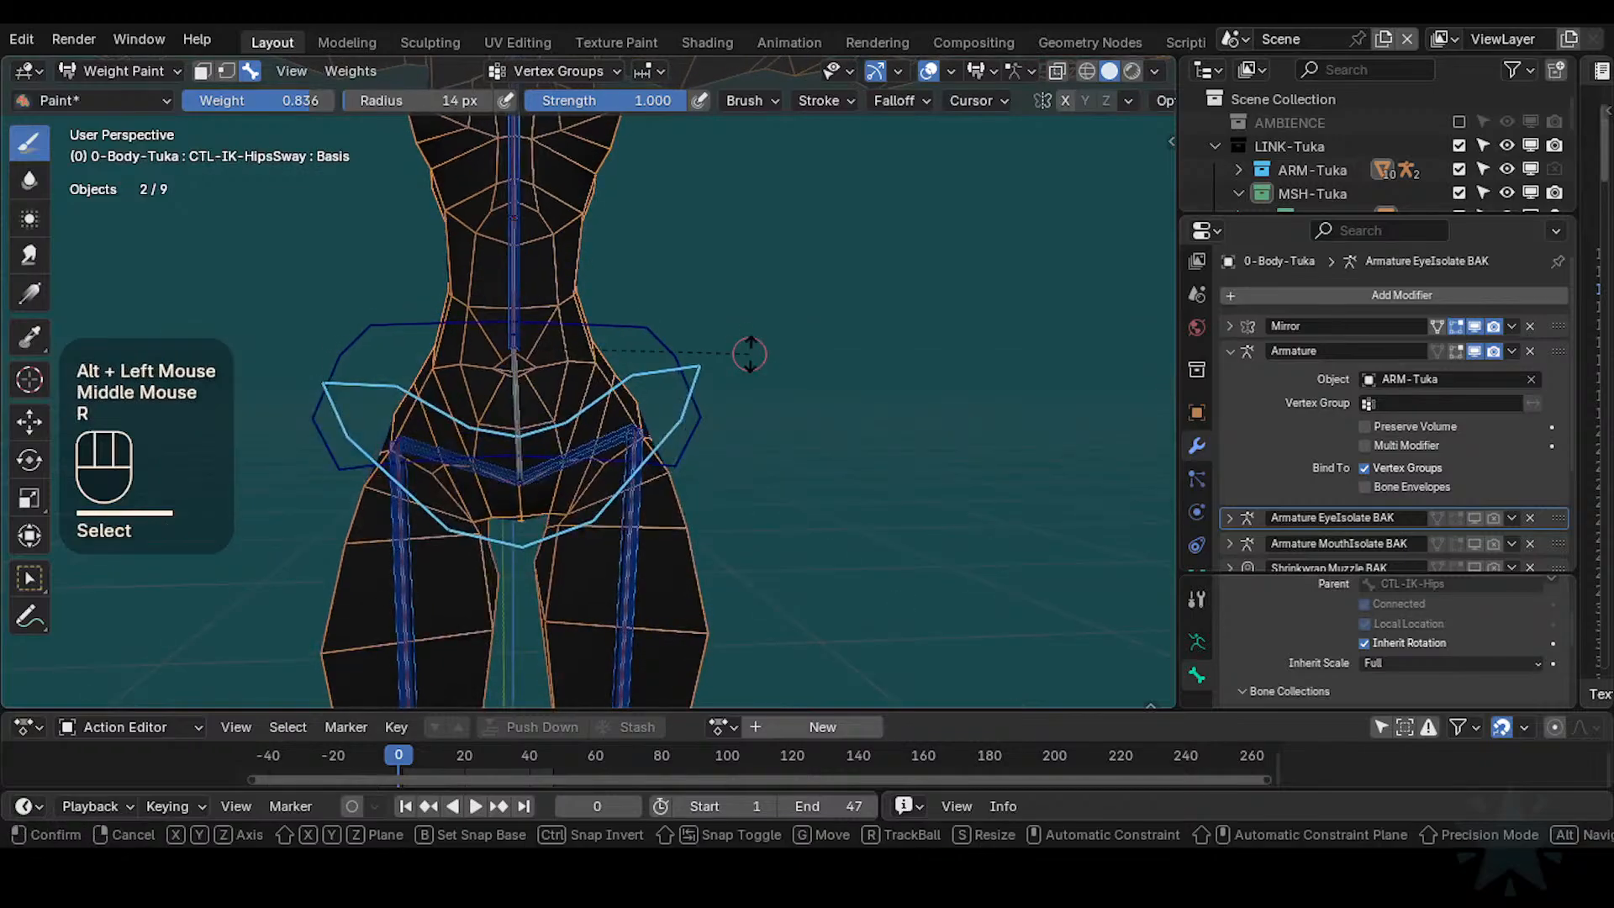
key("r")
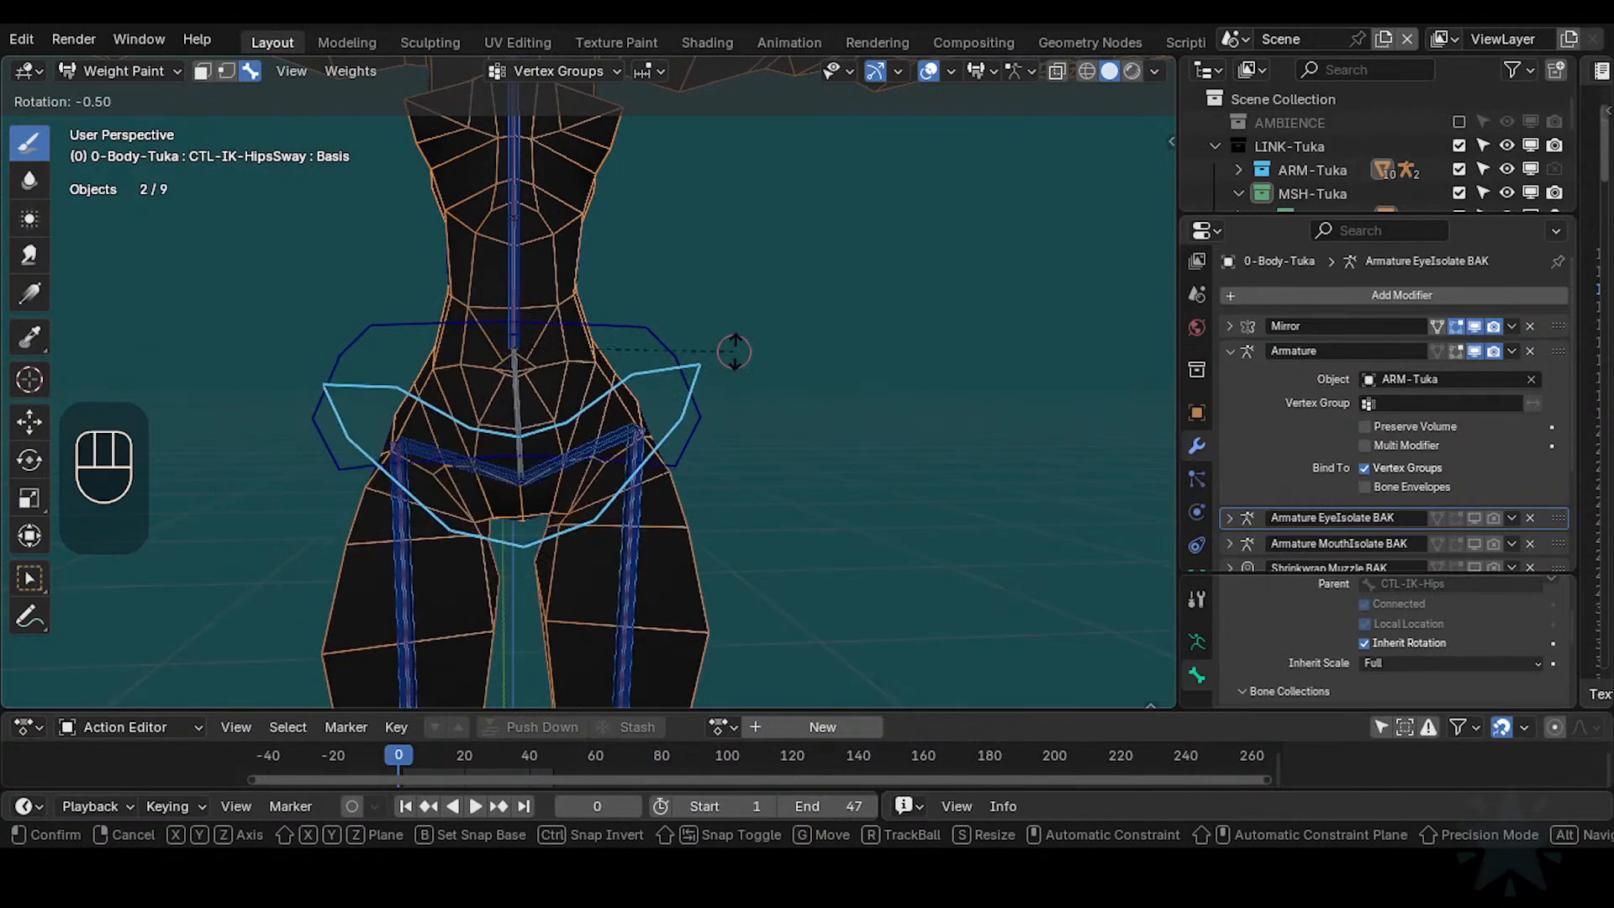
left_click(739, 403)
Reselect the DEF3-Hip.L weights and bring the left groin into close view
middle_click_drag(739, 404, 642, 459, "ctrl")
left_click(609, 494, "alt")
left_click(608, 494, "alt")
left_click(618, 432, "alt")
left_click(625, 430, "alt")
left_click(625, 430, "alt")
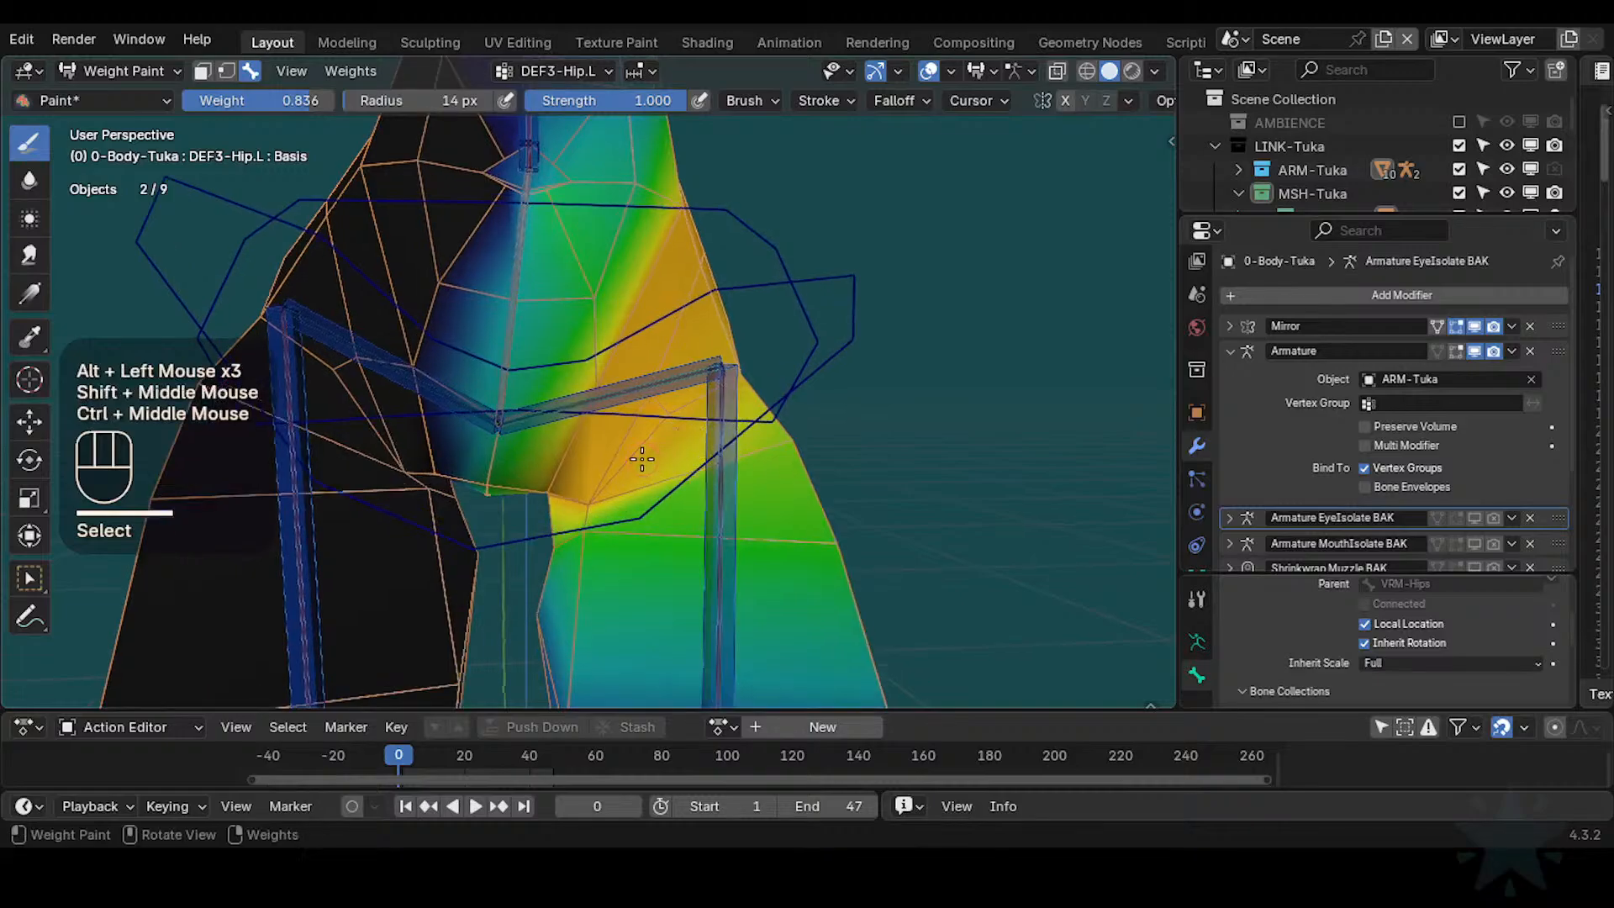
Try painting the left inner groin vertex with weight 0.709, and undo the stroke
key("ctrl+f")
left_click(622, 471)
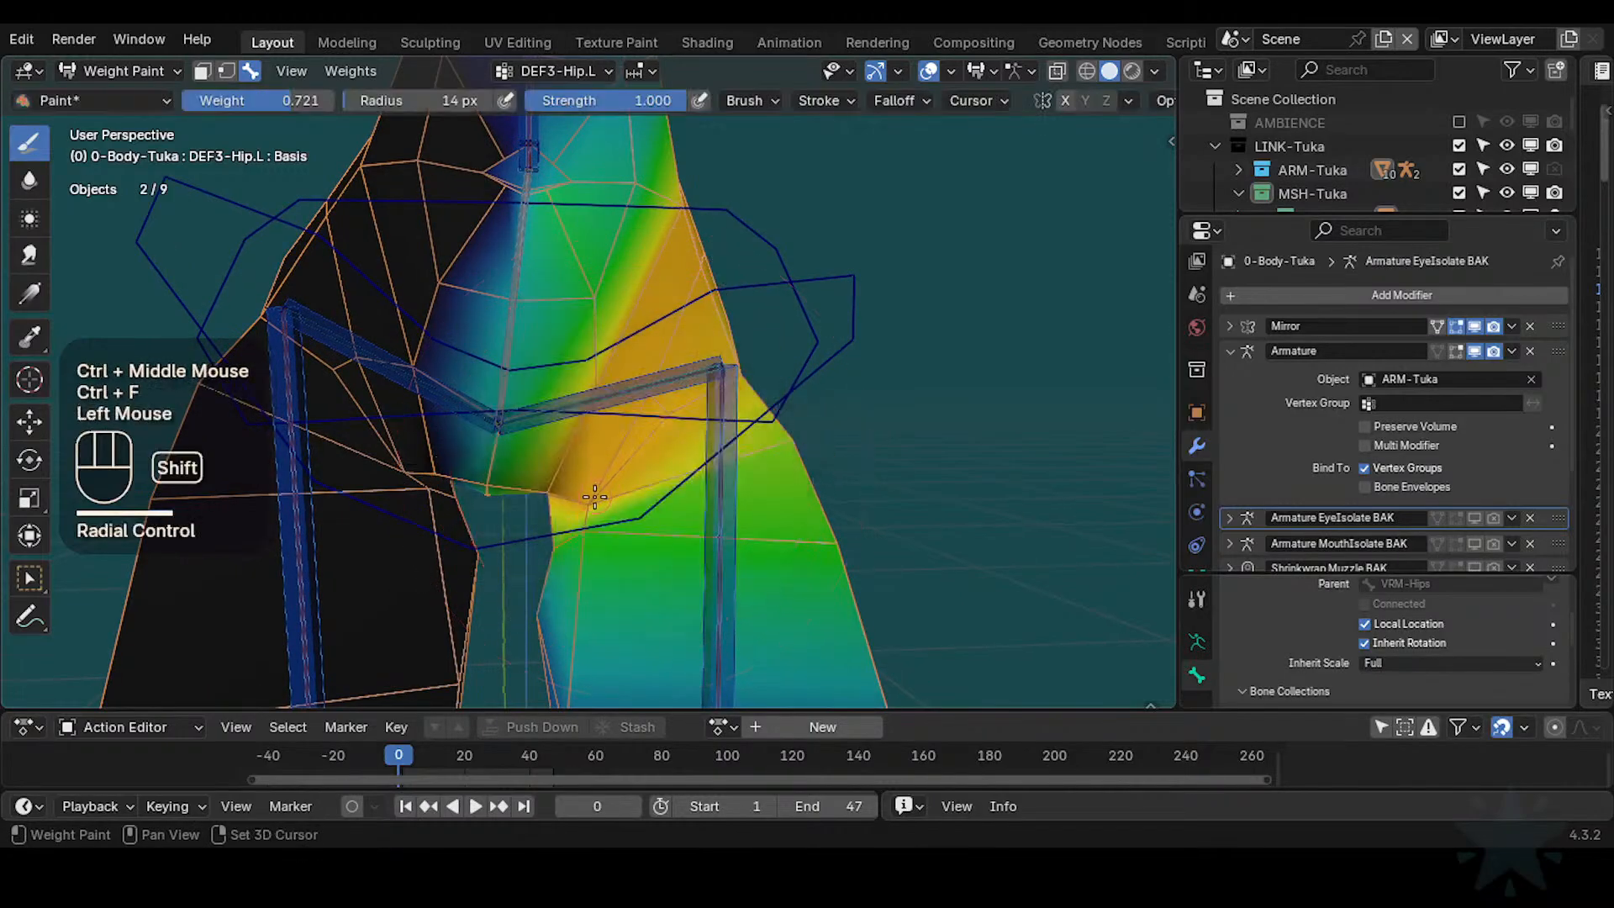
key("shift+x")
key("ctrl+f")
left_click(597, 497)
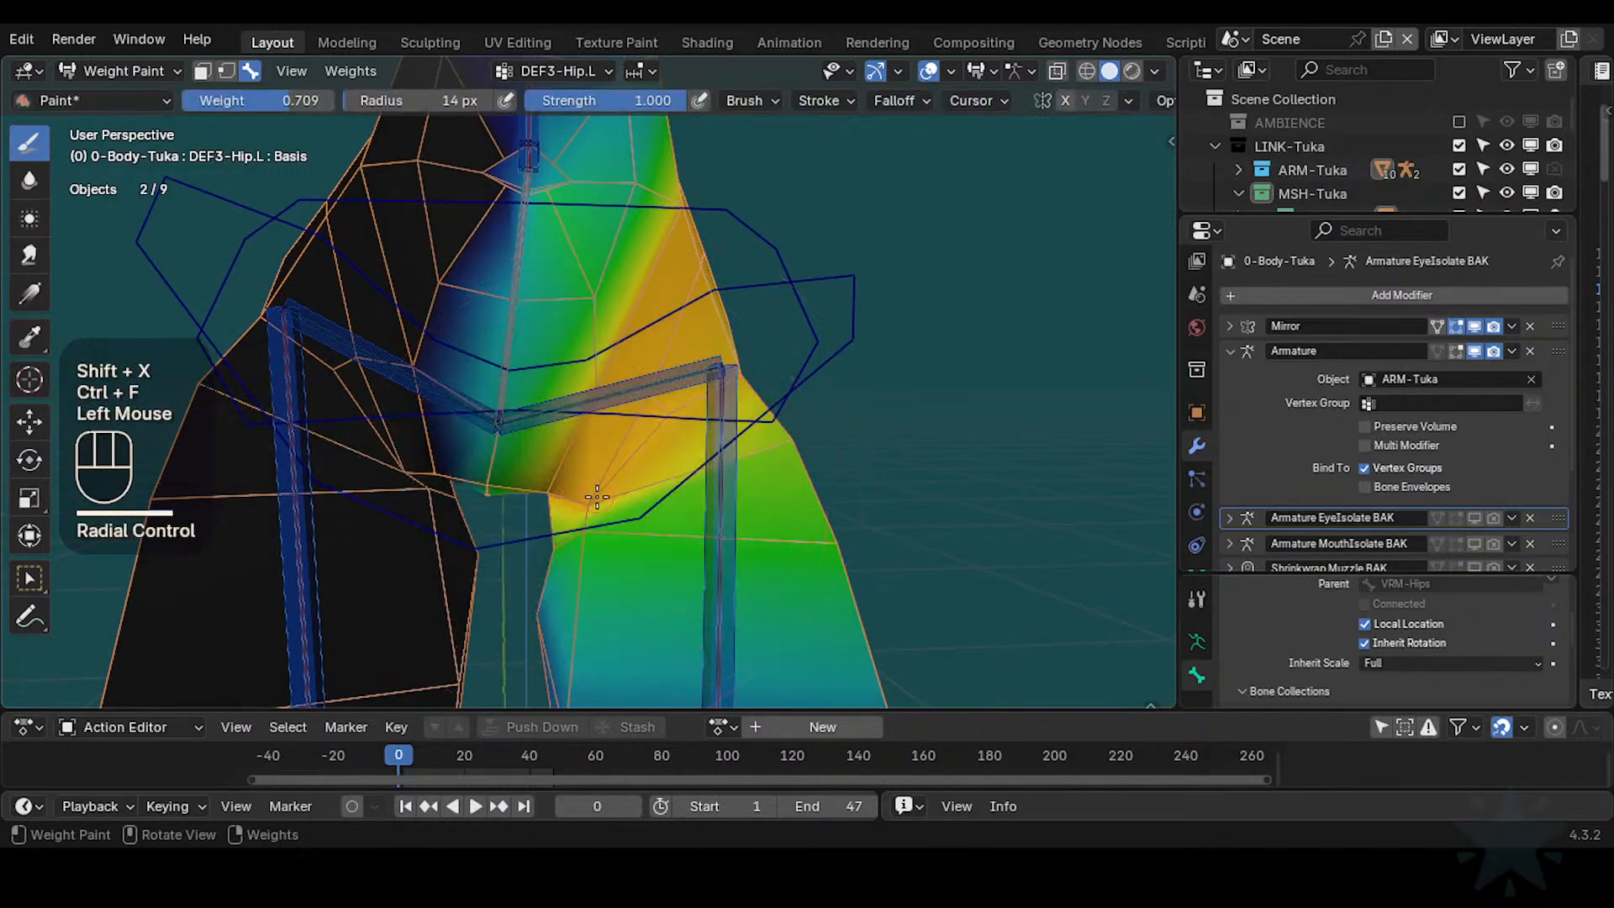
key("ctrl+z")
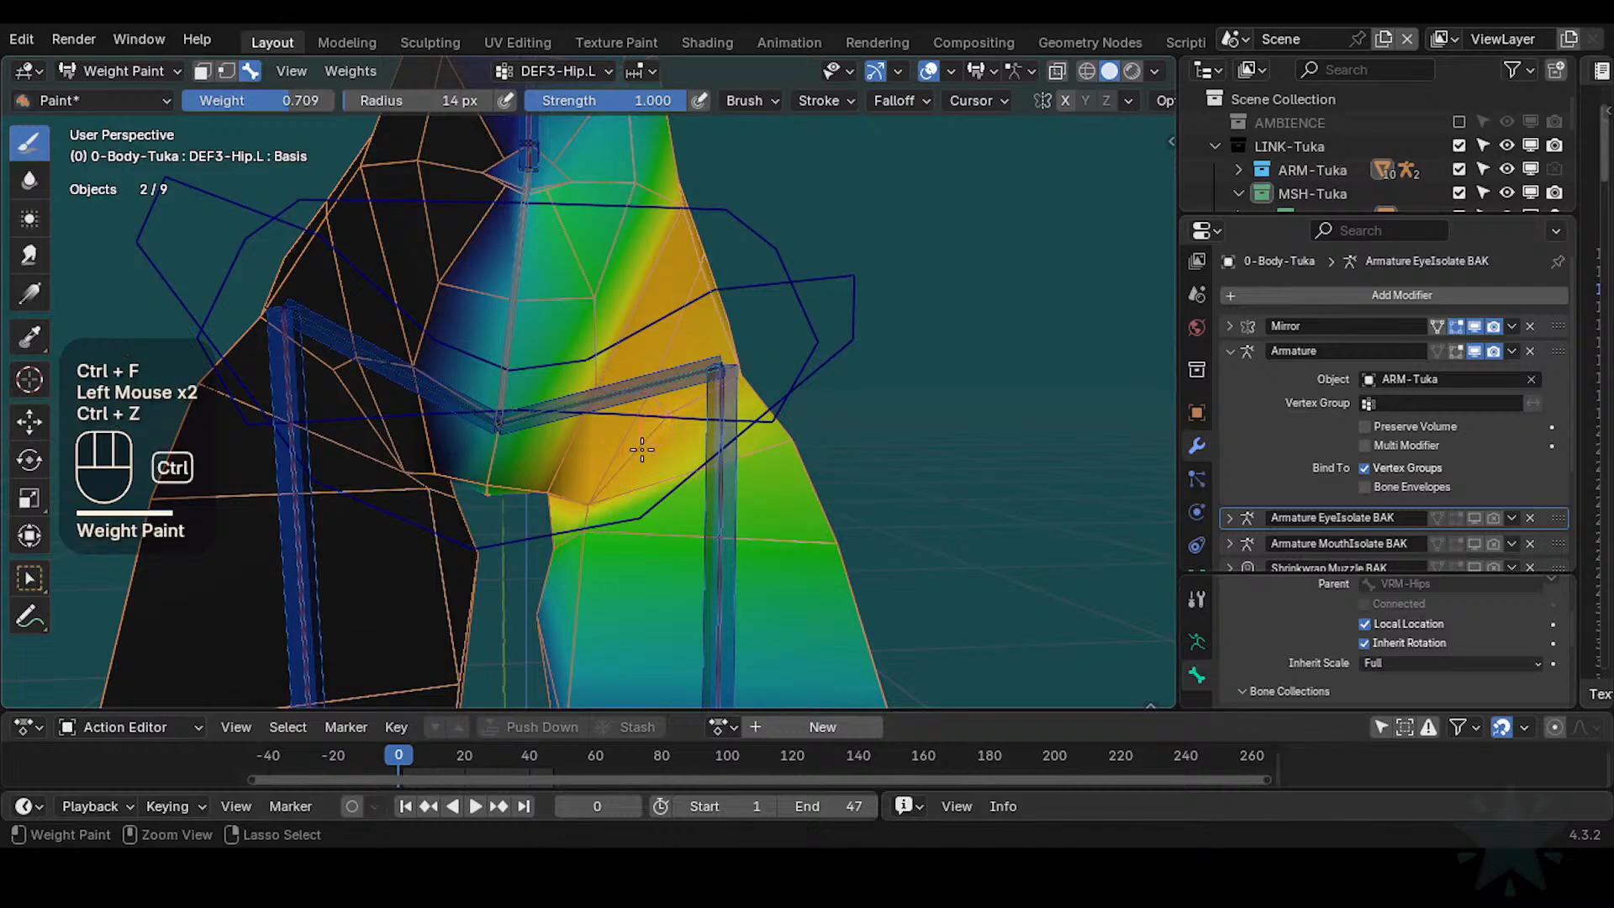
Dab DEF3-Hip.L weight 0.709 around the outer side and back of the left hip
mouse_move(681, 410)
middle_mouse_down()
mouse_move(816, 343)
mouse_move(777, 370)
middle_mouse_up()
left_click(816, 343)
mouse_move(778, 370)
middle_mouse_down("shift")
mouse_move(836, 385)
mouse_move(800, 403)
mouse_move(829, 426)
mouse_move(643, 388)
middle_mouse_up("shift")
left_click(803, 403)
mouse_move(643, 389)
middle_mouse_down("shift")
mouse_move(663, 377)
mouse_move(744, 462)
mouse_move(753, 421)
mouse_move(733, 437)
middle_mouse_up("shift")
left_click(744, 462)
mouse_move(733, 437)
middle_mouse_down()
mouse_move(719, 454)
mouse_move(670, 451)
mouse_move(745, 447)
mouse_move(799, 468)
middle_mouse_up()
Sample the weight at the back of the left upper thigh and paint that area with weight 0.527
key("ctrl+f")
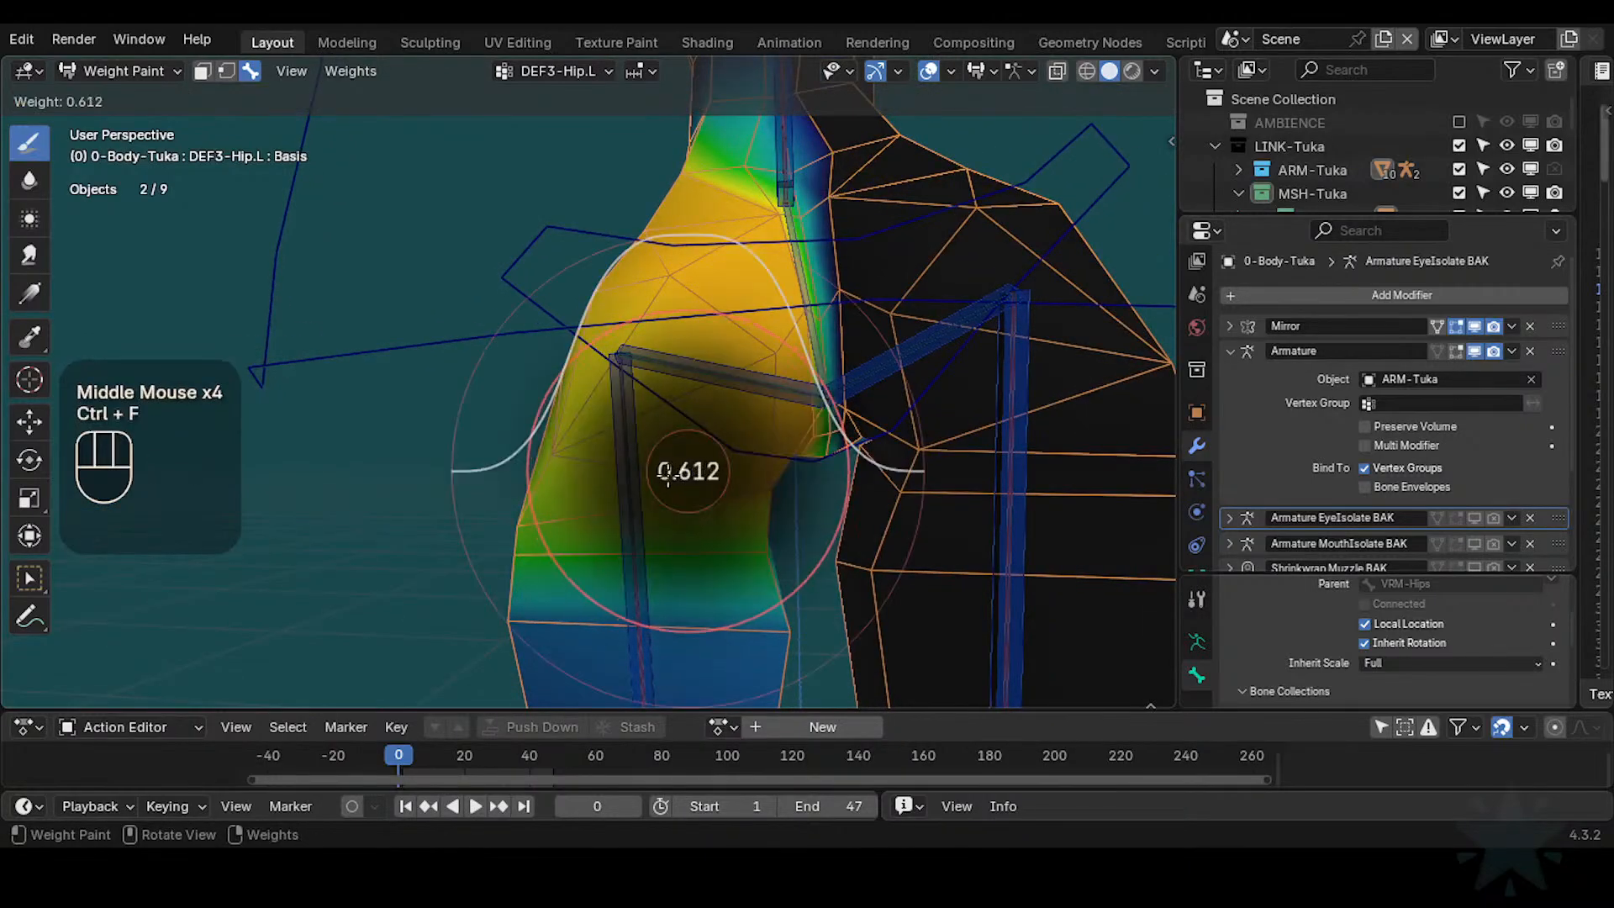
left_click(584, 524)
key("shift+x")
key("ctrl+f")
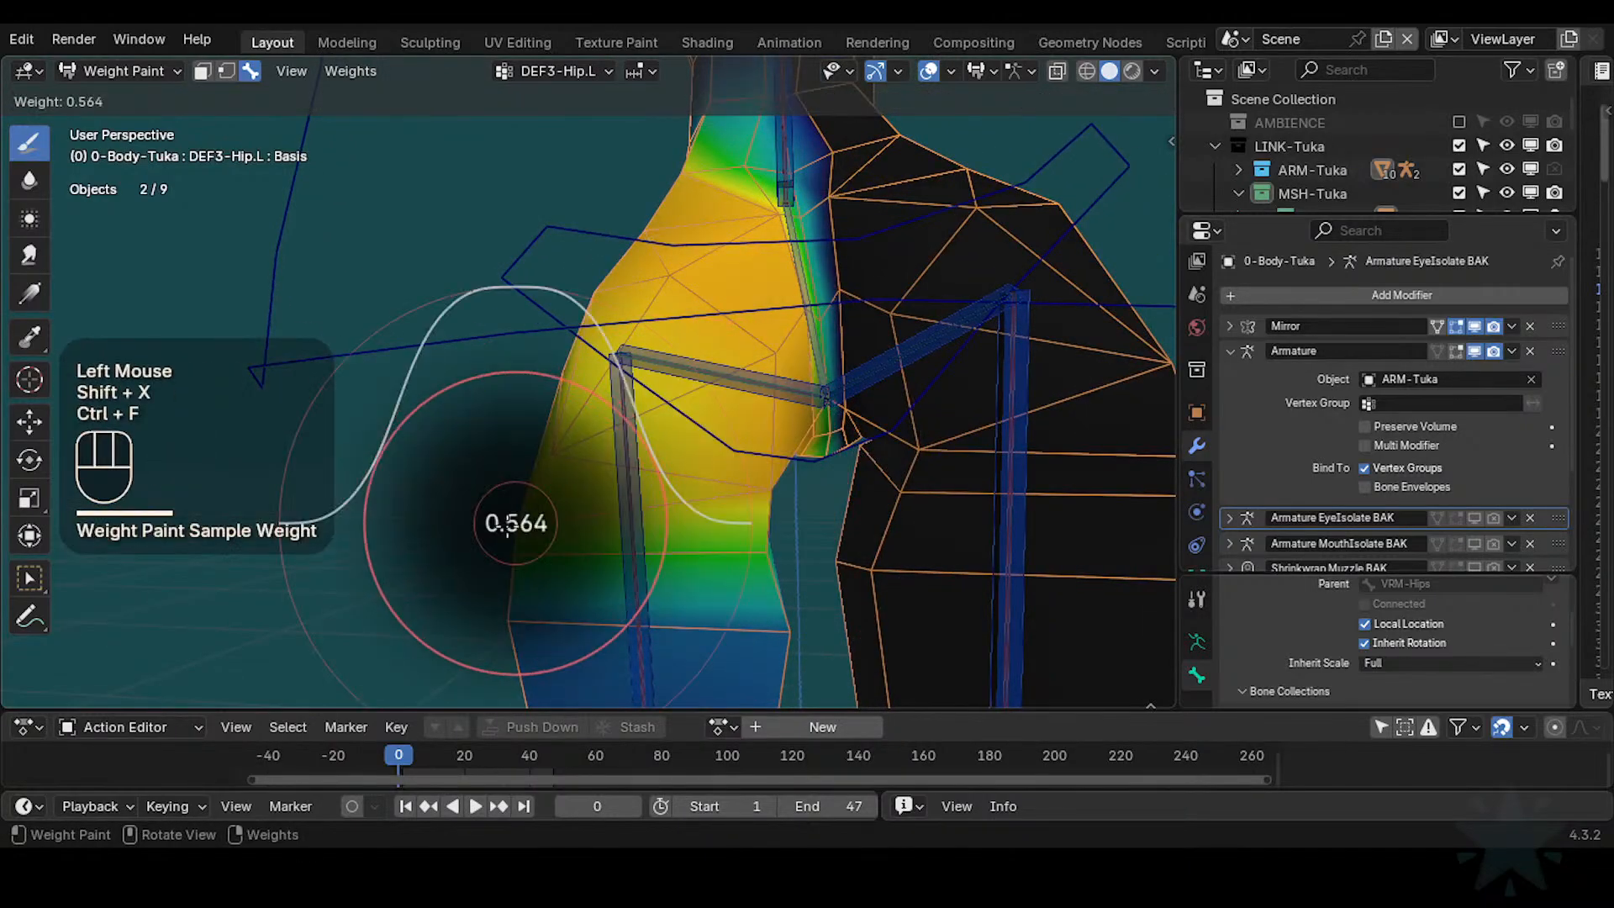
left_click(530, 513)
mouse_move(637, 521)
middle_mouse_down()
mouse_move(619, 486)
mouse_move(760, 512)
mouse_move(861, 471)
mouse_move(735, 415)
mouse_move(721, 445)
mouse_move(769, 458)
middle_mouse_up()
left_click(654, 444)
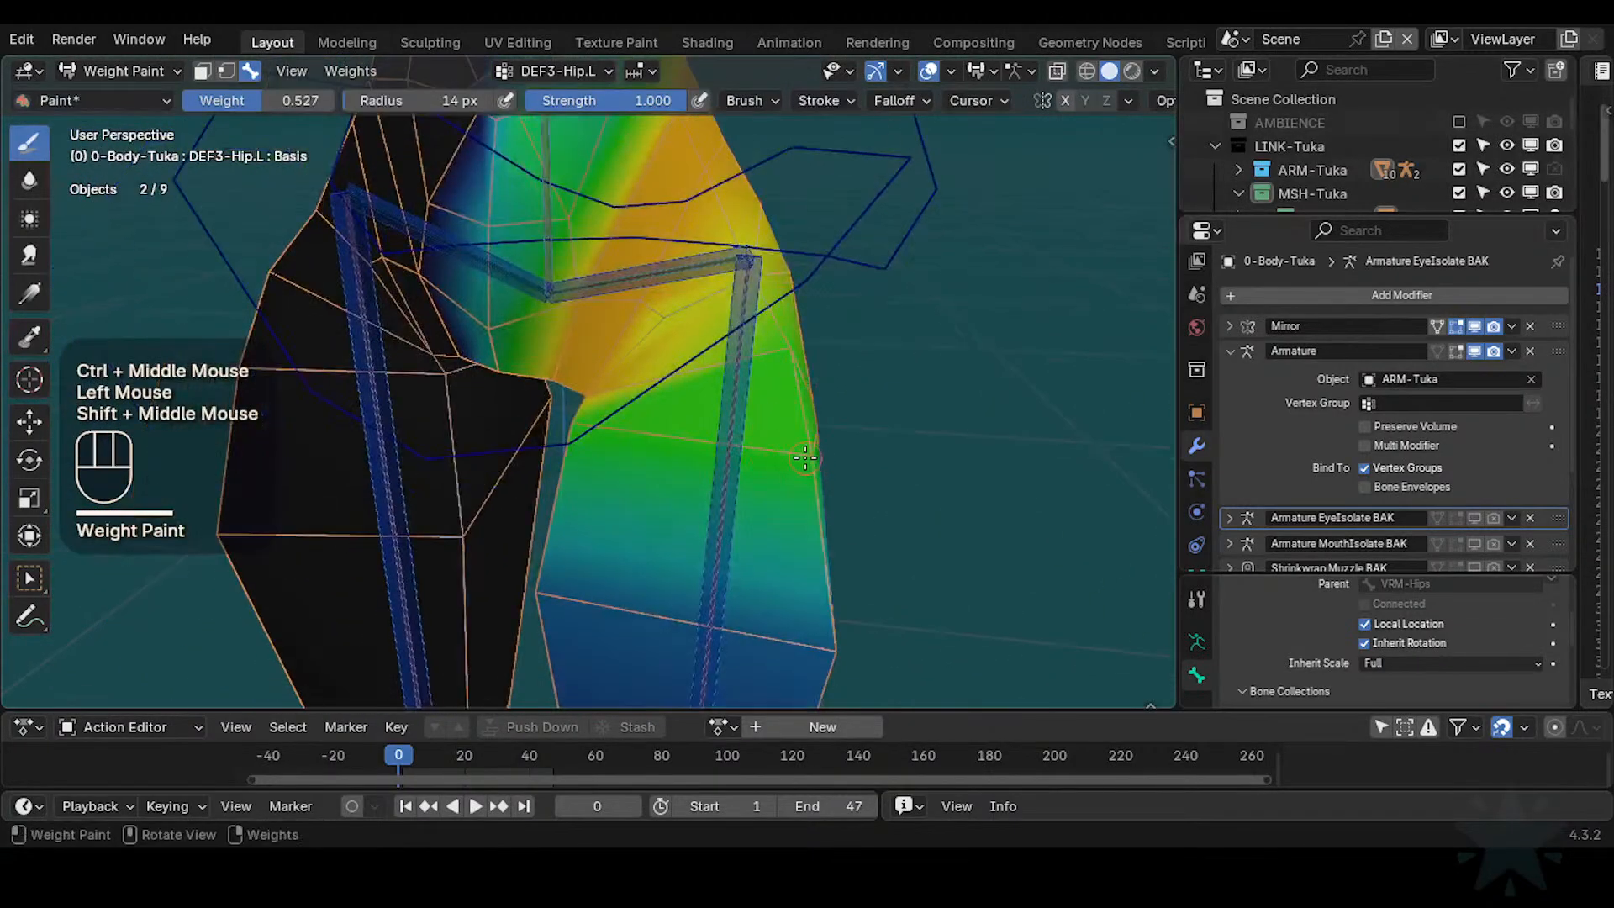
Set the brush weight to 0.442 and paint DEF3-Hip.L around the left upper-thigh edge loop
key("ctrl+f")
left_click(803, 451)
key("shift+x")
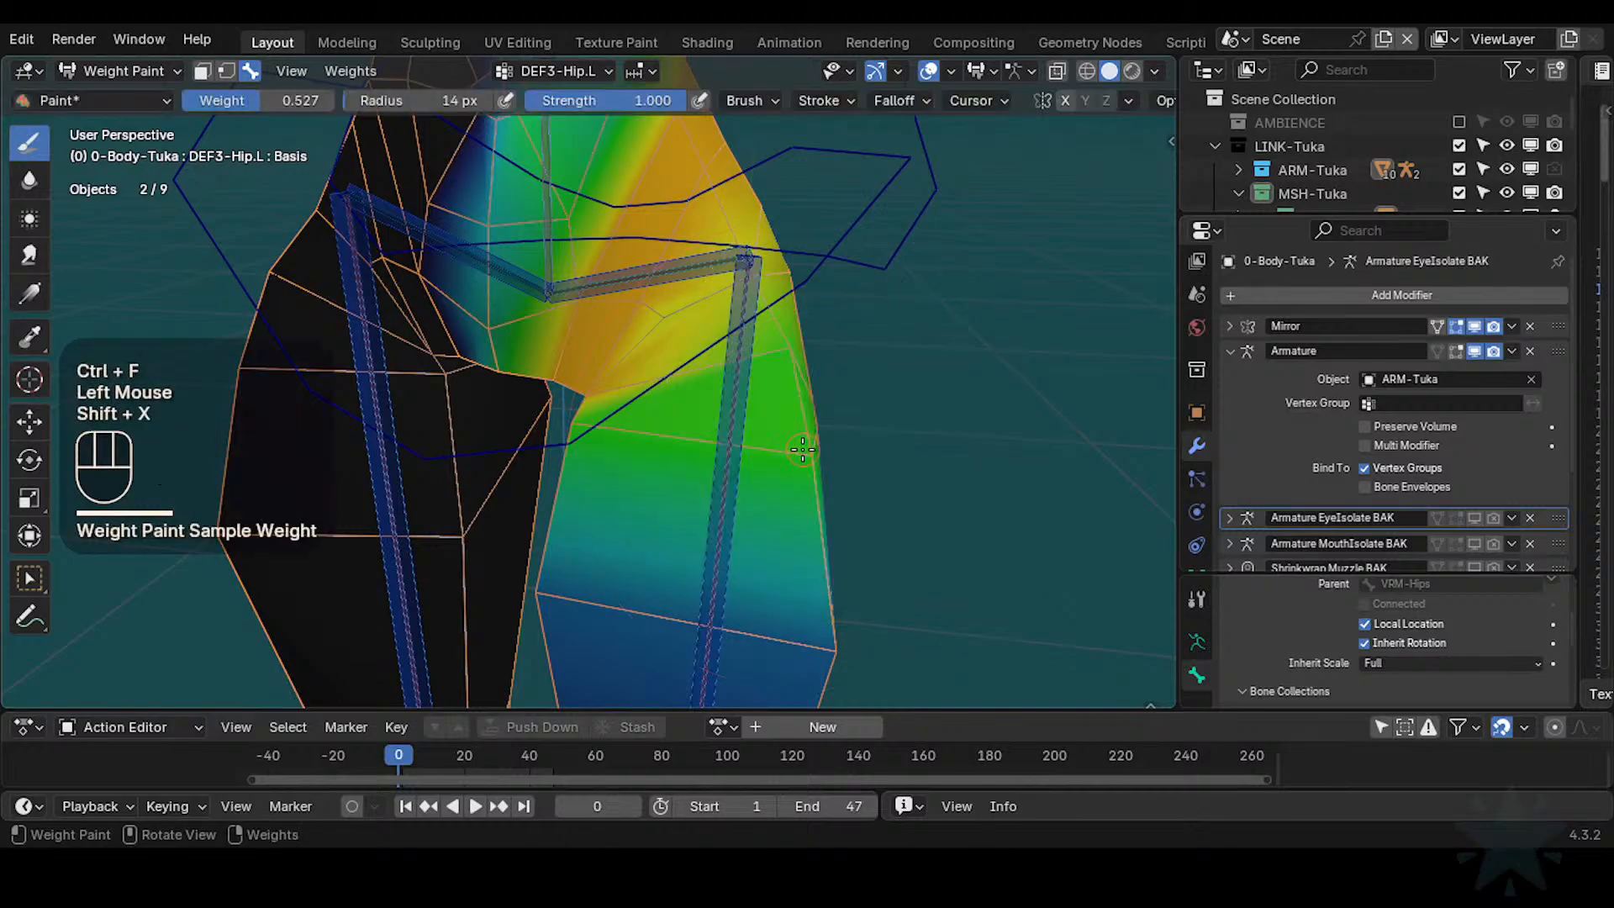
key("ctrl+f")
left_click(794, 454)
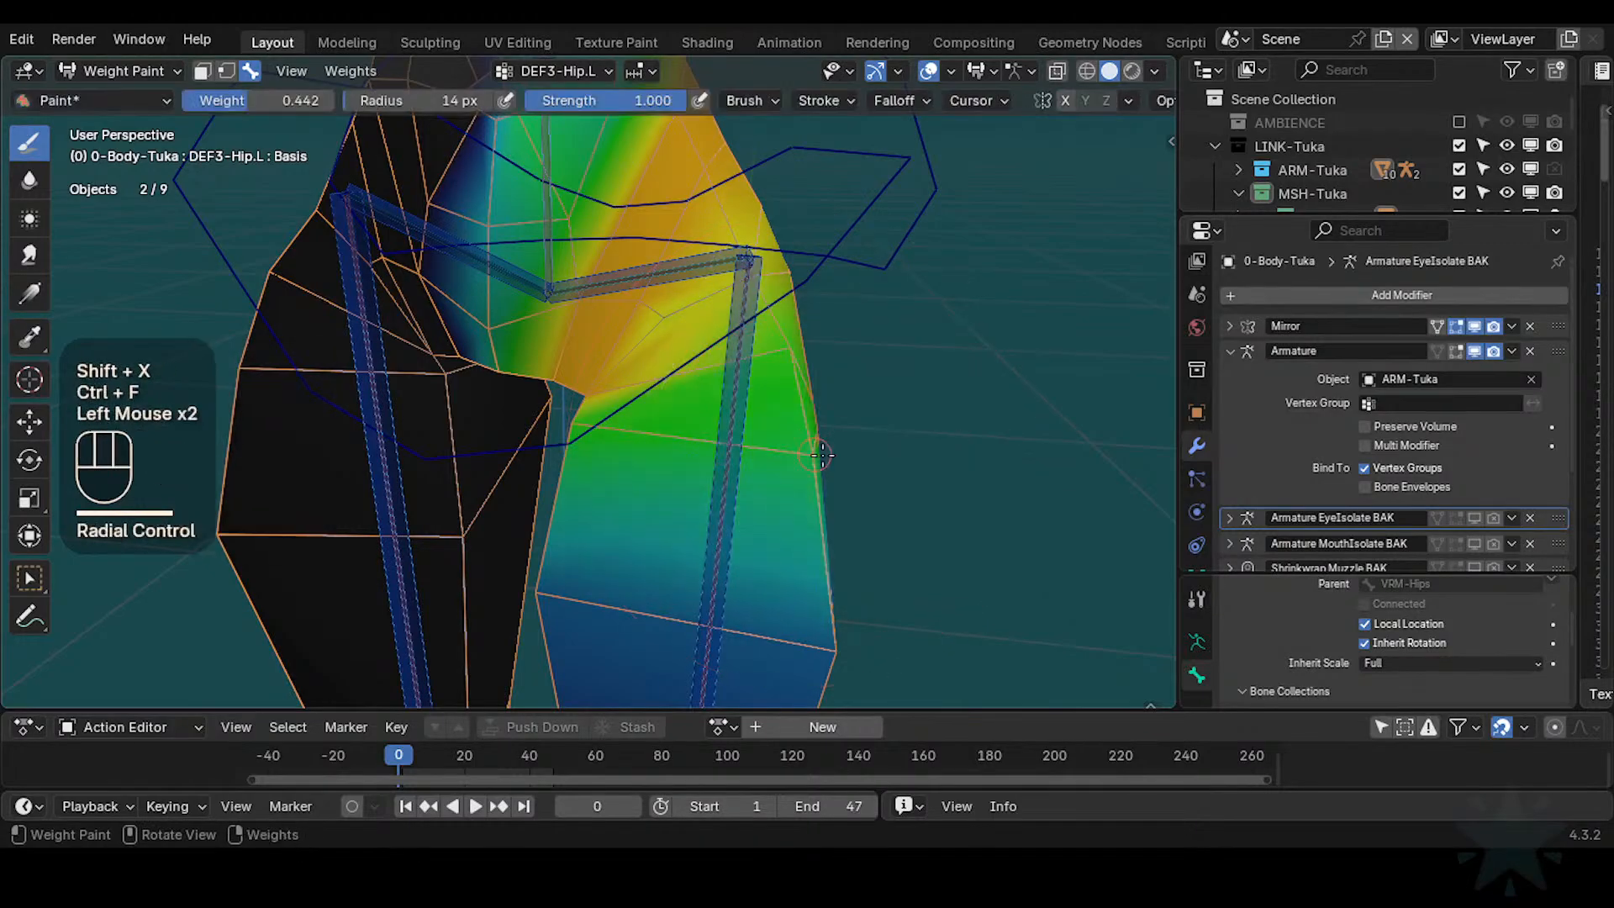
mouse_move(795, 454)
middle_mouse_down()
mouse_move(560, 471)
mouse_move(770, 427)
middle_mouse_up()
left_click(560, 471)
left_click(724, 480)
middle_click_drag(724, 479, 647, 420)
middle_click_drag(812, 391, 473, 327)
left_click(821, 454)
middle_click_drag(821, 454, 798, 445)
middle_click_drag(861, 433, 822, 415)
mouse_move(822, 415)
middle_mouse_down("shift")
mouse_move(740, 391)
mouse_move(723, 433)
middle_mouse_up("shift")
left_click(743, 398)
middle_click_drag(723, 433, 700, 452)
Sample the weight below the left buttock, set the brush weight to 0.721 and paint there
key("shift+x")
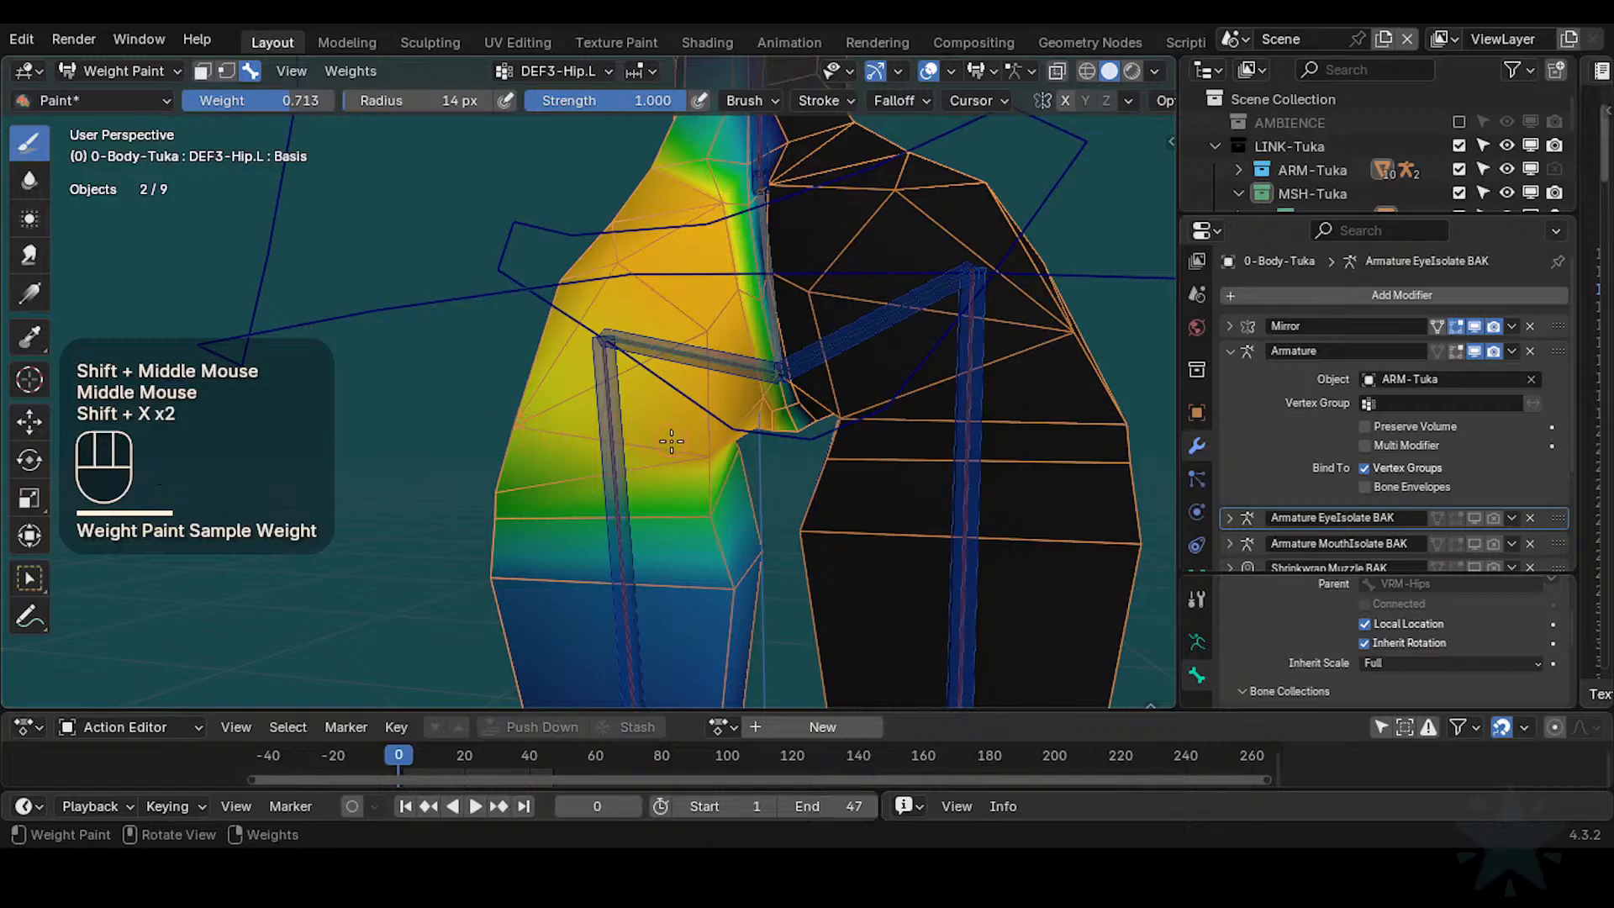
key("ctrl+f")
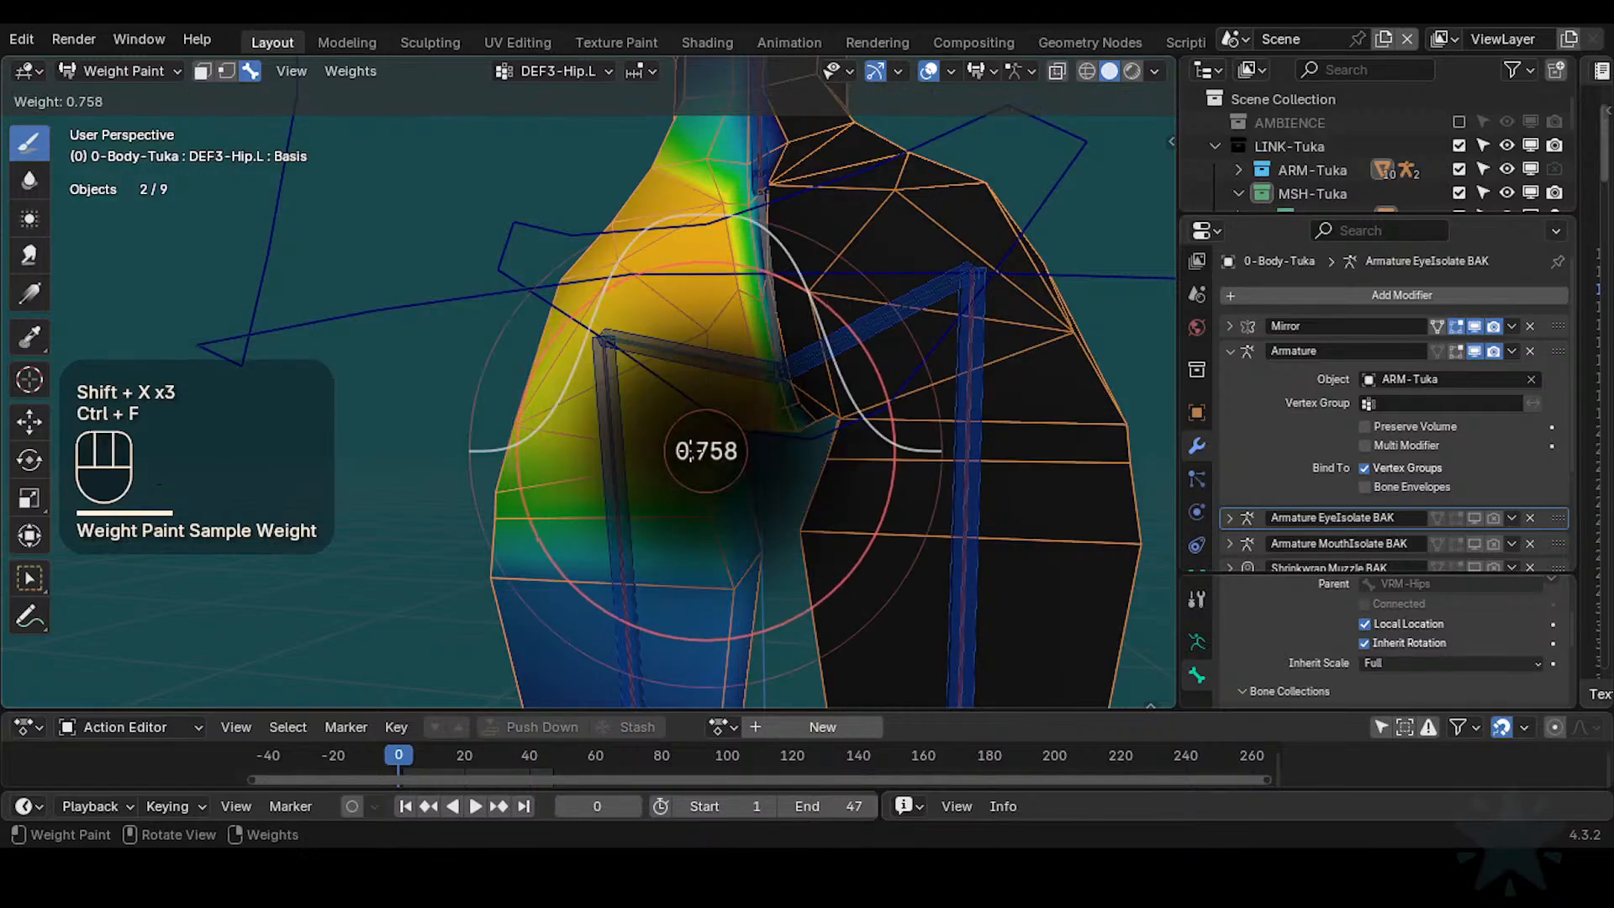
left_click(711, 448)
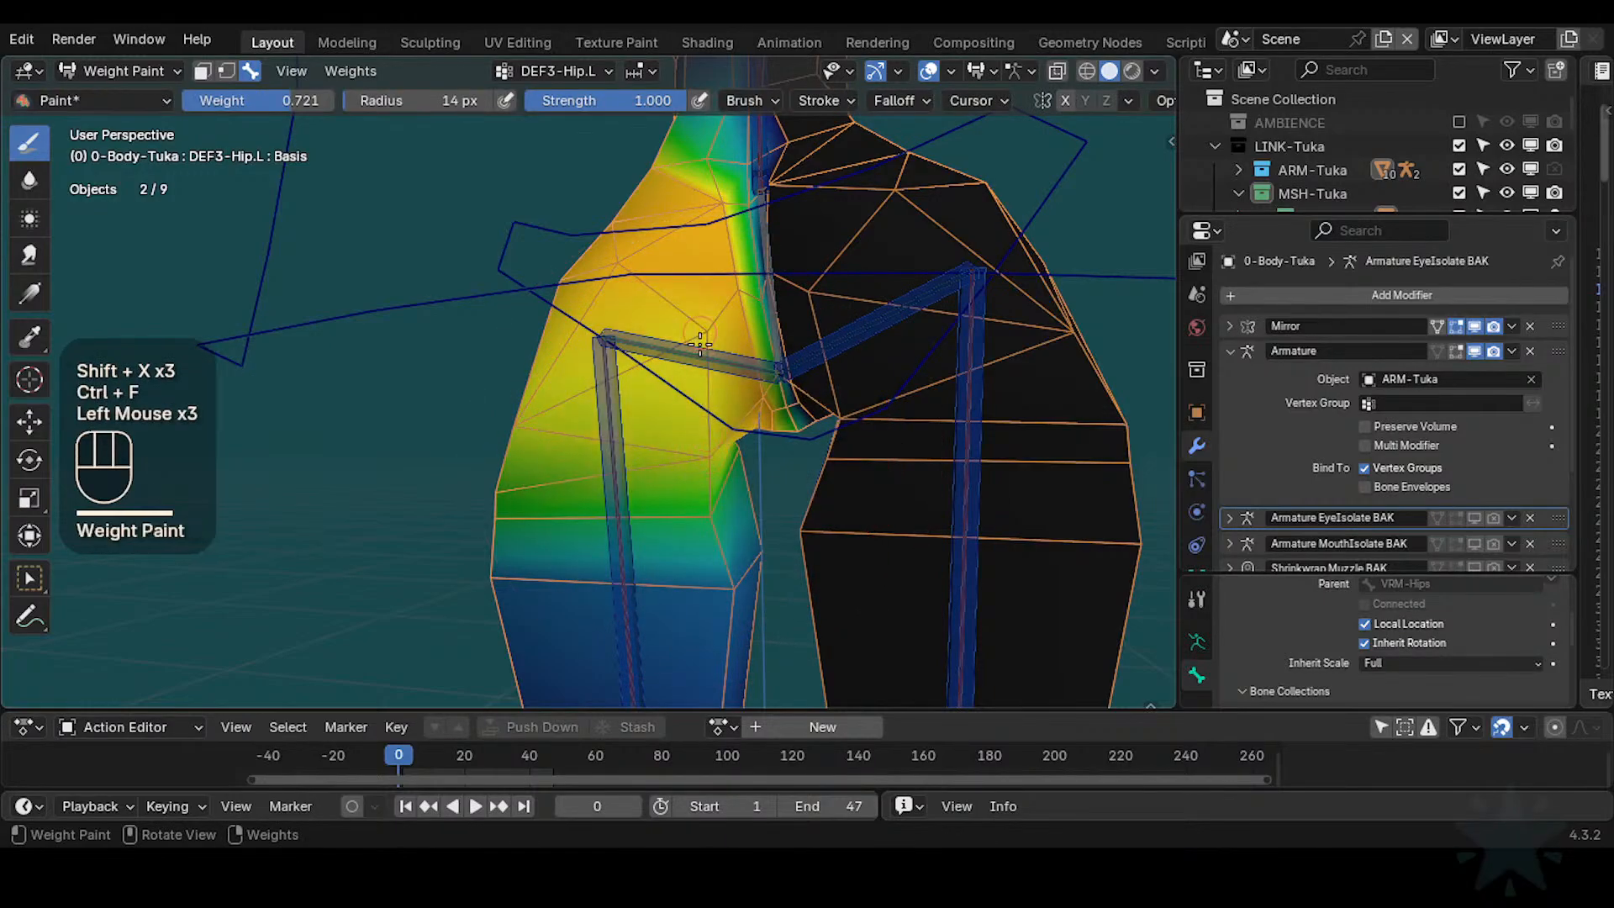
middle_click_drag(643, 287, 643, 290)
middle_click_drag(643, 290, 639, 309, "shift")
left_click(640, 310)
Dab DEF3-Hip.L weight 0.721 onto the left inner groin and sample the weight beside it
middle_click_drag(539, 300, 772, 328)
left_click(757, 281)
left_click(757, 329)
left_click(765, 421)
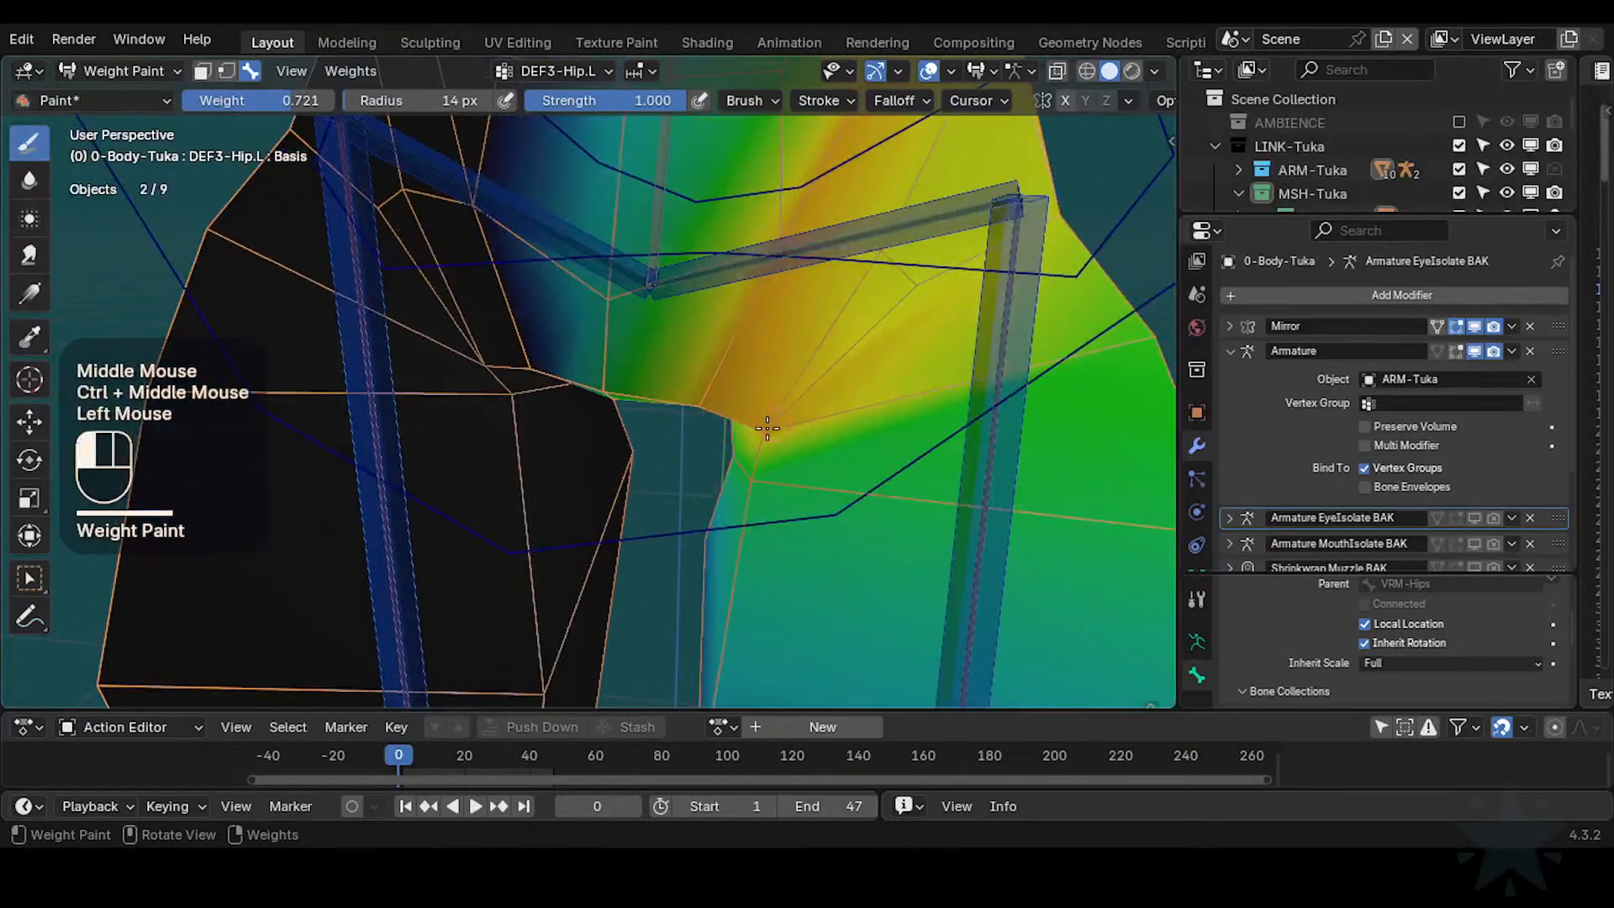
mouse_move(765, 420)
middle_mouse_down()
mouse_move(678, 468)
mouse_move(661, 442)
mouse_move(681, 380)
mouse_move(695, 406)
mouse_move(678, 429)
middle_mouse_up()
left_click(652, 473)
key("shift+x")
Rotate the CTL-IK-HipsSway control to both sides to check the hip weights, leaving the left hip raised
middle_click_drag(751, 354, 751, 421, "ctrl")
middle_click_drag(751, 421, 795, 319)
left_click(715, 315, "alt")
key("r")
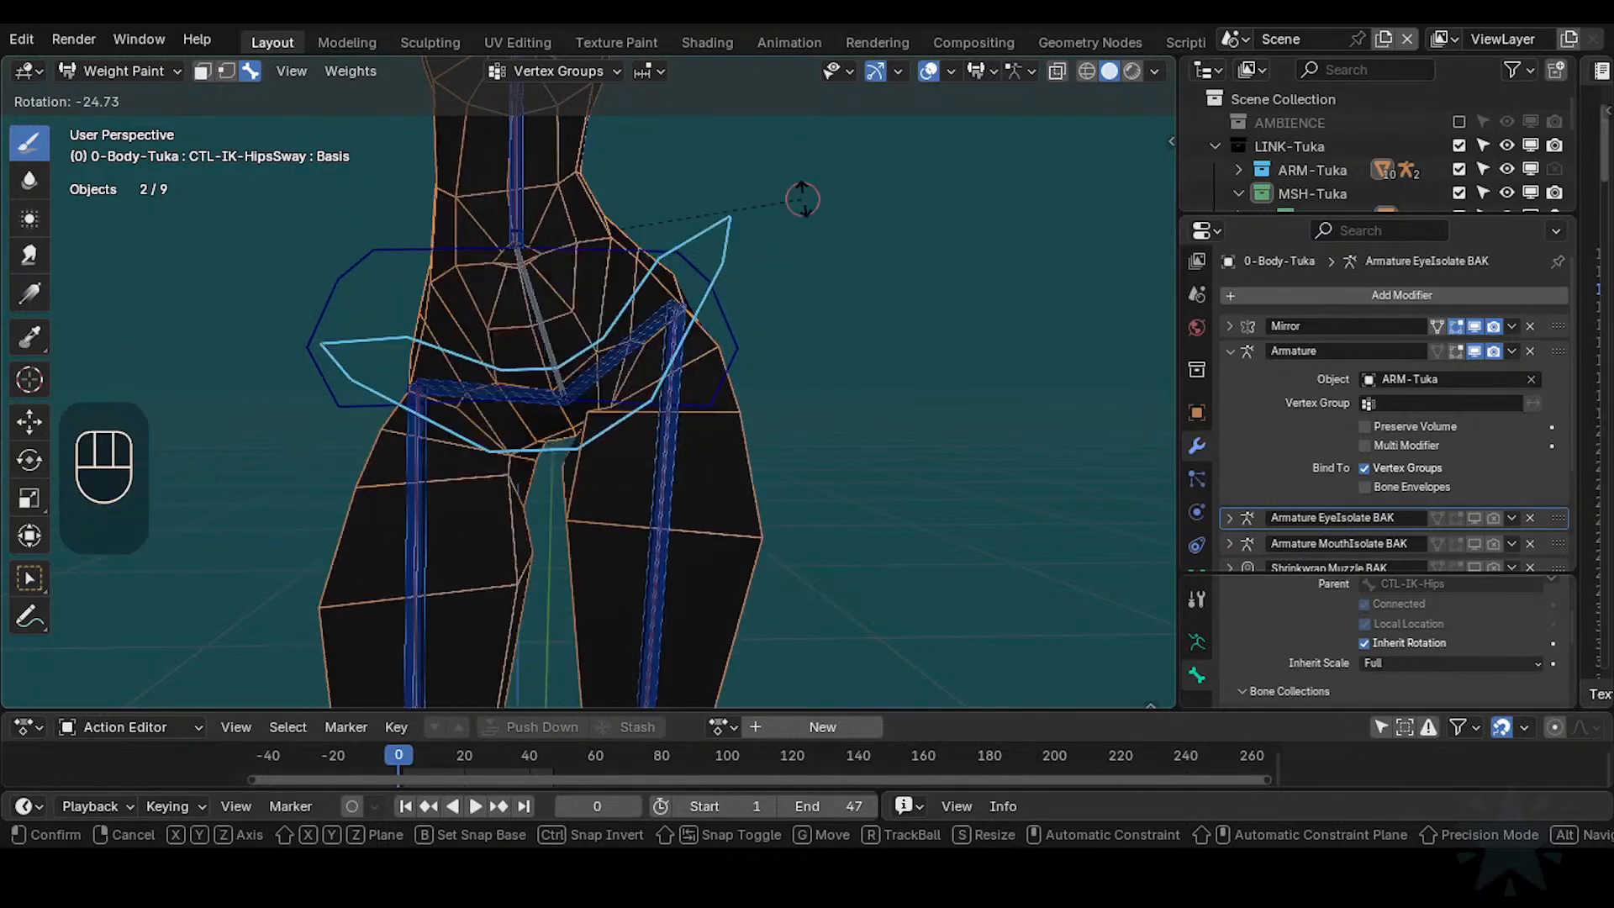
left_click(805, 158)
middle_click_drag(800, 181, 740, 336)
middle_click_drag(740, 337, 765, 358)
key("r")
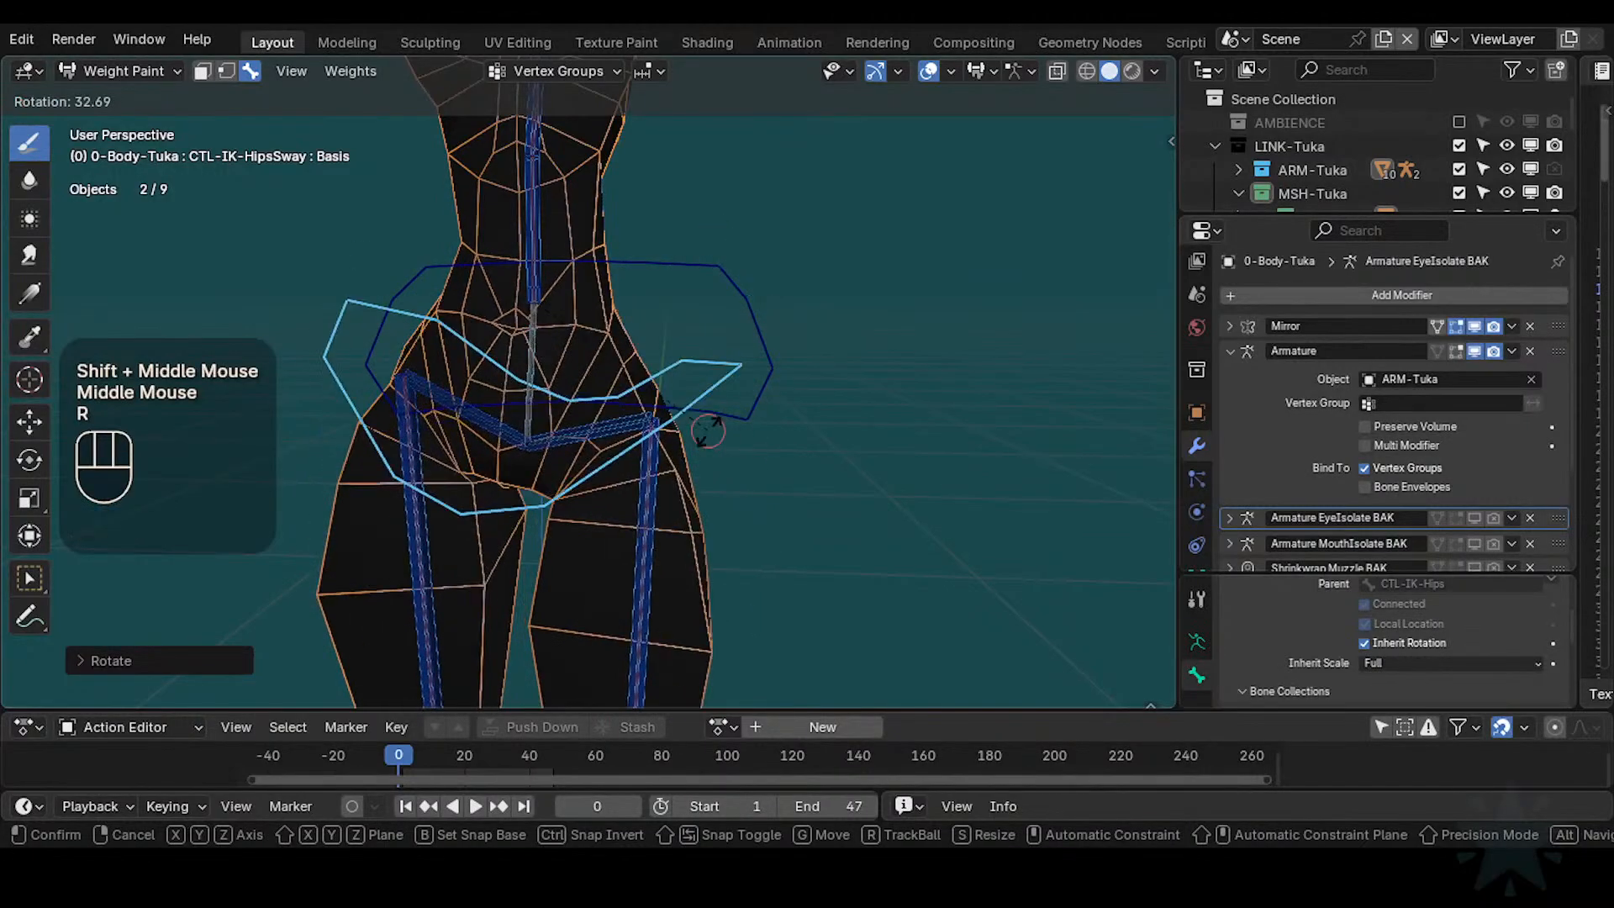
left_click(725, 399)
Select the DEF3-LegUpper.L deform bone to show its weights, and save the file
left_click(670, 479, "alt")
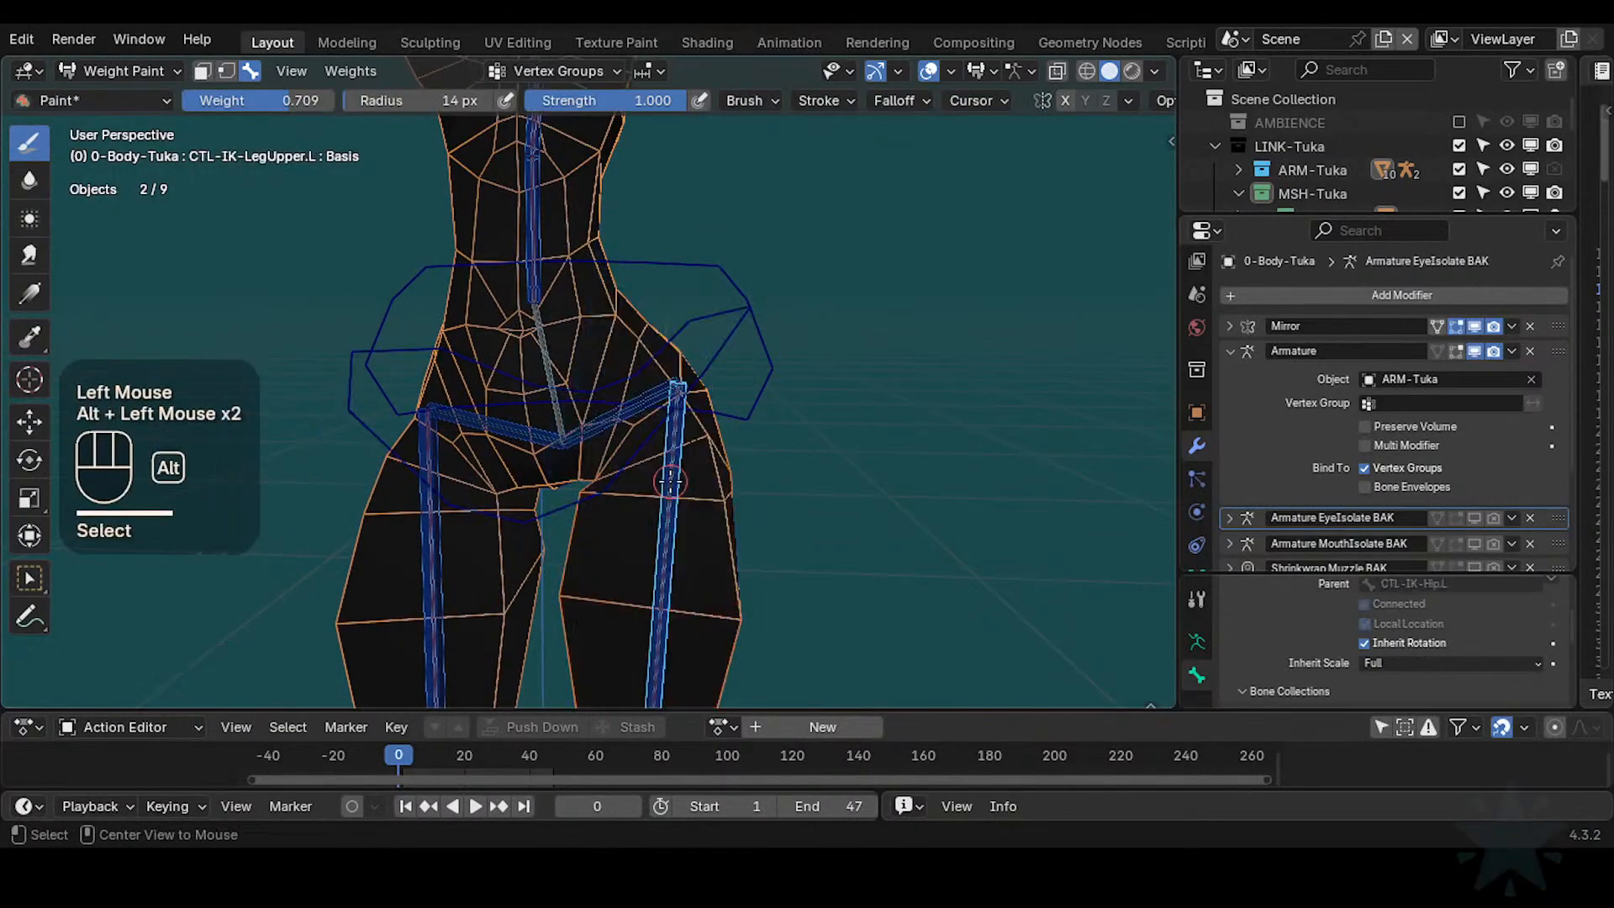
left_click(670, 482, "alt")
middle_click_drag(670, 482, 719, 383, "shift")
key("ctrl+s")
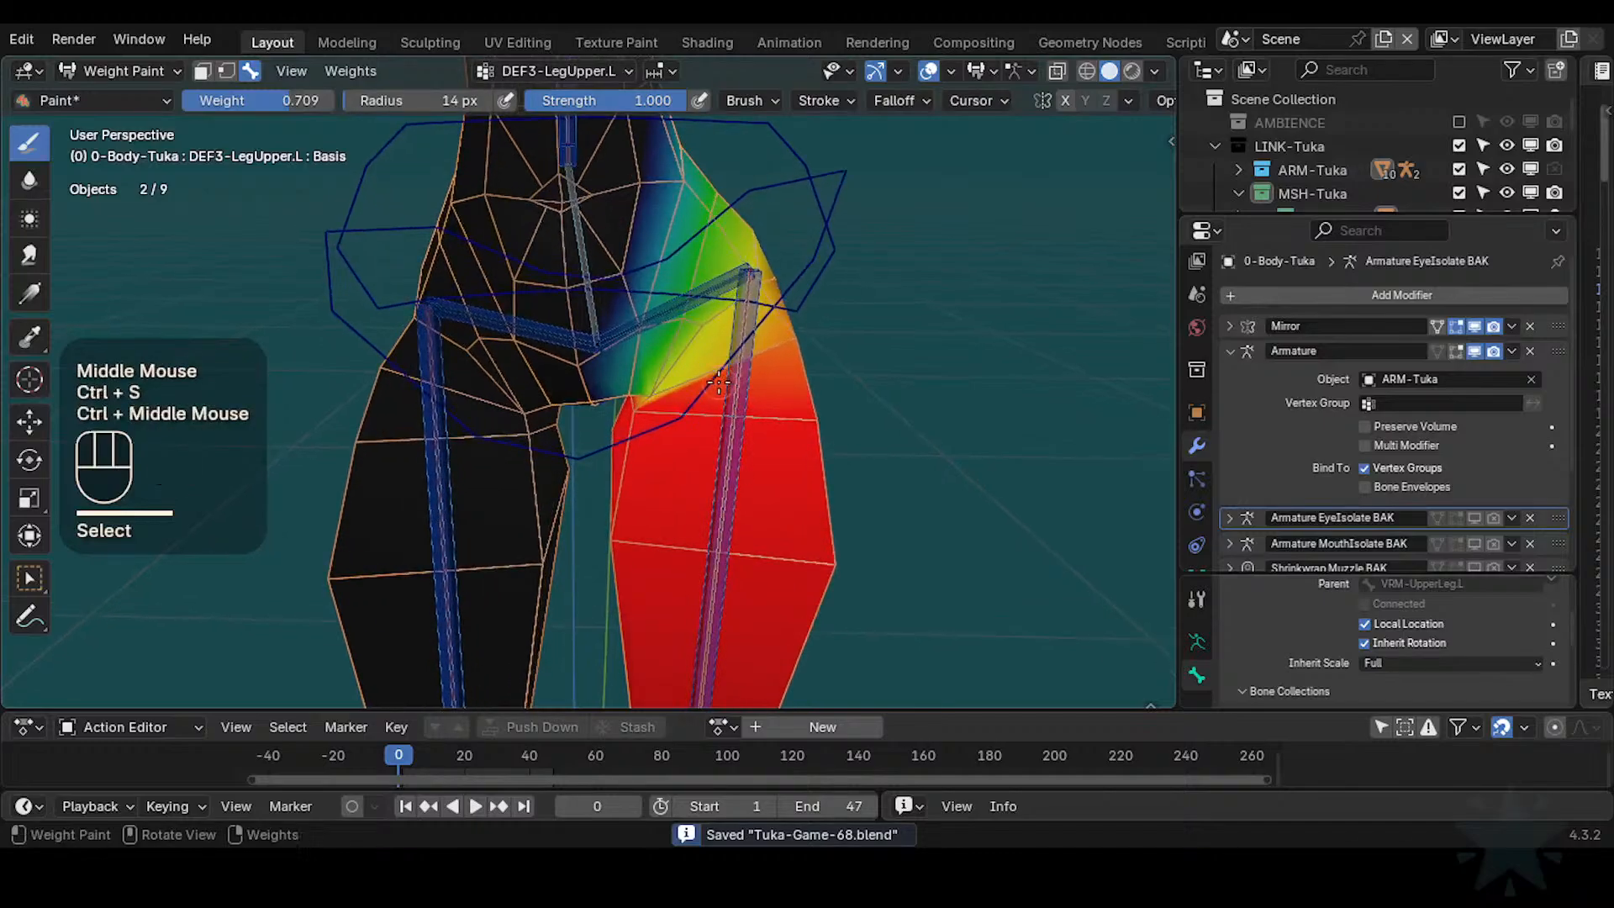
Set the brush weight to 0.891 and paint DEF3-LegUpper.L onto the front of the left upper-thigh edge loop
key("shift+x")
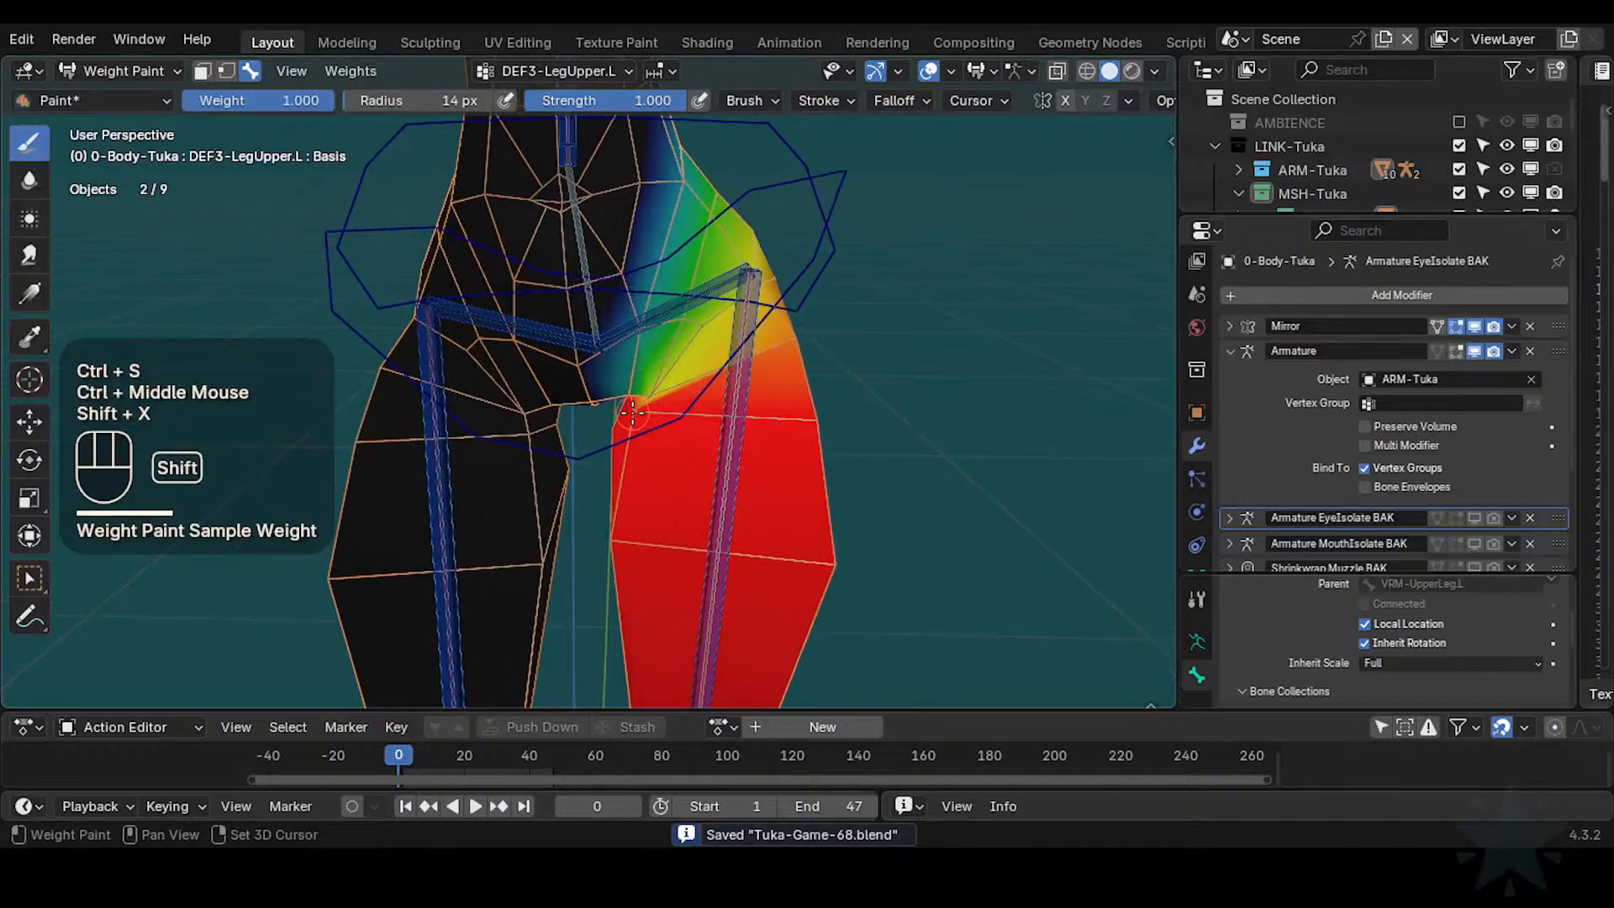
key("ctrl+f")
left_click(641, 415)
left_click(641, 415)
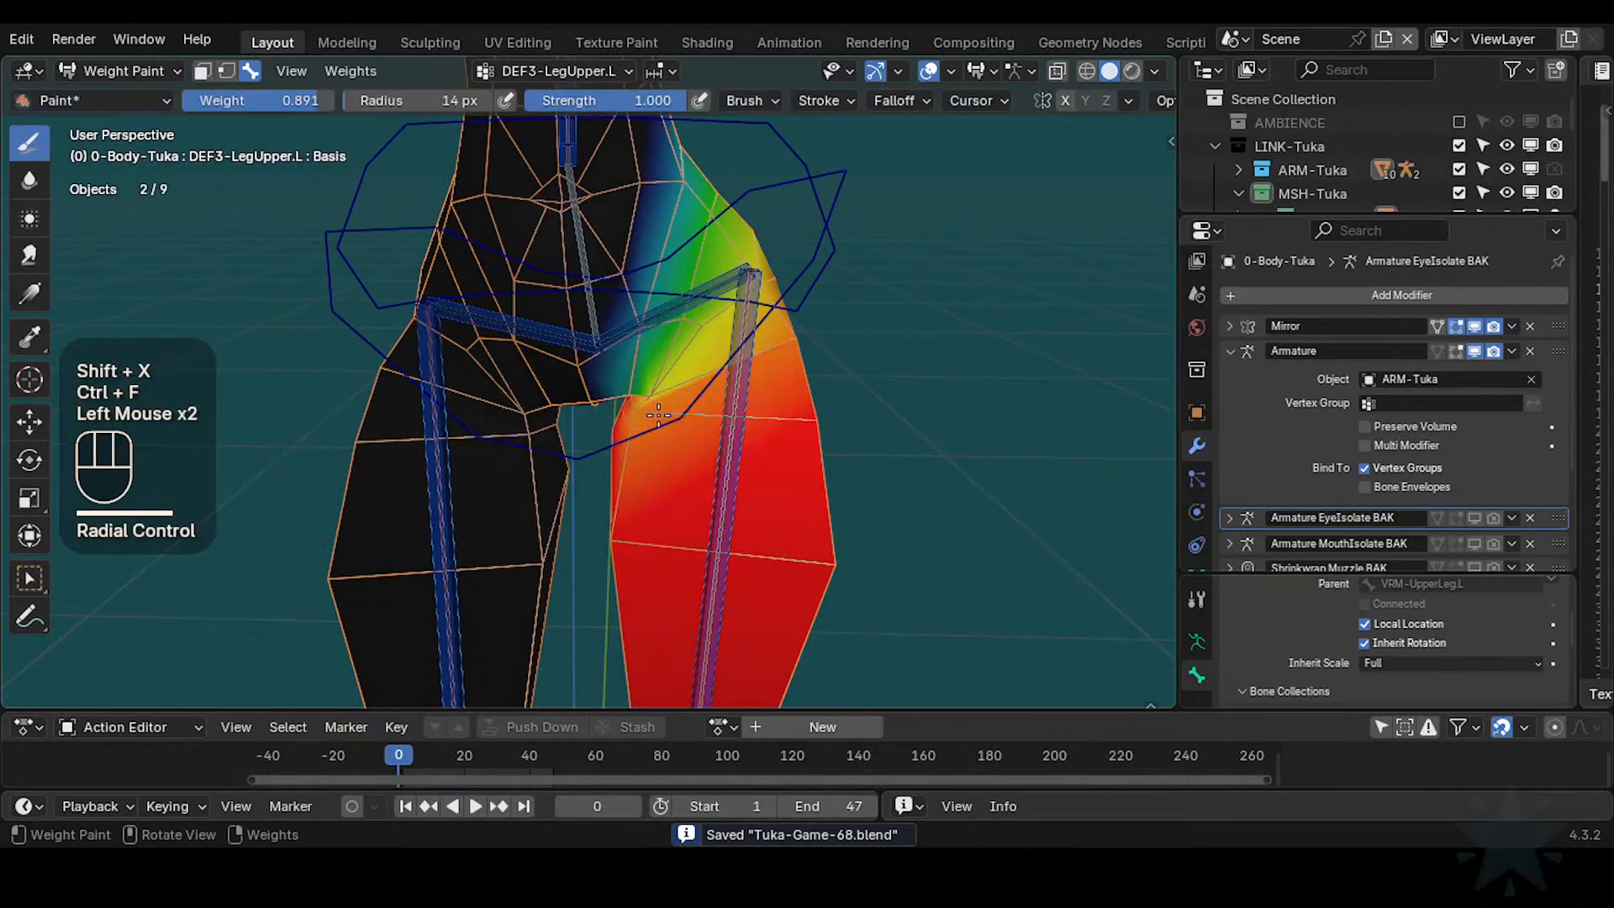
left_click_drag(792, 413, 828, 423)
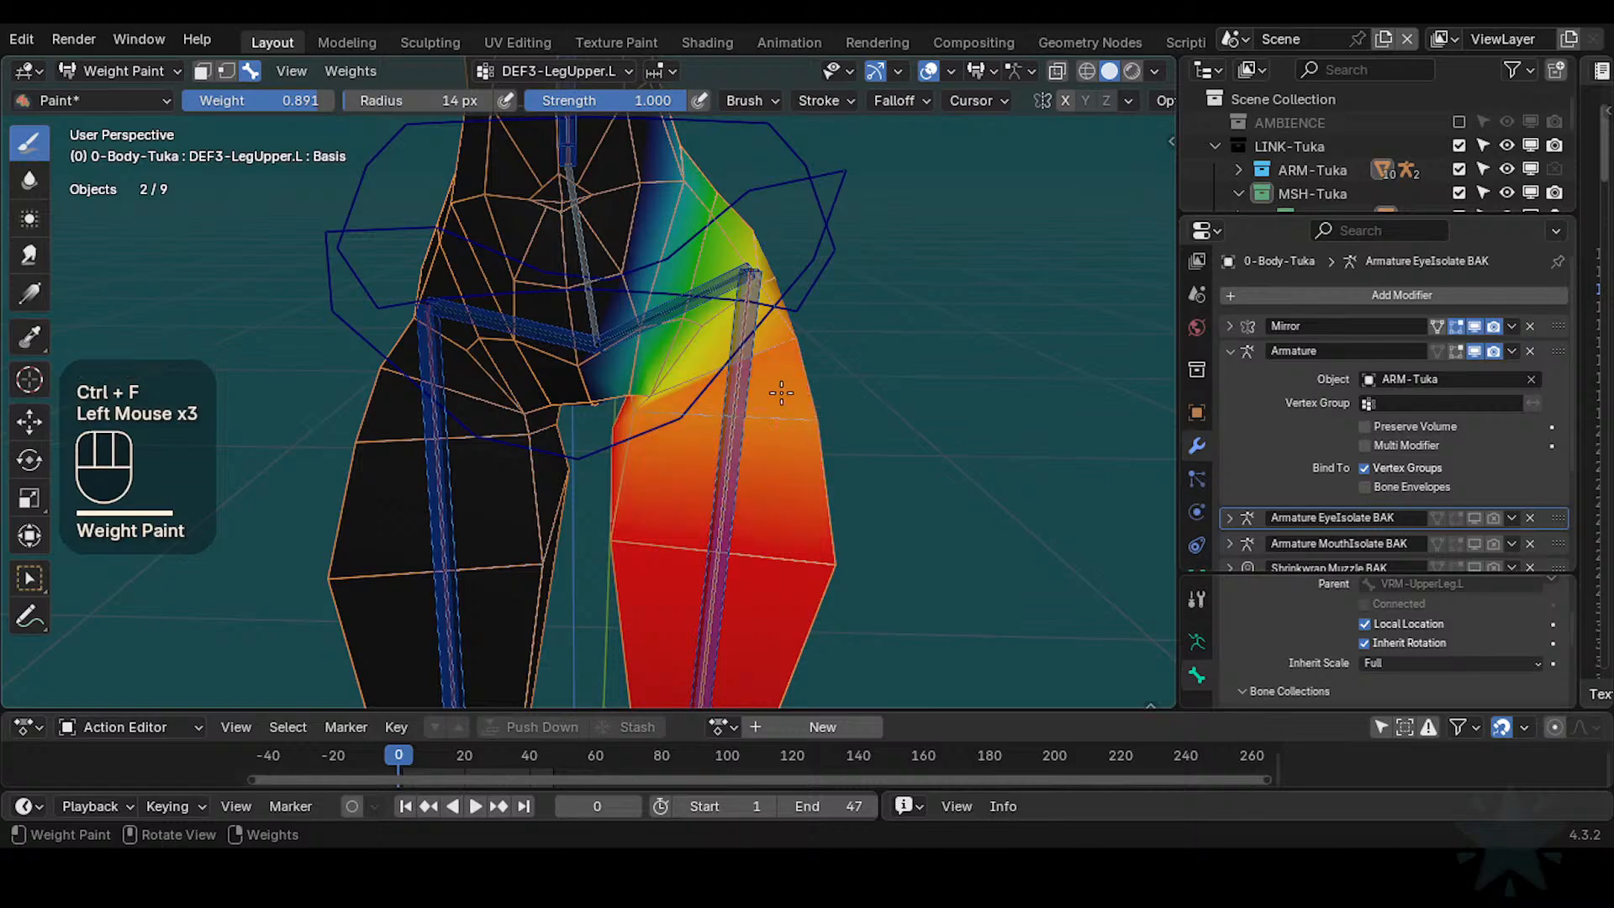
Paint DEF3-LegUpper.L at weight 0.891 around the side and back of the left upper-thigh edge loop
middle_click_drag(782, 393, 648, 370)
middle_click_drag(886, 317, 681, 327, "shift")
left_click(739, 353)
mouse_move(828, 365)
middle_mouse_down()
mouse_move(668, 393)
mouse_move(728, 400)
middle_mouse_up()
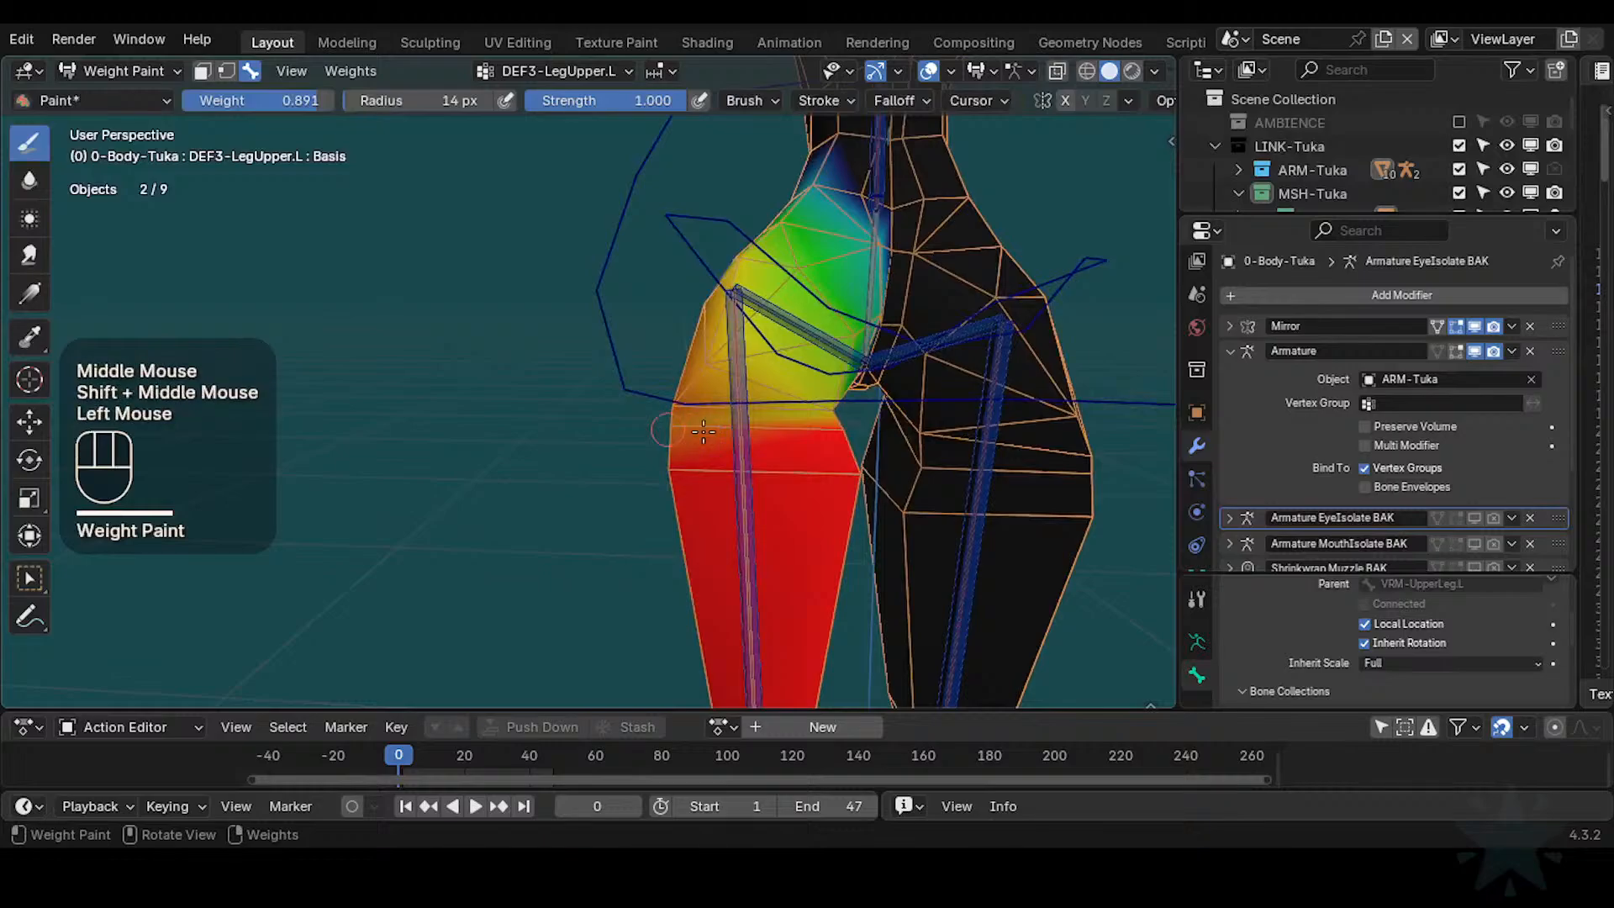
middle_click_drag(877, 408, 765, 403)
middle_click_drag(782, 400, 828, 396)
middle_click_drag(811, 395, 712, 393, "shift")
mouse_move(711, 393)
middle_mouse_down()
mouse_move(702, 412)
mouse_move(674, 396)
mouse_move(708, 423)
middle_mouse_up()
left_click(677, 396)
Sample the groin weight, set the brush weight to 0.836, and dab DEF3-LegUpper.L onto the left upper thigh near the hip
key("shift+x")
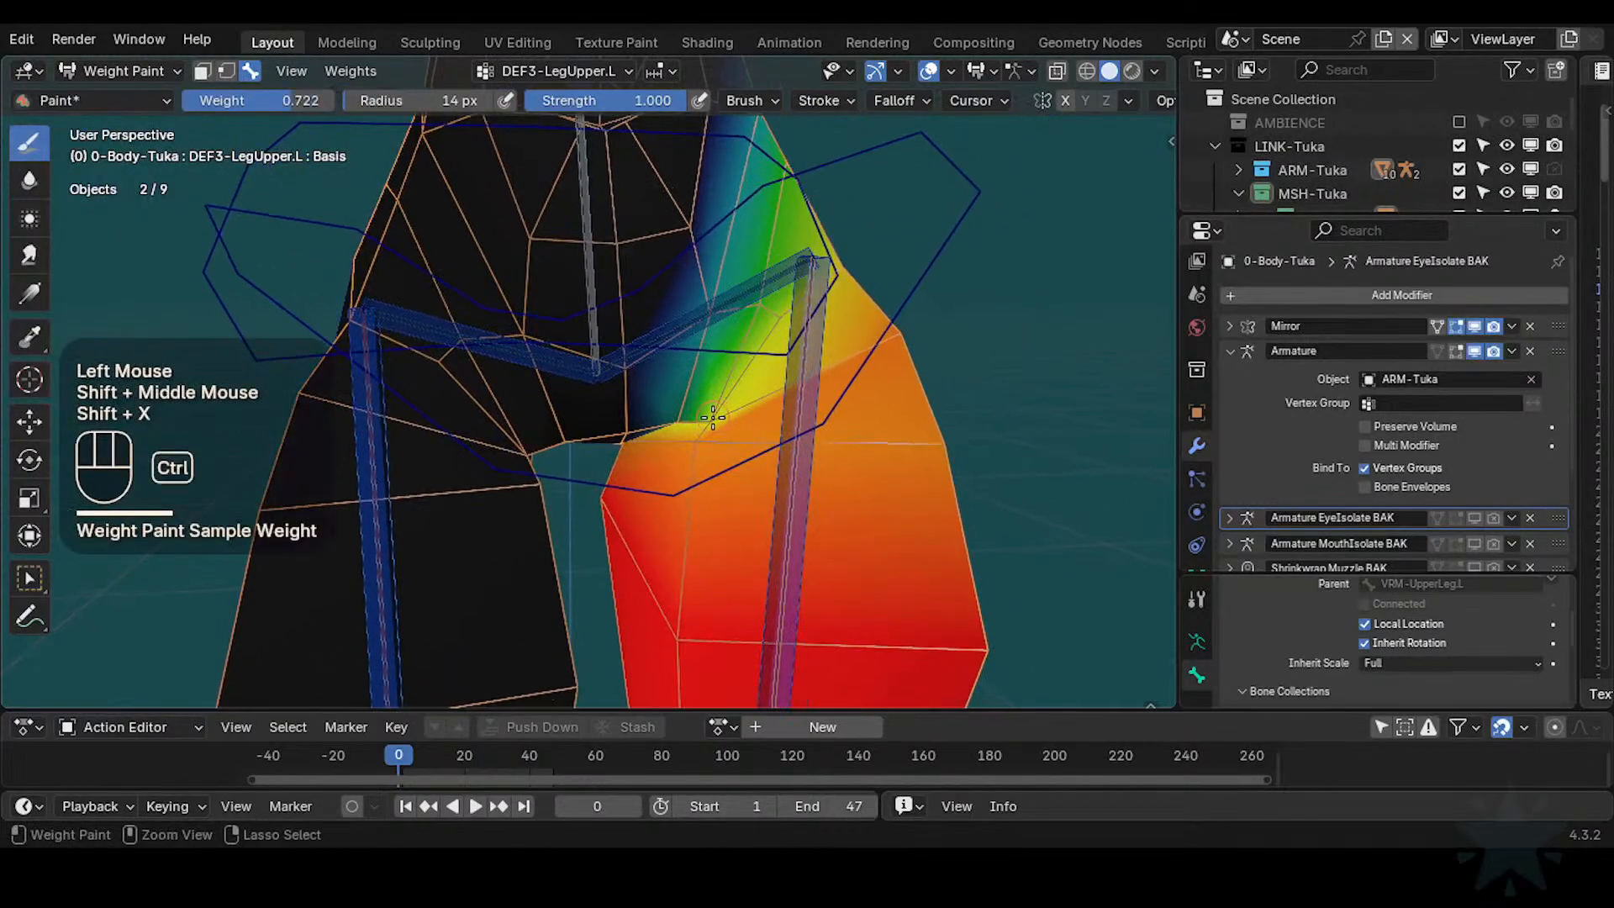
key("ctrl+f")
left_click(709, 415)
middle_click_drag(727, 410, 654, 457, "shift")
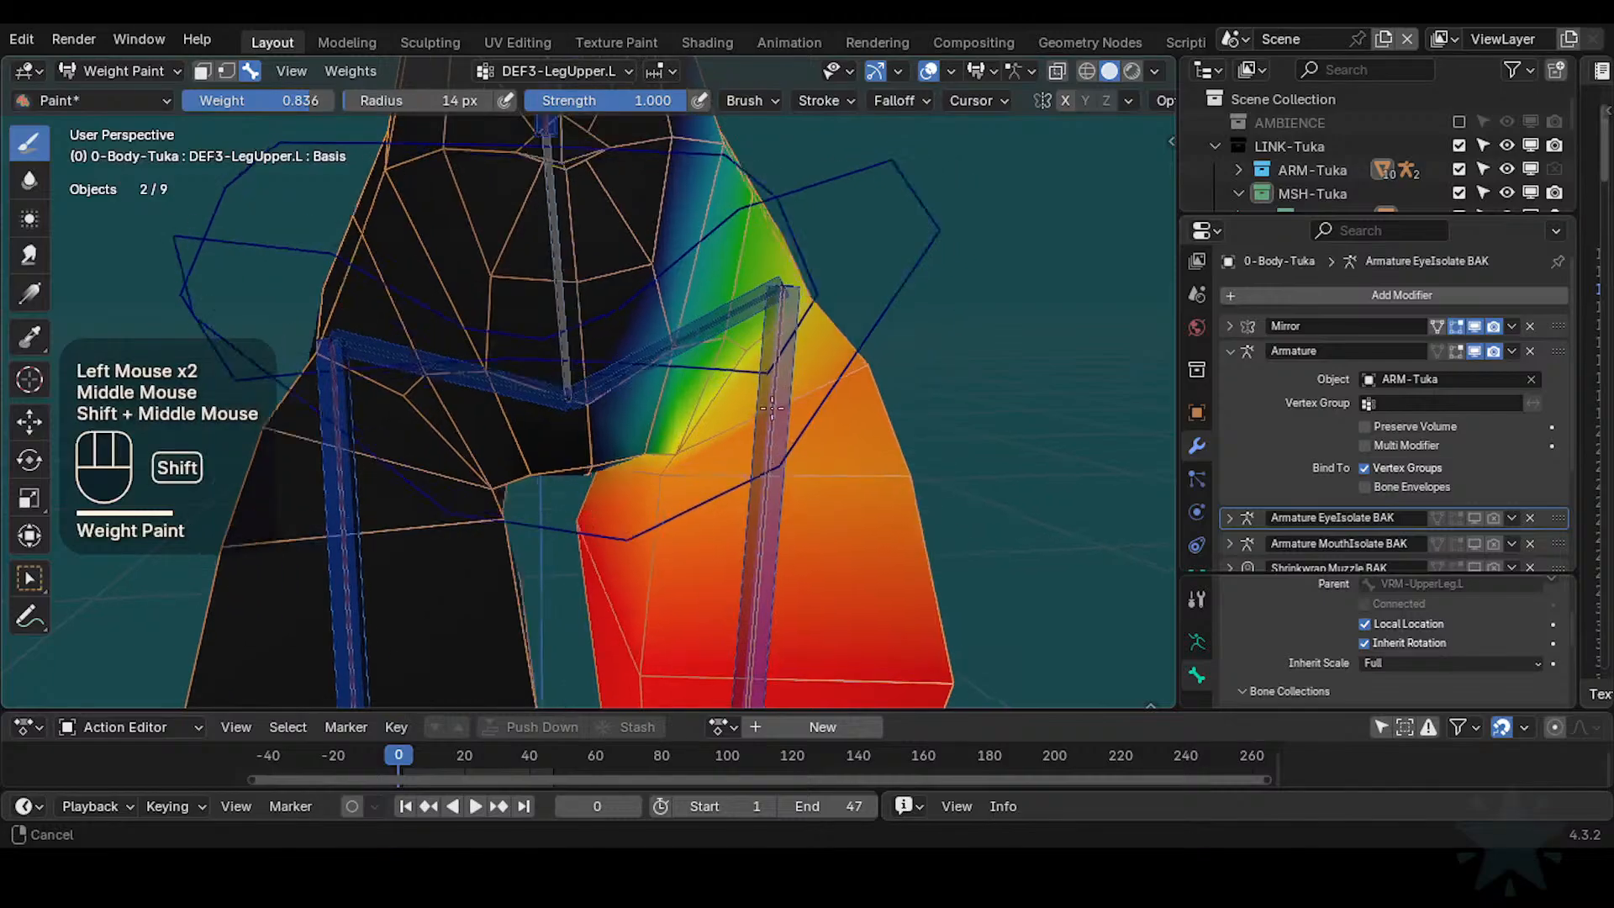
left_click(802, 383)
middle_click_drag(821, 380, 773, 391)
middle_click_drag(773, 391, 646, 414, "shift")
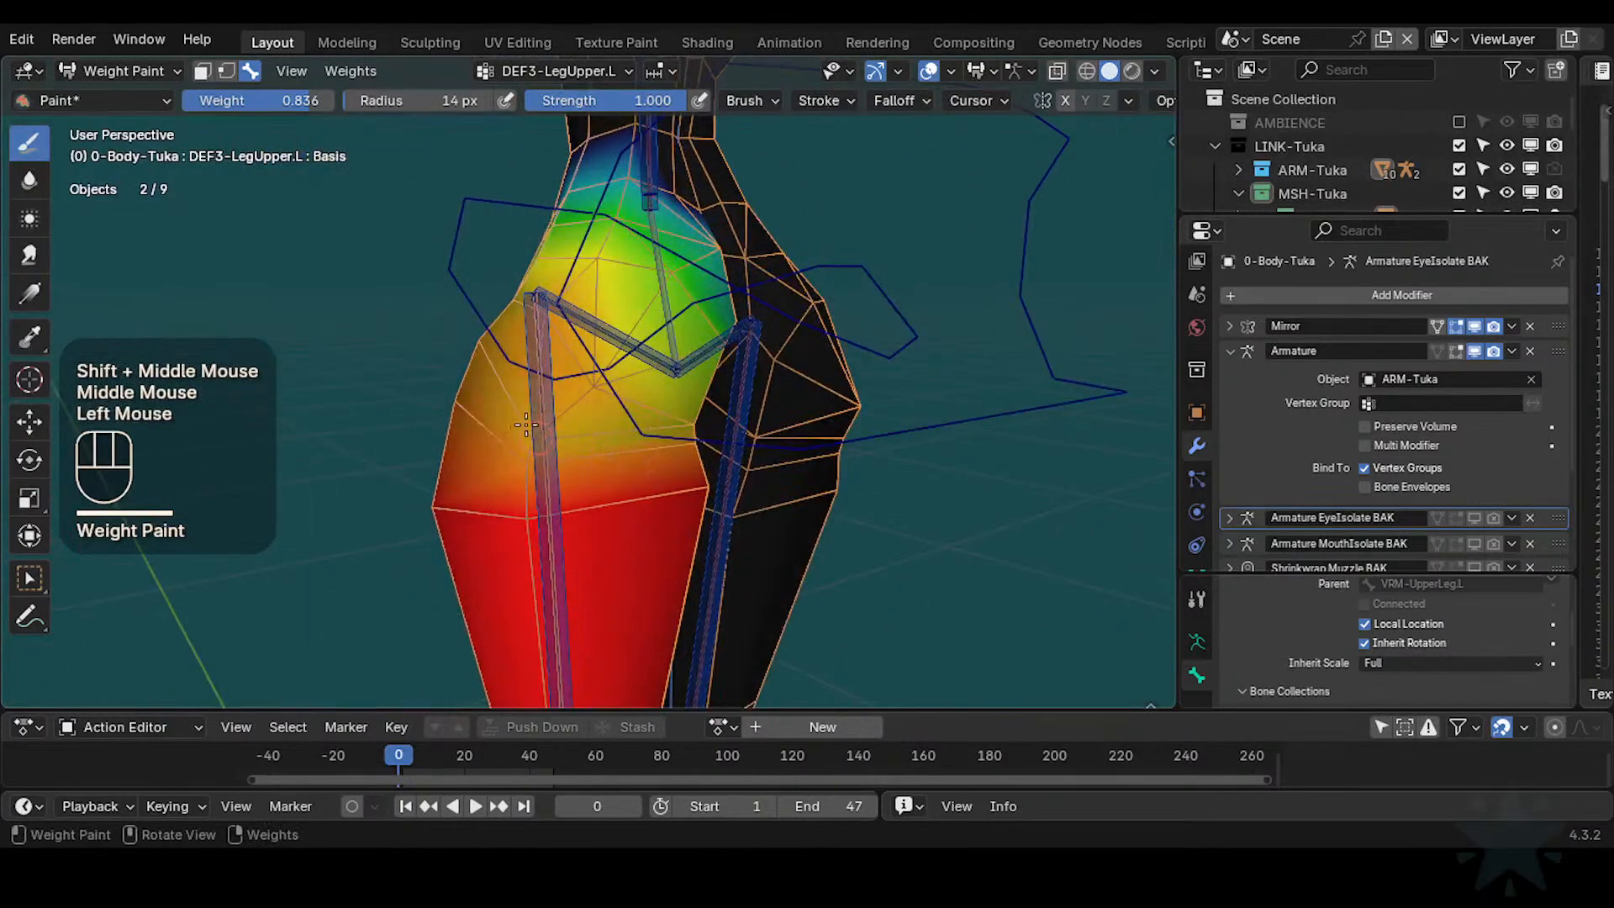
Select the CTL-IK-HipsSway control and rotate it to test the upper-leg weights, leaving the hips roughly level
middle_click_drag(526, 425, 748, 496)
middle_click_drag(748, 496, 627, 463)
middle_click_drag(626, 463, 678, 483, "shift")
left_click(721, 397, "alt")
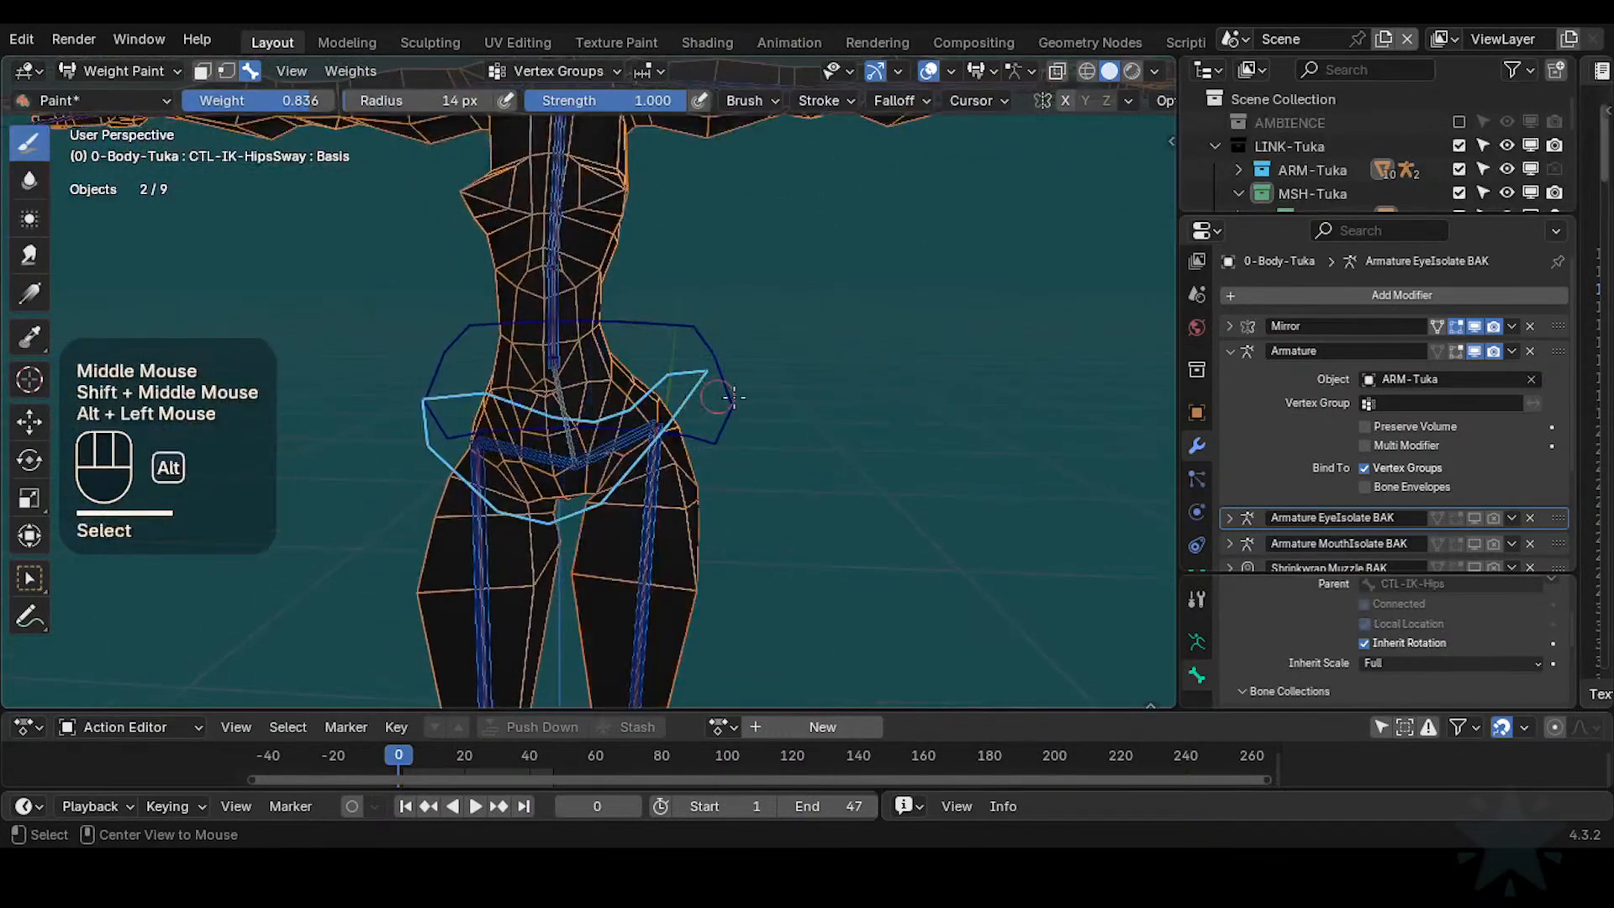
middle_click_drag(724, 396, 748, 372)
key("r")
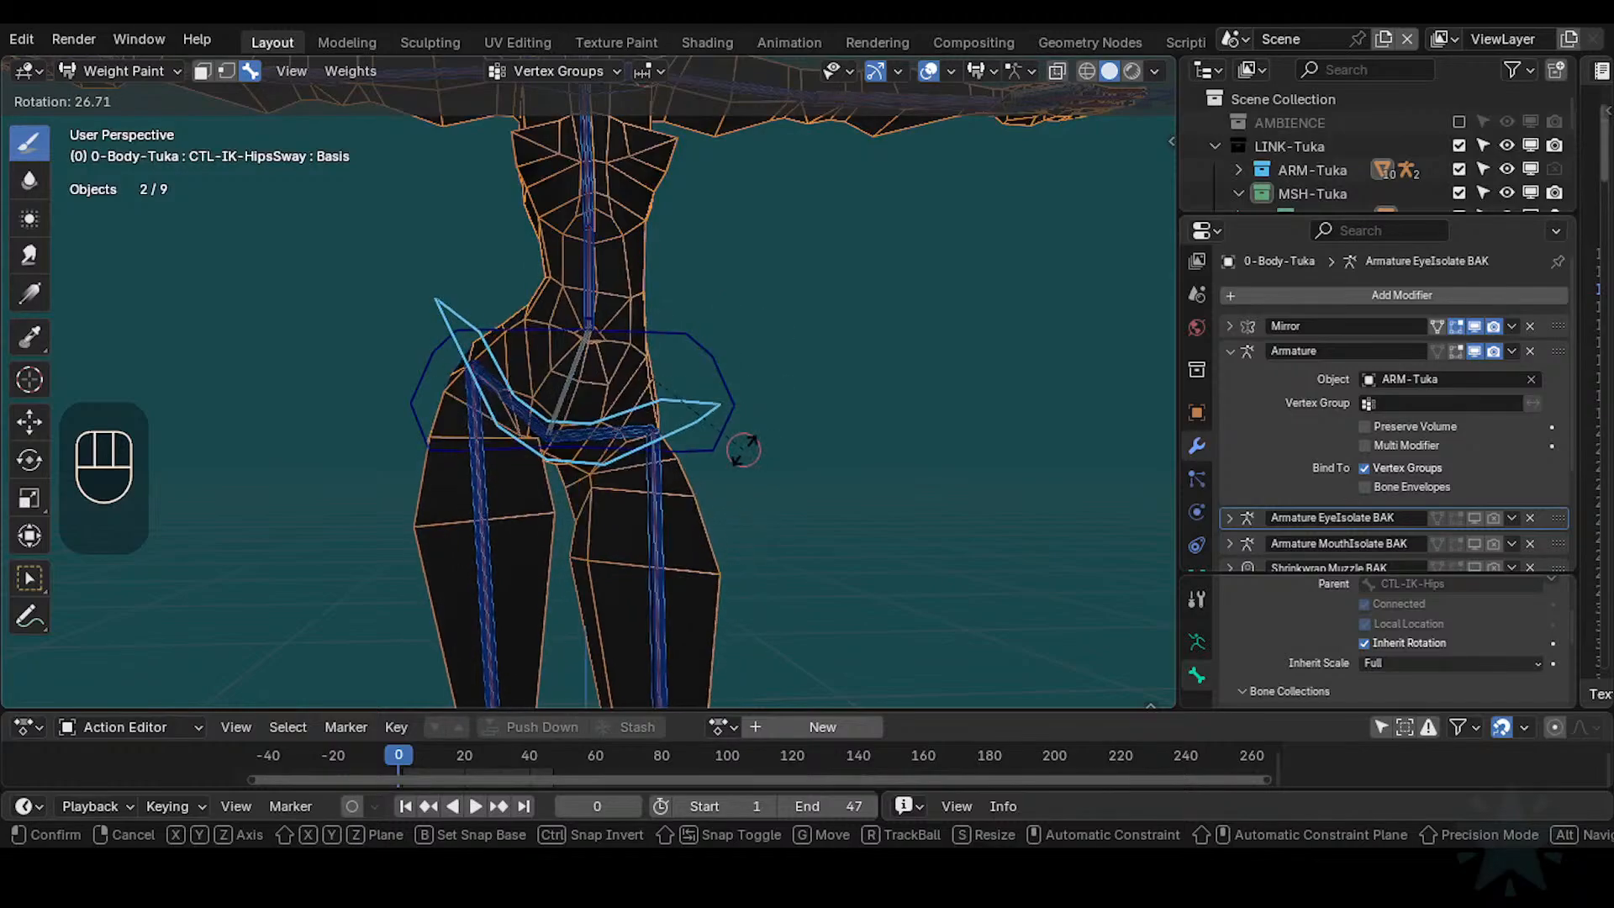
left_click(782, 370)
Switch to Object Mode, select the 0-Body-Tuka mesh, and open it in Edit Mode in front view around the hips
key("ctrl+Tab")
left_click(678, 509)
left_click(647, 498)
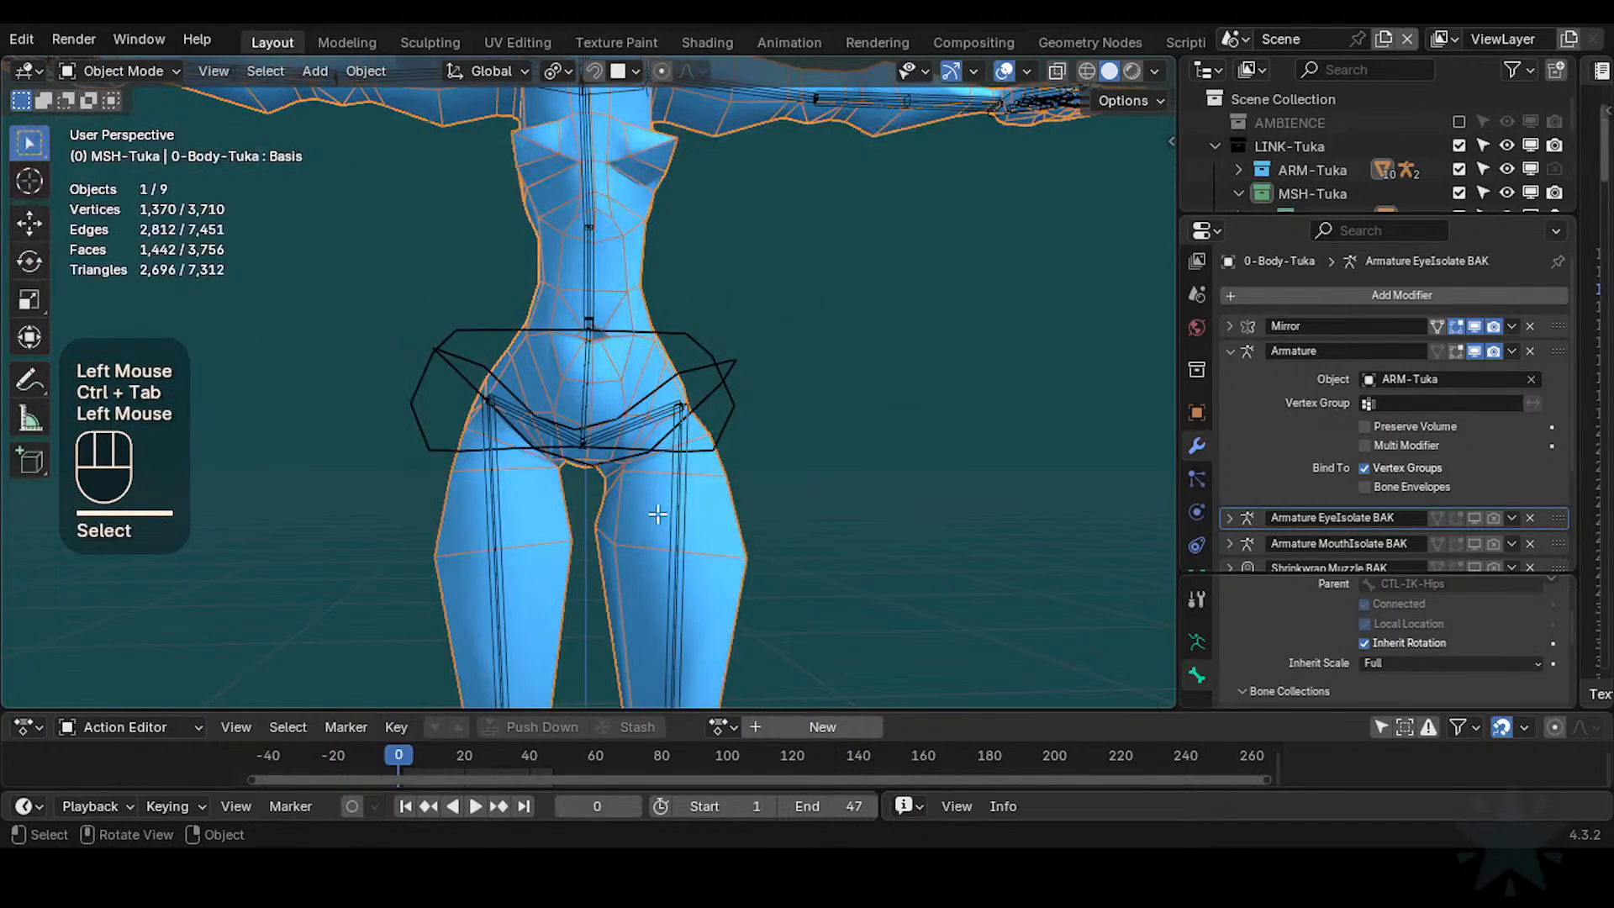
key("Tab")
middle_click_drag(650, 512, 626, 532)
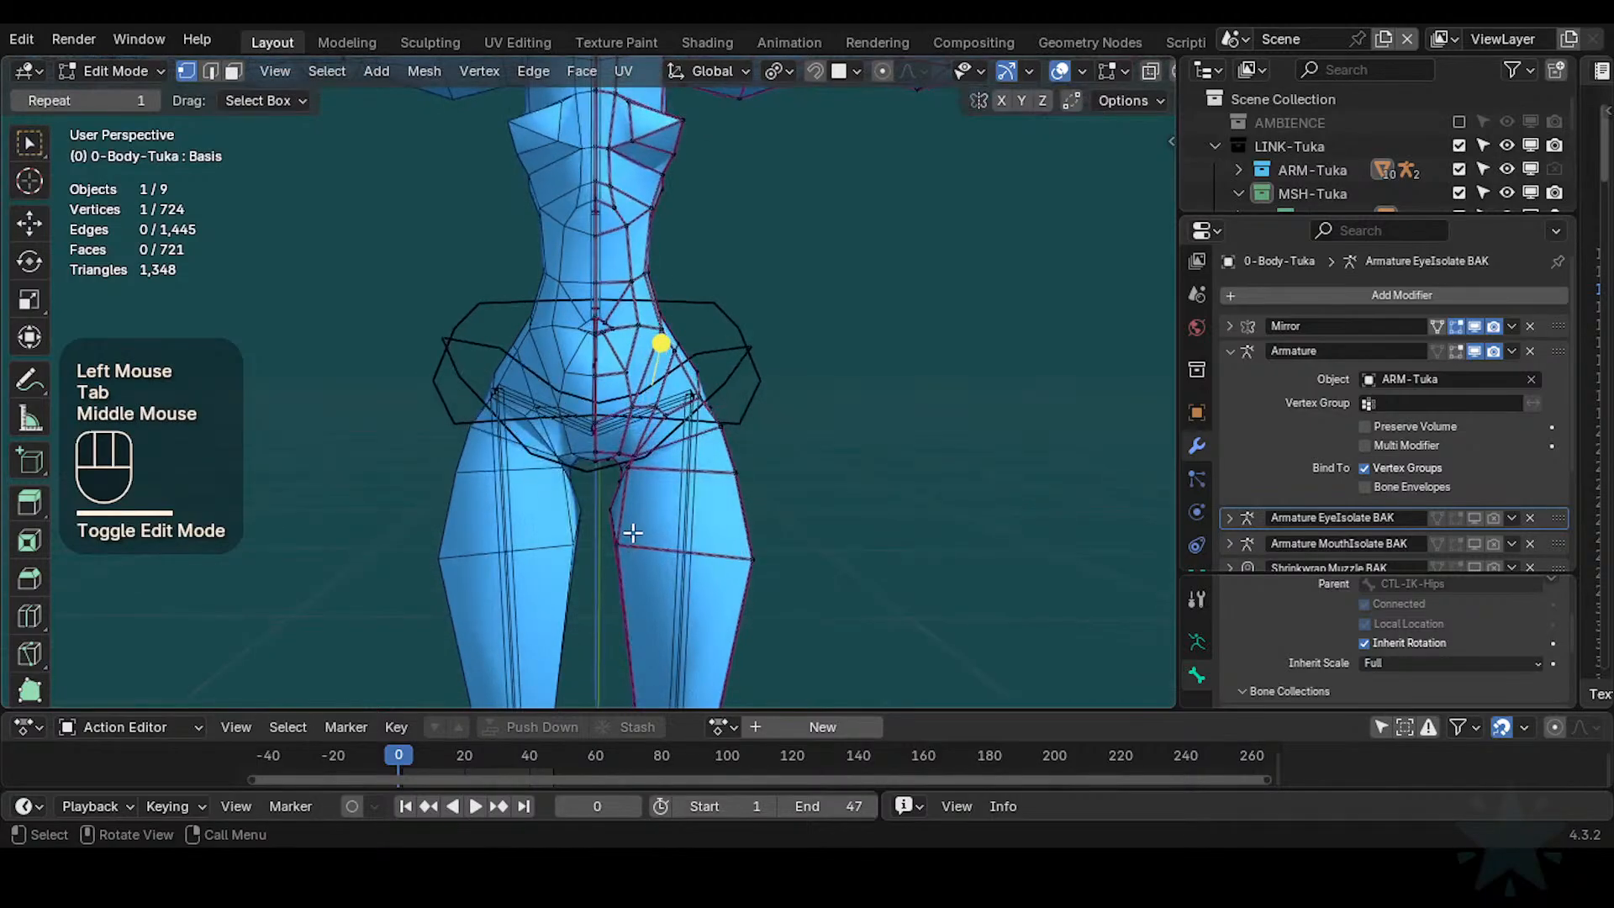
key("ctrl+Tab")
left_click(664, 481)
key("KP_1")
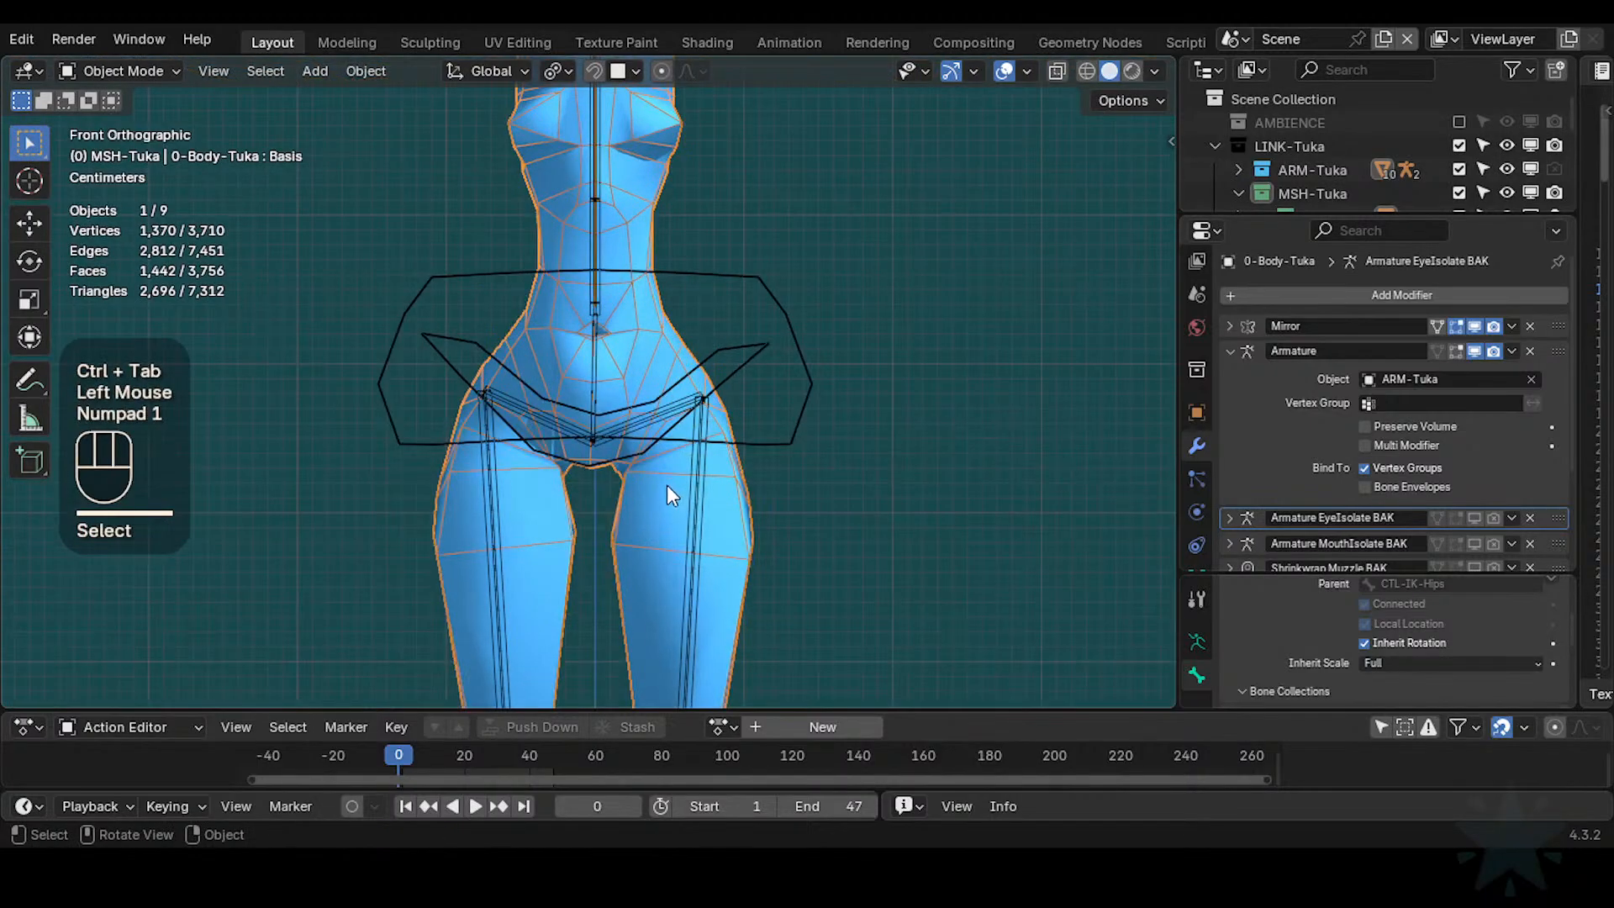
key("Tab")
middle_click_drag(645, 506, 647, 479, "ctrl")
middle_click_drag(647, 496, 652, 517, "shift")
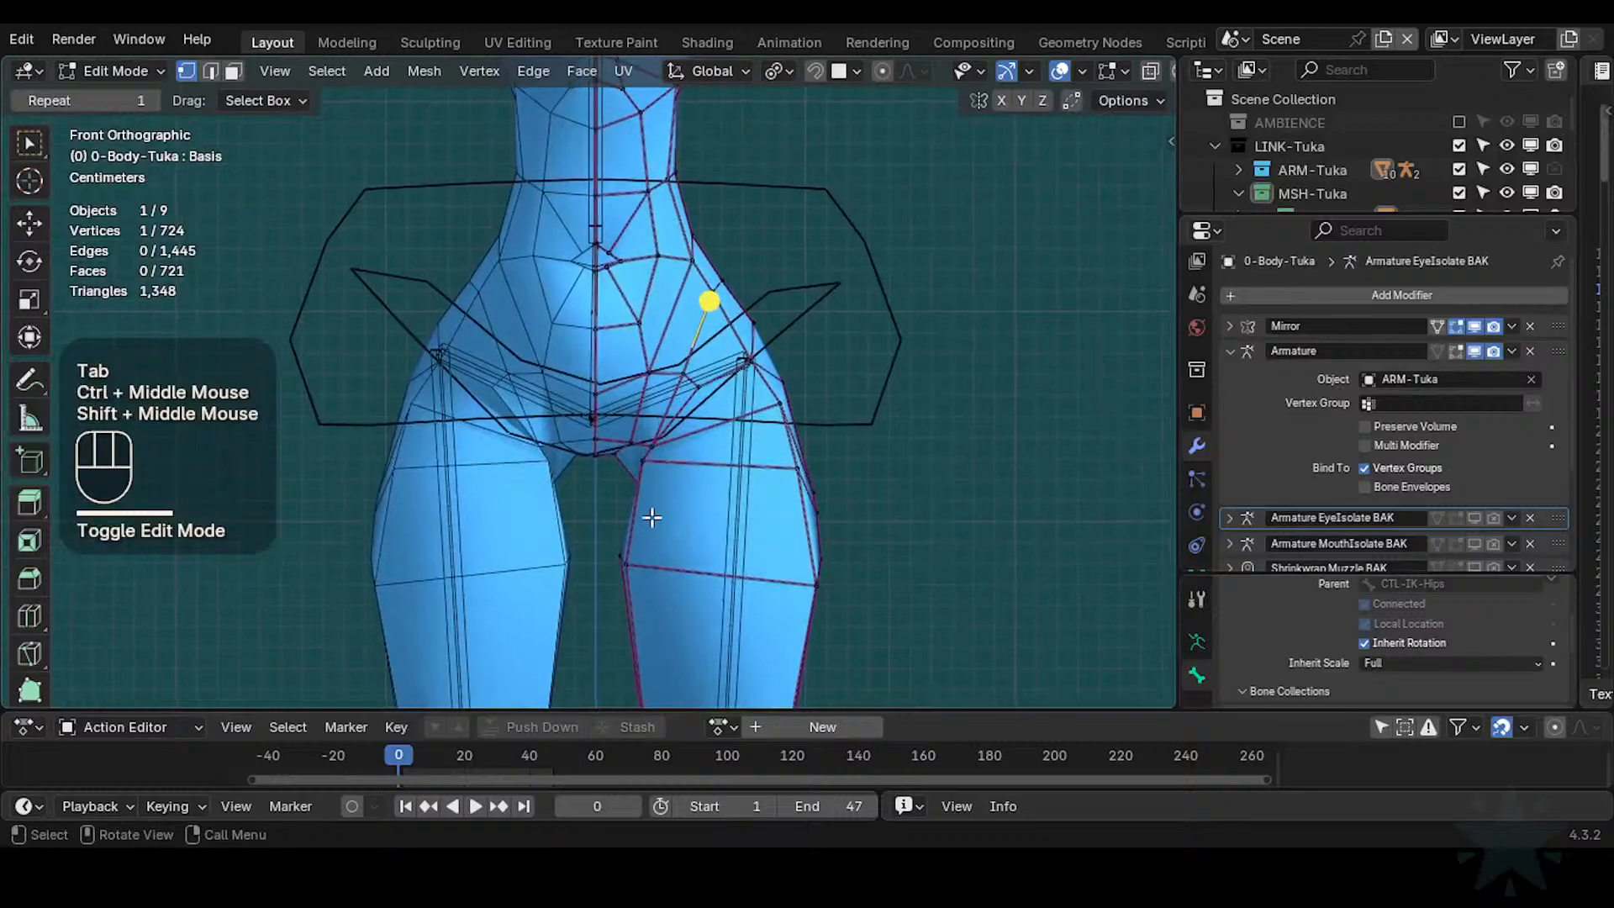
Vertex-slide the front vertex of the left inner thigh along its edge, undoing the first slide, and leave Edit Mode
left_click(638, 468)
key("g")
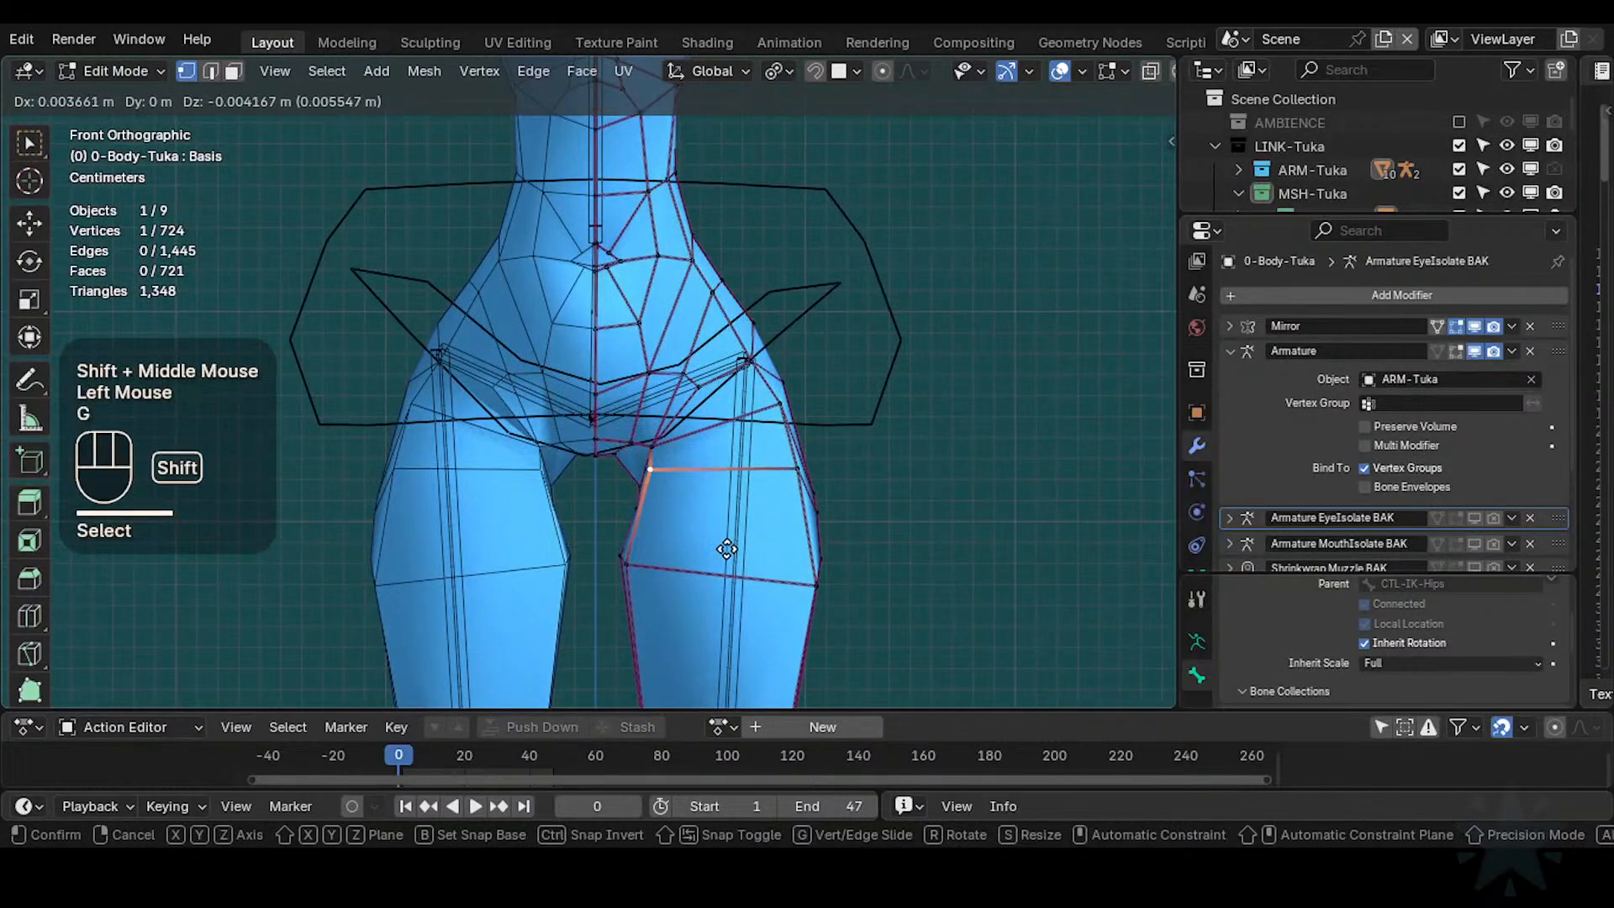
key("Escape")
middle_click_drag(653, 533, 745, 412)
key("g")
key("g")
left_click(652, 478)
key("g")
key("Escape")
key("ctrl+z")
key("g")
key("g")
left_click(595, 476)
left_click(594, 465)
key("Tab")
Put the ARM-Tuka armature in Pose Mode and rotate CTL-IK-HipsSway to test the reshaped thigh, ending with the hips roughly level
double_click(767, 321)
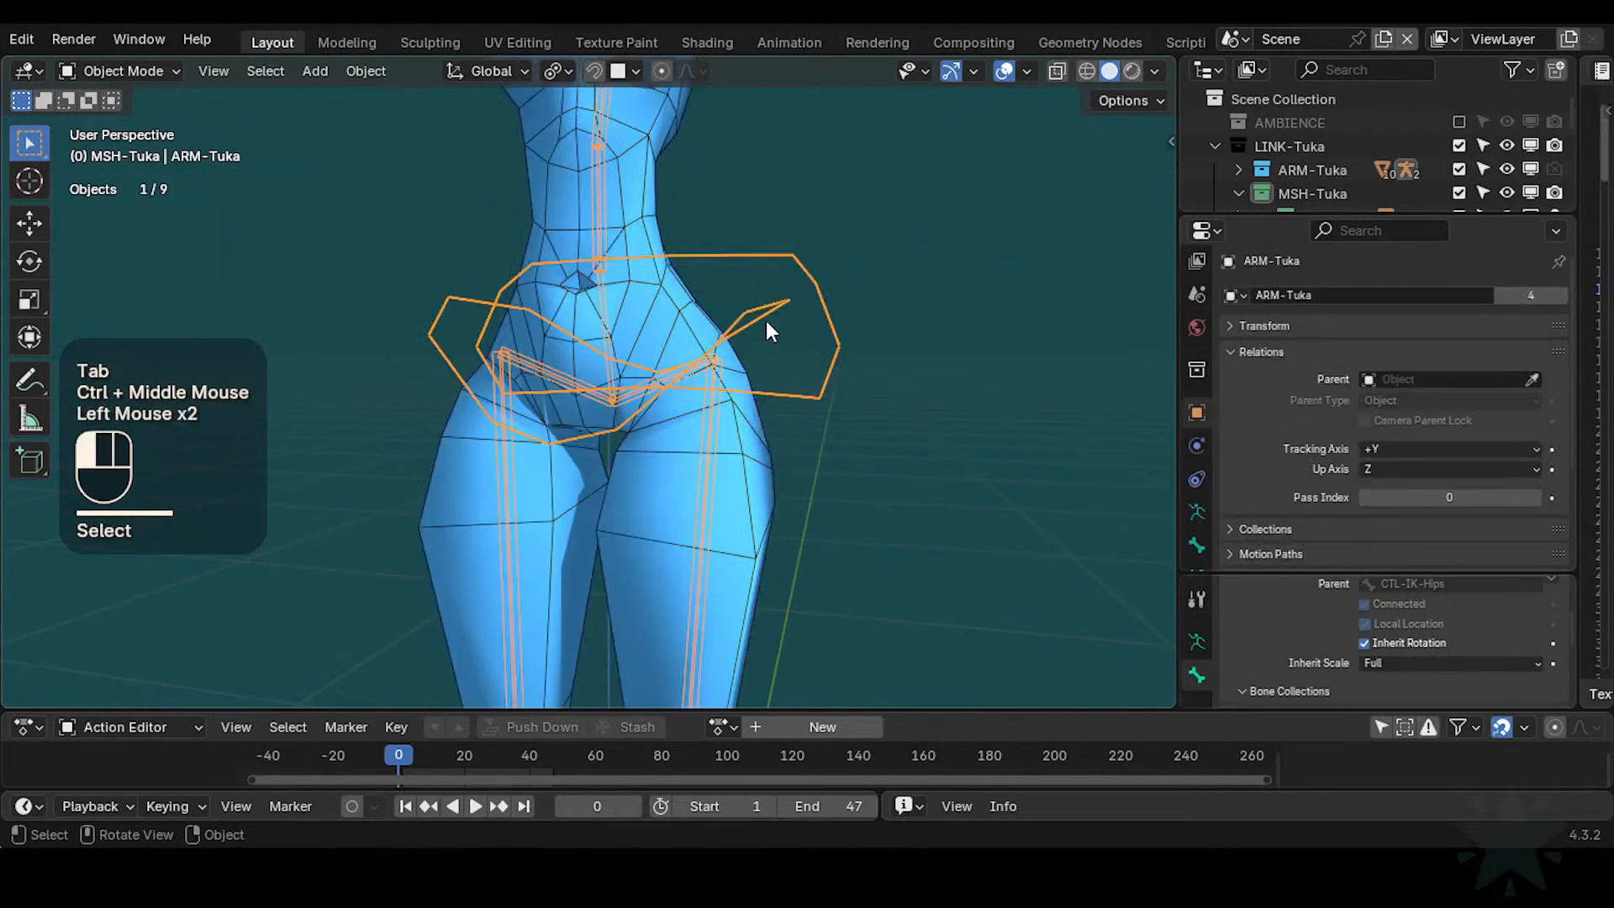
key("ctrl+Tab")
left_click(757, 319)
middle_click_drag(786, 357, 757, 404)
key("r")
left_click(832, 290)
key("r")
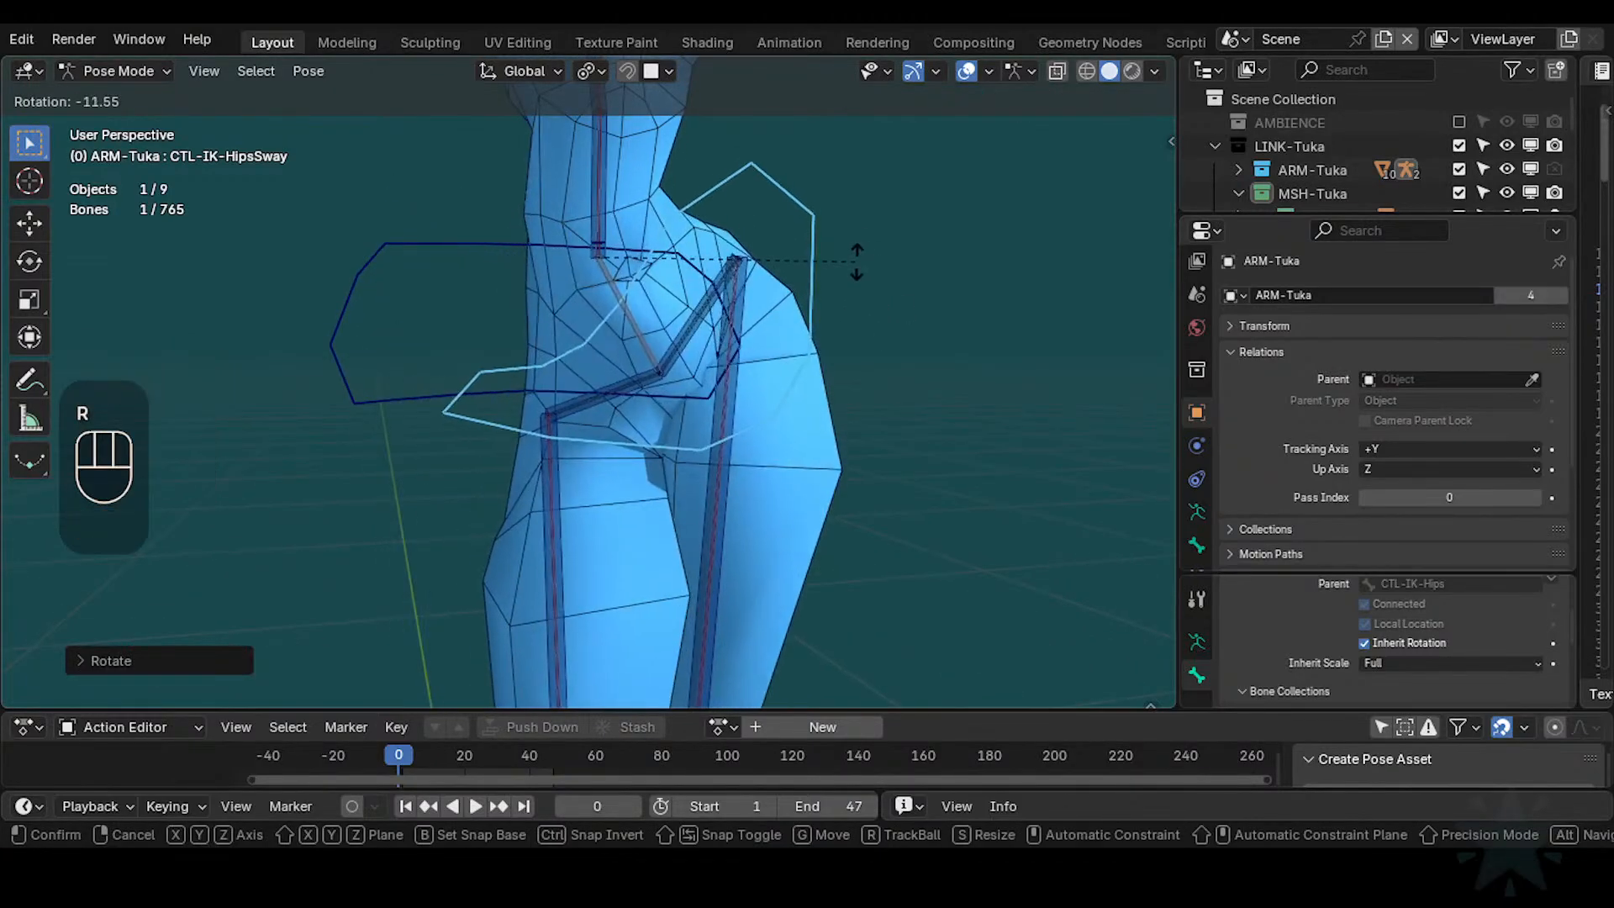
left_click(859, 316)
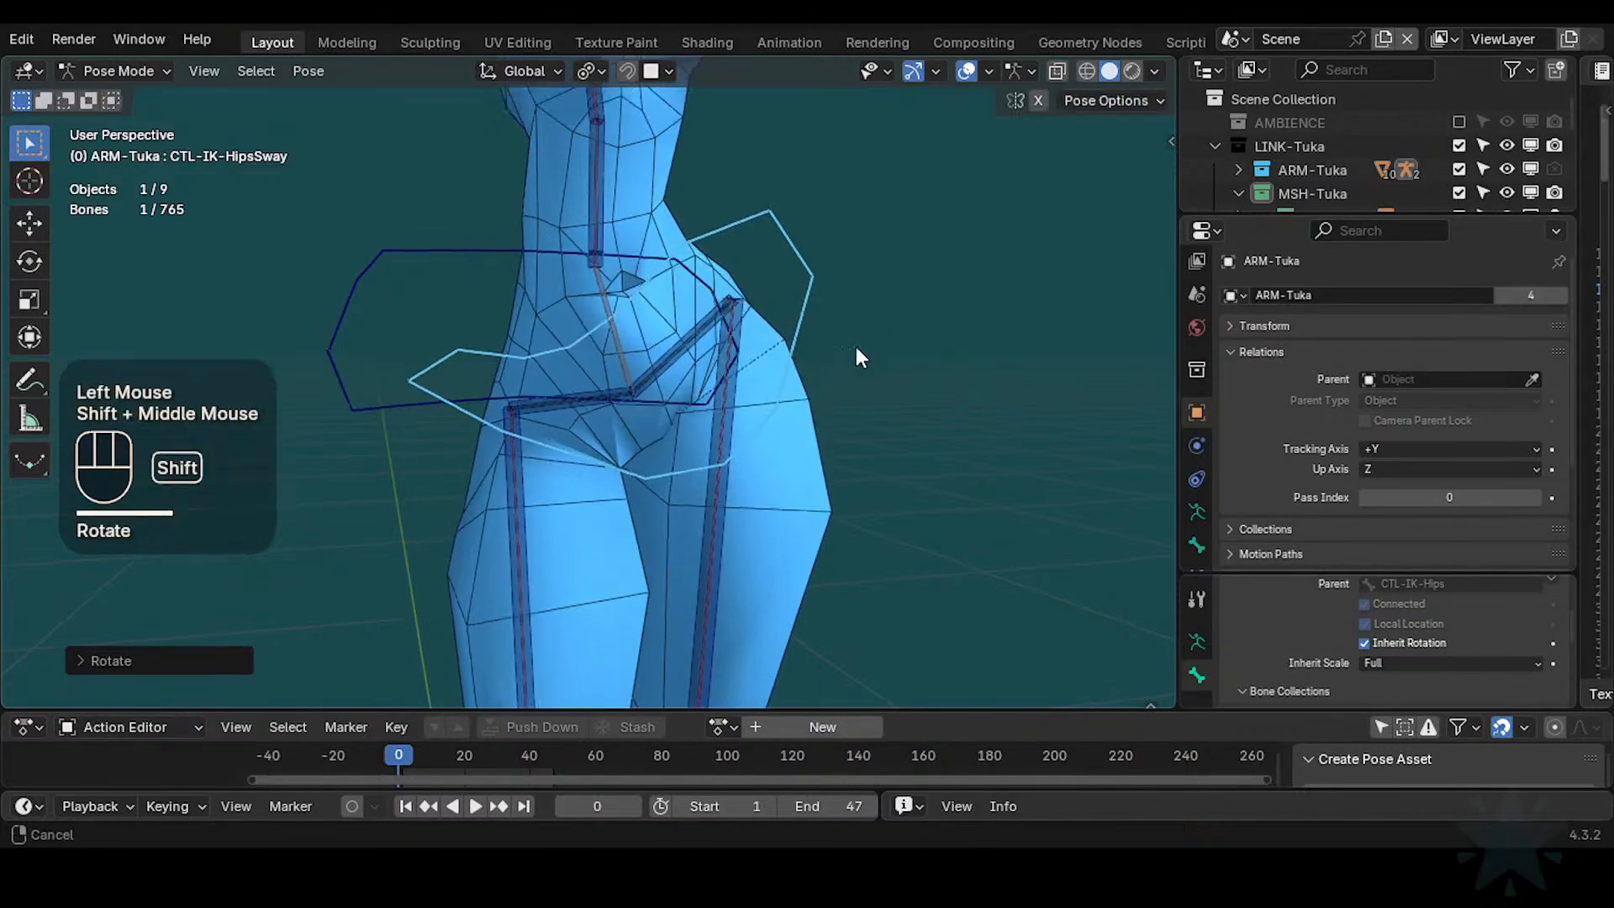
middle_click_drag(858, 353, 810, 379, "shift")
key("r")
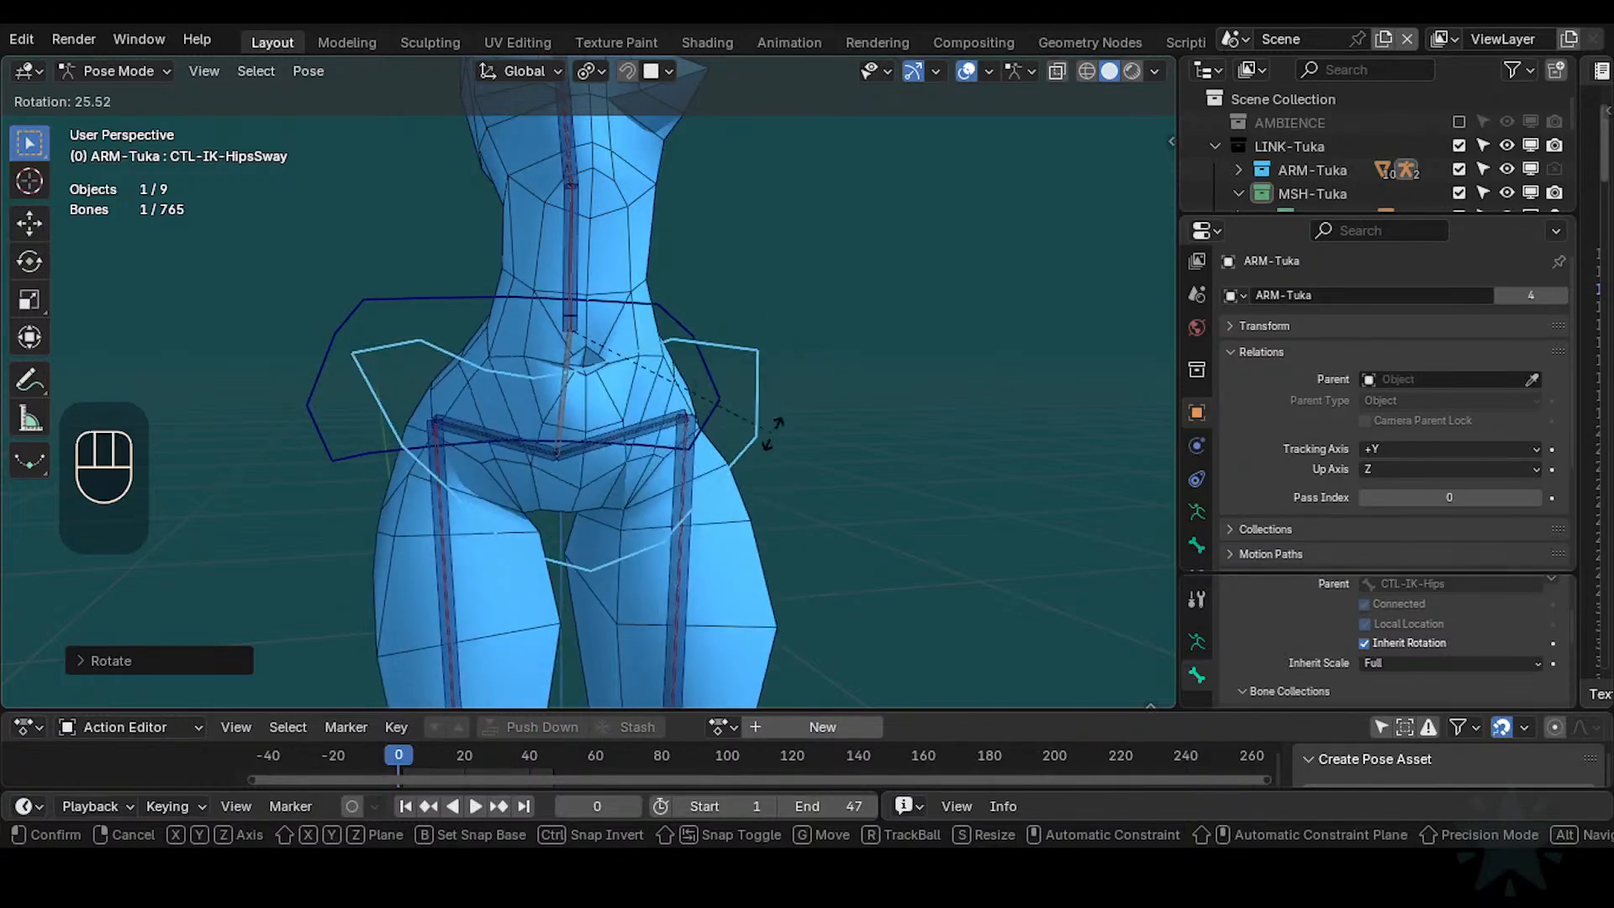
left_click(727, 491)
key("KP_1")
left_click(637, 531)
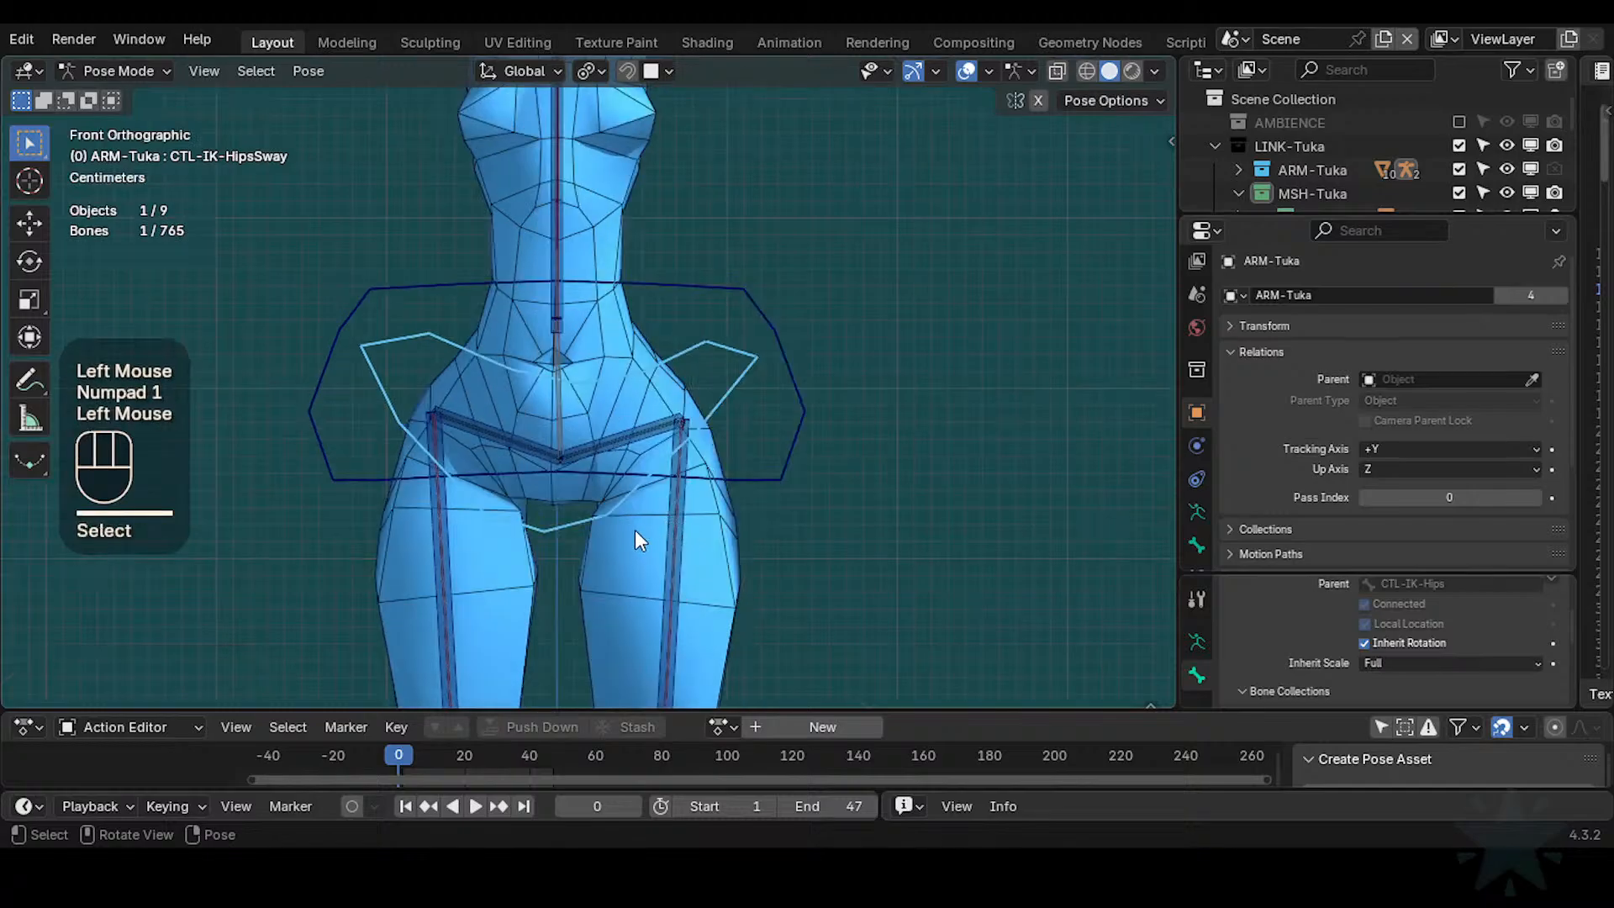
middle_click_drag(638, 531, 721, 411, "shift")
key("Tab")
left_click(731, 450)
key("2")
left_click(705, 422)
key("1")
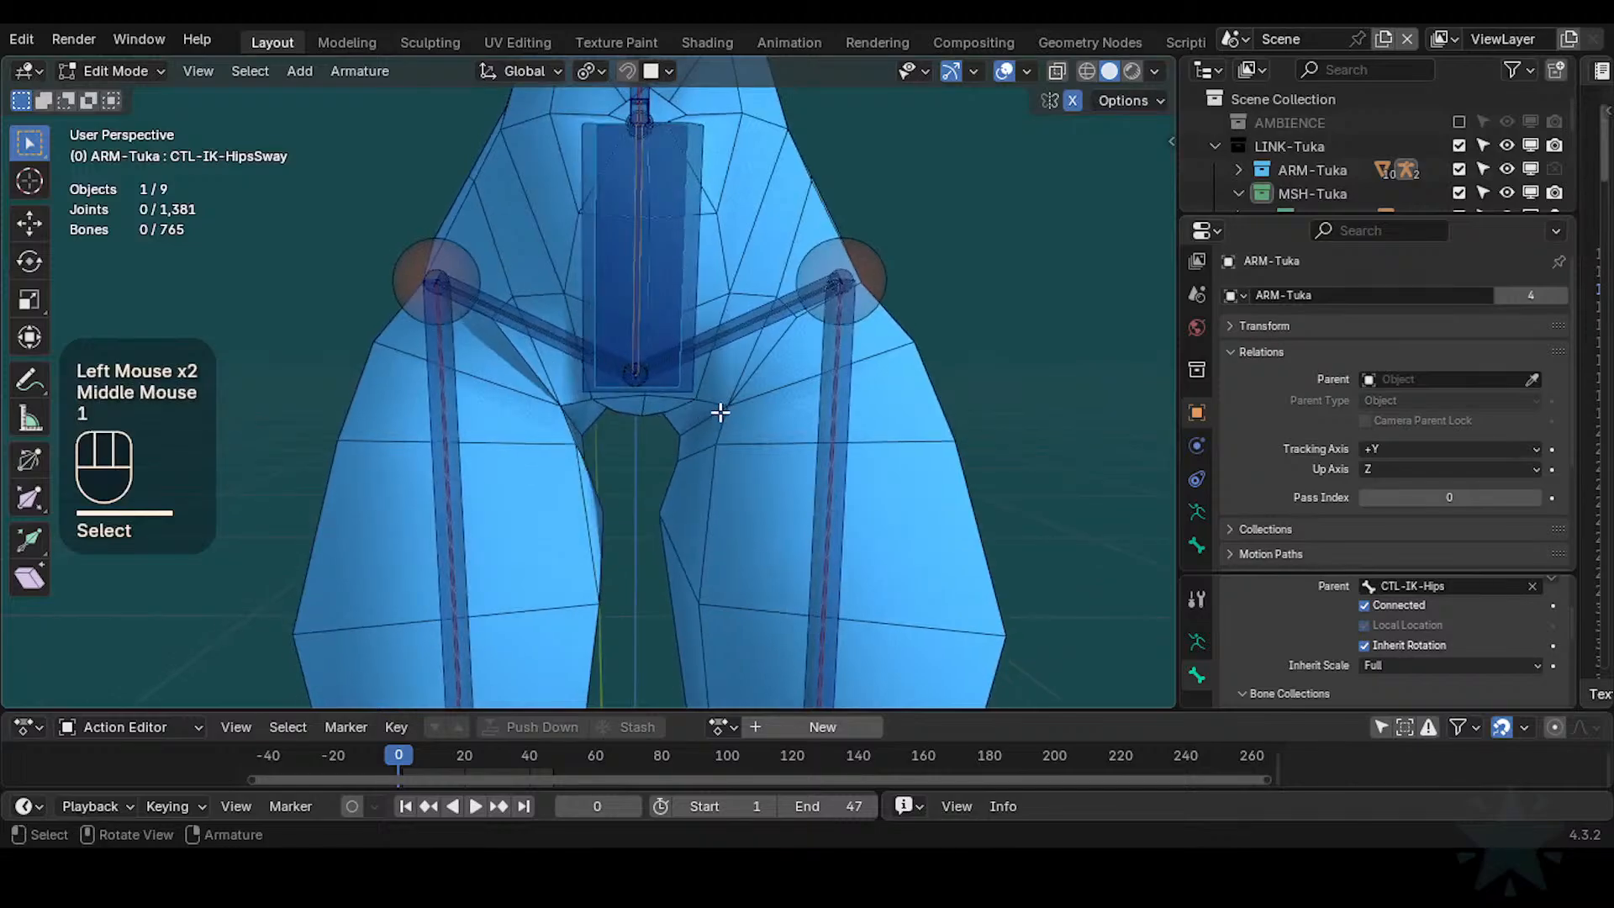
key("Tab")
left_click(730, 412)
key("Tab")
Return to Object Mode, open the 0-Body-Tuka mesh in Edit Mode, and check the left inner-thigh vertices in front view with X-ray
key("ctrl+Tab")
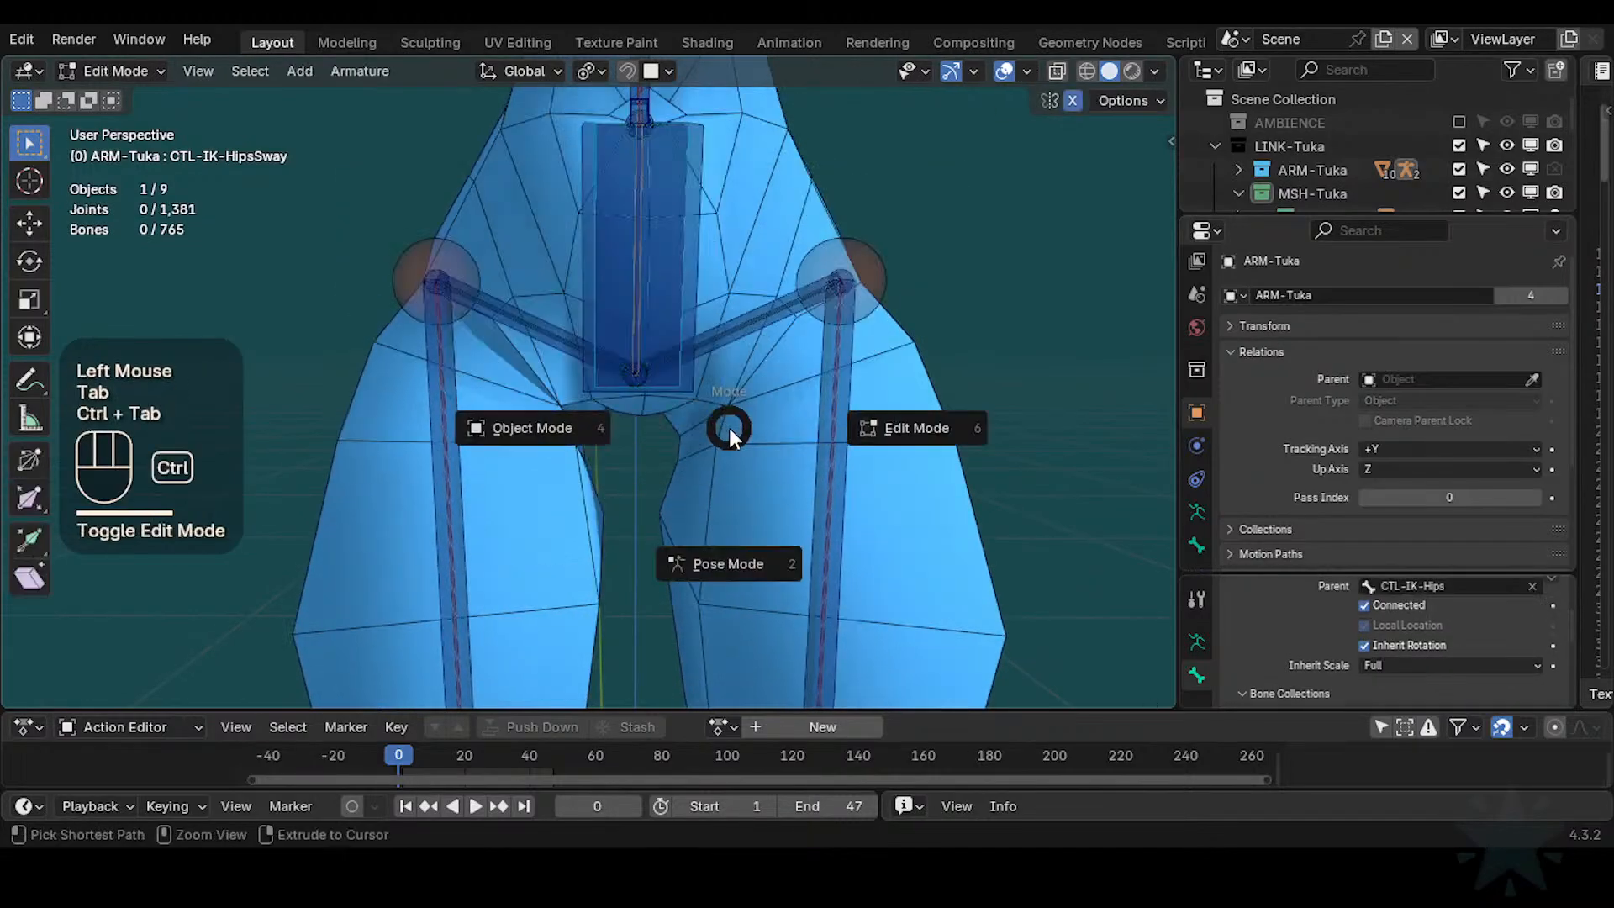
left_click(743, 419)
left_click(744, 420)
key("Tab")
middle_click_drag(743, 422, 714, 435, "ctrl")
left_click(699, 440)
key("KP_1")
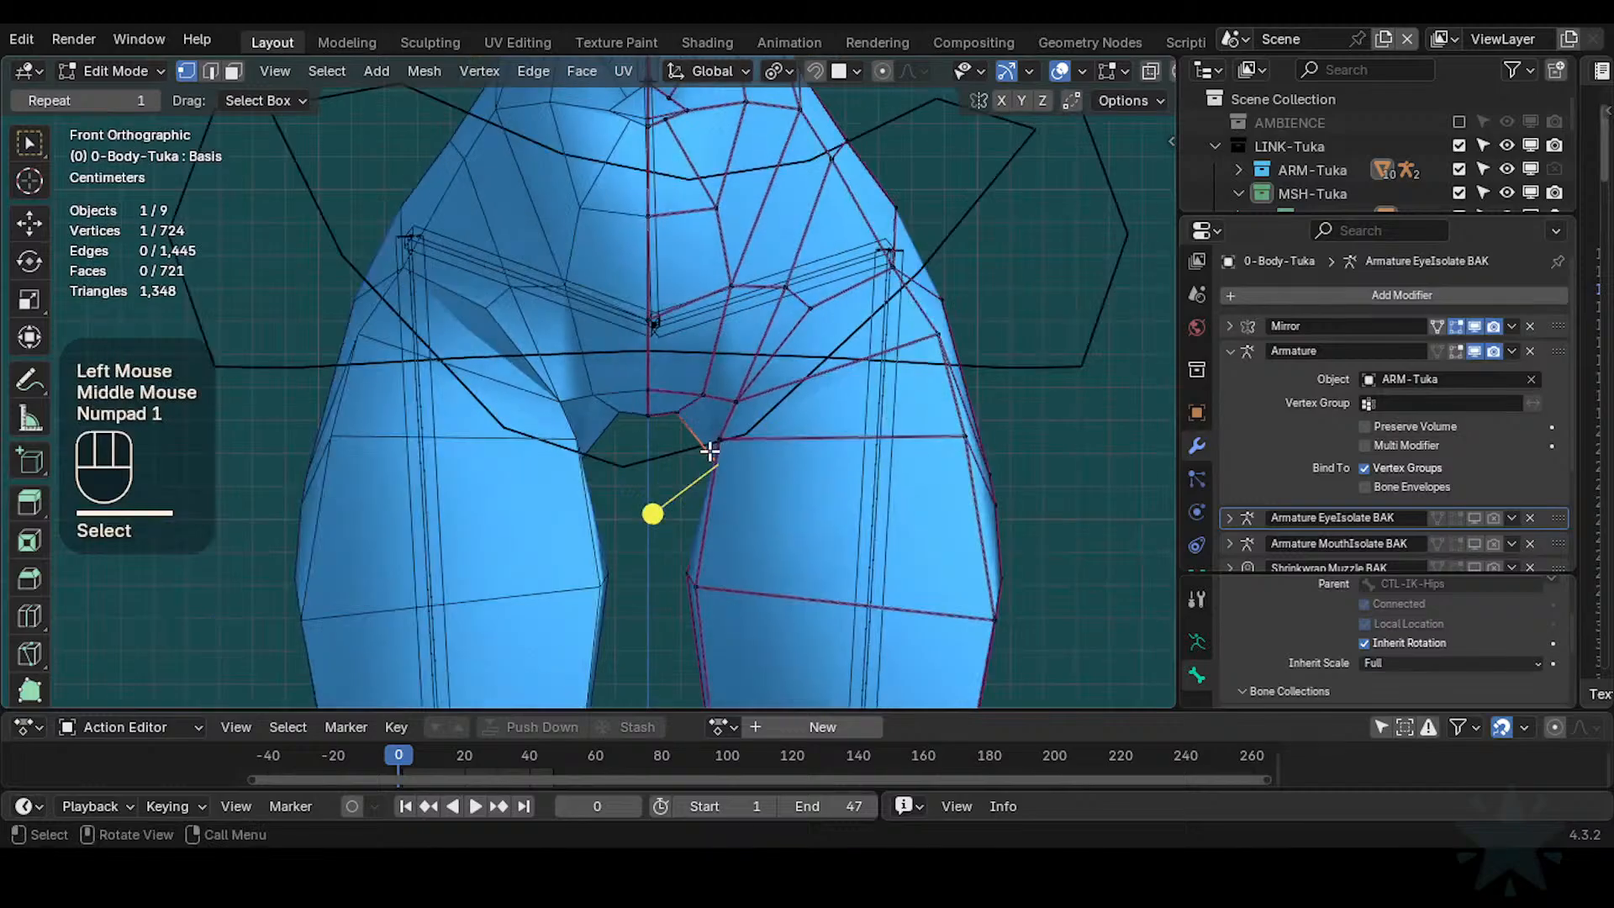
key("alt+z")
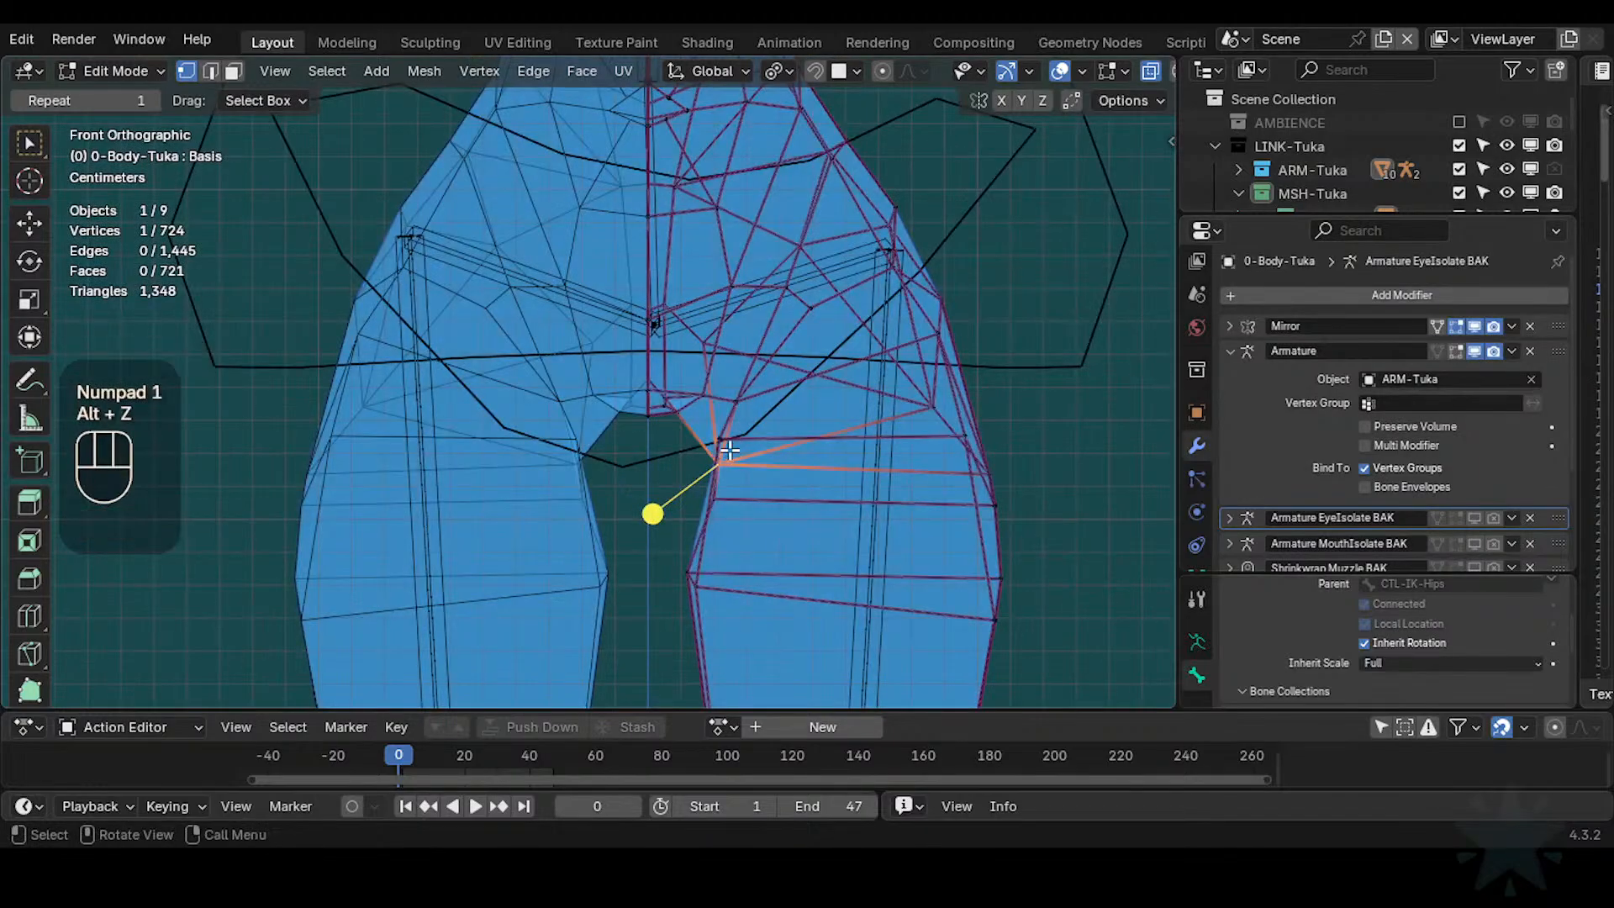
key("alt+z")
Move the front vertex at the top of the left inner thigh slightly up and outward, and raise the vertex behind it
left_click(728, 437)
key("g")
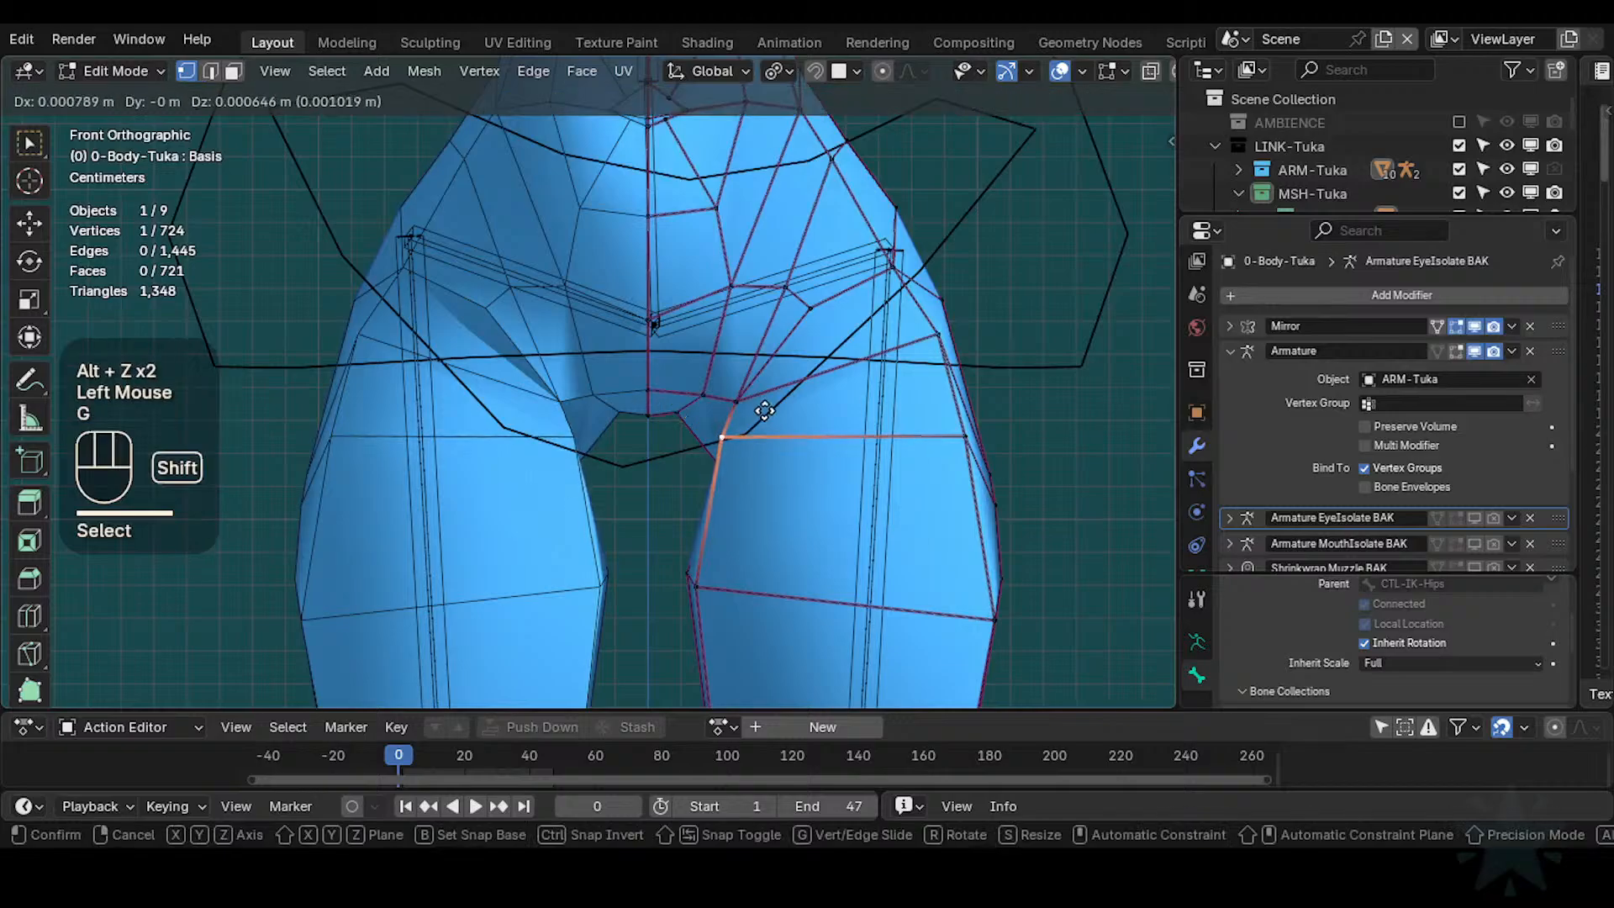
left_click(831, 362, "shift")
left_click(716, 444)
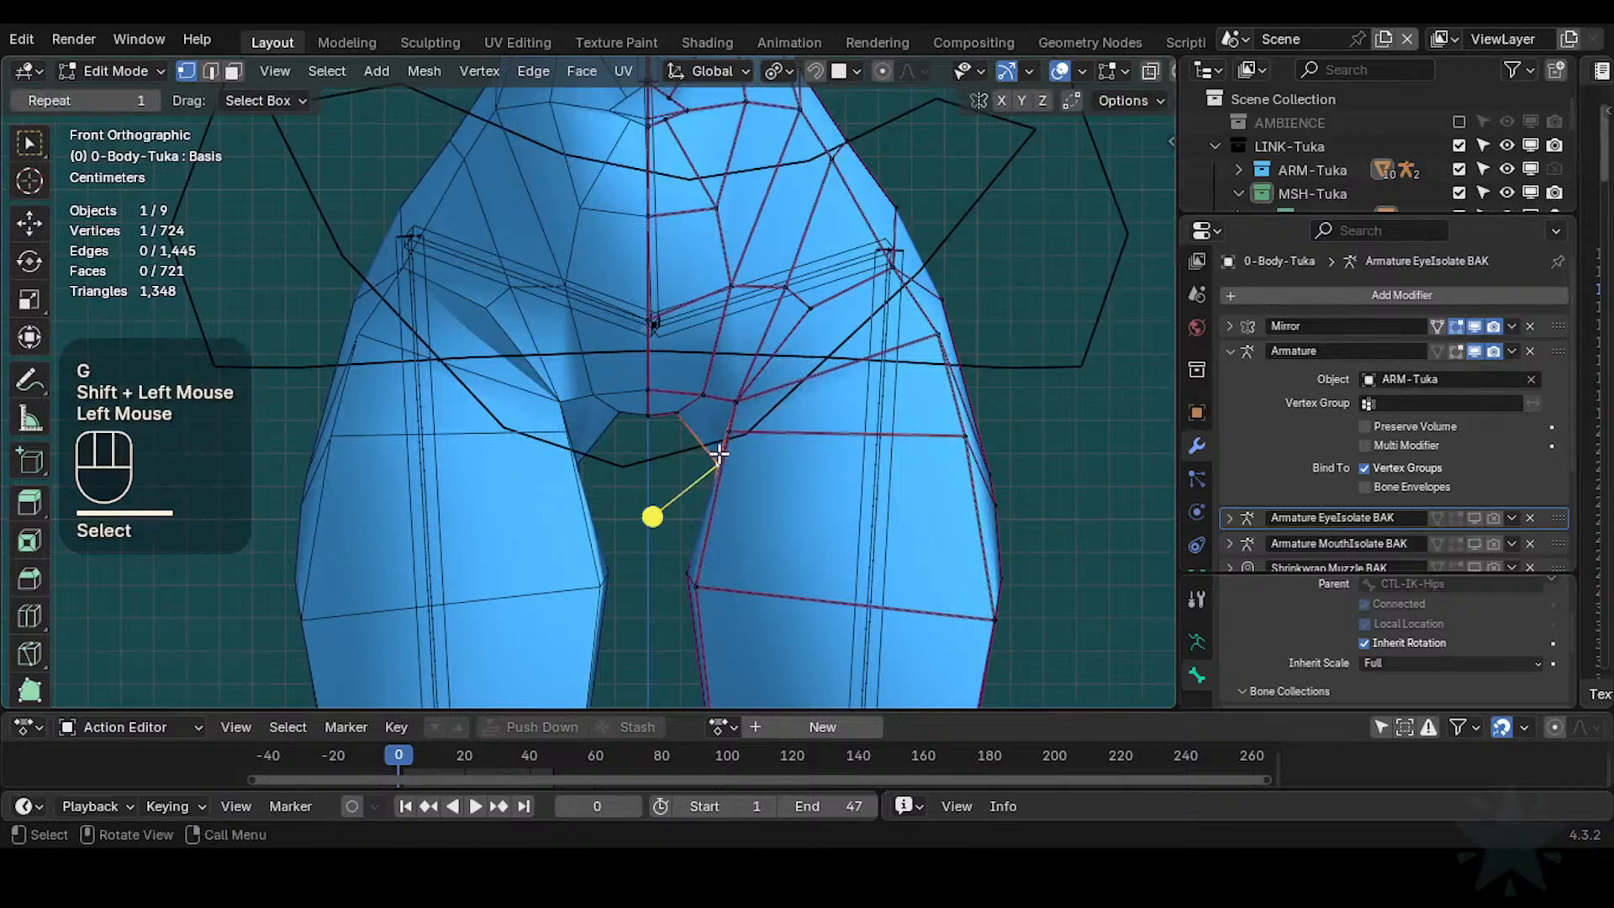
key("g")
left_click(723, 439)
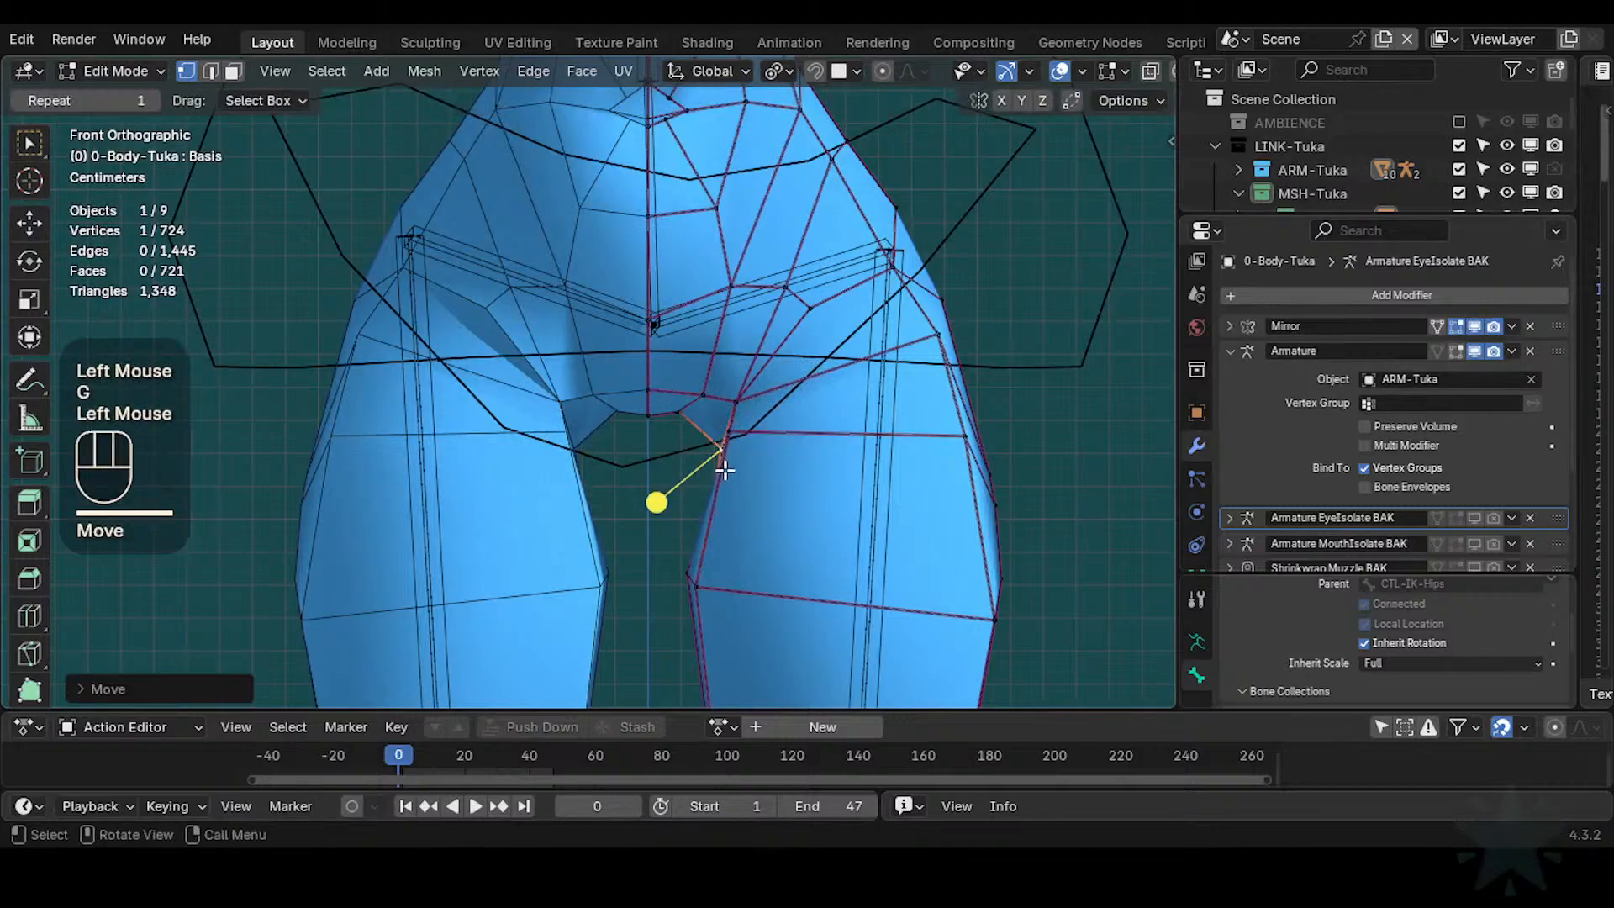
Select the two vertices of the lower left inner-thigh loop and move them slightly upward
left_click(688, 571)
left_click(684, 570, "shift")
key("g")
left_click(685, 498, "shift")
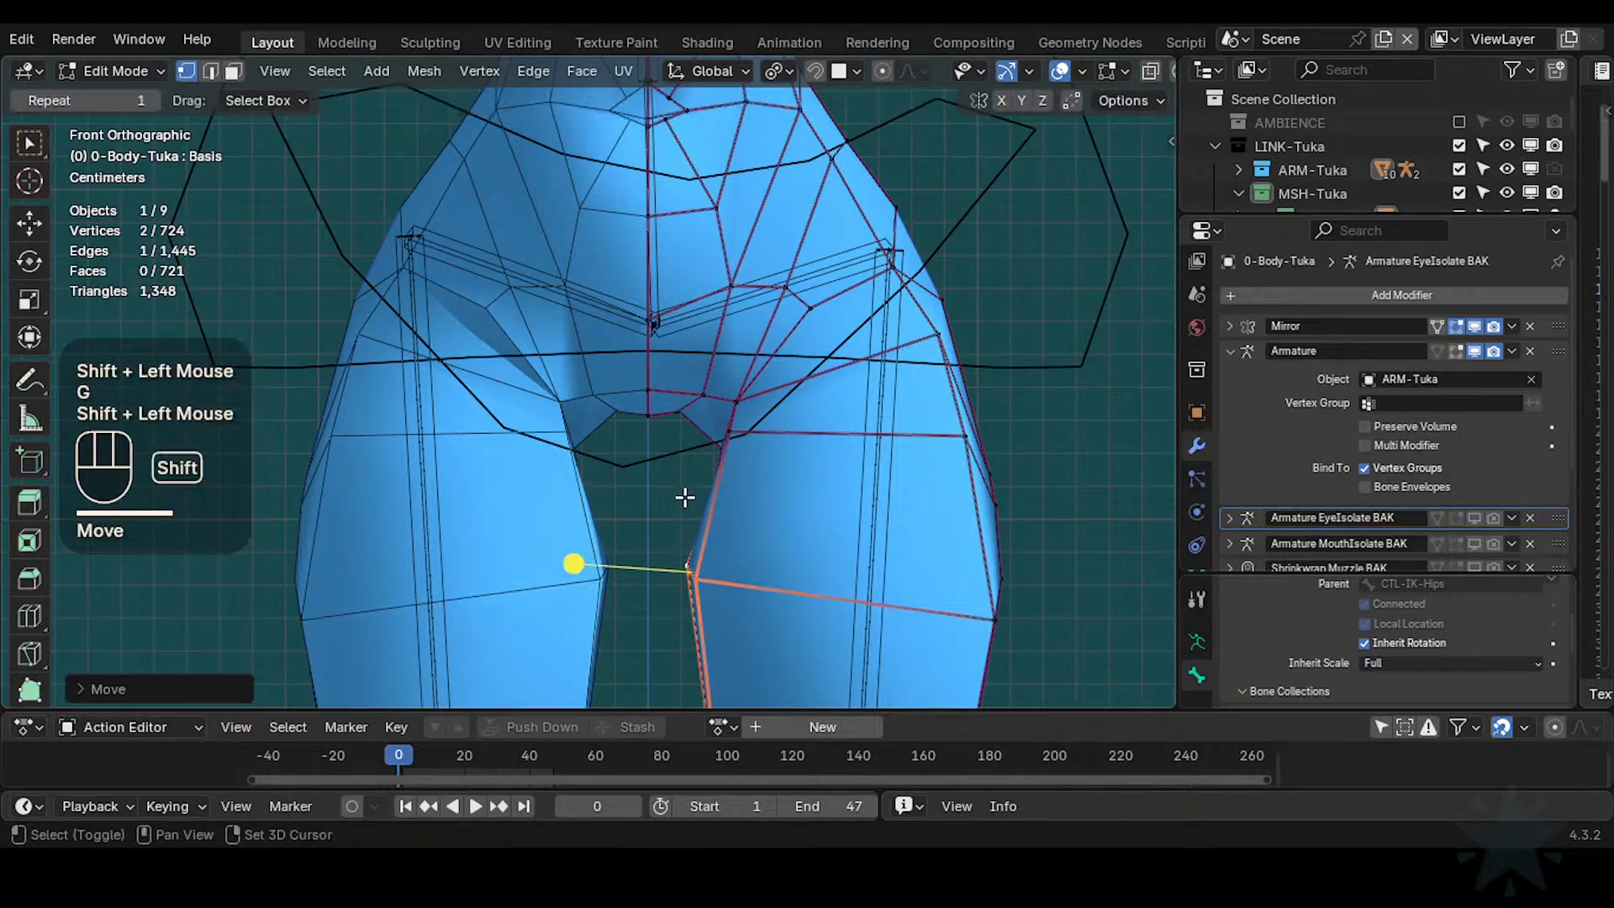
Nudge the two front vertices along the left groin crease, and raise the rear vertex at the top of the inner thigh
left_click(736, 402)
key("g")
left_click(723, 391, "shift")
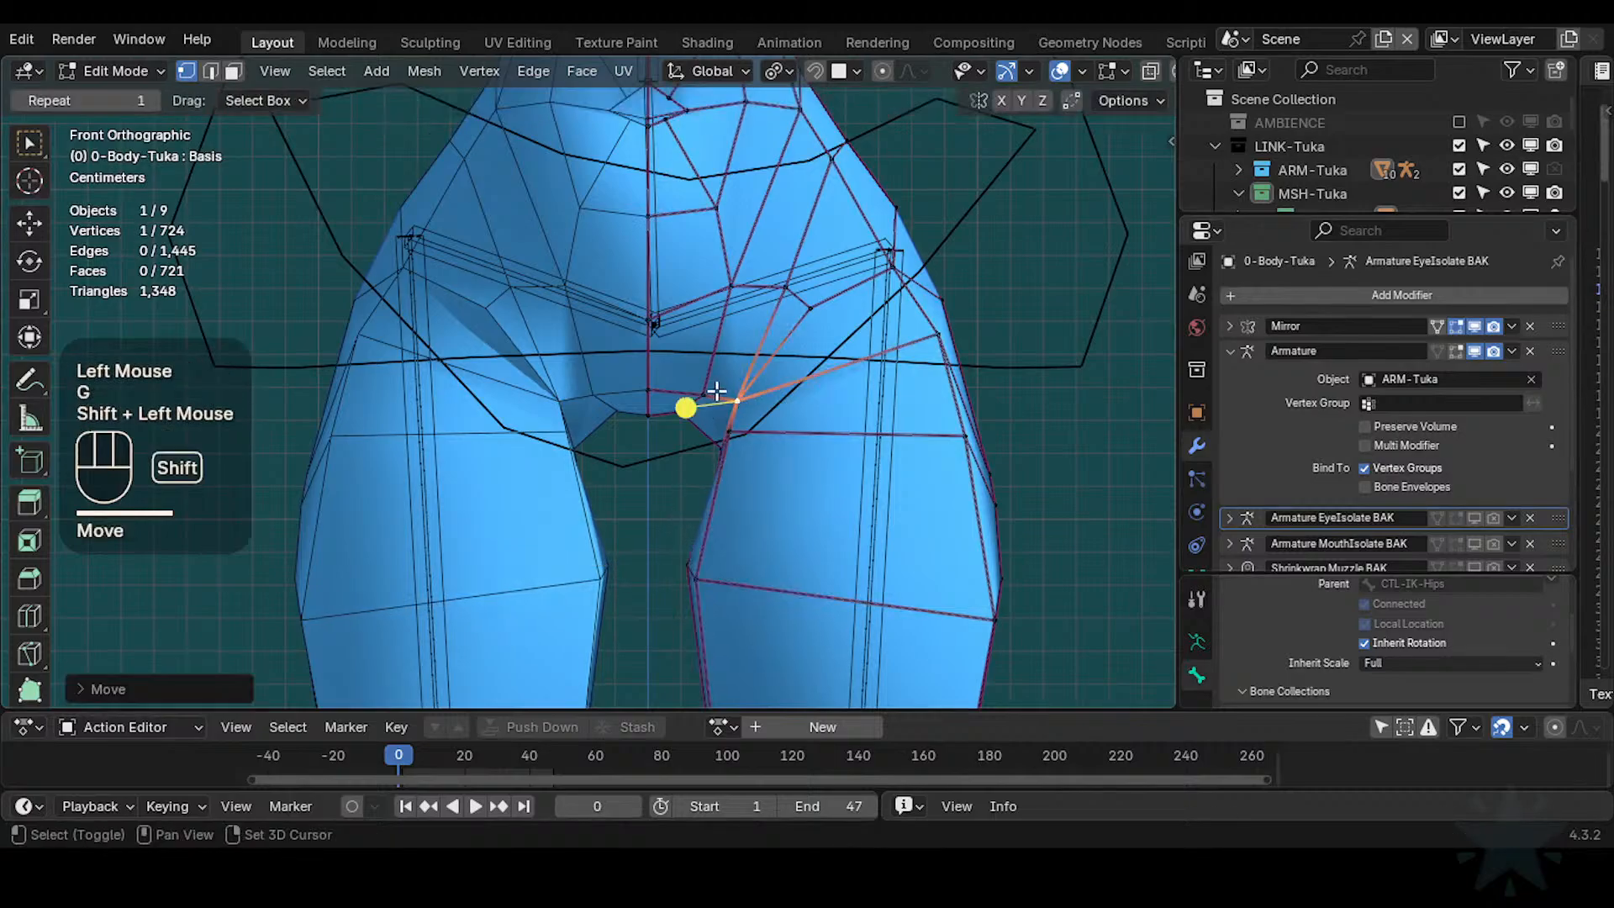
left_click(707, 388)
key("g")
left_click(720, 328, "shift")
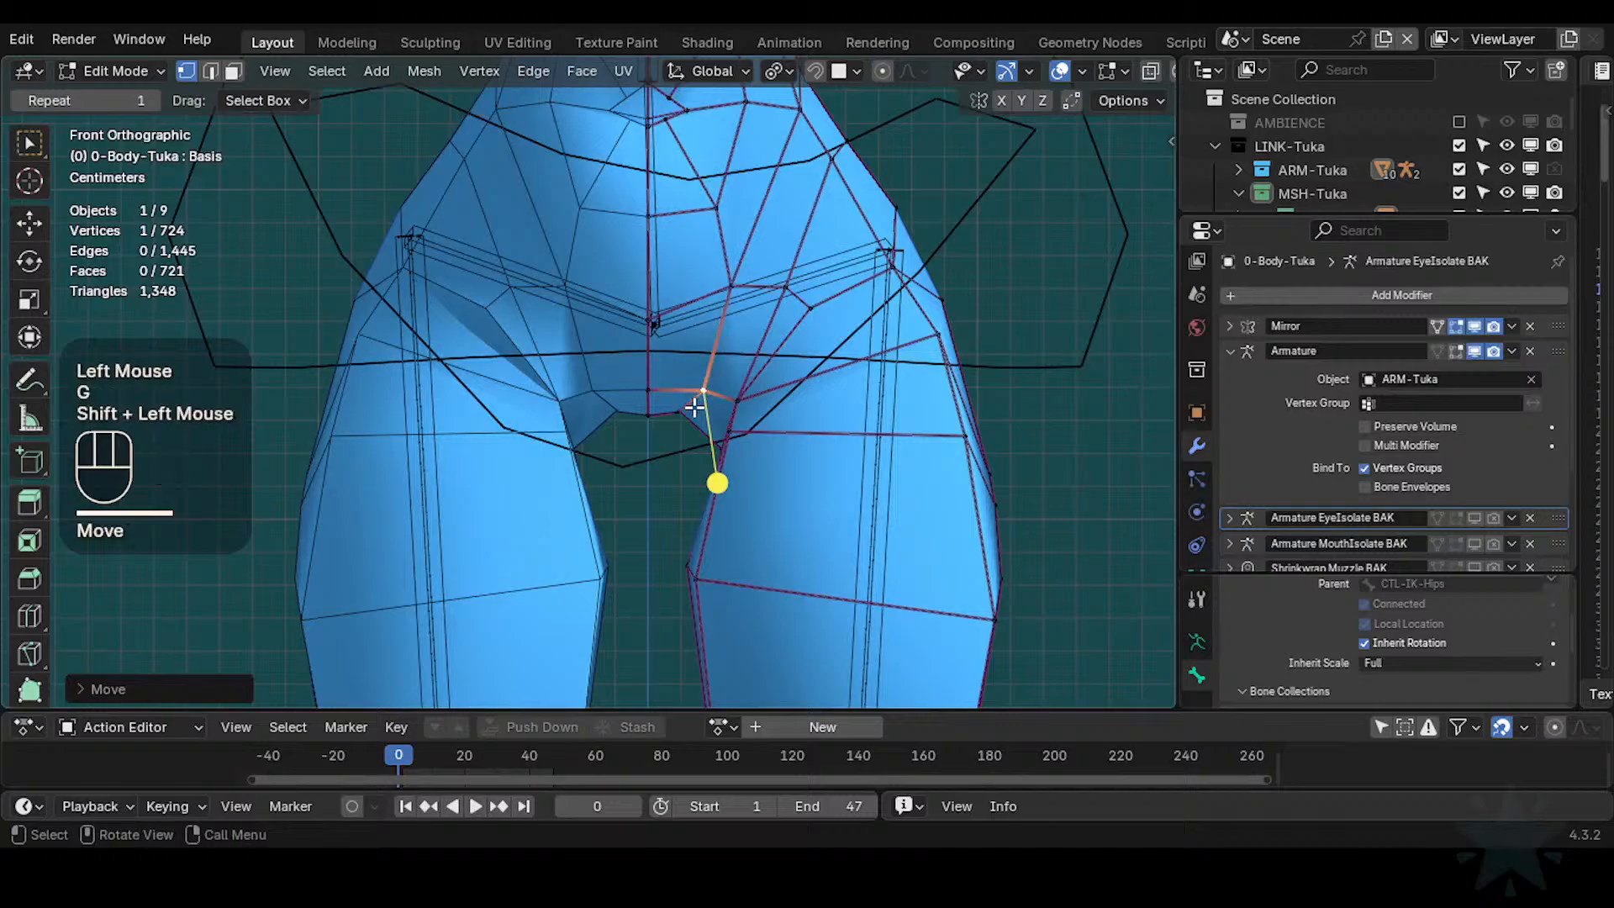
left_click(719, 442)
key("g")
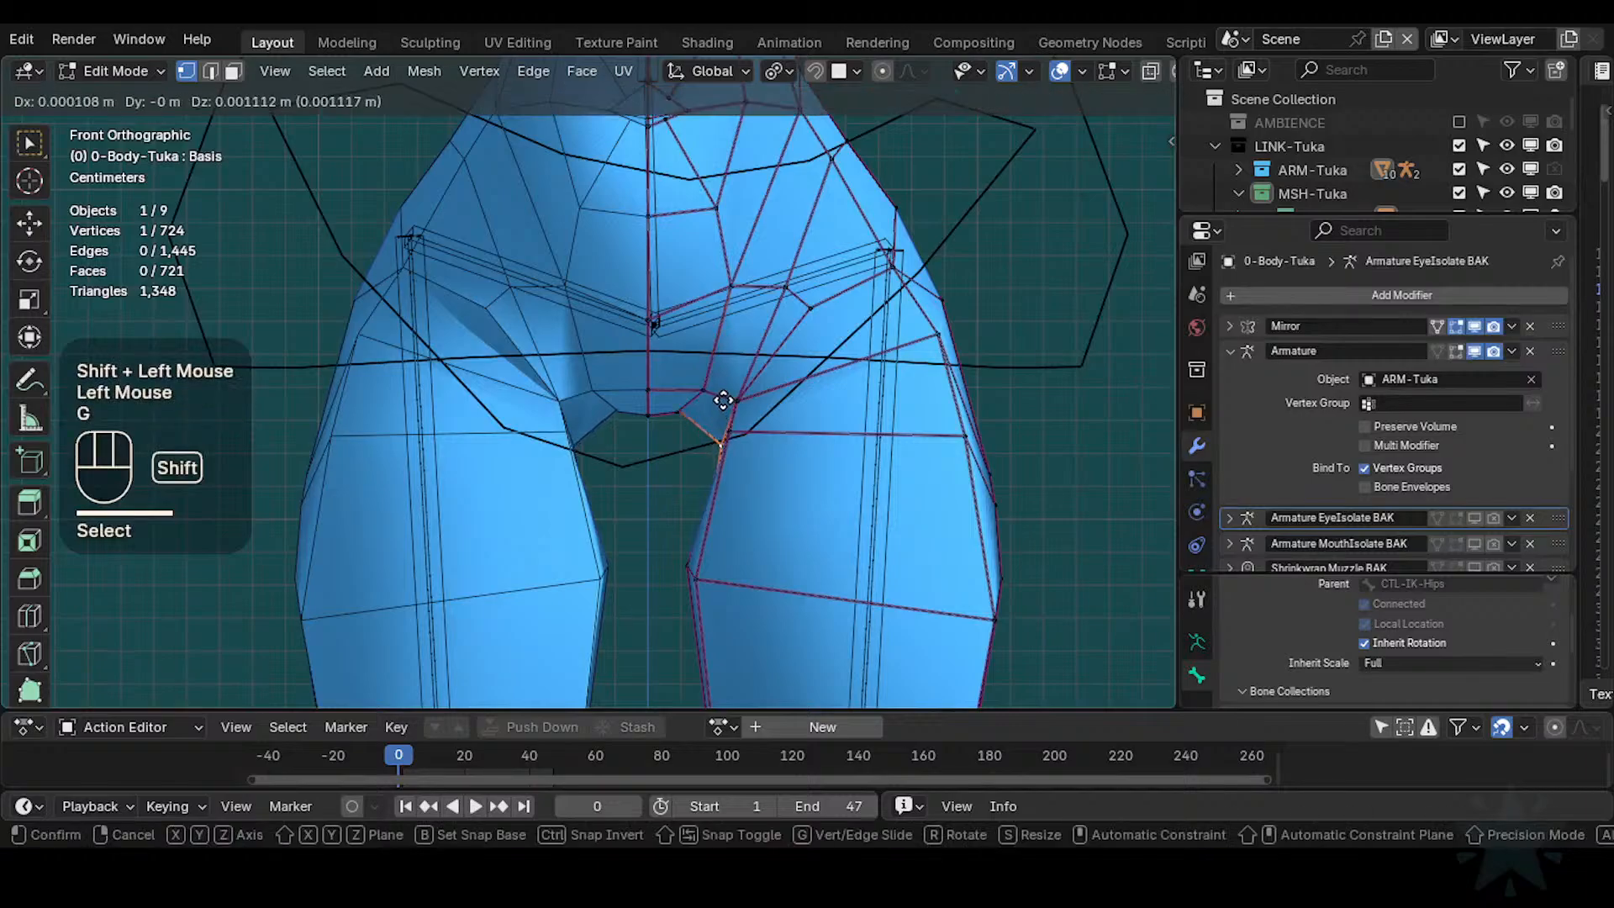
Move the body mesh's crotch vertices at the top of the left inner thigh slightly outward to even out the leg crease
left_click(727, 411, "shift")
left_click(734, 427)
key("g")
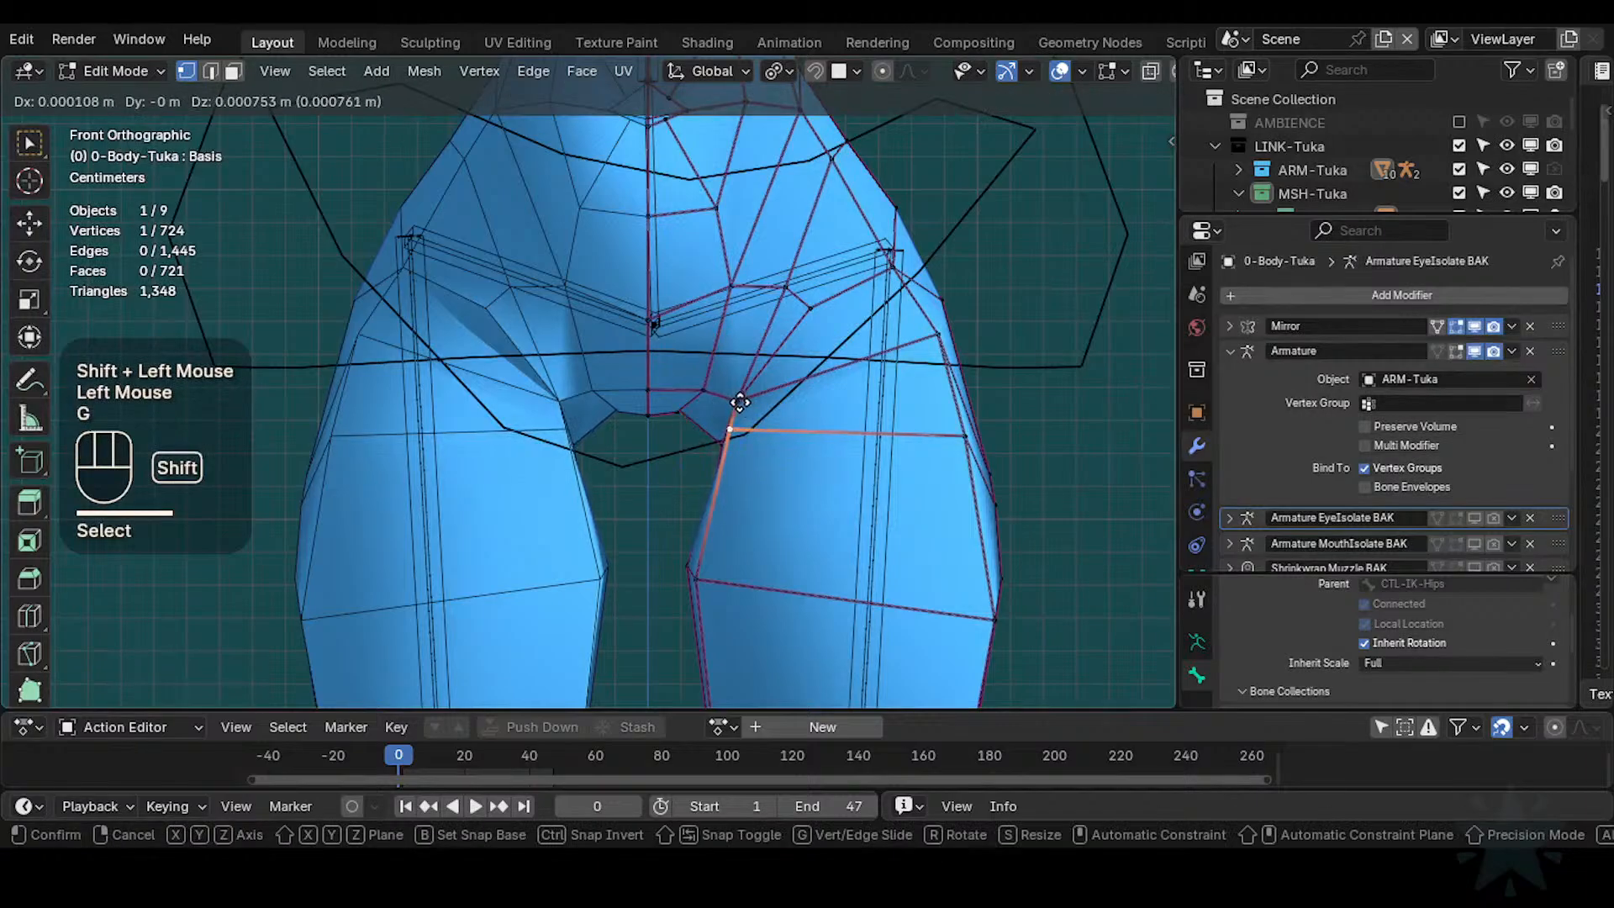
left_click(744, 422, "shift")
key("g")
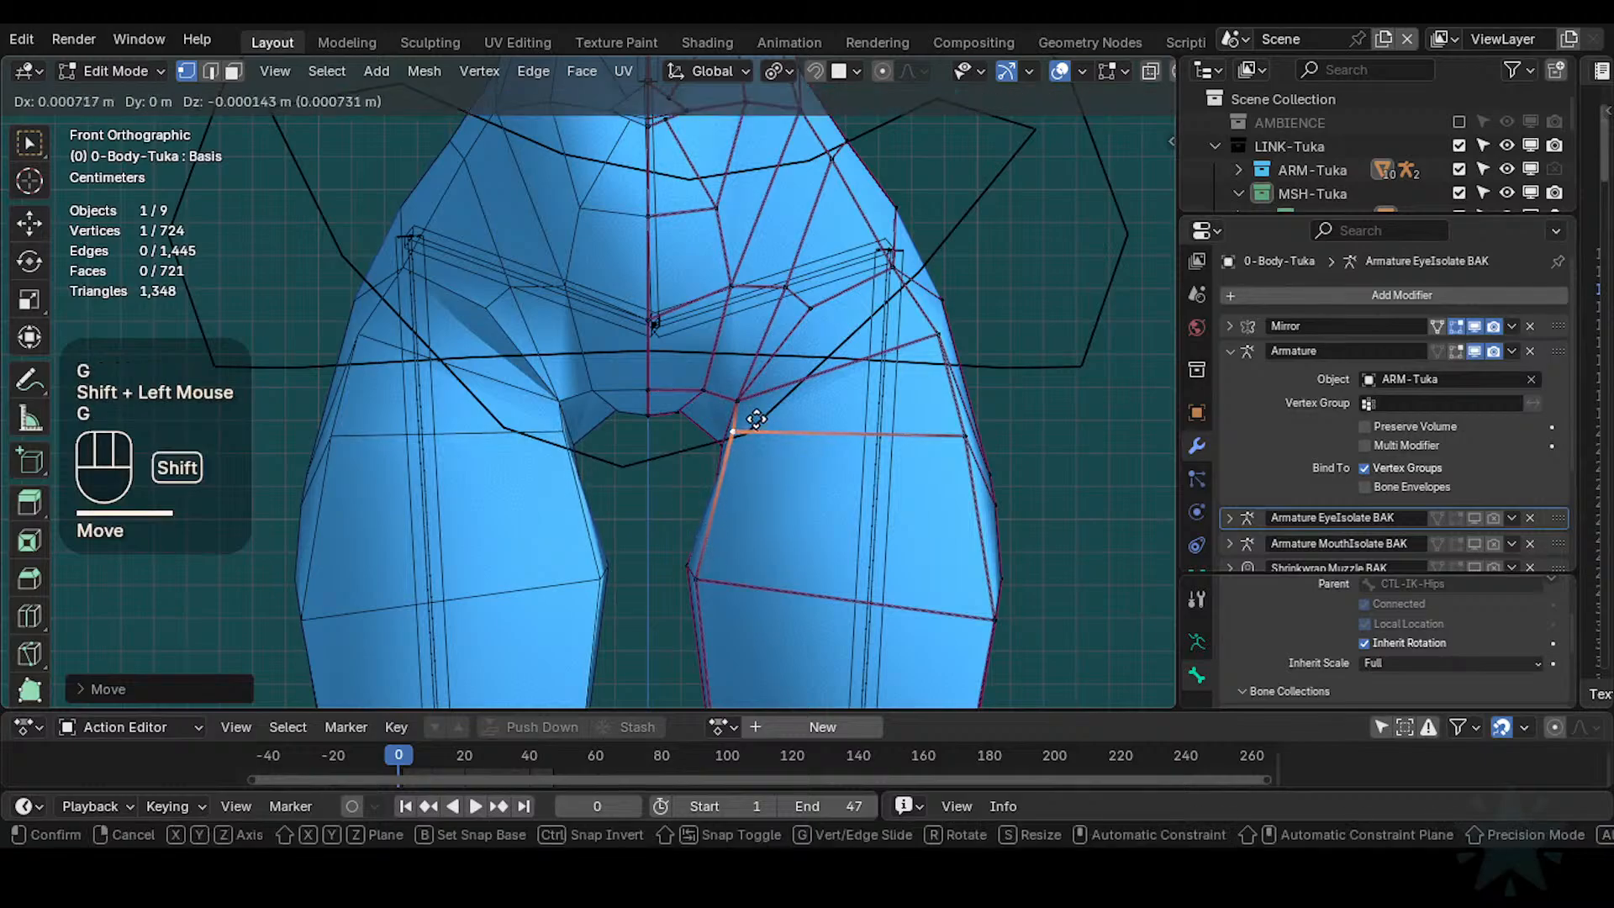
left_click(757, 419, "shift")
left_click(741, 400)
key("g")
left_click(748, 405, "shift")
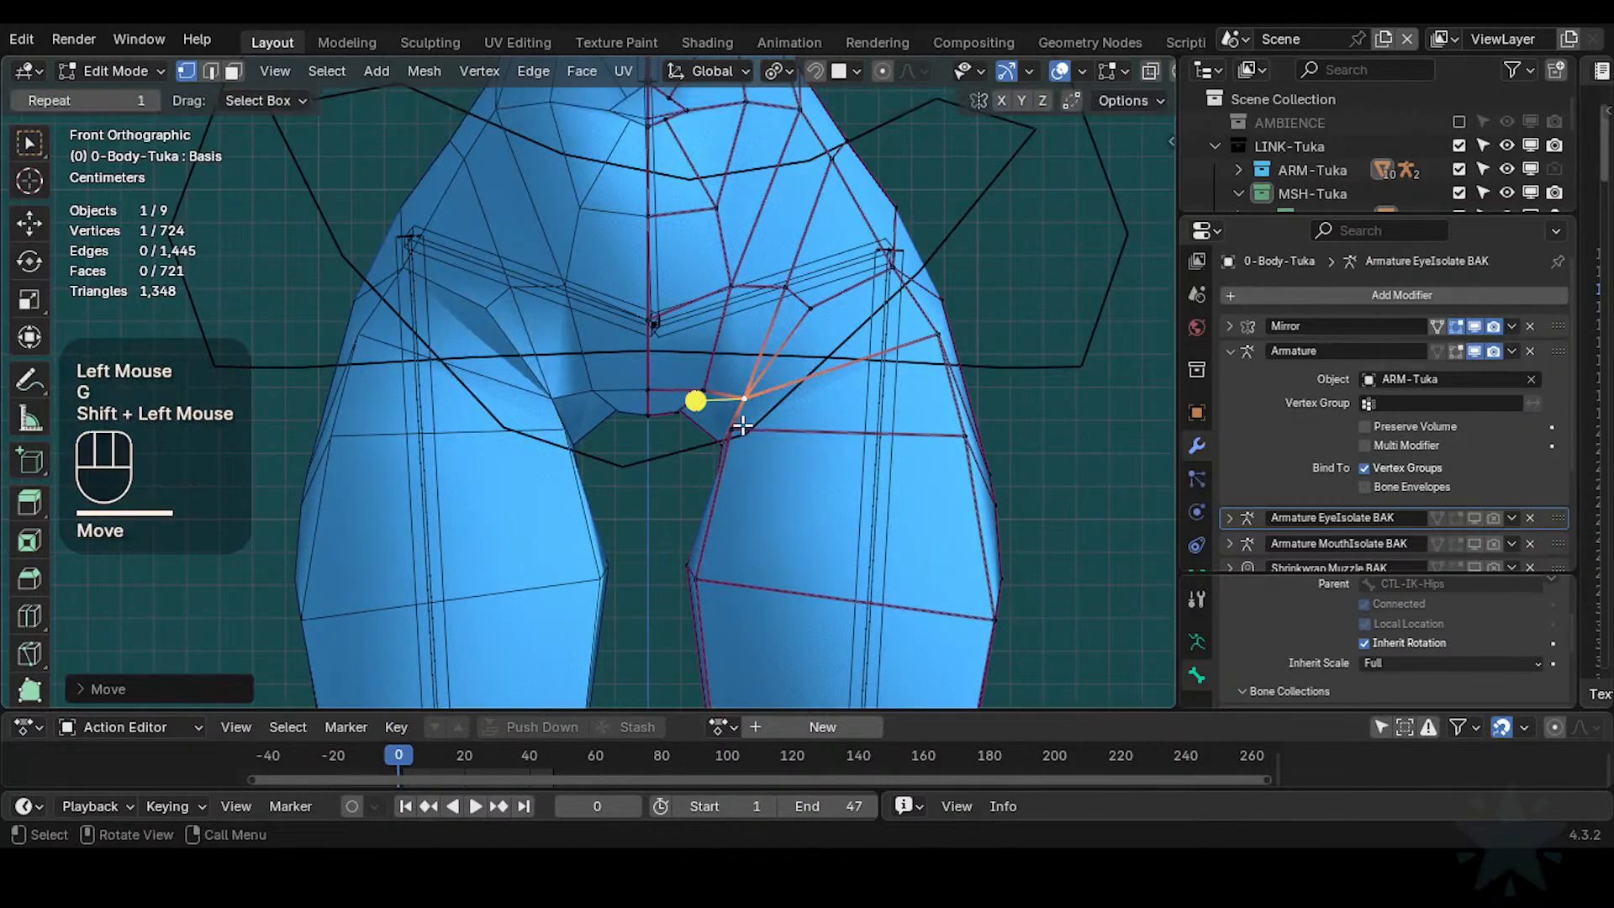
left_click(735, 429)
key("g")
left_click(747, 429, "shift")
Reposition the two vertices lower on the left inner thigh to smooth the leg's inner contour
left_click(689, 552)
key("g")
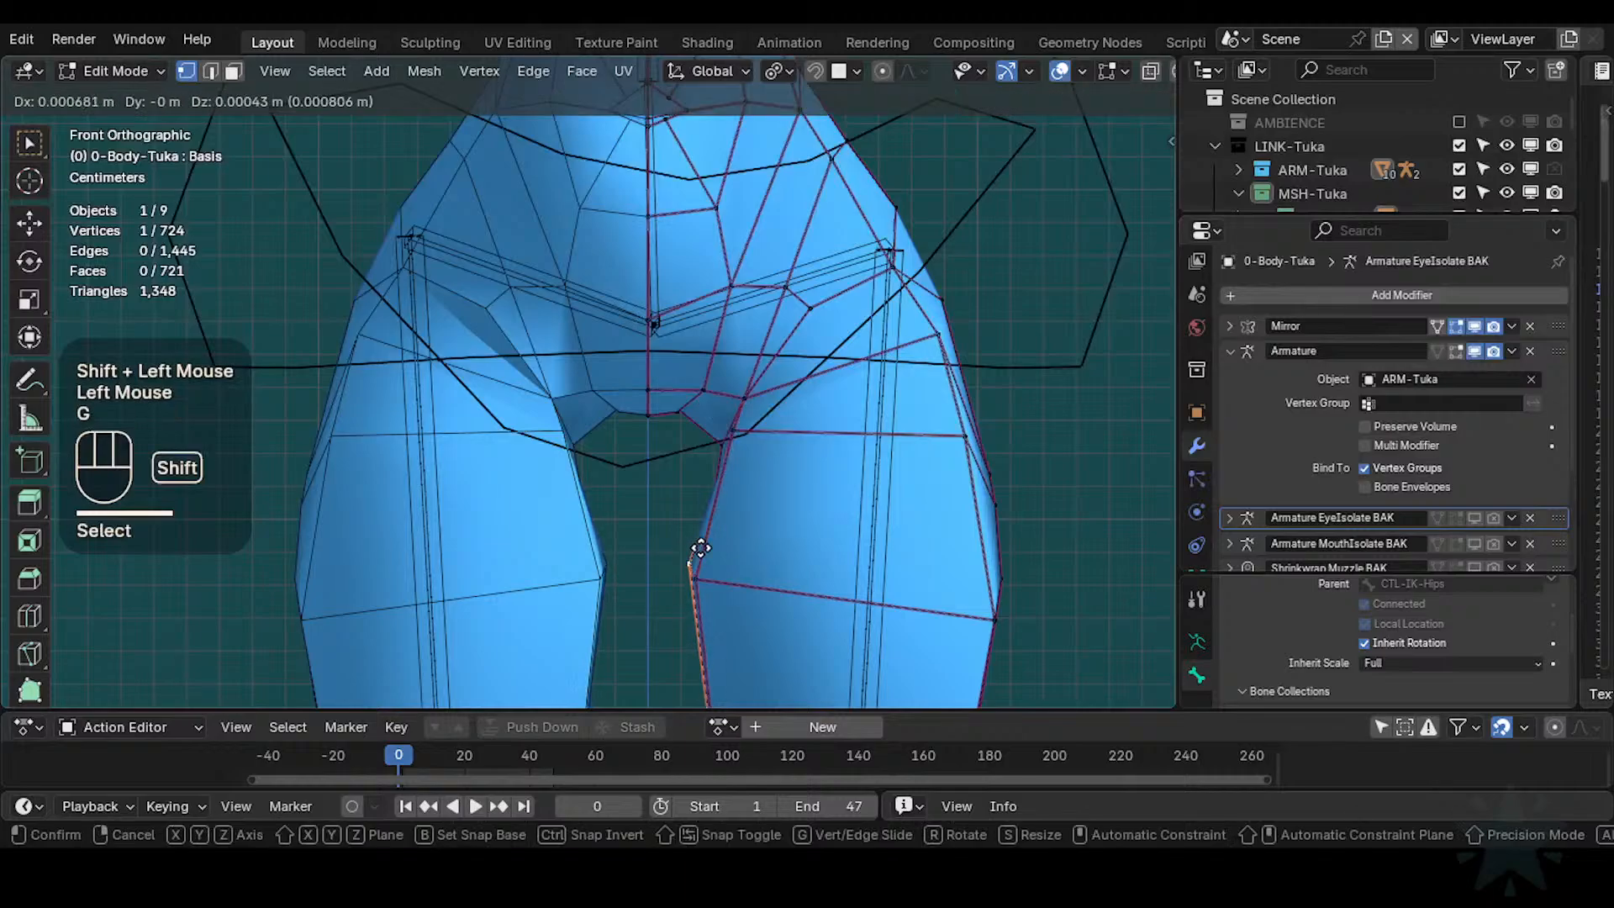
left_click(701, 559, "shift")
left_click(703, 567)
key("g")
left_click(699, 556, "shift")
Switch to posing the armature and rotate the CTL-IK-HipsSway control to tilt the hips sideways
middle_click_drag(706, 618, 746, 440, "ctrl")
key("ctrl+Tab")
middle_click_drag(749, 433, 758, 488, "shift")
left_click(734, 370)
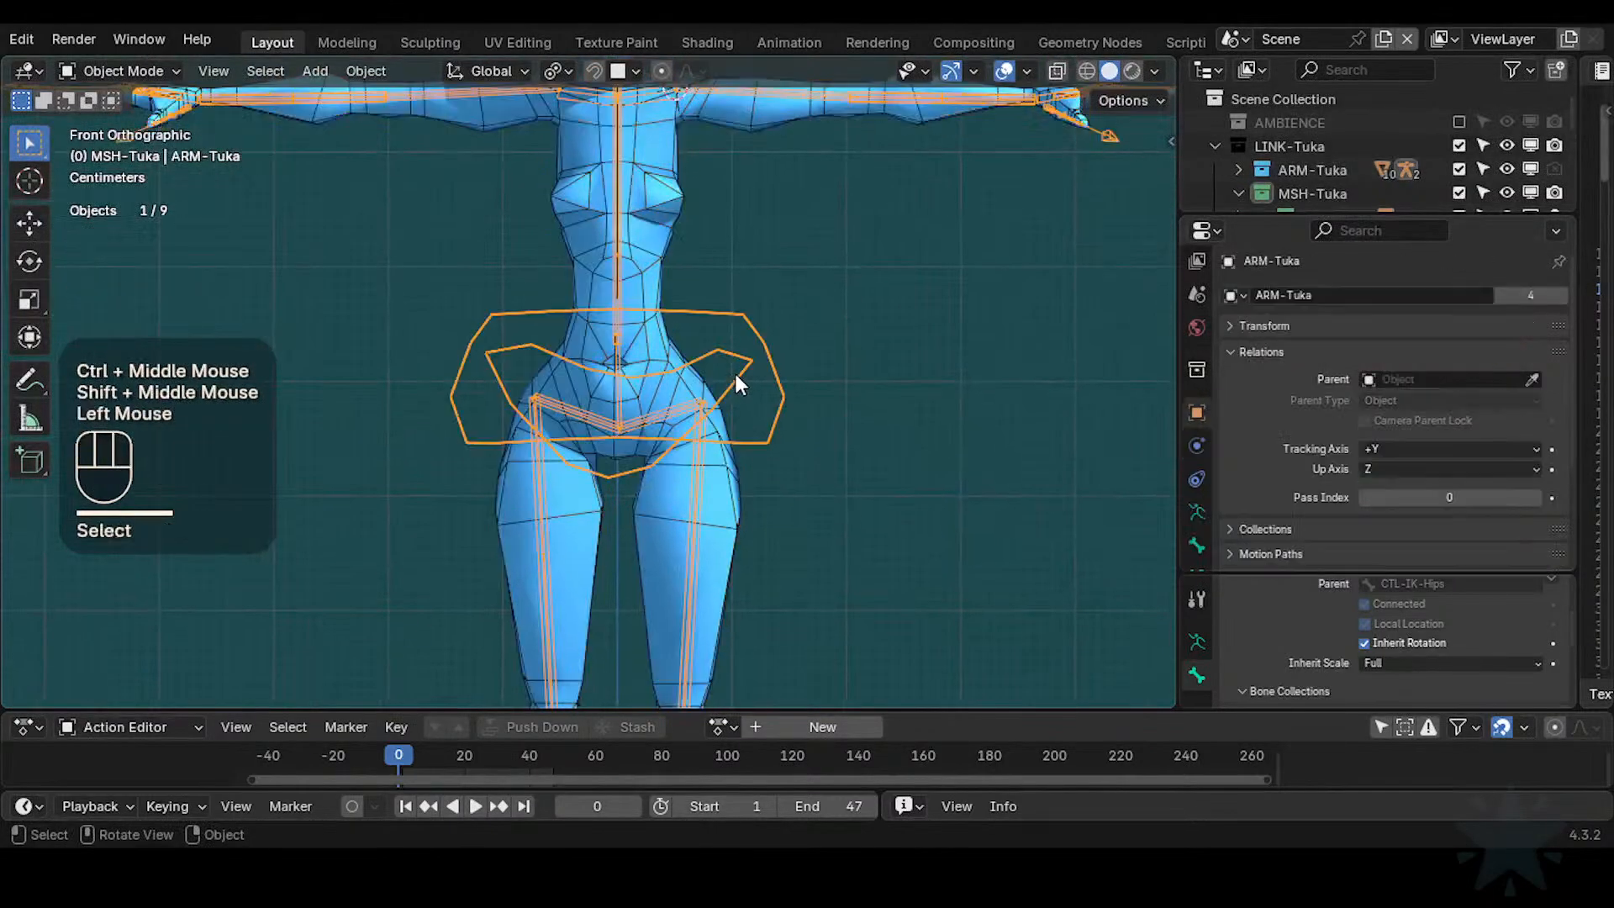
key("ctrl+Tab")
left_click(757, 365)
key("r")
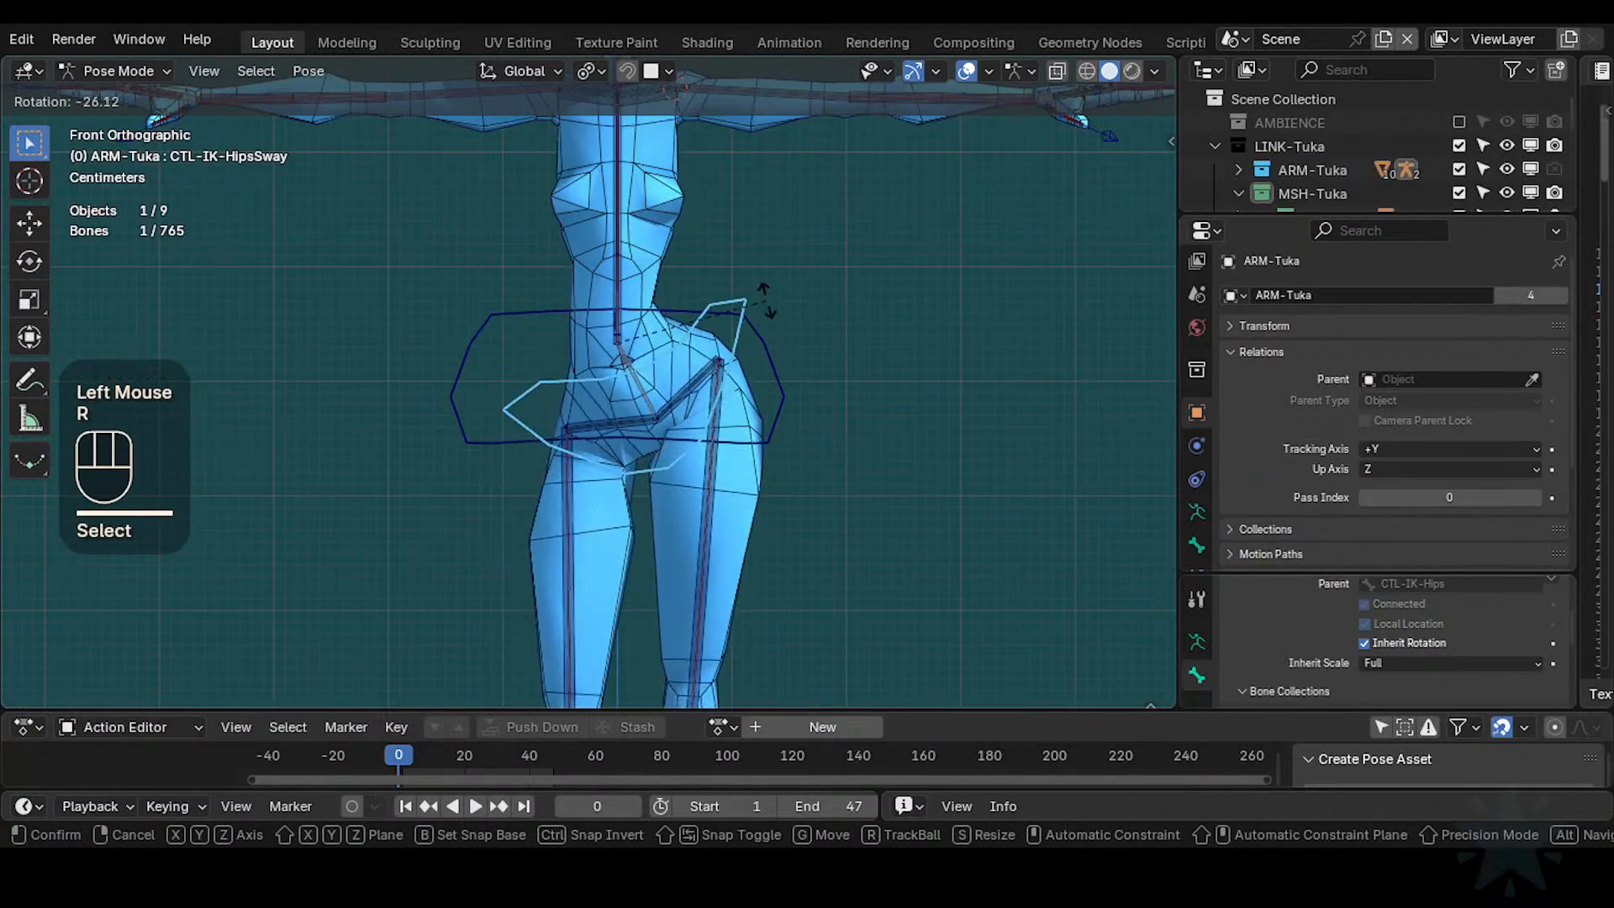
left_click(774, 395, "ctrl")
middle_click_drag(771, 388, 770, 446, "ctrl")
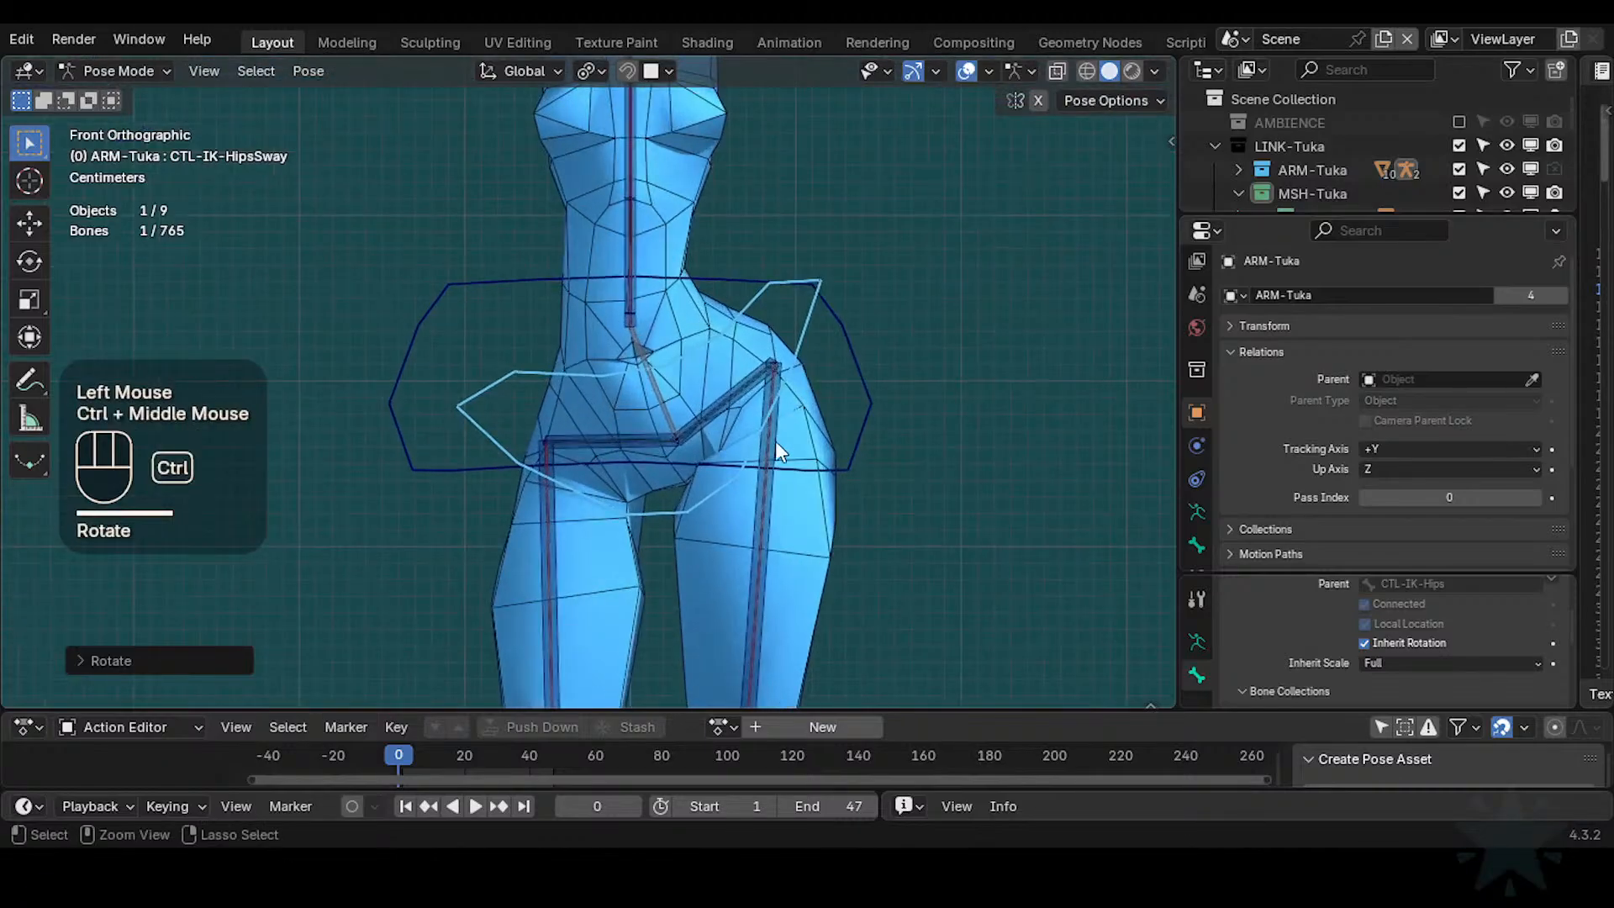
Select the armature together with the body mesh, enter Weight Paint mode and activate the DEF3-LegUpper.L bone
key("ctrl+Tab")
left_click(770, 469)
left_click(763, 486)
left_click(730, 512, "shift")
key("ctrl+Tab")
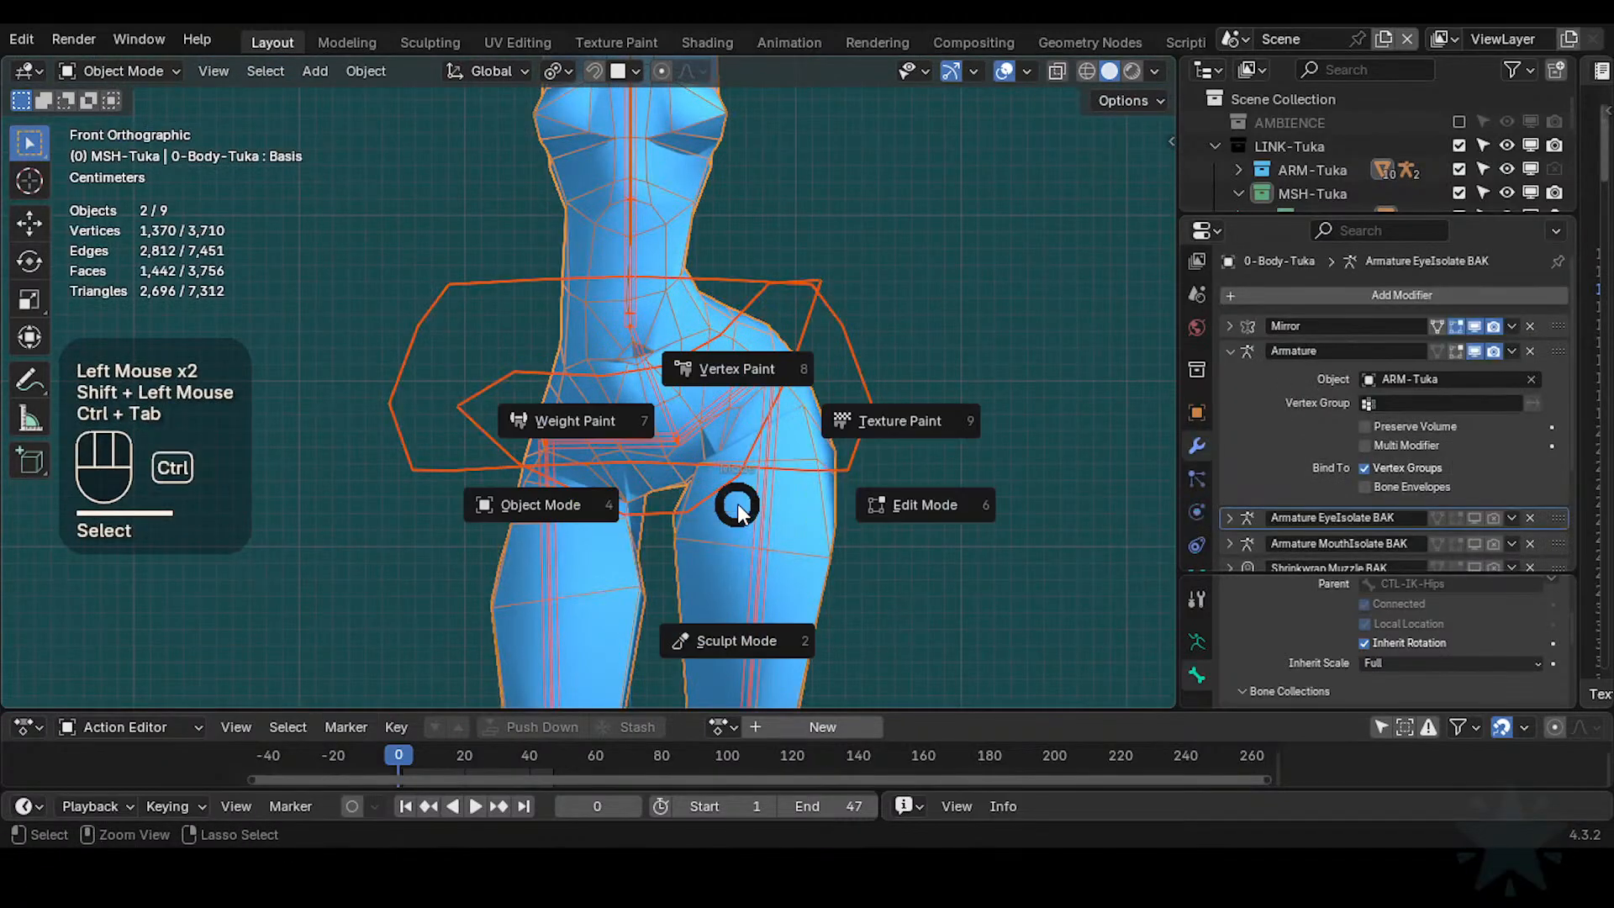
left_click(774, 436, "alt")
left_click(772, 438, "alt")
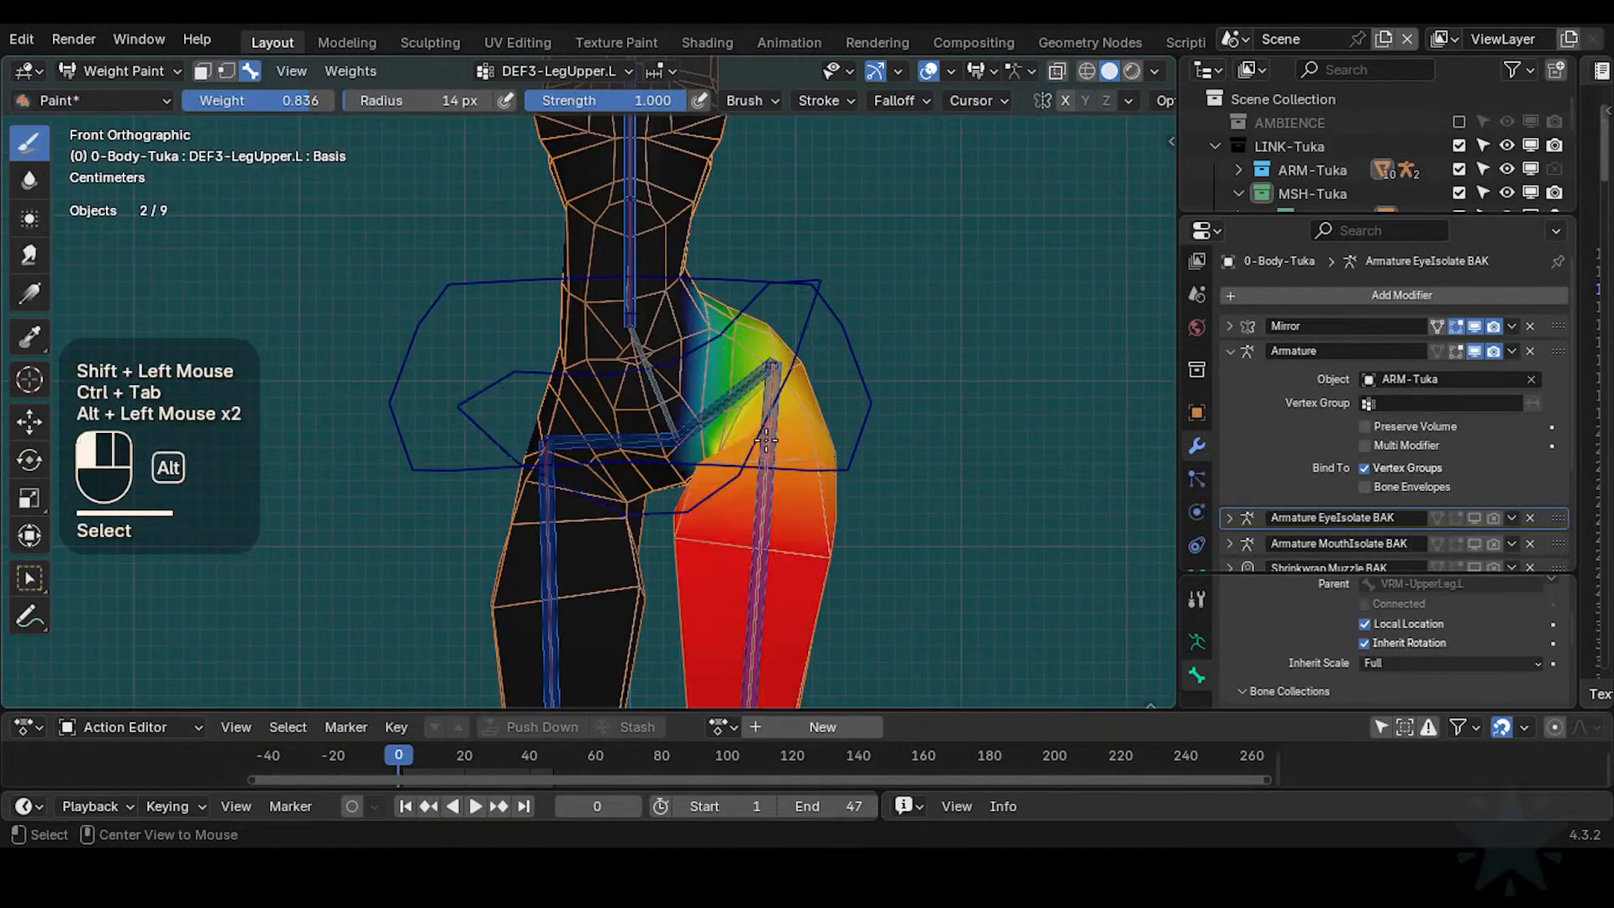
Try painting the inner-thigh crease of DEF3-LegUpper.L with a brush weight of 0.400, undoing the test strokes
middle_click_drag(770, 439, 760, 407, "shift")
key("ctrl+f")
left_click(900, 389, "ctrl")
mouse_move(778, 307)
middle_mouse_down("ctrl")
mouse_move(770, 371)
mouse_move(732, 397)
middle_mouse_up("ctrl")
key("ctrl+f")
left_click(769, 370, "ctrl")
key("ctrl+f")
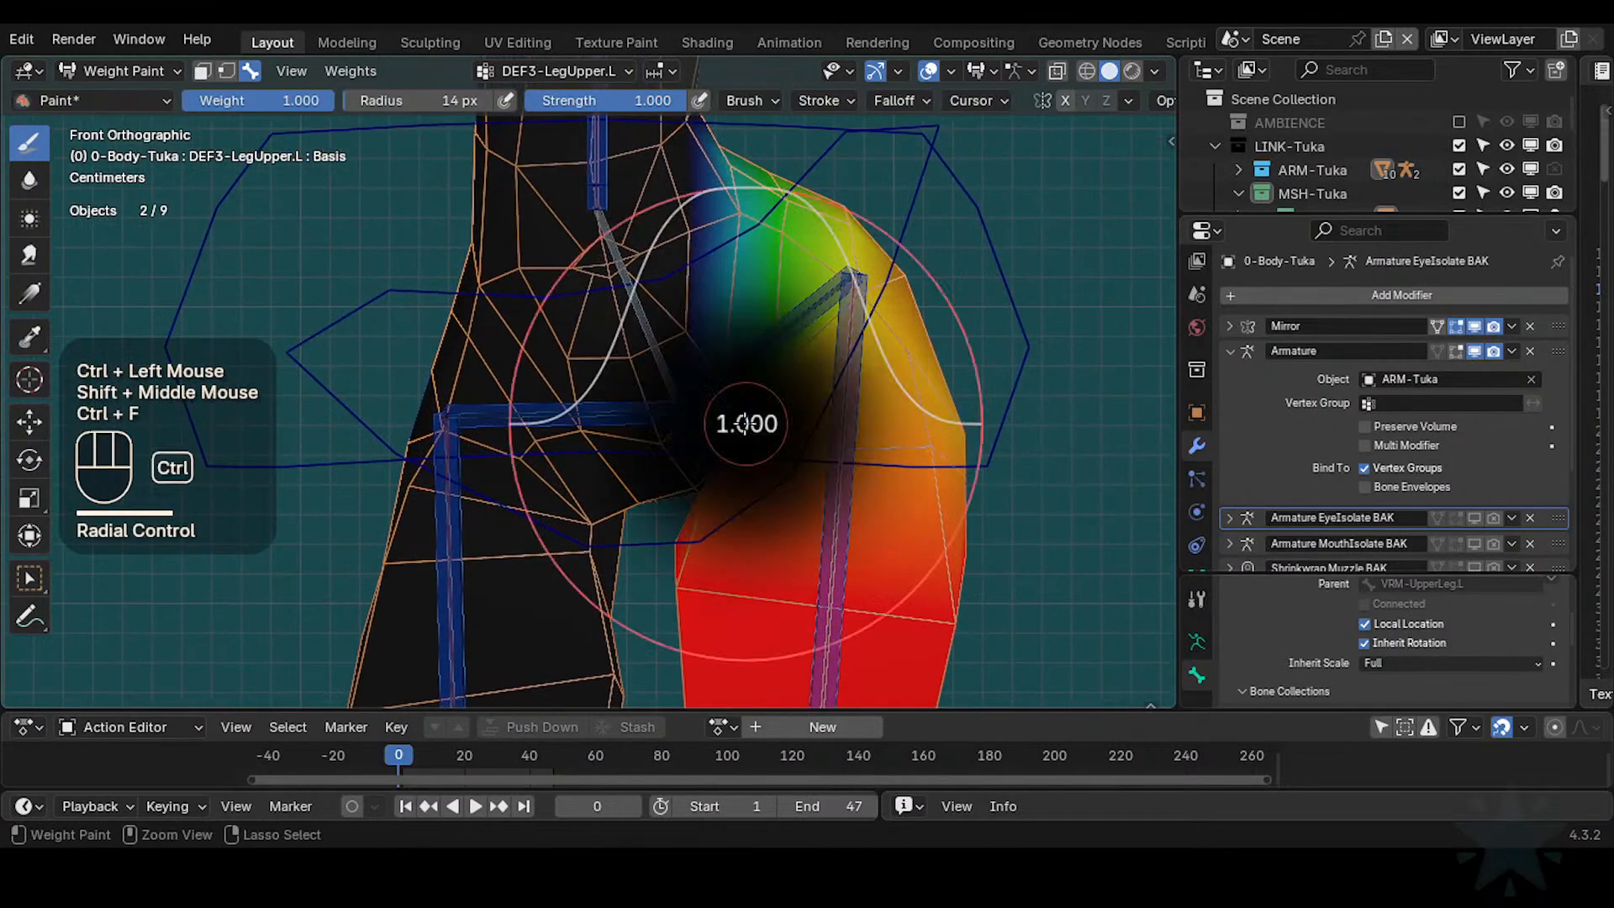
left_click(644, 440, "ctrl")
mouse_move(728, 459)
middle_mouse_down()
mouse_move(675, 429)
mouse_move(738, 454)
middle_mouse_up()
left_click(720, 457)
key("ctrl+z")
left_click(740, 455)
key("ctrl+z")
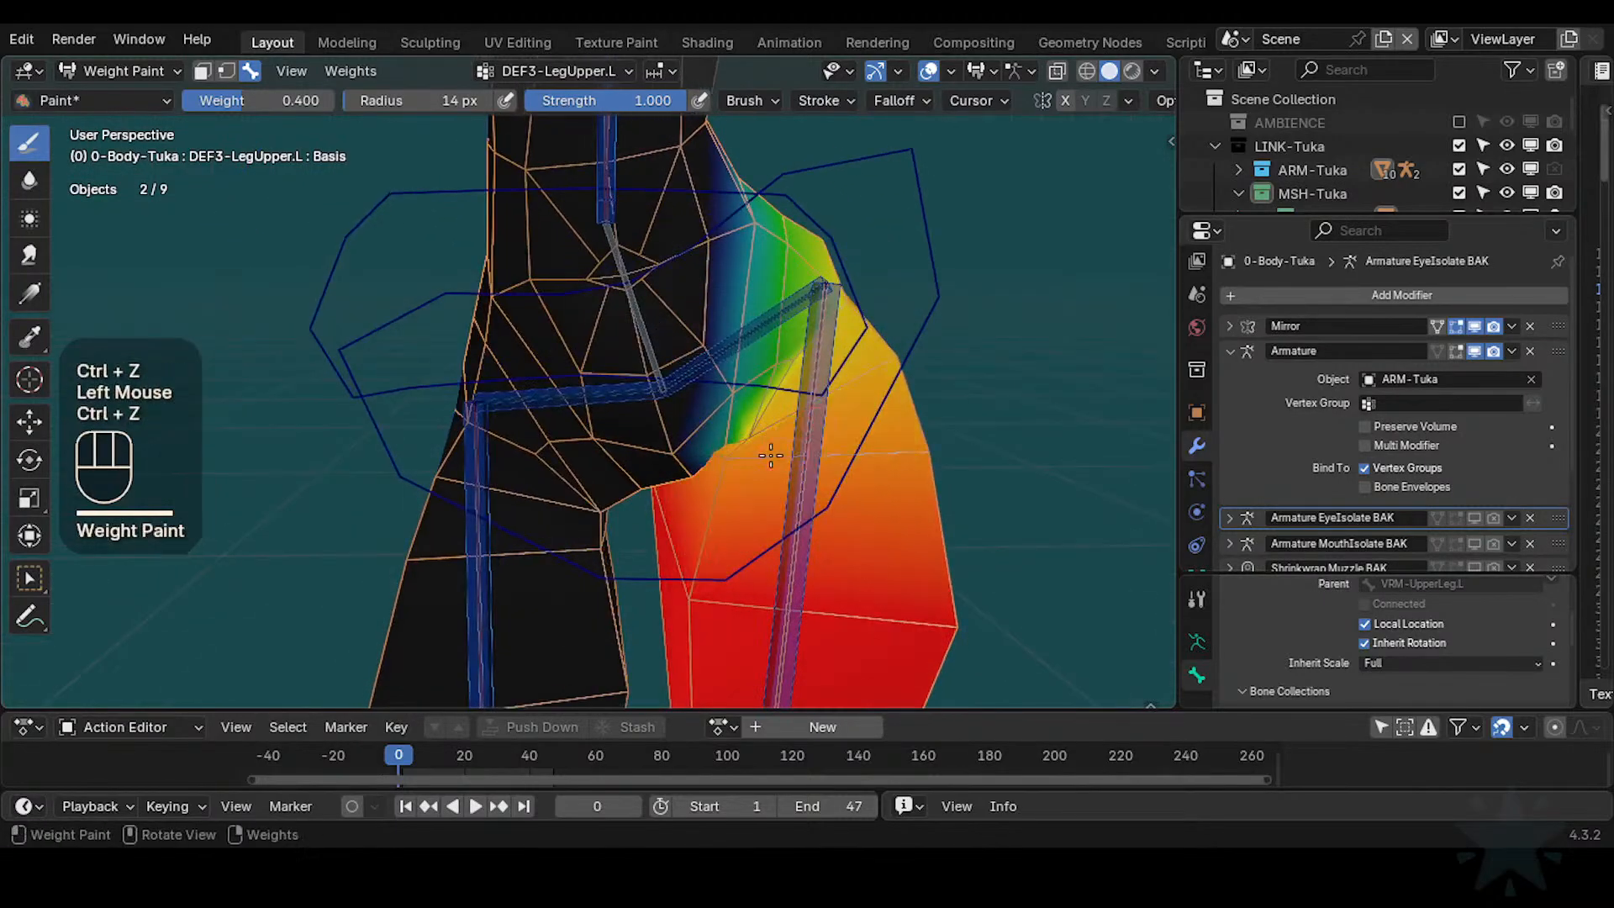
key("ctrl+z")
left_click(744, 464)
Sample the weight at the thigh crease and dab there with a brush weight of 0.733
mouse_move(745, 462)
middle_mouse_down()
mouse_move(756, 435)
mouse_move(734, 447)
middle_mouse_up()
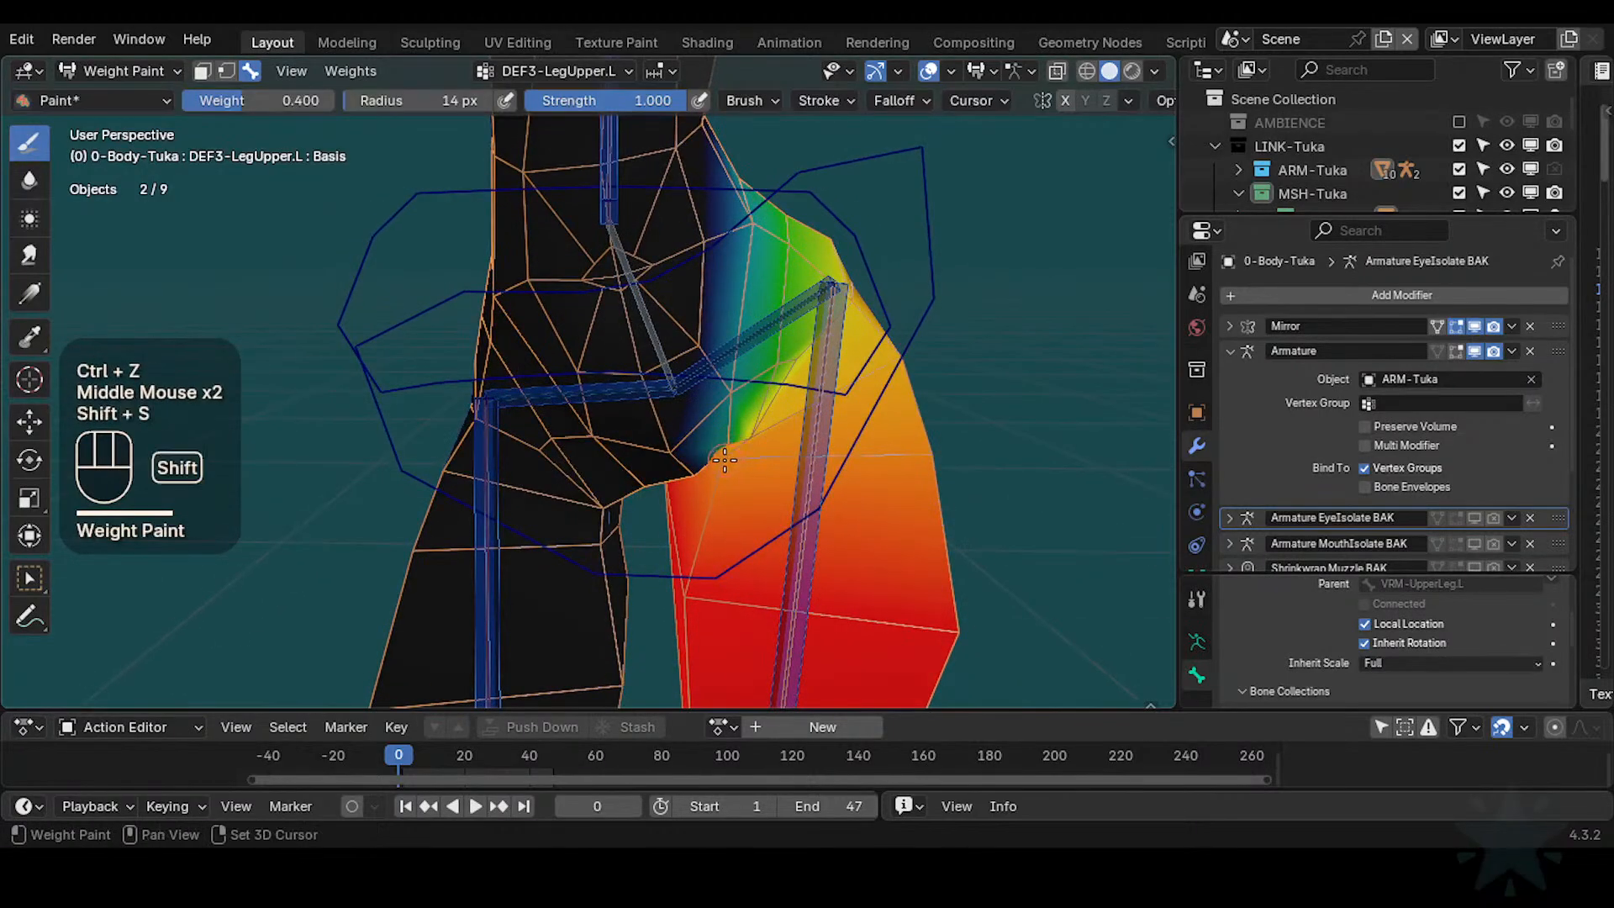
key("shift+x")
key("ctrl+f")
left_click(728, 460)
left_click(733, 460)
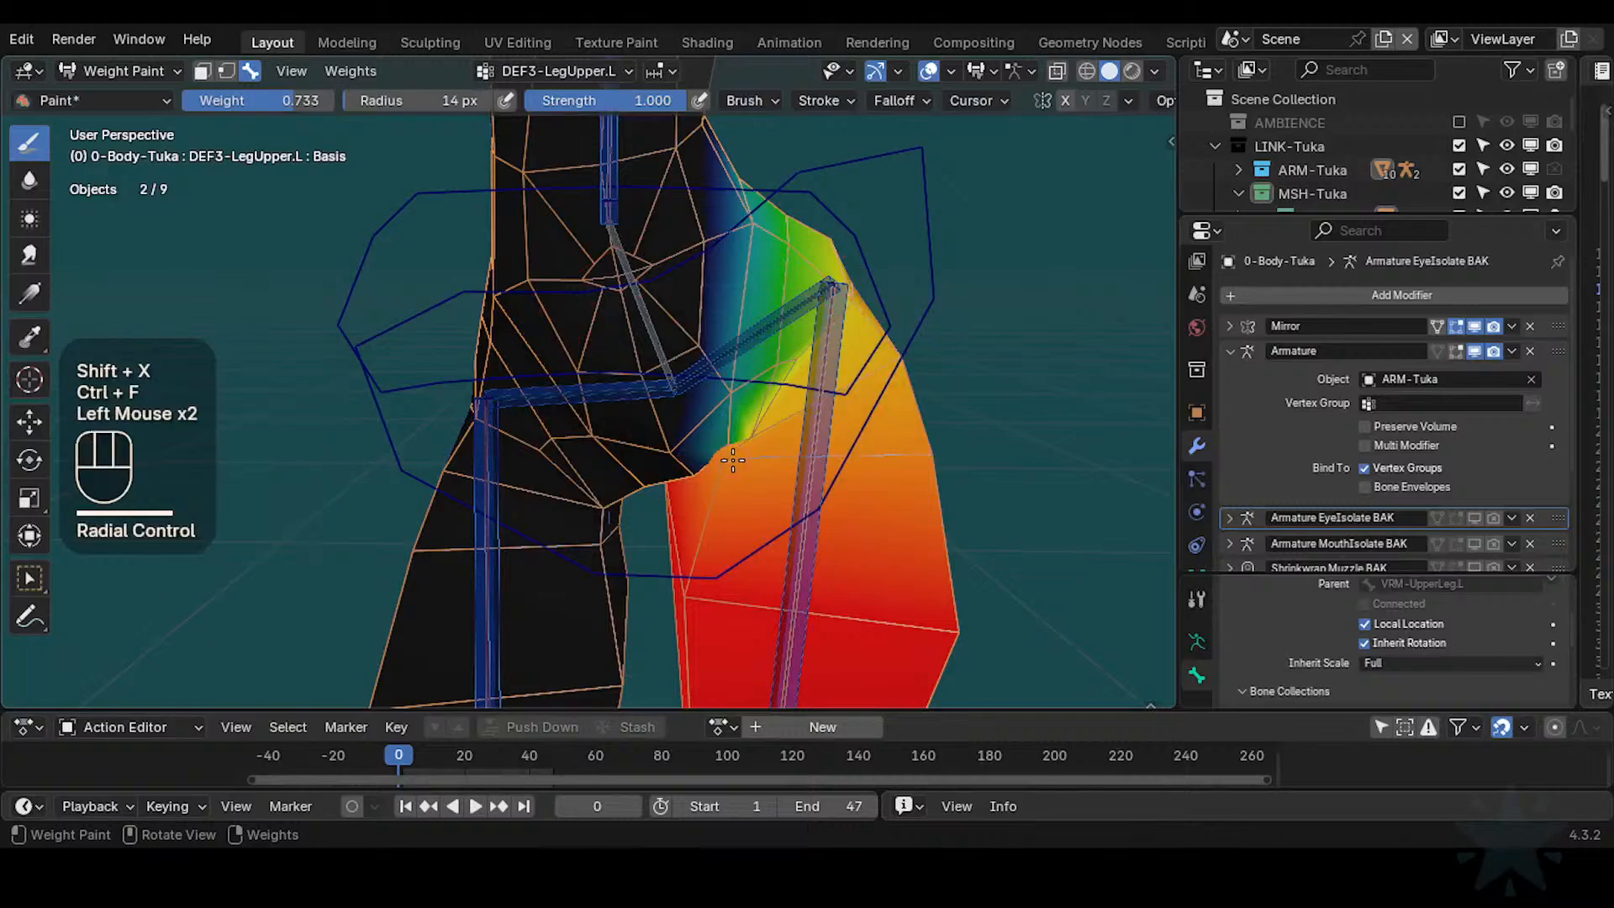
Enlarge the brush radius to 28 px, resample the crease weight and try painting it with weight 0.733
middle_click_drag(733, 465, 768, 476)
key("f")
left_click(741, 469)
key("shift+x")
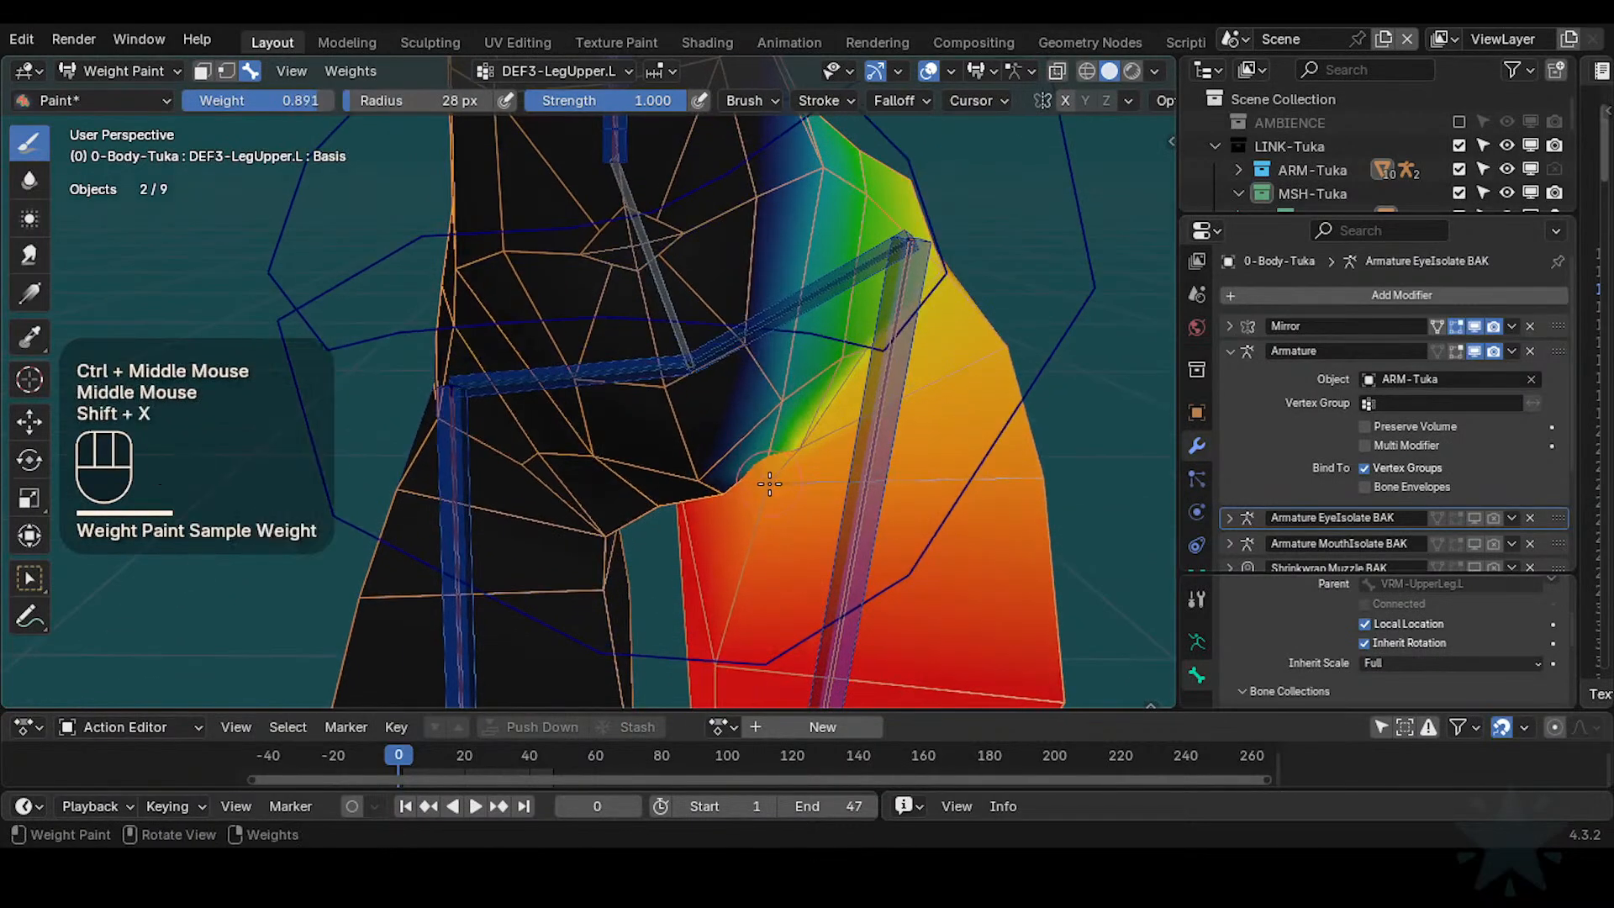
key("ctrl+f")
left_click(743, 491)
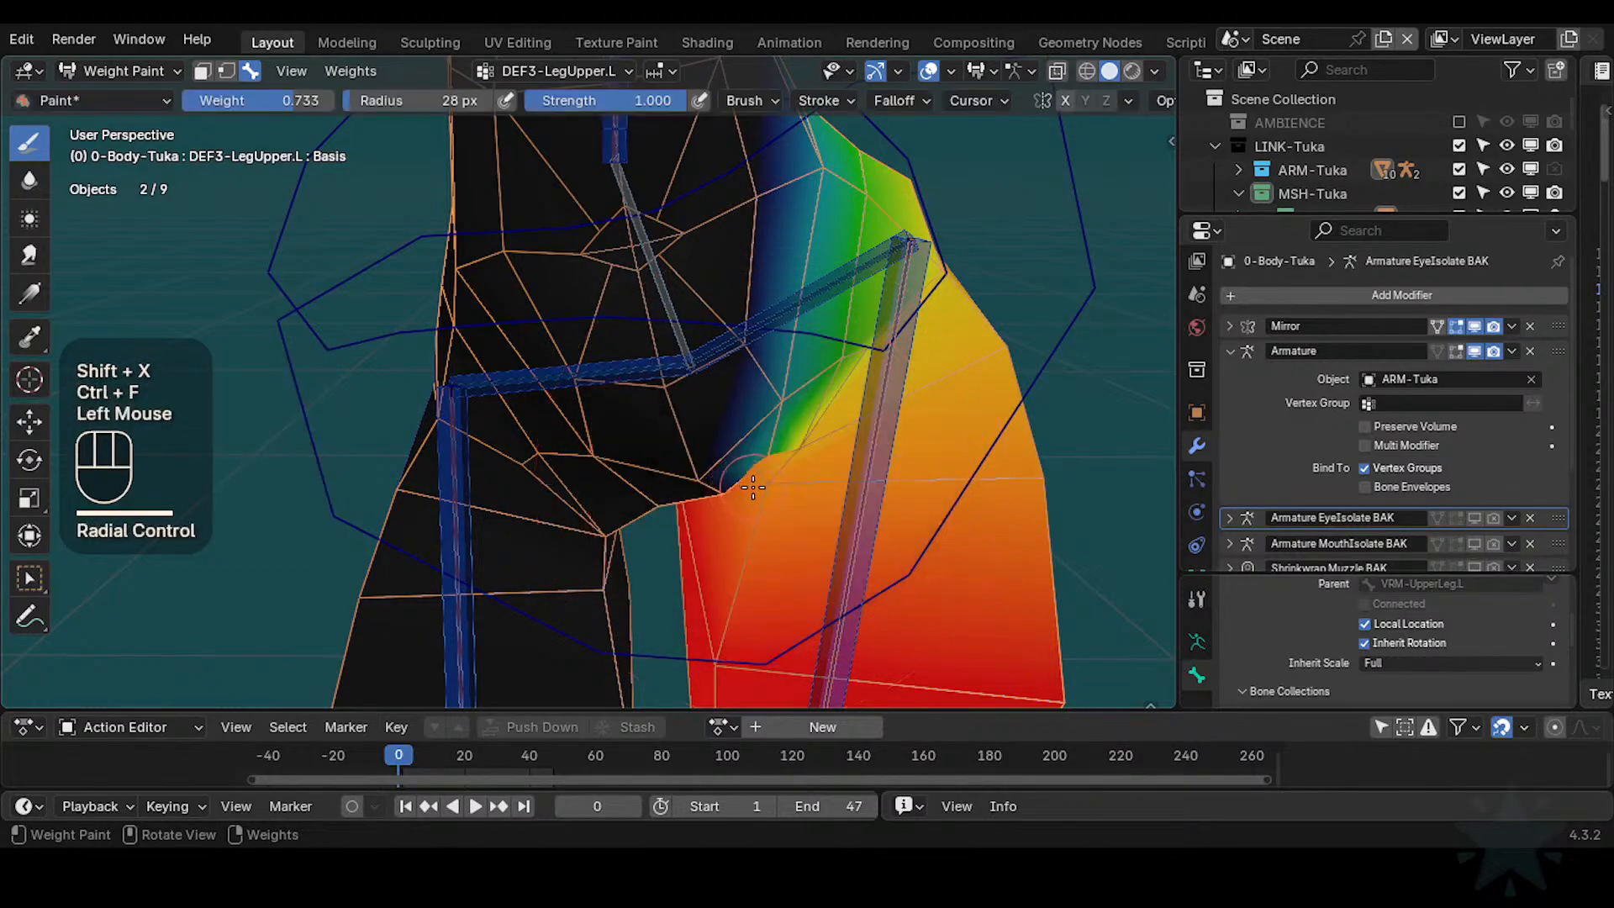
key("f")
left_click(766, 479)
Set the brush weight to 1.000 and dab the inner-thigh crease with it
middle_click_drag(808, 461, 791, 486)
key("ctrl+f")
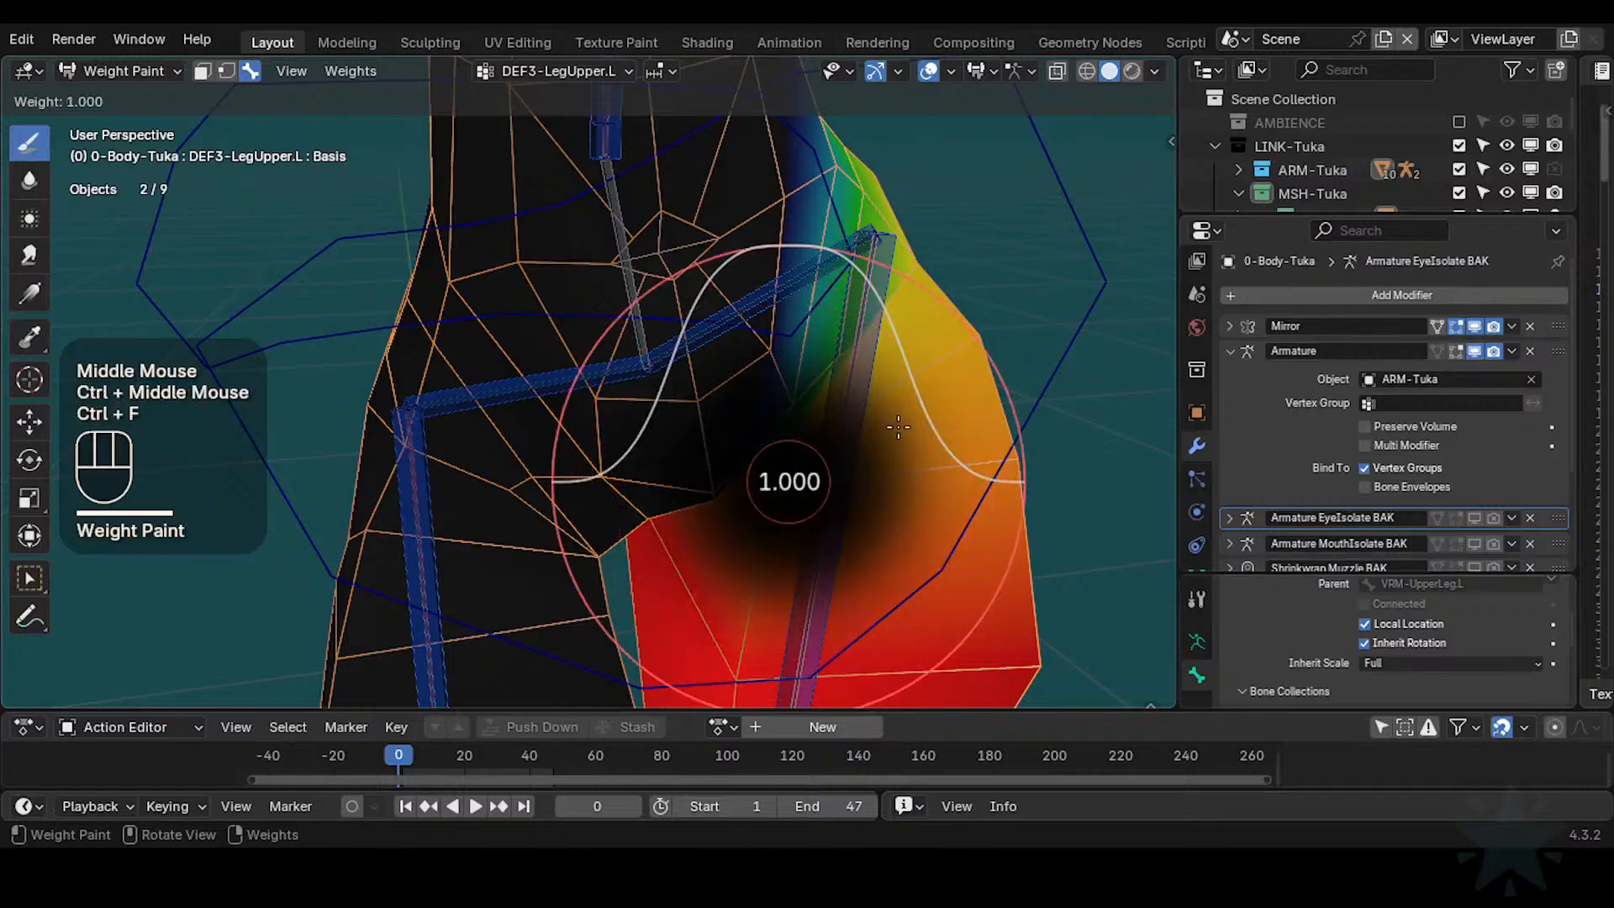
left_click(780, 492)
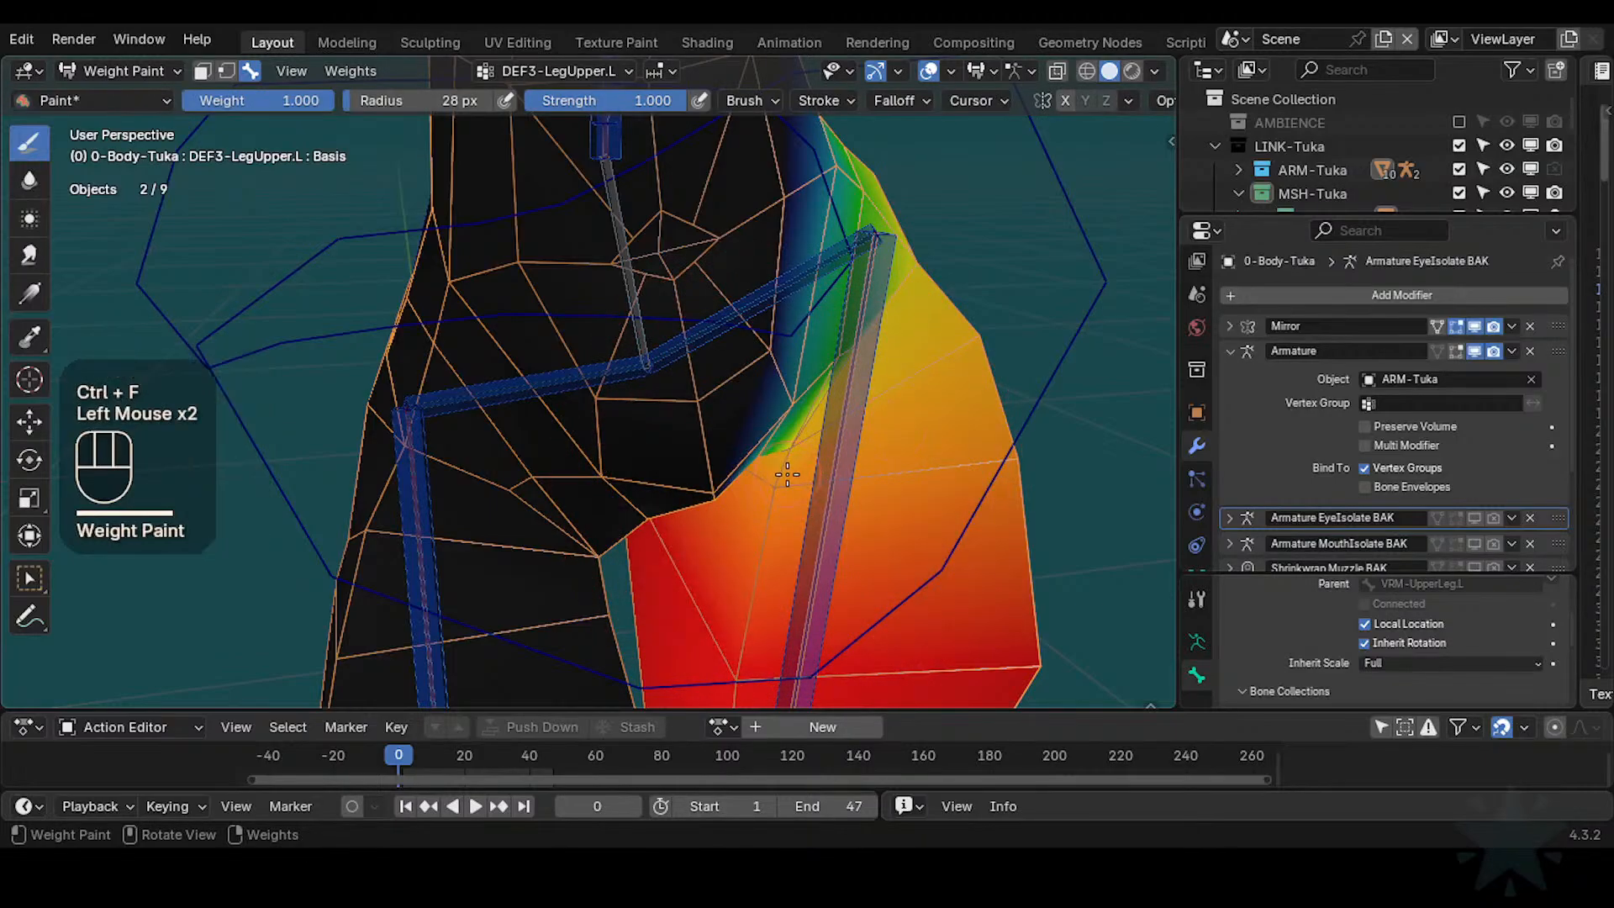
key("shift+space")
middle_click_drag(778, 487, 725, 477, "ctrl")
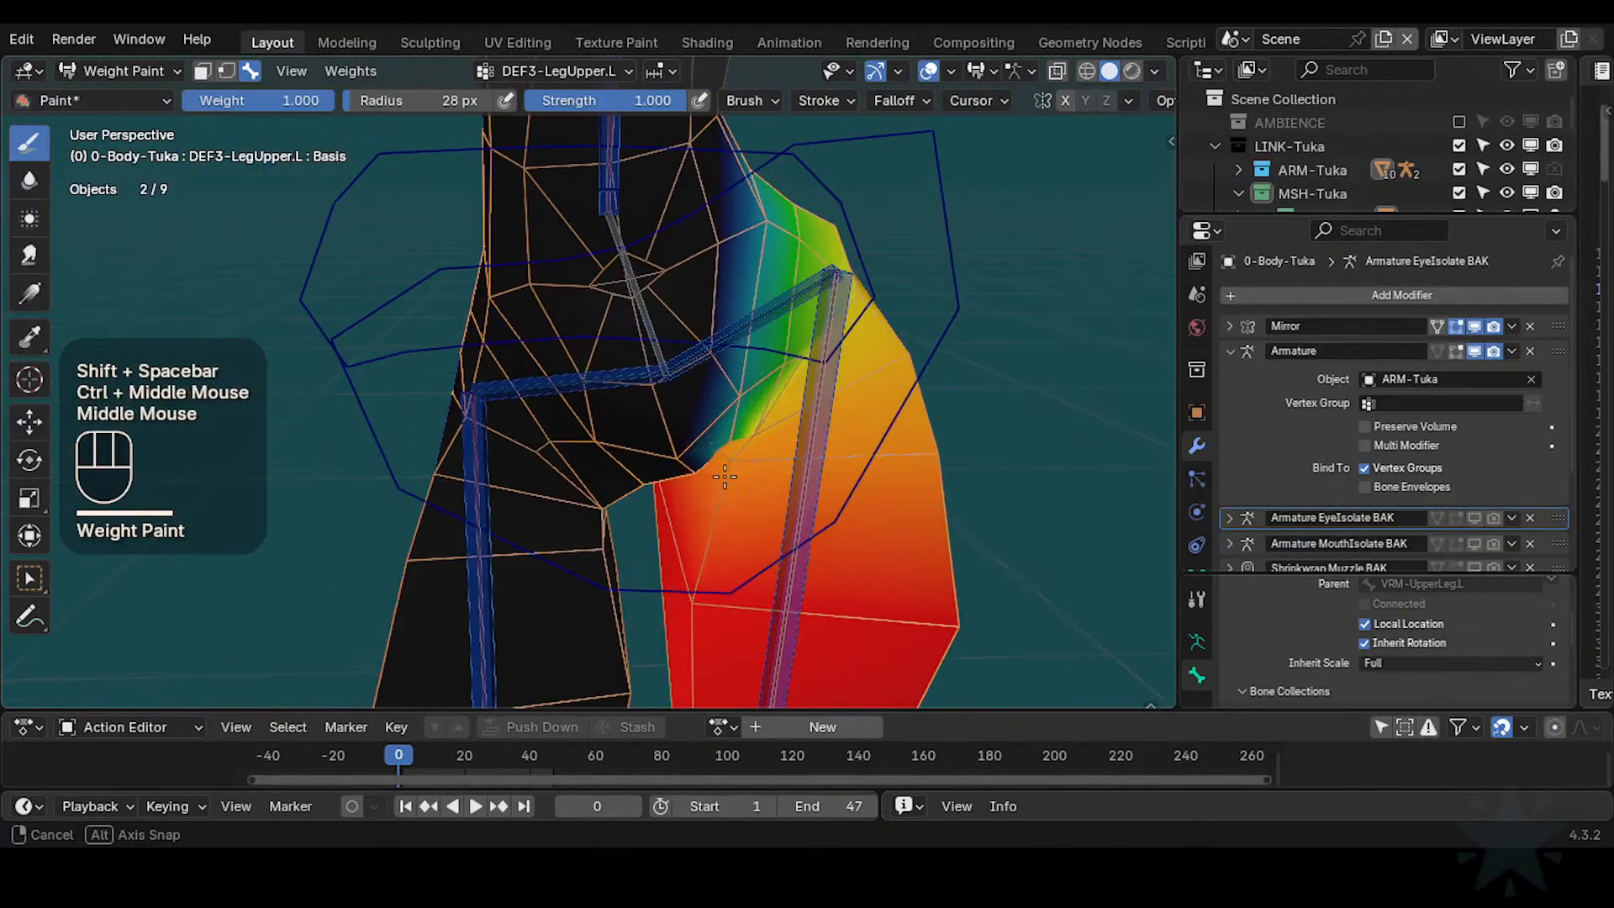
Inspect the crease's undeformed geometry in Edit Mode, return to weight painting and test a stroke on the upper thigh
key("Tab")
key("Tab")
key("Tab")
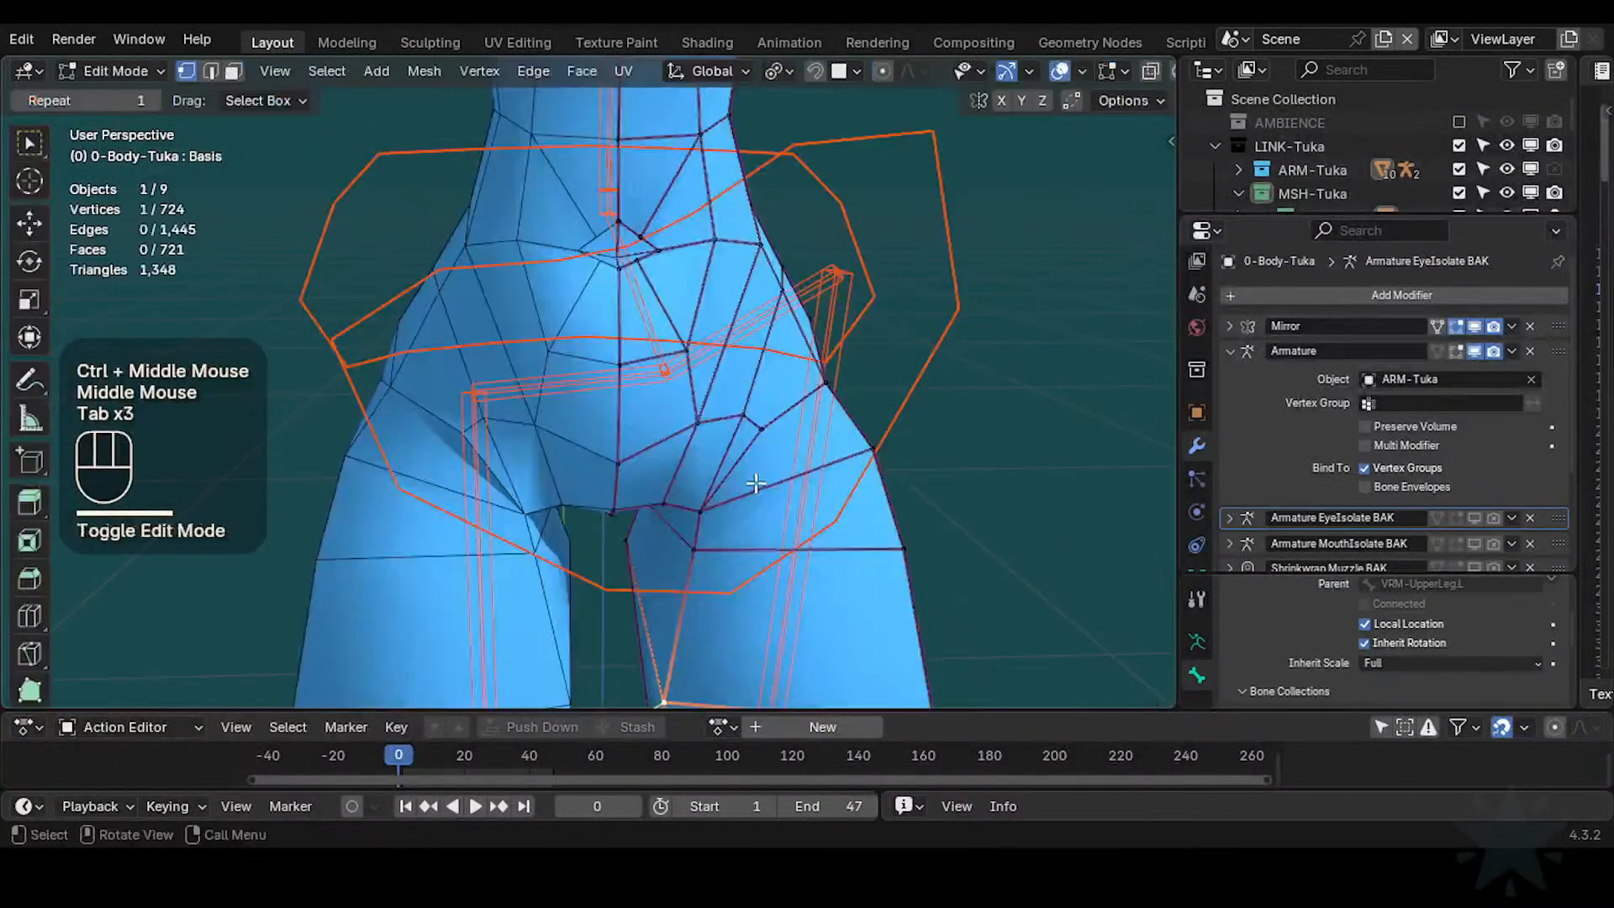
key("Tab")
left_click_drag(767, 415, 787, 438)
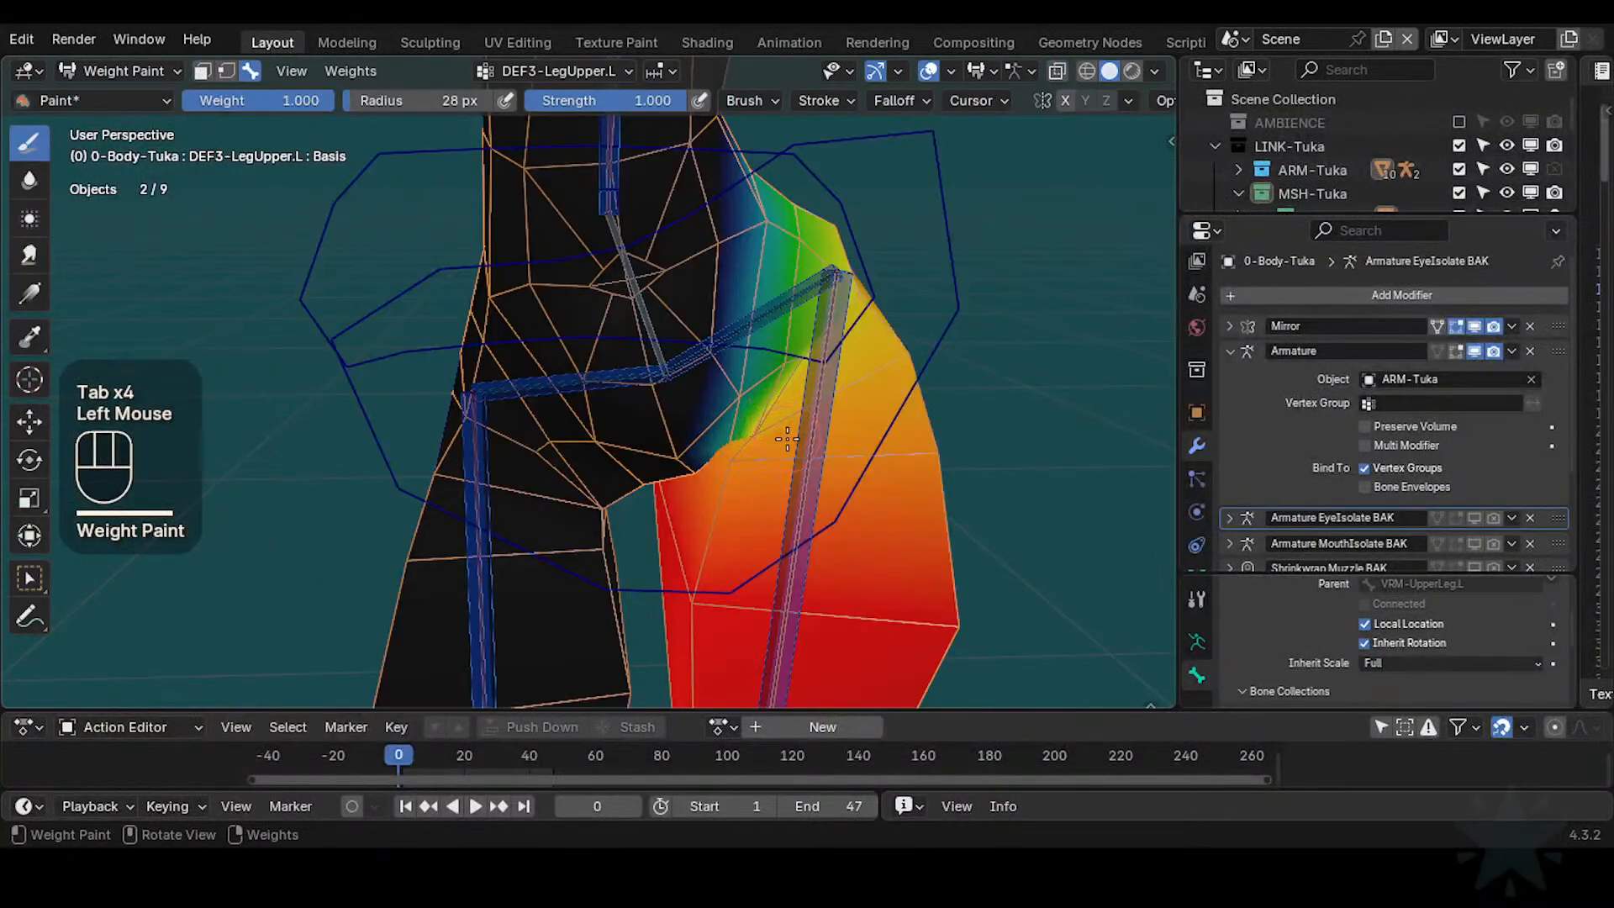
Rotate the CTL-IK-HipsSway control back to bring the hips nearly level
left_click(788, 510, "alt")
key("r")
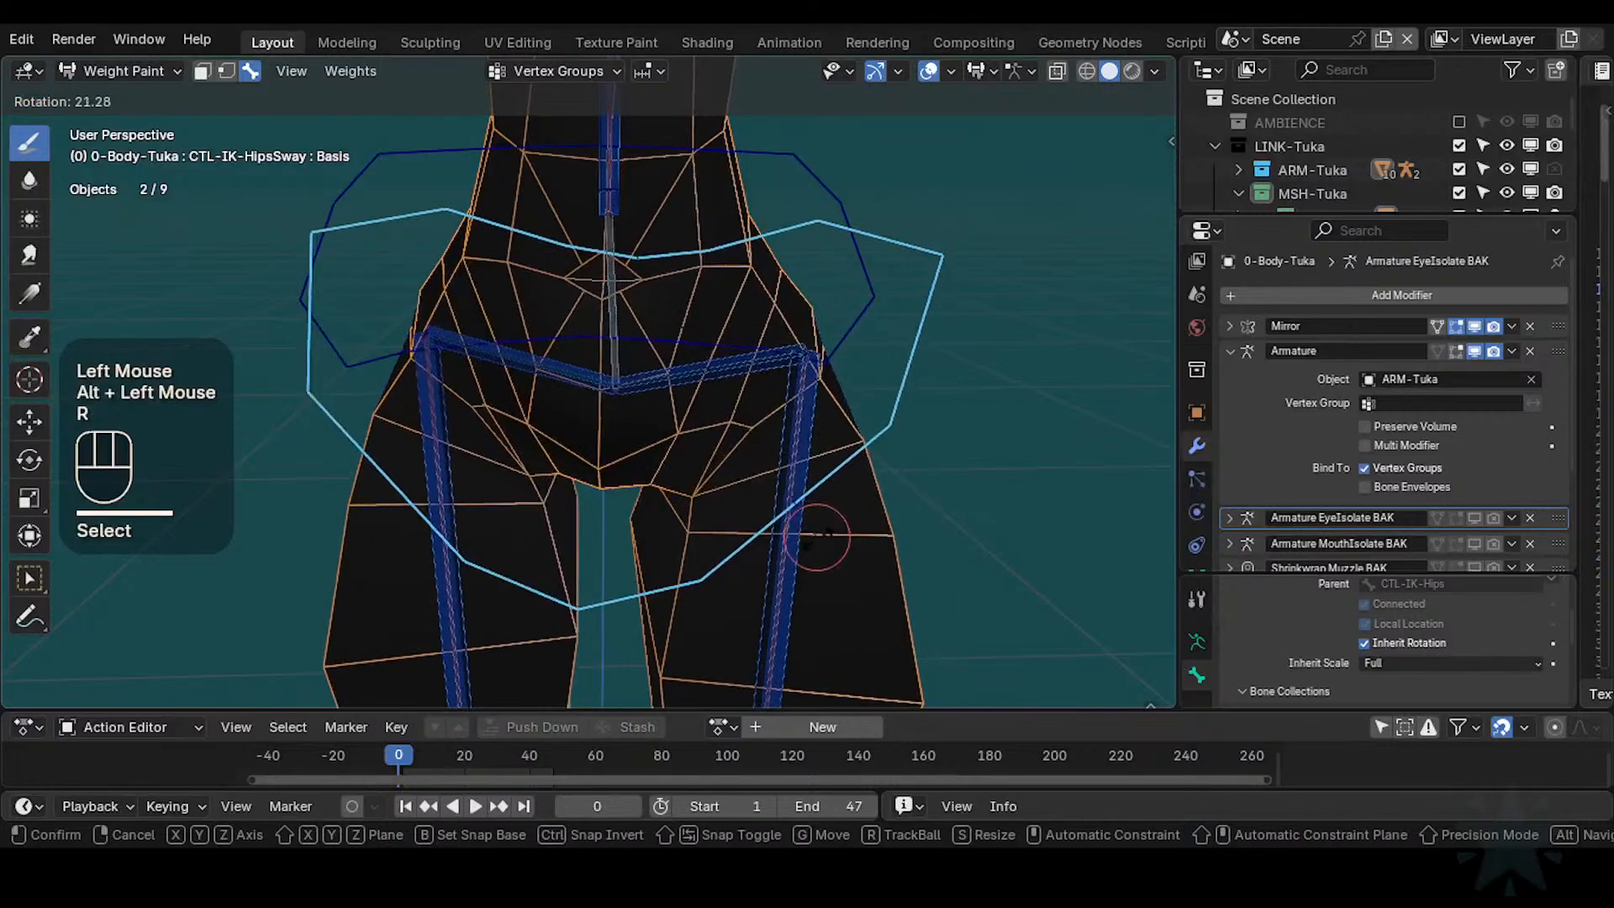
left_click(807, 522)
Reselect the armature and body mesh from Object Mode, re-enter Weight Paint and activate the DEF3-LegUpper.L bone
key("ctrl+Tab")
left_click(799, 436)
left_click(758, 473, "shift")
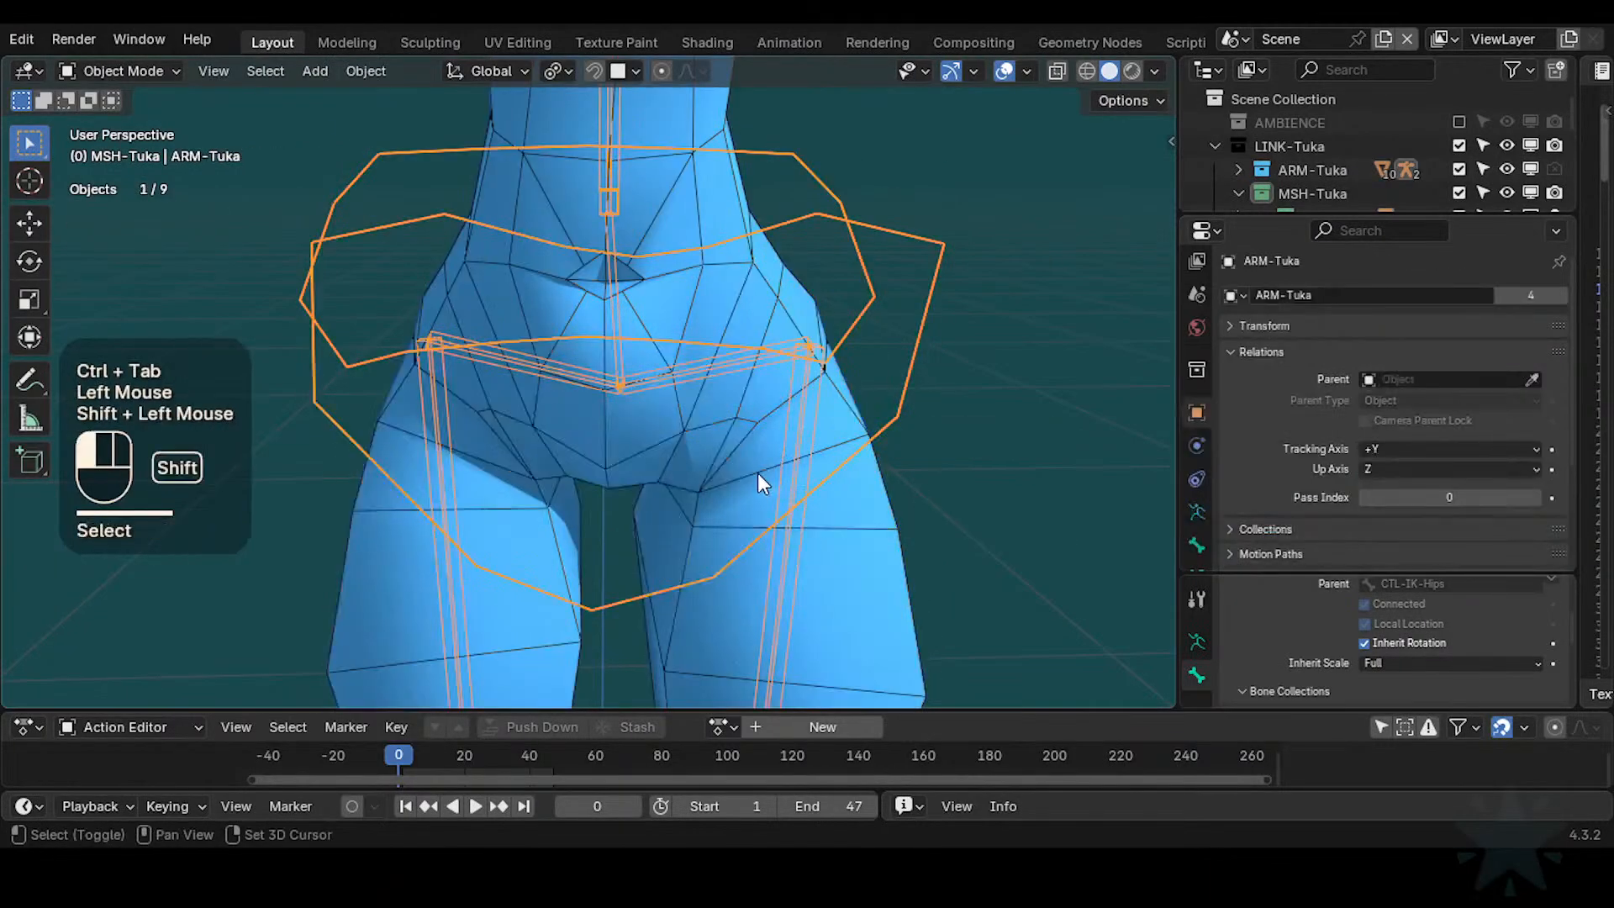
key("ctrl+Tab")
key("w")
left_click(801, 443, "alt")
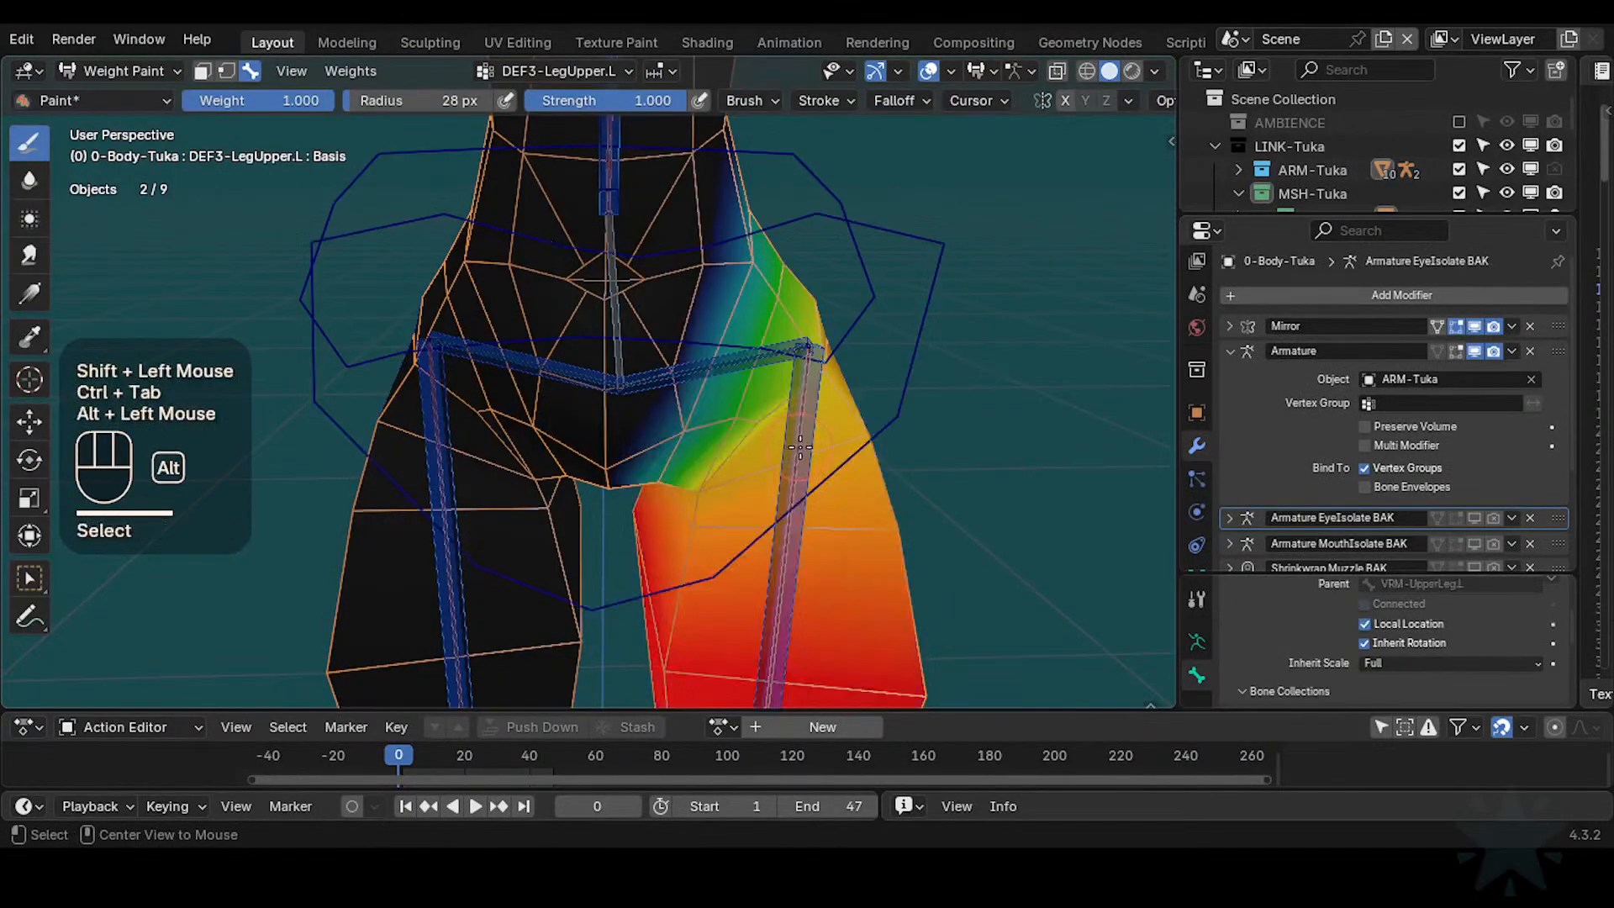
left_click(795, 449, "alt")
left_click(780, 458, "alt")
Set the brush weight to 1.000 and check the weight painting options such as Auto Normalize and Restrict
mouse_move(779, 458)
middle_mouse_down("shift")
mouse_move(733, 448)
mouse_move(765, 450)
middle_mouse_up("shift")
key("ctrl+f")
left_click(738, 456)
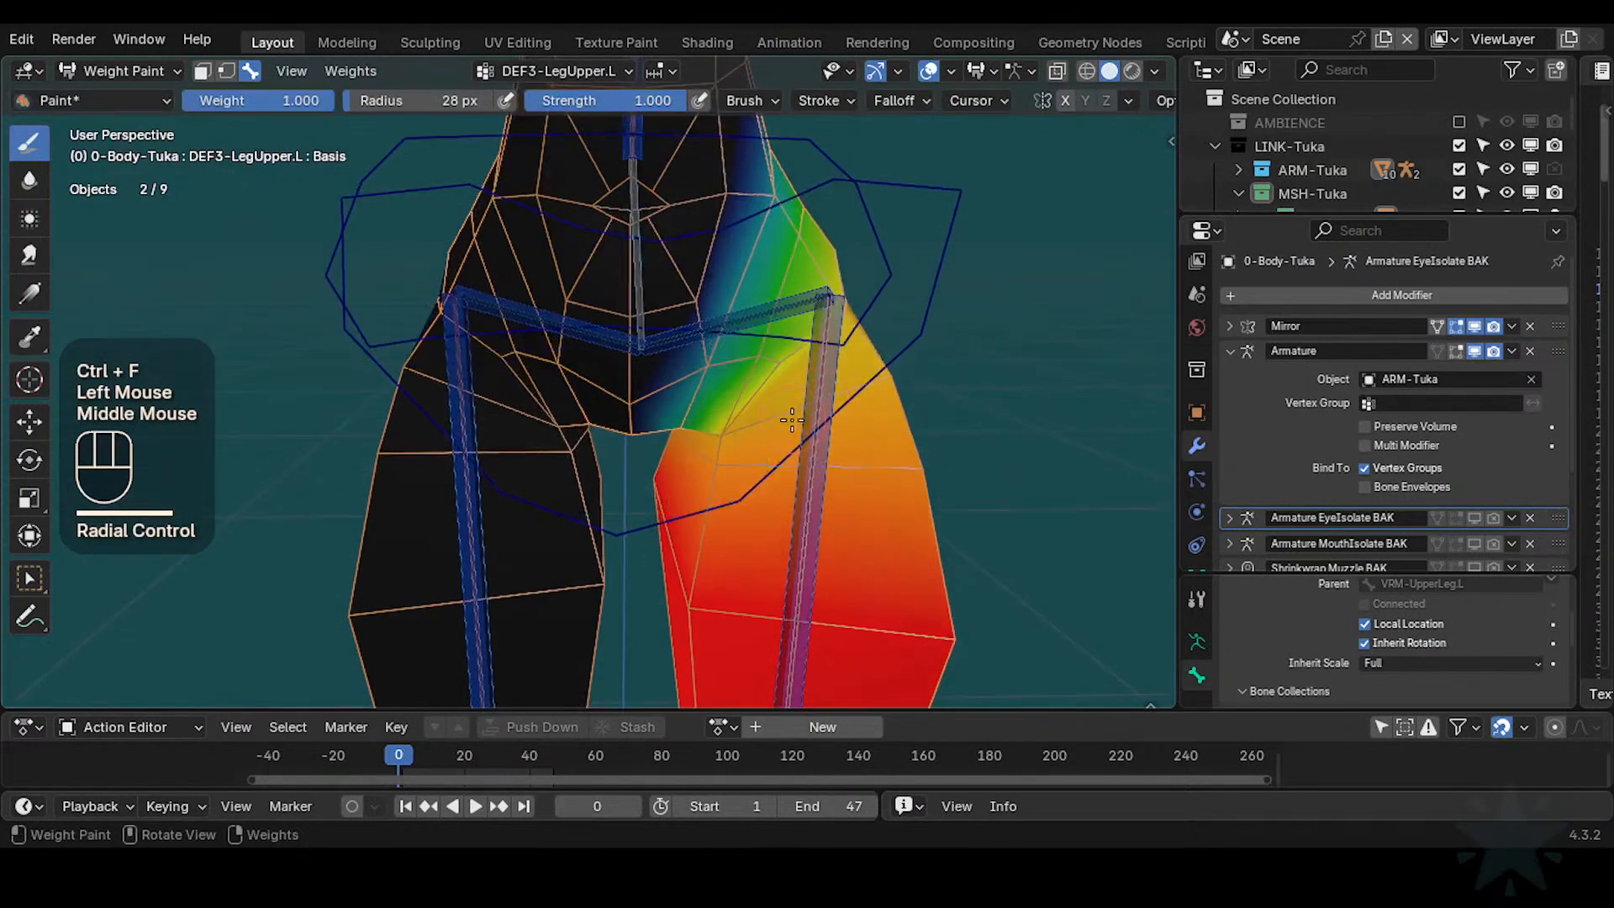
middle_click_drag(1068, 101, 996, 99)
left_click(1125, 96)
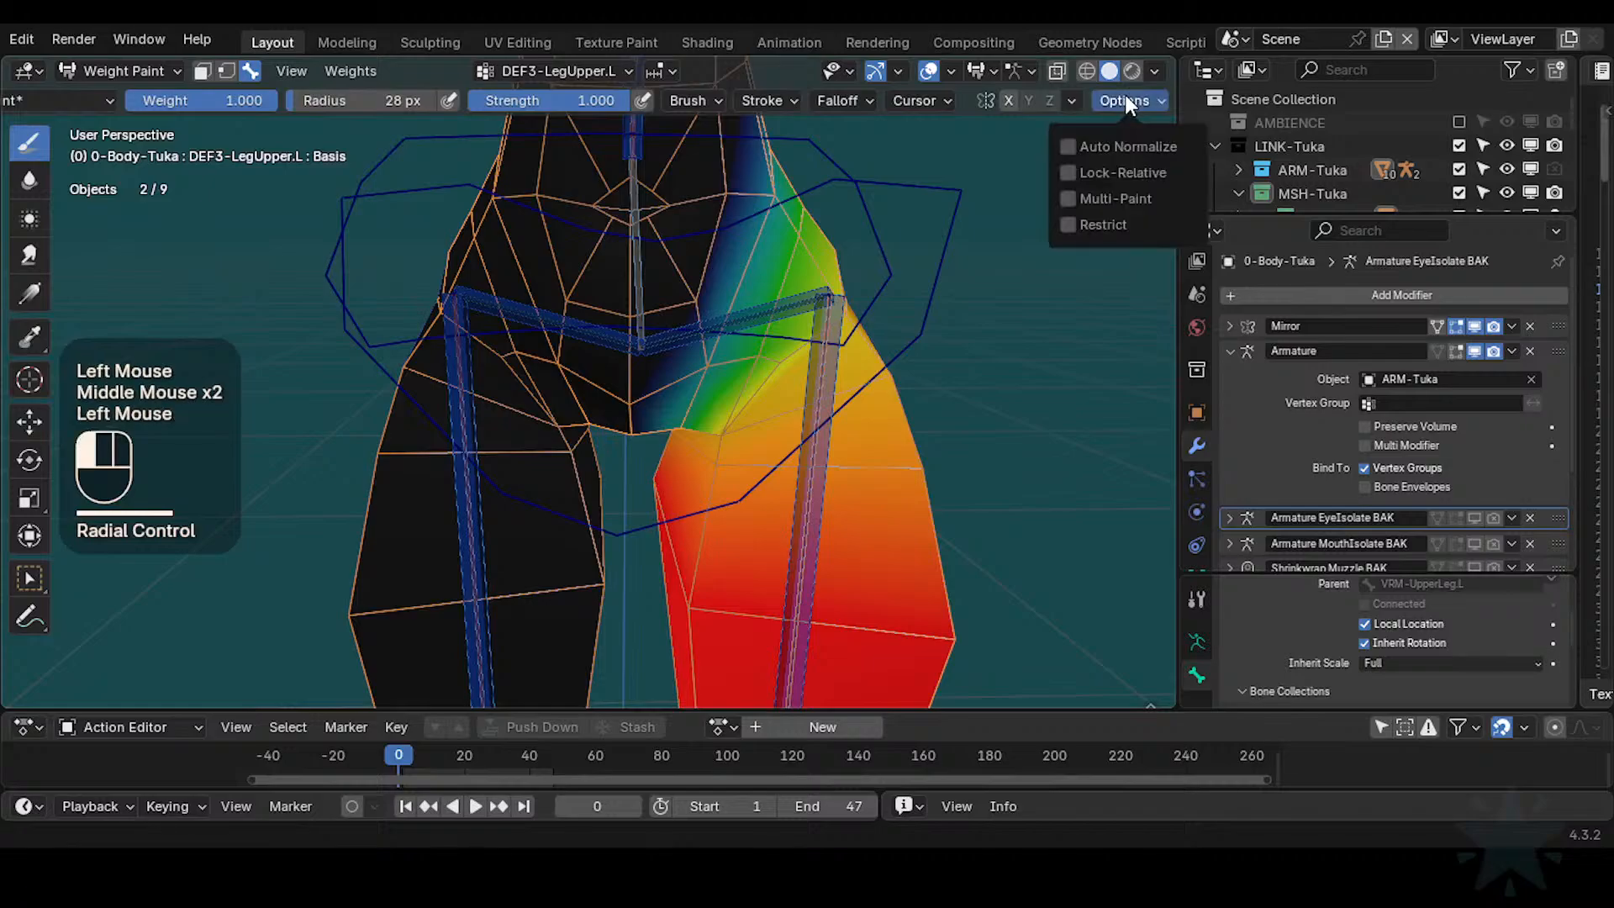
middle_click_drag(790, 408, 758, 381, "shift")
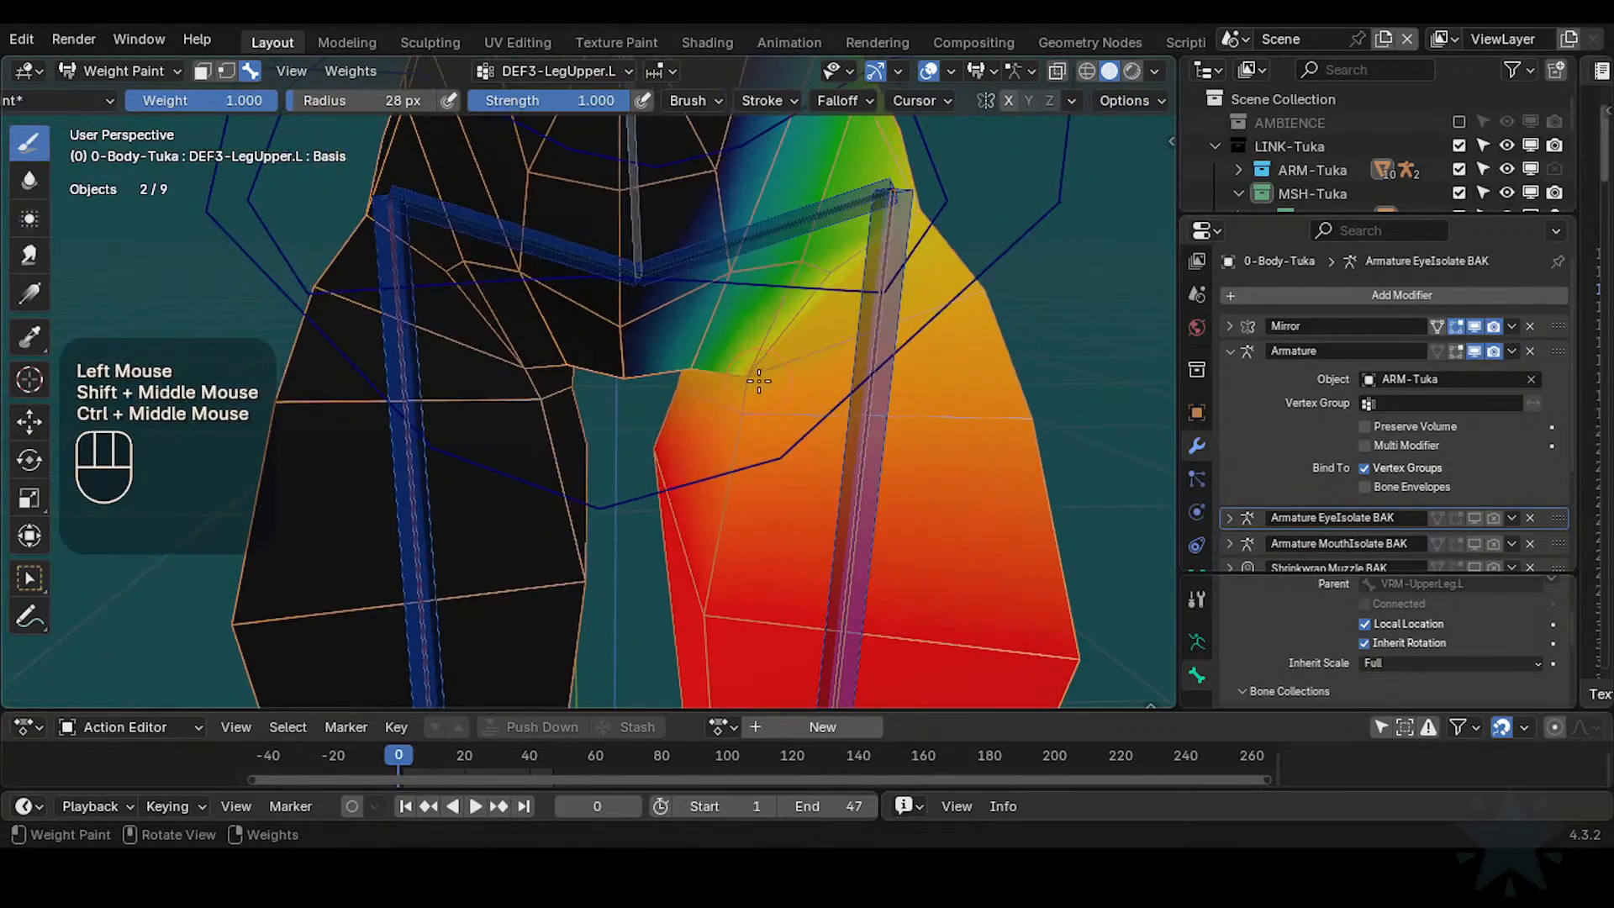
Try a stroke with weight 1.000 across the left upper thigh and undo it
key("shift+x")
key("ctrl+f")
left_click(883, 346)
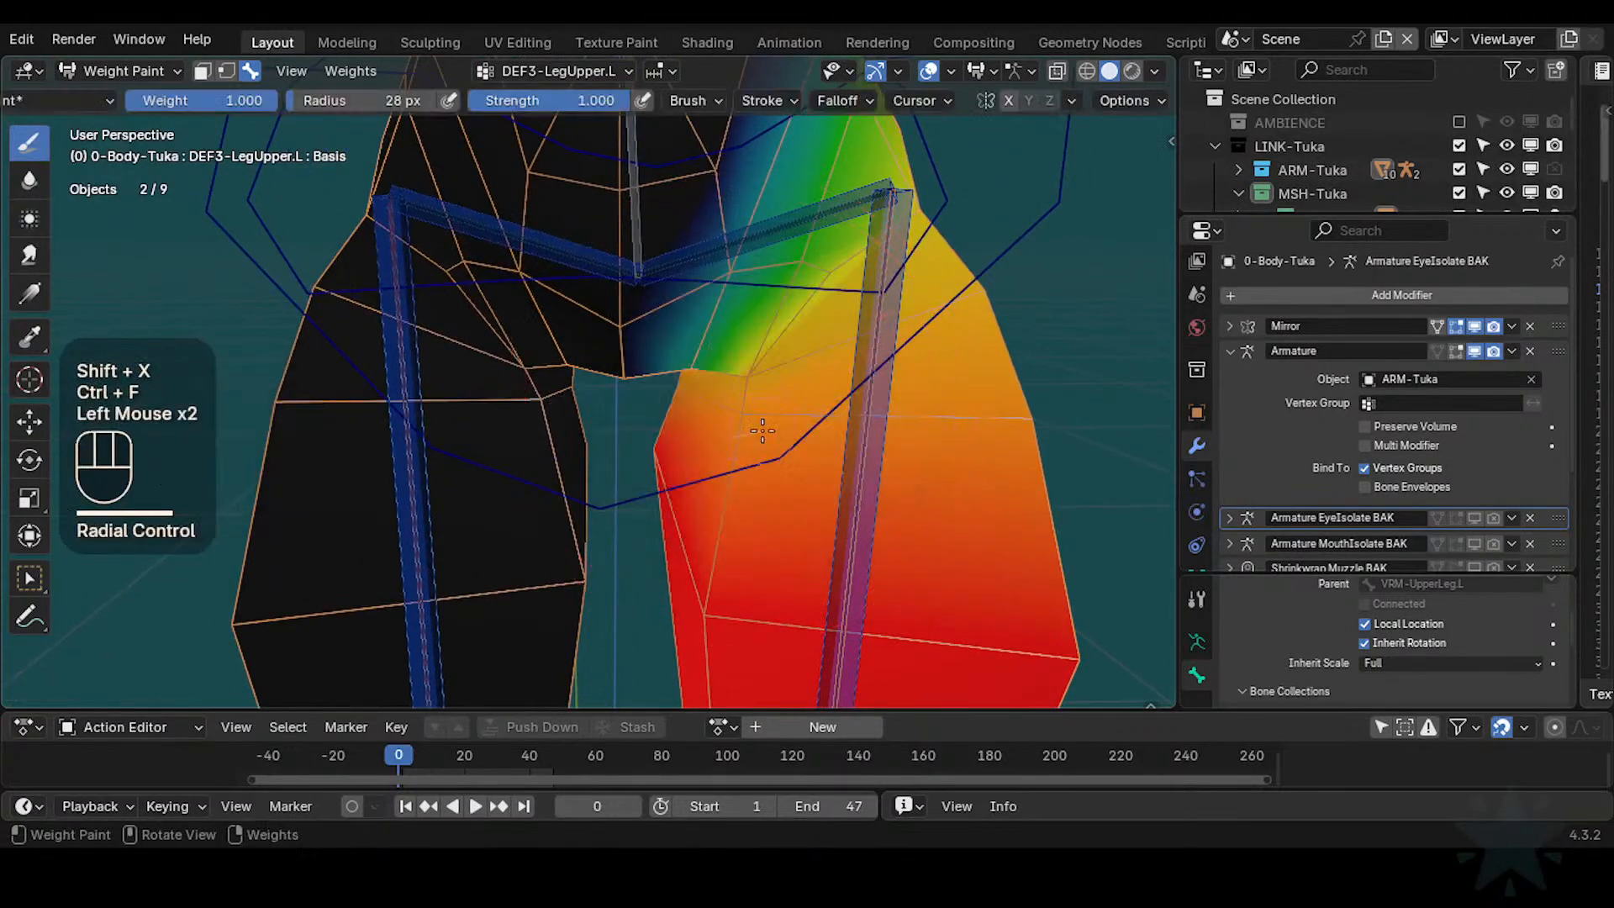
left_click_drag(742, 440, 812, 338)
key("ctrl+z")
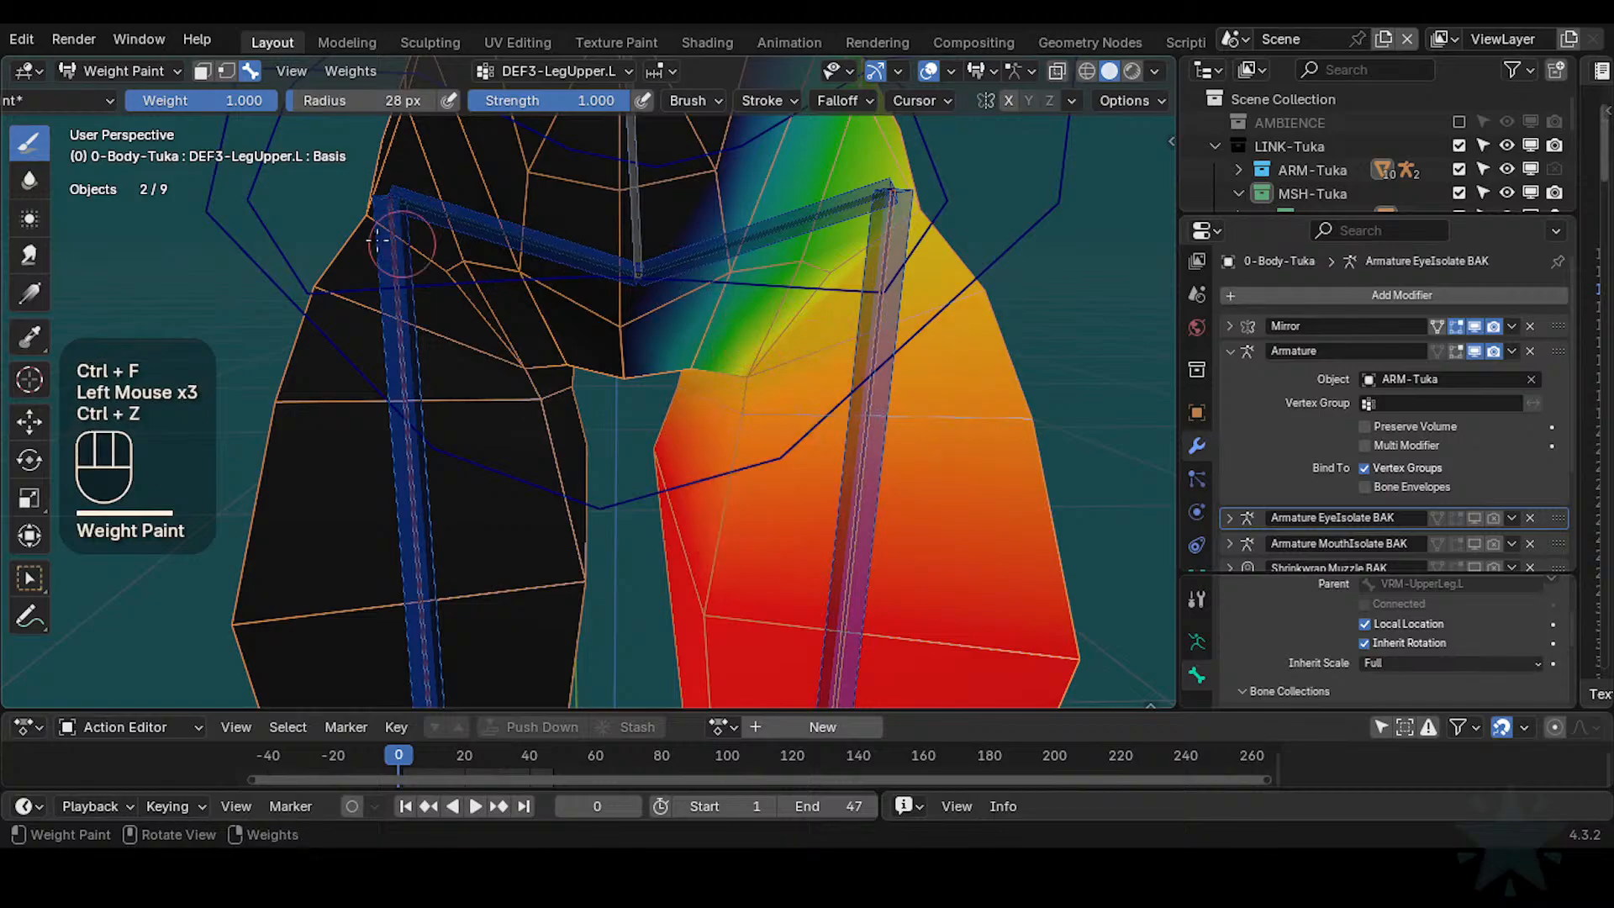
Test a paint stroke on the opposite thigh, undo it and reselect the Paint brush
middle_click_drag(182, 101, 237, 100)
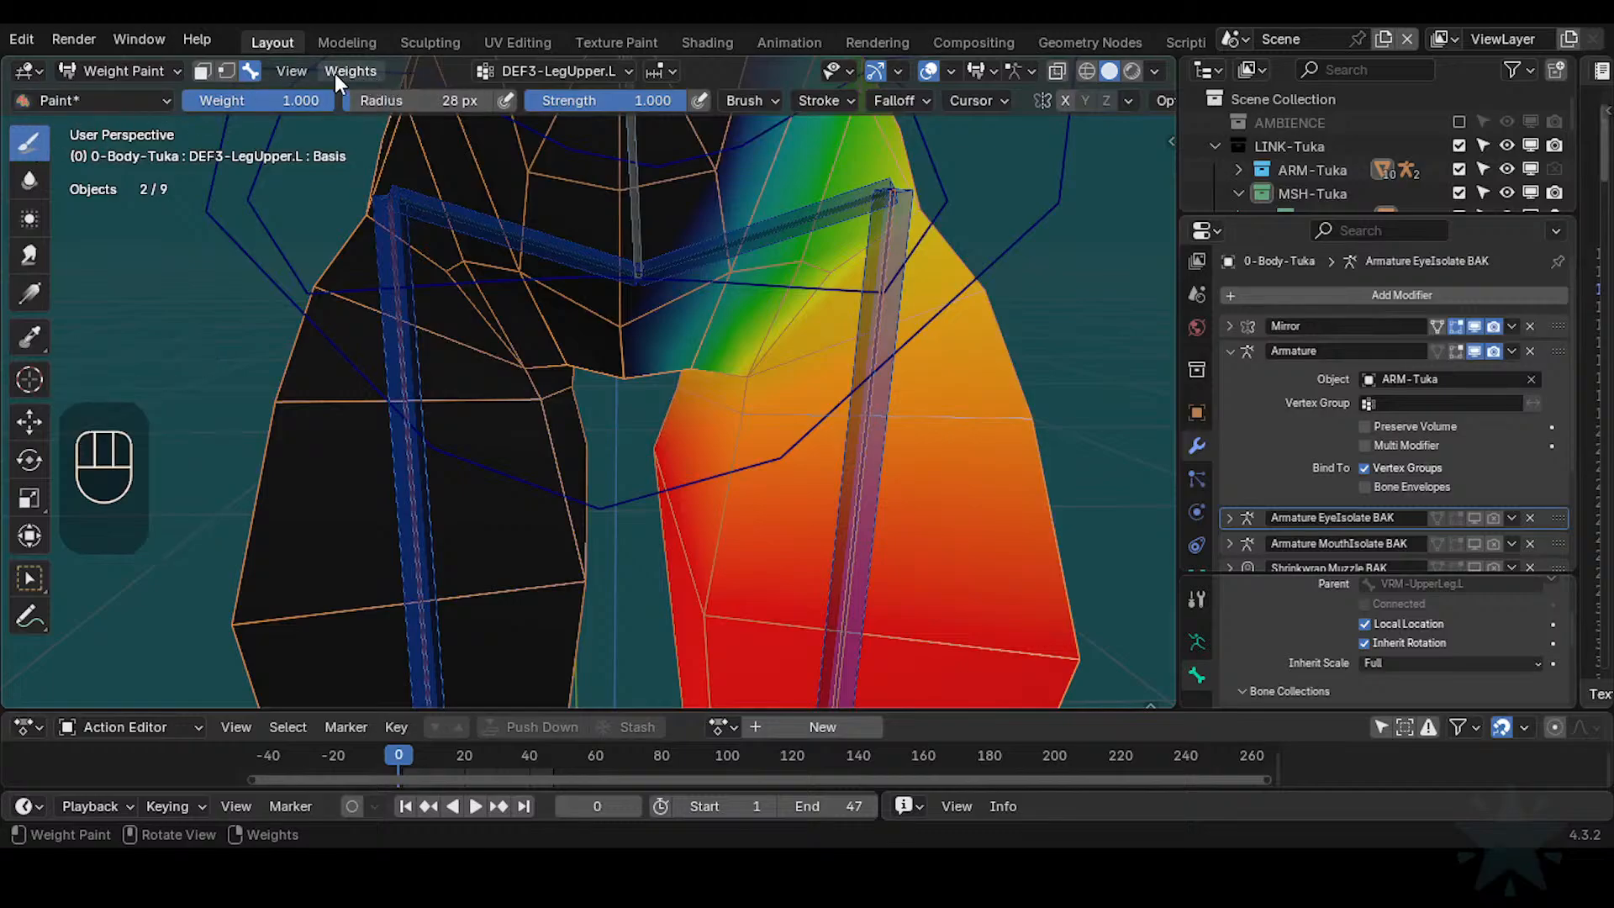
left_click(348, 293)
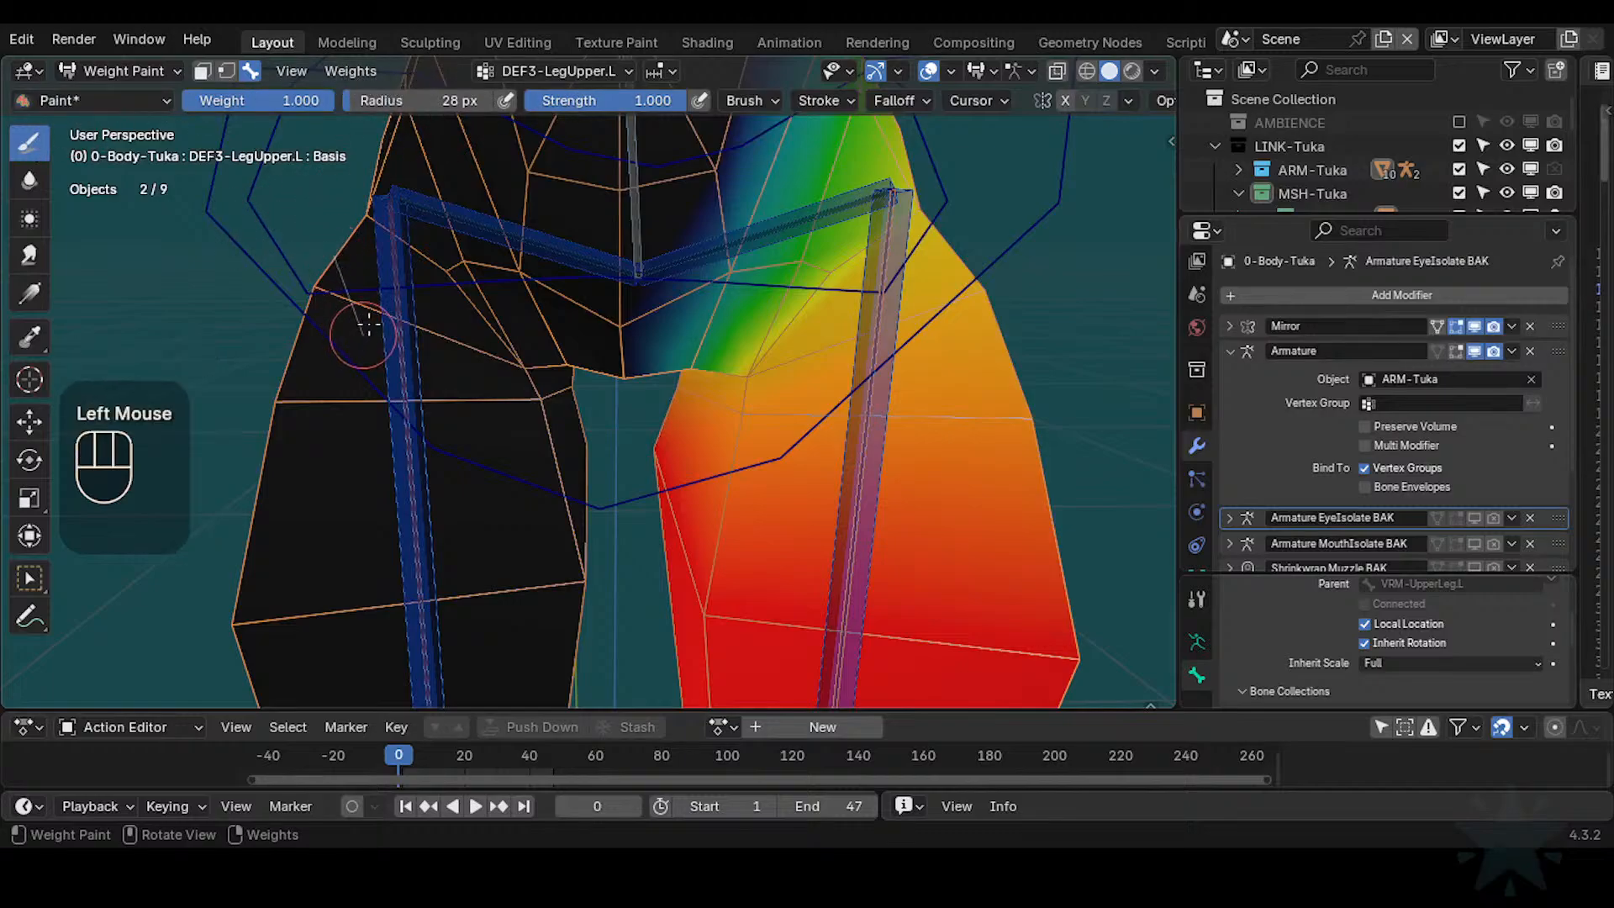
key("ctrl+z")
left_click(31, 158)
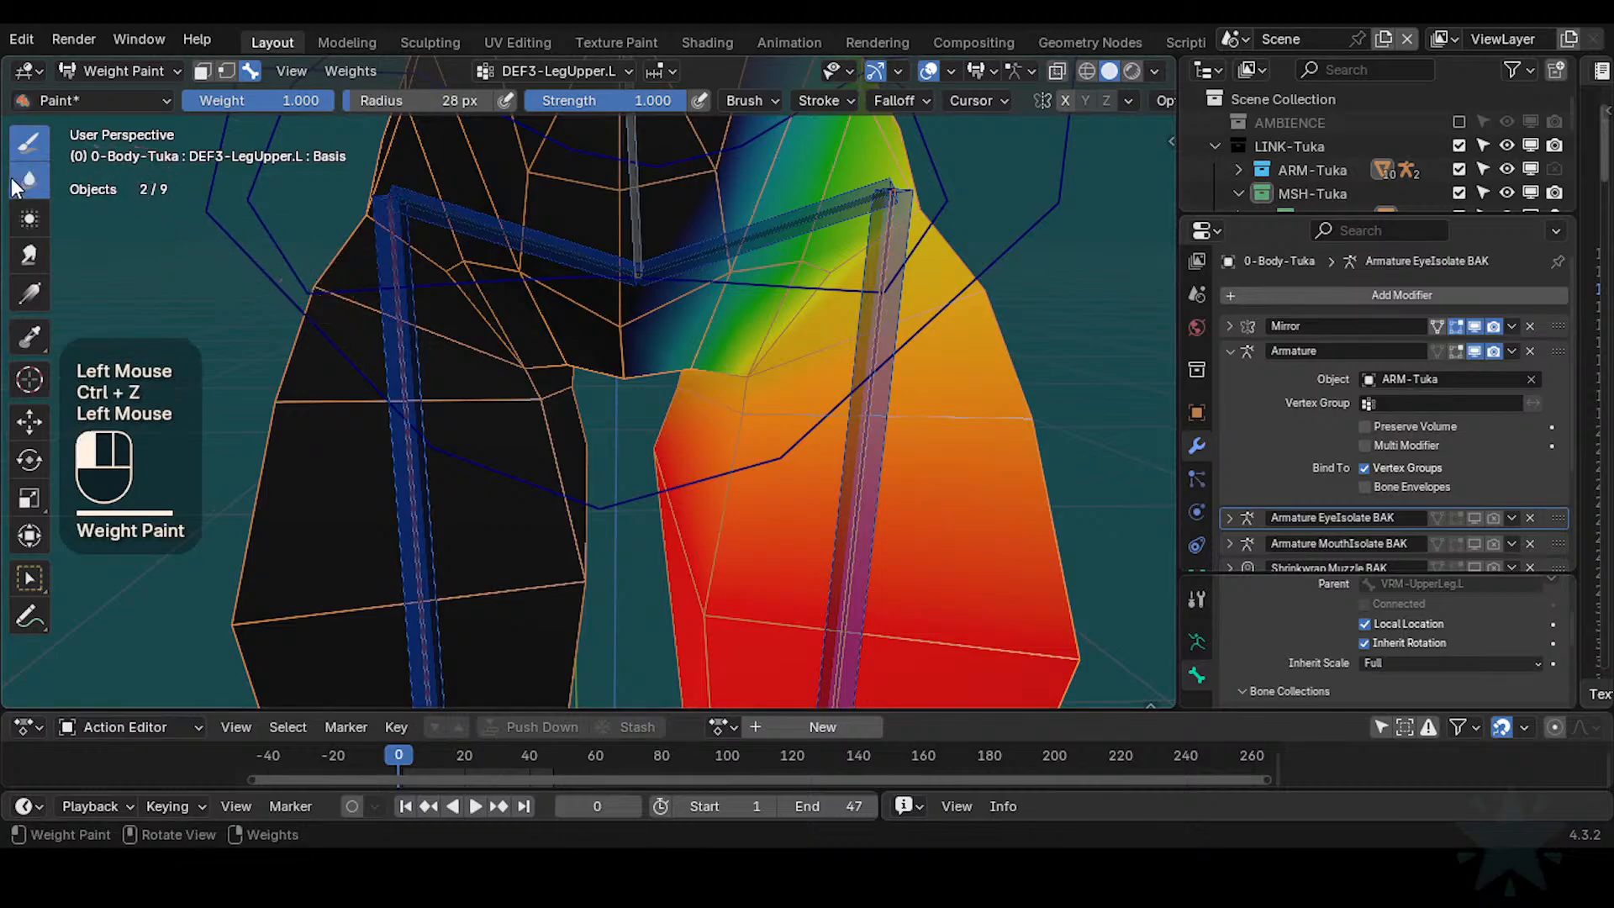
left_click(32, 159)
Check the Paint brush's type and blend mode choices, keeping Draw and Mix
left_click(745, 100)
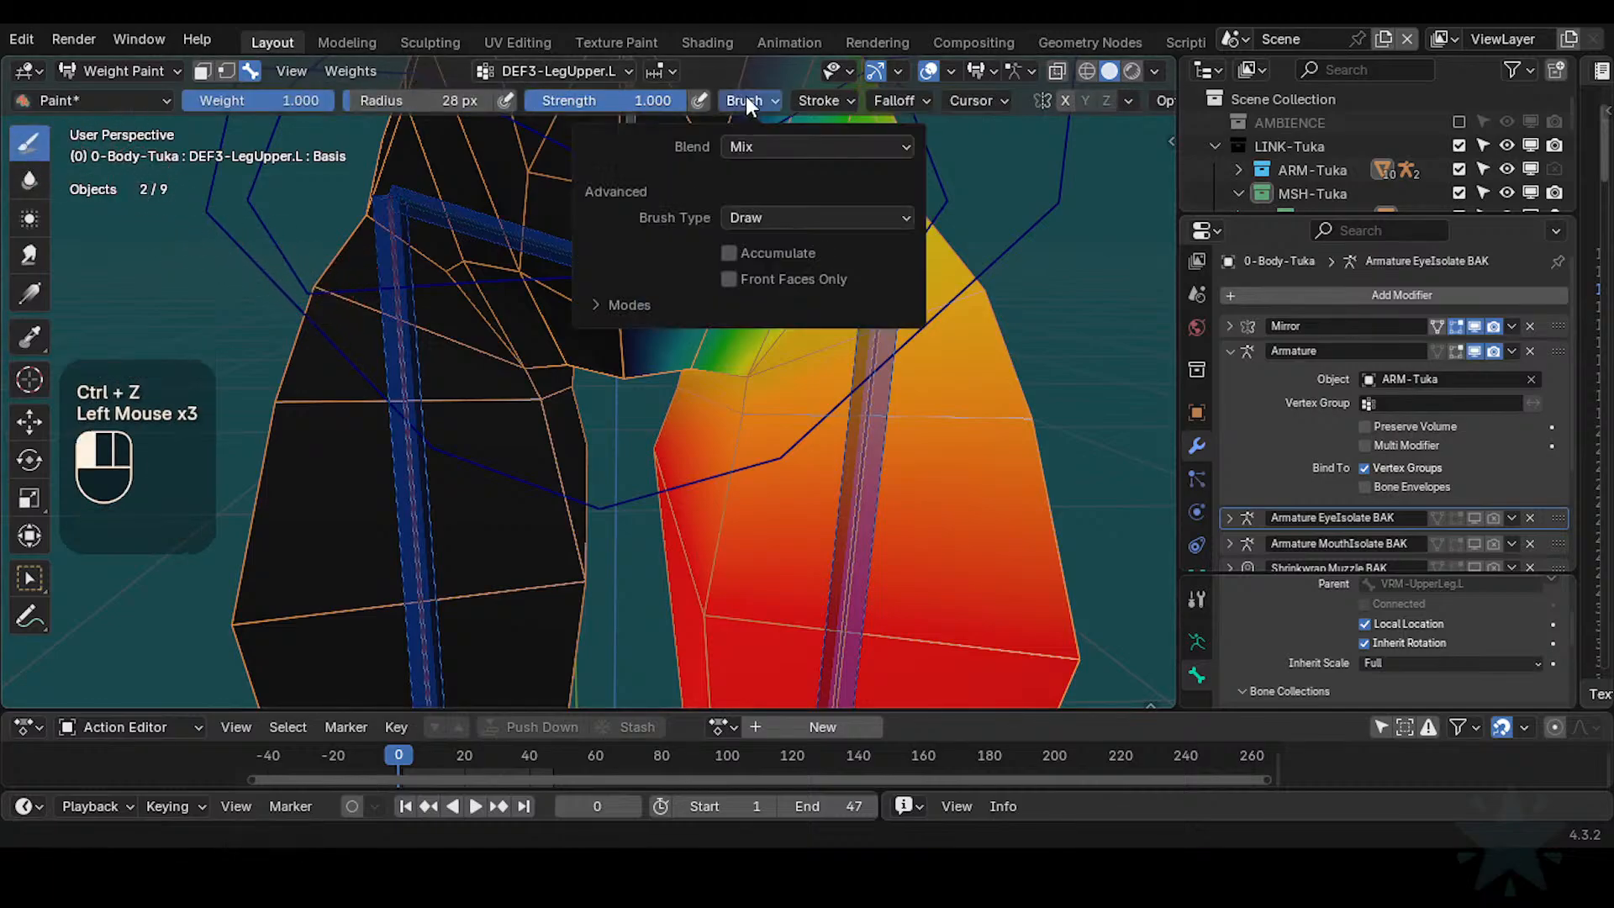
left_click(733, 217)
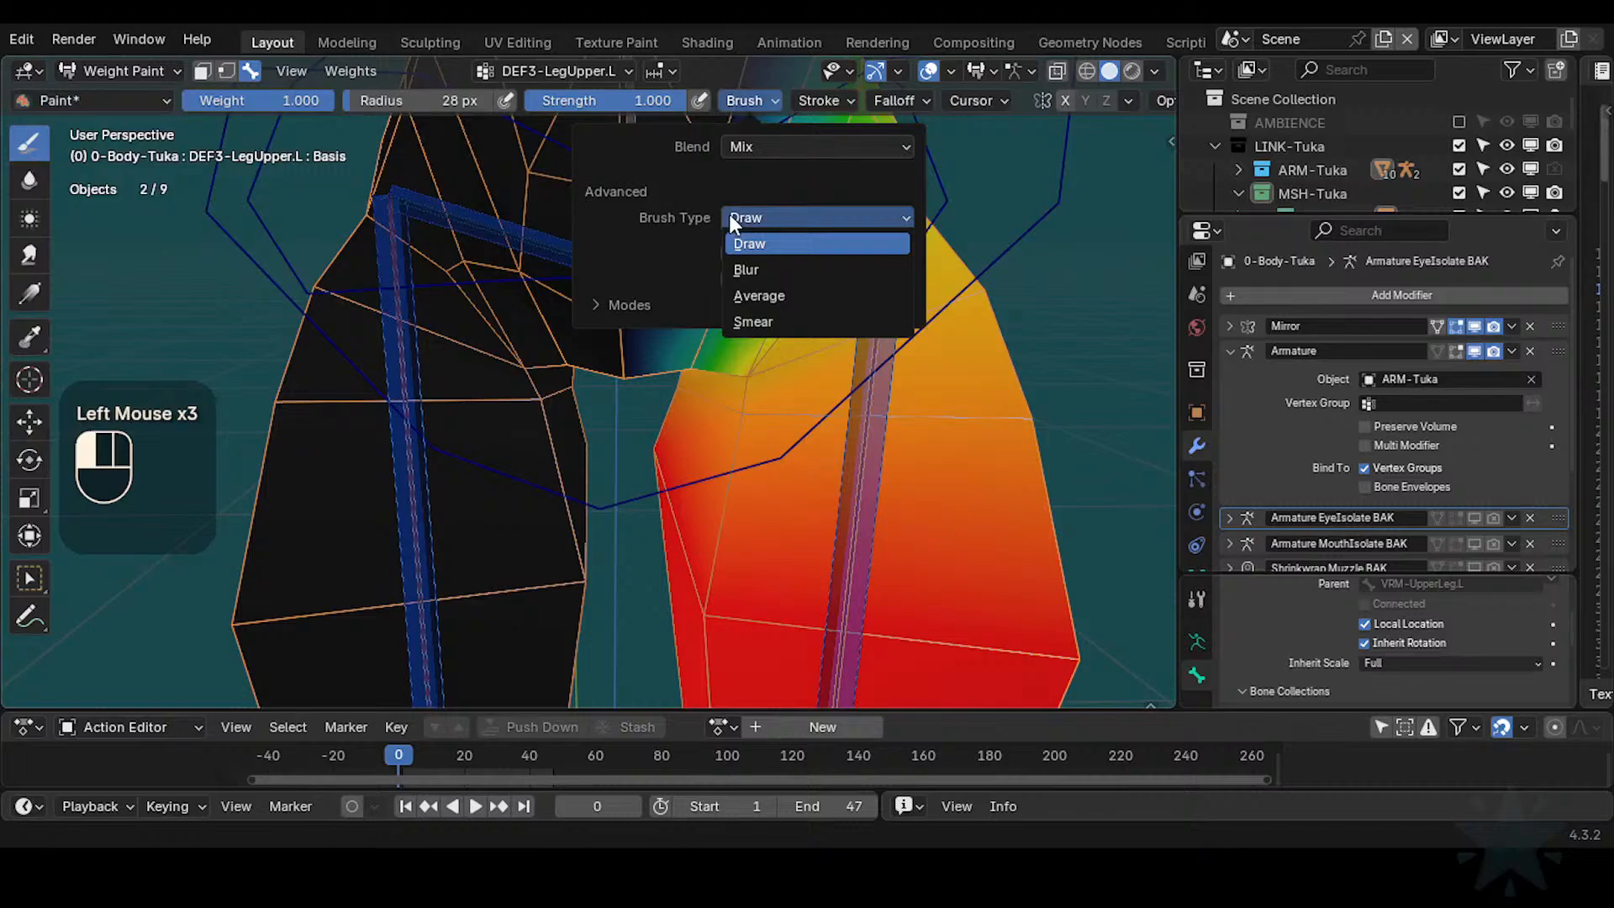
left_click(734, 215)
left_click(769, 143)
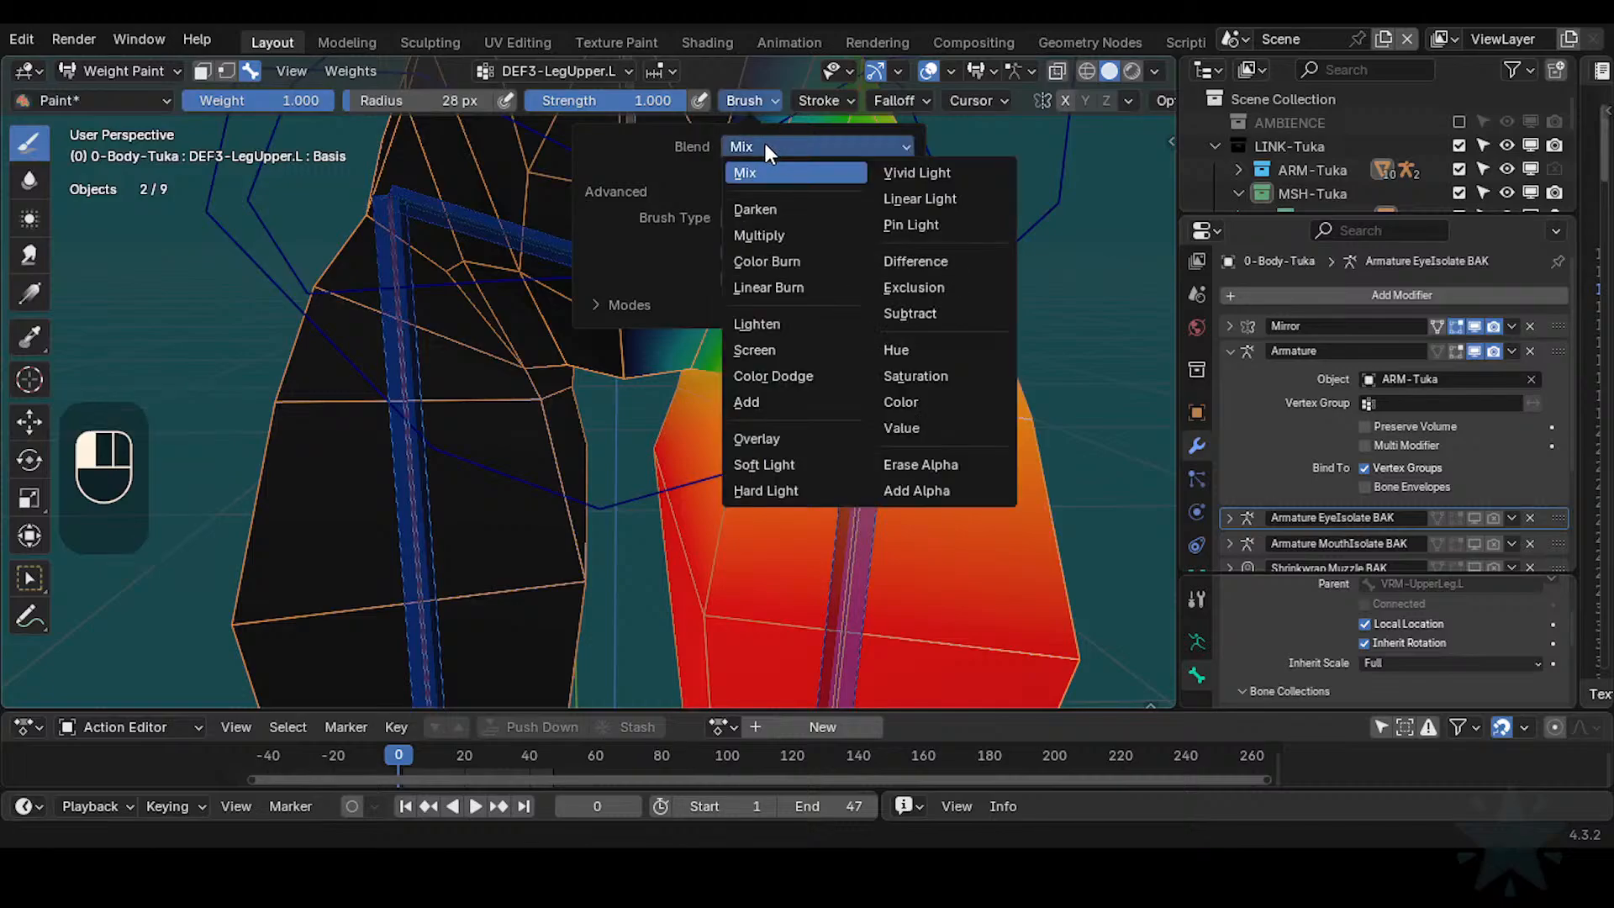
left_click(765, 143)
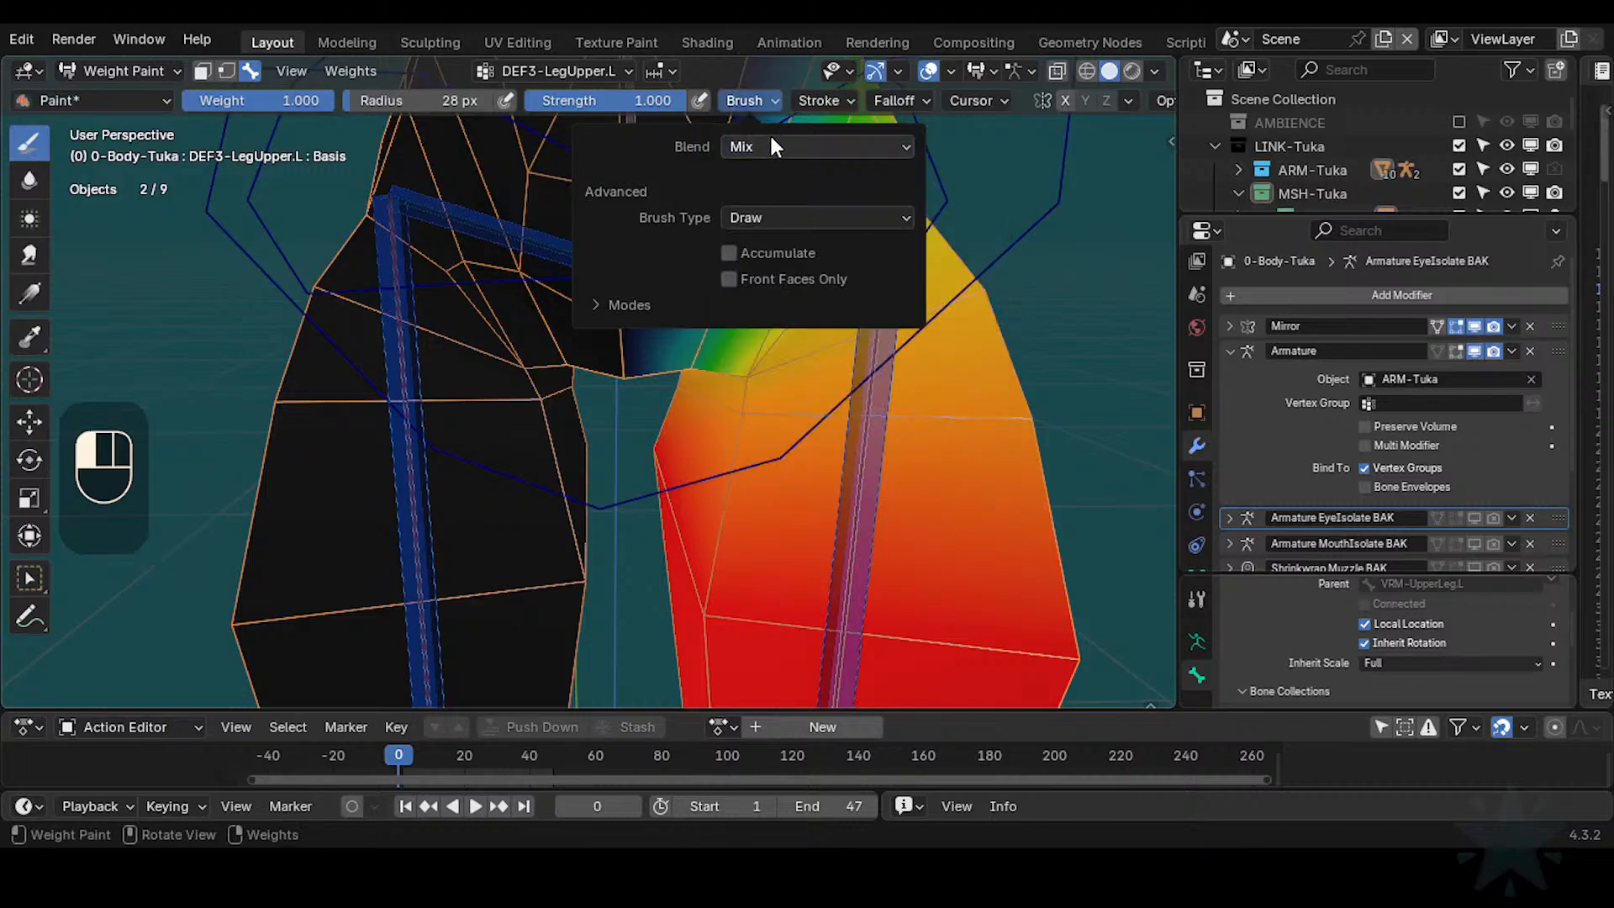
Check the brush falloff, then try full-weight strokes across the crotch and left upper thigh, undoing each one
left_click(896, 107)
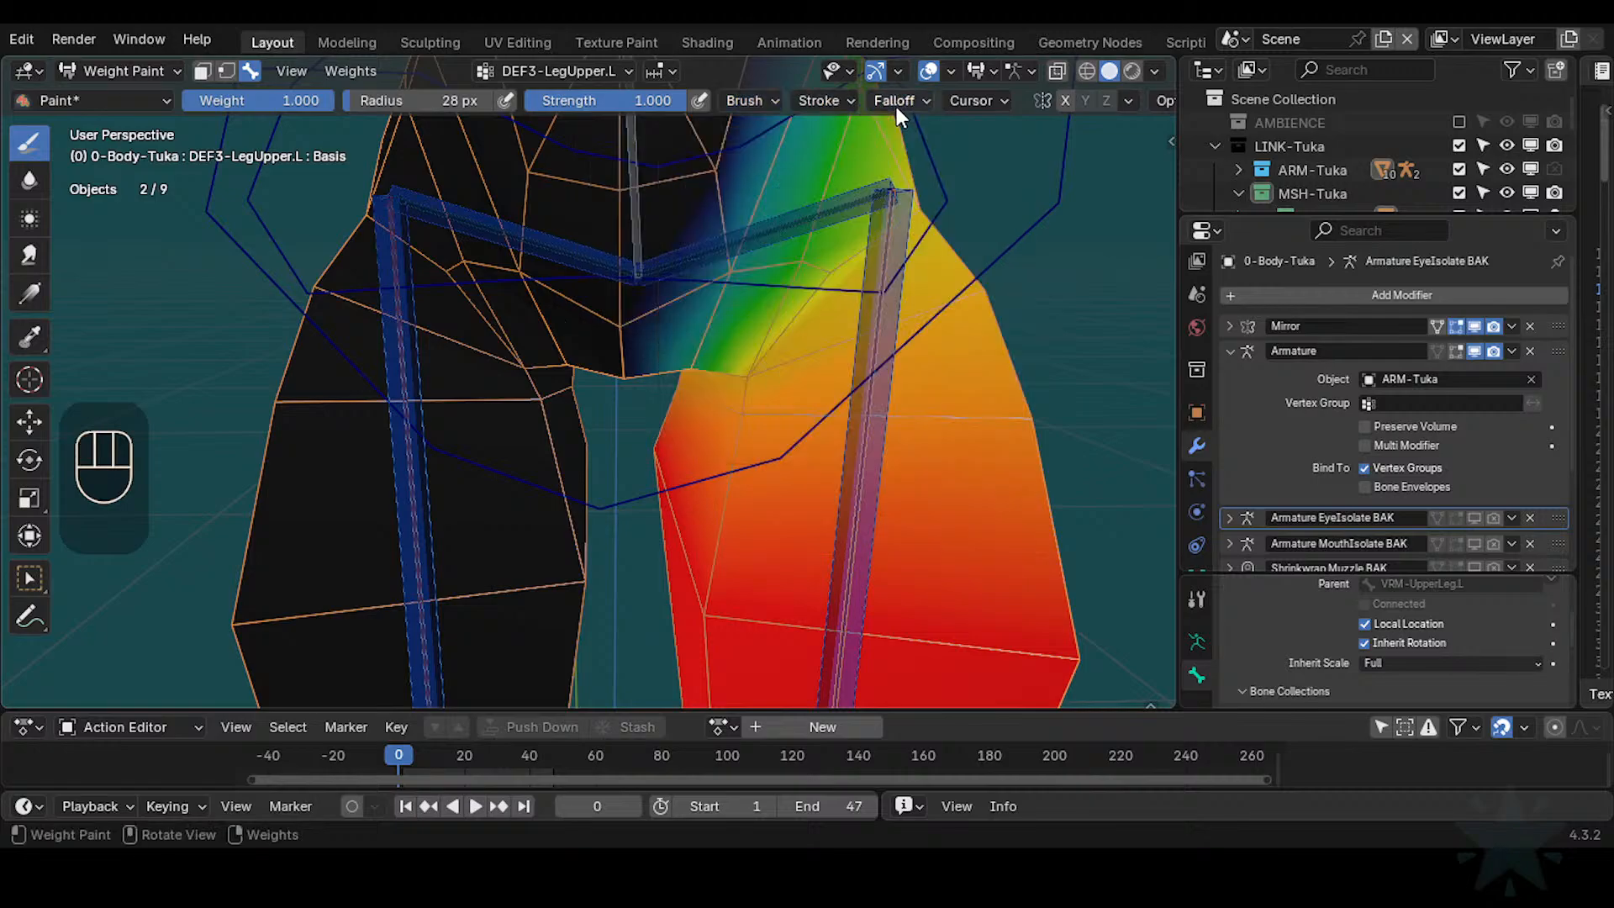
left_click(892, 106)
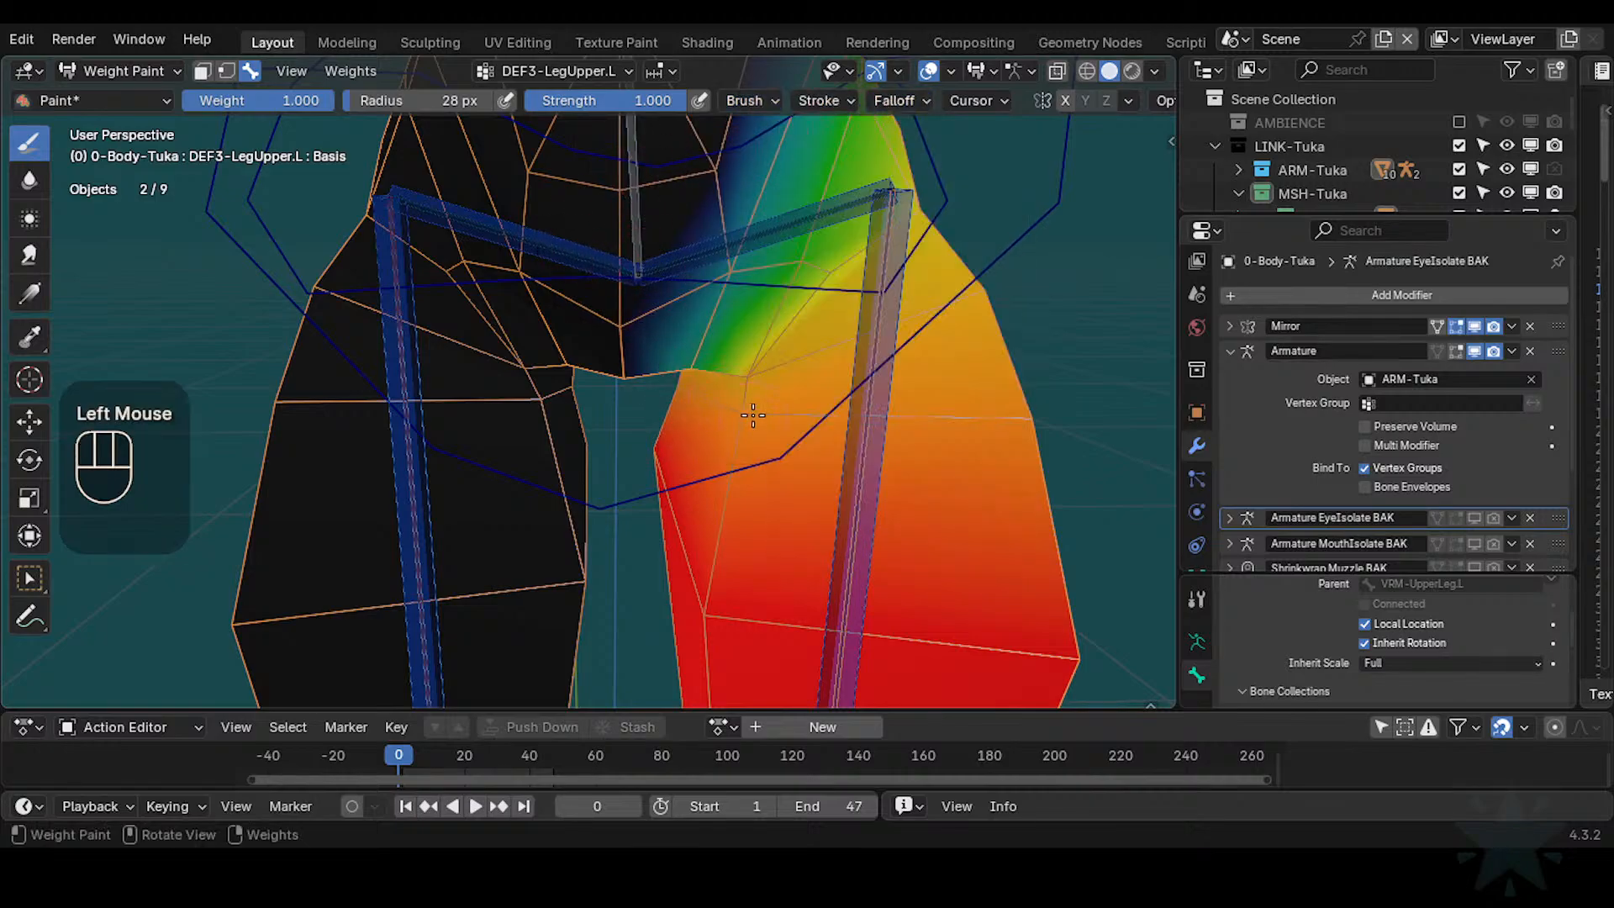
left_click_drag(556, 347, 675, 396)
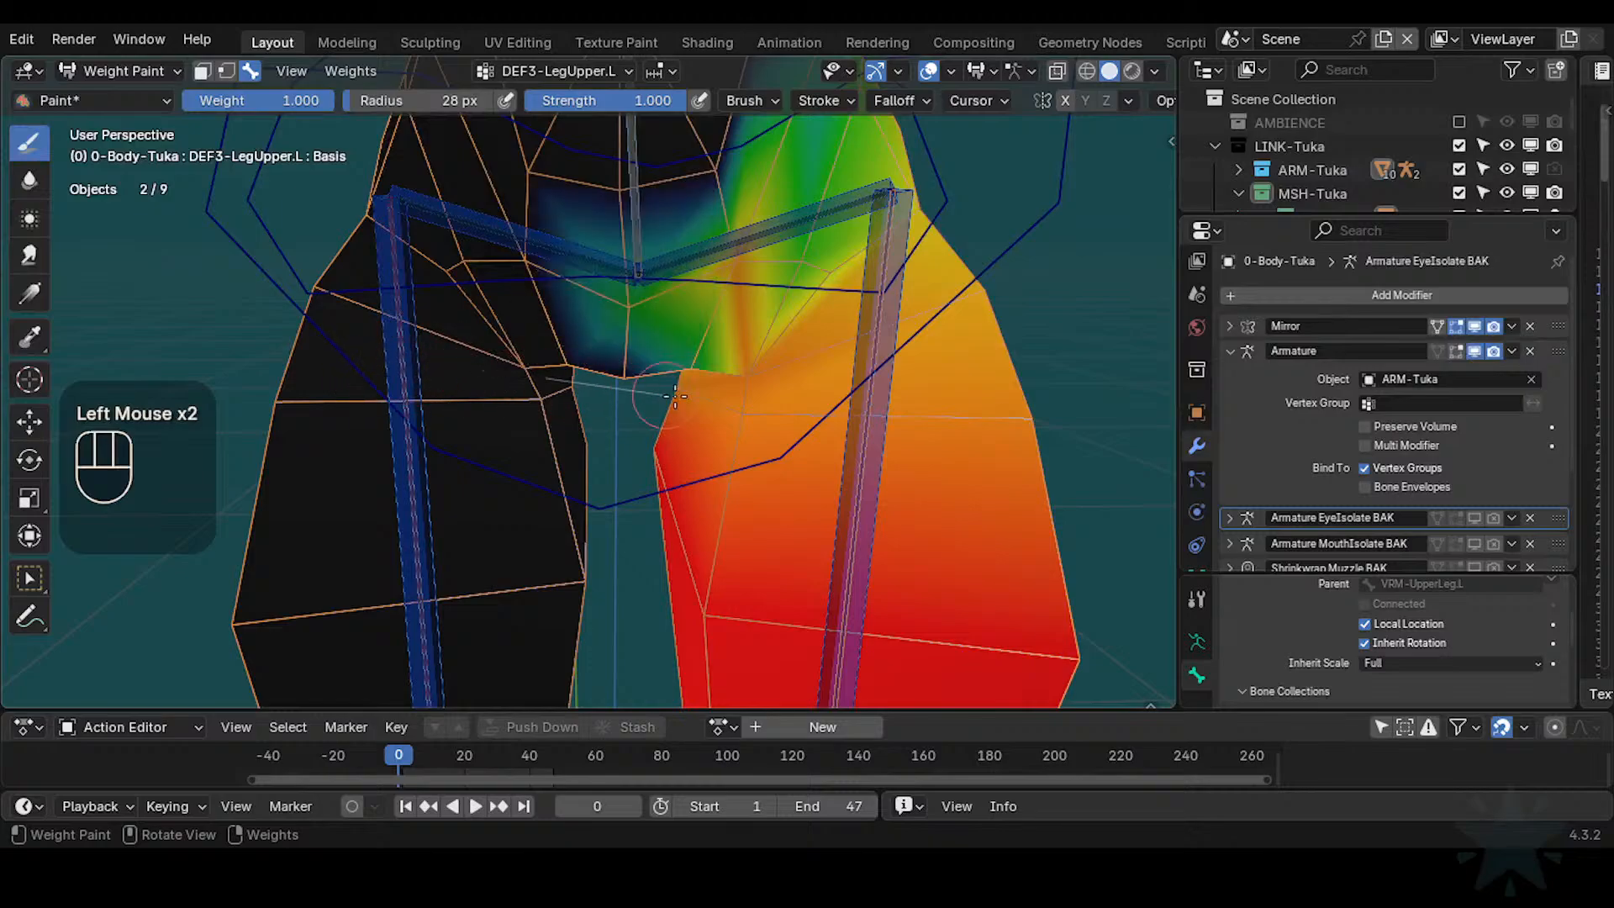
key("ctrl+z")
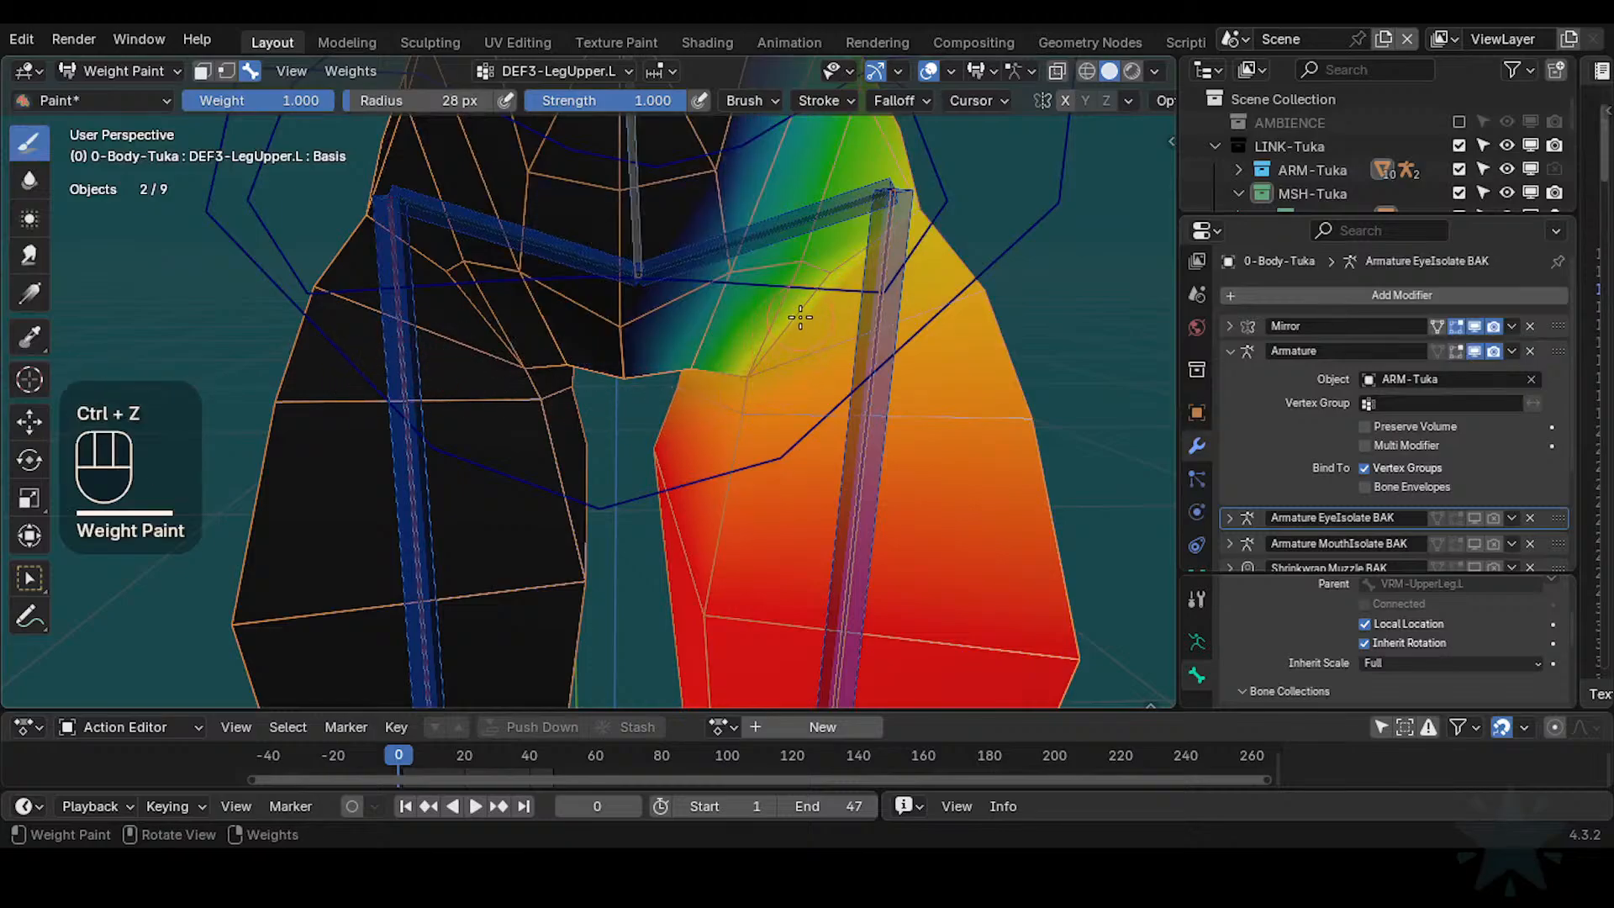
mouse_move(1038, 102)
middle_mouse_down()
mouse_move(902, 102)
mouse_move(933, 181)
mouse_move(1008, 253)
middle_mouse_up()
left_click_drag(826, 356, 993, 396)
key("ctrl+z")
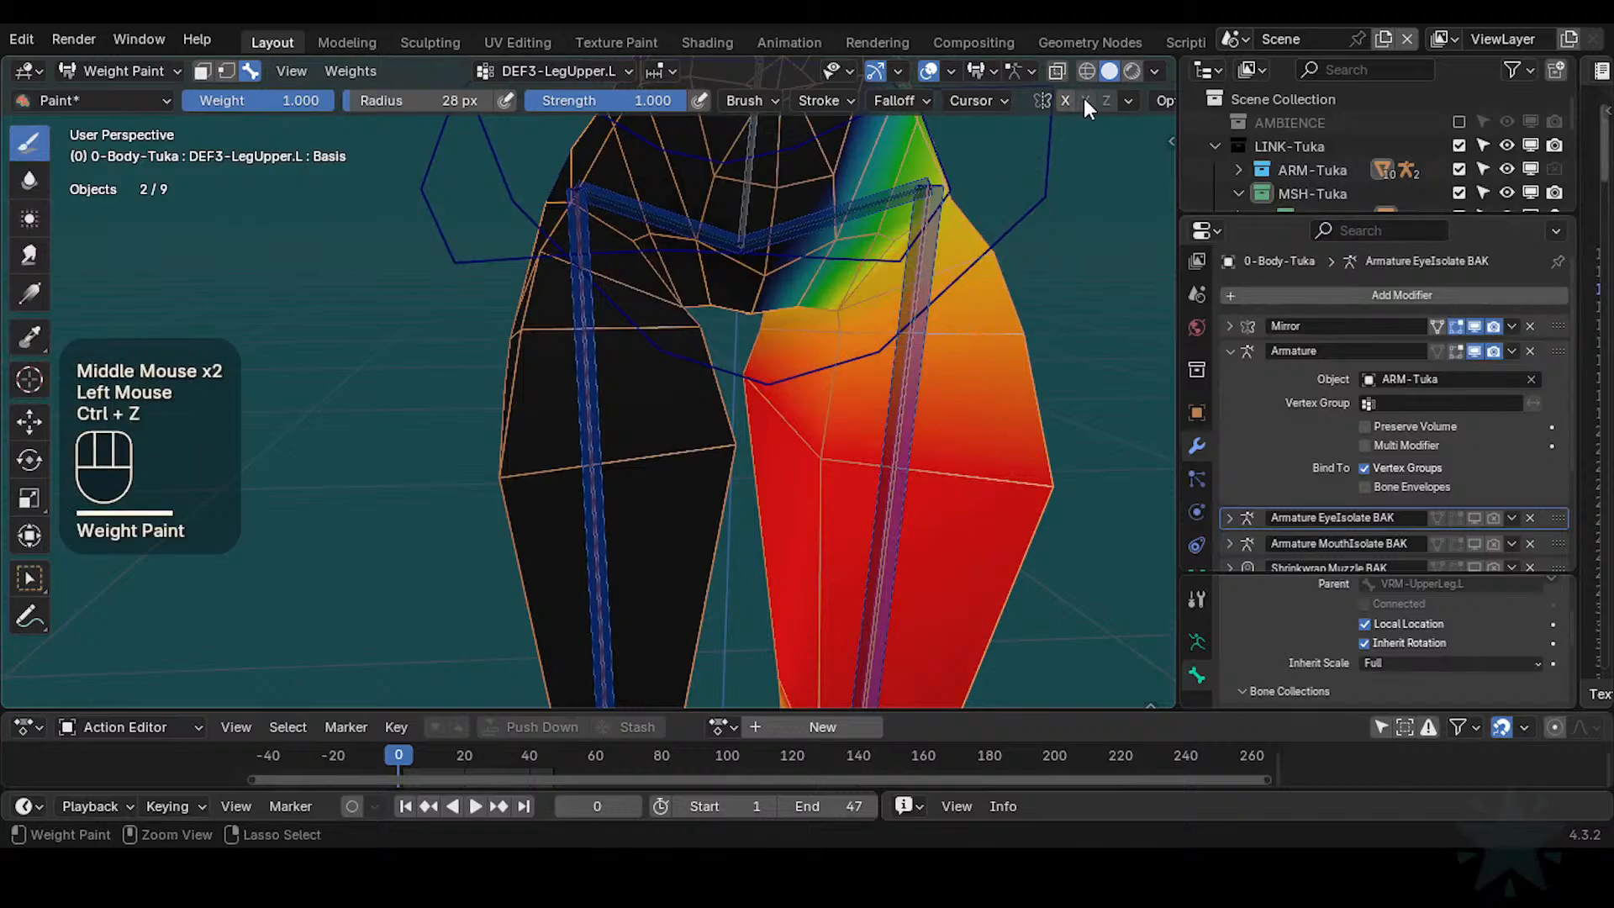
Look through the symmetry, cursor and stroke settings of the Paint brush and turn off Stabilize Stroke
middle_click_drag(1083, 98, 1083, 89)
left_click(1106, 101)
mouse_move(1066, 100)
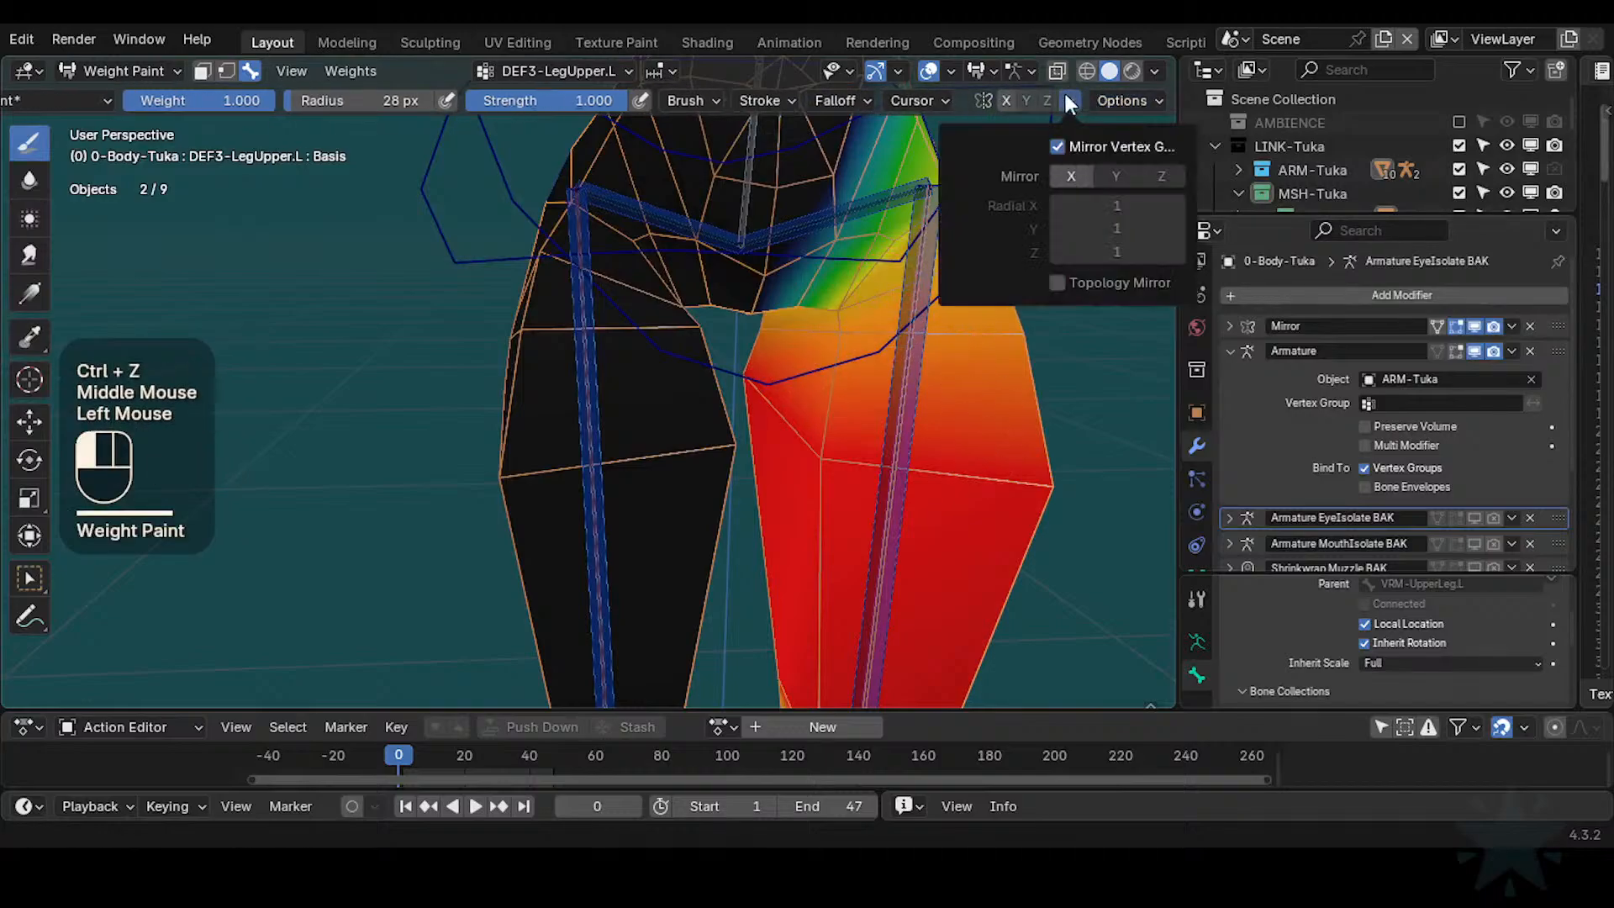
left_click(920, 100)
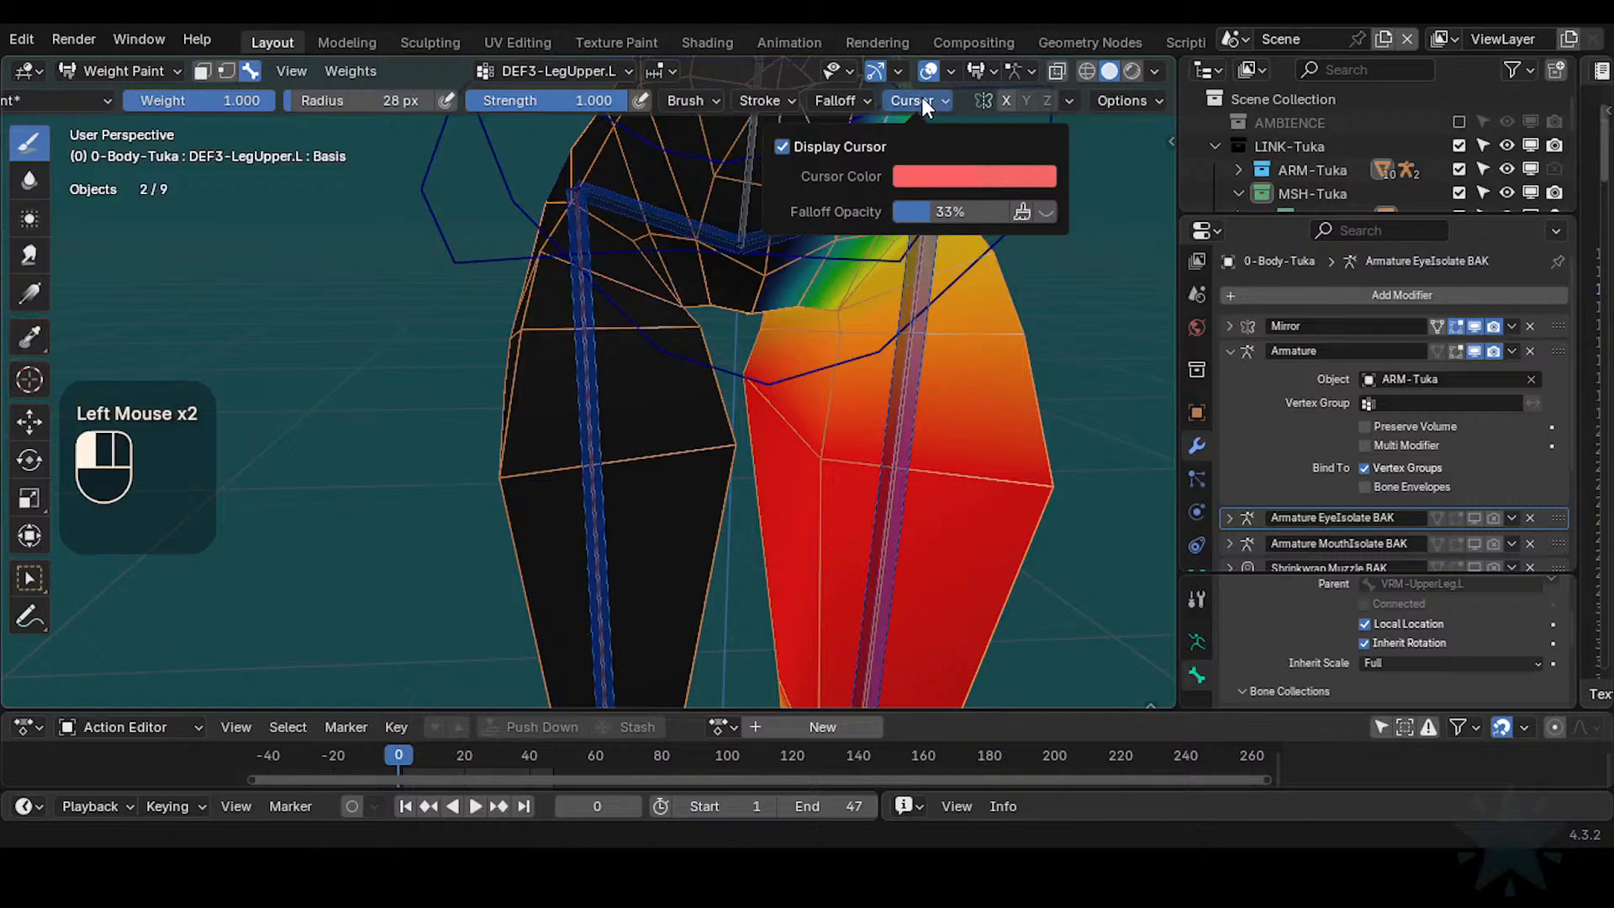
left_click(862, 100)
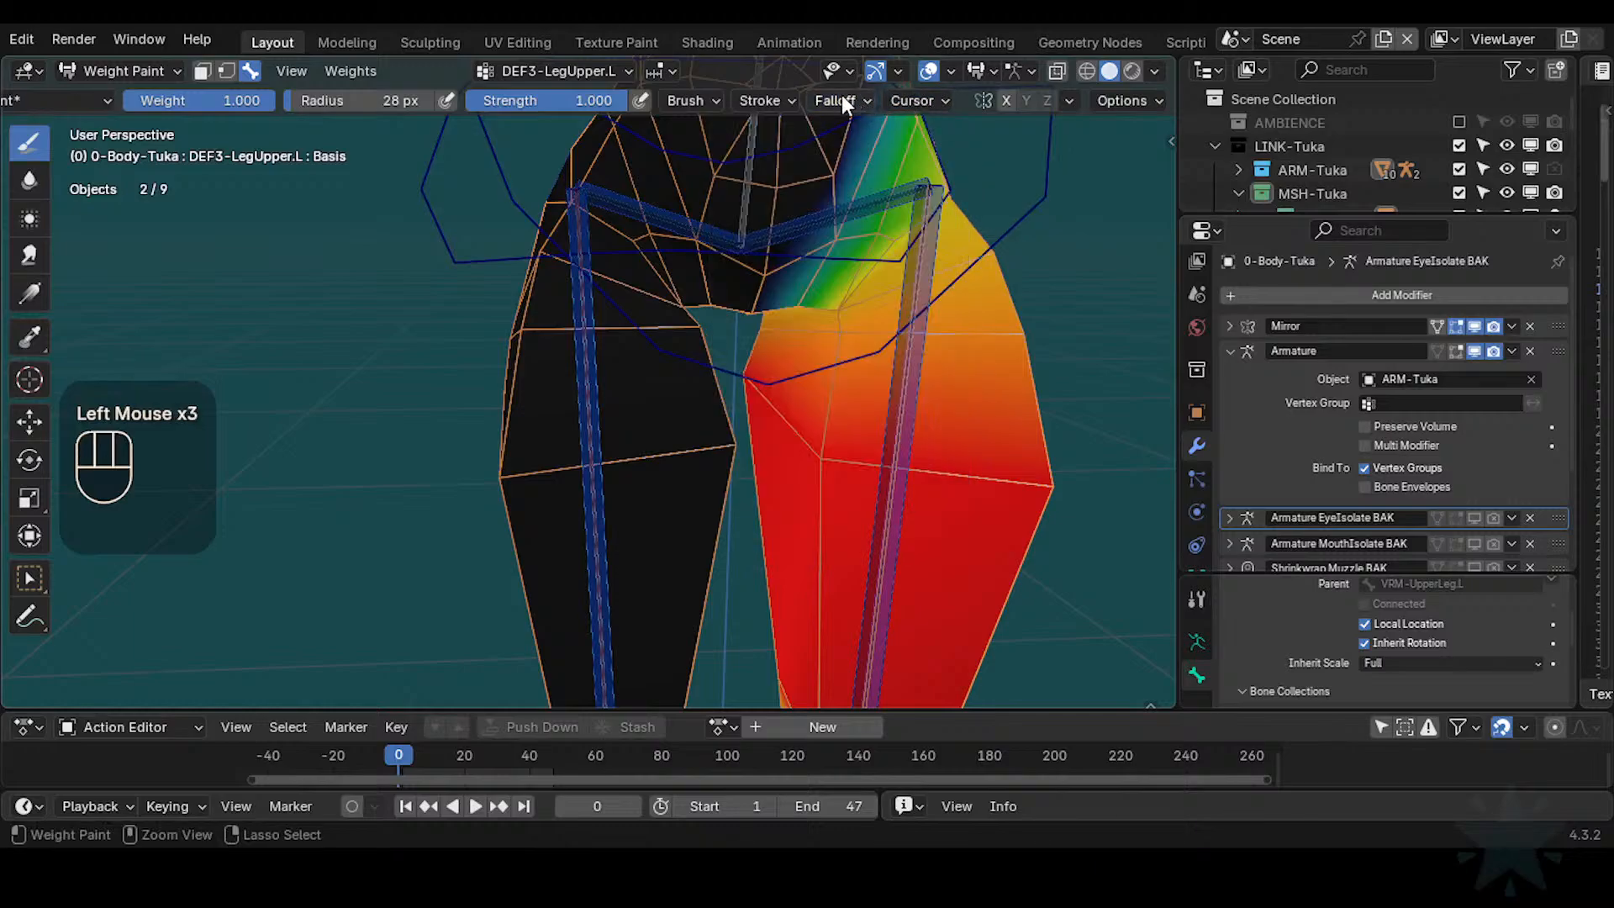
left_click(765, 100)
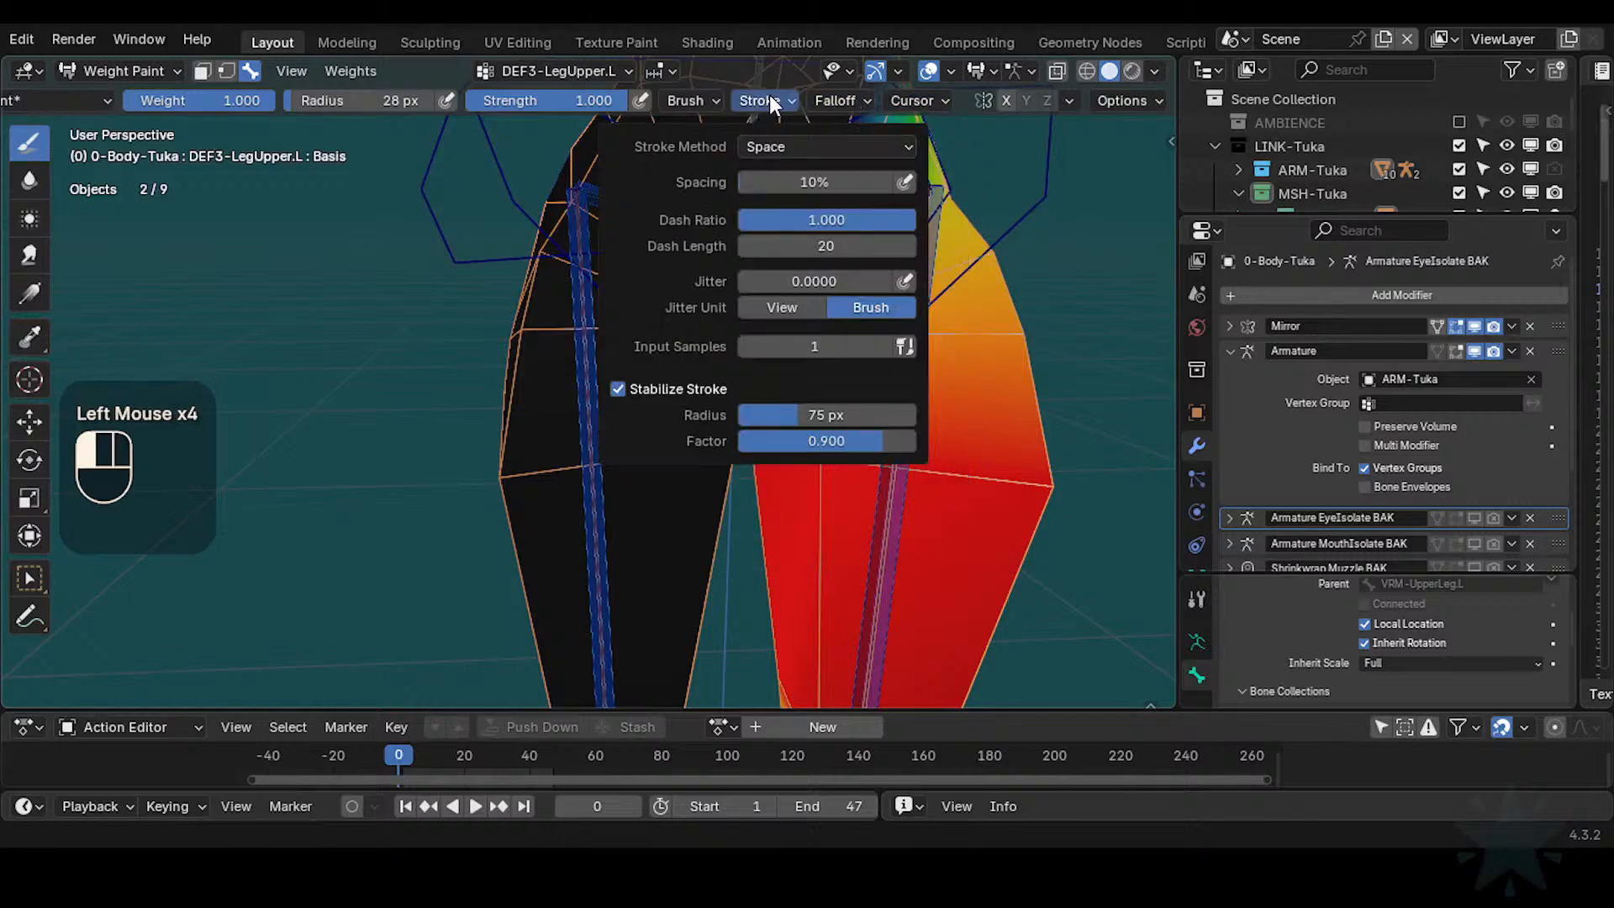
left_click(670, 388)
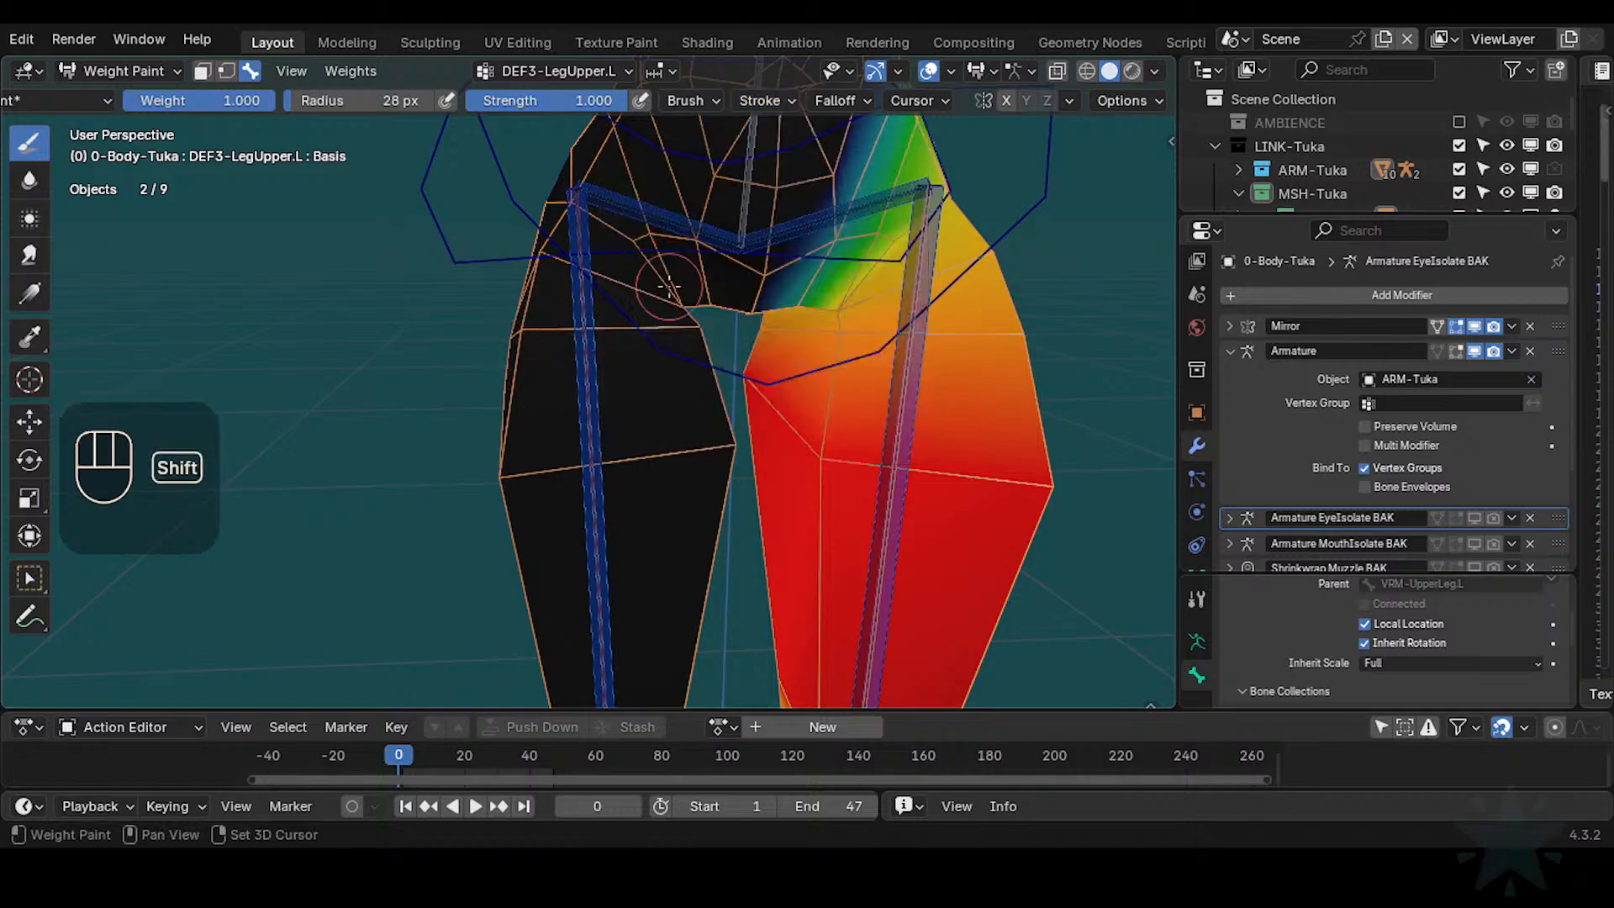
Try a dab of weight 1.000 on the left inner thigh and a Set Weight fill, undoing the fill
middle_click_drag(667, 288, 673, 374, "shift")
mouse_move(673, 374)
middle_mouse_down("shift")
mouse_move(765, 425)
mouse_move(695, 424)
middle_mouse_up("shift")
left_click(764, 425)
key("ctrl+x")
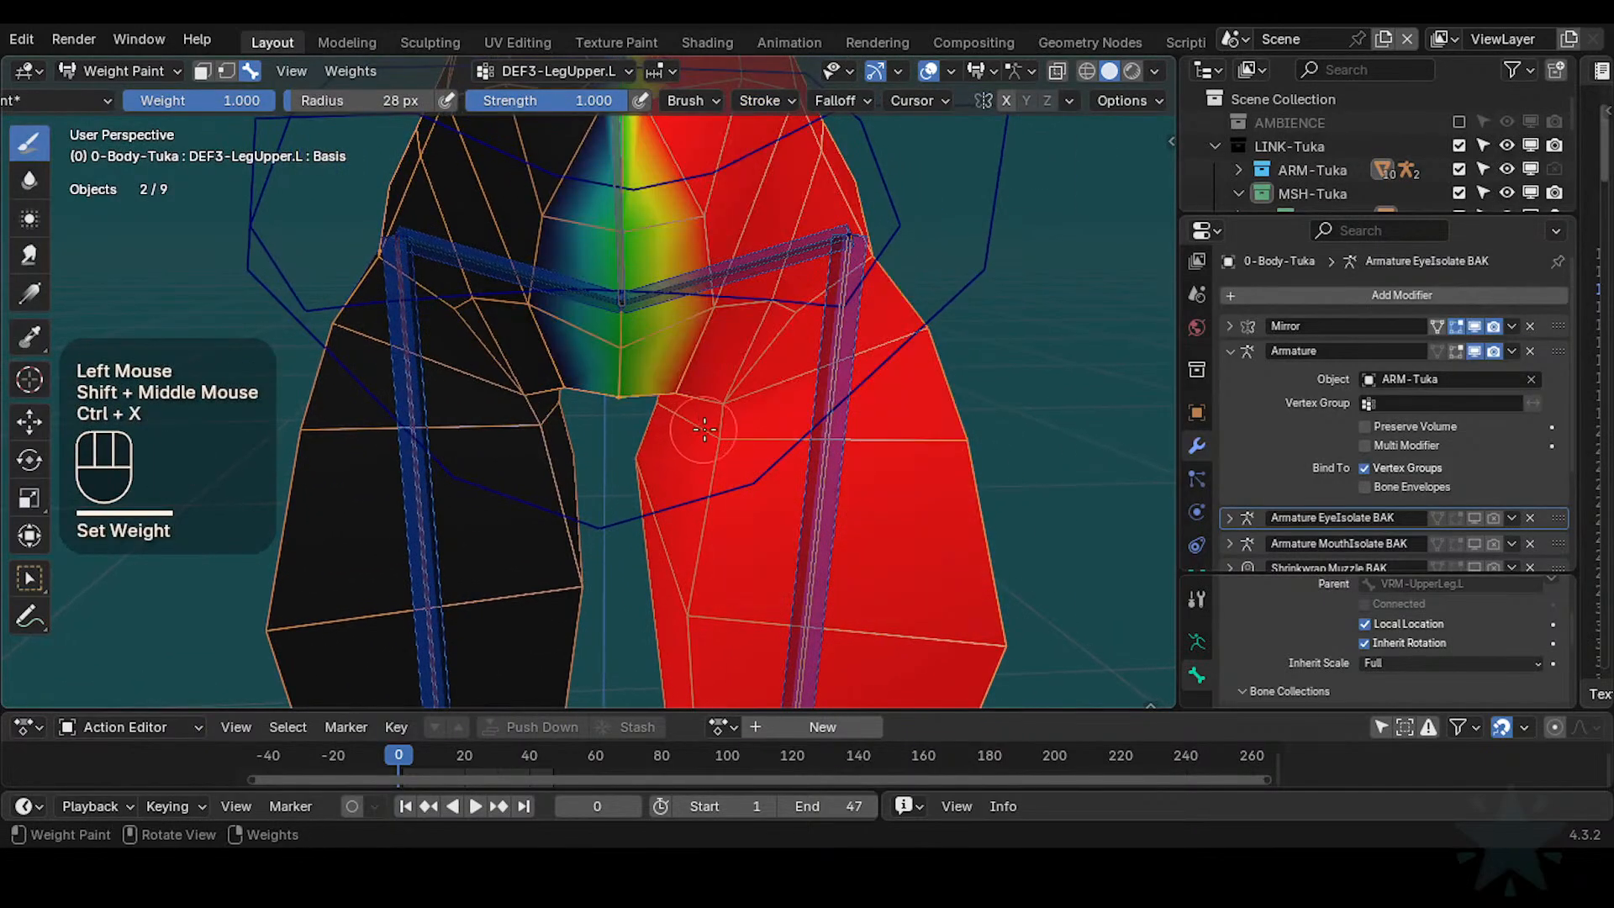
key("ctrl+z")
left_click(817, 398, "alt")
left_click(813, 405, "alt")
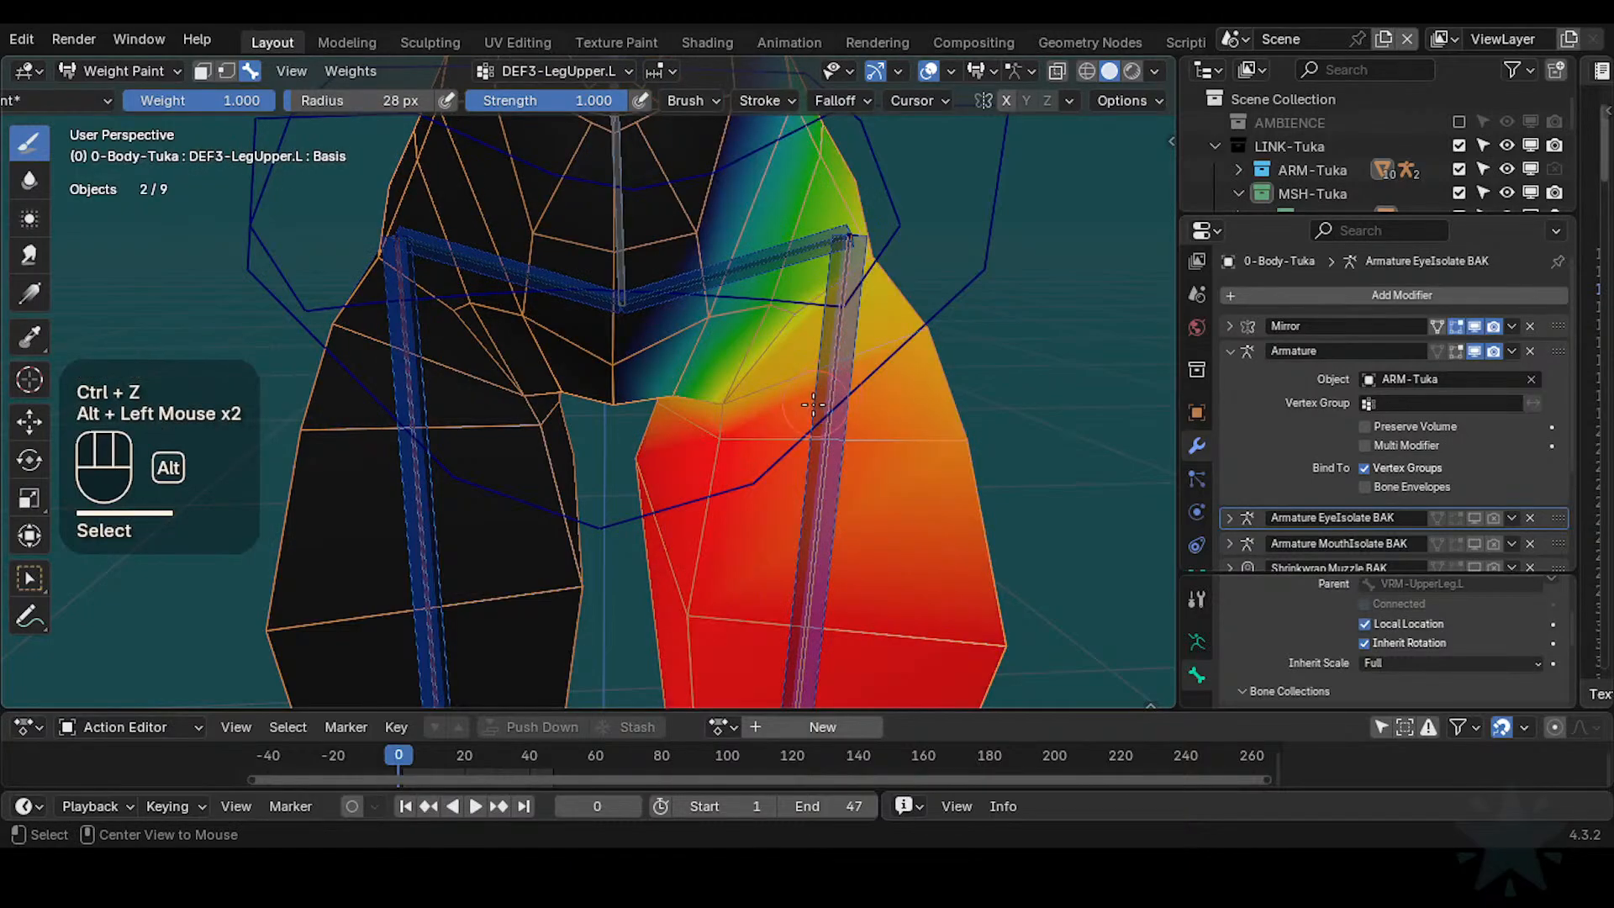
Set the brush weight to 0.855, paint the left inner-thigh vertex for DEF3-LegUpper.L, and save the file
key("ctrl+f")
left_click(726, 429)
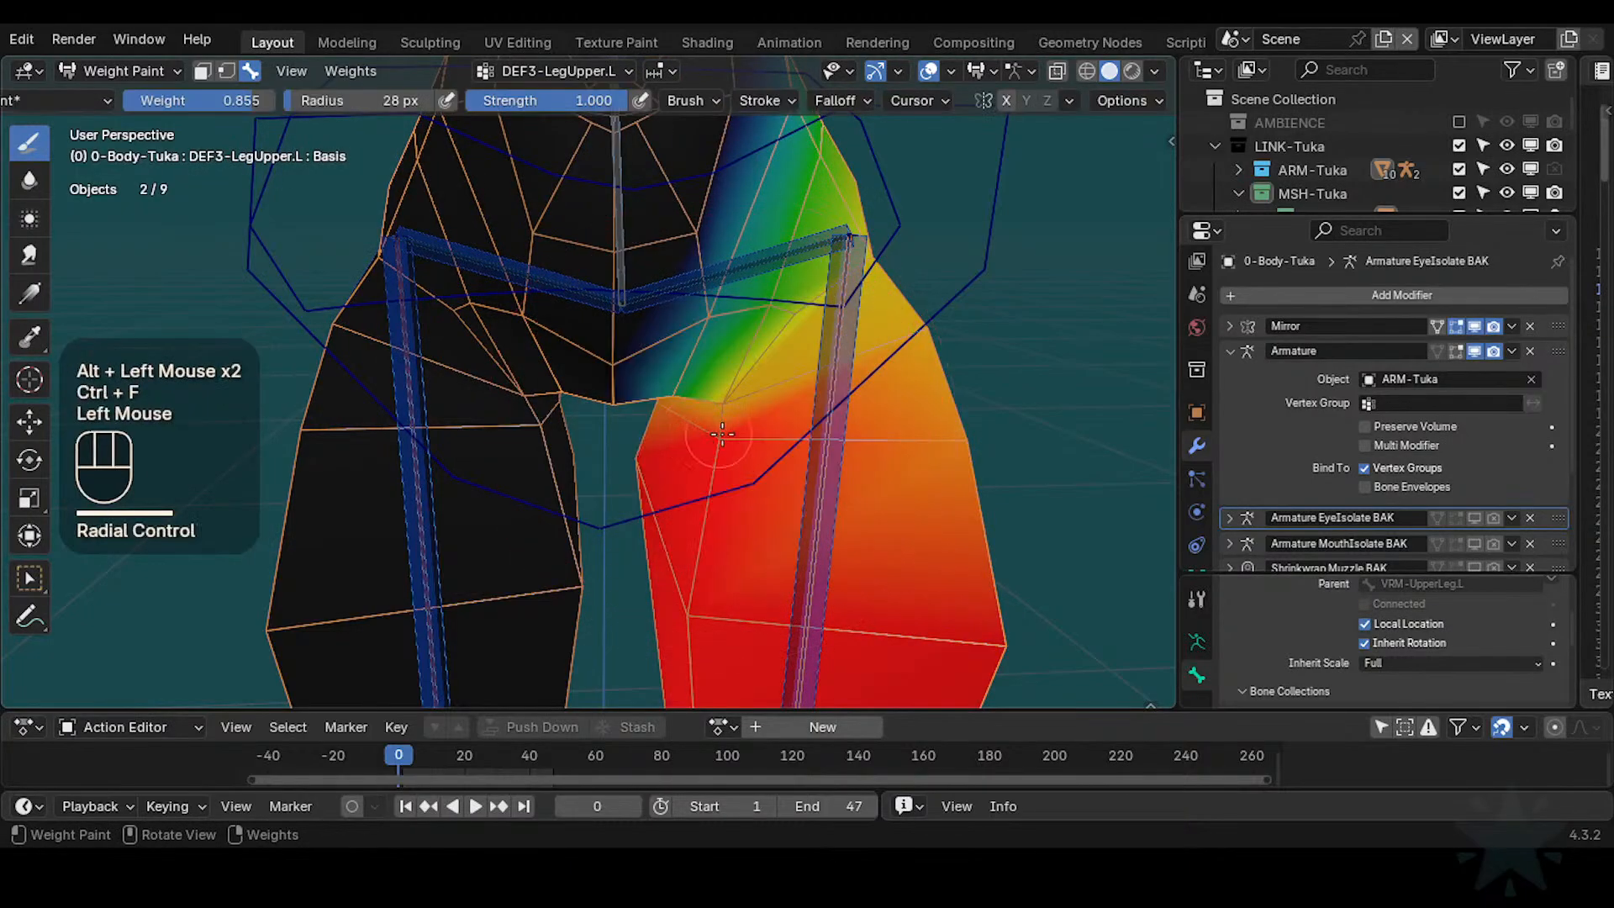
left_click(725, 433)
middle_click_drag(724, 439, 792, 362, "shift")
key("ctrl+s")
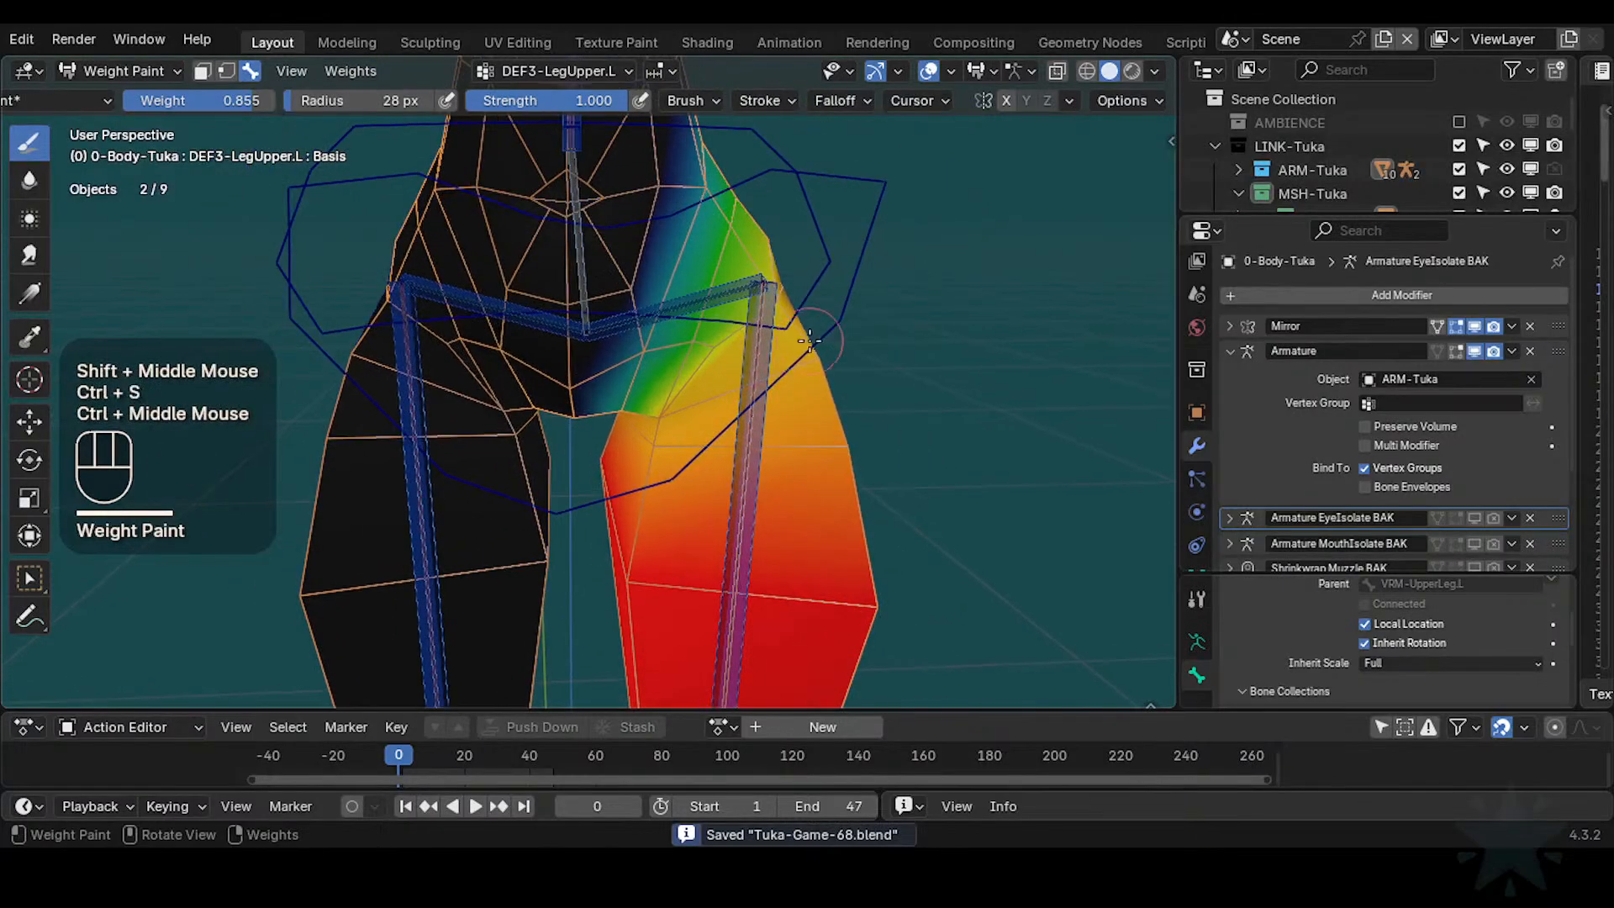
Rotate the CTL-IK-HipsSway control to raise the left hip and select the DEF3-Hip.L bone for weight painting
left_click(850, 317, "alt")
key("r")
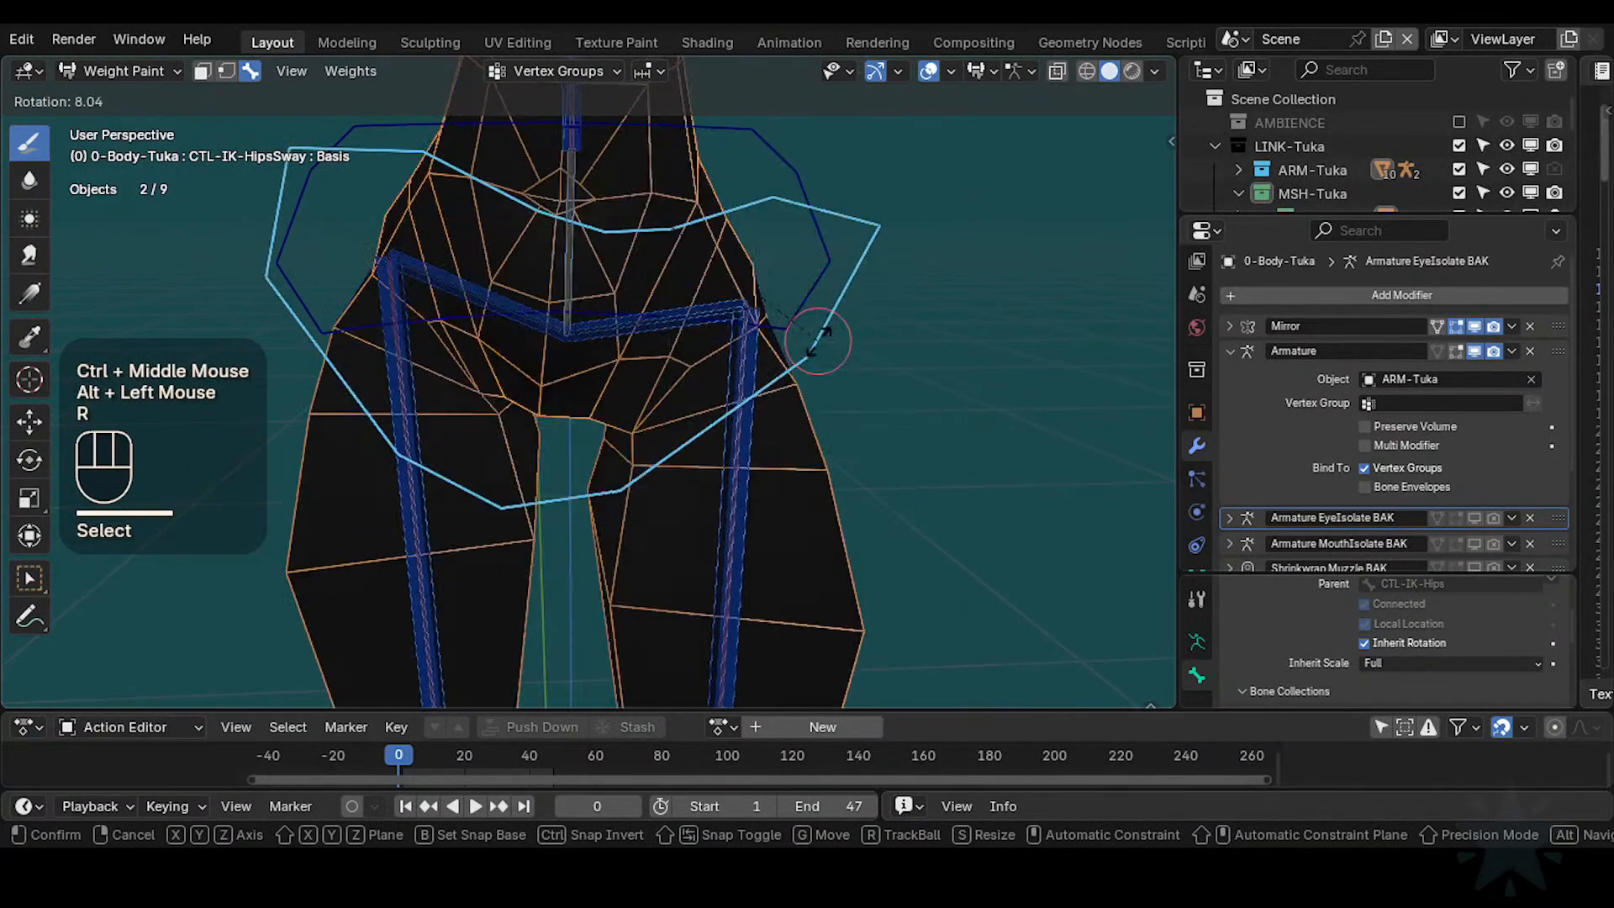
left_click(853, 238)
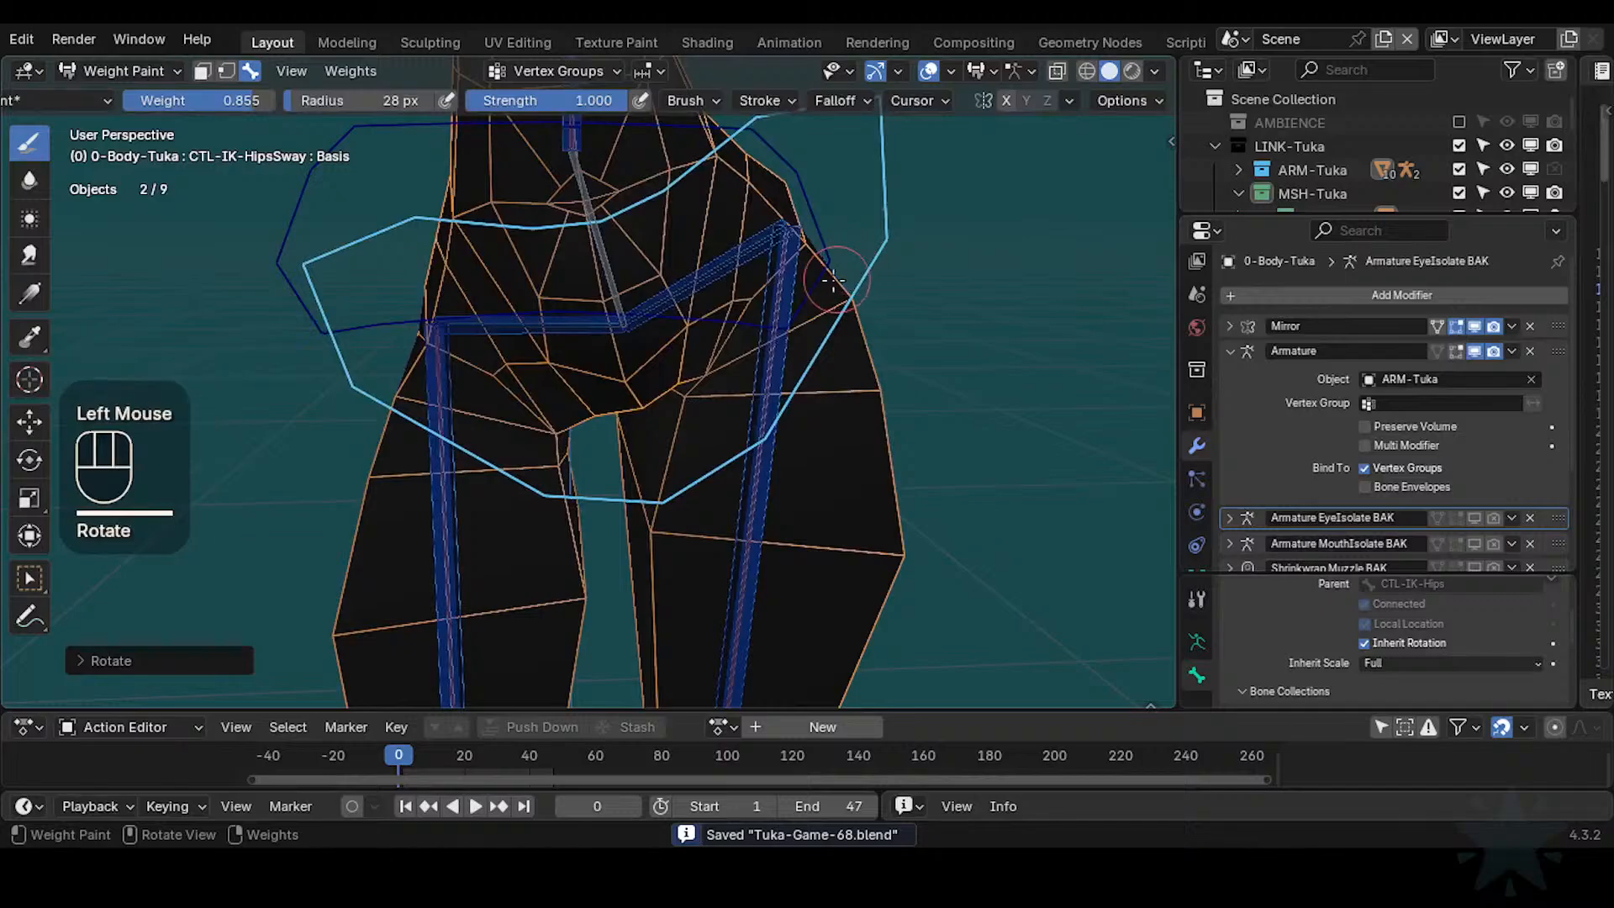
left_click(754, 242, "alt")
left_click(754, 242, "alt")
left_click(759, 243, "alt")
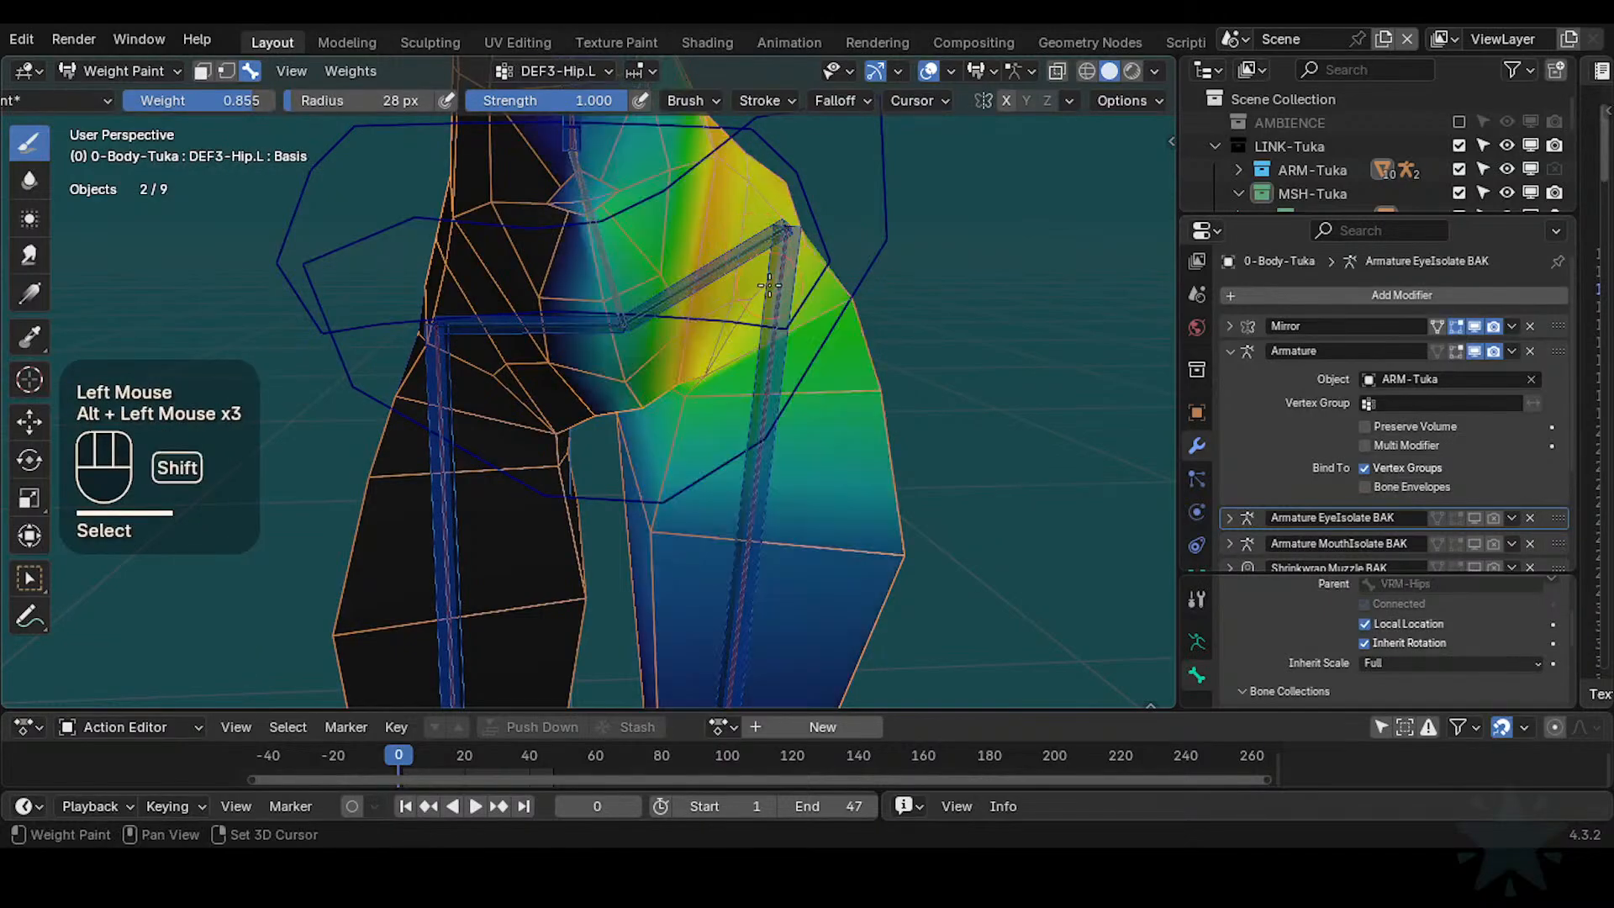
Try a dab of weight 0.855 on the top of the left inner thigh for DEF3-Hip.L and undo it
middle_click_drag(759, 243, 673, 379, "shift")
middle_click_drag(672, 378, 634, 479, "ctrl")
left_click(634, 479)
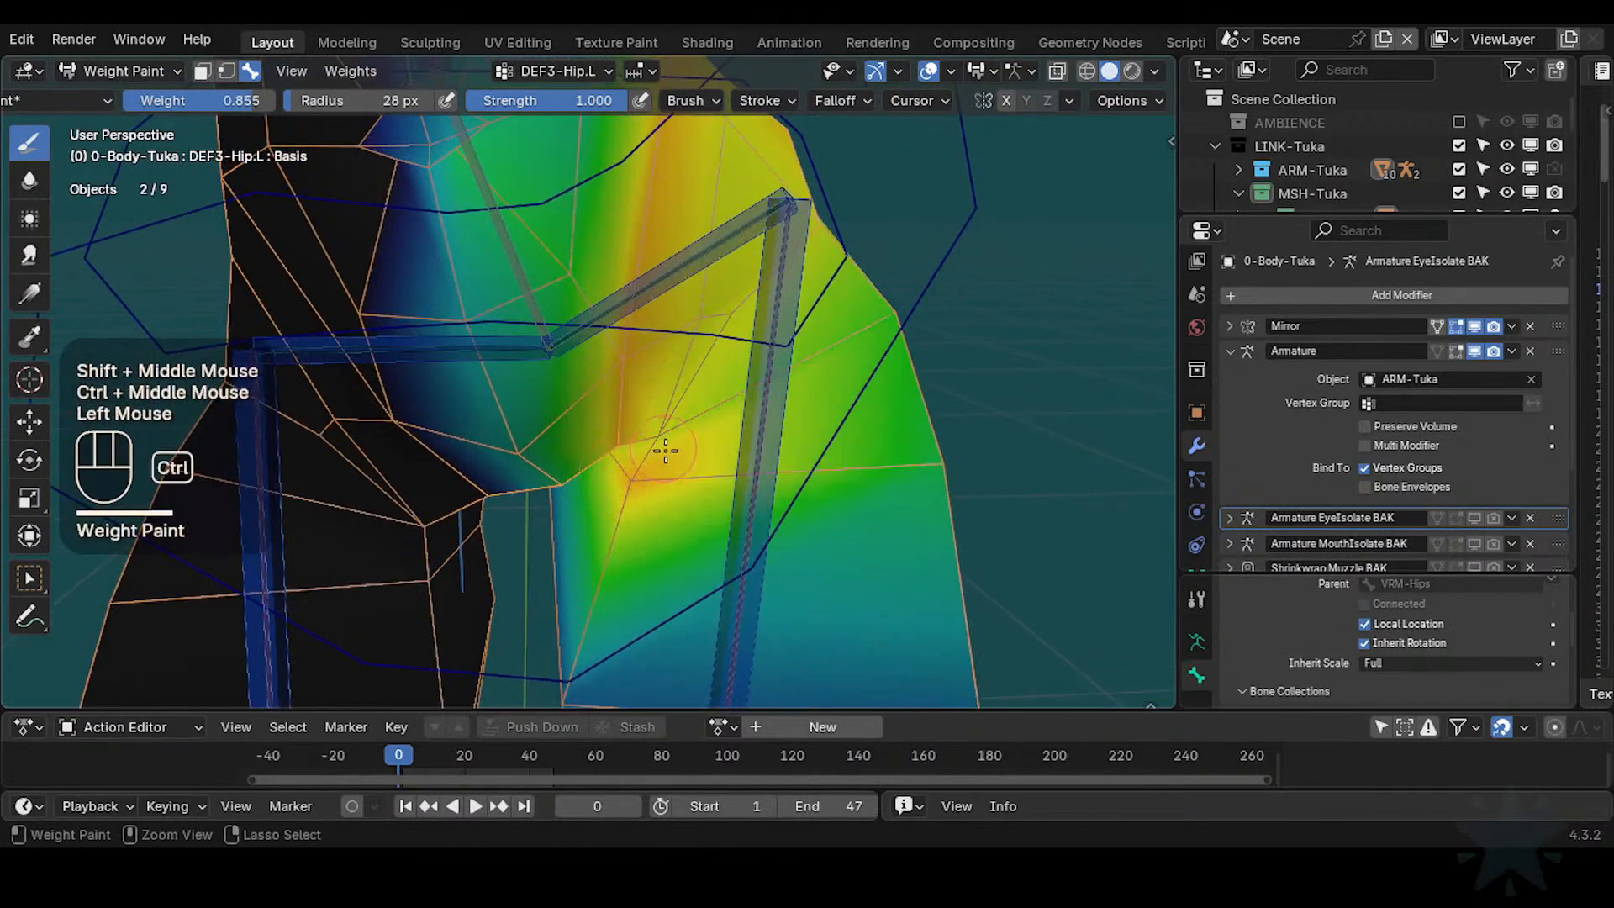
key("ctrl+f")
key("Escape")
key("ctrl+z")
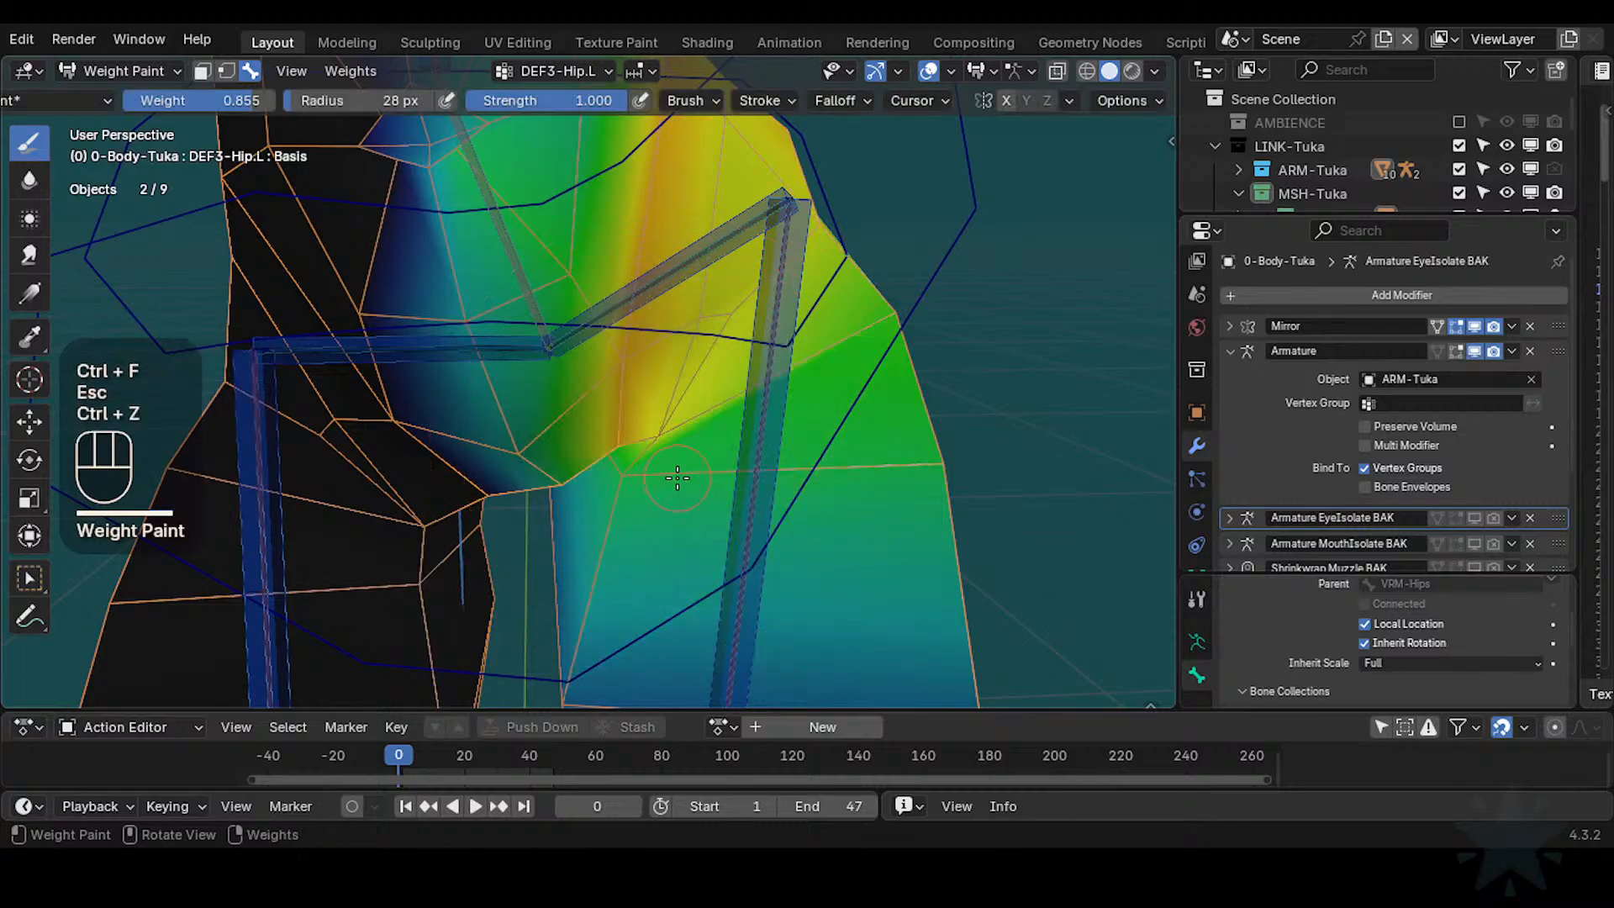
Sample the nearby weight, set the brush to weight 0.582 and radius 34 px, and dab DEF3-Hip.L onto the upper inner thigh
key("shift+x")
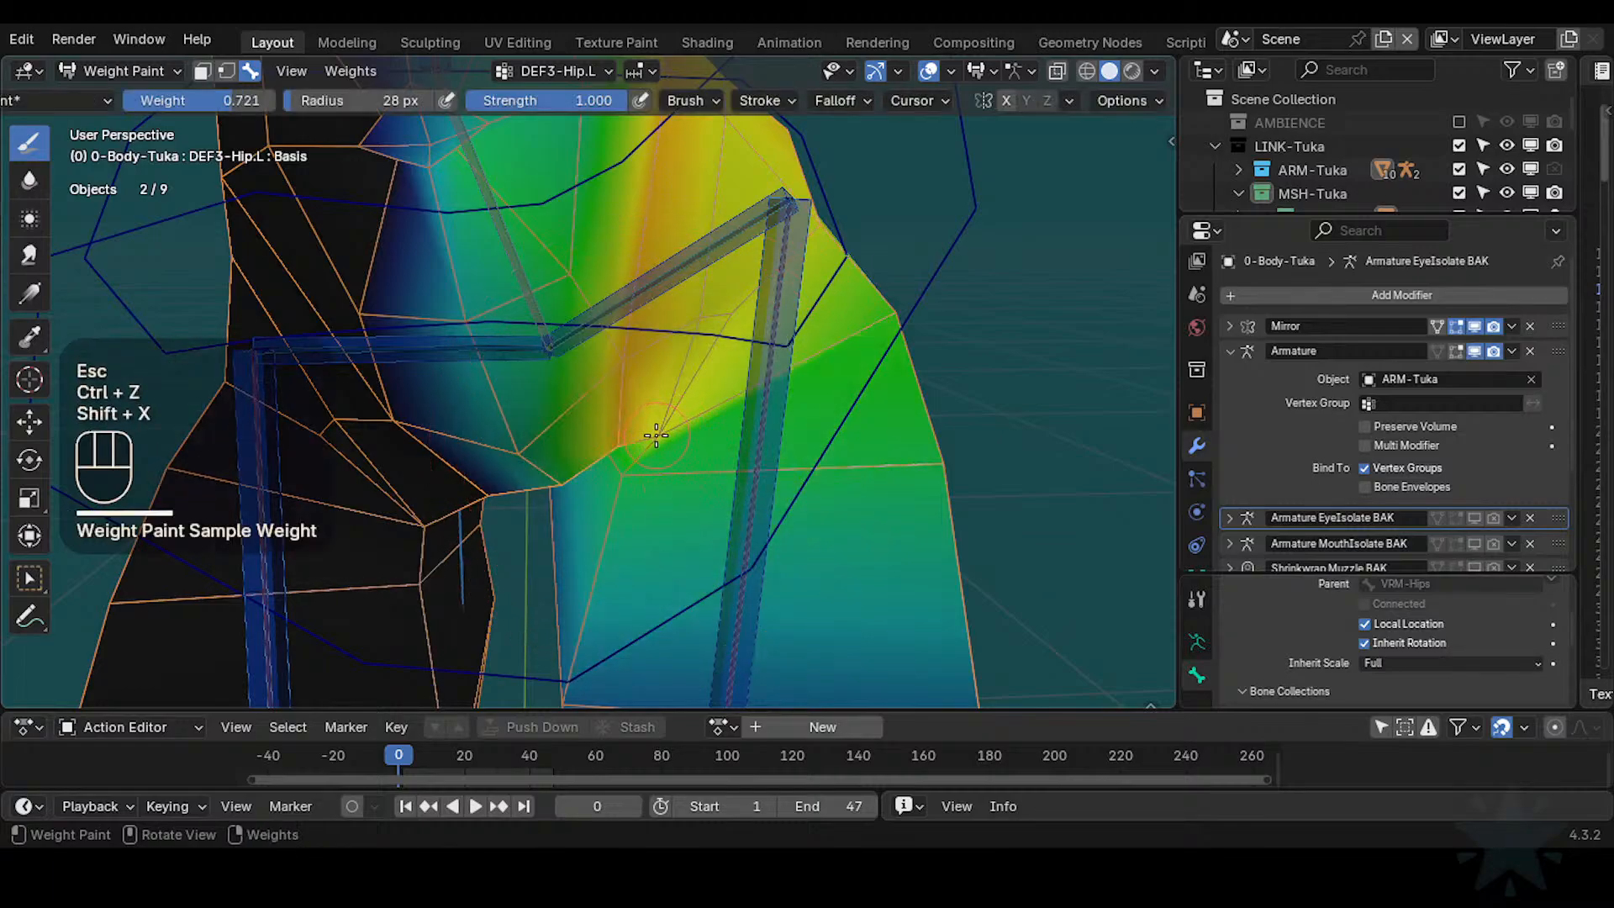
key("ctrl+f")
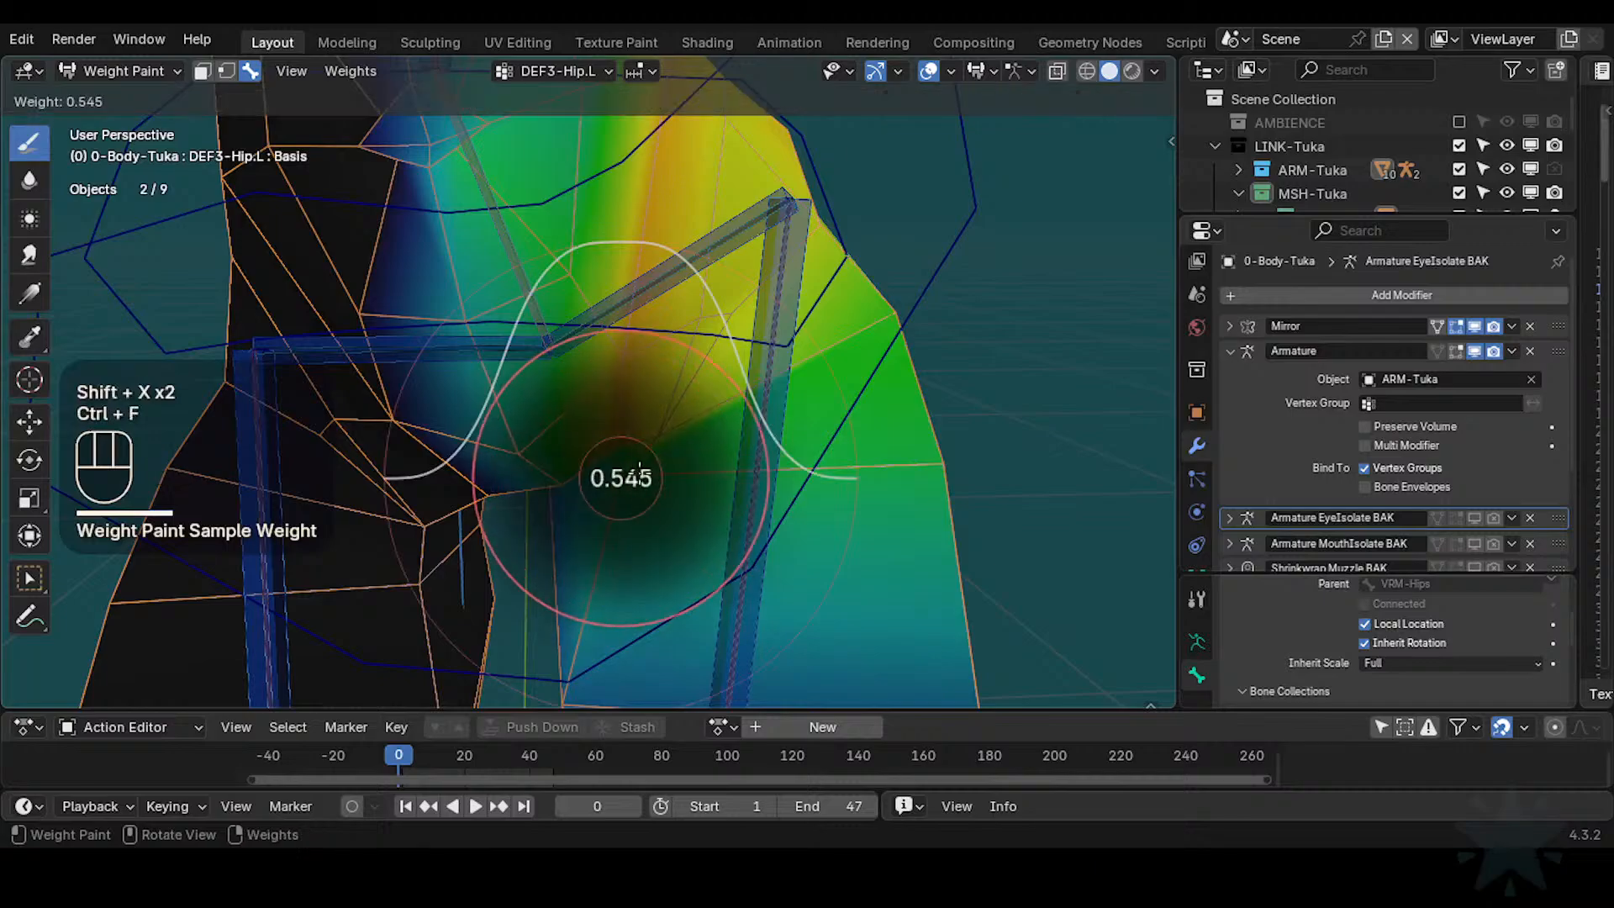
left_click(638, 479)
key("f")
left_click(646, 480)
left_click(631, 476)
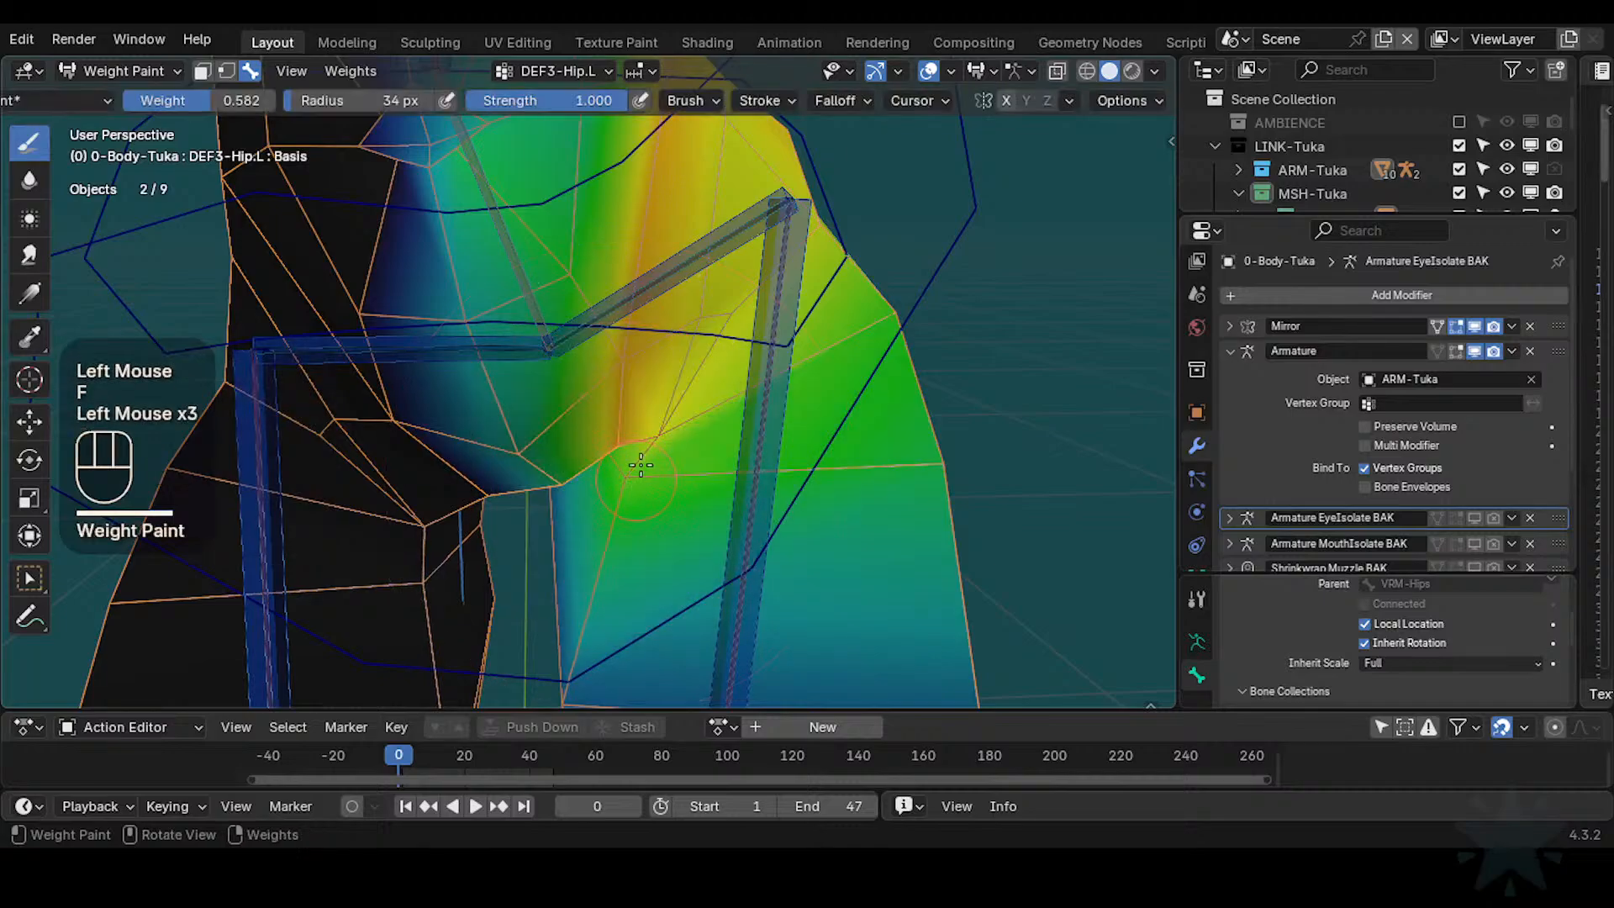
Swing the CTL-IK-HipsSway control to both sides to examine how the hips and inner thighs deform
mouse_move(641, 465)
middle_mouse_down()
mouse_move(667, 404)
mouse_move(744, 330)
mouse_move(646, 418)
middle_mouse_up()
middle_click_drag(490, 549, 723, 395)
middle_click_drag(723, 395, 725, 370, "shift")
middle_click_drag(724, 370, 734, 366, "shift")
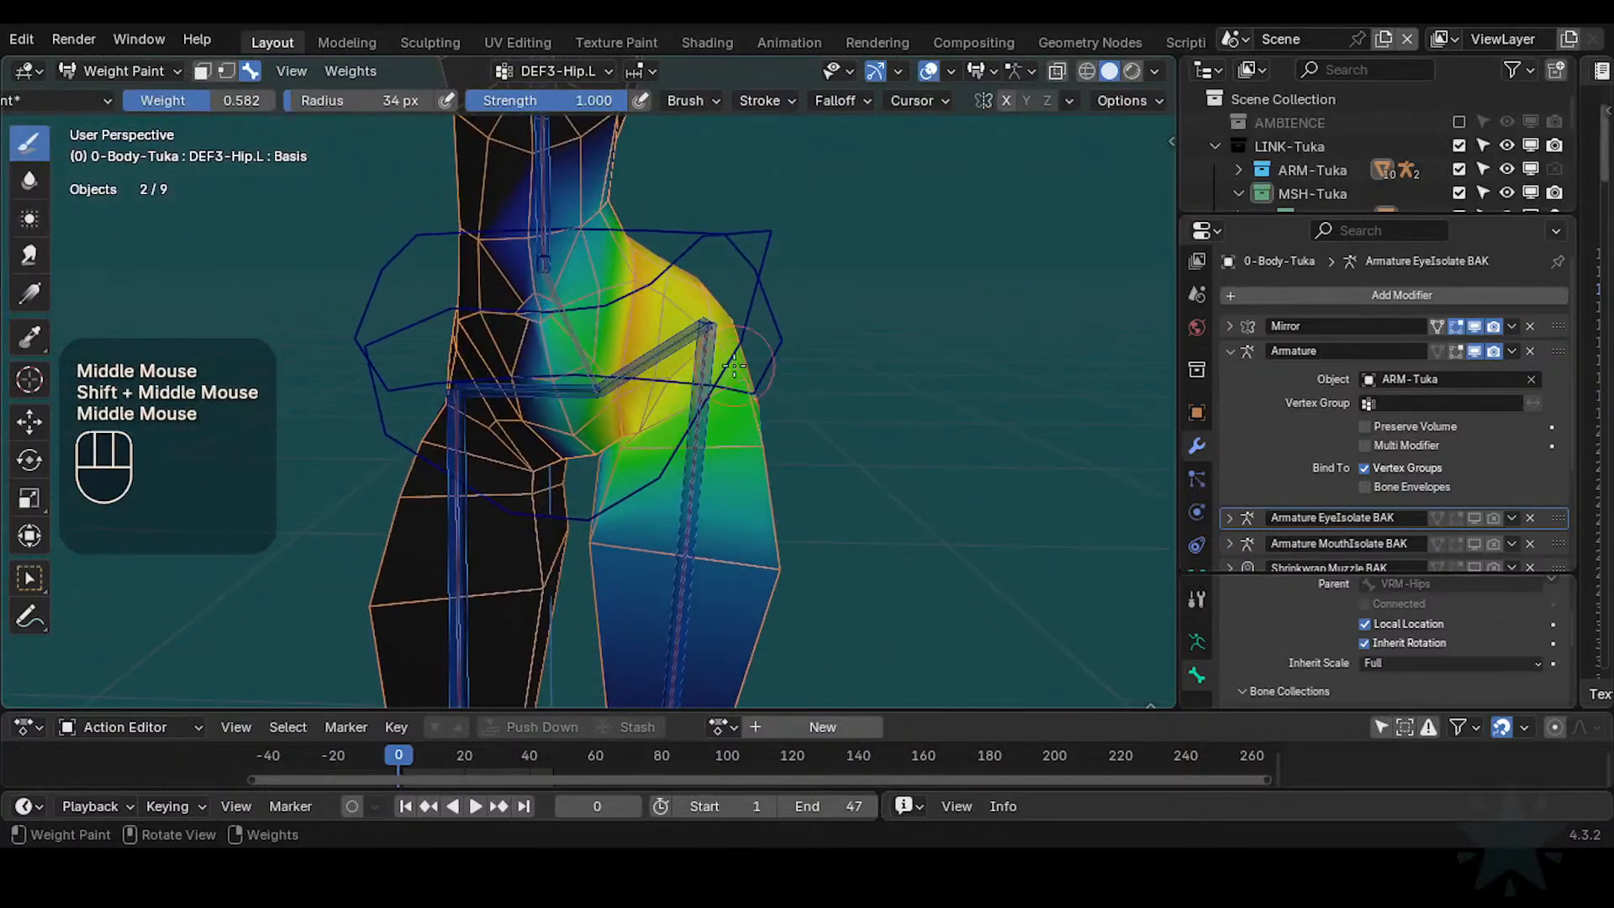
left_click(763, 252, "alt")
key("r")
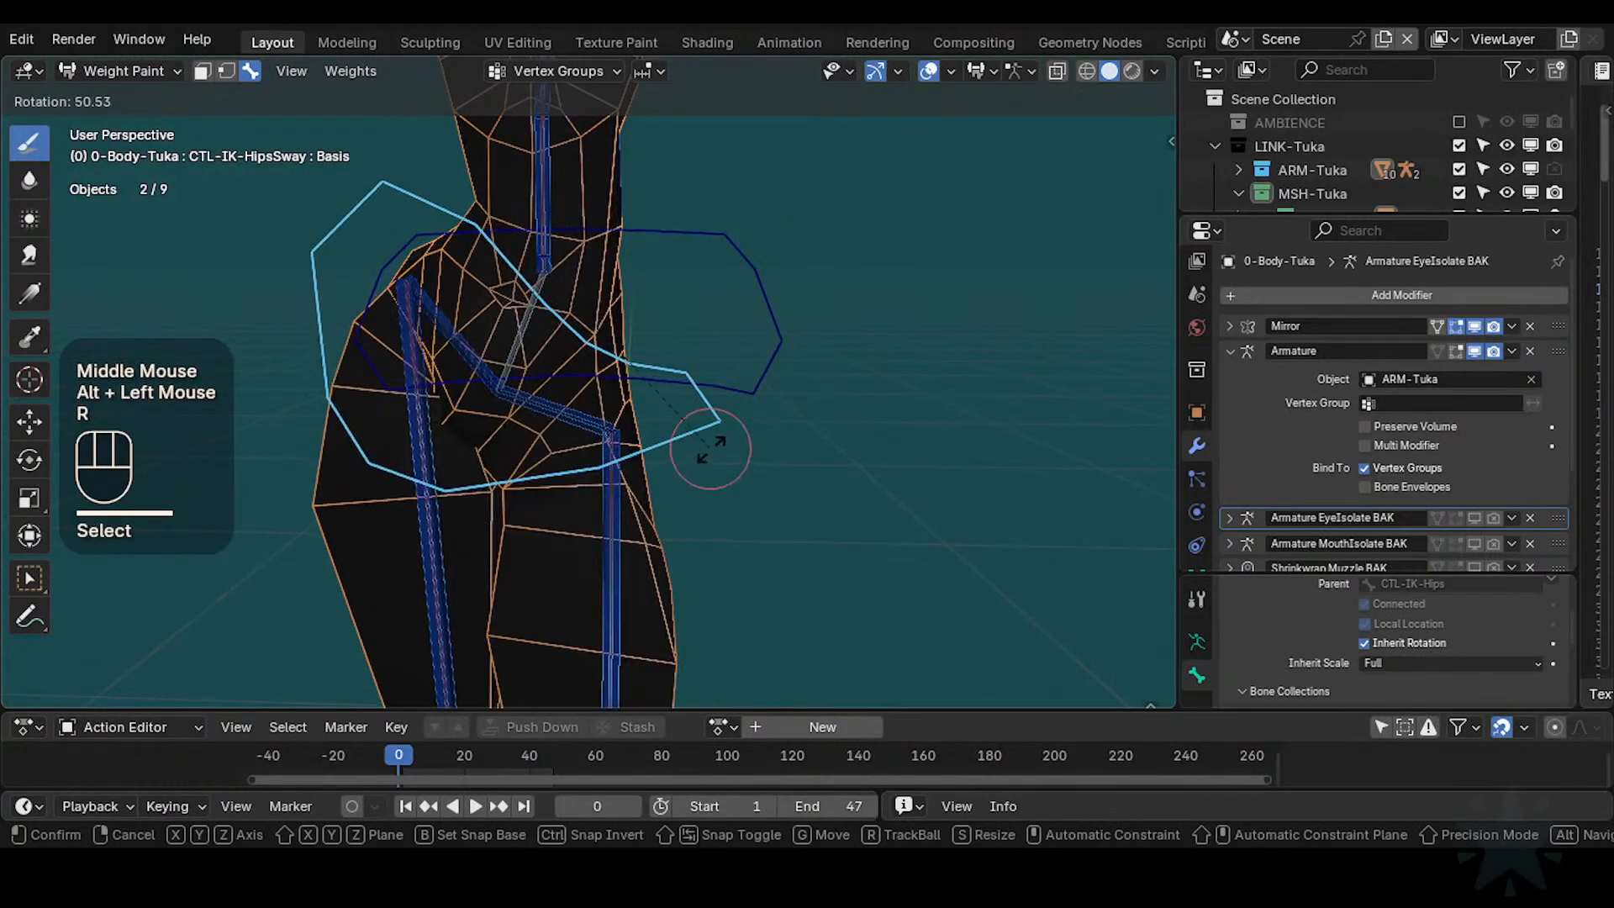
left_click(775, 269)
key("r")
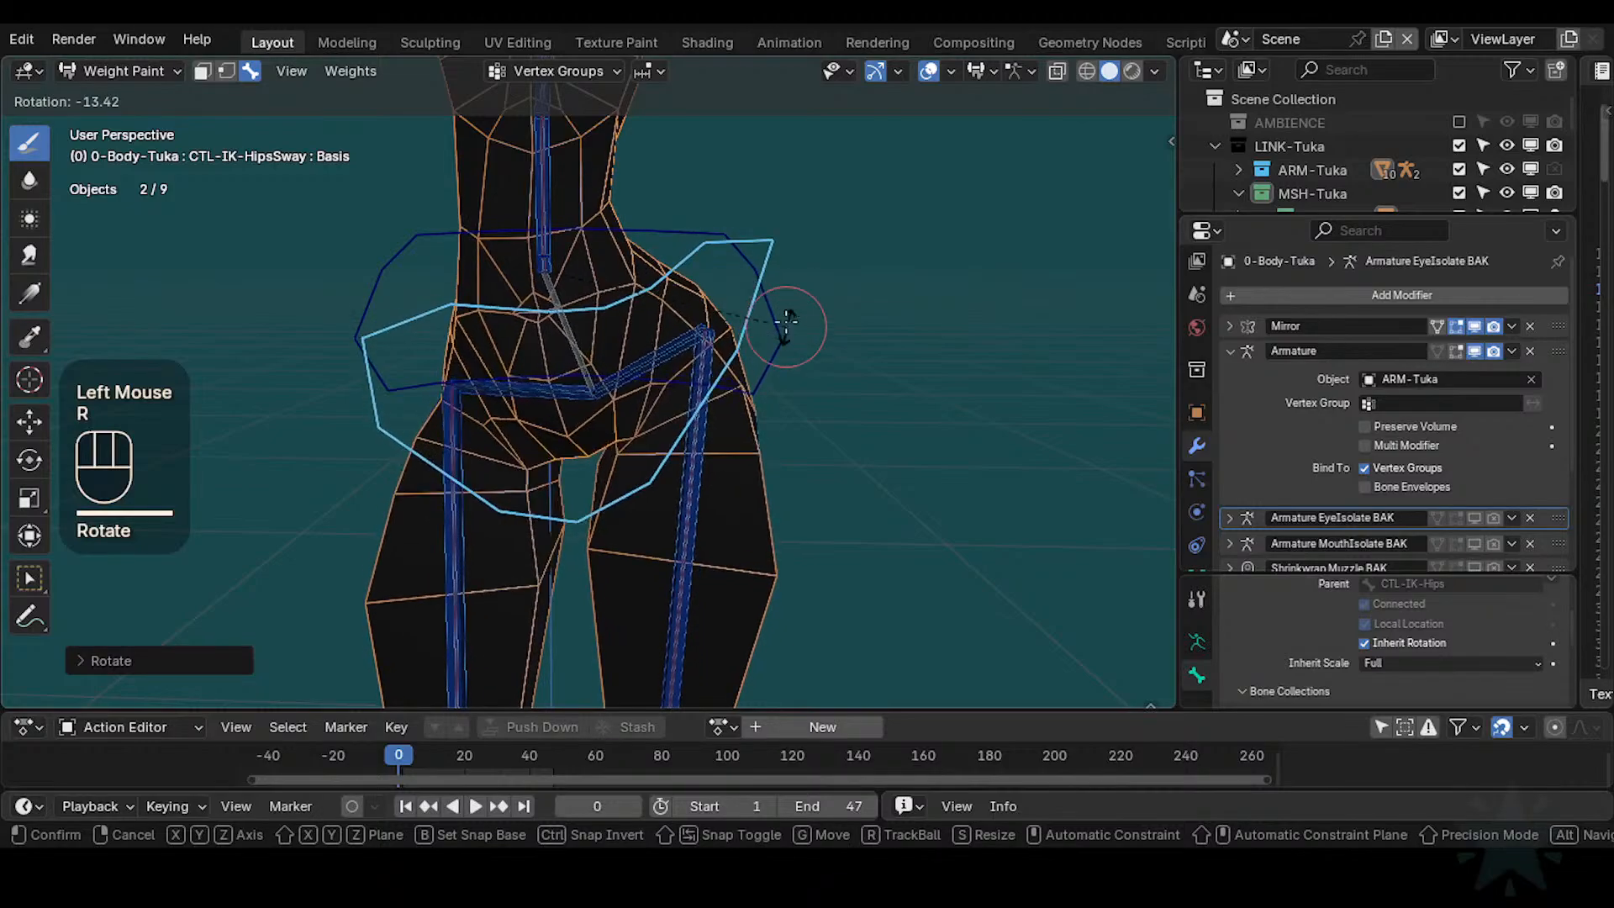
left_click(788, 319)
Inspect the weight distribution of the bones around the left hip, including DEF3-Hip.L
middle_click_drag(788, 319, 767, 336, "ctrl")
left_click(593, 333, "alt")
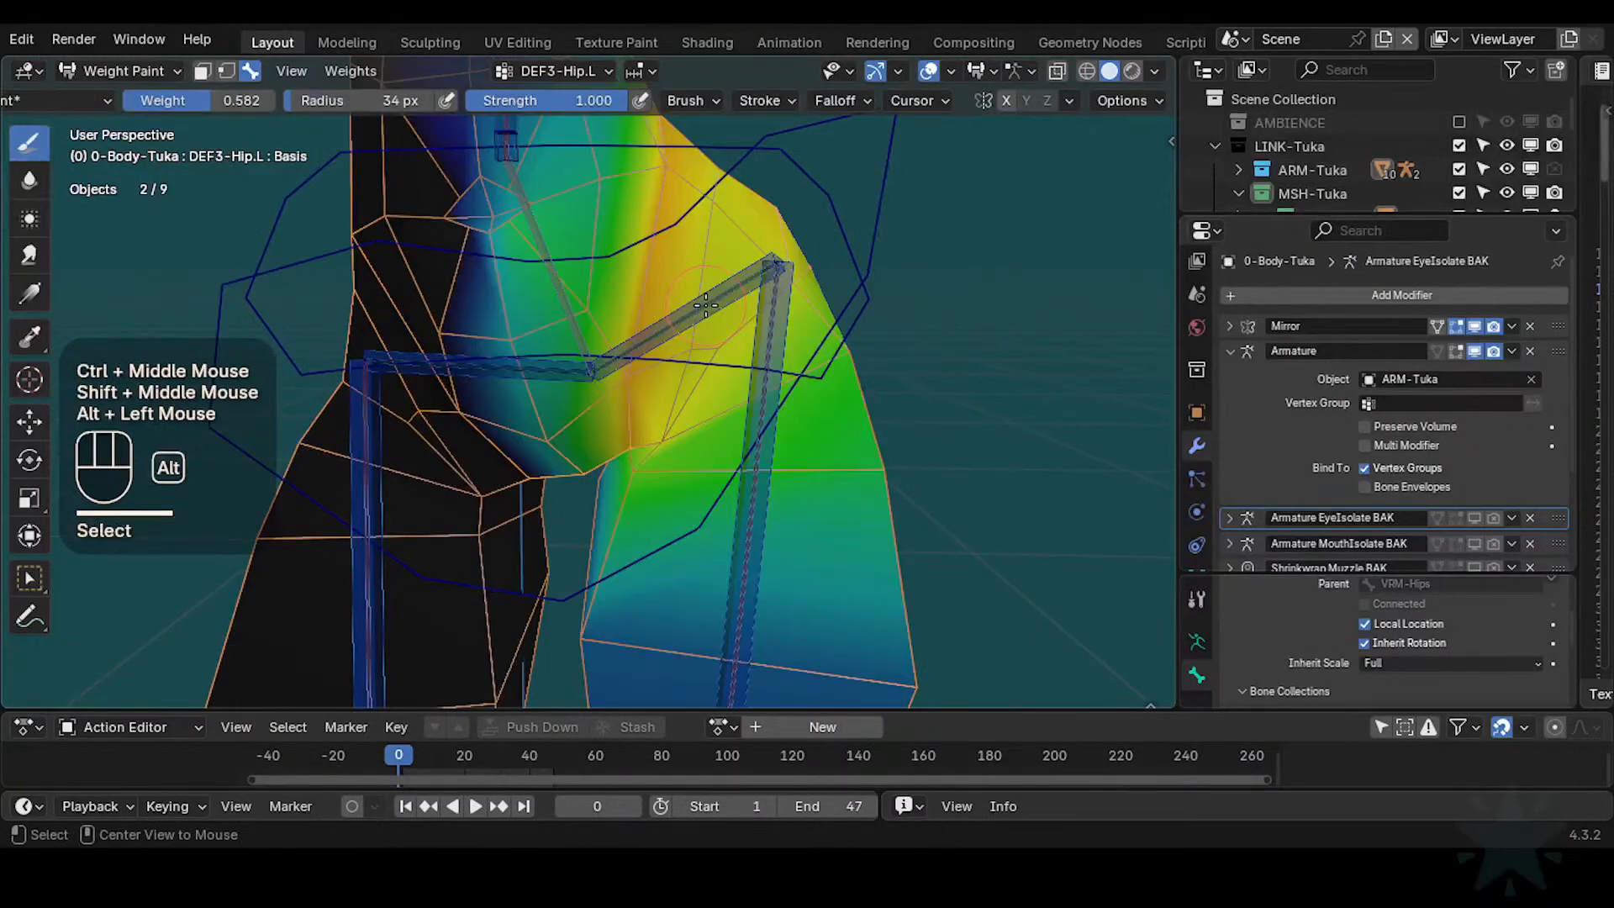
left_click(593, 333, "alt")
left_click(593, 333, "alt")
left_click(593, 333, "alt")
left_click(593, 333, "alt")
middle_click_drag(593, 333, 597, 322, "shift")
Rotate CTL-IK-HipsSway to tilt the left hip further up and select the DEF2-Hips bone
left_click(878, 243, "alt")
key("r")
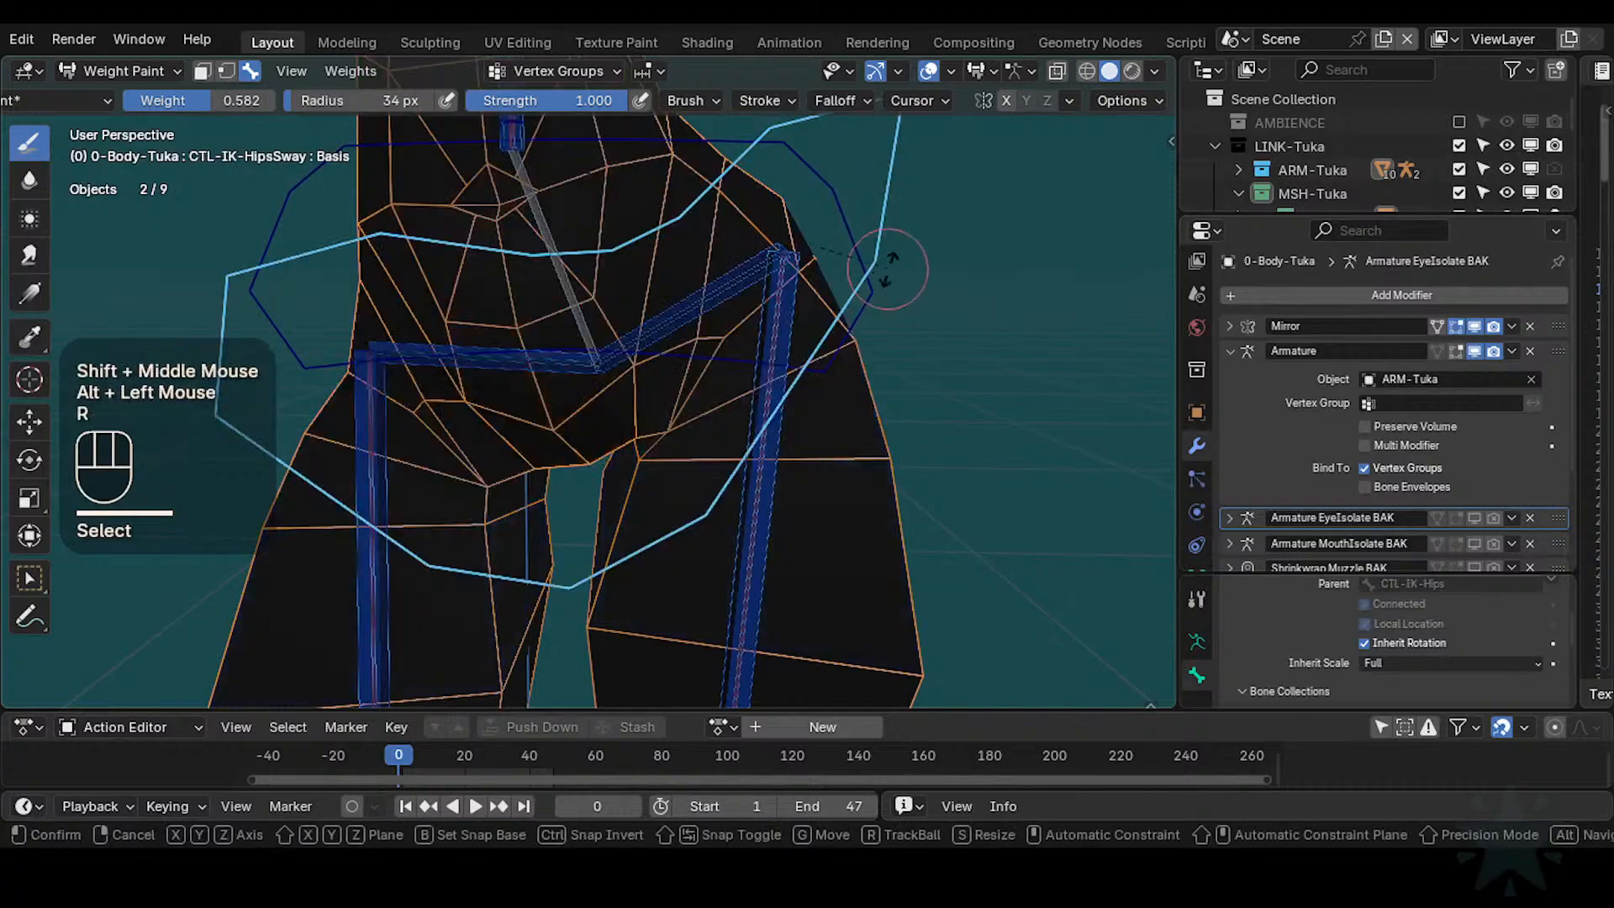
left_click(887, 232)
left_click(650, 348, "alt")
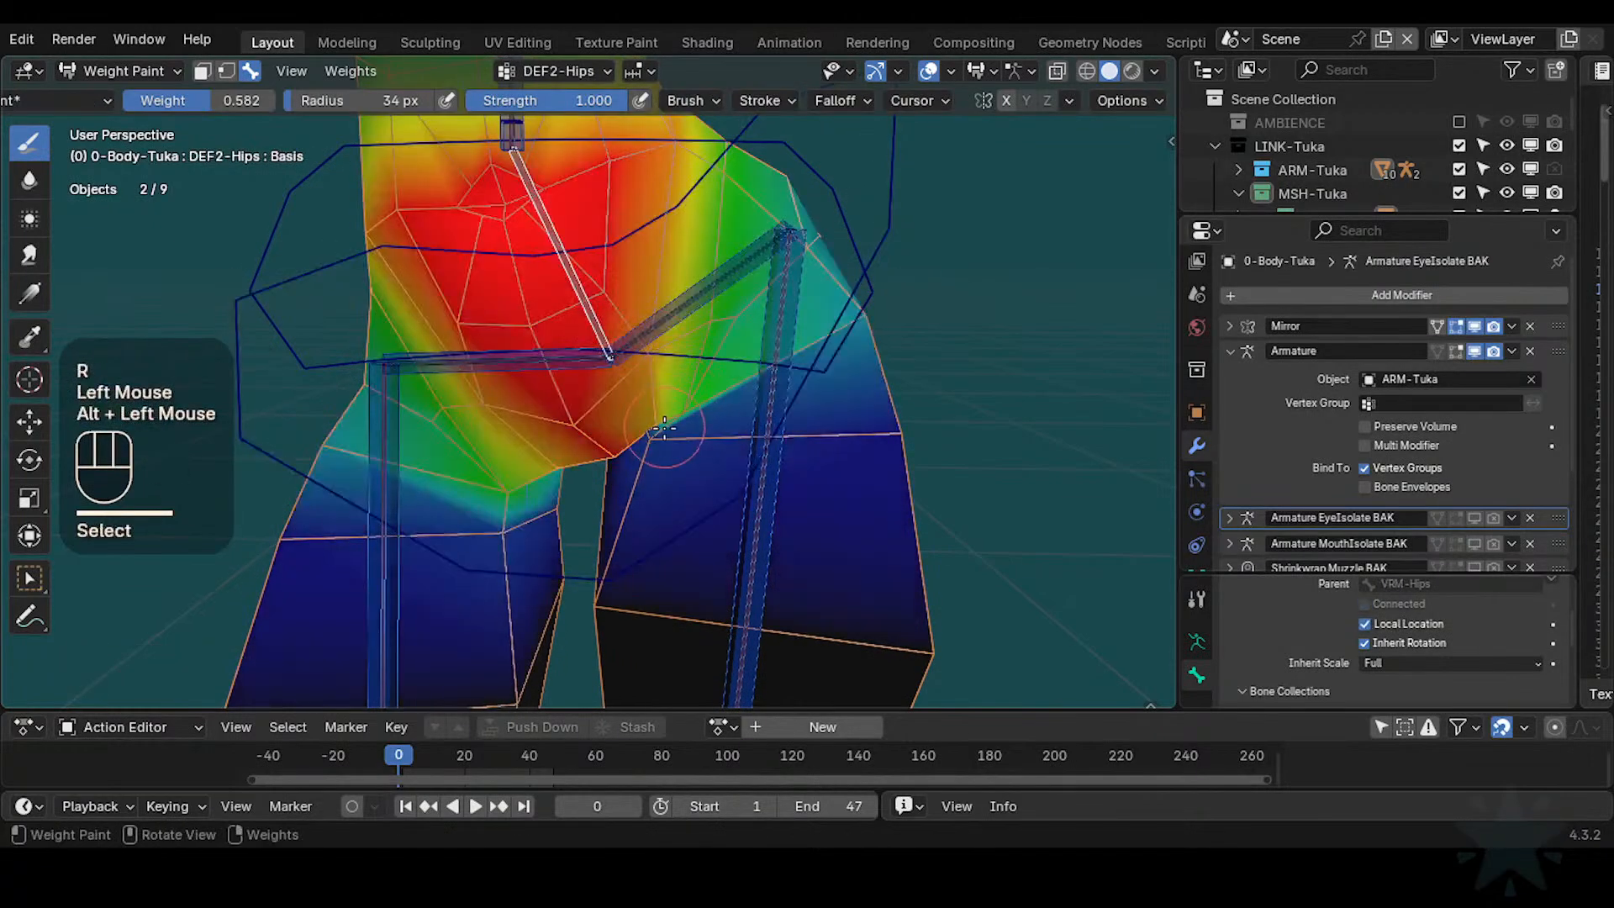
Try a dab of weight 0.582 on the left inner thigh for DEF2-Hips, undo it, and change the weight to 0.618
left_click_drag(663, 430, 669, 433)
key("ctrl+z")
key("ctrl+f")
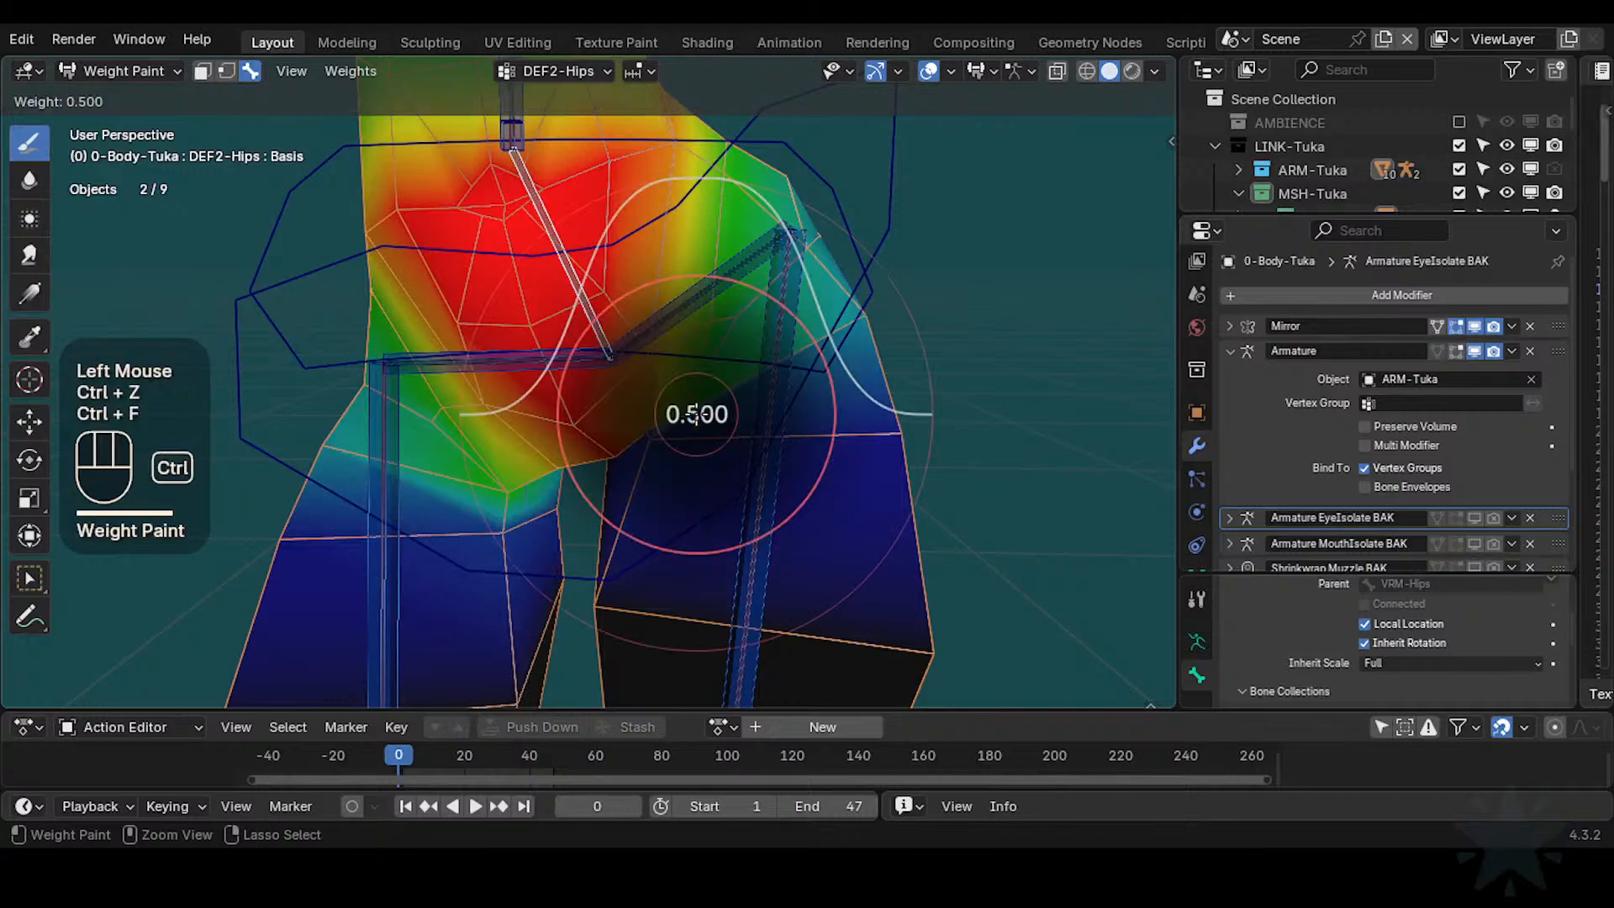
left_click(709, 404)
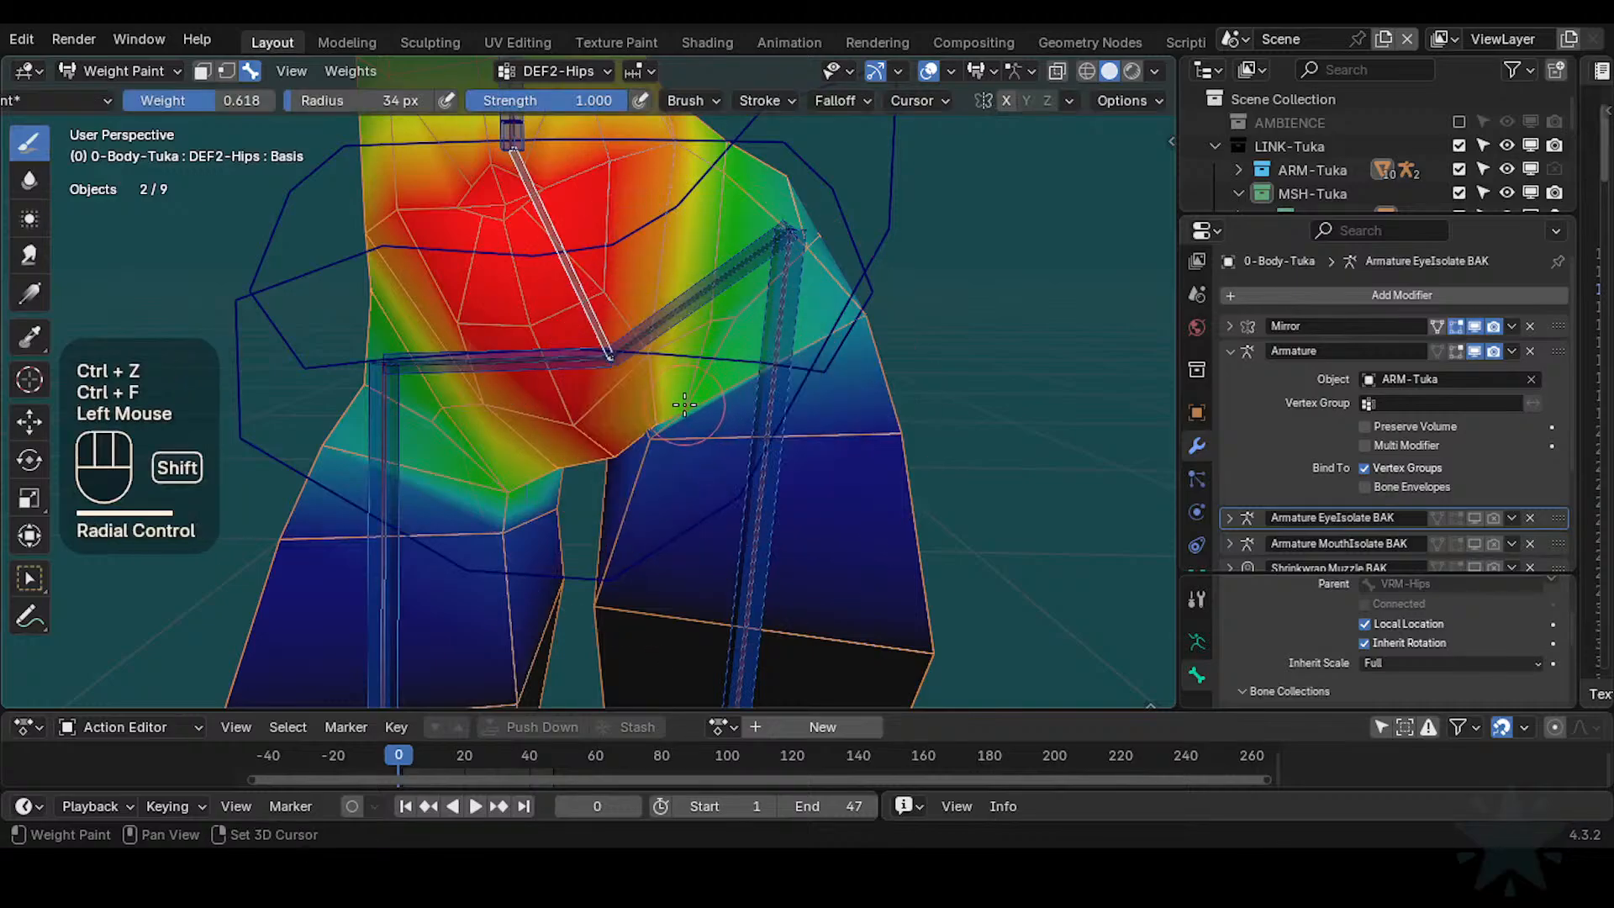
Set the brush to weight 0.279 and radius 20 px, and paint DEF2-Hips onto the top of the left inner thigh
key("shift+x")
key("ctrl+f")
left_click(677, 412)
key("ctrl+f")
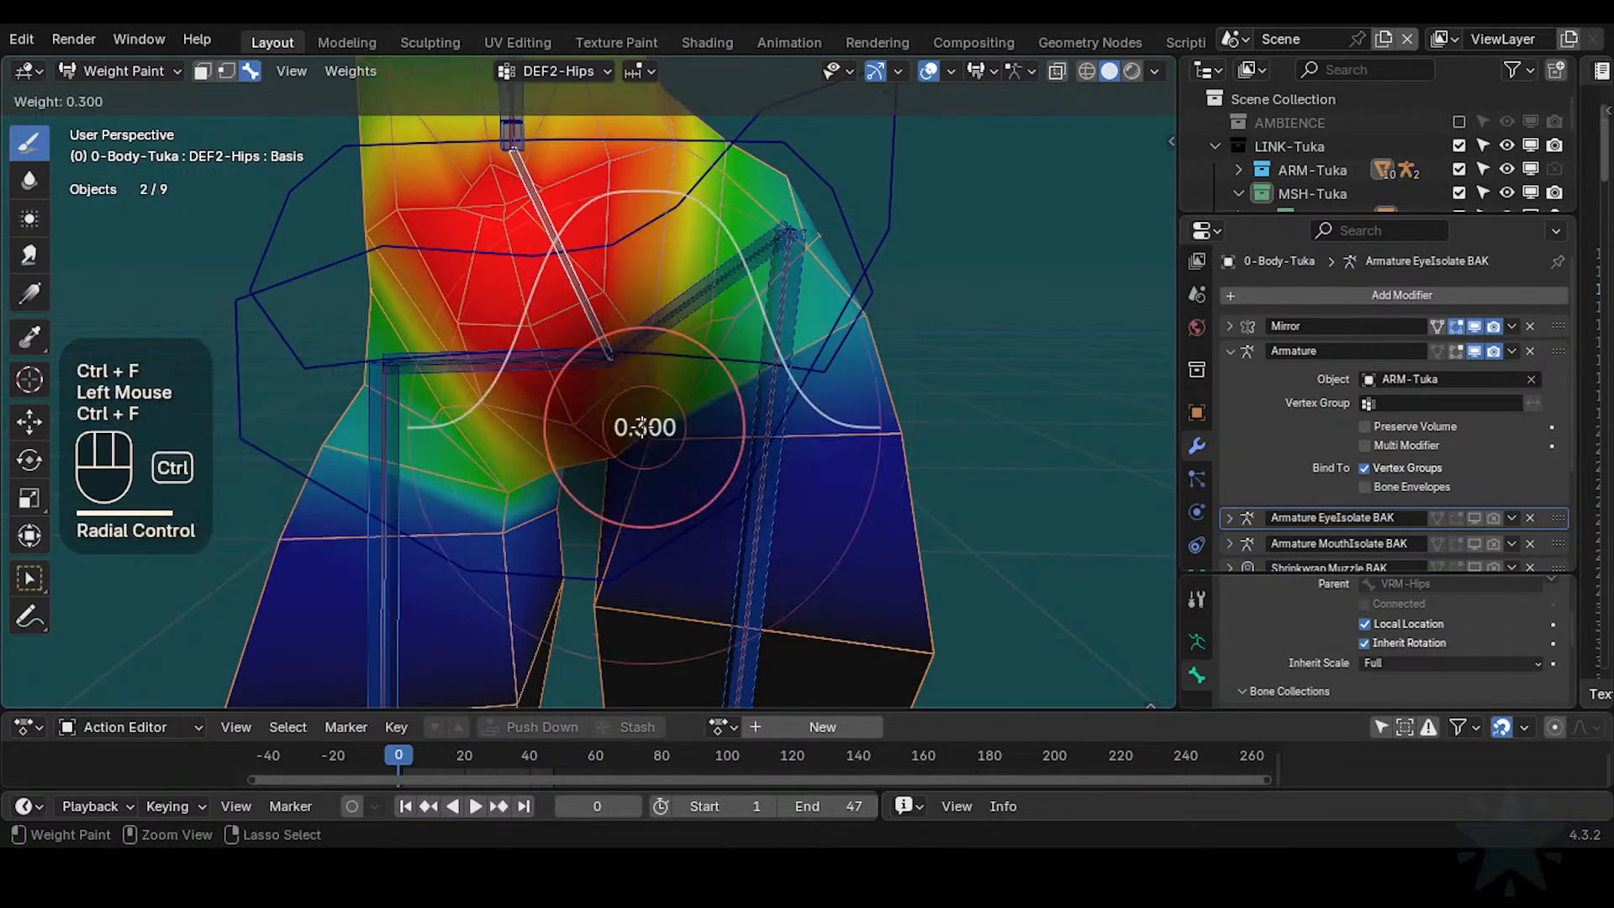
left_click(642, 427)
key("f")
left_click(651, 443)
left_click(658, 440)
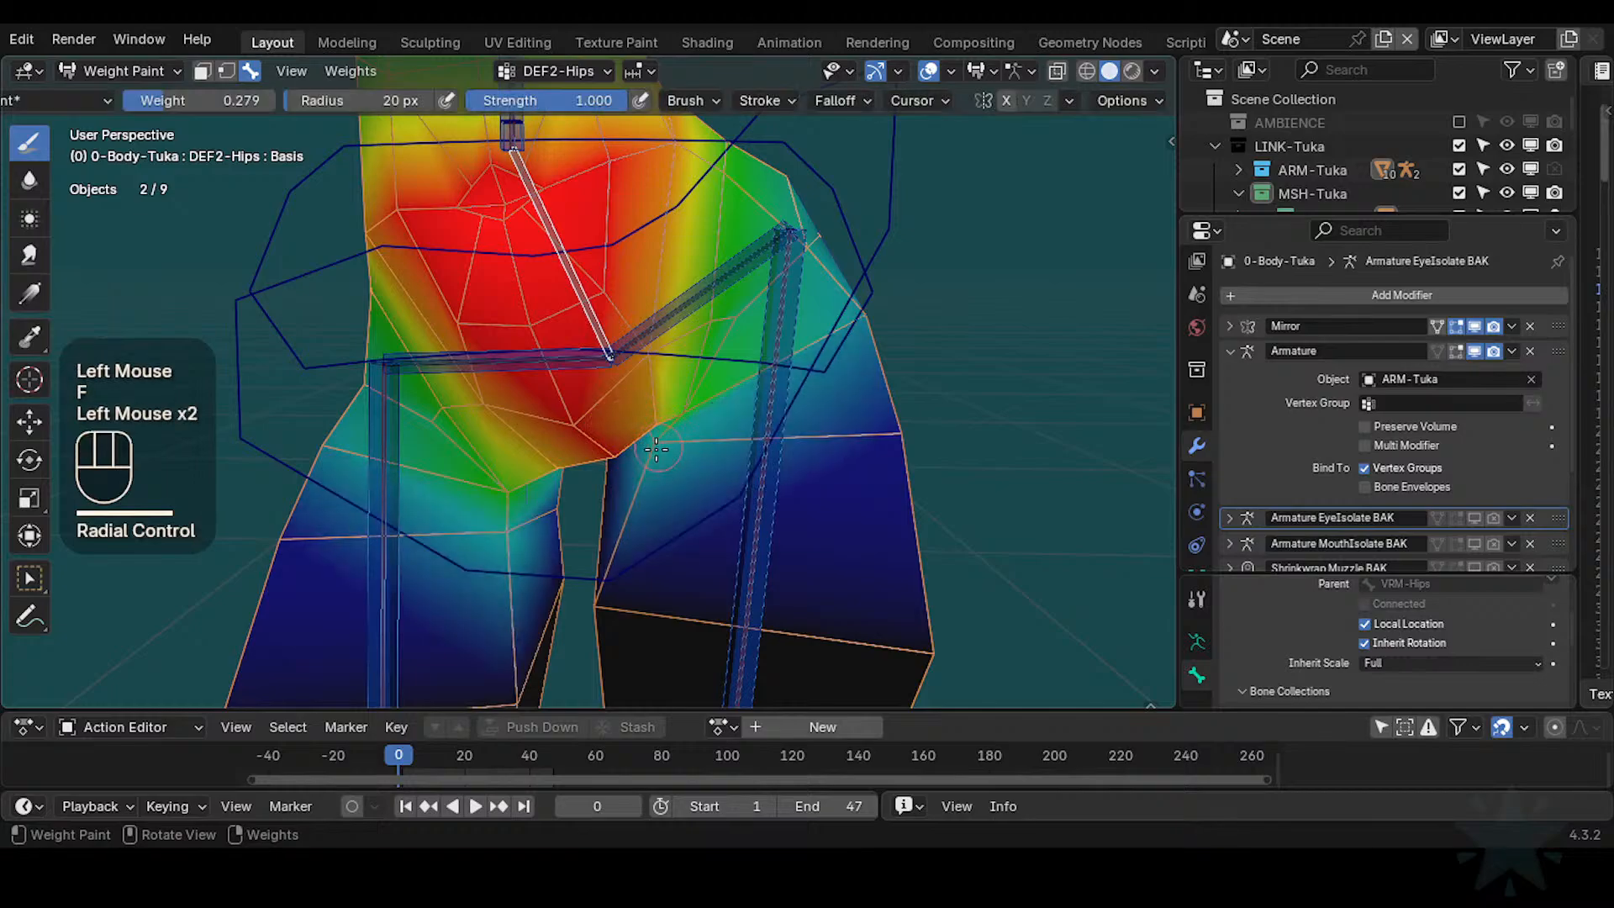
Dab the DEF2-Hips weight of 0.279 onto the back of the left upper thigh below the buttock
middle_click_drag(909, 434, 875, 437)
mouse_move(875, 437)
middle_mouse_down("shift")
mouse_move(832, 454)
mouse_move(765, 438)
middle_mouse_up("shift")
left_click(837, 460)
left_click(764, 438)
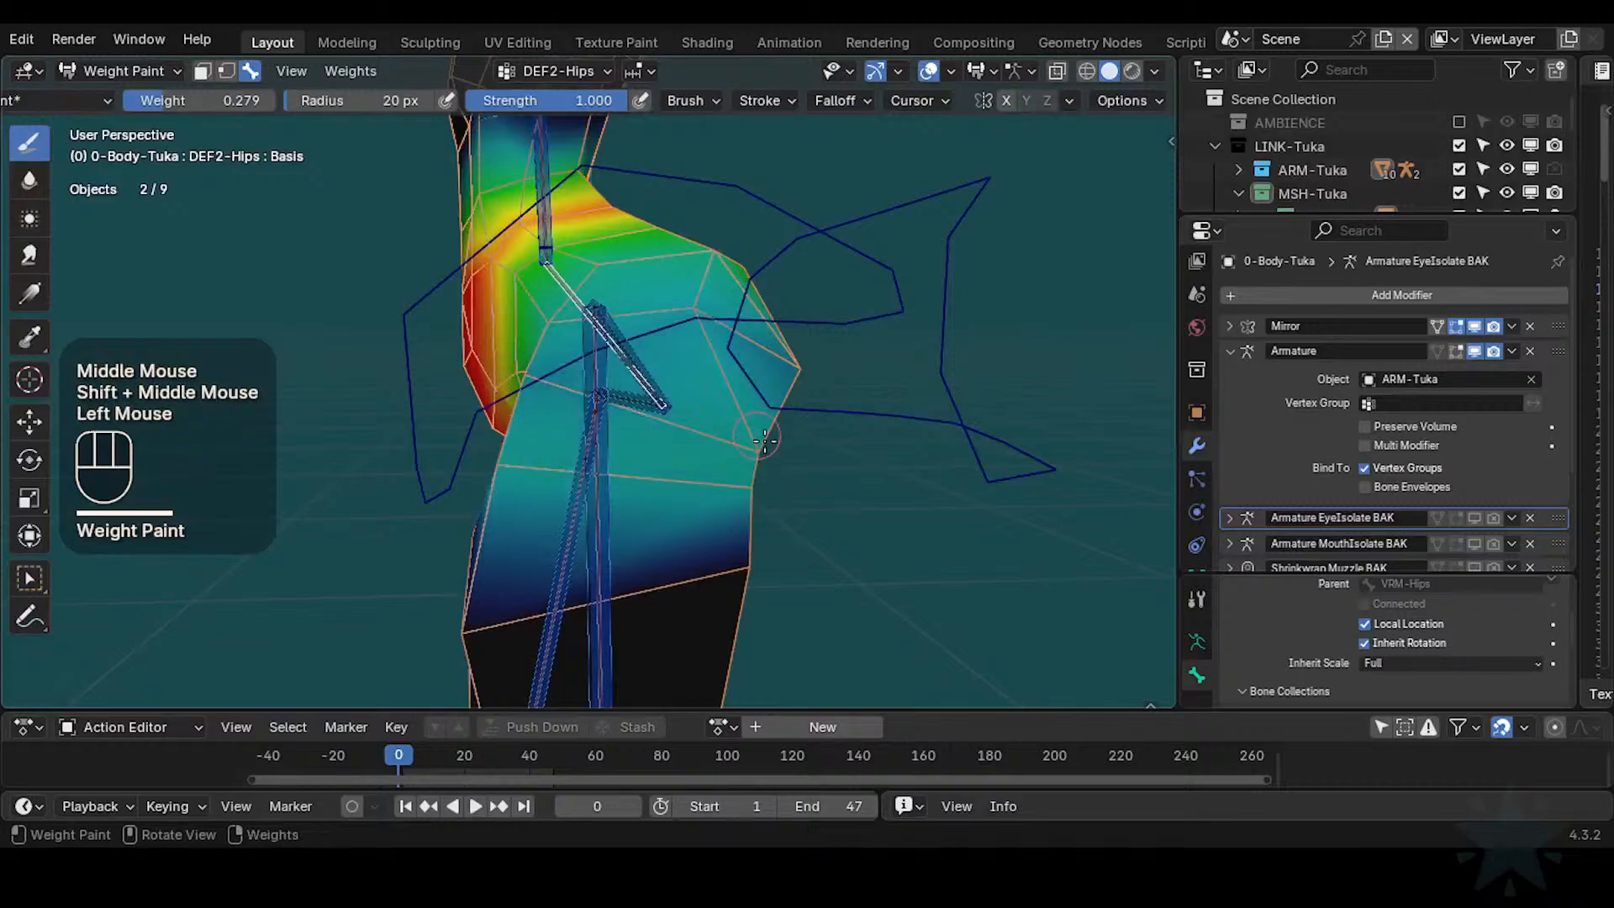
Enlarge the brush radius to 38 px, dab the DEF2-Hips weight around the rear inner thigh, and undo one dab
mouse_move(619, 367)
middle_mouse_down()
mouse_move(635, 391)
mouse_move(606, 378)
mouse_move(738, 353)
mouse_move(682, 374)
middle_mouse_up()
key("f")
middle_click_drag(683, 374, 694, 428)
key("f")
left_click(591, 392)
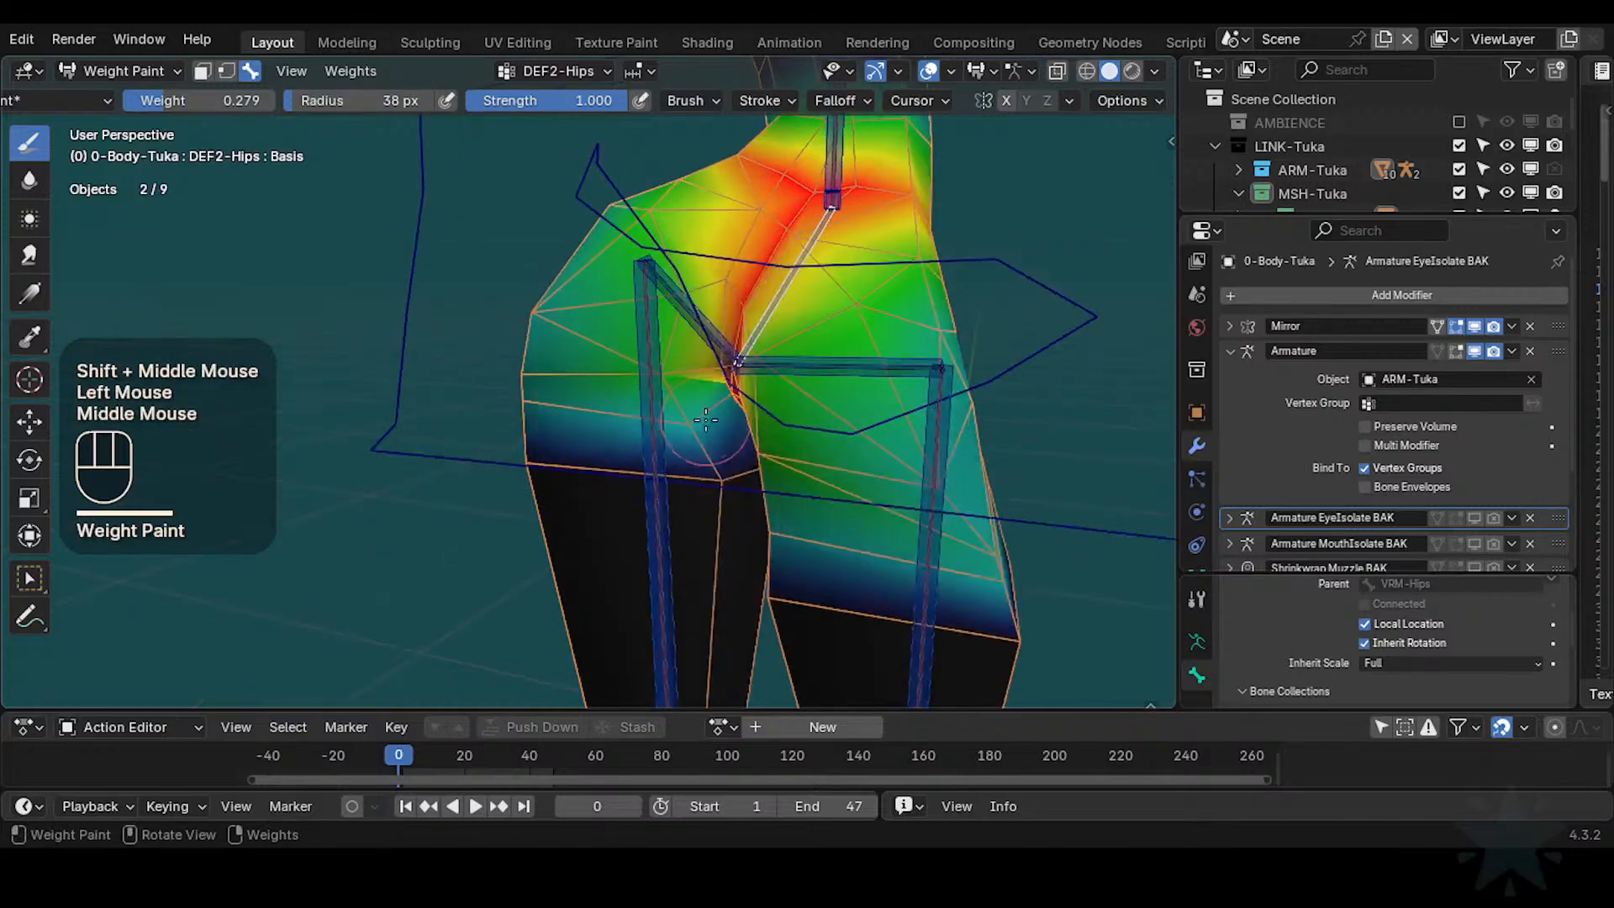
key("f")
left_click(689, 425)
middle_click_drag(549, 410, 733, 361)
key("ctrl+z")
middle_click_drag(733, 362, 795, 294, "ctrl")
left_click(744, 341)
Rotate the CTL-IK-HipsSway control and inspect how the hips and inner thighs deform from several angles
middle_click_drag(794, 294, 757, 290, "shift")
left_click(757, 290, "alt")
key("r")
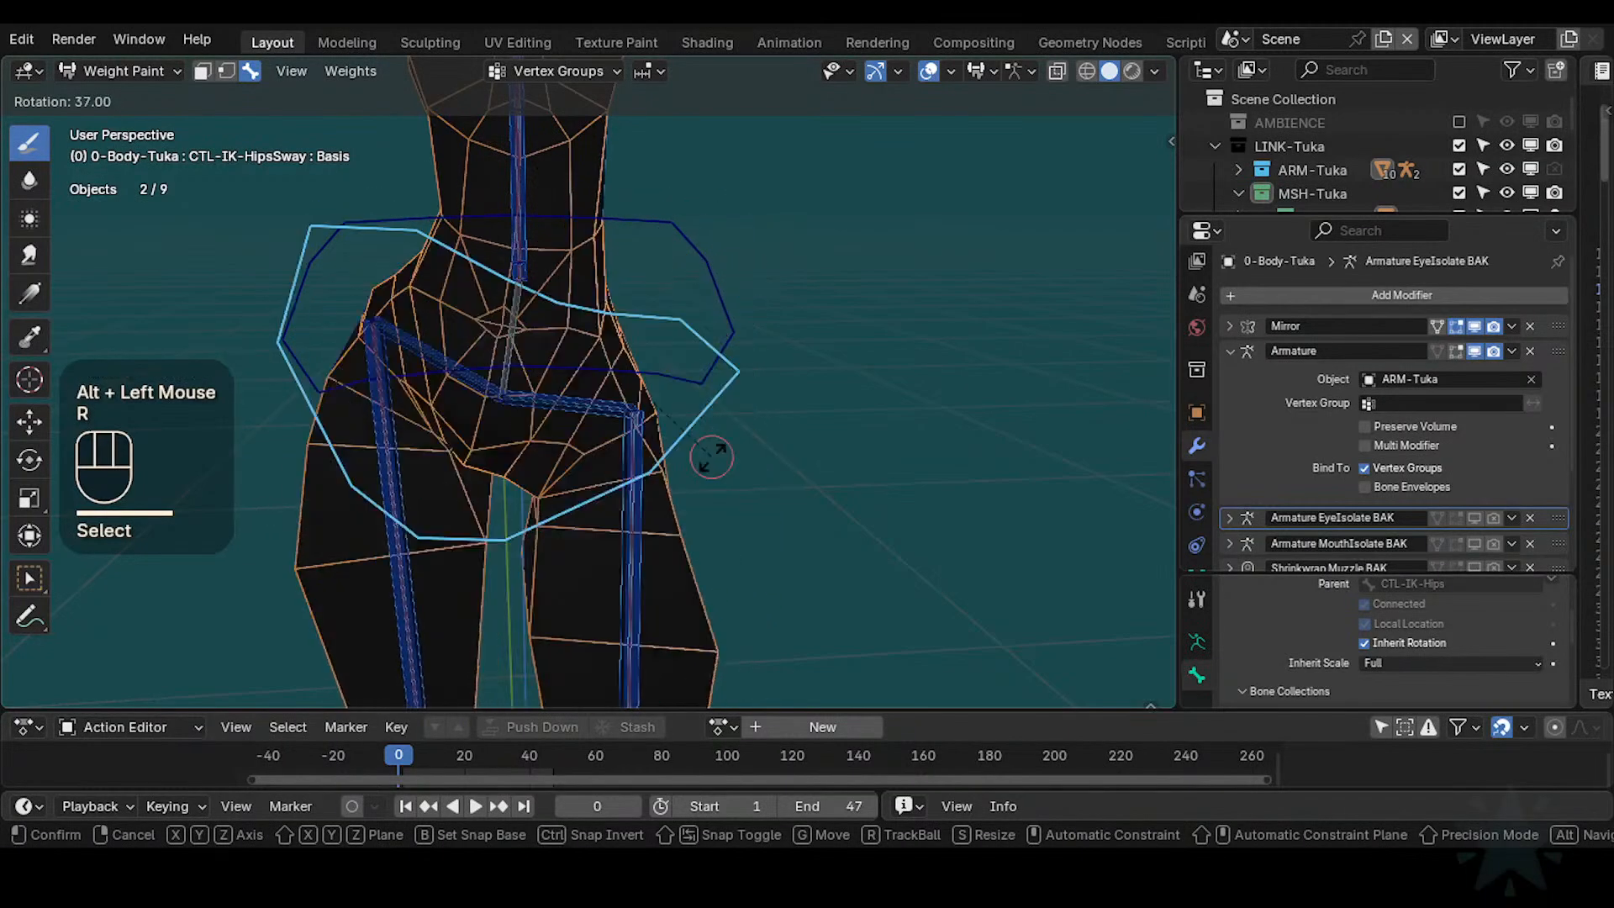
left_click(744, 370)
middle_click_drag(744, 370, 698, 328)
middle_click_drag(698, 328, 625, 559)
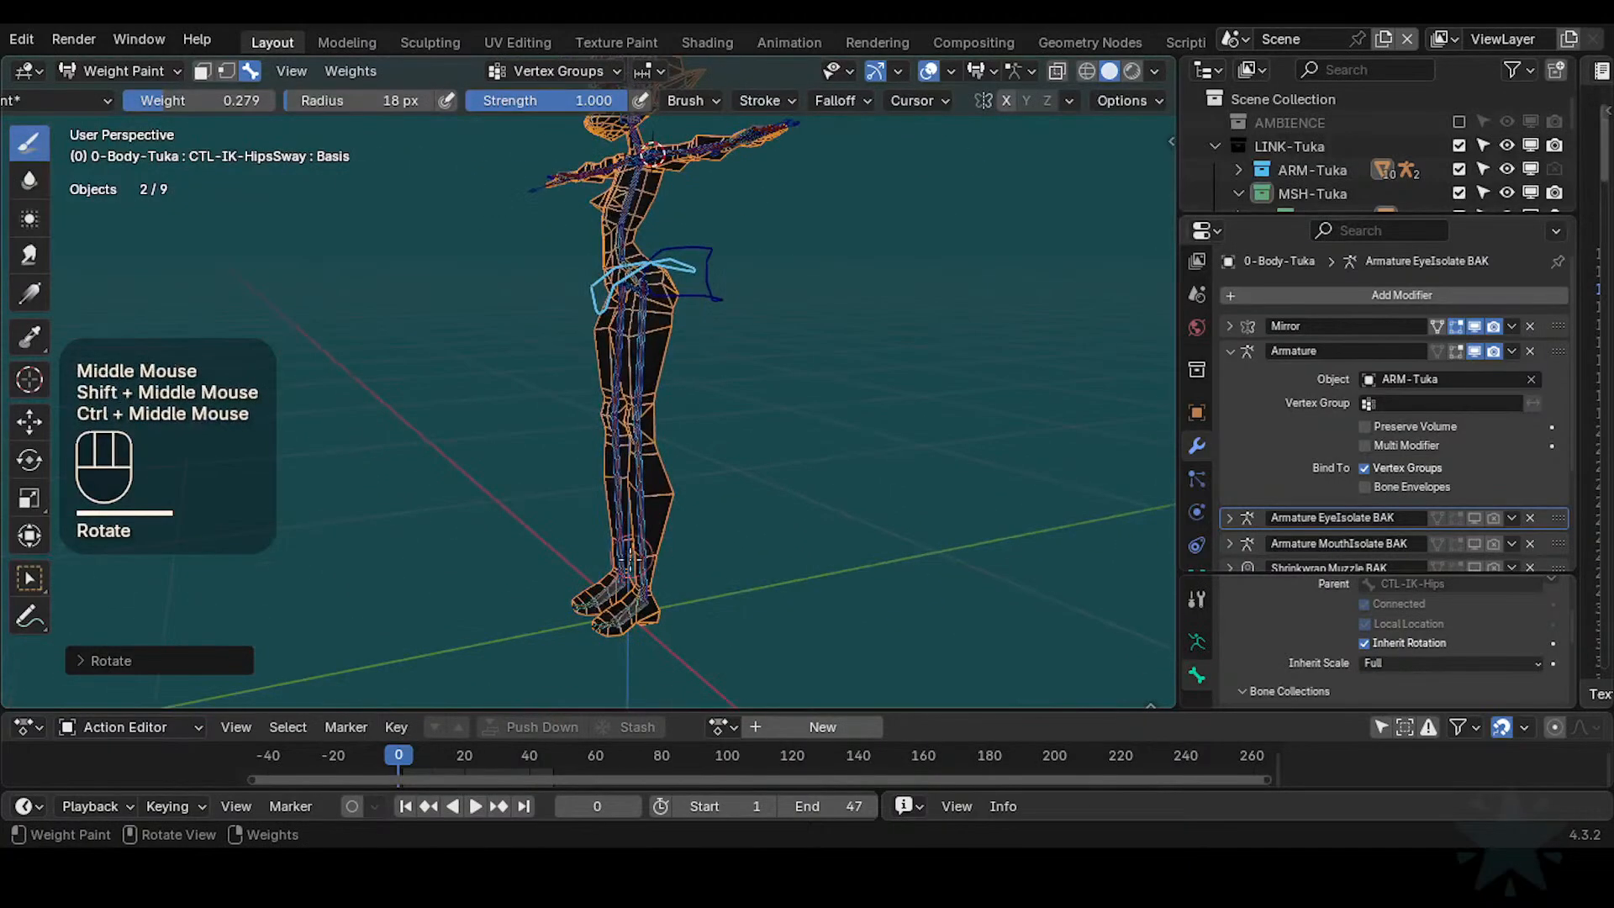
middle_click_drag(631, 427, 738, 400, "shift")
middle_click_drag(738, 400, 701, 486, "shift")
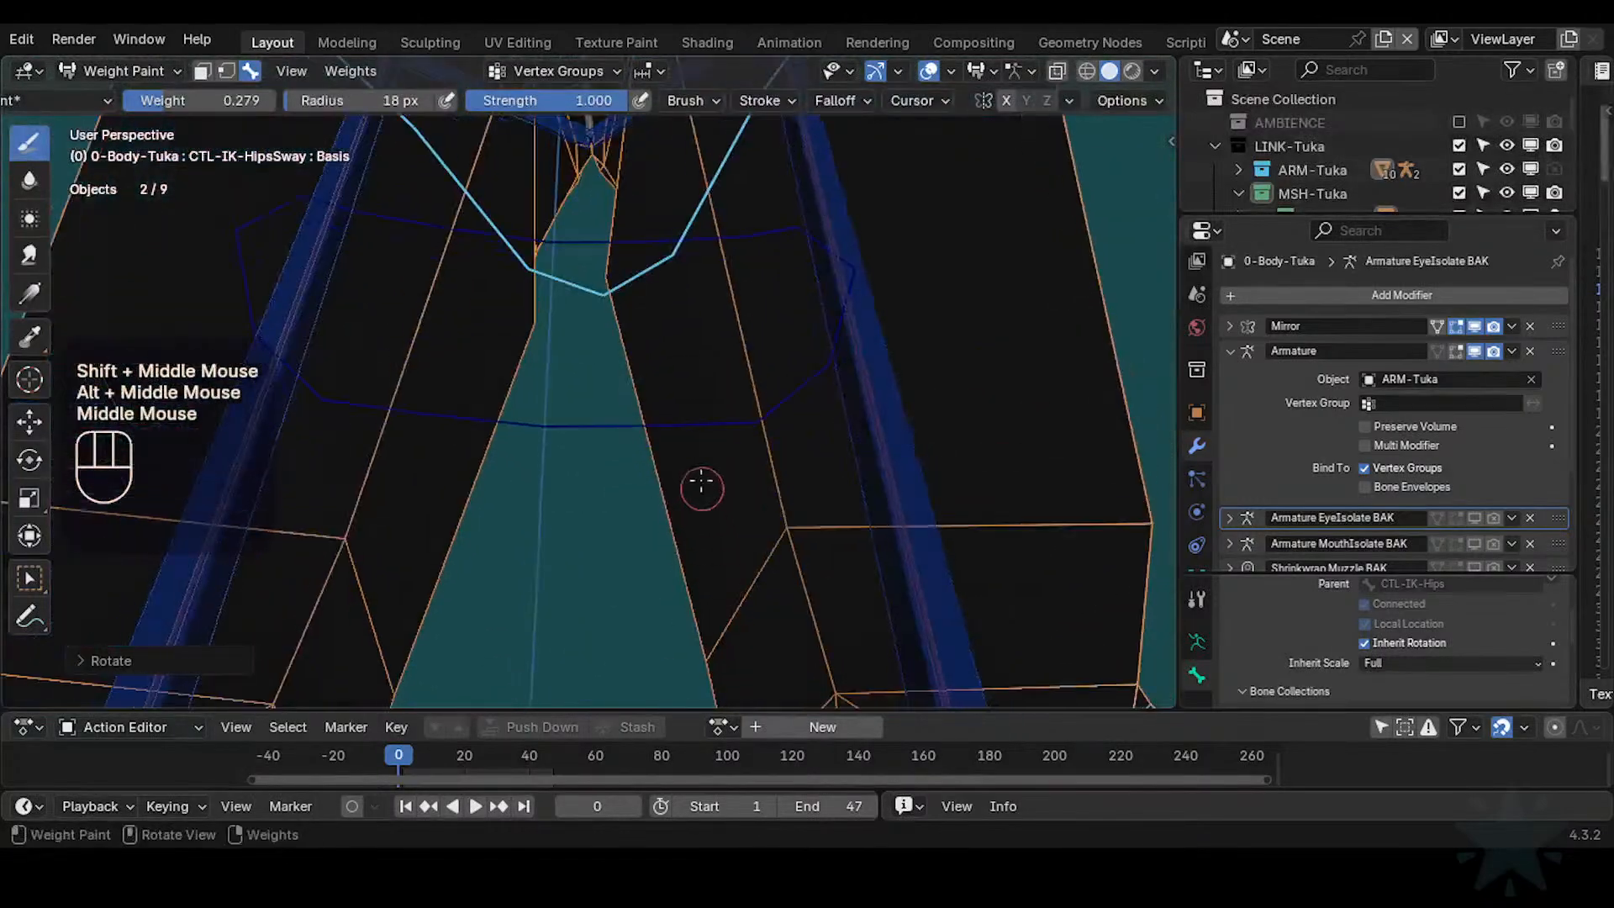
Clear the pose transforms of all the bones in front view and save the file
key("KP_1")
middle_click_drag(731, 342, 721, 450, "ctrl")
key("a")
key("alt+q")
key("alt+q")
key("ctrl+s")
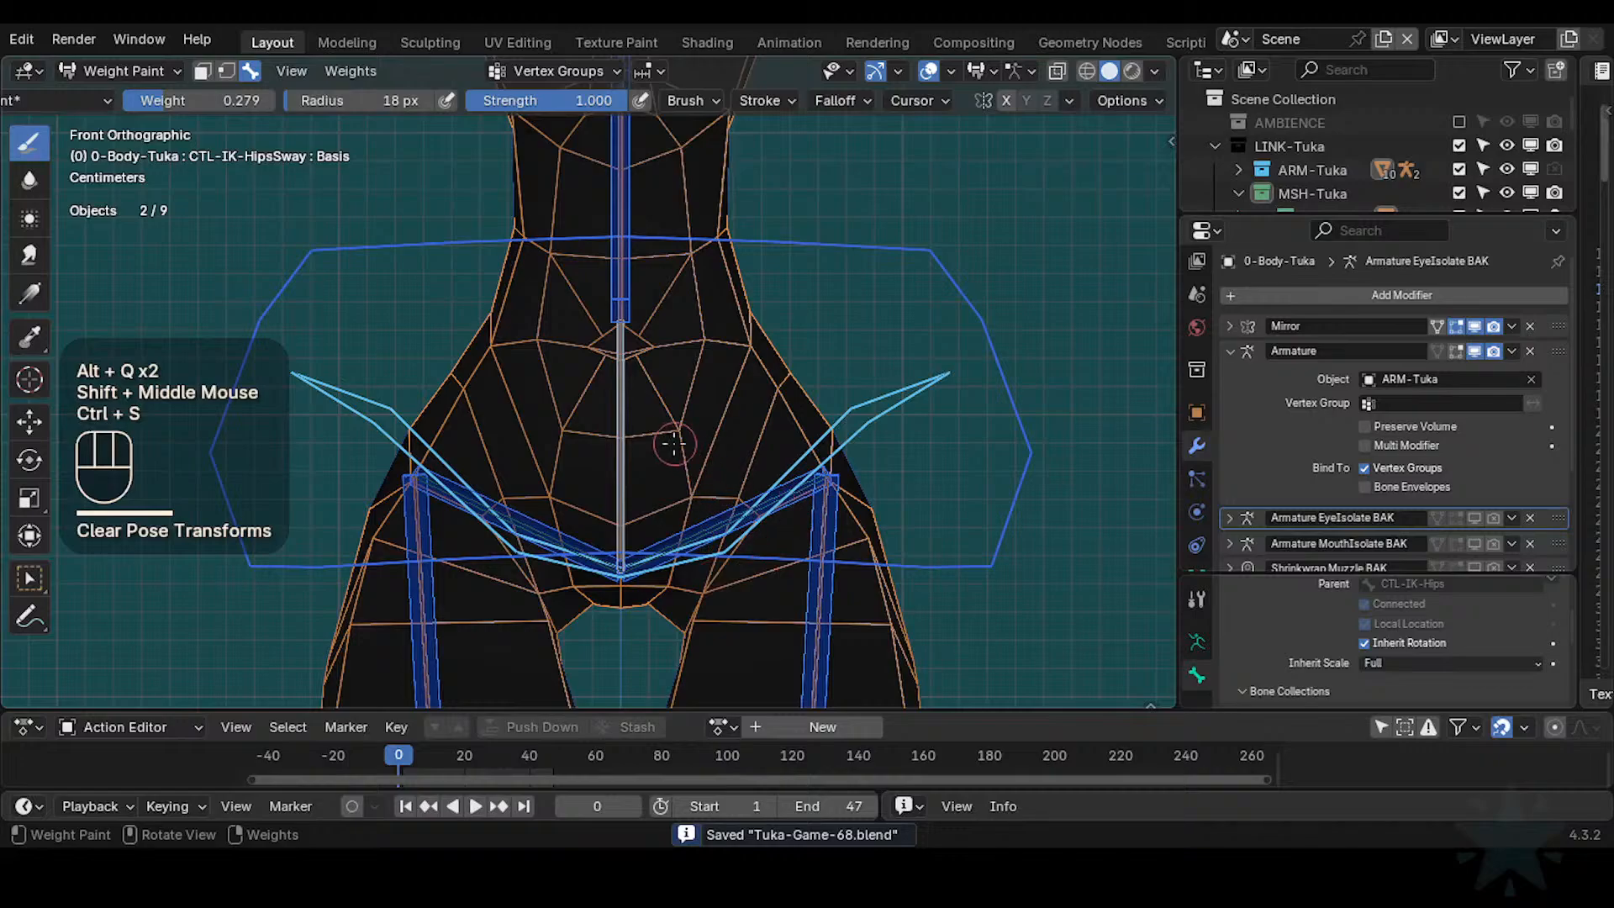
Select the DEF2-Spine bone and smooth its weights across the lower abdomen with the Blur brush at 18 px radius
left_click(634, 469, "alt")
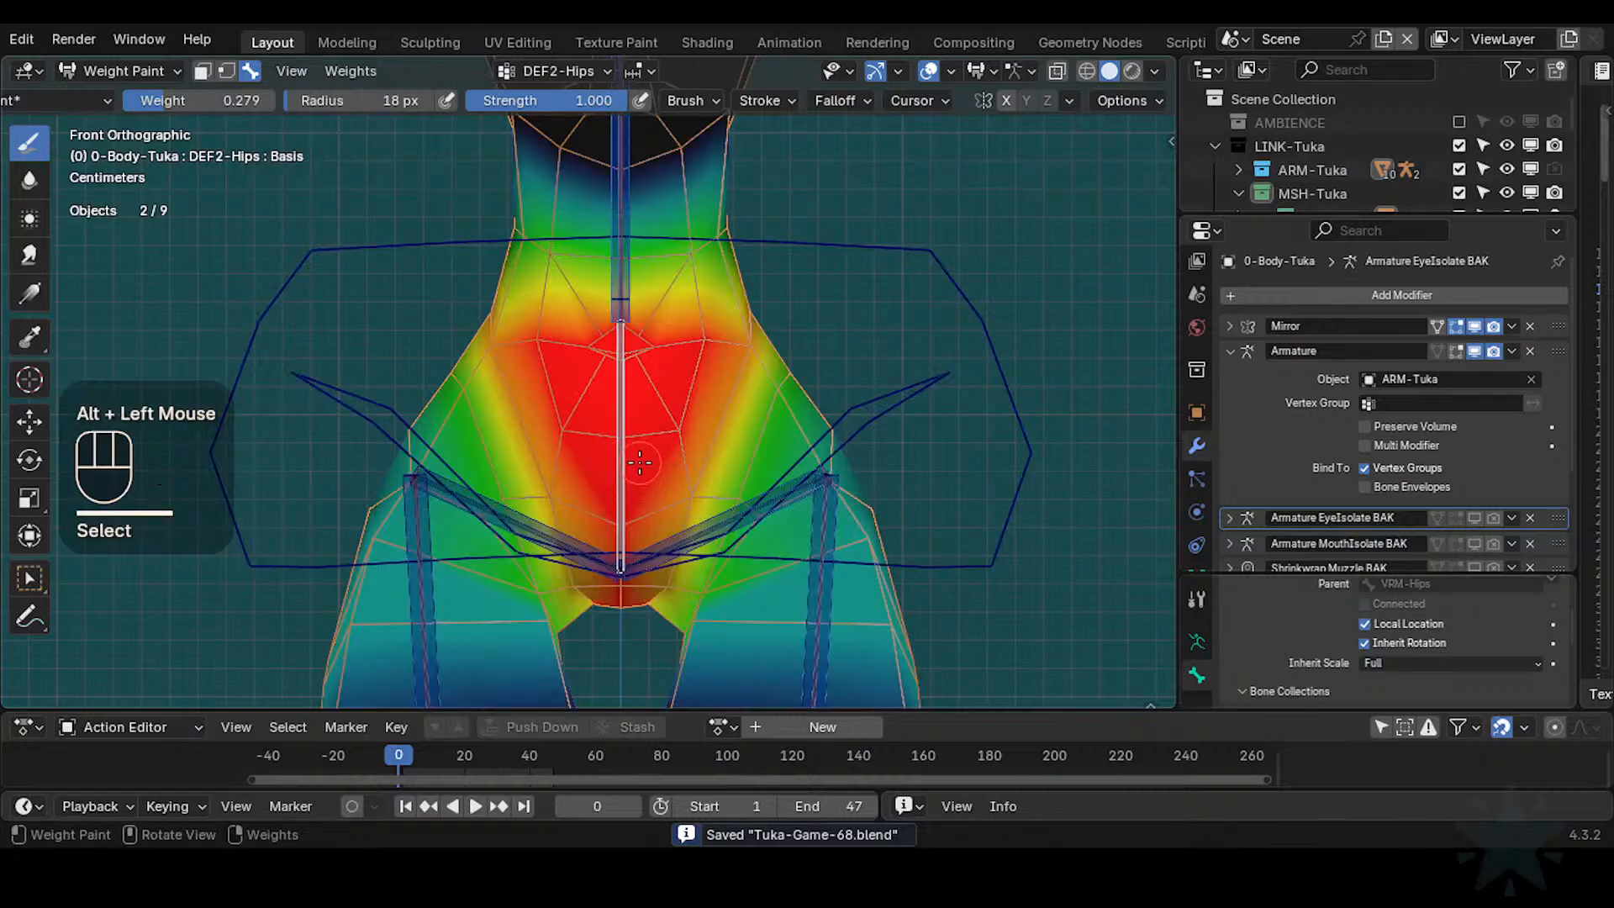
middle_click_drag(639, 462, 643, 483, "shift")
left_click(626, 301, "alt")
left_click(622, 296, "alt")
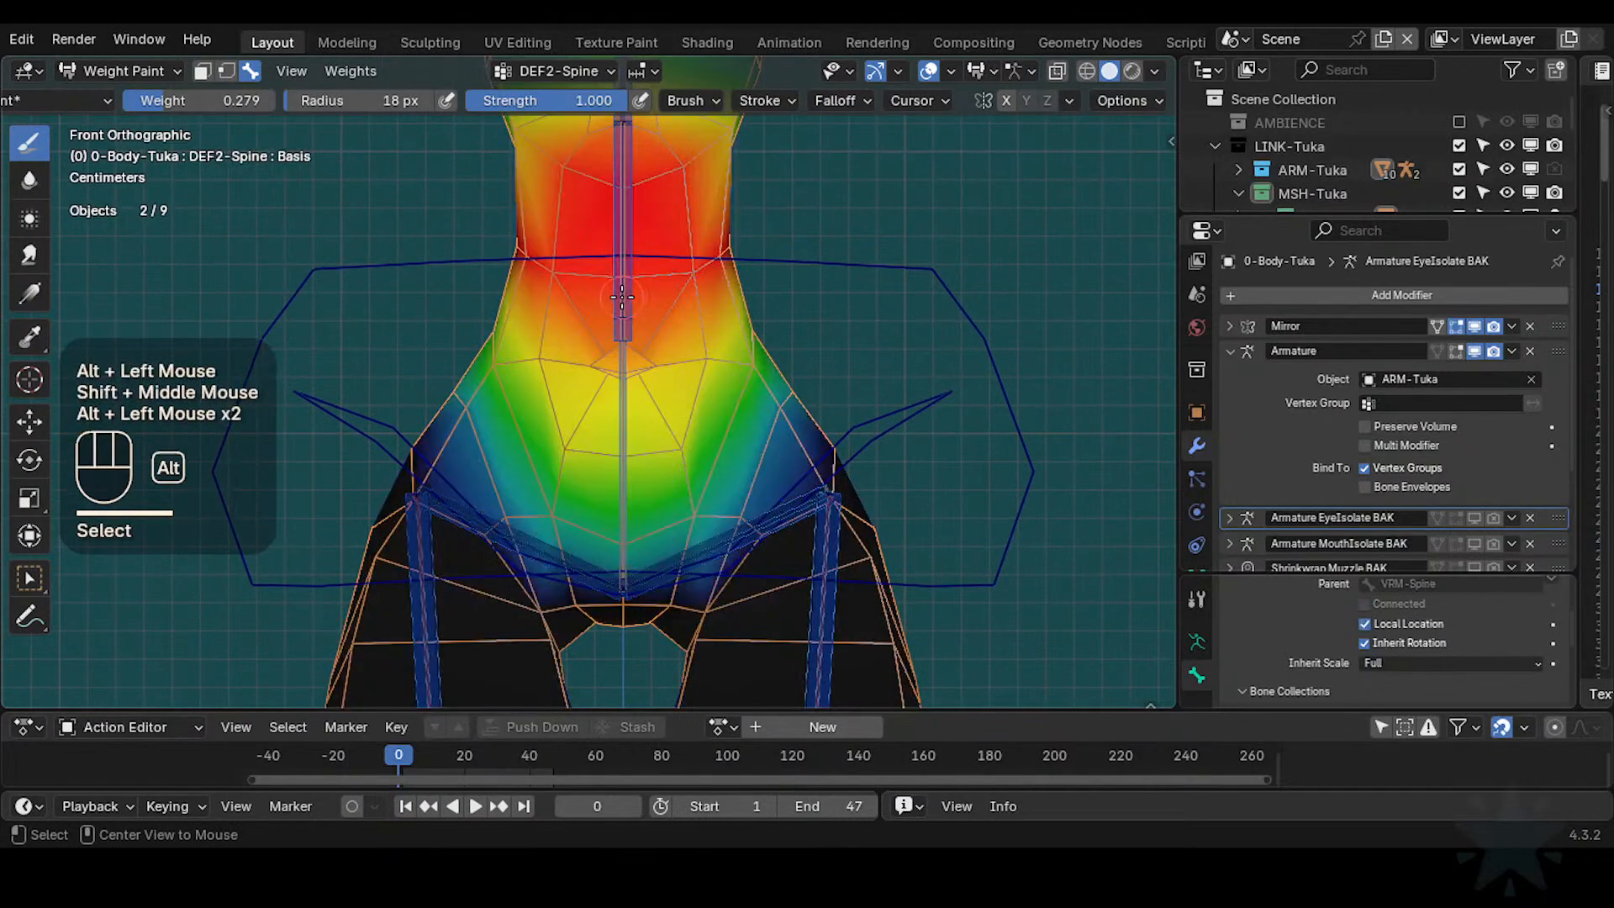
mouse_move(654, 363)
middle_mouse_down("ctrl")
mouse_move(673, 351)
mouse_move(625, 357)
middle_mouse_up("ctrl")
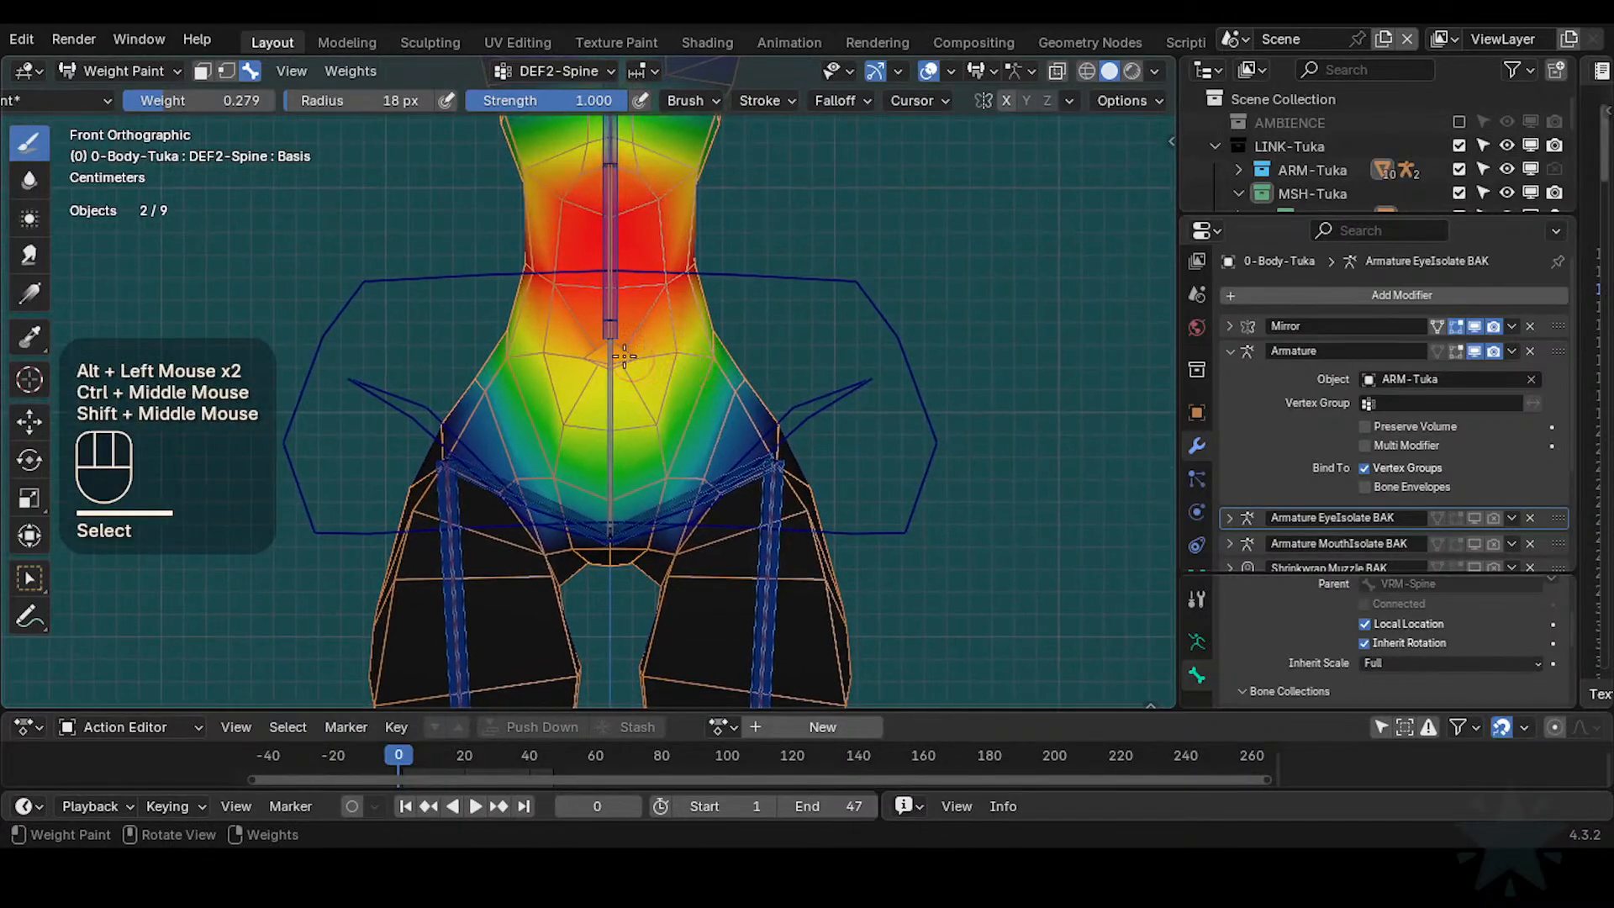
left_click(29, 179)
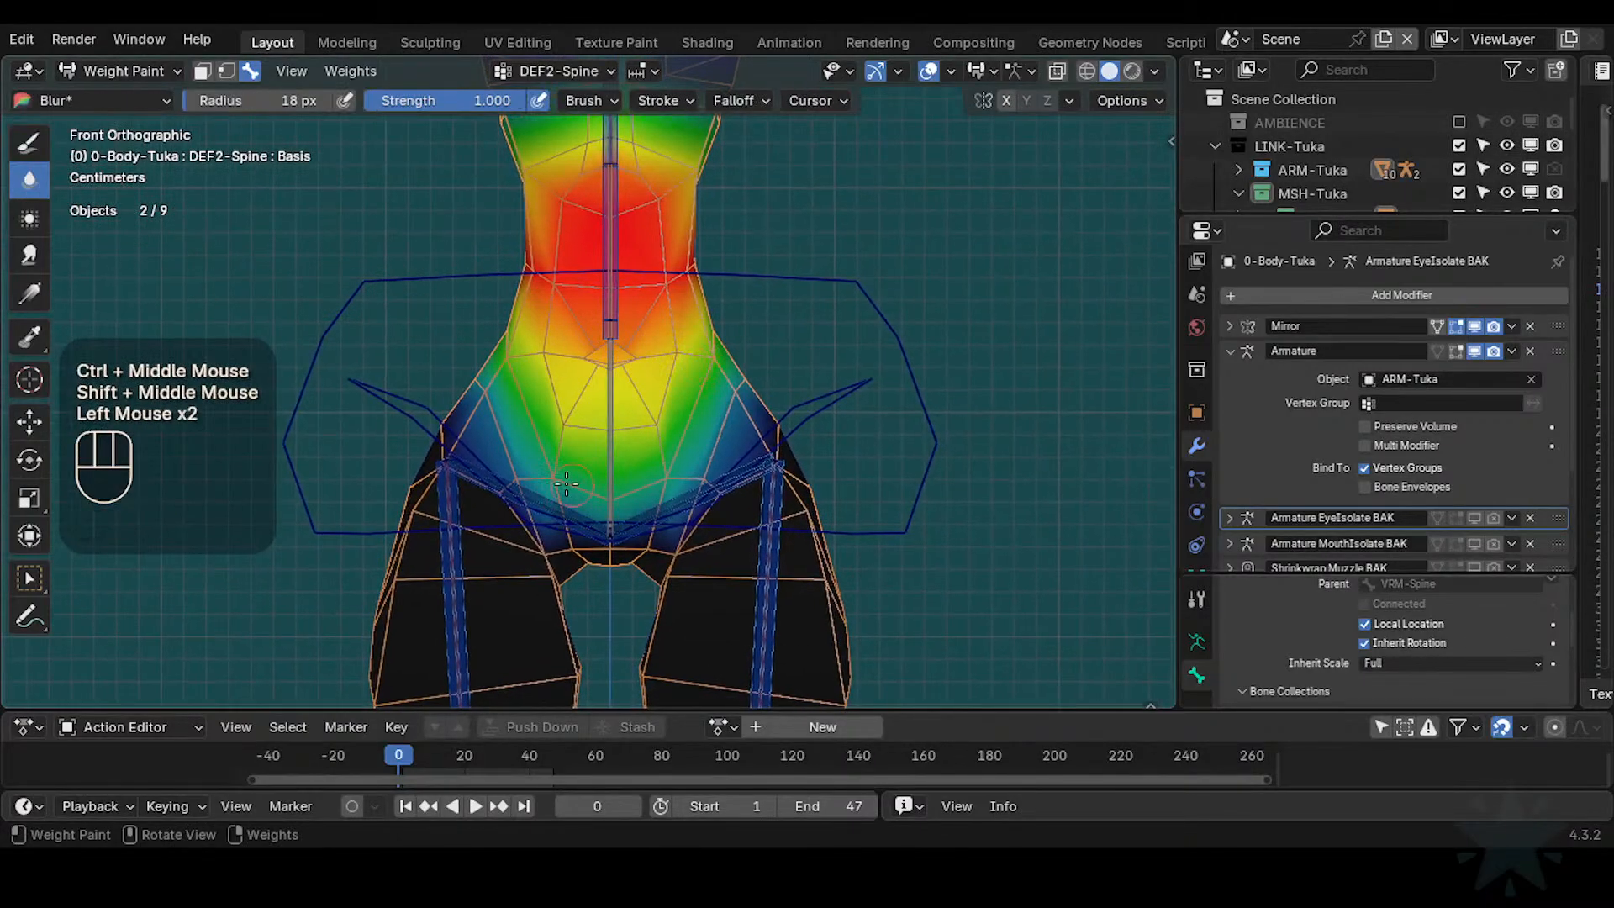
left_click_drag(601, 492, 652, 477)
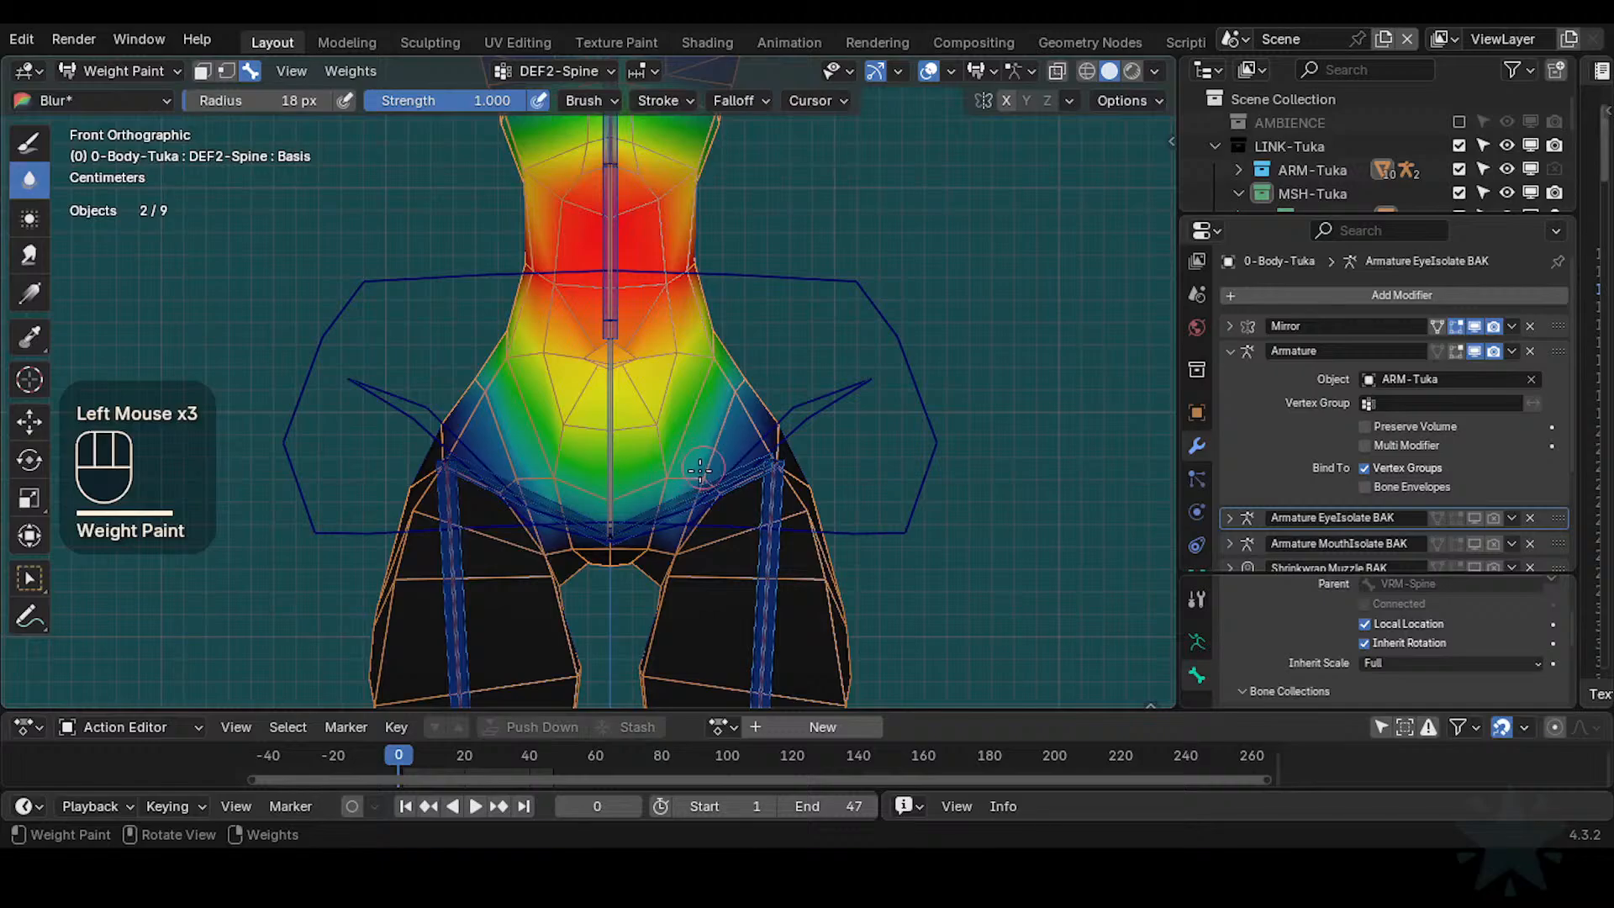
middle_click_drag(700, 469, 672, 480, "shift")
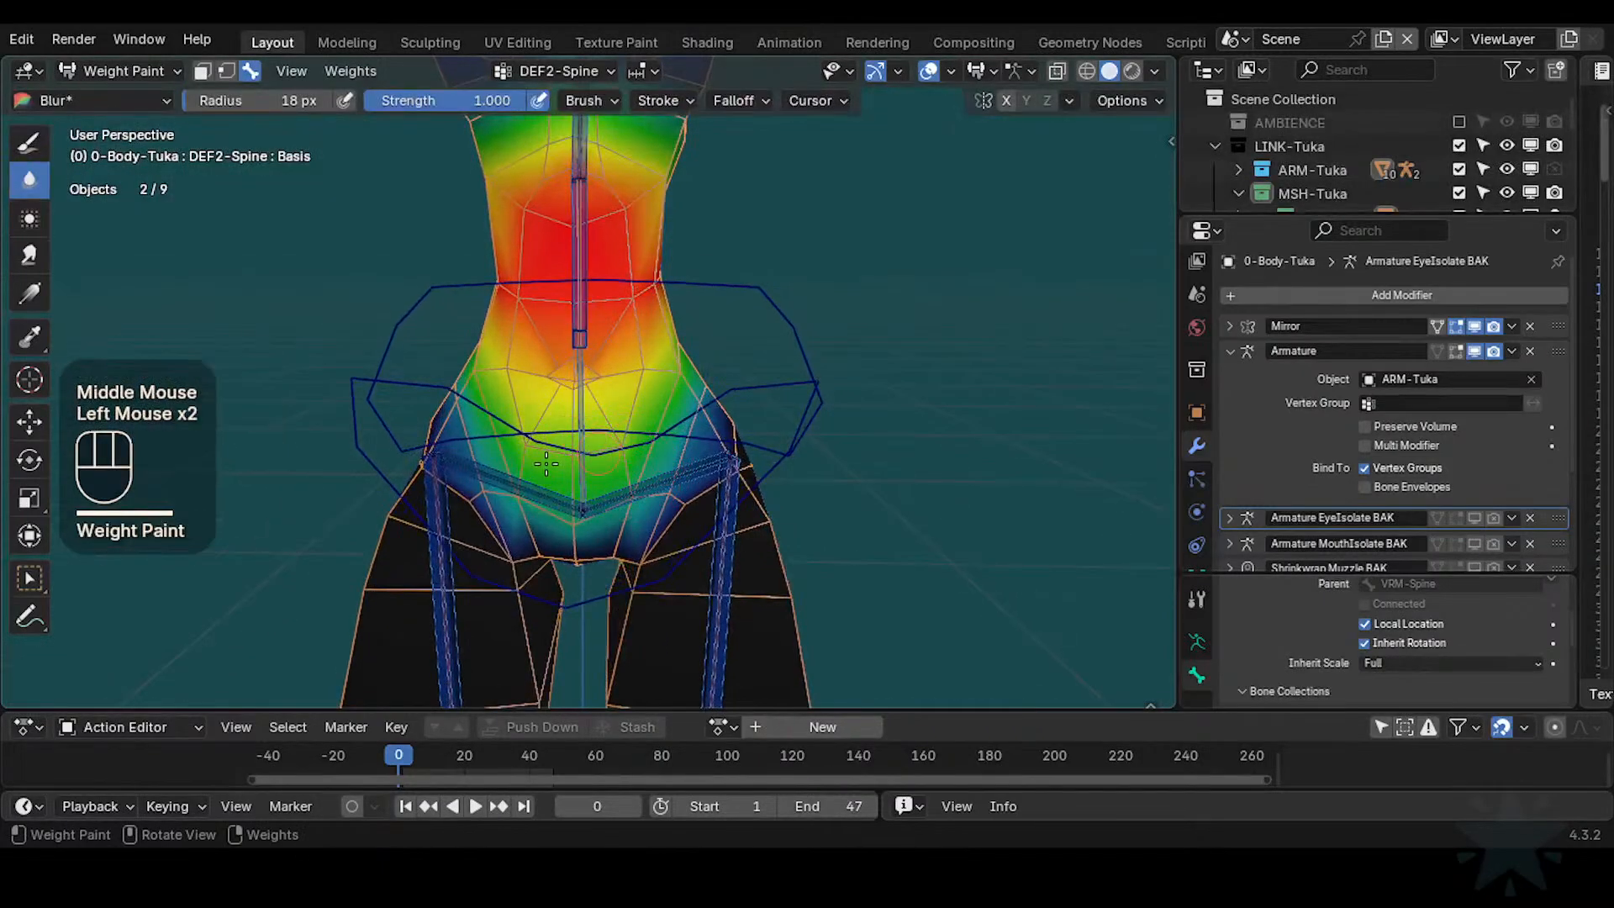
Enlarge the Blur brush radius to 29 px and smooth the DEF2-Spine weights on the front of the belly
key("f")
left_click(568, 379)
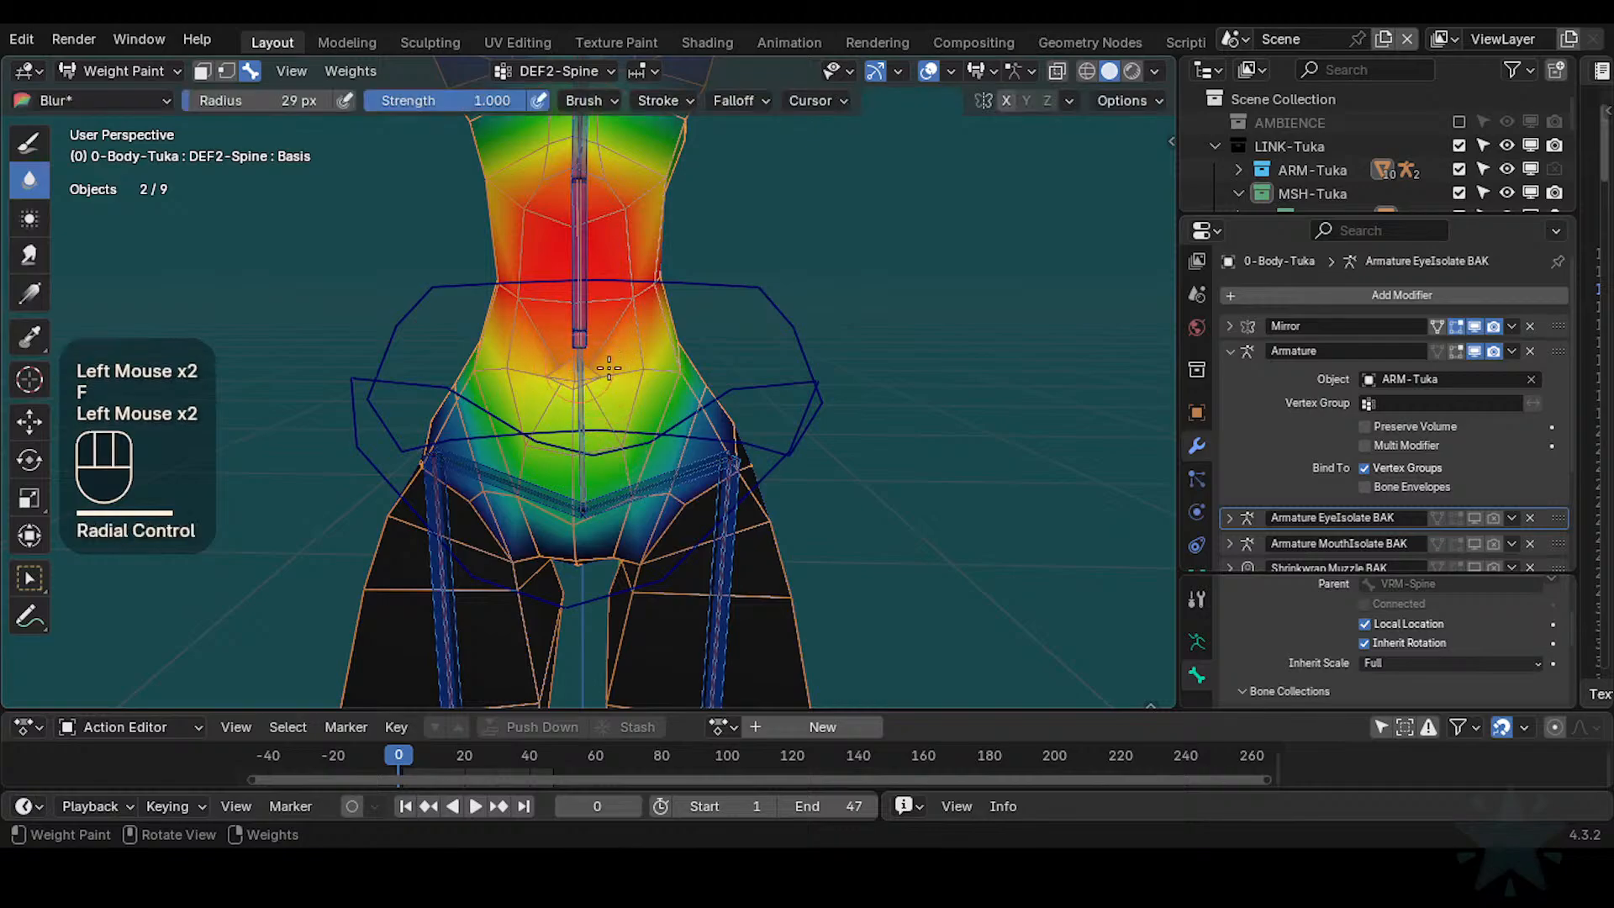
key("shift+f")
left_click(599, 380, "shift")
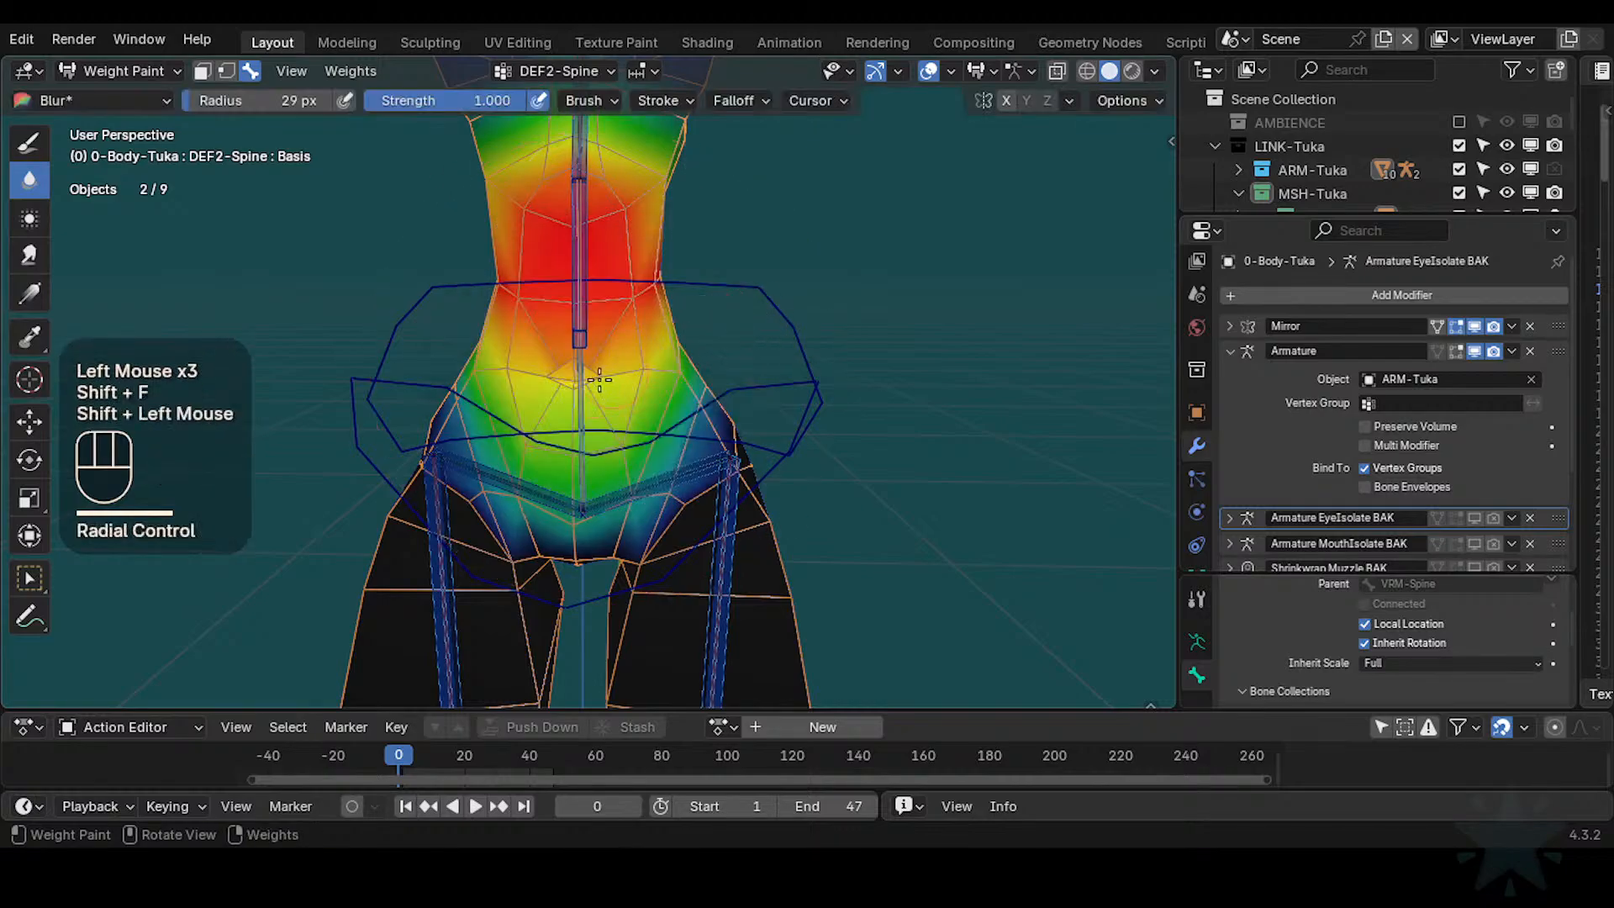
Blur the DEF2-Spine weights across the lower back and upper buttocks with brush radii of 41 px and 38 px
mouse_move(600, 387)
middle_mouse_down()
mouse_move(589, 405)
mouse_move(611, 416)
mouse_move(660, 364)
mouse_move(607, 379)
mouse_move(631, 367)
middle_mouse_up()
key("f")
left_click(607, 390)
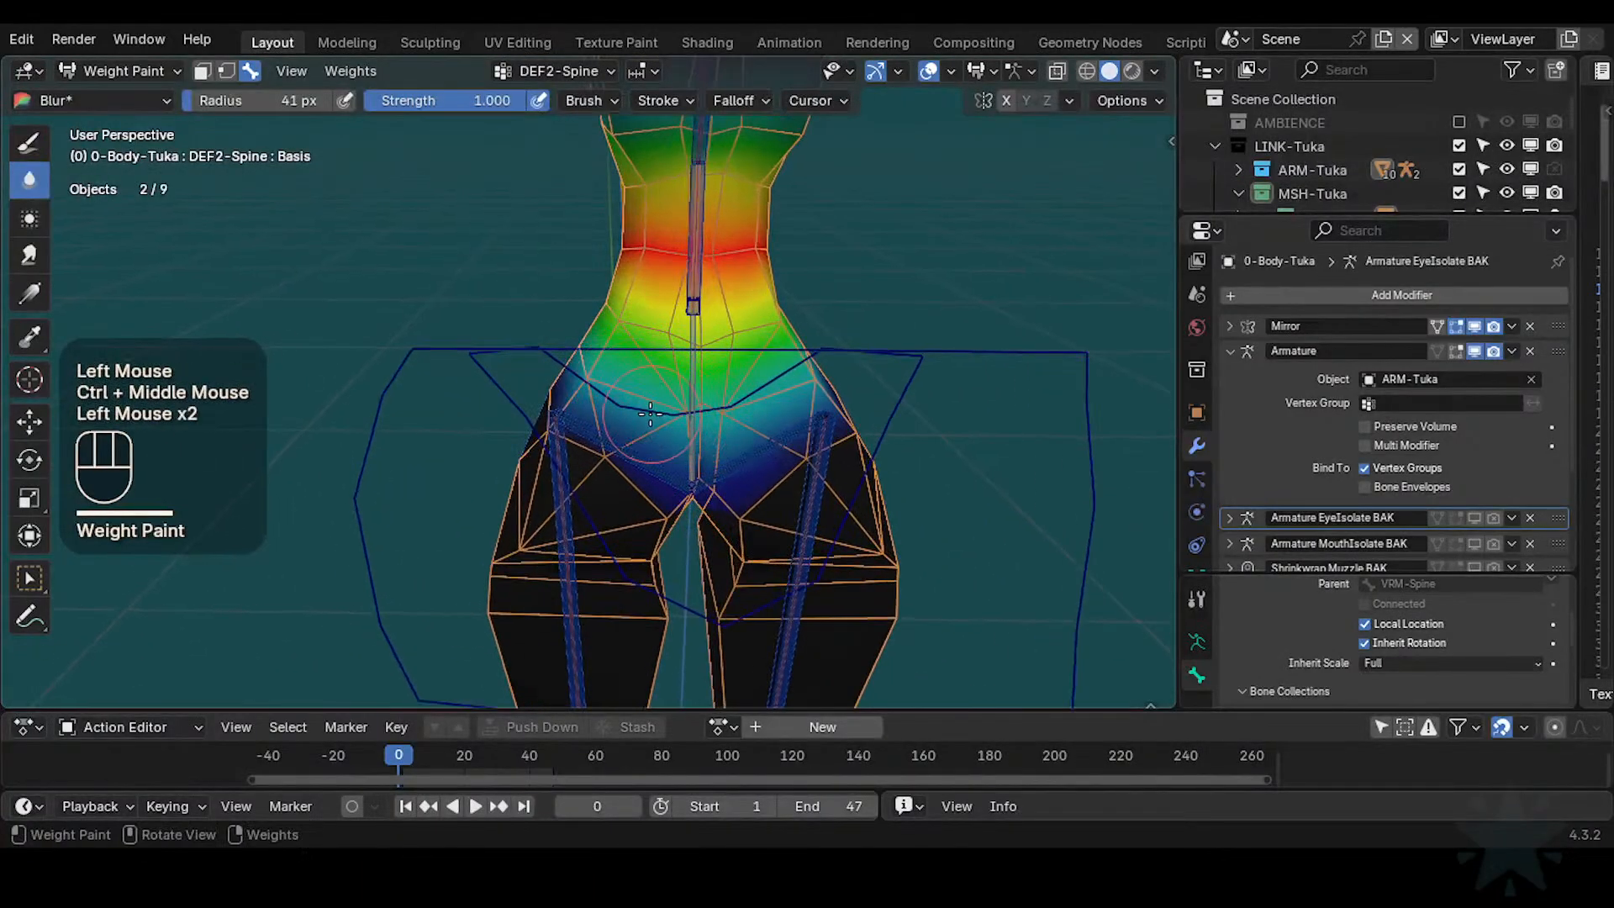
key("f")
left_click(589, 371)
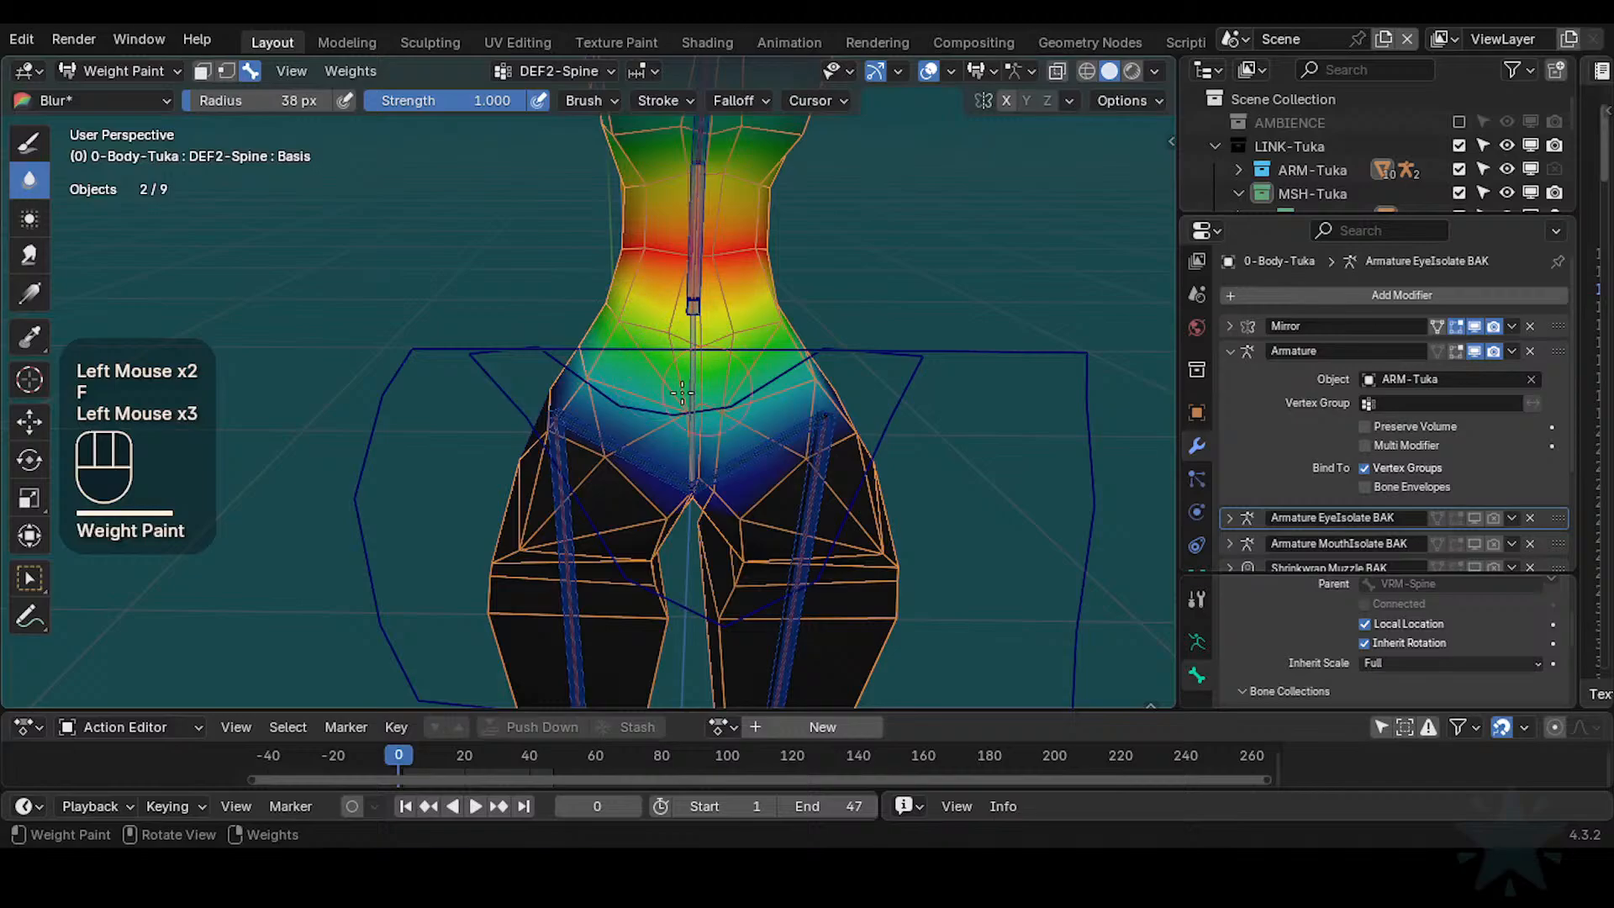
Reduce the Blur radius to 28 px and smooth the DEF2-Spine weights along the centre of the rear pelvis
middle_click_drag(701, 384, 699, 372)
key("f")
left_click(700, 373)
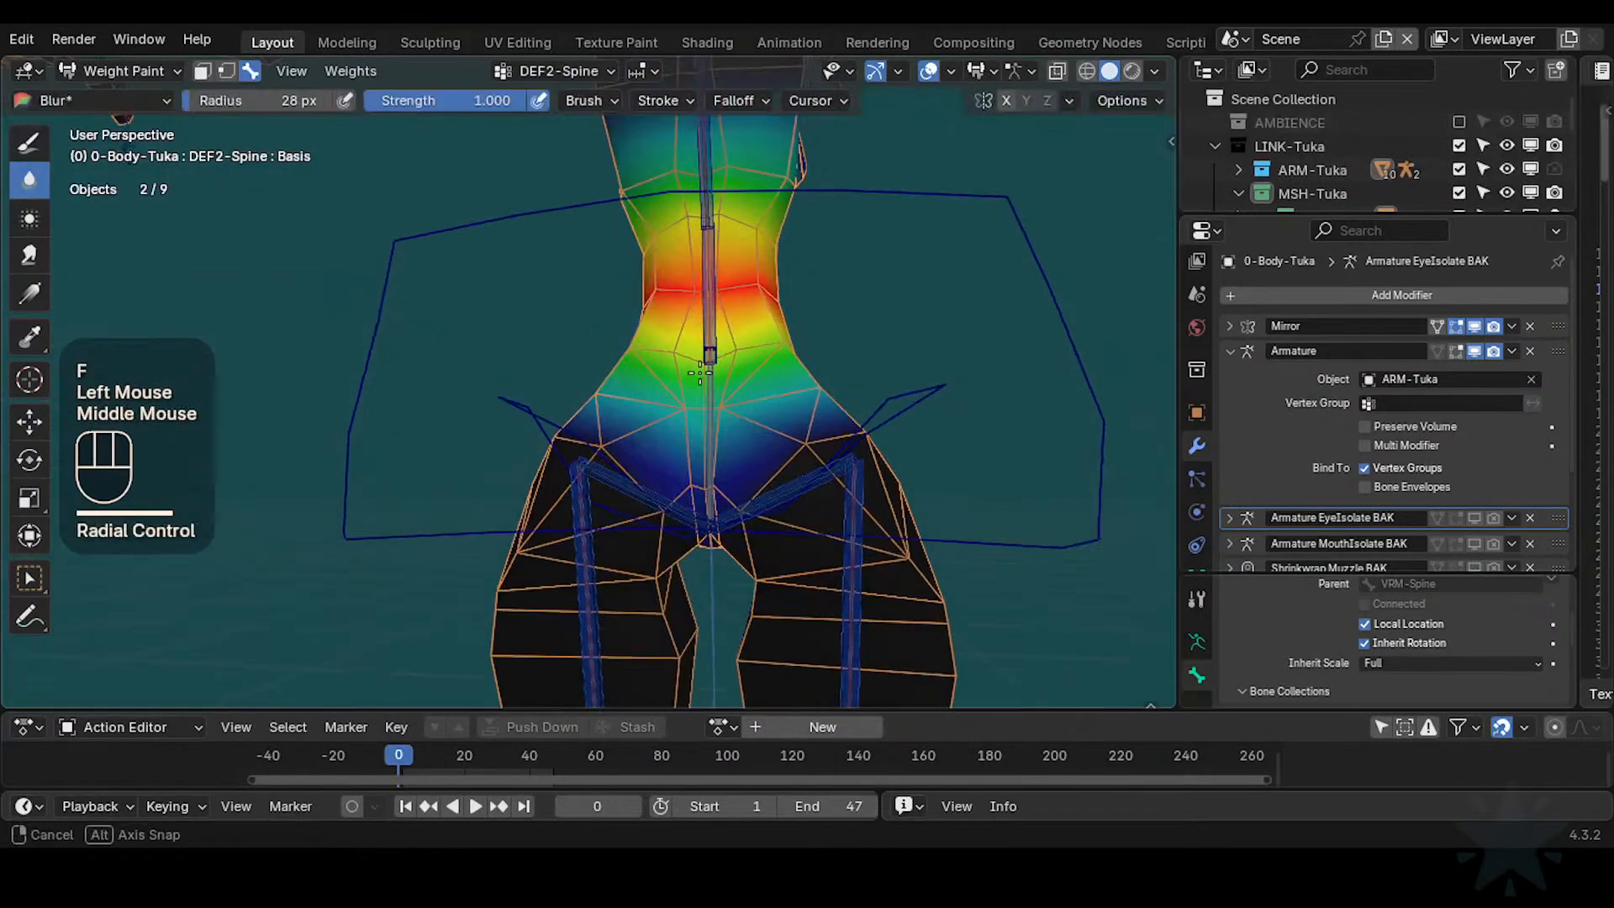
middle_click_drag(704, 478, 702, 441)
left_click_drag(702, 441, 698, 440)
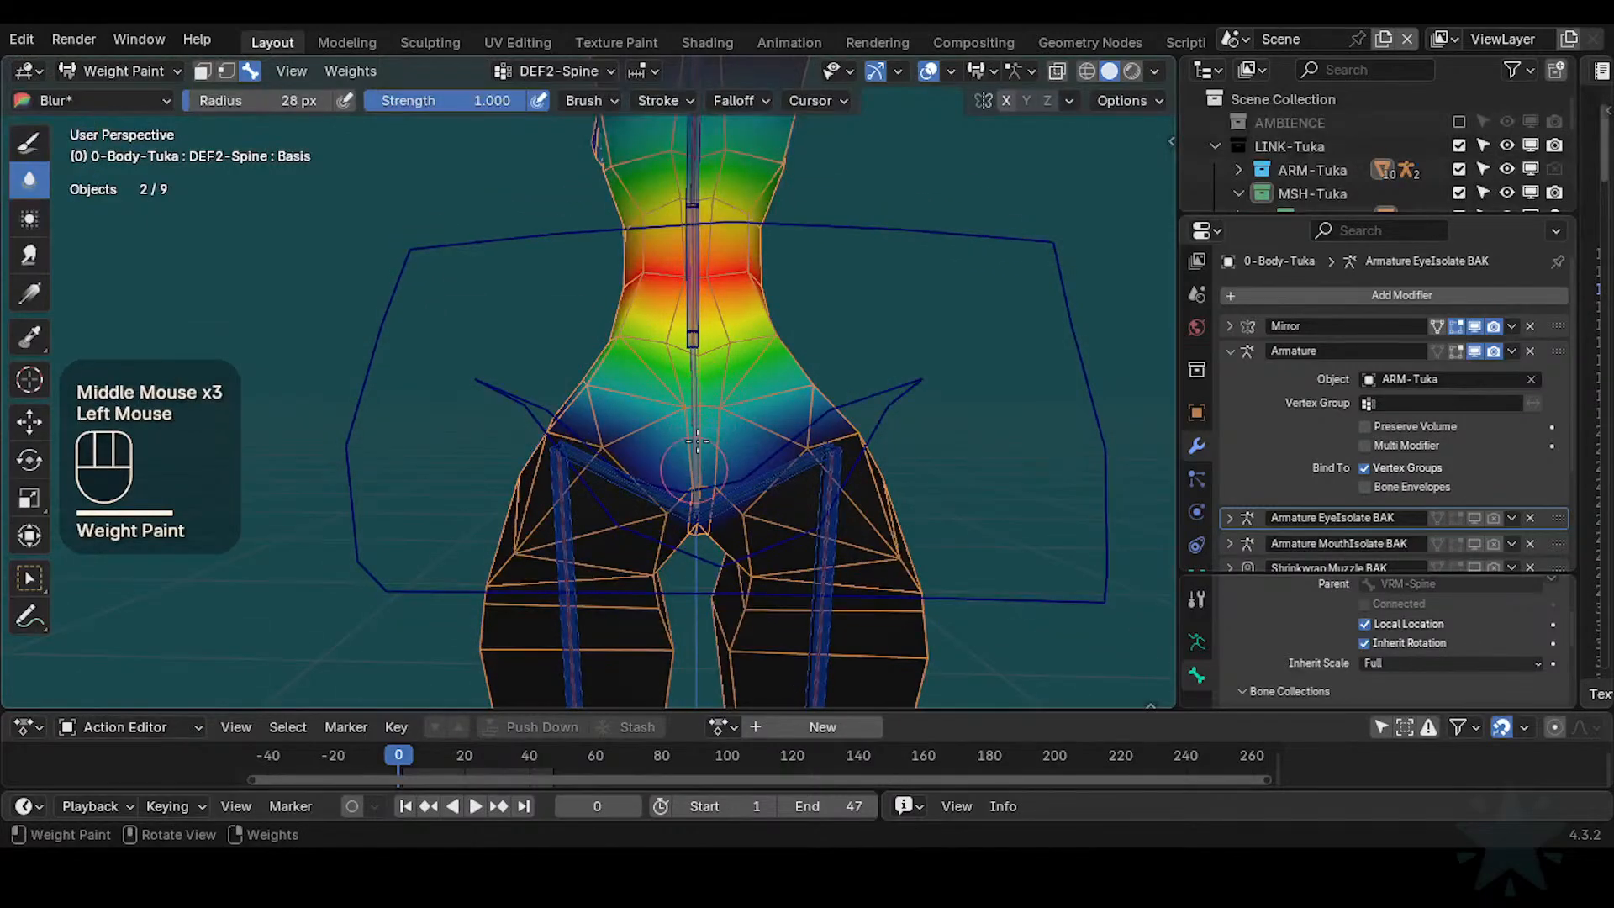
Select DEF2-Hips and examine its weights on the back of the pelvis
middle_click_drag(704, 464, 759, 453)
left_click(679, 385, "alt")
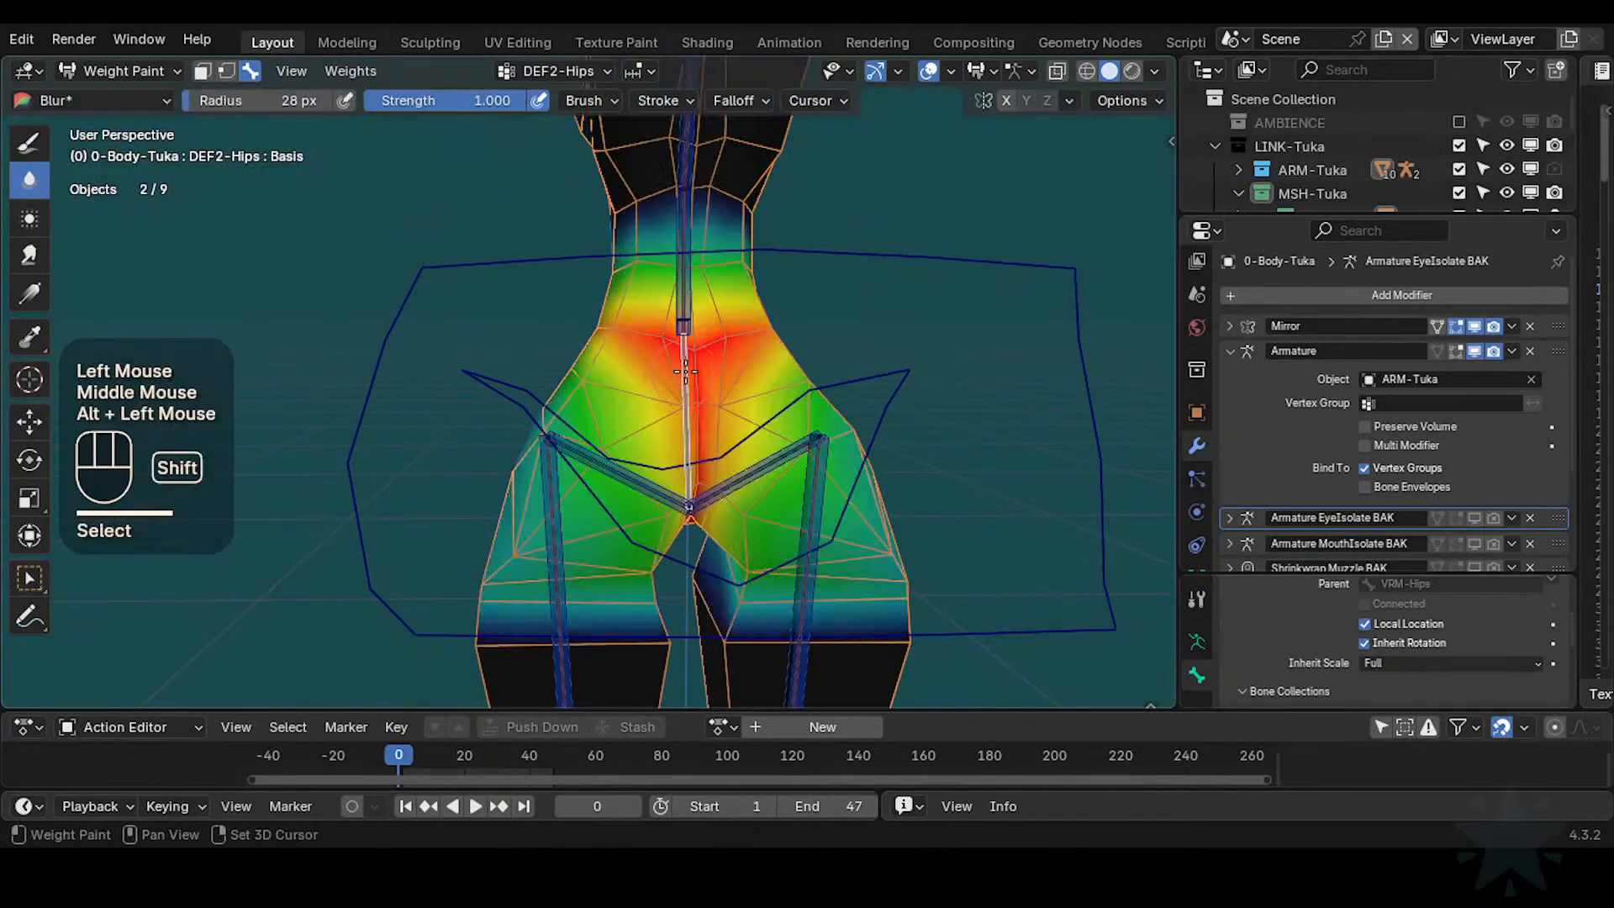
middle_click_drag(680, 385, 677, 424, "shift")
middle_click_drag(678, 425, 673, 412)
Select CTL-IK-Spine and test-rotate it to both sides to check how the waist deforms, cancelling each rotation
left_click(670, 316, "alt")
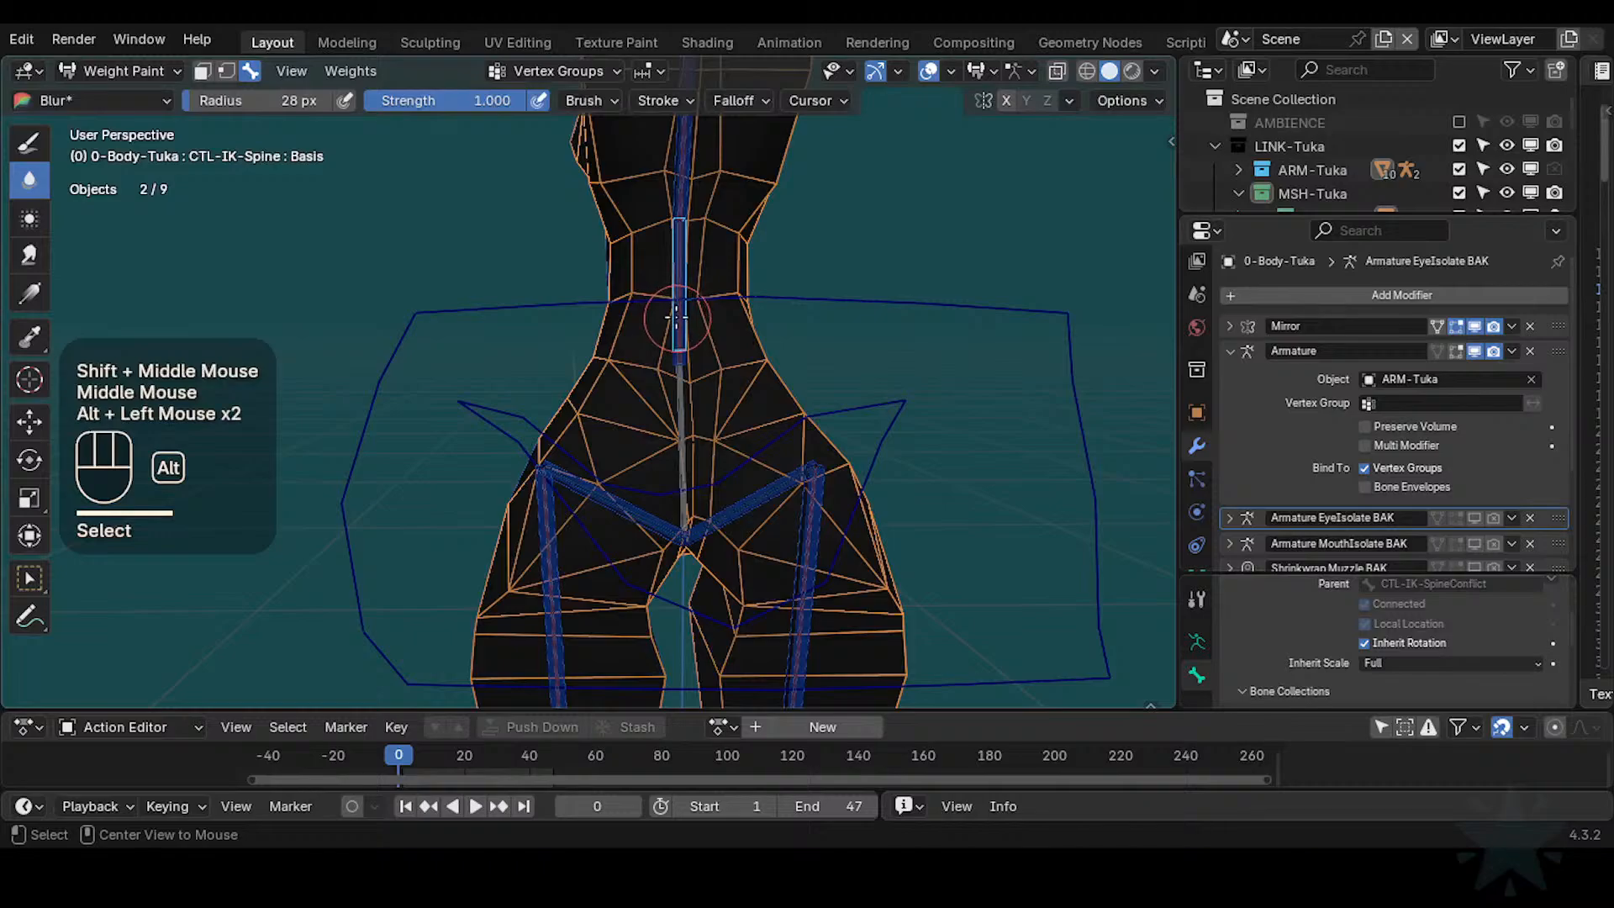
left_click(676, 317, "alt")
middle_click_drag(679, 323, 683, 425, "shift")
middle_click_drag(683, 425, 823, 399)
middle_click_drag(824, 399, 778, 269)
middle_click_drag(778, 269, 764, 378, "shift")
left_click(659, 419, "alt")
key("r")
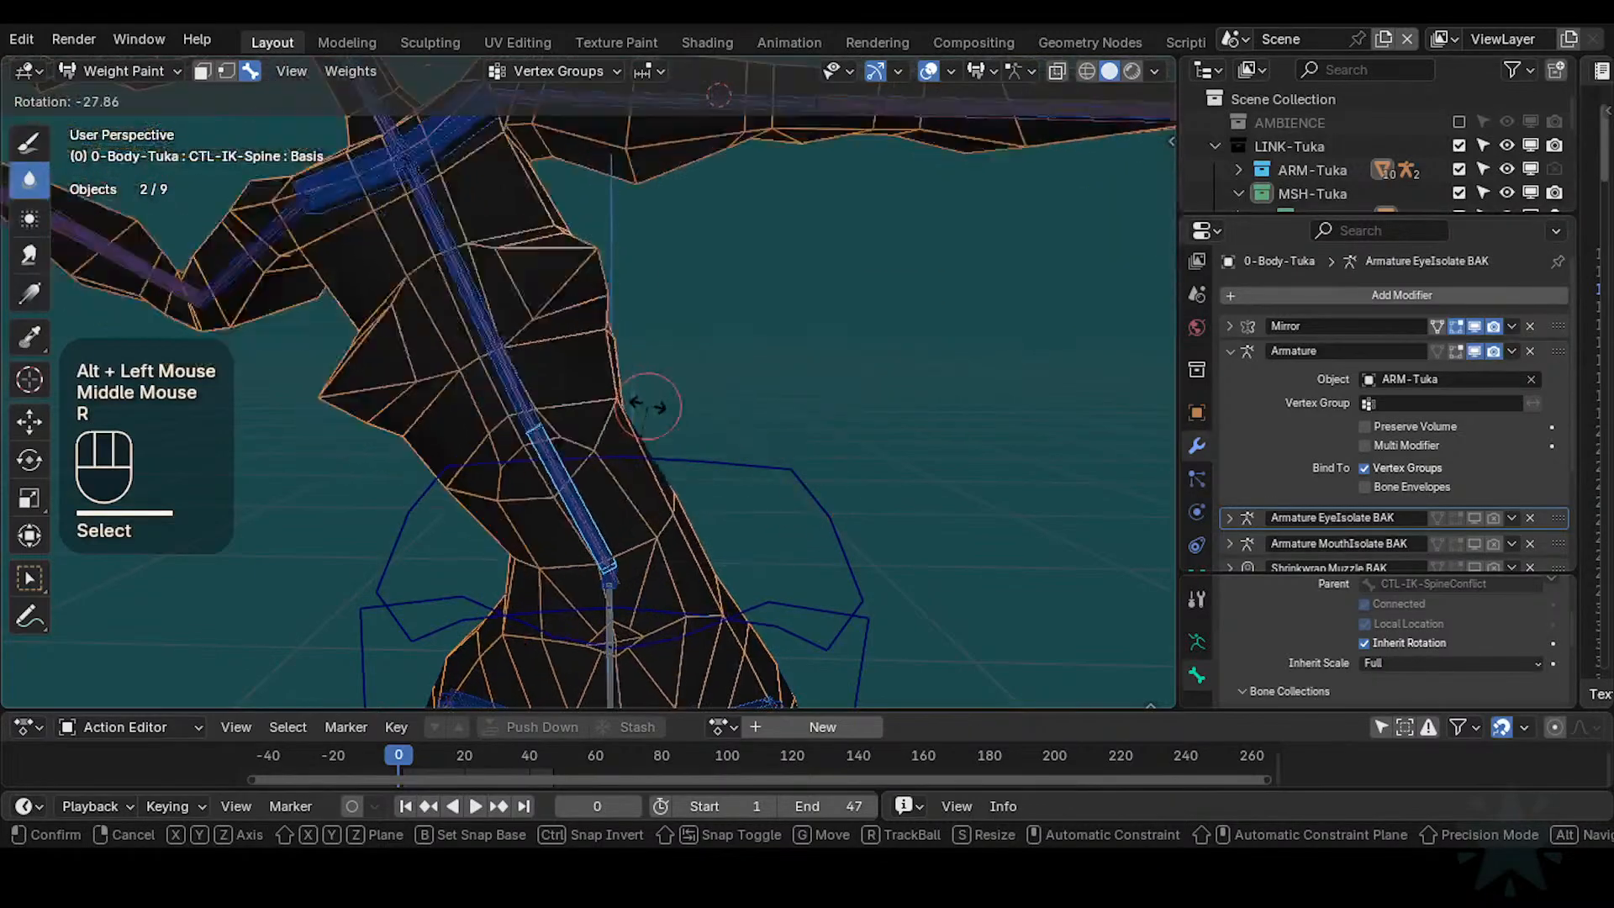
key("Escape")
middle_click_drag(709, 441, 685, 447)
key("r")
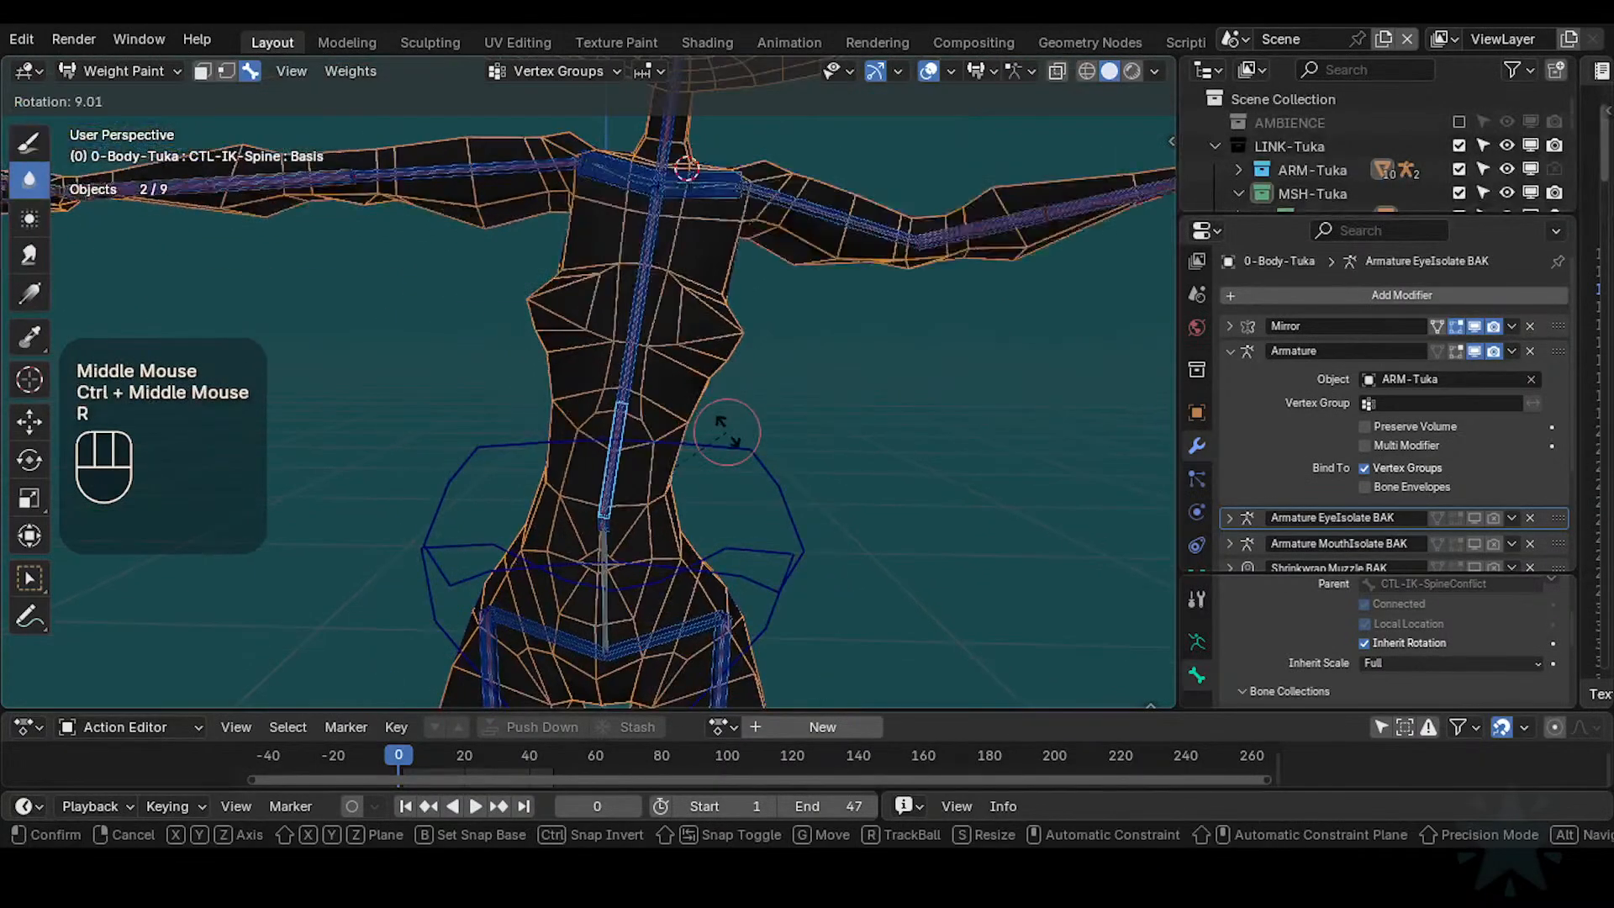
key("Escape")
Try moving and rotating CTL-IK-Spine to preview the torso bend, cancelling every transform
key("g")
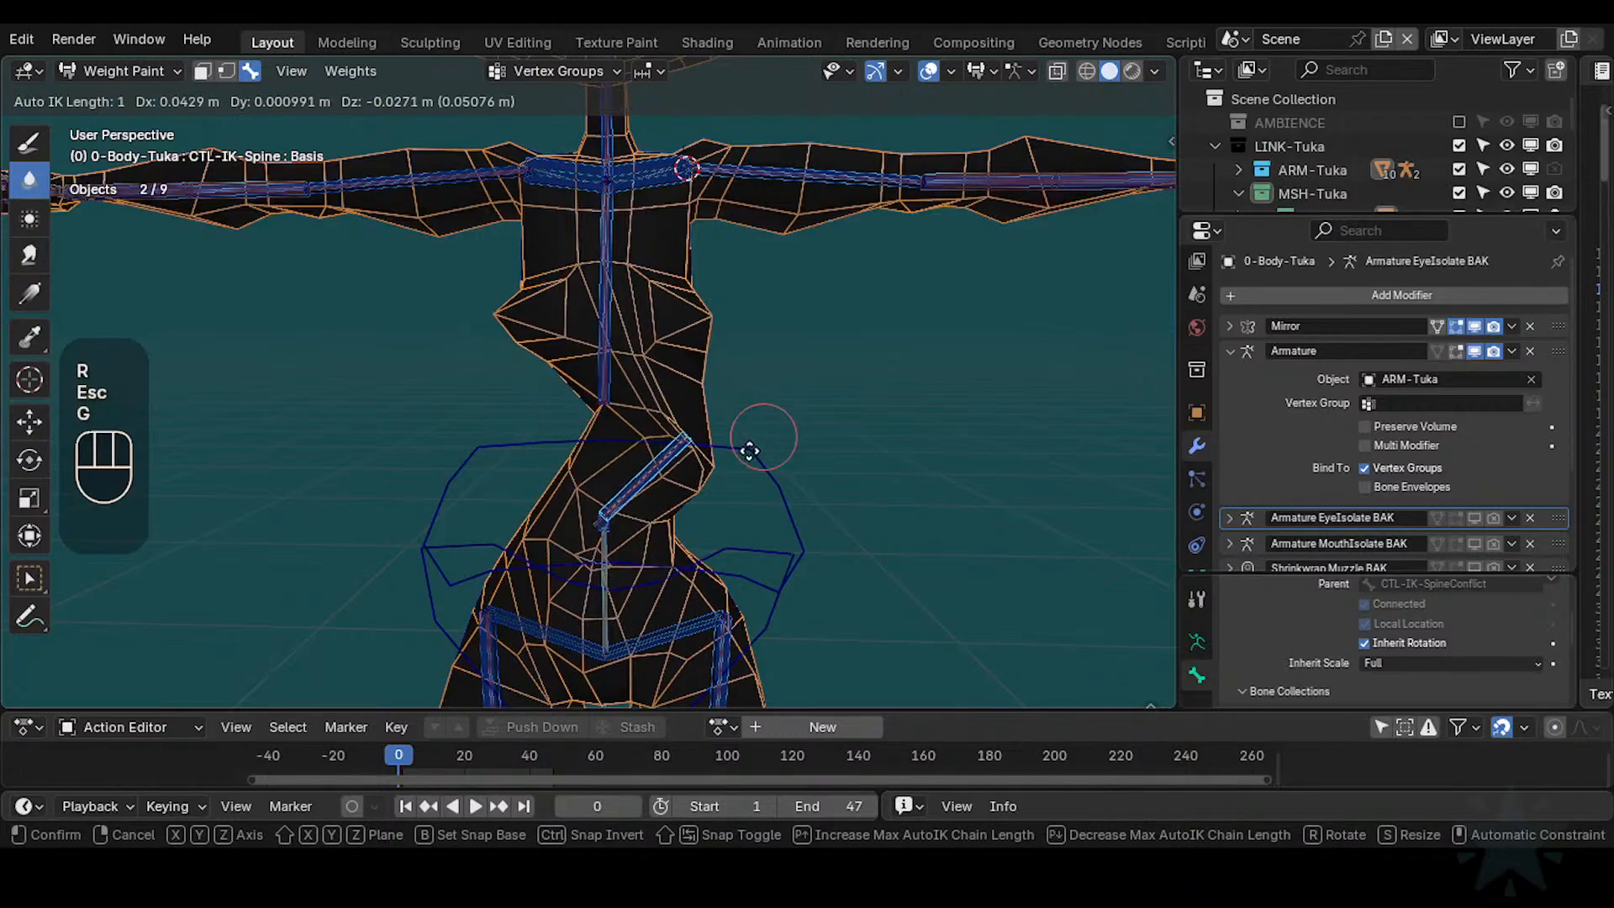
key("Escape")
key("r")
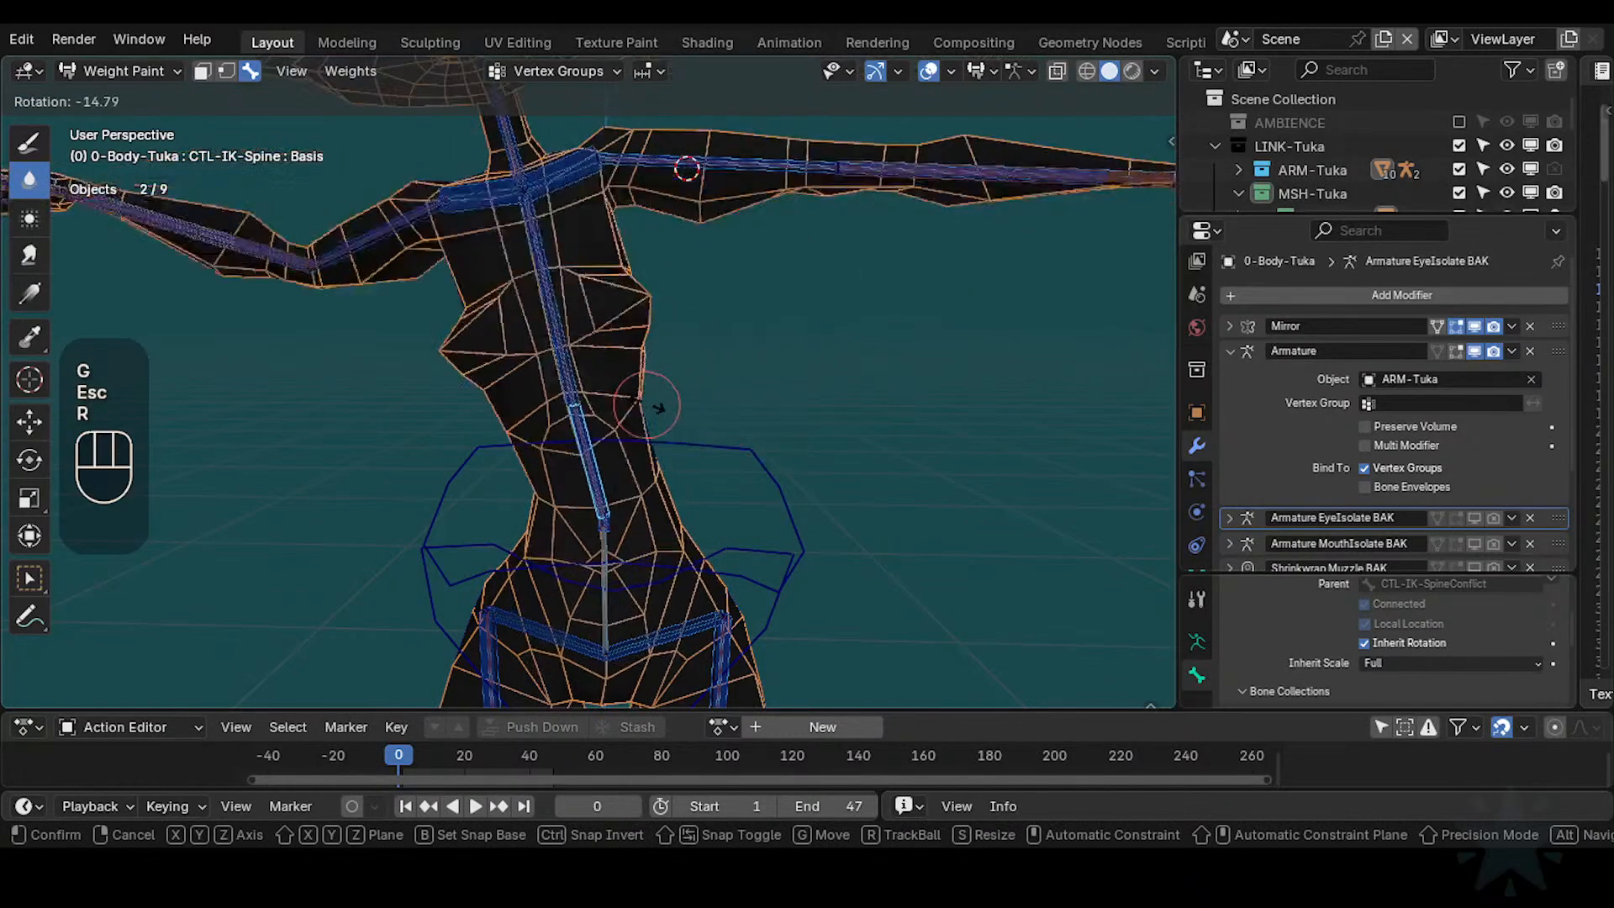
key("Escape")
key("g")
key("Escape")
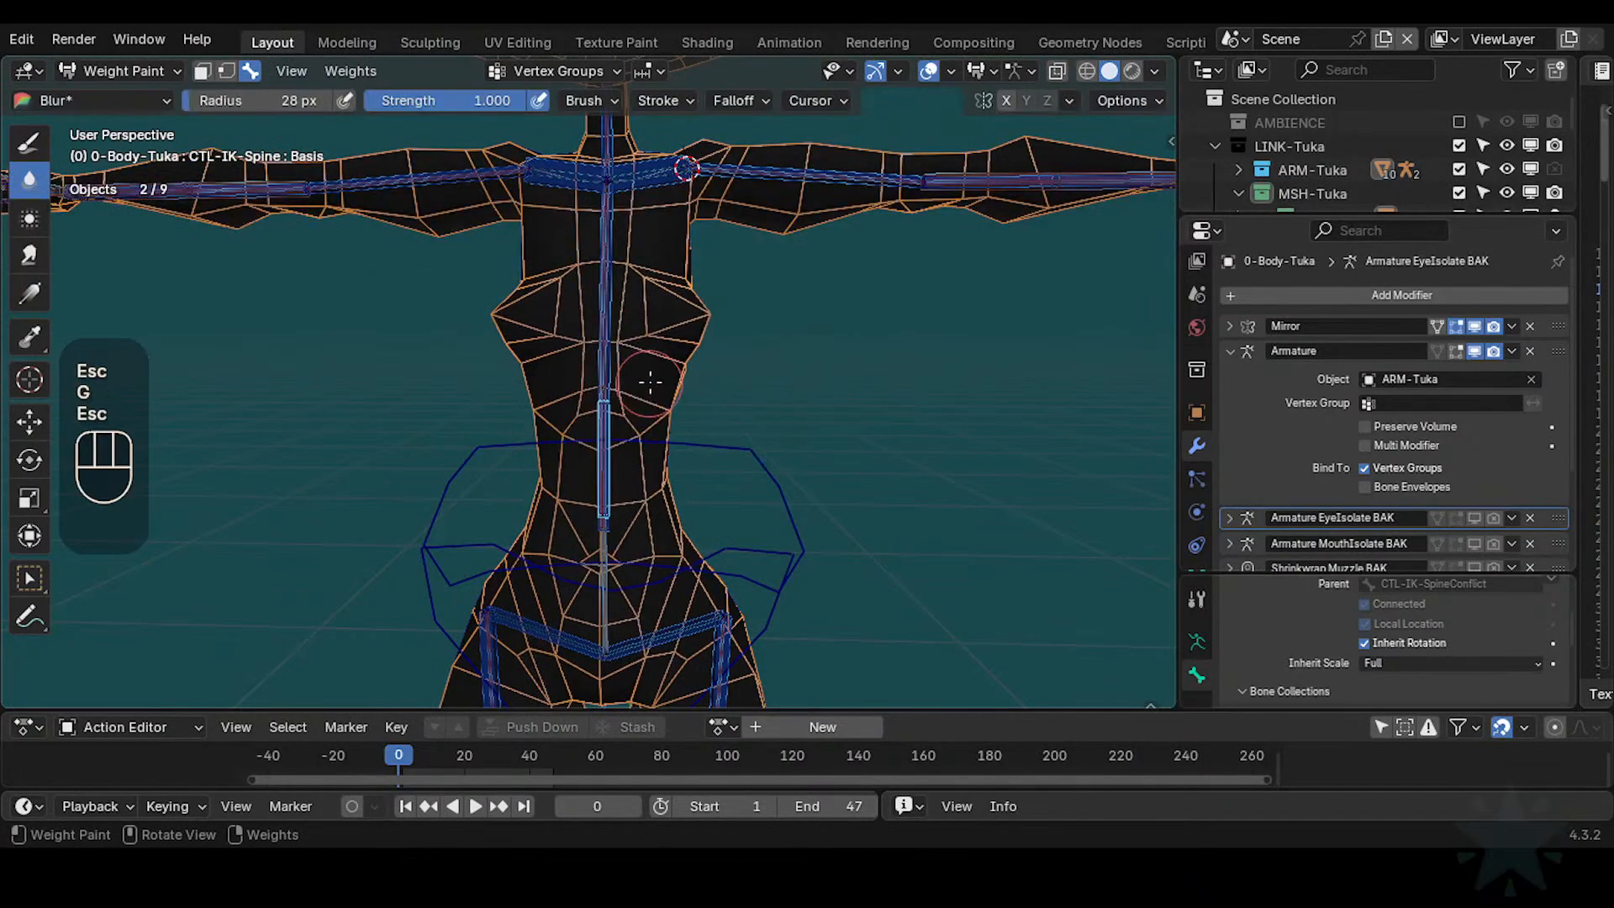
key("r")
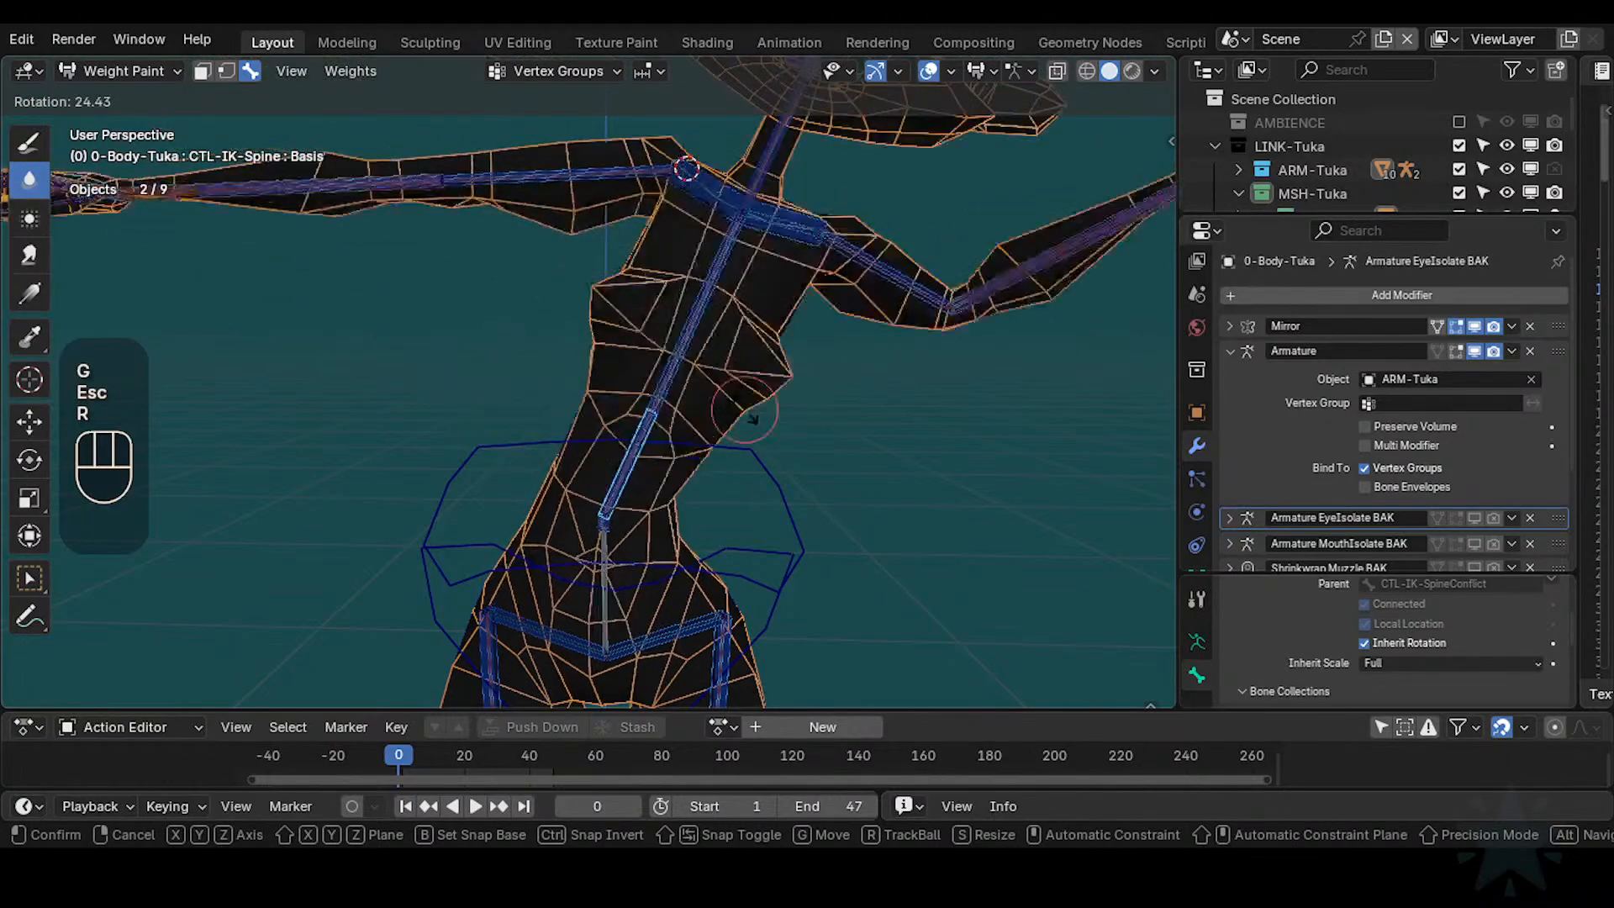
key("Escape")
Try moving CTL-IK-Chest, DEF2-Spine and CTL-IK-Spine one after another, cancelling each move
left_click(627, 316, "alt")
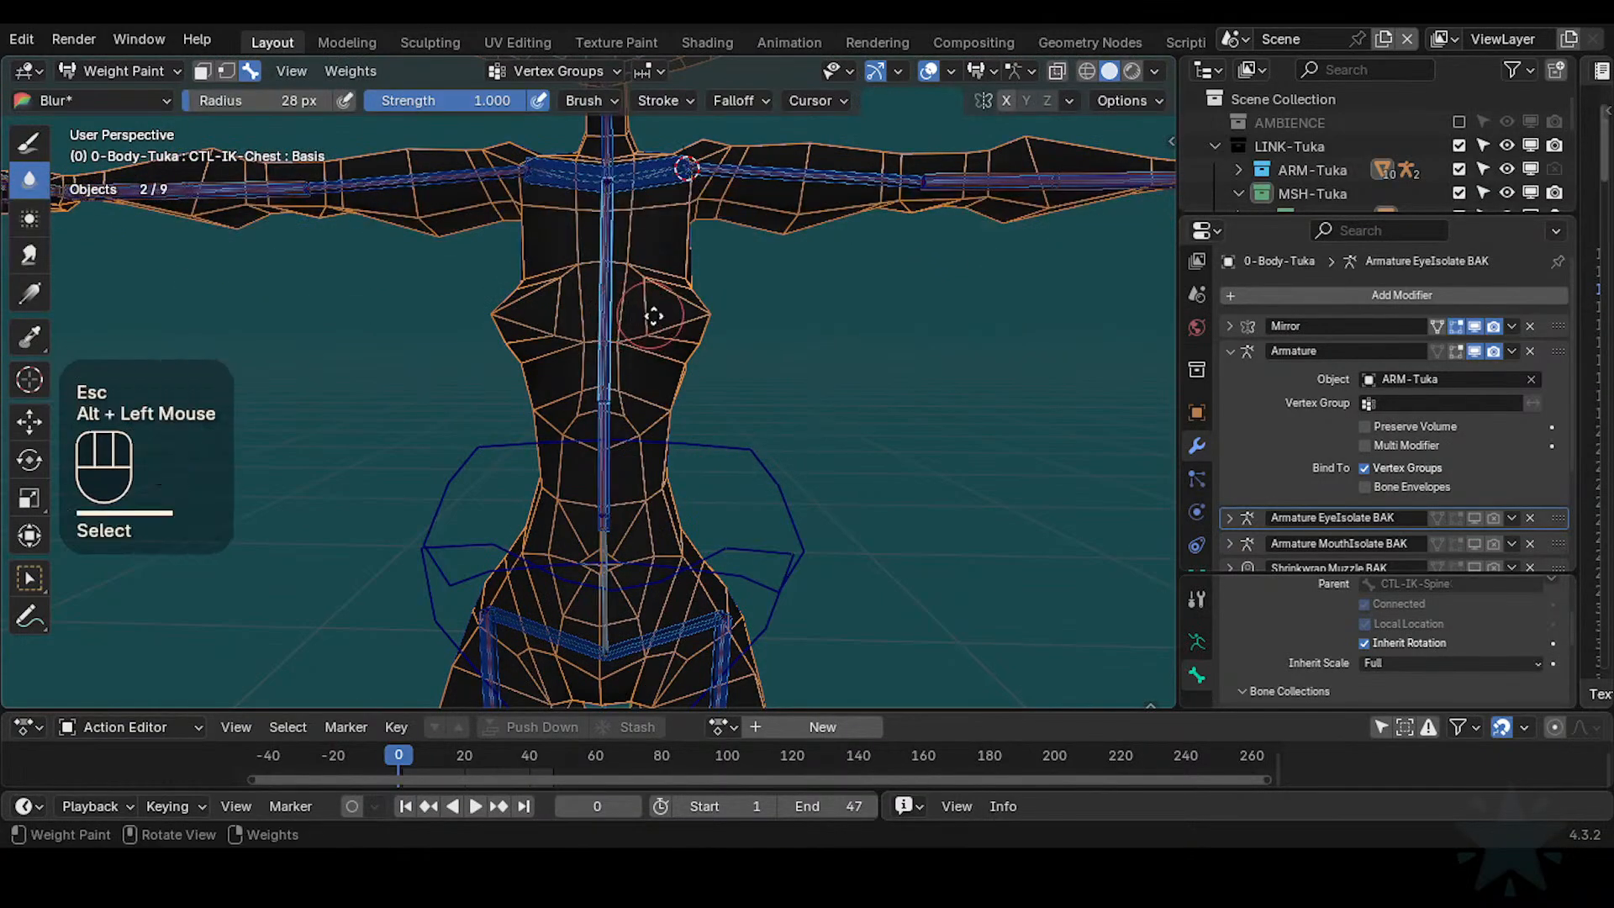
key("g")
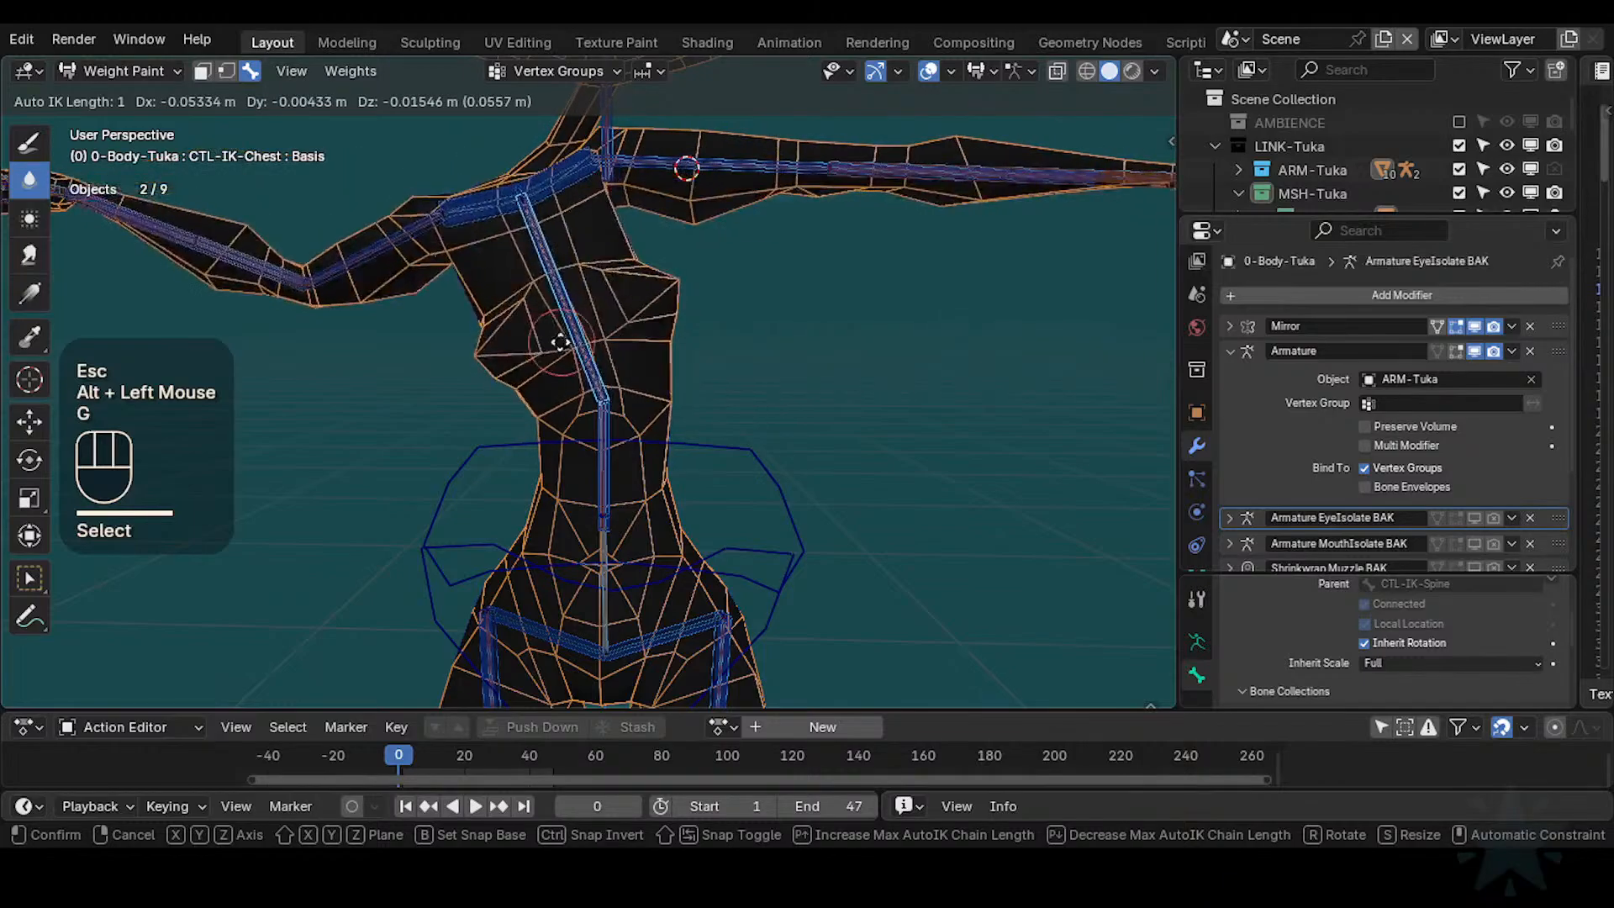
key("Escape")
left_click(618, 486, "alt")
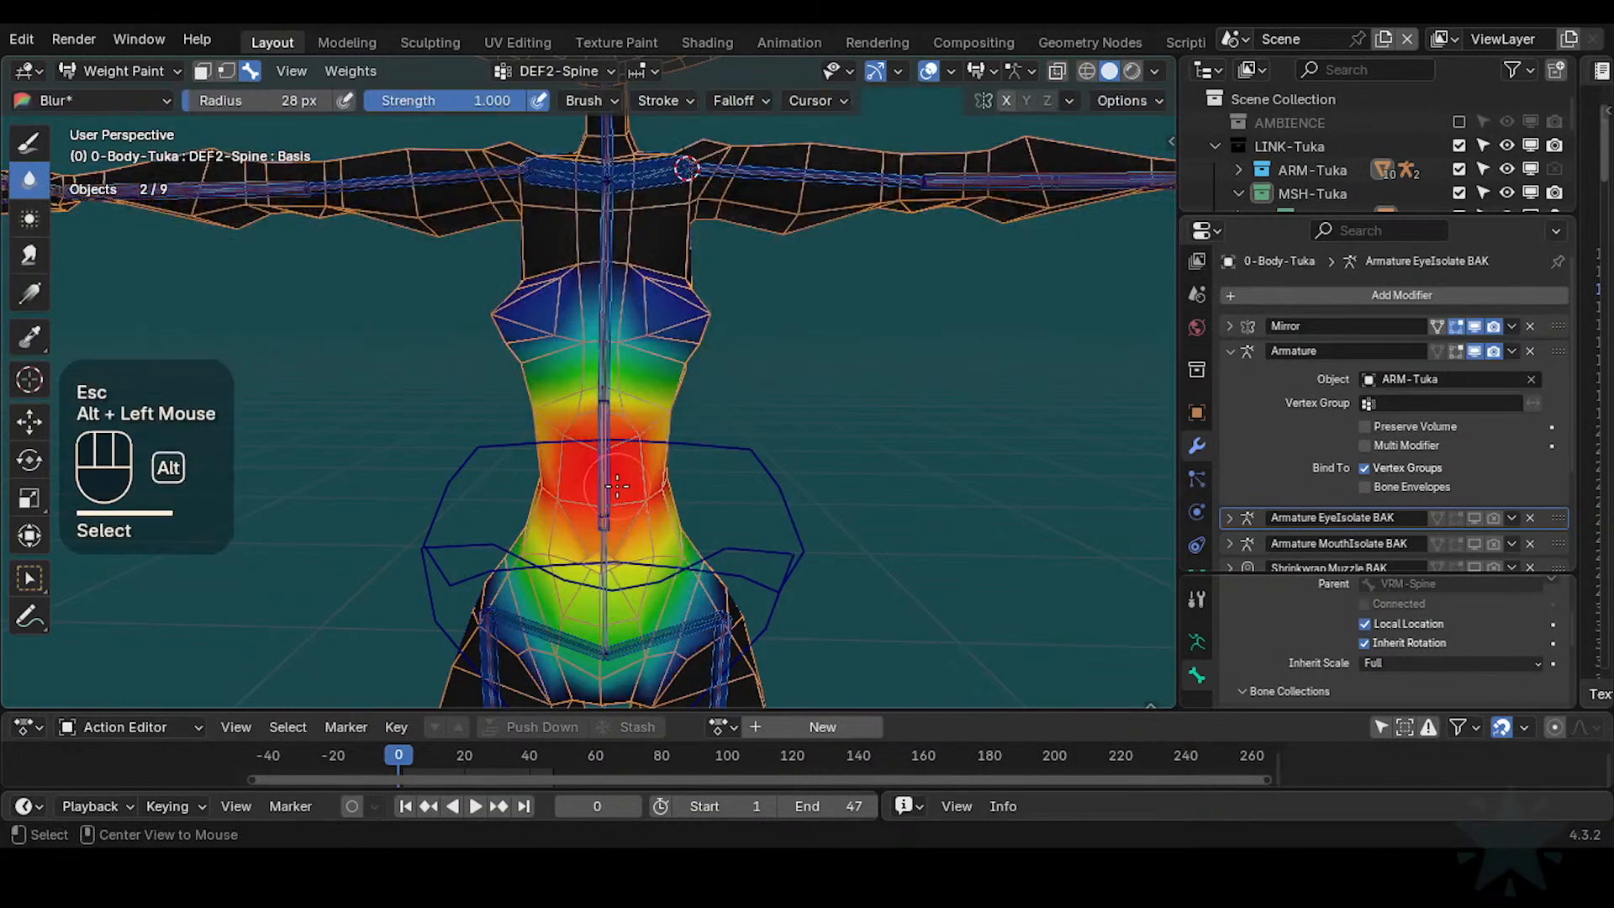
key("g")
key("Escape")
left_click(631, 487, "alt")
key("g")
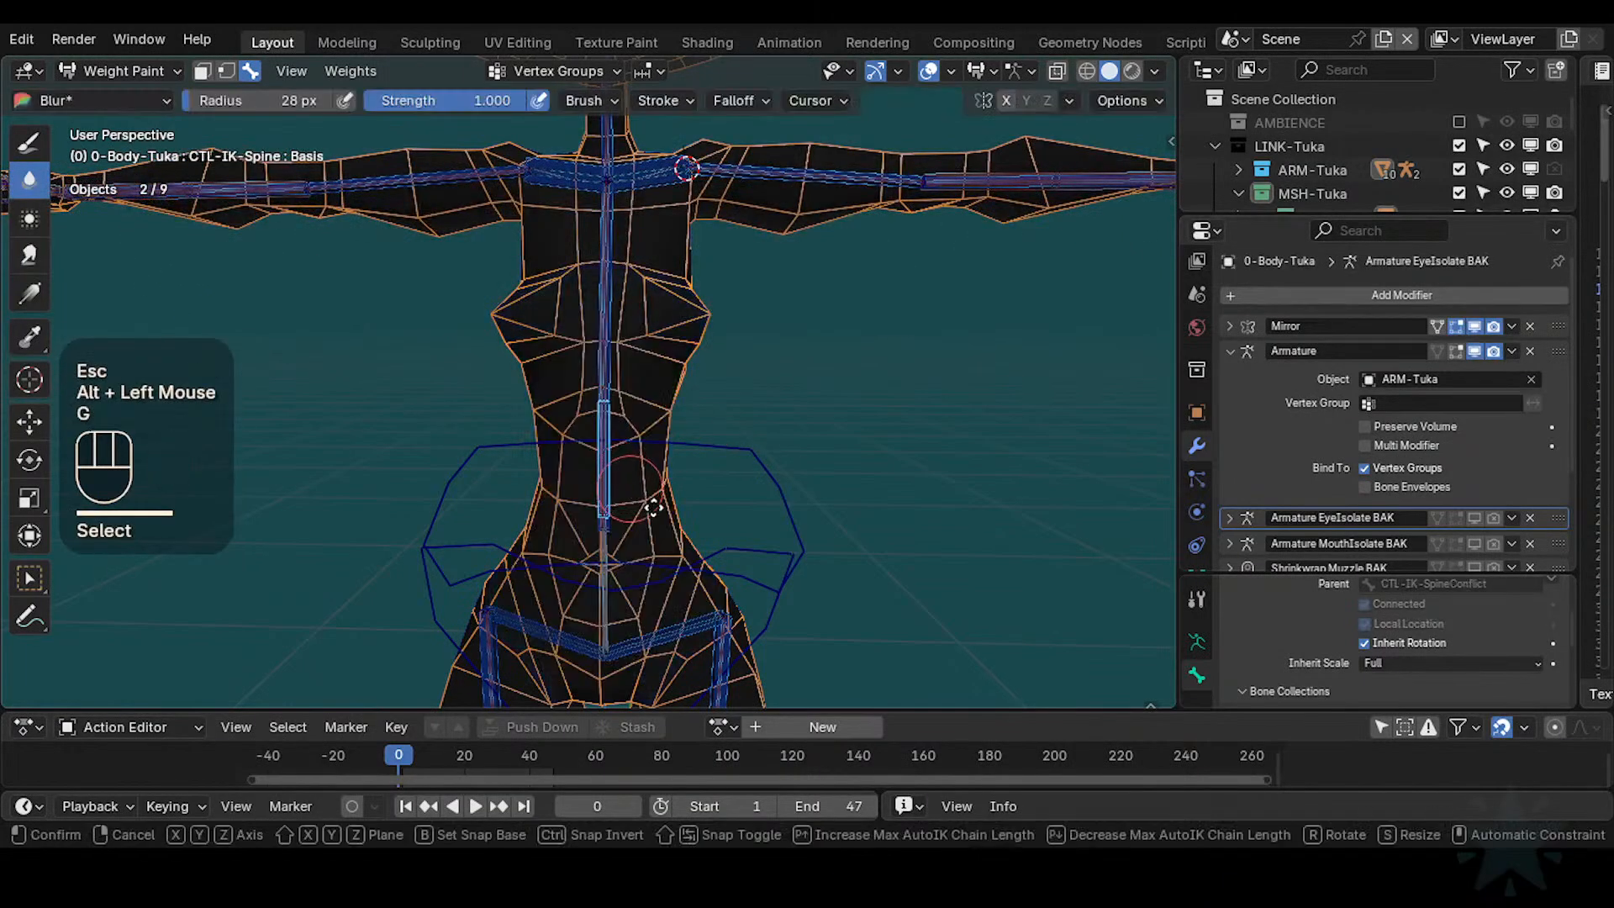
key("Escape")
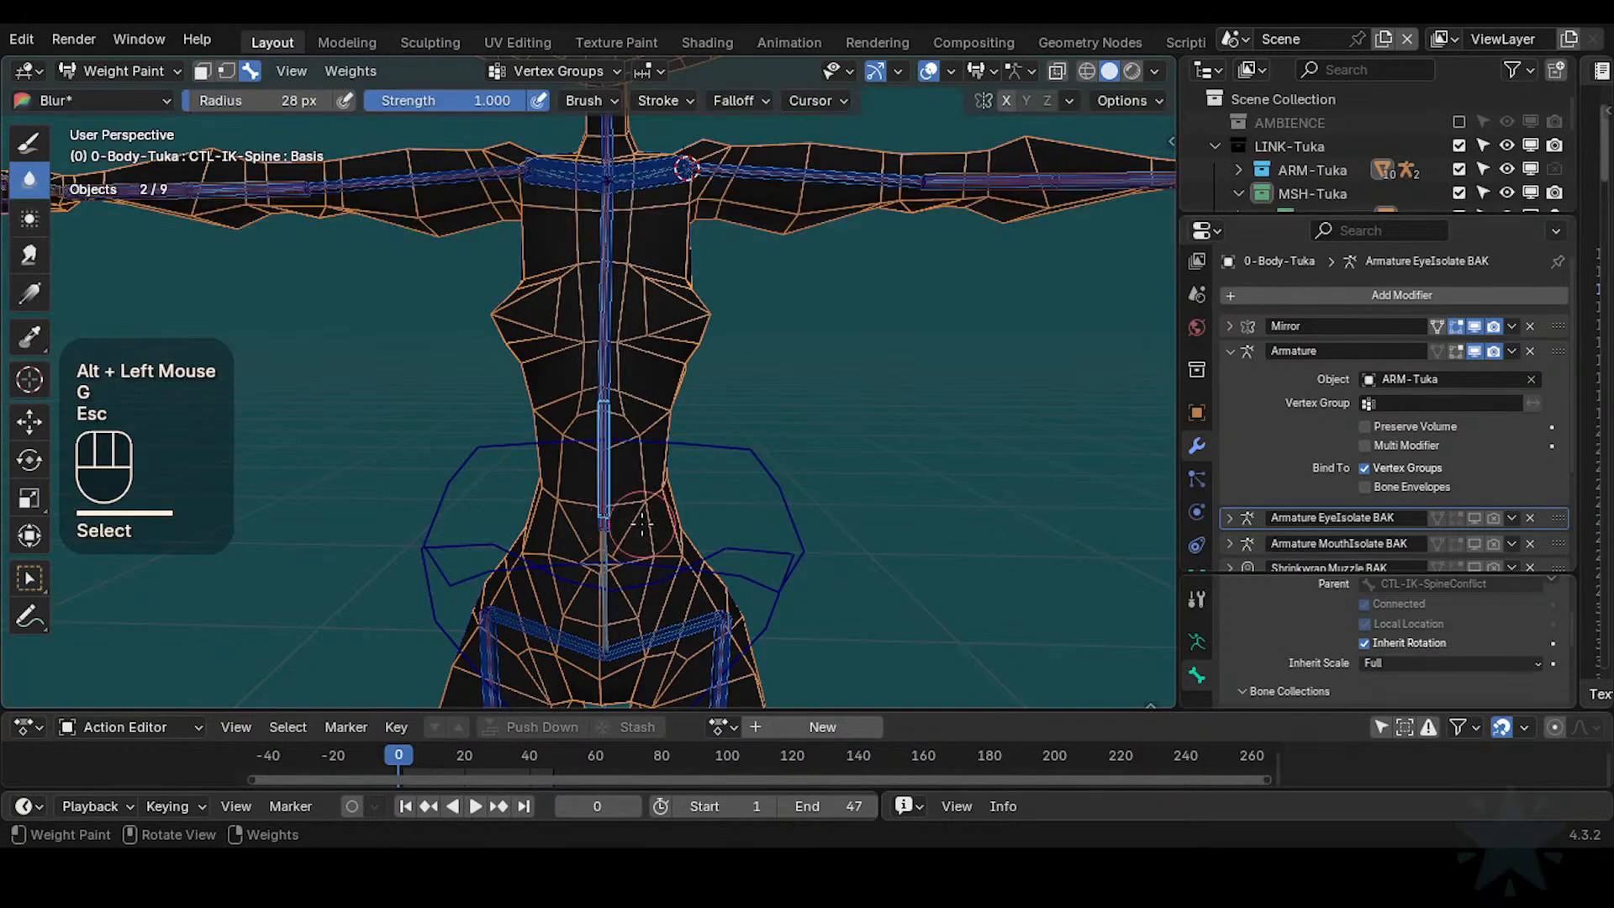
Move CTL-IK-Spine with an Auto IK length of 3 and rotate it so the torso leans strongly sideways
key("g")
scroll(850, 367, "down", 1)
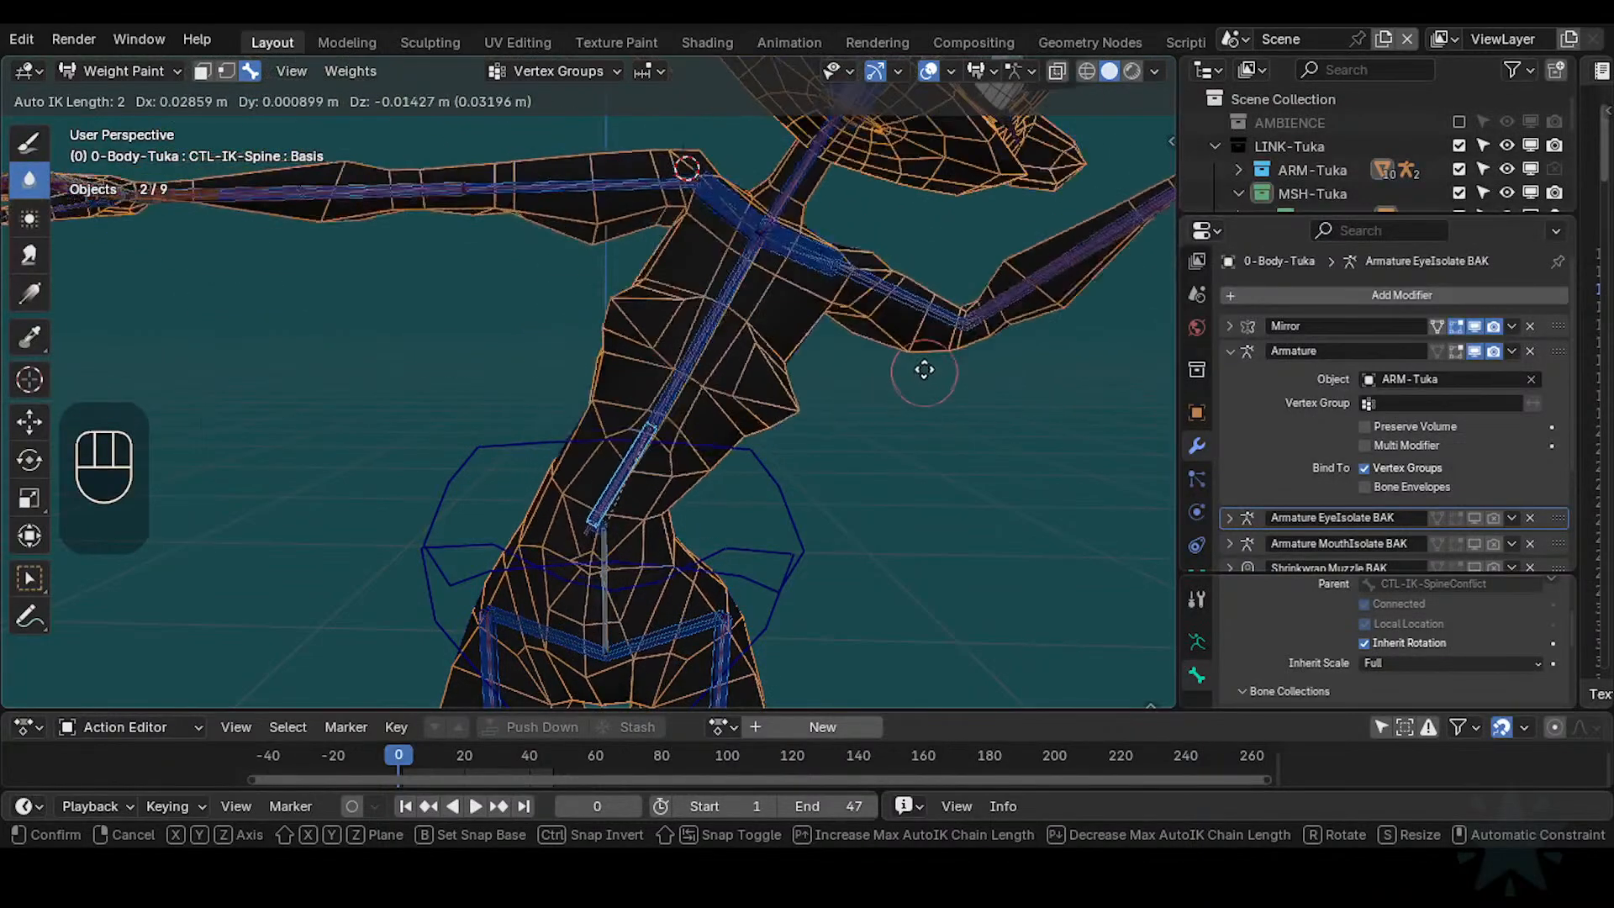
scroll(916, 353, "down", 1)
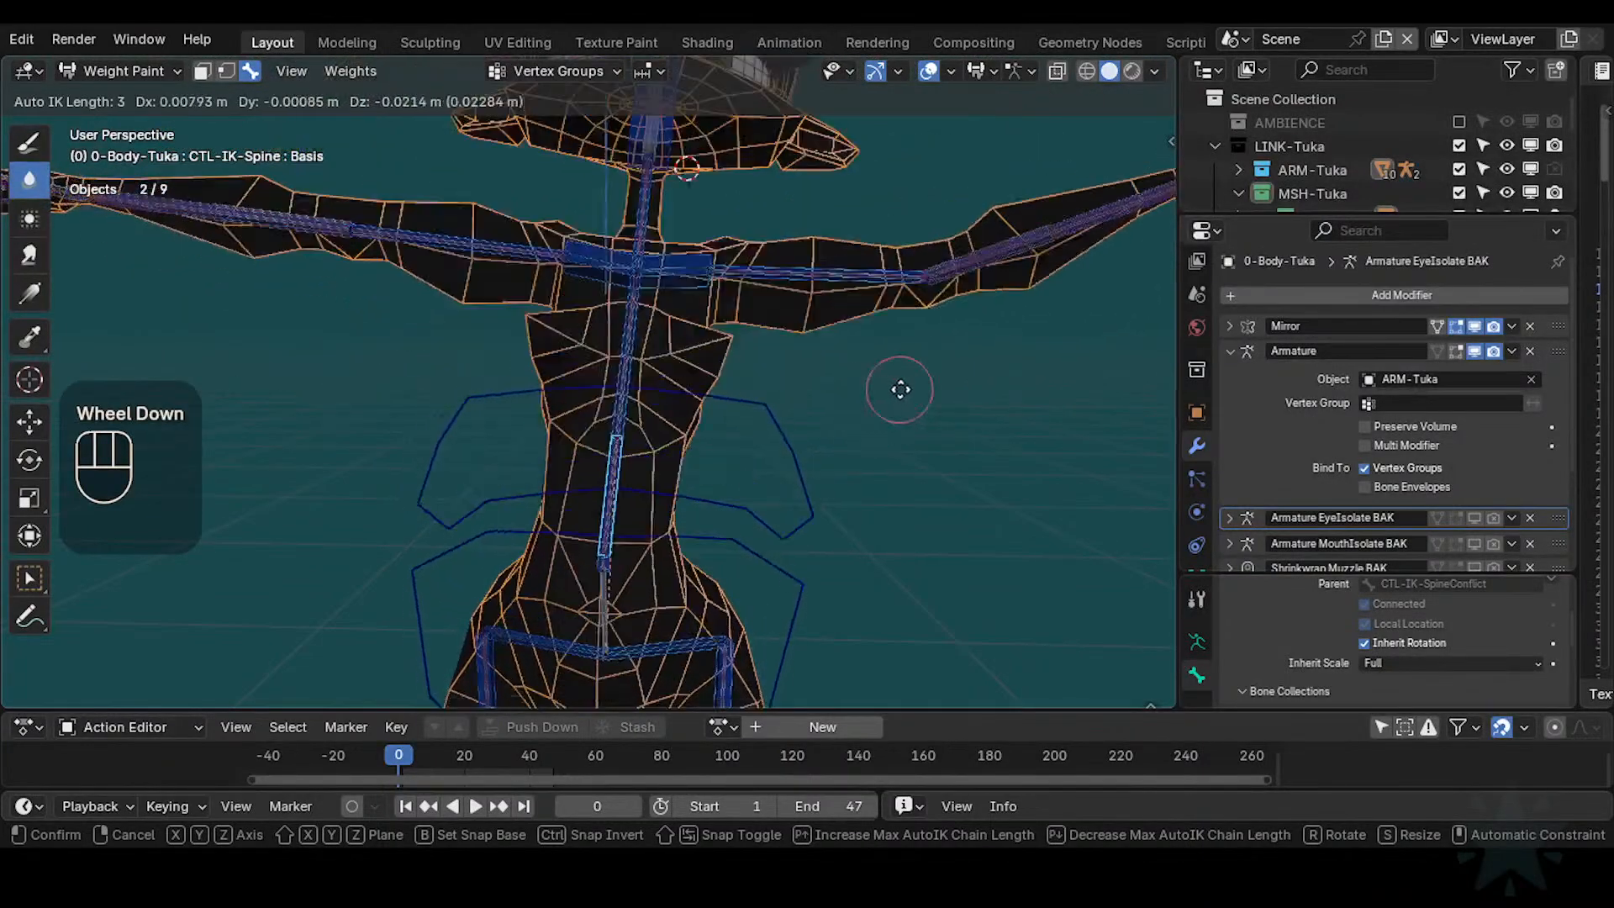
left_click(899, 375)
key("r")
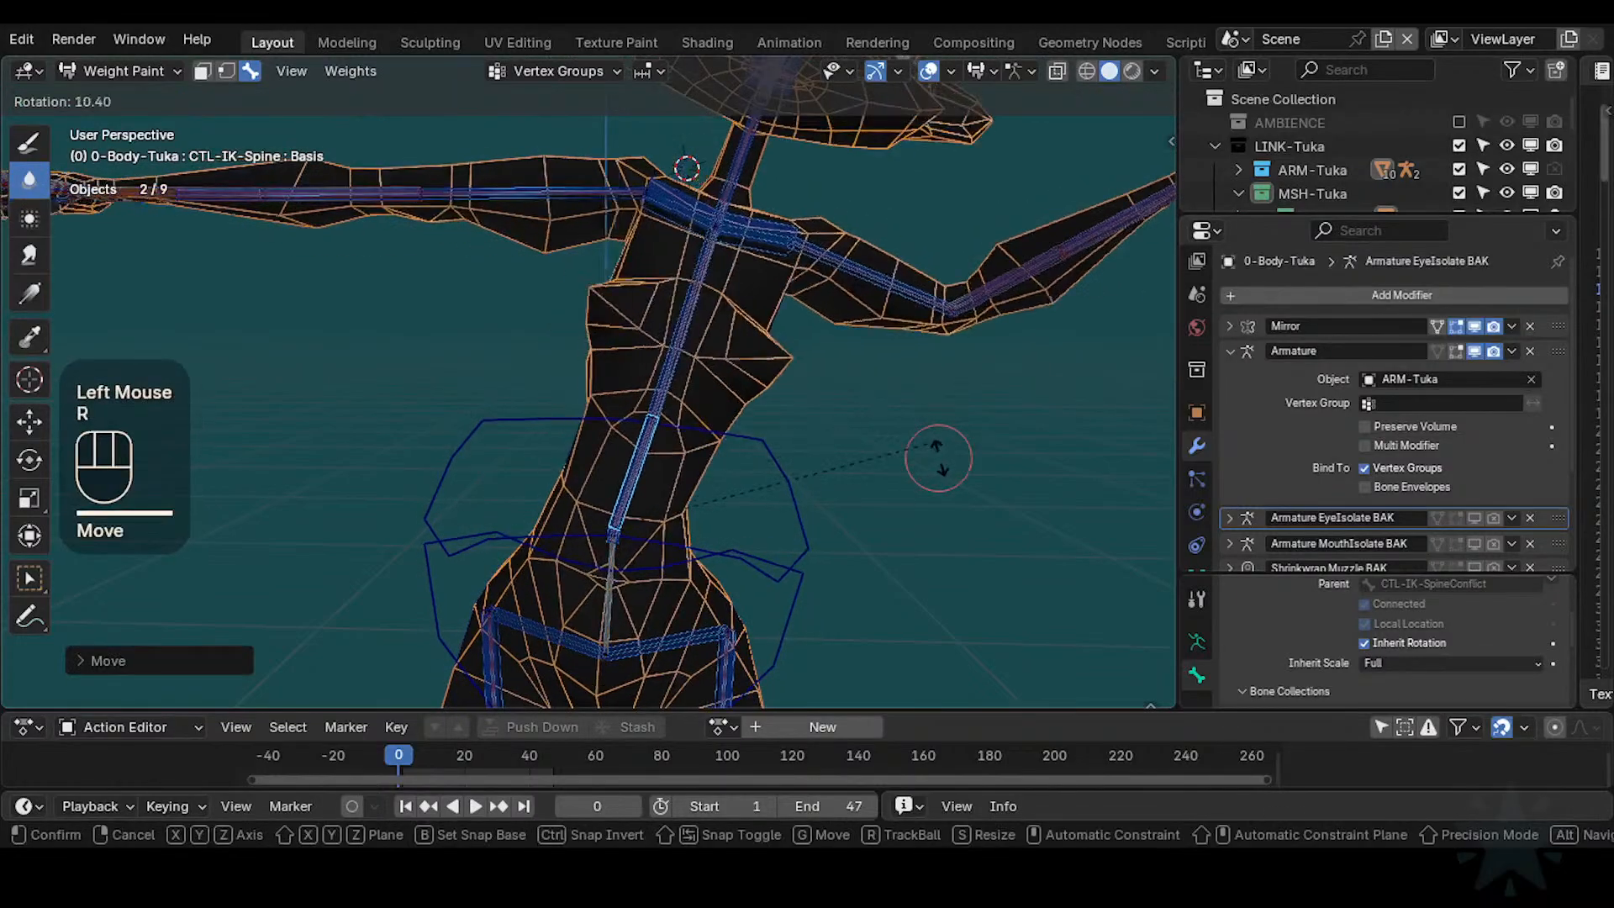
left_click(921, 483)
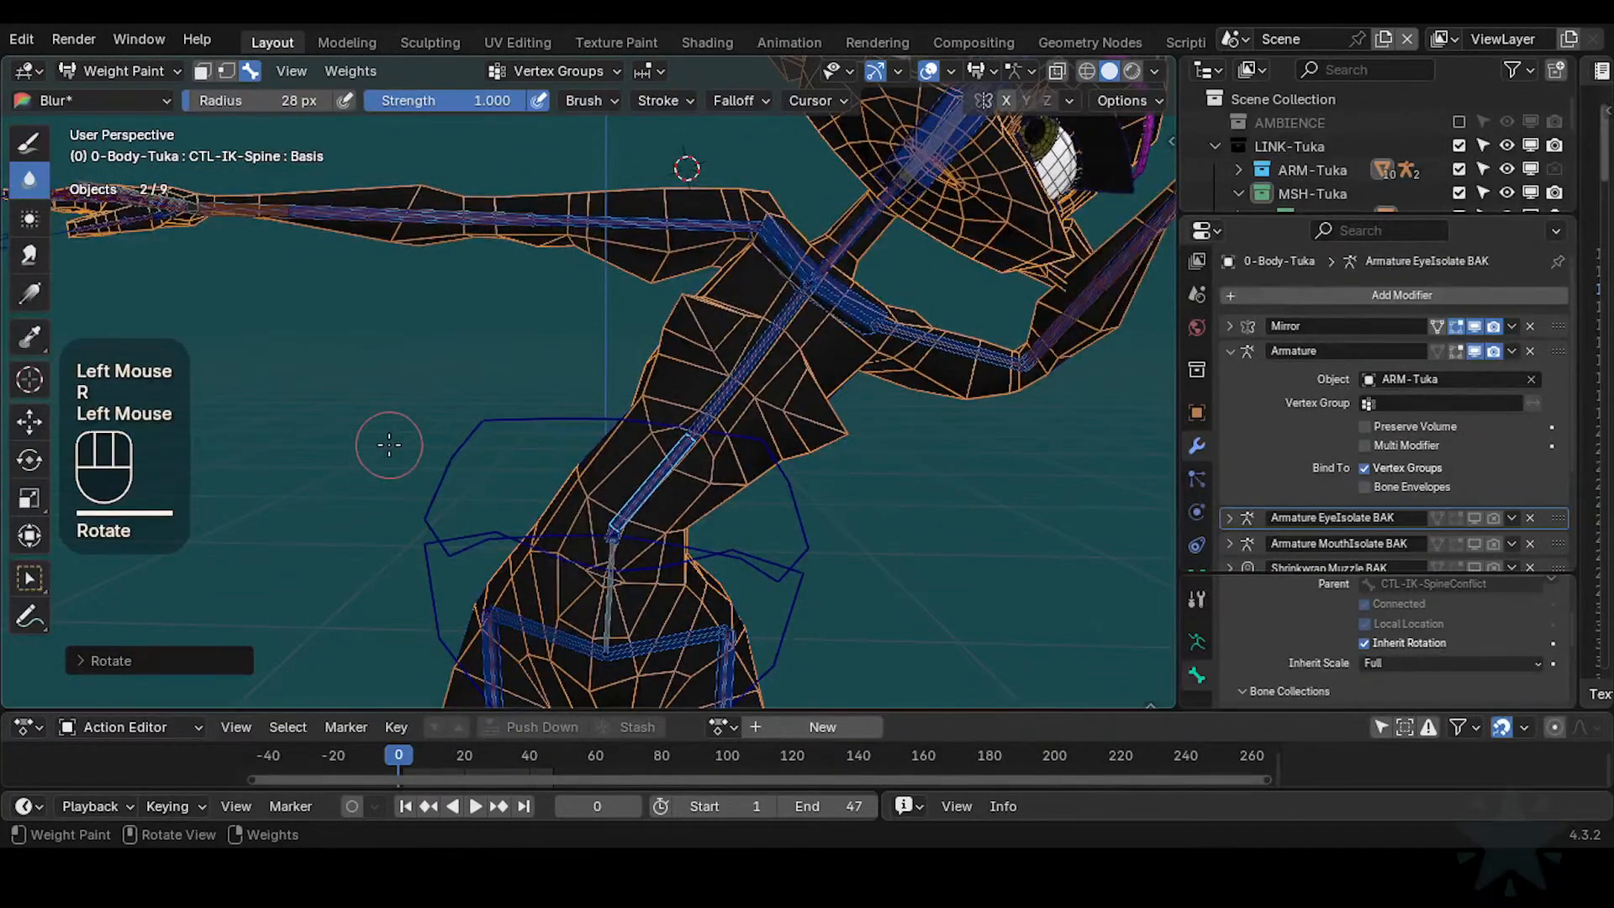
Show the DEF2-Spine weights on the back of the bent waist and enable face selection masking
middle_click_drag(389, 444, 255, 378)
middle_click_drag(177, 364, 406, 488)
scroll(542, 454, "up", 1)
left_click(557, 467, "alt")
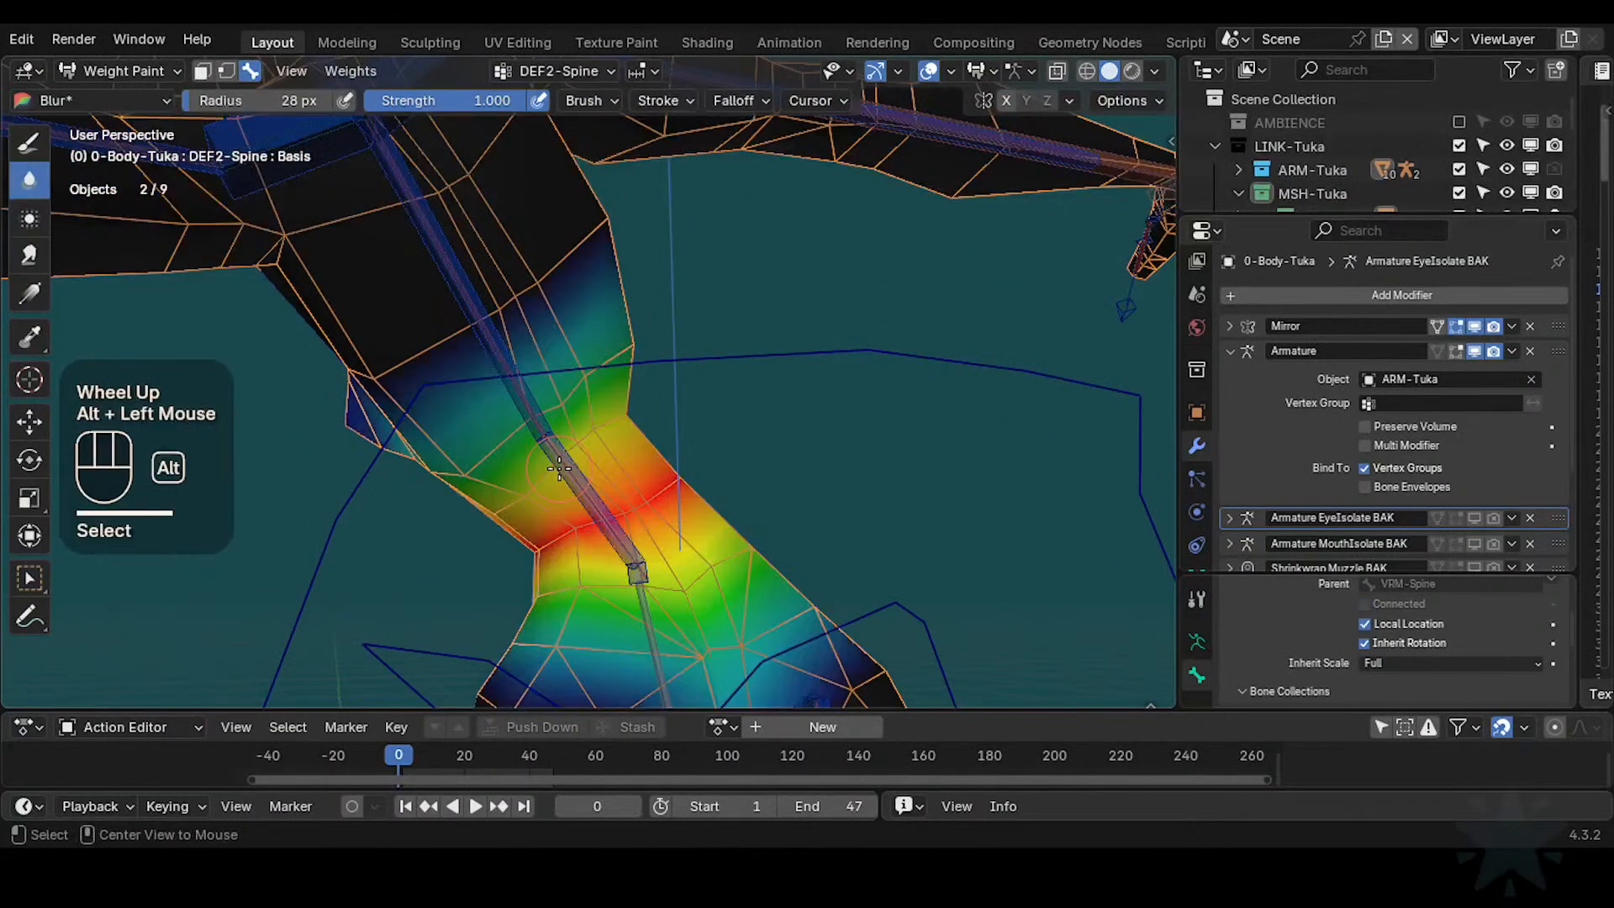
scroll(568, 471, "down", 2)
key("1")
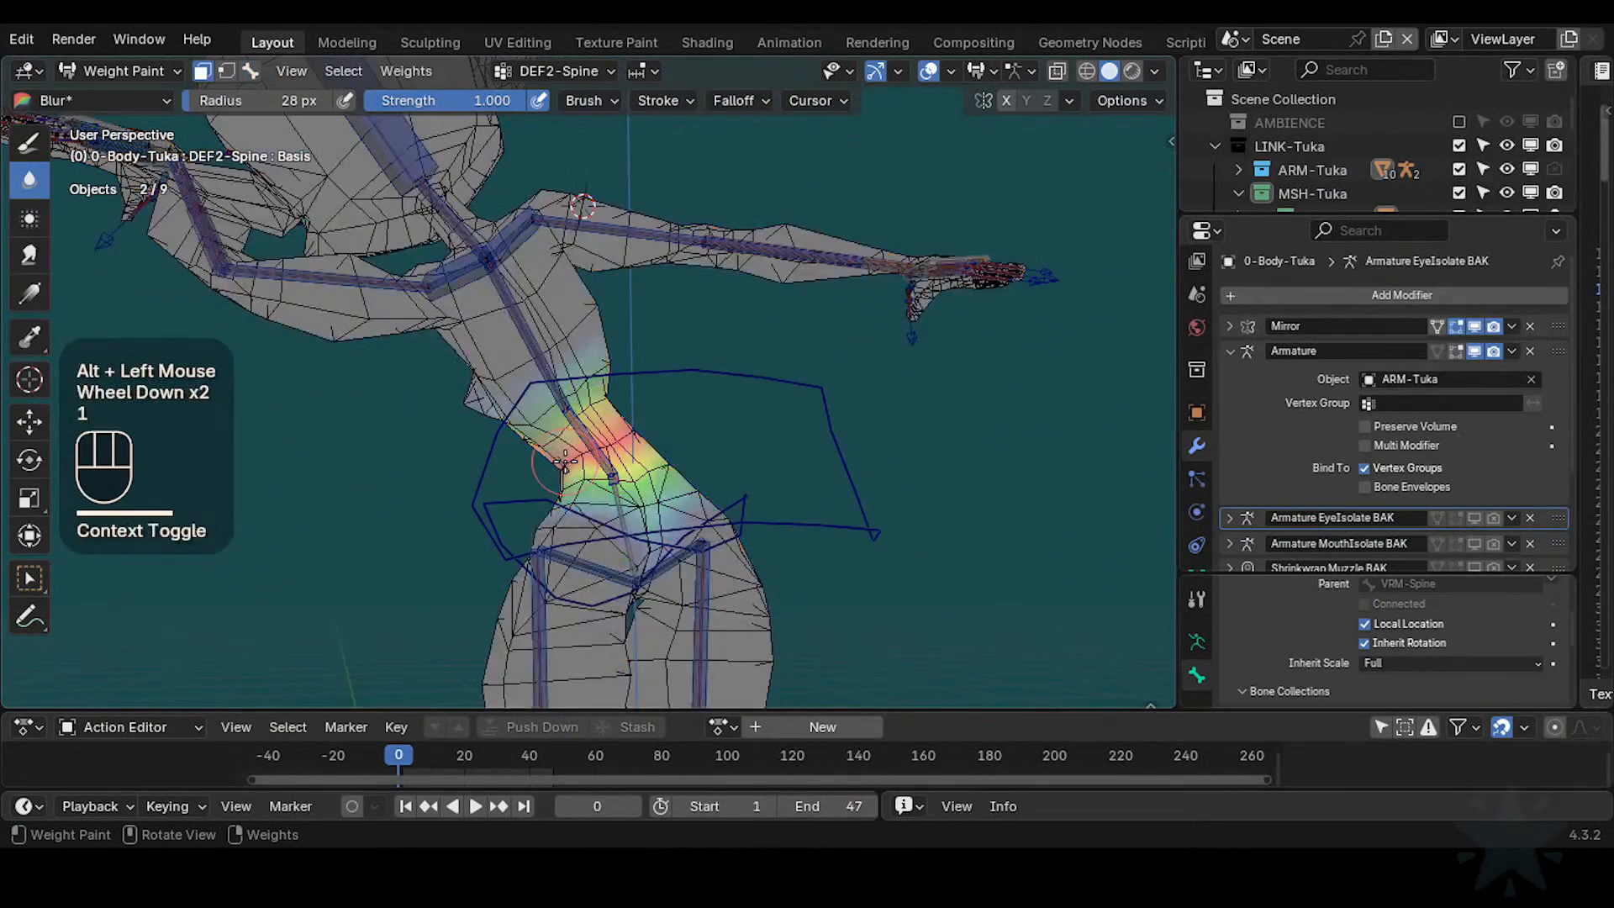
Turn off face selection masking, review the DEF2-Spine weights on the front of the torso, and save the file
scroll(538, 403, "up", 2)
scroll(505, 337, "down", 1)
key("1")
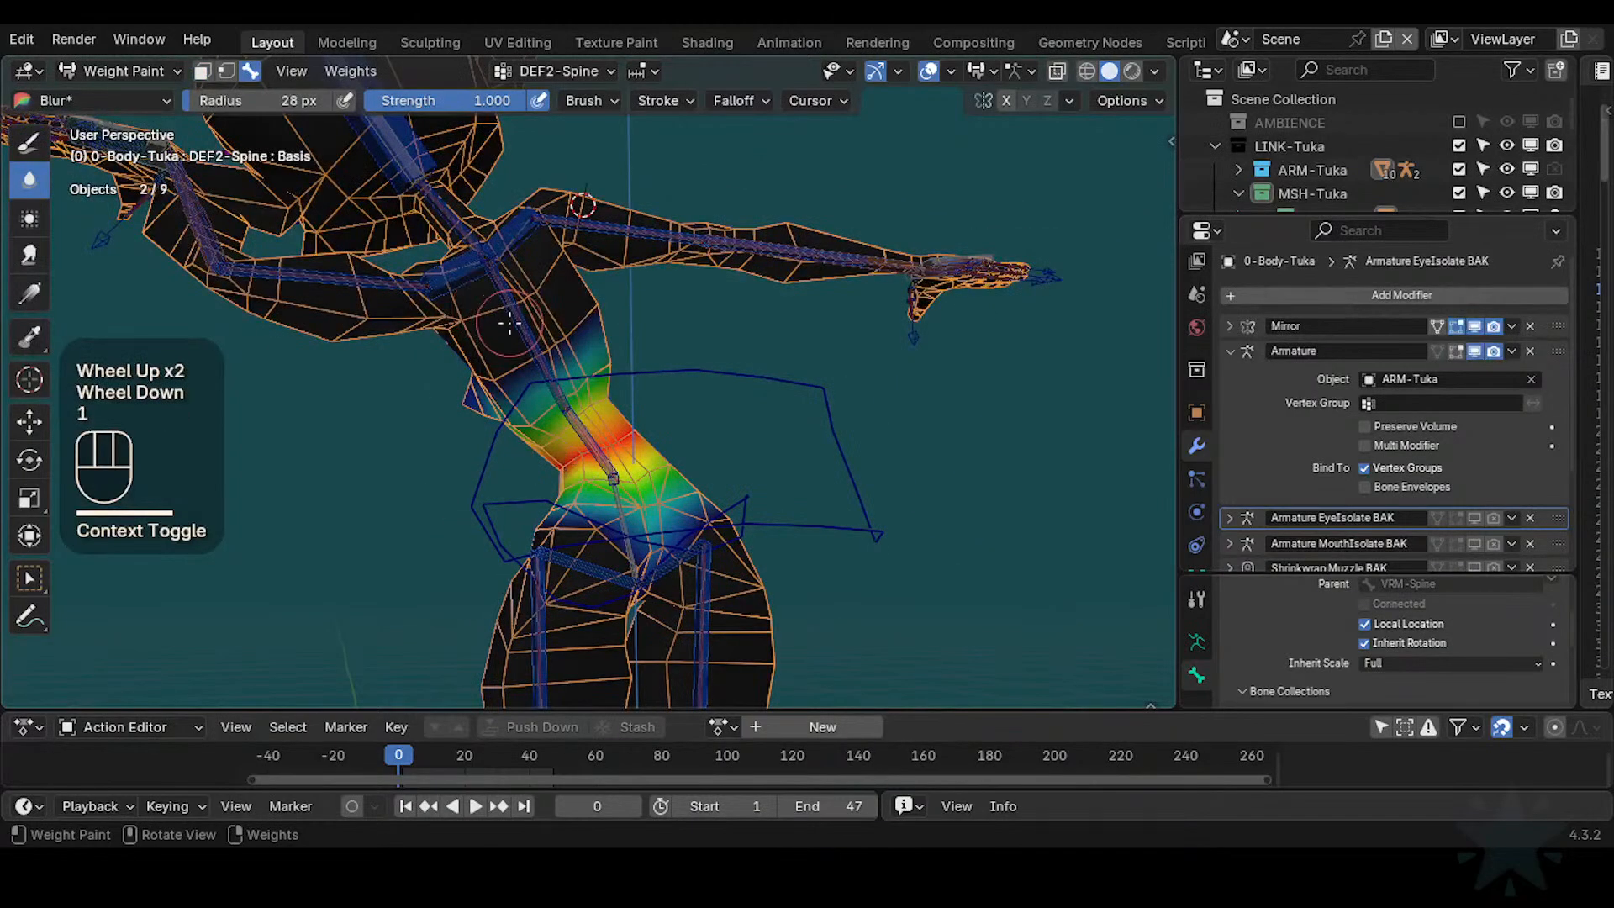
middle_click_drag(519, 354, 842, 452)
scroll(695, 499, "up", 1)
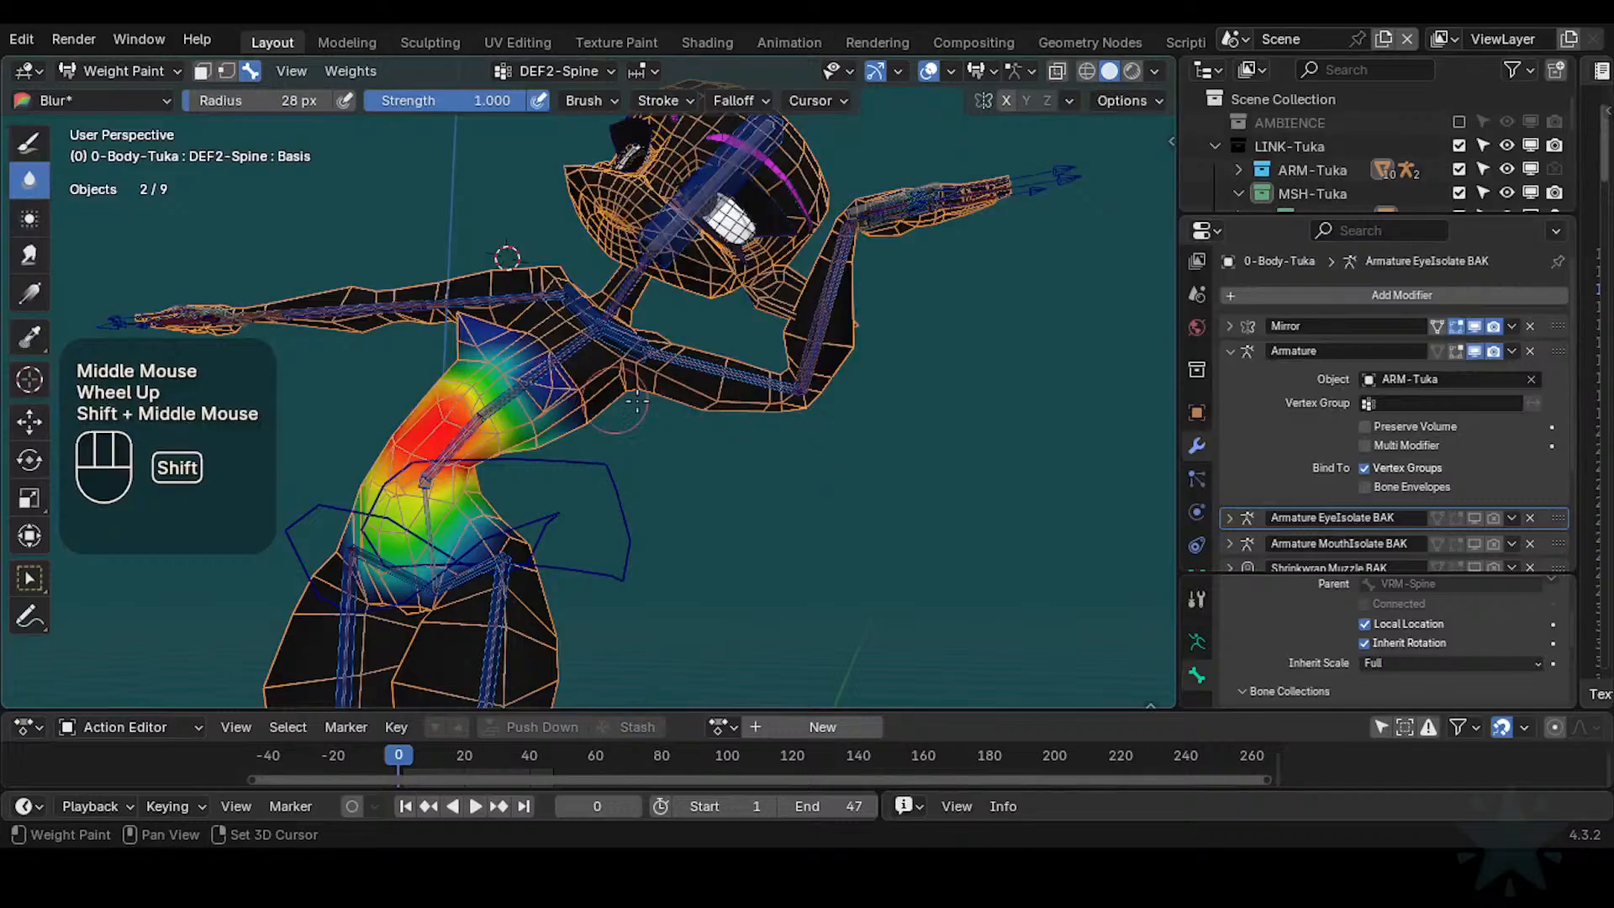
middle_click_drag(636, 404, 897, 414, "shift")
key("ctrl+s")
Open the body mesh in Edit Mode and hide the face loop around the upper leg
key("ctrl+Tab")
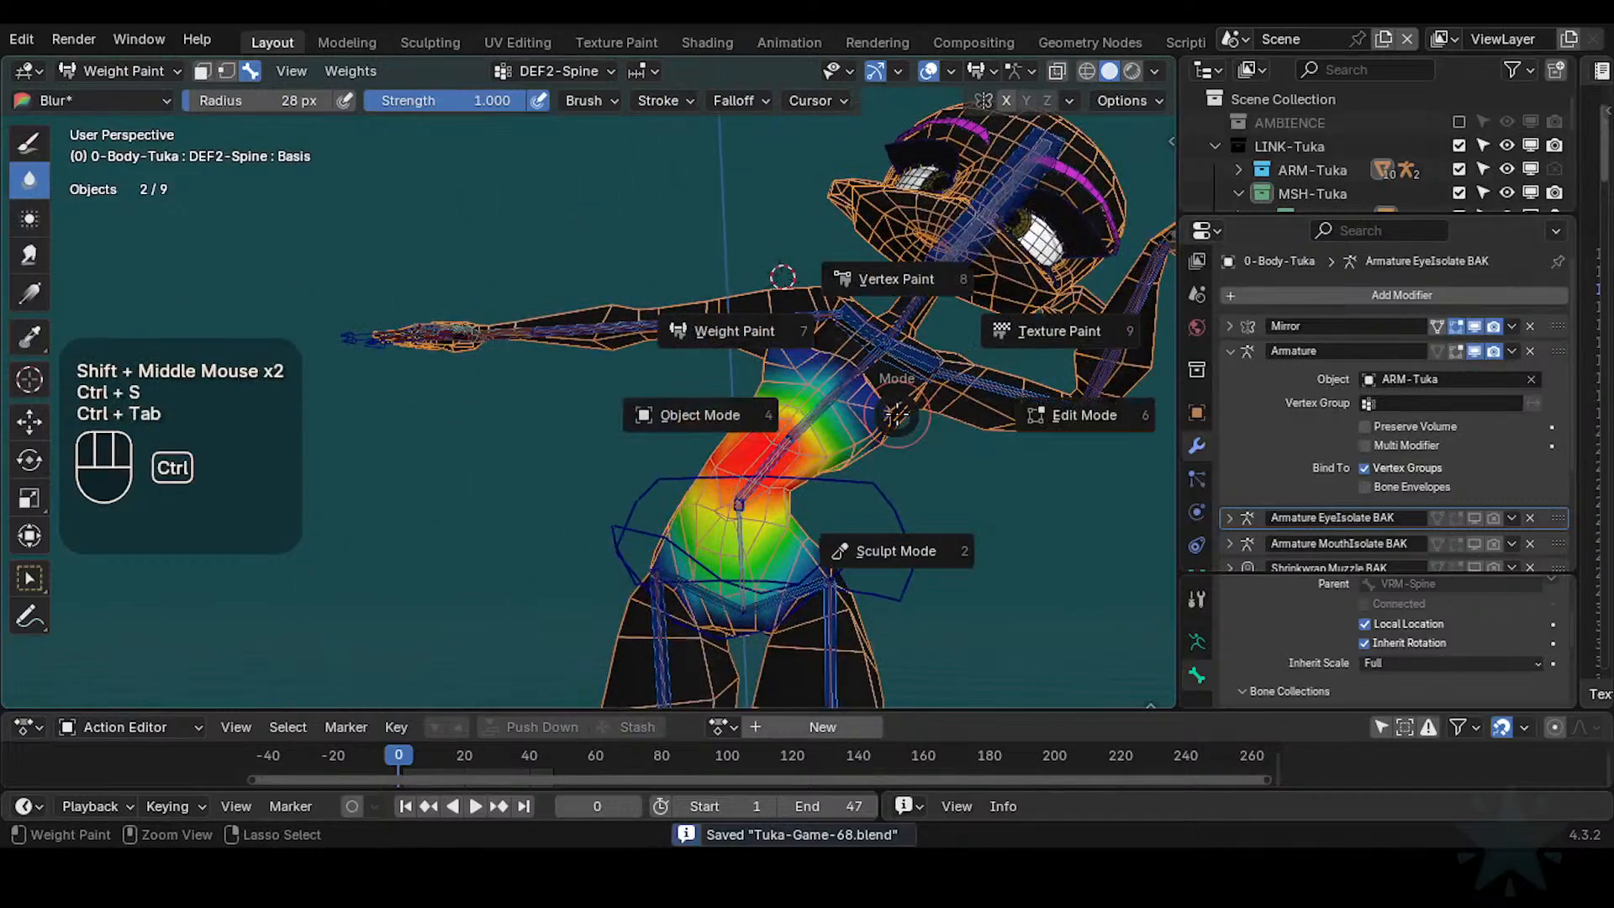
left_click(830, 422)
key("Tab")
key("Tab")
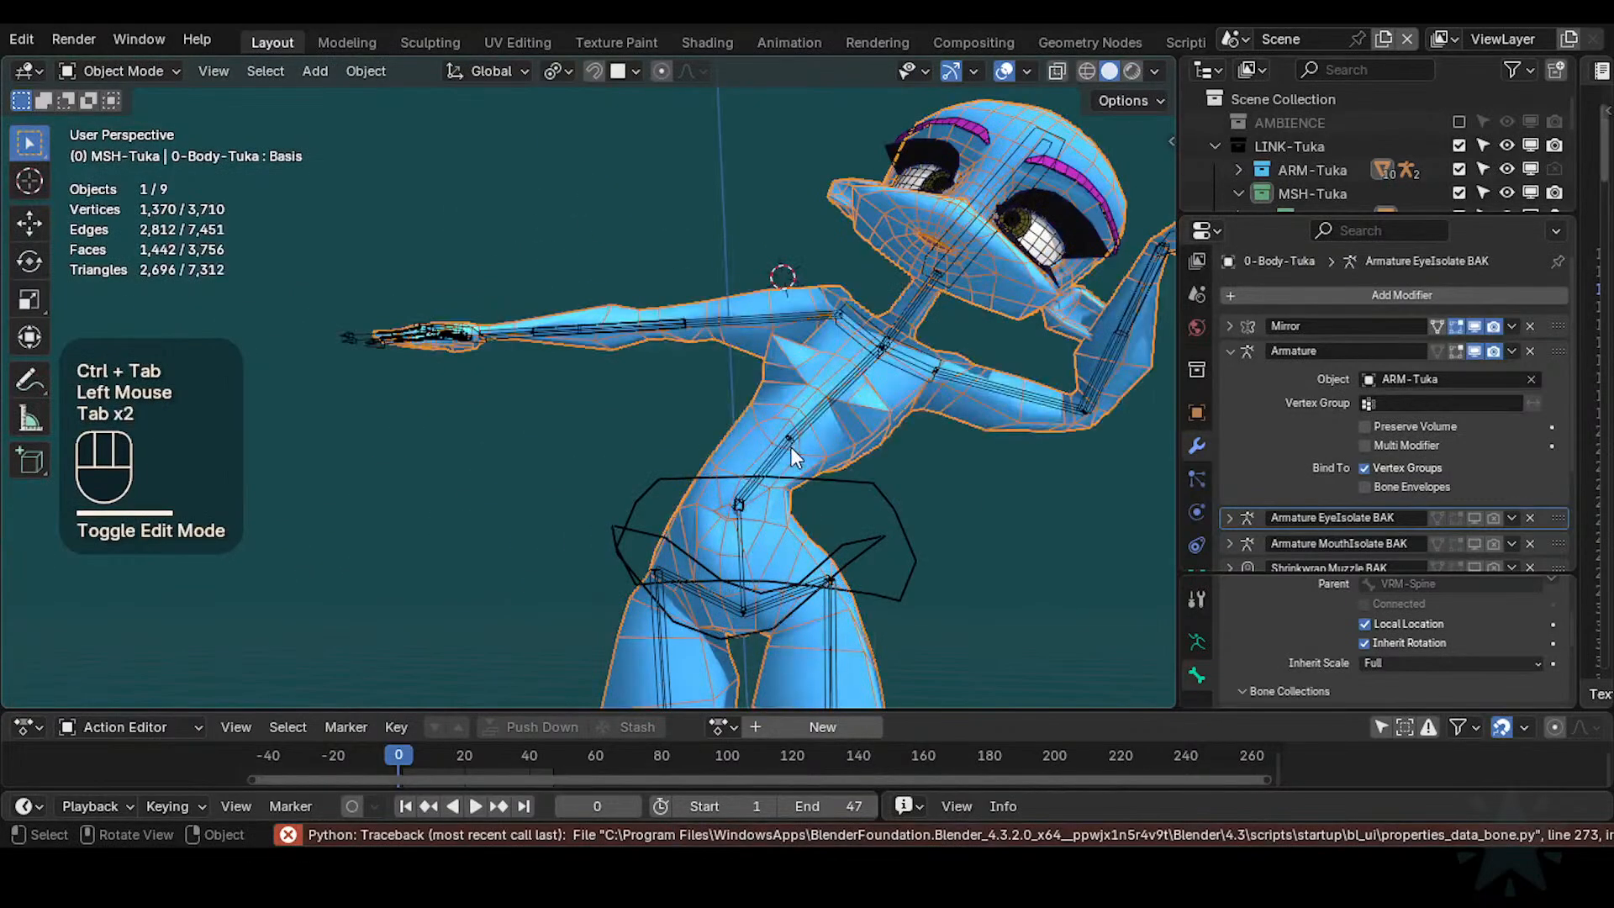
key("Tab")
key("alt+a")
key("3")
left_click(822, 522, "alt+shift")
key("h")
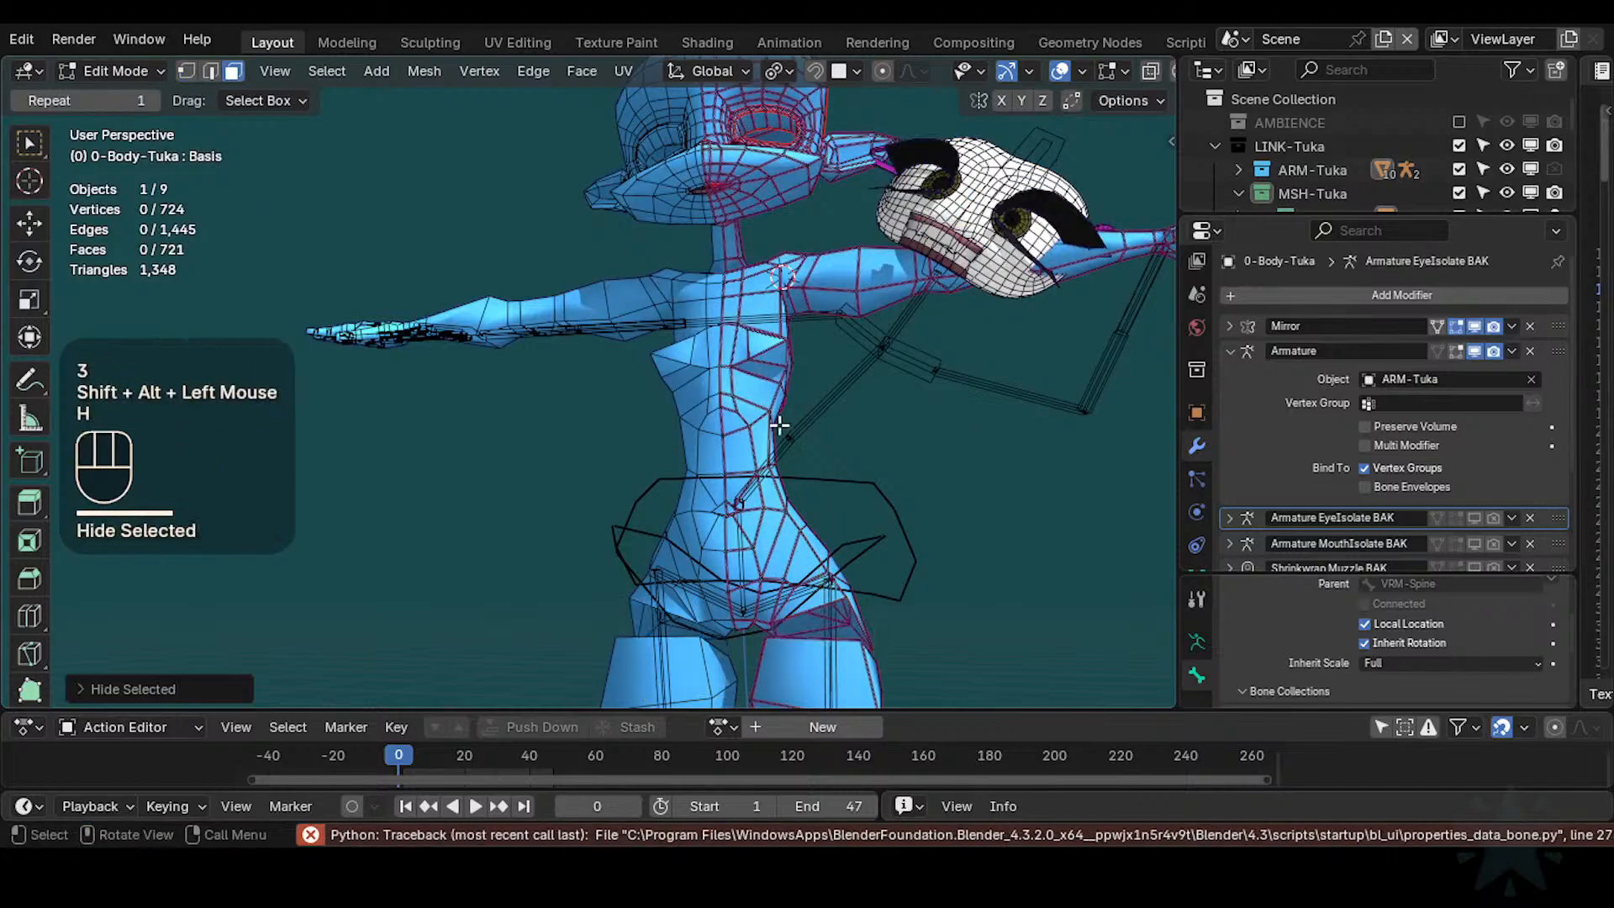
Hide the face loops at the shoulder and neck and isolate the connected torso faces
left_click(791, 292, "alt+shift")
key("h")
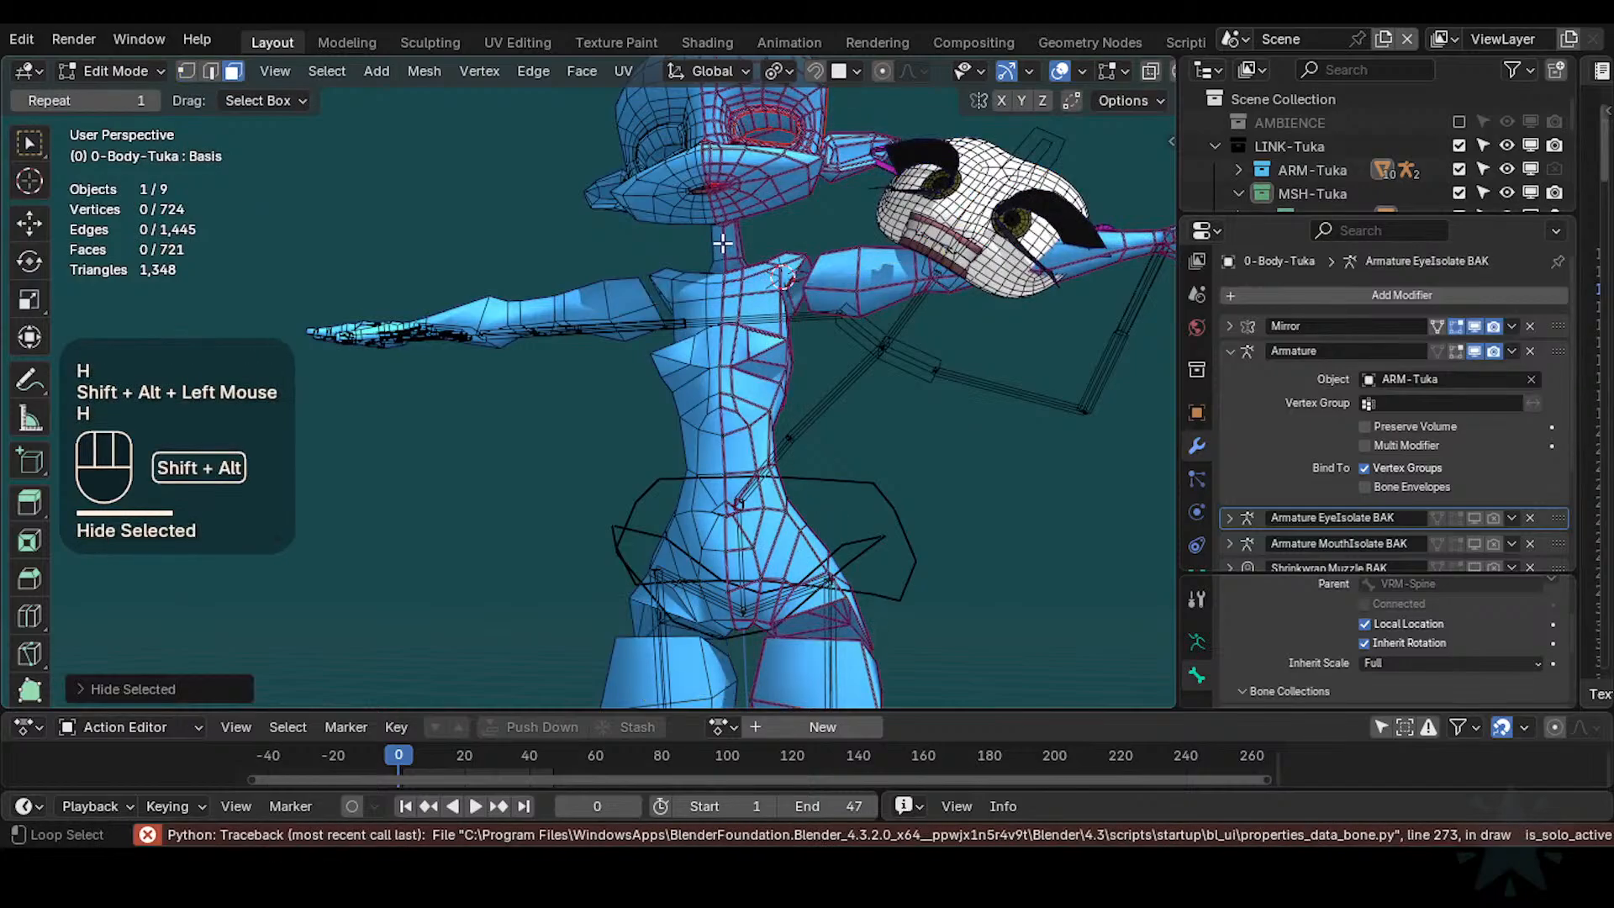
left_click(730, 241, "alt+shift")
key("h")
key("l")
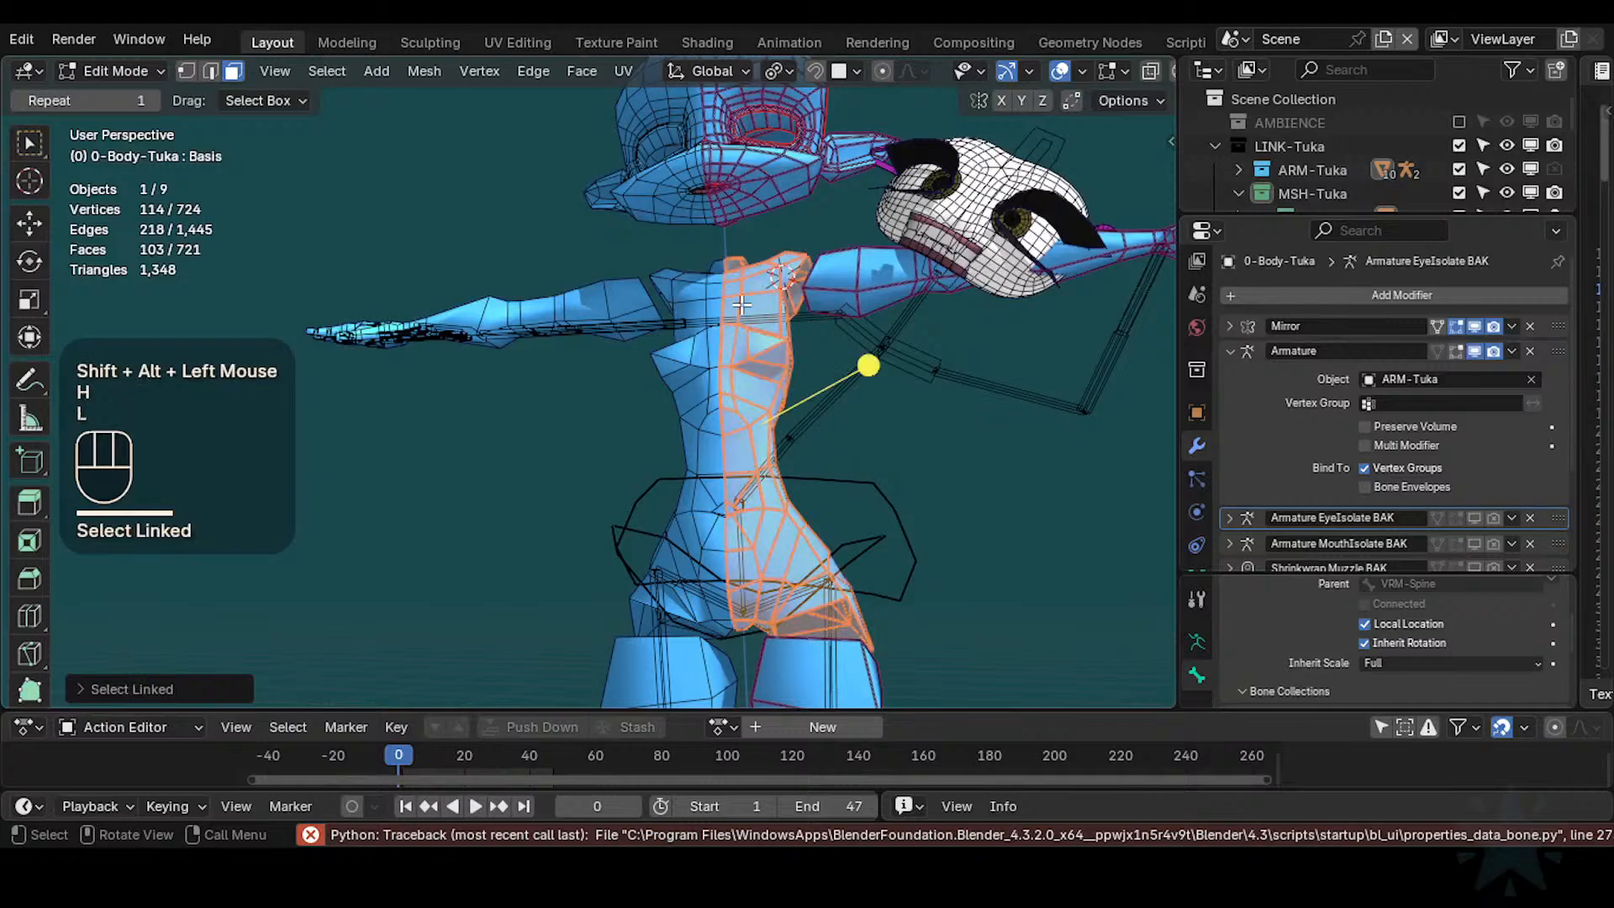
key("shift+h")
Select the armature together with the body mesh and return the body to Weight Paint mode with selection masking off
key("ctrl+Tab")
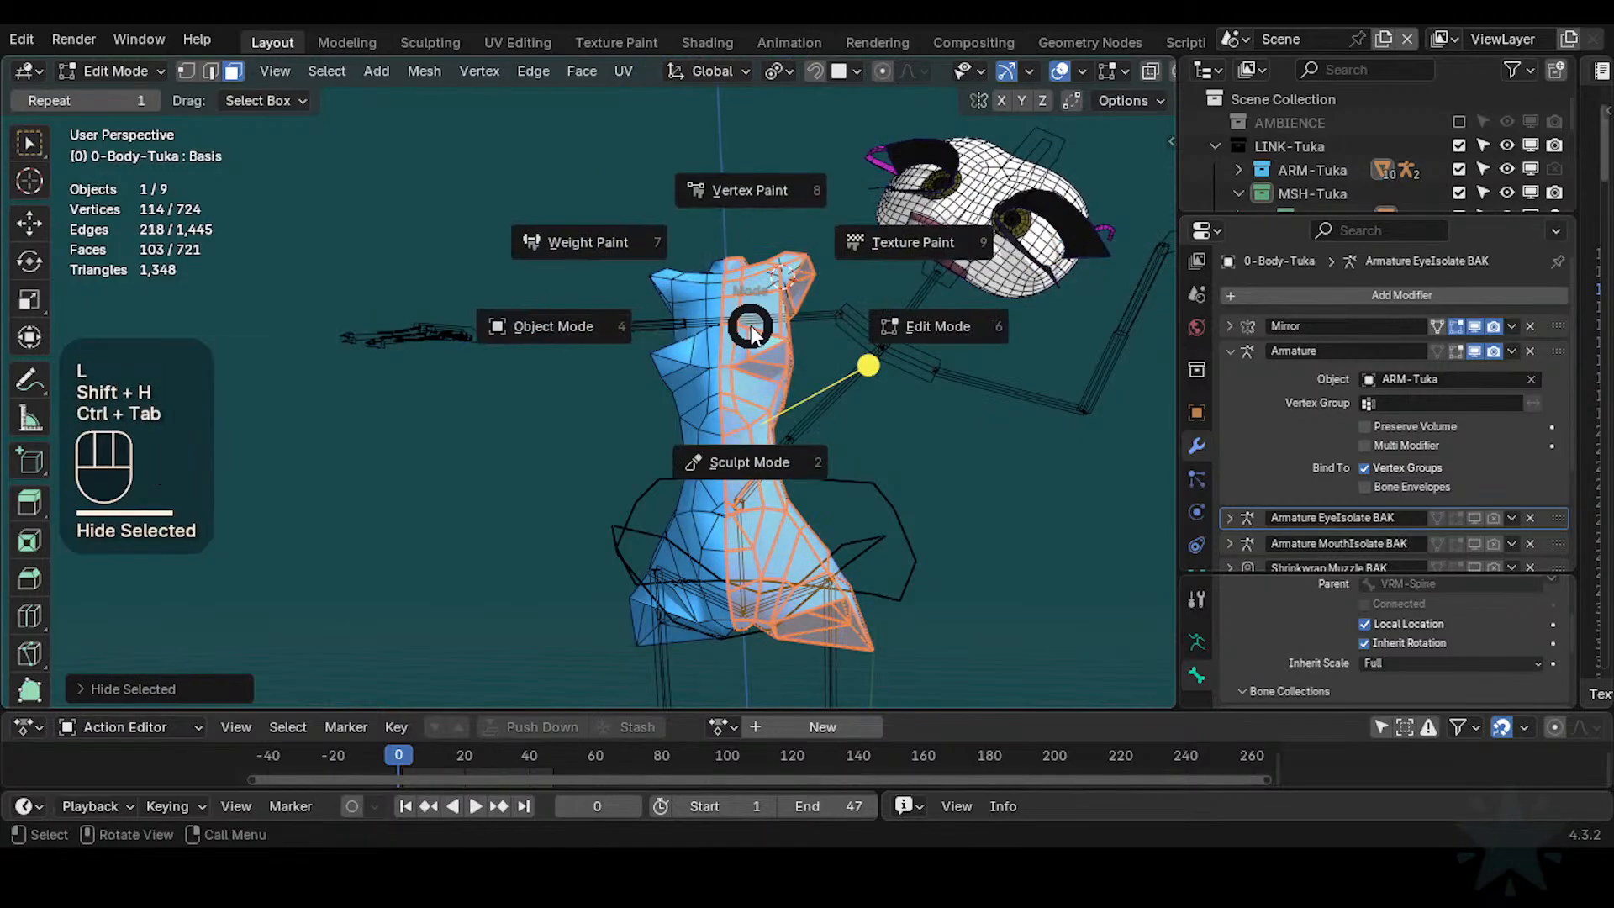
left_click(819, 414)
left_click(768, 414, "shift")
key("ctrl+Tab")
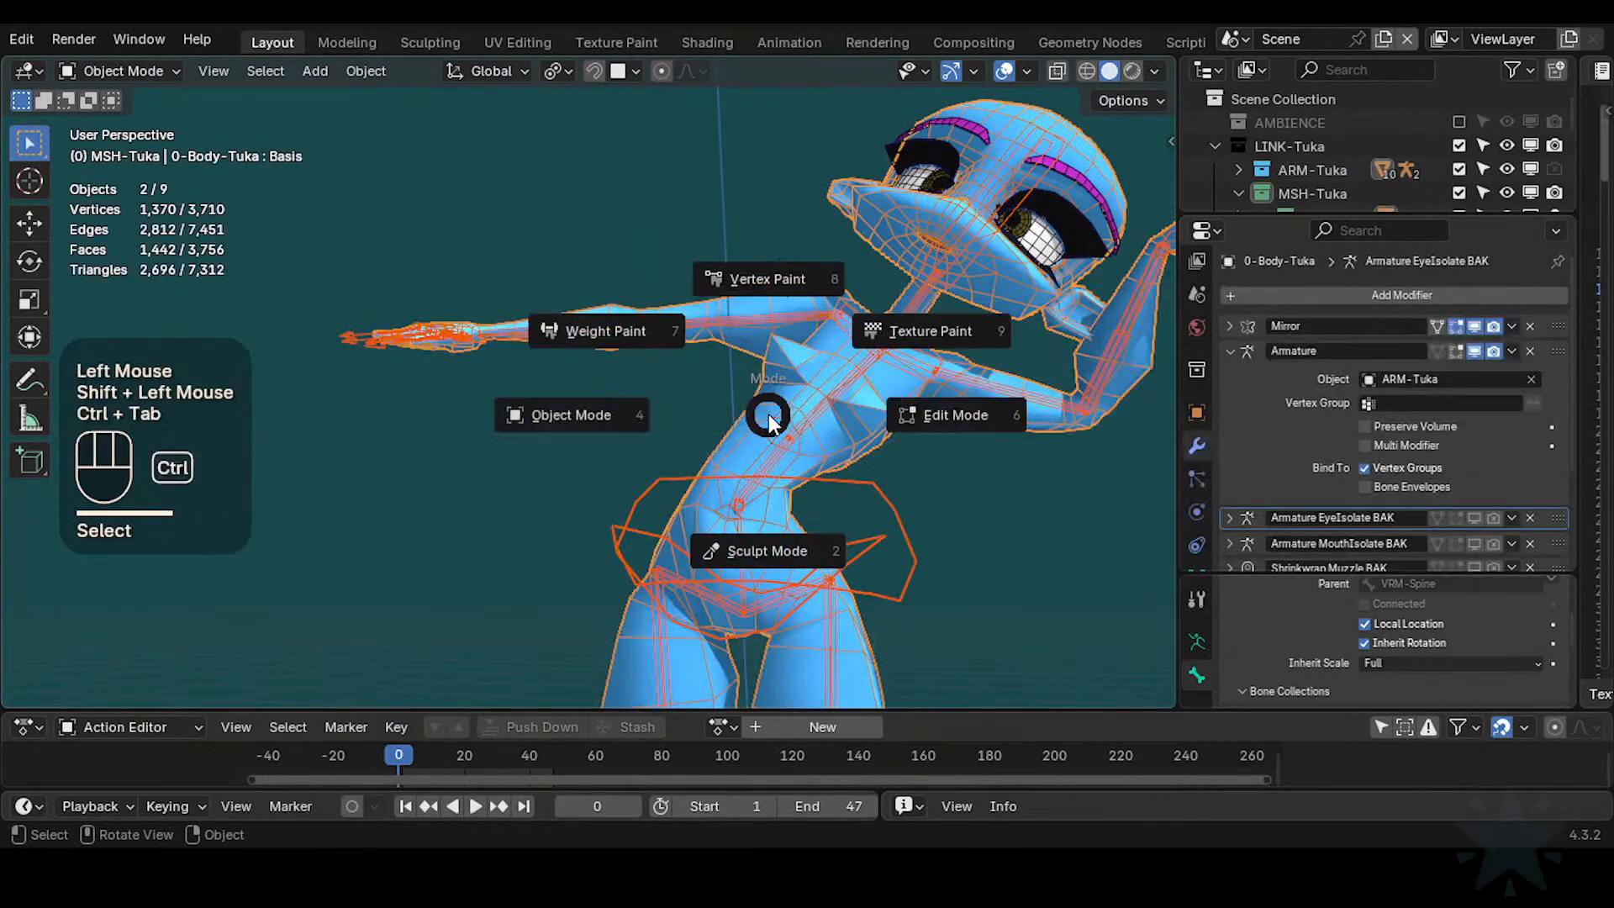
left_click(540, 324)
key("1")
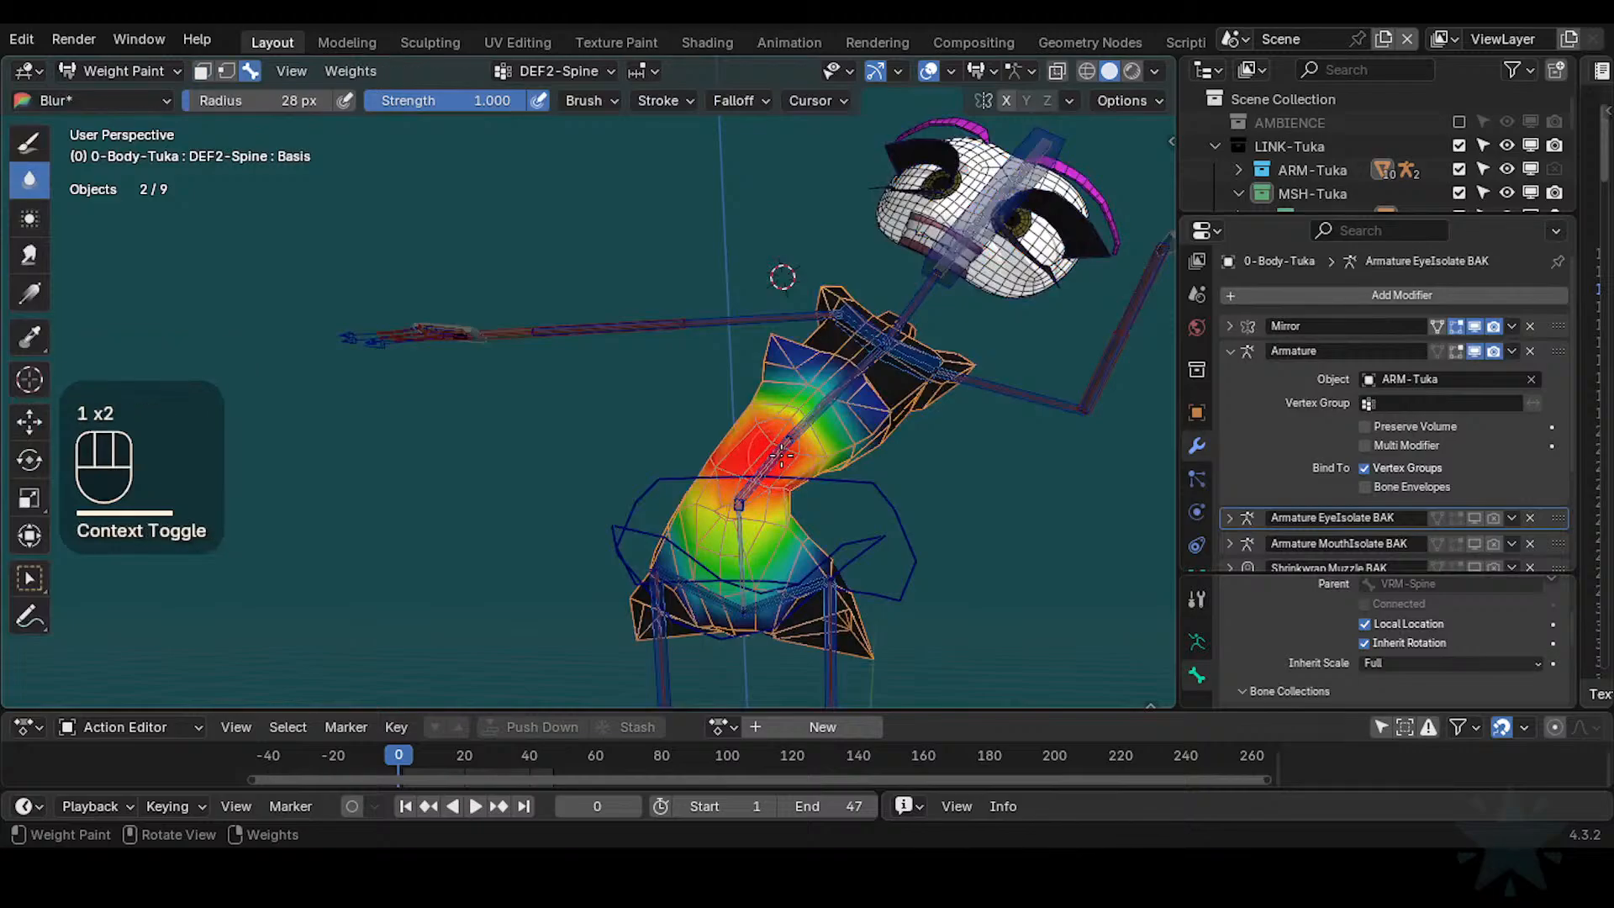
Switch to the Paint brush and paint the DEF2-Spine weight at 0.279 on the front of the waist
middle_click_drag(786, 470, 687, 411, "ctrl")
left_click(651, 429, "alt")
left_click(650, 429, "alt")
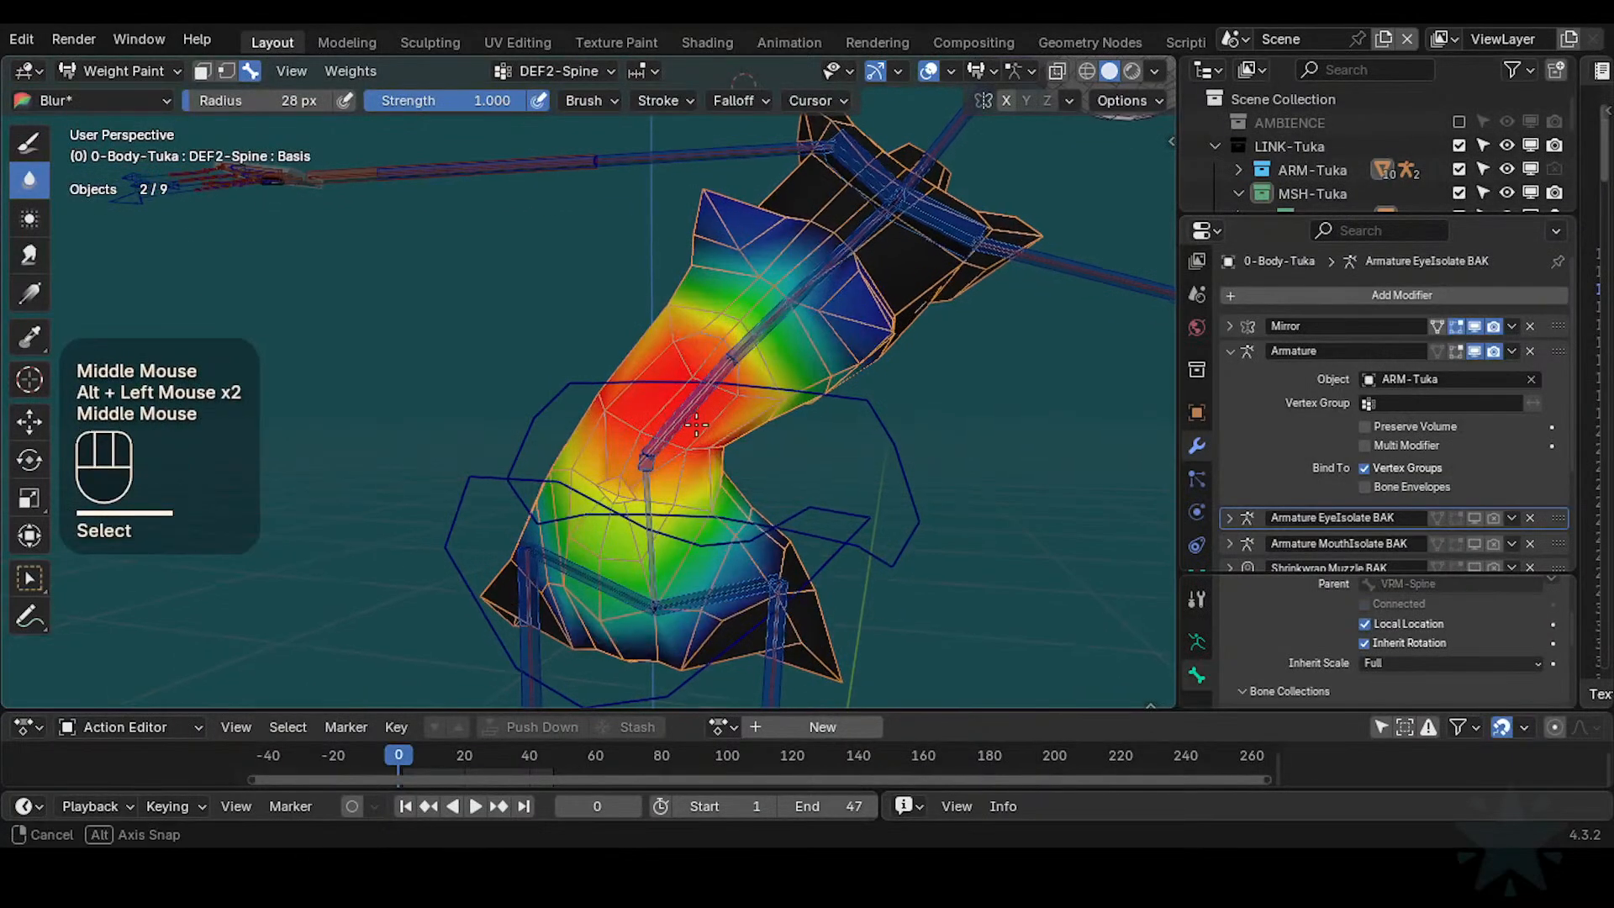
key("ctrl+f")
left_click(688, 412)
key("ctrl+f")
left_click(753, 407, "ctrl")
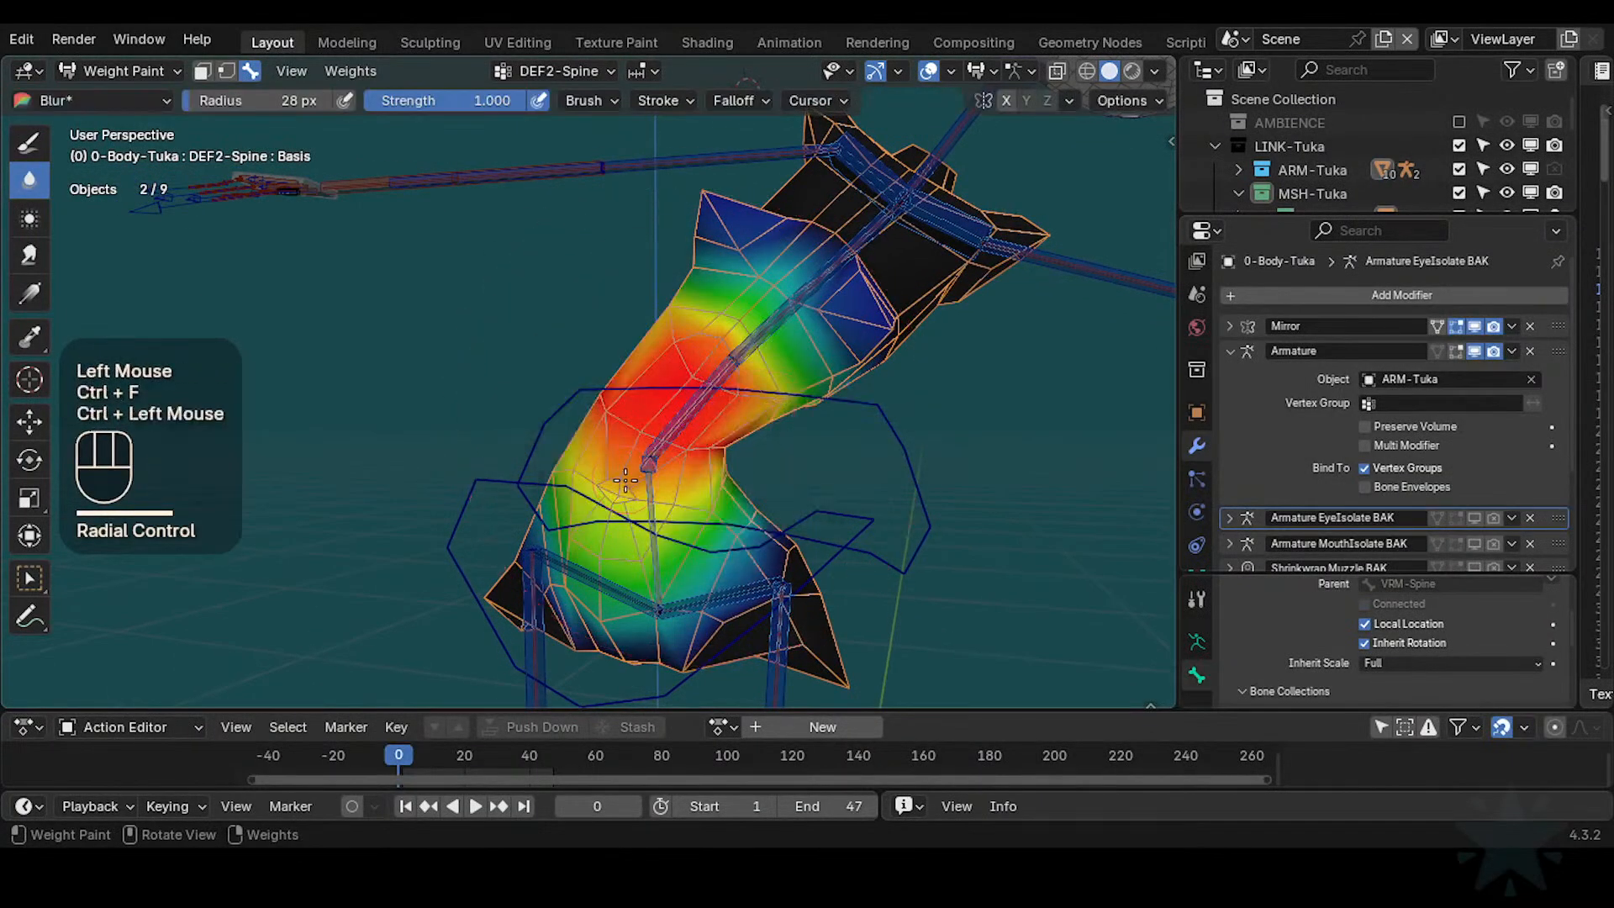
key("shift+space")
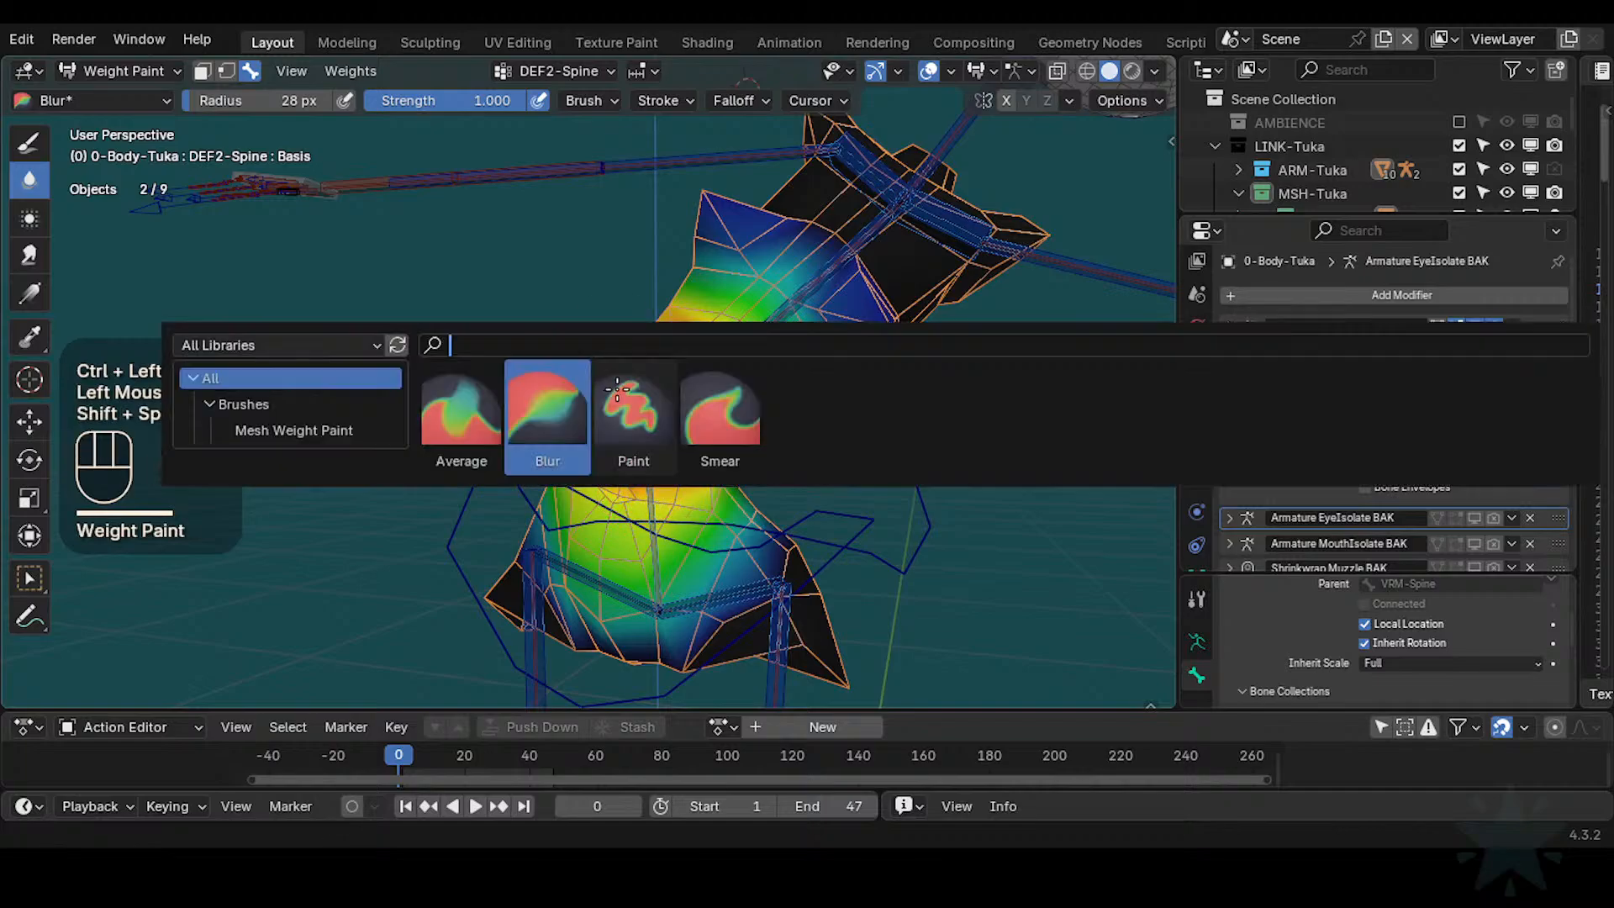
left_click(626, 399)
left_click(637, 495)
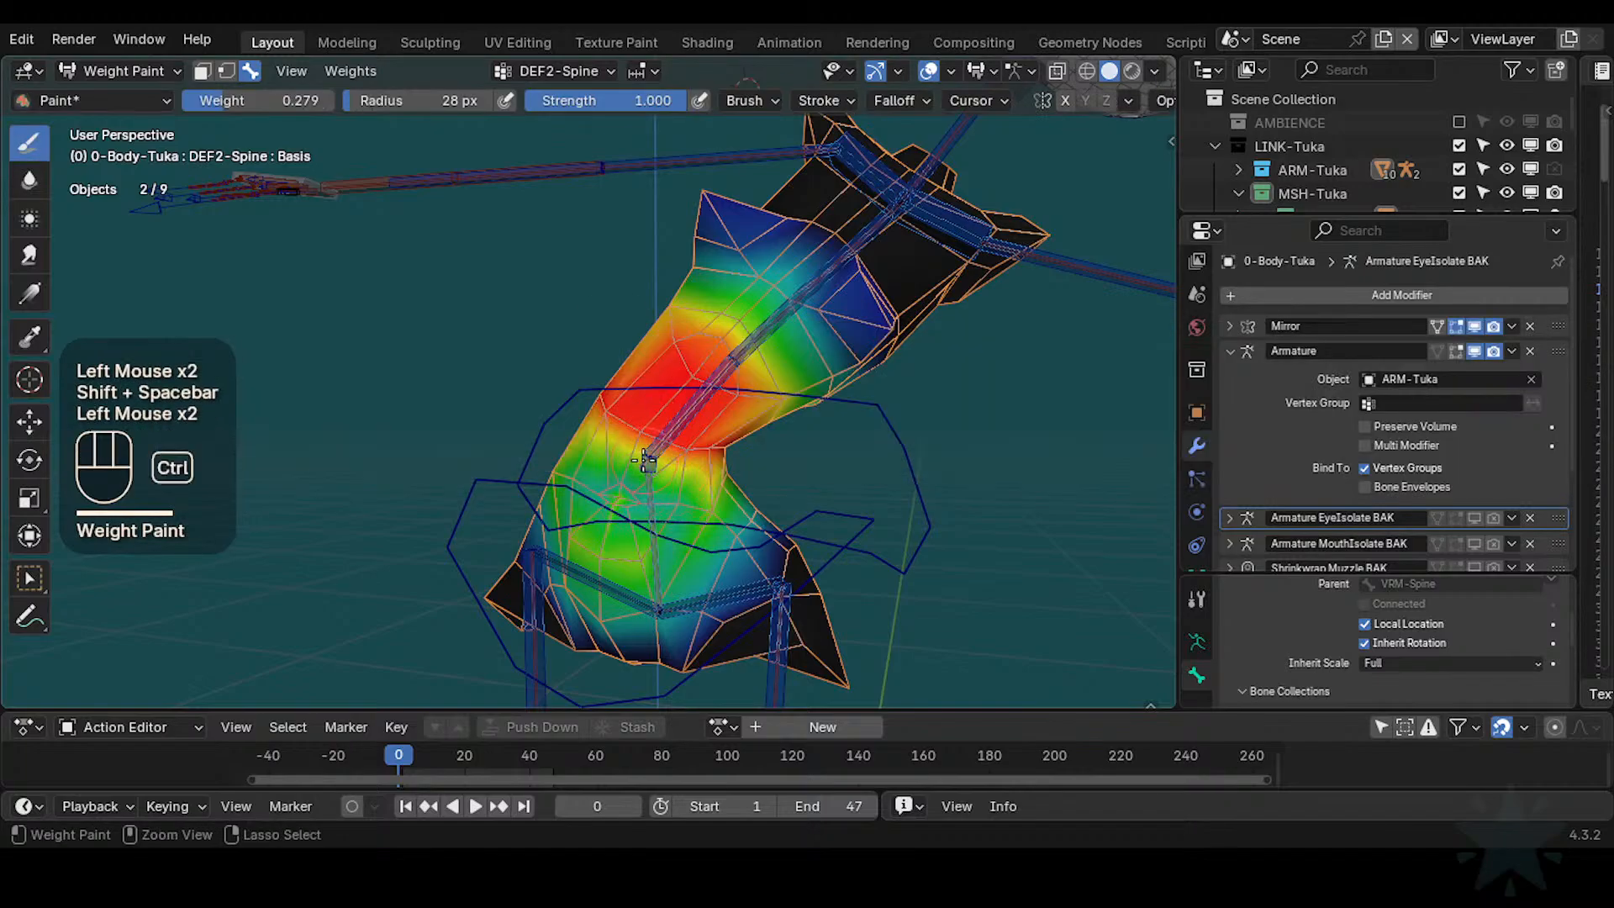
Set the brush weight to 1.000 and paint DEF2-Spine over the front of the waist and down the belly
key("ctrl+f")
left_click(643, 461, "ctrl")
left_click(649, 479)
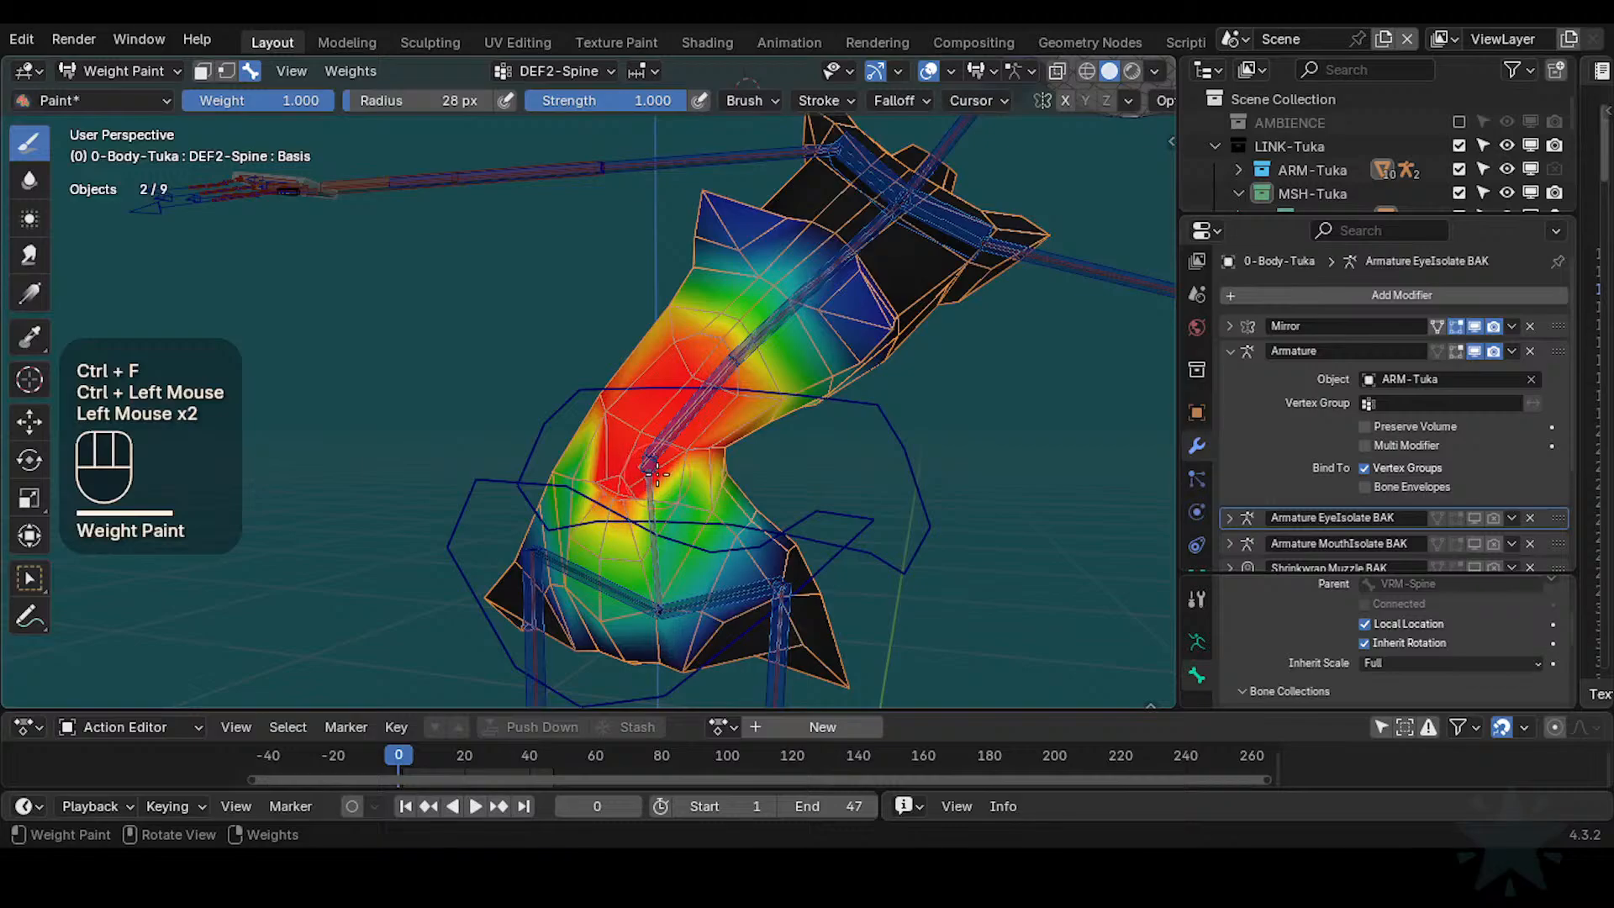
left_click(603, 505)
mouse_move(656, 475)
middle_mouse_down()
mouse_move(602, 504)
mouse_move(652, 512)
mouse_move(616, 542)
middle_mouse_up()
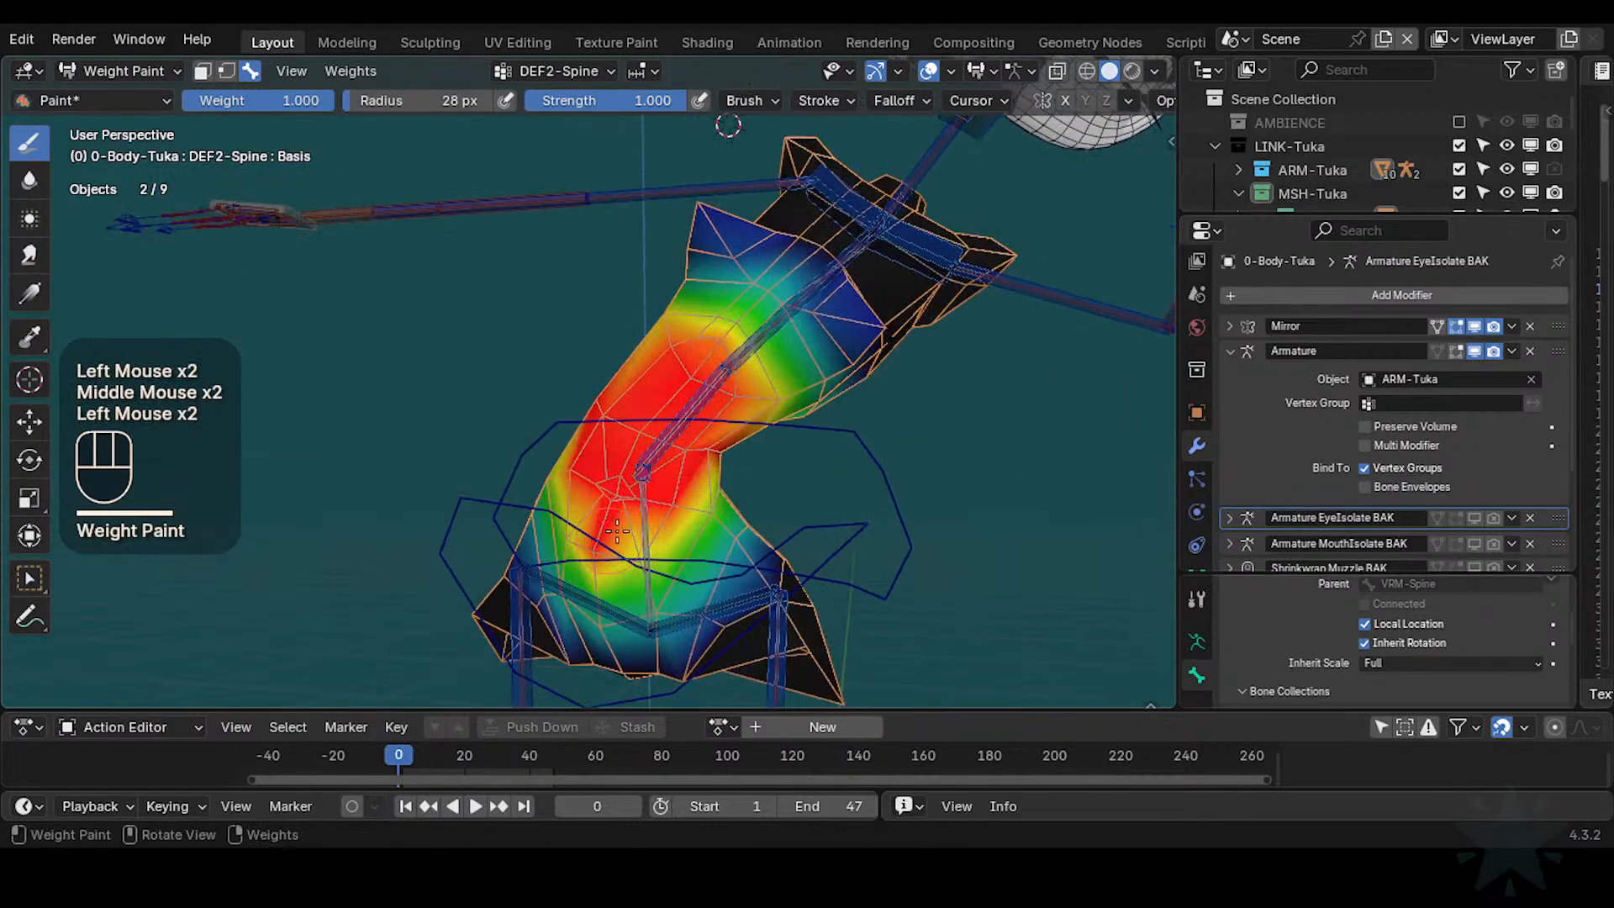
middle_click_drag(677, 488, 666, 481)
middle_click_drag(665, 481, 639, 461, "shift")
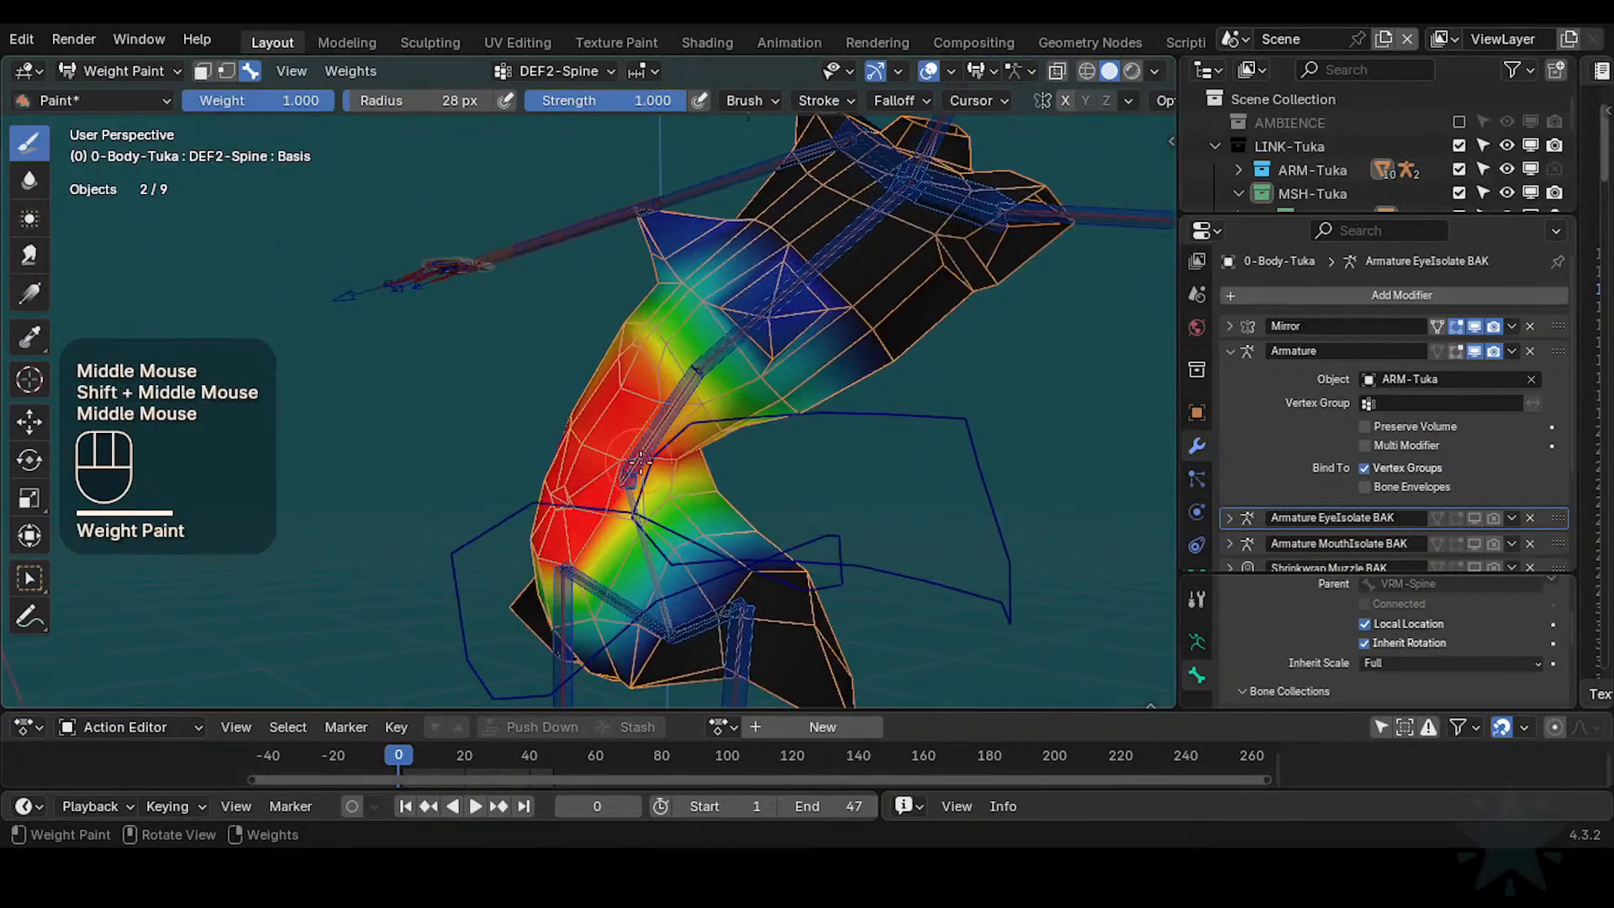
Reduce the brush radius to 14 px and paint full DEF2-Spine weight along the inner side of the bent waist
key("f")
left_click(636, 519)
left_click(636, 519)
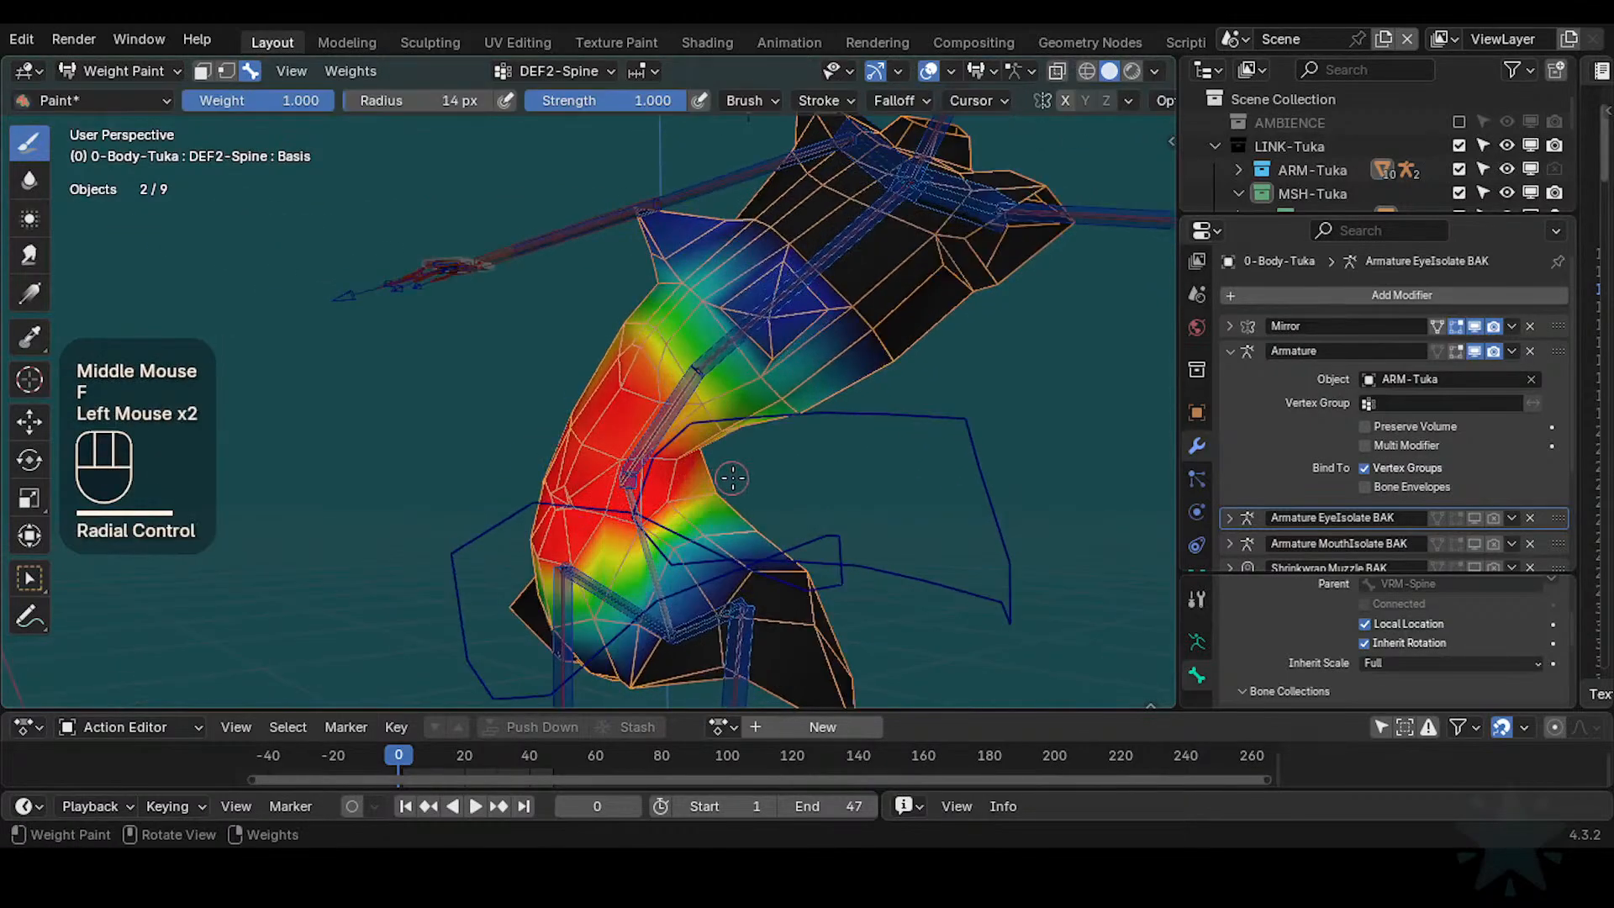
mouse_move(733, 478)
middle_mouse_down()
mouse_move(706, 462)
mouse_move(841, 454)
mouse_move(732, 443)
mouse_move(790, 446)
mouse_move(782, 424)
middle_mouse_up()
mouse_move(782, 425)
middle_mouse_down()
mouse_move(690, 420)
mouse_move(775, 457)
middle_mouse_up()
left_click(679, 417)
Rotate CTL-IK-Spine from side to side to test how the waist bends
left_click(690, 382, "alt")
key("r")
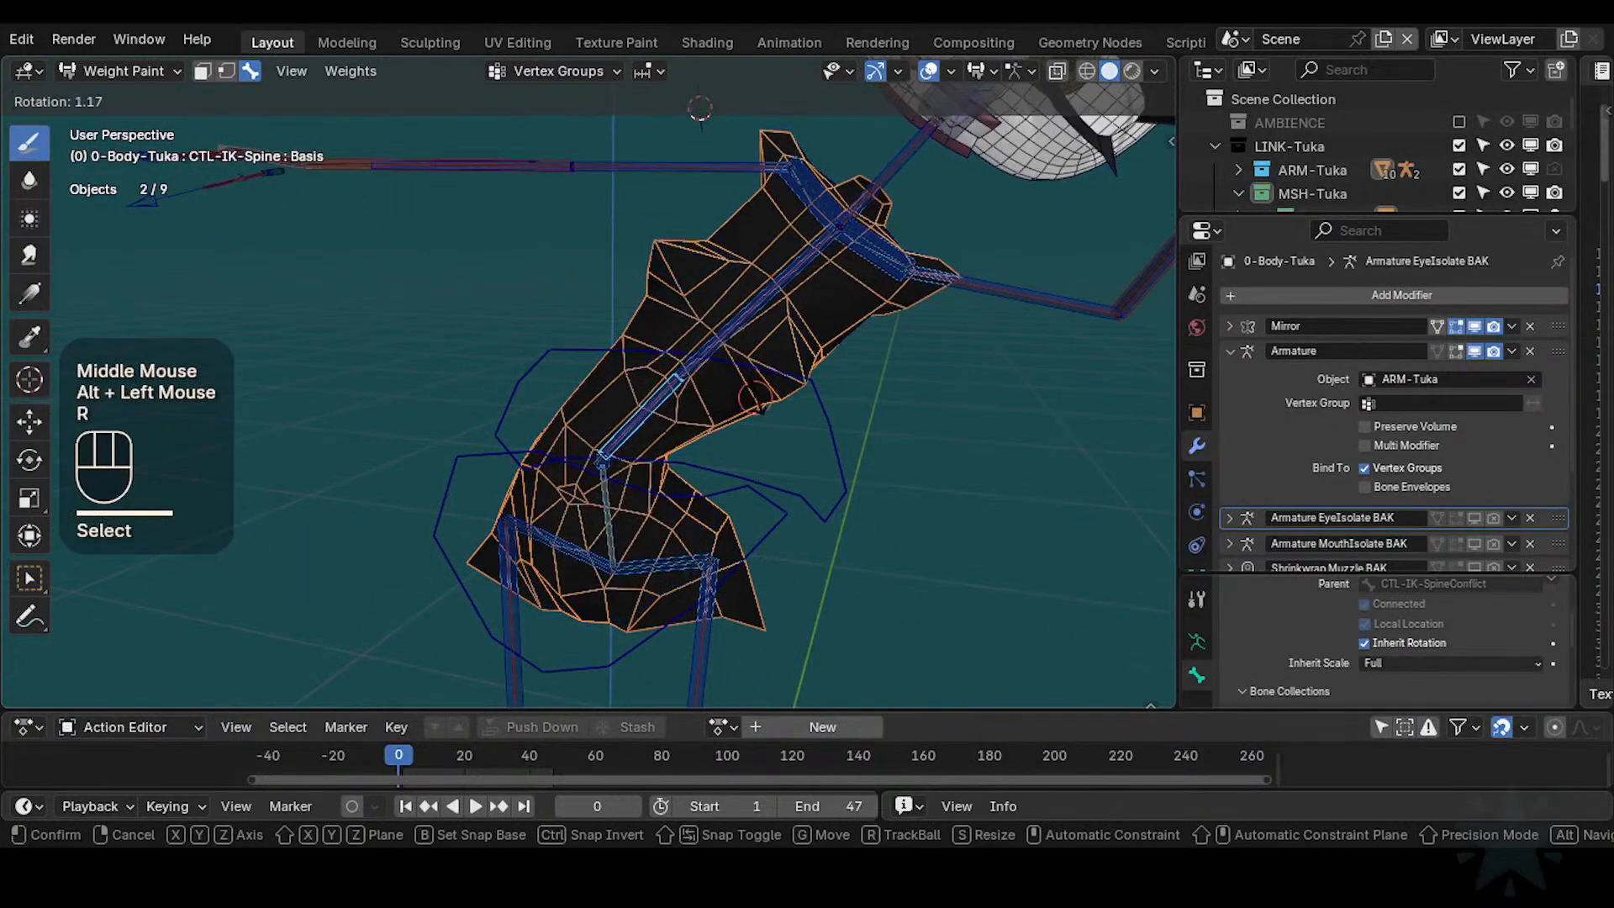
left_click(700, 107)
middle_click_drag(700, 107, 681, 118)
key("r")
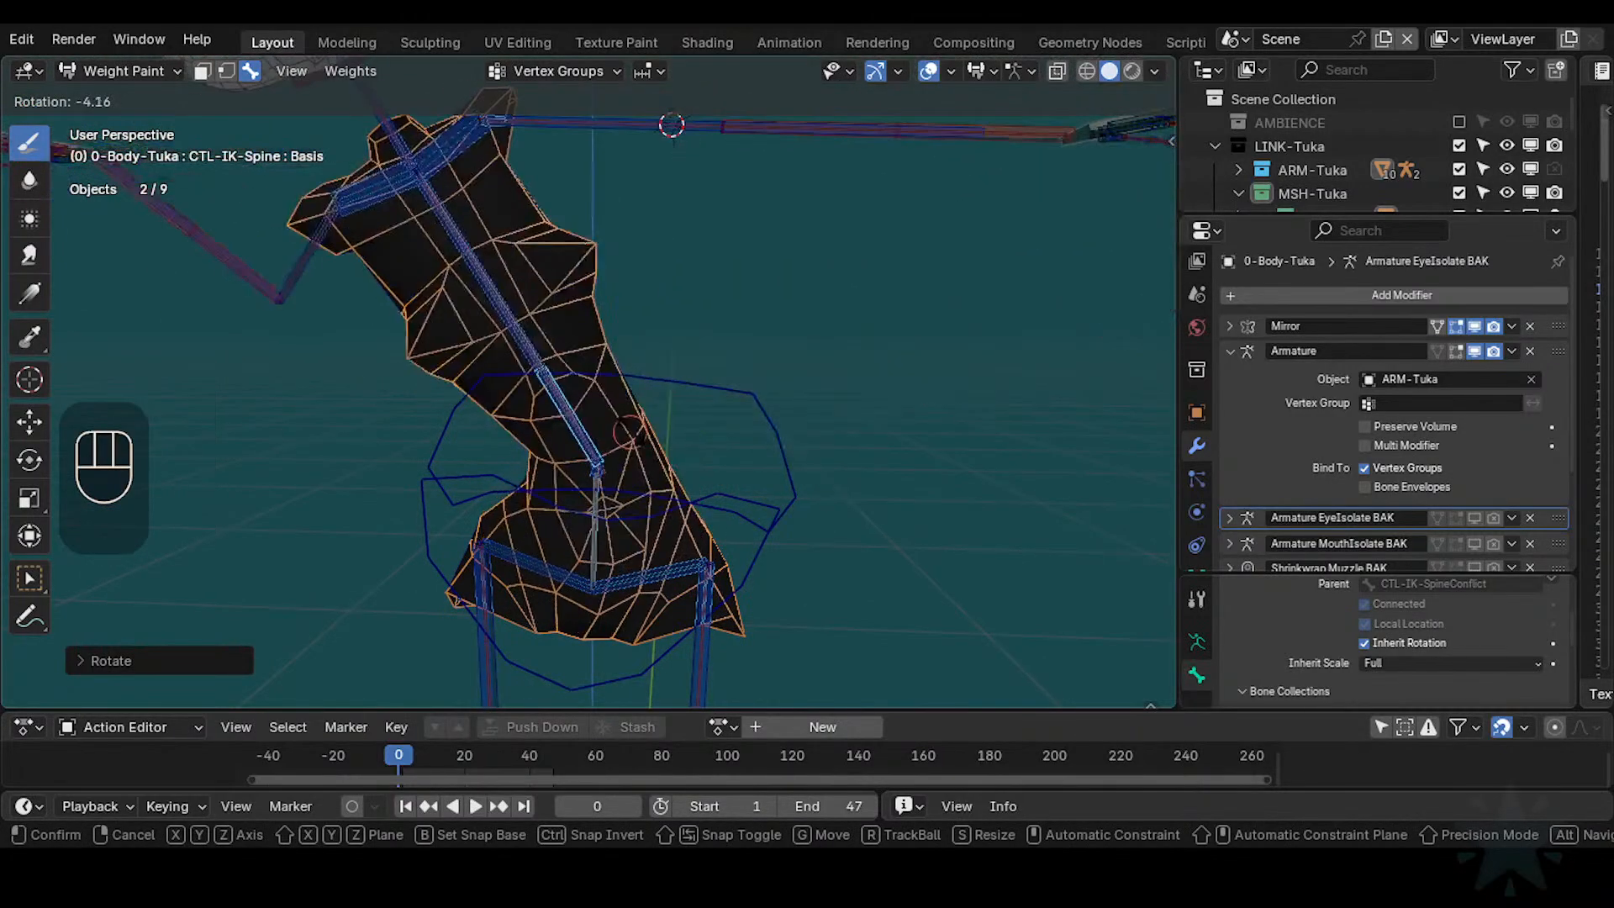
left_click(677, 471)
Rotate CTL-IK-Chest and CTL-IK-Spine so the torso leans toward the opposite side
left_click(661, 277, "alt")
key("r")
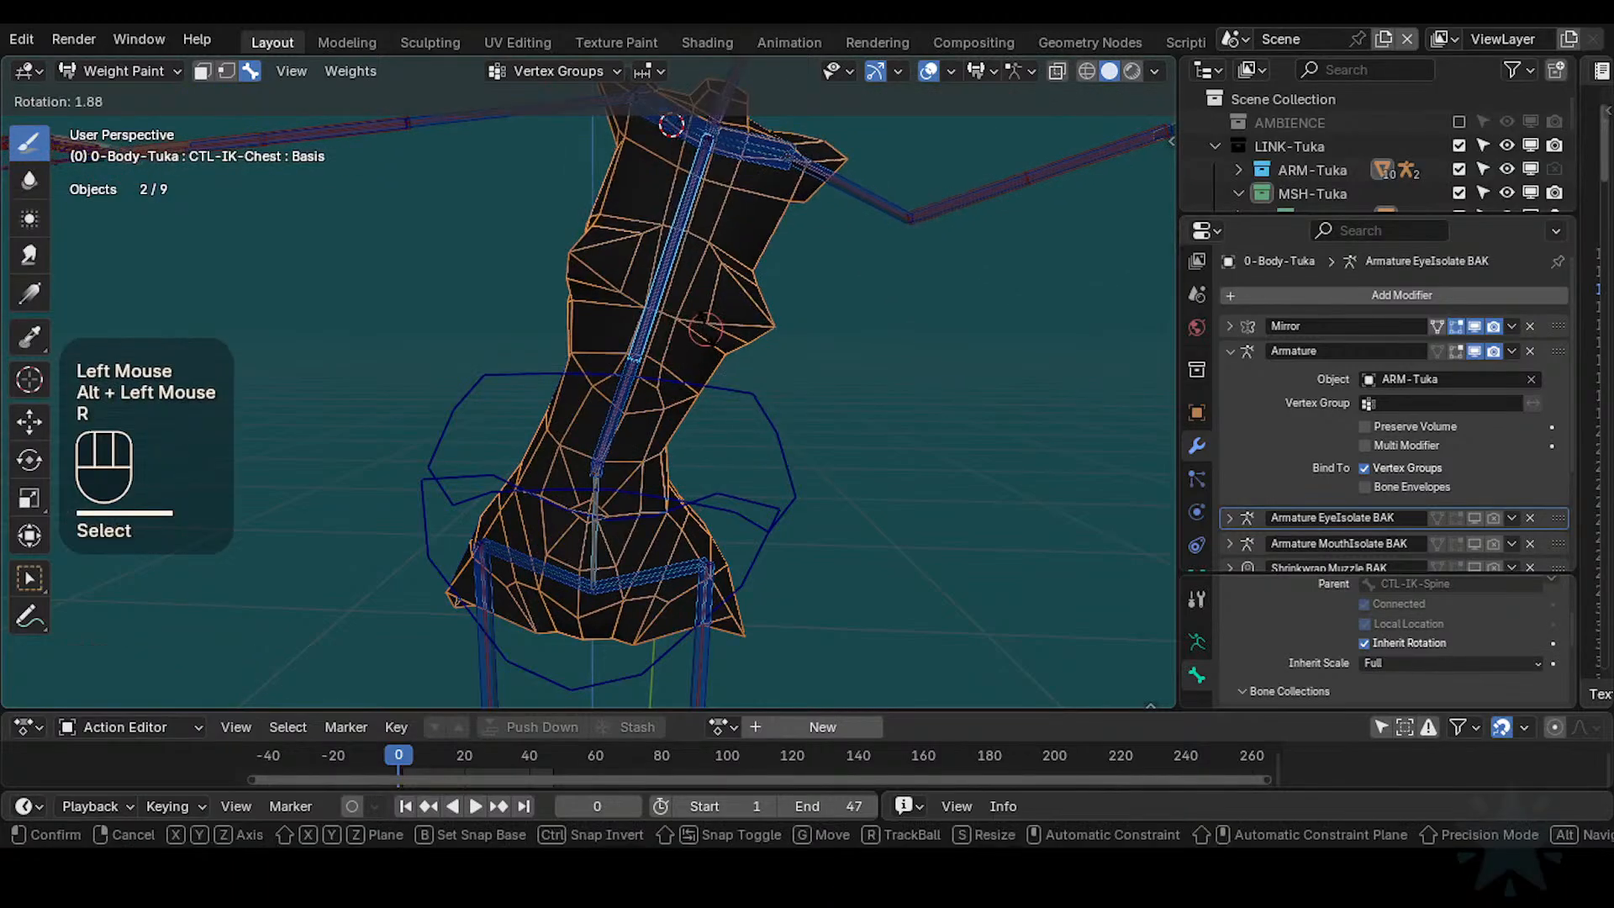
left_click(673, 375)
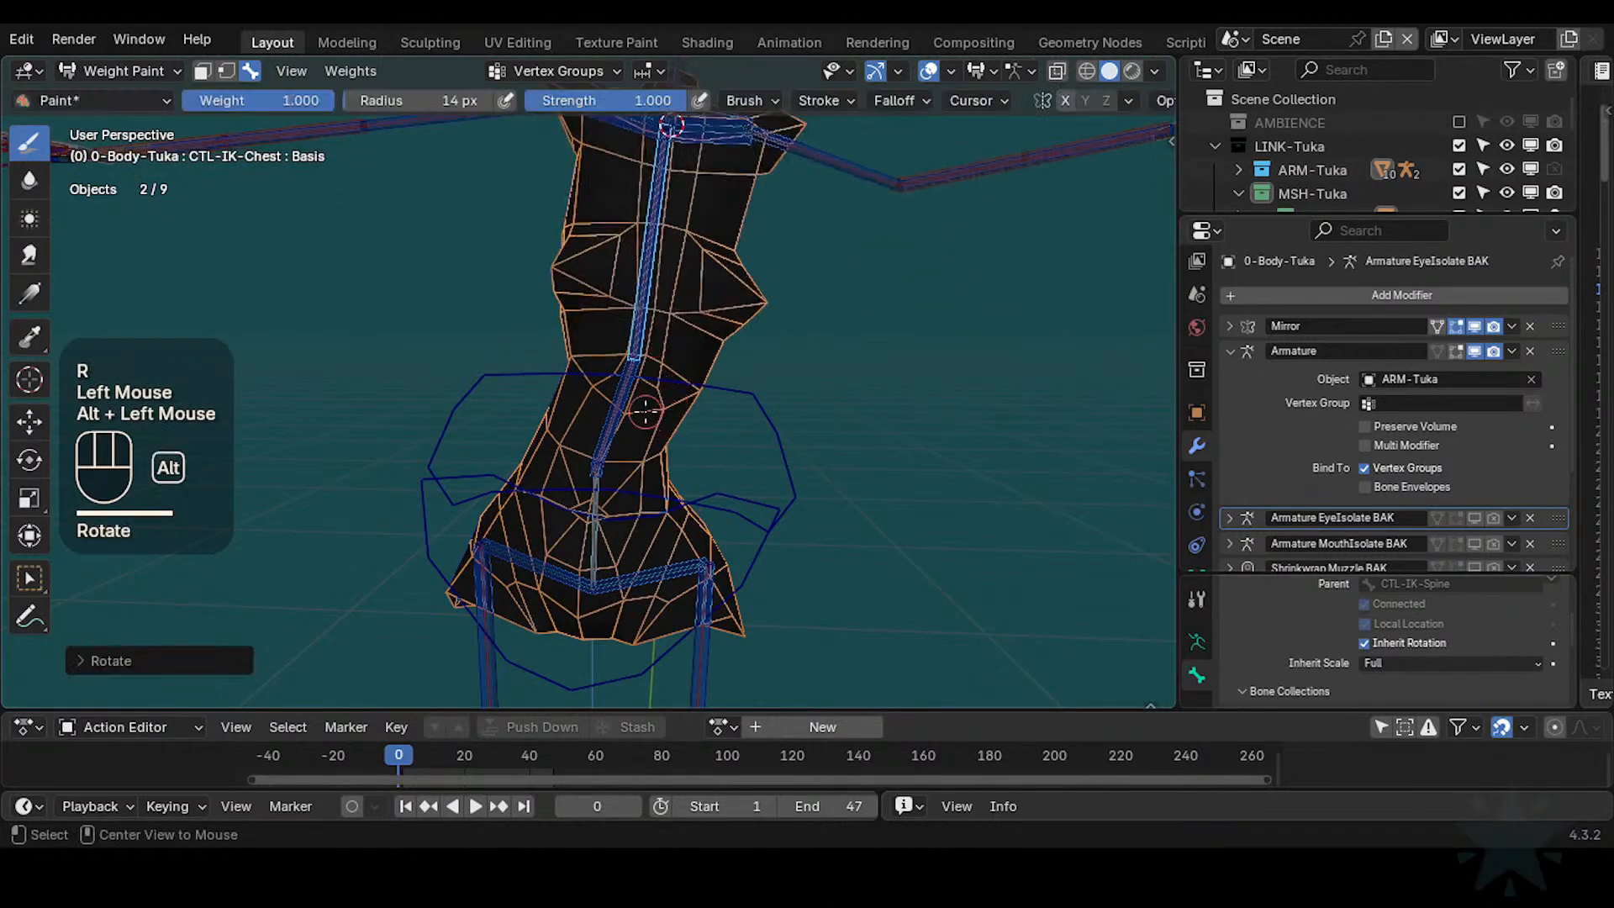
left_click(618, 412, "alt")
key("r")
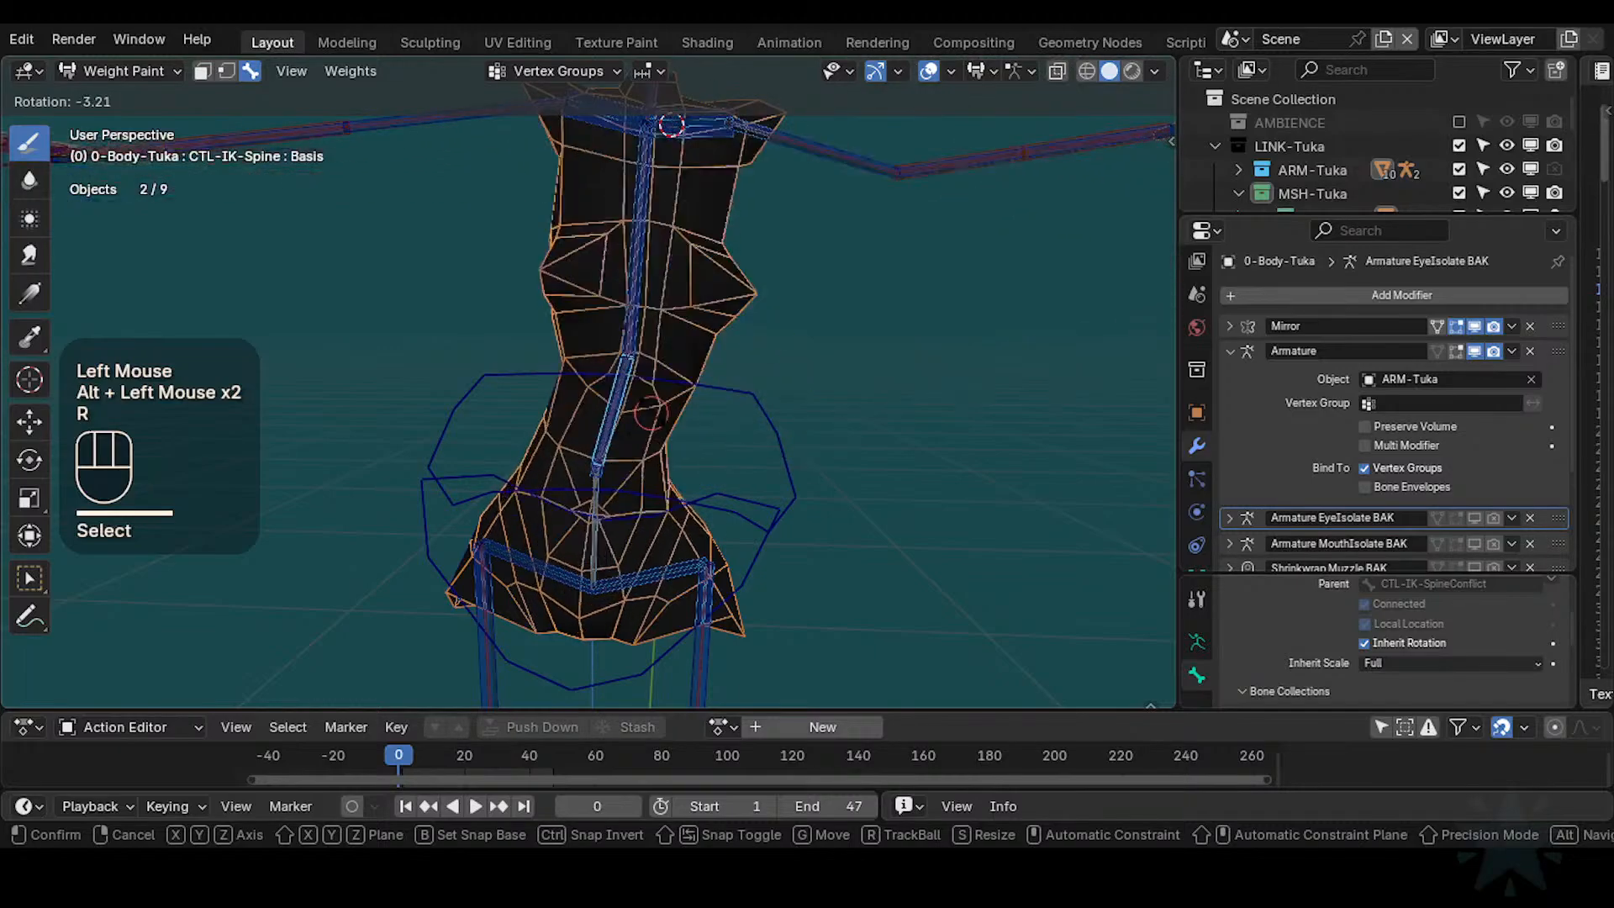
left_click(622, 404)
Rotate CTL-IK-HipsSway both ways to test the hip sway and leave the hips slightly tilted
left_click(764, 563, "alt")
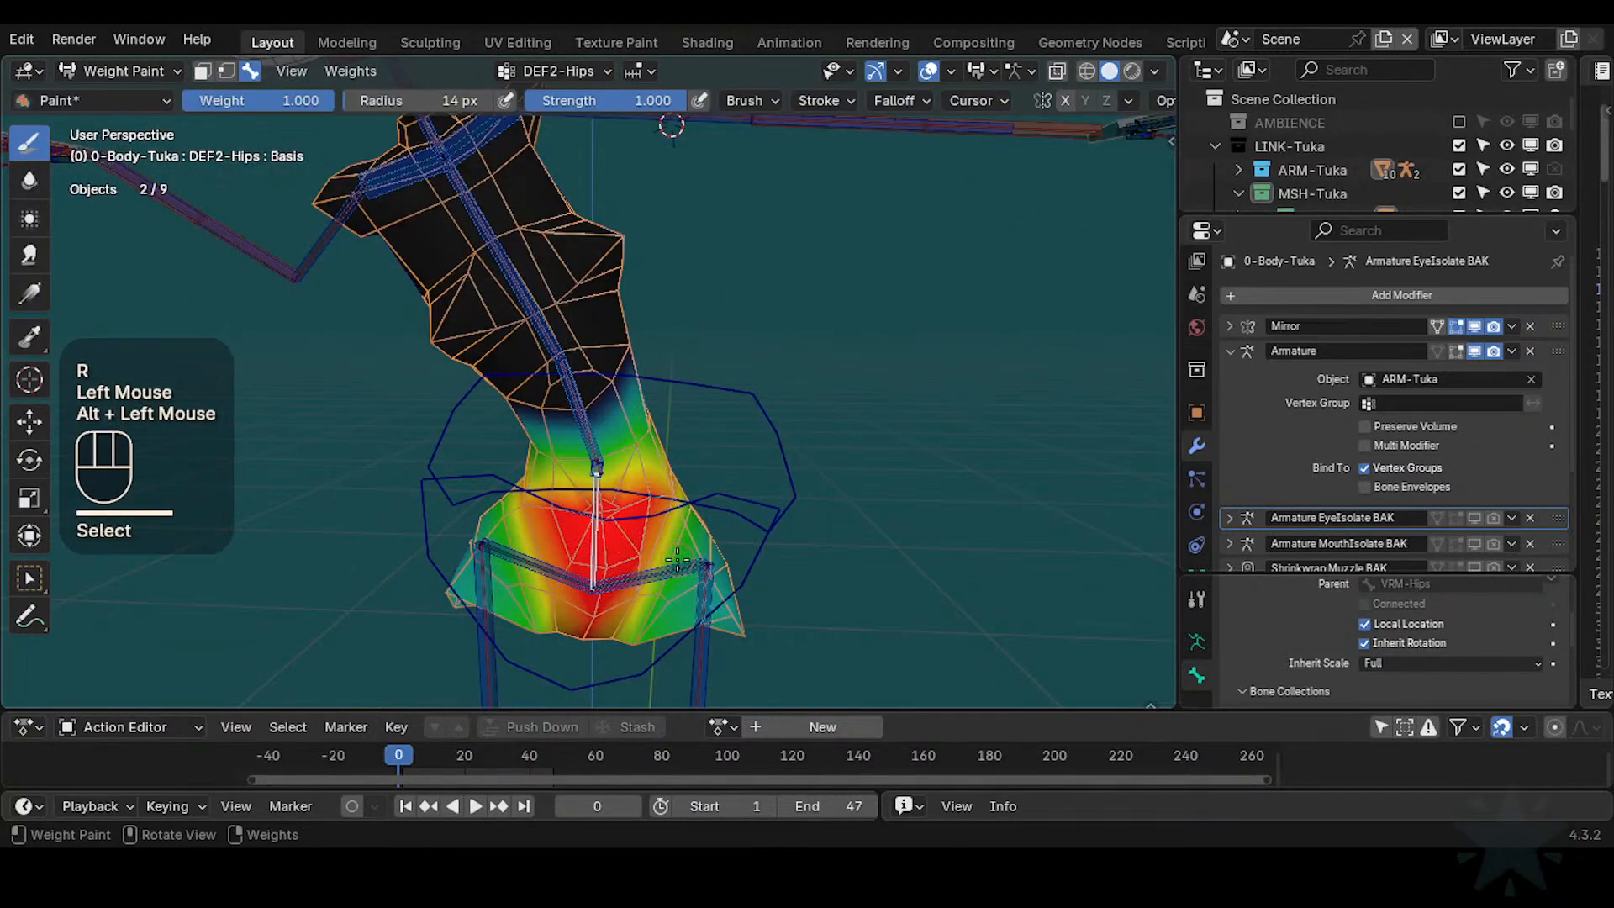
left_click(765, 564, "alt")
key("r")
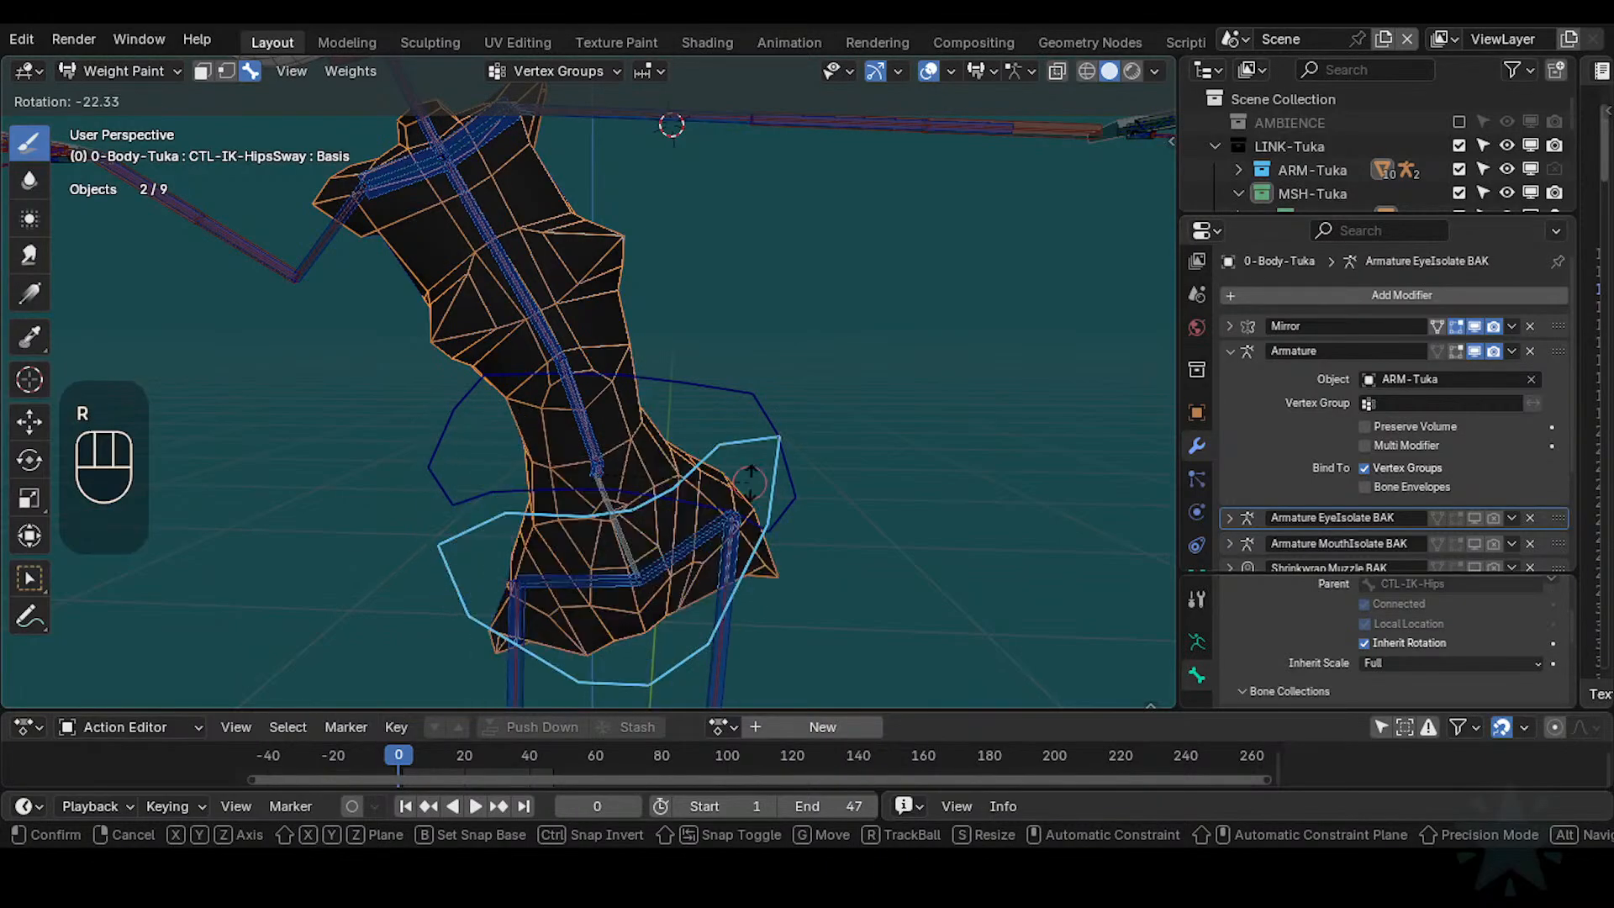
left_click(736, 524)
key("r")
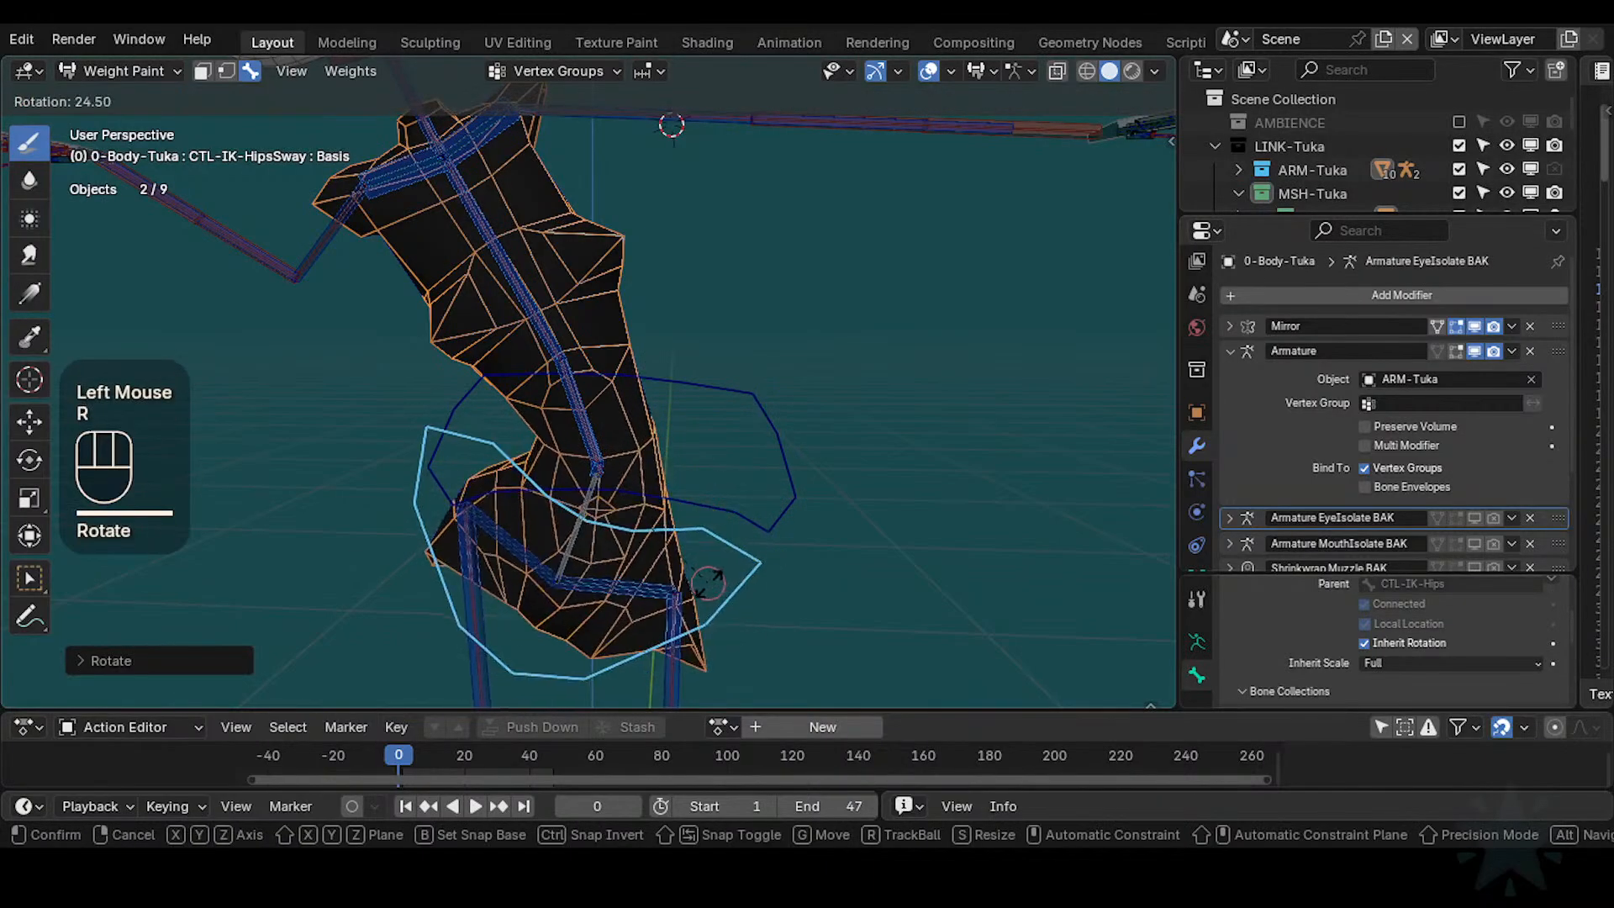
left_click(760, 509)
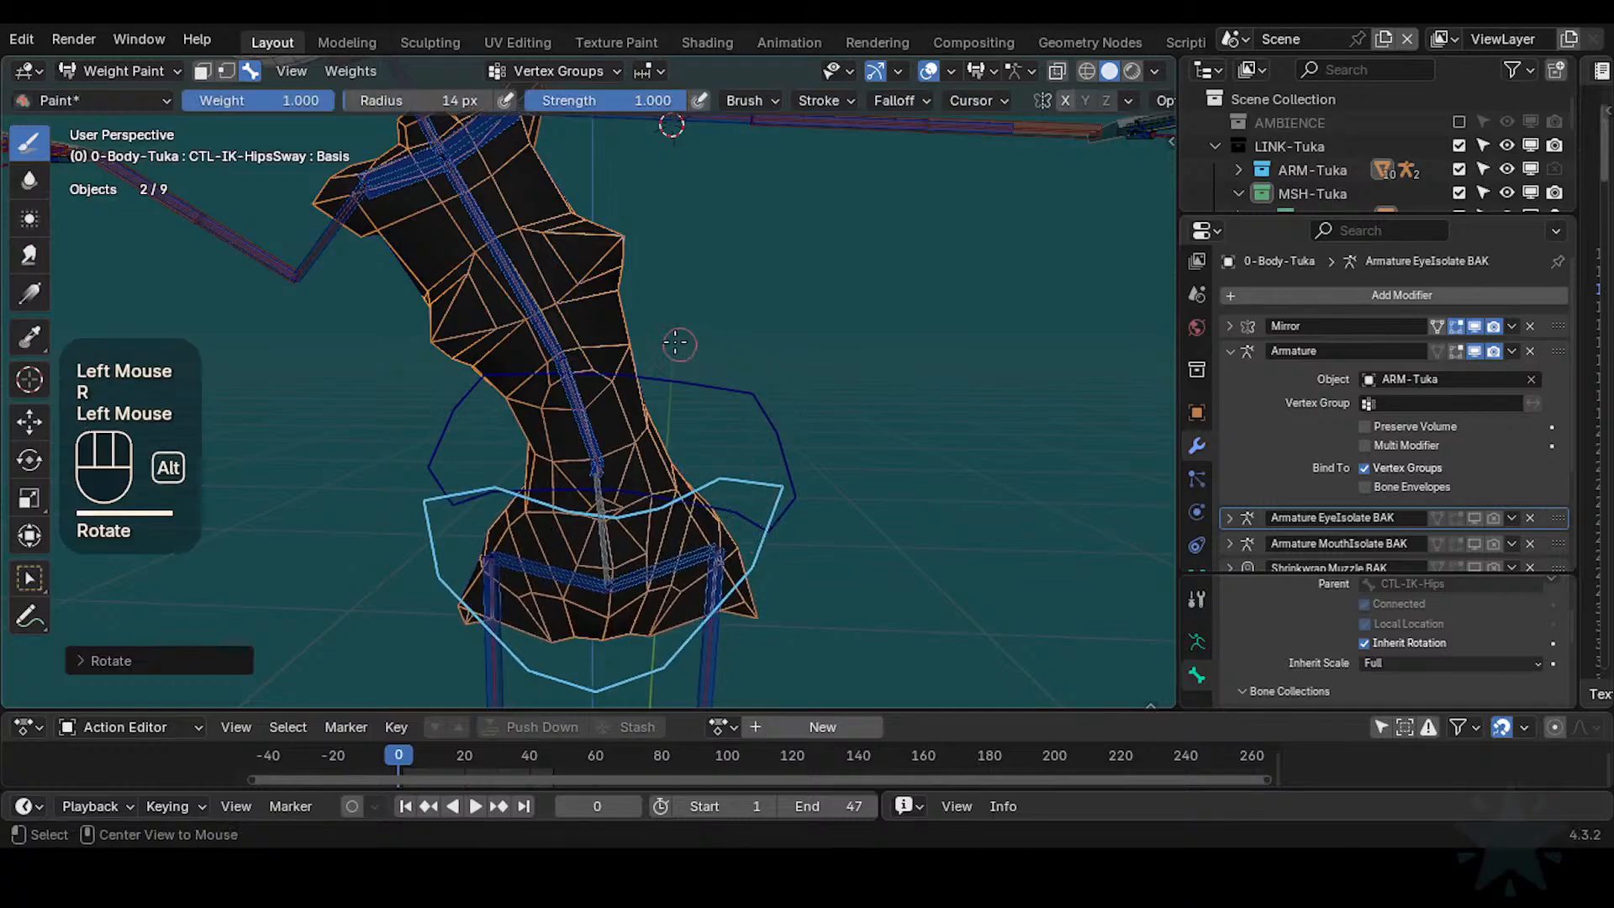
Rotate CTL-IK-Chest and move it with an Auto IK length of 3 so the torso bends strongly sideways
left_click(540, 297, "alt")
key("r")
left_click(723, 349)
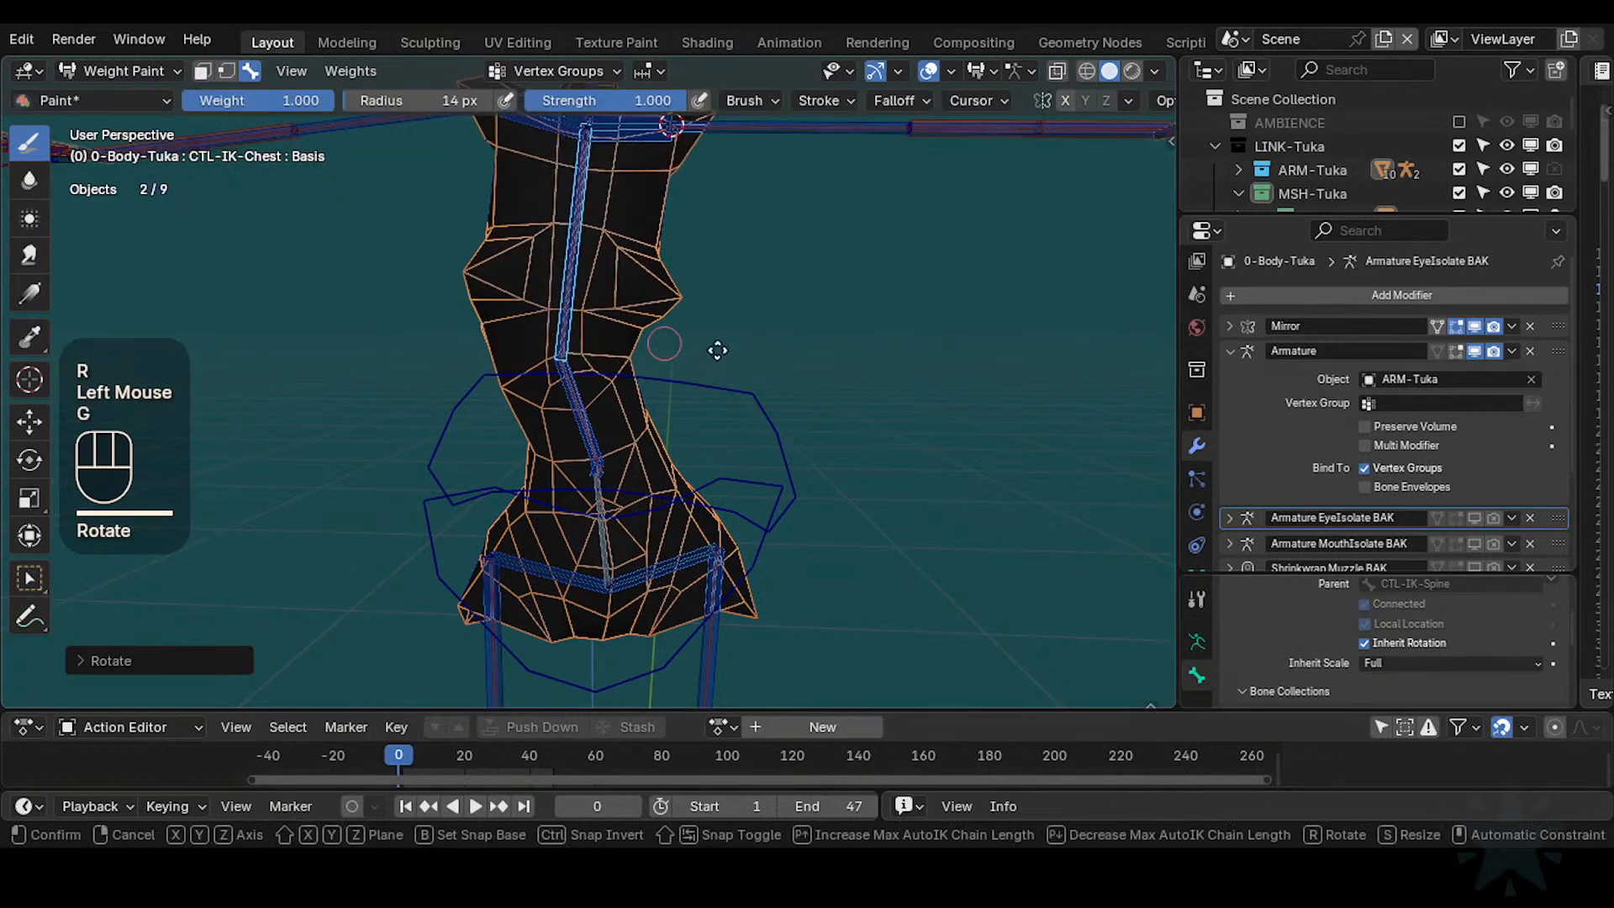
key("g")
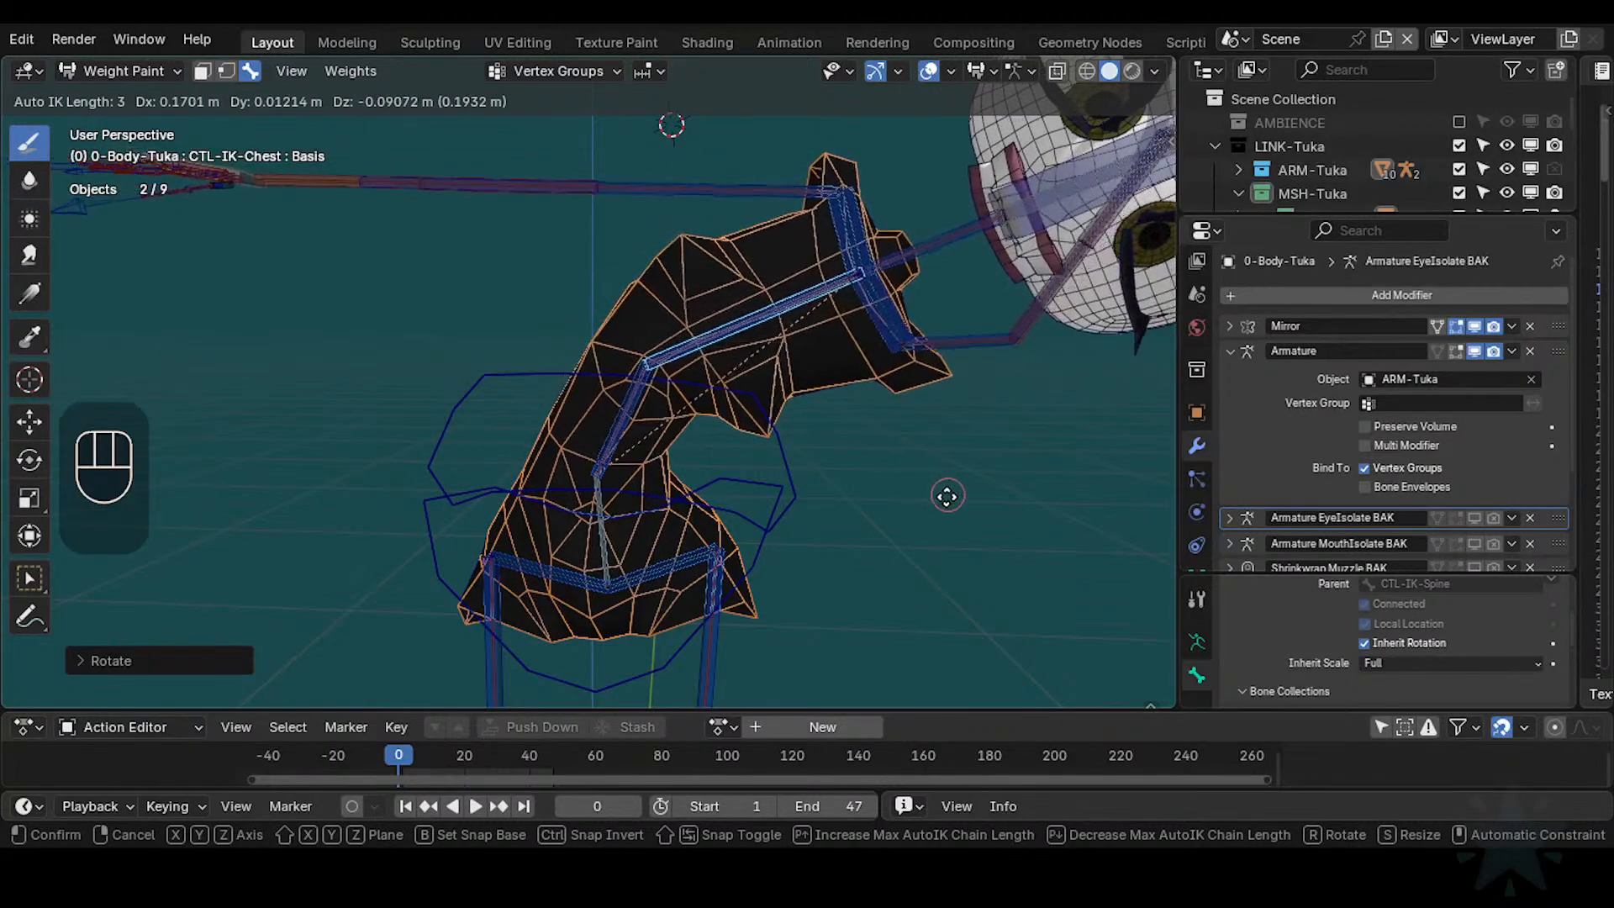
left_click(942, 481)
Show the DEF2-Spine weights and blur them across the lower belly with a Blur brush radius of 25 px
left_click(646, 410, "alt")
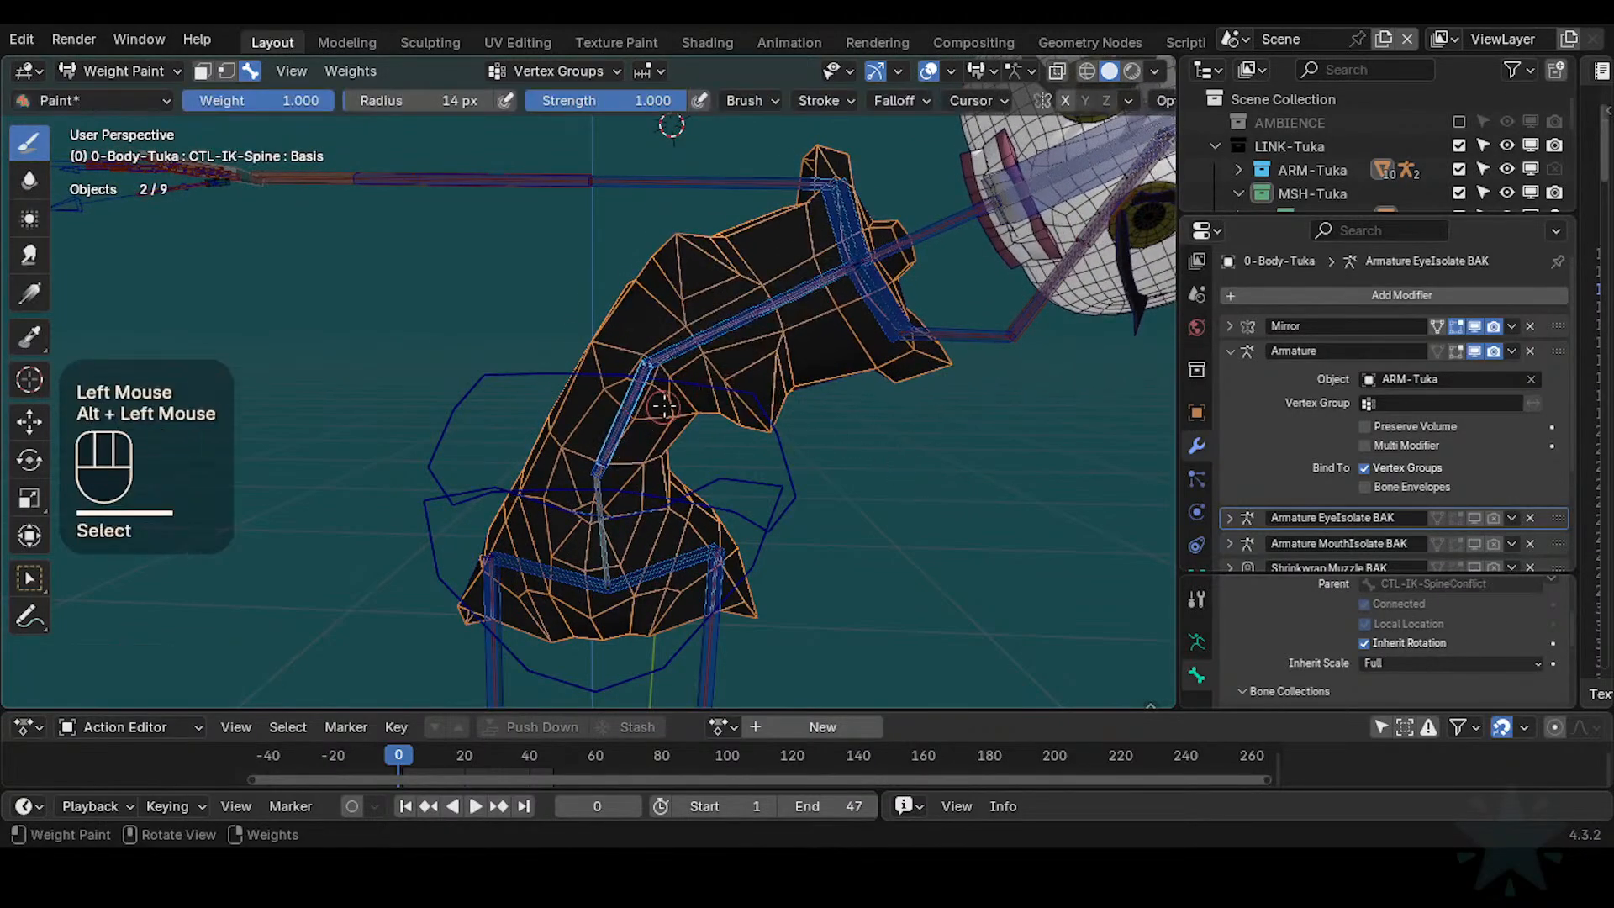
middle_click_drag(649, 412, 649, 338, "shift")
left_click(641, 388, "alt")
left_click(641, 388, "alt")
left_click(30, 179)
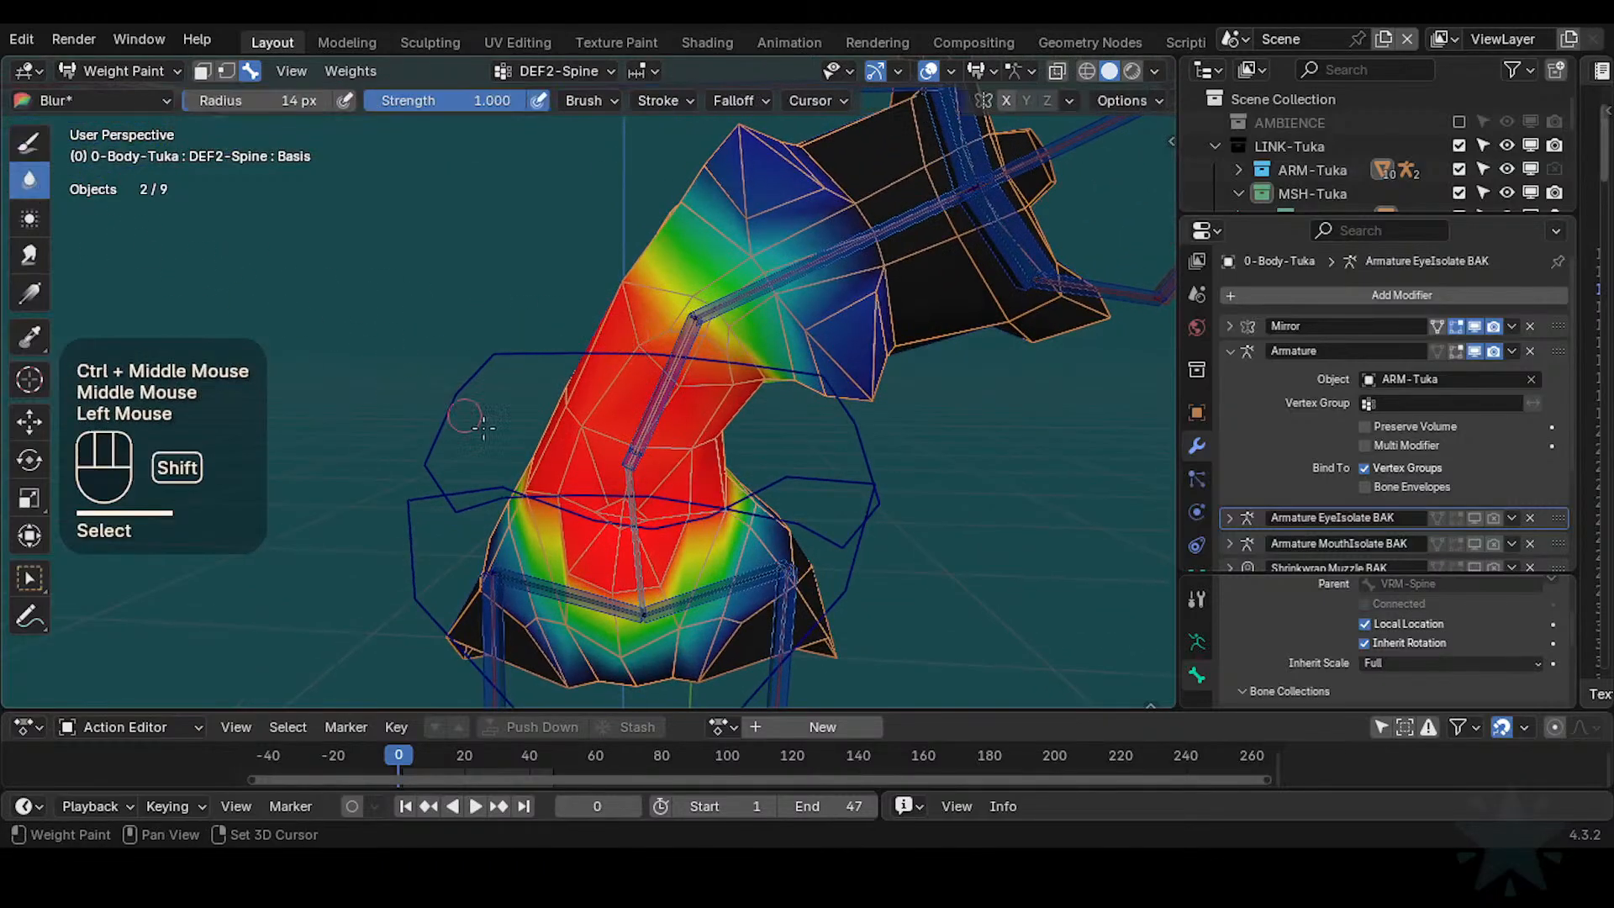
mouse_move(527, 486)
middle_mouse_down("shift")
mouse_move(510, 411)
mouse_move(597, 451)
middle_mouse_up("shift")
key("f")
left_click(510, 411)
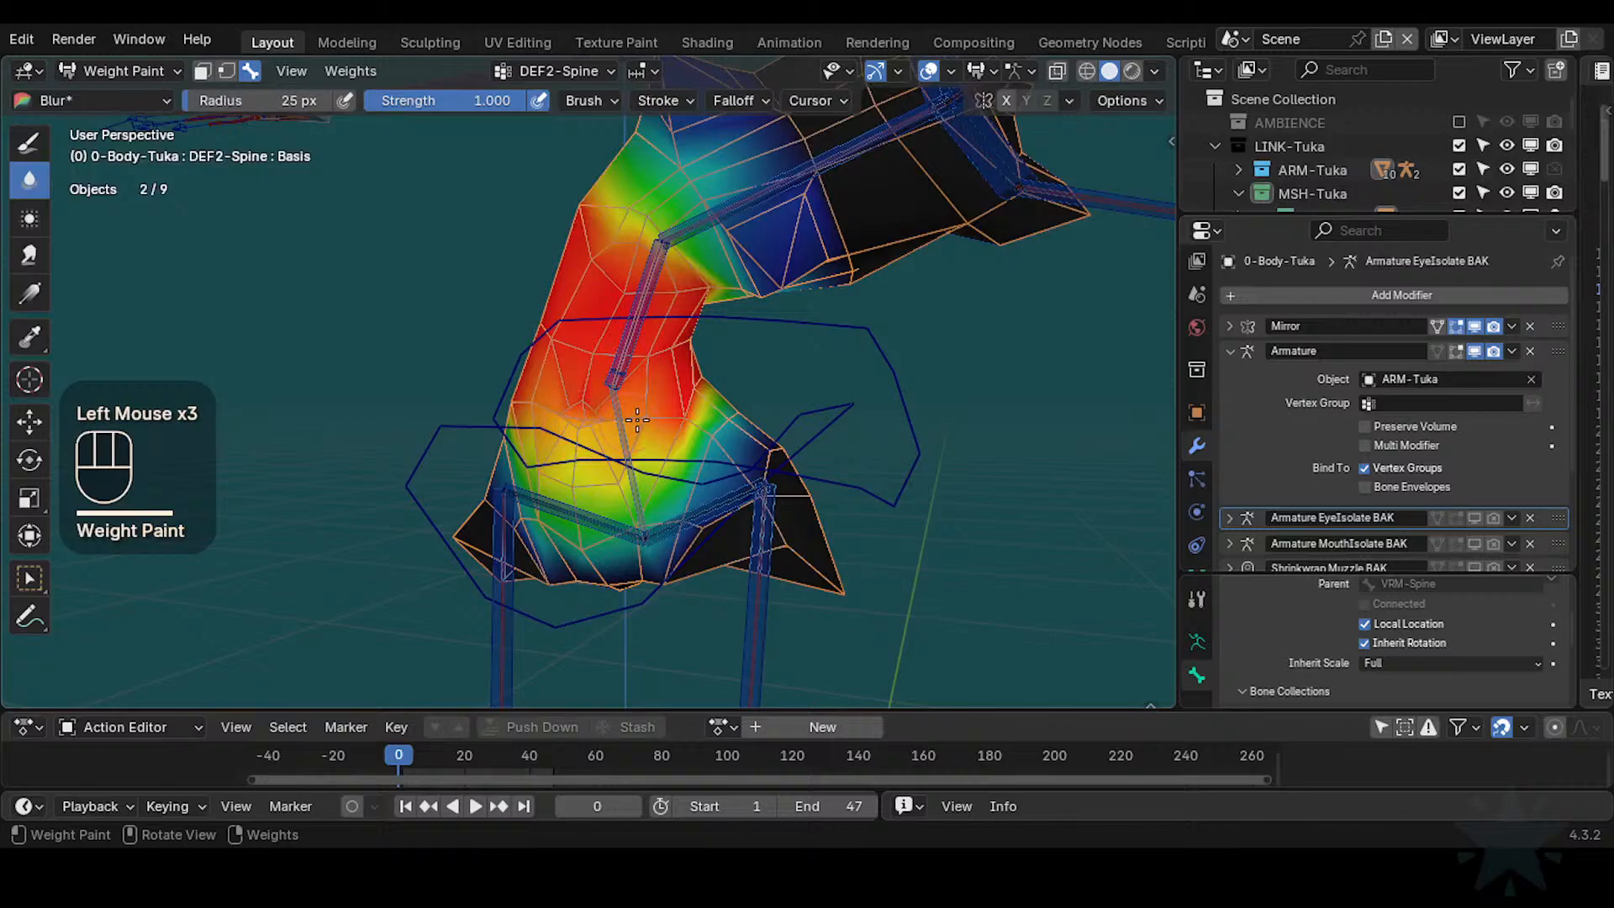
Continue blurring the DEF2-Spine weights around the front and back of the lower waist
mouse_move(621, 419)
middle_mouse_down()
mouse_move(664, 375)
mouse_move(602, 400)
middle_mouse_up()
left_click_drag(601, 393, 613, 406)
mouse_move(643, 405)
middle_mouse_down()
mouse_move(599, 392)
mouse_move(656, 364)
mouse_move(629, 389)
middle_mouse_up()
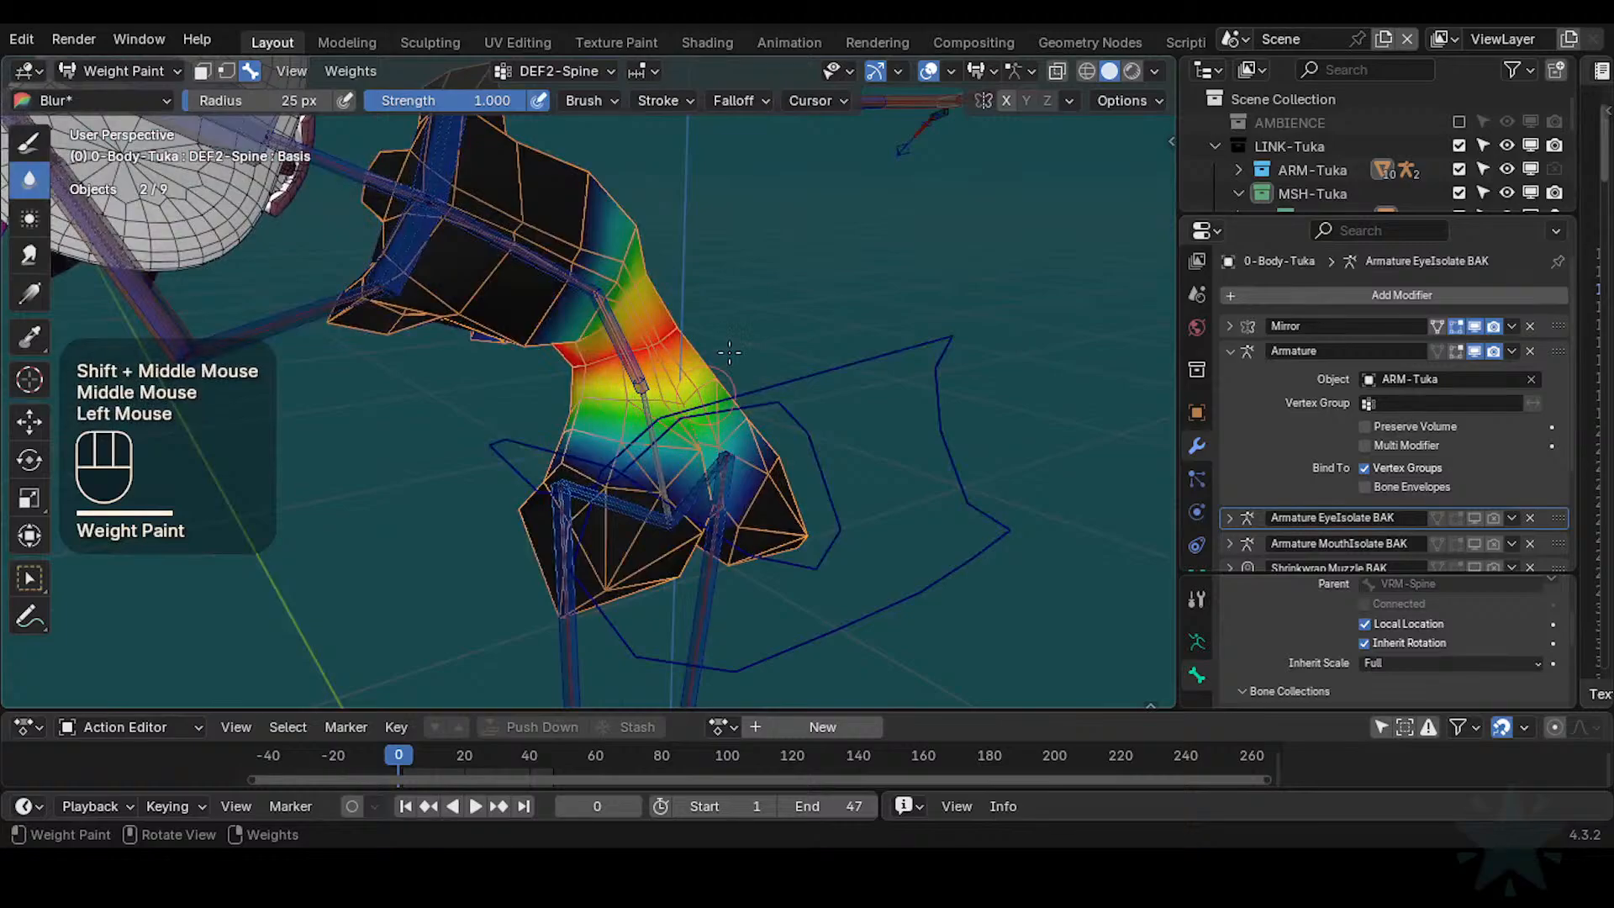
mouse_move(729, 352)
middle_mouse_down()
mouse_move(670, 364)
mouse_move(698, 336)
middle_mouse_up()
mouse_move(698, 337)
middle_mouse_down("shift")
mouse_move(749, 316)
mouse_move(655, 337)
middle_mouse_up("shift")
left_click(650, 338)
Subtract the DEF2-Spine weights from the chest and ribs with the Paint brush at a radius of 73 px
left_click(29, 143)
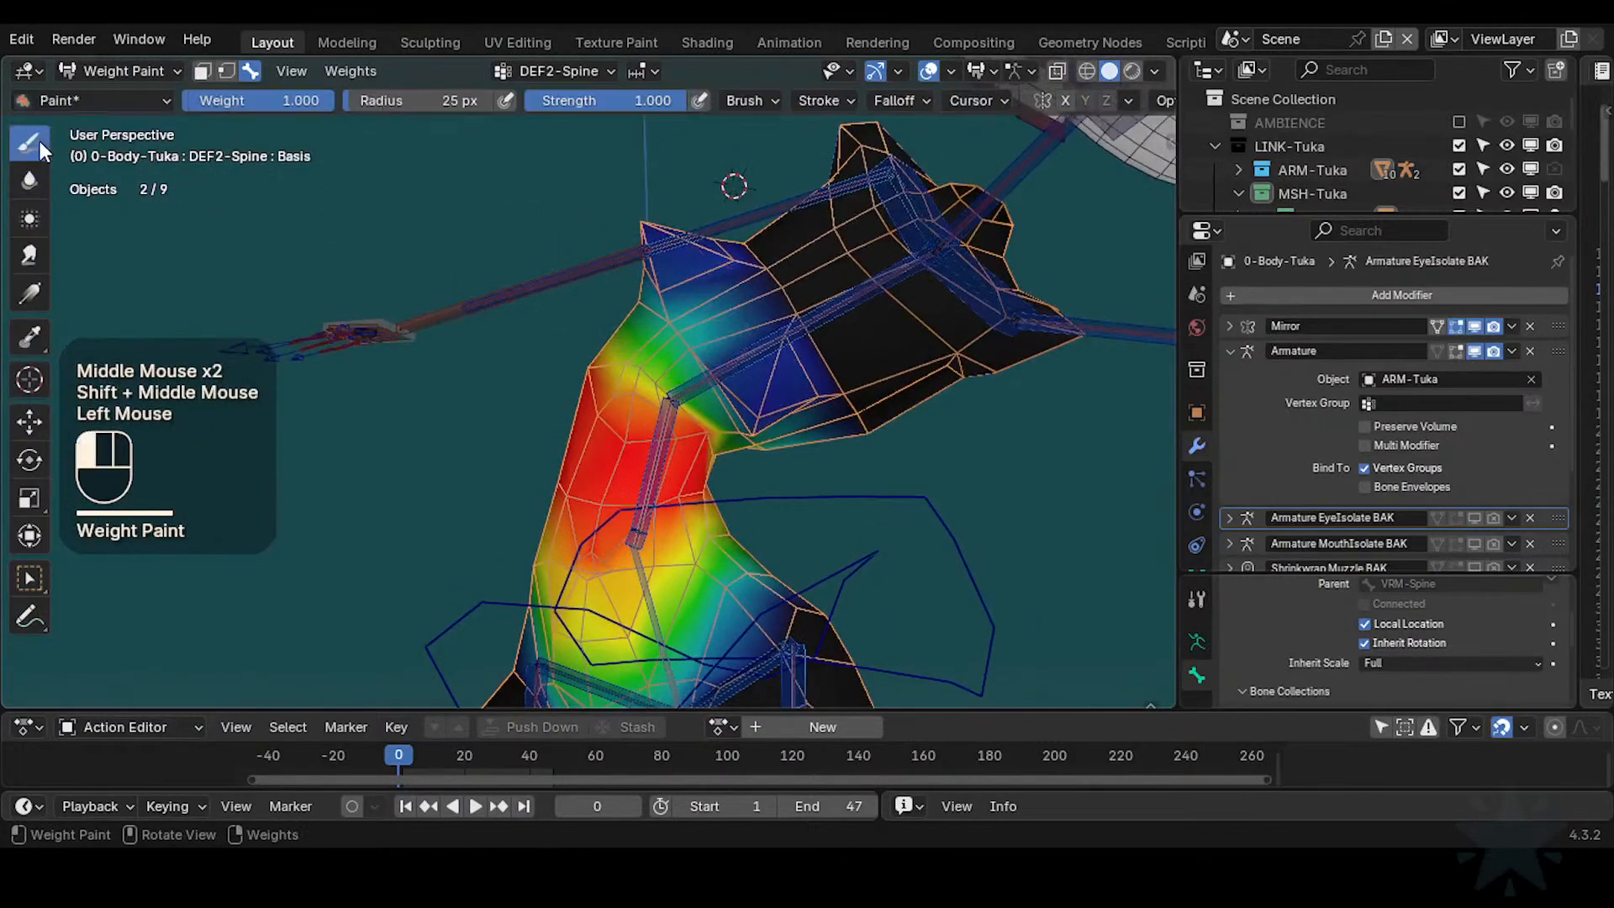
key("ctrl+f")
left_click(727, 265, "ctrl")
key("f")
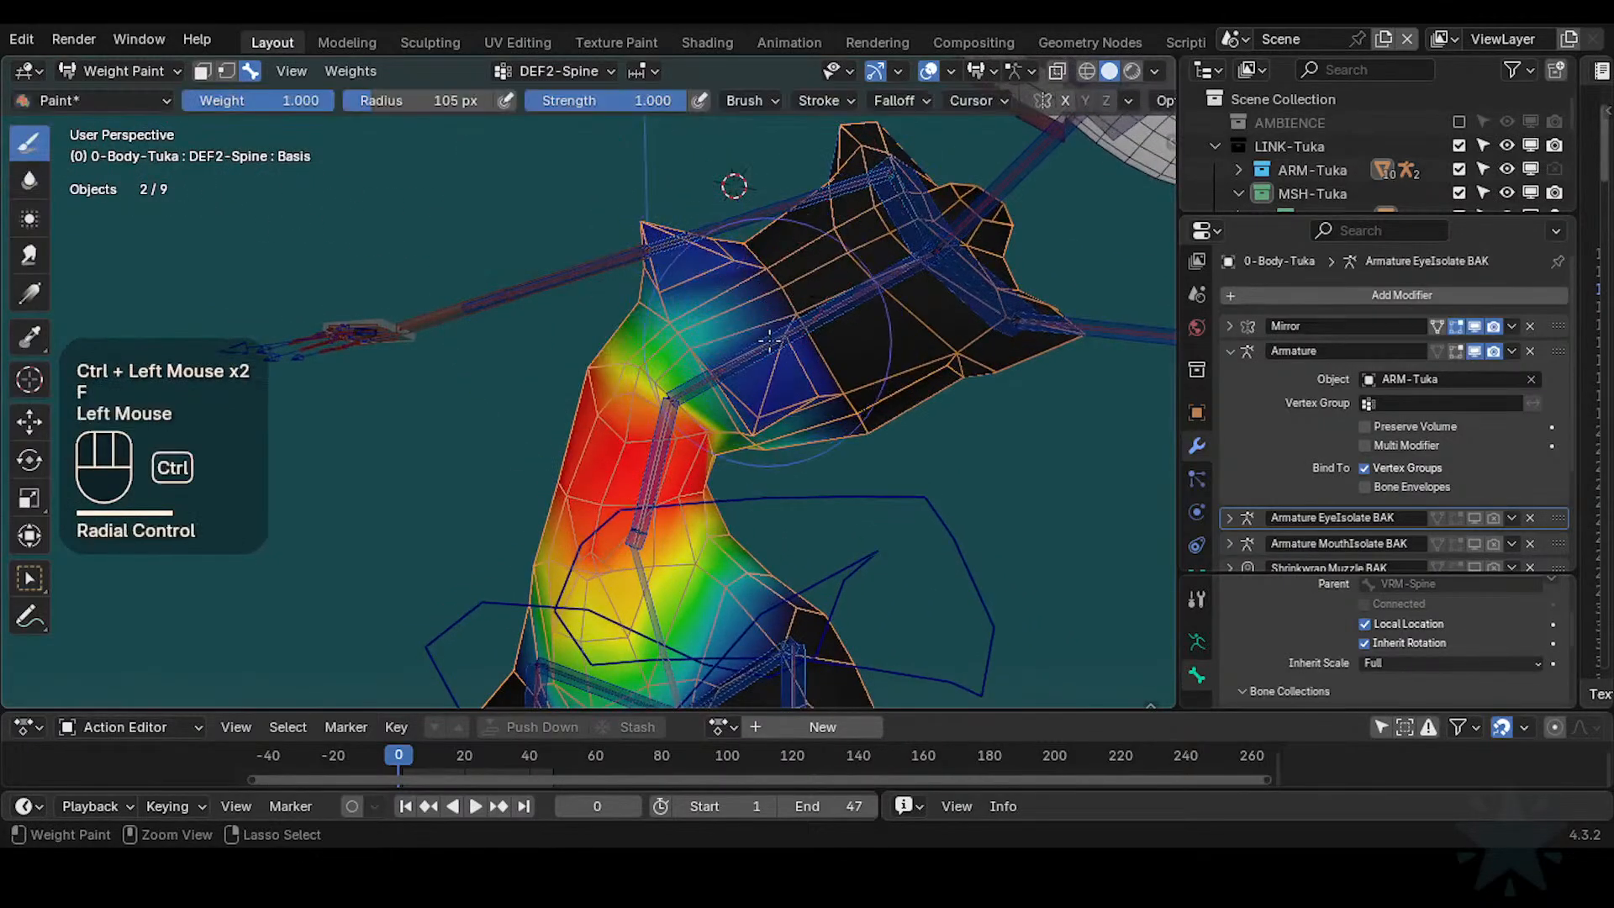
left_click(782, 397, "ctrl")
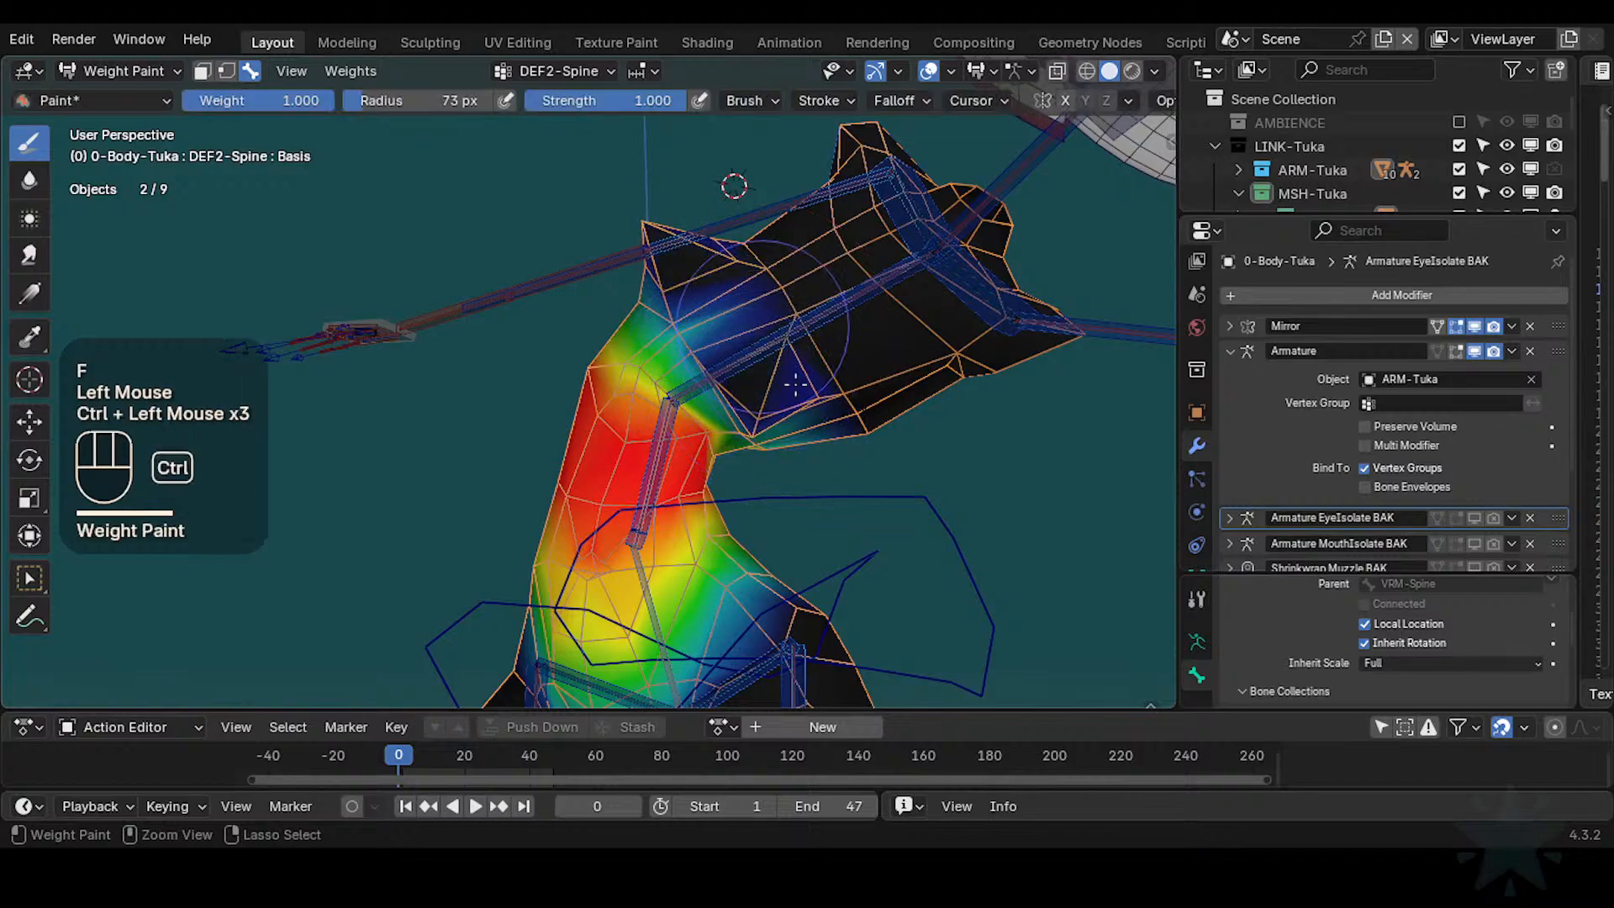
left_click_drag(670, 304, 699, 345, "ctrl")
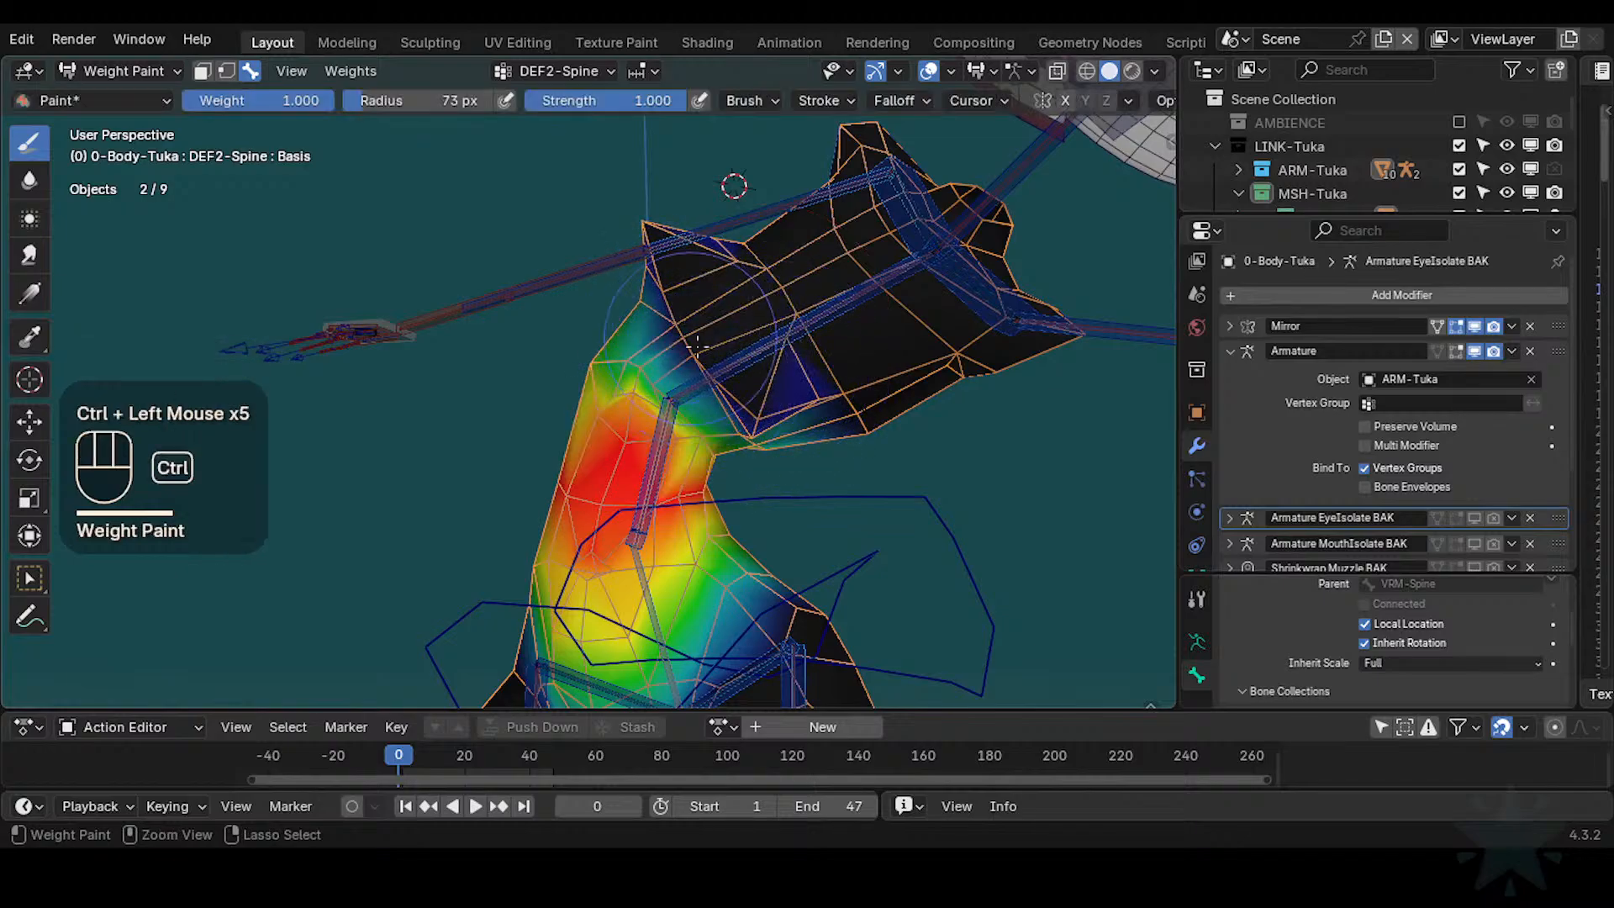
mouse_move(774, 409)
middle_mouse_down()
mouse_move(791, 426)
mouse_move(824, 402)
middle_mouse_up()
left_click(792, 430, "ctrl")
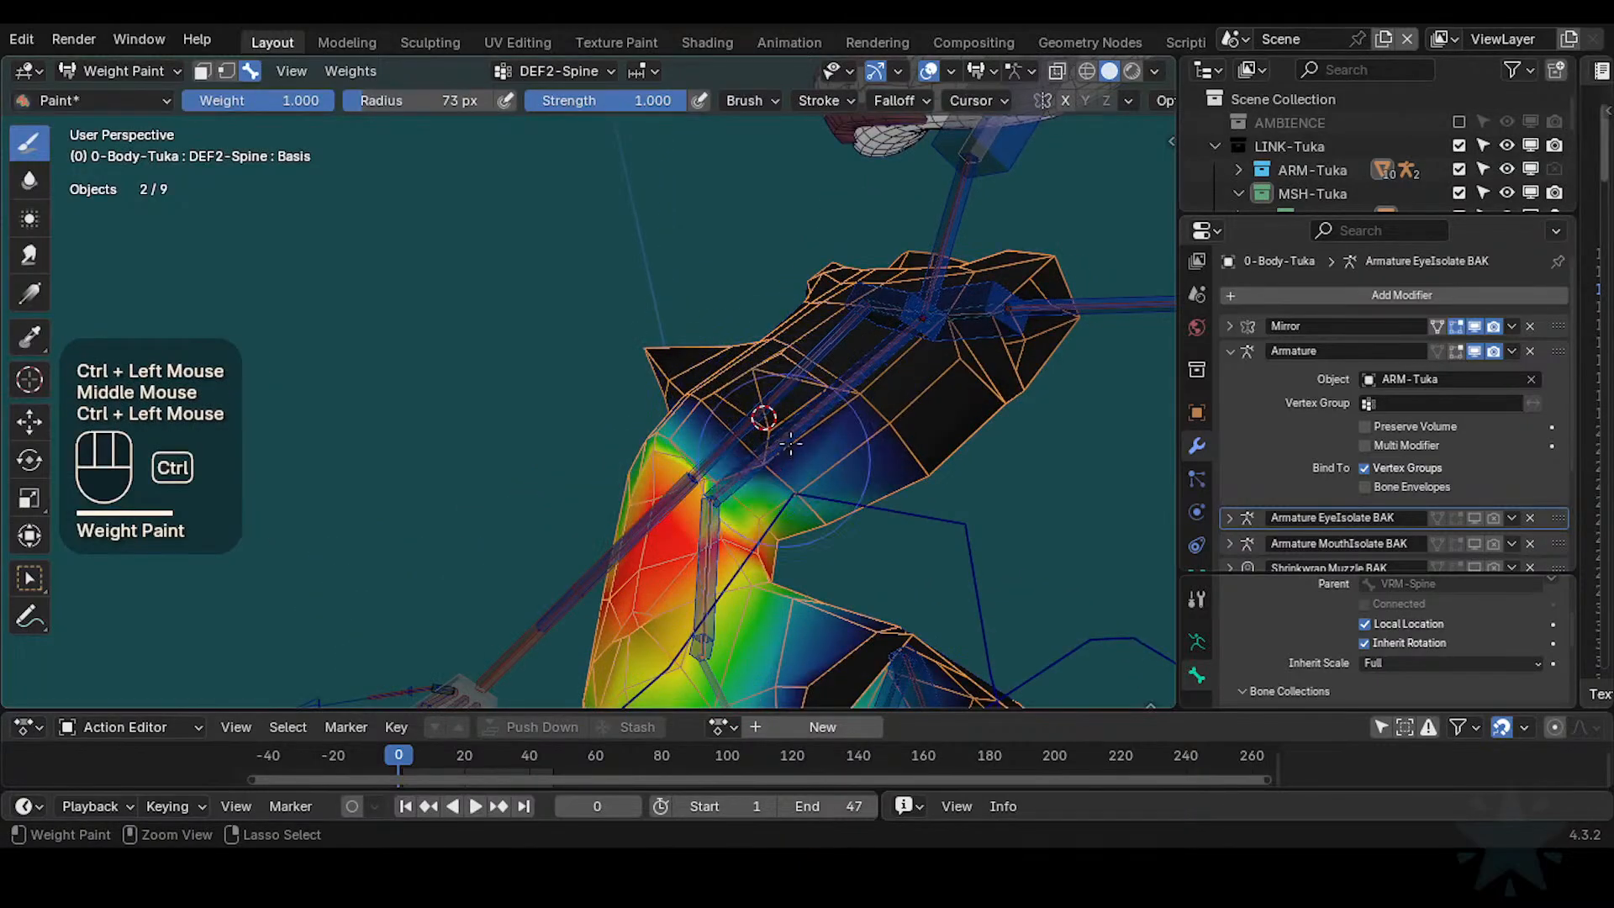
Reduce the brush radius to 43 px and subtract the remaining DEF2-Spine weights around the lower ribs, front and back
key("f")
left_click(831, 507)
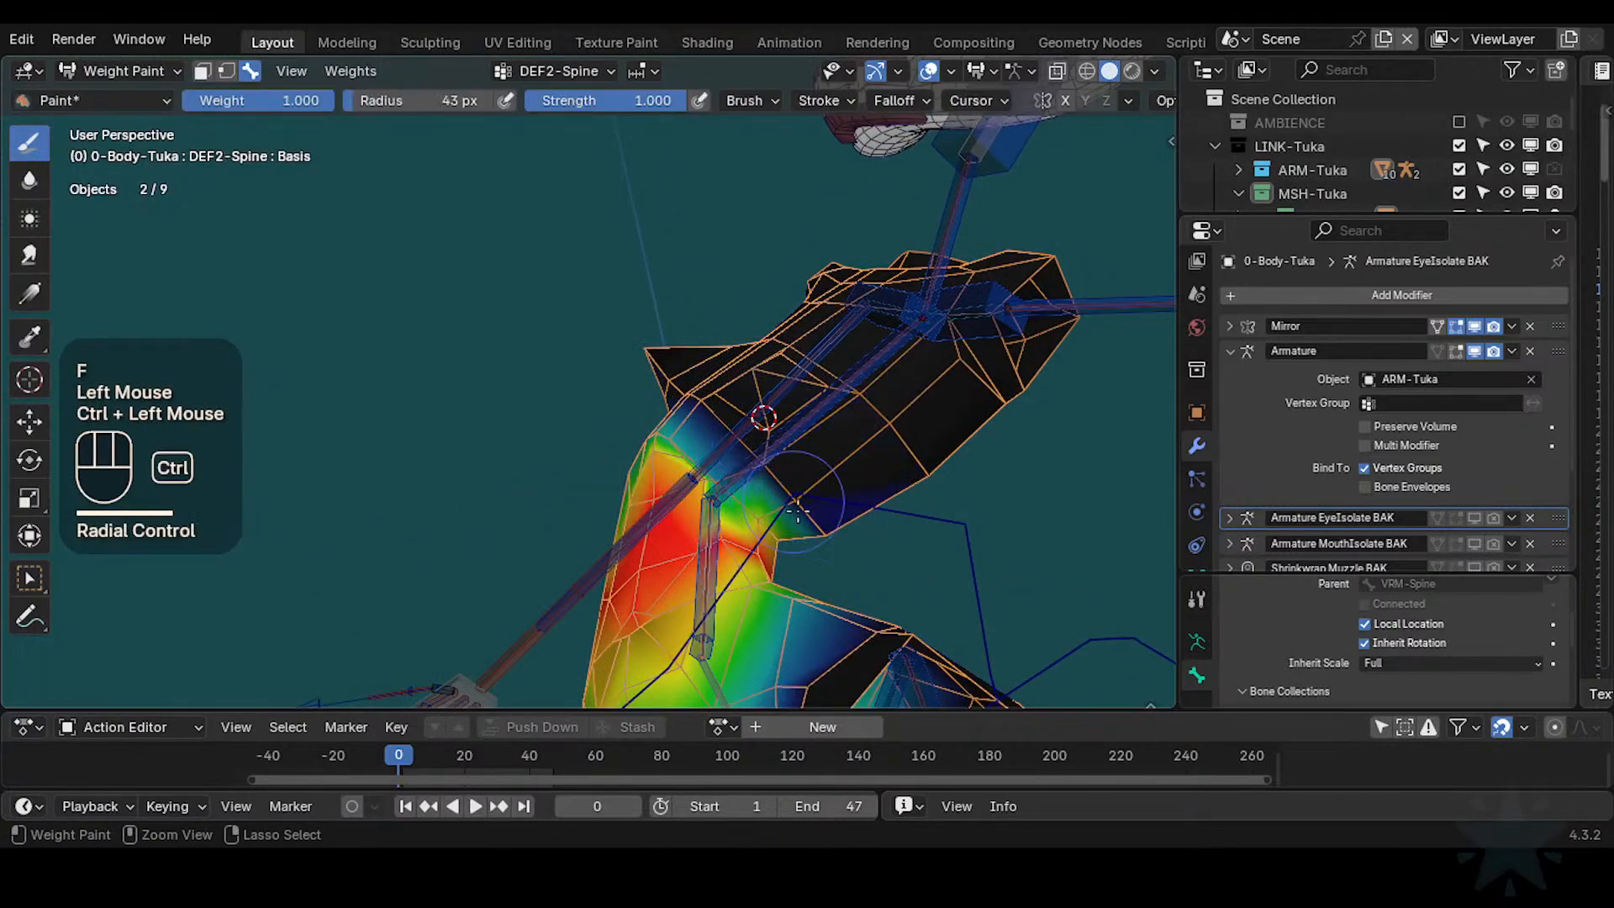
middle_click_drag(797, 508, 874, 379)
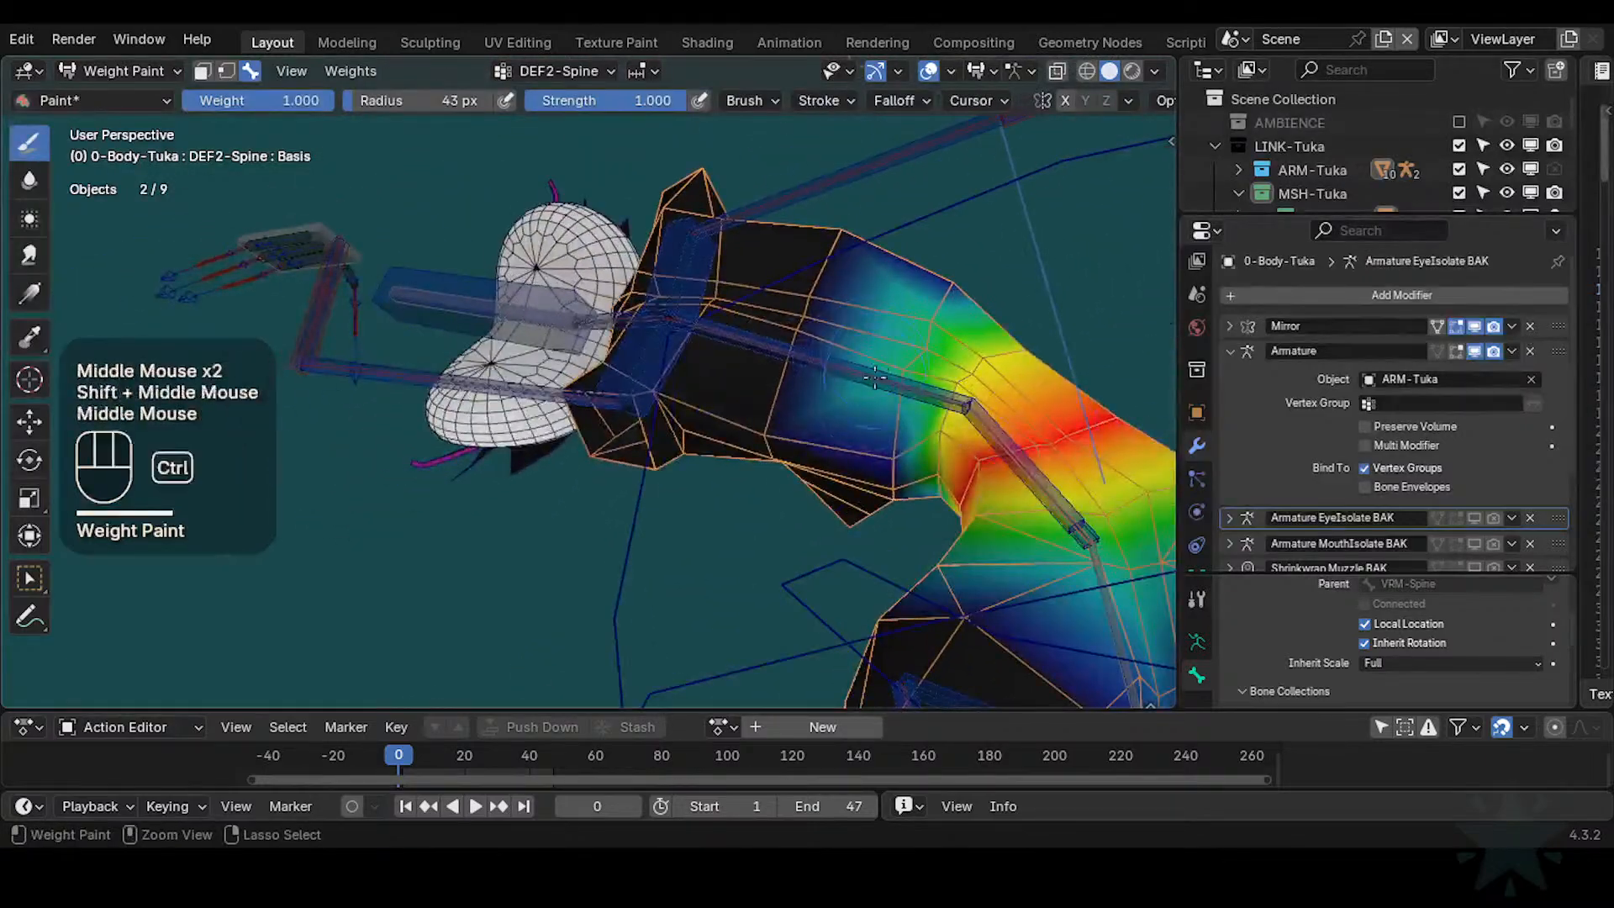
left_click_drag(875, 378, 886, 402, "ctrl")
middle_click_drag(939, 308, 983, 395)
middle_click_drag(984, 395, 895, 389)
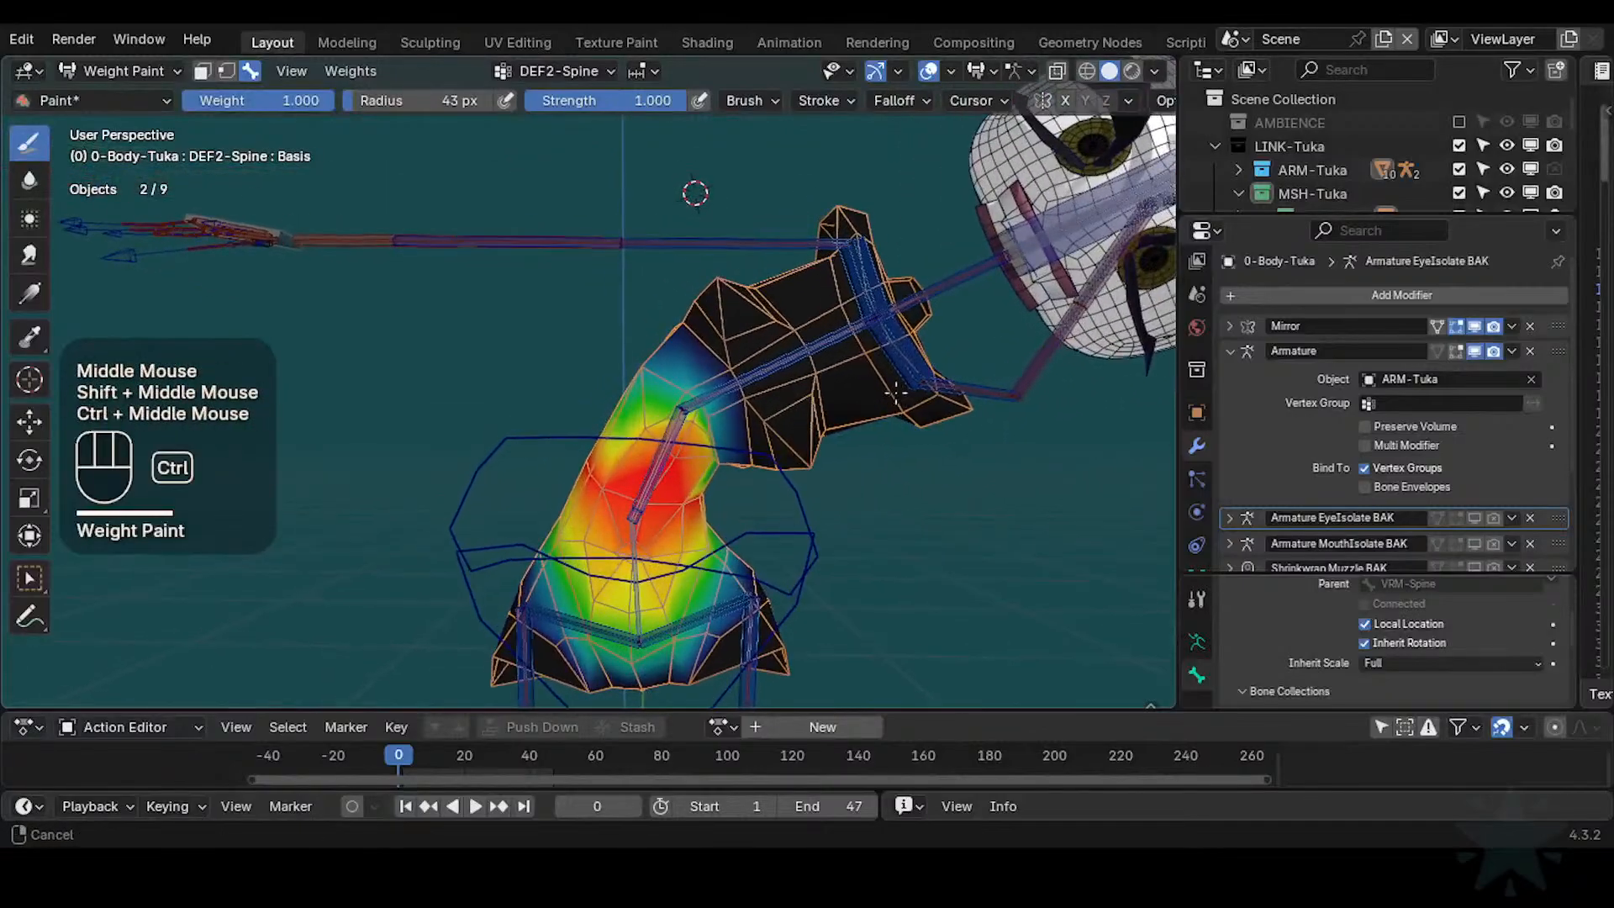
Rotate CTL-IK-Chest back toward upright and tilt CTL-IK-Spine sideways to test the torso bend
left_click(759, 372, "alt")
key("r")
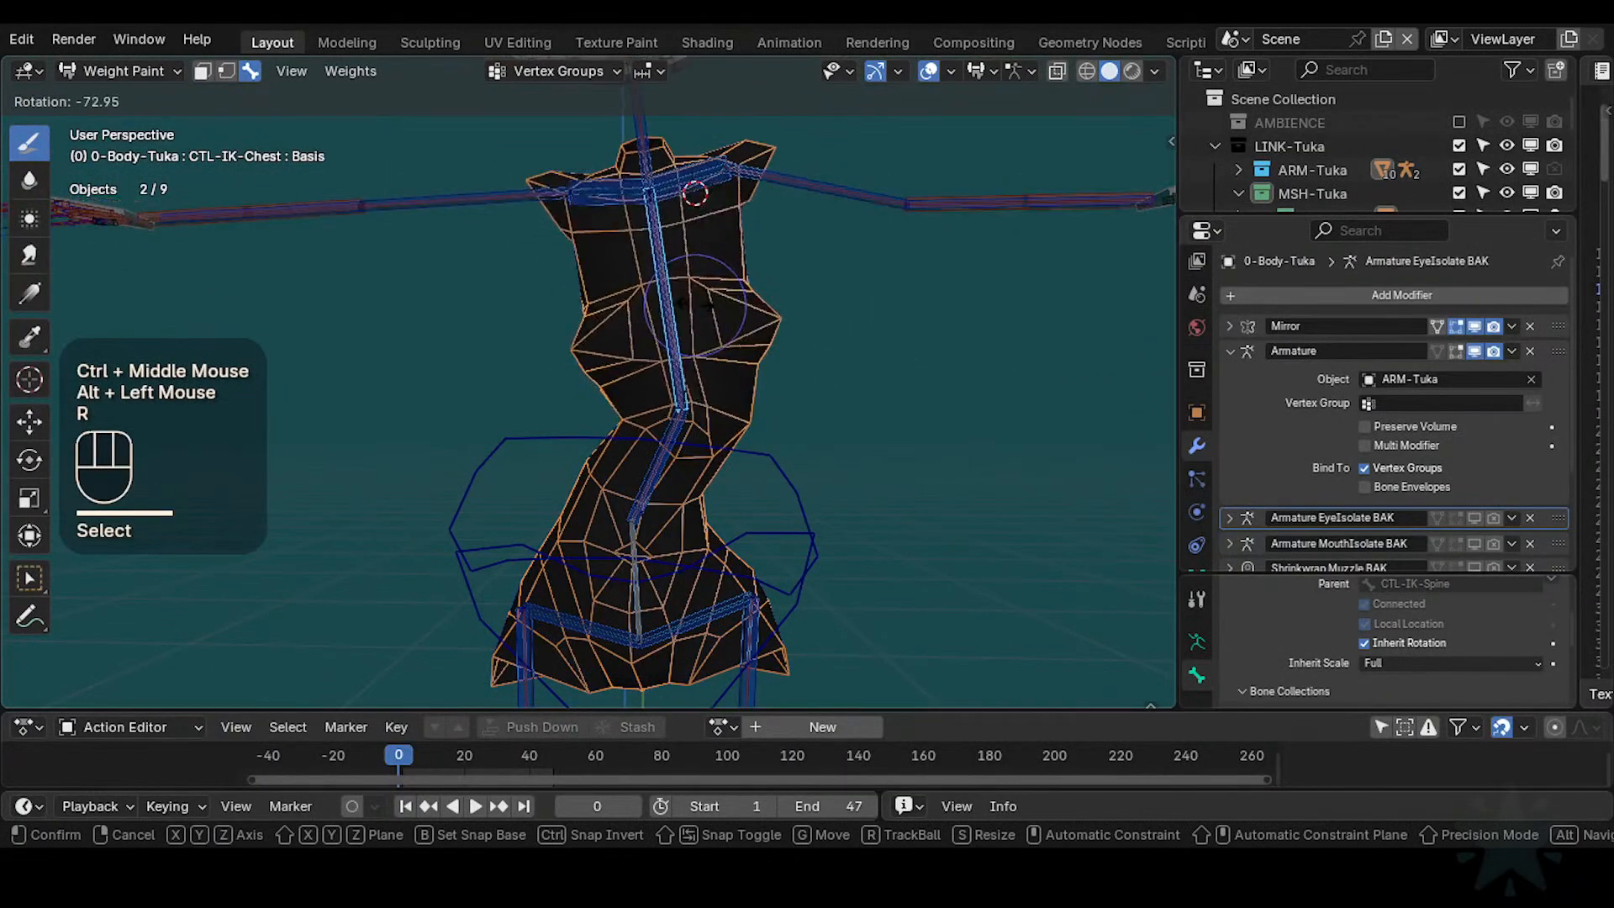
left_click(718, 309)
left_click(662, 471, "alt")
key("r")
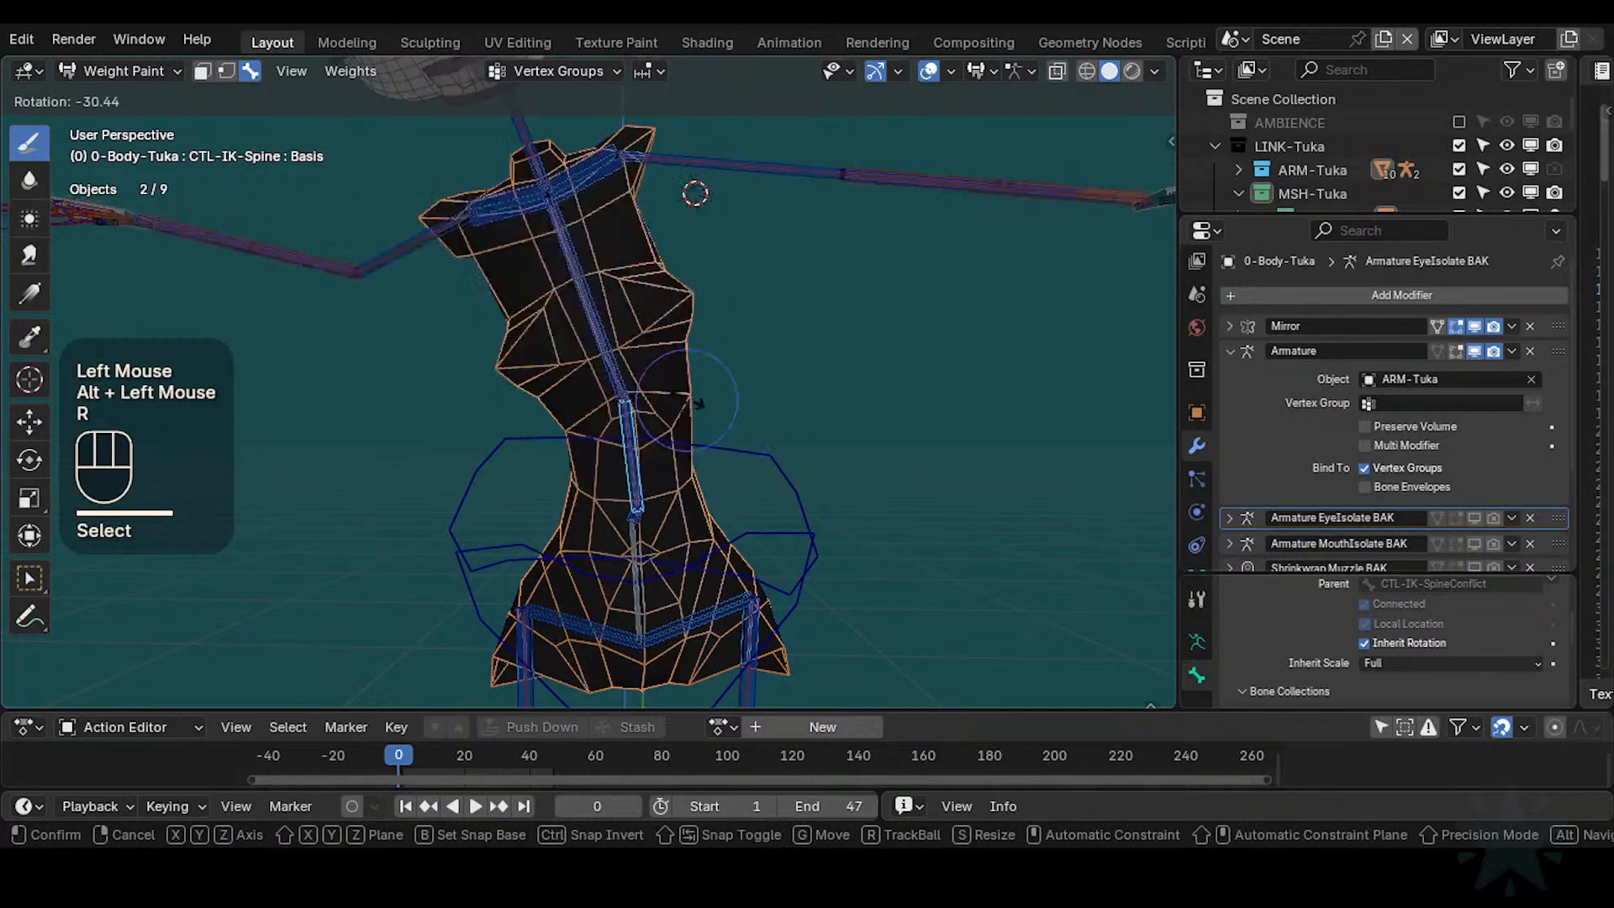
left_click(602, 314)
Straighten CTL-IK-Chest and swing CTL-IK-Spine from side to side to test the waist deformation, leaving the waist bent sideways
left_click(550, 328, "alt")
key("r")
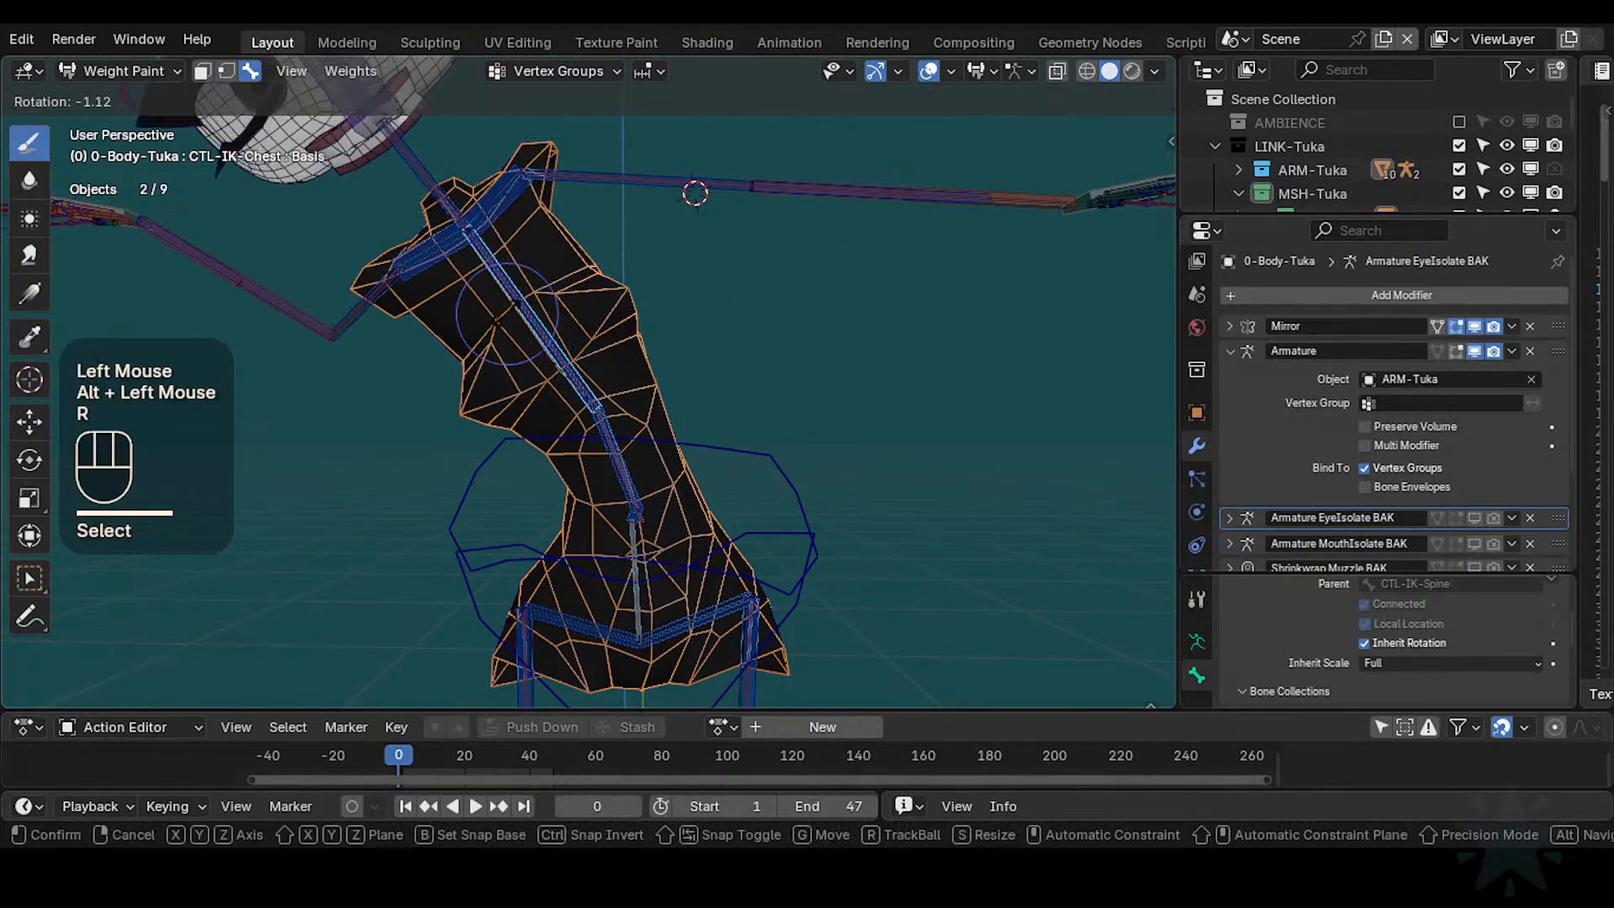
left_click(614, 395)
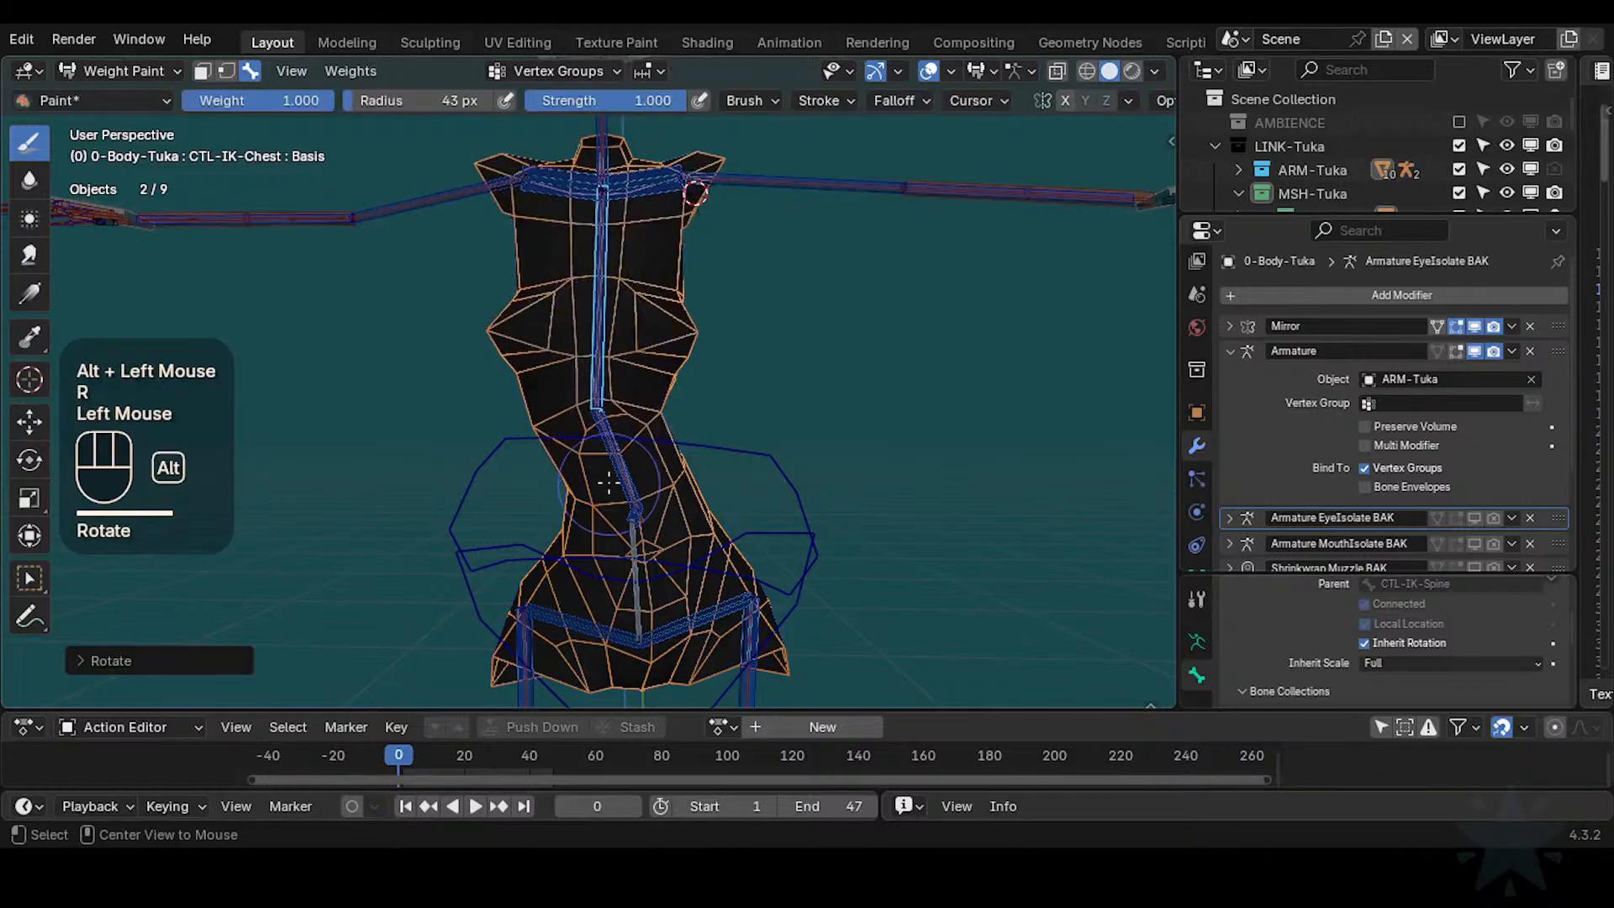
left_click(580, 464, "alt")
key("r")
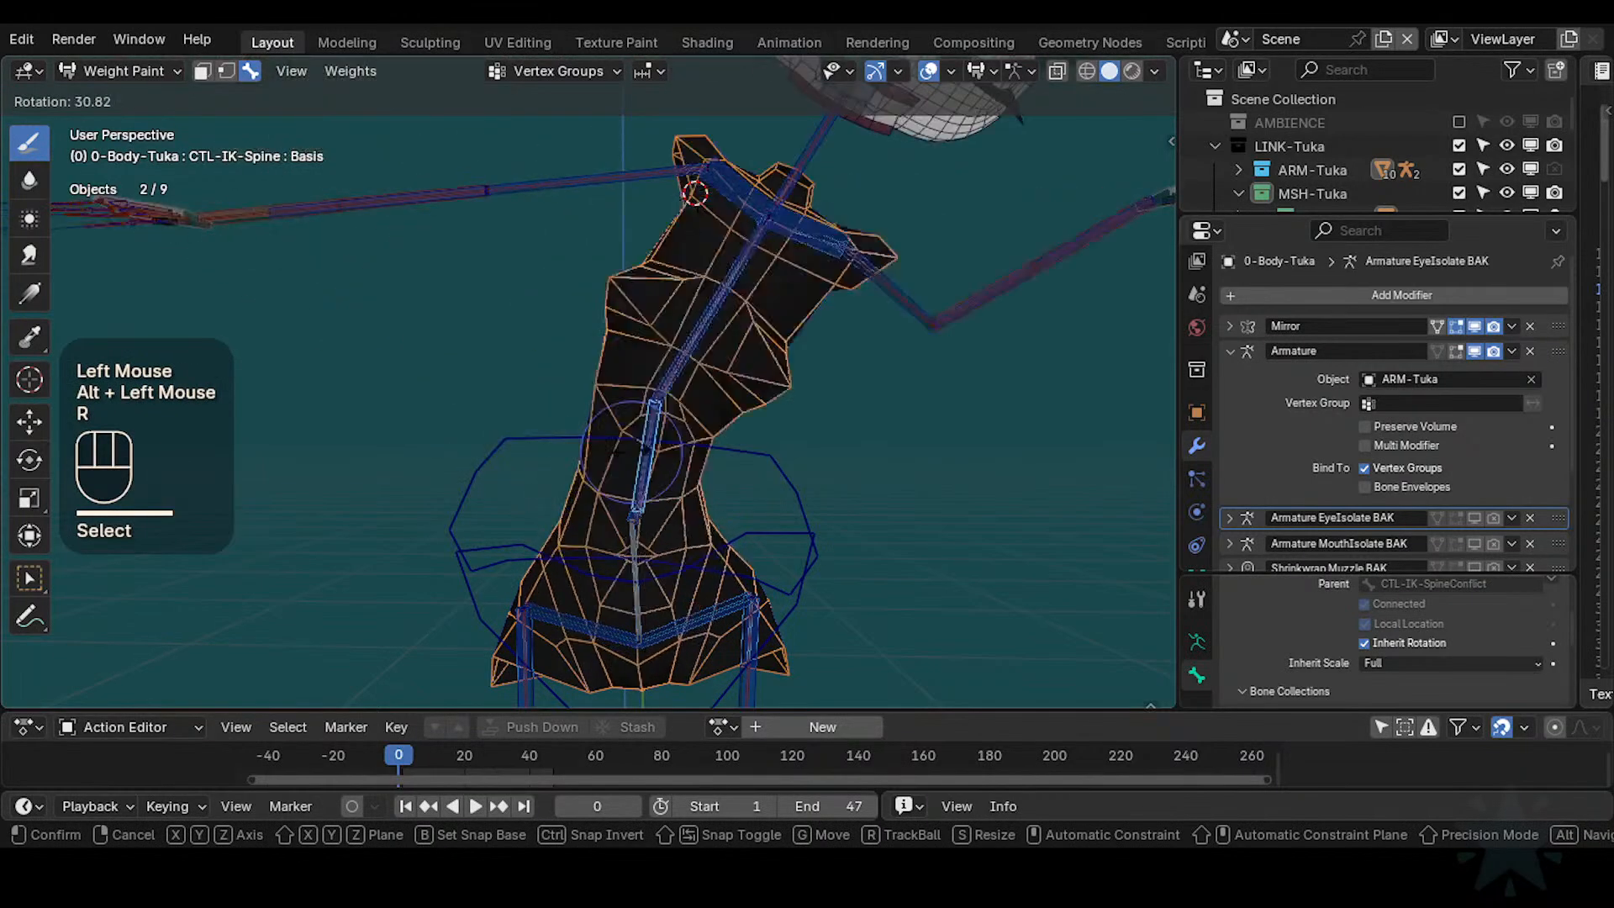
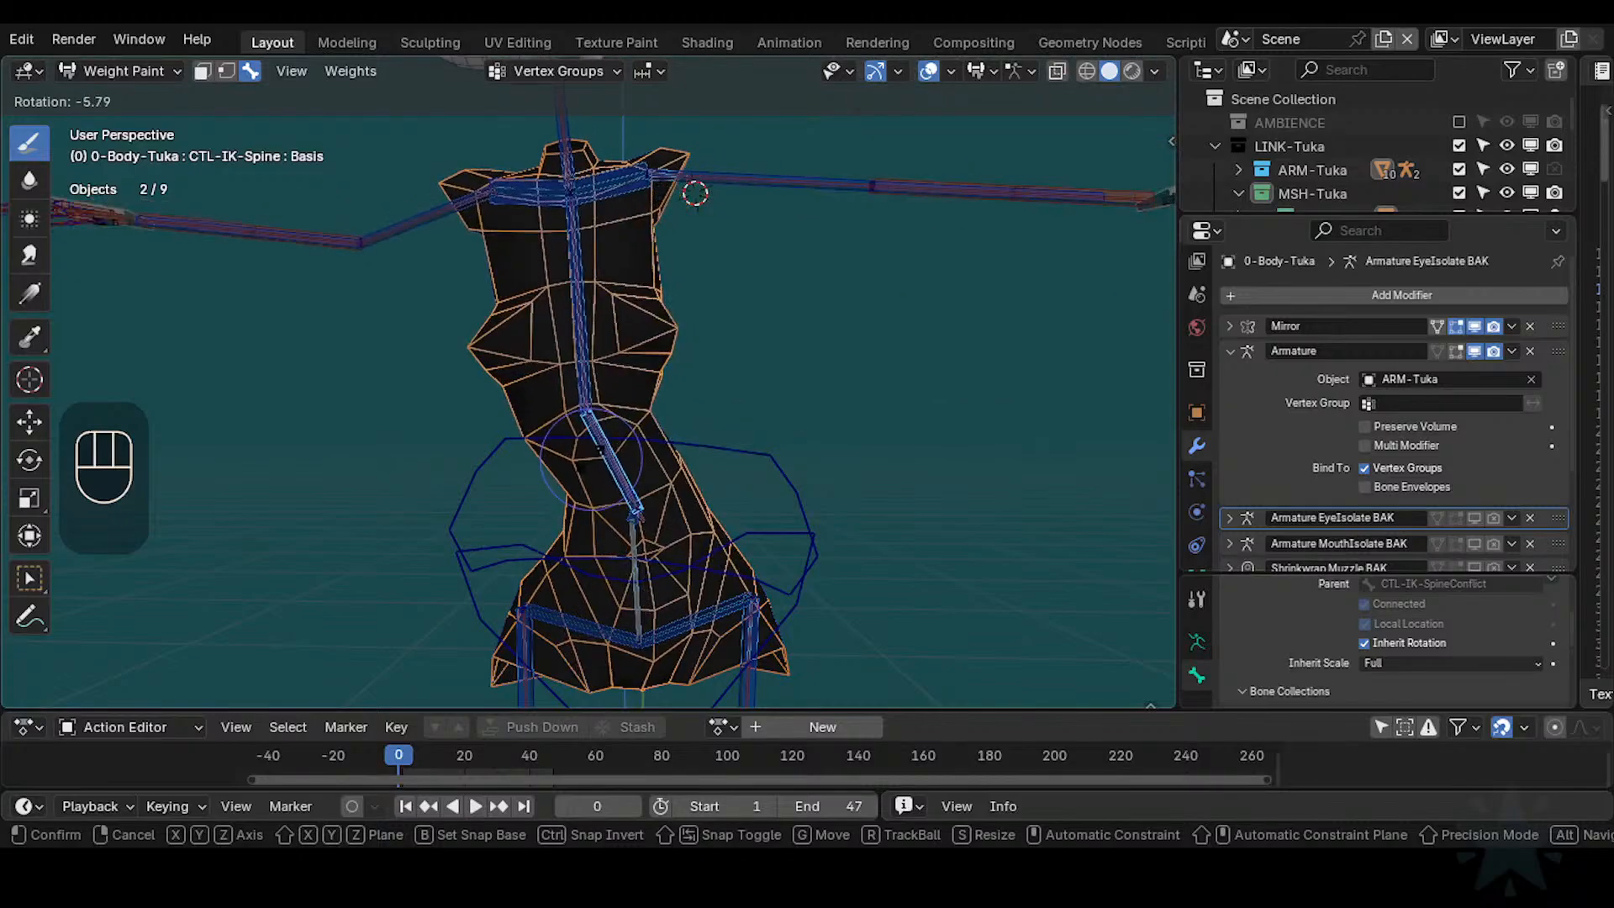
left_click(626, 542)
Show the DEF2-Hips weights and subtract them from the upper waist, front and back, with a 43 px Paint brush
left_click(626, 542, "alt")
middle_click_drag(626, 543, 625, 439, "shift")
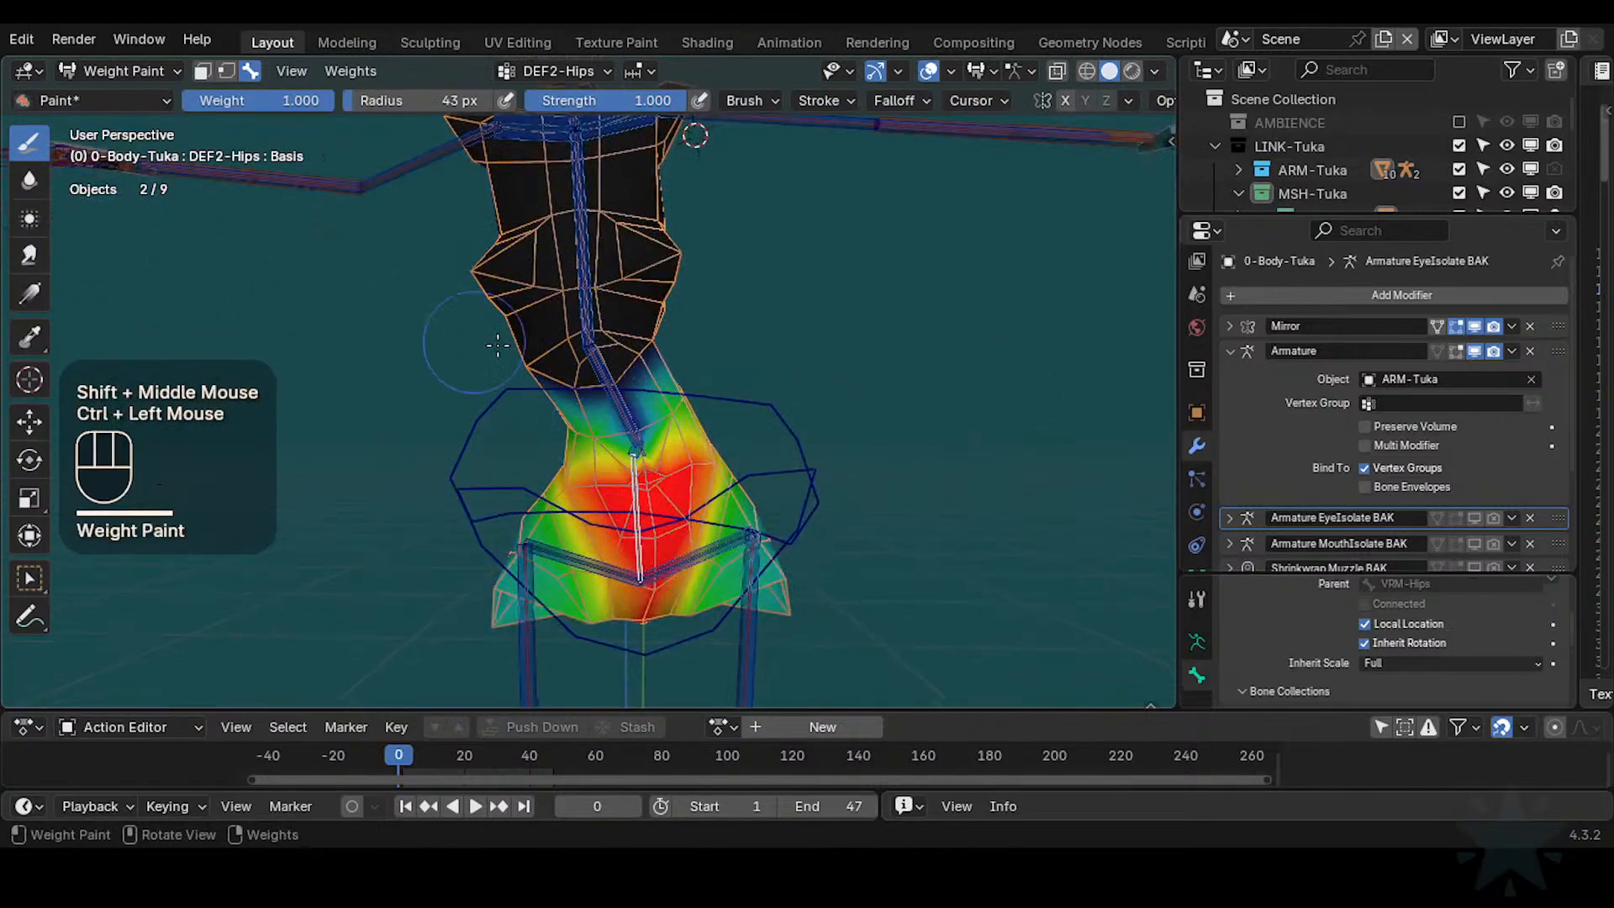
left_click_drag(642, 408, 668, 408, "ctrl")
middle_click_drag(651, 417, 692, 328)
mouse_move(692, 342)
left_mouse_down("ctrl")
mouse_move(665, 343)
mouse_move(706, 346)
left_mouse_up("ctrl")
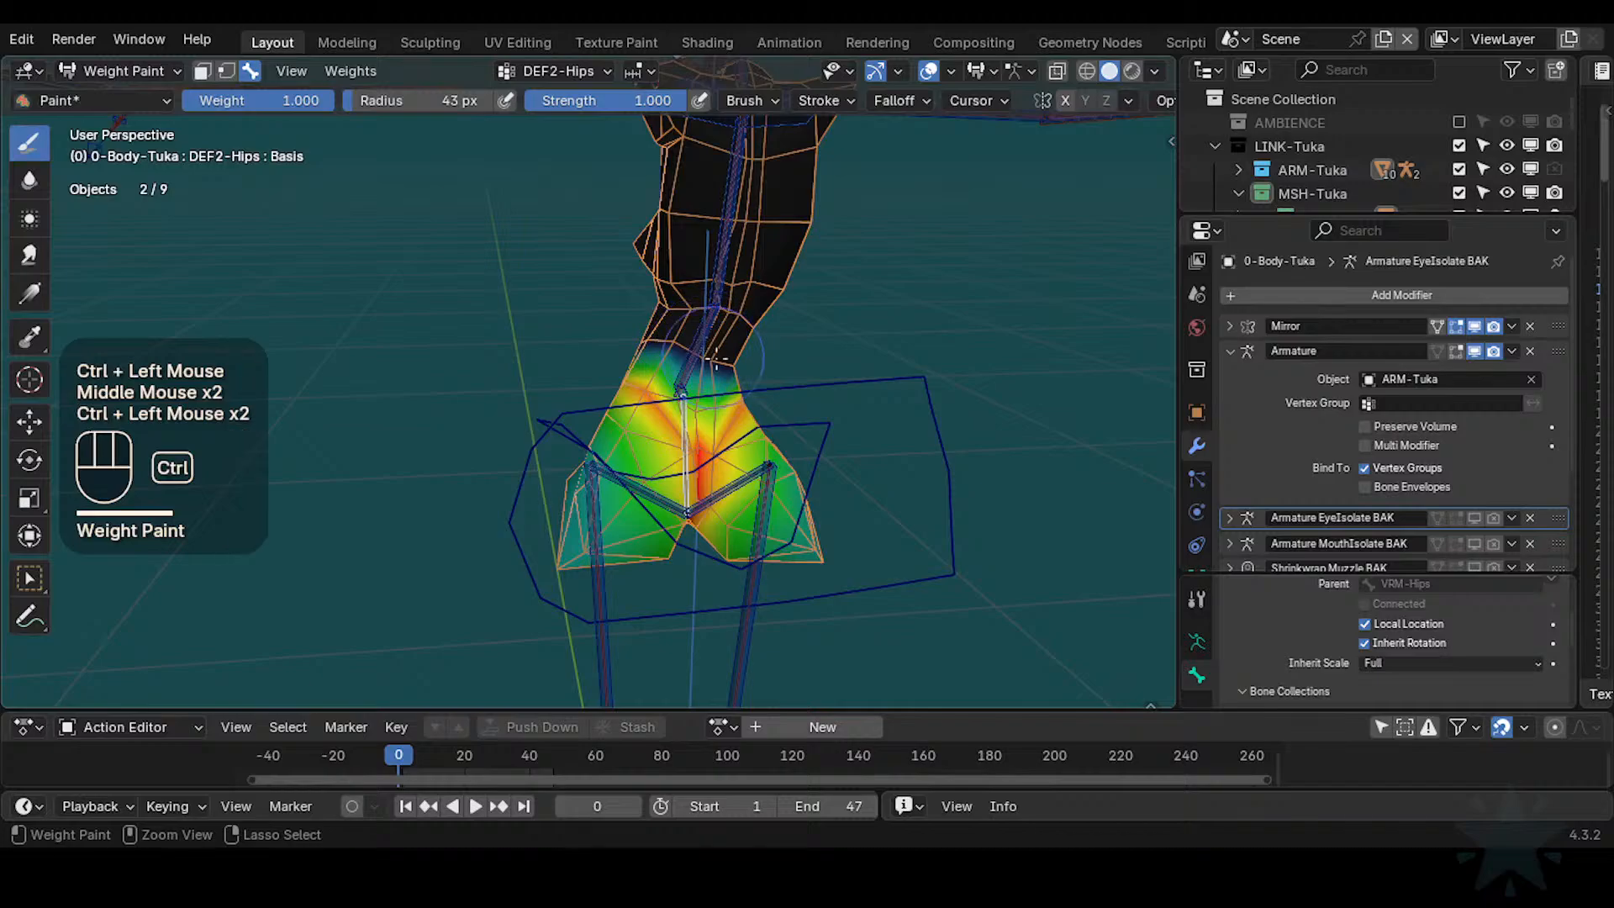
mouse_move(715, 345)
middle_mouse_down()
mouse_move(955, 335)
mouse_move(1000, 311)
middle_mouse_up()
middle_click_drag(1001, 311, 988, 281)
middle_click_drag(820, 315, 754, 330, "shift")
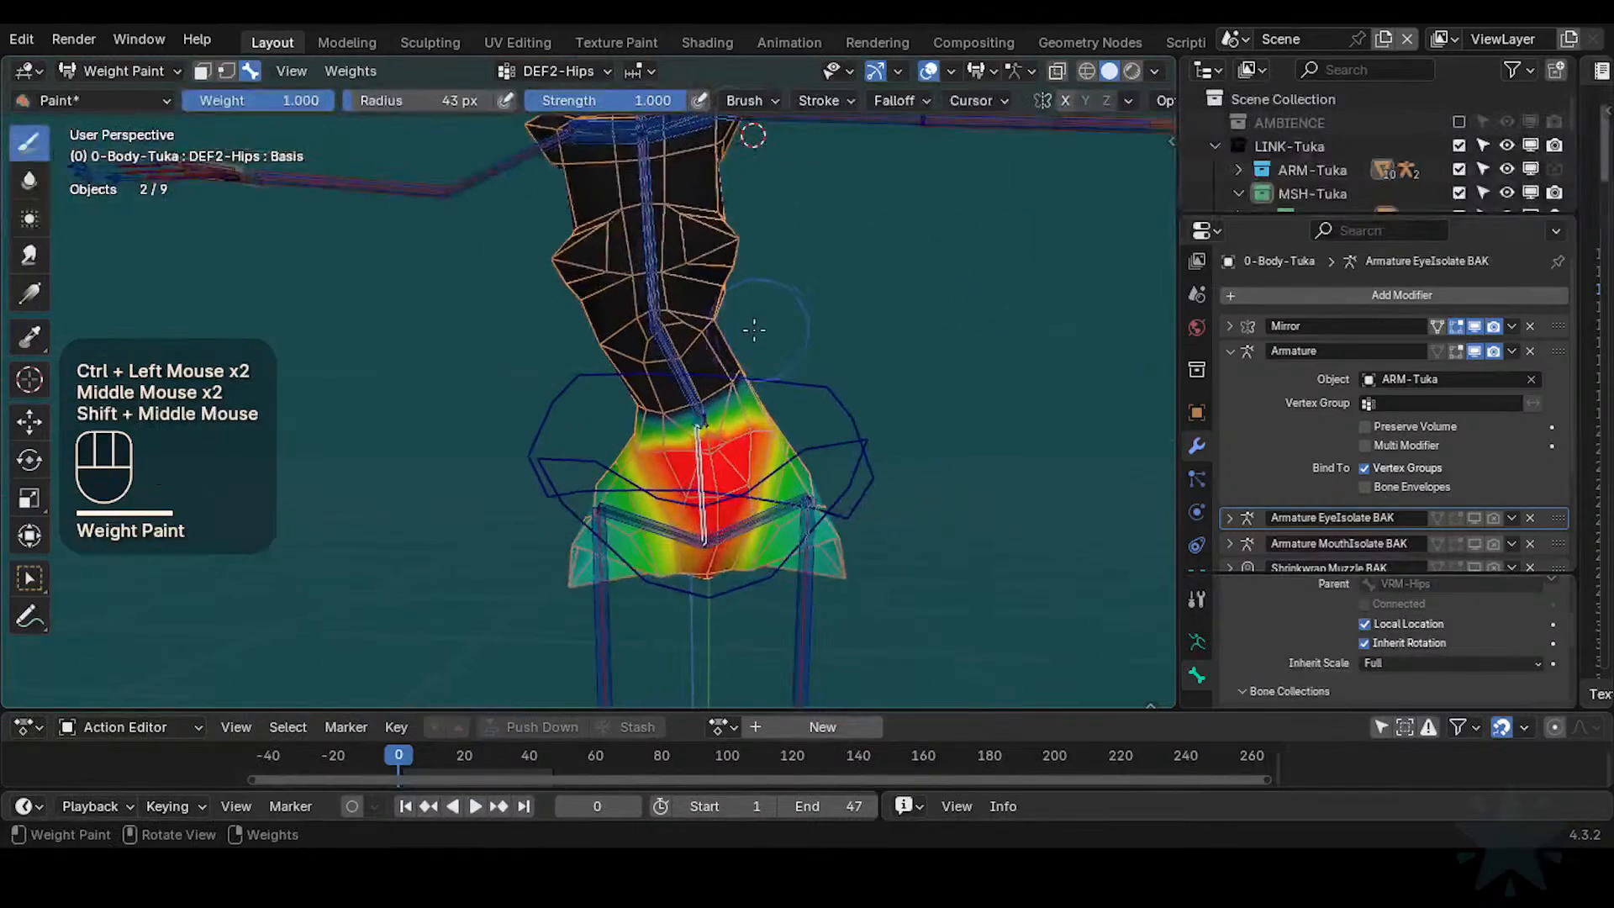
Rotate CTL-IK-Spine to bend the torso the other way with CTL-IK-HipsSway slightly tilted, and save the file
left_click(697, 367, "alt")
key("r")
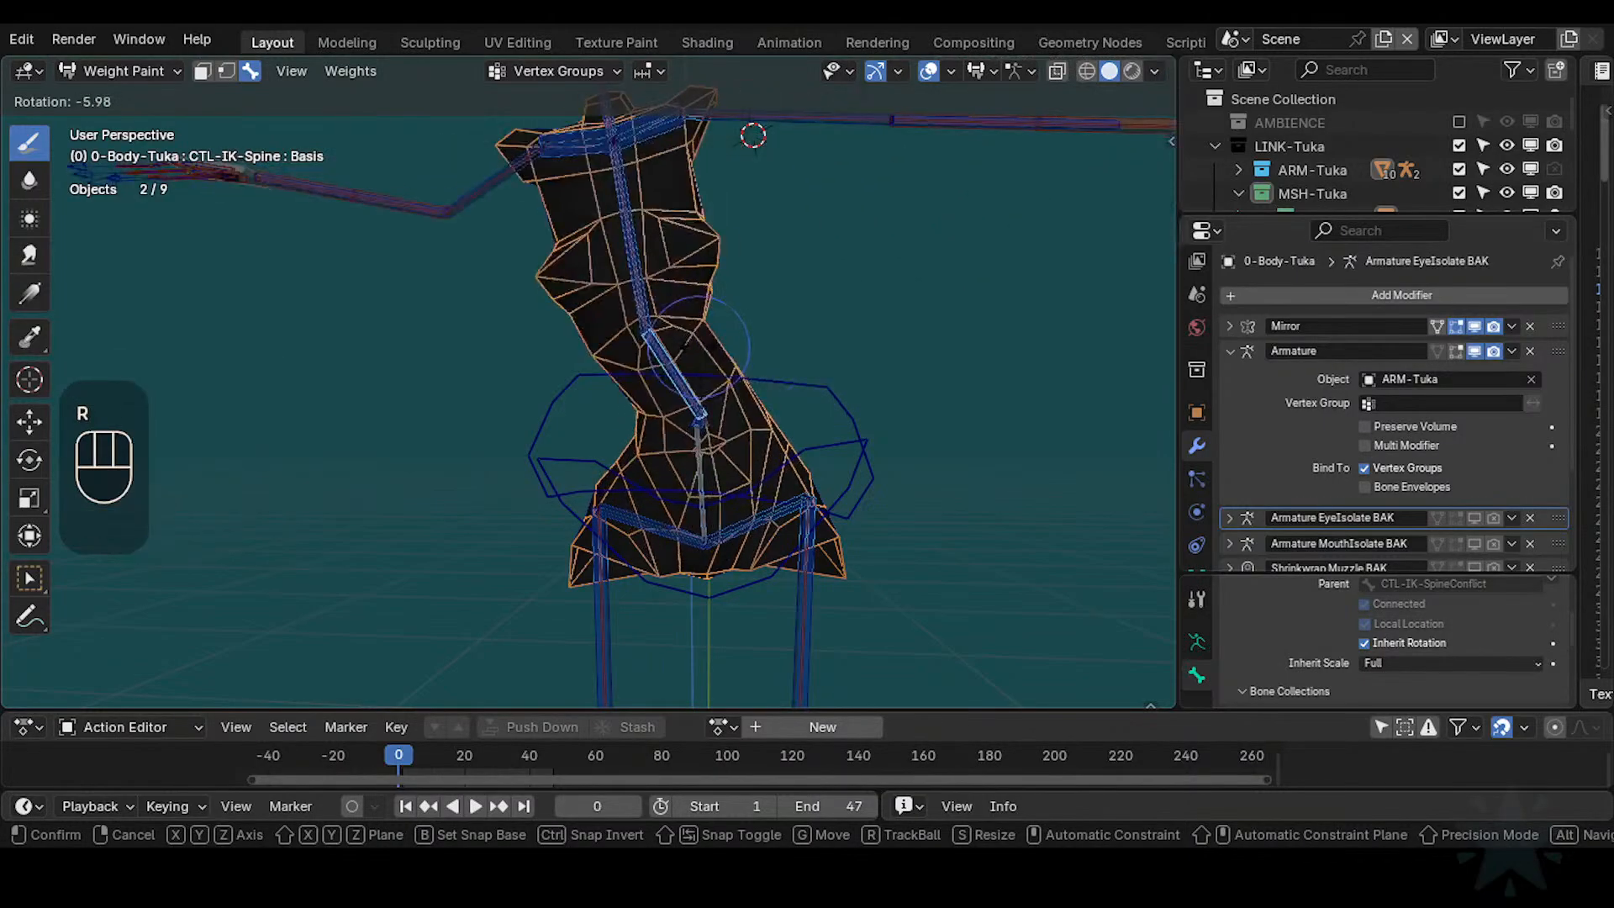
left_click(824, 465)
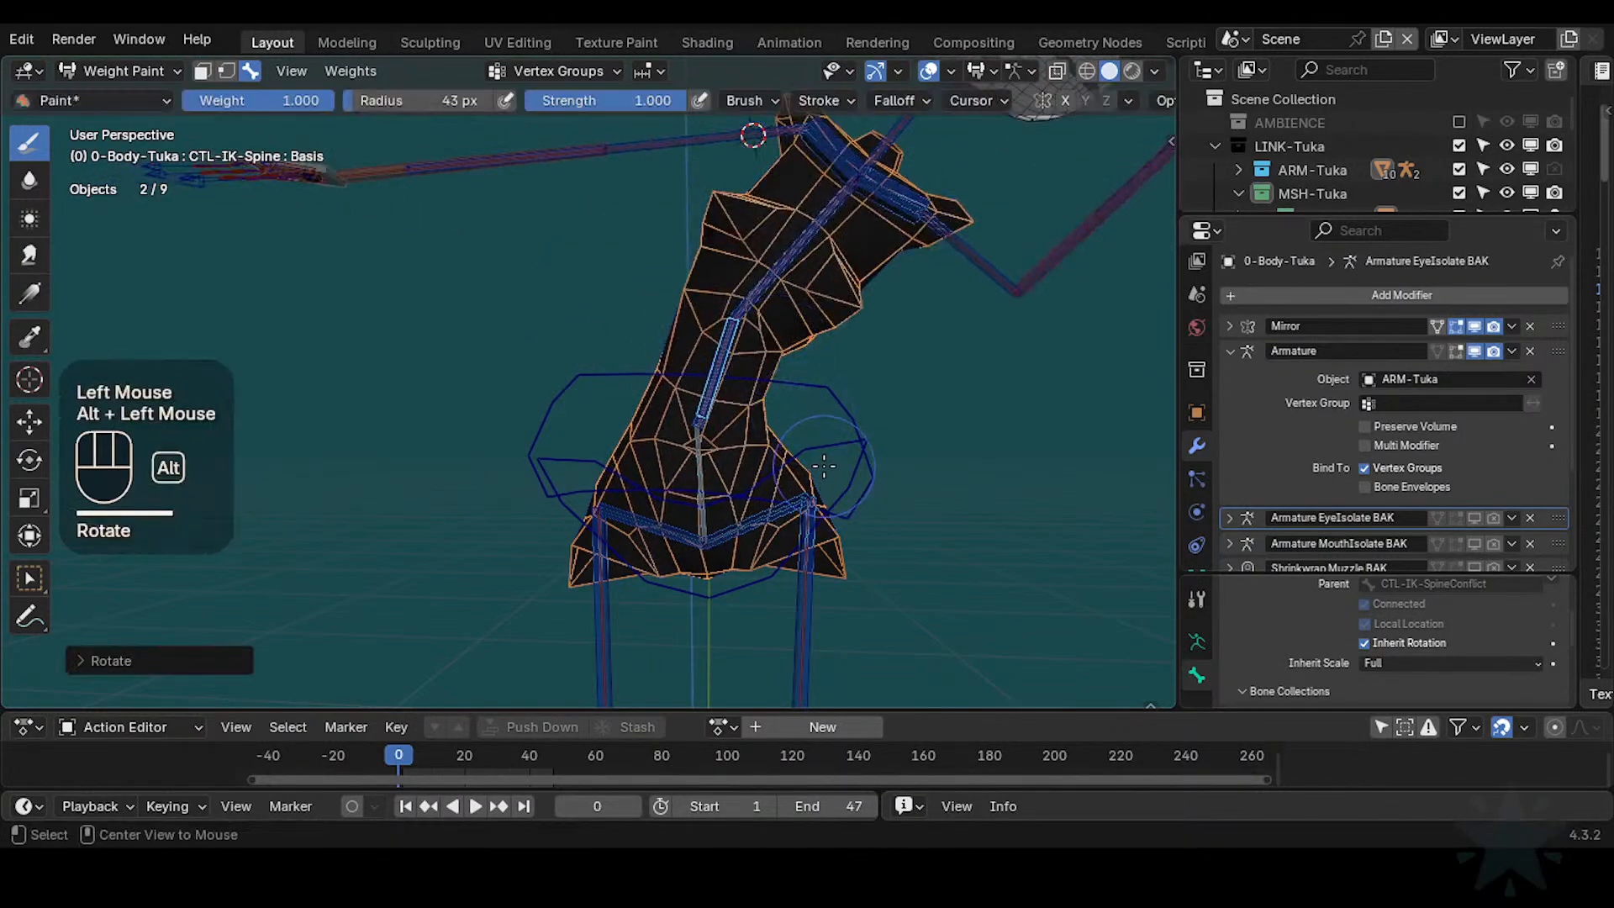
left_click(824, 466, "alt")
key("r")
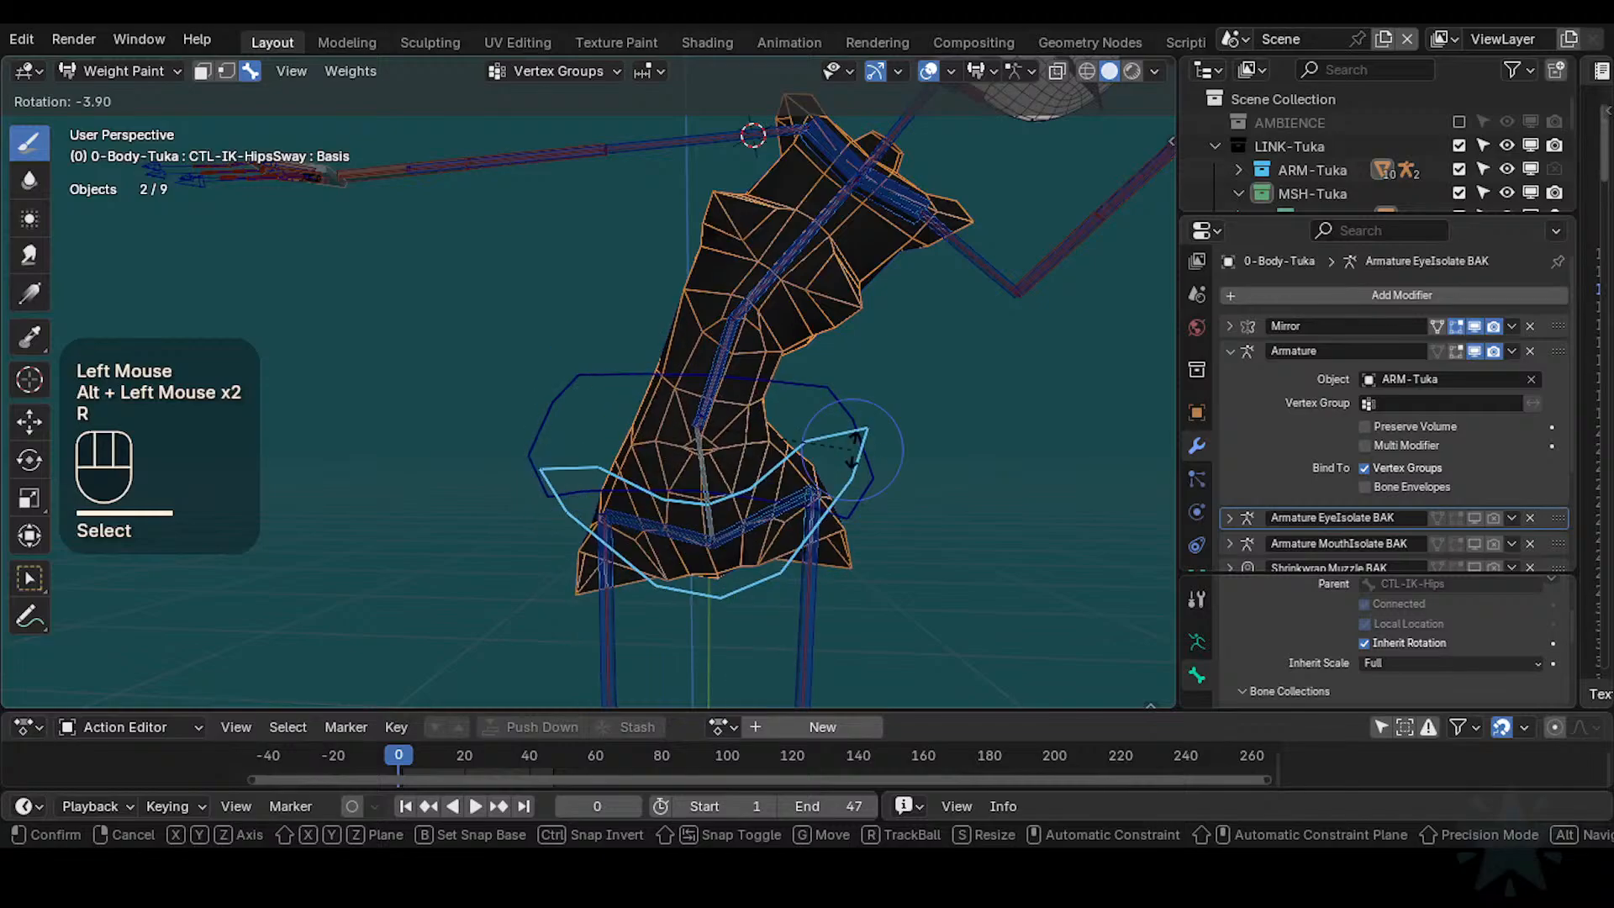
left_click(857, 450)
key("ctrl+s")
Show the DEF2-Hips weights and blur them across the front of the waist with a Blur brush radius of 39 px
middle_click_drag(695, 475, 658, 400, "shift")
left_click(661, 433, "alt")
left_click(29, 179)
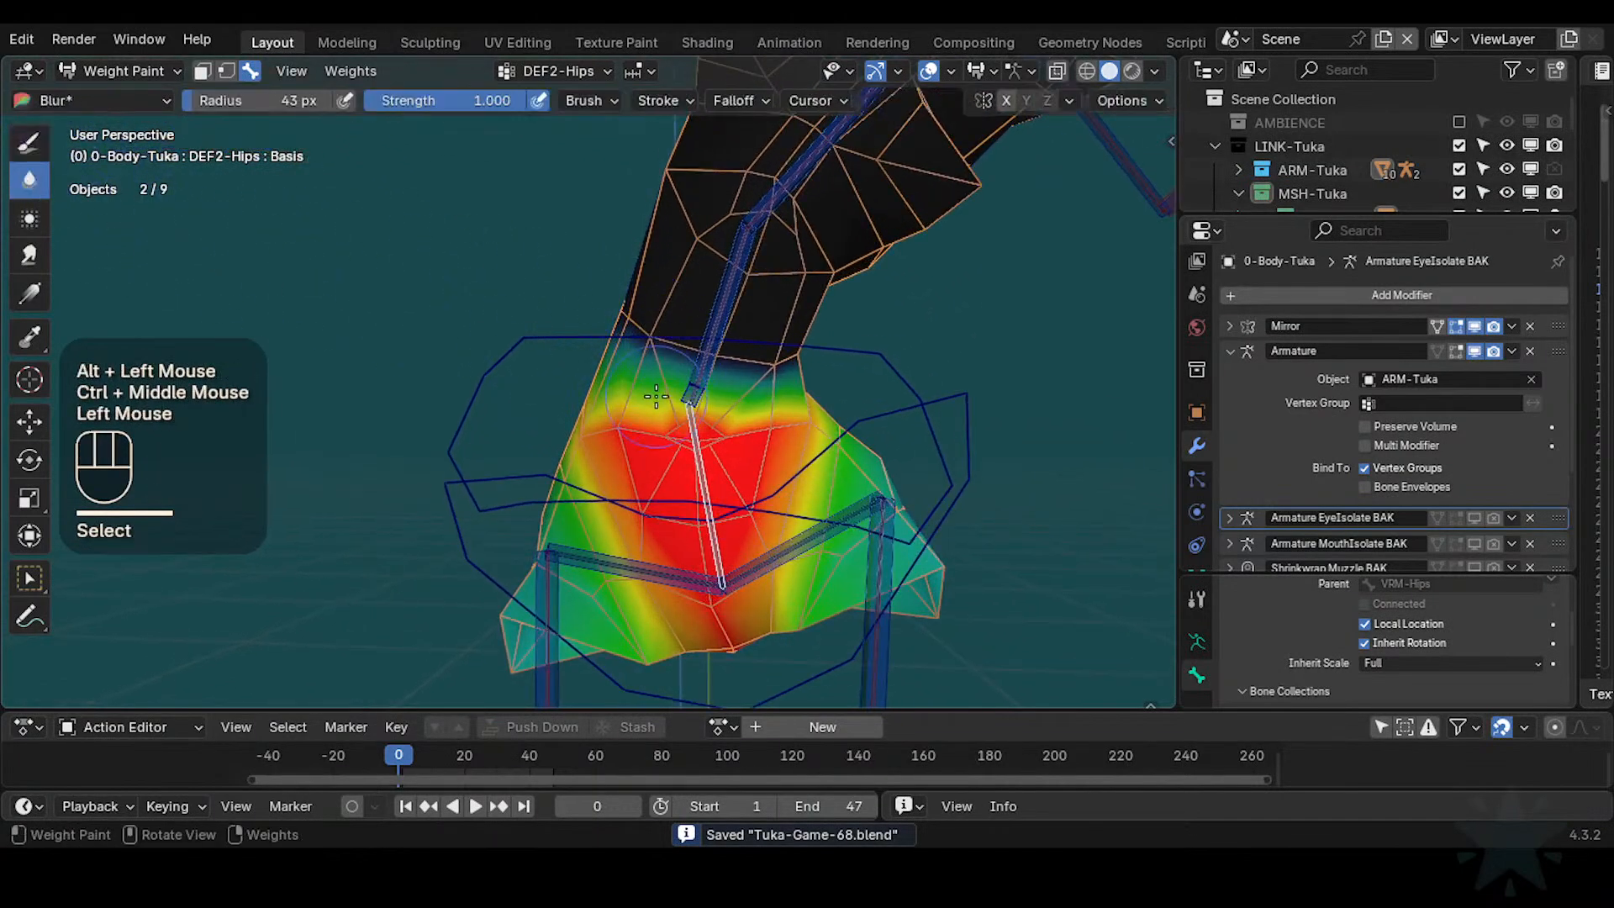
key("f")
left_click(717, 431)
left_click(717, 431)
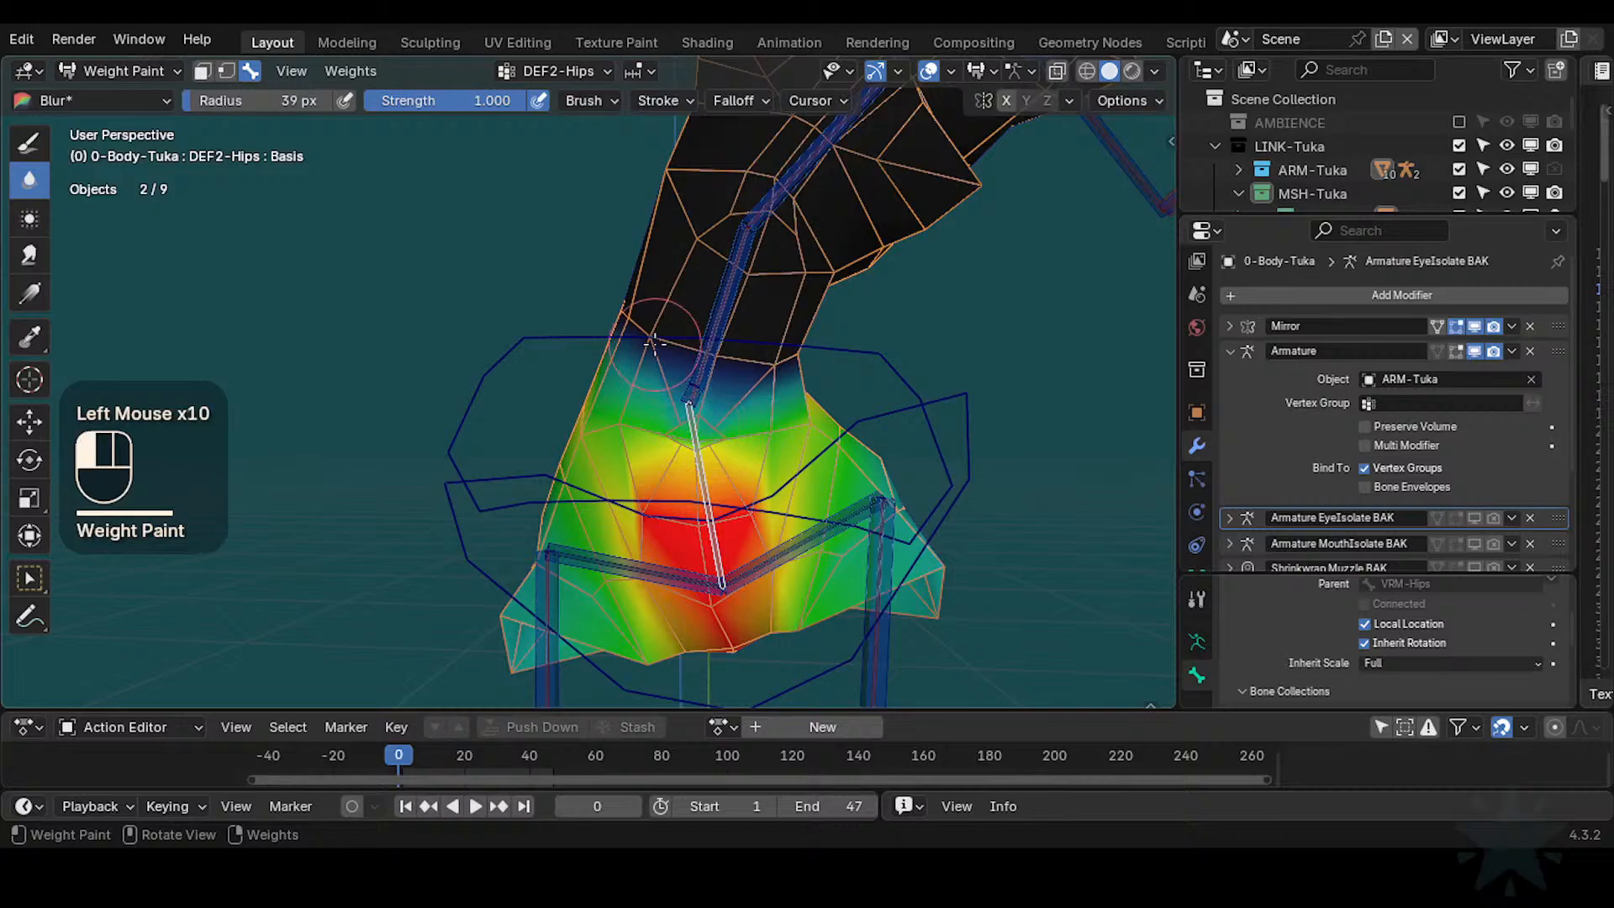
left_click_drag(655, 343, 769, 349)
Reduce the Blur radius to 32 px and smooth the DEF2-Hips weights around the back and sides of the waist
mouse_move(791, 362)
middle_mouse_down()
mouse_move(722, 410)
mouse_move(761, 416)
mouse_move(761, 391)
mouse_move(729, 391)
mouse_move(850, 386)
mouse_move(740, 399)
mouse_move(866, 430)
middle_mouse_up()
key("f")
left_click(766, 418)
left_click(868, 433)
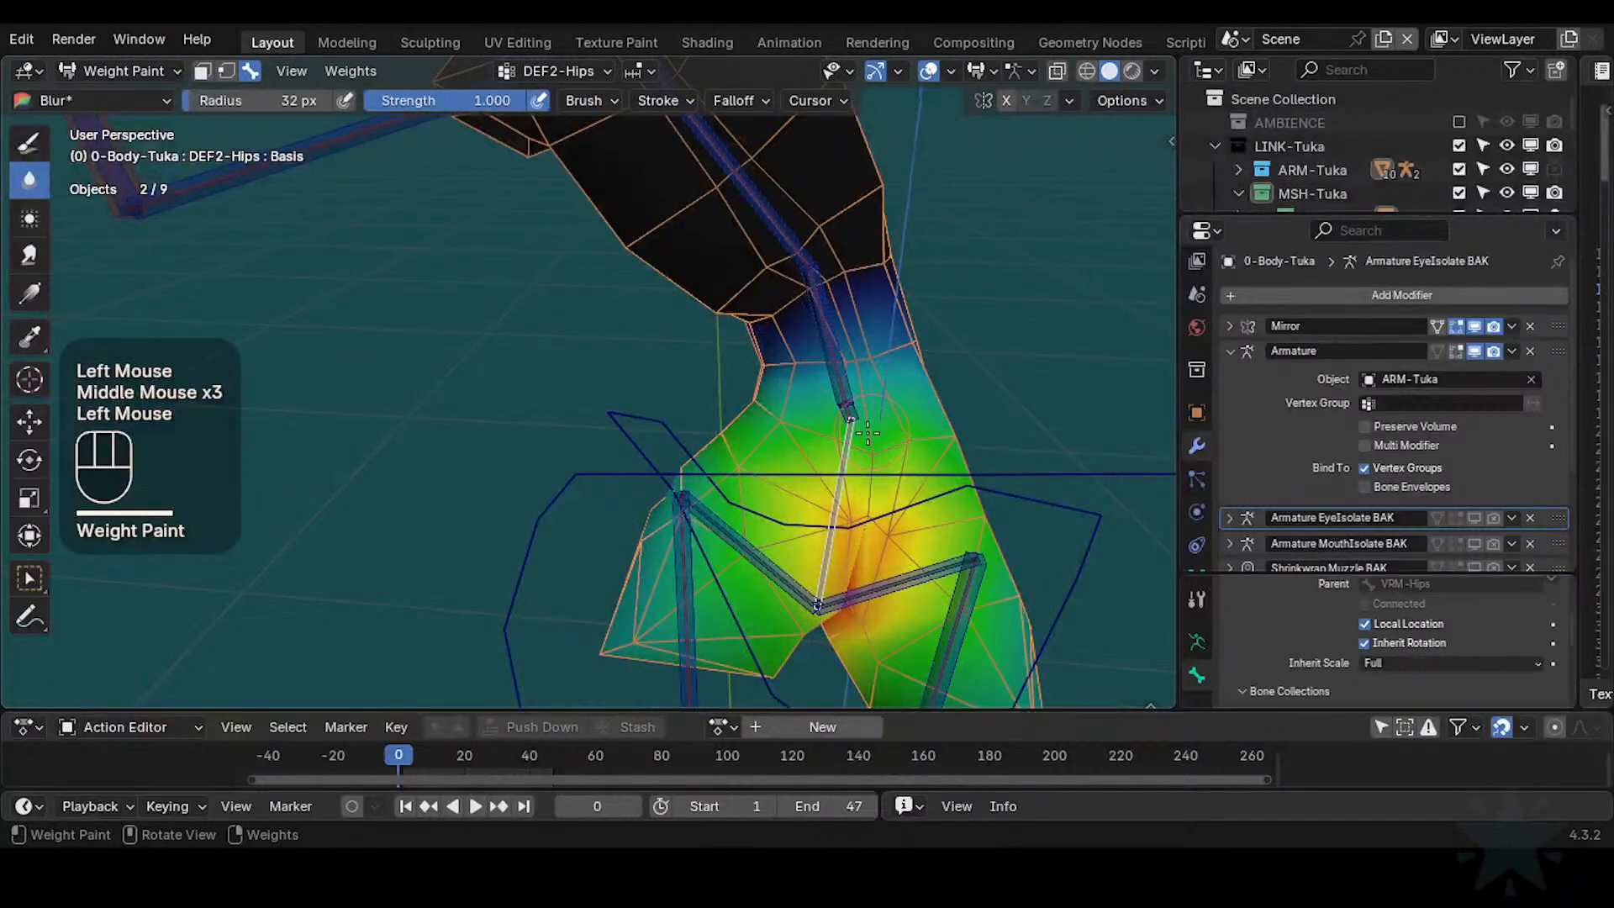
key("ctrl+z")
left_click(845, 431)
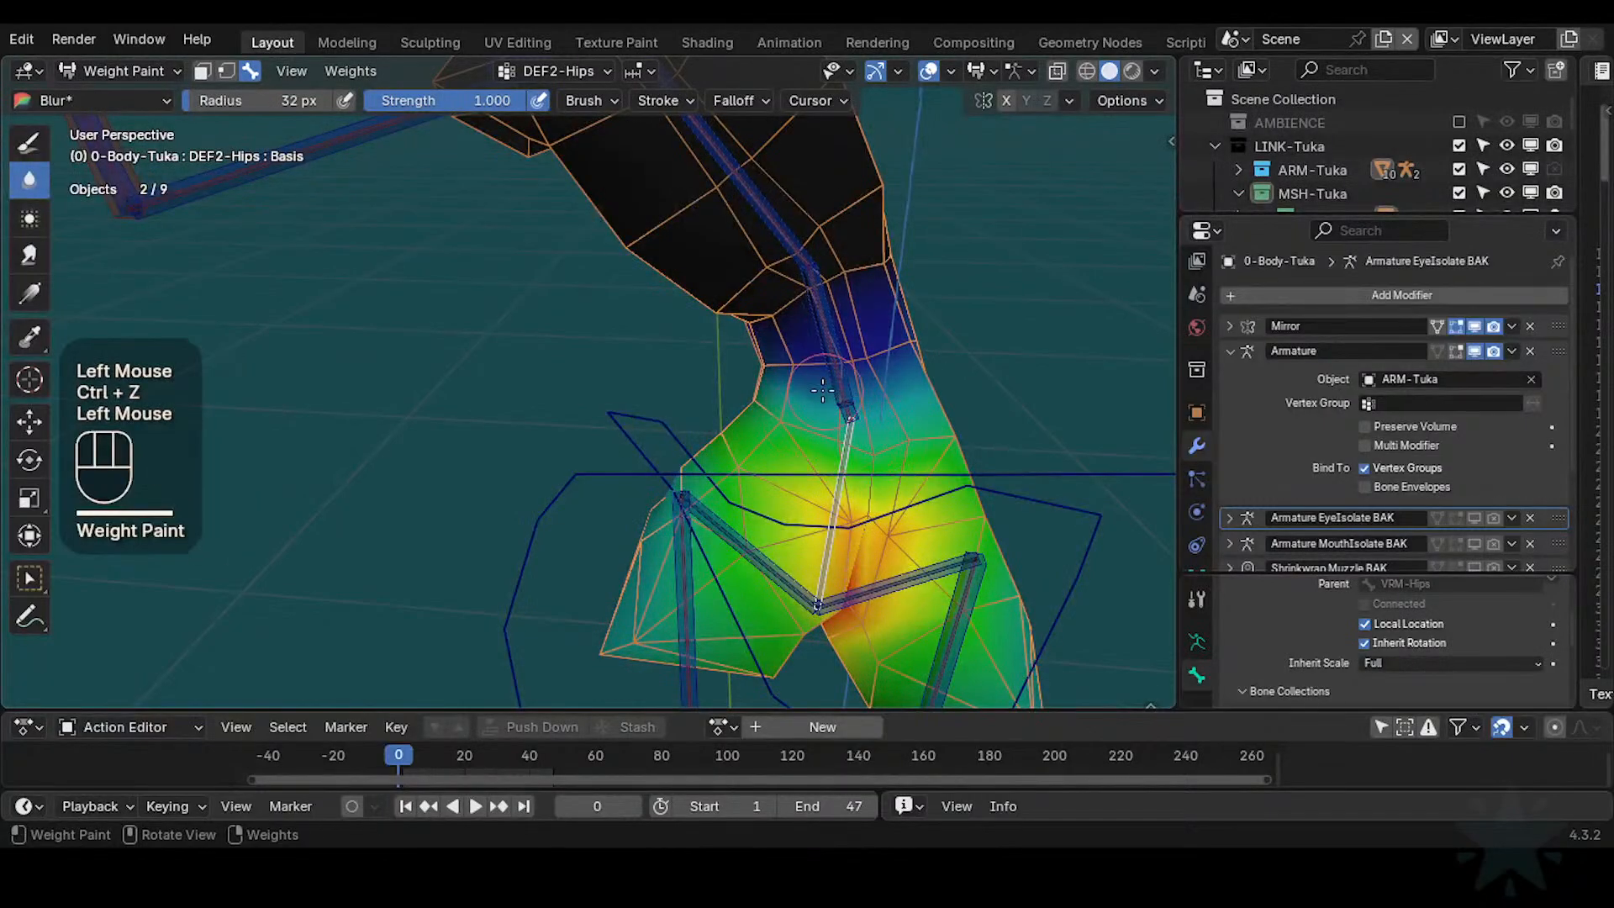
middle_click_drag(822, 389, 775, 399)
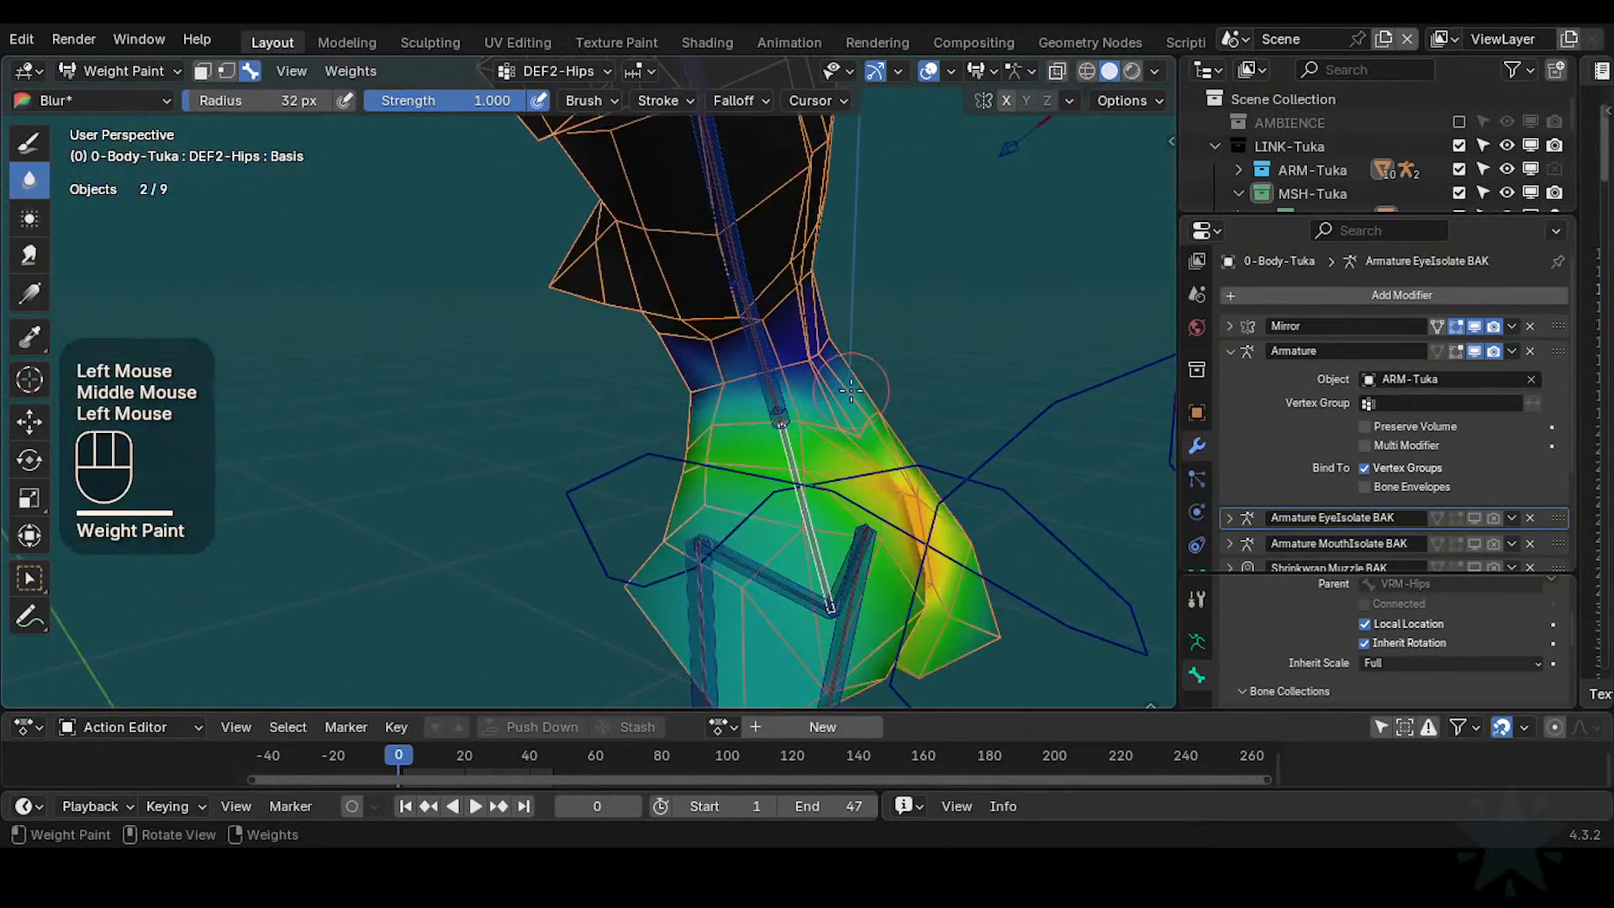
mouse_move(869, 426)
middle_mouse_down()
mouse_move(849, 404)
mouse_move(876, 389)
middle_mouse_up()
left_click(736, 446)
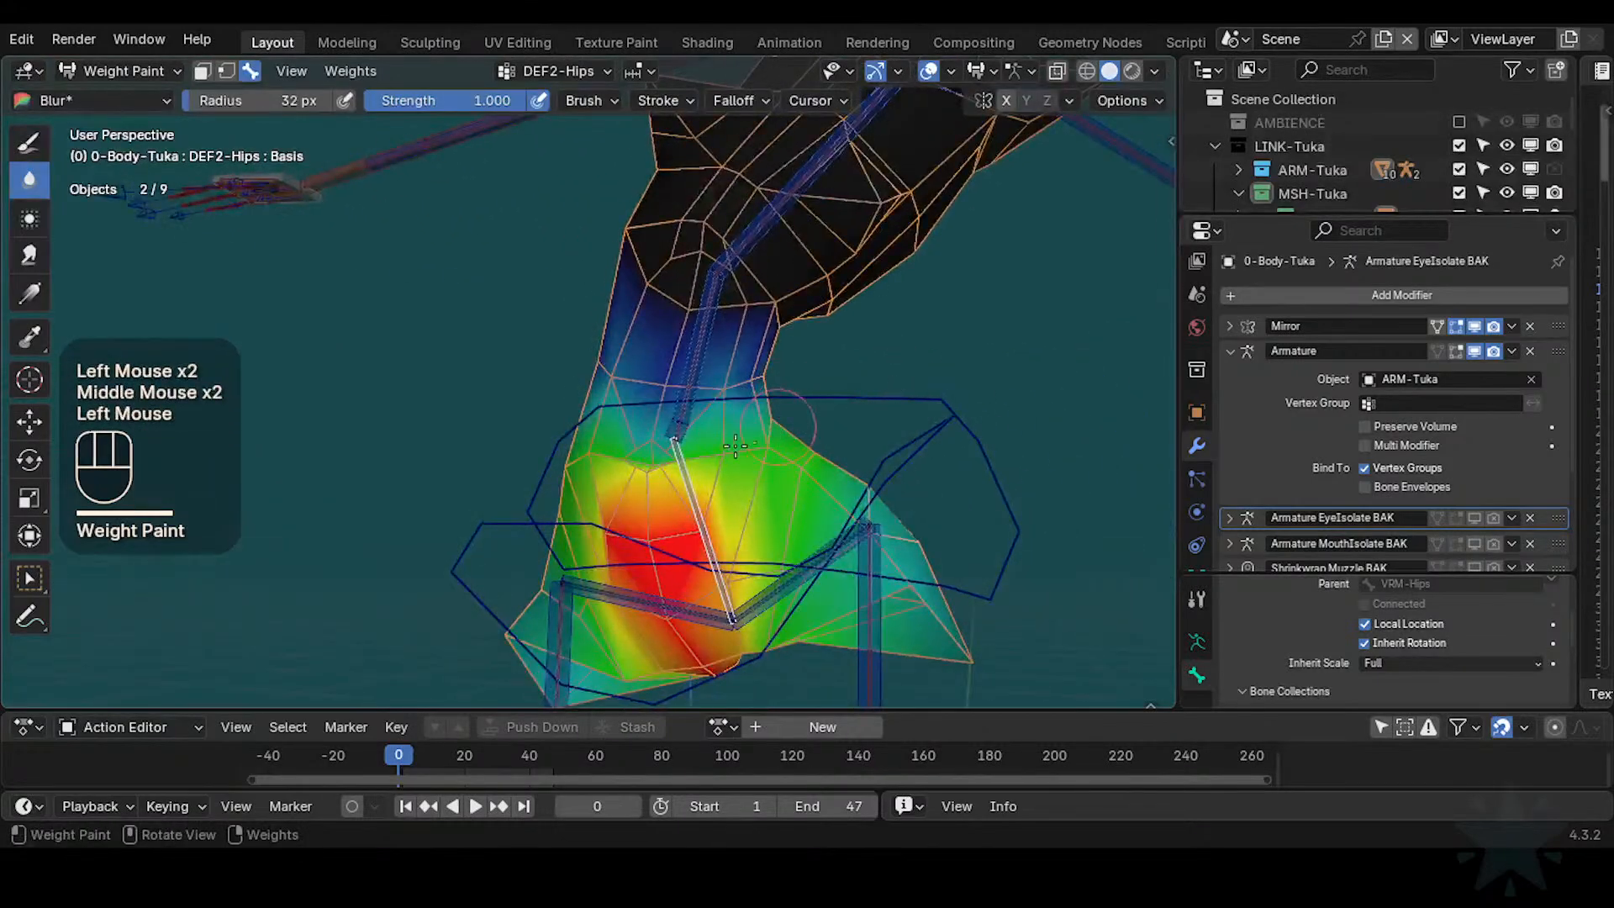
Continue blurring the DEF2-Hips weights around the waist and upper hips from the front, side and back
middle_click_drag(677, 452, 751, 460)
middle_click_drag(674, 396, 711, 441)
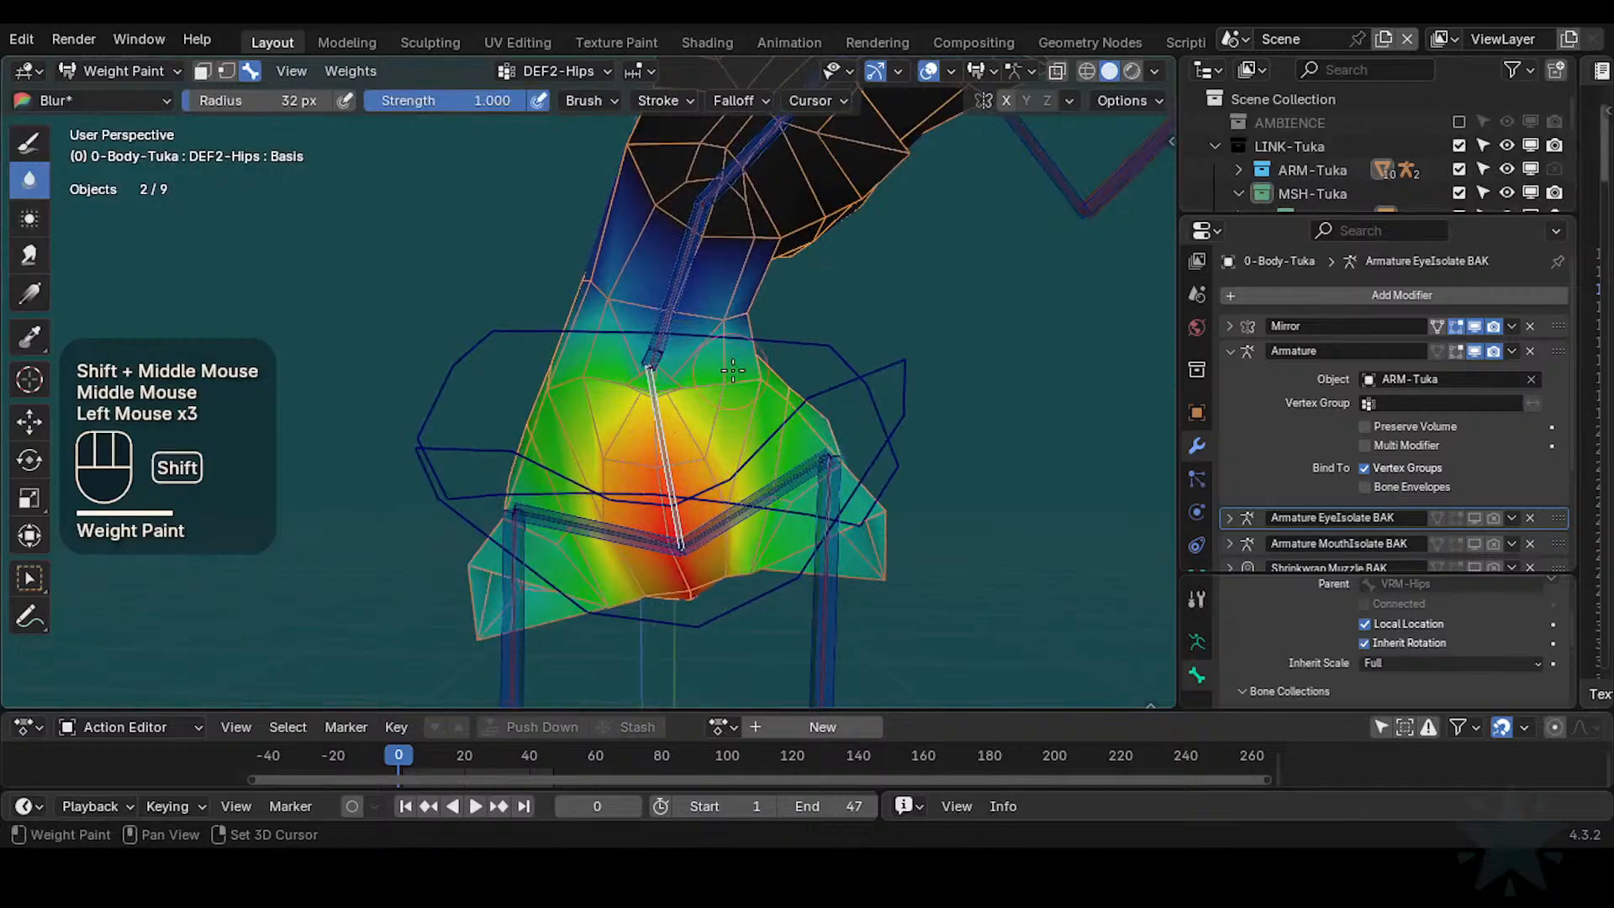
mouse_move(732, 370)
middle_mouse_down()
mouse_move(685, 385)
mouse_move(680, 420)
mouse_move(742, 332)
mouse_move(658, 350)
middle_mouse_up()
left_click(686, 385, "shift")
left_click(625, 376)
left_click(742, 333)
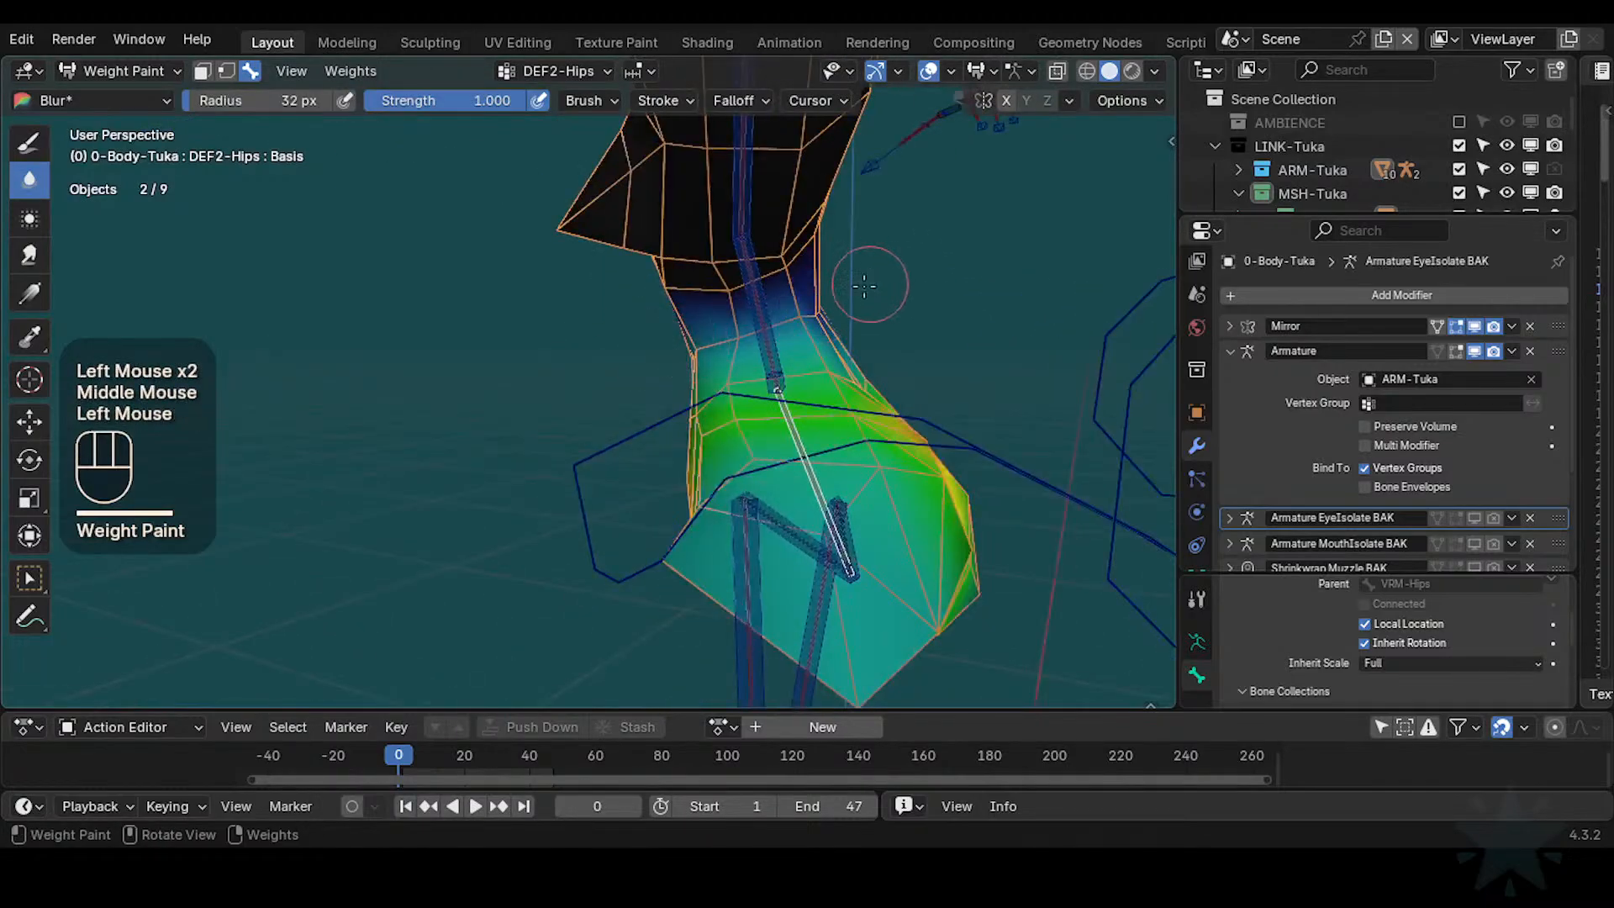
middle_click_drag(864, 287, 903, 303)
left_click(904, 303)
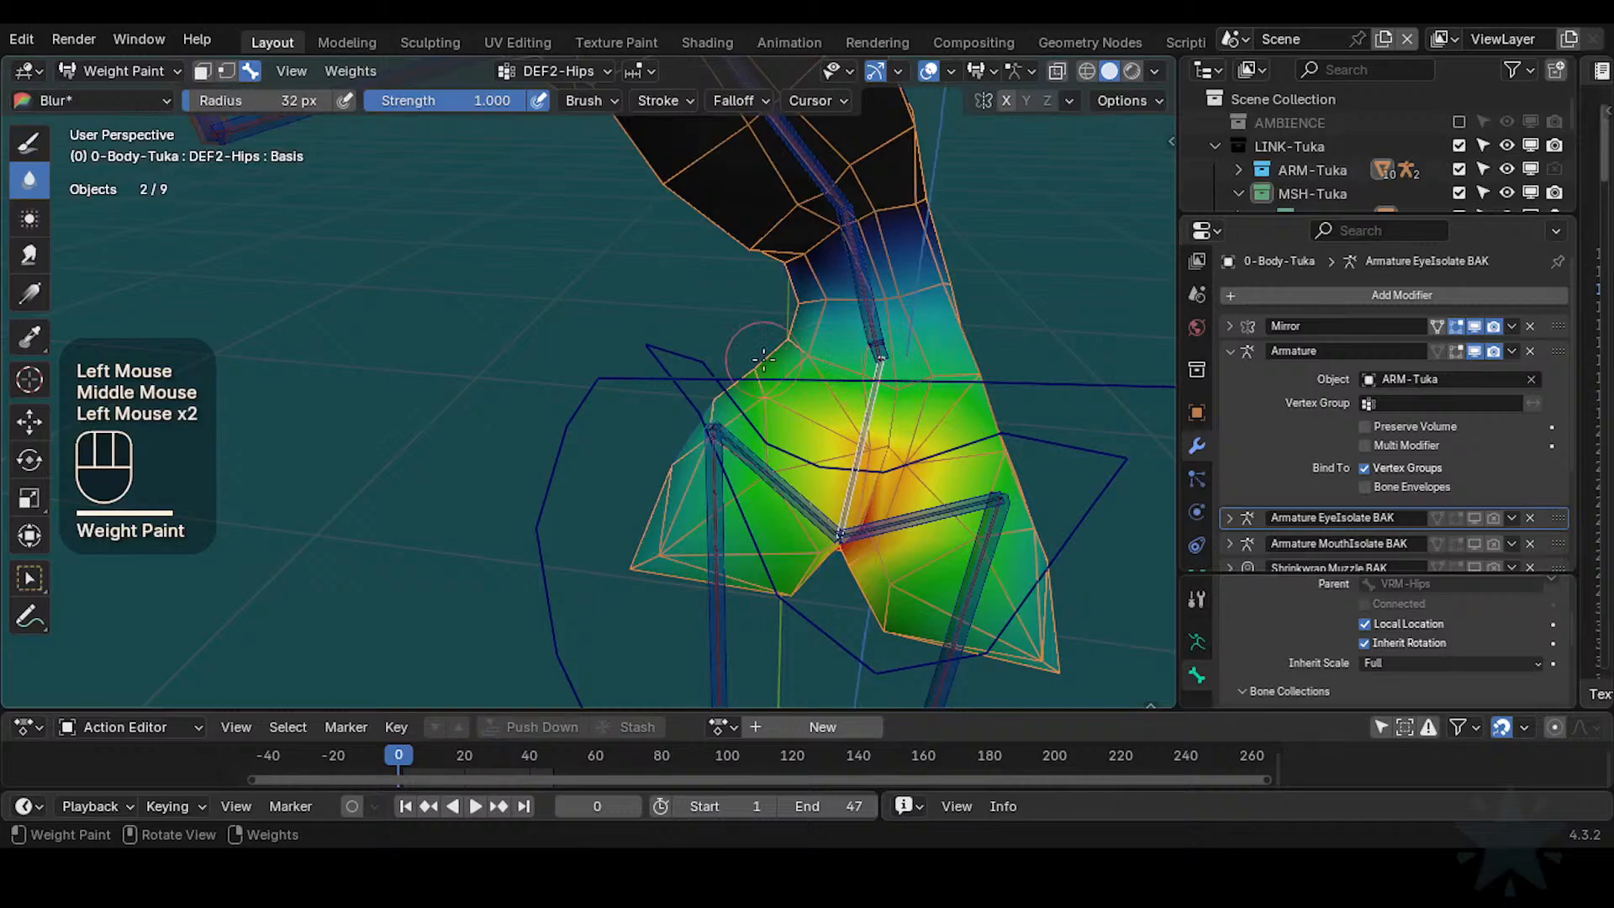
Paint full DEF2-Hips weight between the legs with the Paint brush at weight 1.000 and a radius of 20 px
middle_click_drag(762, 360, 774, 338)
mouse_move(774, 338)
middle_mouse_down()
mouse_move(785, 316)
mouse_move(739, 389)
mouse_move(809, 374)
middle_mouse_up()
middle_click_drag(809, 374, 812, 324, "ctrl")
middle_click_drag(813, 325, 790, 303, "shift")
left_click(30, 143)
key("ctrl+f")
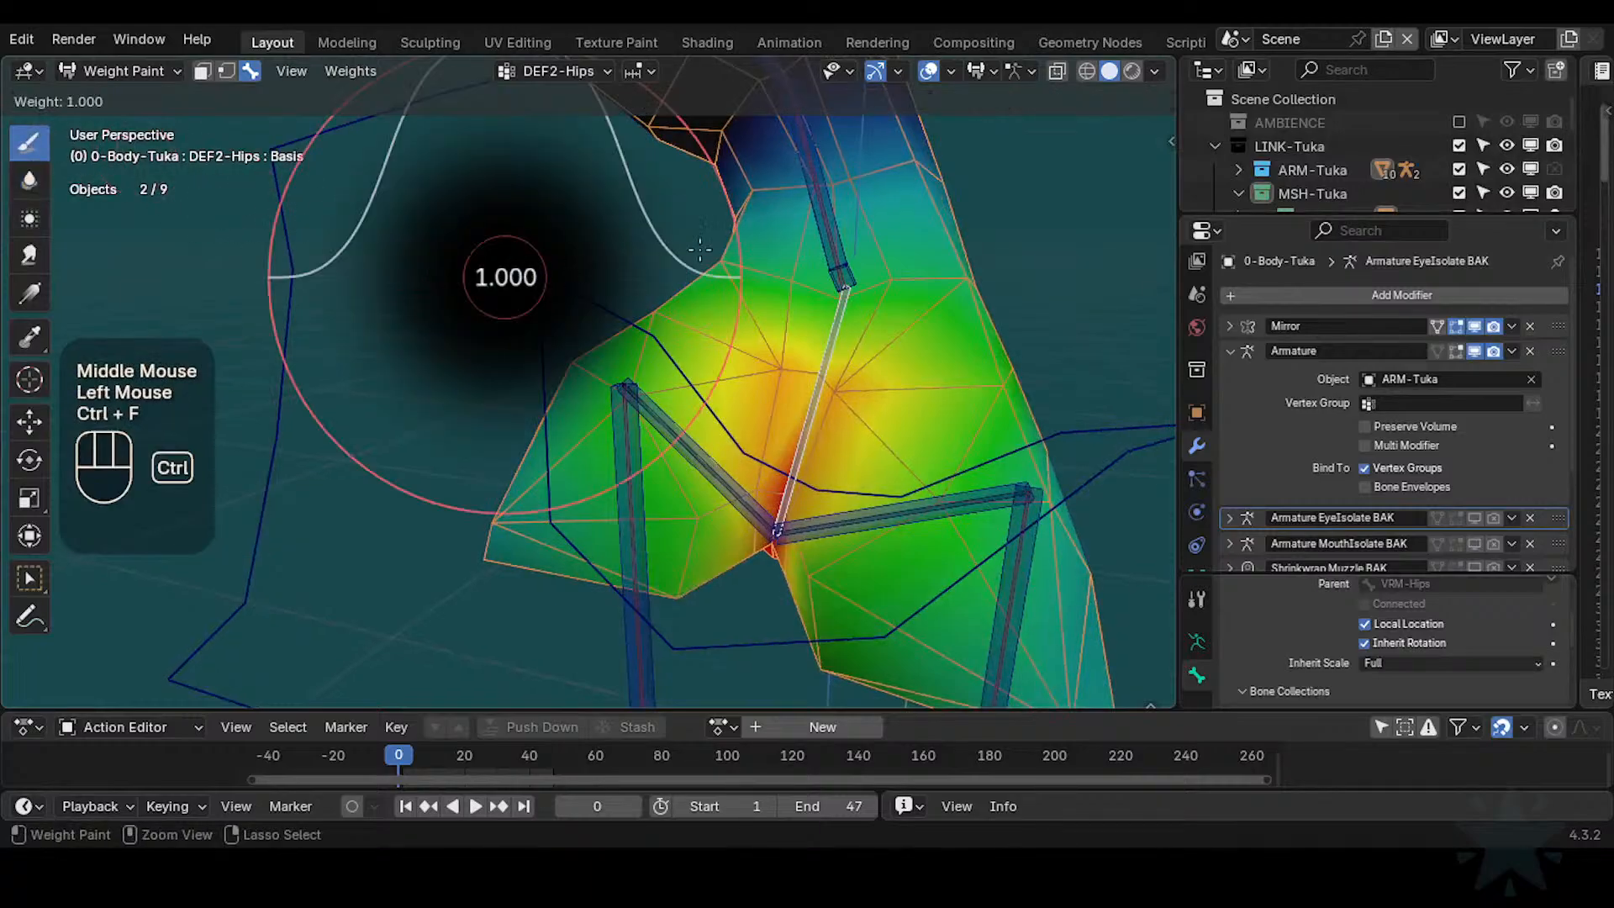
left_click(699, 250, "ctrl")
middle_click_drag(701, 252, 730, 294)
middle_click_drag(729, 294, 748, 281)
key("f")
left_click(776, 563)
left_click(771, 566)
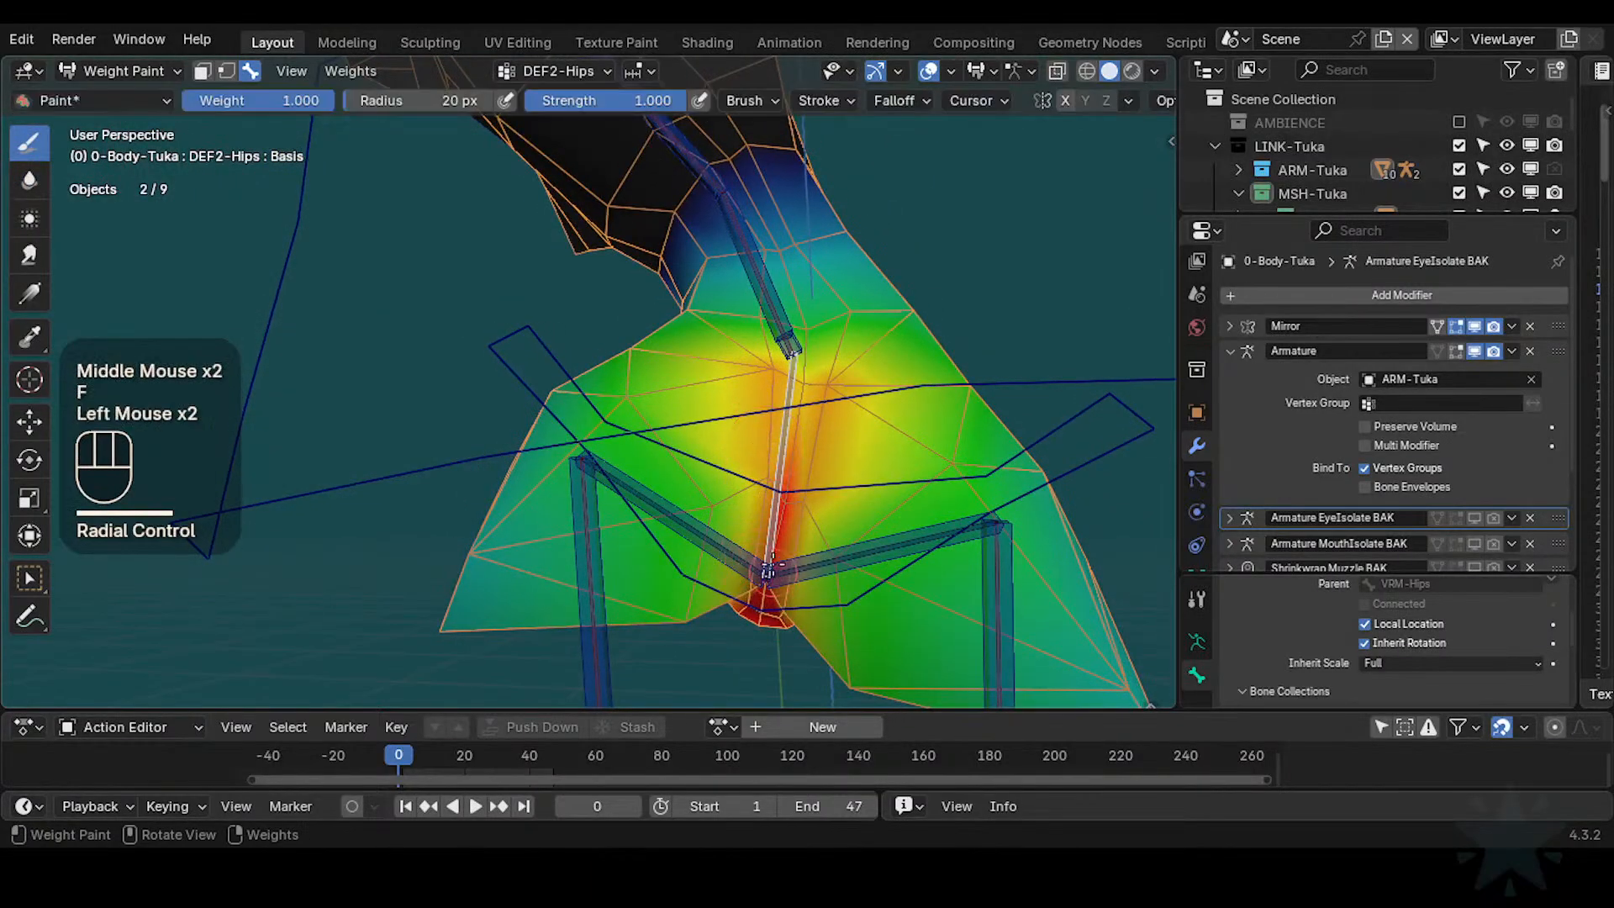
Switch to the Blur brush, try blurring the DEF2-Hips weights at the pelvis center at strength 1.000, and undo the strokes
mouse_move(786, 462)
middle_mouse_down()
mouse_move(794, 407)
mouse_move(1061, 340)
mouse_move(883, 349)
mouse_move(802, 396)
mouse_move(806, 346)
middle_mouse_up()
left_click(30, 180)
left_click_drag(805, 346, 807, 344)
left_click_drag(807, 344, 769, 372)
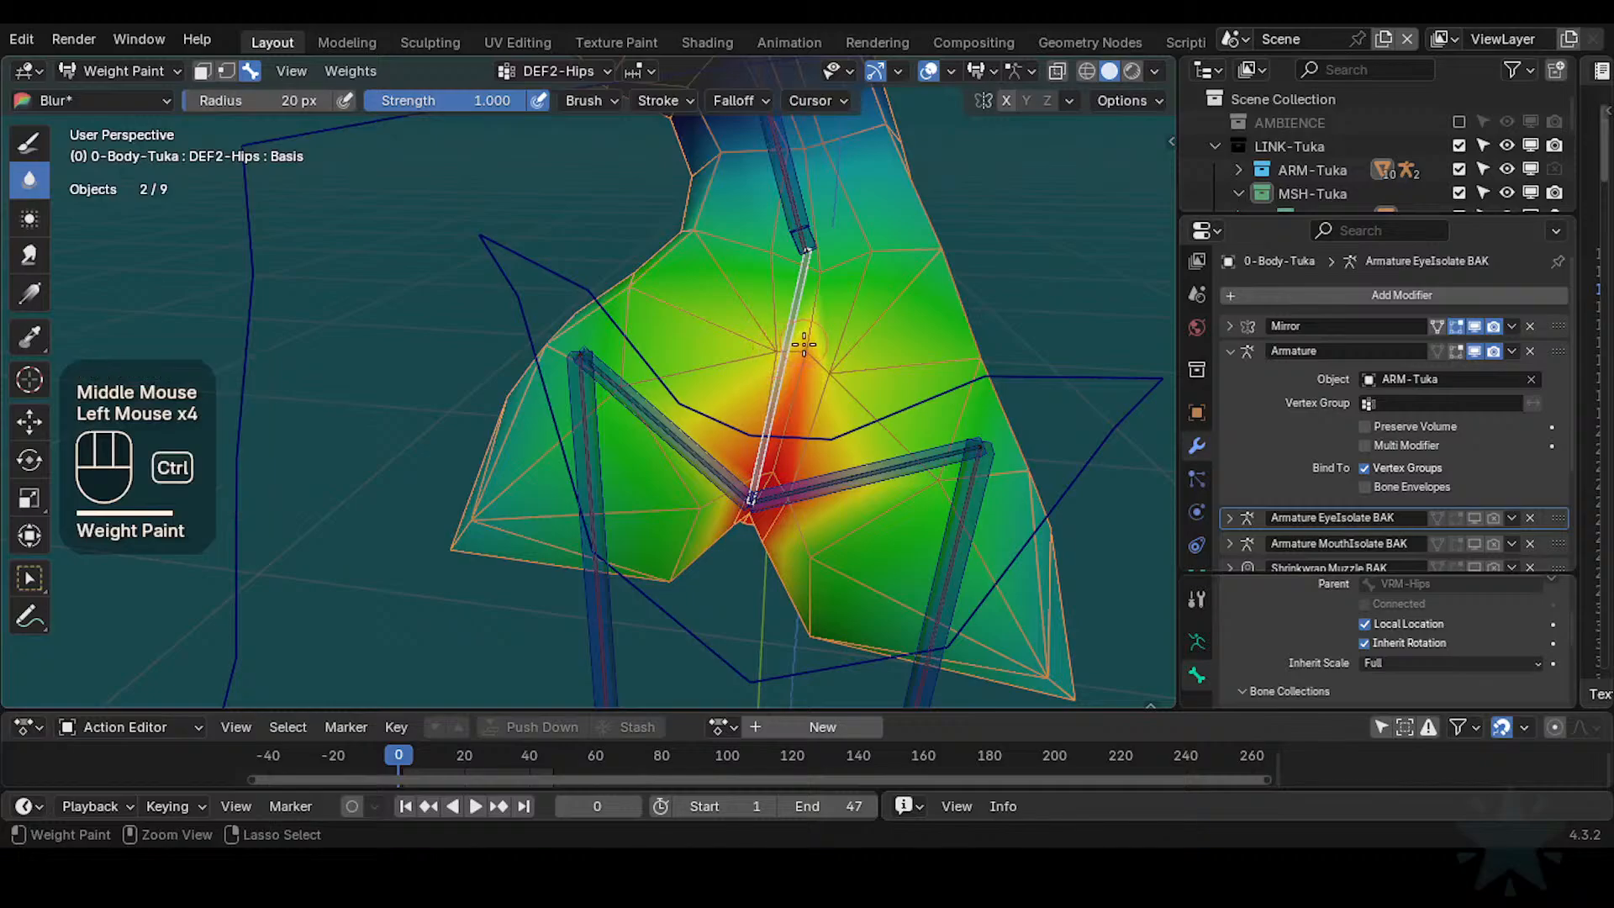
key("ctrl+z")
key("ctrl+z")
Lower the Blur strength to 0.436 and softly blur the DEF2-Hips weights at the pelvis center, undoing unwanted strokes
key("shift+f")
left_click(686, 370, "shift")
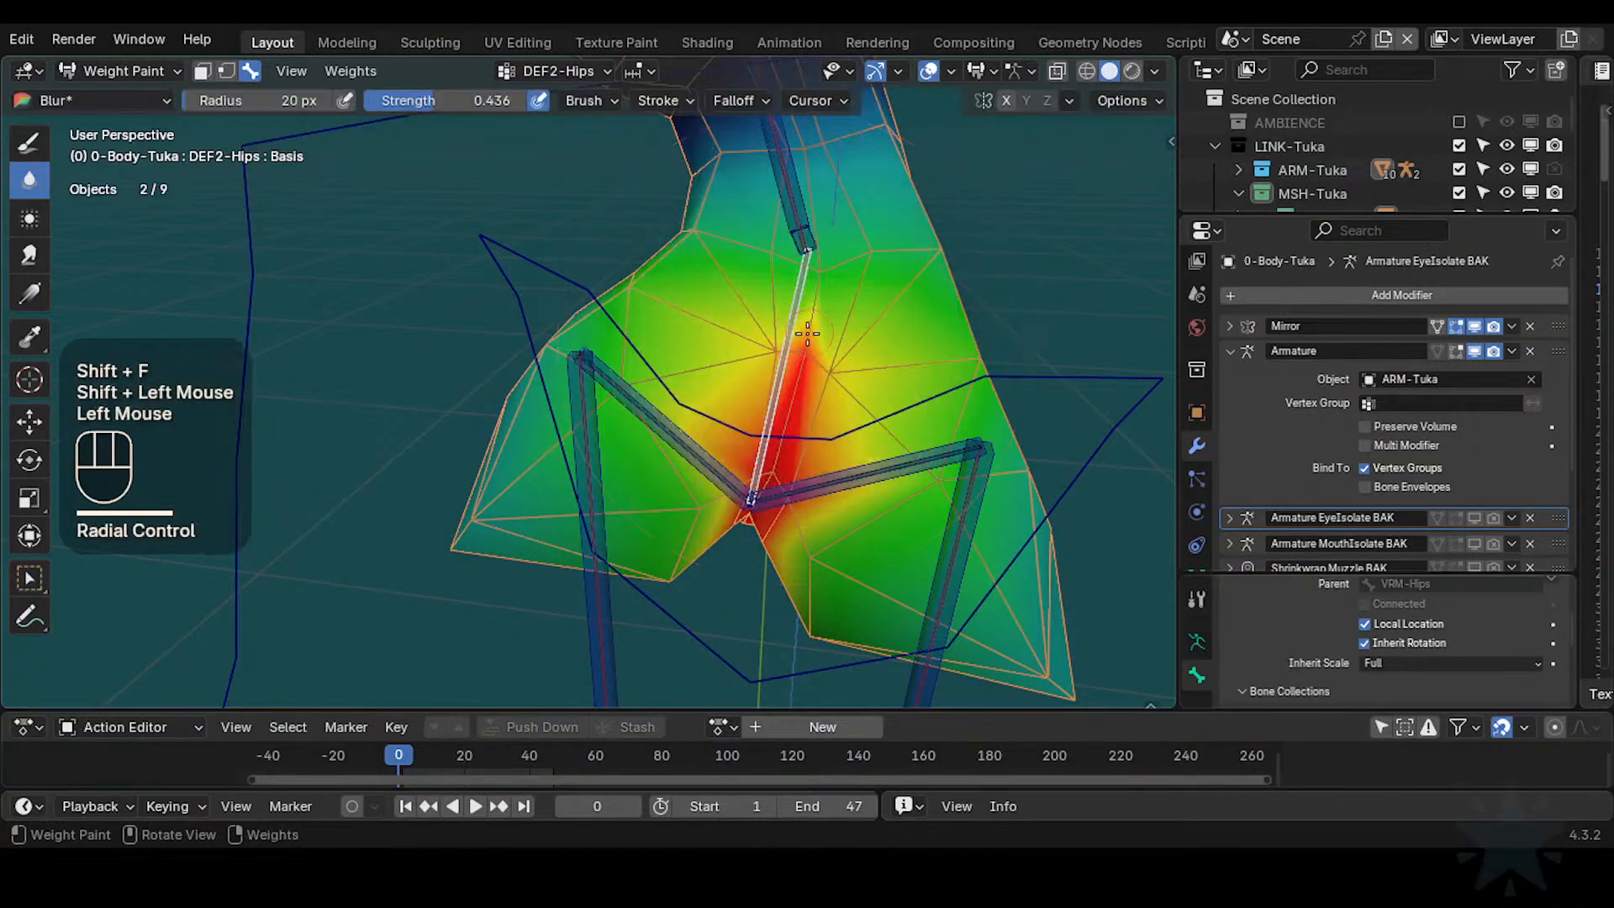
key("ctrl+z")
key("ctrl+z")
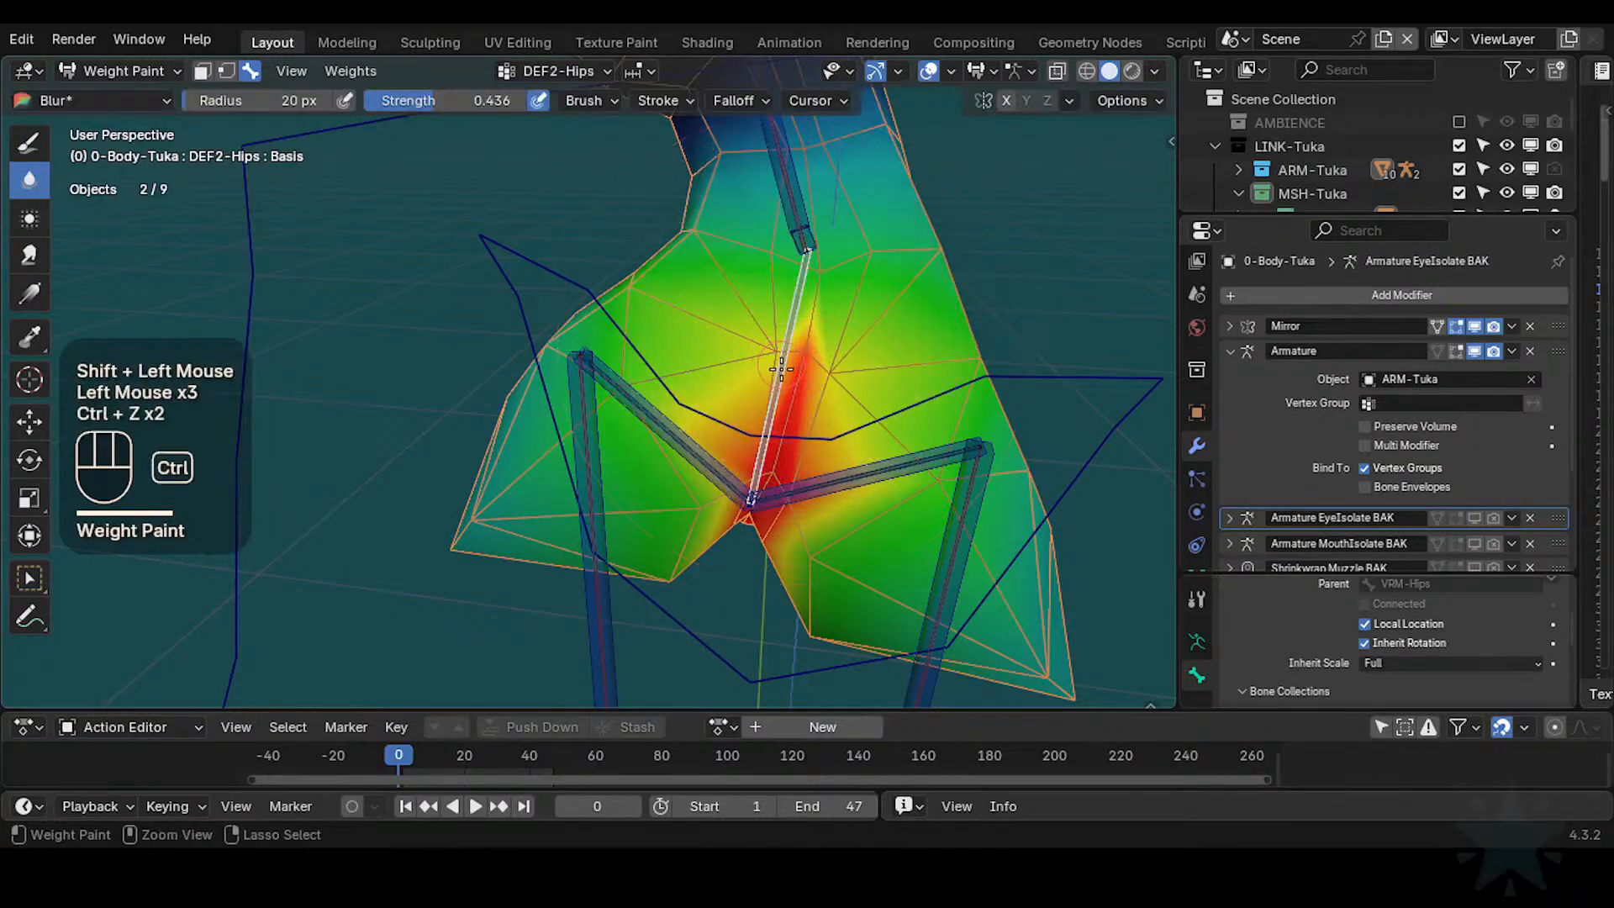
key("ctrl+z")
left_click_drag(781, 368, 772, 356)
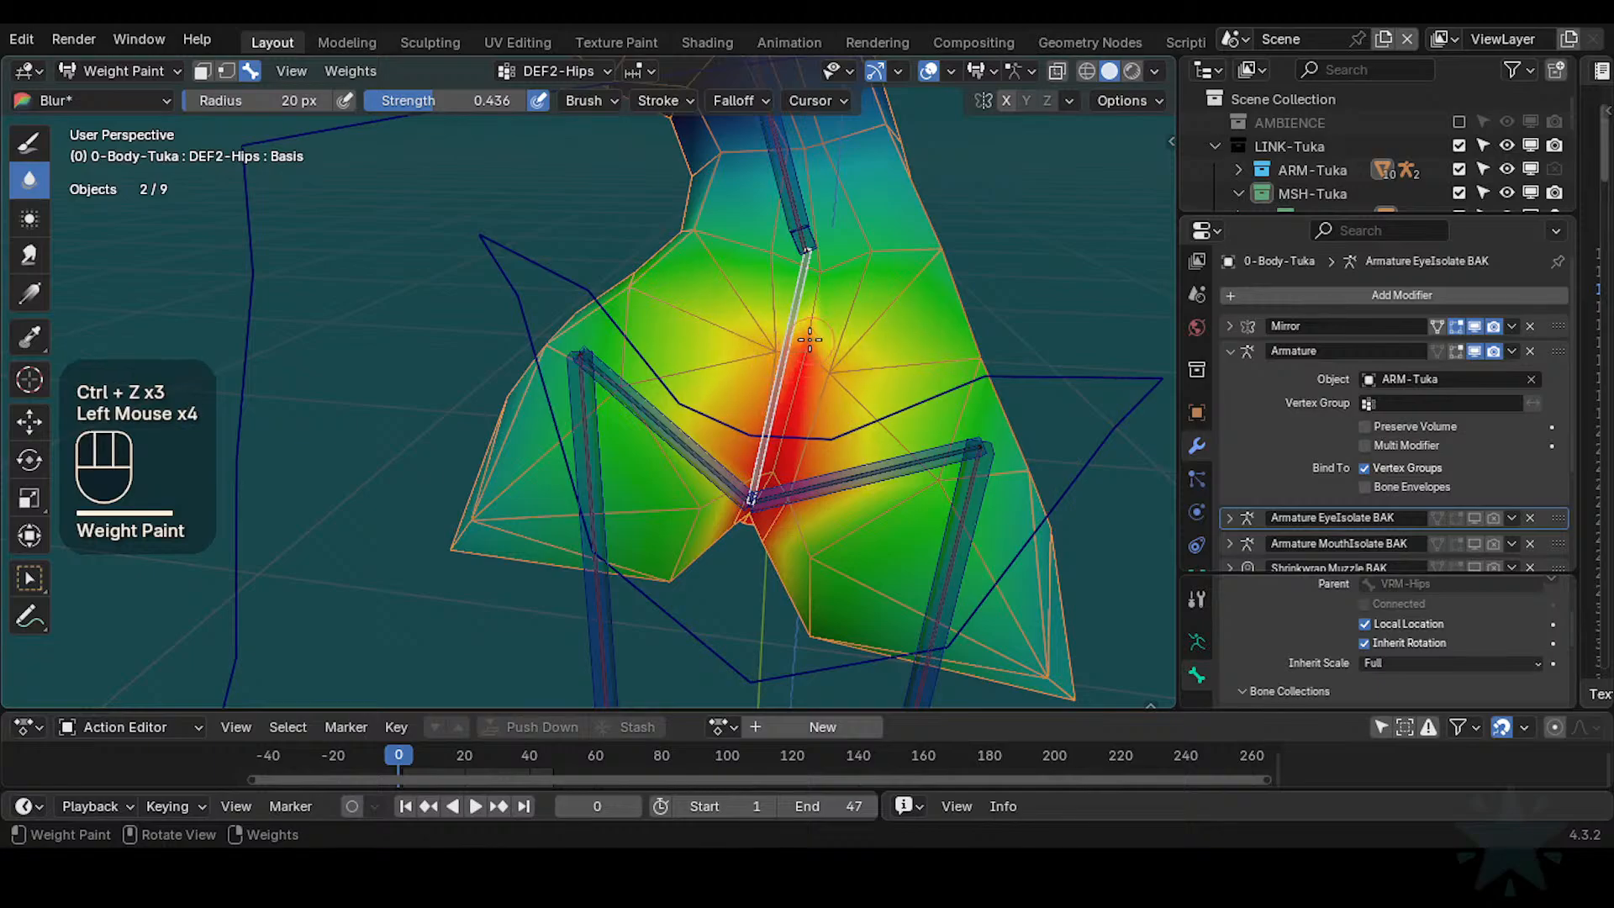
Undo the last blur stroke, softly blur the DEF2-Hips weights between the legs at strength 0.436, and save the file
key("ctrl+z")
left_click(756, 368)
mouse_move(757, 422)
middle_mouse_down()
mouse_move(754, 513)
mouse_move(765, 423)
mouse_move(801, 452)
mouse_move(744, 446)
mouse_move(740, 374)
middle_mouse_up()
left_click(754, 513)
left_click(765, 428)
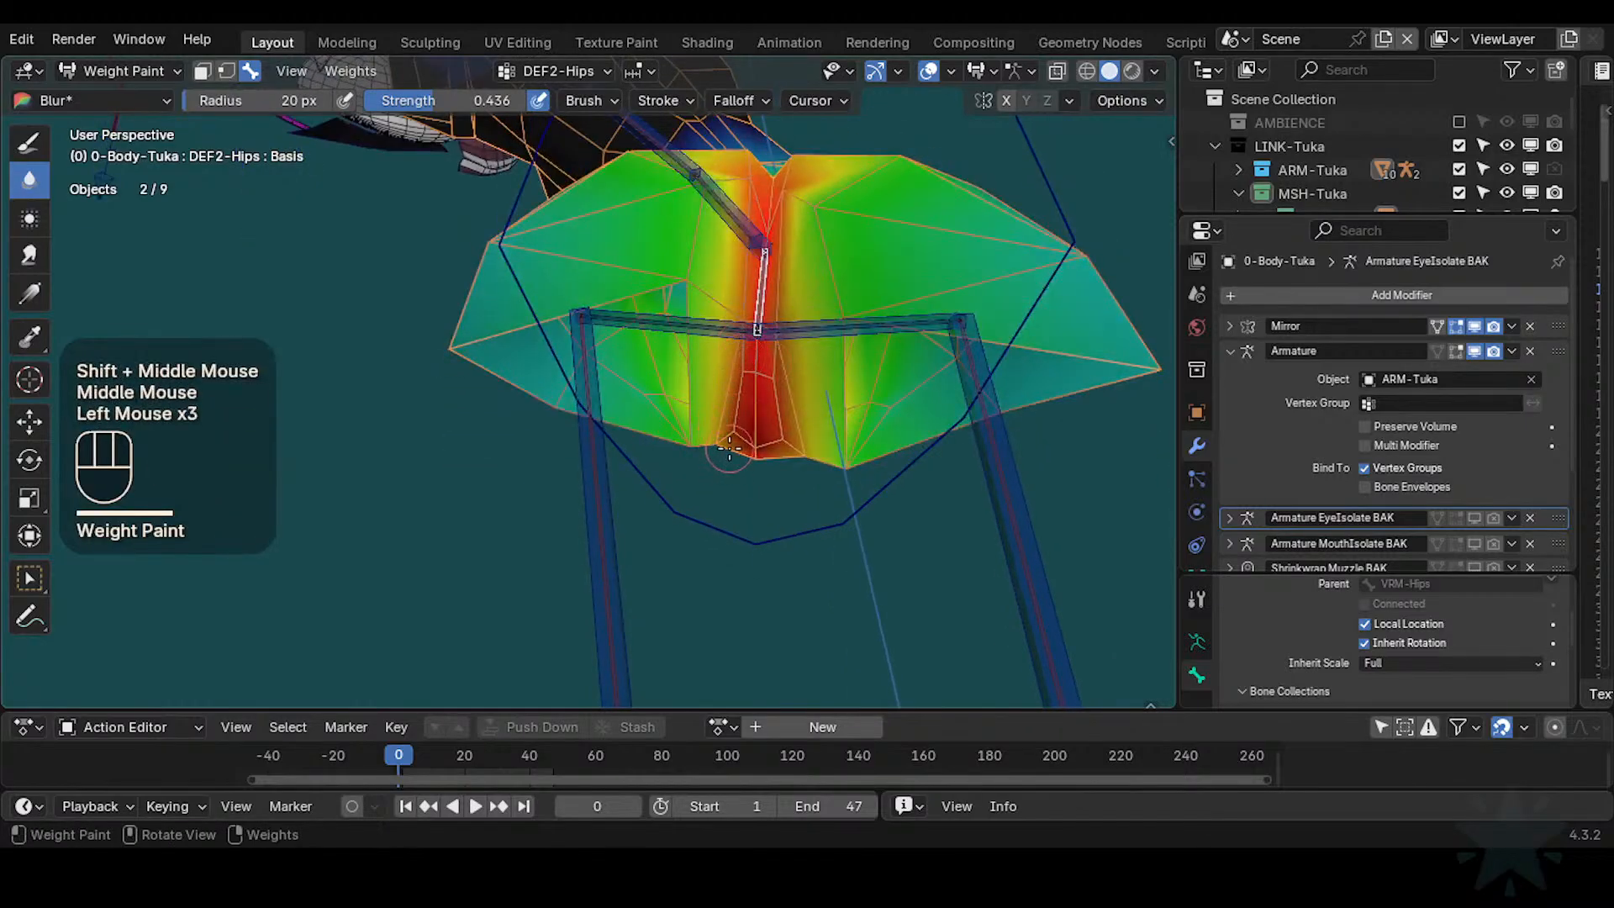
middle_click_drag(729, 448, 698, 353)
middle_click_drag(698, 353, 706, 340)
key("ctrl+s")
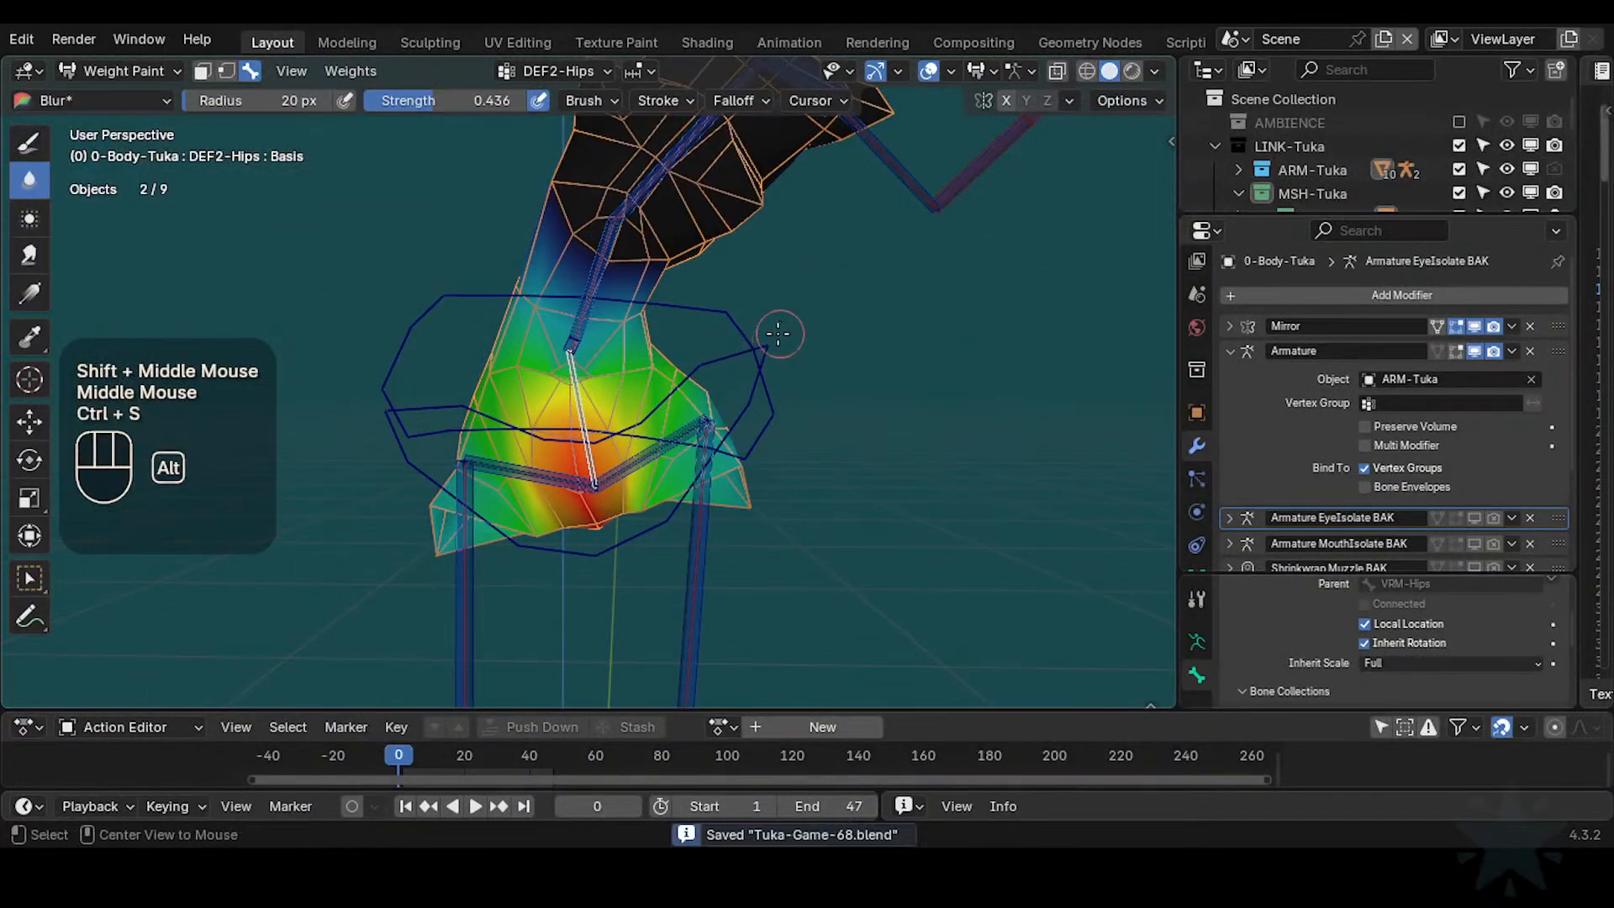
Rotate the CTL-IK-HipsSway bone slightly to test the hip deformation, and reselect DEF2-Hips
left_click(761, 370, "alt")
key("r")
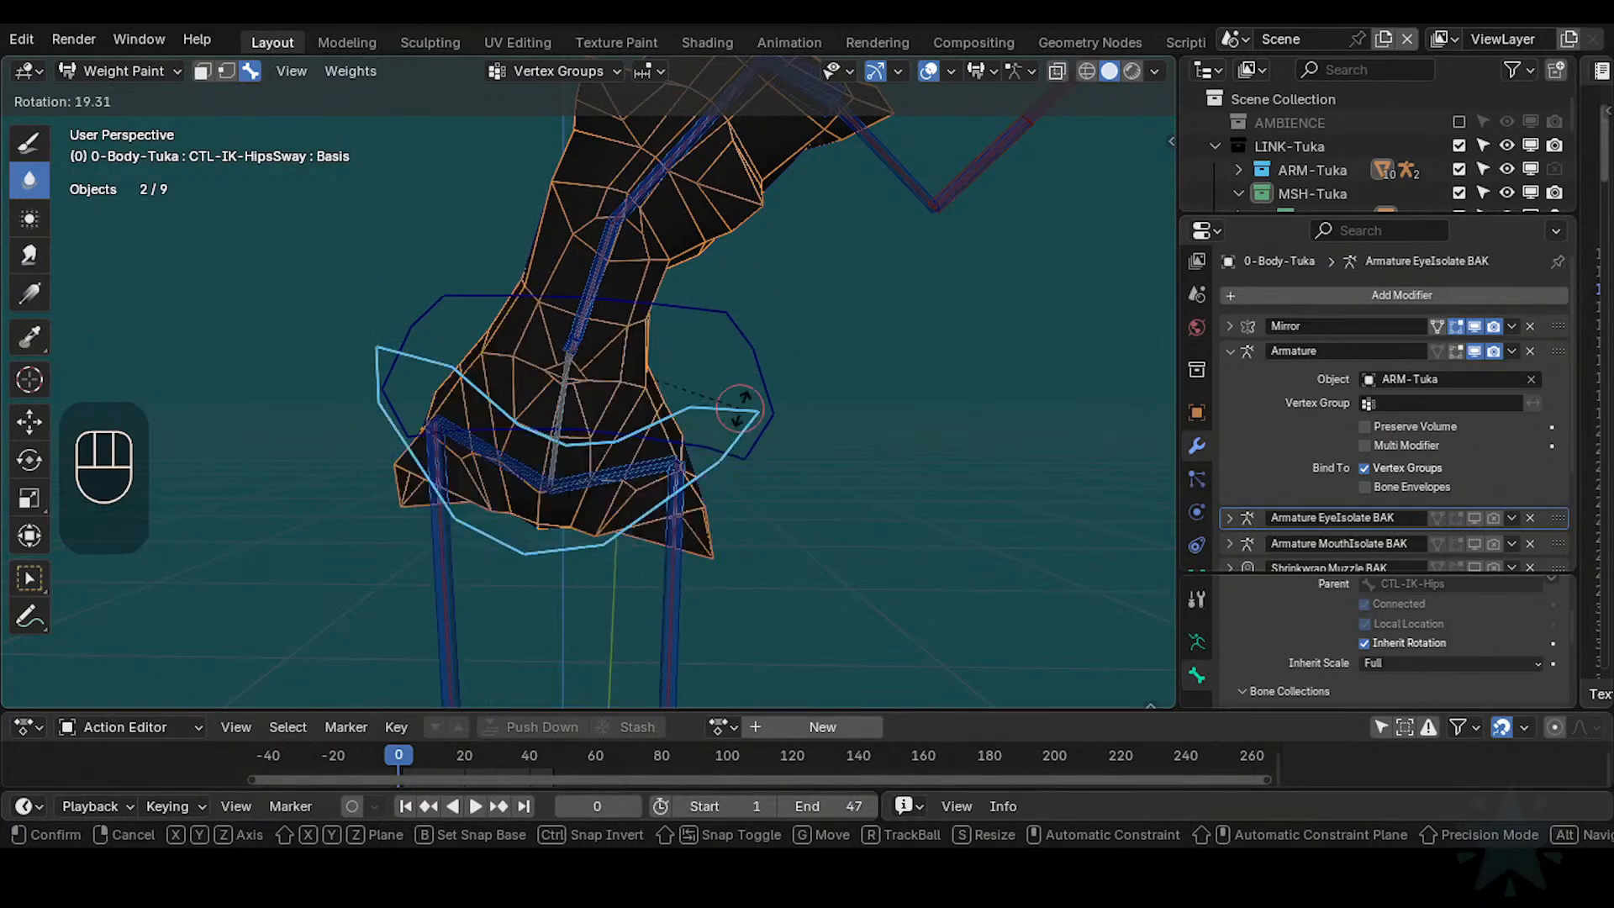
left_click(683, 352, "alt")
left_click(590, 379, "alt")
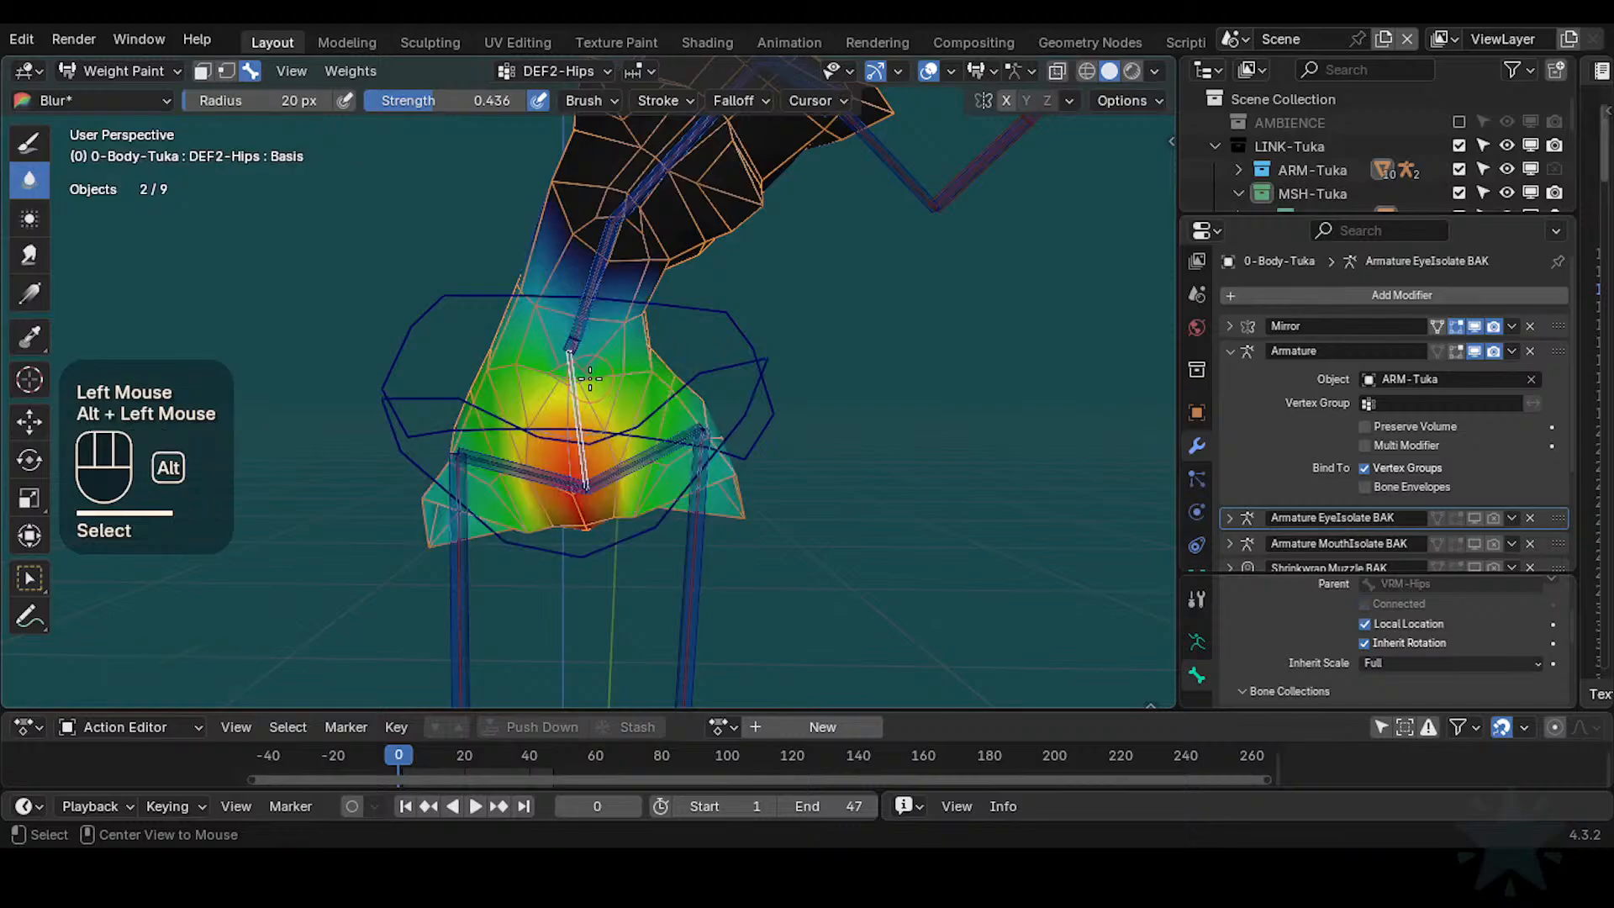
Select the DEF2-Spine bone among the overlapping spine bones to display its weights
middle_click_drag(614, 363, 662, 387, "shift")
left_click(595, 346, "alt")
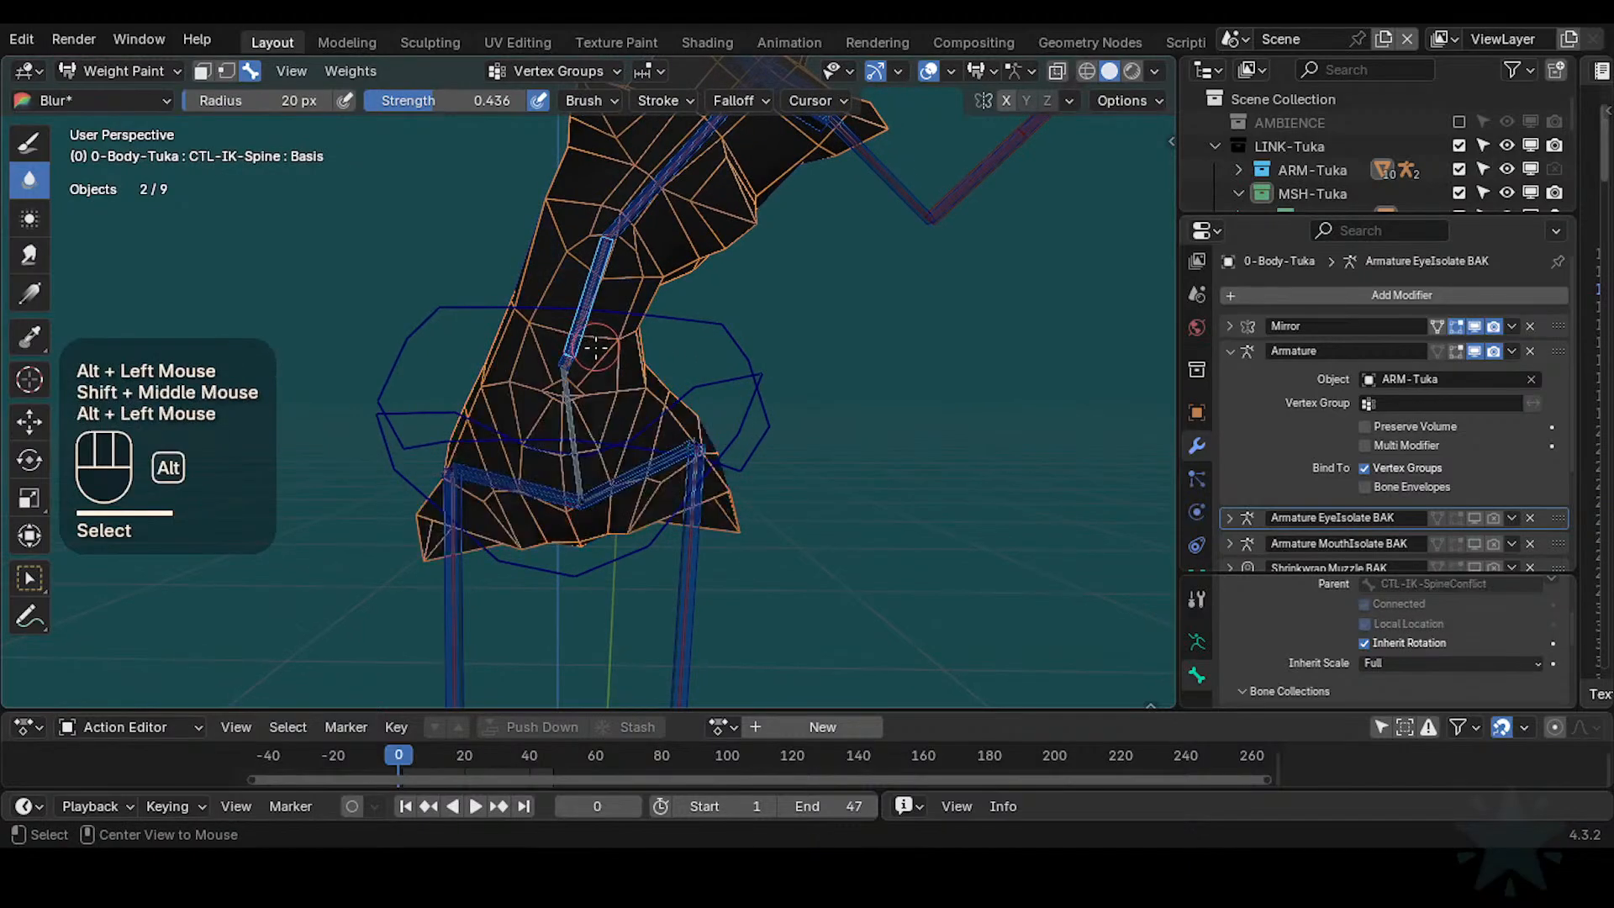
left_click(586, 351, "alt")
middle_click_drag(586, 351, 682, 384, "ctrl")
left_click(629, 400, "alt")
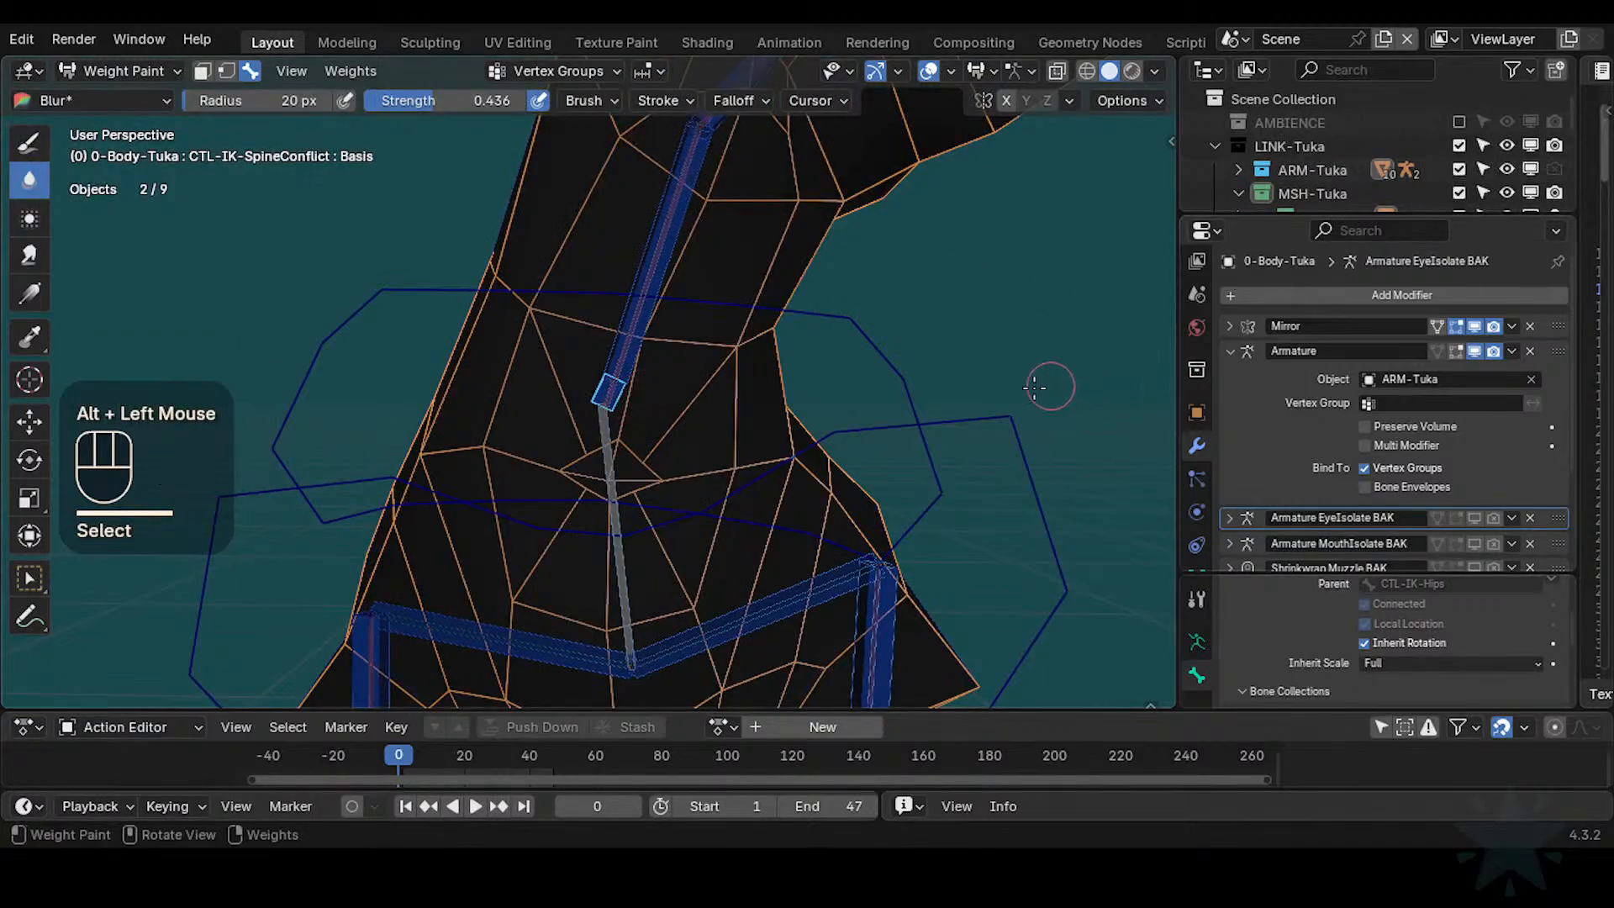
left_click(701, 244, "alt")
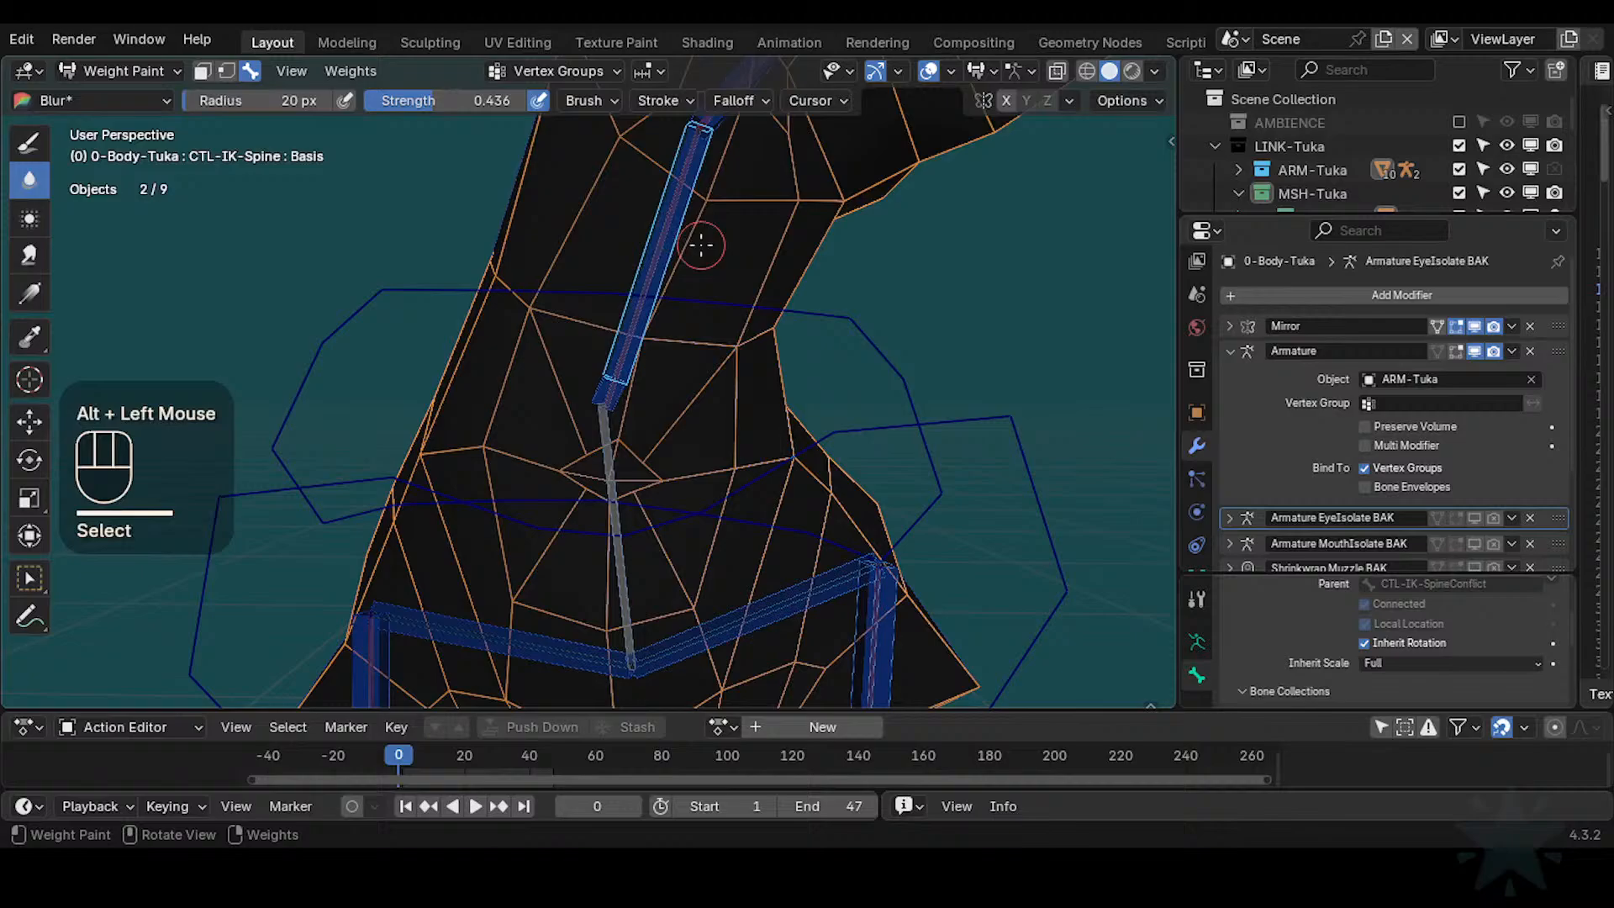
left_click(607, 395, "alt")
left_click(622, 354, "alt")
left_click(614, 376, "alt")
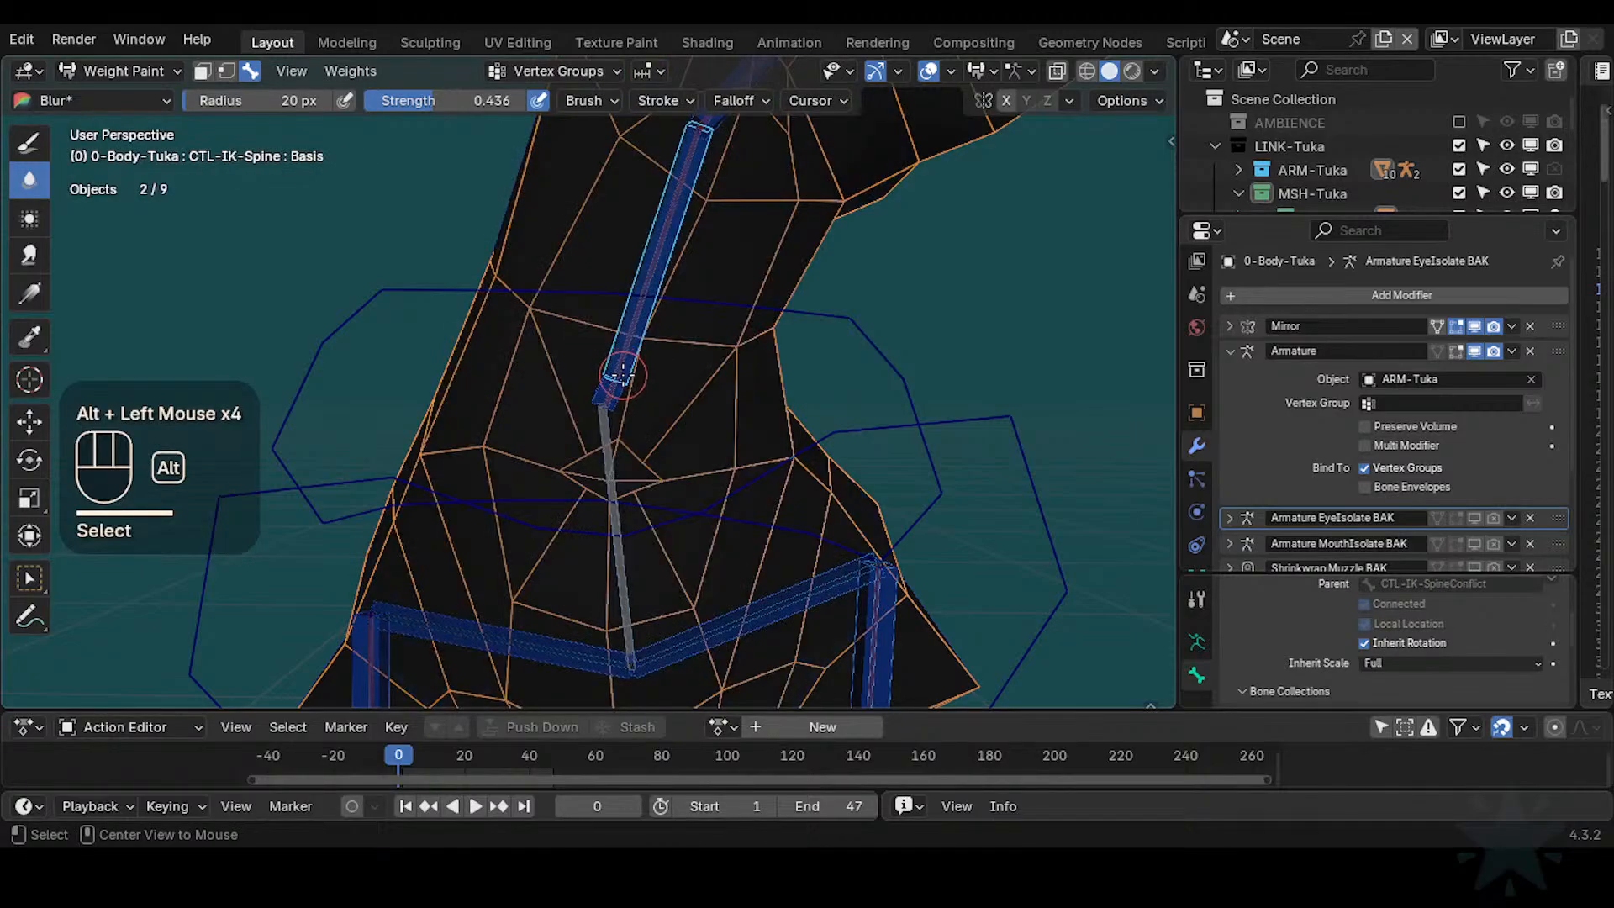
left_click(617, 367, "alt")
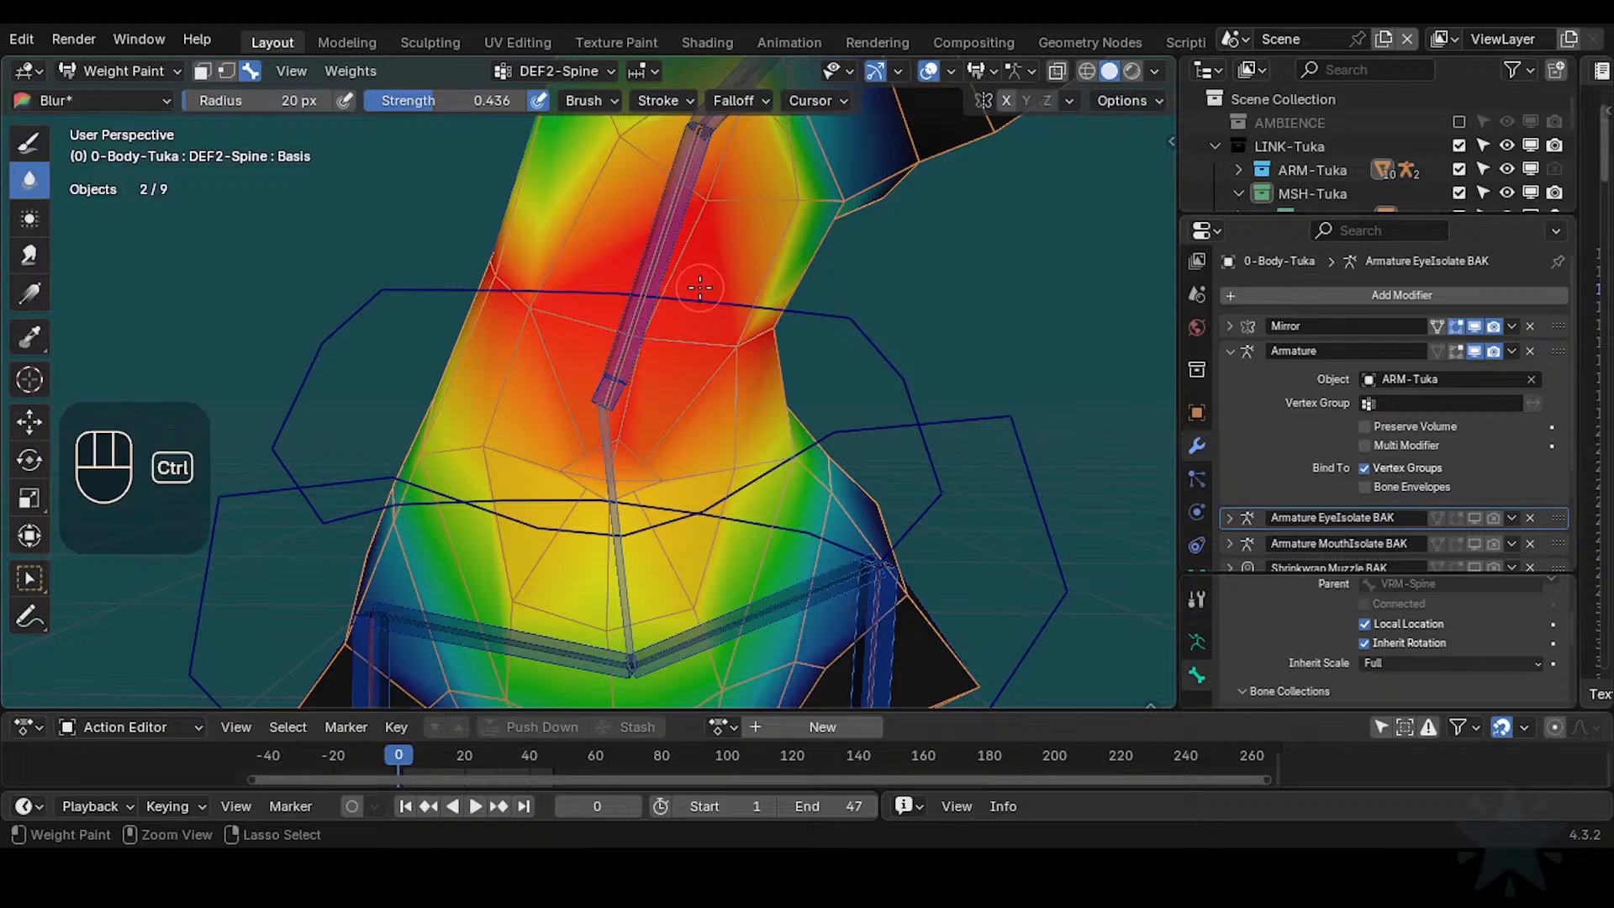
mouse_move(667, 311)
middle_mouse_down("ctrl")
mouse_move(652, 419)
mouse_move(691, 310)
middle_mouse_up("ctrl")
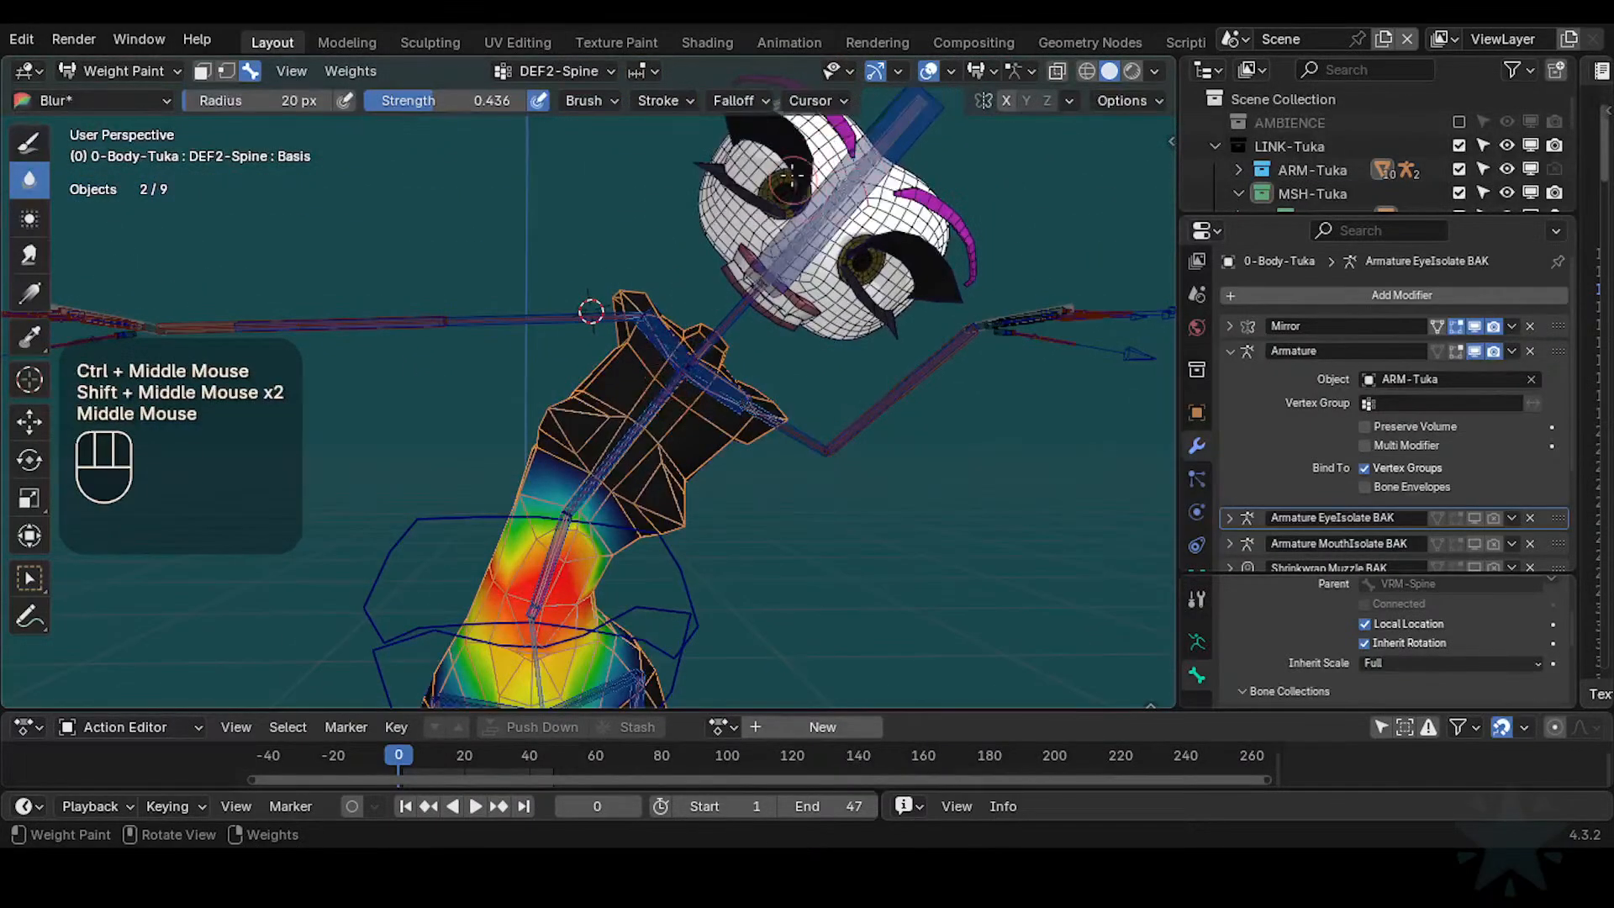
mouse_move(591, 311)
middle_mouse_down("shift")
mouse_move(652, 330)
mouse_move(652, 436)
mouse_move(674, 370)
middle_mouse_up("shift")
mouse_move(674, 370)
middle_mouse_down("ctrl")
mouse_move(678, 324)
mouse_move(678, 379)
mouse_move(606, 410)
mouse_move(678, 389)
middle_mouse_up("ctrl")
left_click(597, 409, "alt")
key("shift+ctrl+alt+a")
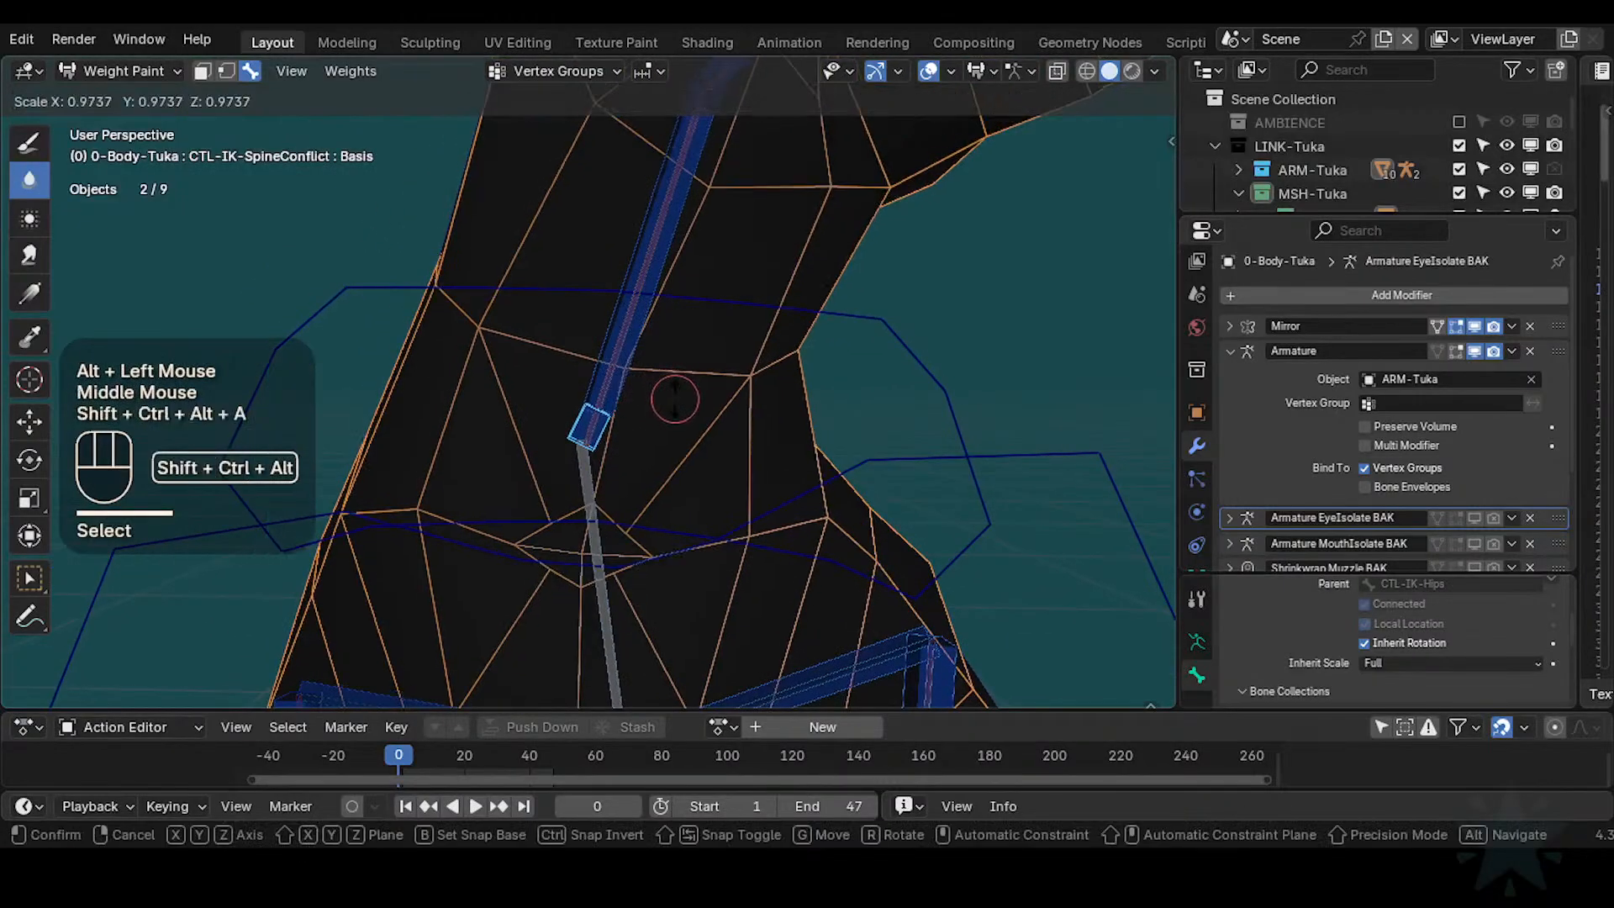
key("Escape")
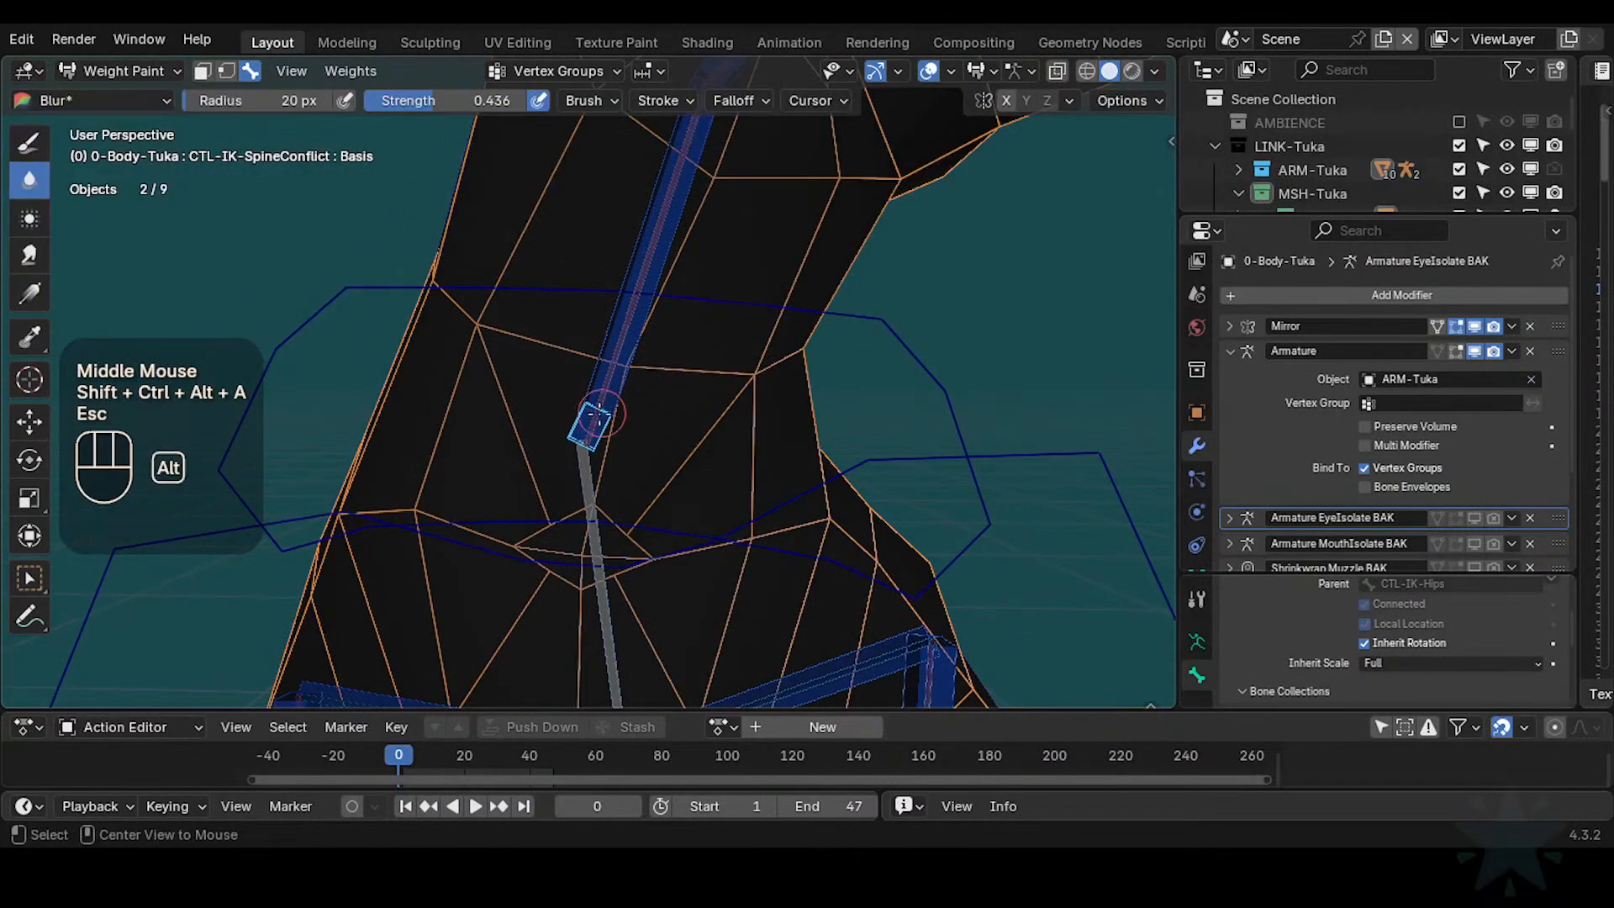
Test-rotate the CTL-IK-SpineConflict bone to check how the waist mesh bends, and cancel the rotation
left_click(601, 405, "alt")
left_click(606, 395, "alt")
left_click(610, 385, "alt")
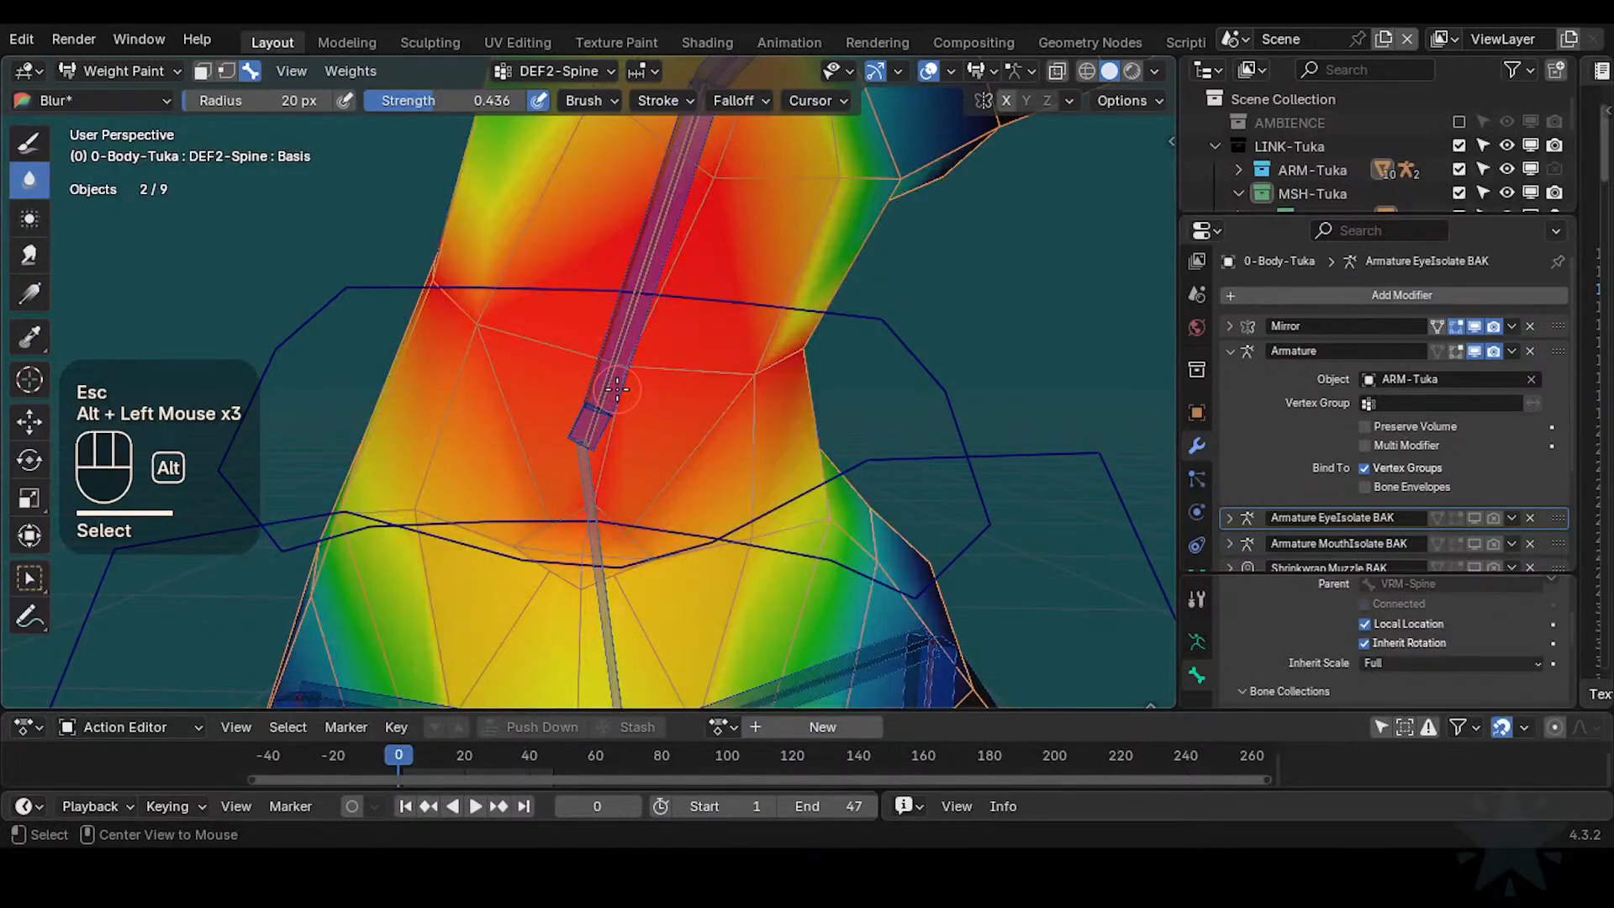
left_click(623, 396, "alt")
middle_click_drag(625, 389, 615, 461, "shift")
left_click(607, 475, "alt")
key("r")
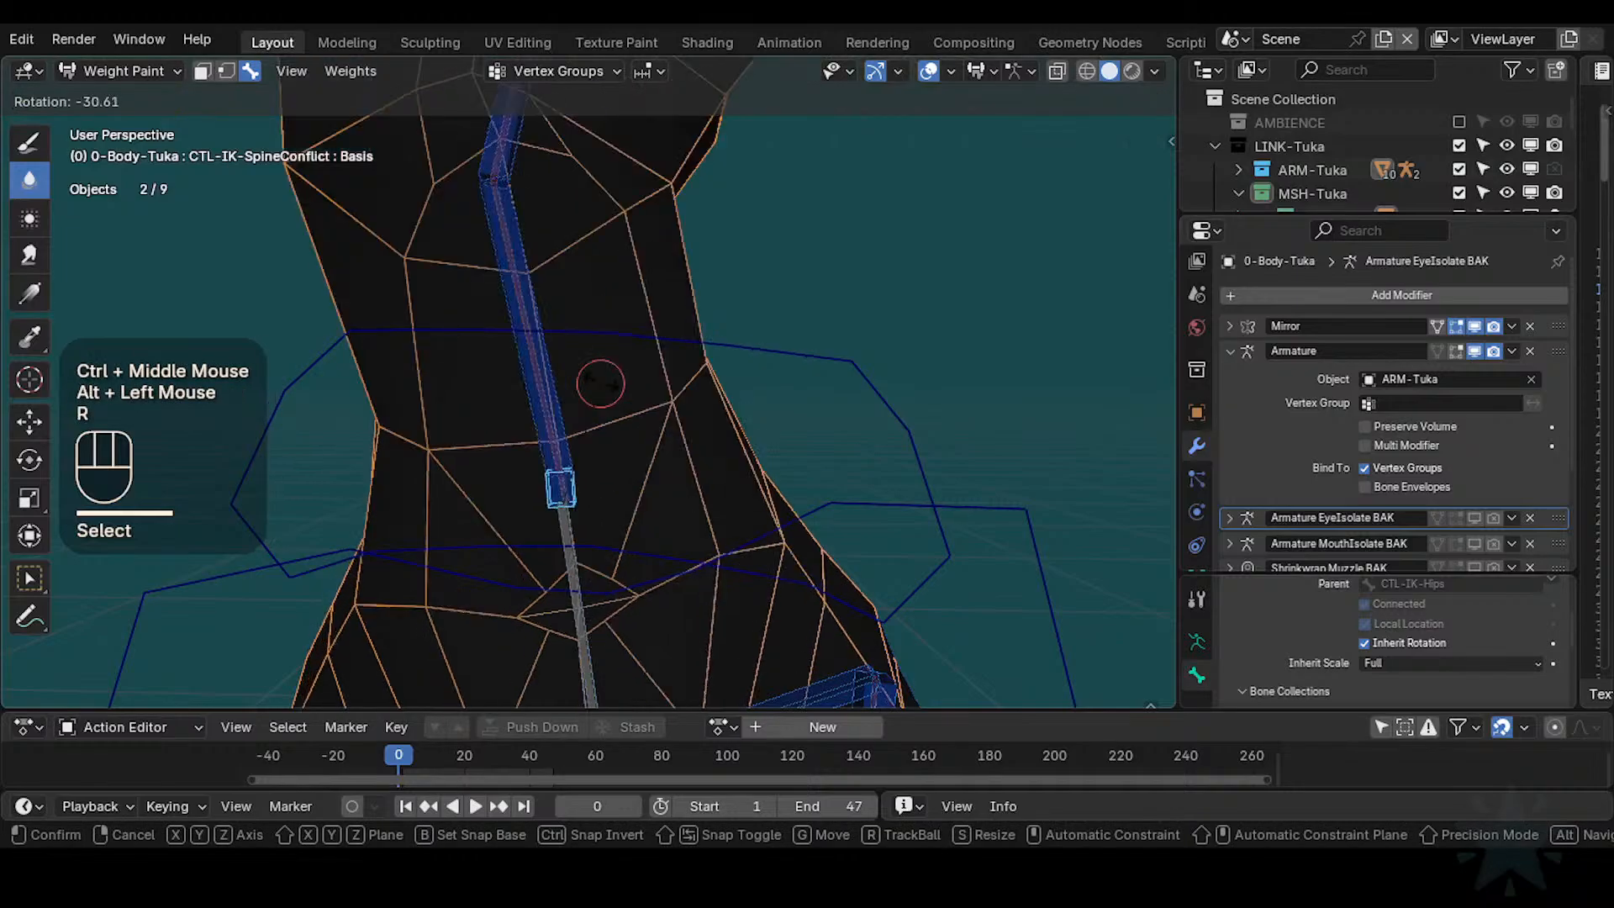
key("Escape")
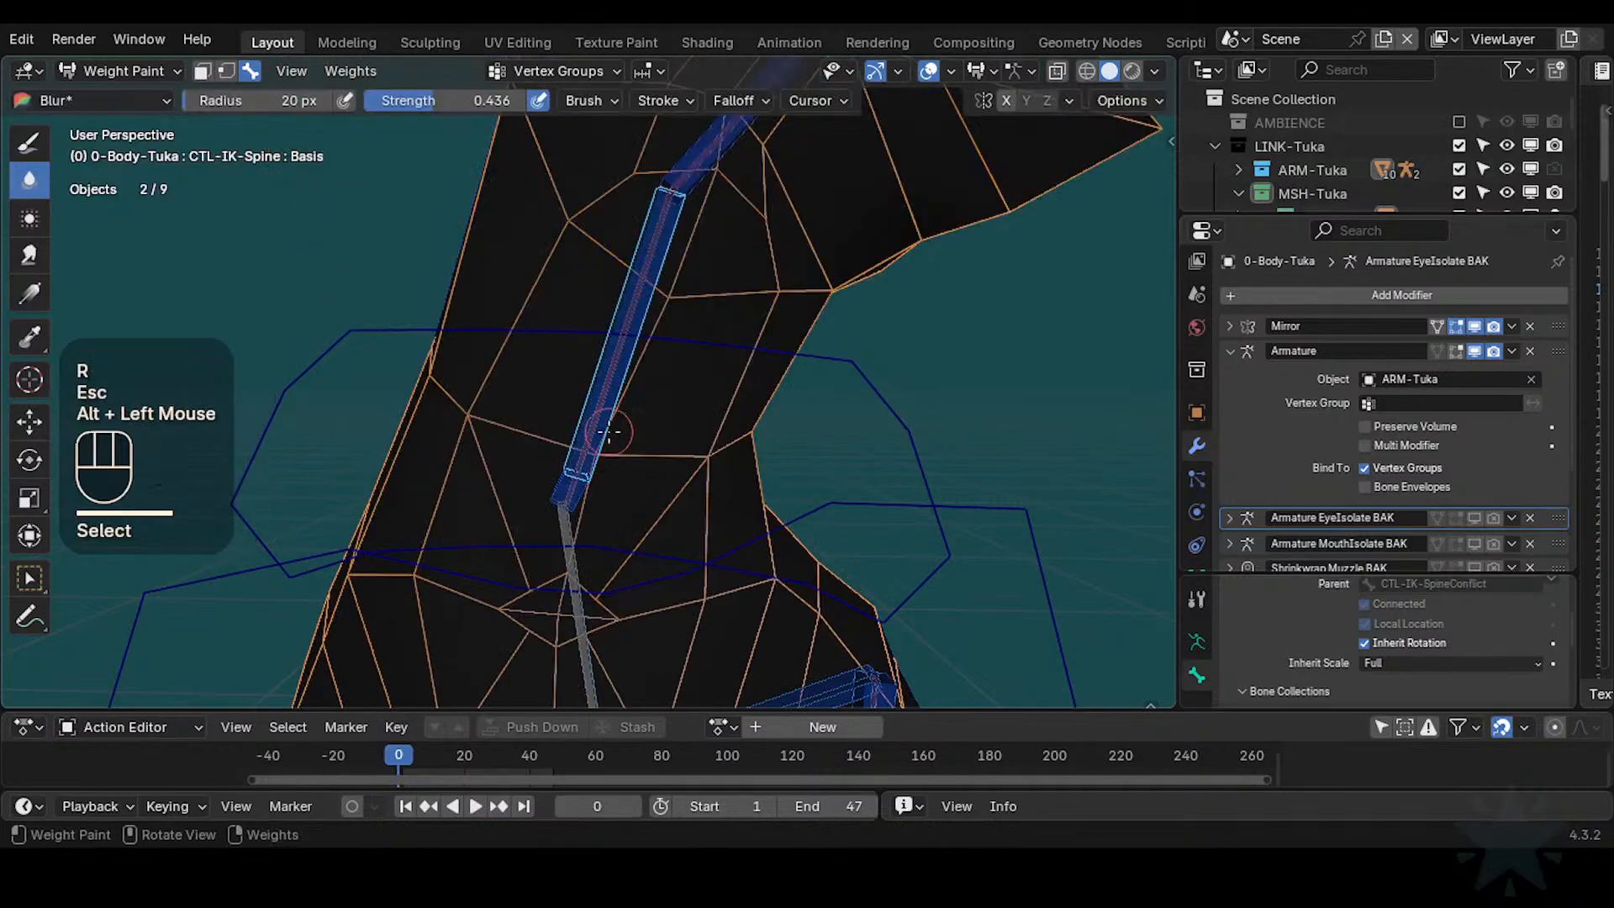
Reselect the DEF2-Spine bone to display its weights on the waist, and save the file
middle_click_drag(609, 433, 662, 356, "shift")
middle_click_drag(689, 279, 669, 383, "ctrl")
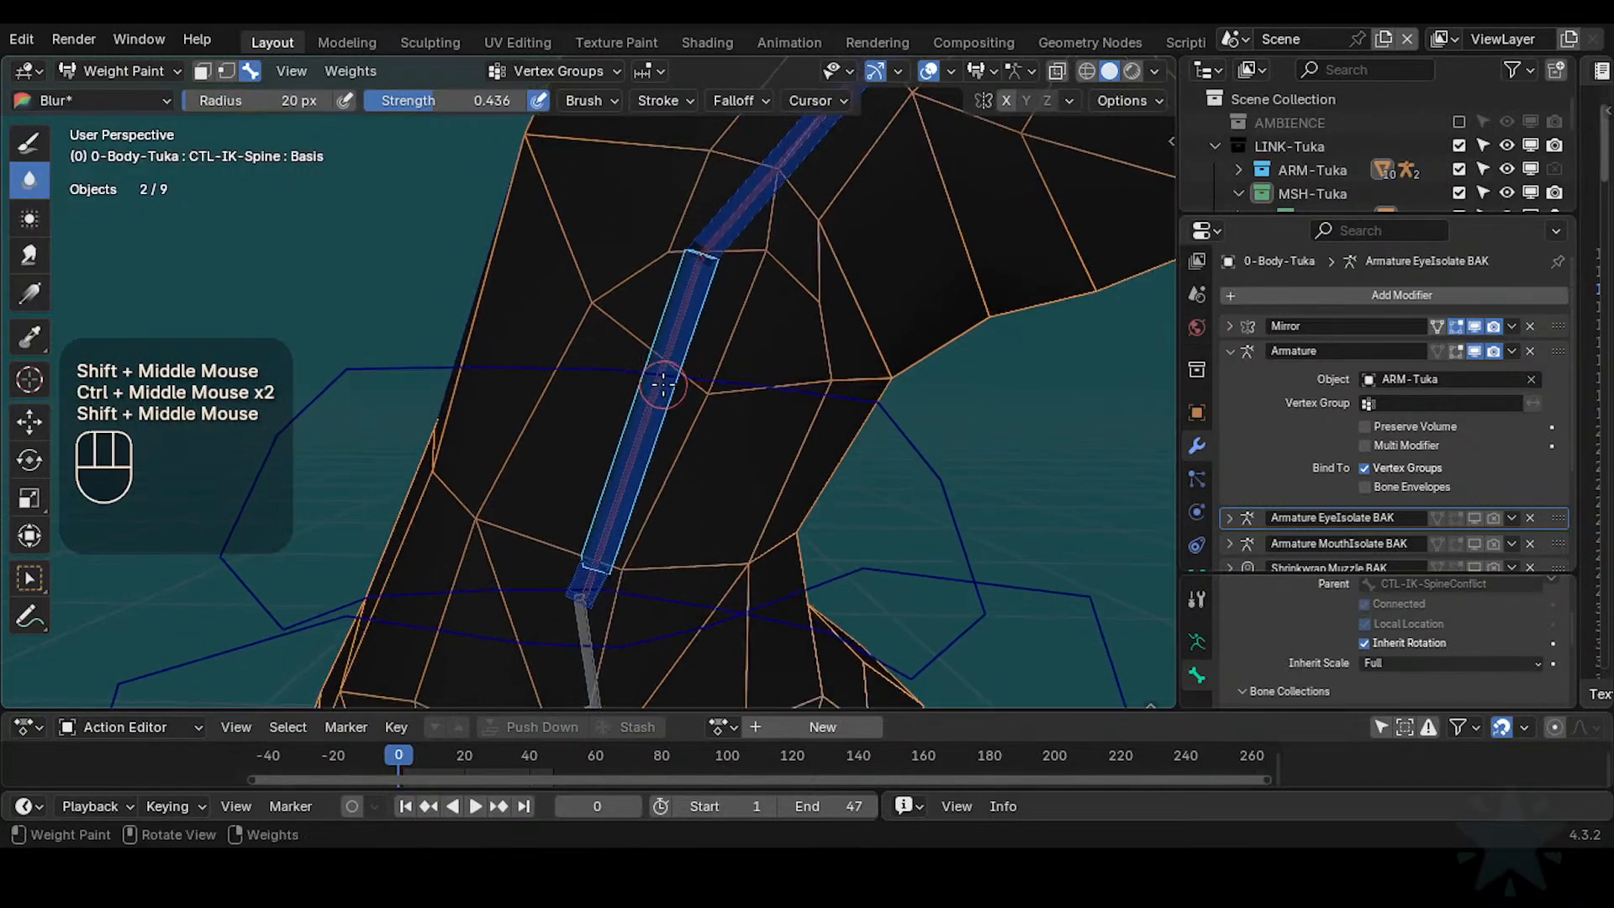
left_click(620, 496, "alt")
left_click(620, 496, "alt")
left_click(620, 496, "alt")
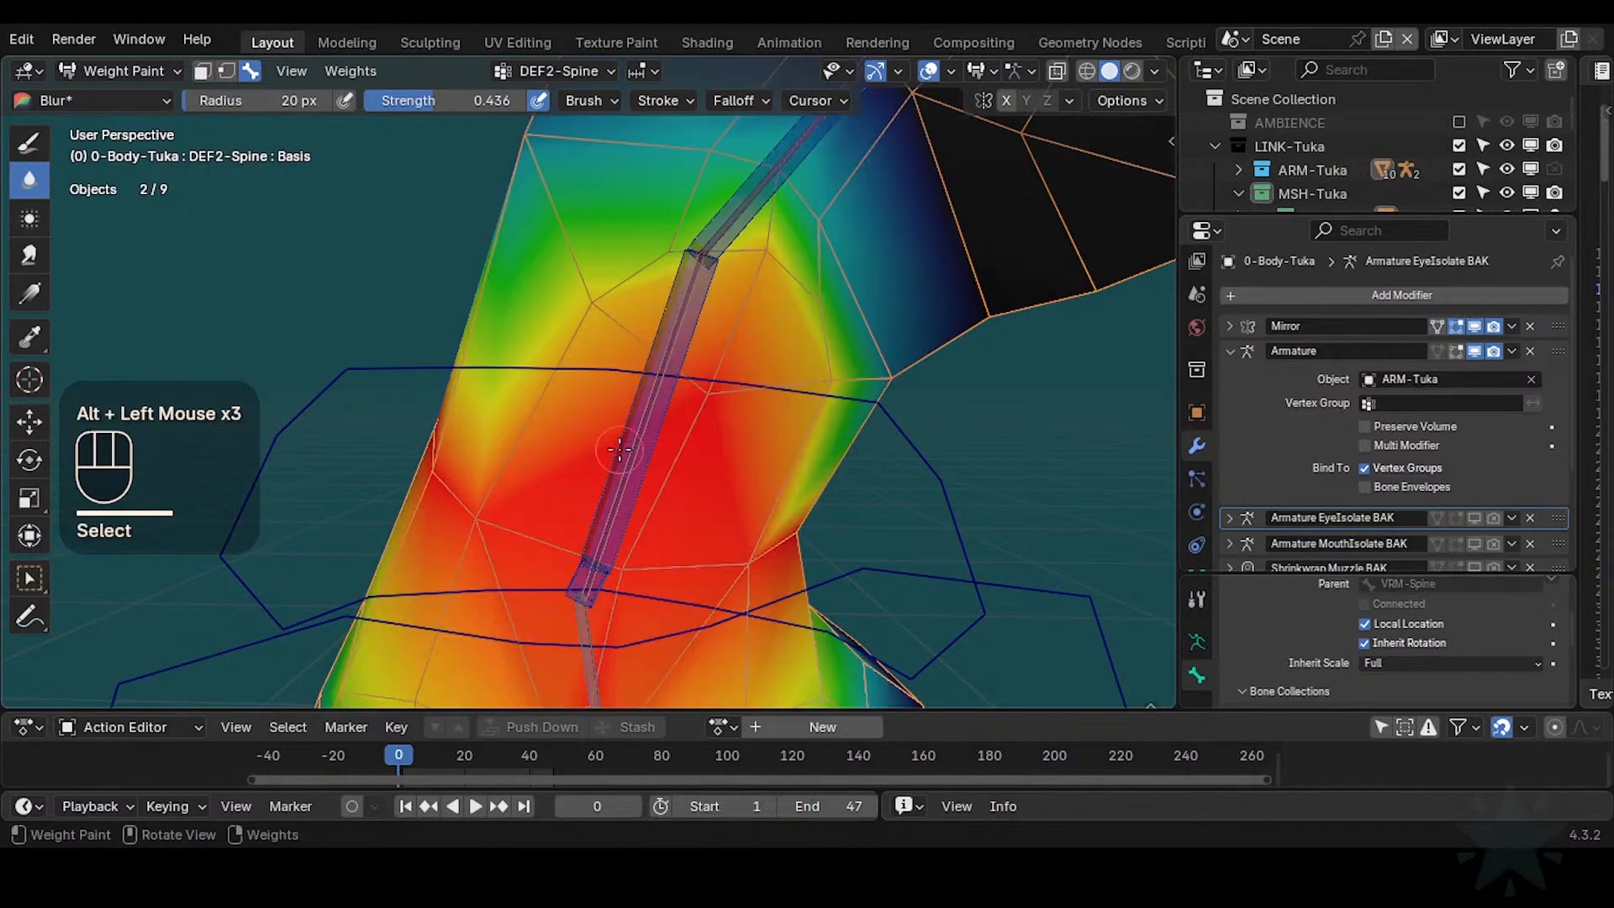
middle_click_drag(620, 496, 584, 252, "ctrl")
key("ctrl+s")
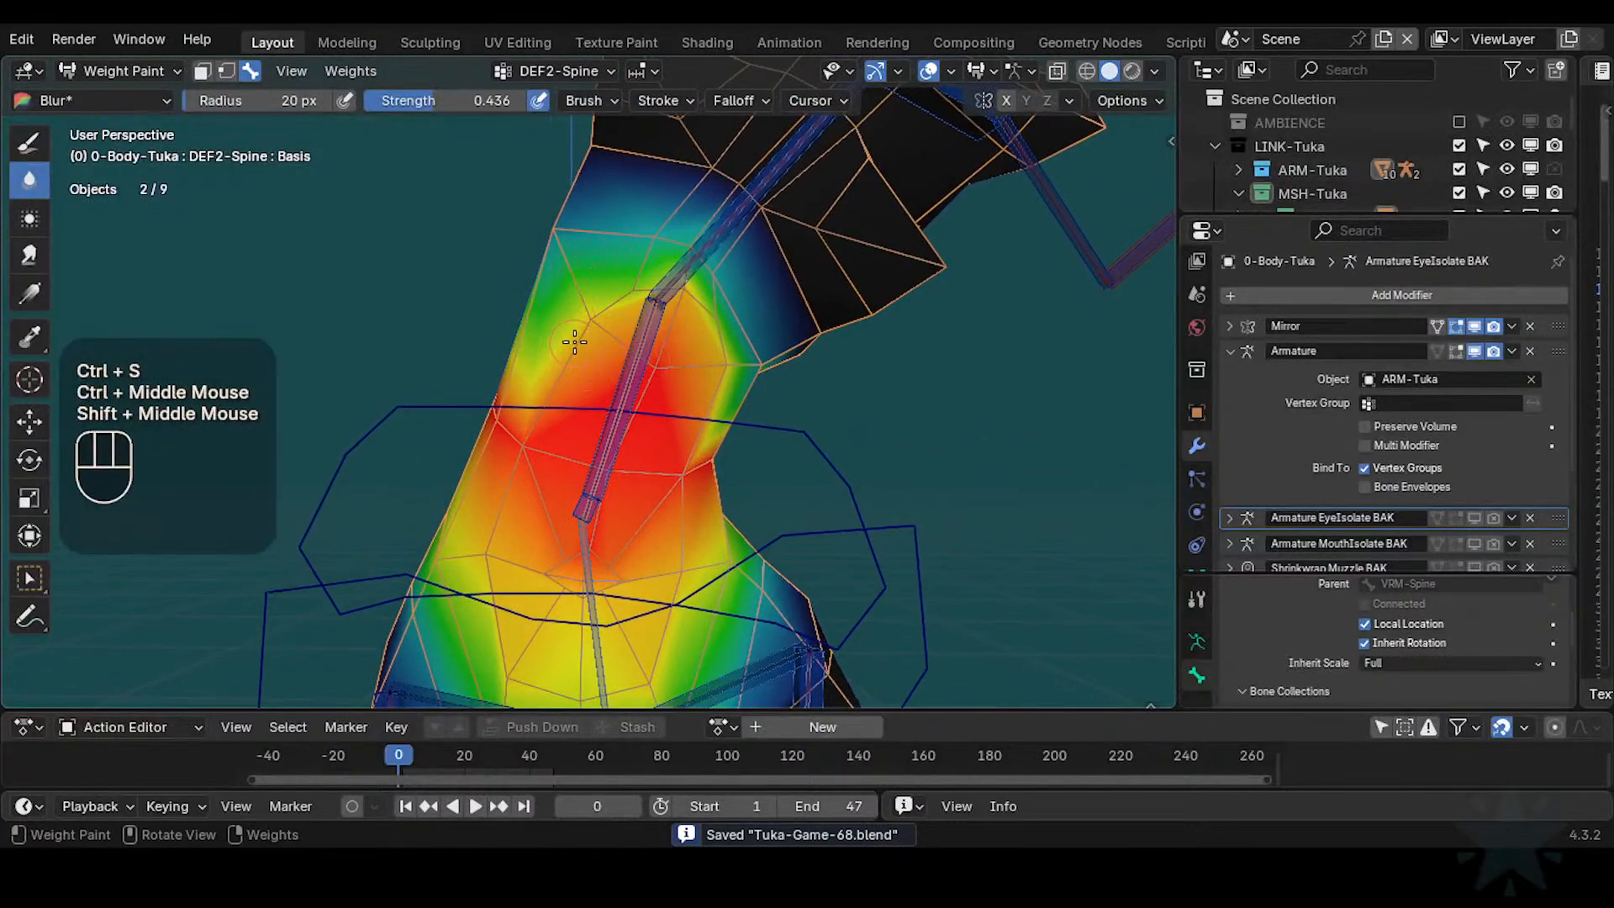
Paint full DEF2-Spine weight on the front of the upper waist with the Paint brush at weight 1.000 and radius 50 px
key("f")
left_click(543, 364)
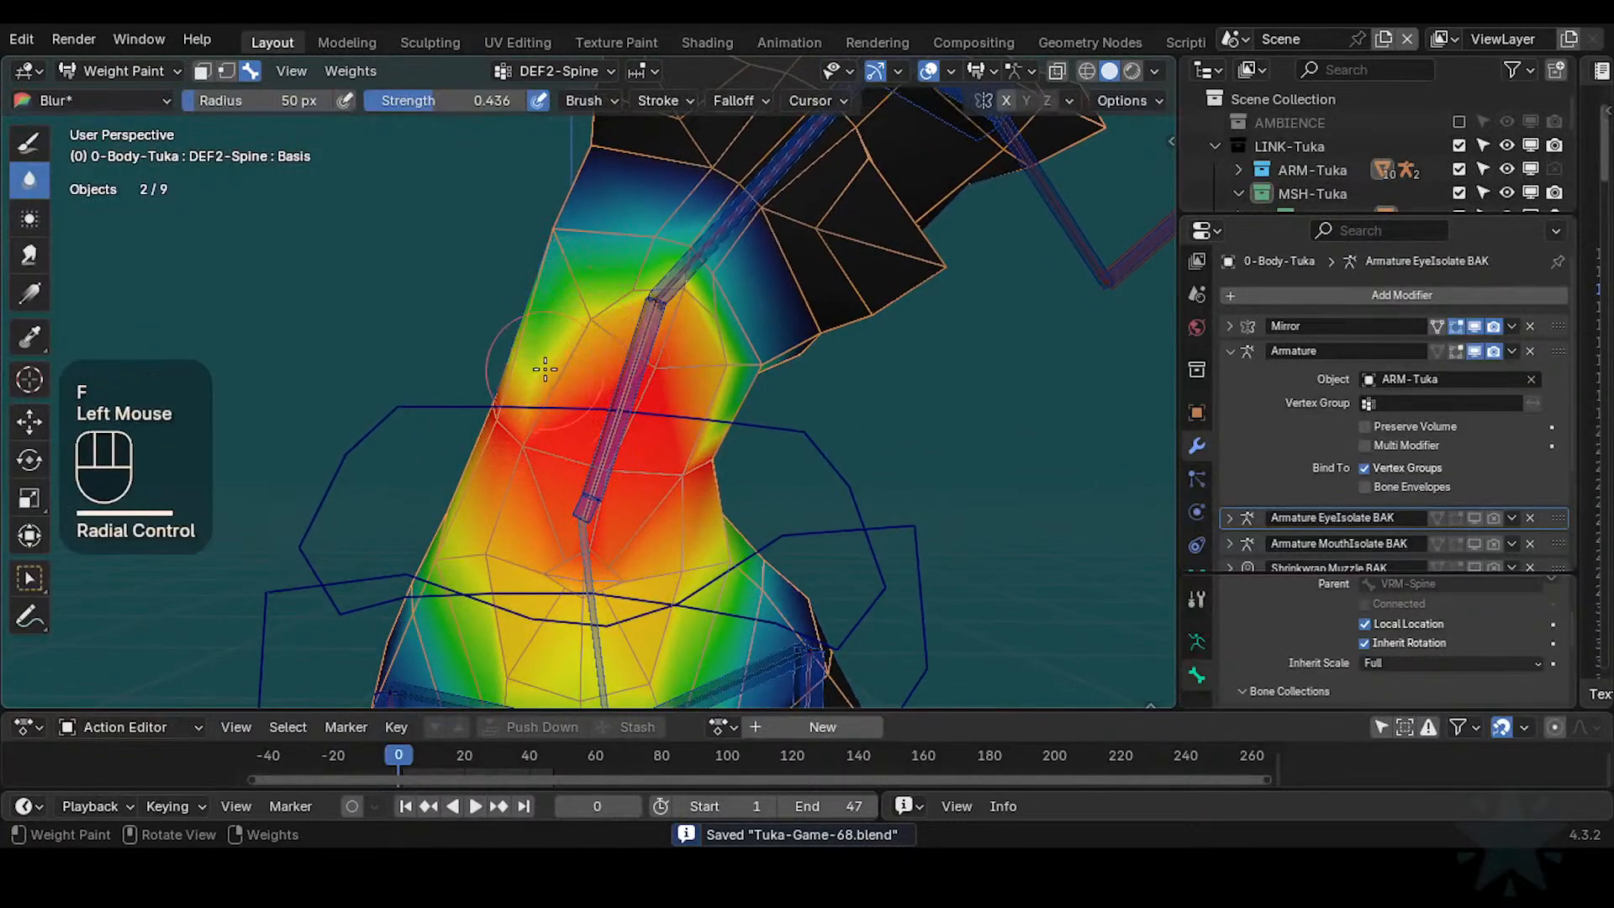
left_click(29, 144)
mouse_move(627, 353)
middle_mouse_down()
mouse_move(751, 335)
mouse_move(750, 315)
mouse_move(664, 378)
mouse_move(612, 363)
middle_mouse_up()
key("ctrl+f")
left_click(750, 334)
left_click(662, 380)
mouse_move(612, 363)
left_mouse_down()
mouse_move(538, 324)
mouse_move(574, 325)
left_mouse_up()
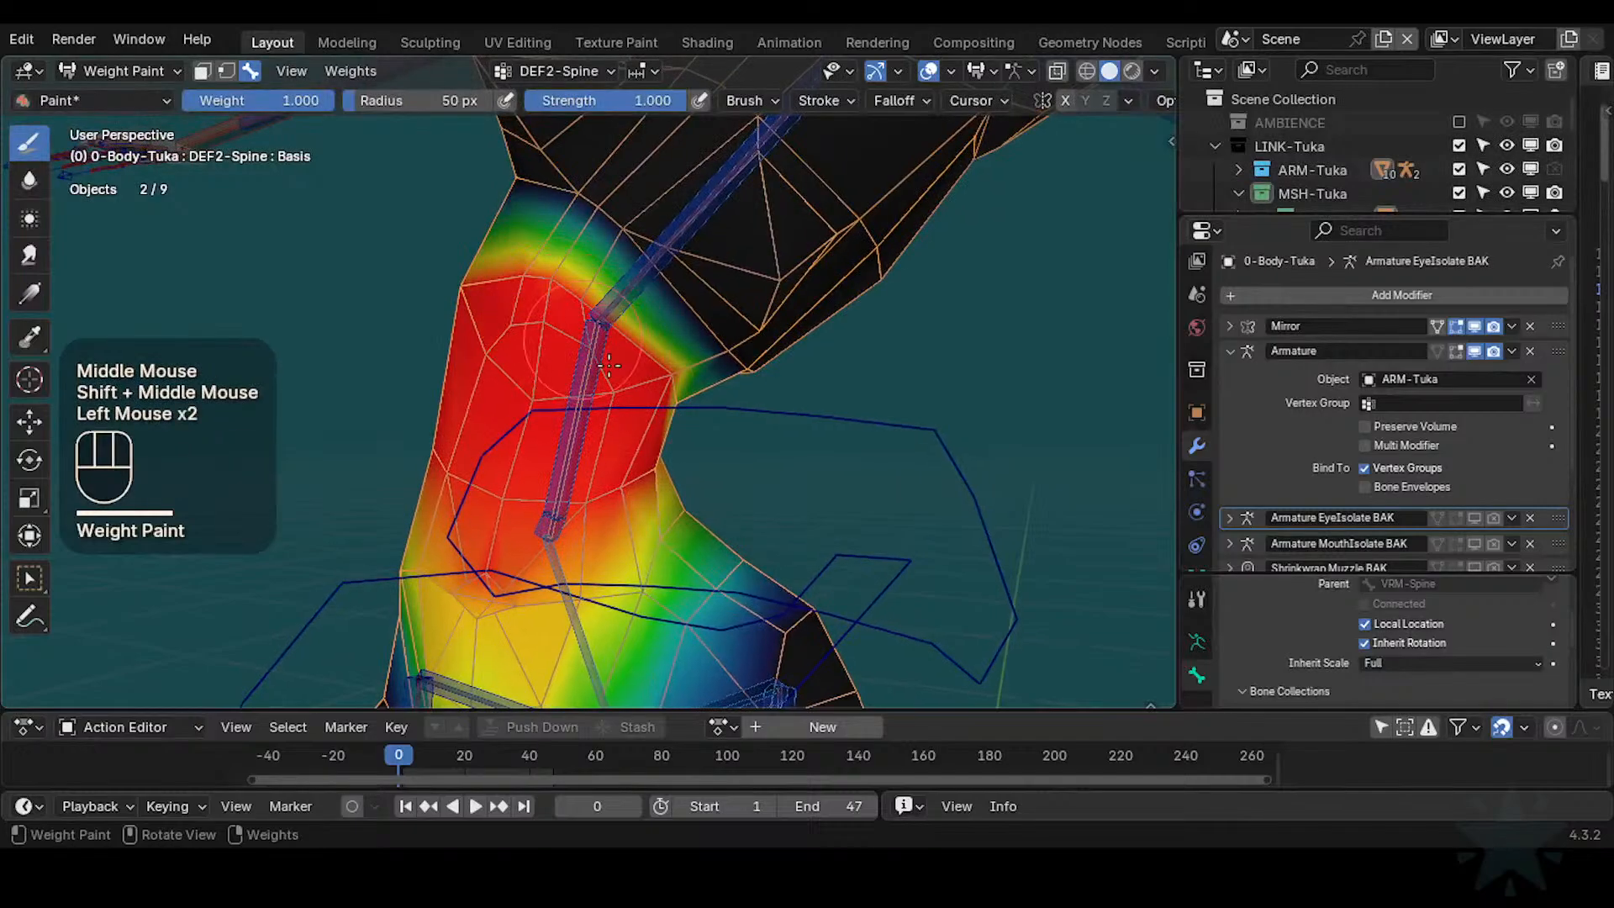
Reduce the Paint brush radius to 26 px and paint full DEF2-Spine weight around the side and back of the waist
middle_click_drag(610, 364, 707, 425)
key("f")
left_click(713, 431)
left_click(712, 431)
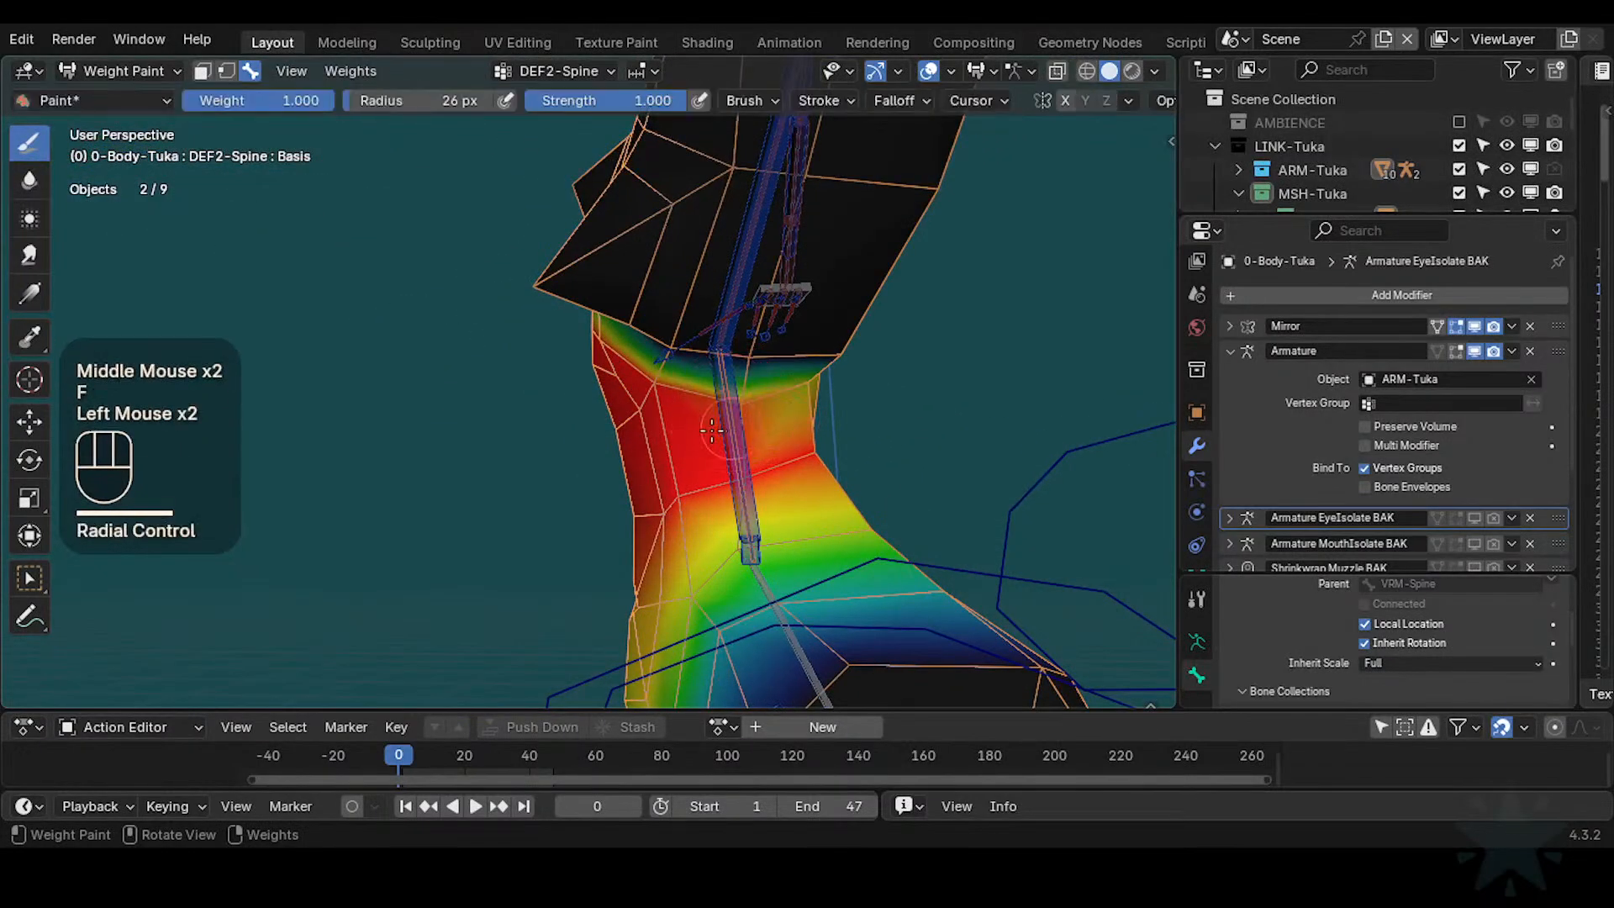
middle_click_drag(836, 377, 768, 469)
left_click(769, 469)
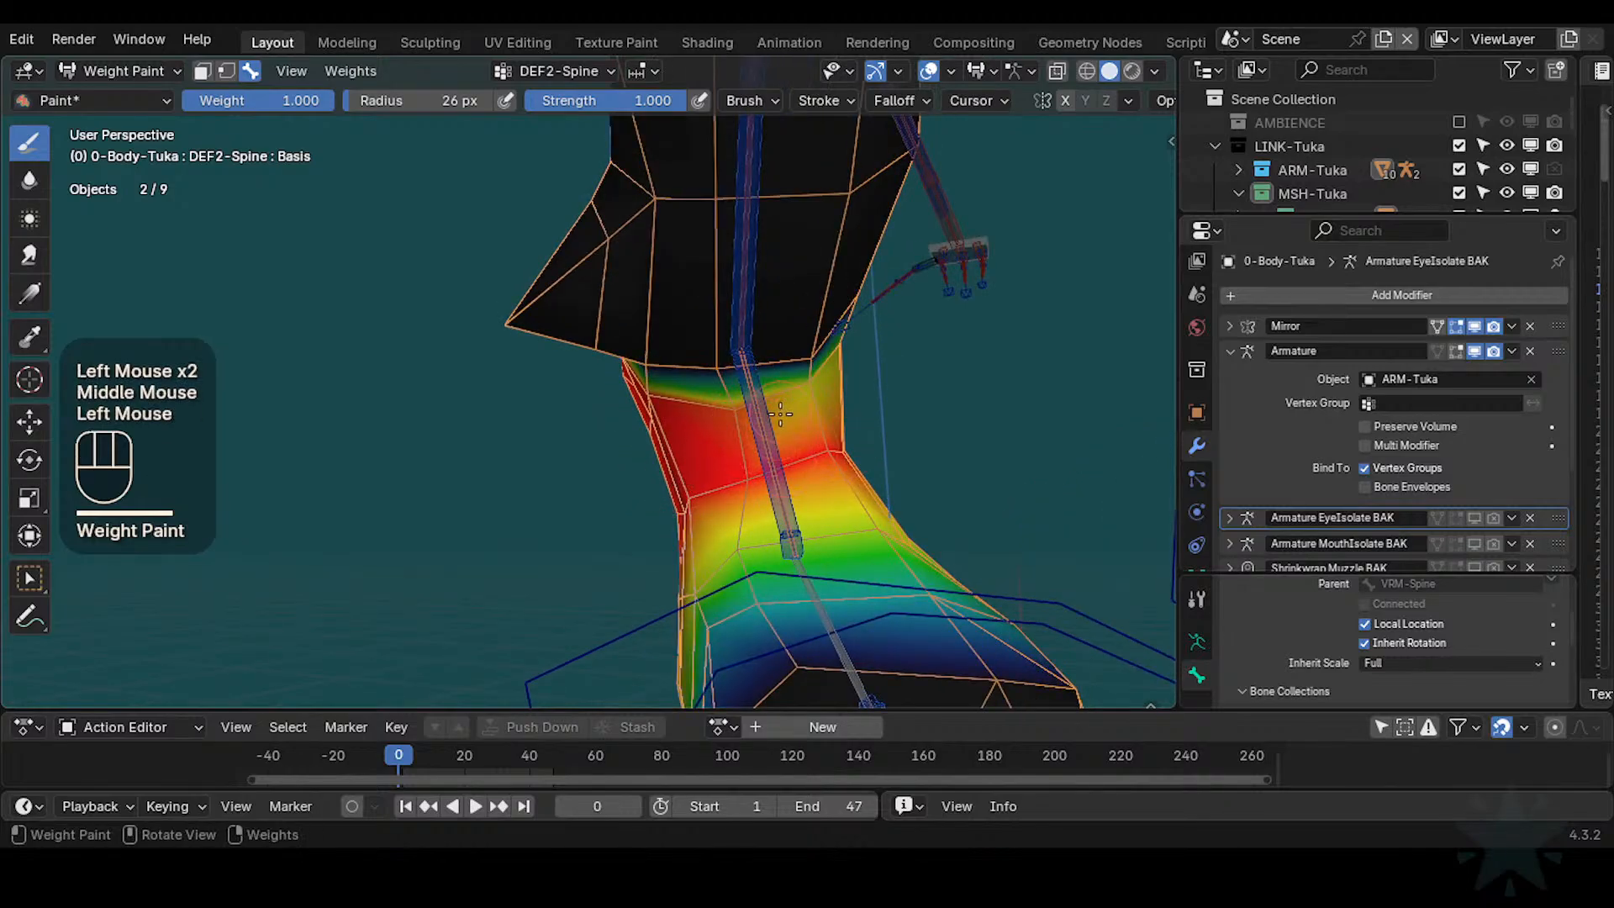
mouse_move(780, 413)
middle_mouse_down()
mouse_move(870, 387)
mouse_move(786, 414)
middle_mouse_up()
left_click_drag(786, 415, 797, 370)
middle_click_drag(796, 370, 767, 391)
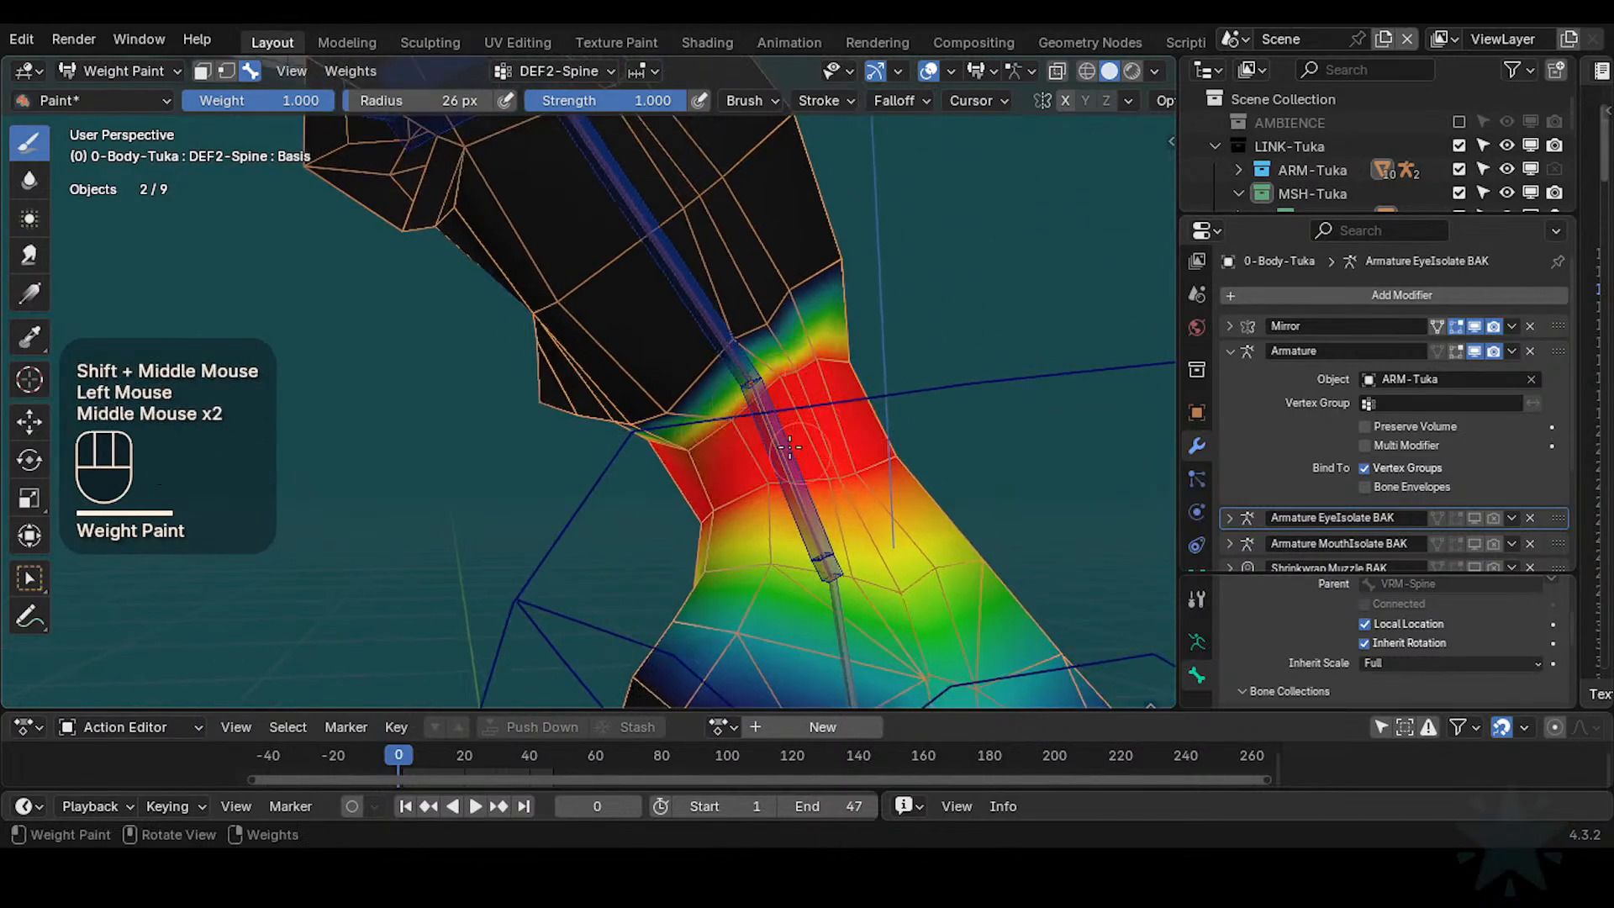
middle_click_drag(804, 460, 821, 317)
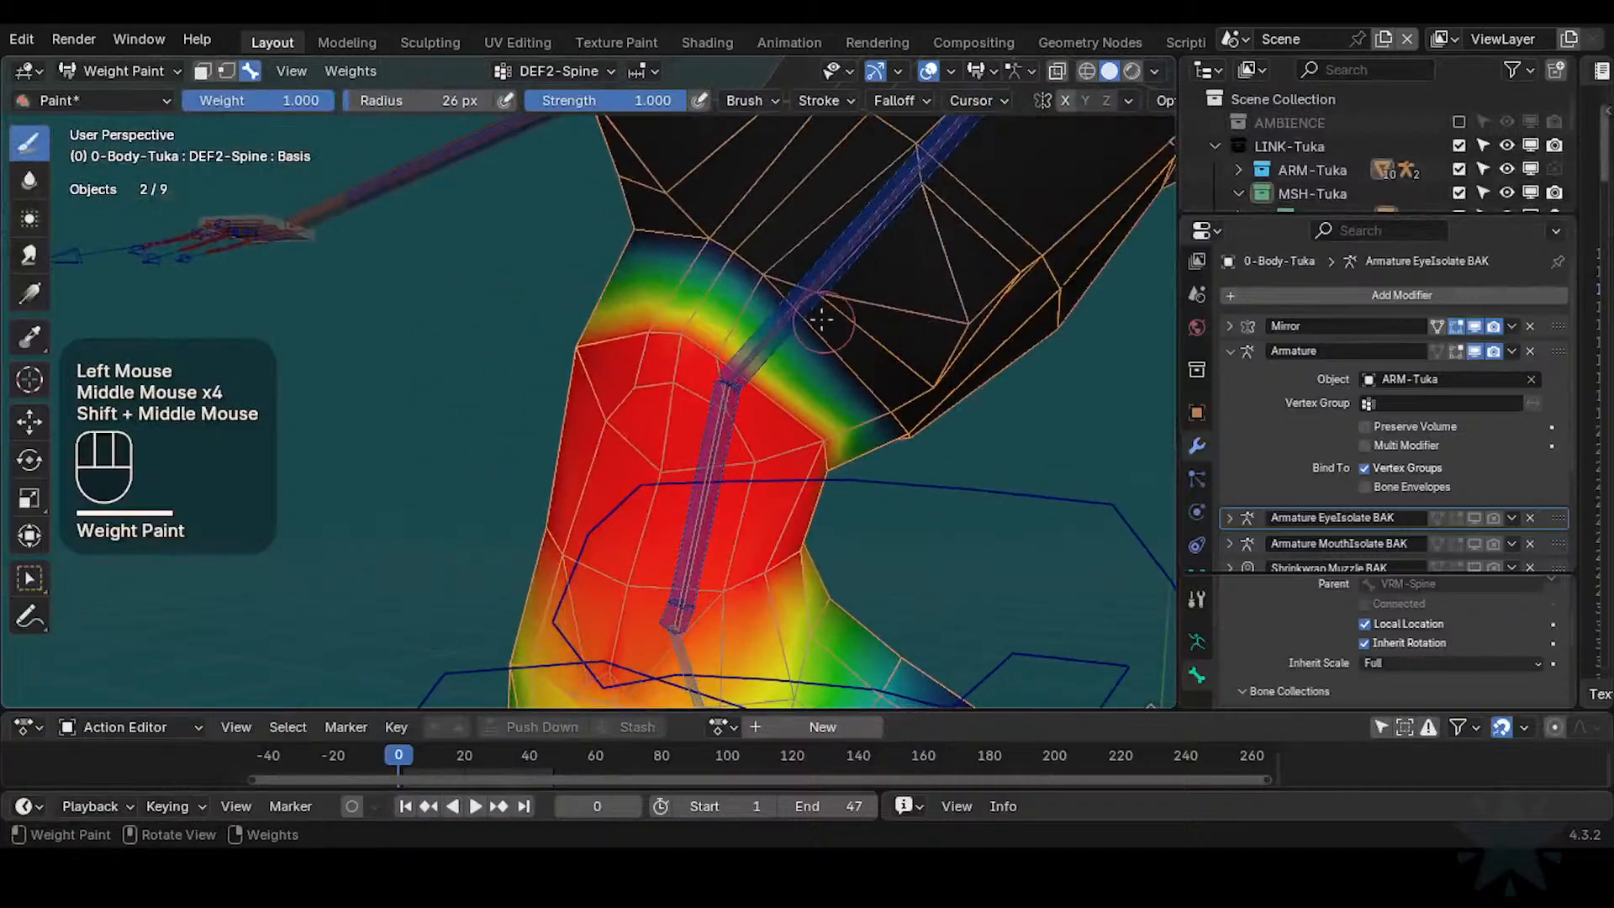
Blur the upper front edge of the DEF2-Spine weights at strength 0.436, using brush radii of 44 px and 26 px
left_click(30, 180)
key("f")
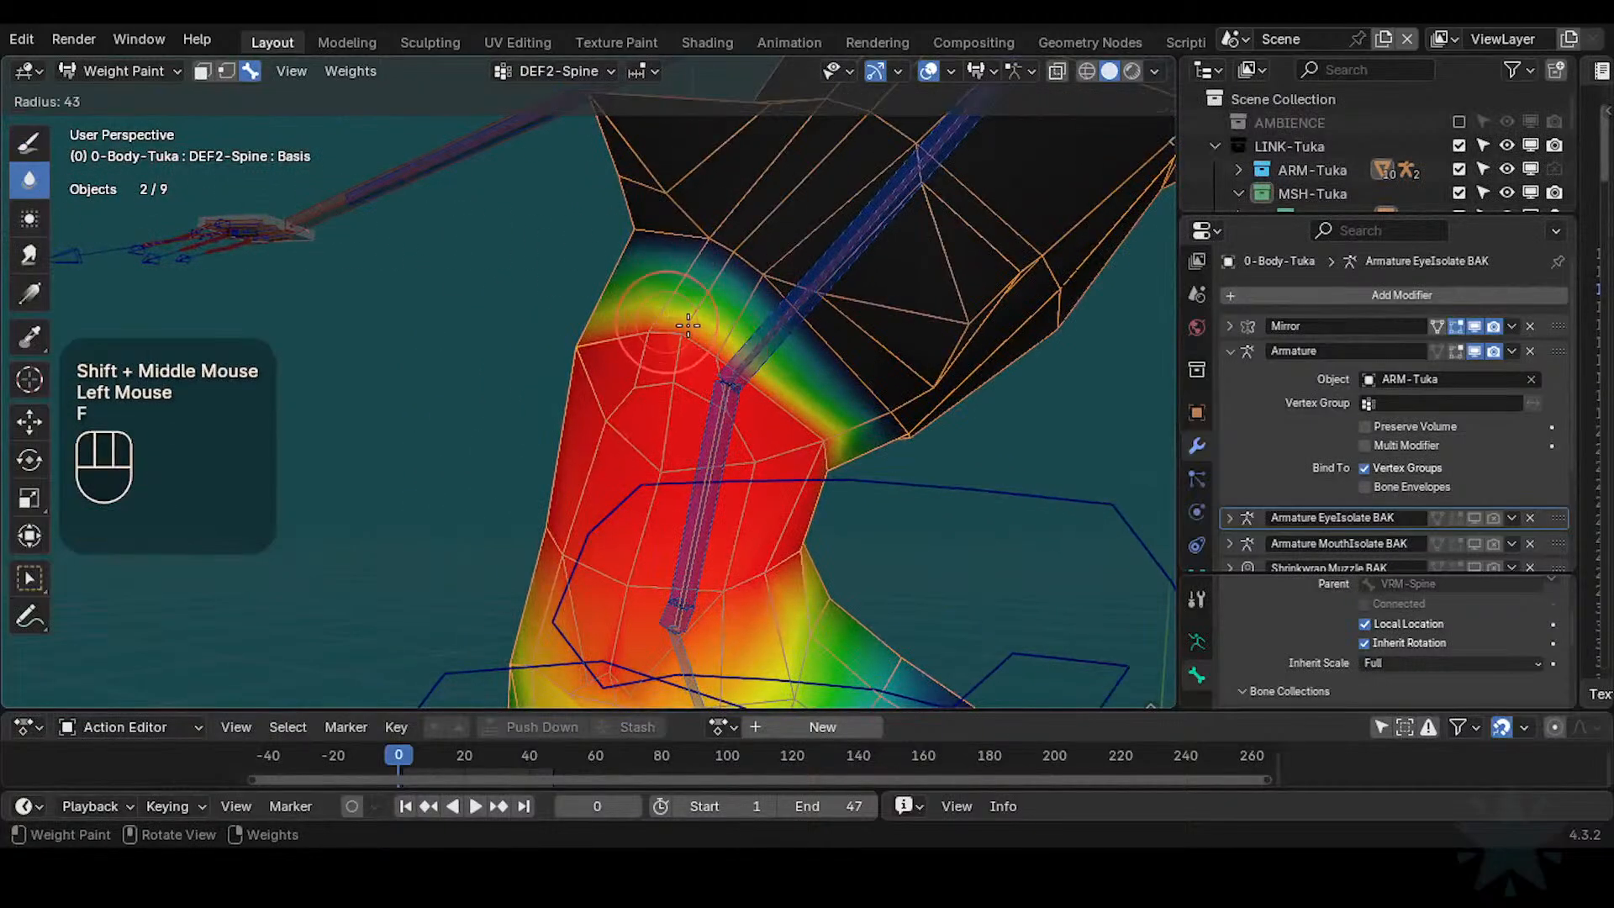
left_click(737, 352)
left_click(738, 351)
left_click(738, 351)
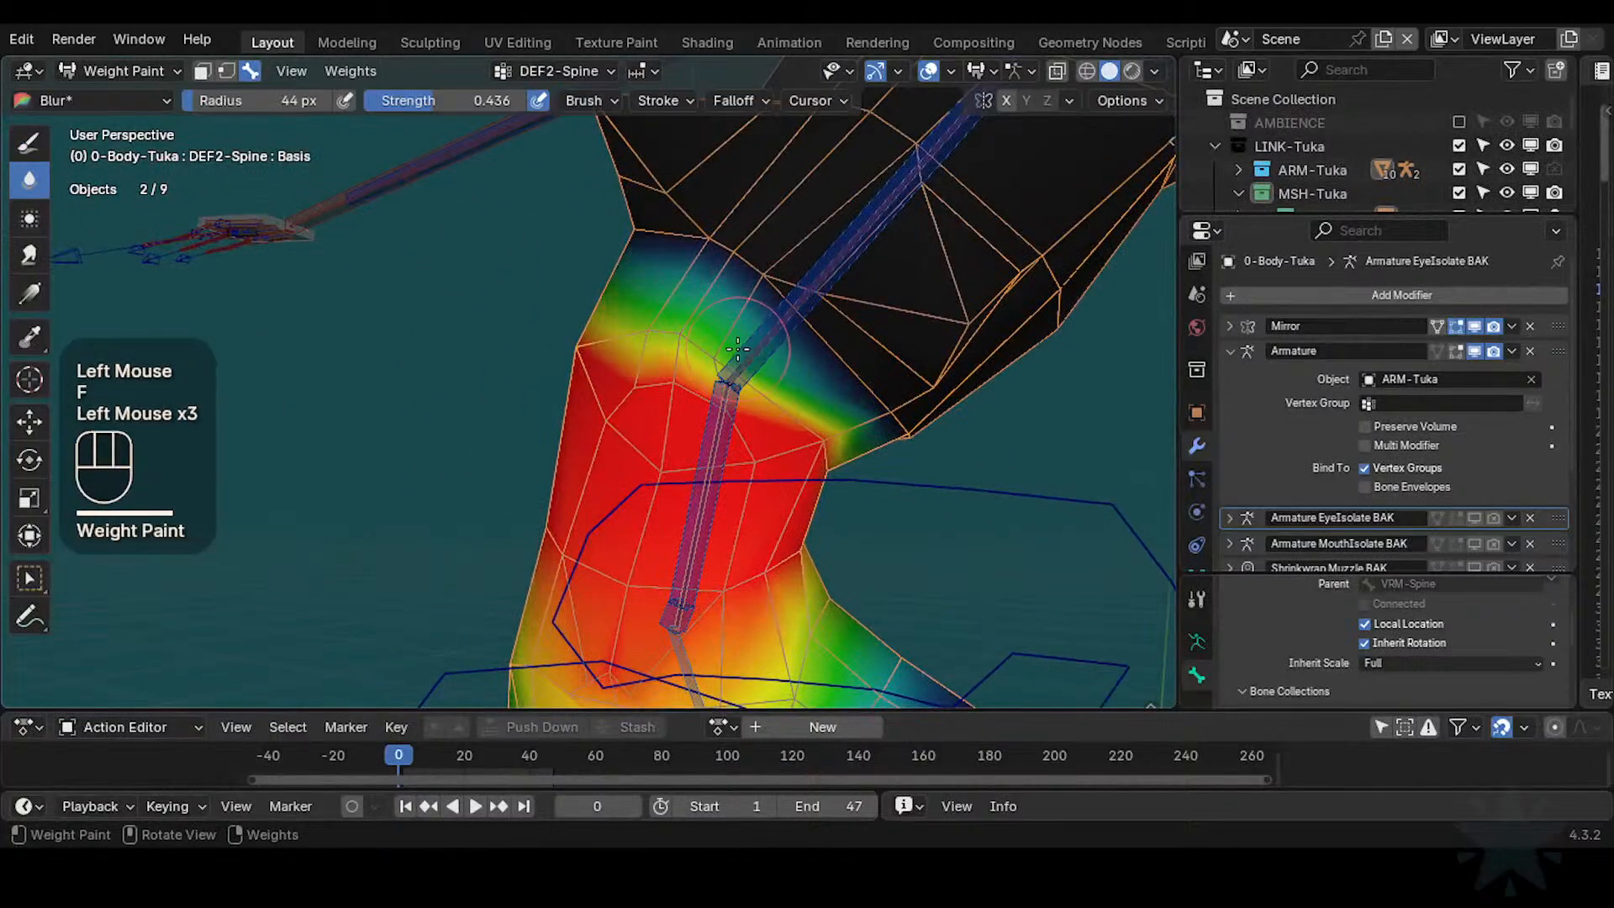
left_click_drag(752, 382, 822, 441)
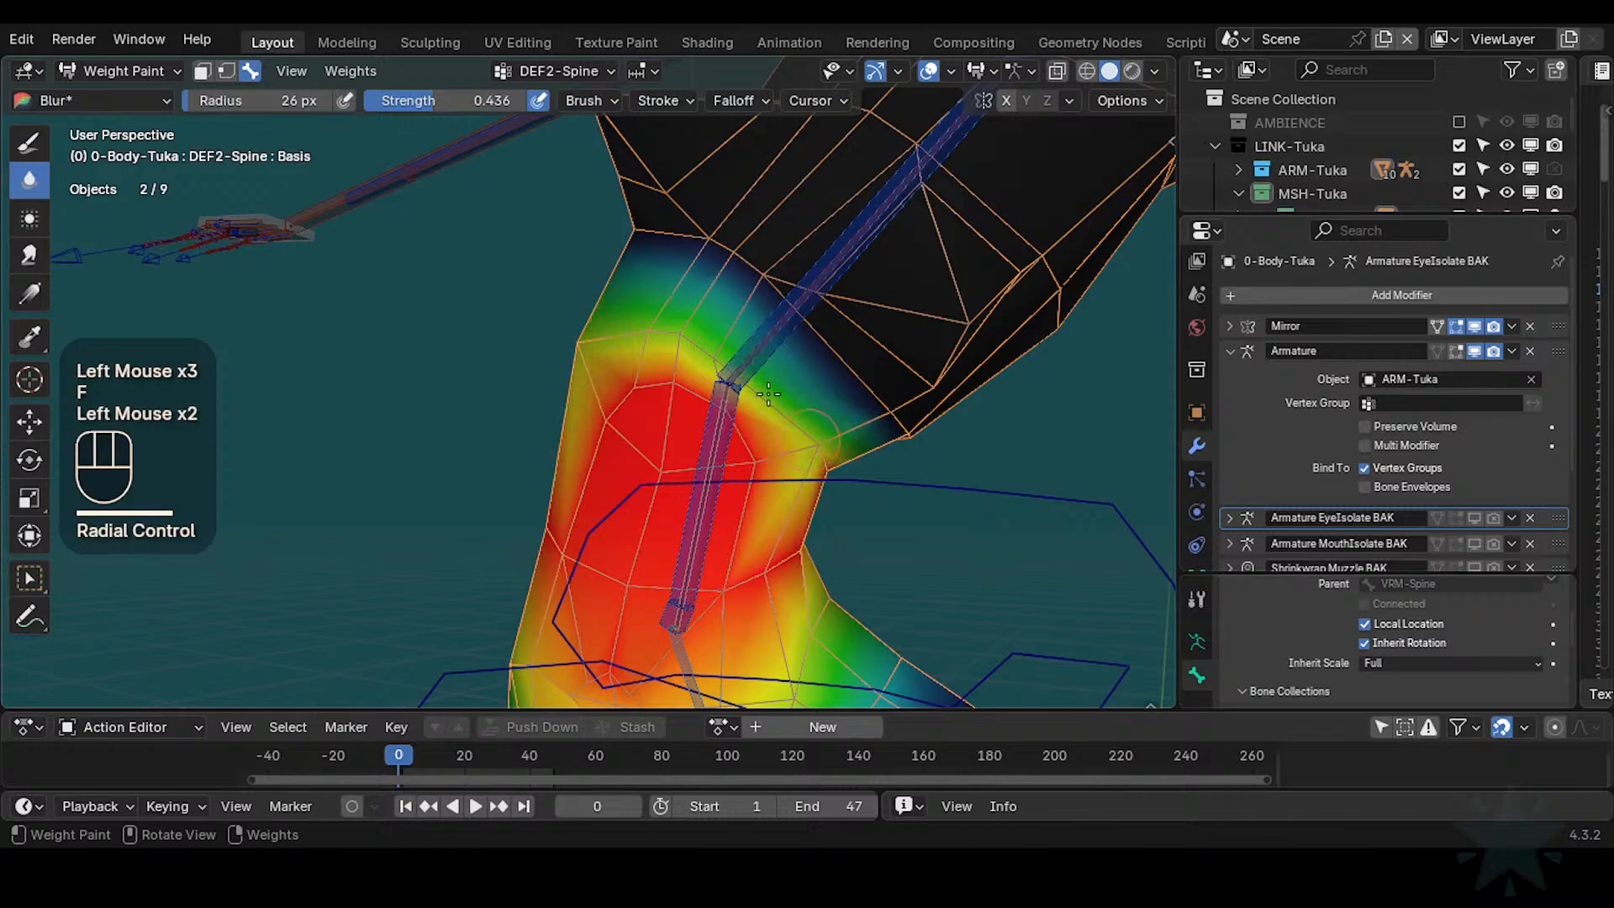
Blur the upper edge of the DEF2-Spine weights across the back with the 26 px Blur brush, and save the file
middle_click_drag(814, 417, 768, 414)
left_click(867, 477)
left_click_drag(867, 477, 959, 450)
mouse_move(967, 441)
middle_mouse_down()
mouse_move(959, 375)
mouse_move(843, 426)
middle_mouse_up()
mouse_move(849, 441)
left_mouse_down()
mouse_move(1013, 380)
mouse_move(962, 412)
left_mouse_up()
left_click(891, 447)
middle_click_drag(885, 447, 850, 483)
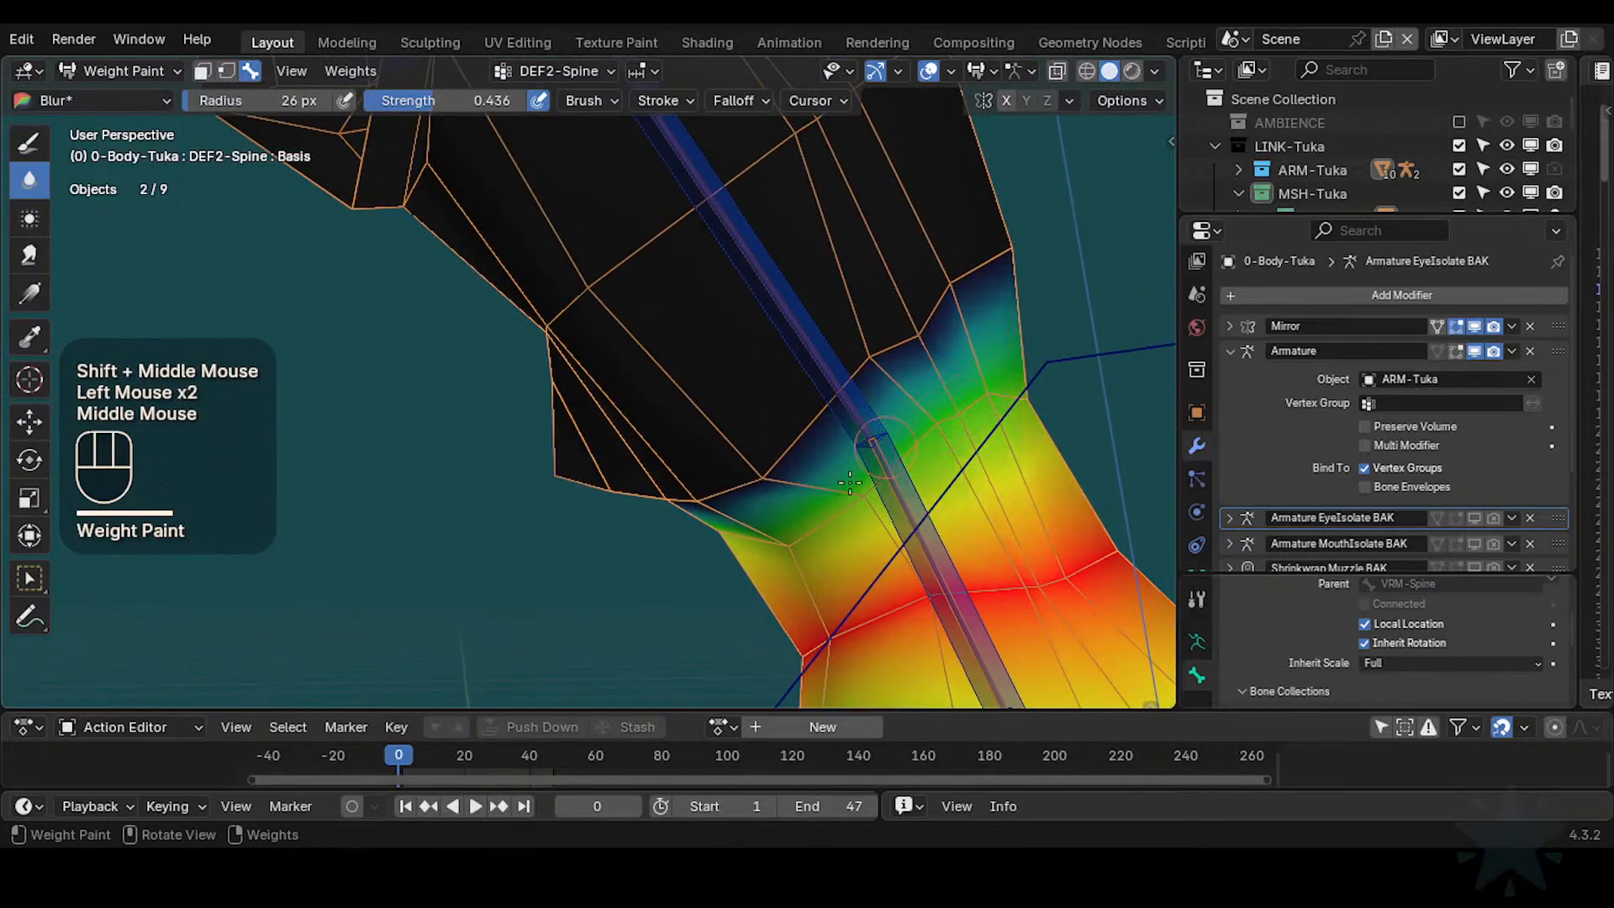
key("ctrl+s")
left_click(838, 526)
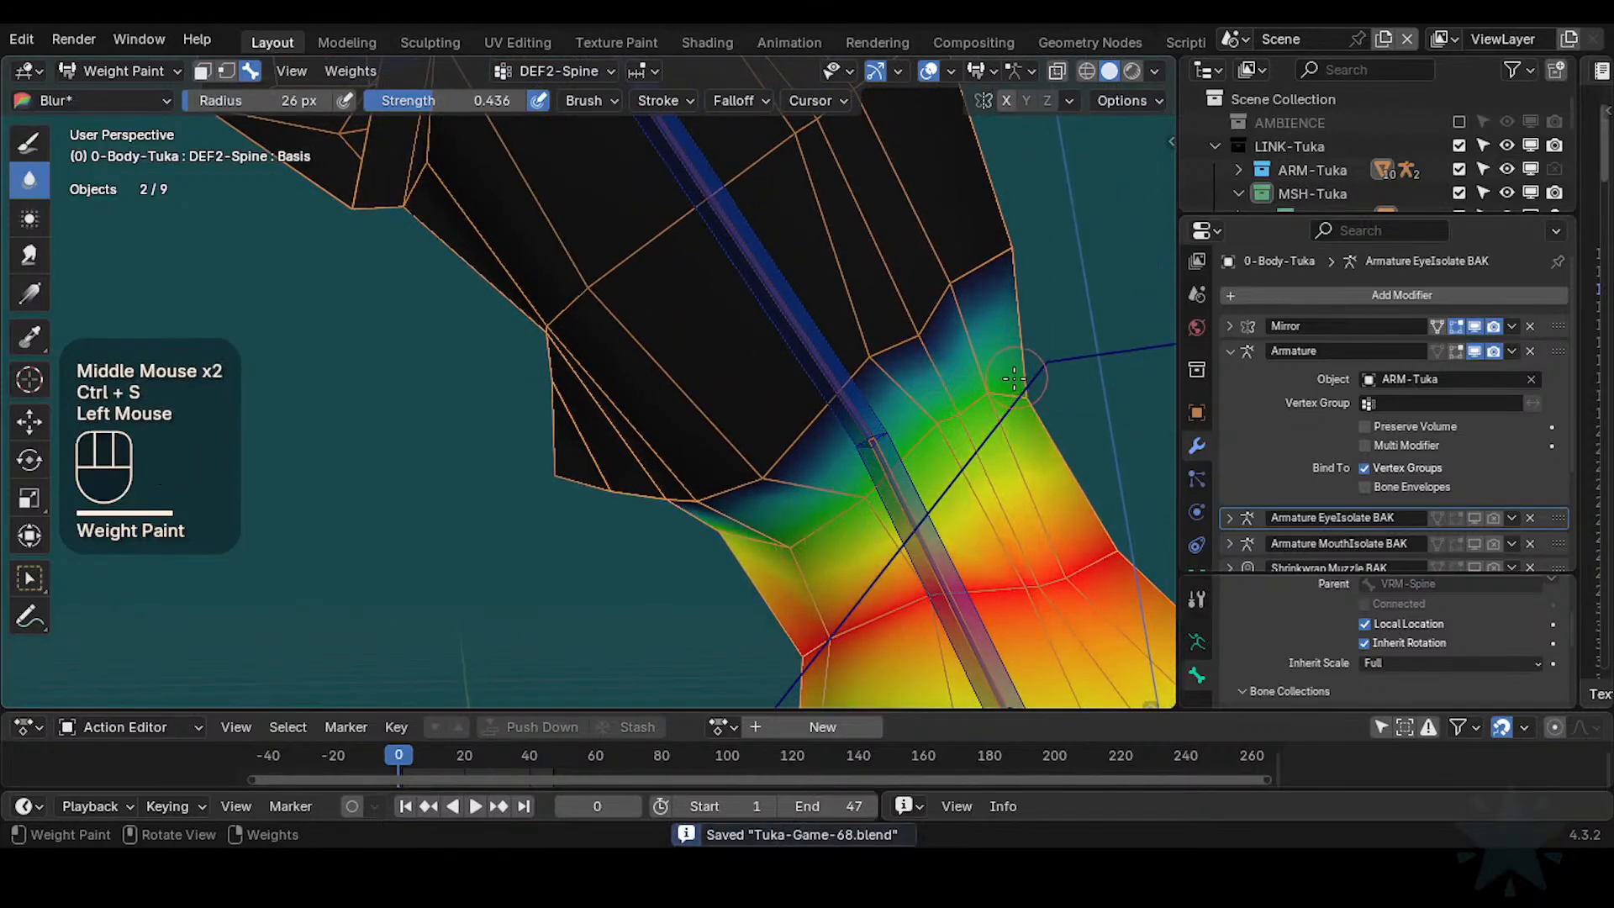
Continue blurring the DEF2-Spine weights along the front below the chest and down the waist at strength 0.436
mouse_move(777, 515)
middle_mouse_down()
mouse_move(941, 497)
mouse_move(913, 438)
middle_mouse_up()
mouse_move(912, 437)
middle_mouse_down()
mouse_move(1017, 429)
mouse_move(1034, 408)
middle_mouse_up()
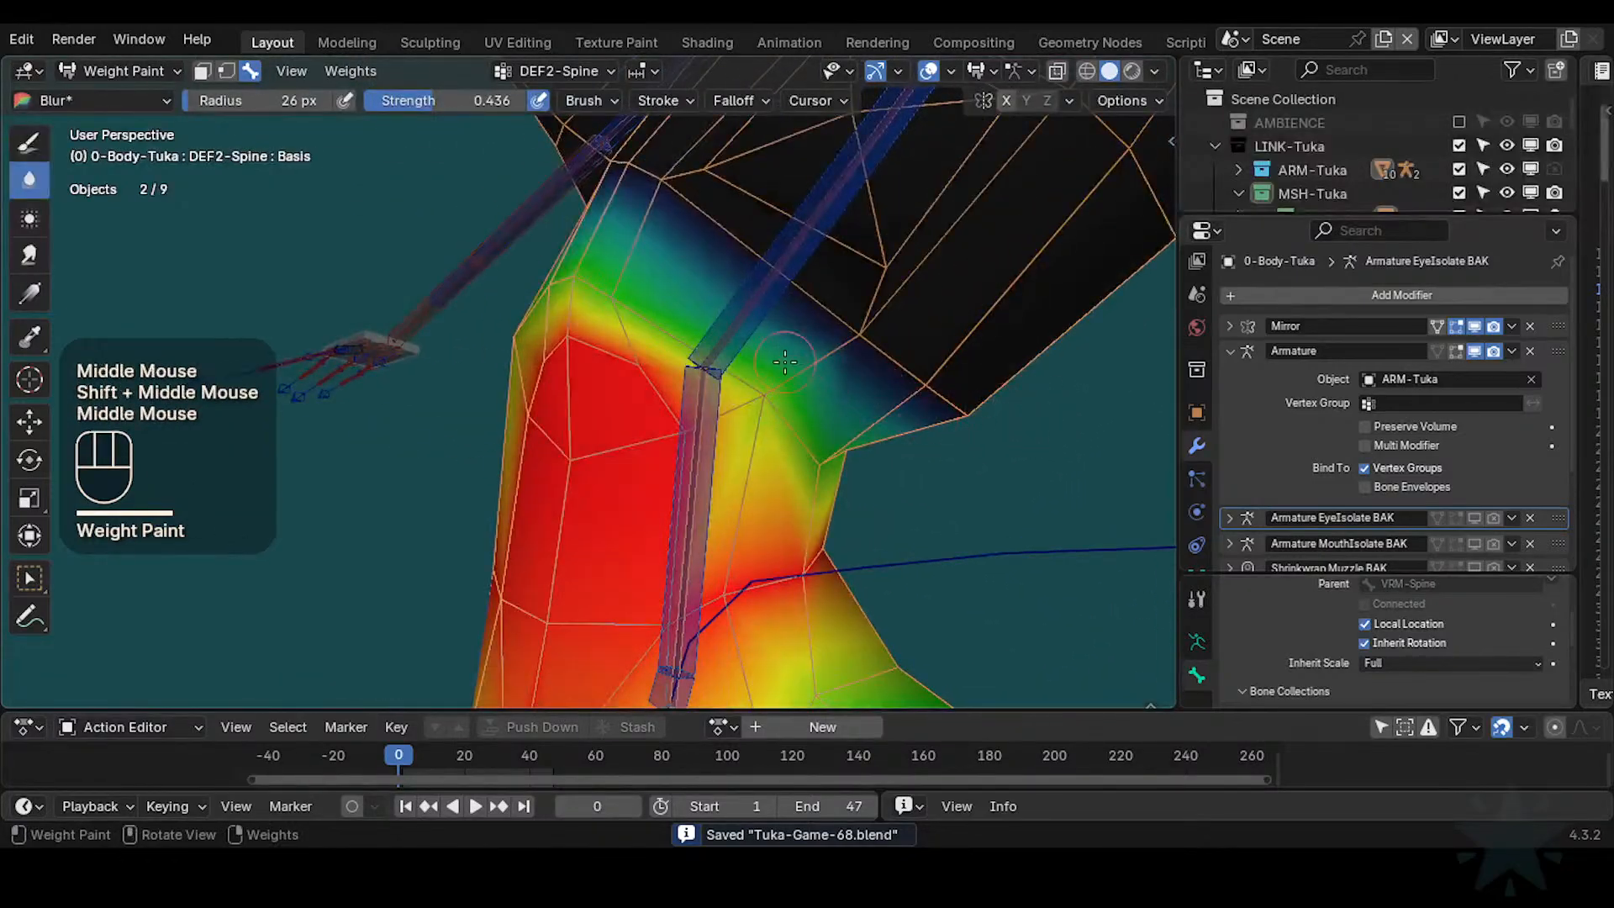
left_click_drag(757, 385, 673, 309)
middle_click_drag(632, 294, 593, 337)
left_click(590, 339)
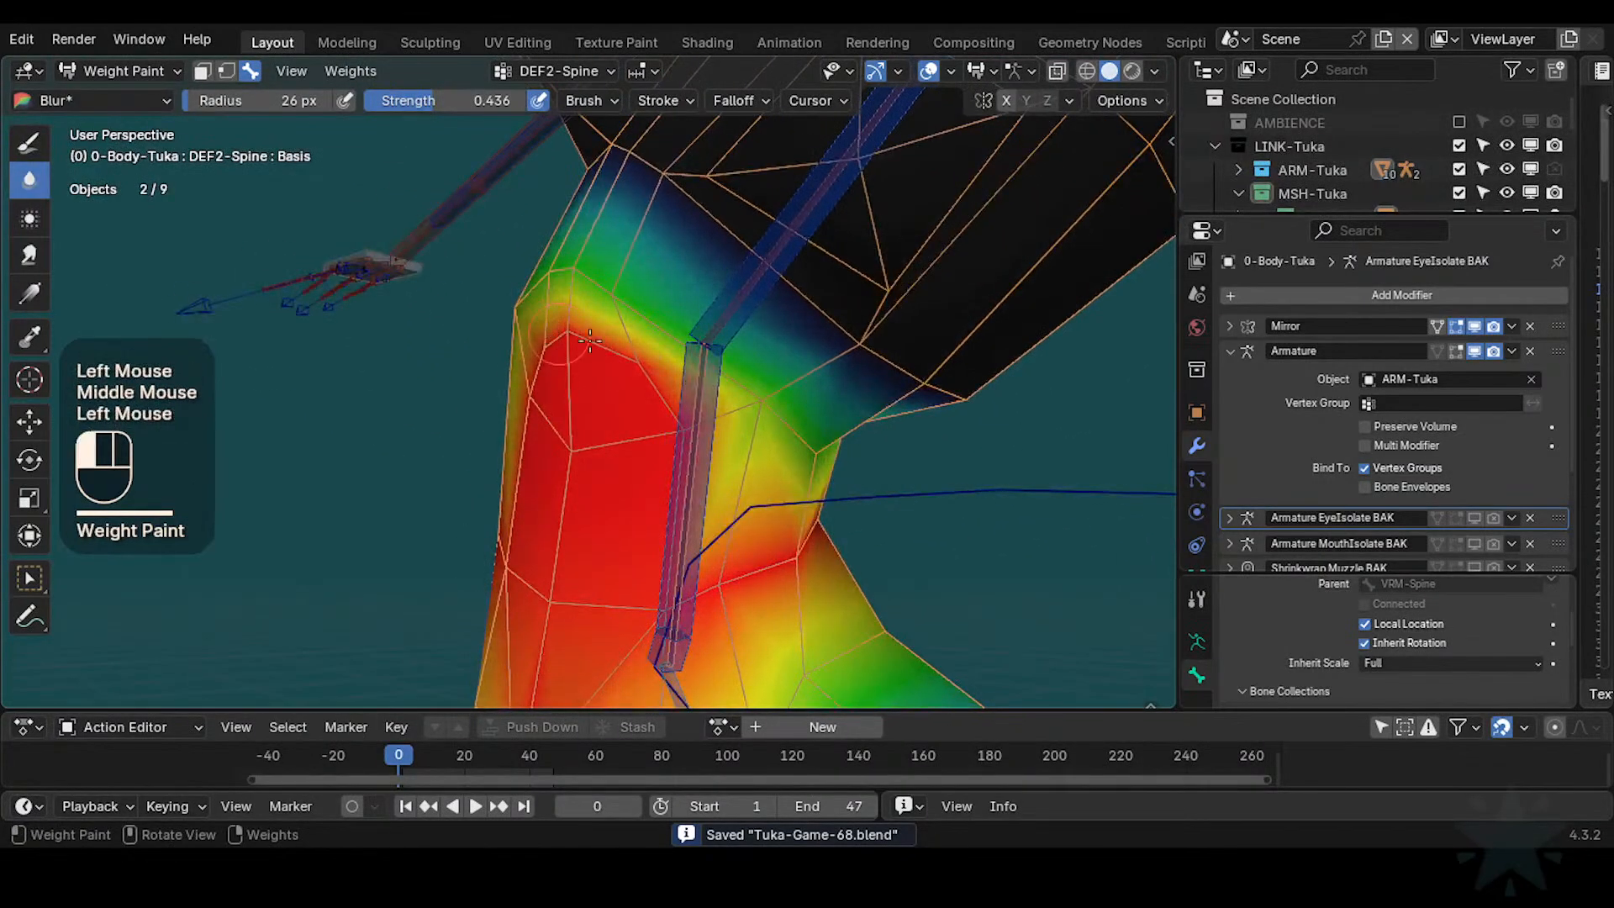
left_click(653, 409)
mouse_move(652, 409)
middle_mouse_down()
mouse_move(647, 396)
mouse_move(664, 398)
middle_mouse_up()
middle_click_drag(664, 398, 670, 401, "shift")
middle_click_drag(706, 350, 715, 394, "ctrl")
mouse_move(715, 394)
middle_mouse_down()
mouse_move(806, 471)
mouse_move(782, 485)
middle_mouse_up()
left_click_drag(667, 573, 686, 533)
Move and rotate the CTL-IK-Chest bone from side to side, leaving the torso bent sideways to test the waist deformation
middle_click_drag(682, 378, 669, 431, "ctrl")
middle_click_drag(668, 431, 637, 440, "shift")
left_click(652, 345, "alt")
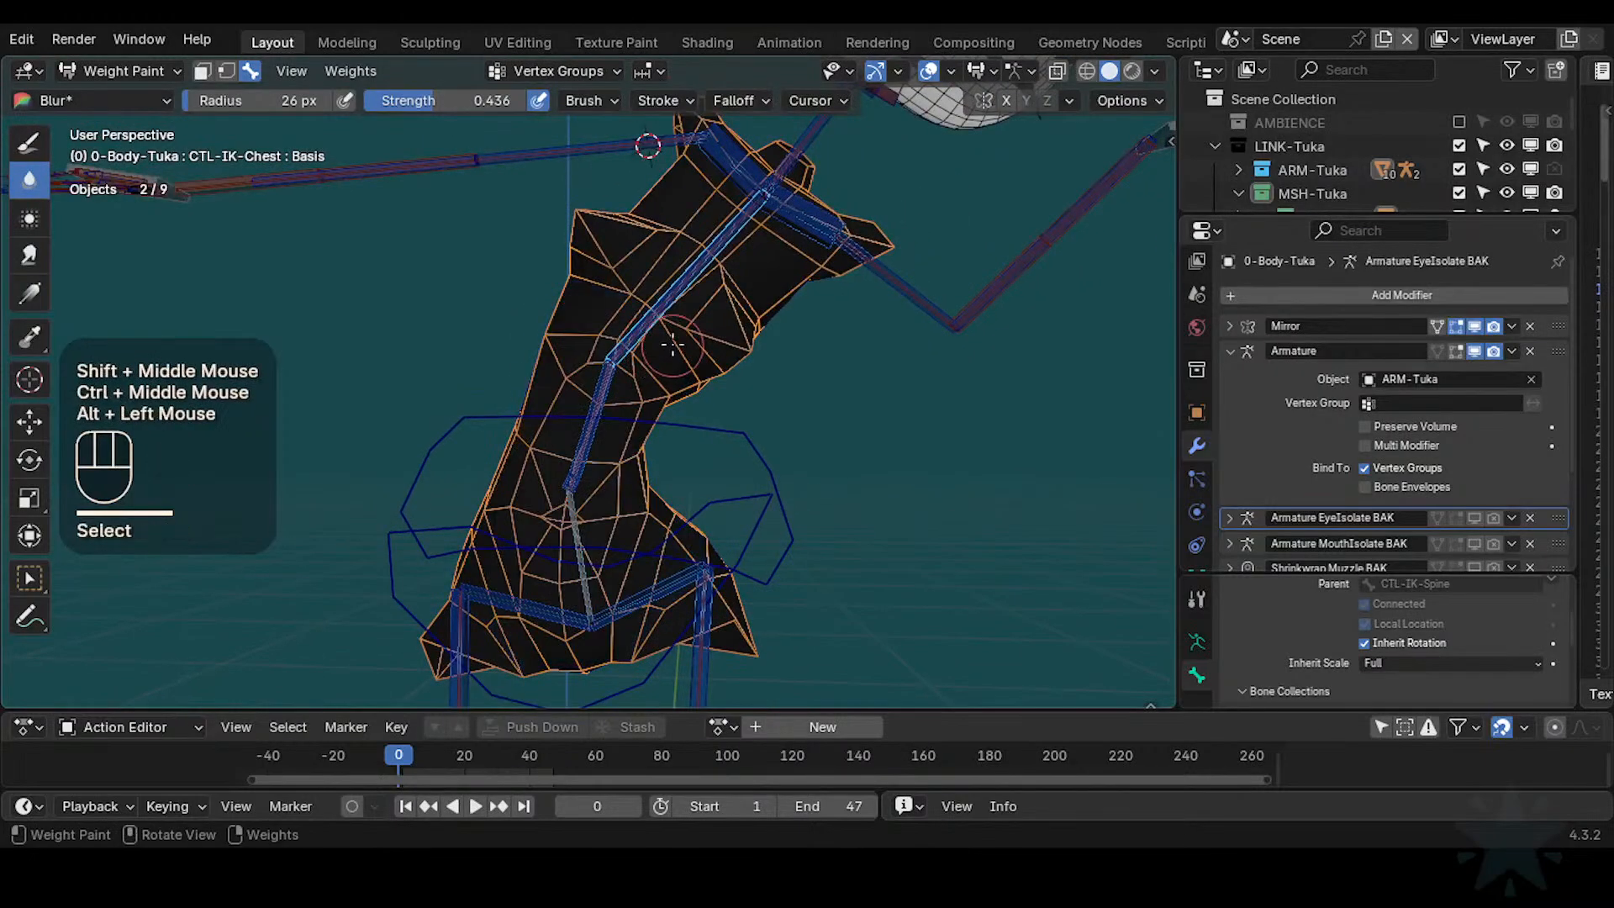
key("g")
left_click(556, 296)
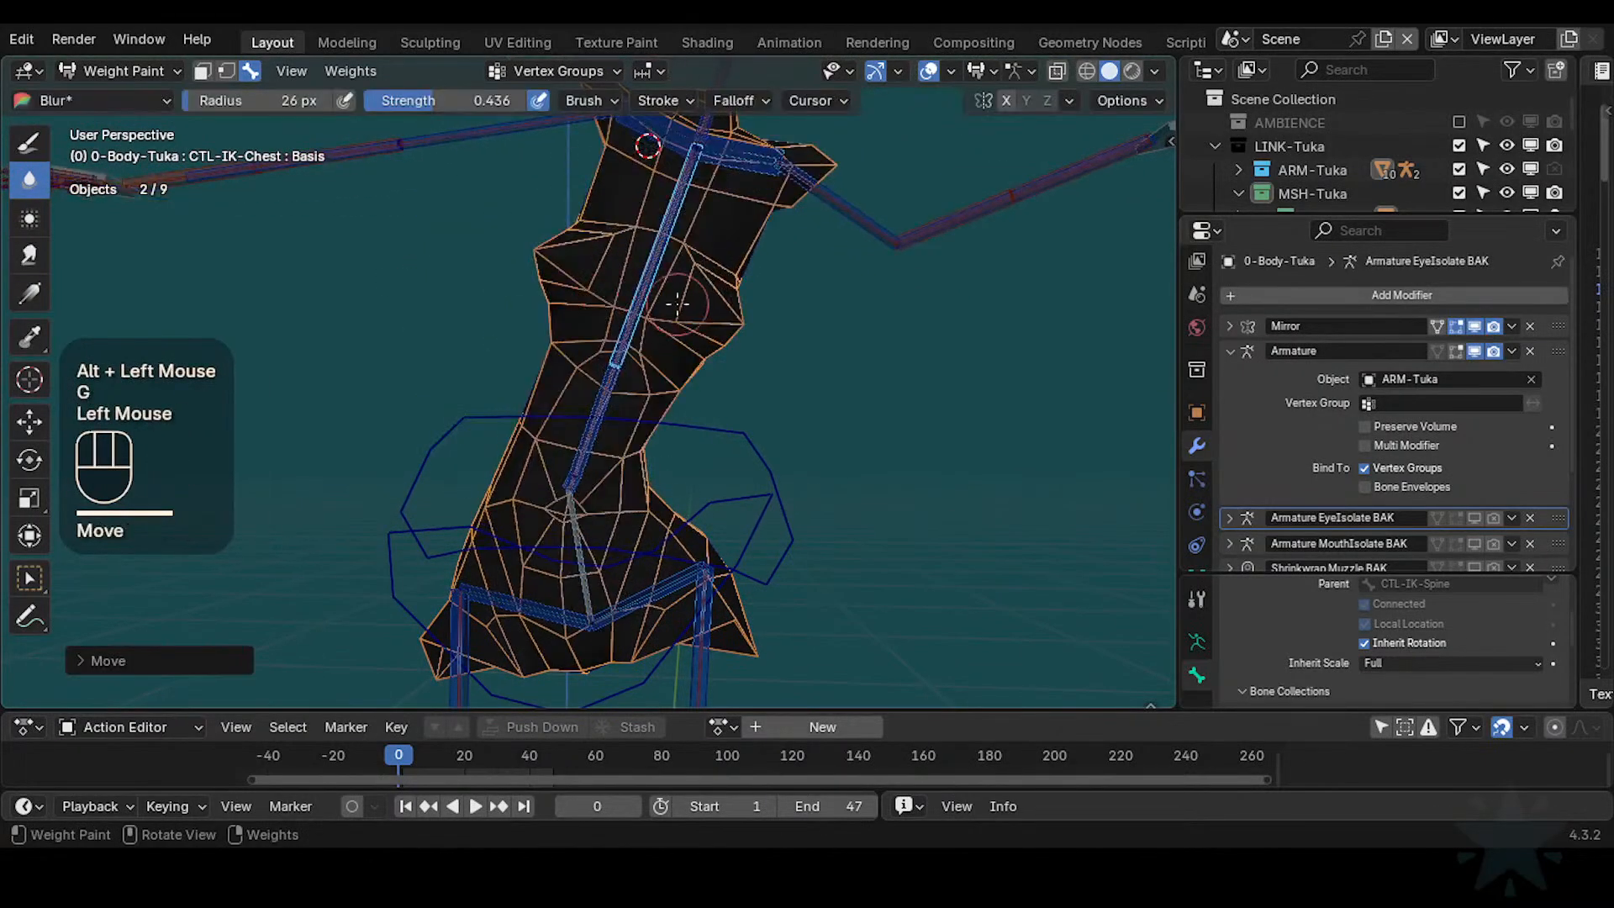
key("r")
left_click(545, 292)
key("g")
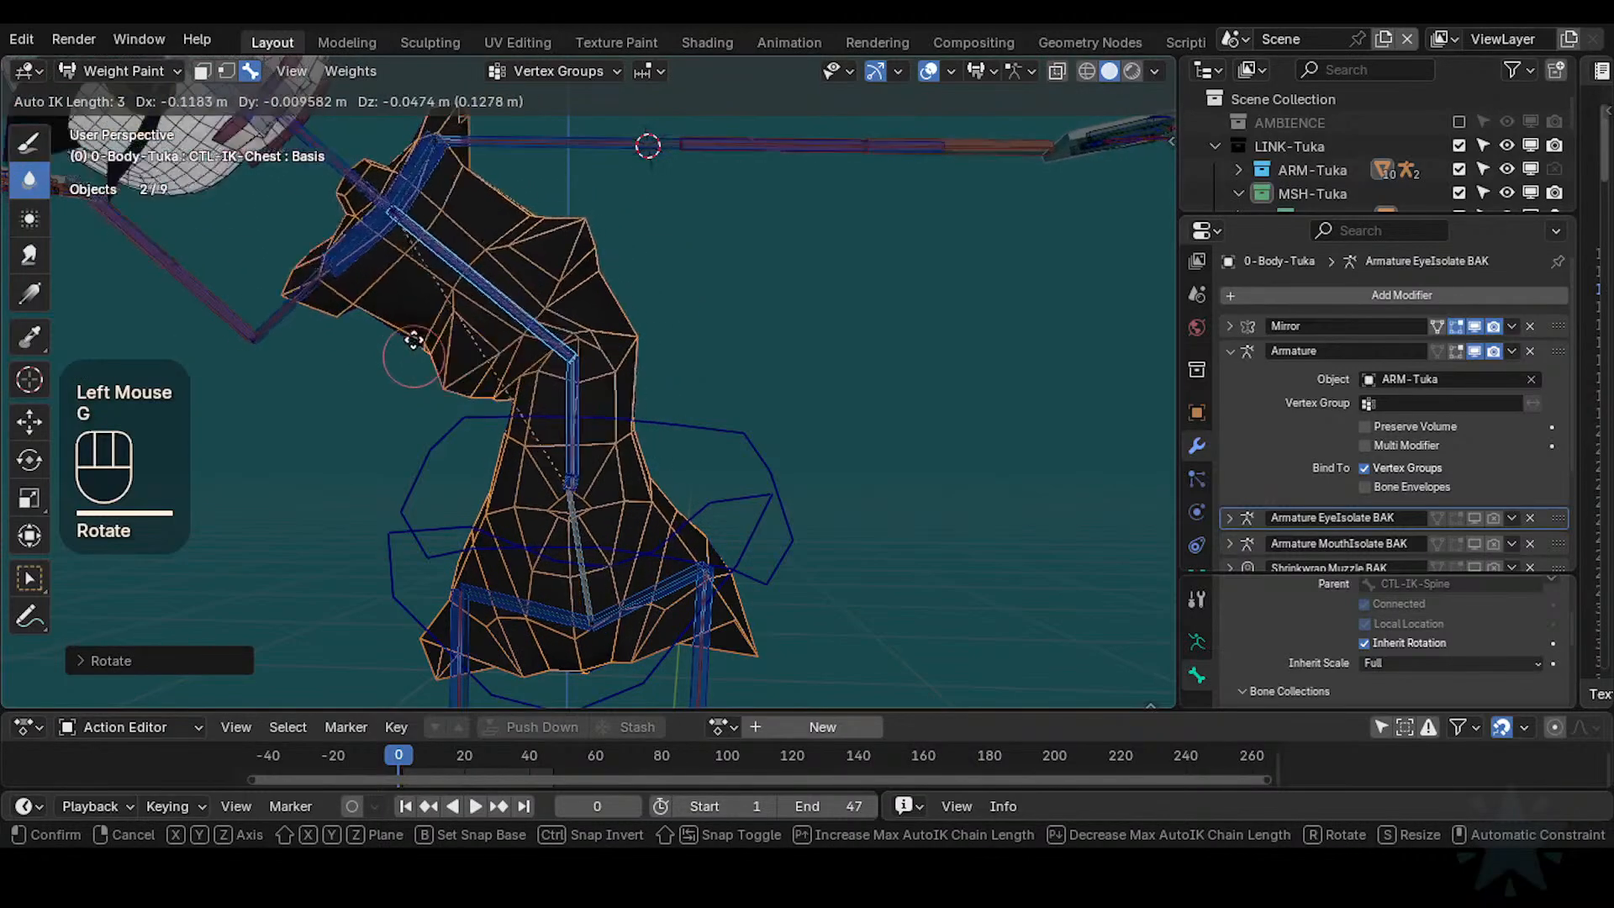
left_click(463, 328)
key("g")
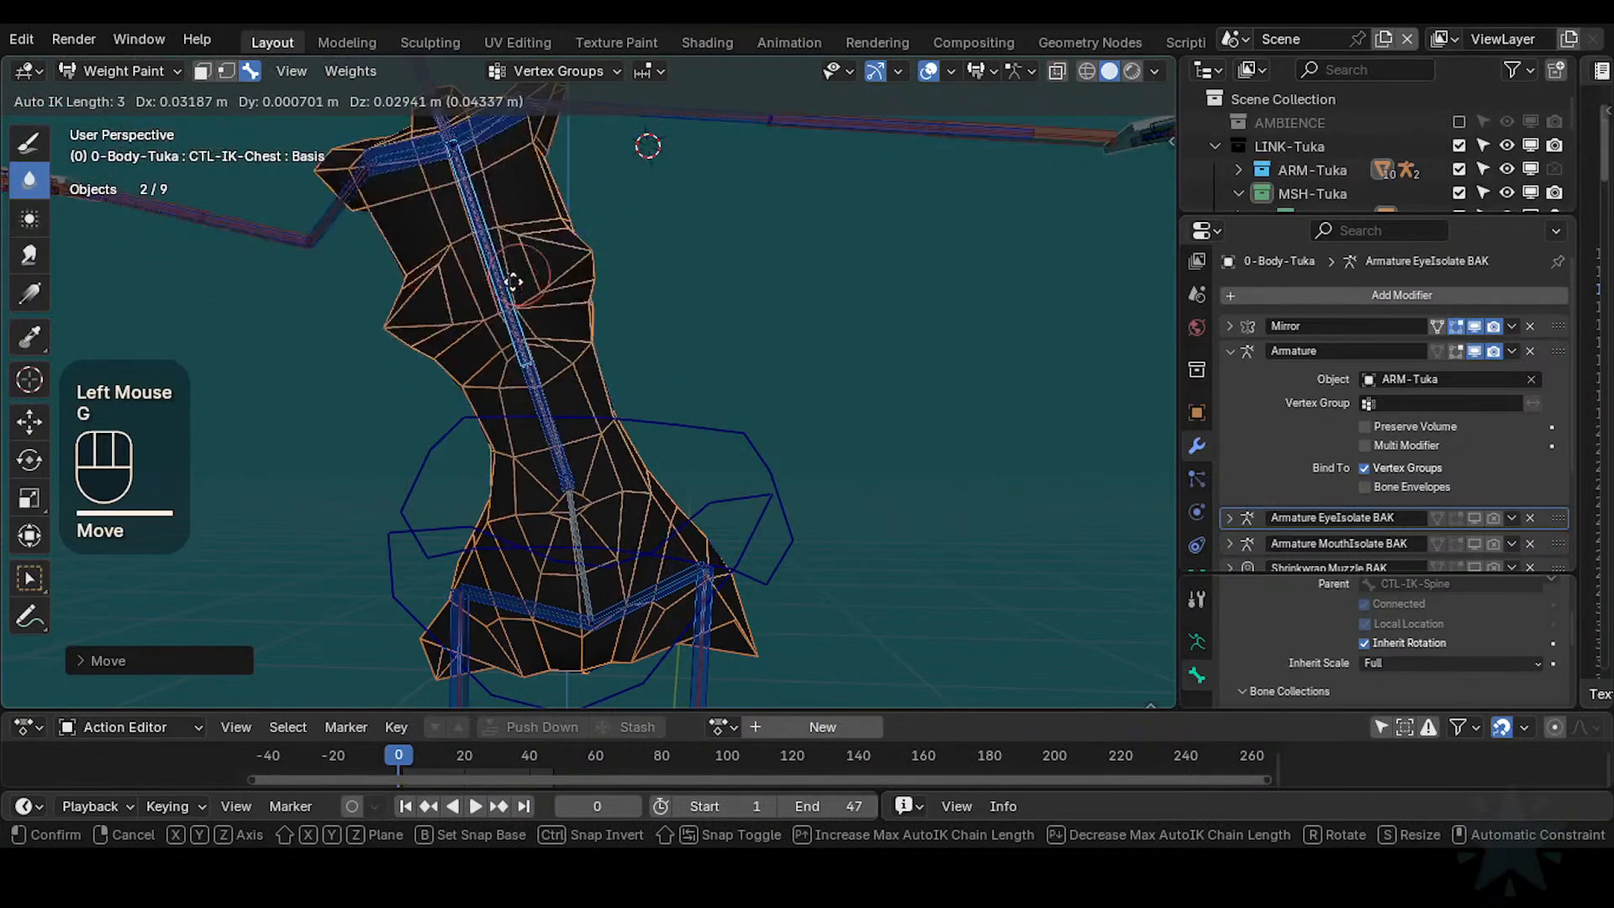
left_click(505, 320)
Select the DEF2-Spine bone and blur its weights across the front of the lower chest at radius 26 px and strength 0.436
left_click(574, 386, "alt")
left_click(574, 387, "alt")
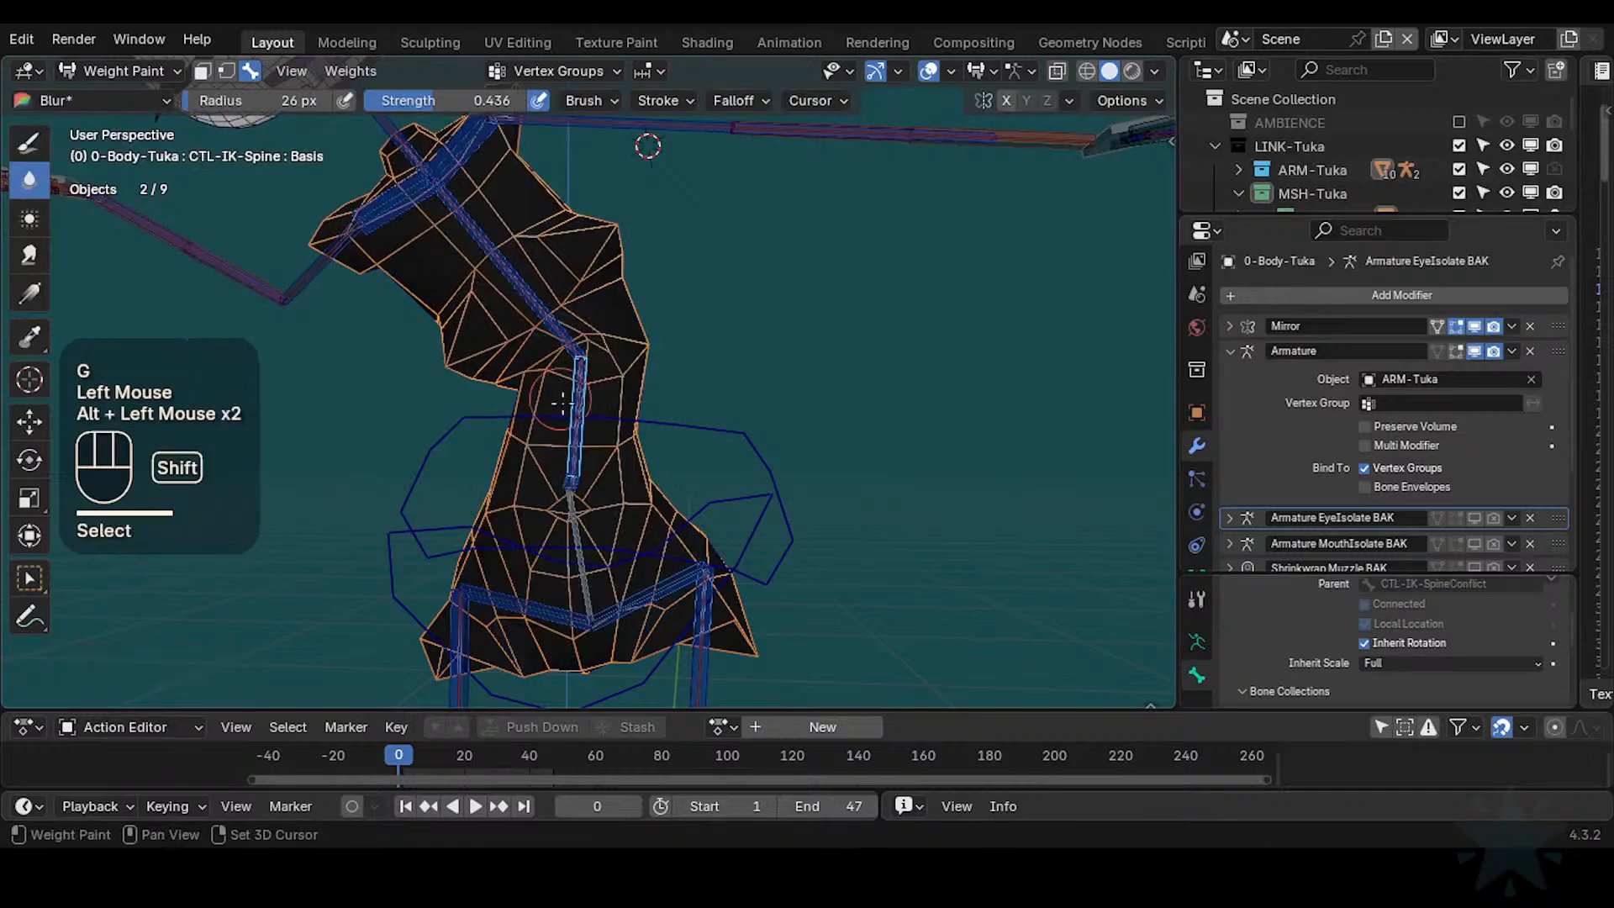
middle_click_drag(574, 388, 661, 437, "shift")
middle_click_drag(662, 437, 701, 463, "ctrl")
left_click(720, 459, "alt")
left_click(720, 459, "alt")
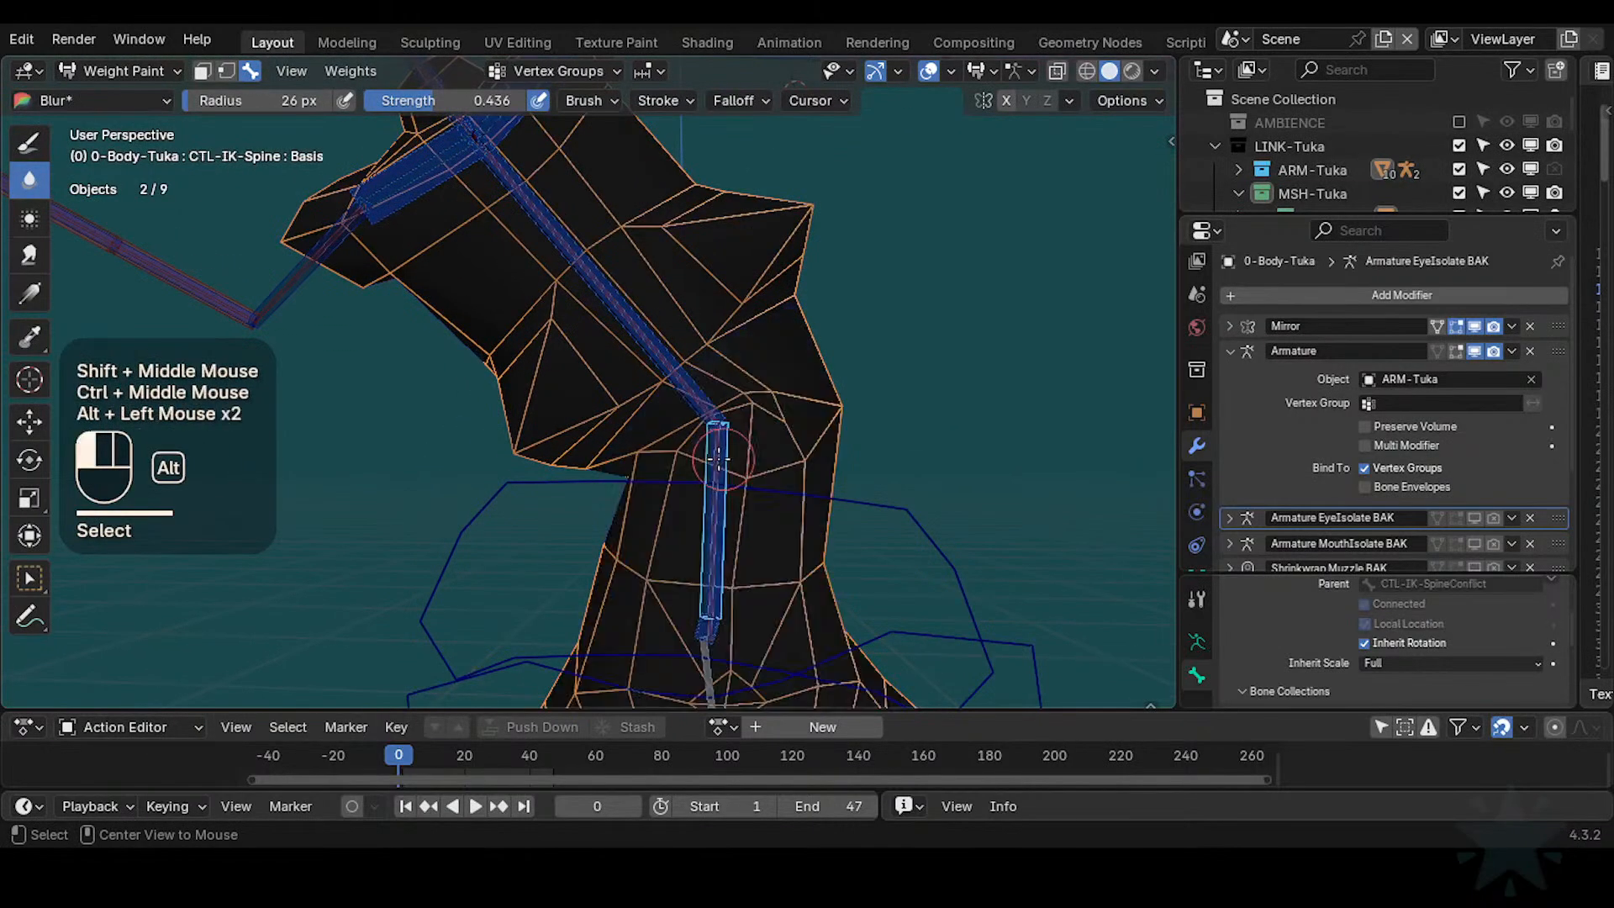
left_click(720, 458, "alt")
mouse_move(772, 372)
left_mouse_down()
mouse_move(746, 341)
mouse_move(766, 325)
left_mouse_up()
left_click_drag(673, 367, 775, 316)
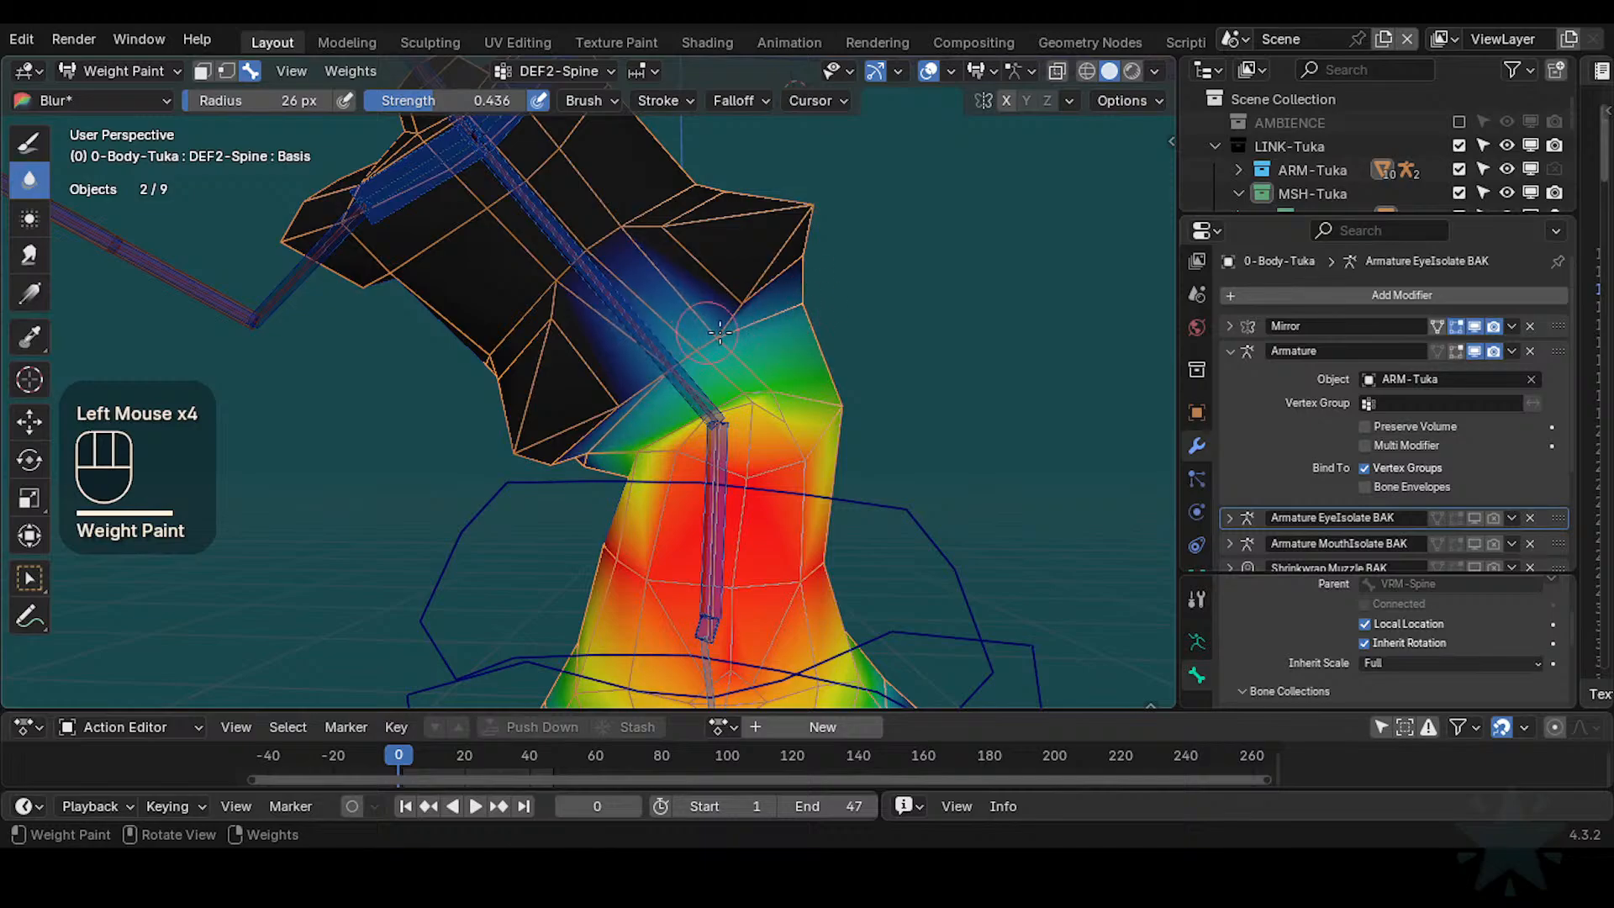
mouse_move(631, 293)
left_mouse_down()
mouse_move(595, 253)
mouse_move(623, 252)
left_mouse_up()
Blur the DEF2-Spine weights upward across the back of the torso with the 26 px Blur brush
middle_click_drag(703, 254, 728, 286, "shift")
mouse_move(728, 286)
middle_mouse_down()
mouse_move(677, 313)
mouse_move(588, 295)
middle_mouse_up()
middle_click_drag(723, 290, 605, 277)
middle_click_drag(799, 319, 685, 335, "shift")
left_click_drag(706, 343, 874, 281)
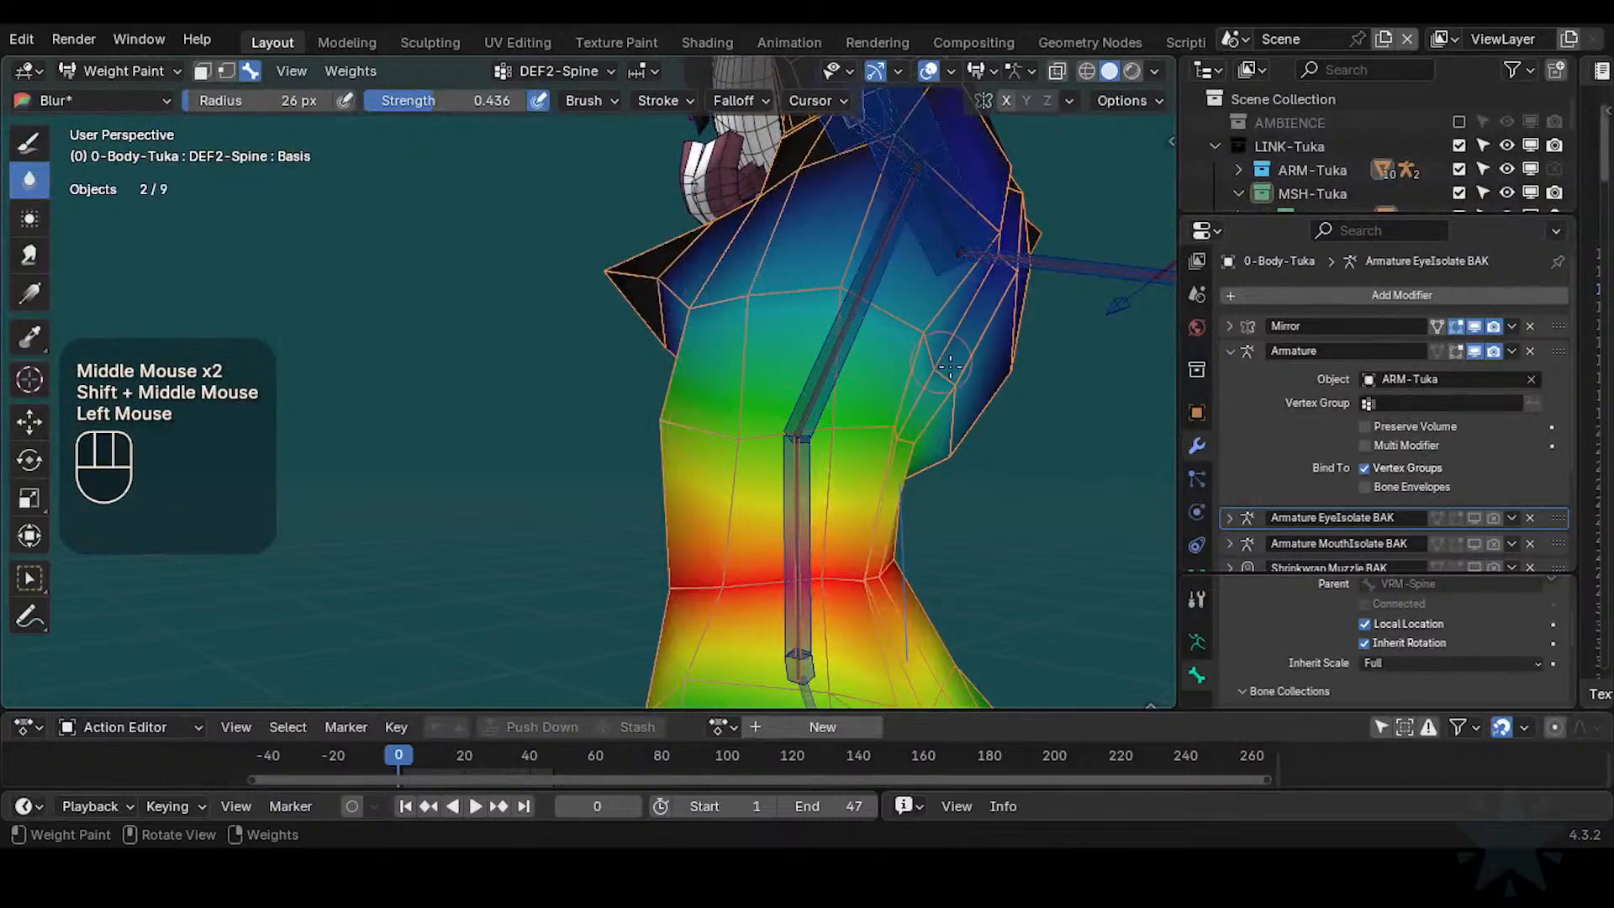
middle_click_drag(874, 281, 895, 353)
left_click_drag(896, 353, 898, 355)
middle_click_drag(924, 333, 889, 466, "shift")
mouse_move(856, 349)
left_mouse_down()
mouse_move(846, 326)
mouse_move(967, 378)
left_mouse_up()
mouse_move(967, 378)
middle_mouse_down()
mouse_move(1032, 401)
mouse_move(899, 379)
middle_mouse_up()
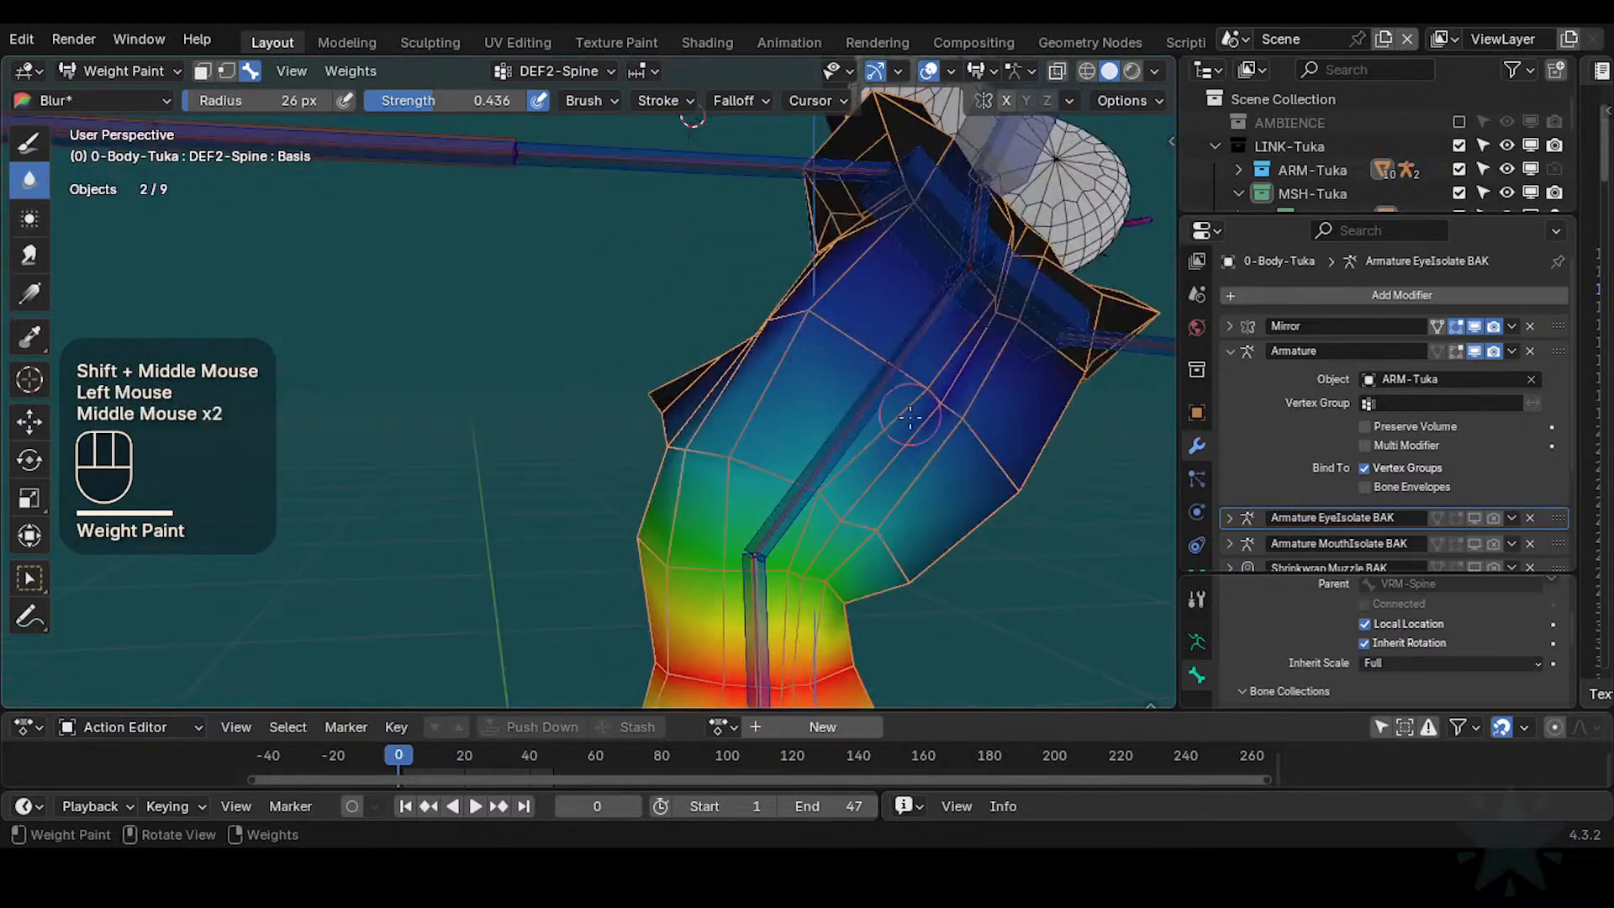
left_click(898, 378)
Blur the DEF2-Spine weights along the side of the rib cage and around to the chest front
middle_click_drag(781, 332, 849, 341)
middle_click_drag(765, 336, 840, 332)
left_click_drag(828, 328, 807, 309)
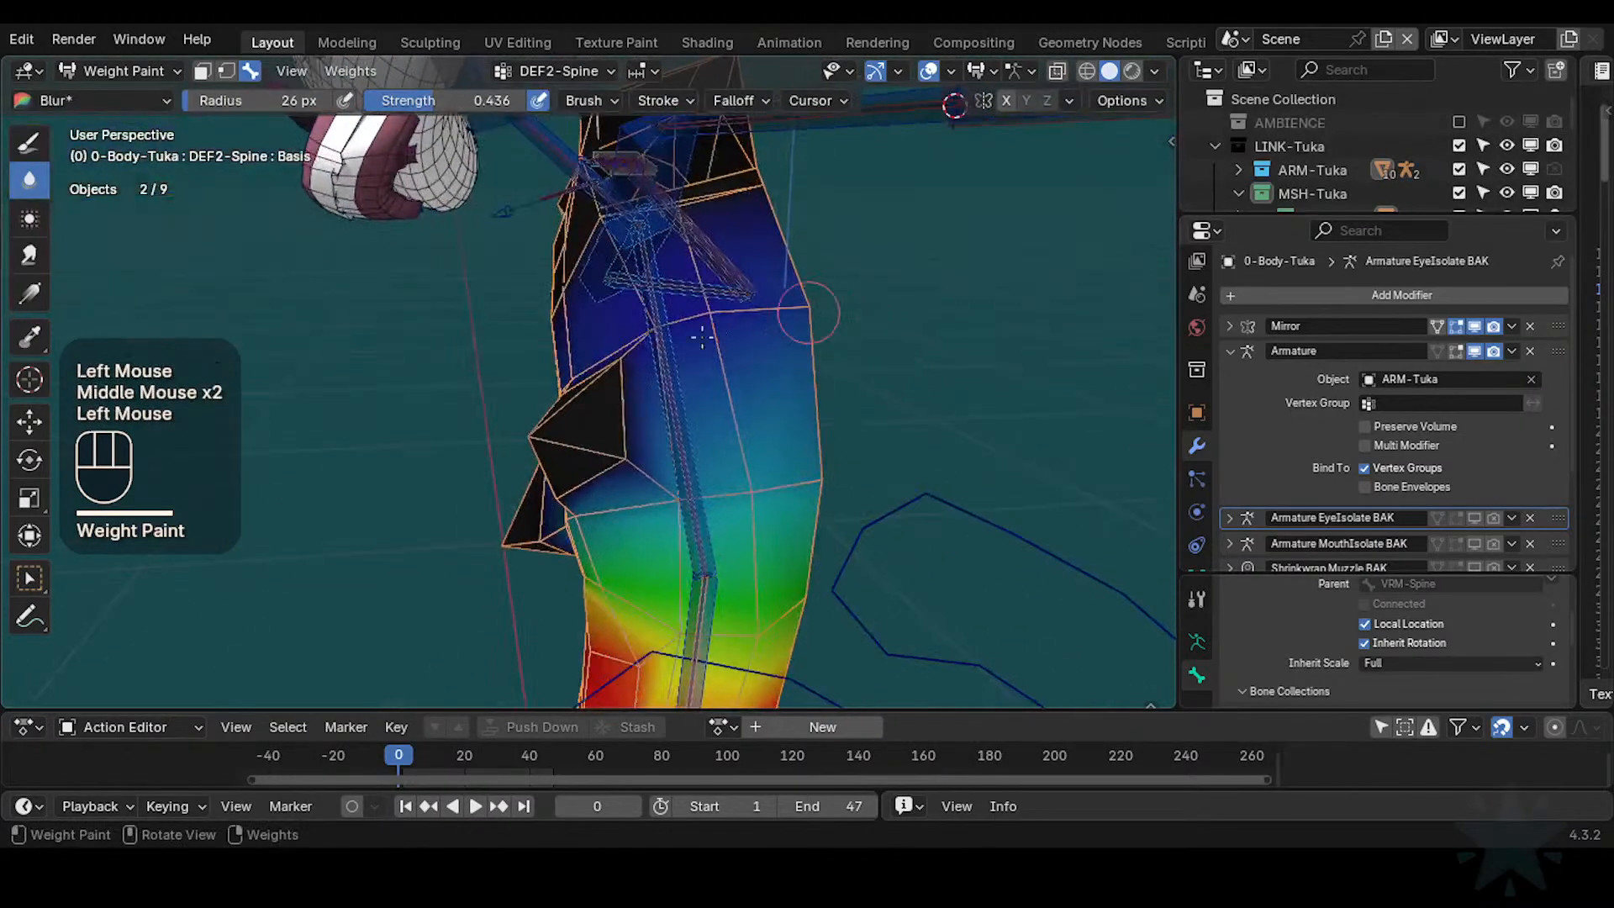
mouse_move(782, 336)
middle_mouse_down()
mouse_move(841, 362)
mouse_move(798, 357)
middle_mouse_up()
middle_click_drag(799, 358, 863, 341)
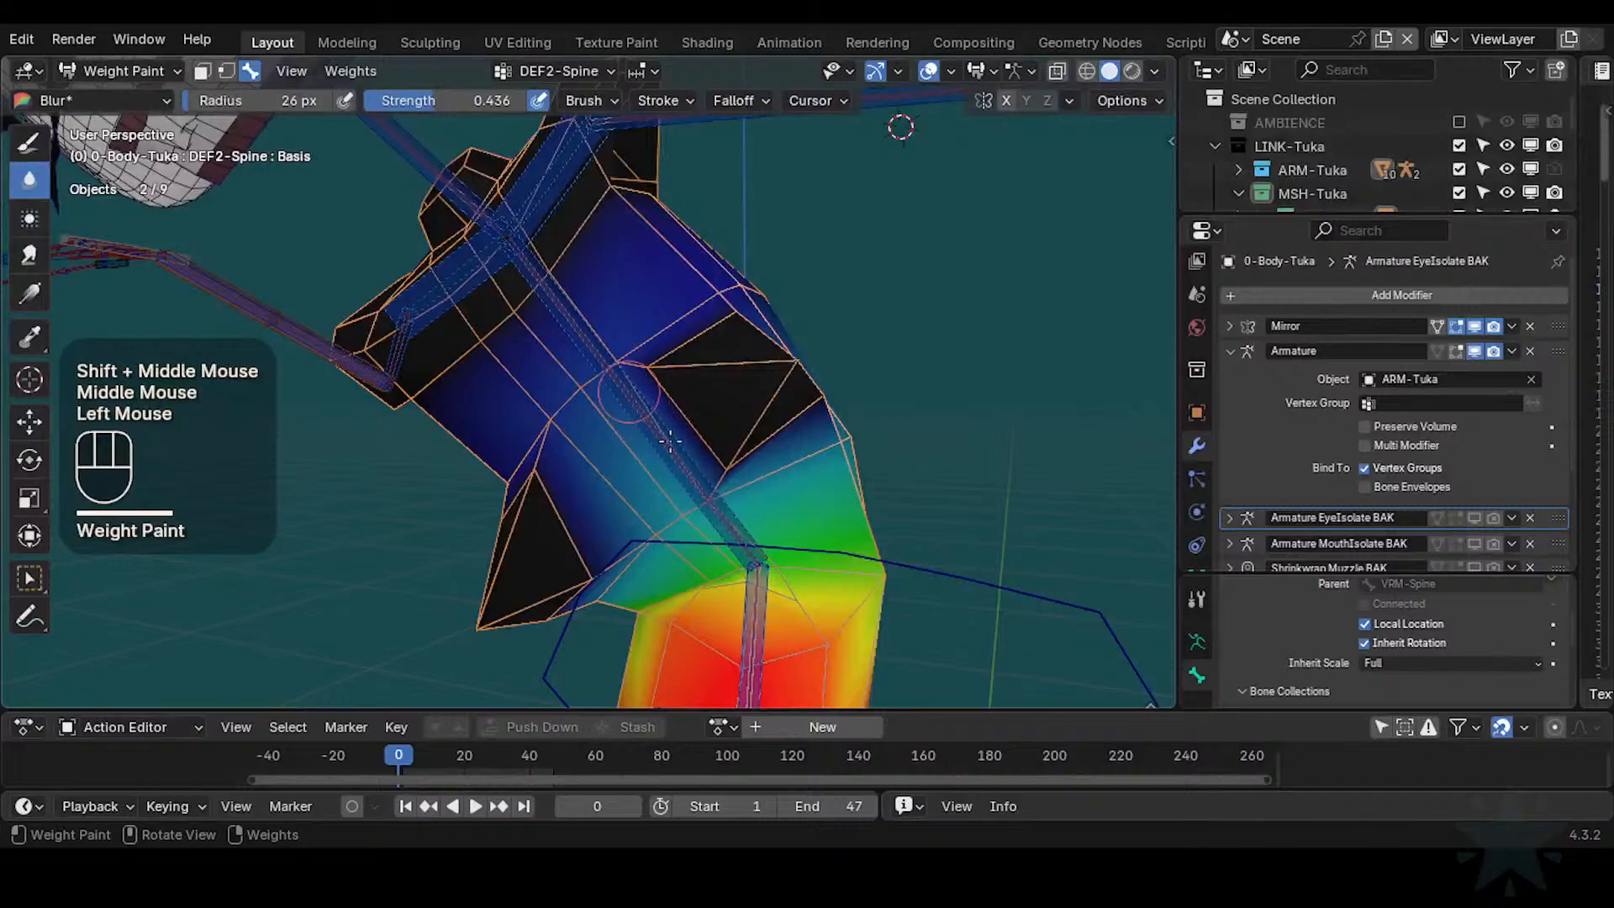
Enlarge the Blur brush radius to 54 px, select the DEF2-Chest bone and blur its lower weight edge down the front of the waist
mouse_move(782, 457)
middle_mouse_down()
mouse_move(782, 412)
mouse_move(916, 336)
middle_mouse_up()
key("f")
left_click(784, 409)
middle_click_drag(916, 336, 824, 395, "shift")
middle_click_drag(824, 395, 690, 421, "ctrl")
left_click(670, 427, "alt")
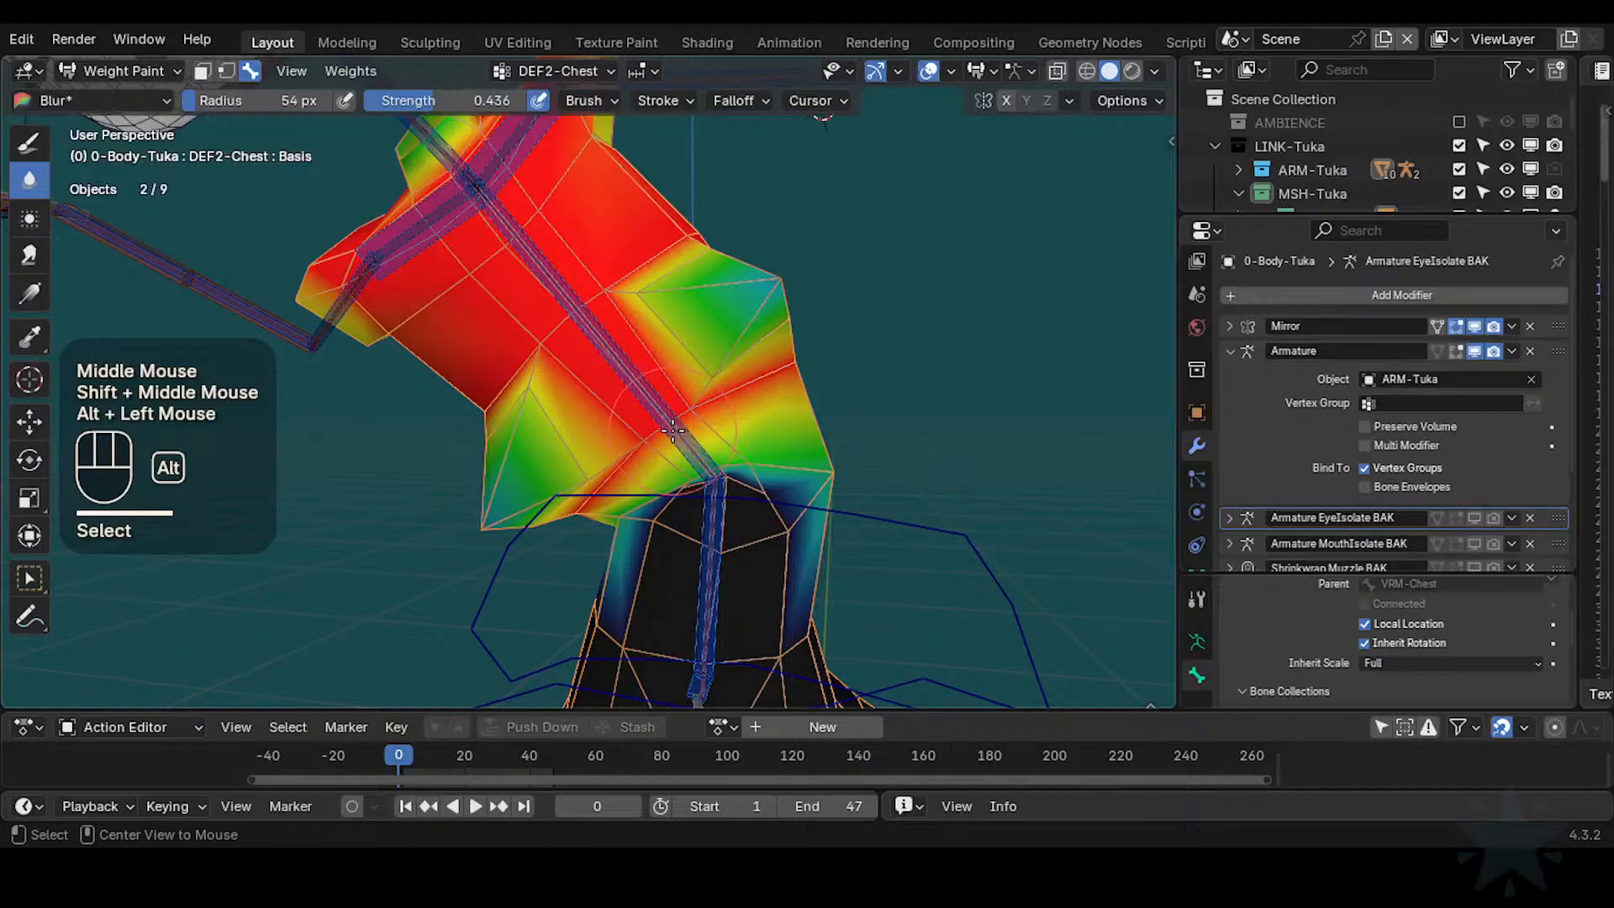
left_click(672, 431, "alt")
left_click(671, 432, "alt")
middle_click_drag(710, 439, 724, 385, "shift")
left_click(676, 471)
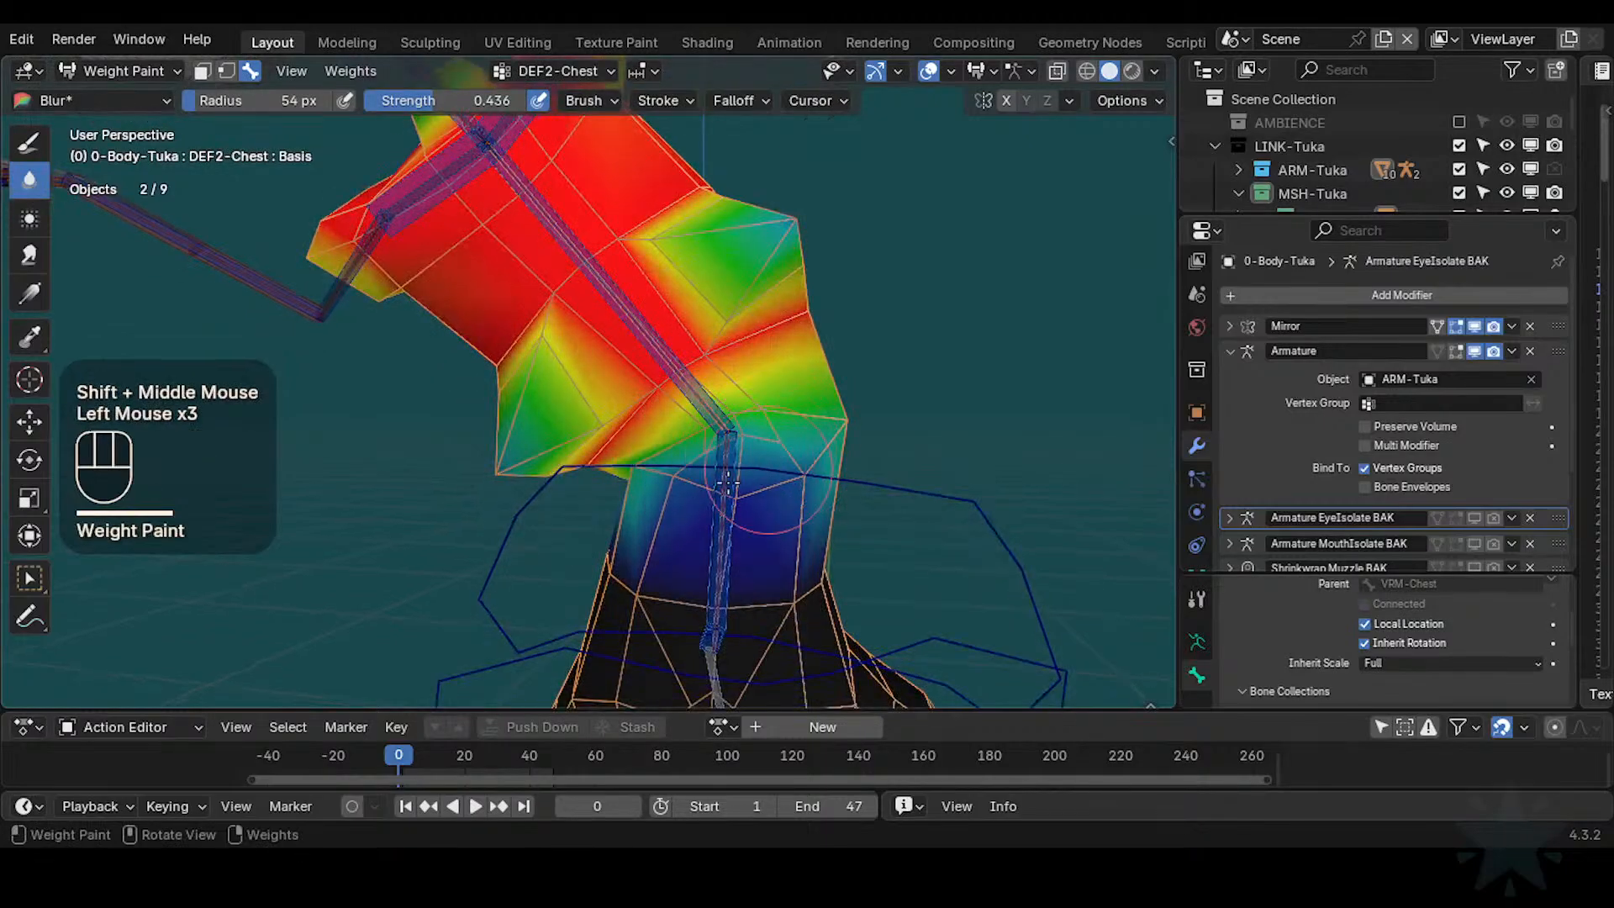
left_click_drag(783, 471, 765, 464)
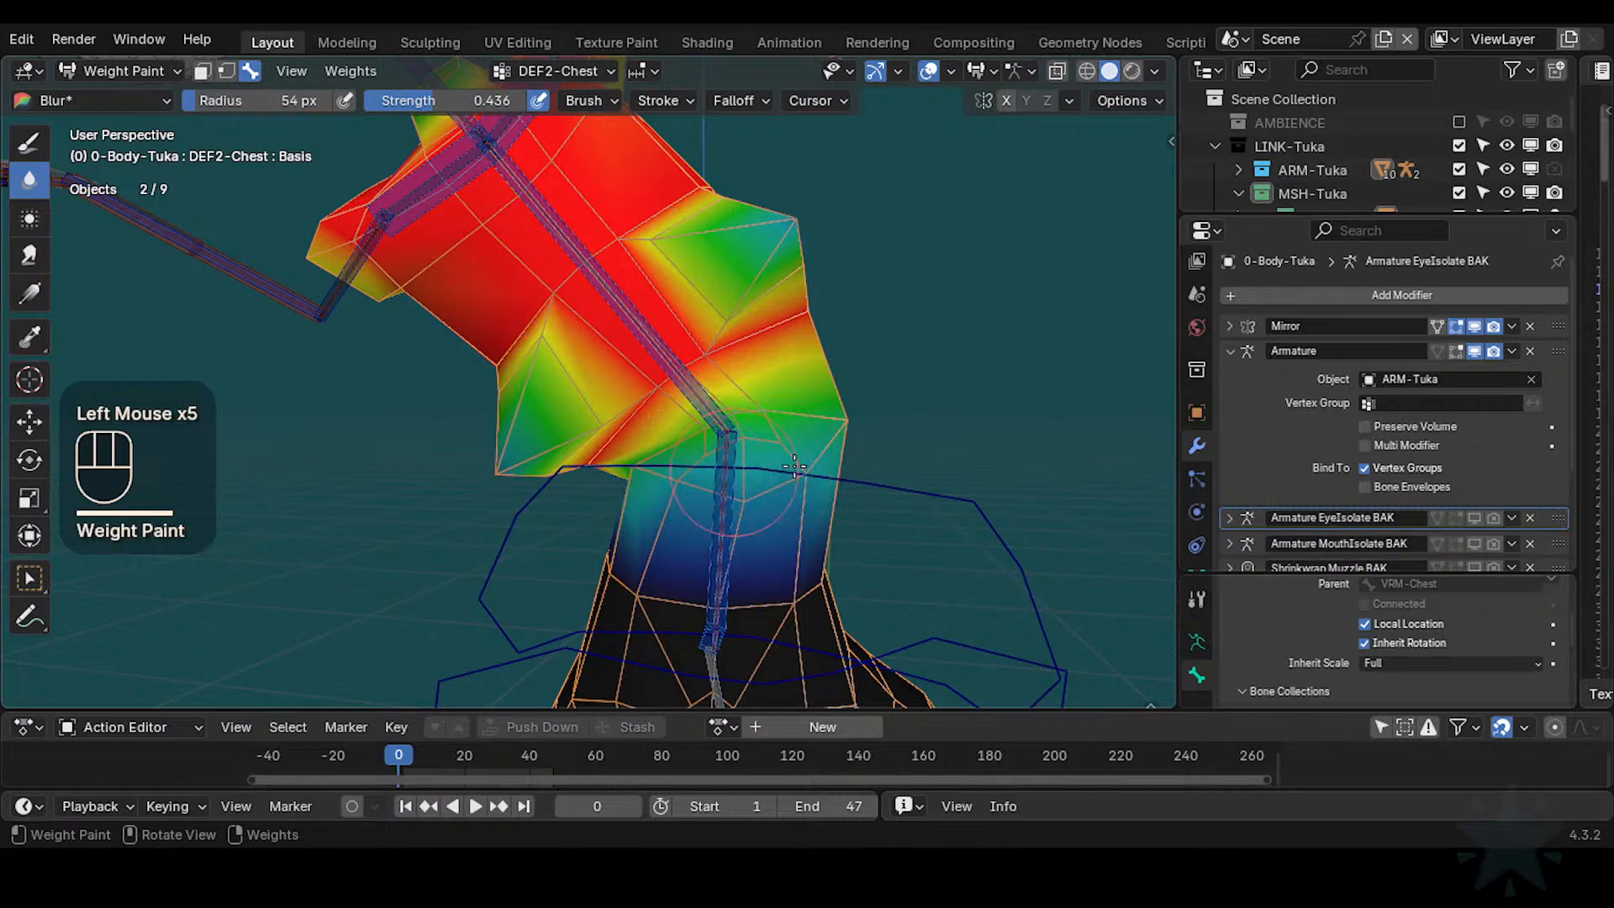
Blur the lower edge of the DEF2-Chest weights around the side and back of the waist at strength 0.436
middle_click_drag(802, 429, 751, 419)
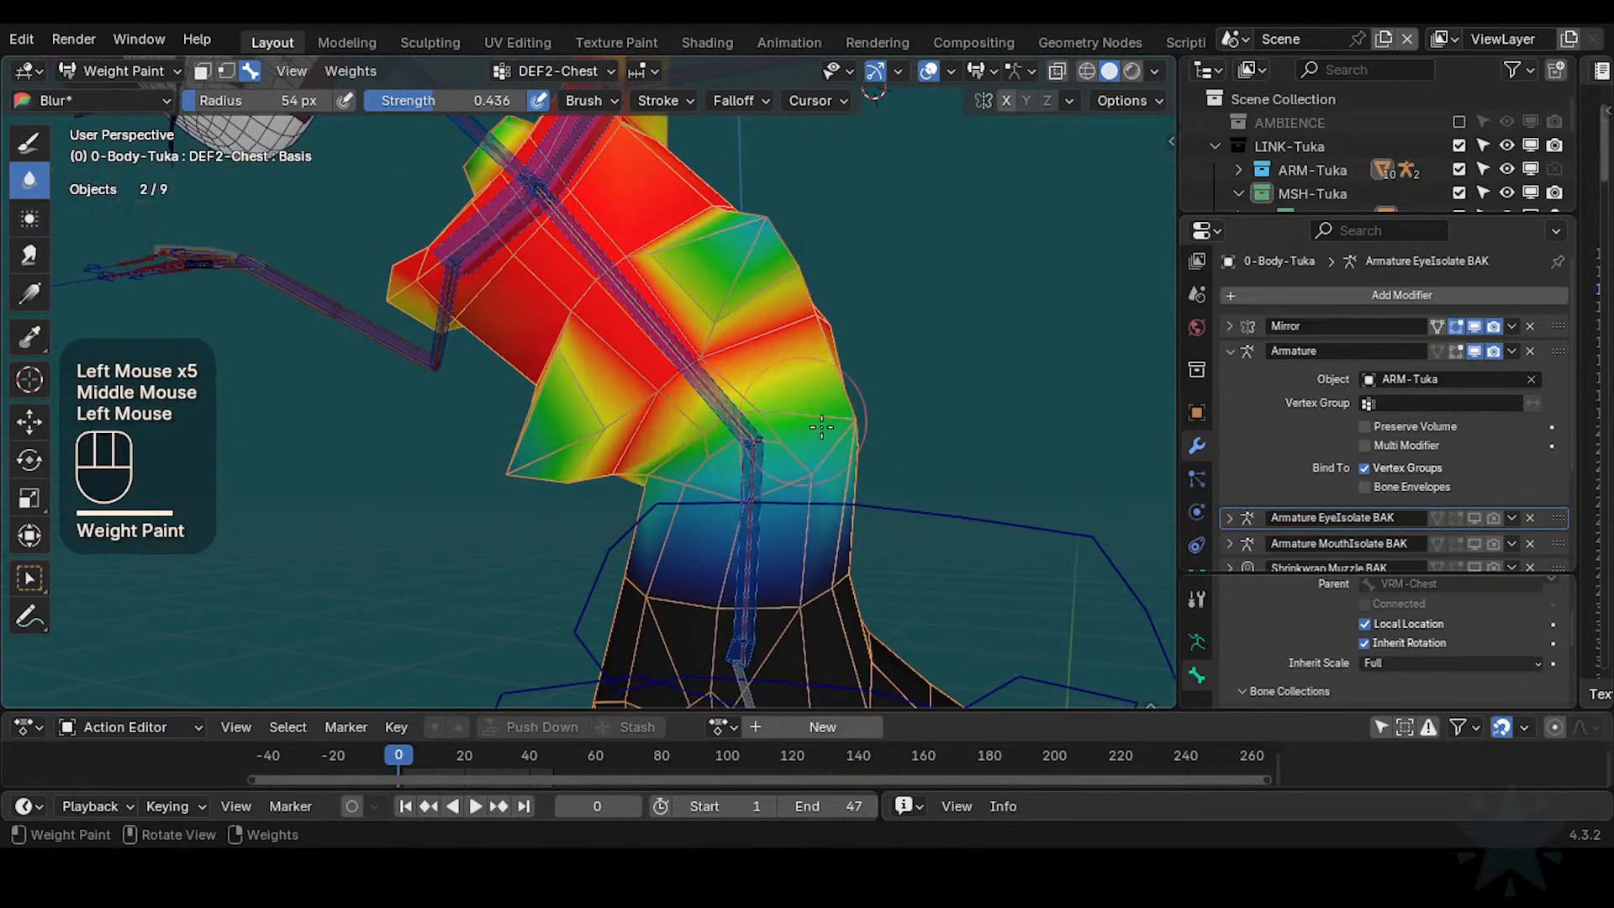
middle_click_drag(811, 366, 786, 382, "shift")
middle_click_drag(787, 382, 749, 404)
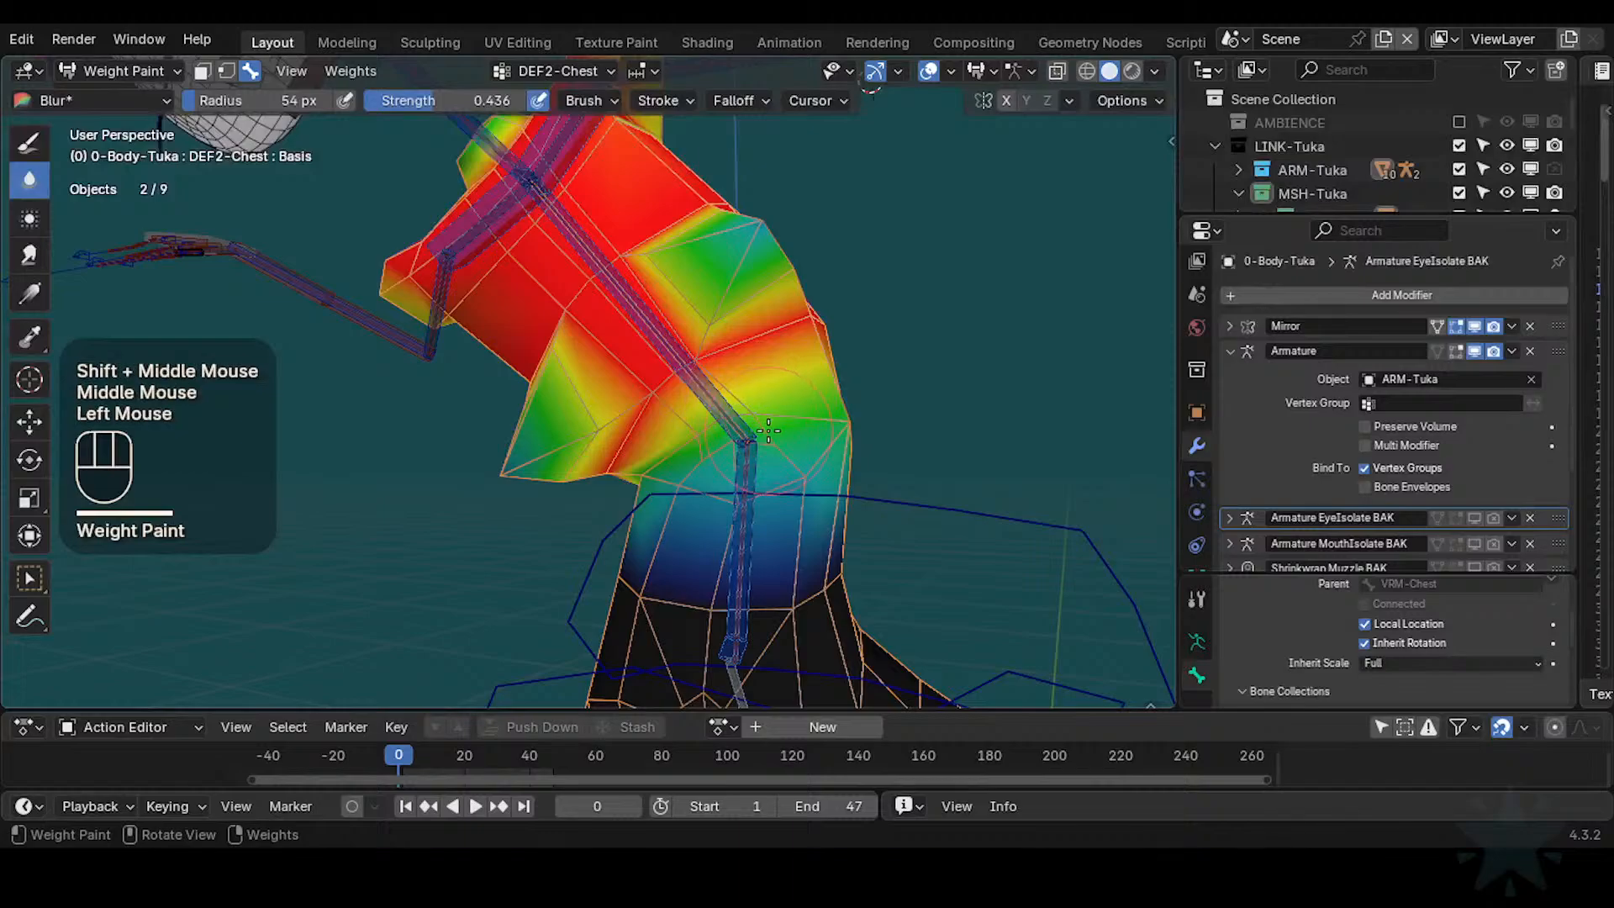
middle_click_drag(784, 478, 828, 437)
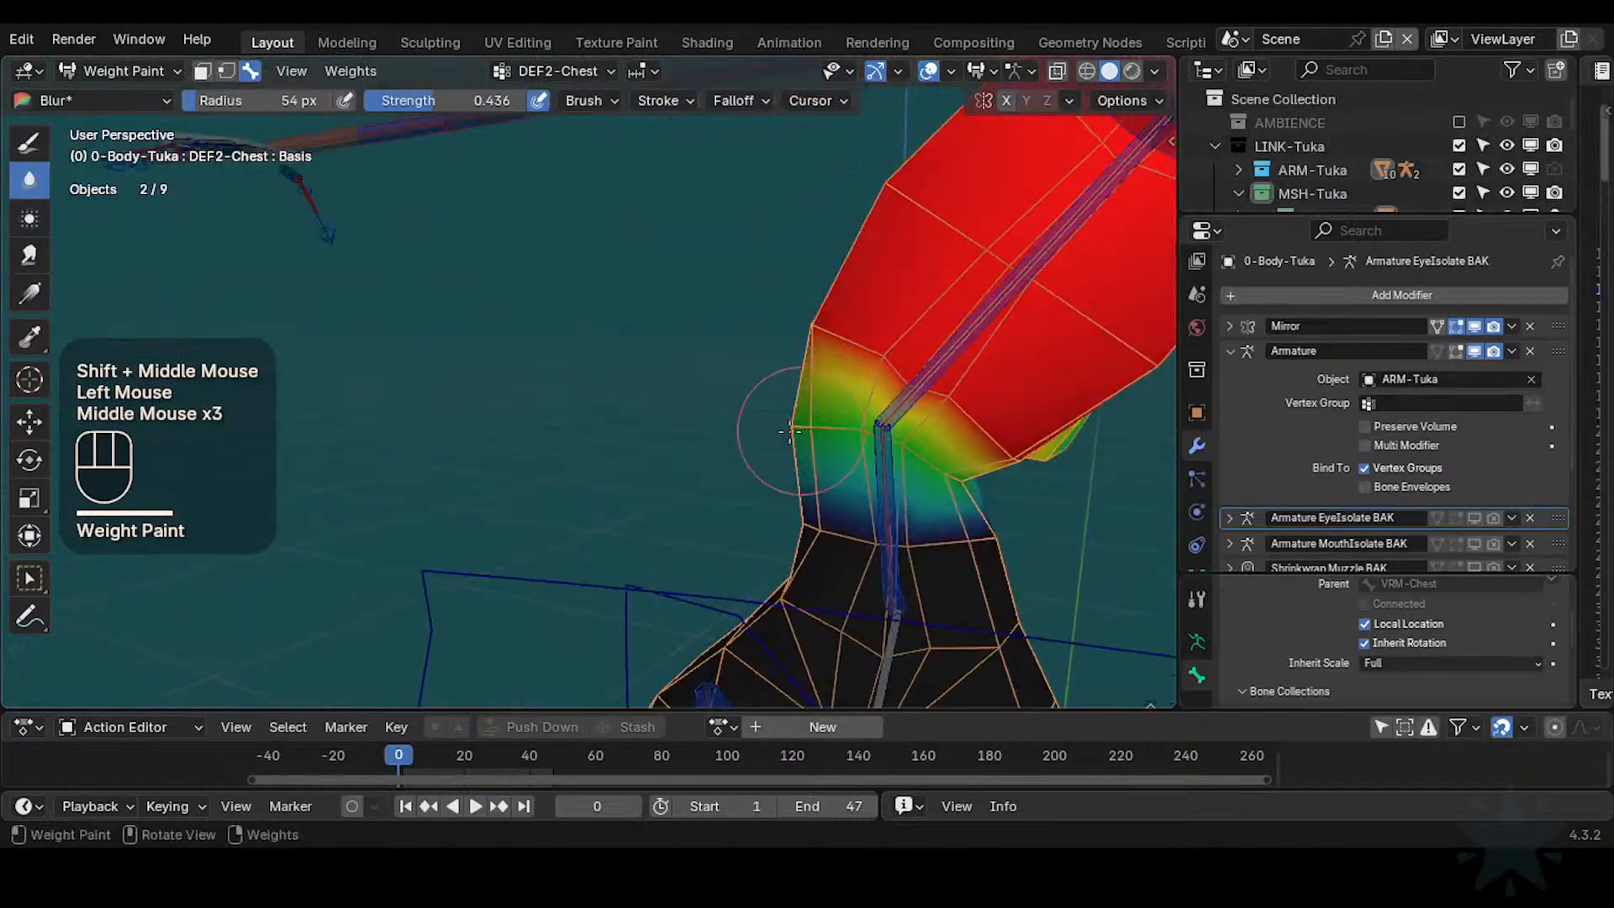
left_click(831, 435)
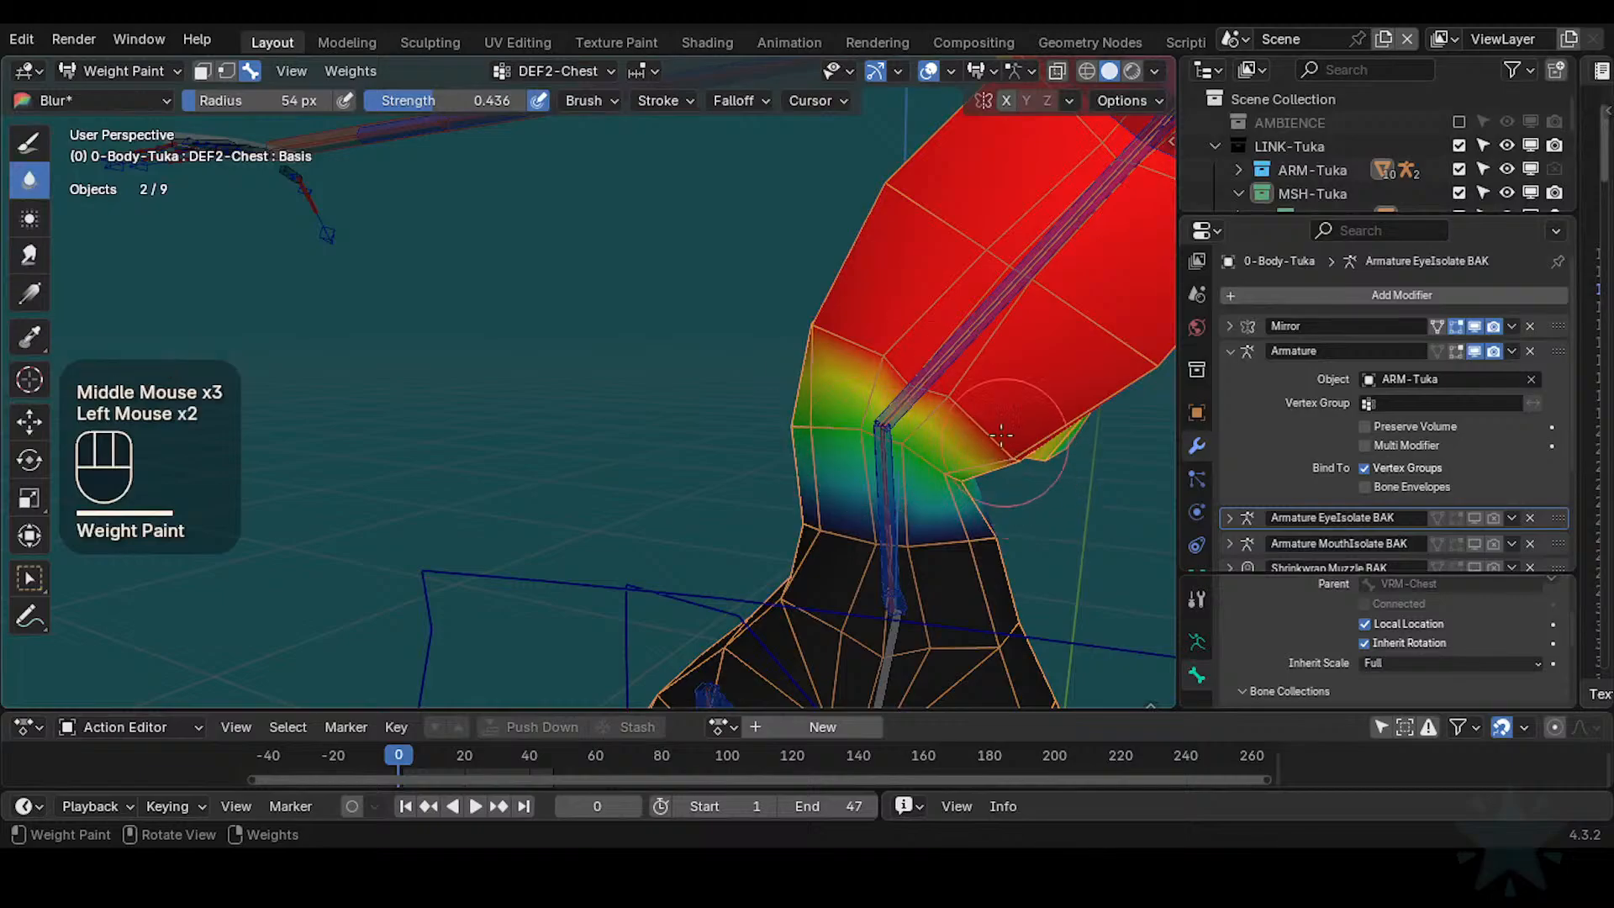
left_click_drag(1002, 434, 1004, 431)
Blur the DEF2-Chest weights along the side of the ribs and under the chest at the front
middle_click_drag(1005, 430, 790, 382)
left_click(776, 373)
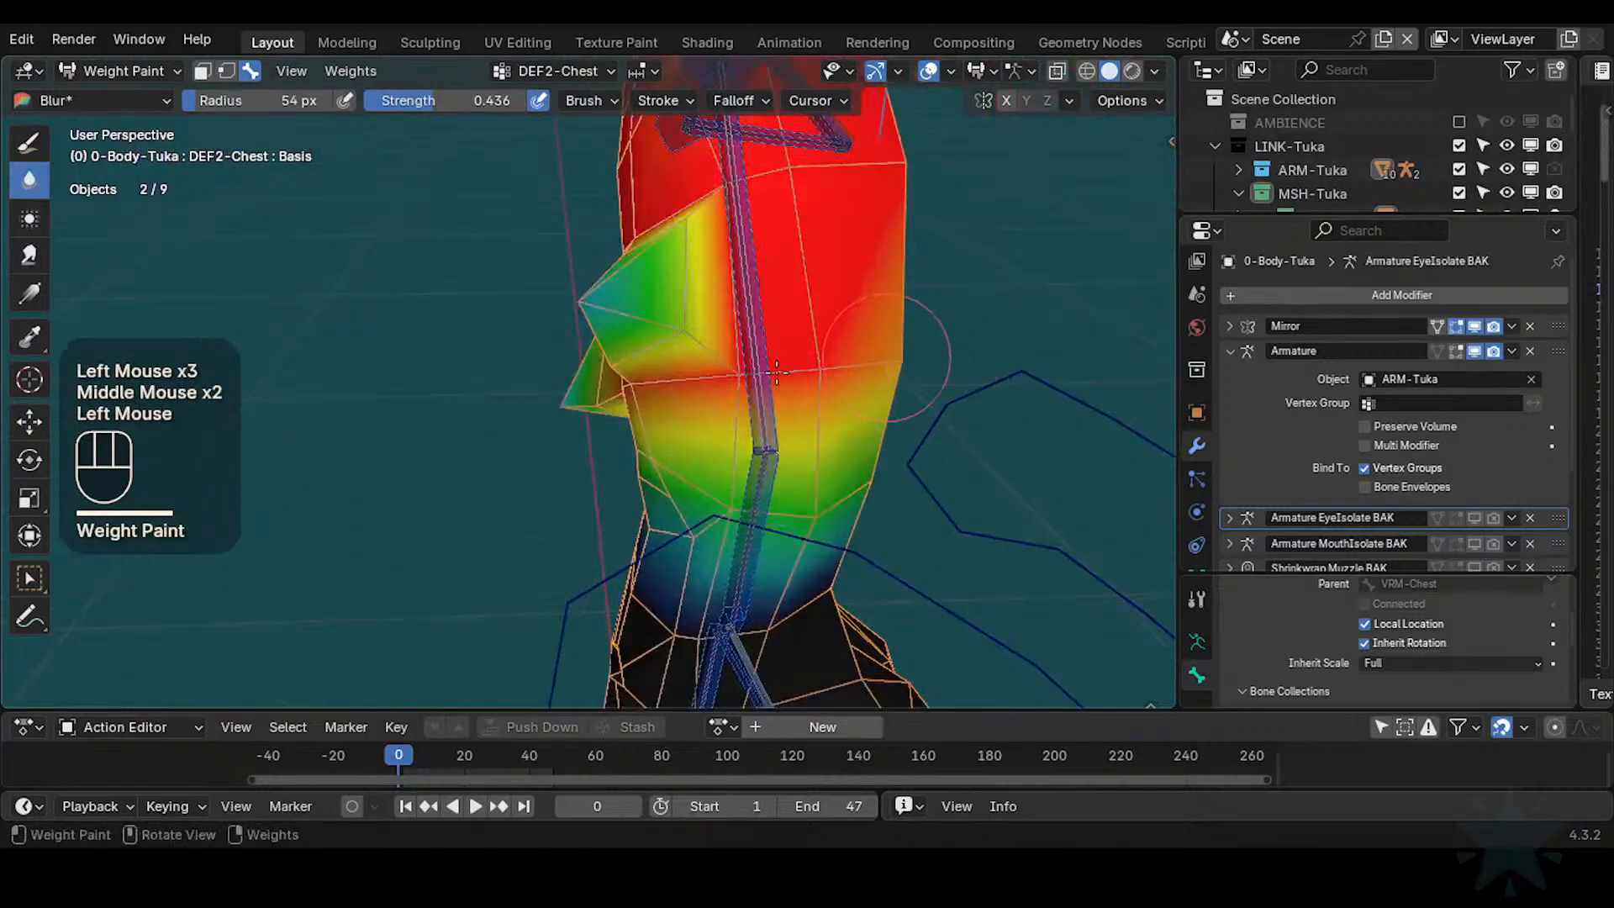
left_click_drag(775, 373, 869, 356)
middle_click_drag(869, 356, 797, 398)
middle_click_drag(650, 476, 710, 454, "shift")
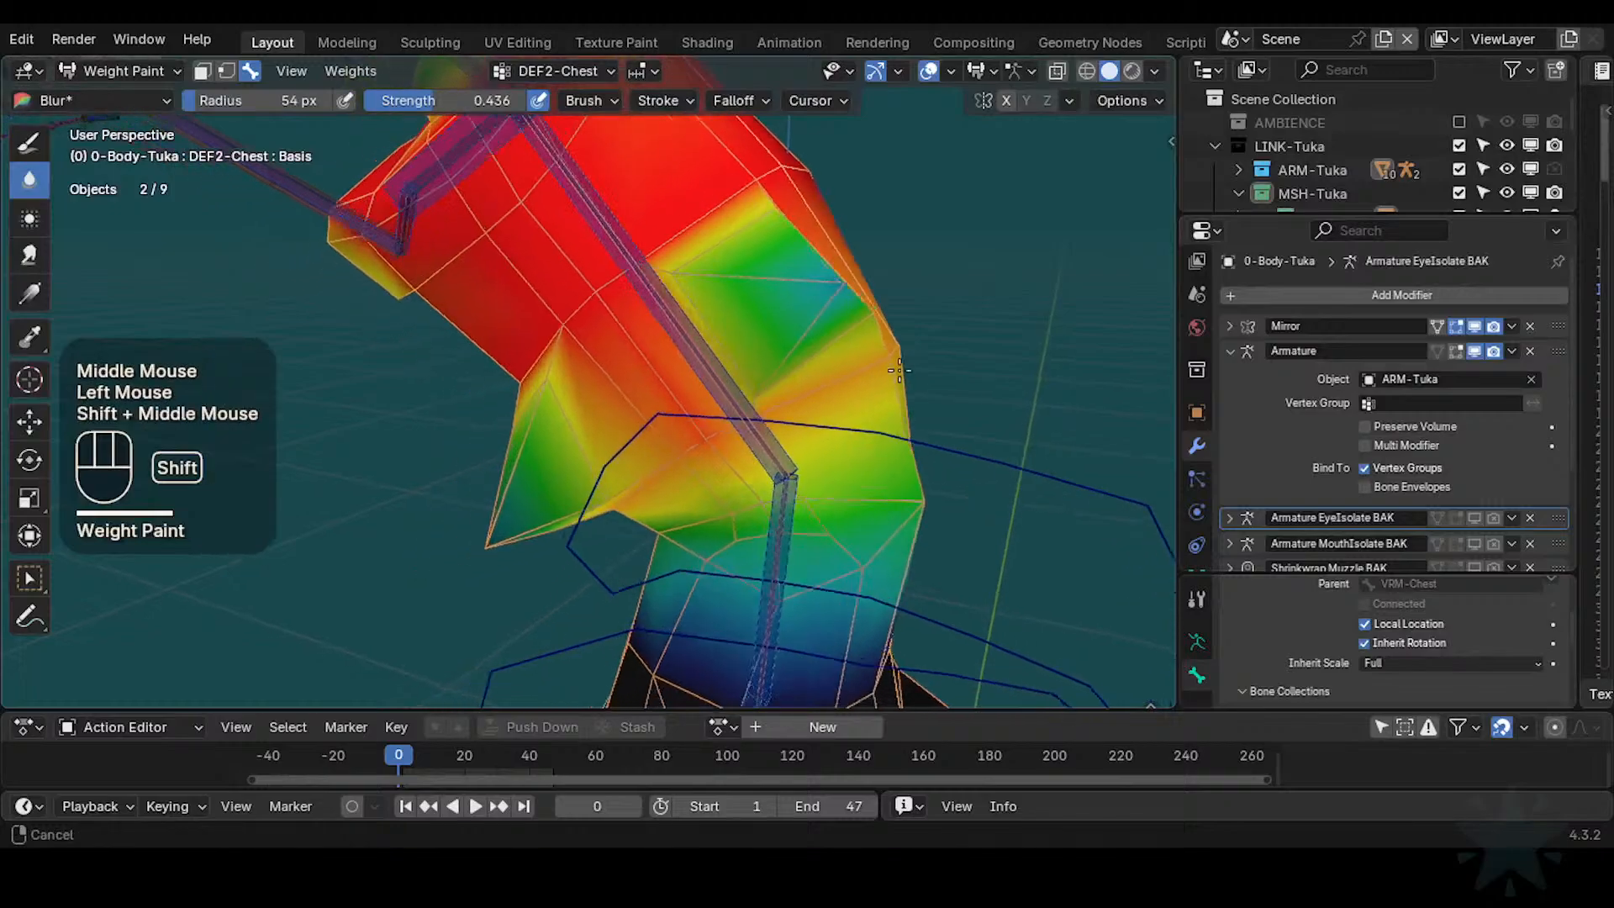
left_click(713, 452)
middle_click_drag(835, 415, 770, 383, "ctrl")
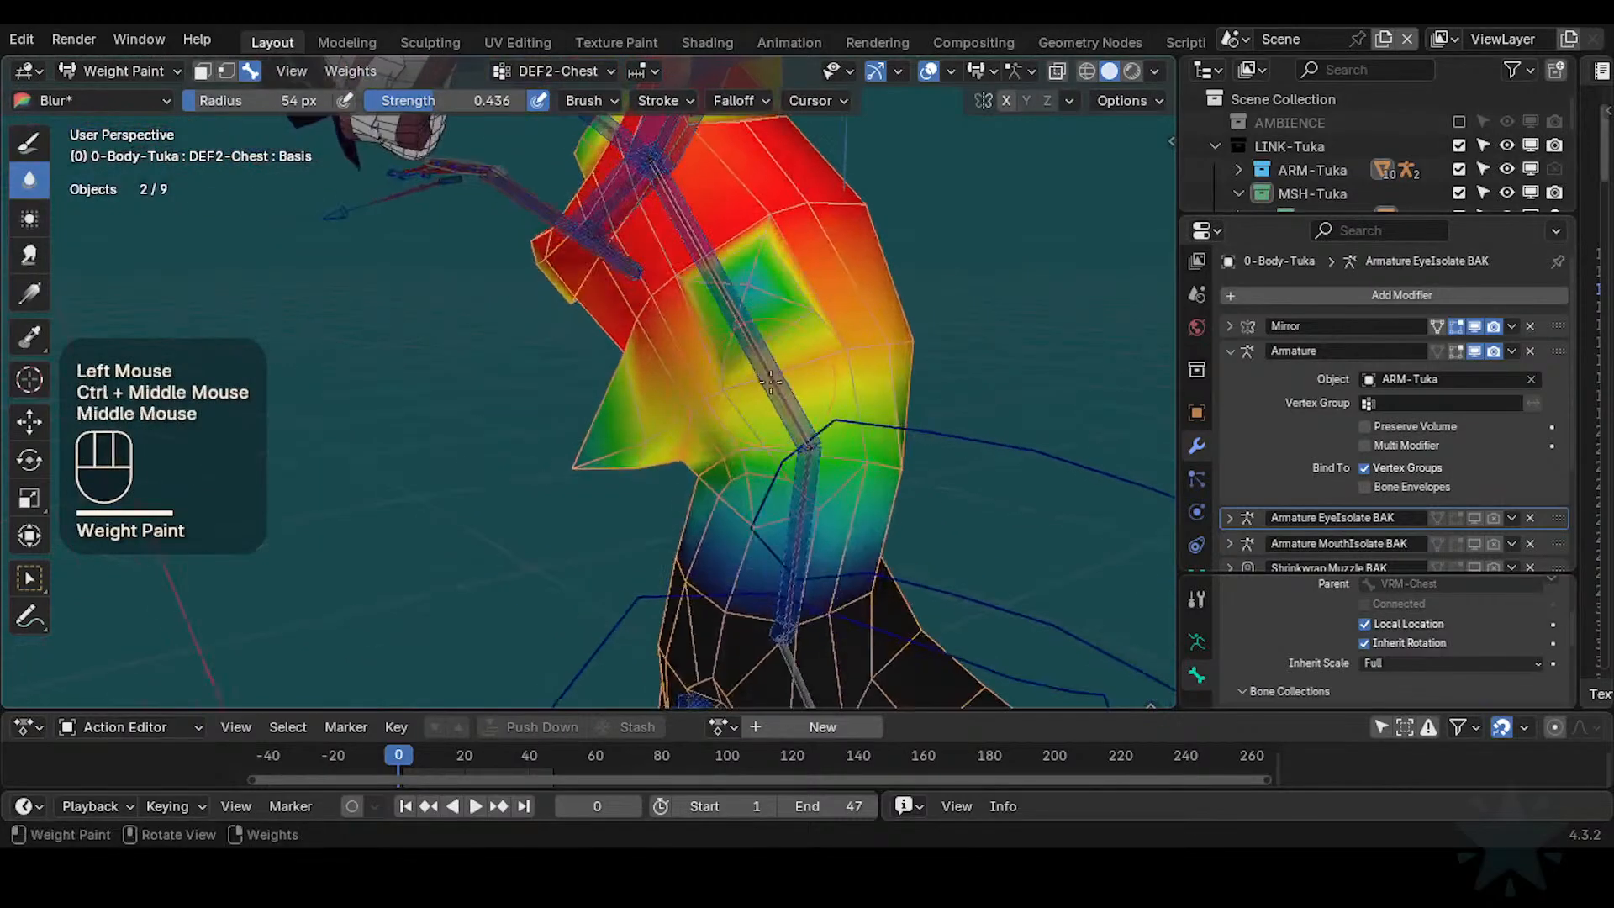
Smooth the DEF2-Chest weight gradient around the whole lower torso with the 54 px Blur brush, covering front, back and side
middle_click_drag(916, 337, 840, 433)
left_click(792, 445)
middle_click_drag(841, 433, 750, 472)
left_click(732, 481)
middle_click_drag(821, 429, 891, 429)
middle_click_drag(891, 429, 925, 441, "shift")
left_click(938, 446)
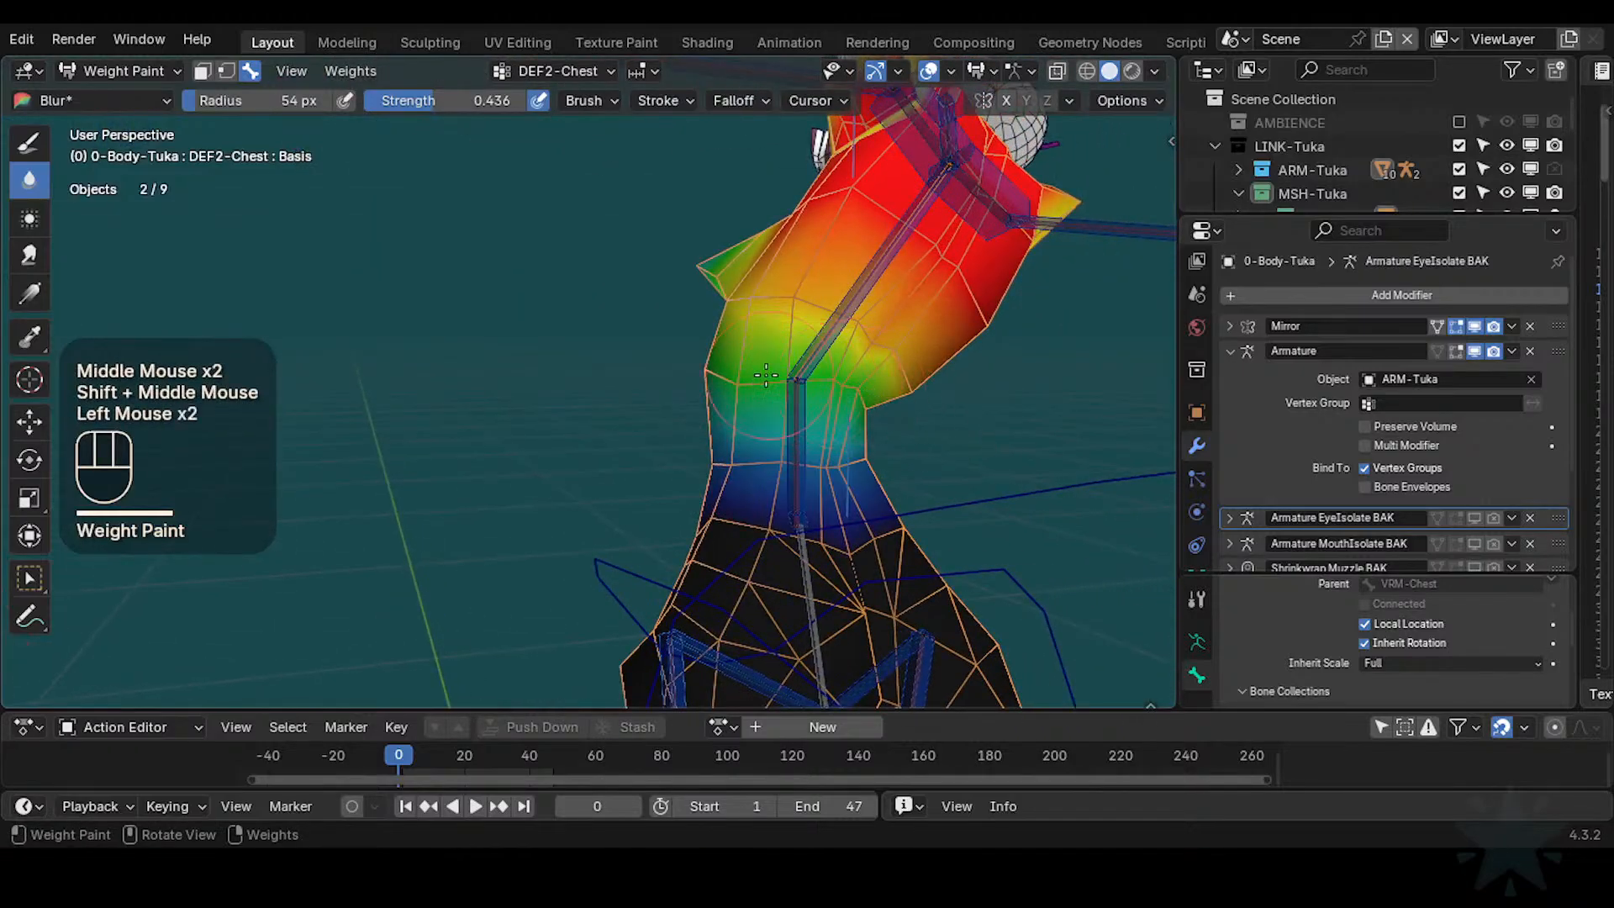
middle_click_drag(732, 332, 908, 349)
left_click(756, 350)
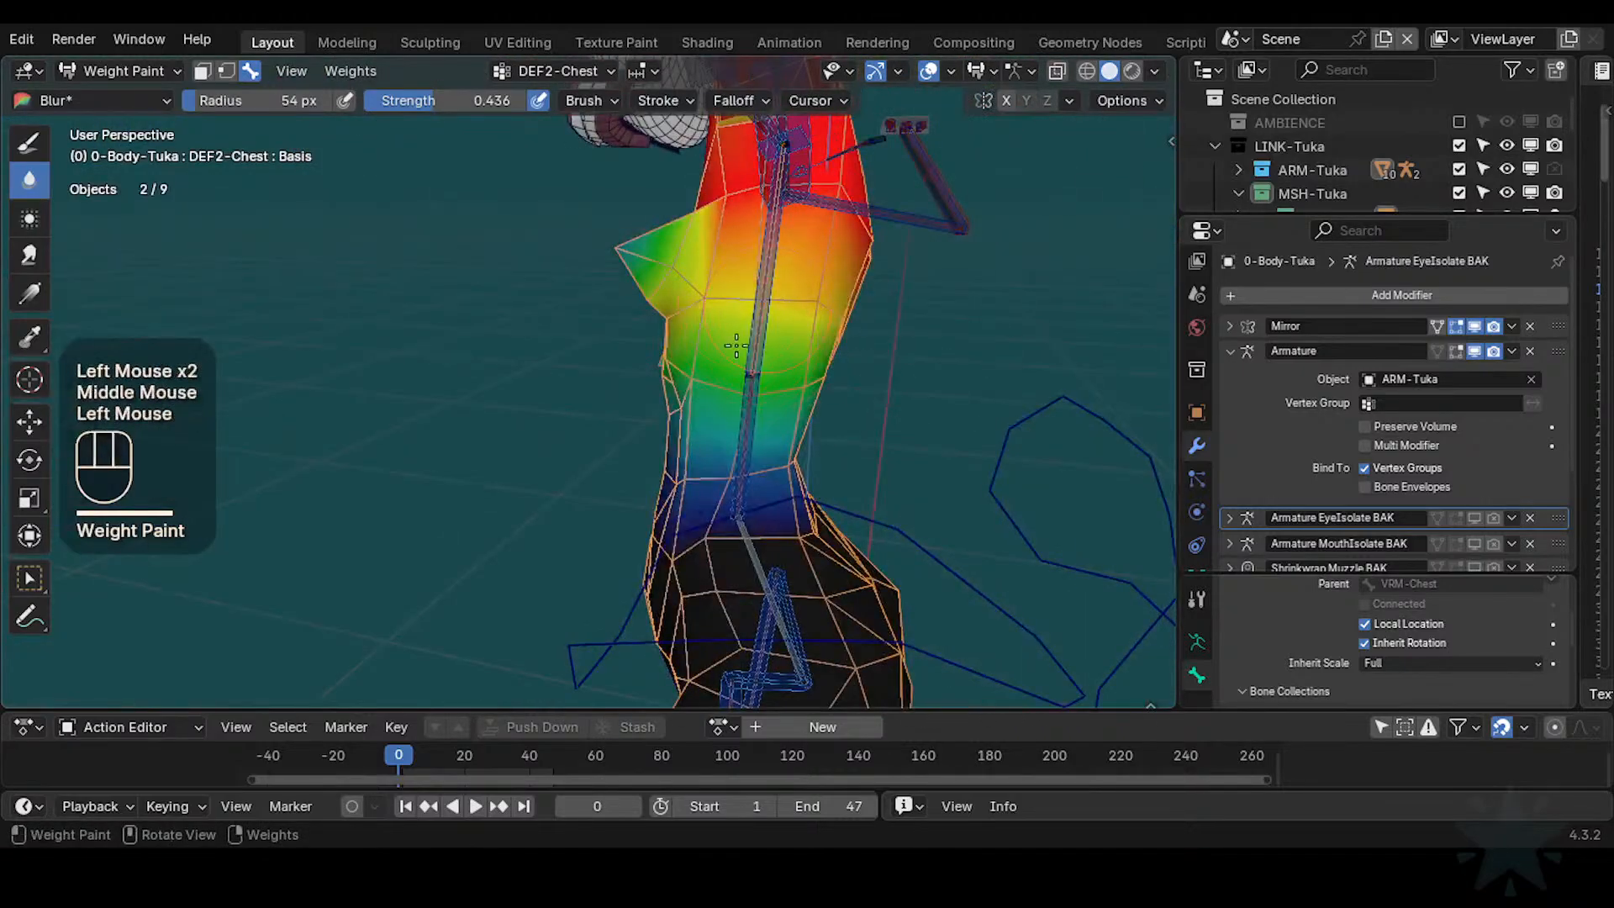
middle_click_drag(761, 350, 899, 307)
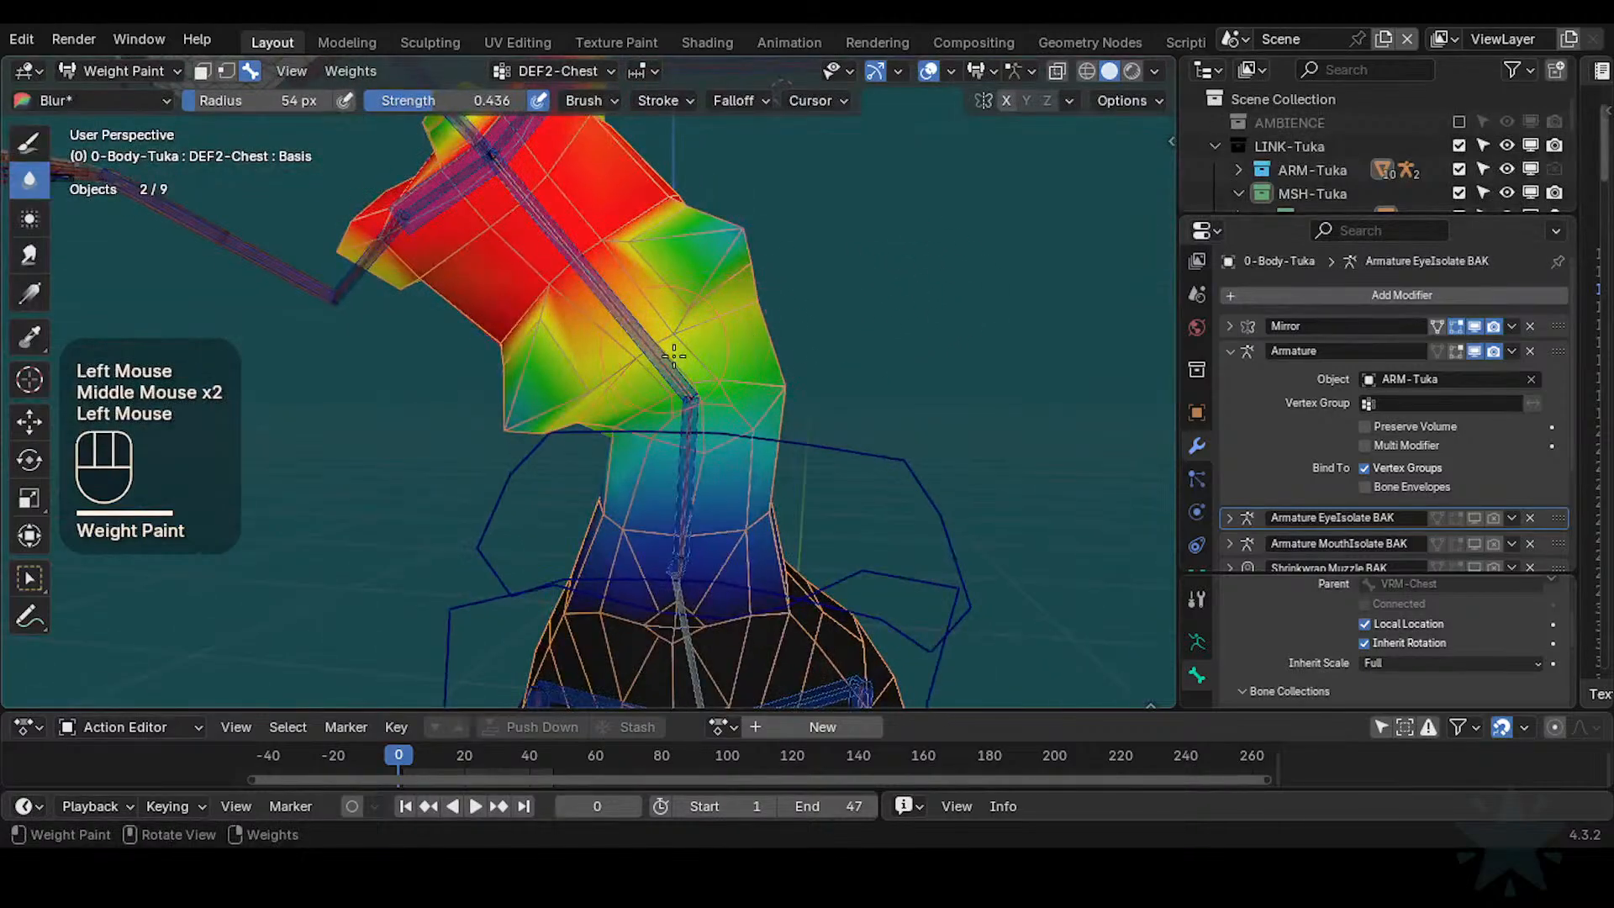
Rotate the CTL-IK-Chest bone slightly to adjust the sideways bend of the torso
middle_click_drag(673, 355, 580, 302, "ctrl")
left_click(563, 286, "alt")
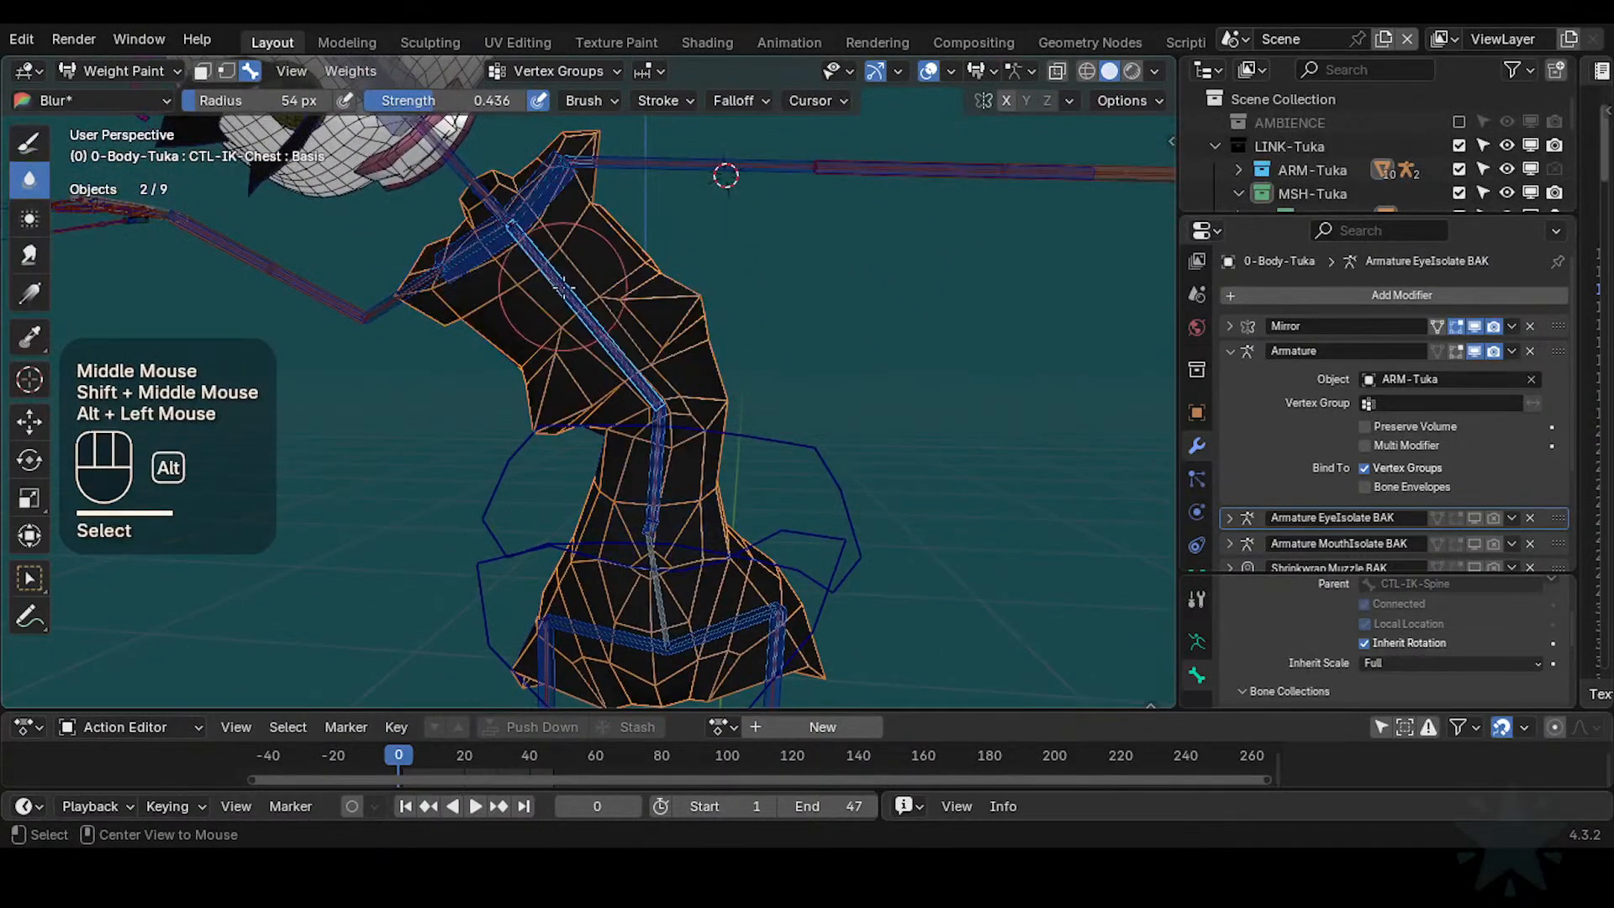
key("r")
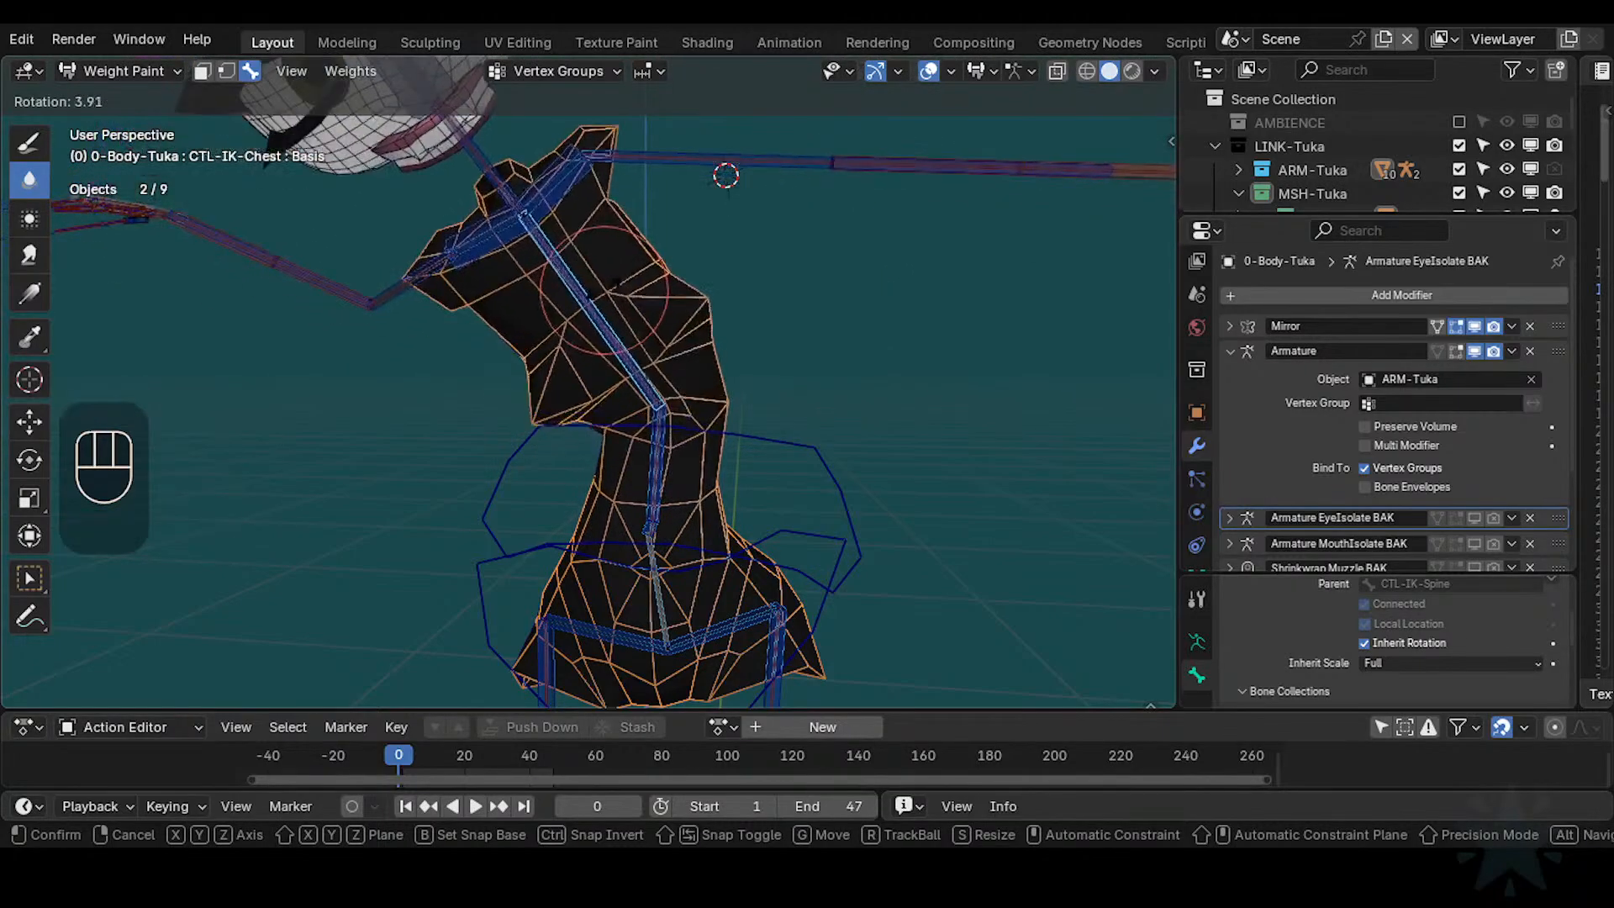
left_click(602, 300)
Select the CTL-IK-Spine bone and rotate it to test how the waist deforms
middle_click_drag(602, 300, 709, 383, "ctrl")
left_click(685, 480, "alt")
left_click(686, 481, "alt")
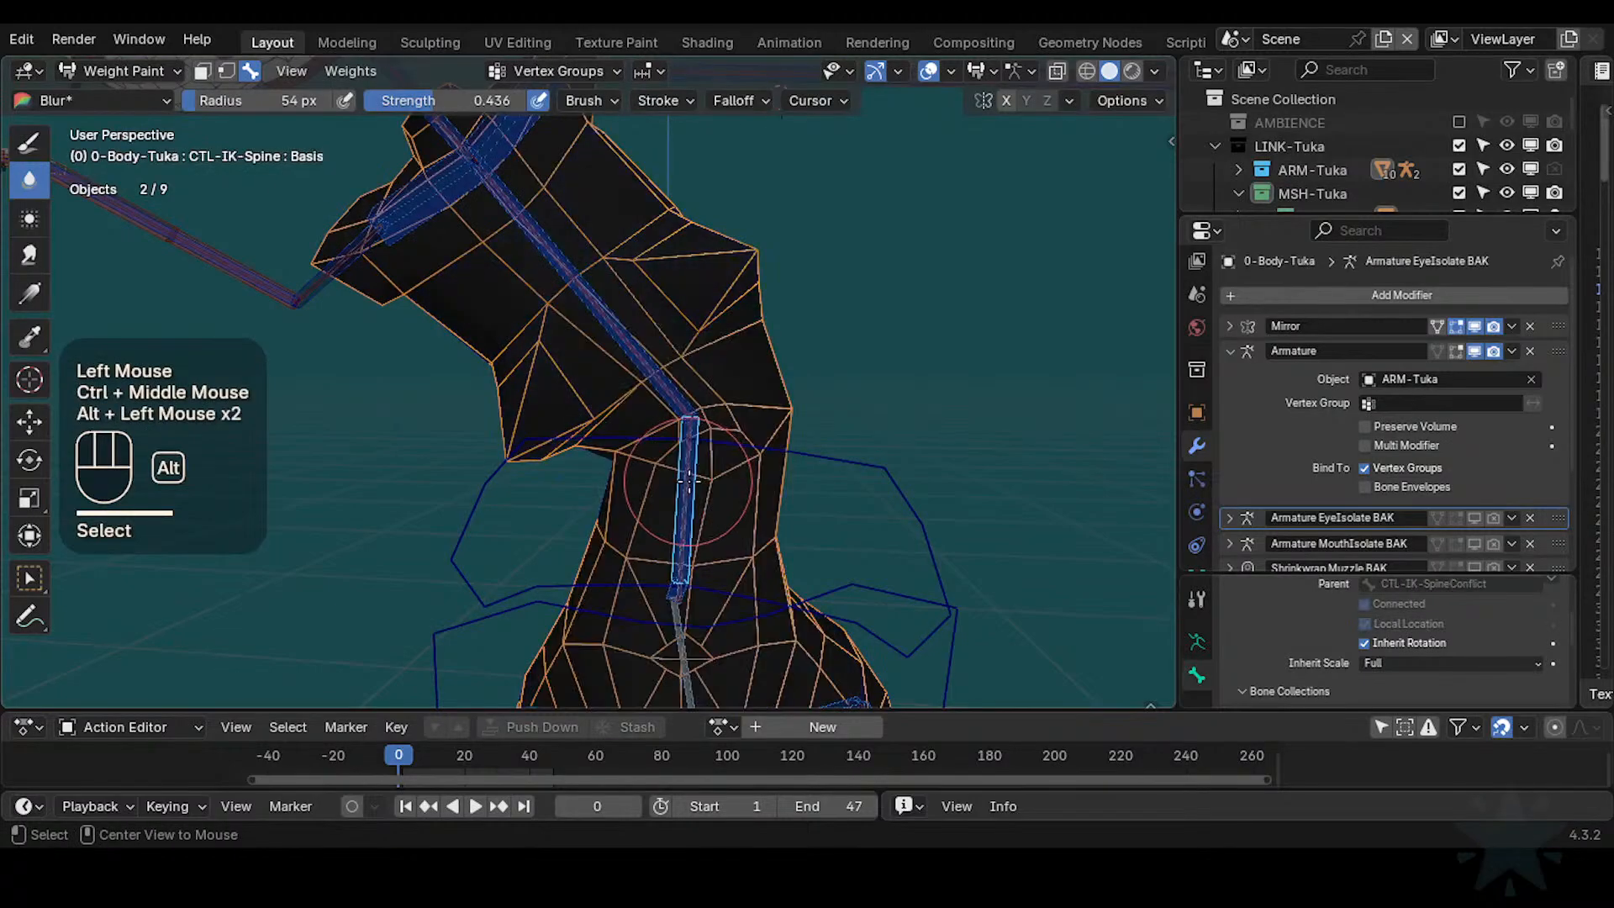
left_click(688, 482, "alt")
left_click(703, 480, "alt")
key("r")
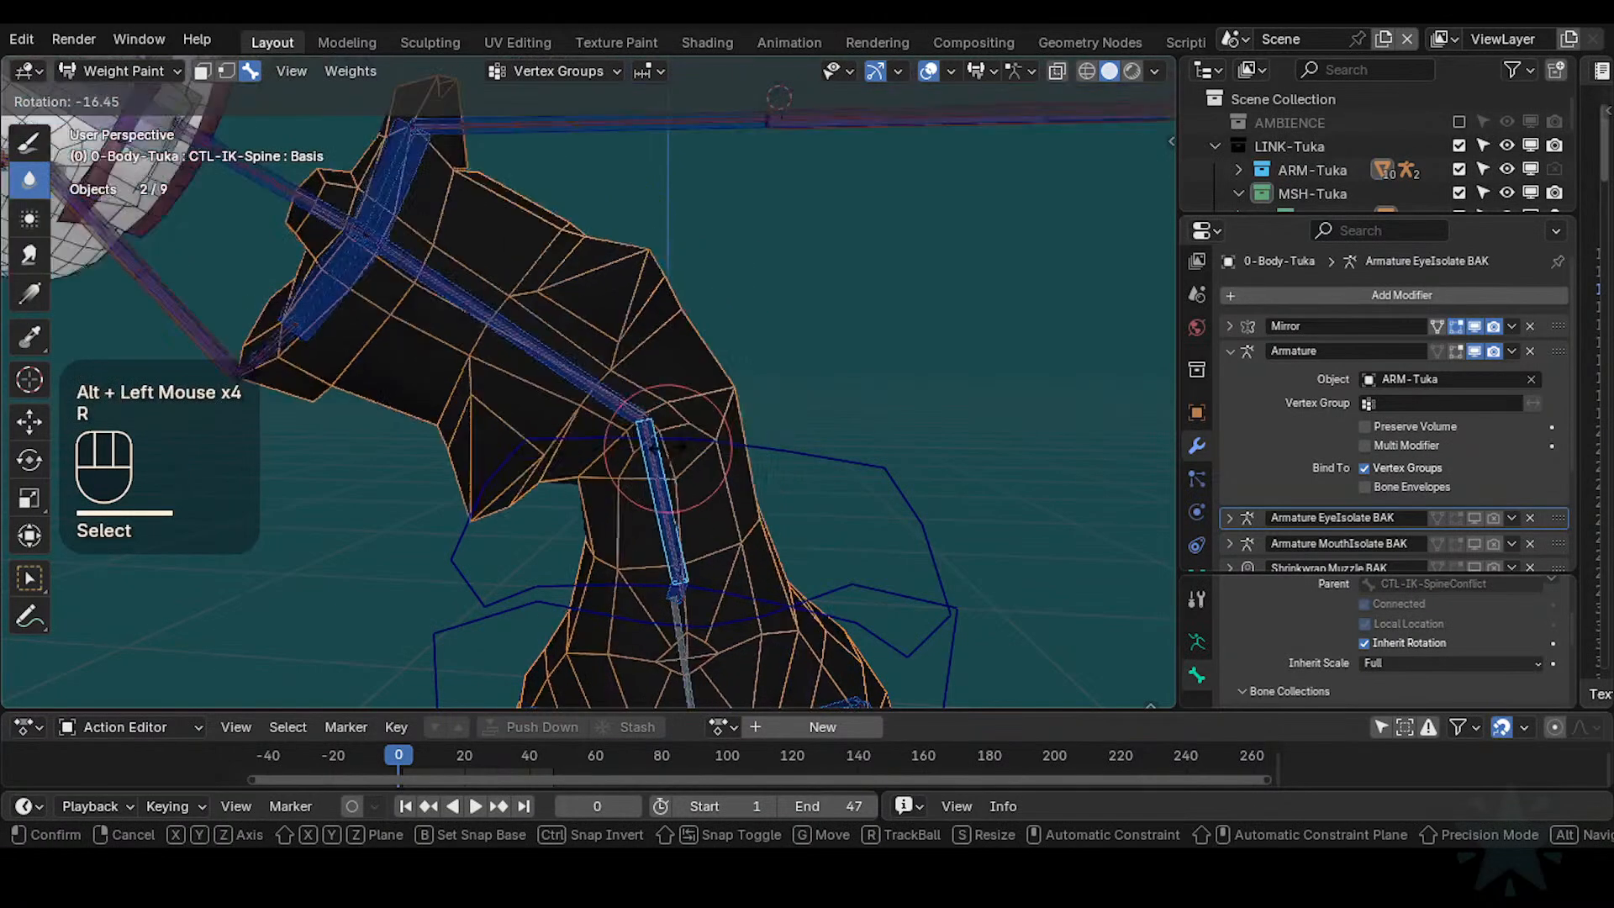
left_click(706, 464)
Select the DEF2-Spine bone's weights and save the file incrementally as Tuka-Game-69.blend
left_click(688, 496, "alt")
mouse_move(688, 496)
middle_mouse_down("ctrl")
mouse_move(723, 421)
mouse_move(806, 331)
mouse_move(702, 374)
middle_mouse_up("ctrl")
key("ctrl+f")
left_click(806, 331, "ctrl")
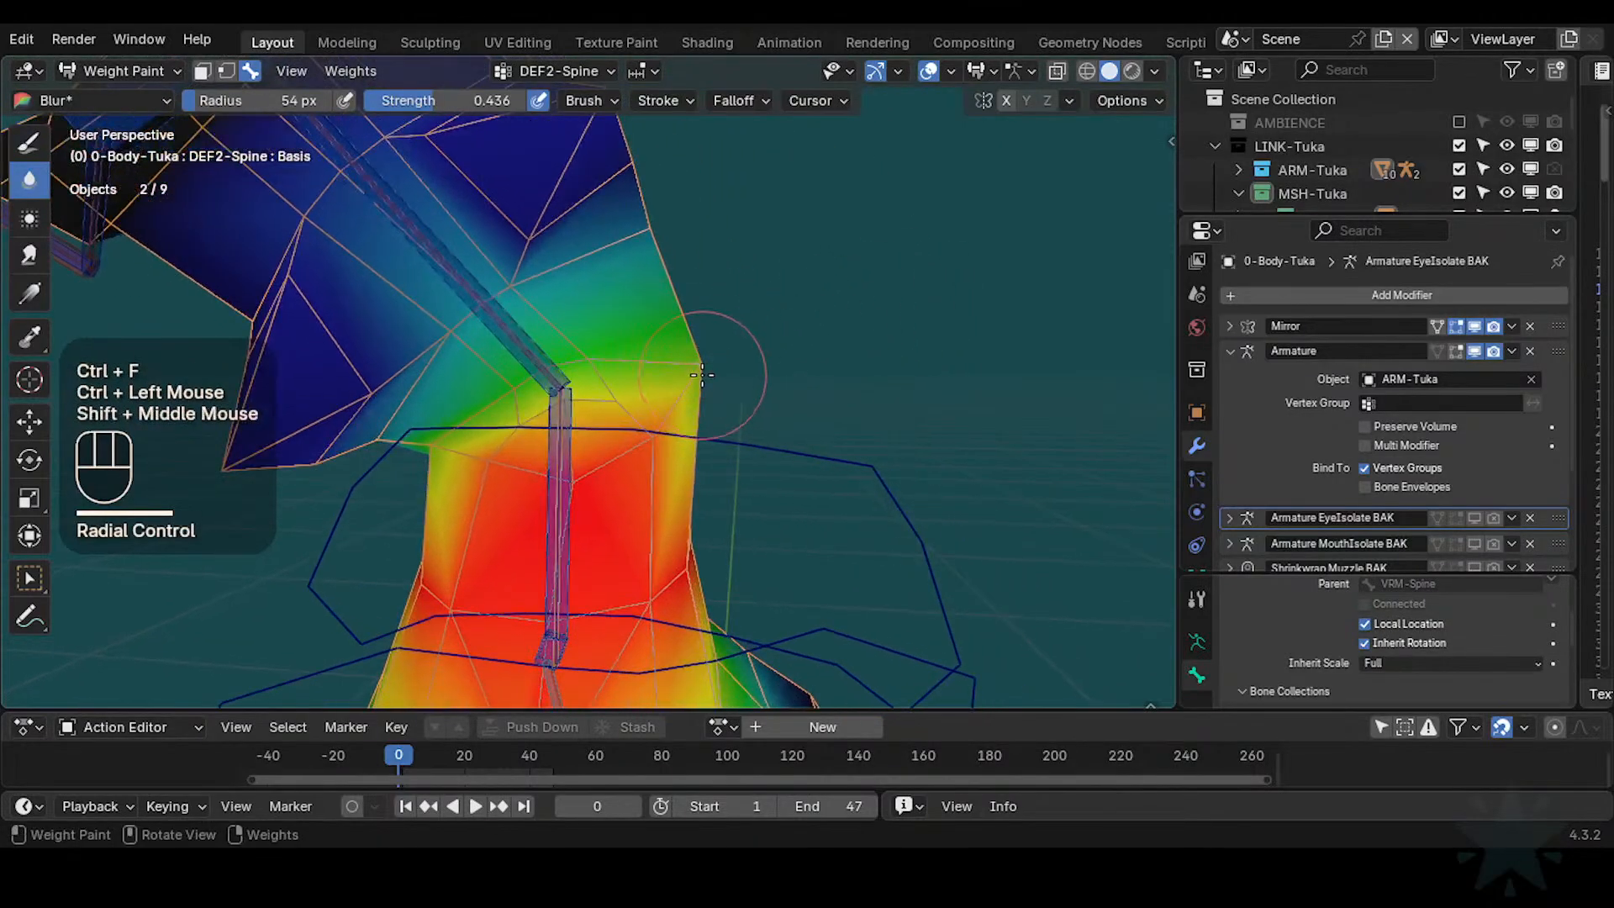
key("ctrl+alt+s")
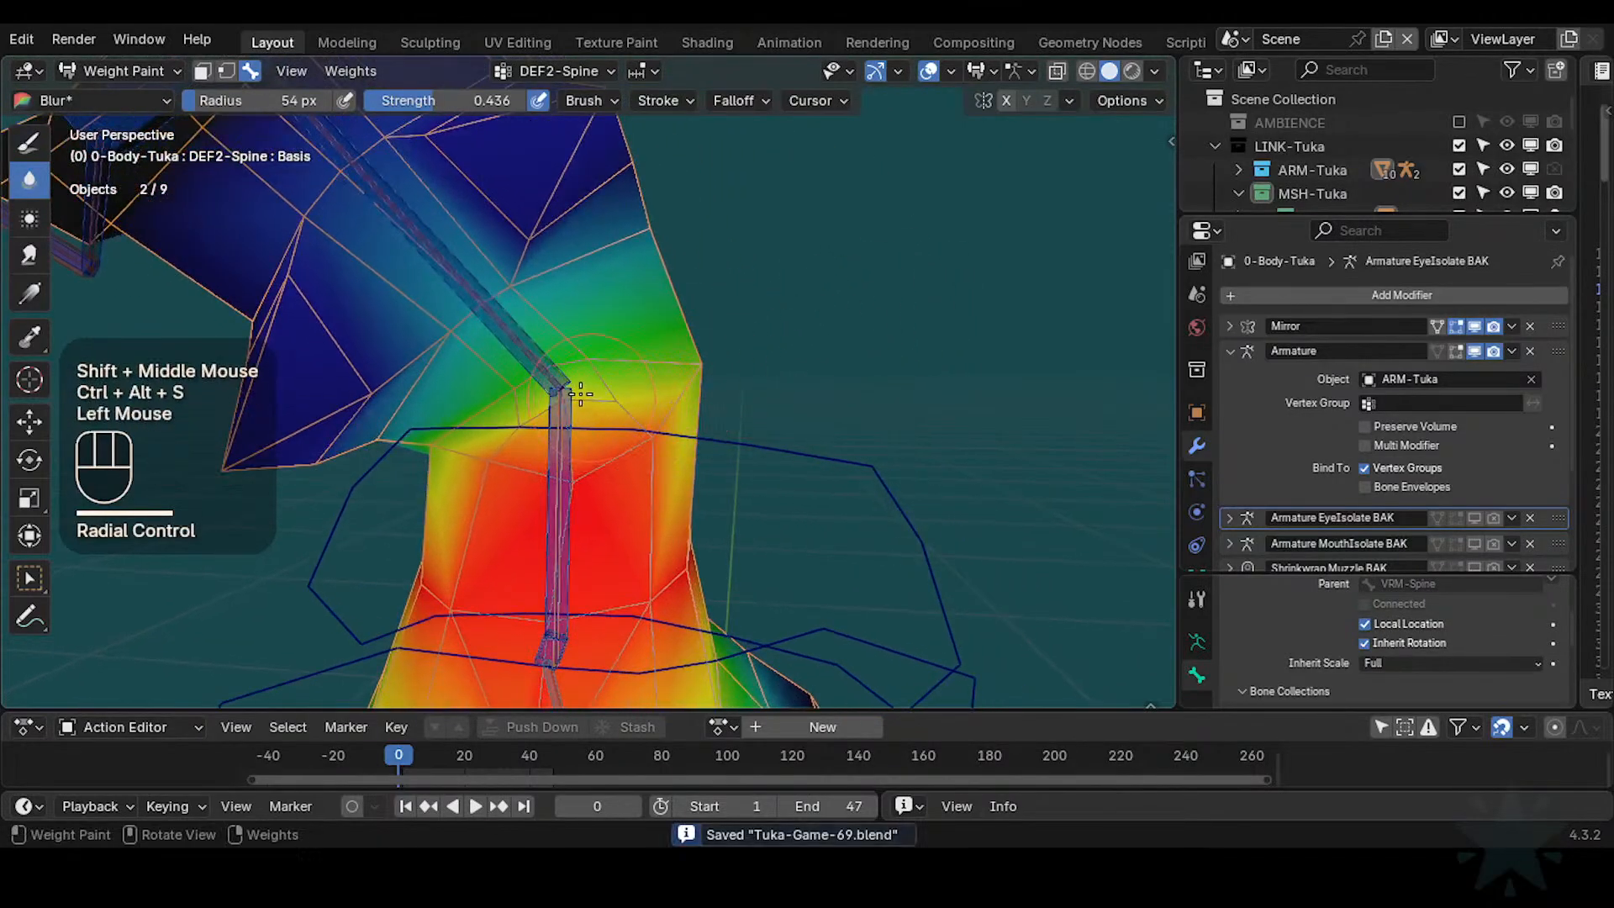
Reduce the Blur brush radius to 27 px and blur the DEF2-Spine weights at the upper front of the waist
middle_click_drag(580, 393, 723, 362)
key("ctrl+f")
left_click(825, 328, "ctrl")
key("f")
left_click(542, 407)
left_click(542, 407)
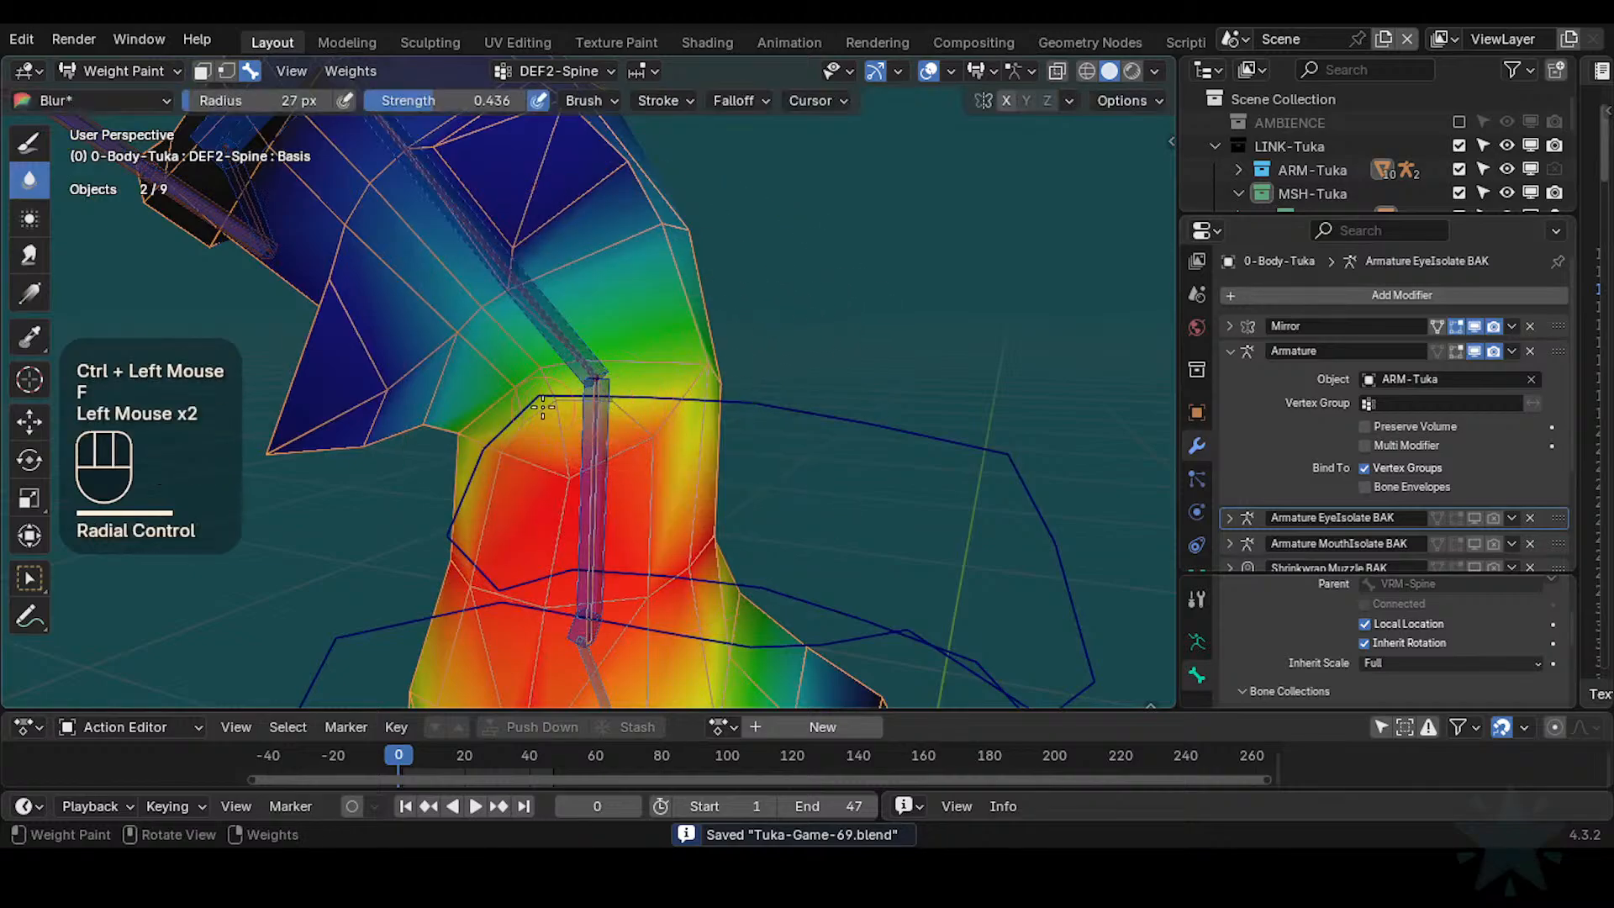
key("ctrl+f")
left_click(645, 398, "ctrl")
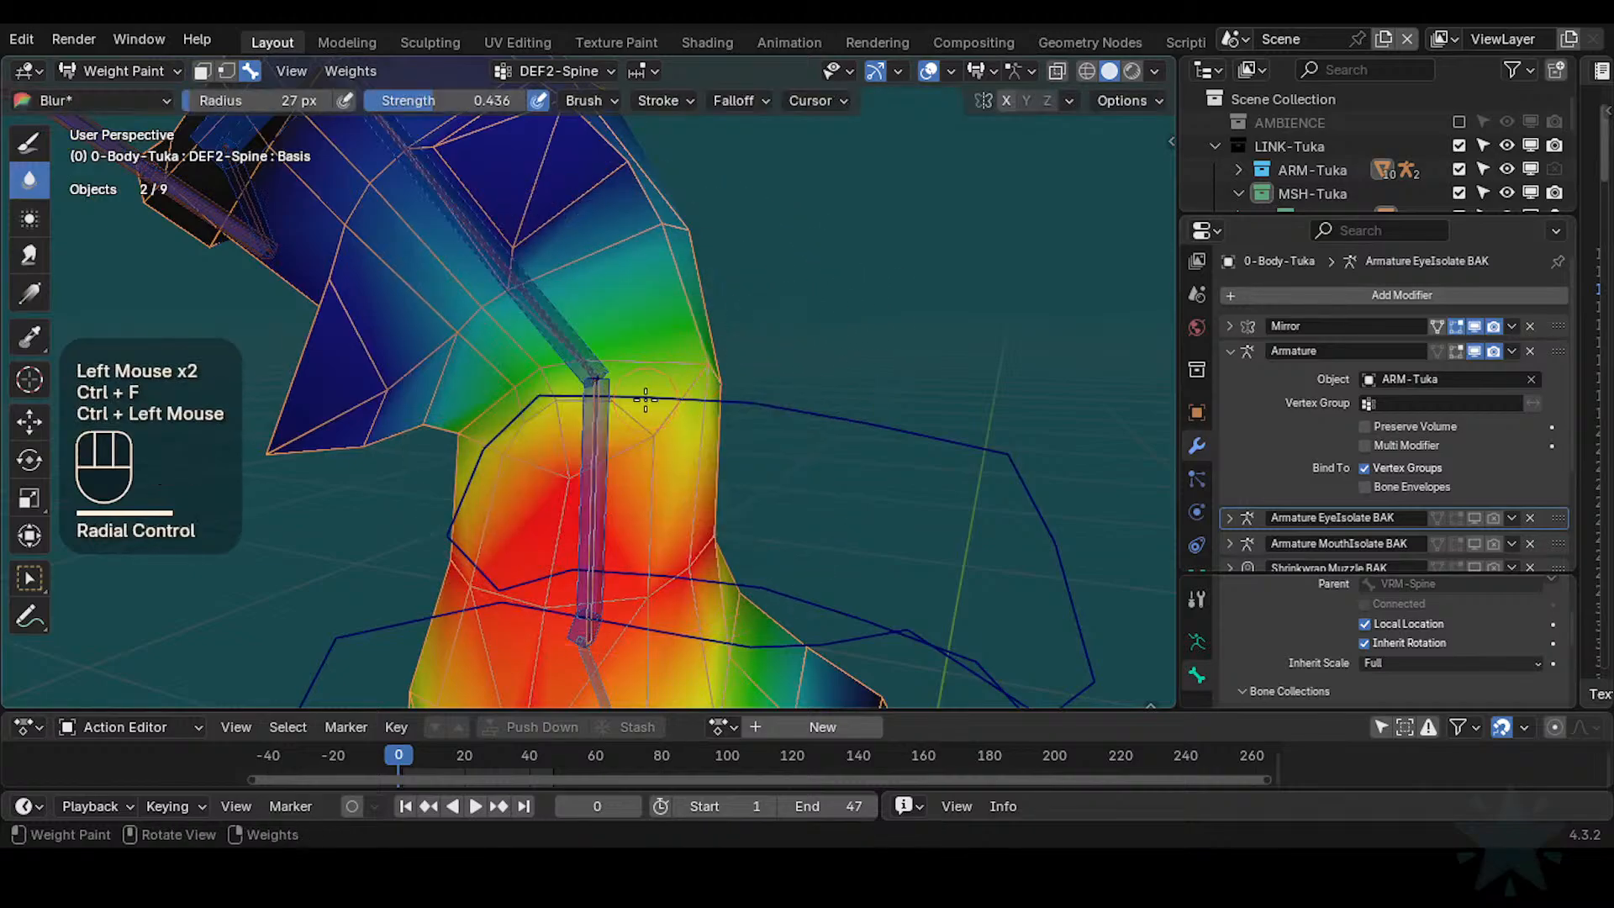
Switch to the Paint brush at weight 1.000 and paint full DEF2-Spine weight around the top of the waist
key("shift+space")
left_click(633, 361)
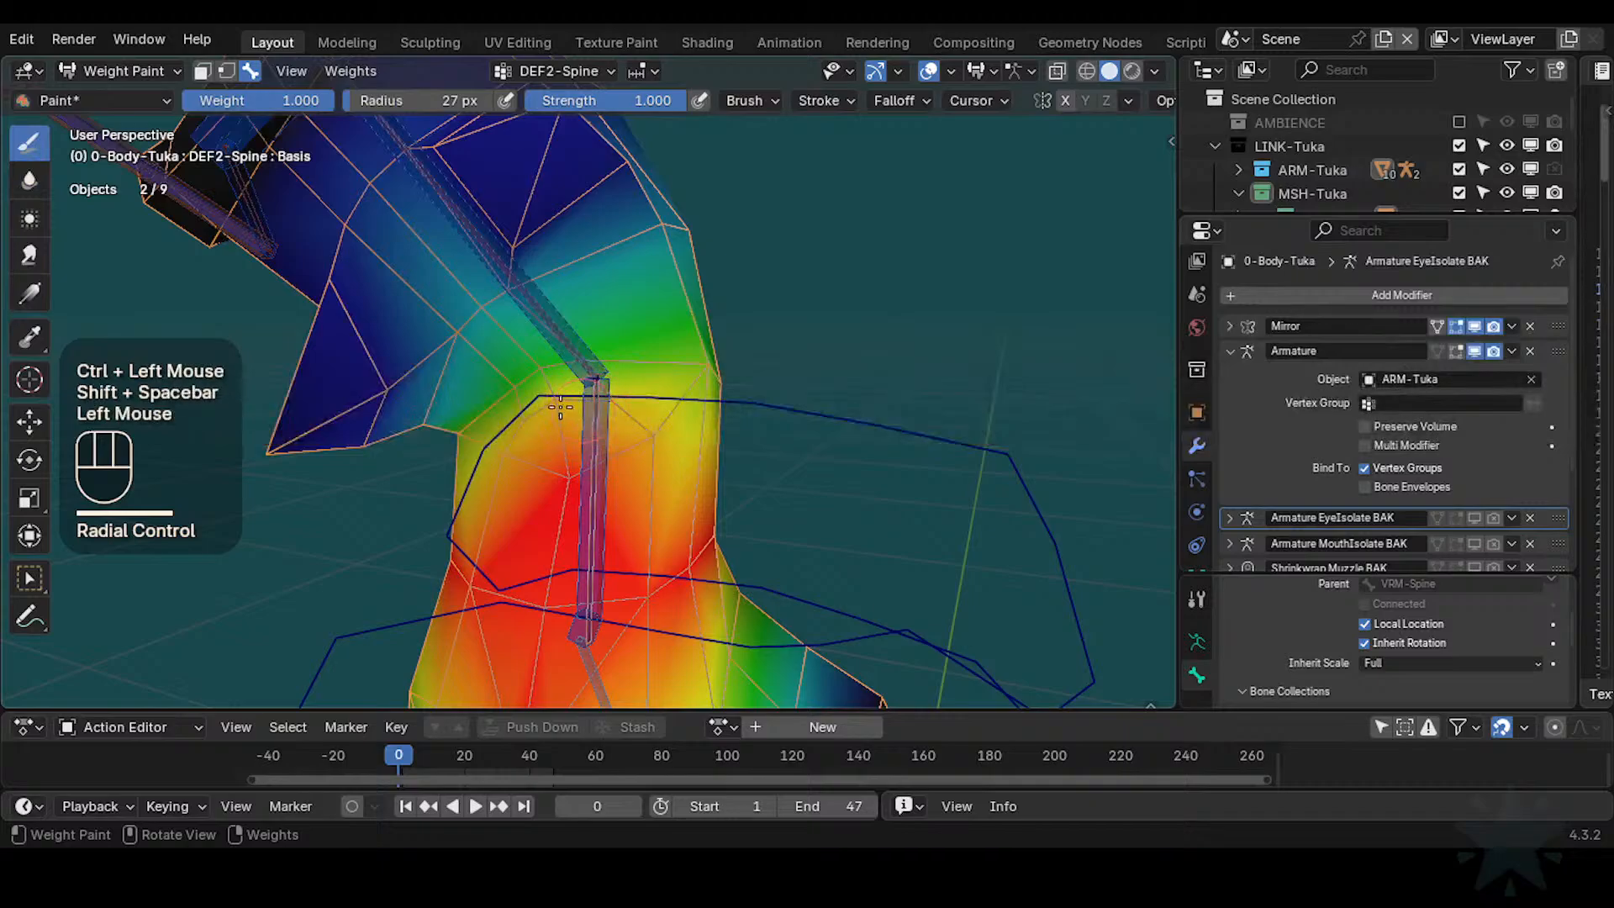
middle_click_drag(635, 467, 596, 485)
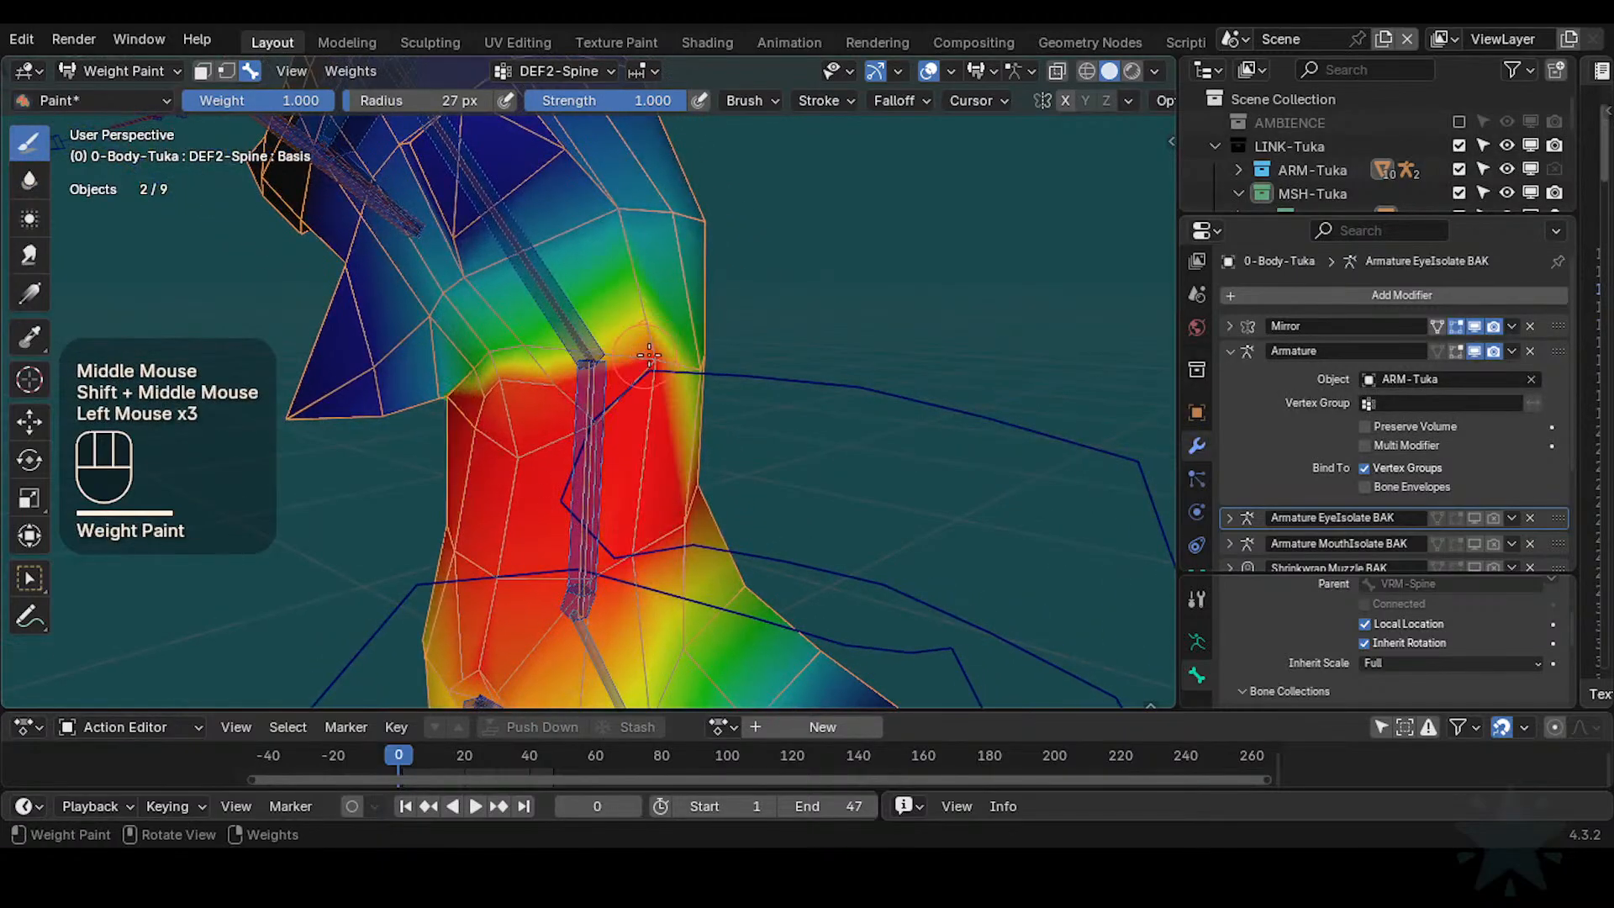
middle_click_drag(755, 358, 696, 338)
left_click(865, 336)
middle_click_drag(920, 344, 759, 357)
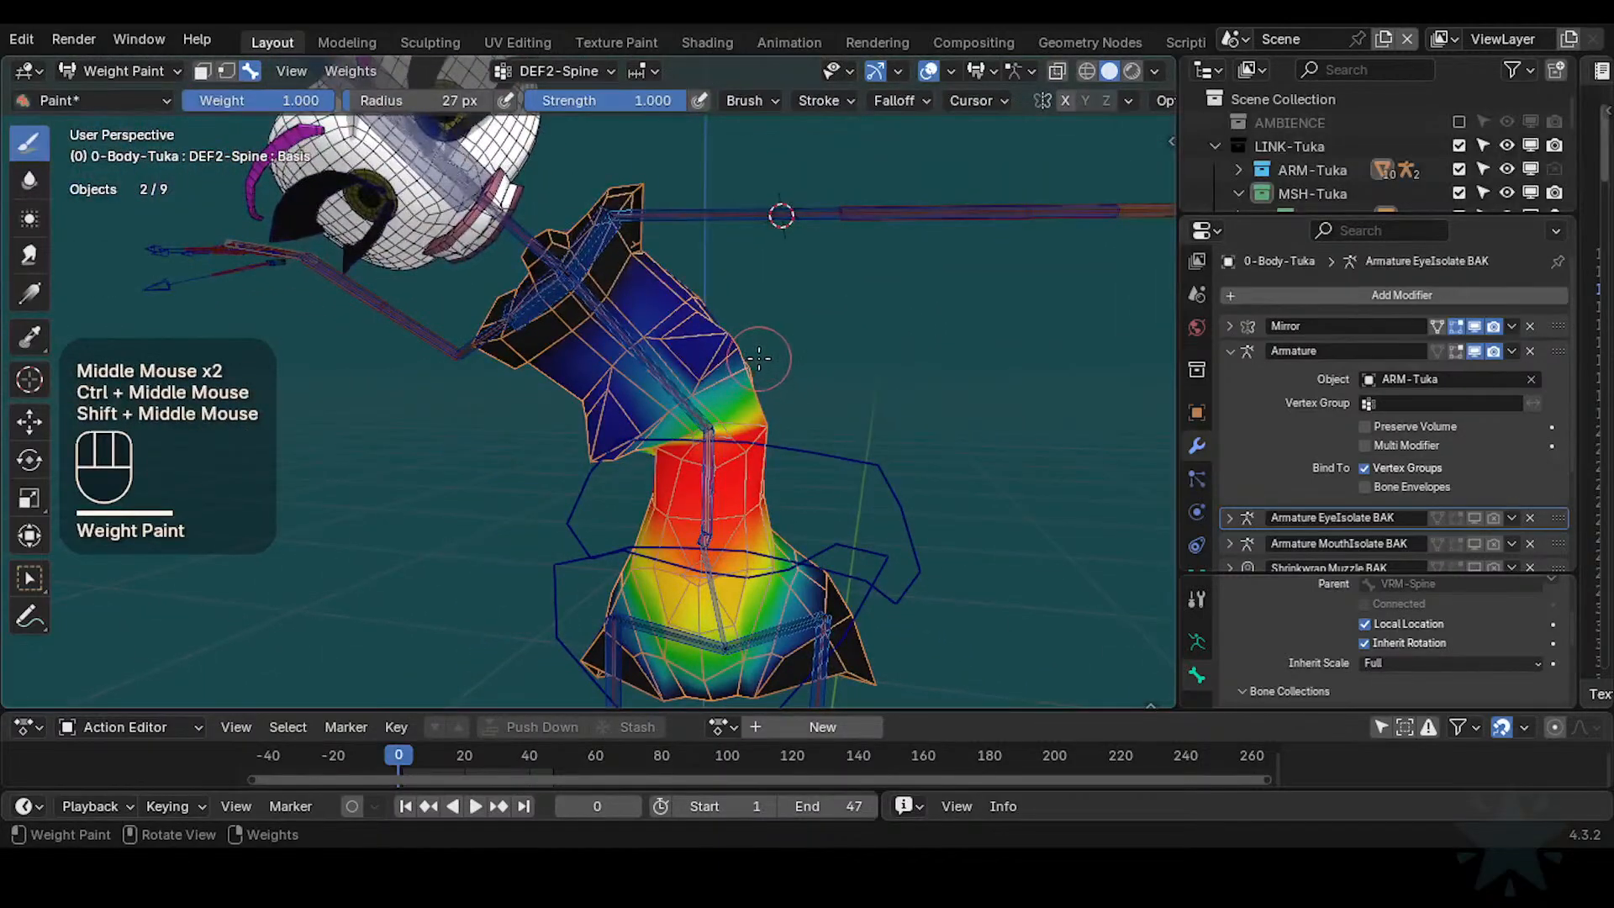
Select the CTL-IK-Spine bone and rotate it sideways to test how the waist bends
left_click(716, 462, "alt")
key("r")
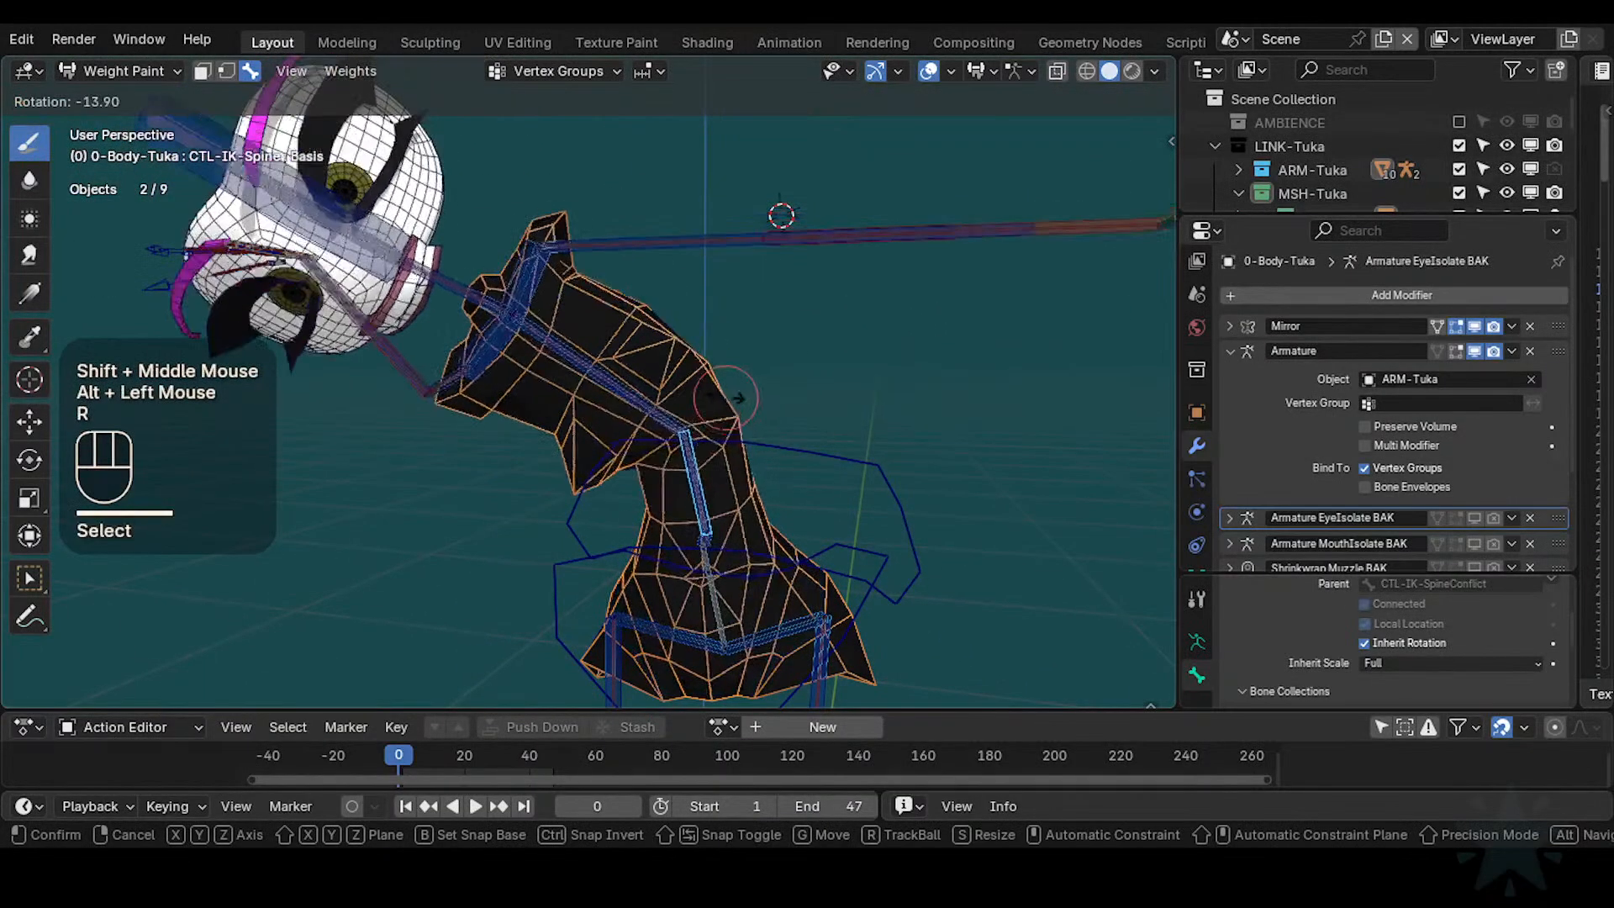
left_click(749, 461)
Select the CTL-IK-Chest bone and rotate it to bring the upper torso back upright
left_click(657, 331, "alt")
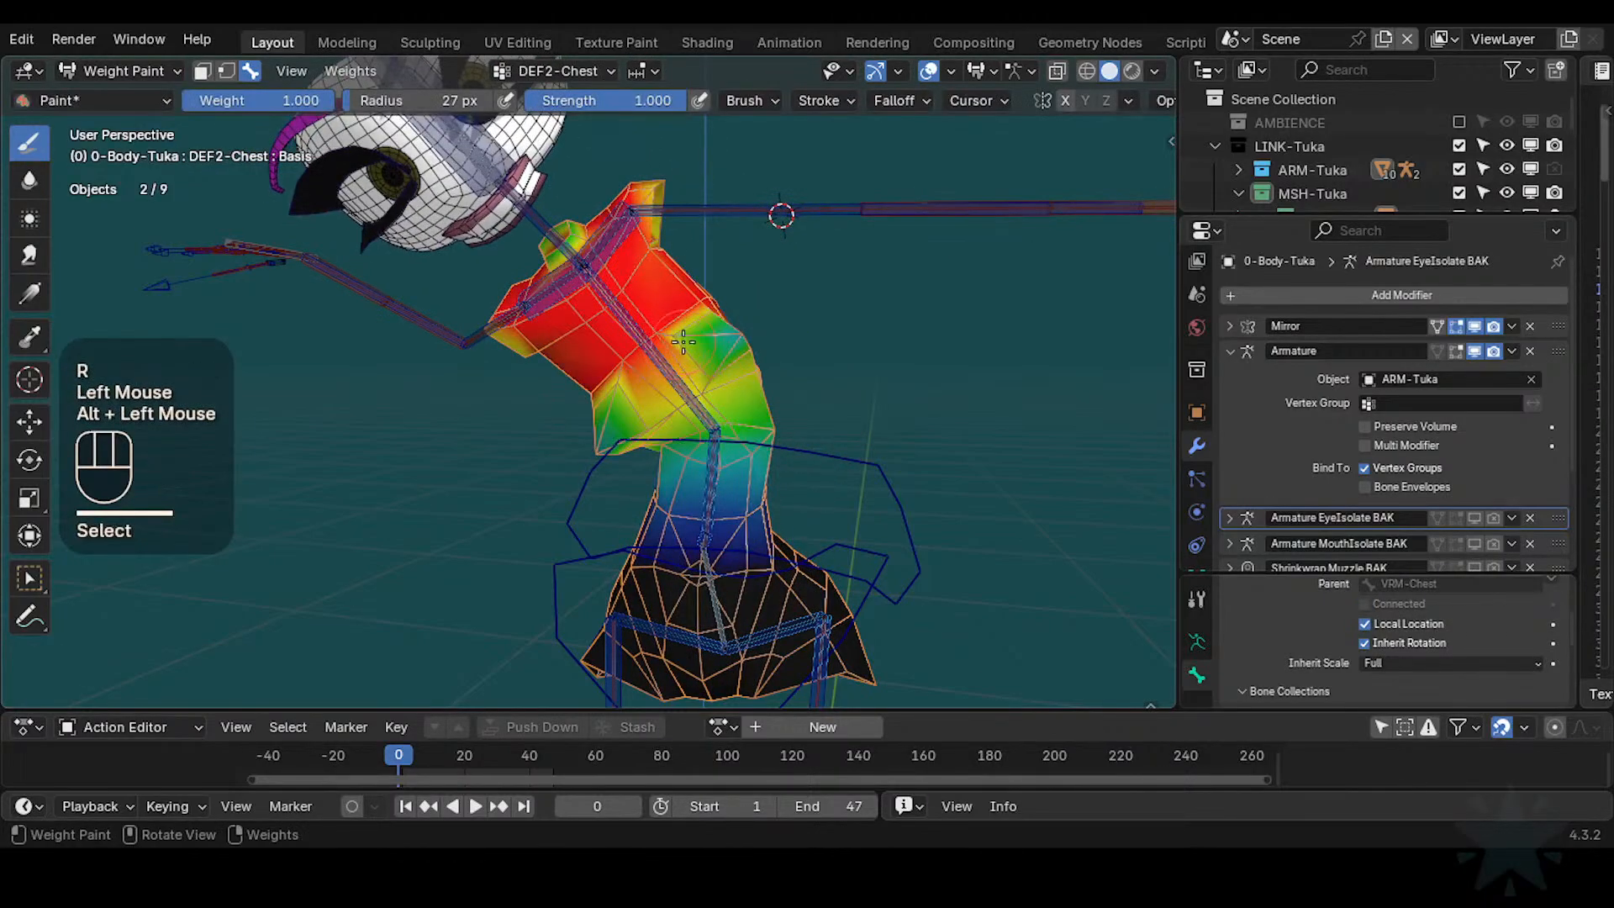
key("r")
key("Escape")
left_click(657, 330, "alt")
key("r")
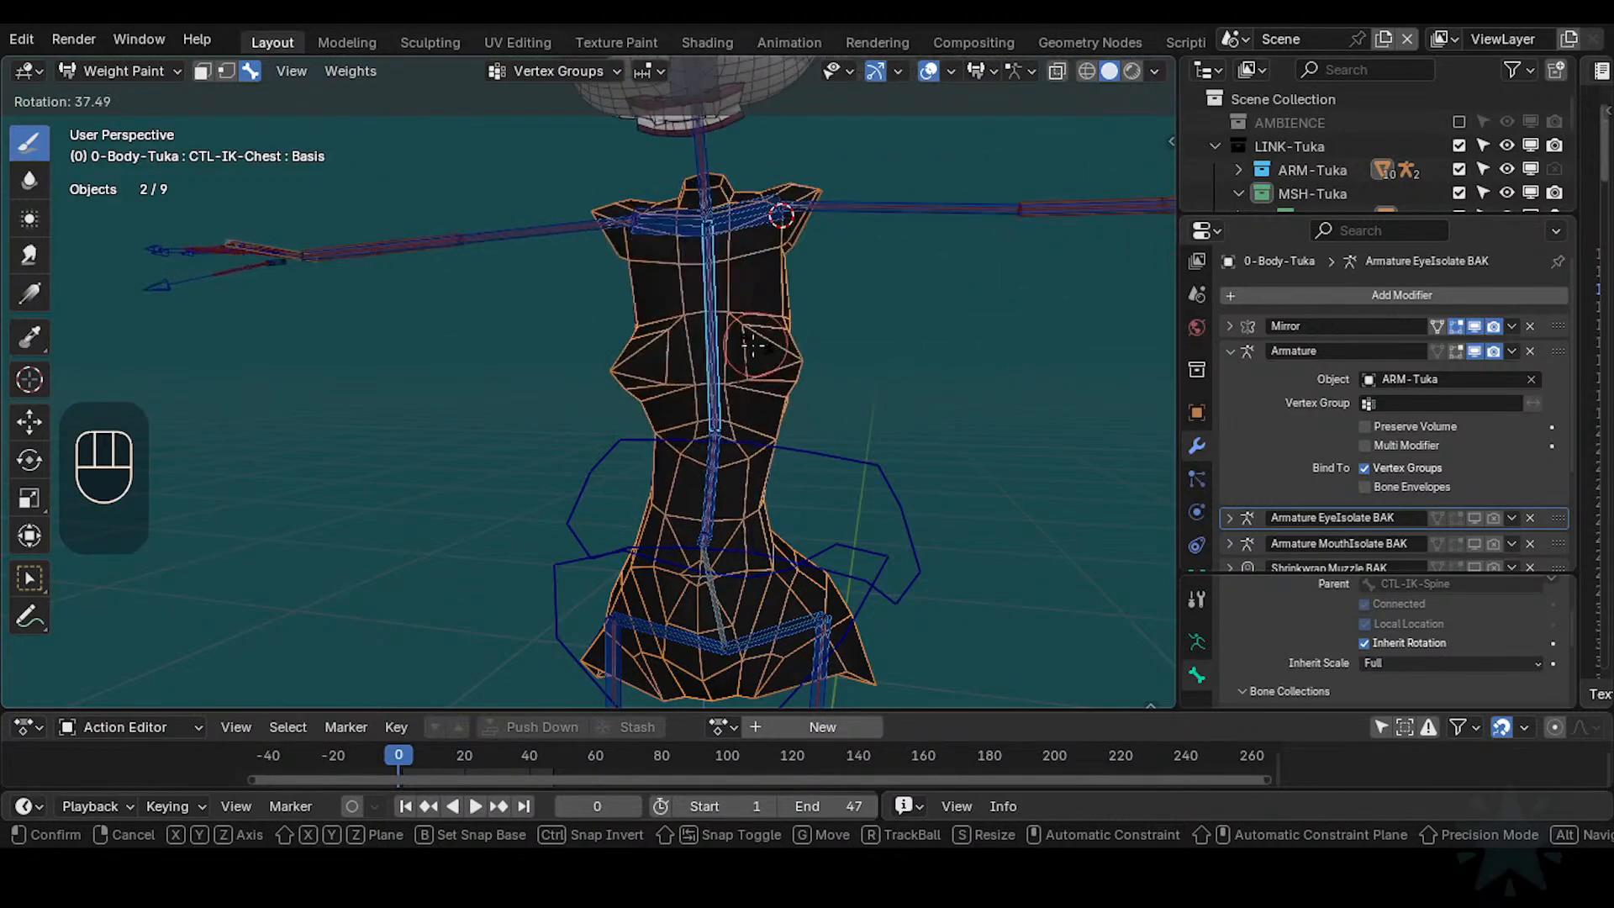
left_click(777, 318)
Select the DEF2-Chest bone's weights and paint weight 1.000 across the front of the torso just below the bust
middle_click_drag(803, 472, 736, 425, "ctrl")
left_click(719, 367, "alt")
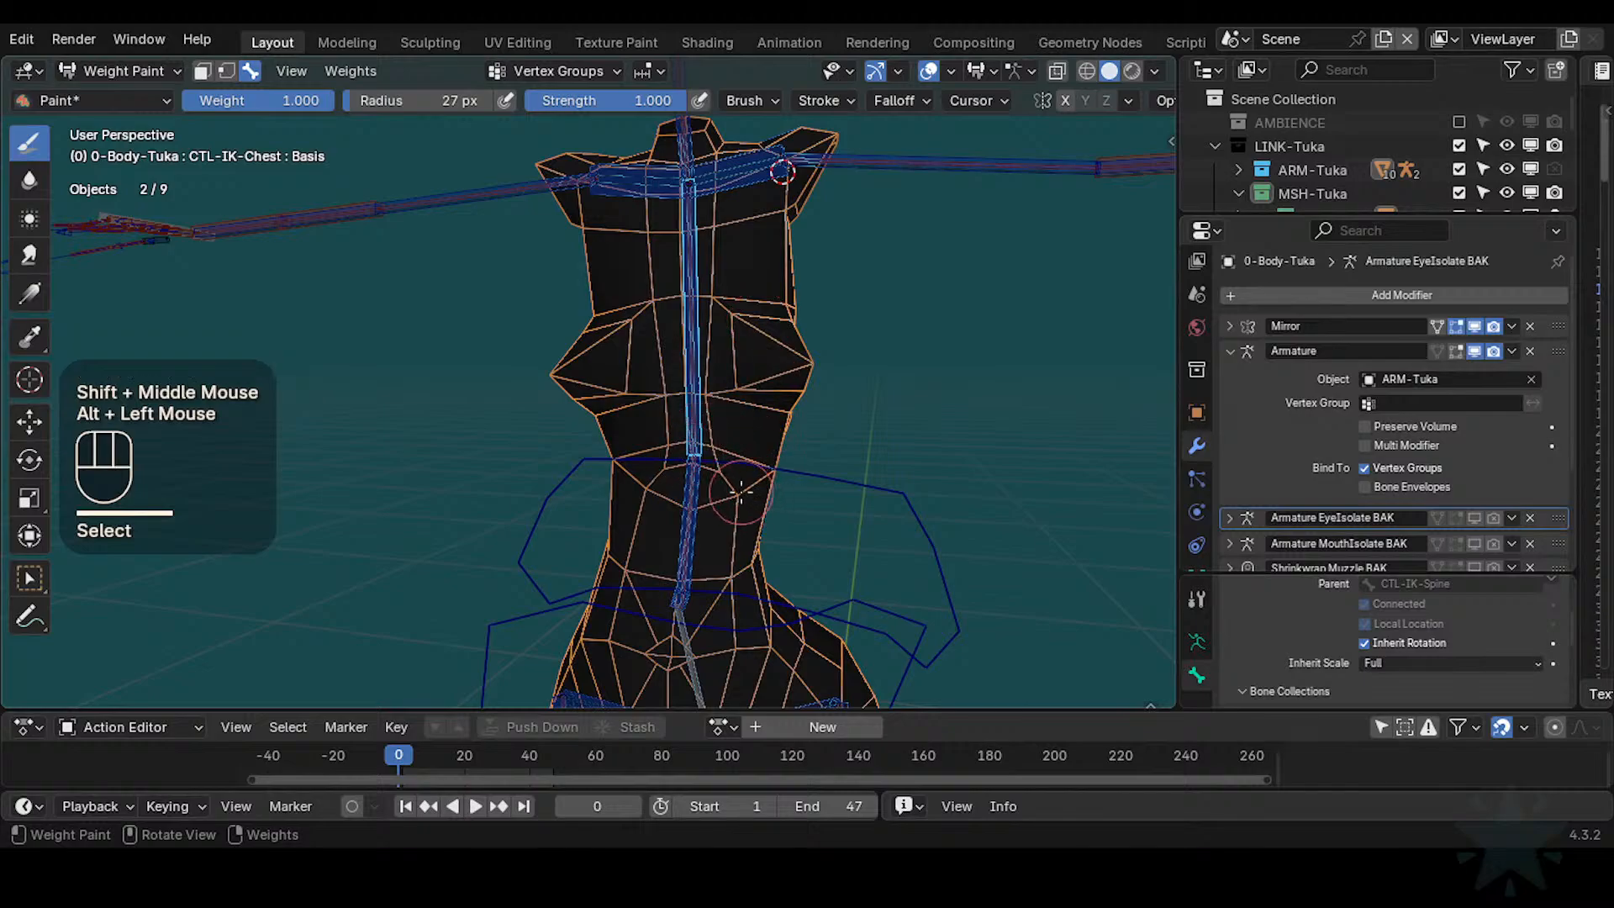
left_click(699, 420, "alt")
middle_click_drag(694, 413, 647, 361, "shift")
middle_click_drag(647, 362, 642, 323, "ctrl")
left_click_drag(672, 219, 621, 285)
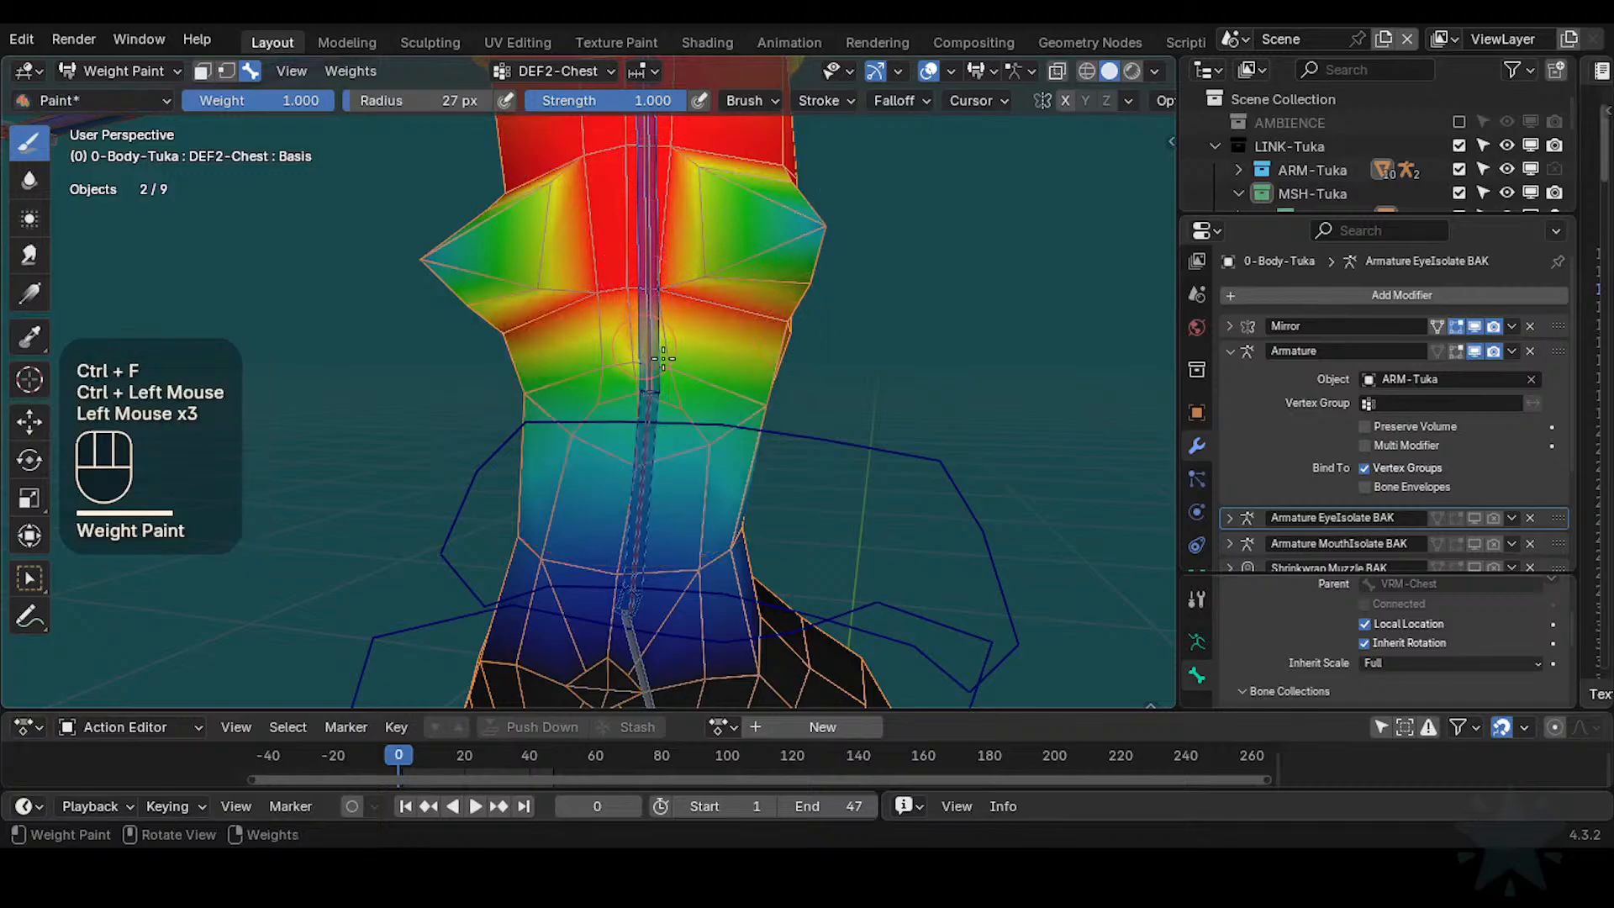
Paint full DEF2-Chest weight around the sides and back of the lower ribs, finishing with a 14 px brush radius
middle_click_drag(776, 402, 624, 355)
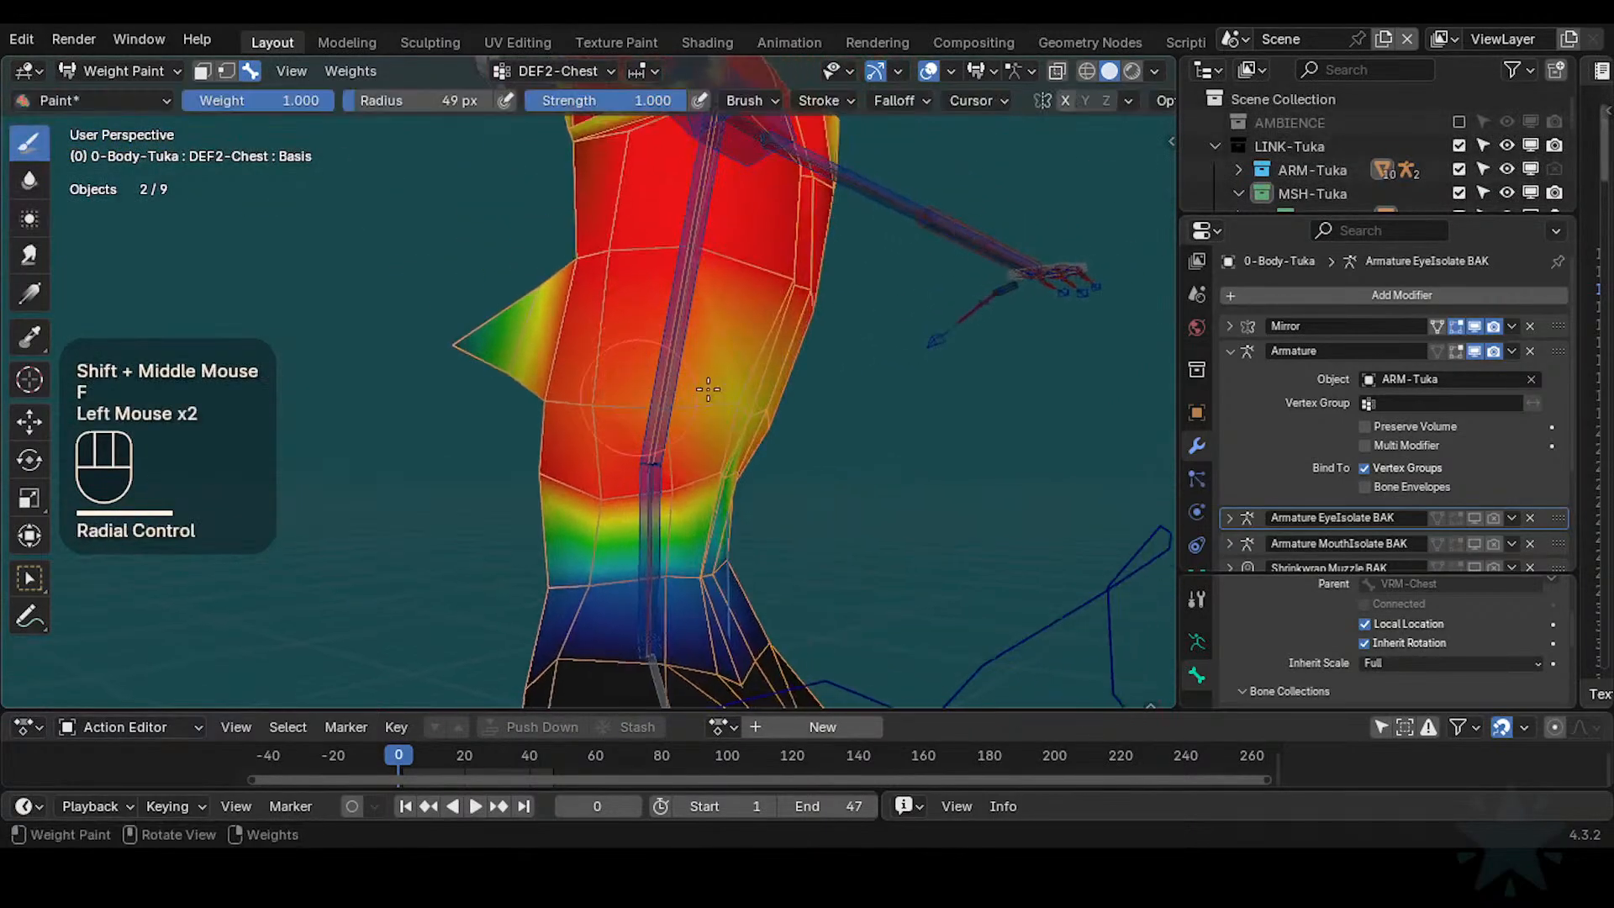
middle_click_drag(782, 405, 720, 430)
key("f")
left_click(721, 430)
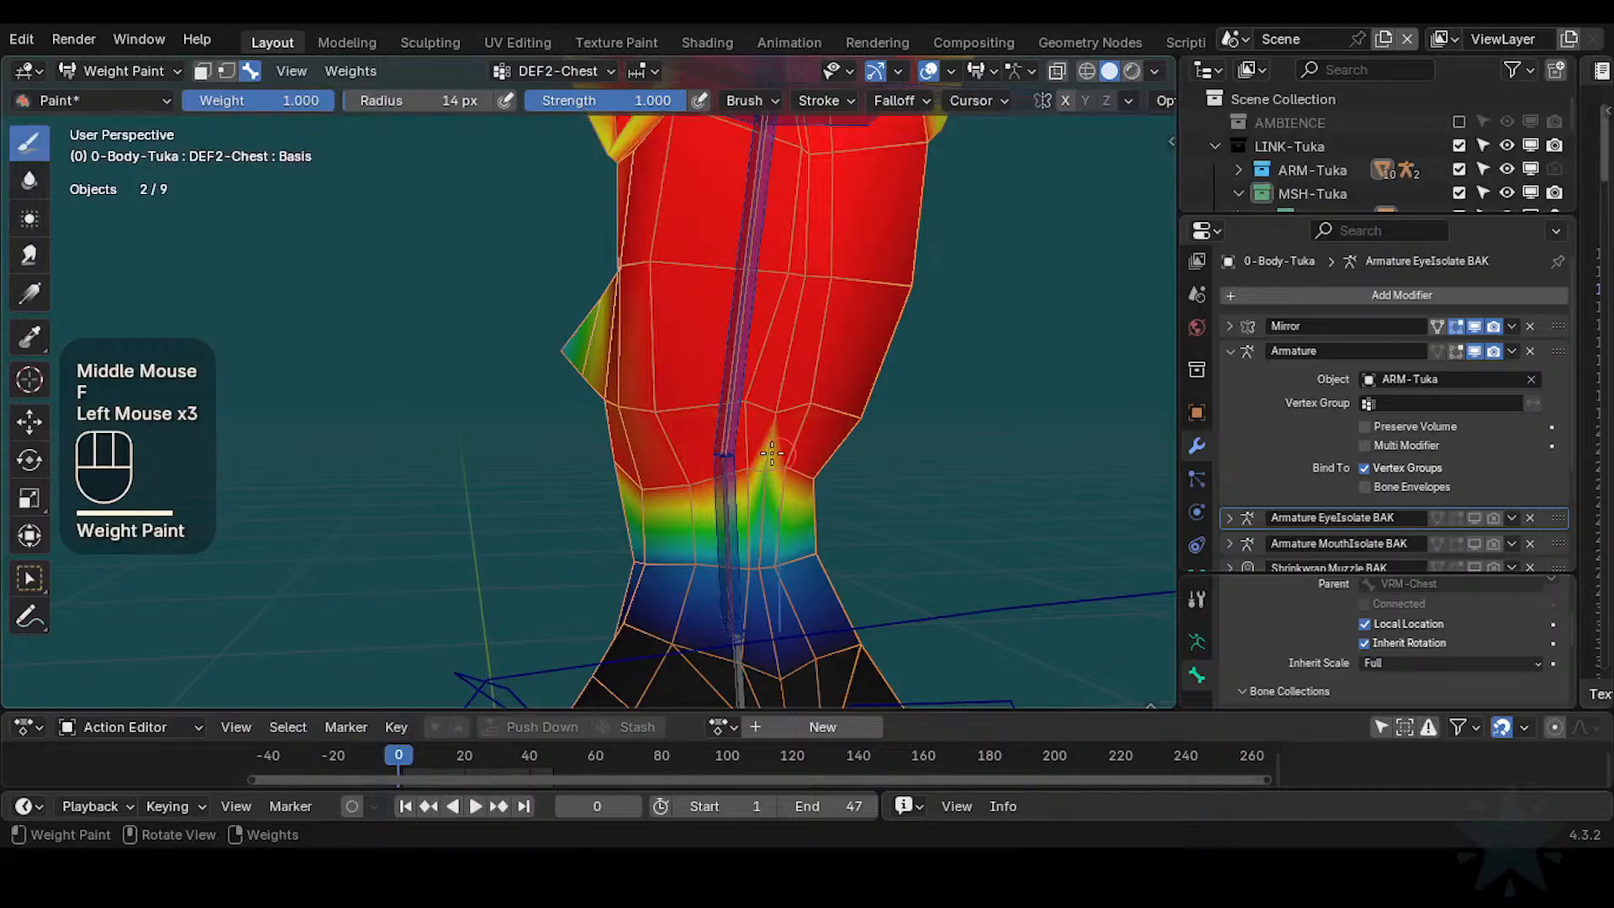
middle_click_drag(697, 408, 811, 376)
middle_click_drag(811, 377, 786, 374, "shift")
Select the CTL-IK-Chest bone and rotate it sideways to test the repainted ribs, finishing near upright
middle_click_drag(680, 368, 685, 330)
left_click(685, 327, "alt")
key("r")
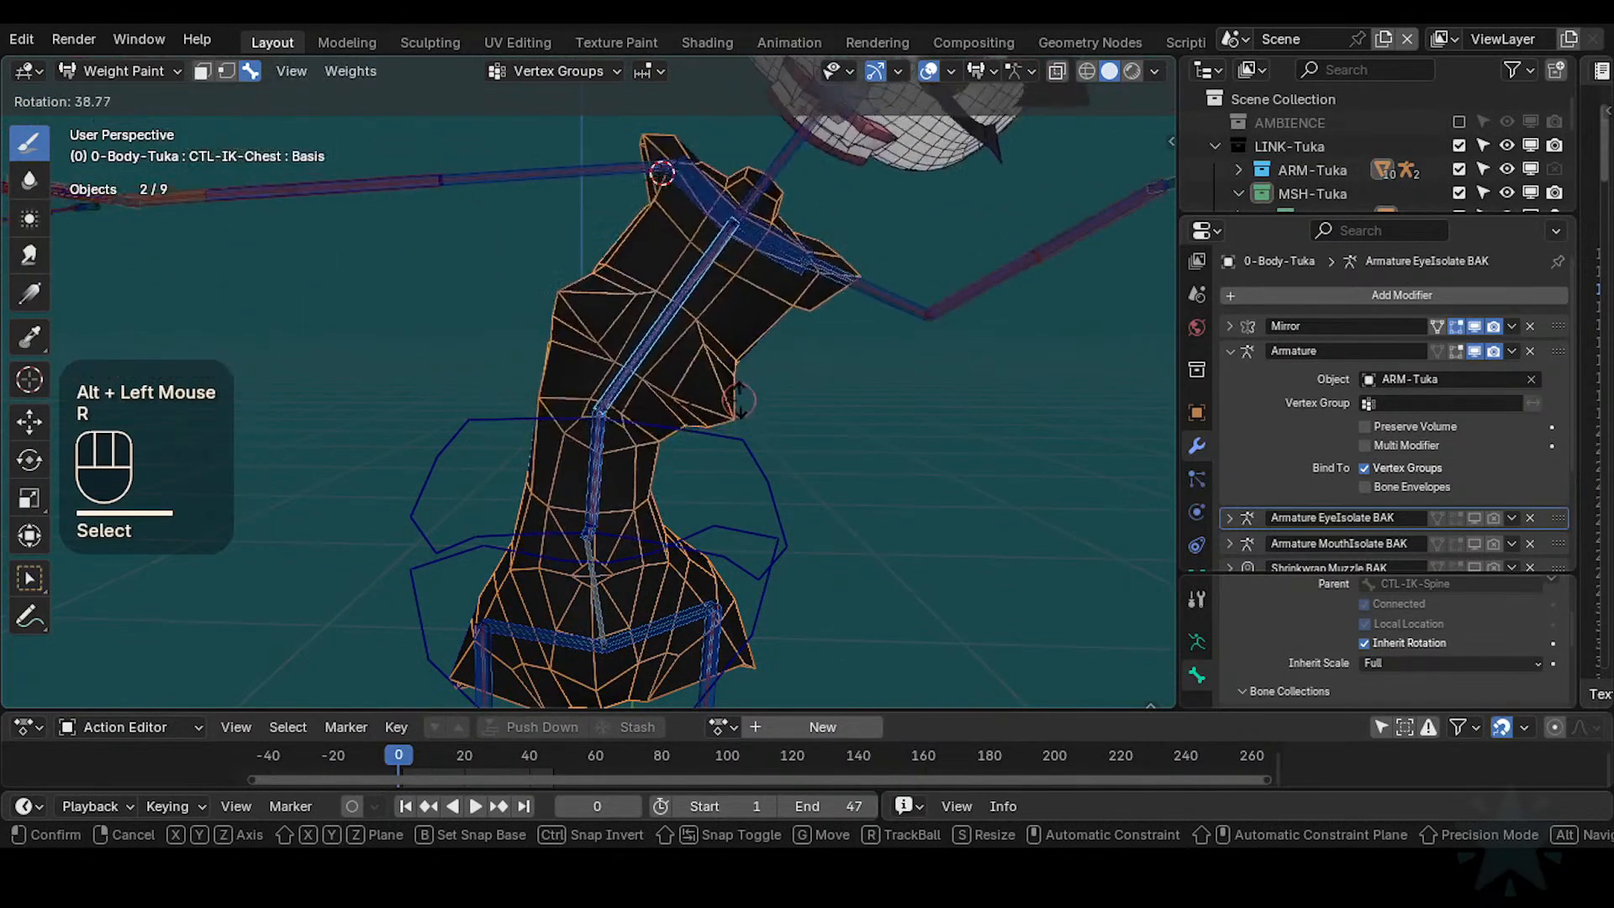
left_click(636, 360)
middle_click_drag(636, 360, 634, 353, "ctrl")
Select the DEF2-Chest bone's weights for painting and save the file
left_click(599, 374, "alt")
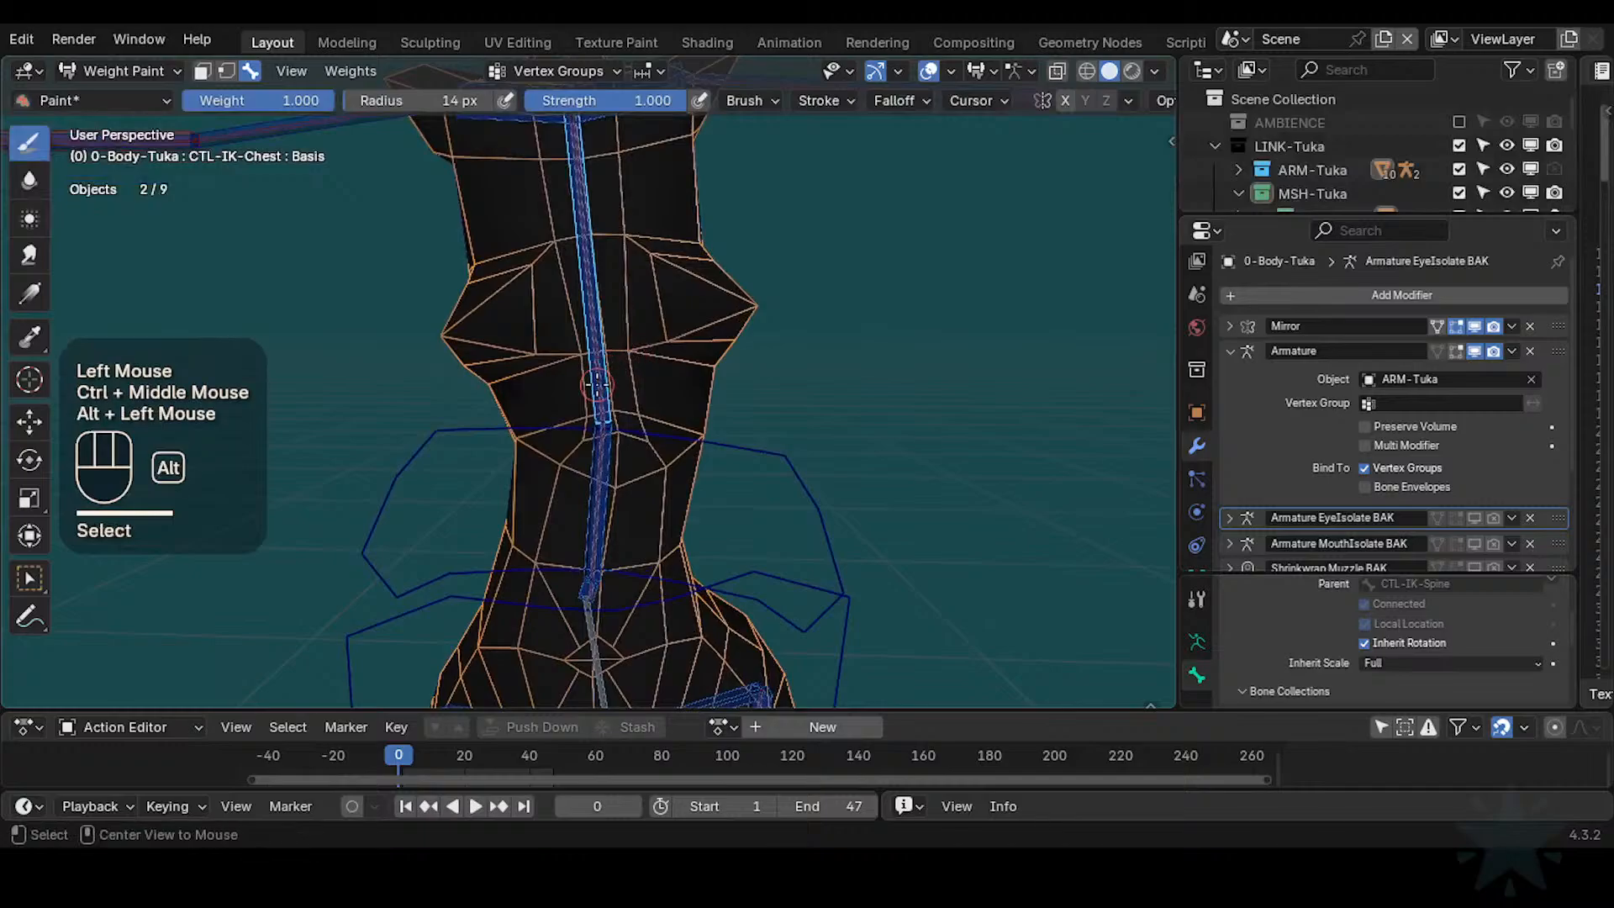
left_click(600, 376, "alt")
middle_click_drag(655, 466, 625, 381, "shift")
key("ctrl+s")
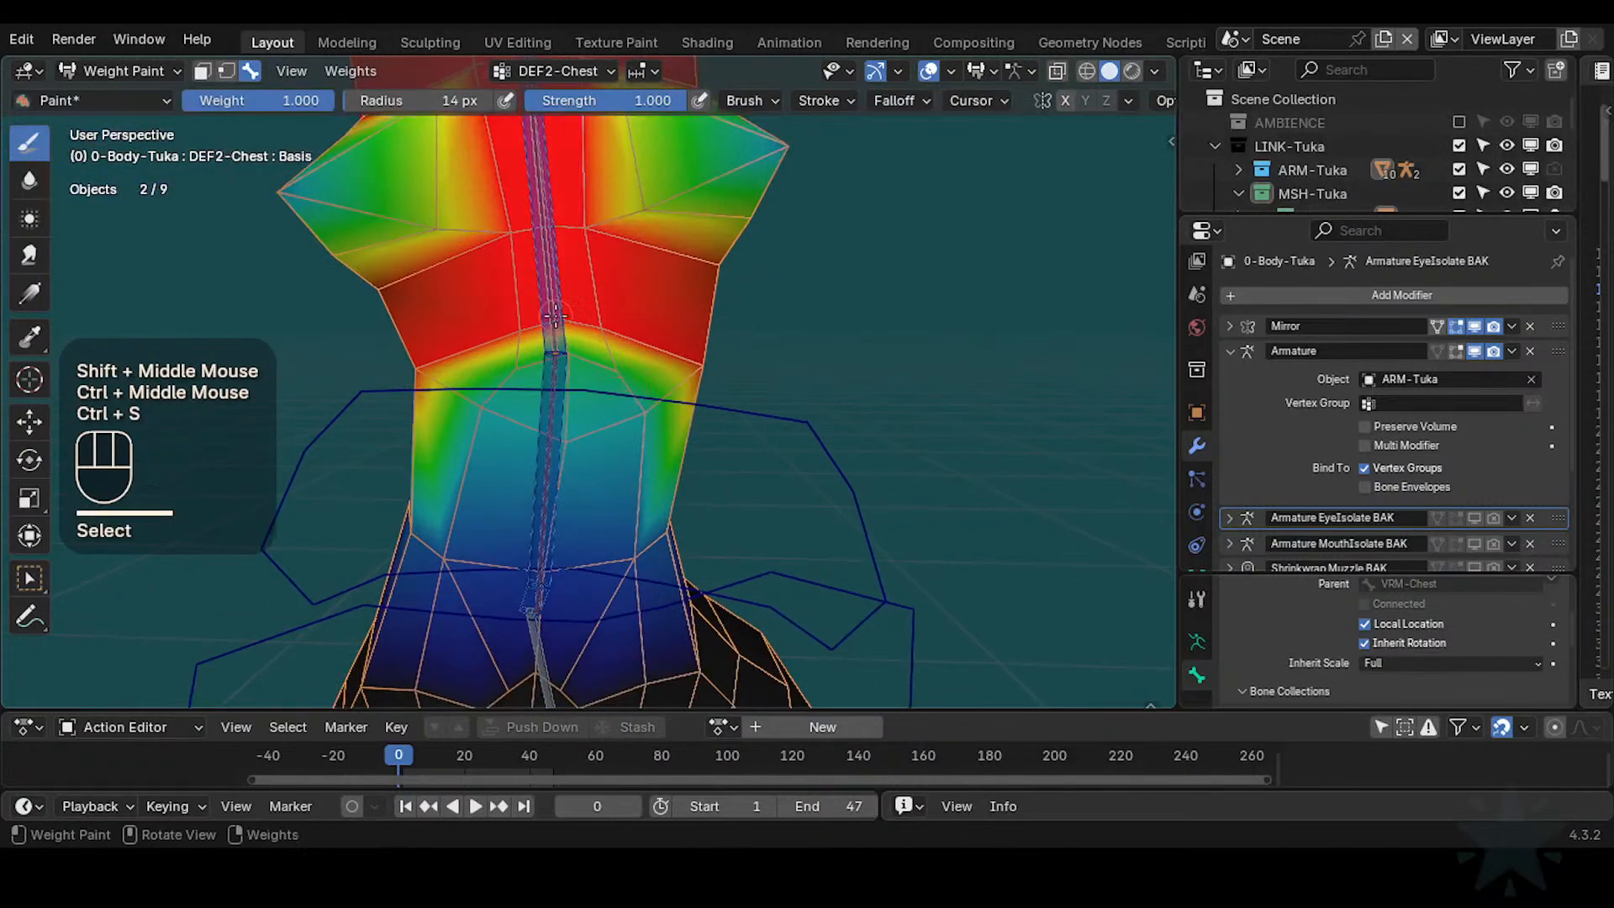
Switch to the Blur brush with a 23 px radius and blur the DEF2-Chest weights at the front of the waist
left_click(30, 179)
key("f")
left_click(569, 360)
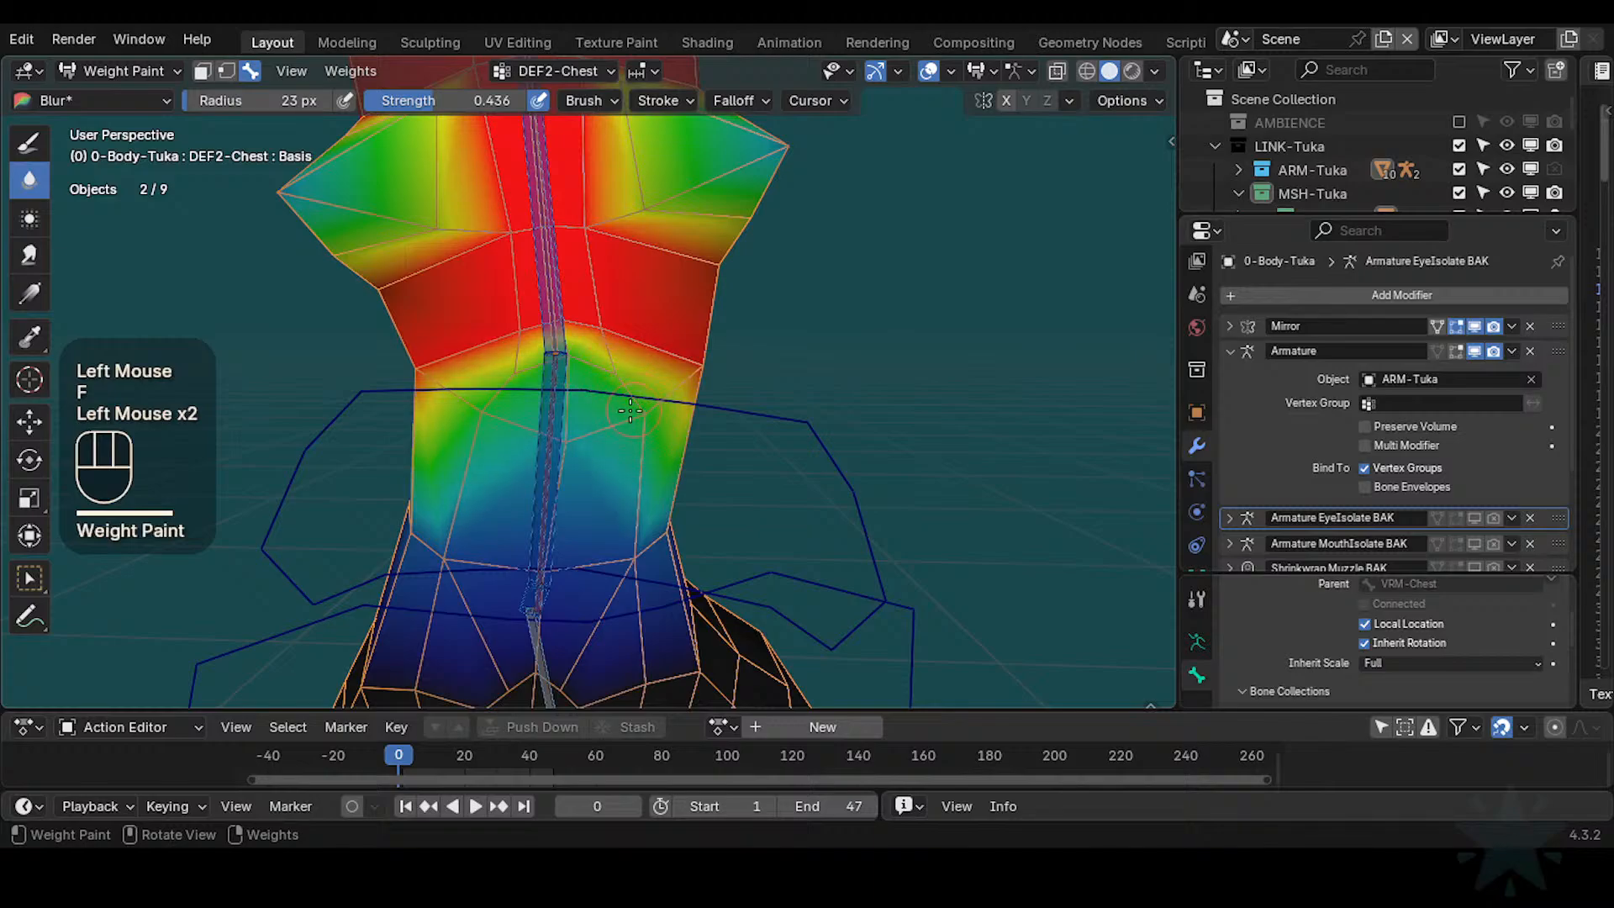
middle_click_drag(630, 410, 601, 433)
left_click(588, 446)
Blur the DEF2-Chest weight transition around the sides and back of the waist
middle_click_drag(612, 375, 711, 387, "shift")
left_click(614, 548)
left_click(677, 450)
middle_click_drag(711, 387, 667, 377, "shift")
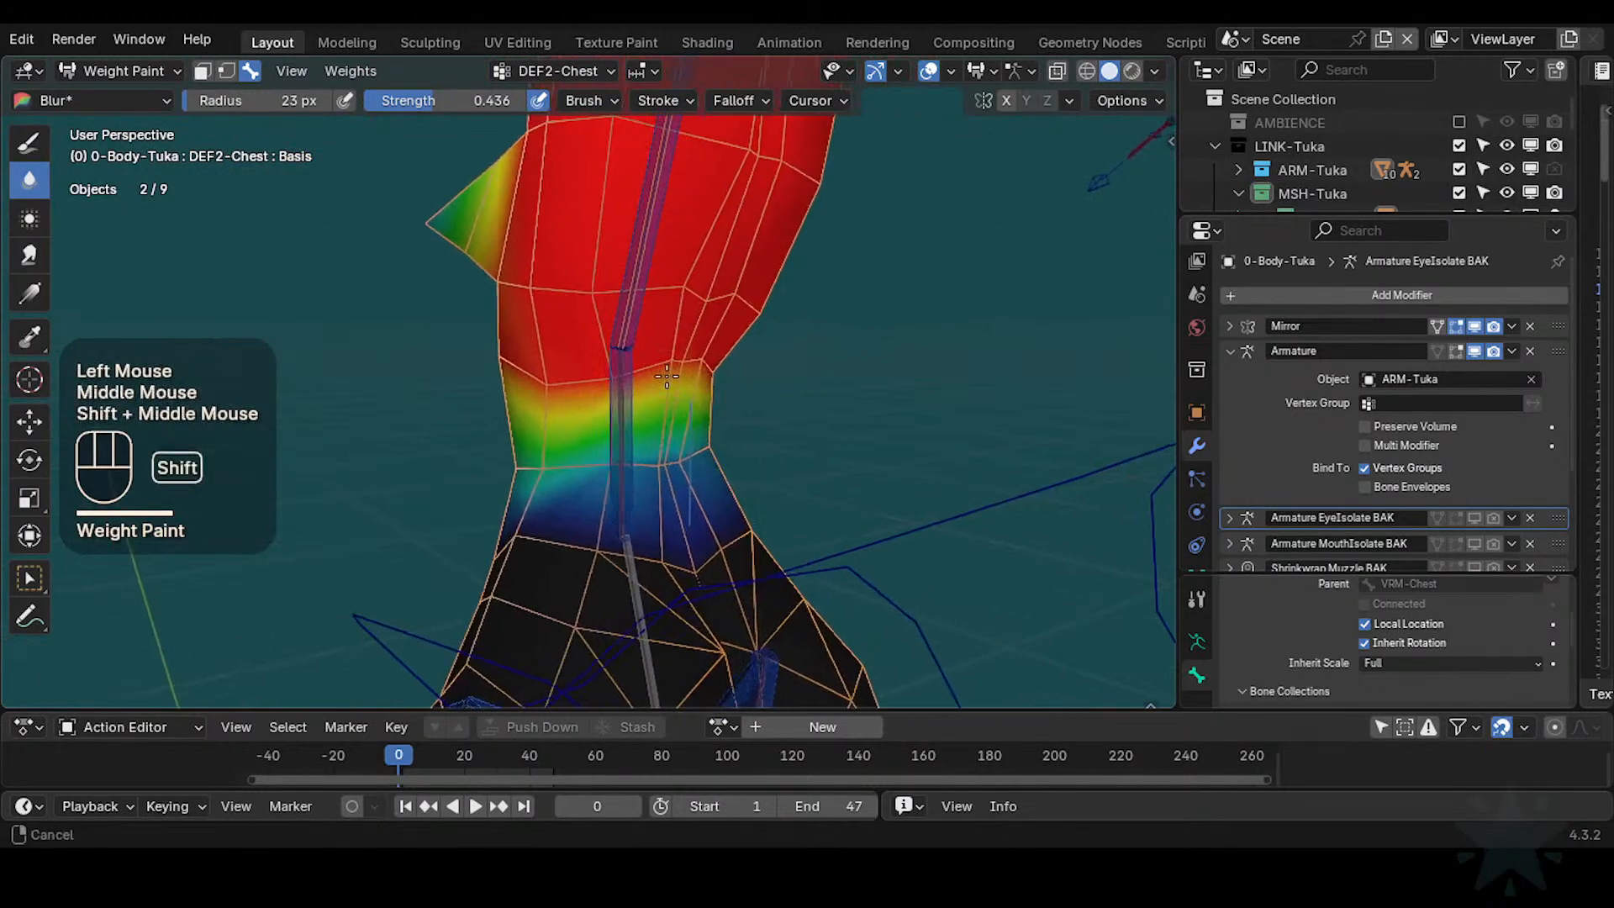
middle_click_drag(662, 443, 832, 294)
left_click(619, 465)
middle_click_drag(832, 294, 666, 367, "shift")
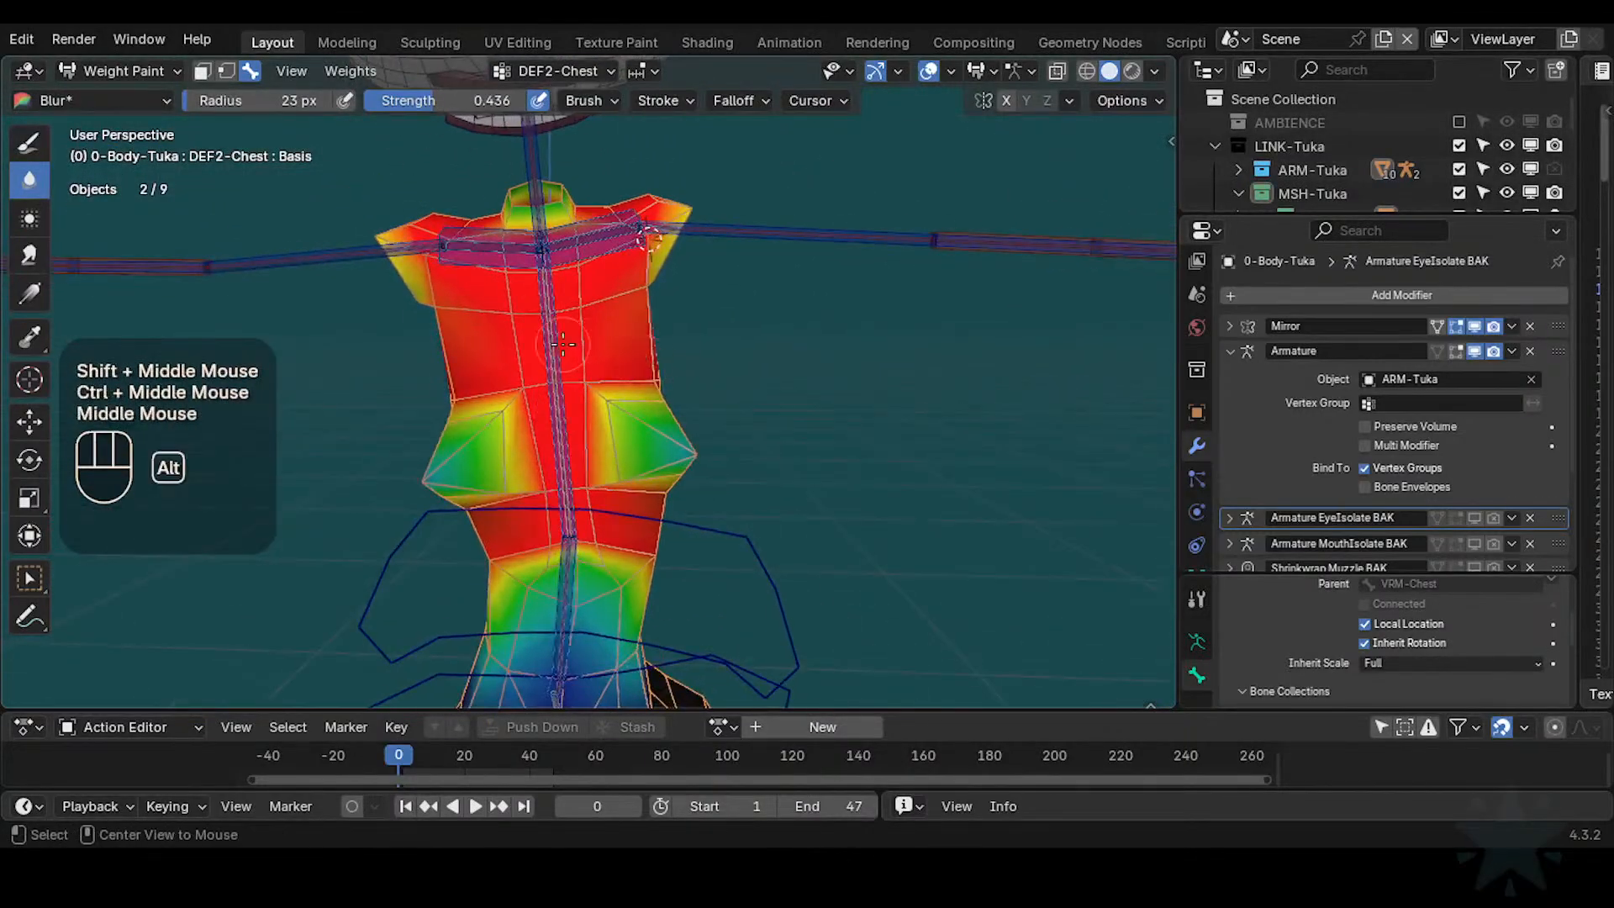
Rotate the CTL-IK-Chest bone sideways to test the blurred weights, and bring it back upright
left_click(669, 370, "alt")
key("r")
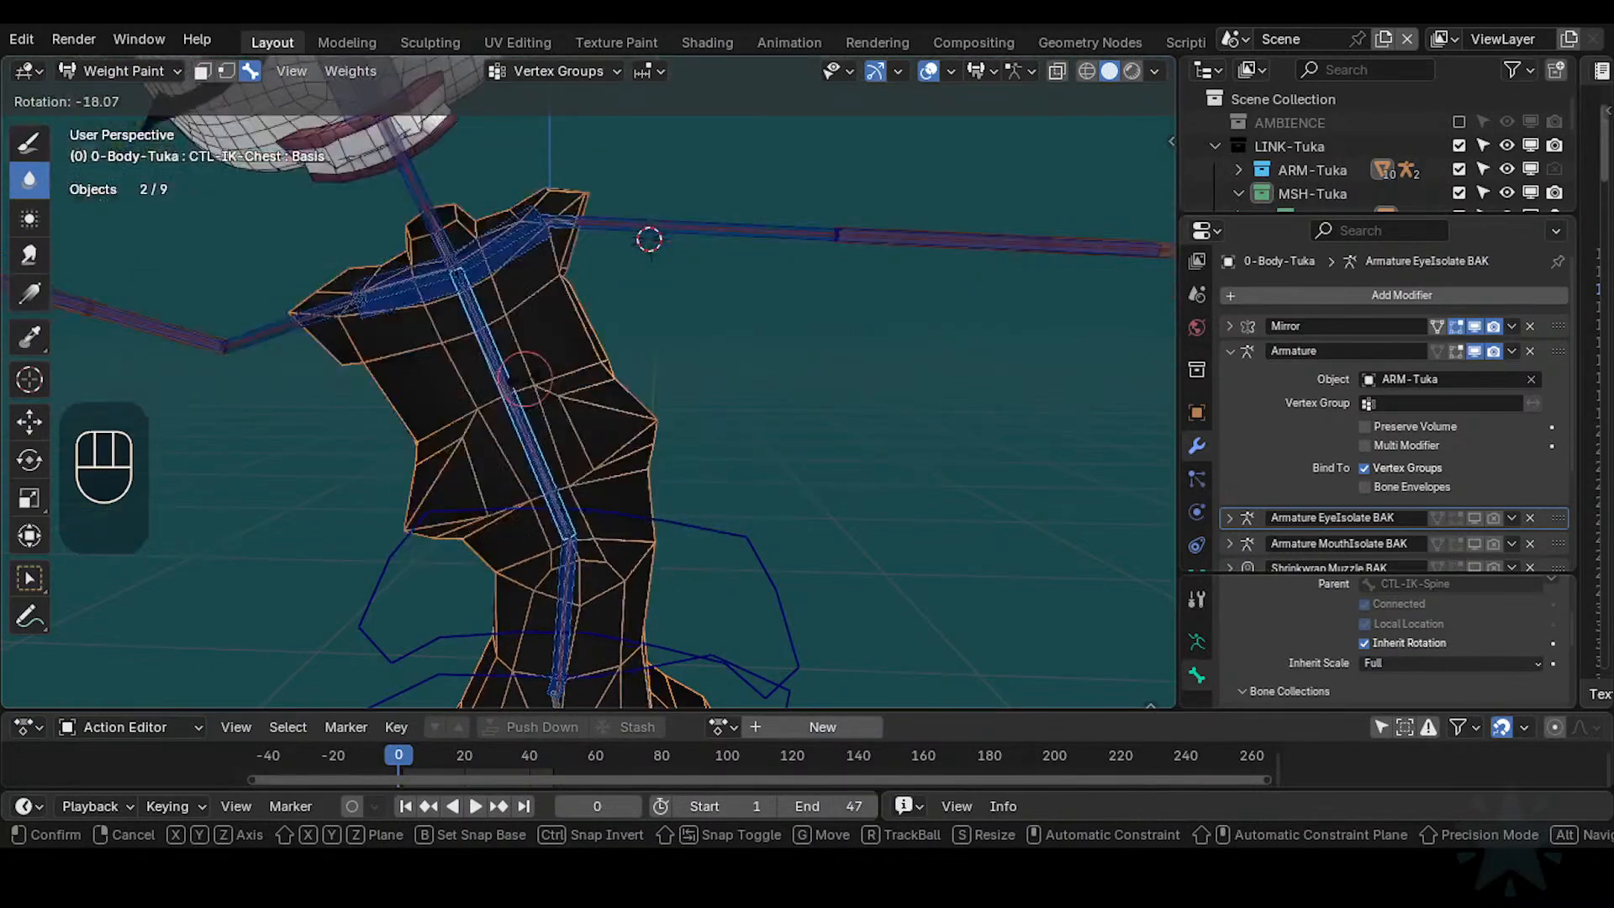
left_click(627, 378)
middle_click_drag(627, 379, 632, 370, "shift")
key("r")
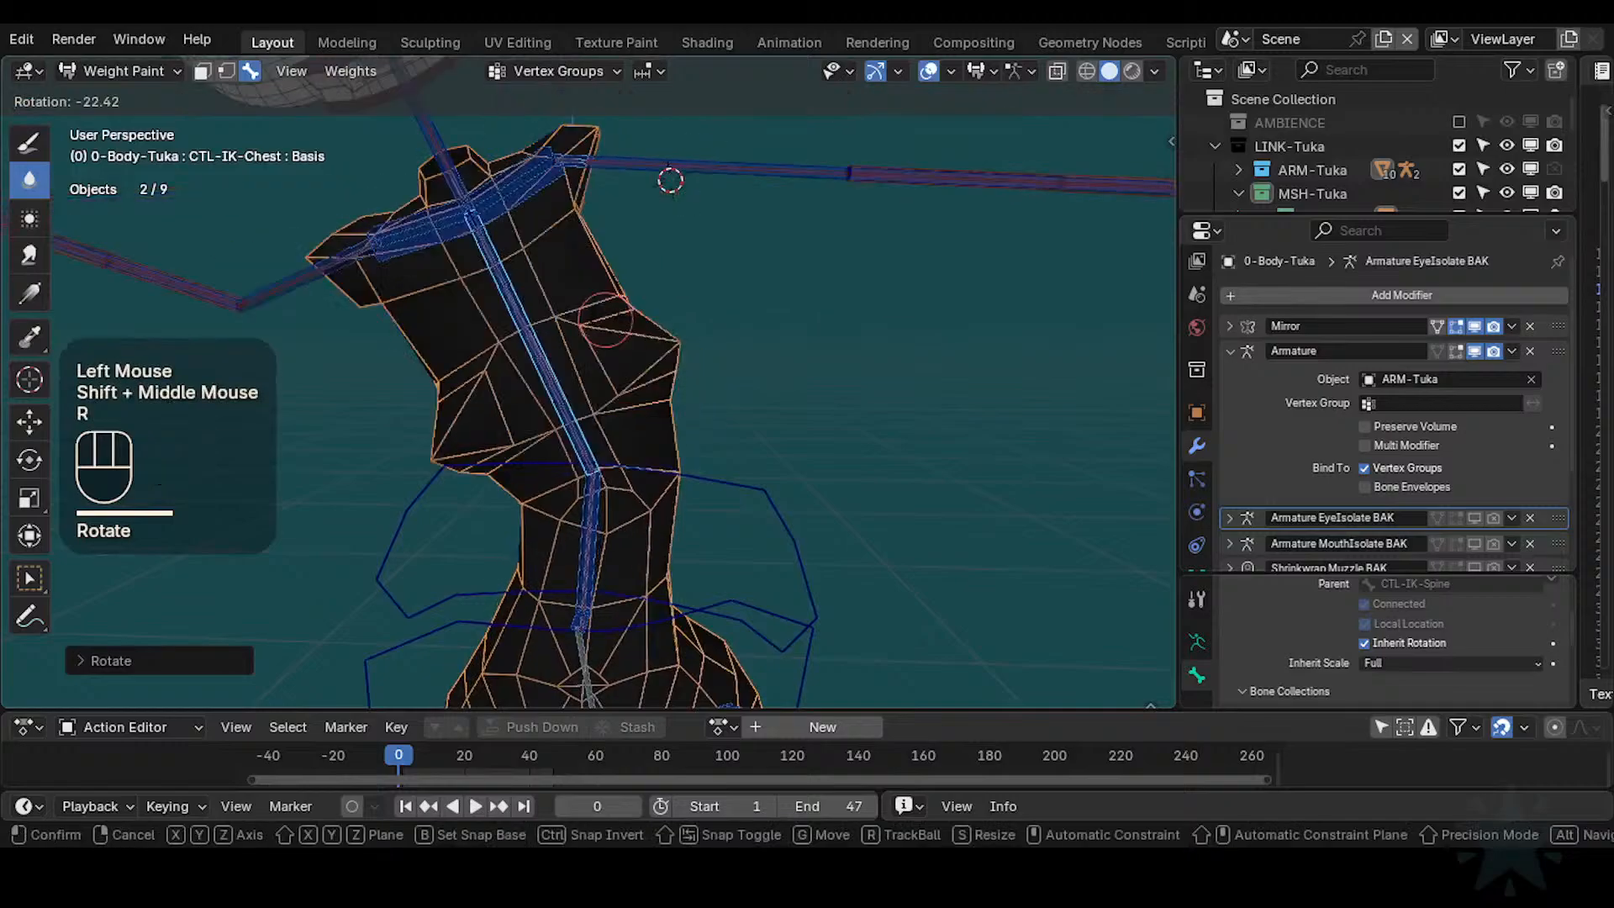
left_click(647, 421)
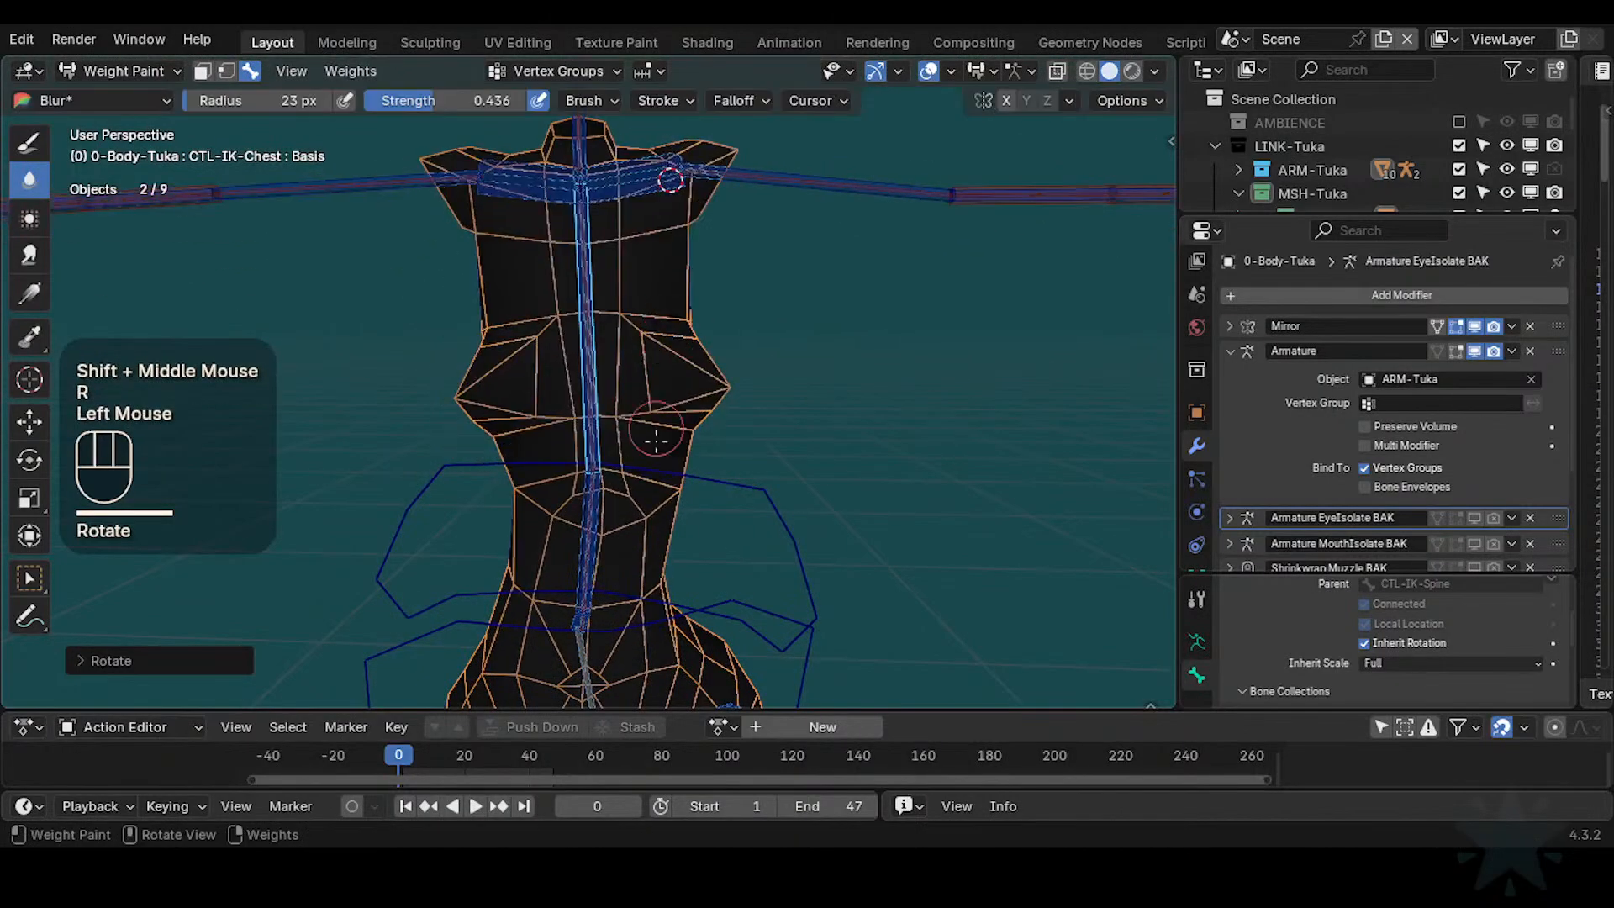
Select the CTL-IK-Spine bone and rotate it to check the lower torso's deformation
left_click(607, 505, "alt")
left_click(607, 493, "alt")
key("r")
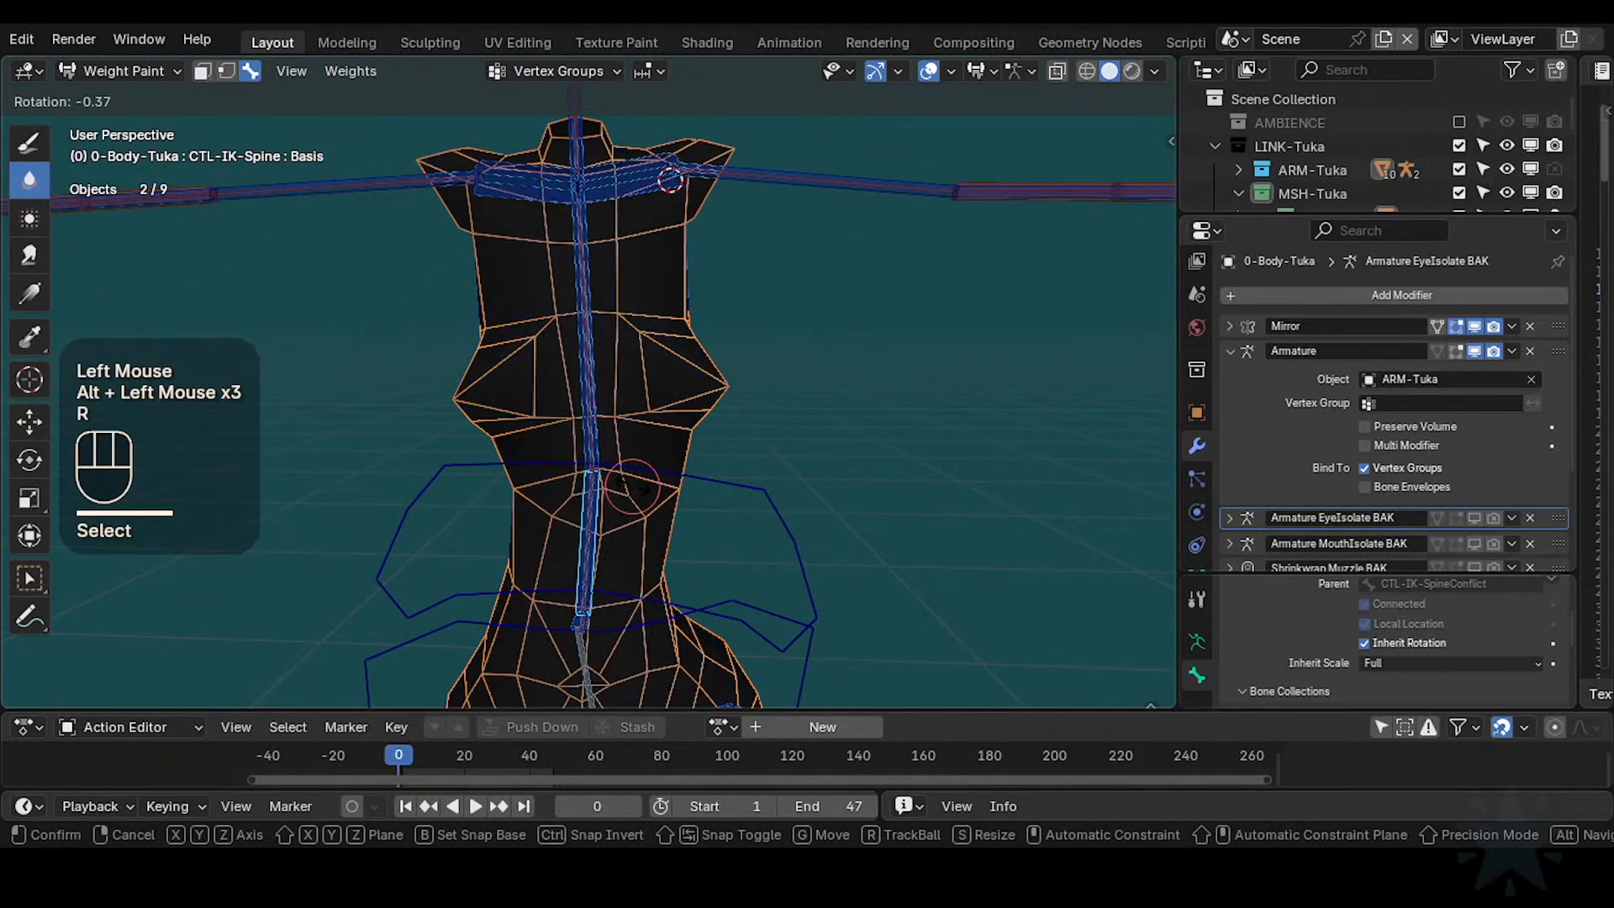
left_click(597, 504)
Select the DEF2-Spine bone's weights and blur them along the side and back of the upper waist
left_click(596, 507, "alt")
middle_click_drag(596, 507, 620, 370, "shift")
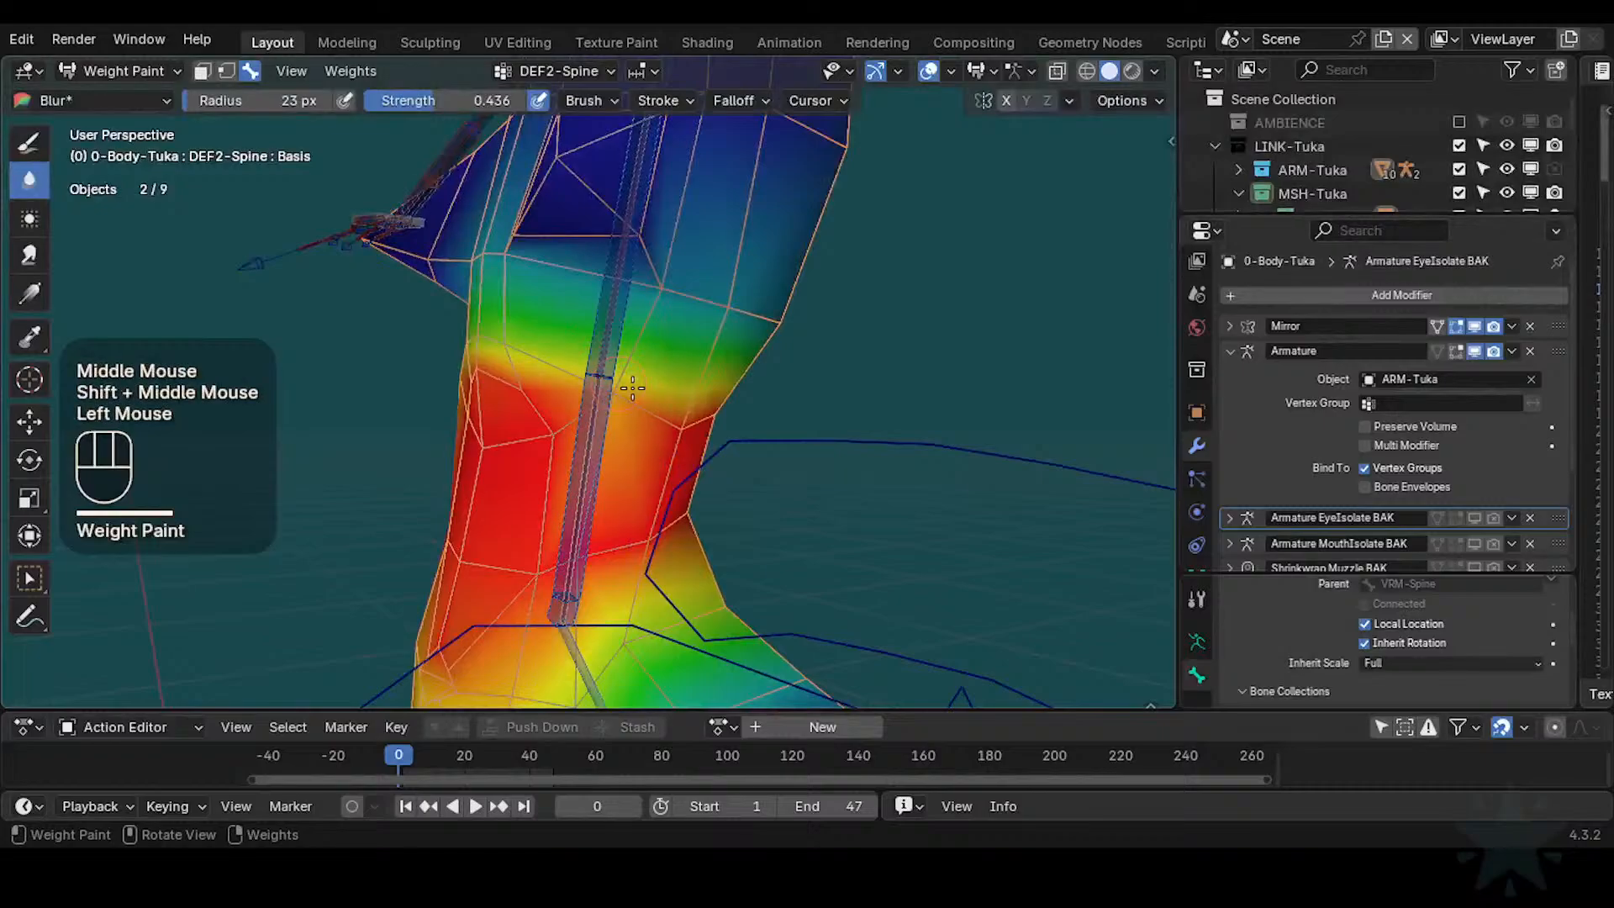
middle_click_drag(711, 423, 916, 391)
left_click(706, 429)
left_click(919, 387)
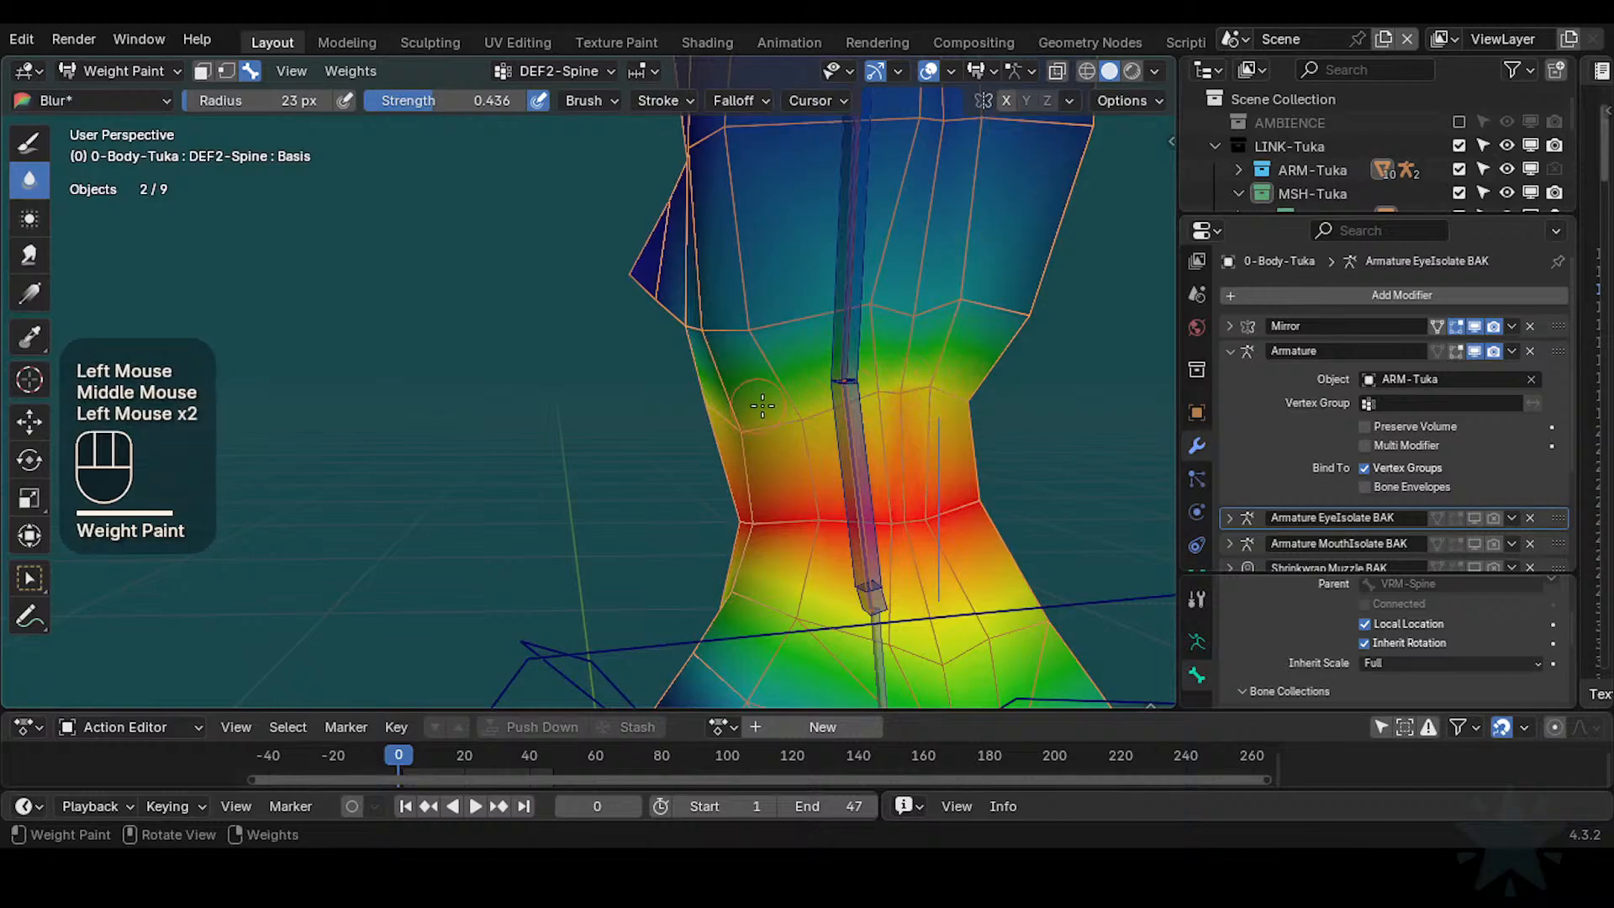
Blur the DEF2-Spine weights across the front of the upper waist
middle_click_drag(762, 406, 807, 413)
left_click(807, 414)
mouse_move(706, 420)
middle_mouse_down()
mouse_move(753, 504)
mouse_move(769, 461)
middle_mouse_up()
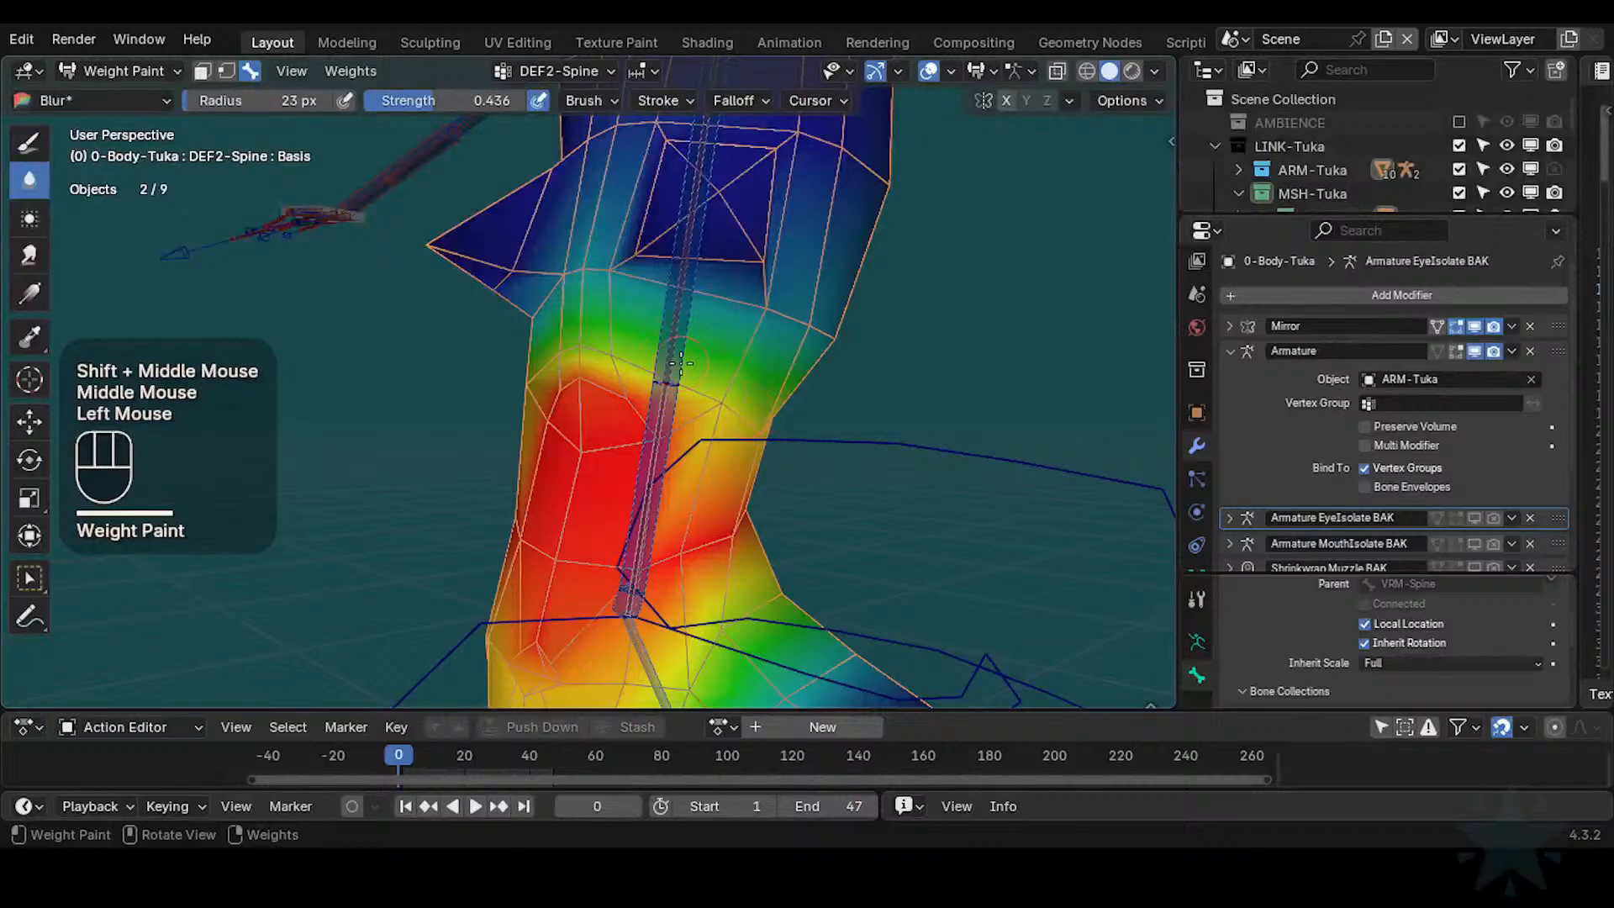
middle_click_drag(681, 364, 565, 400)
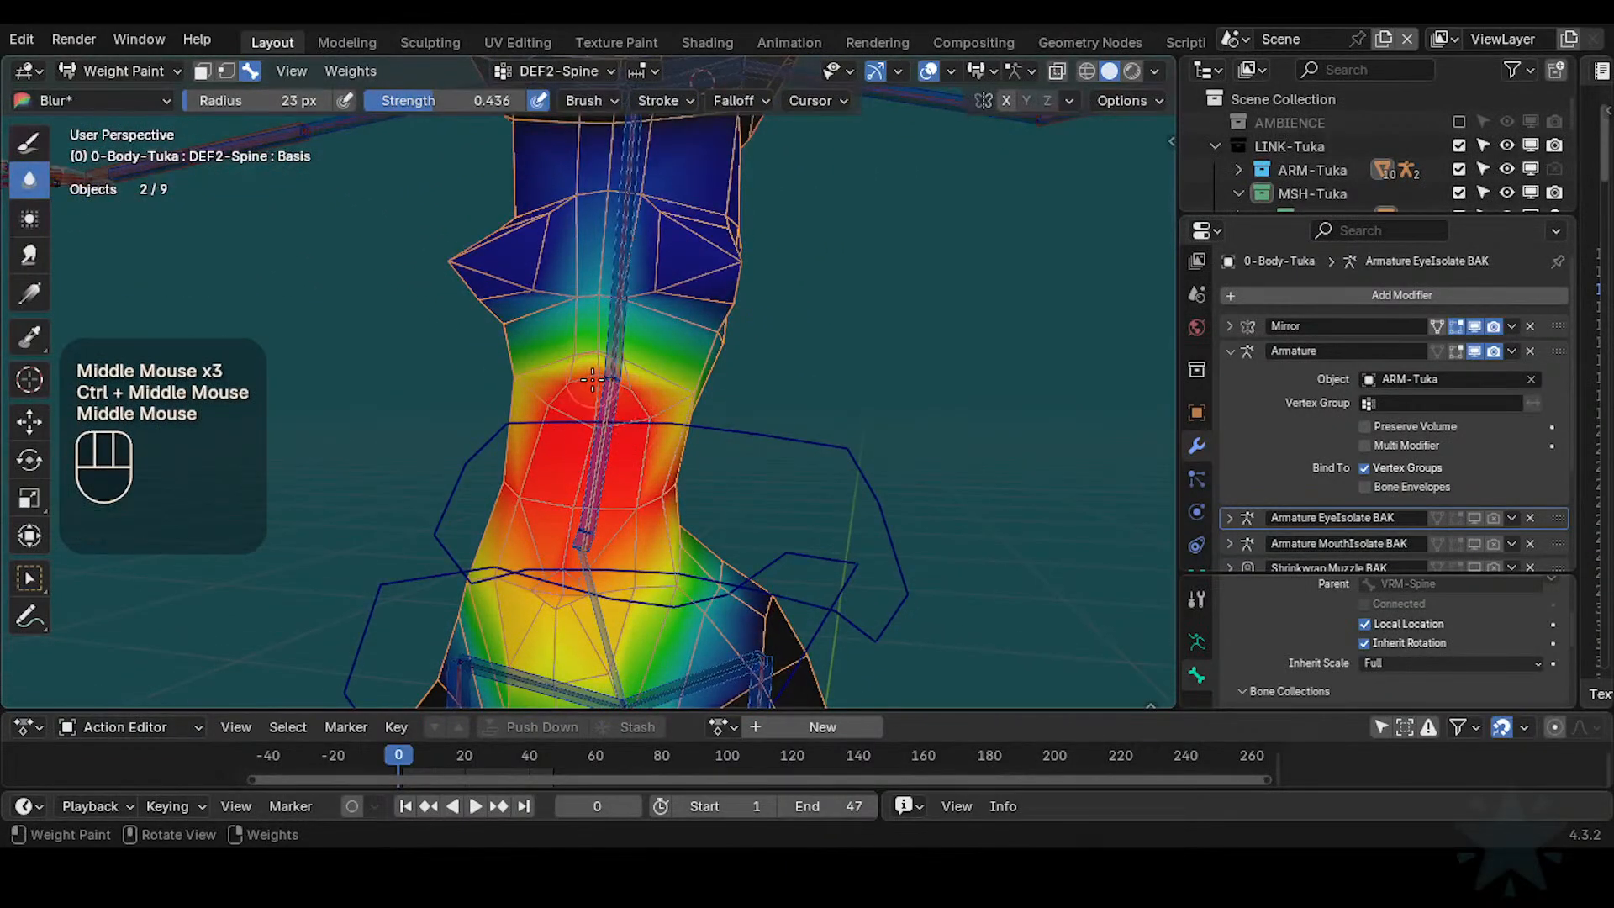
left_click(648, 409)
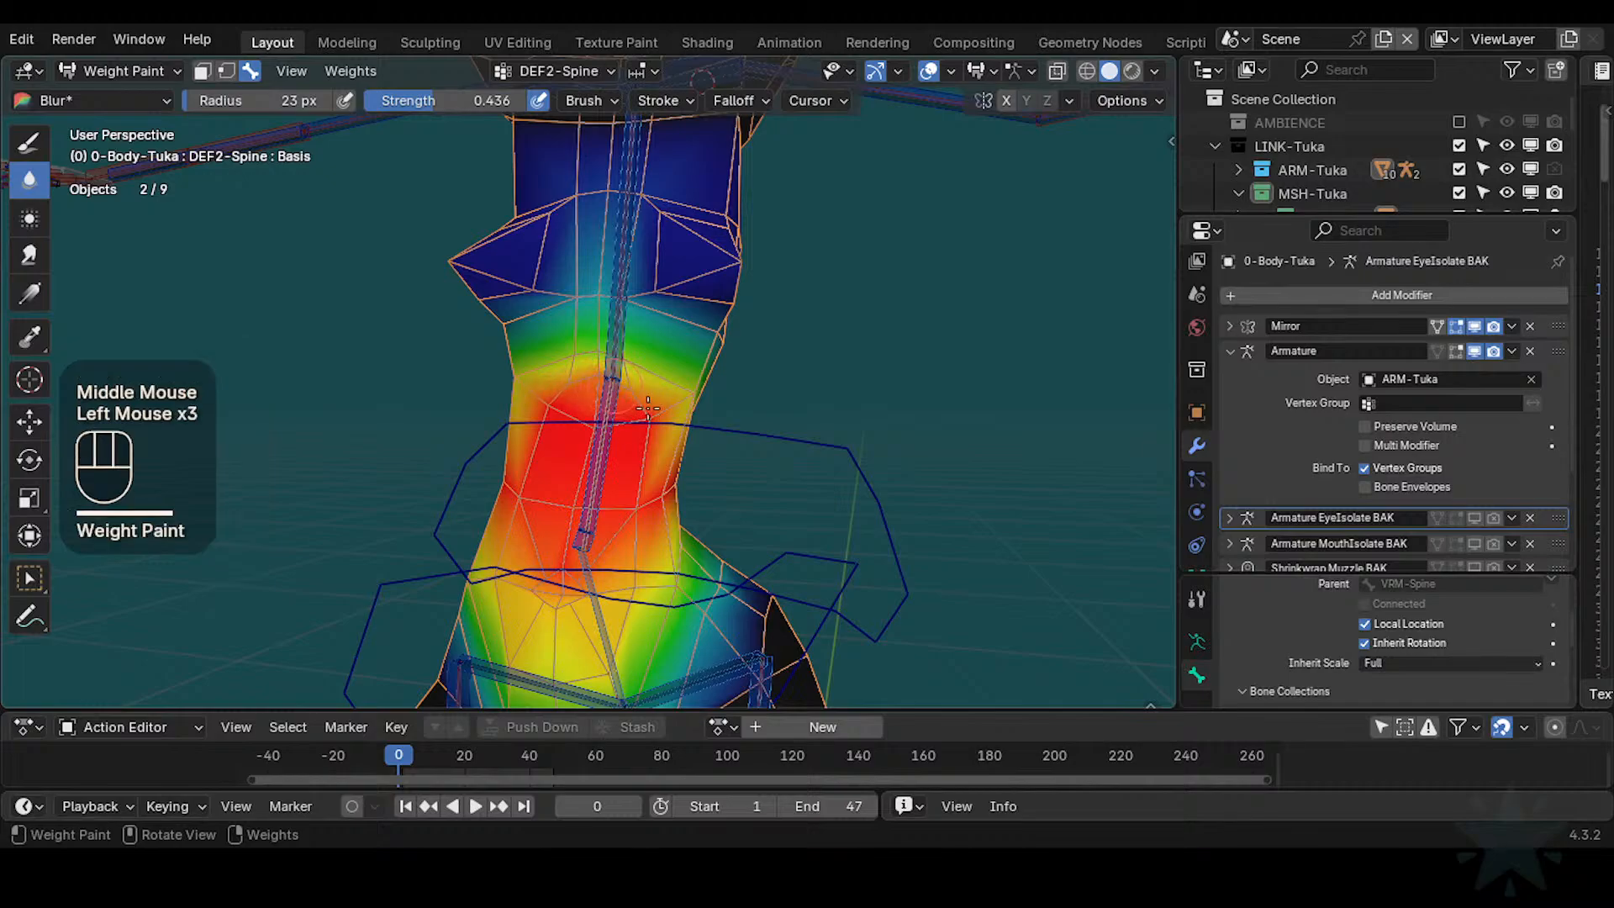
Select the CTL-IK-Chest bone and rotate it to test the blend between chest and waist
middle_click_drag(683, 438, 654, 432)
middle_click_drag(654, 432, 683, 385, "shift")
left_click(685, 378, "alt")
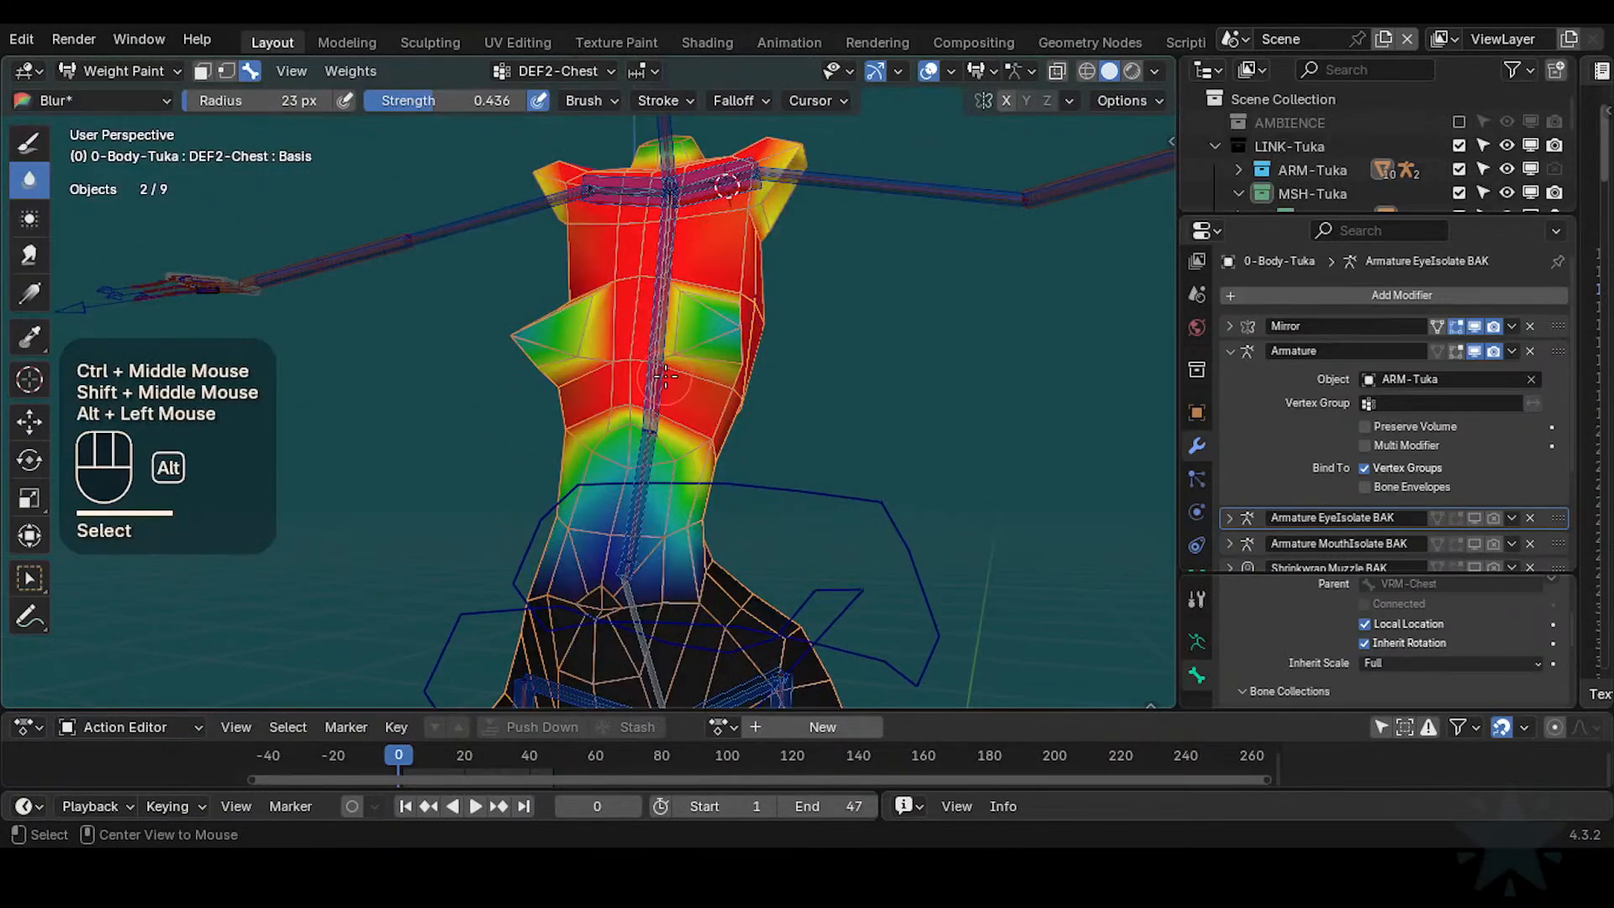
left_click(687, 371, "alt")
key("r")
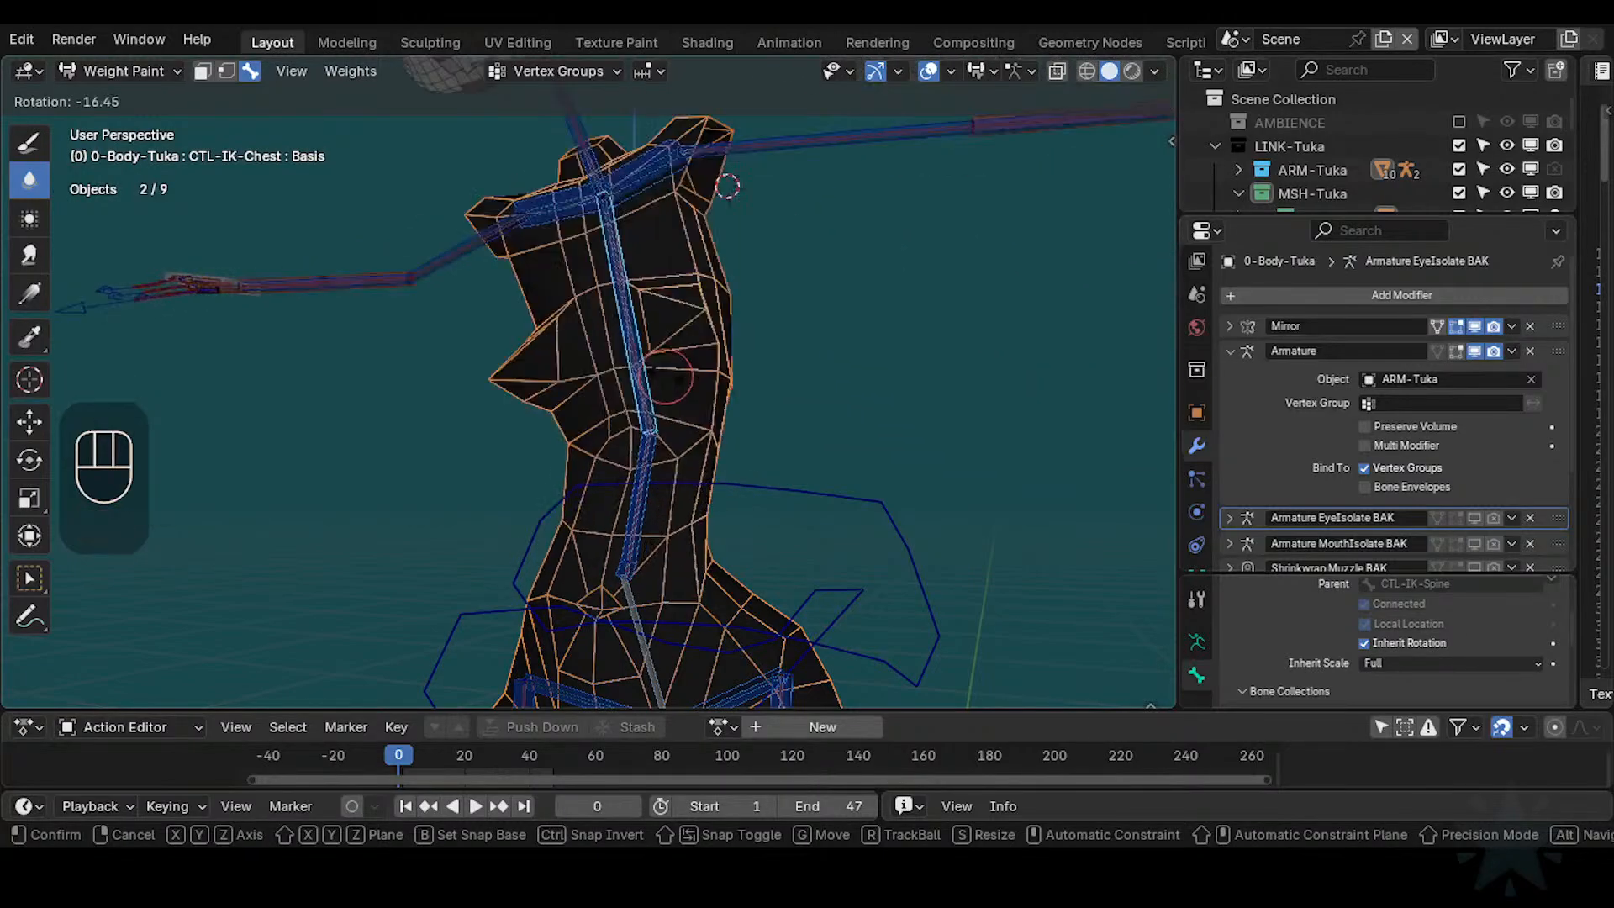
left_click(669, 401)
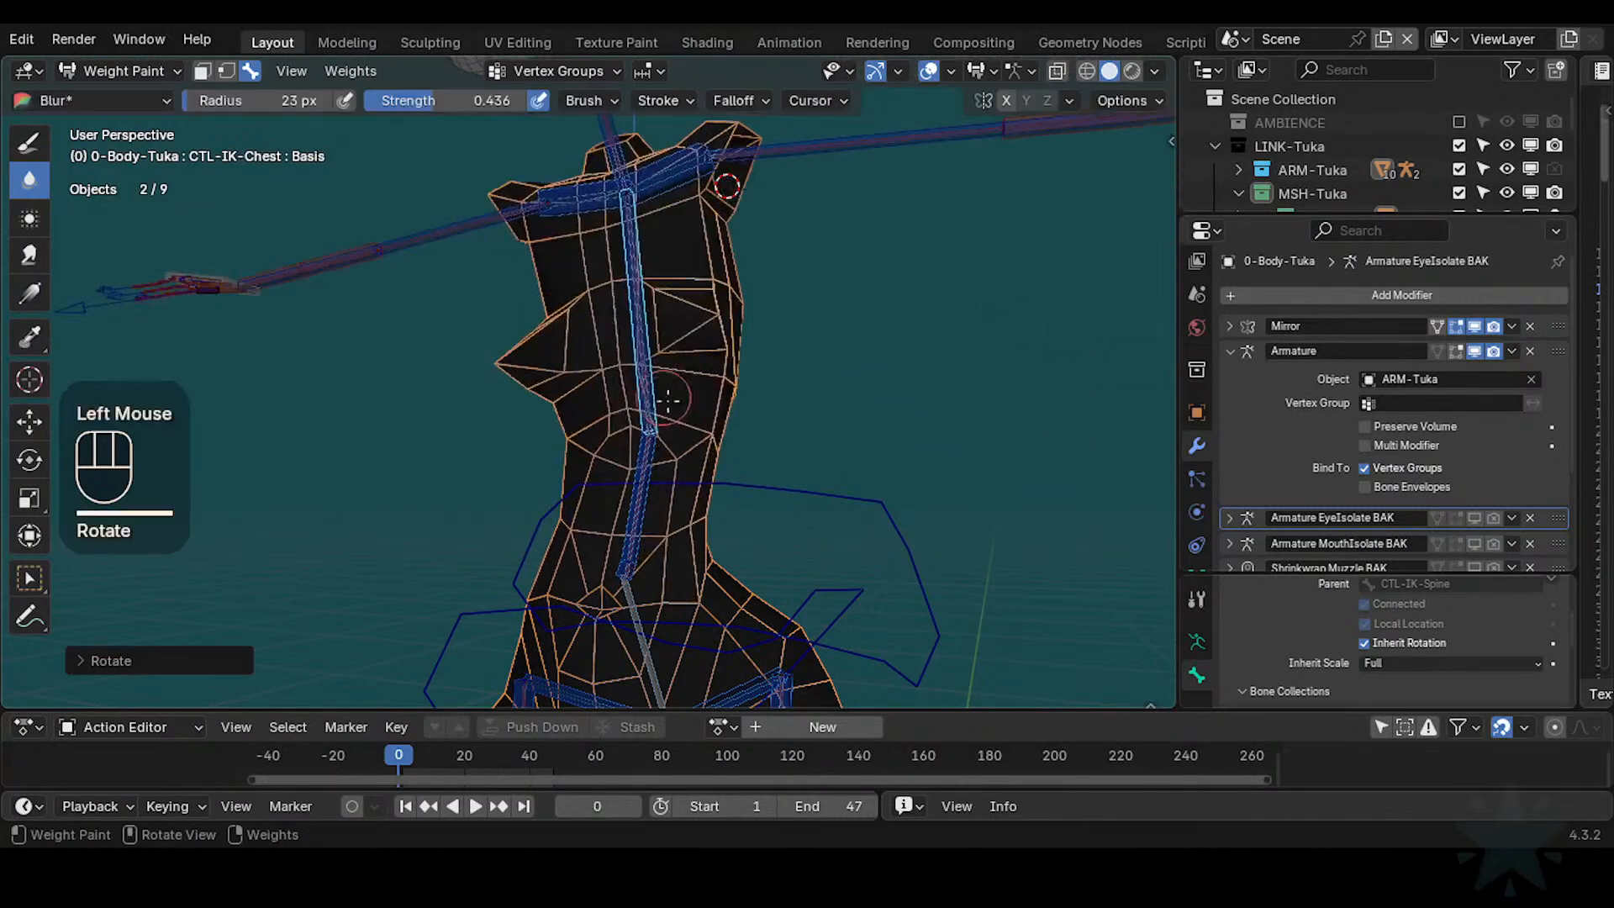
Select the DEF2-Spine bone's weights for painting on the bent torso
left_click(643, 462, "alt")
left_click(643, 462, "alt")
left_click(643, 463, "alt")
left_click(643, 462, "alt")
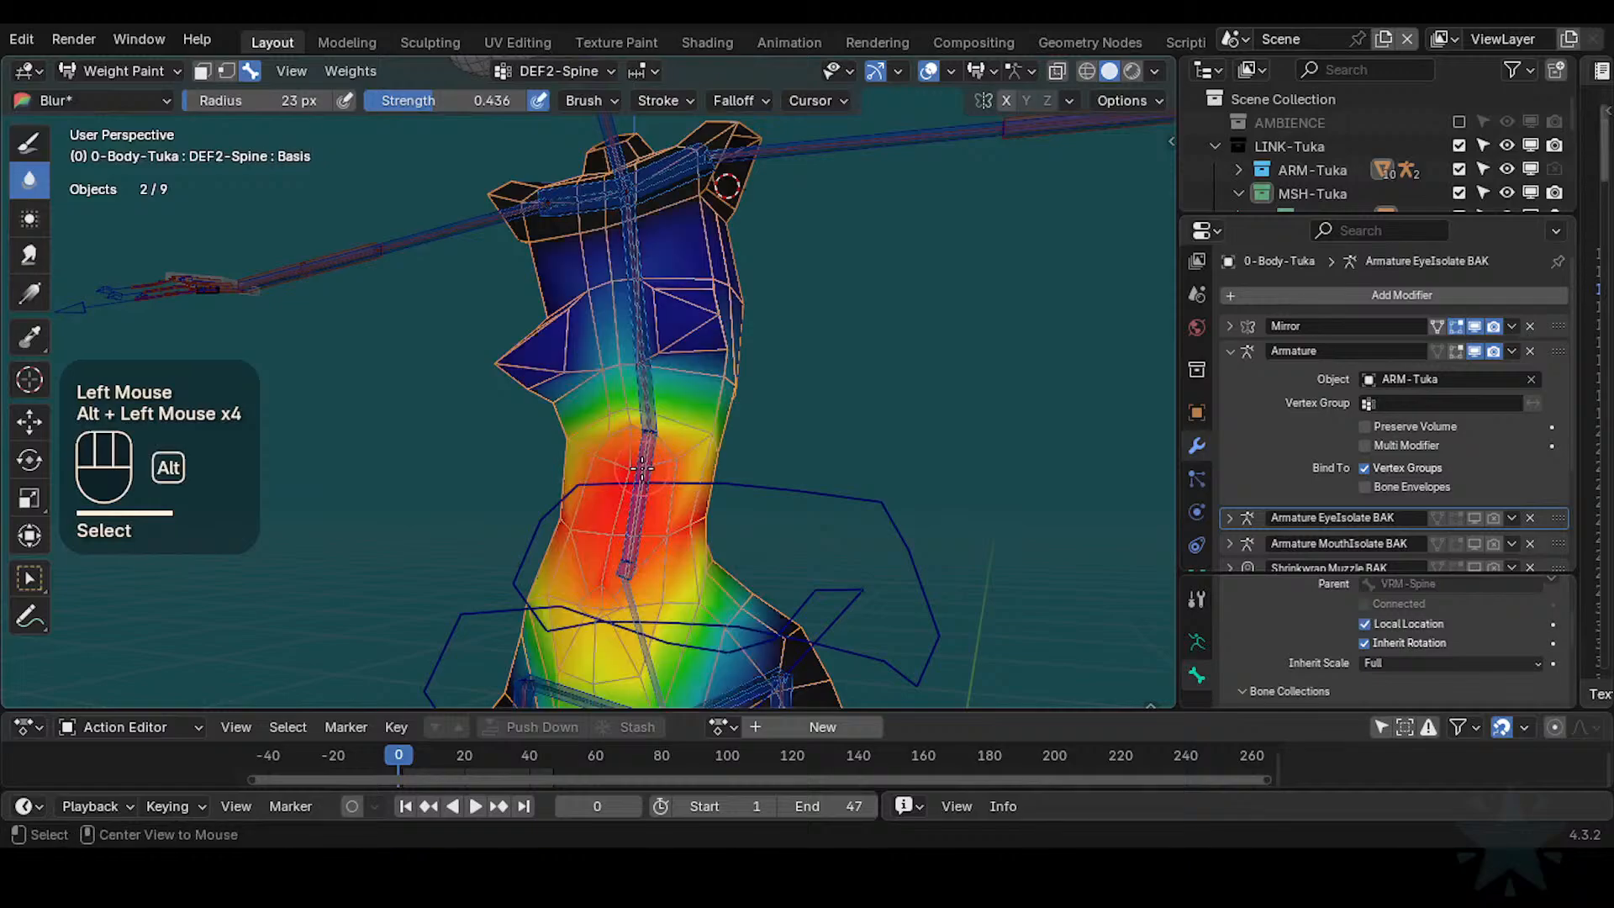
middle_click_drag(697, 437, 636, 448, "shift")
Switch to the Paint brush at weight 1.000 and paint DEF2-Spine weight on the side of the upper waist
key("shift+x")
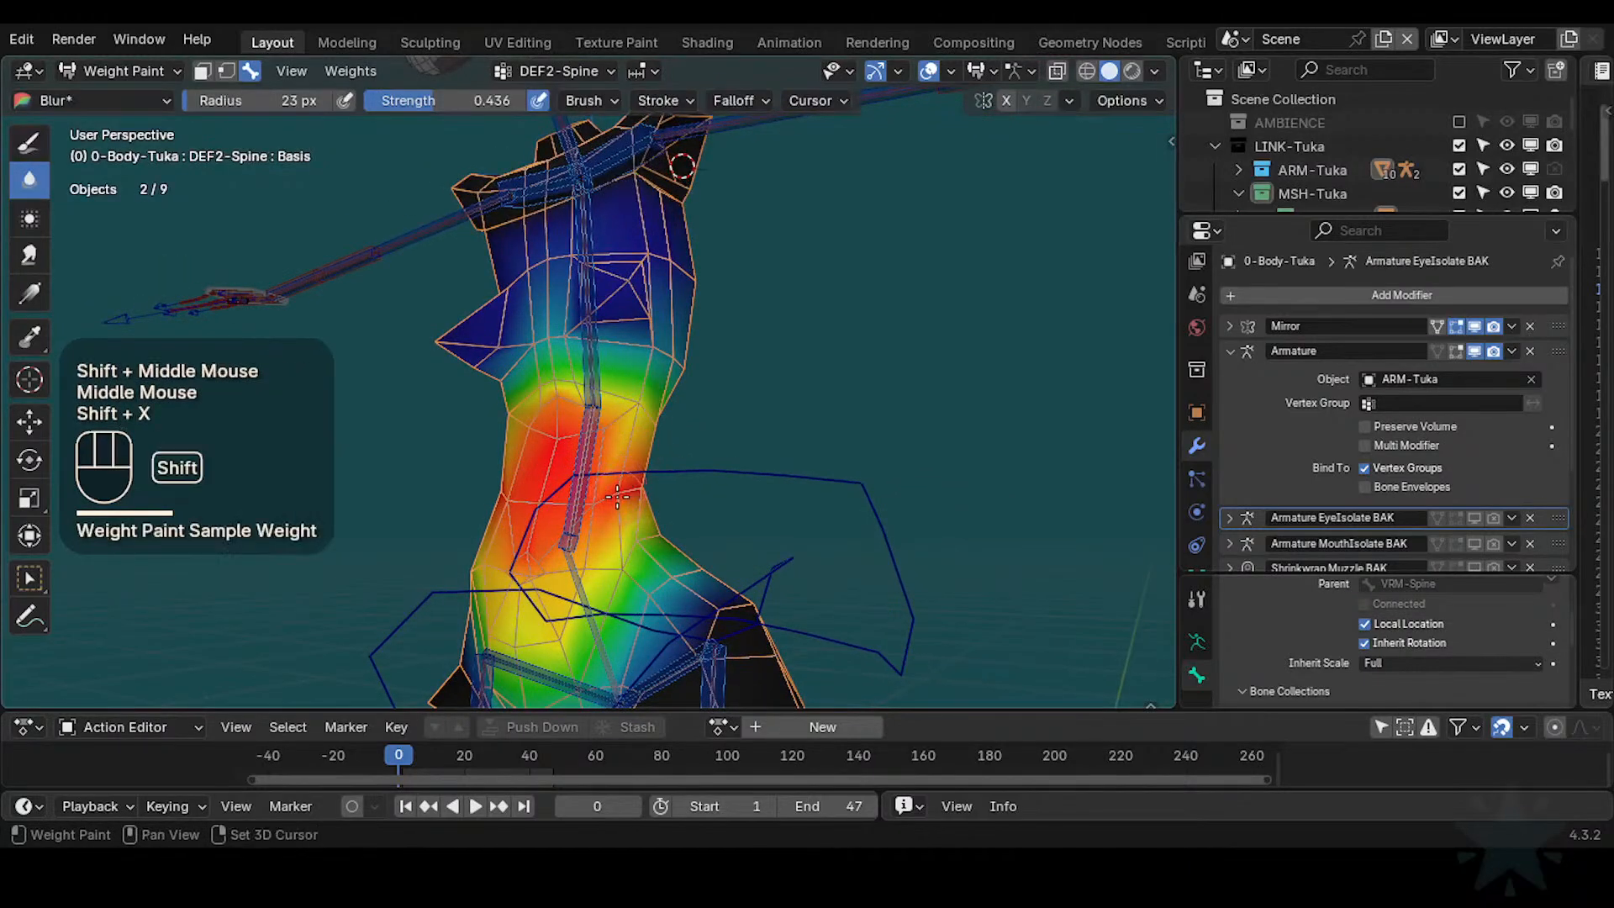
key("ctrl+f")
left_click(786, 390)
key("shift+space")
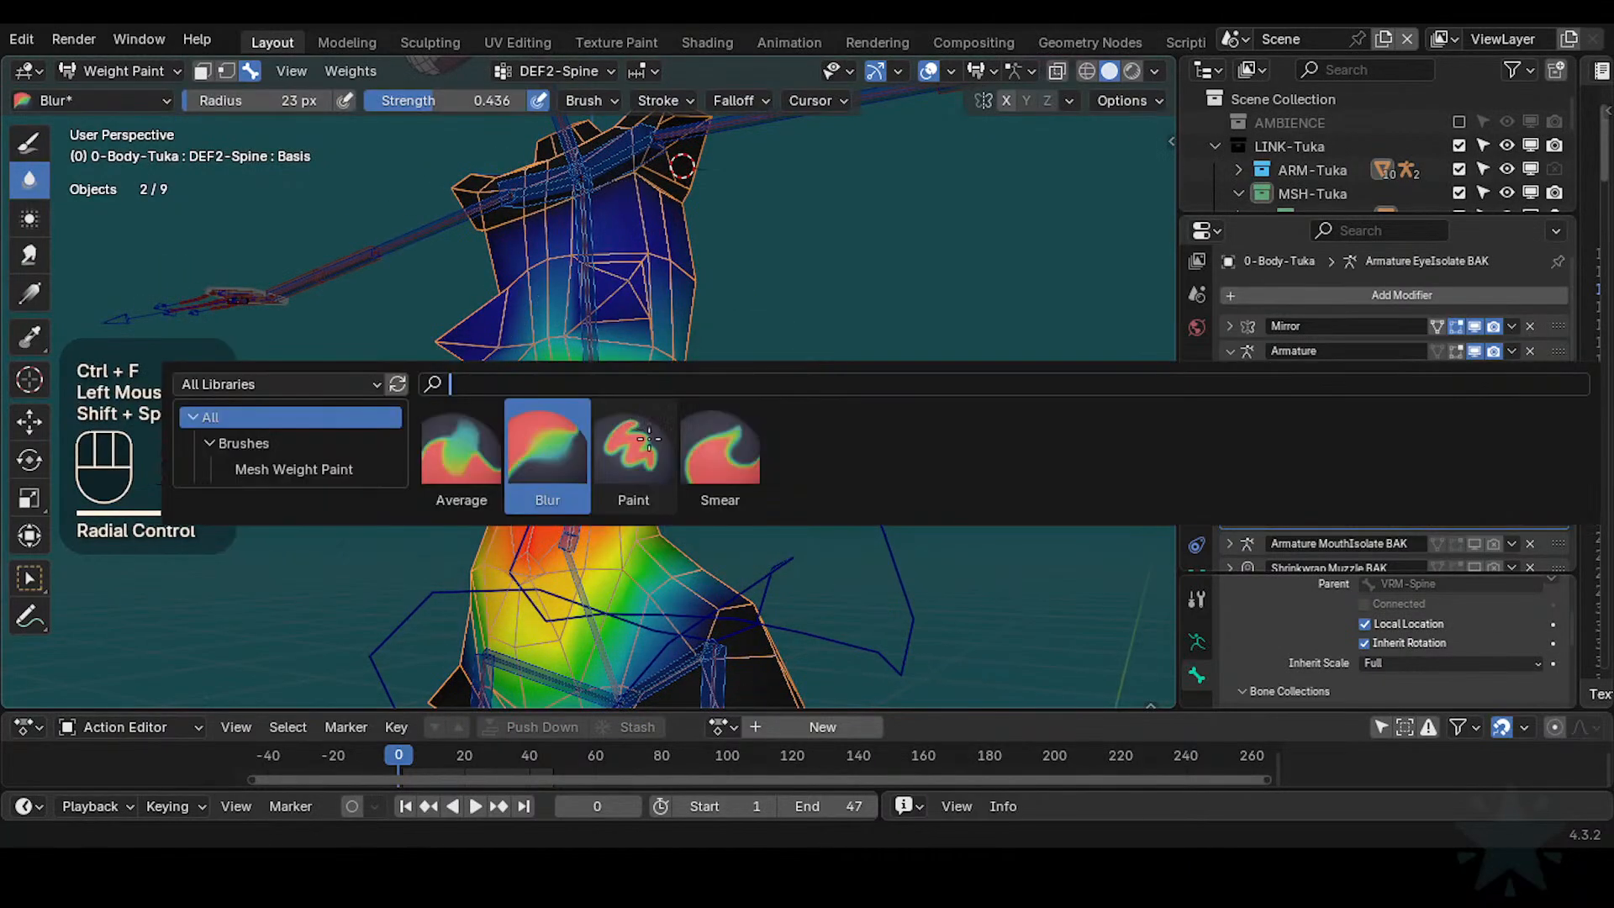
left_click(626, 423)
middle_click_drag(611, 422, 610, 395, "ctrl")
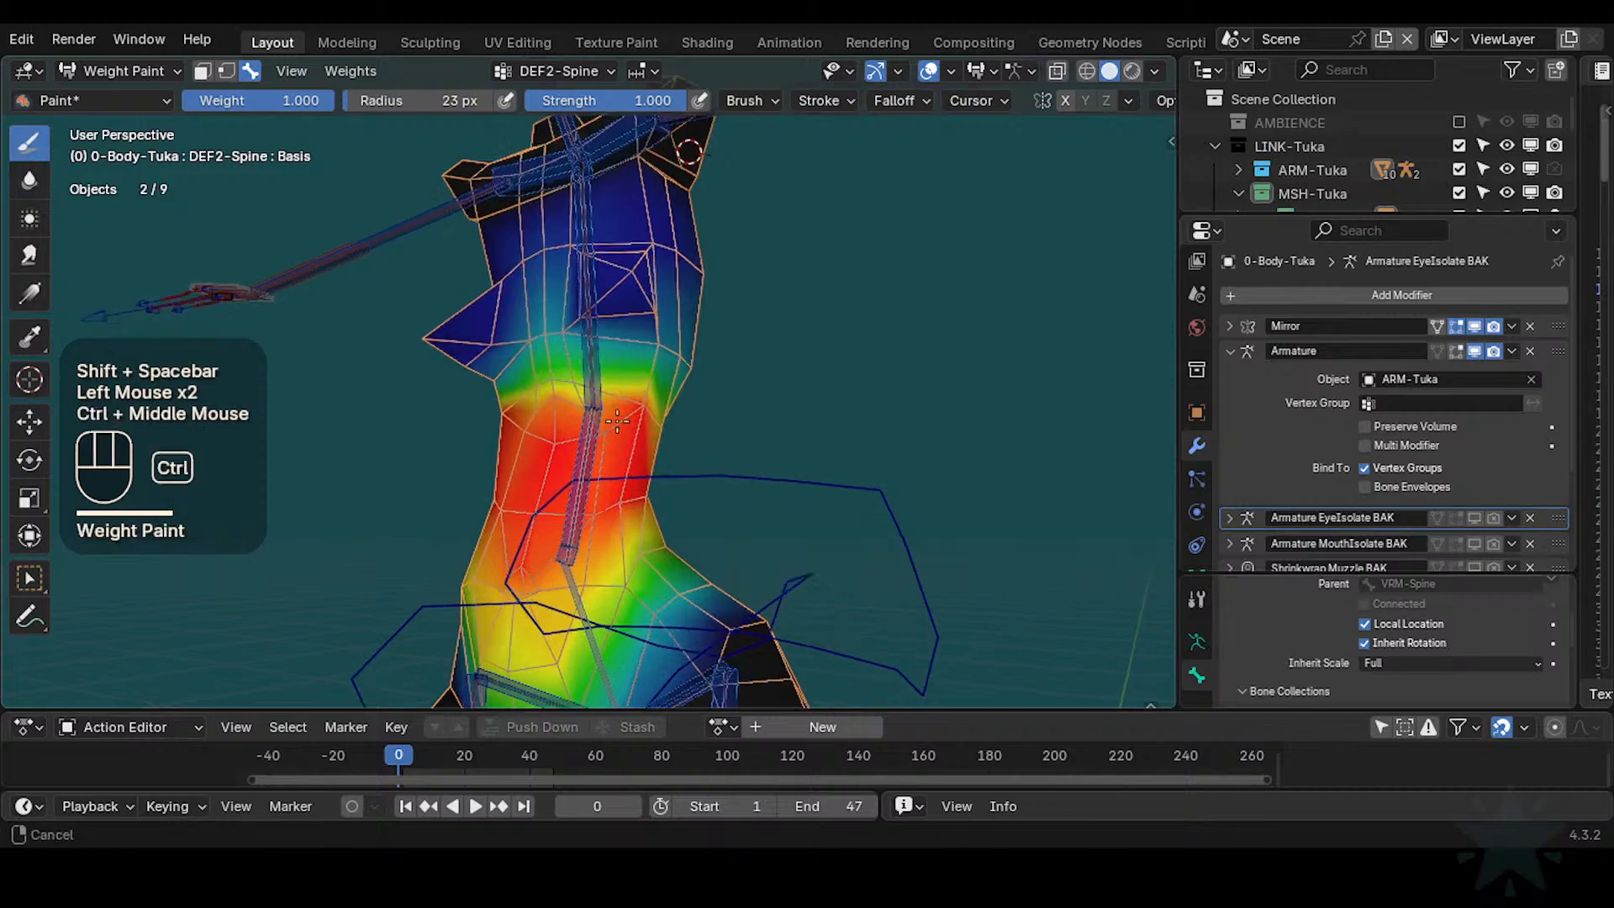
Paint DEF2-Spine weight 0.879 around the top of the waist, and set the brush weight back to 1.000
key("ctrl+f")
left_click(588, 393)
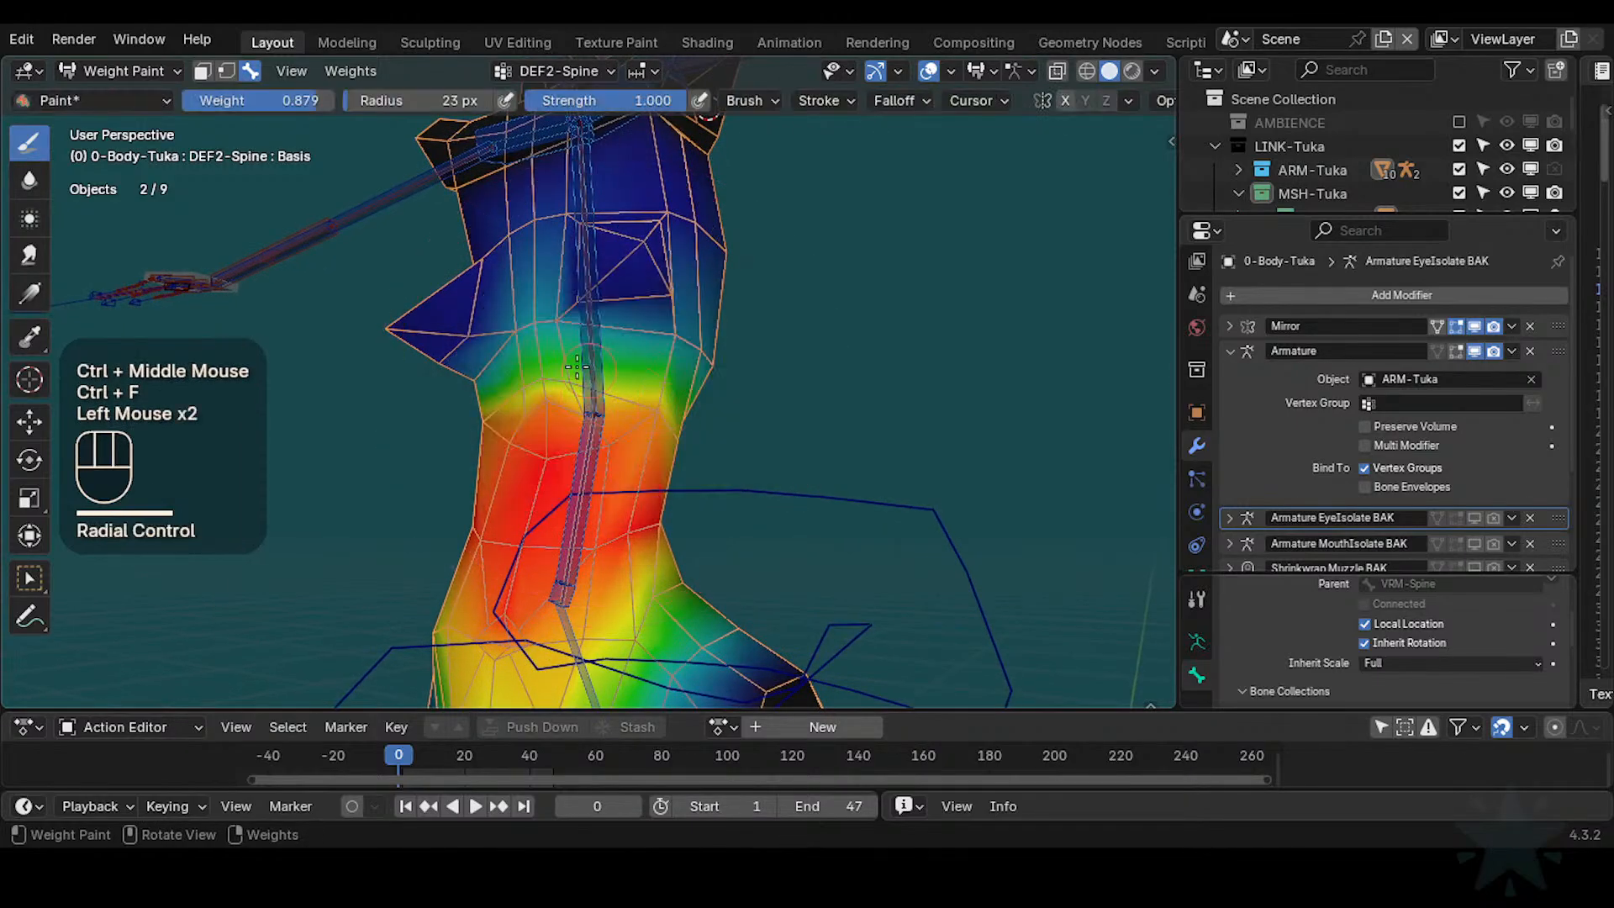
mouse_move(675, 420)
middle_mouse_down()
mouse_move(667, 436)
mouse_move(728, 431)
mouse_move(896, 483)
mouse_move(756, 414)
middle_mouse_up()
left_click(673, 441)
left_click(754, 427)
key("ctrl+f")
left_click(836, 386)
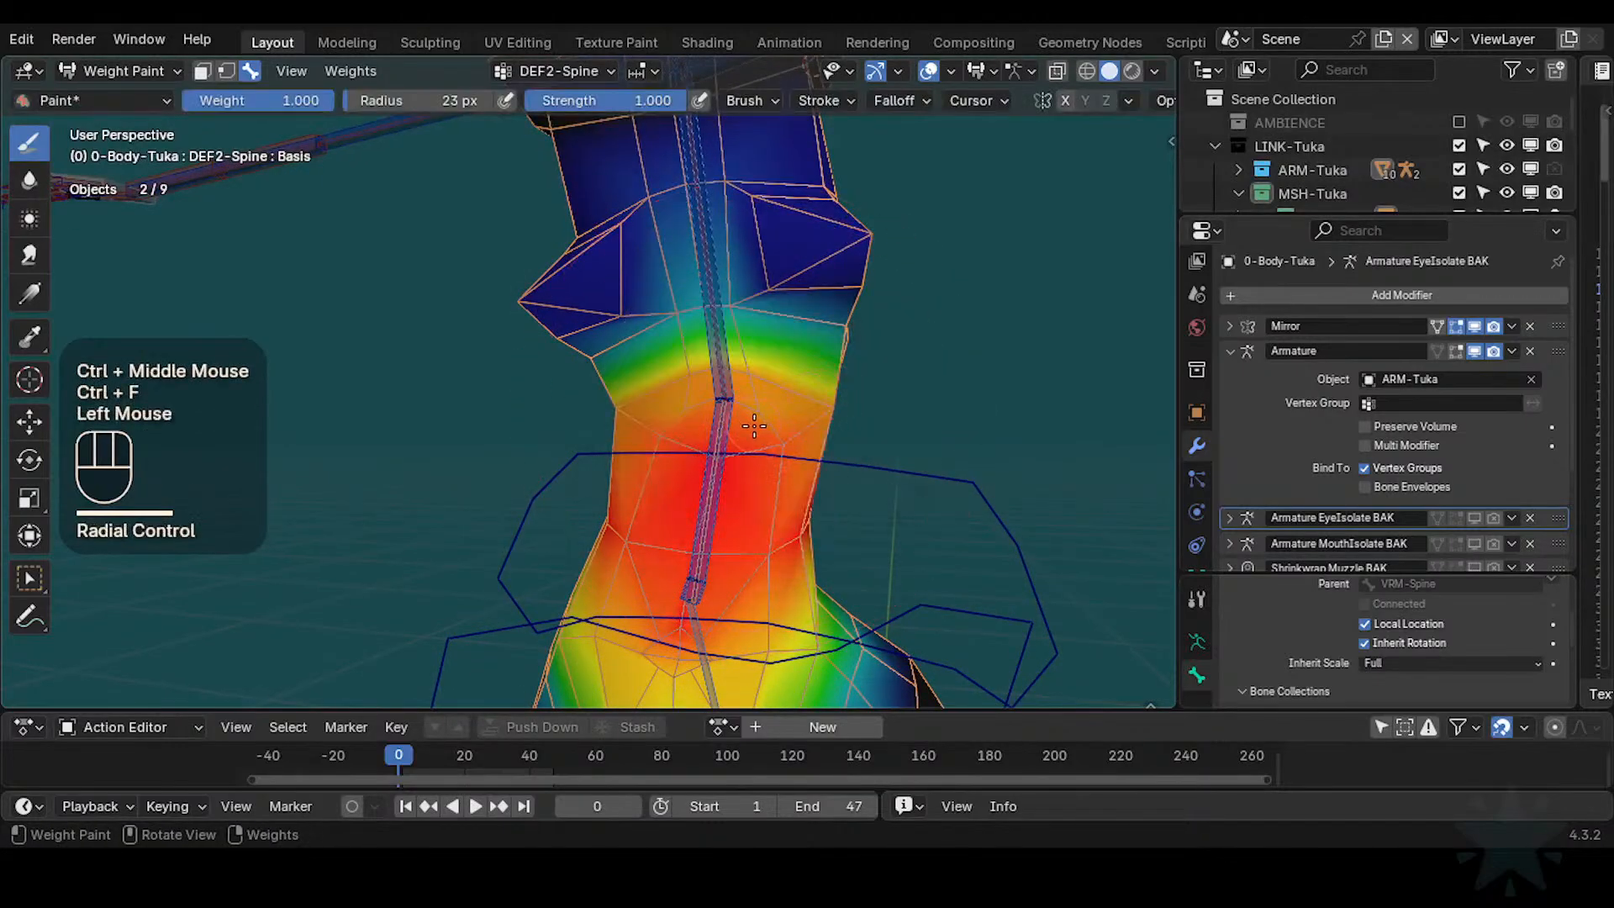
middle_click_drag(754, 426, 691, 417, "shift")
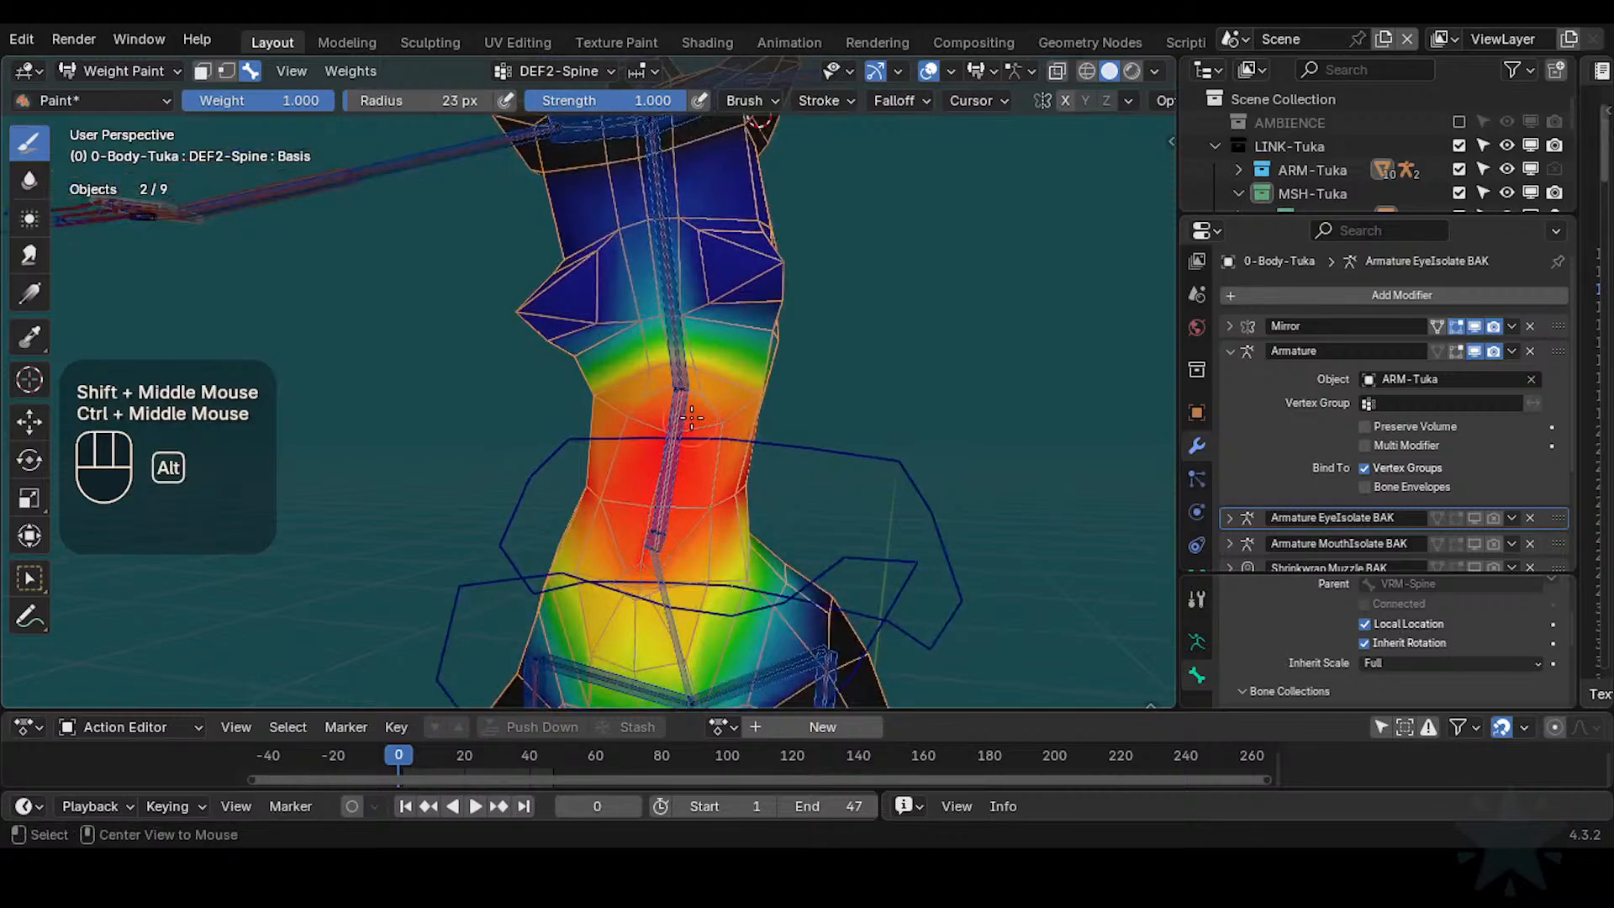
Select the spine control bone and rotate it slightly to test the repainted waist
left_click(691, 417, "alt")
key("r")
left_click(720, 328)
Select the CTL-IK-Chest control bone and rotate it from front and side views to test the upper waist's deformation
left_click(685, 288, "alt")
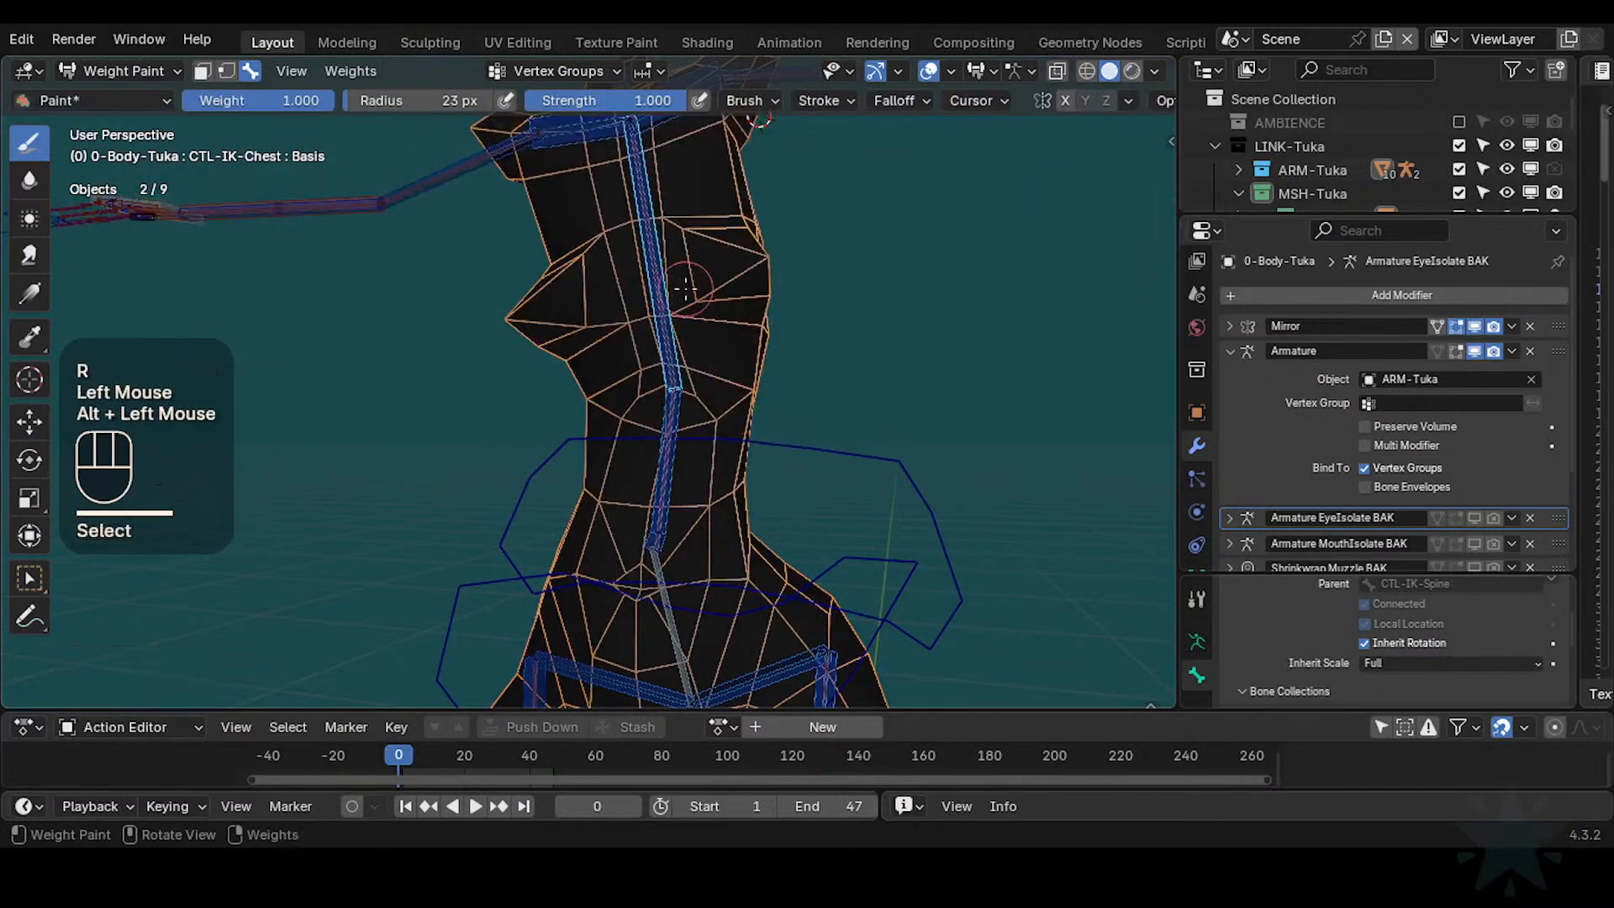
key("r")
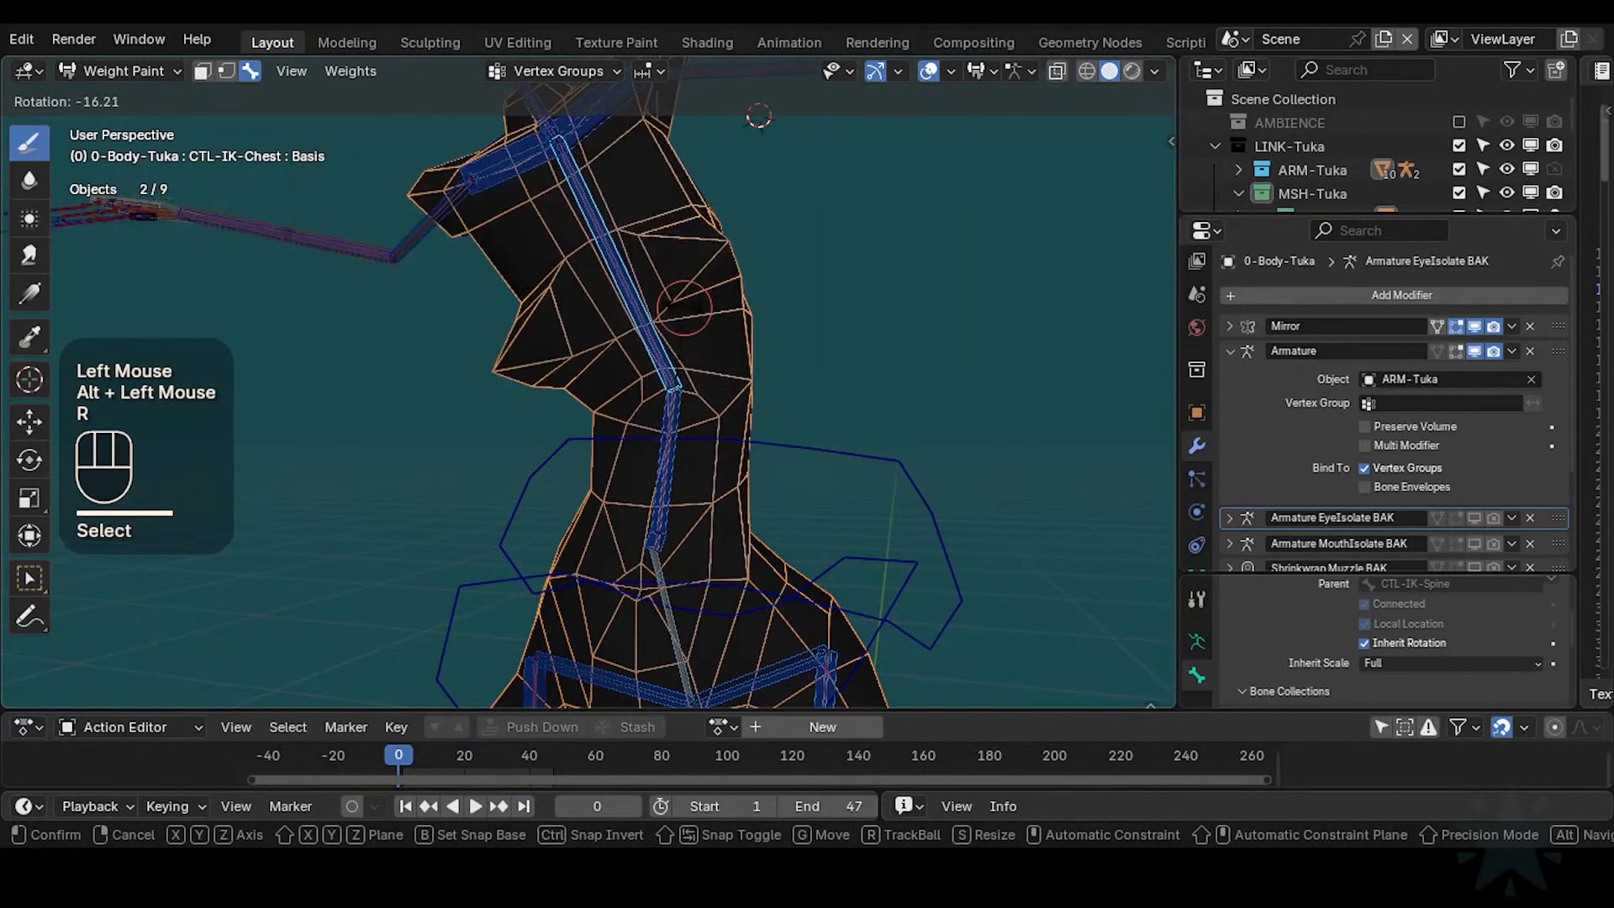
left_click(711, 301)
middle_click_drag(761, 289, 748, 319, "shift")
key("r")
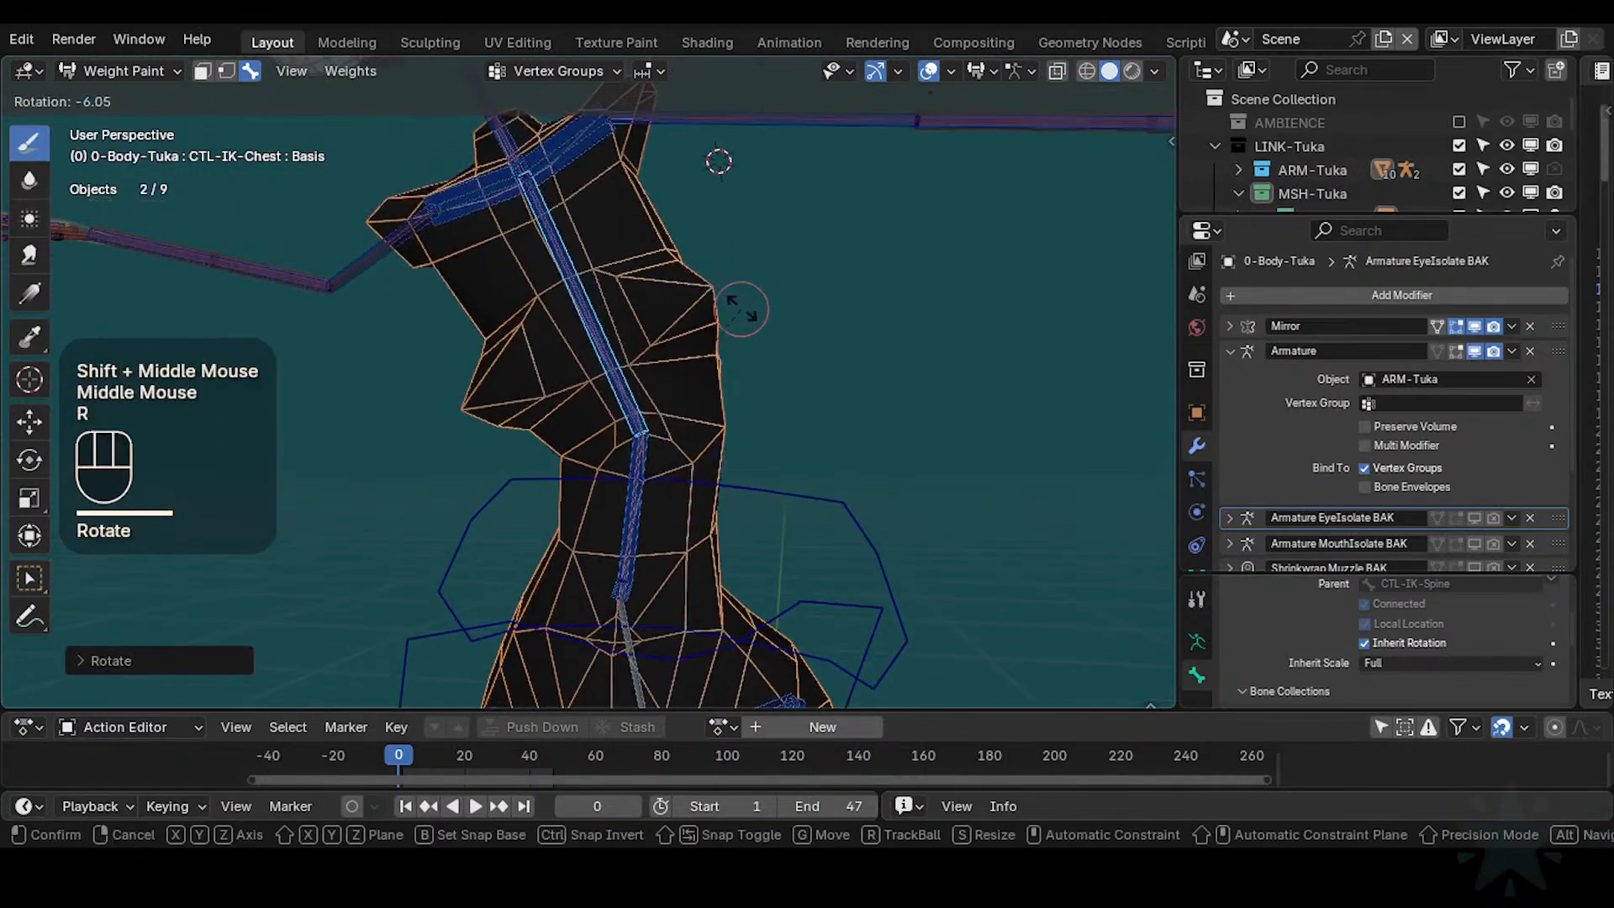
left_click(832, 151)
middle_click_drag(832, 151, 732, 295)
key("r")
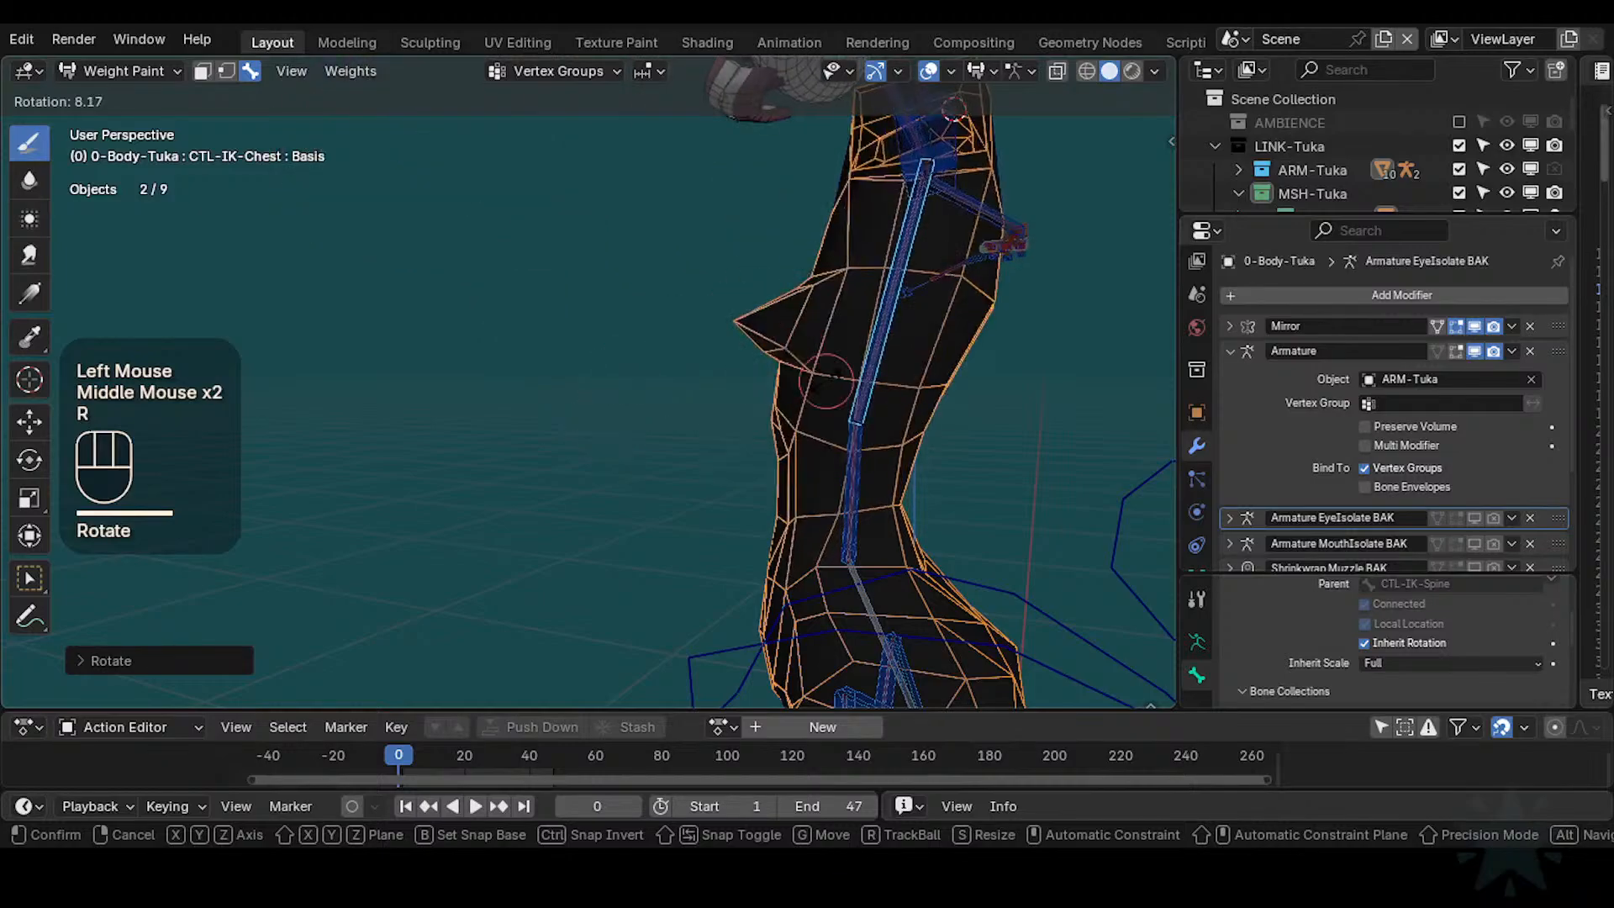
left_click(836, 454)
Select the CTL-IK-Spine control bone and rotate it to bend the torso forward
left_click(841, 472, "alt")
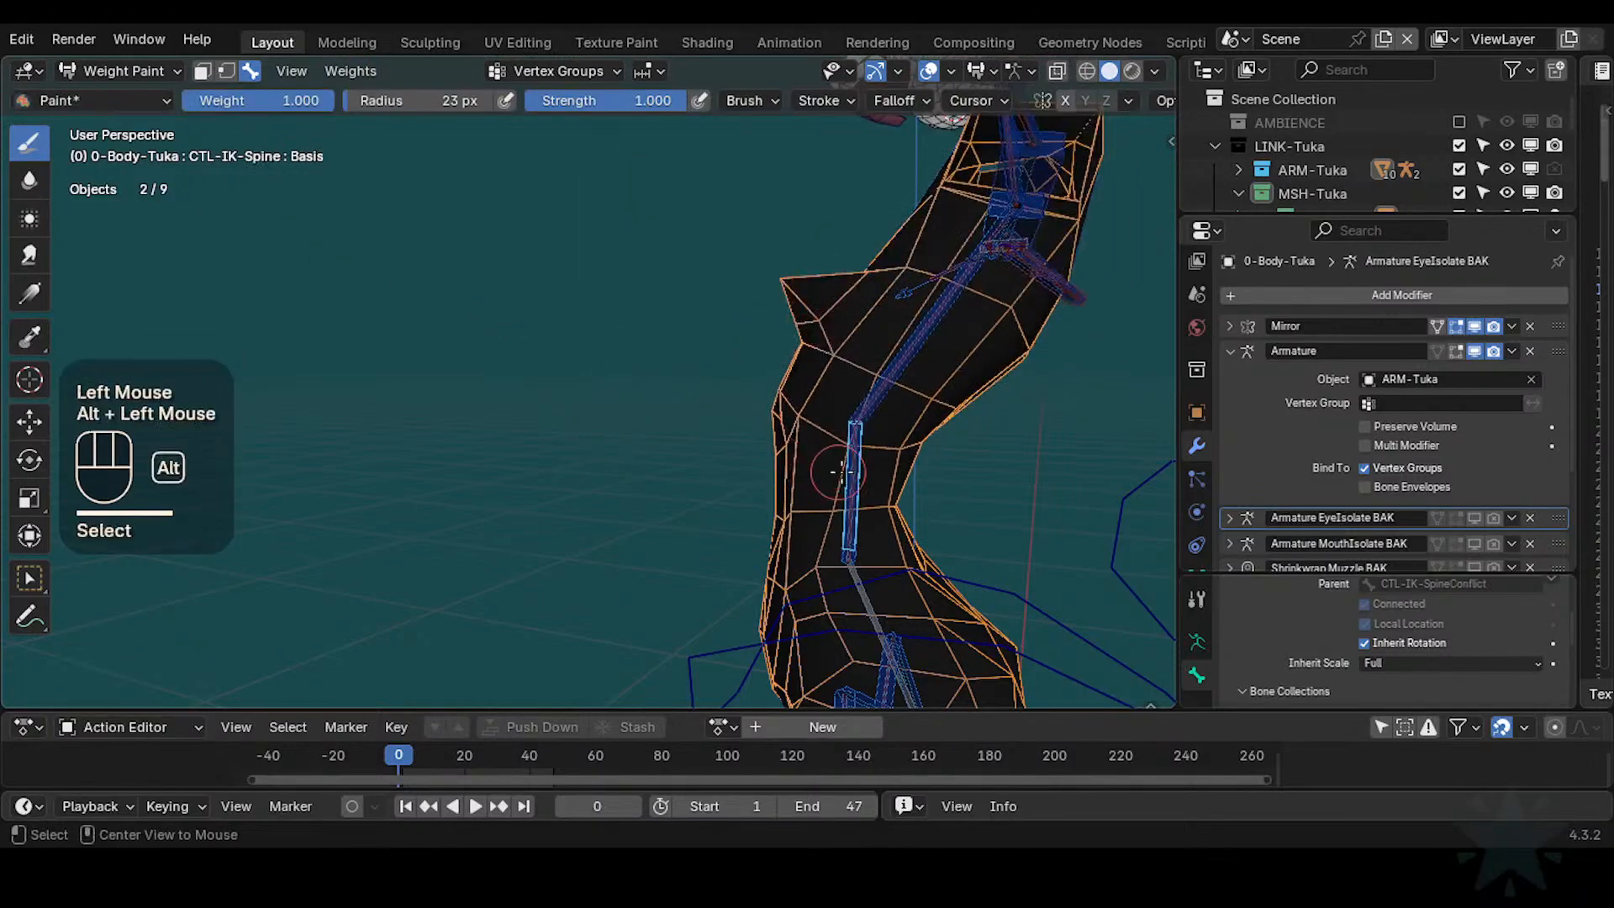
middle_click_drag(841, 472, 840, 454, "shift")
left_click(840, 454, "shift")
key("r")
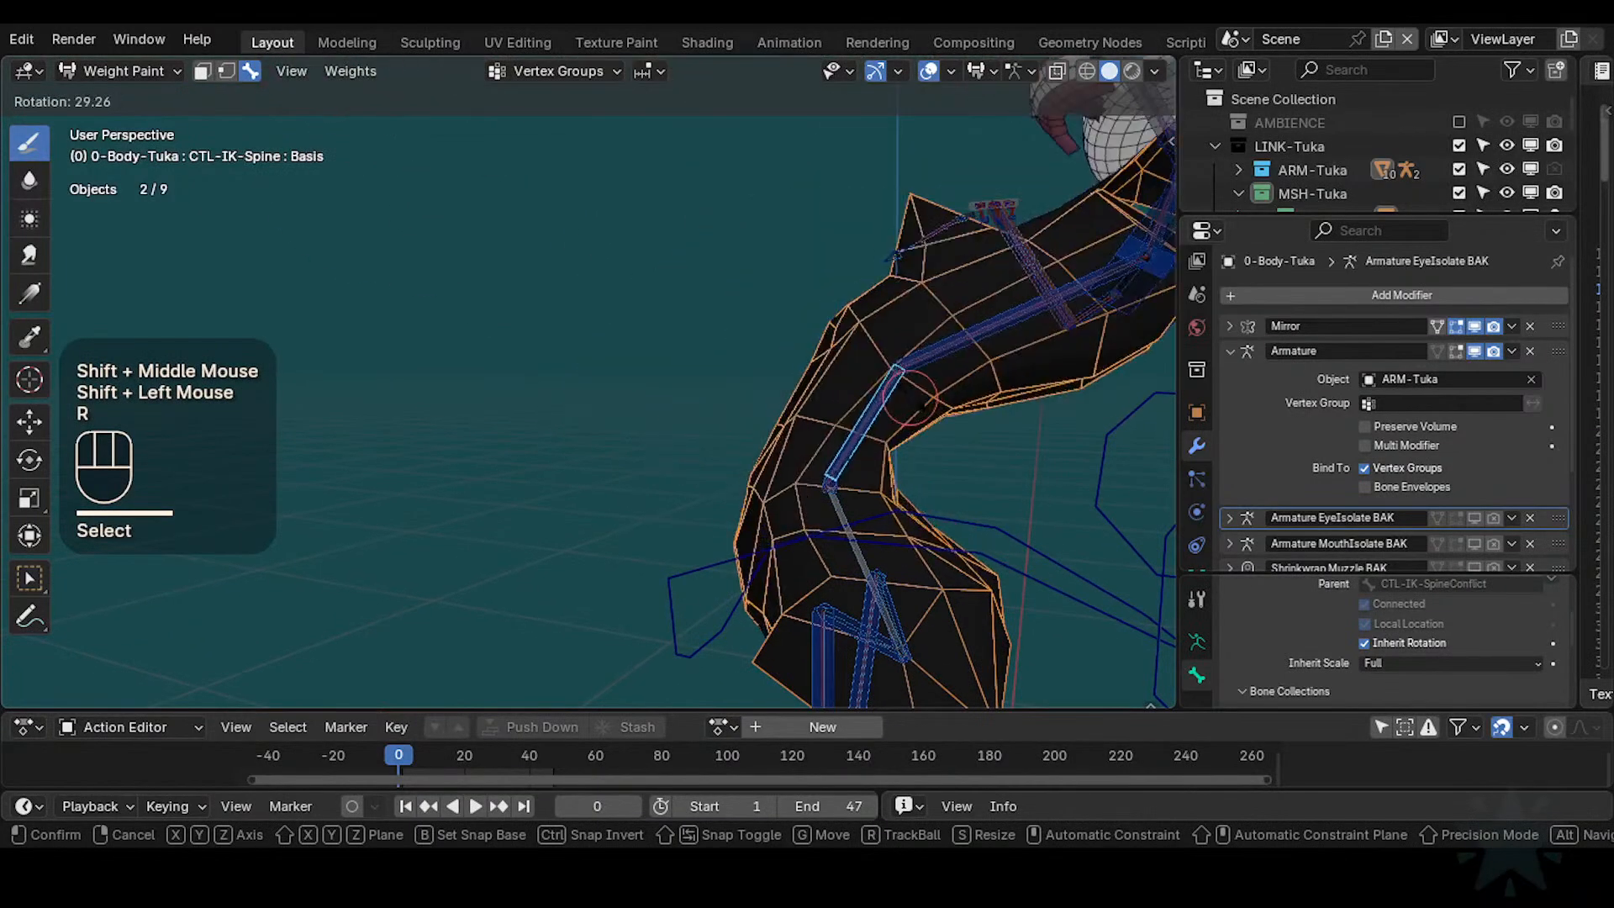
left_click(775, 454)
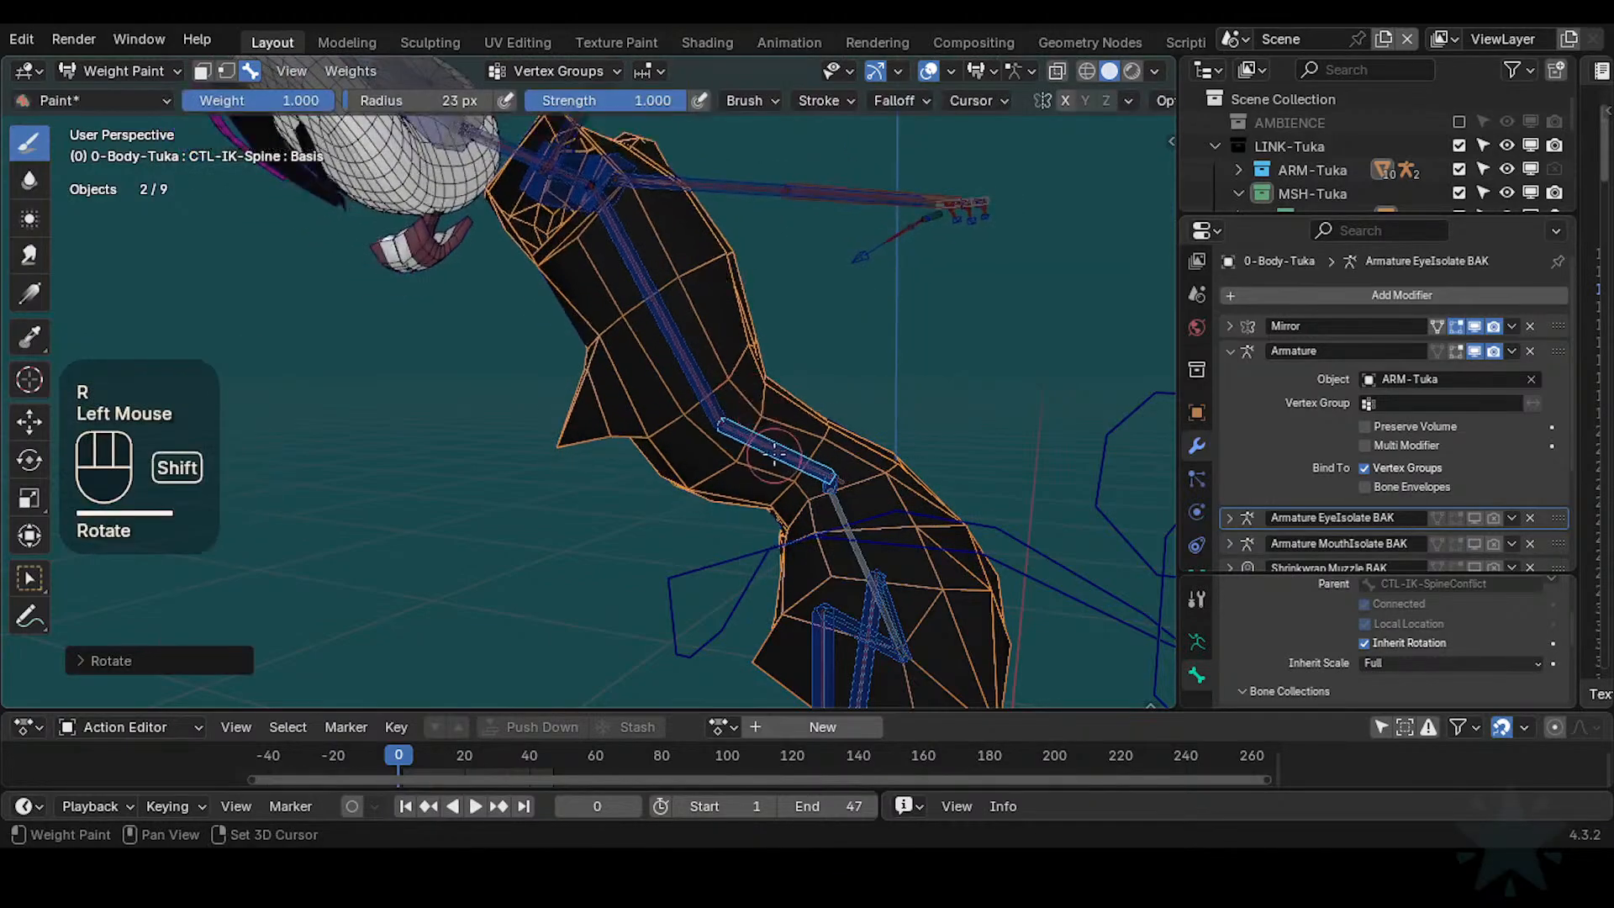
middle_click_drag(774, 454, 745, 244, "shift")
Select the CTL-IK-Chest control bone and move it through several positions to test the bent torso from different angles
left_click(745, 241, "alt")
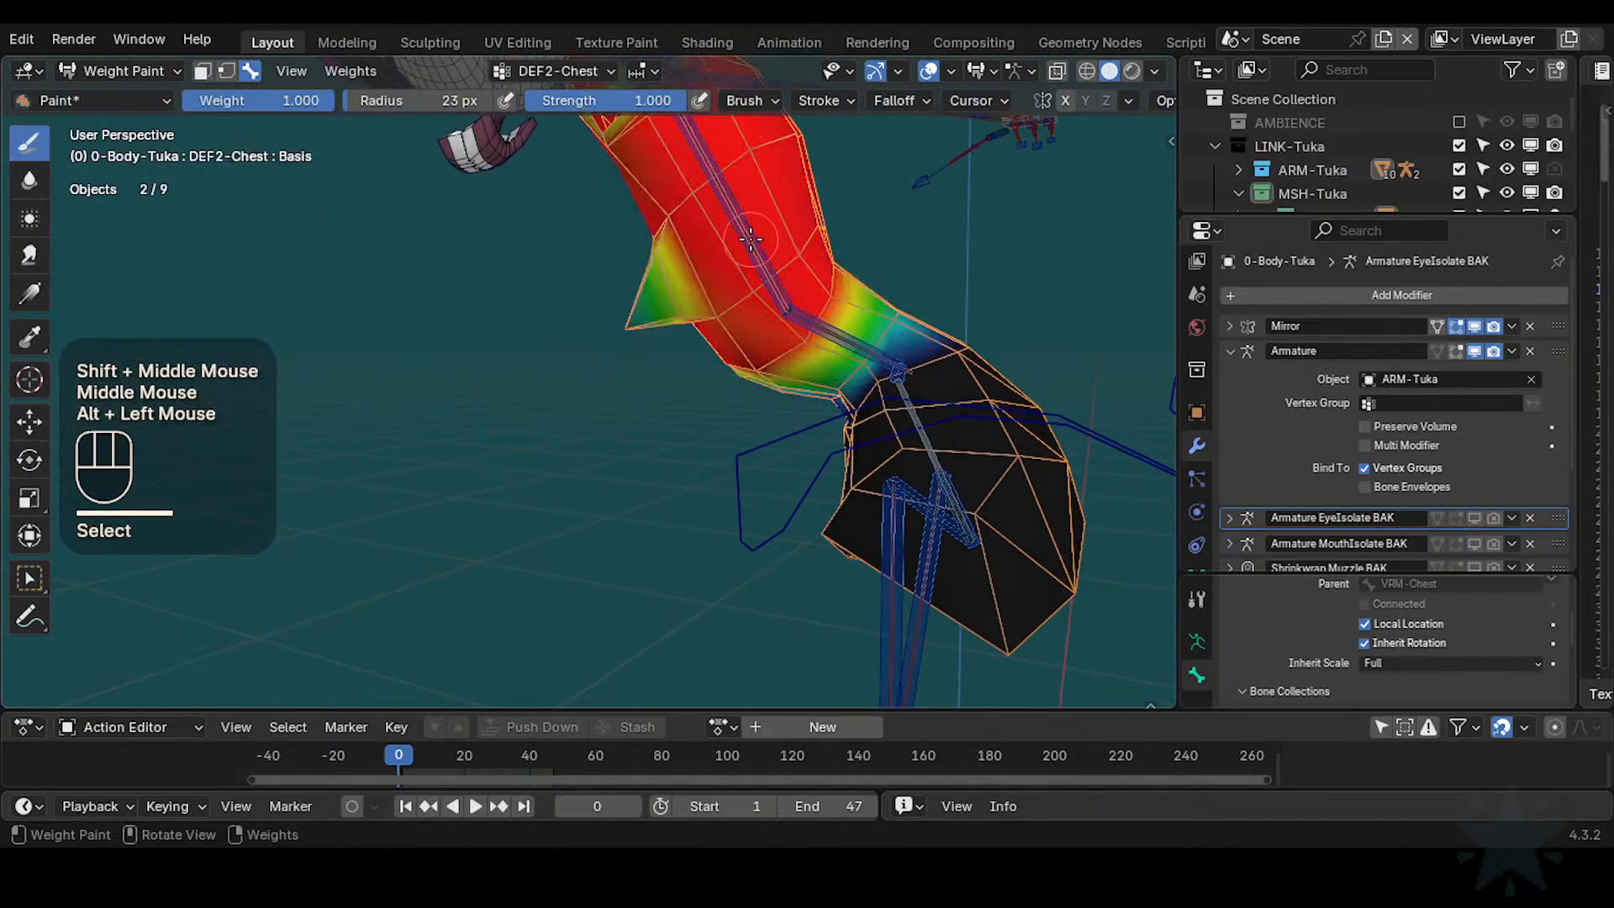
key("g")
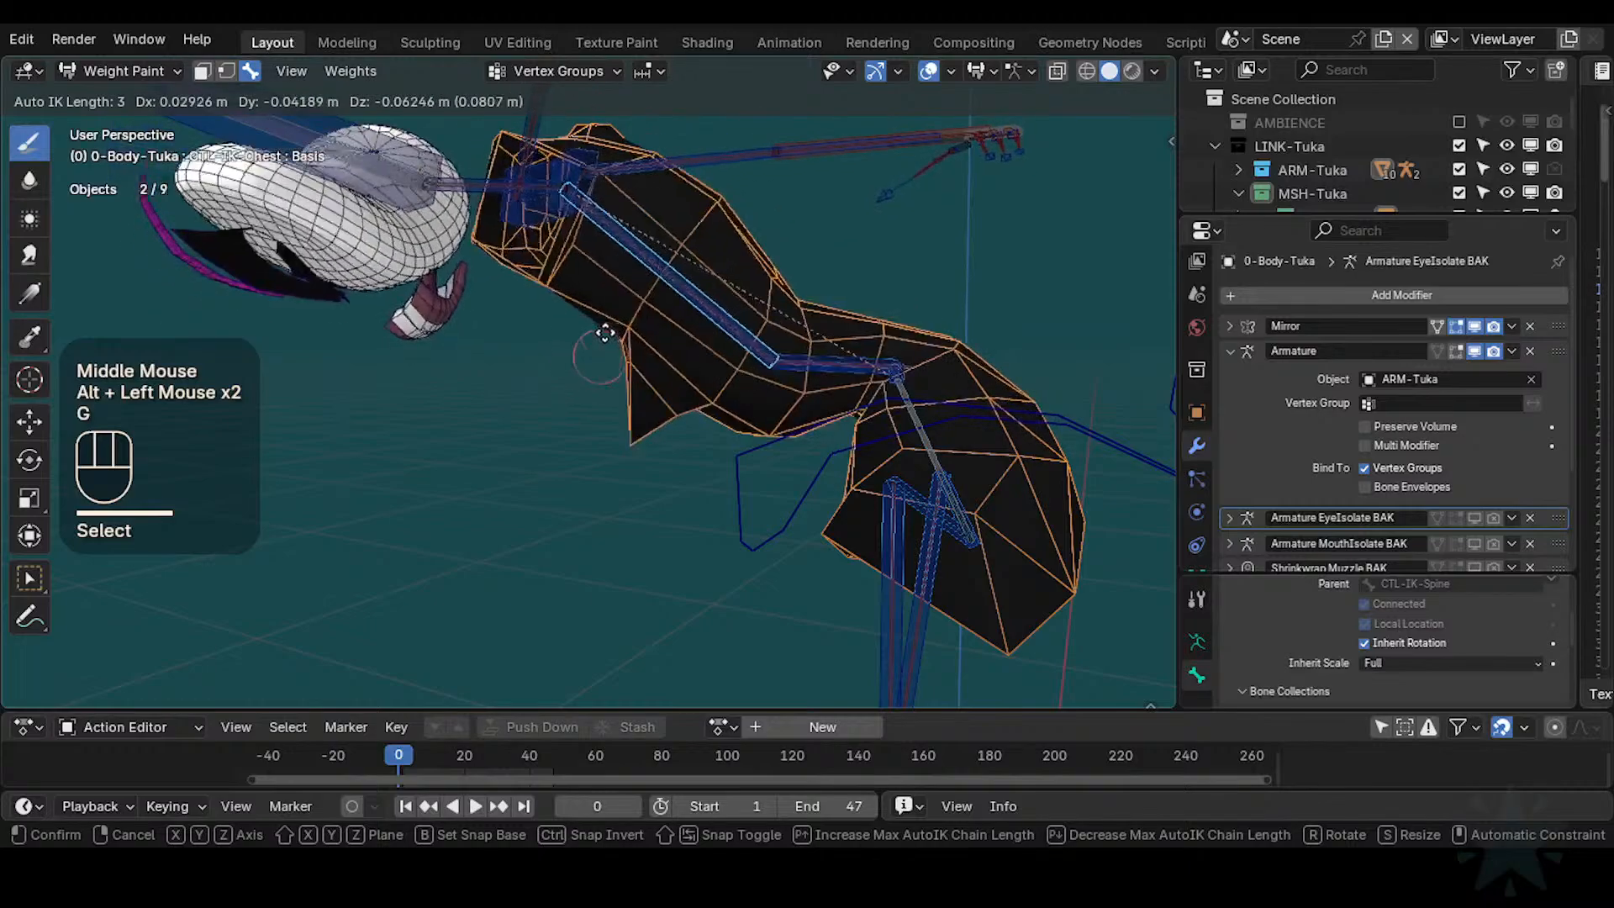
left_click(588, 302)
middle_click_drag(588, 302, 719, 328)
key("g")
left_click(782, 150)
middle_click_drag(782, 150, 908, 294)
middle_click_drag(742, 157, 586, 452)
key("g")
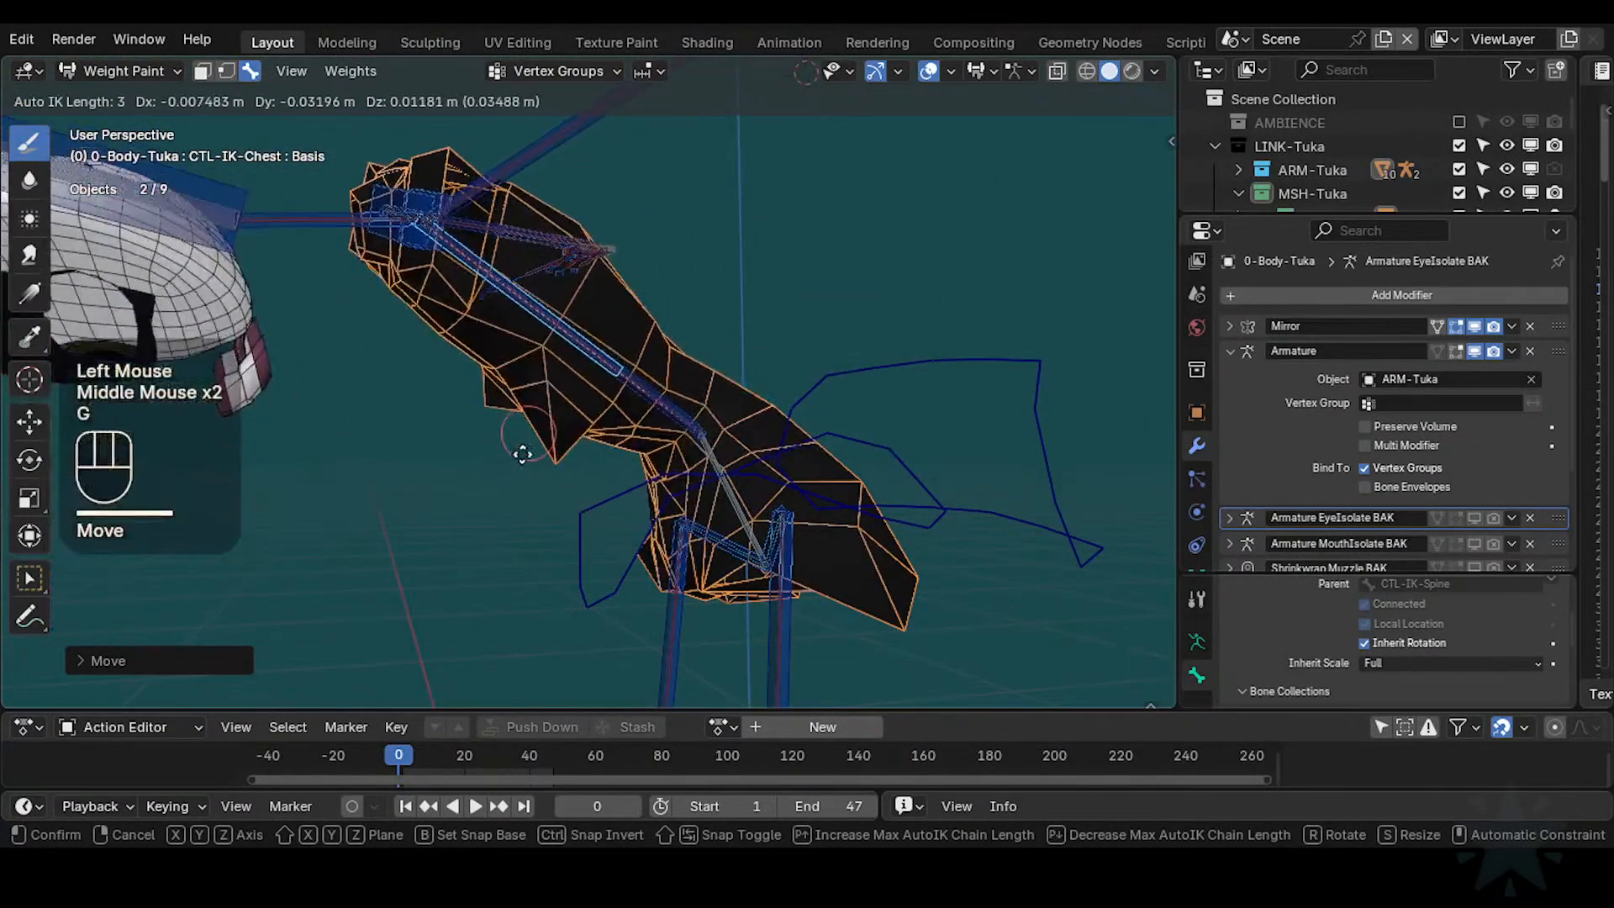
left_click(524, 458)
Select the CTL-IK-Spine control bone, move it to test the forward fold at the waist, and save the file
left_click(599, 430, "alt")
key("g")
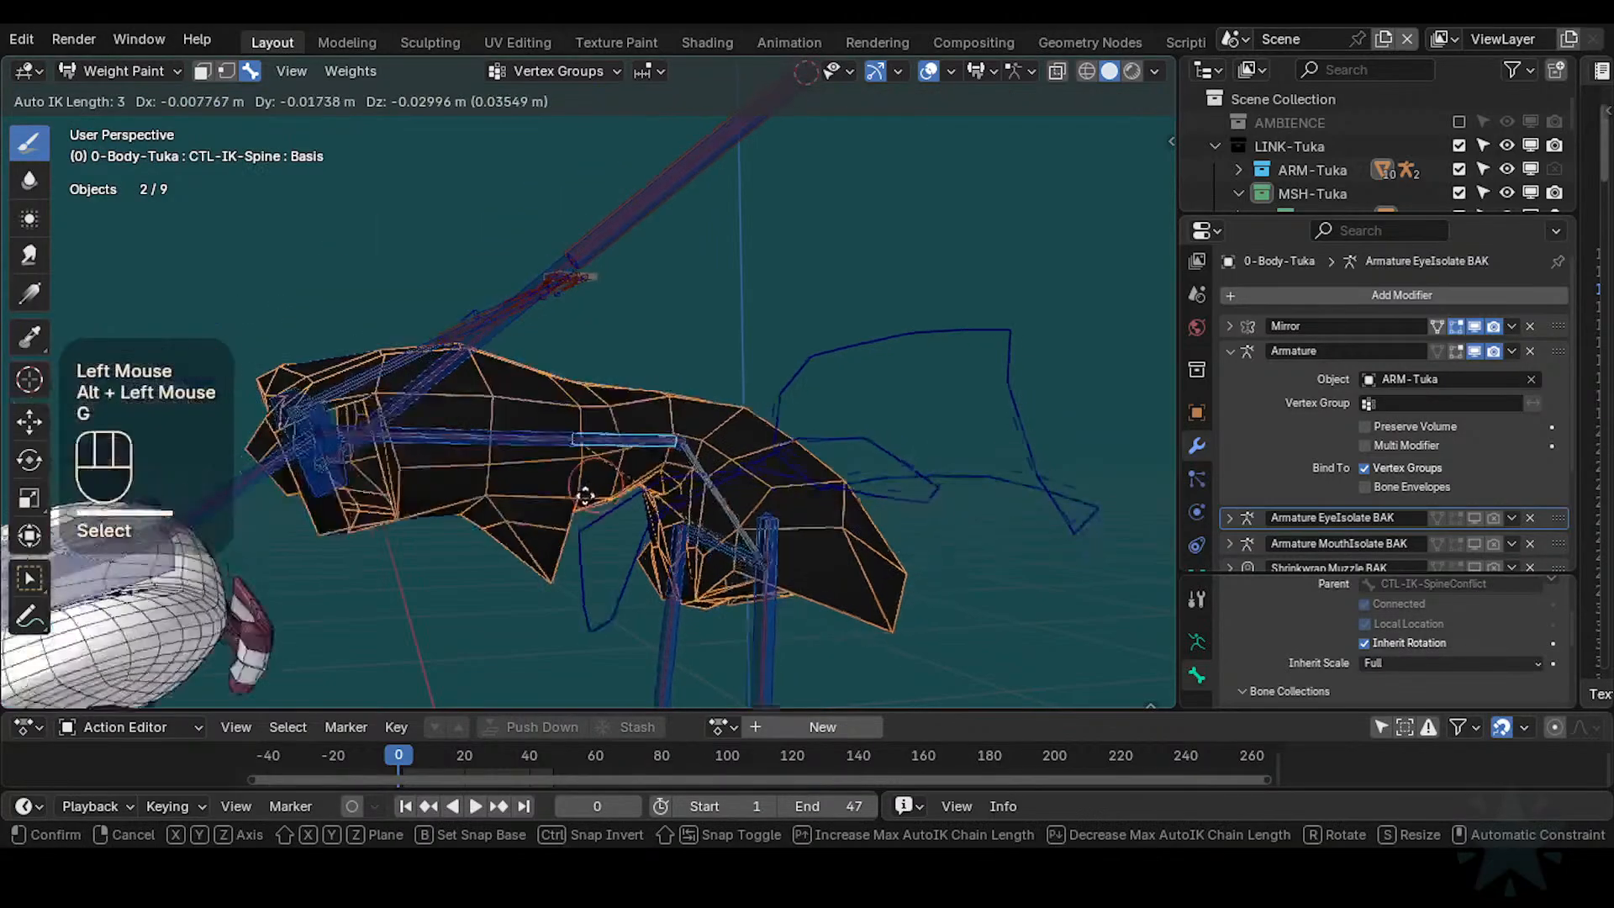
left_click(611, 421)
key("g")
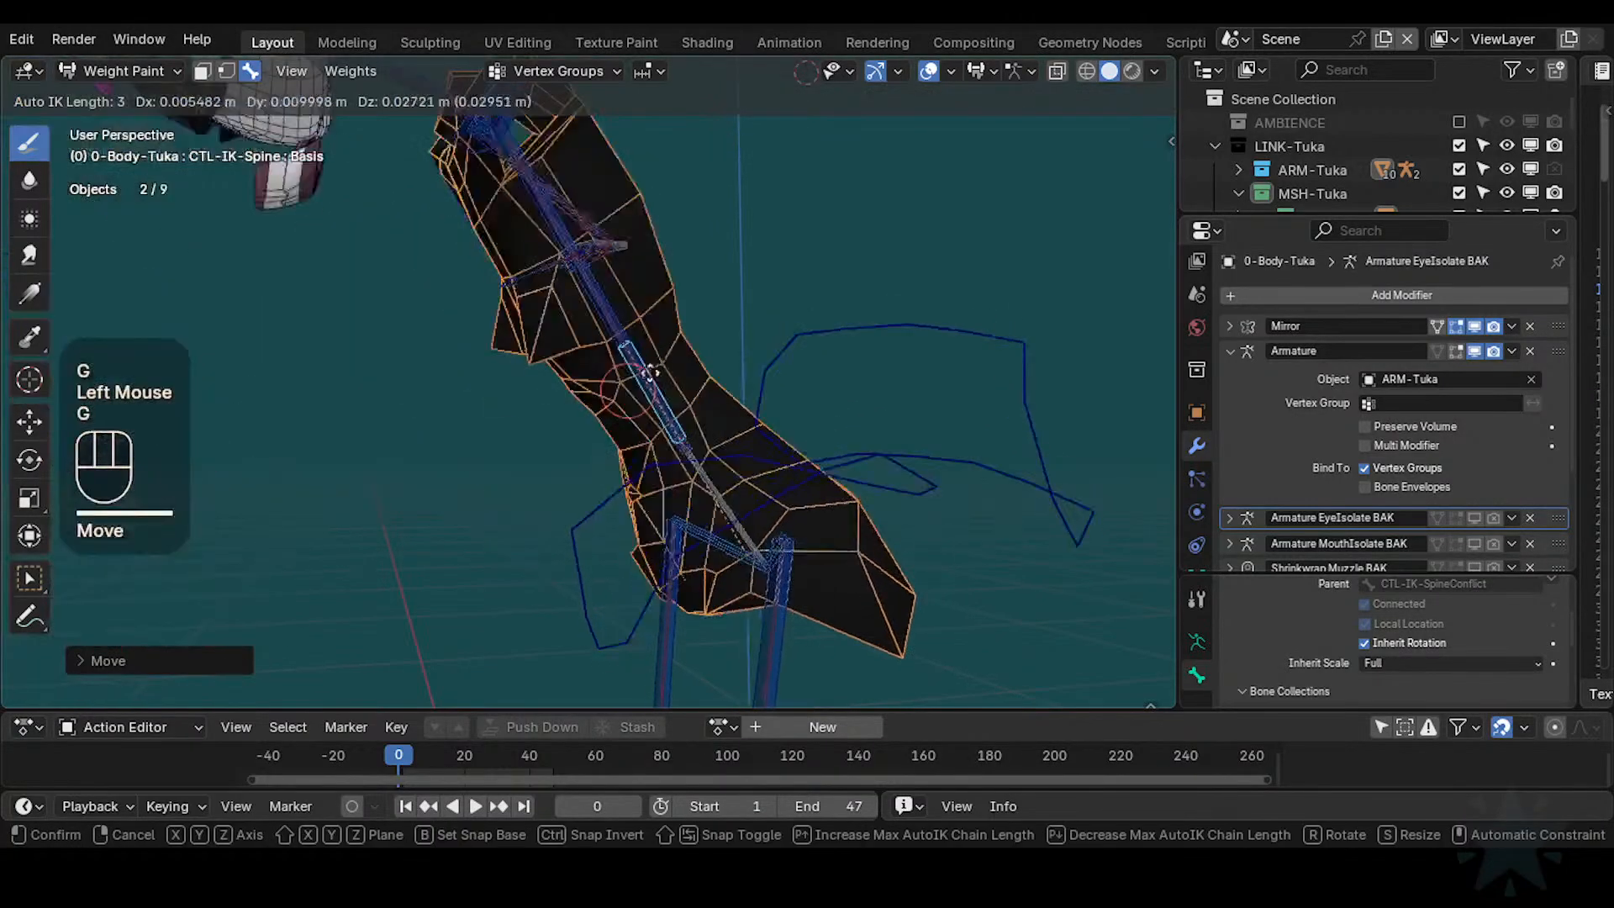
left_click(599, 446)
mouse_move(639, 437)
middle_mouse_down("shift")
mouse_move(713, 427)
mouse_move(697, 395)
mouse_move(731, 405)
mouse_move(617, 418)
middle_mouse_up("shift")
key("ctrl+s")
Select the DEF2-Hips weights and soften them across the front of the lower waist with the Blur brush at radius 50 px
left_click(723, 403, "alt")
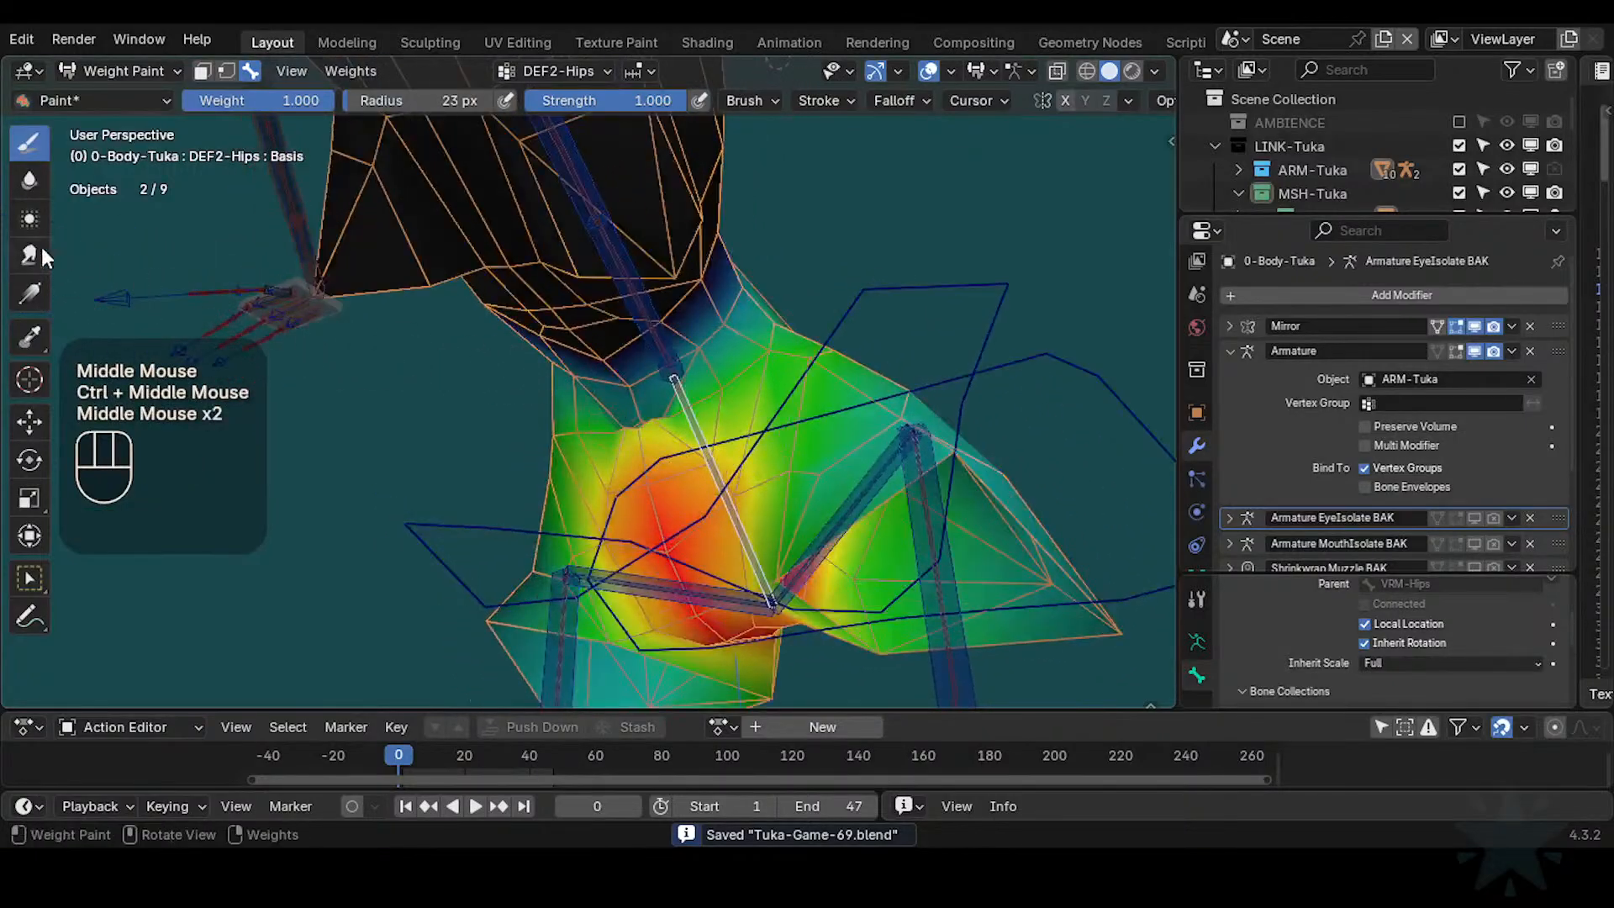
left_click(29, 179)
key("f")
left_click(652, 412)
left_click(653, 412)
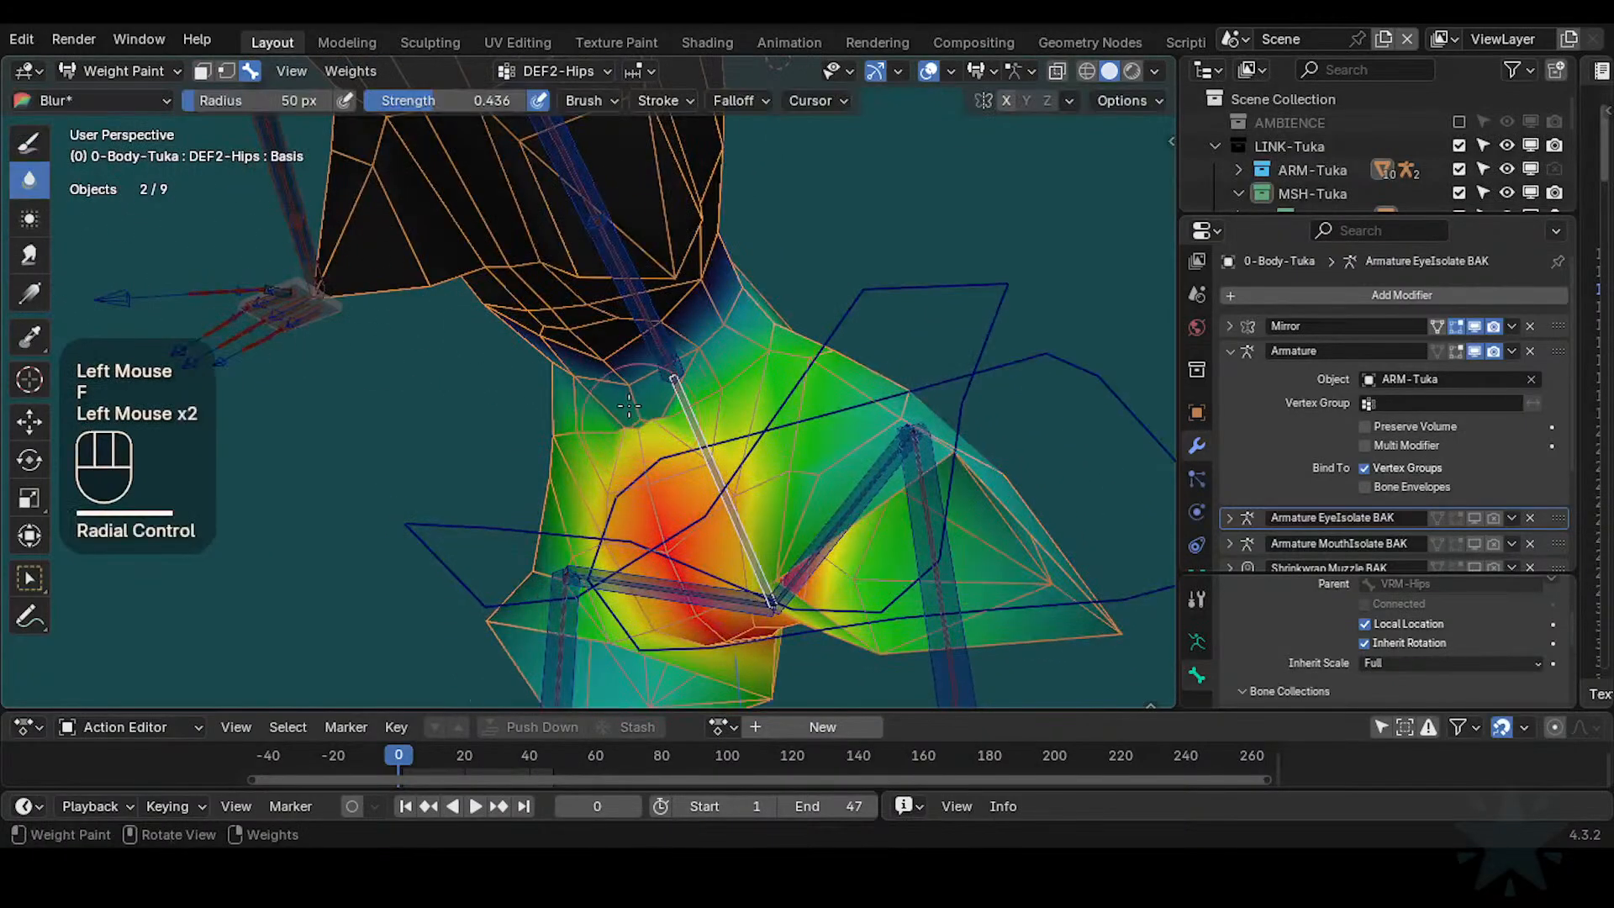
middle_click_drag(629, 406, 639, 404)
left_click(644, 402)
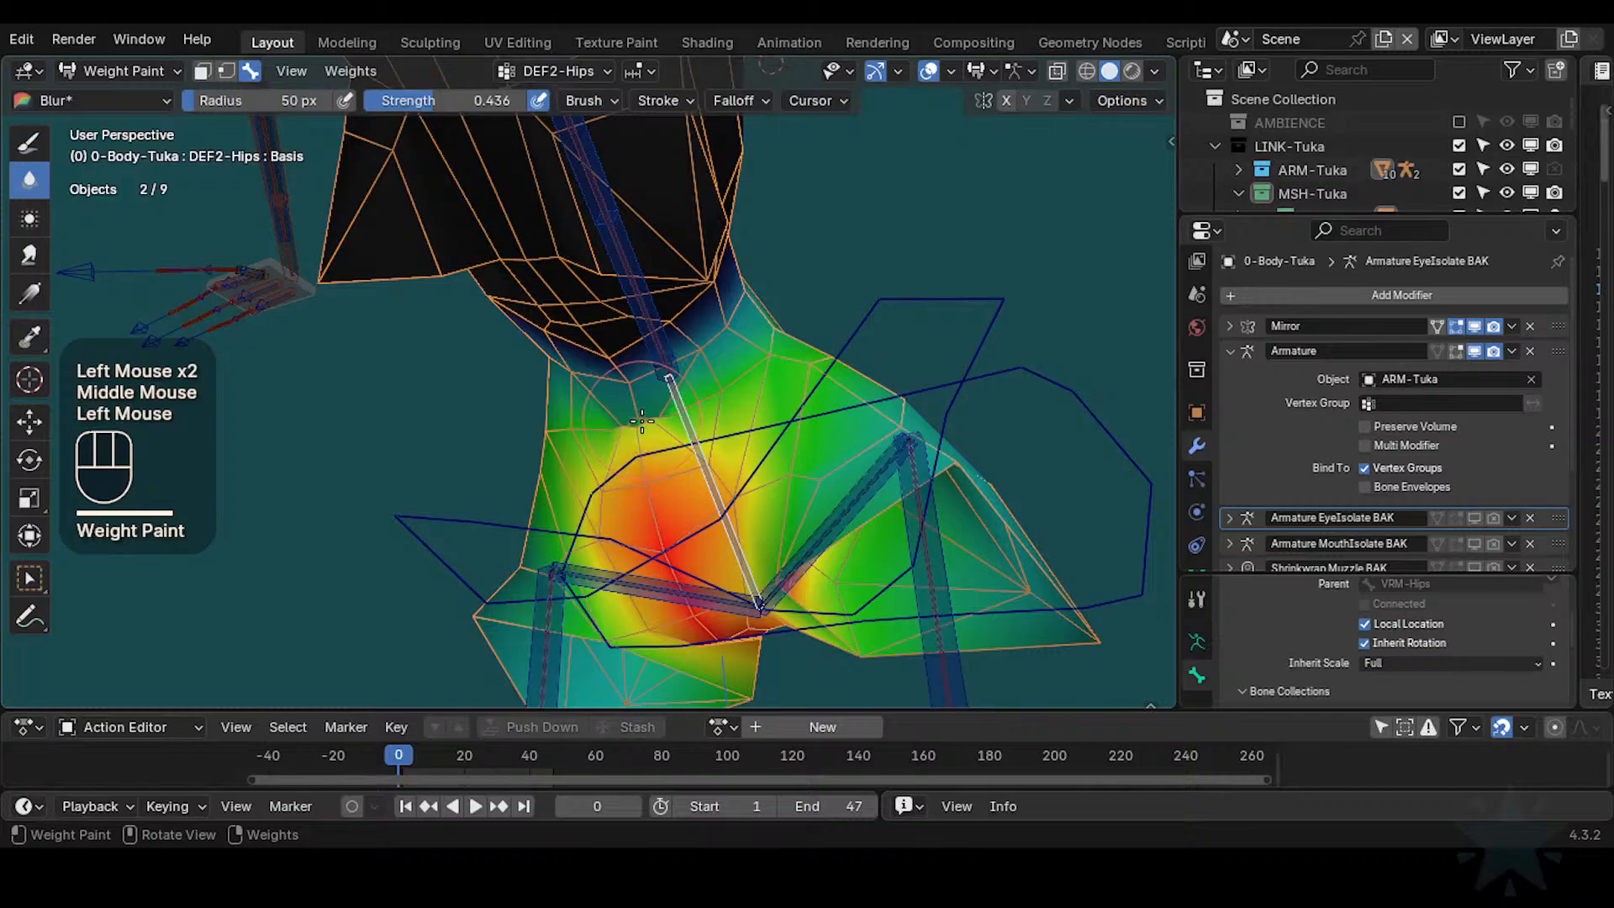
key("ctrl+z")
left_click(628, 476)
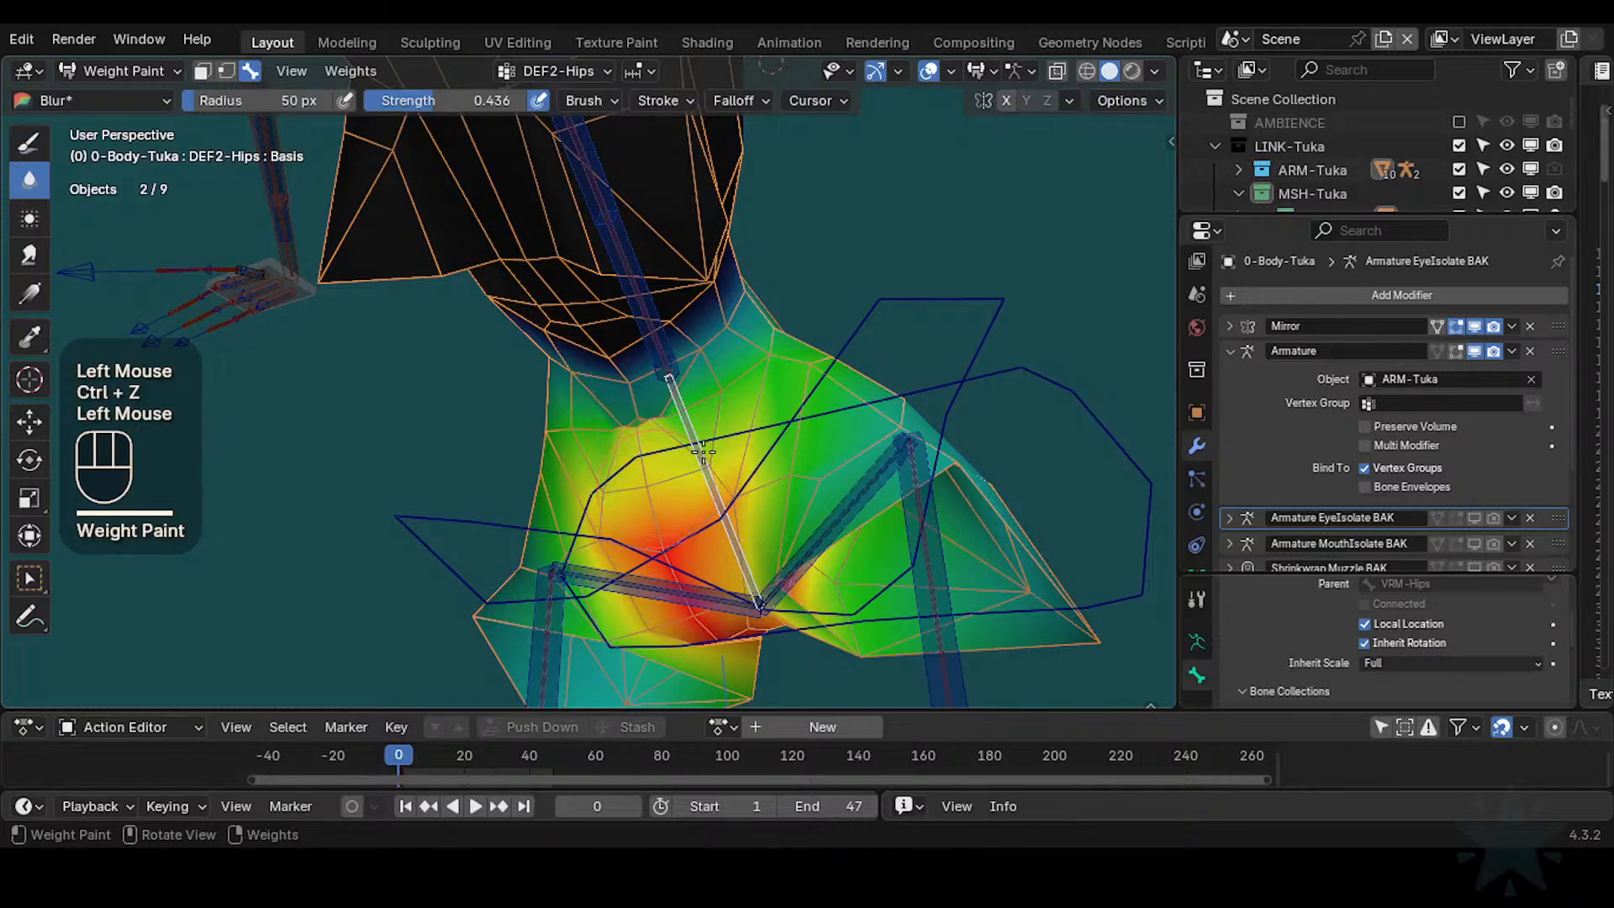
Select the DEF2-Spine weights, blur the front of the waist, and smear the weight down onto the belly at strength 0.600
left_click(650, 364, "alt")
left_click(648, 375, "alt")
left_click(639, 390, "alt")
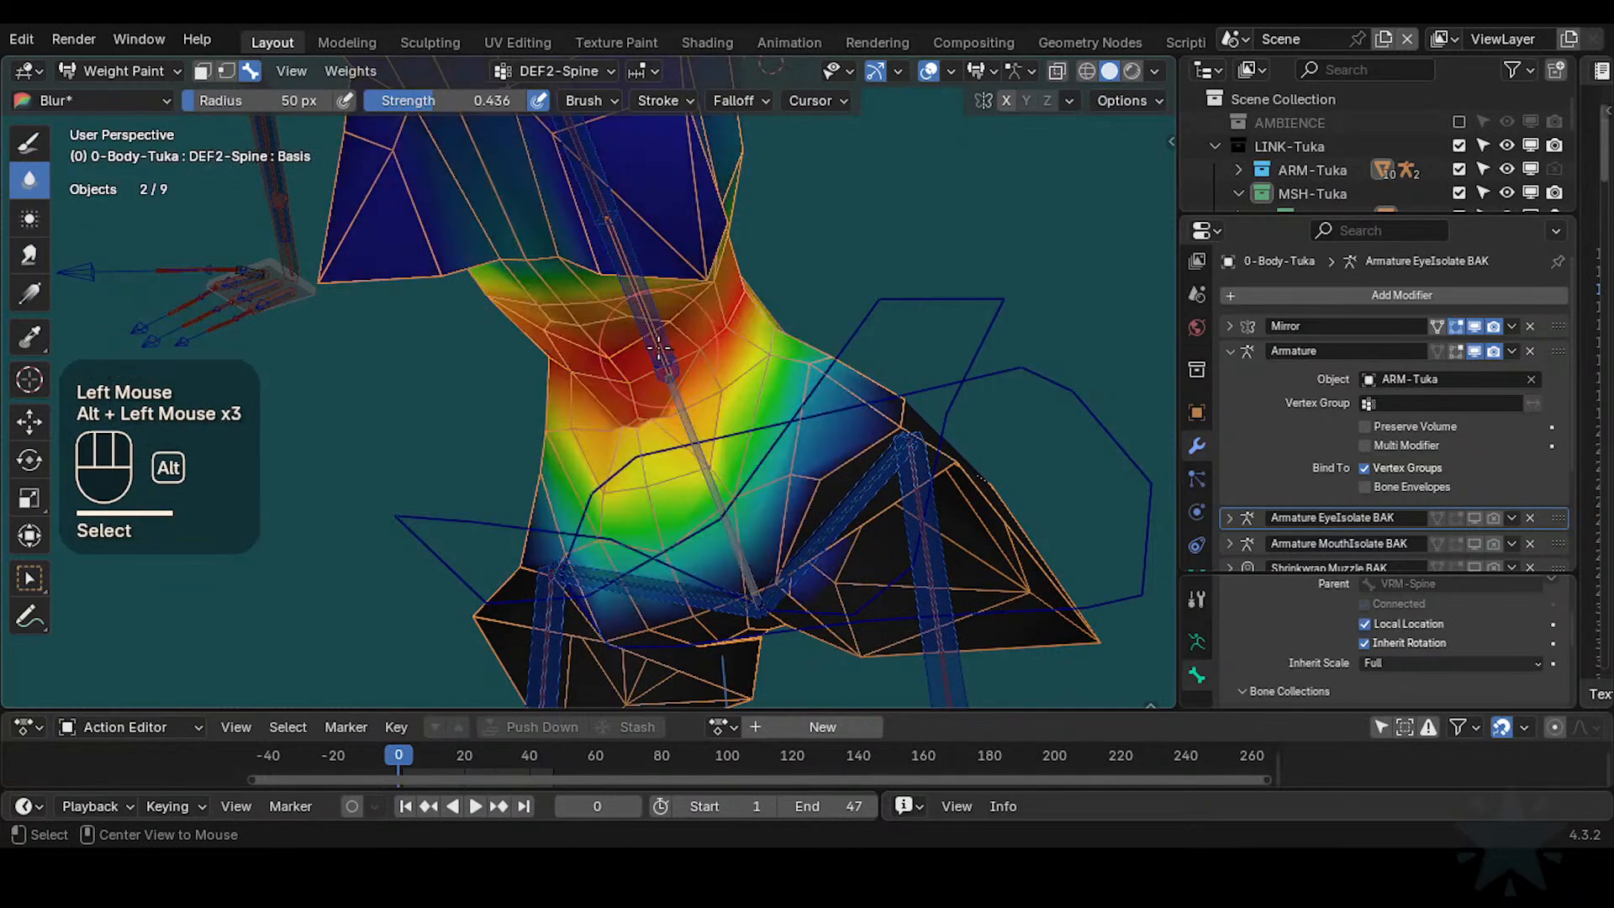
left_click(627, 412)
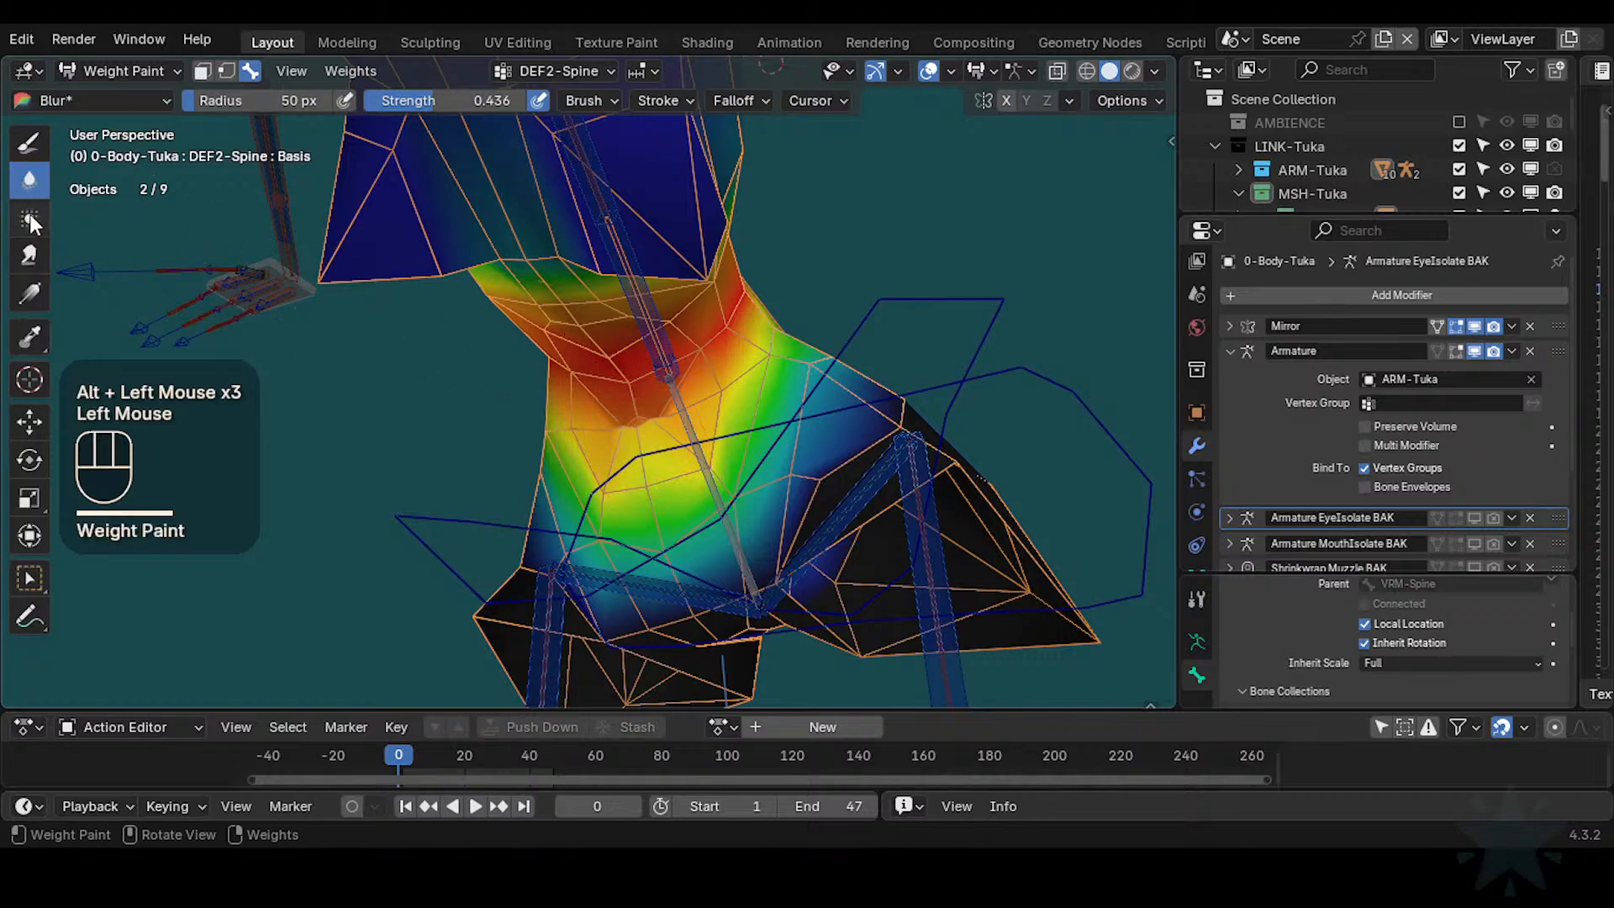
left_click(625, 401)
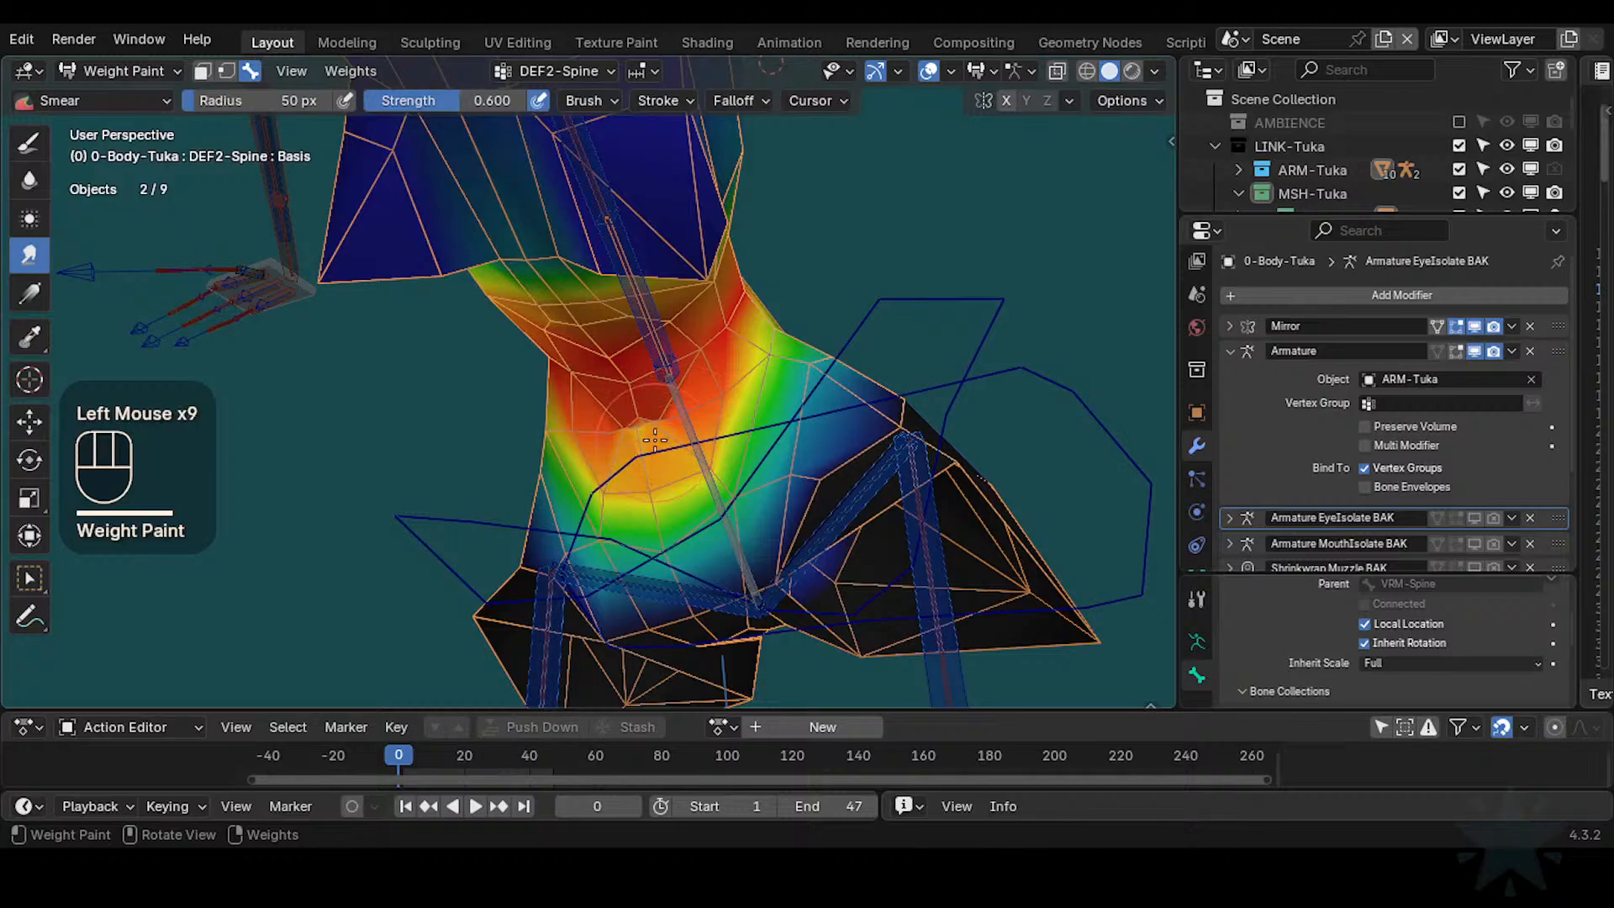
middle_click_drag(653, 475, 675, 480)
left_click(675, 479)
mouse_move(453, 298)
middle_mouse_down()
mouse_move(437, 296)
mouse_move(483, 294)
middle_mouse_up()
Blur the lower edge of the DEF2-Spine weights across the belly, reducing the brush radius to 37 px
left_click(29, 180)
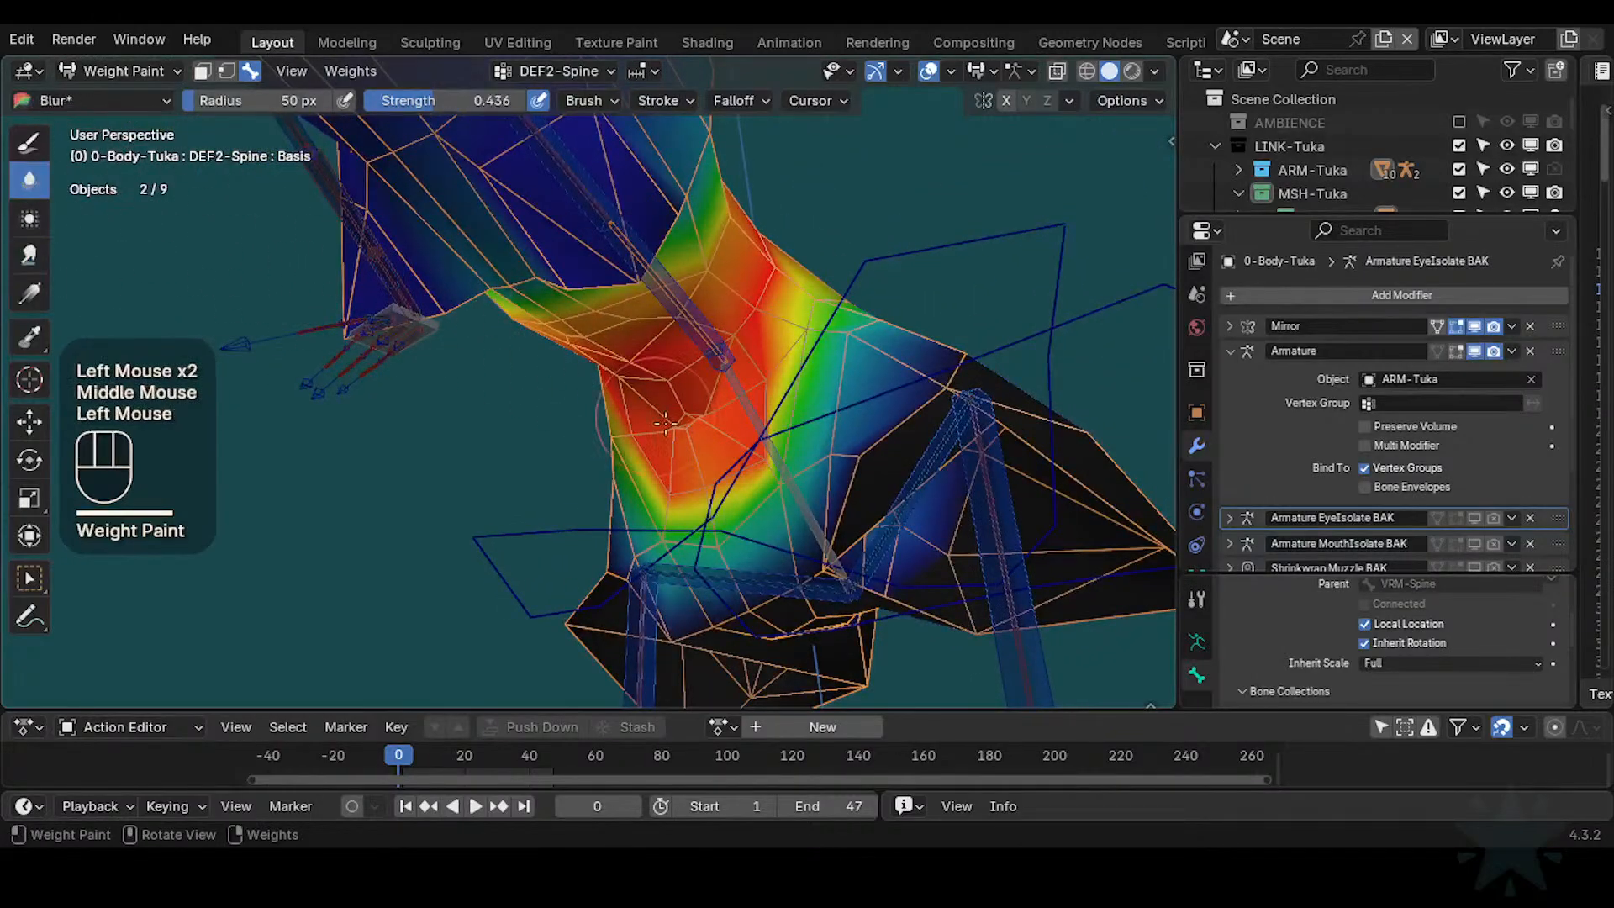
middle_click_drag(673, 471, 697, 475)
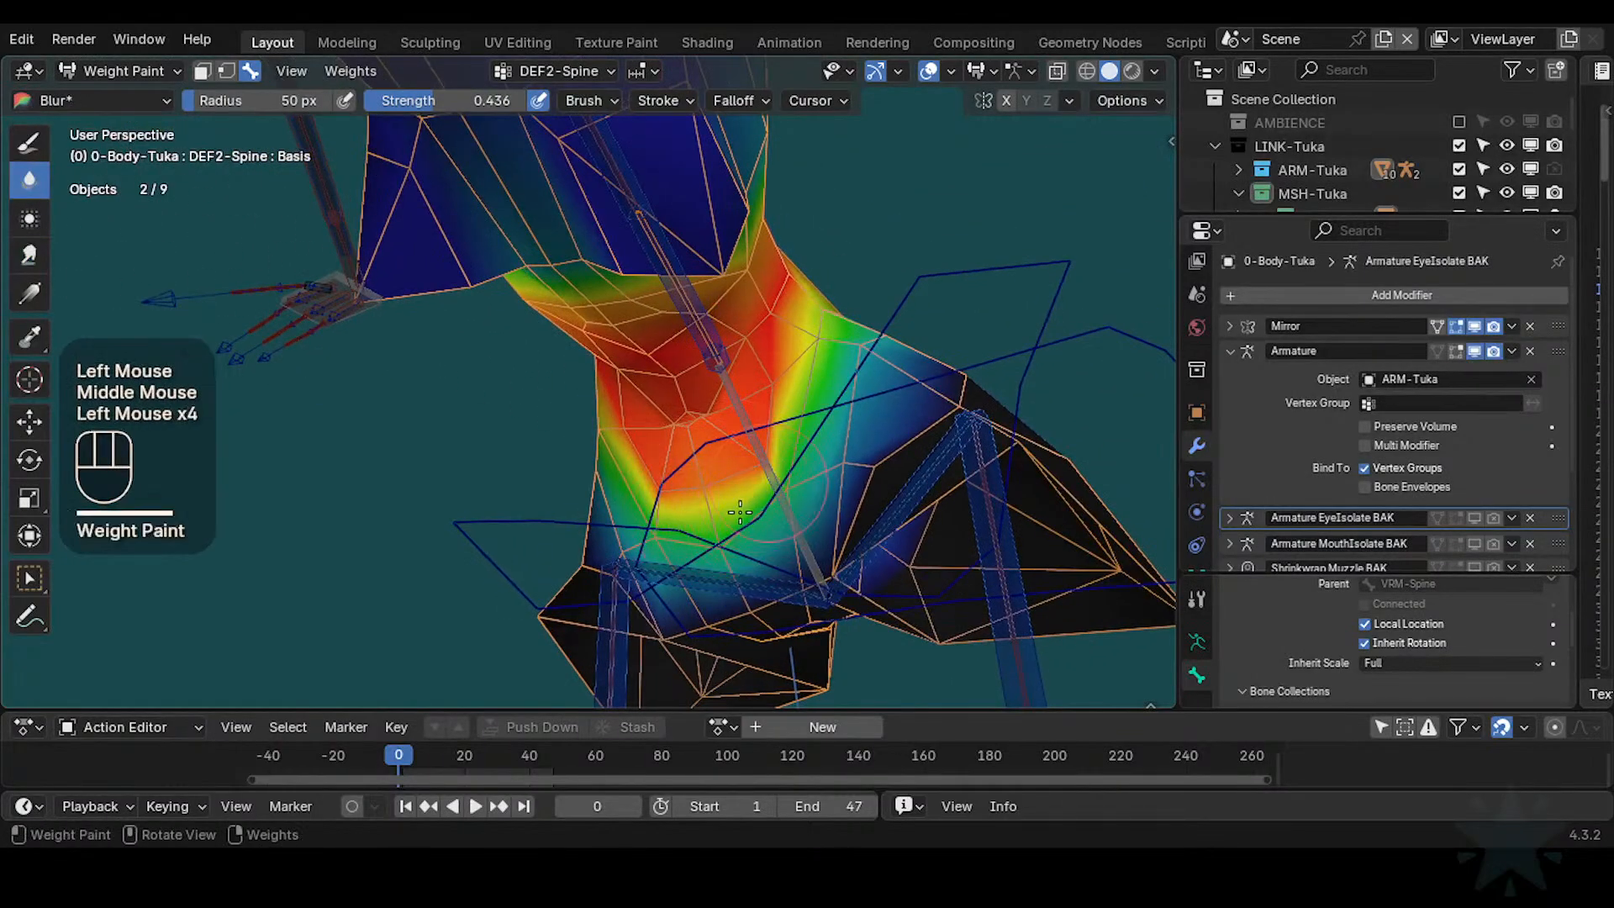
key("f")
left_click(760, 475)
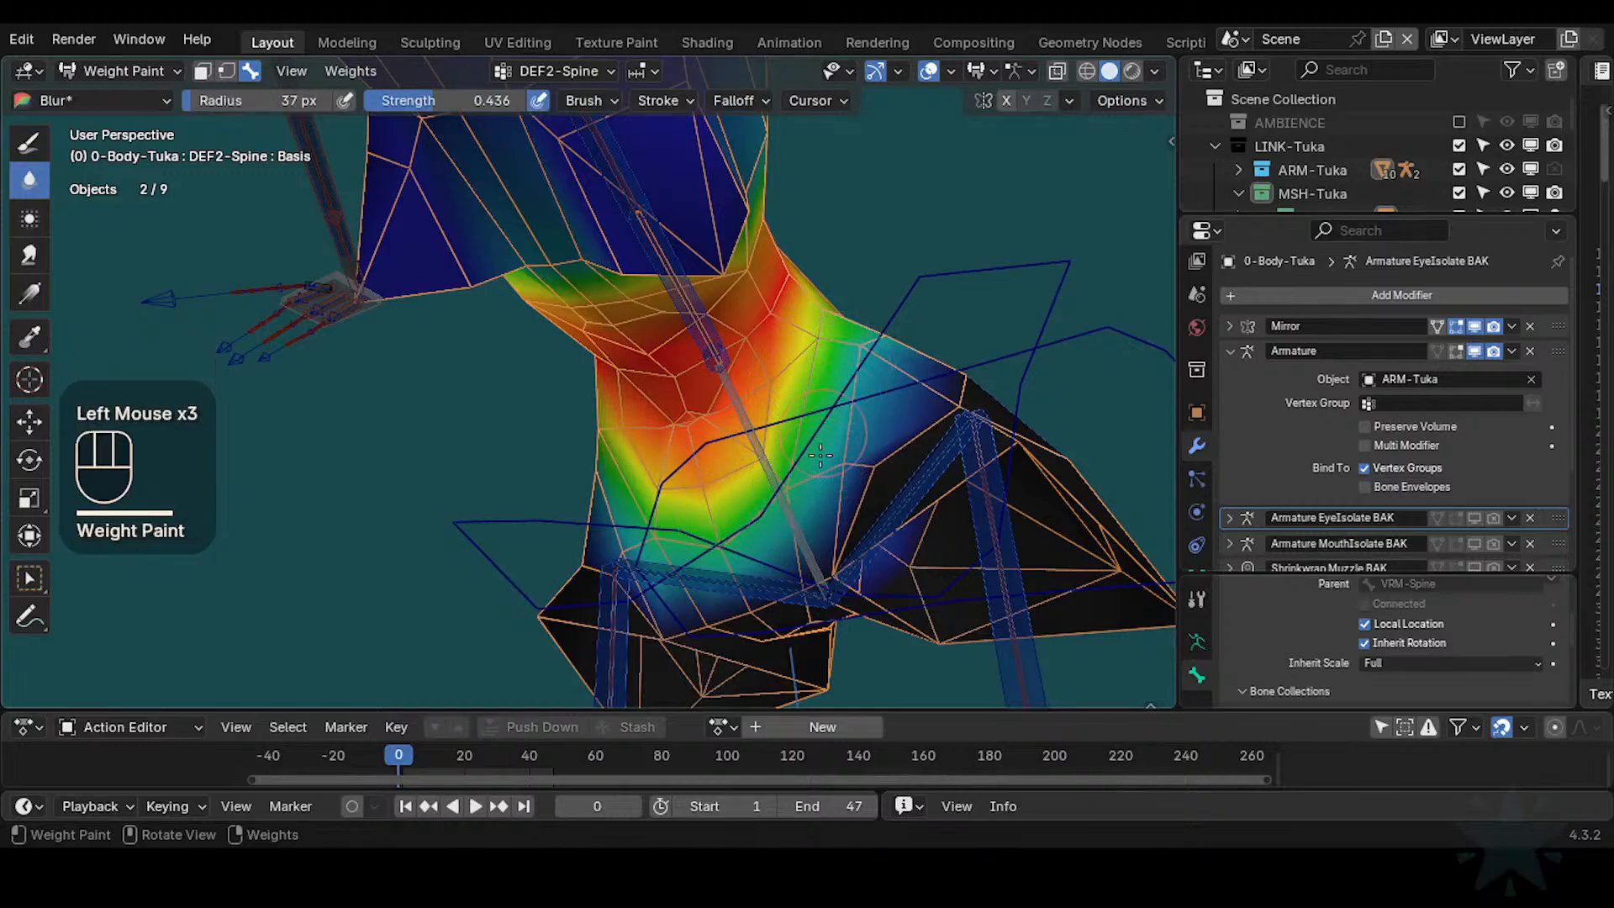
Undo the last blur stroke below the belly, set the Blur radius to 18 px and blur DEF2-Spine weights toward the crotch
middle_click_drag(820, 455, 706, 478, "shift")
left_click(714, 468)
left_click(706, 477)
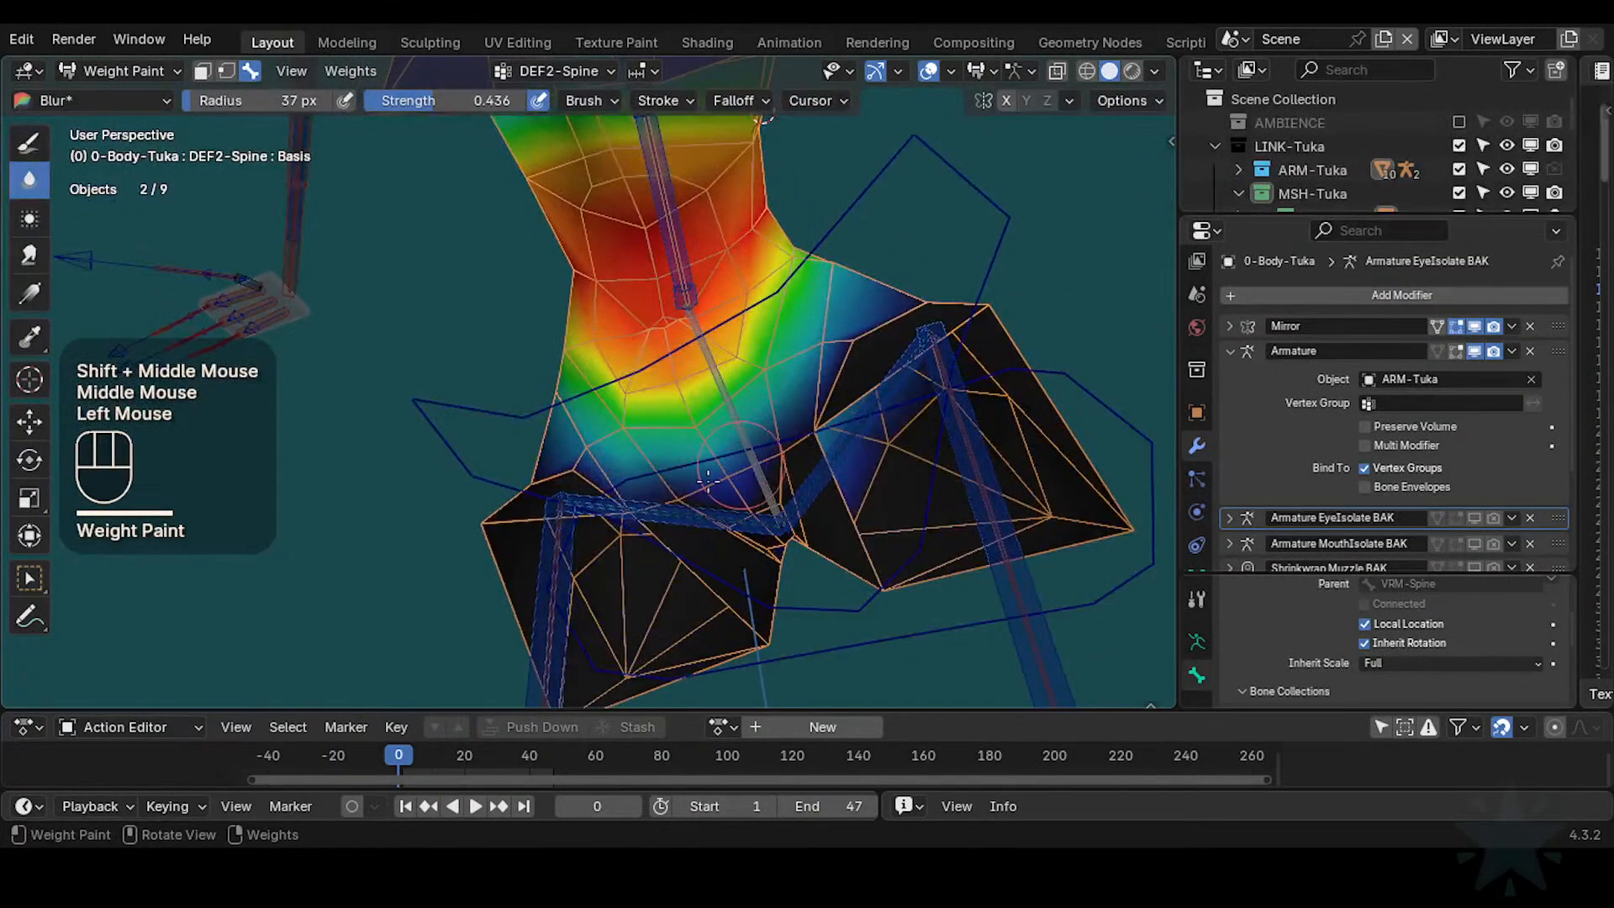
key("ctrl+z")
key("f")
left_click(725, 458)
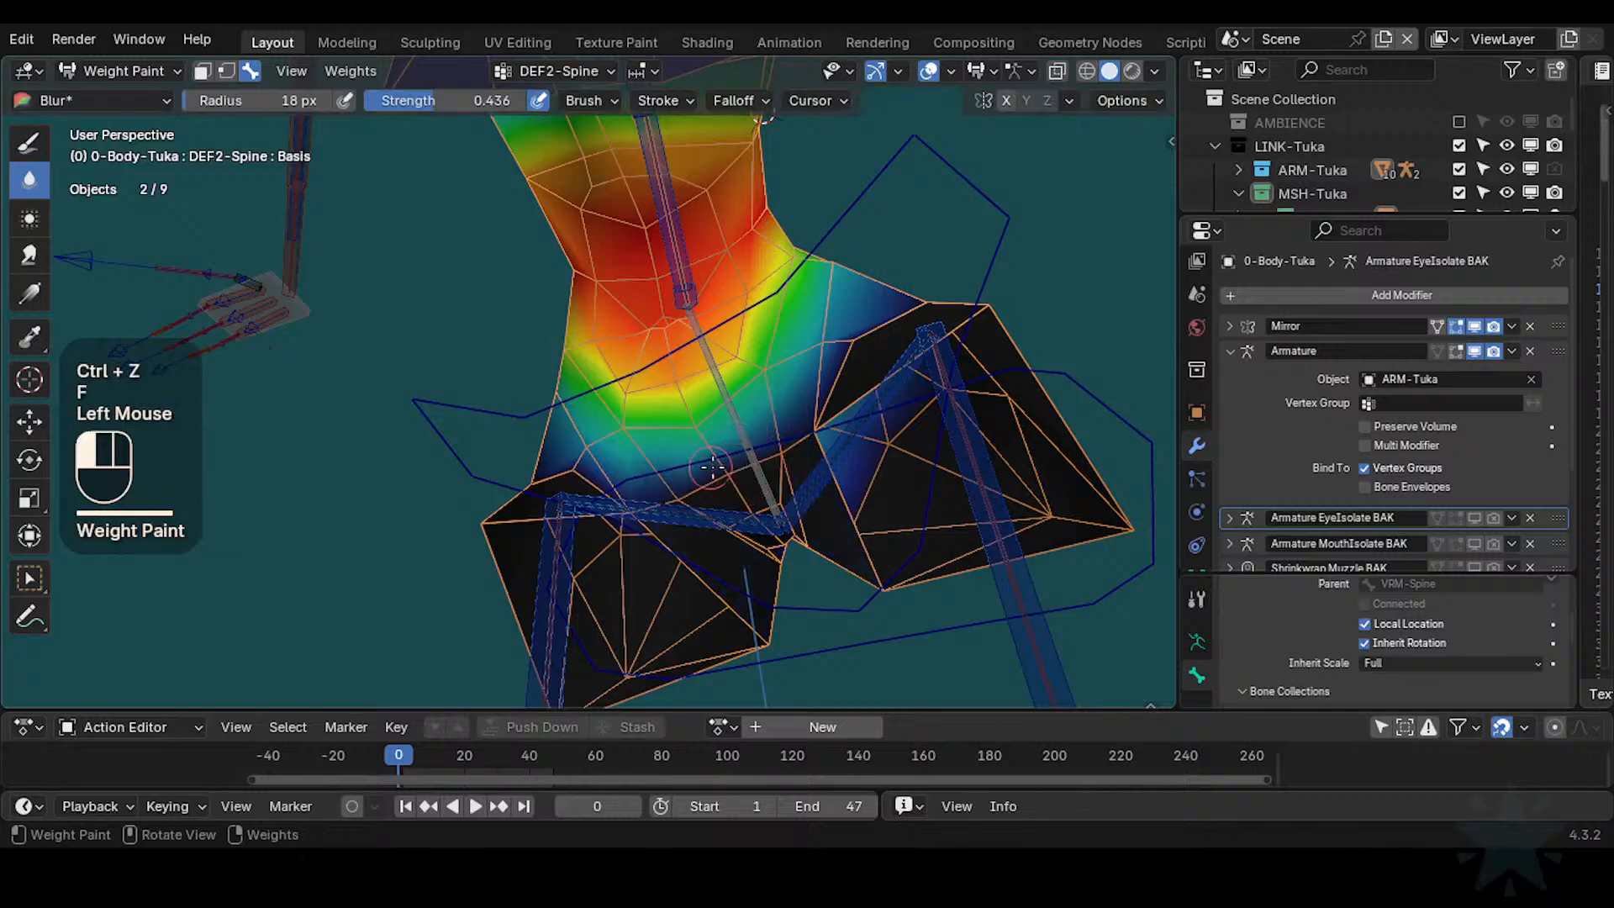
left_click_drag(710, 462, 712, 483)
middle_click_drag(784, 450, 815, 433)
mouse_move(767, 473)
left_mouse_down()
mouse_move(780, 445)
mouse_move(750, 468)
left_mouse_up()
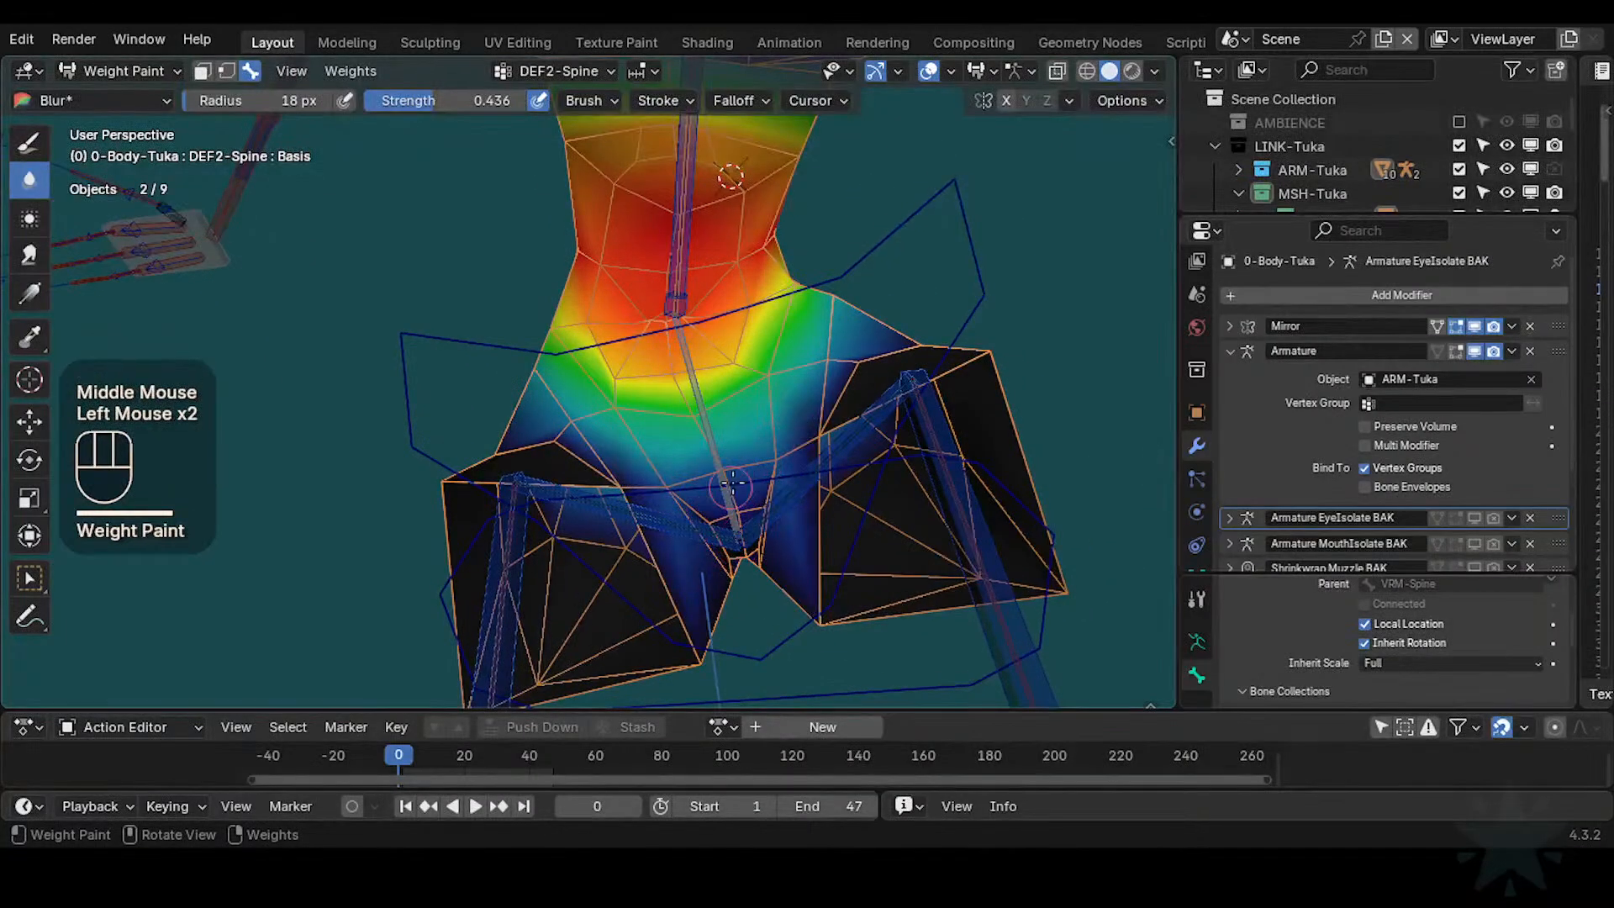
Rework the blurred DEF2-Spine weights over the lower belly with small strokes, undoing the unwanted ones
middle_click_drag(731, 482, 719, 470)
mouse_move(719, 470)
middle_mouse_down("shift")
mouse_move(694, 436)
mouse_move(744, 404)
mouse_move(743, 370)
mouse_move(729, 383)
middle_mouse_up("shift")
key("ctrl+z")
left_click(695, 435)
left_click(744, 368)
middle_click_drag(728, 383, 734, 376, "shift")
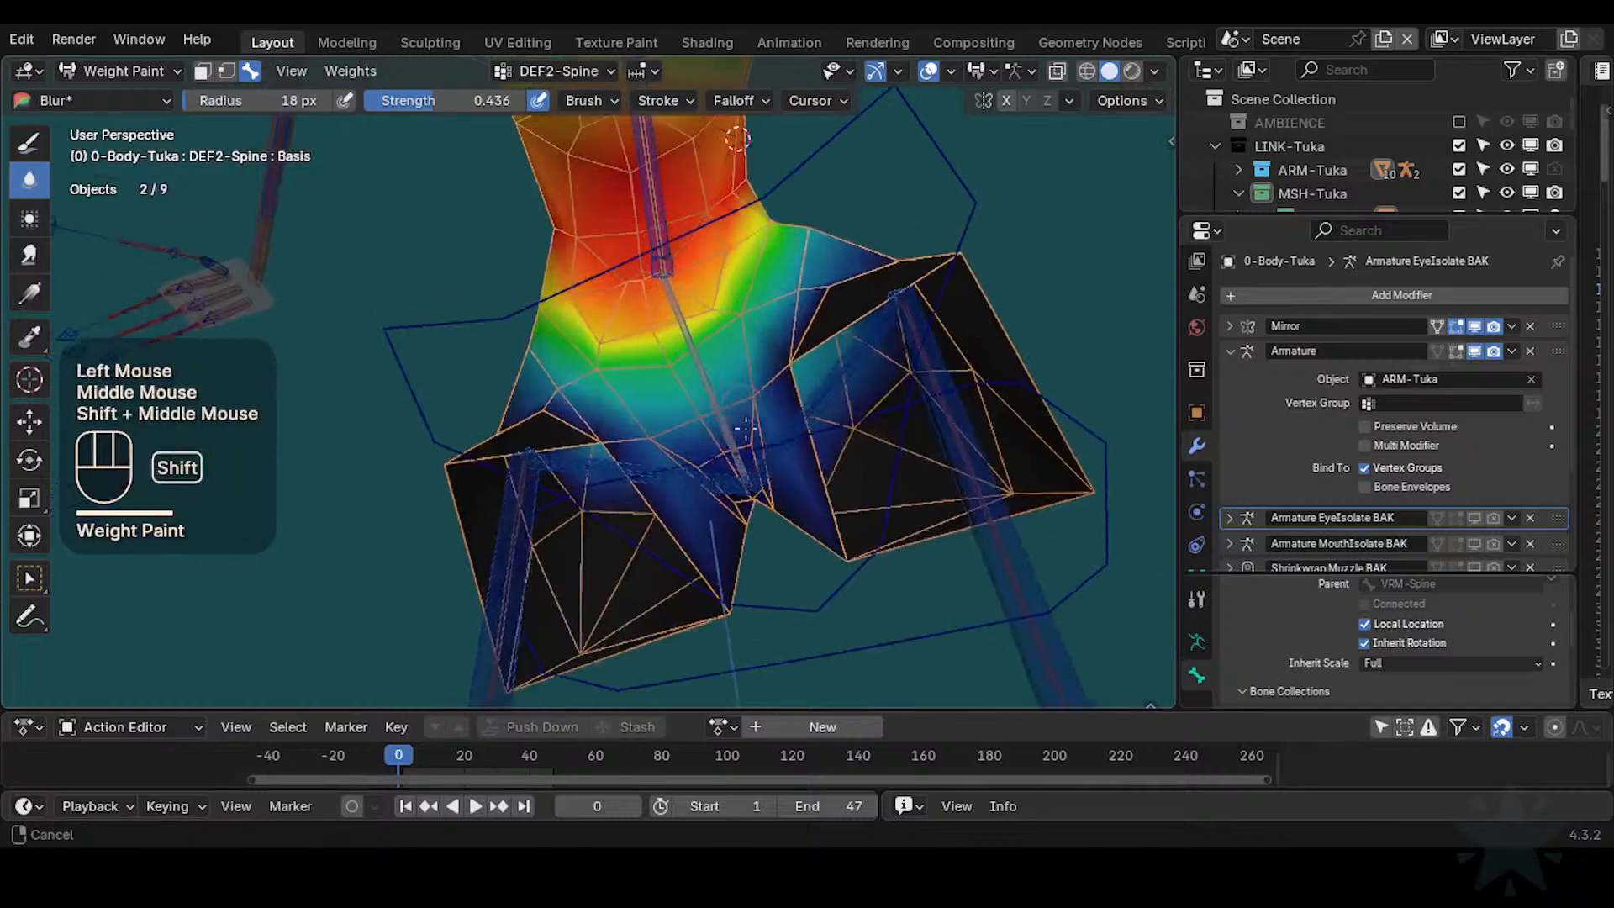
left_click(742, 368)
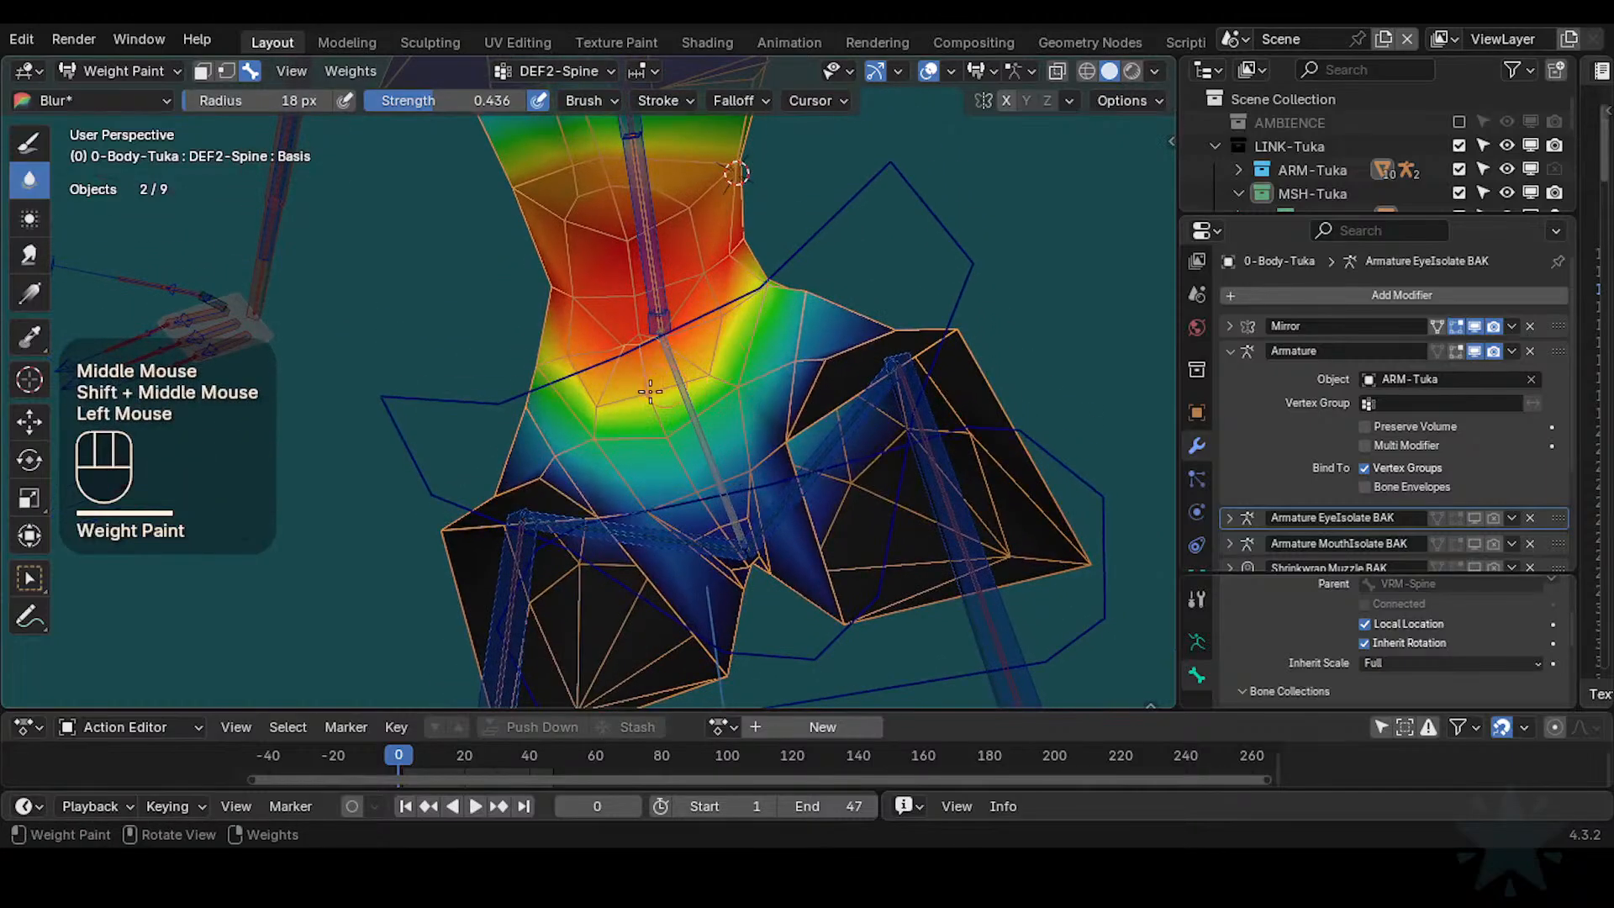
key("ctrl+z")
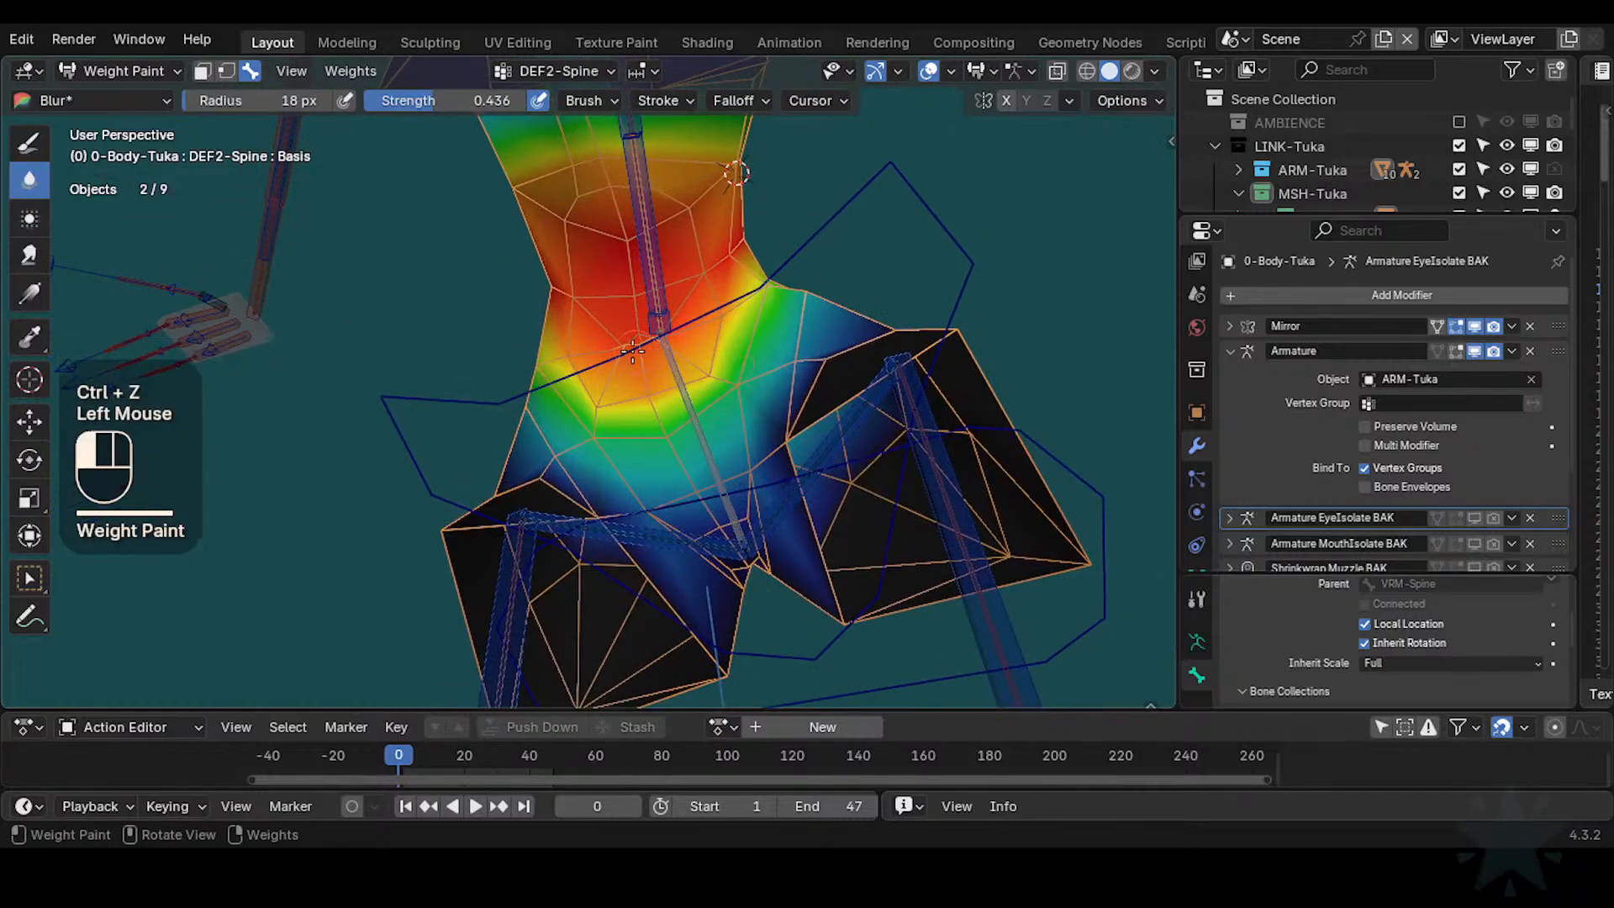
Smear the DEF2-Spine weights further down the belly with a brush radius of 58 px
left_click(28, 254)
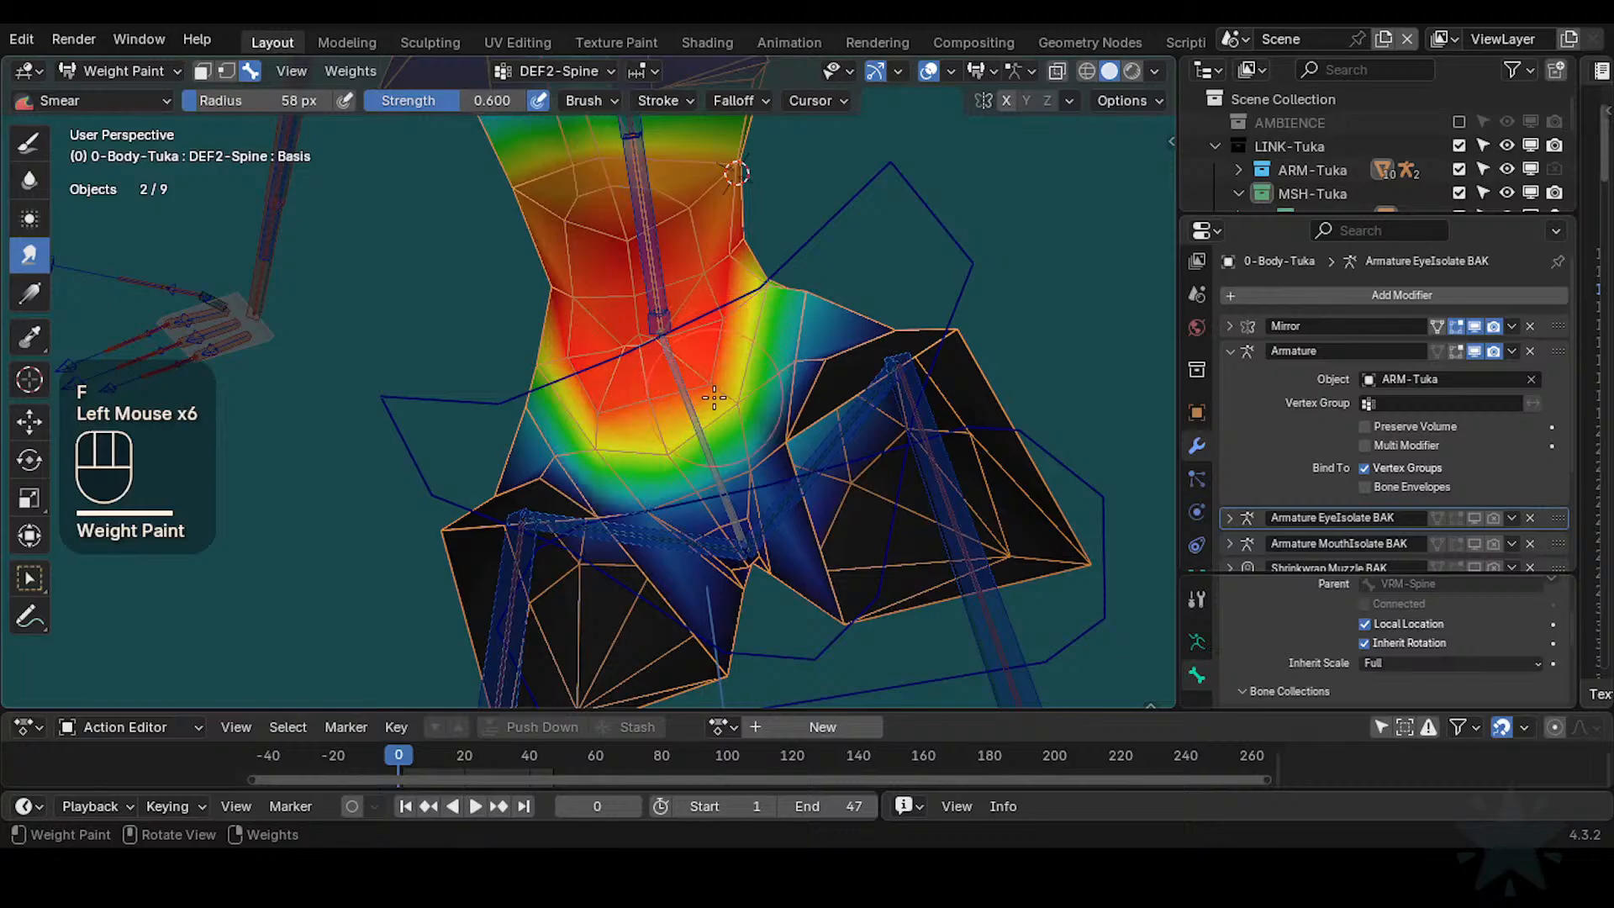
middle_click(683, 433)
middle_click_drag(683, 433, 644, 344)
Select the DEF2-Hips weights and smear them up the front of the belly toward the waist
left_click(644, 345, "alt")
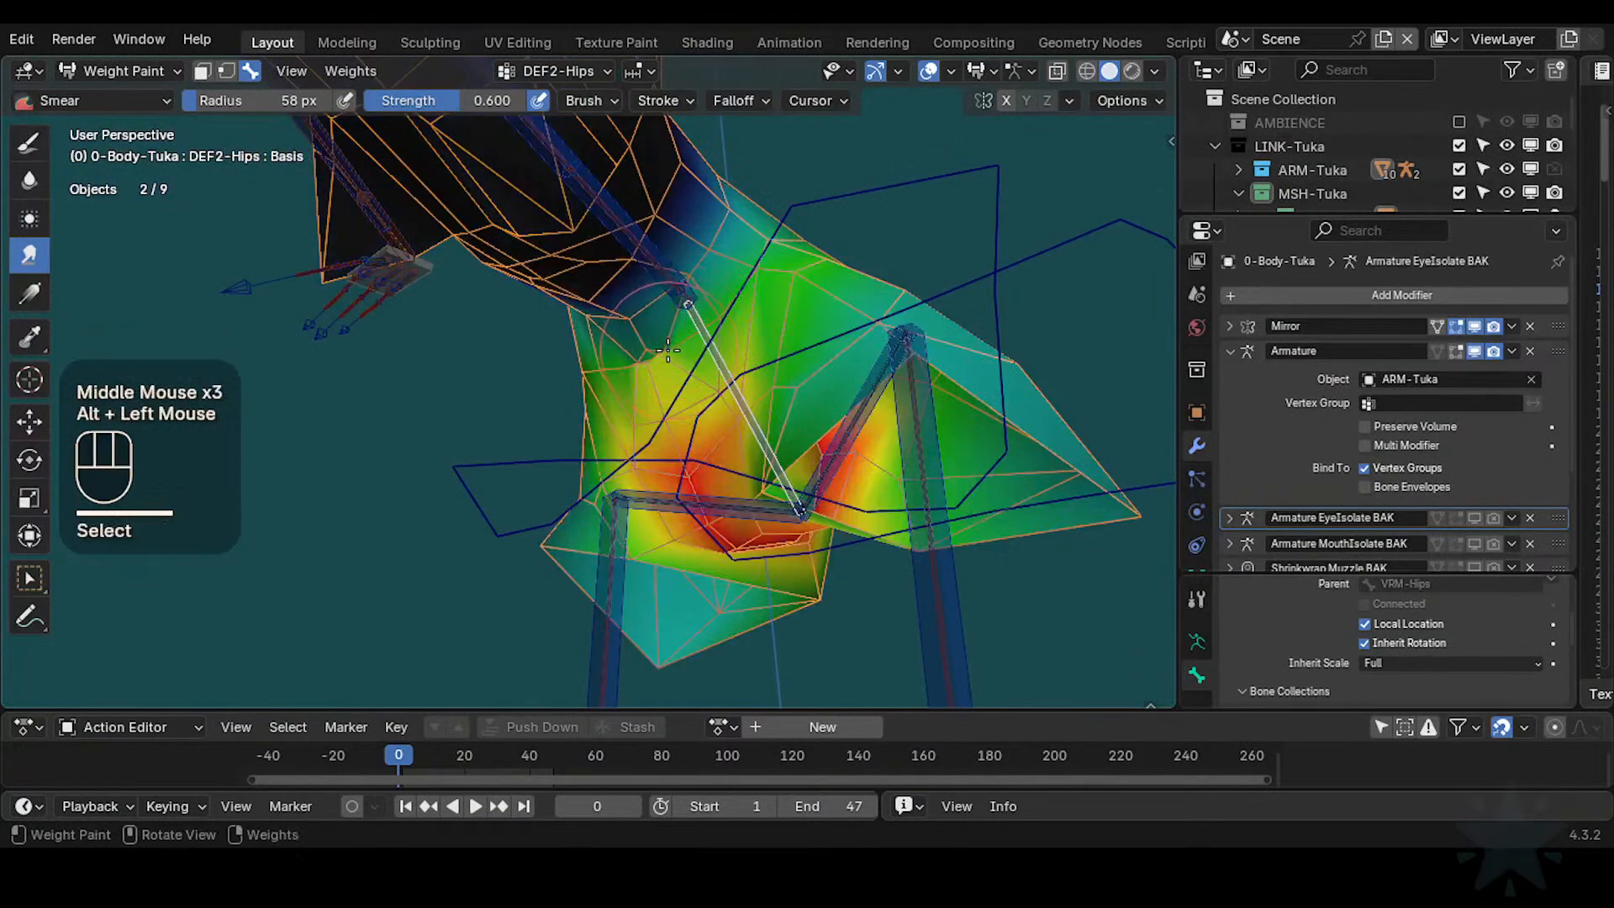
left_click(644, 345)
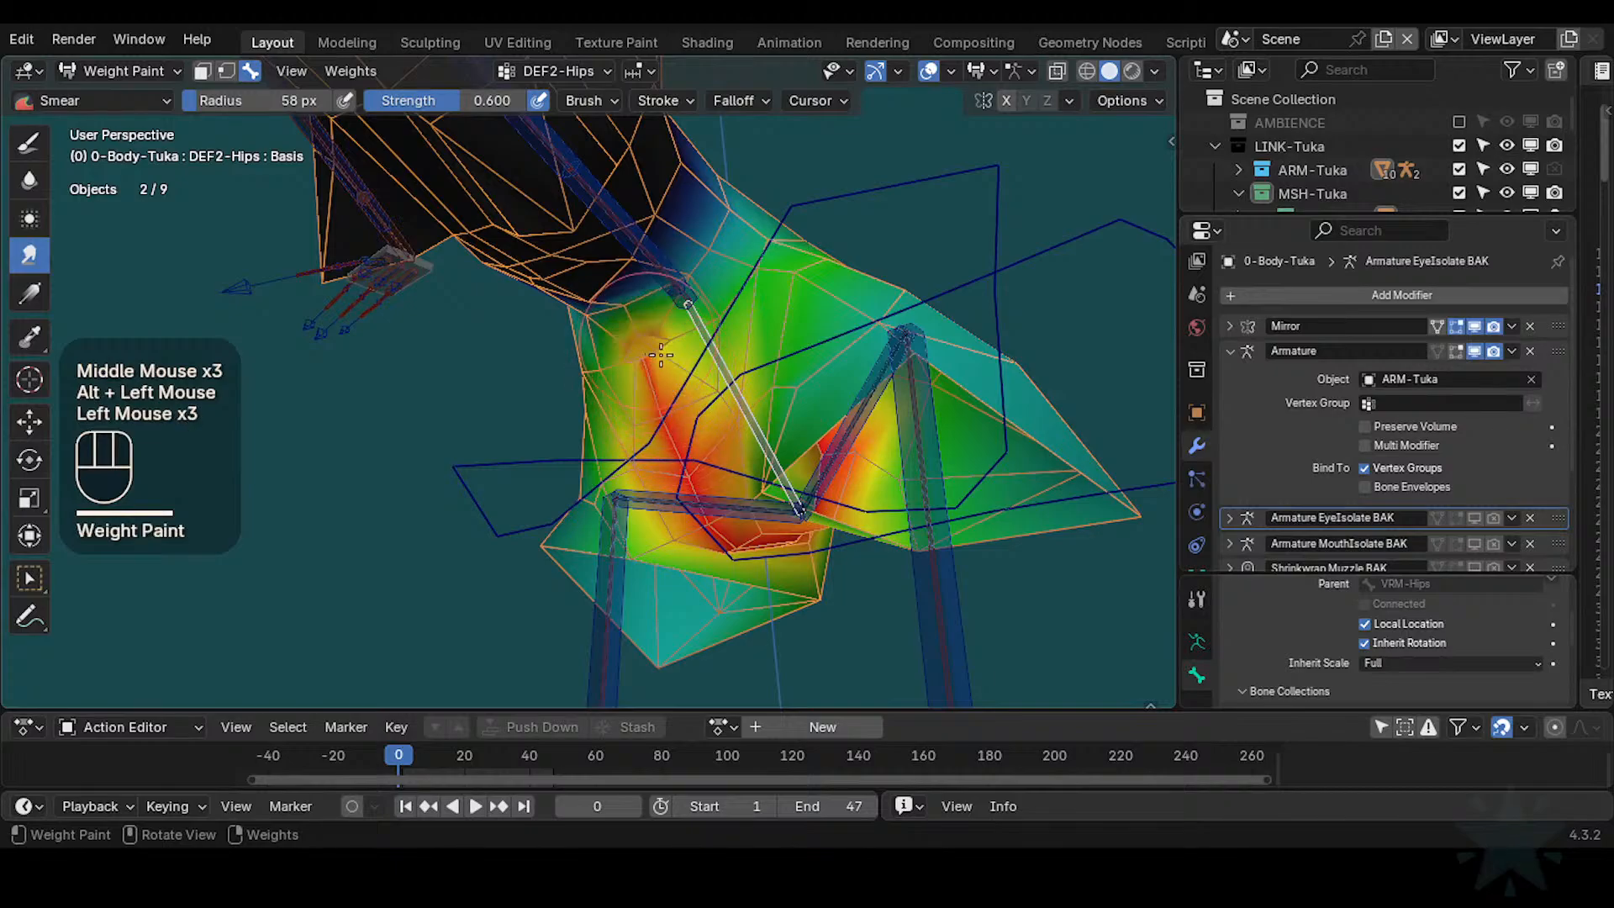
left_click_drag(661, 355, 644, 353)
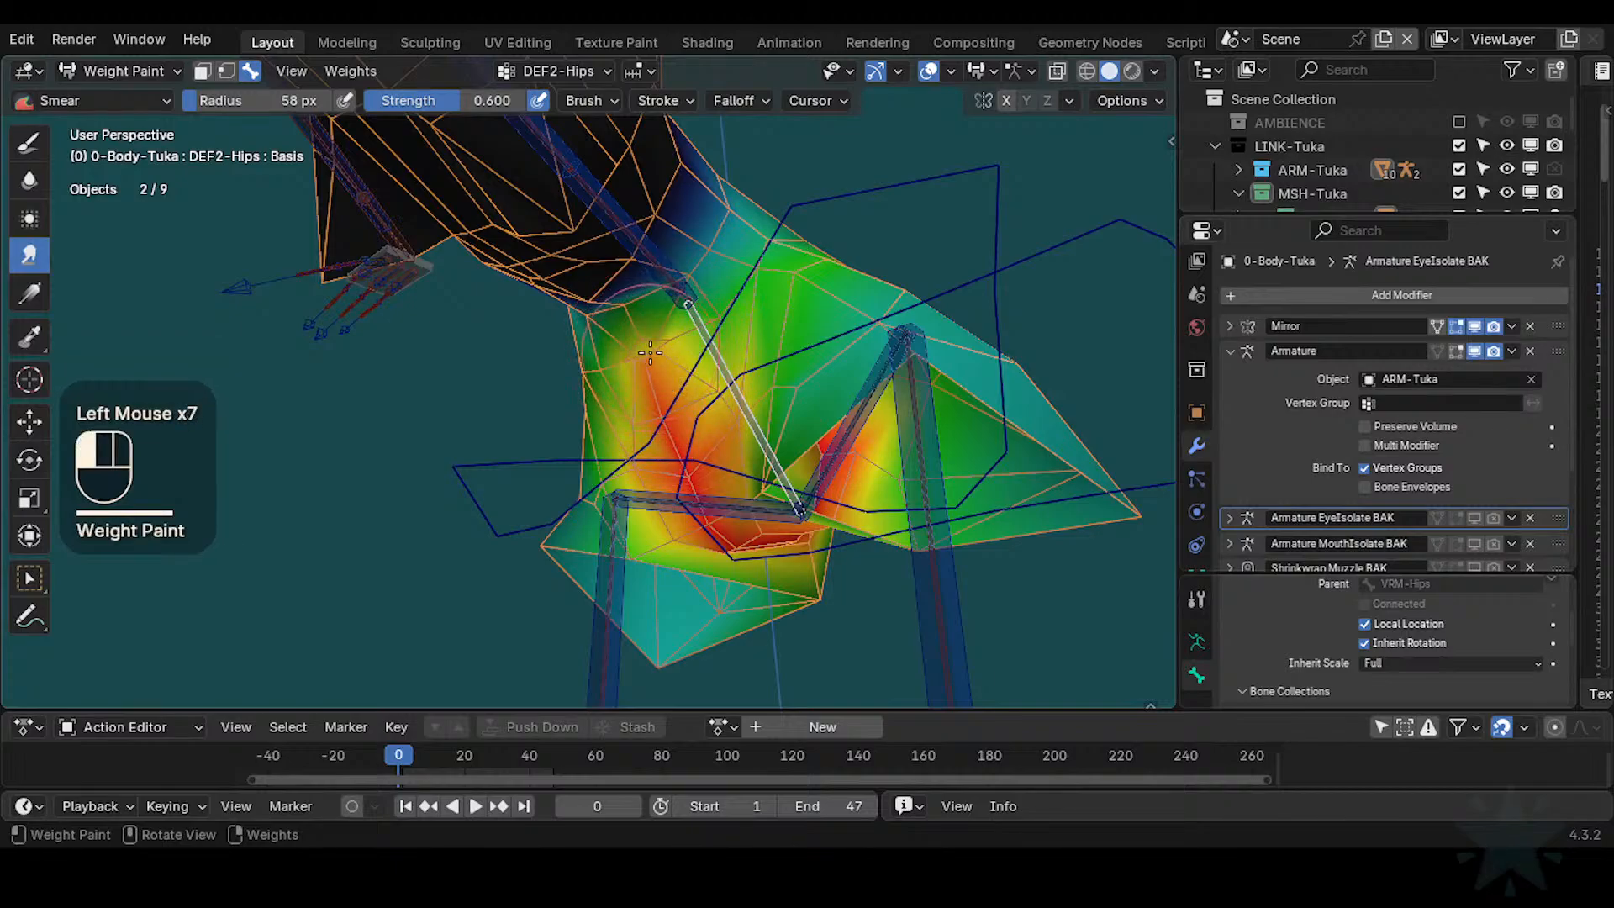
Switch to the Paint brush at weight 1.000 and paint DEF2-Hips weight up the front of the belly
left_click(29, 143)
key("ctrl+f")
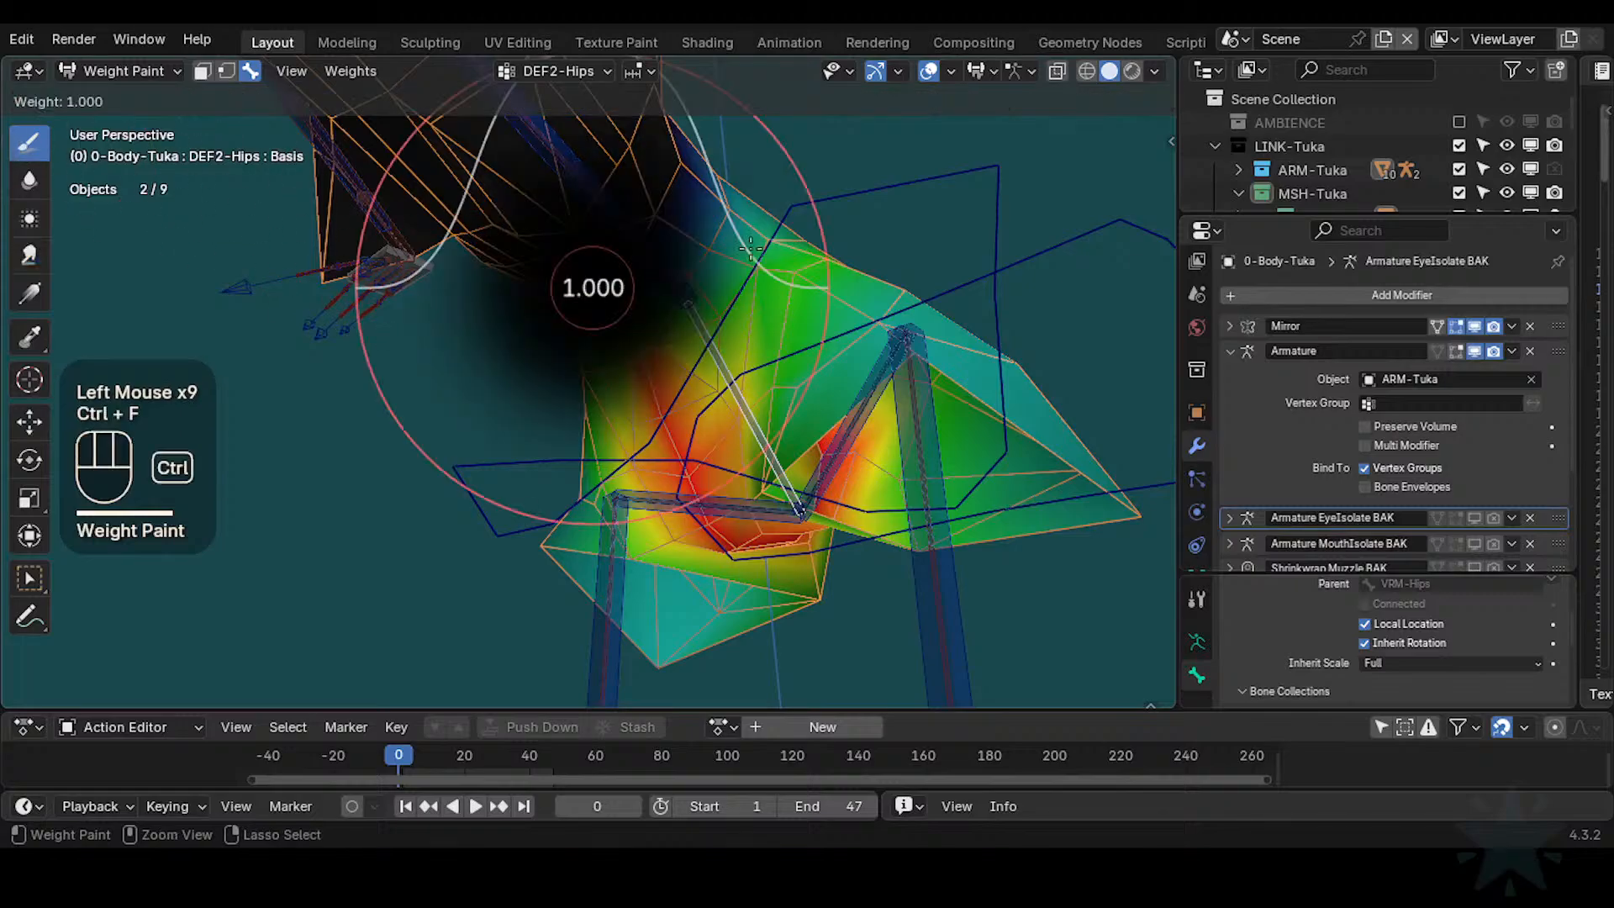
left_click(668, 350, "ctrl")
left_click_drag(672, 368, 694, 425)
middle_click_drag(694, 424, 740, 396)
mouse_move(740, 395)
middle_mouse_down()
mouse_move(689, 370)
mouse_move(764, 356)
middle_mouse_up()
mouse_move(723, 362)
left_mouse_down()
mouse_move(673, 323)
mouse_move(685, 310)
left_mouse_up()
Set the Paint radius to 50 px, paint more DEF2-Hips weight around the lower waist, and select the CTL-IK-Spine control bone
key("f")
left_click(677, 318)
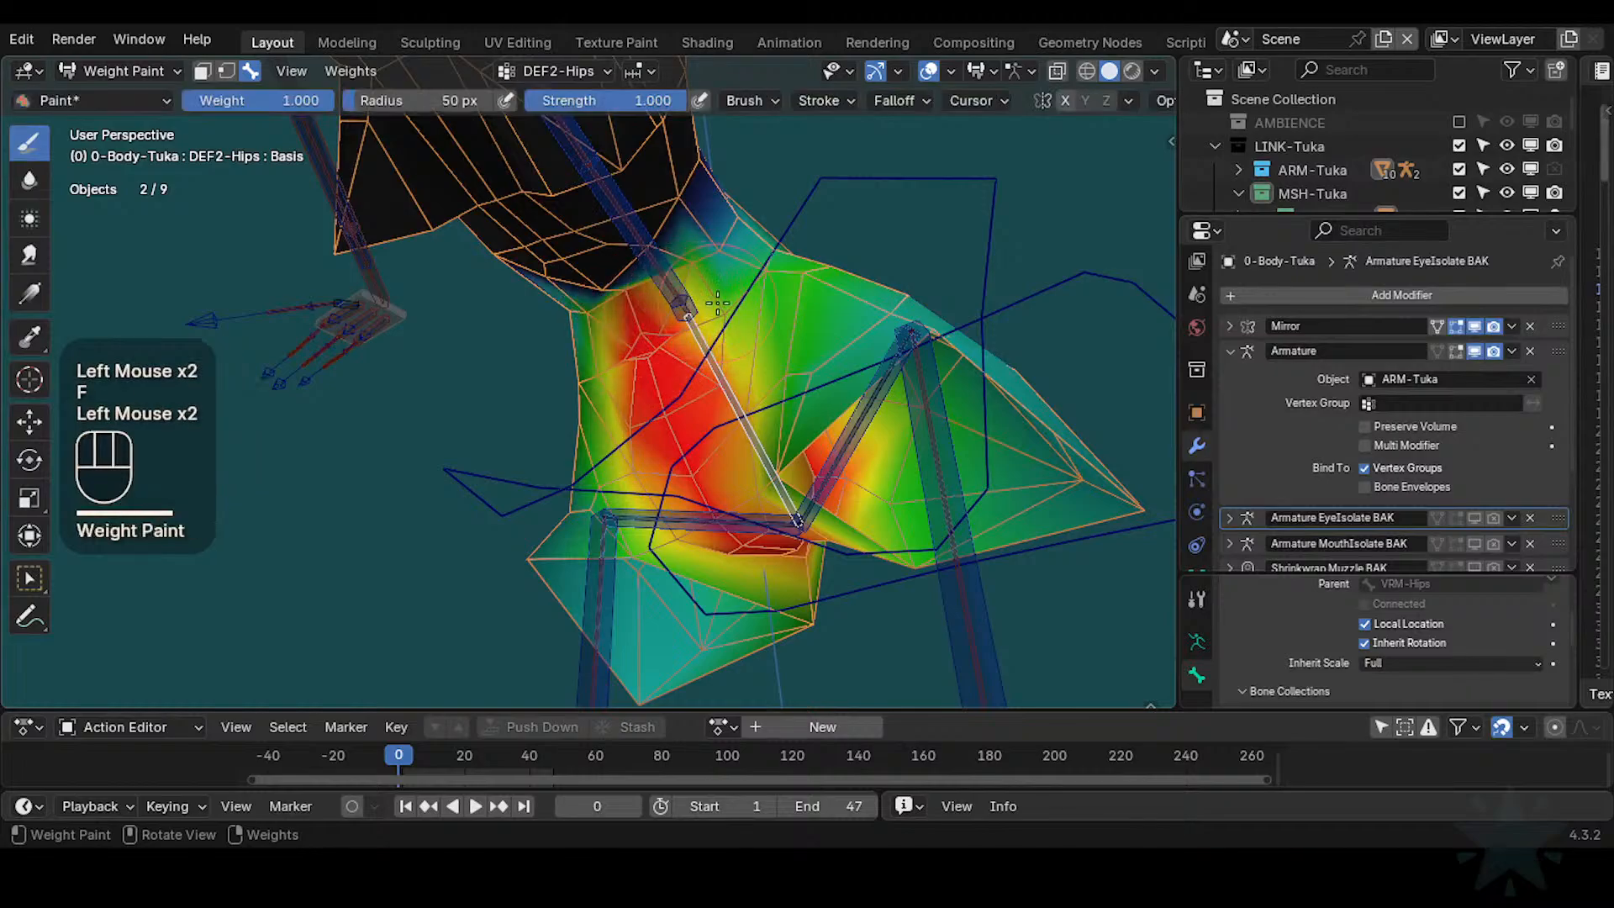
middle_click_drag(717, 302, 715, 315)
mouse_move(715, 315)
middle_mouse_down()
mouse_move(718, 336)
mouse_move(693, 309)
mouse_move(652, 329)
middle_mouse_up()
left_click(717, 336)
left_click(693, 310)
left_click(699, 268, "alt")
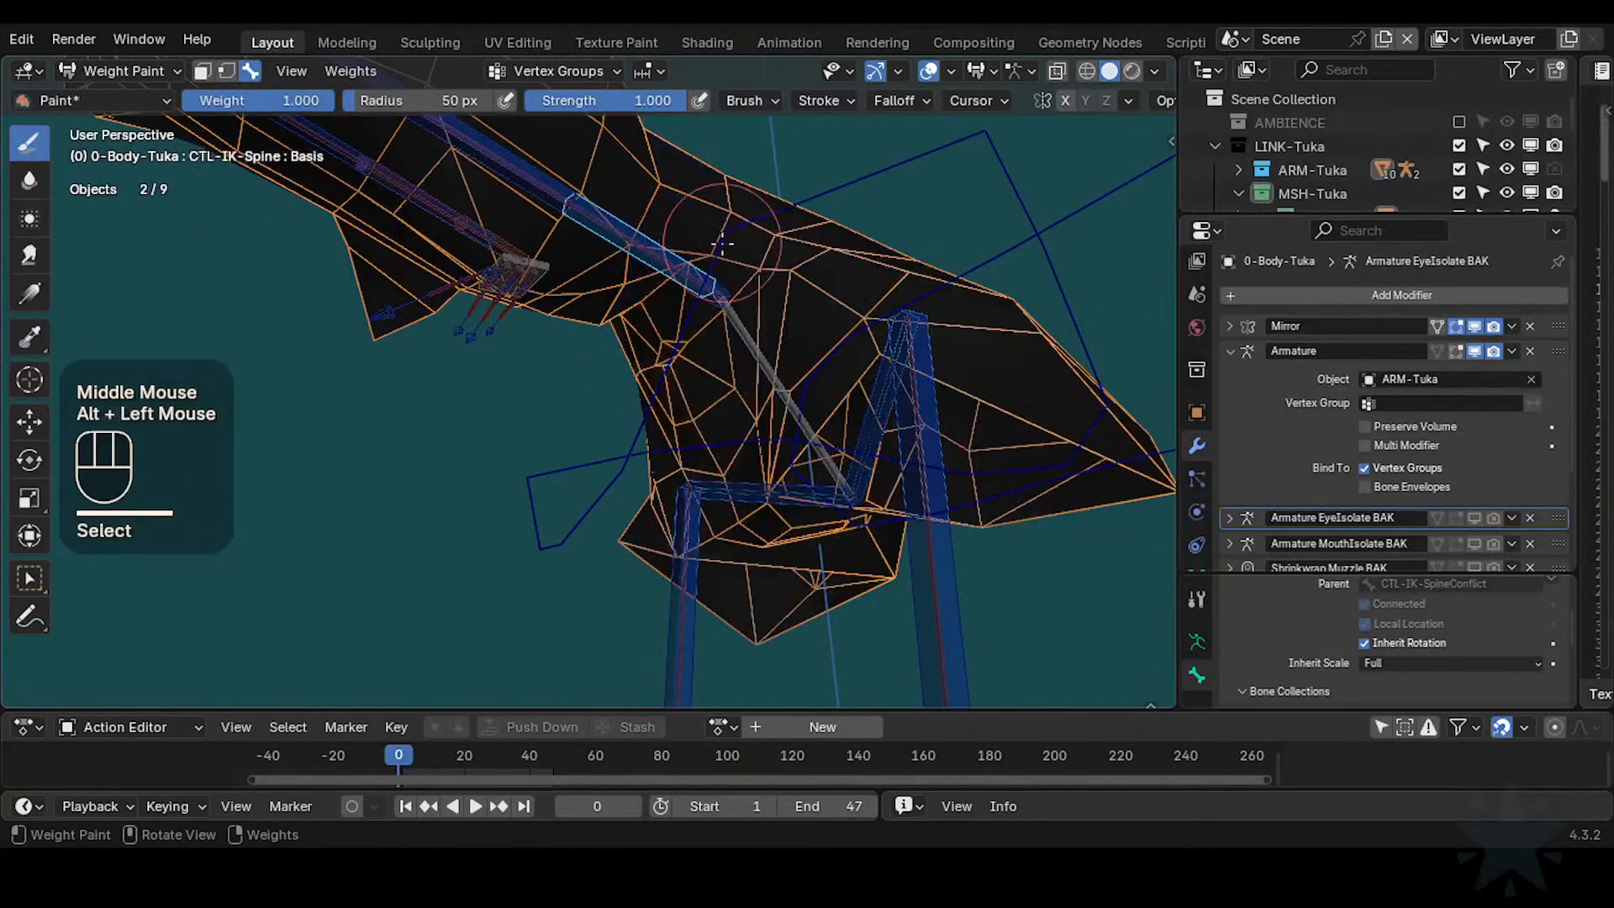
Move the CTL-IK-Spine control to bend the torso over the hips and select the DEF2-Spine weights
key("g")
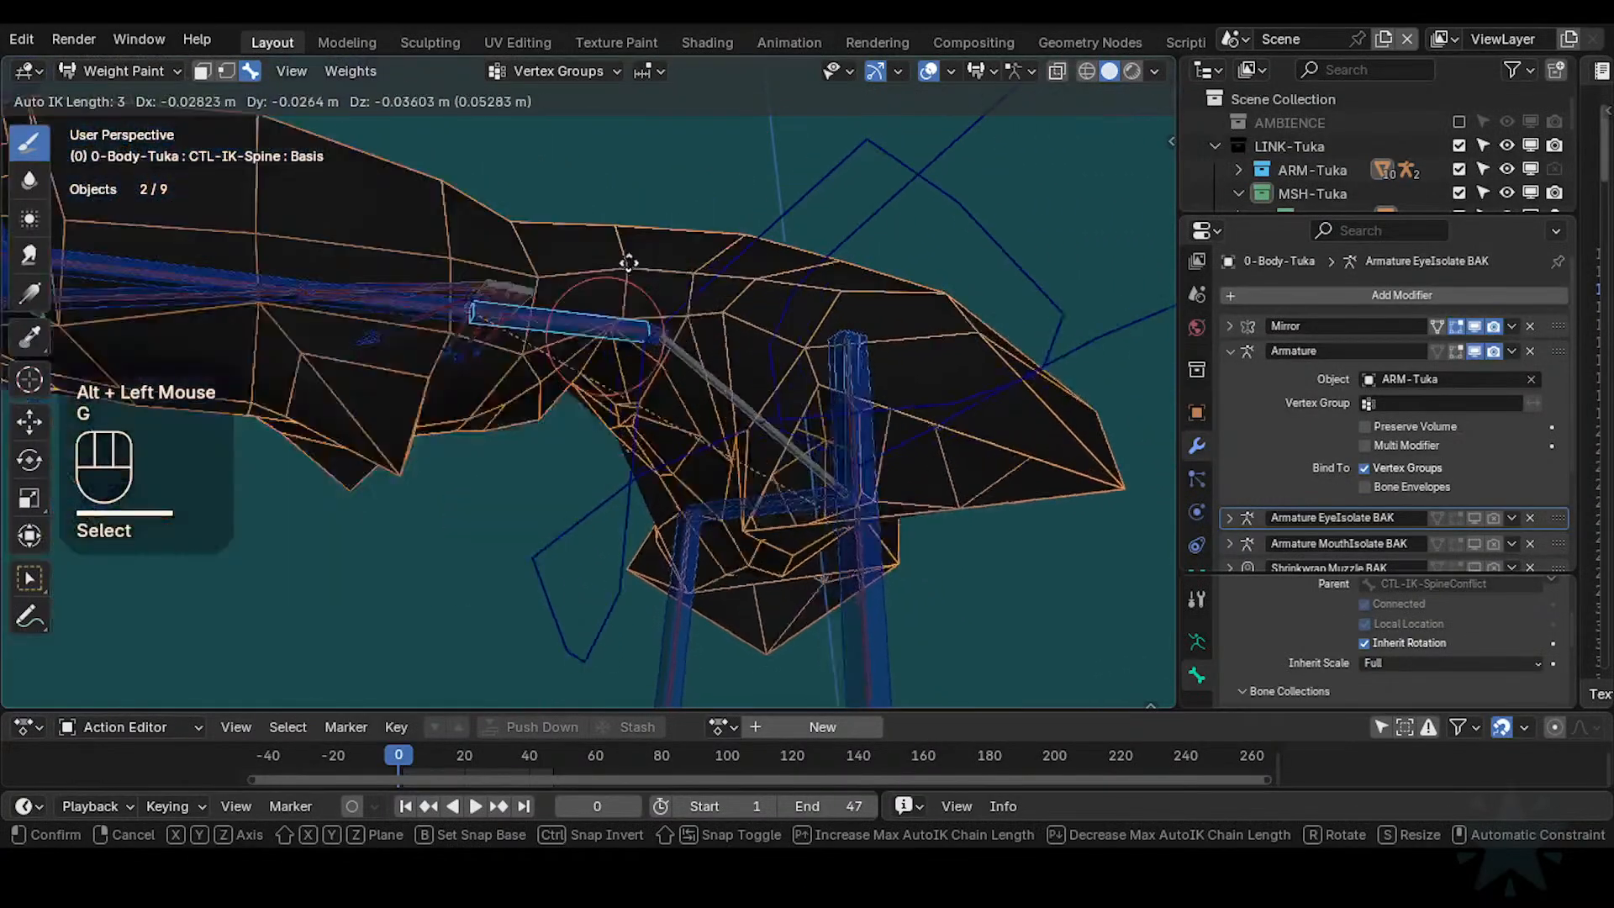
left_click(664, 345)
middle_click_drag(664, 345, 673, 294)
left_click(709, 319, "alt")
left_click(692, 288, "alt")
left_click(673, 296, "alt")
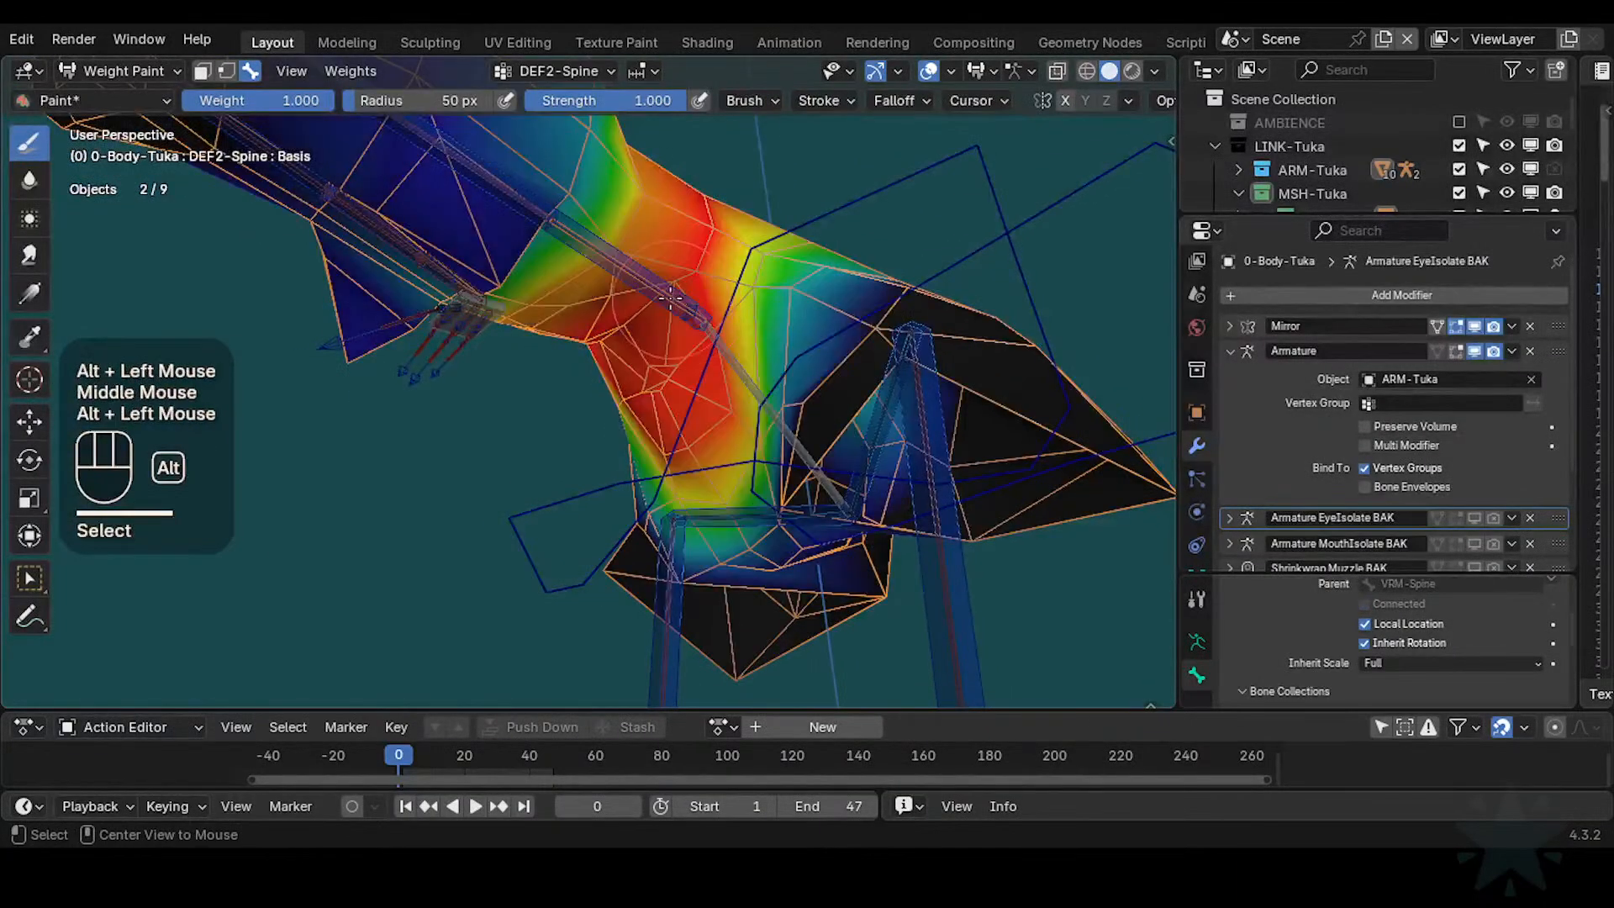
Switch to the Blur brush with a 50 px radius and blur the DEF2-Spine weights on the lower belly
left_click(30, 179)
middle_click_drag(588, 404, 634, 445)
left_click(634, 446)
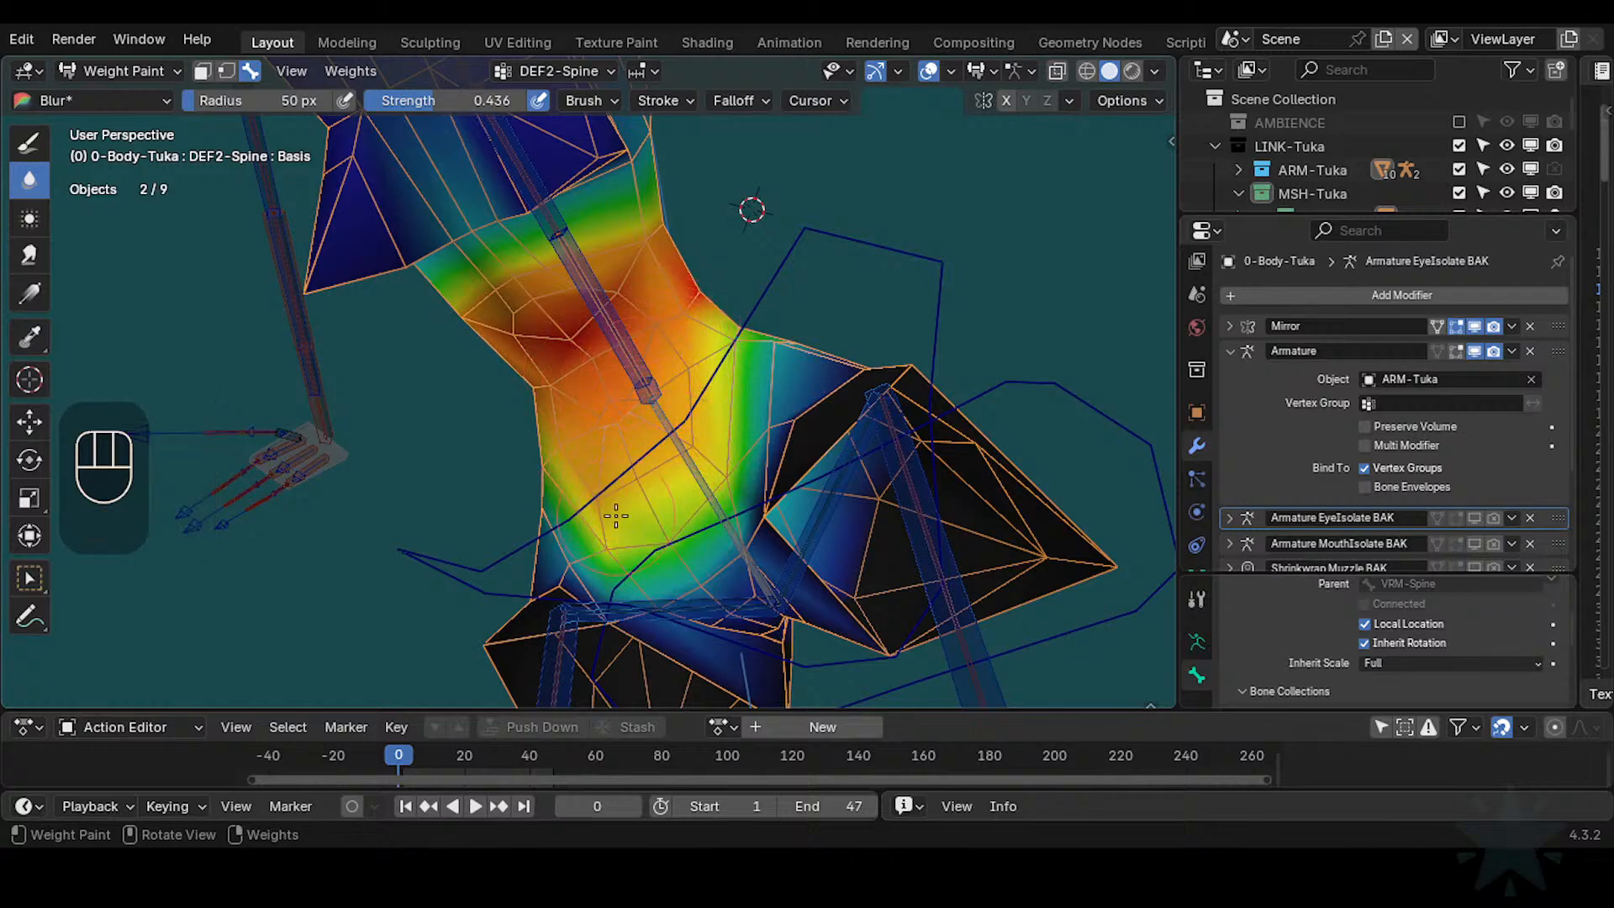
left_click_drag(616, 515, 649, 546)
middle_click_drag(703, 483, 702, 425)
Set the Blur radius to 27 px and soften the DEF2-Spine weights from below the waist down to the pelvis
key("f")
left_click(702, 399)
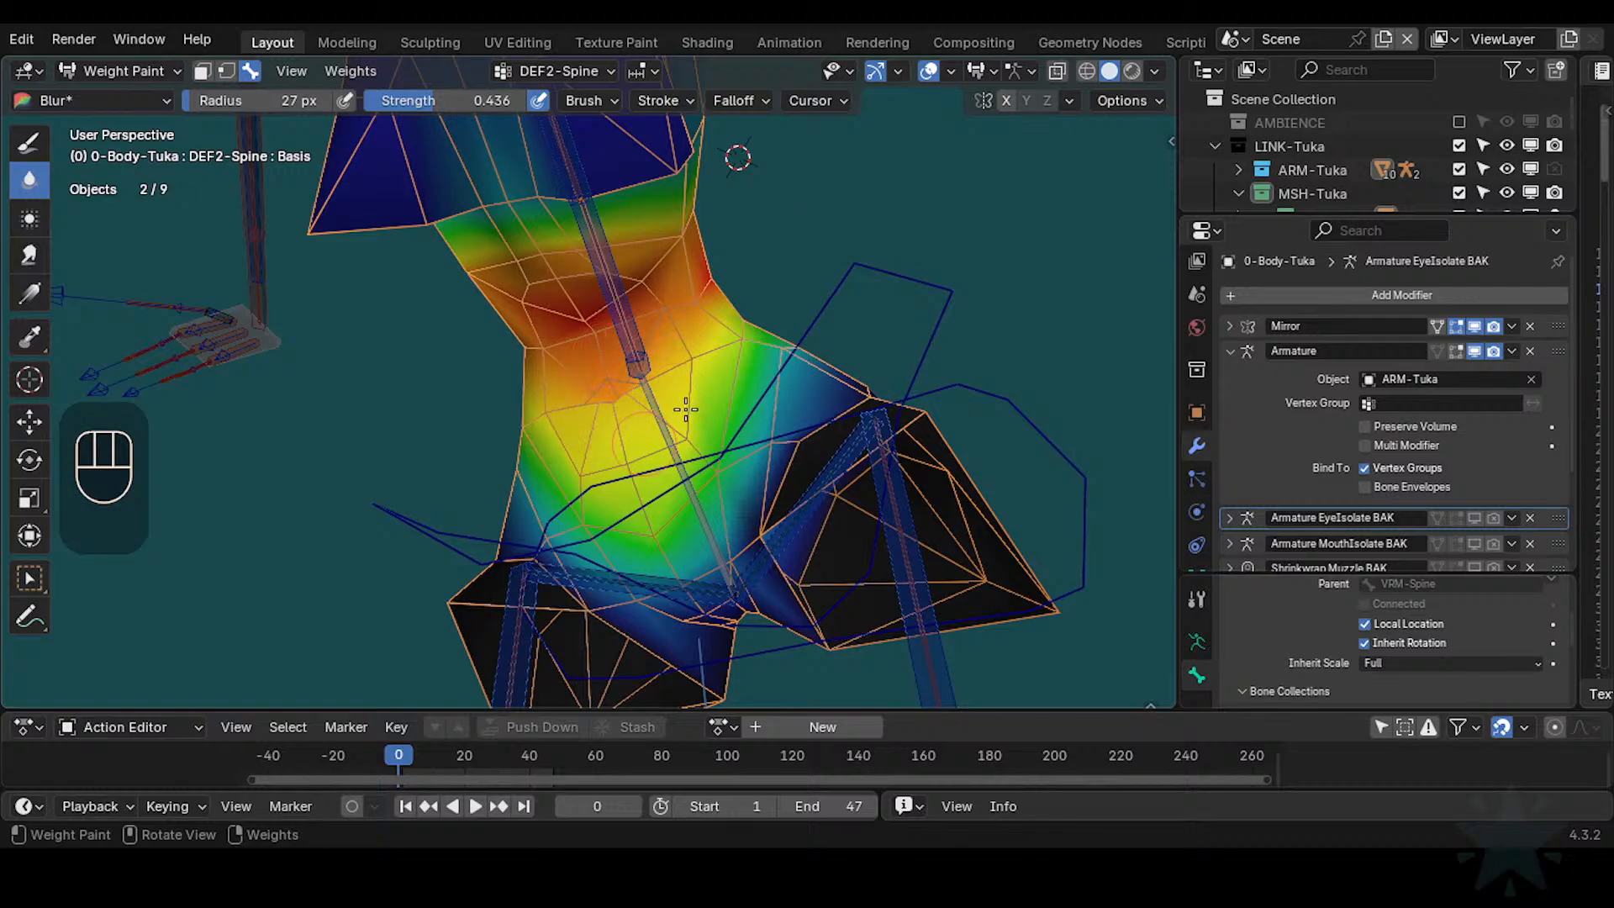
middle_click_drag(679, 514, 673, 387, "shift")
middle_click_drag(699, 446, 741, 387)
left_click_drag(695, 390, 716, 342)
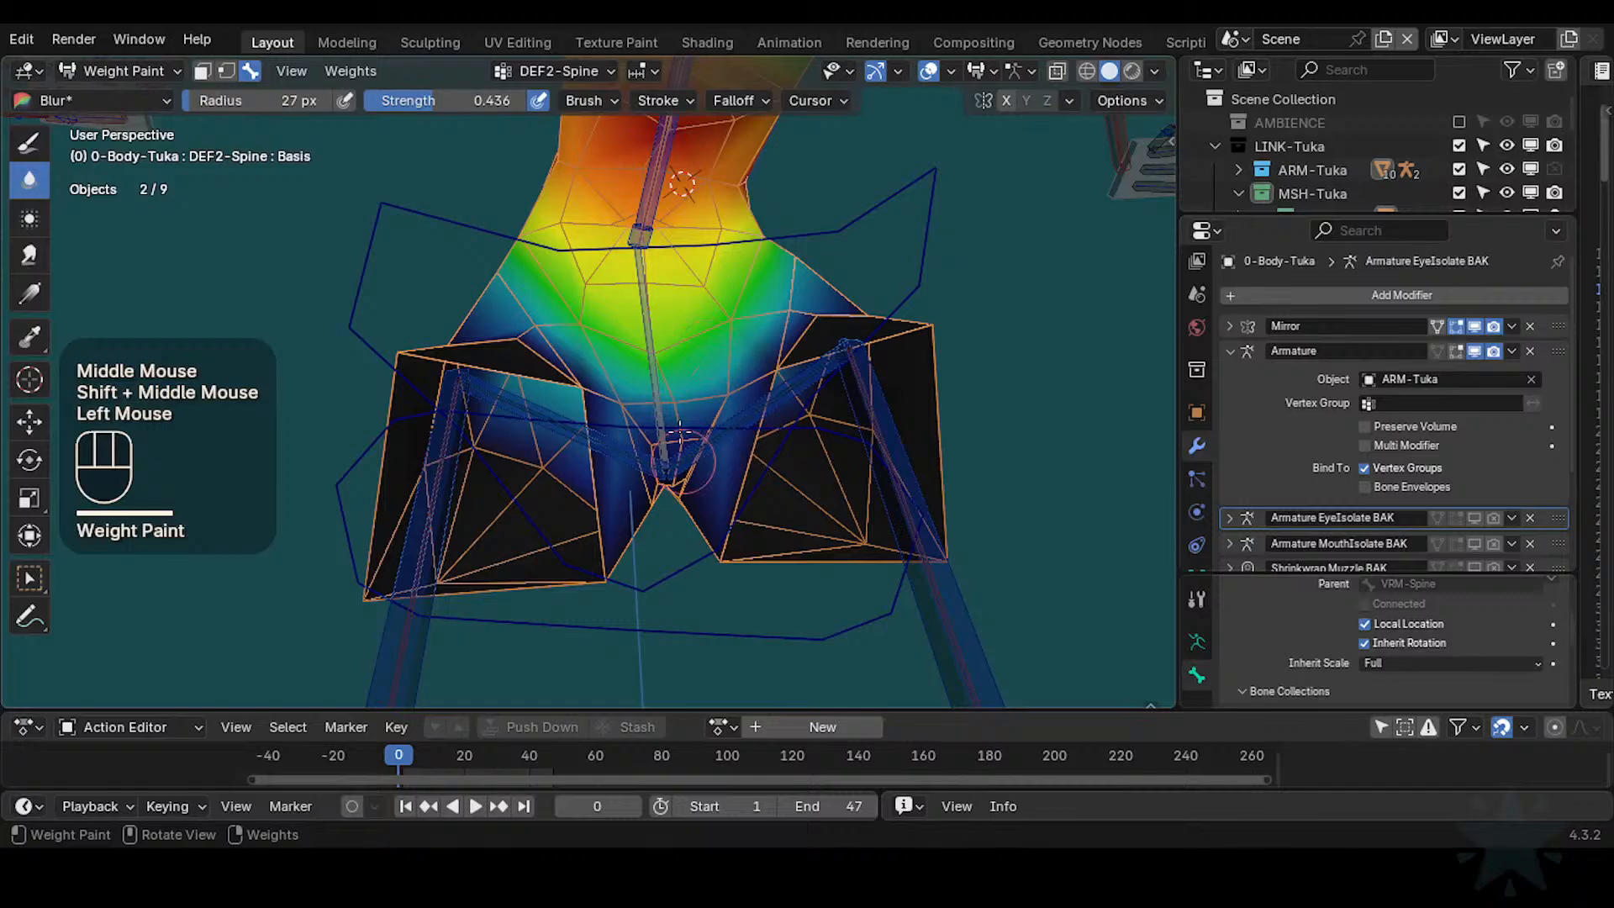
middle_click_drag(698, 435, 668, 379)
mouse_move(669, 378)
middle_mouse_down("shift")
mouse_move(679, 324)
mouse_move(697, 404)
middle_mouse_up("shift")
left_click(678, 325)
mouse_move(698, 403)
middle_mouse_down()
mouse_move(725, 430)
mouse_move(815, 360)
mouse_move(798, 353)
mouse_move(825, 410)
mouse_move(809, 391)
middle_mouse_up()
left_click(796, 352)
left_click(824, 410)
Blur the DEF2-Spine weights around the sides of the hips and the upper thighs
middle_click_drag(809, 391, 761, 420)
left_click(757, 468)
middle_click_drag(760, 421, 747, 466)
left_click(790, 461)
middle_click_drag(541, 467, 1035, 361)
middle_click_drag(1034, 361, 866, 431)
middle_click_drag(758, 485, 782, 513)
middle_click_drag(782, 513, 797, 468)
left_click(751, 525)
middle_click_drag(751, 524, 787, 422)
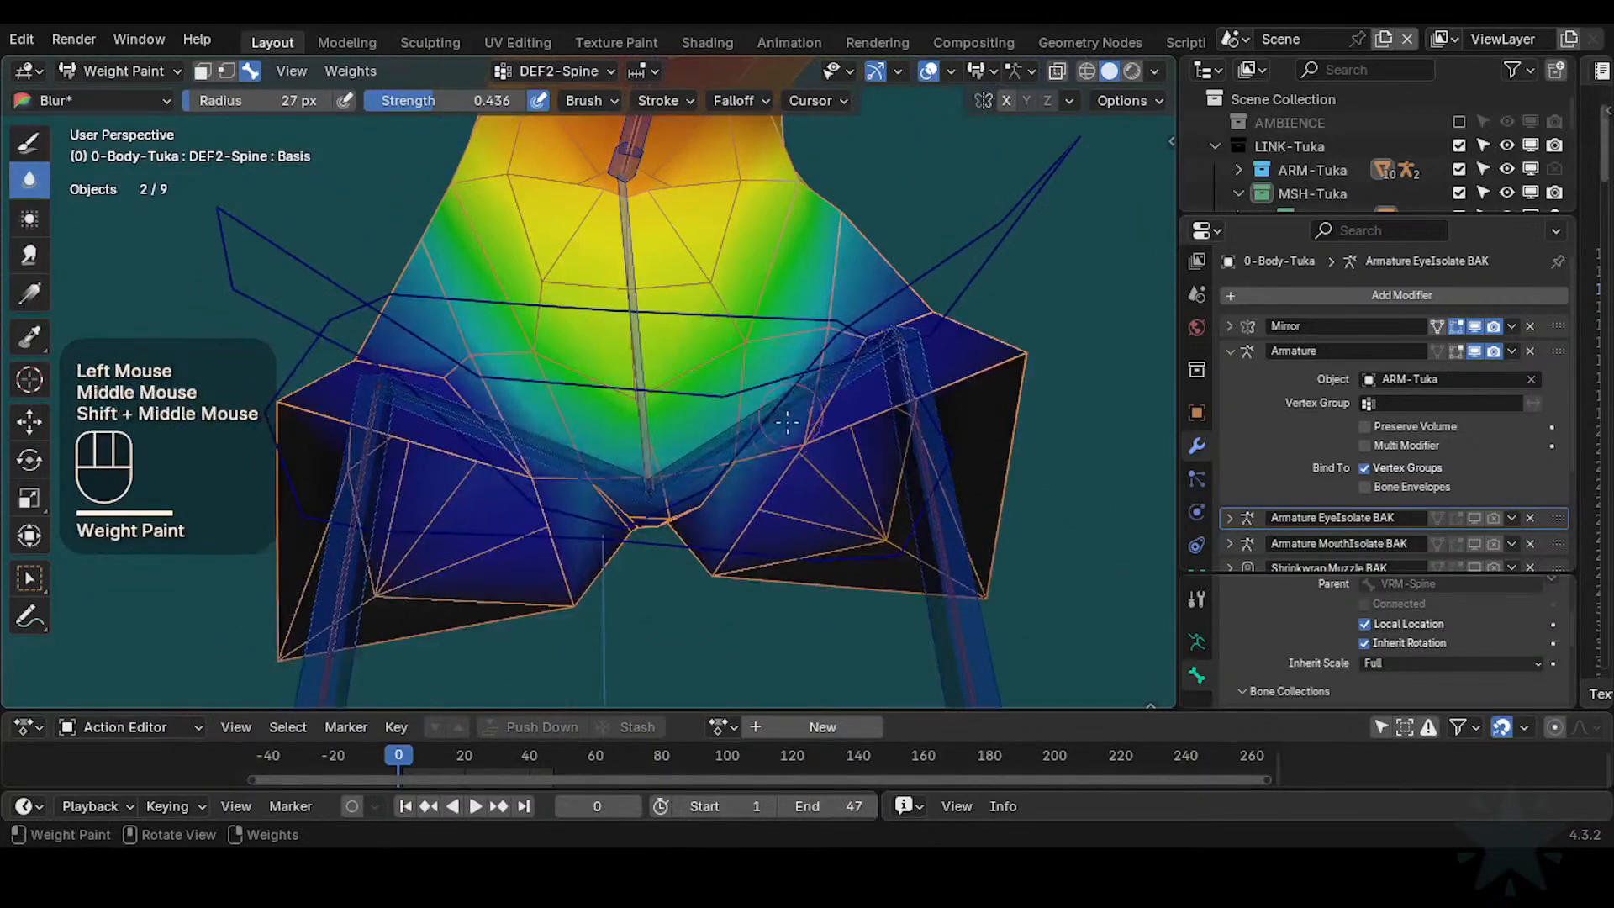
middle_click_drag(736, 533, 724, 483, "shift")
middle_click_drag(724, 483, 782, 483)
left_click(706, 562)
middle_click_drag(782, 483, 752, 555)
left_click(686, 470)
Select the CTL-IK-HipsSway control and rotate it in both directions to check the hip deformation
middle_click_drag(757, 437, 857, 470)
middle_click_drag(857, 471, 891, 370, "shift")
middle_click_drag(891, 369, 760, 386, "shift")
left_click(887, 233, "alt")
middle_click_drag(887, 233, 883, 223)
key("r")
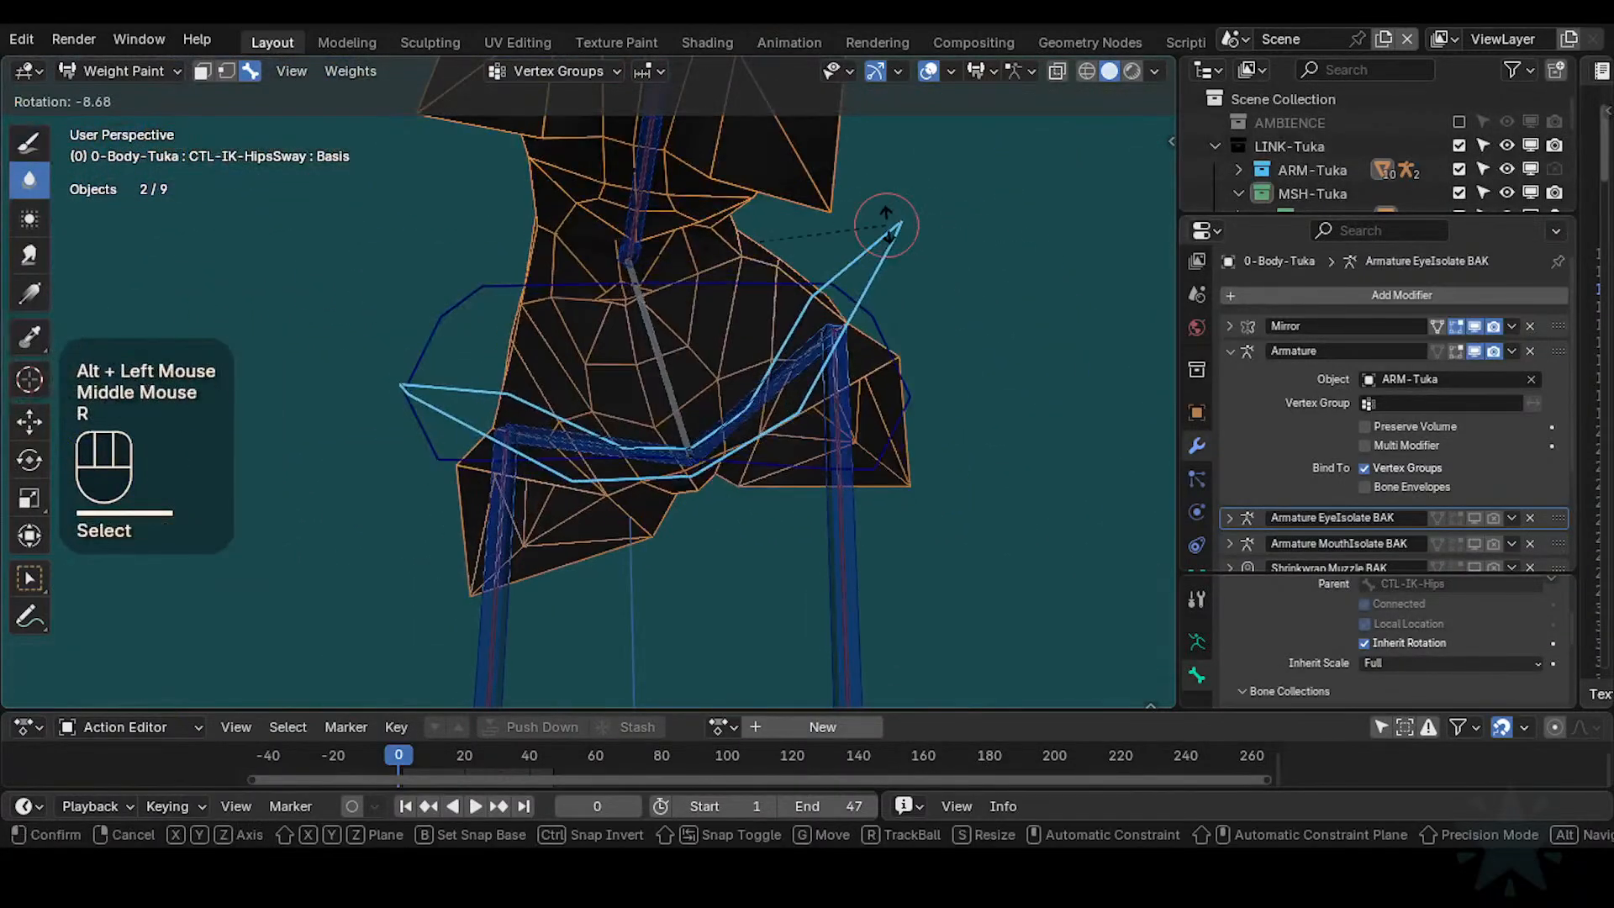
left_click(869, 317)
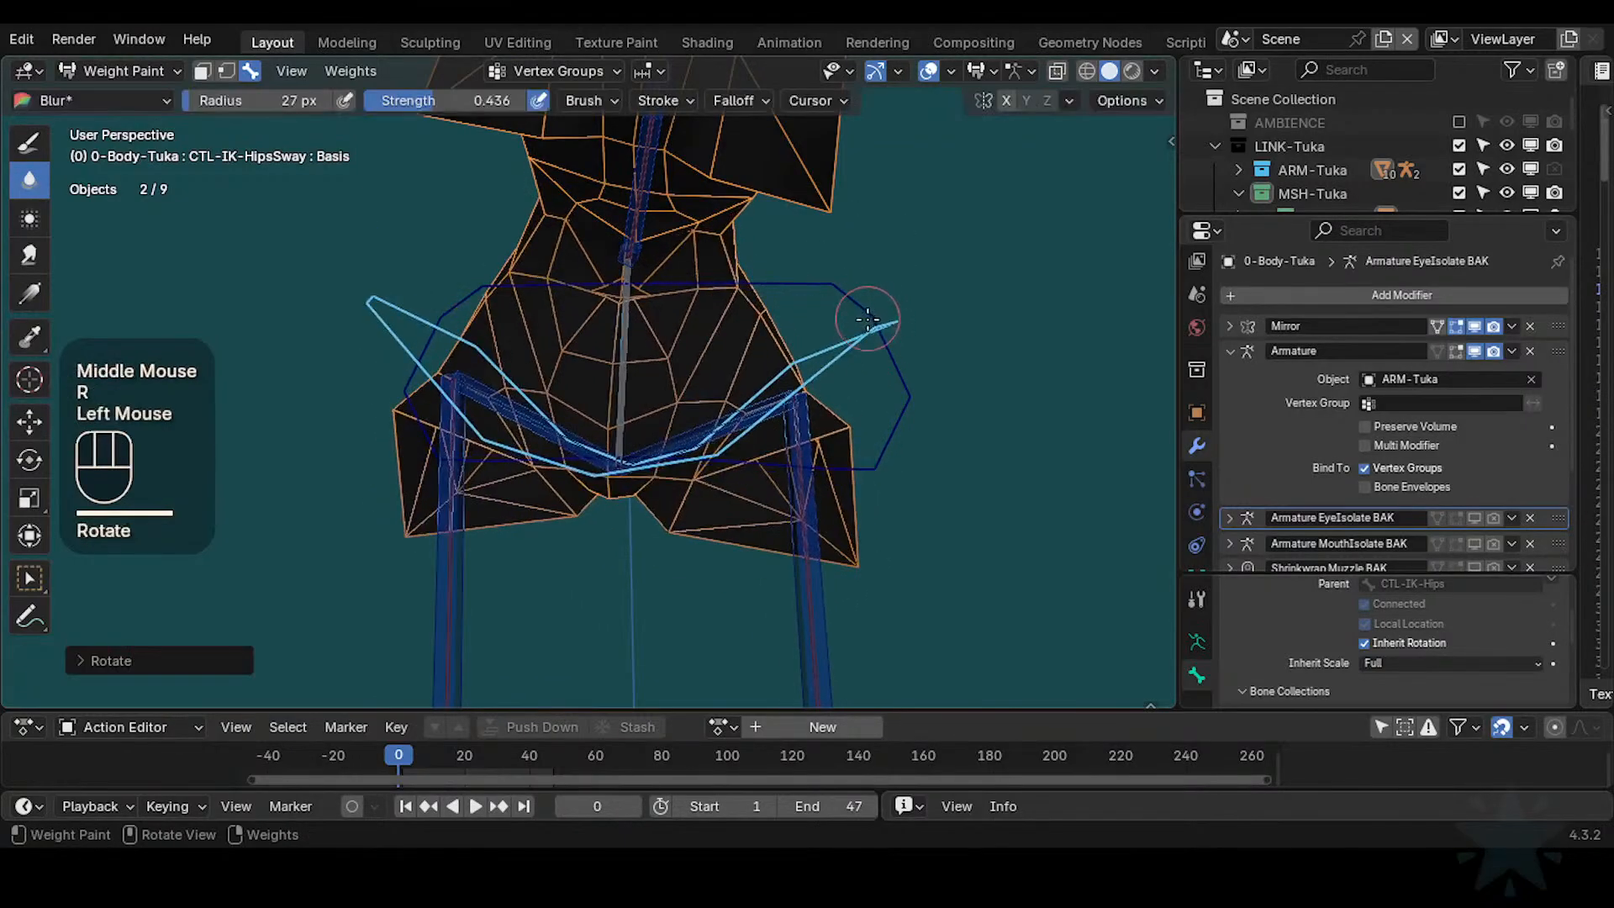
key("r")
left_click(869, 260)
middle_click_drag(868, 260, 807, 342)
key("r")
left_click(876, 321)
Clear the pose transforms of all bones and save the file
key("a")
key("alt+q")
key("alt+q")
key("ctrl+s")
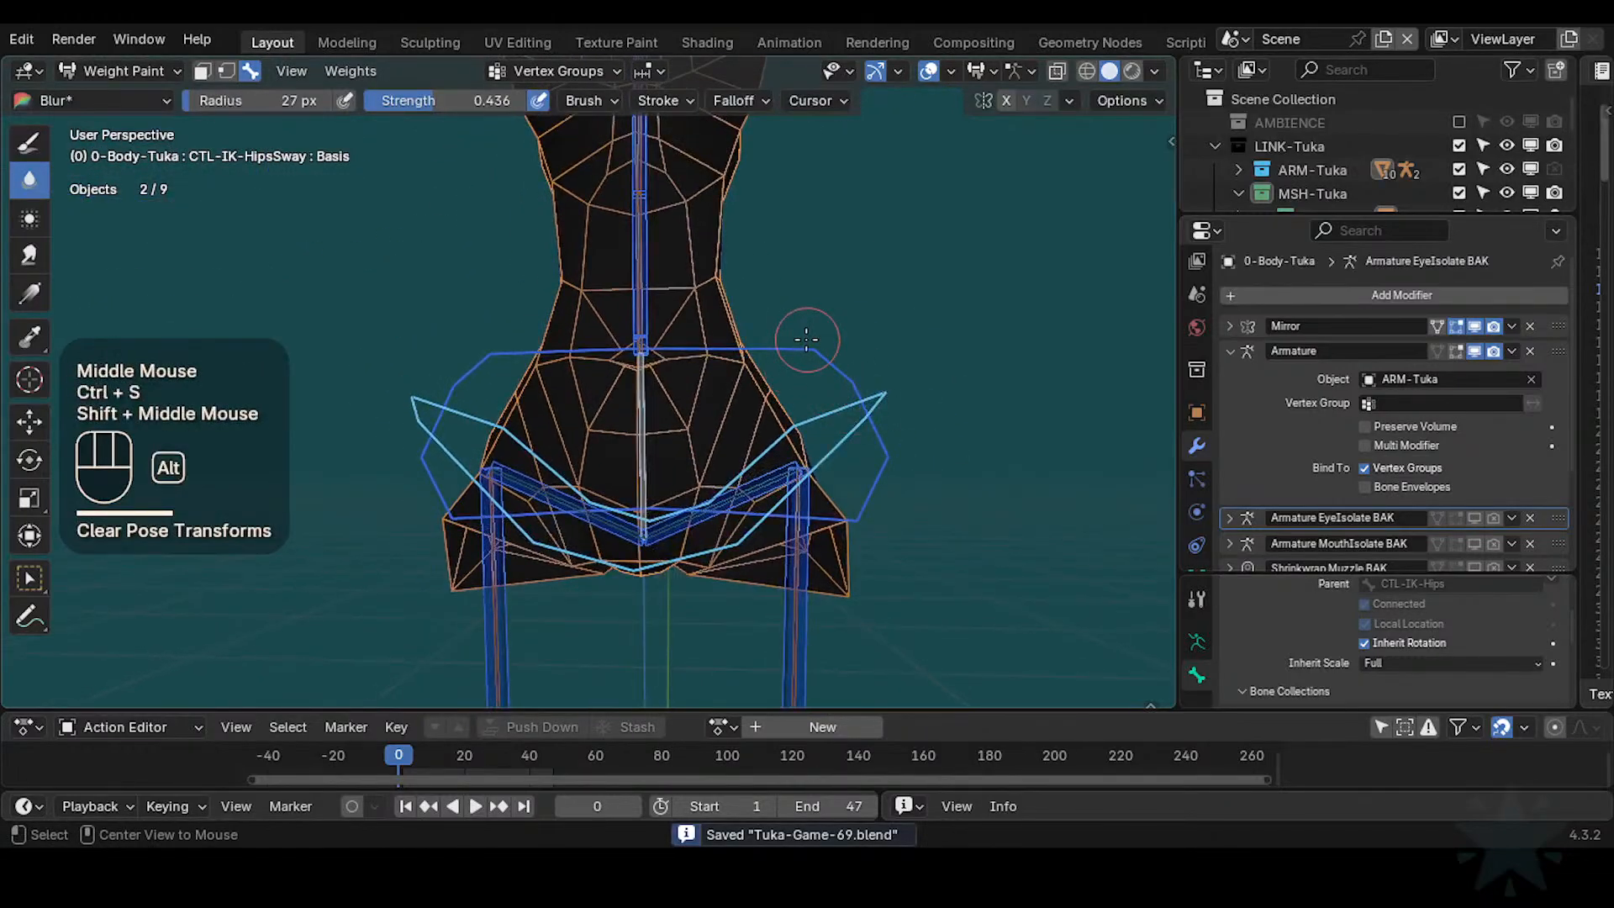
Select the DEF2-Hips weights and blur them around the waist and upper hips
left_click(787, 416, "alt")
left_click(645, 414, "alt")
middle_click_drag(699, 326, 724, 375, "shift")
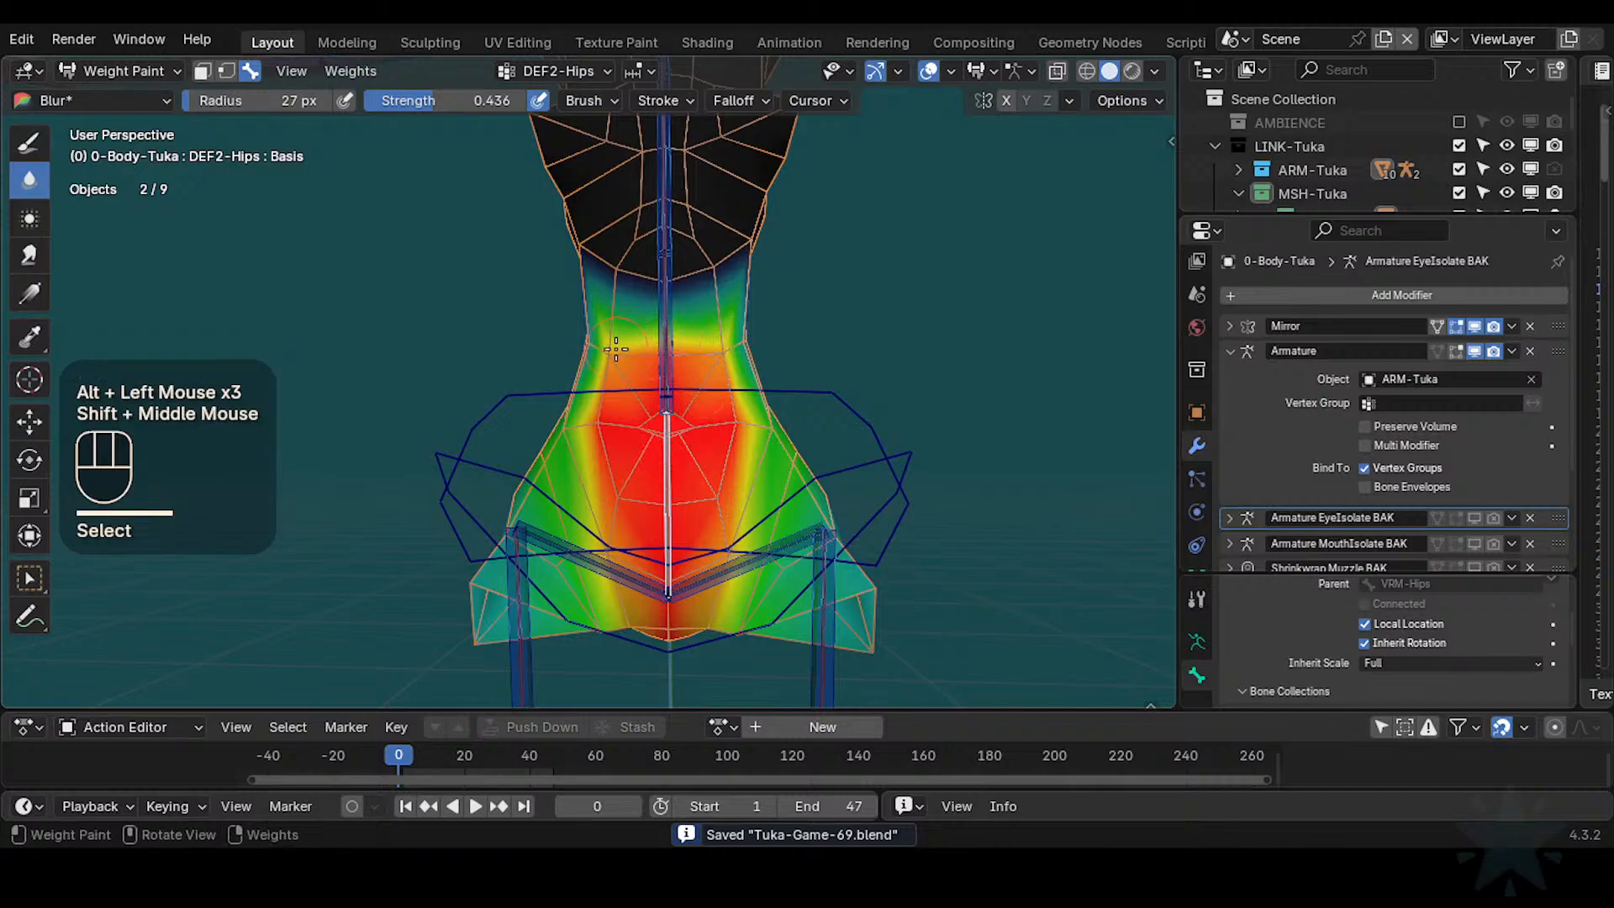
left_click_drag(721, 338, 717, 353)
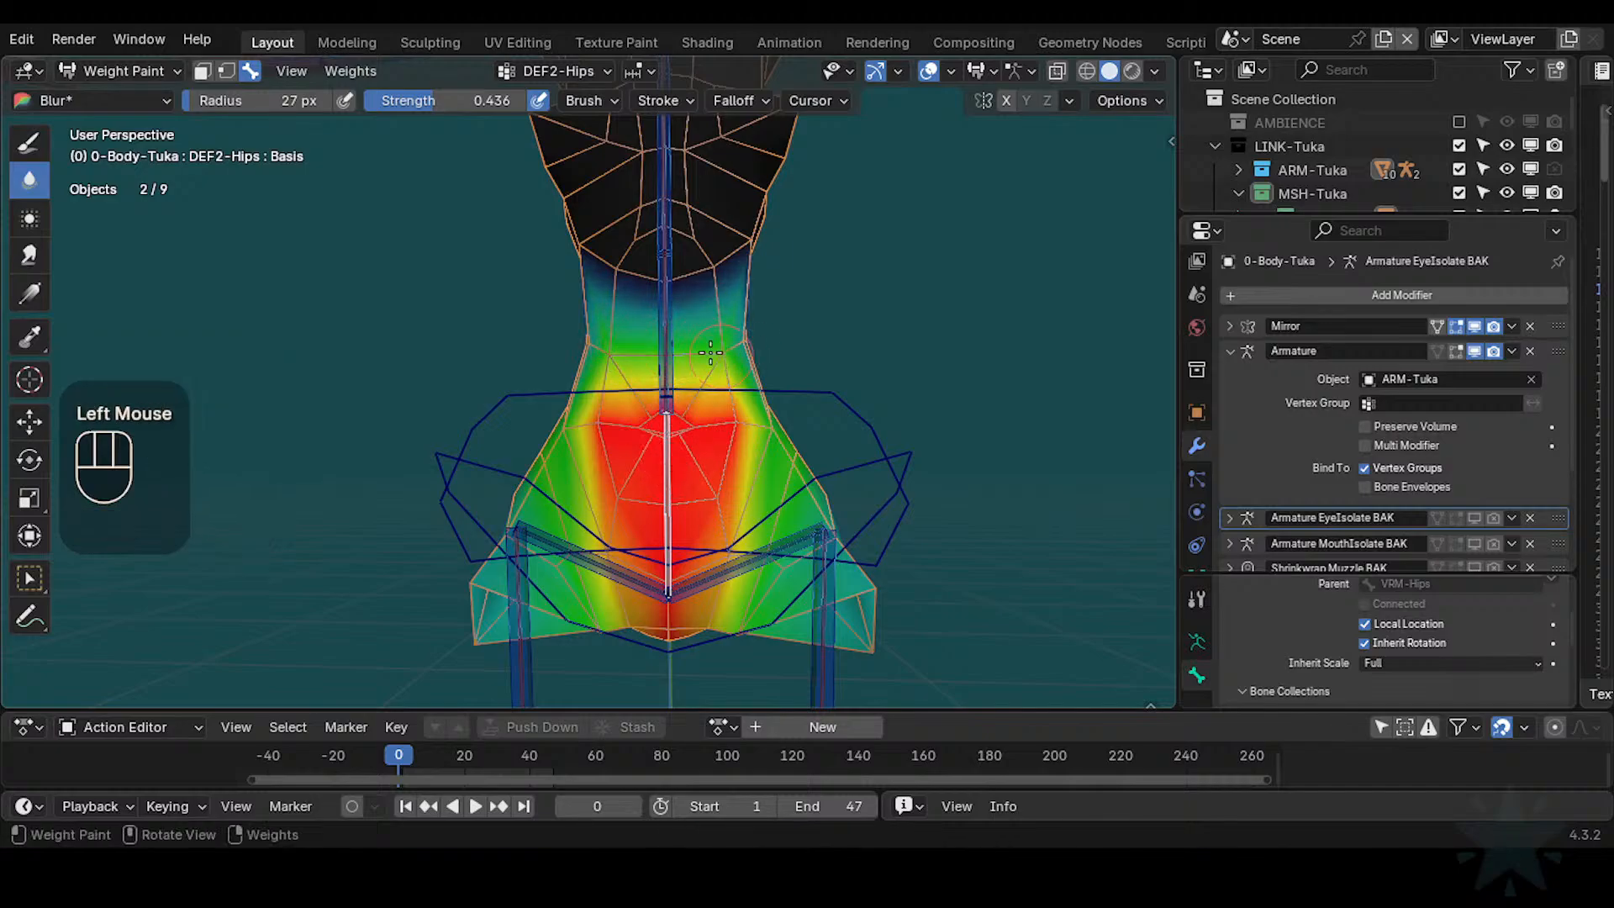
middle_click_drag(778, 412, 674, 431)
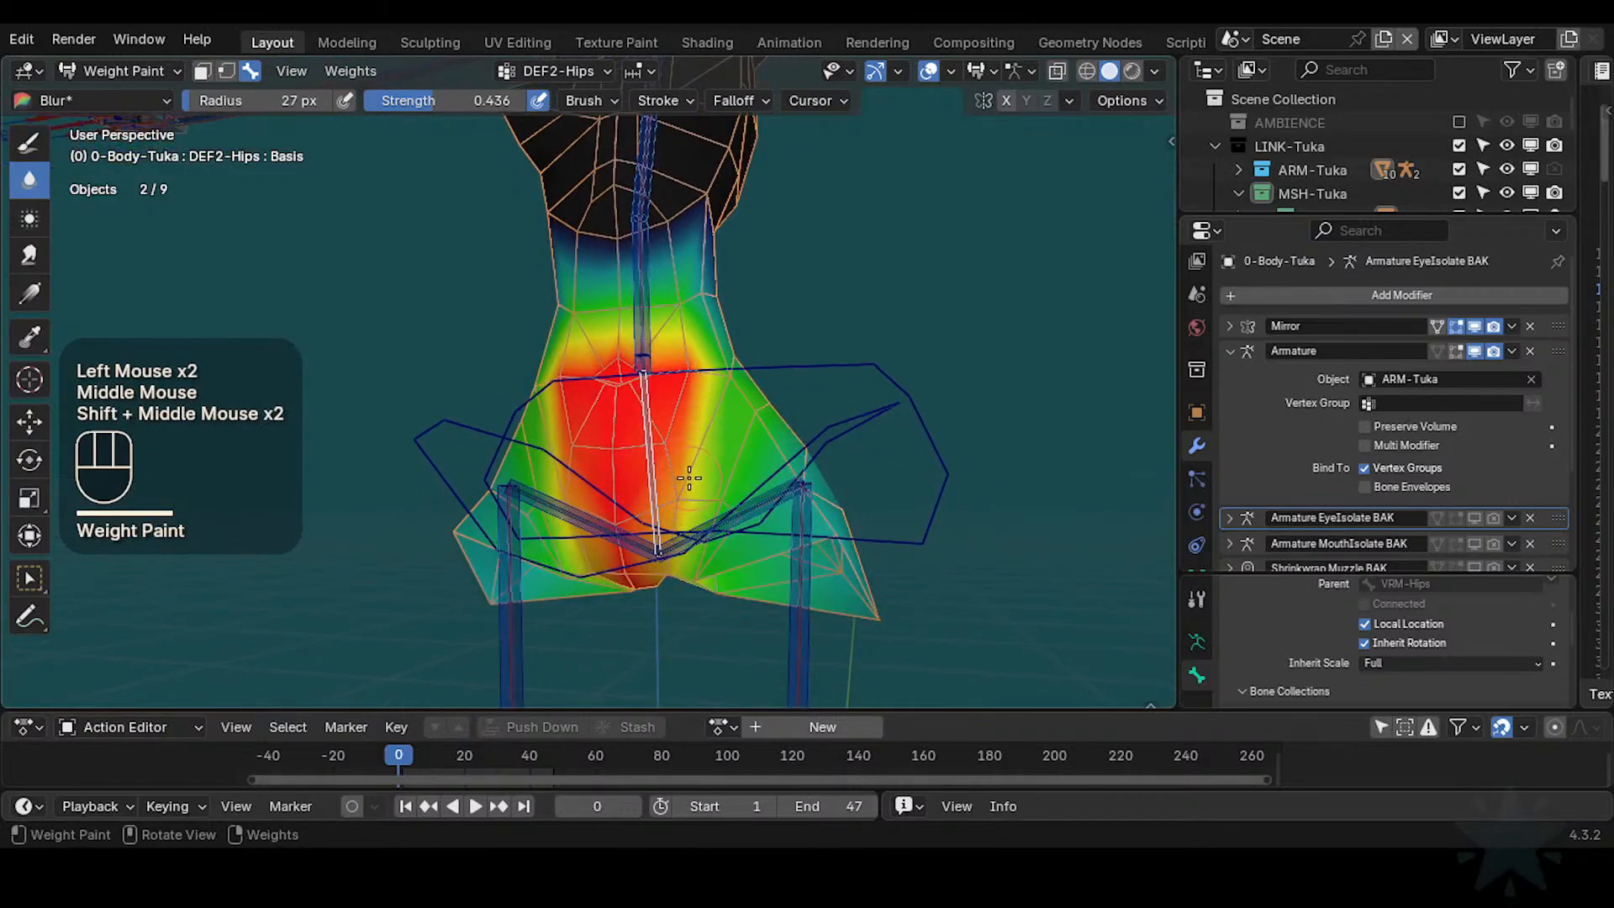
left_click_drag(689, 478, 688, 360)
mouse_move(579, 380)
left_mouse_down()
mouse_move(609, 360)
mouse_move(591, 362)
left_mouse_up()
Select the CTL-IK-Spine control and rotate it to test the torso bend, leaving the torso leaning over the hips
left_click(647, 323, "alt")
middle_click_drag(647, 324, 690, 311)
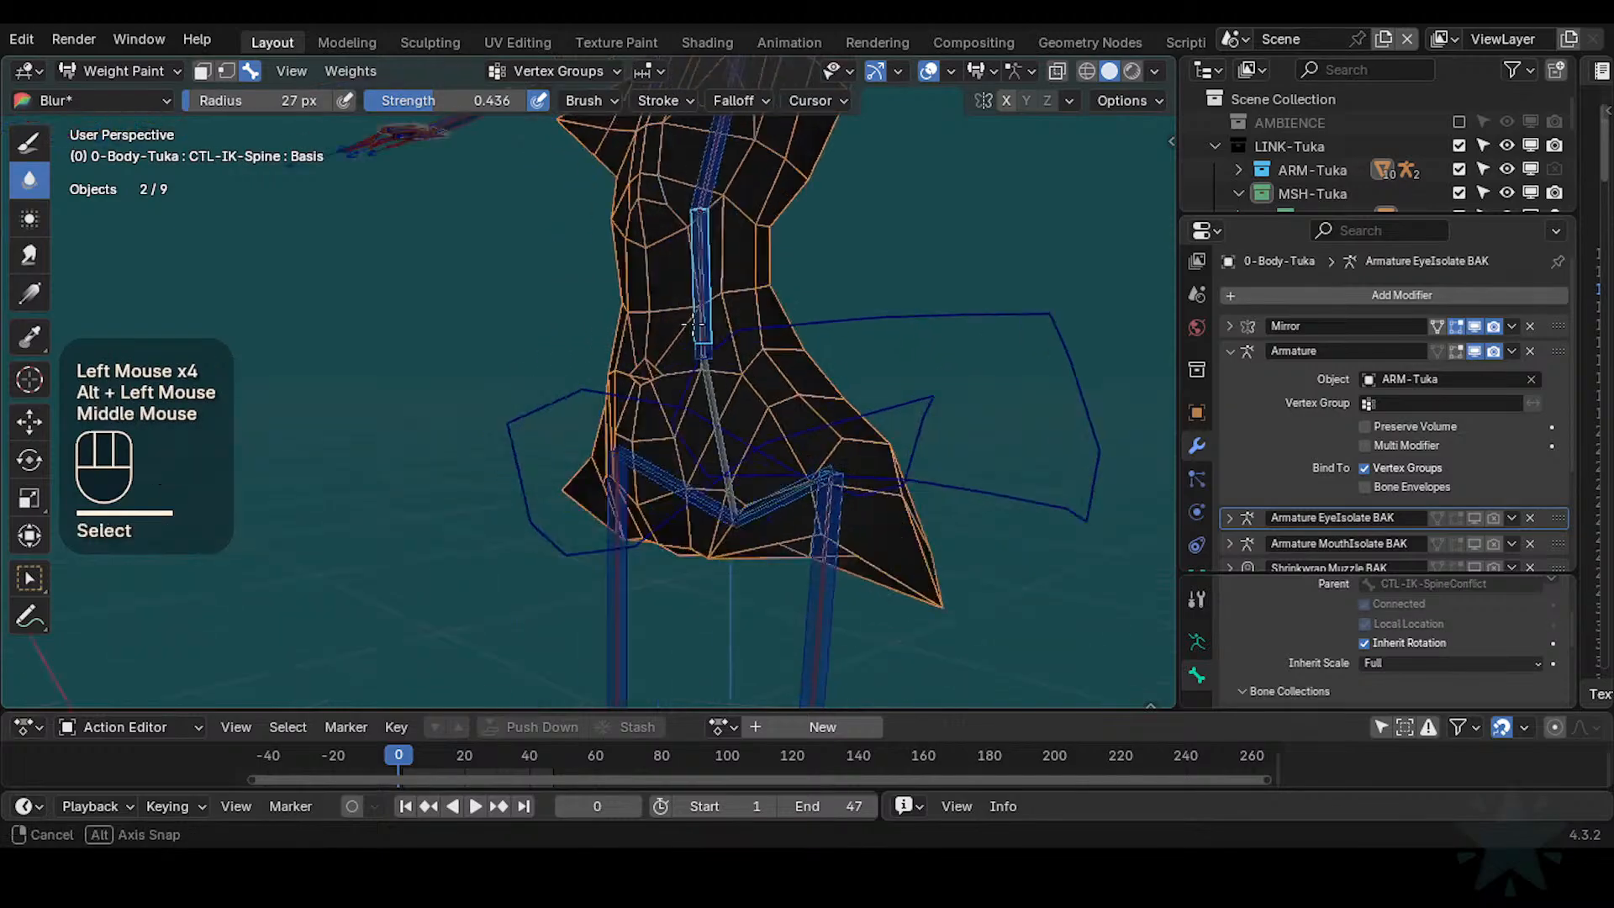
key("r")
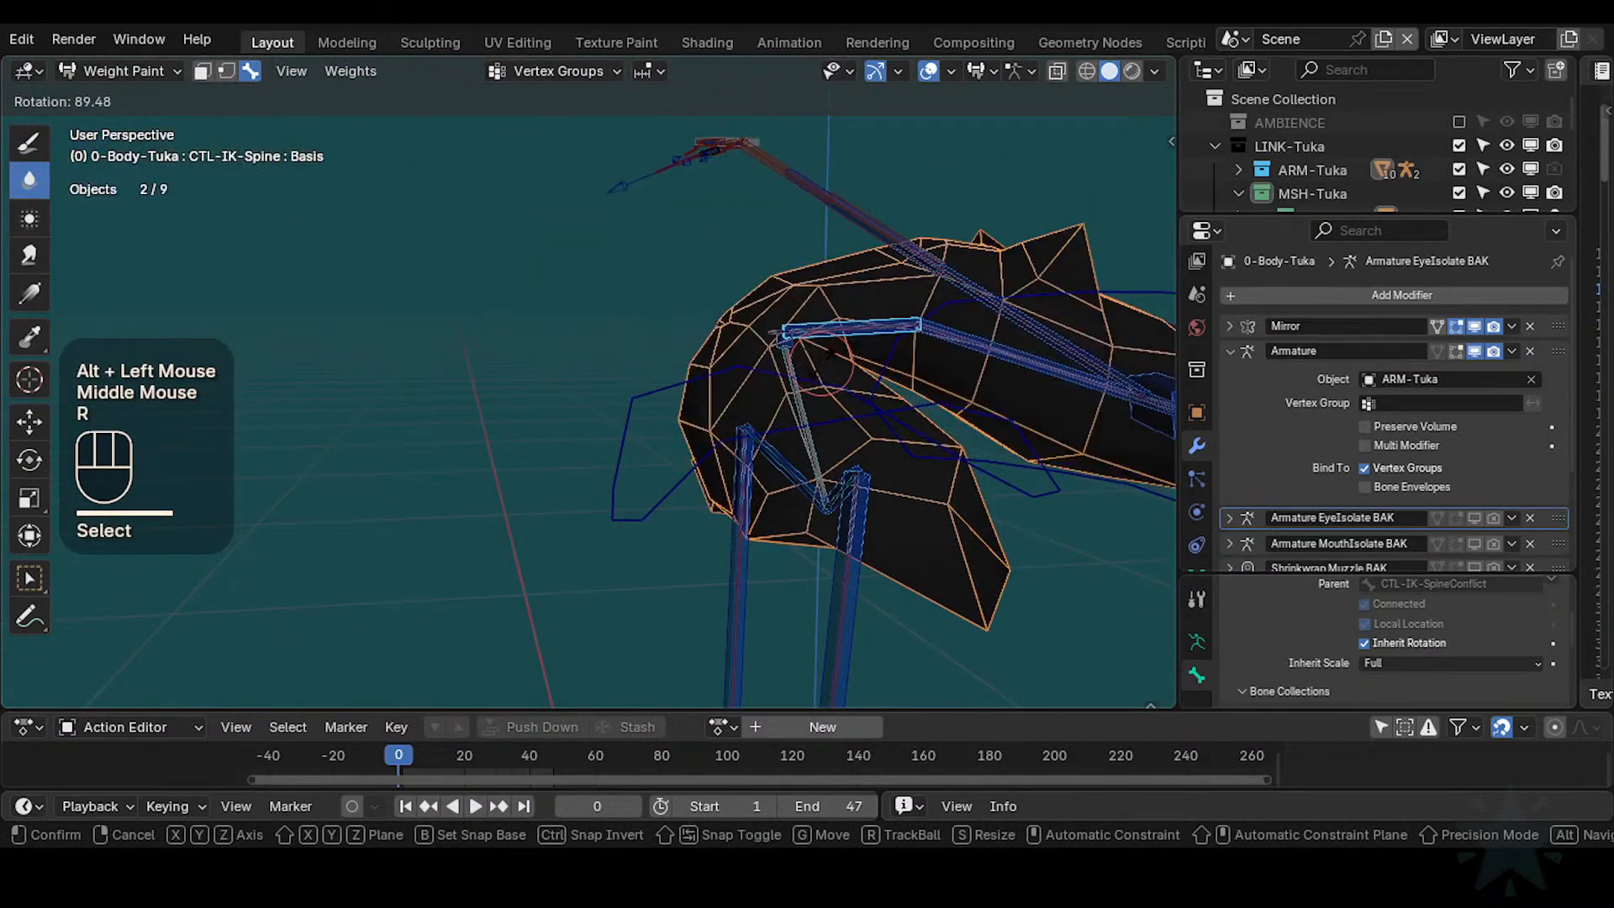
left_click(780, 286)
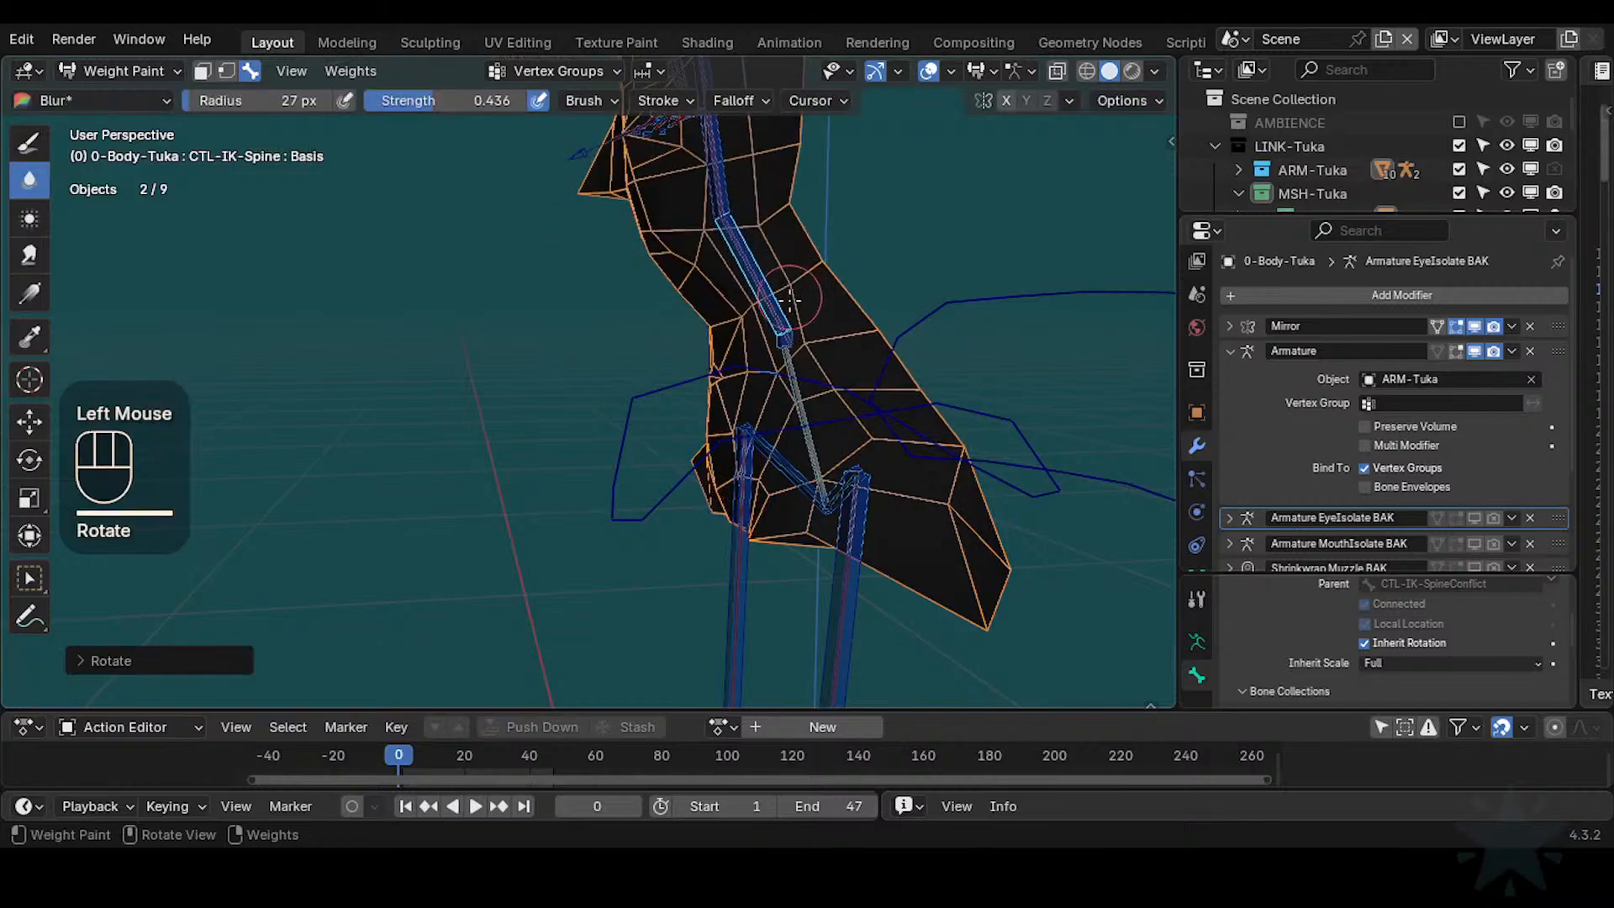
Select the DEF2-Hips weights and blur them across the front of the belly
left_click(757, 437, "alt")
mouse_move(757, 438)
middle_mouse_down()
mouse_move(686, 361)
mouse_move(582, 409)
middle_mouse_up()
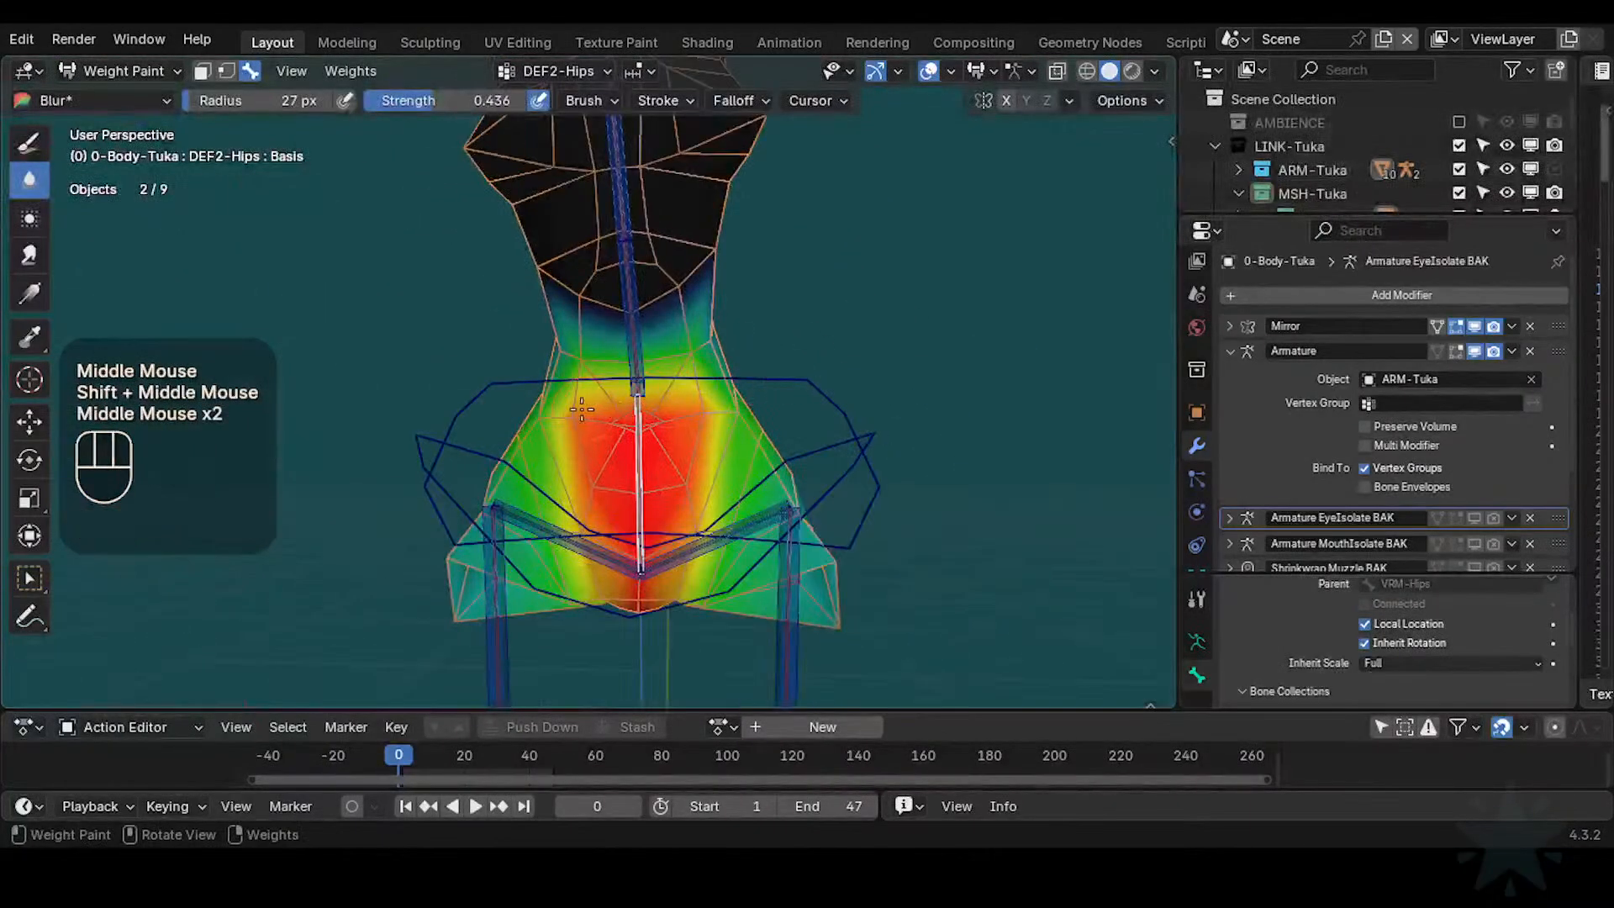
left_click_drag(648, 428, 645, 417)
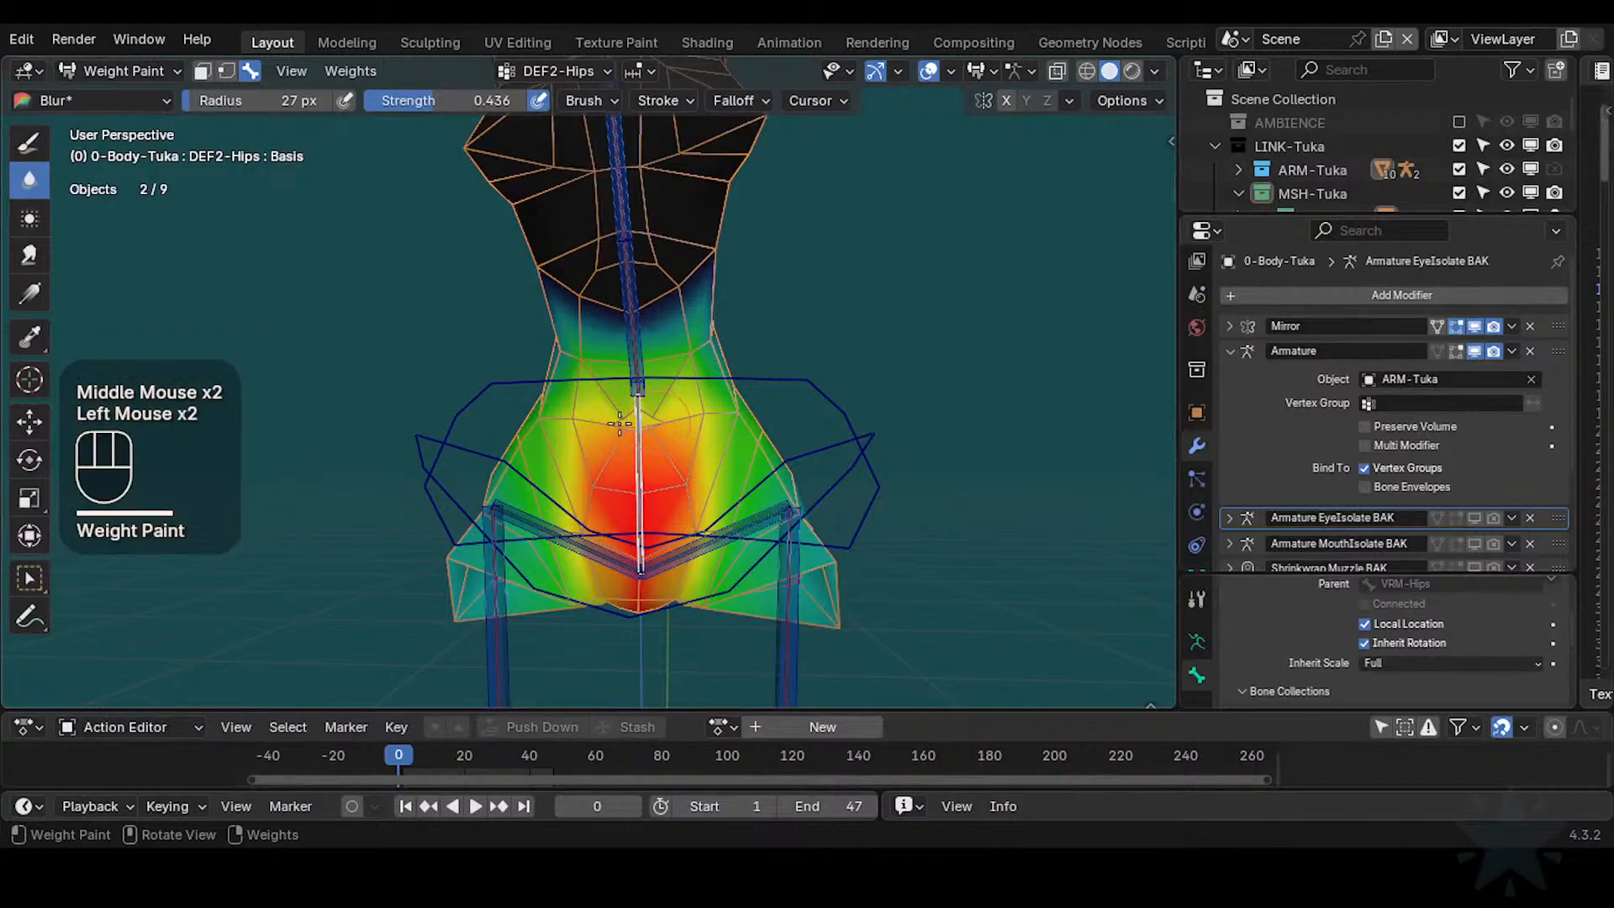
left_click_drag(591, 478, 719, 446)
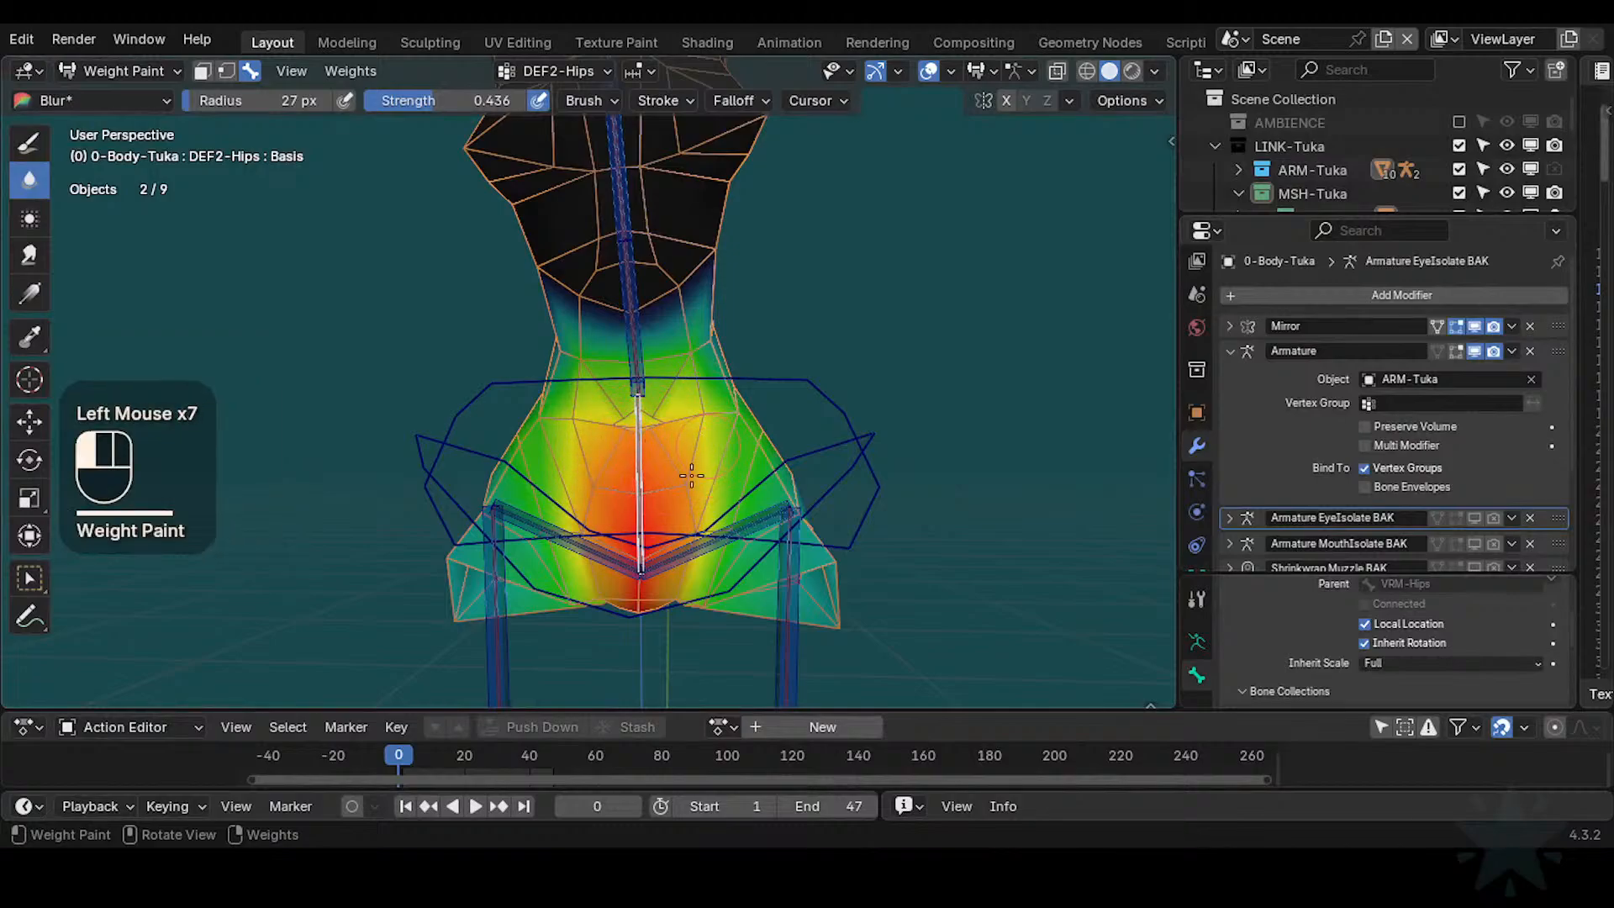
middle_click_drag(699, 394, 714, 354)
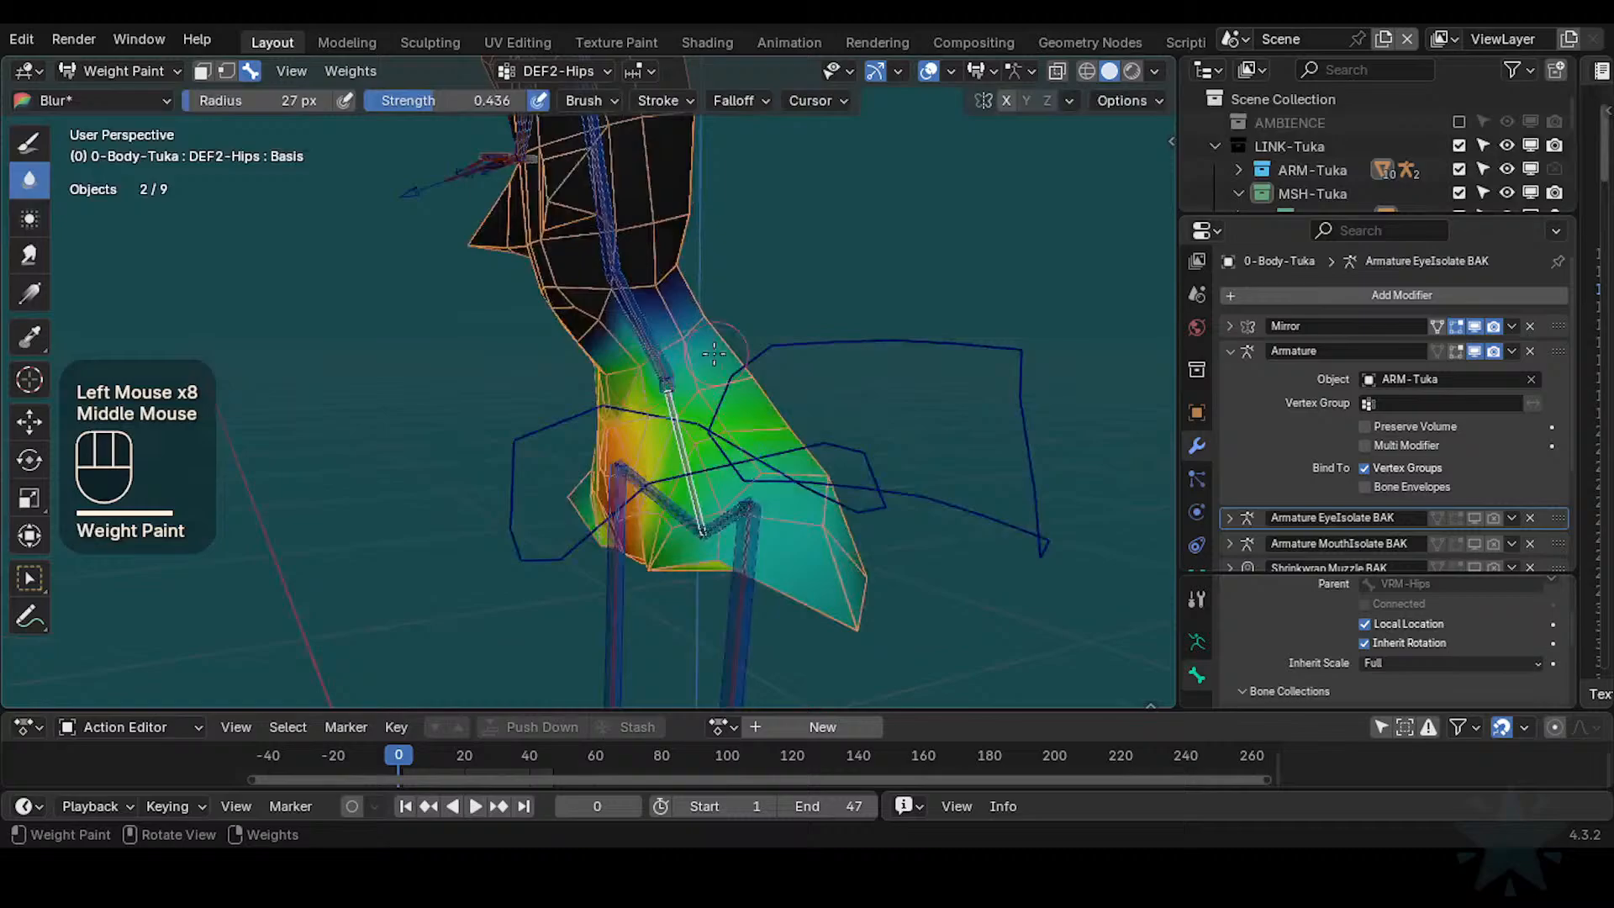
Select the CTL-IK-Spine control and rotate the torso into a deeper bend
left_click(656, 323, "alt")
key("r")
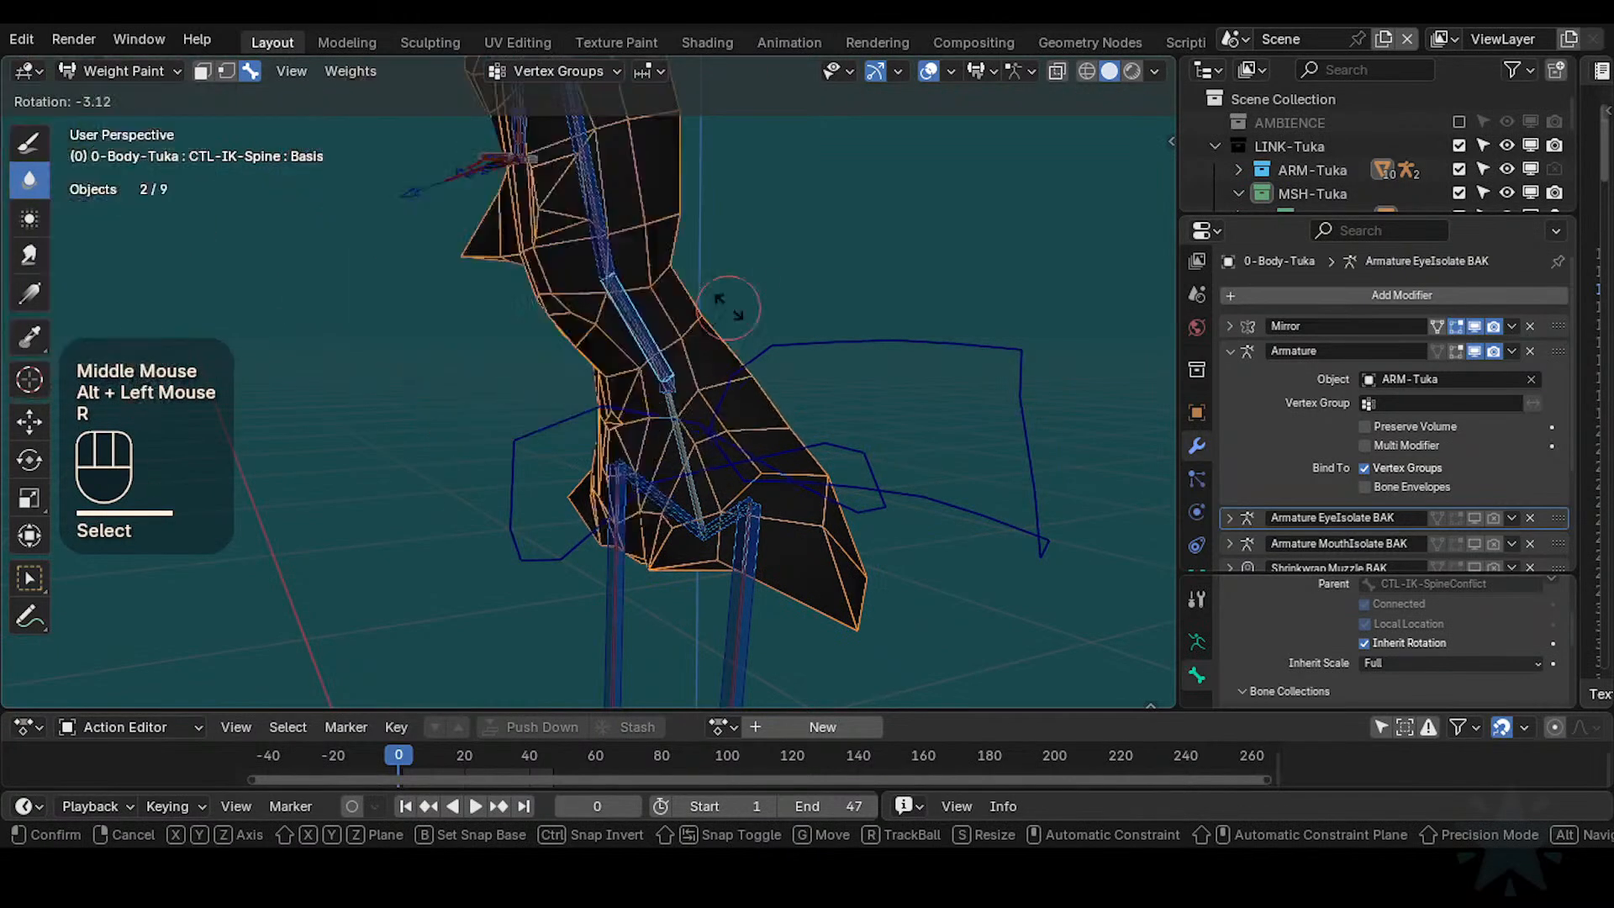
left_click(617, 352)
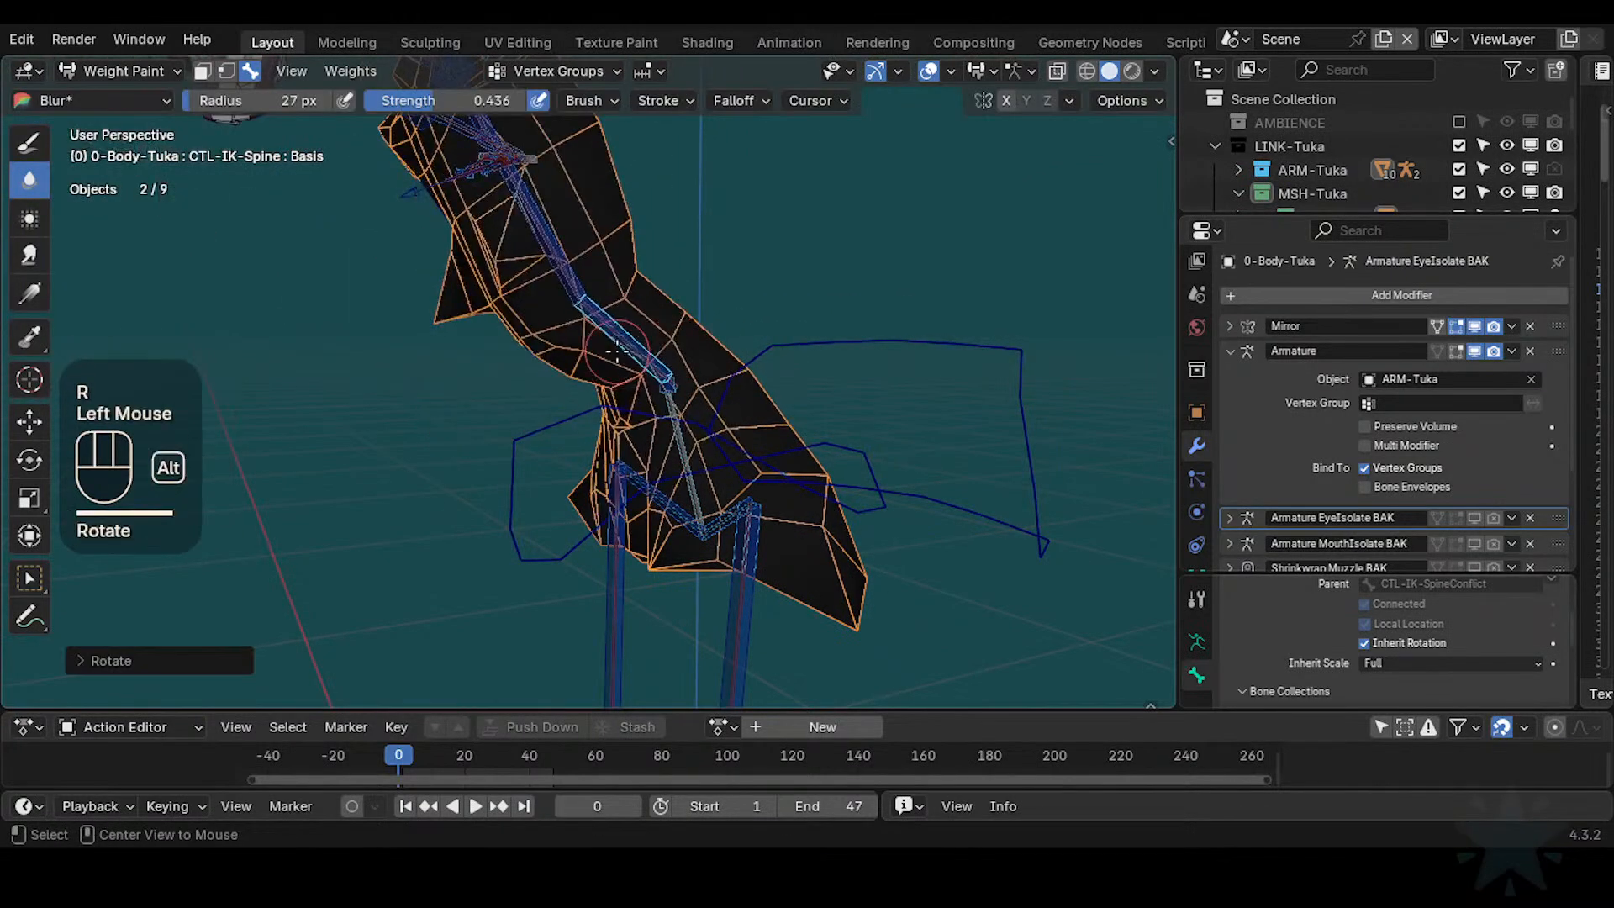
Select the DEF2-Spine weights and blur them at the waist crease
left_click(622, 353, "alt")
left_click(622, 353, "alt")
middle_click_drag(622, 353, 647, 385)
left_click(648, 385)
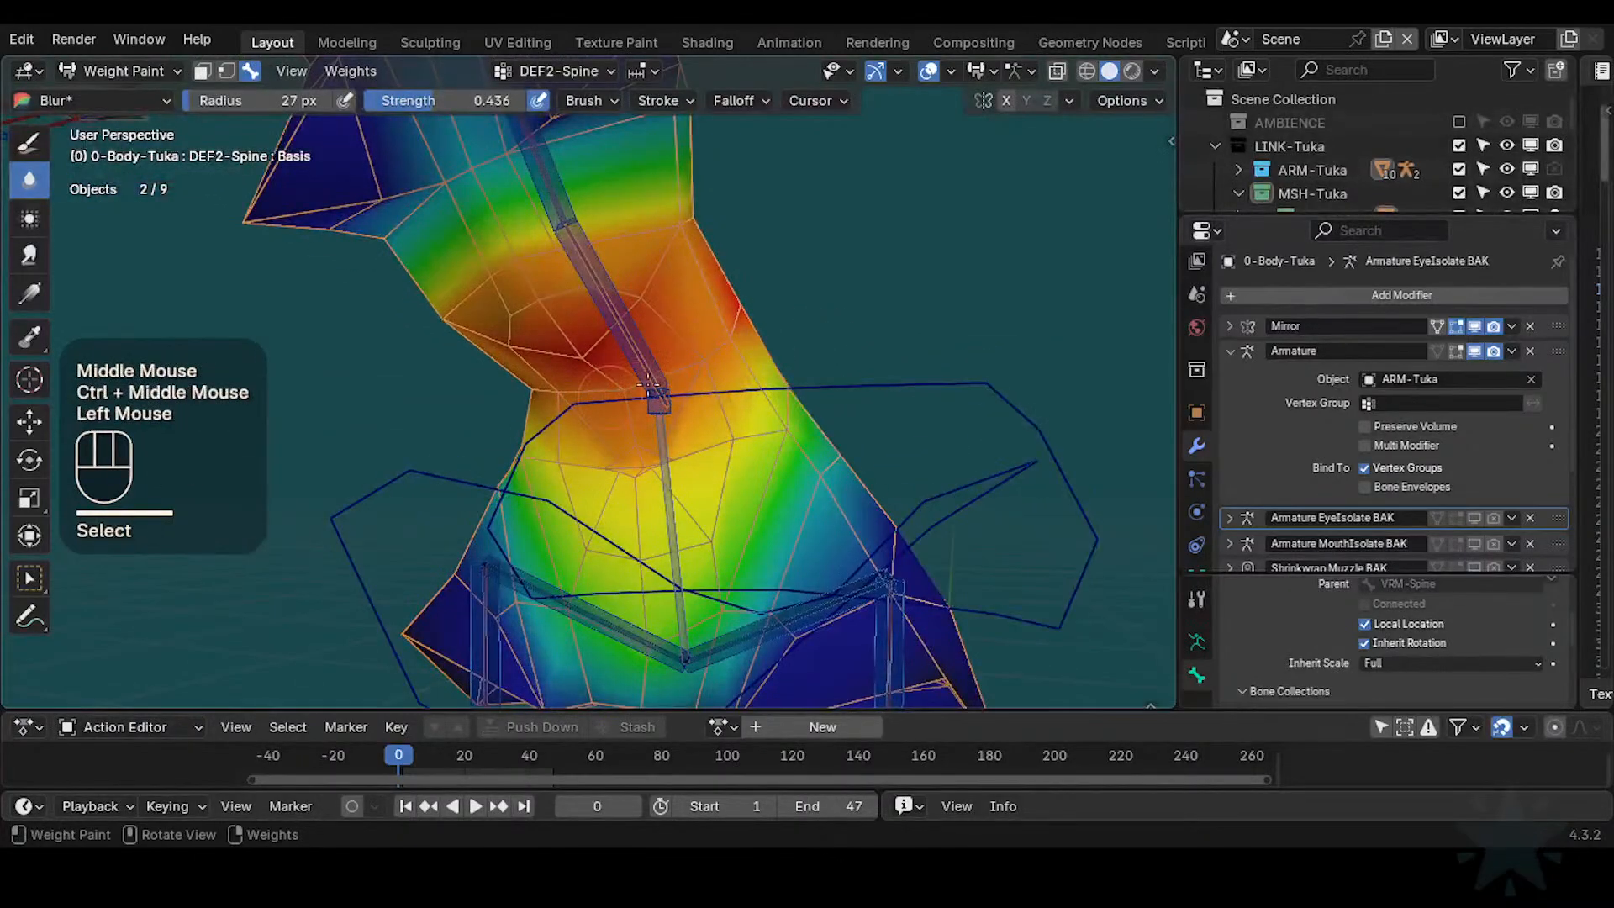
middle_click_drag(677, 452, 655, 420, "ctrl")
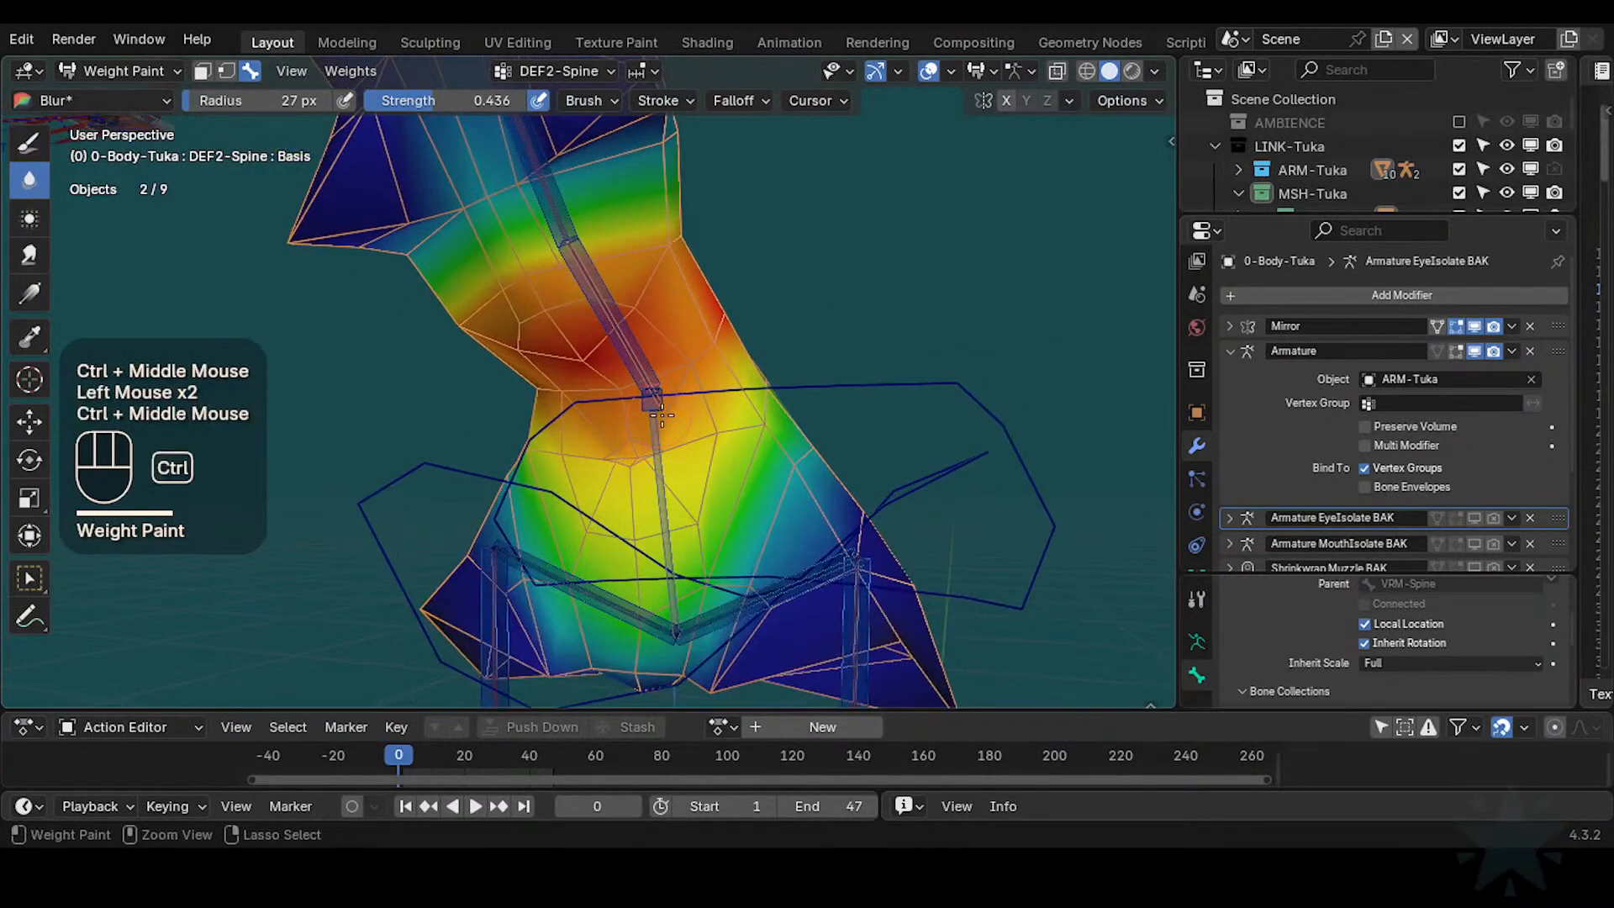
Switch to the Smear brush with a 59 px radius and smear the low DEF2-Spine weights up the belly toward the waist
key("ctrl+f")
left_click(646, 407)
left_click(28, 255)
key("f")
left_click(658, 549)
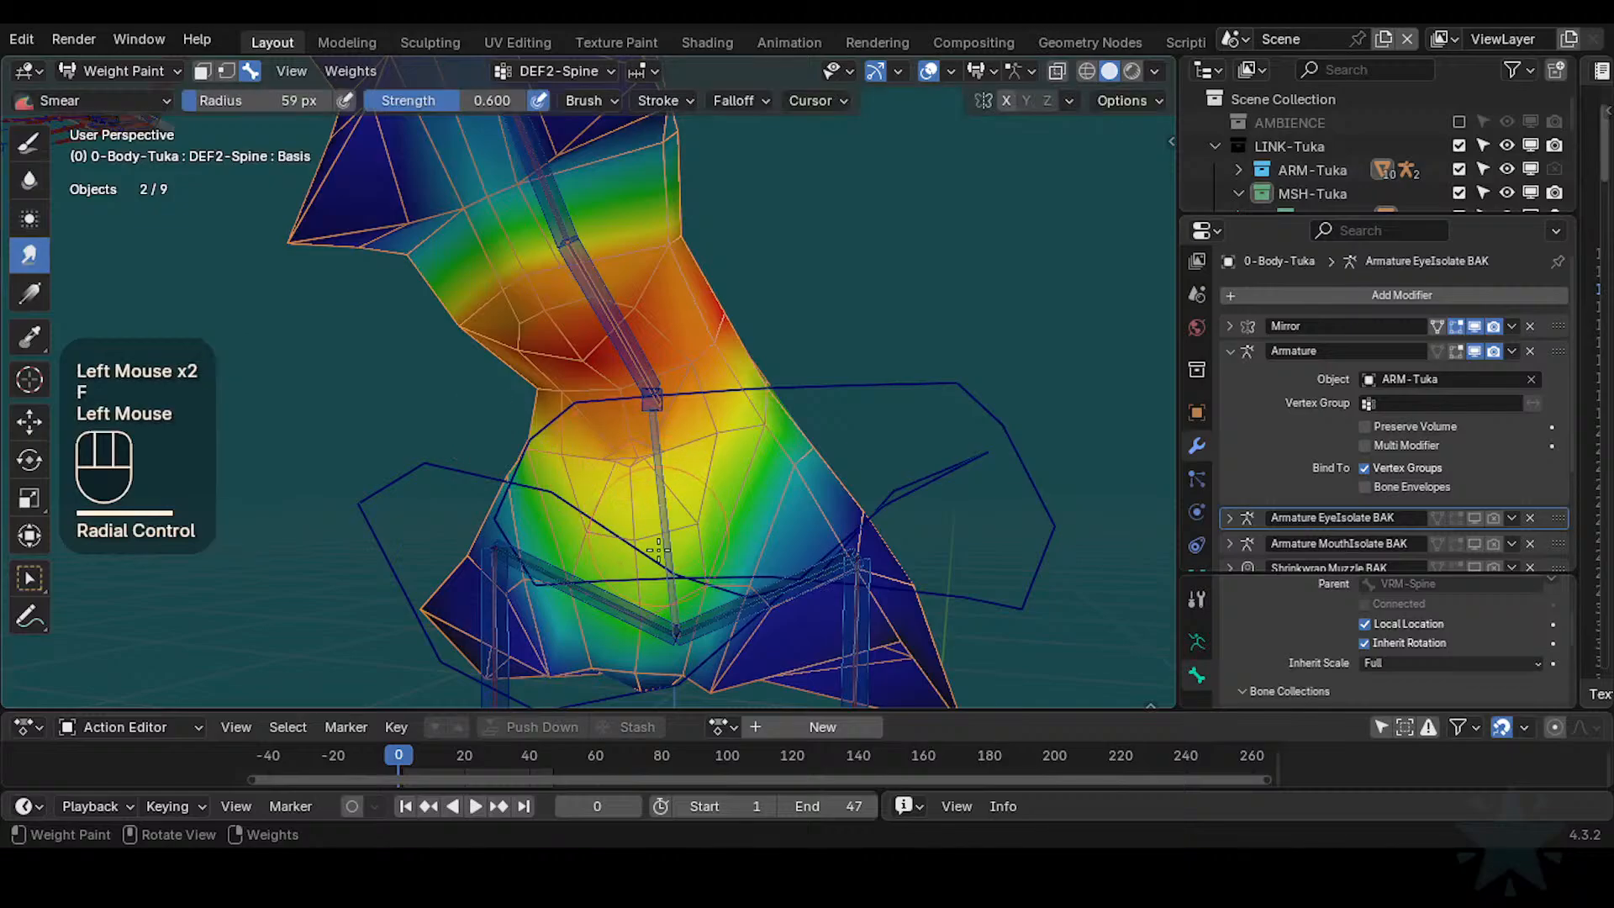
left_click_drag(662, 517, 659, 571)
key("ctrl+z")
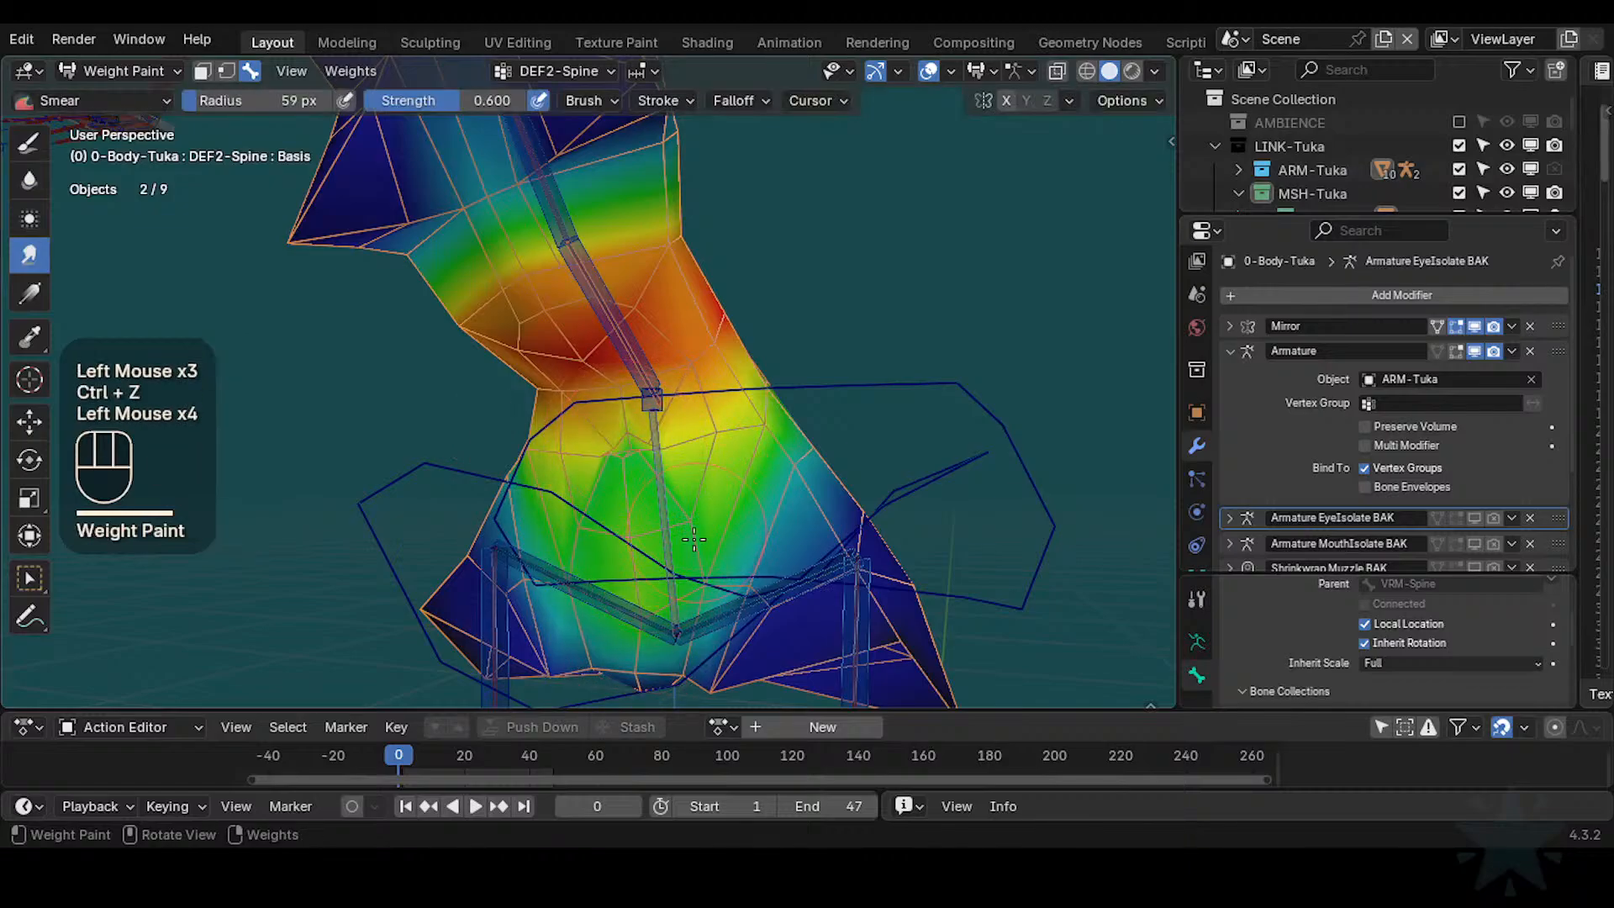
mouse_move(693, 541)
left_mouse_down()
mouse_move(646, 525)
mouse_move(641, 504)
left_mouse_up()
left_click_drag(648, 588, 639, 488)
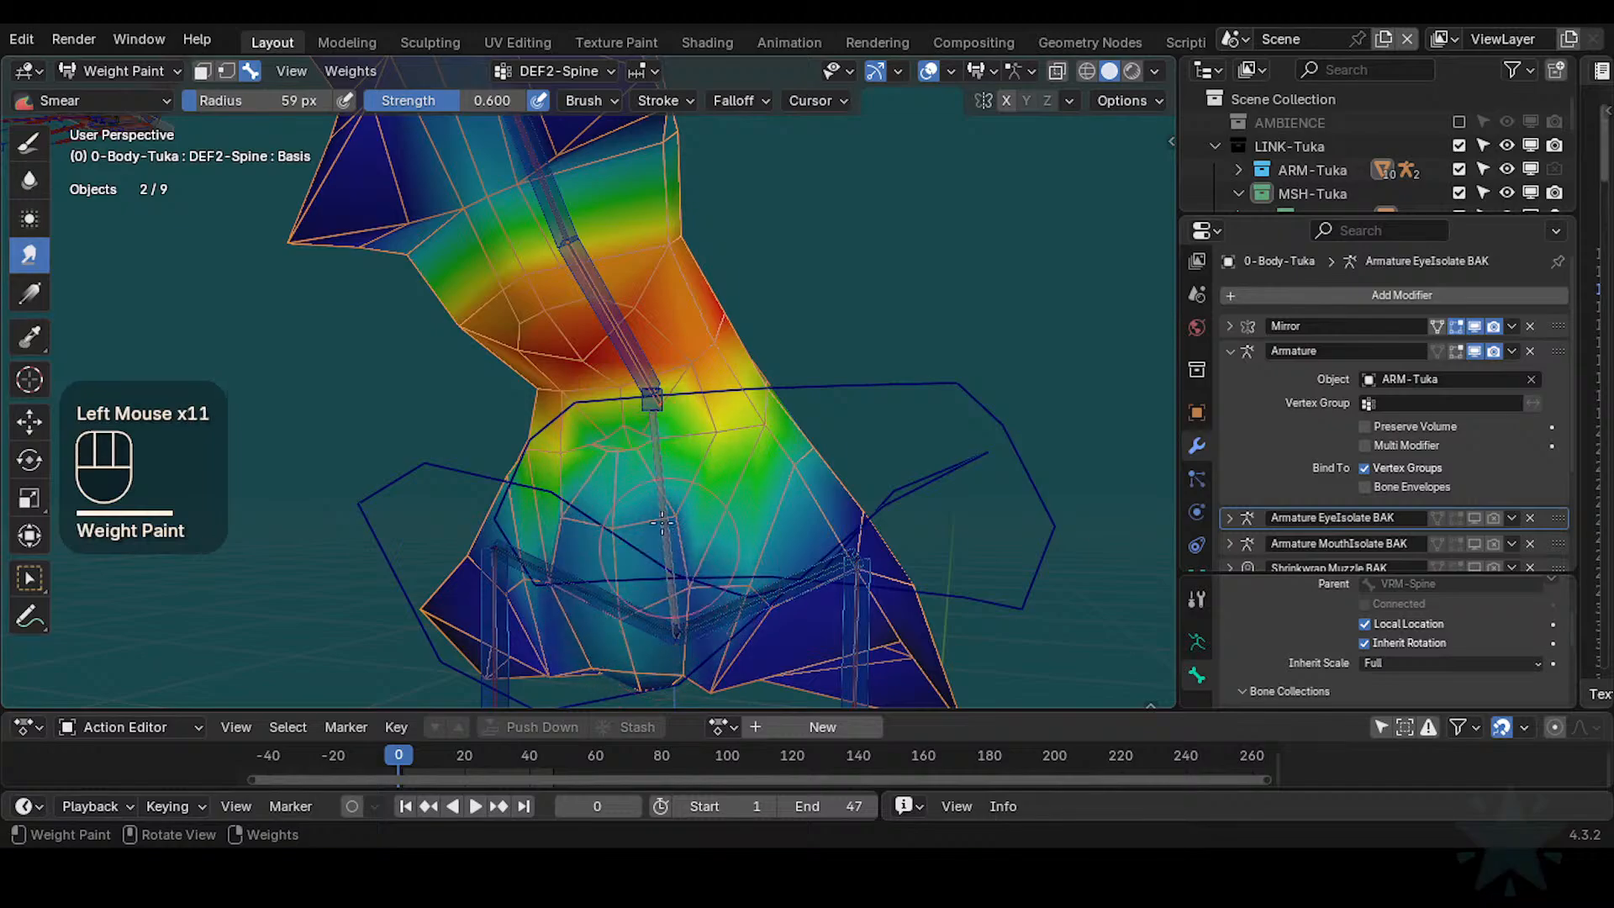
left_click_drag(631, 555, 635, 445)
mouse_move(643, 521)
left_mouse_down()
mouse_move(638, 425)
mouse_move(646, 458)
left_mouse_up()
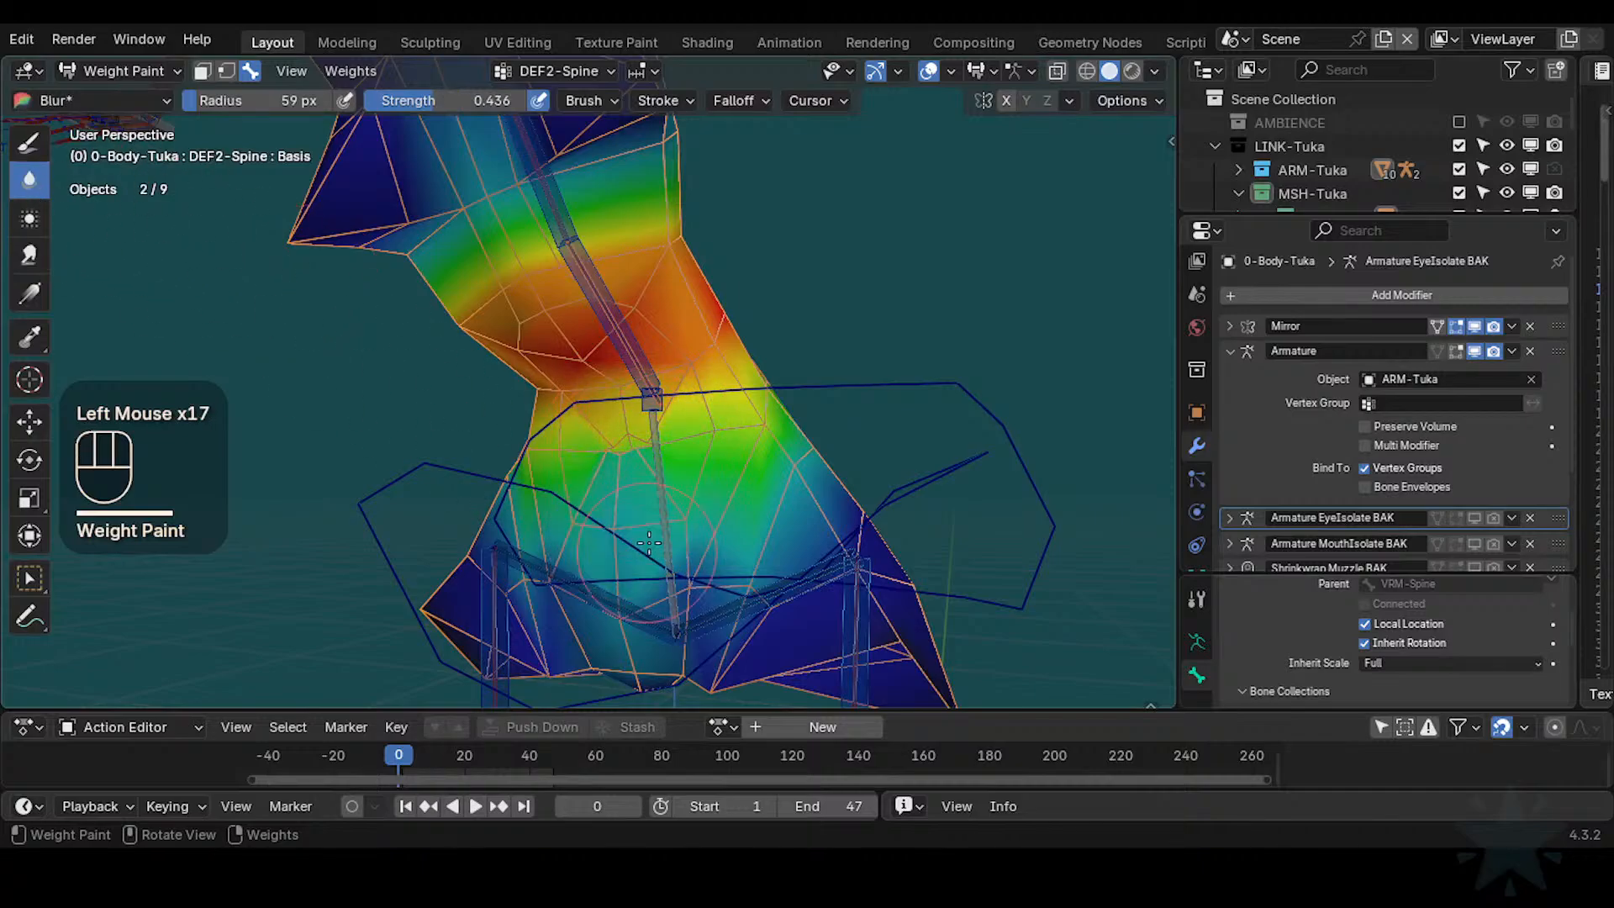
Switch to the Blur brush with a 42 px radius and blur the smeared DEF2-Spine weights on the belly
middle_click_drag(651, 647, 647, 547, "shift")
key("f")
left_click(638, 569)
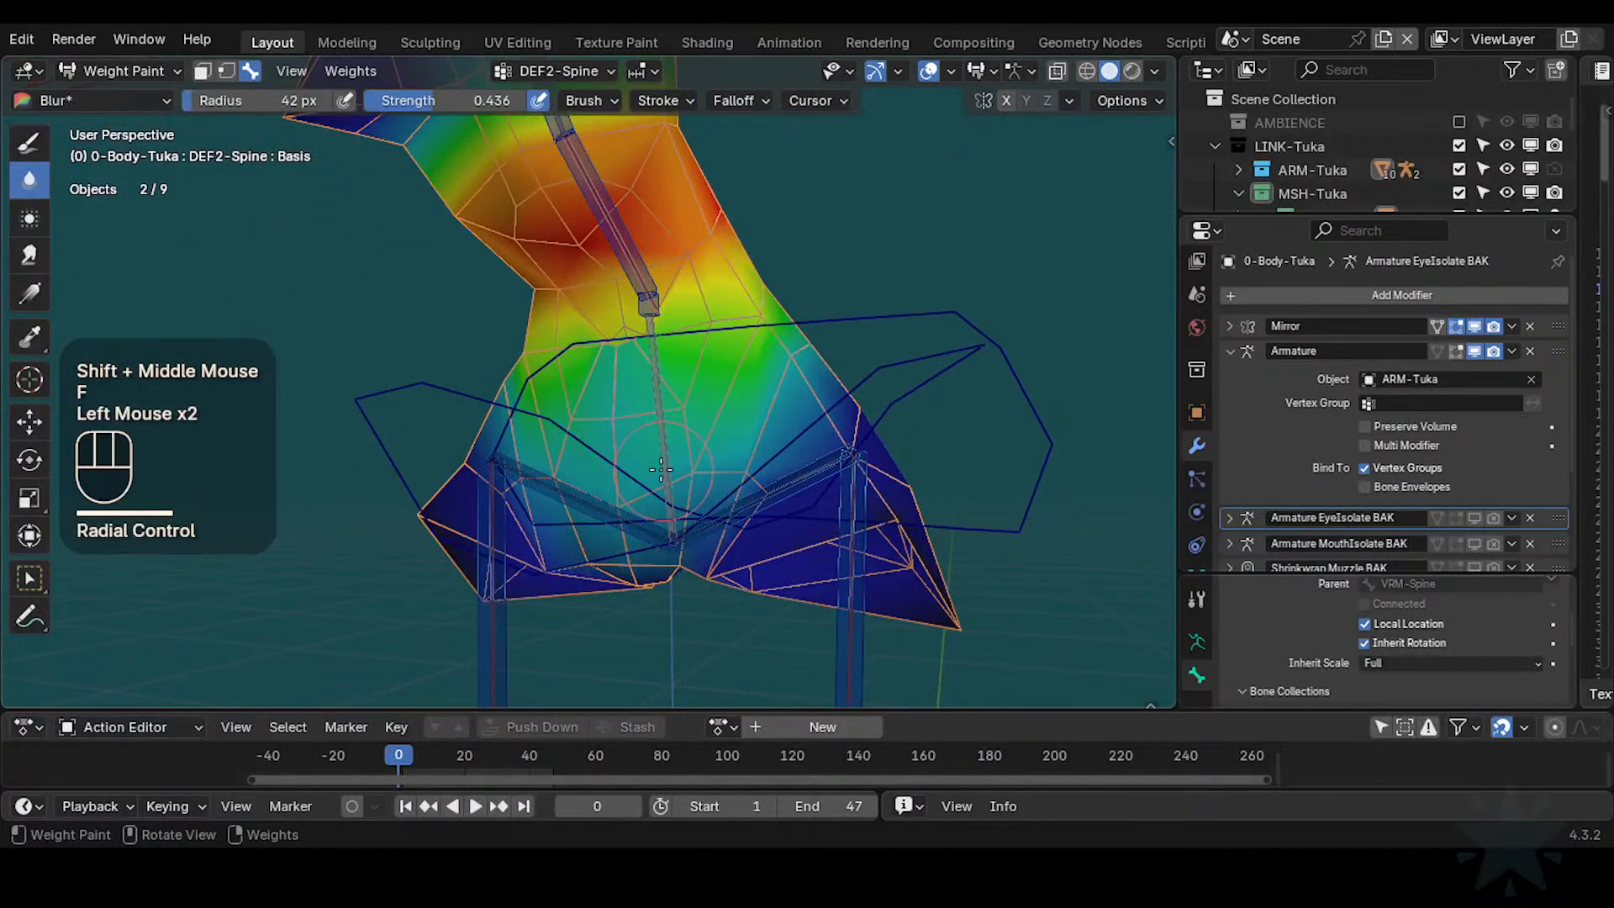
left_click(709, 403)
middle_click_drag(676, 380, 629, 475, "shift")
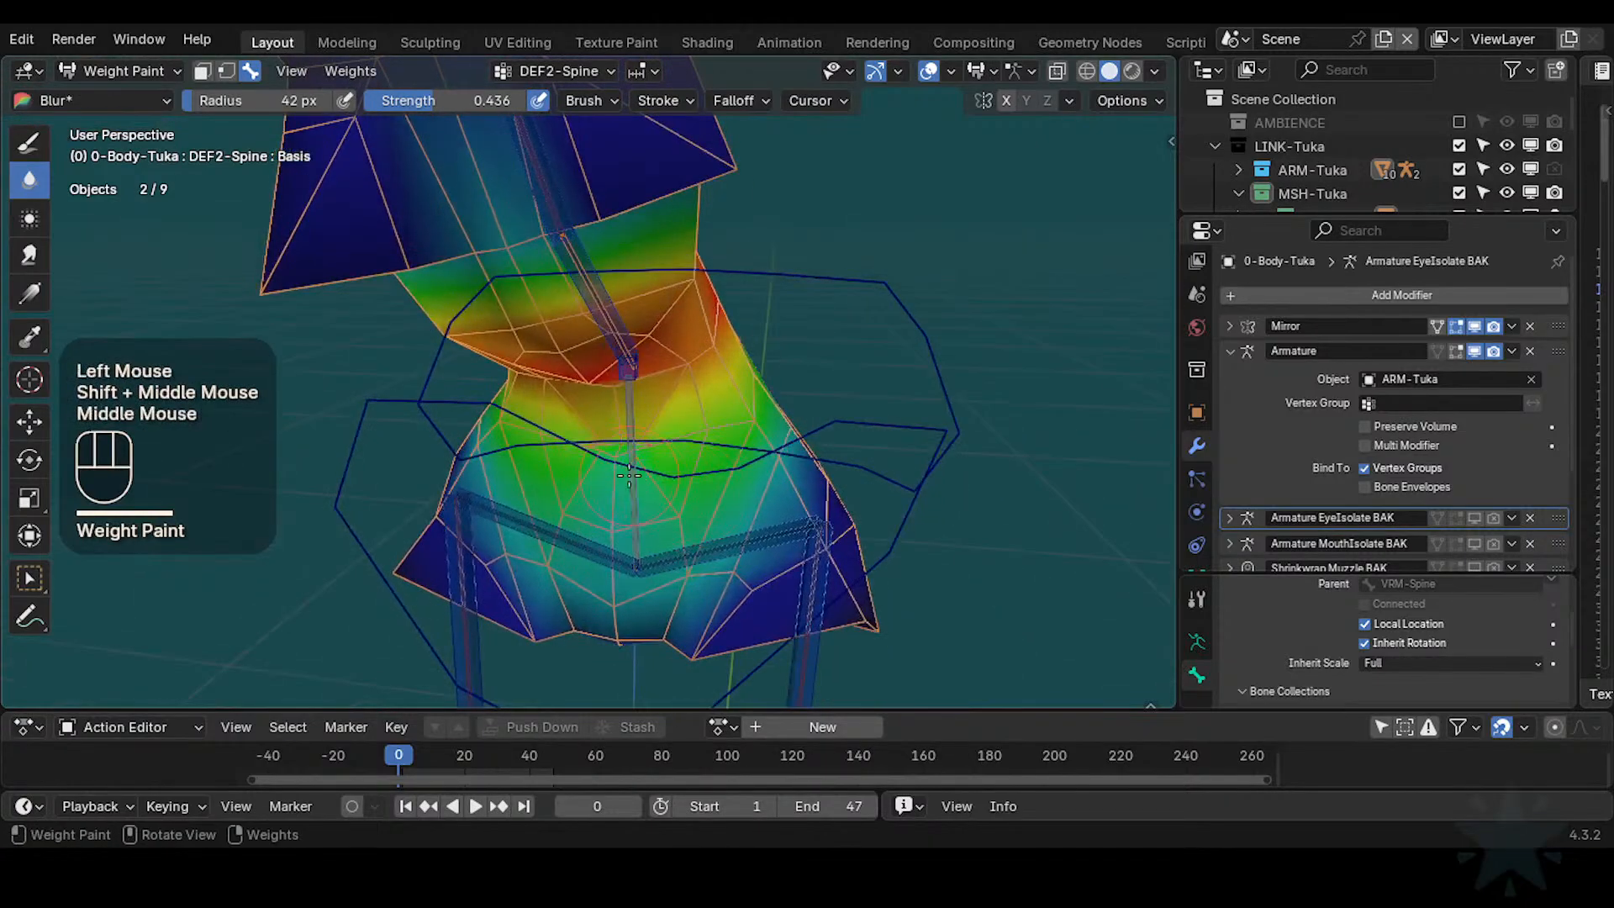
Select all bones and clear their pose transforms
key("a")
key("alt+q")
key("alt+q")
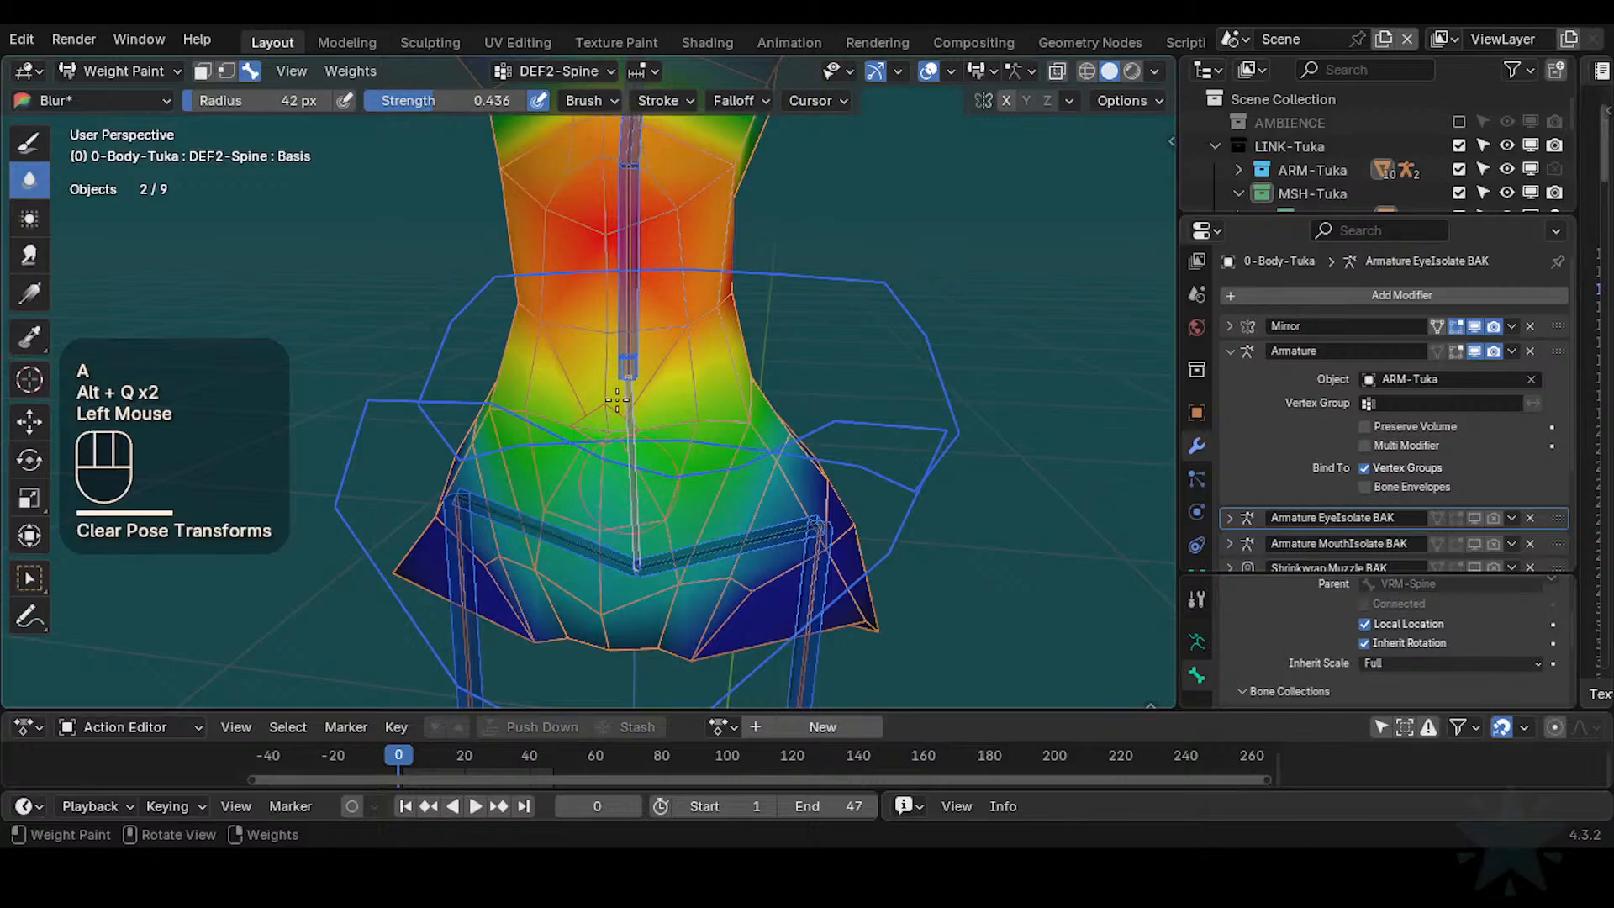
Blur the DEF2-Spine weights around the front, side and back of the waist
left_click(661, 369)
mouse_move(659, 378)
middle_mouse_down("shift")
mouse_move(695, 371)
mouse_move(694, 334)
middle_mouse_up("shift")
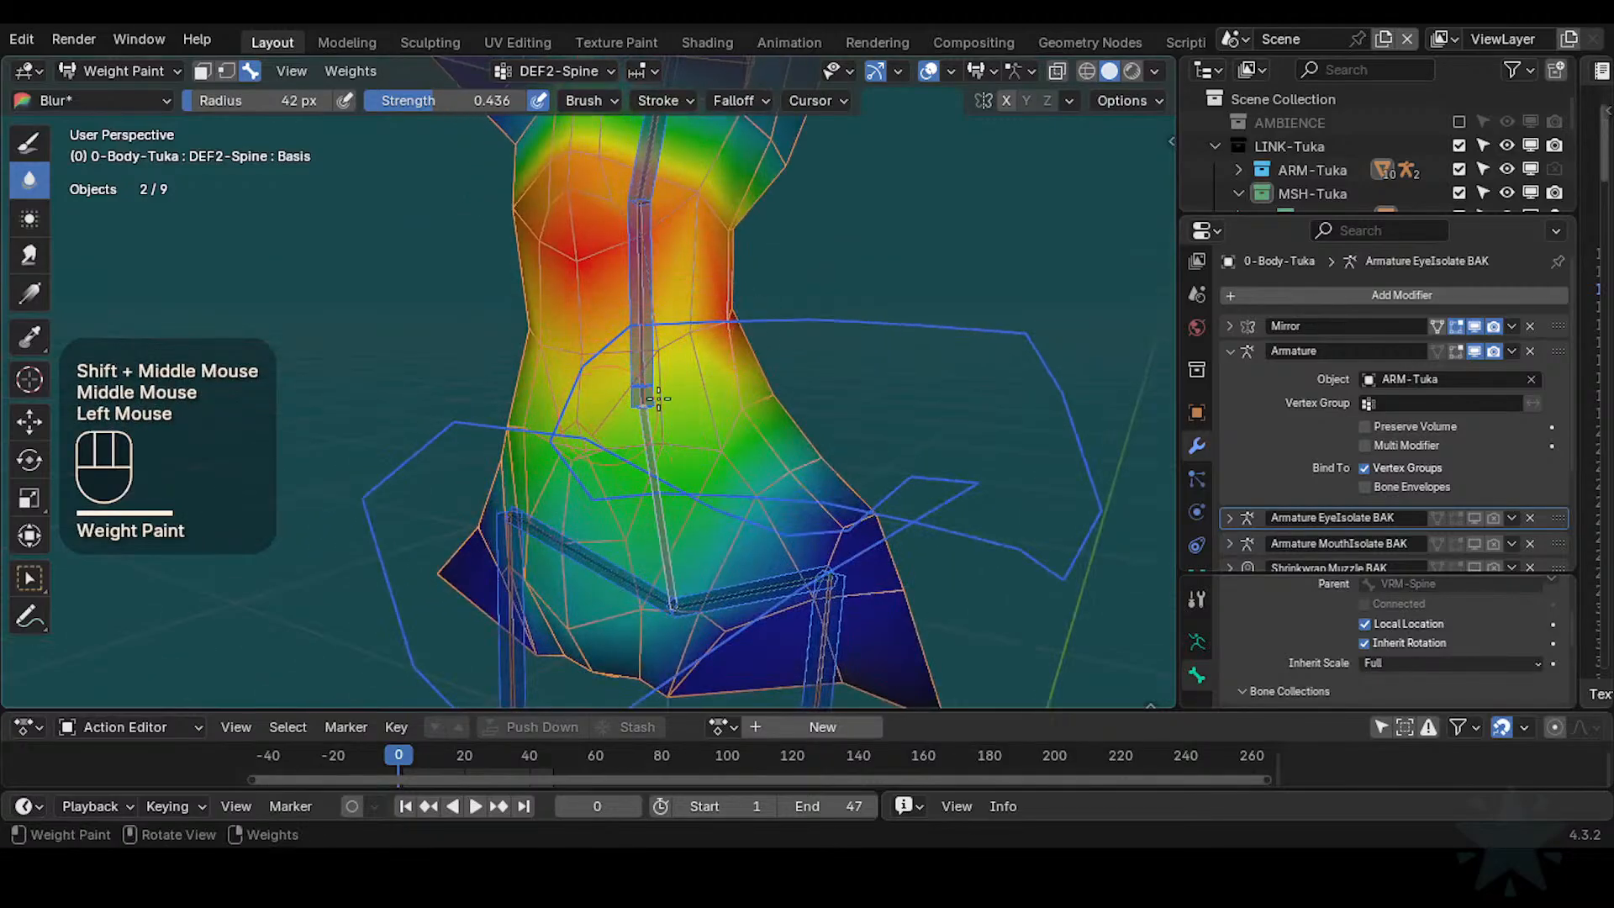
mouse_move(659, 399)
middle_mouse_down("shift")
mouse_move(770, 360)
mouse_move(782, 324)
middle_mouse_up("shift")
left_click_drag(782, 323, 789, 312)
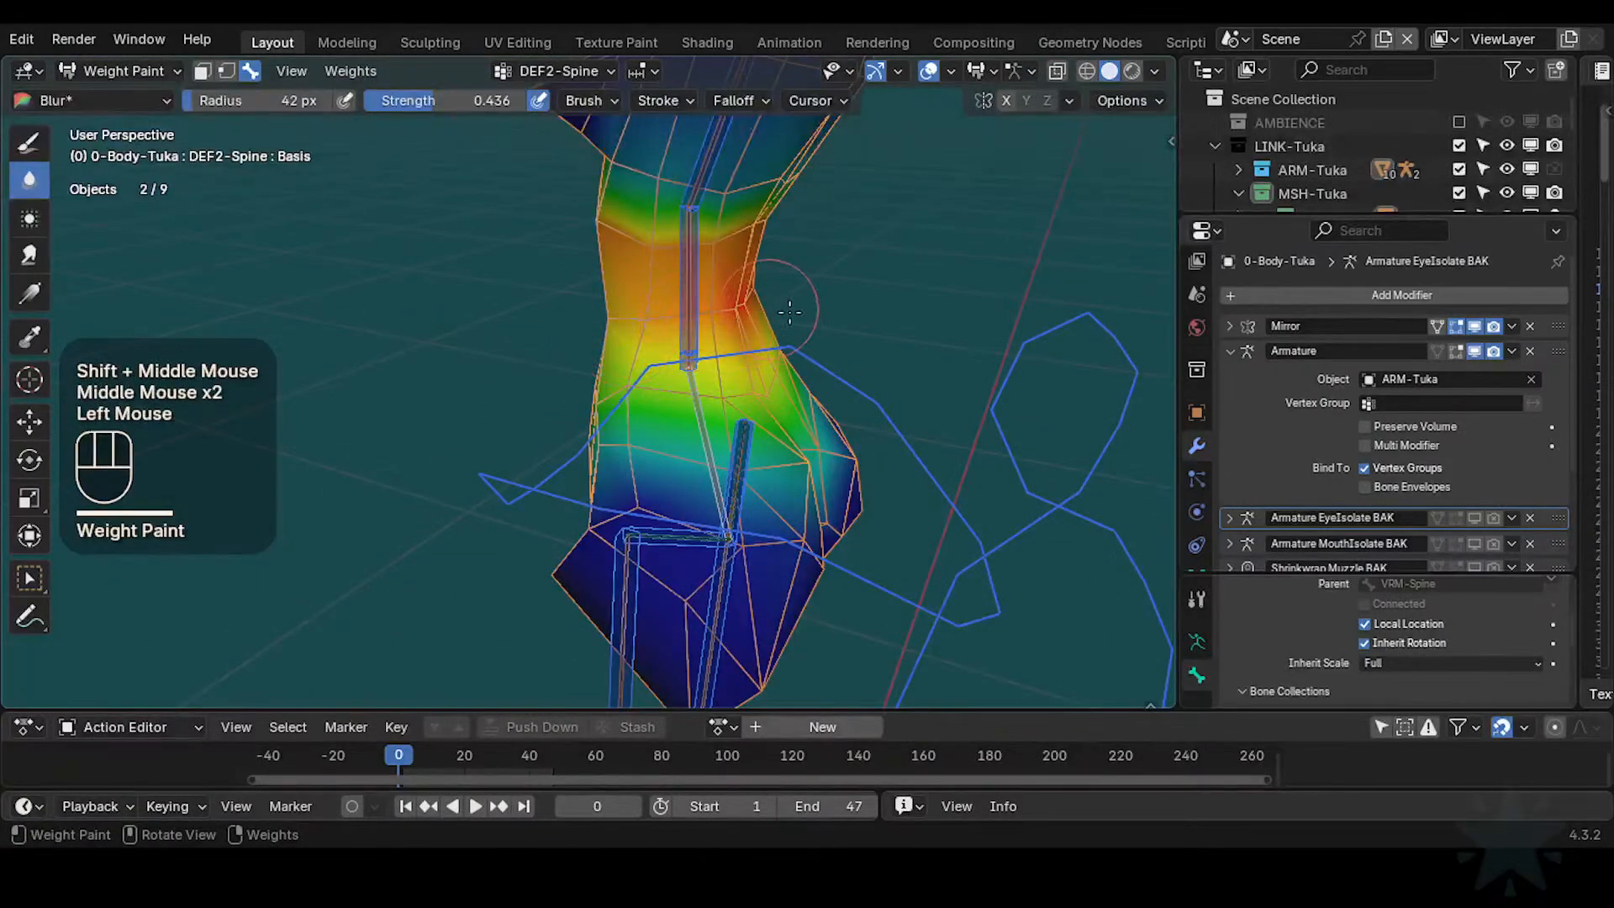
middle_click_drag(789, 312, 853, 353)
left_click(856, 358)
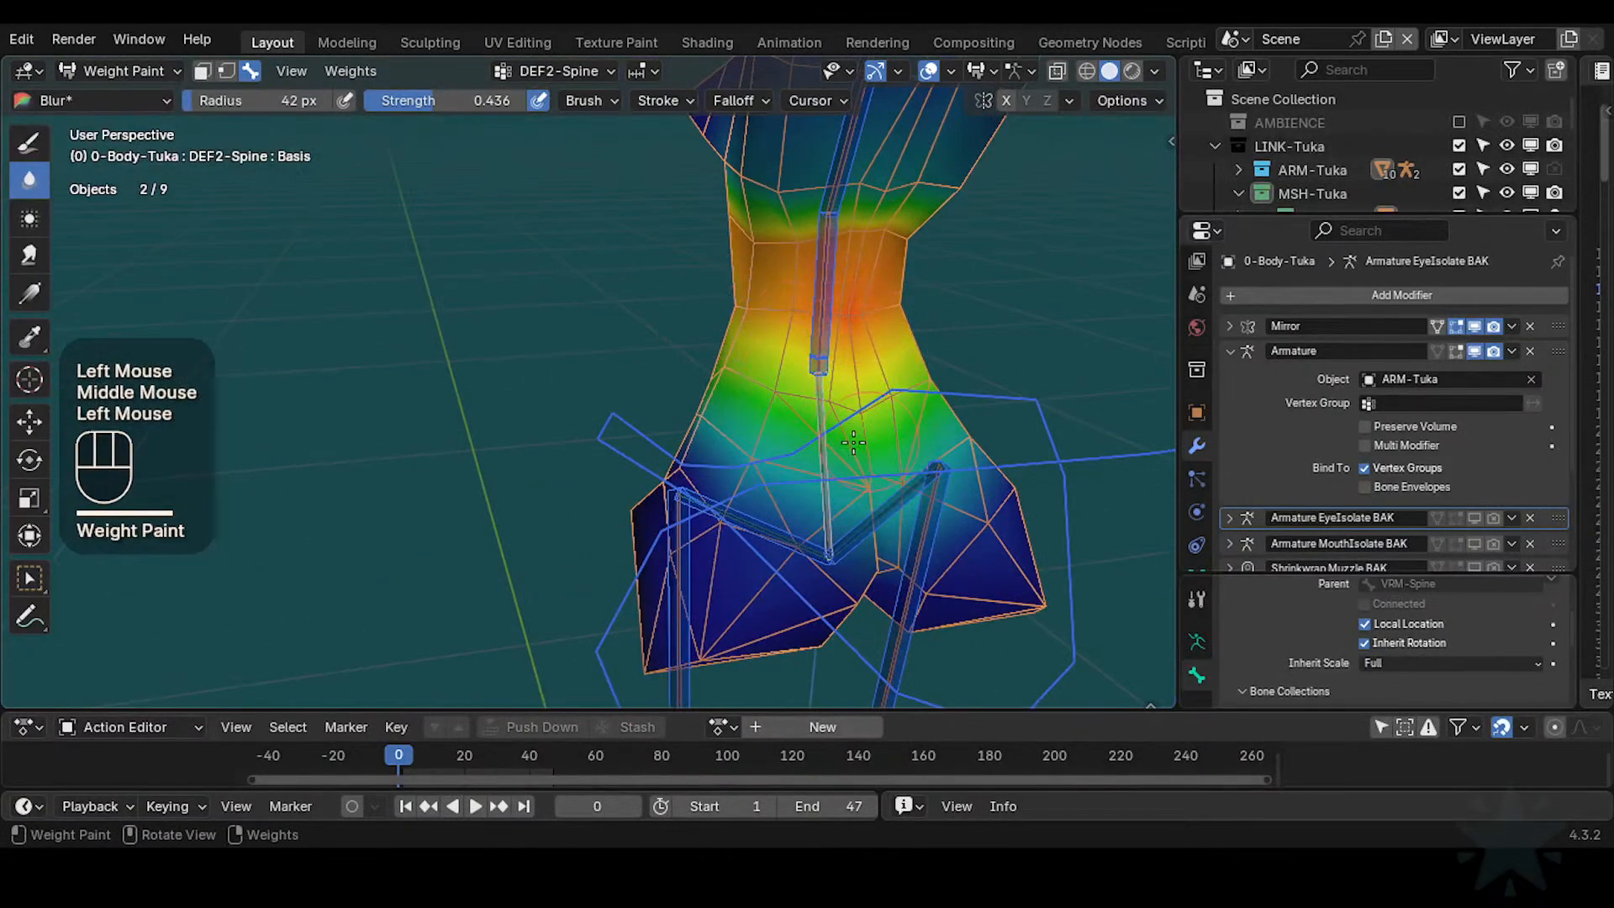
Blur the DEF2-Spine weights across the lower belly and hips in the rest pose
middle_click_drag(882, 469, 912, 395)
middle_click_drag(913, 395, 866, 437, "shift")
left_click(705, 475)
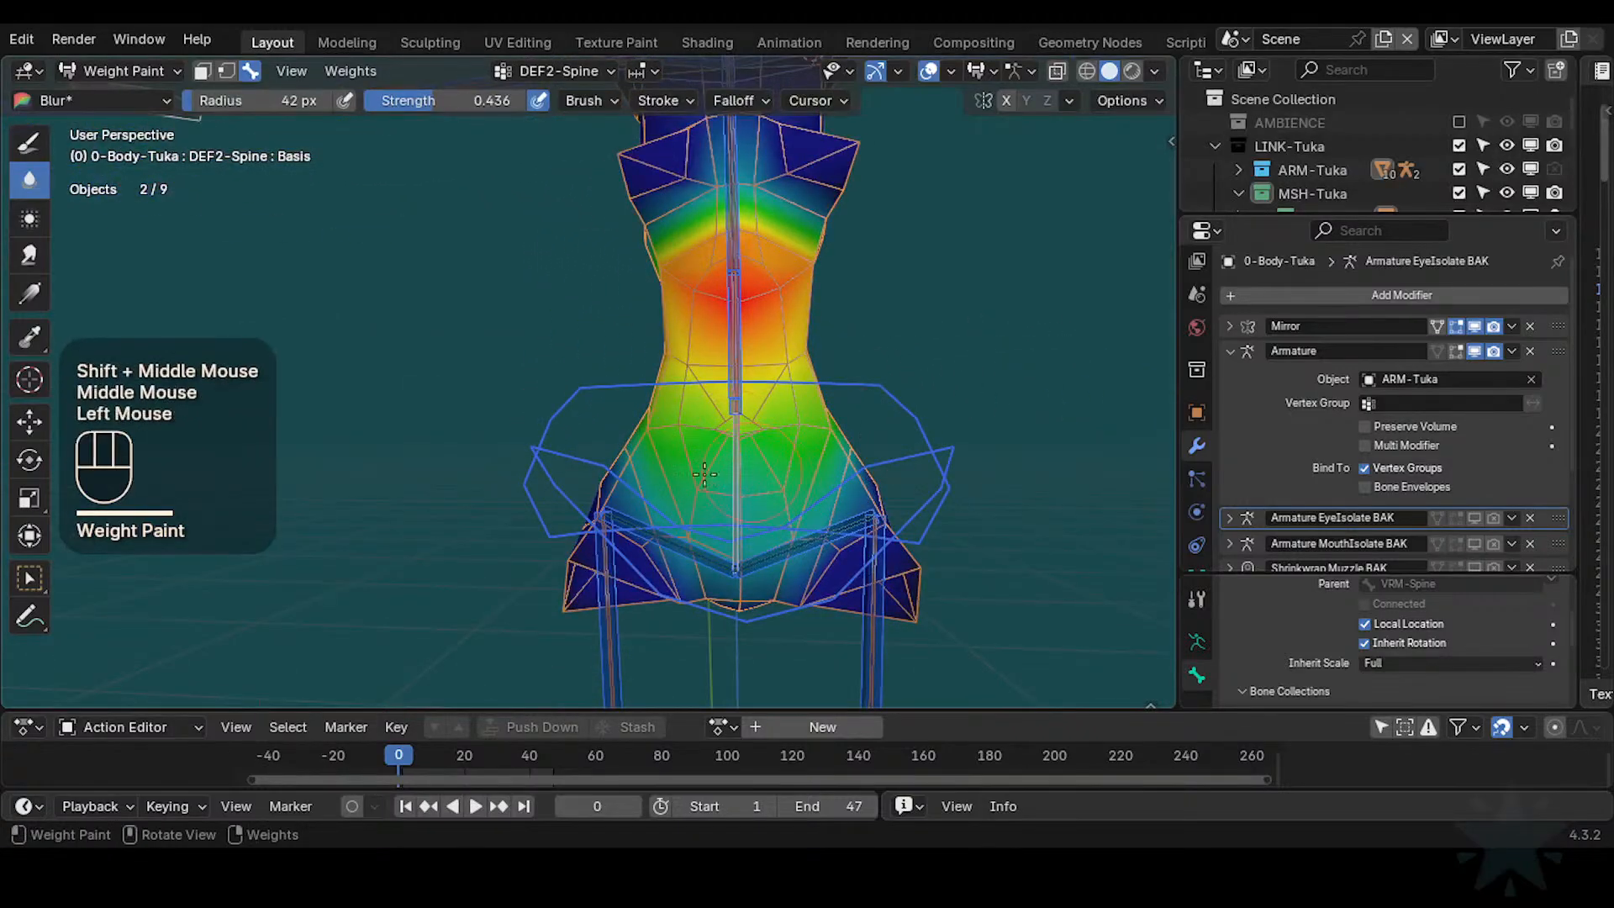
middle_click_drag(789, 486, 805, 451)
left_click(805, 452)
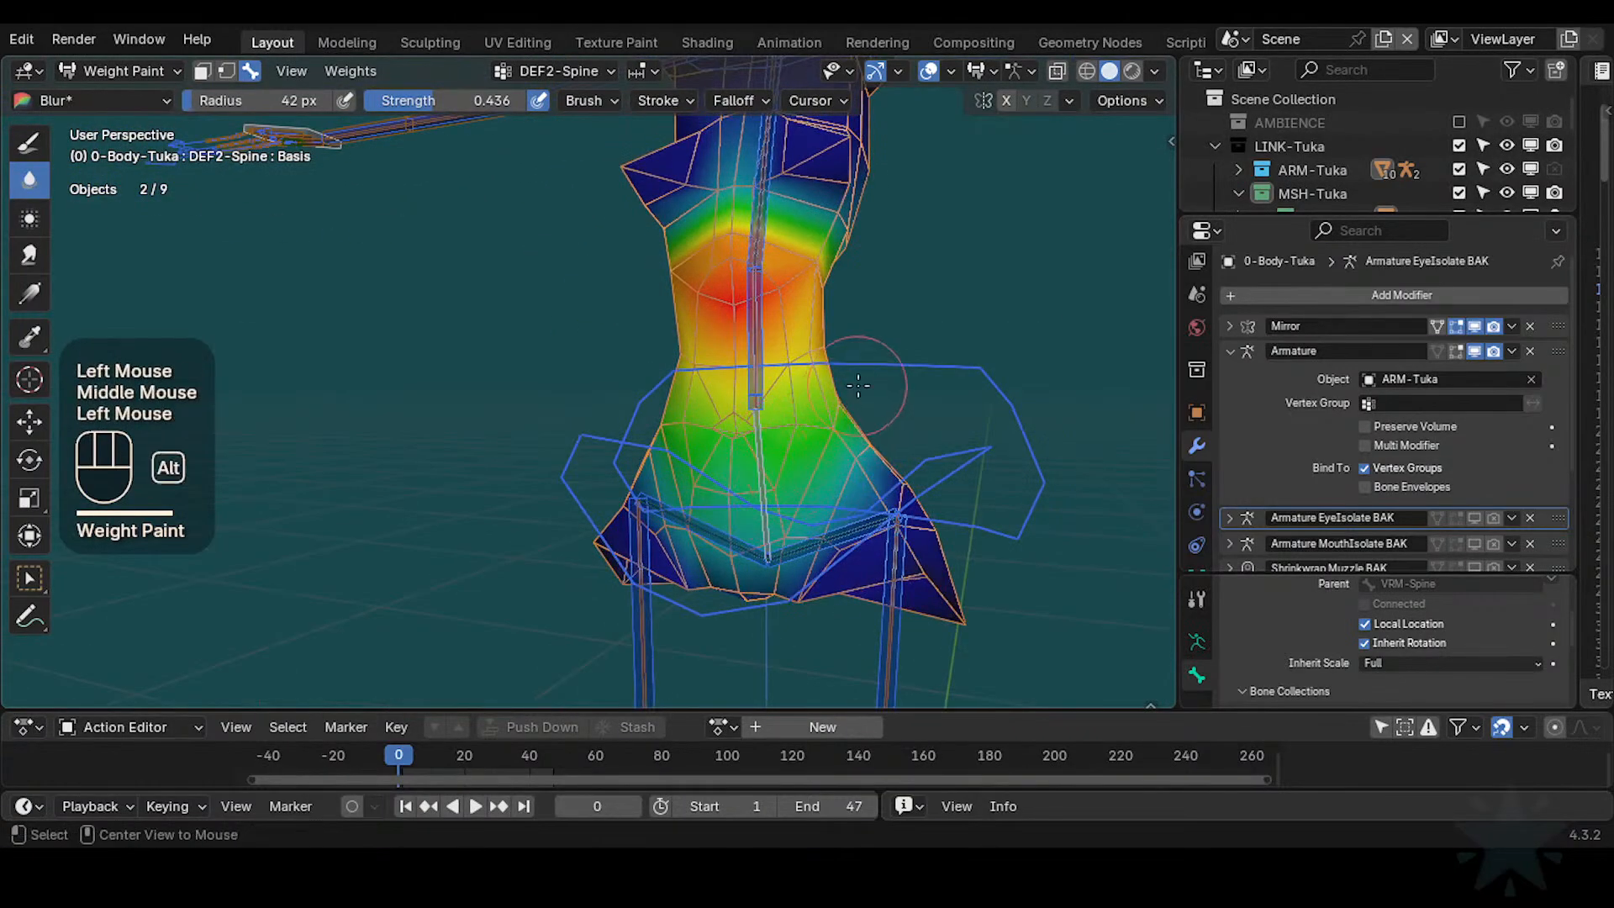
Rotate the CTL-IK-HipsSway control from side to side to test how the hips and waist deform
left_click(764, 453, "alt")
key("r")
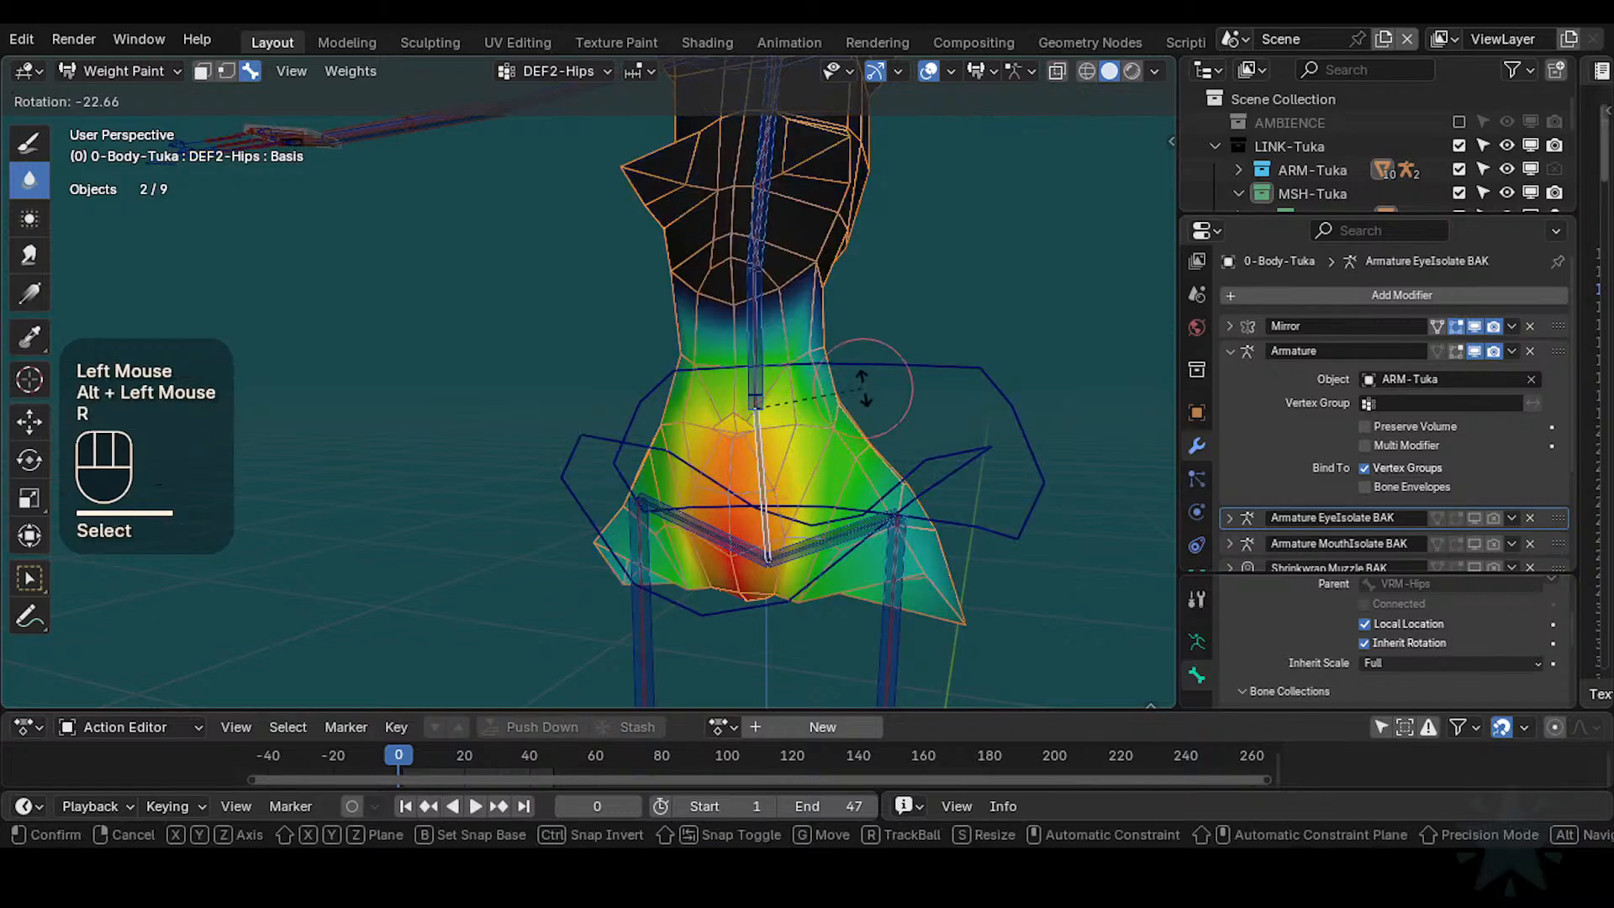
key("Escape")
left_click(950, 465, "alt")
key("r")
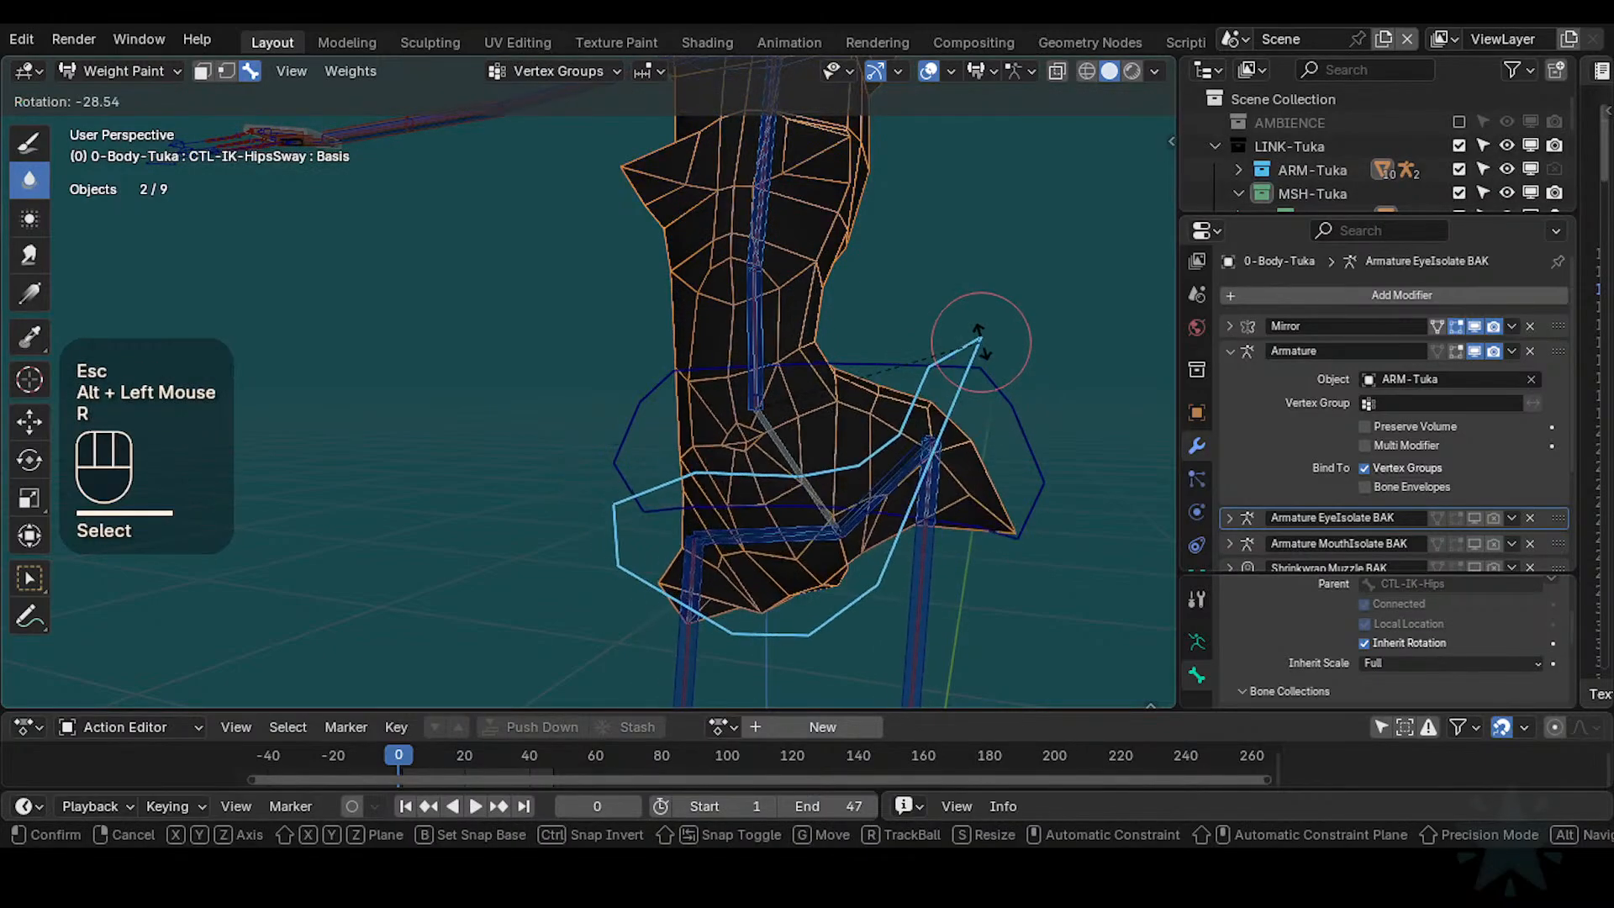
left_click(915, 450)
middle_click_drag(914, 451, 915, 450)
key("r")
left_click(944, 311)
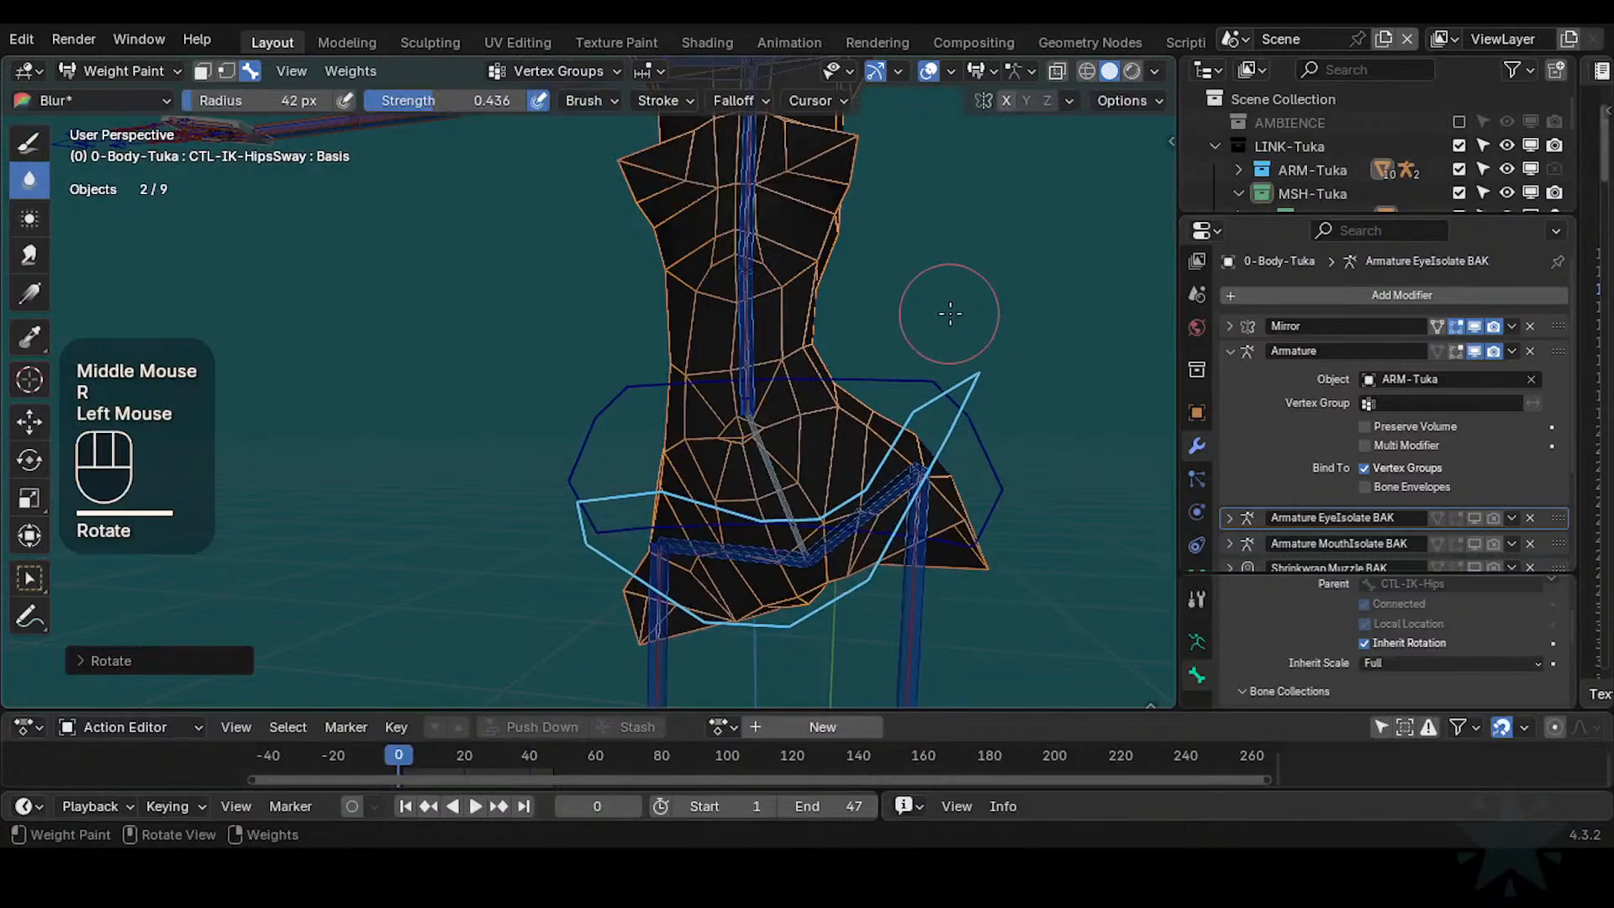
key("r")
left_click(841, 404)
Rotate the CTL-IK-Spine control sideways and about the global X axis to test the torso bending forward
left_click(771, 334, "alt")
key("r")
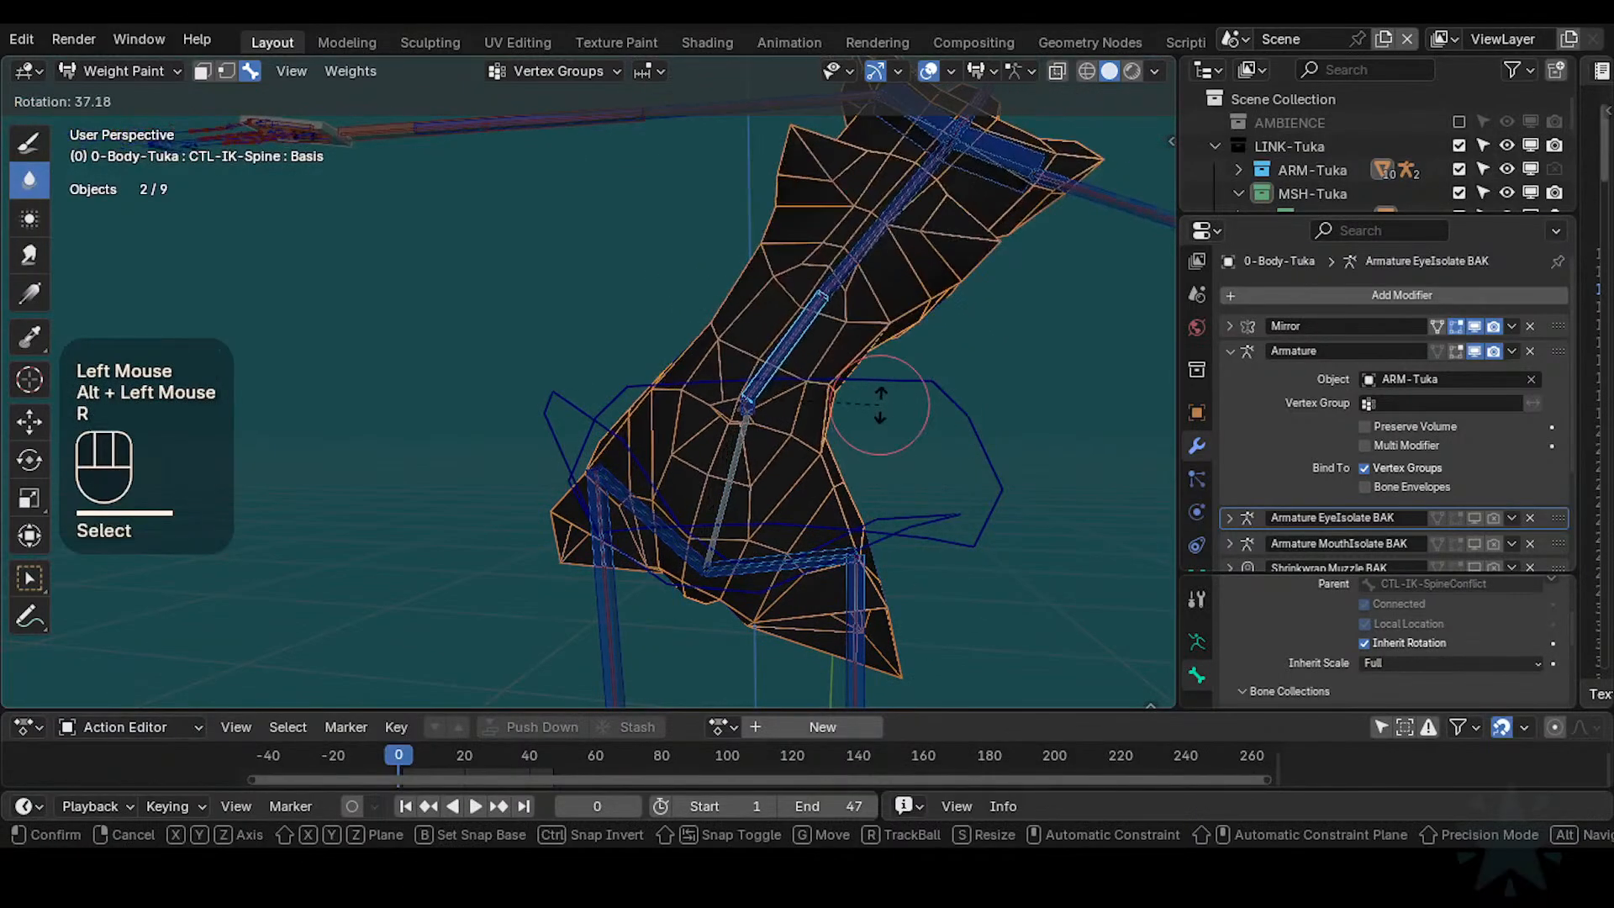
left_click(754, 338)
middle_click_drag(966, 335, 892, 345)
middle_click_drag(891, 345, 824, 362)
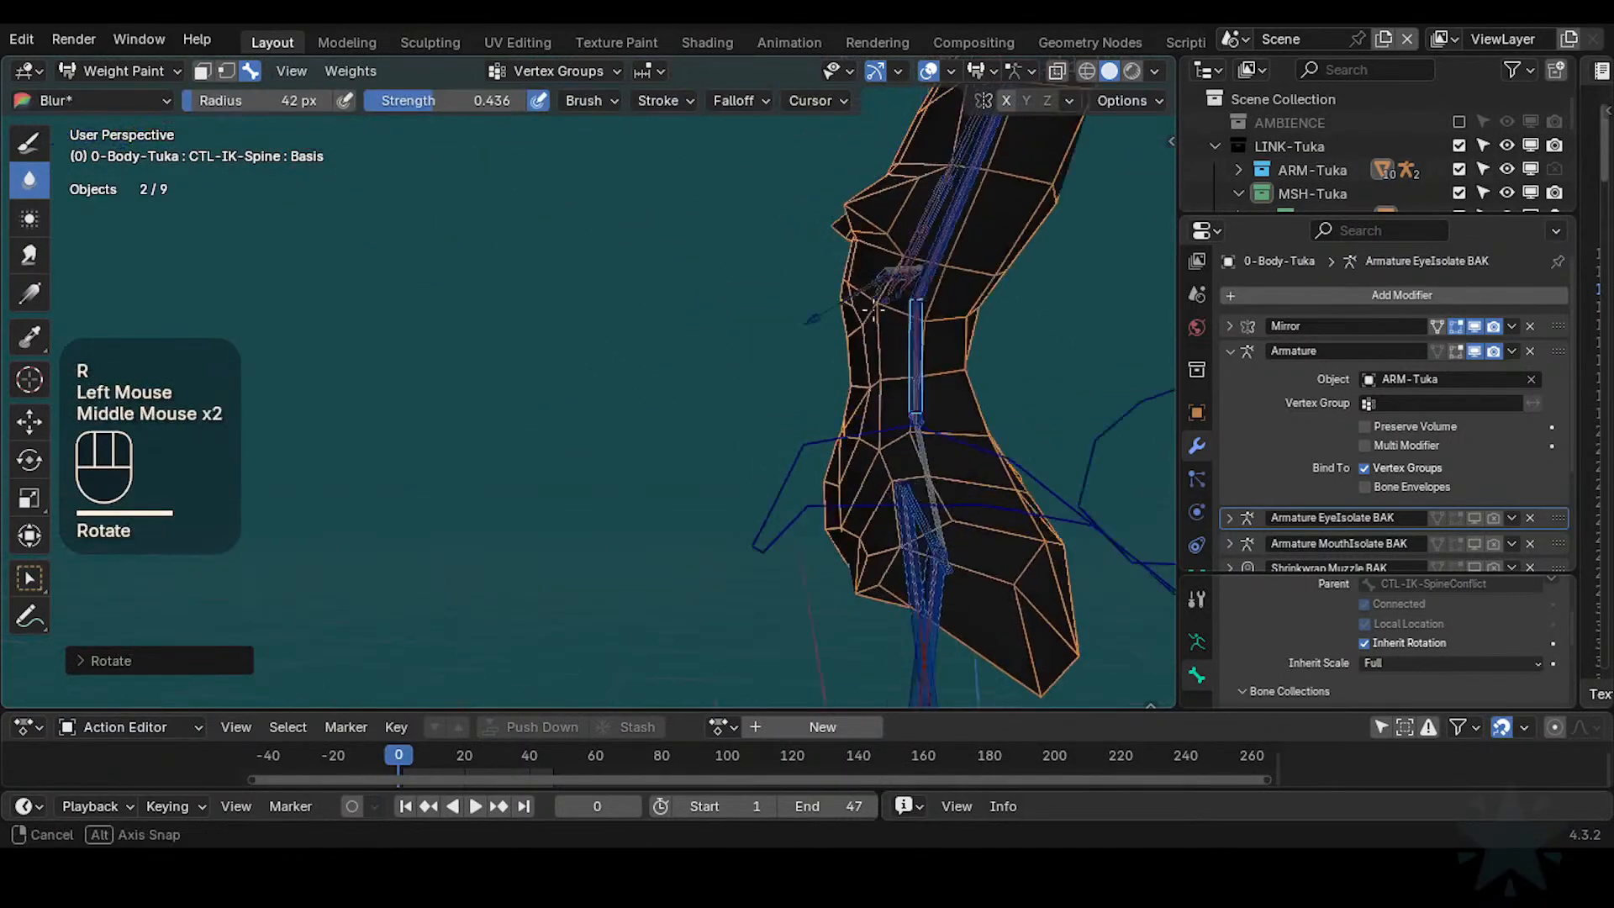
key("r")
key("x")
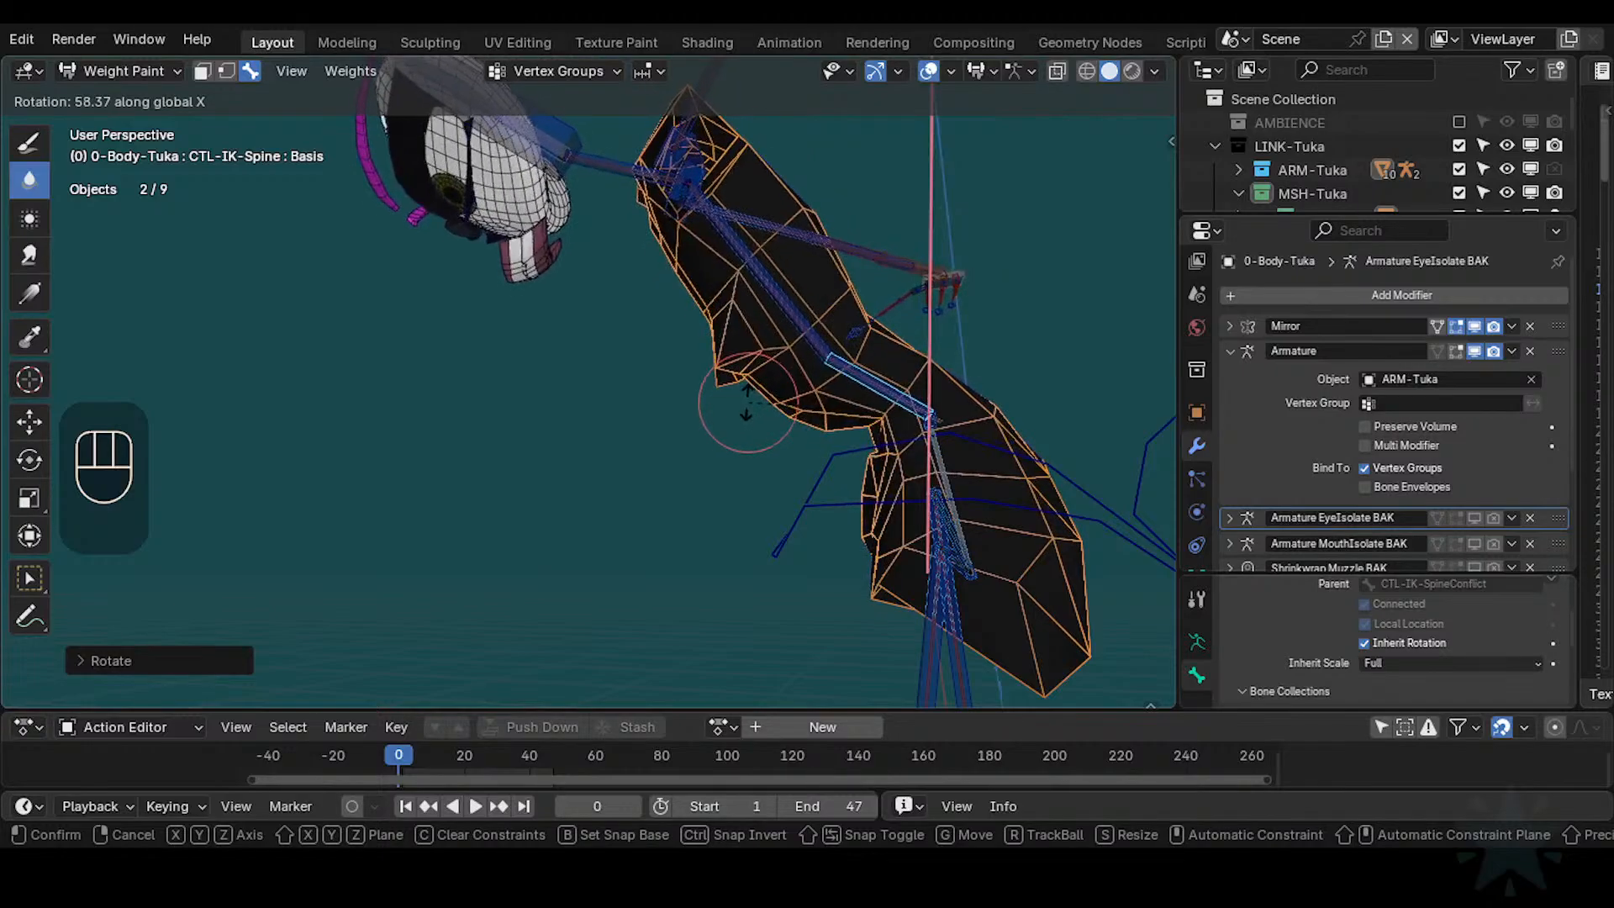
left_click(771, 311)
Move and rotate the CTL-IK-Chest control to test the forward bend of the upper torso
left_click(771, 311, "alt")
key("g")
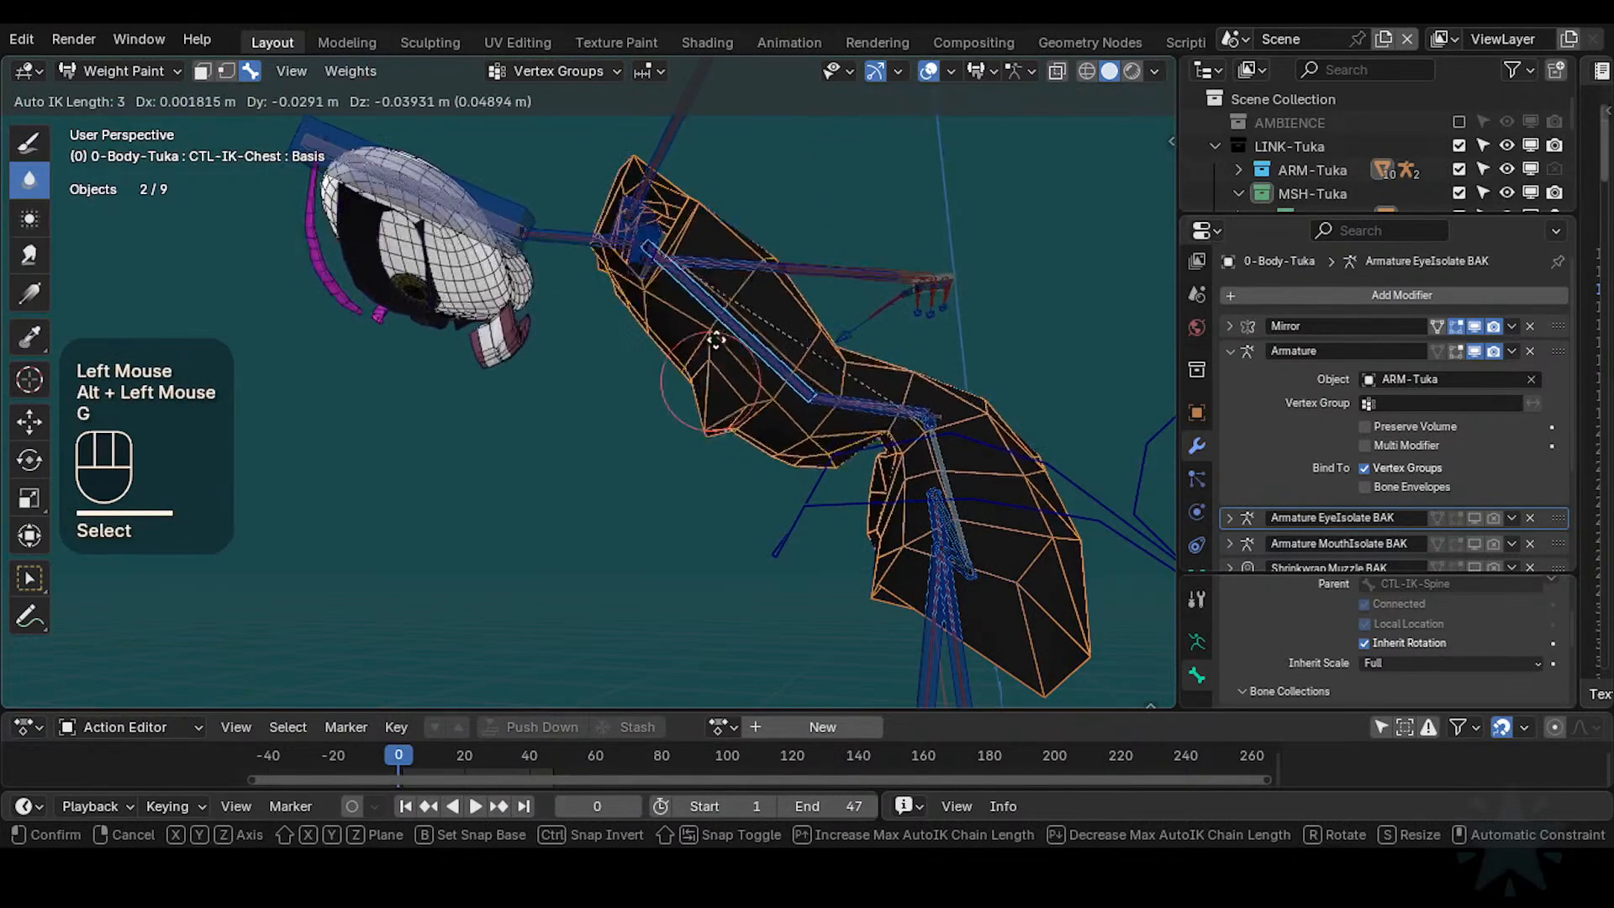
left_click(698, 361)
key("r")
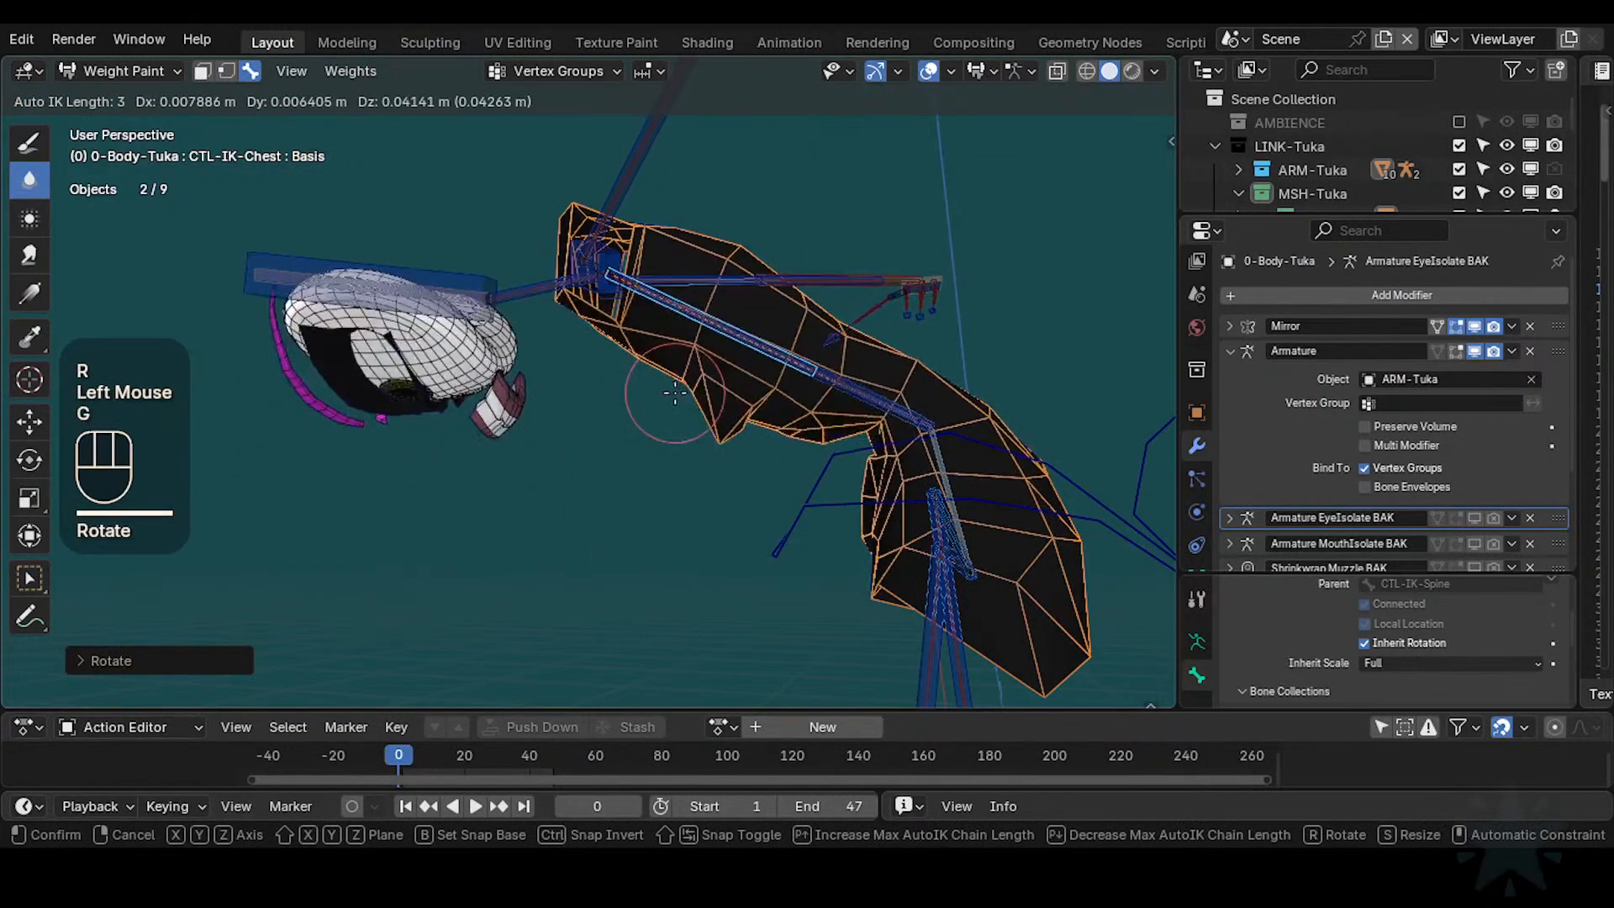
left_click(656, 492)
key("g")
left_click(771, 269)
Rotate and move the CTL-IK-Chest control further to fold the torso sharply forward at the waist
left_click(783, 307, "alt")
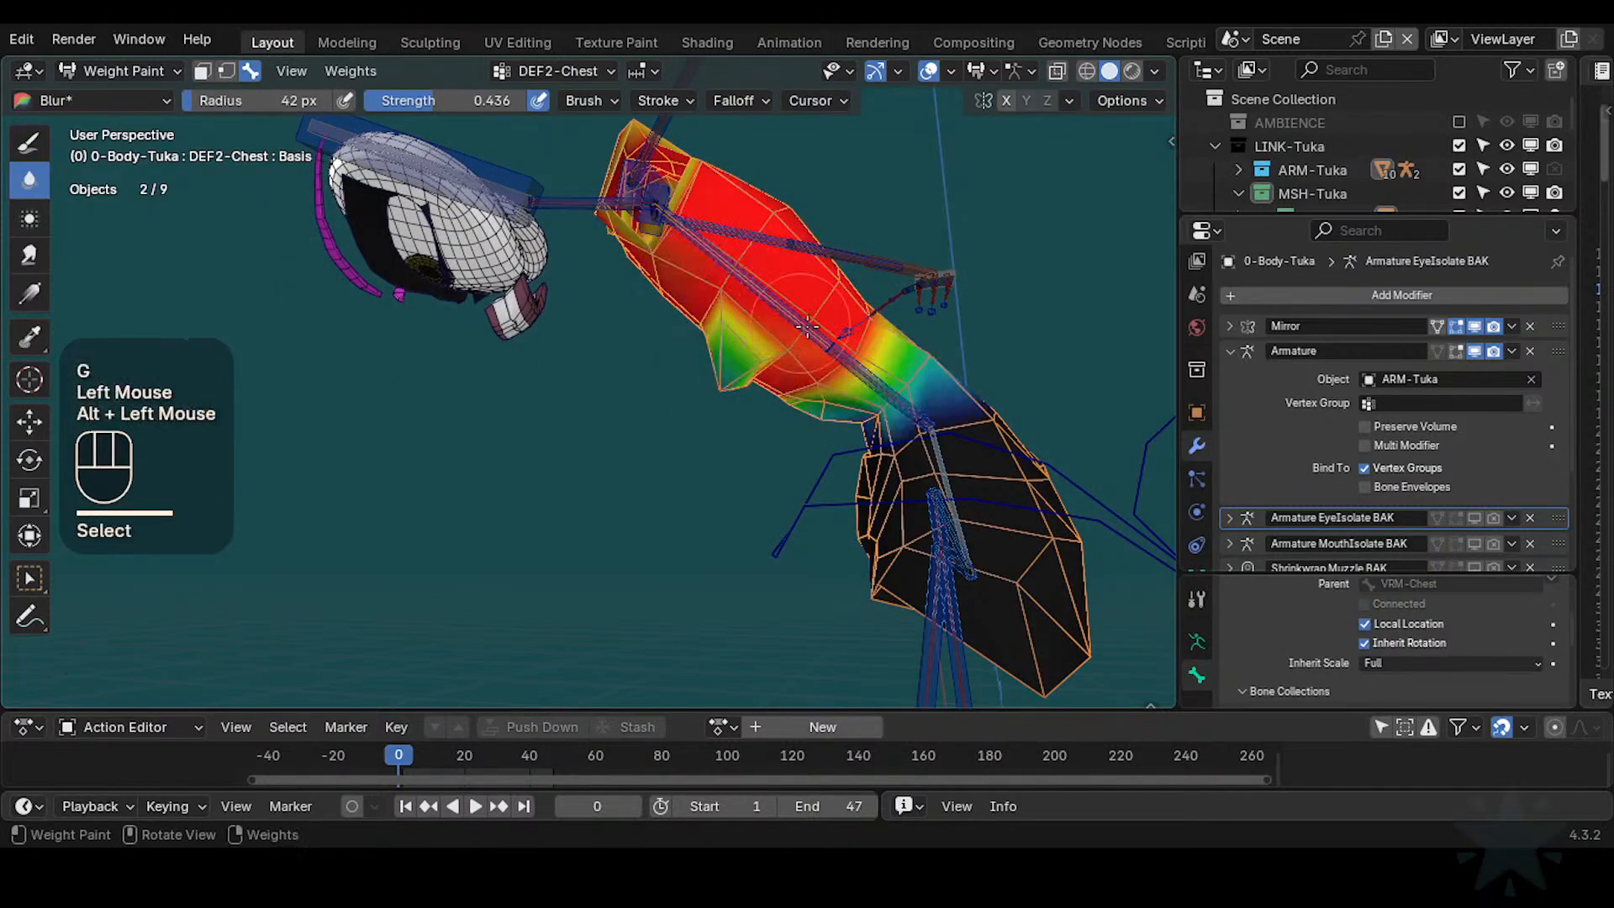
middle_click_drag(807, 326, 837, 353)
mouse_move(836, 353)
middle_mouse_down("shift")
mouse_move(865, 379)
mouse_move(745, 162)
mouse_move(970, 335)
mouse_move(656, 448)
mouse_move(715, 370)
mouse_move(752, 244)
middle_mouse_up("shift")
left_click(757, 232, "alt")
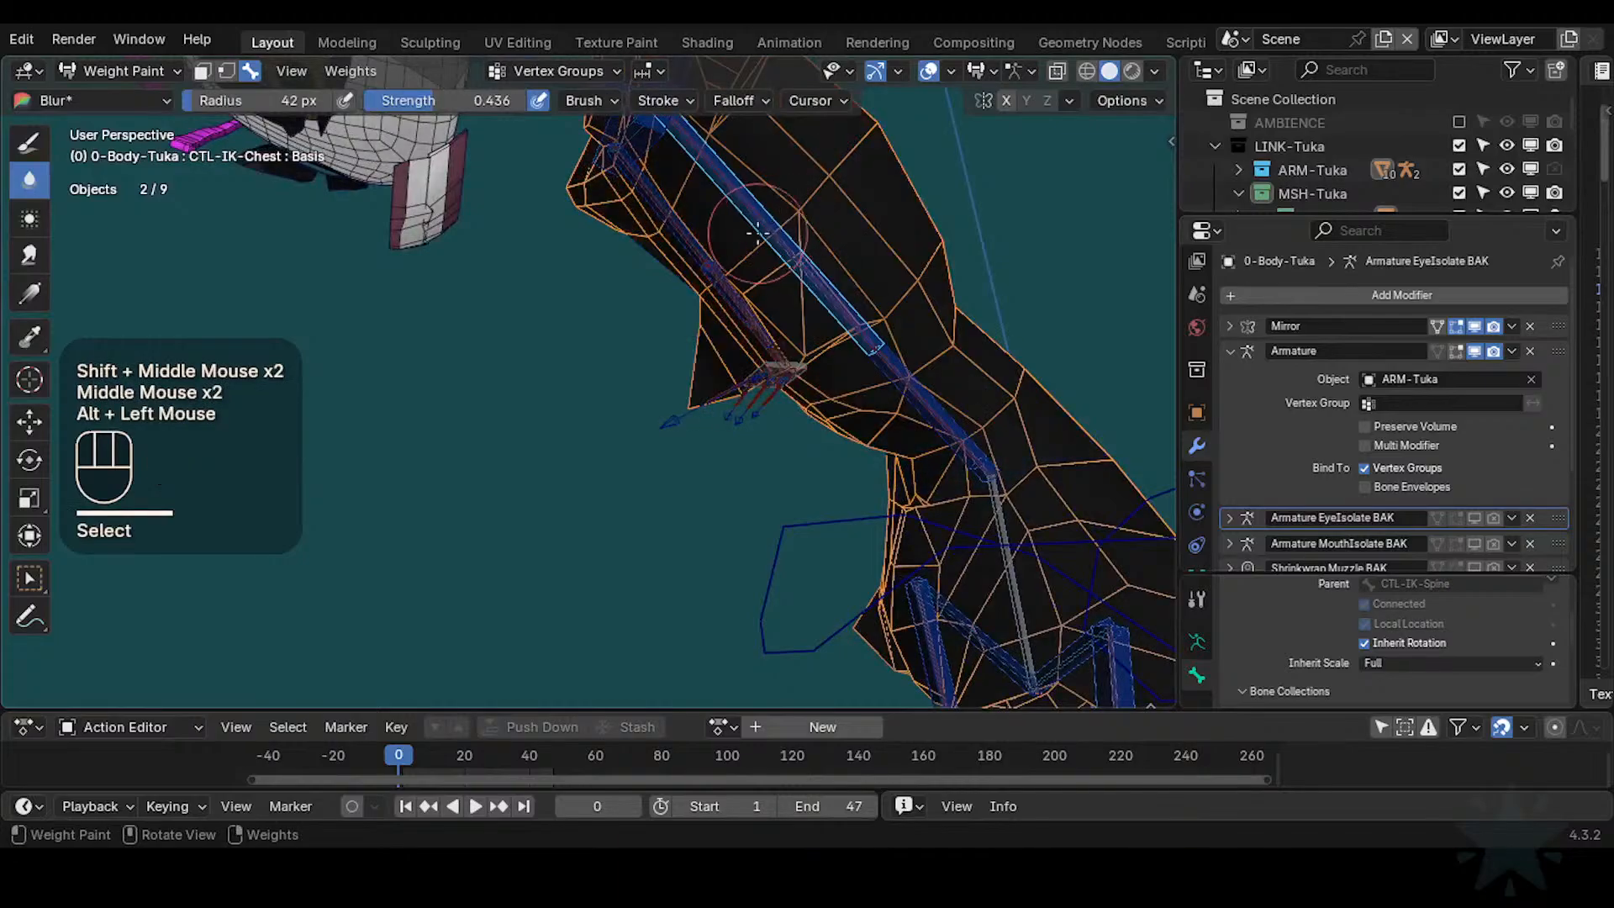
key("r")
left_click(685, 395)
key("g")
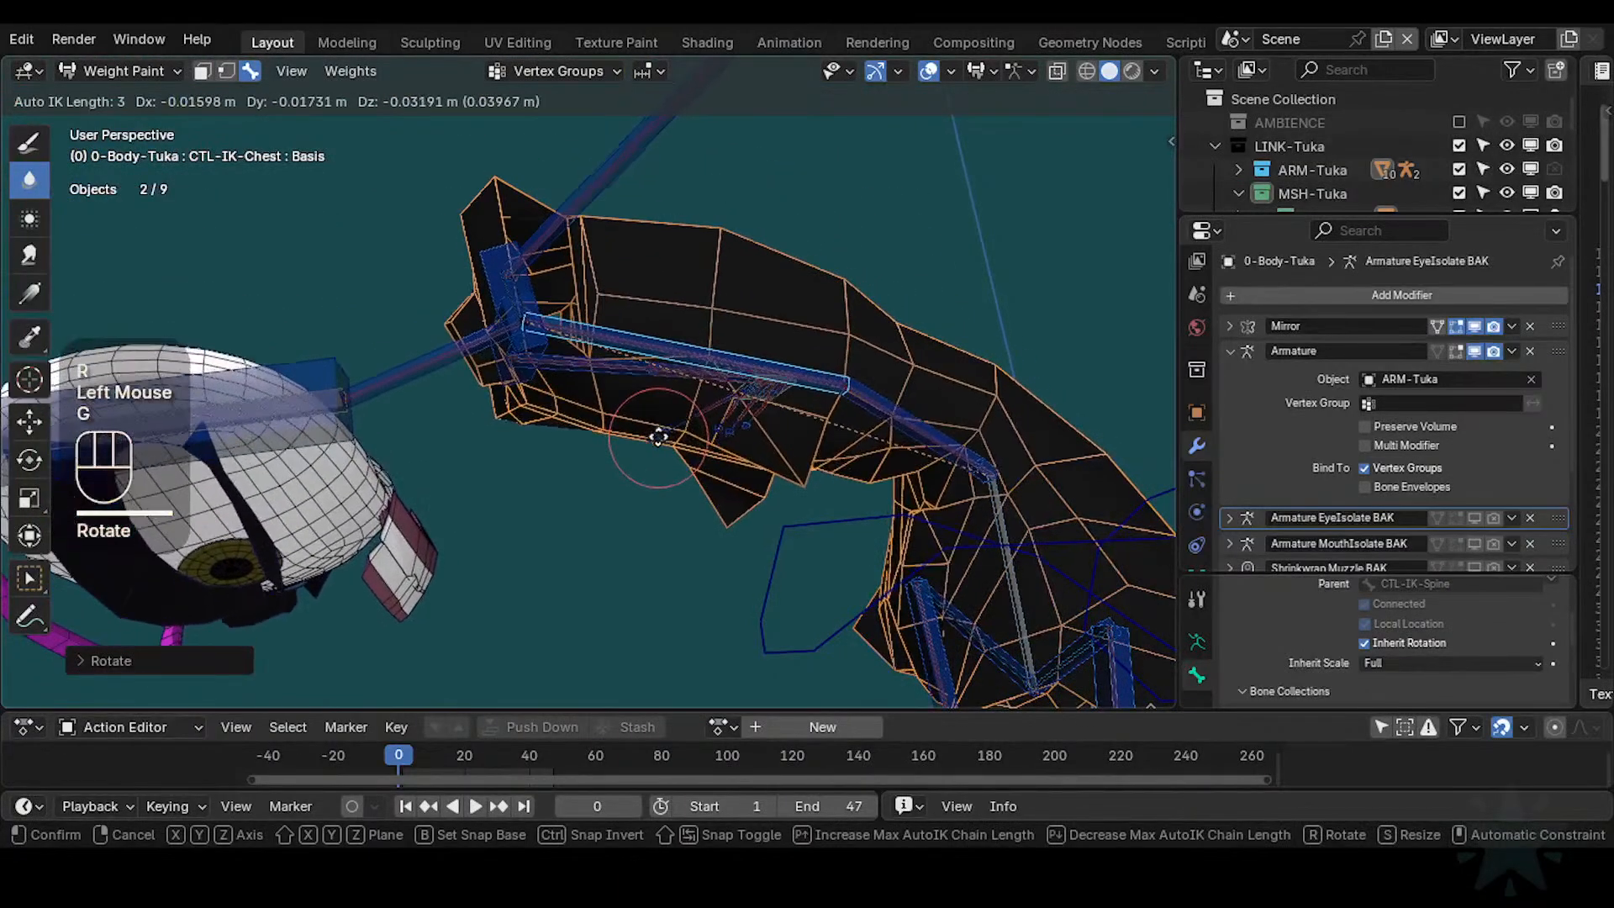
left_click(658, 437)
middle_click_drag(658, 436, 731, 336, "shift")
left_click(793, 345, "alt")
key("g")
left_click(757, 369)
Subtract DEF2-Chest weights around the folded waist with the Paint brush at 42 px radius and full strength, and save the file
left_click(709, 370, "alt")
left_click(709, 370, "alt")
left_click(709, 369, "alt")
middle_click_drag(732, 336, 754, 368)
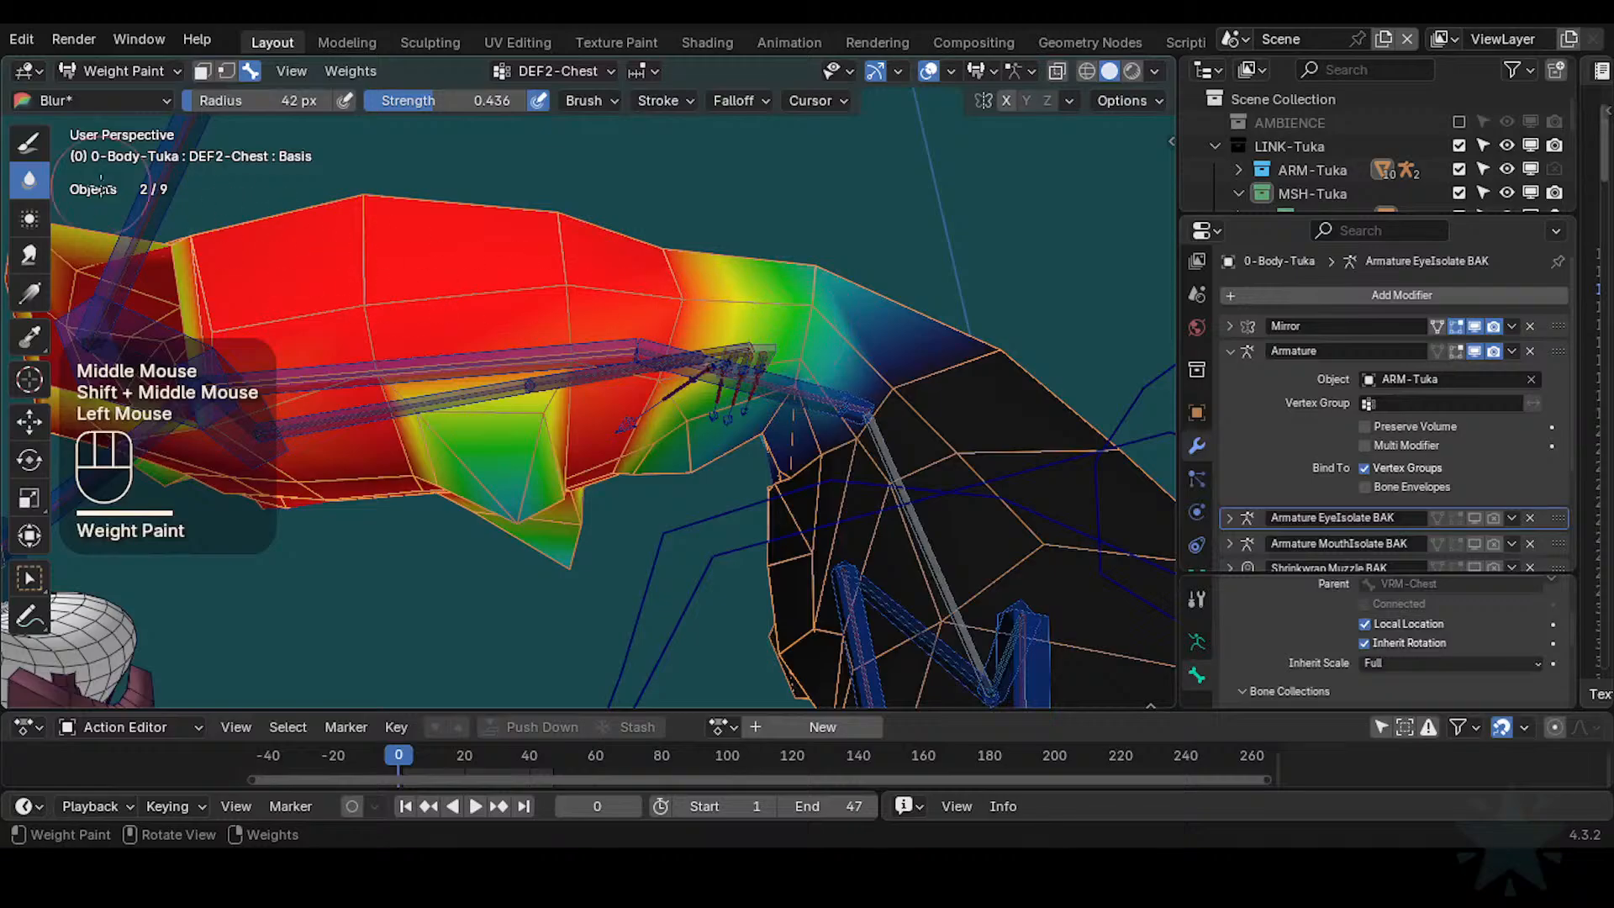
left_click(34, 144)
key("ctrl+f")
left_click(942, 303, "ctrl")
key("ctrl+s")
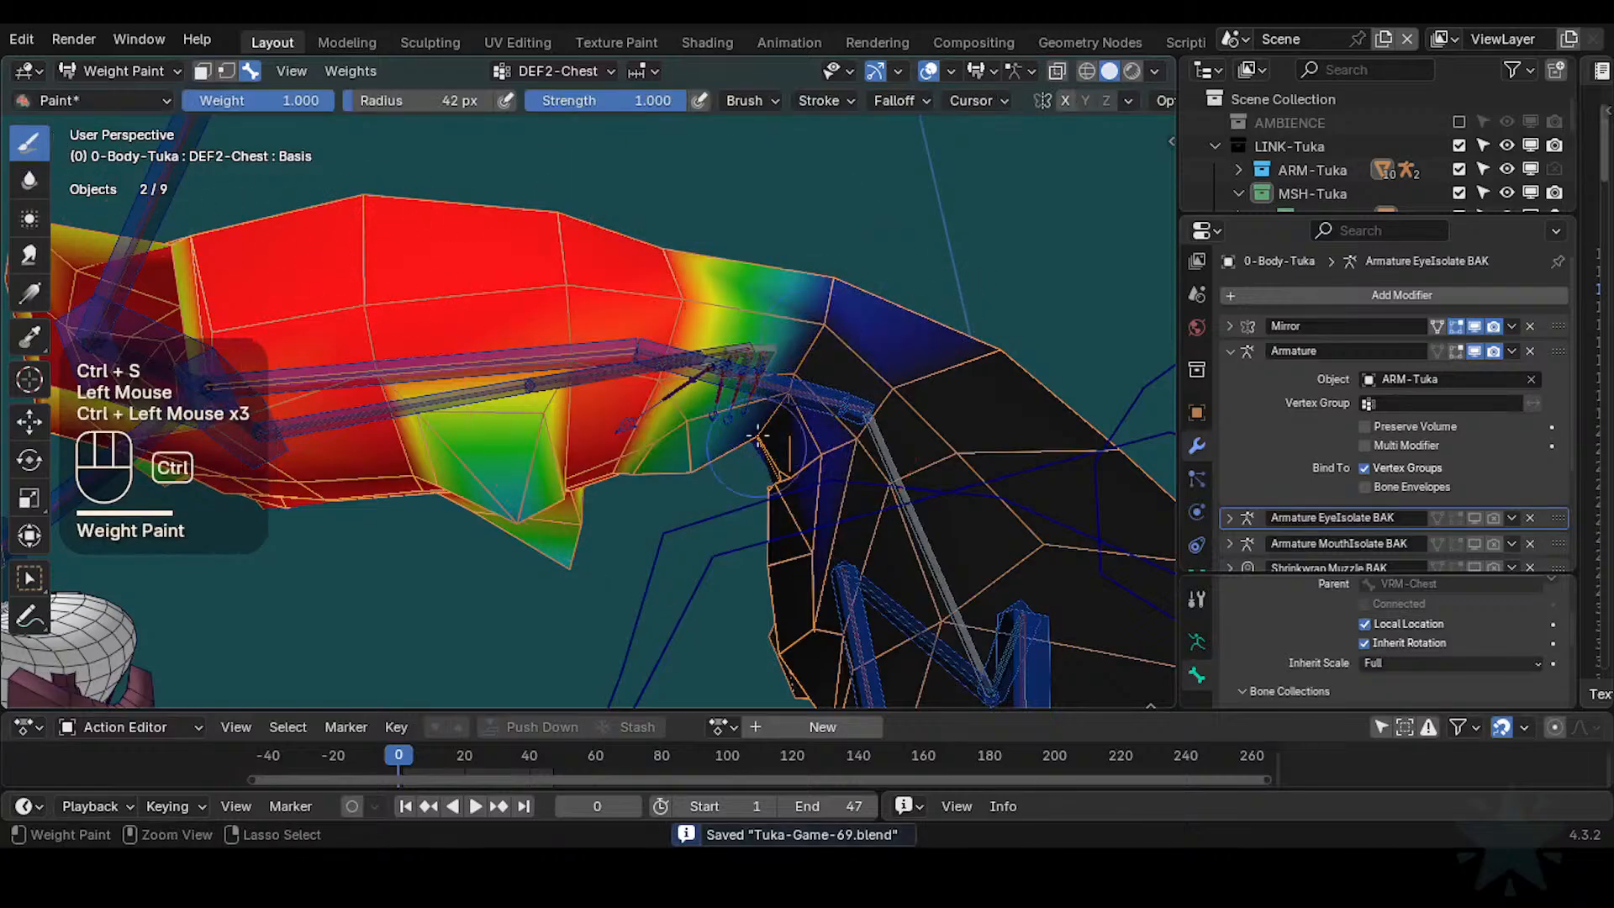
middle_click_drag(822, 410, 799, 345)
left_click(820, 404, "ctrl")
left_click(831, 259, "ctrl")
middle_click_drag(798, 345, 733, 275)
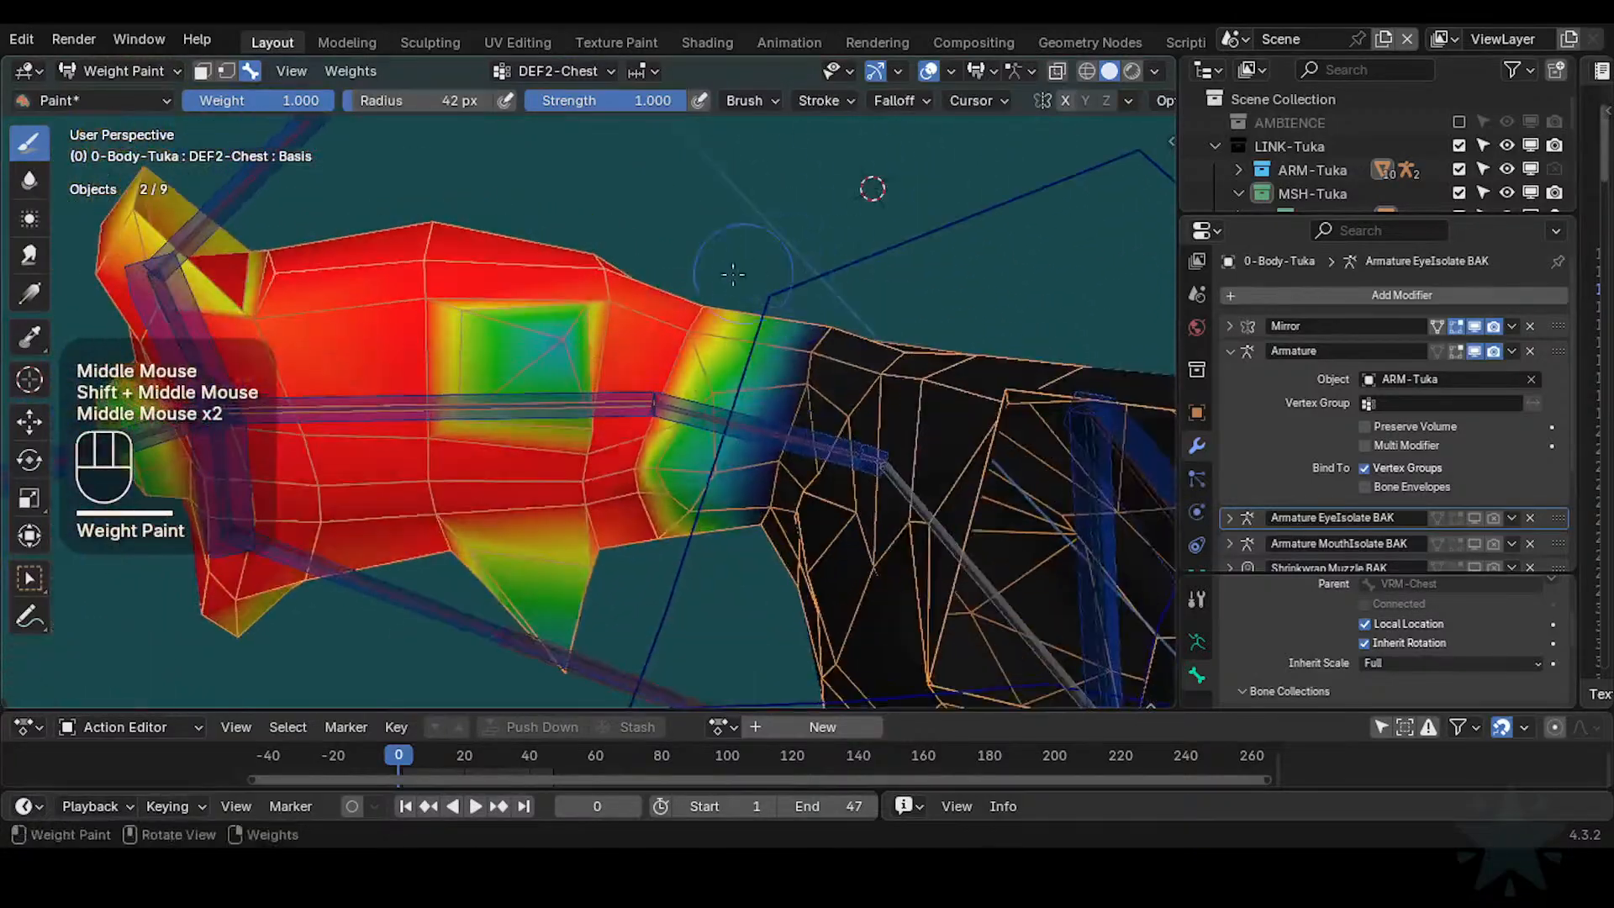
Switch to the Blur brush with a 33 px radius and soften the DEF2-Chest weight edge on the side of the waist
left_click(32, 193)
key("f")
left_click(703, 494)
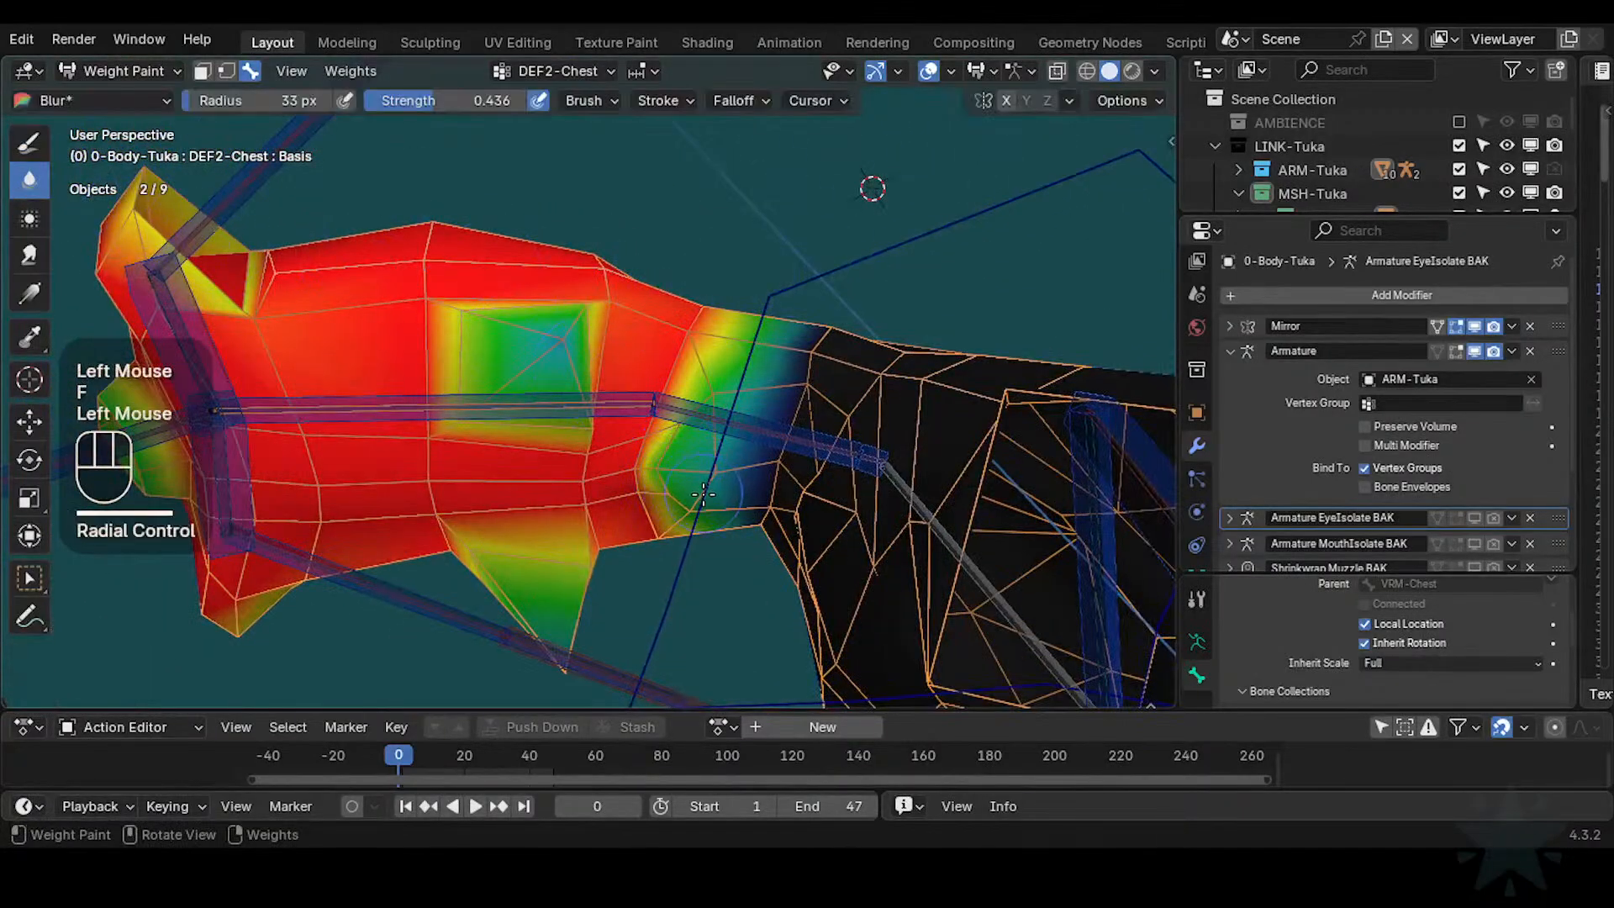
middle_click_drag(714, 423, 698, 263)
left_click(698, 262)
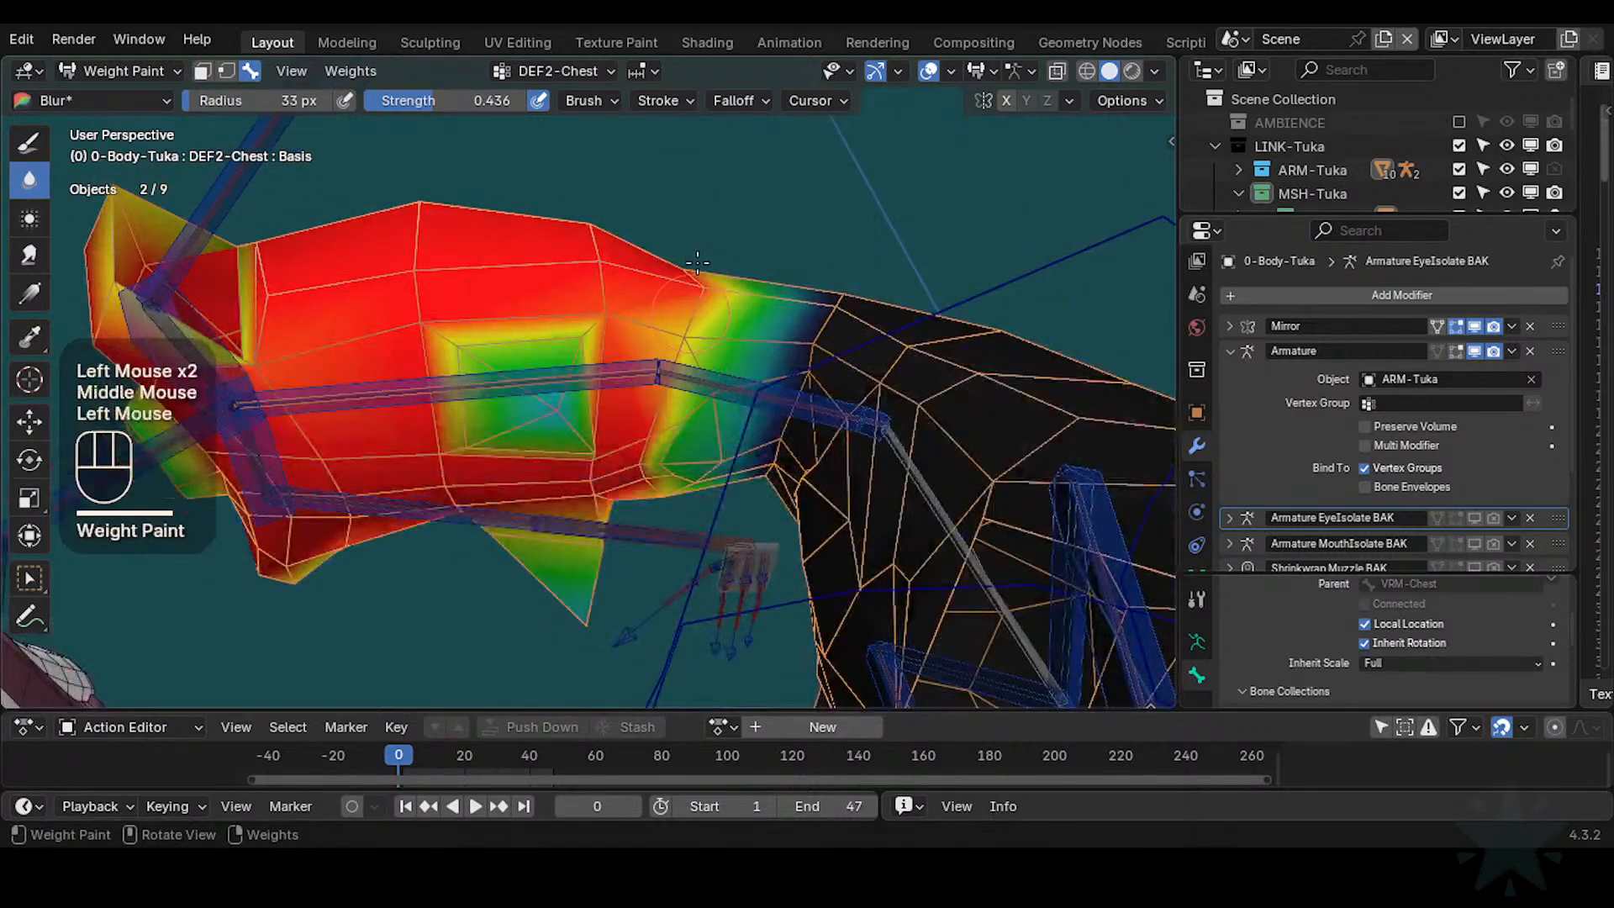
key("ctrl+z")
middle_click_drag(700, 372, 719, 485)
left_click(720, 485)
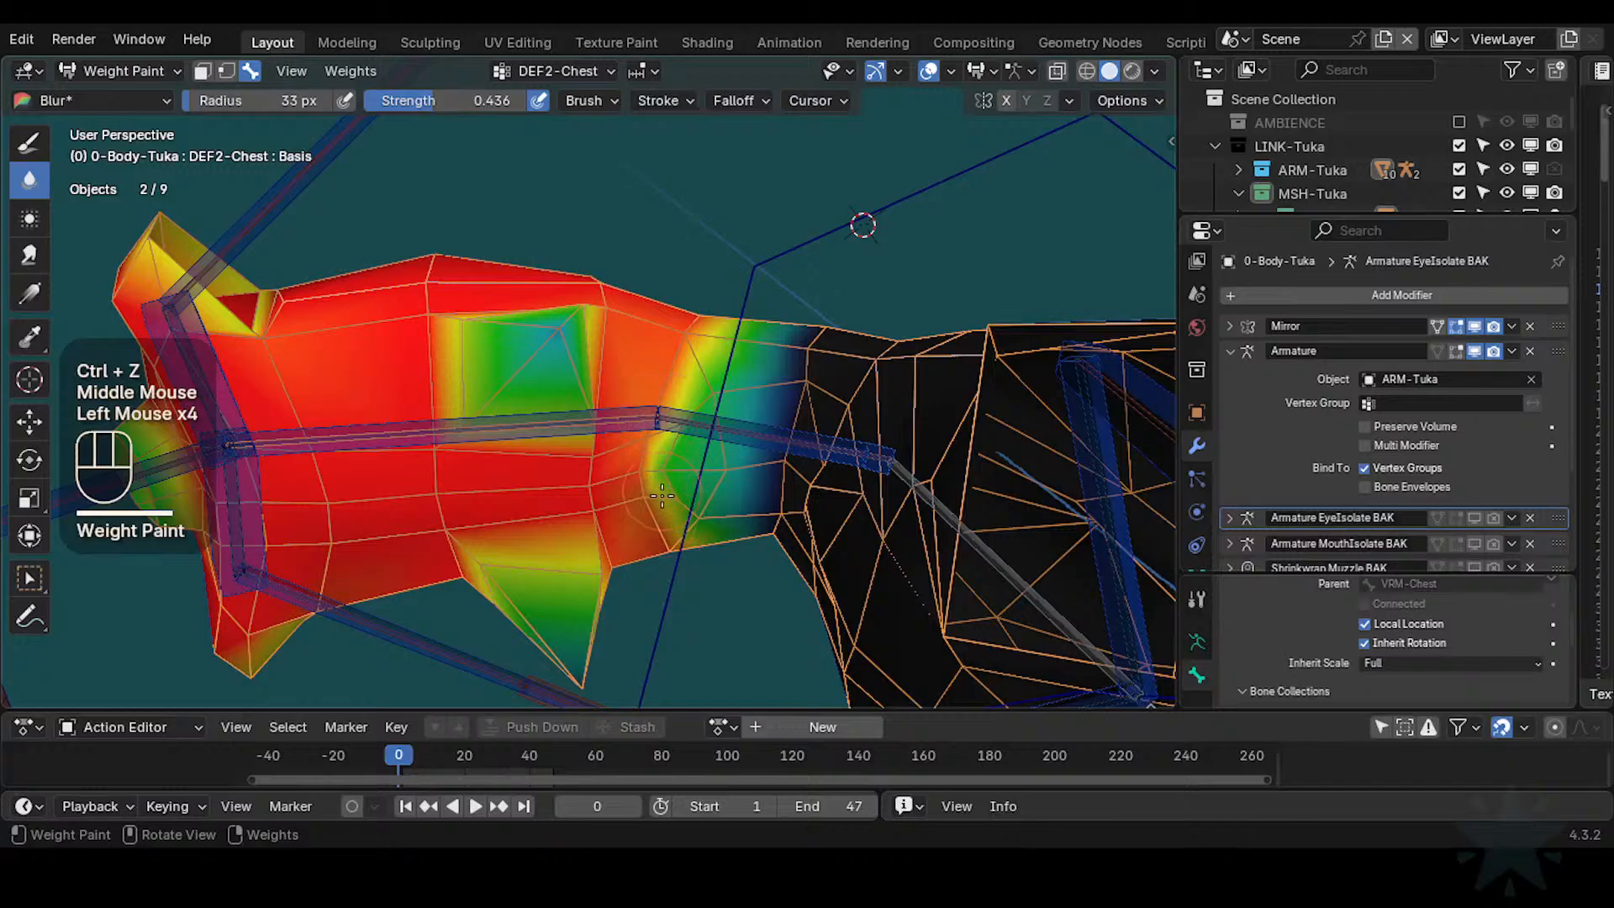
Blur the DEF2-Chest weight transition around the back and sides of the lower ribs, undoing the last stroke
mouse_move(695, 336)
middle_mouse_down()
mouse_move(677, 273)
mouse_move(673, 478)
middle_mouse_up()
left_click(677, 274)
left_click_drag(672, 477, 699, 551)
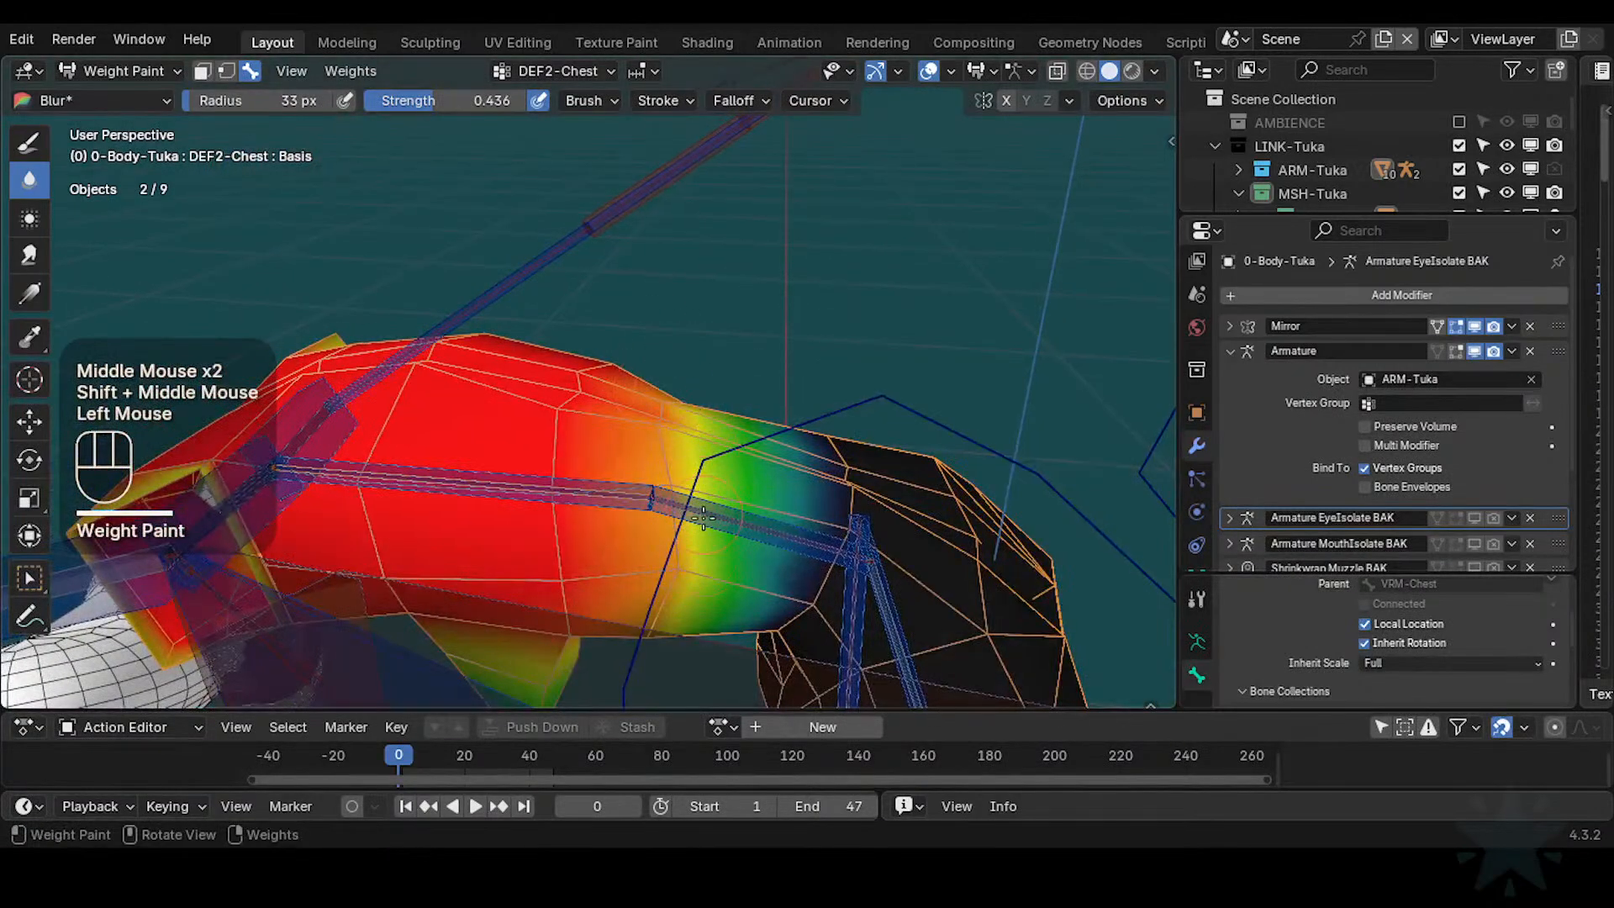
middle_click_drag(703, 518, 710, 454)
middle_click_drag(710, 454, 702, 420, "shift")
middle_click_drag(702, 420, 727, 370)
left_click_drag(727, 370, 705, 437)
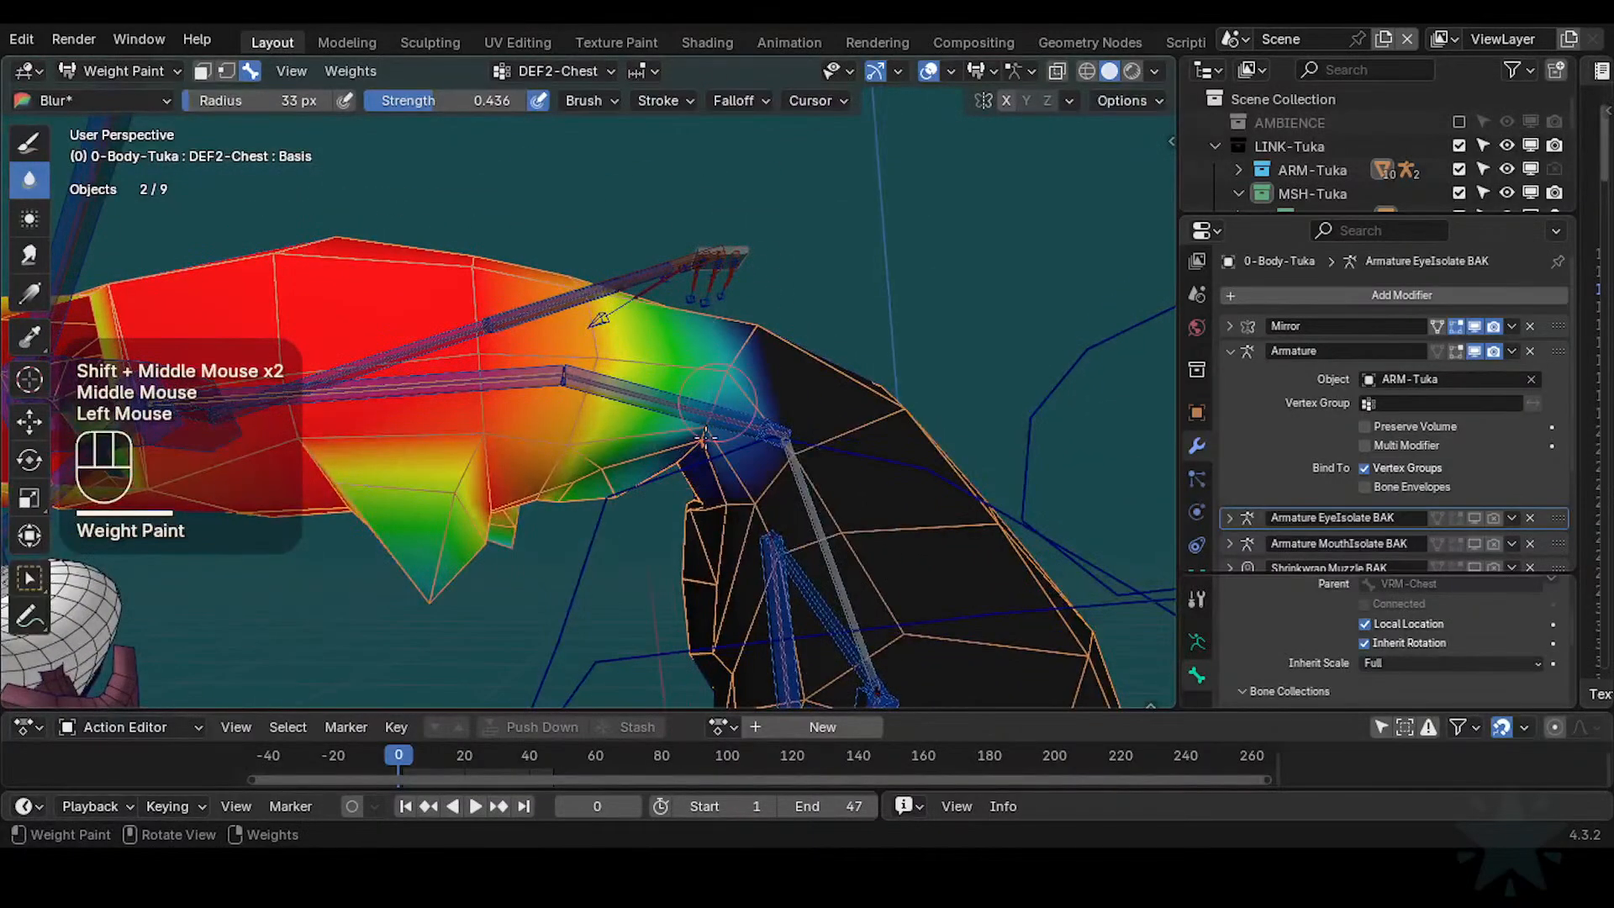
key("ctrl+z")
Paint stronger DEF2-Spine weights around the folded waist with the Paint brush at weight 1.000 and full strength
middle_click_drag(733, 387, 755, 375, "shift")
left_click(710, 386, "alt")
left_click(711, 386, "alt")
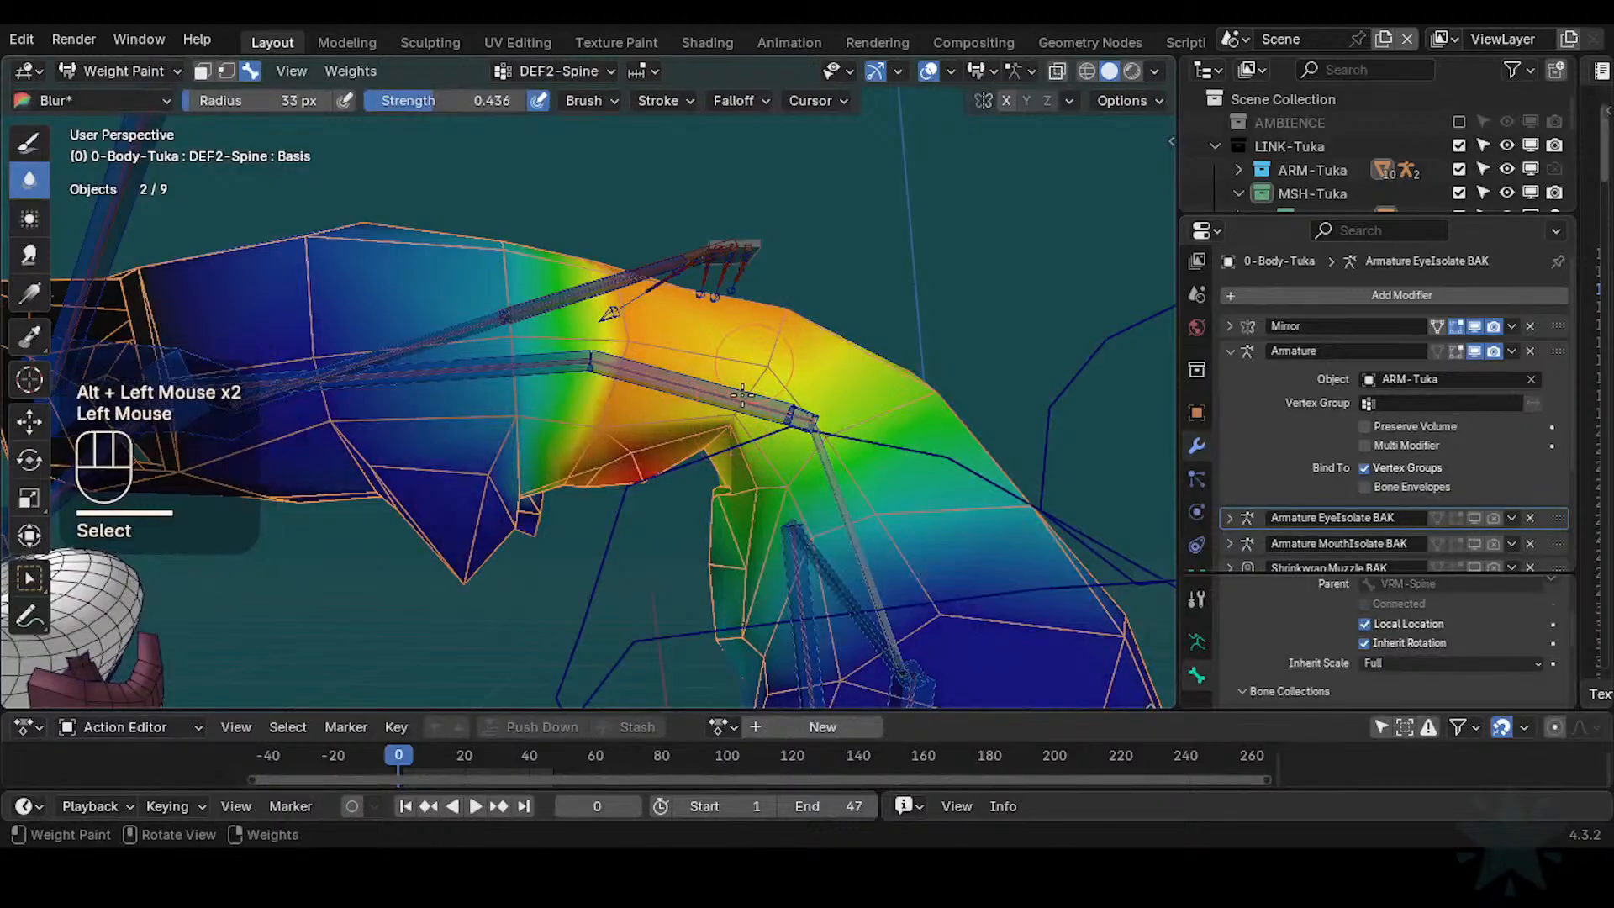
key("ctrl+f")
left_click(740, 396, "ctrl")
key("ctrl+f")
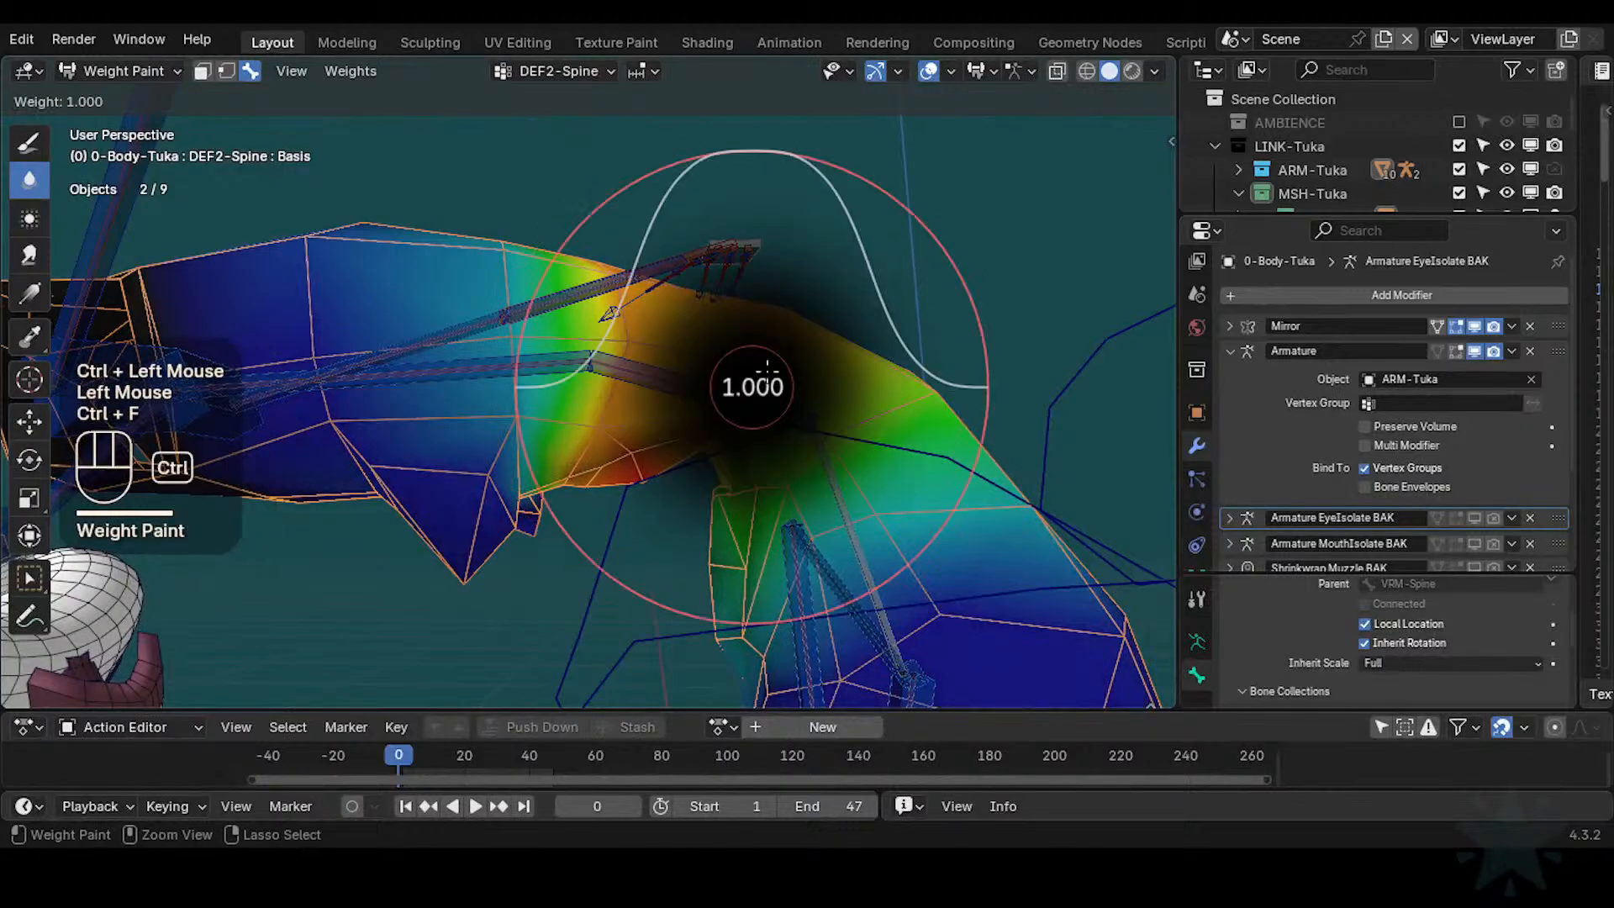
left_click(778, 345, "ctrl")
key("shift+space")
left_click(657, 343)
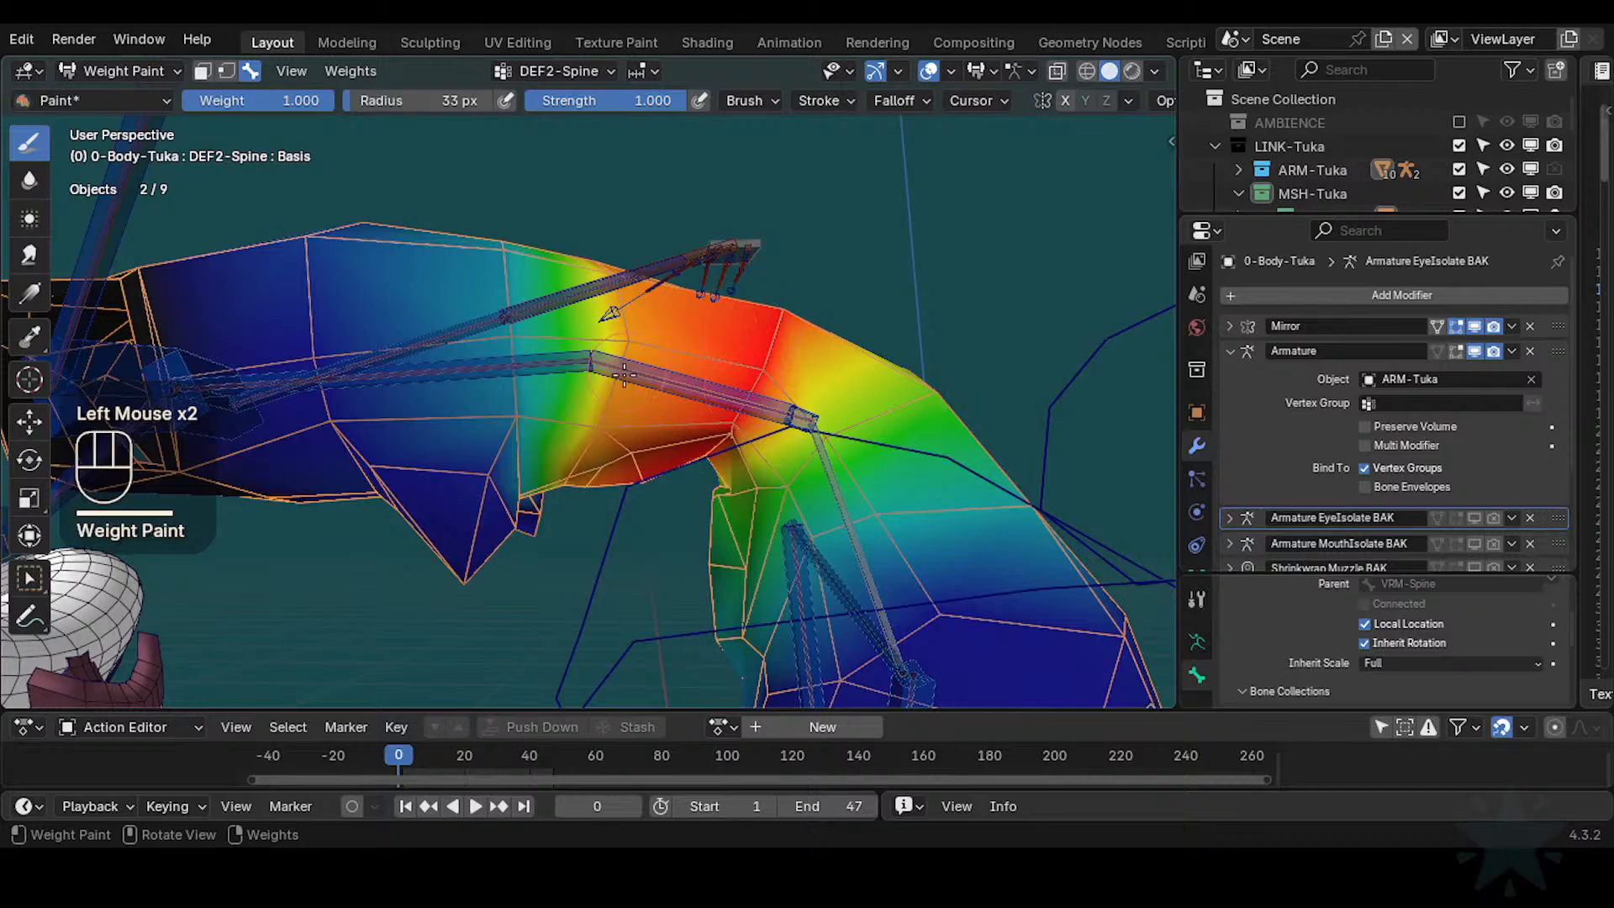
key("ctrl+z")
left_click(741, 492)
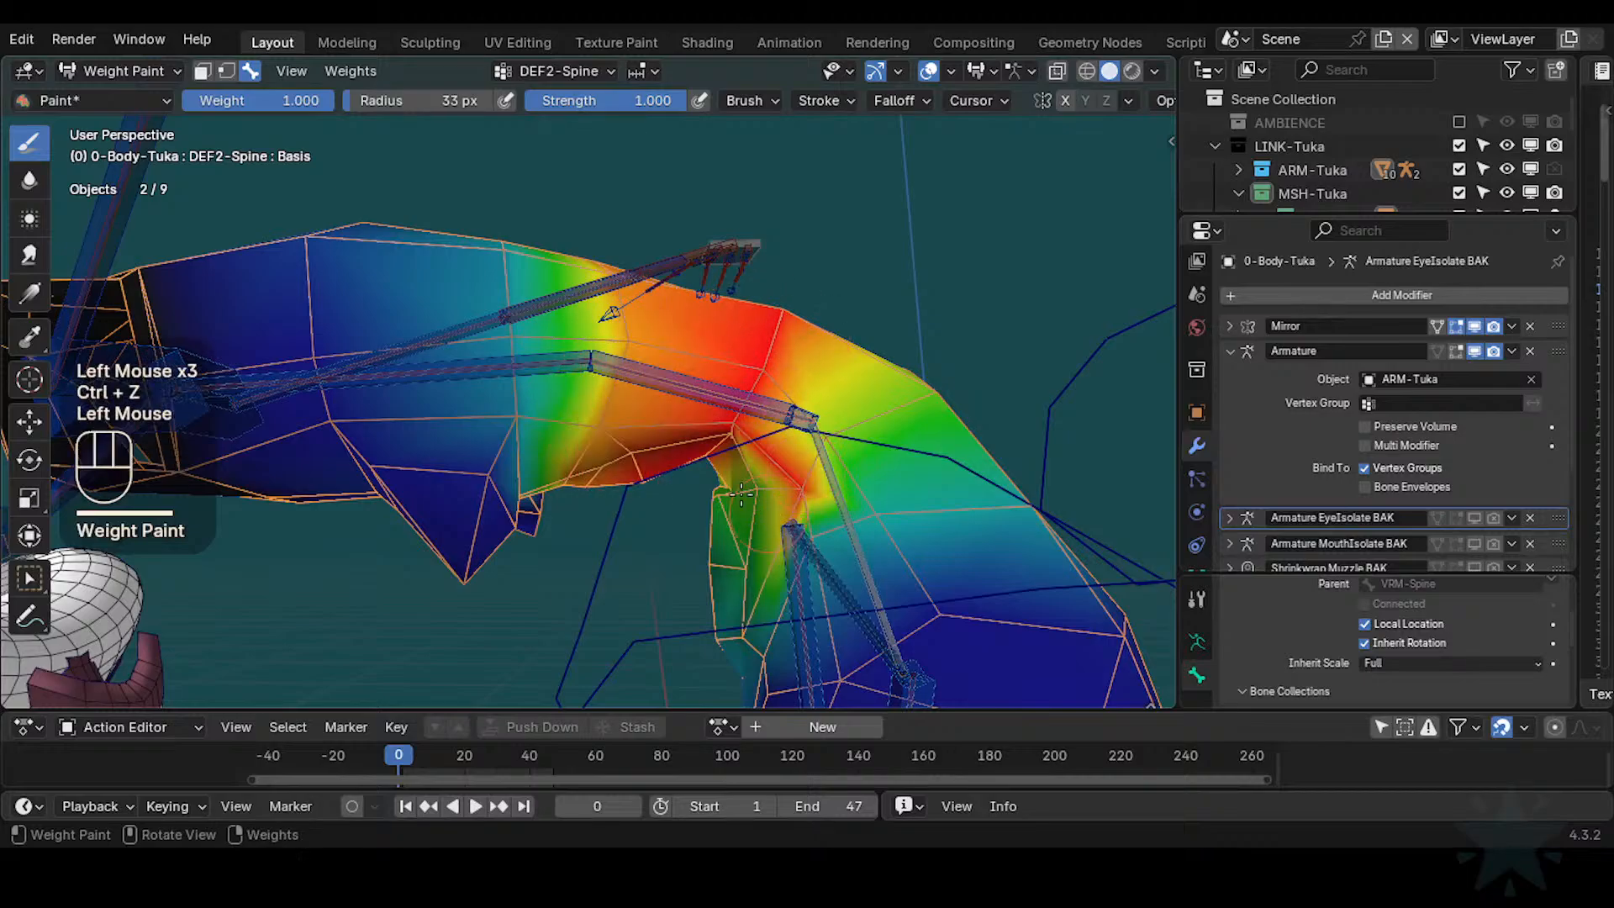
mouse_move(791, 433)
middle_mouse_down()
mouse_move(739, 378)
mouse_move(740, 408)
middle_mouse_up()
left_click(739, 379)
Select all bones and clear their pose transforms to return the torso to rest
middle_click_drag(740, 408, 694, 446, "shift")
middle_click_drag(693, 445, 727, 420)
key("a")
key("alt+g")
Paint full DEF2-Spine weight around the lower waist, covering the belly, side and back
middle_click_drag(727, 421, 636, 421, "shift")
left_click(634, 420)
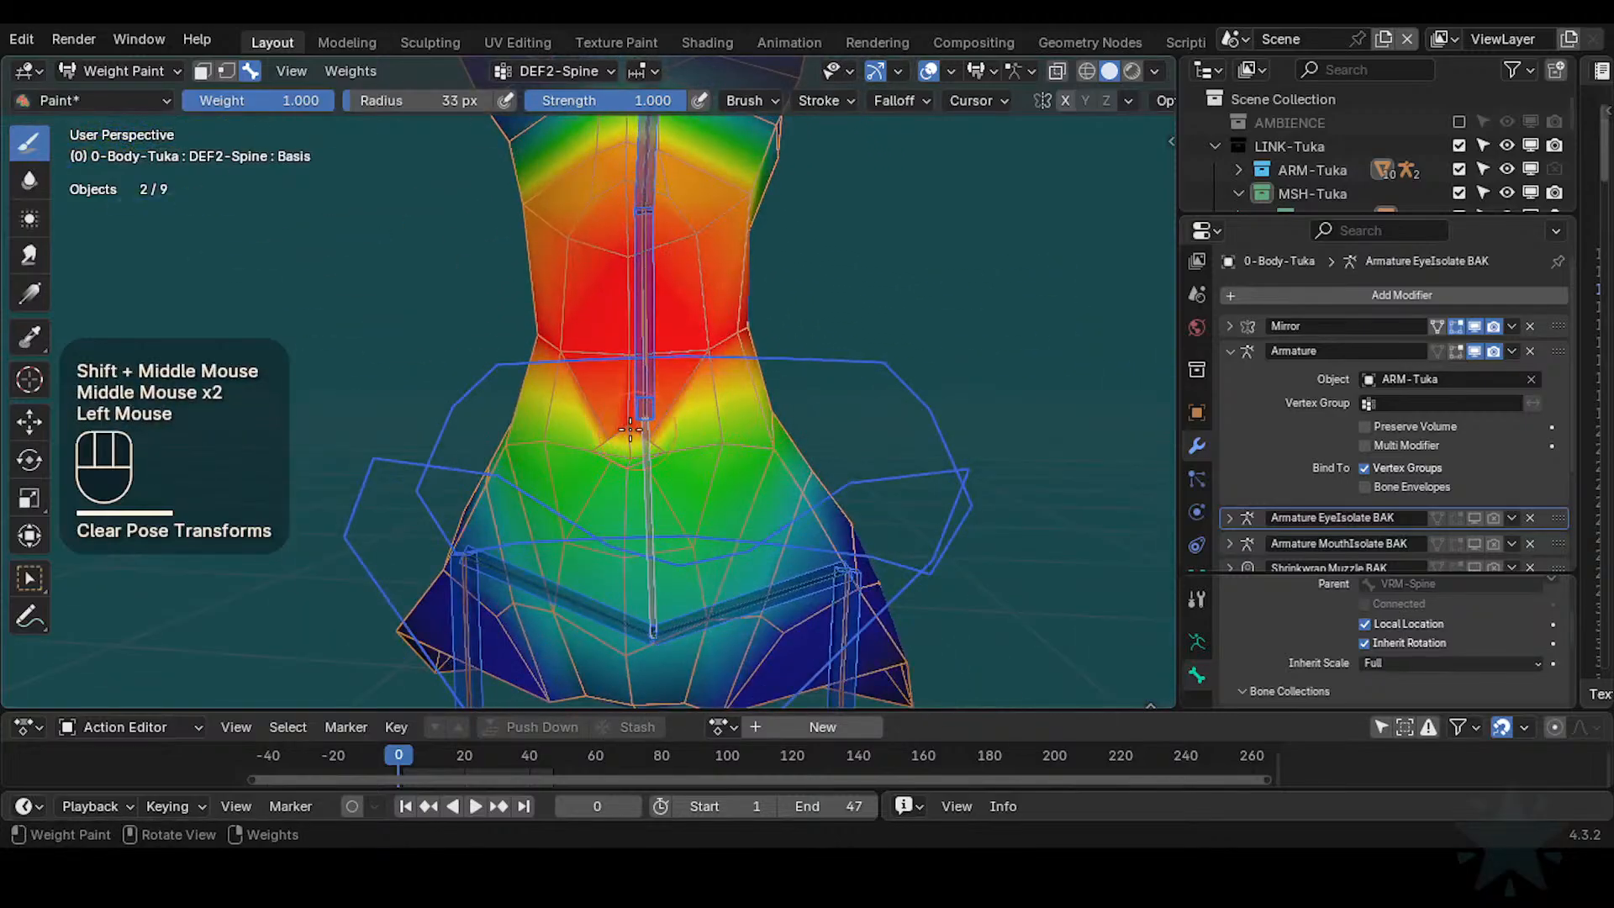
mouse_move(629, 430)
left_mouse_down()
mouse_move(670, 440)
mouse_move(634, 464)
left_mouse_up()
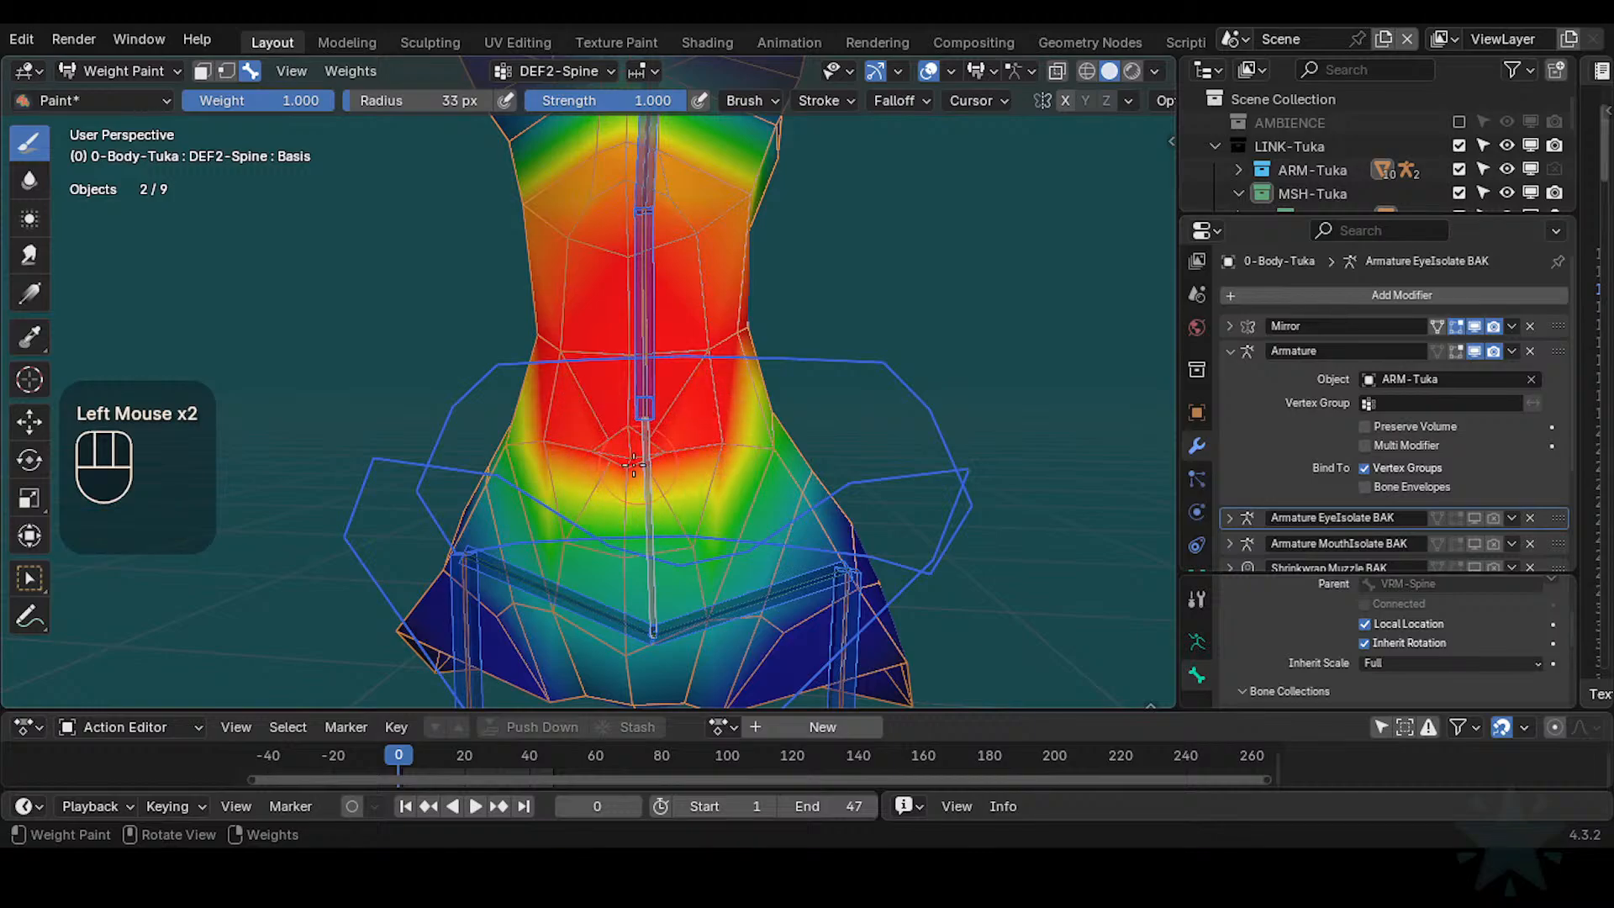
middle_click_drag(739, 410, 652, 407)
middle_click_drag(652, 407, 686, 396, "shift")
middle_click_drag(731, 391, 697, 378)
left_click_drag(677, 408, 712, 385)
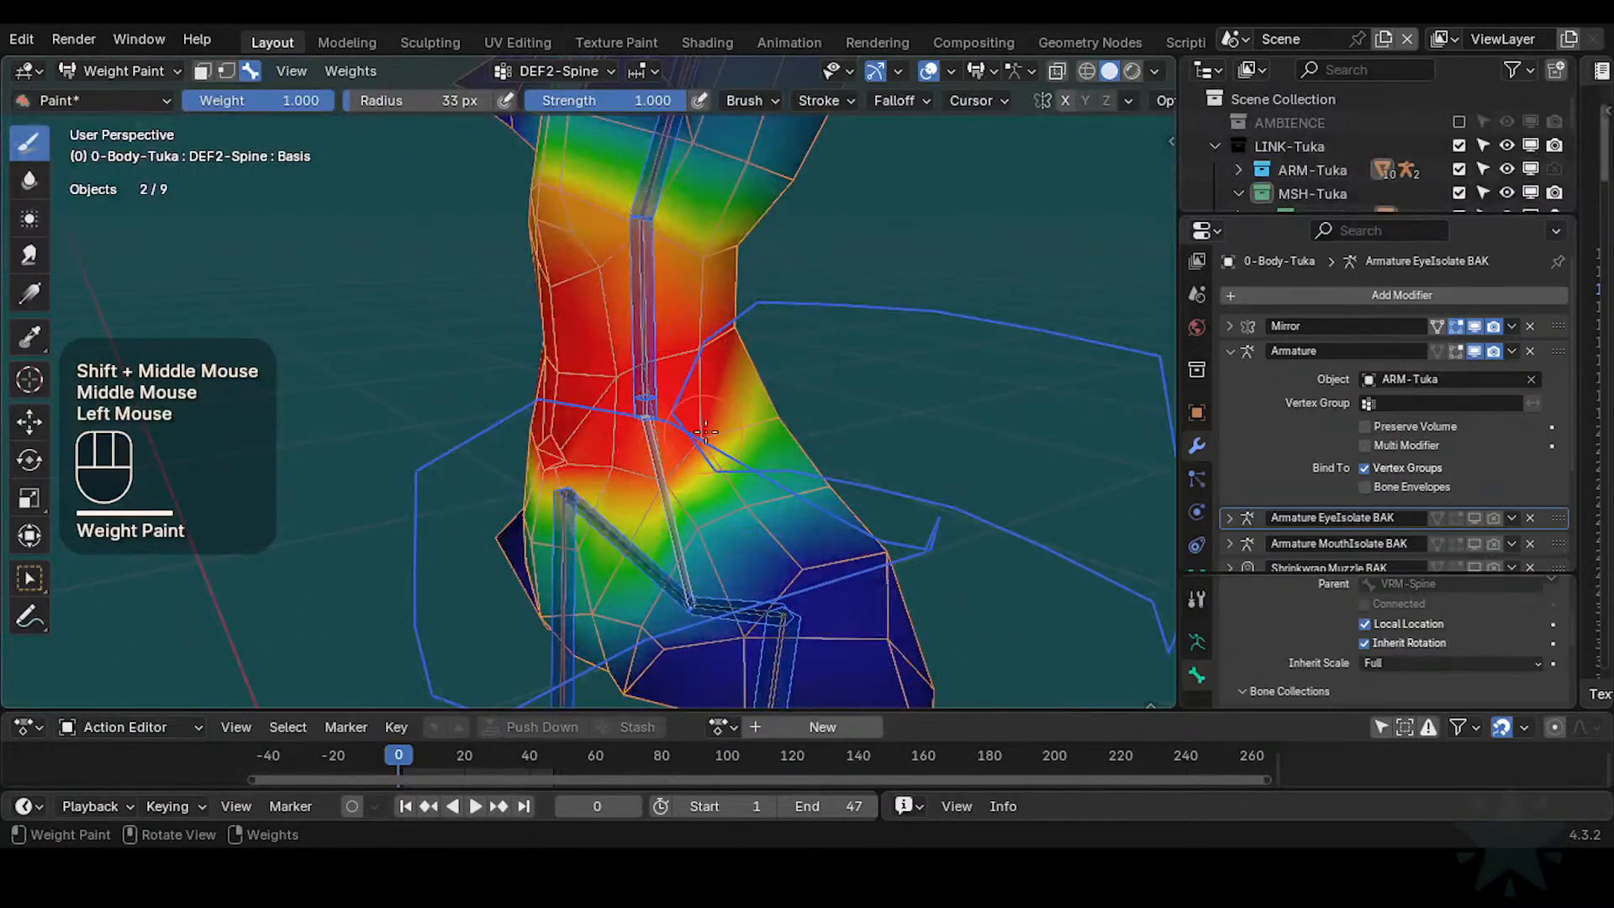
mouse_move(866, 378)
middle_mouse_down()
mouse_move(786, 370)
mouse_move(930, 417)
middle_mouse_up()
left_click(930, 417)
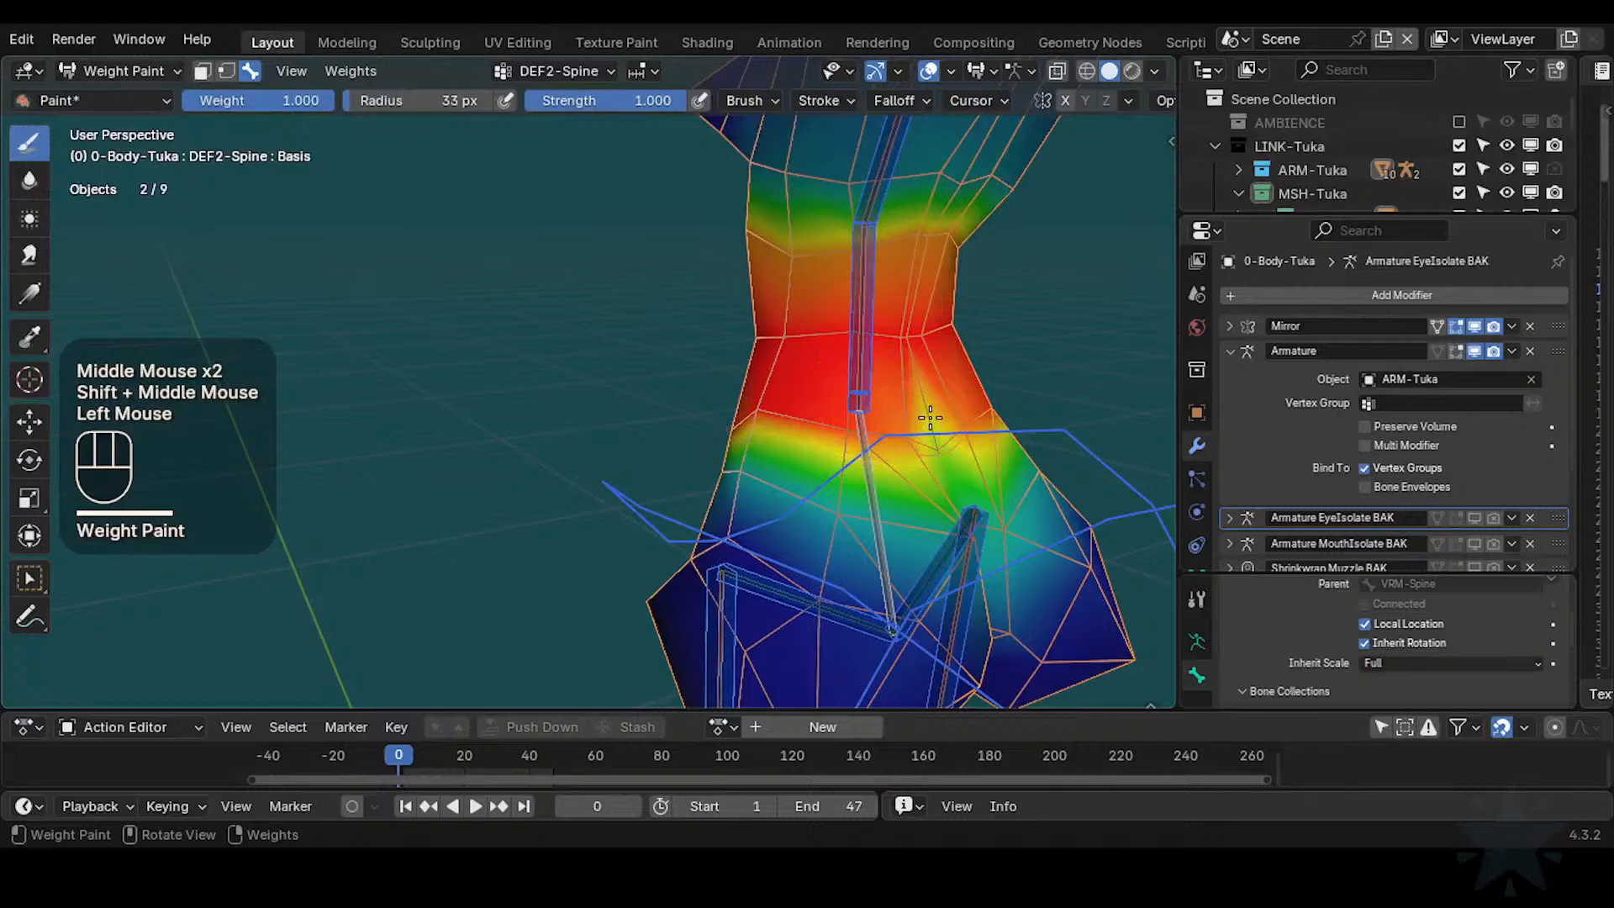
left_click_drag(967, 433, 887, 431)
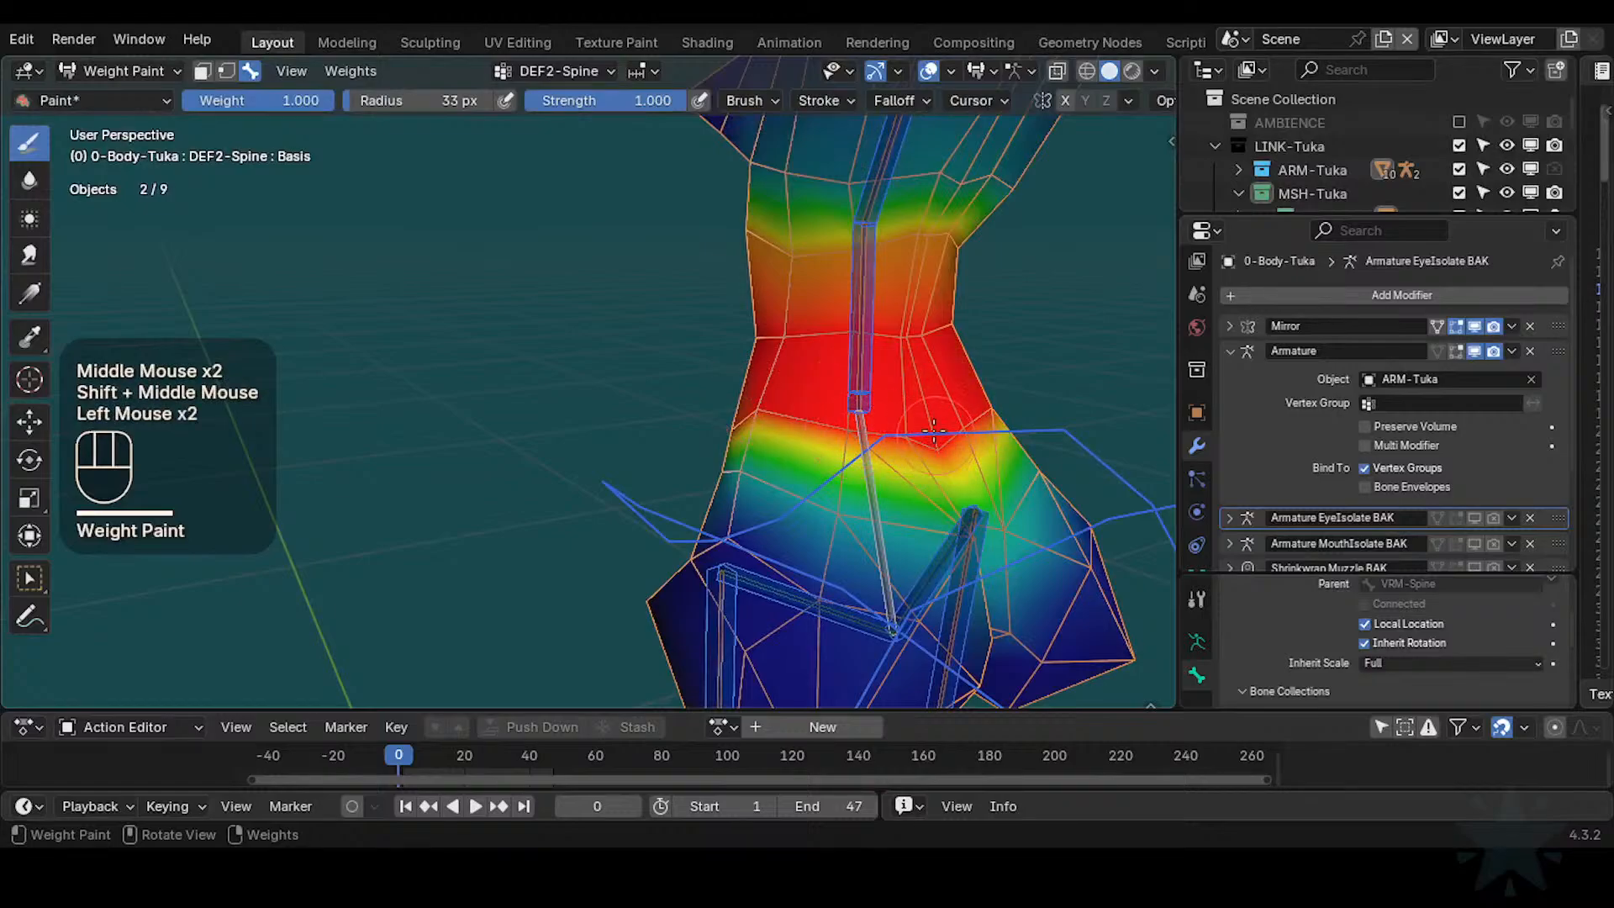
Switch to the Blur brush and soften the lower edge of the DEF2-Spine weights across the back of the hips
left_click(29, 180)
middle_click_drag(933, 506, 781, 484, "shift")
left_click_drag(780, 484, 758, 471)
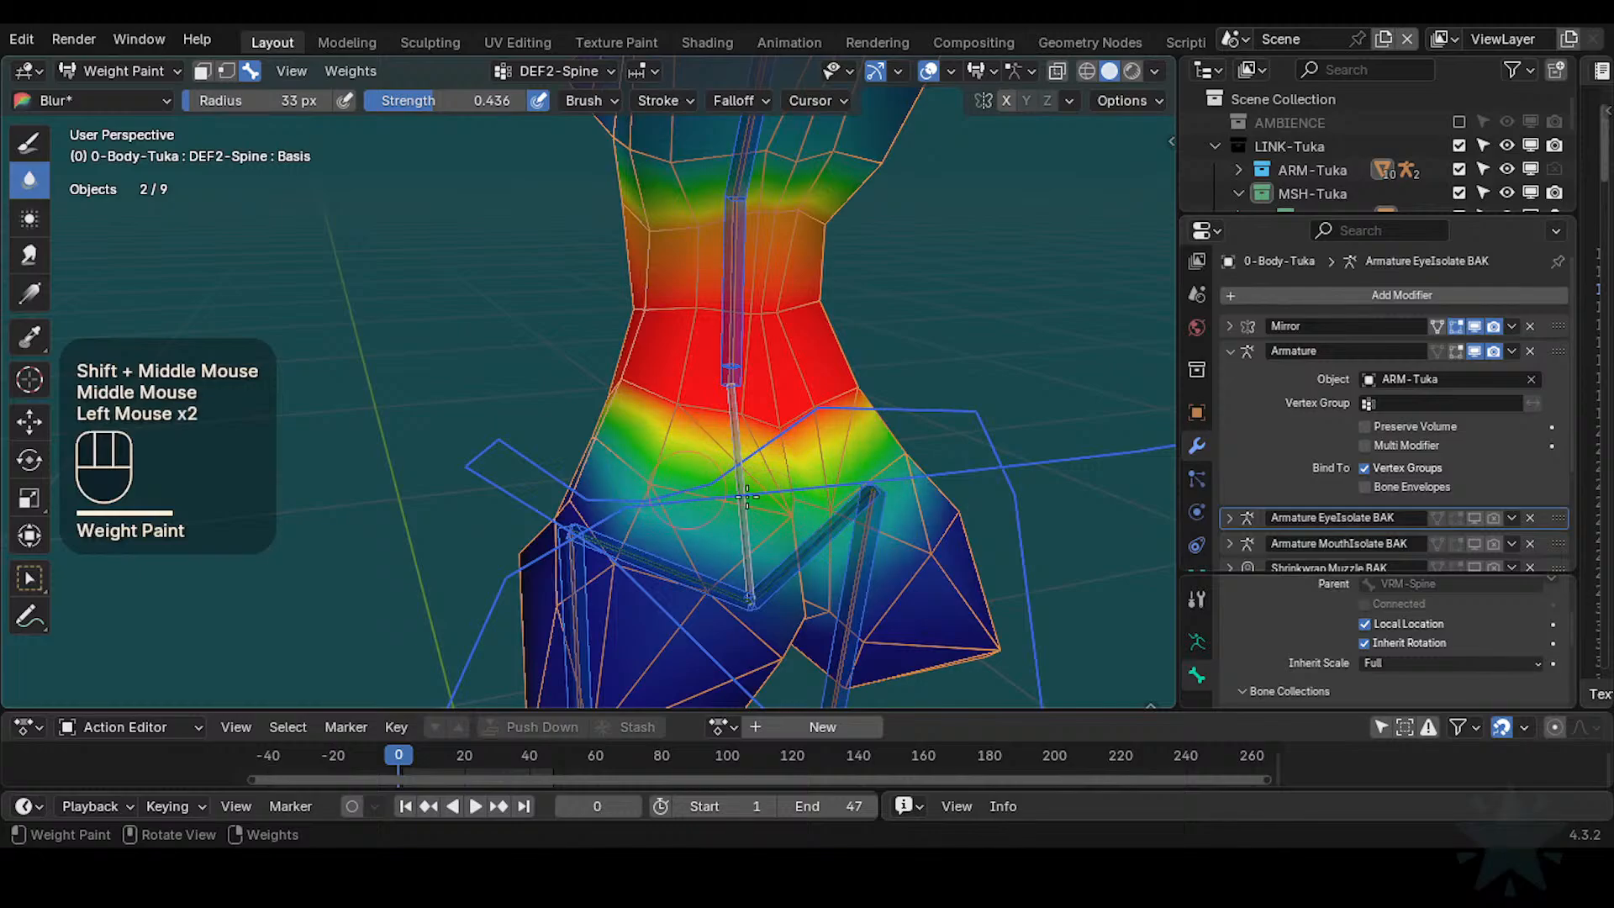
left_click_drag(787, 442, 681, 372)
Blur the DEF2-Spine weights from the belly down over the front and side of the hips
middle_click_drag(749, 420, 818, 385)
left_click(616, 469)
left_click(815, 378)
left_click(581, 405)
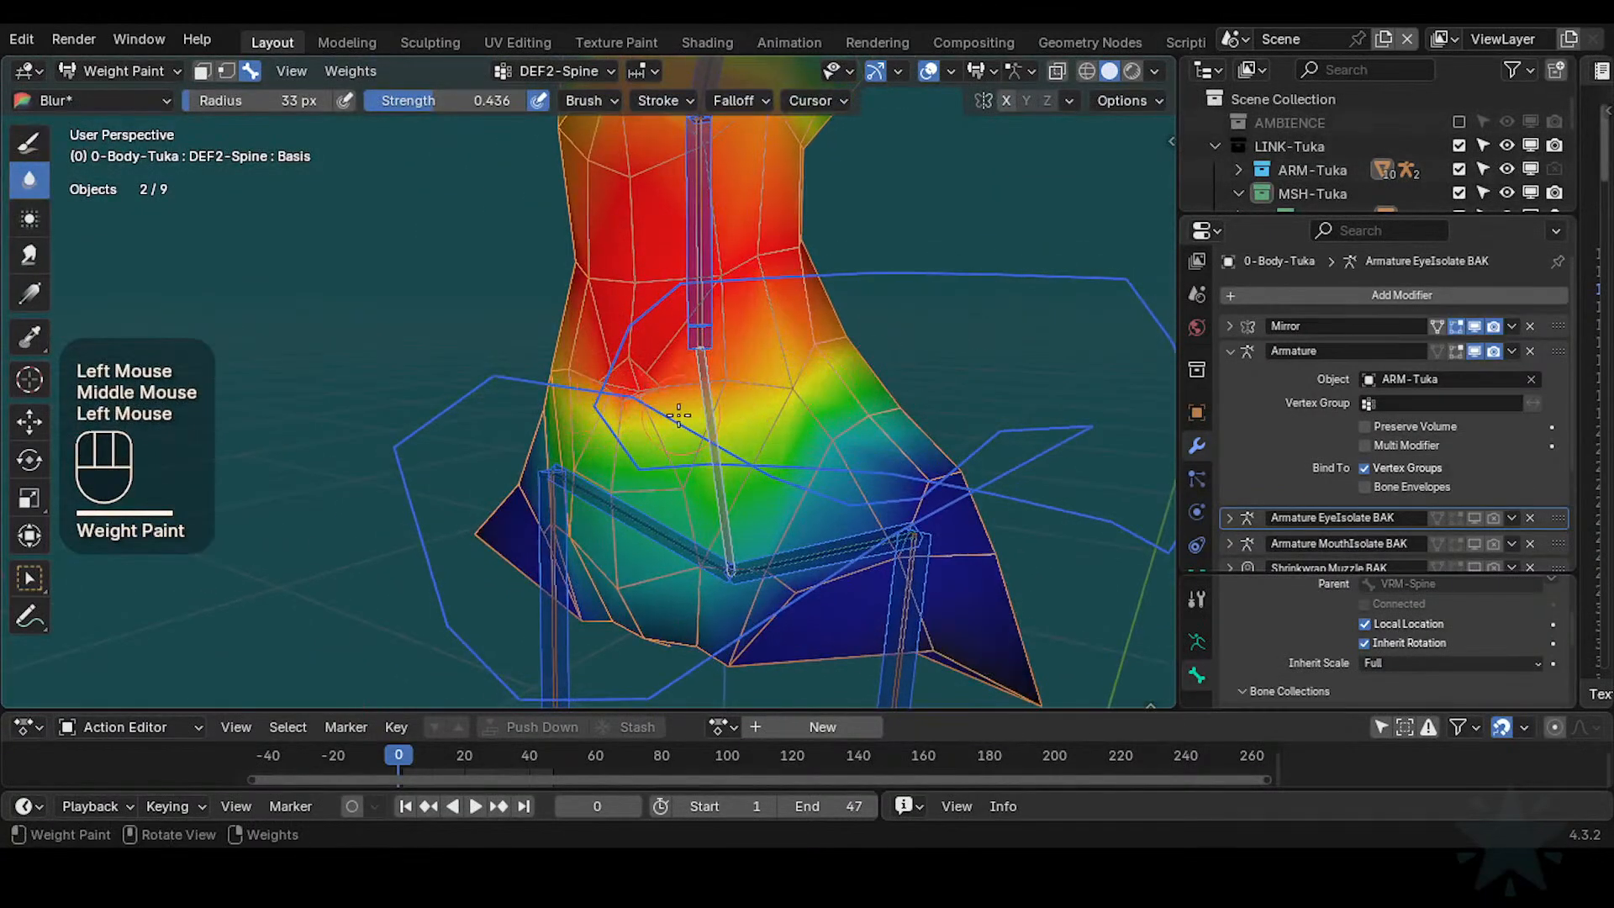
left_click_drag(650, 478, 603, 506)
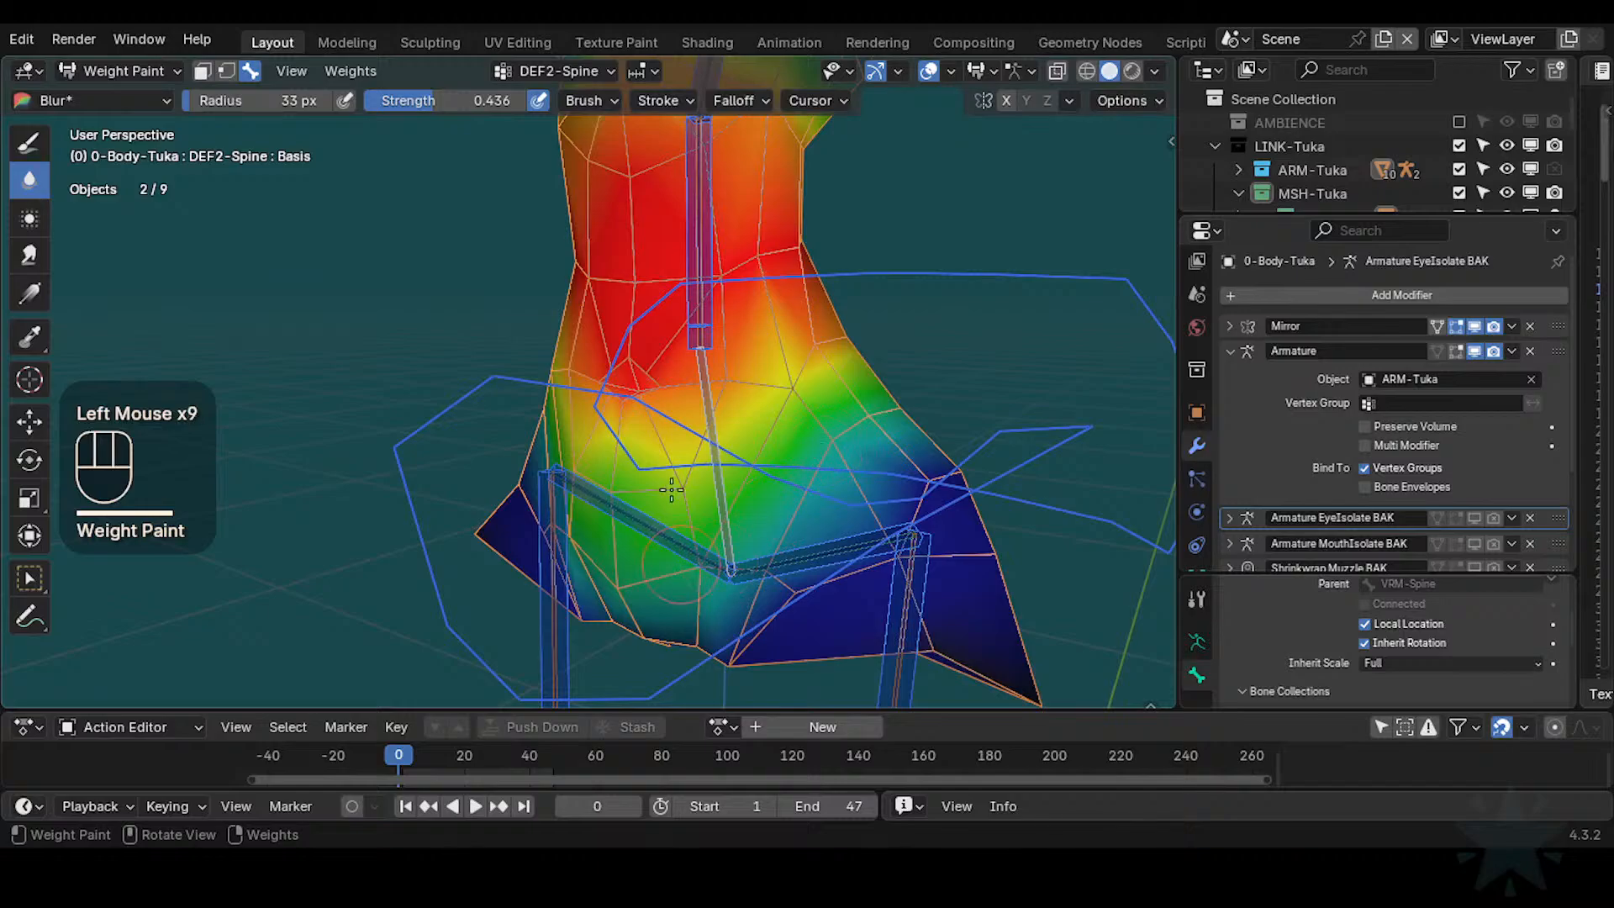
middle_click_drag(672, 491, 675, 548, "ctrl")
Rotate the spine control forward to test the waist deformation with the repainted weights
middle_click_drag(664, 369, 710, 357)
middle_click_drag(702, 294, 797, 333, "shift")
left_click(708, 347, "alt")
key("r")
left_click(709, 290)
middle_click_drag(710, 290, 751, 294)
key("r")
left_click(729, 284)
Move the CTL-IK-Chest control forward and down to fold the upper torso over the waist
left_click(643, 269, "alt")
left_click(590, 224, "alt")
key("g")
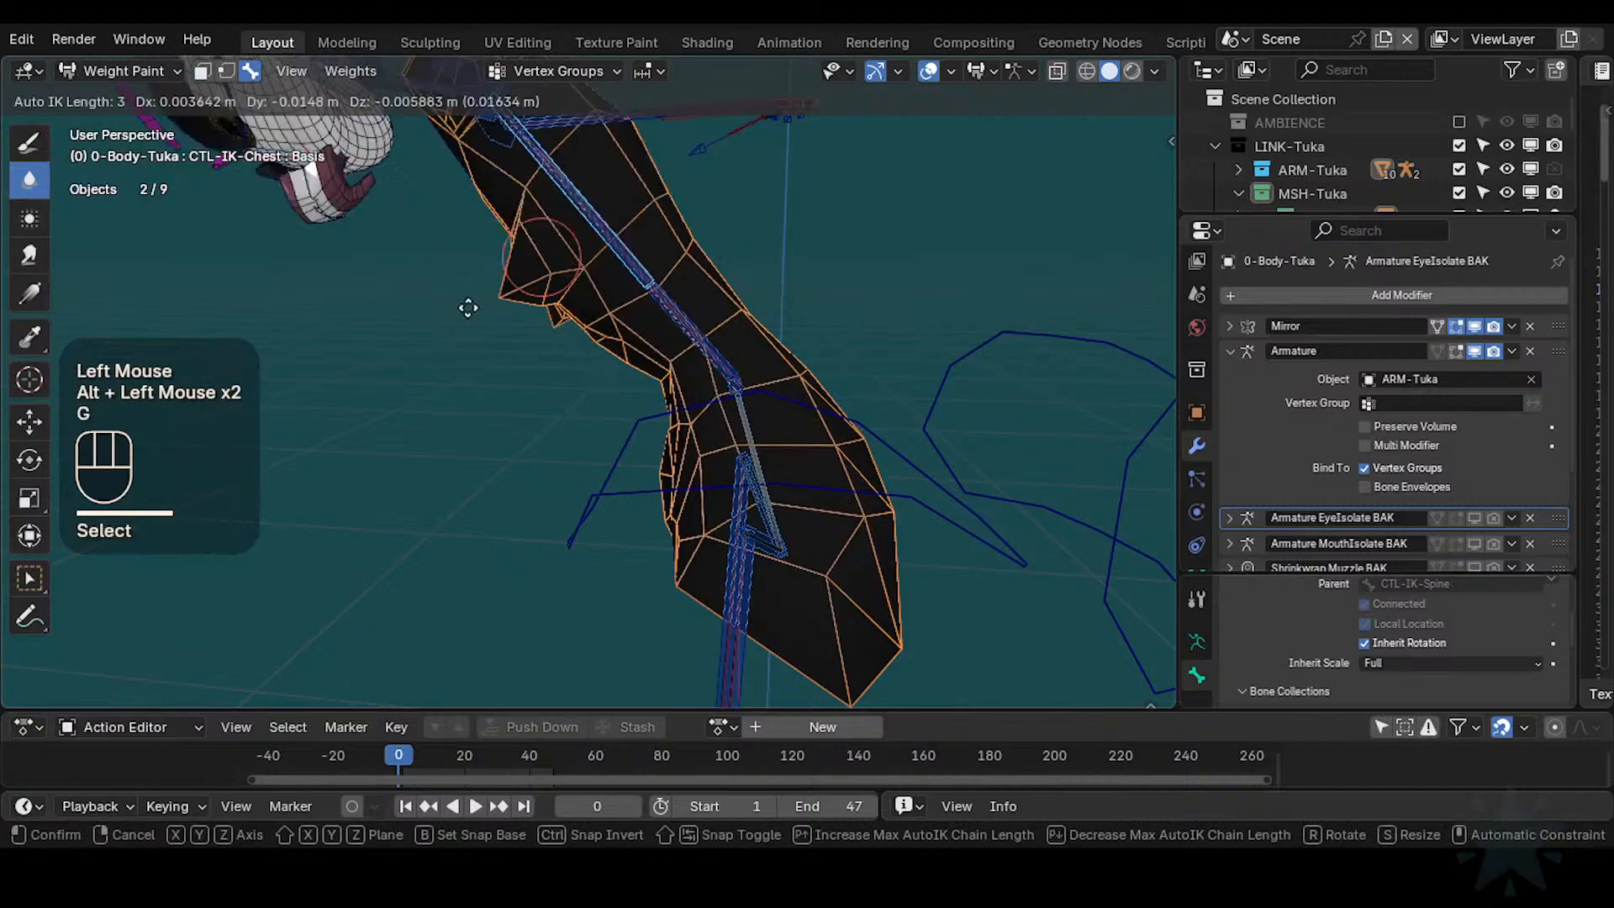
left_click(543, 218)
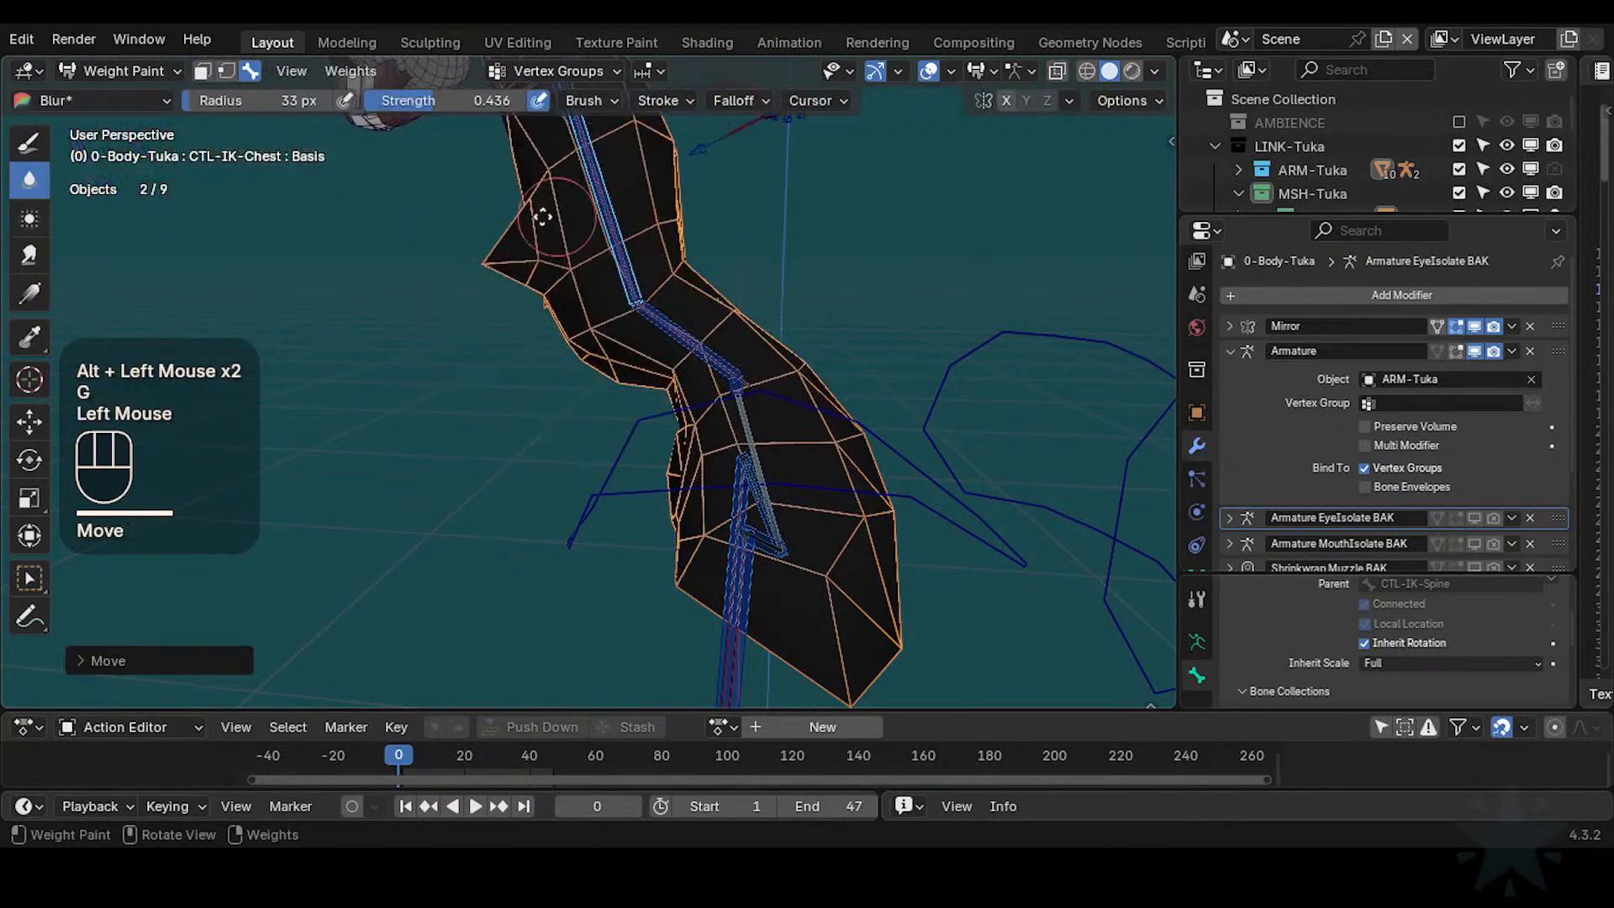
key("g")
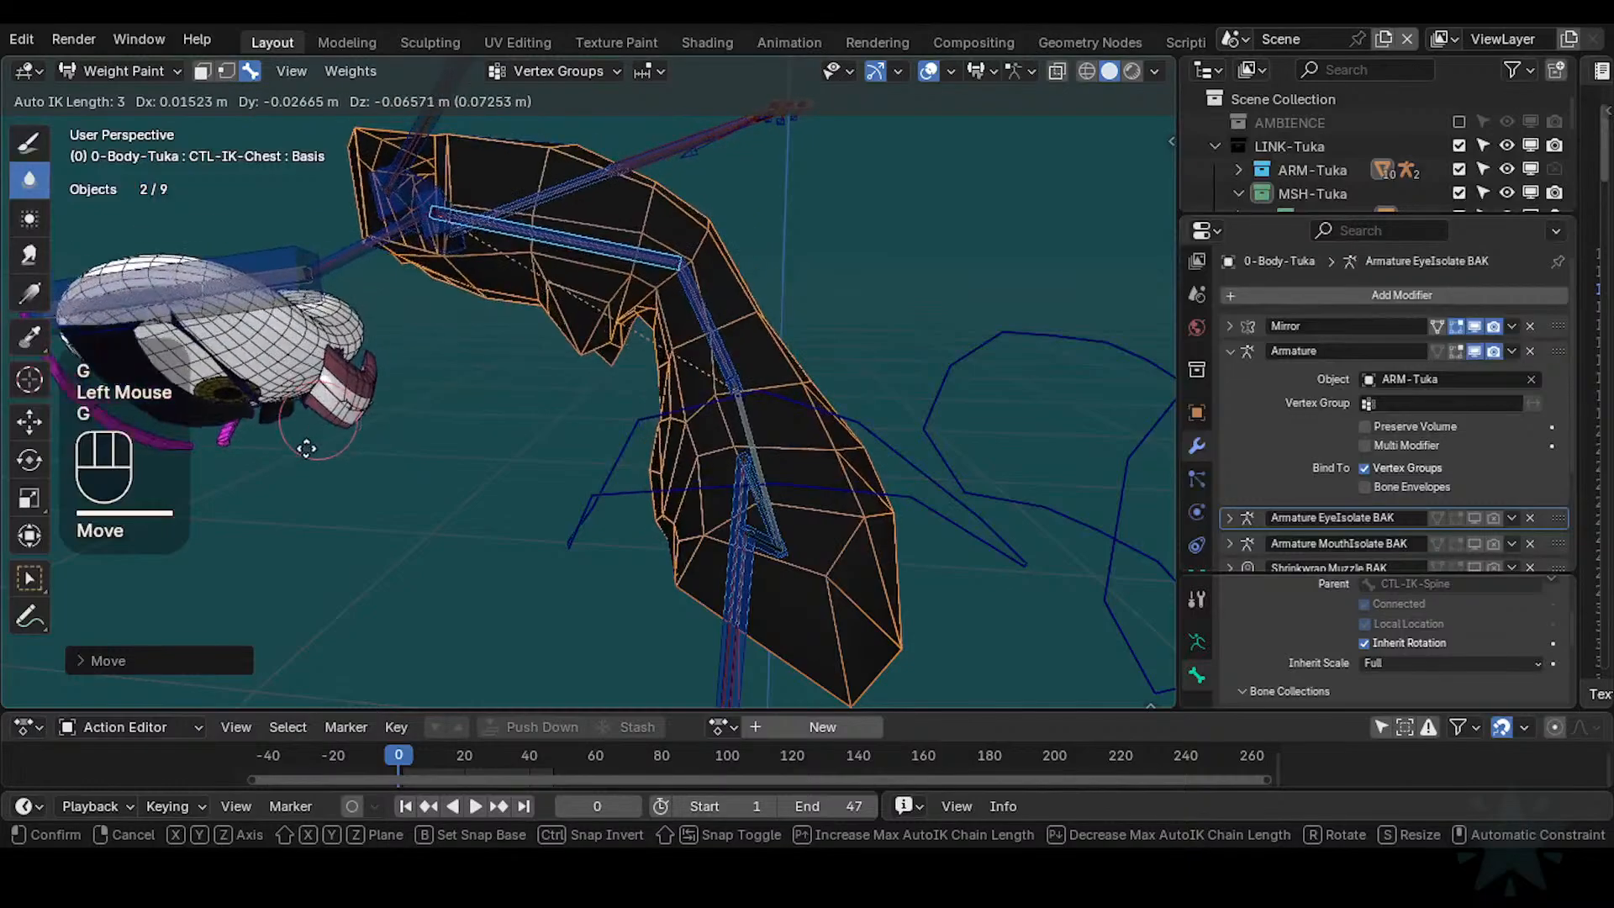
left_click(476, 425)
key("g")
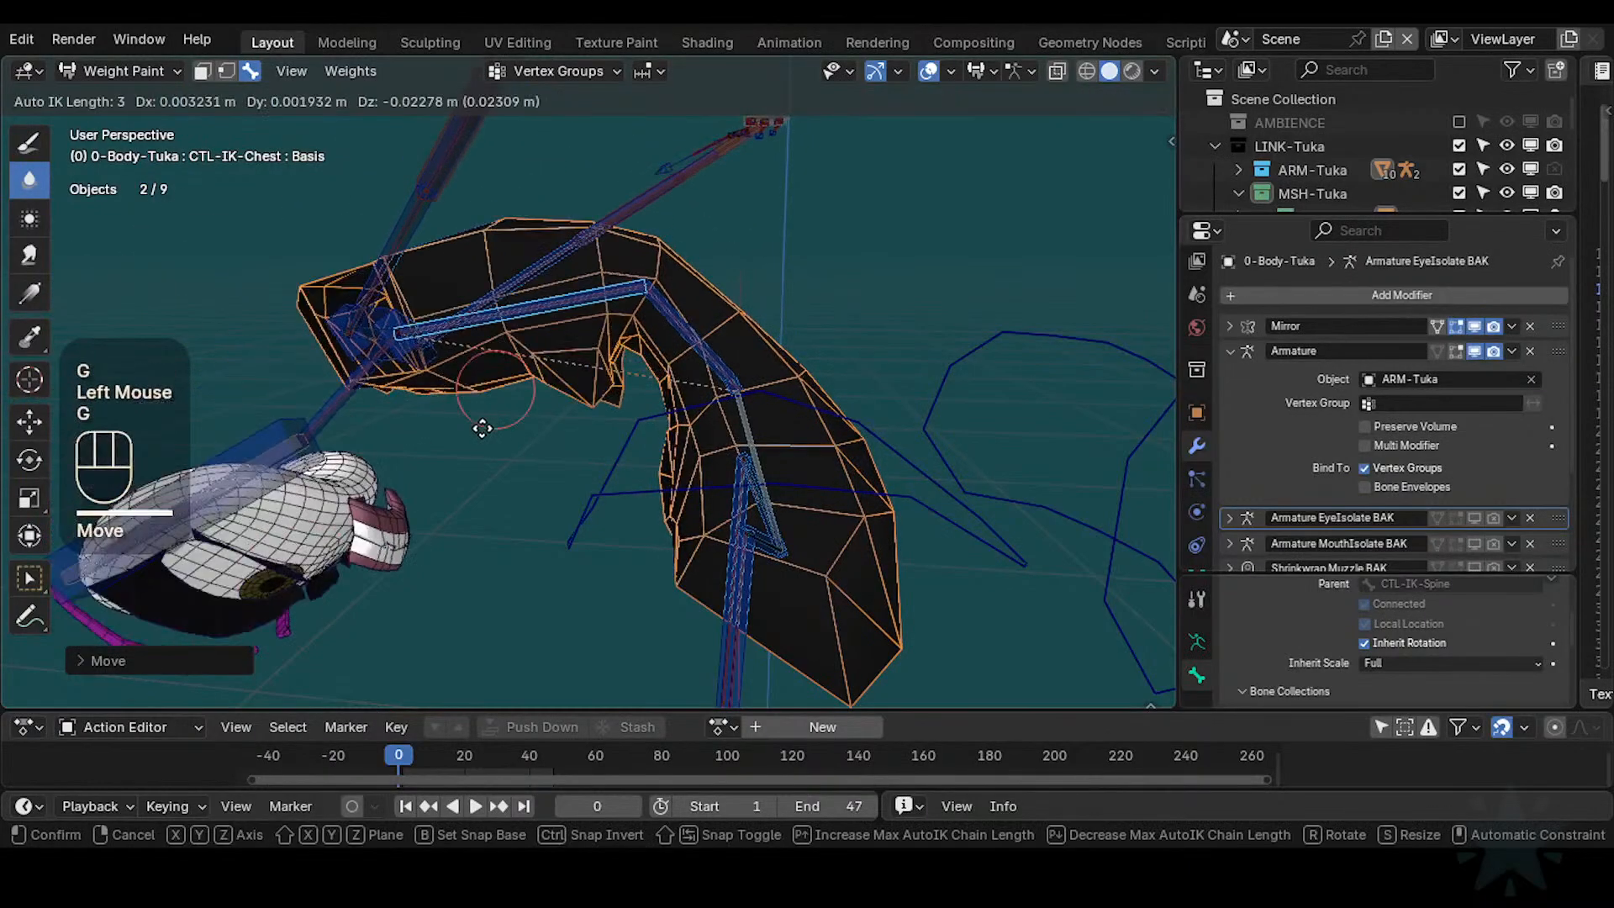
left_click(607, 366)
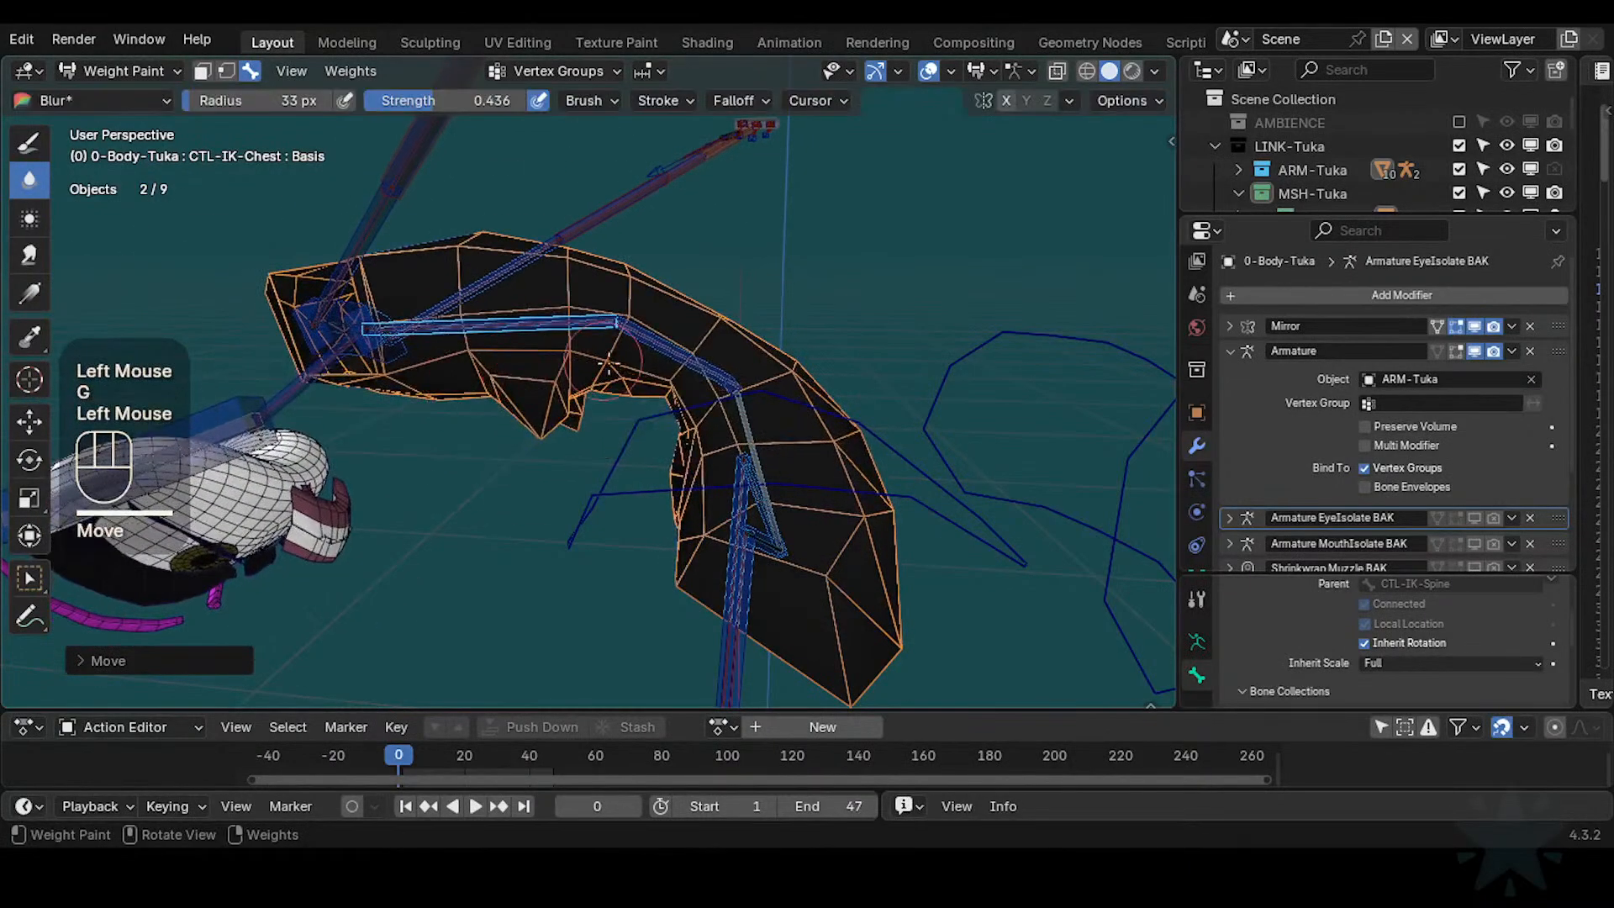
Move the CTL-IK-Spine control bone to bend the torso and examine how the waist deforms
left_click(713, 354, "alt")
key("g")
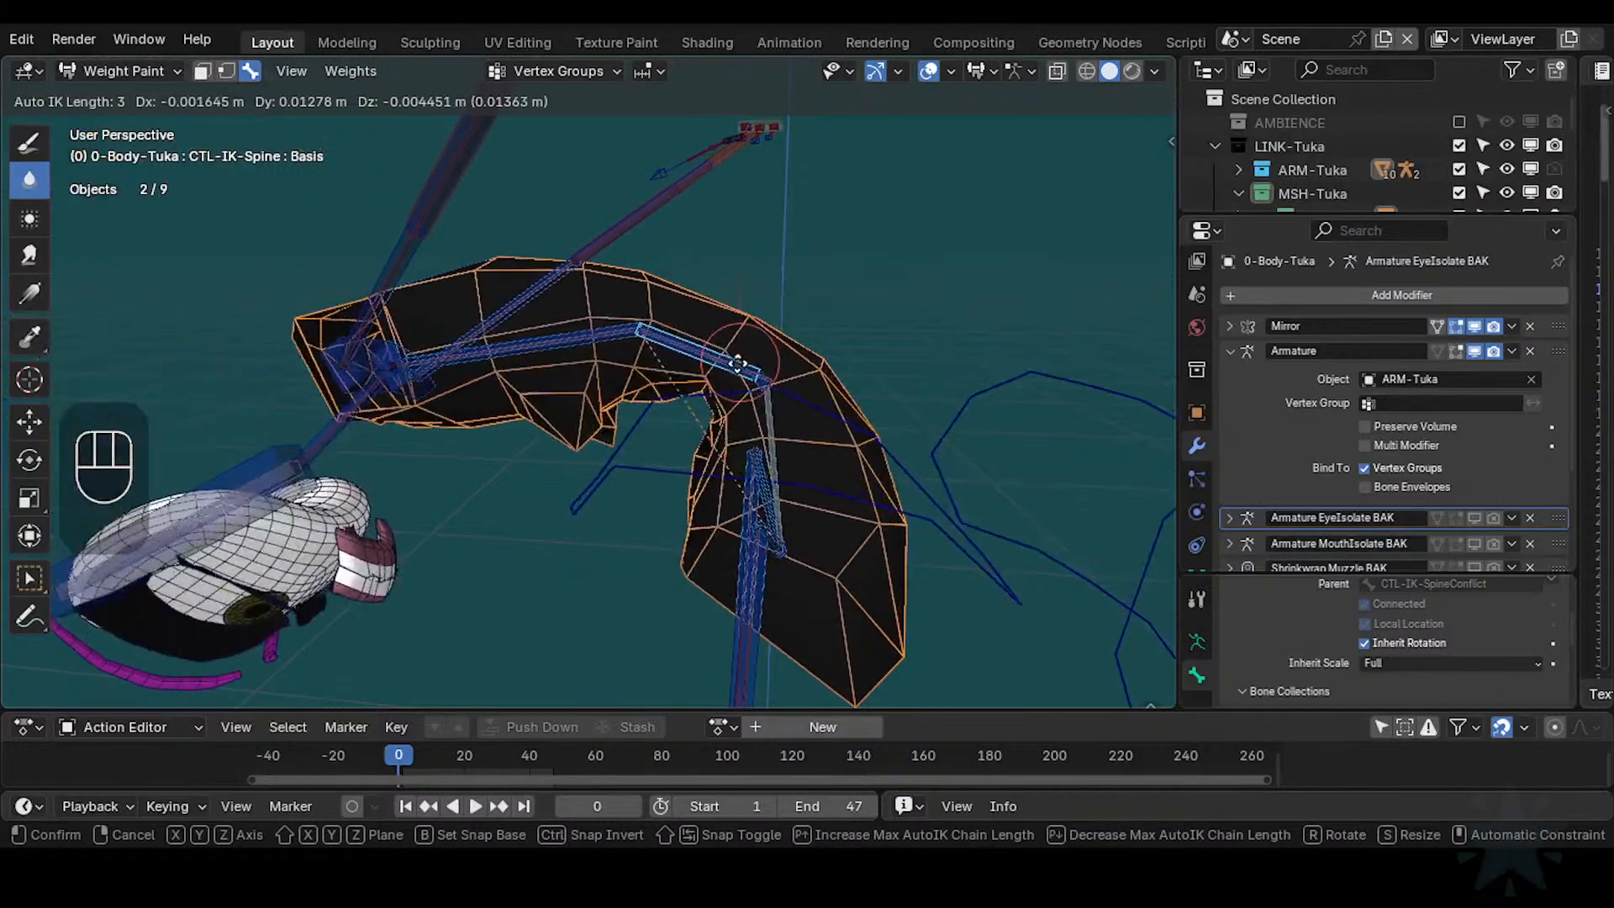
left_click(729, 351)
middle_click_drag(733, 350, 903, 332)
middle_click_drag(807, 345, 731, 383)
middle_click_drag(731, 382, 765, 445, "shift")
middle_click_drag(765, 446, 590, 354, "ctrl")
Select the DEF2-Hips bone and blur its weights around the belly and waist crease
left_click(740, 408, "alt")
middle_click_drag(716, 301, 742, 233)
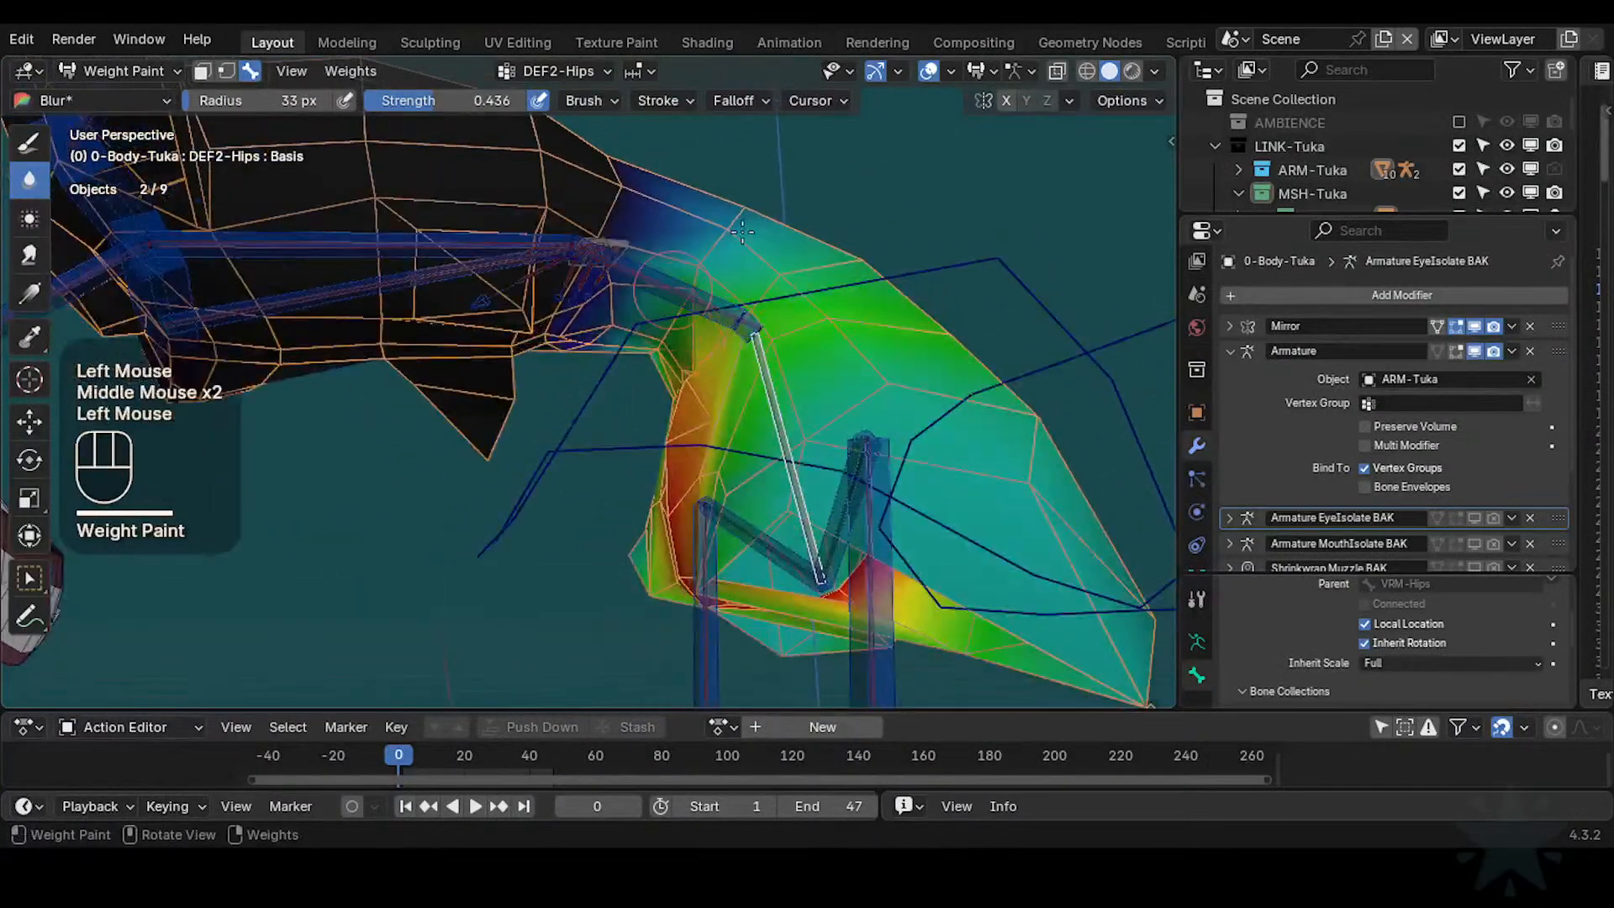
middle_click_drag(689, 301, 646, 317, "shift")
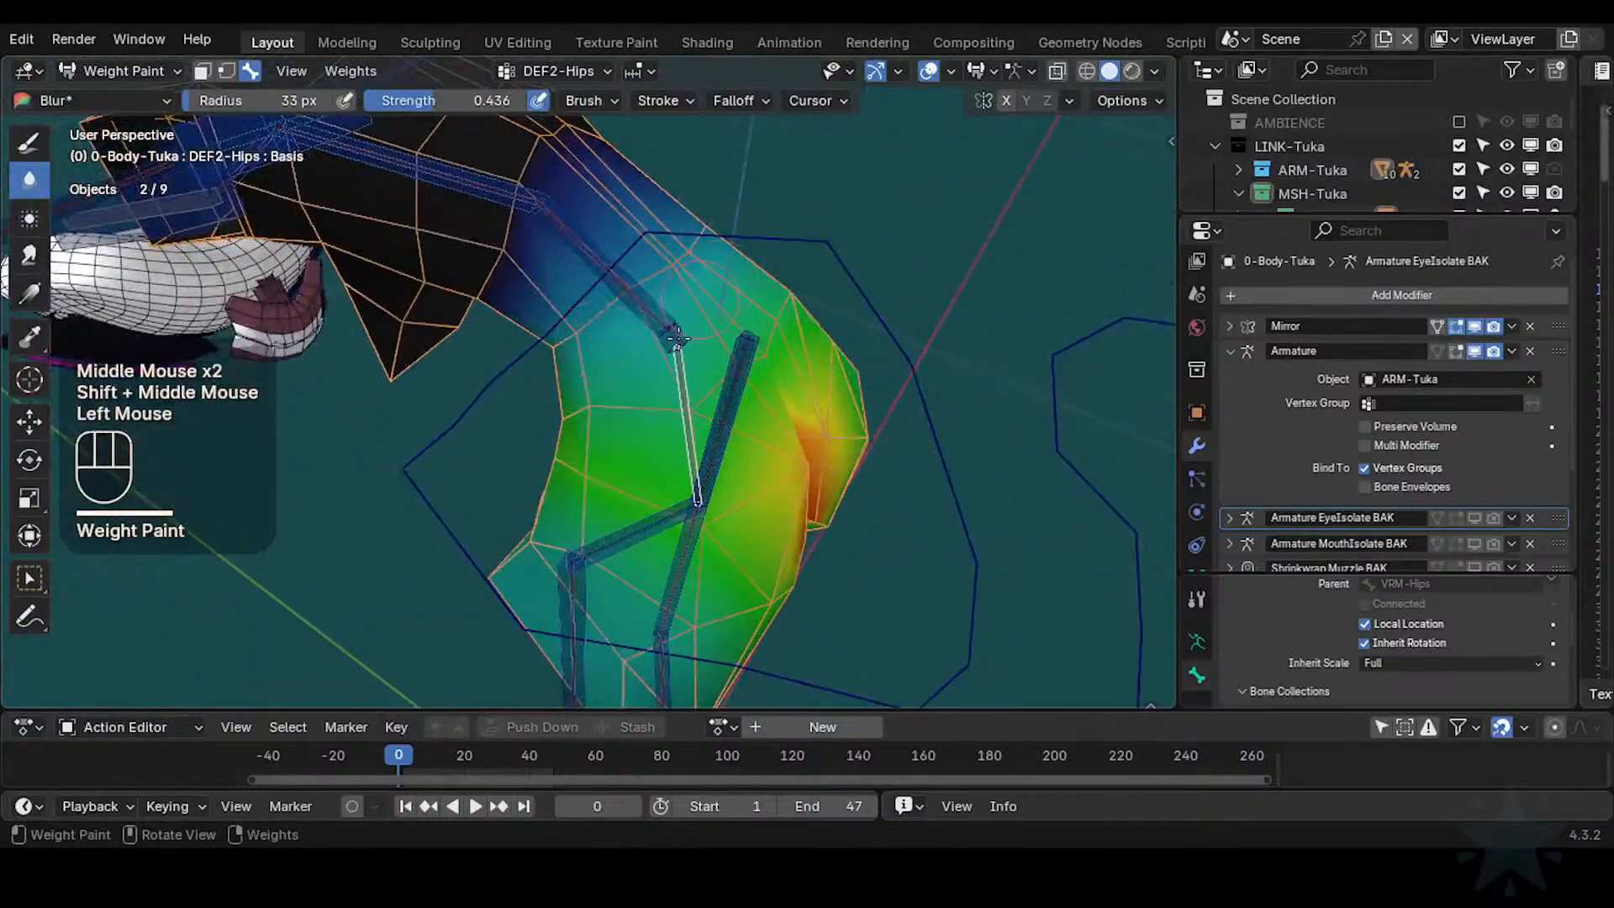
mouse_move(697, 380)
middle_mouse_down()
mouse_move(640, 260)
mouse_move(611, 345)
mouse_move(634, 335)
middle_mouse_up()
mouse_move(634, 335)
middle_mouse_down("shift")
mouse_move(616, 398)
mouse_move(587, 388)
mouse_move(714, 336)
mouse_move(745, 349)
middle_mouse_up("shift")
left_click(619, 361)
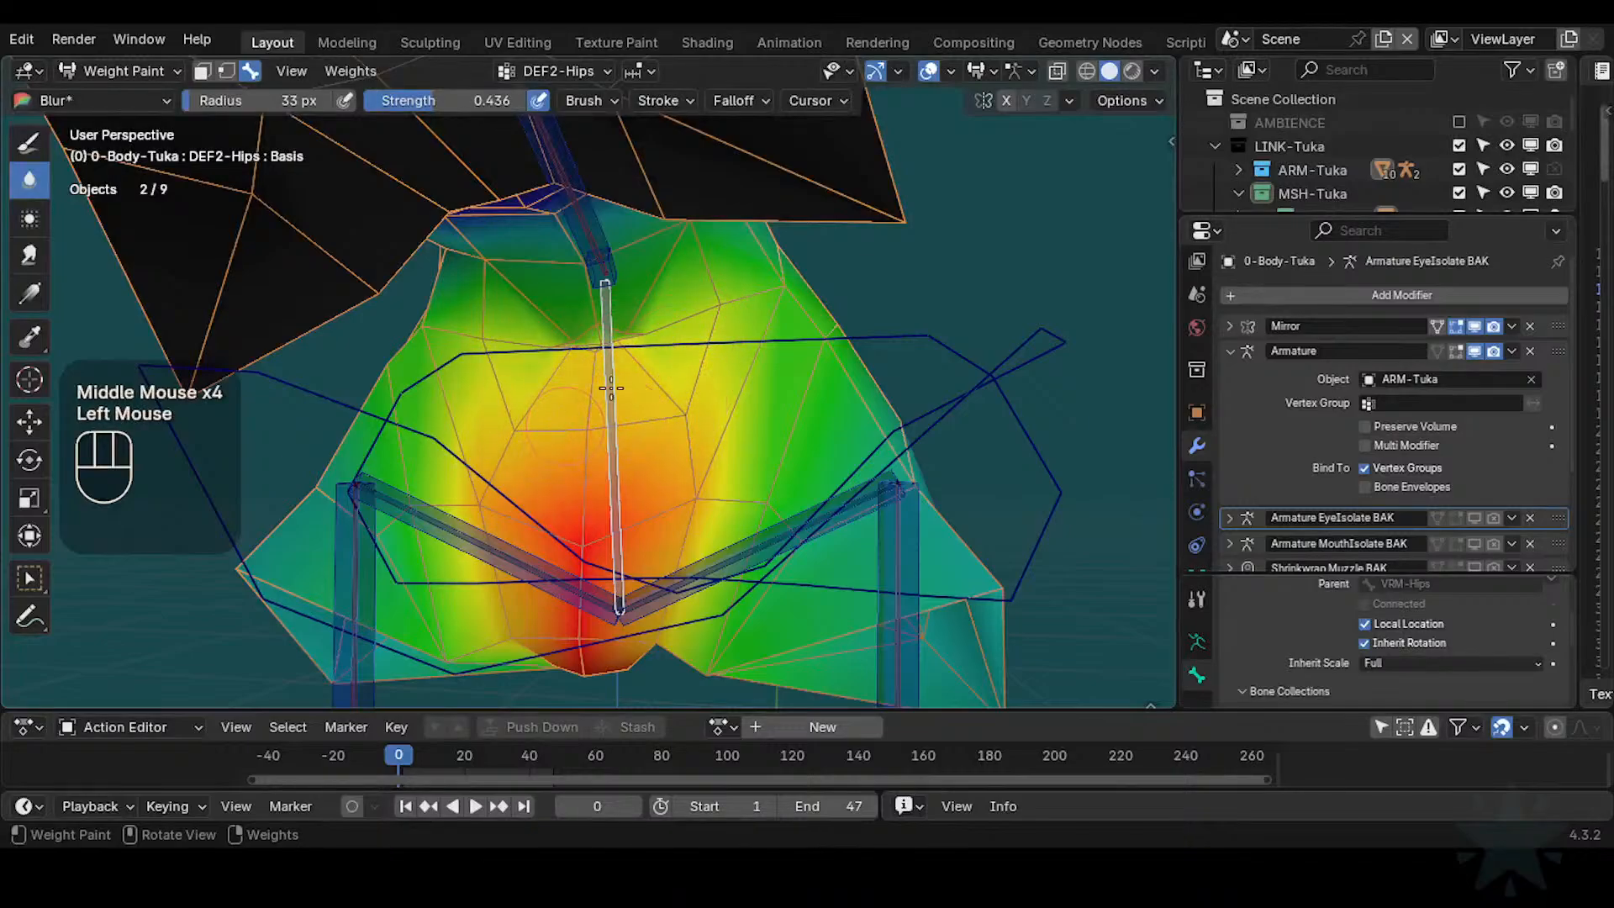
middle_click_drag(611, 388, 631, 375)
middle_click_drag(631, 375, 697, 370, "ctrl")
Clear the rig's pose locations and enter Edit Mode on the body mesh with nothing selected
key("alt+a")
key("alt+g")
key("alt+g")
middle_click_drag(697, 370, 706, 333)
key("Tab")
key("alt+a")
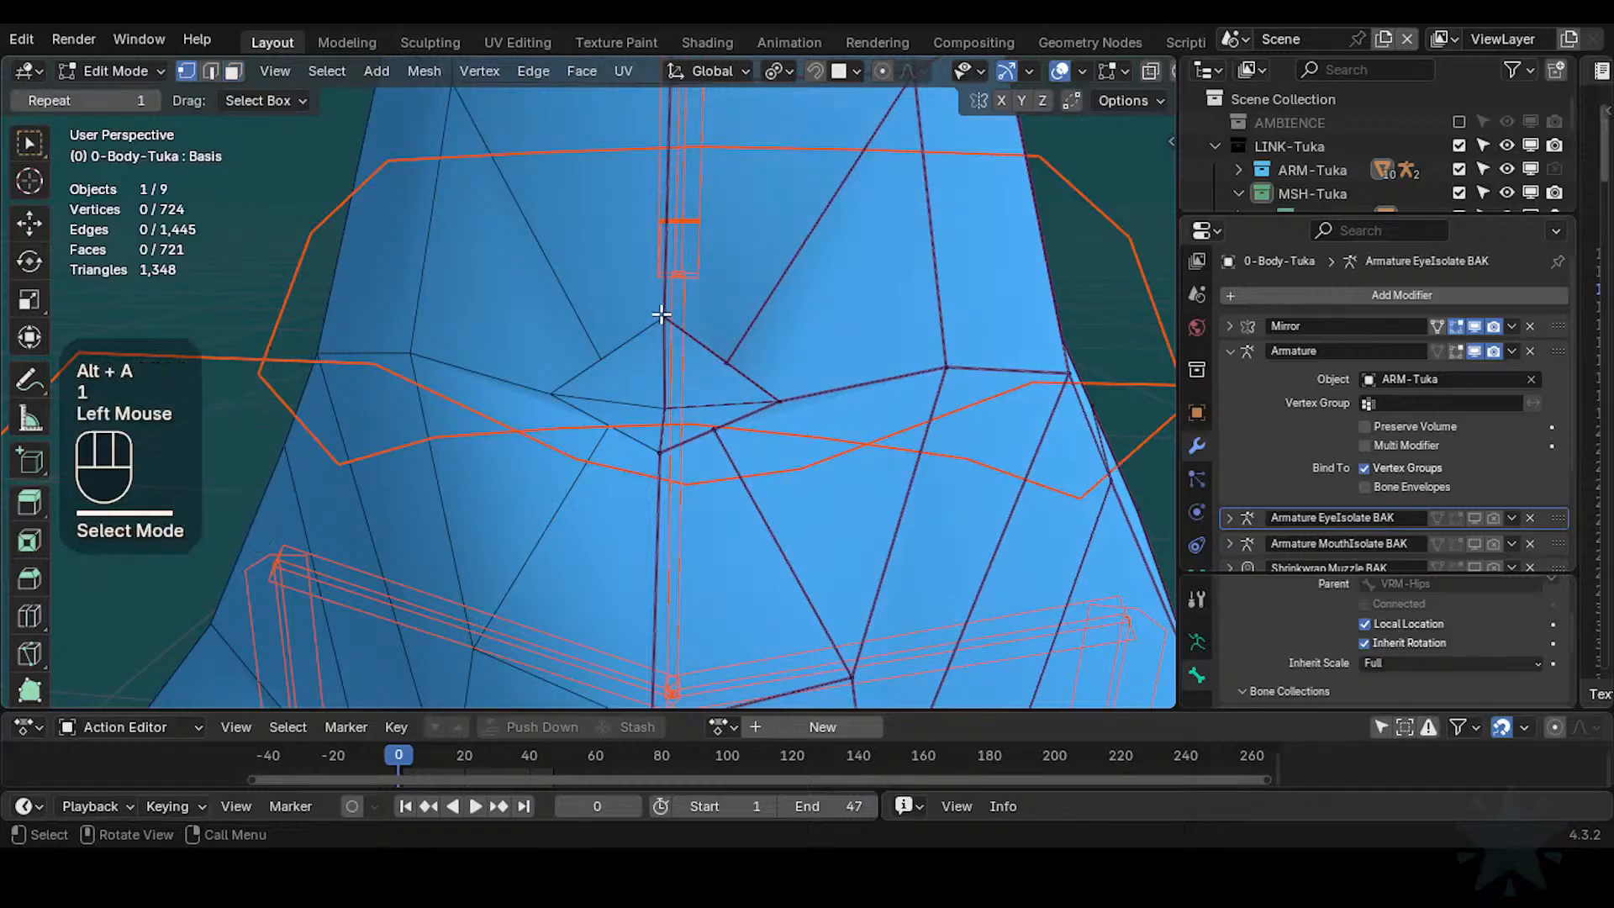
Slide the navel's top centre vertex slightly downward along its edge
key("g")
key("z")
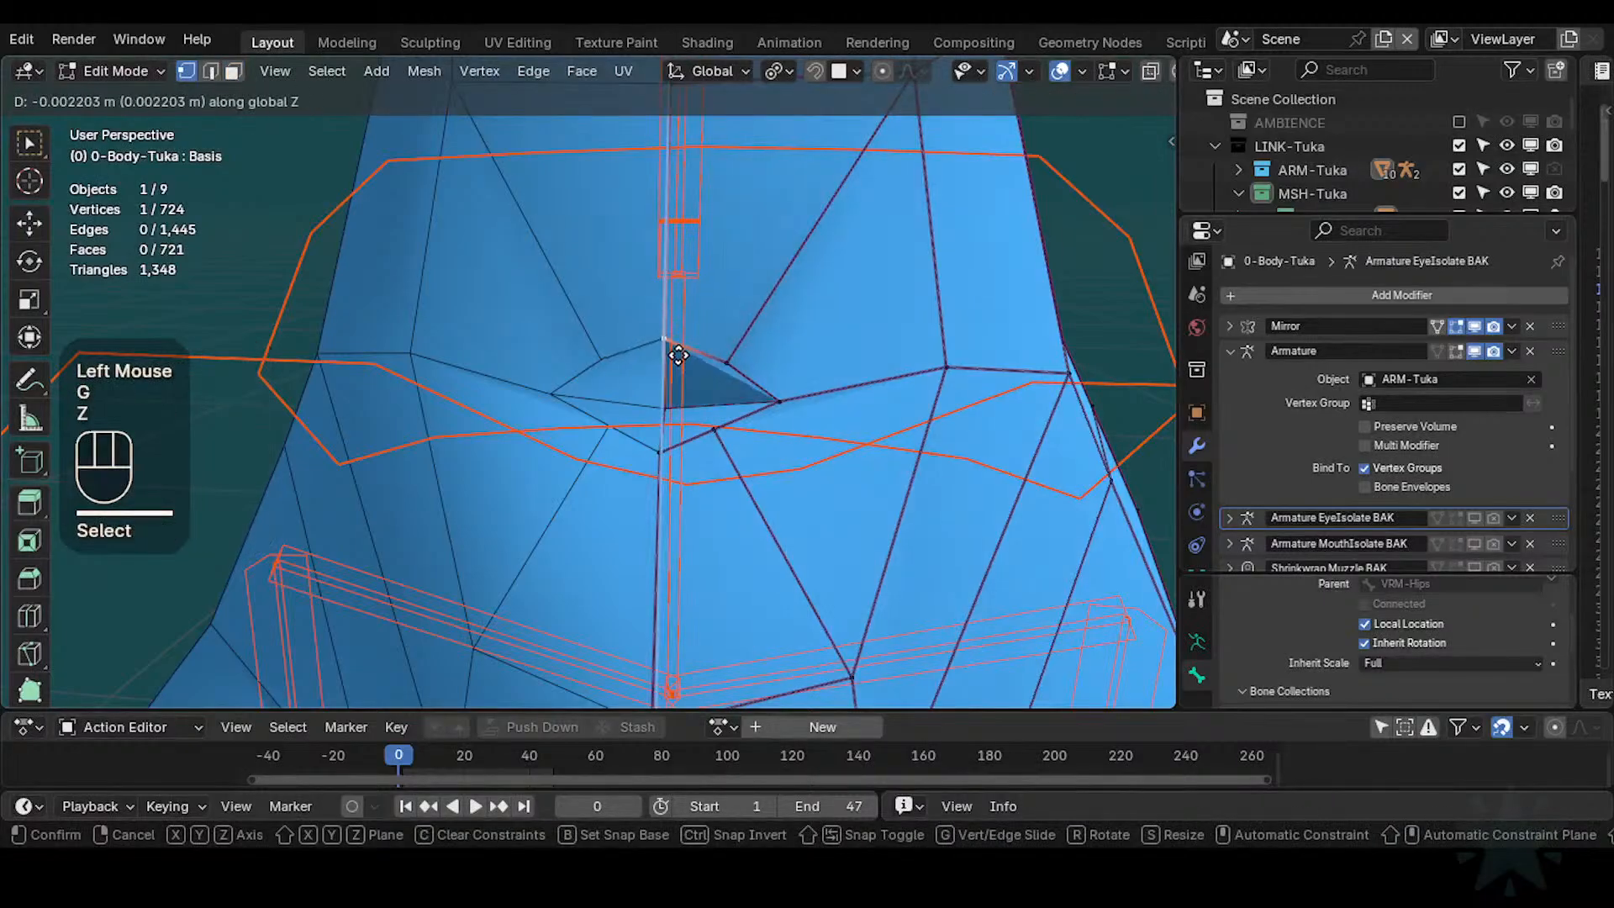
key("Escape")
key("g")
key("g")
left_click(657, 380)
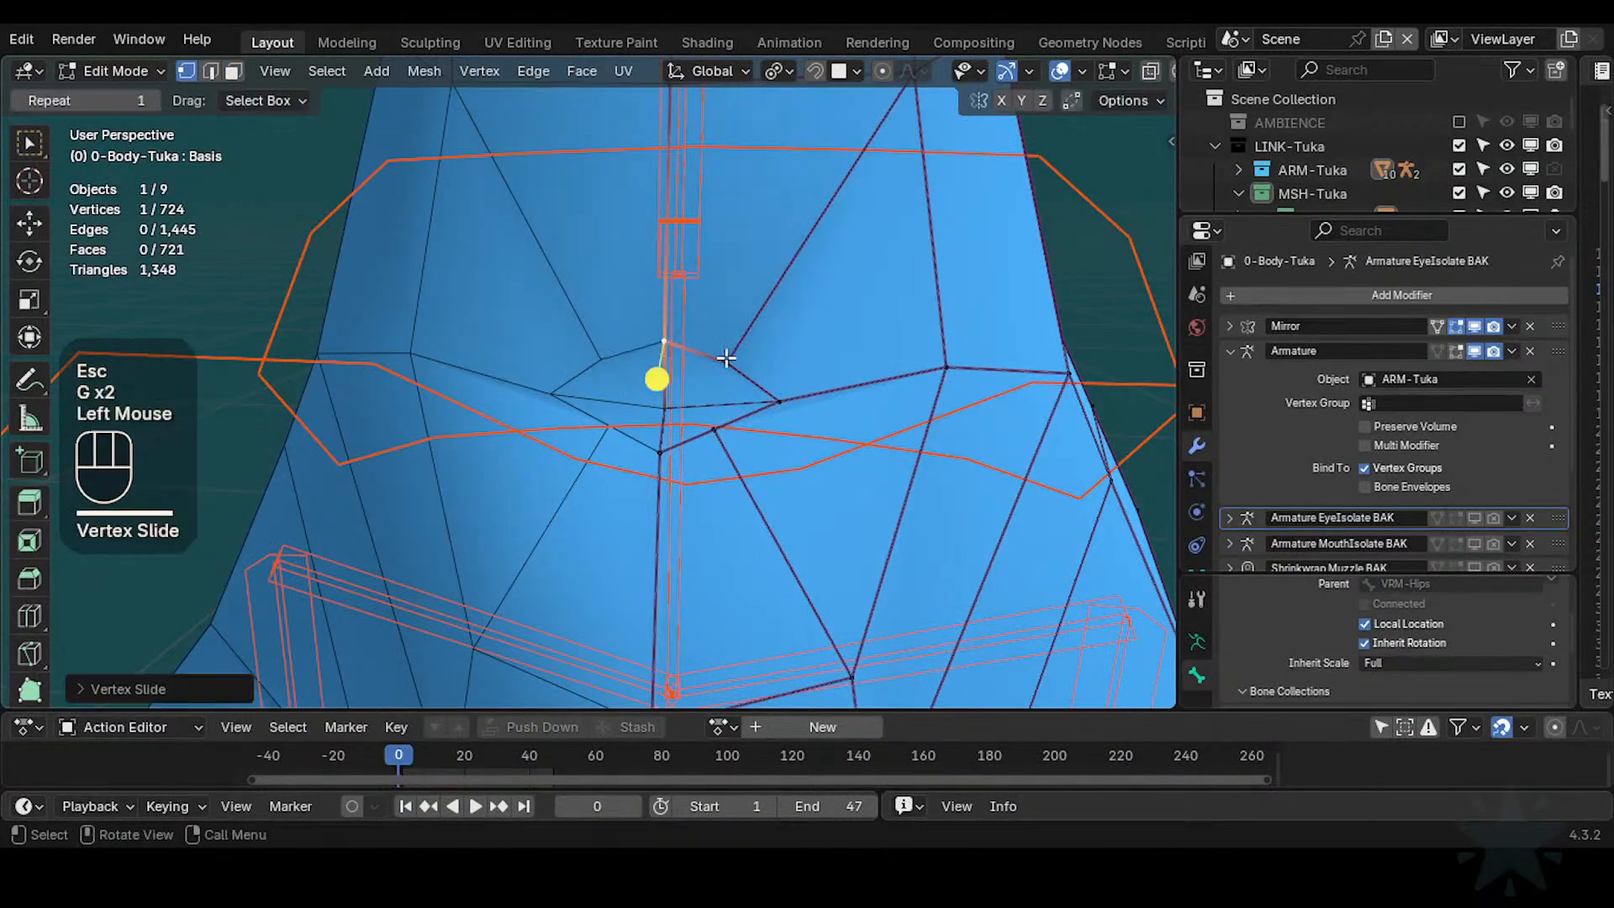
Slide the navel's upper side vertex and outer corner vertex inward along their edges to round the rim
key("g")
key("g")
left_click(712, 346)
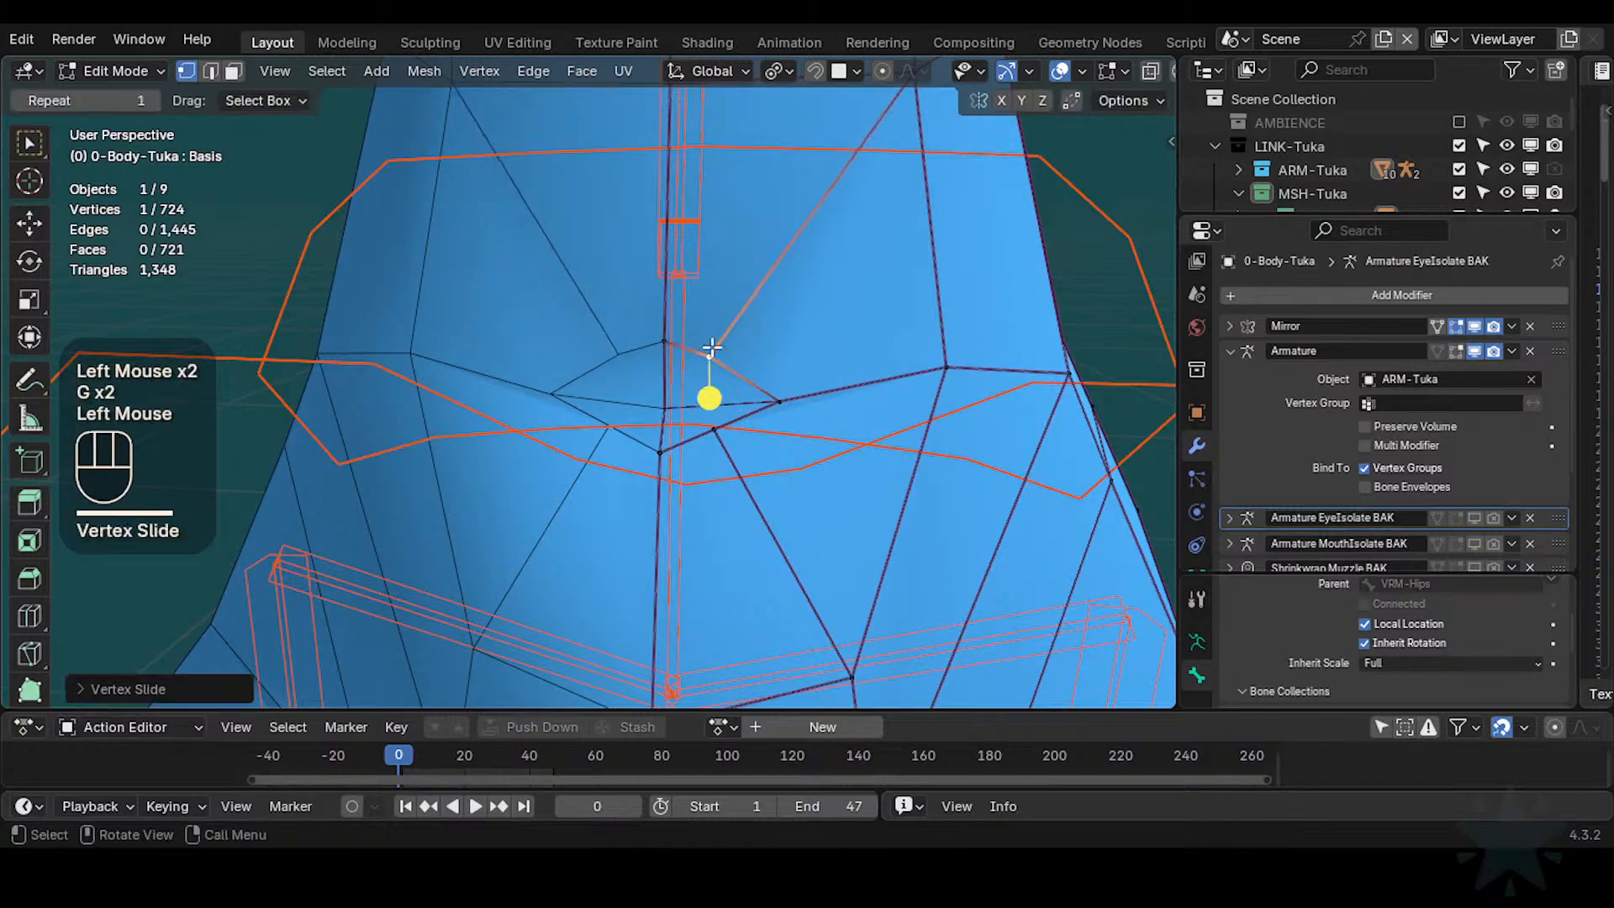
left_click(771, 396)
key("g")
key("g")
left_click(765, 402)
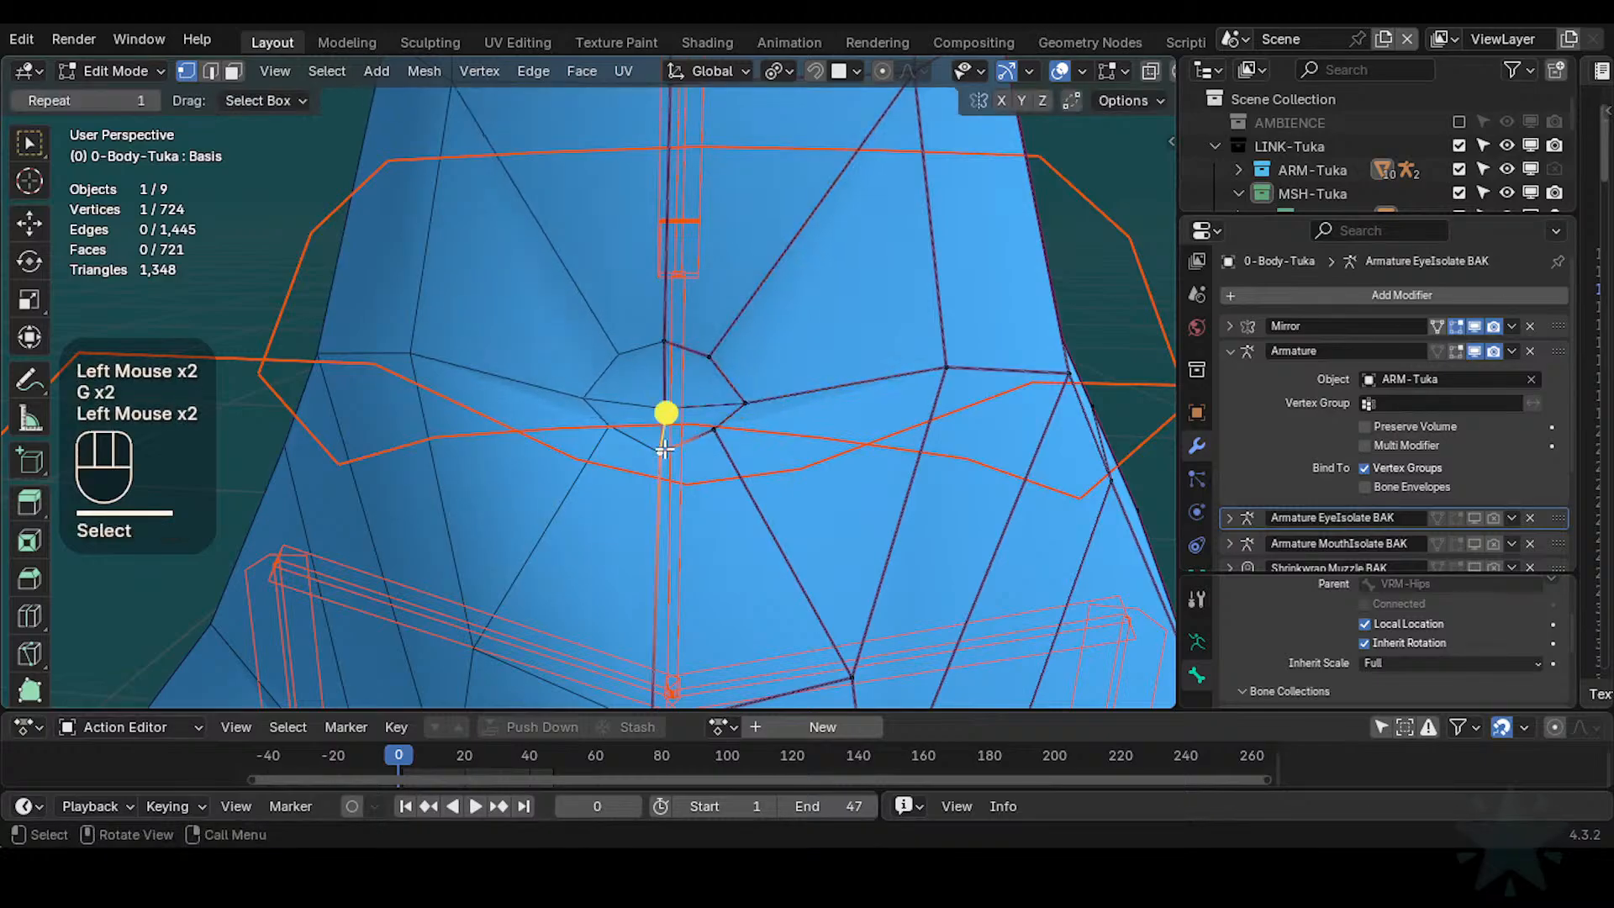
Reposition the vertices at the navel's lower rim, constraining the first move to the Z axis
middle_click_drag(665, 450, 769, 350)
key("g")
key("z")
left_click(642, 437)
left_click(698, 437)
key("g")
left_click(678, 435)
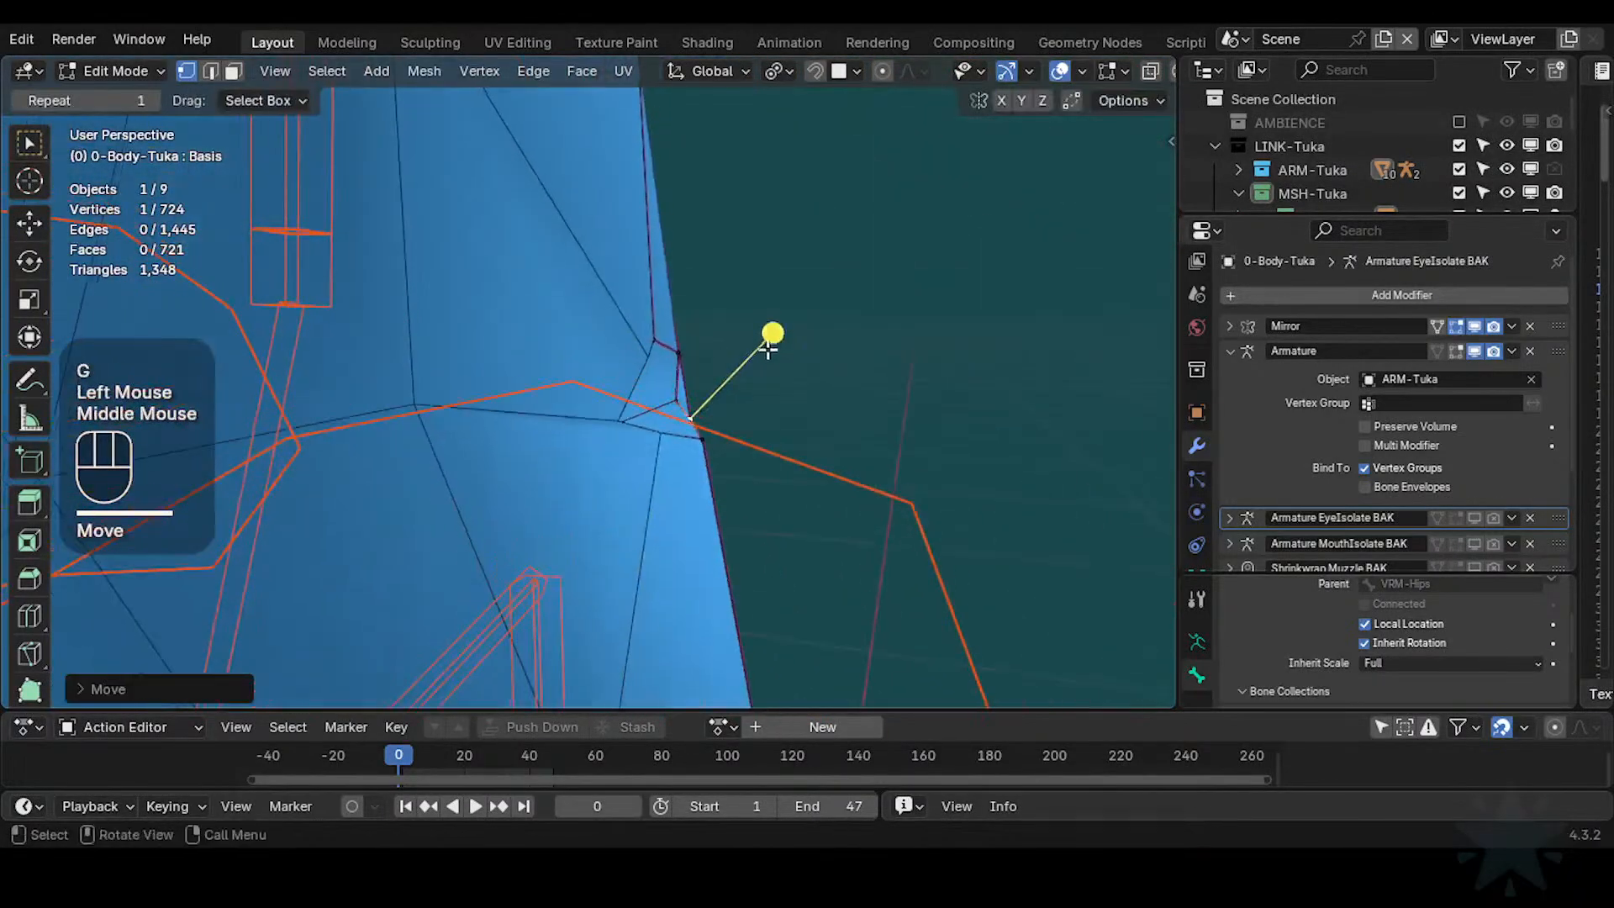
Move the navel's bottom centre vertex along the Y axis to correct its depth
middle_click_drag(704, 432, 740, 390)
key("g")
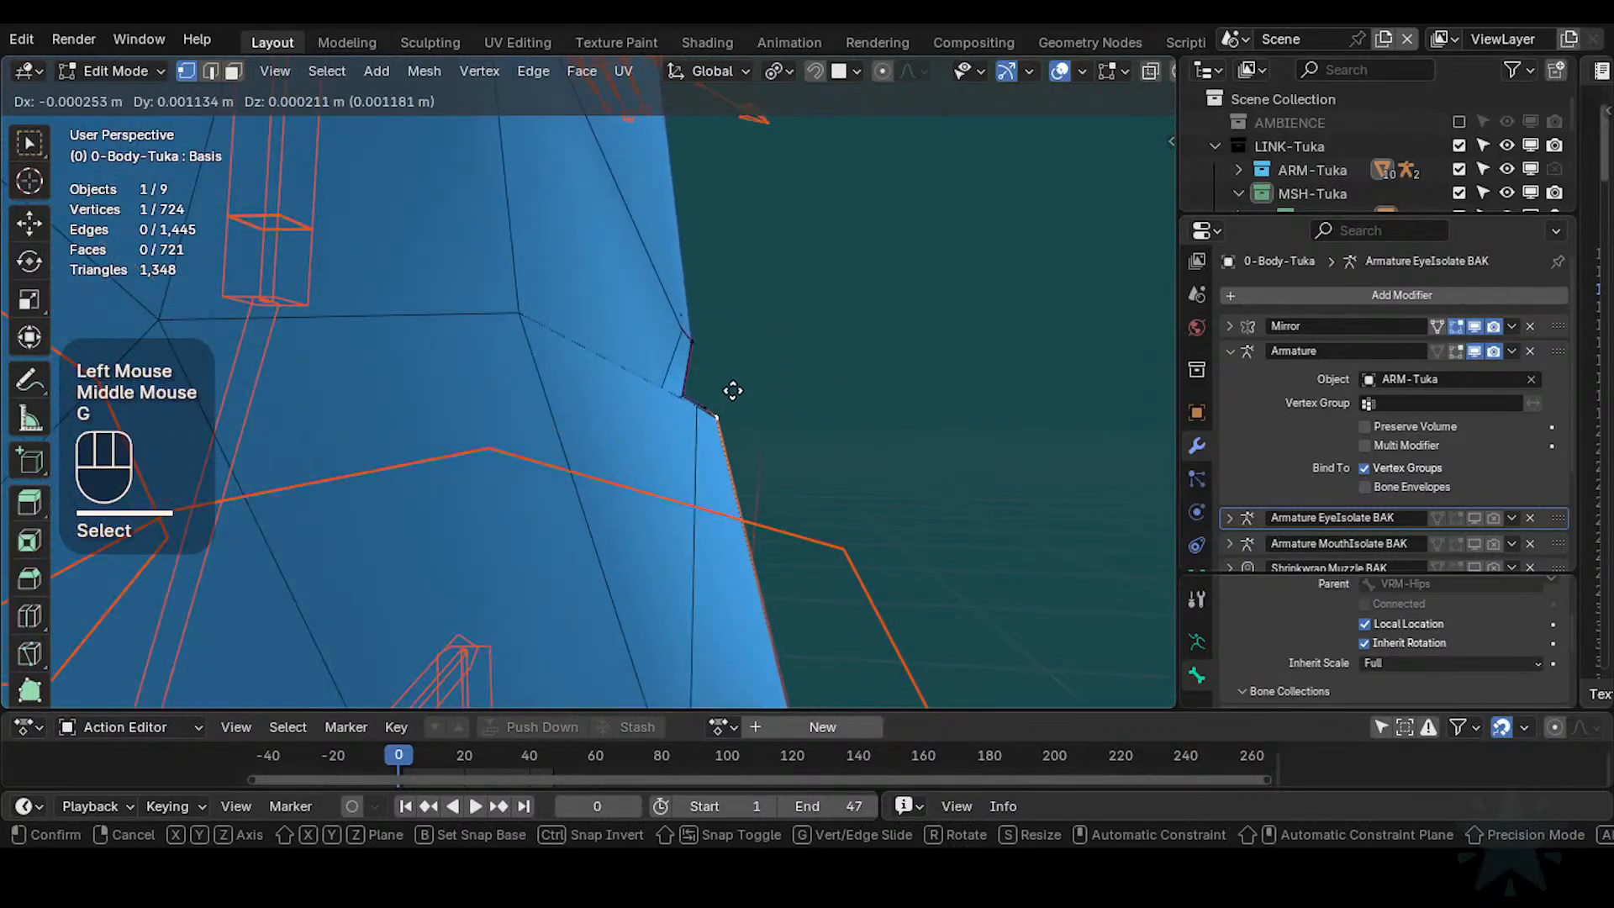
key("Escape")
key("g")
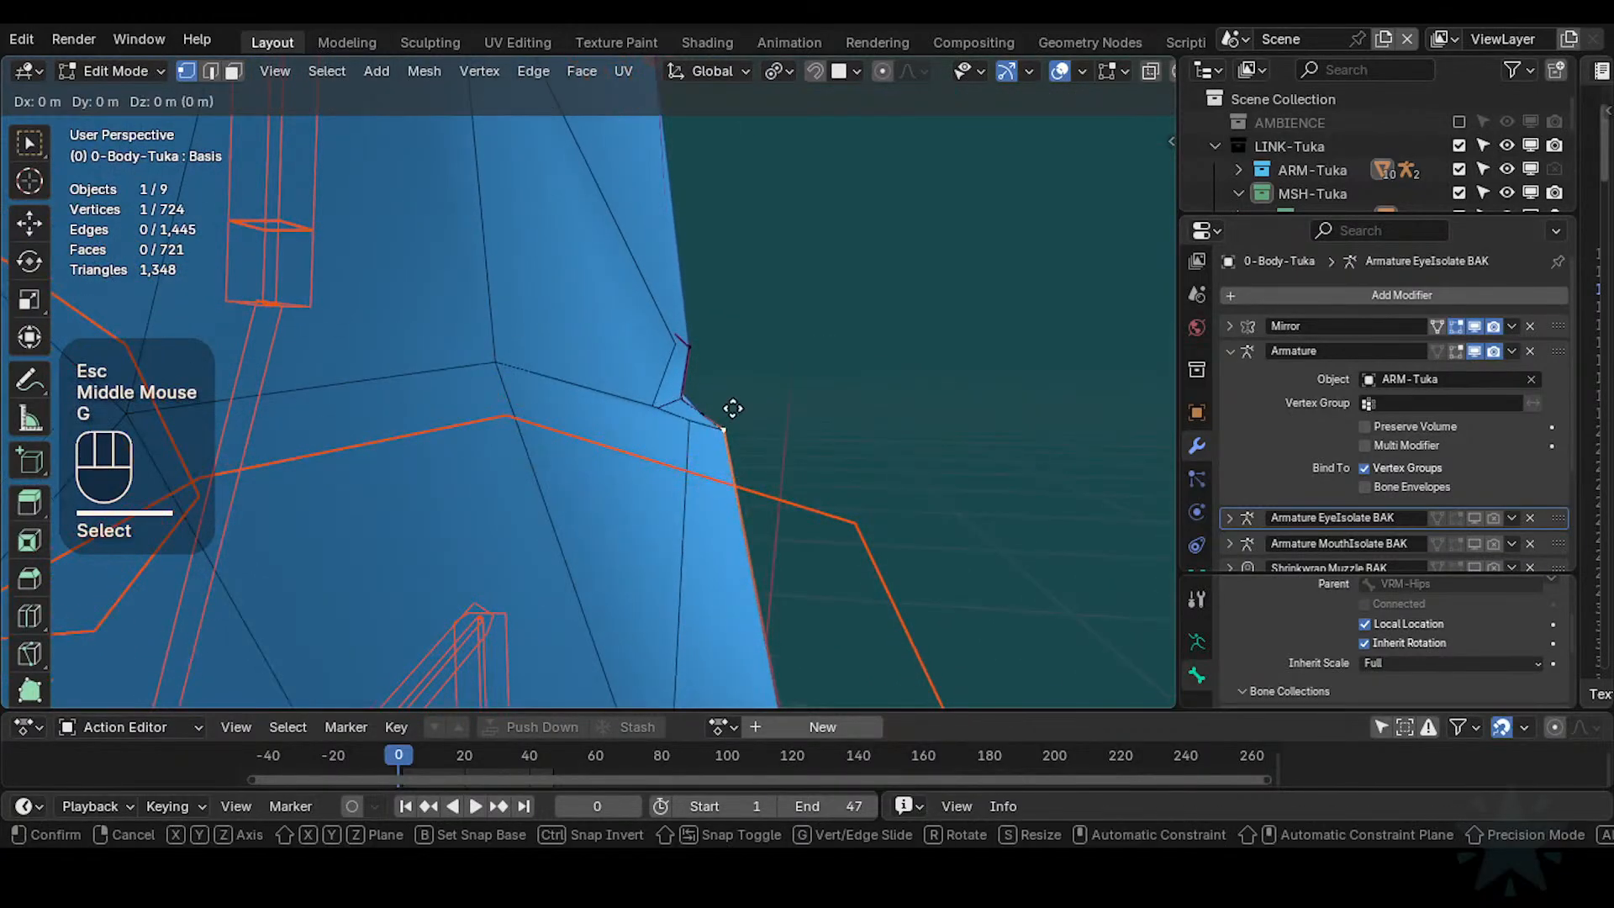
key("y")
left_click(721, 411)
middle_click_drag(721, 412, 672, 391)
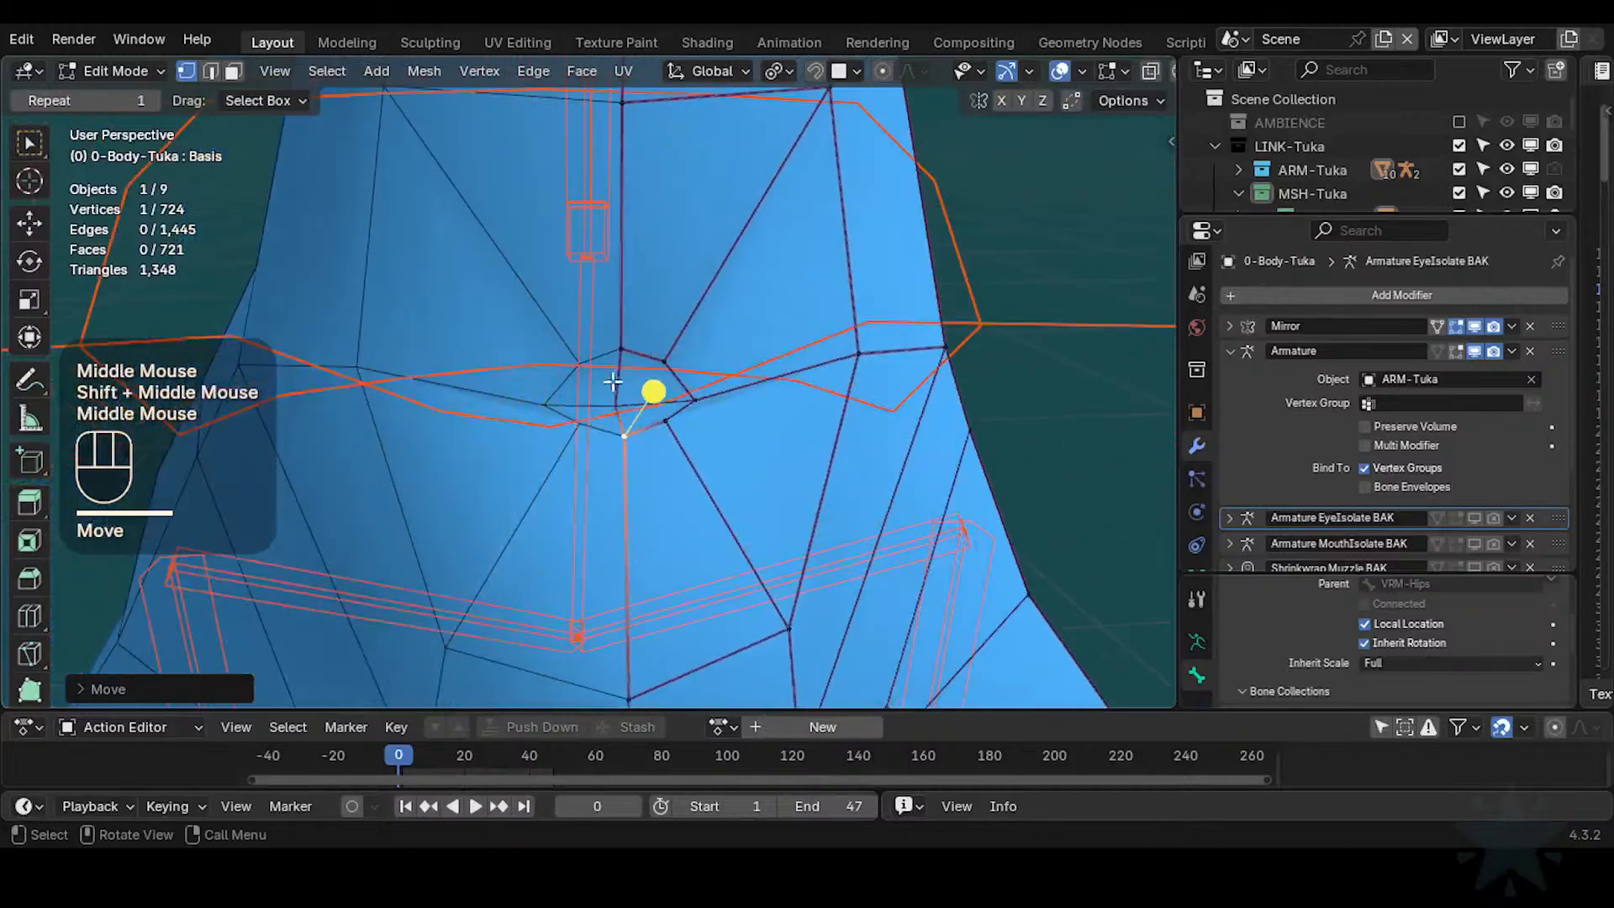
Select four edges around the navel and smooth their vertices
left_click(668, 373, "shift")
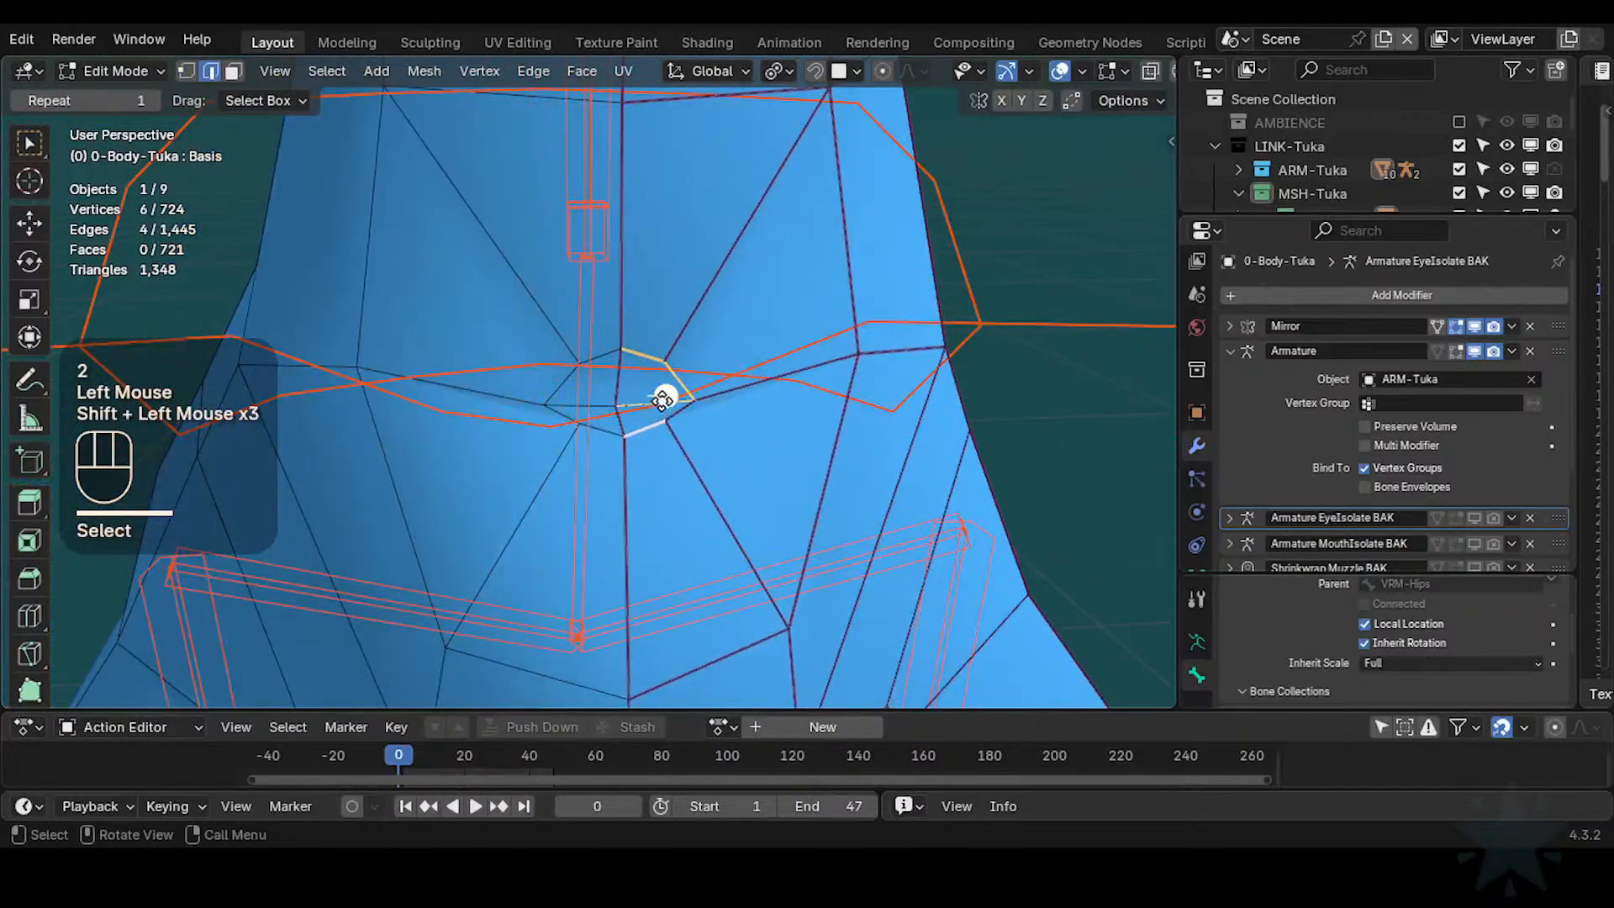
mouse_move(664, 400)
left_mouse_down()
mouse_move(685, 395)
mouse_move(667, 396)
left_mouse_up()
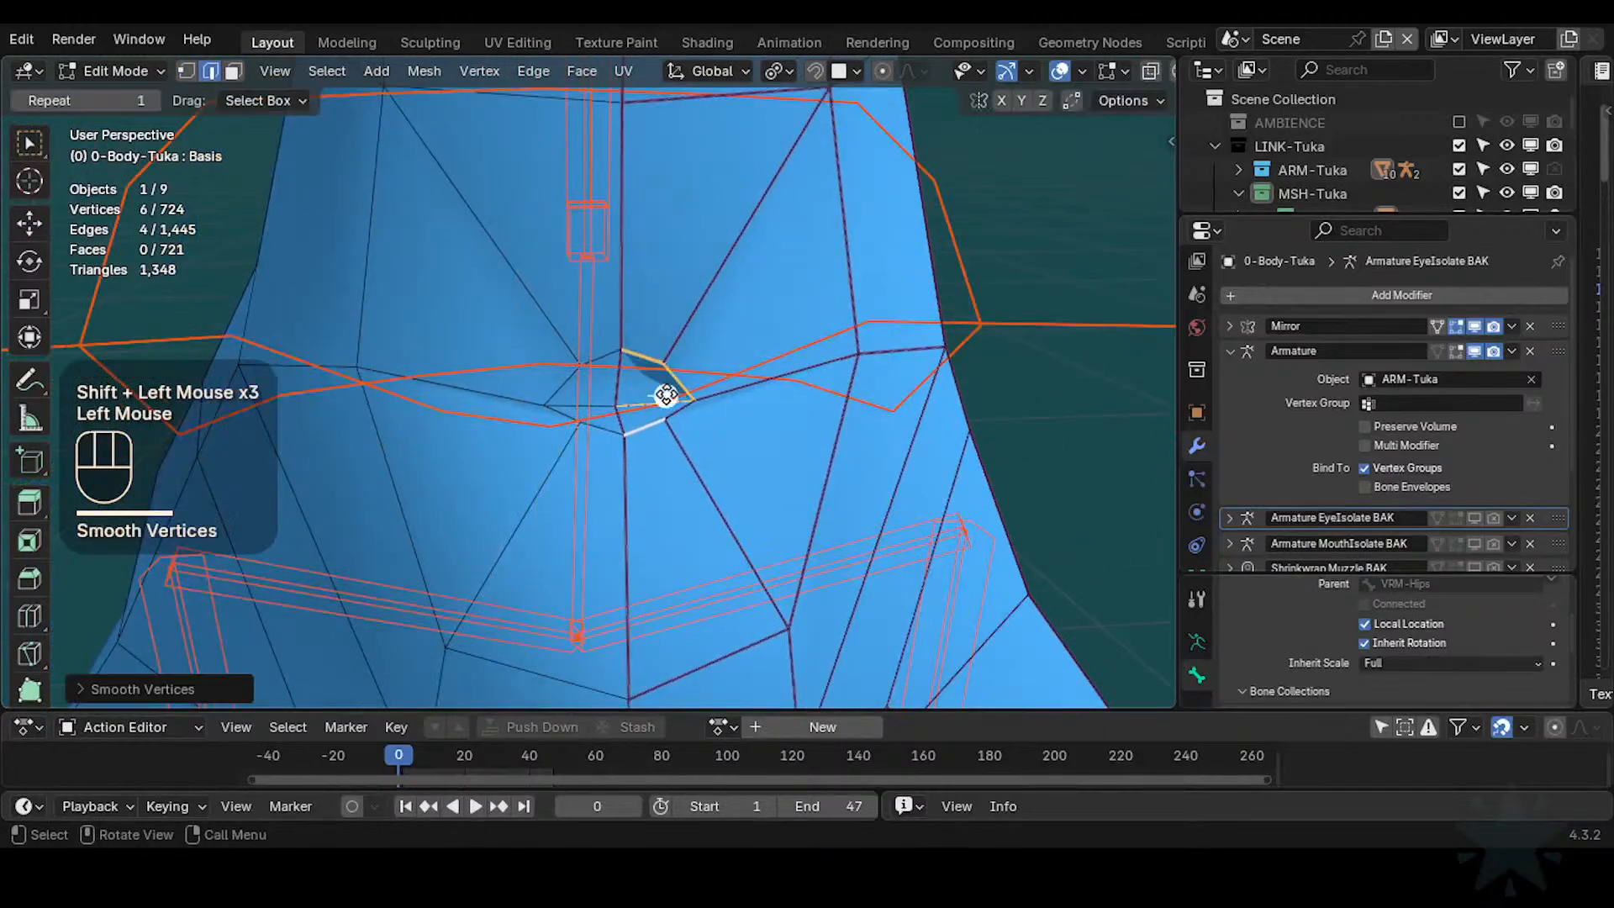
middle_click_drag(666, 396, 673, 357)
mouse_move(672, 357)
middle_mouse_down()
mouse_move(739, 339)
mouse_move(691, 370)
middle_mouse_up()
middle_click_drag(691, 370, 762, 433, "shift")
Smooth the two faces inside the navel, one after the other, and deselect everything
key("alt+a")
key("3")
left_click(659, 419)
middle_click_drag(659, 419, 690, 461)
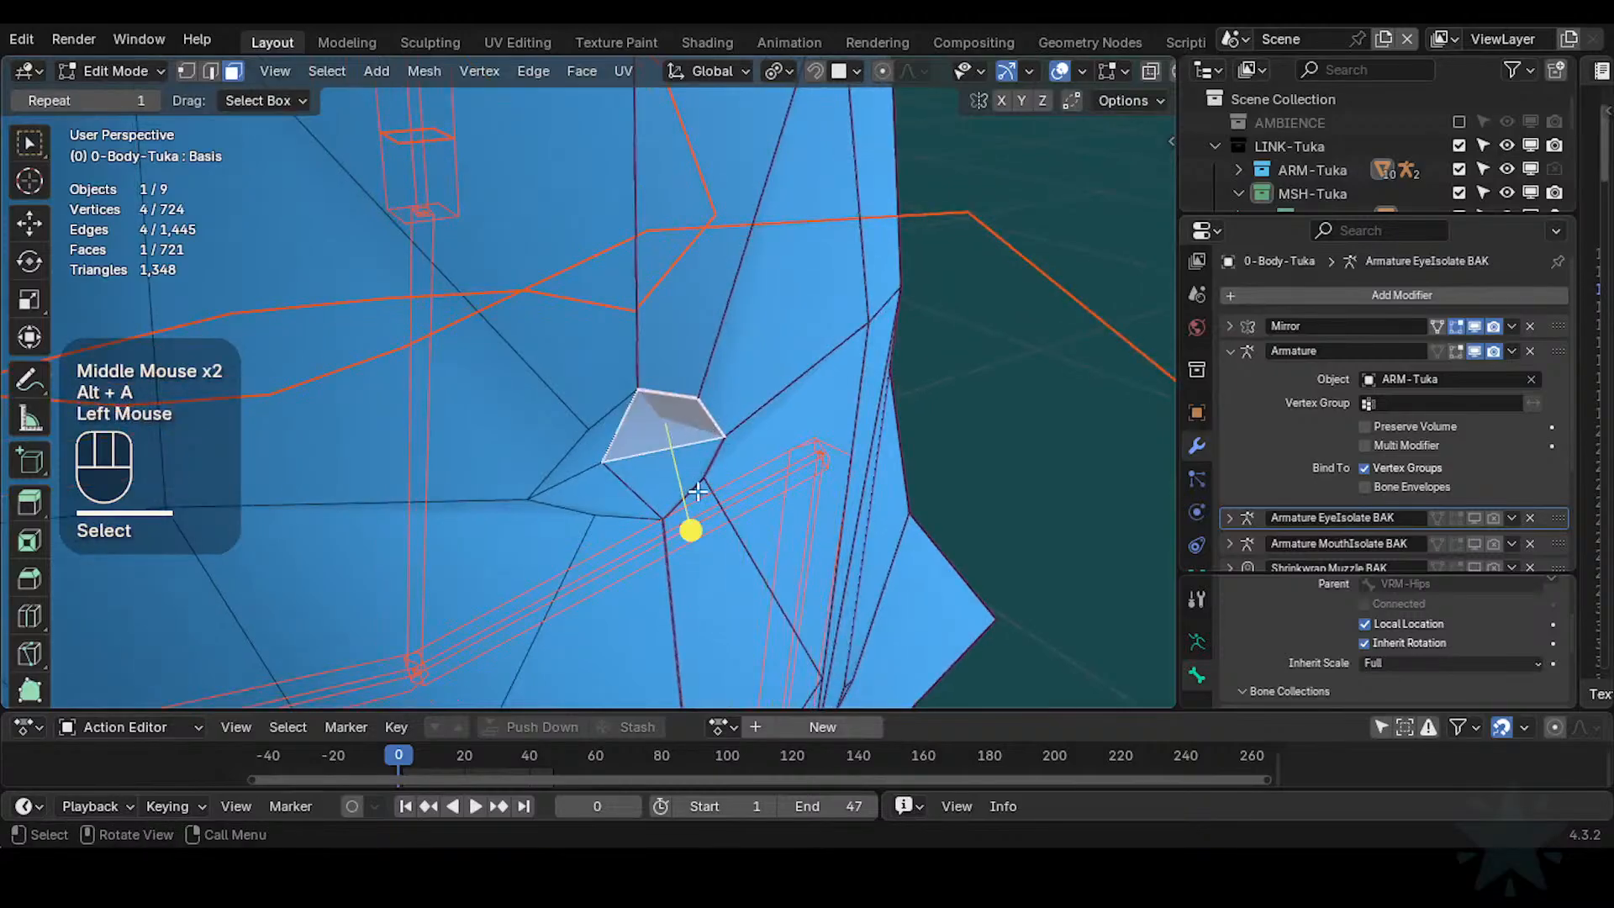
left_click_drag(690, 530, 676, 464)
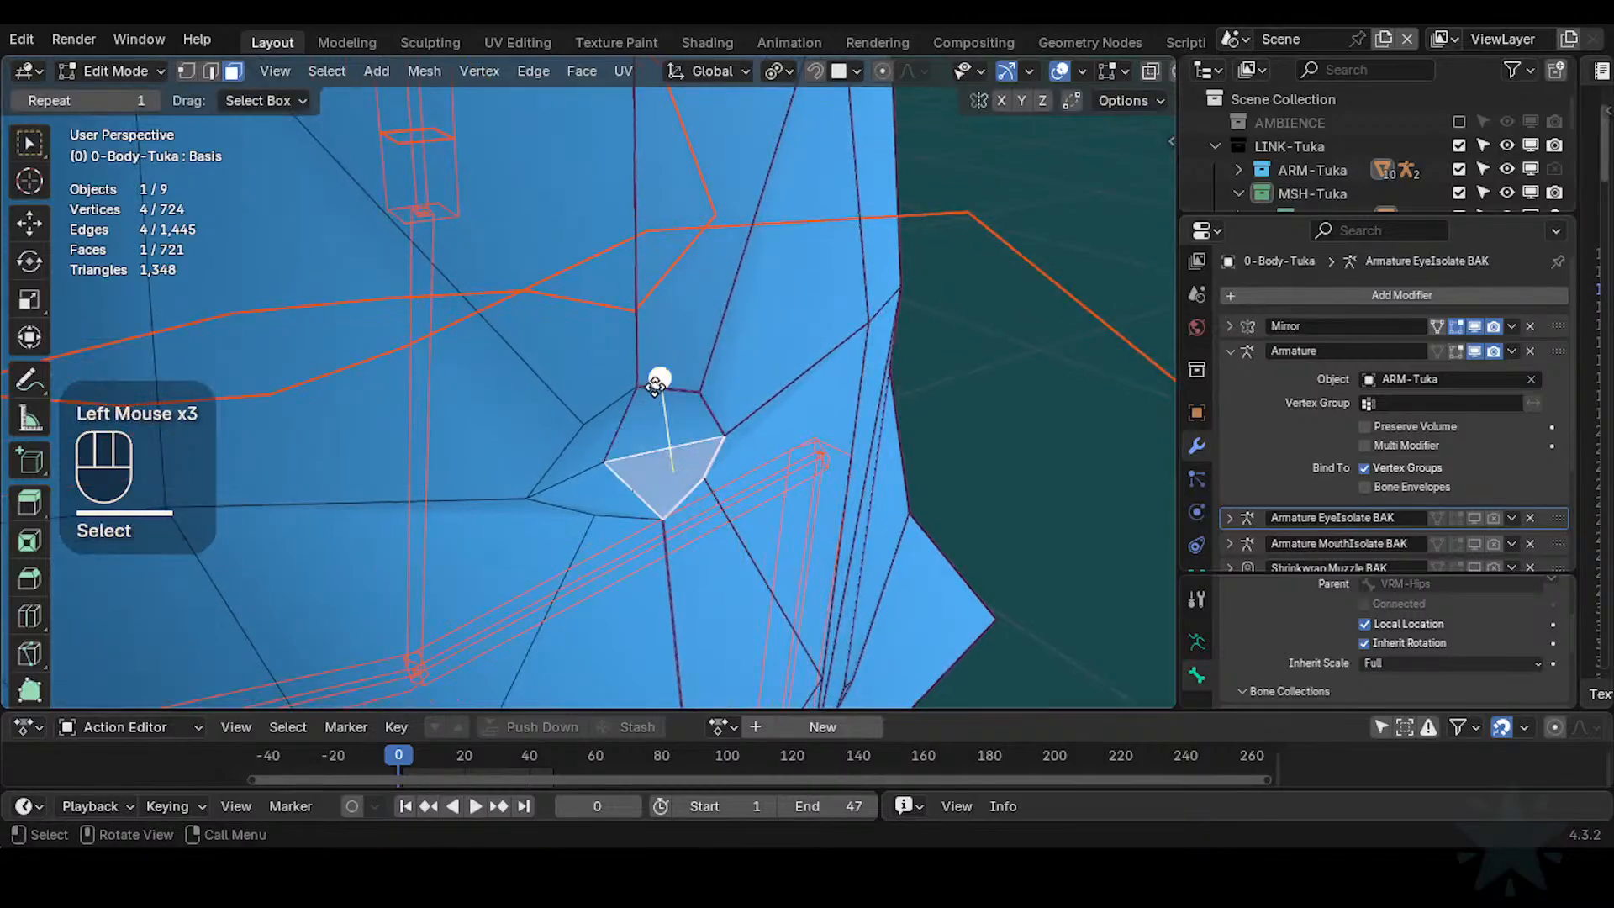
mouse_move(700, 401)
middle_mouse_down()
mouse_move(602, 371)
mouse_move(665, 374)
mouse_move(675, 396)
mouse_move(746, 350)
mouse_move(699, 430)
middle_mouse_up()
key("alt+a")
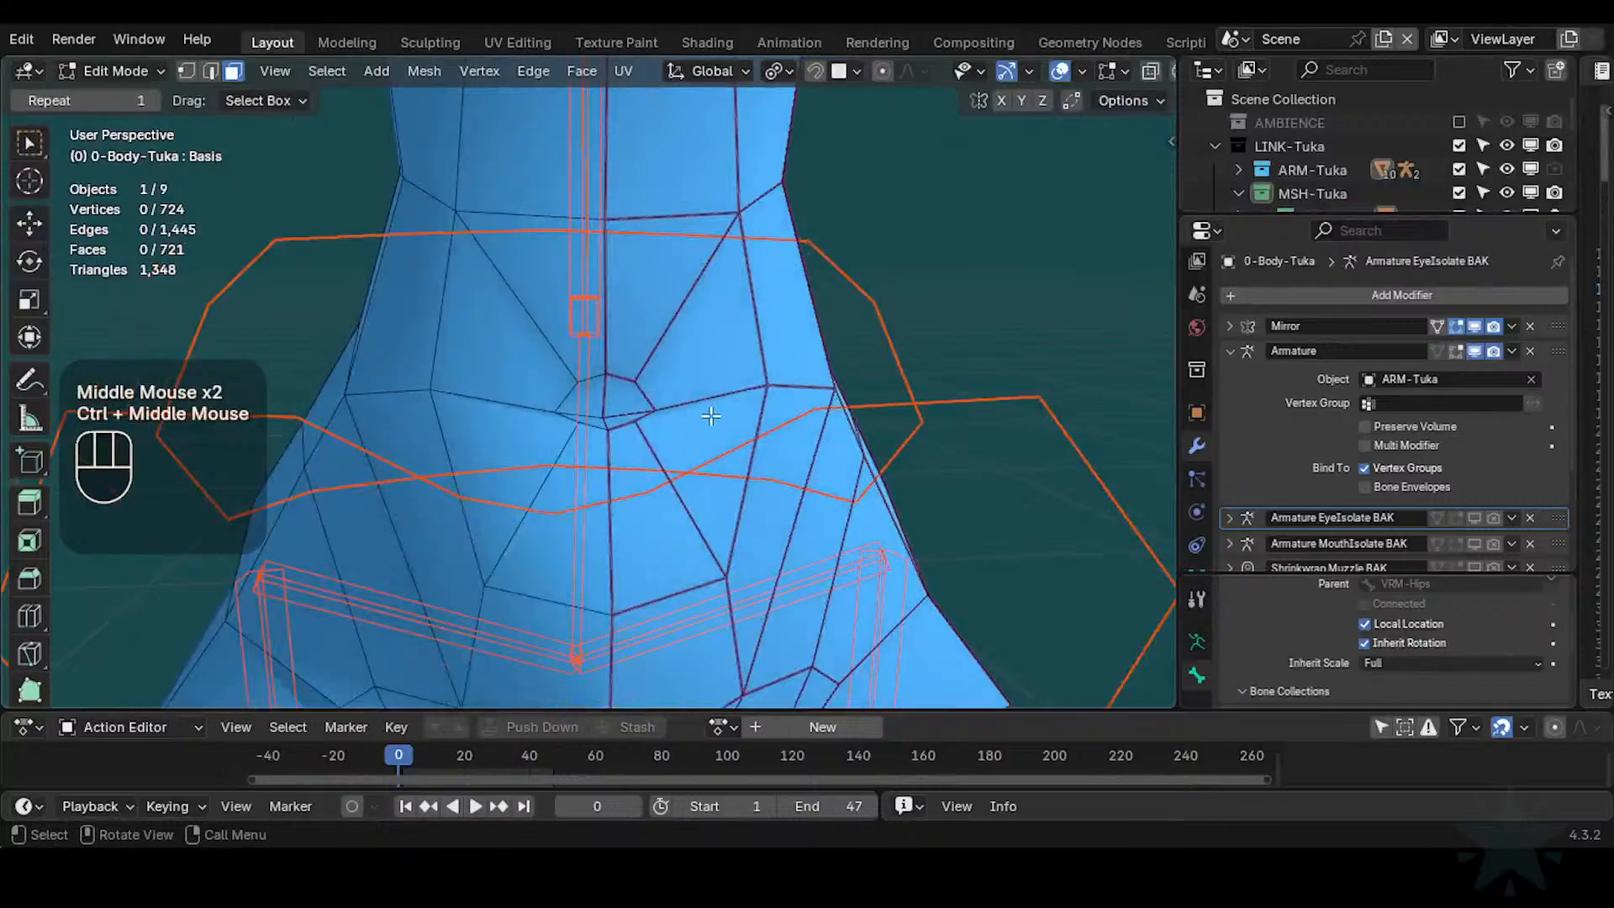
middle_click_drag(661, 387, 592, 376)
Save the file, leave the current mode and reopen the body mesh in Edit Mode
key("ctrl+s")
key("ctrl+Tab")
middle_click_drag(687, 385, 648, 374)
middle_click_drag(648, 374, 614, 531)
left_click(661, 381)
key("Tab")
Adjust the navel's upper rim, moving its side vertex along the X axis
key("g")
left_click(655, 392, "shift")
key("1")
left_click(627, 462)
key("g")
key("x")
left_click(645, 528)
Select the navel's lower rim edge and shift it along the Z axis
left_click(618, 521, "shift")
key("g")
key("z")
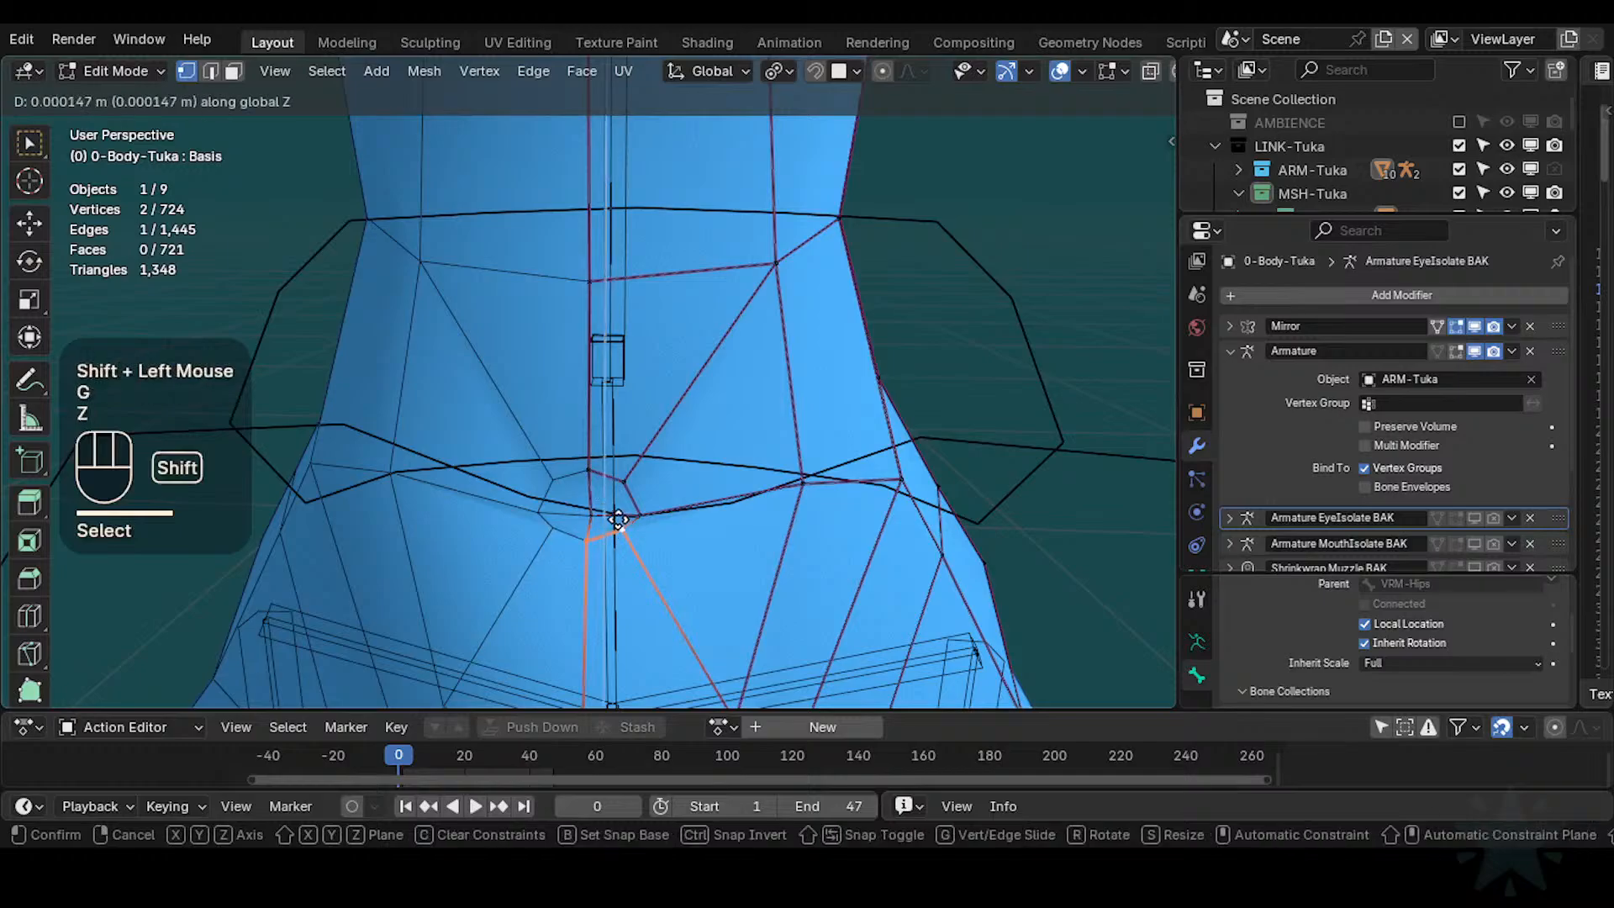
left_click(612, 482, "shift")
Reposition the navel's lower side vertex freely to even out the rim
key("1")
left_click(622, 527)
key("g")
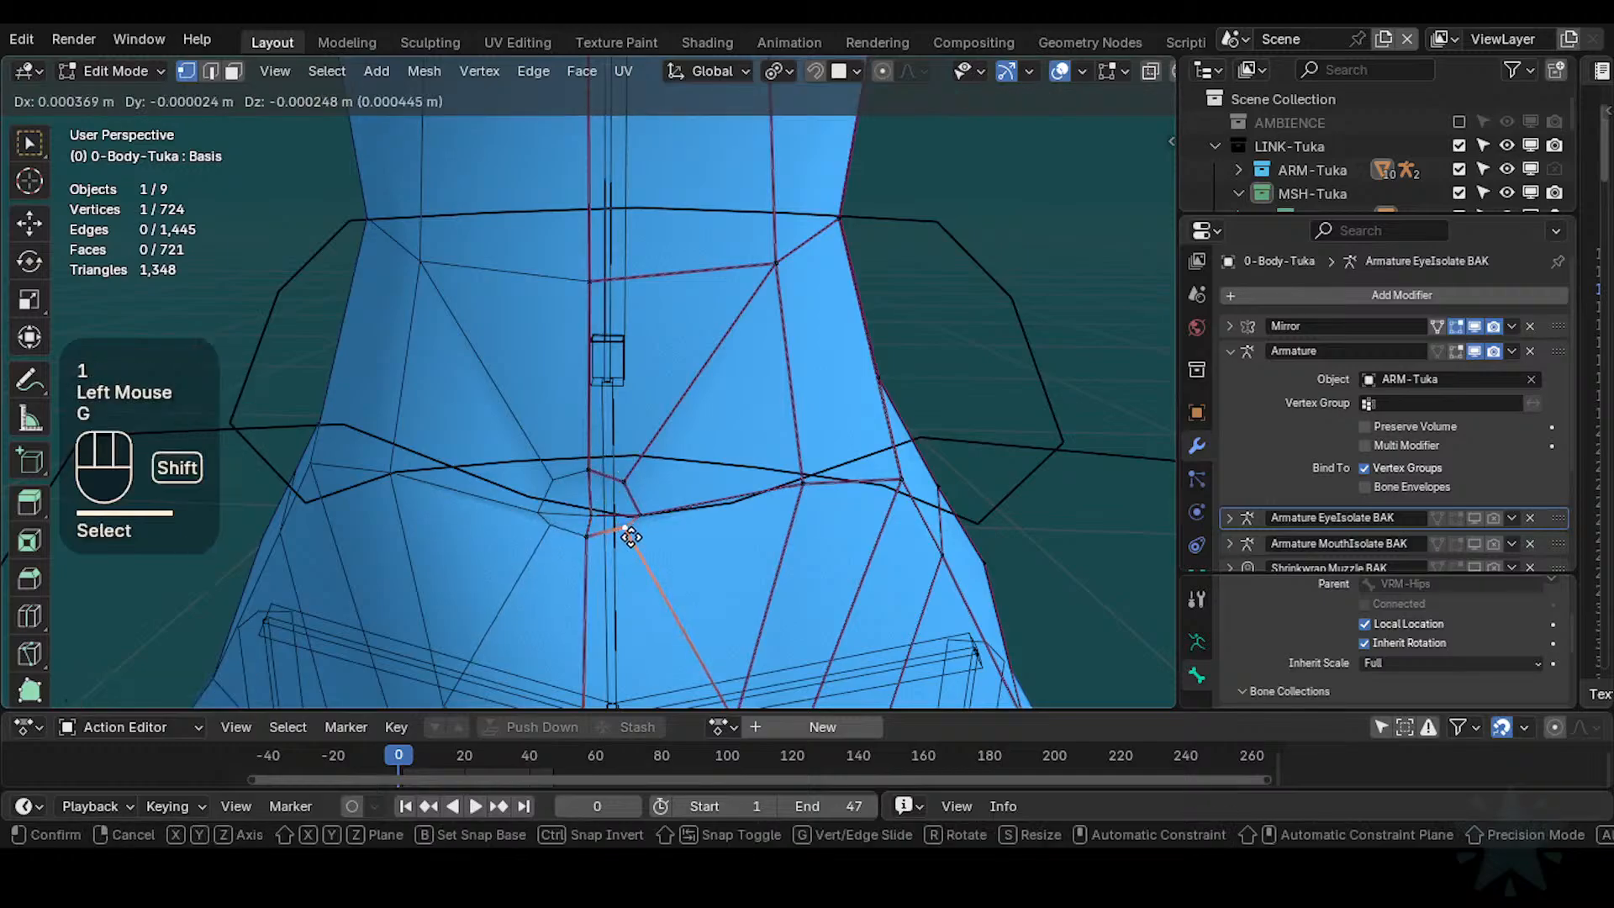
left_click(629, 533, "shift")
left_click(624, 526)
middle_click_drag(625, 526, 651, 465)
key("g")
left_click(637, 447)
In the right orthographic view, move the navel's lower, side and upper rim vertices to even out the profile
key("KP_3")
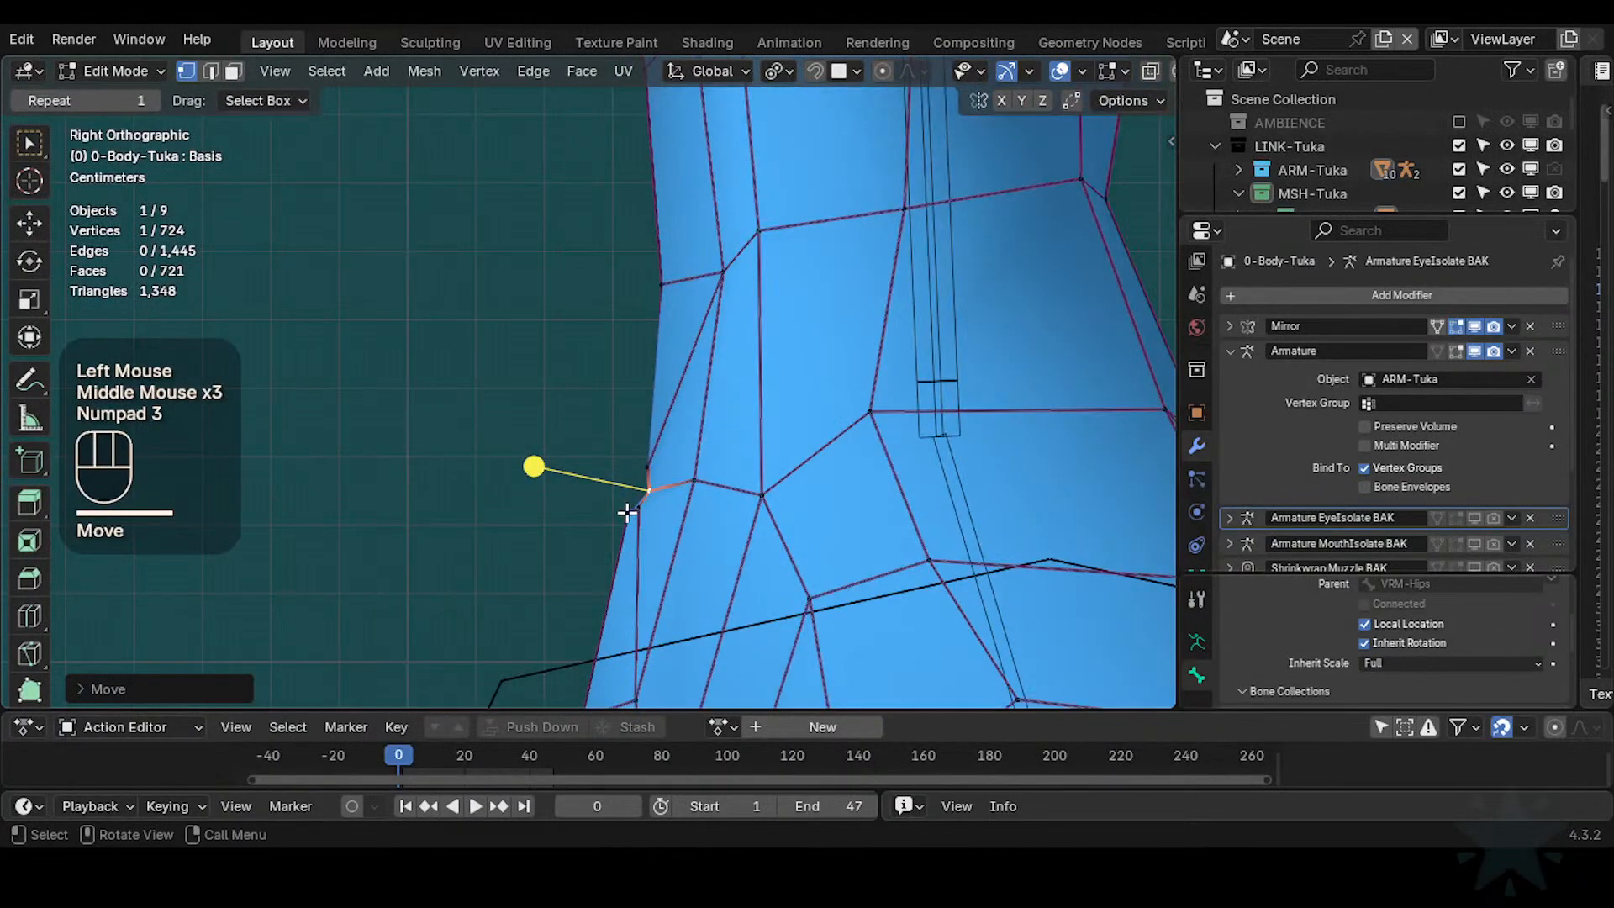
left_click(638, 505, "shift")
key("g")
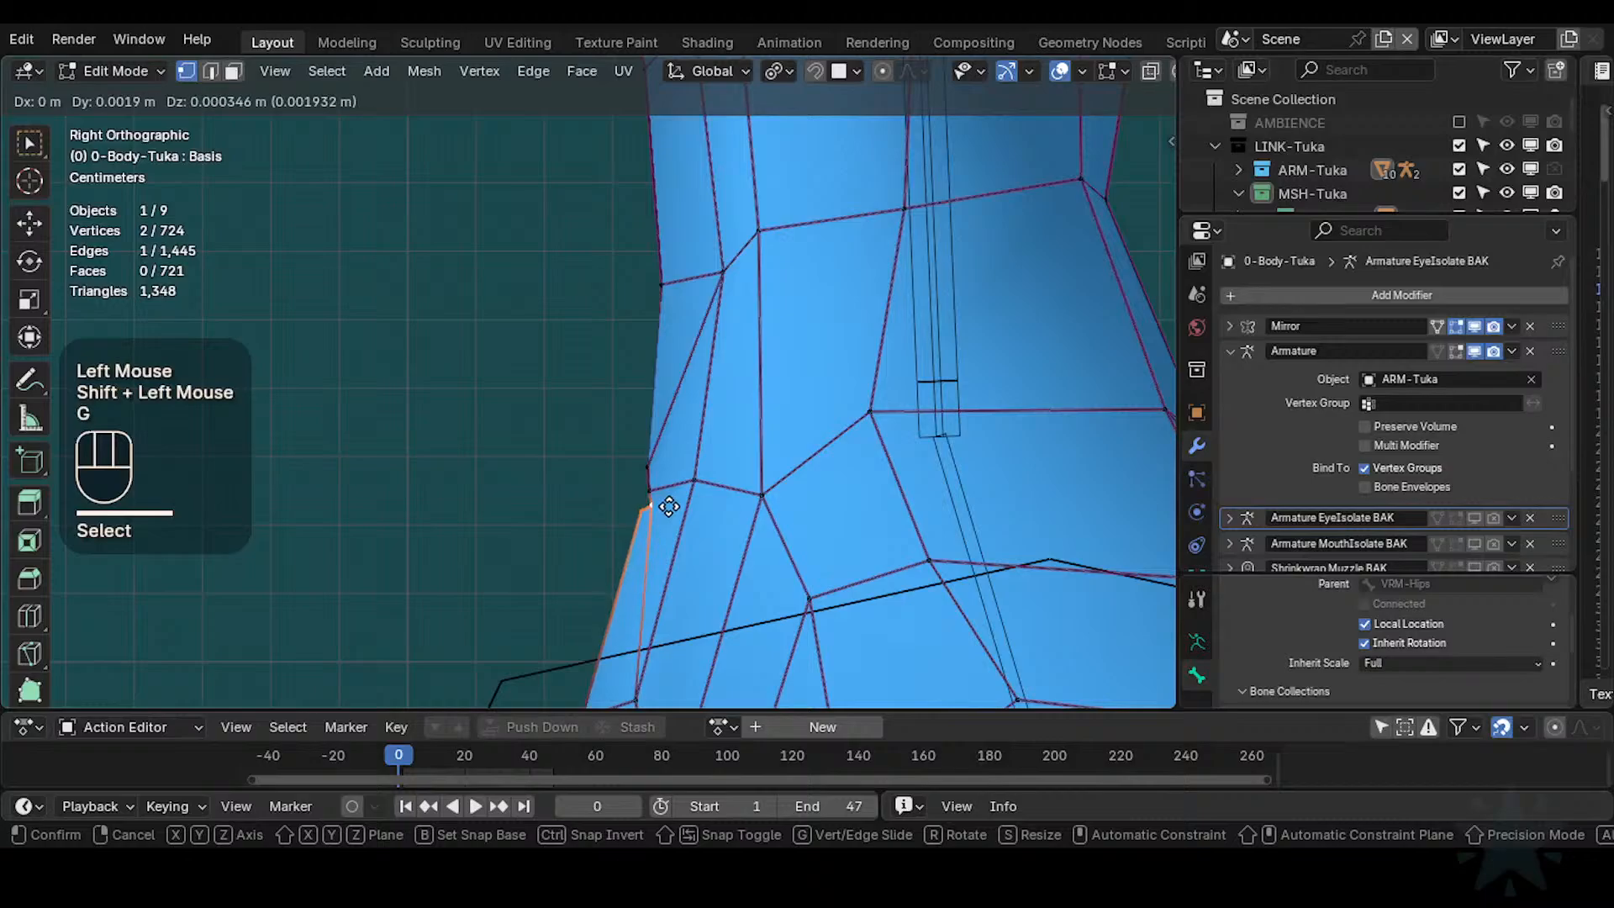
left_click(667, 505)
key("g")
left_click(730, 466, "shift")
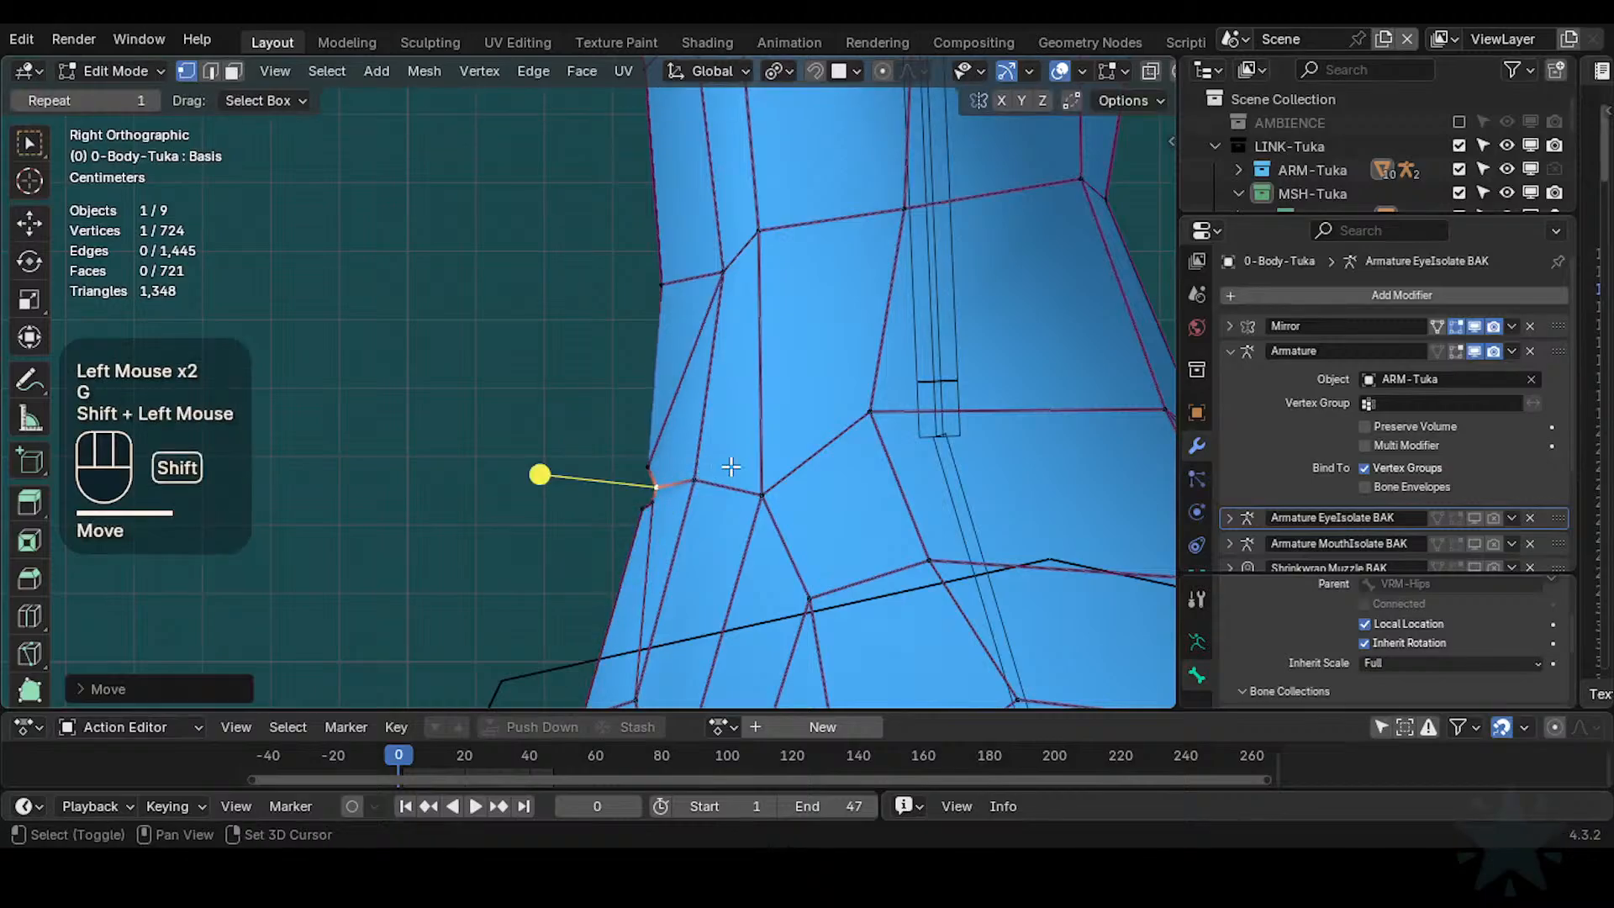
left_click(643, 463)
key("g")
left_click(642, 472, "shift")
In the right orthographic view with X-ray on, raise the navel's inner centre vertex along the Z axis
middle_click_drag(641, 472, 682, 458)
left_click(630, 479)
key("KP_3")
key("alt+z")
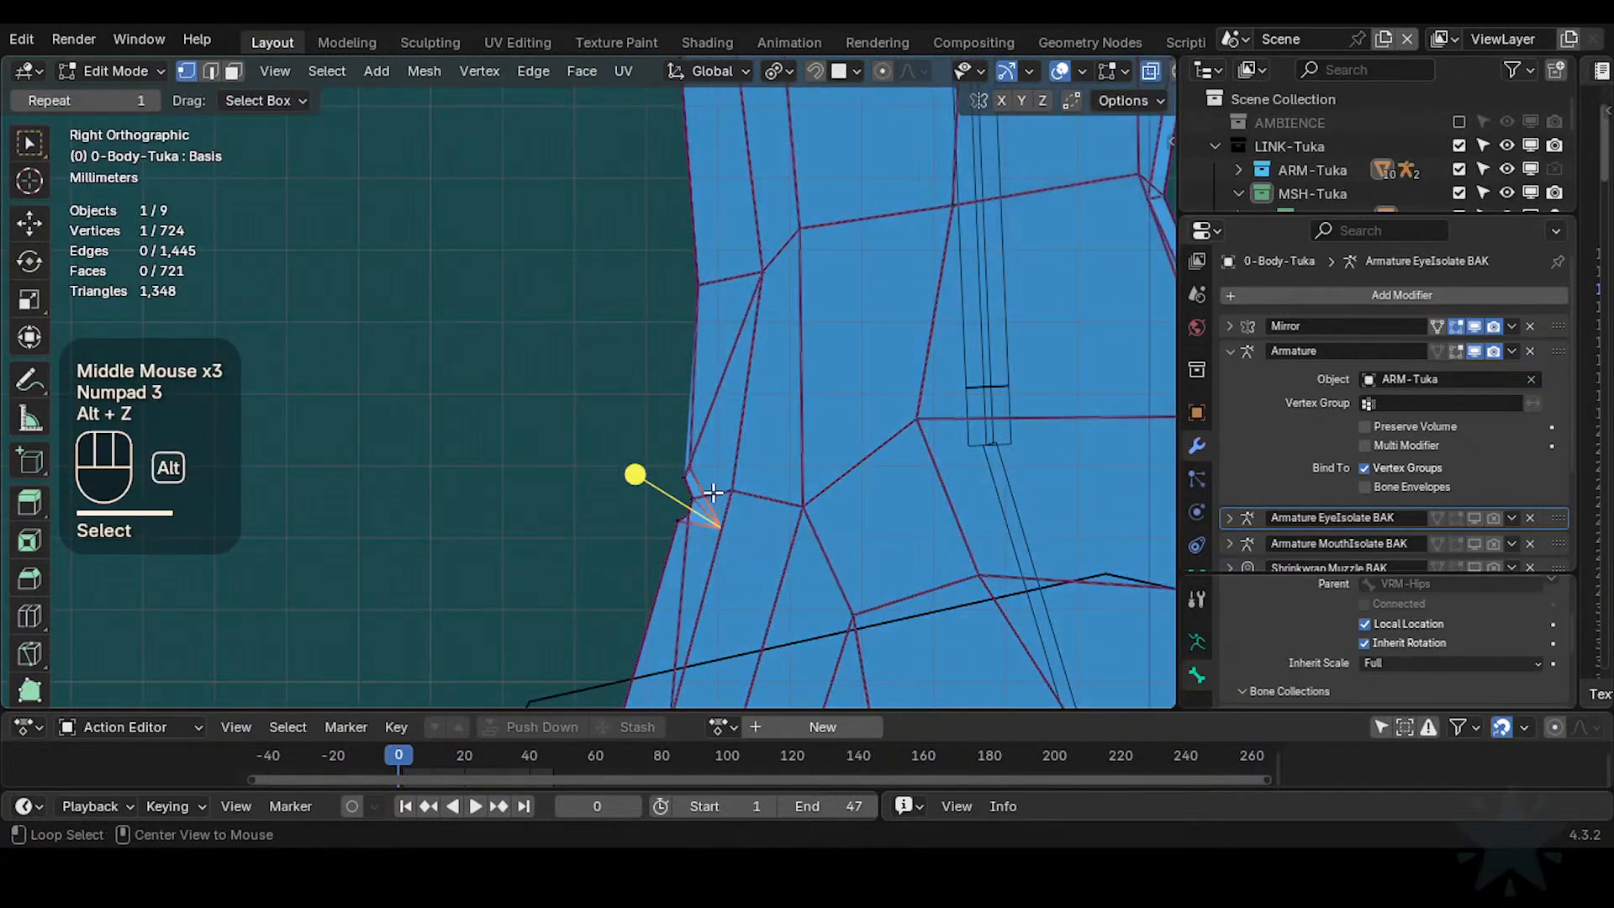
key("g")
key("z")
left_click(711, 479)
Move the navel's inner vertex outward along the Y axis and lower it about 0.00115 m along Z
key("g")
key("y")
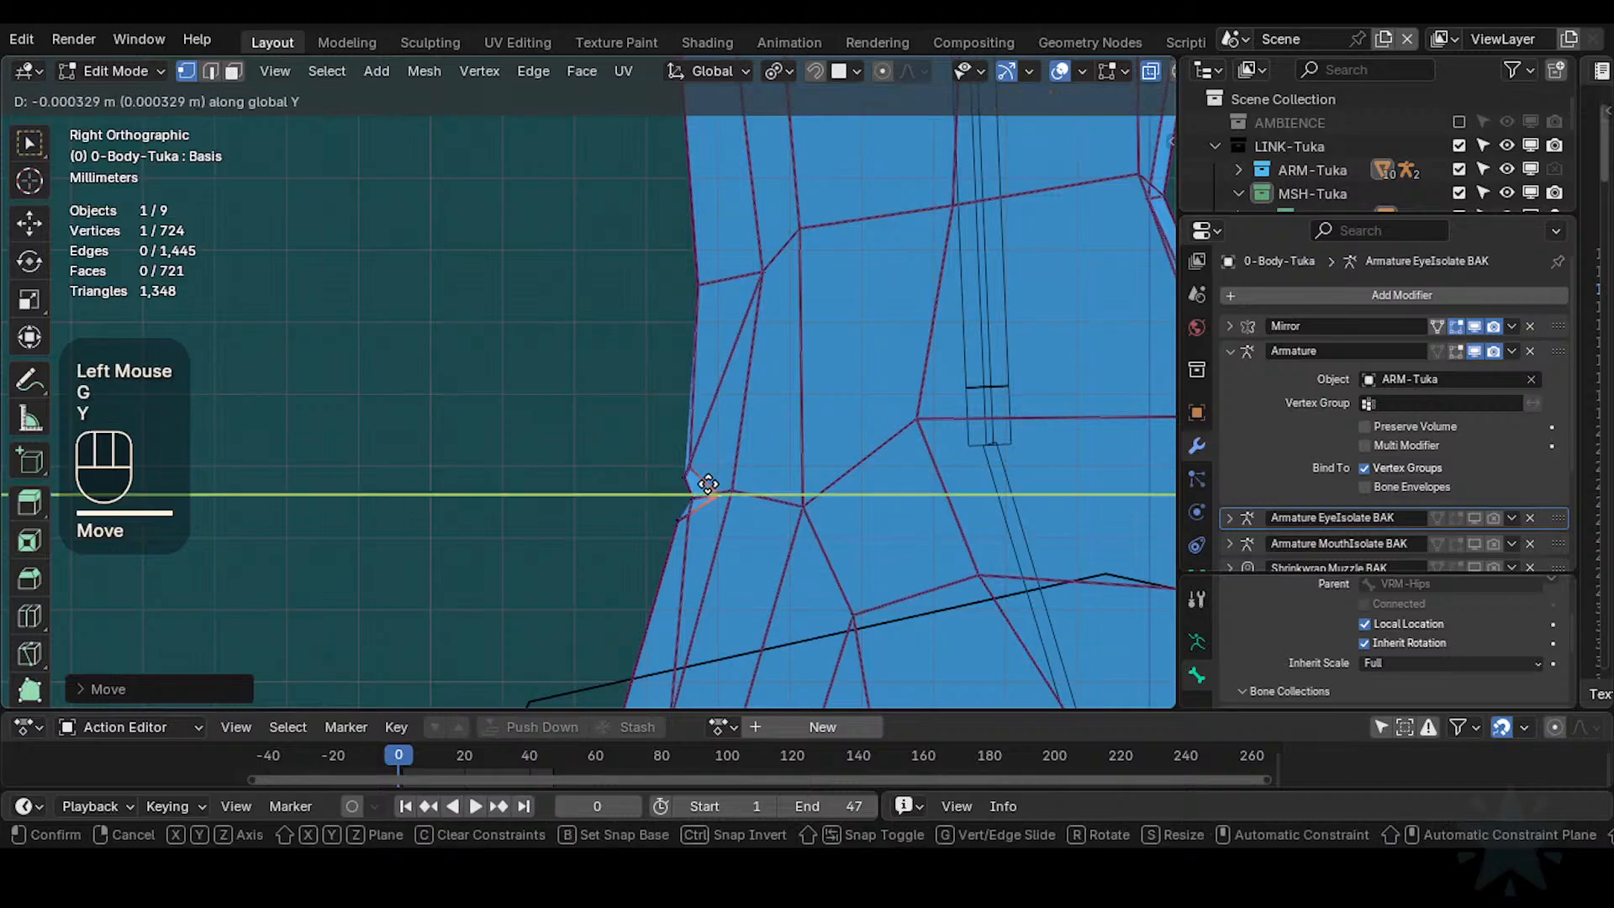
left_click(693, 488)
key("g")
key("z")
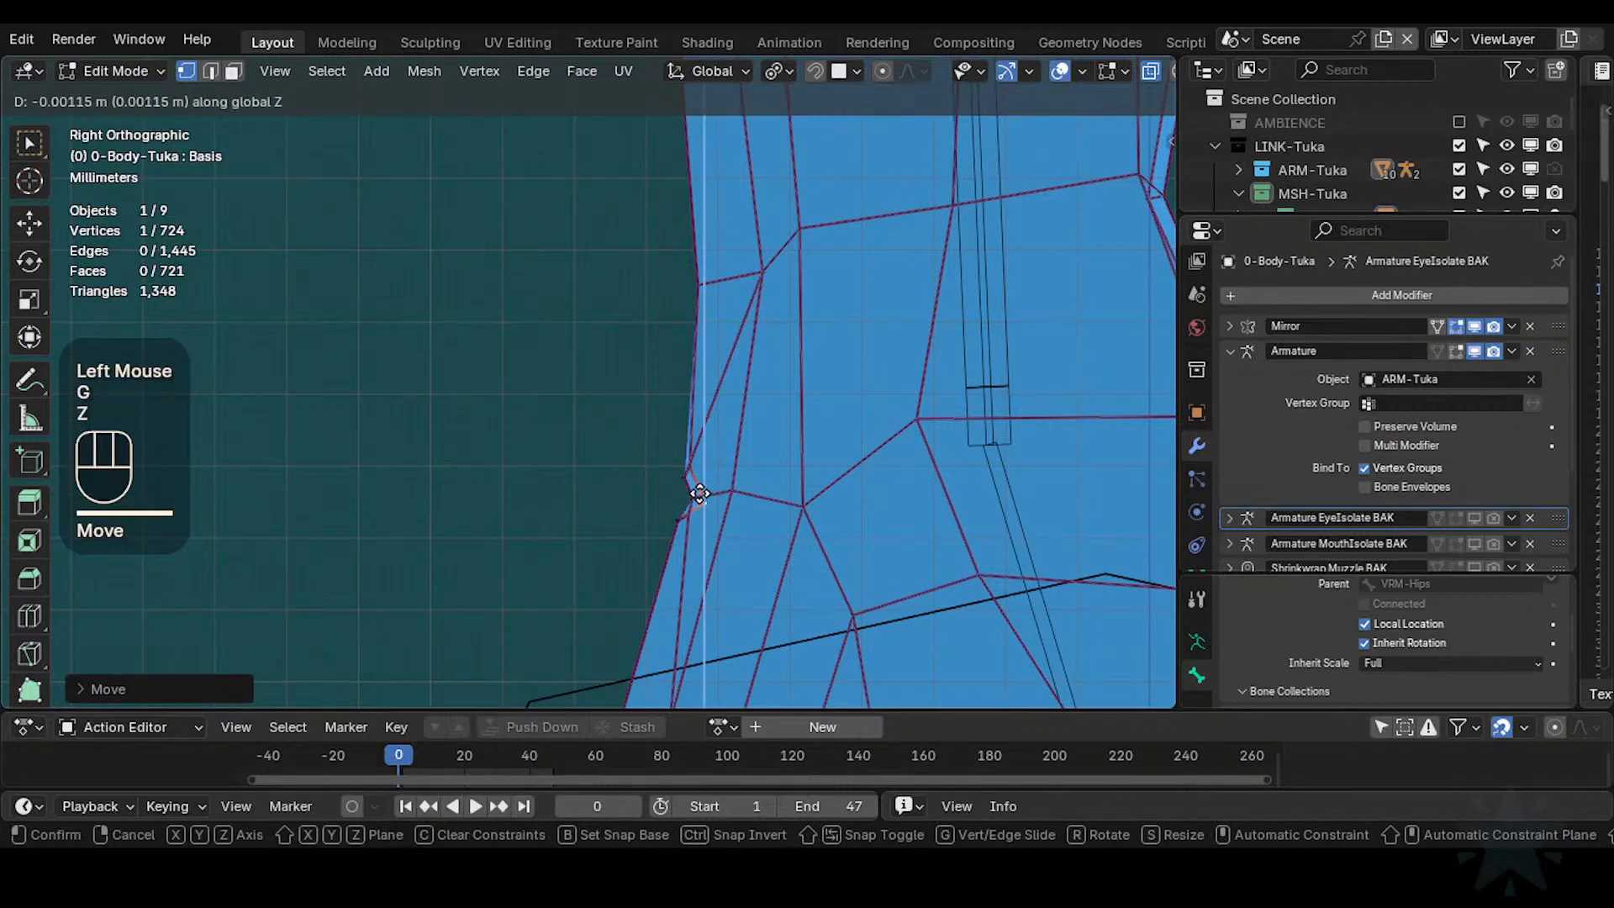
left_click(700, 493)
Turn X-ray off, select a face loop beside the navel on the body mesh and smooth it
key("Tab")
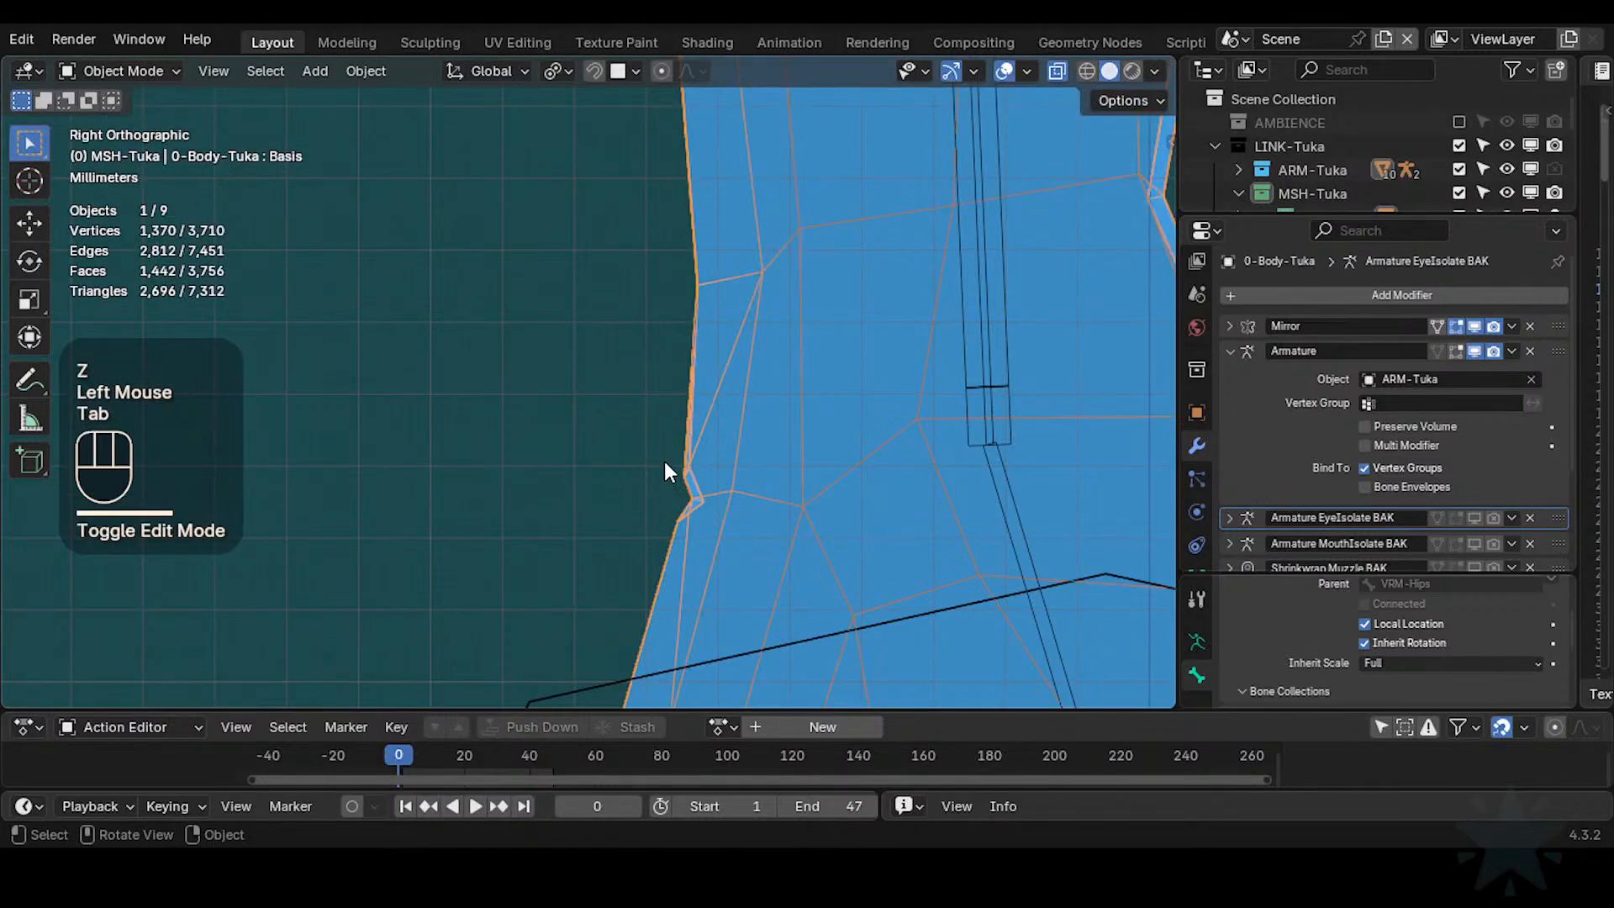
key("alt+z")
middle_click_drag(658, 465, 698, 542)
key("Tab")
key("3")
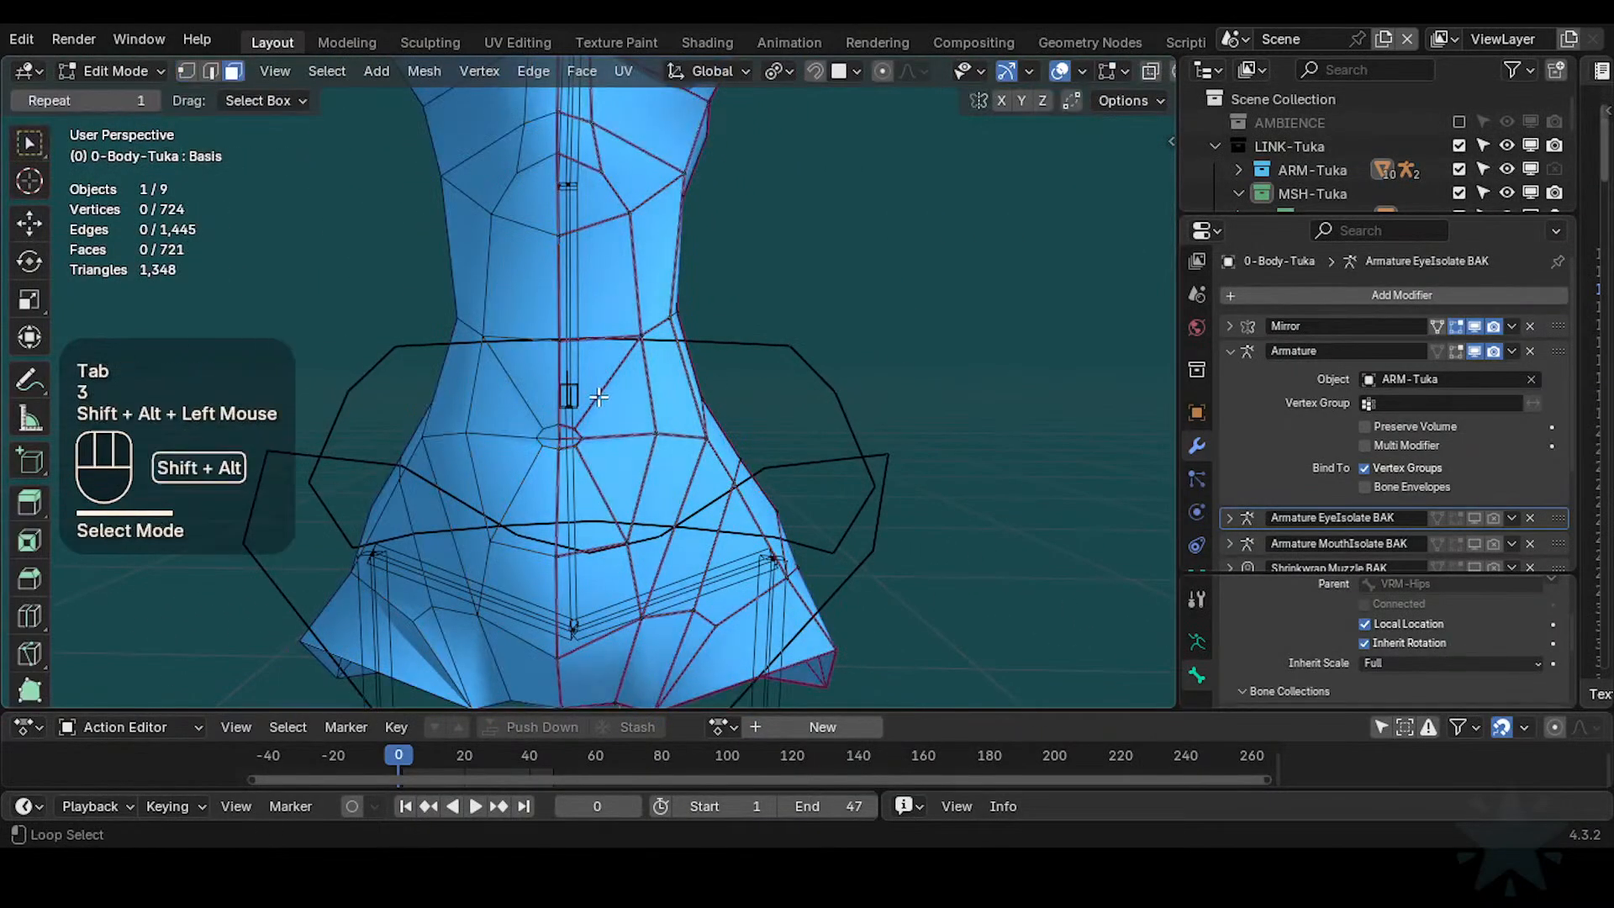
left_click(623, 426, "alt+shift")
left_click_drag(635, 422, 648, 420)
Leave mesh editing, open the armature in Pose Mode to select all its bones, and return to Object Mode
key("Tab")
middle_click_drag(768, 400, 707, 435)
left_click(668, 454)
key("ctrl+Tab")
key("a")
key("alt+q")
key("alt+q")
key("ctrl+Tab")
Add the body mesh to the armature selection, enter Weight Paint mode and save the file
left_click(724, 430, "shift")
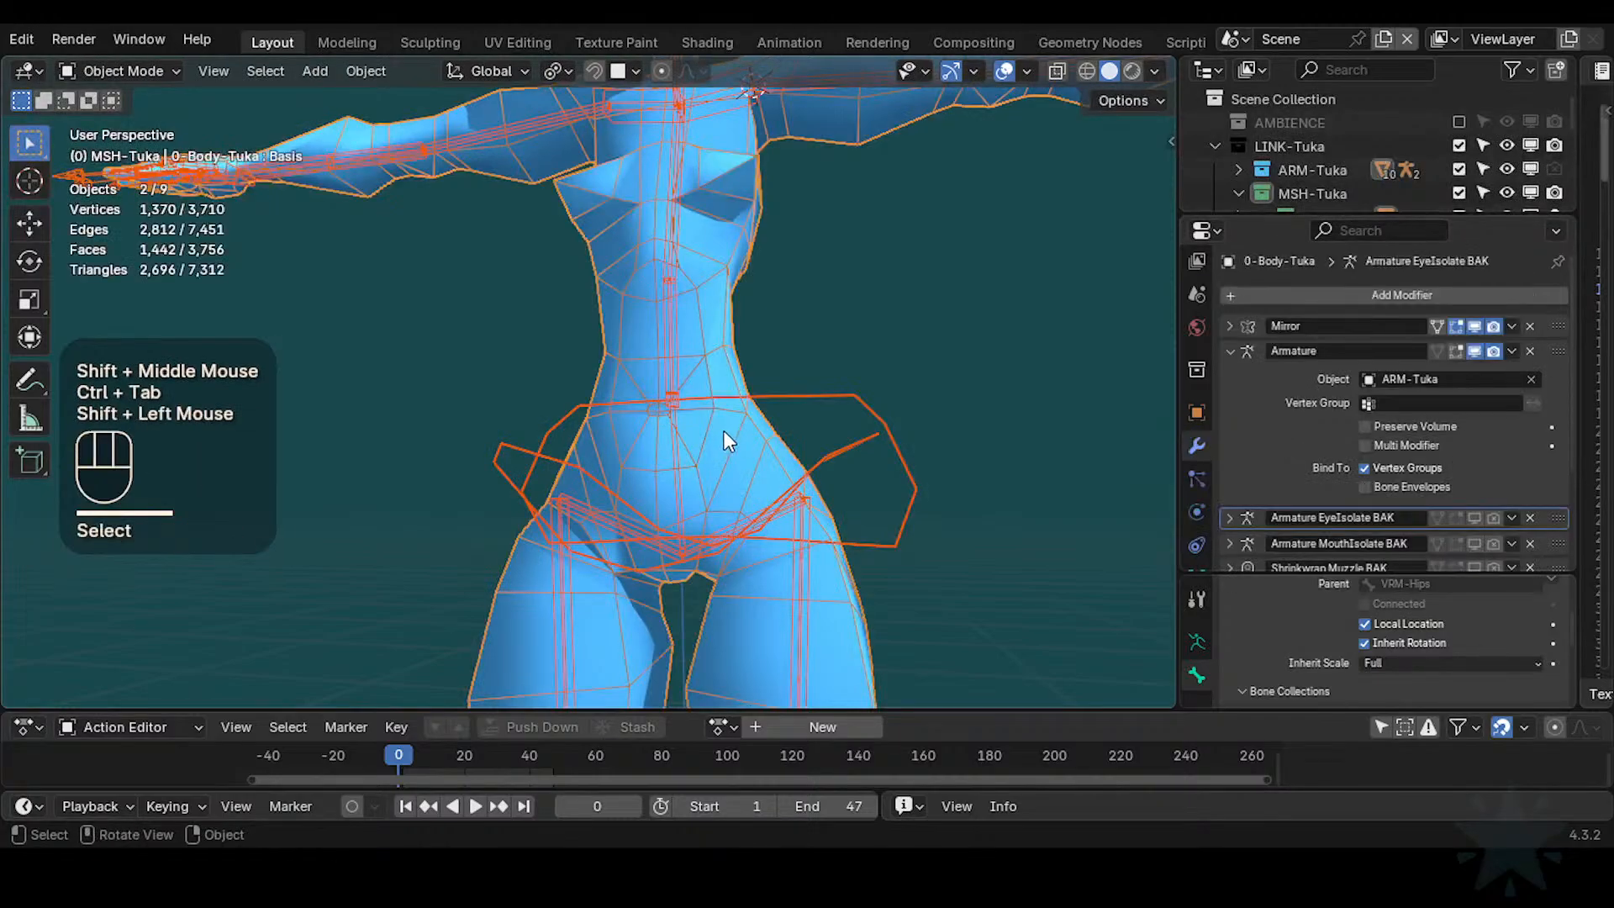
key("ctrl+Tab")
mouse_move(721, 446)
middle_mouse_down("ctrl")
mouse_move(731, 380)
mouse_move(866, 290)
middle_mouse_up("ctrl")
key("ctrl+s")
left_click(824, 313, "alt")
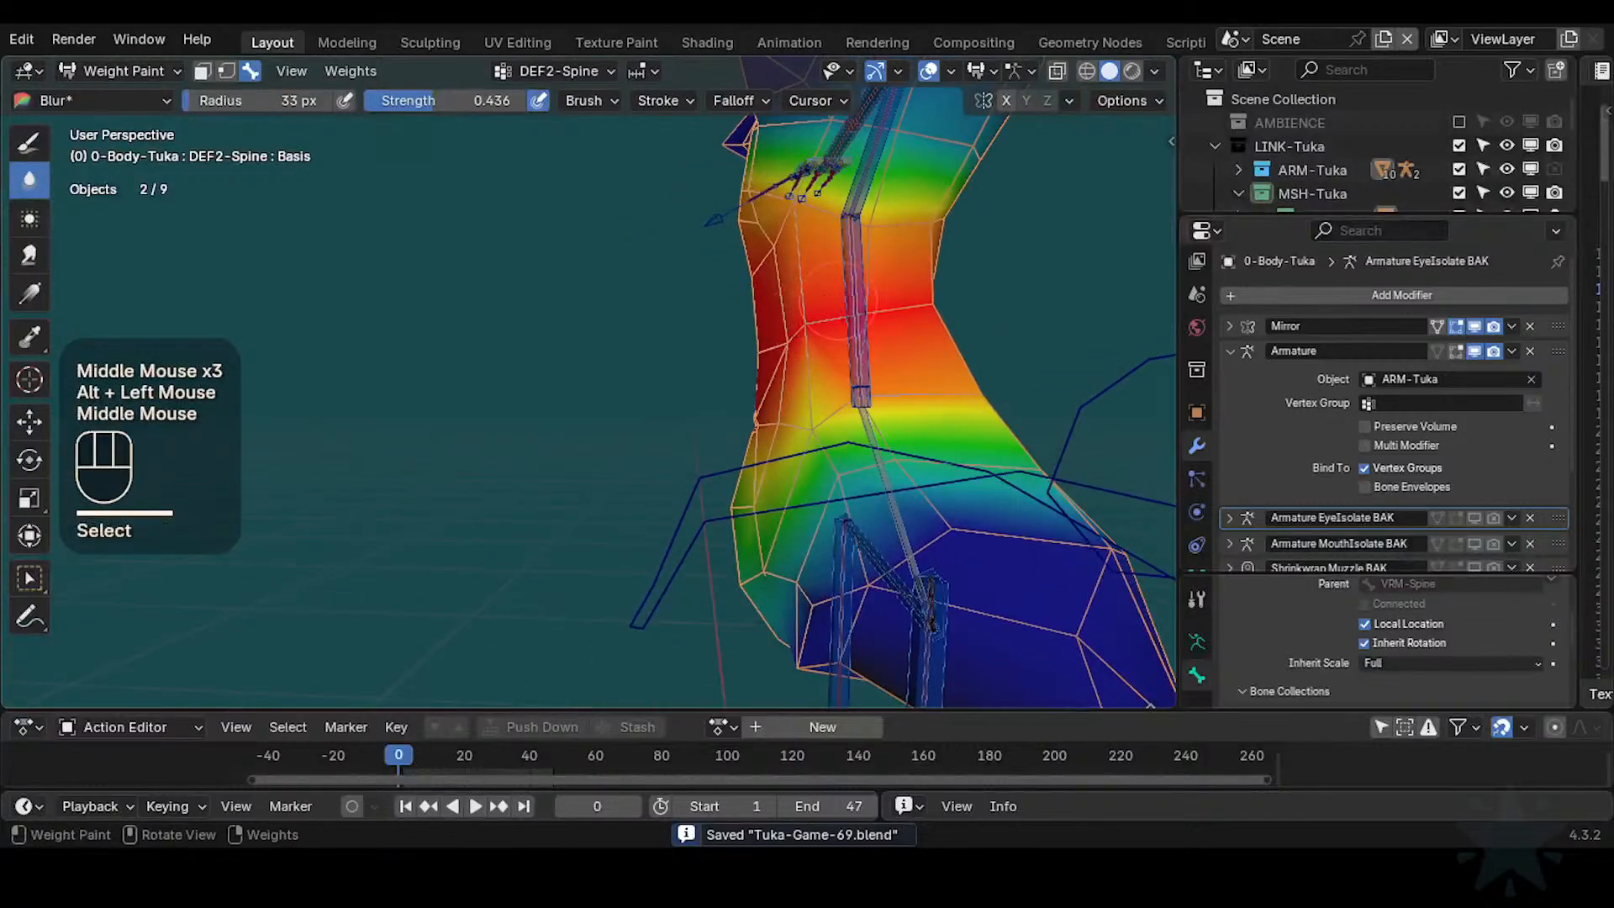
key("r")
key("Escape")
Select the CTL-IK-Spine control bone and rotate it to lean the torso forward
left_click(895, 269, "alt")
key("r")
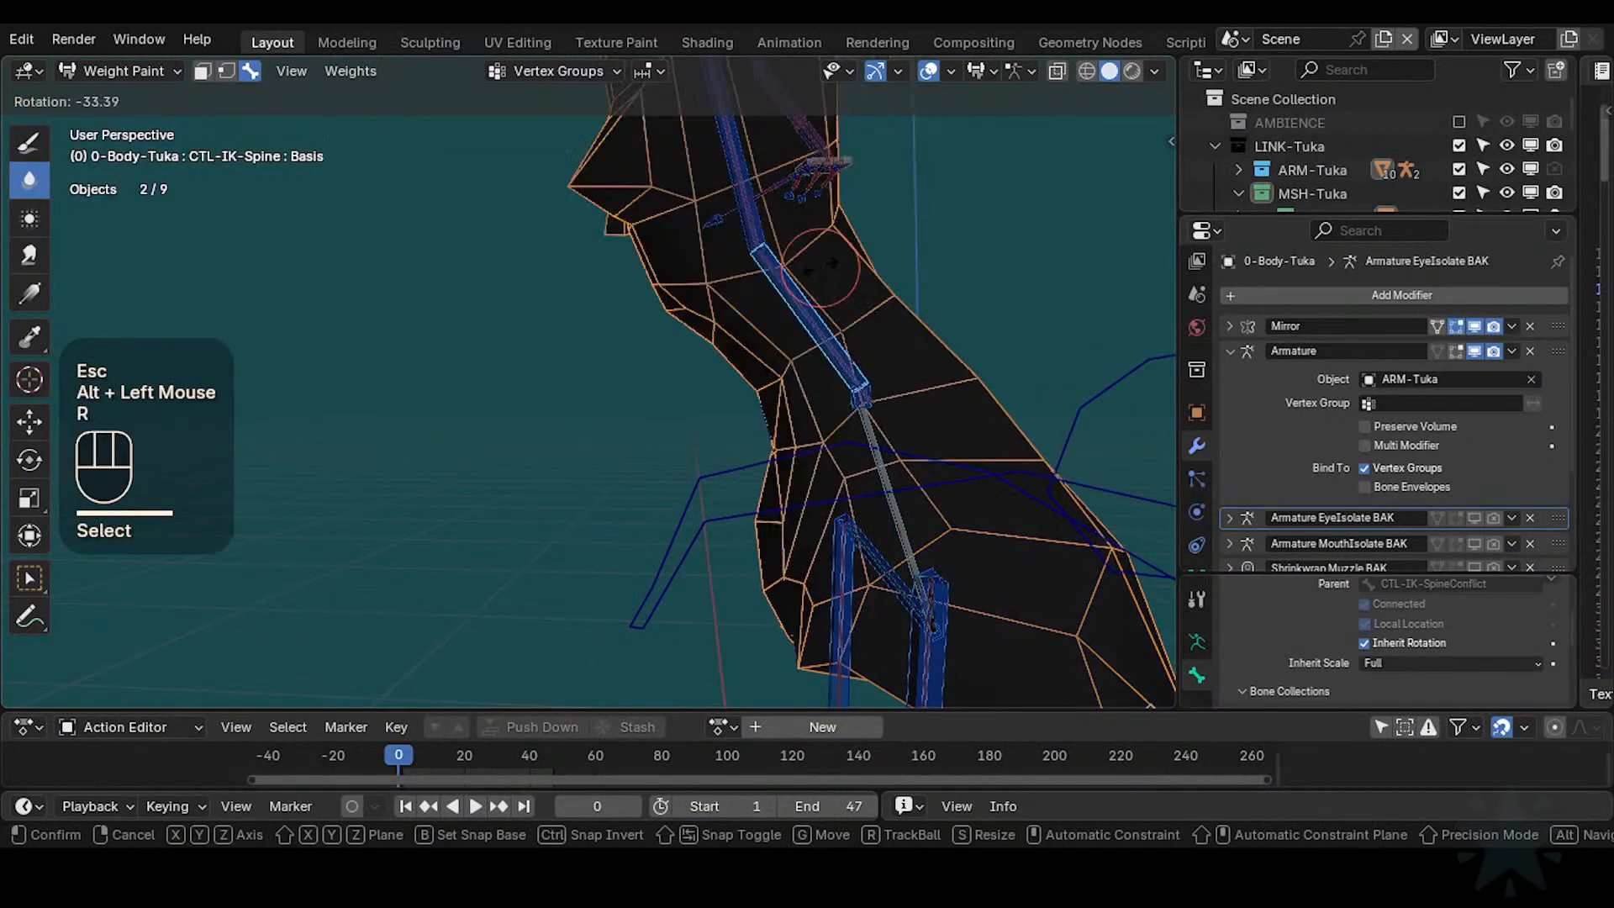
left_click(814, 284)
middle_click_drag(813, 284, 821, 331)
key("r")
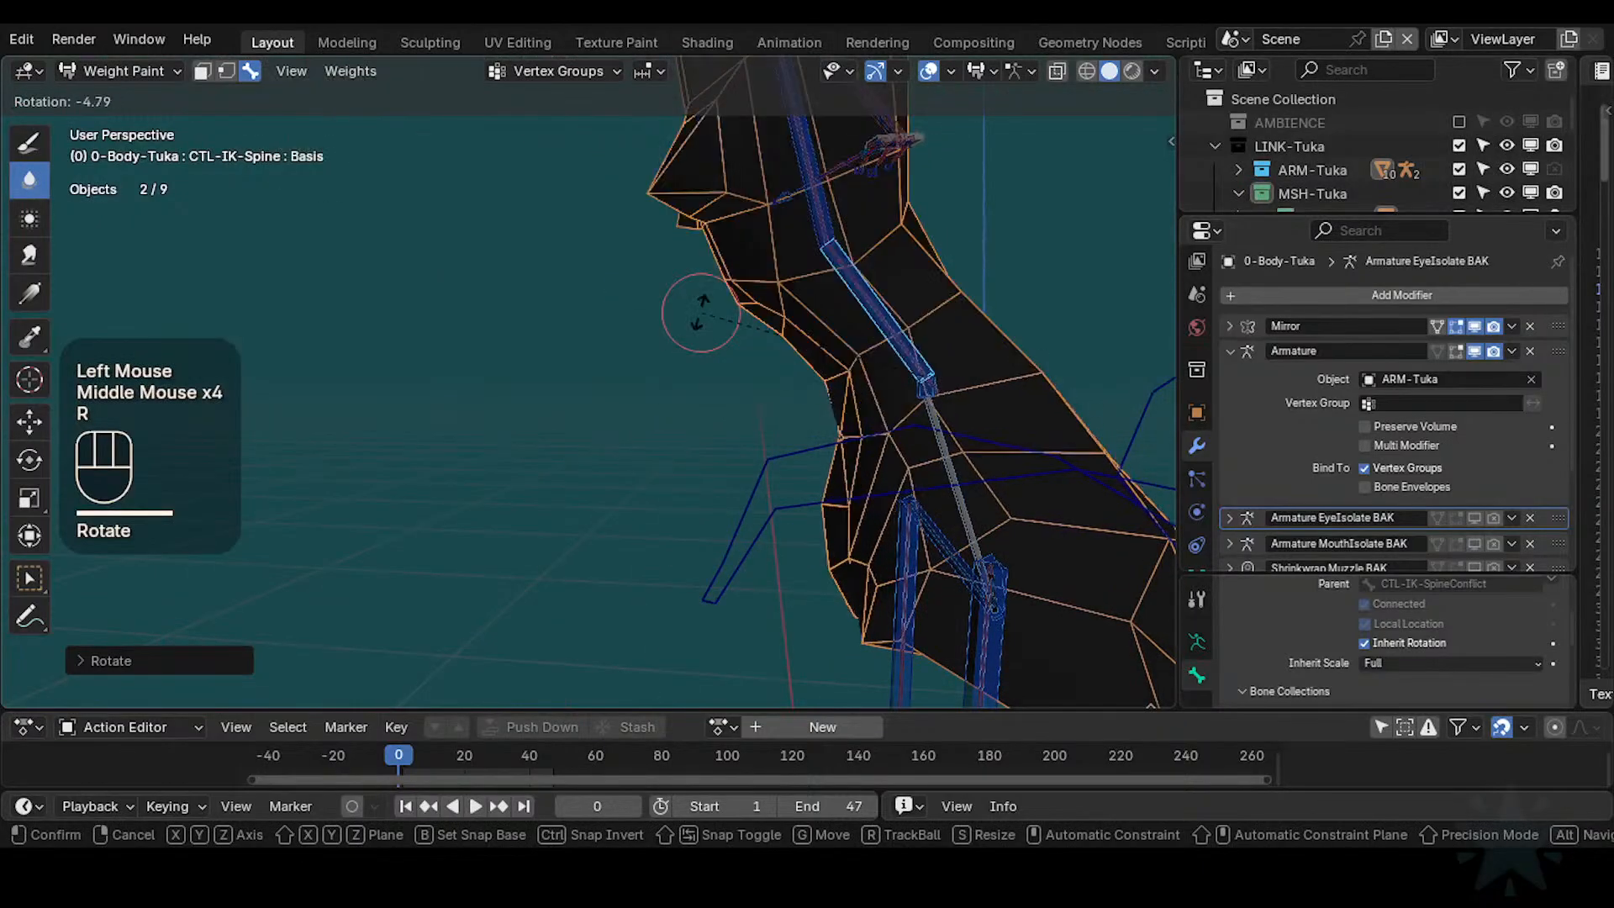
left_click(684, 313)
Bend the torso further forward with the CTL-IK-Spine bone, adjusting its rotation in repeated passes to show the waist crease
middle_click_drag(685, 314, 741, 328, "shift")
key("r")
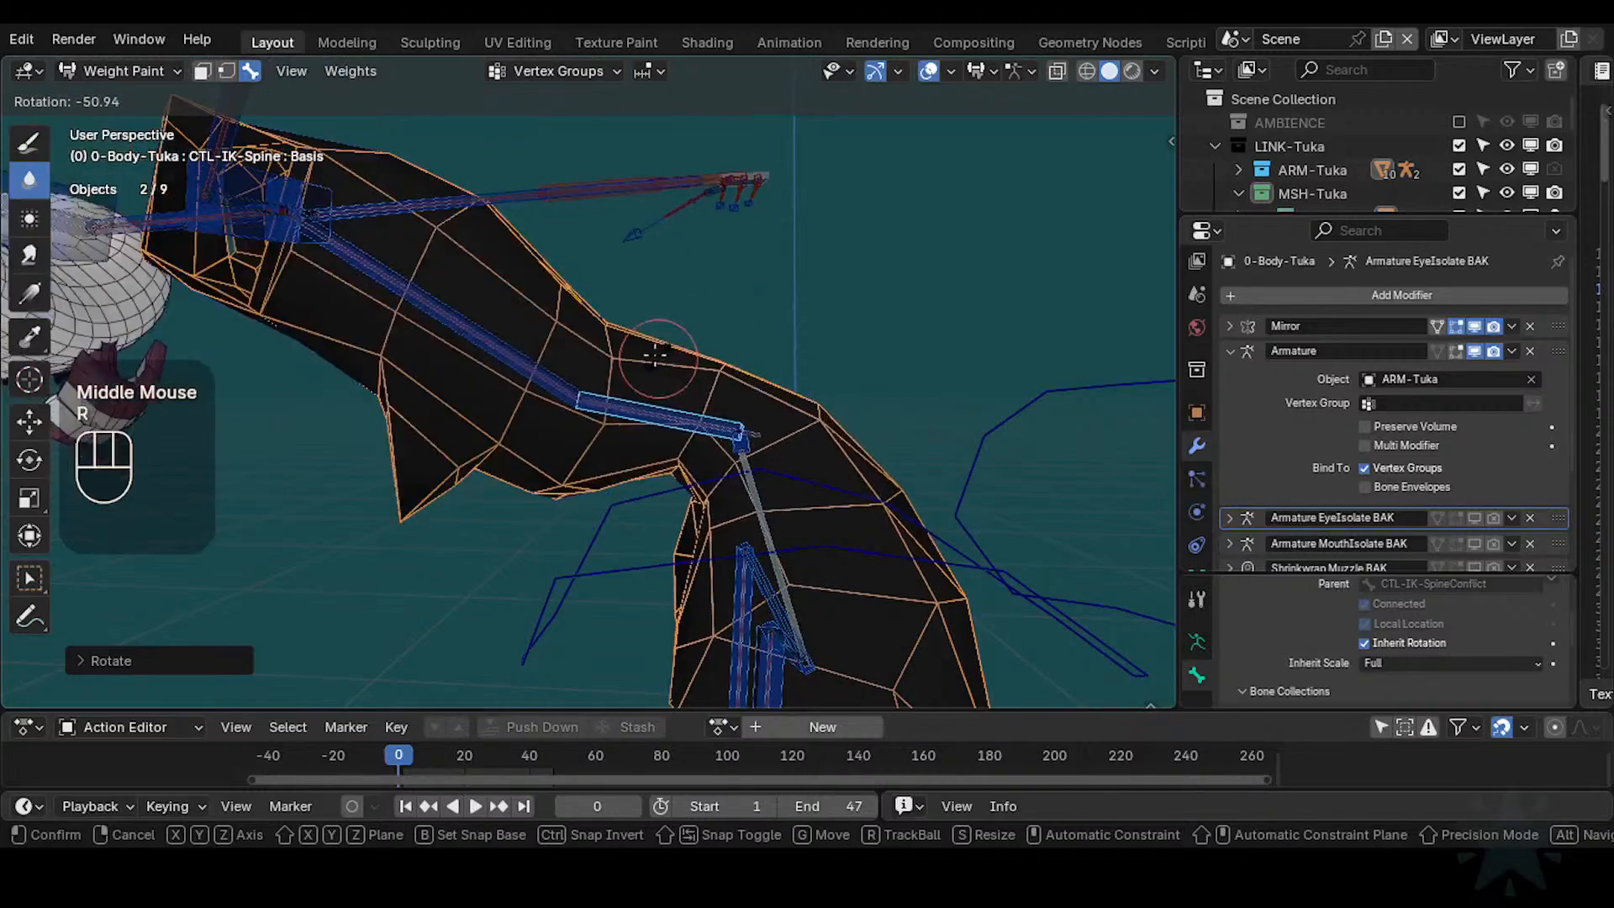
left_click(659, 353)
middle_click_drag(659, 353, 618, 300, "shift")
middle_click_drag(617, 299, 740, 358)
middle_click_drag(740, 357, 757, 329, "shift")
middle_click_drag(757, 329, 650, 372)
key("r")
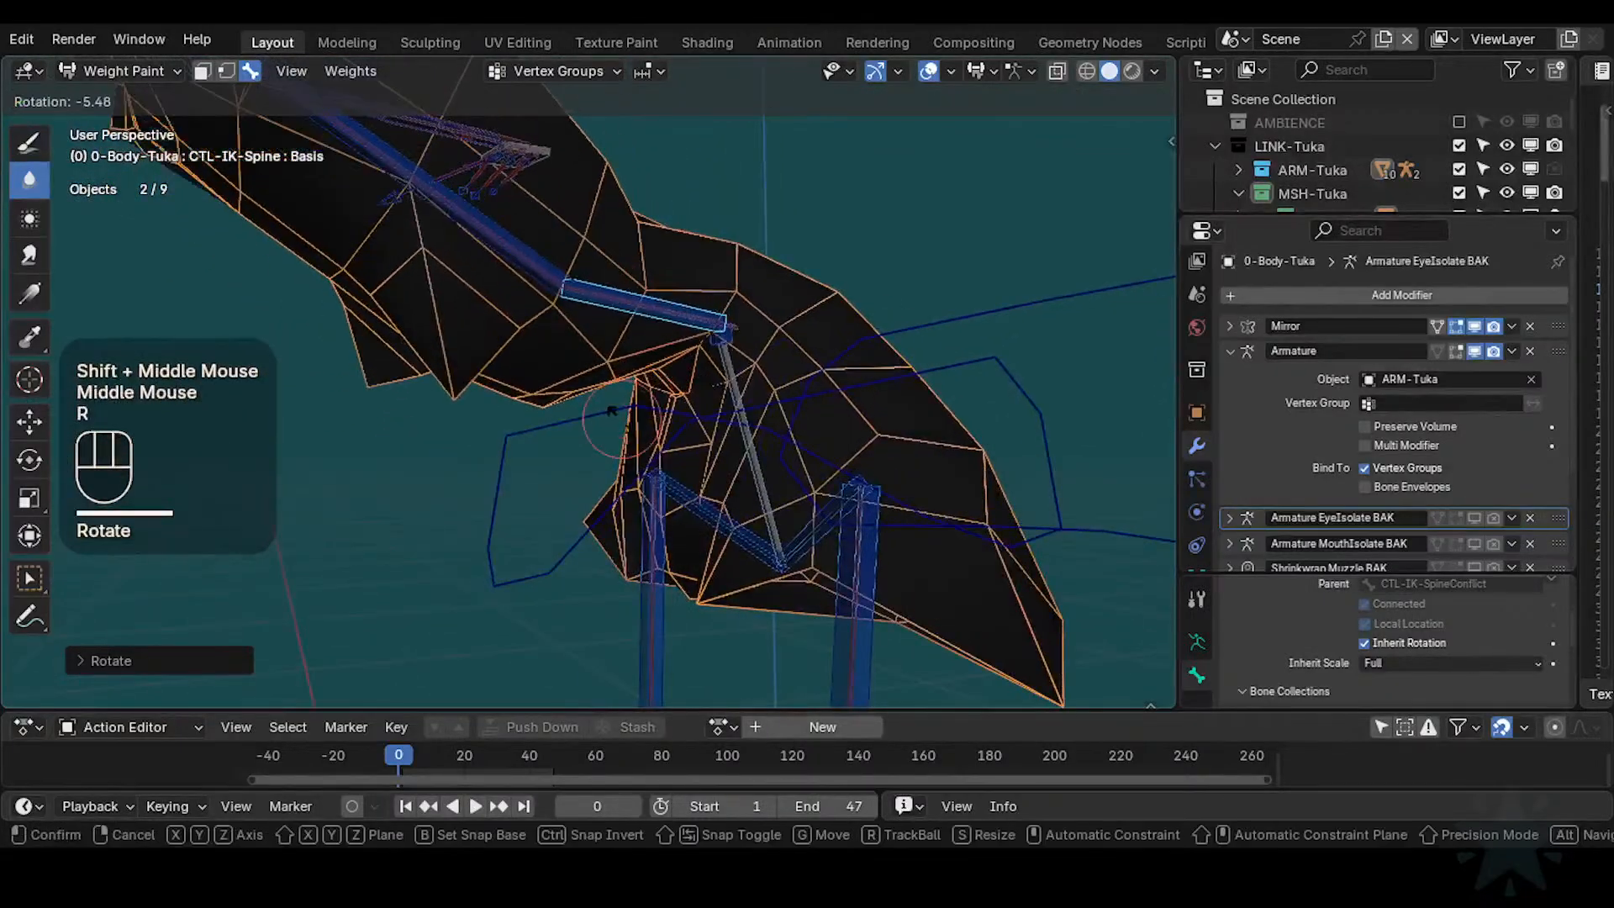
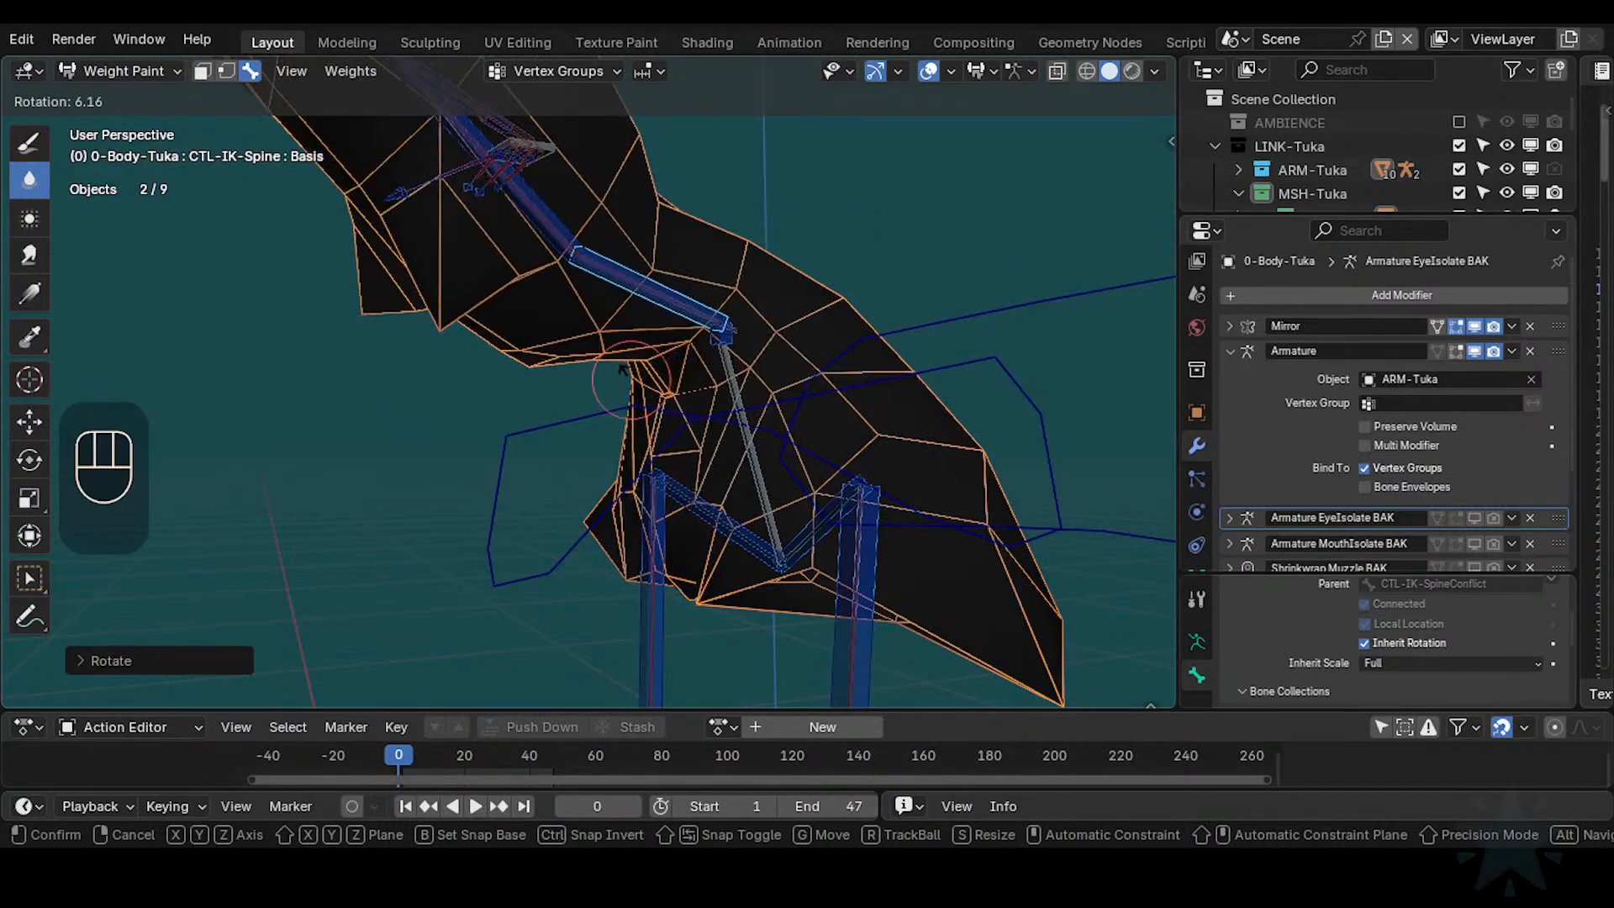
left_click(618, 383)
middle_click_drag(622, 387, 567, 404)
mouse_move(655, 412)
middle_mouse_down("shift")
mouse_move(643, 389)
mouse_move(689, 370)
middle_mouse_up("shift")
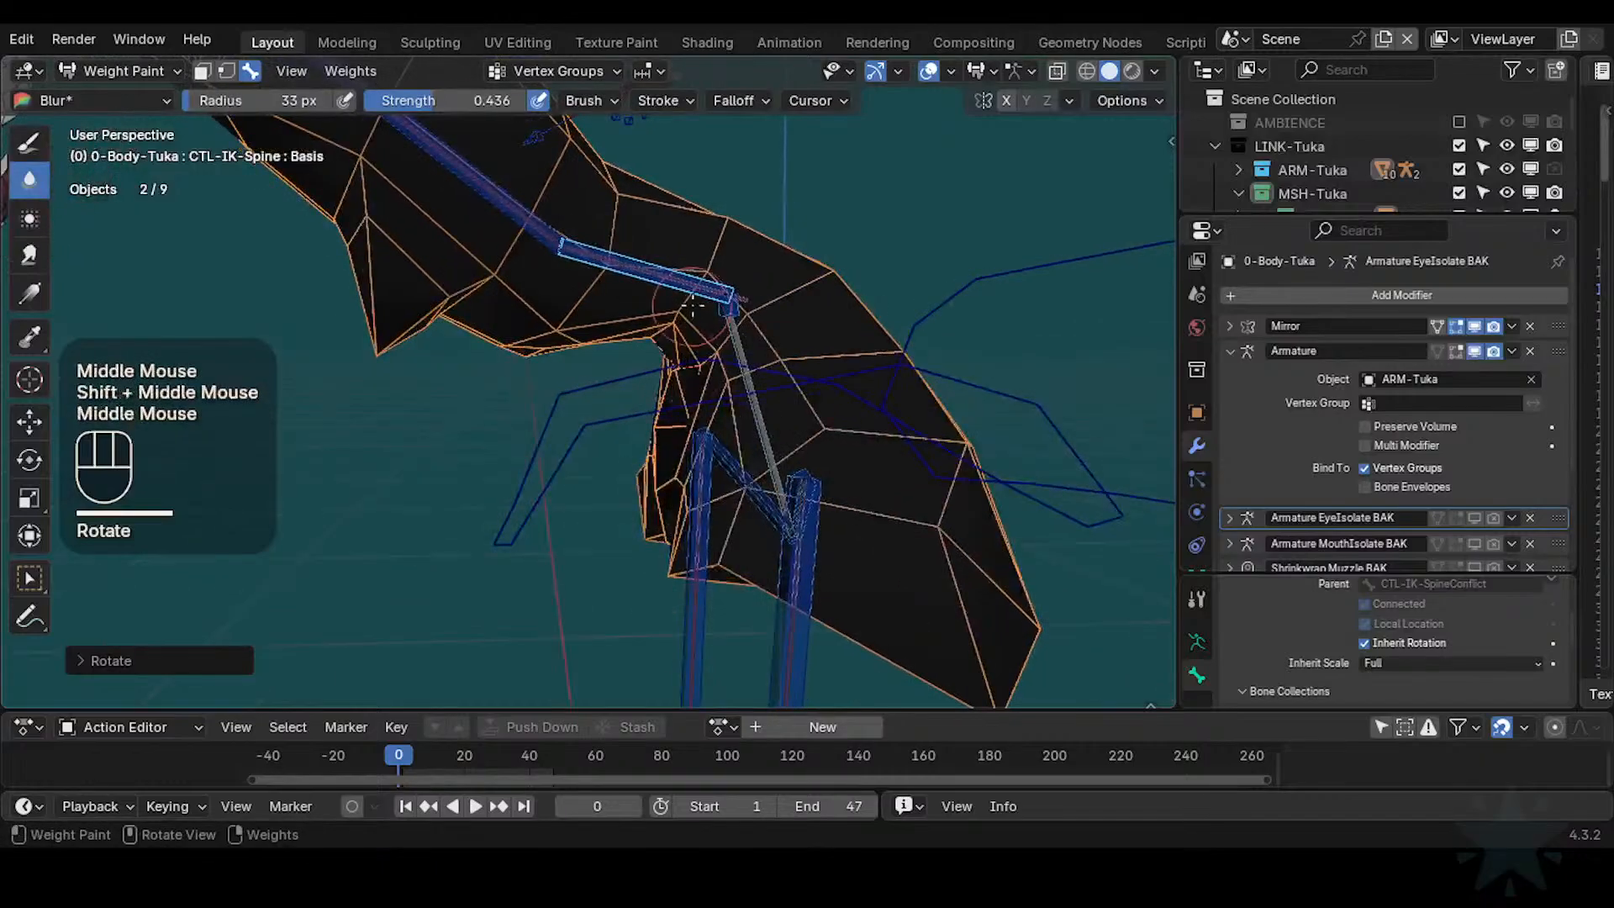
Display the body's DEF2-Hips weights, switch to the DEF2-Spine bone and examine its weights around the bent waist
left_click(711, 291, "alt")
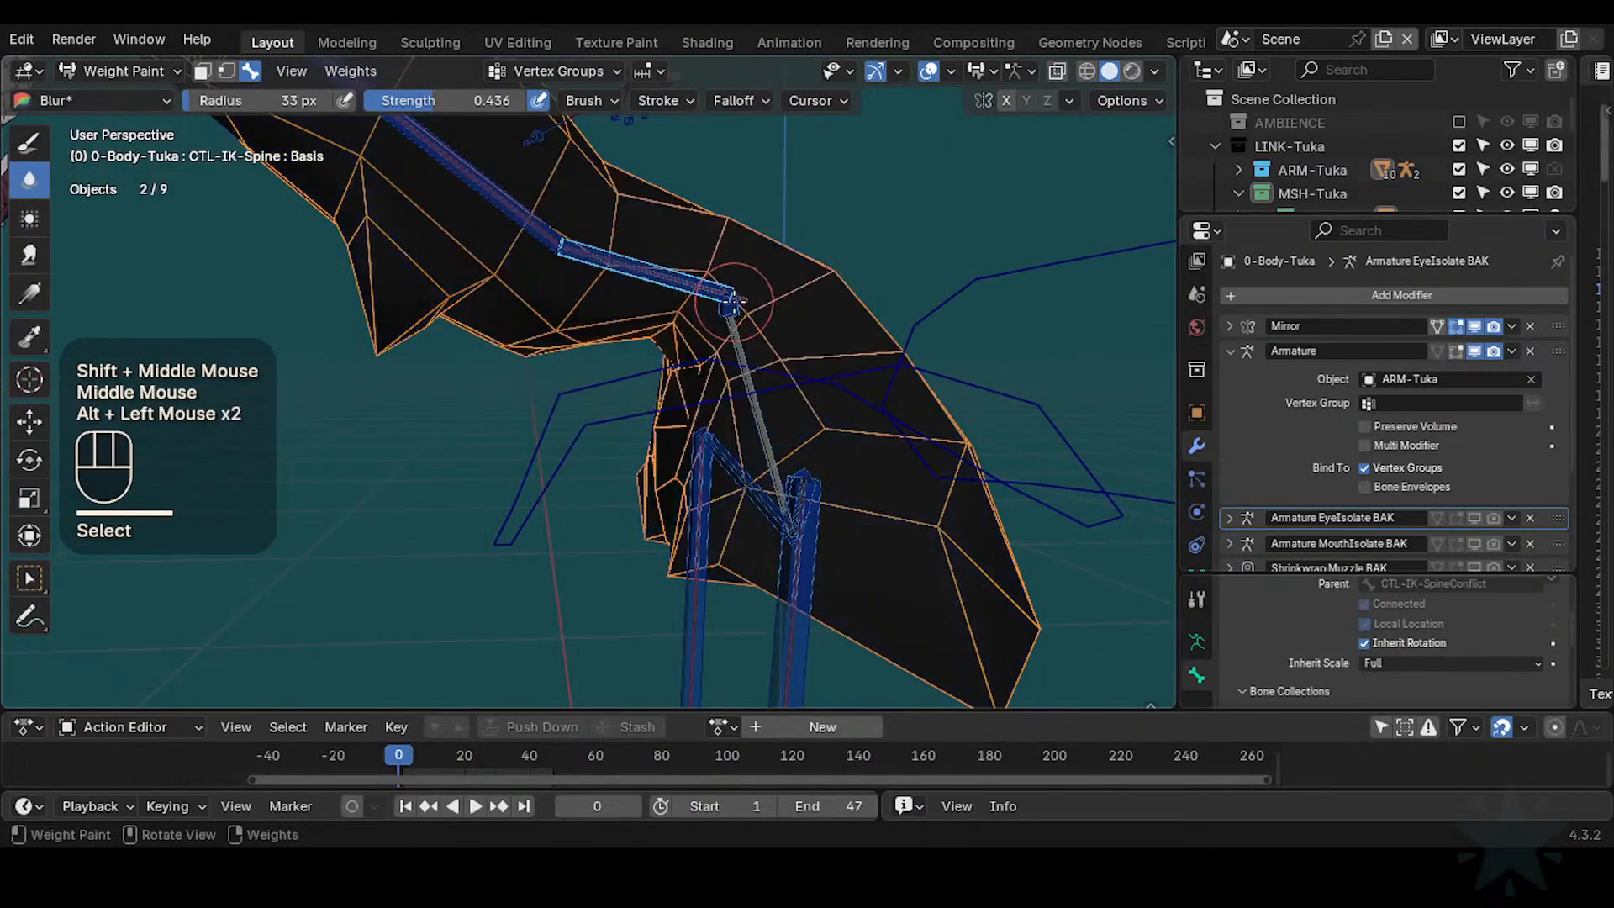
left_click(740, 337, "alt")
middle_click_drag(740, 337, 656, 359, "ctrl")
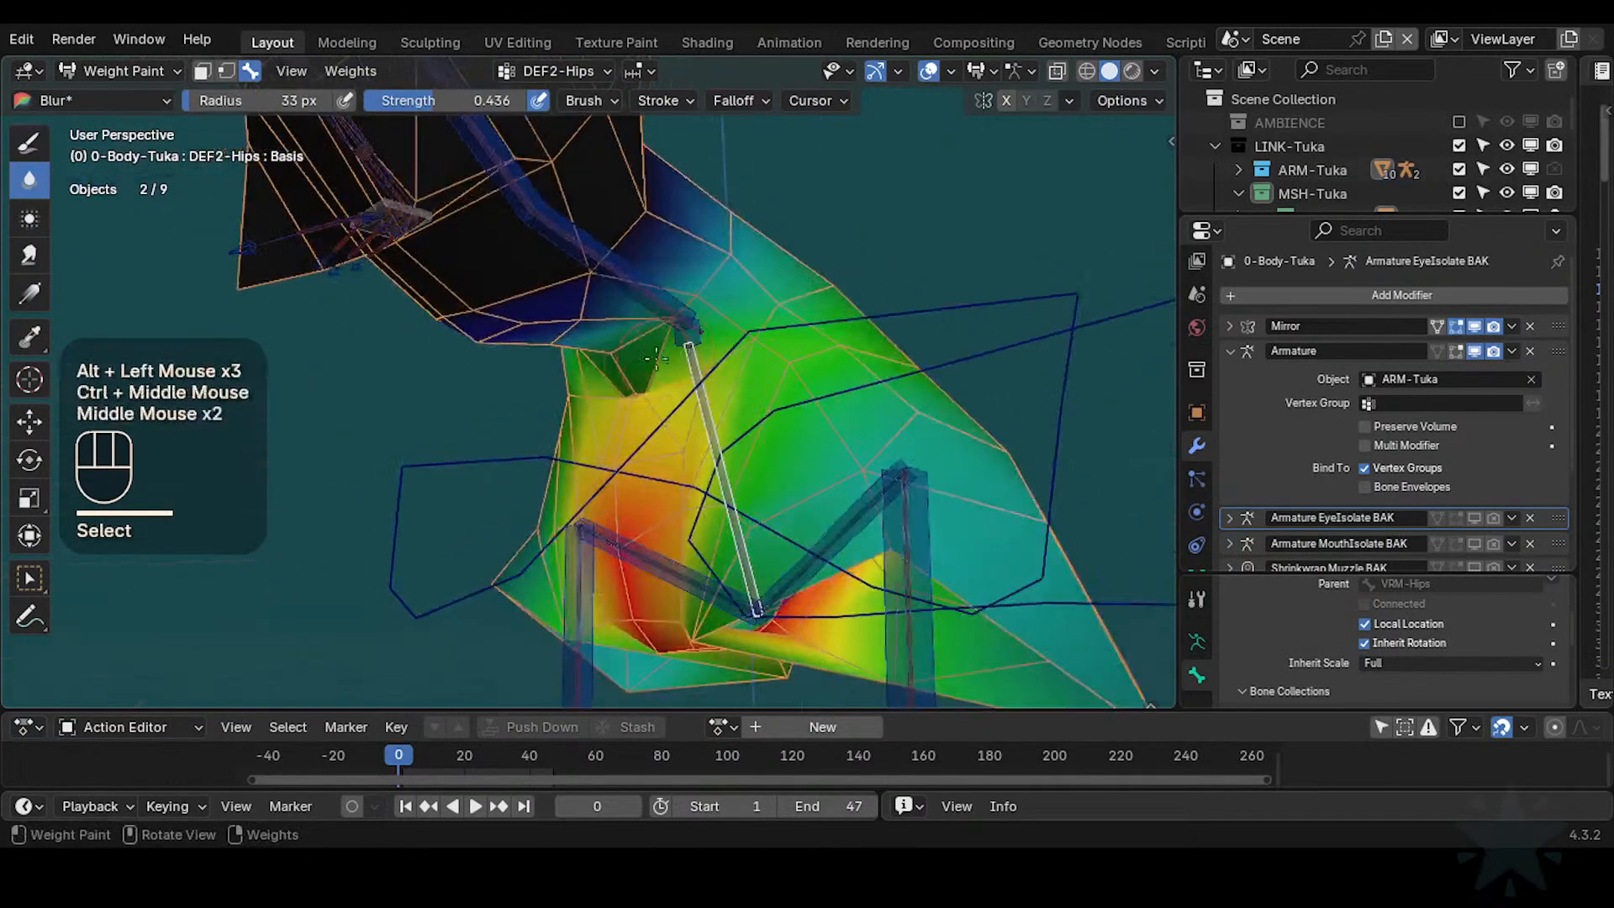
left_click(660, 295, "alt")
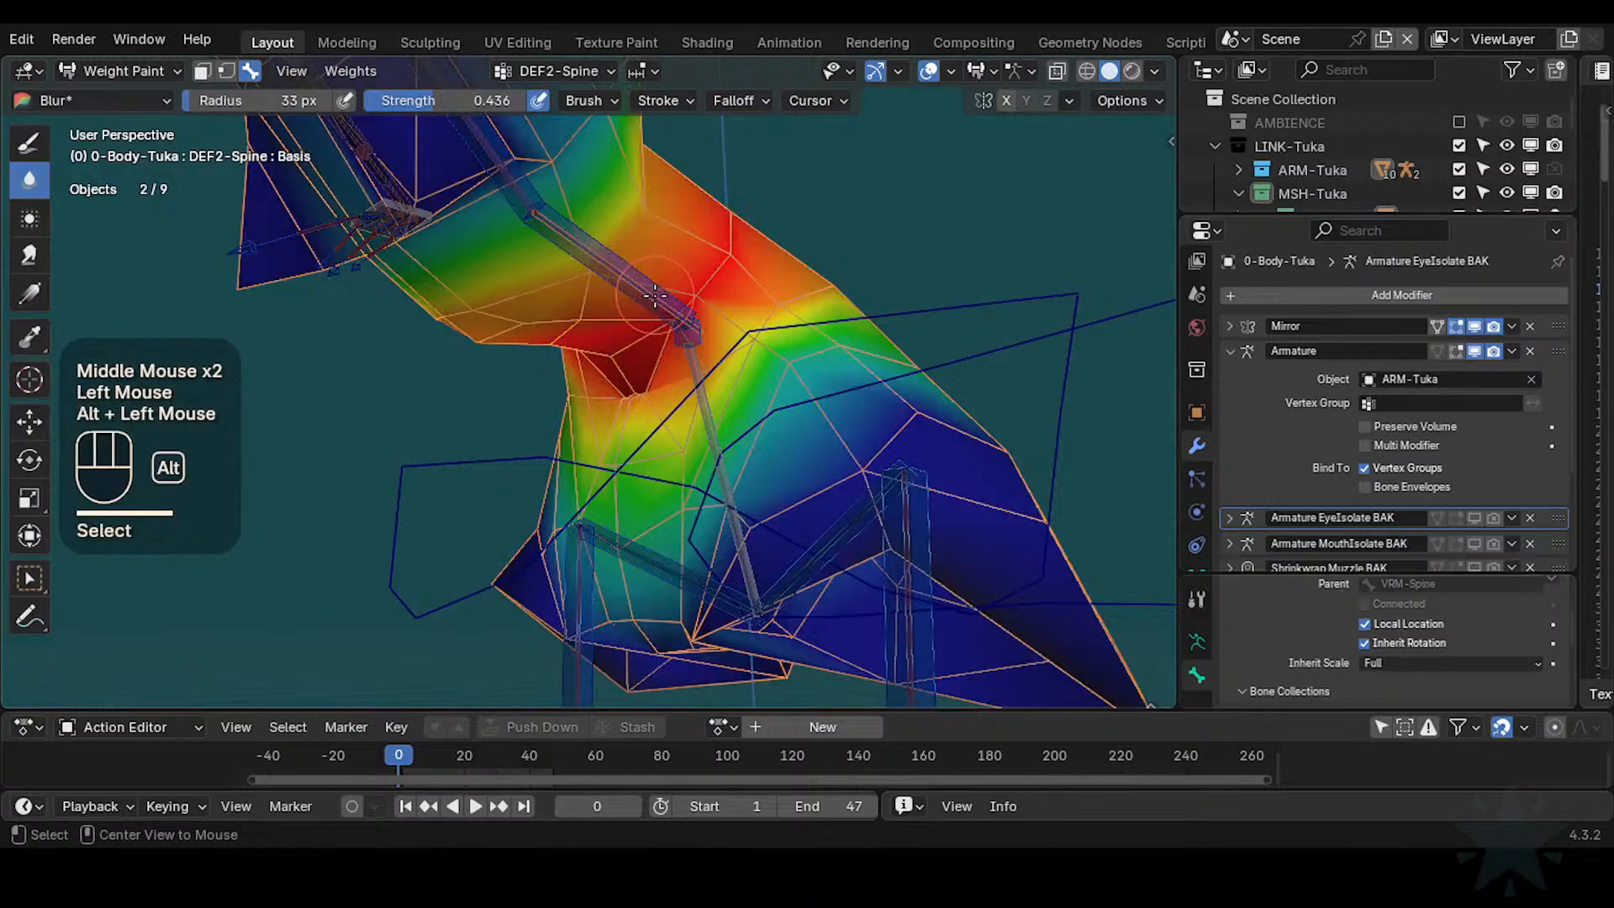
left_click(660, 294, "alt")
left_click(660, 294, "alt")
middle_click_drag(660, 294, 731, 356)
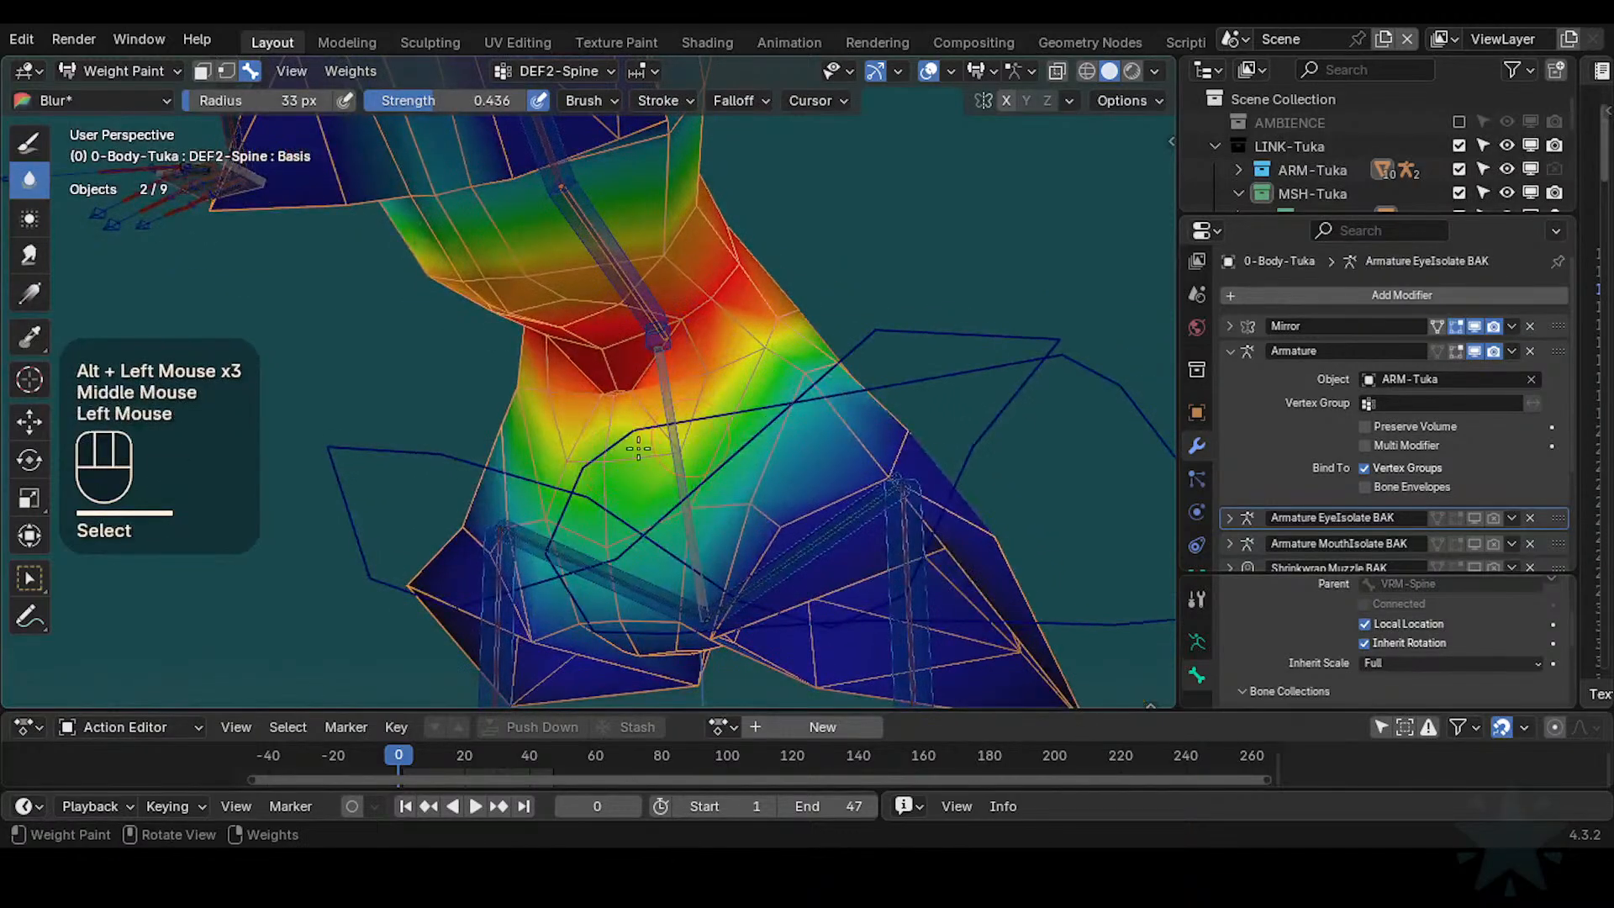
middle_click_drag(629, 386, 716, 411)
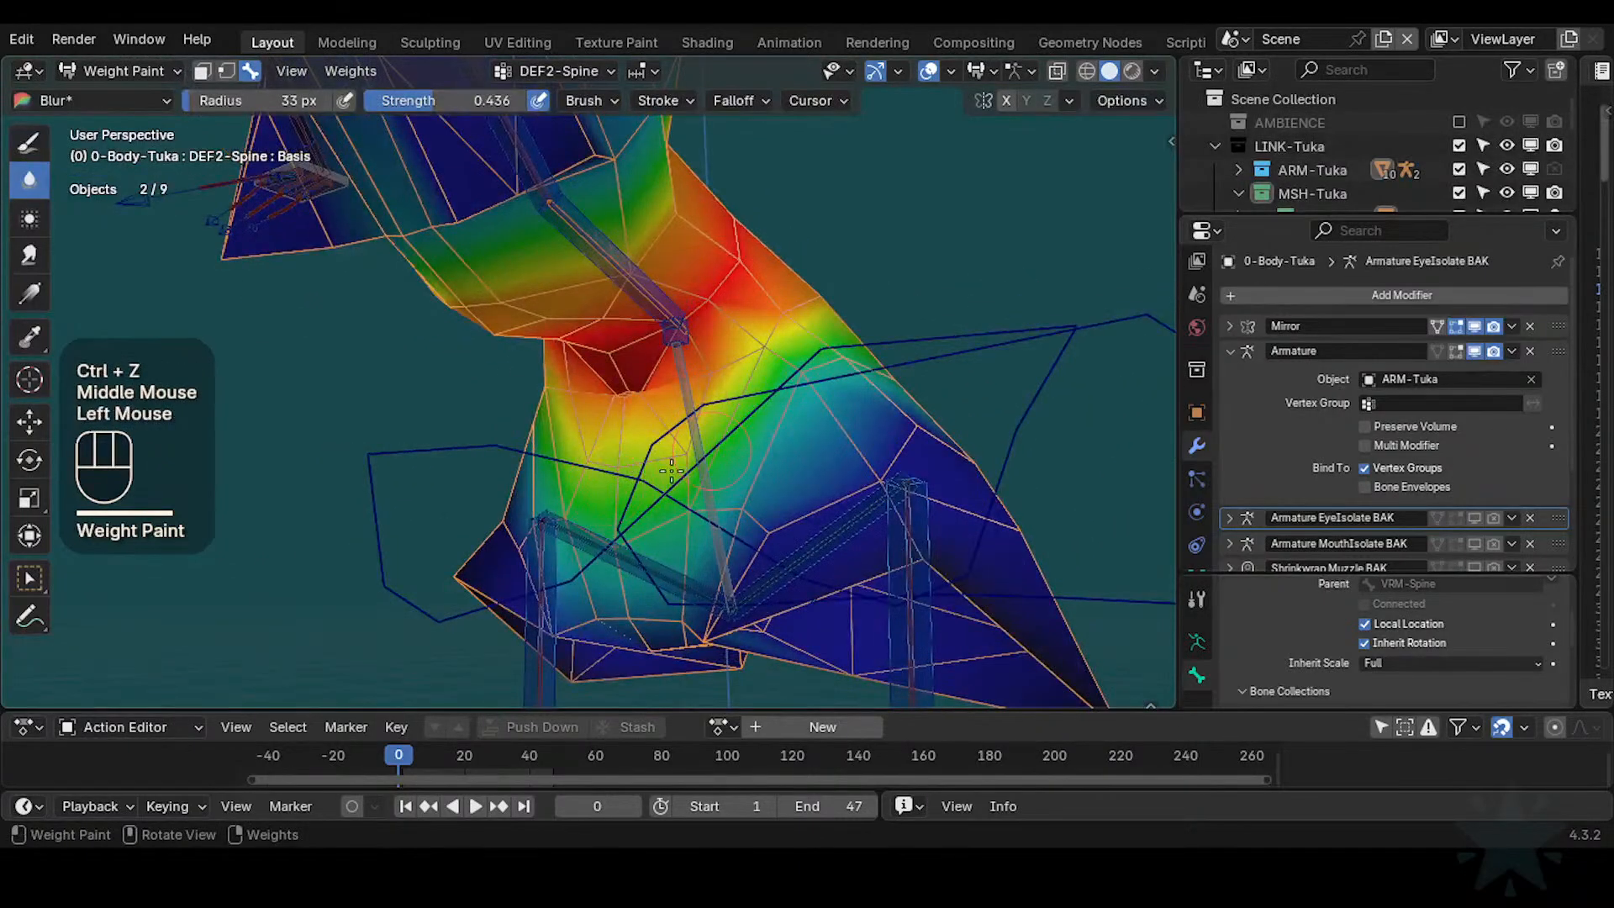
Subtract DEF2-Spine weight across the front of the pelvis using the Draw brush, first at 100 px radius and at 84 px
mouse_move(641, 542)
middle_mouse_down("ctrl")
mouse_move(618, 431)
mouse_move(713, 471)
middle_mouse_up("ctrl")
left_click(28, 142)
key("ctrl+f")
left_click(931, 314, "ctrl")
key("f")
left_click(793, 476, "ctrl")
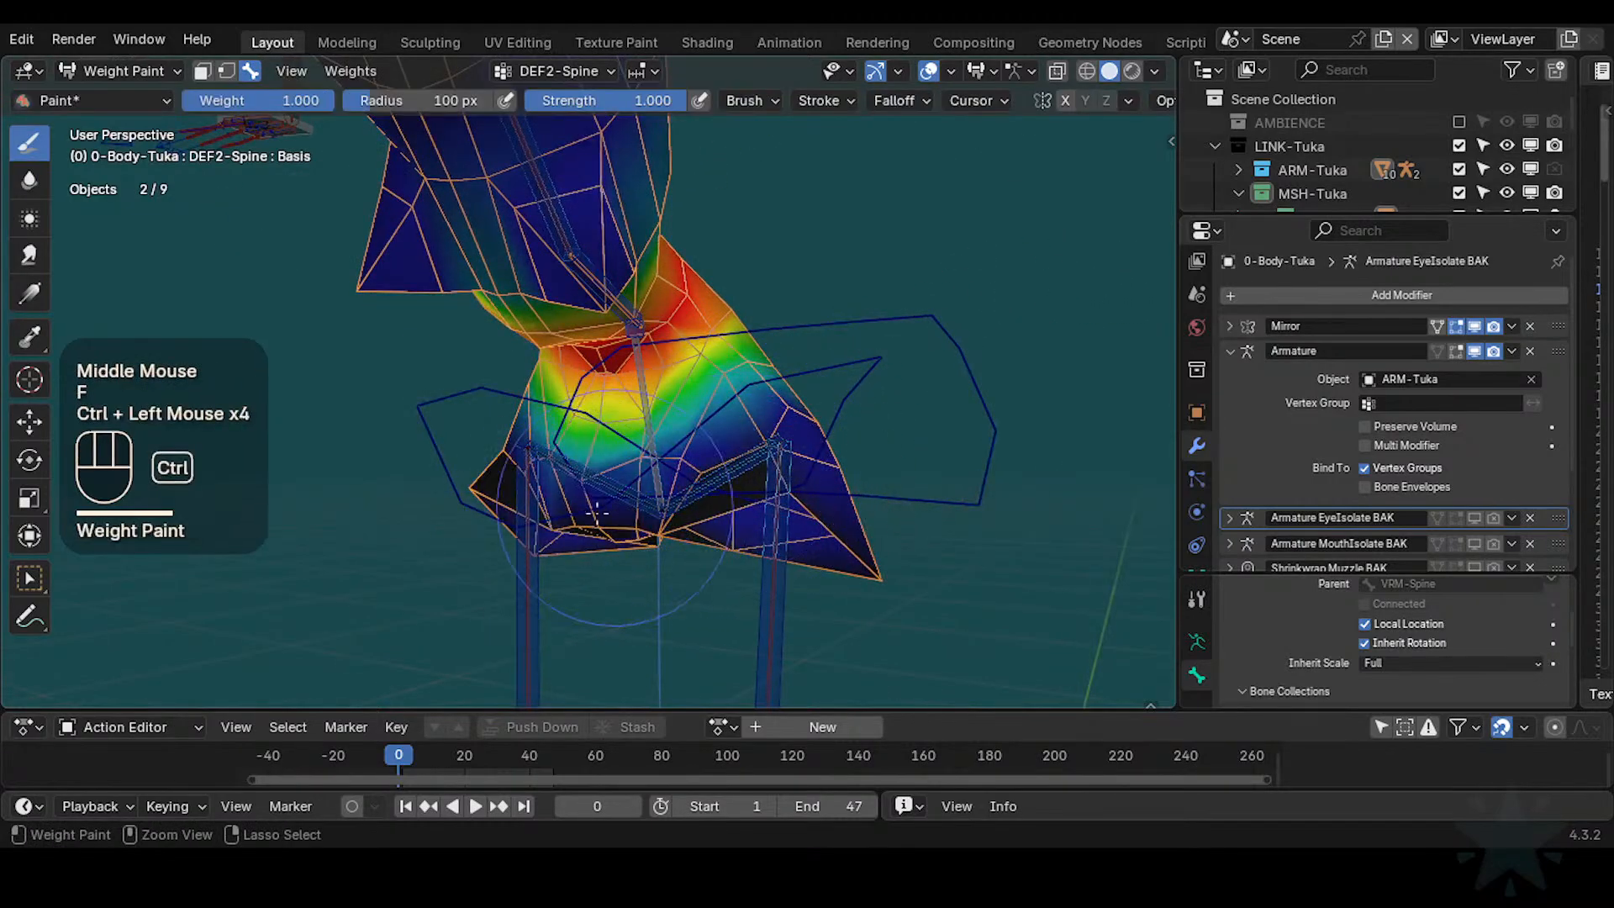
key("f")
left_click(612, 428)
left_click(612, 428, "ctrl")
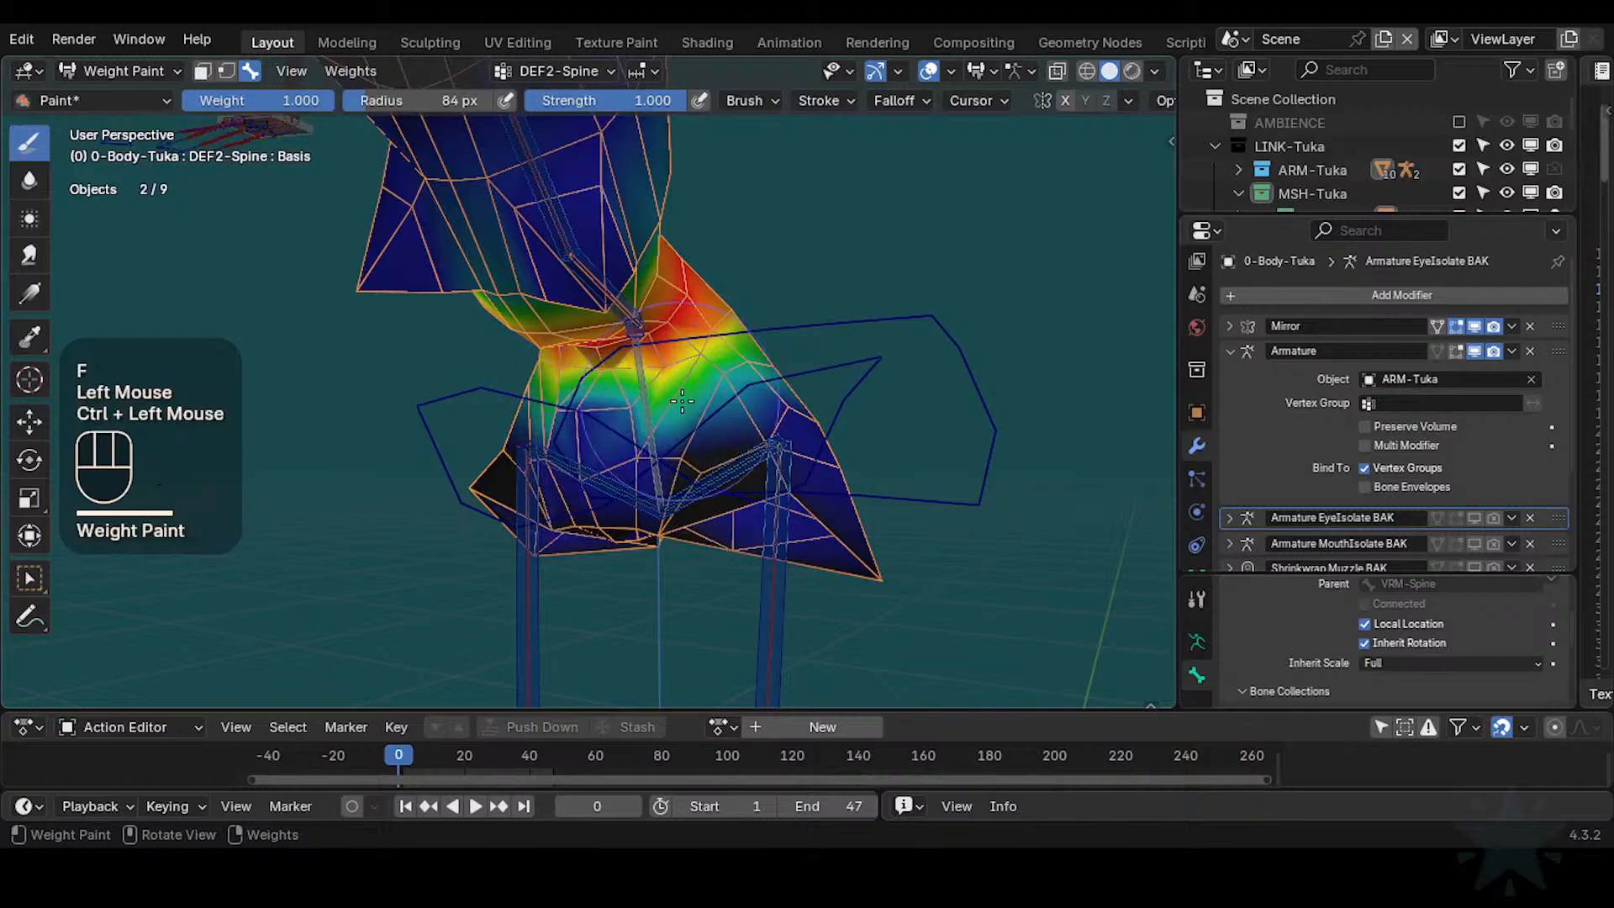
Remove DEF2-Spine weight from the side and back of the hips with the 84 px Draw brush
middle_click_drag(682, 401, 639, 435)
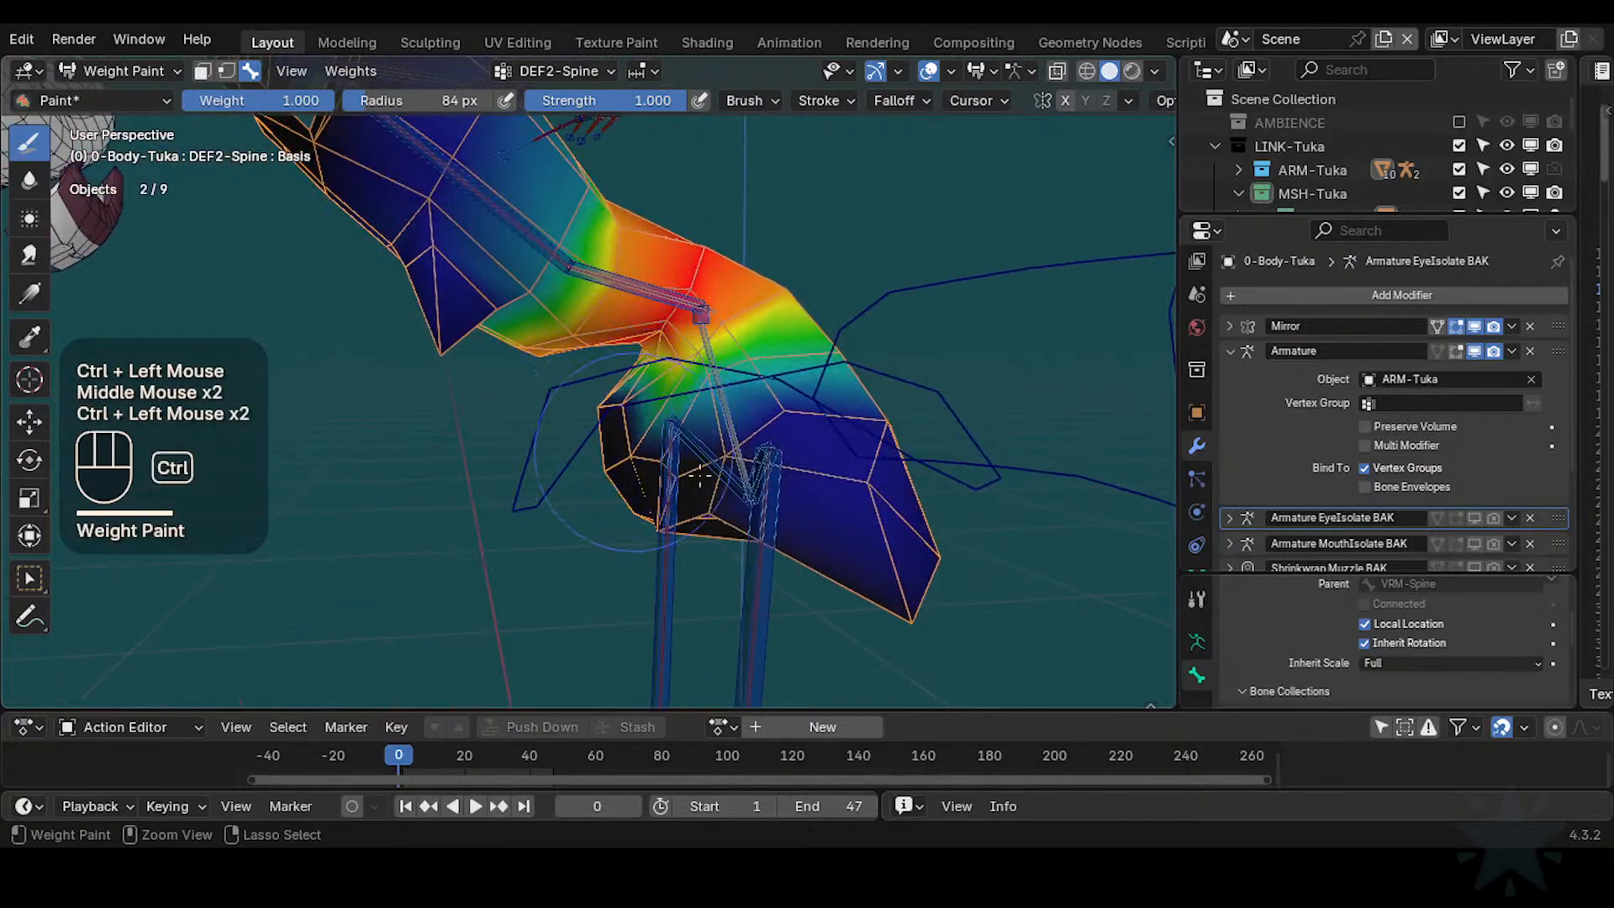
middle_click_drag(823, 433, 685, 372)
middle_click_drag(720, 500, 645, 423)
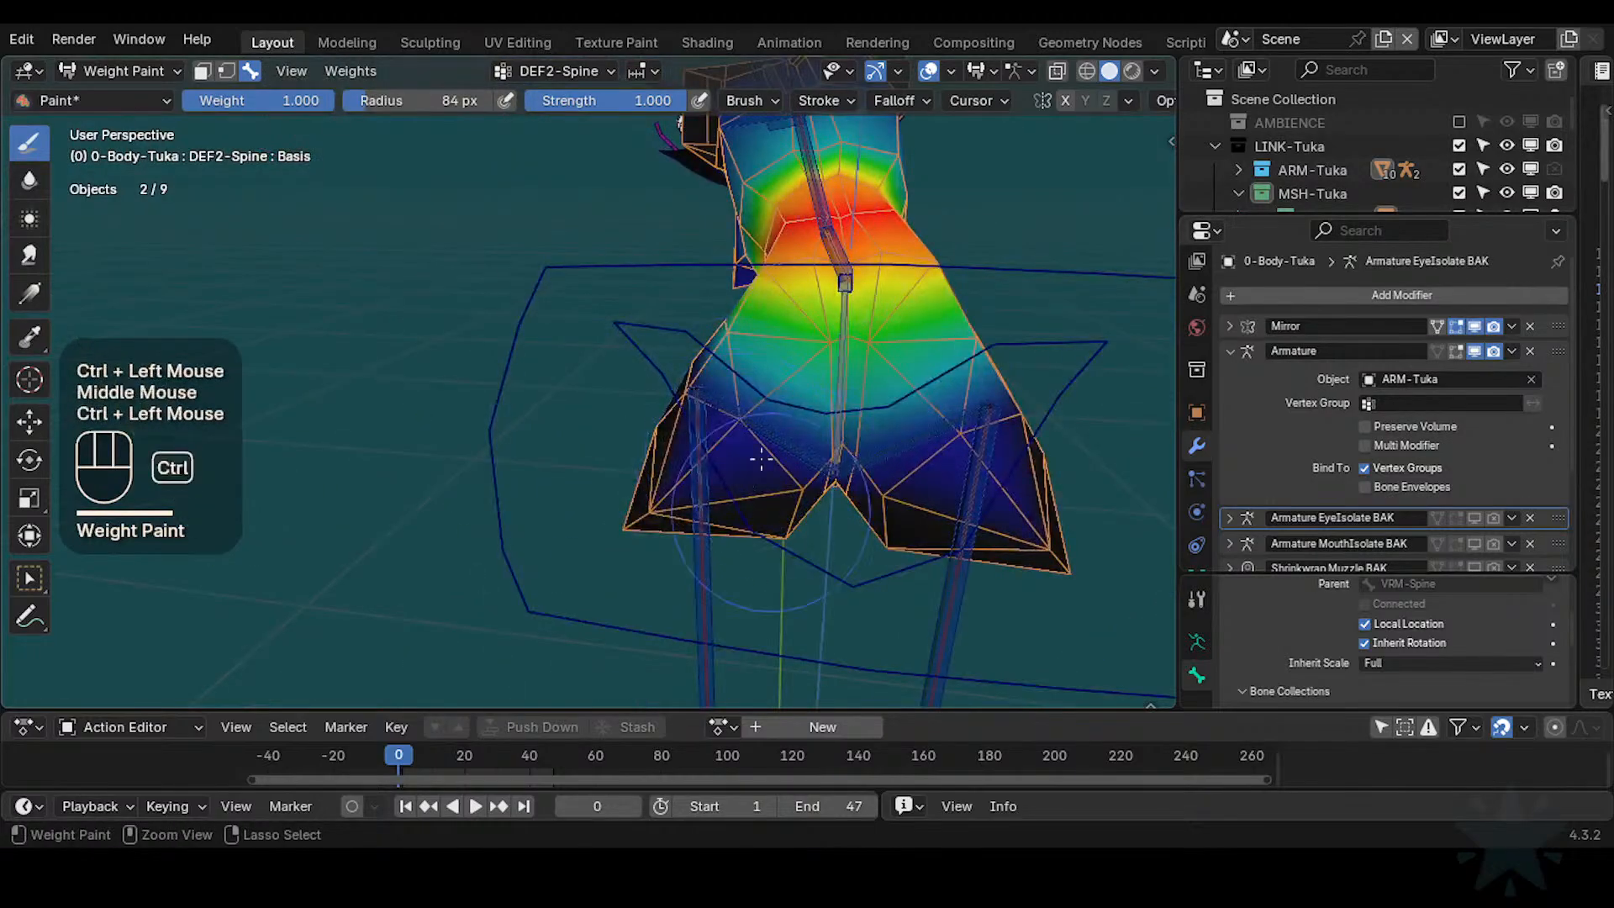
middle_click_drag(740, 472, 727, 466, "shift")
middle_click_drag(727, 467, 706, 454)
Reduce the Draw brush radius to 51 px and subtract the remaining DEF2-Spine weight from the buttocks and crotch
key("f")
left_click(706, 454)
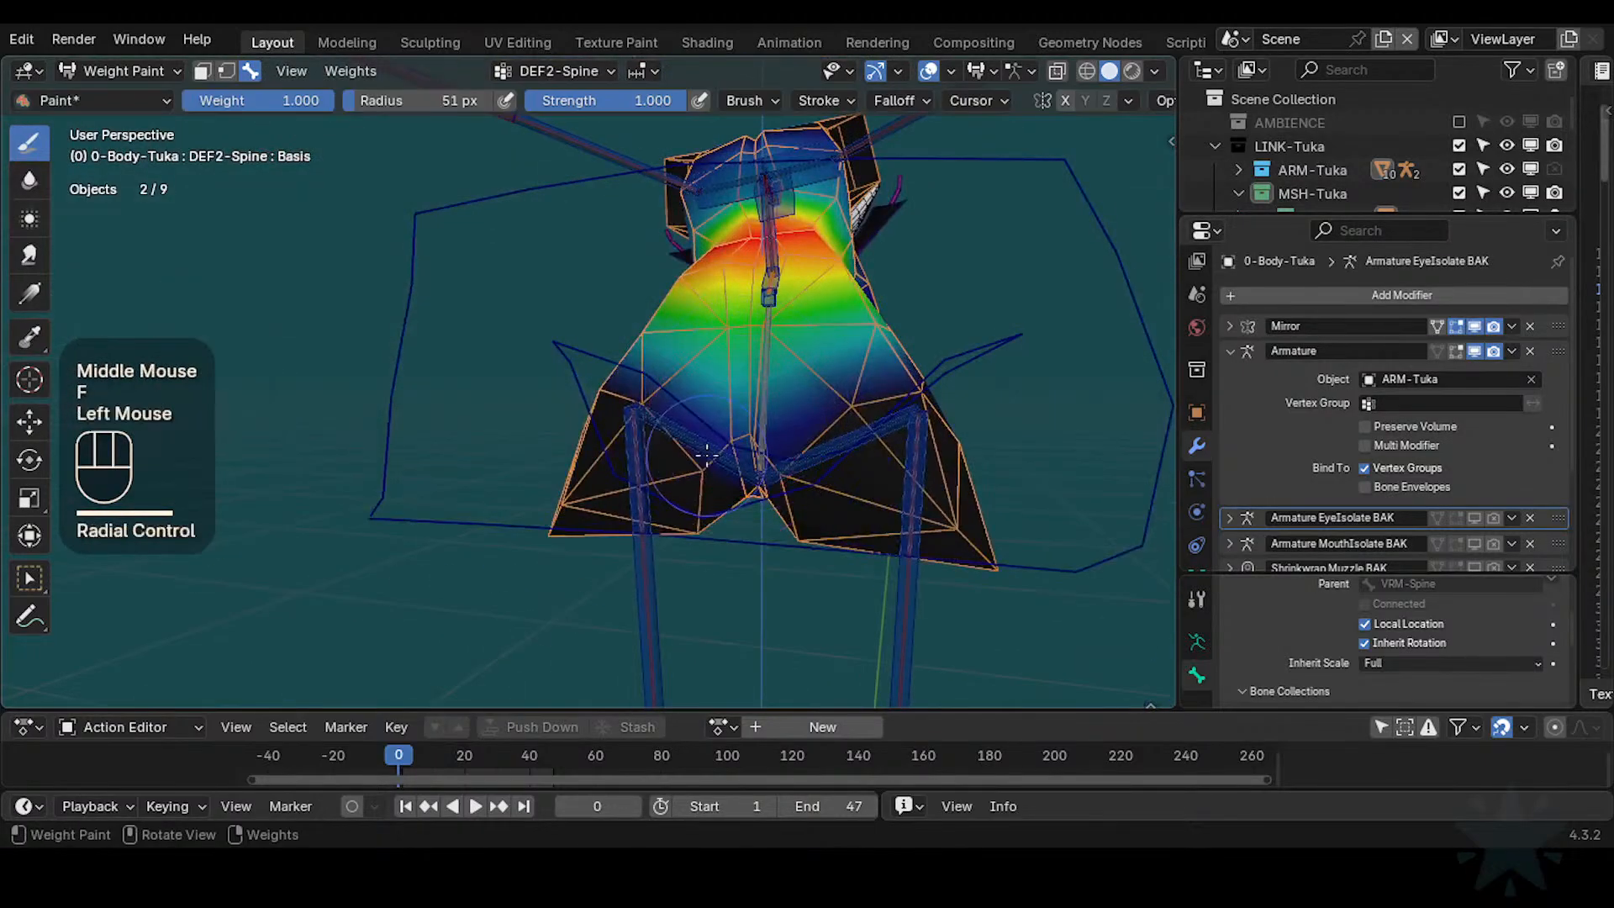
left_click(762, 510, "ctrl")
mouse_move(762, 509)
middle_mouse_down()
mouse_move(744, 441)
mouse_move(828, 580)
middle_mouse_up()
left_click(740, 496, "ctrl")
middle_click_drag(790, 521, 740, 471)
middle_click_drag(740, 471, 774, 421)
mouse_move(774, 420)
middle_mouse_down()
mouse_move(788, 392)
mouse_move(744, 433)
middle_mouse_up()
mouse_move(744, 433)
middle_mouse_down()
mouse_move(718, 476)
mouse_move(761, 475)
middle_mouse_up()
Blur the DEF2-Spine weights over the hips using the Blur brush at 26 px and 38 px radius
left_click(30, 179)
key("f")
left_click(739, 484)
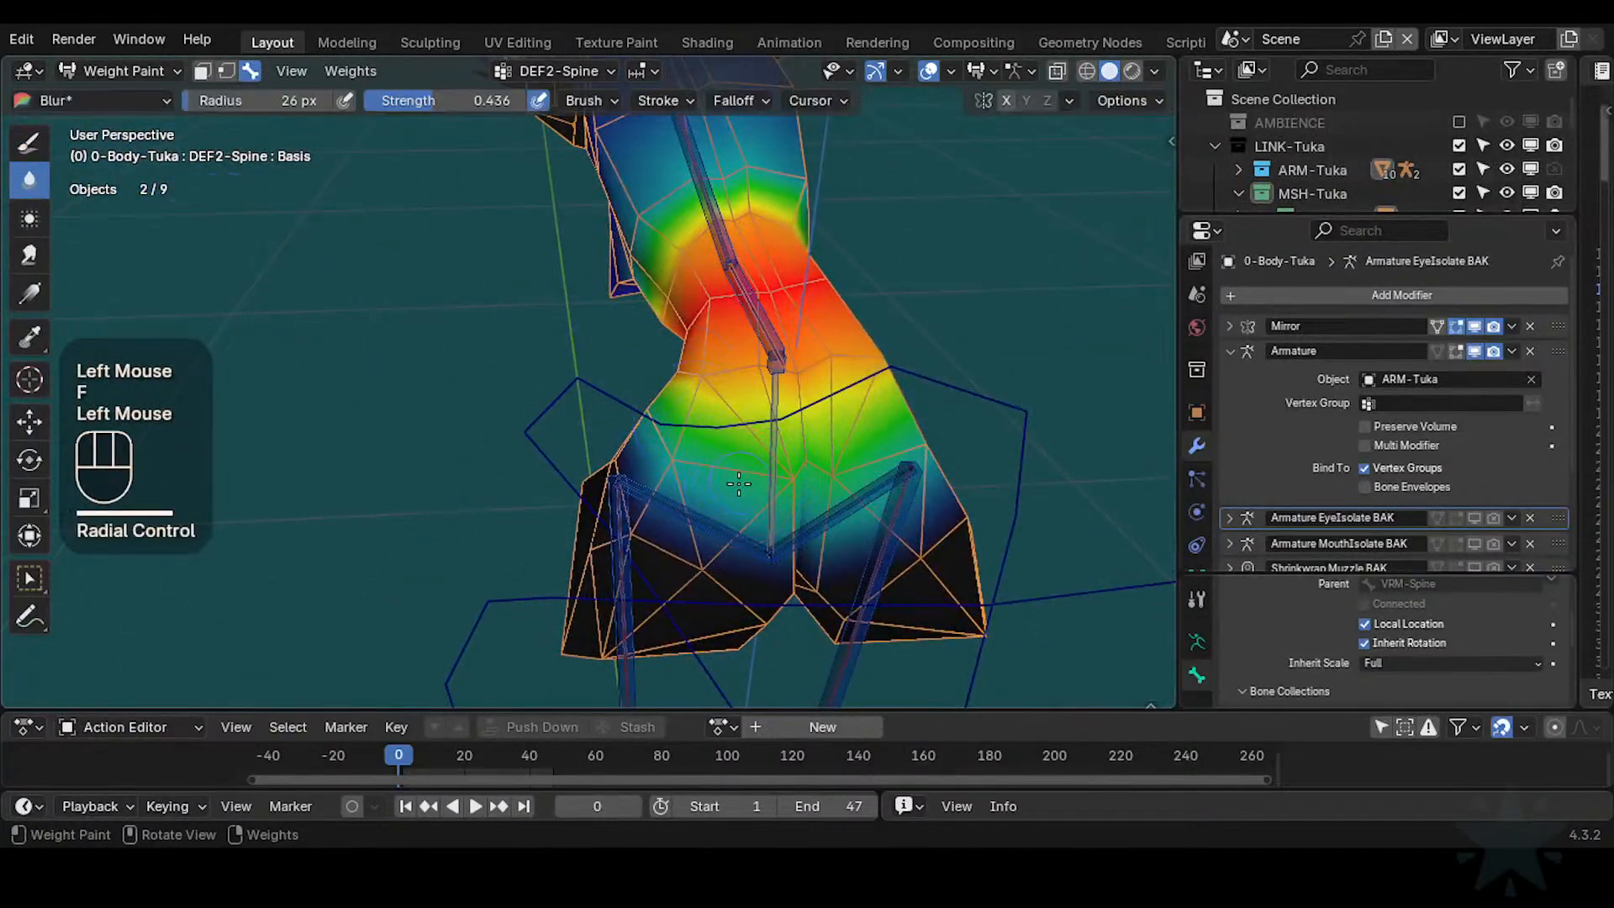
mouse_move(821, 458)
middle_mouse_down()
mouse_move(748, 464)
mouse_move(757, 253)
mouse_move(879, 327)
middle_mouse_up()
key("f")
left_click(832, 467)
left_click(755, 472)
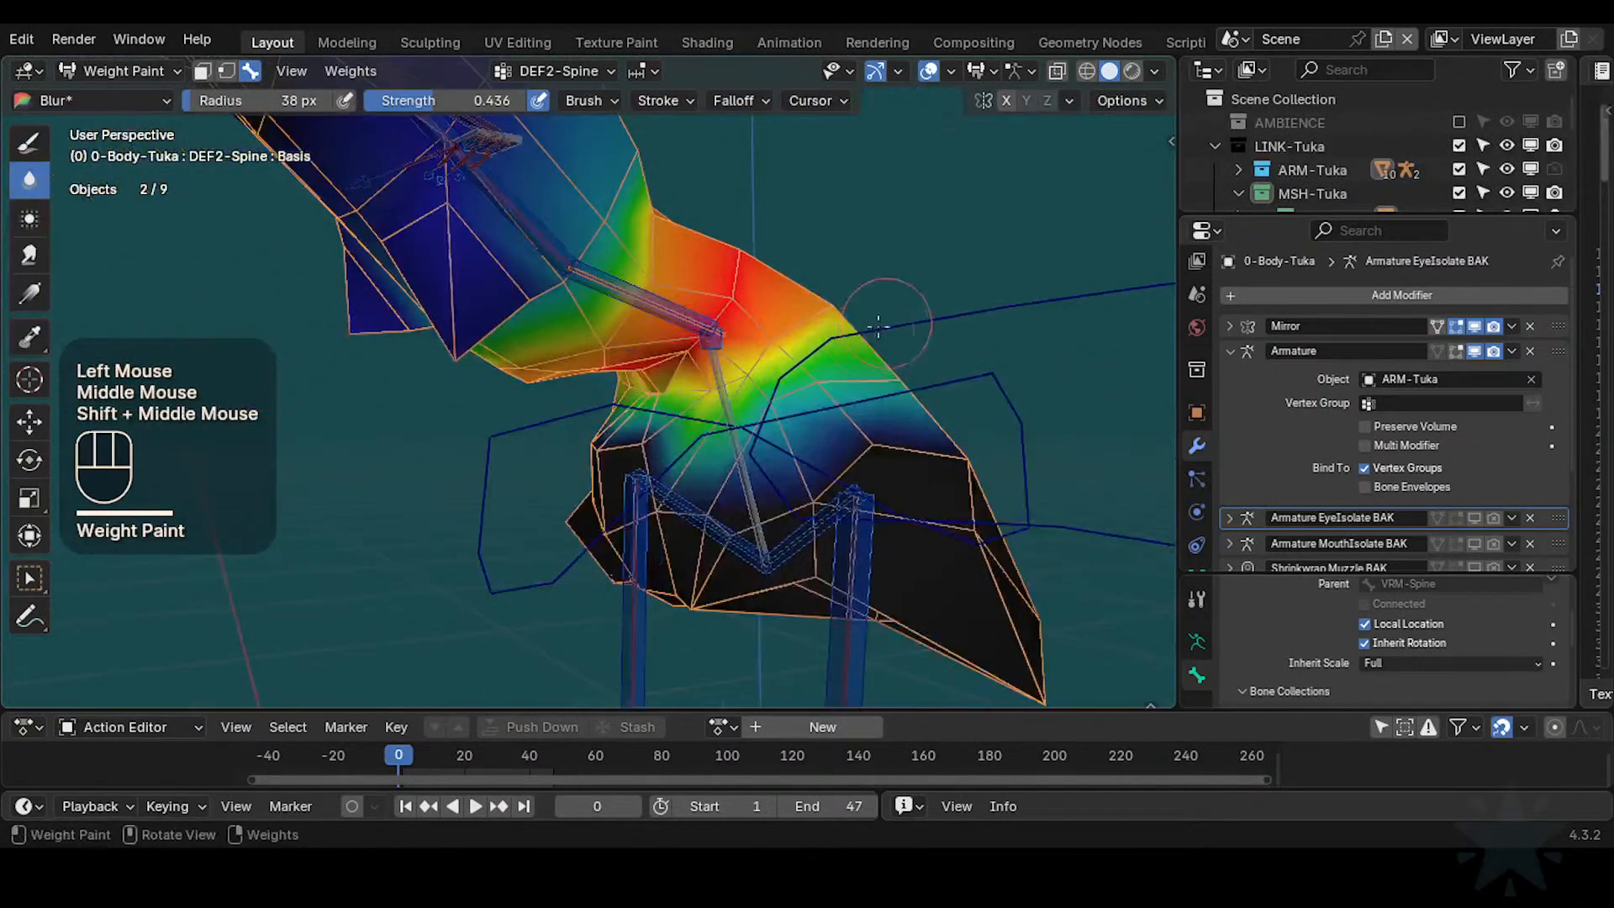
Set the Blur brush radius to 30 px and smooth the DEF2-Spine weights down the belly and front pelvis
middle_click_drag(793, 392, 817, 396)
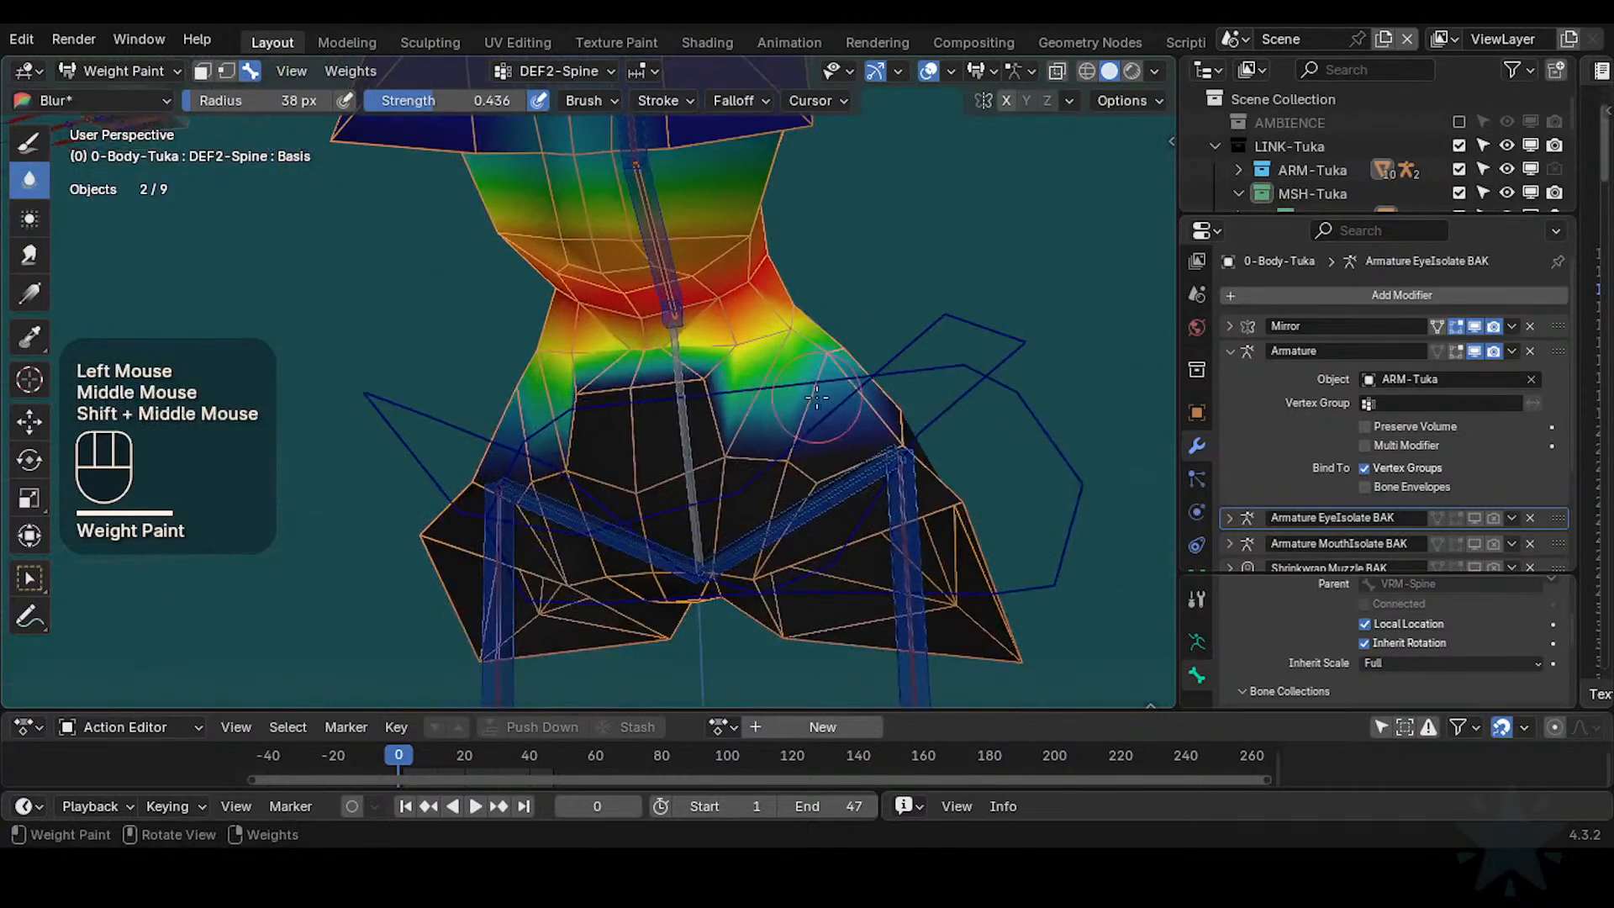
middle_click_drag(776, 448, 785, 457)
key("f")
left_click(785, 457)
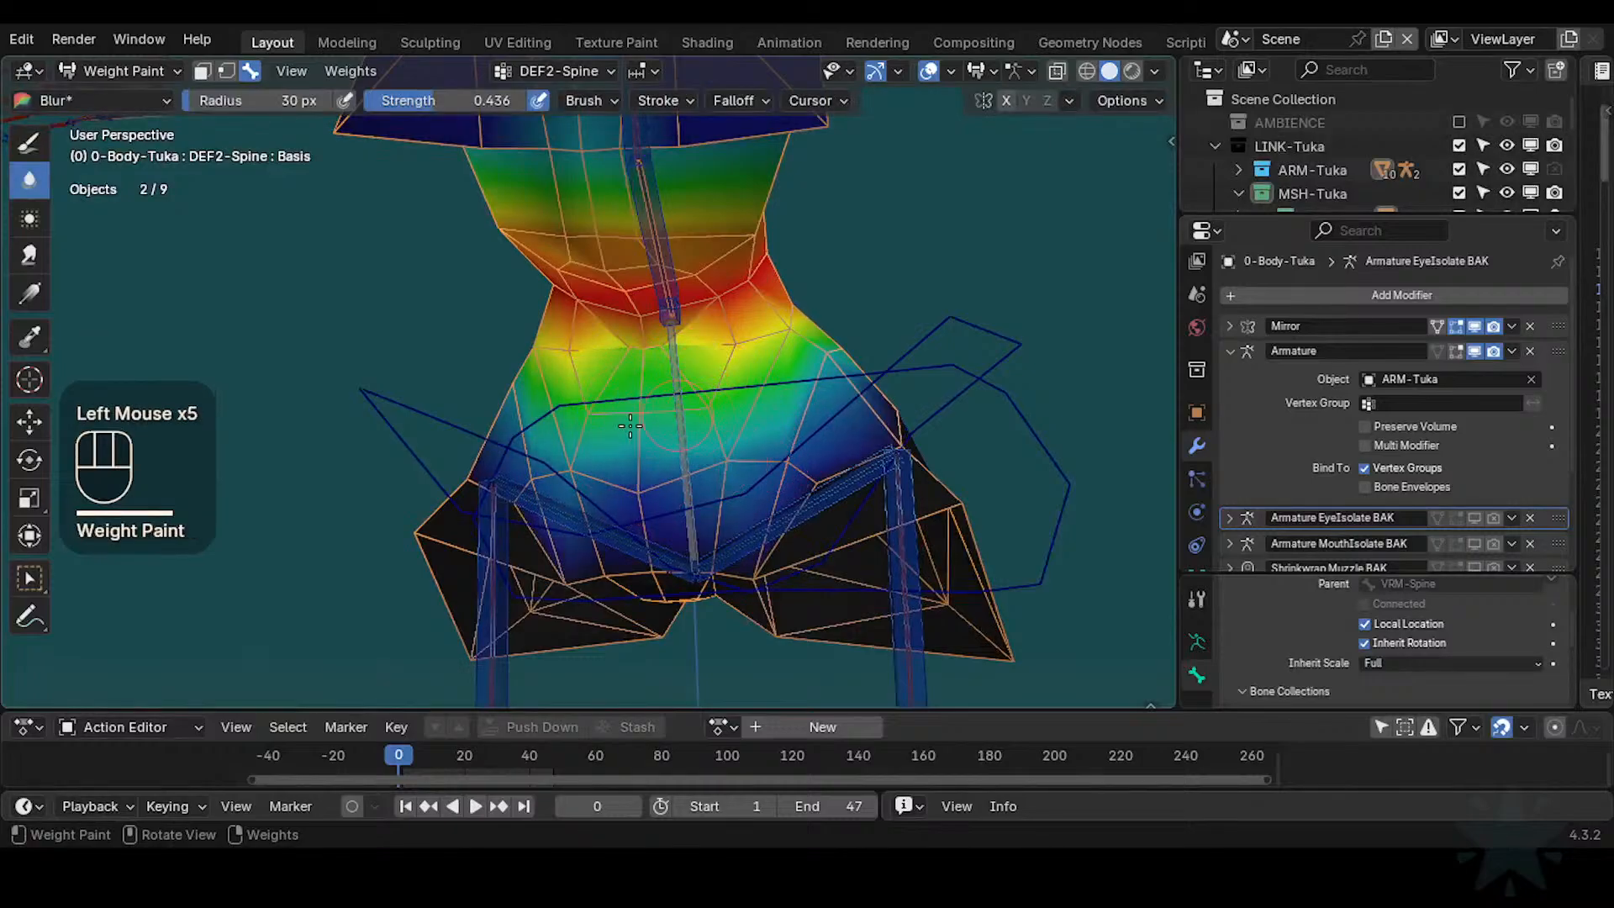
mouse_move(742, 433)
middle_mouse_down()
mouse_move(755, 454)
mouse_move(706, 501)
mouse_move(559, 404)
mouse_move(667, 363)
mouse_move(634, 407)
mouse_move(833, 431)
mouse_move(558, 468)
mouse_move(613, 432)
mouse_move(562, 468)
mouse_move(533, 440)
mouse_move(702, 419)
middle_mouse_up()
left_click(700, 503)
Blur the DEF2-Spine weights on the back and sides of the hips into a soft falloff, and save the file
middle_click_drag(703, 418, 691, 416, "shift")
middle_click_drag(740, 477, 691, 486)
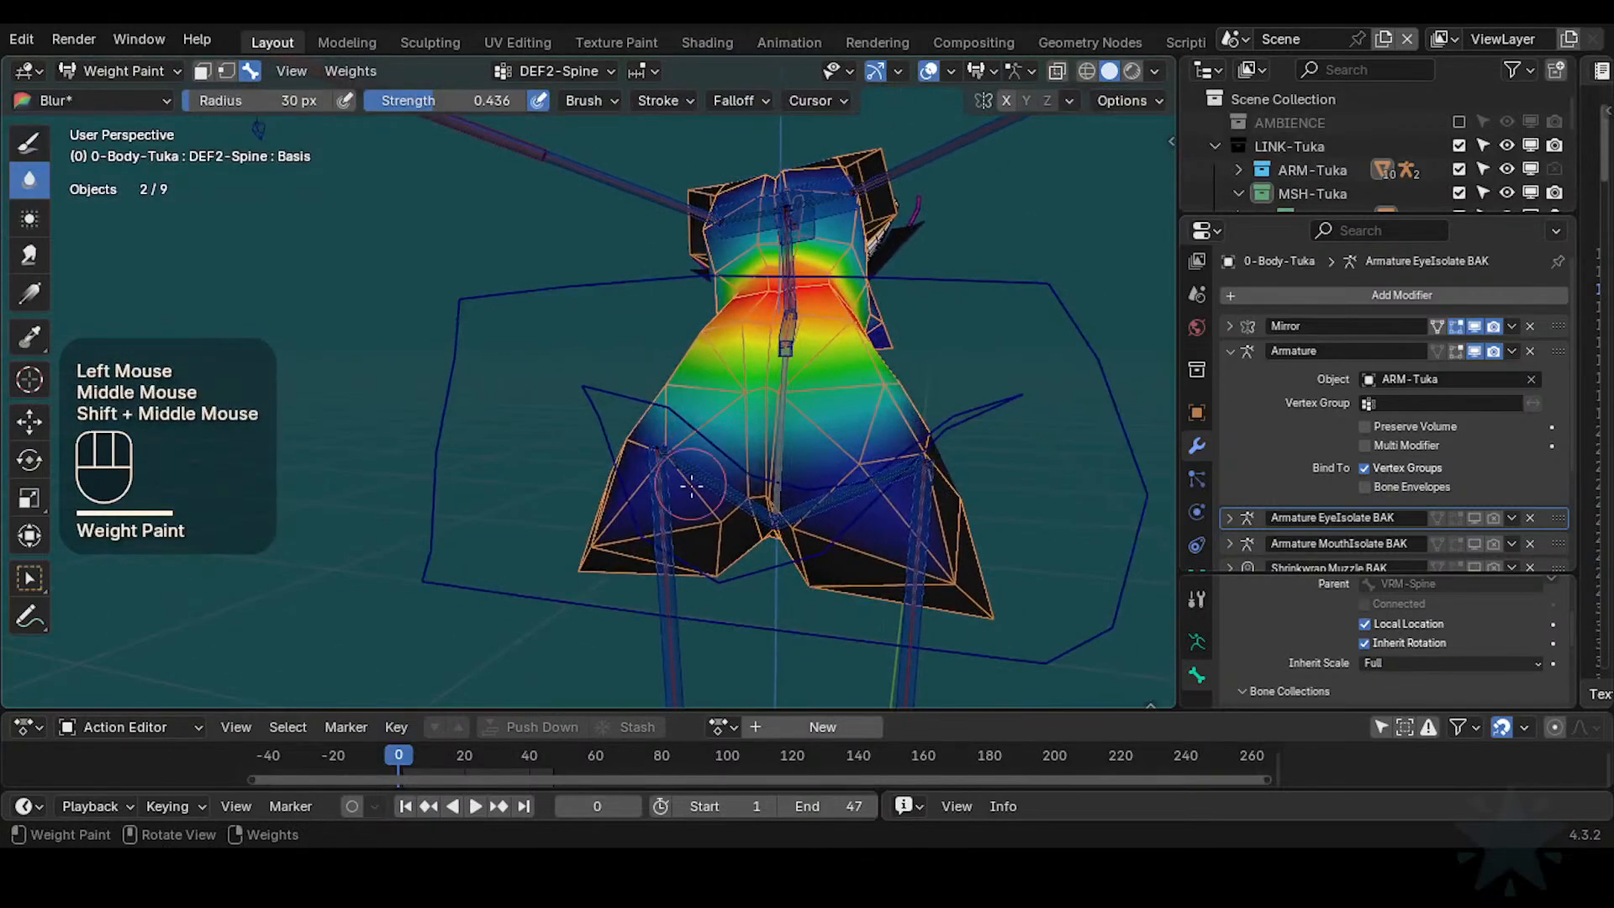
mouse_move(787, 476)
middle_mouse_down()
mouse_move(748, 491)
mouse_move(829, 435)
mouse_move(795, 462)
mouse_move(959, 390)
middle_mouse_up()
left_click(767, 487)
left_click(757, 486)
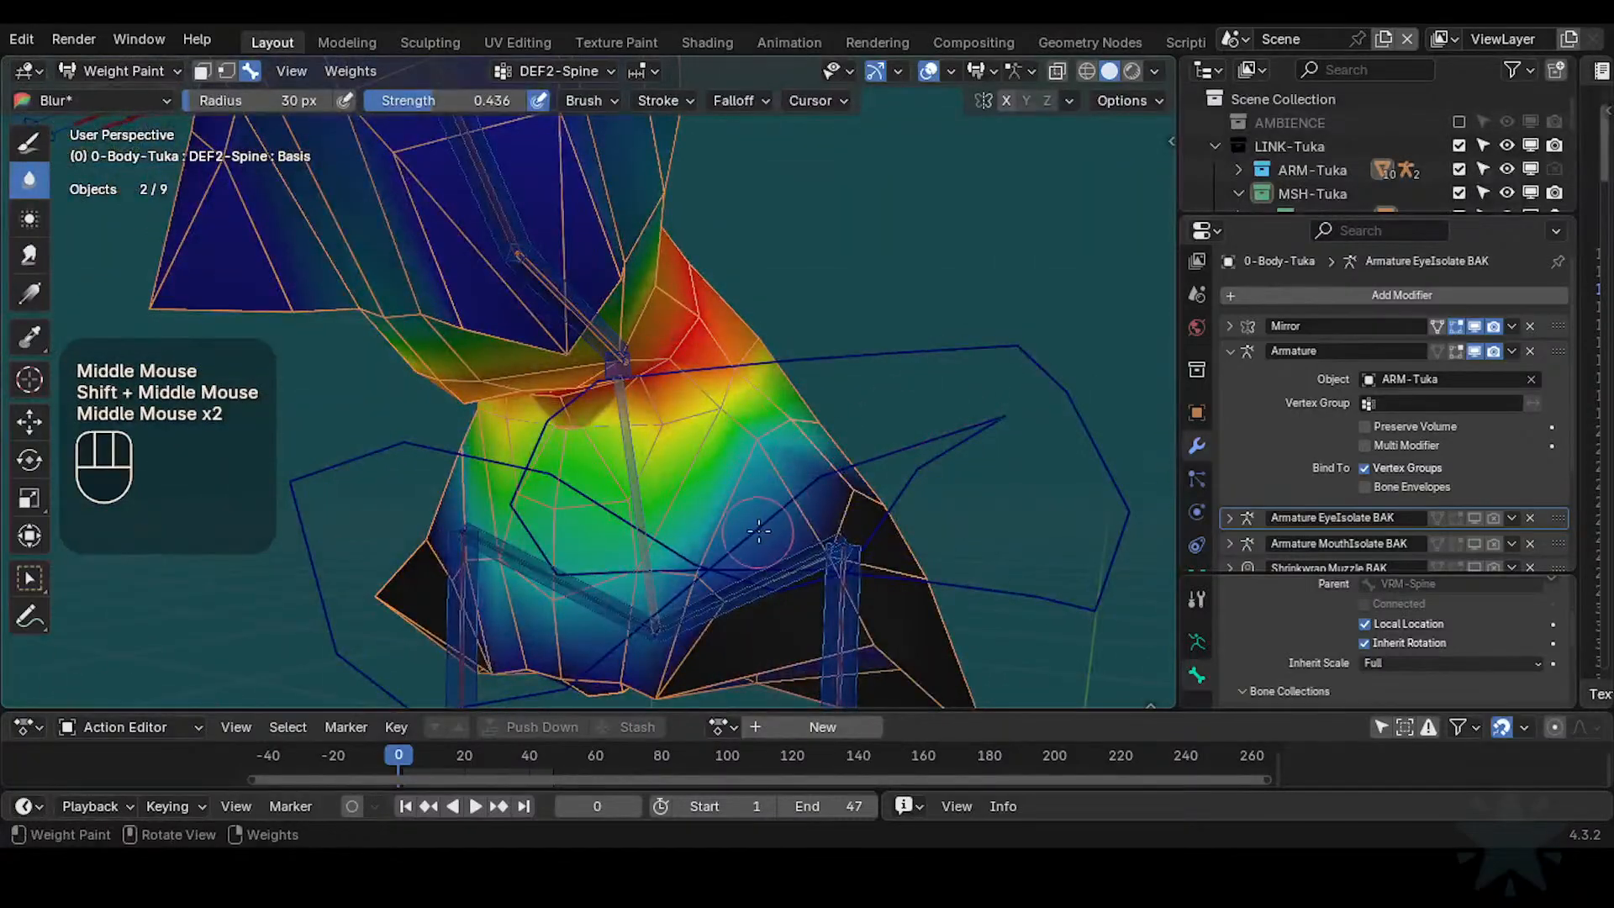
middle_click_drag(759, 529, 740, 525)
mouse_move(740, 524)
middle_mouse_down("shift")
mouse_move(671, 507)
mouse_move(678, 471)
mouse_move(875, 394)
middle_mouse_up("shift")
middle_click_drag(874, 393, 886, 388, "shift")
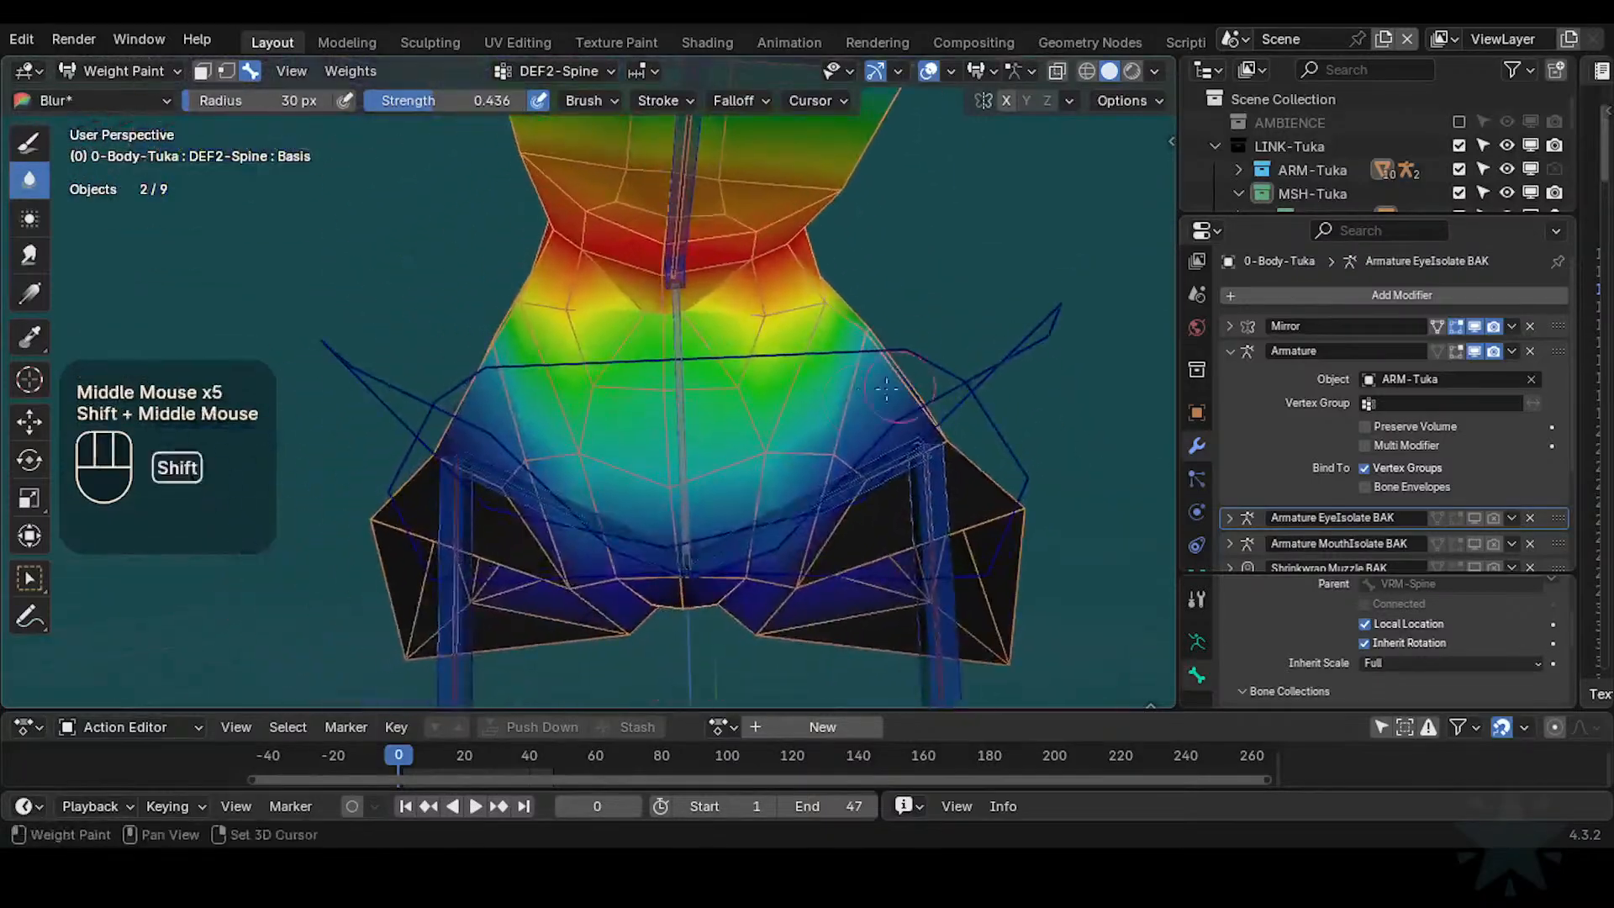
key("ctrl+s")
Subtract DEF2-Spine weight around the crotch with the 30 px Draw brush and save the file
middle_click_drag(767, 452, 714, 403, "ctrl")
middle_click_drag(714, 403, 325, 247, "shift")
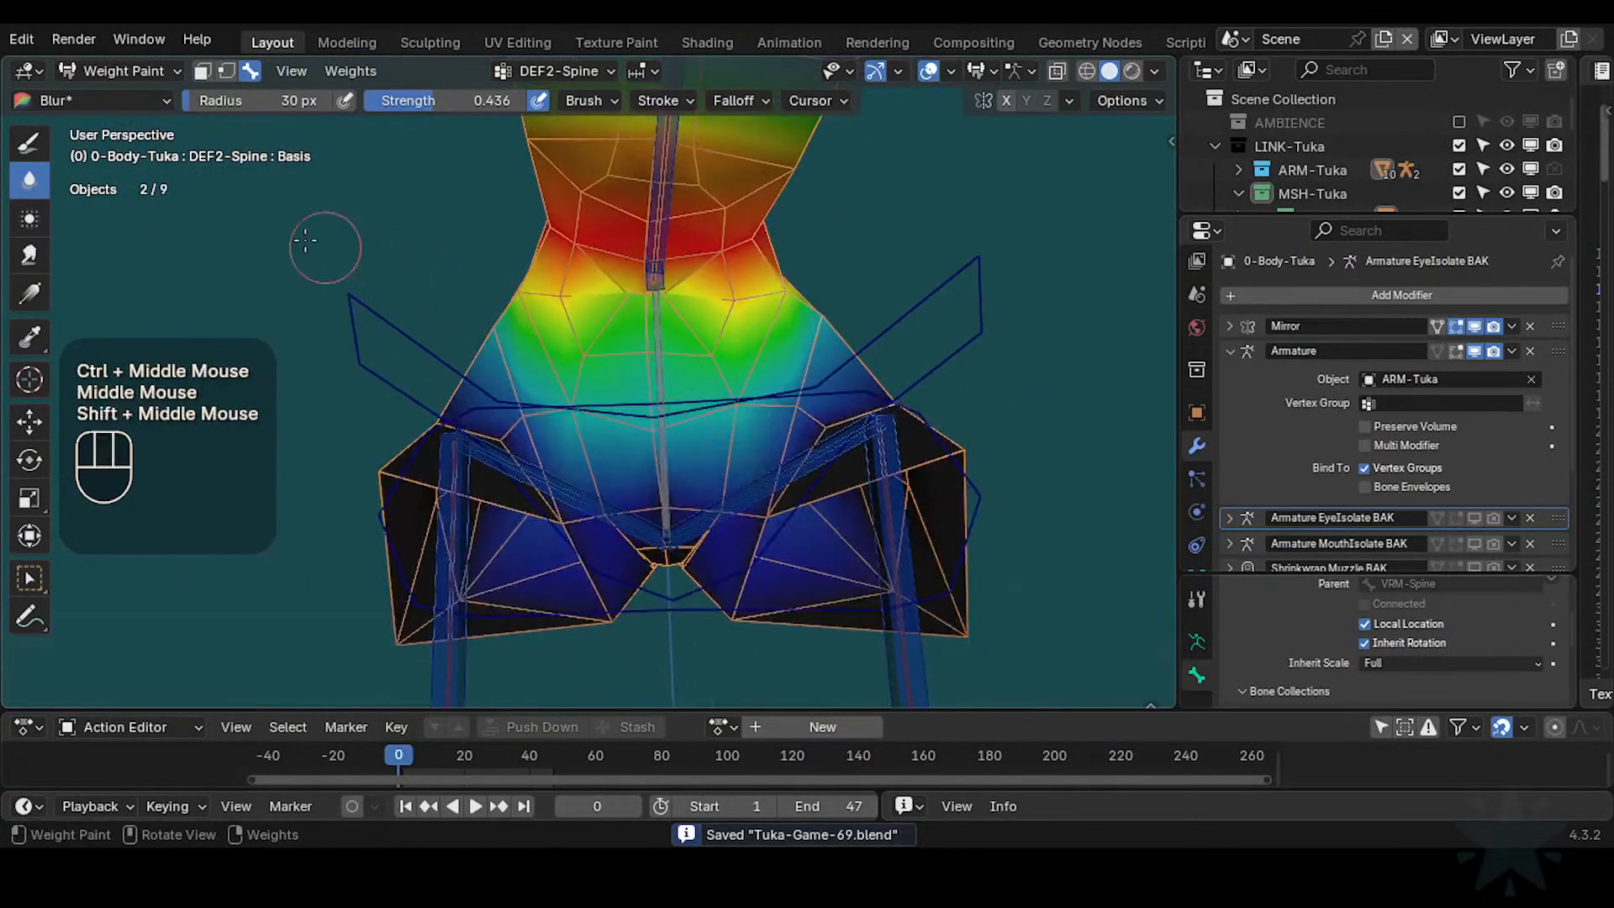
left_click(47, 148)
left_click(27, 148)
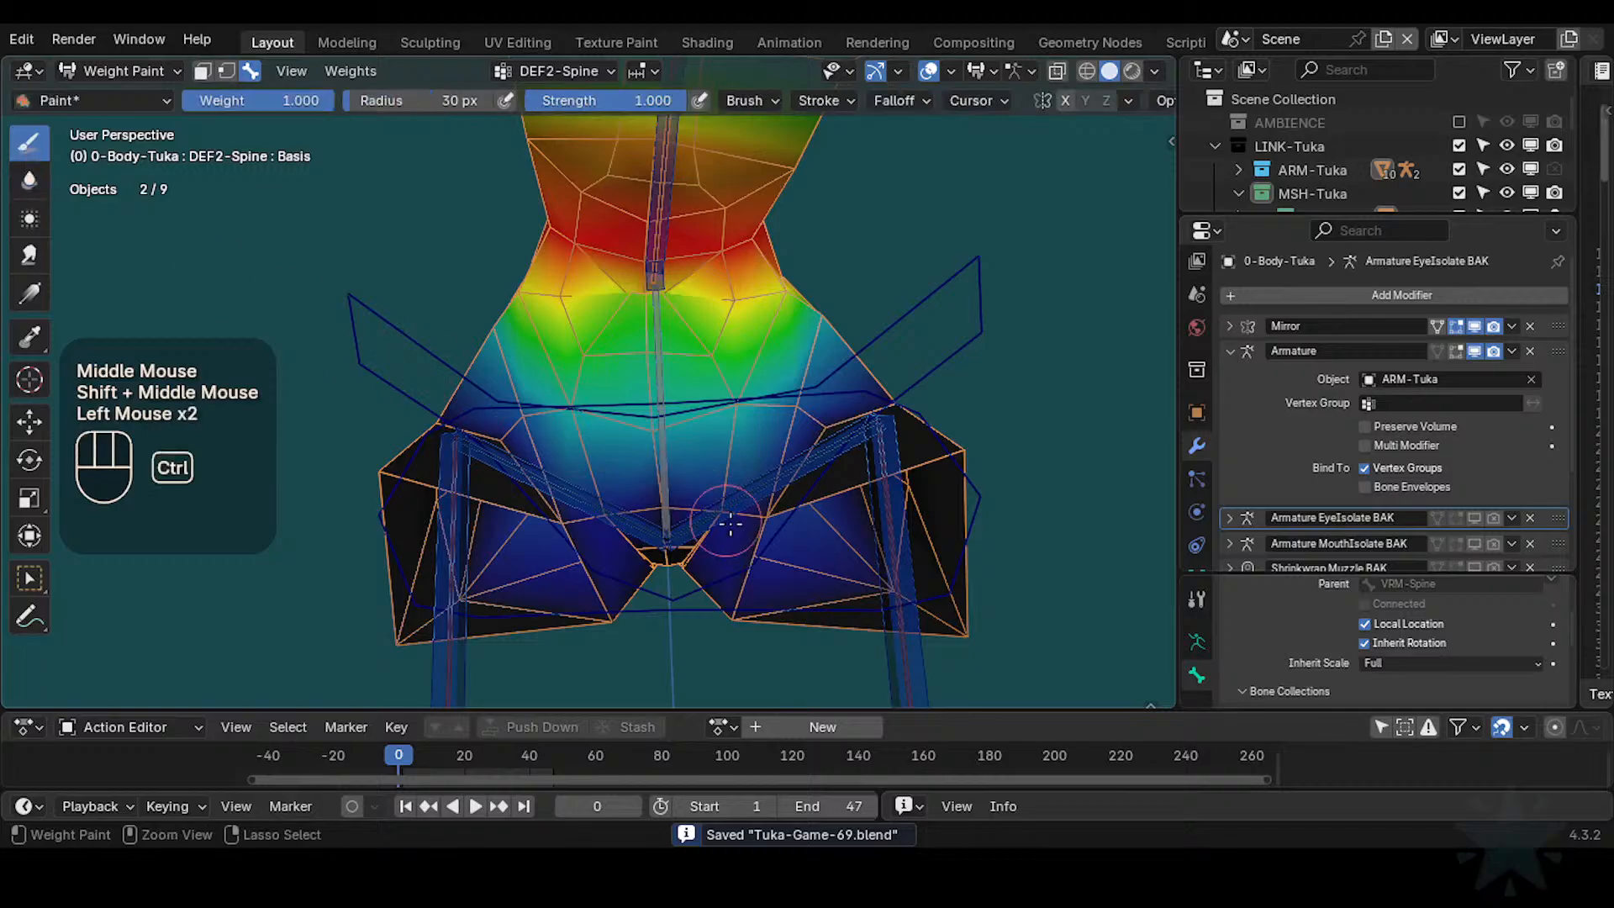
middle_click_drag(713, 487, 738, 560)
mouse_move(754, 501)
middle_mouse_down("shift")
mouse_move(755, 542)
mouse_move(714, 517)
mouse_move(698, 437)
middle_mouse_up("shift")
left_click(757, 546, "ctrl")
key("ctrl+s")
Select the CTL-IK-Spine bone and rotate it to check how the waist deforms in a forward bend
middle_click_drag(697, 437, 677, 252)
left_click(678, 246, "alt")
key("r")
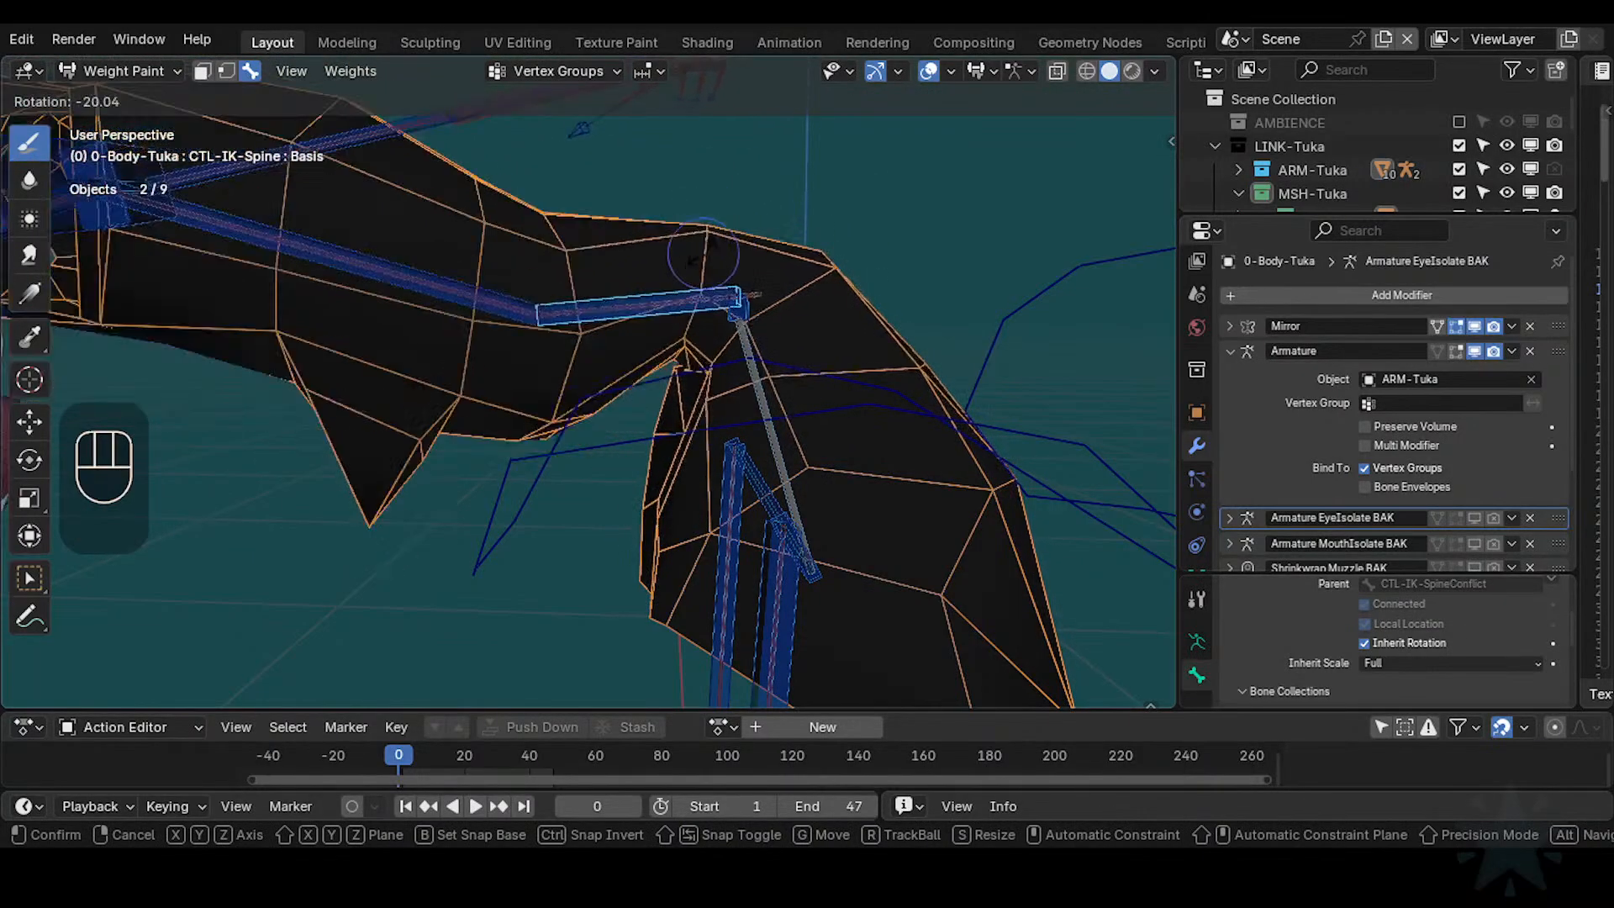
left_click(725, 269)
Display the DEF2-Hips weights and reset the pose of all bones so the torso stands upright
left_click(752, 343, "alt")
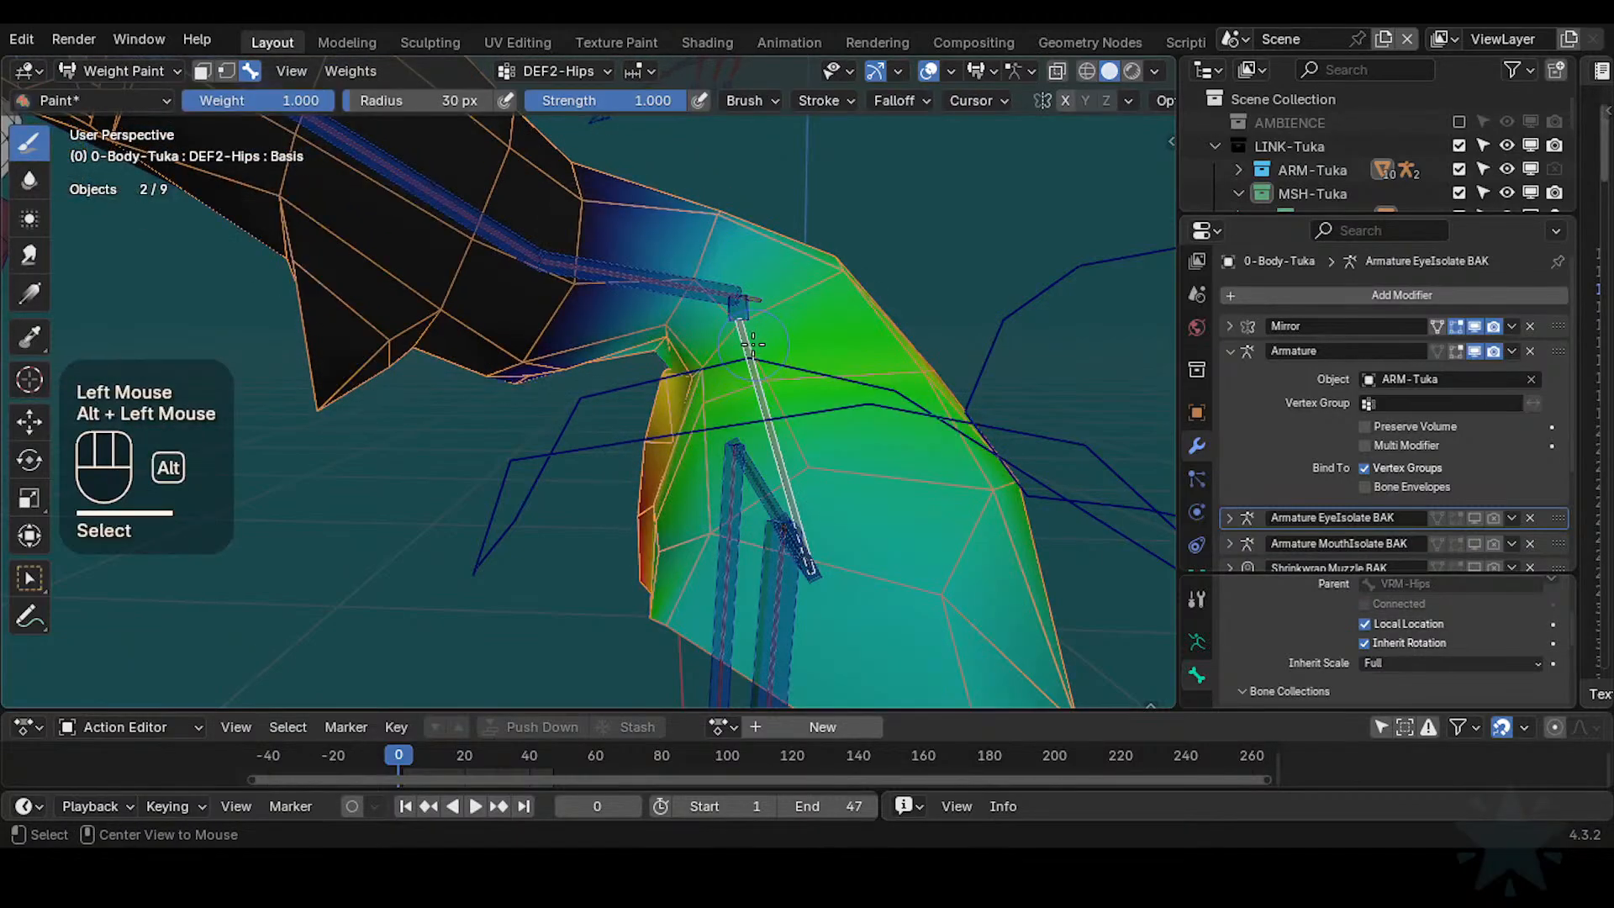
middle_click_drag(744, 348, 643, 368)
key("a")
key("alt+g")
key("alt+g")
middle_click_drag(644, 367, 615, 342)
Subtract DEF2-Hips weight from the front, sides and back of the waist above the navel with the 30 px Draw brush
double_click(26, 147)
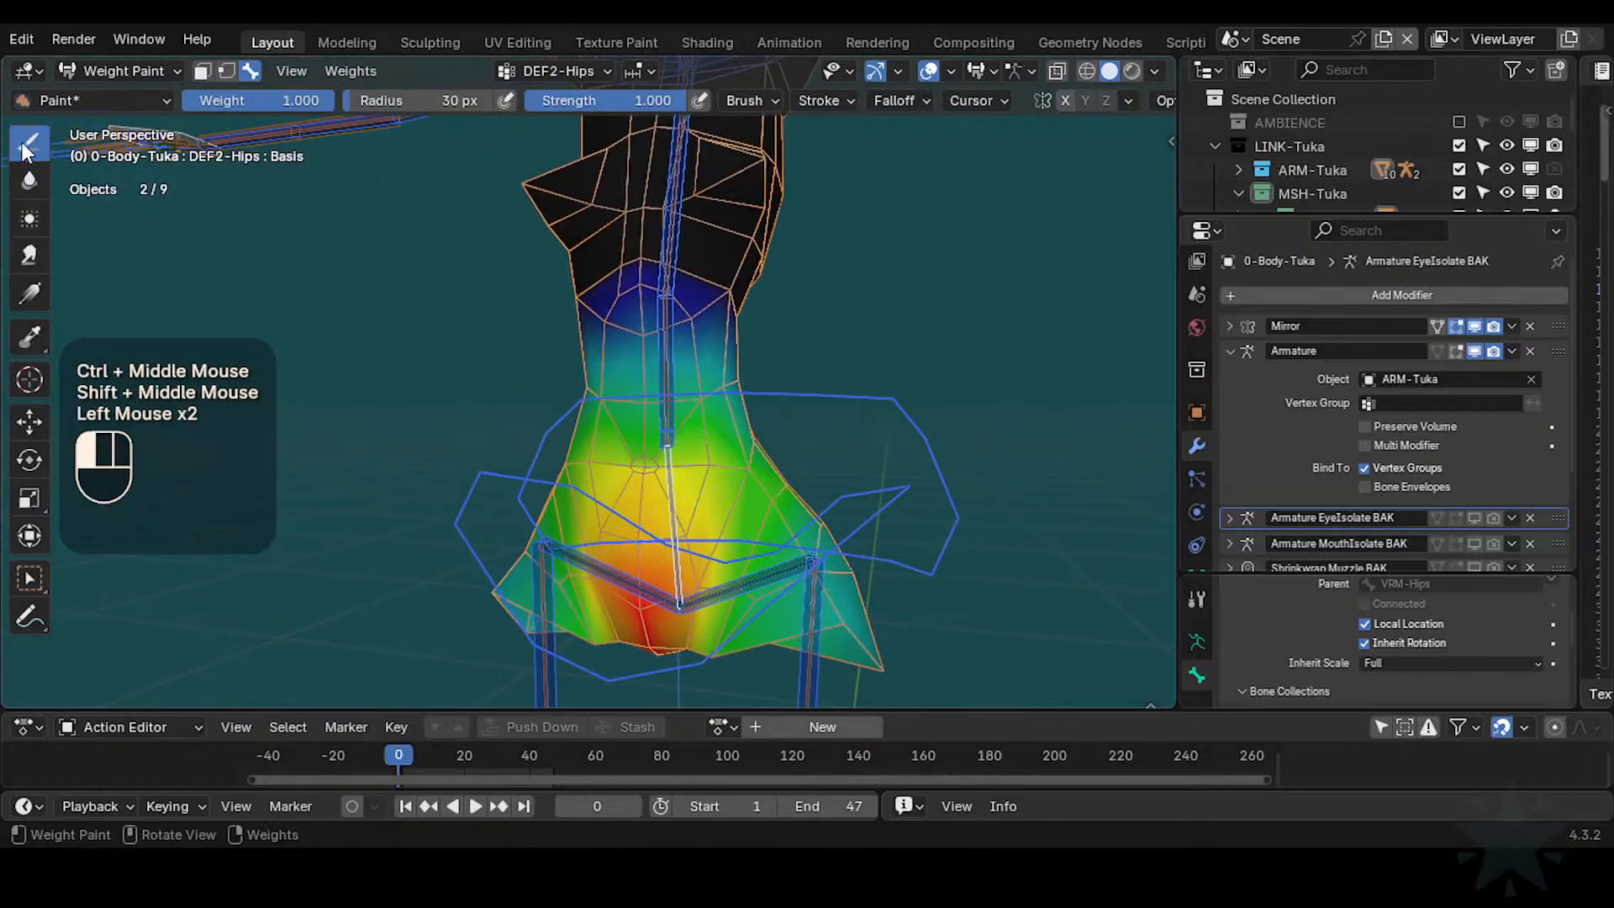
left_click(675, 336, "ctrl")
middle_click_drag(675, 336, 618, 360, "shift")
left_click(571, 444, "ctrl")
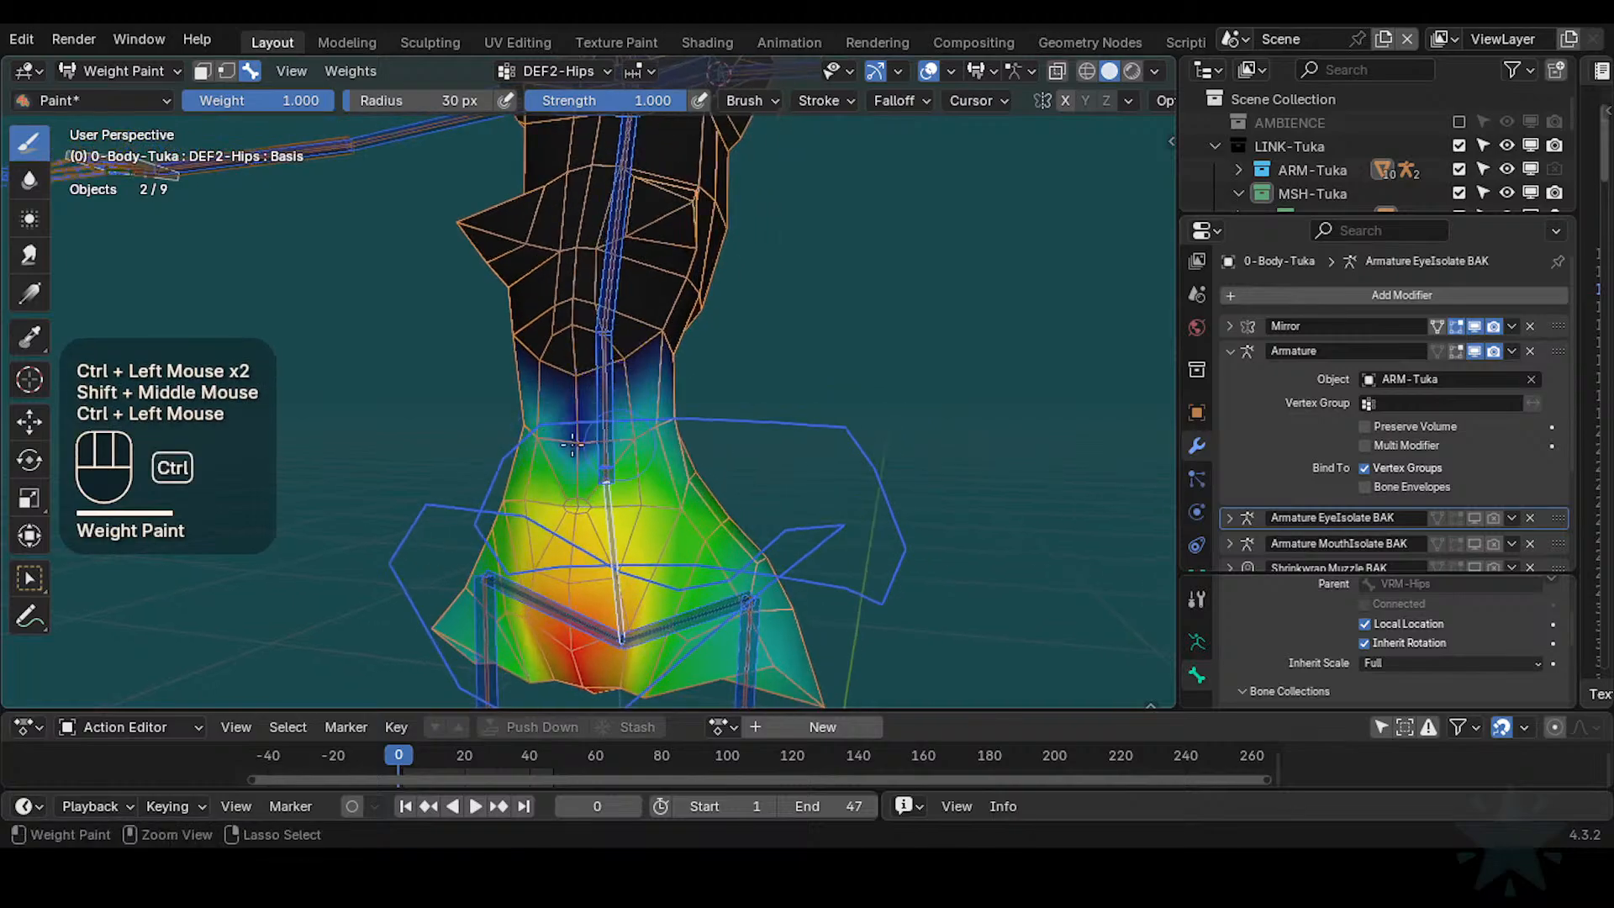
left_click(687, 419, "ctrl")
left_click(687, 419, "ctrl")
middle_click_drag(687, 420, 677, 391)
middle_click_drag(676, 391, 561, 335)
left_click(693, 381, "ctrl")
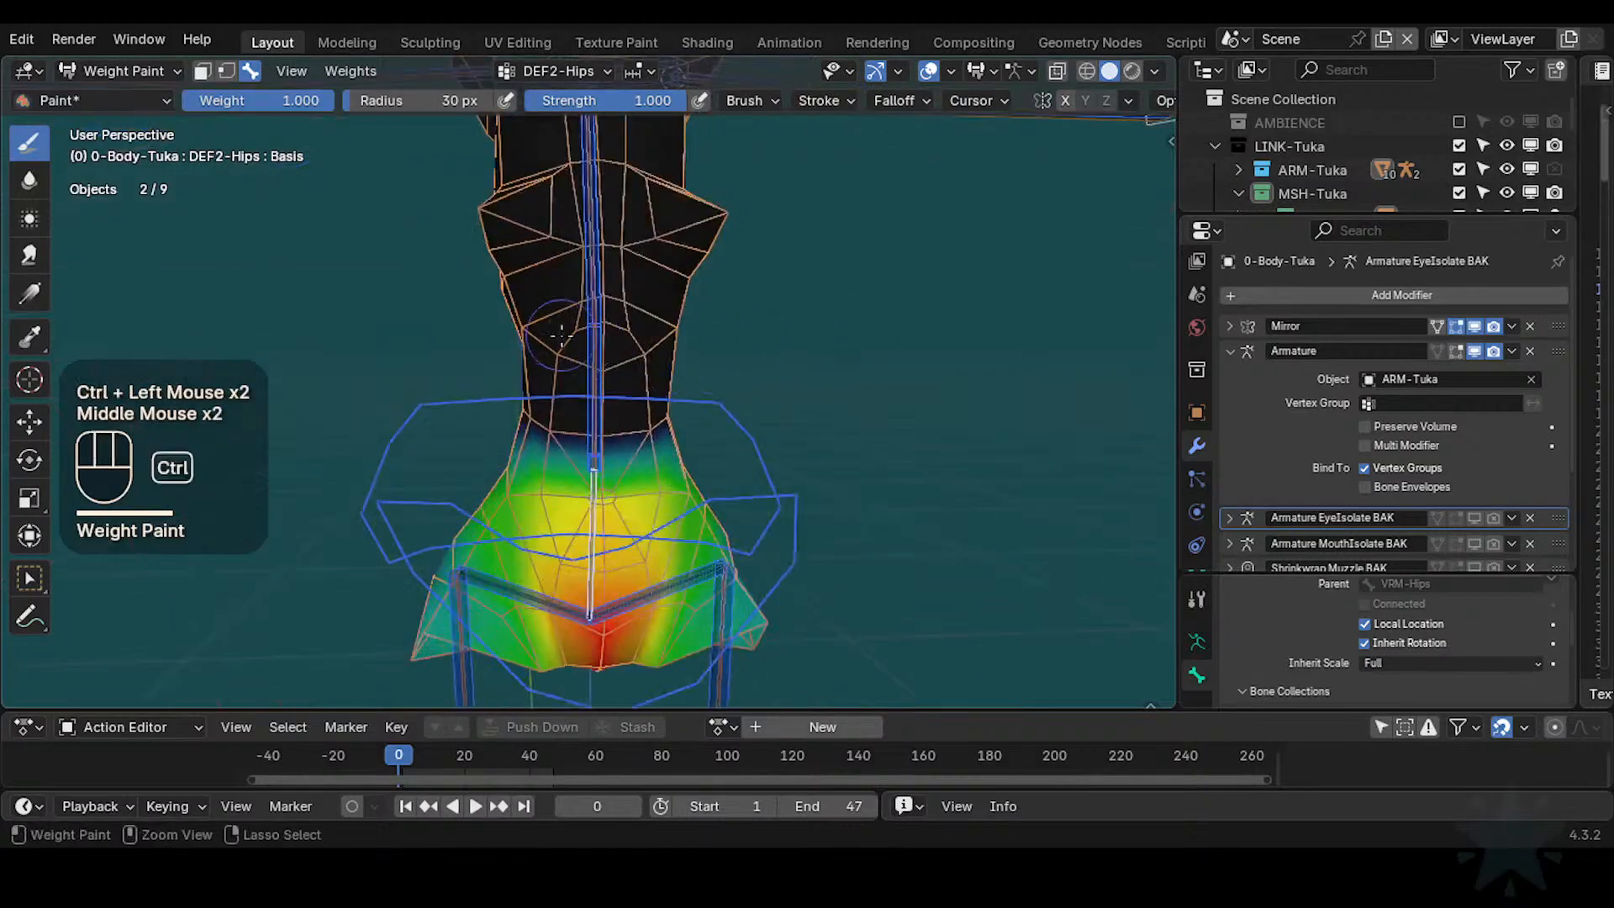
Blur the upper edge of the DEF2-Hips weights across the waist with the 30 px Blur brush
left_click(30, 179)
left_click_drag(658, 488, 617, 494)
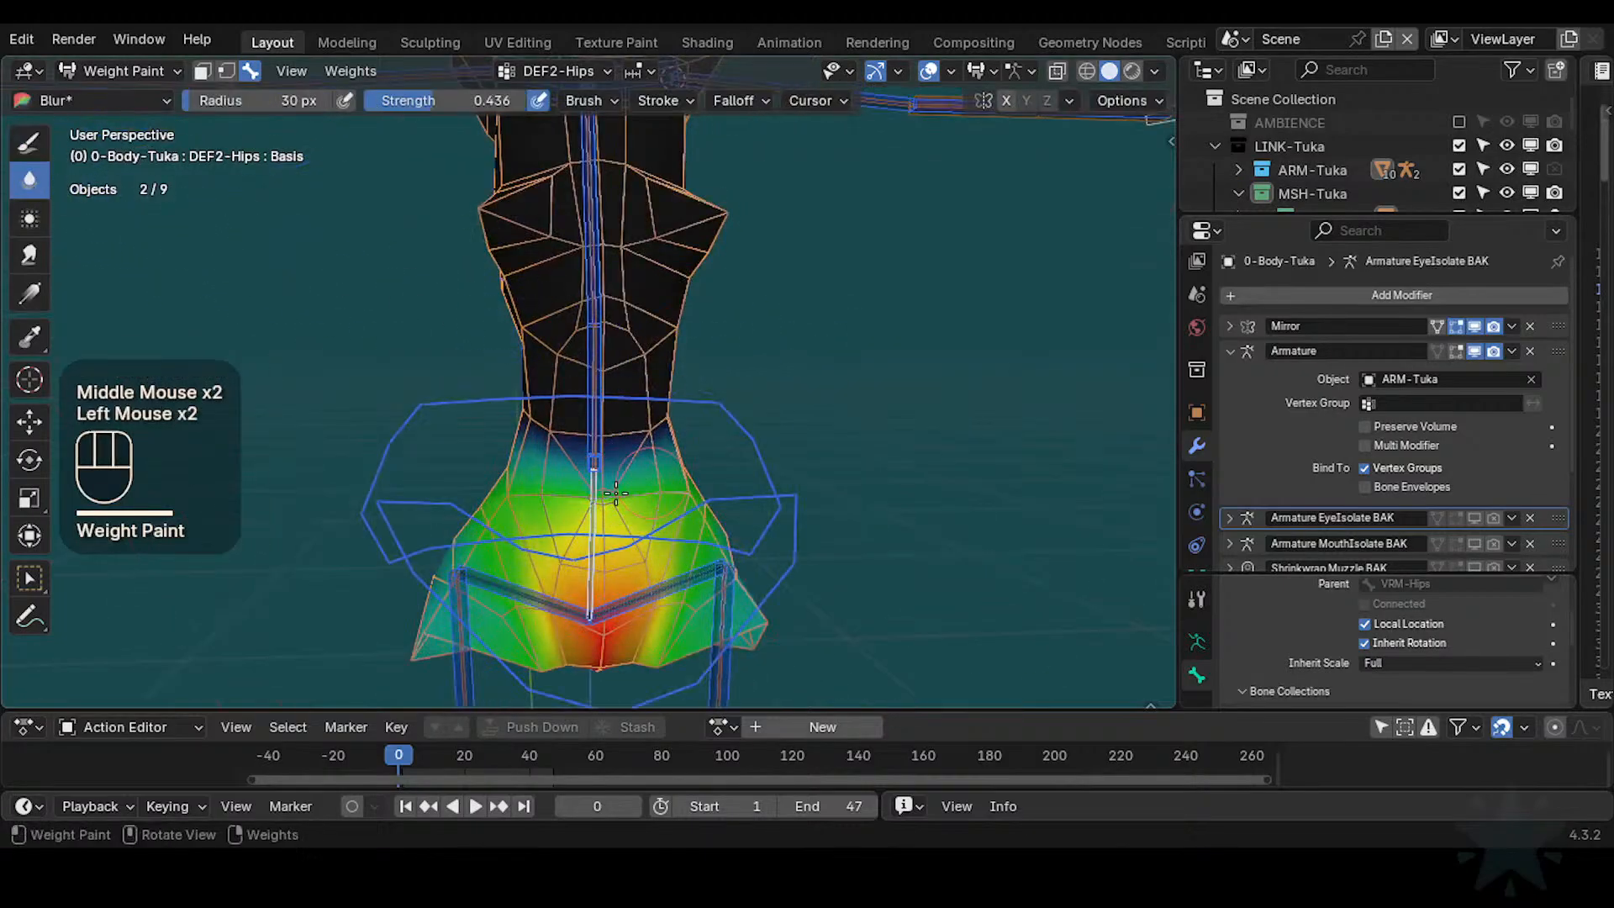
middle_click_drag(606, 508, 647, 454)
left_click(667, 461)
Select the CTL-IK-Spine bone, rotate the torso in side view and tilt it sideways from the front, and save the file
middle_click_drag(647, 454, 748, 359)
left_click(748, 359, "alt")
key("r")
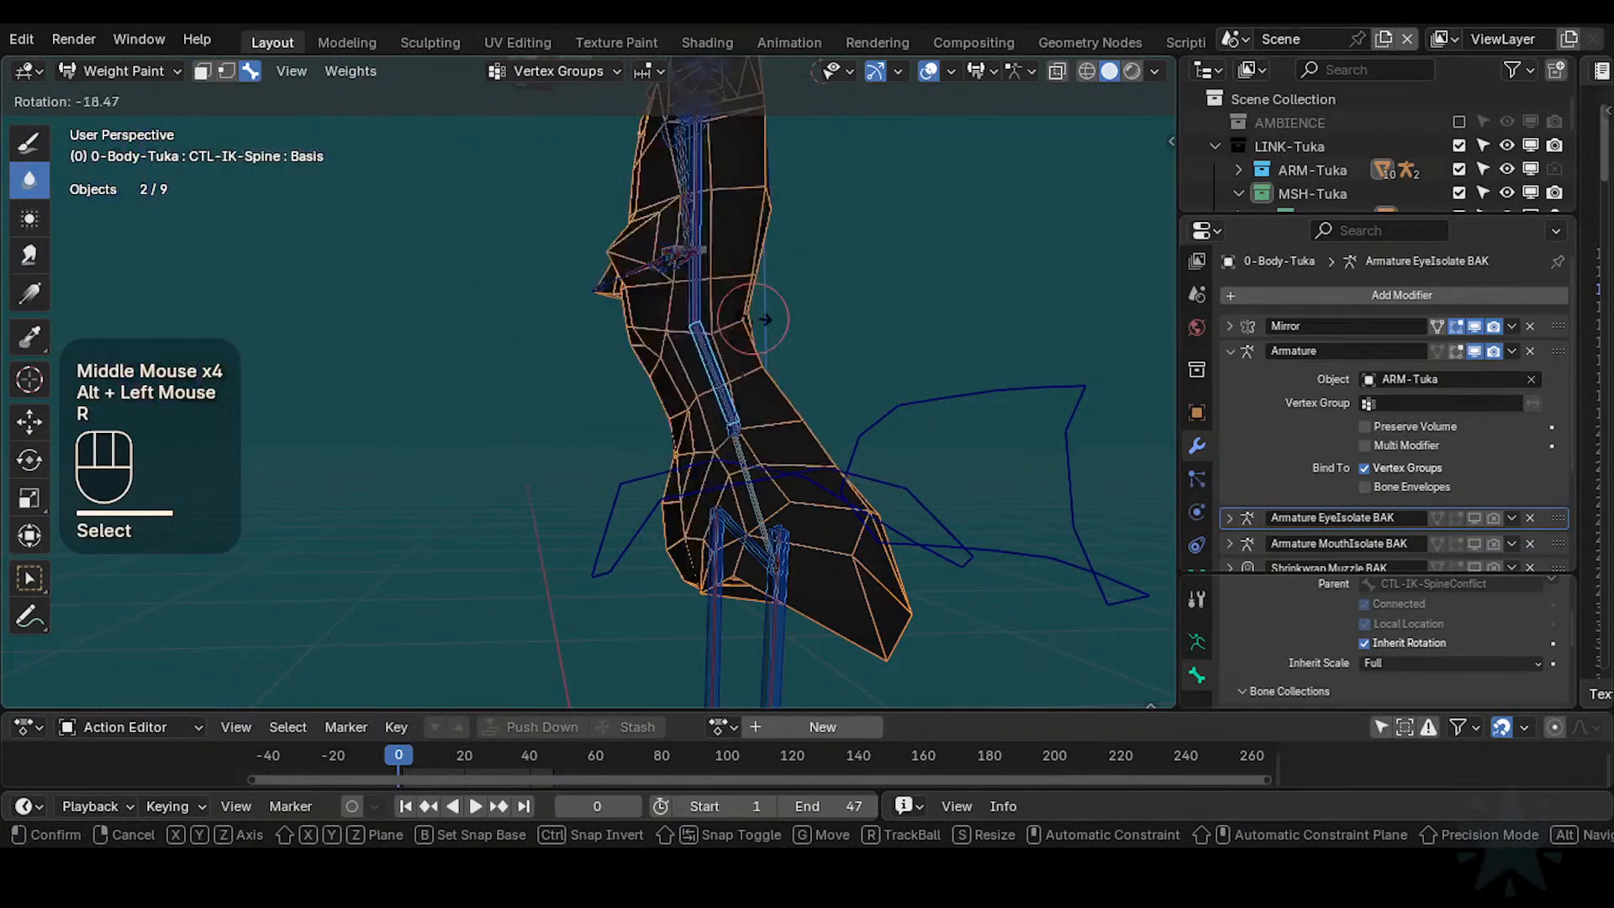
left_click(755, 357)
middle_click_drag(755, 358, 969, 360)
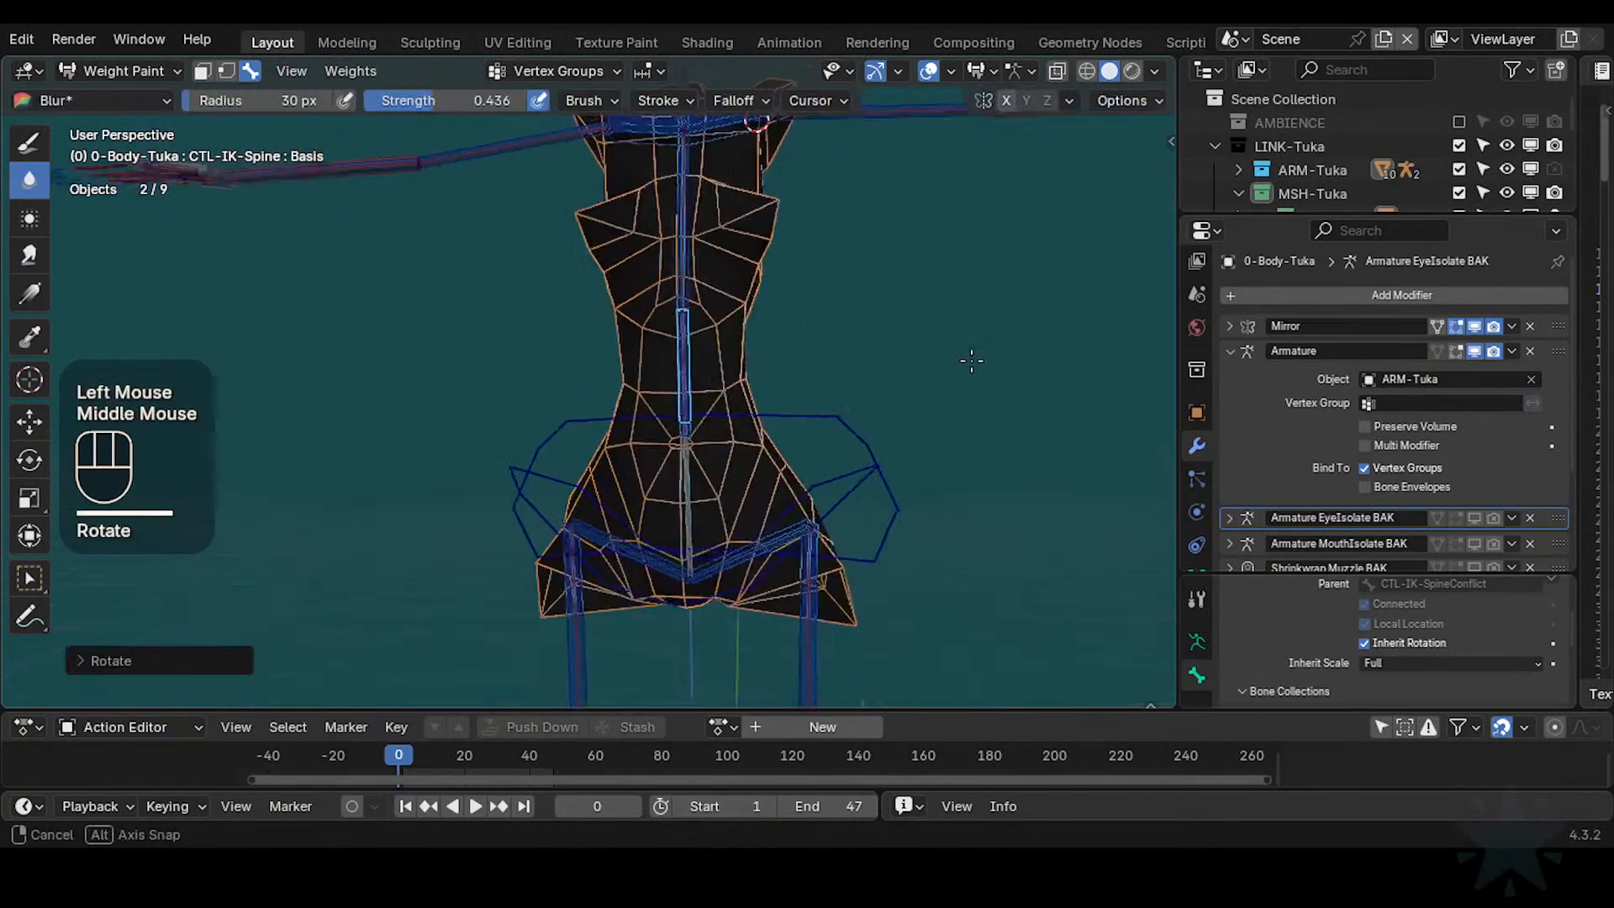
key("r")
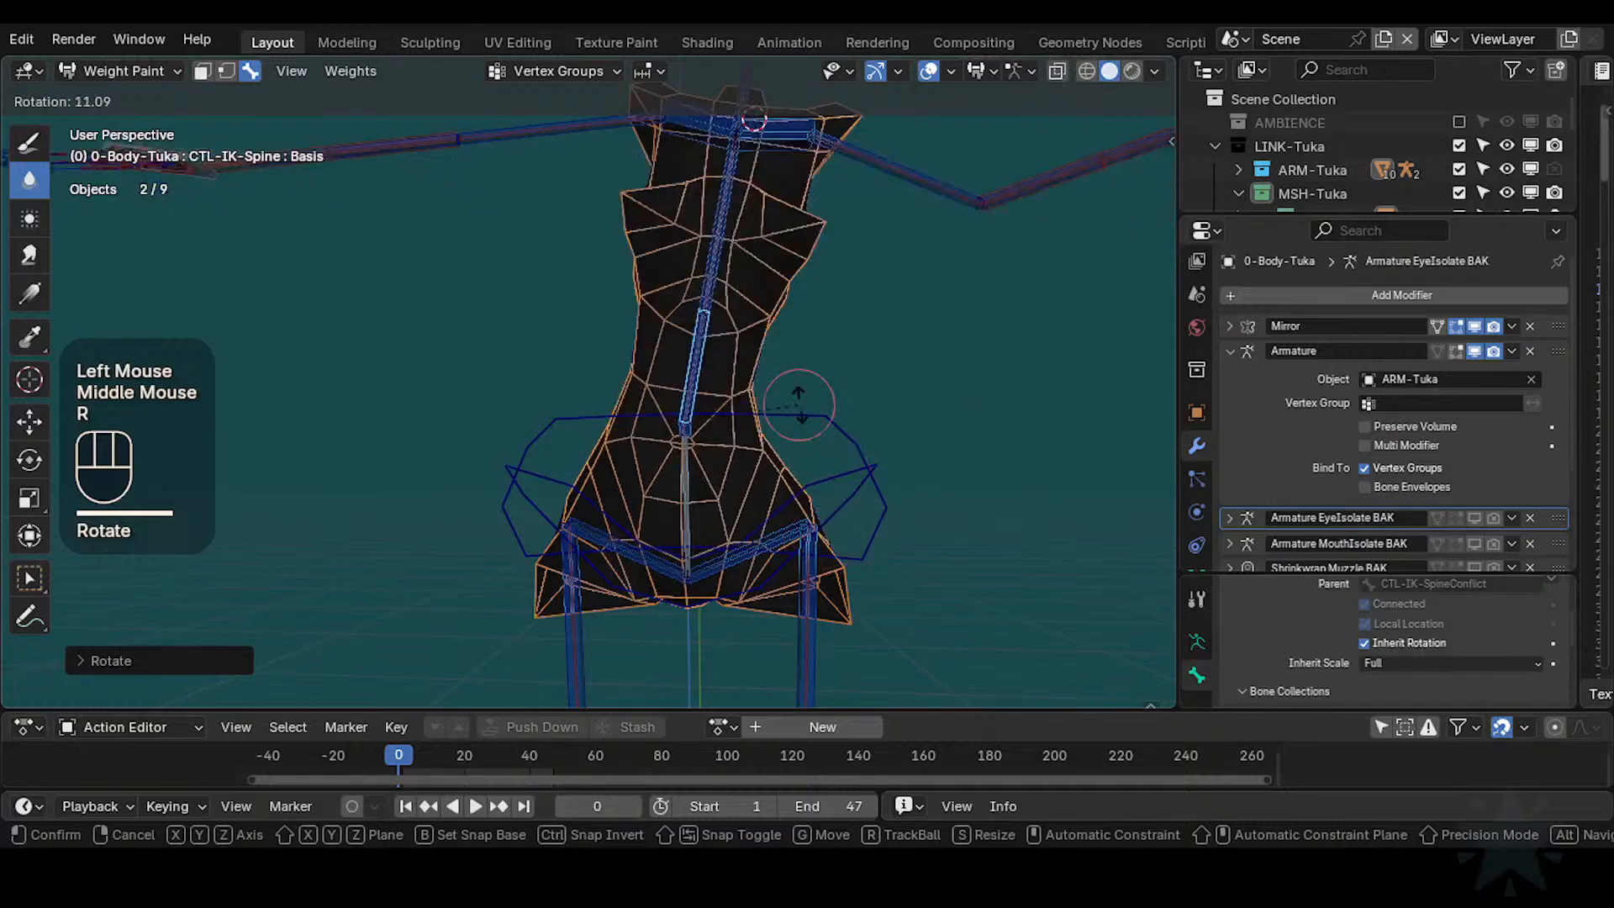
left_click(786, 386)
key("ctrl+s")
Select the DEF2-Hips bone again and blur its weights upward into the waist above the hips
middle_click_drag(785, 386, 686, 433, "ctrl")
left_click(747, 526, "alt")
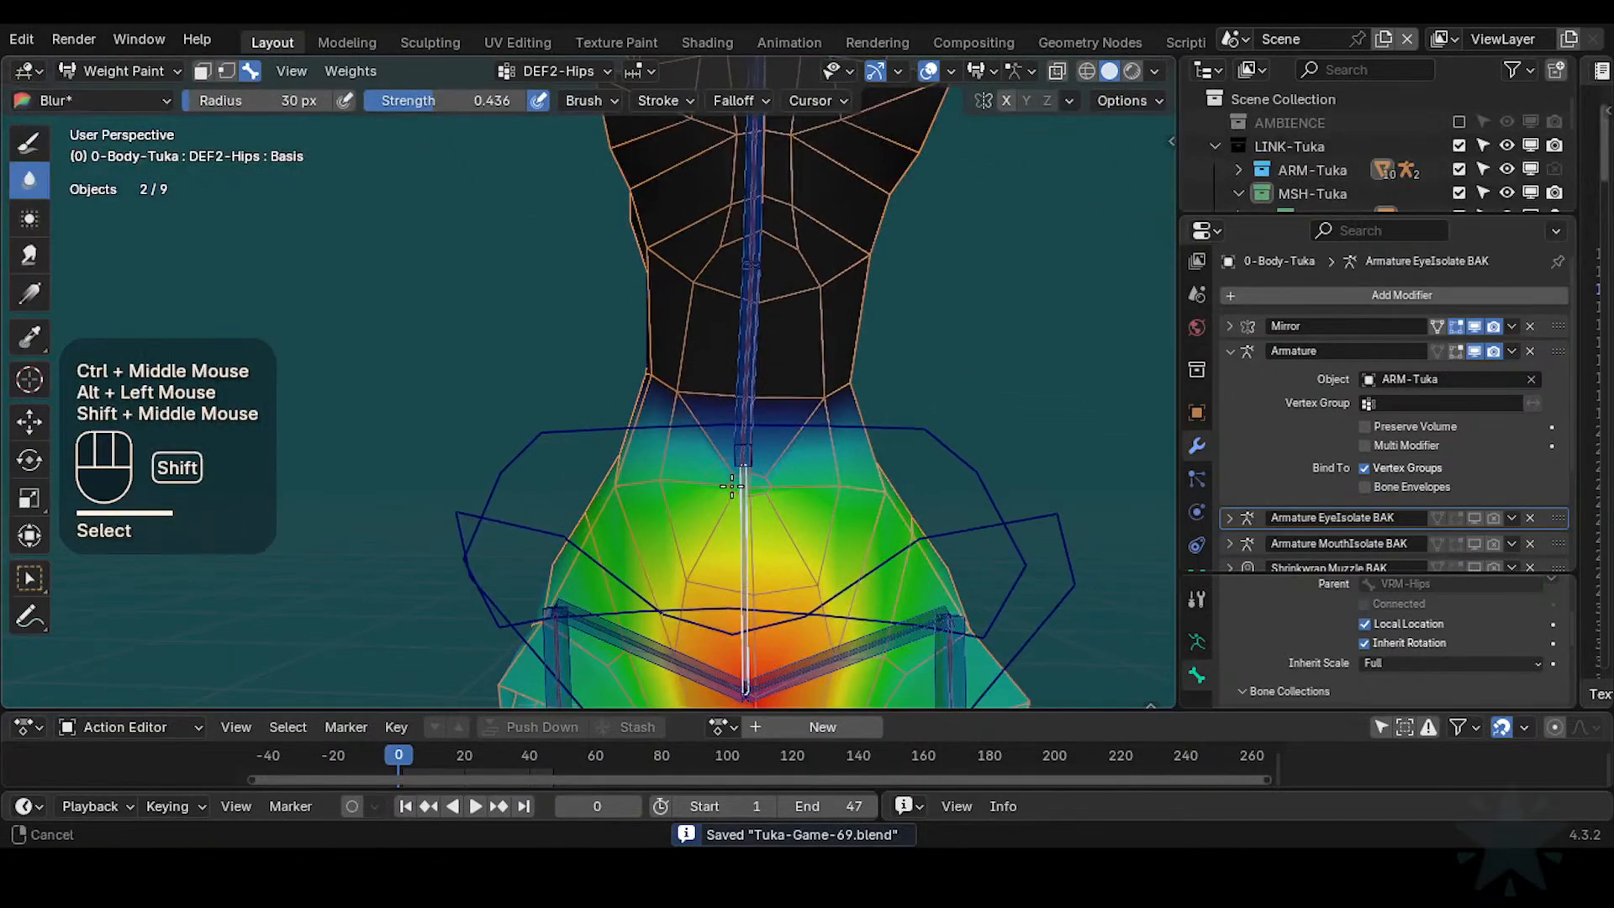
left_click_drag(664, 387, 744, 347)
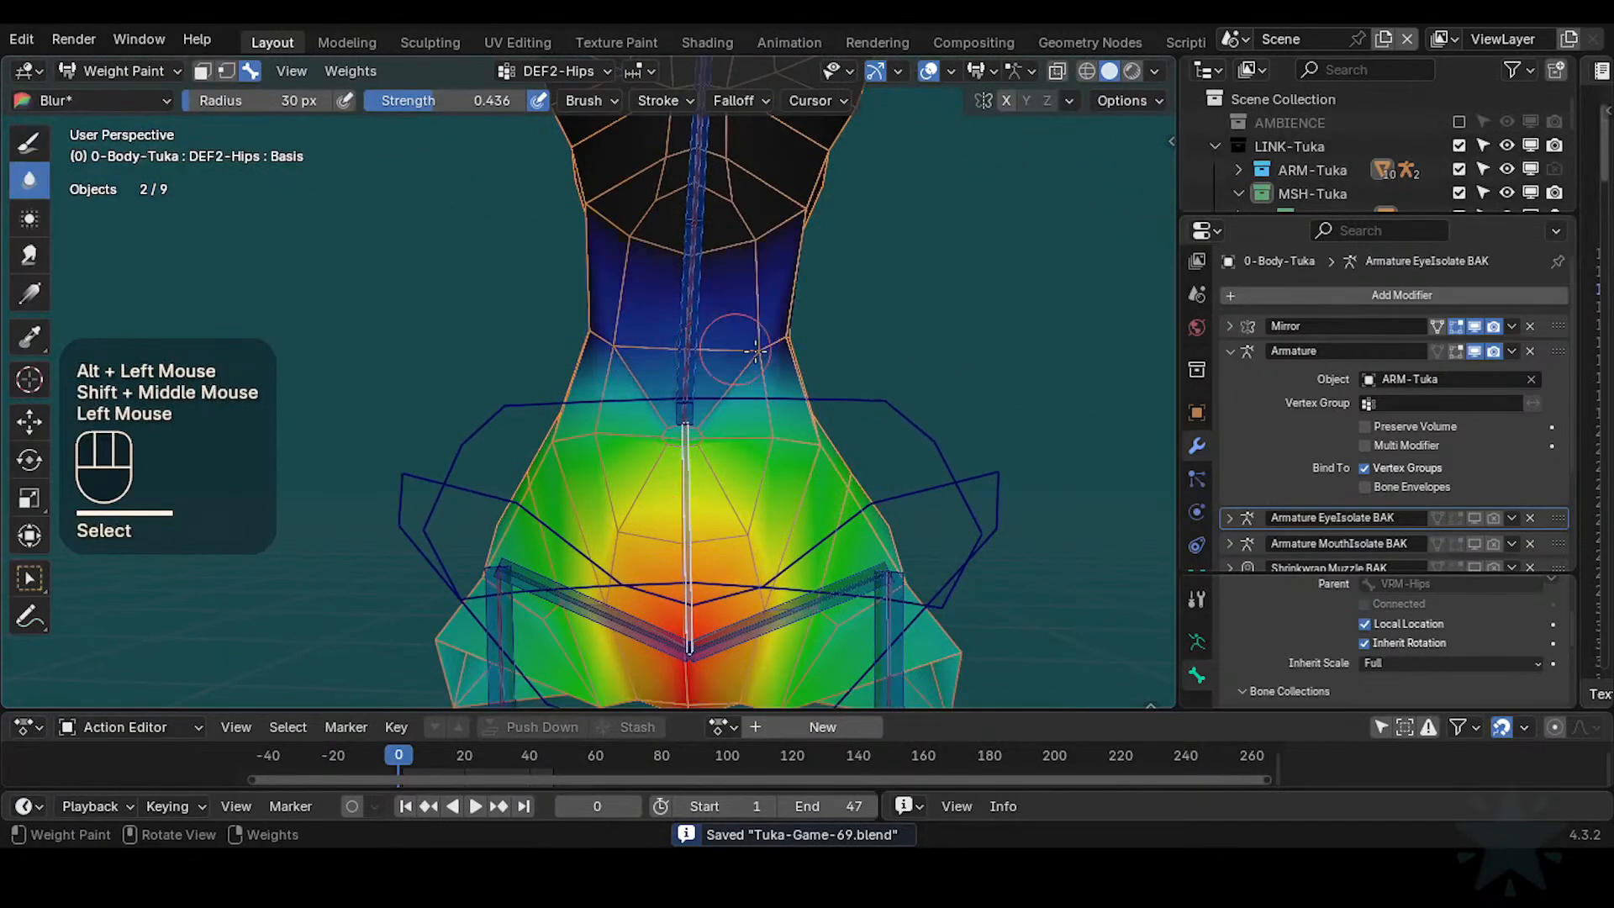
double_click(666, 411)
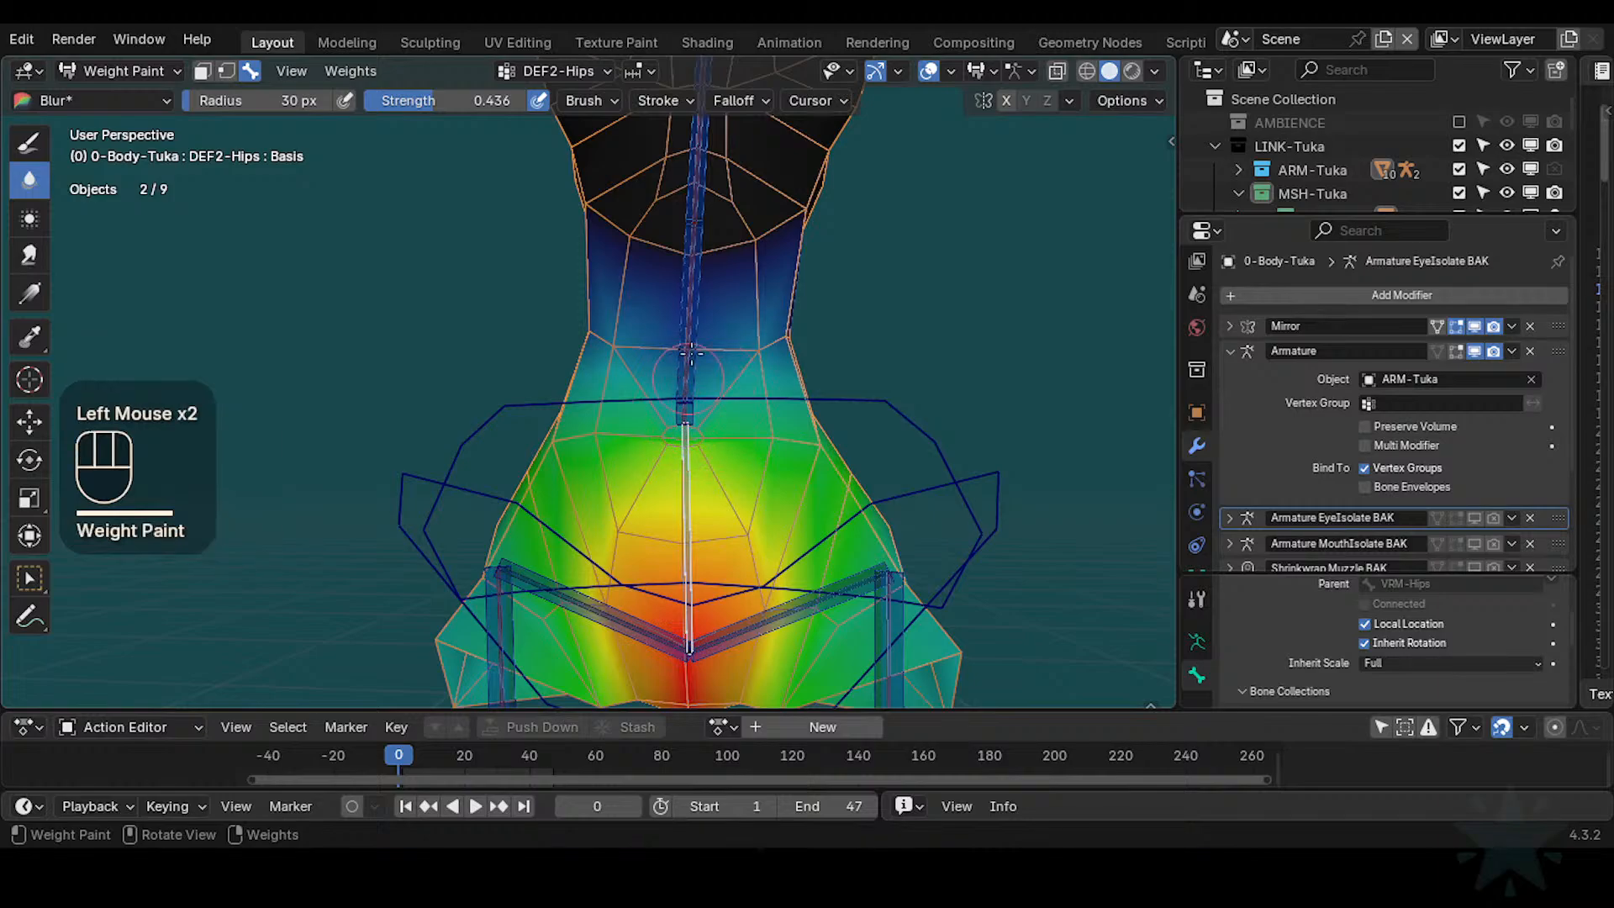
Blur the DEF2-Hips weights along the side and front of the waist with the 30 px Blur brush
middle_click_drag(658, 353, 564, 359)
middle_click_drag(757, 361, 681, 361, "shift")
middle_click_drag(756, 362, 664, 370)
left_click_drag(723, 384, 889, 357)
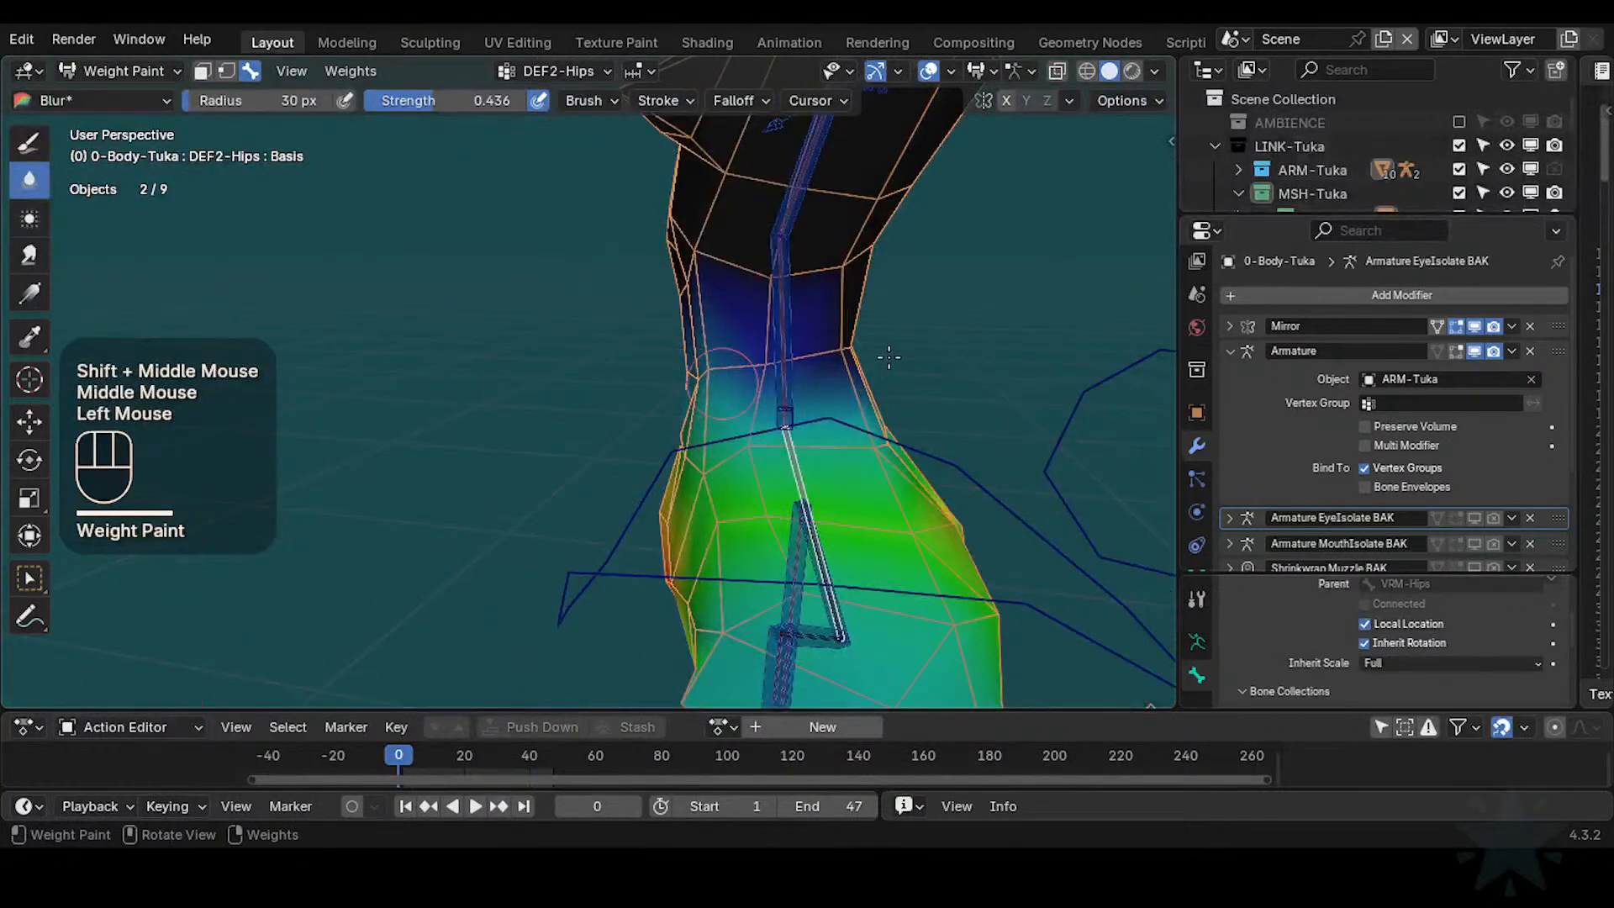
middle_click_drag(829, 338, 756, 344)
middle_click_drag(757, 345, 617, 415, "shift")
left_click(617, 414)
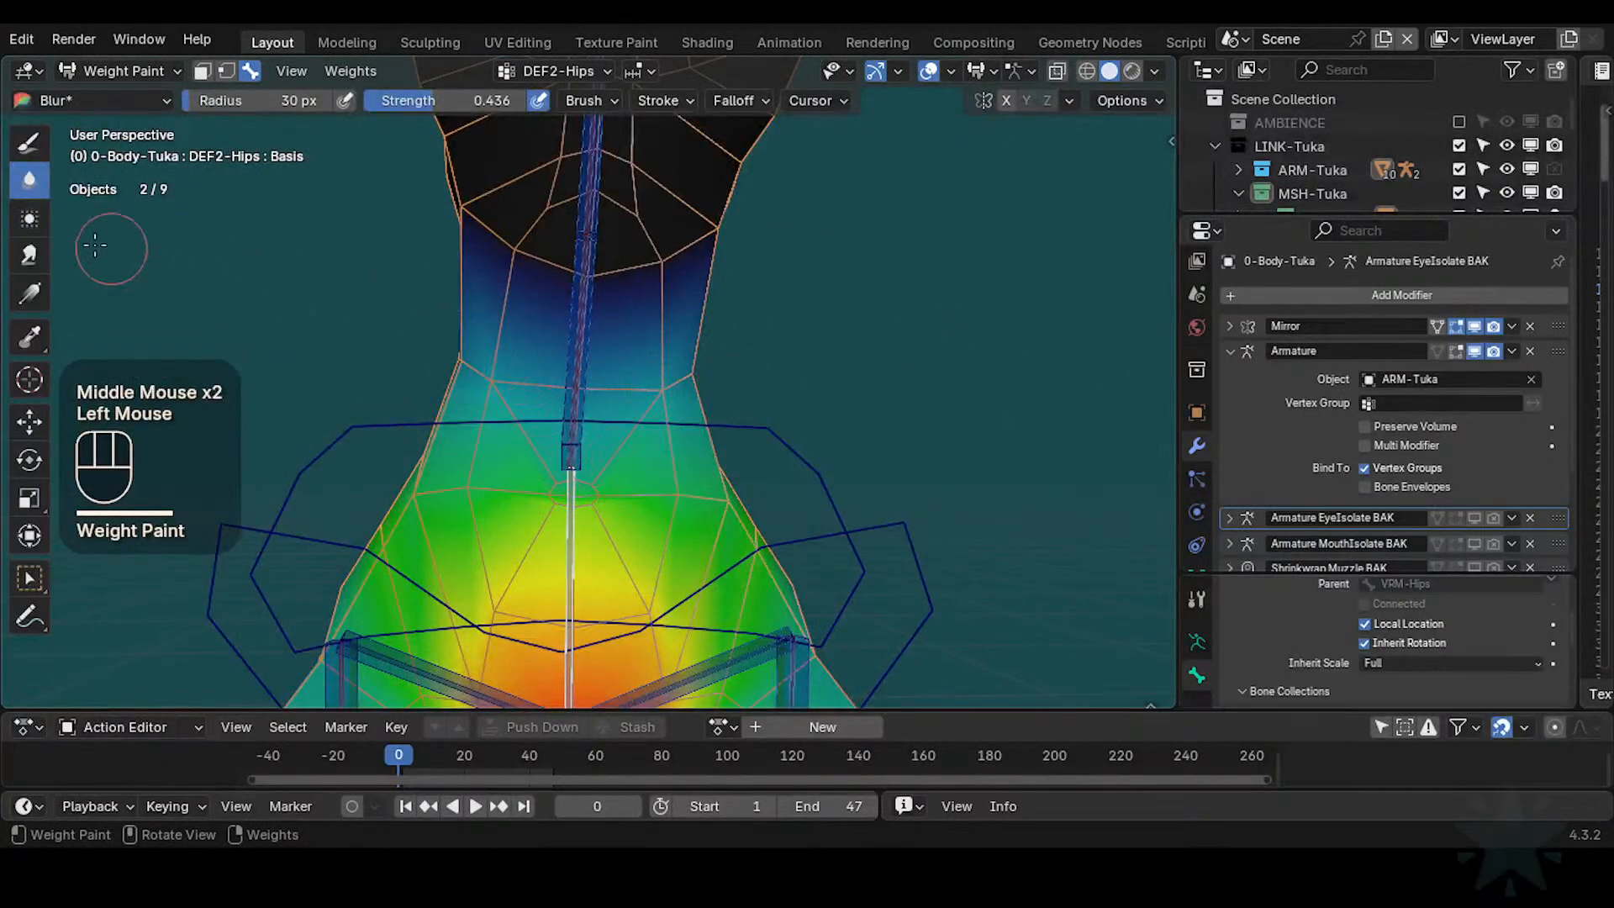
Sample the DEF2-Hips weight around the navel and paint a weight of 0.613 there with the 30 px Draw brush
key("shift+x")
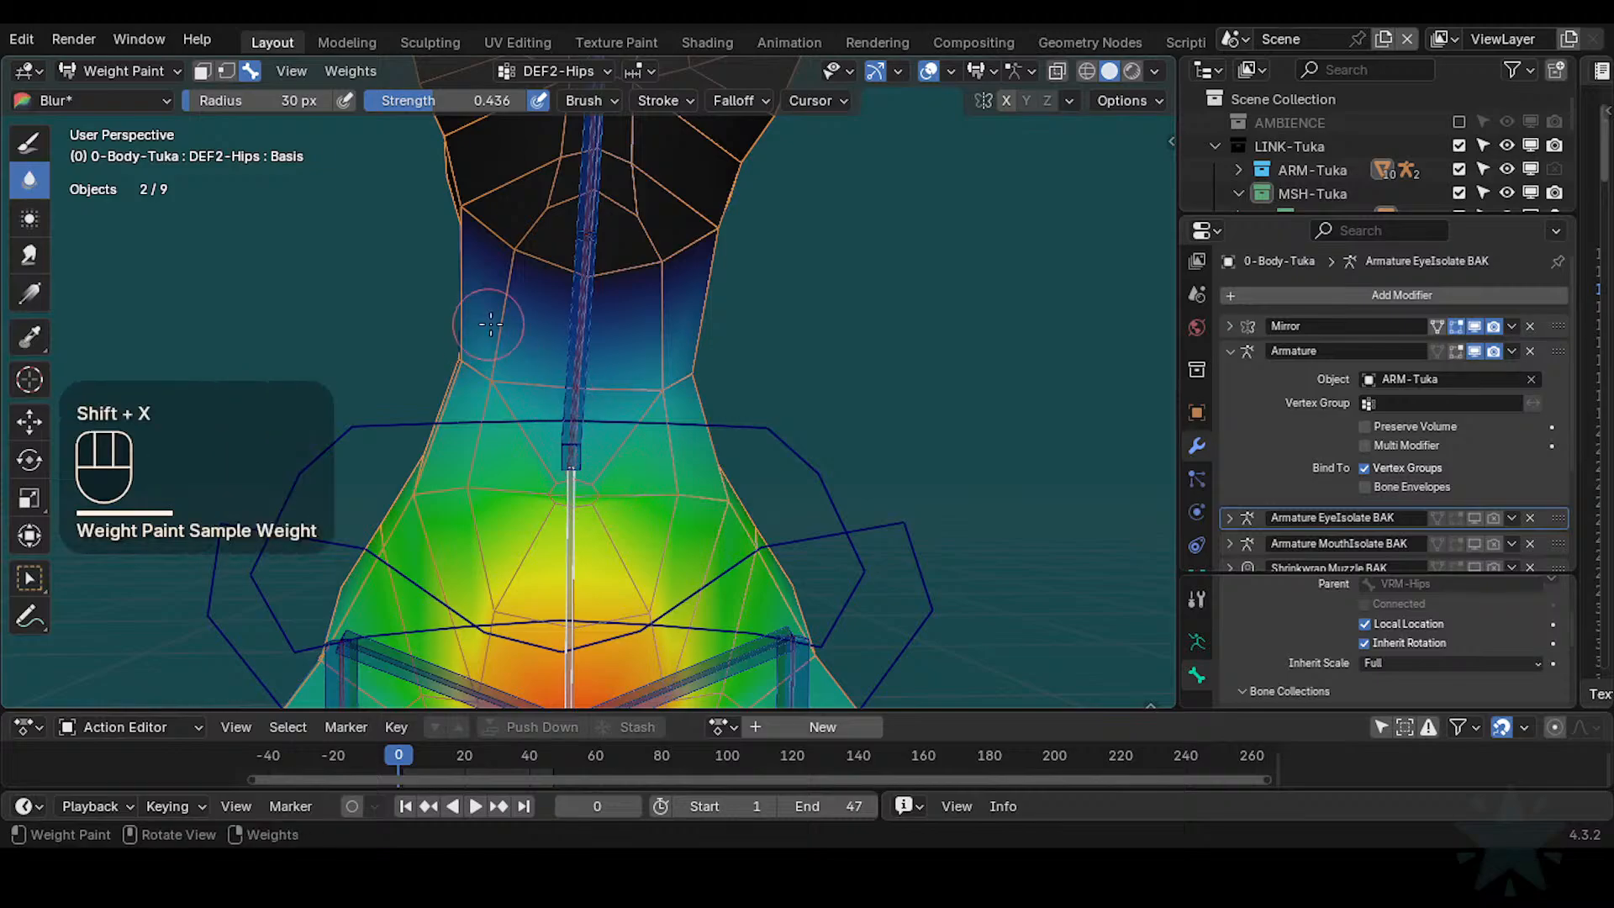
key("ctrl+f")
left_click(420, 311)
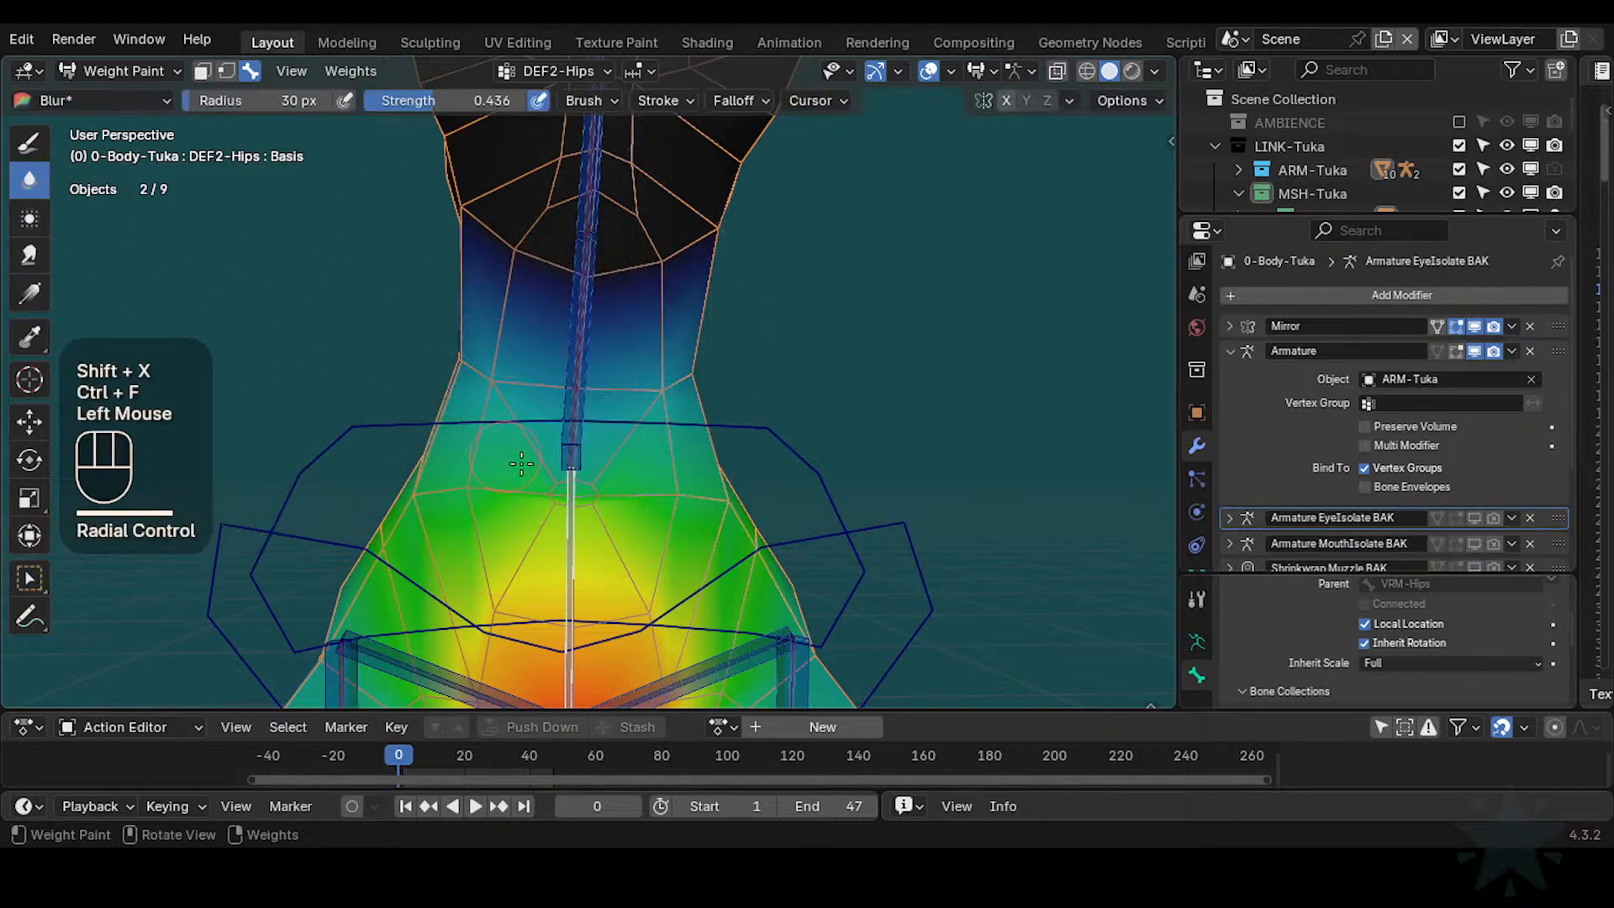
key("shift+x")
key("ctrl+f")
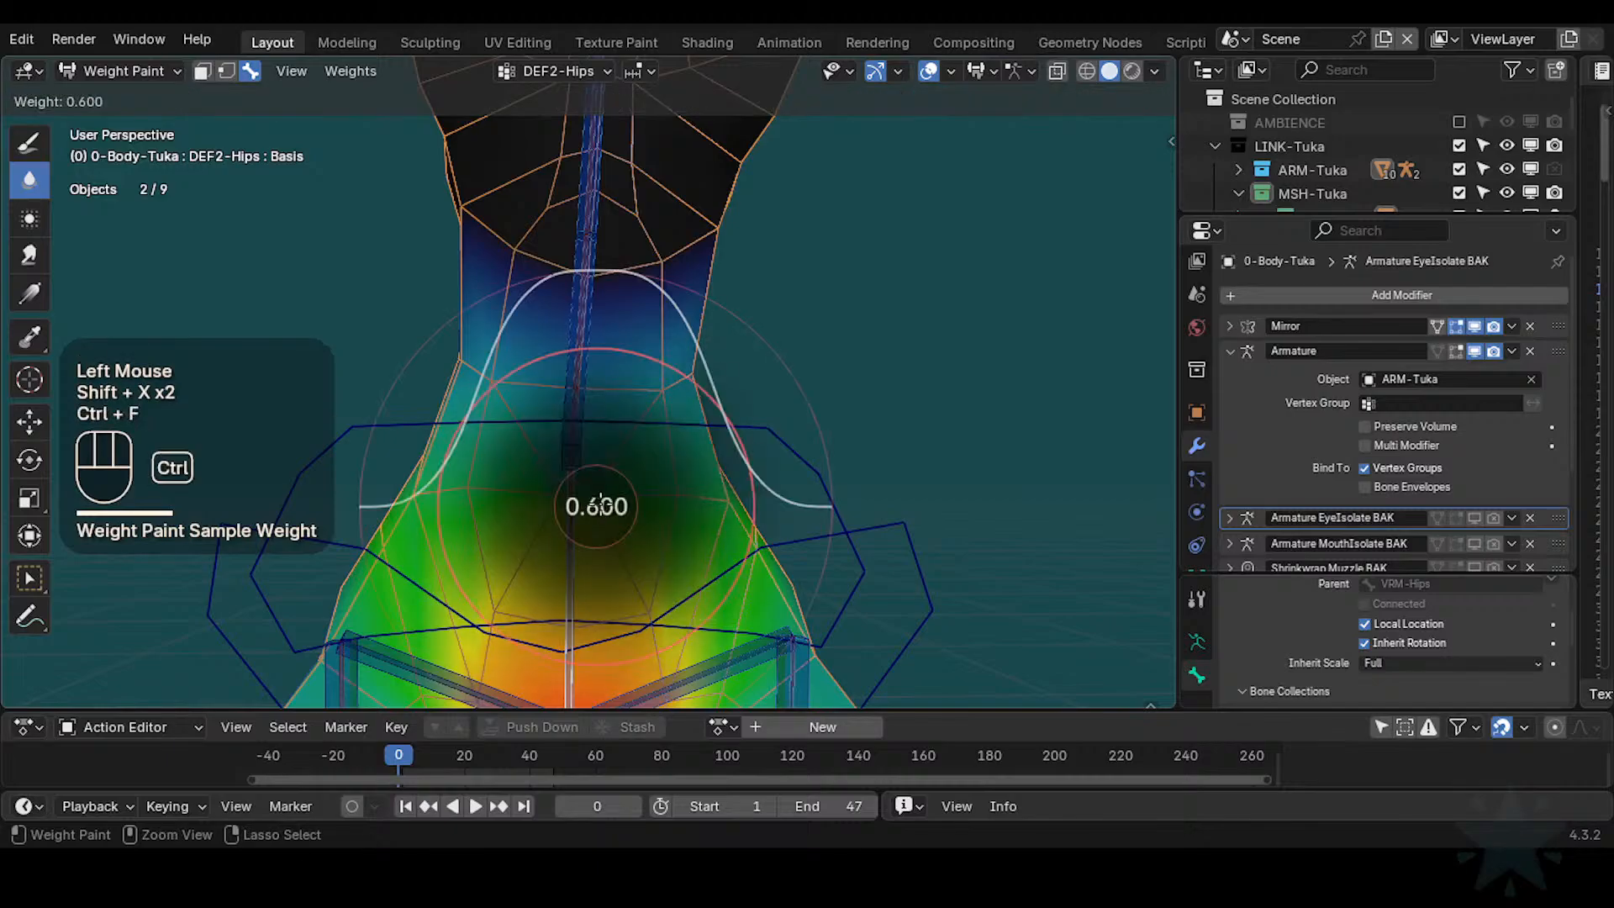
left_click(602, 502)
key("shift+x")
key("shift+space")
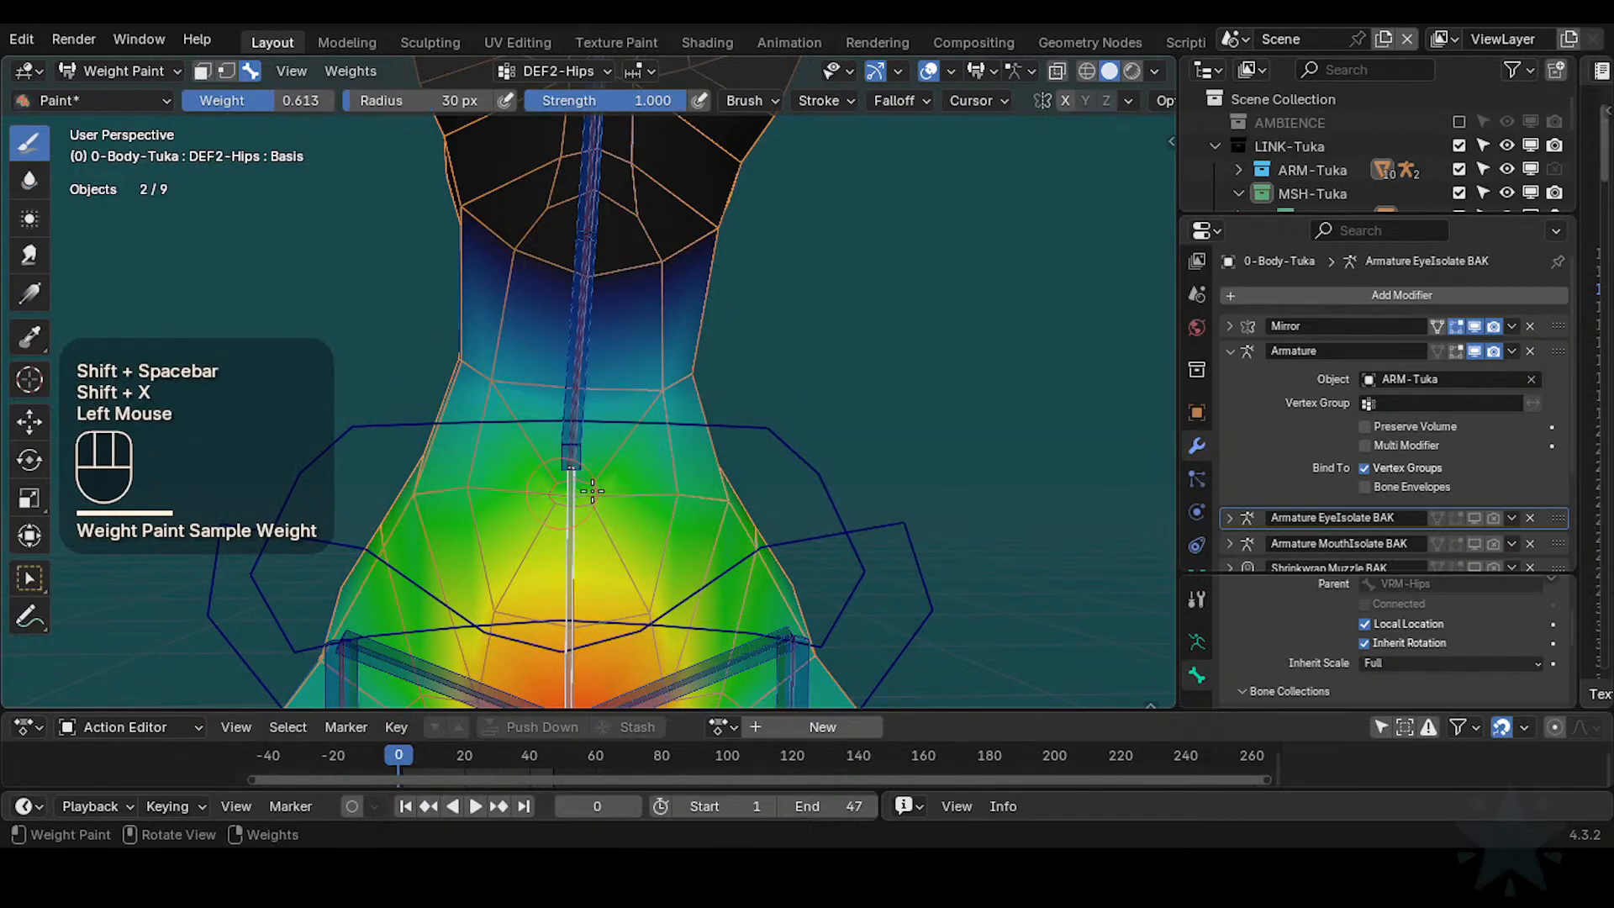
middle_click_drag(654, 435, 618, 419)
mouse_move(618, 419)
middle_mouse_down("shift")
mouse_move(621, 396)
mouse_move(654, 419)
mouse_move(626, 403)
middle_mouse_up("shift")
left_click(658, 495)
Blur the DEF2-Hips weights beside the navel at strength 0.436, undoing unwanted strokes
left_click(34, 185)
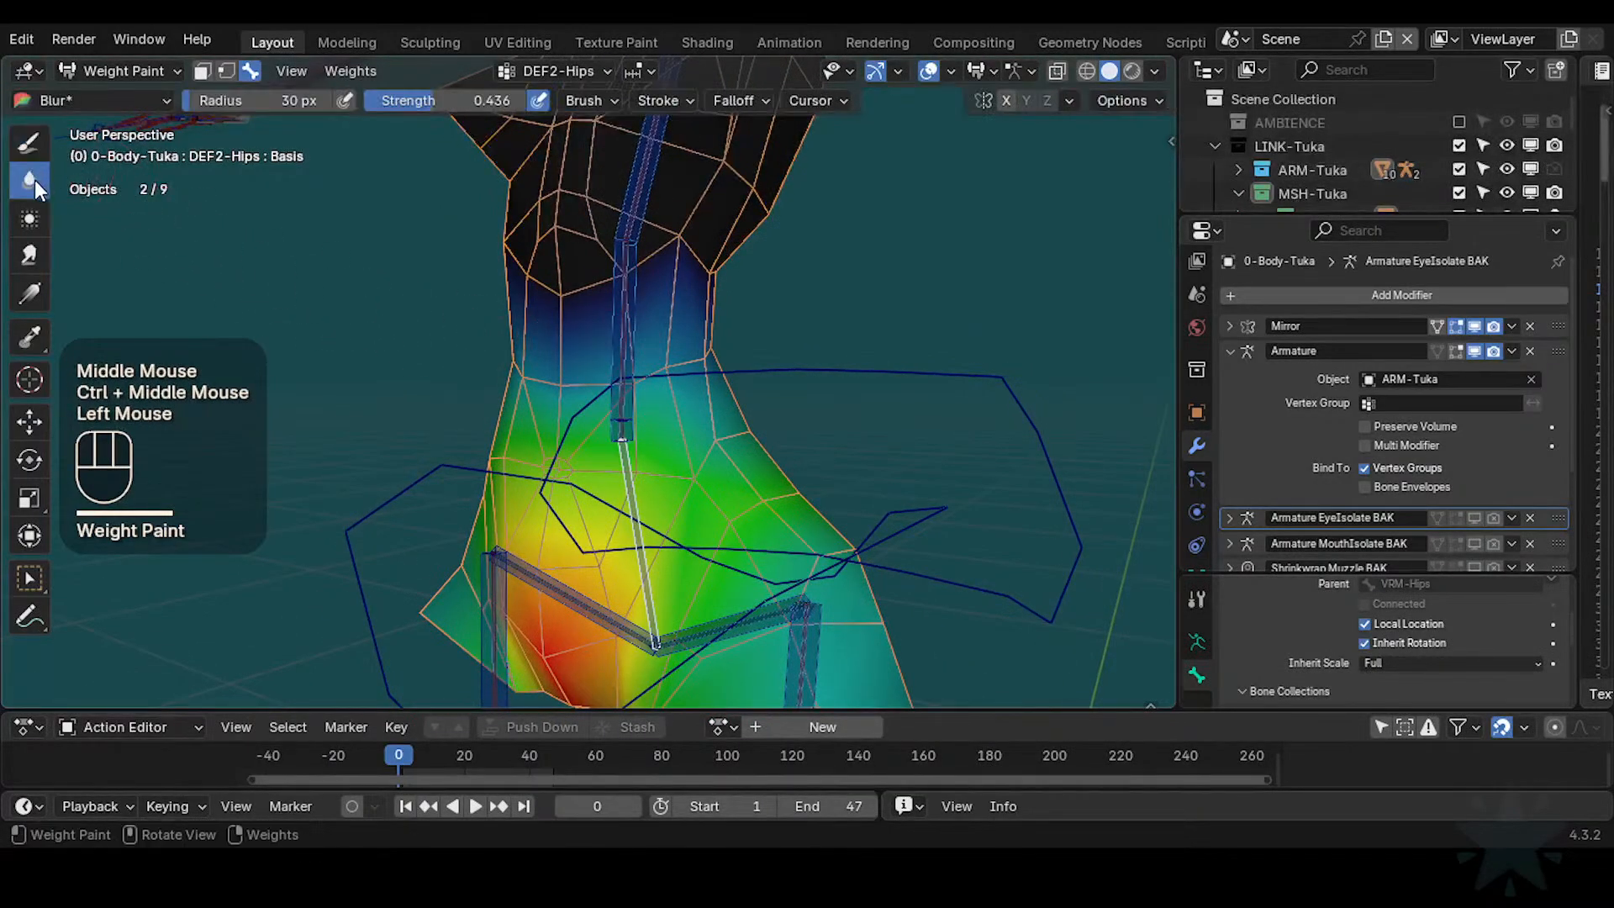
left_click(605, 416)
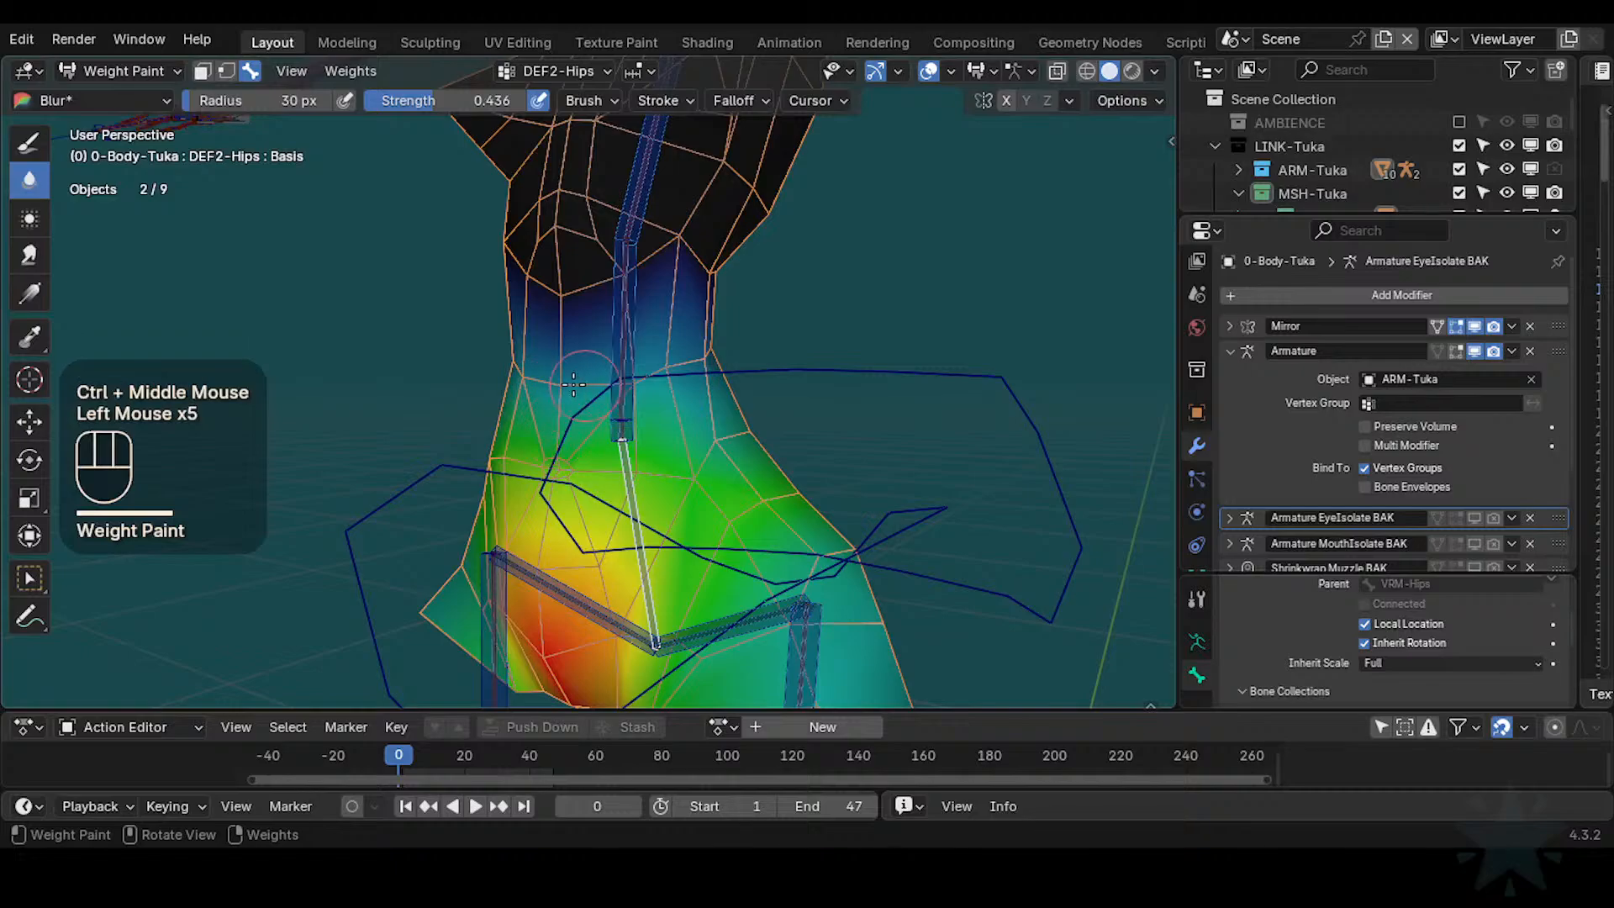
key("ctrl+z")
left_click(591, 446)
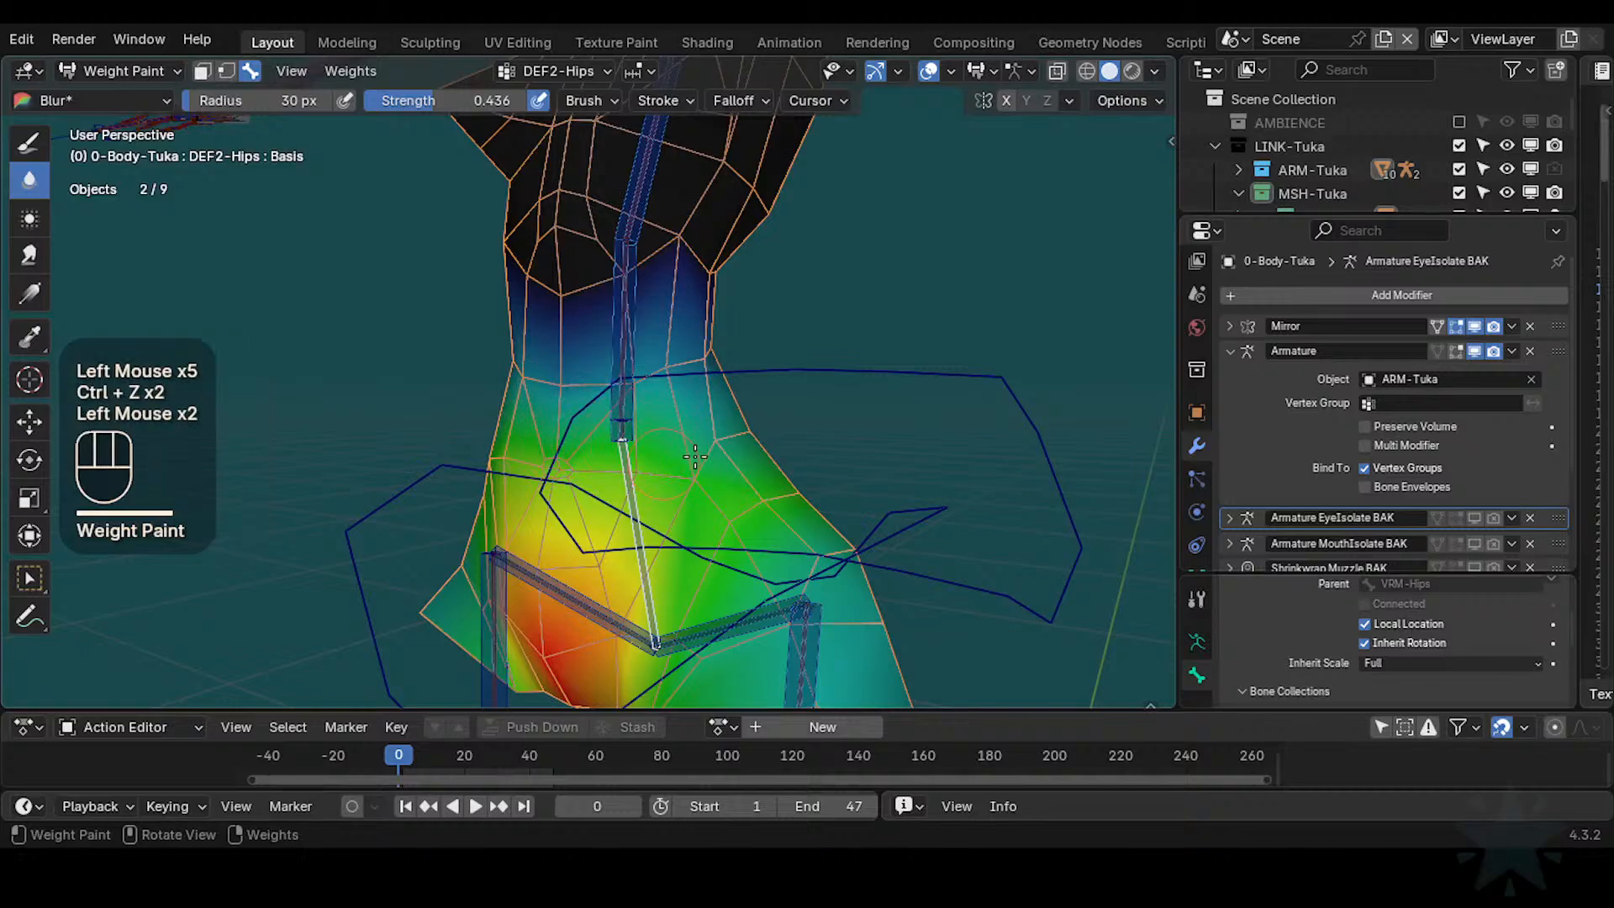
middle_click_drag(845, 313, 740, 387)
key("ctrl+z")
Blur the DEF2-Hips weights across the lower back and around the side of the waist
mouse_move(740, 386)
middle_mouse_down()
mouse_move(760, 431)
mouse_move(342, 406)
middle_mouse_up()
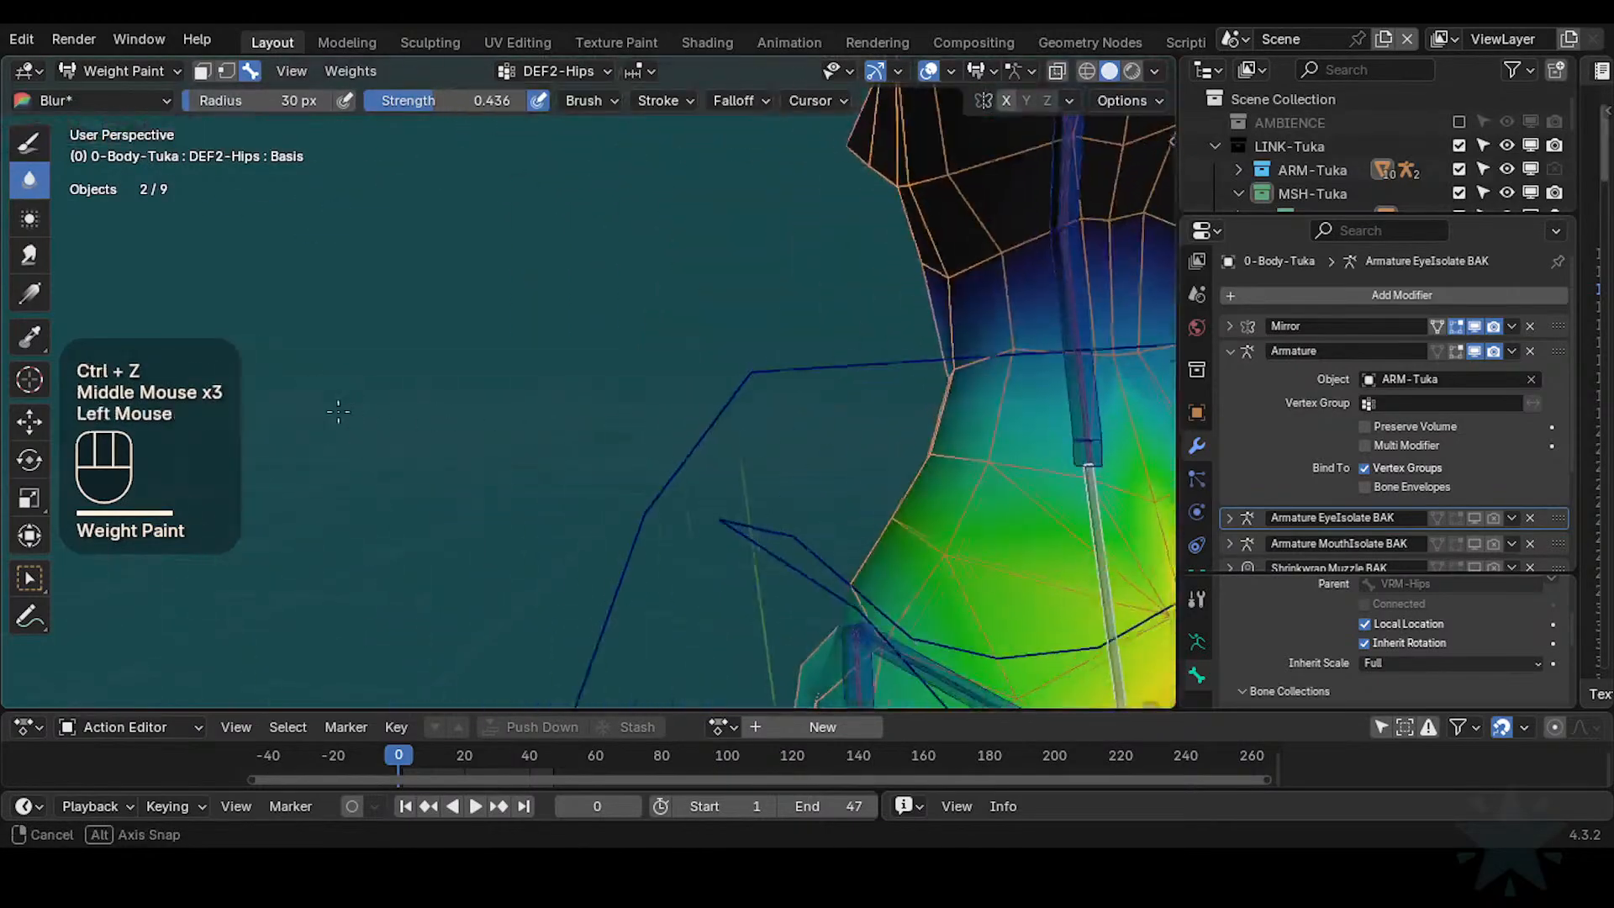
middle_click_drag(807, 349, 528, 349, "shift")
left_click(801, 490)
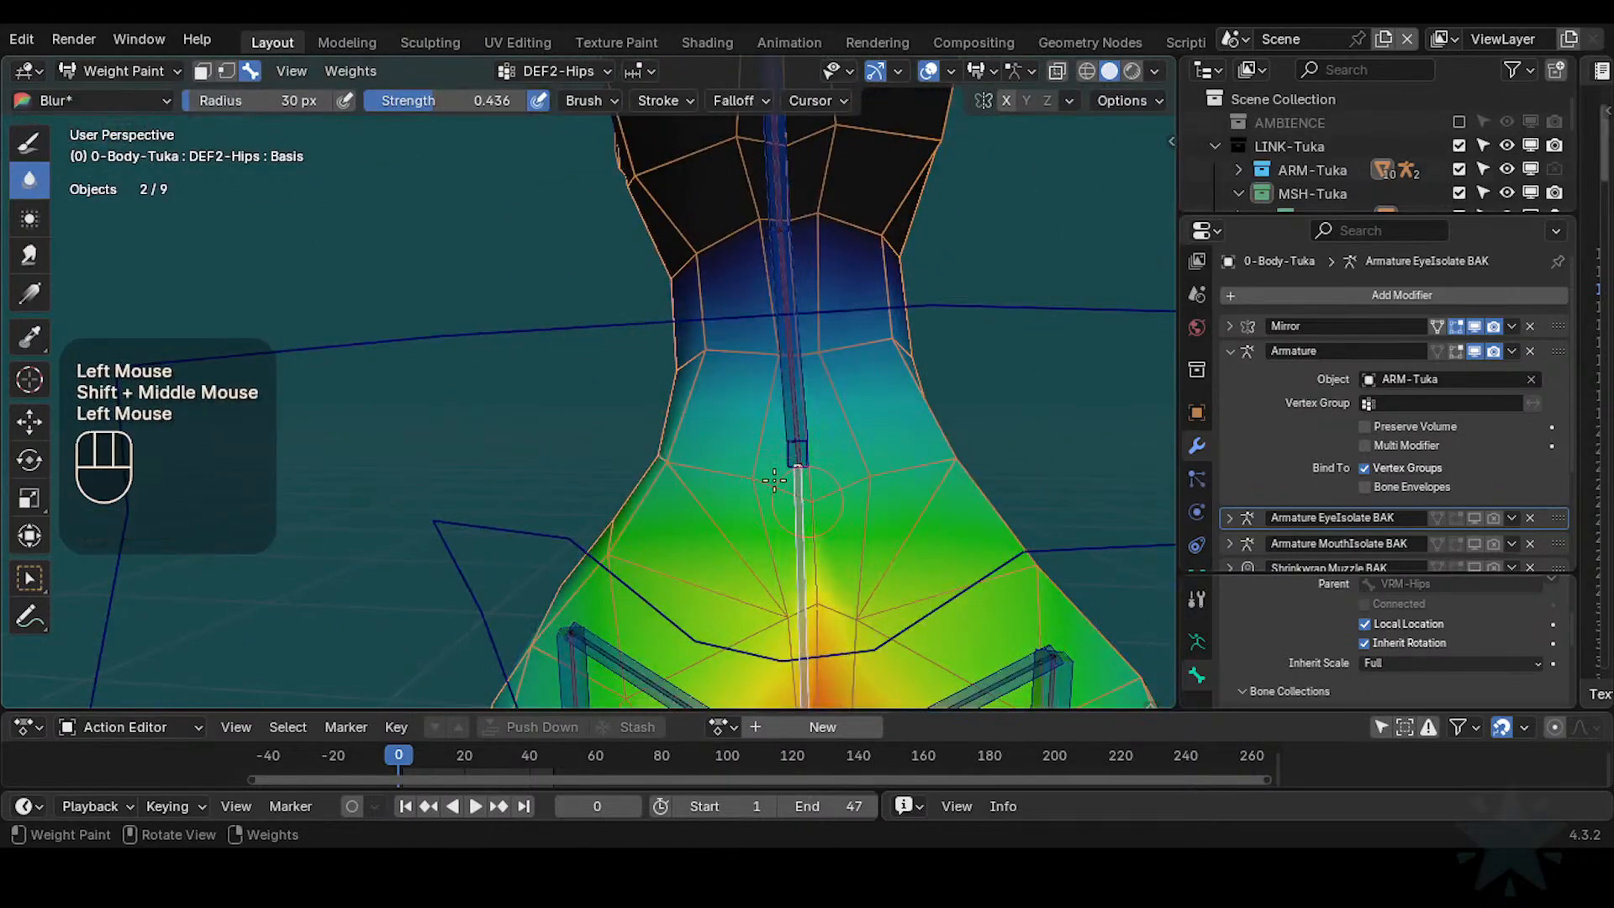
mouse_move(686, 465)
middle_mouse_down()
mouse_move(930, 450)
mouse_move(790, 429)
mouse_move(794, 463)
middle_mouse_up()
mouse_move(795, 462)
middle_mouse_down()
mouse_move(816, 434)
mouse_move(895, 420)
mouse_move(761, 446)
mouse_move(747, 425)
middle_mouse_up()
left_click(813, 433)
left_click(895, 421)
Smooth the DEF2-Hips weights around the navel and toward the side of the belly with the Blur brush
middle_click_drag(746, 425, 809, 414, "shift")
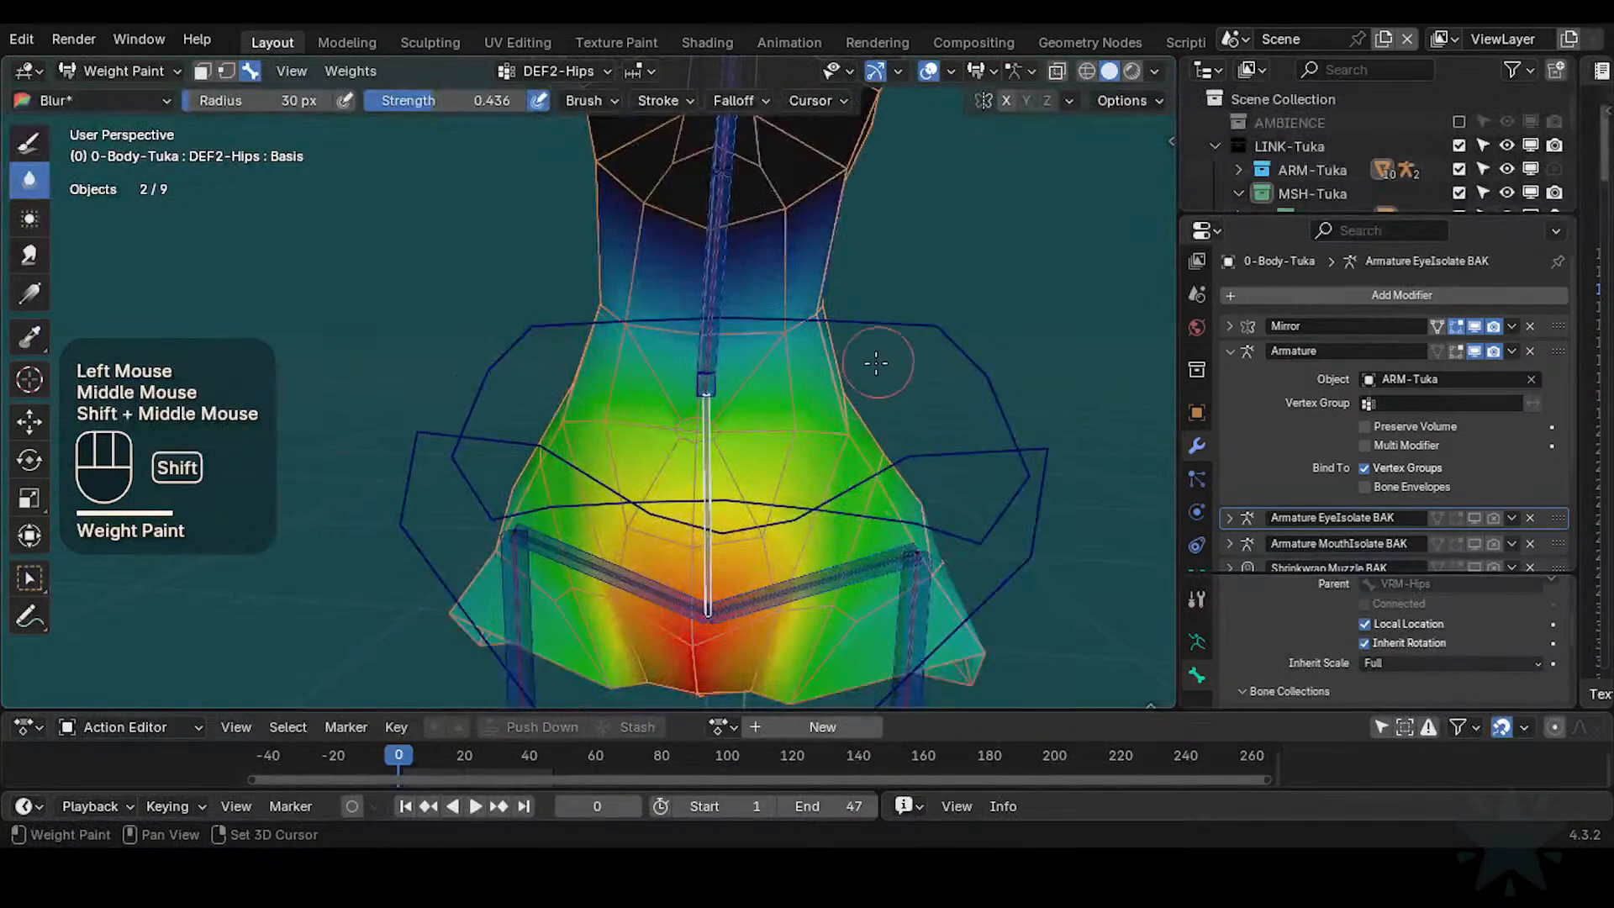
middle_click_drag(876, 363, 916, 362, "shift")
middle_click_drag(916, 362, 757, 370)
mouse_move(504, 369)
middle_mouse_down()
mouse_move(659, 375)
mouse_move(506, 375)
middle_mouse_up()
middle_click_drag(1118, 378, 1050, 383)
middle_click_drag(1051, 382, 588, 437)
middle_click_drag(589, 437, 684, 461, "shift")
left_click(684, 460)
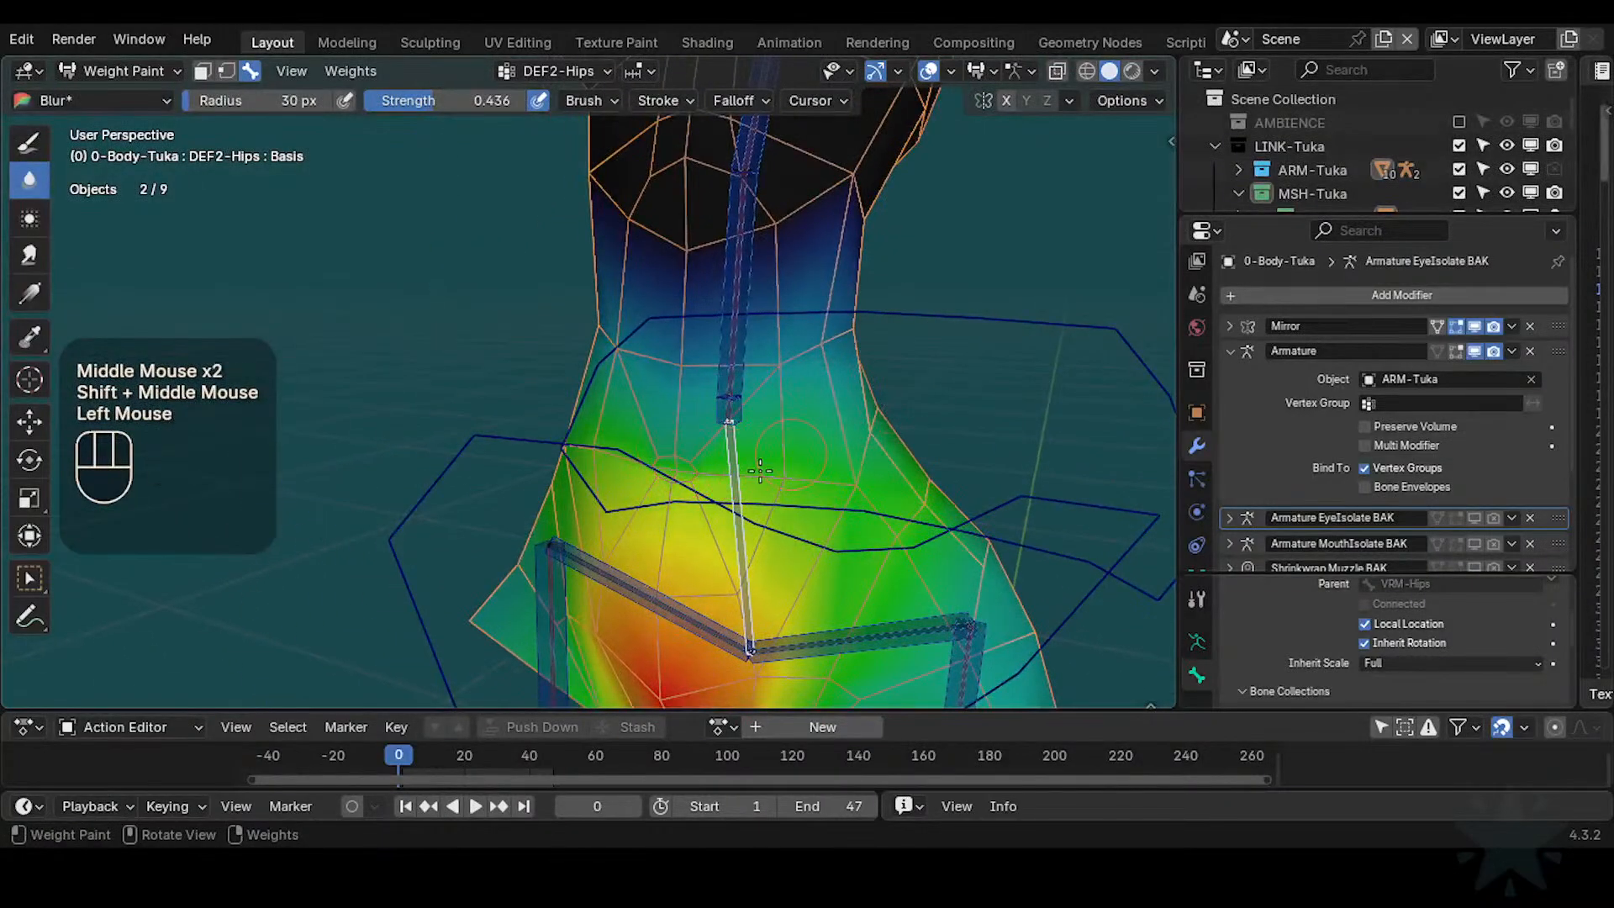
left_click_drag(813, 482, 714, 487)
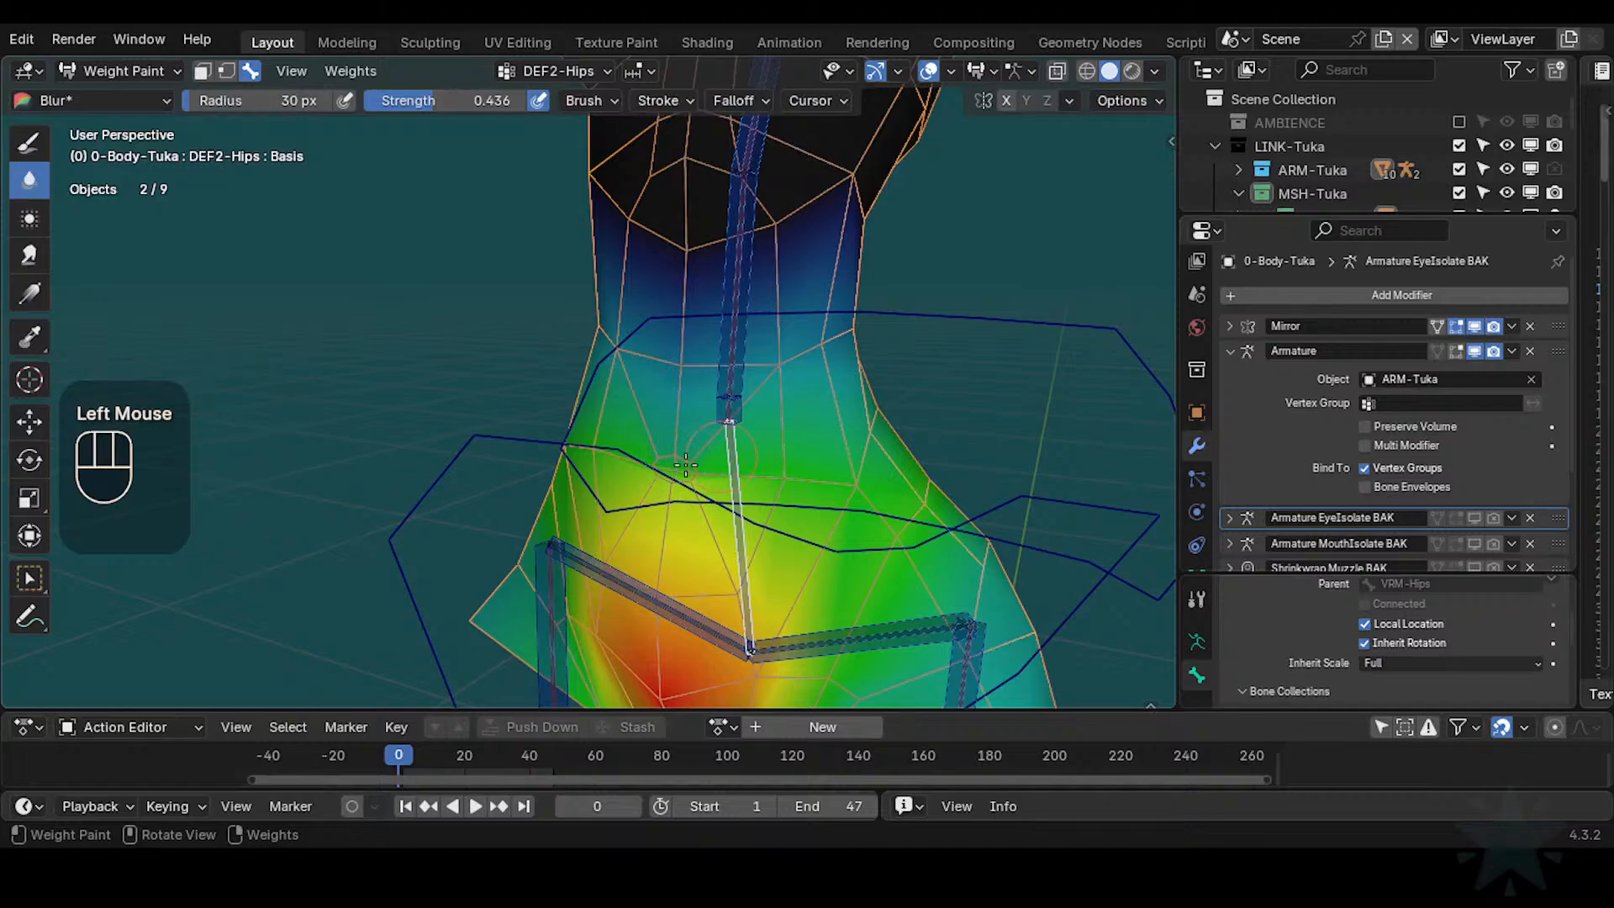
middle_click_drag(714, 463, 698, 475, "ctrl")
middle_click_drag(639, 463, 708, 450)
left_click_drag(708, 449, 681, 473)
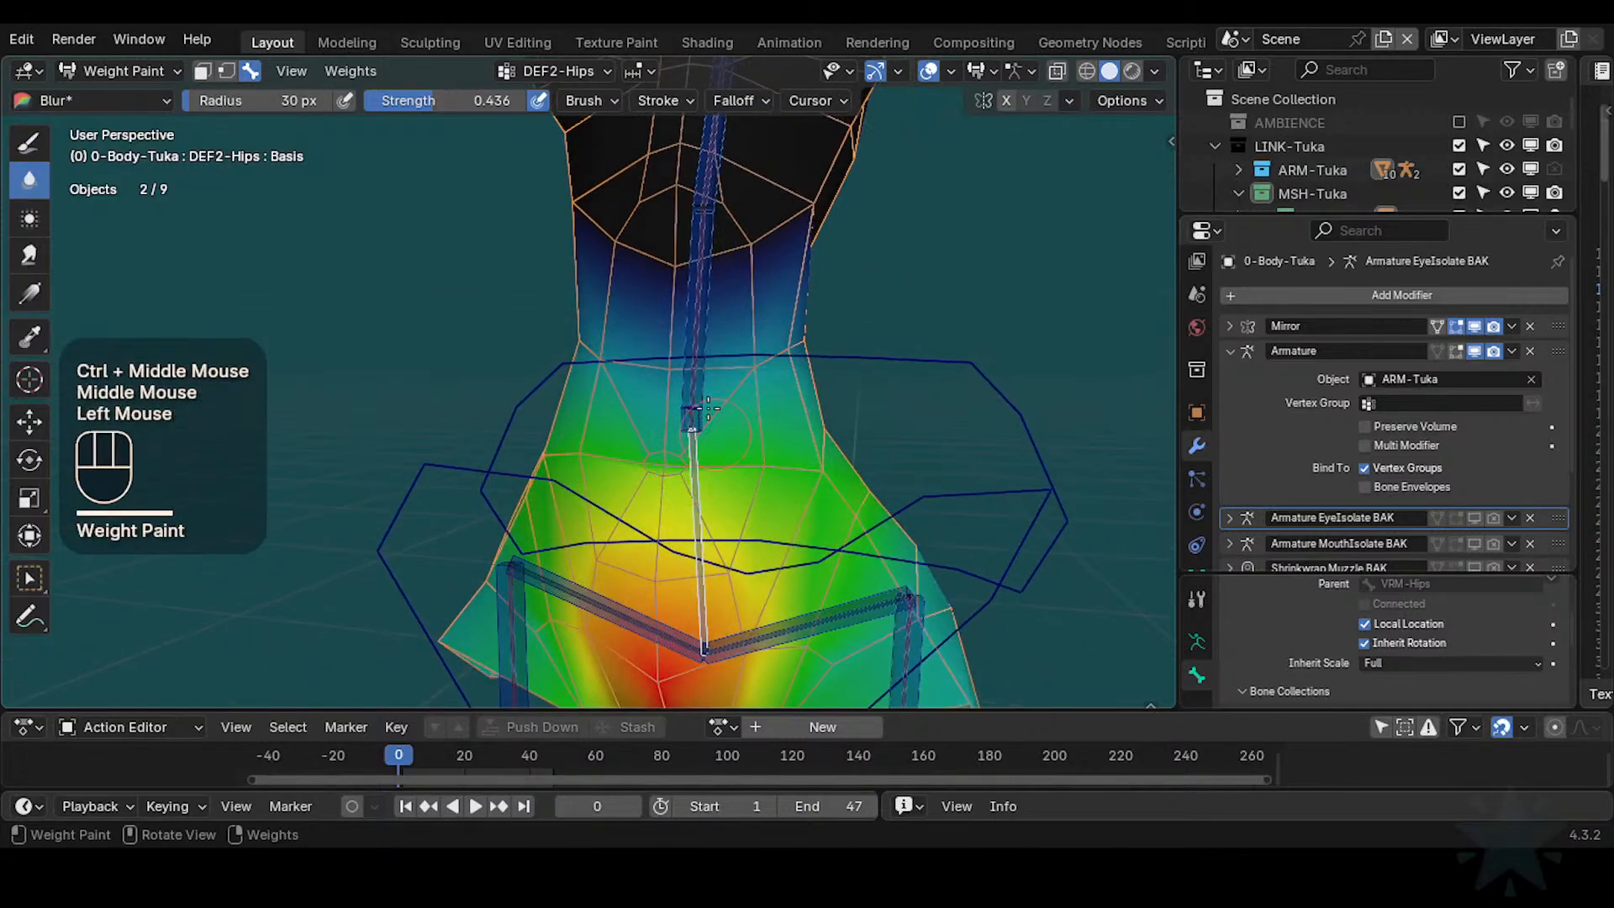
Select the CTL-IK-Spine bone and rotate and move it to test how the waist deforms in side view
middle_click_drag(780, 436, 754, 359, "ctrl")
left_click(754, 359, "alt")
left_click(754, 360, "alt")
key("r")
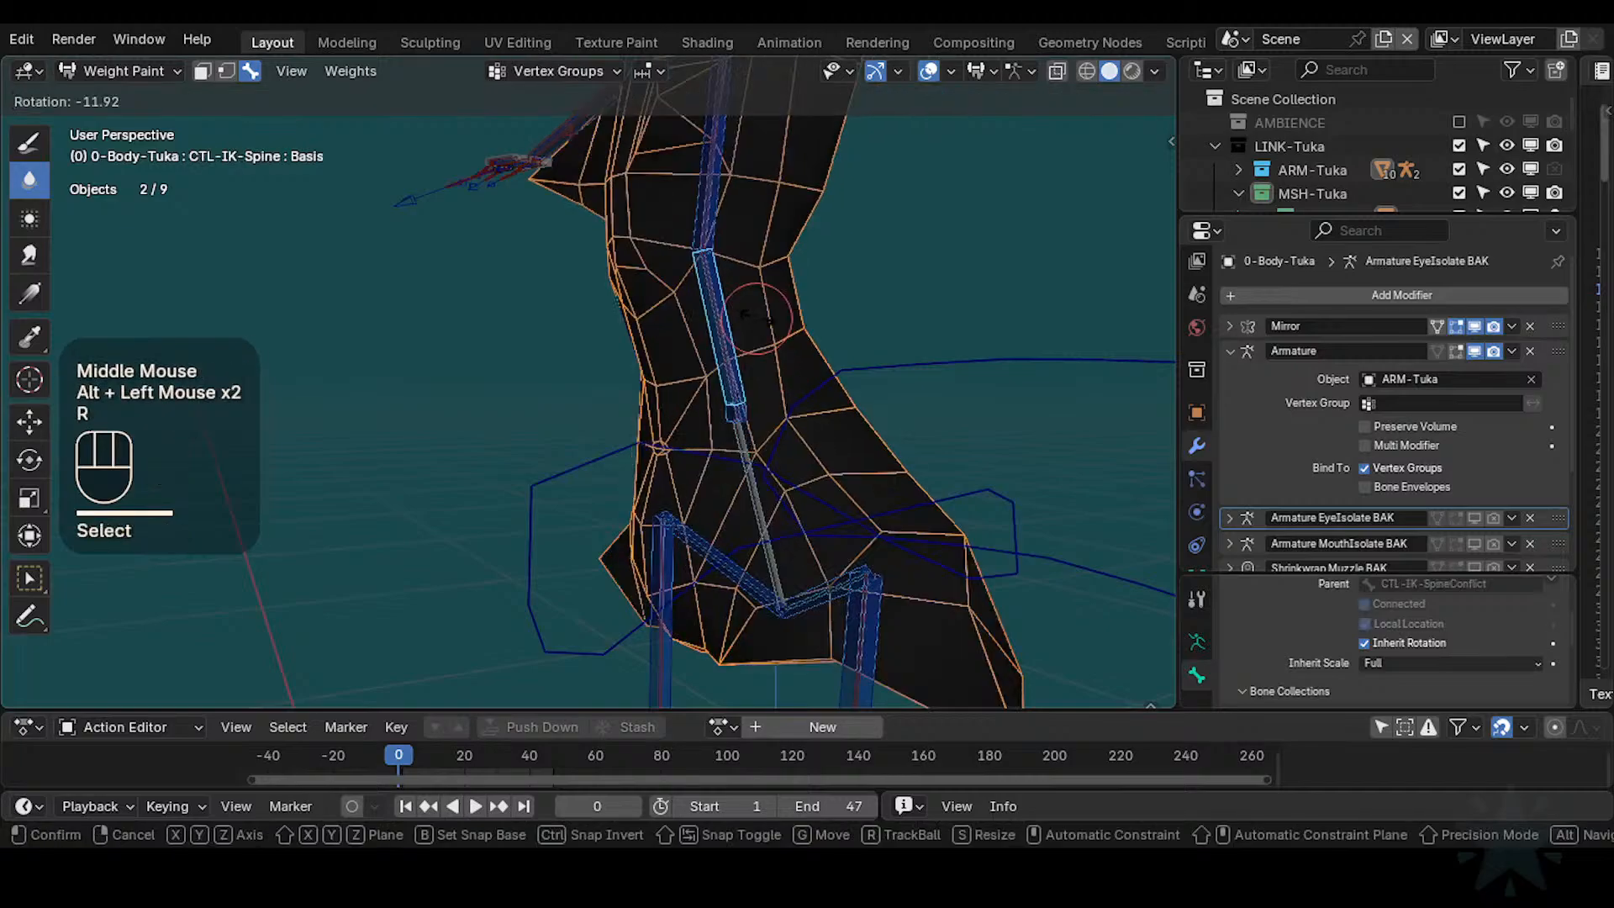
left_click(672, 353)
middle_click_drag(672, 353, 661, 358)
key("g")
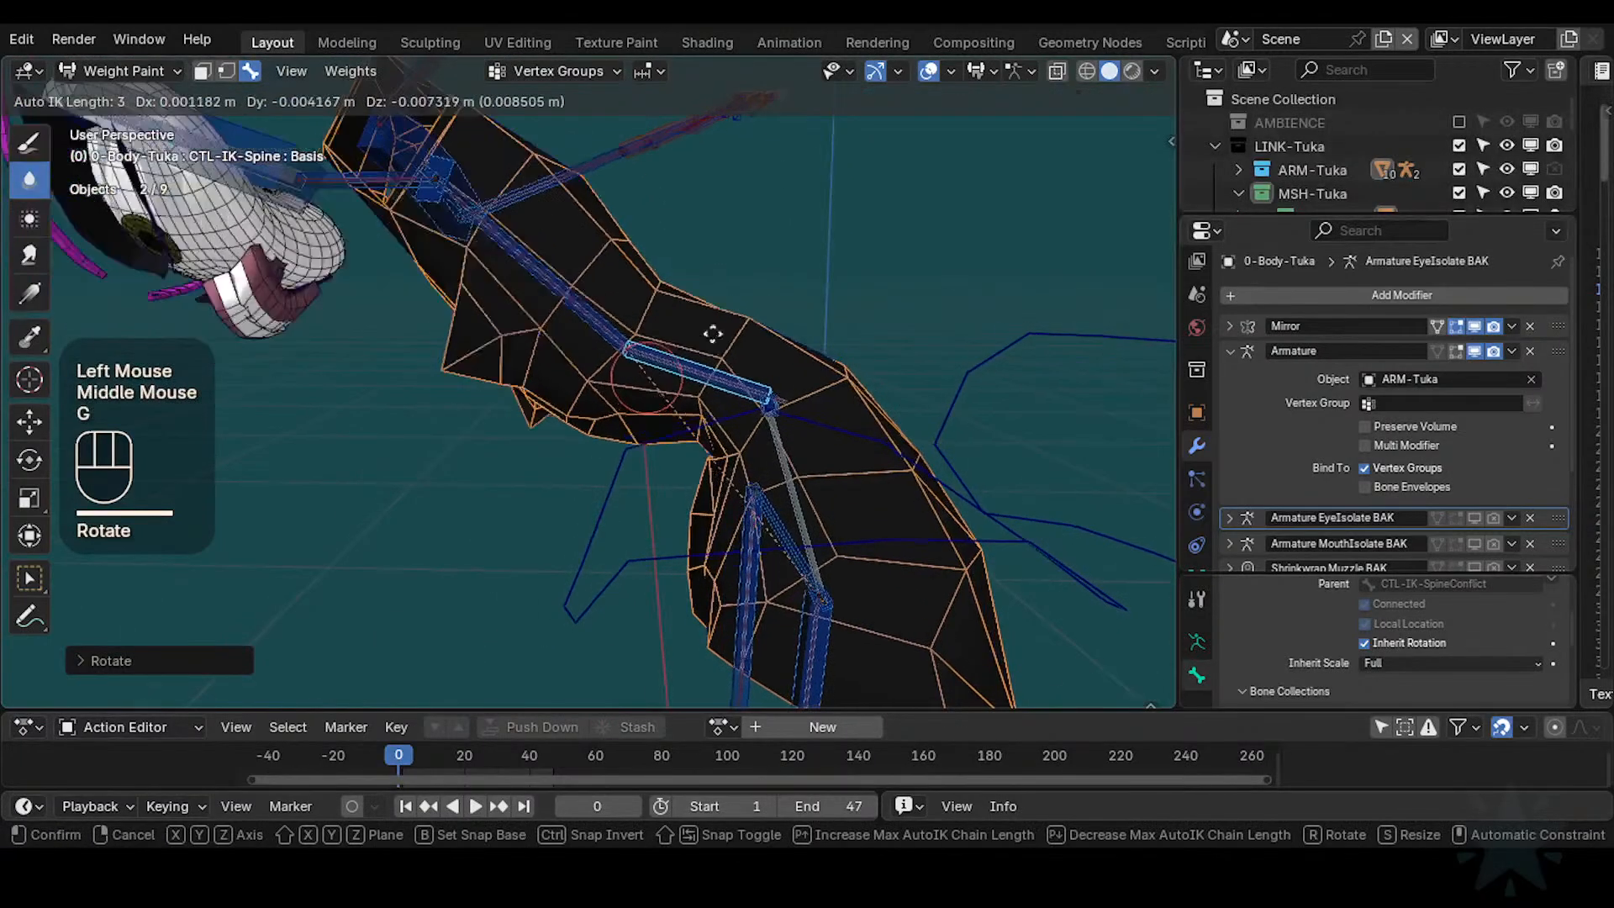
left_click(699, 264)
key("r")
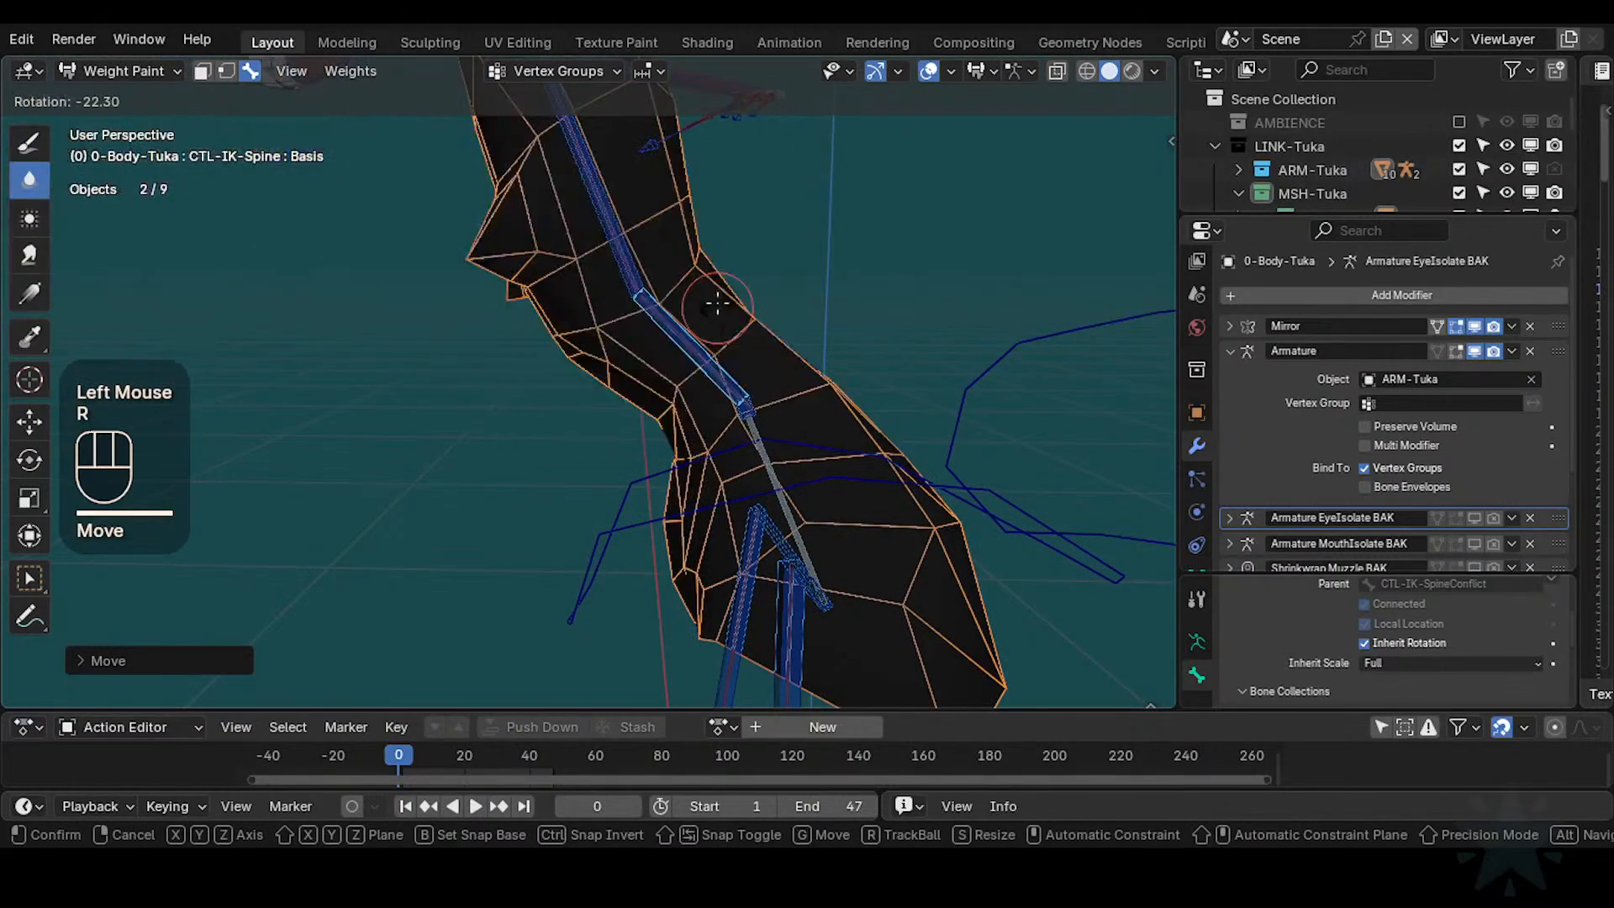
left_click(733, 335)
Reset the pose of all bones and save the file
key("a")
key("alt+q")
middle_click_drag(747, 339, 715, 454, "shift")
key("ctrl+s")
Display the DEF2-Chest bone's weights, and switch the body from Weight Paint to Object Mode
left_click(715, 383, "alt")
left_click(715, 383, "alt")
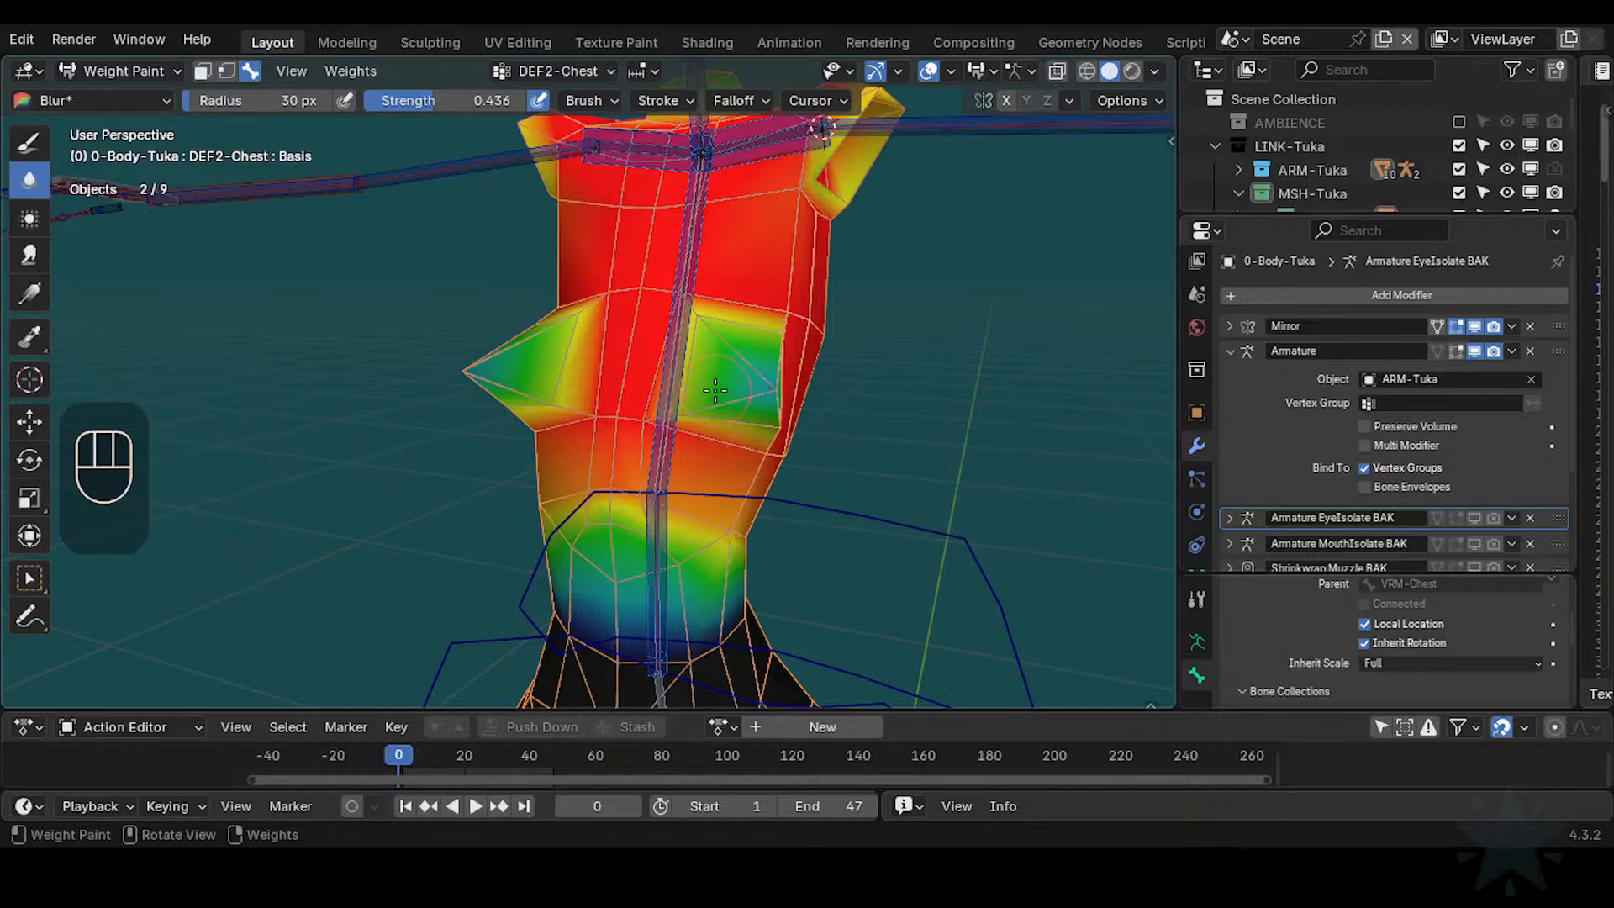
key("ctrl+Tab")
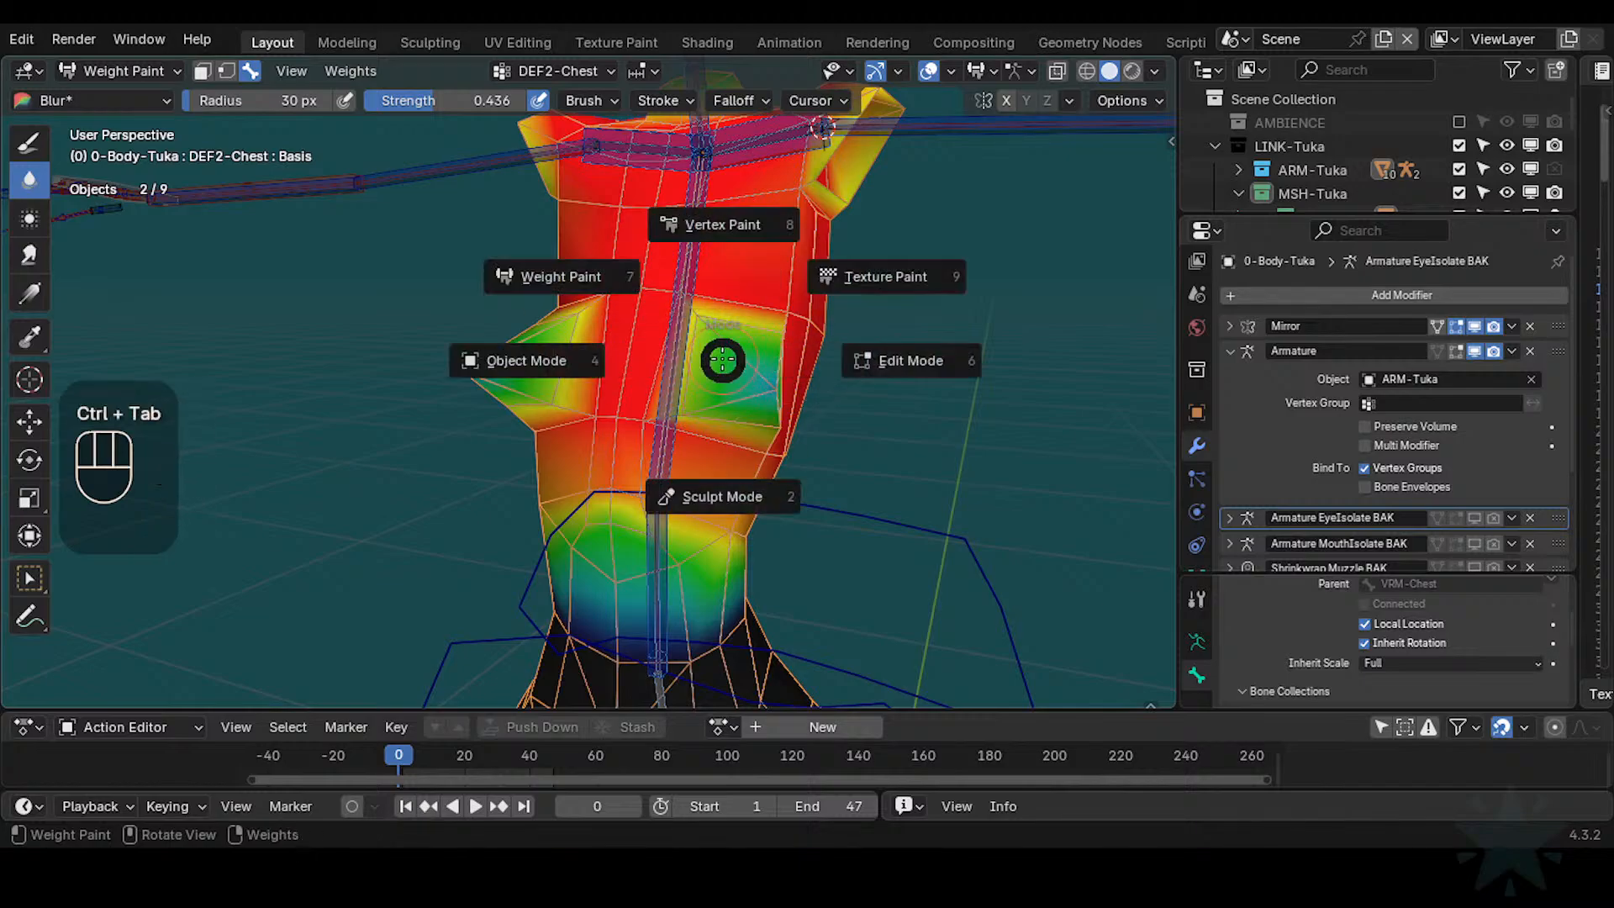
left_click(783, 288)
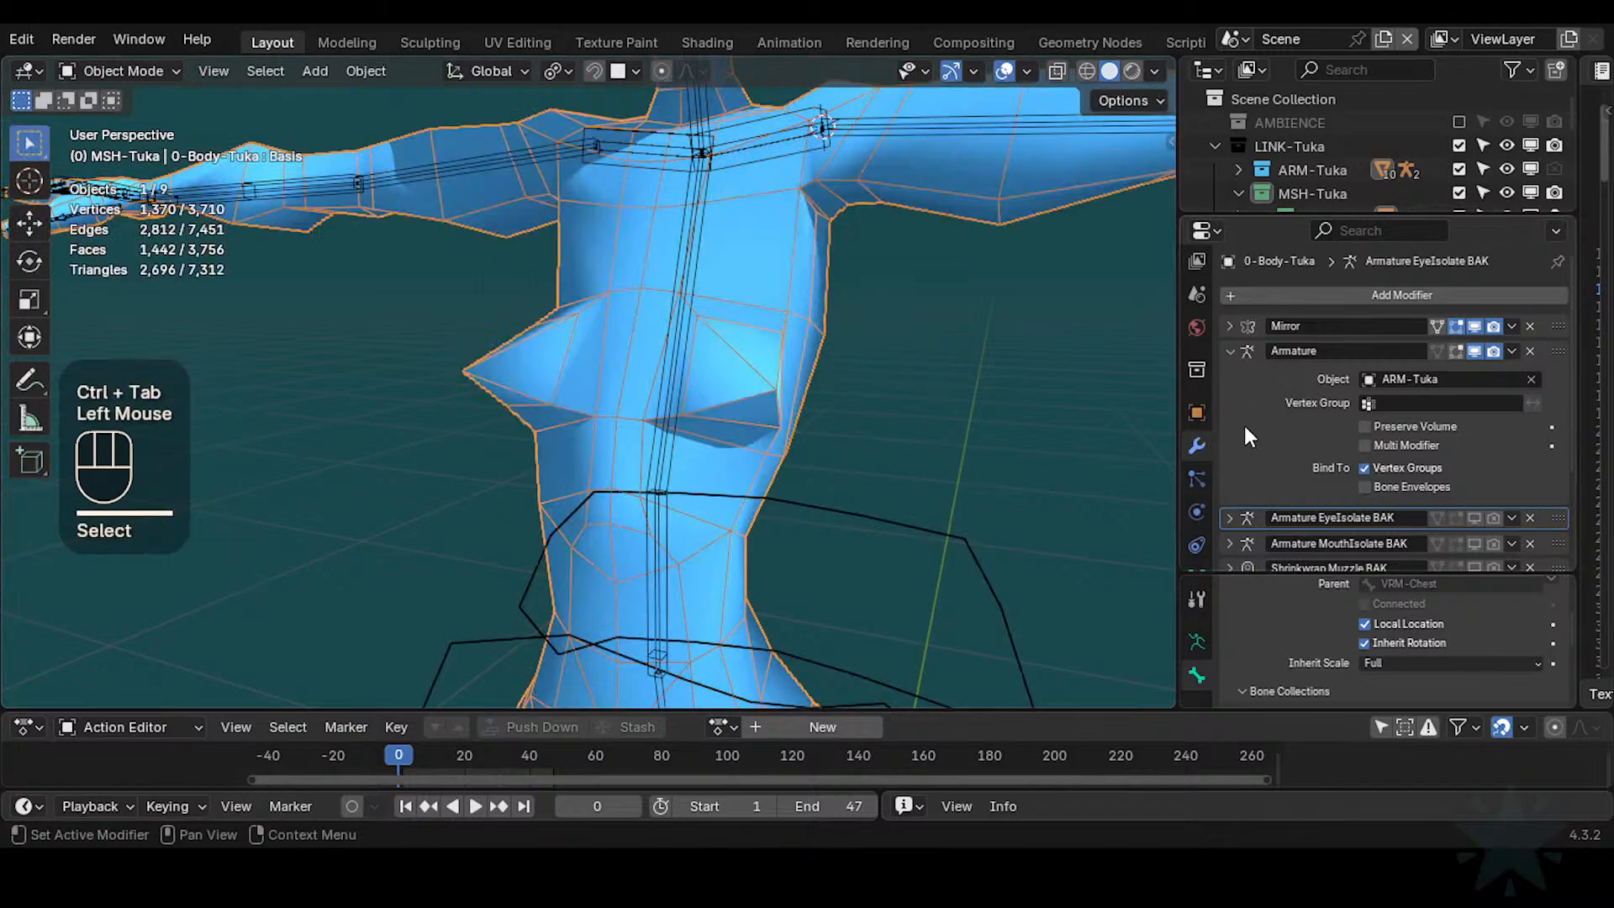
Enable the Subdivision BAK modifier in the viewport and move it directly above Shrinkwrap Muzzle BAK in the stack
left_click(1230, 351)
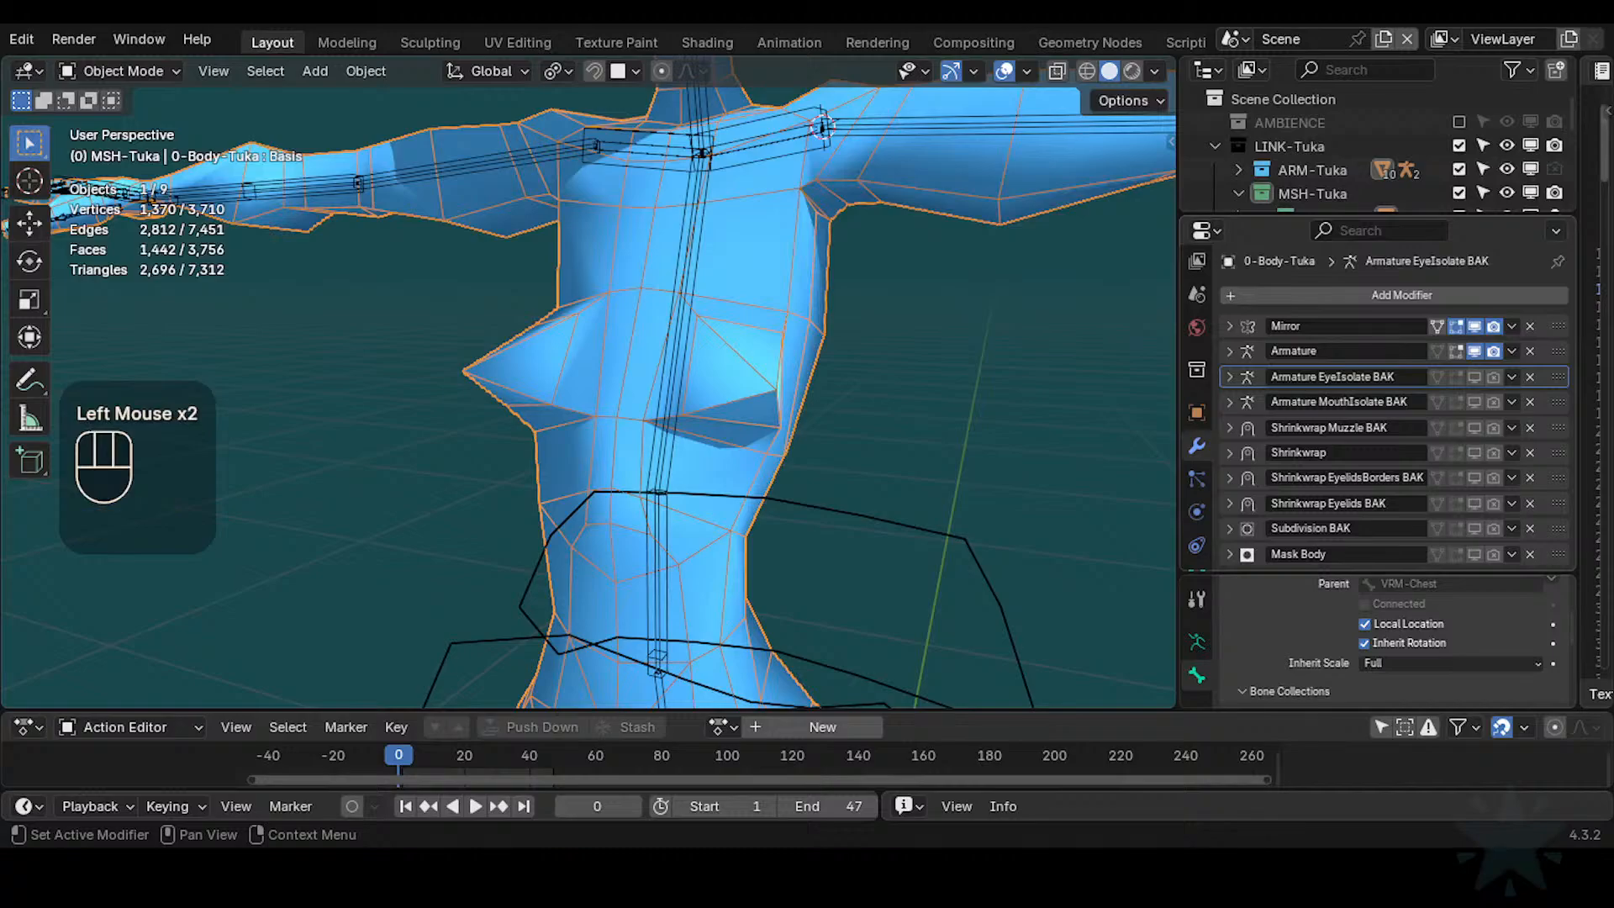
middle_click(1345, 503)
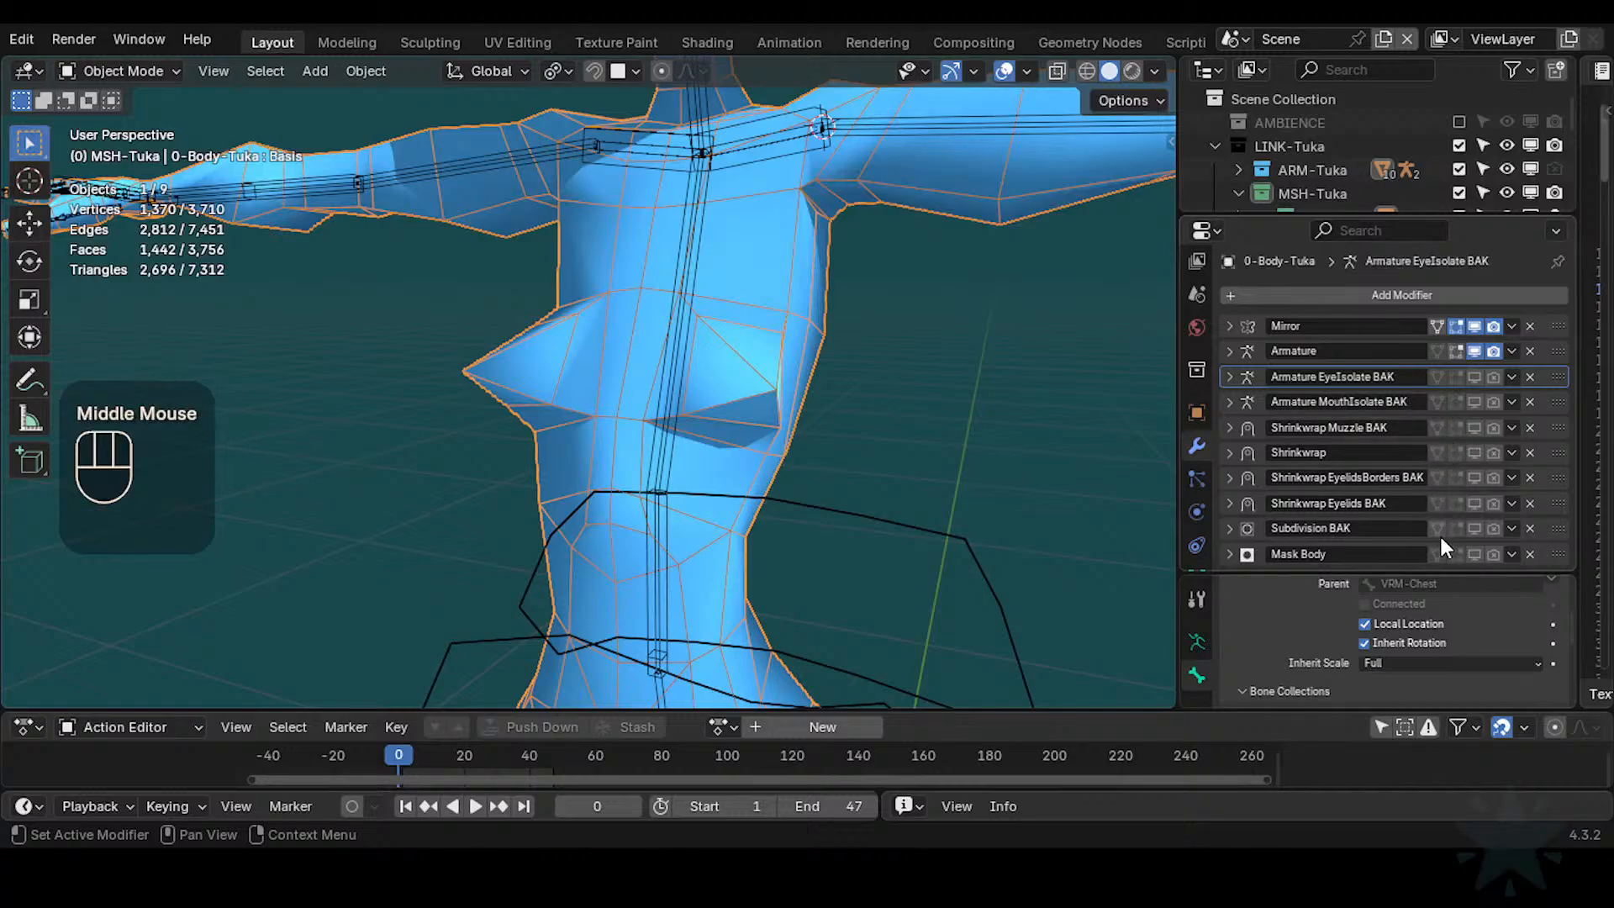
left_click(1473, 528)
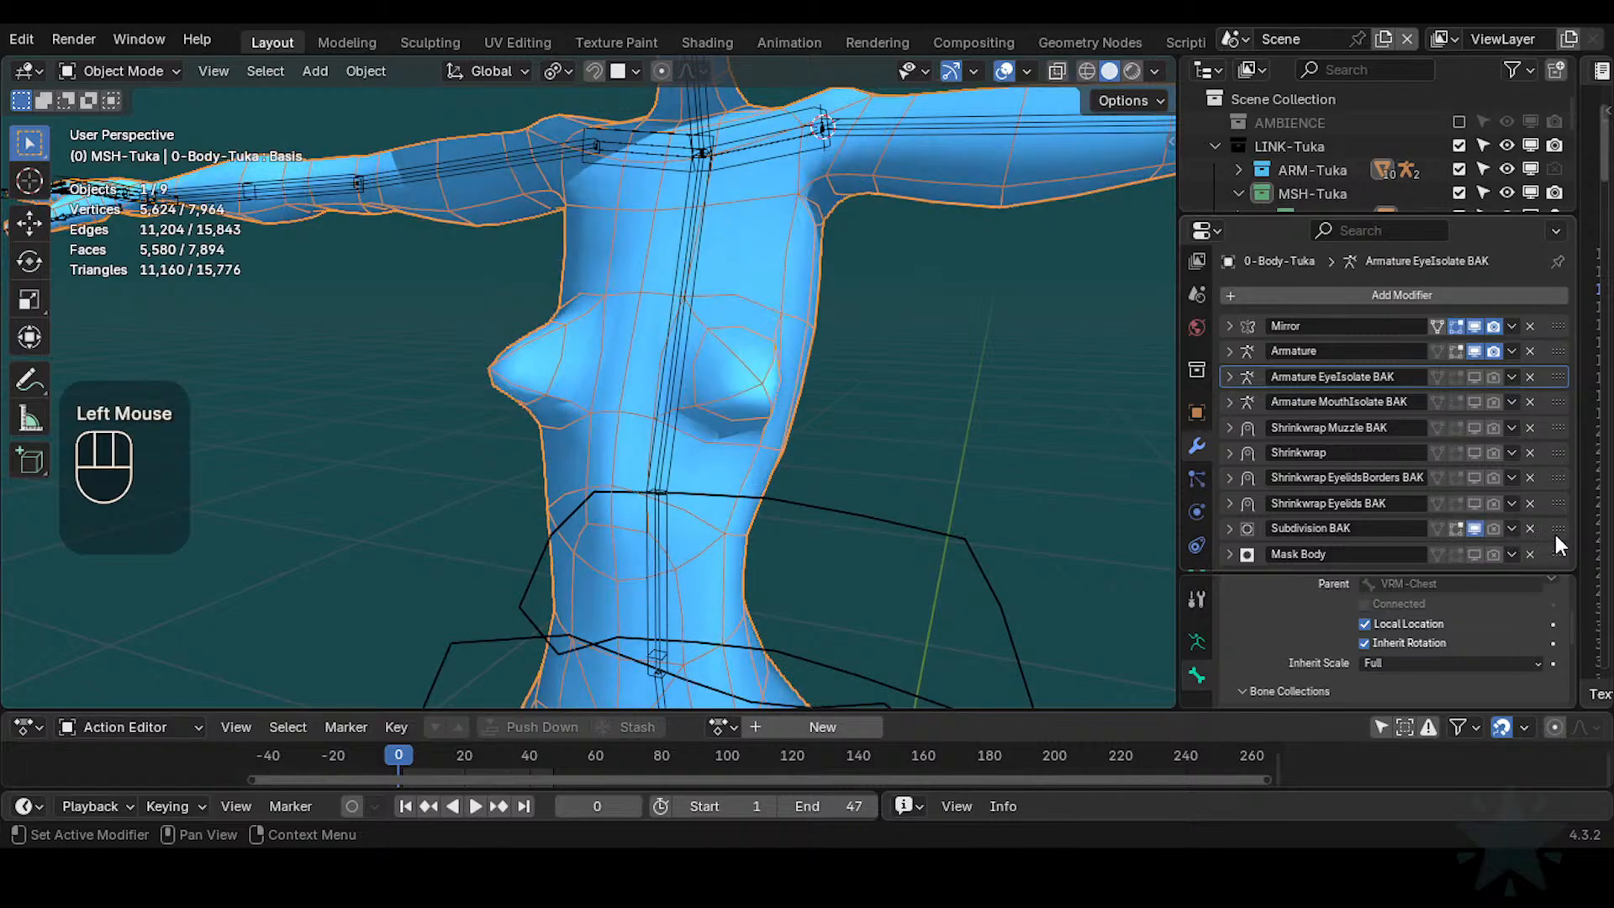
left_click_drag(1556, 537, 1590, 426)
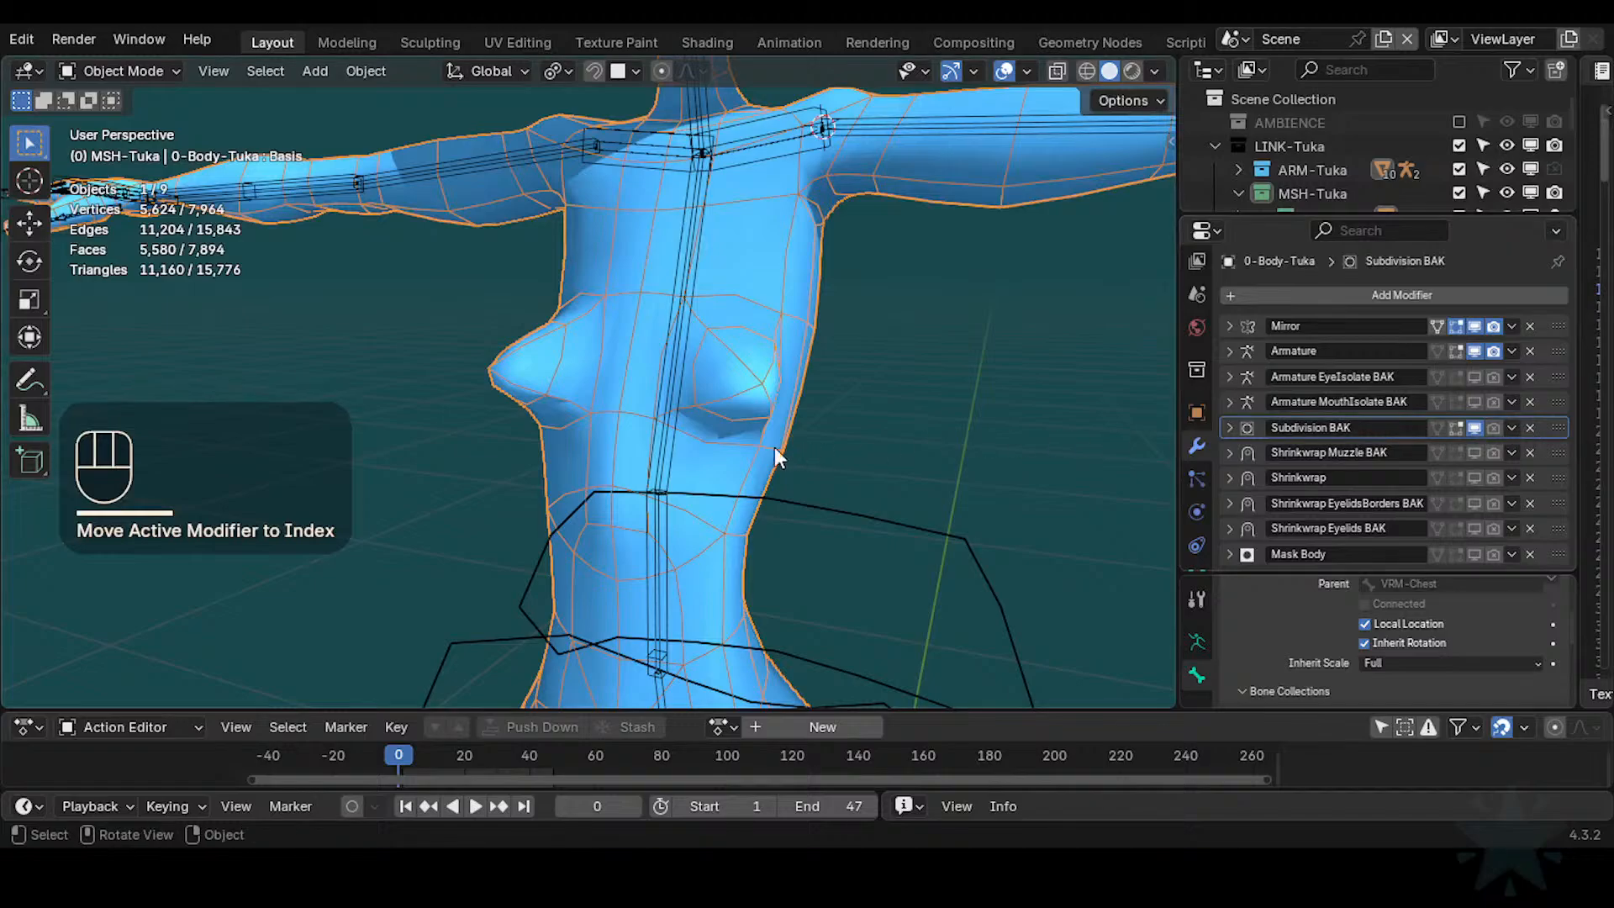
Put the ARM-Tuka armature in Pose Mode and repeatedly move and rotate the CTL-IK-Chest bone to test the subdivided torso's bending
middle_click_drag(774, 447, 717, 388, "shift")
left_click(703, 389)
key("ctrl+Tab")
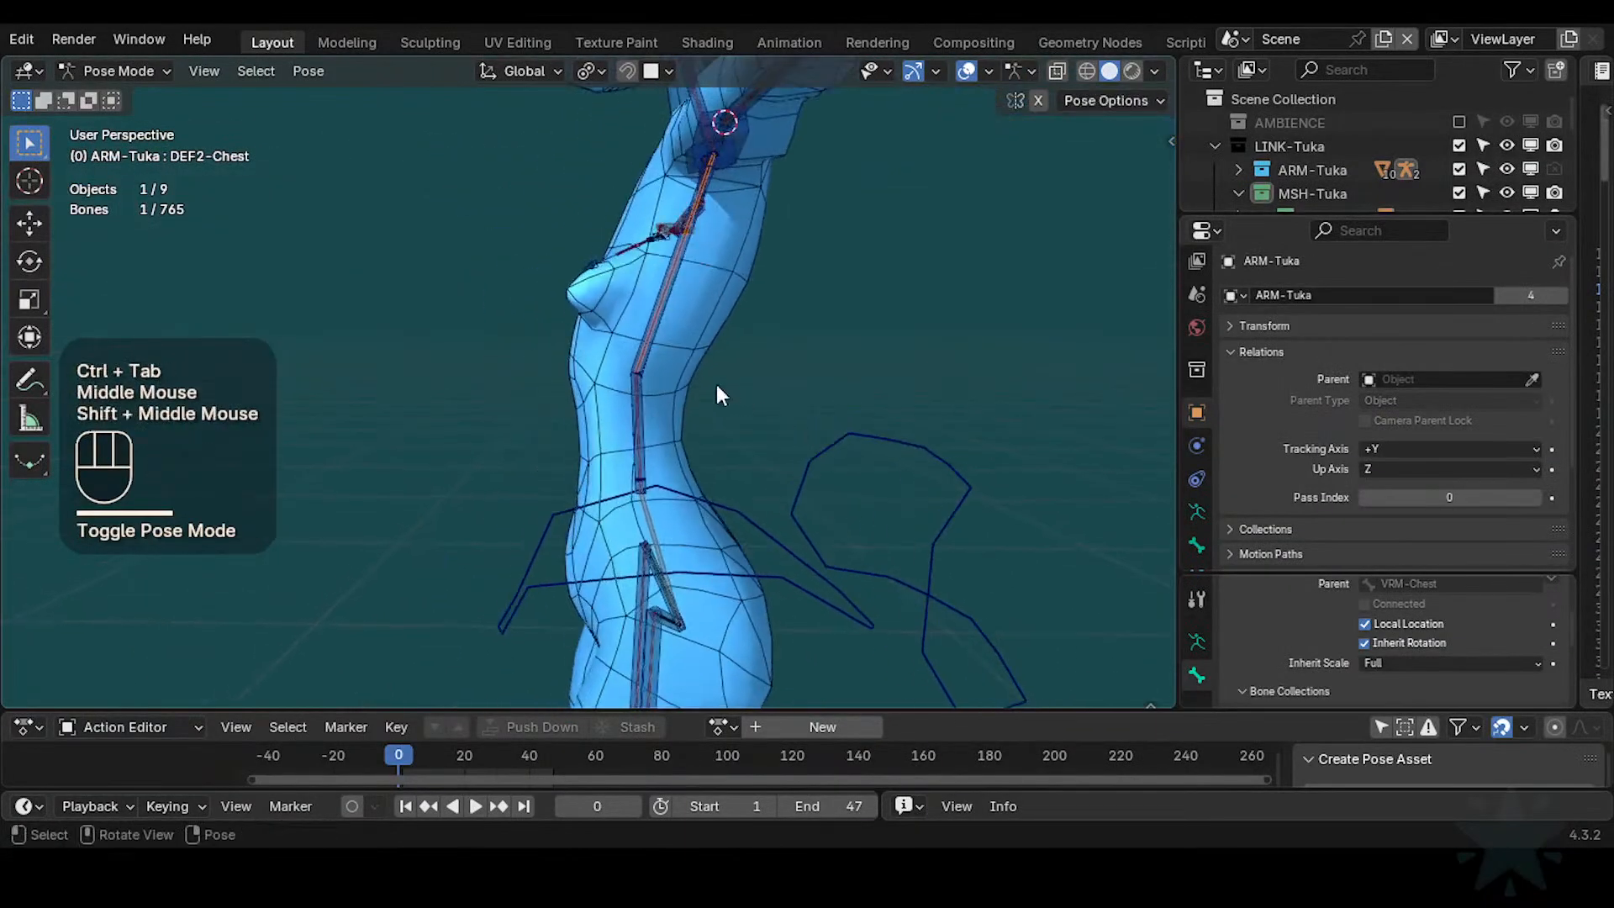
left_click(645, 366)
key("g")
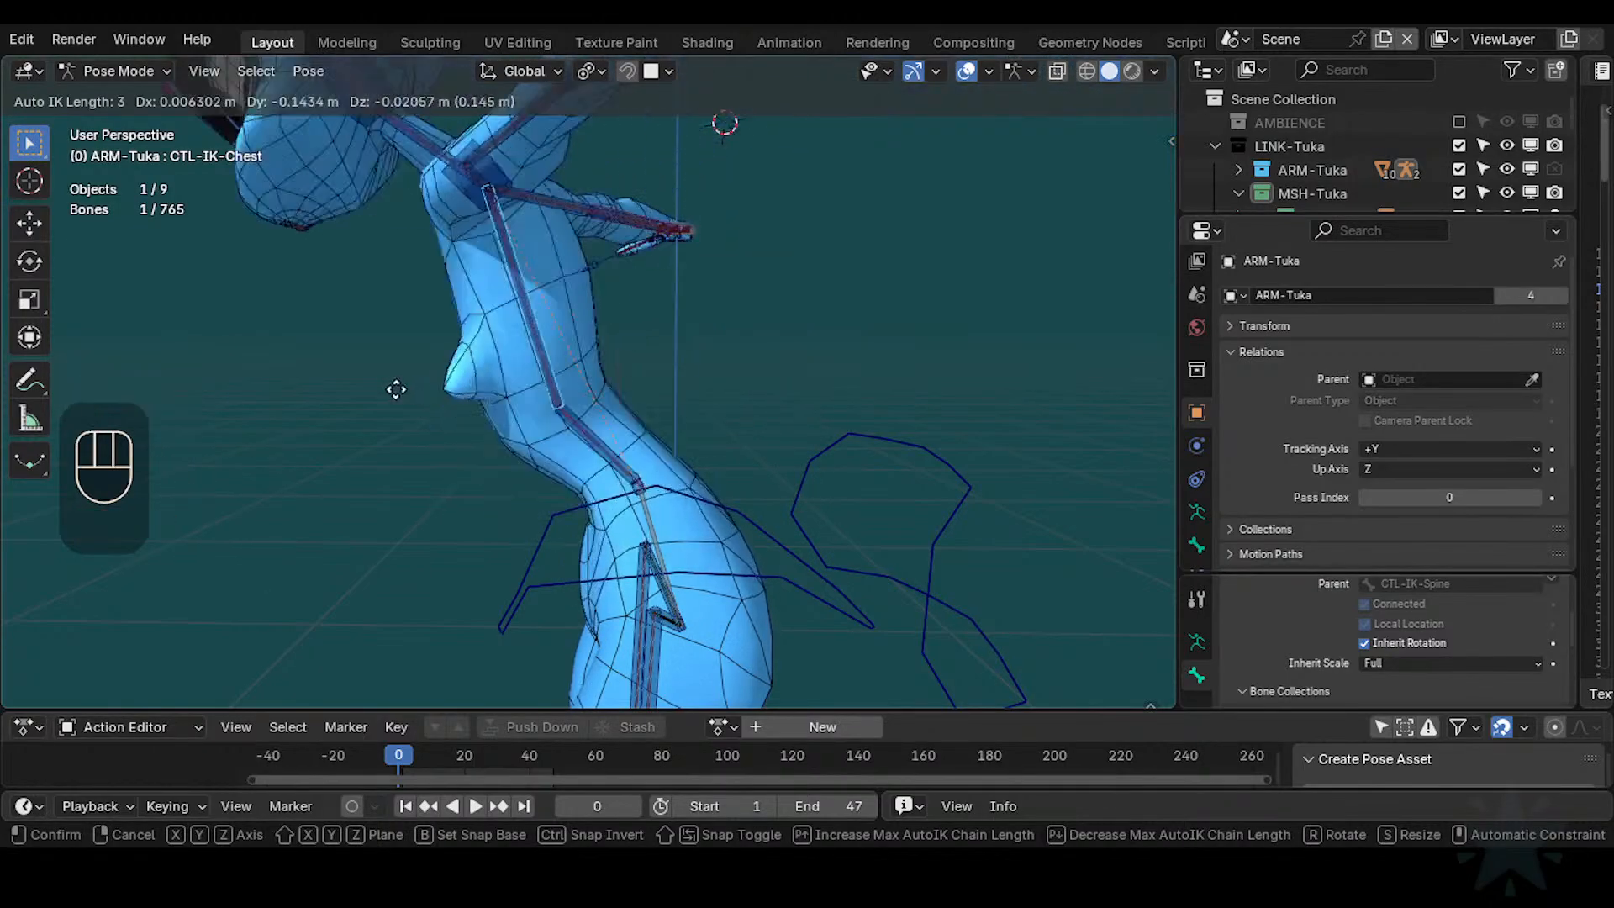
left_click(396, 450)
key("r")
left_click(385, 473)
key("g")
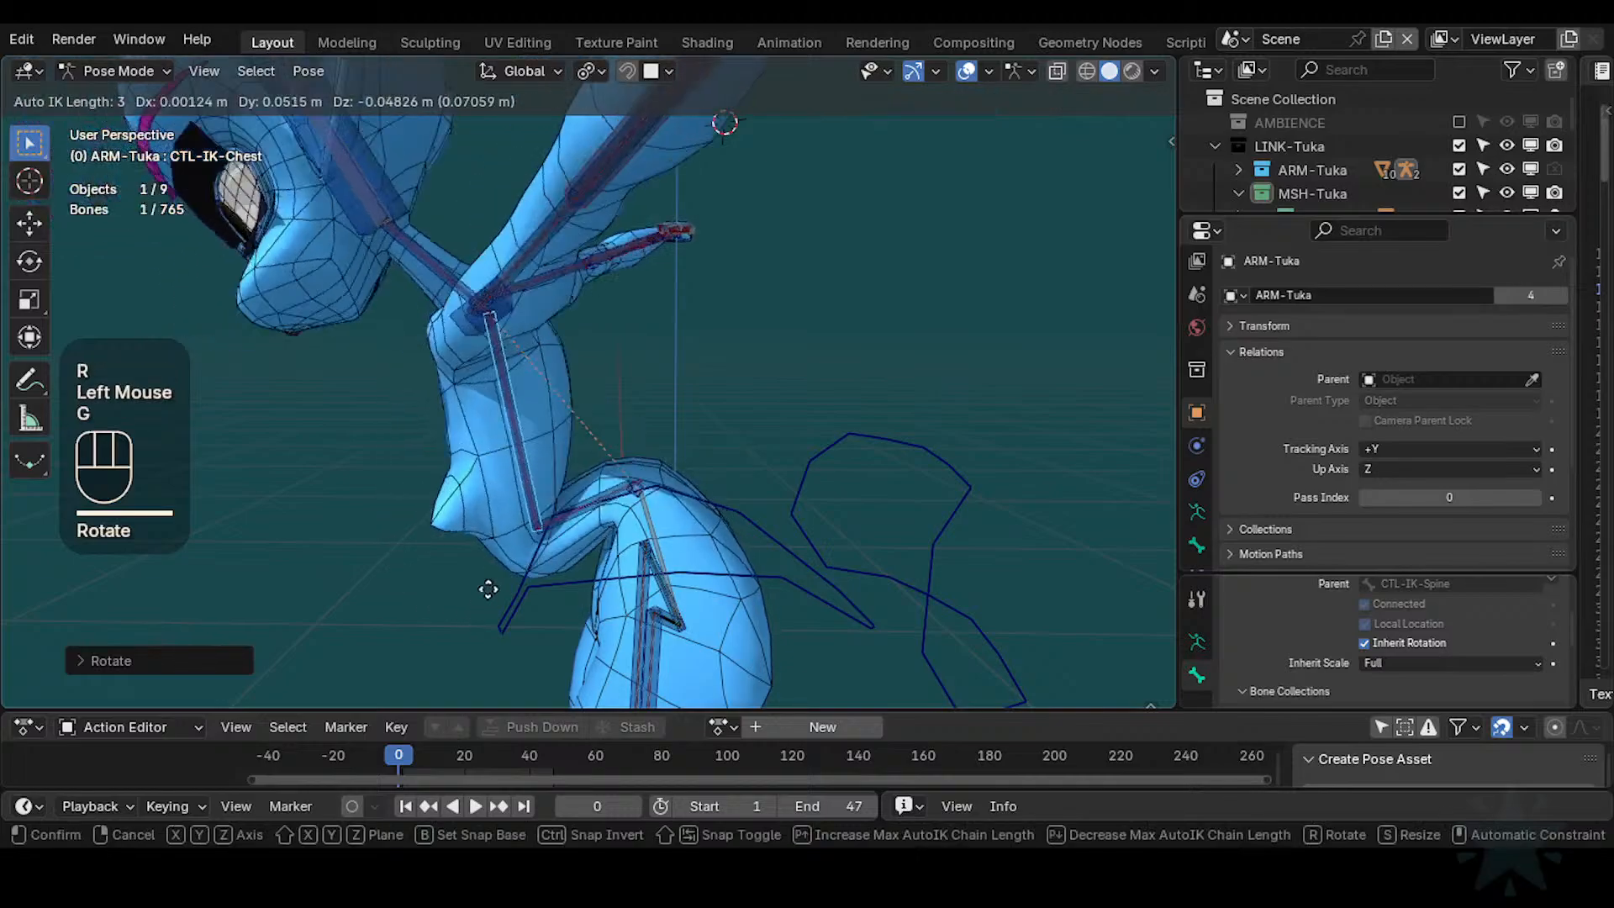
left_click(342, 404)
key("r")
left_click(370, 580)
key("g")
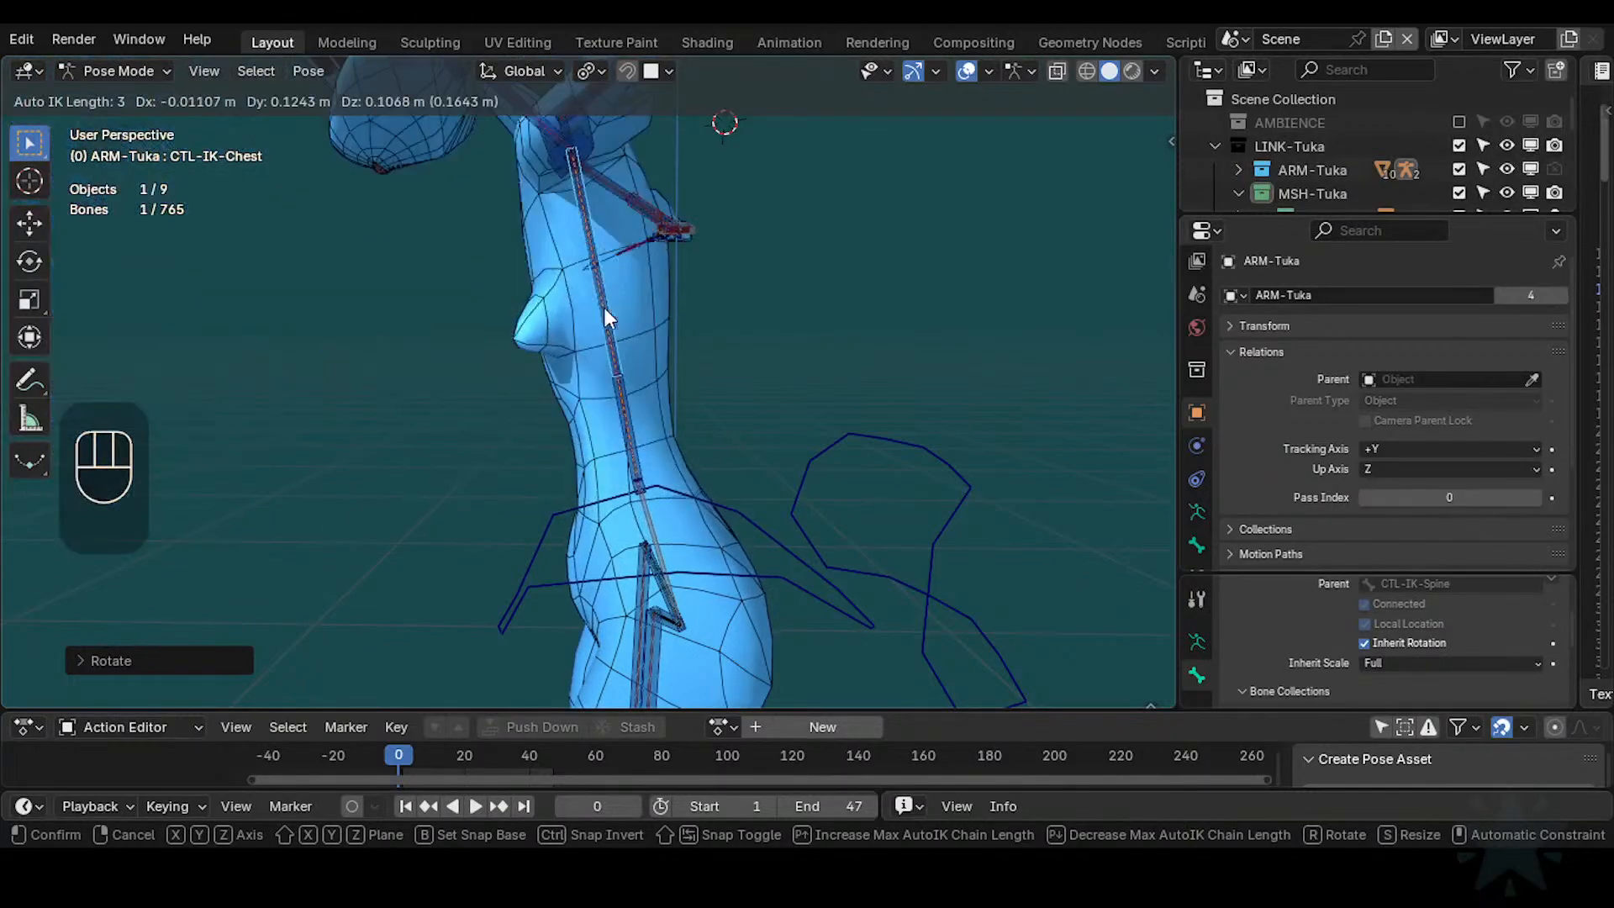
left_click(609, 318)
Reset all bones to the rest pose, return to Object Mode and select the body mesh
key("a")
key("alt+q")
key("alt+q")
key("ctrl+Tab")
left_click(675, 349)
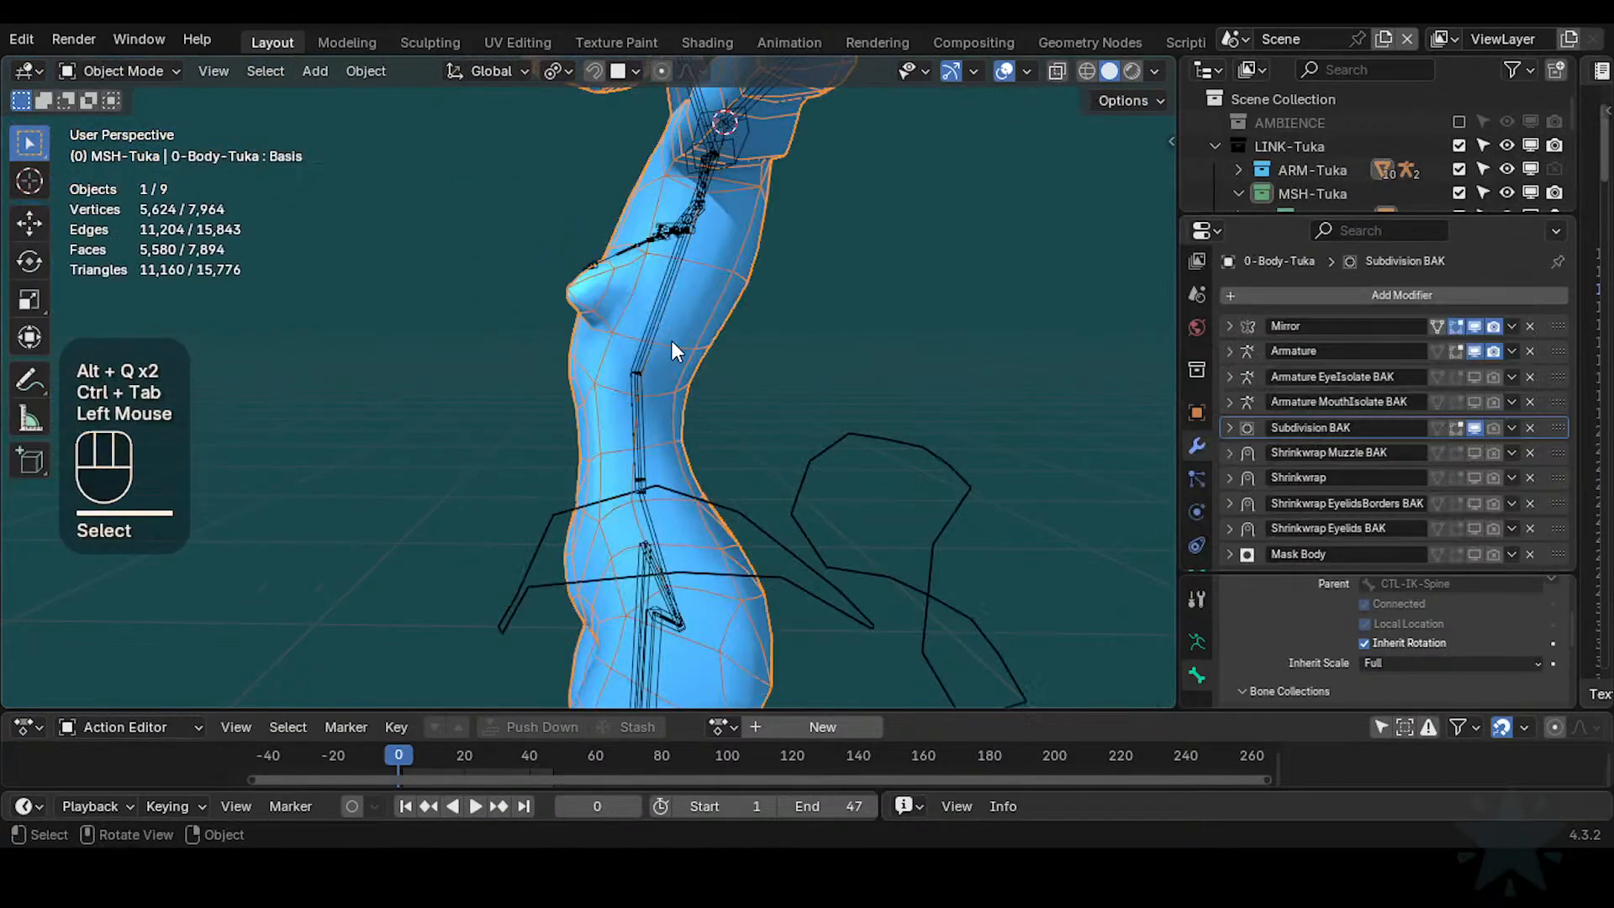
Enter Edit Mode on the 0-Body-Tuka mesh and clear the face selection around the navel
middle_click_drag(522, 466, 614, 454)
middle_click_drag(613, 454, 691, 405, "shift")
left_click(728, 462)
middle_click_drag(728, 462, 710, 429, "shift")
key("Tab")
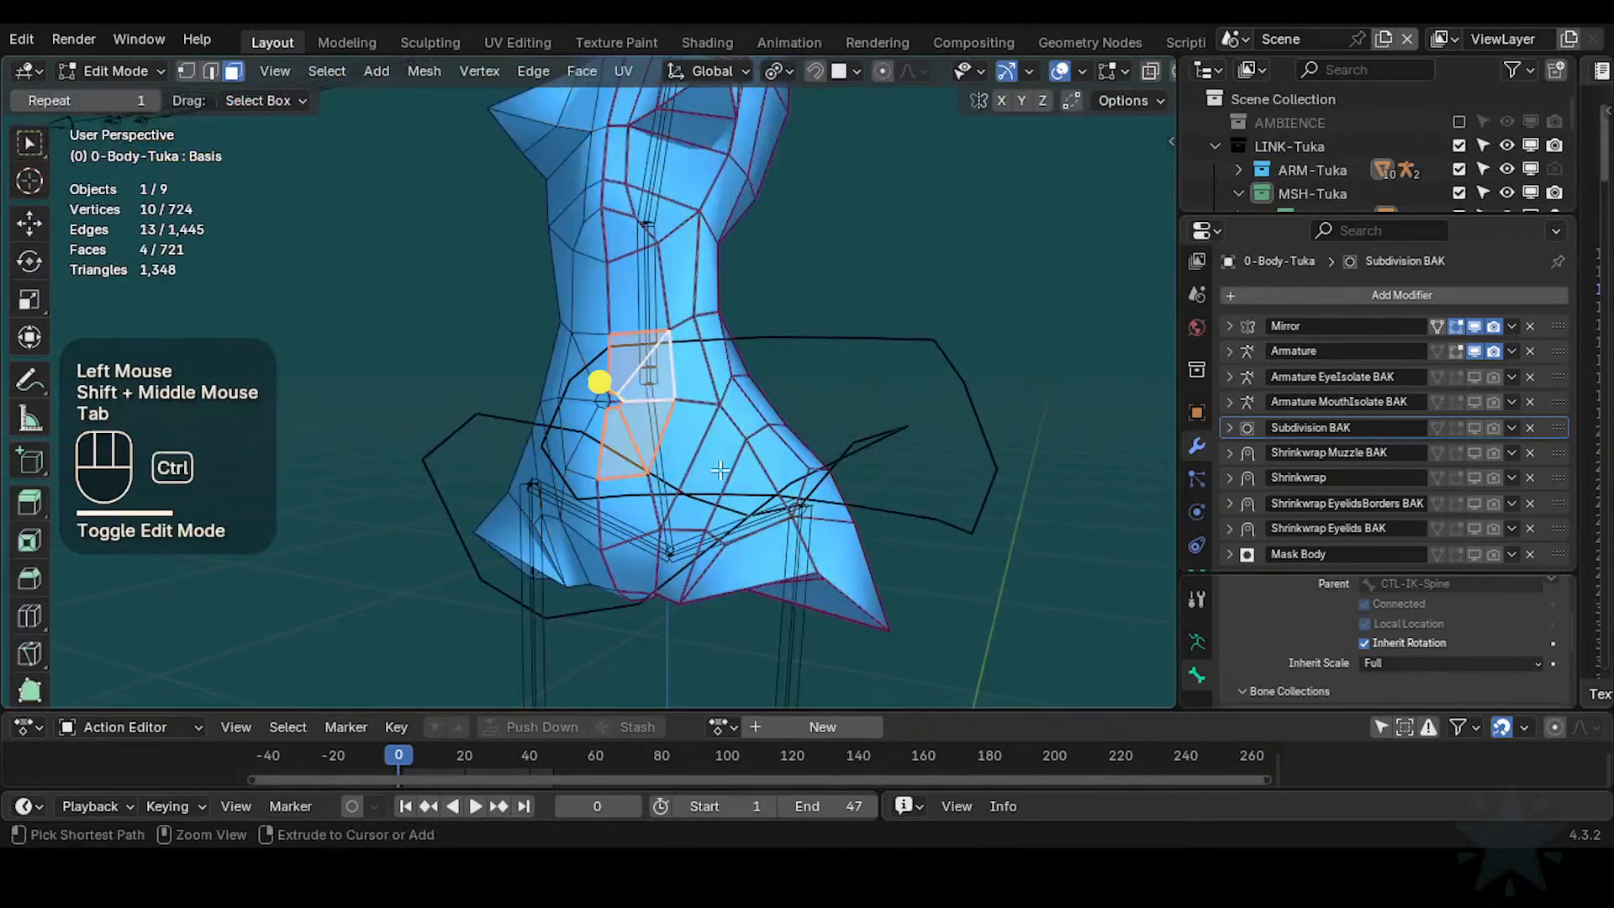
middle_click_drag(594, 378, 623, 390, "ctrl")
middle_click_drag(622, 391, 715, 353)
middle_click_drag(714, 353, 740, 412, "shift")
key("alt+a")
Select edges on the front of the lower belly in edge select mode, leave Edit Mode and save the file
middle_click_drag(740, 412, 600, 433, "ctrl")
key("Tab")
key("Tab")
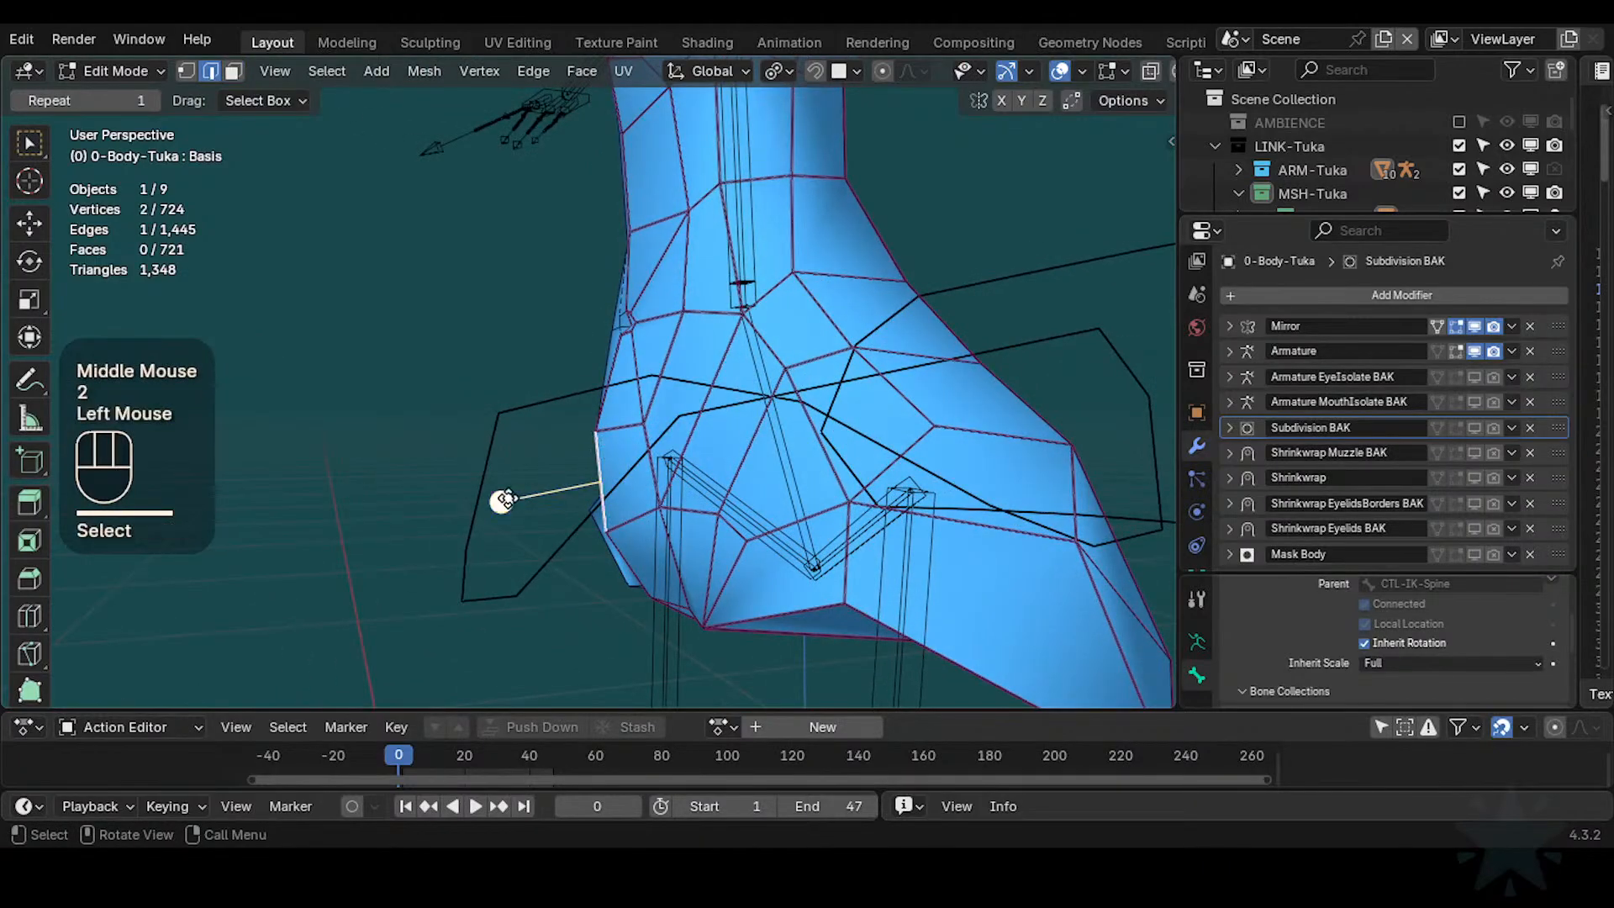
middle_click_drag(578, 496, 679, 360)
left_click(660, 433)
left_click(634, 454, "shift")
key("Tab")
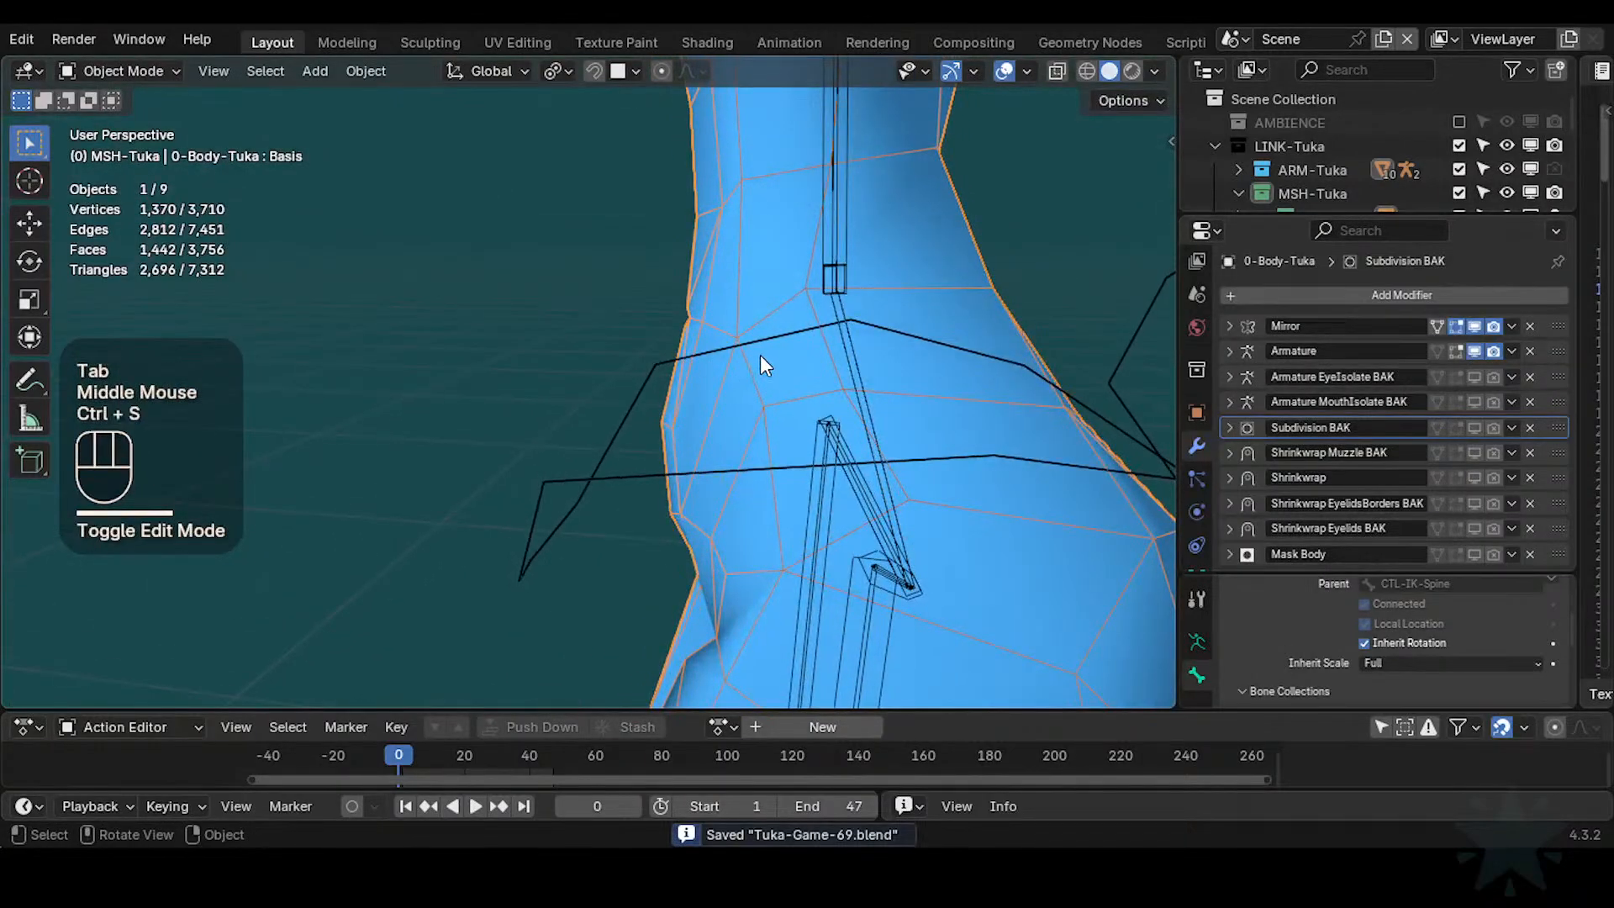
Enter Edit Mode on the 0-Body-Tuka mesh in vertex select mode
middle_click_drag(809, 299, 702, 396, "shift")
left_click(725, 372)
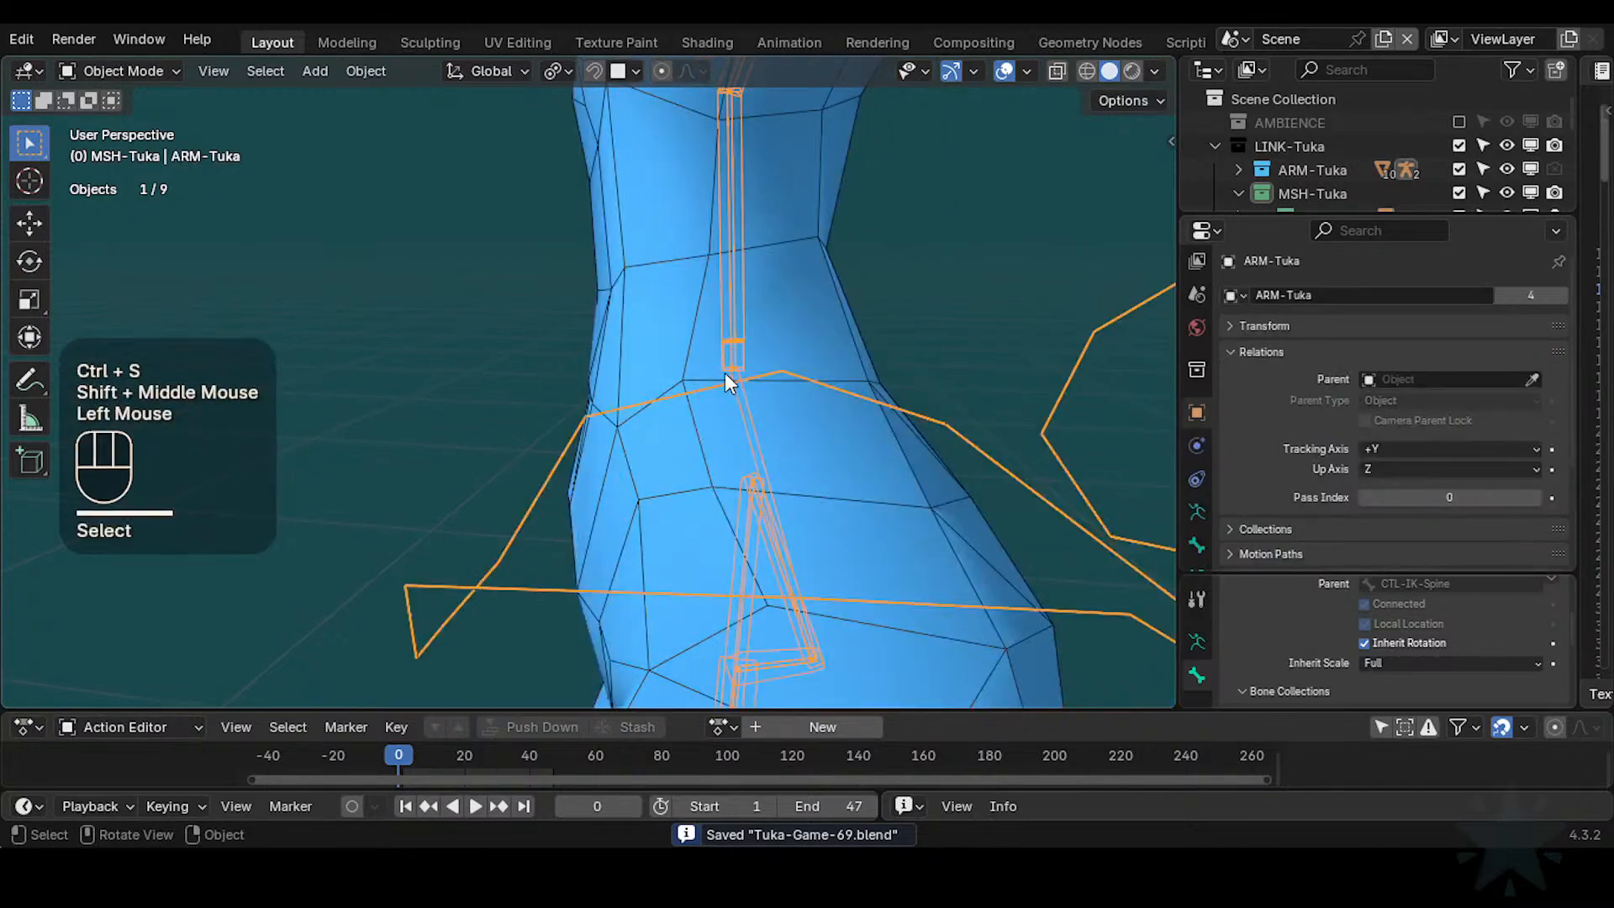
key("Tab")
key("Tab")
left_click(696, 367)
key("Tab")
left_click(467, 514)
Slide a vertex at the side of the waist along its edge to even out the edge flow
middle_click_drag(466, 515, 631, 336)
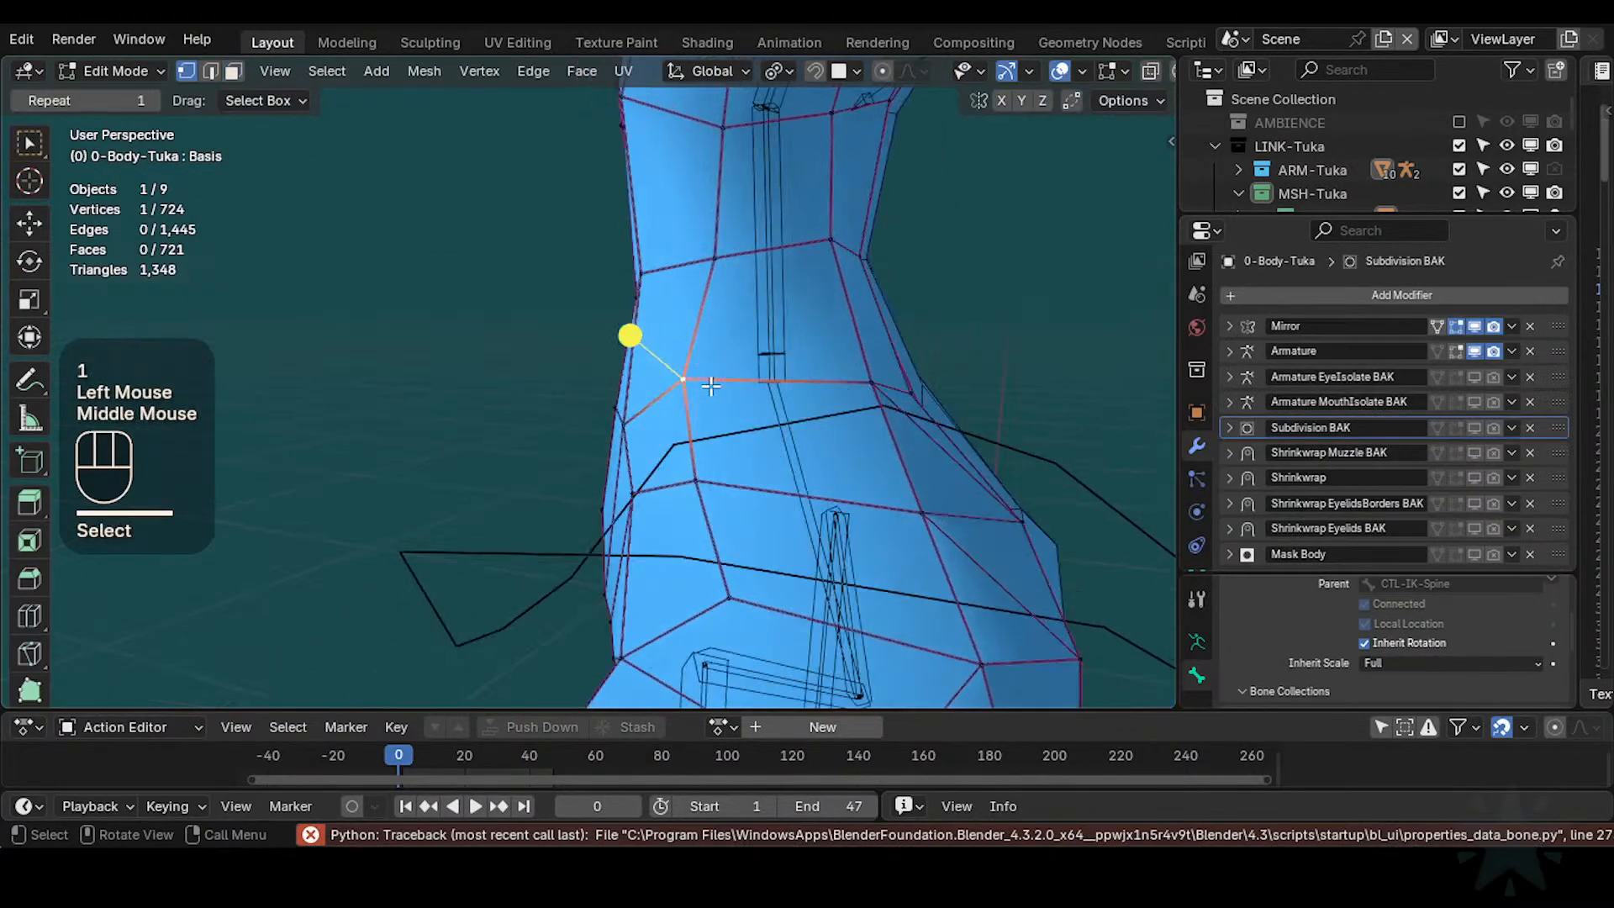
key("g")
key("g")
left_click(726, 388)
middle_click_drag(727, 387, 916, 328)
key("Tab")
key("Tab")
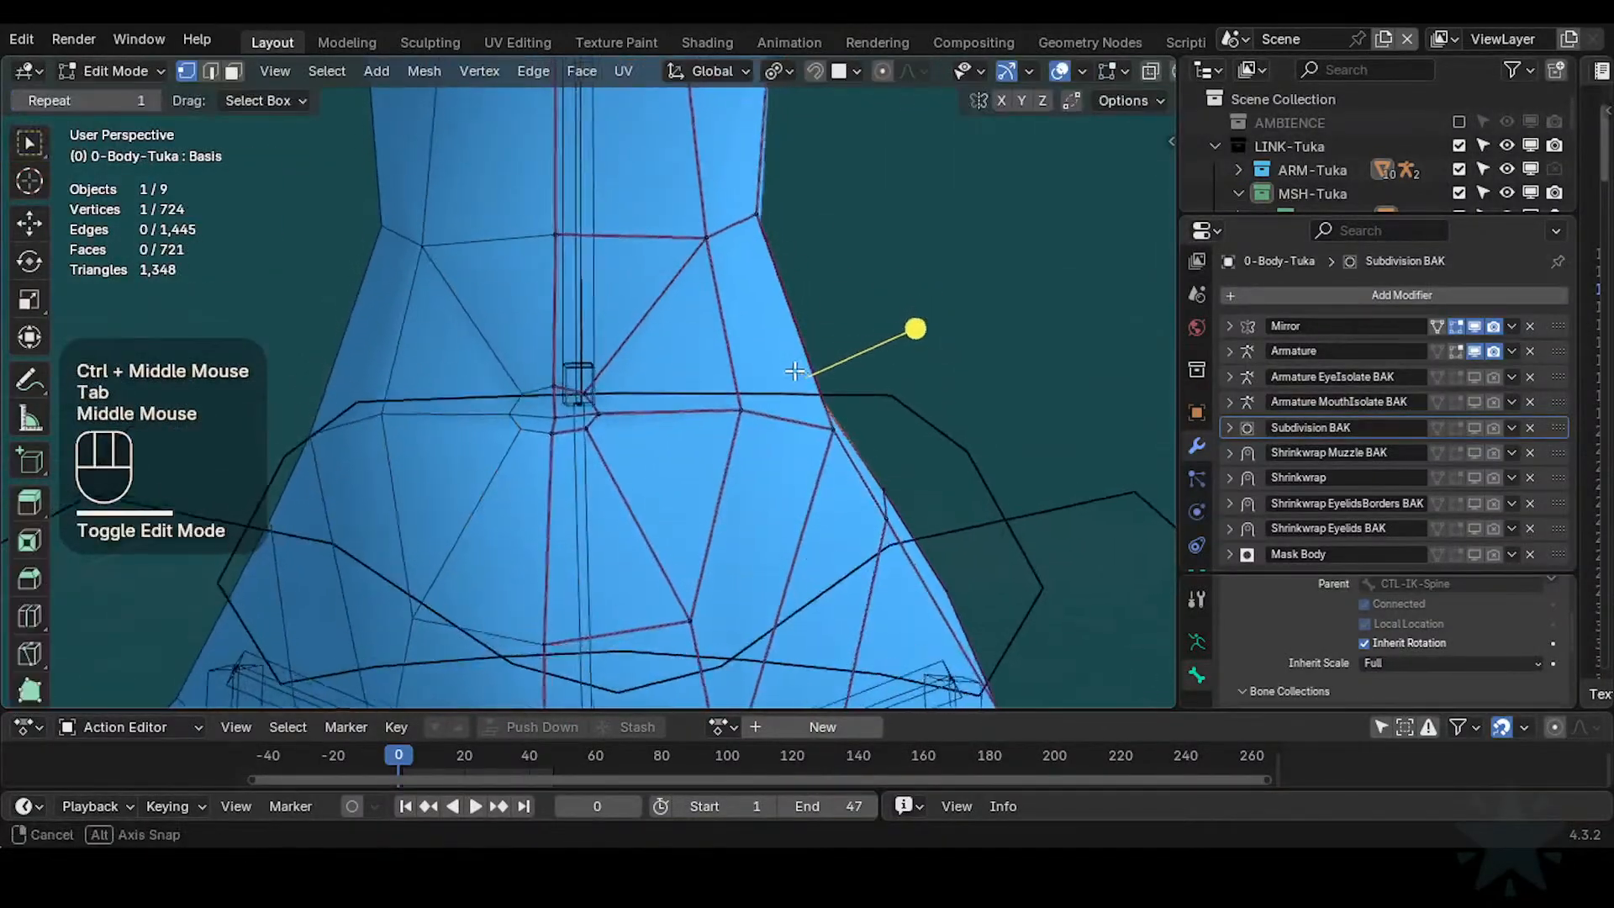
Slide the vertex beside the navel slightly down its edge and move the outer waist vertex next to it slightly inward
key("1")
left_click(737, 418)
key("g")
key("g")
left_click(733, 440)
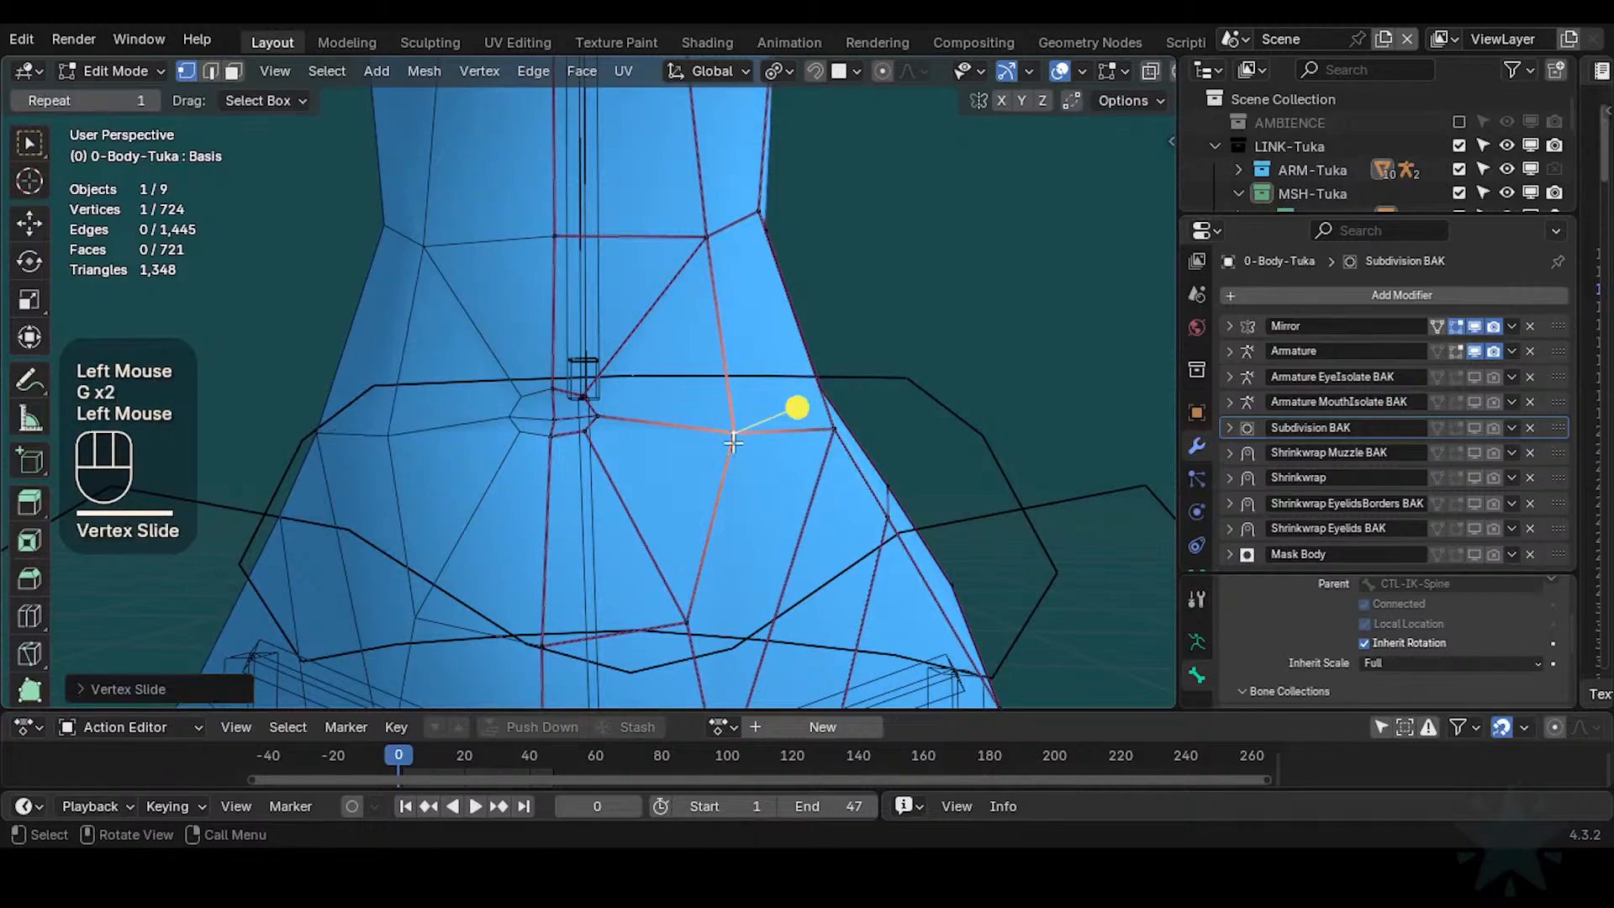
left_click(829, 425)
key("g")
left_click(760, 370, "shift")
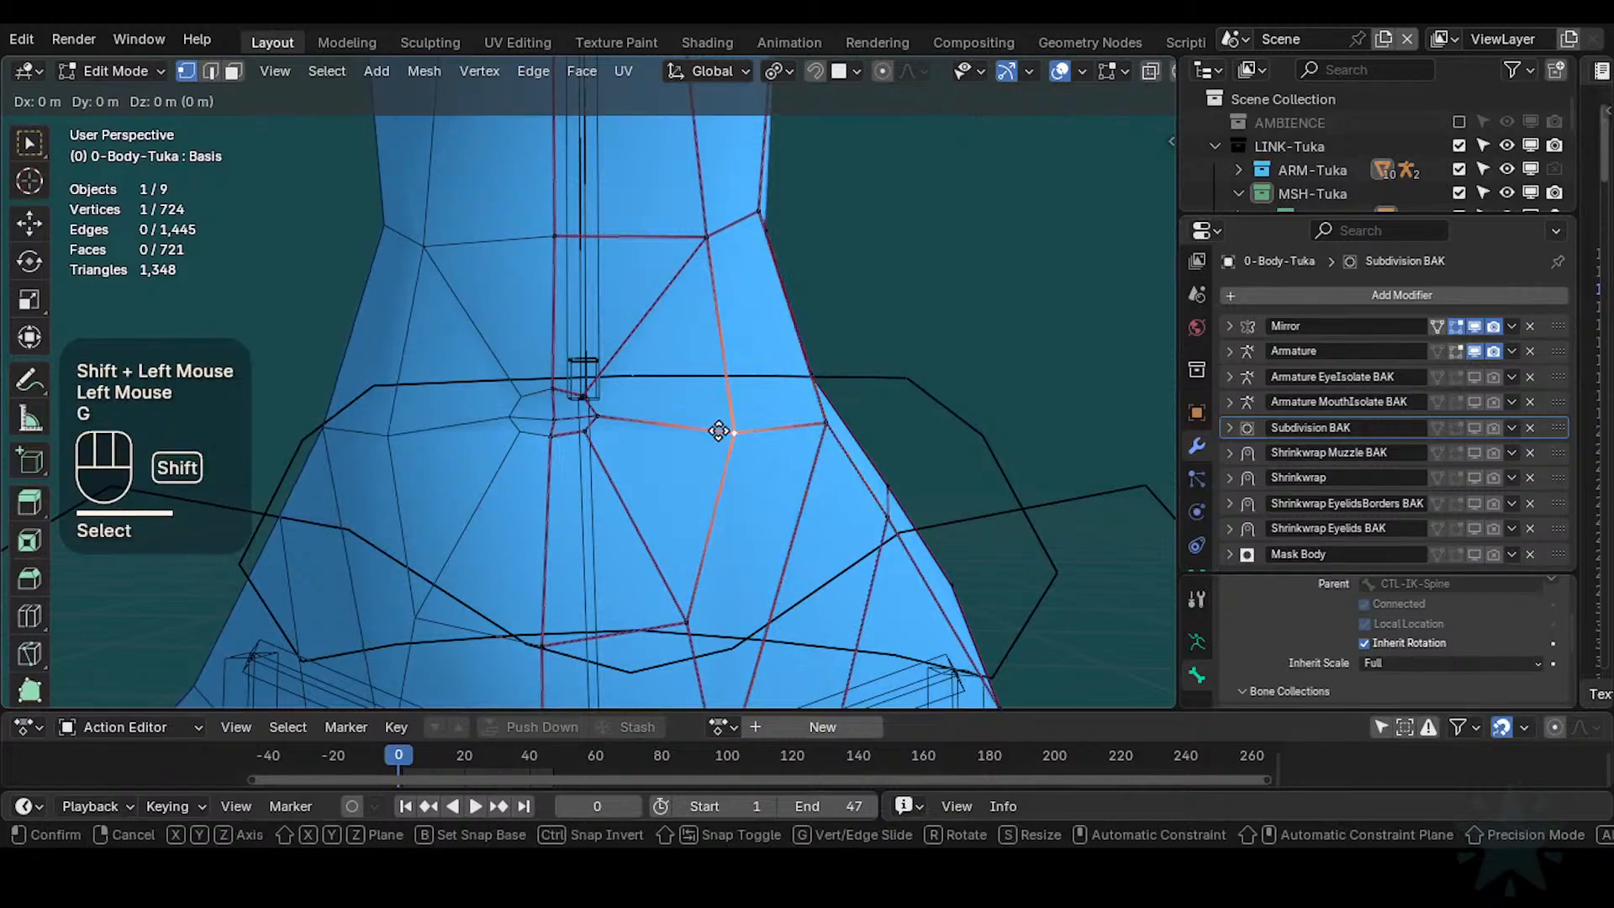
Save the file in Object Mode and put the ARM-Tuka armature in Pose Mode with its pose transforms cleared
key("Tab")
middle_click_drag(759, 387, 672, 420, "ctrl")
middle_click_drag(672, 420, 749, 472, "shift")
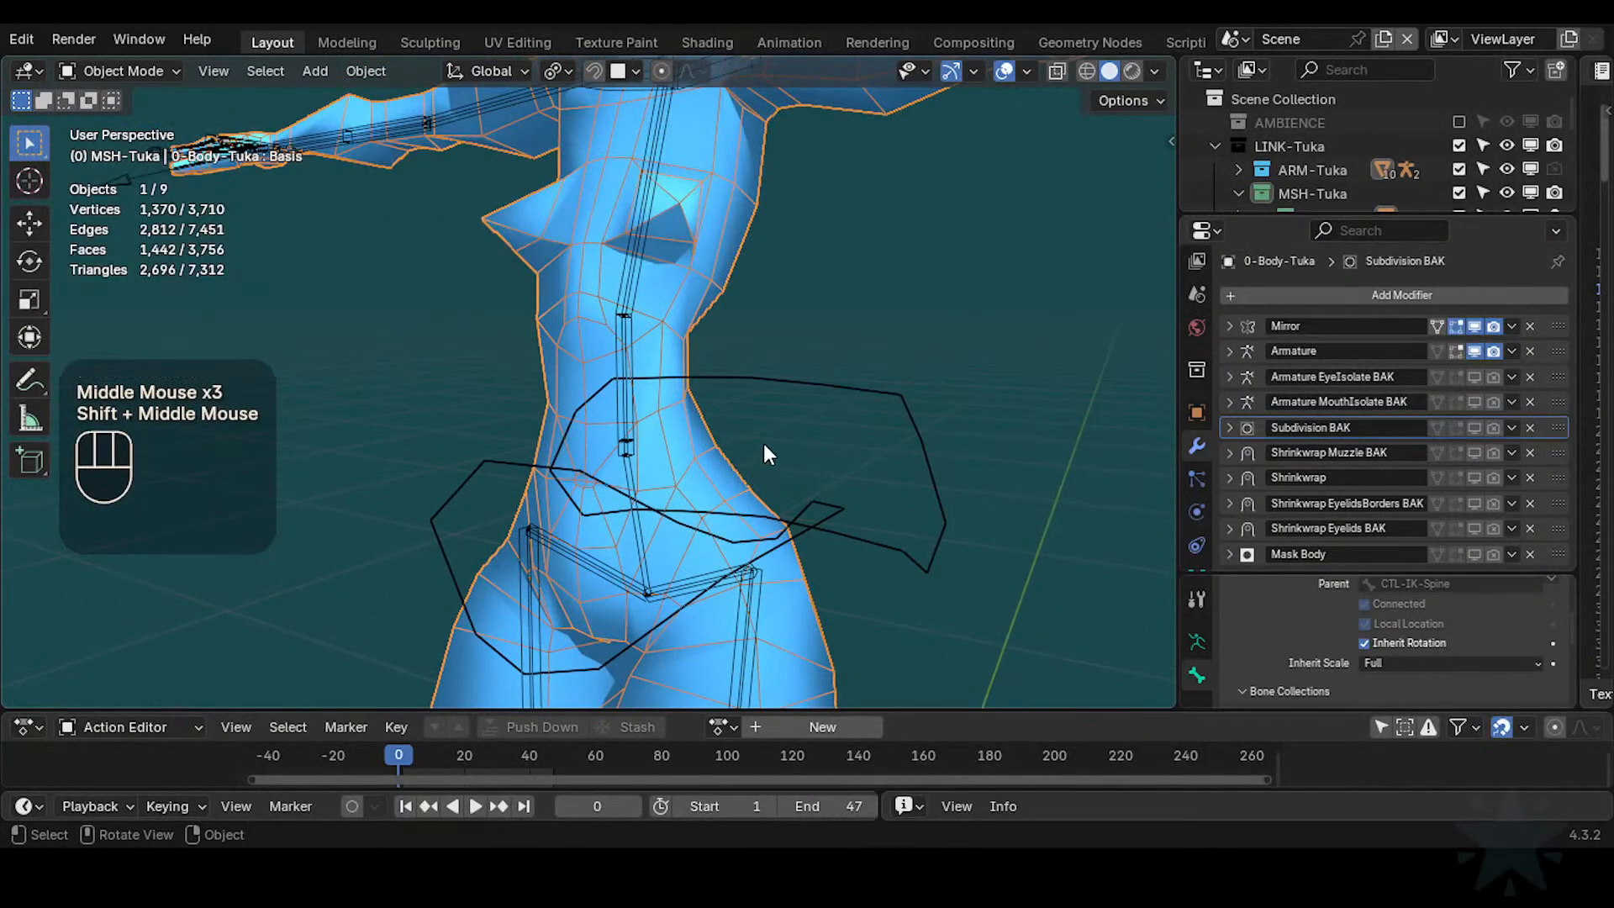
left_click(788, 435)
left_click(644, 450)
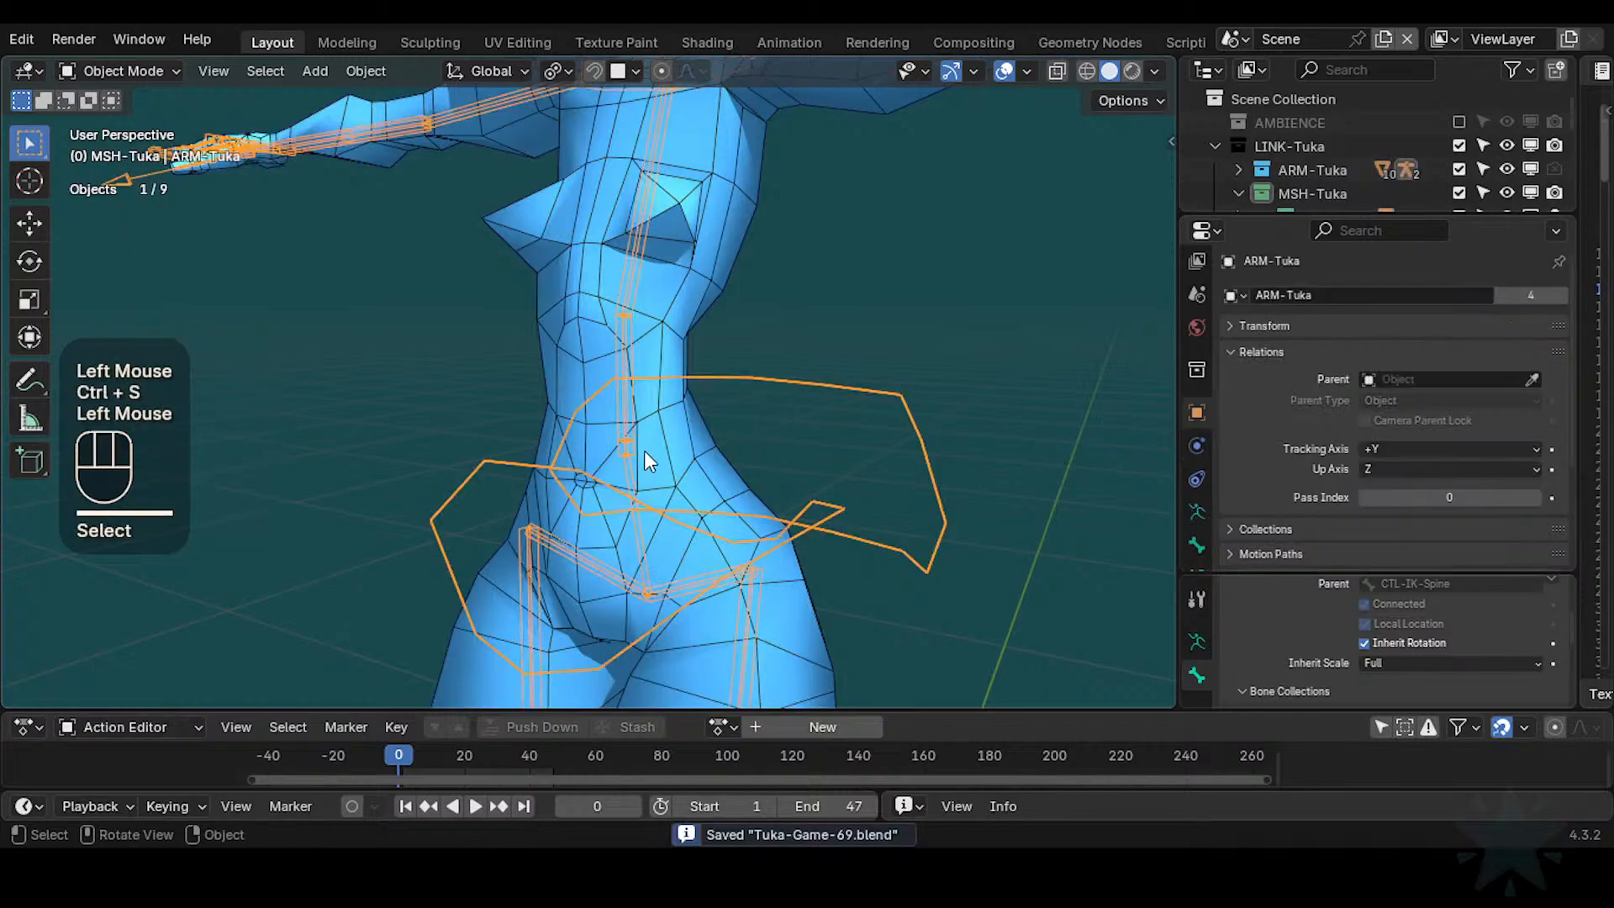
key("ctrl+Tab")
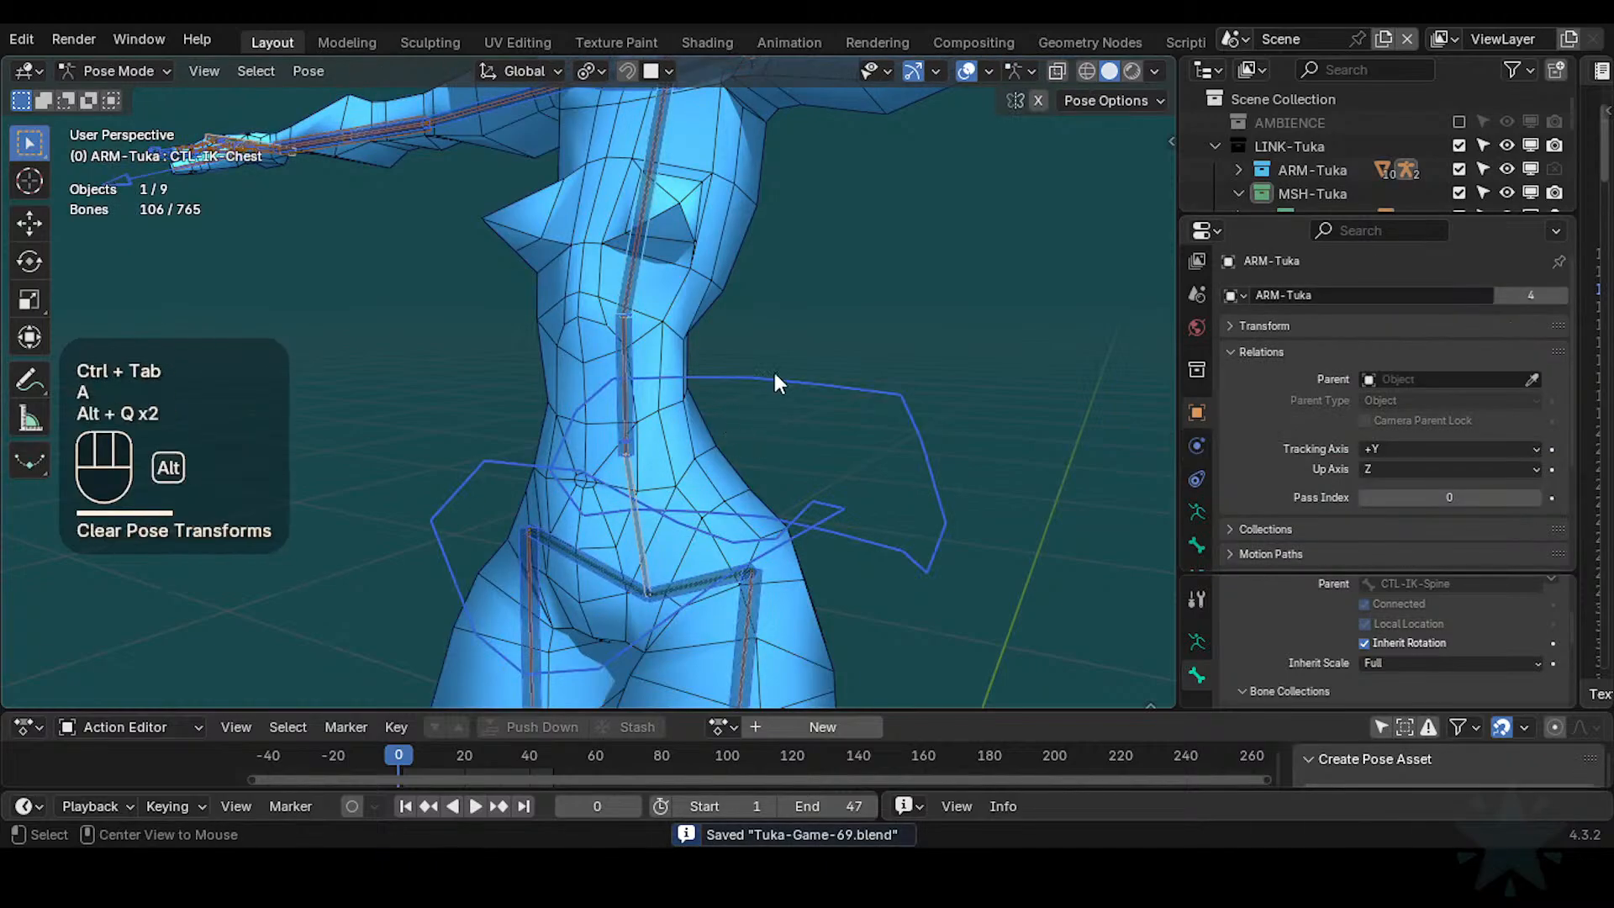
Test the hips' deformation by rotating the CTL-IK-HipsSway bone freely and about the global X axis, cancelling each rotation
left_click(817, 496)
key("r")
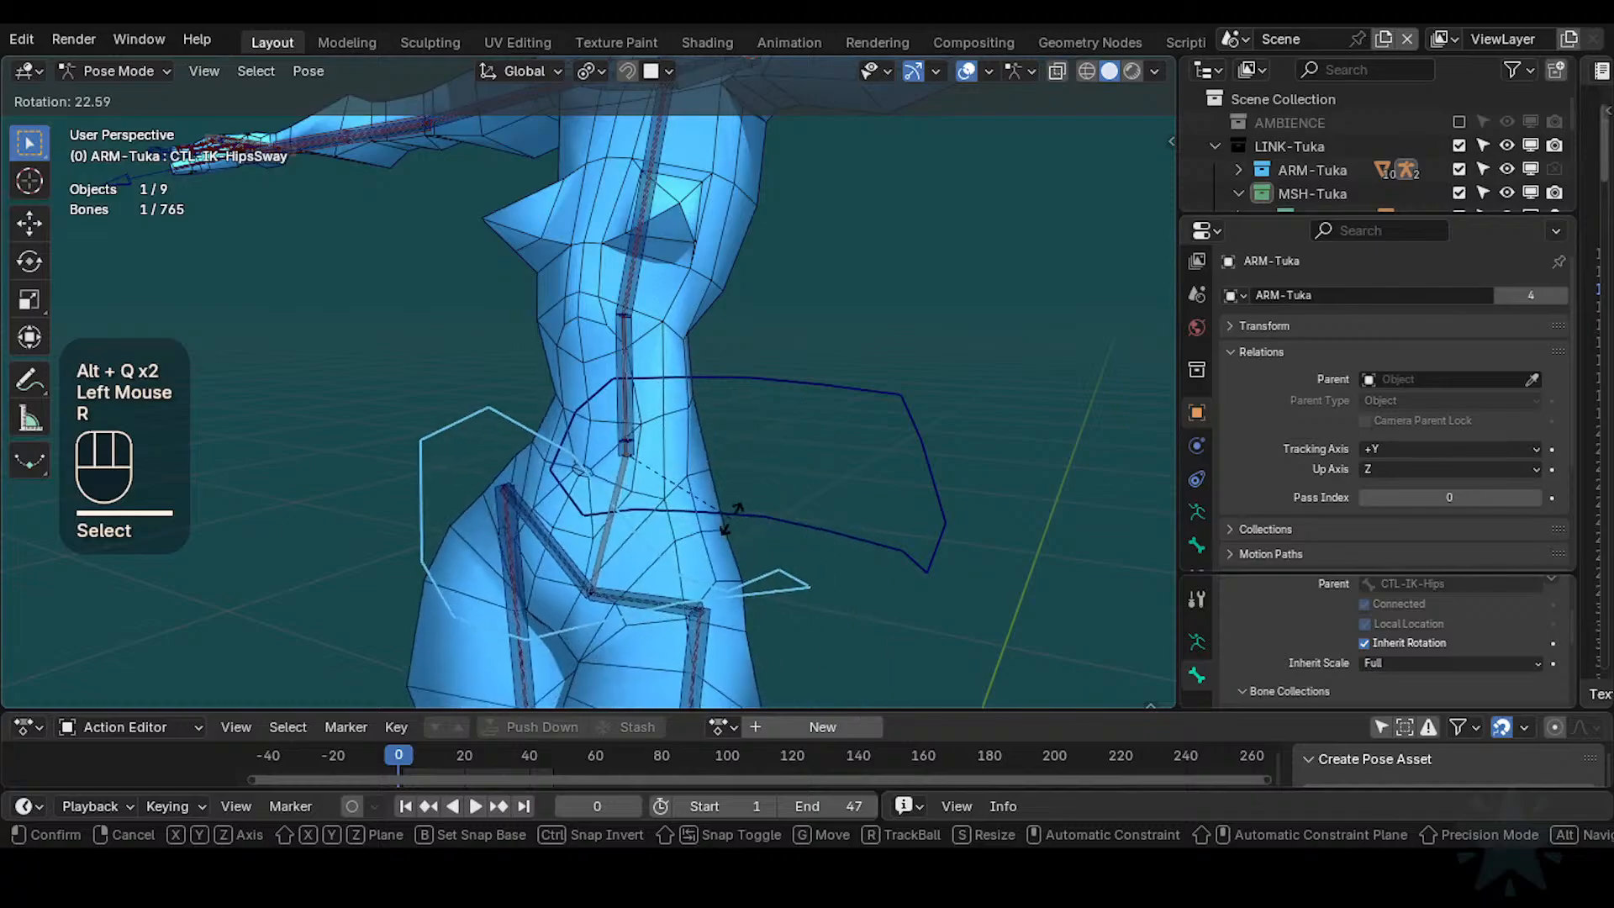
key("Escape")
middle_click_drag(740, 452, 639, 479)
key("r")
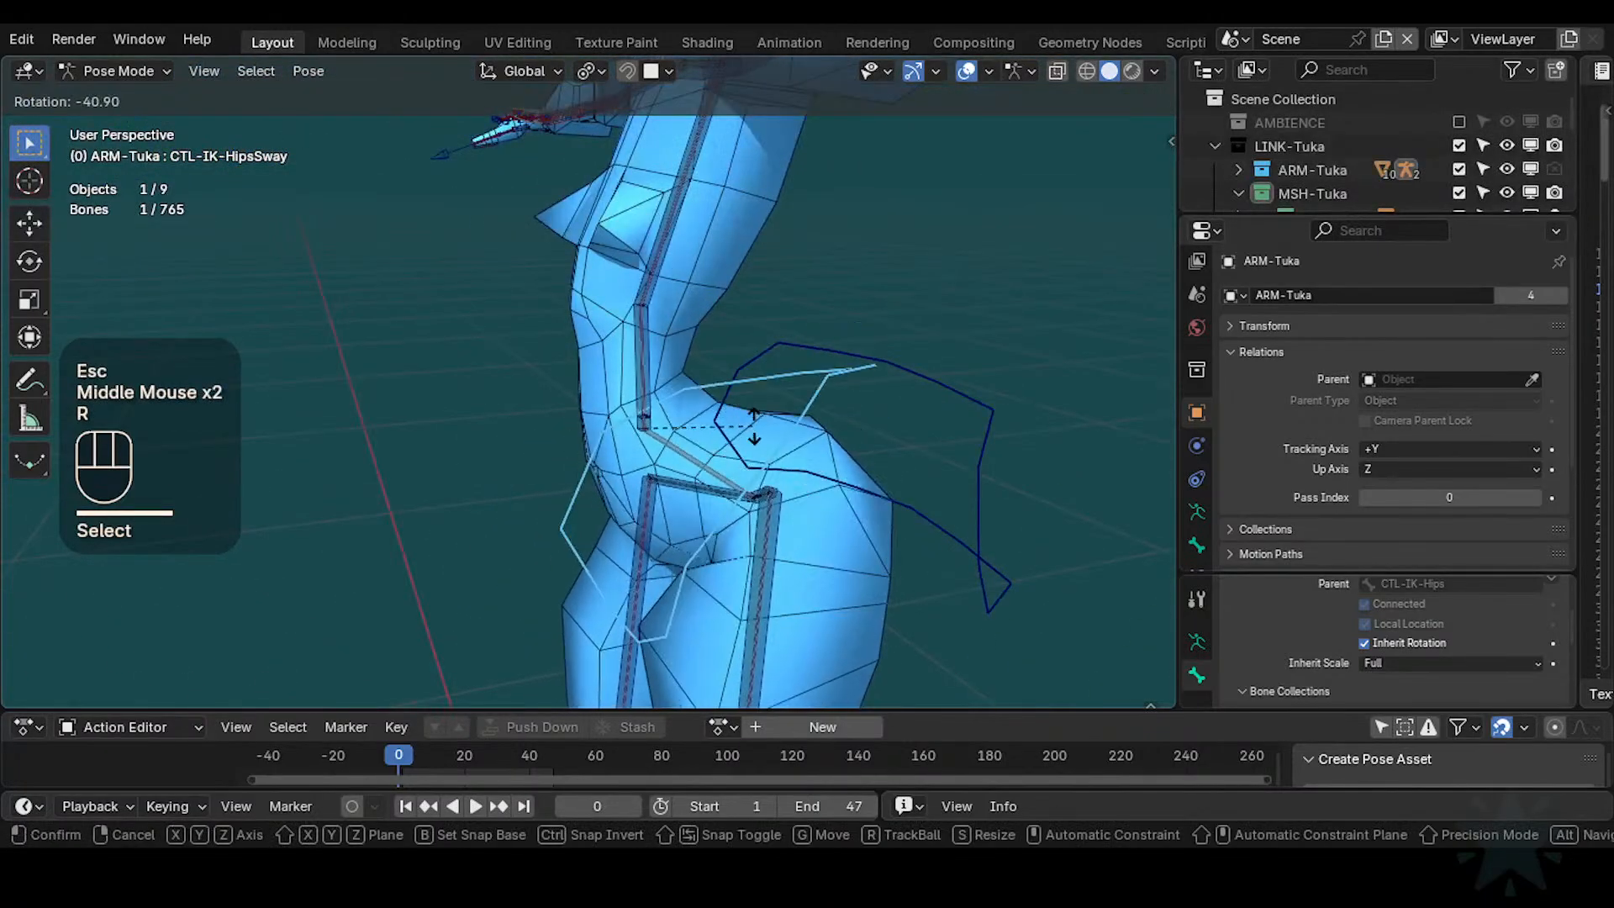
key("x")
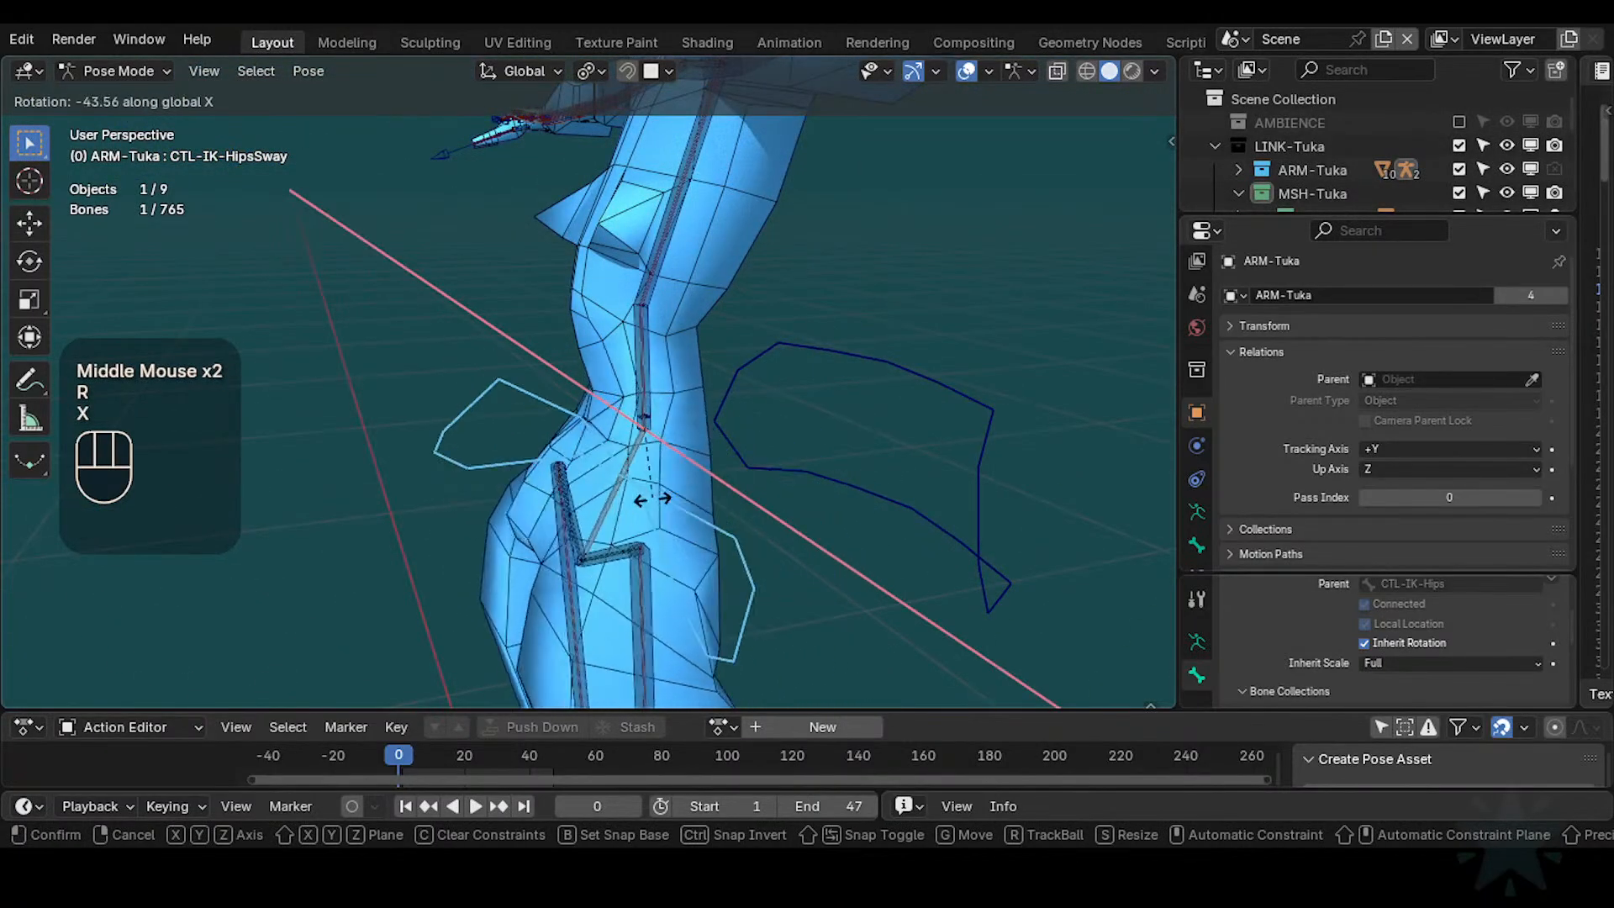
key("Escape")
Rotate the CTL-IK-HipsSway bone about the global X axis so the waist is posed for weight painting
middle_click_drag(693, 484, 740, 441, "shift")
key("r")
key("x")
left_click(656, 457)
middle_click_drag(740, 442, 815, 442)
Select the armature together with the body mesh, enter Weight Paint mode and display the DEF3-Hip.L bone's weights
key("ctrl+Tab")
left_click(756, 469, "shift")
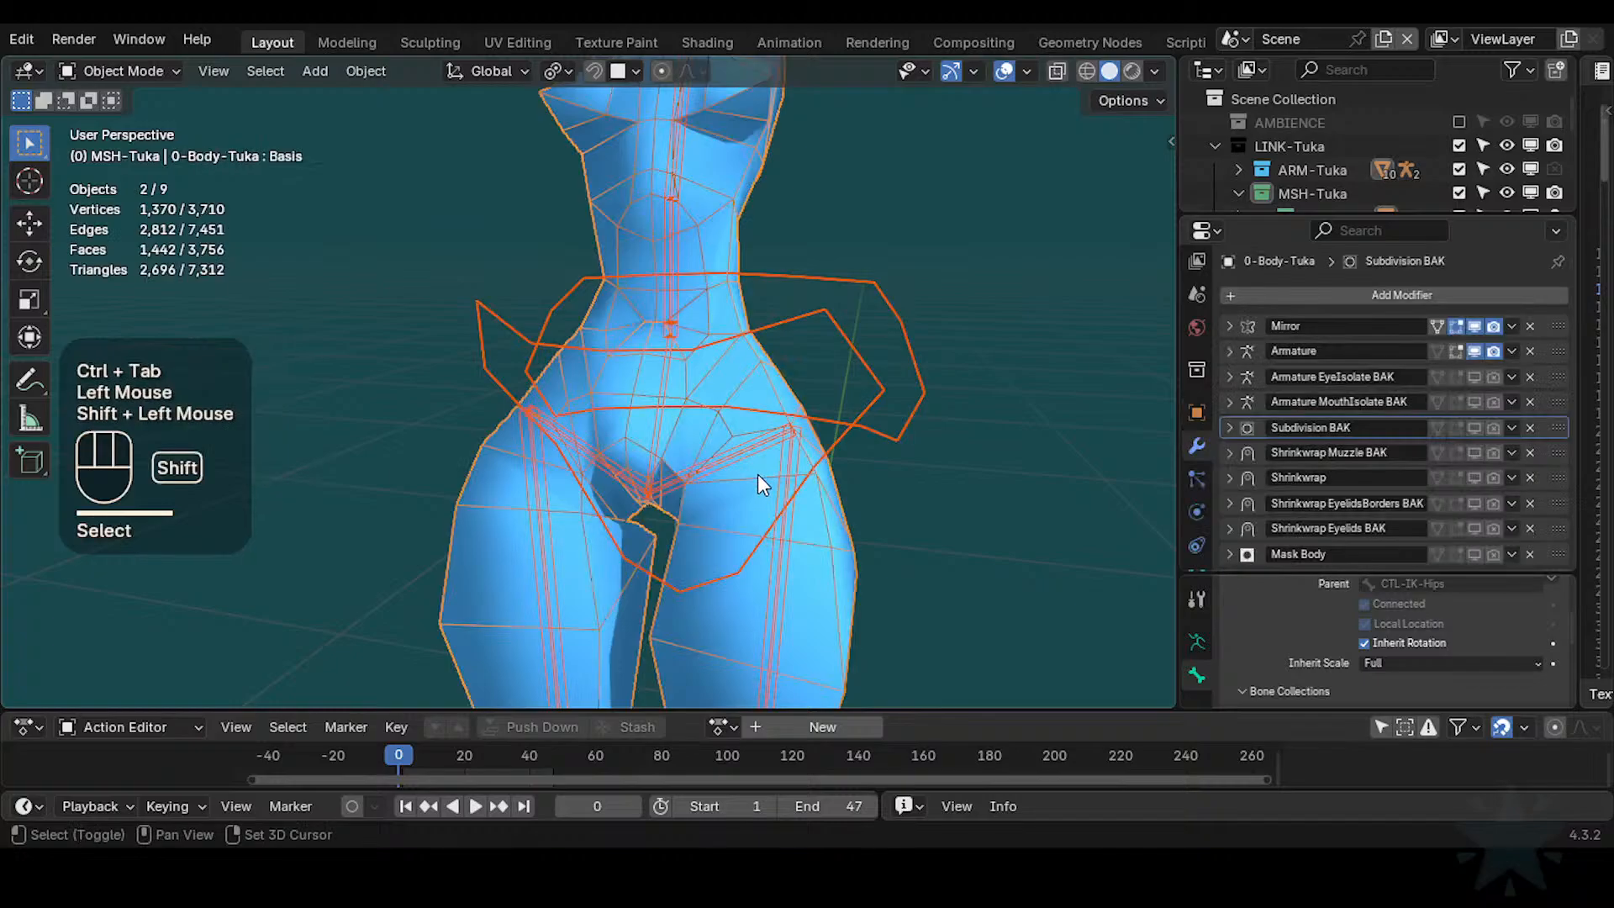
key("ctrl+Tab")
left_click(748, 448, "alt")
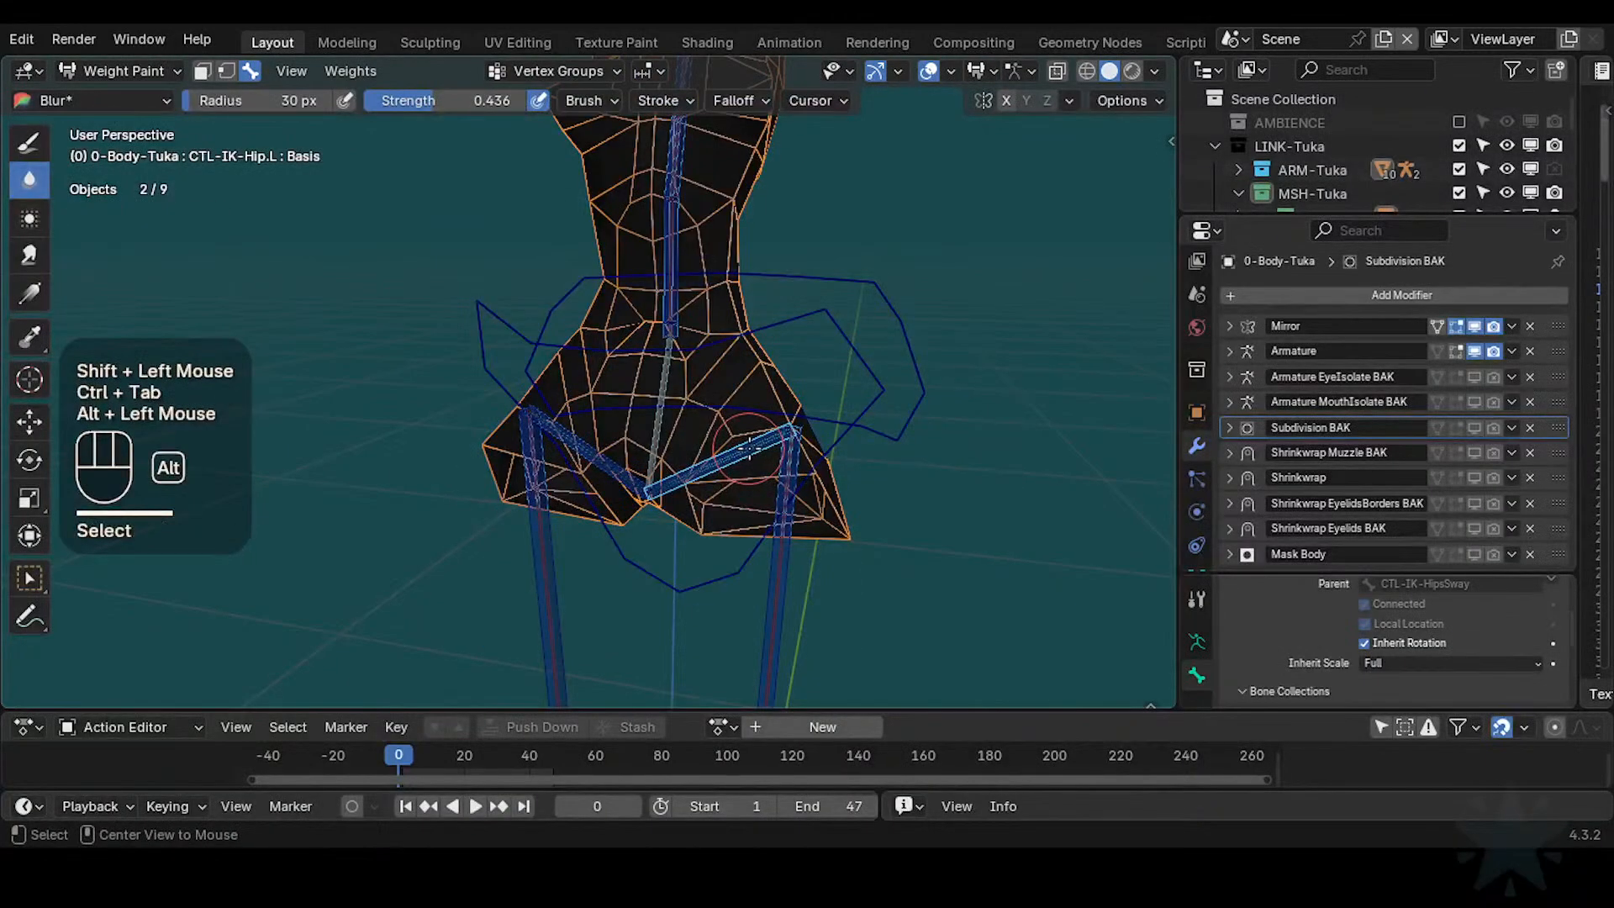
left_click(749, 448, "alt")
middle_click_drag(746, 444, 699, 345, "ctrl")
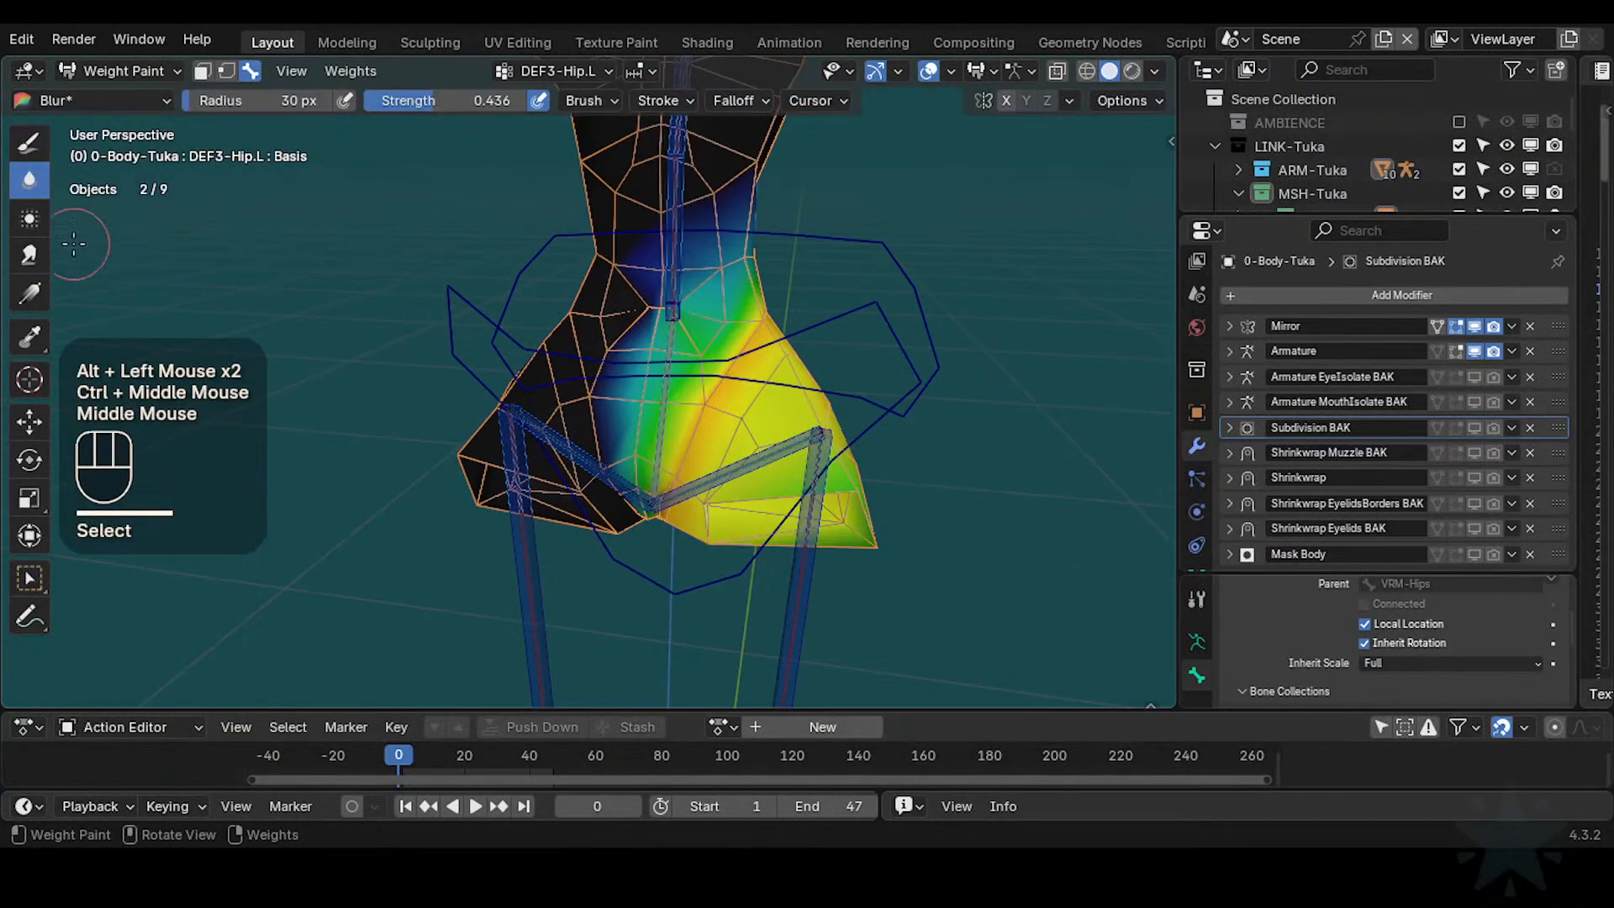
Use the Paint brush with radius 66 px and weight 1.000 to erase the DEF3-Hip.L weight from the waist
middle_click_drag(721, 269, 692, 309, "shift")
key("f")
left_click(691, 309)
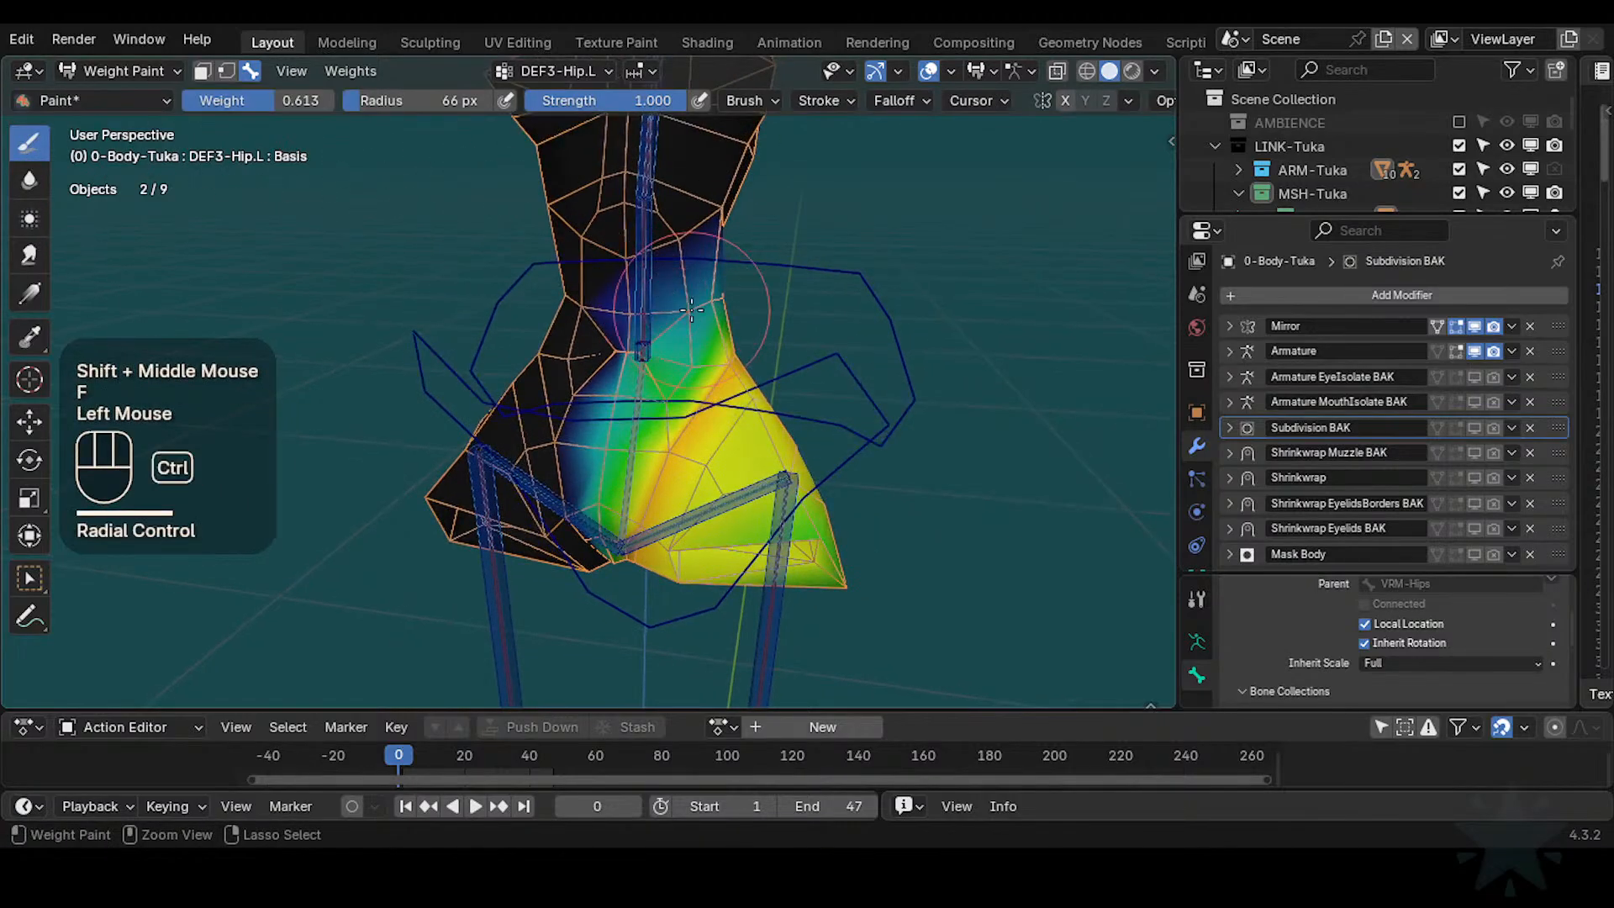
key("ctrl+f")
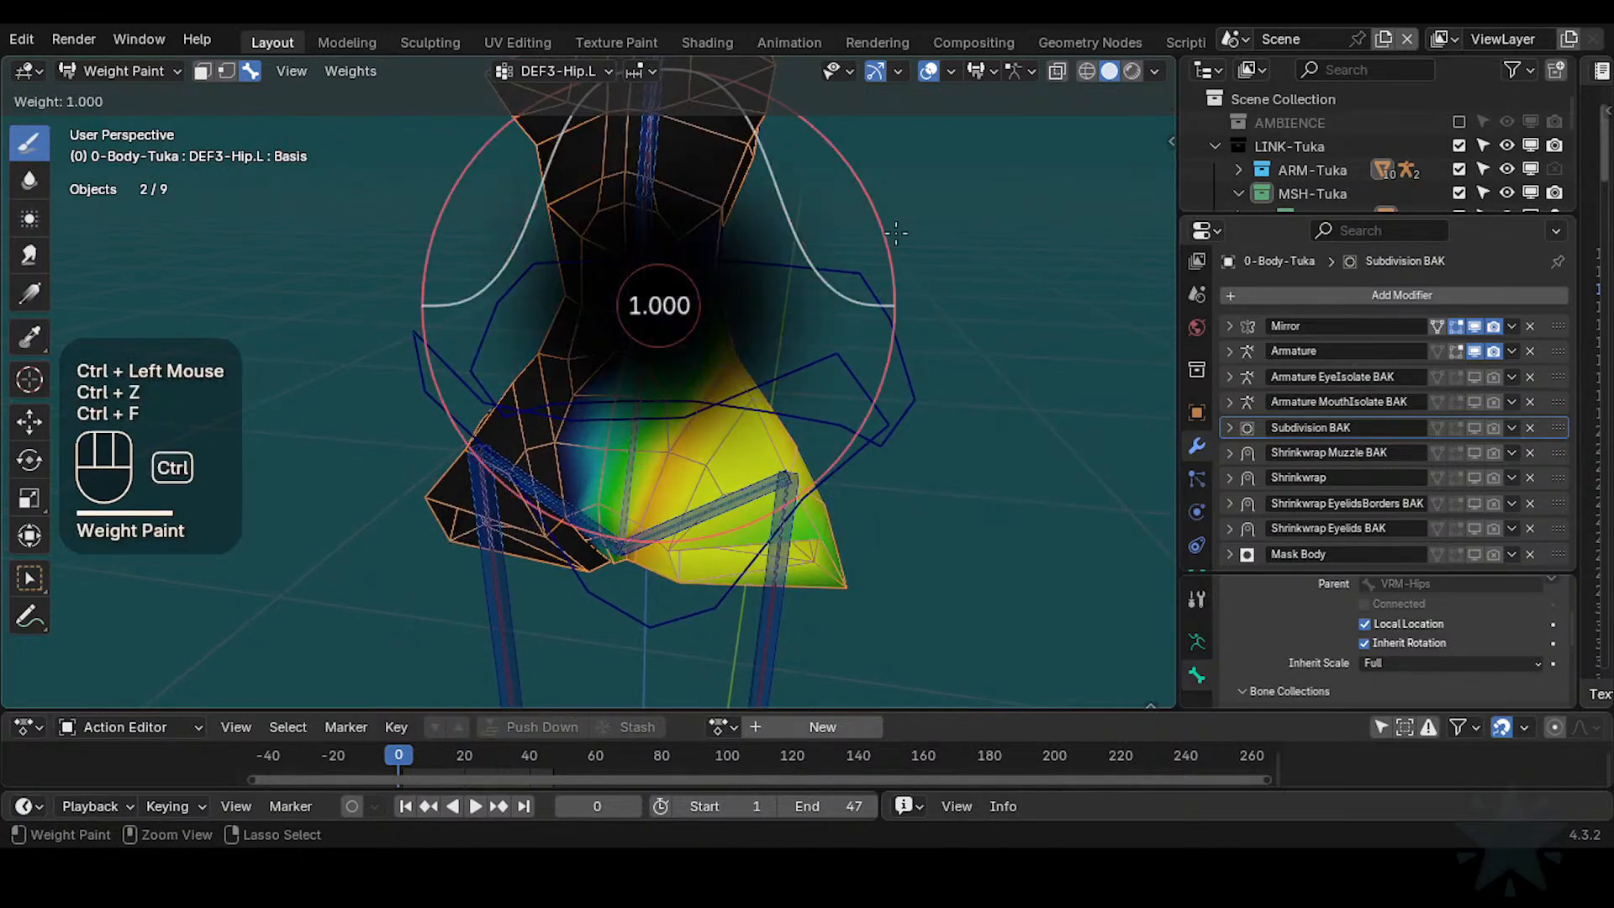
left_click(676, 314, "ctrl")
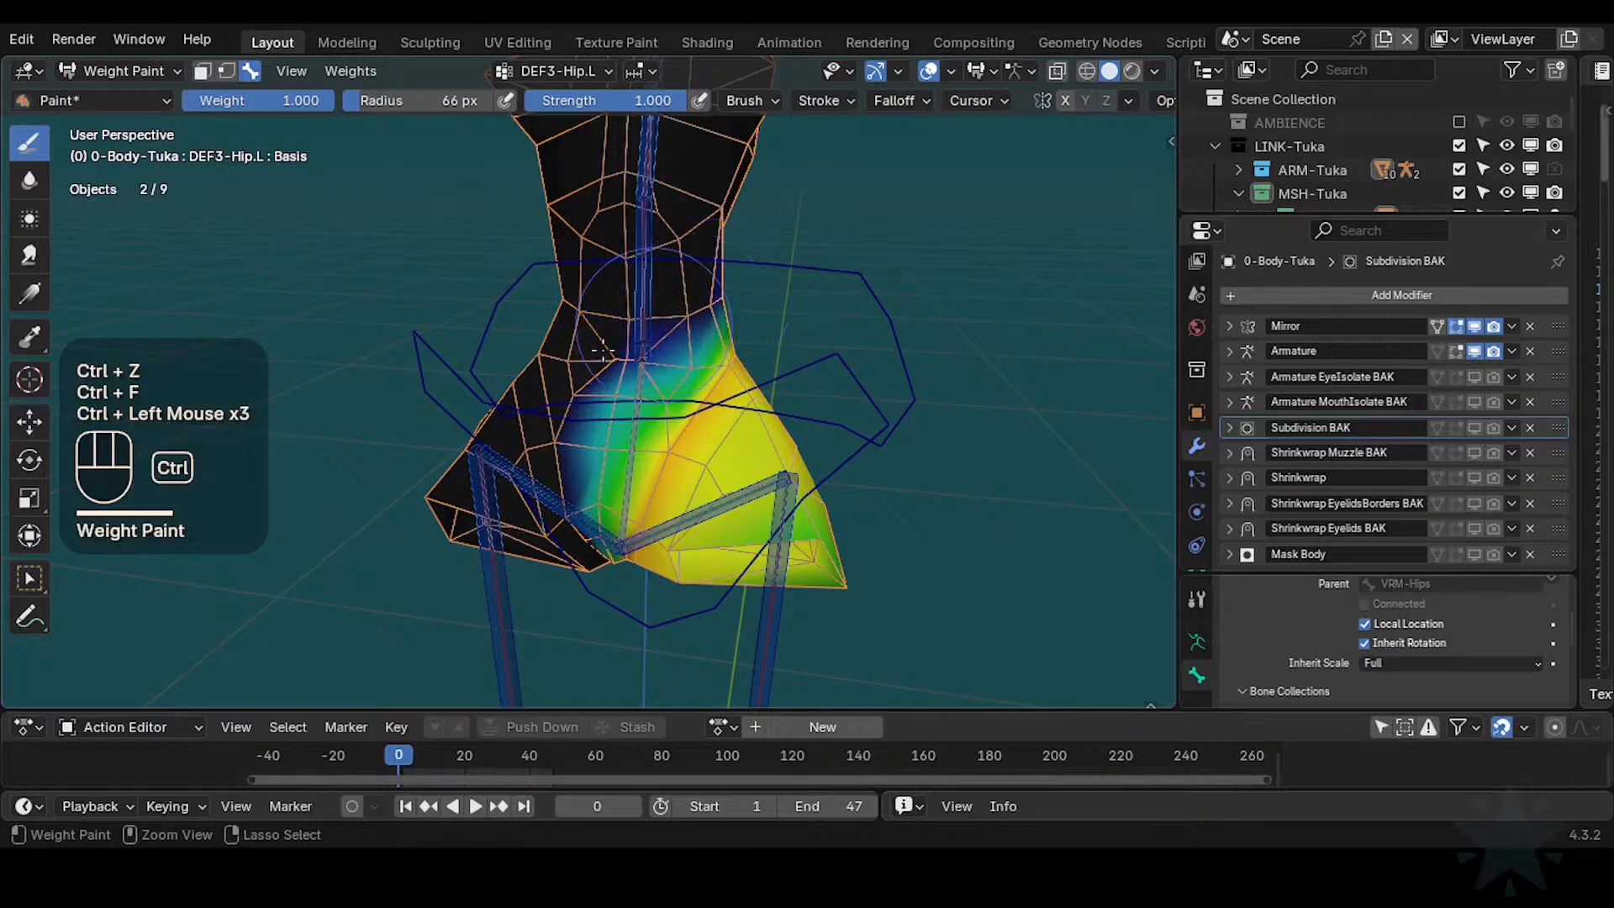
Reduce the brush radius in stages to 22 px while erasing the DEF3-Hip.L weight around the navel and the lower belly's centre
left_click(630, 367)
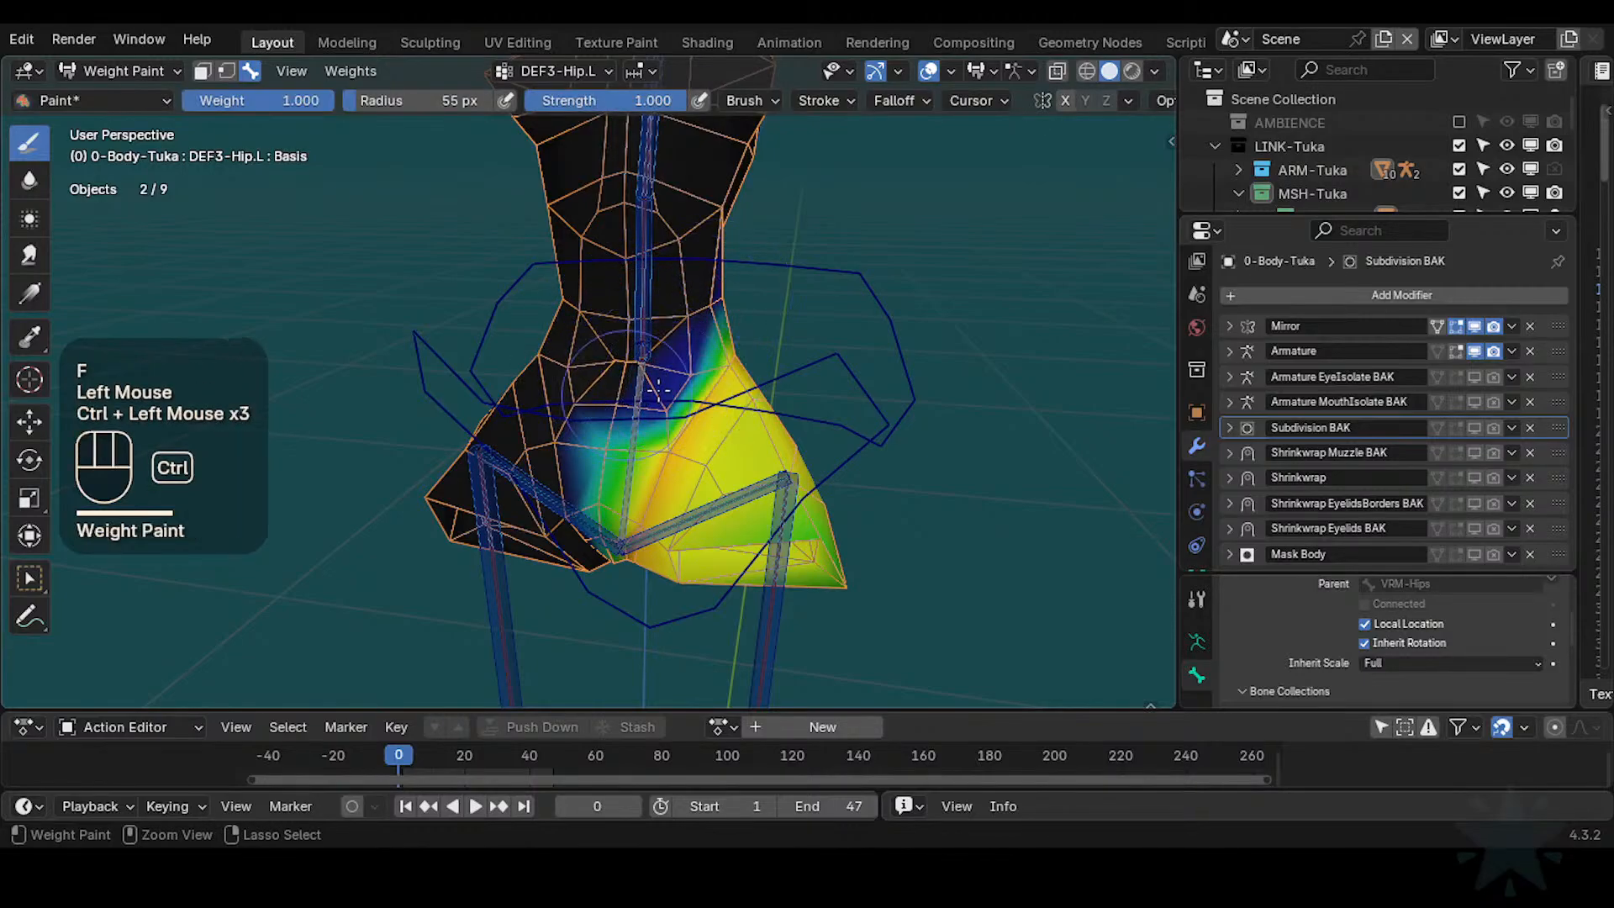
key("f")
left_click(622, 412)
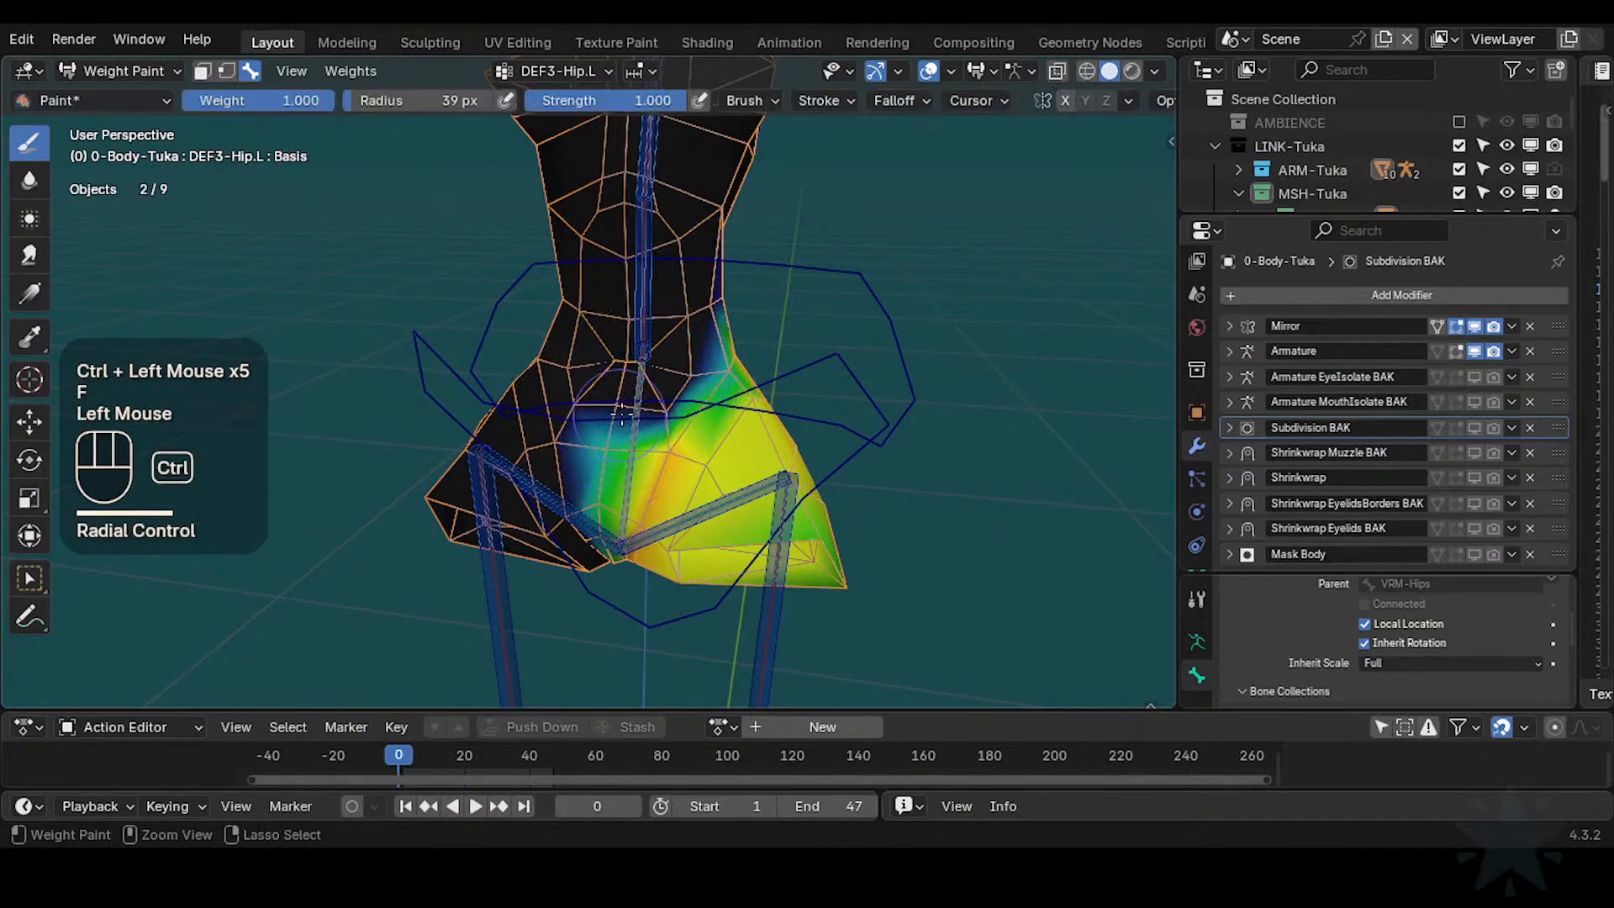
middle_click_drag(612, 434, 624, 409, "shift")
key("f")
left_click(620, 429)
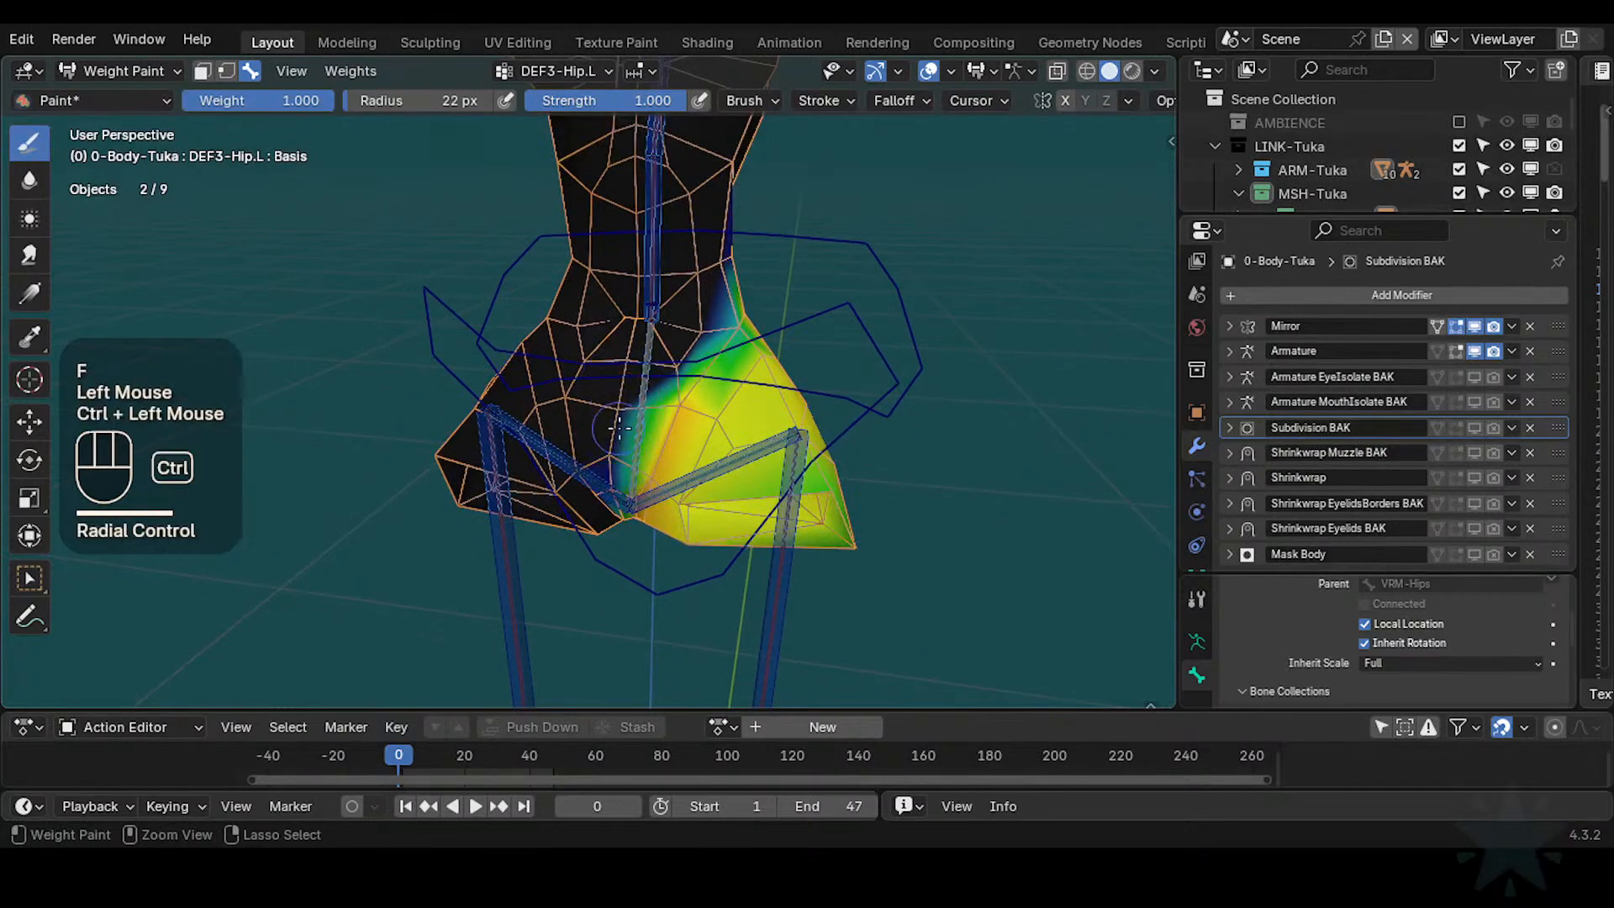
Erase the DEF3-Hip.L weight spilling across the pelvis's centre line, working from below
middle_click_drag(612, 493, 629, 443)
middle_click_drag(609, 497, 607, 439)
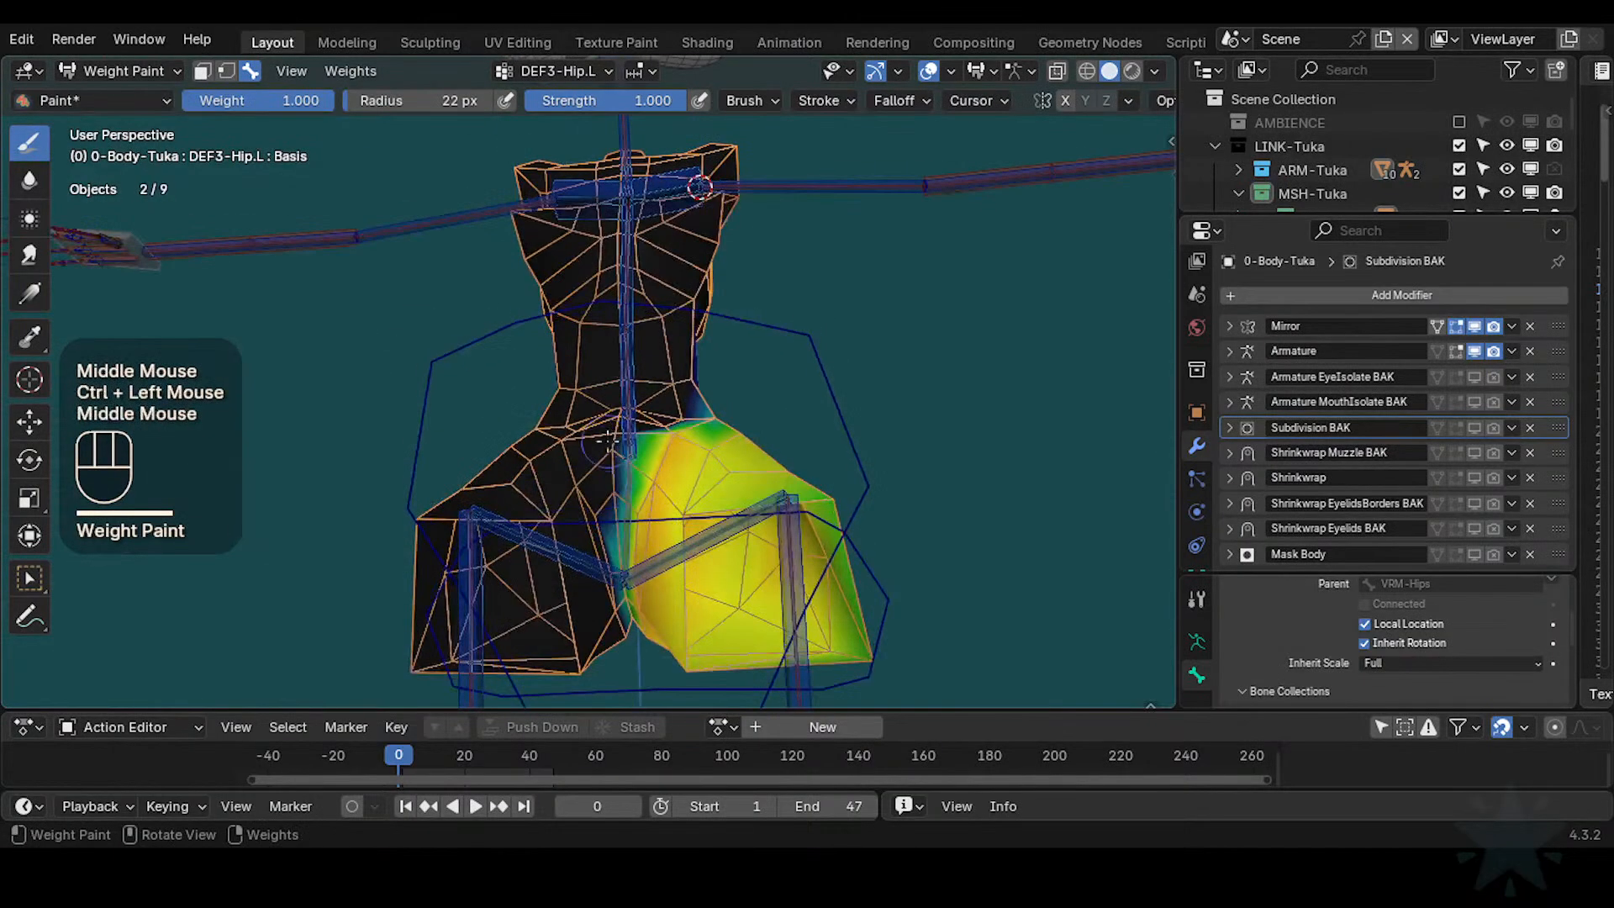
middle_click_drag(602, 514, 603, 403, "shift")
middle_click_drag(603, 403, 603, 353, "ctrl")
left_click_drag(627, 489, 625, 482, "ctrl")
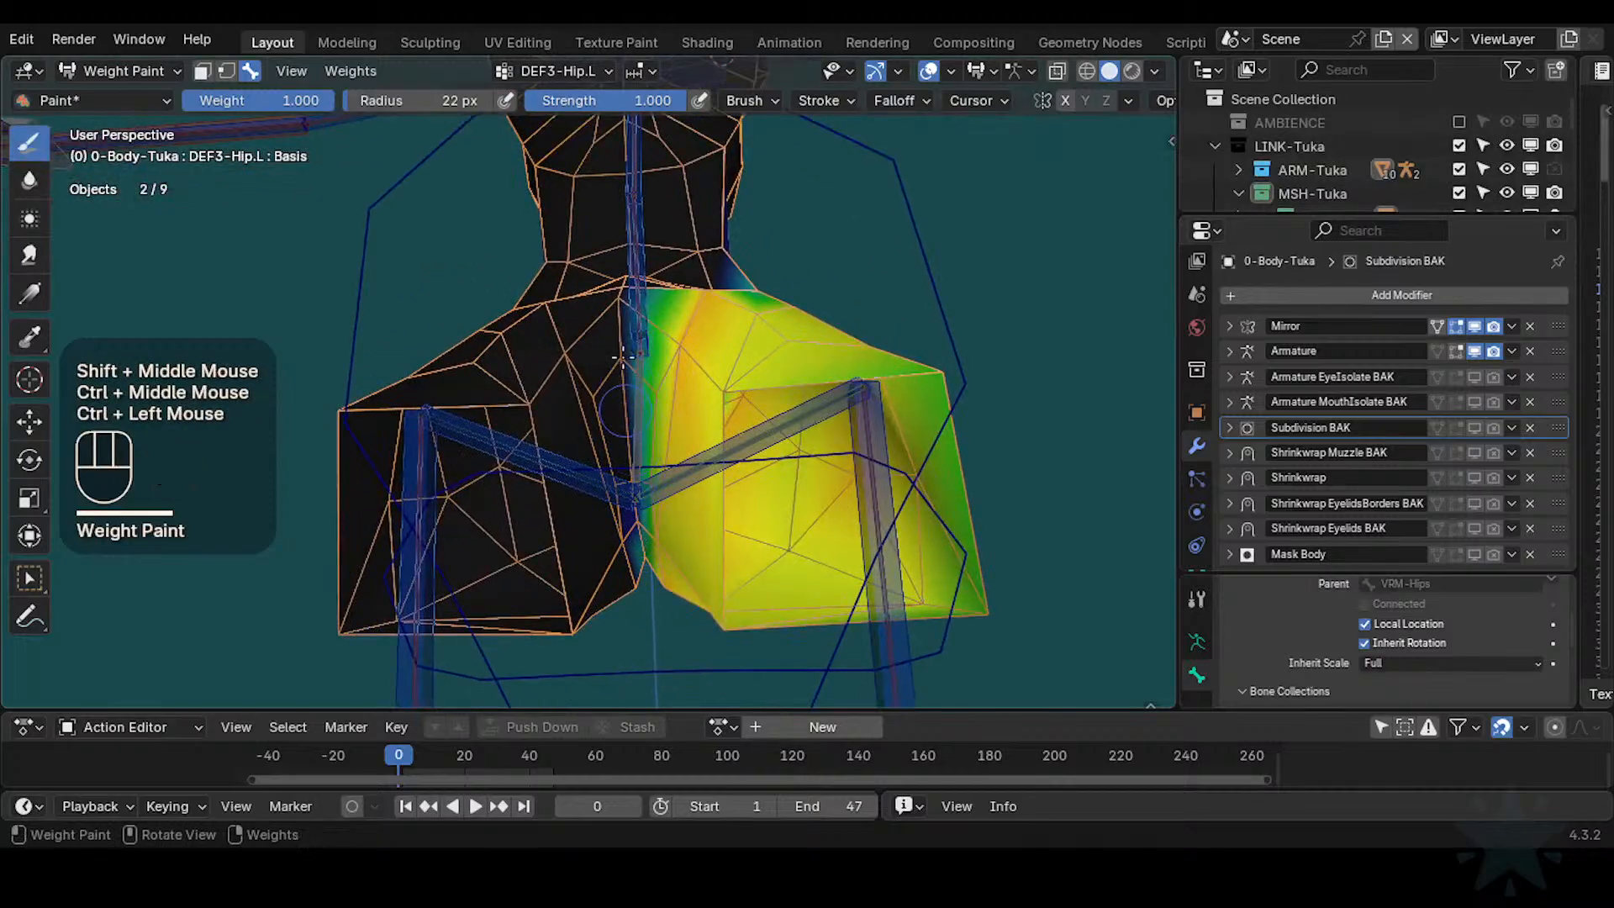
Erase the DEF3-Hip.L weight above the hip on the back and front of the waist
middle_click_drag(623, 356, 659, 338)
middle_click_drag(660, 338, 814, 335)
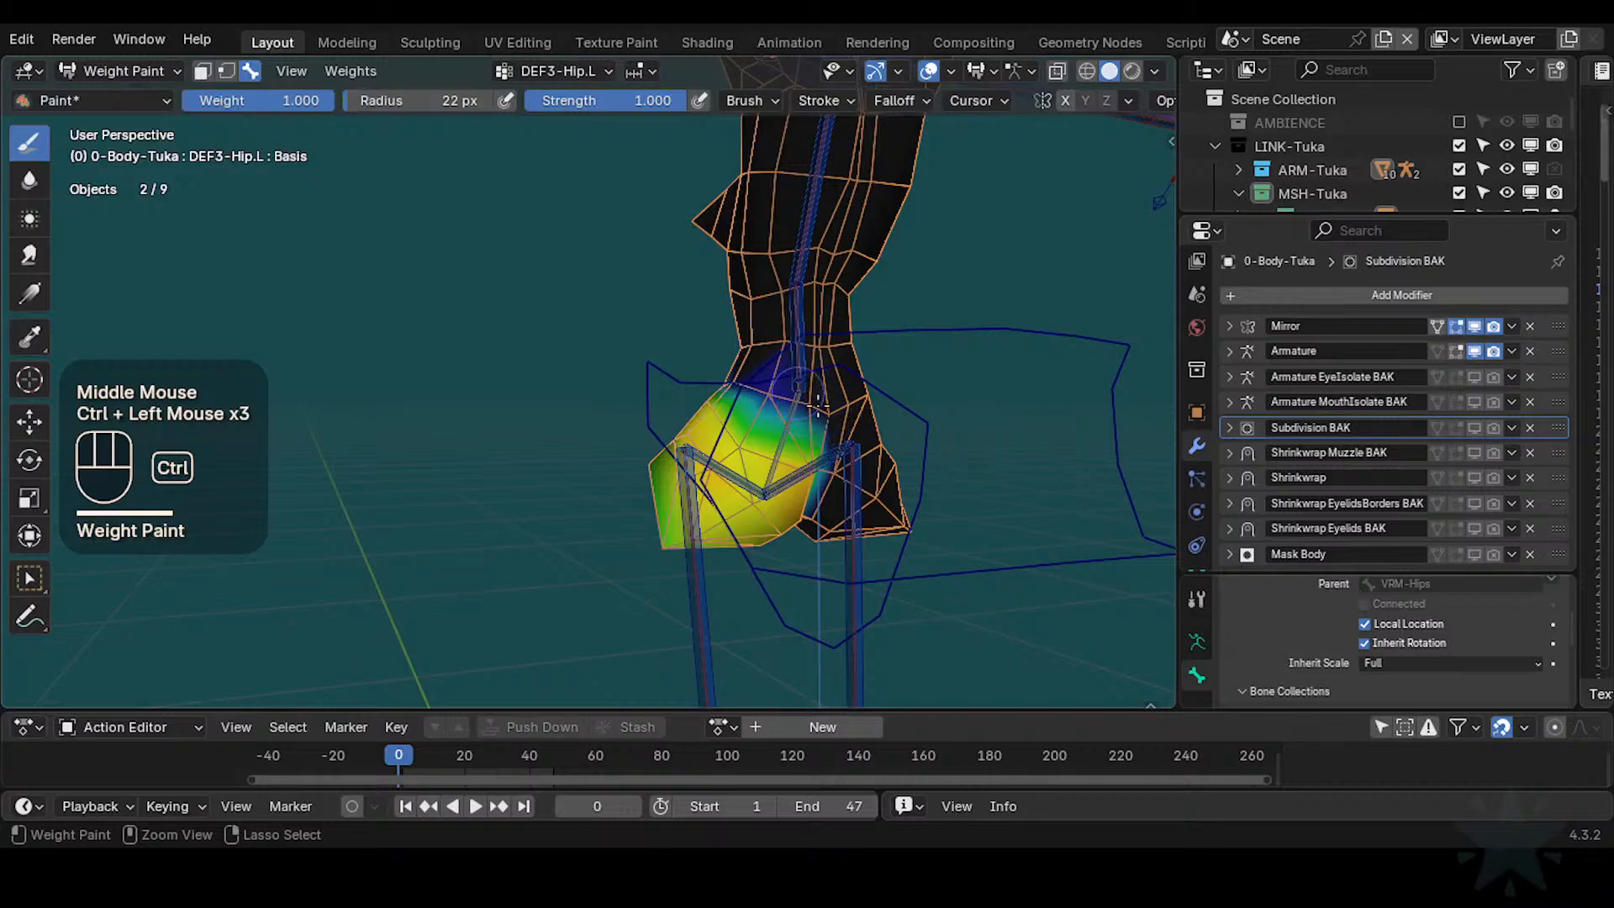
middle_click_drag(754, 357, 740, 374)
middle_click_drag(740, 374, 730, 397)
middle_click_drag(730, 397, 462, 318)
left_click(726, 386, "ctrl")
left_click(713, 393, "ctrl")
Blur the upper and inner borders of the DEF3-Hip.L weights around the hip with a 19 px brush
left_click(30, 179)
middle_click_drag(672, 580, 652, 551, "shift")
key("f")
left_click(651, 551)
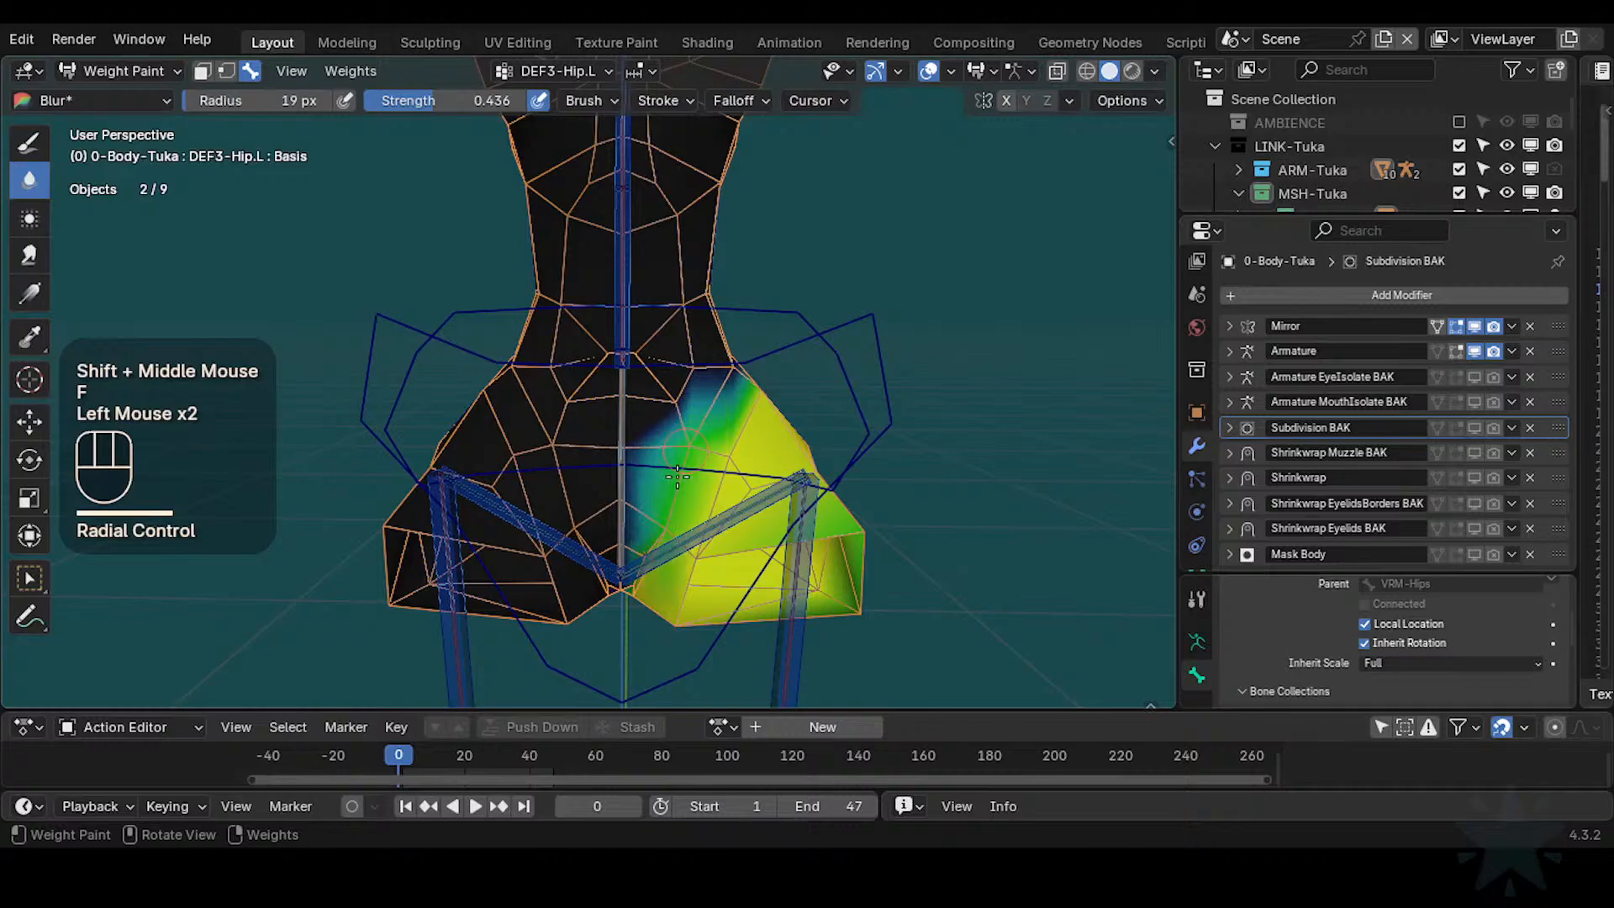
middle_click_drag(703, 426, 684, 417)
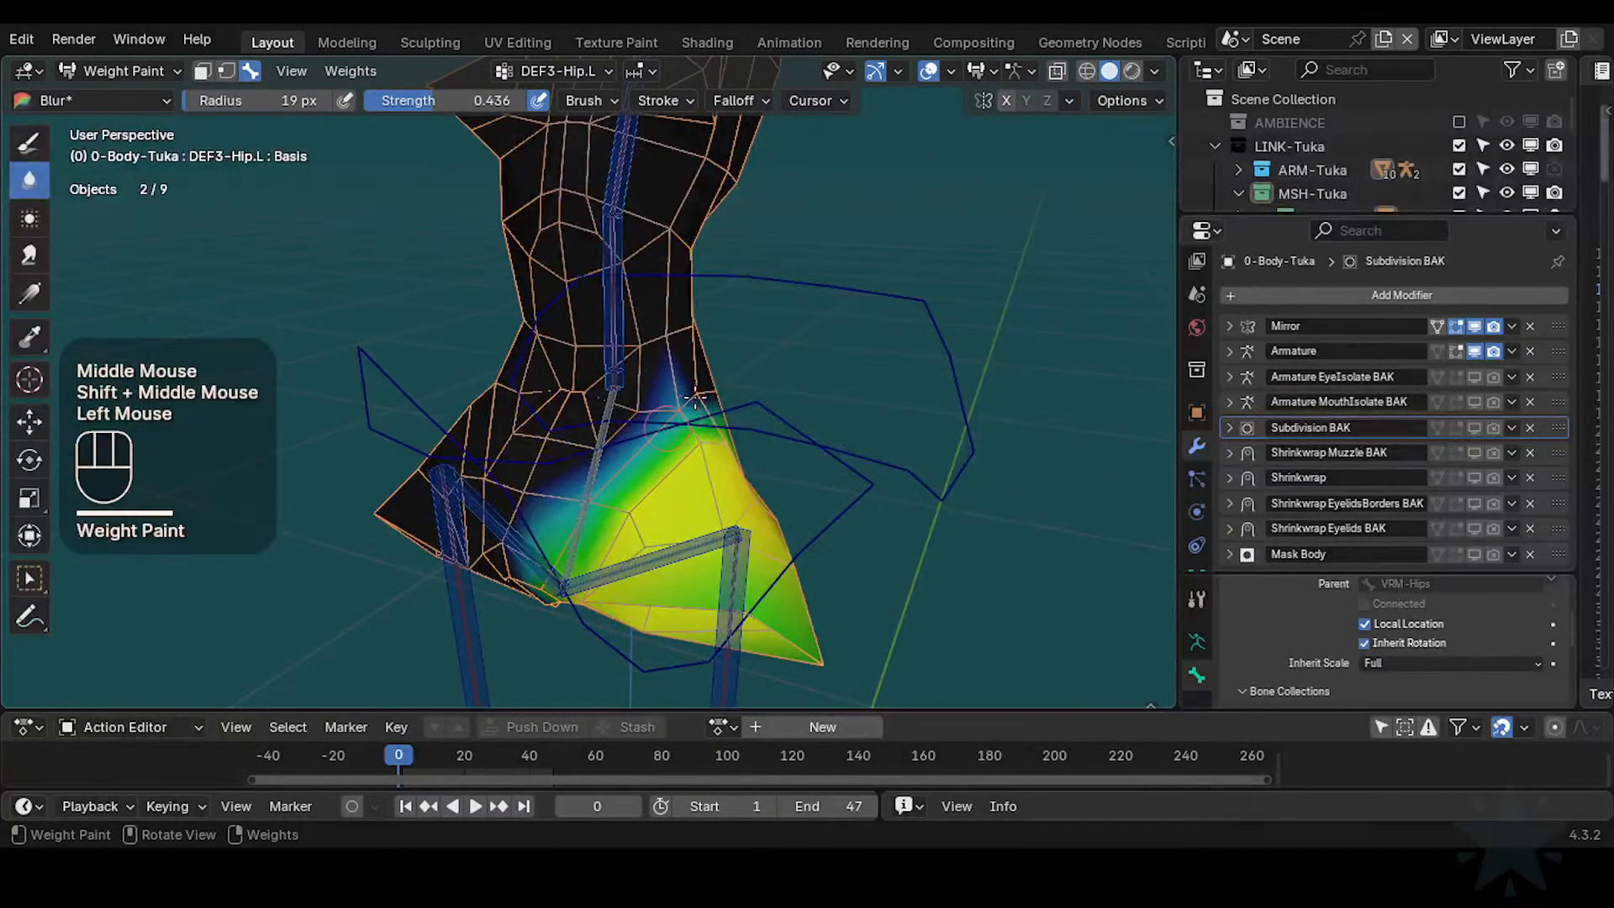
middle_click_drag(803, 378, 702, 370)
mouse_move(702, 370)
middle_mouse_down()
mouse_move(626, 391)
mouse_move(743, 391)
middle_mouse_up()
left_click(614, 404)
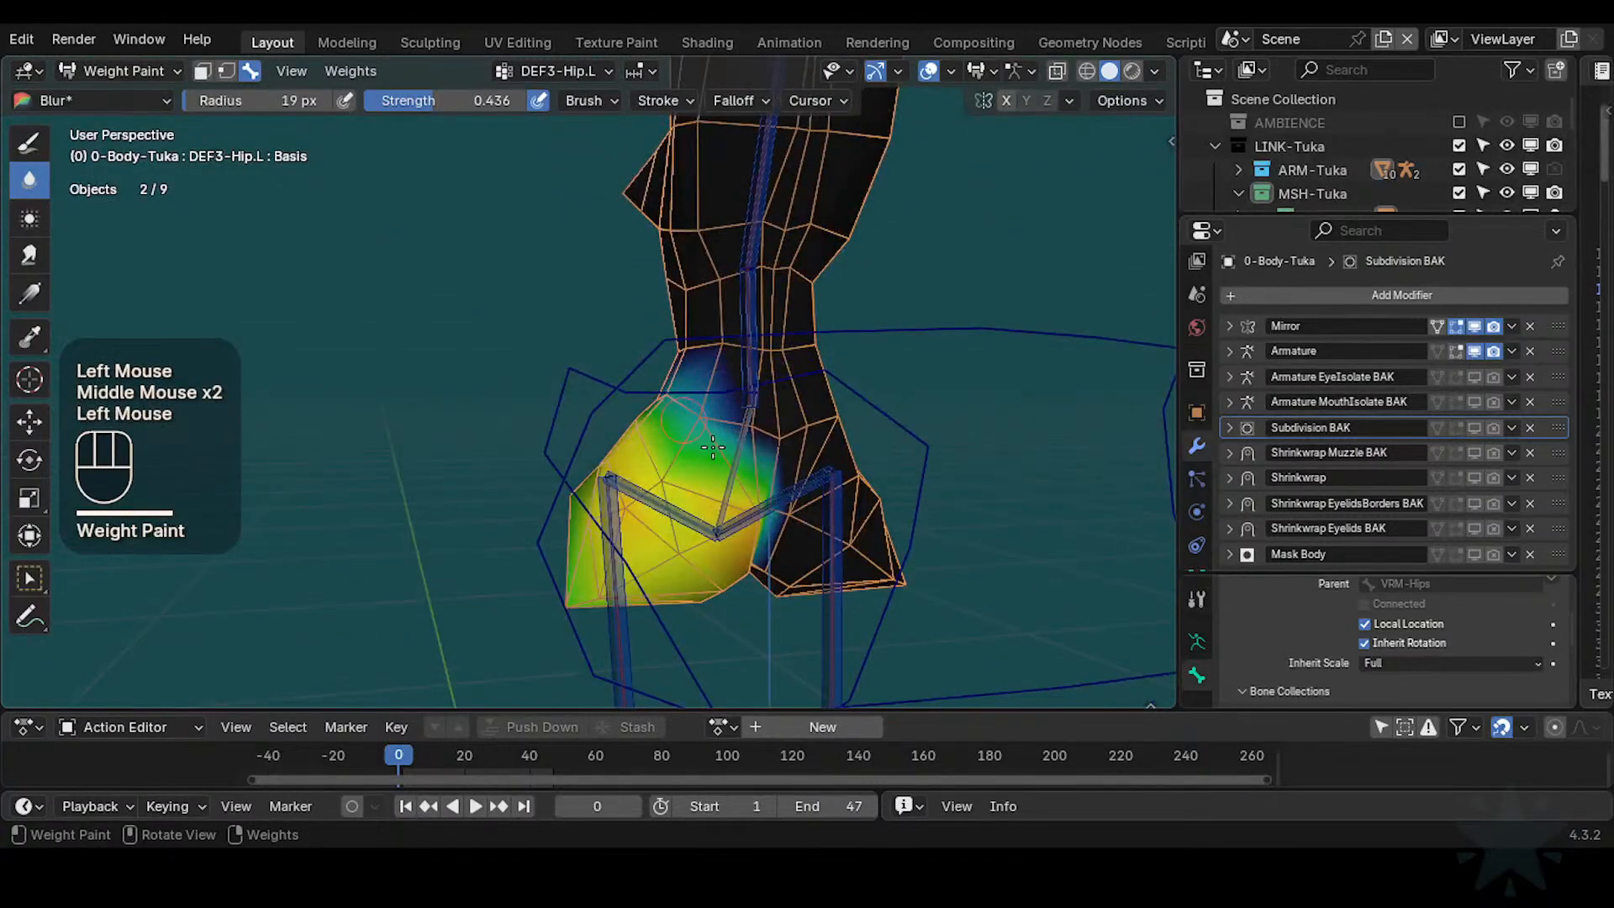
Use the Paint brush to erase the DEF3-Hip.L weight crossing the centre line on the back of the pelvis
mouse_move(713, 448)
middle_mouse_down()
mouse_move(767, 497)
mouse_move(734, 428)
middle_mouse_up()
middle_click_drag(734, 429, 765, 508)
middle_click_drag(765, 508, 773, 537, "shift")
middle_click_drag(774, 536, 750, 478)
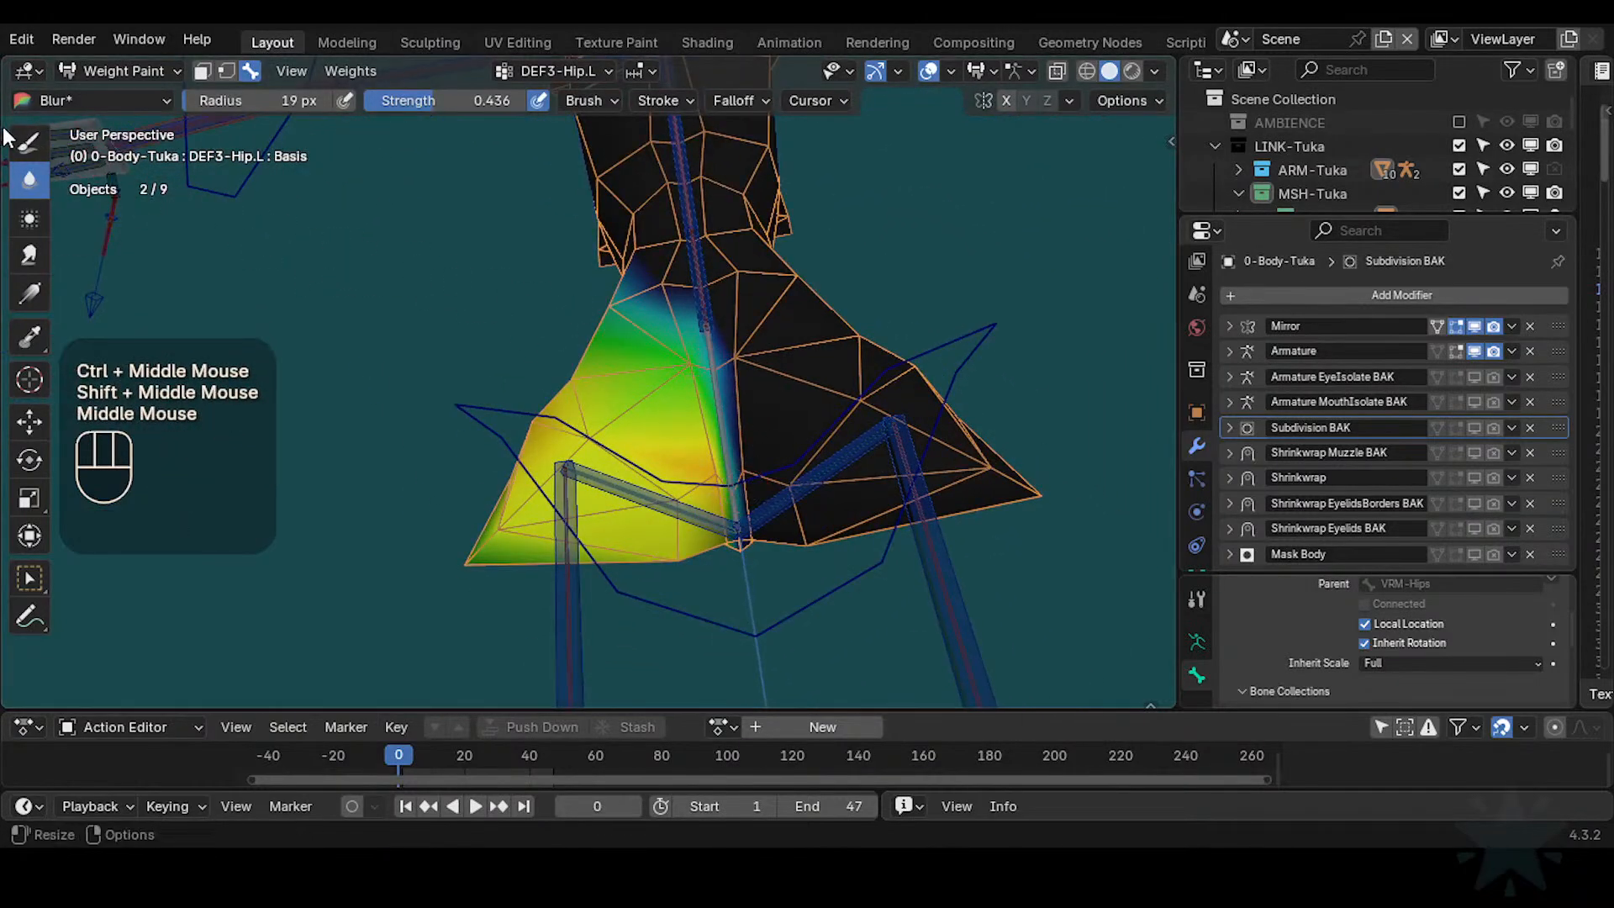
middle_click_drag(766, 382, 767, 366, "ctrl")
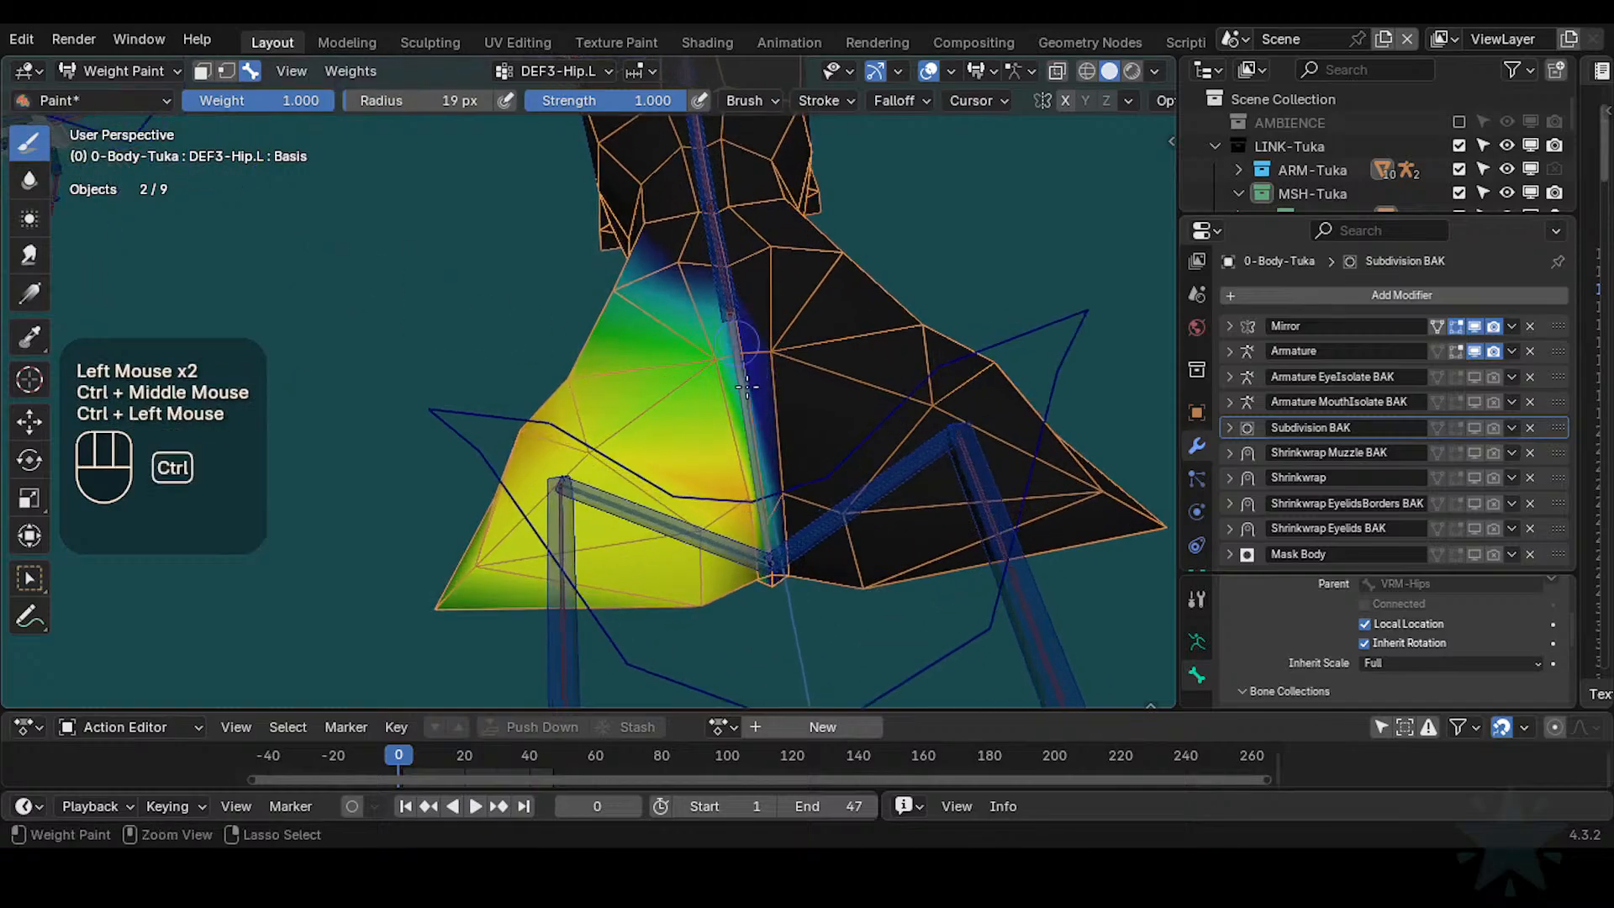
mouse_move(738, 332)
middle_mouse_down()
mouse_move(767, 368)
mouse_move(789, 461)
mouse_move(743, 504)
mouse_move(733, 465)
middle_mouse_up()
middle_click_drag(733, 465, 713, 424, "ctrl")
left_click(717, 418, "ctrl")
Set the brush radius to 24 px and erase the DEF3-Hip.L weight past the centre line near the crotch
left_click(744, 428)
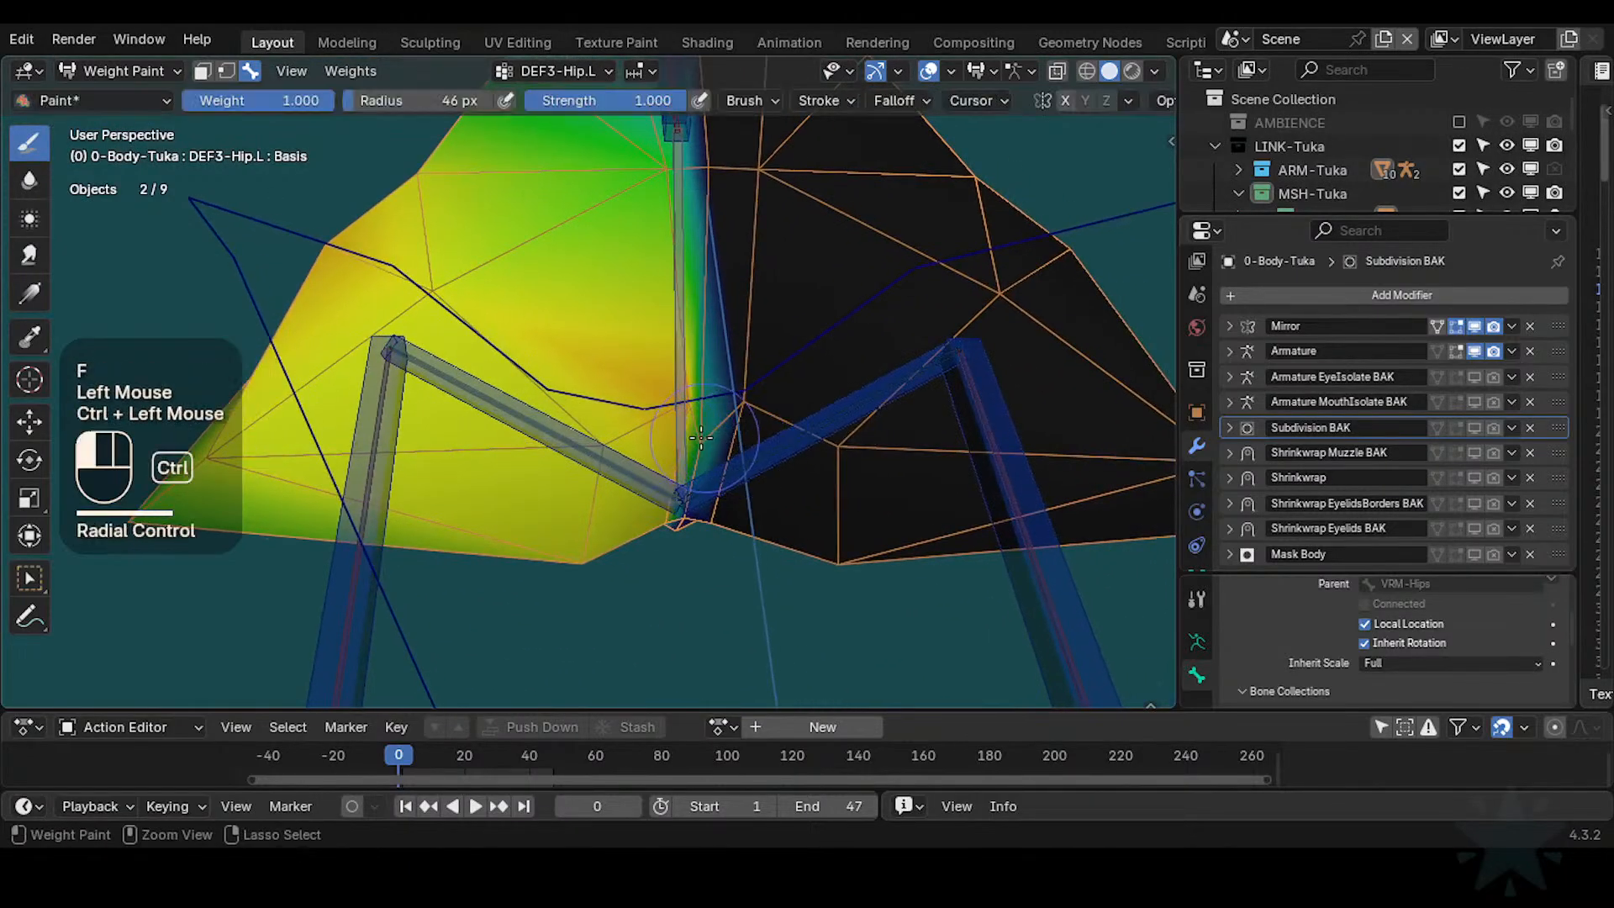
left_click(696, 438)
left_click(707, 431, "ctrl")
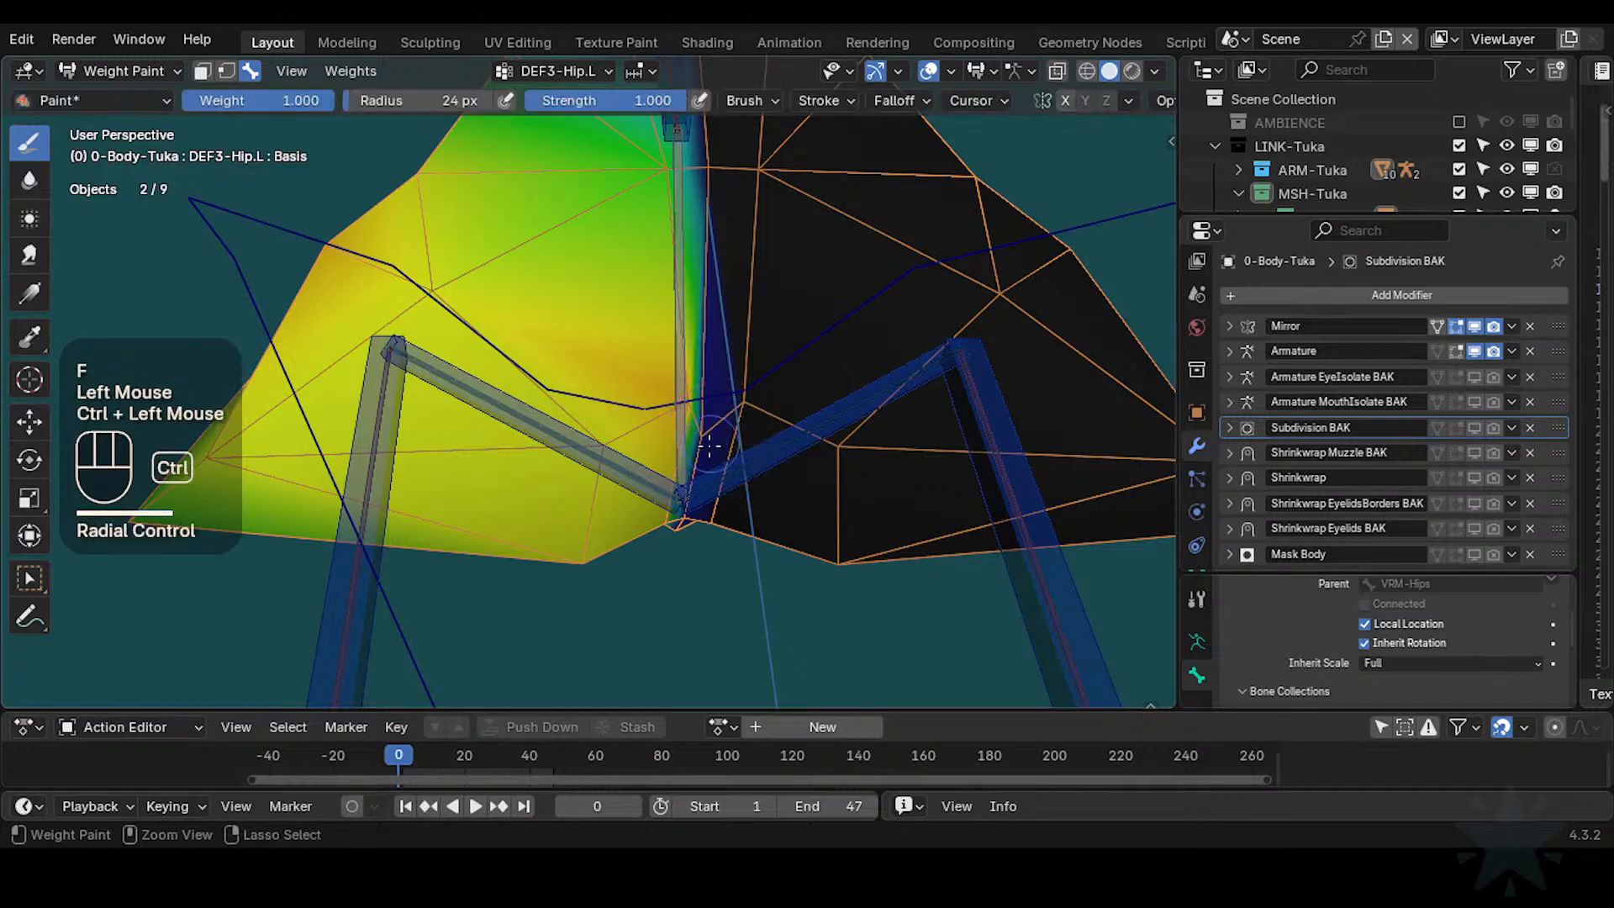
mouse_move(709, 430)
middle_mouse_down()
mouse_move(728, 474)
mouse_move(732, 361)
middle_mouse_up()
left_click(699, 423, "ctrl")
middle_click_drag(731, 362, 746, 328)
left_click(724, 501, "ctrl")
Blur the DEF3-Hip.L weights along the underside of the crotch with a 19 px brush
middle_click_drag(724, 501, 726, 494, "ctrl")
middle_click_drag(726, 495, 749, 336)
middle_click_drag(748, 336, 732, 298, "shift")
left_click(31, 180)
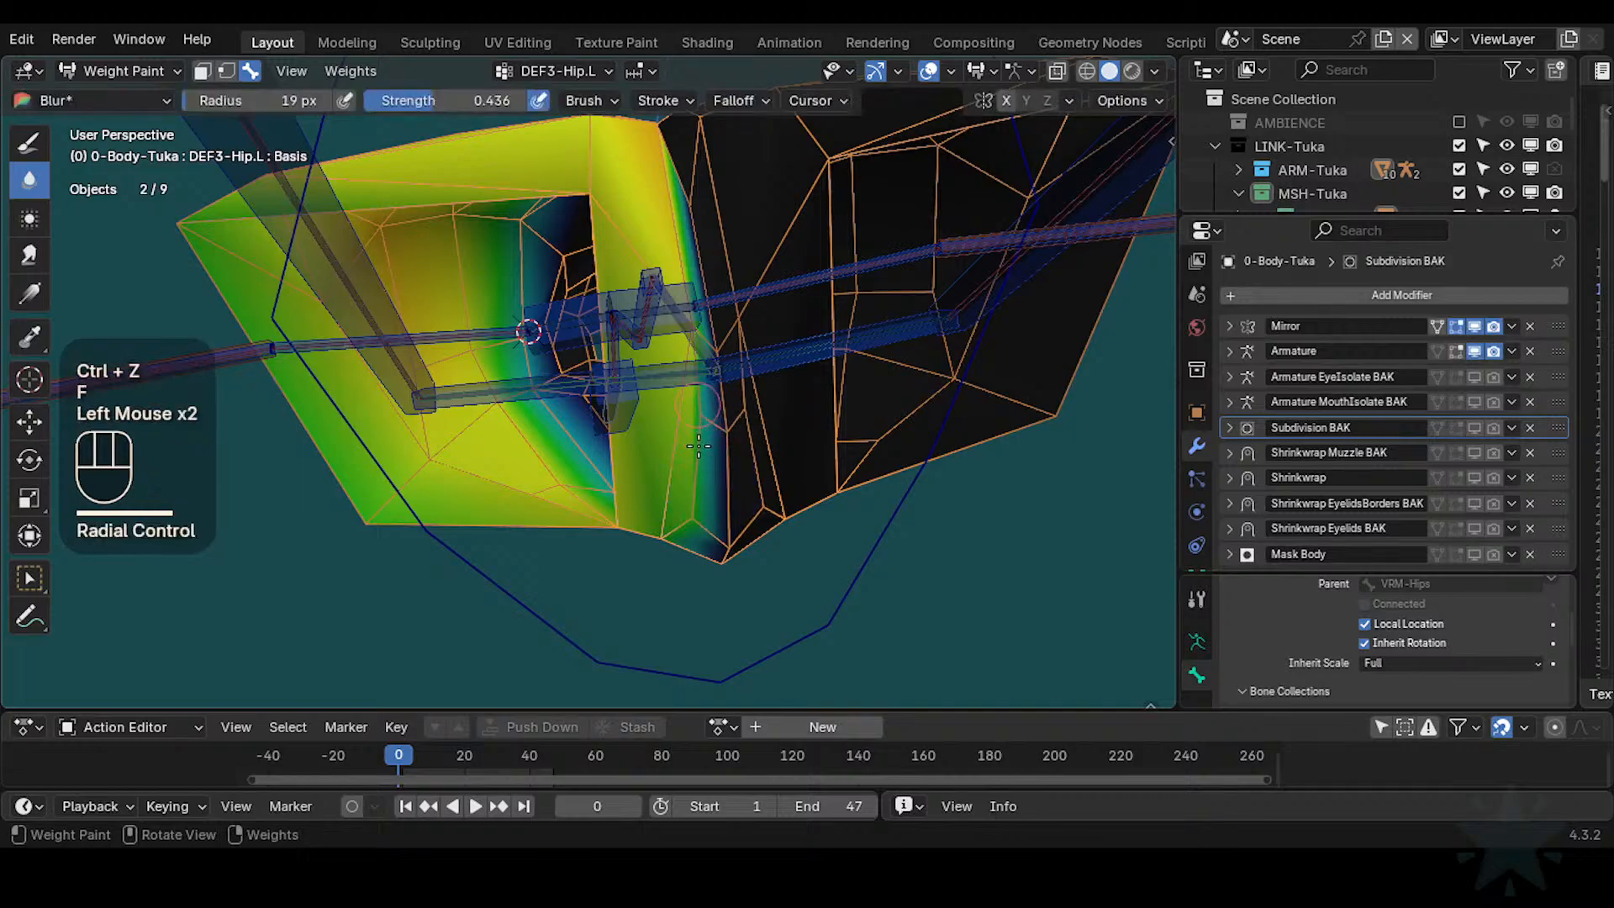
middle_click_drag(713, 469, 716, 354)
middle_click_drag(721, 425, 798, 366)
Move CTL-IK-Chest forward and then back with Auto IK length 3 to test how the torso bends
middle_click_drag(799, 366, 875, 538)
middle_click_drag(875, 538, 807, 370, "shift")
middle_click_drag(807, 370, 774, 376)
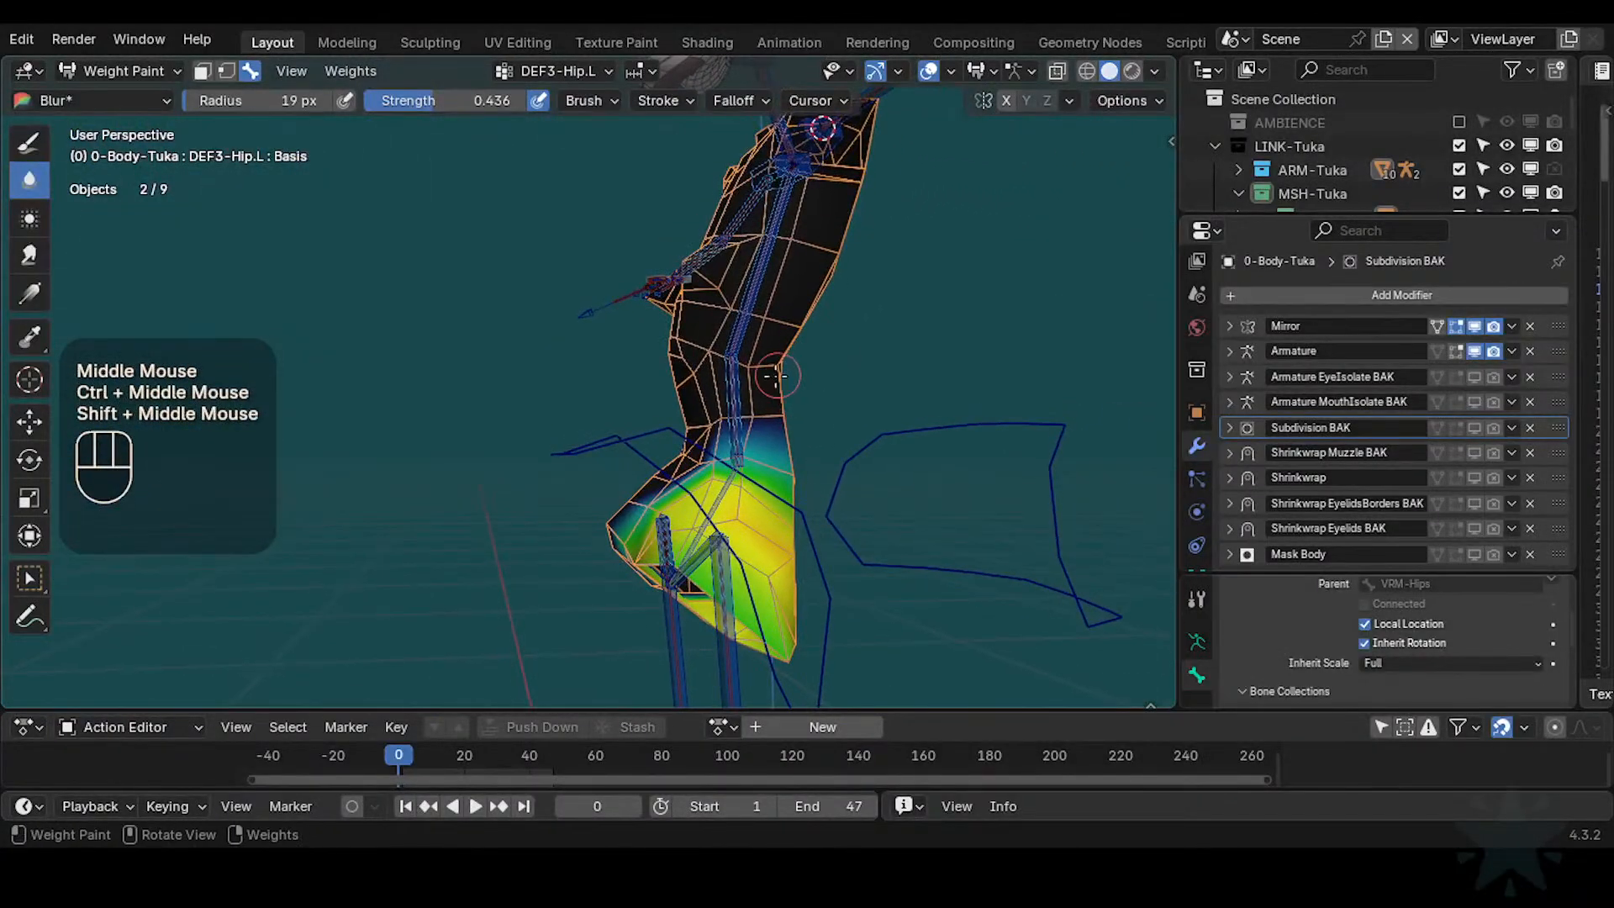
left_click(748, 357, "alt")
key("g")
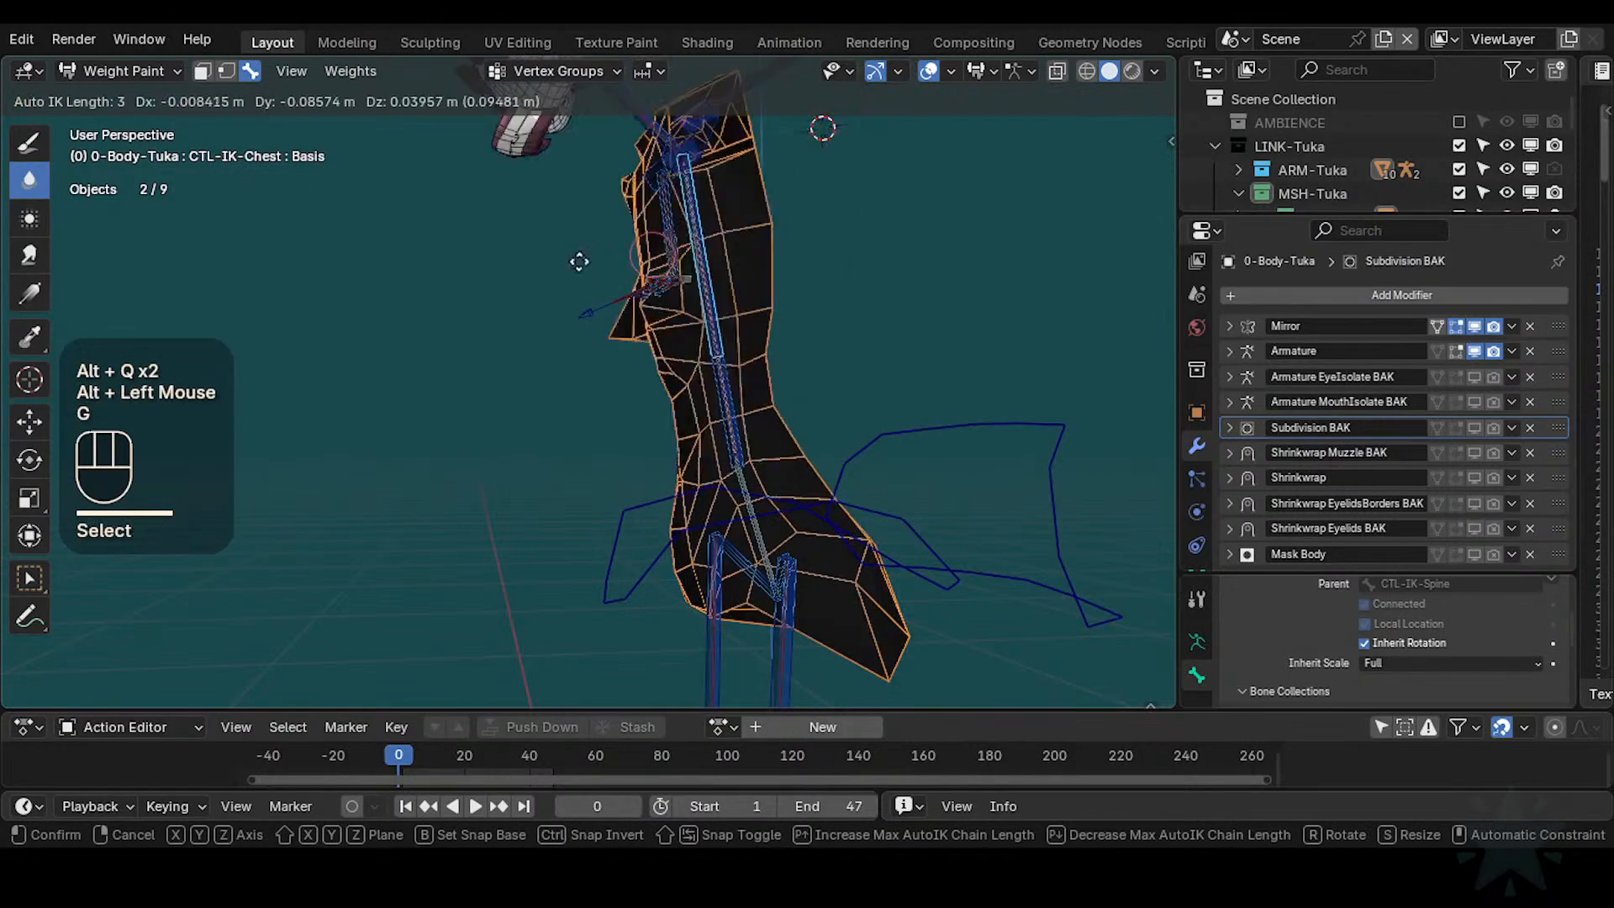
left_click(505, 471)
key("g")
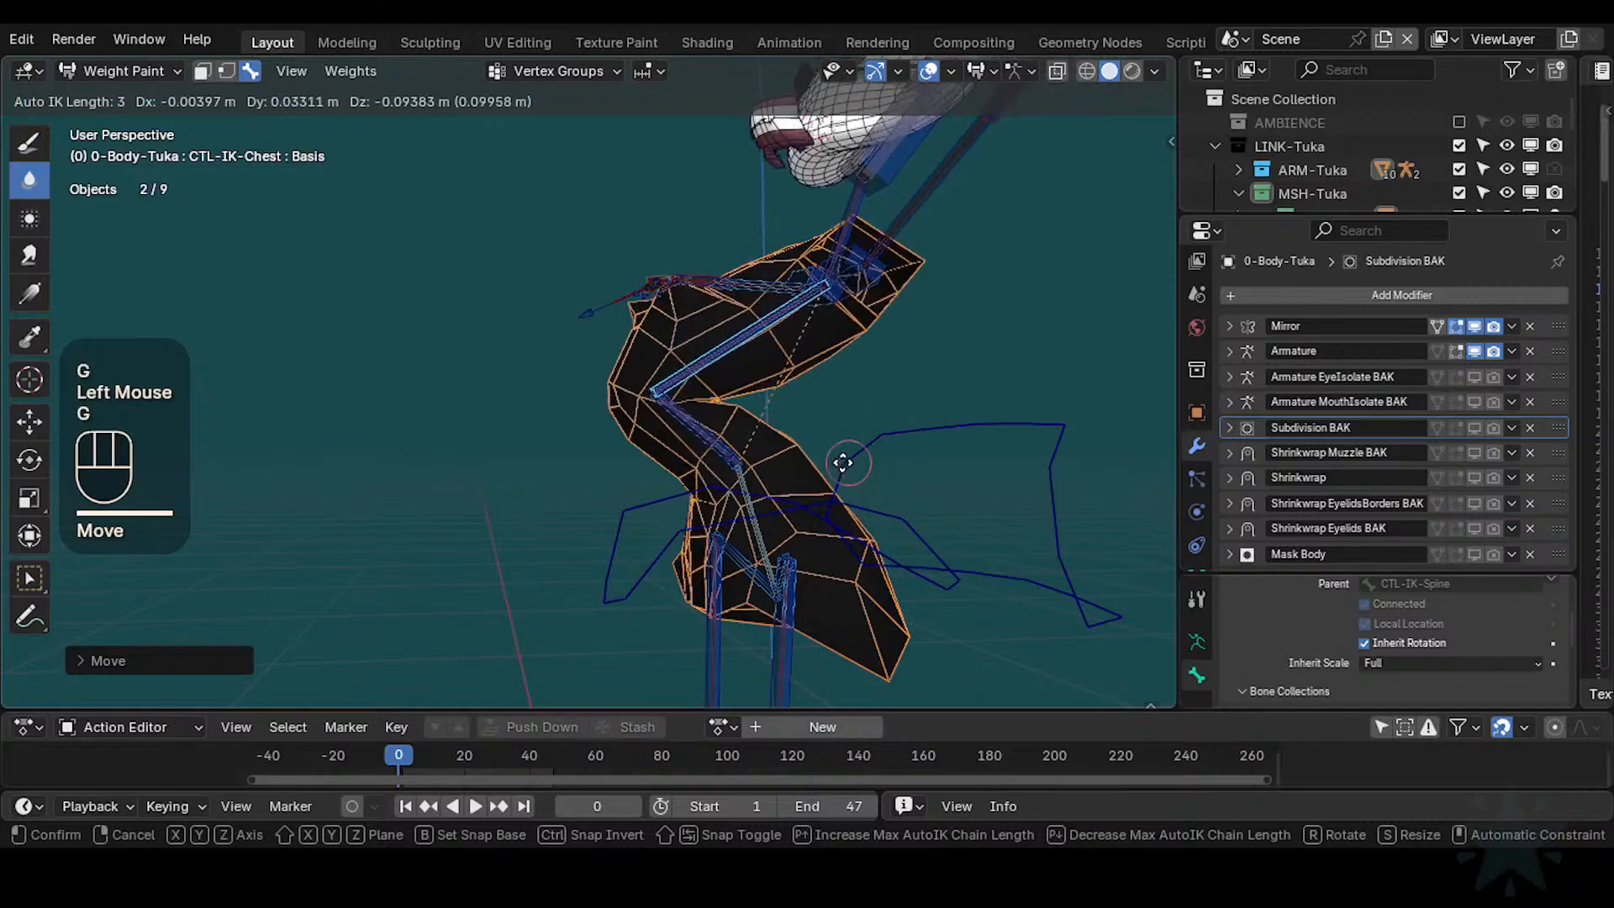
left_click(891, 449)
Test the spine bend with Auto IK length 2 and 3, folding the torso far forward with CTL-IK-Chest
scroll(849, 464, "down", 2)
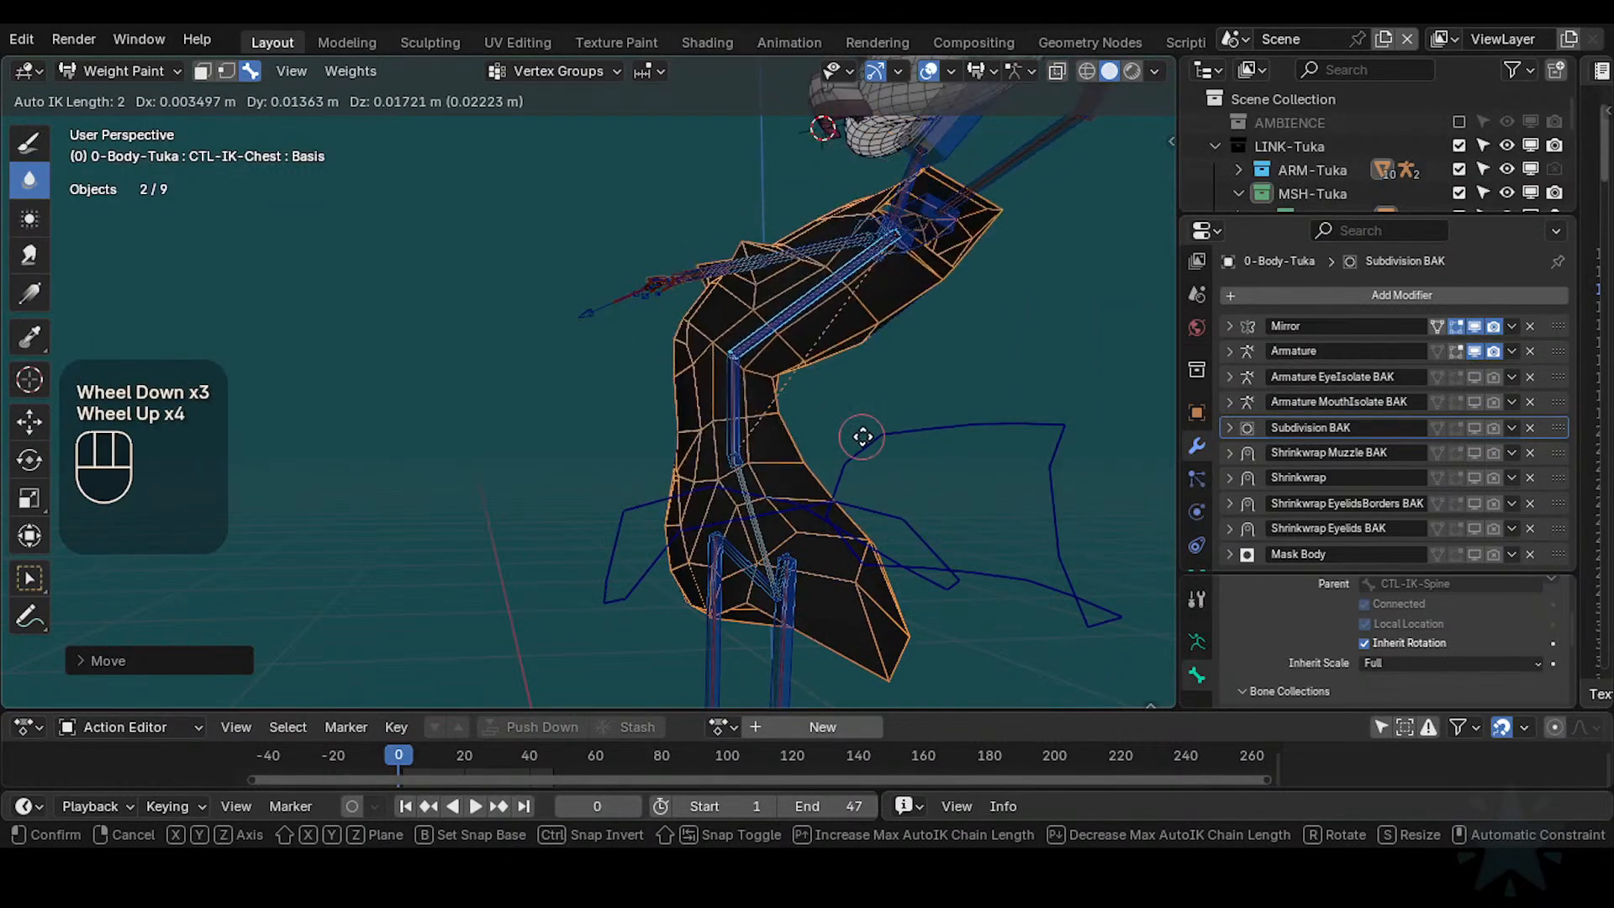
scroll(882, 443, "down", 1)
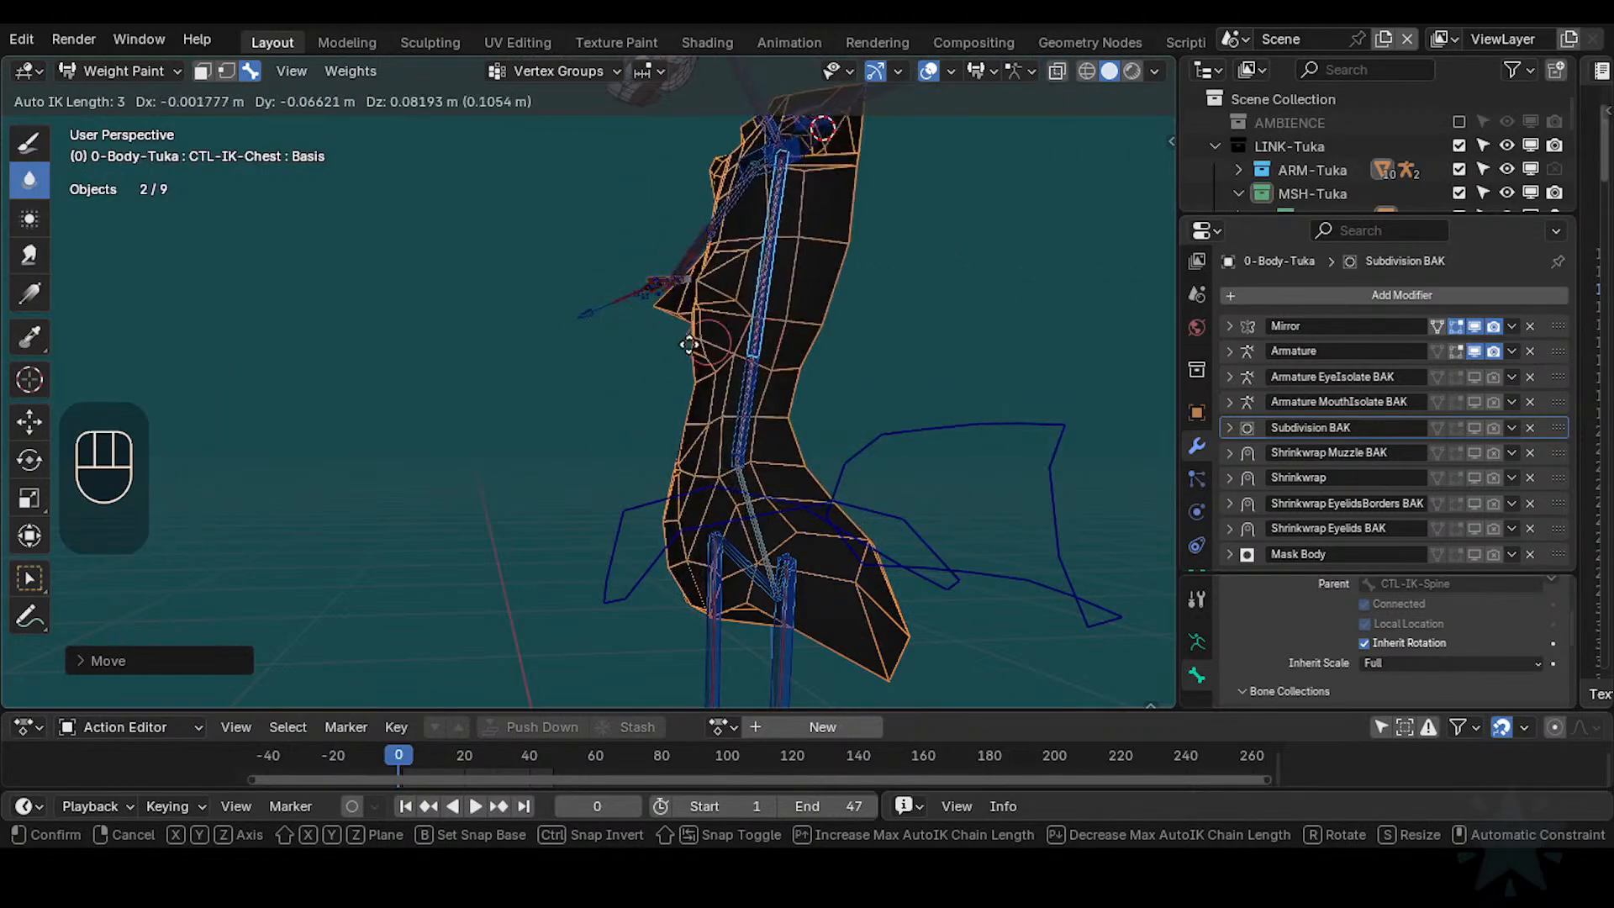
left_click(458, 445)
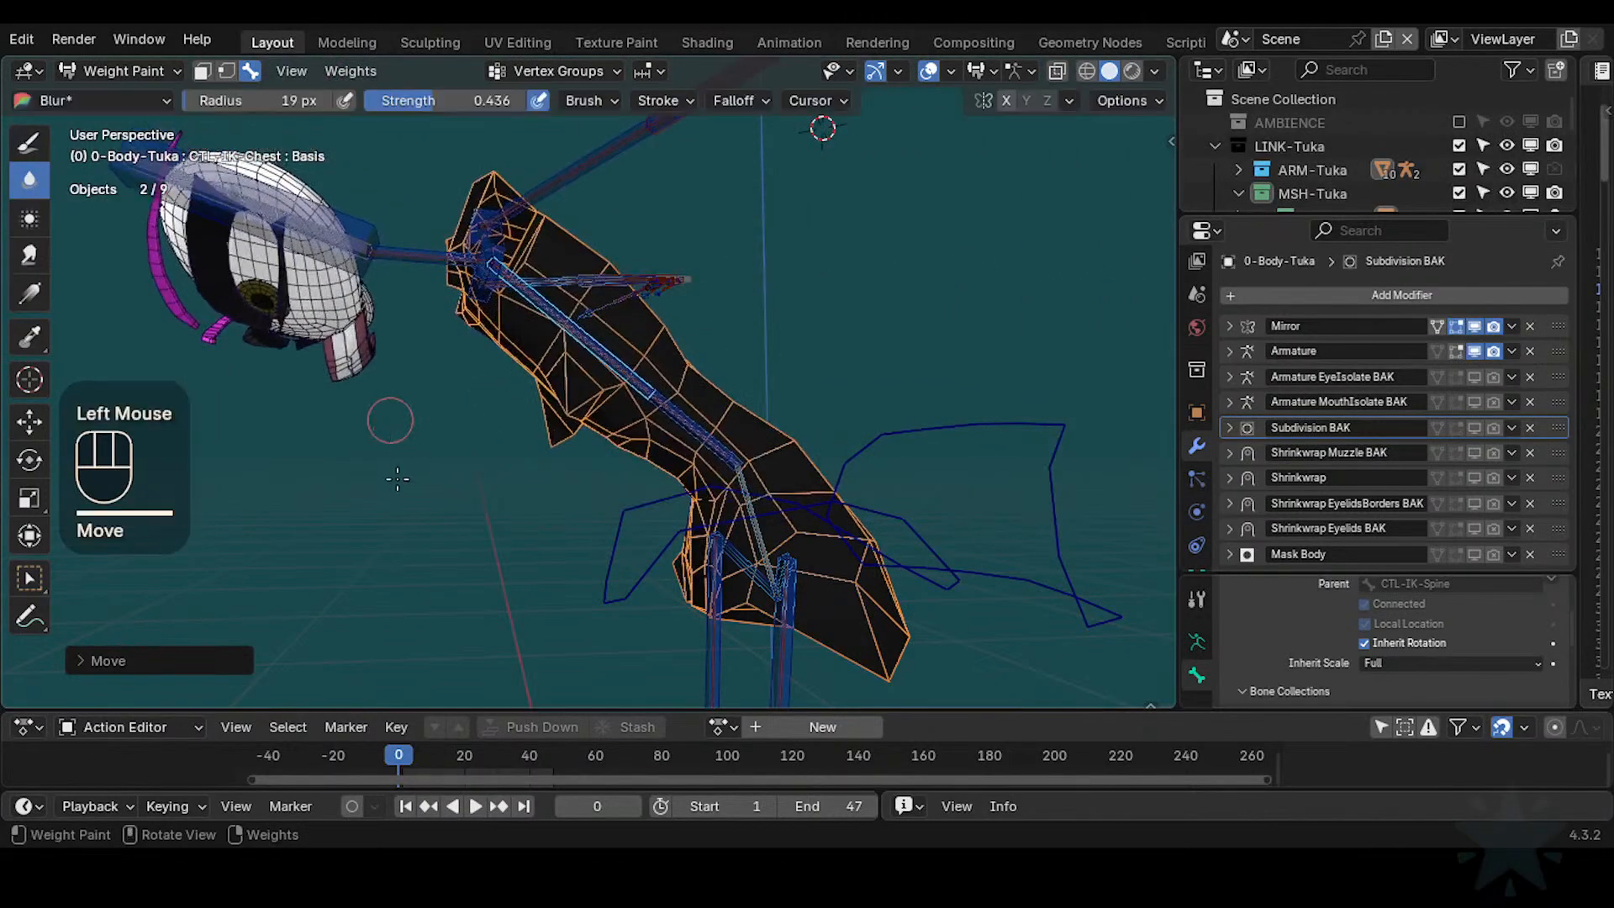
key("g")
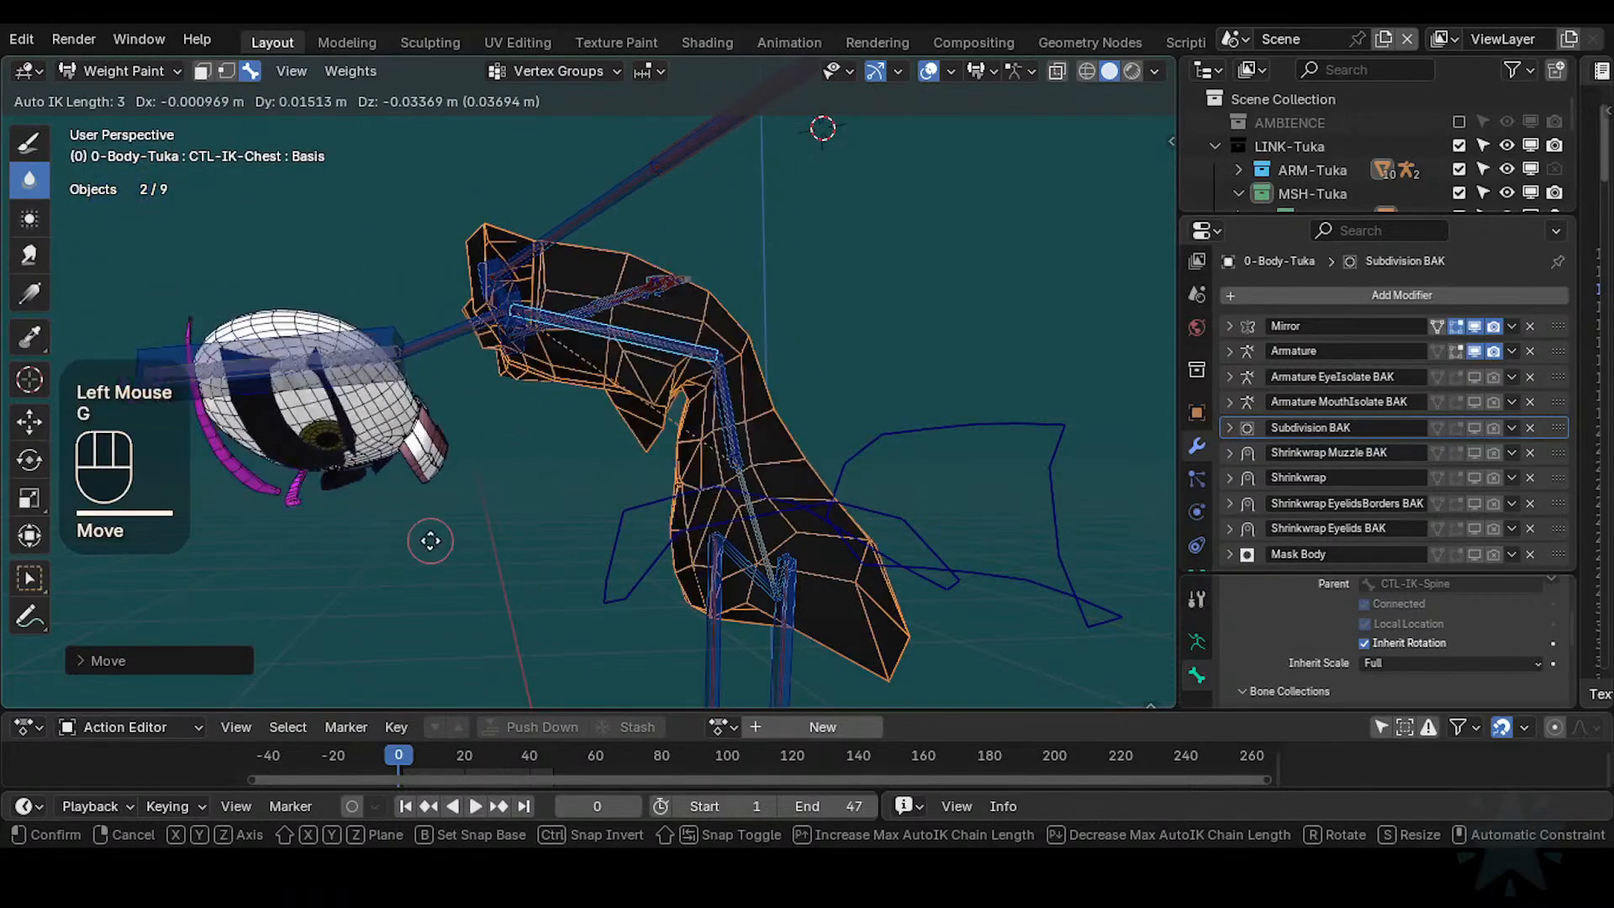
left_click(549, 520)
key("g")
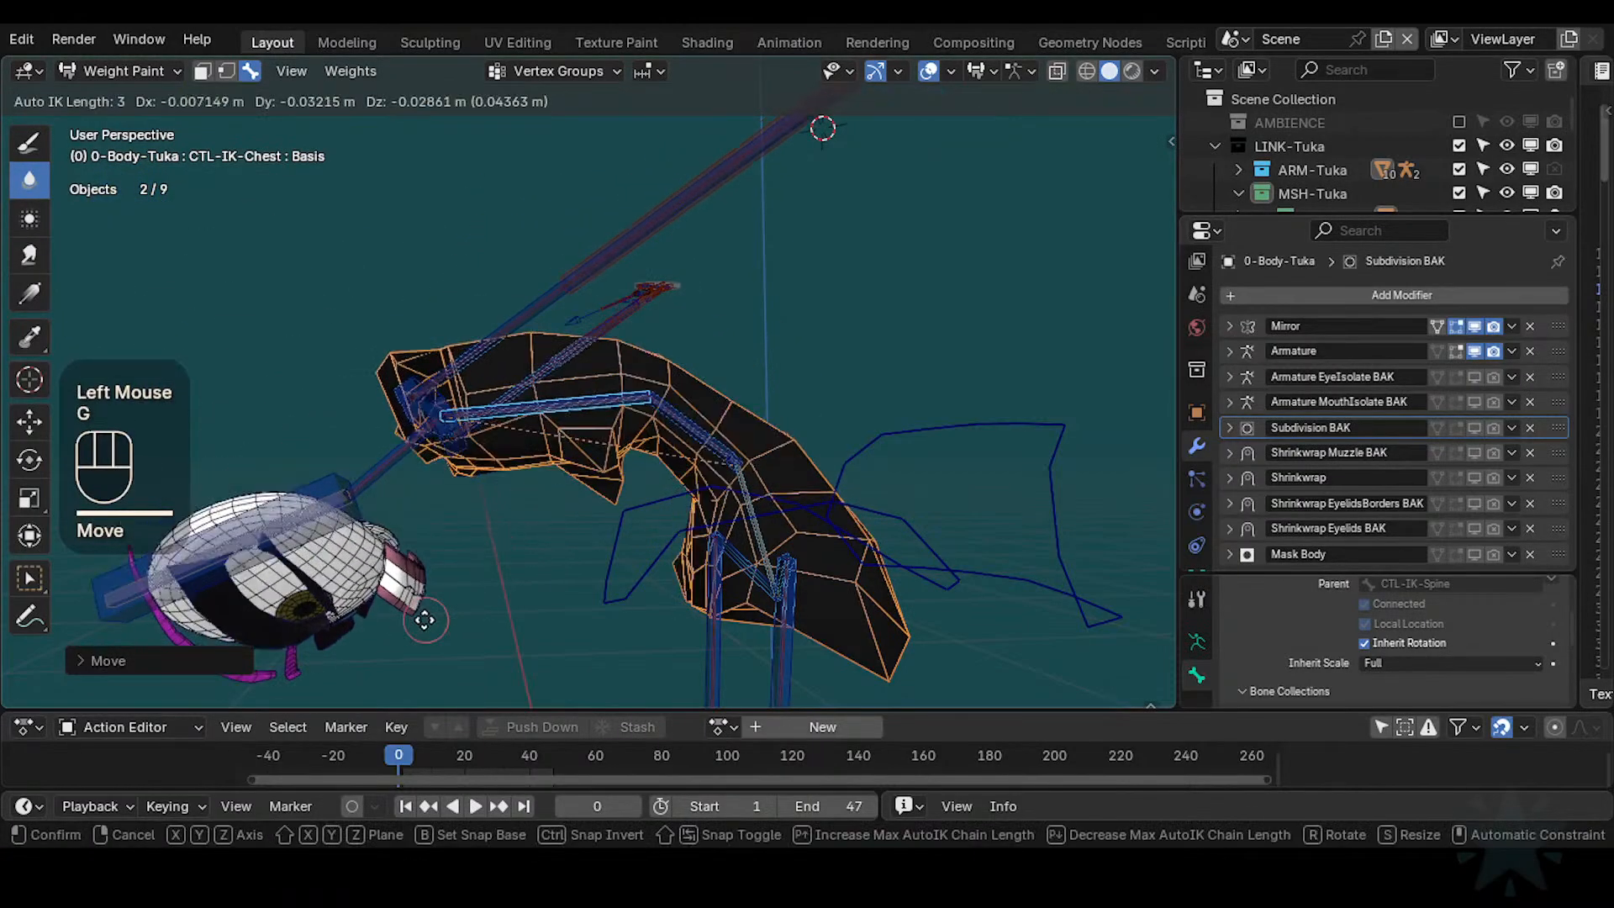
left_click(594, 515)
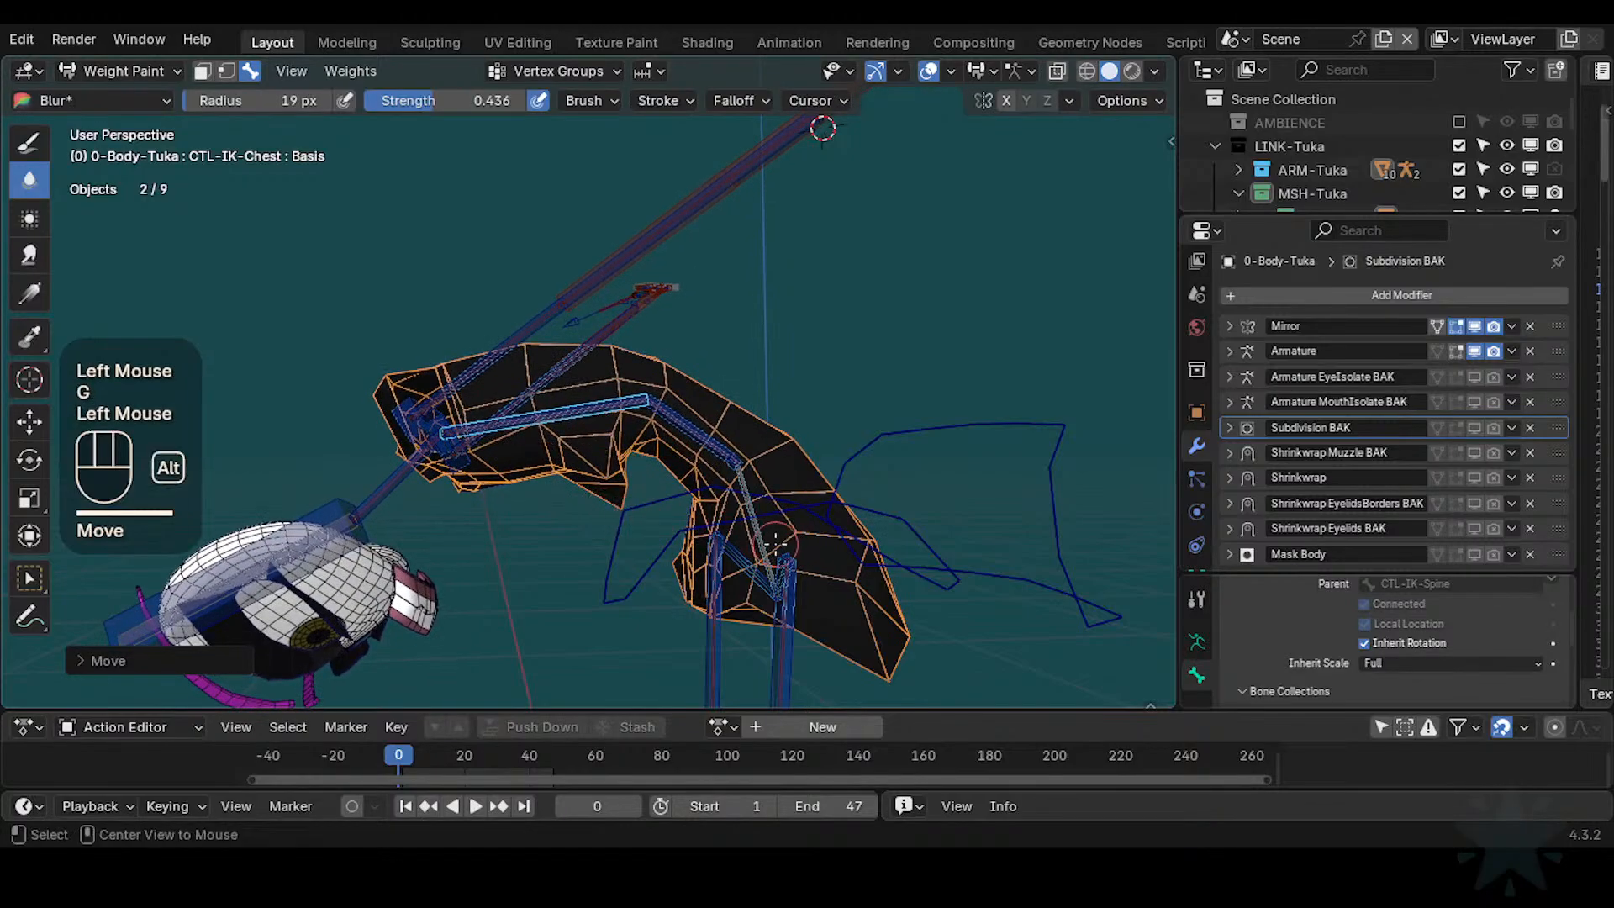
Display the DEF3-LegUpper.L weights and examine the hip and waist area in the bent pose
scroll(734, 564, "up", 2)
middle_click_drag(730, 565, 844, 487)
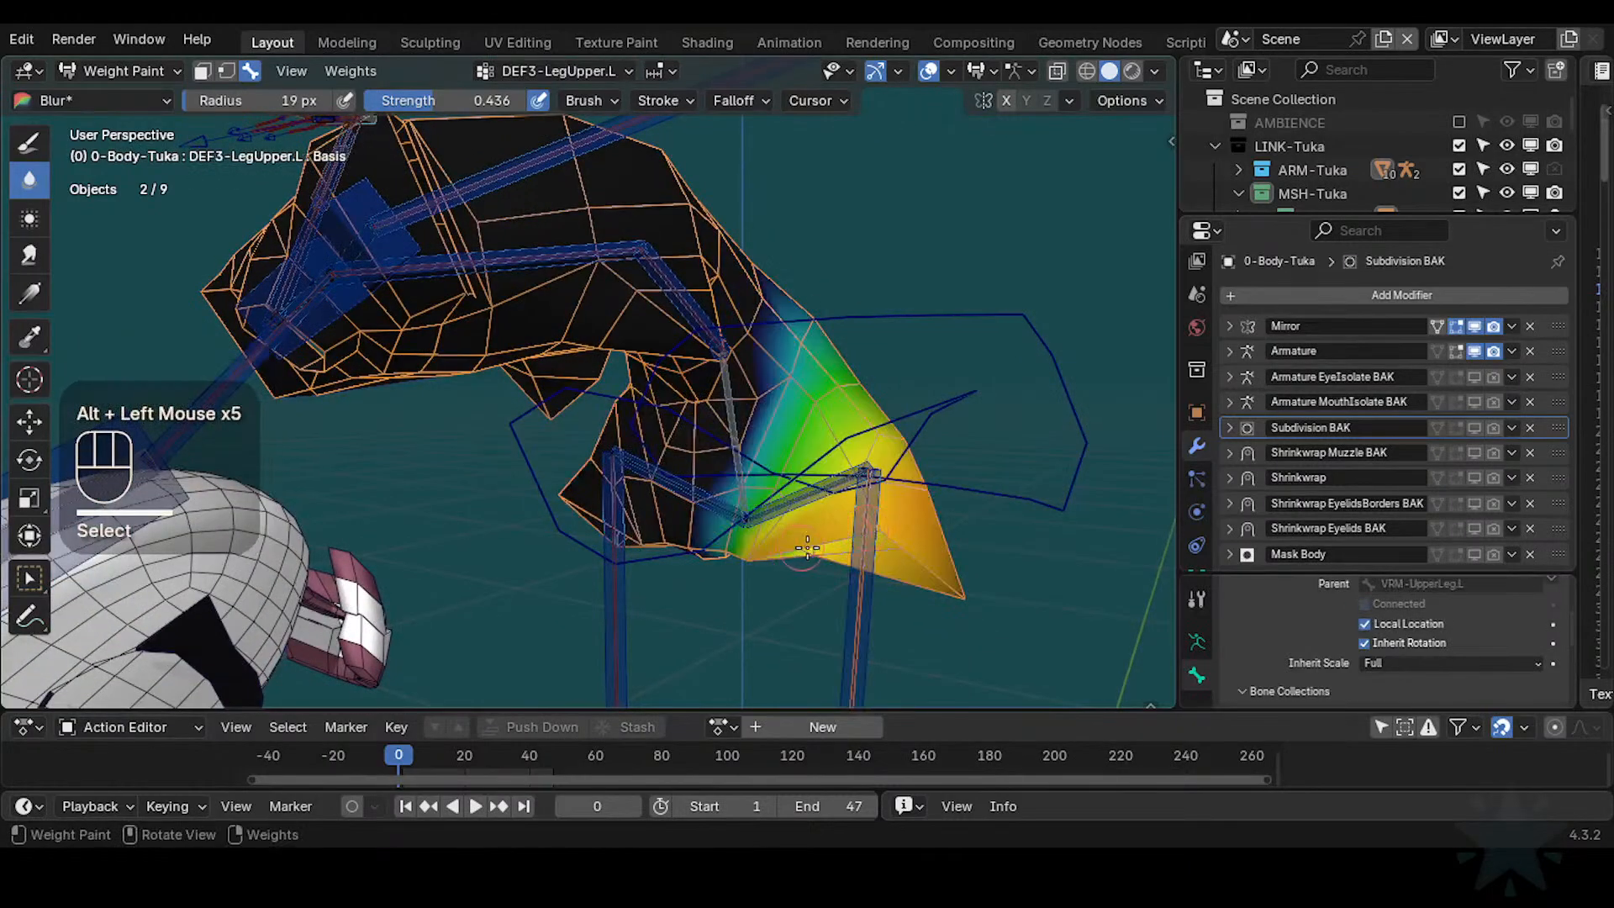
scroll(728, 535, "down", 1)
middle_click_drag(702, 552, 739, 174, "shift")
scroll(748, 494, "up", 1)
scroll(762, 156, "down", 1)
scroll(806, 67, "down", 1)
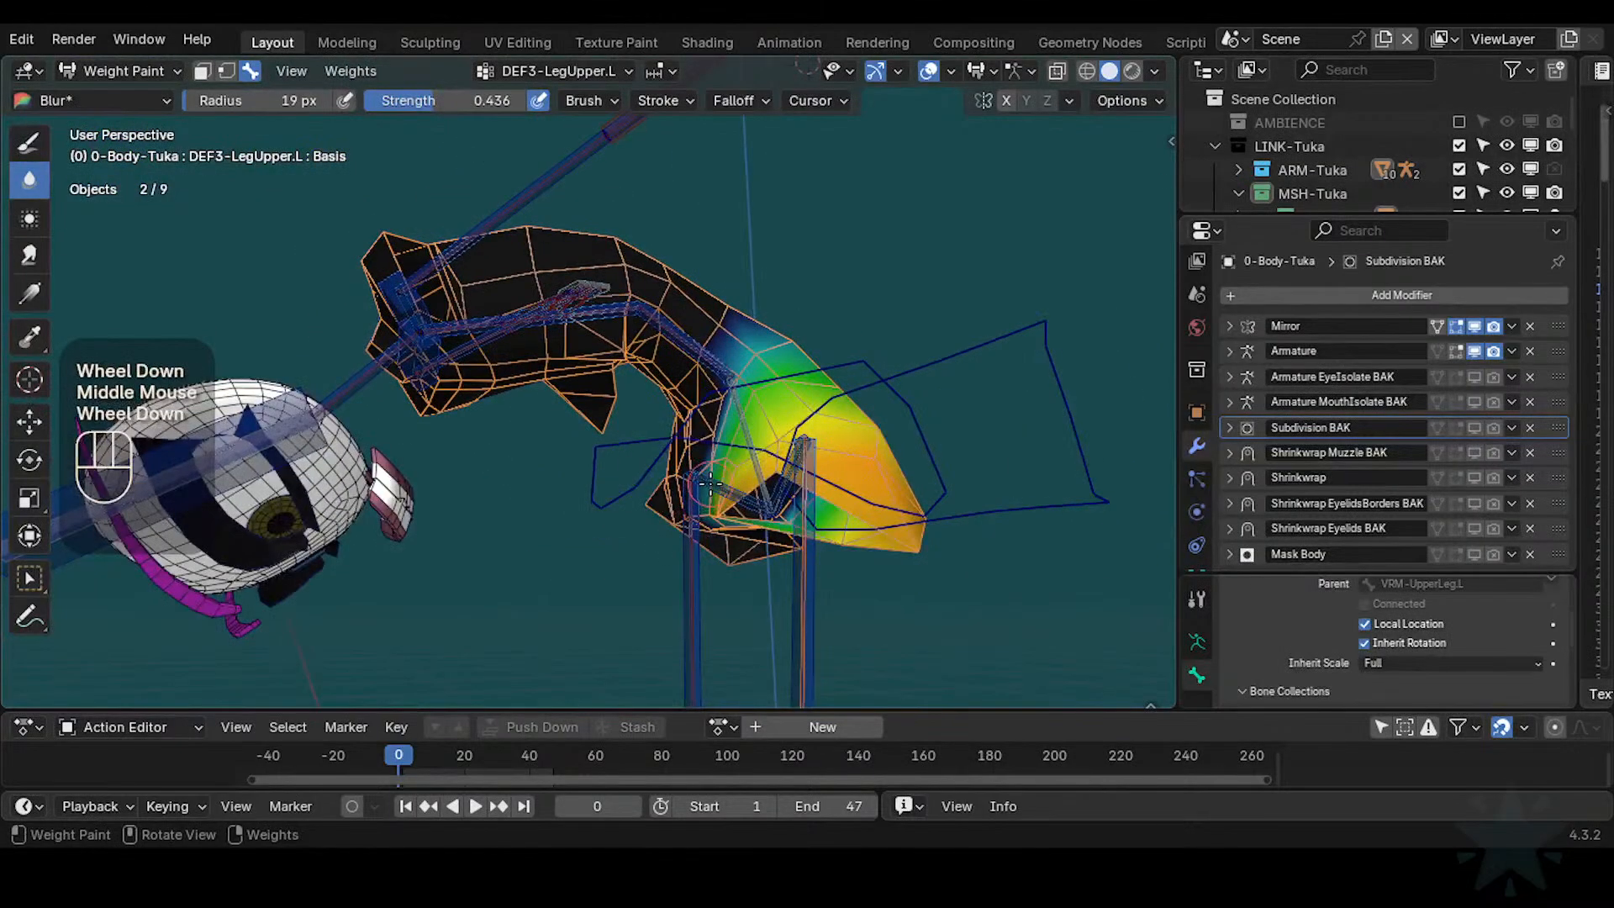
Clear the pose transforms of all bones and save the file
key("a")
key("alt+q")
key("alt+q")
middle_click_drag(710, 481, 777, 318, "shift")
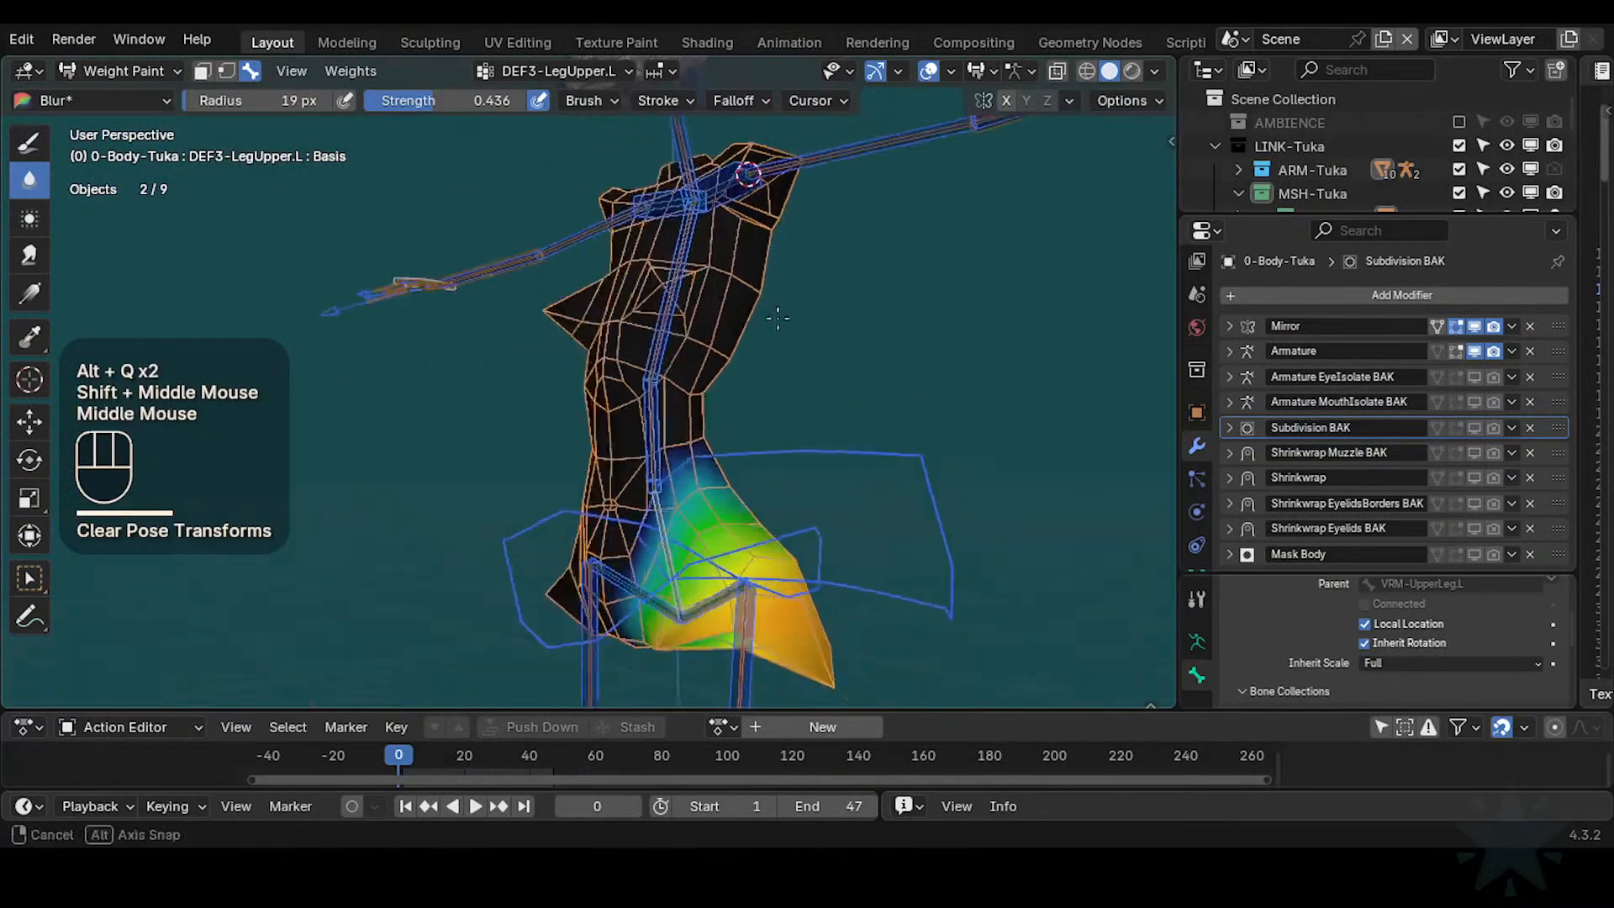
key("ctrl+s")
Display the DEF2-Spine weights and check them from the front of the torso
left_click(650, 402, "alt")
left_click(650, 402, "alt")
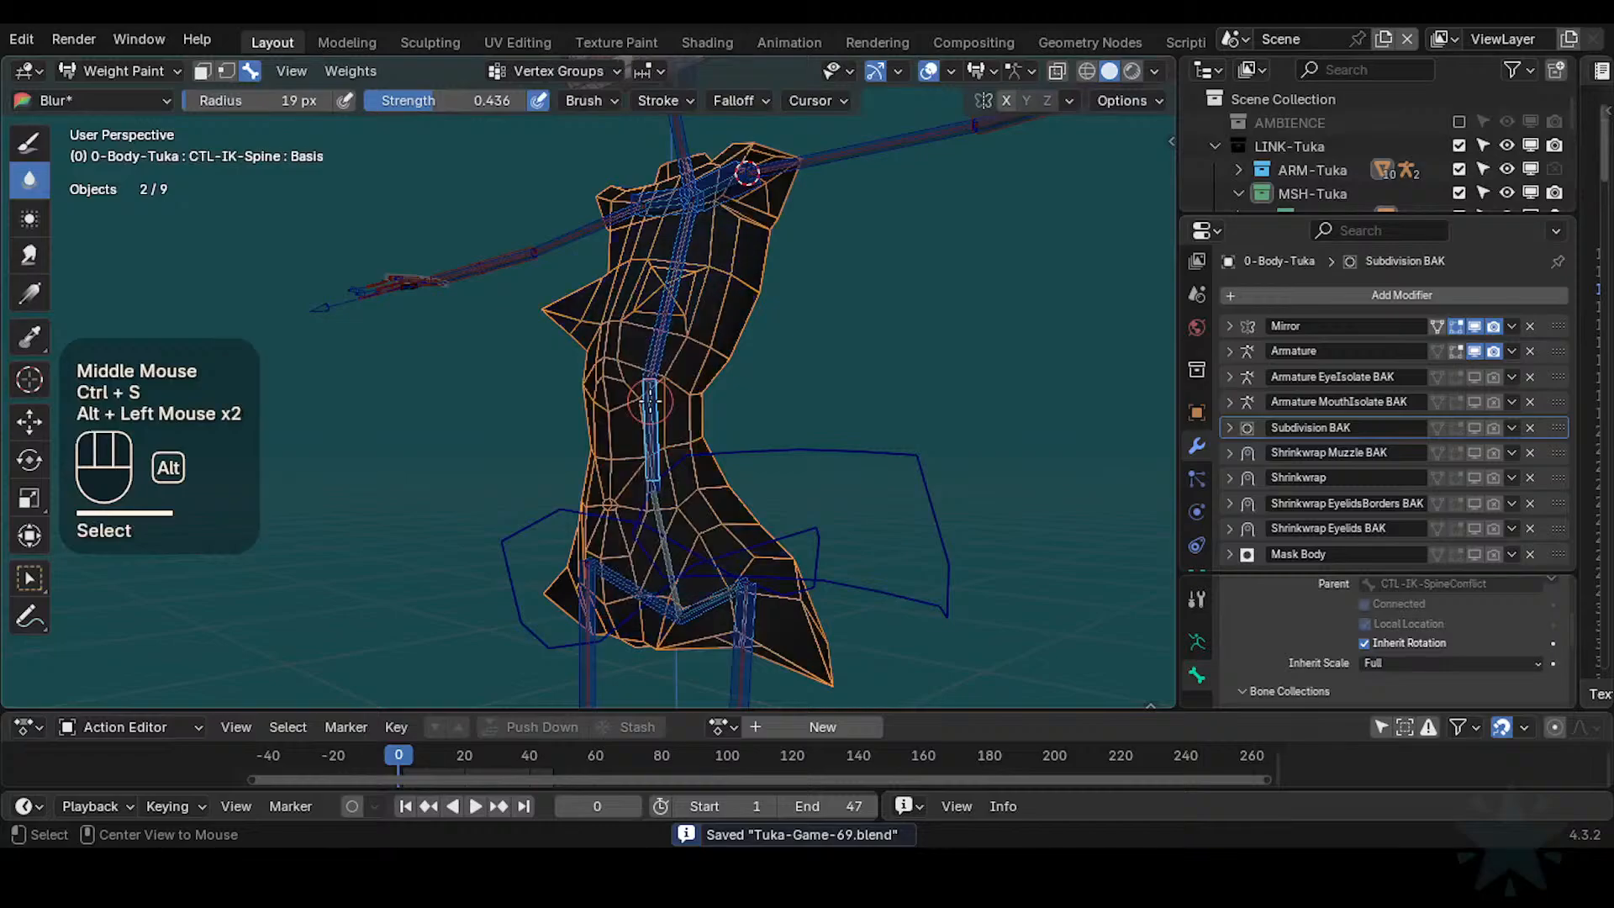
left_click(650, 401, "alt")
scroll(650, 401, "down", 1, "shift")
middle_click_drag(650, 402, 742, 543, "shift")
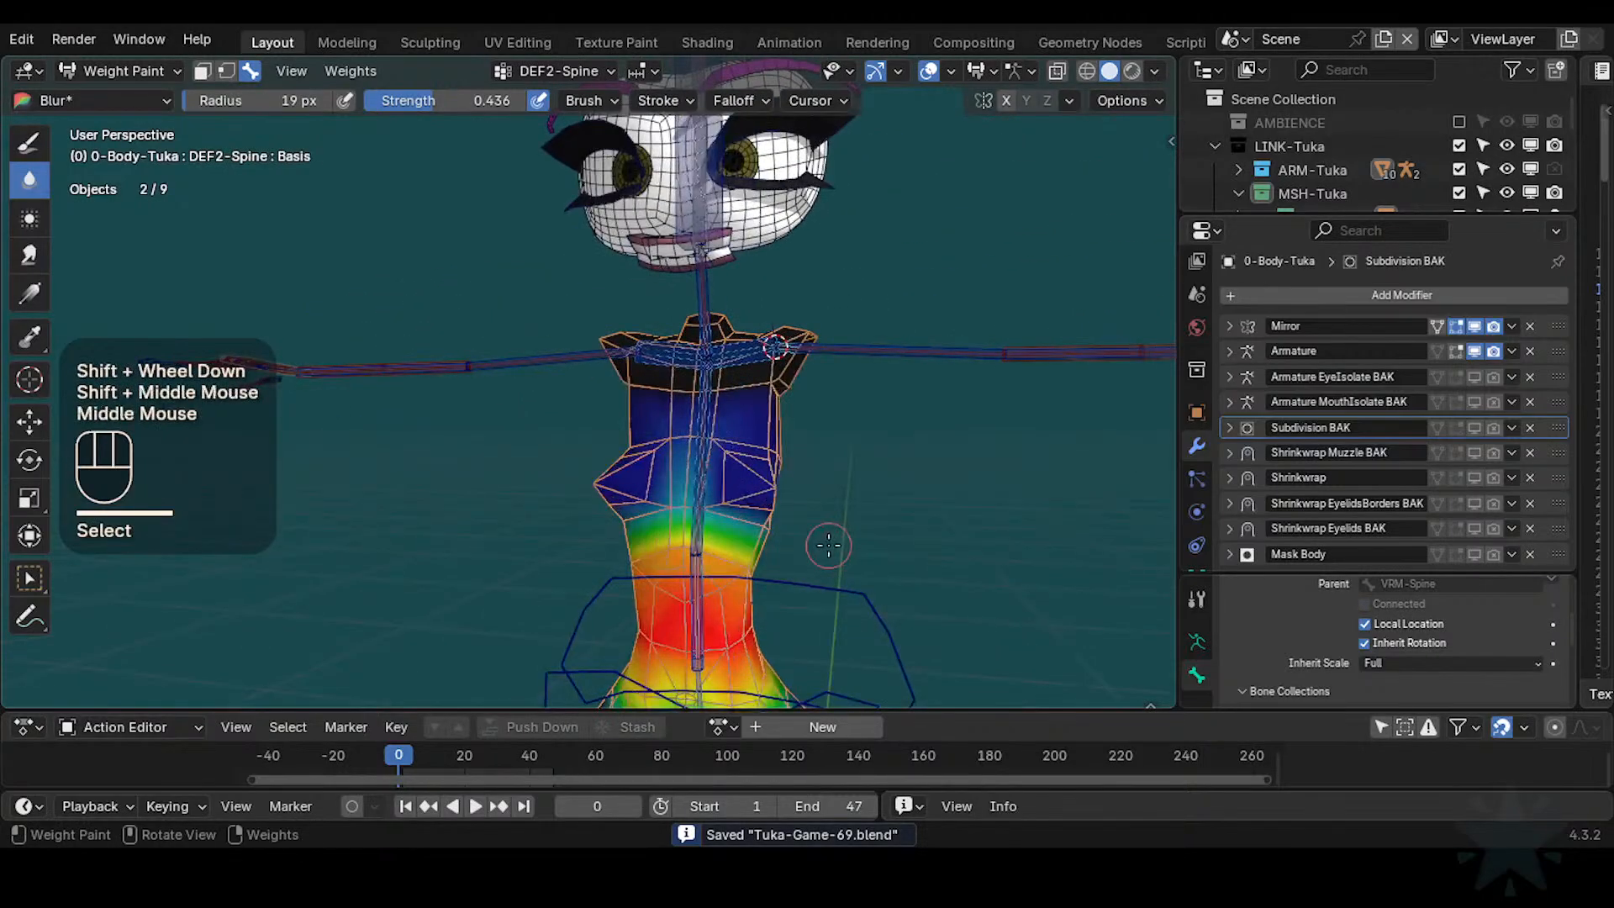
Try rotating CTL-IK-Spine sideways to test the waist deformation, cancelling each rotation
key("r")
key("Escape")
left_click(741, 544, "alt")
key("r")
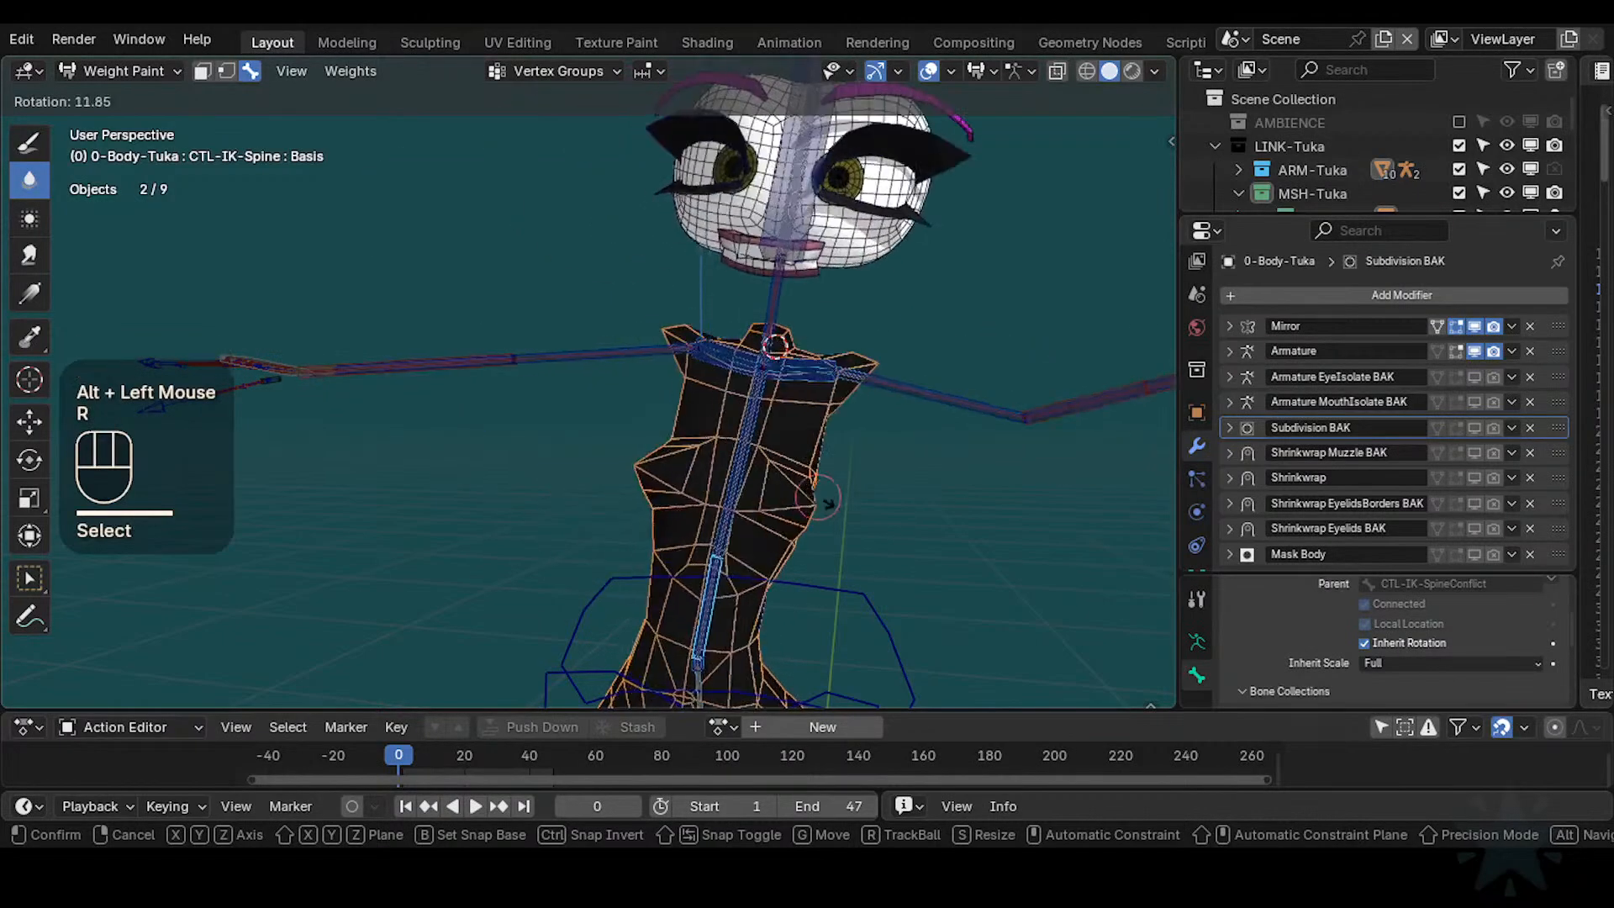
key("Escape")
key("r")
key("Escape")
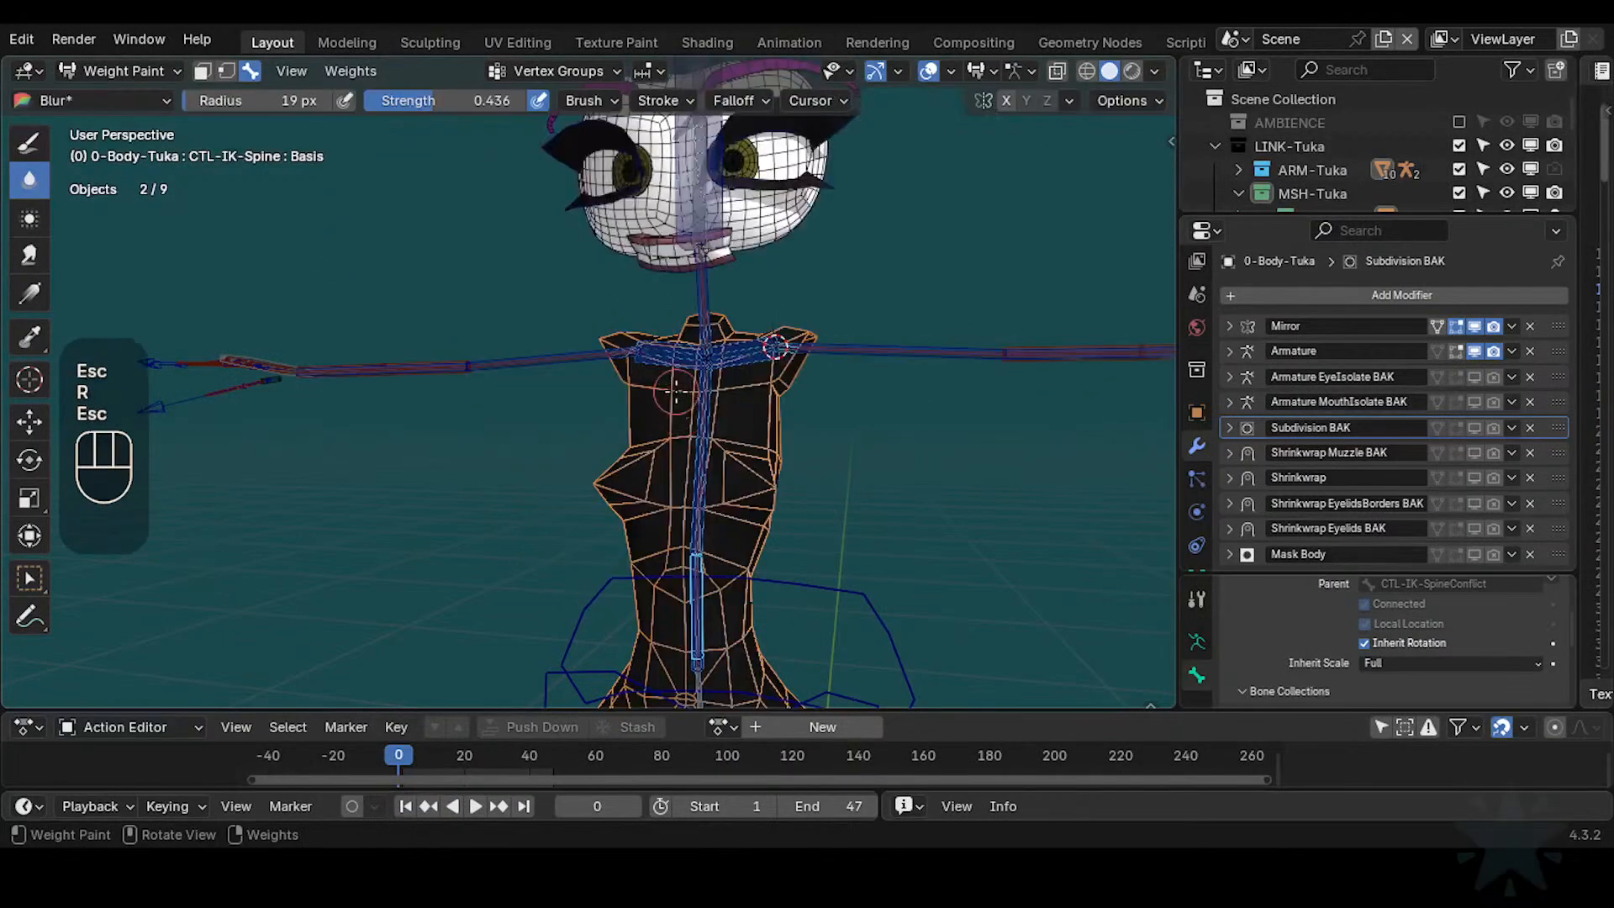
Rotate CTL-IK-Chest sideways by about -6 degrees and display the DEF2-Chest weights
left_click(736, 405, "alt")
key("r")
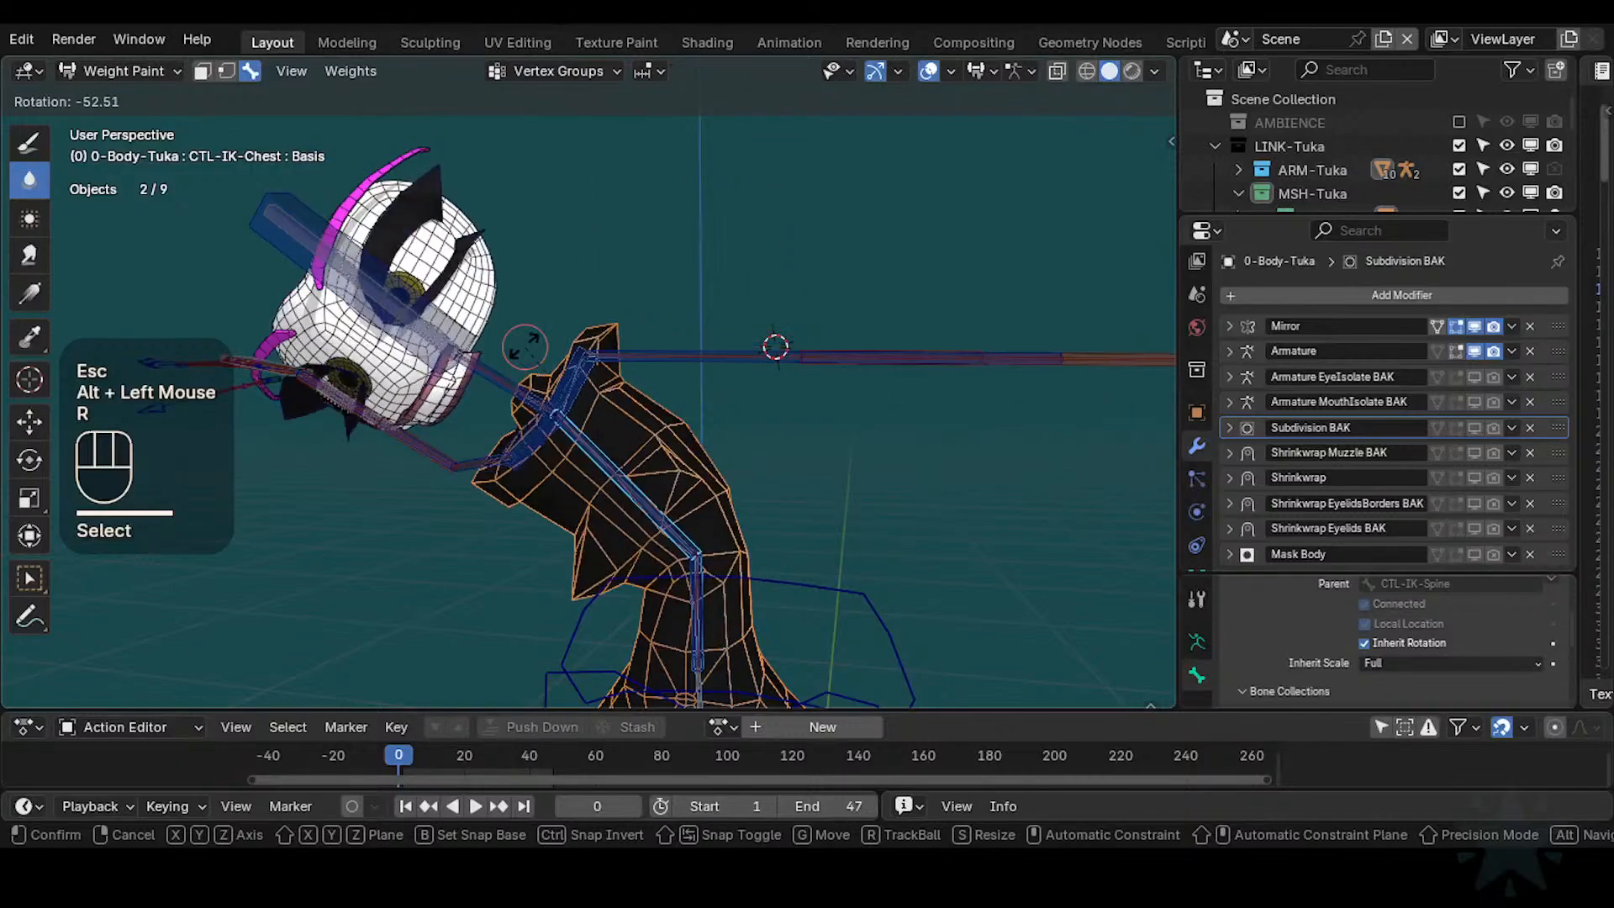
left_click(719, 388)
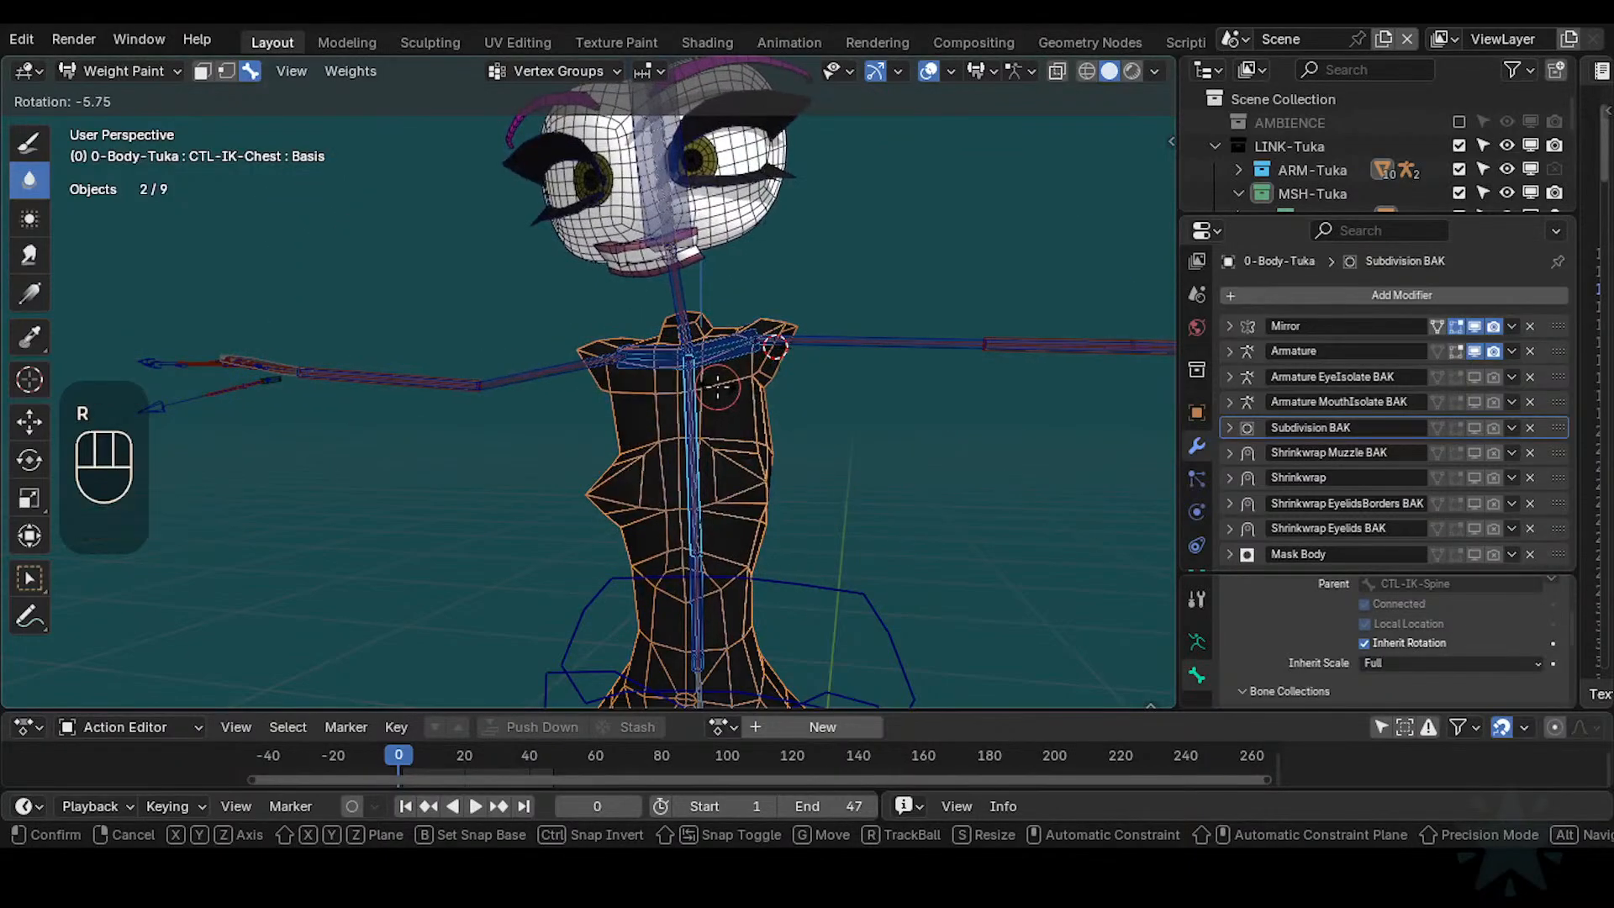
scroll(701, 465, "up", 1)
left_click(716, 445, "alt")
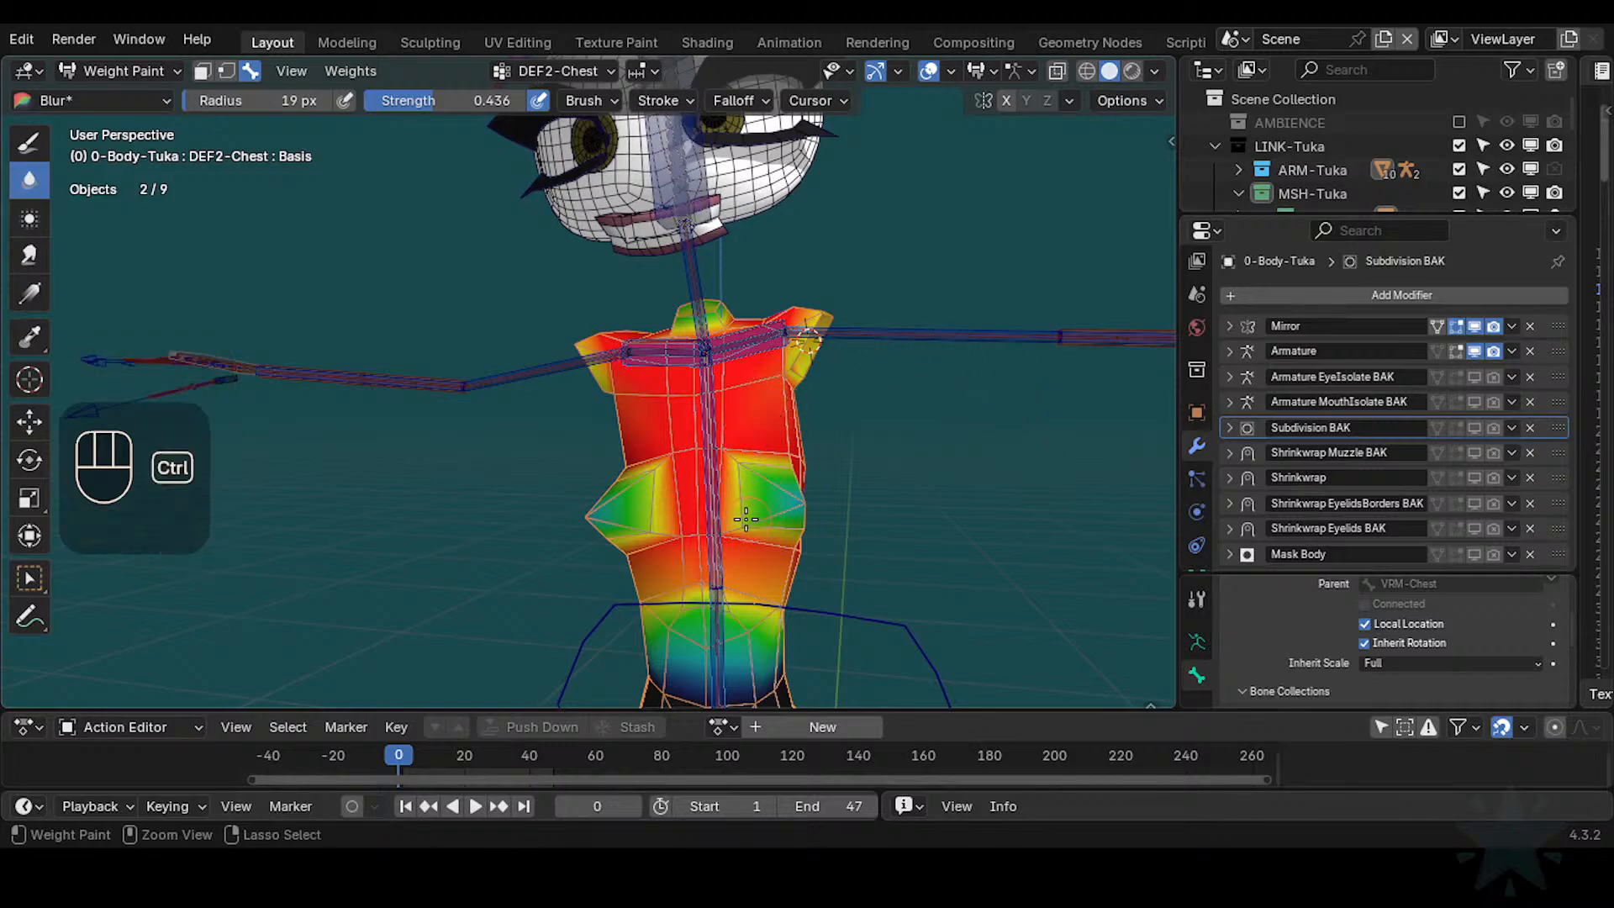
Switch to the Paint brush and sample a DEF2-Chest weight of 0.898 from the centre of the lower ribcage
middle_click_drag(807, 403, 669, 468, "ctrl")
key("shift+x")
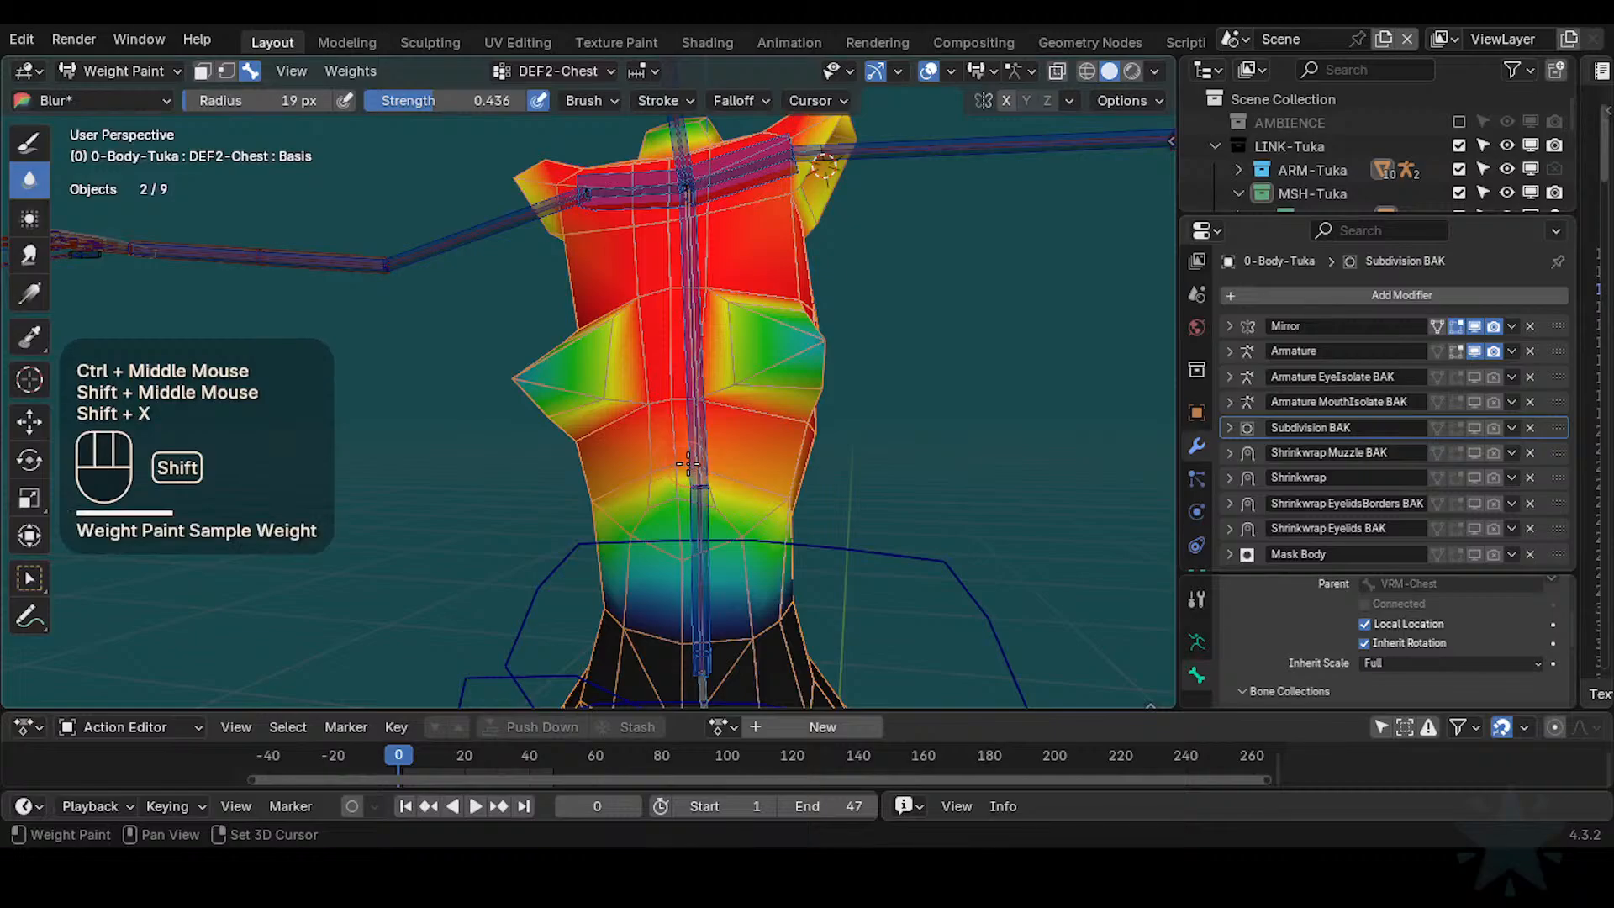
key("shift+space")
left_click(637, 467)
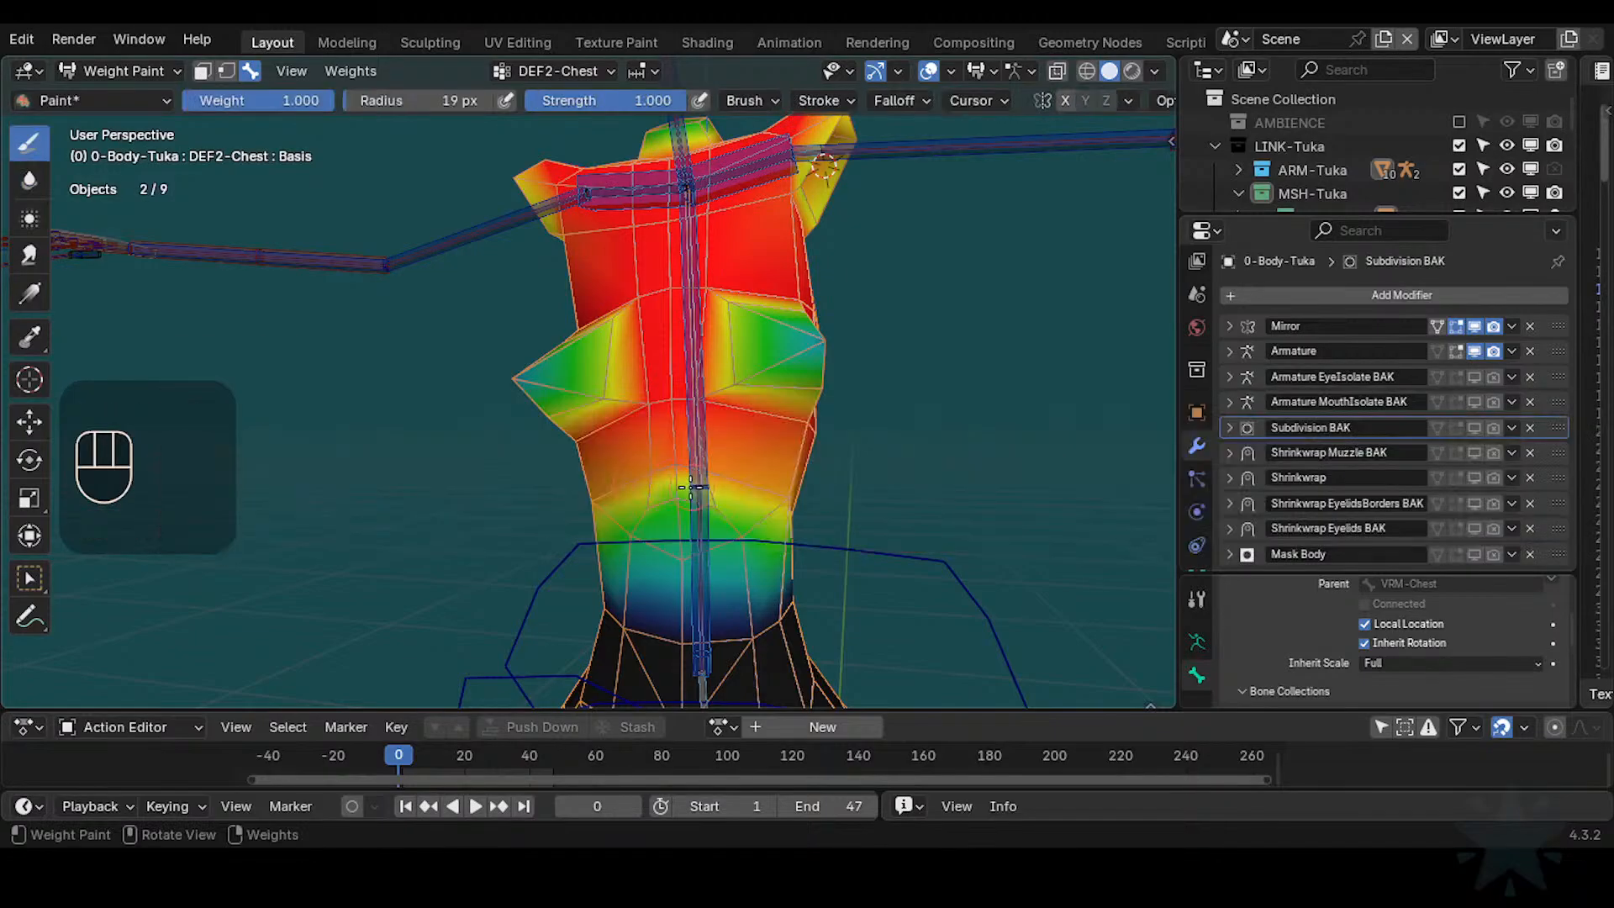
key("shift+x")
left_click(702, 470, "shift")
key("shift+x")
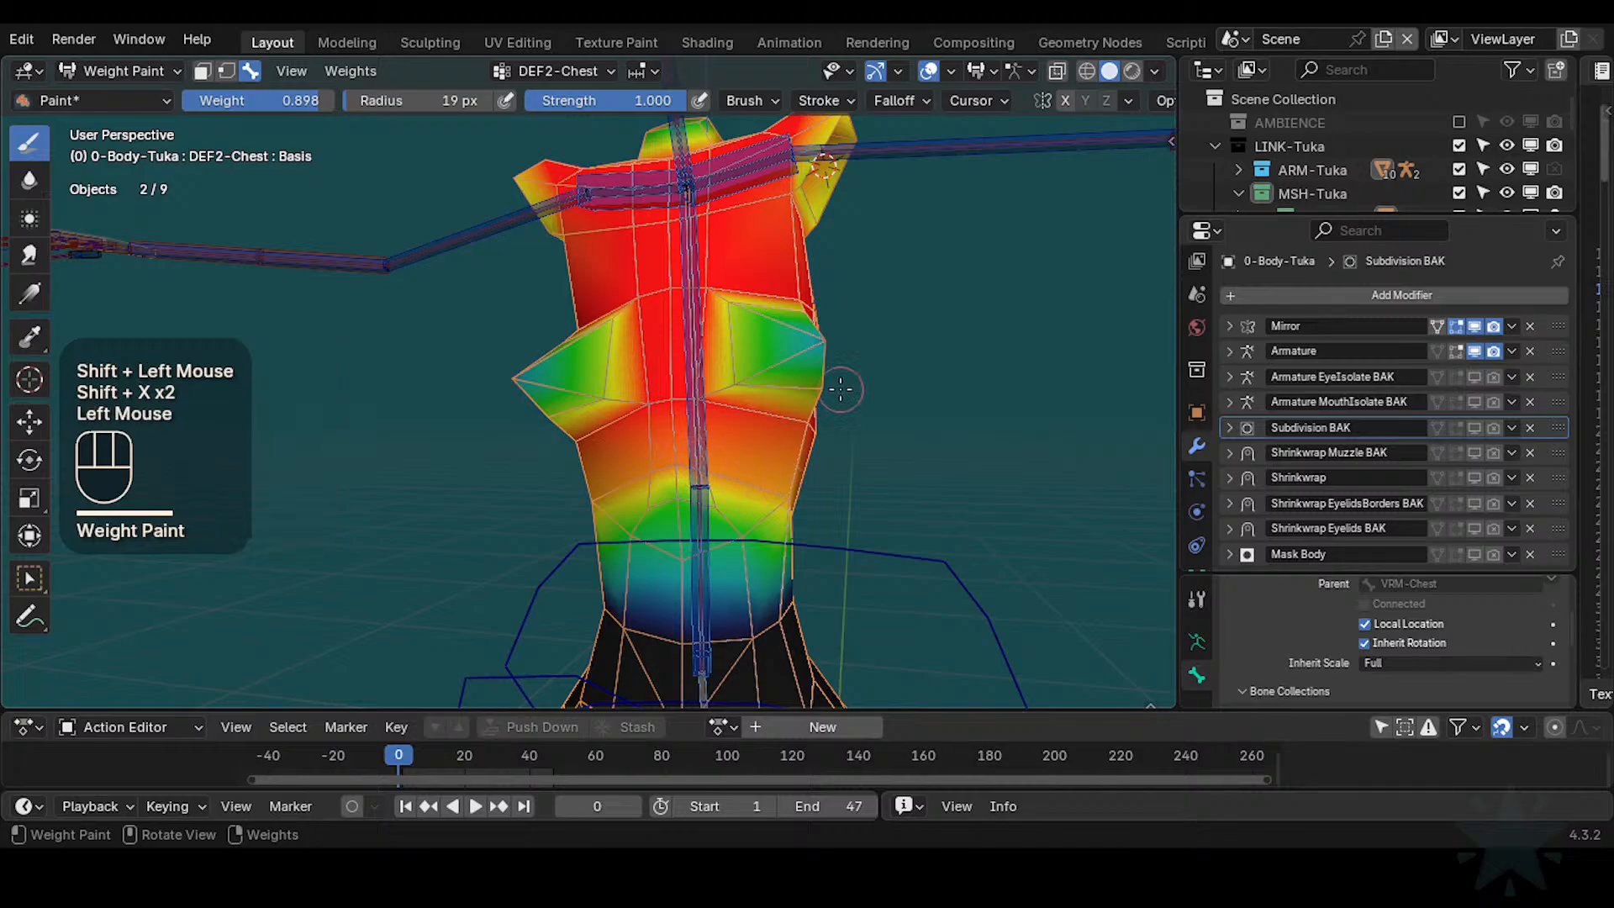
Paint the sampled DEF2-Chest weight along the lower border of the ribcage on the side of the torso
middle_click_drag(709, 462, 730, 419)
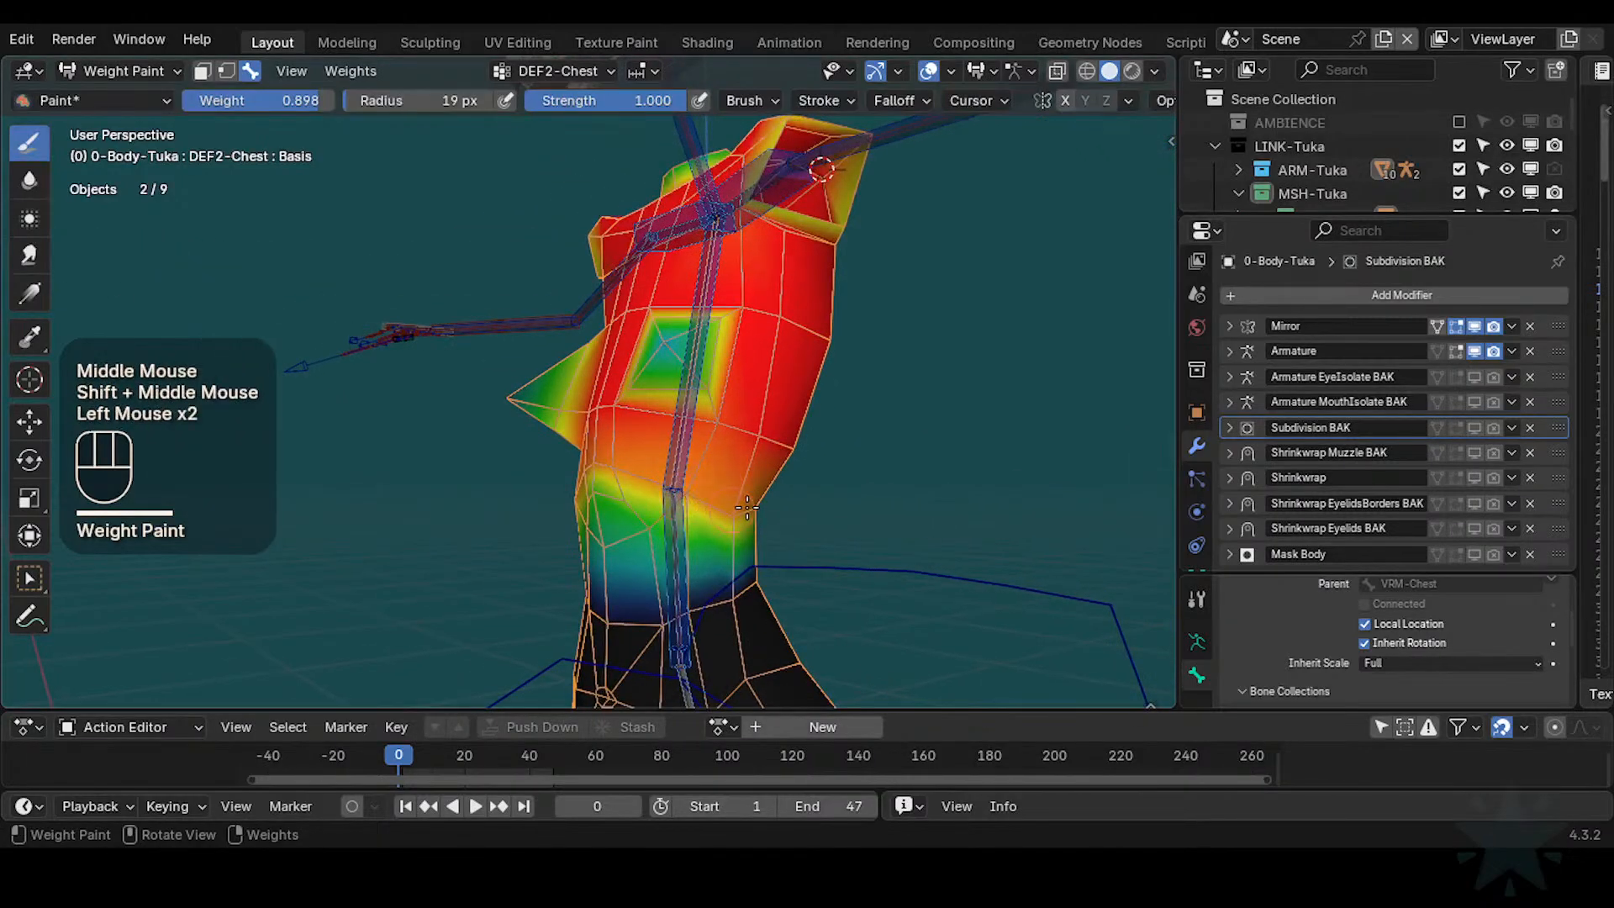
middle_click_drag(747, 507, 698, 442)
left_click(656, 536)
middle_click_drag(664, 529, 691, 458)
middle_click_drag(691, 458, 723, 454)
middle_click_drag(723, 454, 811, 460, "shift")
Blur the DEF2-Chest weights on the front and tip of the bust with a 19 px brush at strength 0.436
left_click(29, 180)
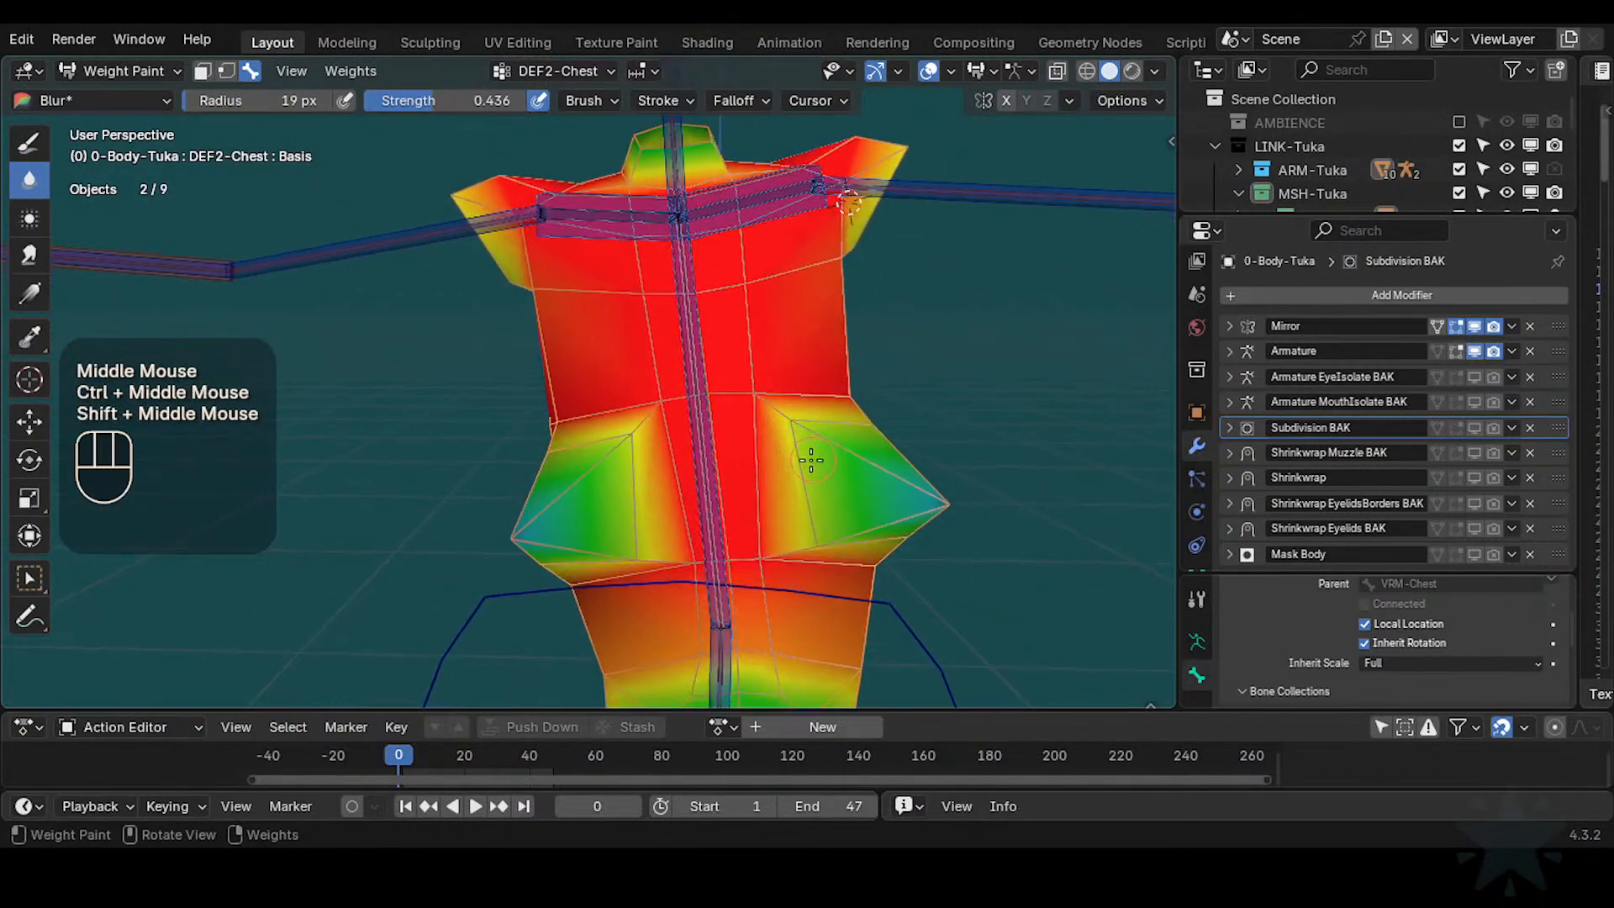
left_click_drag(811, 460, 795, 427)
left_click_drag(932, 499, 955, 502)
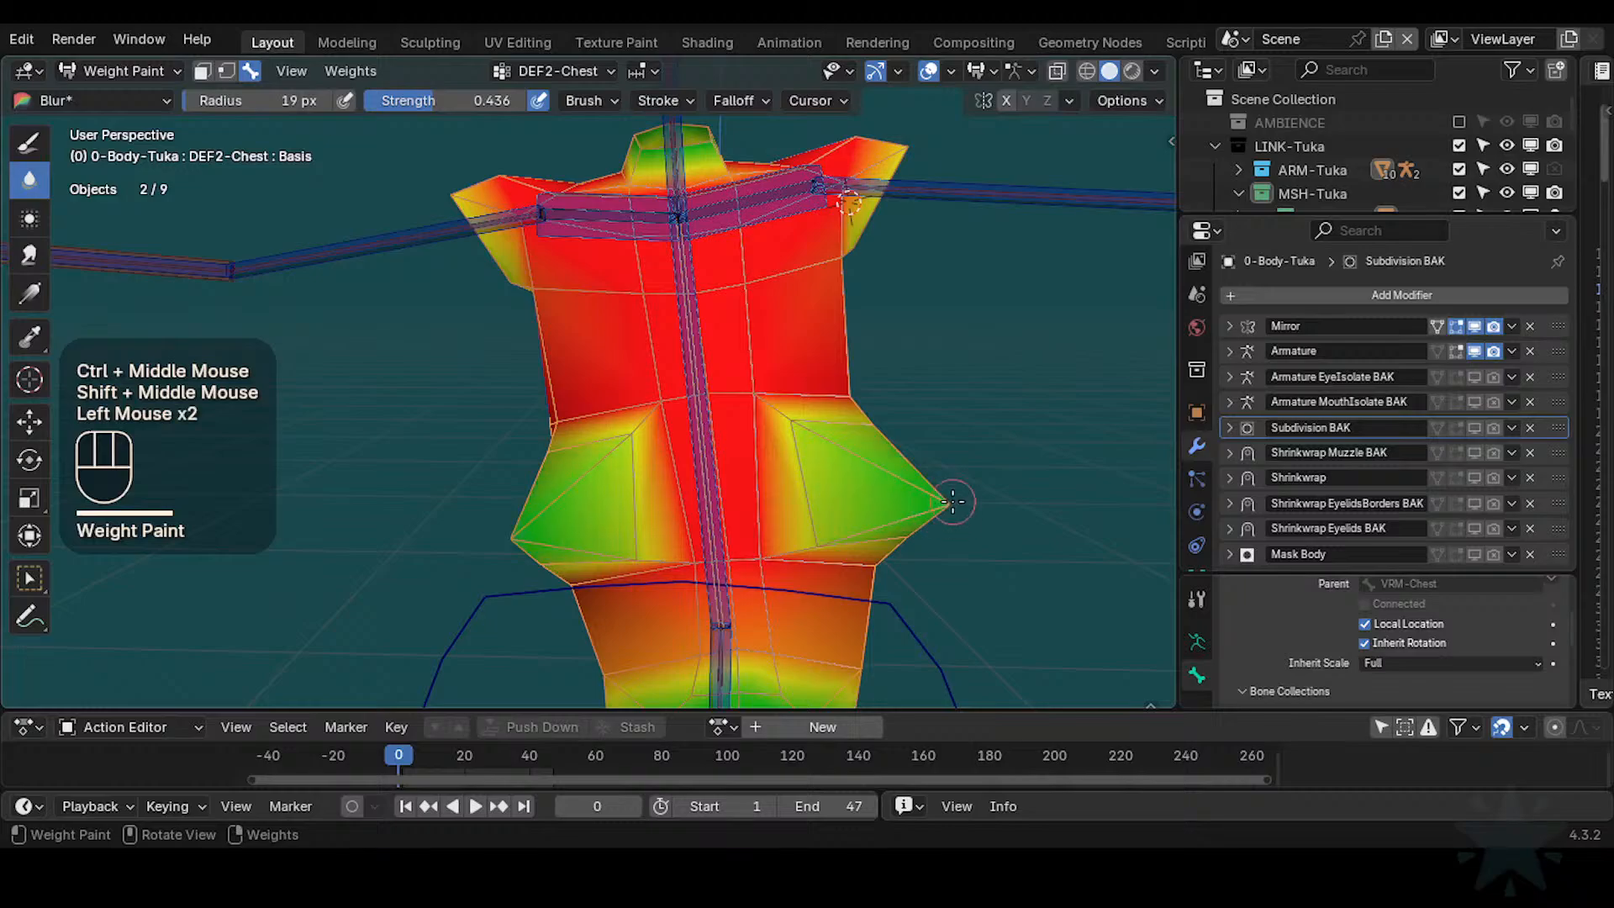
Set the Paint brush weight to 1.000 and subtract the DEF2-Chest weight at the tip of the bust
left_click(29, 143)
key("ctrl+f")
left_click(730, 287, "ctrl")
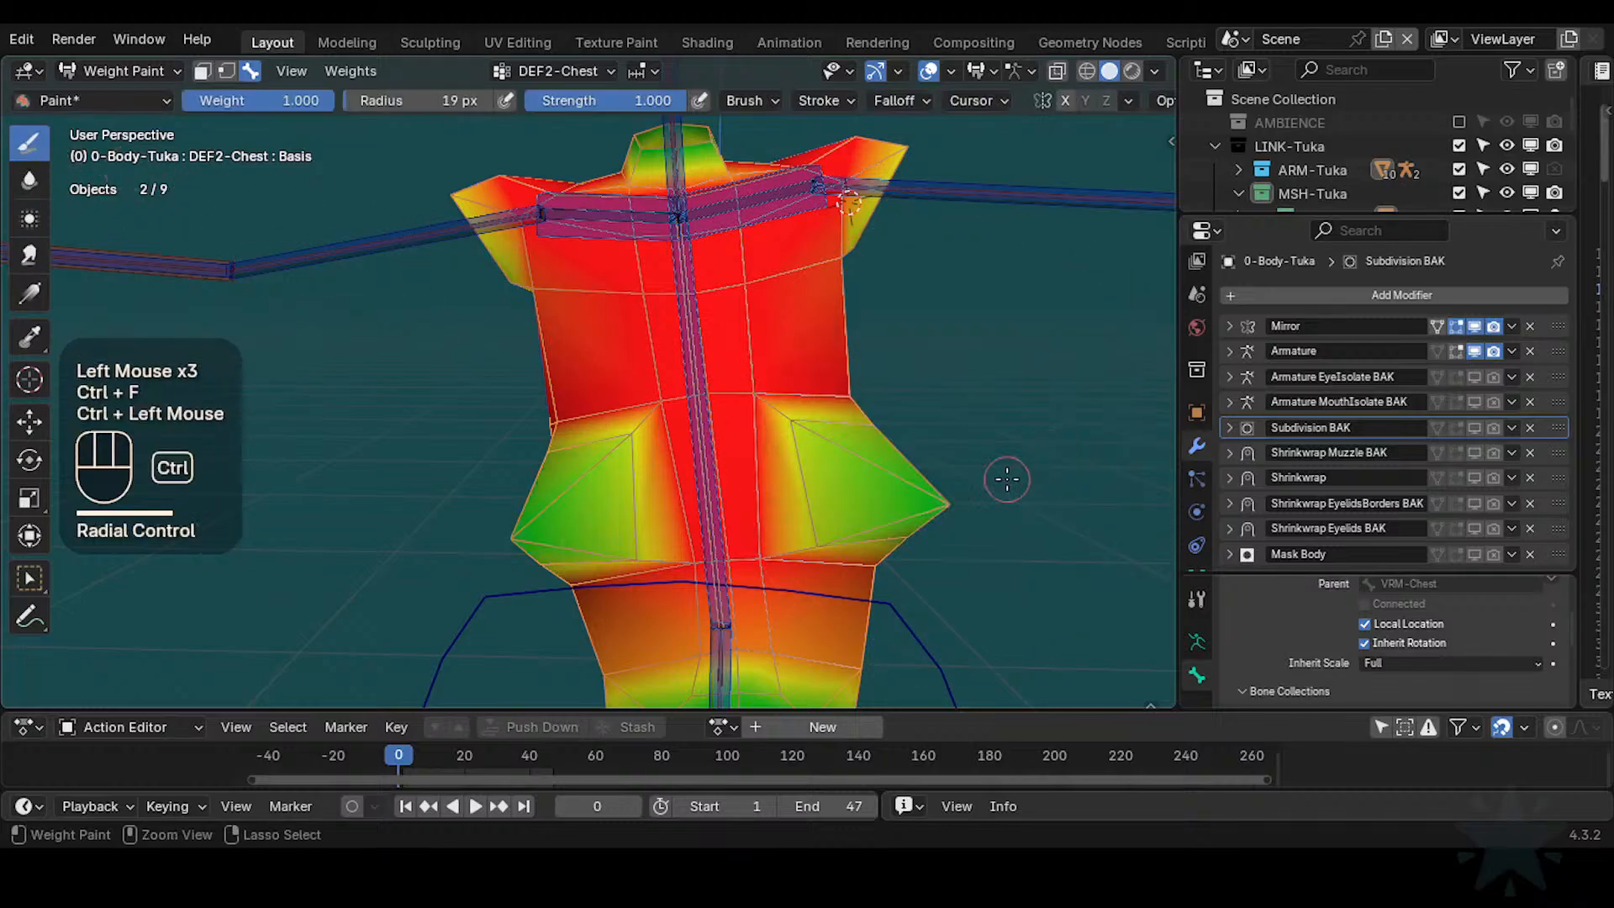
left_click(940, 503, "ctrl")
left_click(950, 497)
left_click(937, 505, "ctrl")
left_click(937, 502, "ctrl")
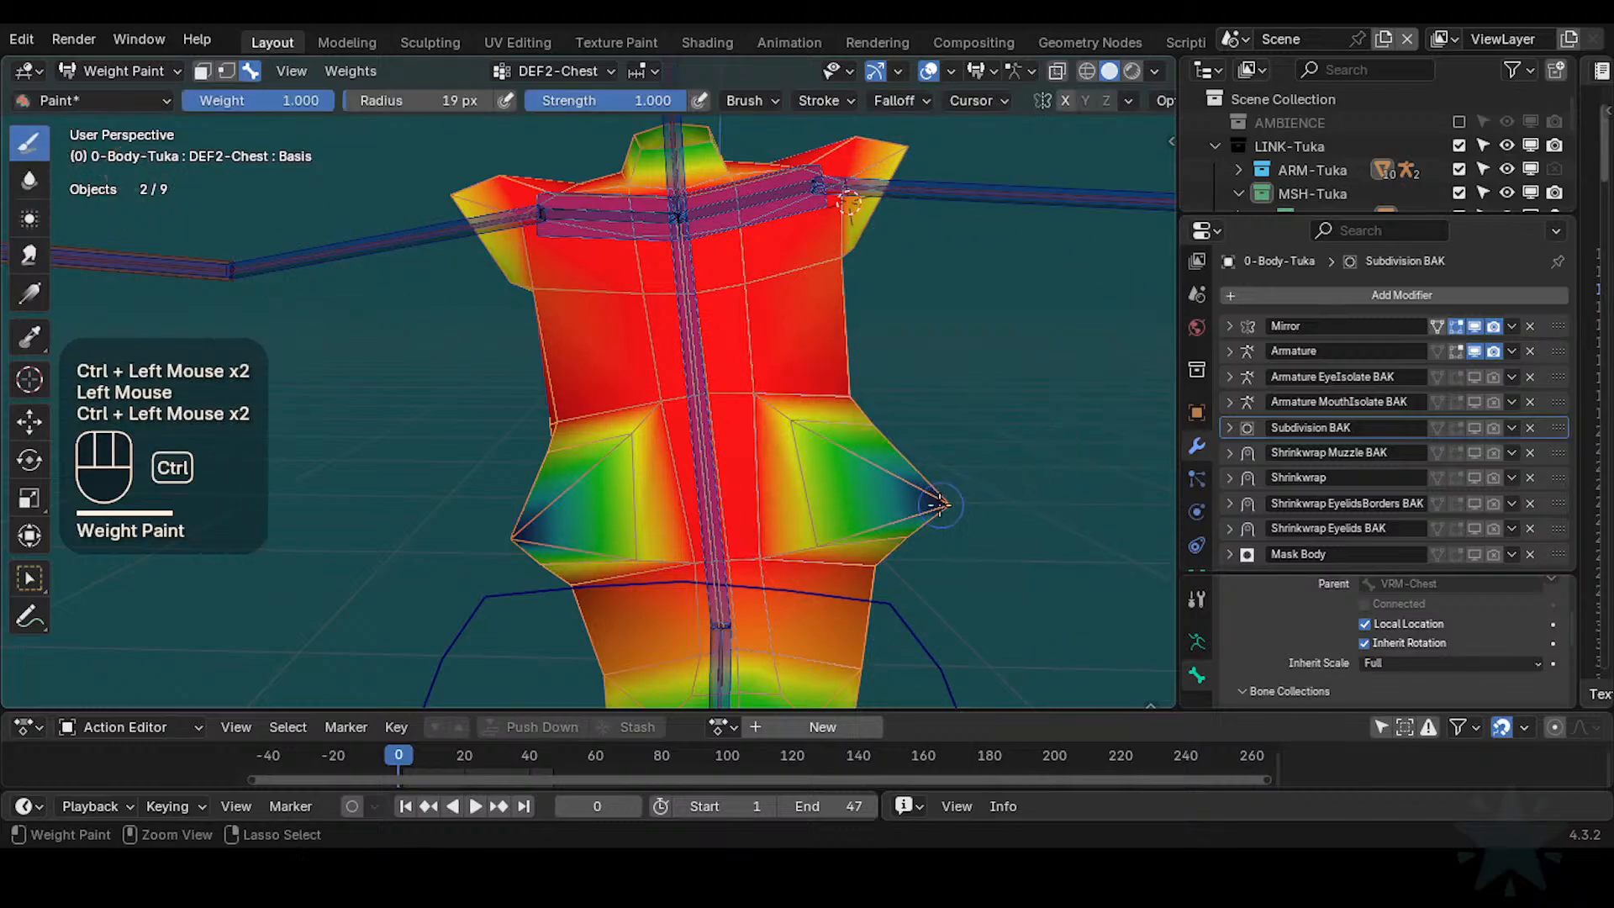
Undo a trial blur on the bust tip and blur the DEF2-Chest weights at the bust's upper outer edge
left_click(30, 180)
left_click(939, 506)
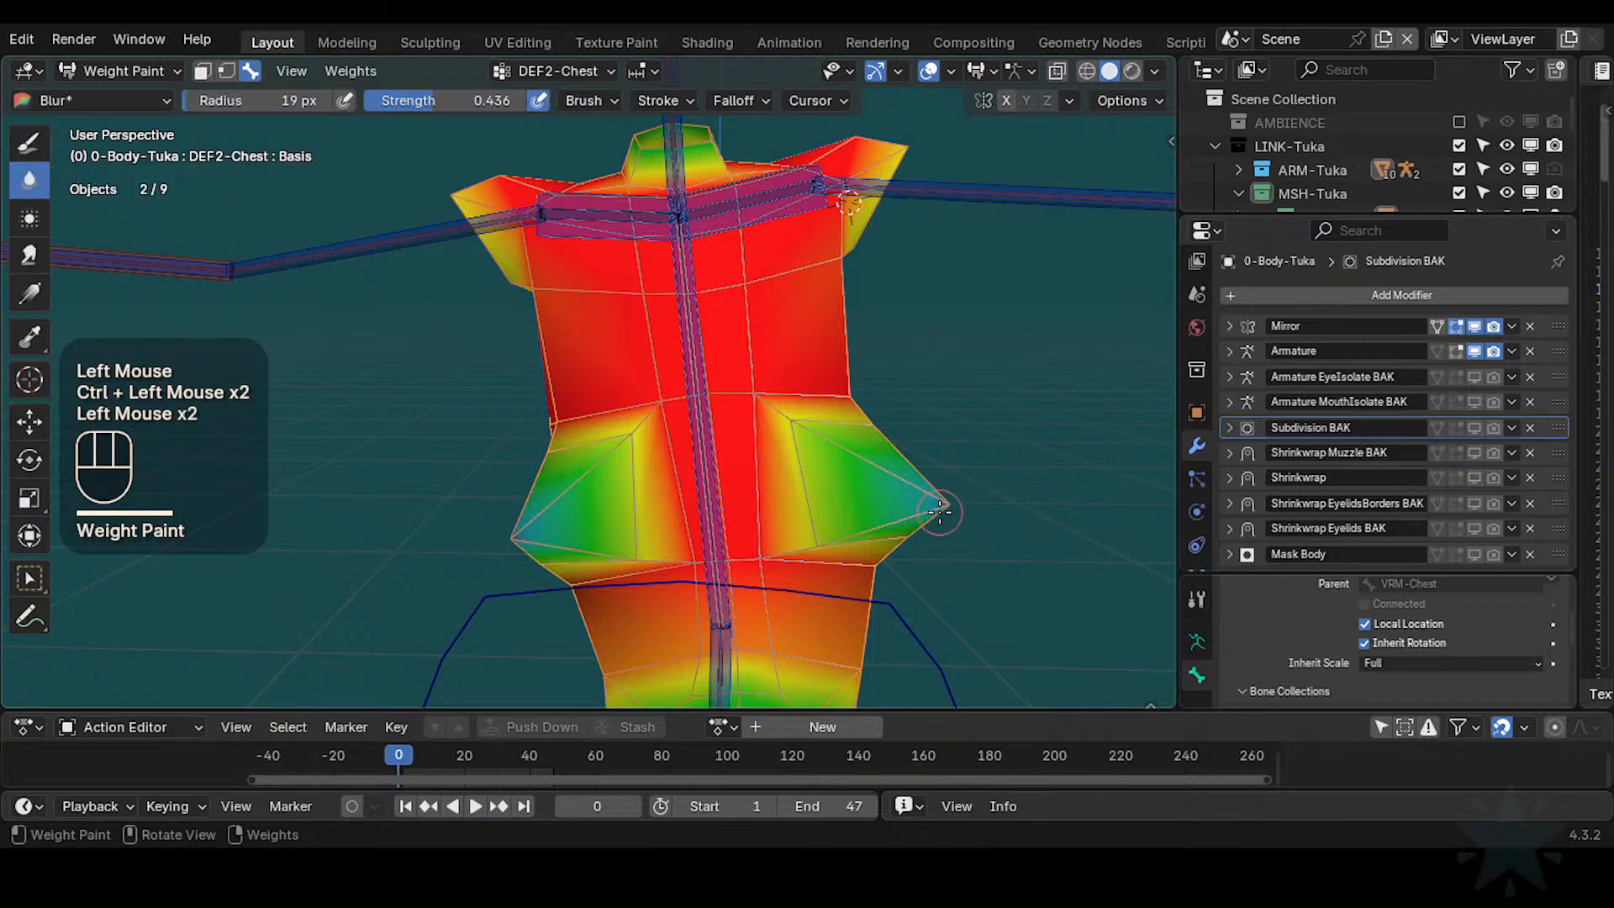
key("ctrl+z")
left_click(852, 416)
middle_click_drag(857, 422, 812, 539)
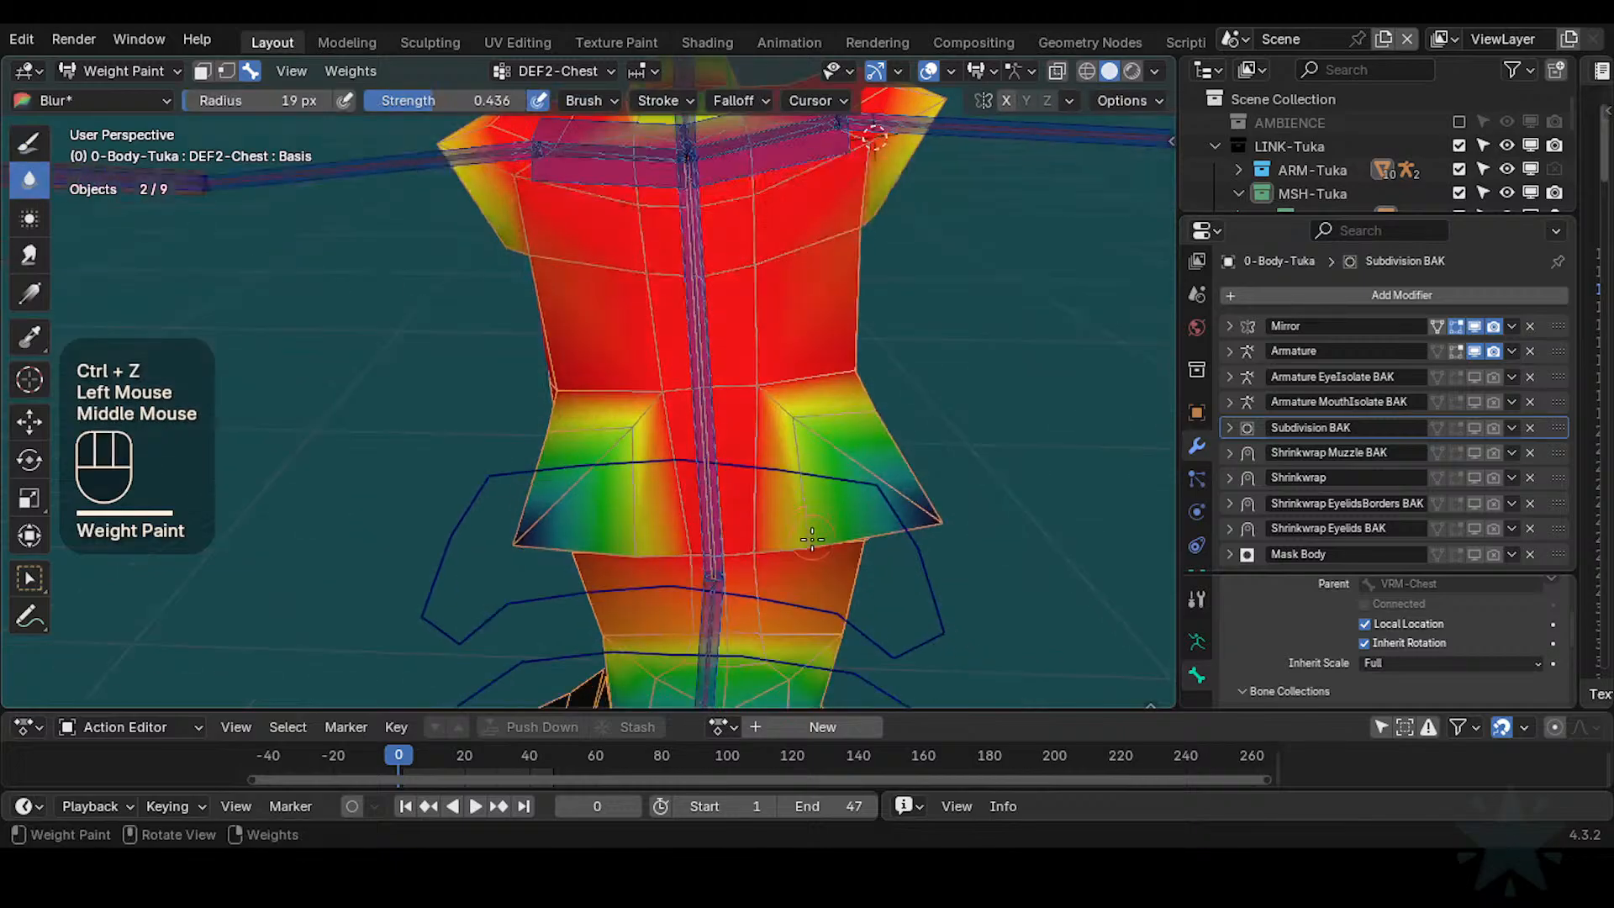
Set the Blur brush radius to 29 px and blur the DEF2-Chest weights on the front and tip of the bust
key("f")
left_click(891, 411)
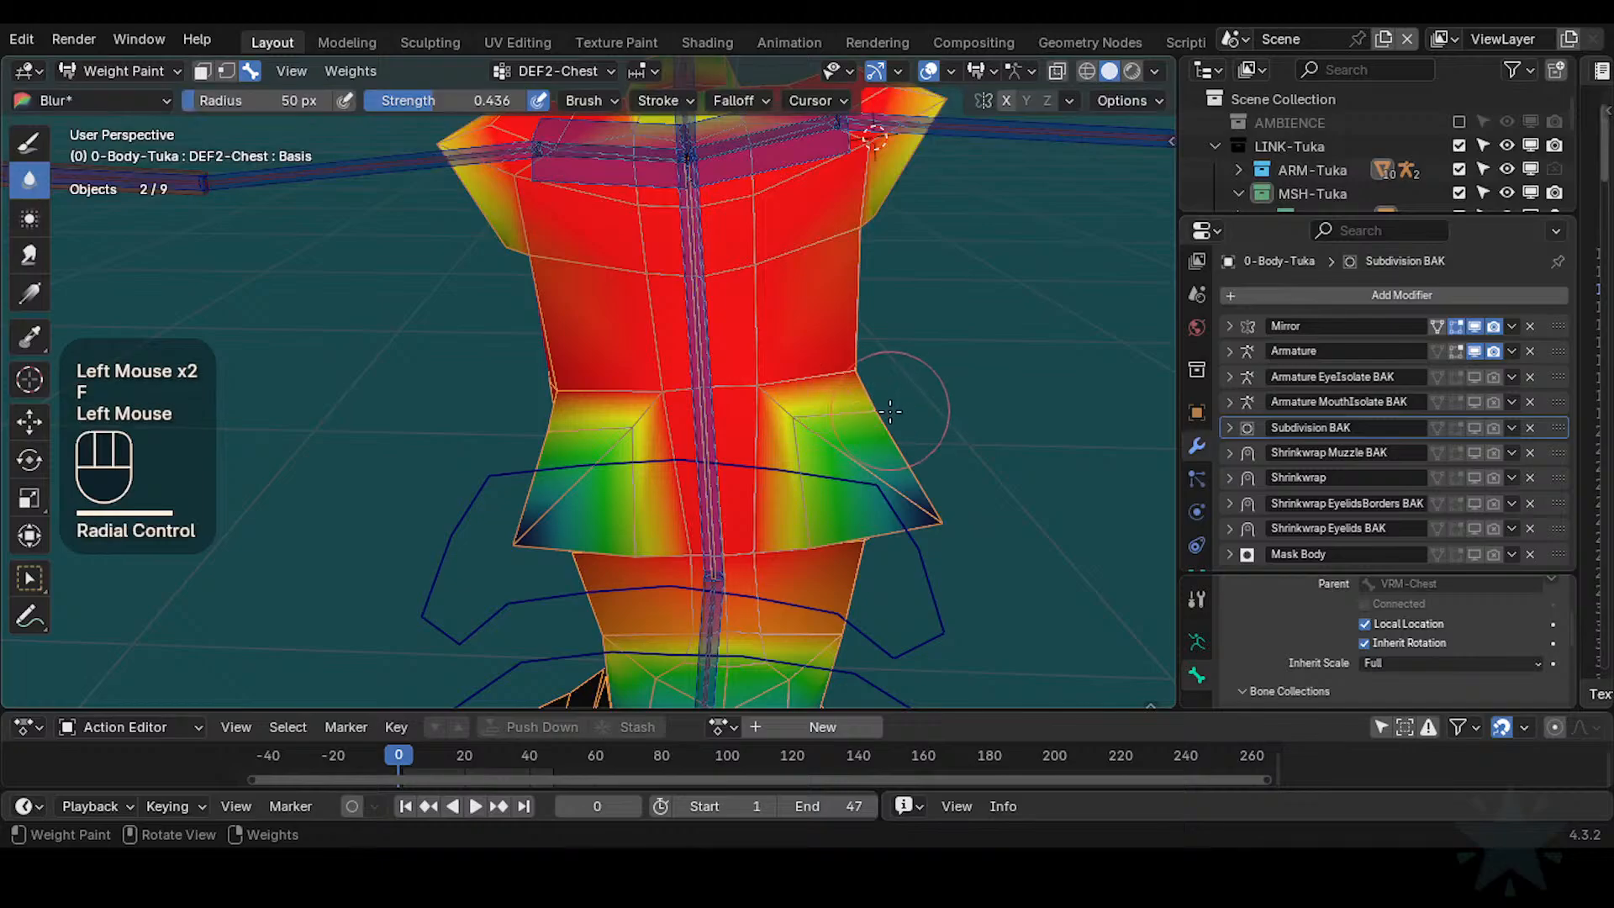
middle_click_drag(811, 461, 798, 441)
middle_click_drag(798, 442, 801, 437, "shift")
left_click(801, 437)
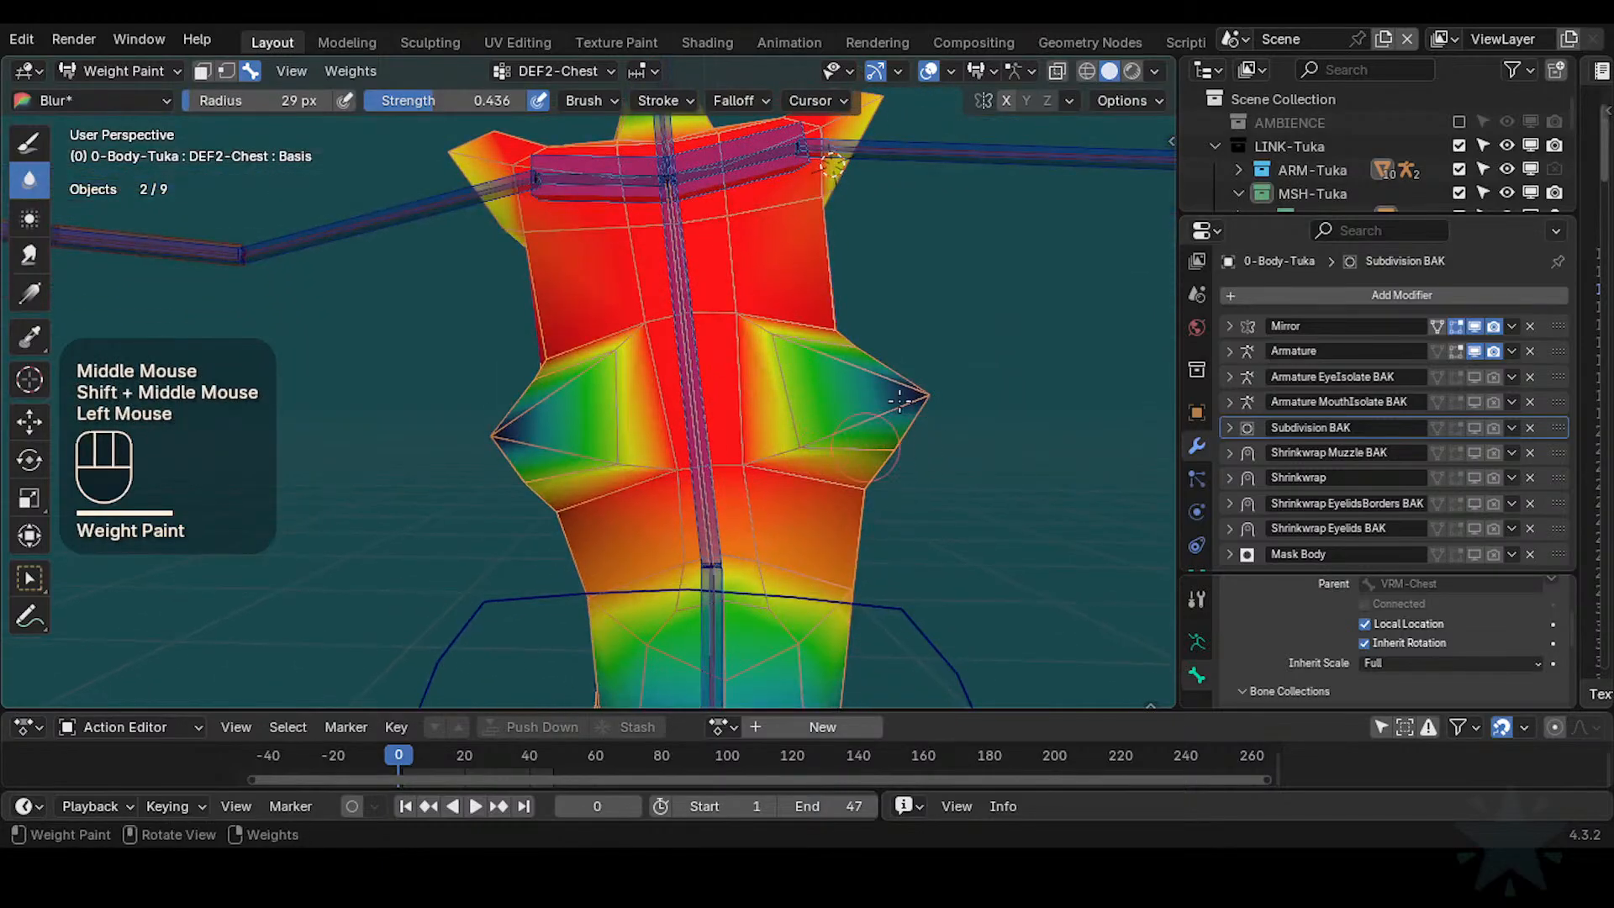
middle_click_drag(899, 401, 823, 402)
left_click(905, 391)
Blur the DEF2-Chest weights around the base of the bust and the adjoining side of the chest
mouse_move(959, 395)
middle_mouse_down()
mouse_move(782, 421)
mouse_move(805, 368)
mouse_move(748, 411)
middle_mouse_up()
left_click(757, 464)
left_click(805, 368)
left_click(747, 411)
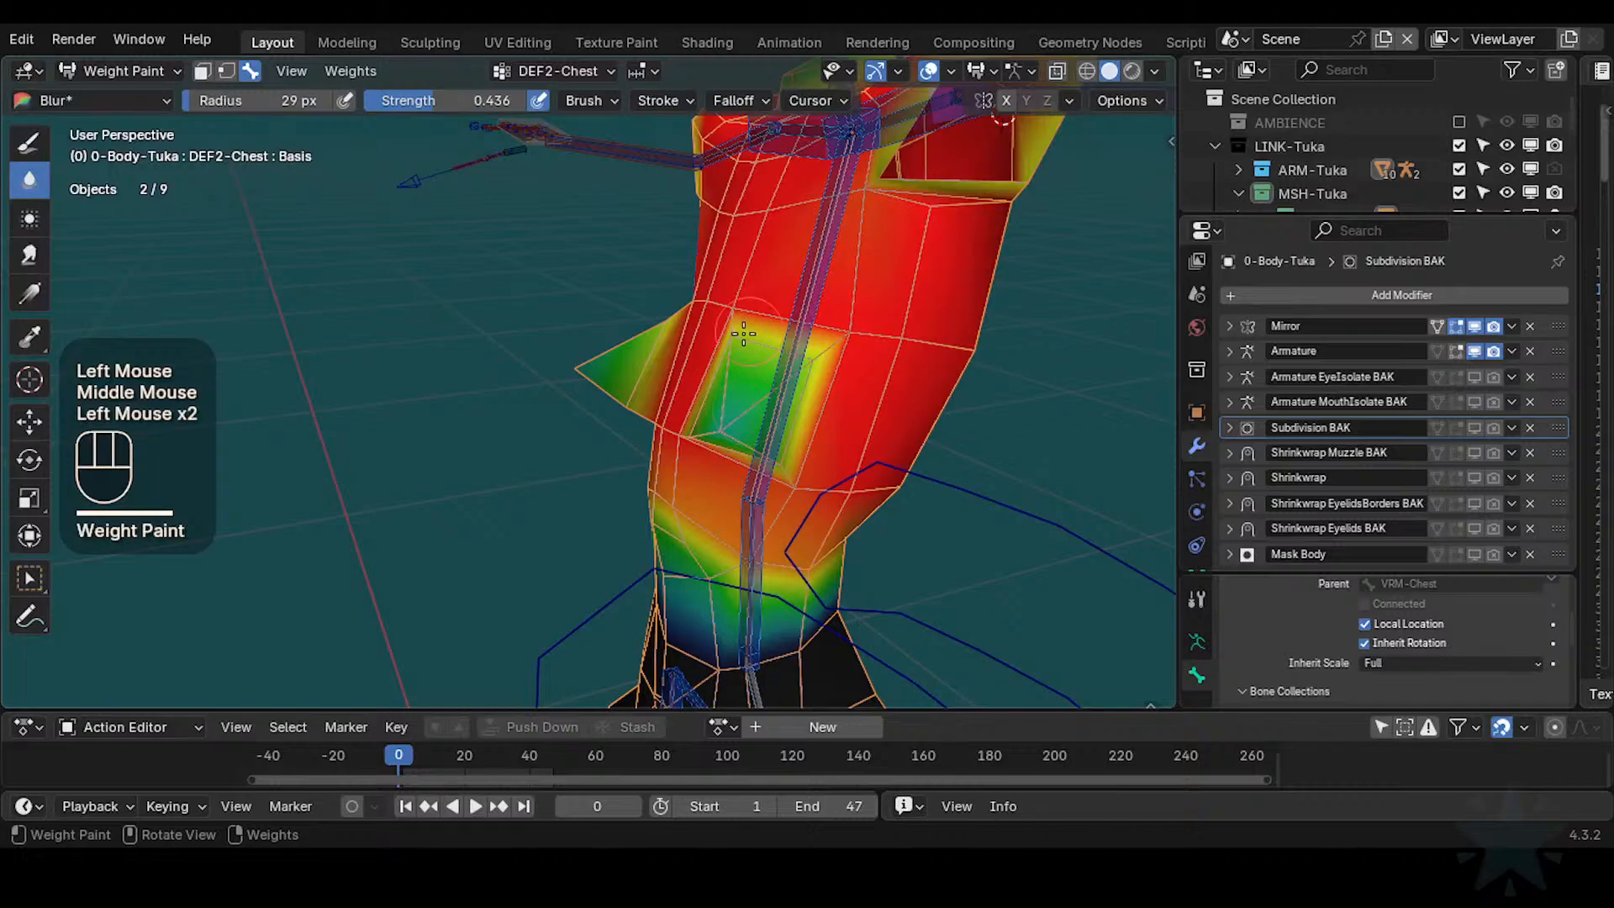
middle_click_drag(820, 346, 823, 389, "shift")
left_click(823, 389)
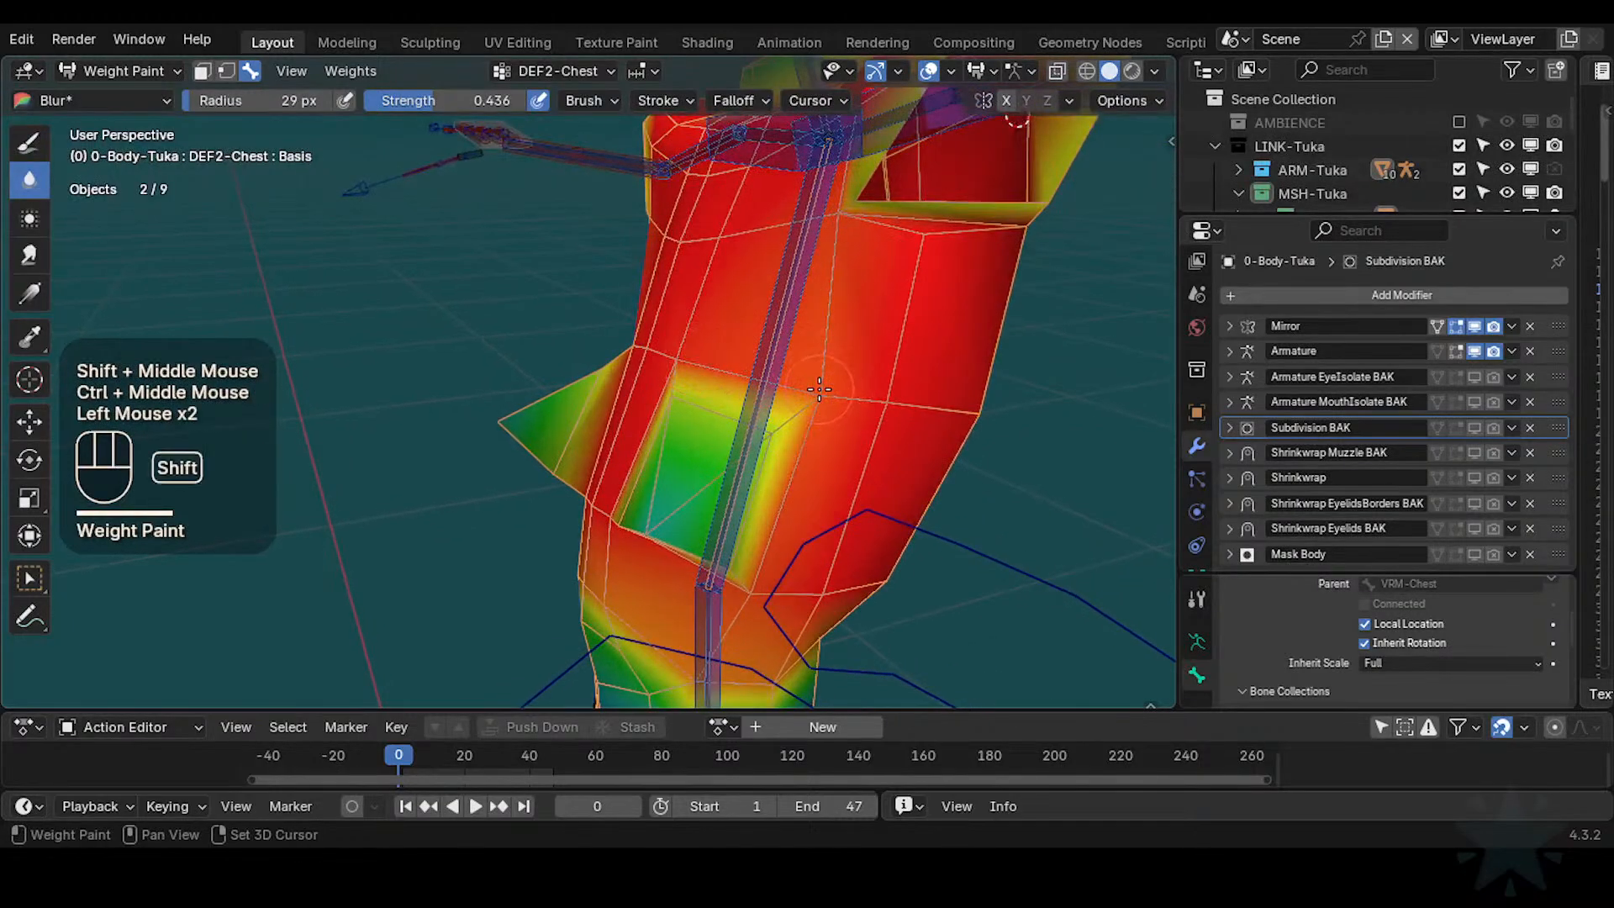
Switch to the Paint brush, set its weight to 0.897 and paint DEF2-Chest at the outer upper base of the bust
key("shift+x")
key("shift+space")
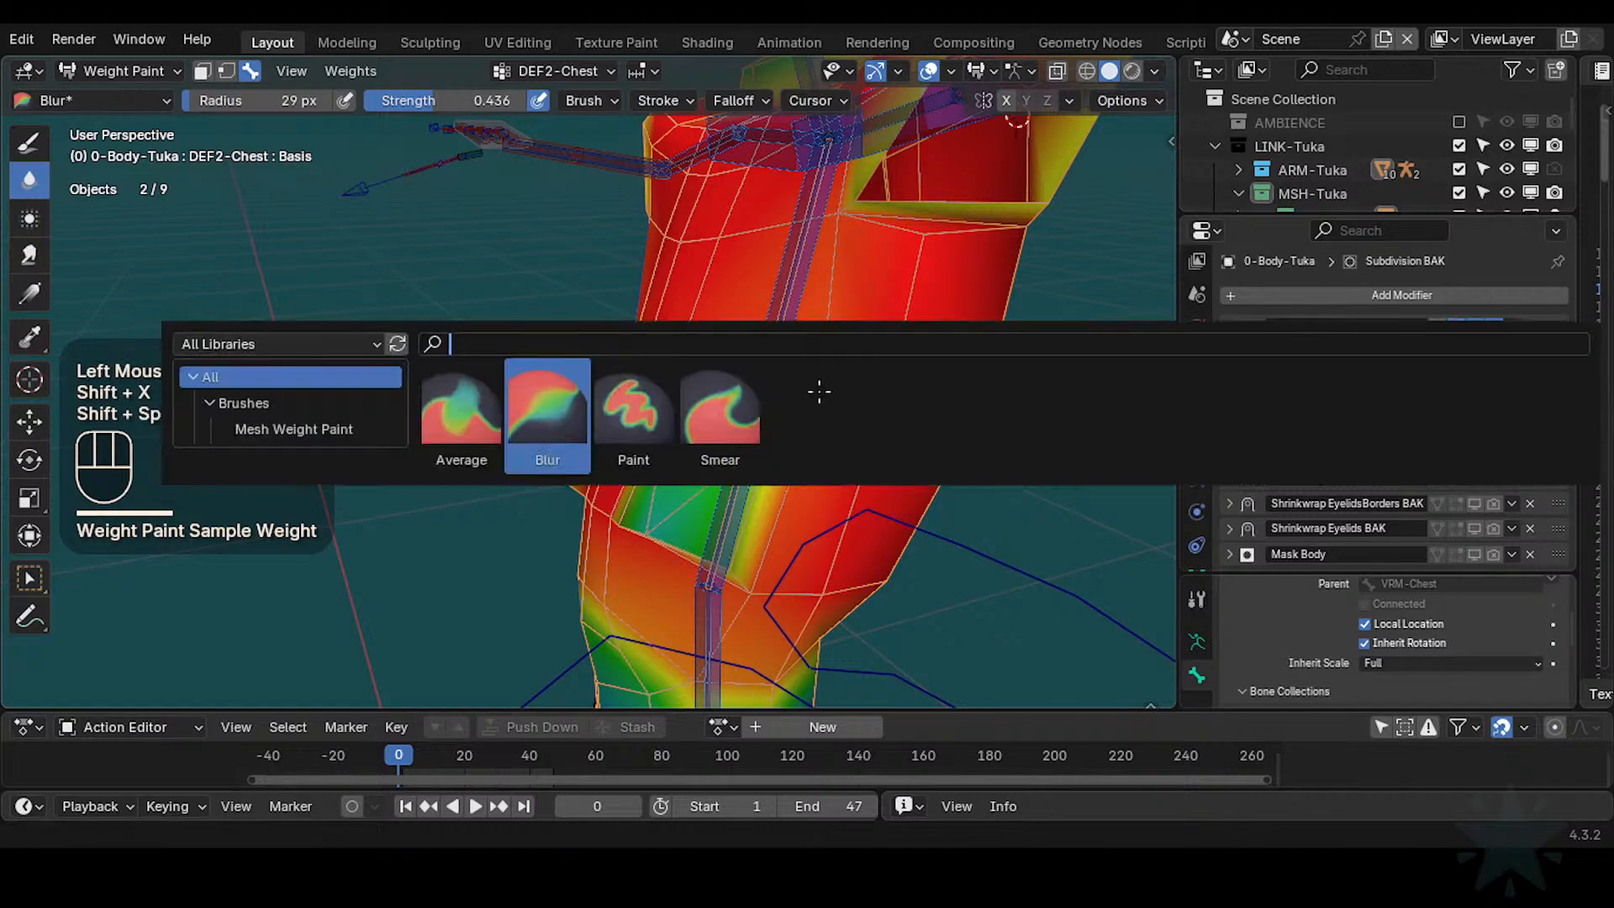
left_click(663, 410)
key("shift+x")
key("ctrl+f")
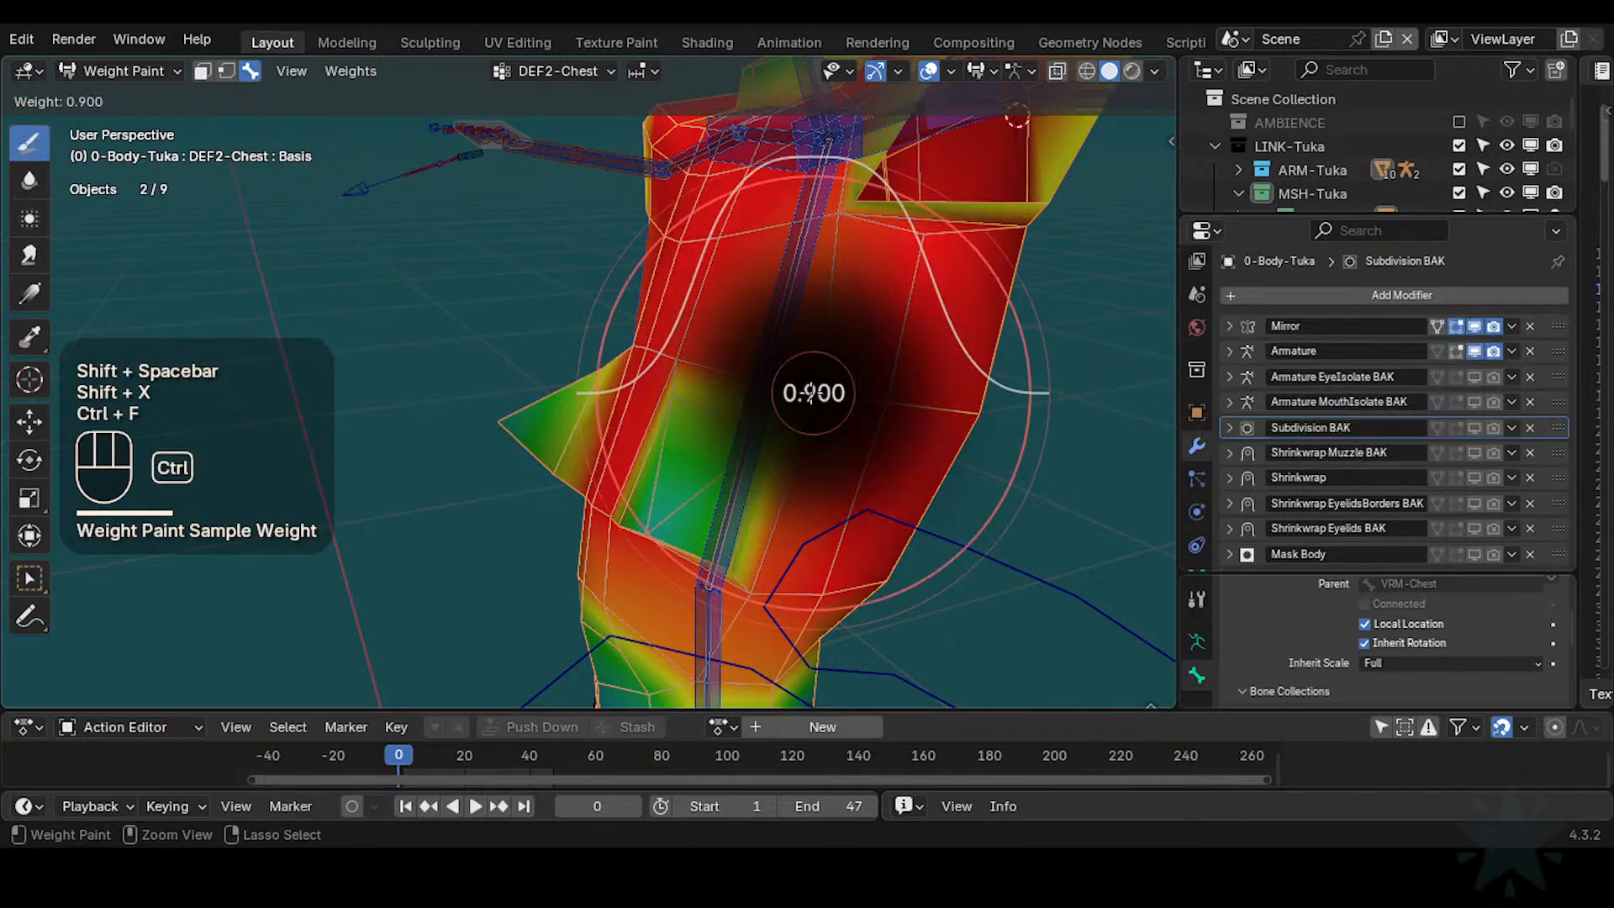
left_click(803, 394)
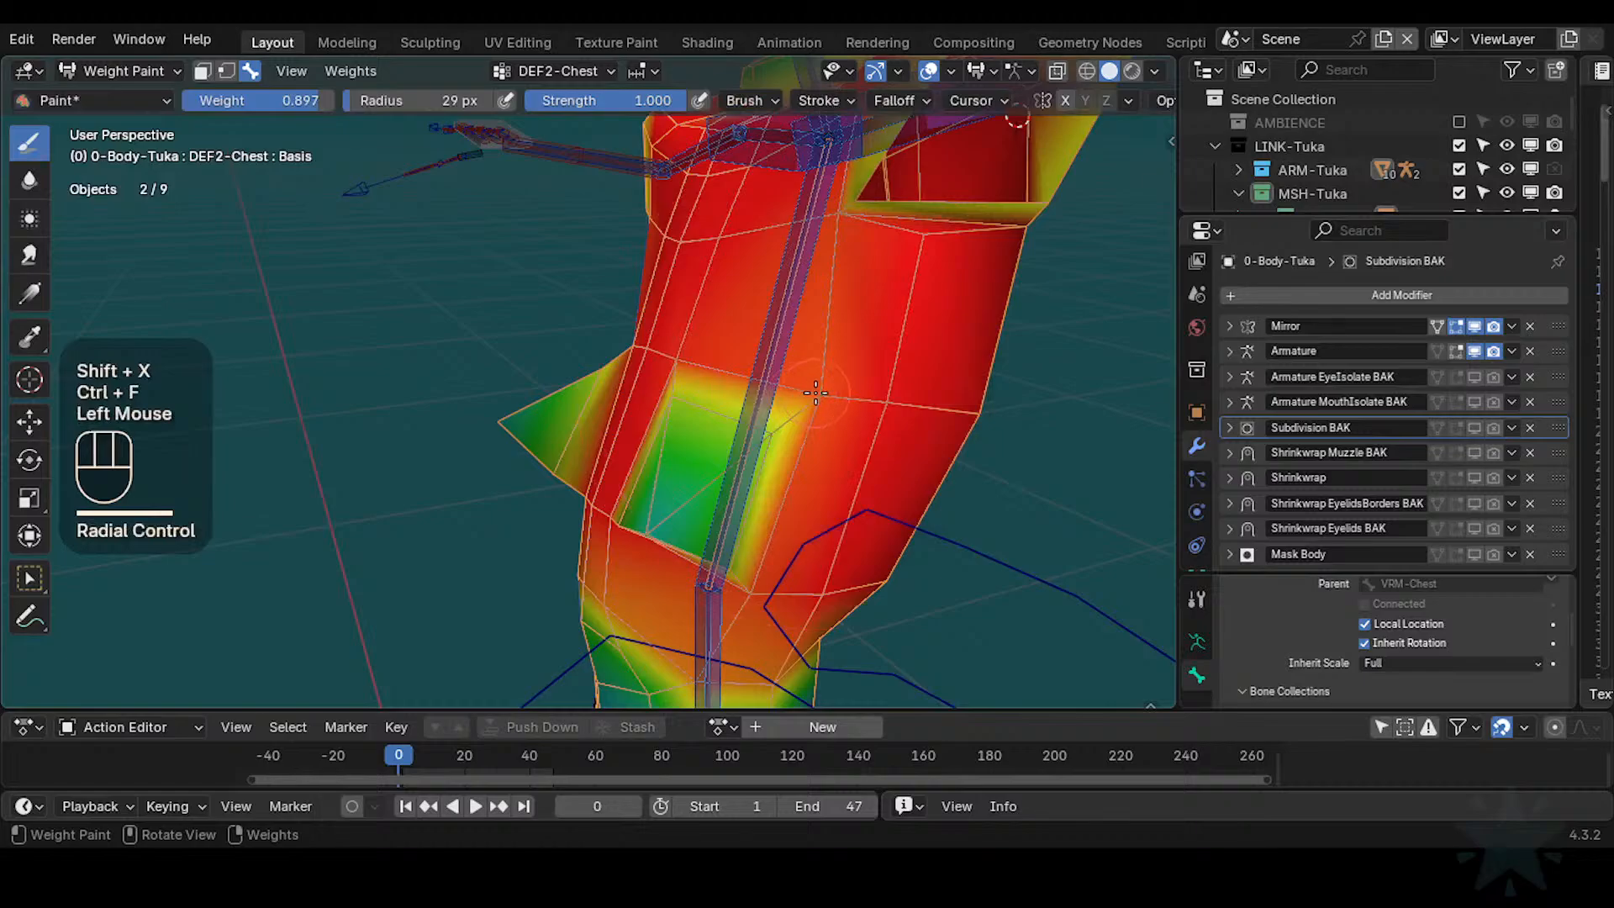
left_click(807, 391)
Reduce the Paint brush radius to 27 px and paint DEF2-Chest at weight 0.897 around the inner and lower base of the bust
left_click(702, 349)
mouse_move(690, 353)
middle_mouse_down()
mouse_move(715, 388)
mouse_move(702, 336)
middle_mouse_up()
left_click(673, 386)
key("f")
left_click(702, 506)
left_click(702, 506)
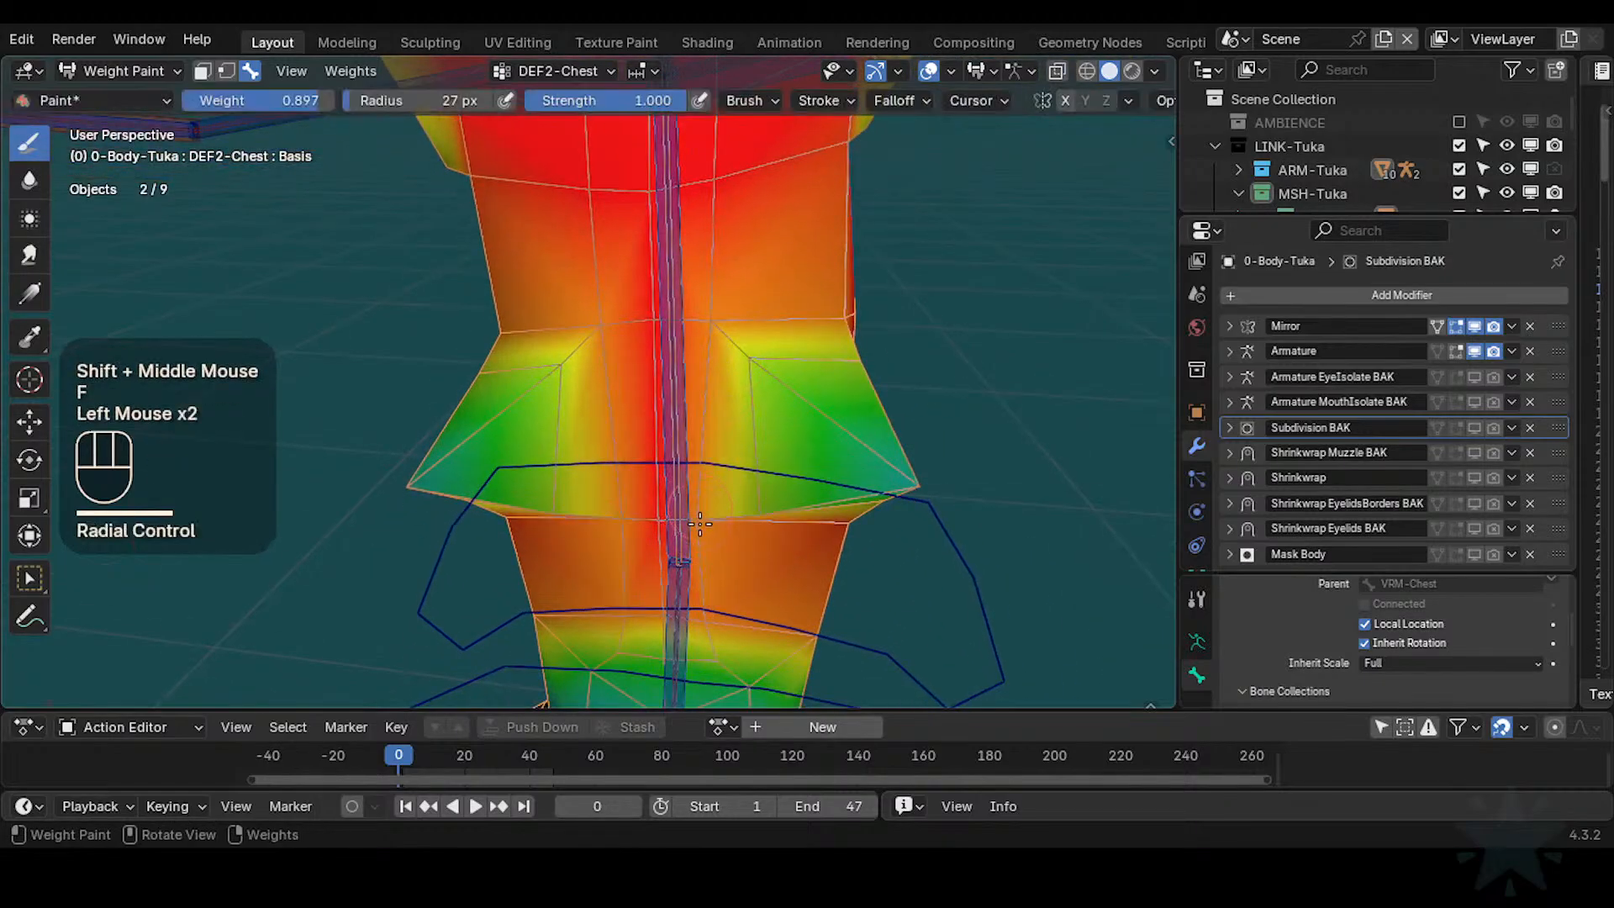
middle_click_drag(699, 524, 740, 521, "shift")
mouse_move(739, 522)
middle_mouse_down("shift")
mouse_move(759, 527)
mouse_move(786, 353)
middle_mouse_up("shift")
left_click(759, 527)
Set the Paint brush weight to 0.309 and paint the DEF2-Chest weight on the tip and upper corners of the bust
key("shift+x")
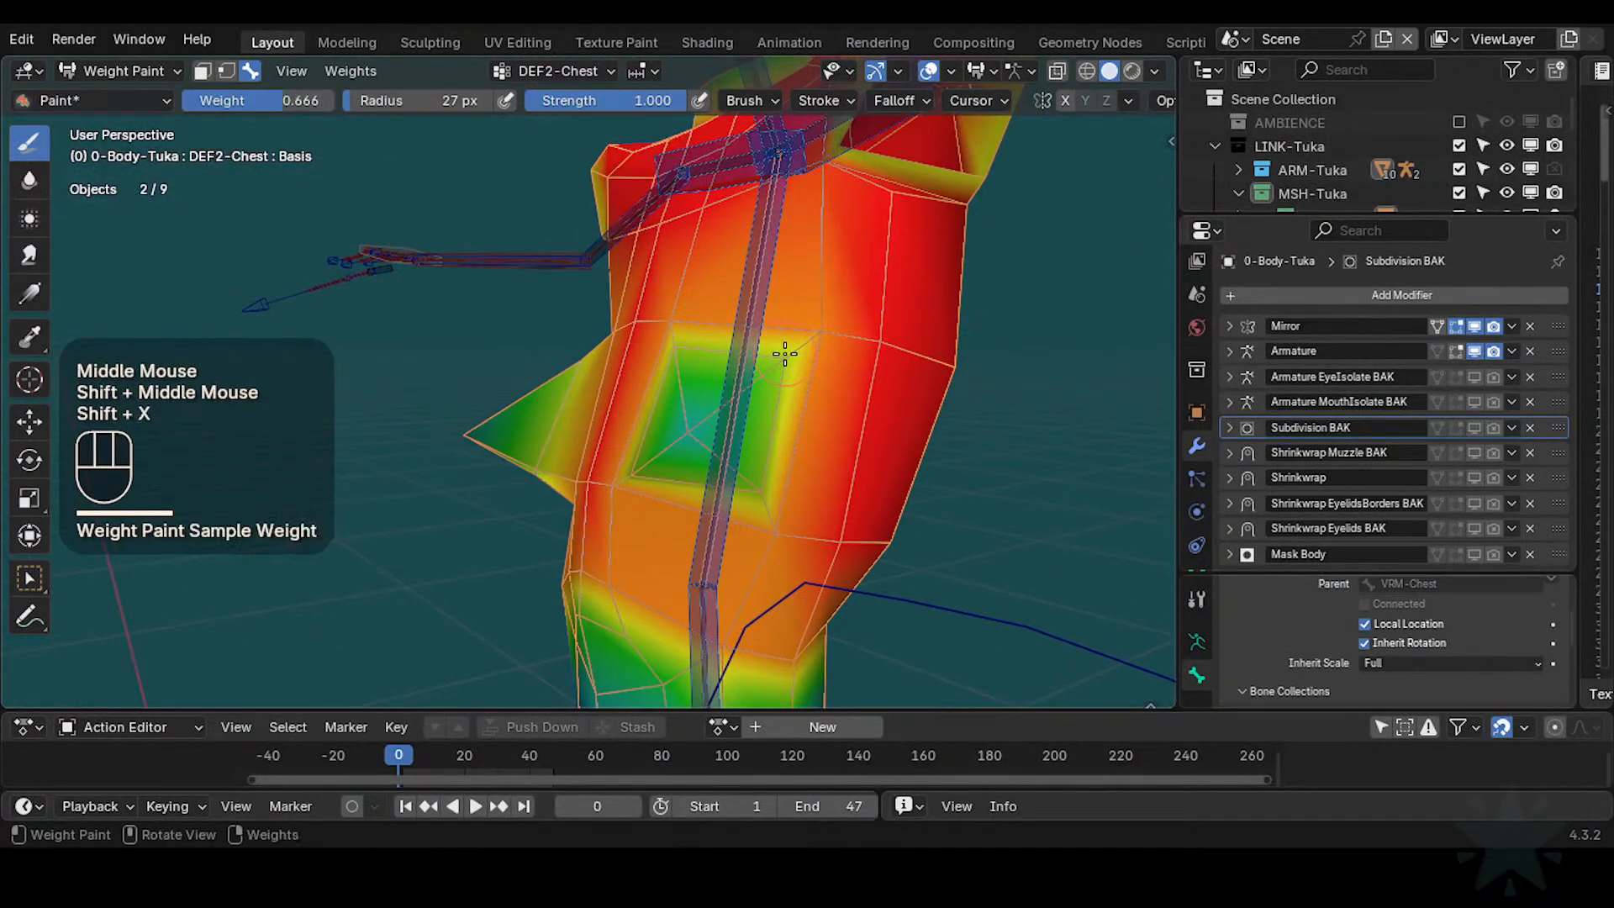
key("ctrl+f")
left_click(690, 429)
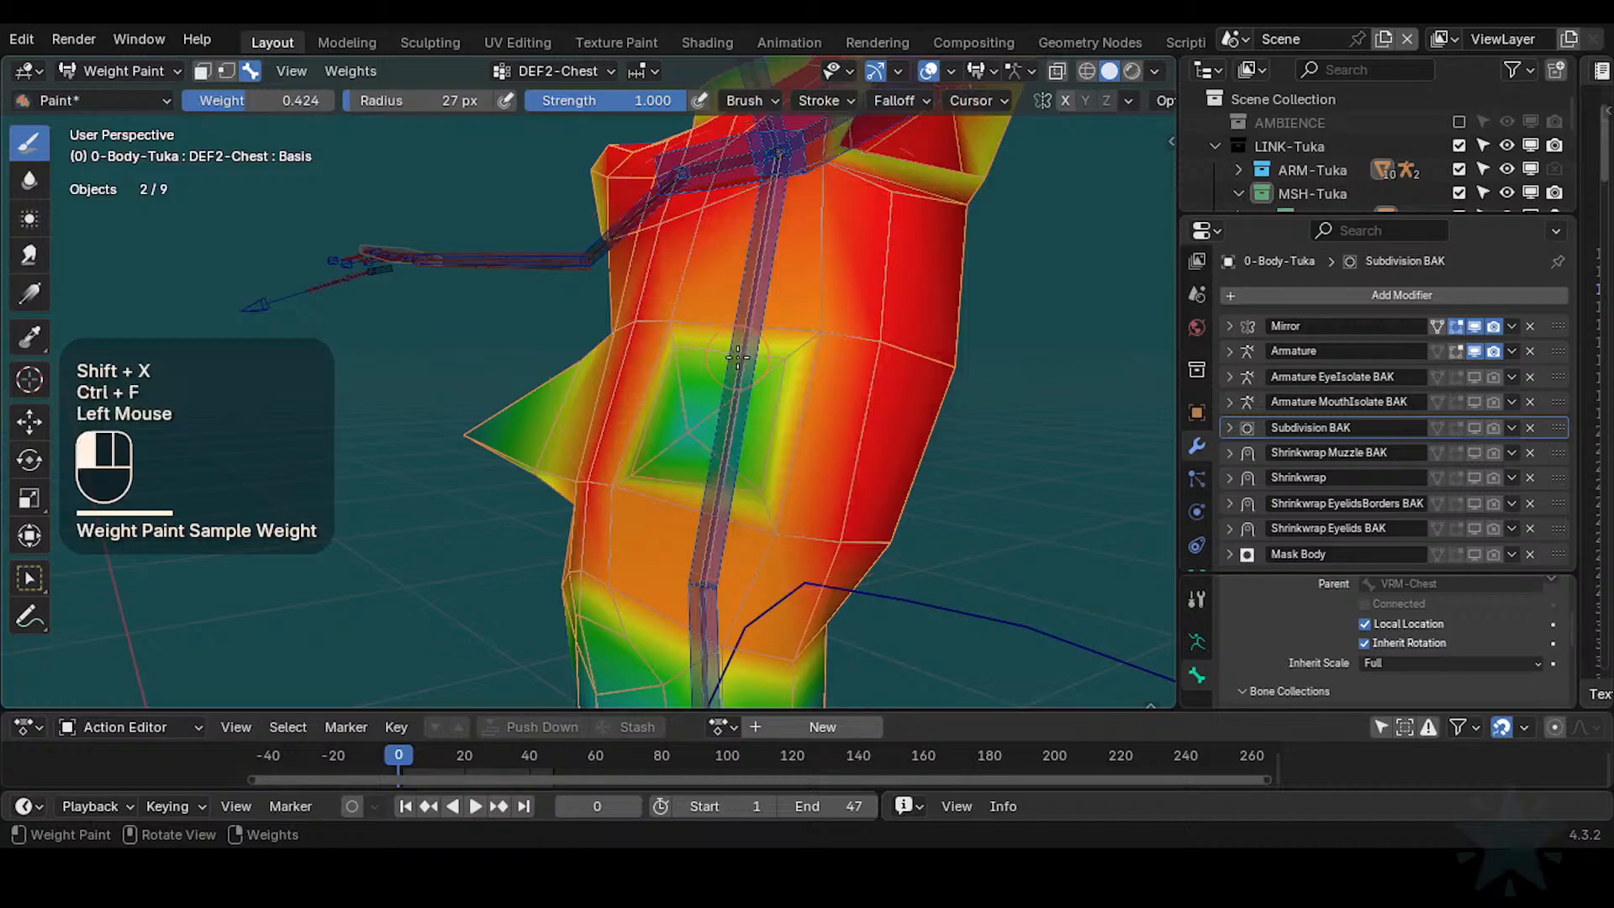
key("shift+x")
key("ctrl+f")
left_click(695, 434)
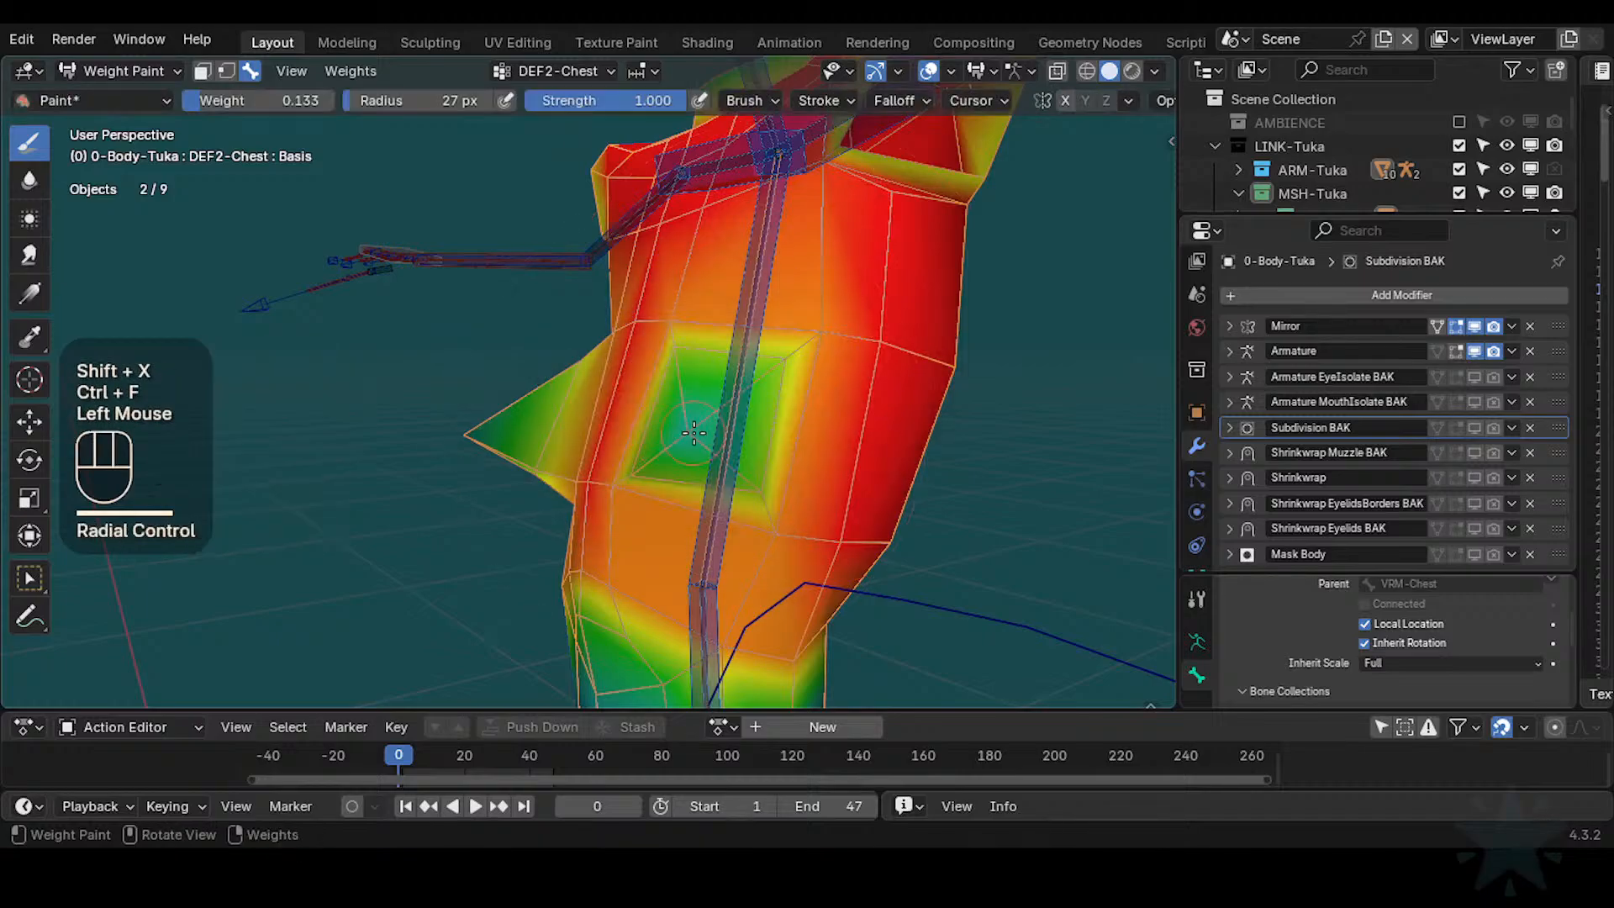
key("ctrl+f")
left_click(792, 357)
mouse_move(781, 361)
middle_mouse_down()
mouse_move(672, 351)
mouse_move(681, 422)
middle_mouse_up()
left_click(669, 349)
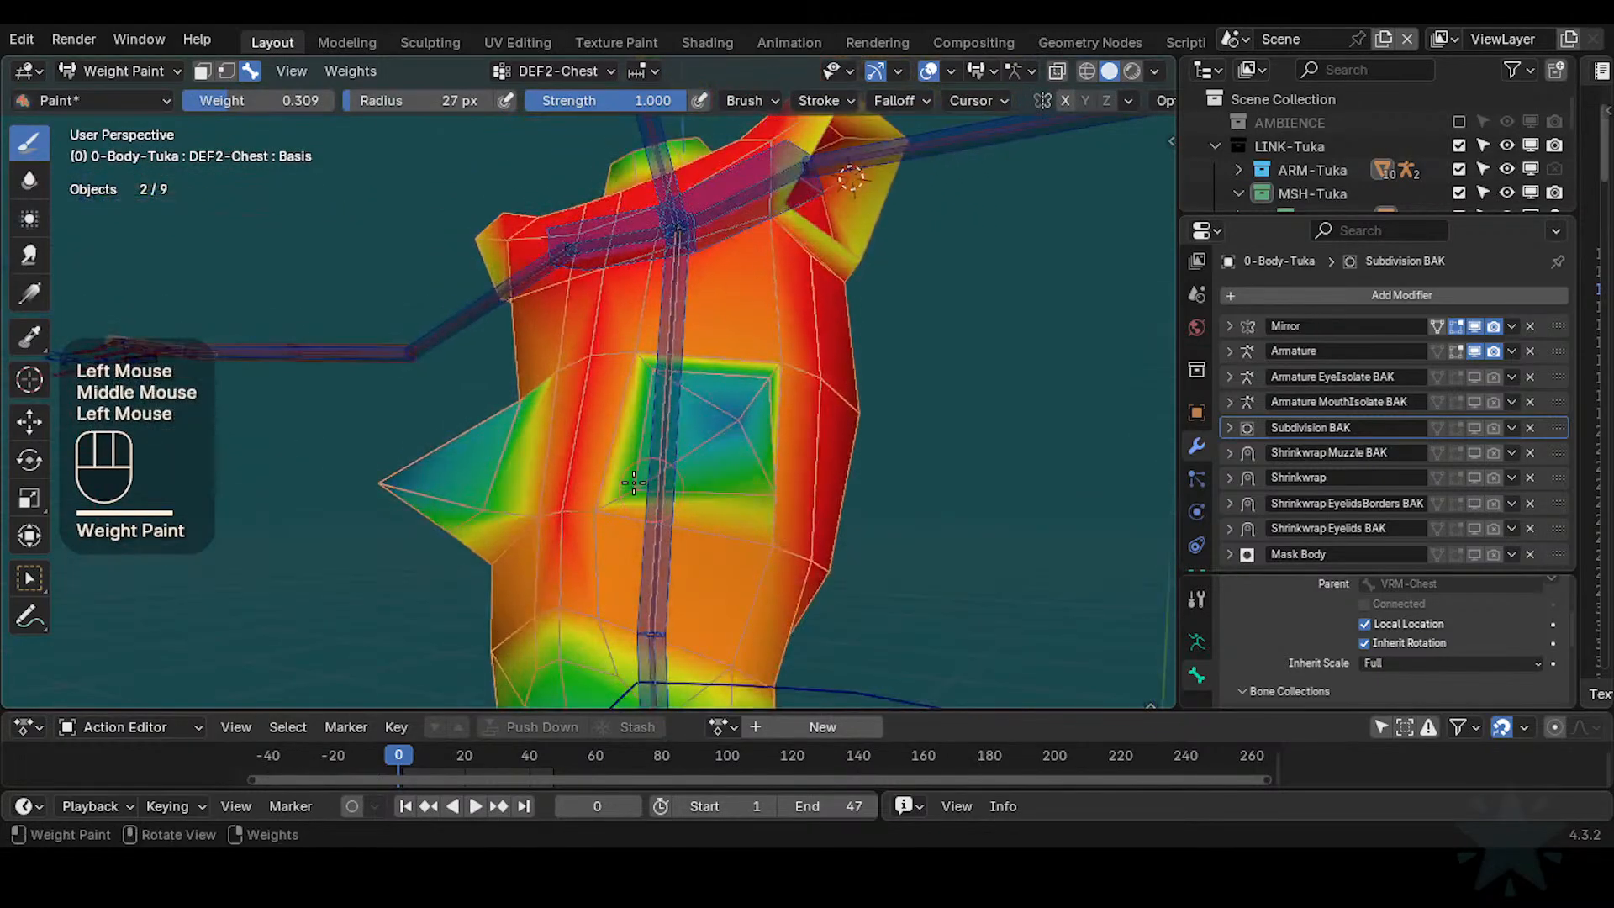
Paint DEF2-Chest at weight 0.309 on the remaining lower corners of the bust and save the file
middle_click_drag(634, 482, 743, 492)
left_click(743, 492)
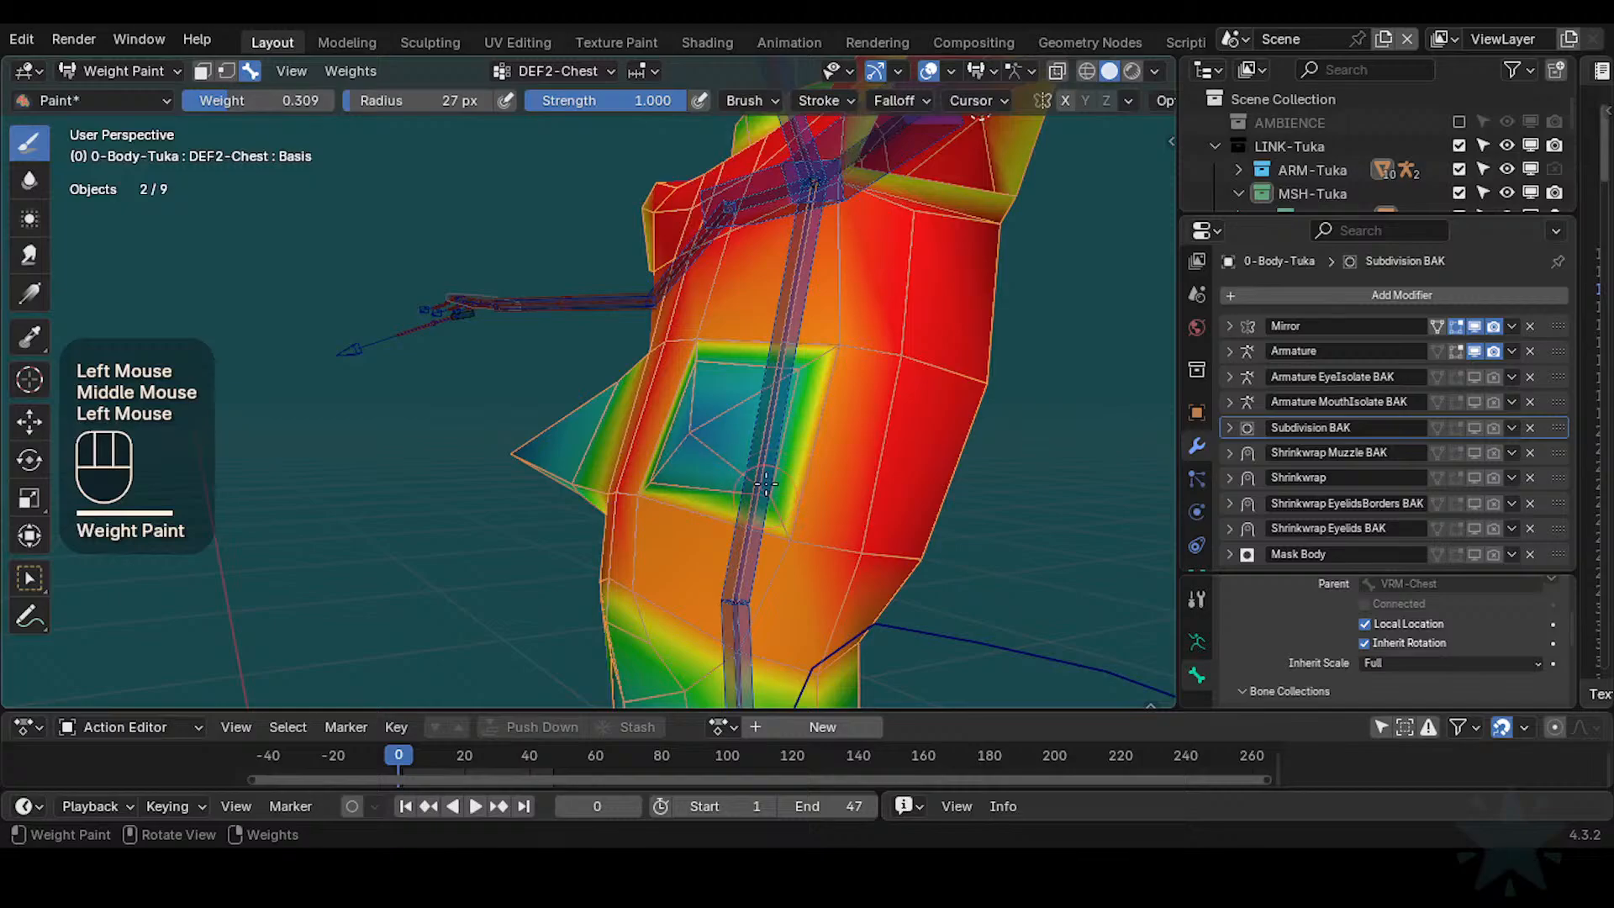
middle_click_drag(664, 395, 740, 429)
left_click(732, 433)
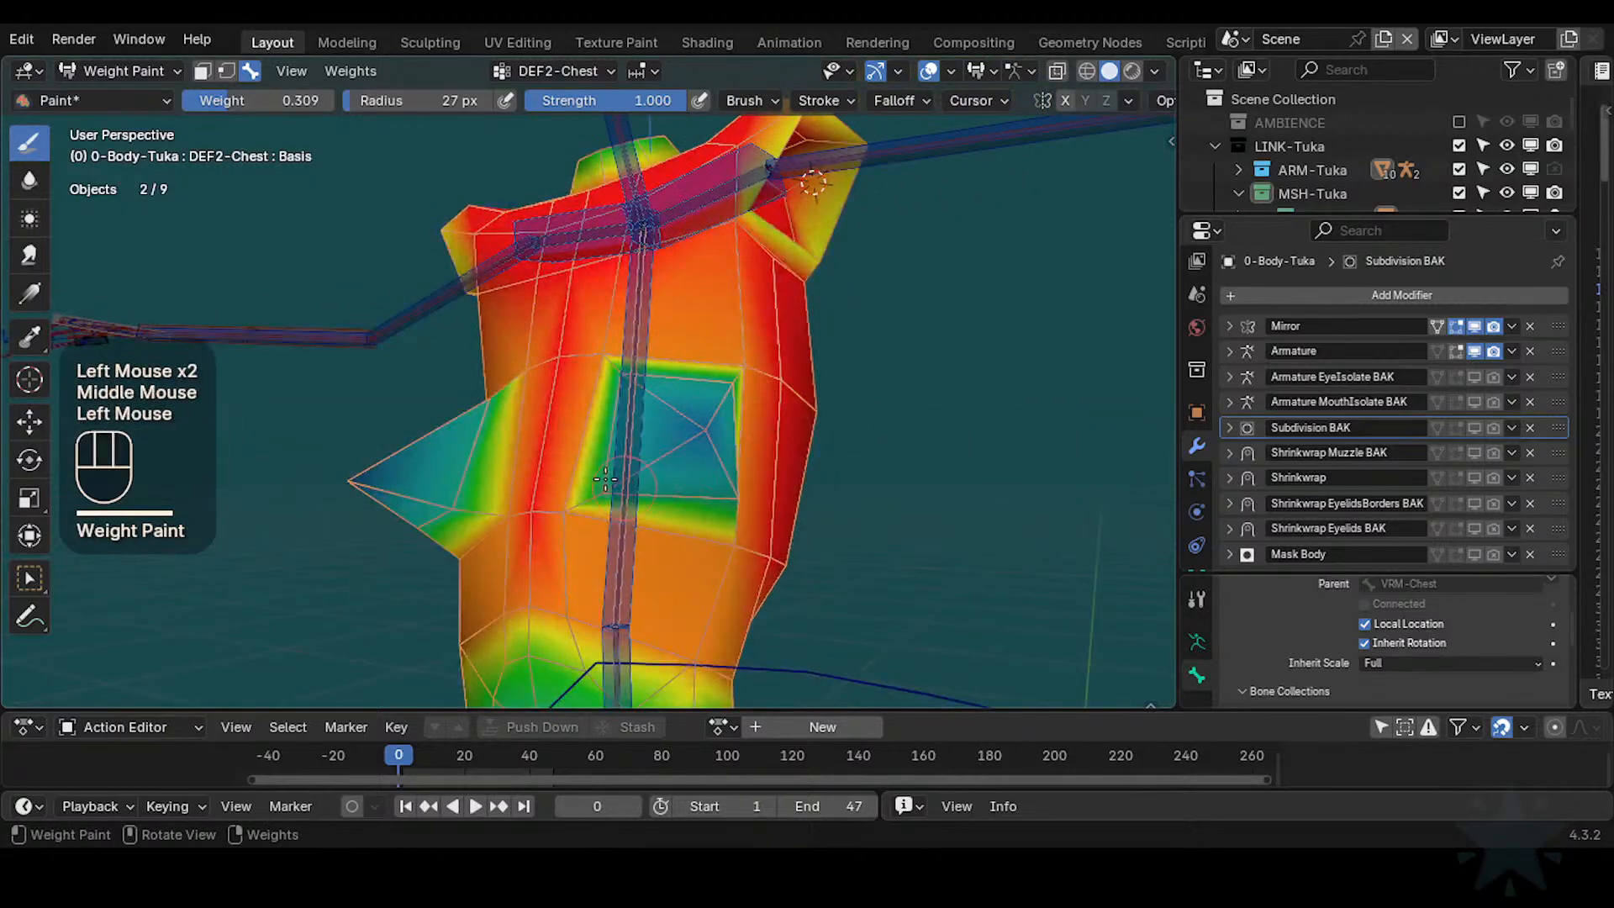
middle_click_drag(647, 454, 719, 496)
middle_click_drag(711, 496, 701, 532, "shift")
left_click_drag(700, 532, 700, 541, "shift")
left_click(751, 462)
middle_click_drag(748, 358, 743, 414, "shift")
middle_click_drag(744, 370, 751, 410, "shift")
mouse_move(751, 410)
middle_mouse_down()
mouse_move(782, 424)
mouse_move(748, 361)
mouse_move(723, 450)
mouse_move(705, 459)
mouse_move(799, 424)
middle_mouse_up()
key("ctrl+s")
Set the Paint brush weight to 1.000 and reveal the hidden faces of the body mesh
key("shift+x")
key("ctrl+f")
left_click(812, 415)
left_click(687, 465)
middle_click_drag(798, 424, 803, 458, "shift")
middle_click_drag(803, 446, 778, 415)
key("alt+h")
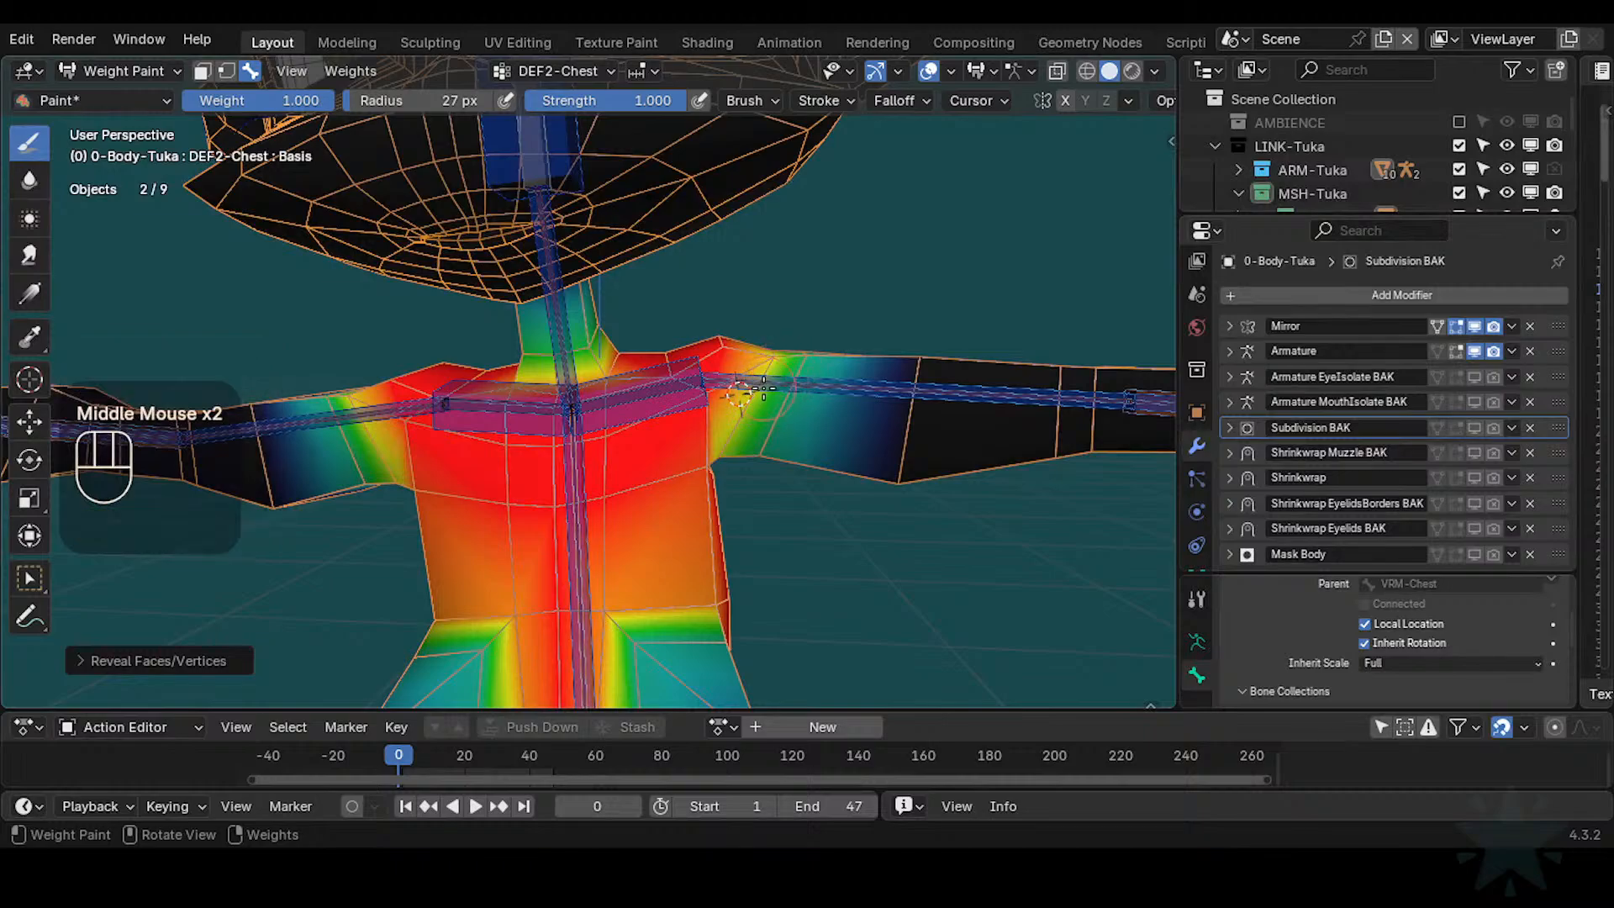
middle_click_drag(748, 380, 735, 452, "ctrl")
middle_click_drag(660, 511, 673, 479, "shift")
middle_click_drag(639, 378, 439, 362)
Subtract the DEF2-Chest weight from the neck with the Paint brush at weight 1.000
left_click(27, 180)
middle_click_drag(695, 407, 510, 379, "ctrl")
left_click(29, 143)
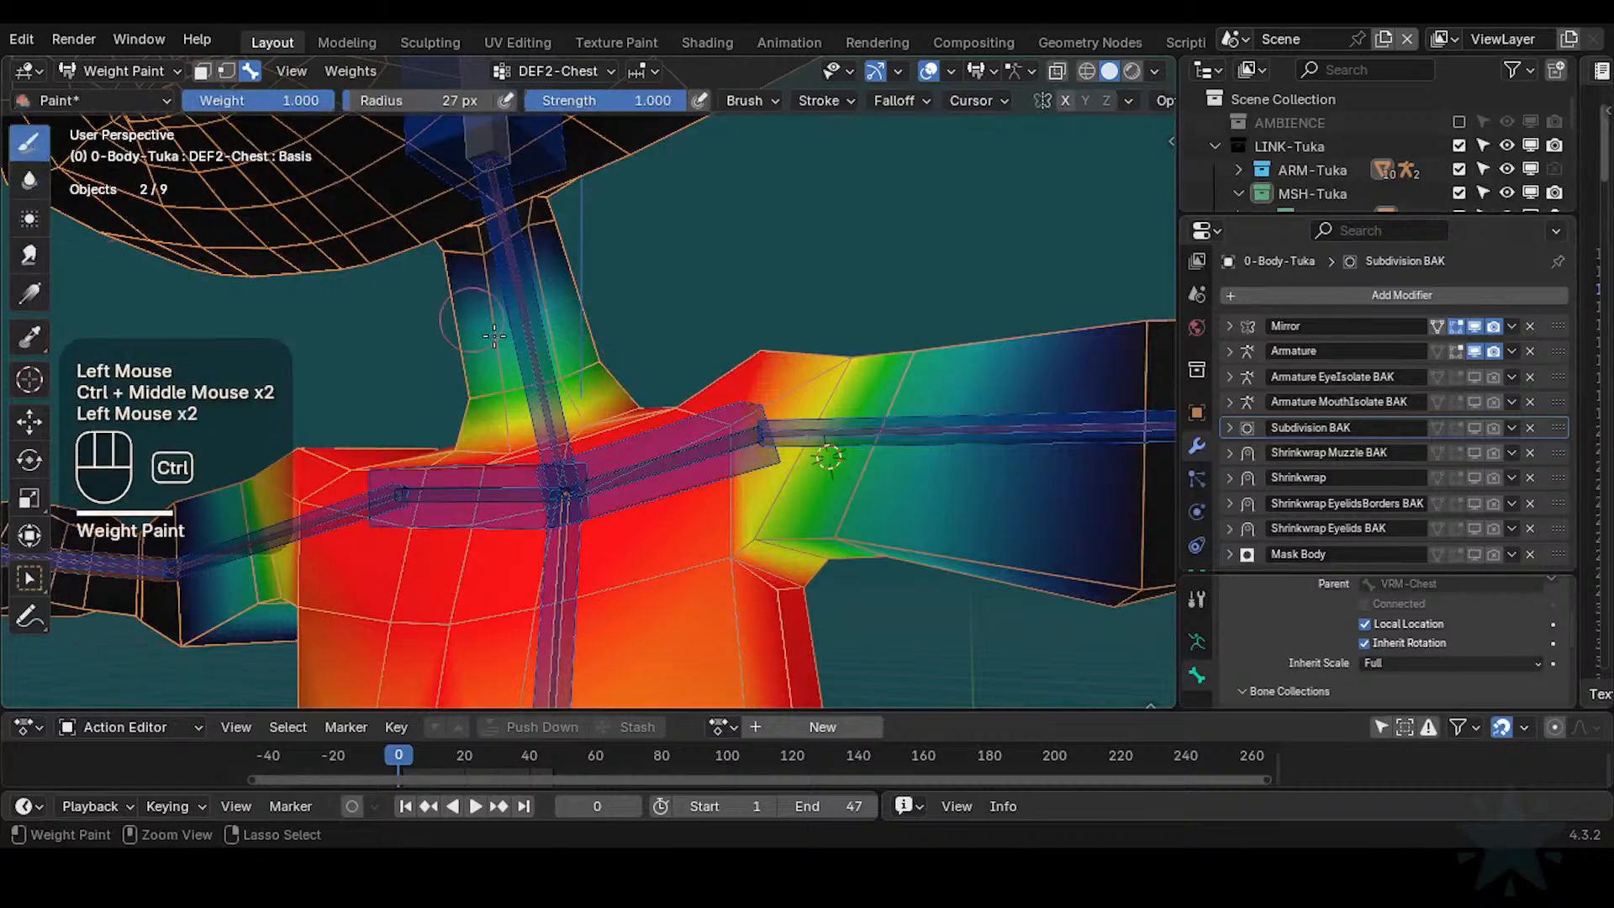
left_click_drag(554, 378, 505, 399, "ctrl")
middle_click_drag(505, 394, 833, 286)
middle_click_drag(832, 286, 698, 328, "shift")
middle_click_drag(698, 328, 646, 263, "ctrl")
Blur the DEF2-Chest weights around the base of the neck at strength 0.436
left_click(30, 179)
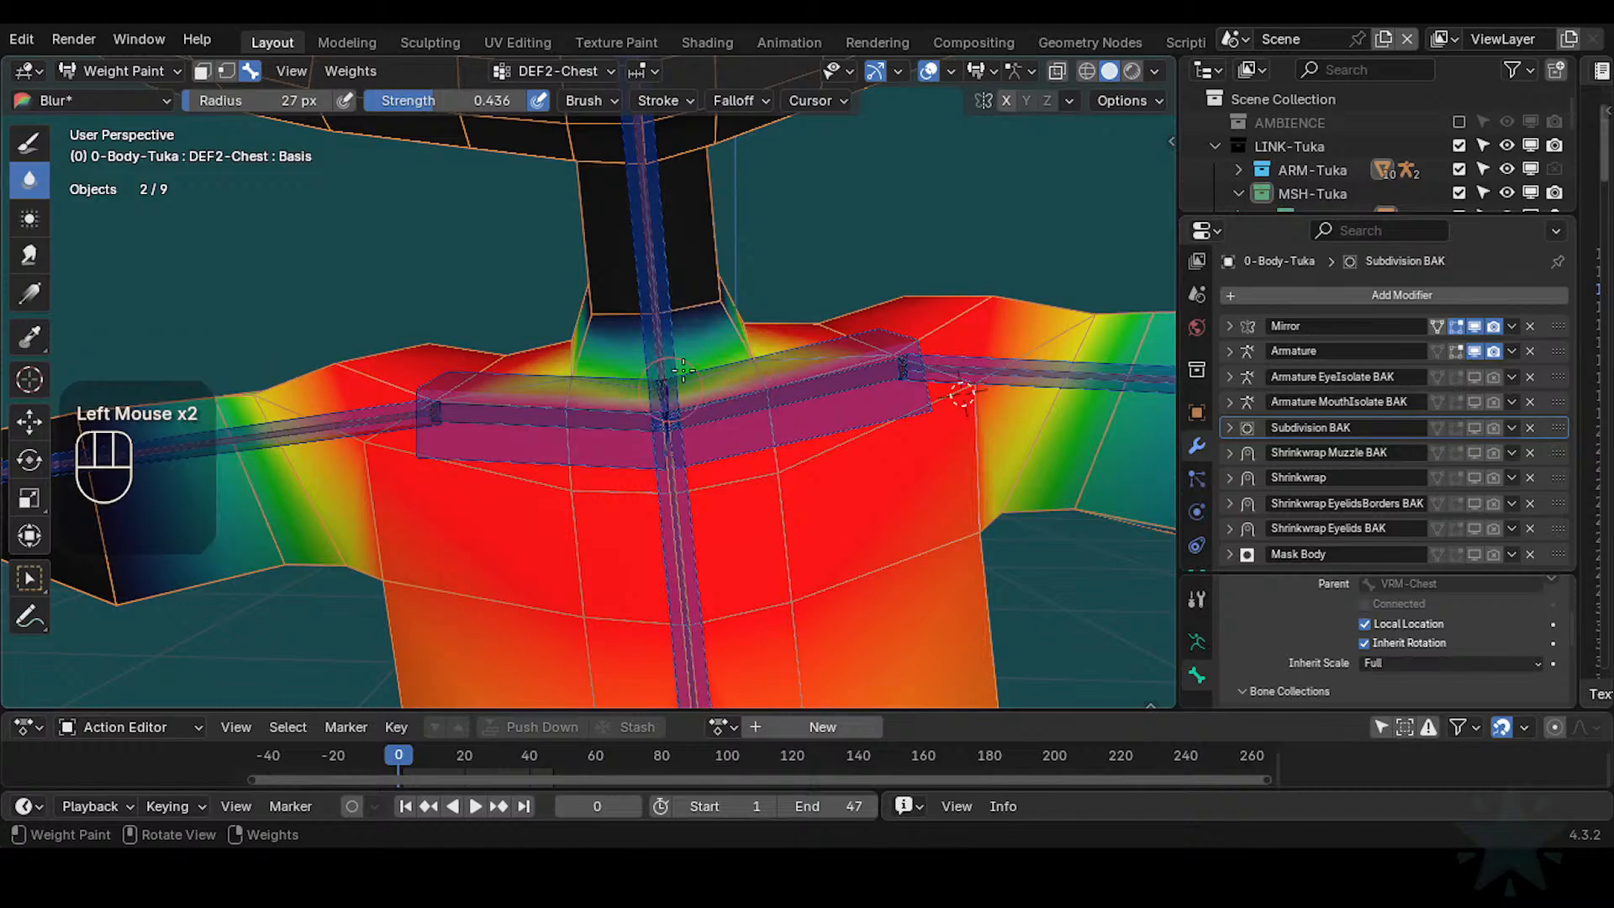
middle_click_drag(683, 370, 664, 387)
middle_click_drag(664, 387, 642, 404, "shift")
left_click(641, 404)
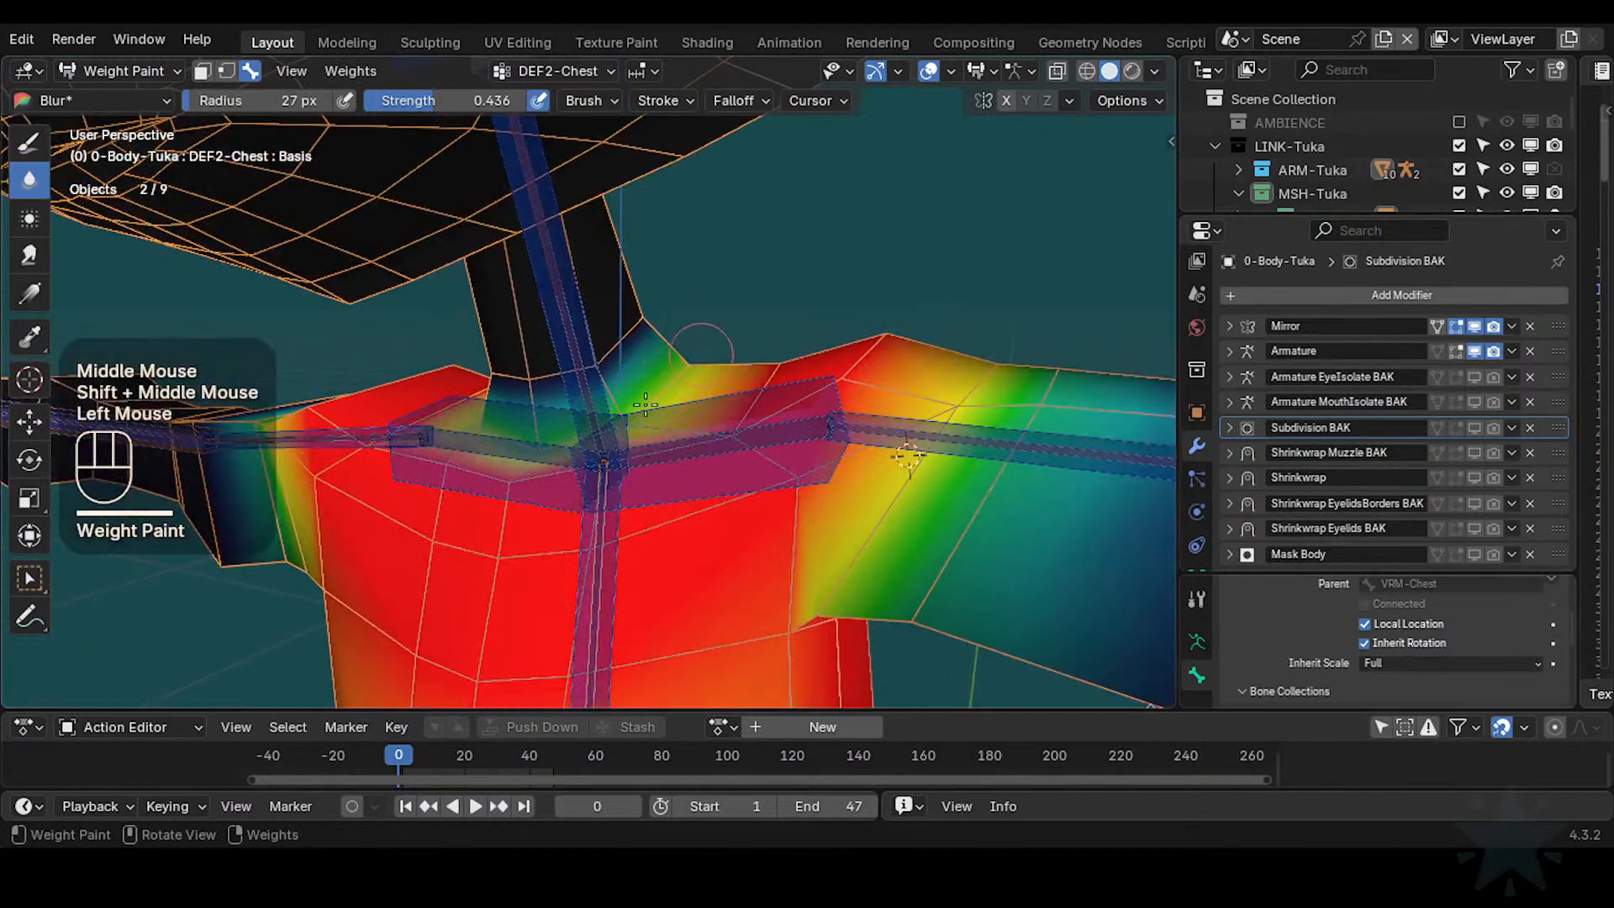
middle_click_drag(702, 355, 522, 386)
middle_click_drag(673, 379, 538, 404)
middle_click_drag(639, 370, 715, 387, "shift")
mouse_move(715, 386)
middle_mouse_down()
mouse_move(748, 359)
mouse_move(739, 384)
mouse_move(692, 385)
middle_mouse_up()
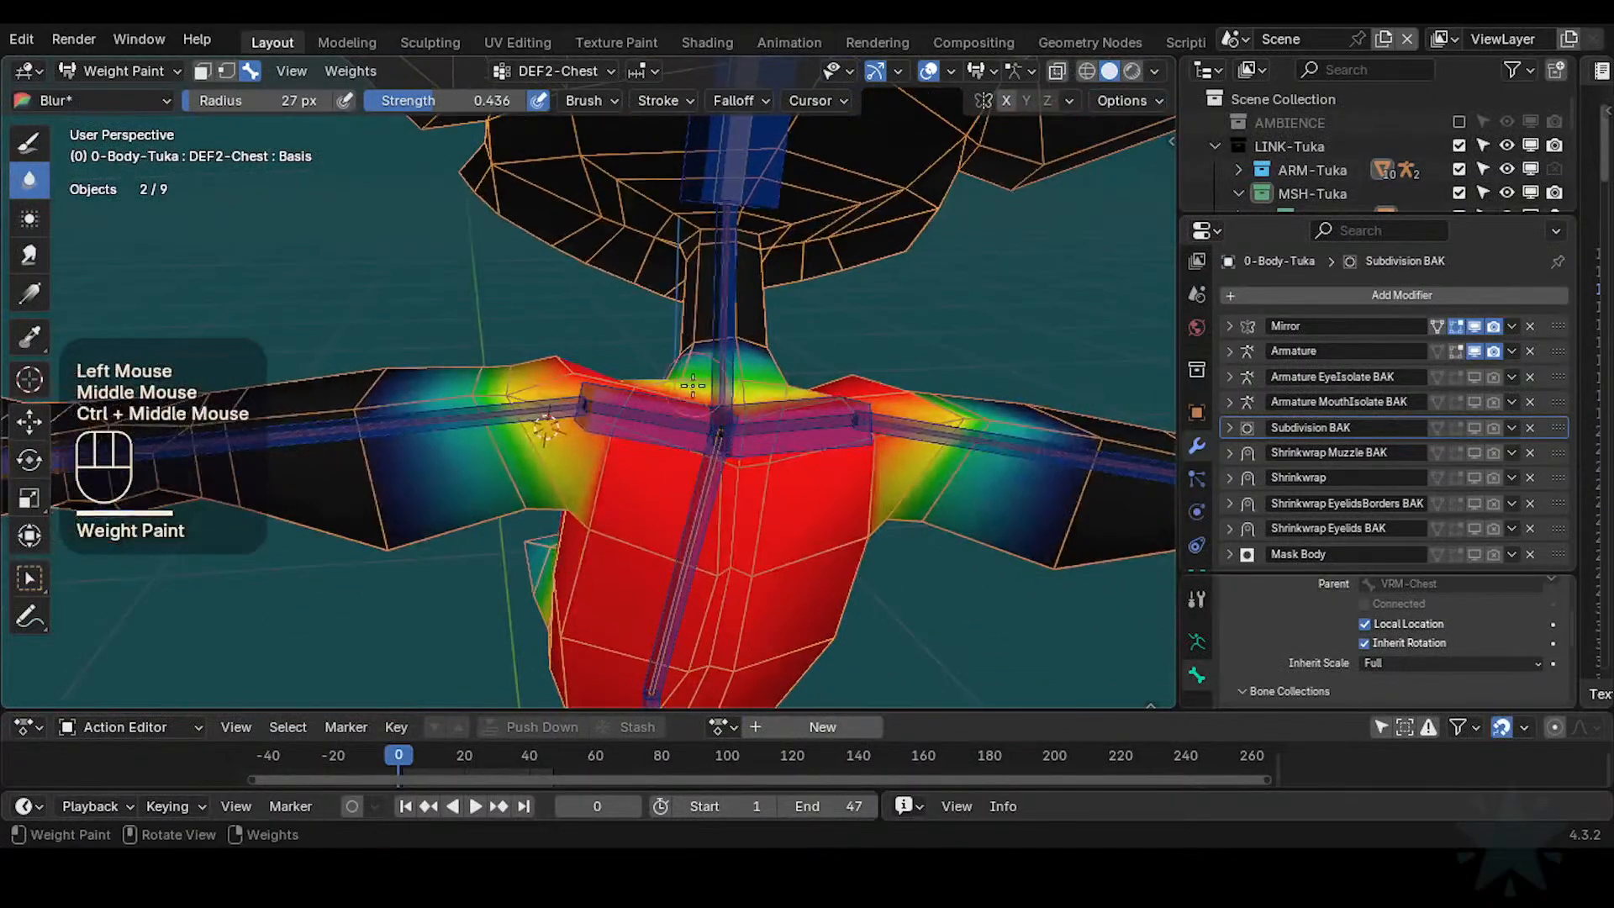
Select the CTL-IK-Chest bone and rotate and move it to test how the upper back deforms
left_click(693, 418, "alt")
key("r")
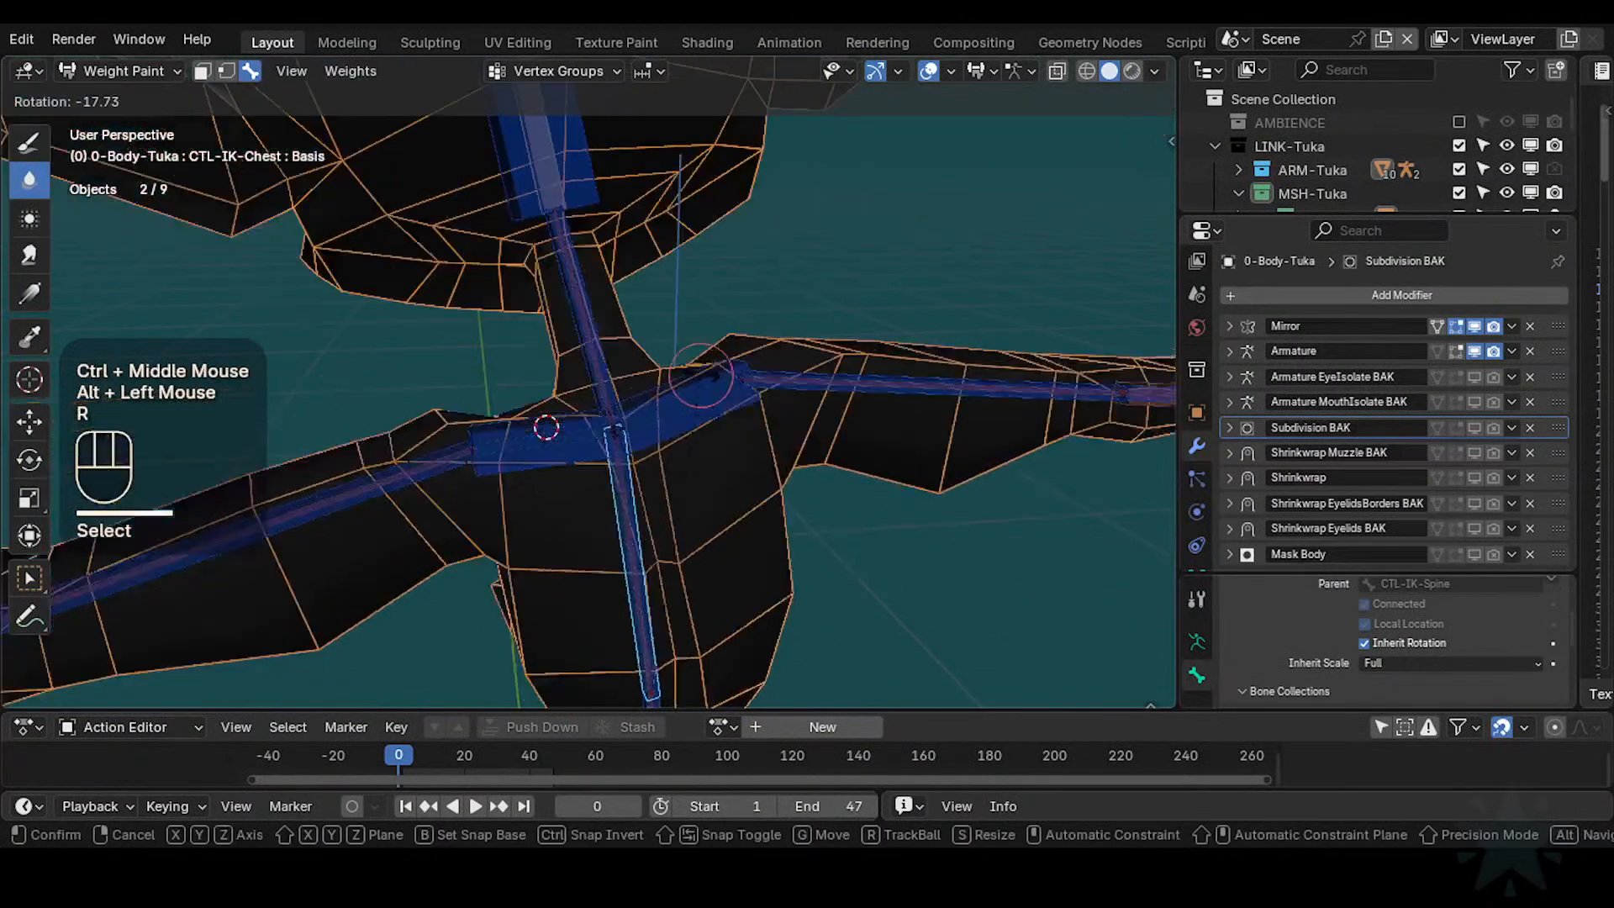
left_click(822, 457)
middle_click_drag(822, 456, 967, 412, "ctrl")
key("g")
left_click(661, 417)
Move and rotate the CTL-IK-Chest bone to test the chest deformation from the front, saving the file along the way
middle_click_drag(748, 370, 866, 269)
key("g")
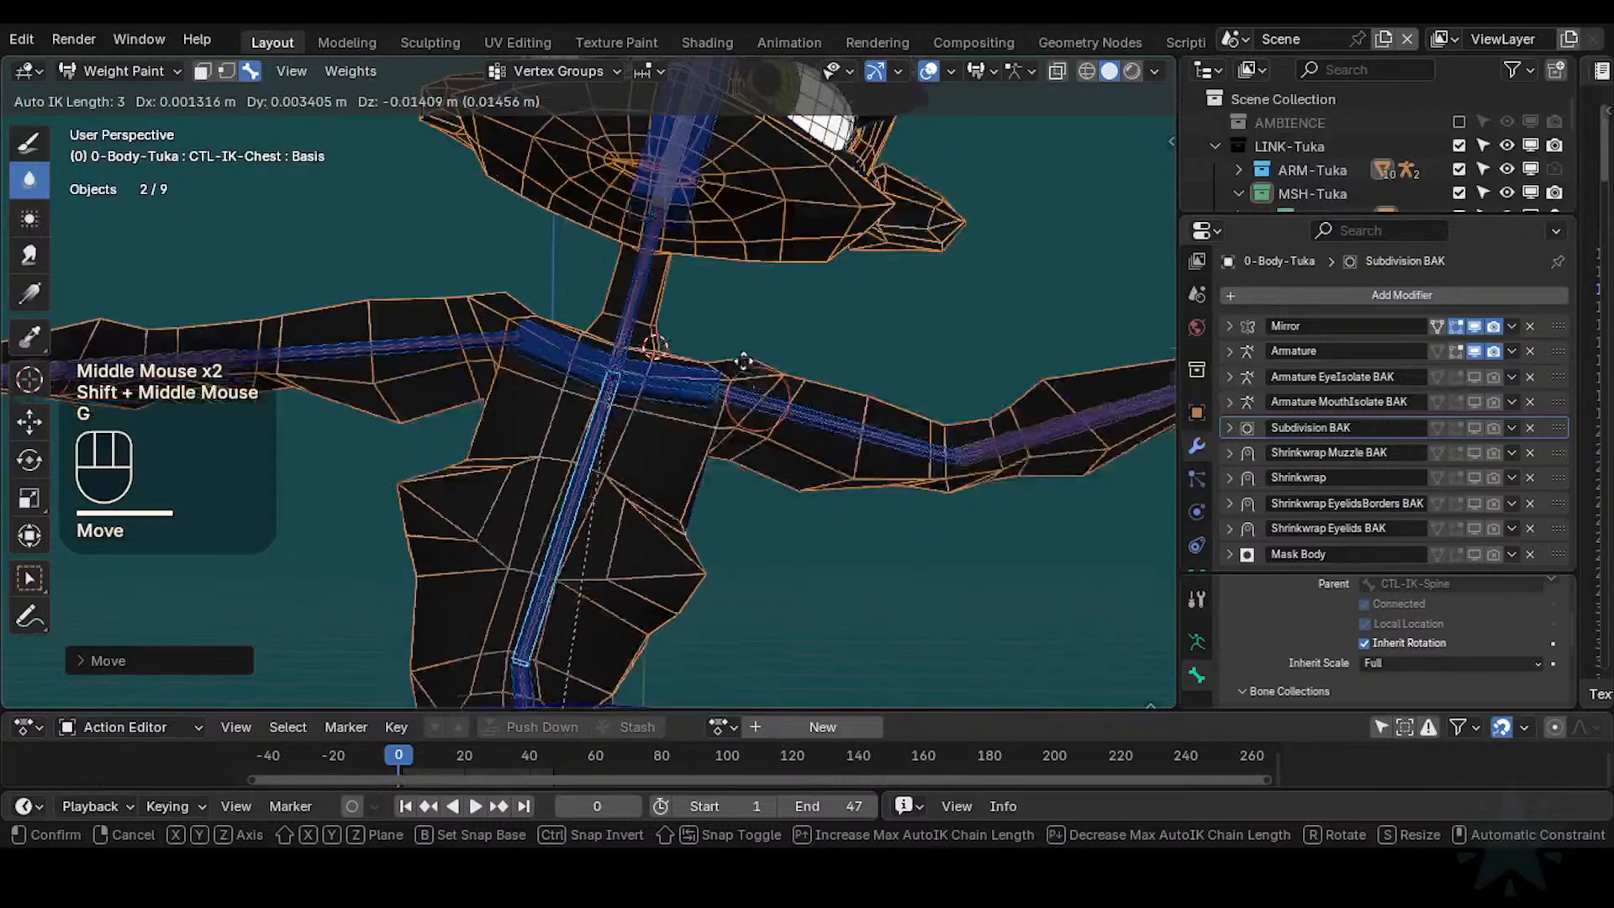
left_click(755, 358)
key("r")
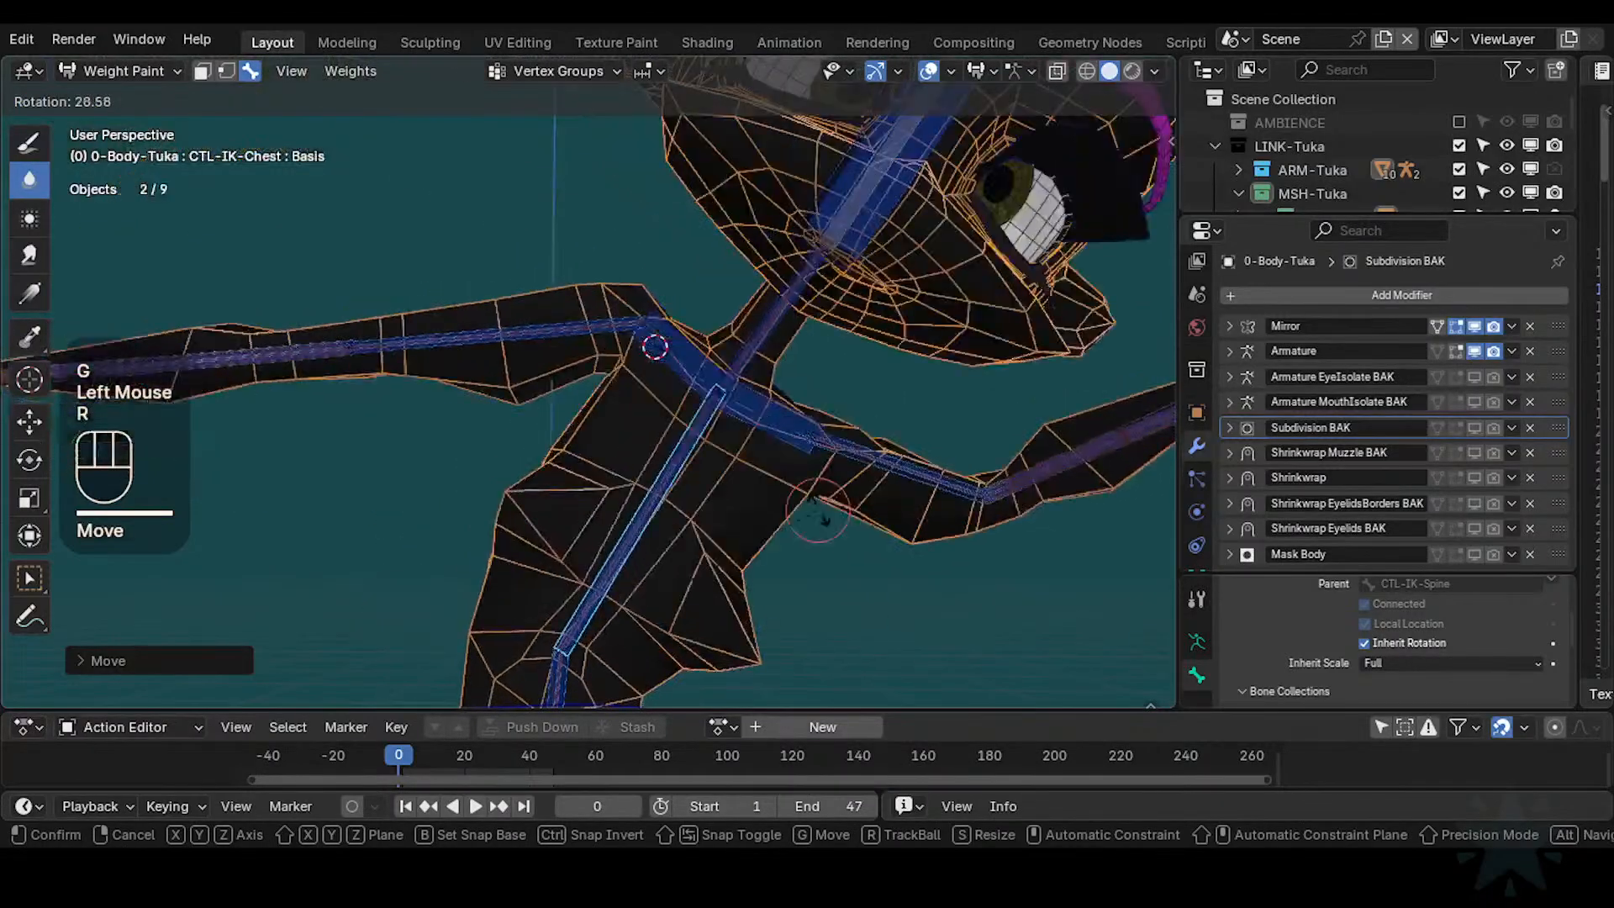
left_click(661, 378)
key("ctrl+s")
key("r")
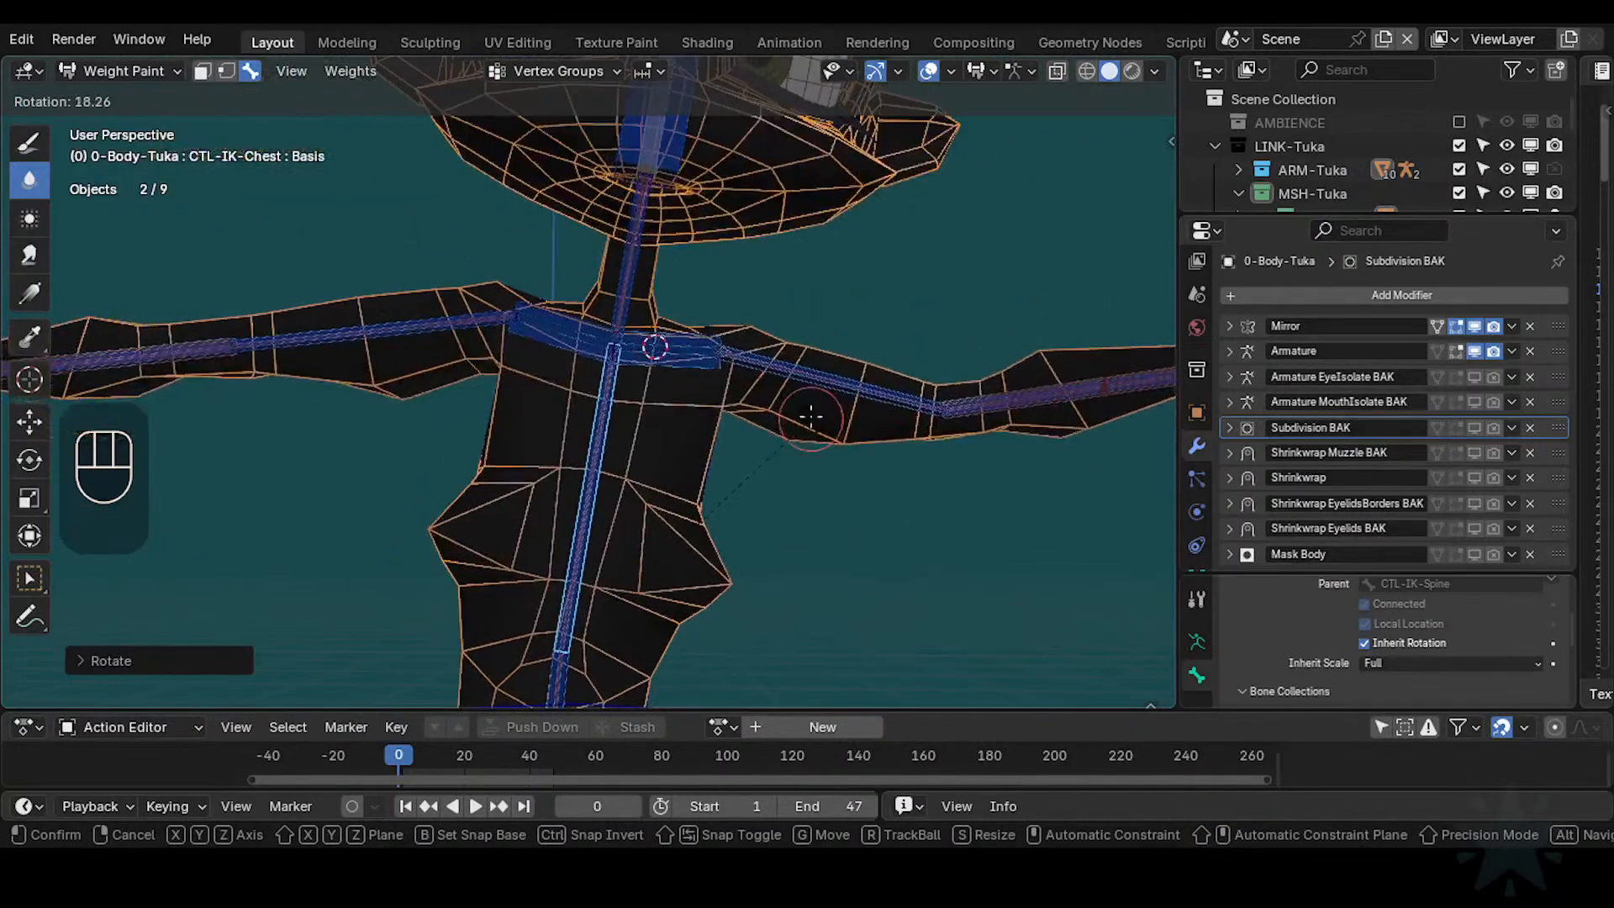
left_click(611, 406)
Select the DEF2-Chest bone and blur its weights on top of the shoulder and where the arm begins
left_click(601, 397, "alt")
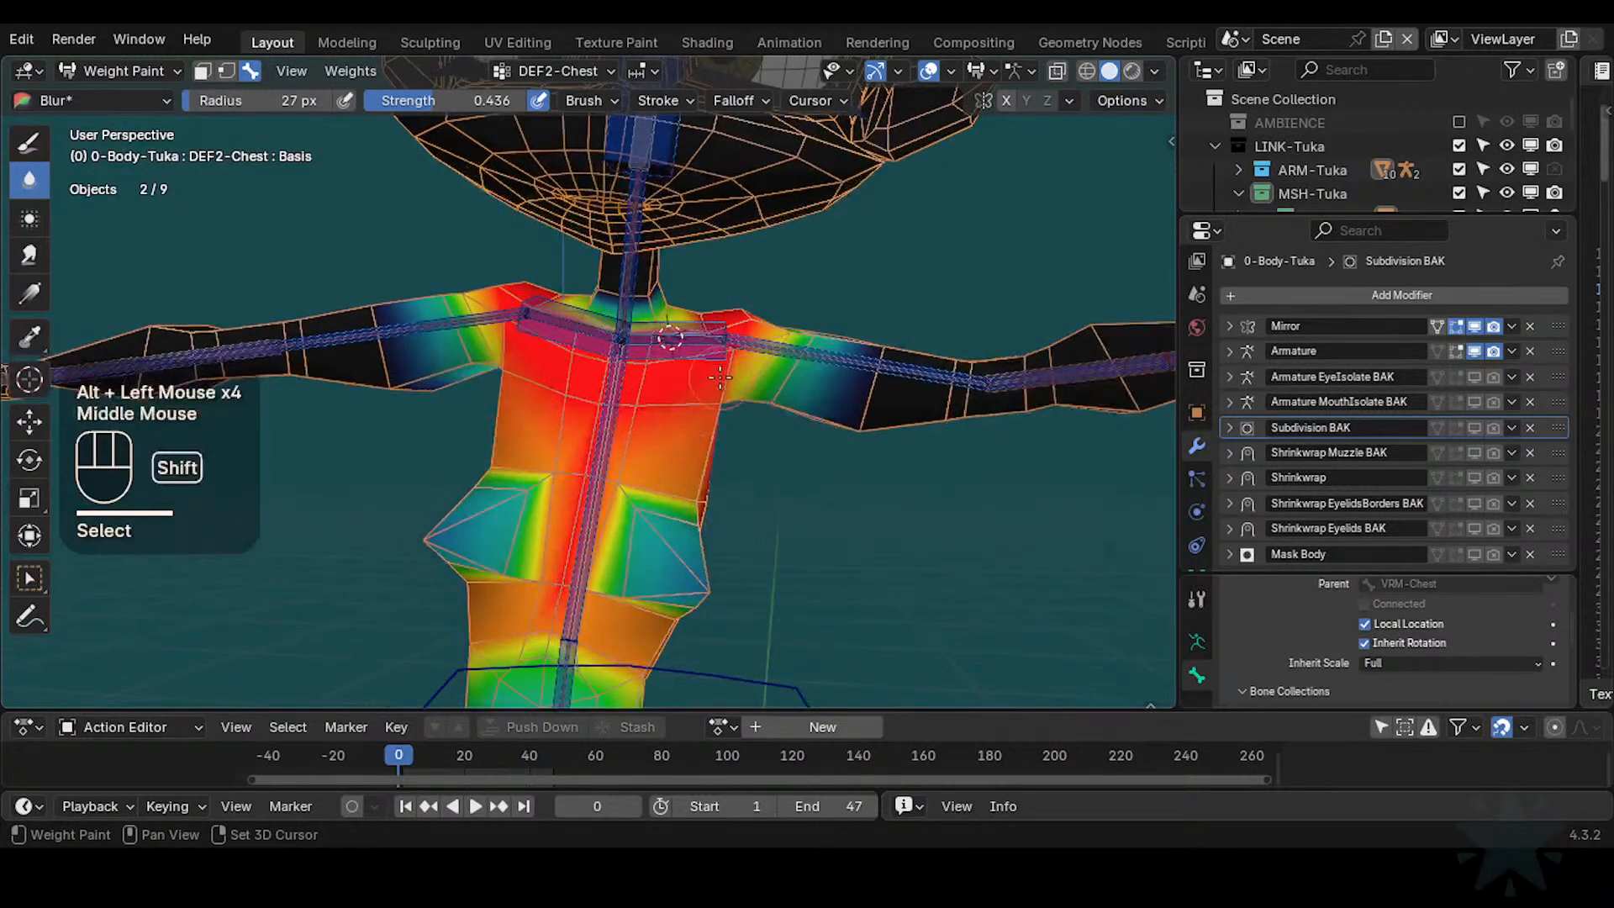
middle_click_drag(741, 340, 906, 385, "shift")
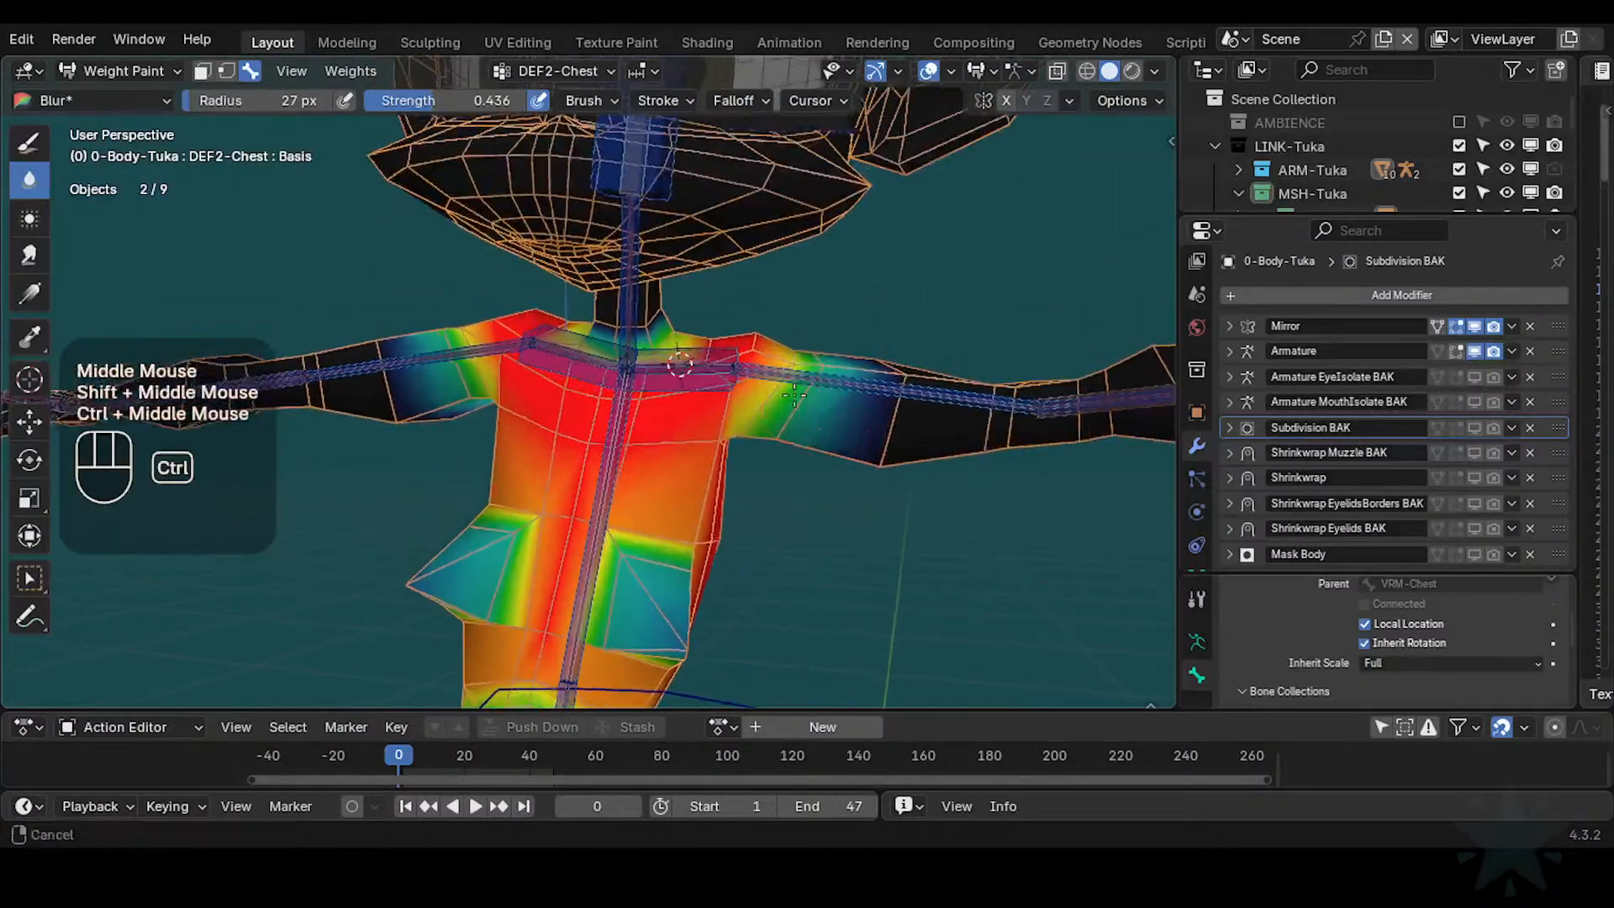
mouse_move(793, 395)
middle_mouse_down()
mouse_move(720, 353)
mouse_move(742, 342)
mouse_move(652, 444)
mouse_move(573, 444)
mouse_move(684, 458)
mouse_move(588, 472)
mouse_move(595, 503)
mouse_move(523, 378)
mouse_move(790, 490)
mouse_move(875, 454)
mouse_move(847, 454)
mouse_move(724, 361)
mouse_move(815, 436)
mouse_move(714, 436)
mouse_move(766, 420)
mouse_move(749, 338)
middle_mouse_up()
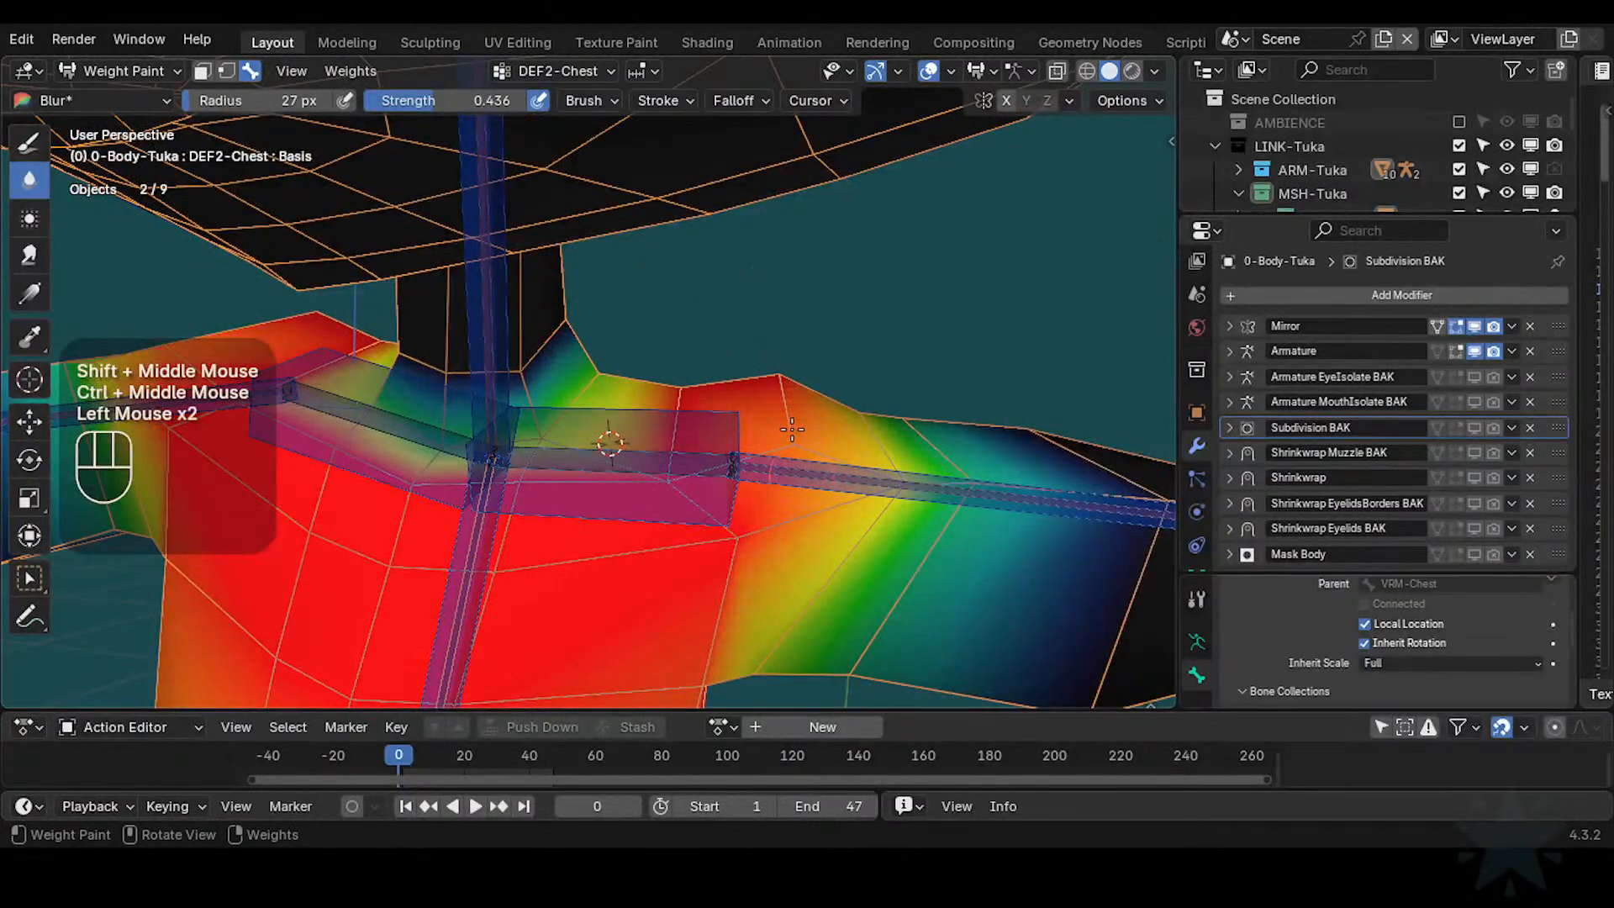
middle_click_drag(912, 485, 589, 470, "shift")
middle_click_drag(588, 471, 483, 441)
left_click(466, 434)
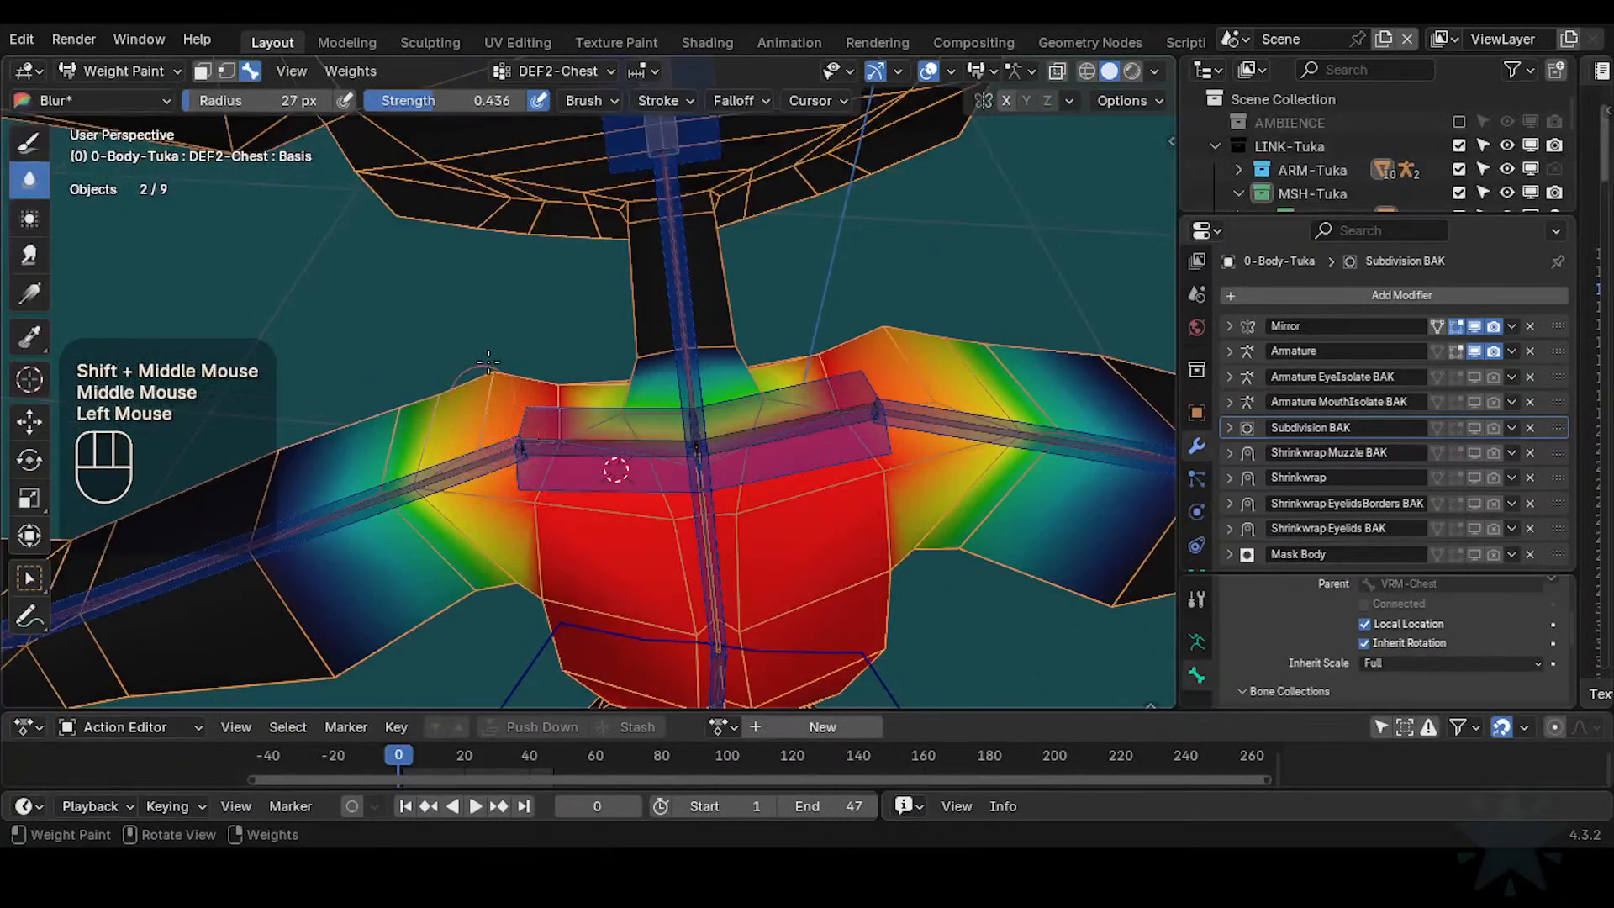
Blur the DEF2-Chest weights on the back of the shoulder and save the file
mouse_move(489, 362)
middle_mouse_down()
mouse_move(490, 405)
mouse_move(558, 469)
mouse_move(479, 504)
mouse_move(719, 390)
mouse_move(656, 432)
mouse_move(558, 375)
mouse_move(682, 448)
middle_mouse_up()
left_click(489, 404)
middle_click_drag(689, 458, 660, 404)
mouse_move(659, 403)
middle_mouse_down("shift")
mouse_move(655, 450)
mouse_move(731, 398)
mouse_move(631, 395)
mouse_move(614, 420)
mouse_move(713, 427)
mouse_move(760, 386)
mouse_move(777, 404)
mouse_move(698, 458)
middle_mouse_up("shift")
key("ctrl+s")
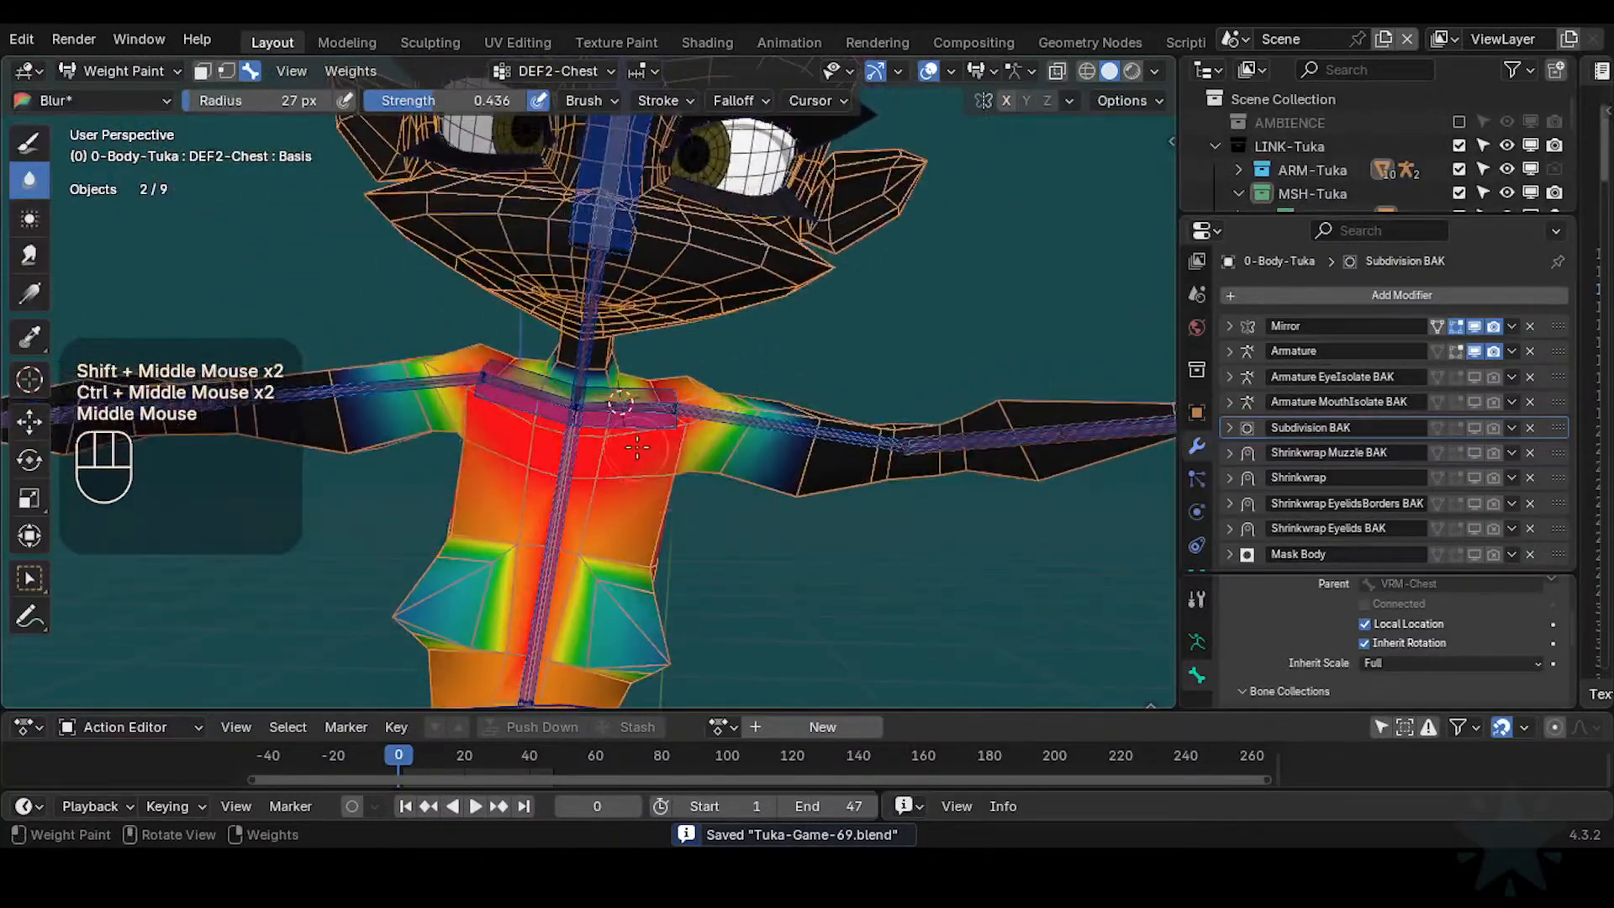
Select the CTL-IK-Shoulder.L bone and move and rotate it to test the shoulder and chest deformation
key("g")
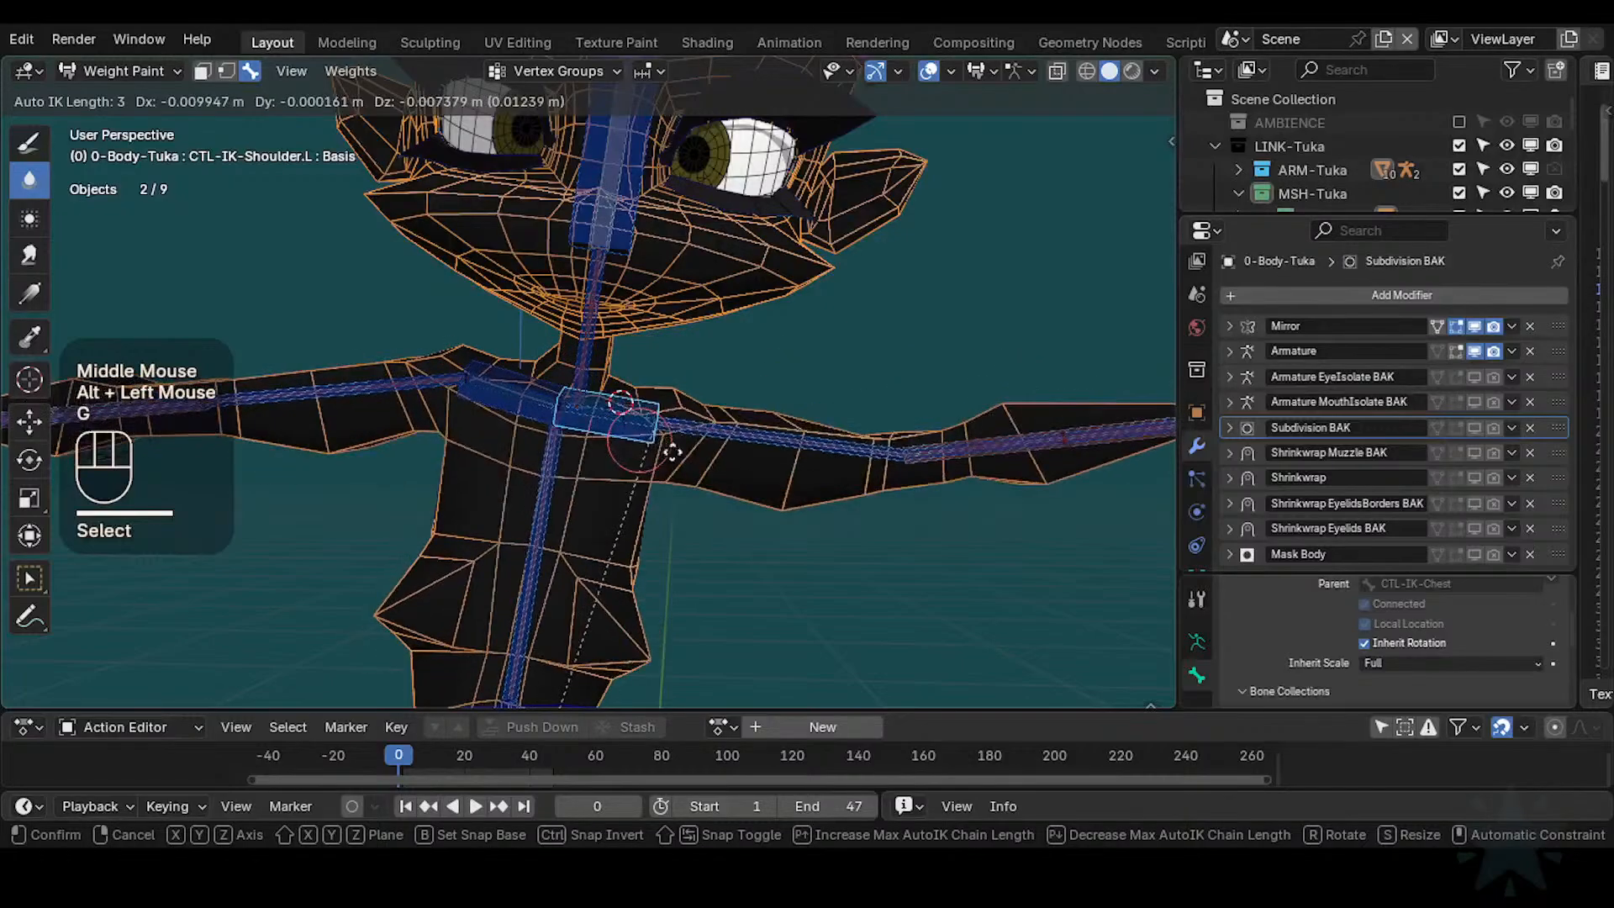
left_click(599, 413)
key("g")
left_click(645, 334)
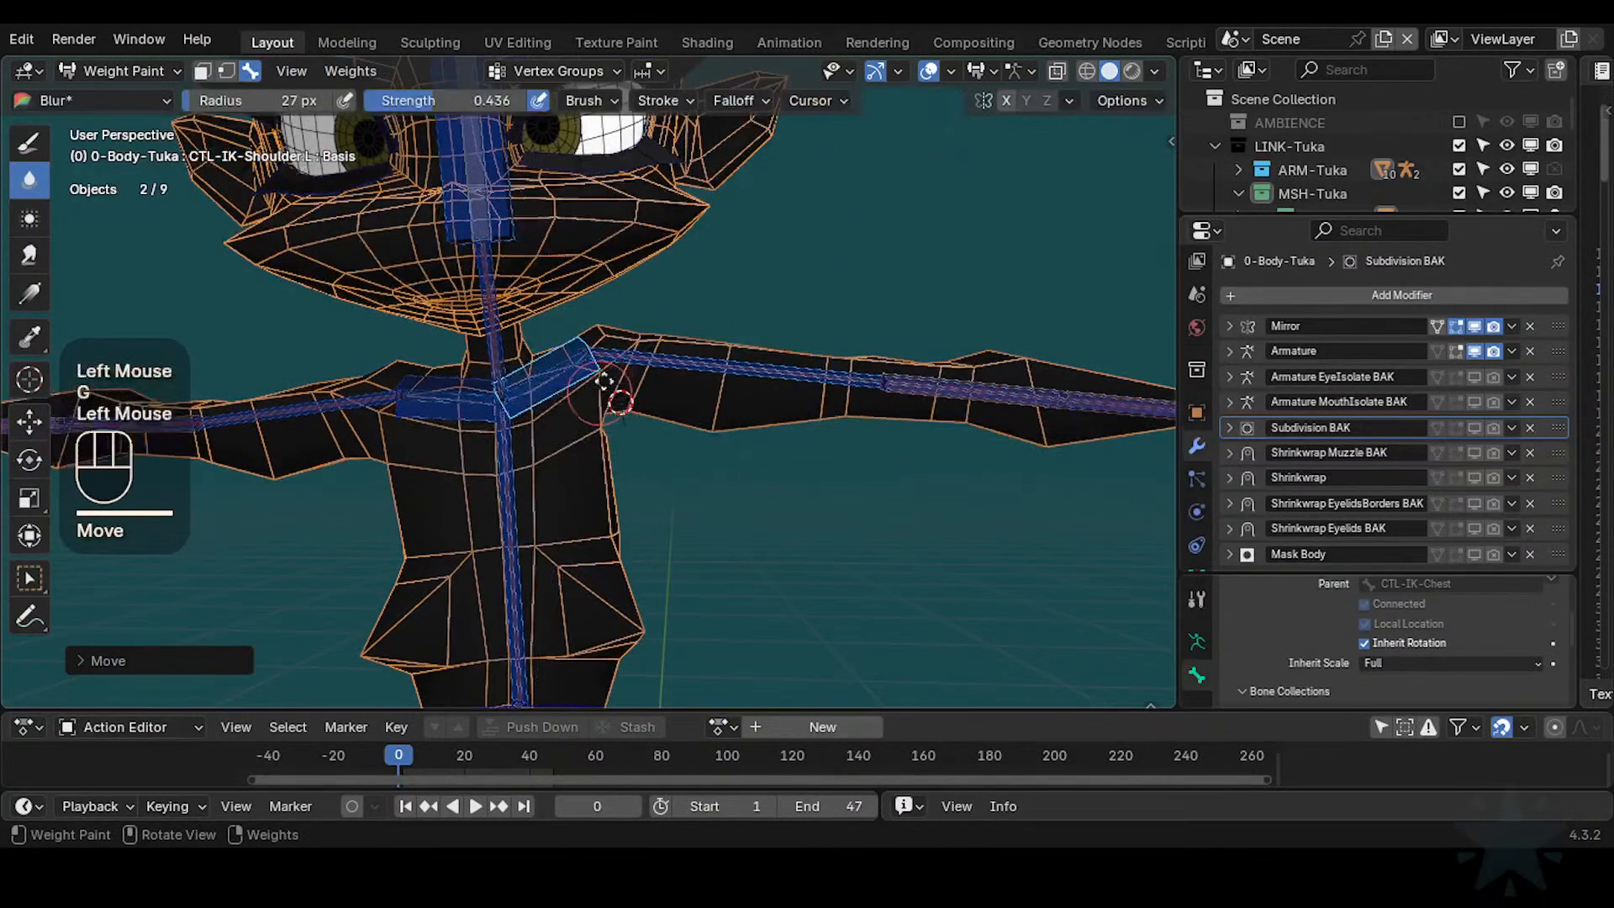
key("g")
left_click(707, 410)
key("r")
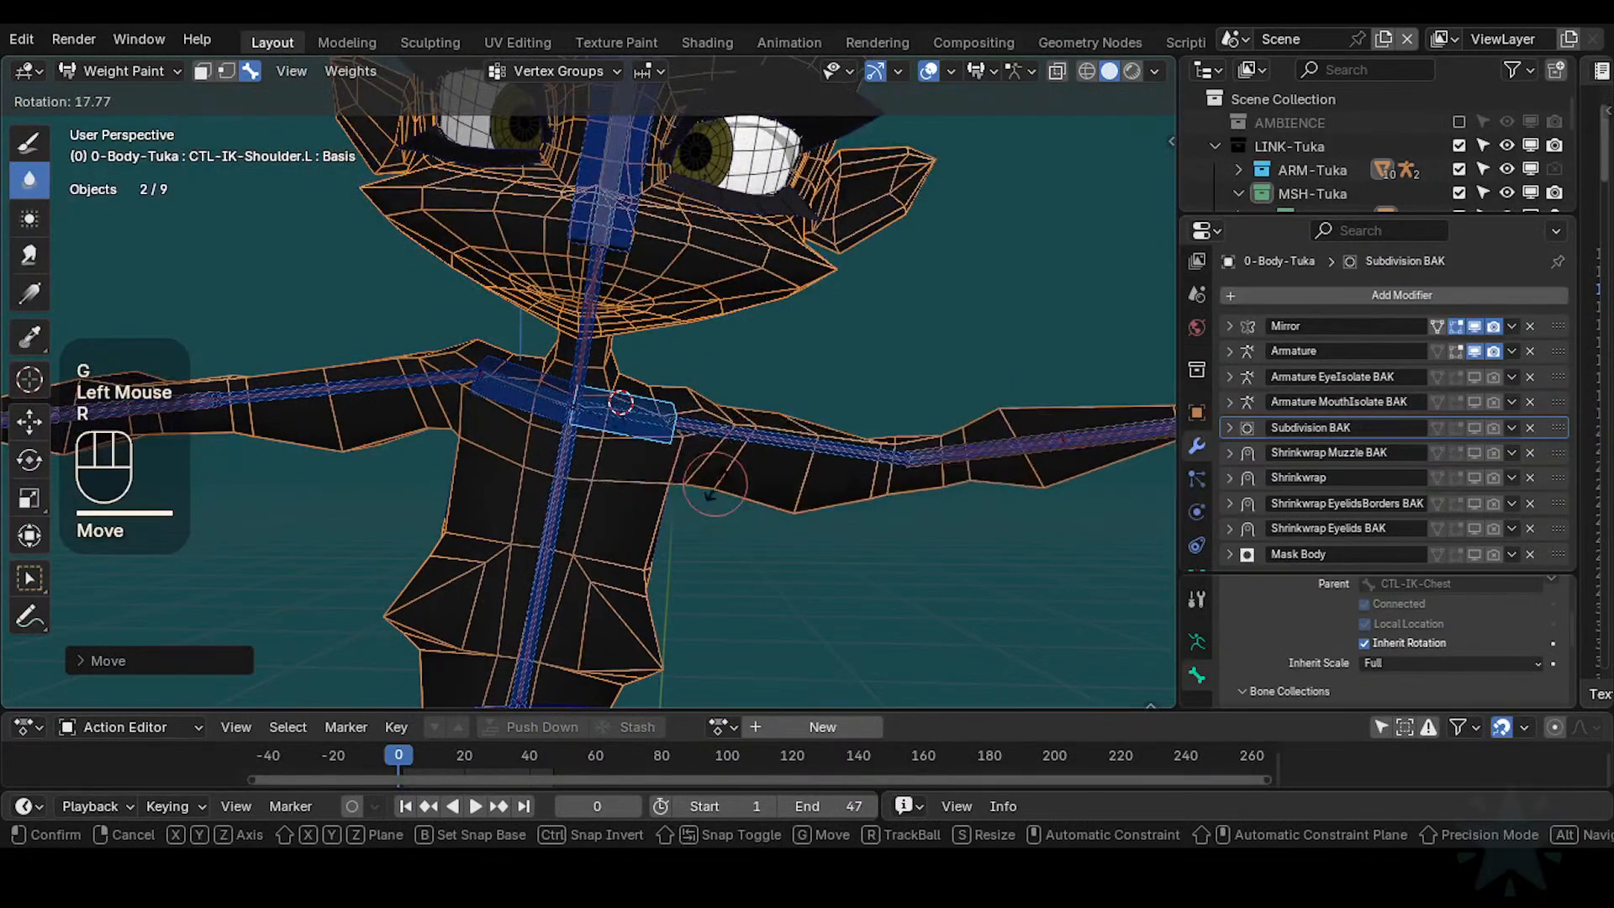
left_click(682, 457)
key("g")
left_click(711, 454)
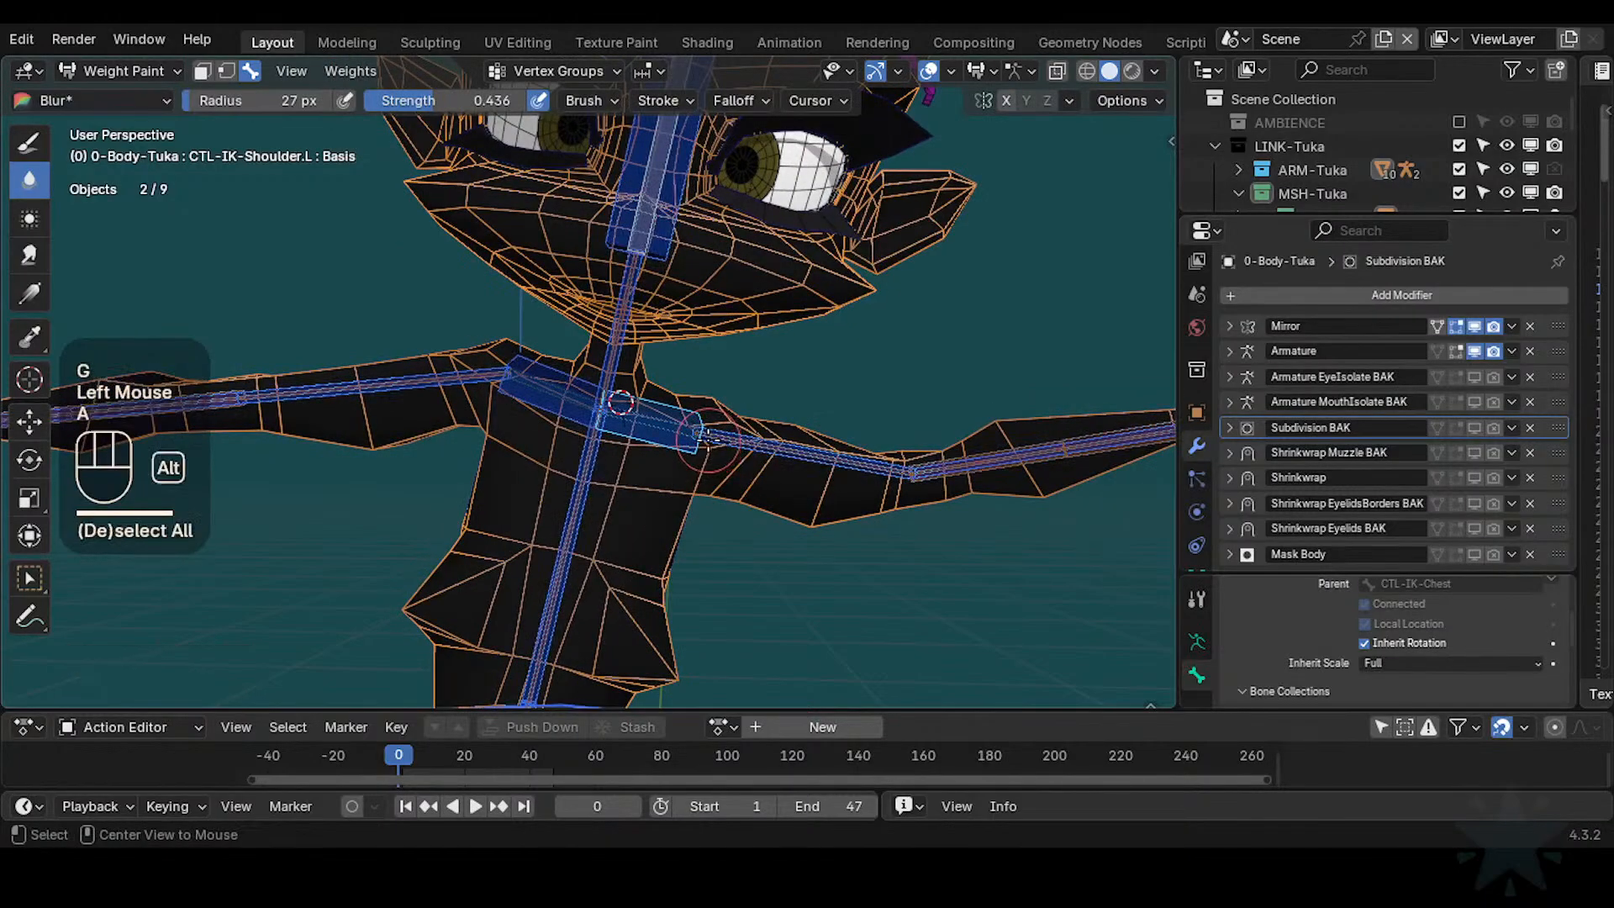
Clear the pose transforms of all bones, save the file and select the CTL-IK-Neck bone
key("alt+q")
key("alt+q")
key("n")
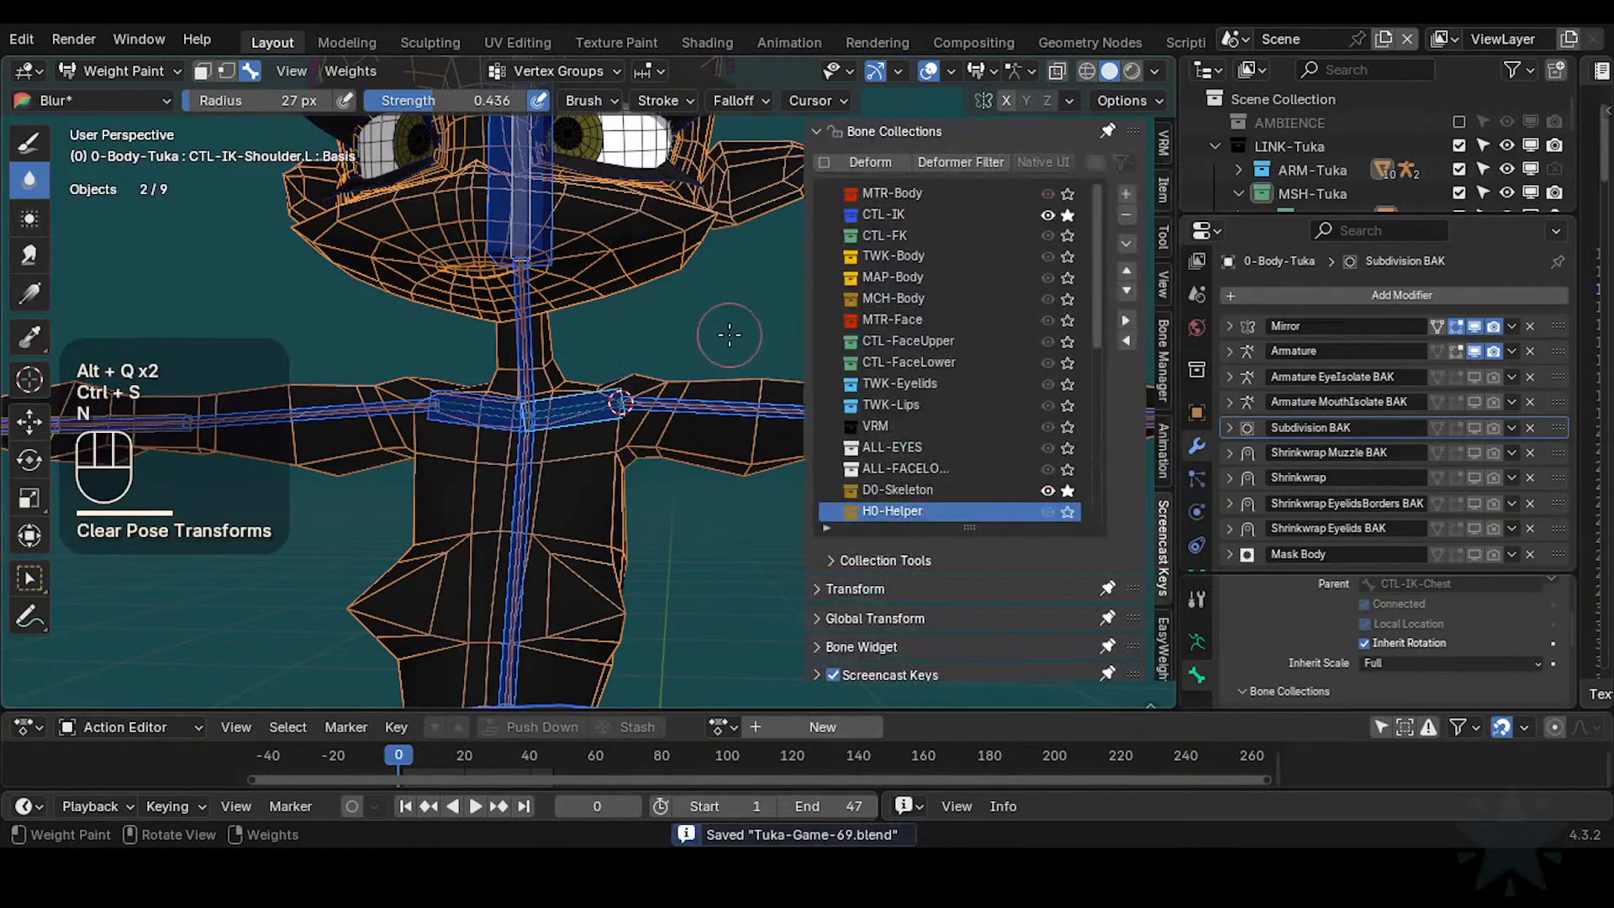
key("n")
key("n")
key("n")
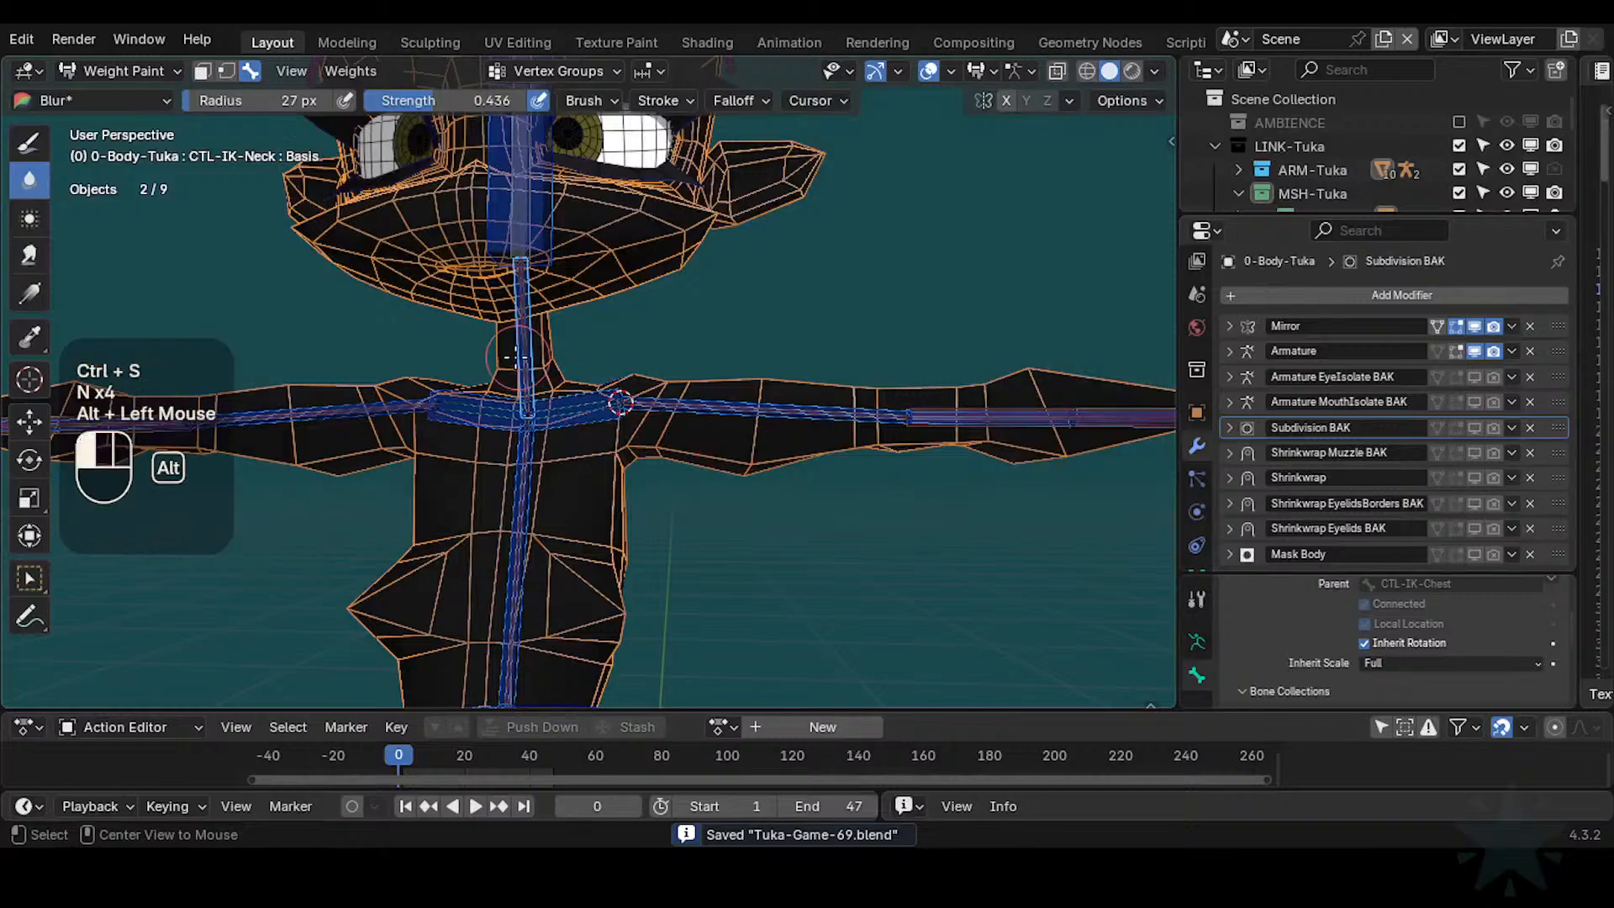
Rotate the CTL-IK-Neck bone backward and forward in the left orthographic view to test the neck deformation
middle_click_drag(526, 363, 572, 378)
middle_click_drag(572, 378, 606, 336, "ctrl")
key("r")
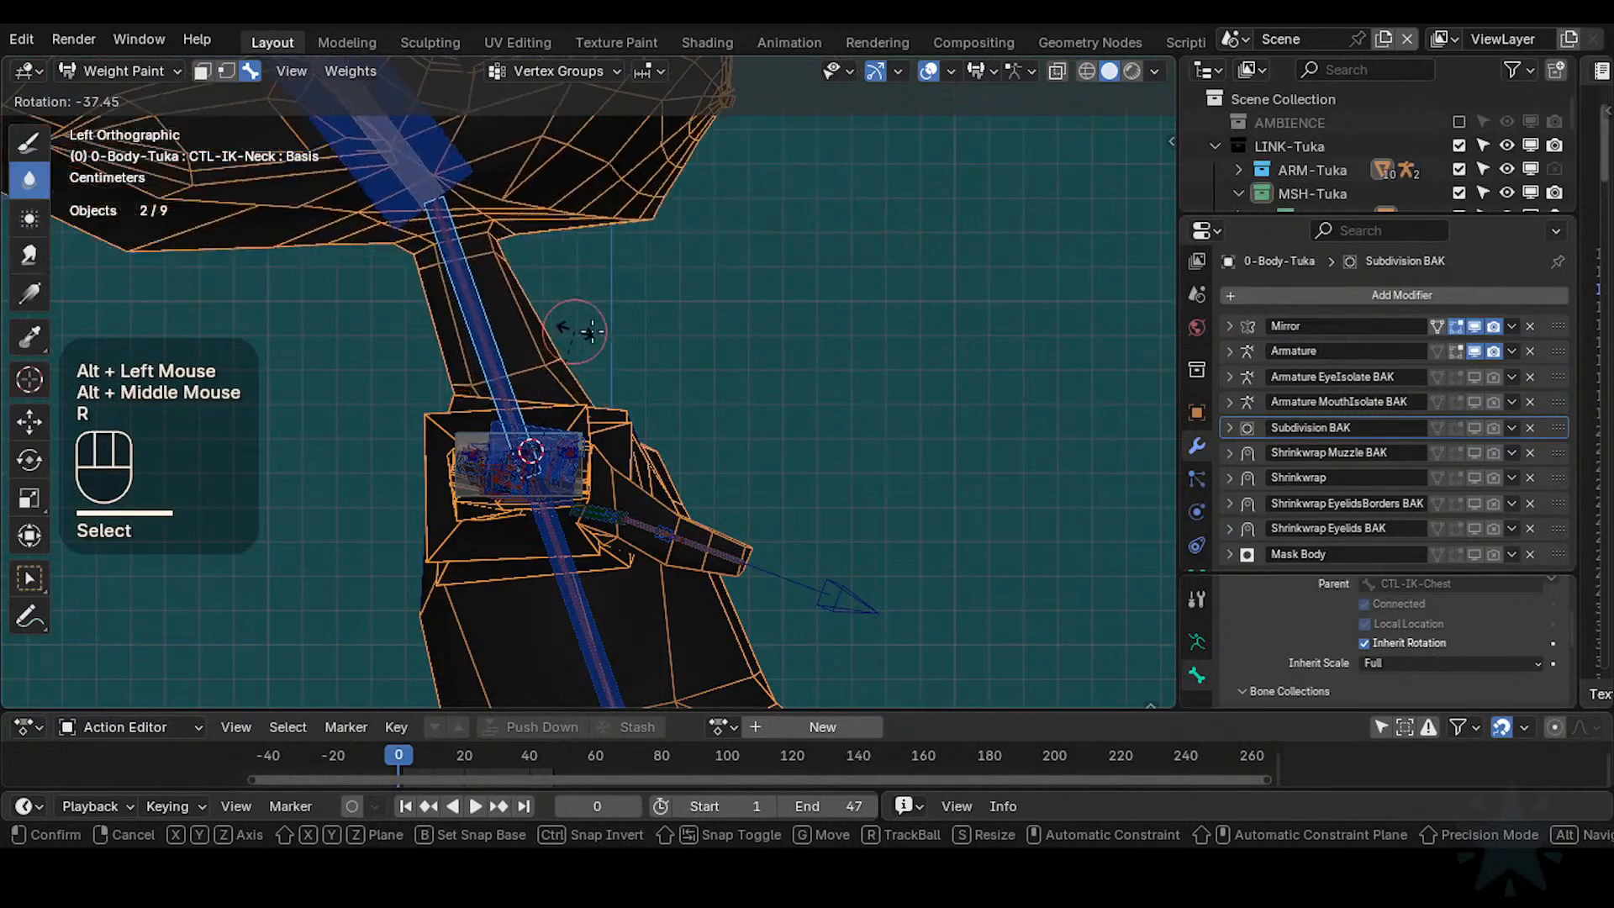
key("Escape")
key("r")
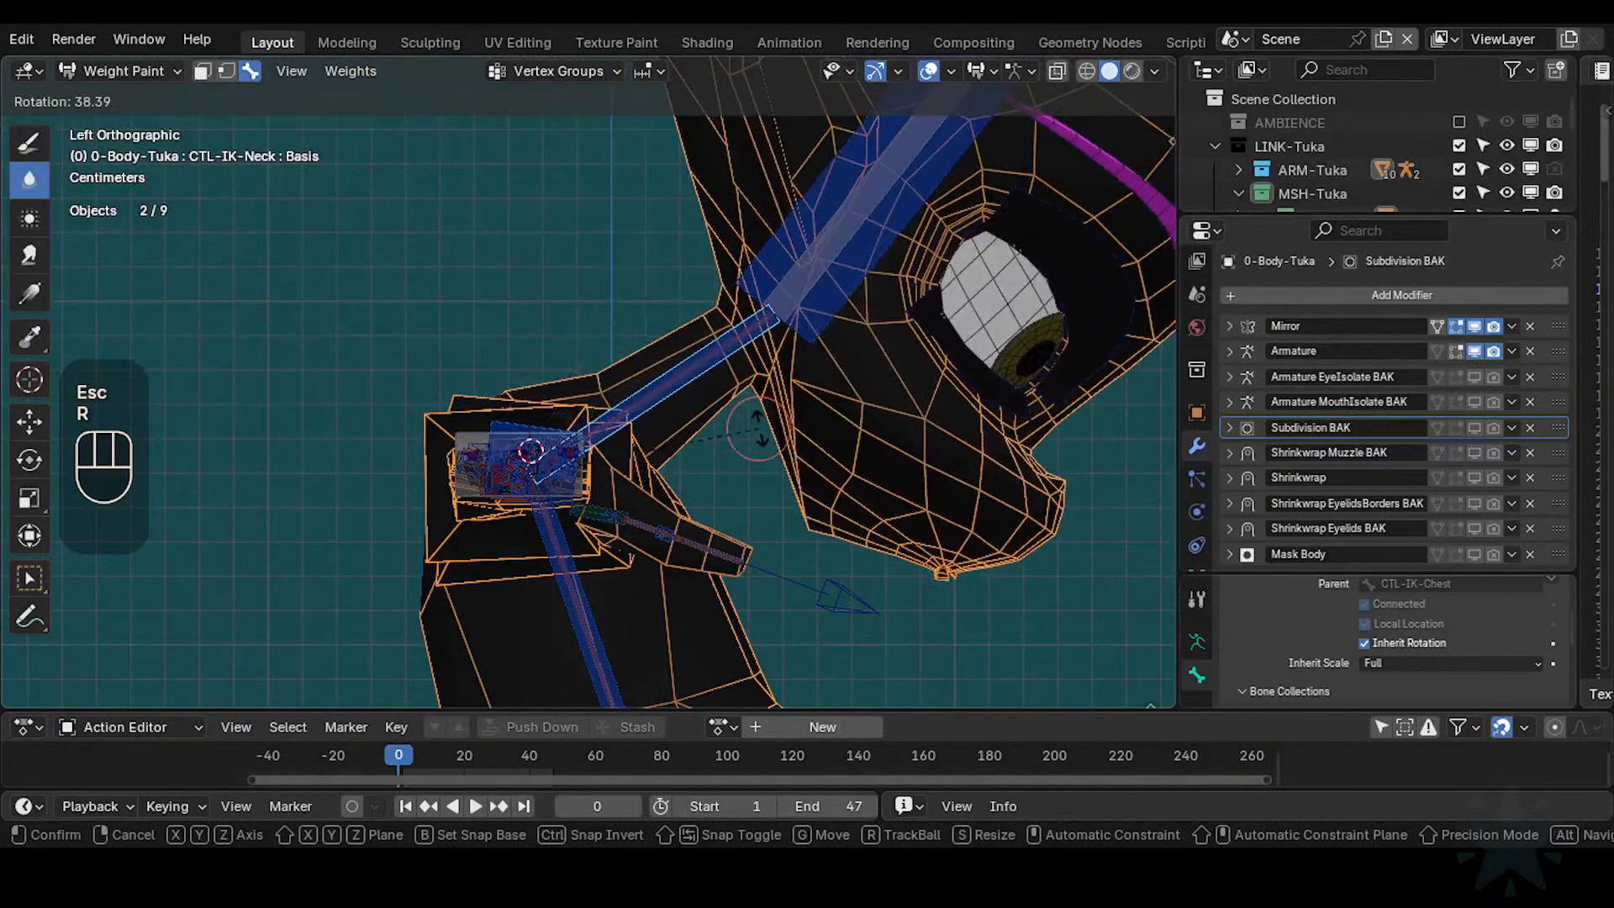
left_click(555, 324)
Rotate the CTL-IK-Neck bone in several directions from a perspective view to check the base of the neck
mouse_move(619, 336)
middle_mouse_down()
mouse_move(768, 325)
mouse_move(619, 386)
mouse_move(702, 374)
mouse_move(728, 410)
mouse_move(815, 349)
mouse_move(649, 324)
middle_mouse_up()
key("r")
key("r")
key("Escape")
key("r")
left_click(761, 308)
key("r")
left_click(760, 270)
Select the DEF2-Neck bone and paint its weight on the neck mesh at 1.000 with the Paint brush
left_click(761, 277, "alt")
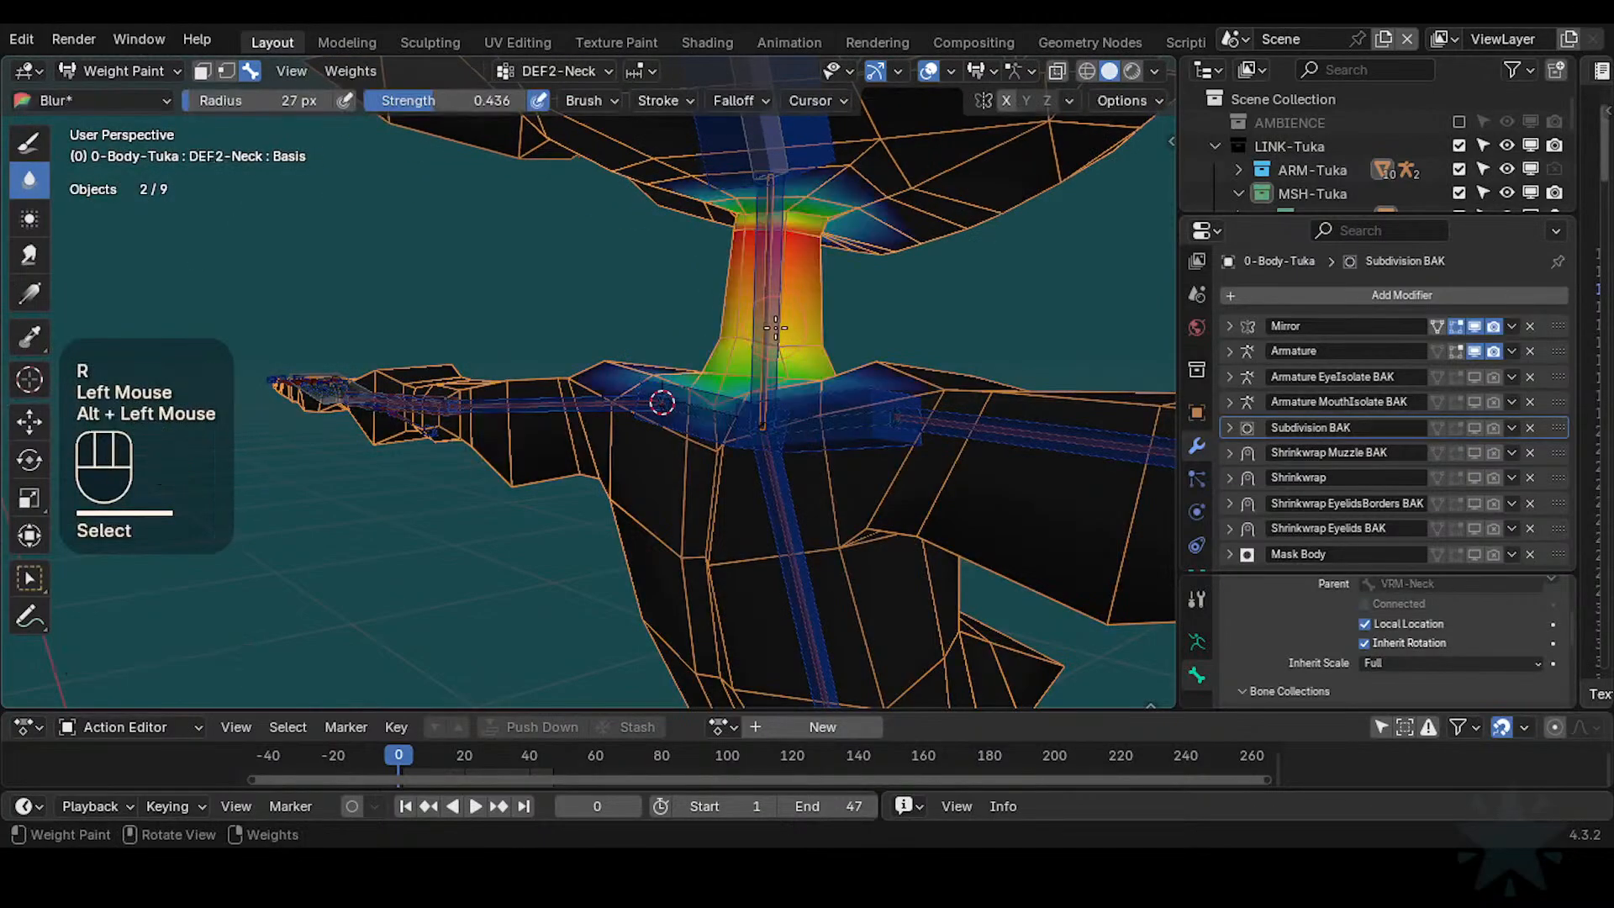
middle_click_drag(761, 277, 790, 395, "shift")
middle_click_drag(790, 395, 803, 435)
key("ctrl+f")
left_click(651, 378, "ctrl")
middle_click_drag(627, 380, 652, 367, "shift")
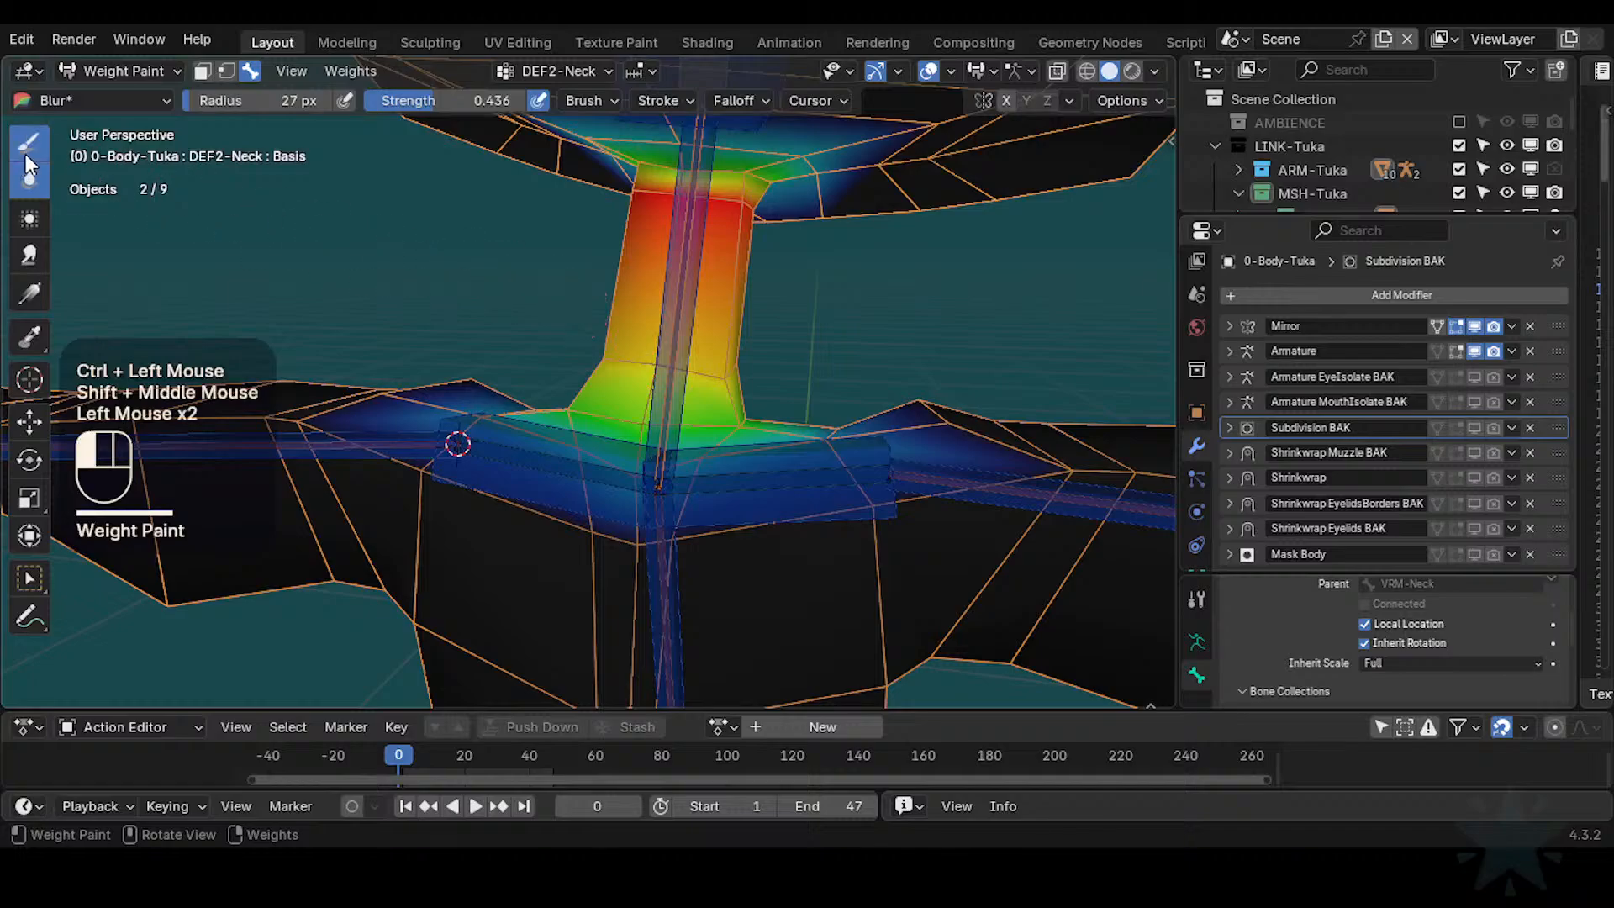
middle_click_drag(617, 370, 686, 382)
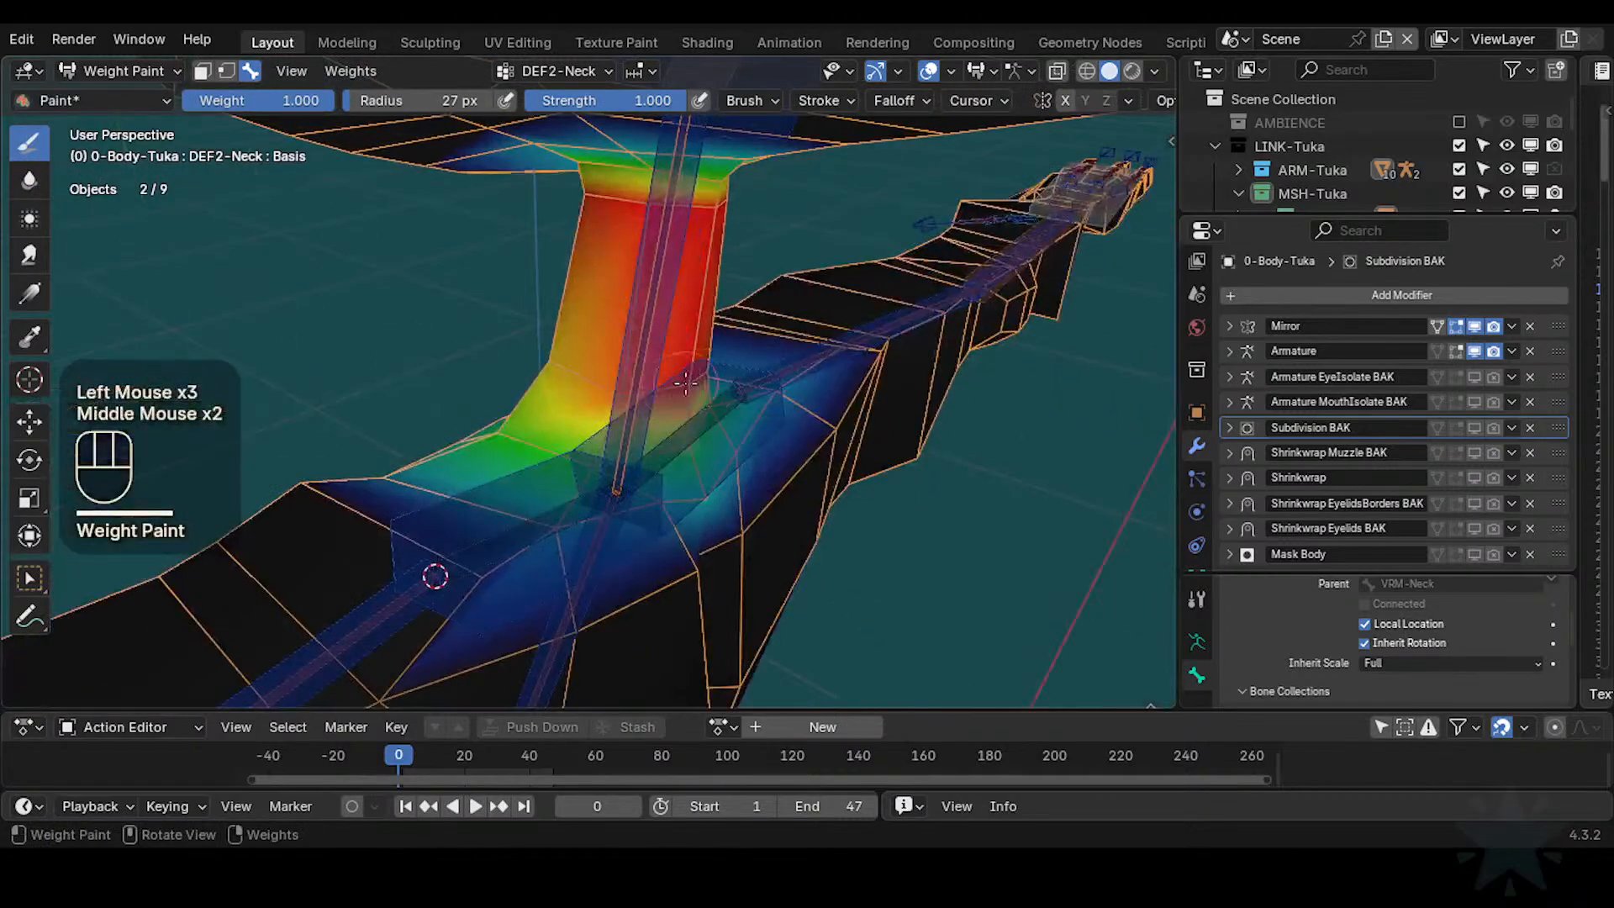
middle_click_drag(555, 373, 759, 401)
Paint the DEF2-Neck weights around the flared base of the neck at 0.812 and the area below it at 0.358
key("ctrl+f")
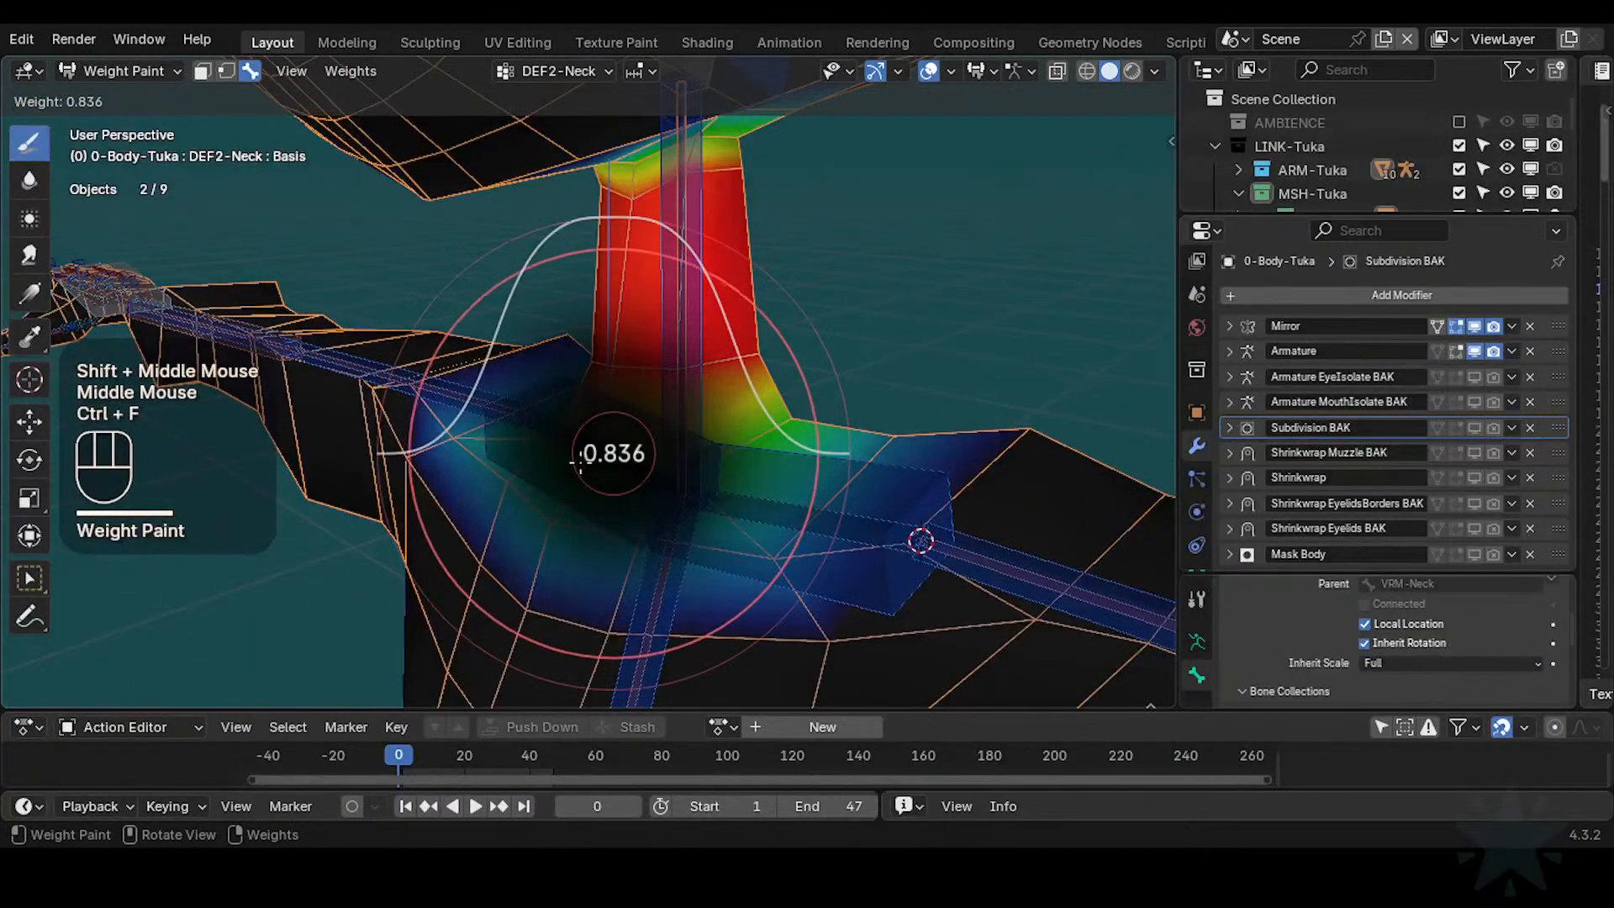
left_click(616, 467)
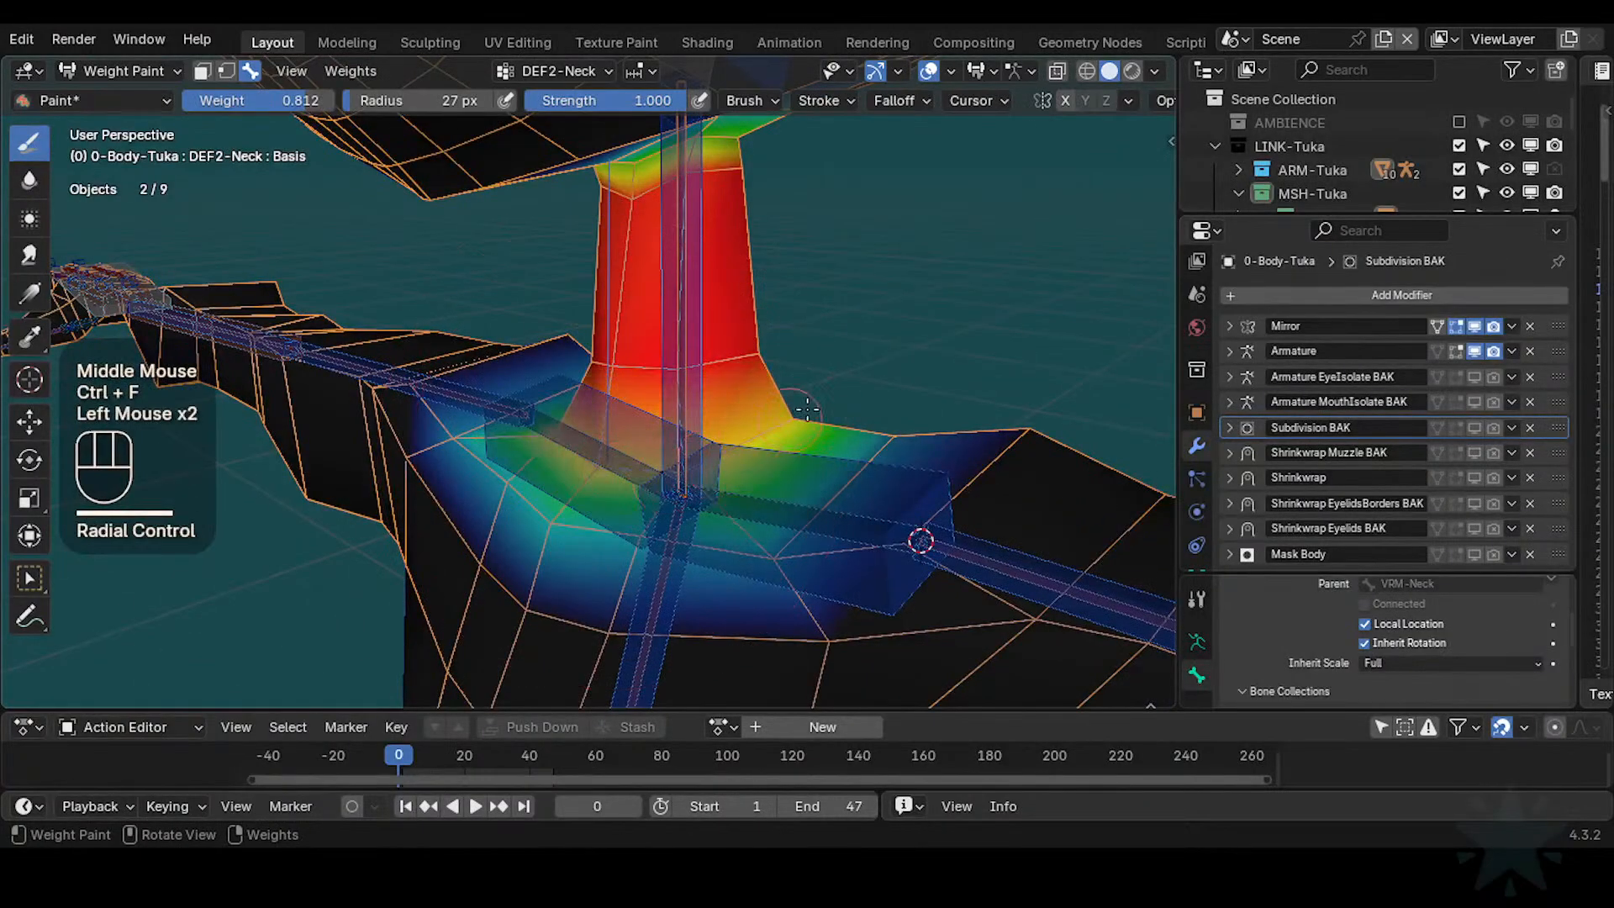
middle_click_drag(807, 410, 546, 471)
middle_click_drag(547, 471, 654, 373)
key("ctrl+f")
left_click(618, 388)
left_click(594, 401)
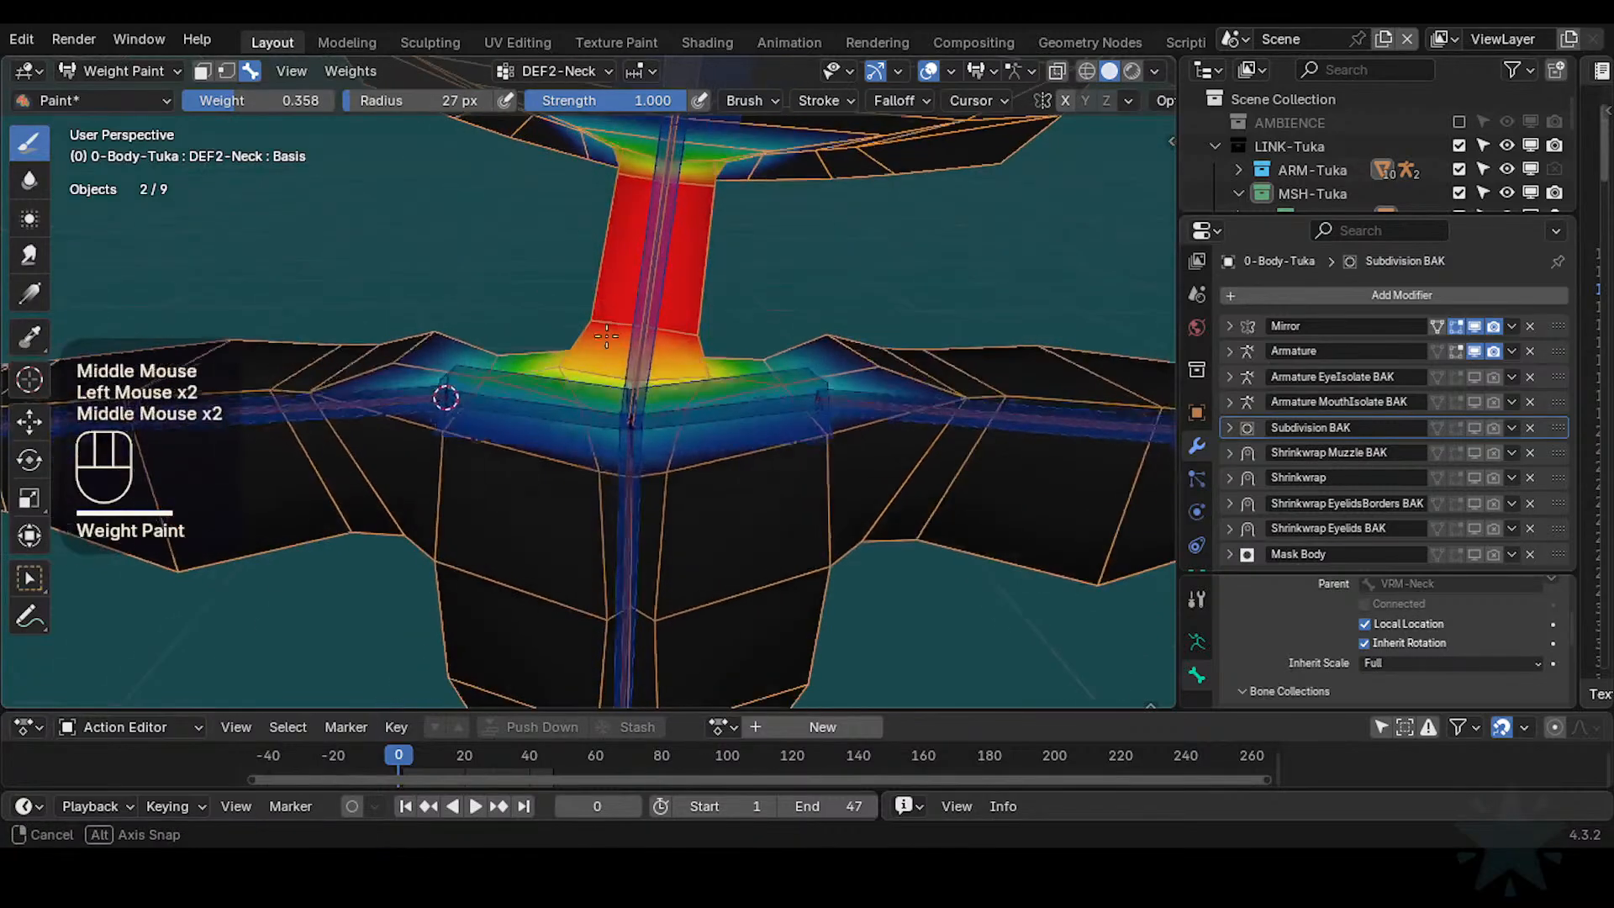
Blur the DEF2-Neck weights over the collar, shoulders and upper chest at strength 0.436
left_click(30, 189)
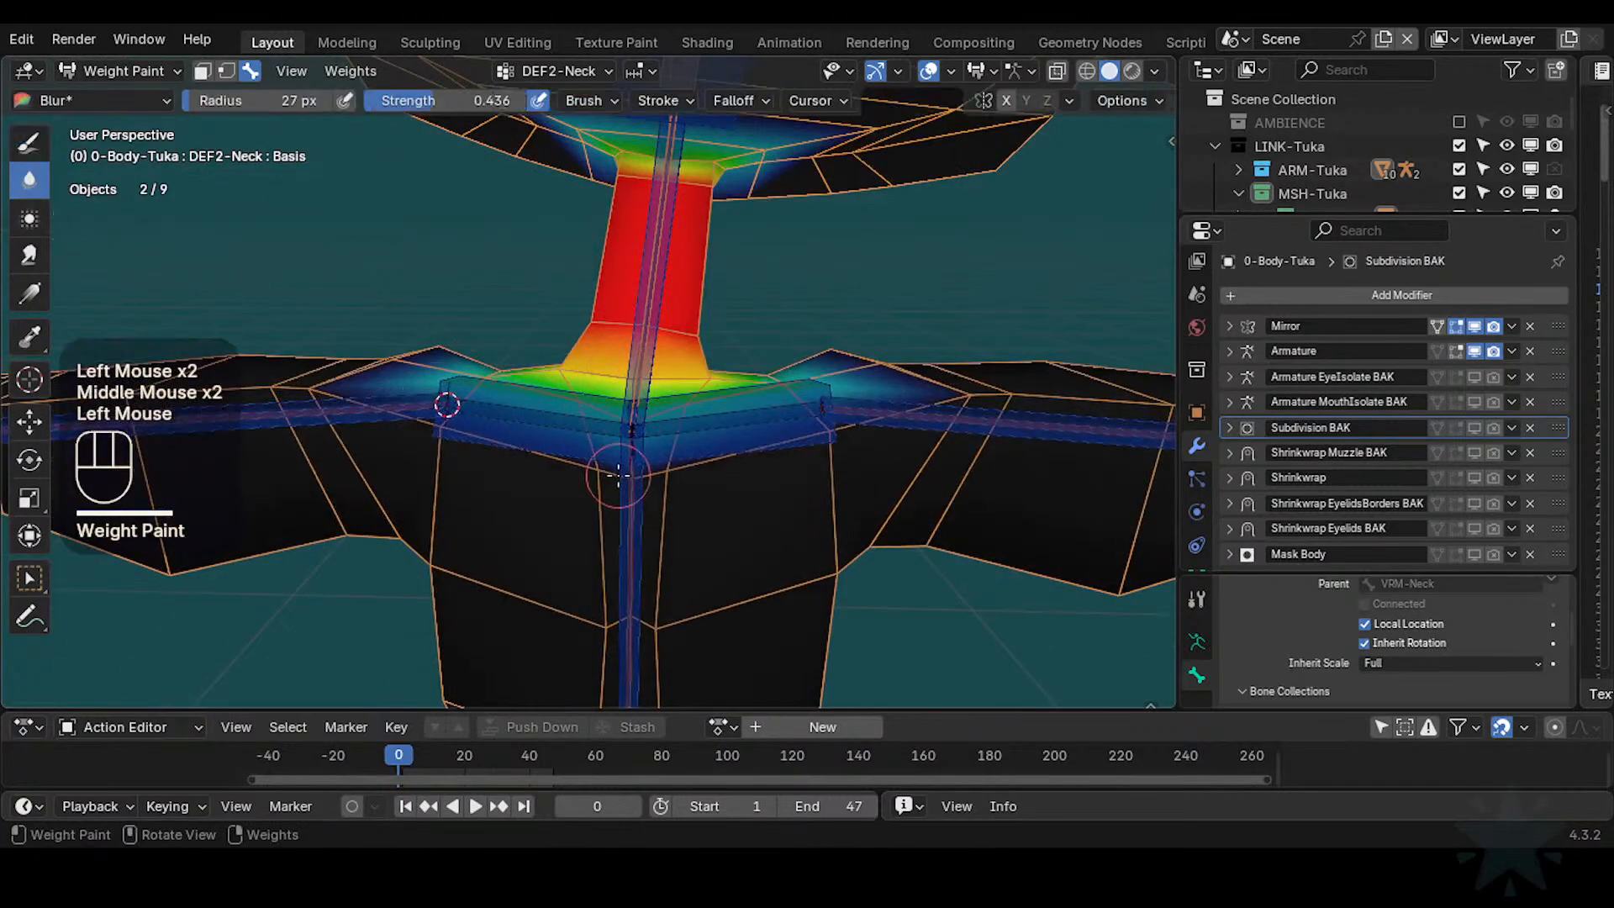
middle_click_drag(495, 453, 487, 492)
left_click_drag(475, 467, 421, 438)
mouse_move(437, 441)
middle_mouse_down()
mouse_move(619, 483)
mouse_move(610, 526)
middle_mouse_up()
mouse_move(505, 424)
middle_mouse_down()
mouse_move(532, 442)
mouse_move(810, 324)
mouse_move(757, 331)
mouse_move(706, 370)
middle_mouse_up()
middle_click_drag(706, 370, 663, 434)
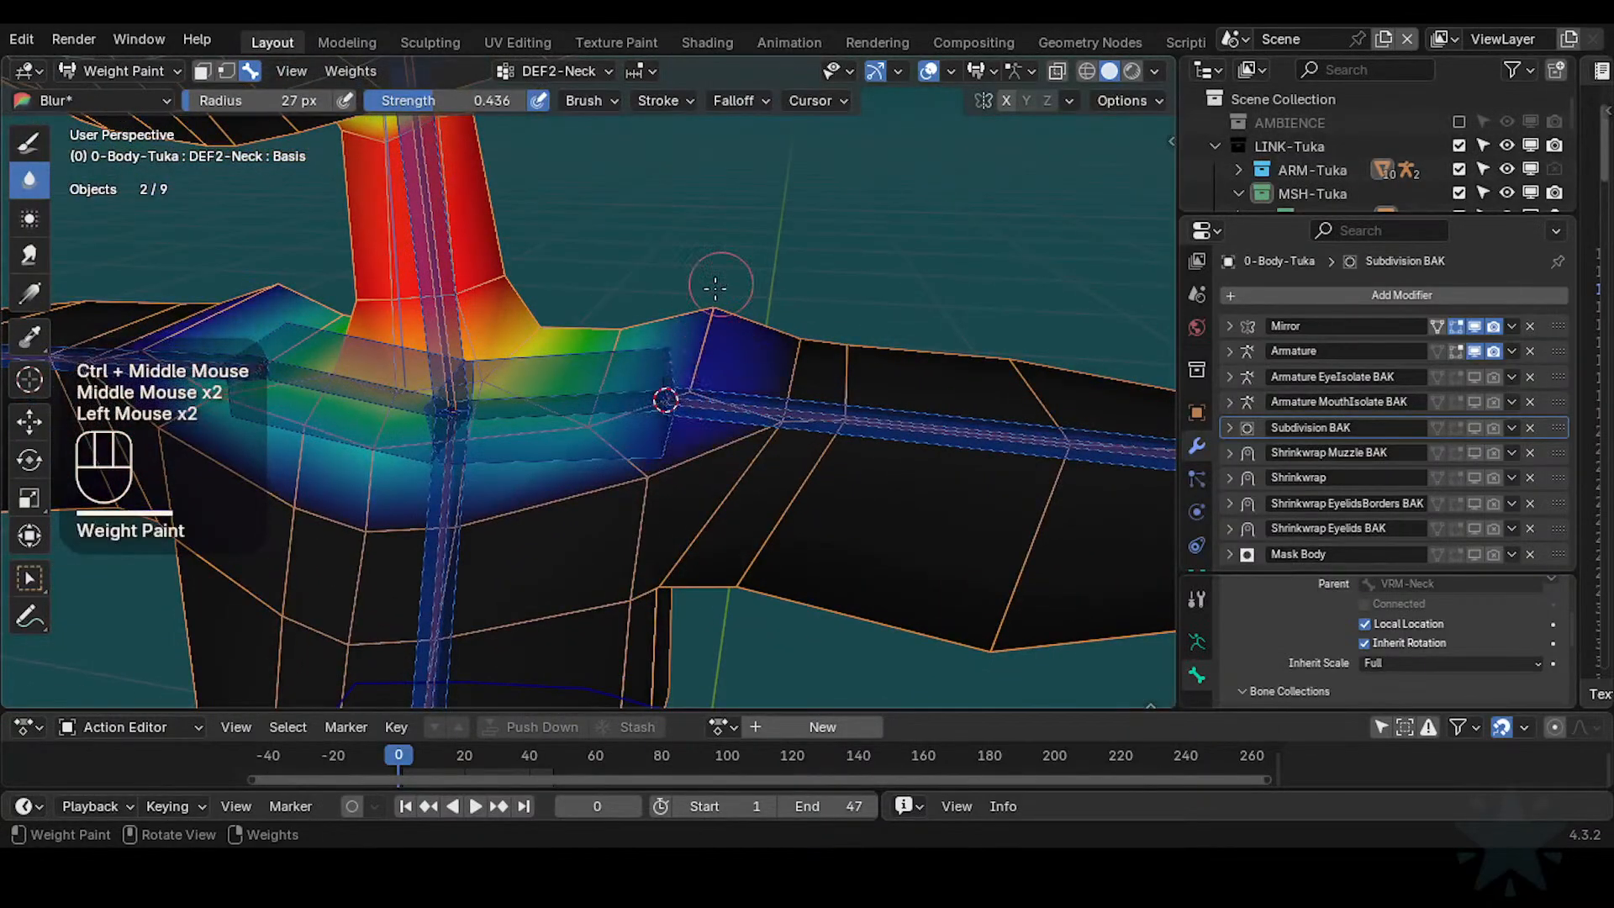
middle_click_drag(715, 286, 761, 382)
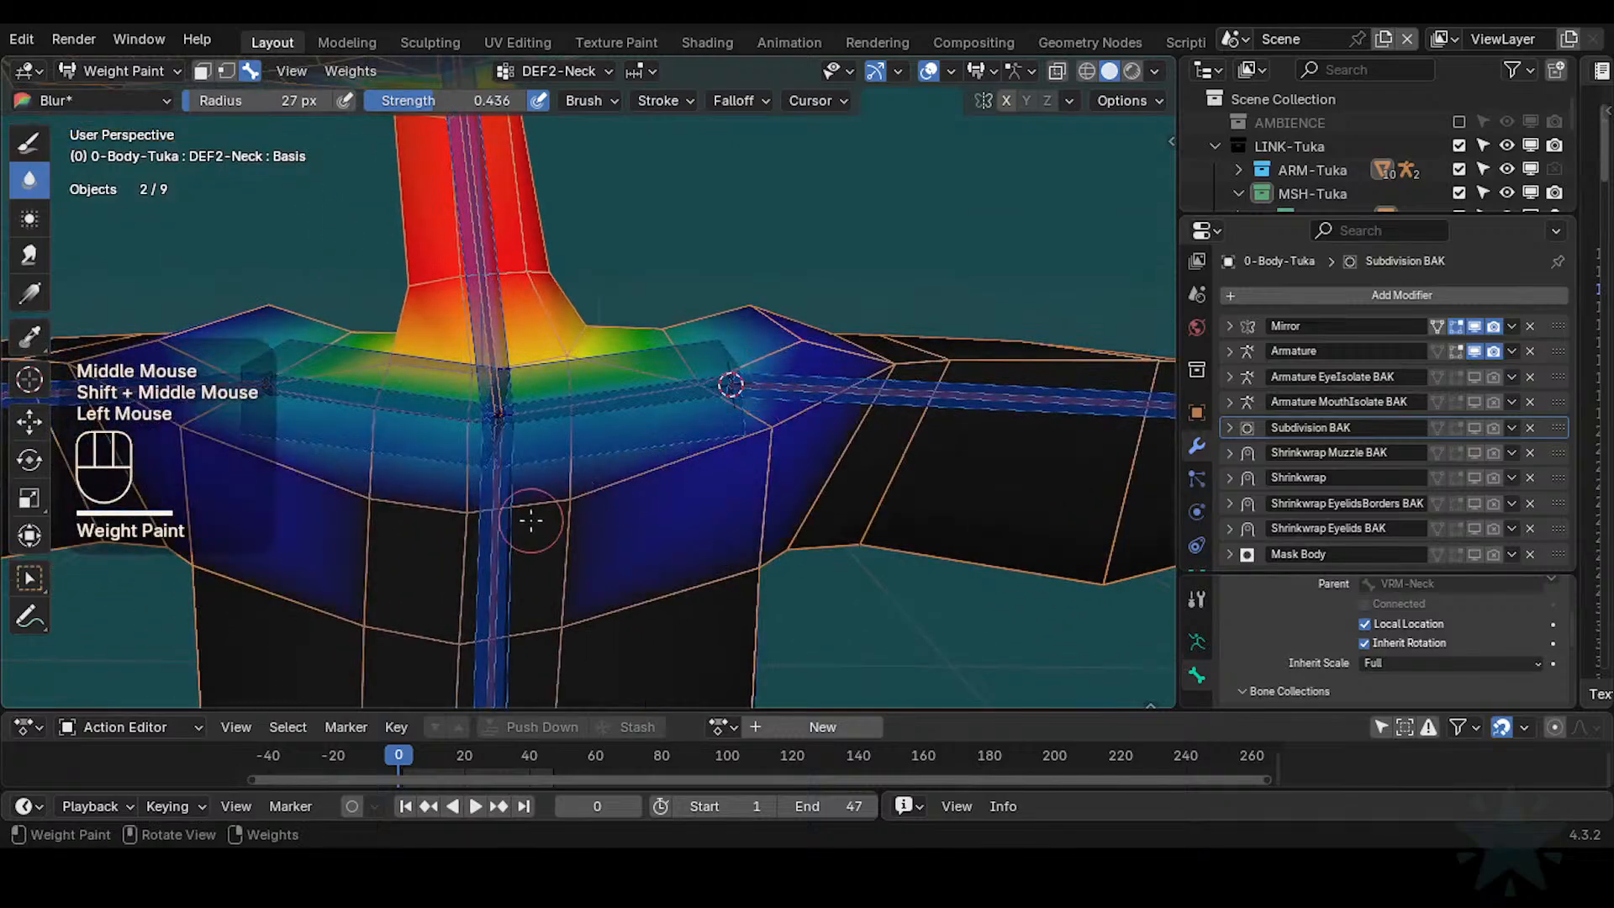
middle_click_drag(569, 496, 723, 416)
Select the CTL-IK-Head bone, then rotate and move it to test the neck and shoulder deformation
left_click(580, 252, "alt")
middle_click_drag(581, 253, 639, 370)
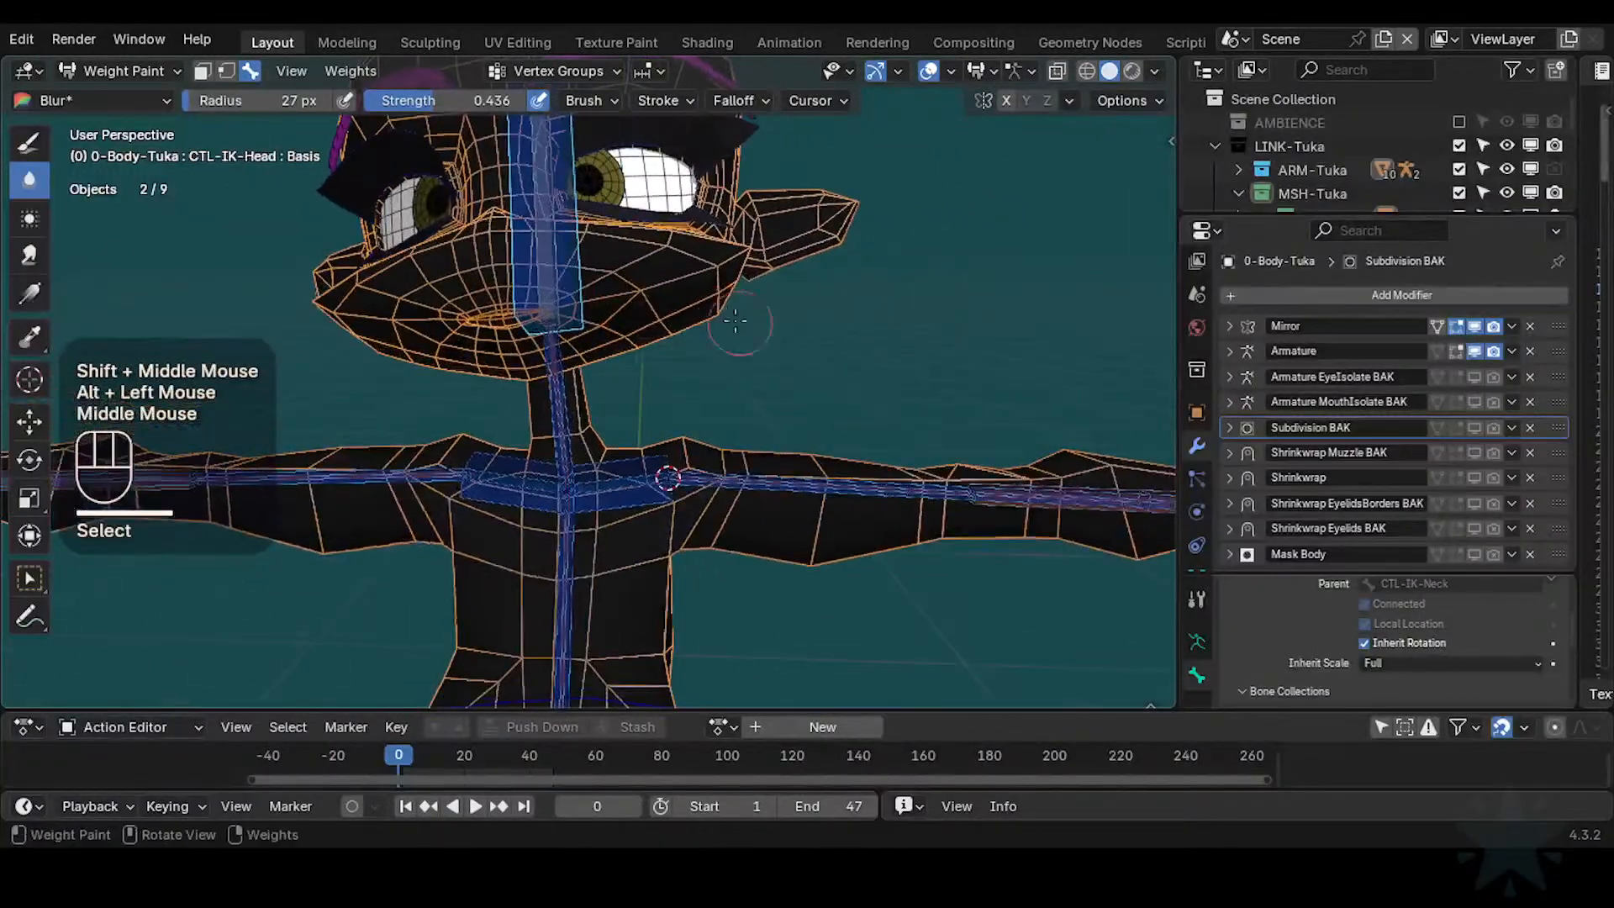
key("r")
left_click(651, 386)
key("g")
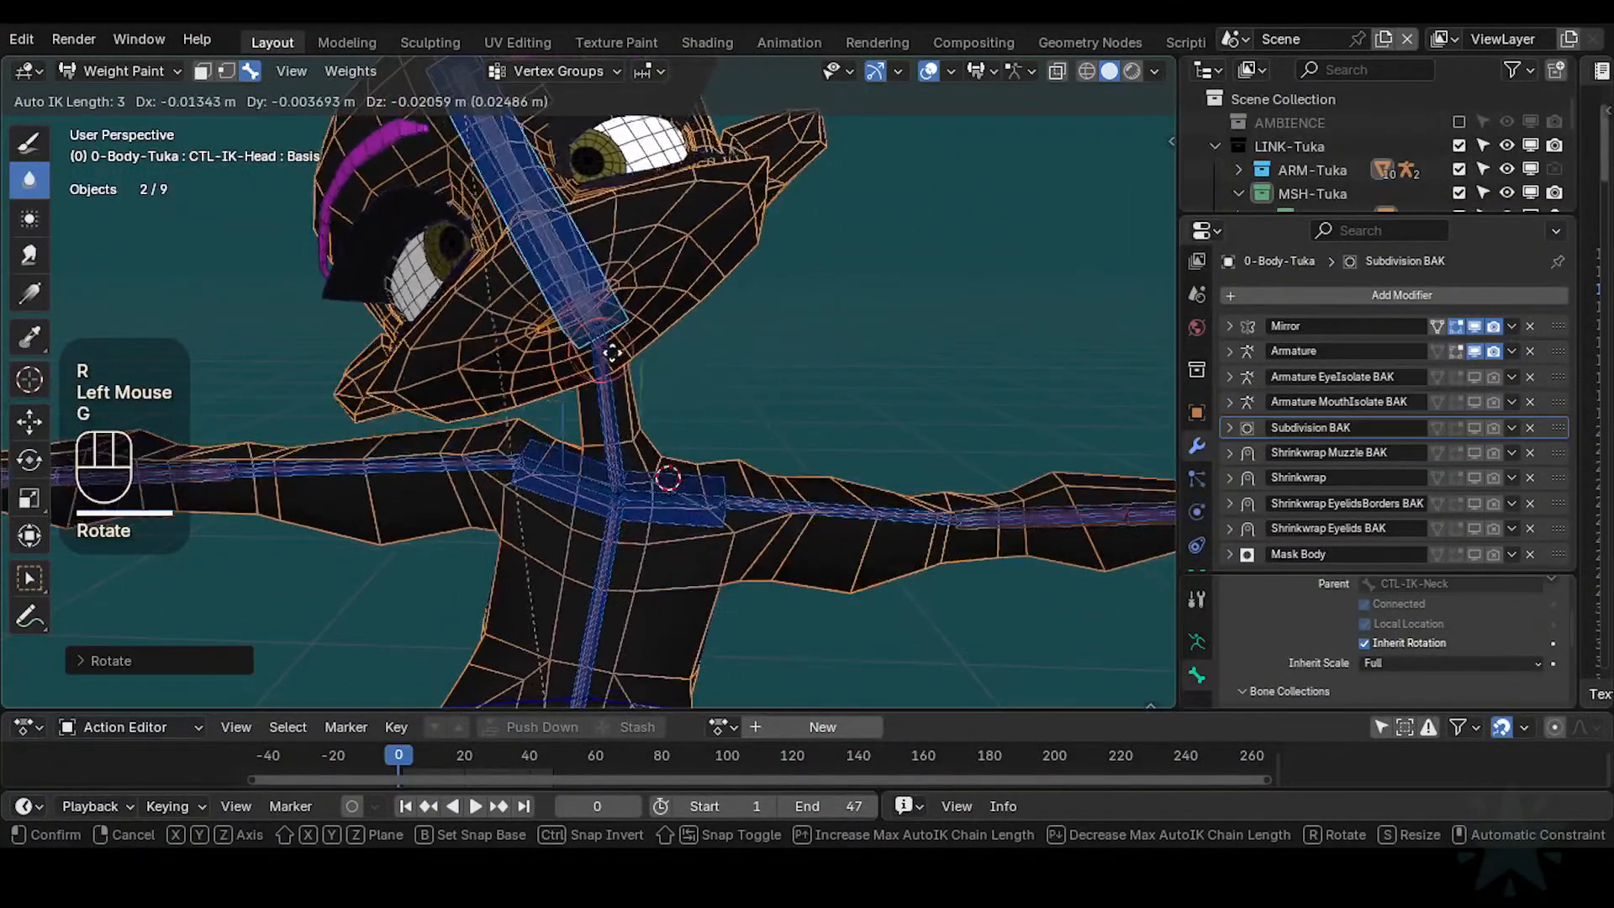
left_click(639, 395)
Rotate the CTL-IK-Neck bone to check the neck base, and clear the pose transforms of all bones
left_click(618, 404, "alt")
middle_click_drag(618, 404, 705, 365)
key("r")
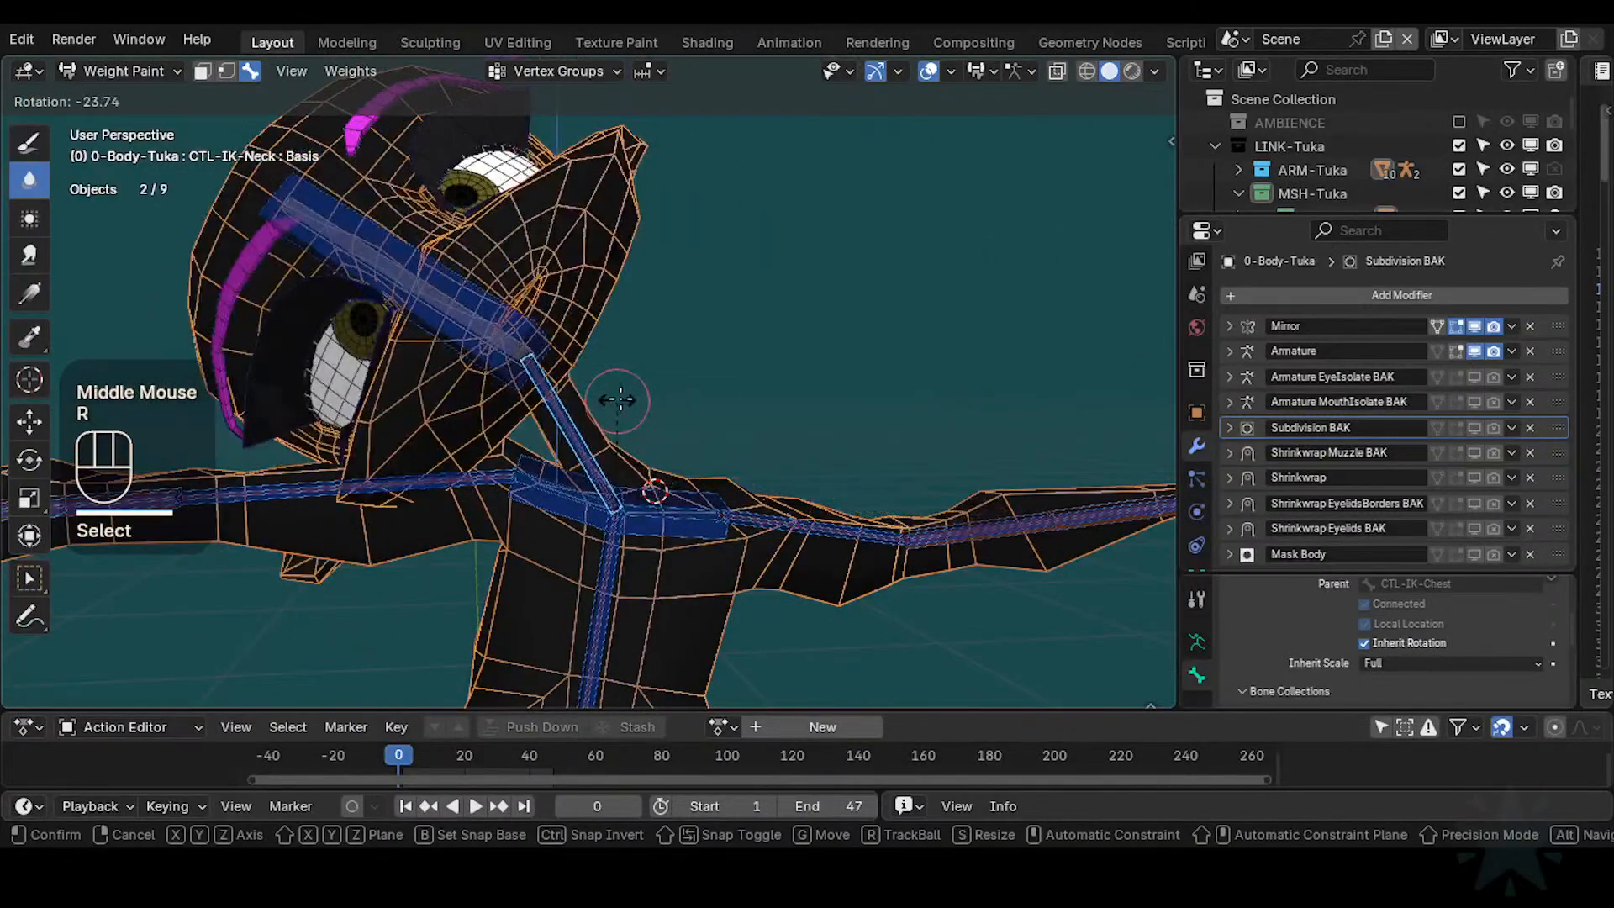
left_click(588, 437)
key("a")
key("alt+q")
key("alt+q")
mouse_move(583, 440)
middle_mouse_down()
mouse_move(589, 454)
mouse_move(605, 420)
middle_mouse_up()
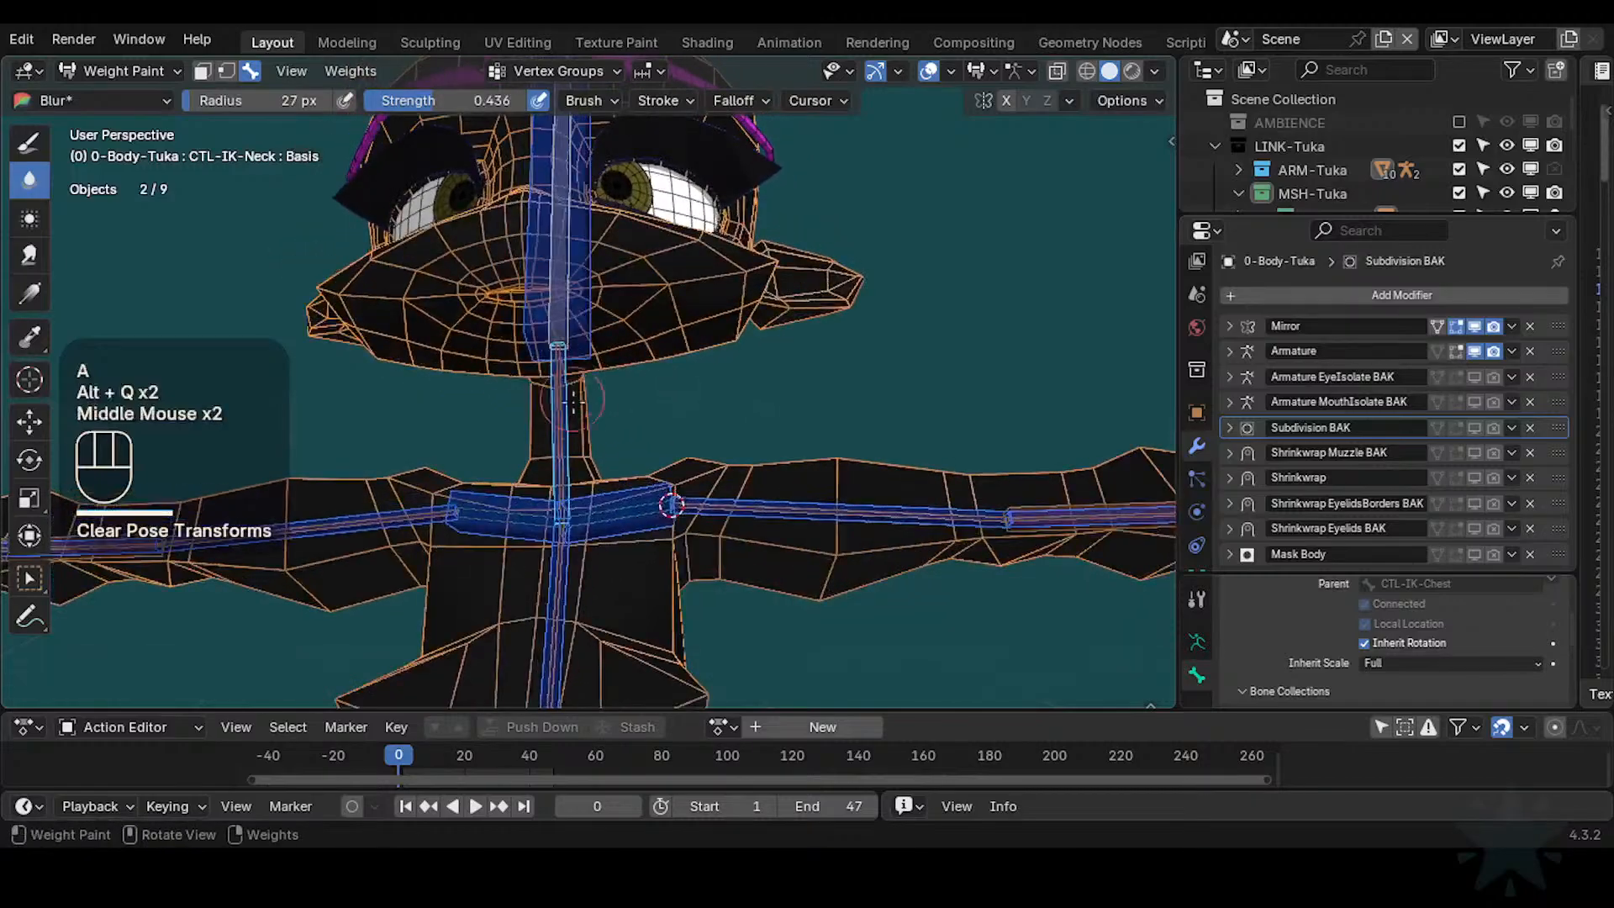
Tilt the CTL-IK-Neck bone again to check the neck base from several angles, and reset the pose of all bones
left_click(605, 419, "alt")
key("r")
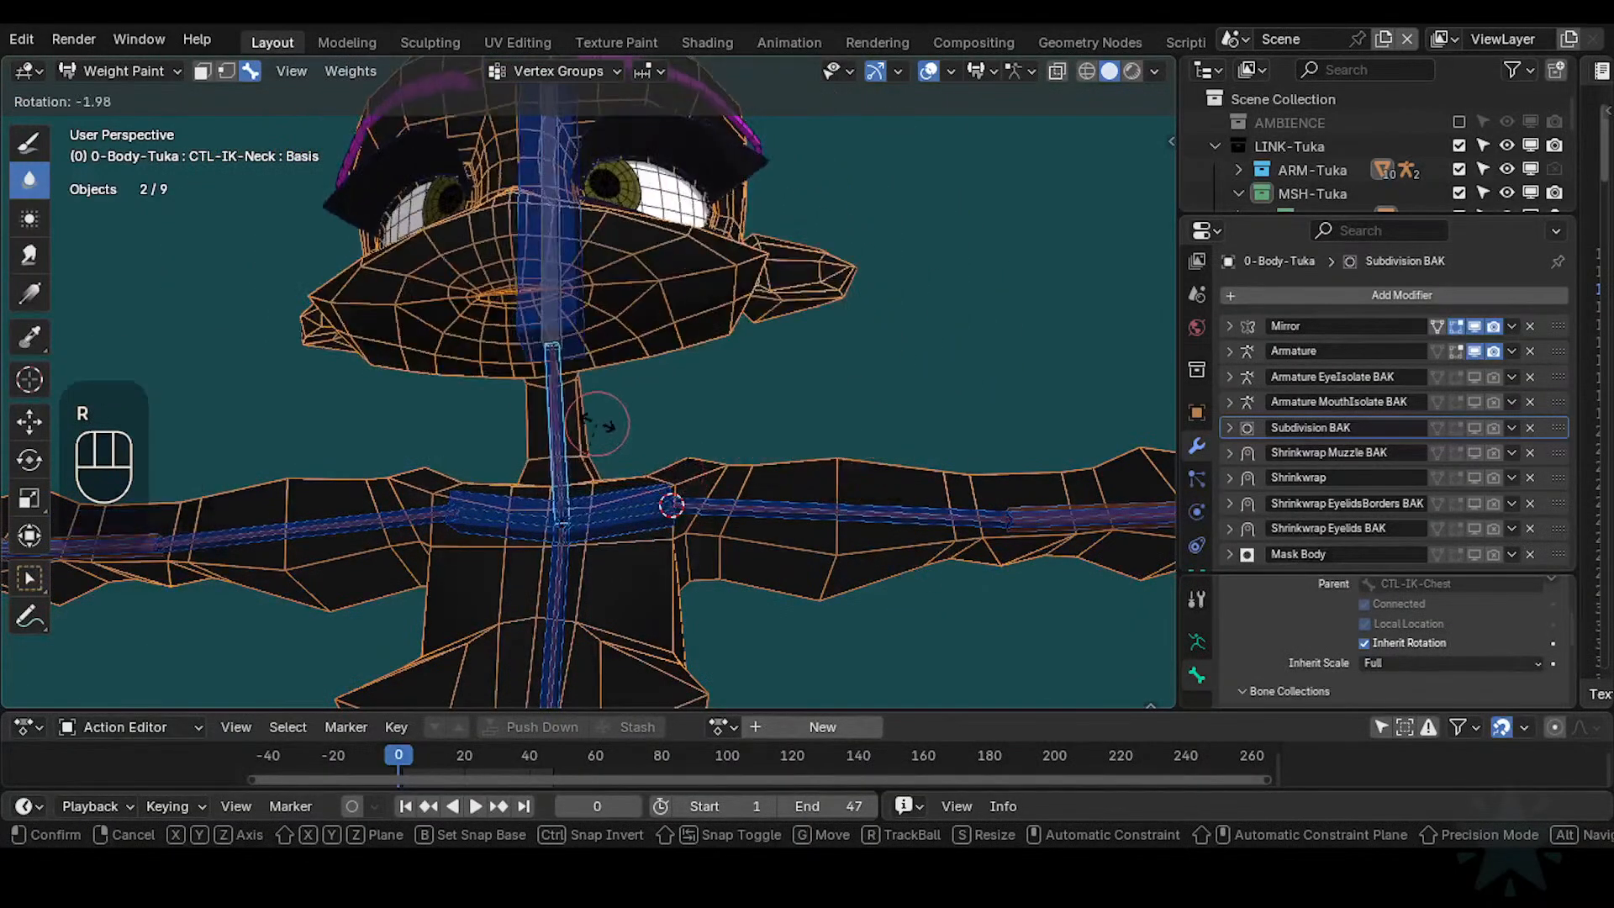
left_click(583, 417)
middle_click_drag(584, 418, 649, 440)
key("r")
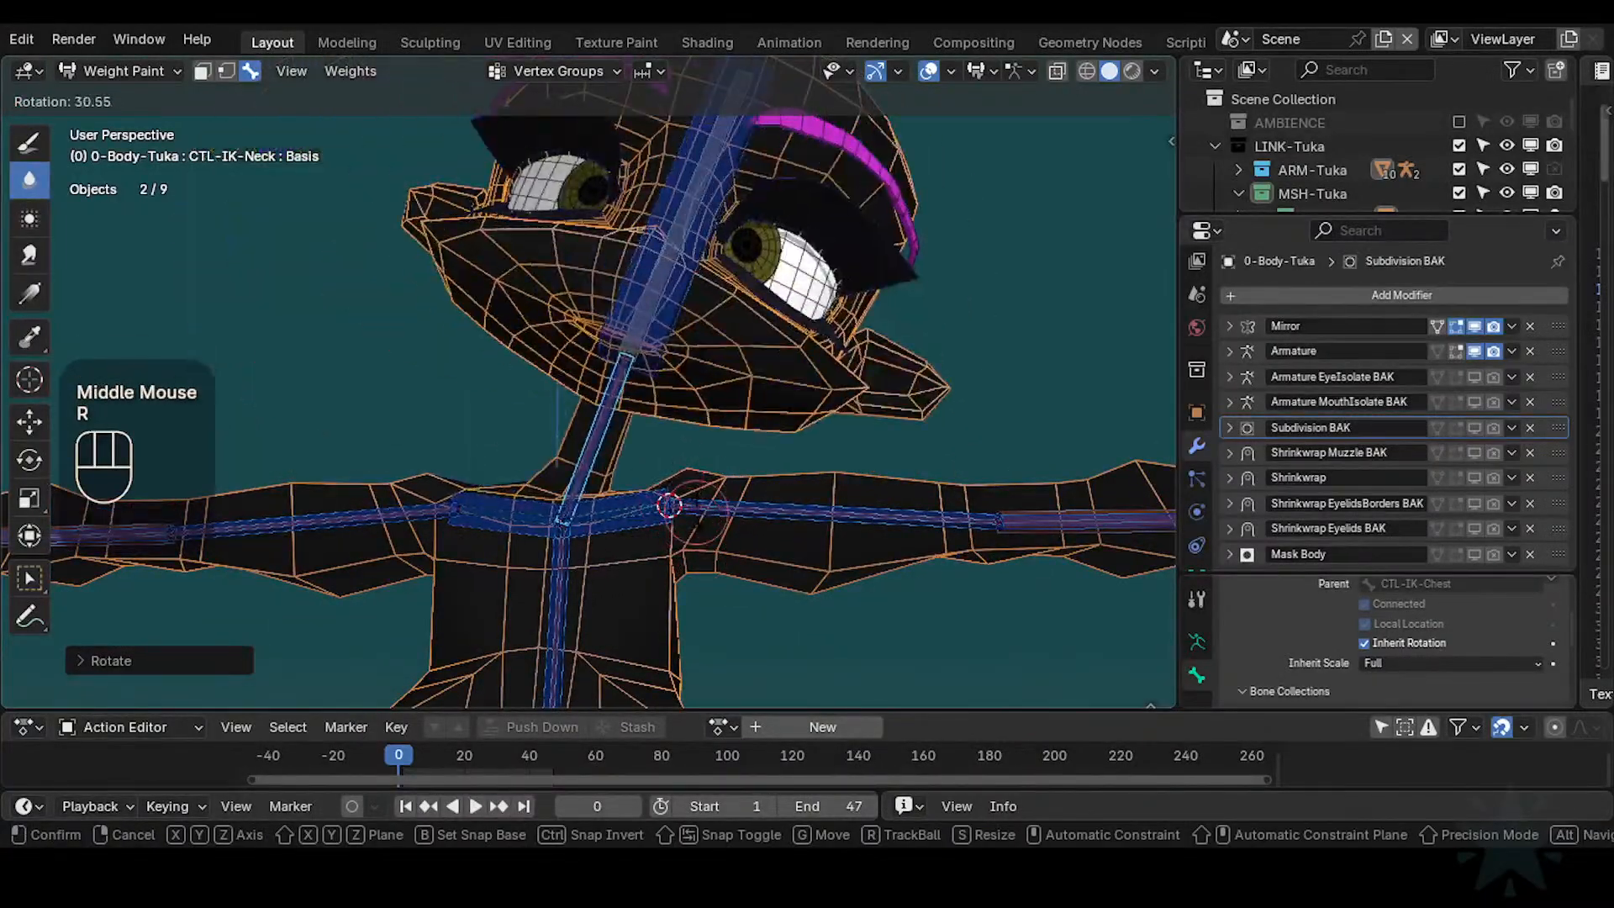
left_click(652, 451)
mouse_move(651, 451)
middle_mouse_down()
mouse_move(478, 487)
mouse_move(504, 488)
mouse_move(487, 559)
mouse_move(508, 455)
mouse_move(603, 478)
middle_mouse_up()
key("KP_3")
key("a")
key("alt+q")
key("alt+q")
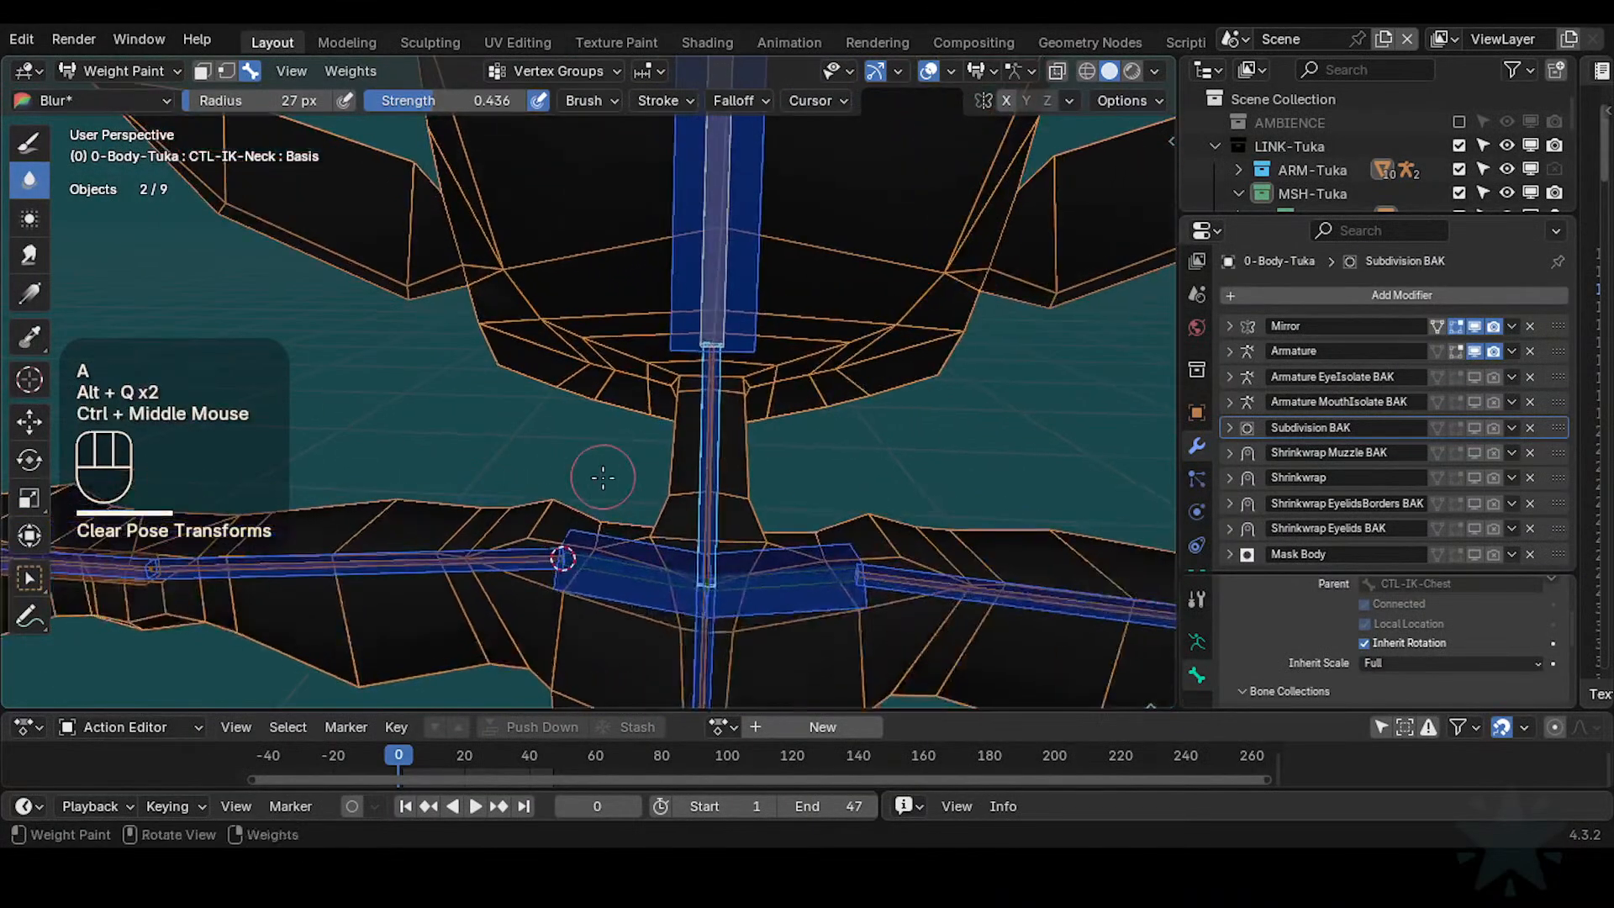
Examine the neck and shoulder area from the side and front, including the body mesh topology in Edit Mode
key("KP_3")
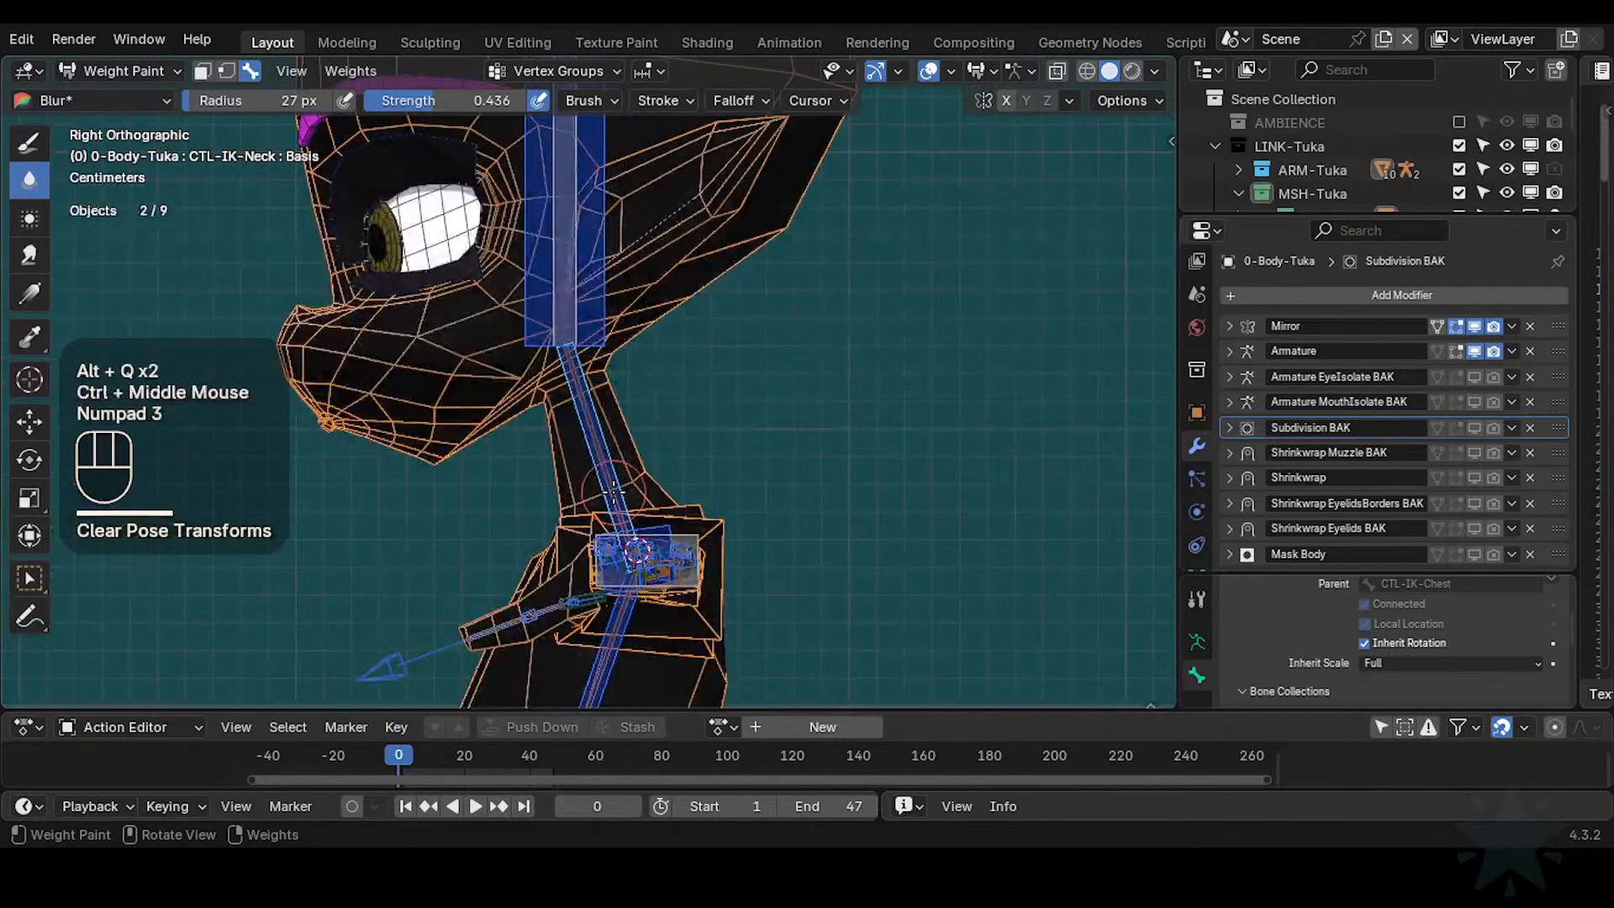
key("KP_1")
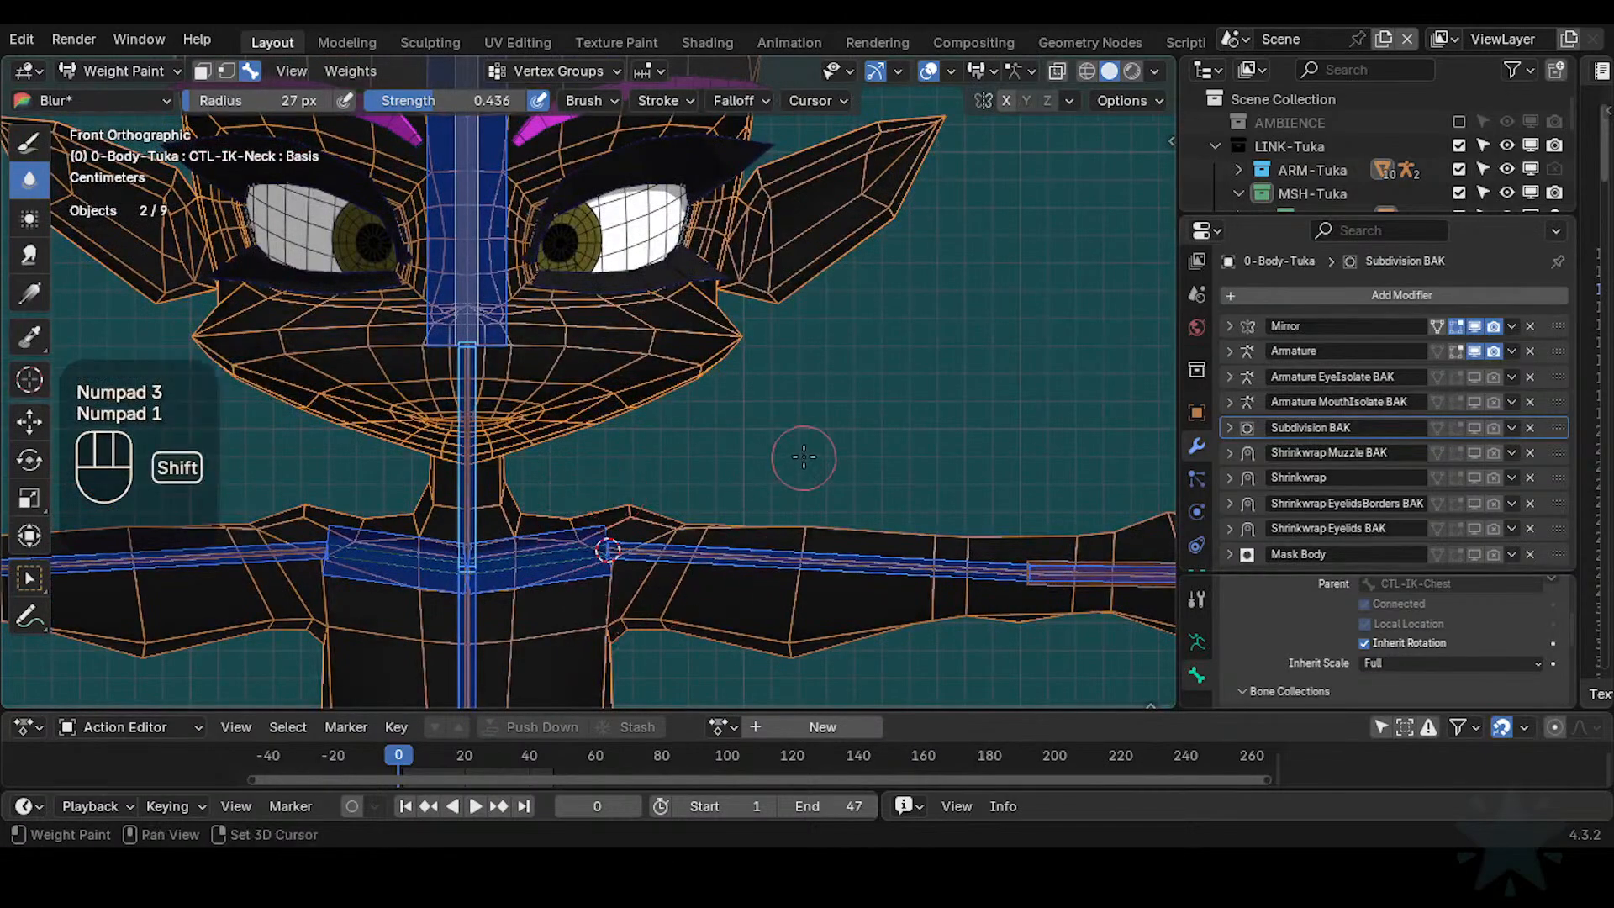
scroll(804, 457, "up", 1)
middle_click_drag(803, 457, 756, 396, "shift")
scroll(723, 450, "up", 3)
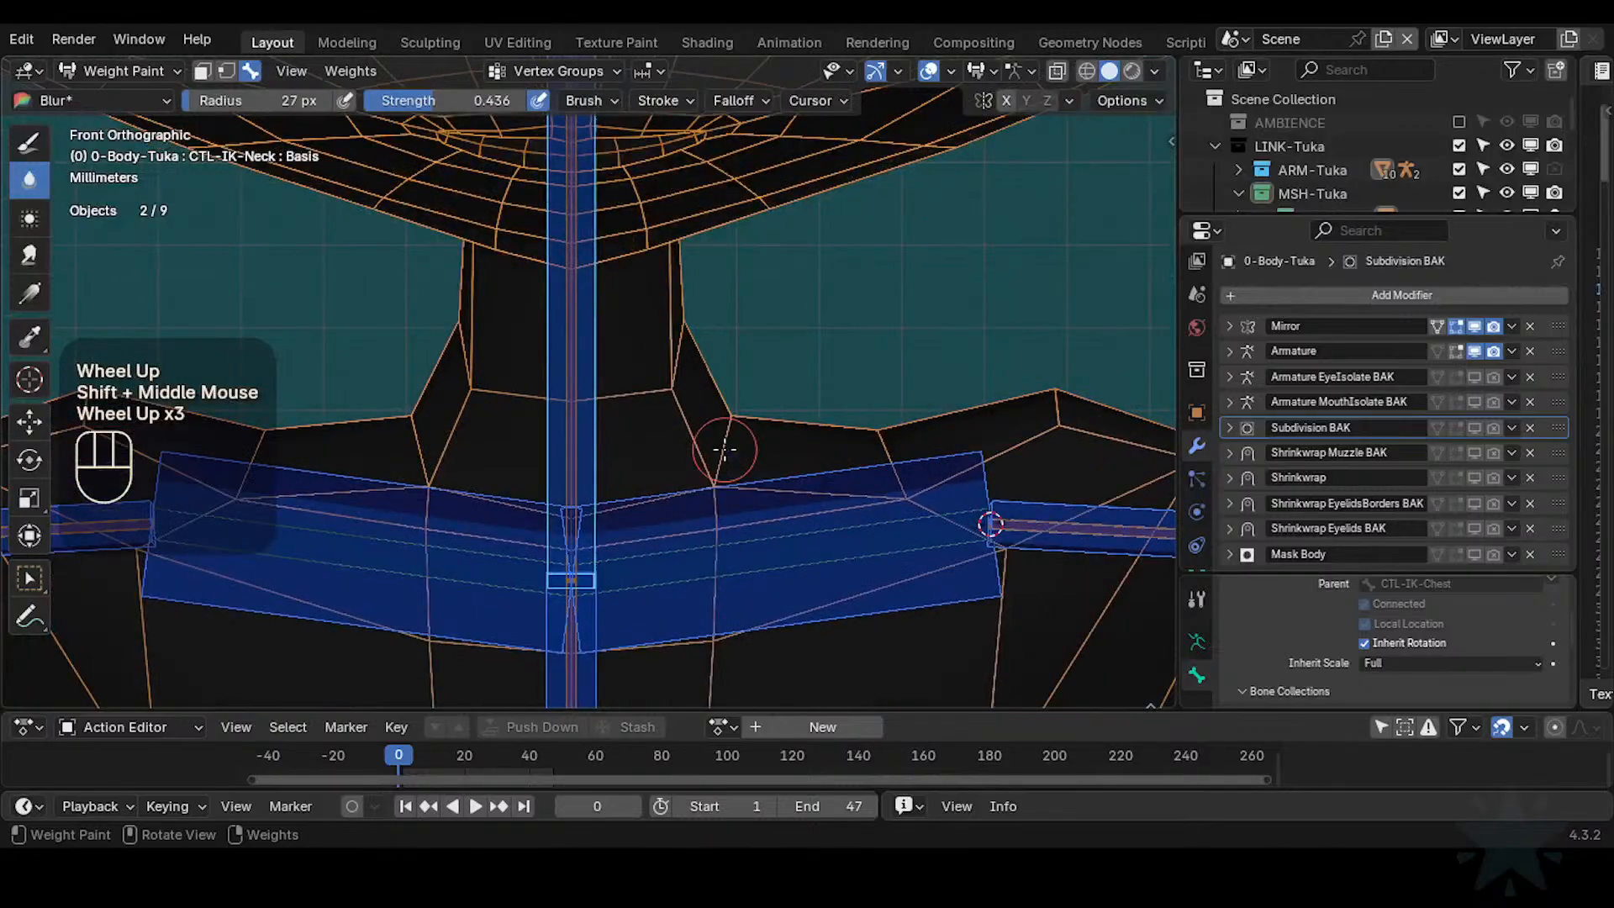
scroll(684, 511, "down", 1)
key("Tab")
scroll(659, 533, "up", 2)
scroll(660, 531, "down", 1)
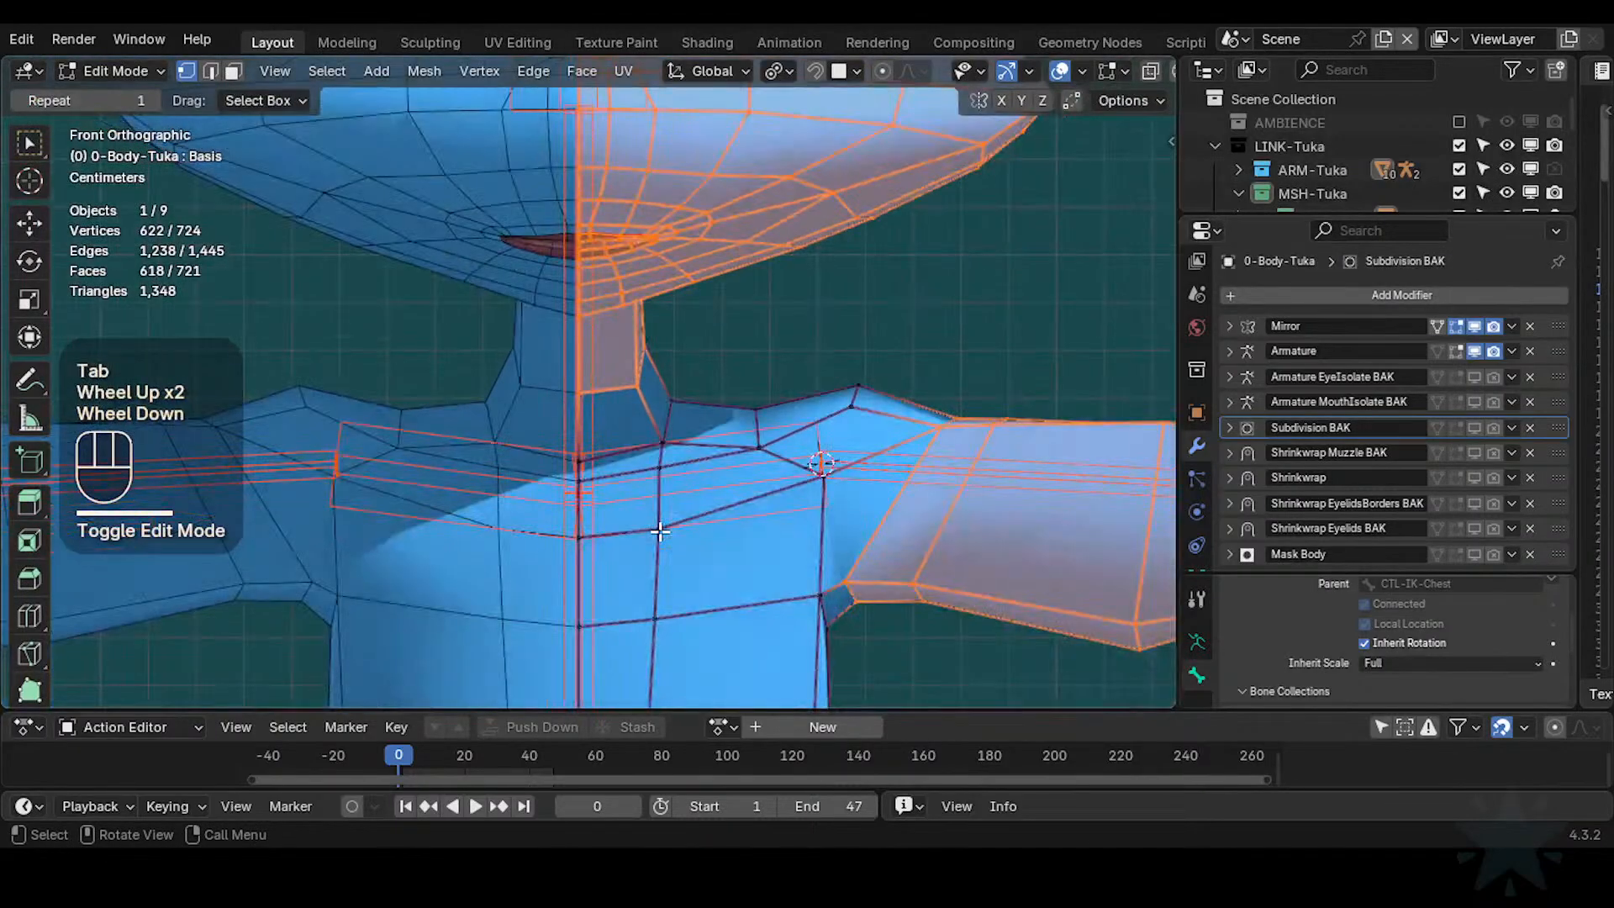
key("KP_3")
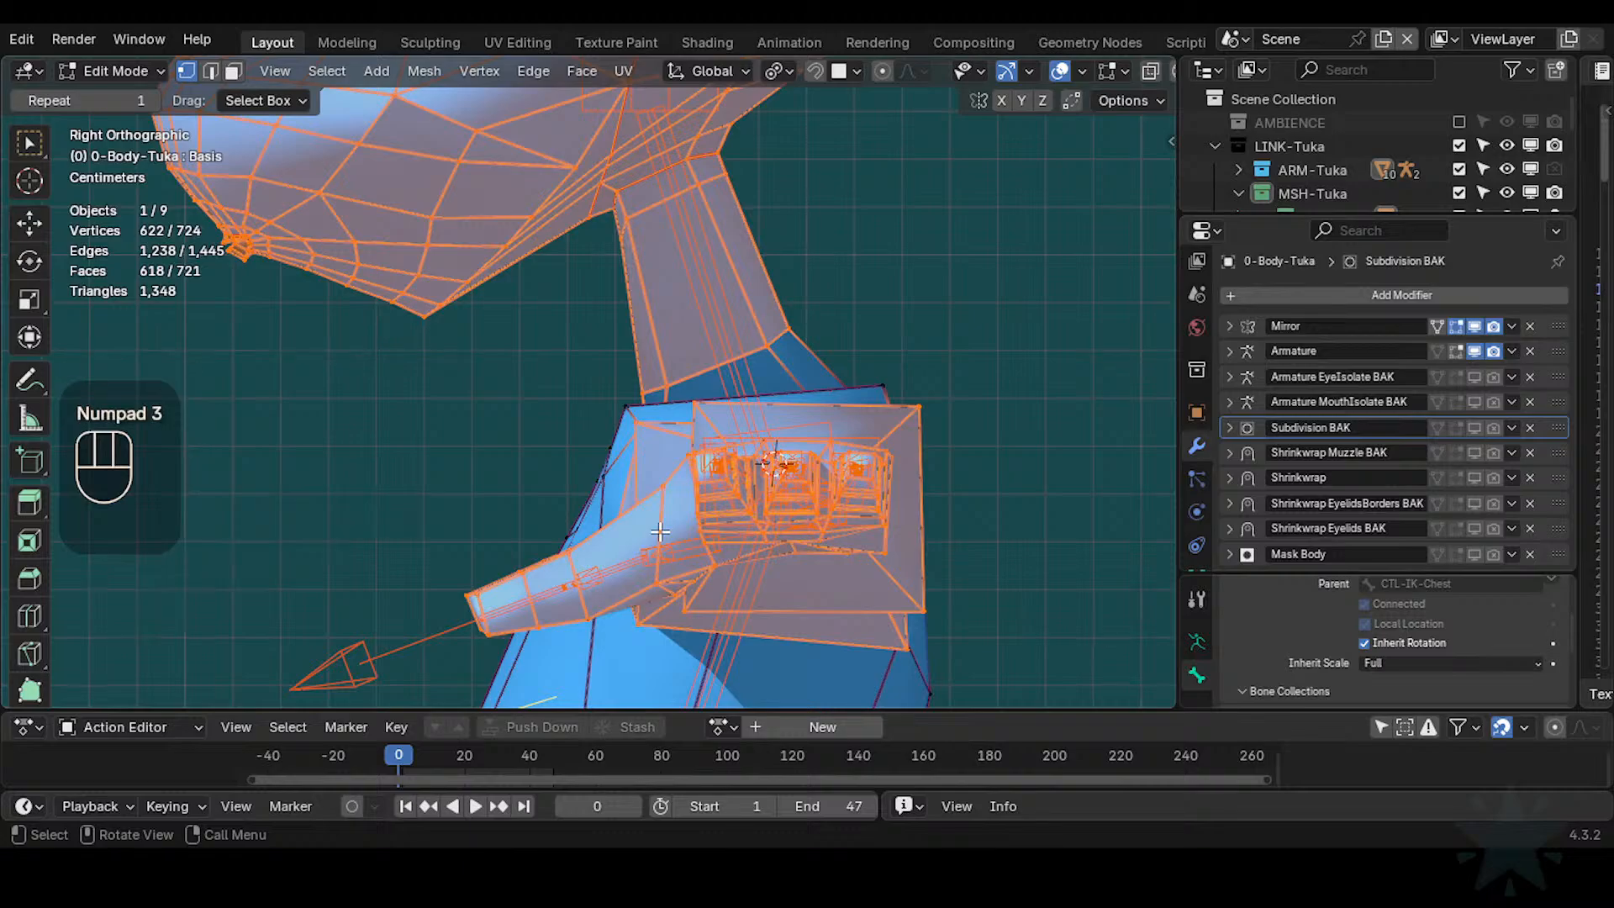
key("KP_1")
scroll(651, 501, "down", 2)
Open the ARM-Tuka armature in Edit Mode and examine how the neck and shoulder joints sit inside the mesh
key("ctrl+Tab")
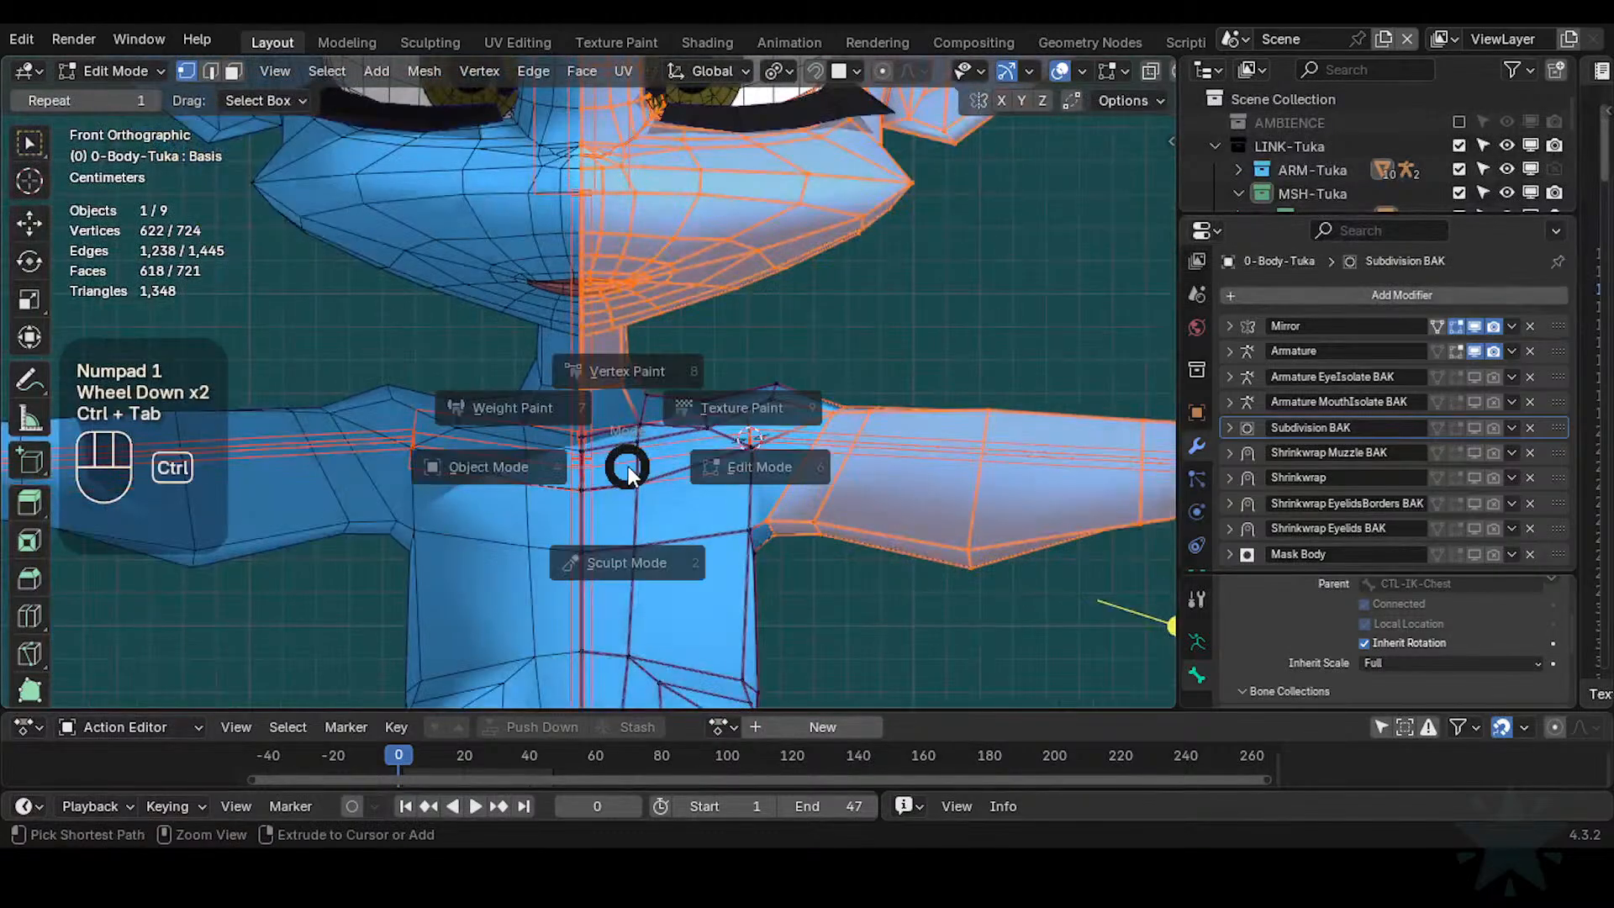
left_click(612, 431)
key("Tab")
scroll(612, 471, "up", 1)
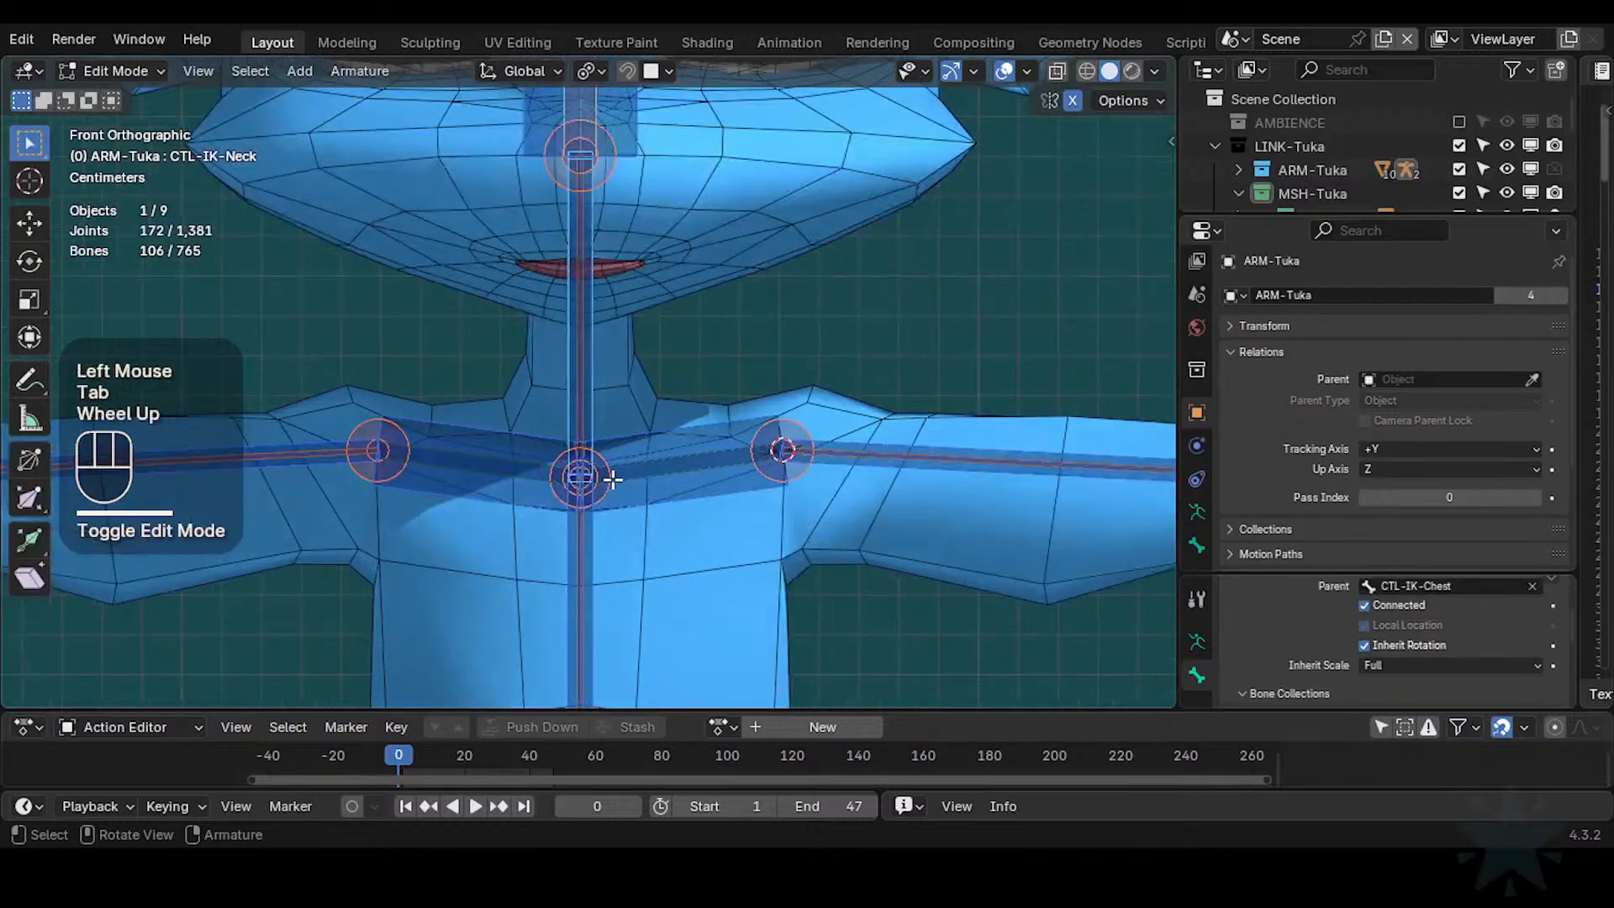
middle_click_drag(612, 471, 608, 496)
scroll(607, 508, "down", 1)
In Edit Mode of 0-Body-Tuka, hide the upper arm face loop and the remaining linked arm faces
key("ctrl+Tab")
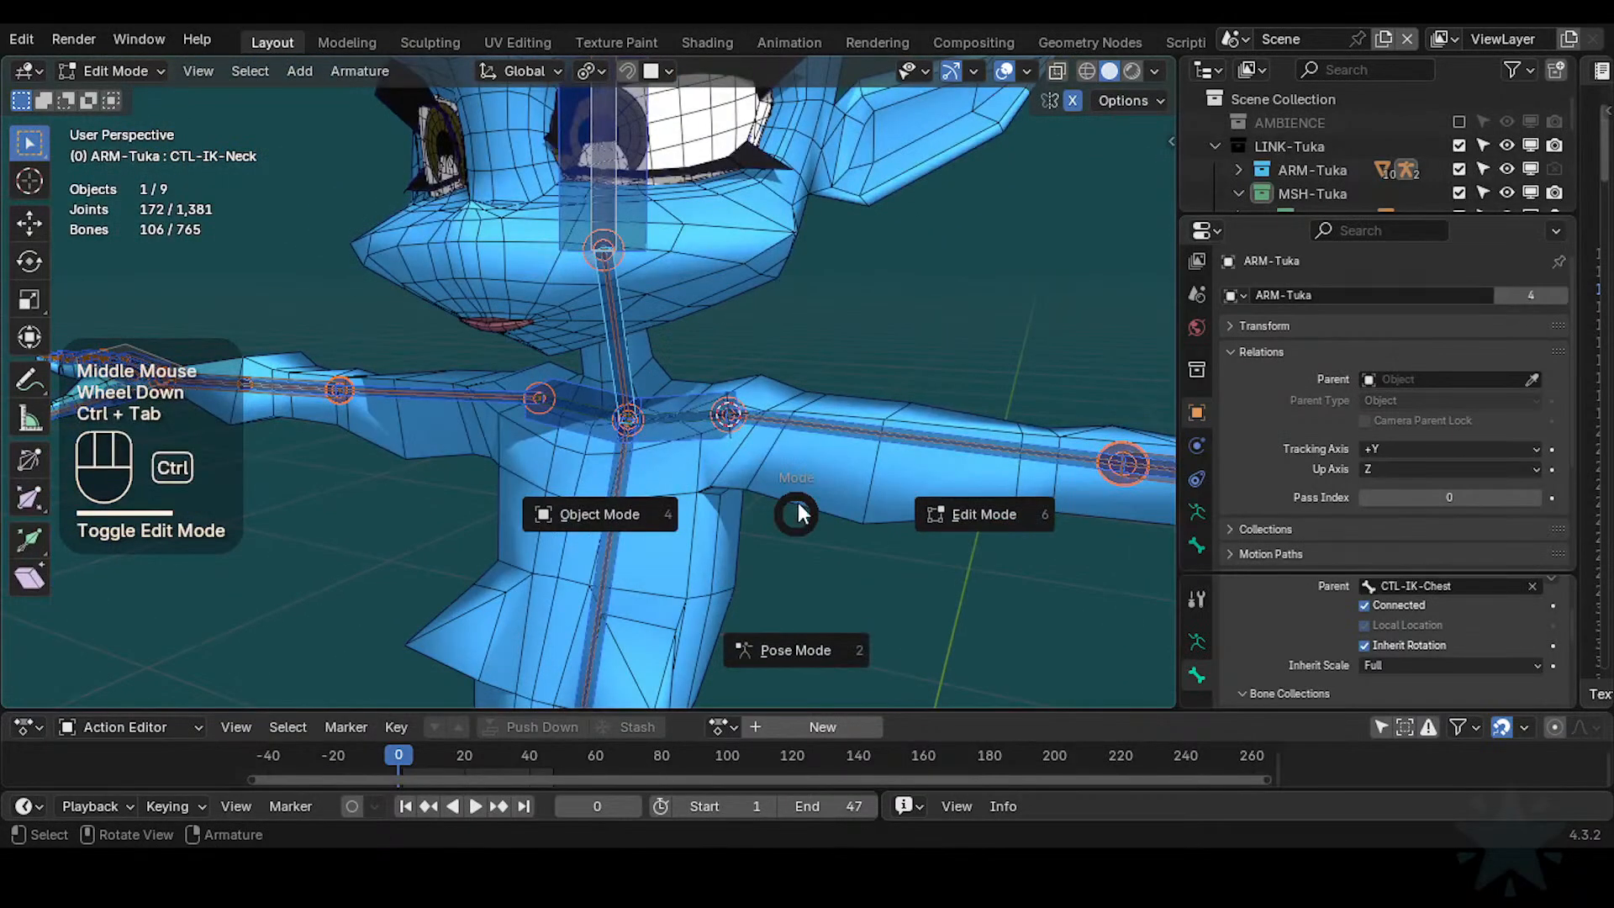
left_click(810, 477)
key("Tab")
scroll(779, 496, "down", 2)
key("alt+a")
key("3")
left_click(743, 412, "alt+shift")
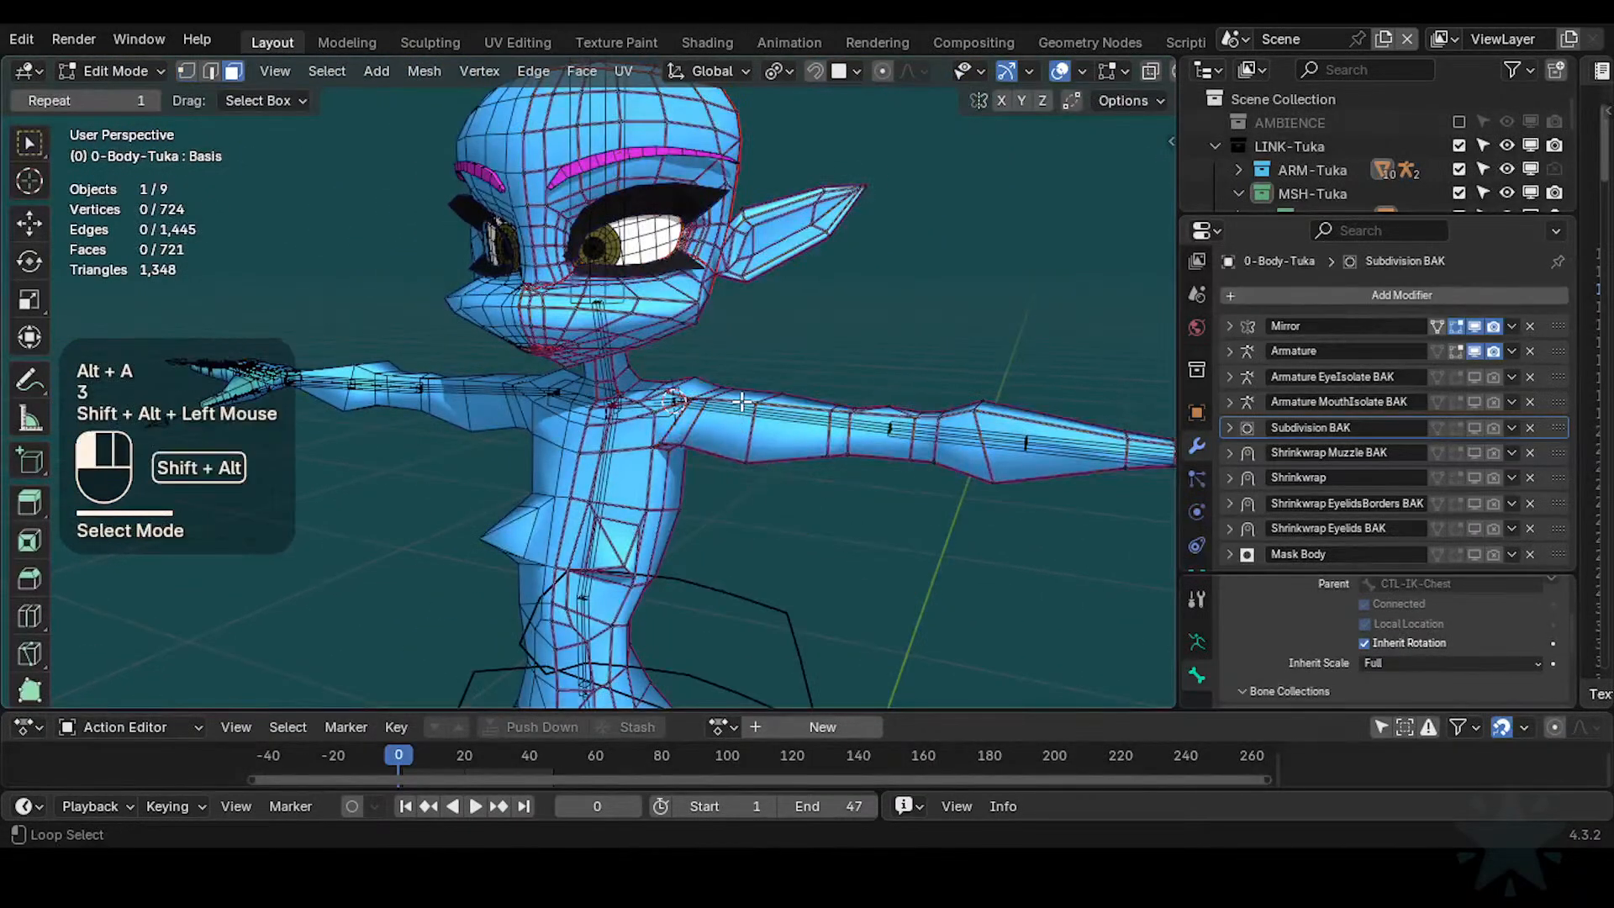
key("j")
key("h")
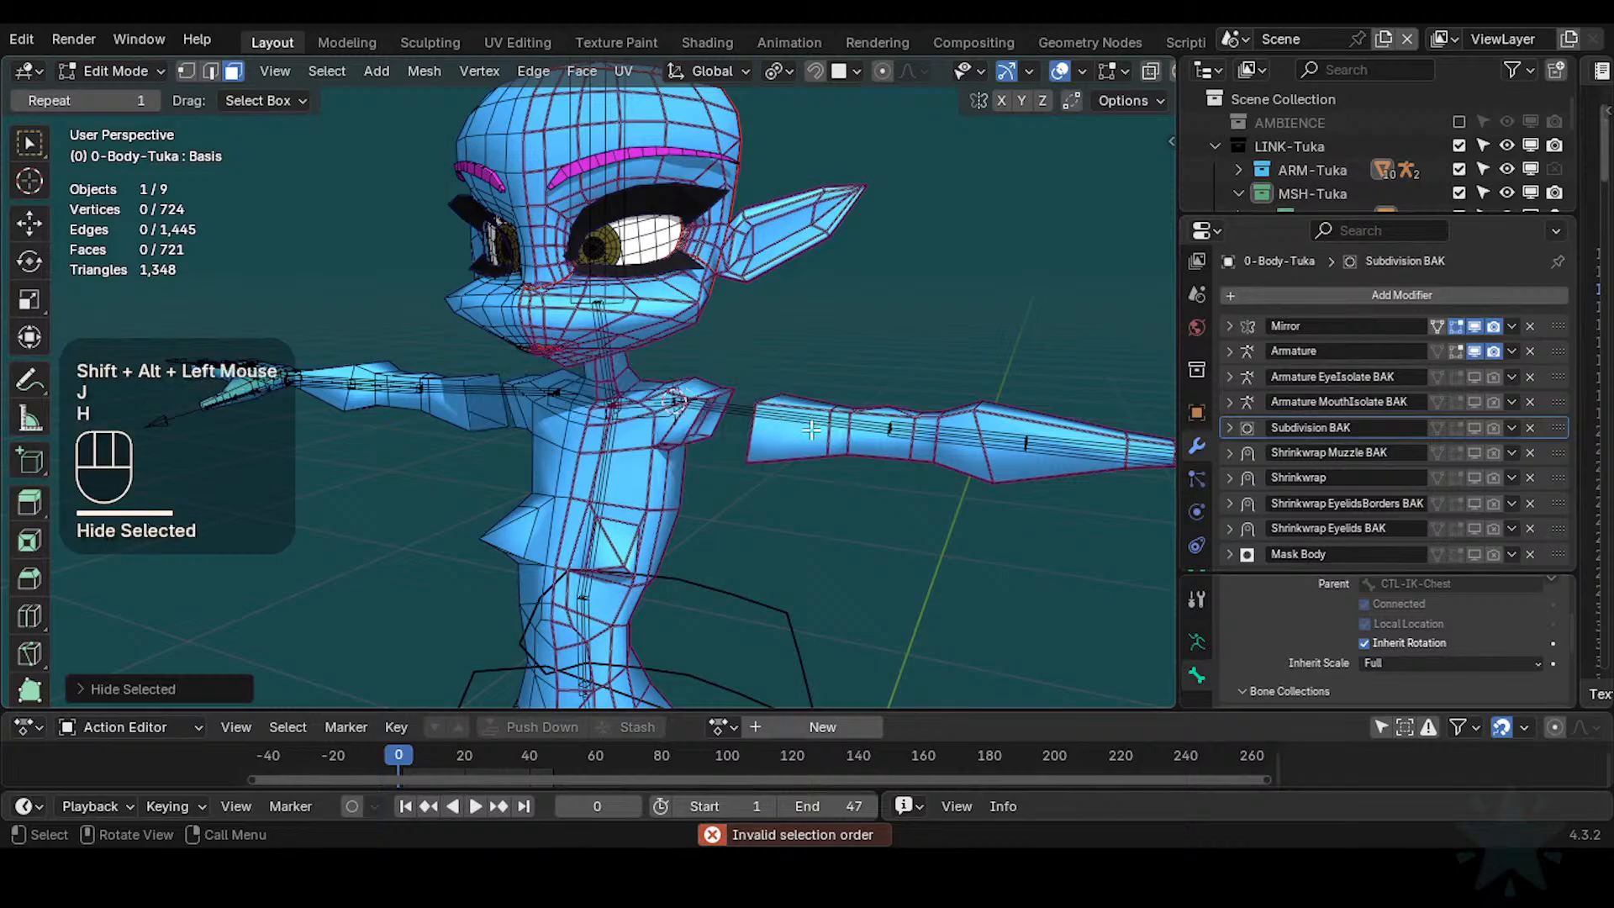
key("l")
key("h")
scroll(759, 481, "up", 3)
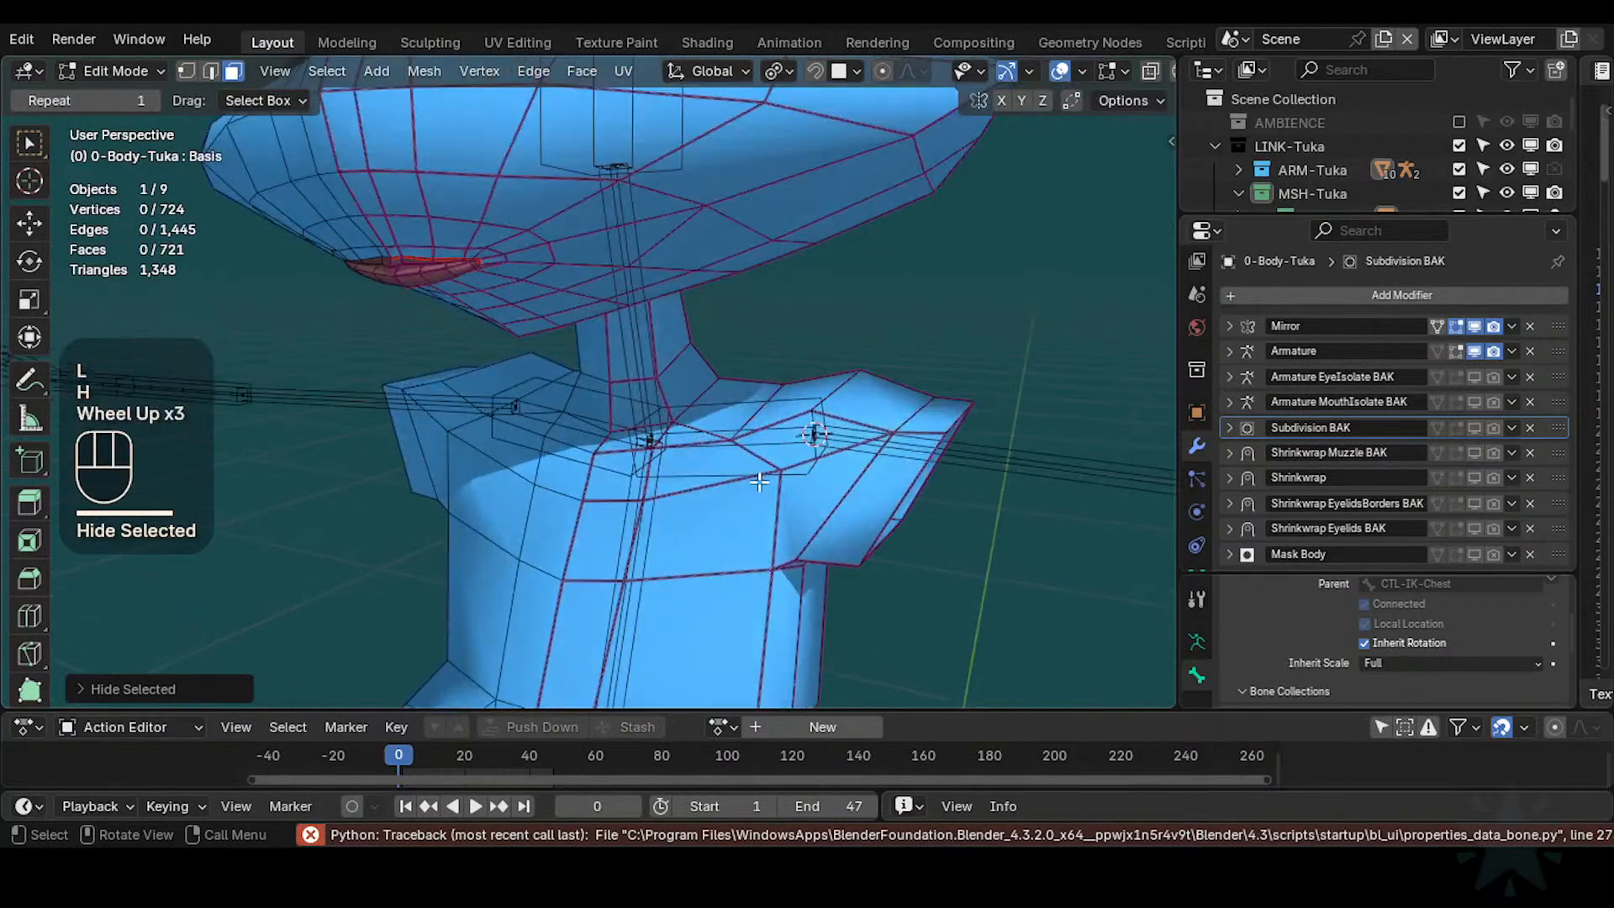
key("KP_3")
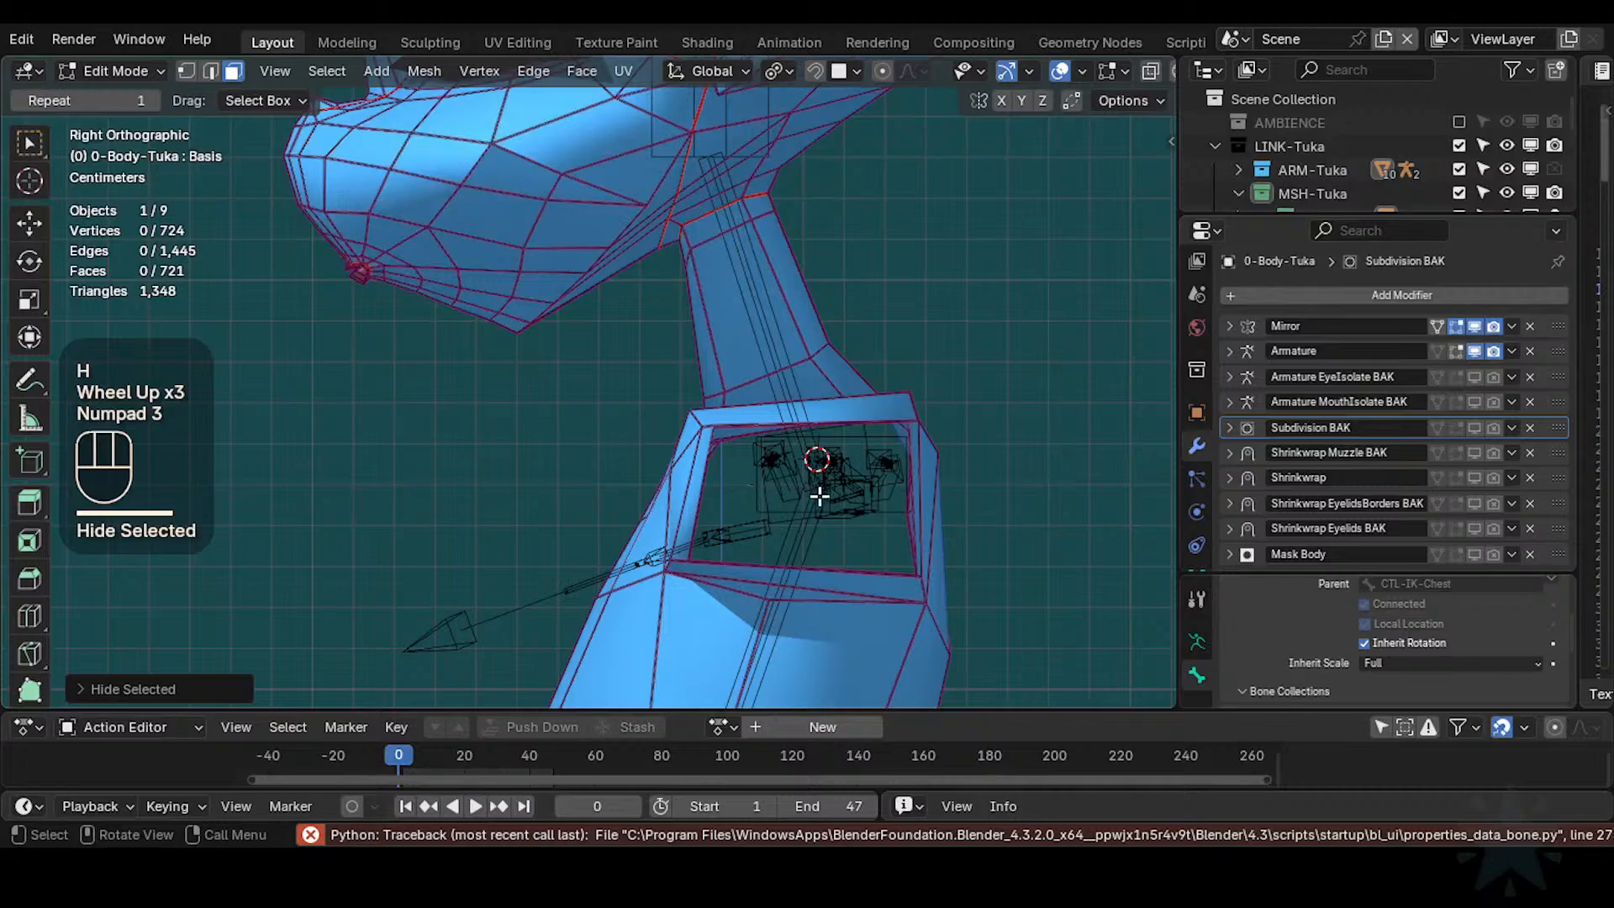
Select the ARM-Tuka armature and switch it to Pose Mode in the front orthographic view
key("ctrl+Tab")
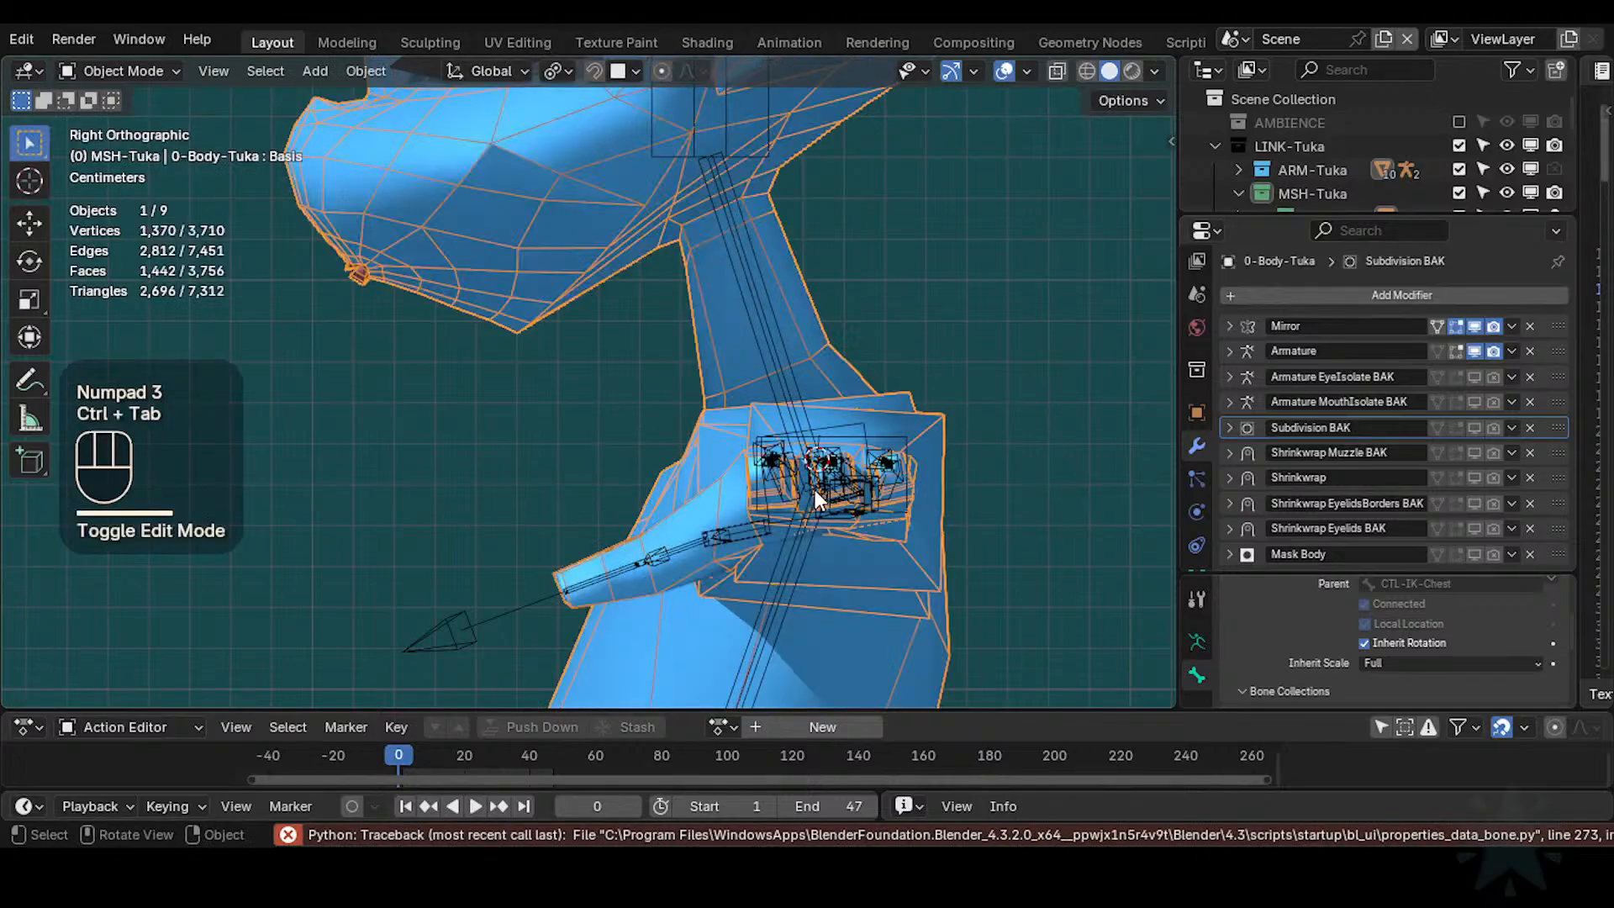
left_click(803, 492)
key("KP_1")
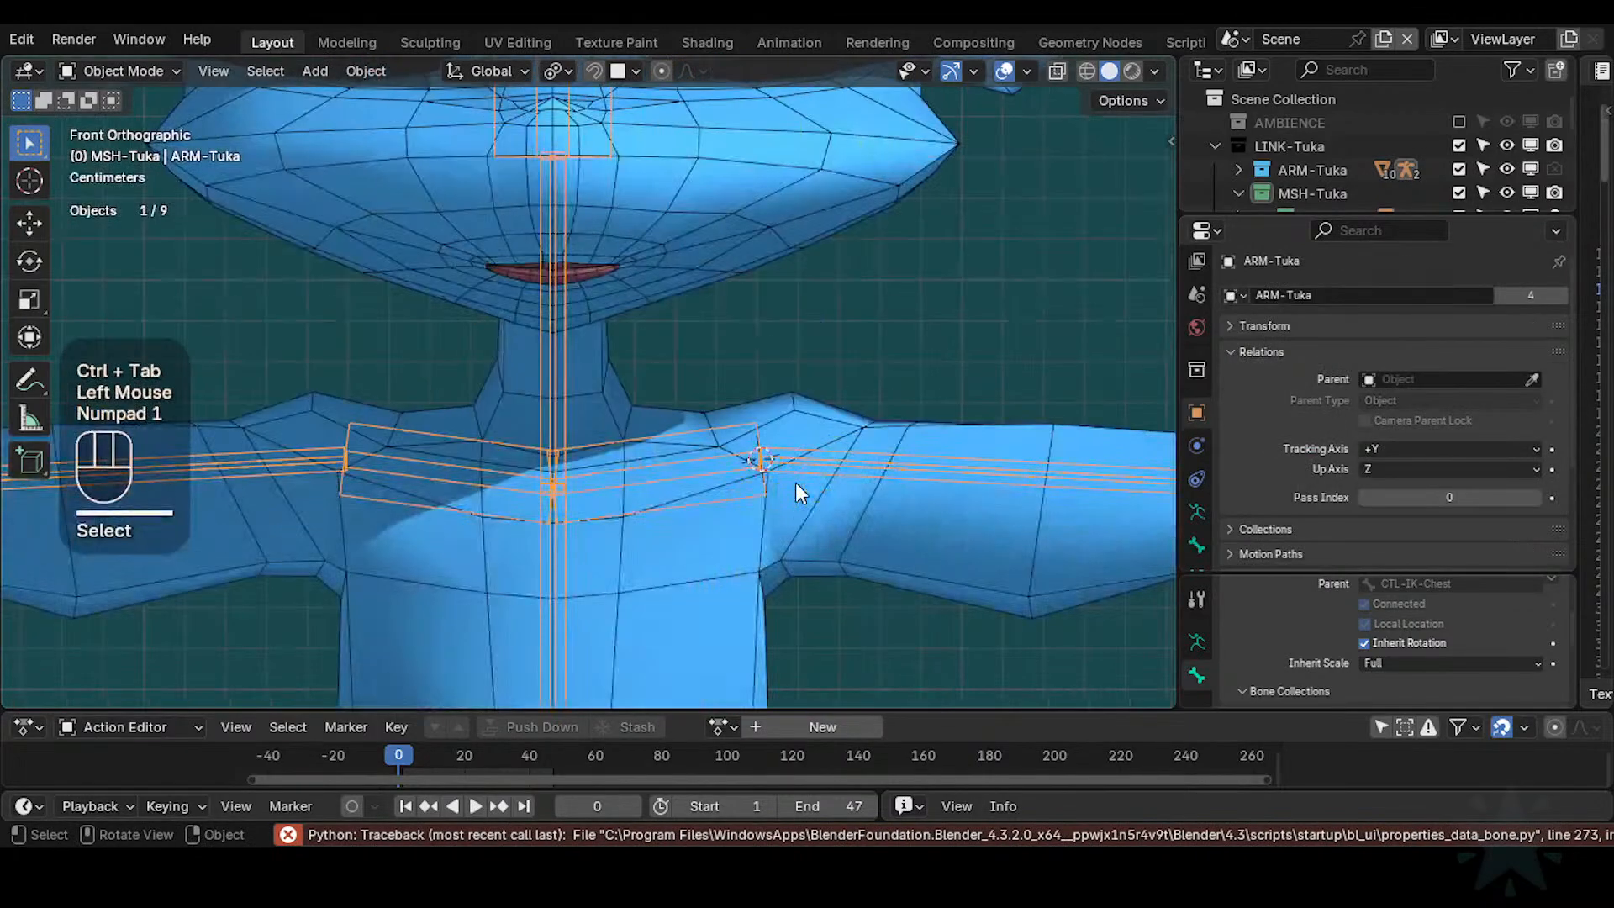
scroll(797, 479, "down", 2)
key("ctrl+Tab")
Box-select the character's left arm bones, mirror the selection to the right arm and hide those bones
key("alt+a")
key("b")
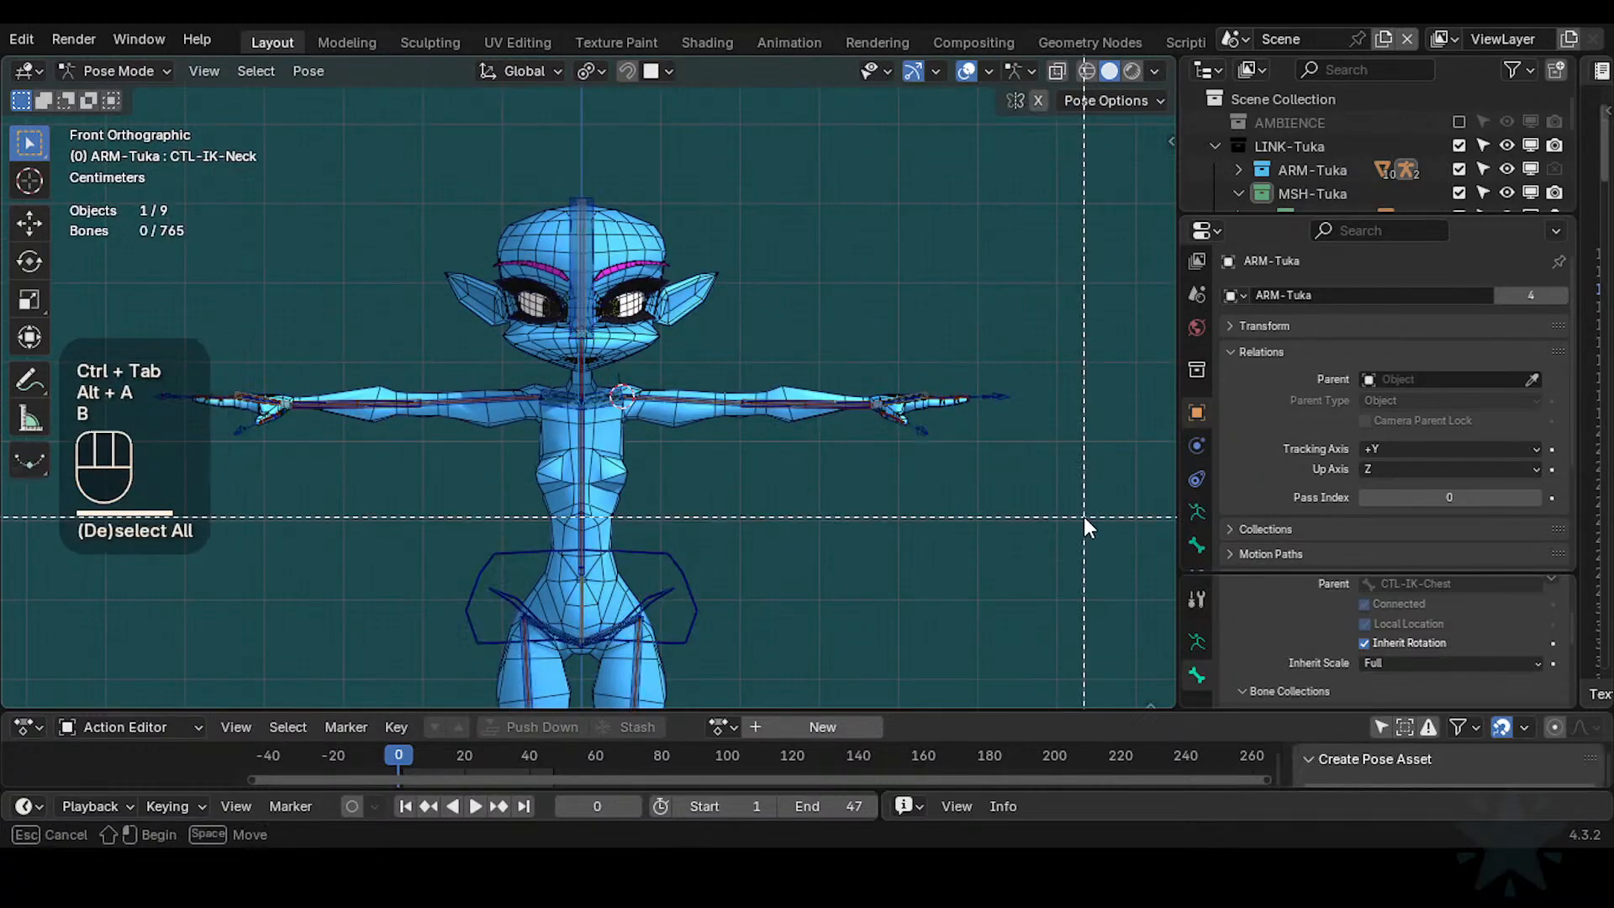
left_click_drag(1085, 517, 782, 332)
left_click_drag(644, 342, 644, 341)
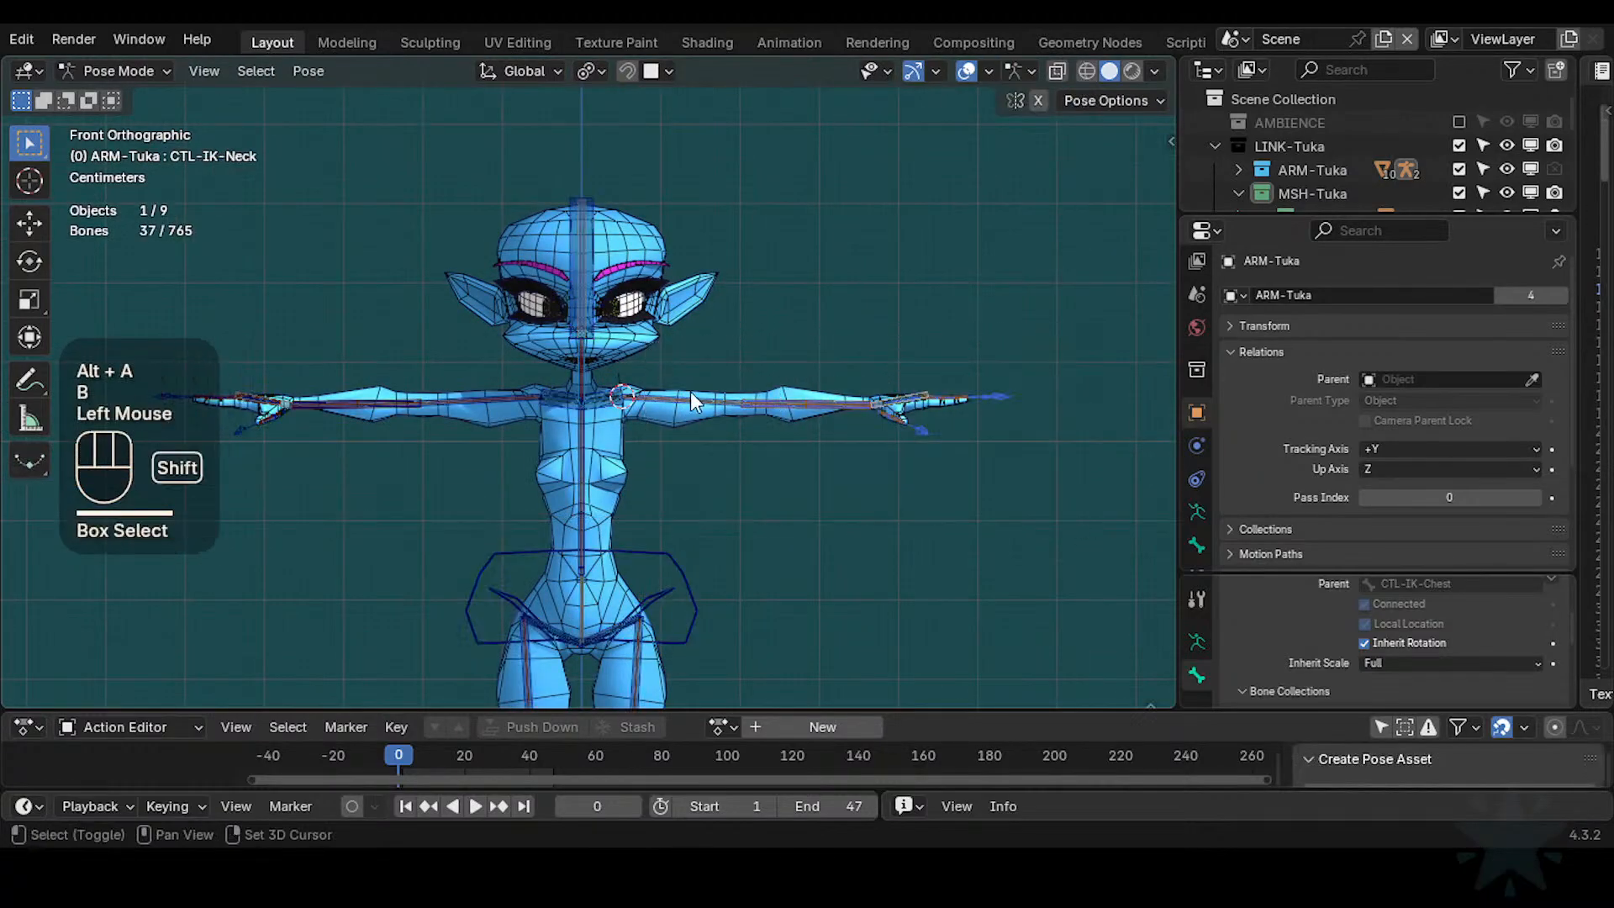
key("shift+alt+x")
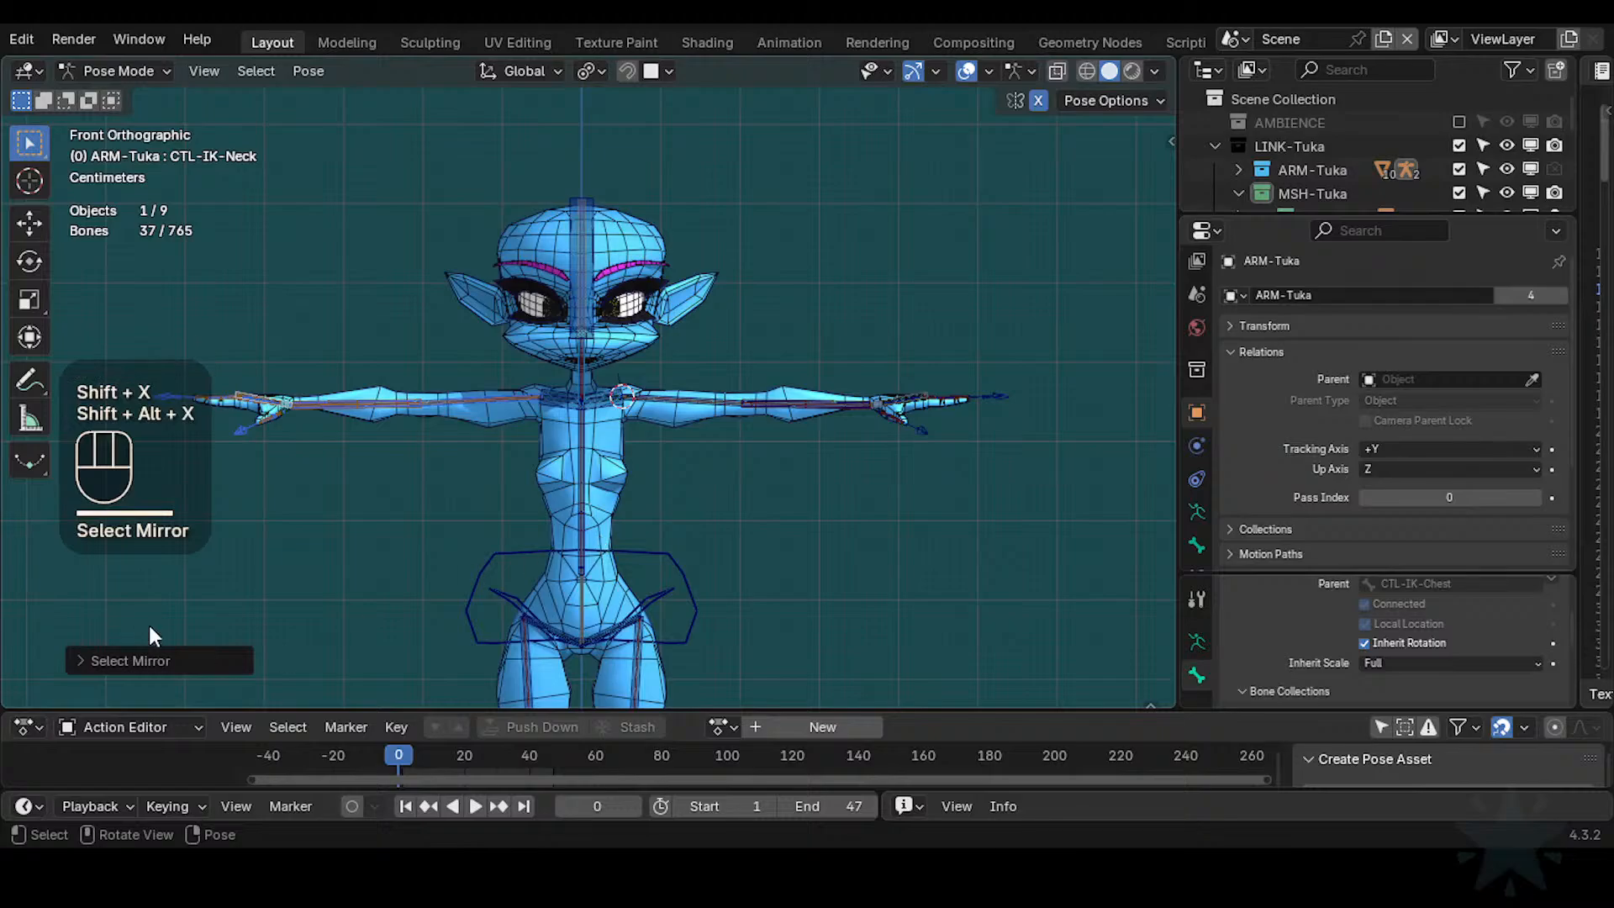
left_click(160, 661)
key("h")
scroll(756, 530, "up", 1)
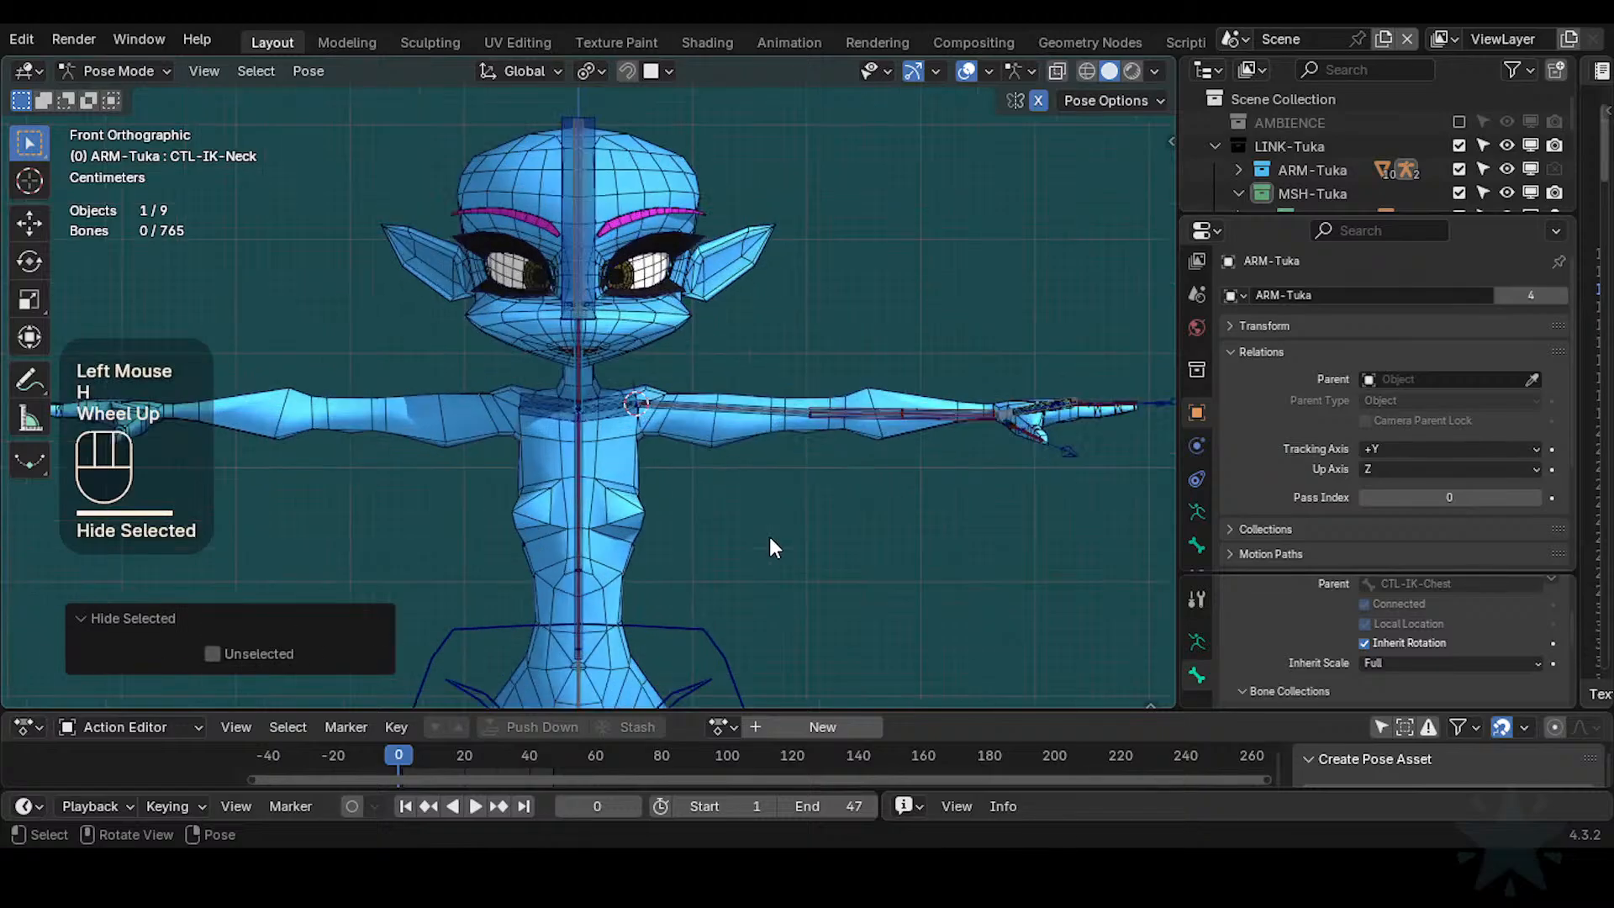
scroll(773, 537, "down", 2)
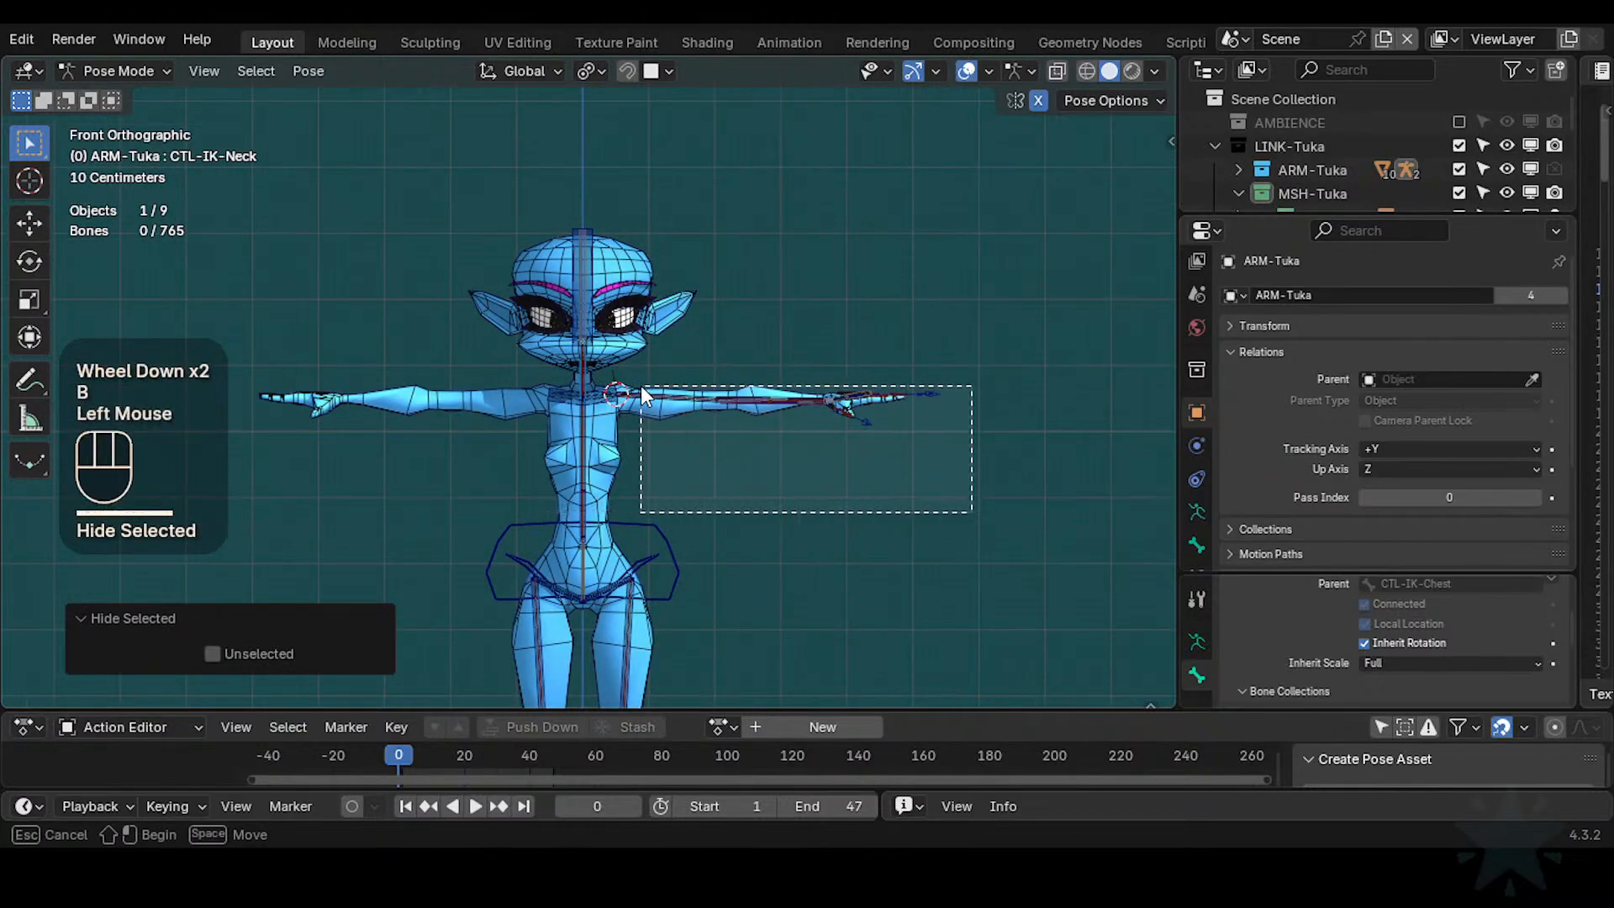
left_click_drag(641, 385, 617, 373)
key("h")
scroll(691, 454, "up", 3)
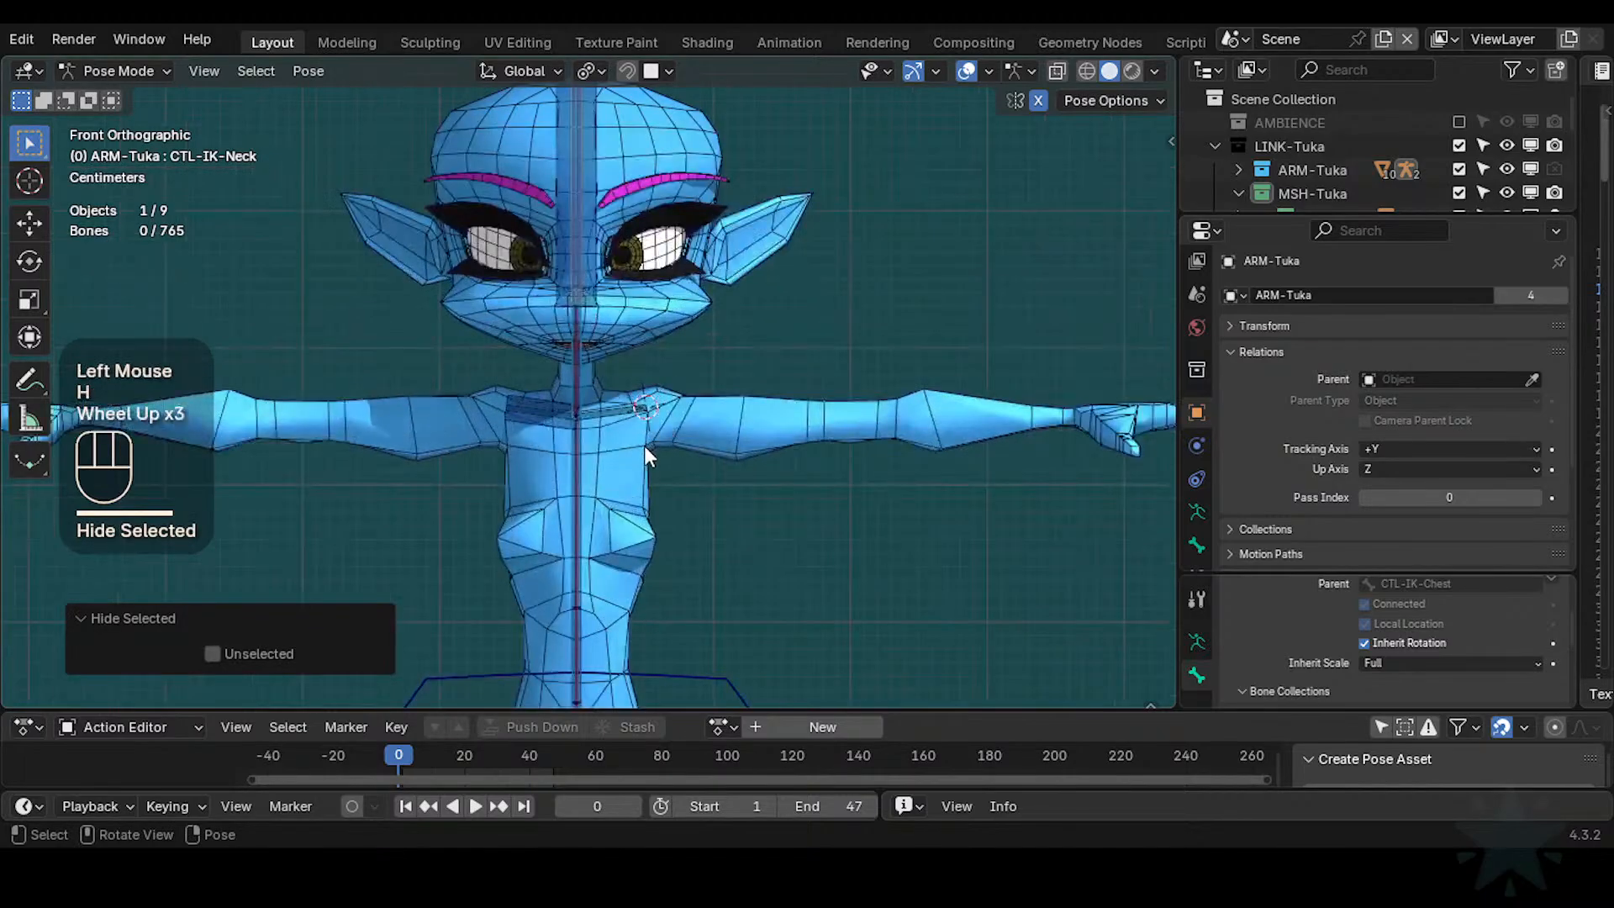
scroll(647, 452, "up", 4)
scroll(649, 451, "down", 1)
key("ctrl+z")
Clear the selection, box-select the character's left arm bones from the upper arm to the fingers, and hide them
scroll(698, 462, "down", 2)
key("alt+a")
scroll(745, 470, "down", 1)
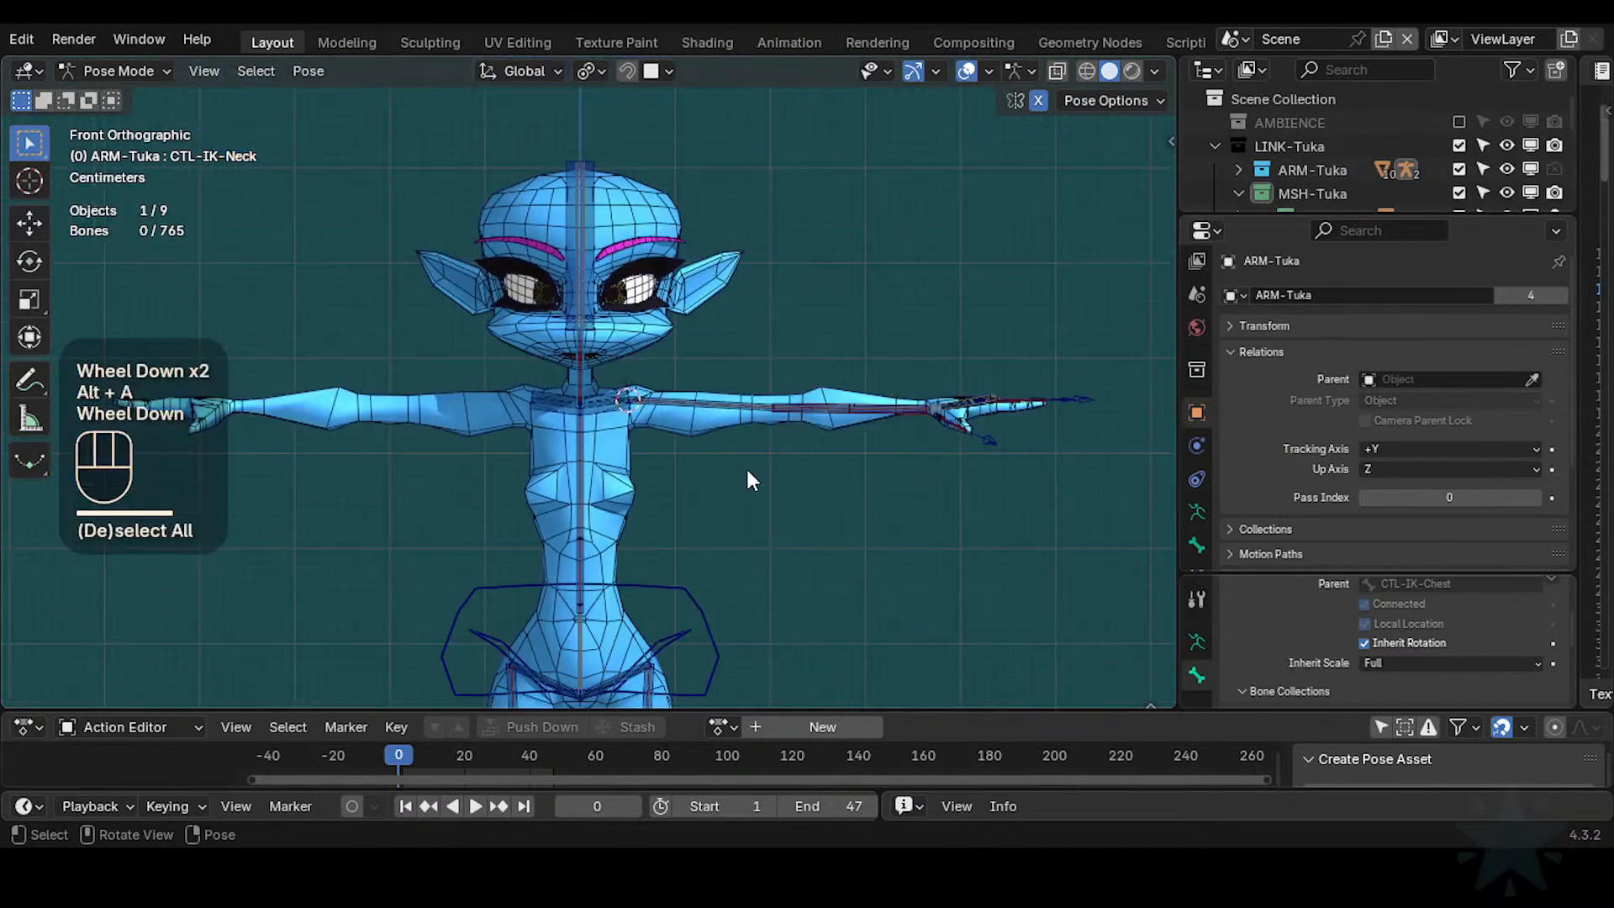
key("b")
left_click_drag(1114, 521, 662, 346)
key("h")
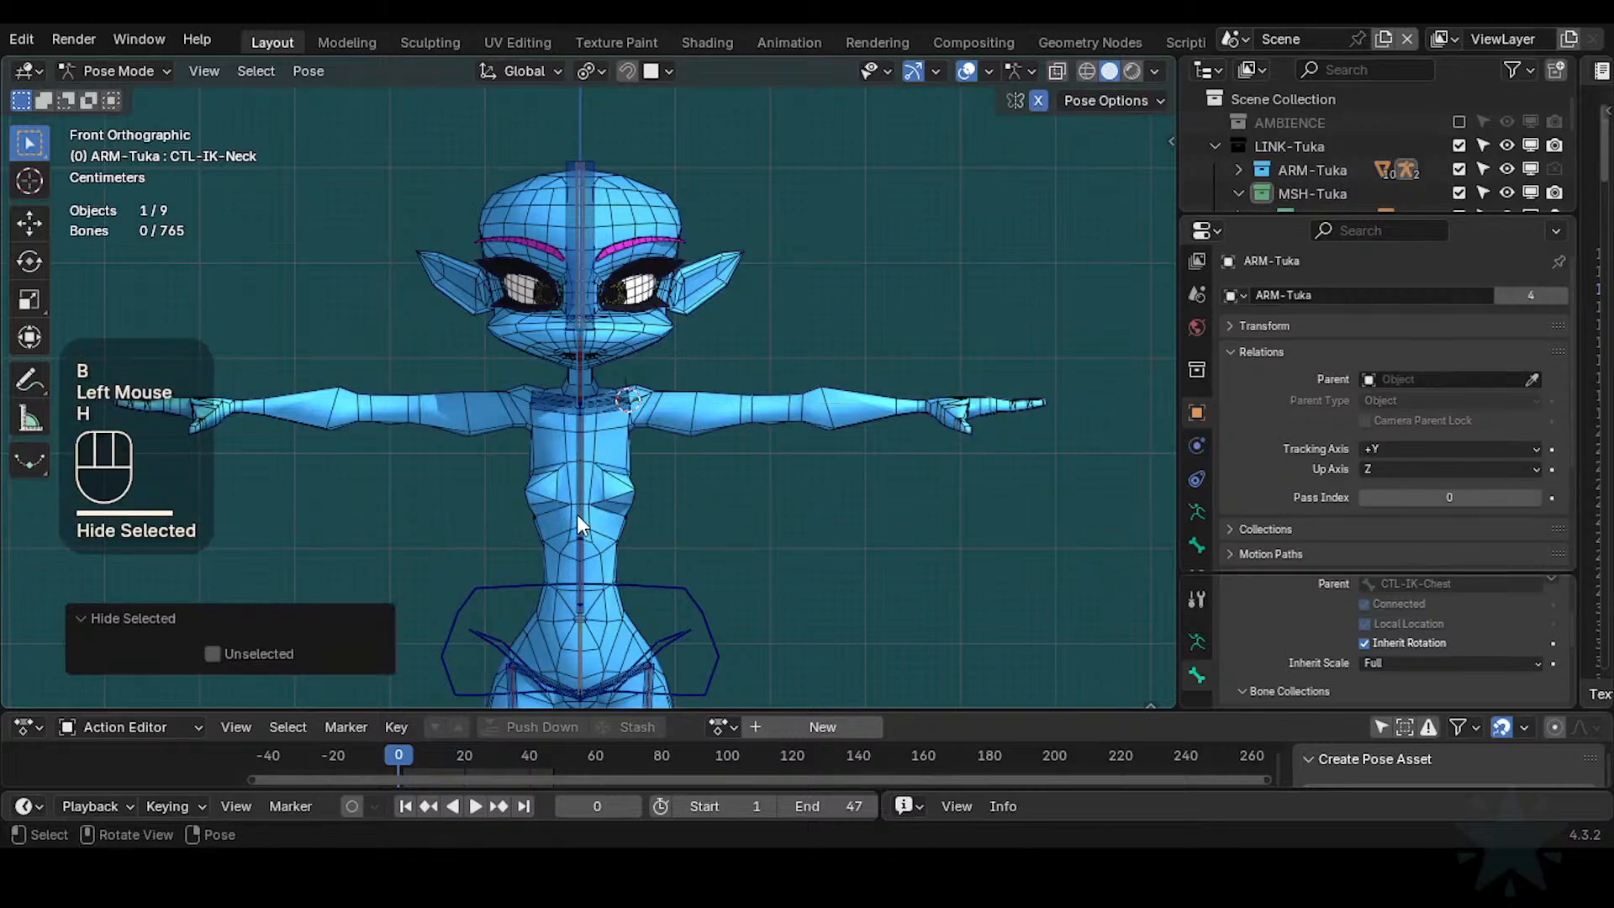
scroll(589, 516, "up", 3)
scroll(649, 517, "down", 3)
scroll(782, 533, "up", 7)
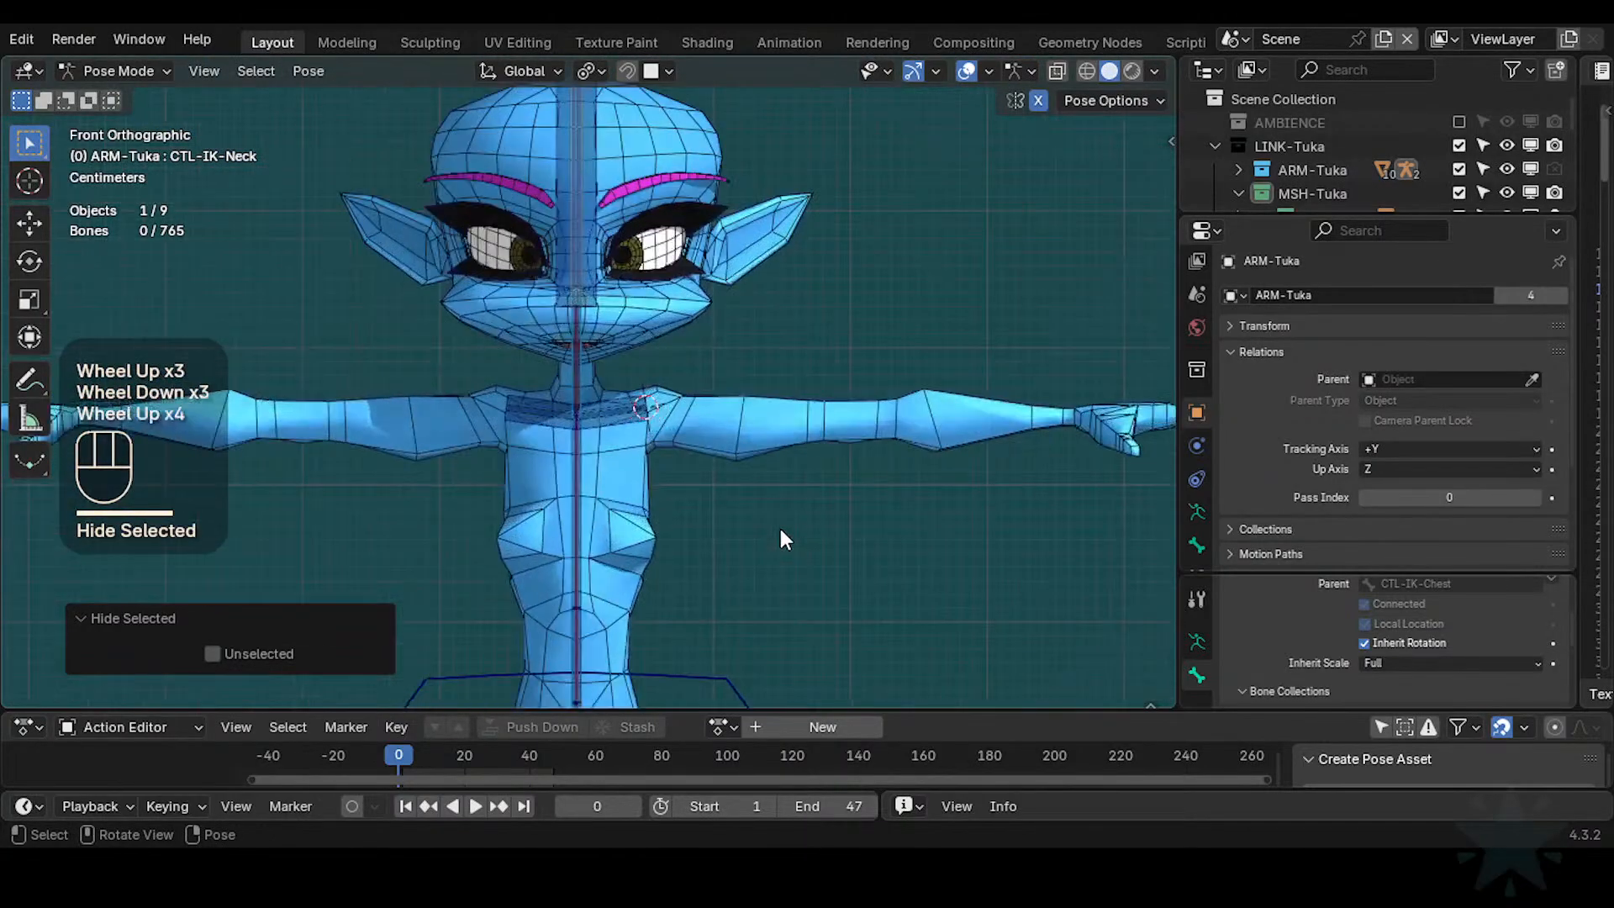
Switch ARM-Tuka to Edit Mode, circle-select the joints at the neck base, and check their placement in side and front views
key("alt+a")
key("c")
left_click(563, 466)
right_click(562, 466)
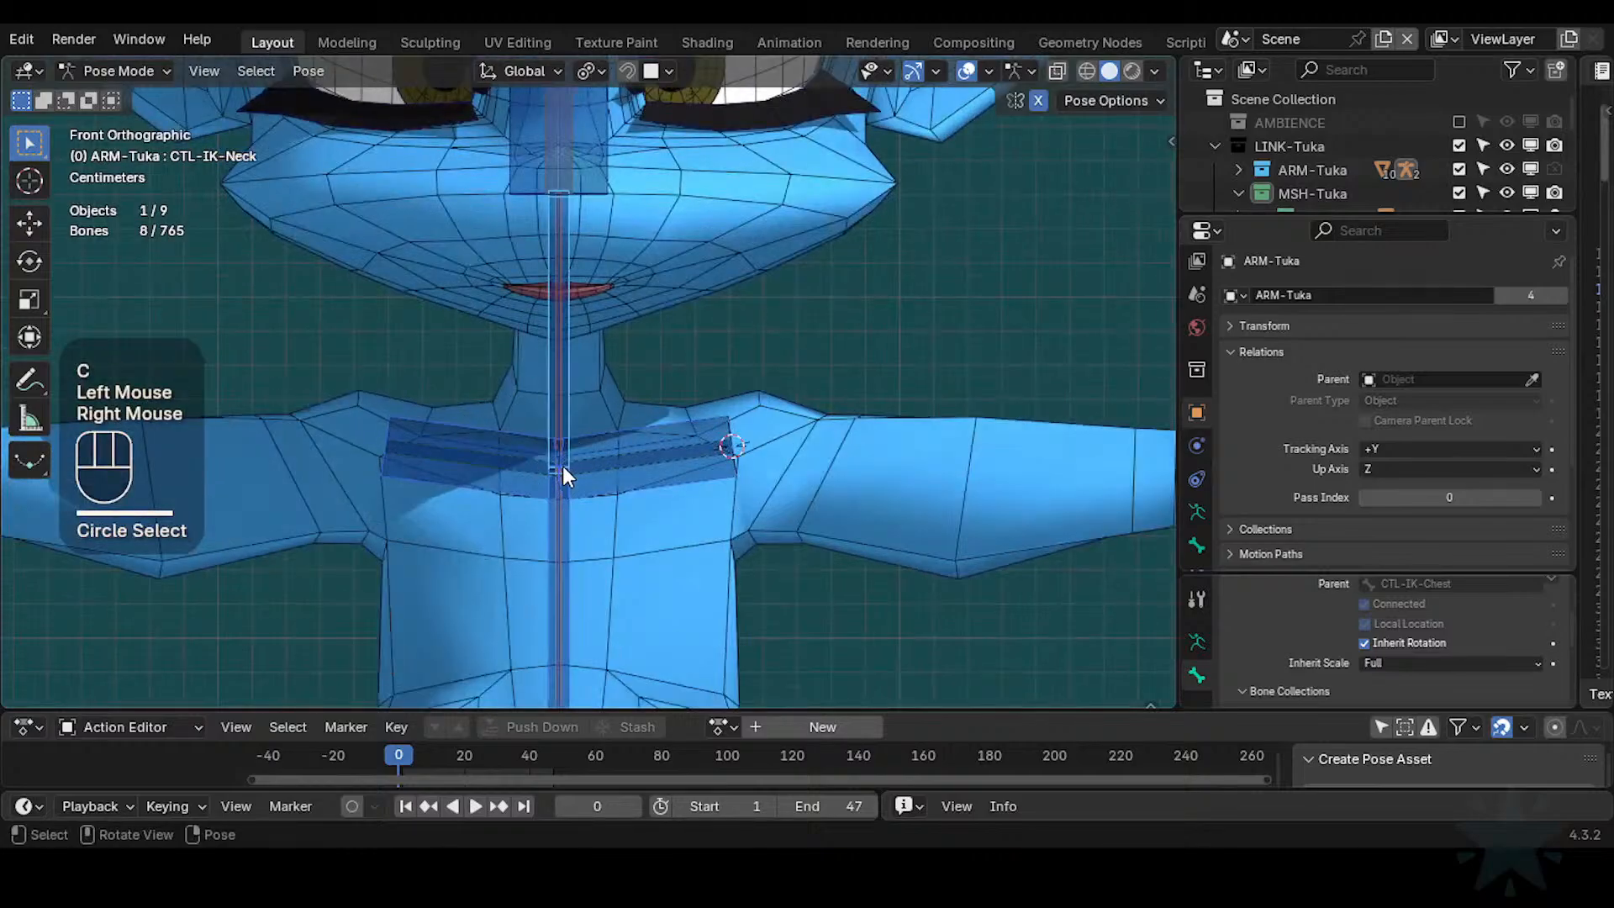
key("Tab")
key("alt+a")
key("c")
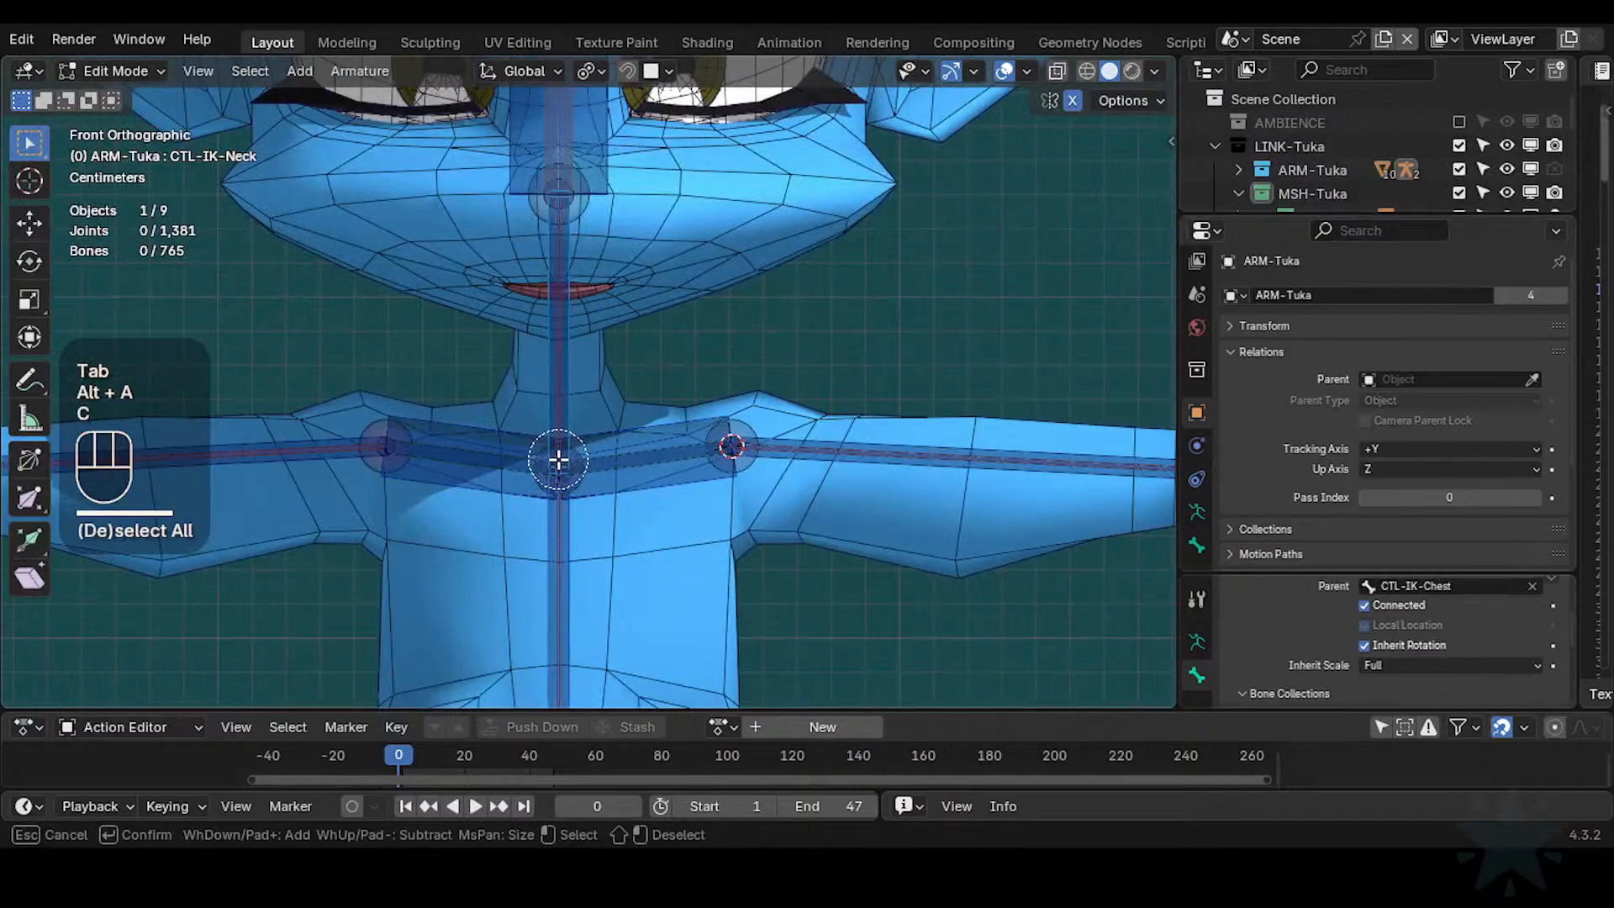
key("KP_3")
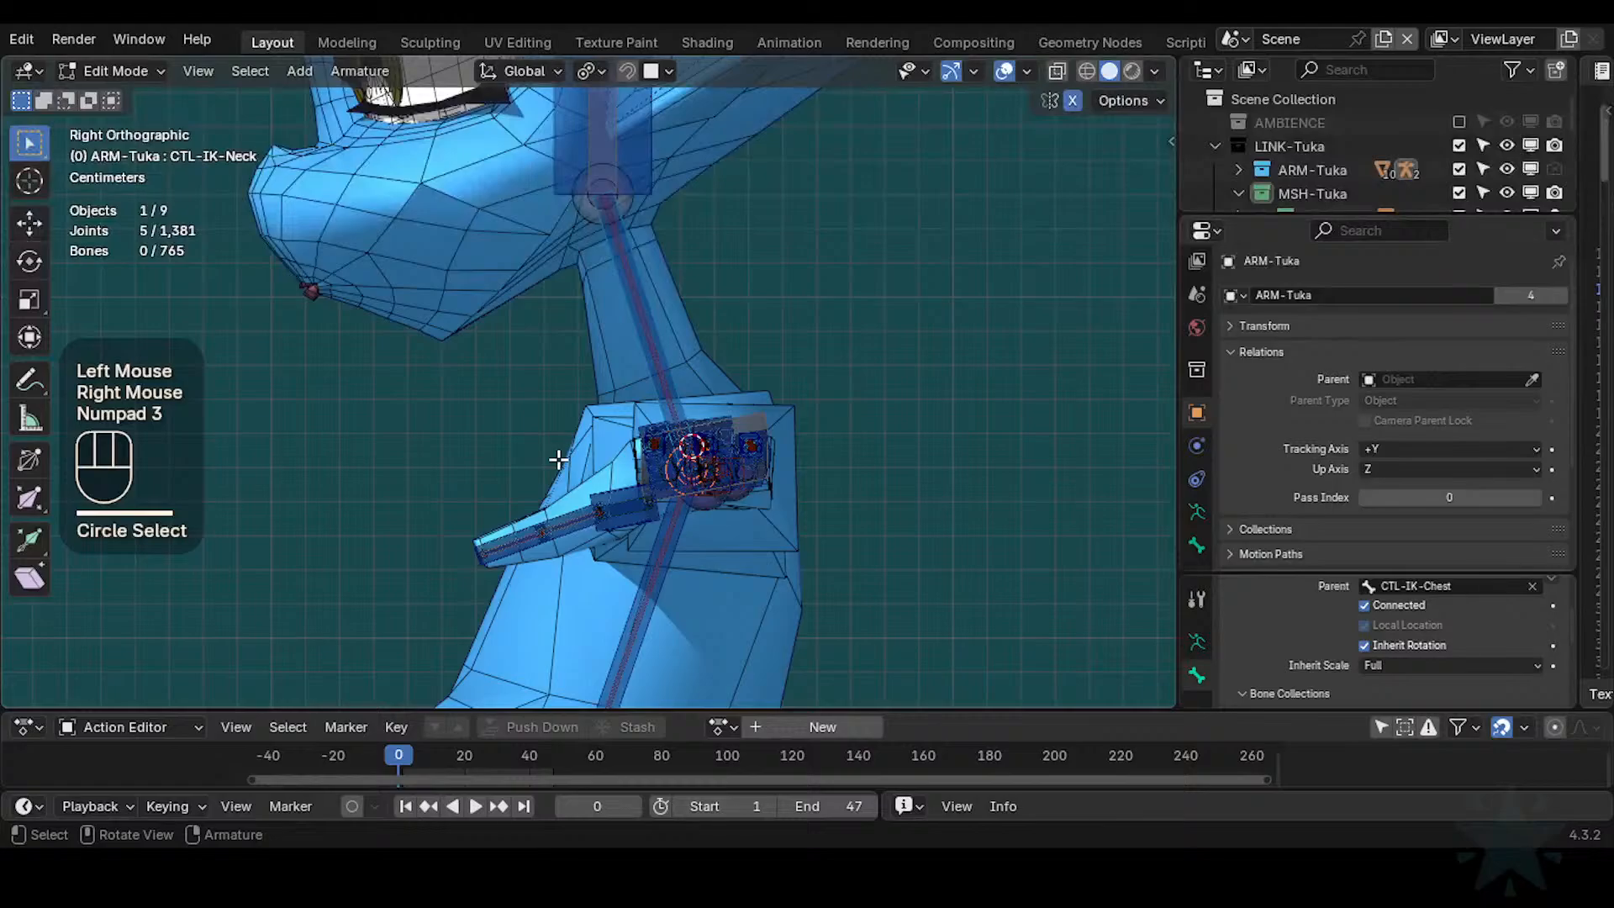
key("KP_1")
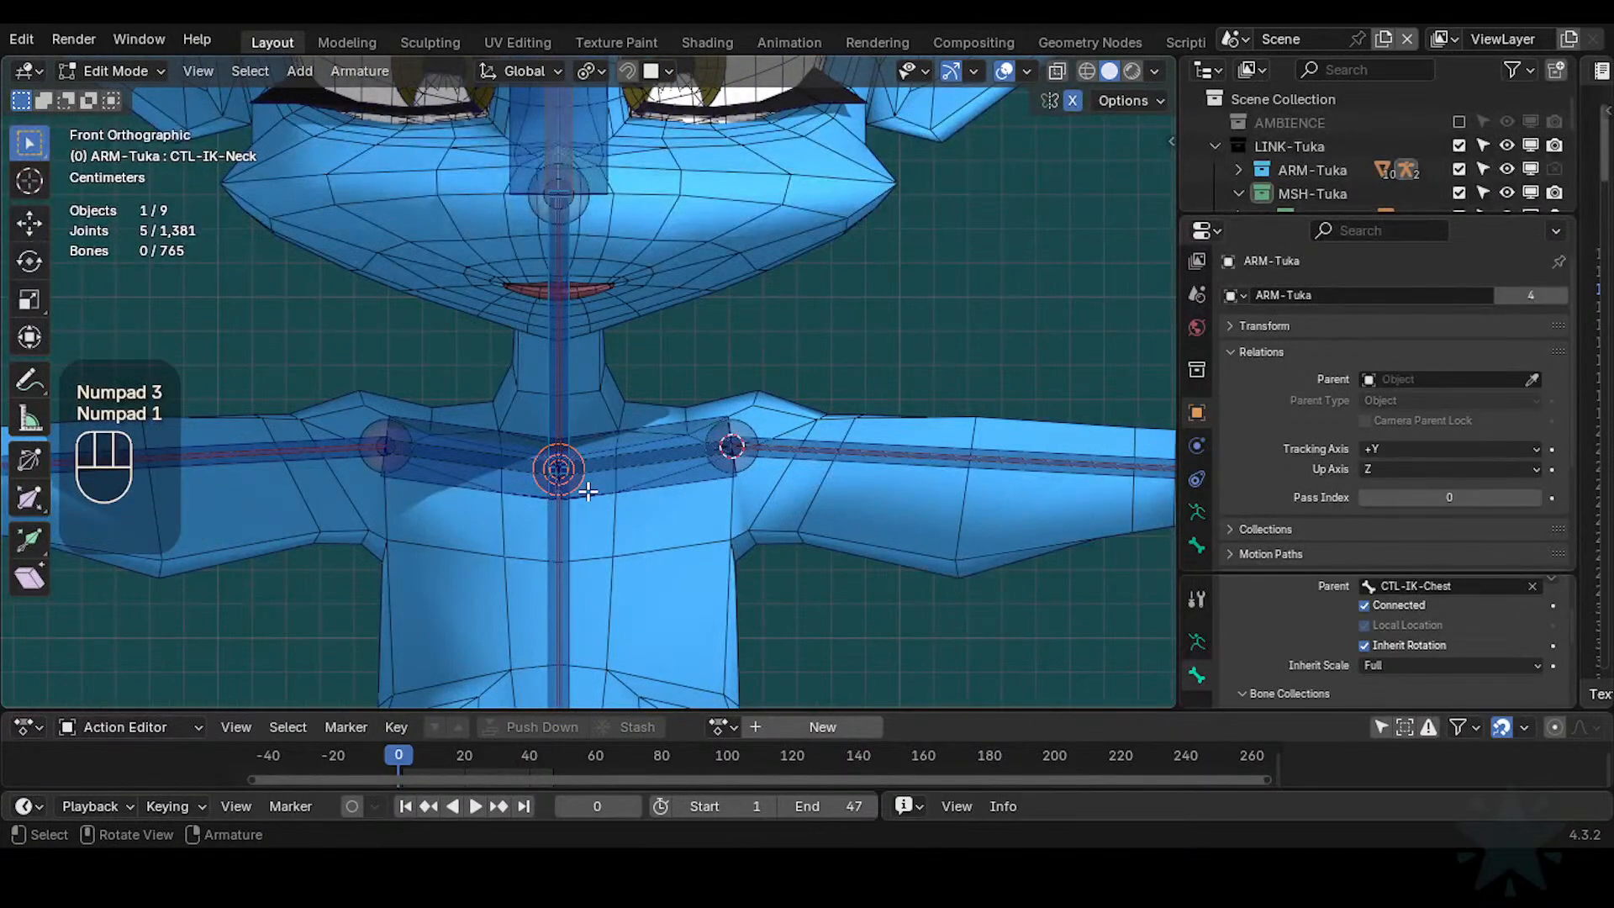
Reselect the joints where the neck meets the shoulders and inspect their depth inside the mesh from the right side
scroll(685, 481, "up", 2)
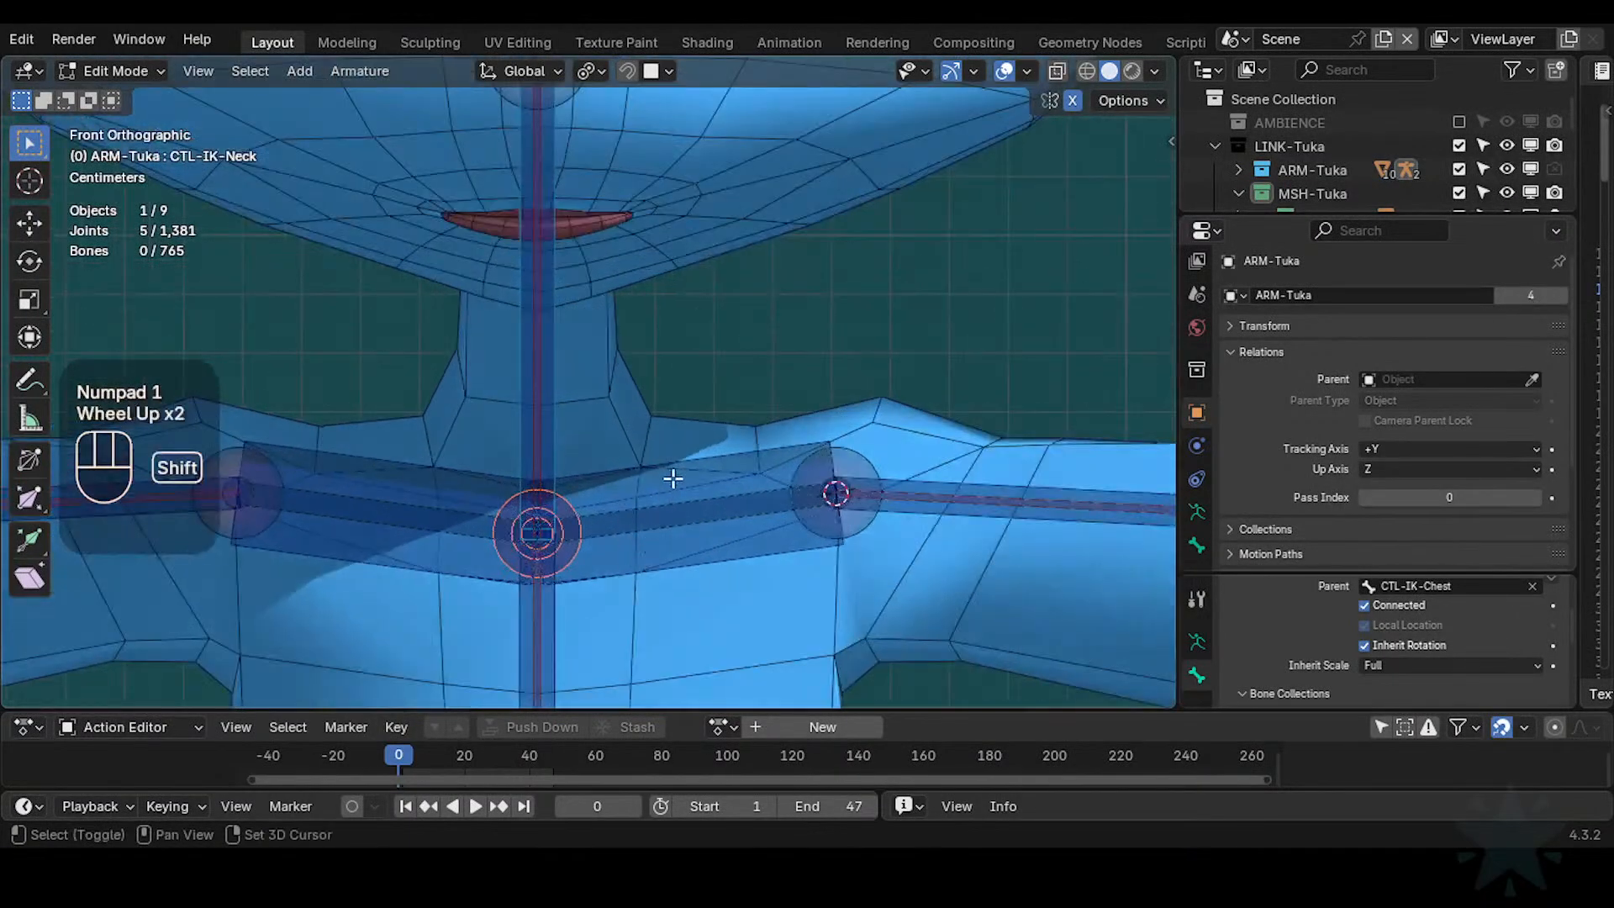
scroll(538, 528, "down", 4)
scroll(548, 533, "up", 5)
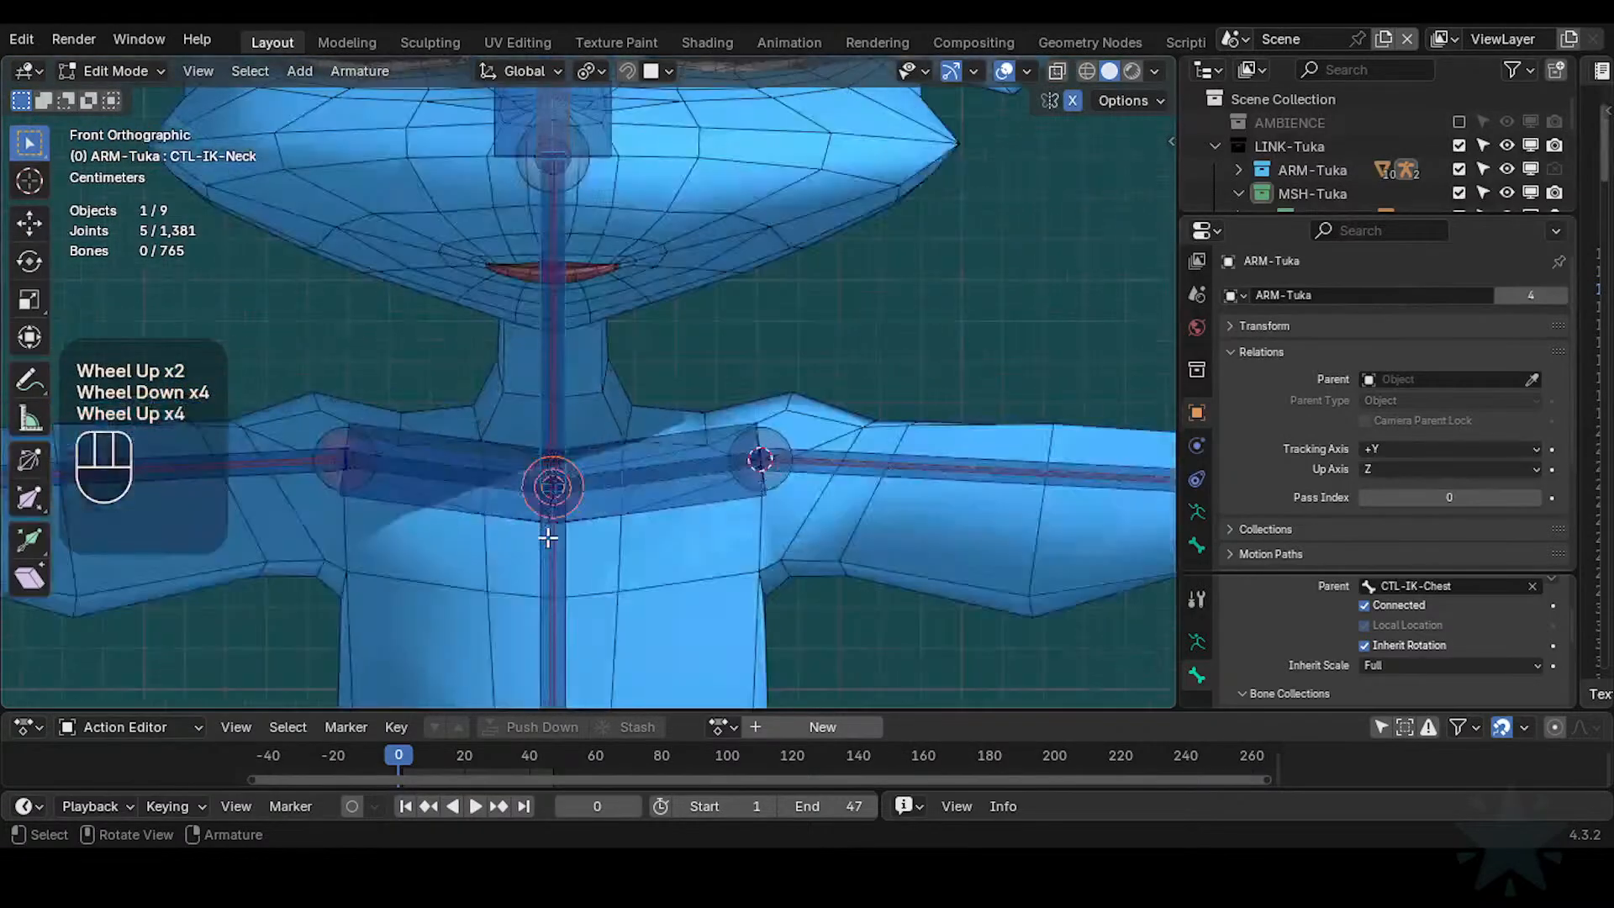
key("alt+a")
key("c")
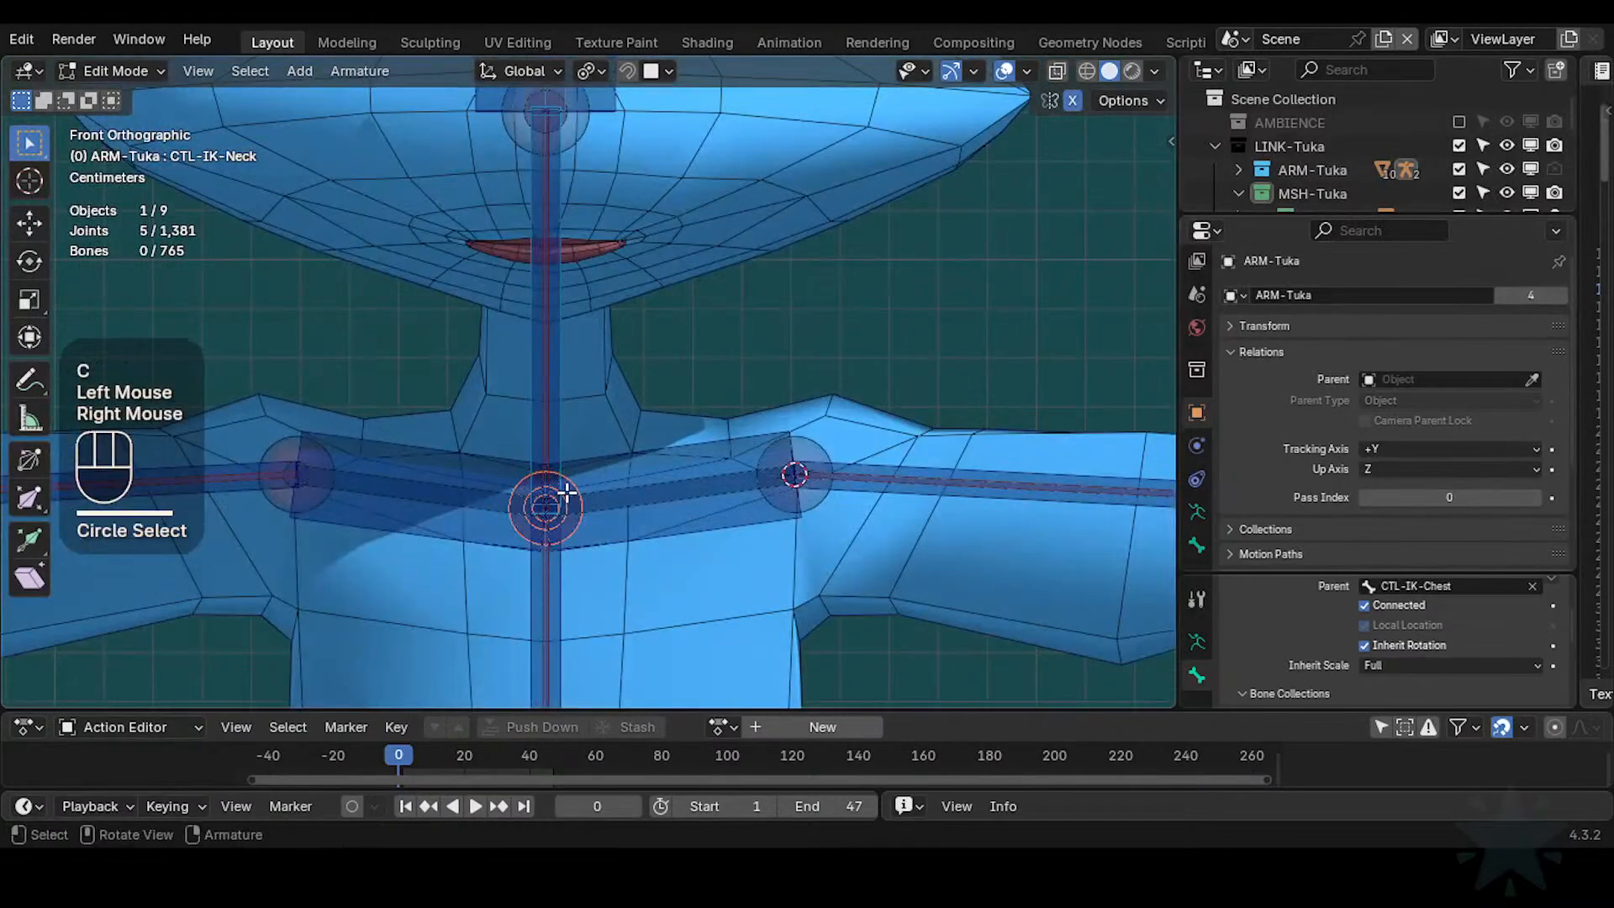
key("KP_3")
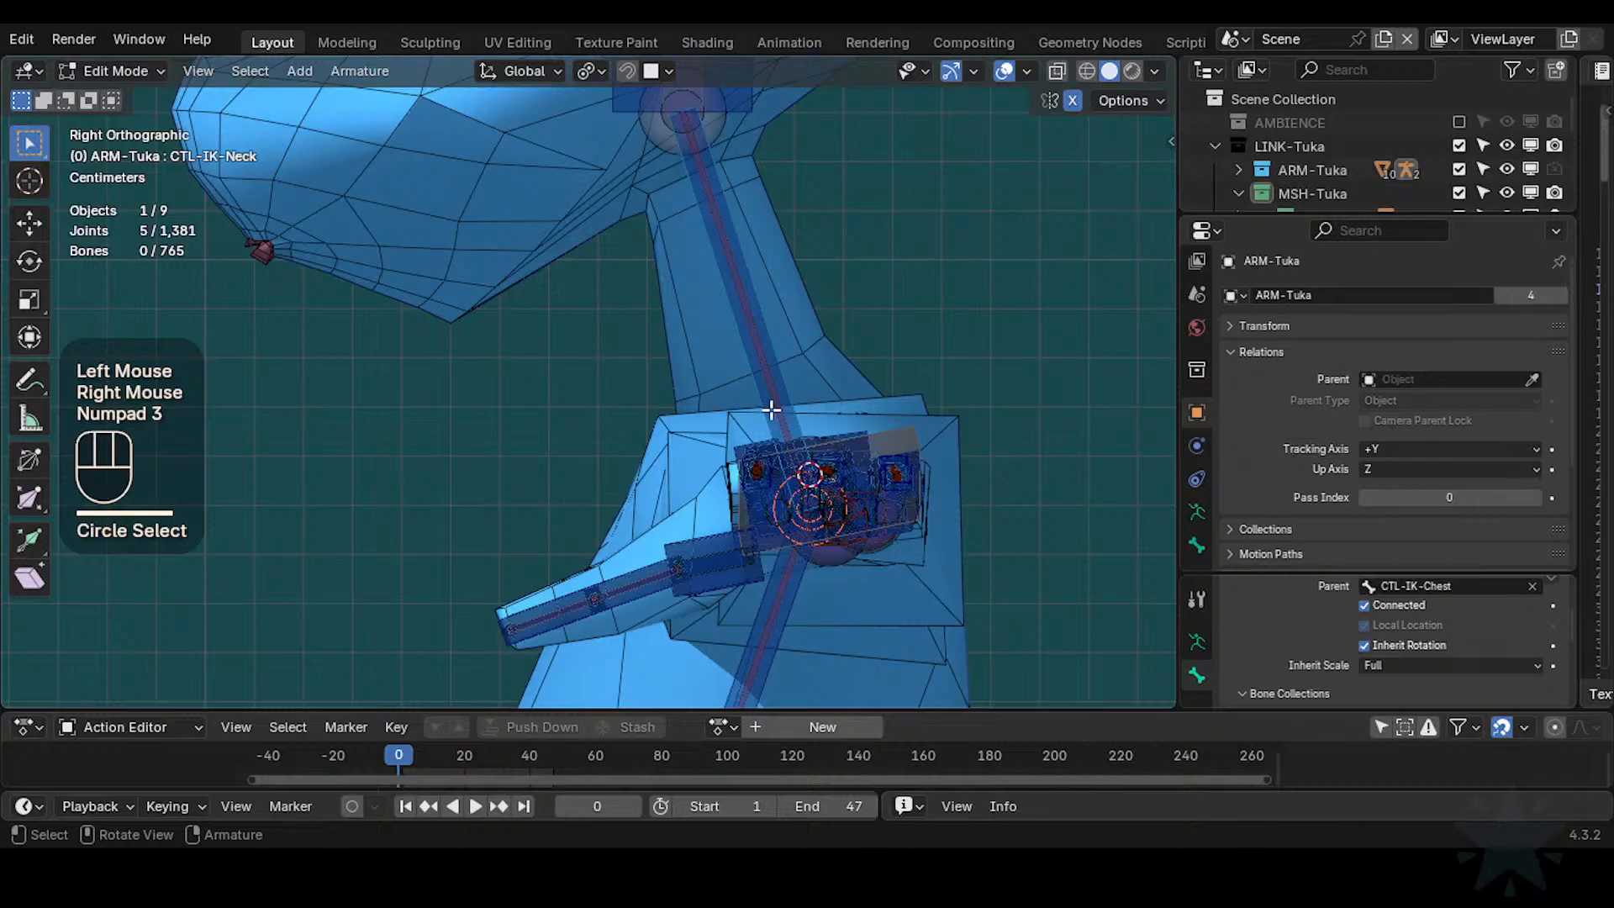
Open 0-Body-Tuka in Edit Mode and select the face loop around the base of the neck
key("ctrl+Tab")
left_click(818, 375)
key("Tab")
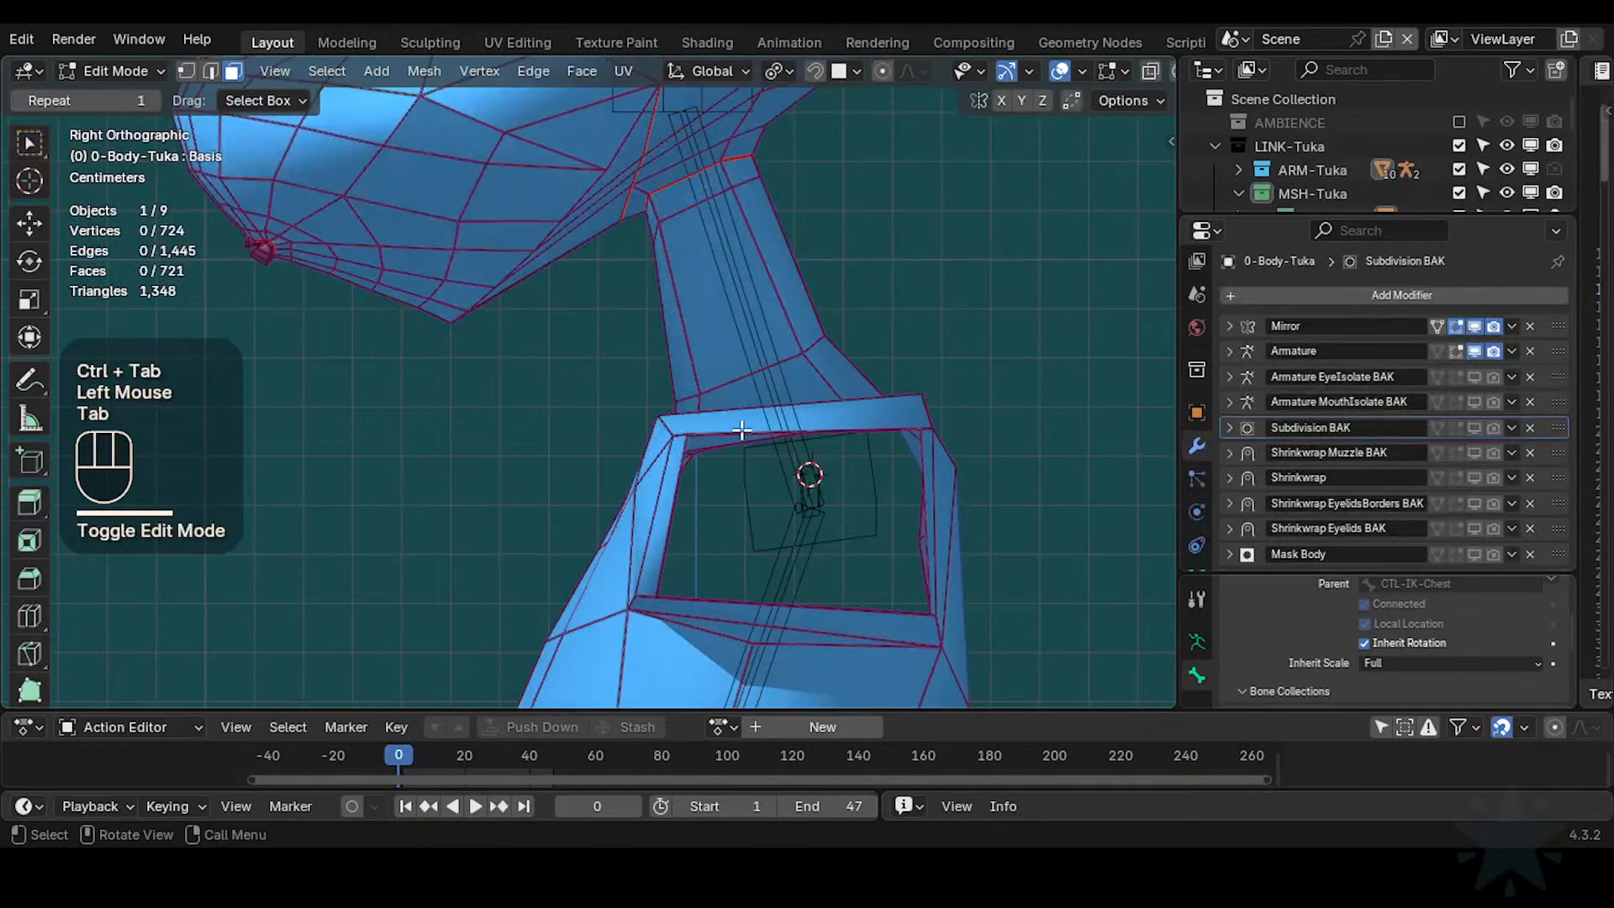
middle_click_drag(813, 495, 663, 430)
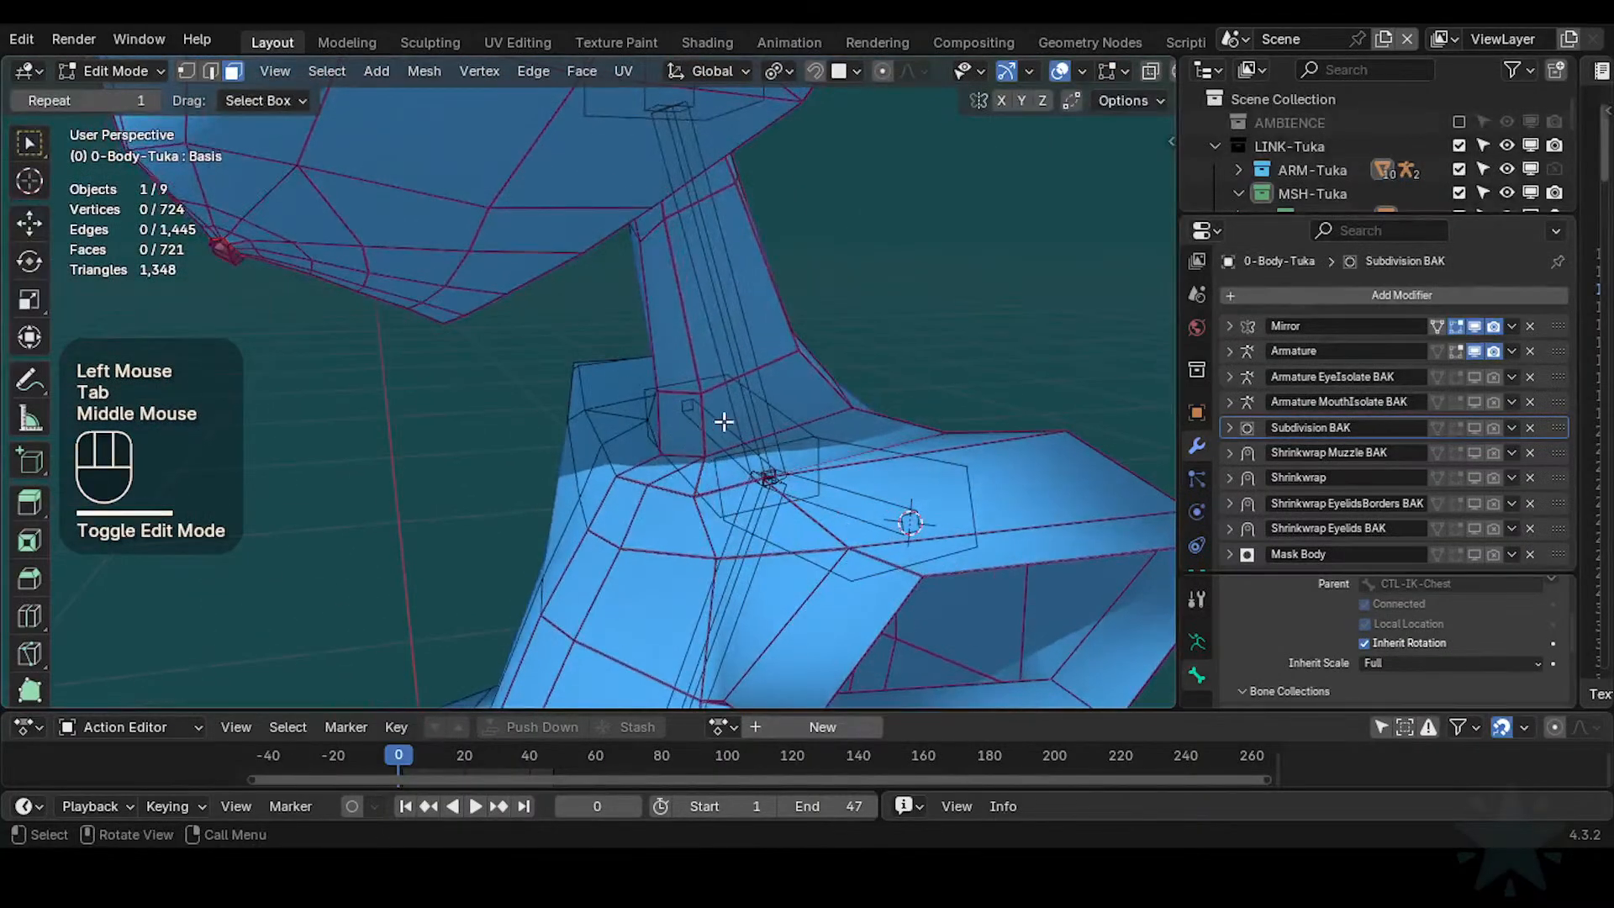
left_click(765, 370, "alt+shift")
scroll(768, 342, "down", 2)
middle_click_drag(768, 342, 803, 316)
scroll(803, 316, "up", 1)
Try snapping the 3D cursor to the selected neck faces with the Mirror modifier's on-cage display on and off
left_click(1434, 323)
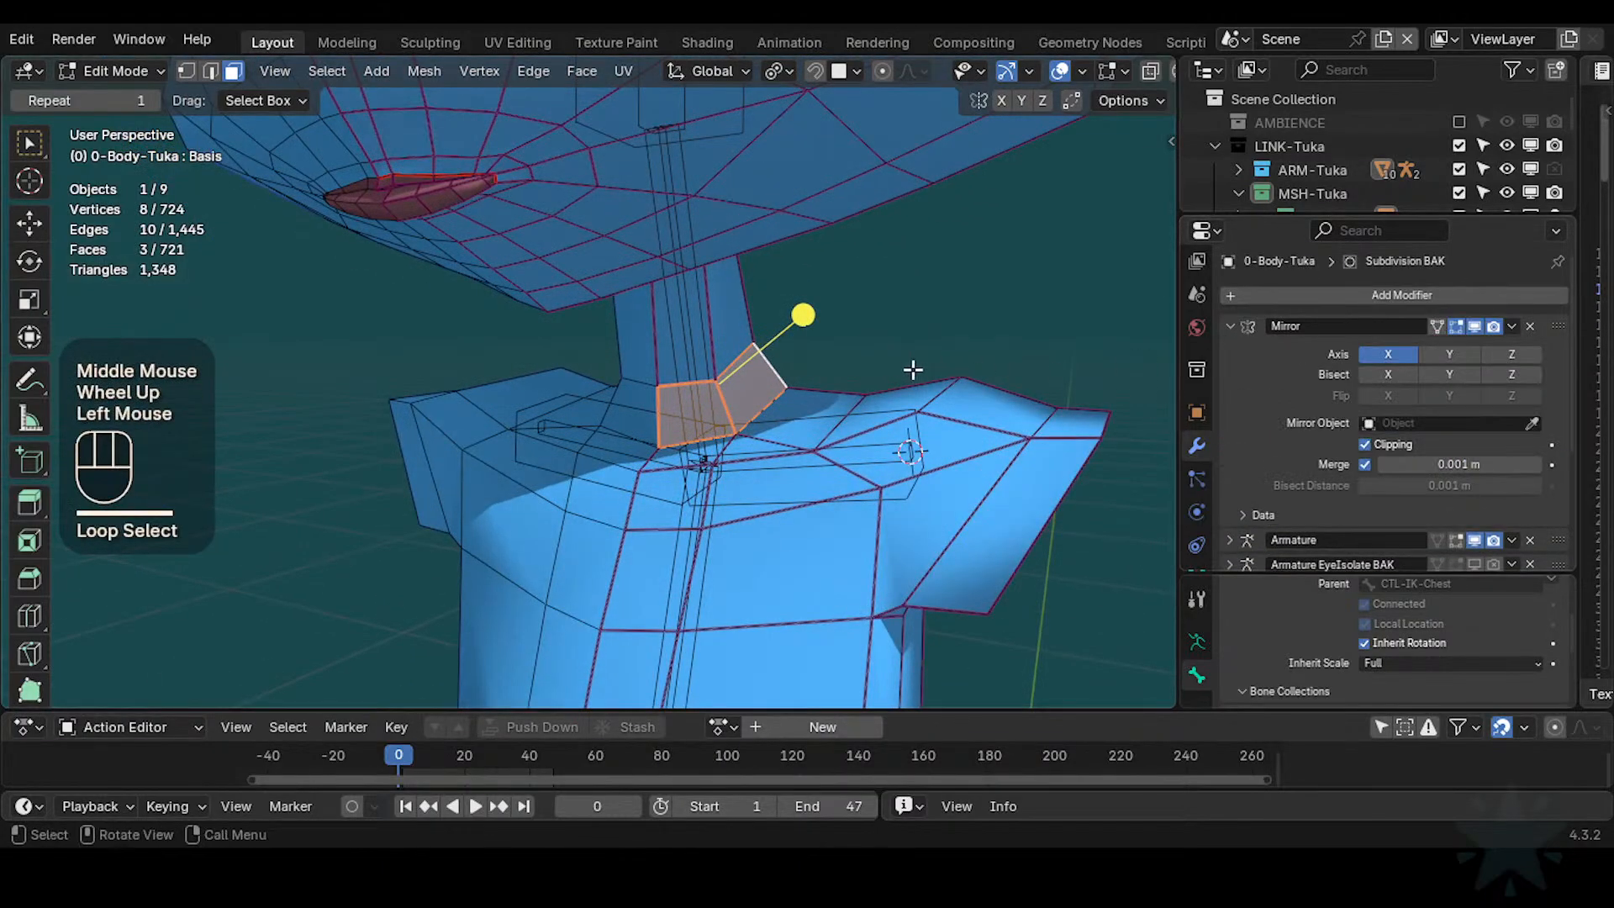
key("shift+s")
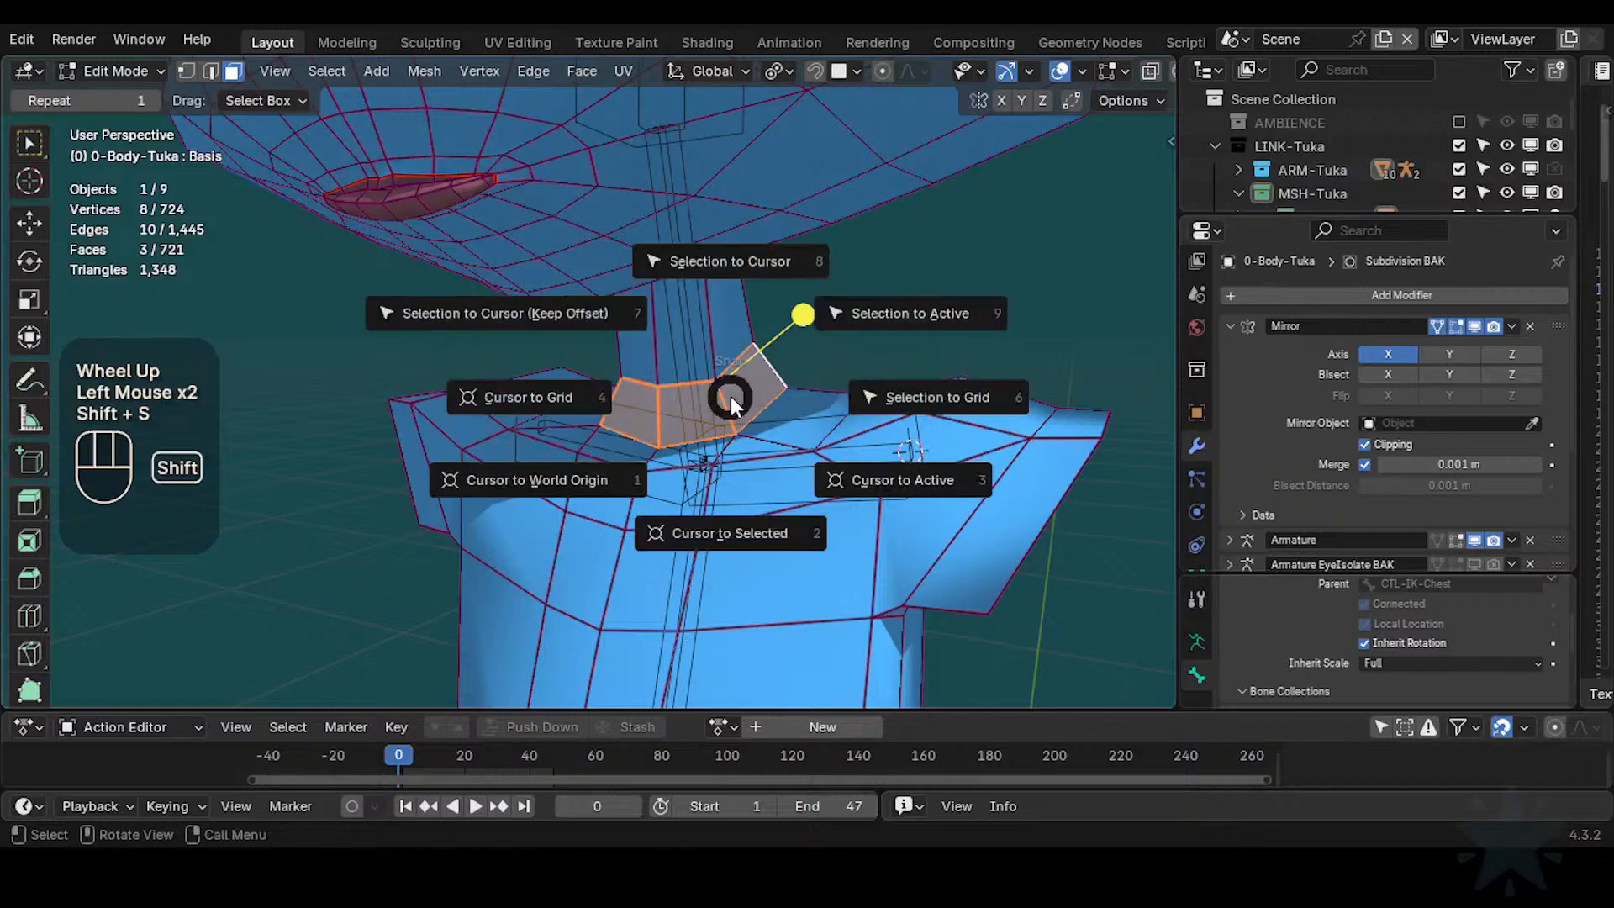
middle_click_drag(717, 530, 325, 471)
scroll(482, 457, "up", 1)
middle_click_drag(482, 457, 546, 454, "shift")
middle_click_drag(546, 454, 472, 421)
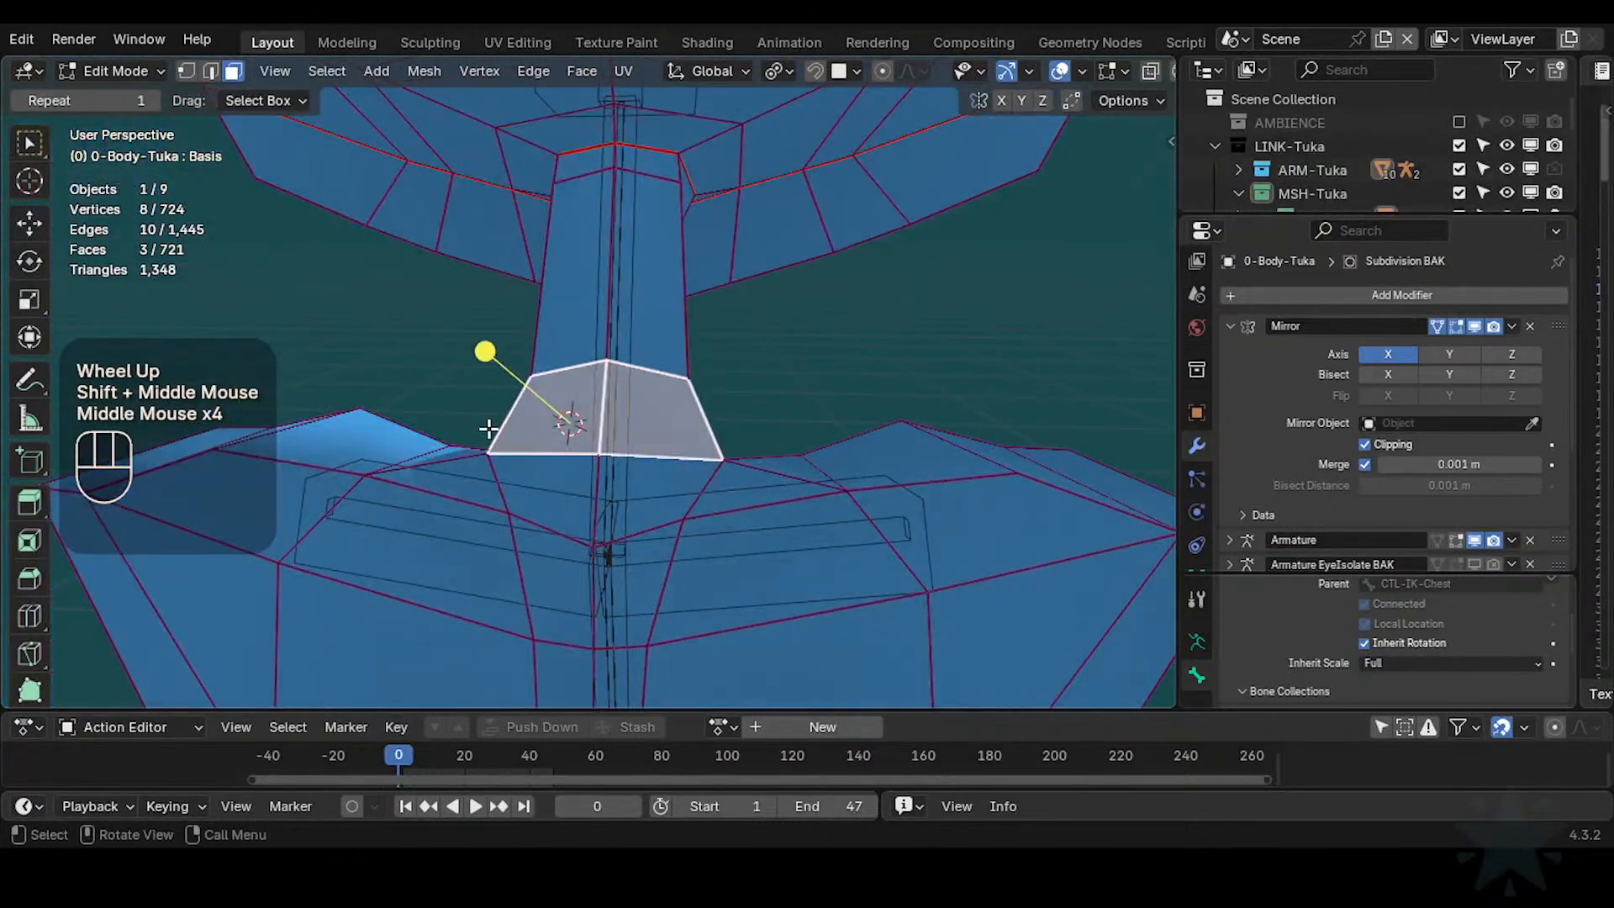
key("shift+s")
left_click(1438, 326)
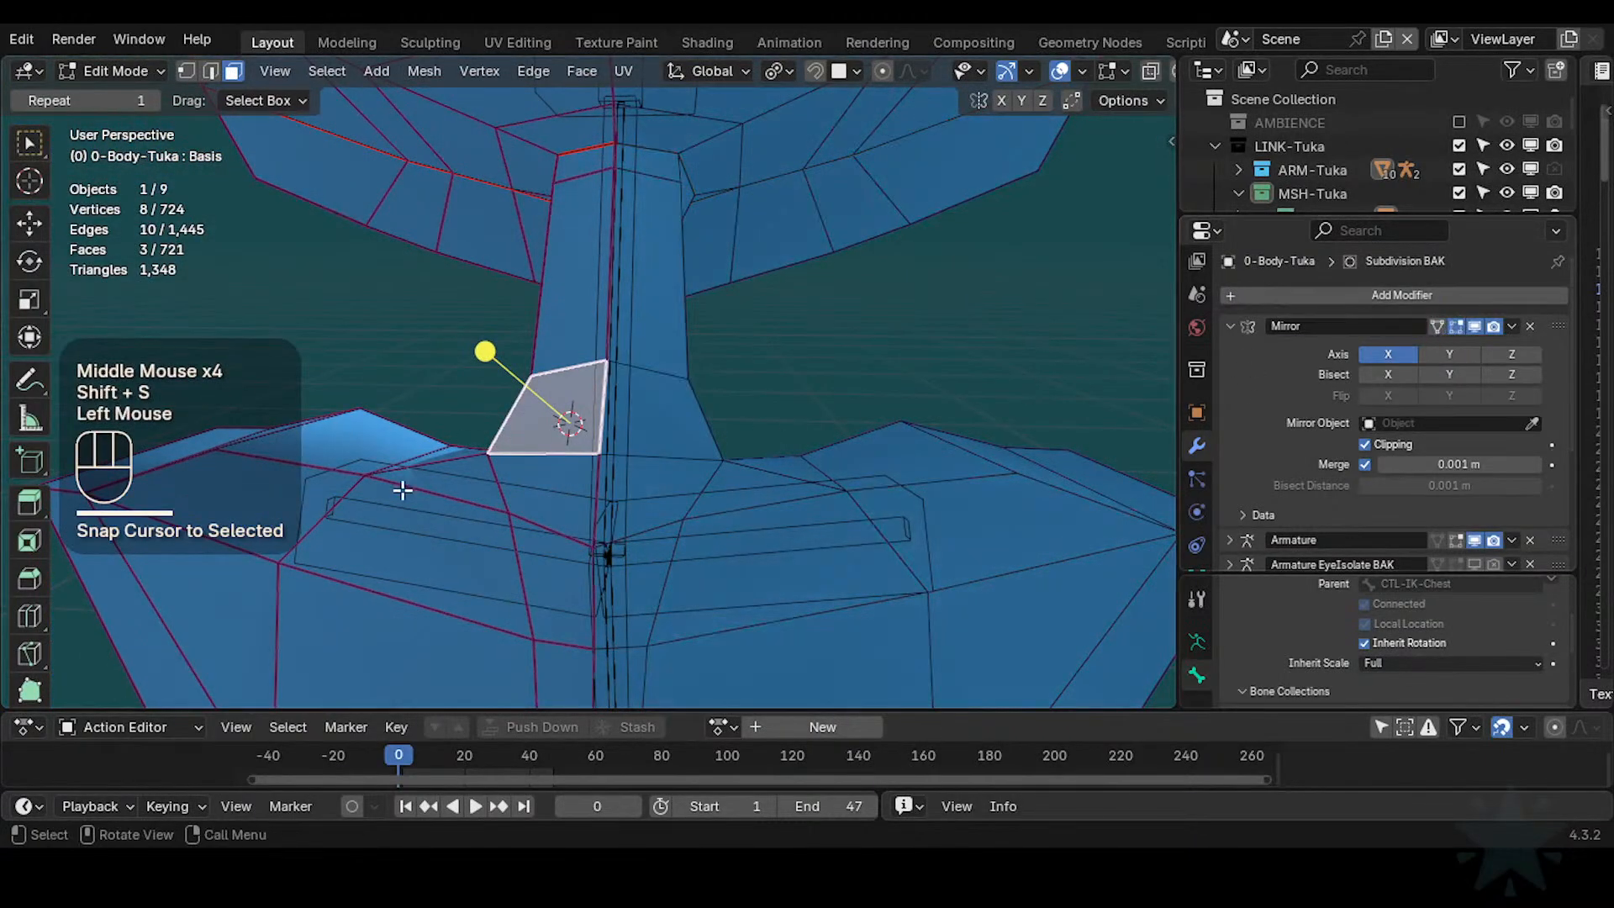
key("shift+s")
scroll(472, 465, "down", 1)
middle_click_drag(472, 465, 655, 513)
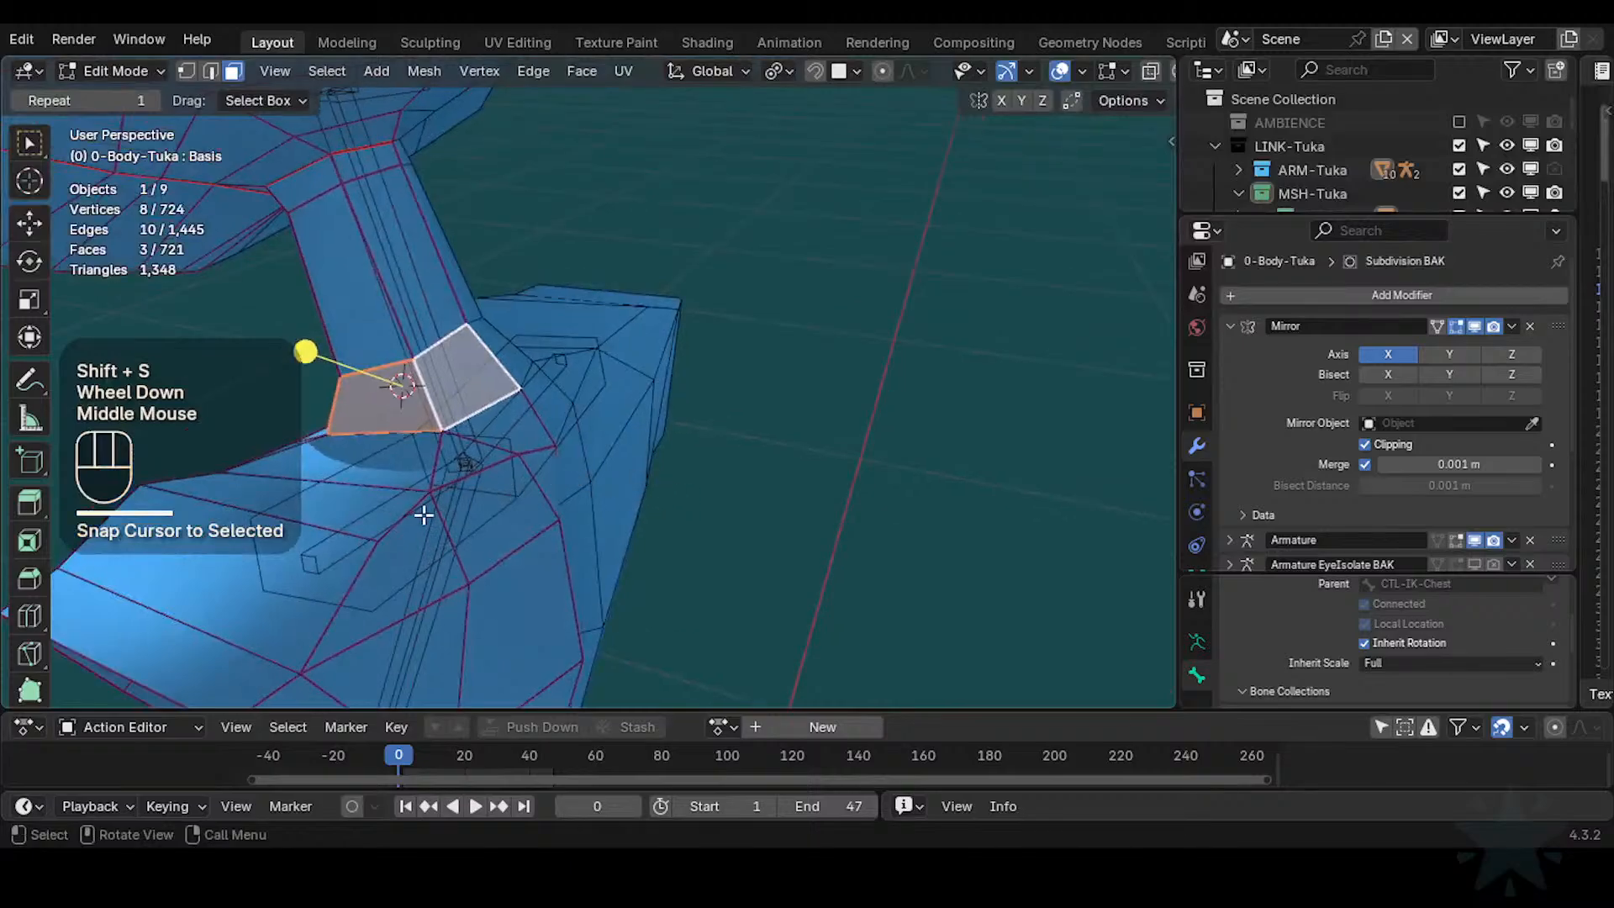
Select only the front and back centre vertices at the base of the neck and snap the 3D cursor to them
key("alt+a")
key("2")
left_click(505, 361)
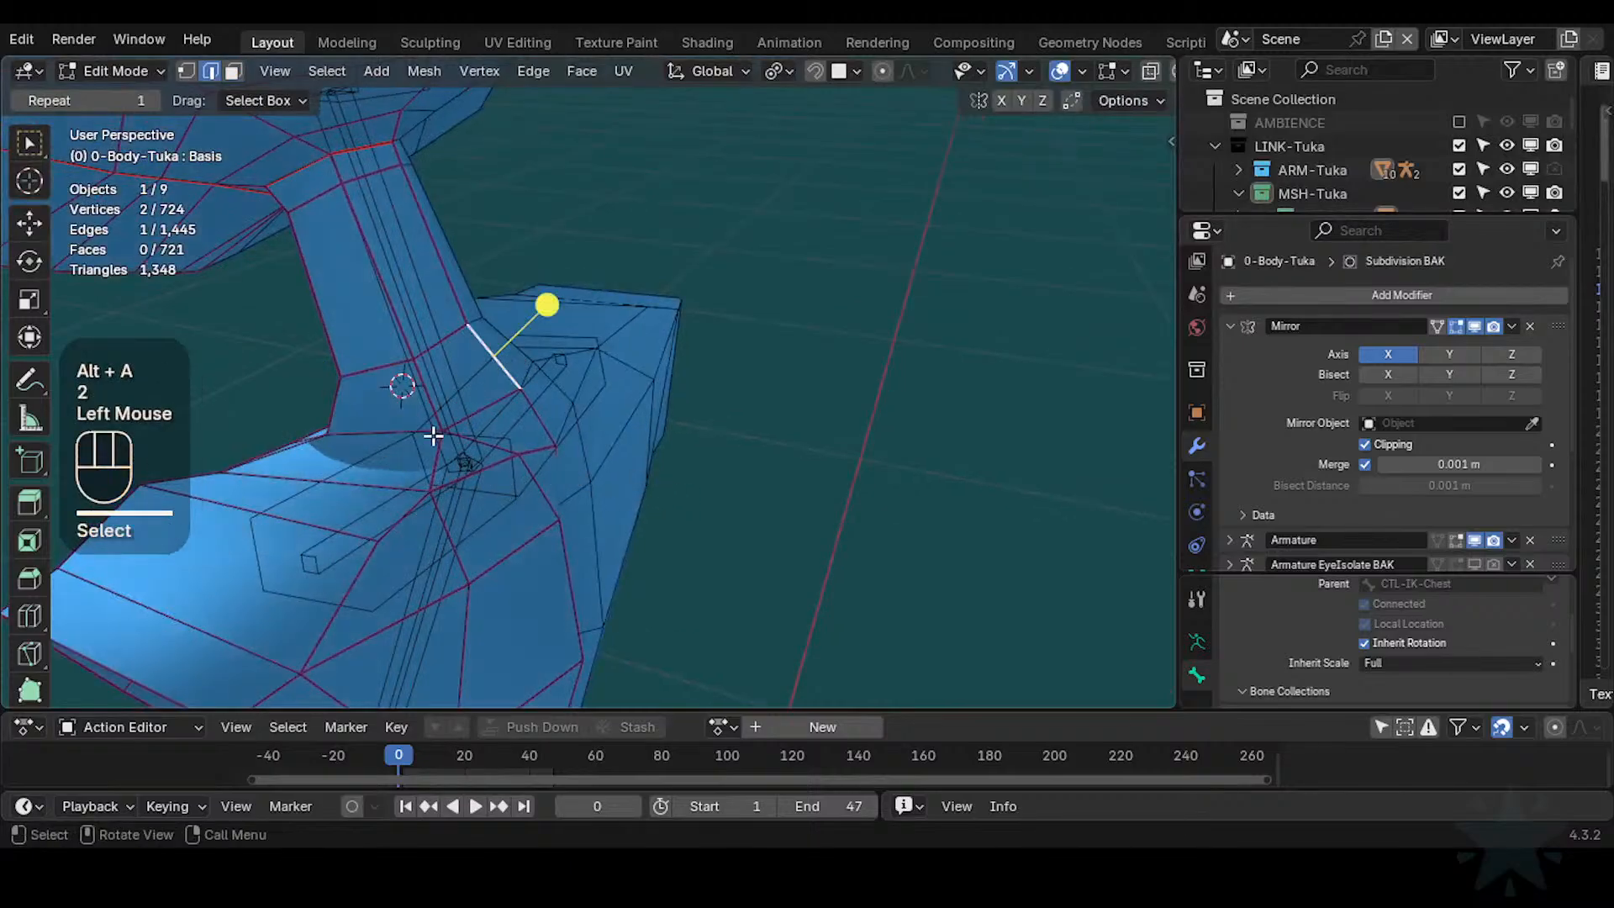
middle_click_drag(522, 396, 390, 471)
middle_click_drag(588, 492, 554, 558, "shift")
key("shift+s")
left_click(466, 678)
middle_click_drag(538, 558, 227, 576)
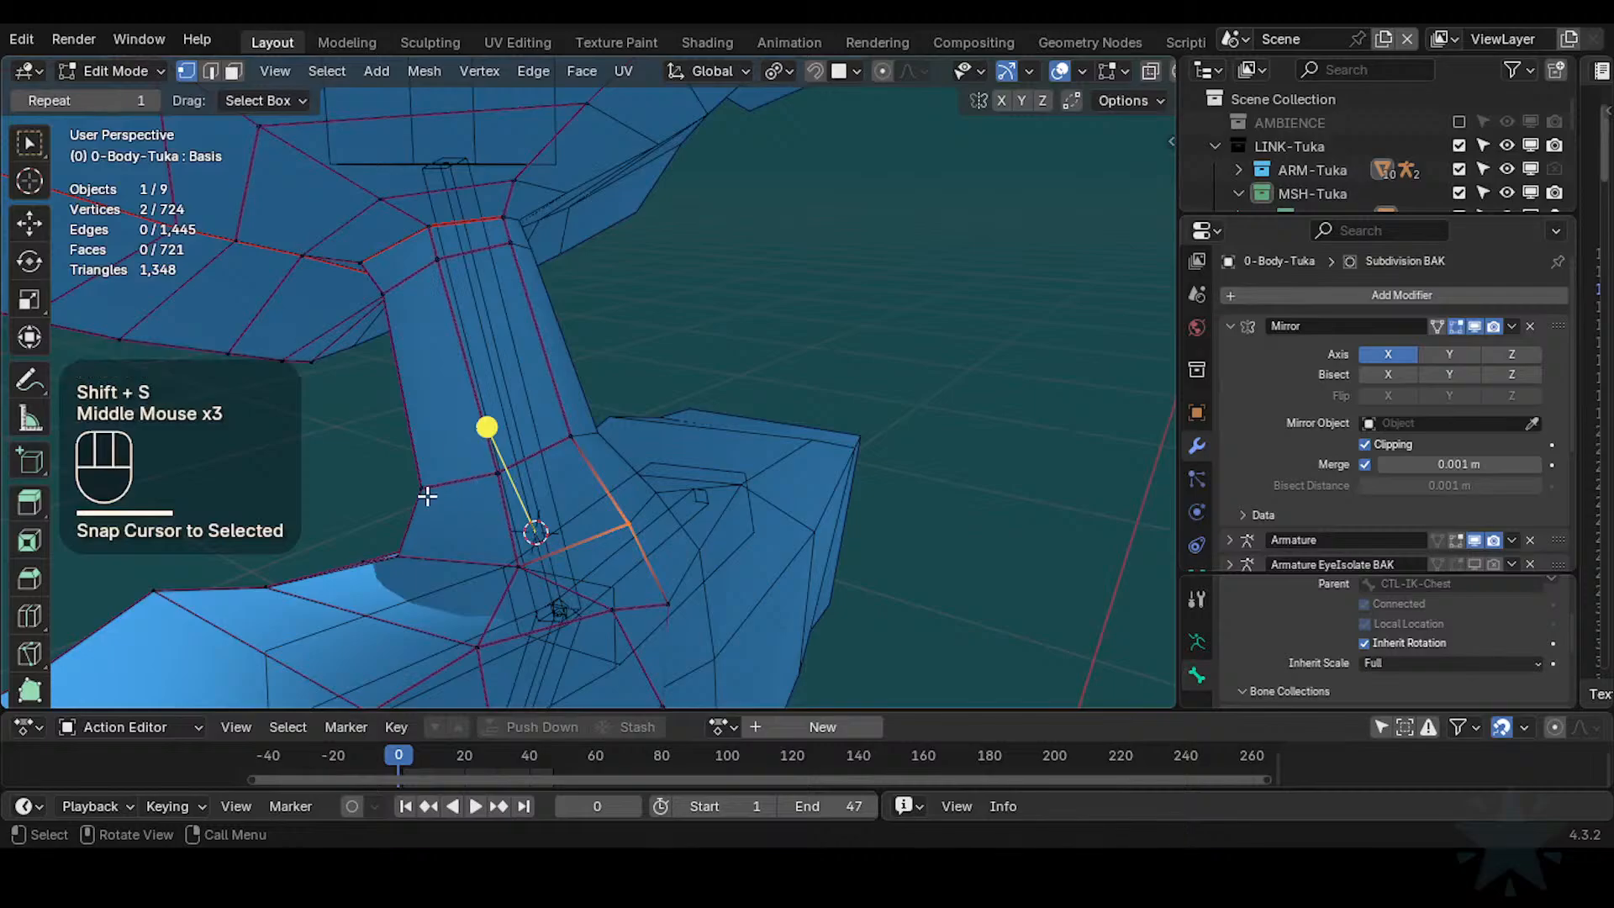
Examine the 3D cursor's position relative to the neck base and shoulder bones from the front and the side
key("KP_1")
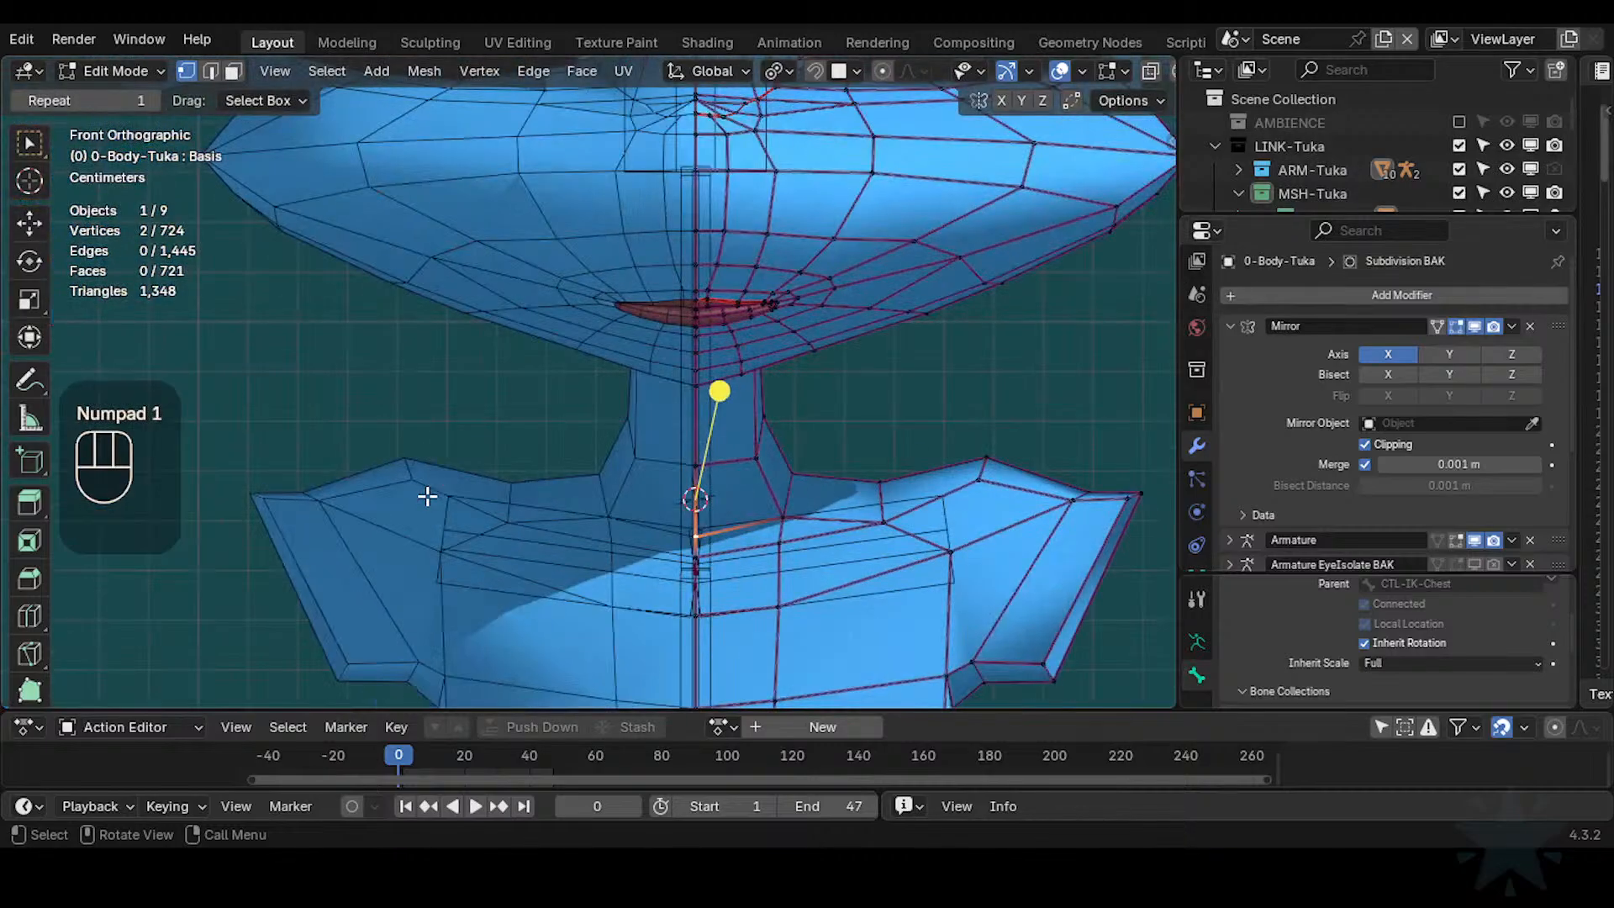
middle_click_drag(426, 497, 581, 402, "shift")
scroll(793, 519, "down", 1)
middle_click_drag(792, 520, 553, 459, "shift")
scroll(635, 478, "up", 3)
scroll(634, 476, "down", 1)
scroll(633, 476, "up", 2)
key("KP_1")
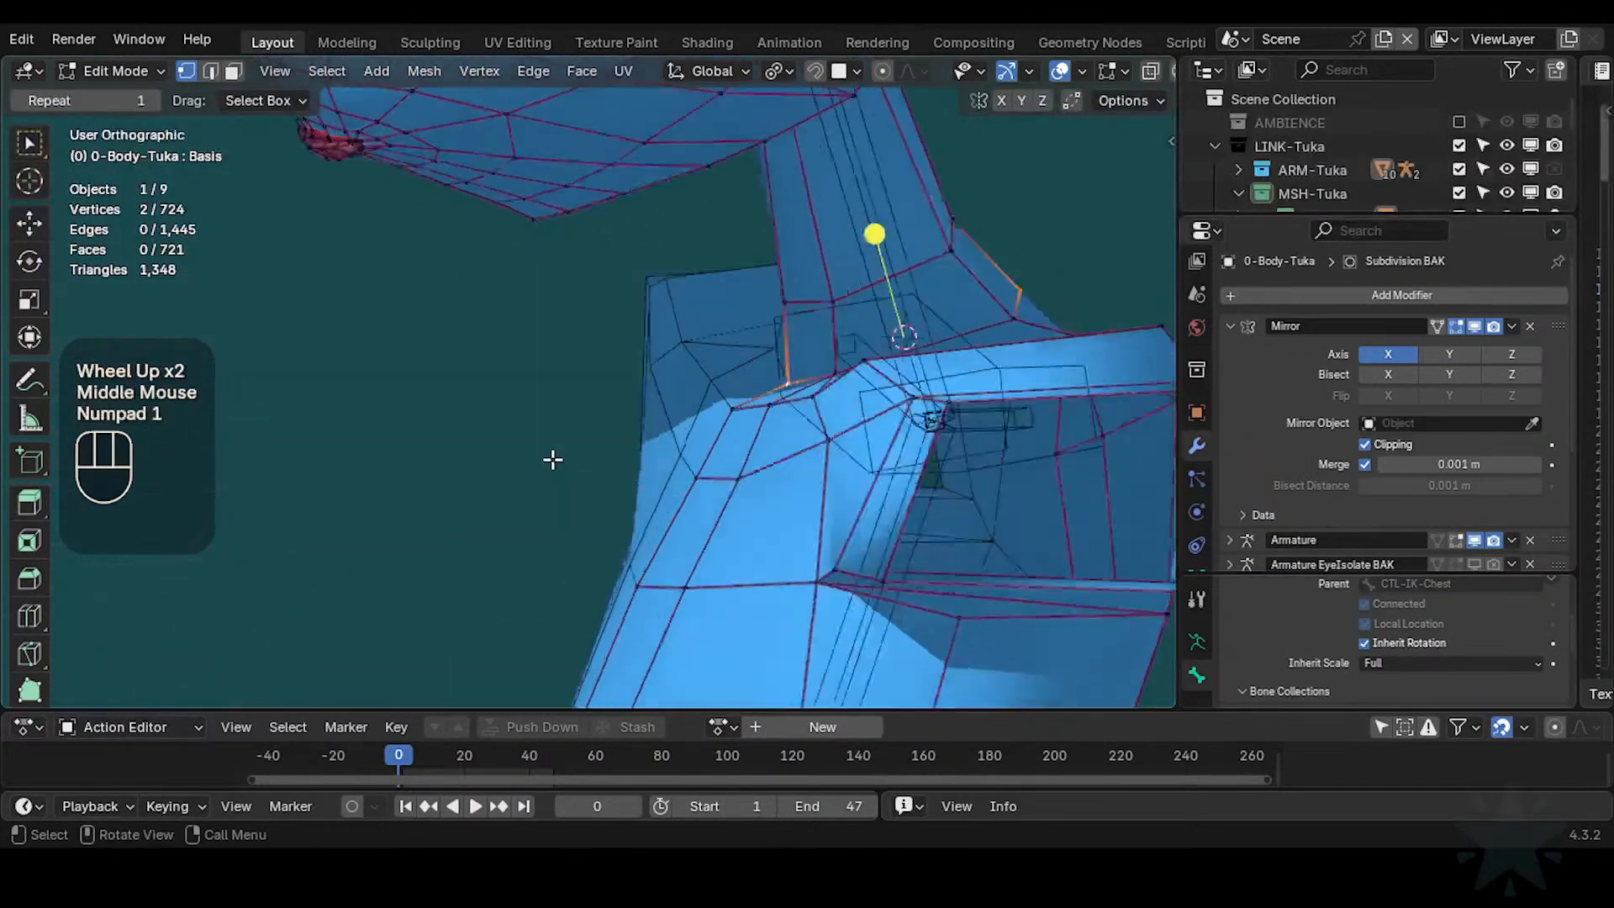
Select the ARM-Tuka armature, open it in Edit Mode with nothing selected, and save the file
key("ctrl+Tab")
left_click(452, 459)
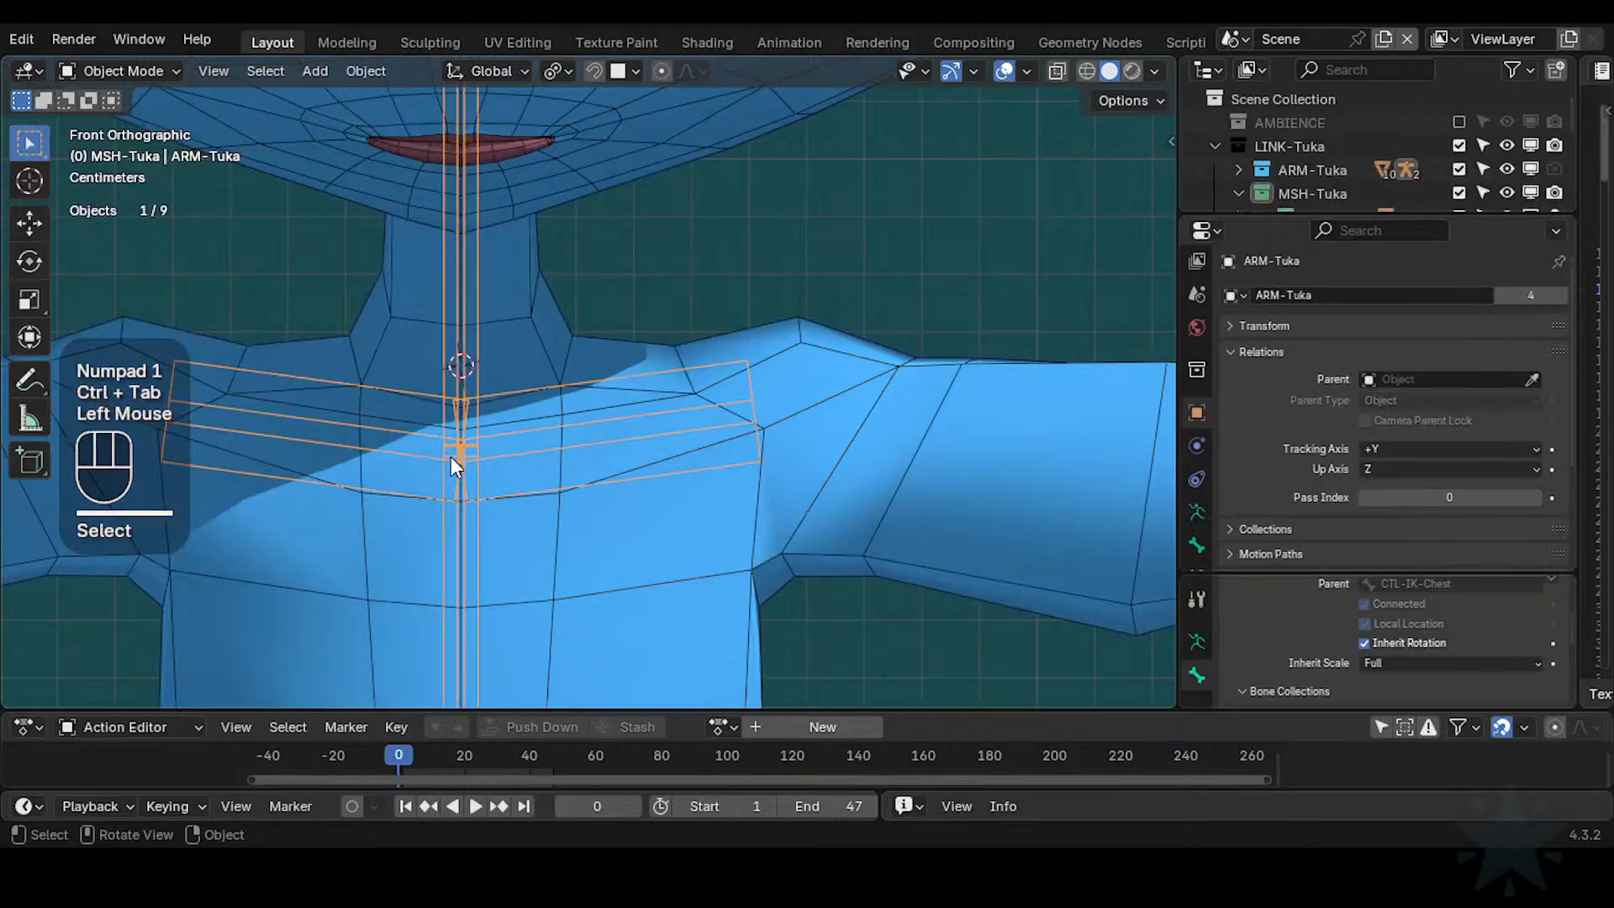
key("Tab")
key("alt+a")
scroll(501, 462, "down", 3)
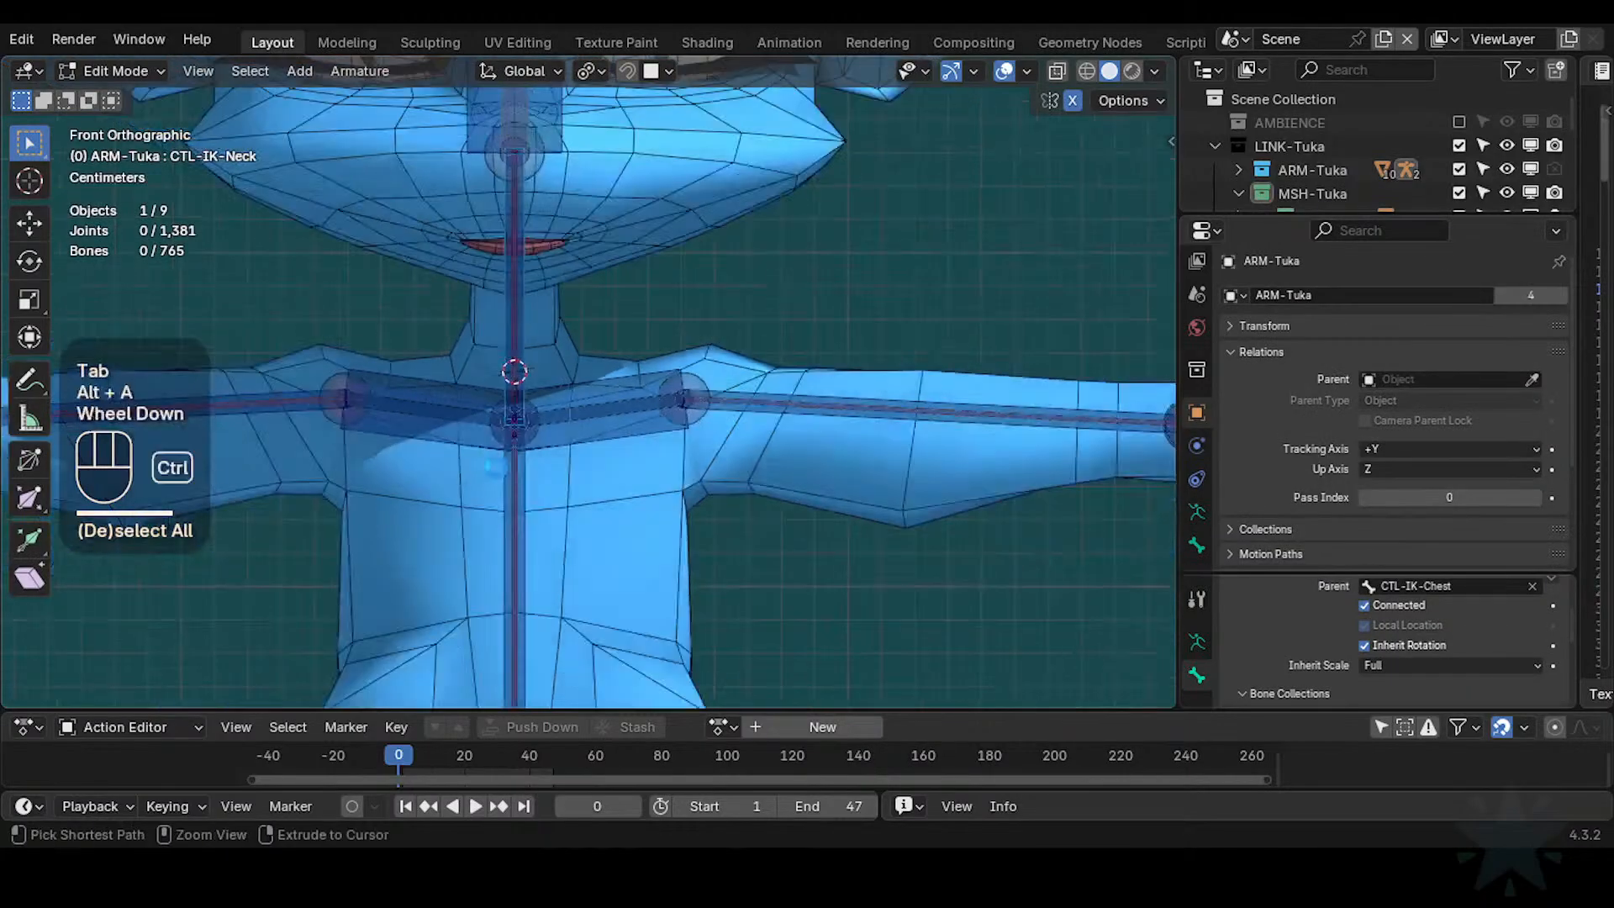
key("ctrl+s")
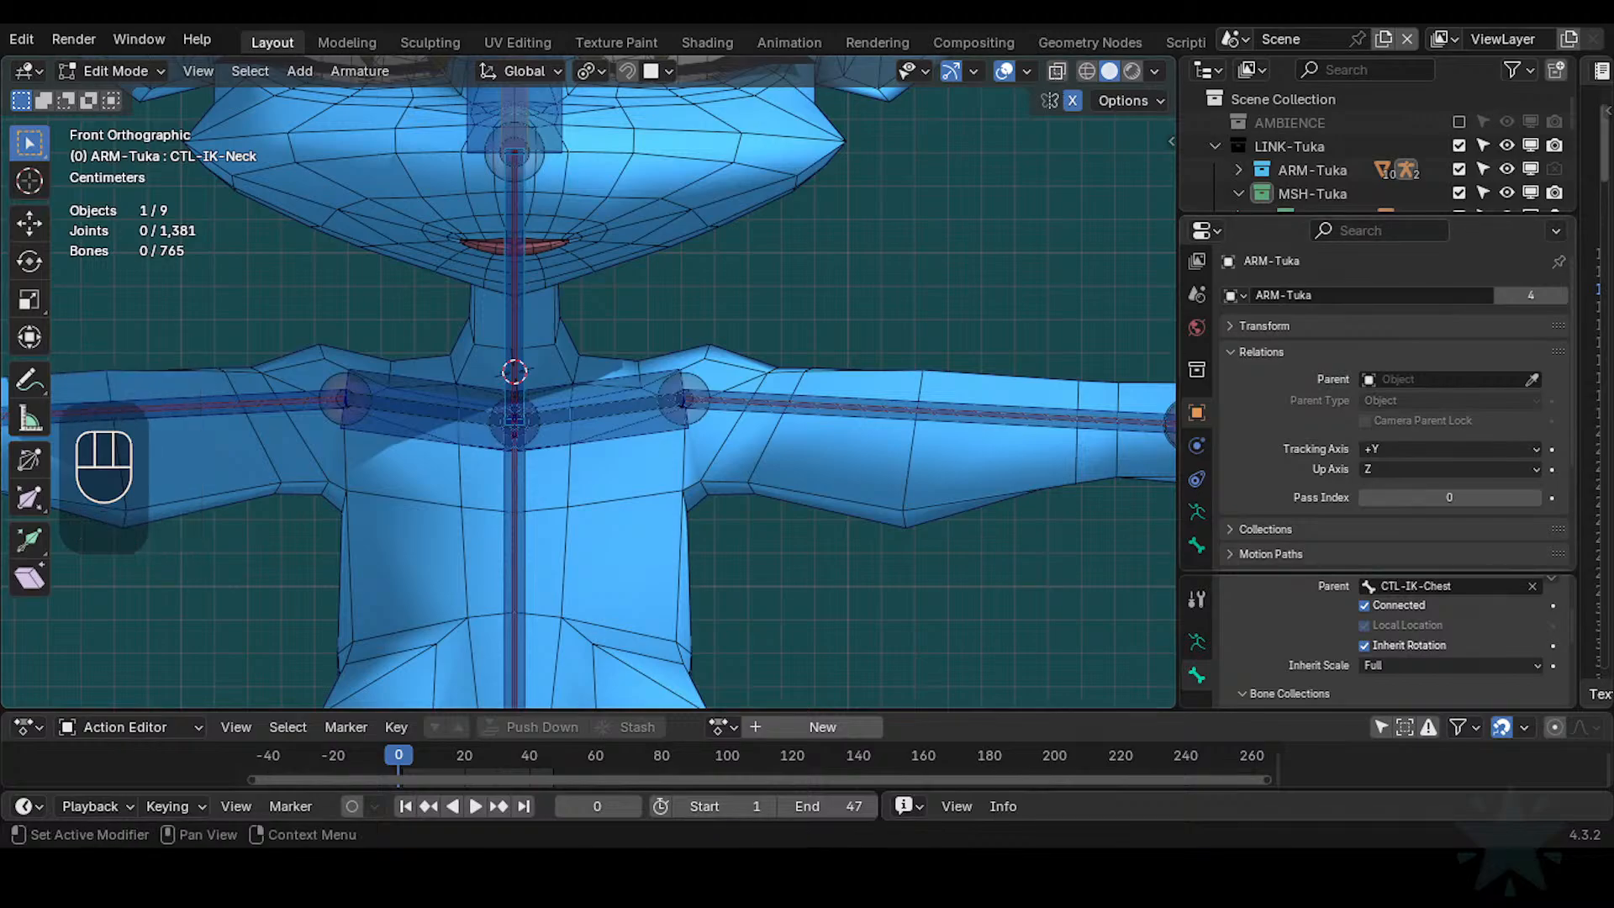
Enlarge the Outliner area, switch ARM-Tuka to Pose Mode and un-solo all of its bone collections
left_click_drag(1362, 214, 1371, 323)
left_click(1373, 340)
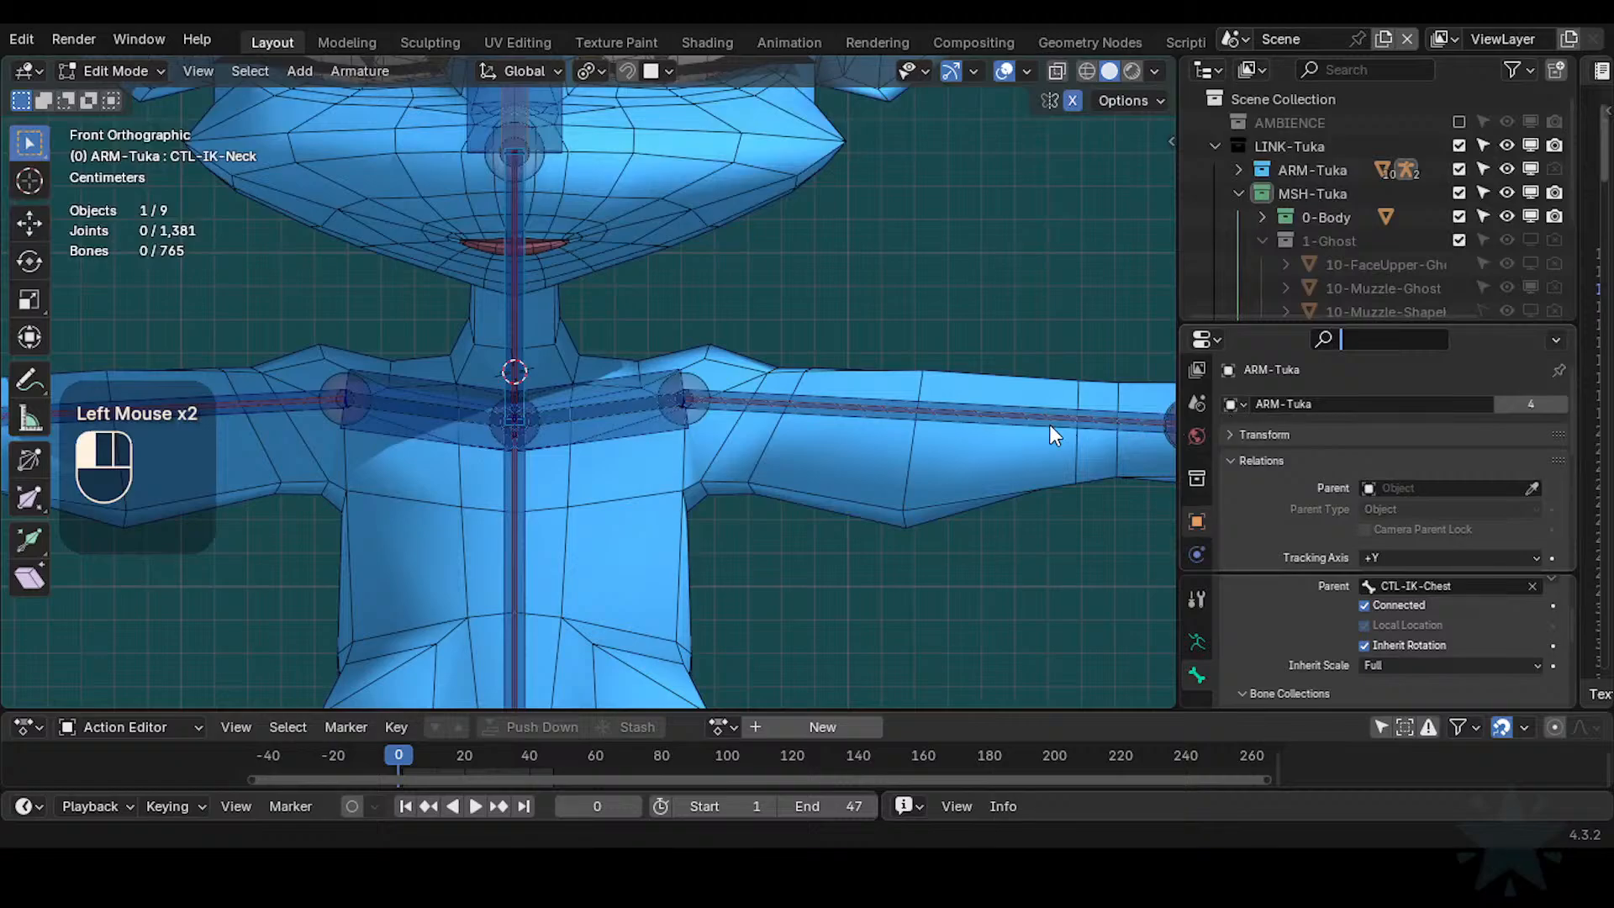
key("q")
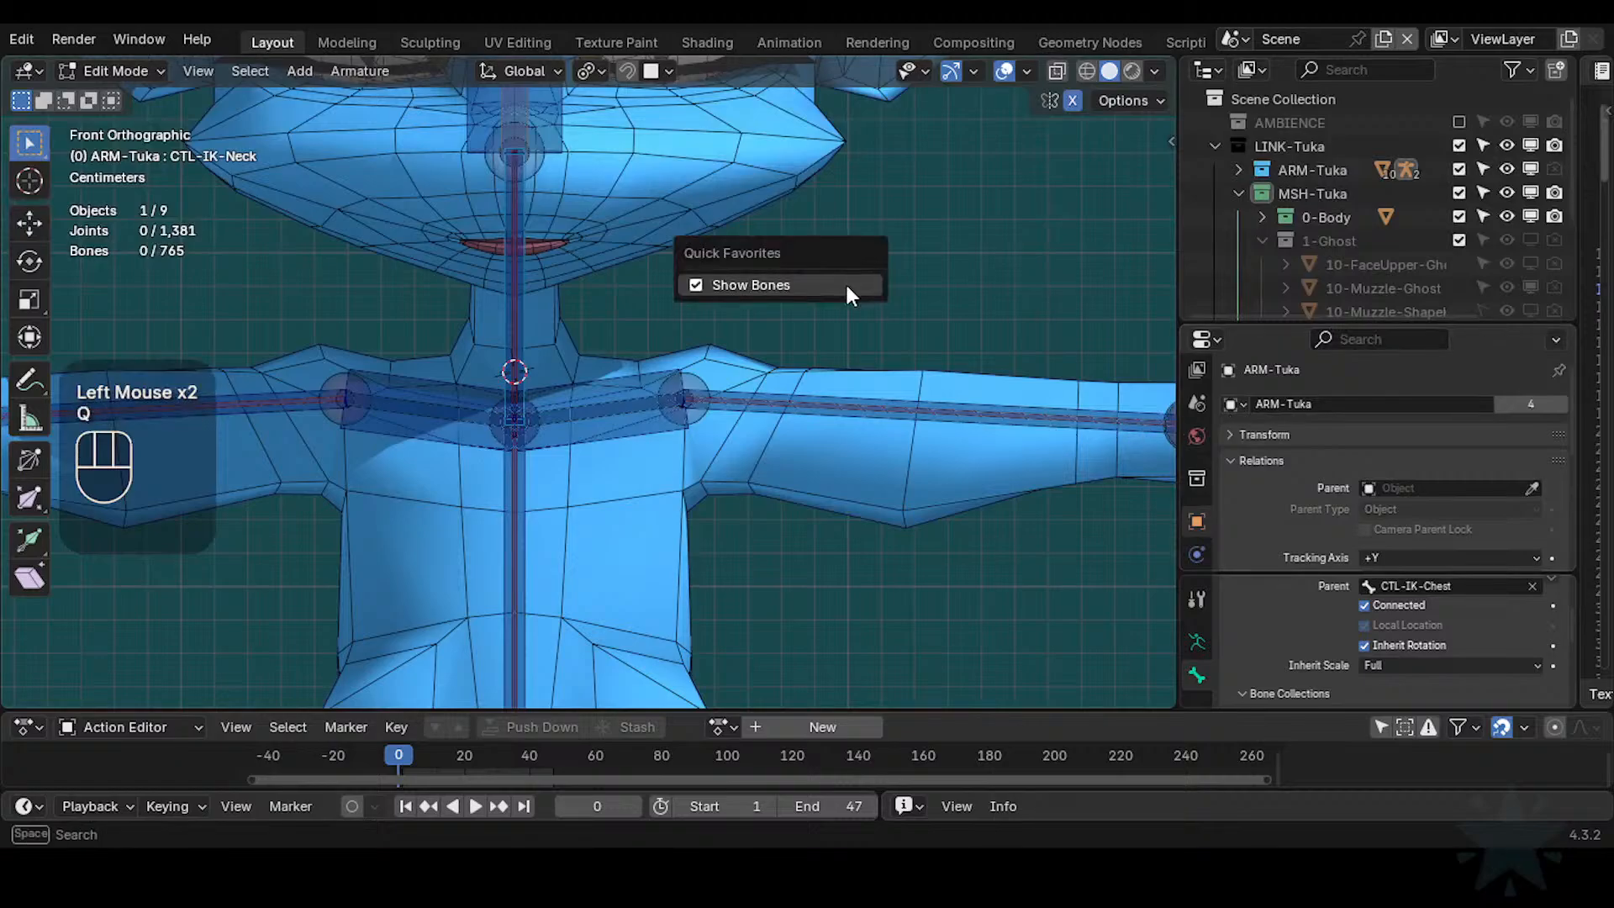
key("Tab")
key("q")
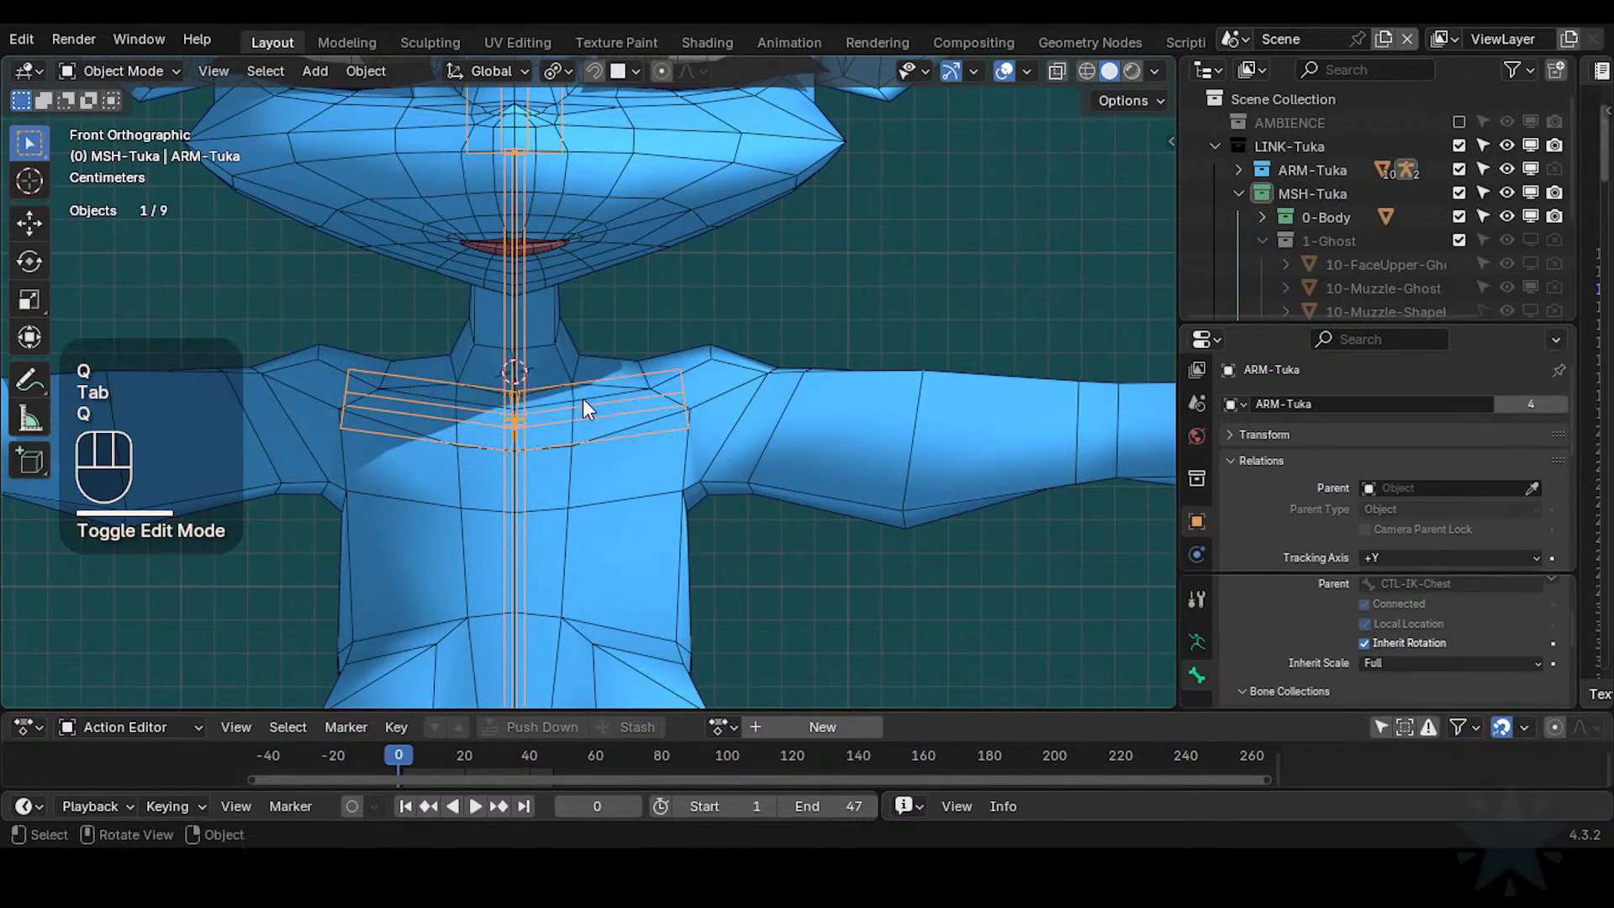
left_click(592, 380)
key("ctrl+Tab")
key("q")
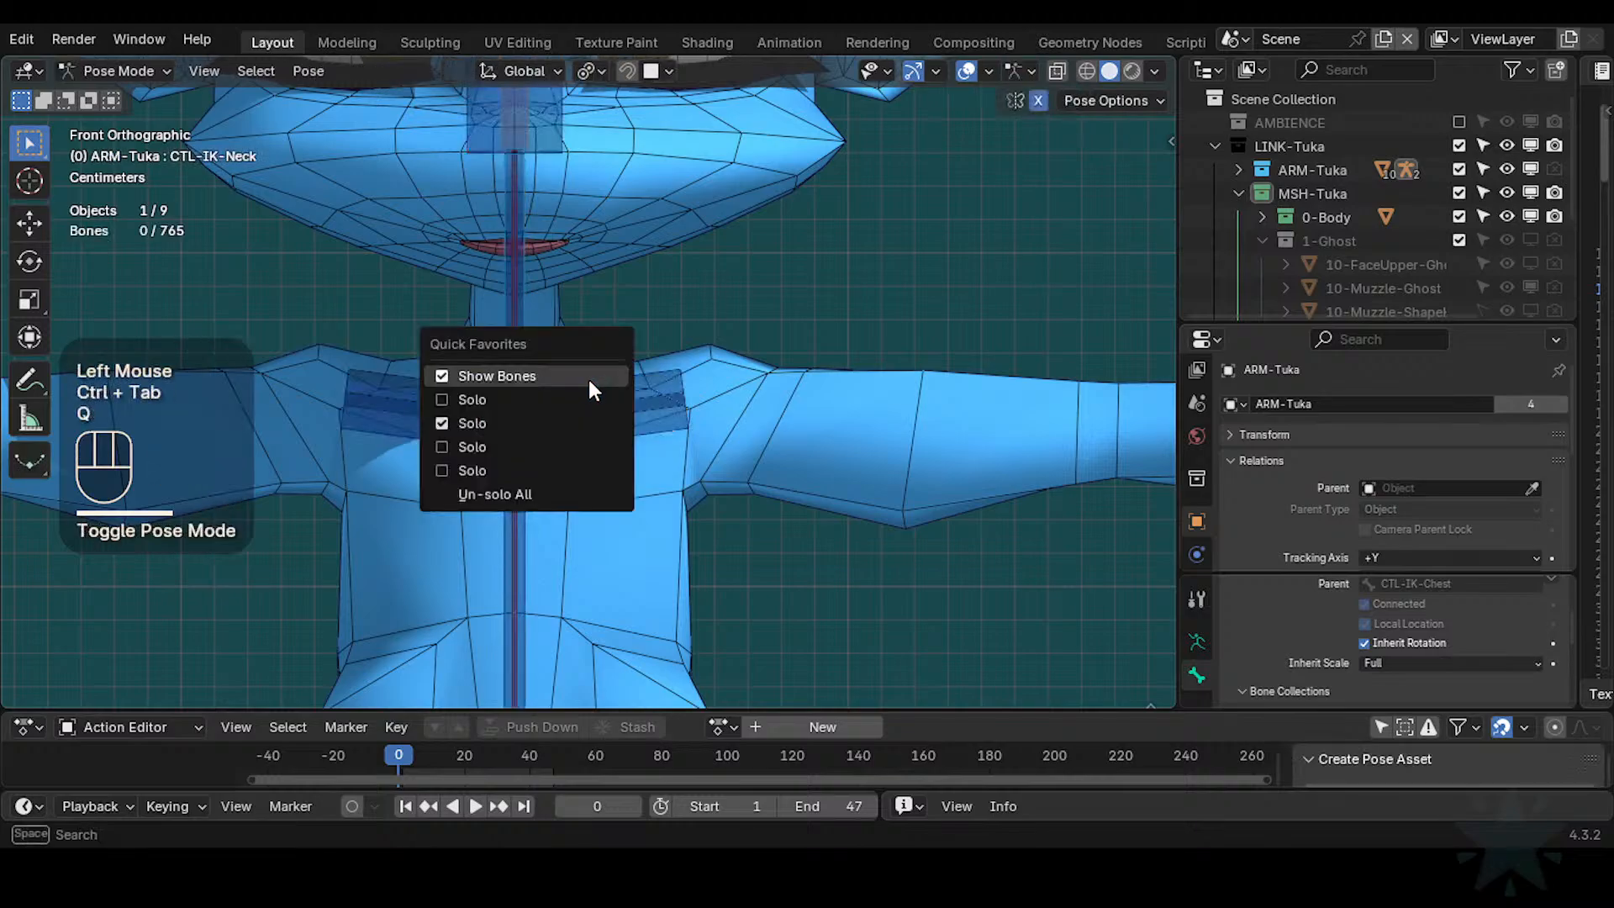
left_click(553, 496)
scroll(578, 465, "up", 3)
scroll(573, 465, "down", 4)
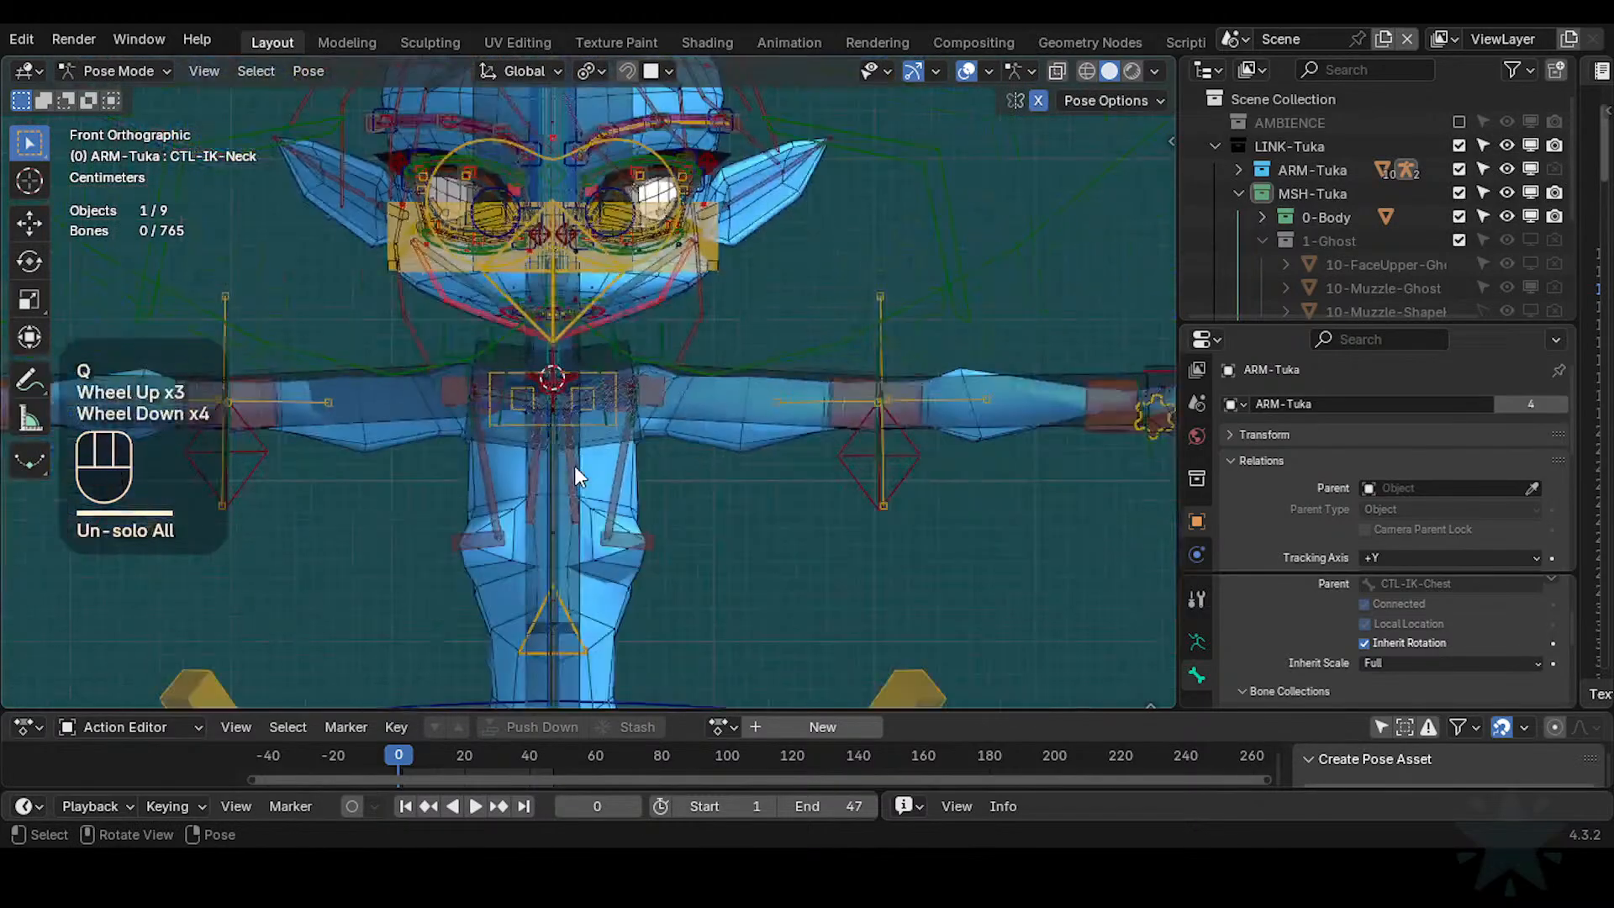
Turn off the custom bone shapes and inspect the neck and shoulder bones from an angle and from the front
key("alt+a")
middle_click_drag(669, 491, 446, 513)
scroll(599, 512, "up", 3)
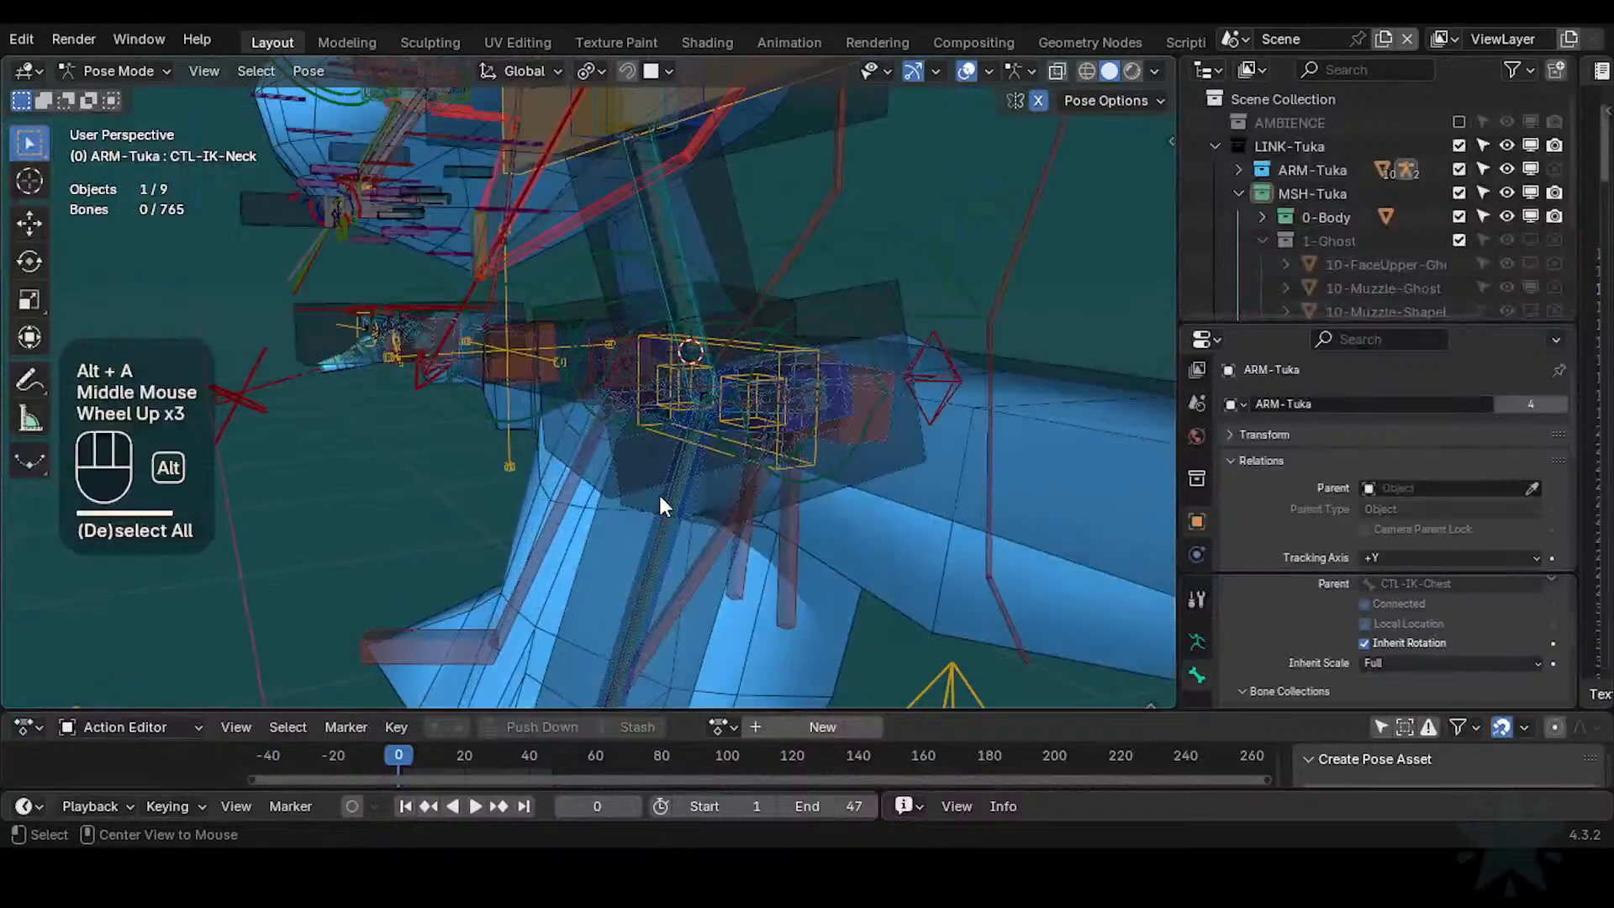
scroll(642, 522, "down", 1)
key("ctrl+a")
scroll(632, 530, "up", 2)
middle_click_drag(631, 529, 777, 452)
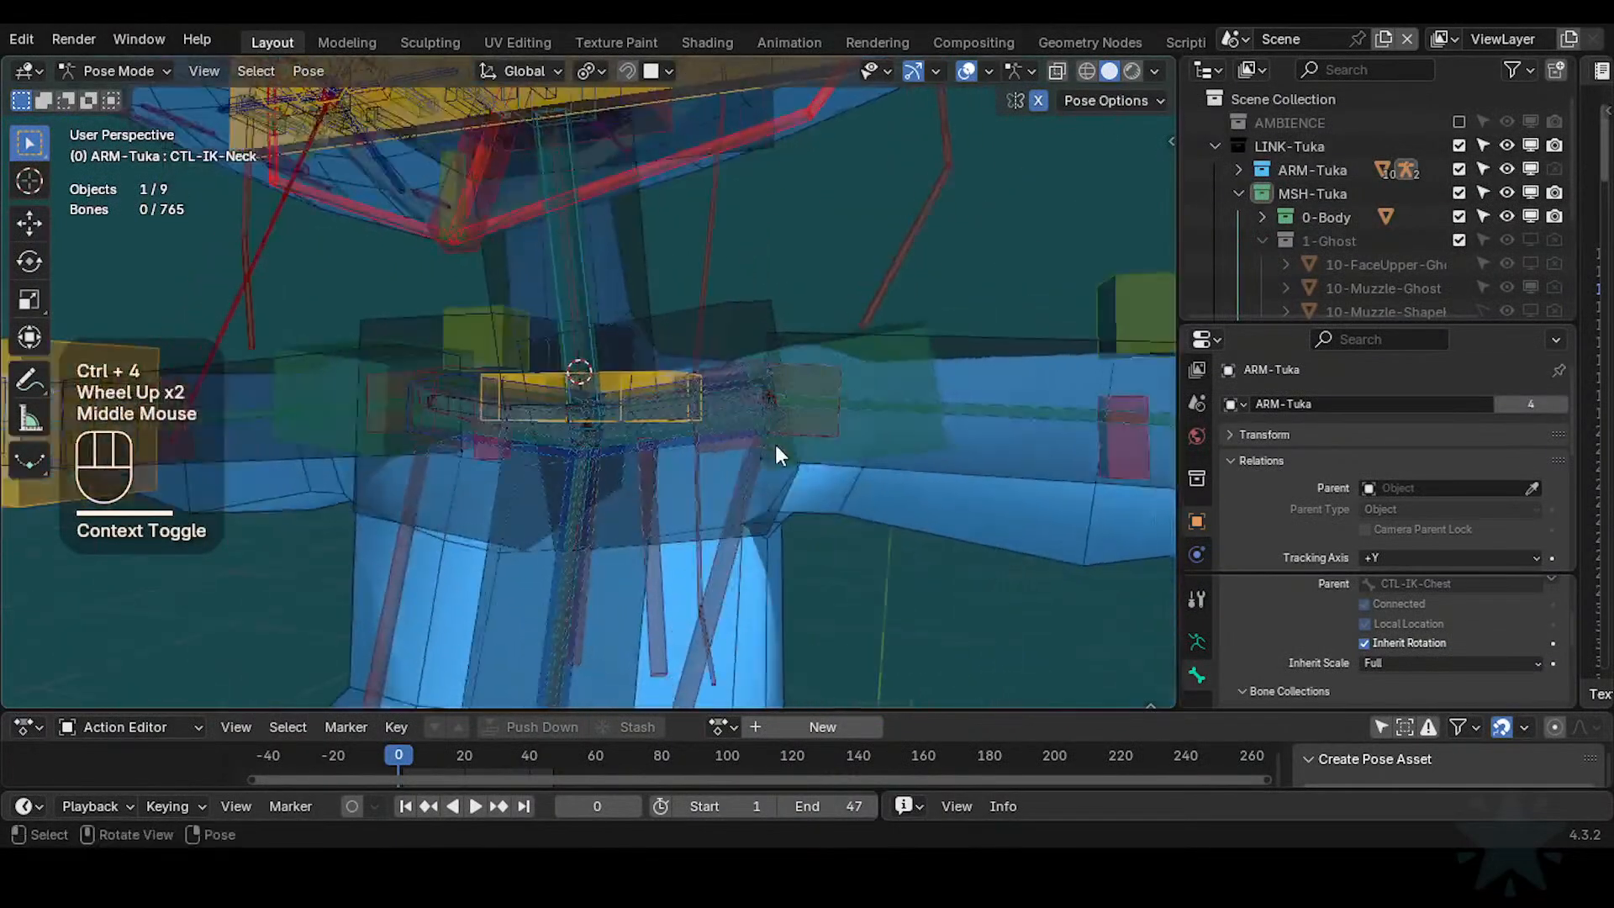
scroll(734, 460, "up", 2)
key("KP_1")
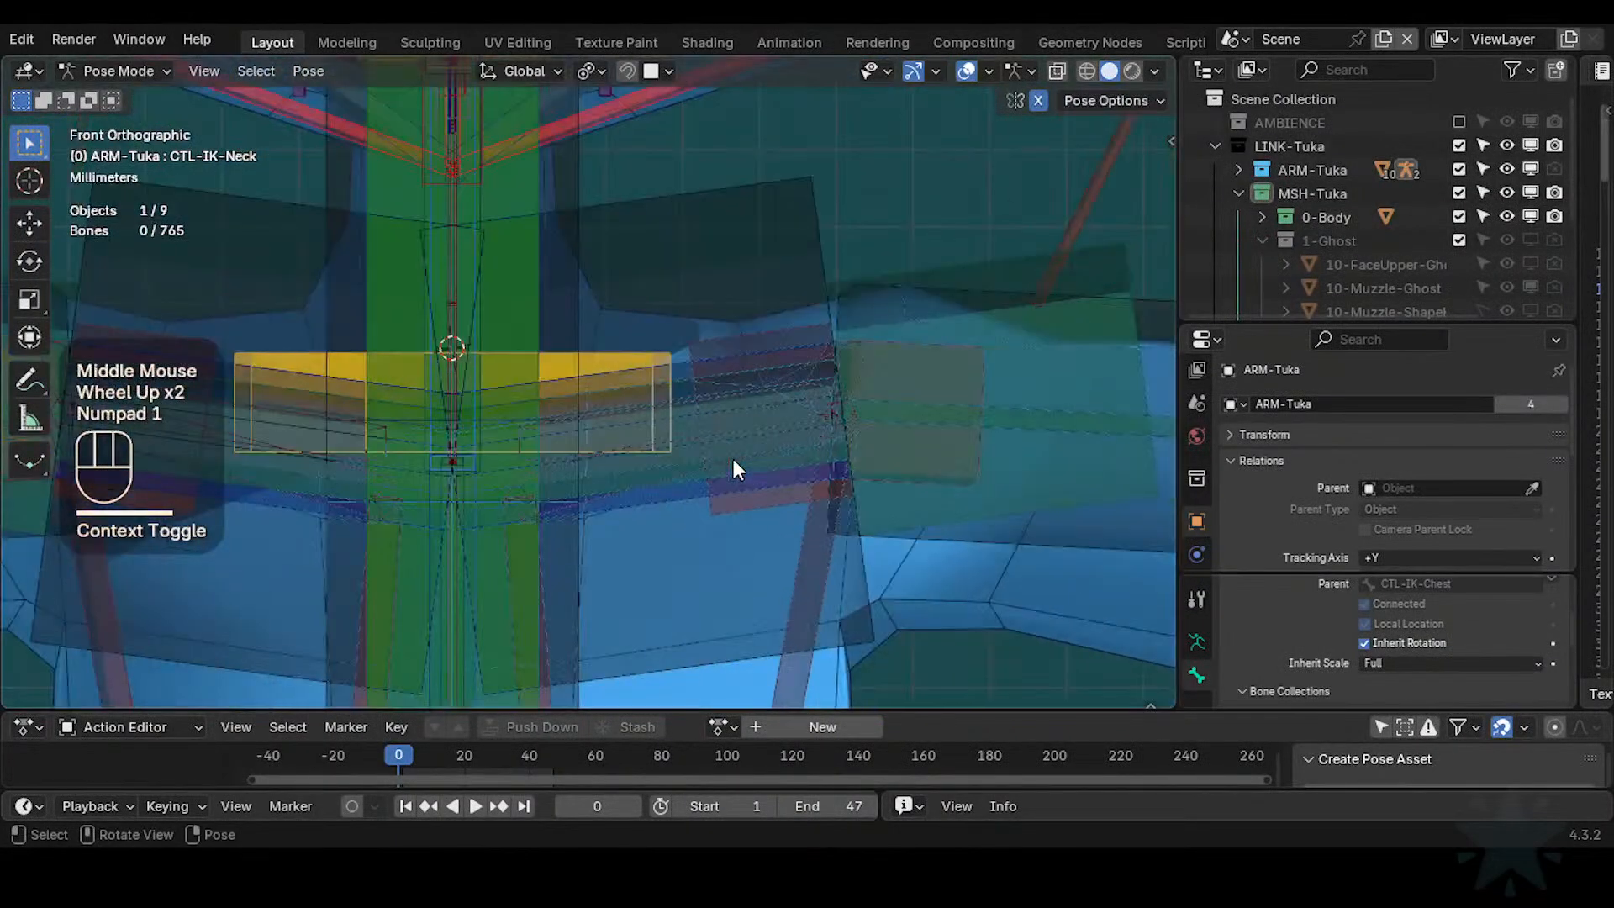
scroll(361, 344, "down", 2)
key("alt+a")
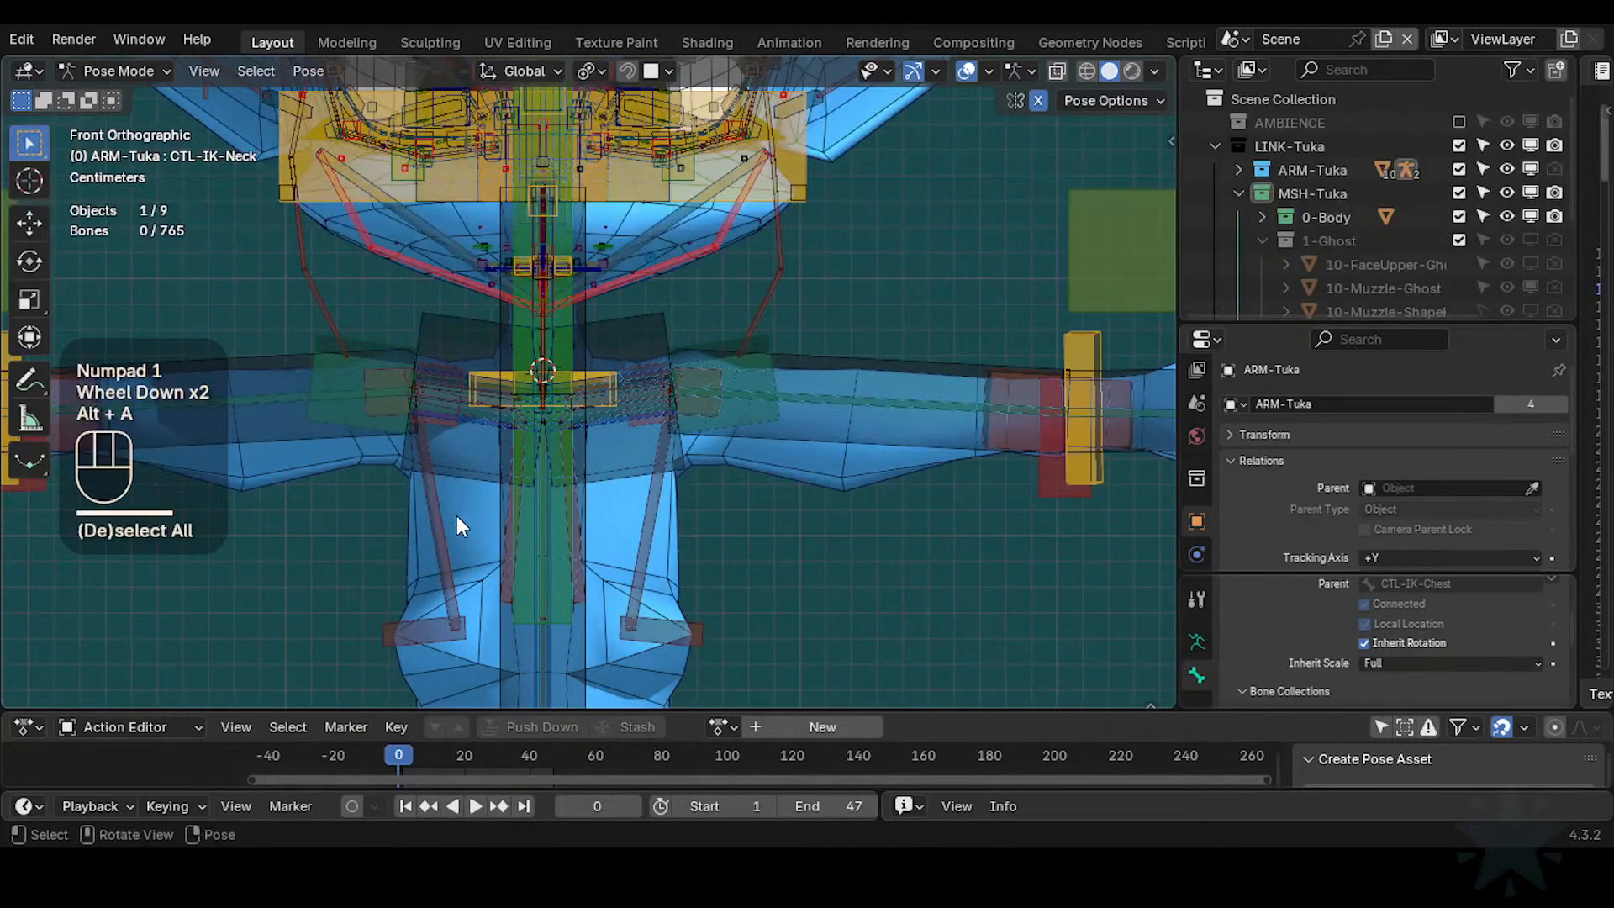
left_click_drag(454, 504, 652, 321)
scroll(647, 353, "down", 1)
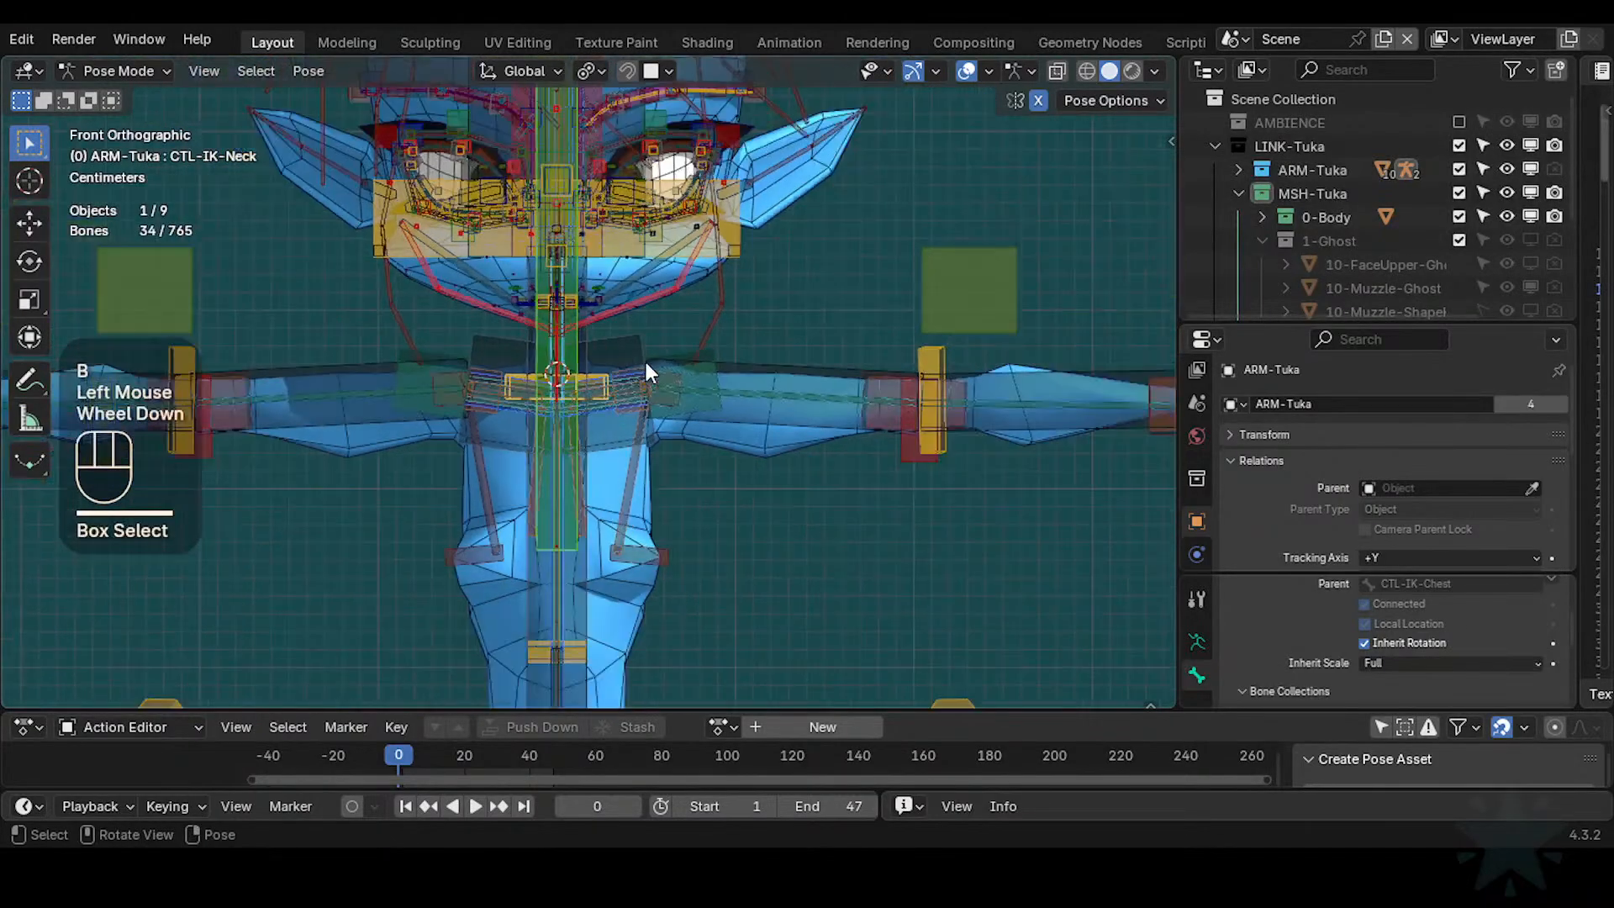
key("b")
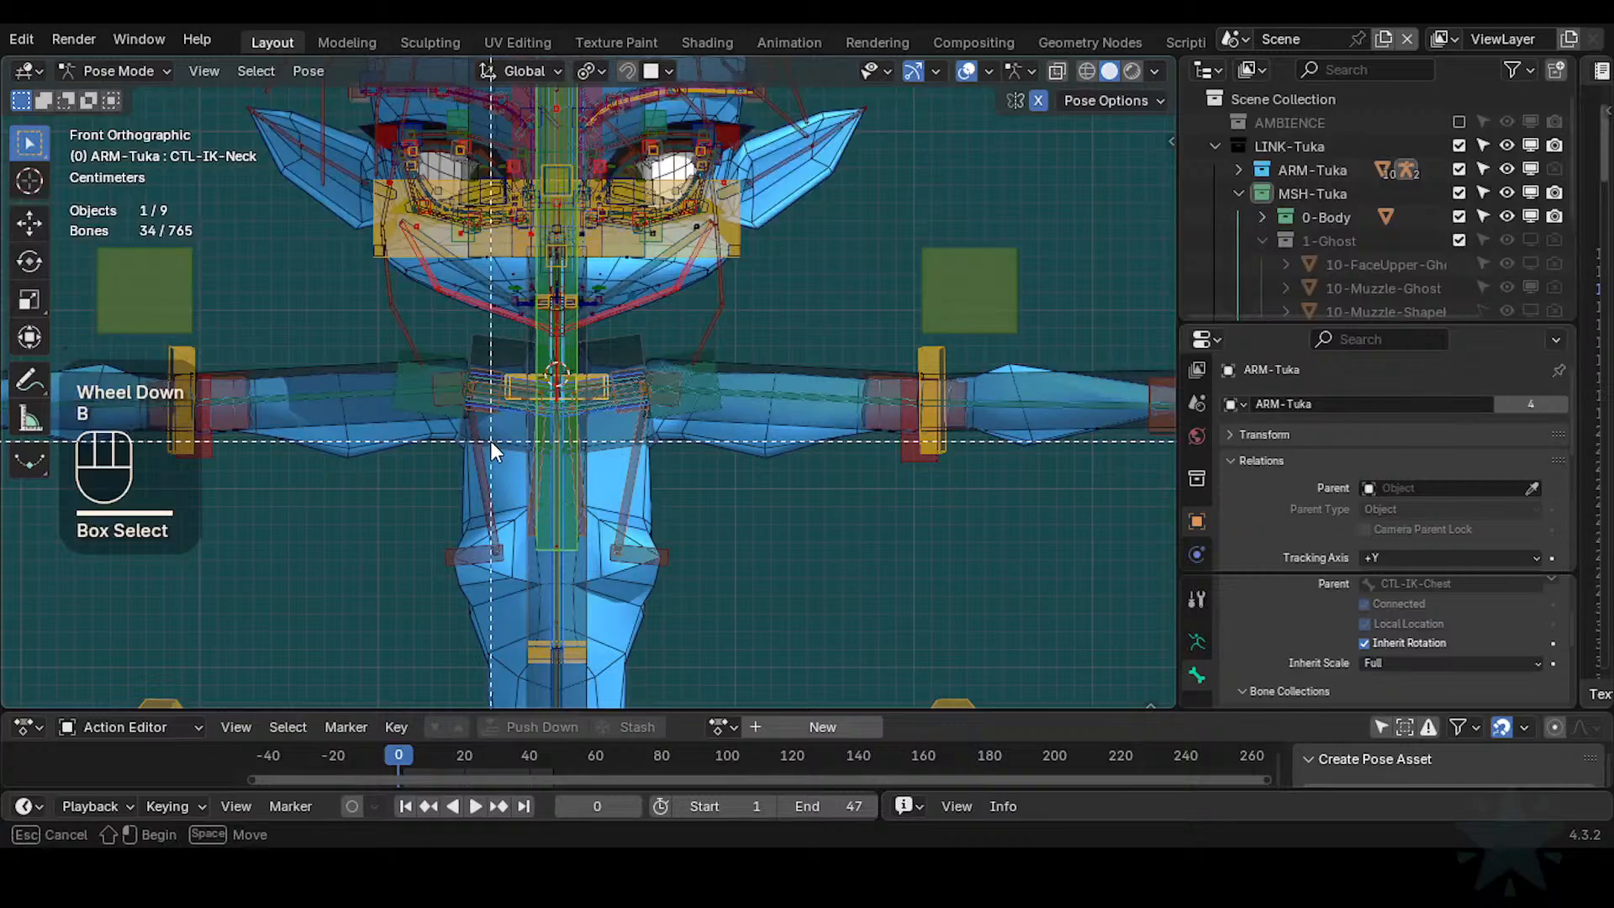
left_click_drag(492, 459, 624, 335)
key("alt+a")
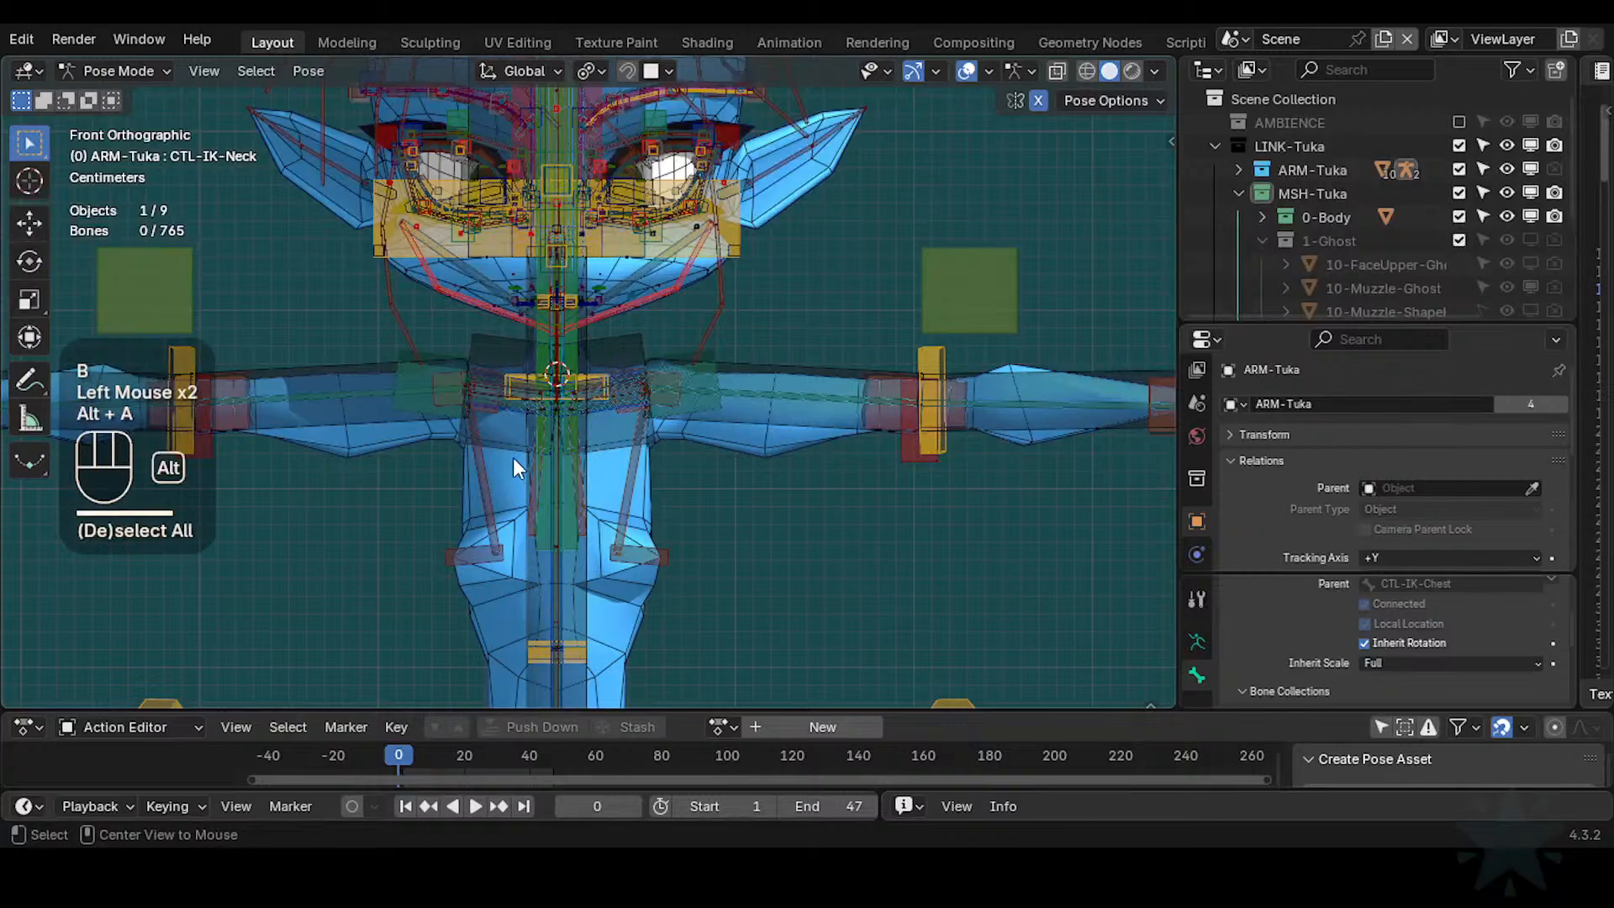
Box-select the bones around the neck, shoulders and jaw and hide all unselected bones
key("b")
left_click_drag(501, 476, 620, 330)
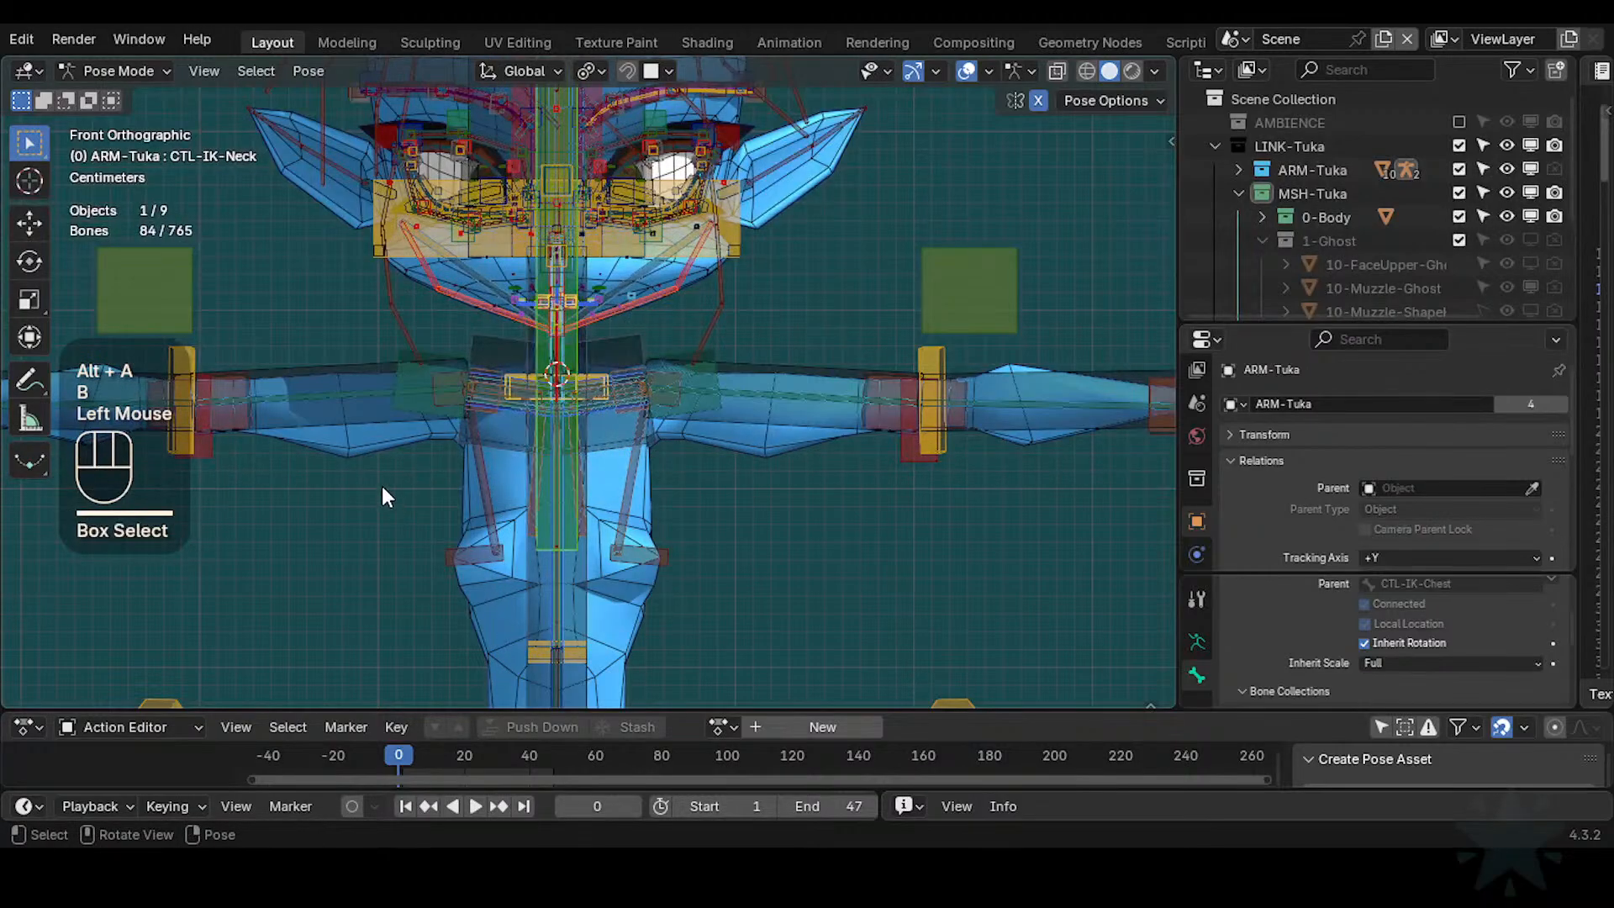
key("b")
left_click_drag(378, 502, 751, 301)
key("b")
left_click_drag(363, 572, 761, 261)
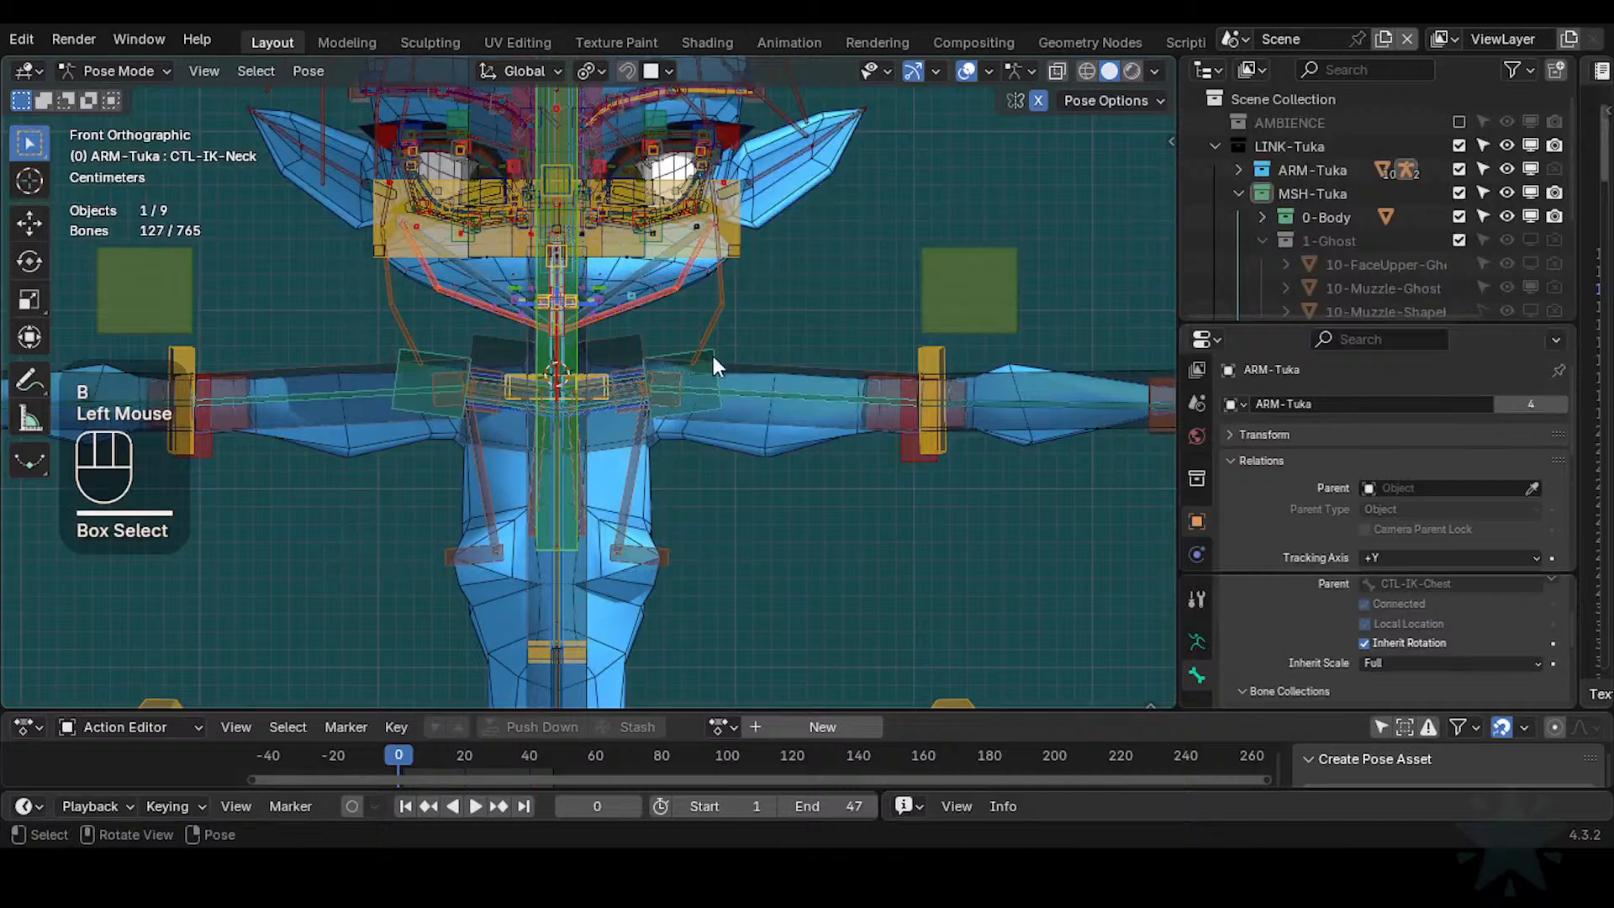
key("h")
key("ctrl+z")
key("shift+h")
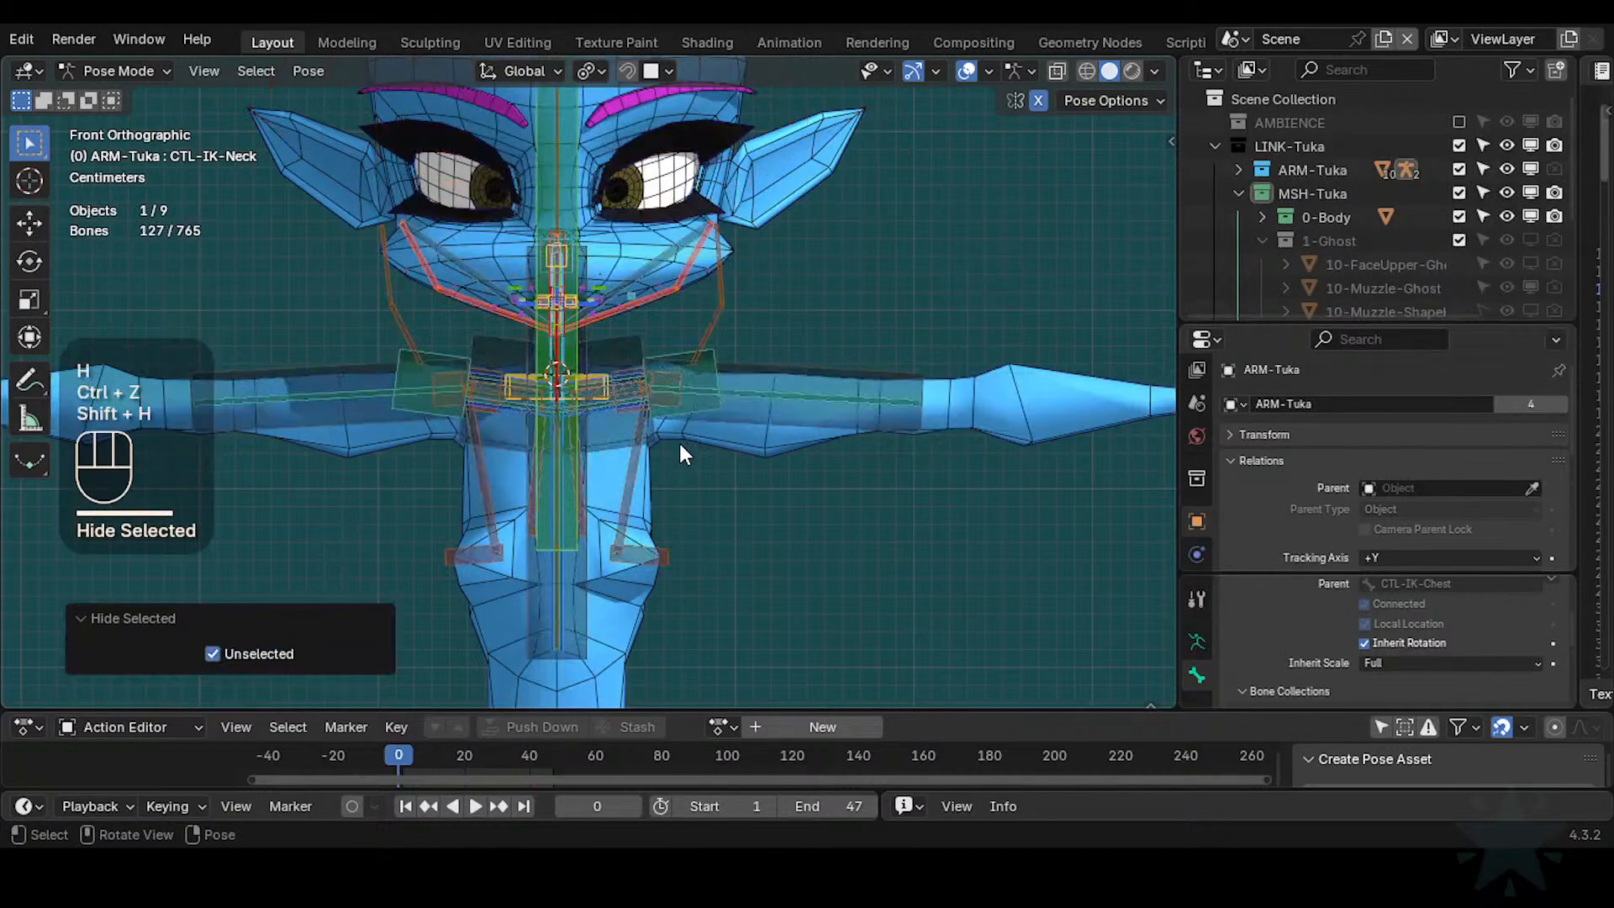
Clear the selection, save the file and hide the VRM-Neck bone
scroll(679, 442, "up", 2)
key("alt+a")
middle_click_drag(691, 422, 609, 354)
key("ctrl+s")
scroll(618, 396, "down", 2)
scroll(598, 385, "up", 1)
left_click(572, 327)
left_click(547, 315)
scroll(585, 421, "up", 1)
key("h")
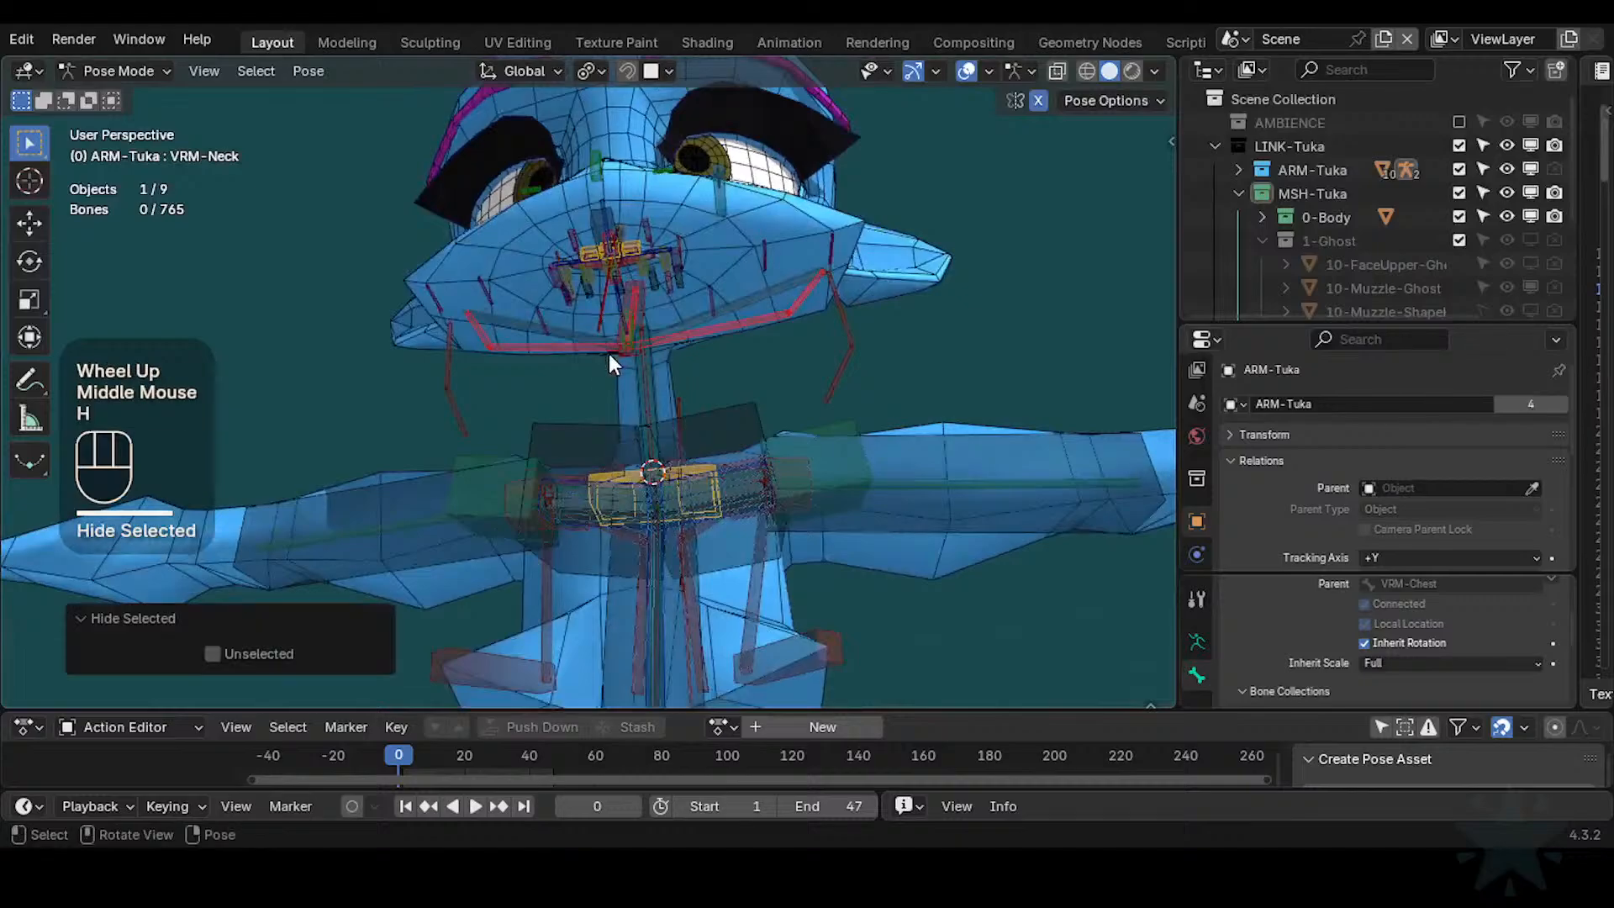
Hide the jaw and facial bones on both sides of the muzzle
key("alt+a")
key("b")
left_click_drag(393, 418, 942, 353)
key("h")
key("b")
scroll(672, 382, "up", 2)
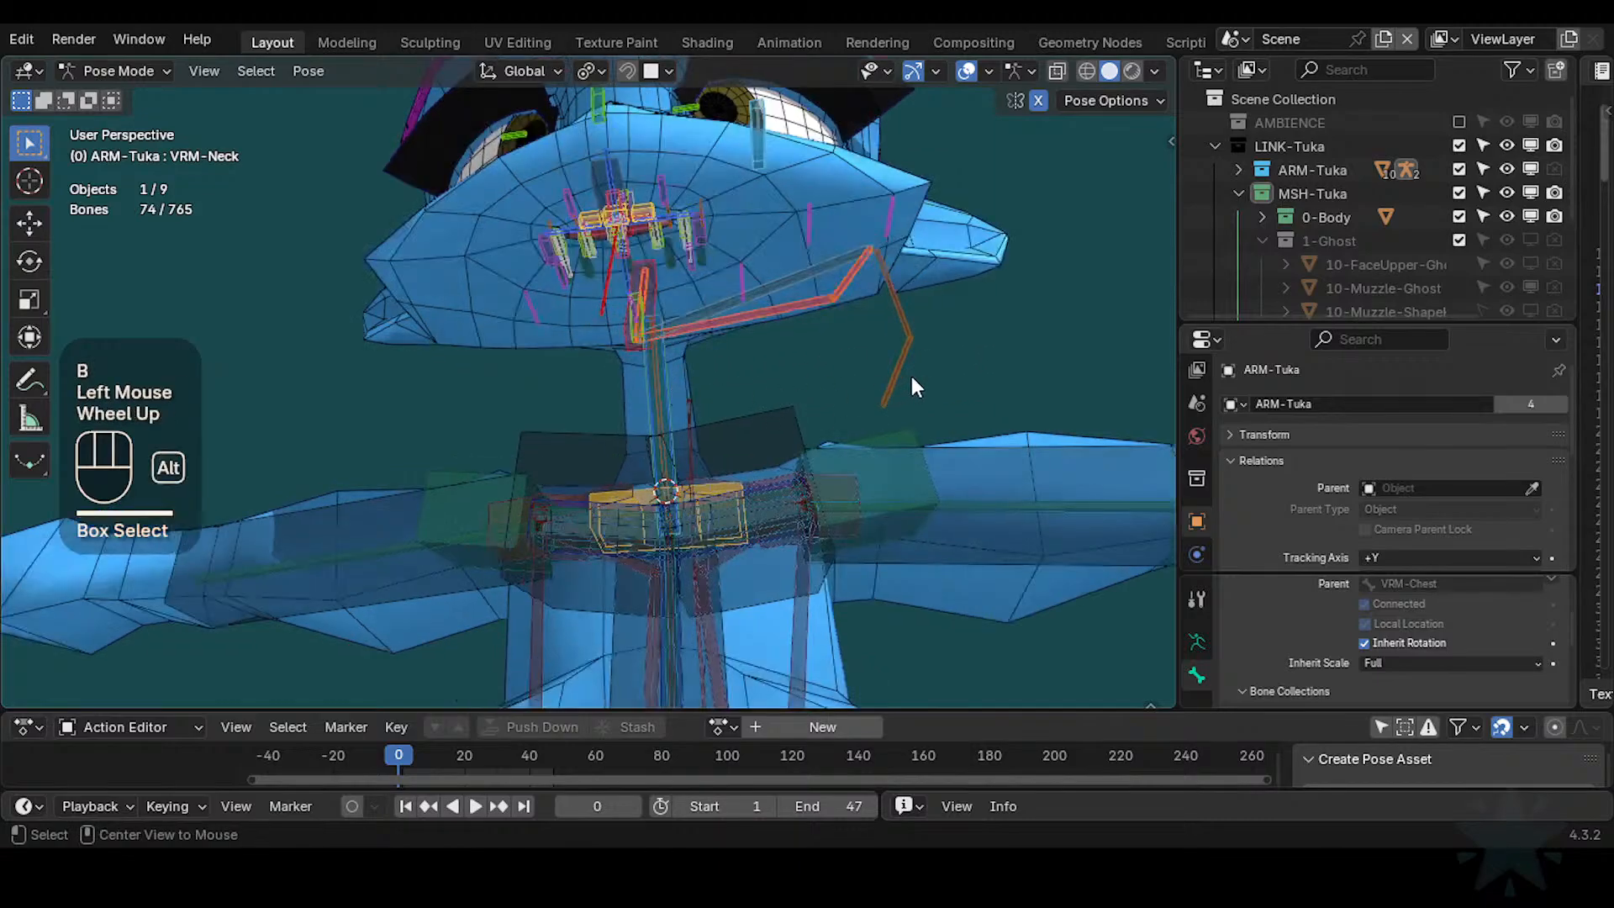
key("alt+a")
key("b")
left_click_drag(1009, 405, 684, 123)
key("r")
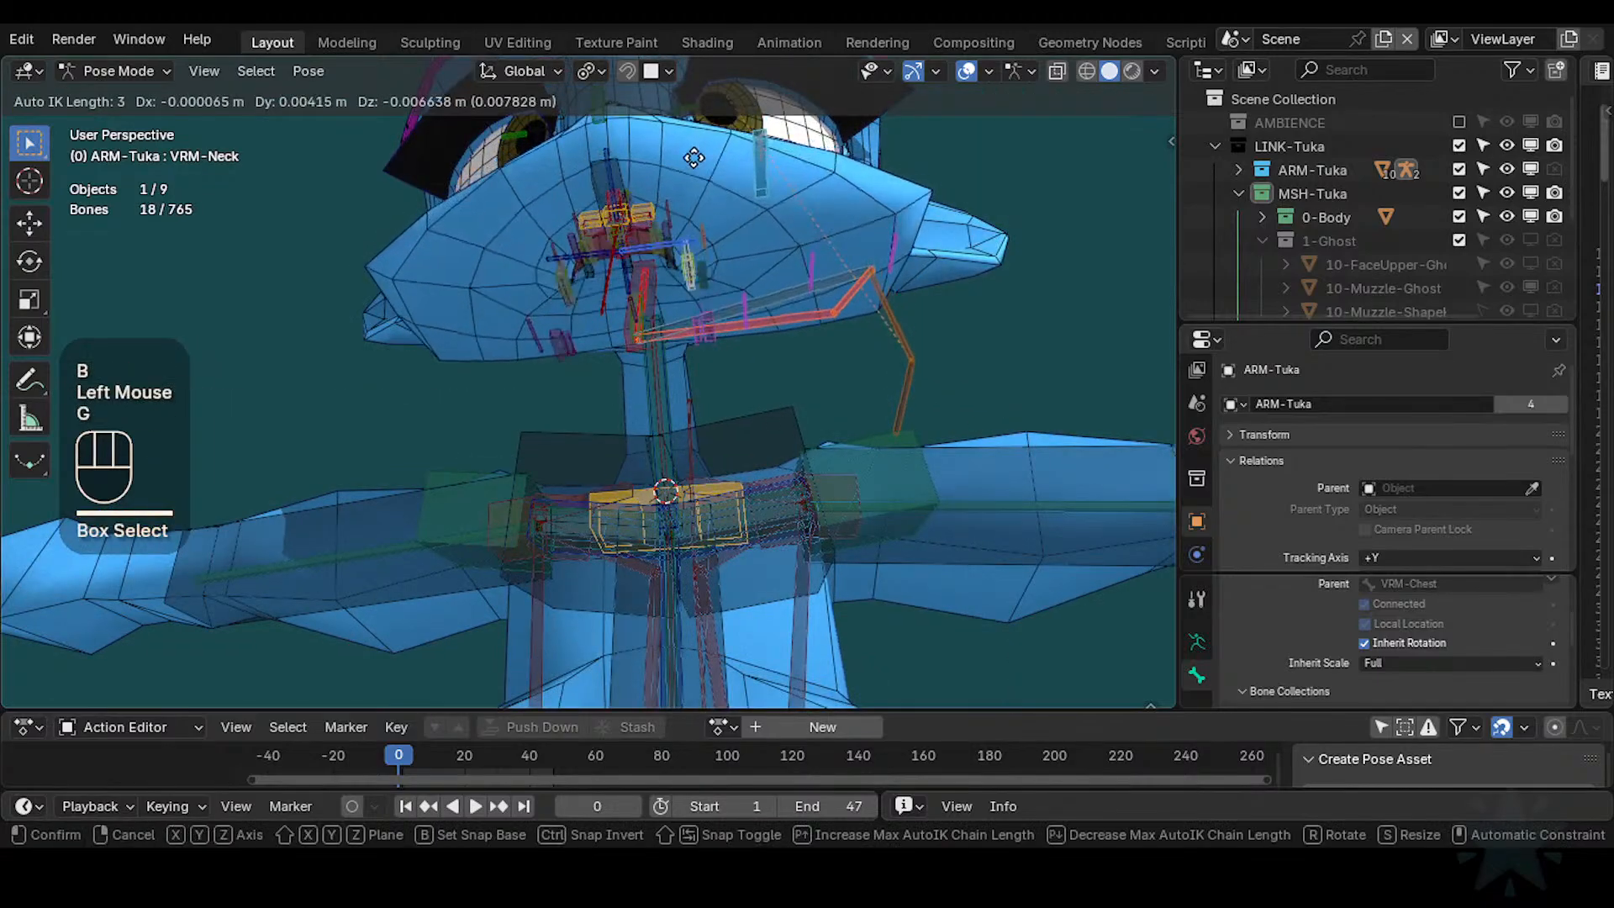
key("Escape")
key("h")
Select the mouth and head bones under the muzzle, toggling the overlapping CTL-IK-Neck, CTL-FK-Neck and DEF2-Neck bones out of the selection
key("alt+a")
key("b")
left_click_drag(414, 127, 728, 385)
scroll(728, 385, "up", 2)
left_click(725, 390, "shift")
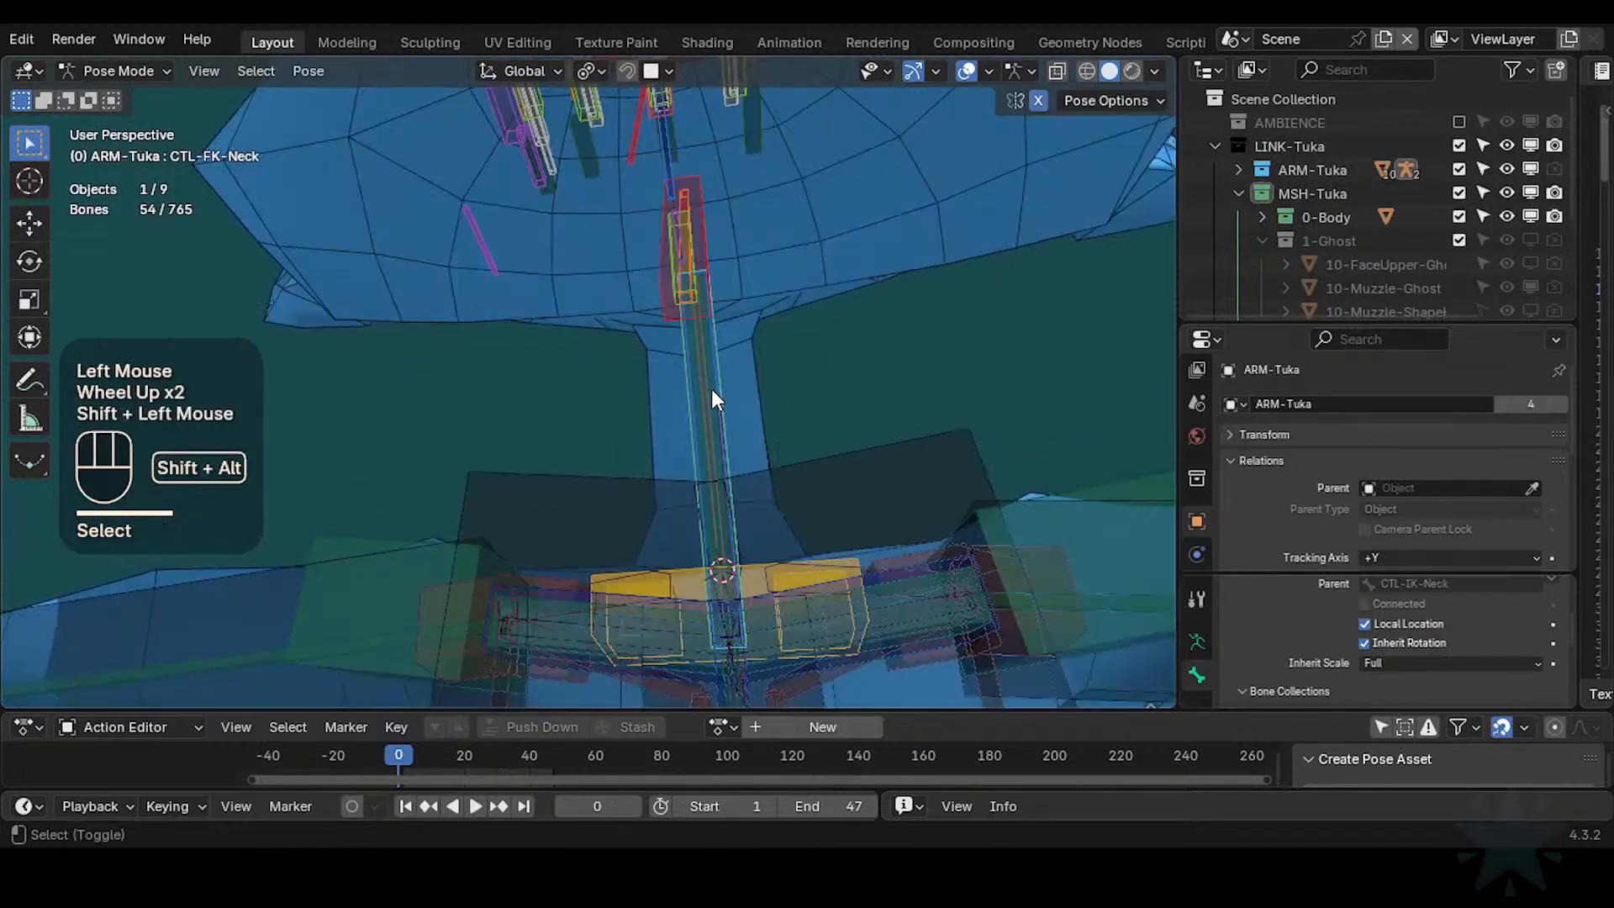
left_click(711, 389, "alt+shift")
left_click(696, 403)
left_click(705, 401, "alt+shift")
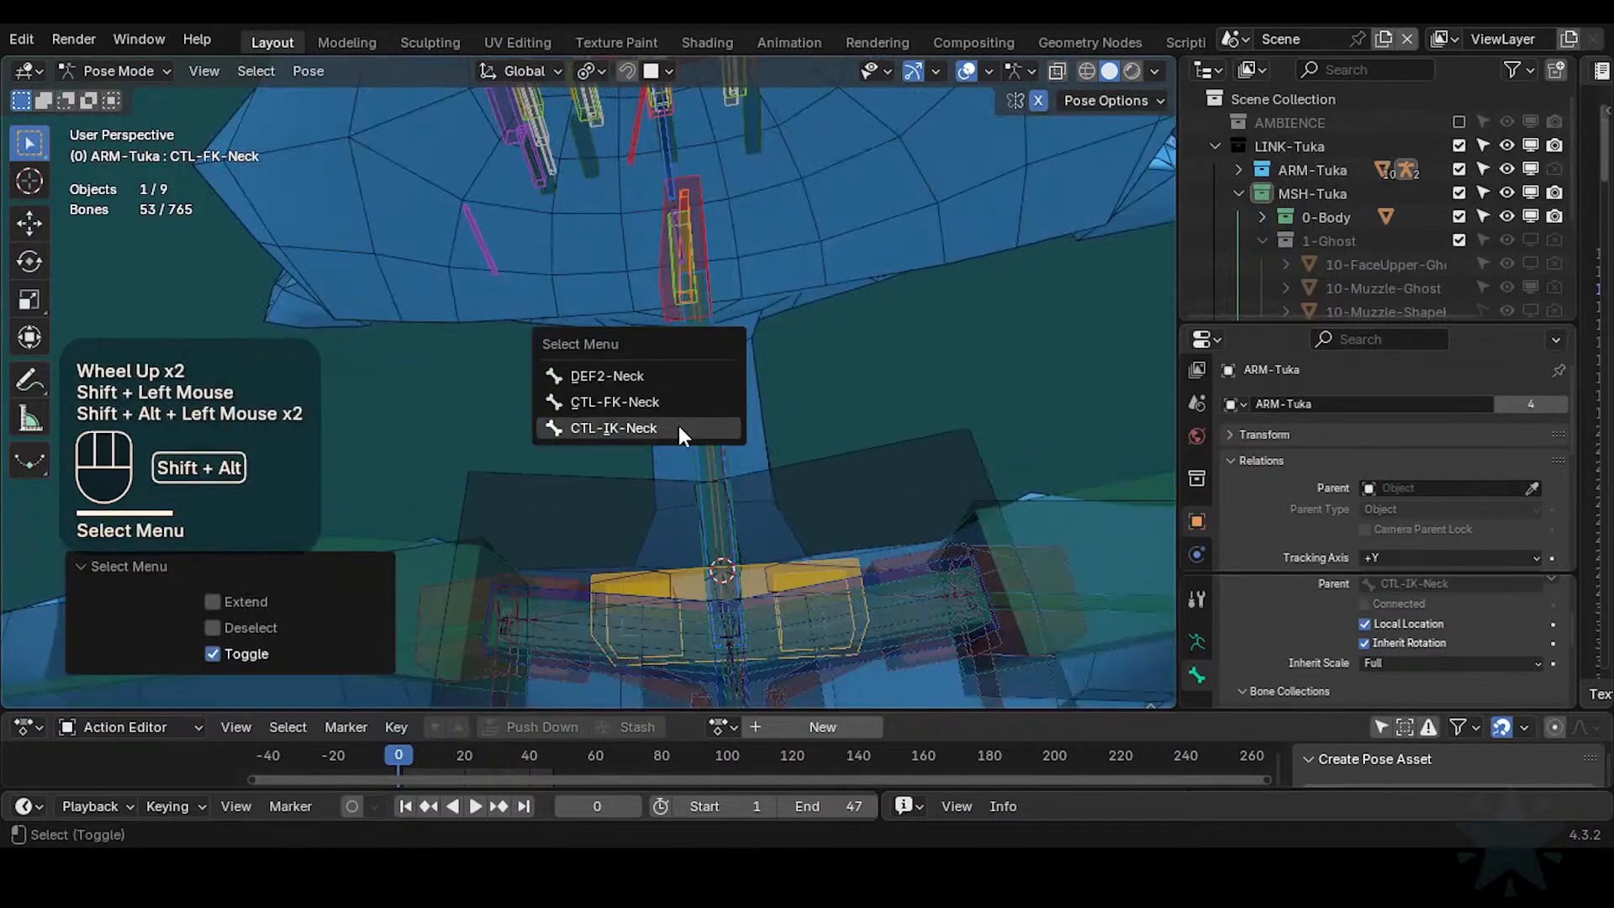
left_click(679, 426)
left_click(703, 385, "alt+shift")
left_click(649, 334)
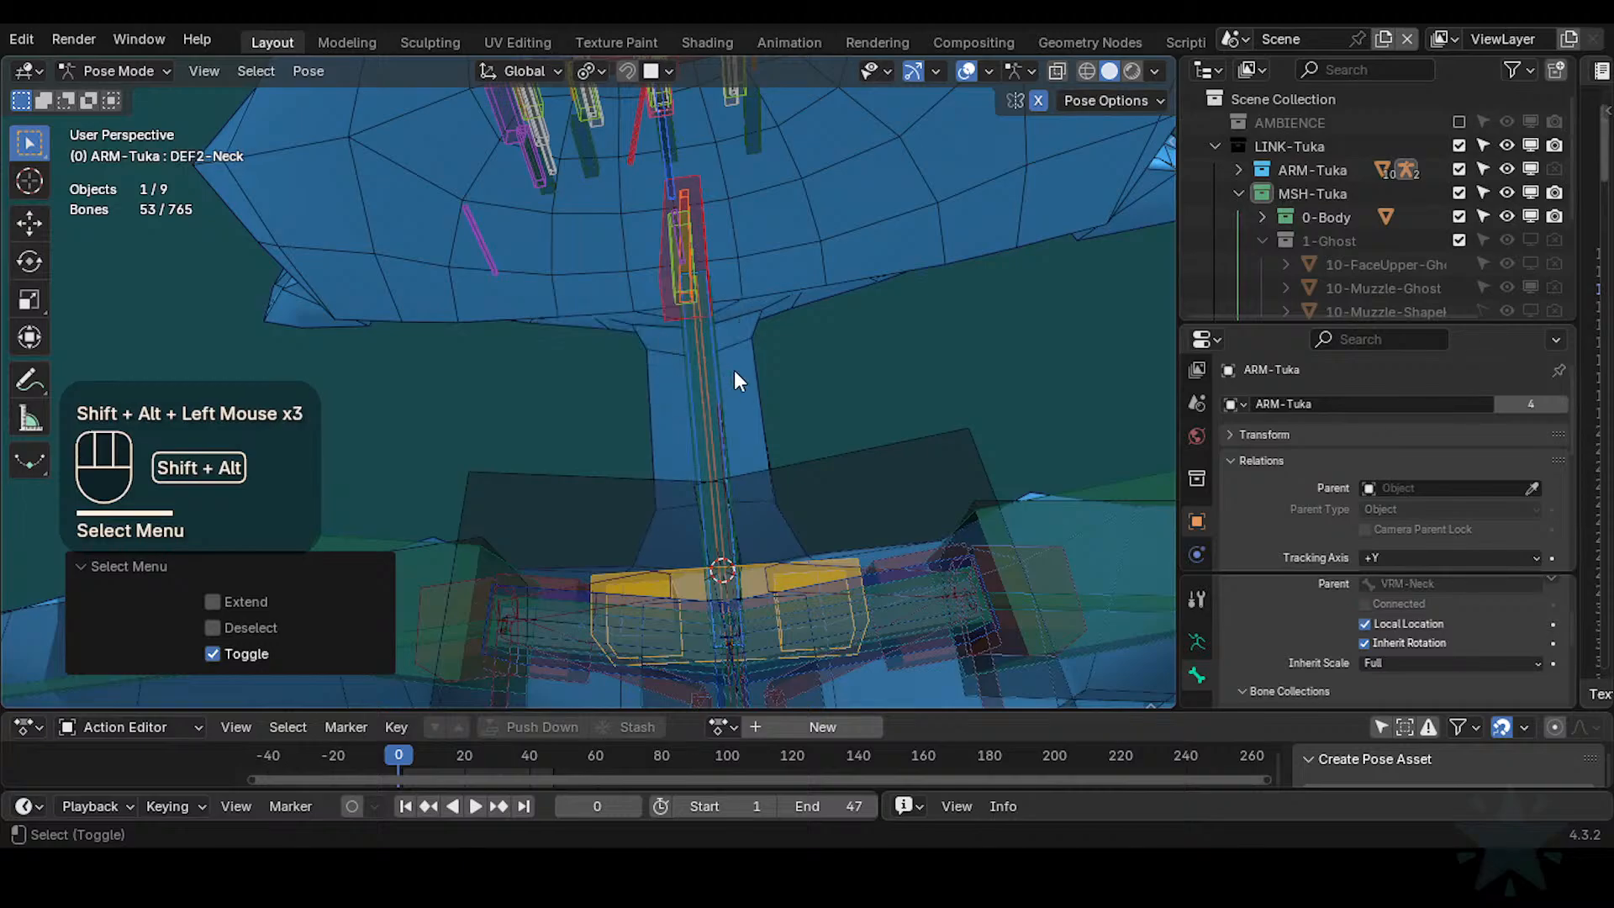
left_click(708, 366, "alt+shift")
left_click(664, 423)
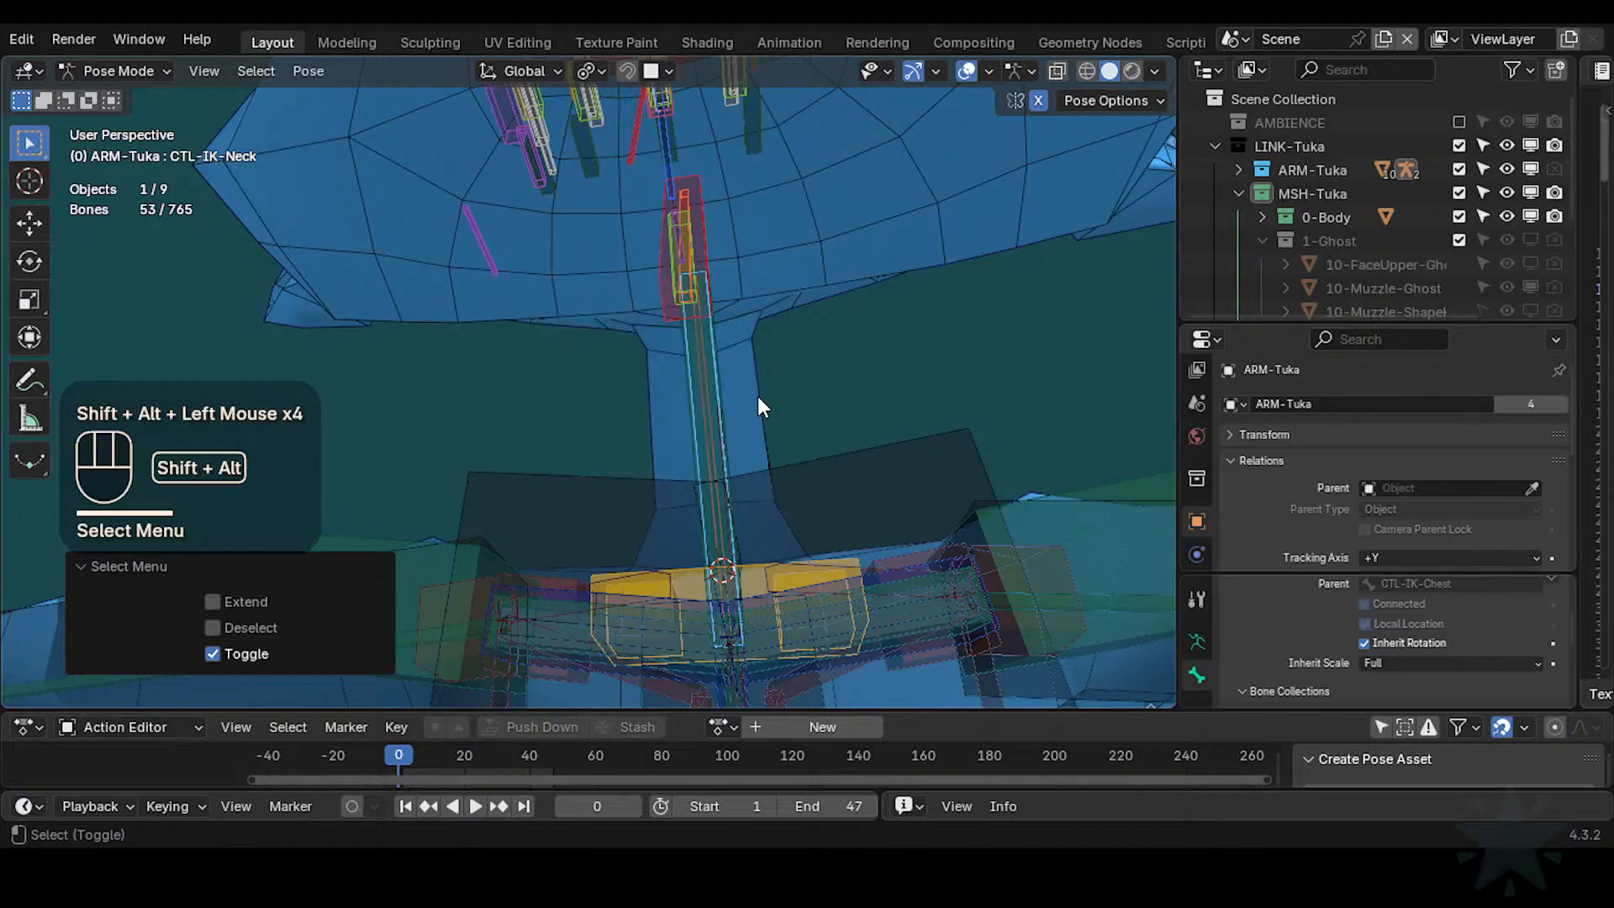
left_click(709, 376, "alt+shift")
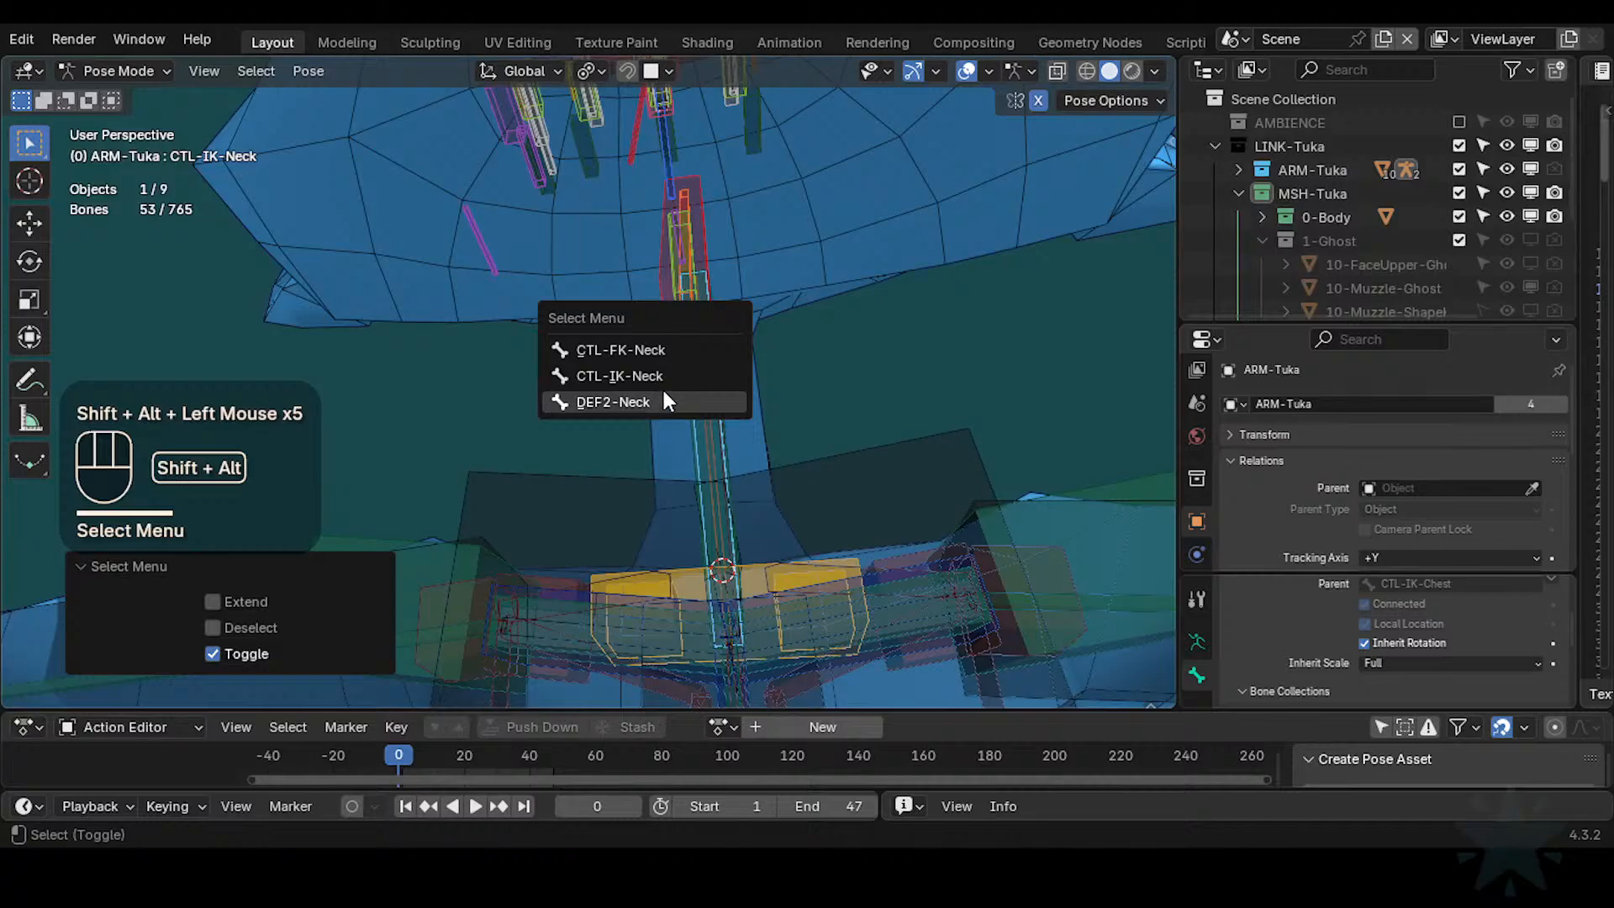
left_click(663, 380)
Take DEF2-Neck out of the selection and hide the mouth and head bones while keeping the neck bones shown
key("h")
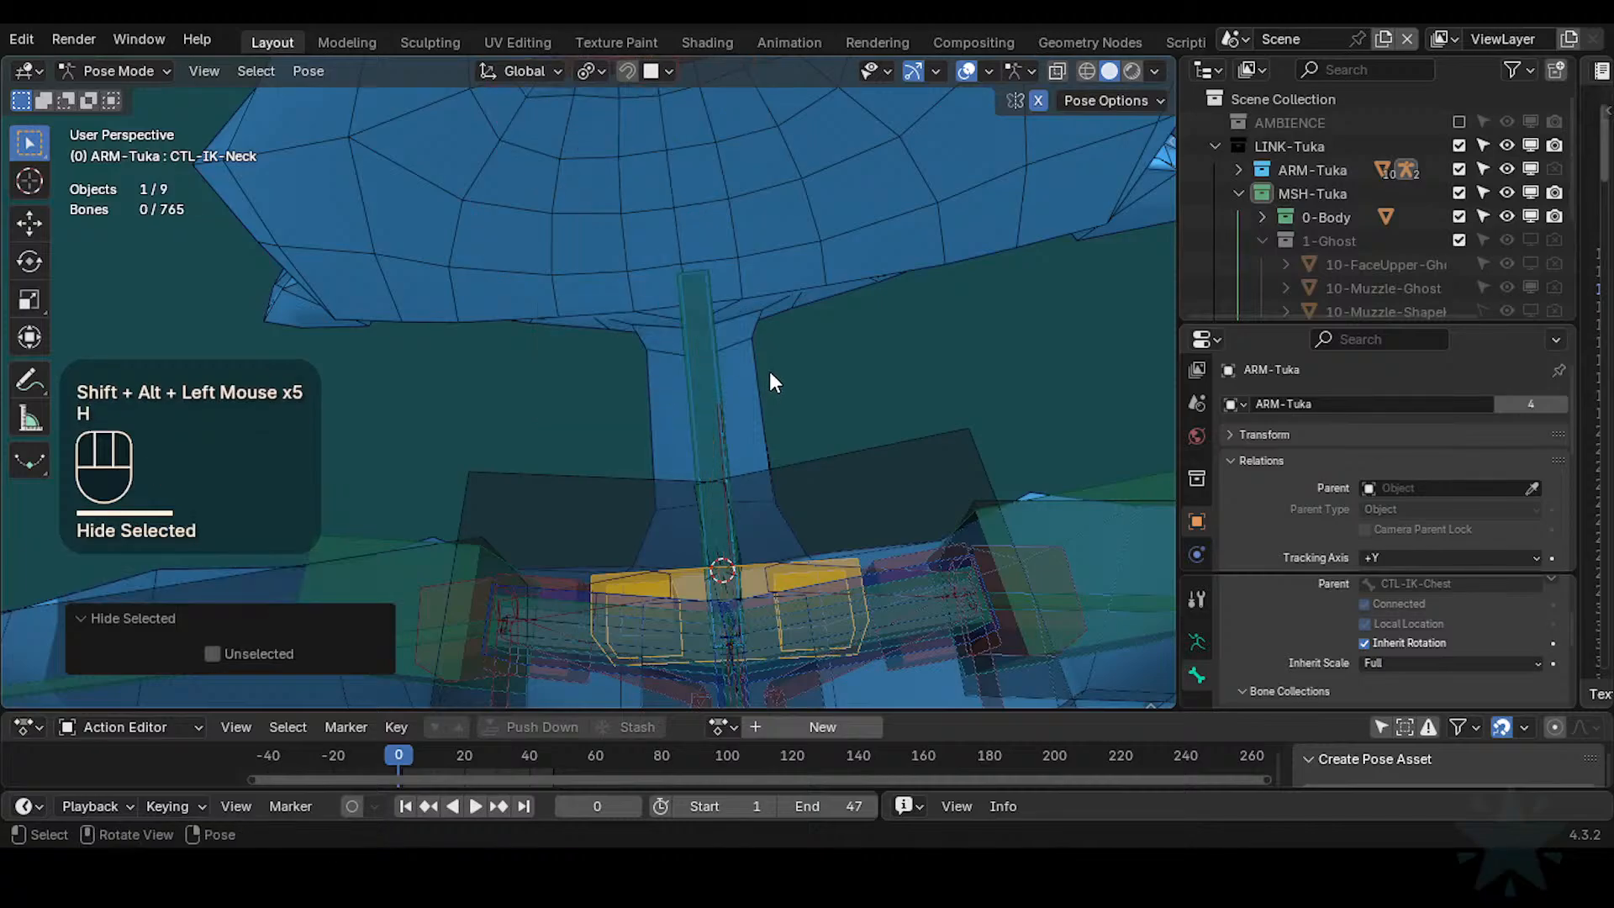
scroll(769, 371, "down", 1)
key("ctrl+z")
left_click(678, 366, "alt+shift")
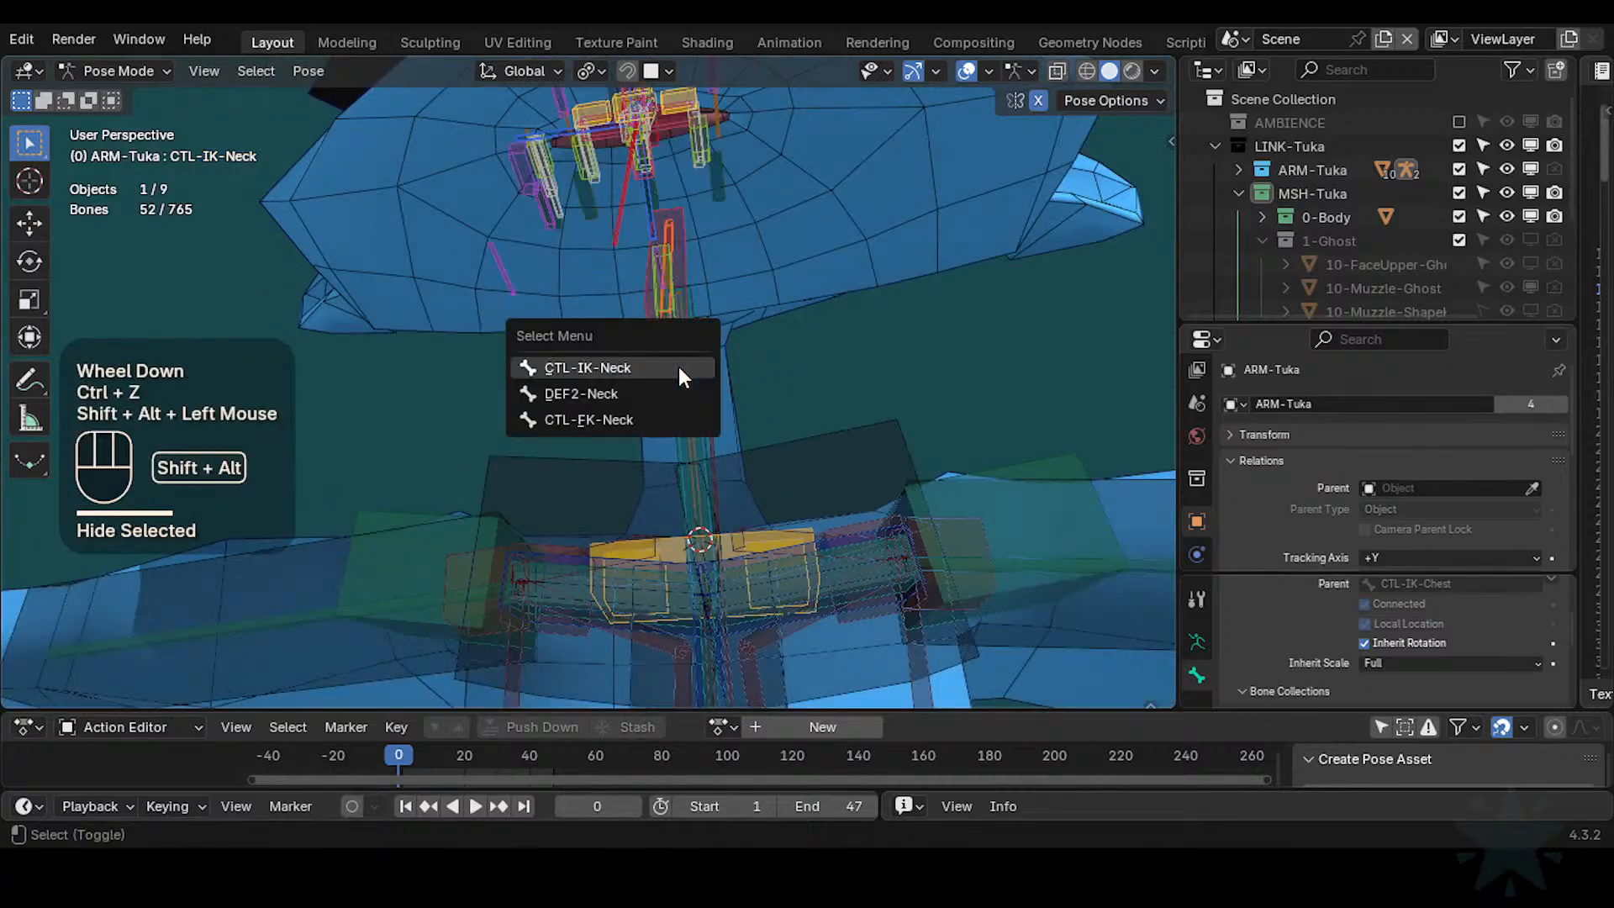
left_click(638, 391)
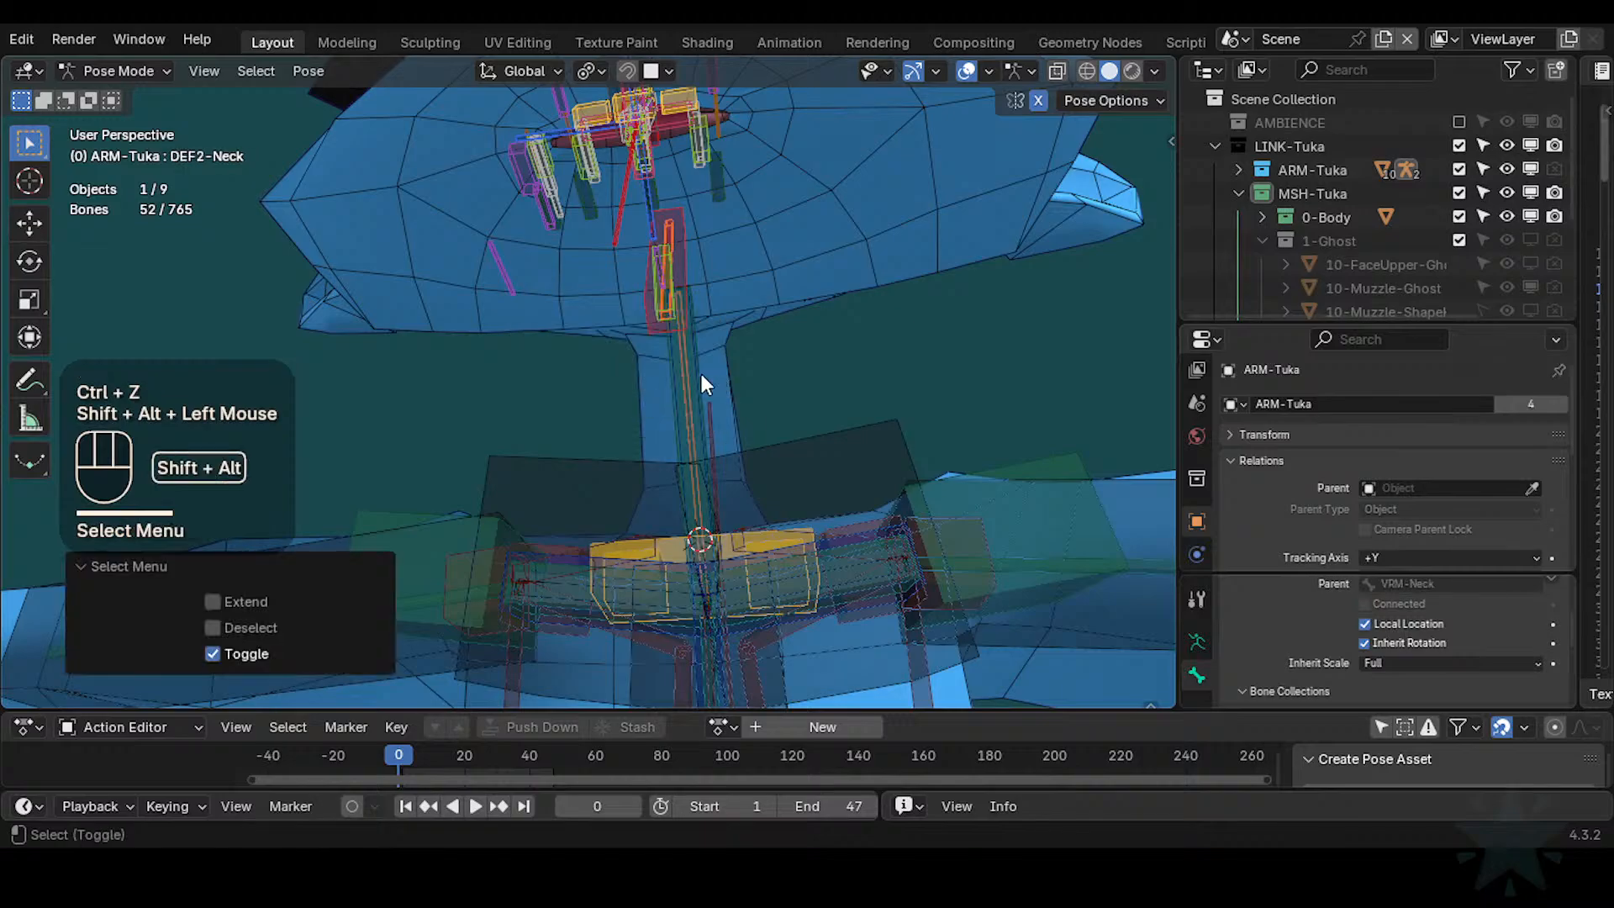
left_click(696, 370, "alt+shift")
left_click(691, 368)
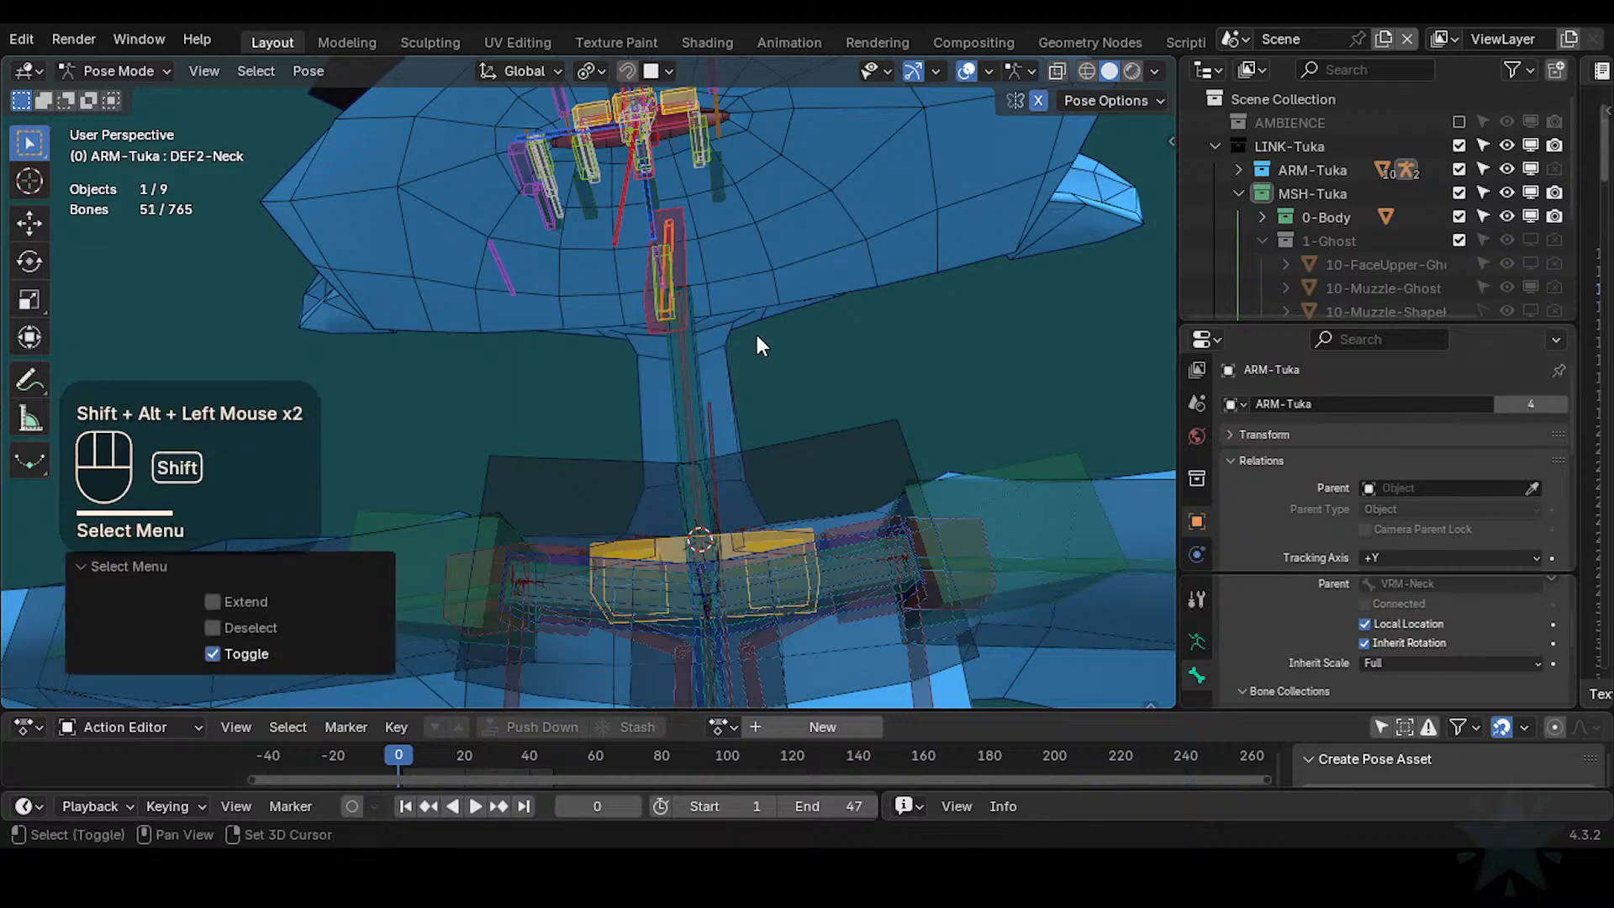
key("h")
Box-select the long vertical bone chain beside the ear and hide it
middle_click_drag(681, 350, 692, 395)
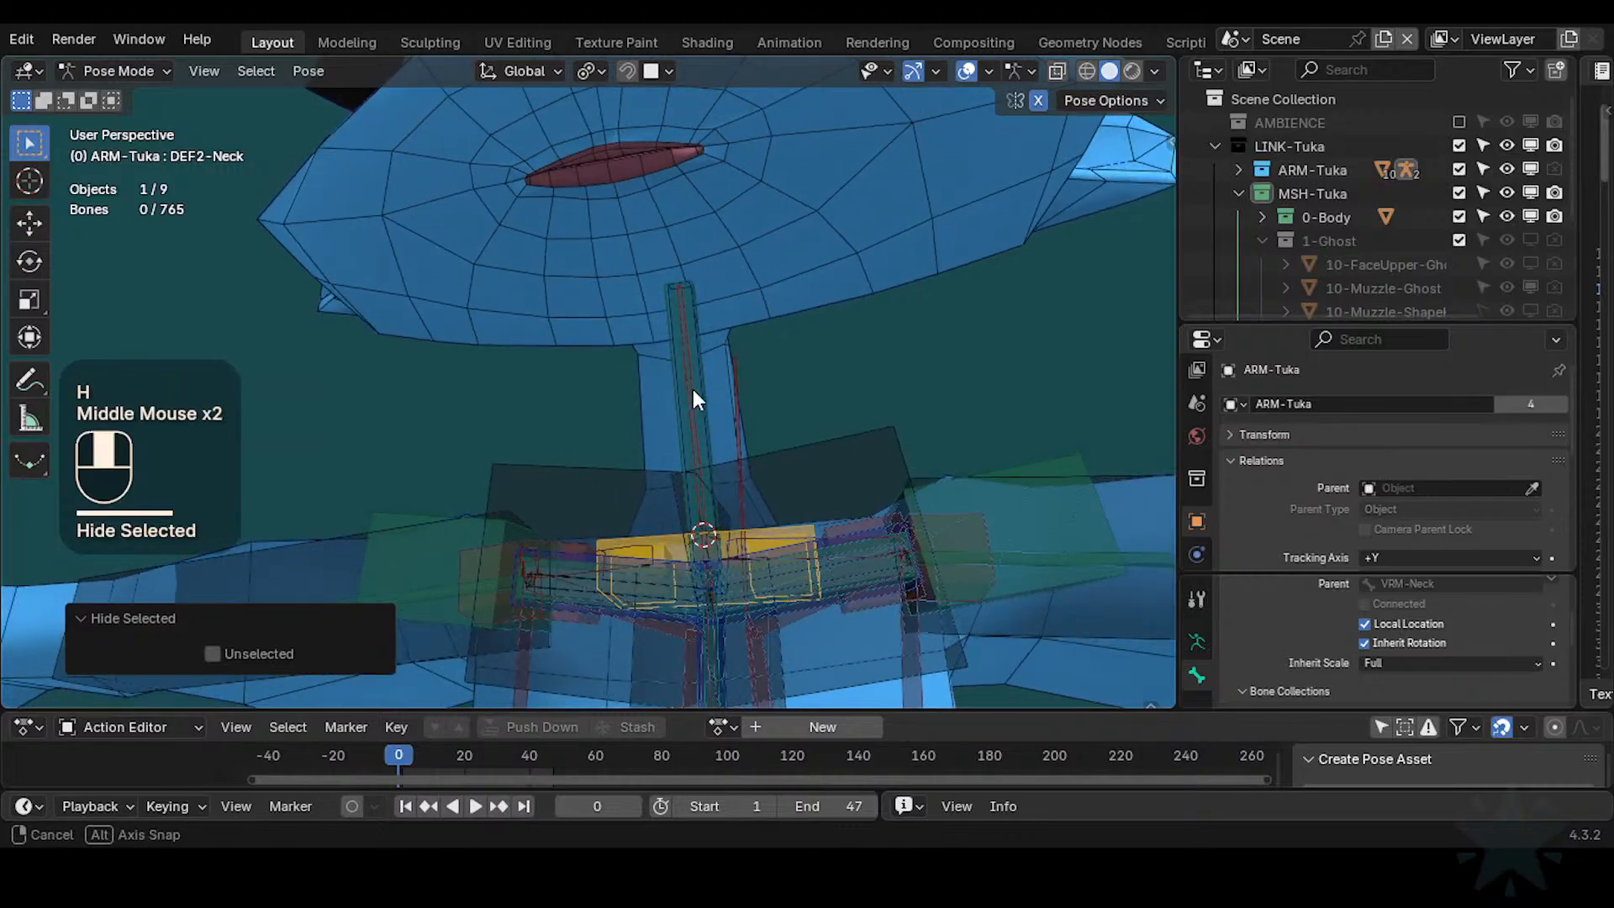
left_click(880, 345)
scroll(880, 345, "down", 2)
middle_click_drag(863, 366, 723, 443)
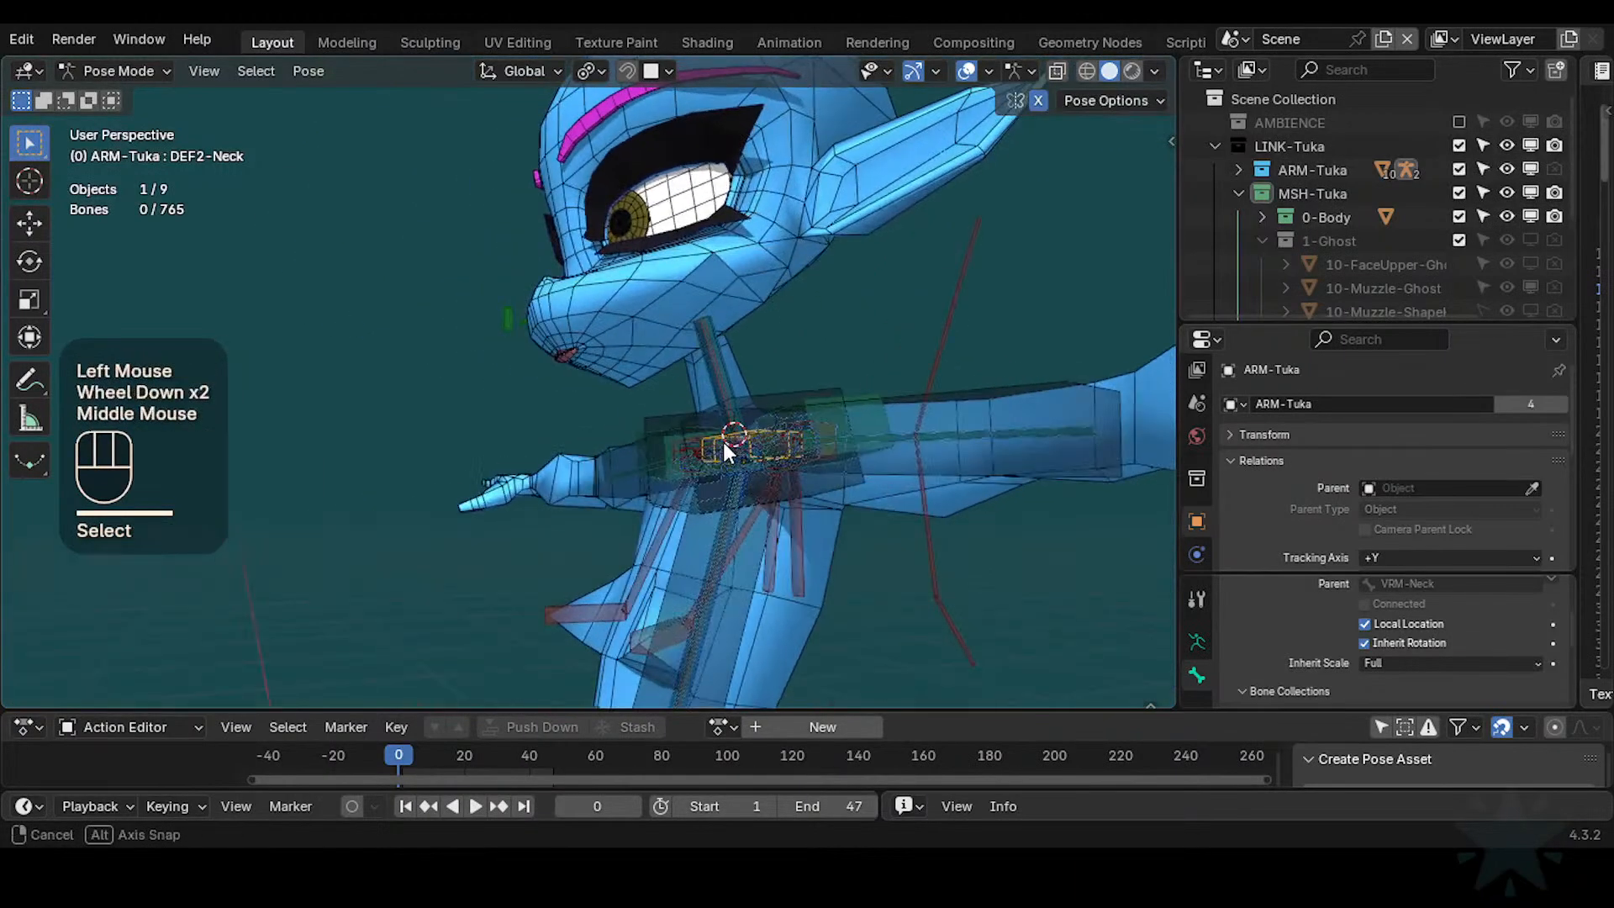
scroll(723, 442, "down", 2)
middle_click_drag(879, 427, 642, 538, "shift")
scroll(642, 538, "down", 1)
key("alt+a")
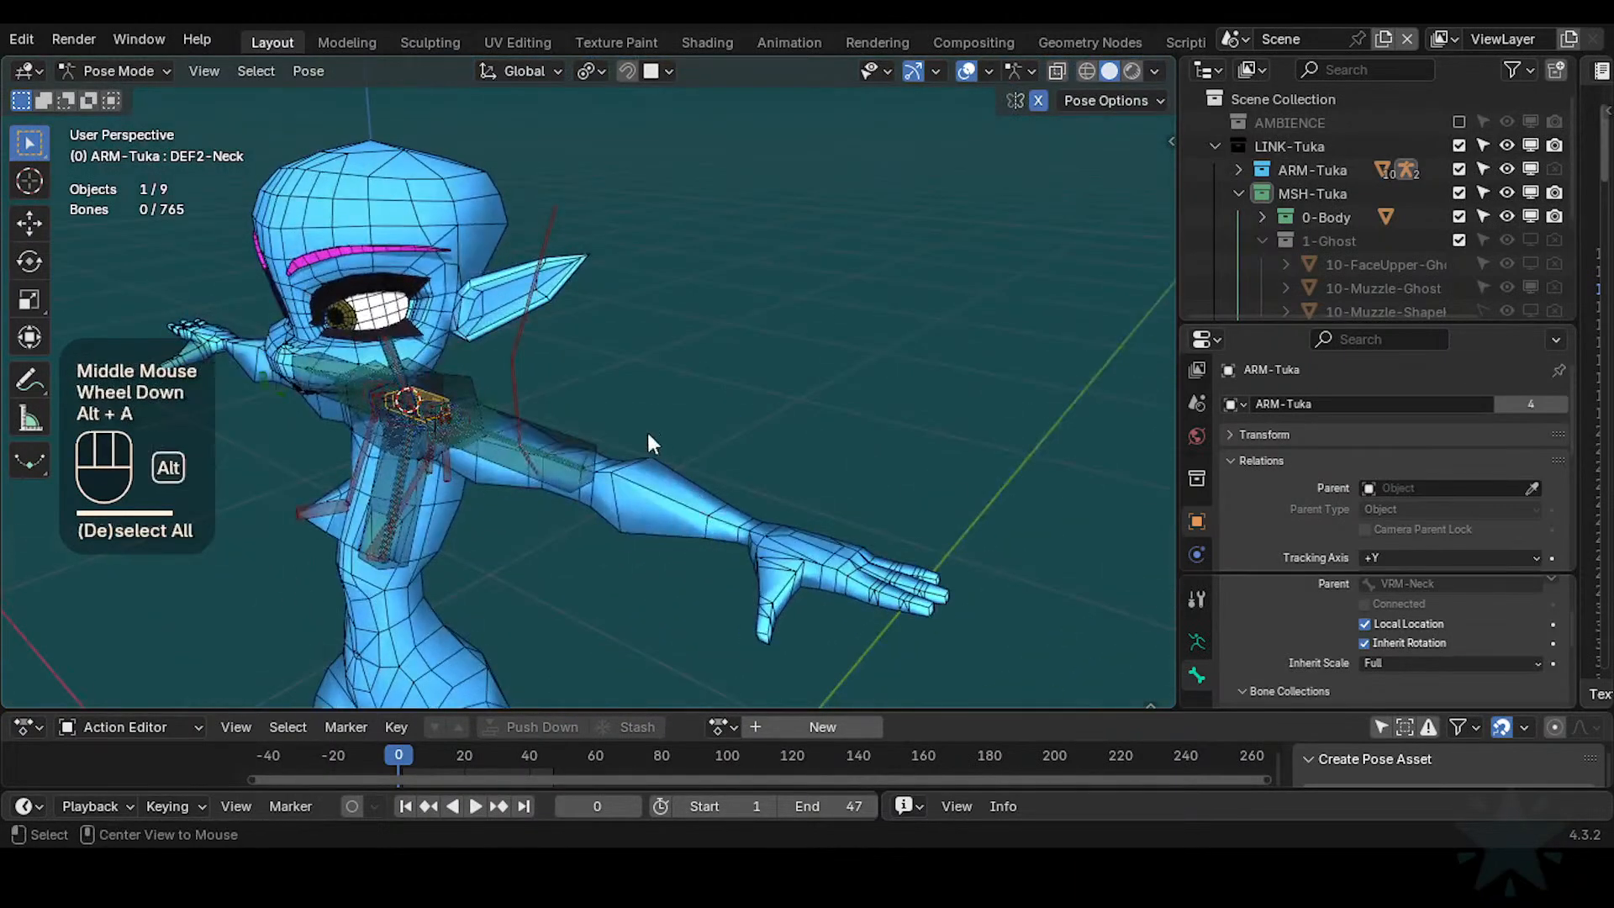
key("b")
left_click_drag(622, 153, 512, 543)
scroll(513, 505, "up", 2)
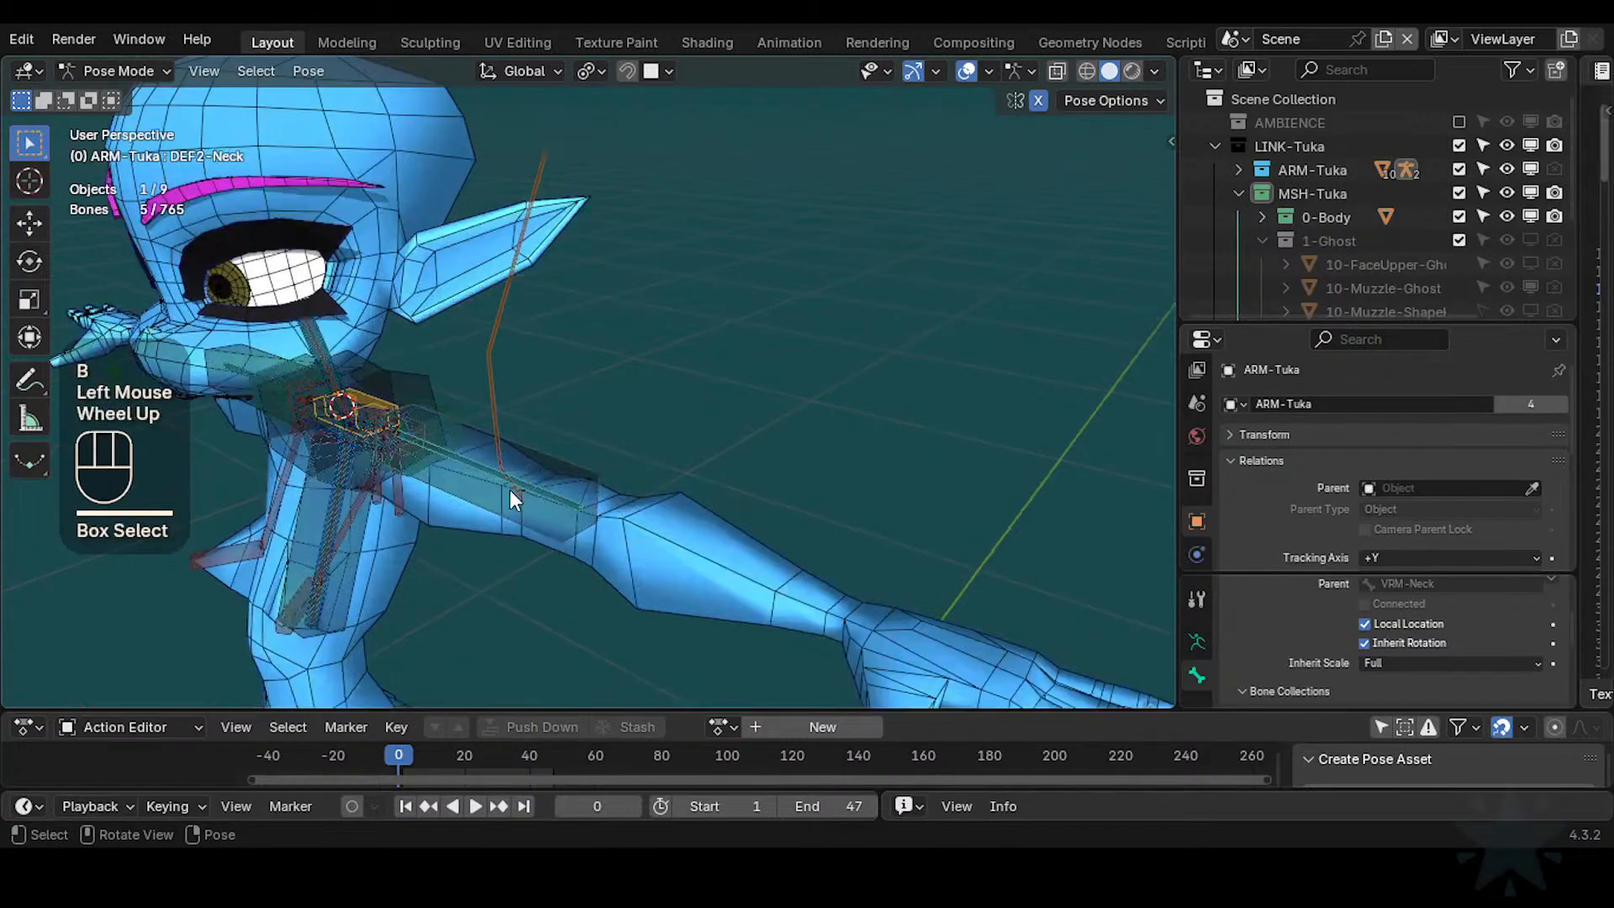
middle_click_drag(515, 496, 862, 463)
scroll(781, 477, "up", 2)
key("h")
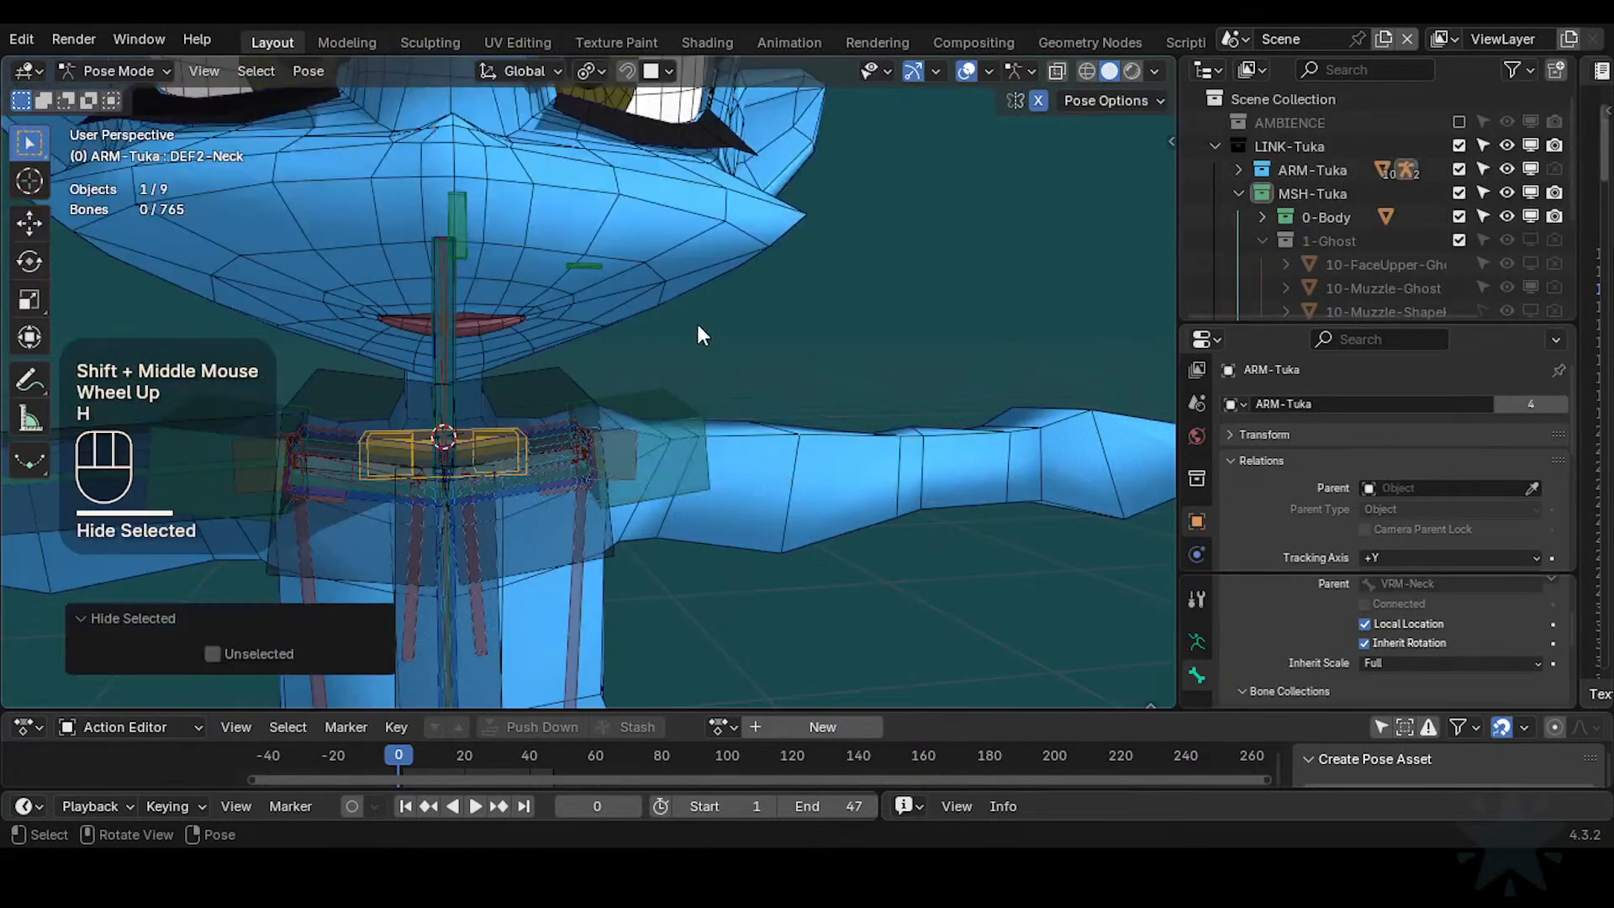
Hide the stray bones in front of the face and save the file
scroll(587, 241, "down", 1)
middle_click_drag(457, 261, 279, 253)
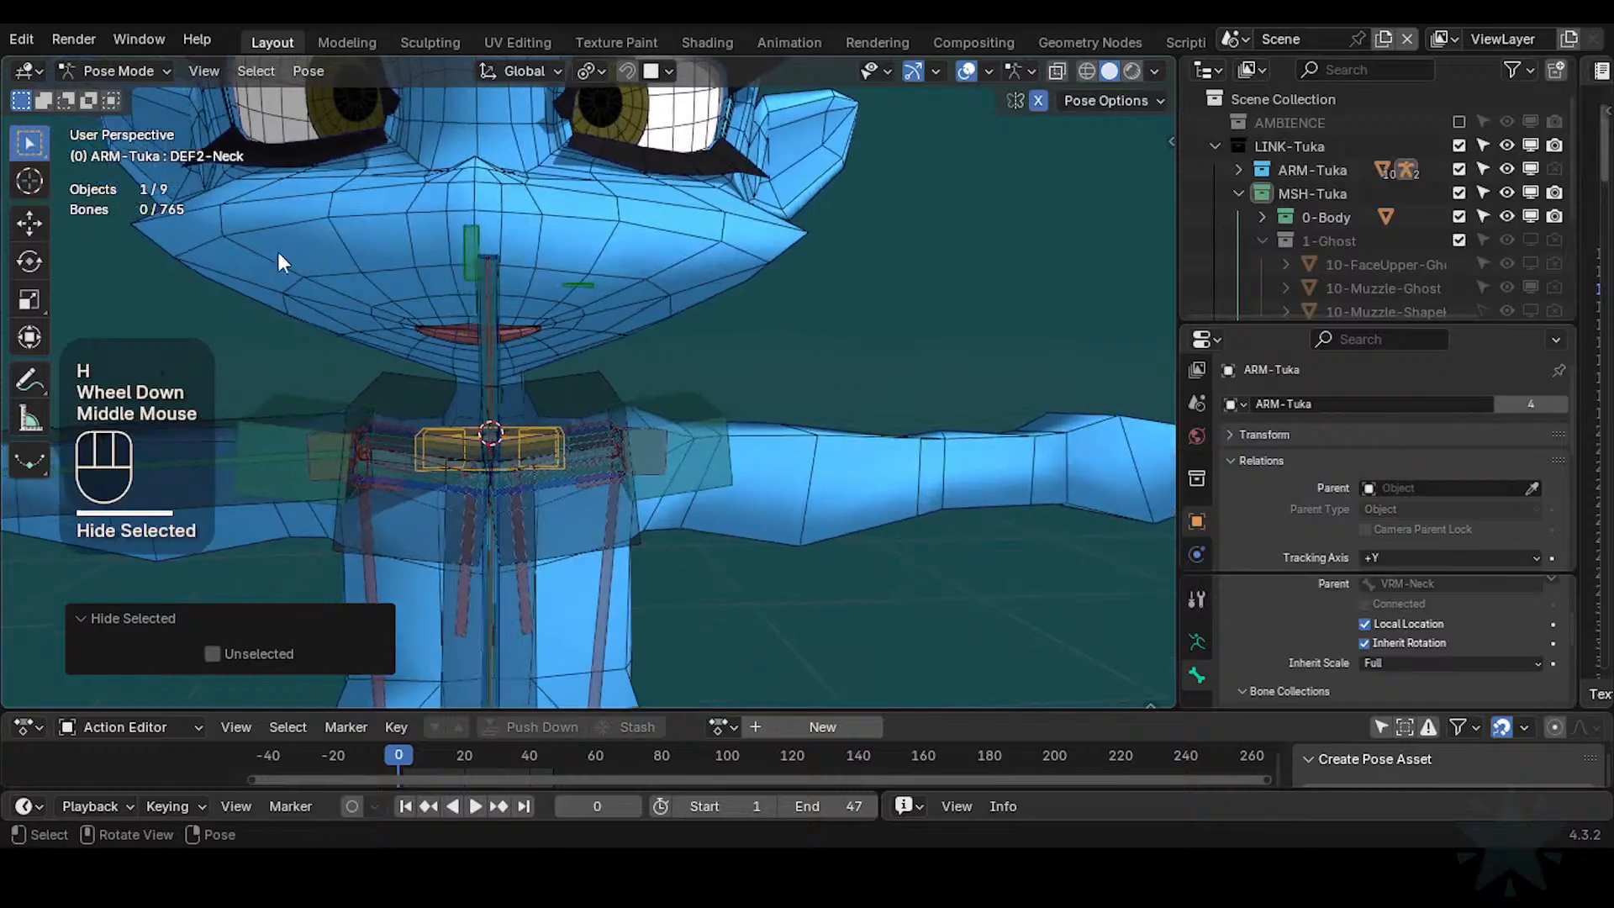
scroll(436, 295, "down", 1)
middle_click_drag(435, 294, 271, 291)
scroll(359, 264, "down", 1)
key("alt+a")
key("b")
left_click_drag(360, 256, 538, 369)
key("h")
scroll(538, 370, "up", 3)
key("ctrl+s")
middle_click_drag(577, 445, 533, 450)
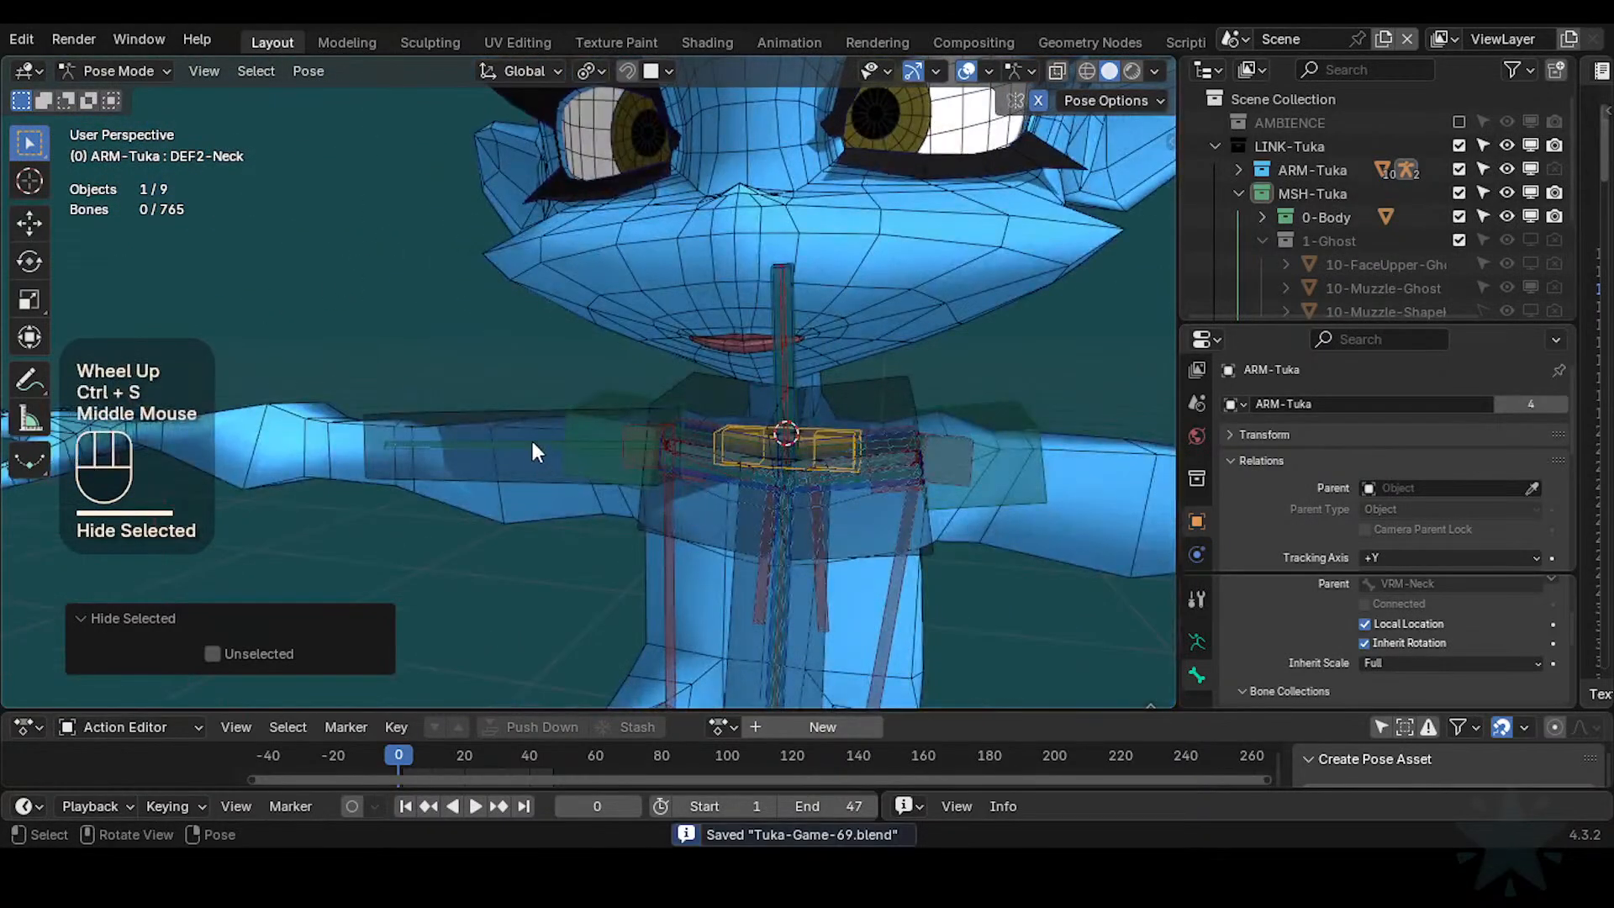
Box-select the bones along the character's right upper arm and hide them
key("alt+a")
key("b")
left_click_drag(358, 320, 620, 545)
middle_click_drag(568, 491, 634, 460)
middle_click(667, 477)
key("h")
Hide the VRM-Chest, VRM-Shoulder.L and VRM-Shoulder.R bones
scroll(660, 420, "down", 2)
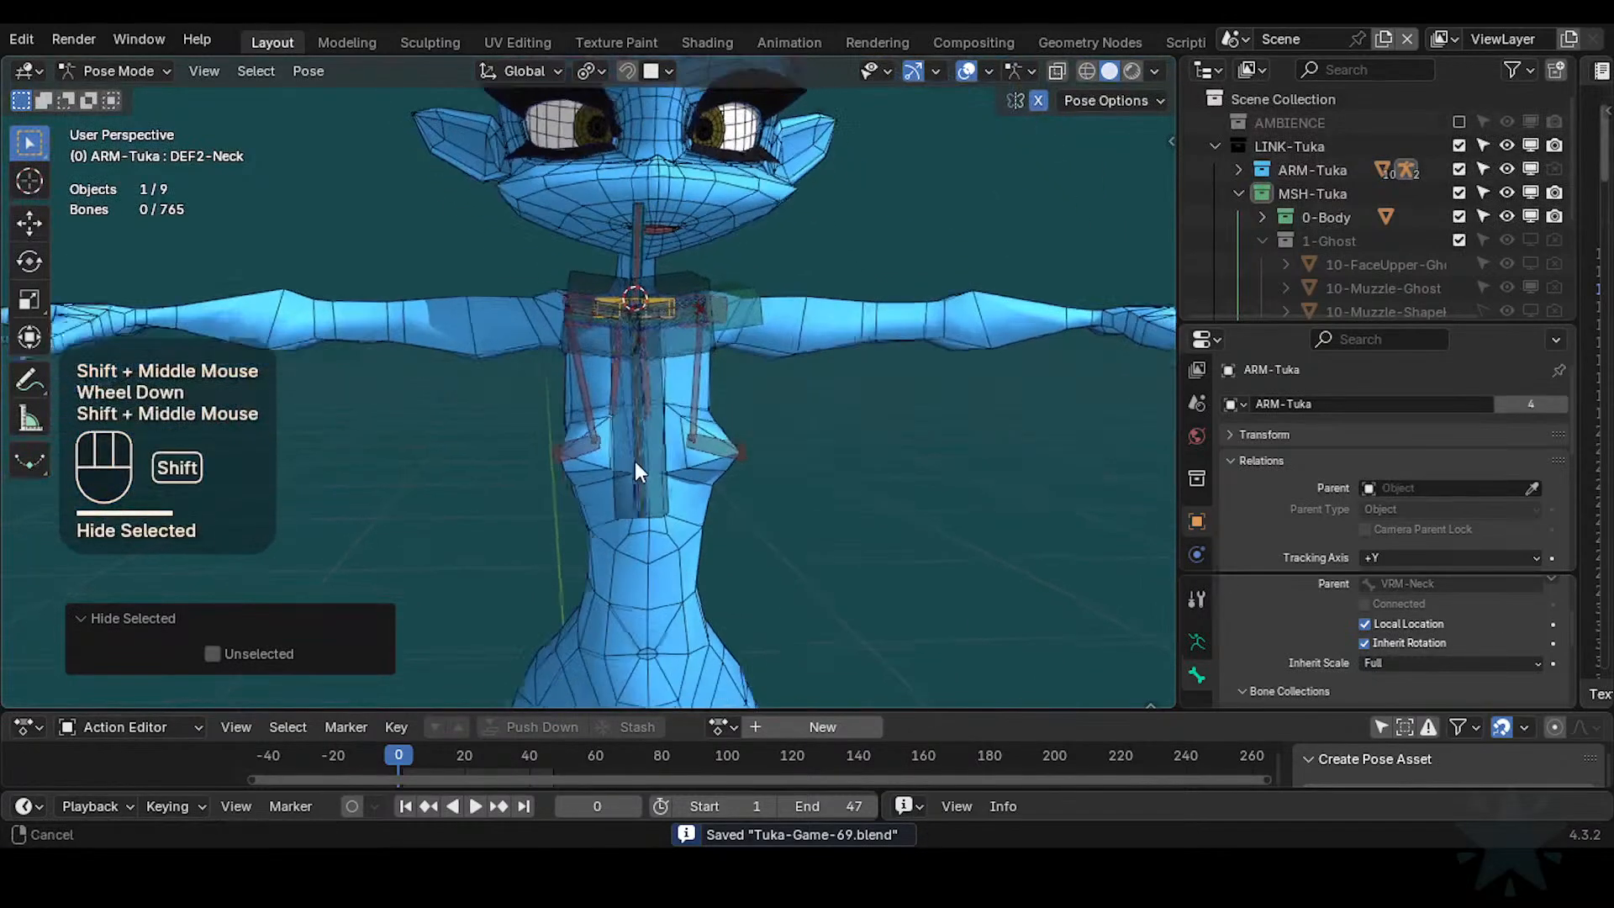
scroll(707, 431, "up", 2)
left_click(715, 356)
key("h")
middle_click_drag(714, 326, 612, 451, "shift")
scroll(624, 434, "up", 3)
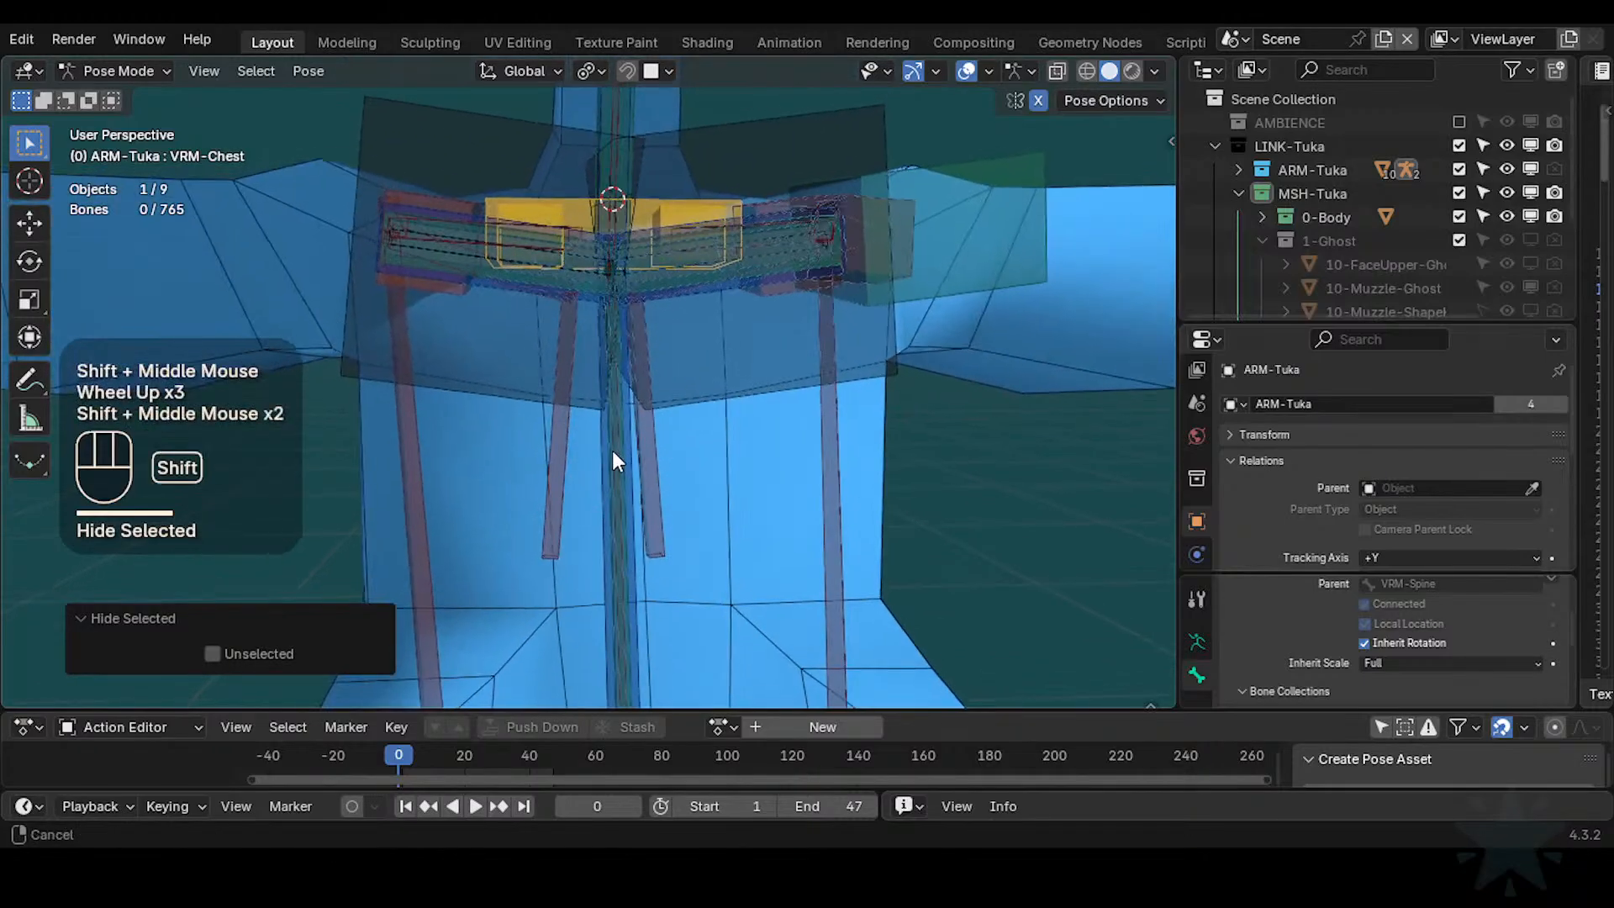
scroll(689, 415, "up", 1)
left_click(743, 358)
key("h")
left_click(493, 348)
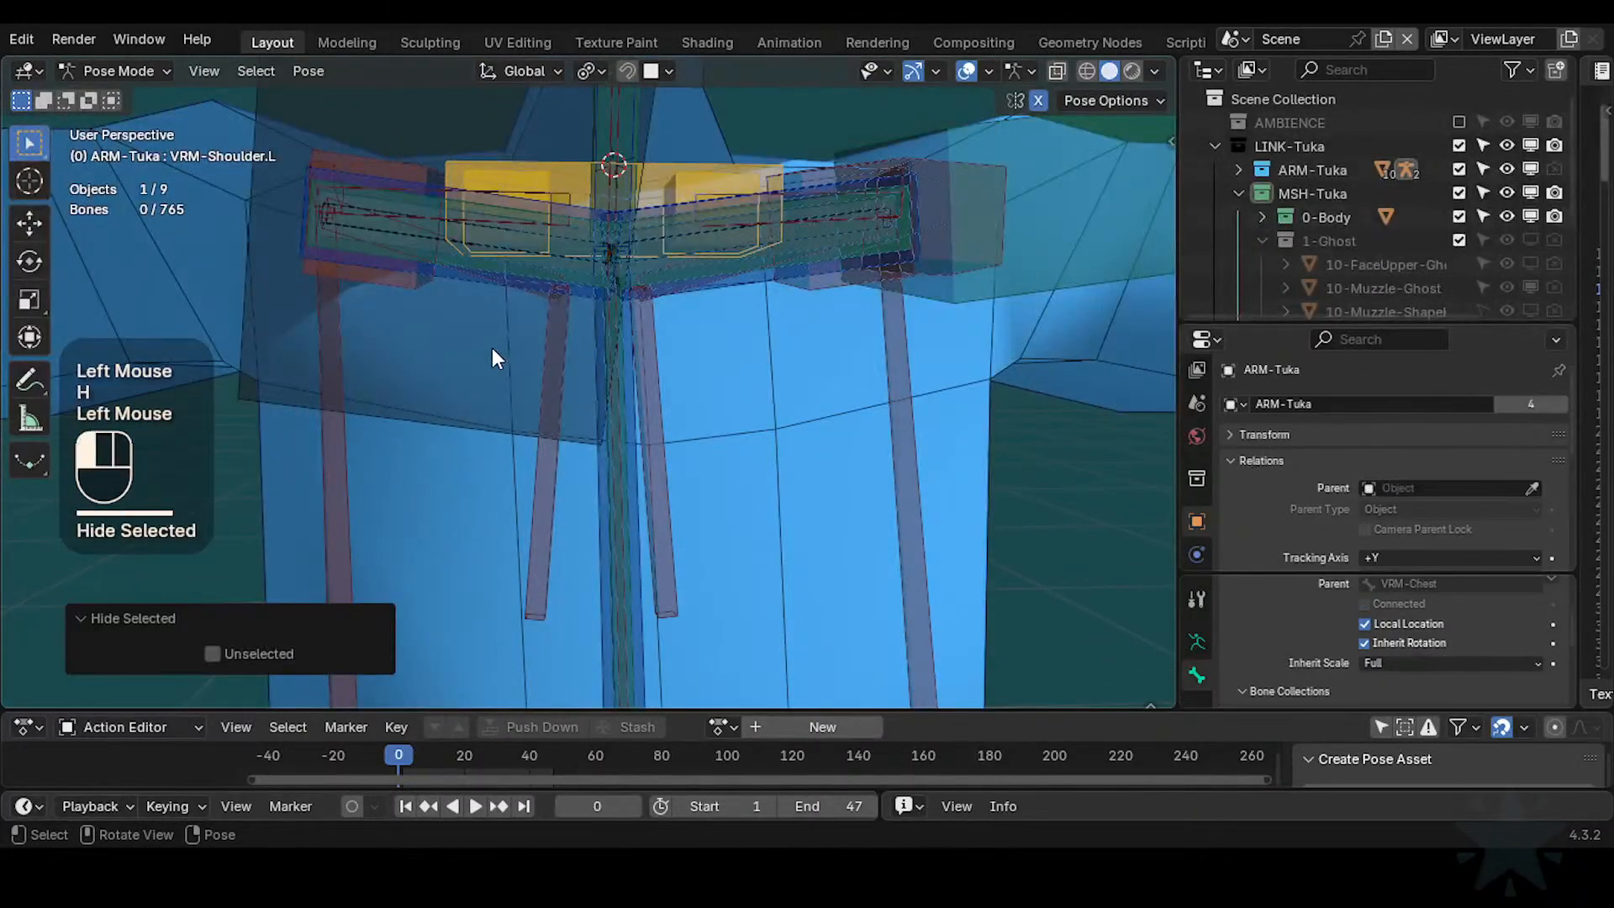
key("h")
Hide MTR-FK-Shoulder.L and the other bone at the outer end of the left shoulder
middle_click_drag(784, 299, 758, 421, "shift")
middle_click_drag(748, 290, 702, 340, "shift")
middle_click_drag(702, 340, 656, 390, "shift")
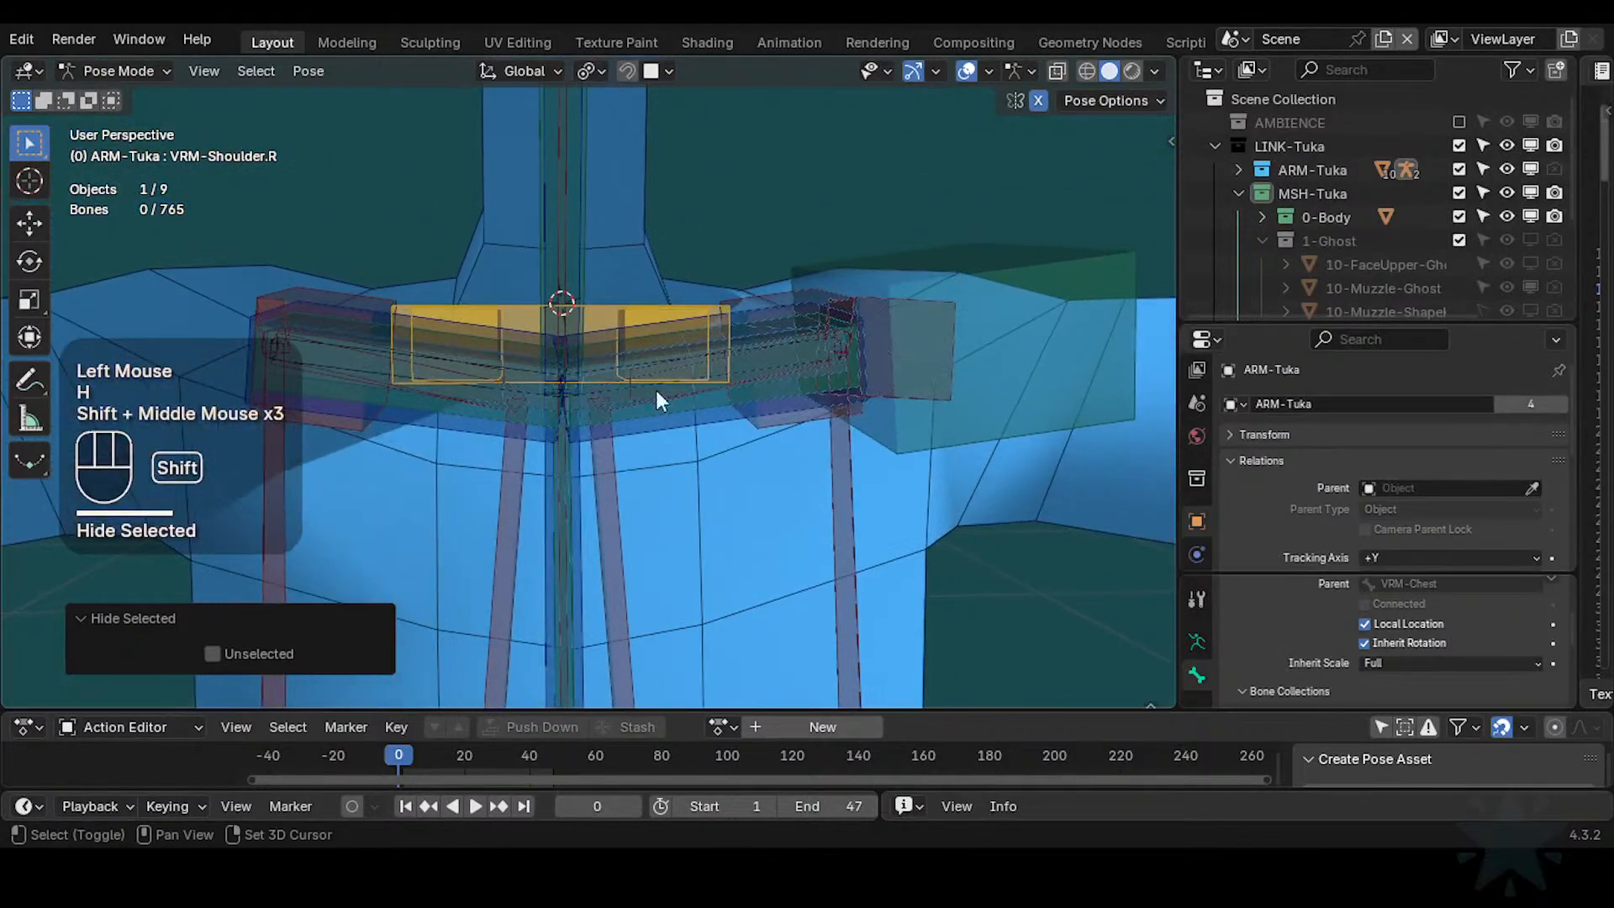
scroll(593, 269, "down", 1)
middle_click_drag(593, 269, 690, 363, "shift")
scroll(833, 386, "up", 2)
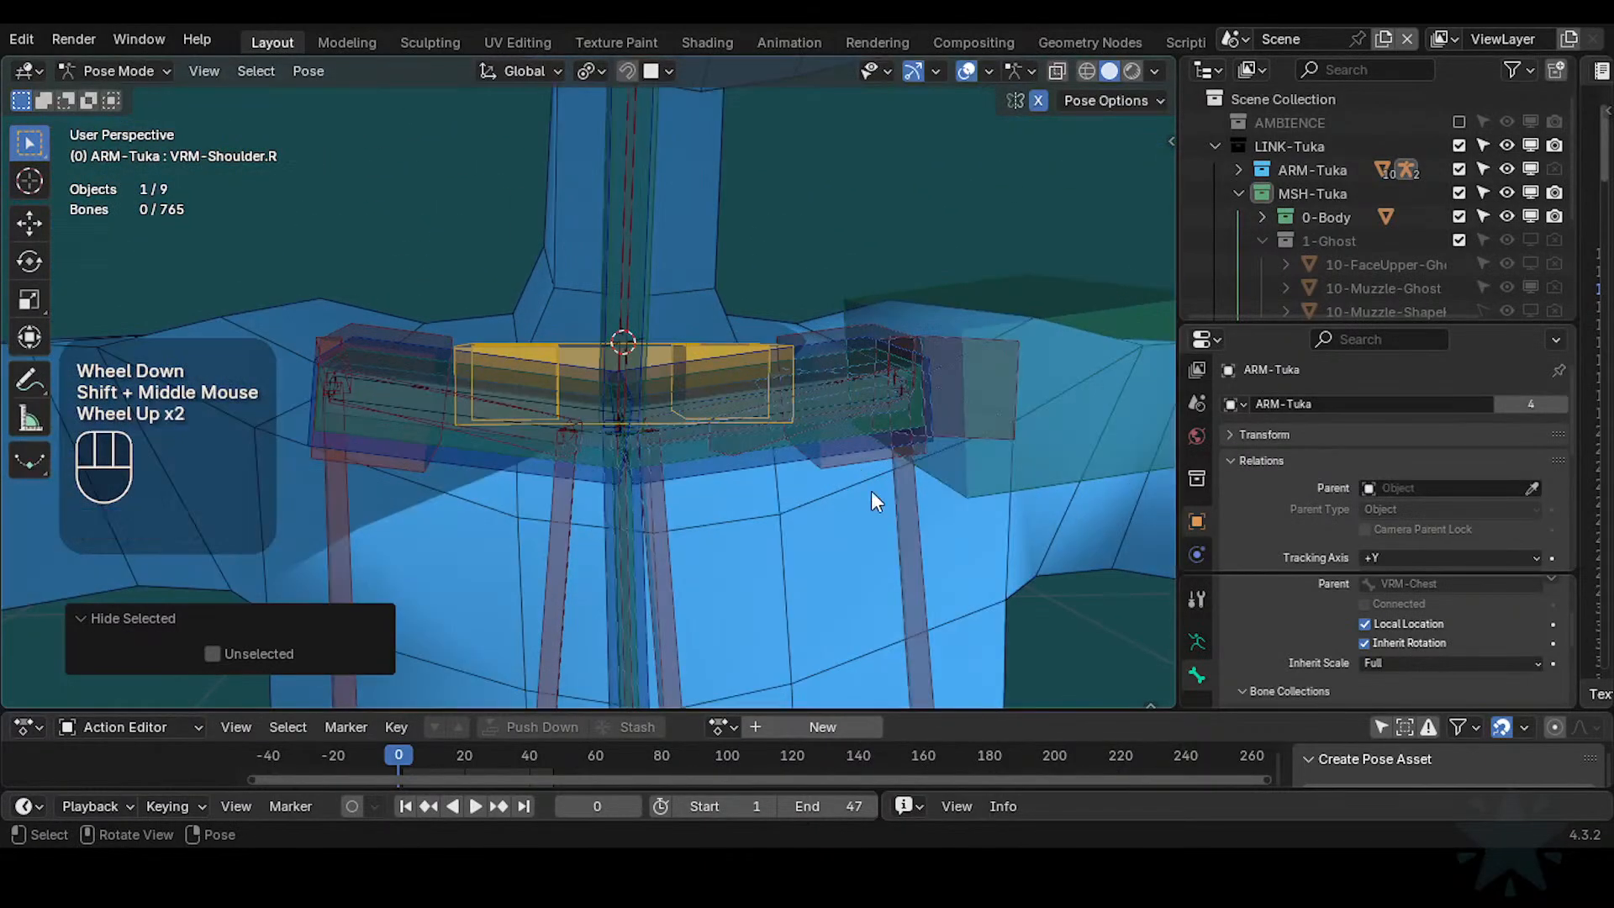
scroll(925, 492, "up", 2)
scroll(996, 370, "down", 2)
left_click(1002, 380)
key("h")
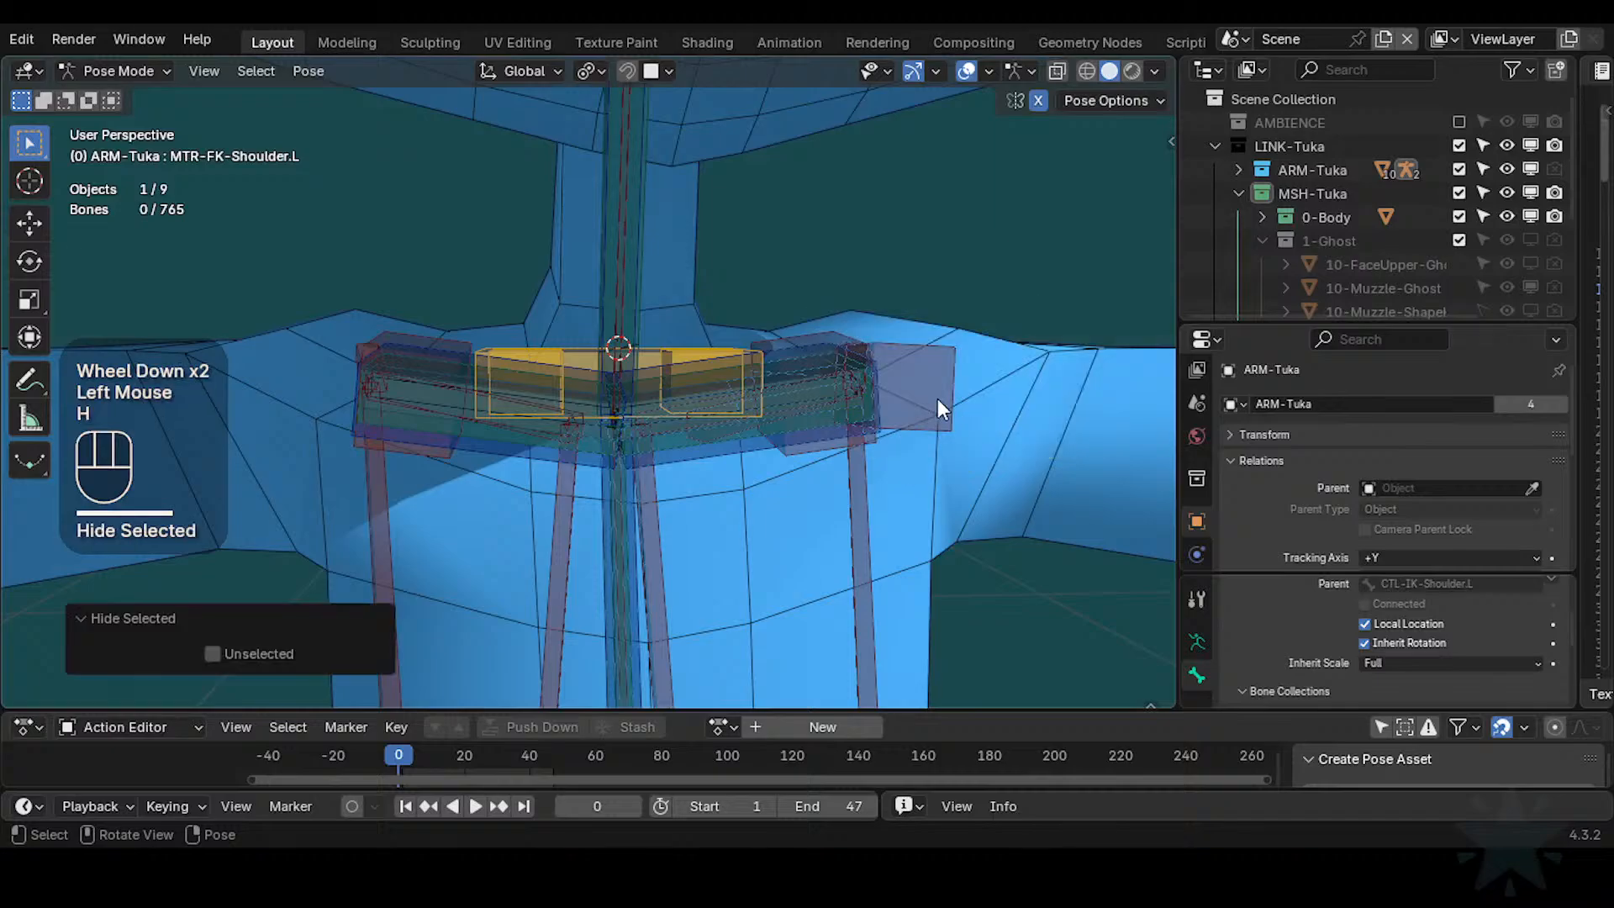
left_click(936, 398)
key("h")
Hide the HLP2-Scapula and HLP2-BreastLeverage helper bones running down from the shoulders
left_click(868, 482)
scroll(868, 483, "down", 1)
key("h")
left_click(558, 518)
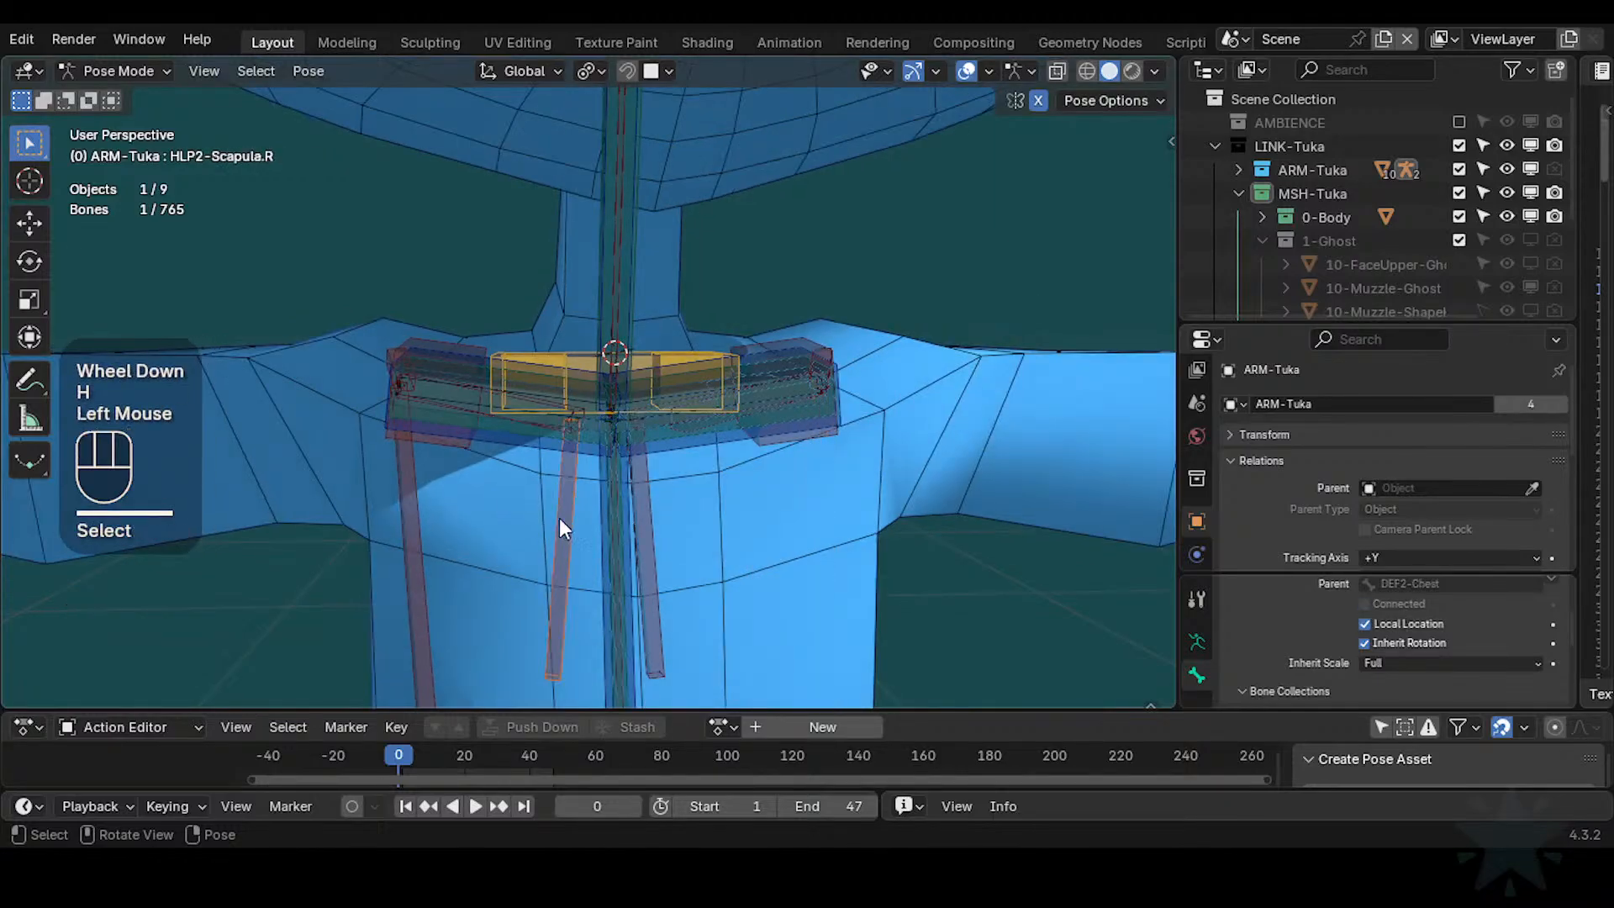
key("h")
left_click(412, 504)
key("h")
scroll(414, 503, "down", 2)
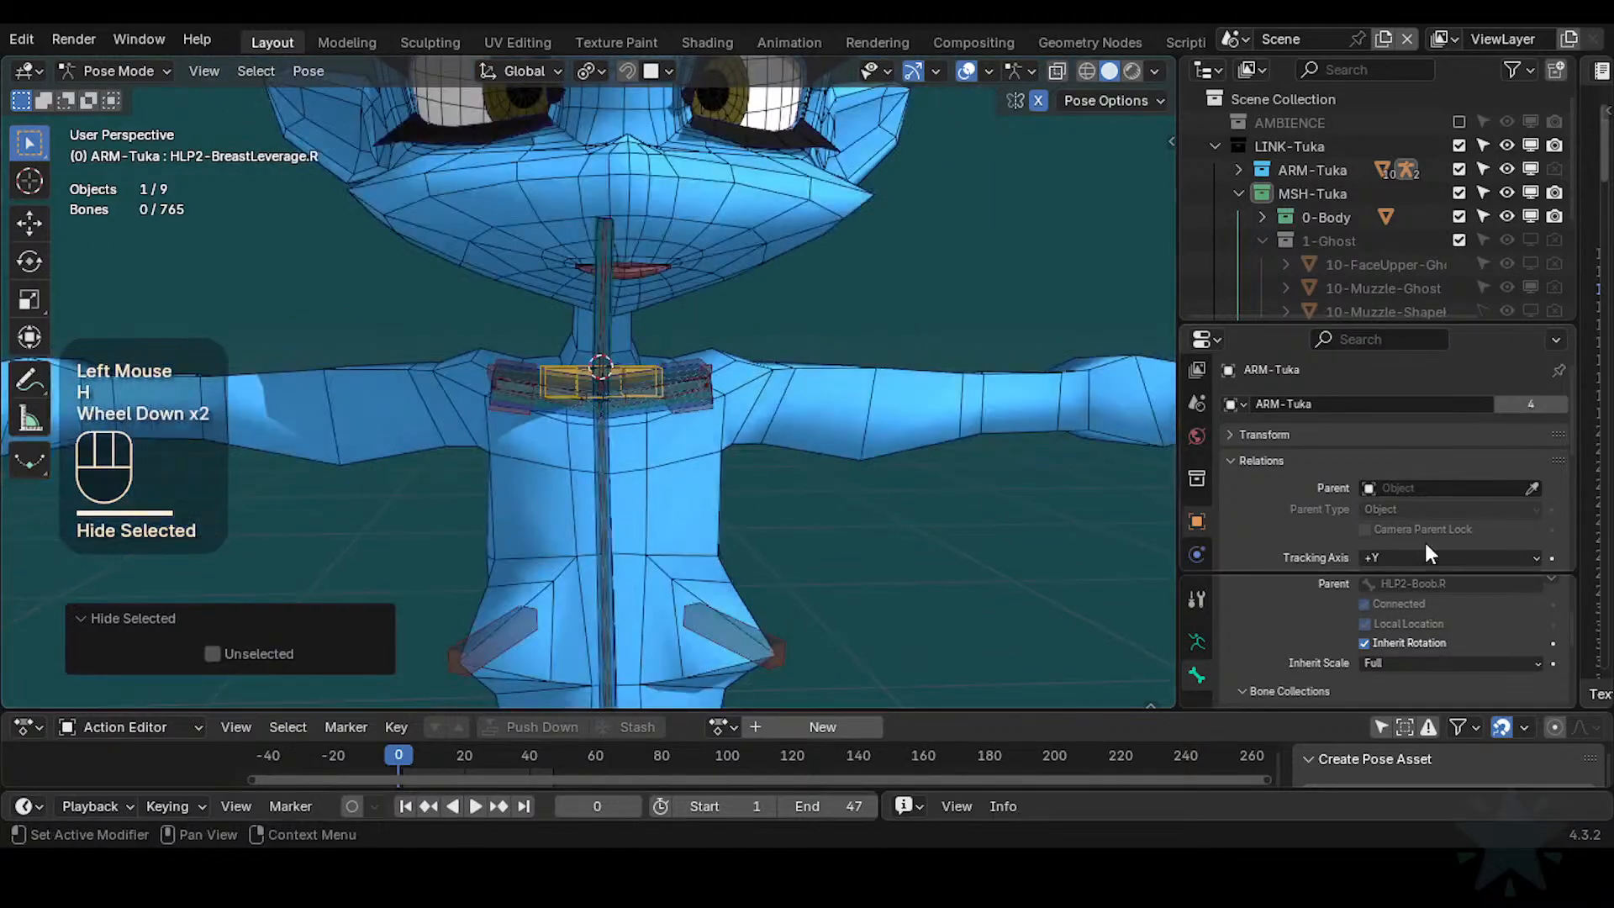
Hide the HLP2-Boob.L and HLP2-Boob.R helper bones on the chest
scroll(679, 525, "down", 2)
key("h")
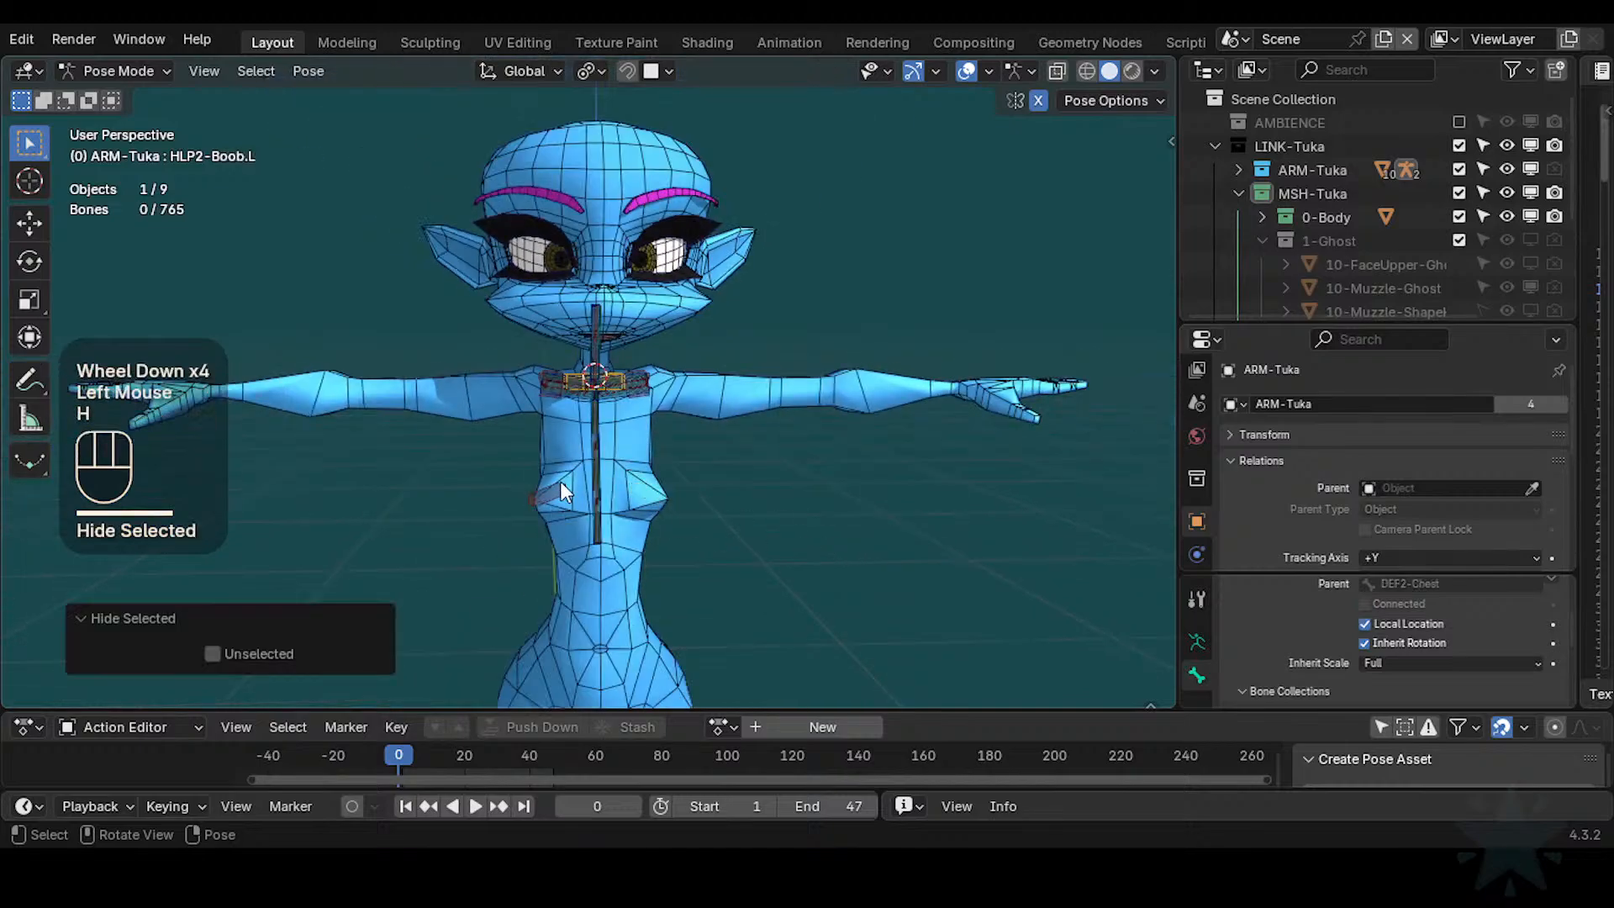
left_click(560, 480)
key("h")
scroll(641, 492, "down", 2)
scroll(660, 504, "up", 1)
scroll(824, 398, "down", 1)
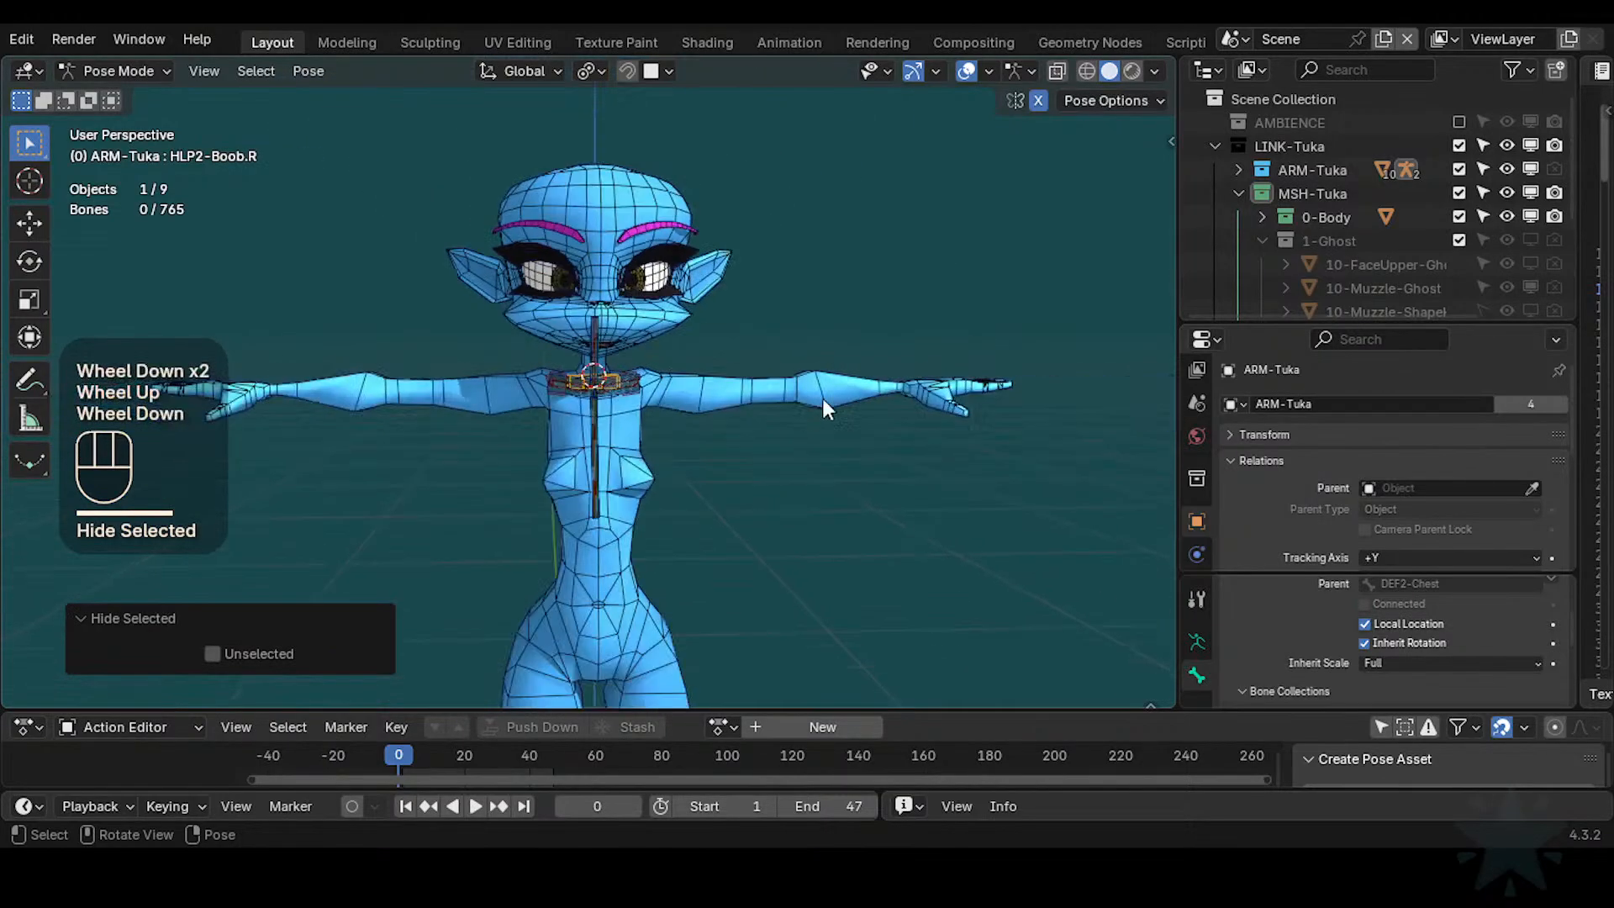
Hide the two bones beside the neck at the character's left end of the collar
scroll(742, 380, "down", 2)
key("alt+a")
key("b")
left_click_drag(737, 279, 640, 389)
scroll(657, 426, "up", 2)
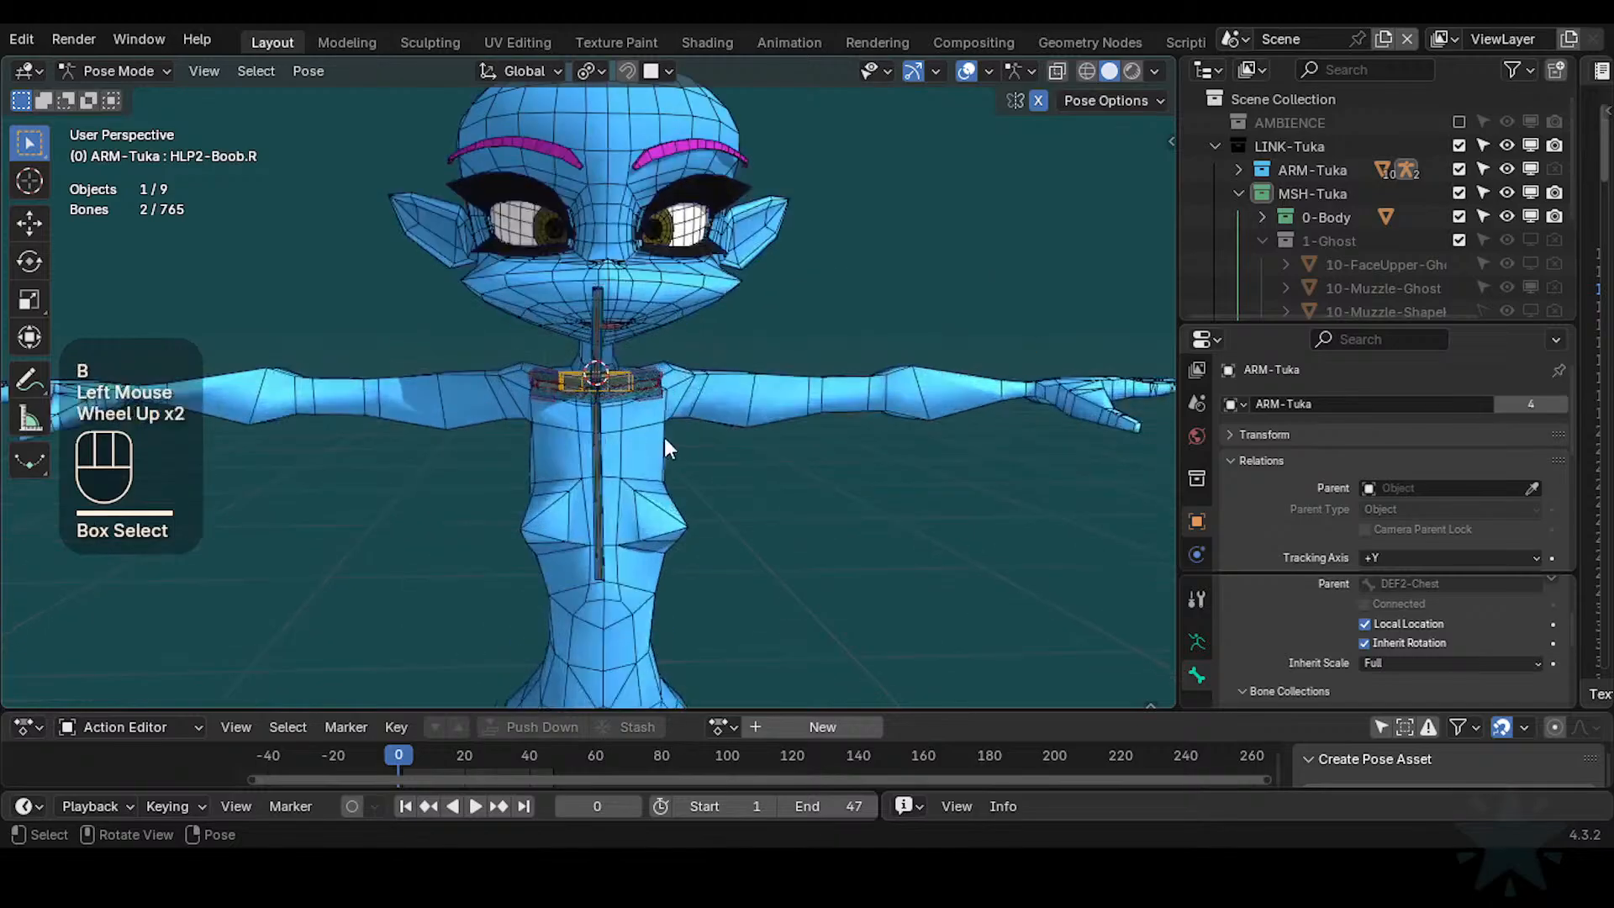
key("h")
scroll(669, 441, "down", 4)
scroll(672, 448, "up", 5)
scroll(673, 462, "up", 3)
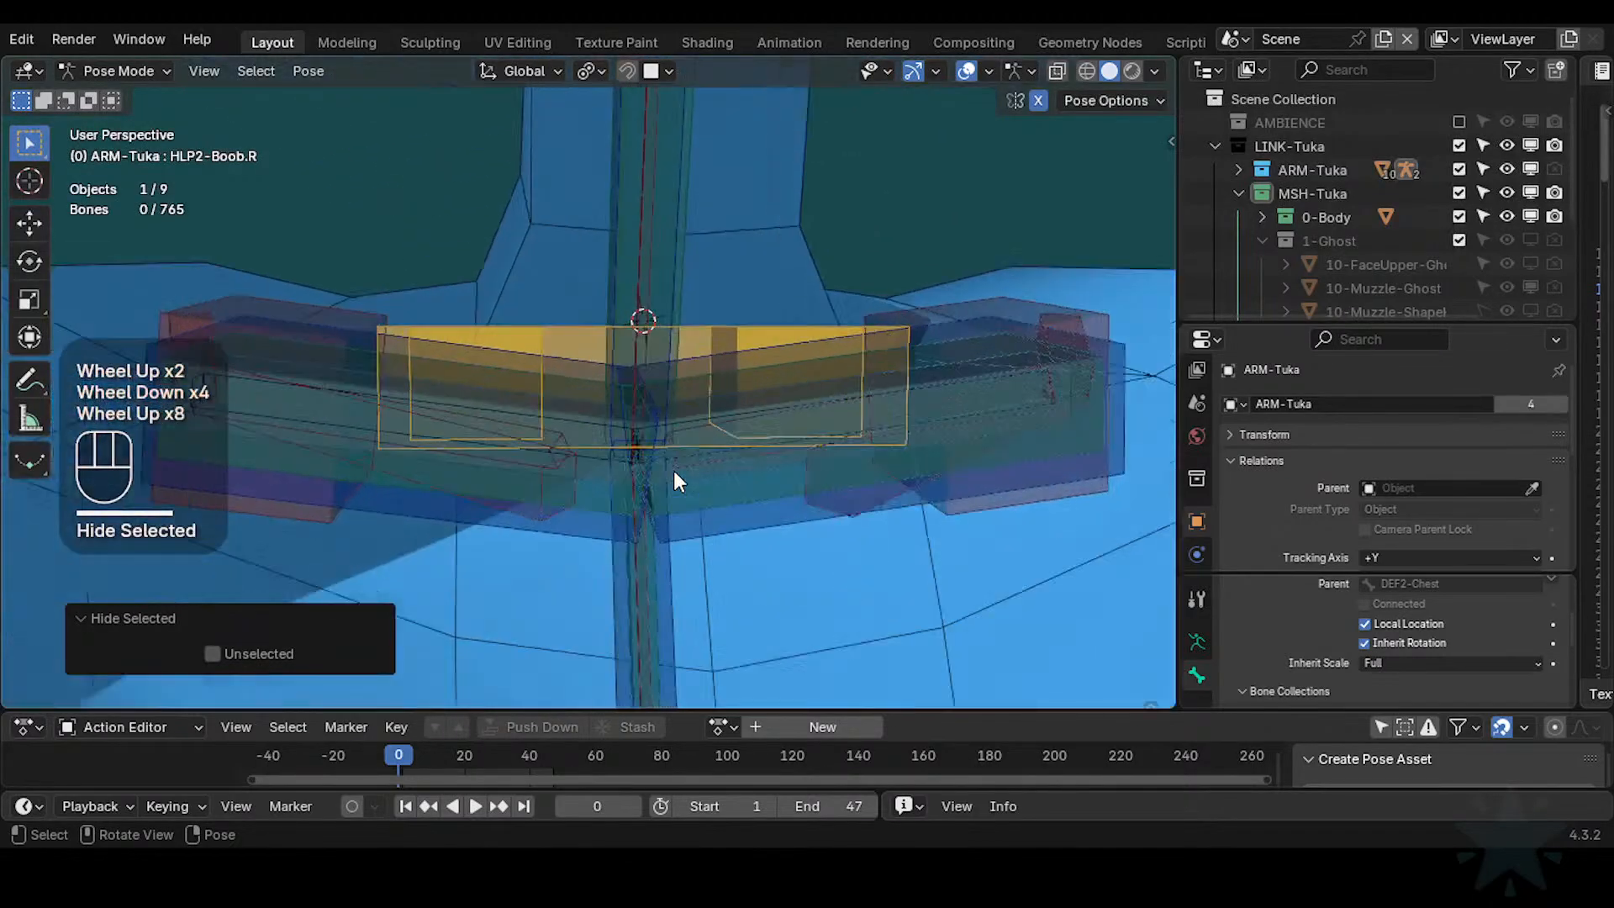
Hide the MAP-T-Hands, MAP-T-Hand.L and MAP-T-Hand.R bones and save the file
left_click(592, 336)
key("h")
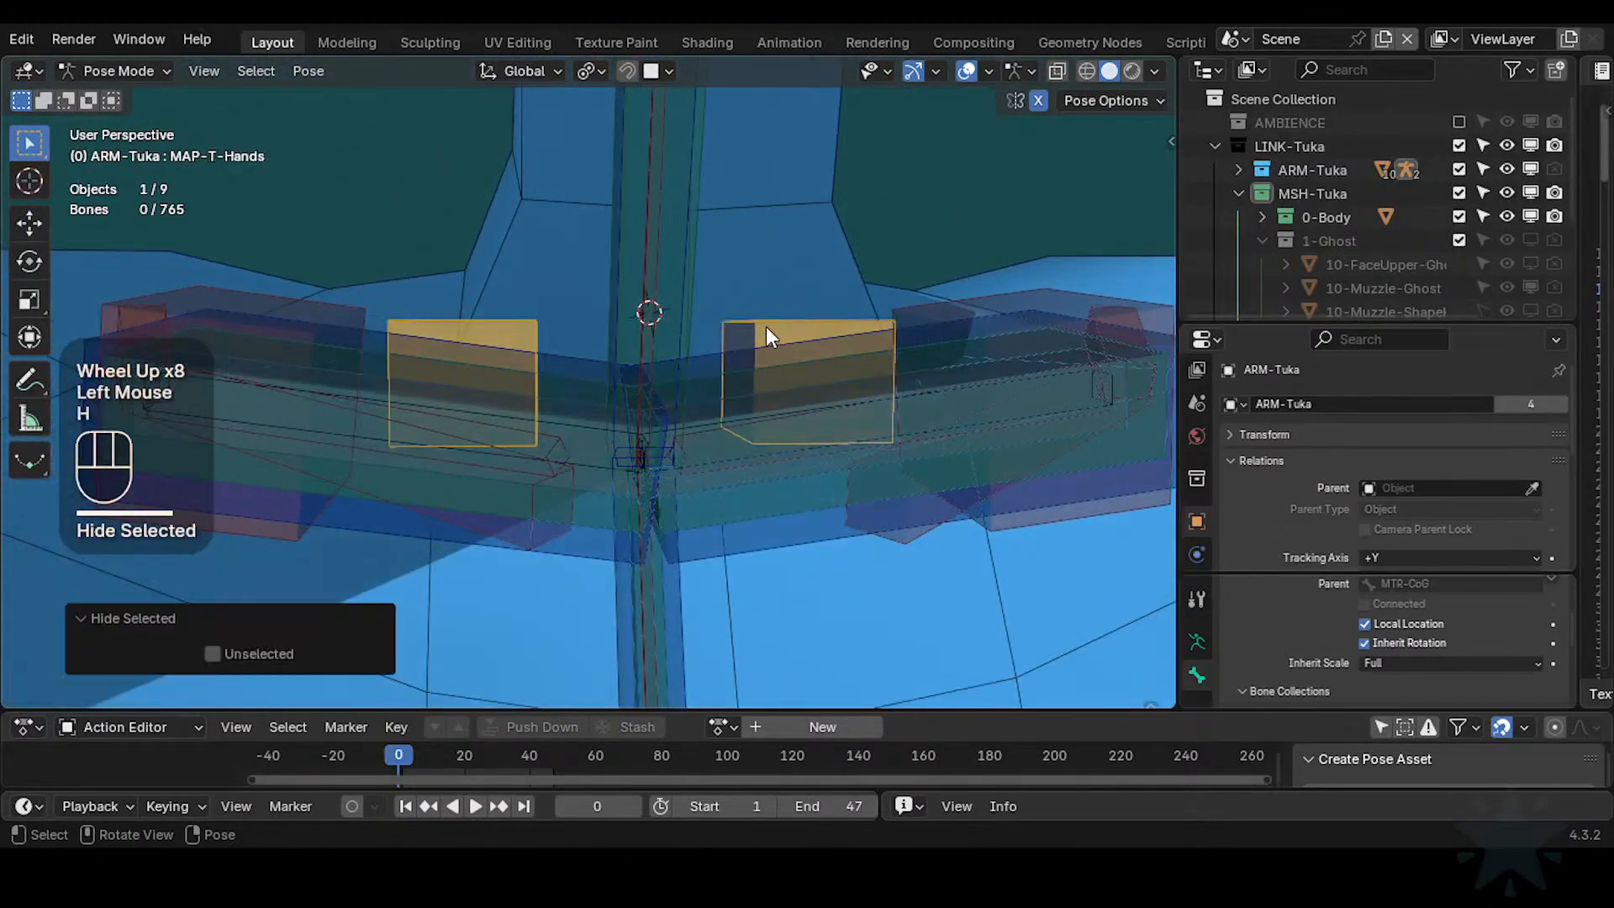
left_click(765, 329)
key("h")
scroll(568, 346, "down", 2)
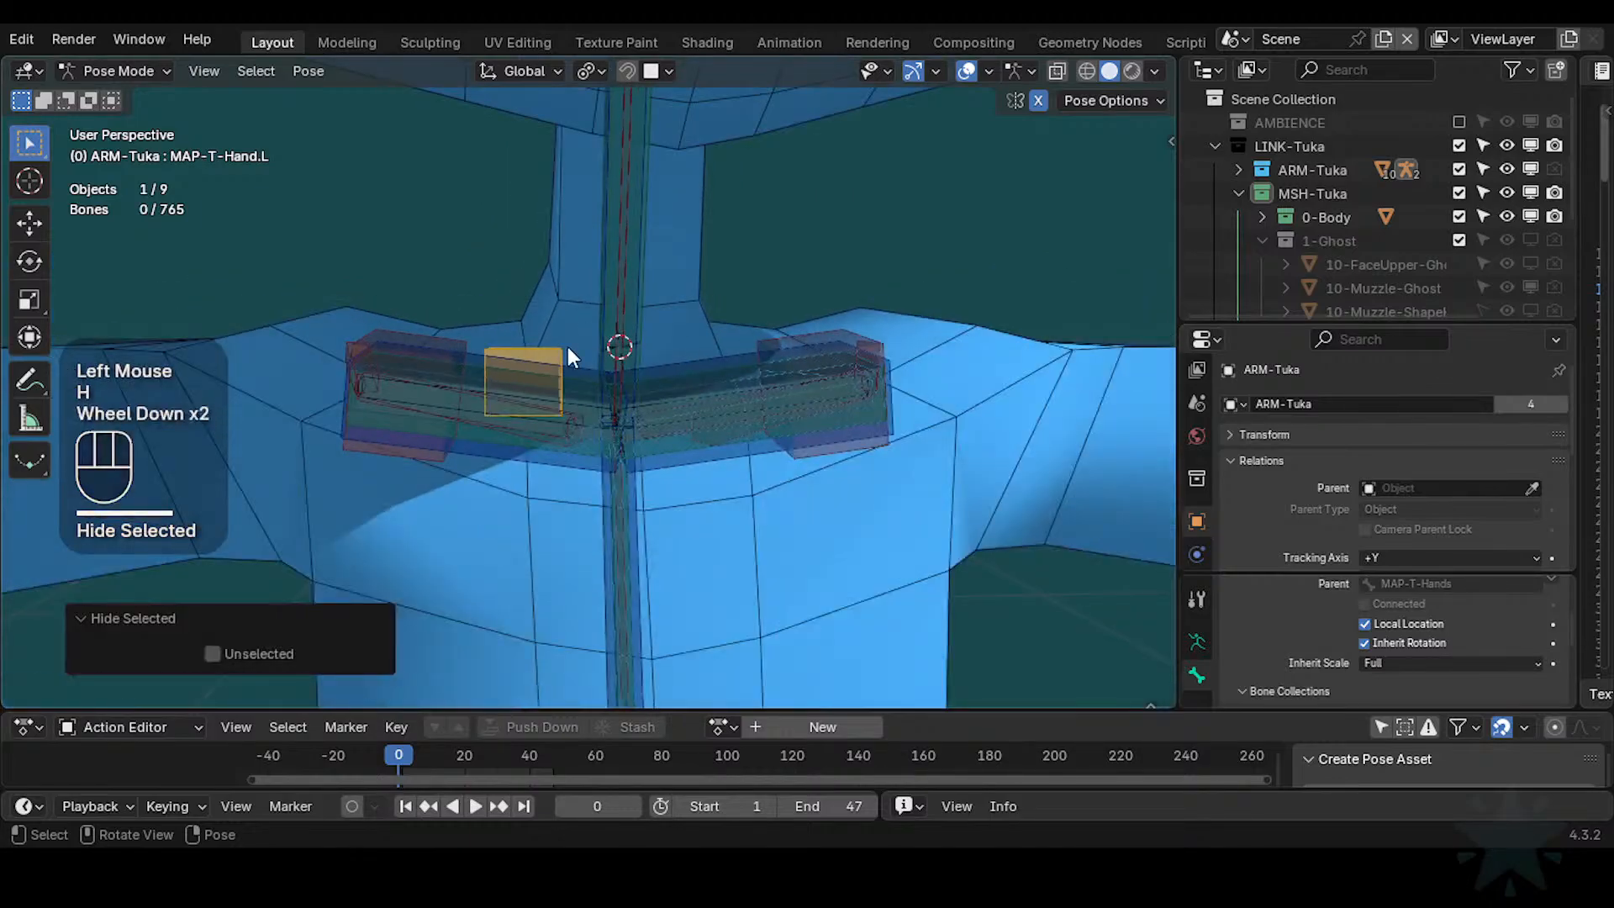
left_click(545, 350)
key("h")
scroll(644, 385, "up", 1)
key("ctrl+s")
scroll(692, 408, "up", 1)
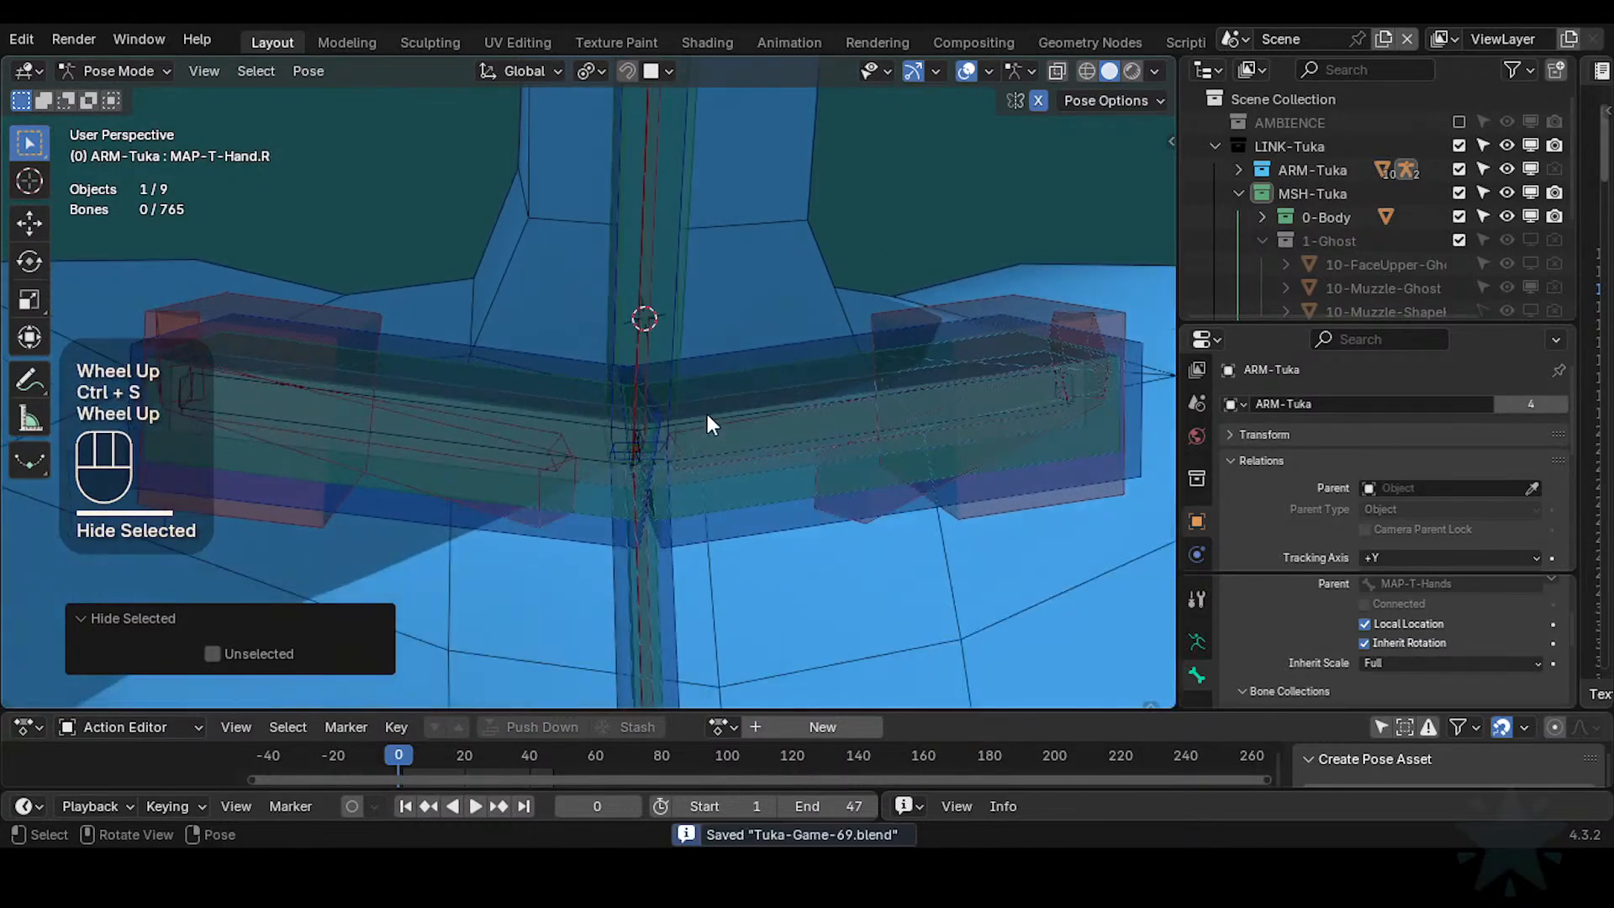
Select all bones still visible in Pose Mode, switch the armature to Edit Mode and hide every unselected bone
mouse_move(708, 414)
middle_mouse_down()
mouse_move(685, 397)
mouse_move(729, 421)
mouse_move(704, 436)
middle_mouse_up()
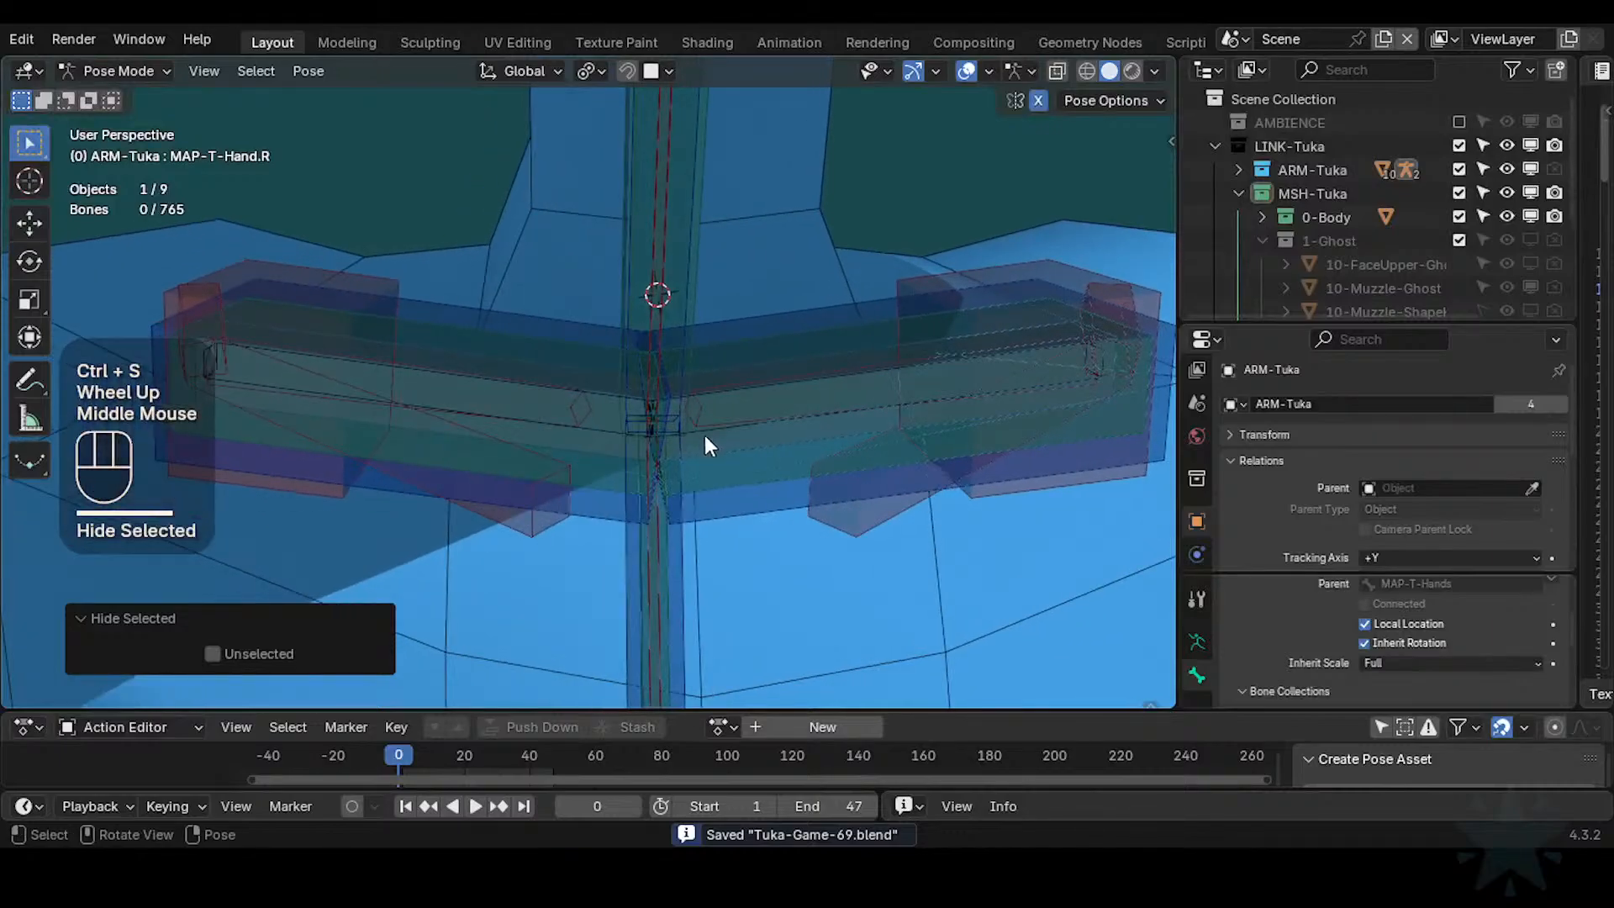
left_click(656, 432)
left_click(668, 425)
left_click(668, 426)
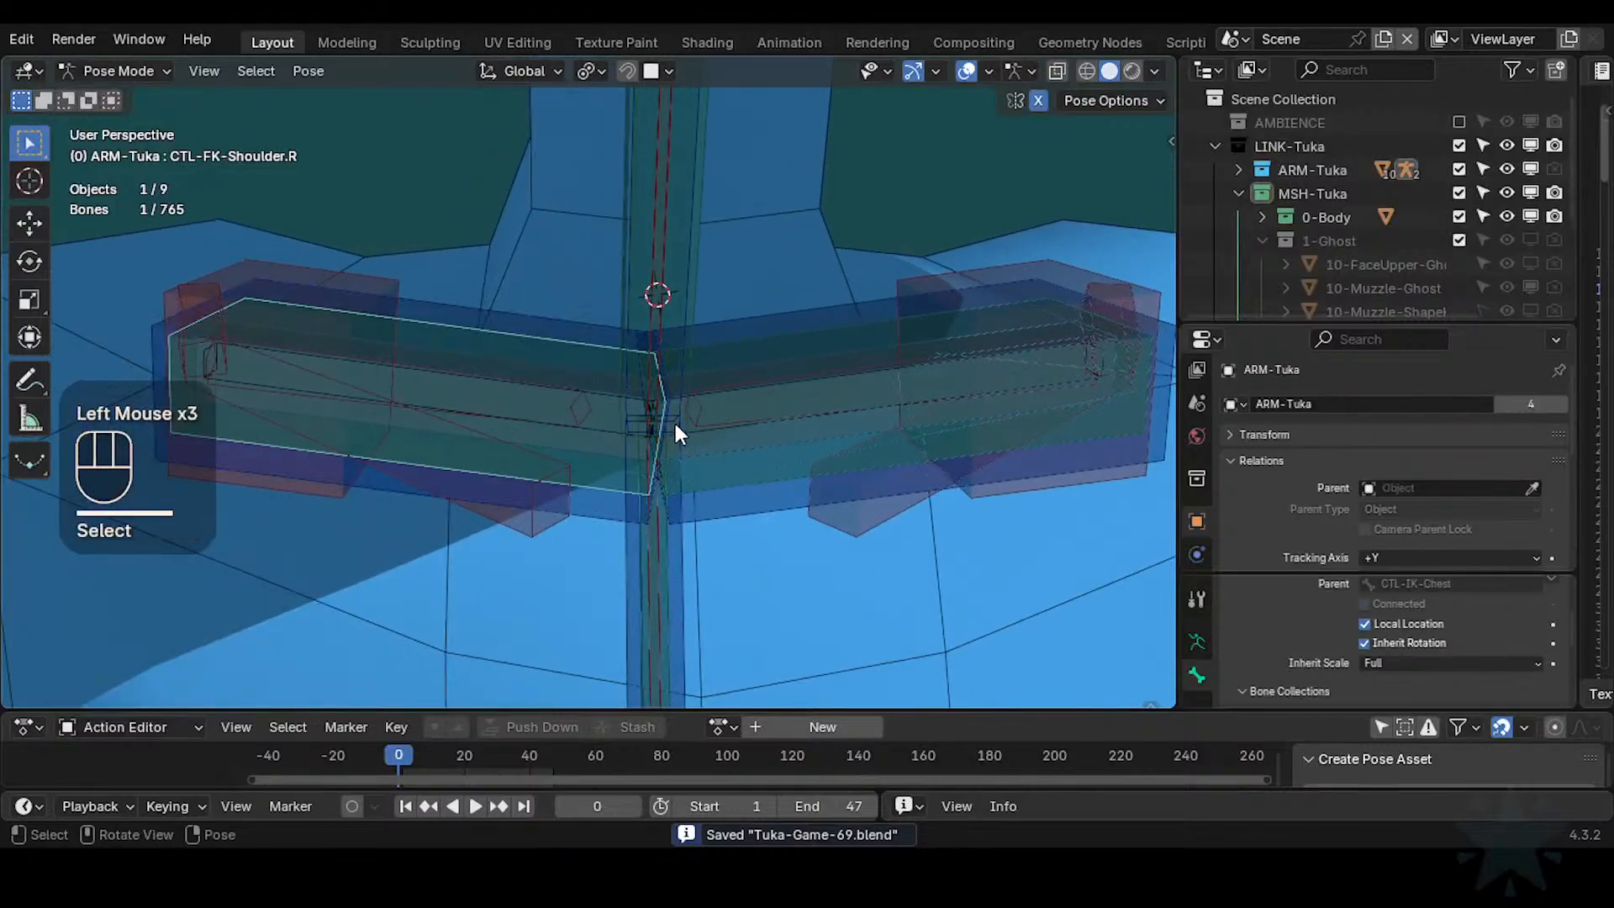
key("Tab")
key("Tab")
key("a")
scroll(747, 422, "down", 2)
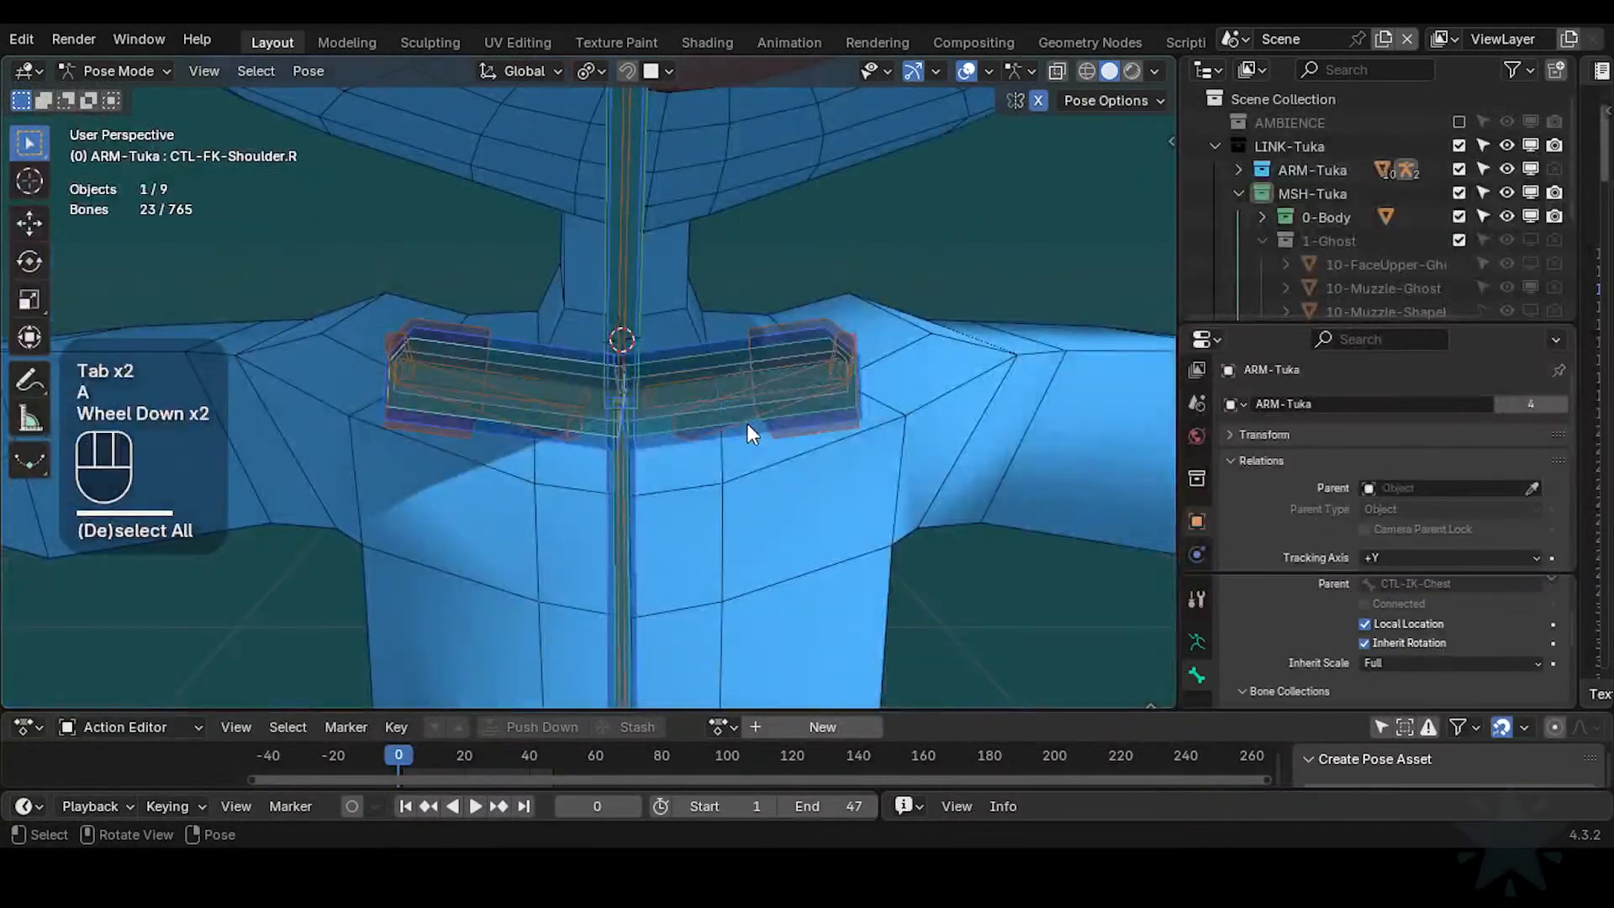
key("Tab")
key("shift+h")
scroll(752, 425, "up", 3)
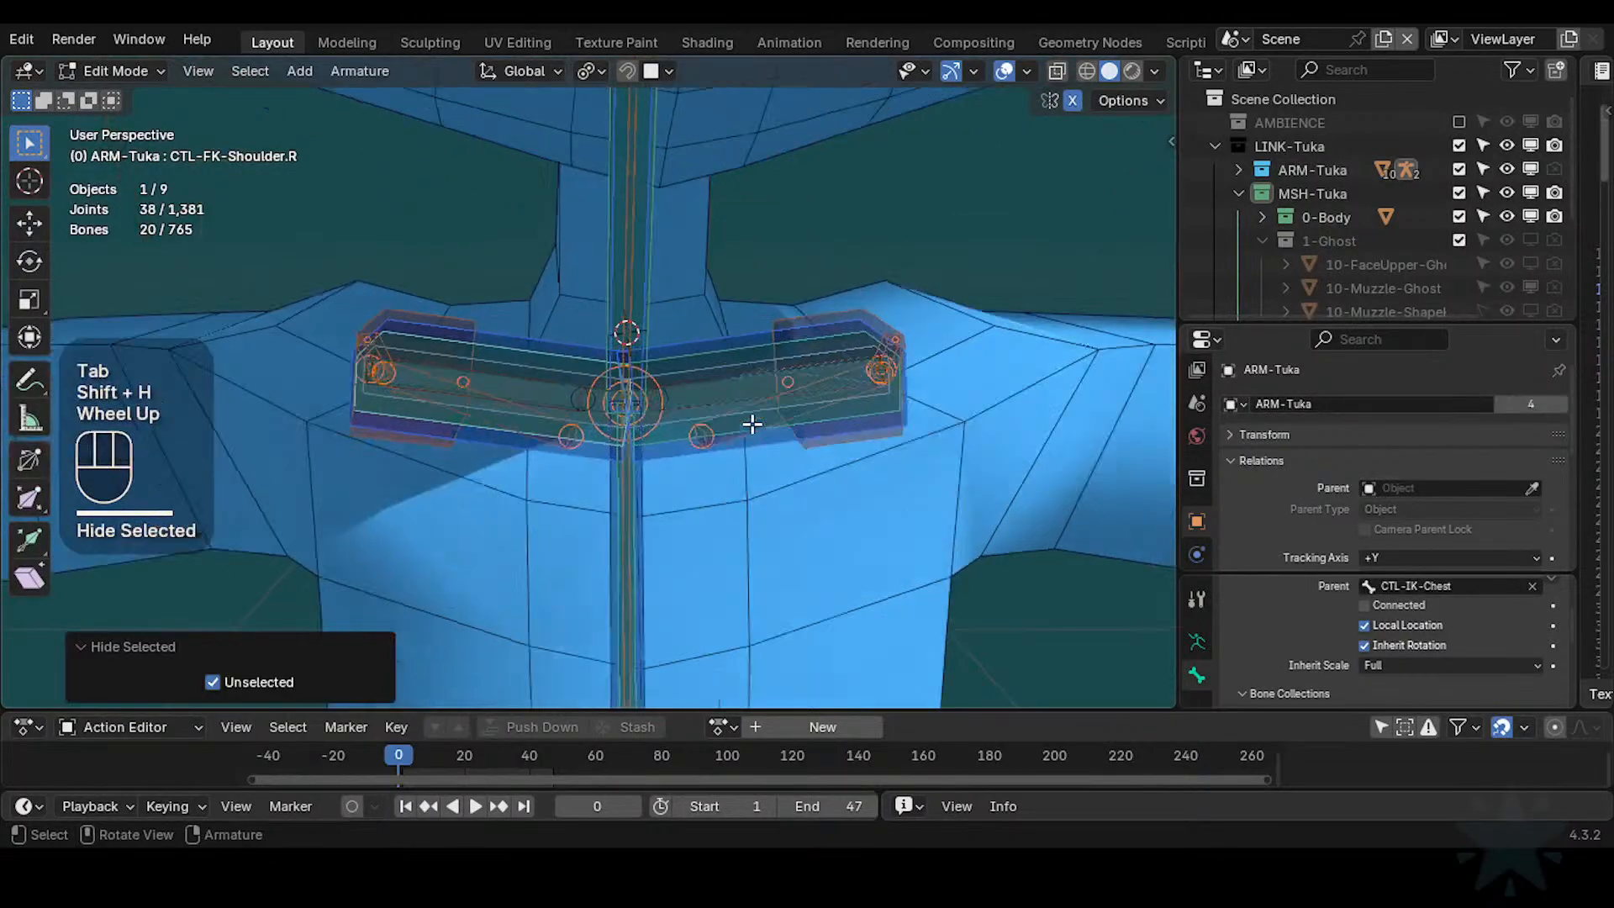
key("alt+a")
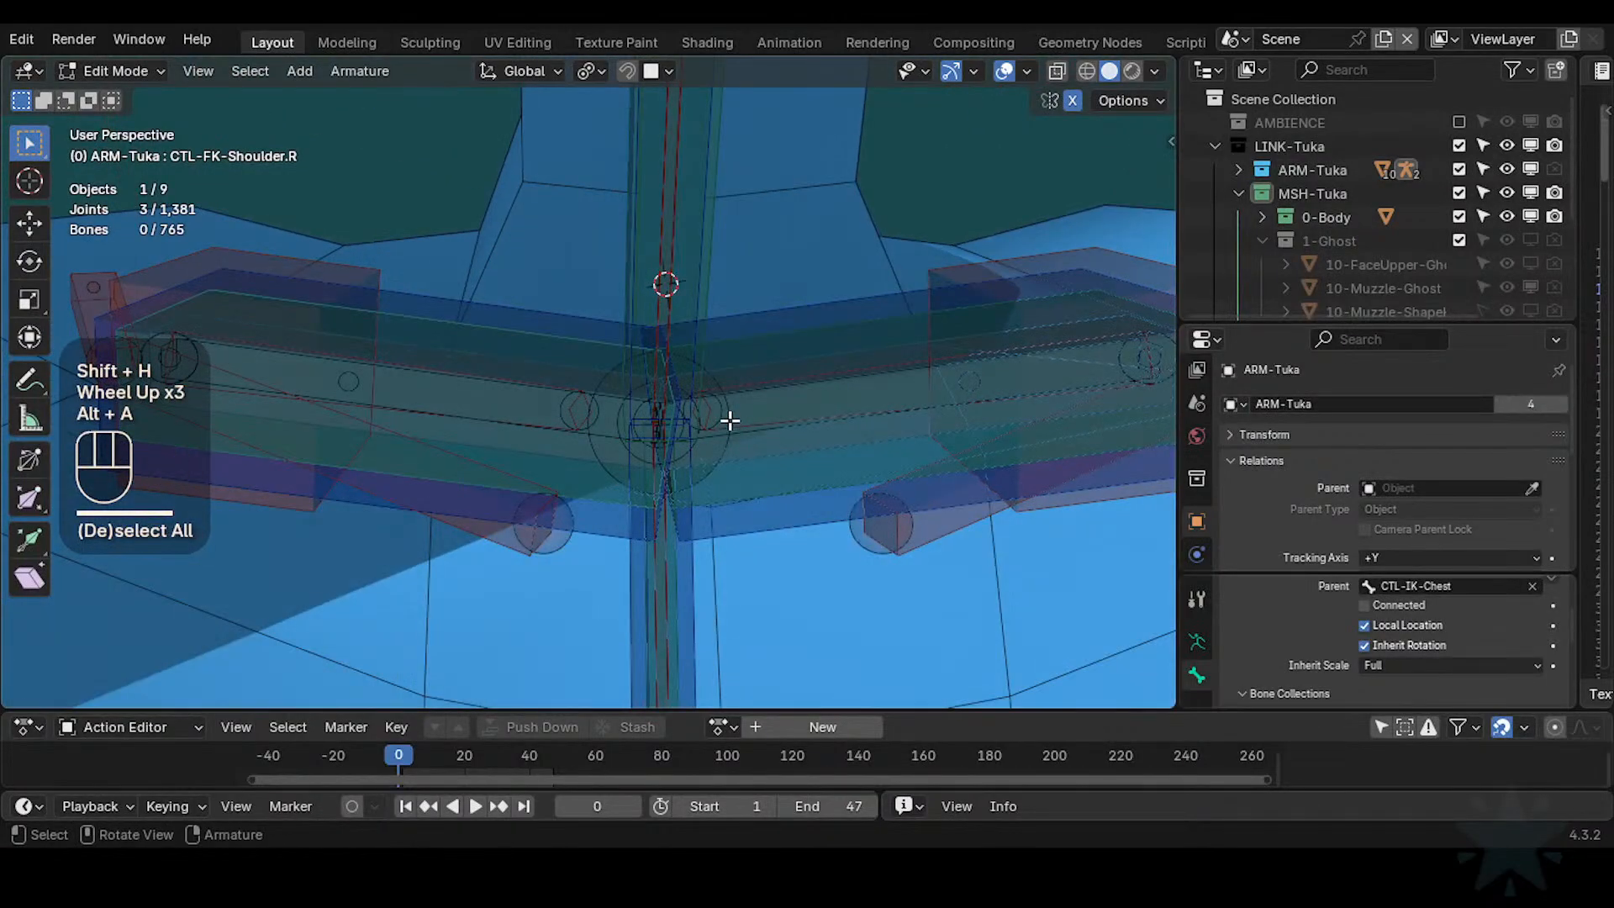
Examine the remaining neck and shoulder bones against the torso from the front and at an angle
key("KP_1")
key("a")
key("a")
scroll(730, 421, "down", 2)
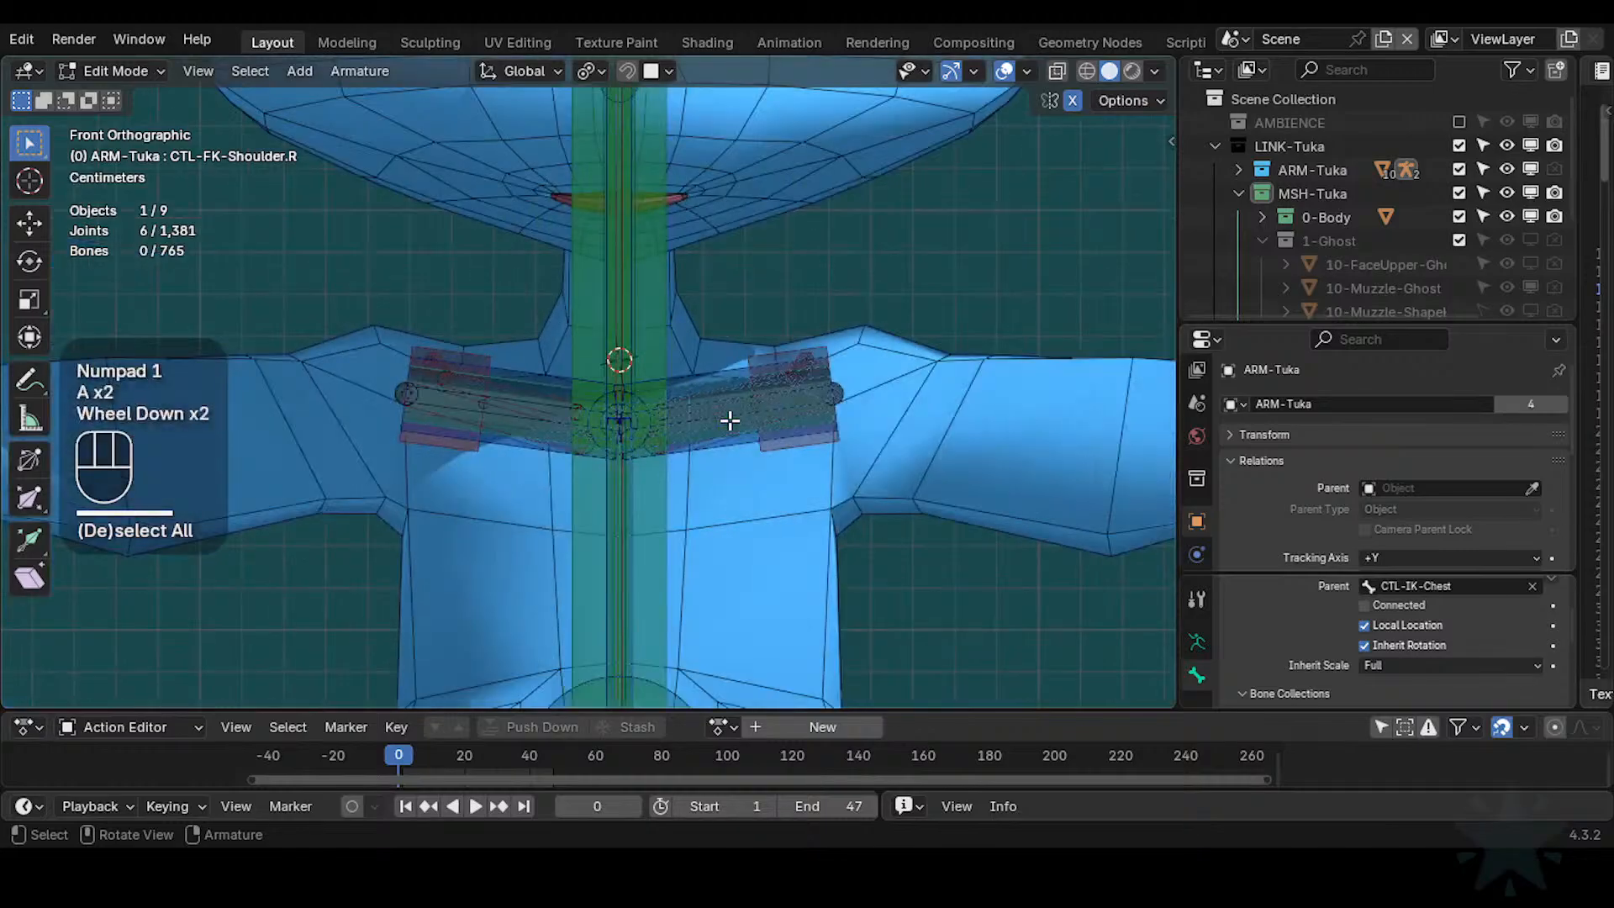
middle_click_drag(730, 421, 672, 479)
scroll(664, 488, "down", 3)
key("KP_1")
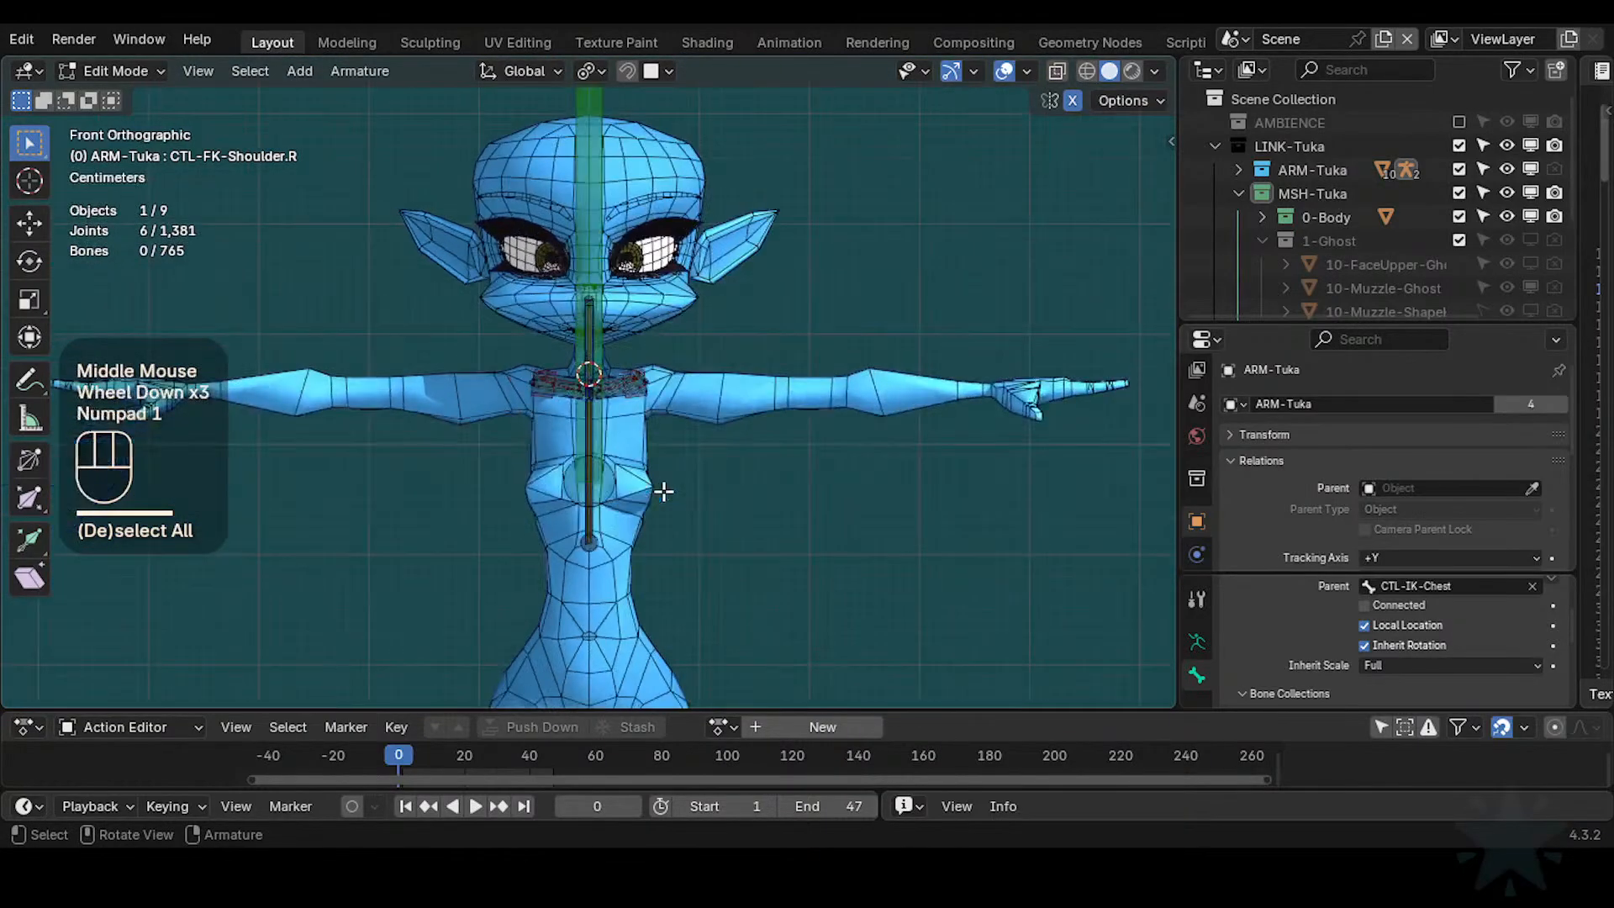
scroll(664, 492, "up", 3)
scroll(664, 492, "down", 1)
middle_click_drag(665, 491, 689, 454)
scroll(692, 450, "down", 1)
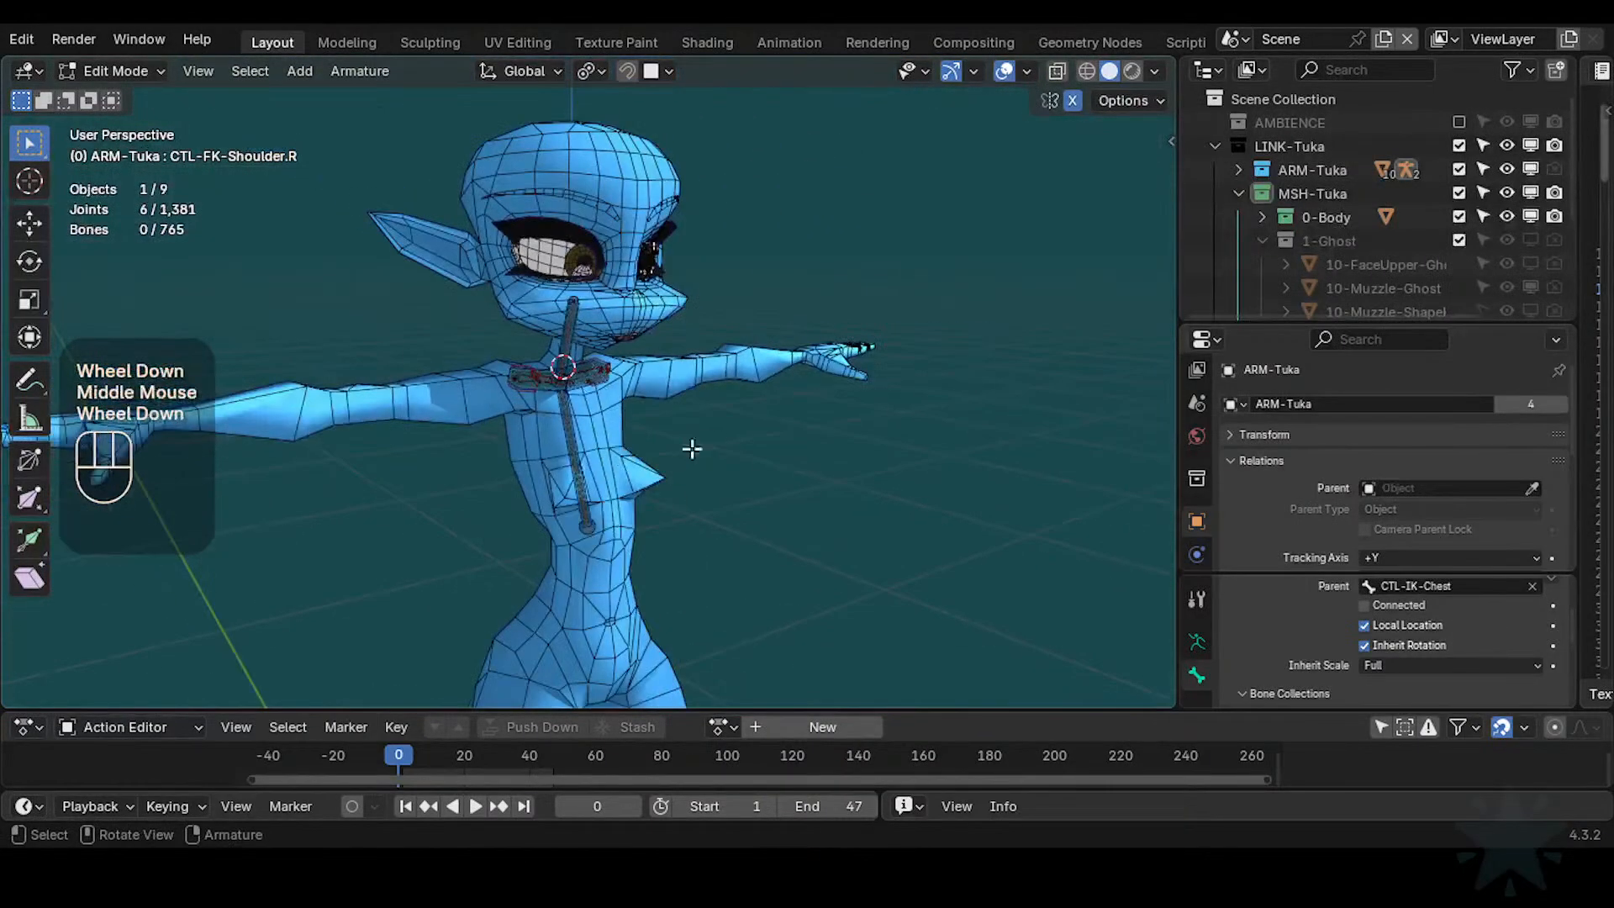
Hide the tall bone standing far in front of the character, and return to the front view of the shoulders
scroll(702, 467, "down", 4)
scroll(776, 466, "up", 1)
key("alt+a")
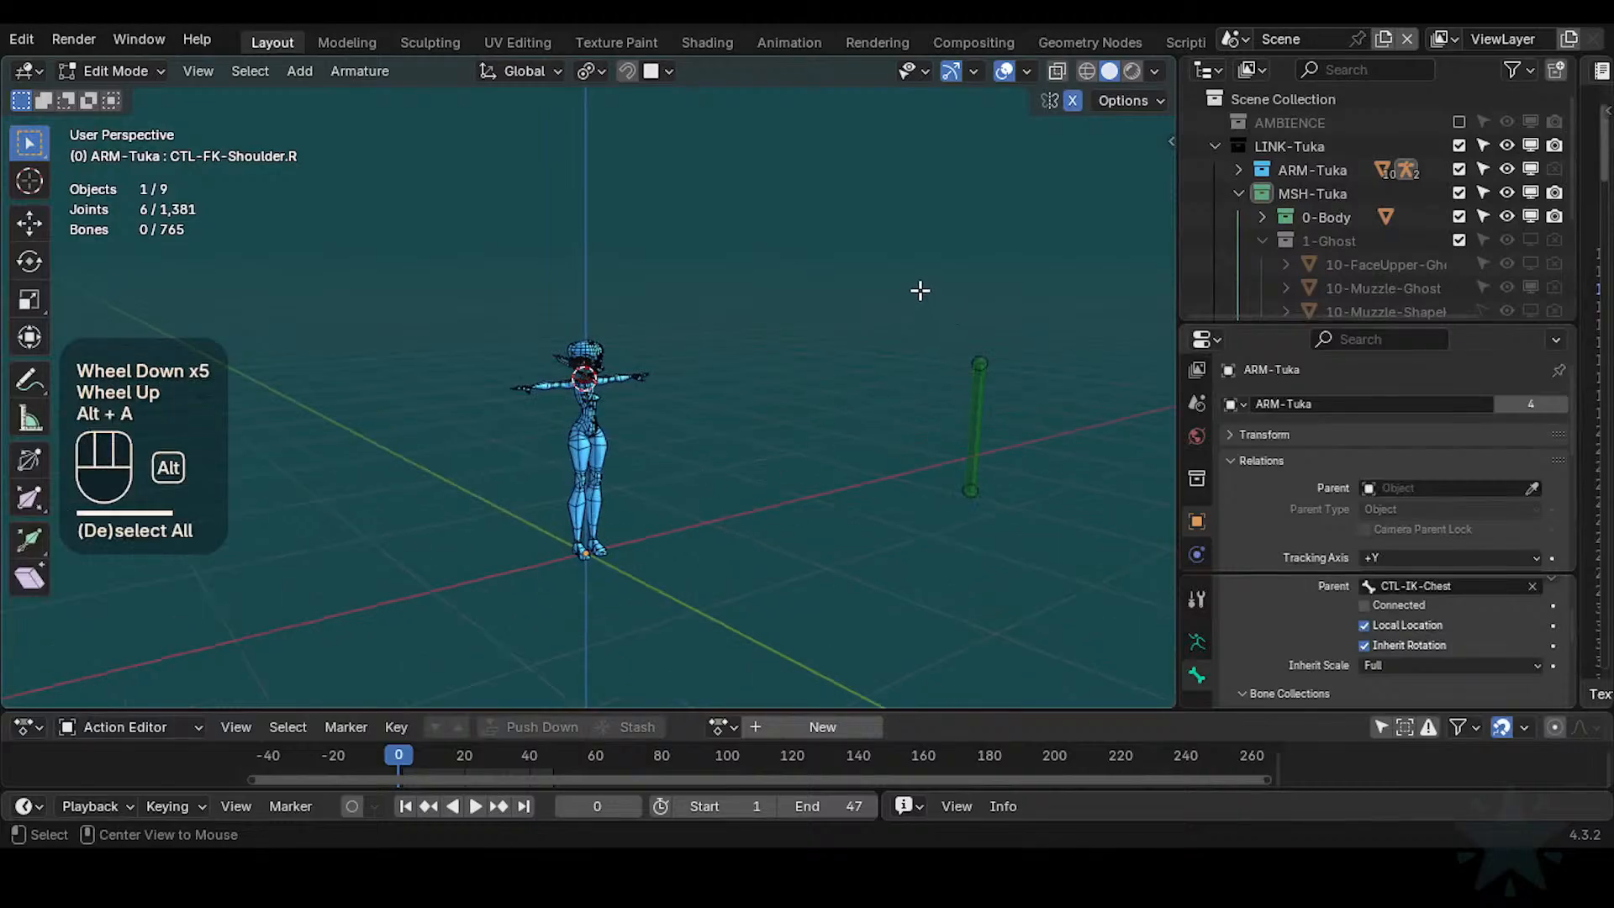
key("b")
left_click_drag(919, 288, 1012, 620)
scroll(799, 551, "down", 2)
scroll(756, 538, "down", 1)
scroll(725, 528, "up", 2)
scroll(725, 527, "up", 3)
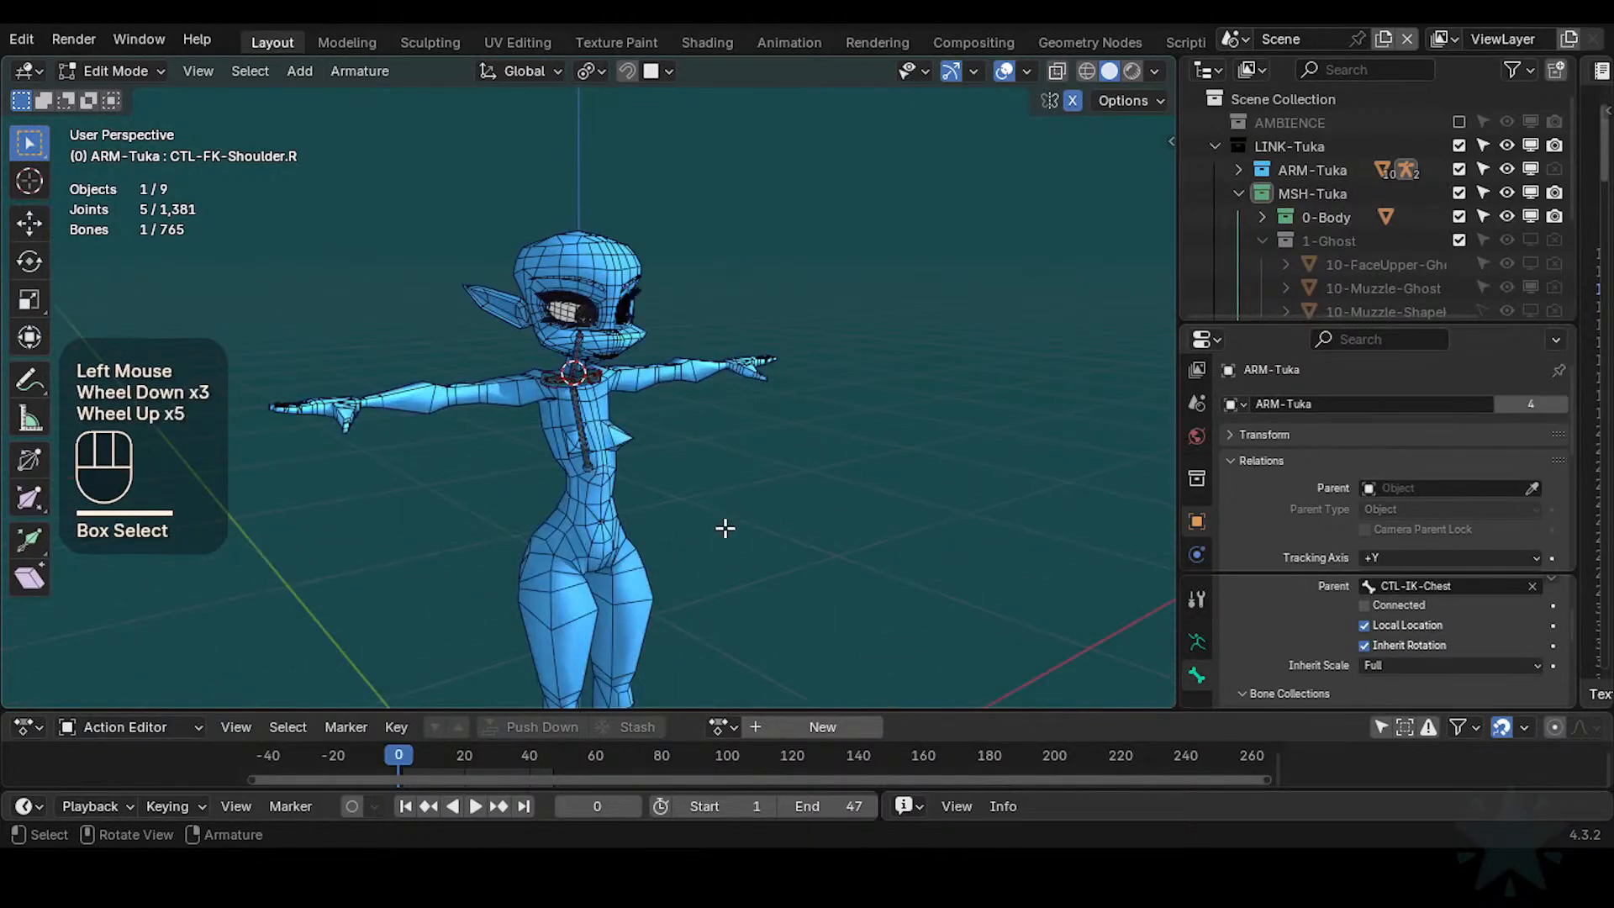
key("h")
scroll(724, 530, "up", 4)
key("KP_1")
scroll(638, 496, "up", 2)
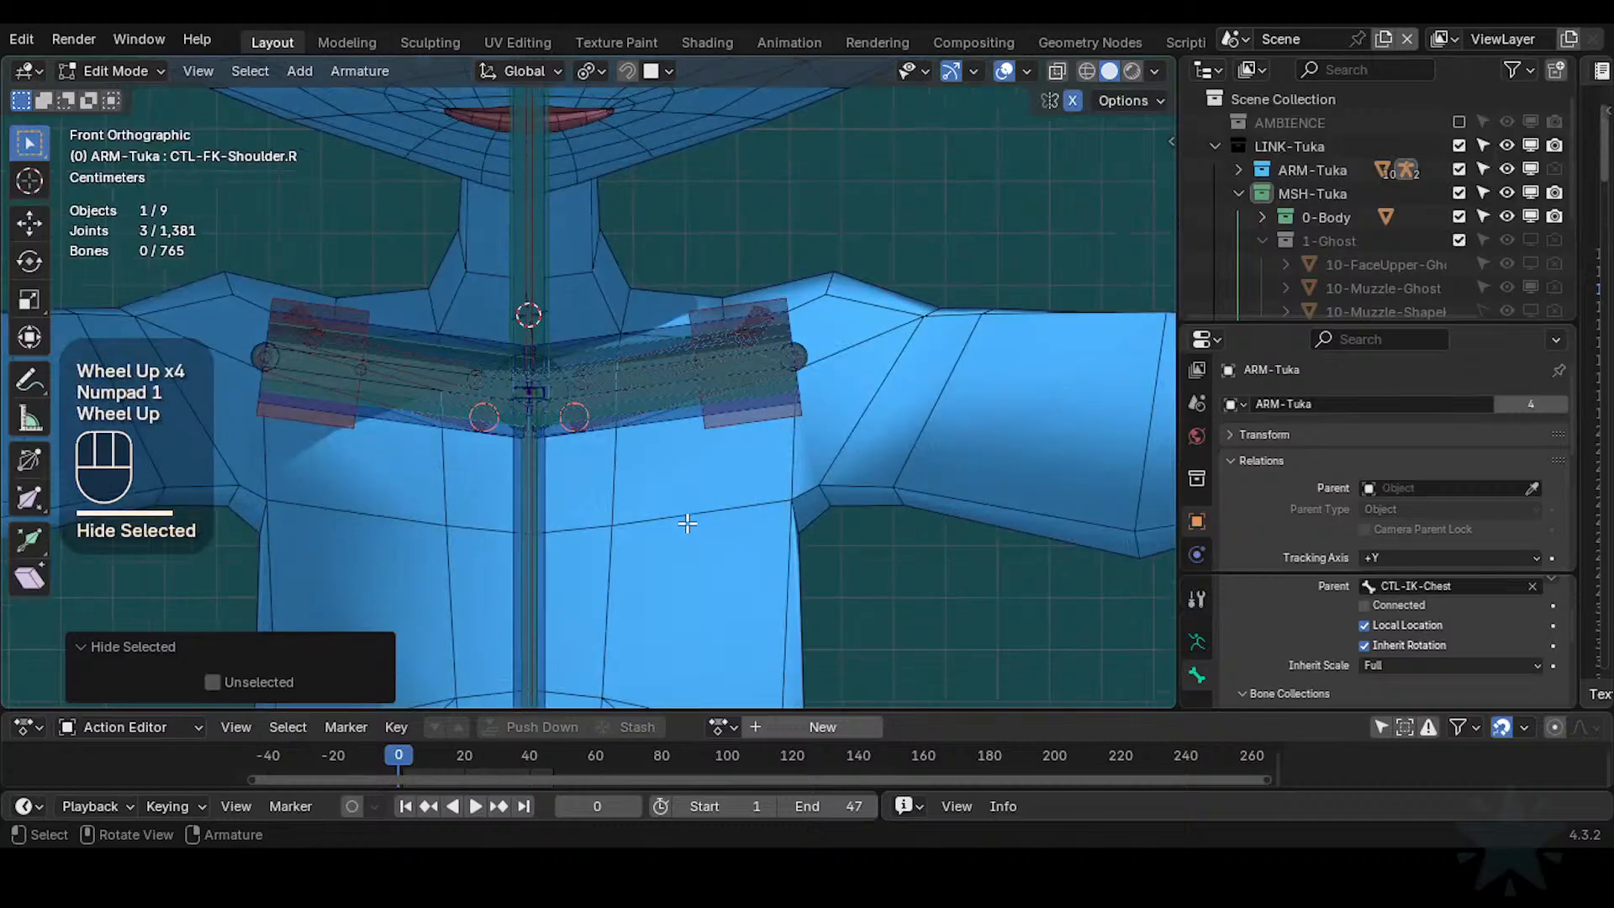
Hide the small HLP2-Scapula.L.001 bone below the inner end of the left shoulder bones
middle_click_drag(604, 455, 682, 456, "shift")
left_click(609, 427)
left_click(609, 427)
left_click(682, 456)
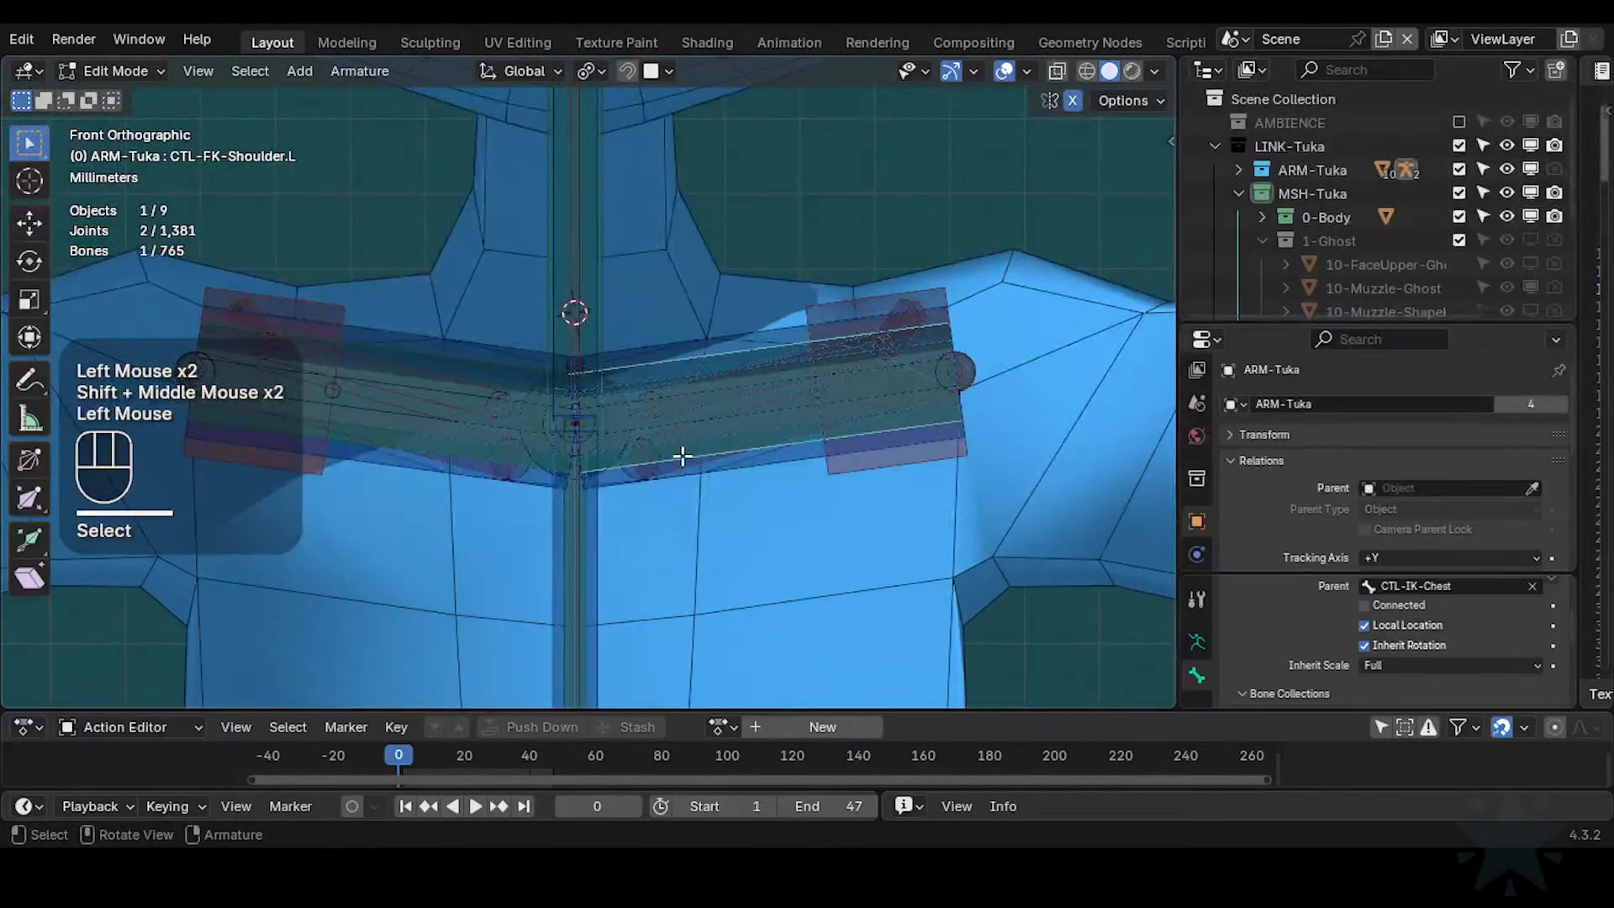
left_click(683, 455)
key("h")
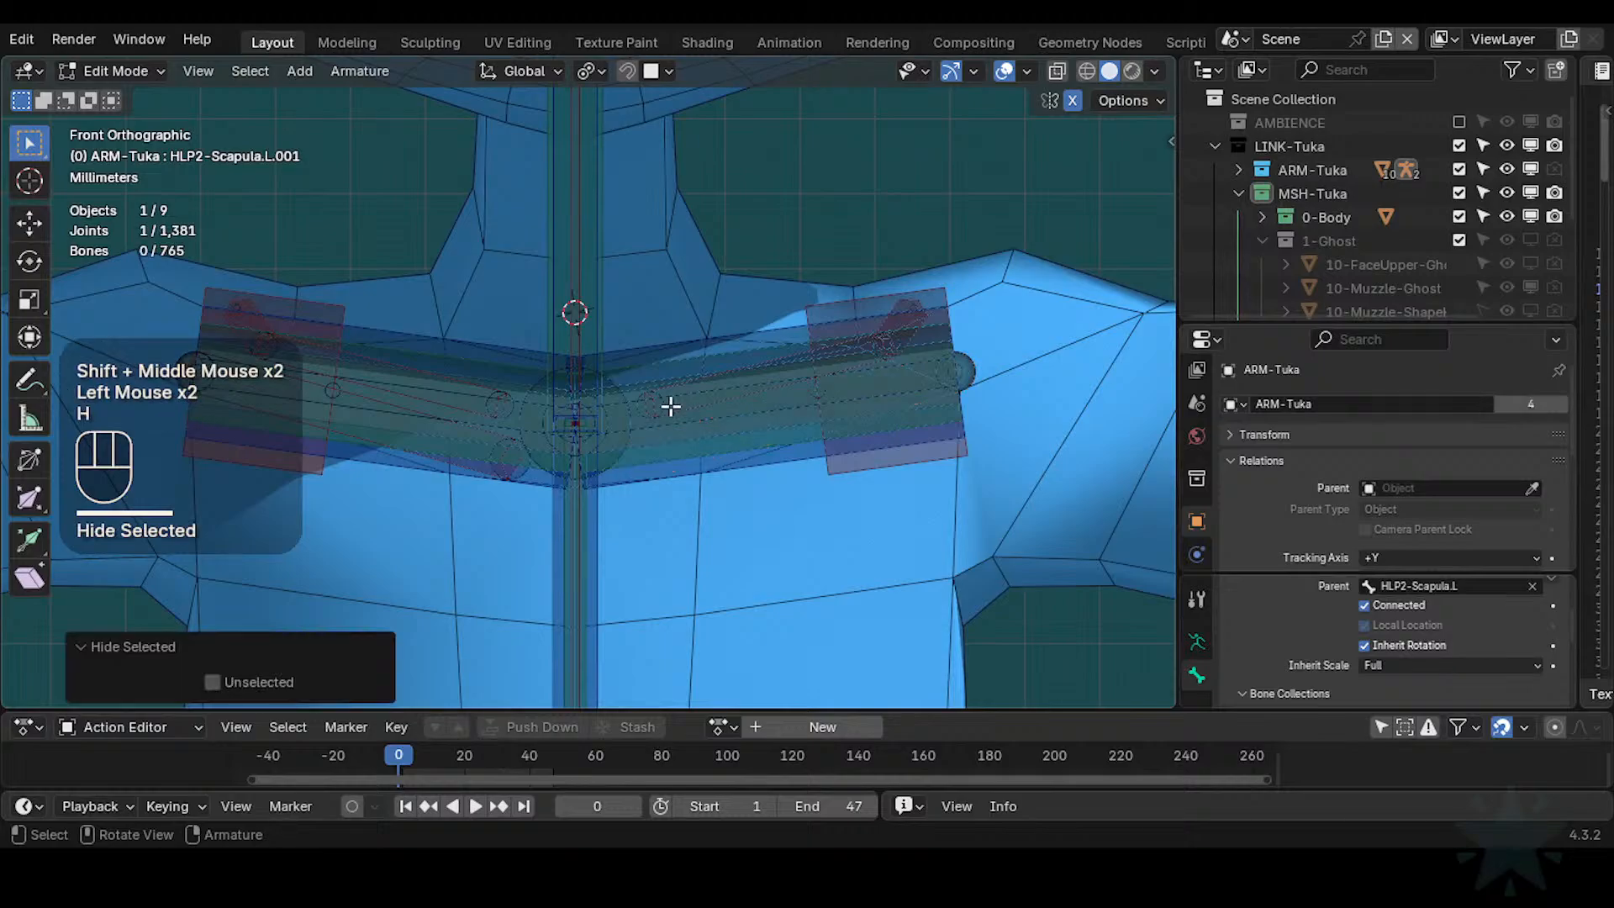
Select HLP2-Clavicle.L, extend the selection to its mirrored bone HLP2-Clavicle.R and hide both
left_click(673, 401)
left_click(673, 401)
left_click(672, 401)
left_click(673, 401)
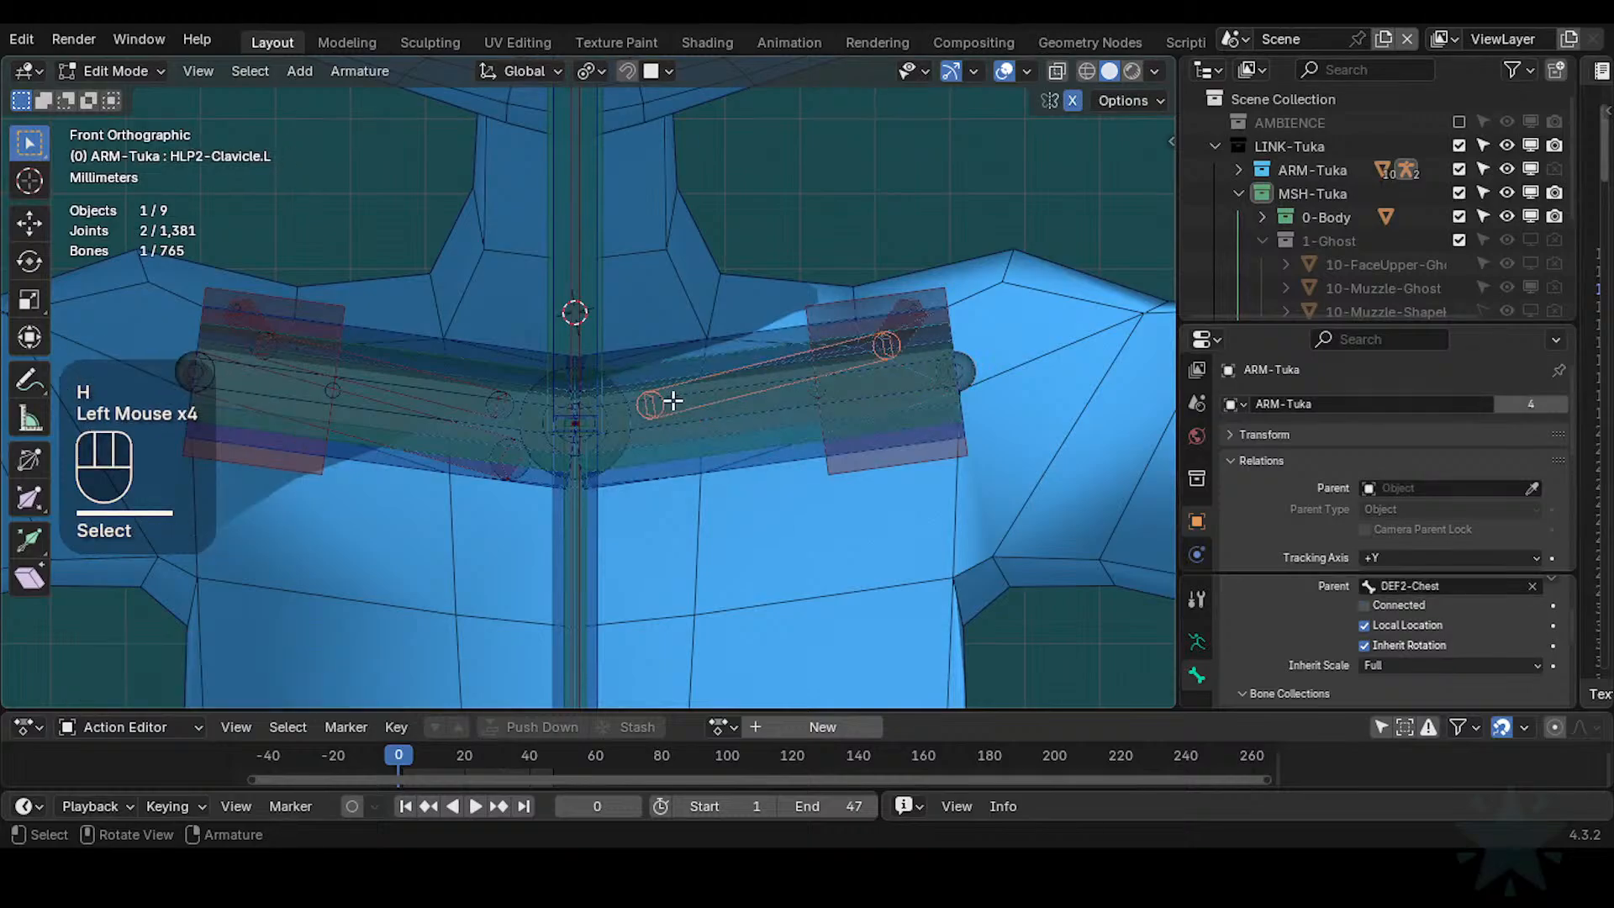
key("shift+alt+x")
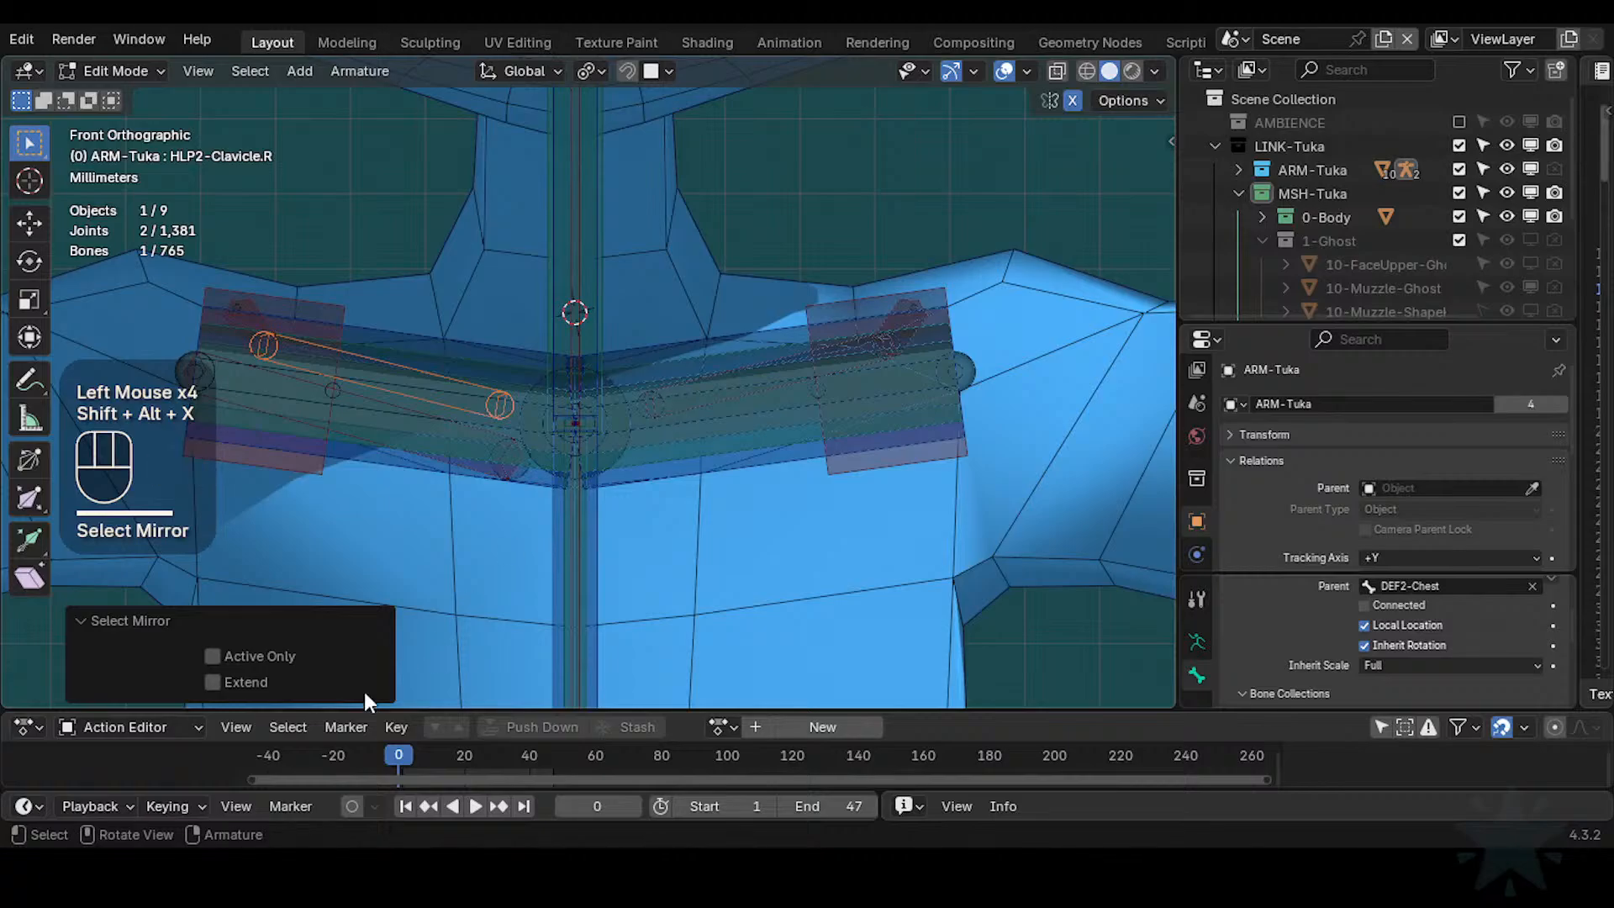
left_click(233, 682)
key("h")
Hide the small HLP2-Scapula.R.001 bone below the inner end of the right shoulder bones
left_click(464, 467)
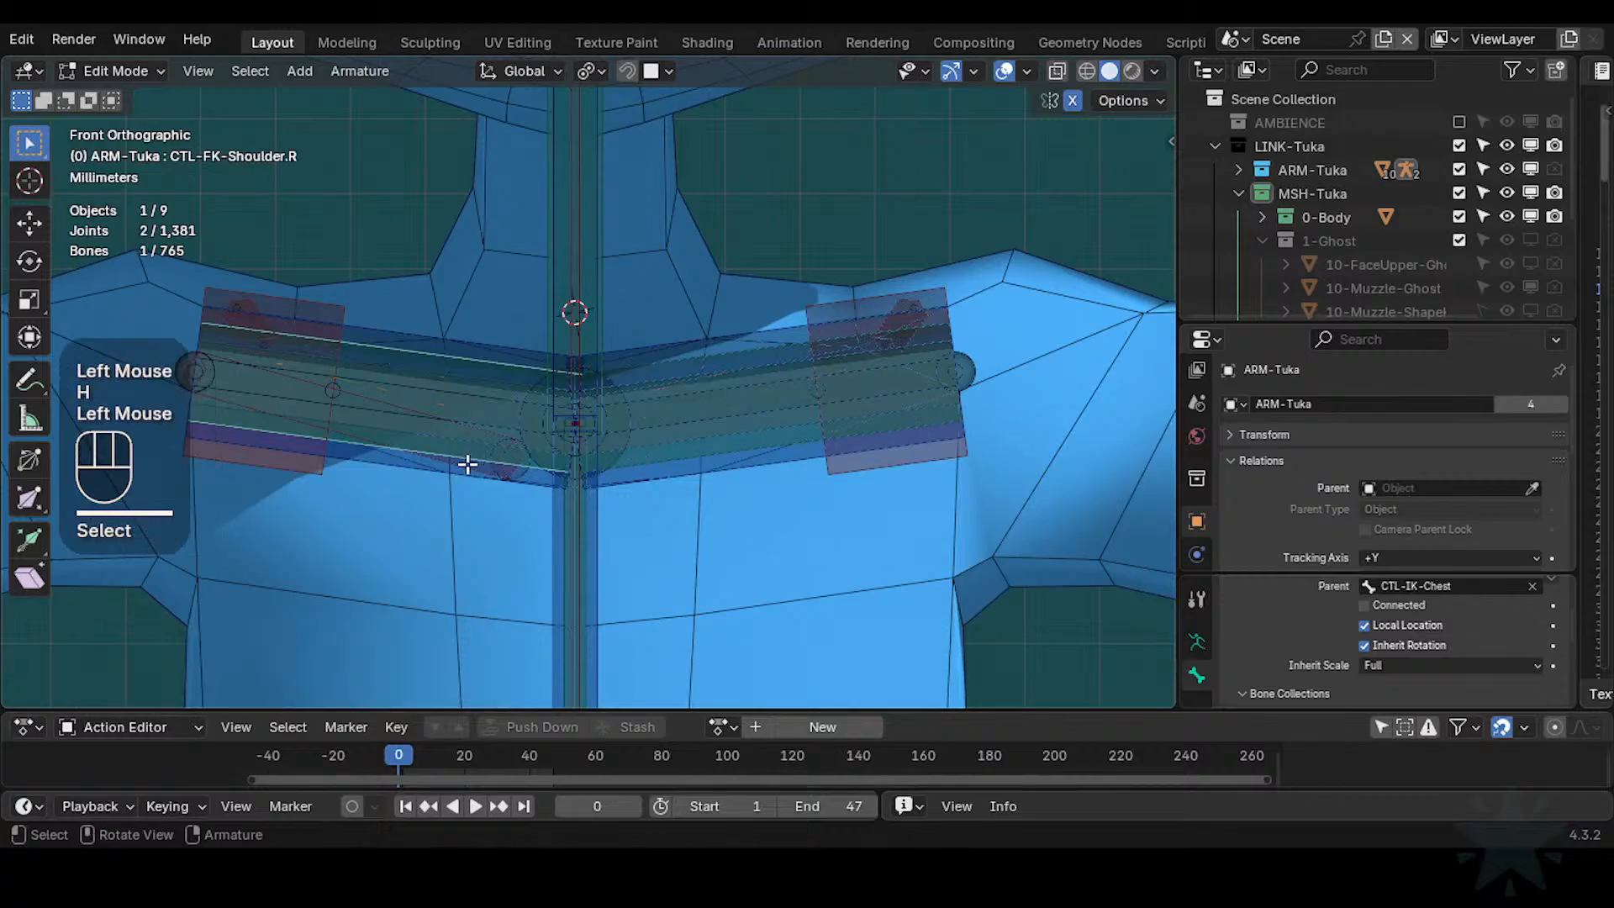
left_click(468, 464)
key("h")
Hide HLP4-ShoulderChest.L and its counterpart at the outer end of the right shoulder
left_click(281, 482)
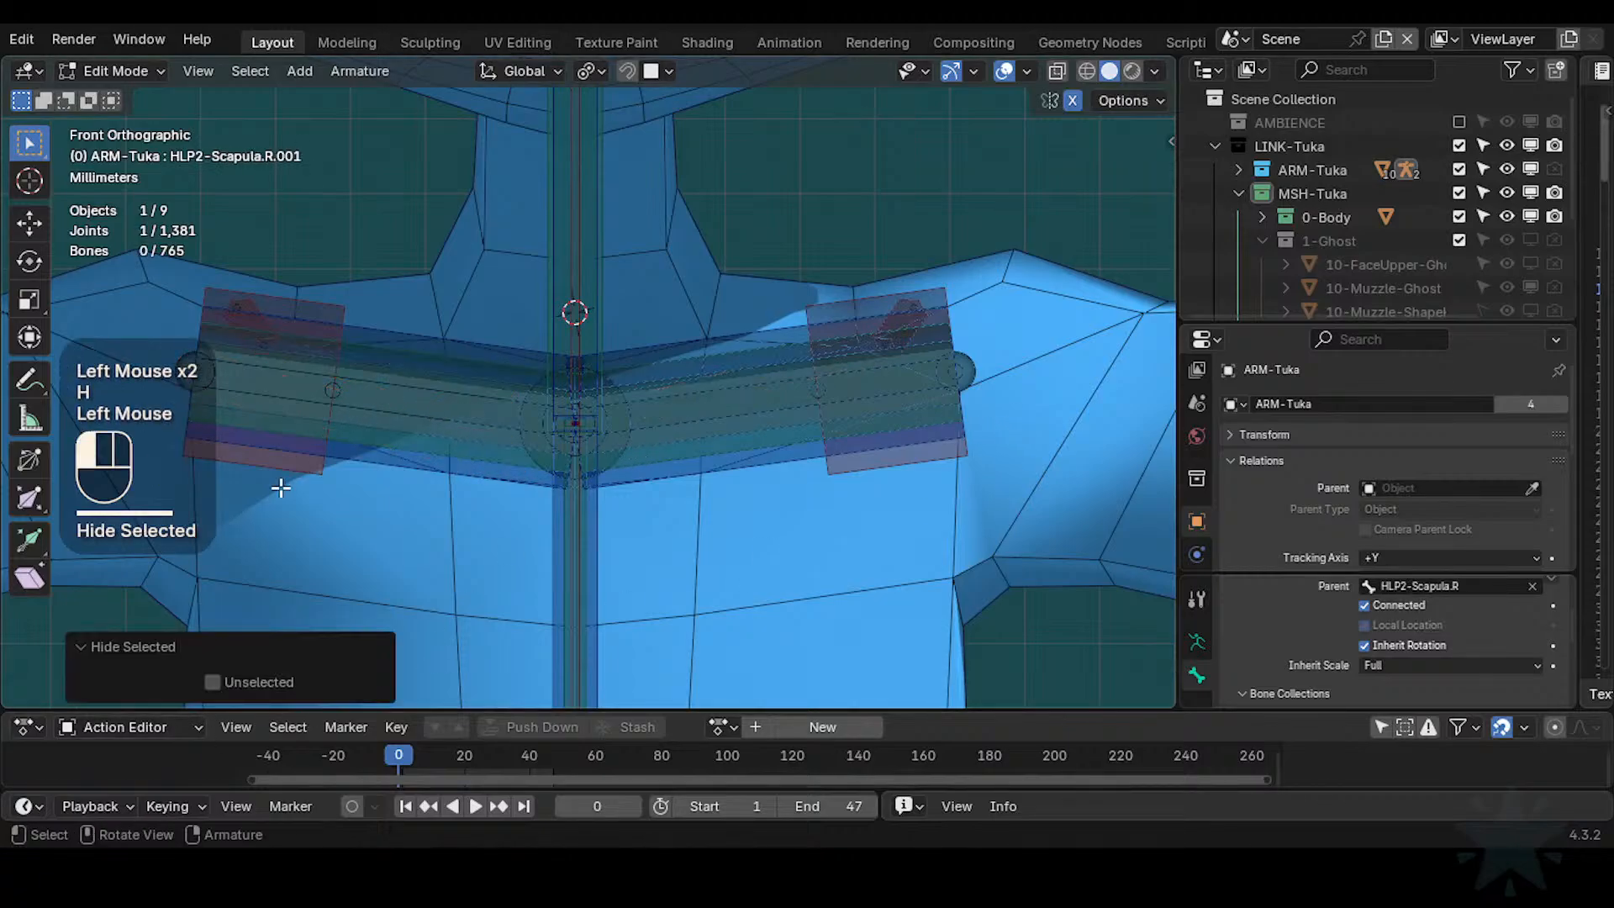
left_click(285, 472)
key("h")
left_click(876, 468)
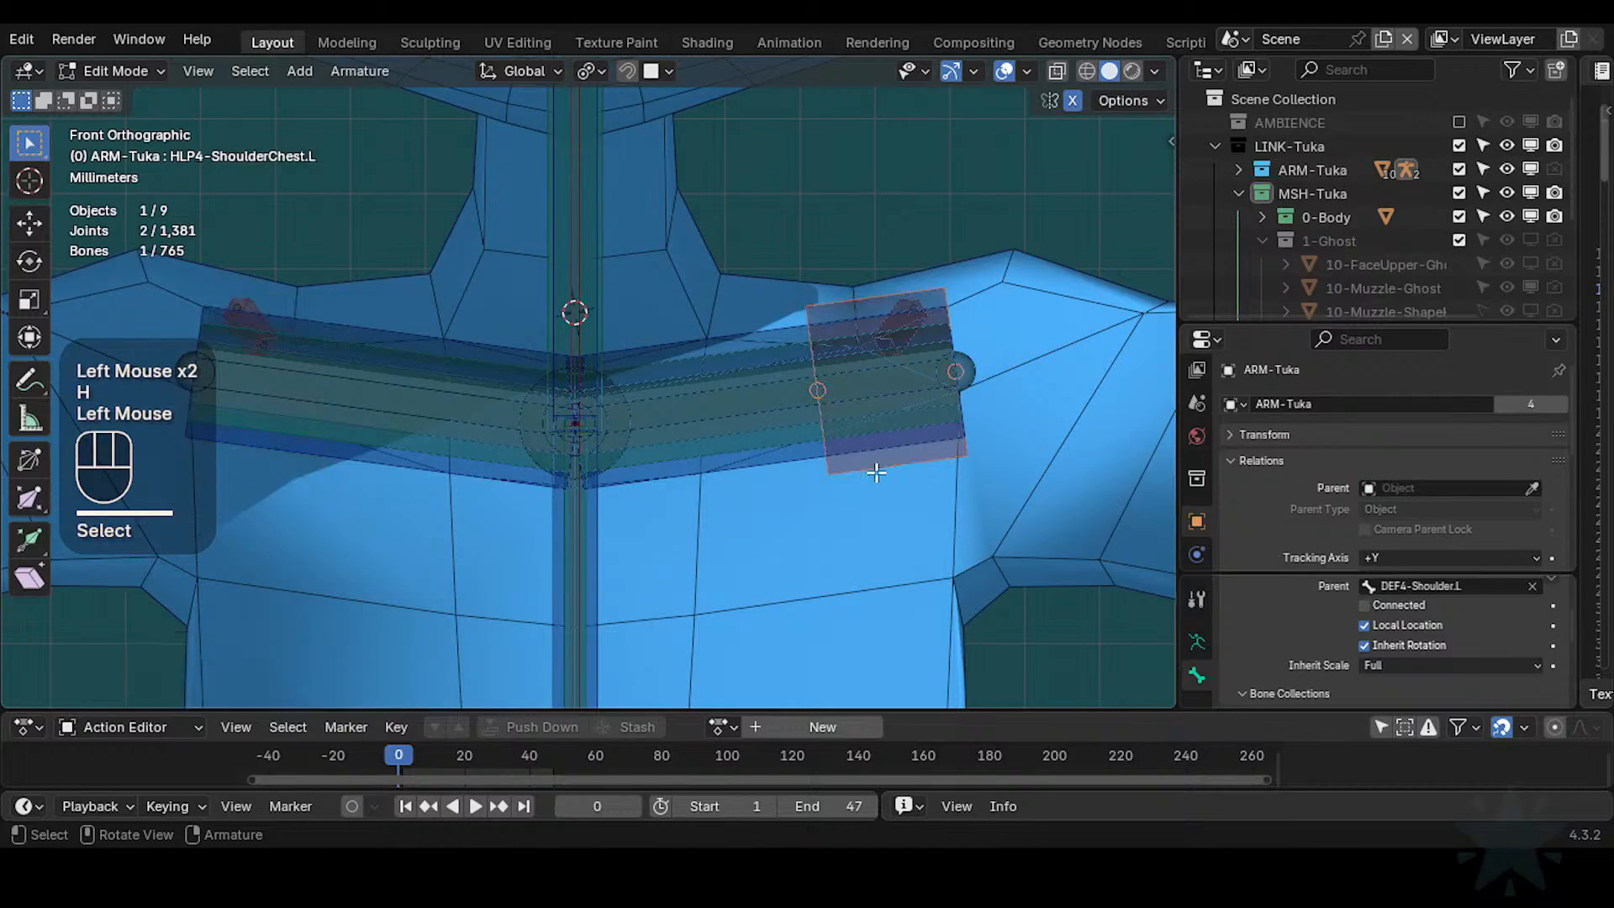
key("h")
Hide the HLP2-Clavicle.L.001 and HLP2-Clavicle.R.001 bones near the outer ends of the shoulders
left_click(763, 397)
left_click(893, 305)
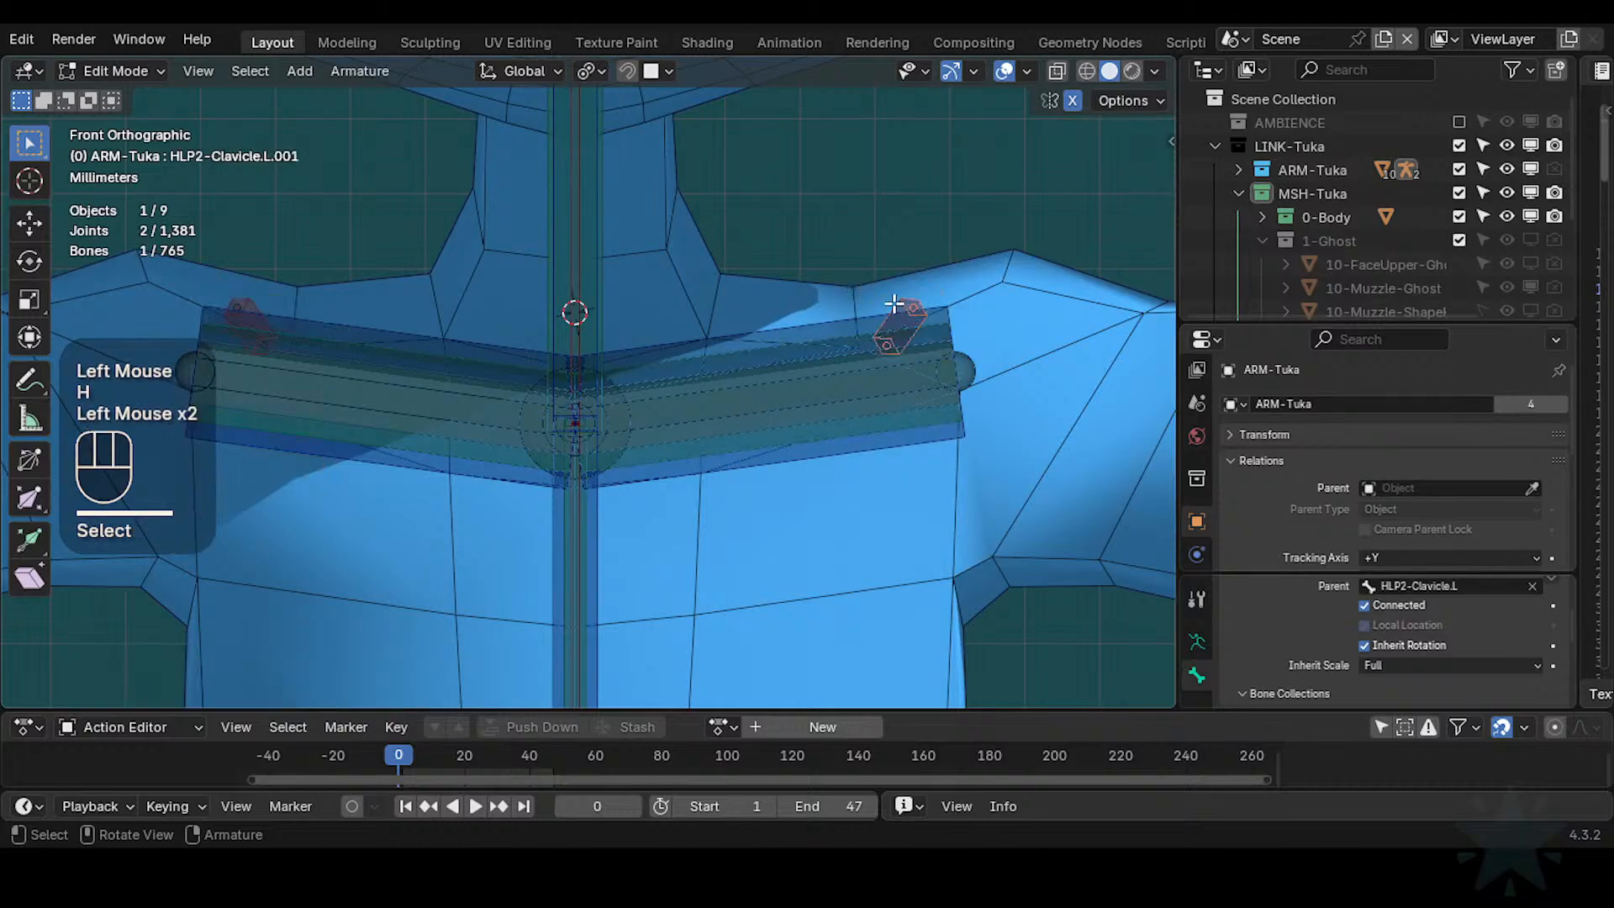
key("h")
left_click(274, 295)
key("h")
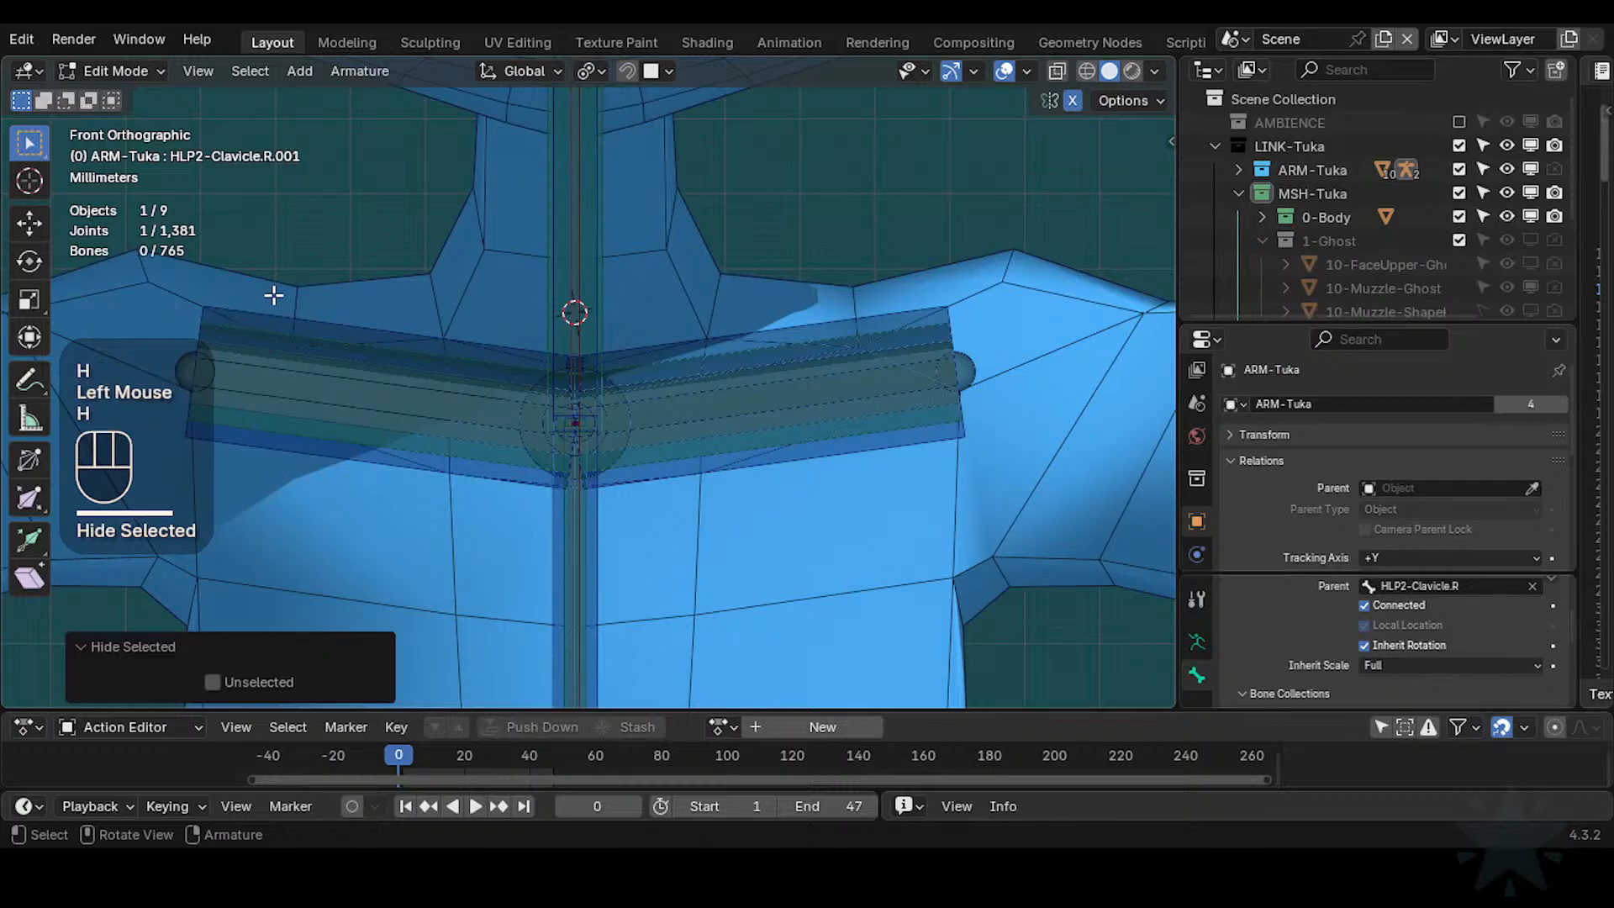
Check the overlapping left shoulder bones, including CTL-FK-Shoulder.L and MCH-Shoulder.L, against the mesh from several angles
left_click(380, 359)
left_click(694, 370)
left_click(686, 419)
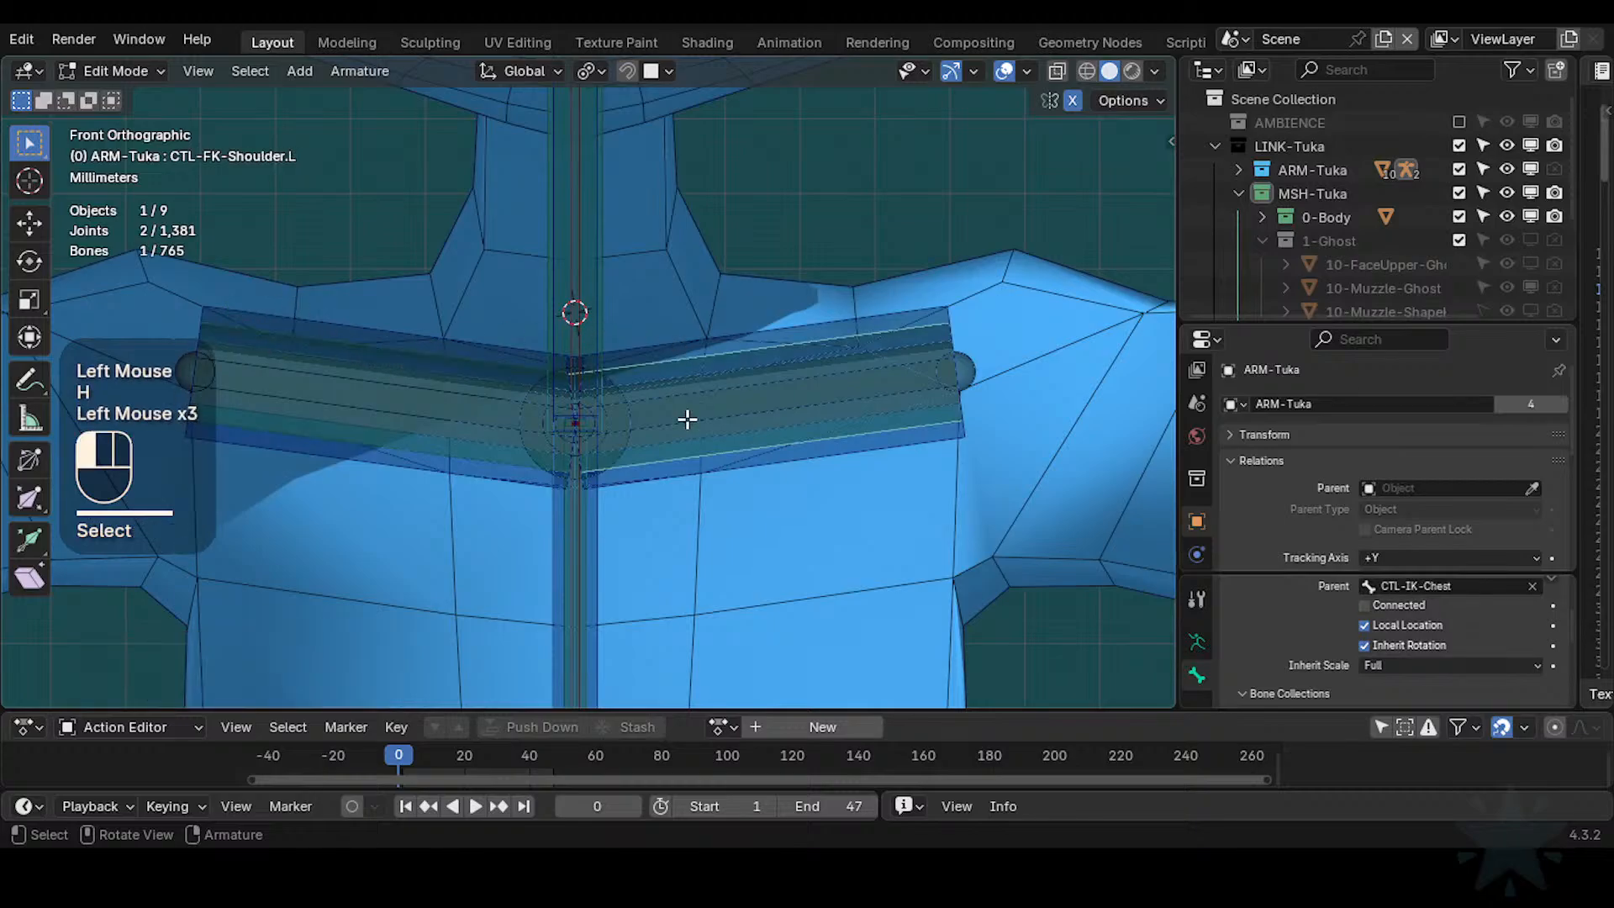
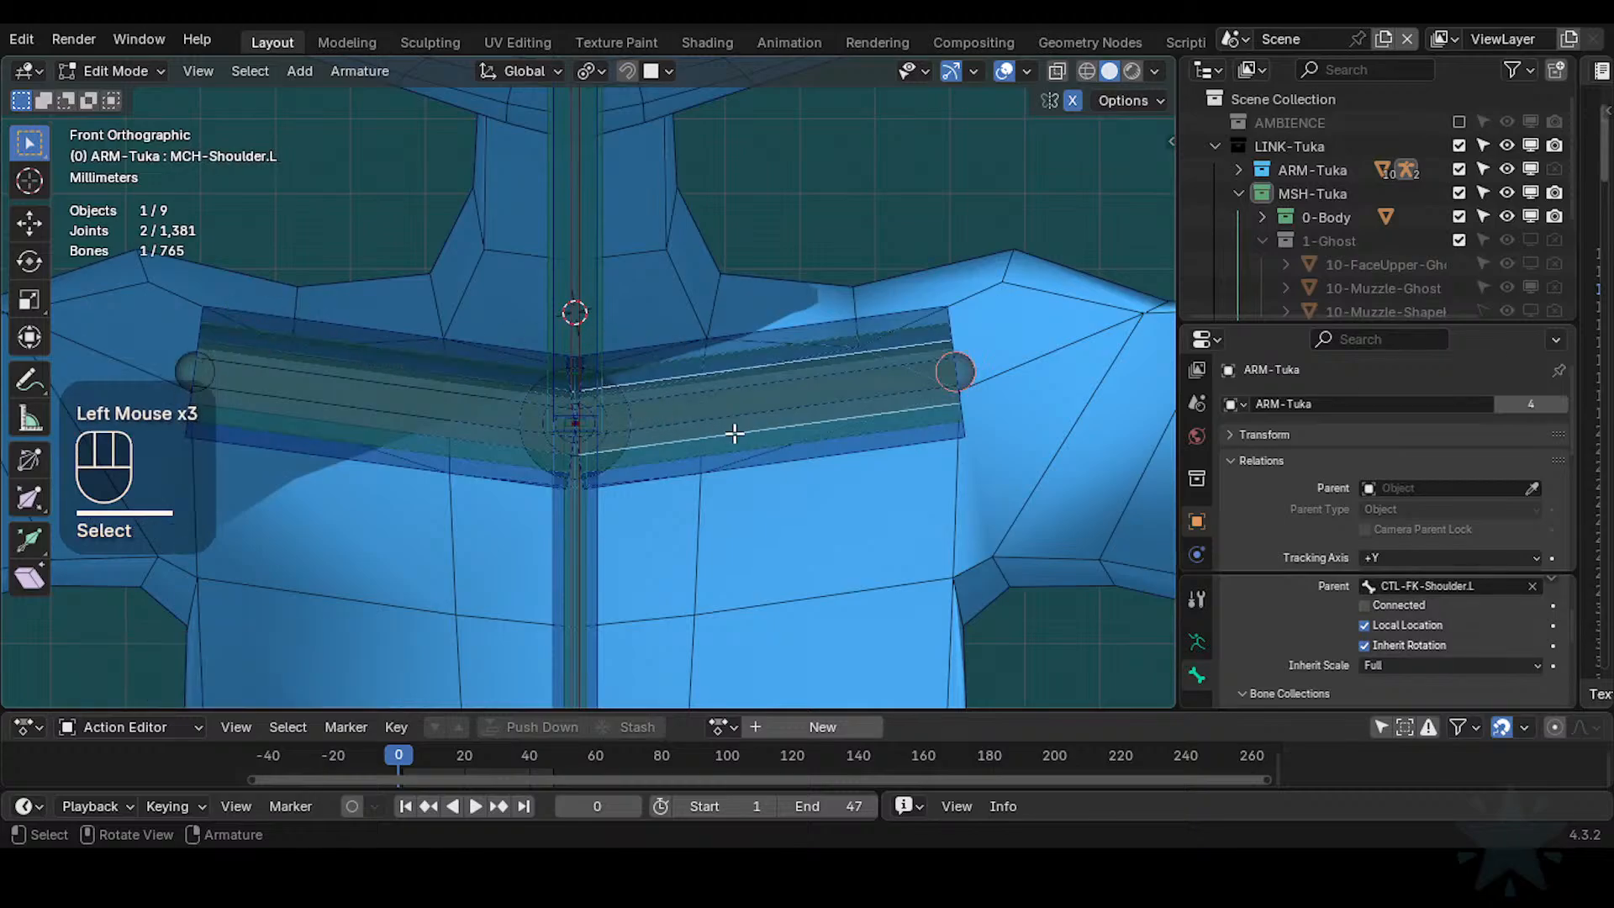
middle_click_drag(735, 433, 586, 470)
middle_click_drag(680, 381, 664, 462, "shift")
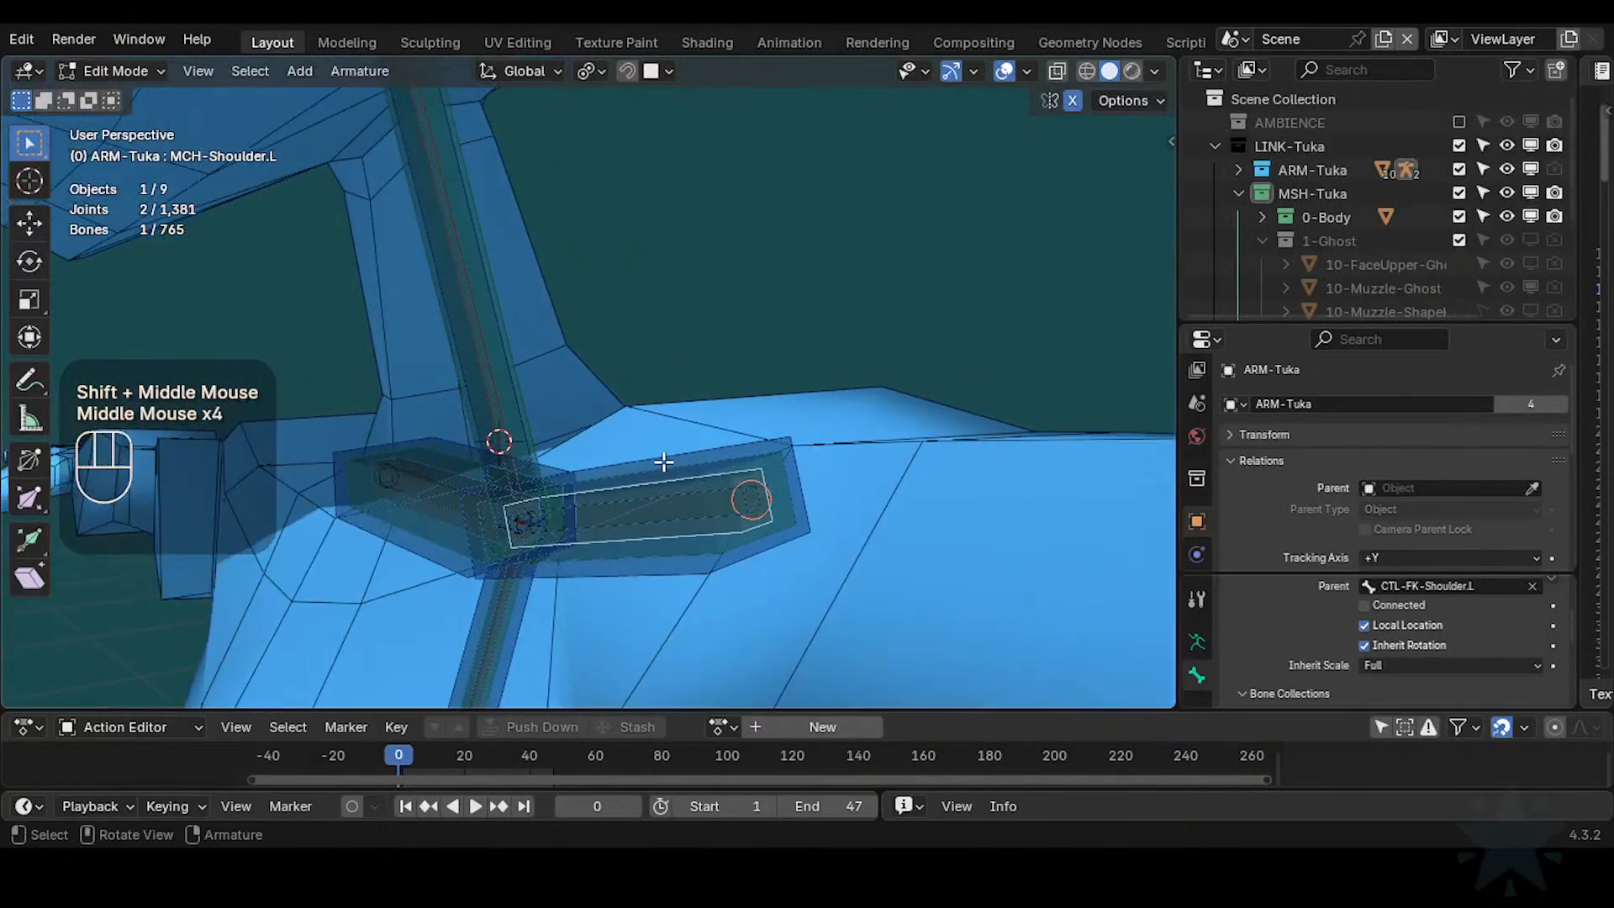
key("KP_1")
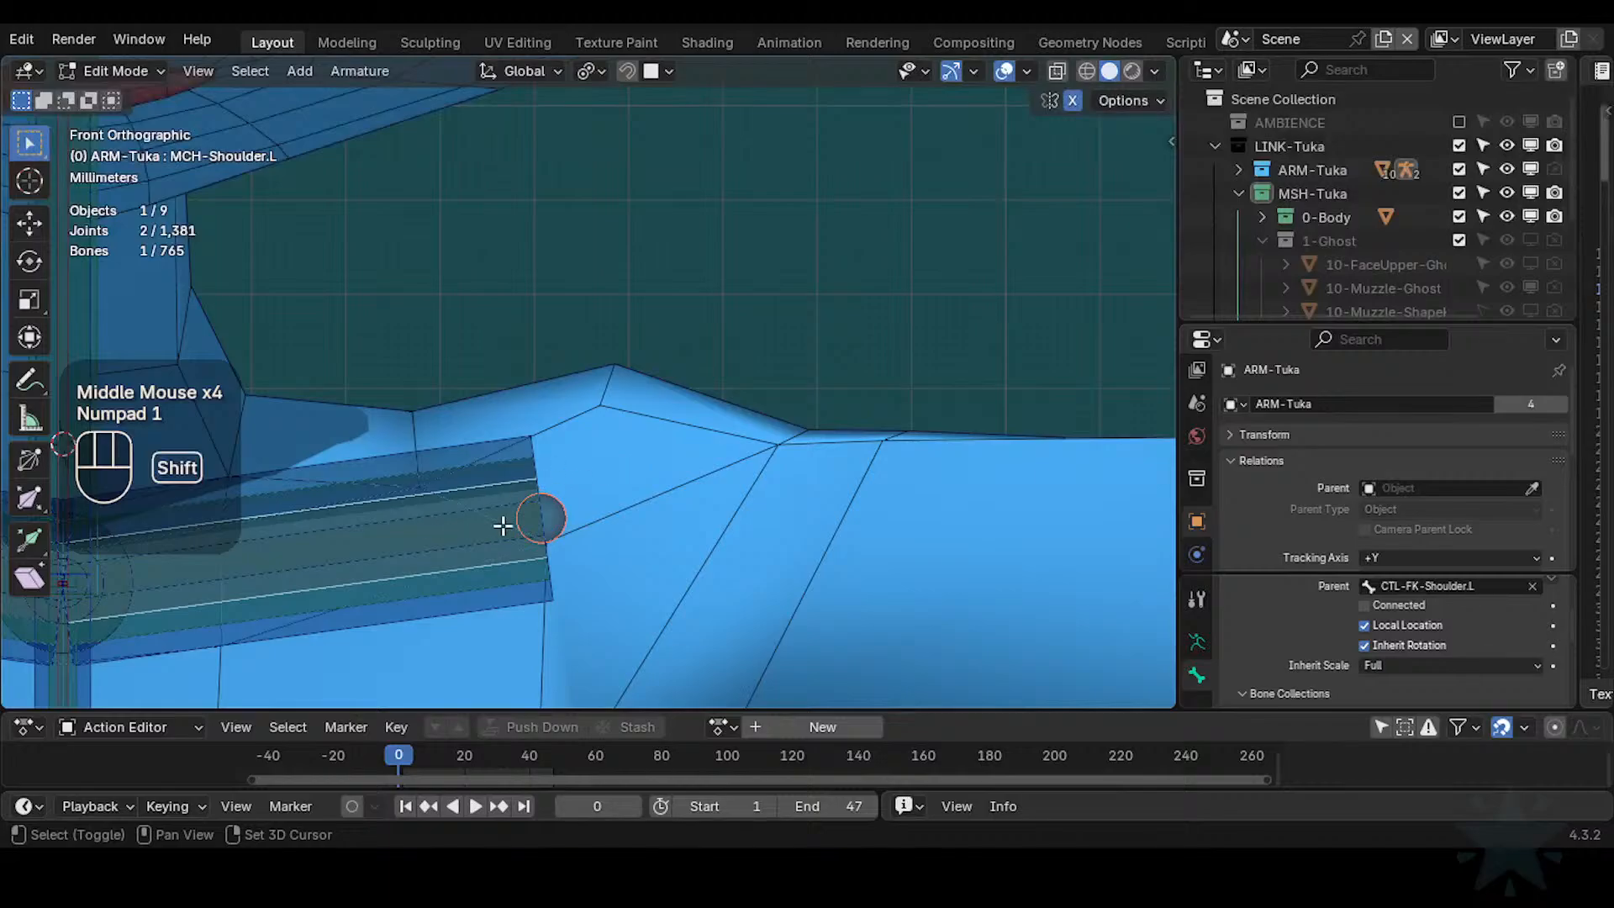
scroll(503, 526, "down", 2)
middle_click_drag(503, 526, 659, 472, "shift")
scroll(825, 425, "up", 2)
Select all joints at the base of the neck where the left and right shoulder bones meet the spine
key("alt+a")
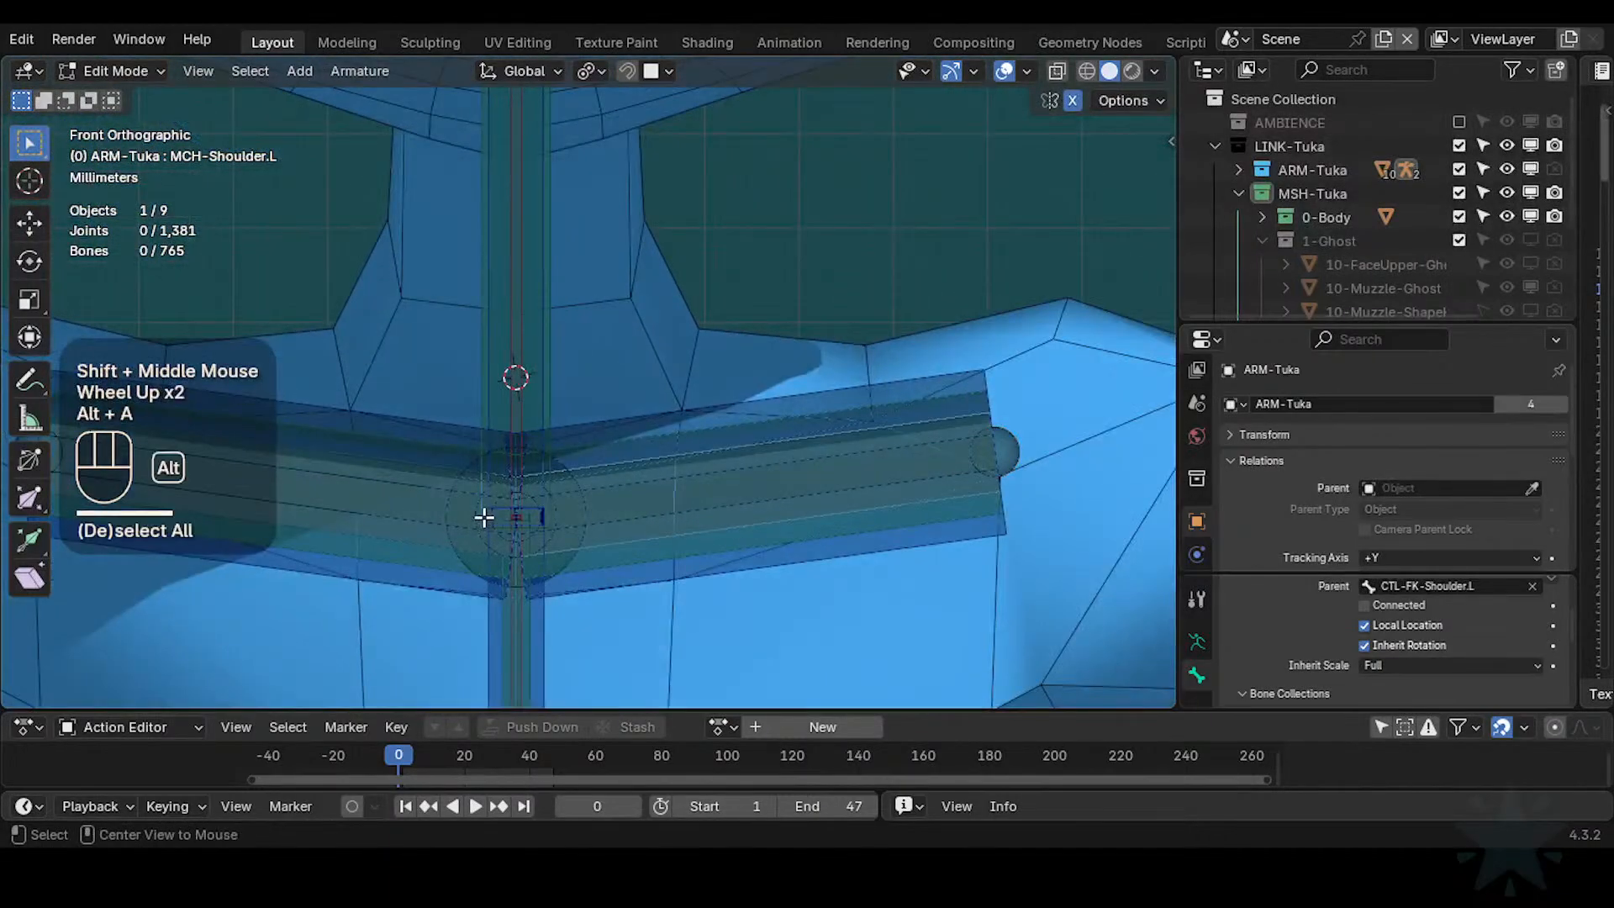
key("b")
left_click_drag(448, 446, 566, 572)
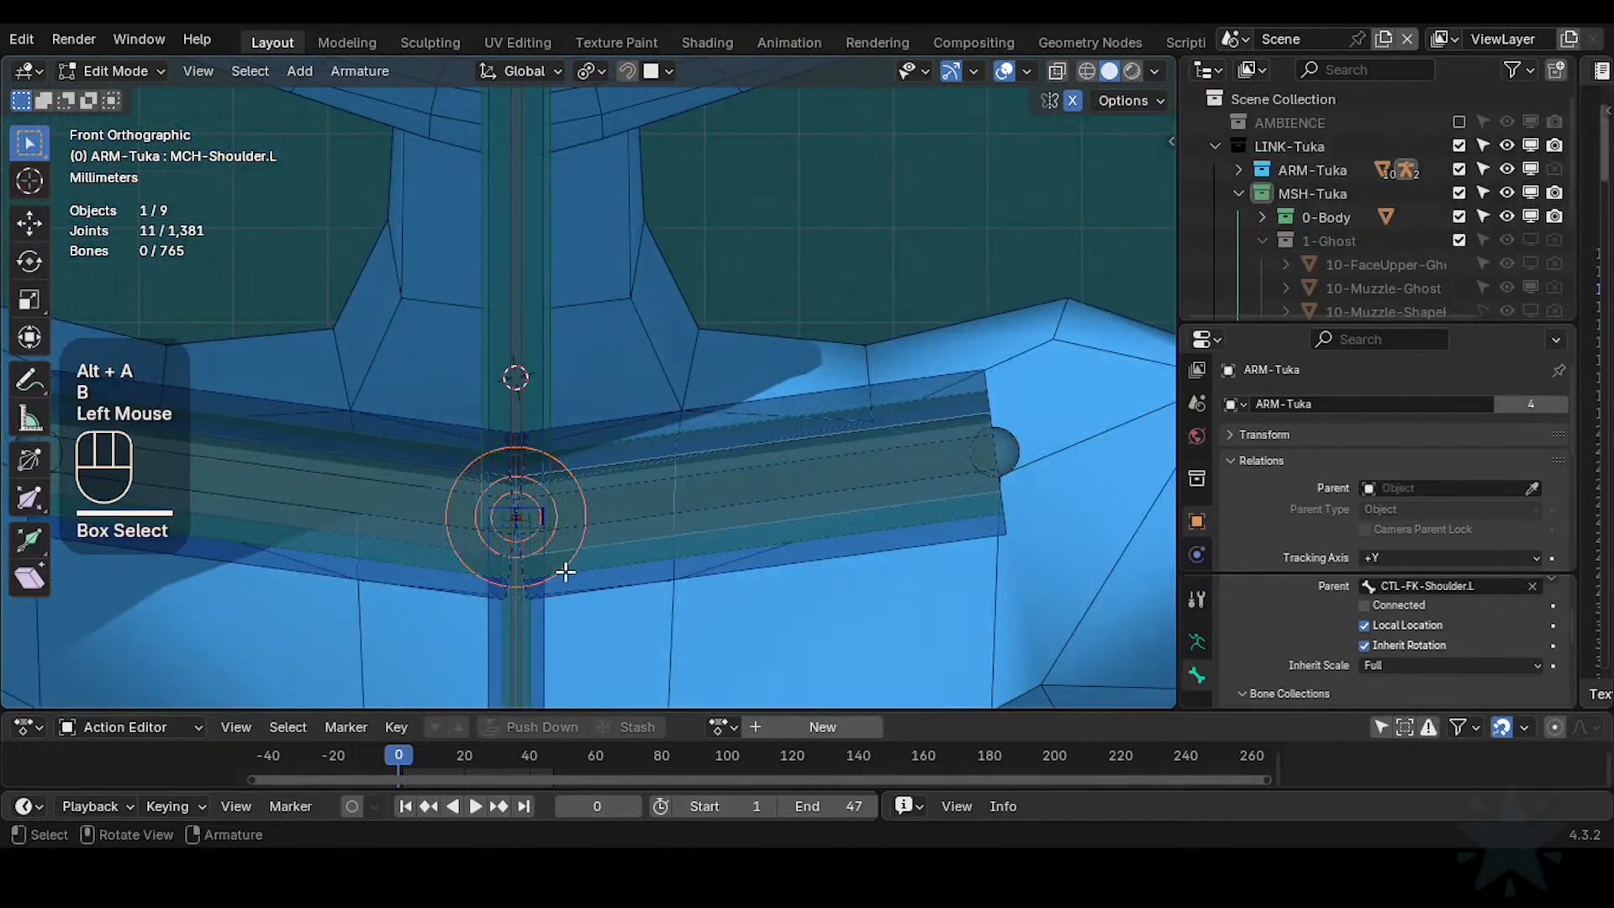
scroll(583, 538, "down", 2)
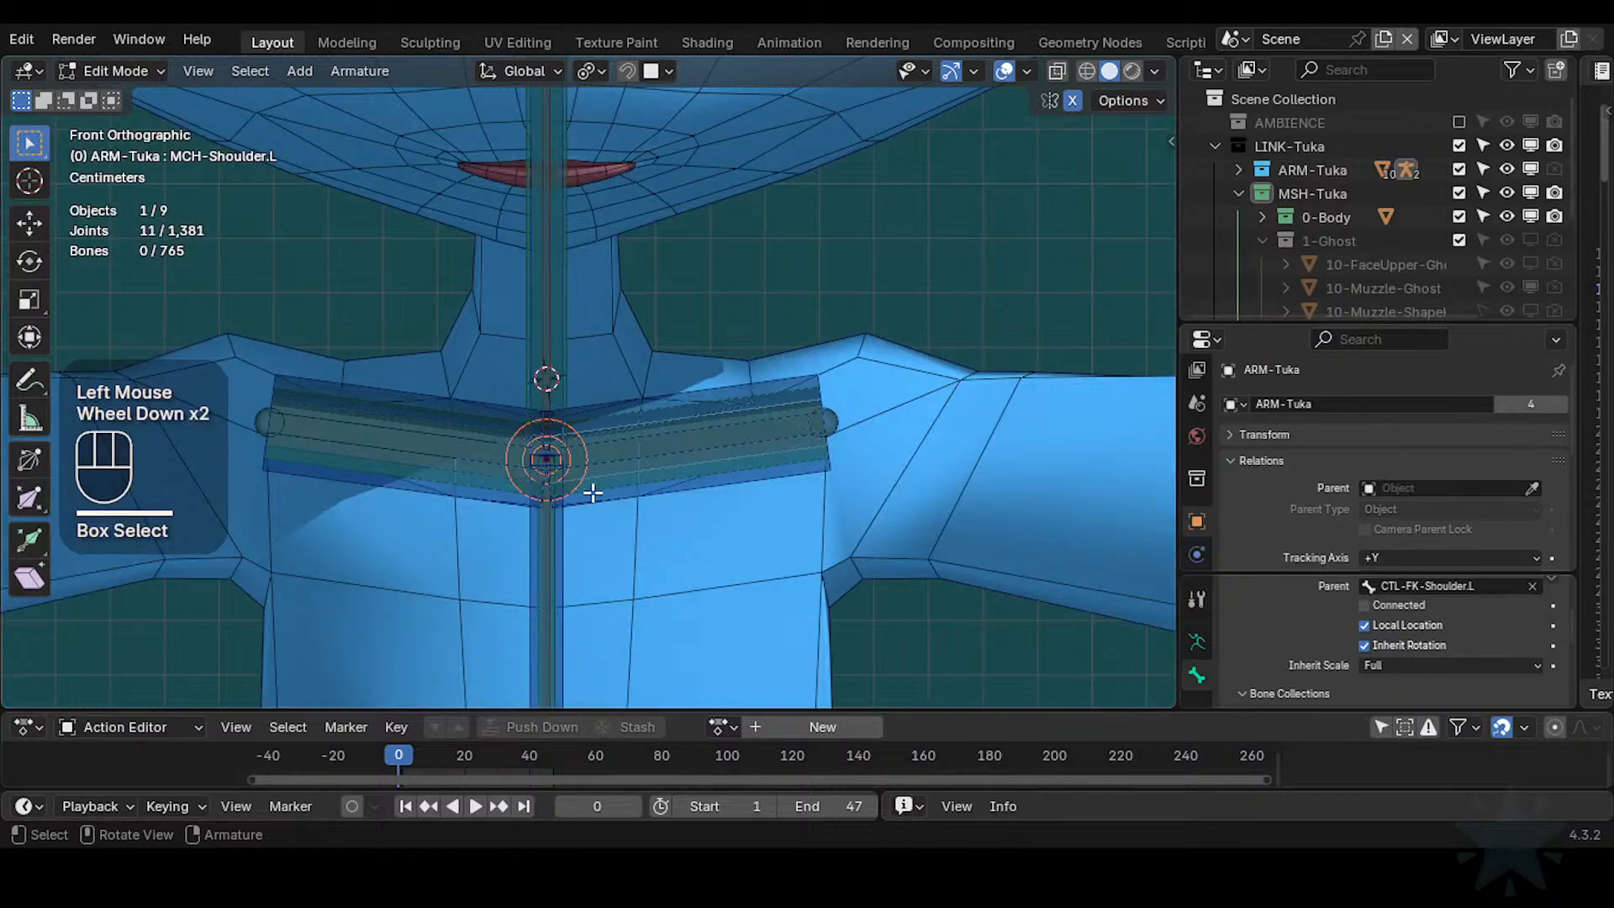
key("g")
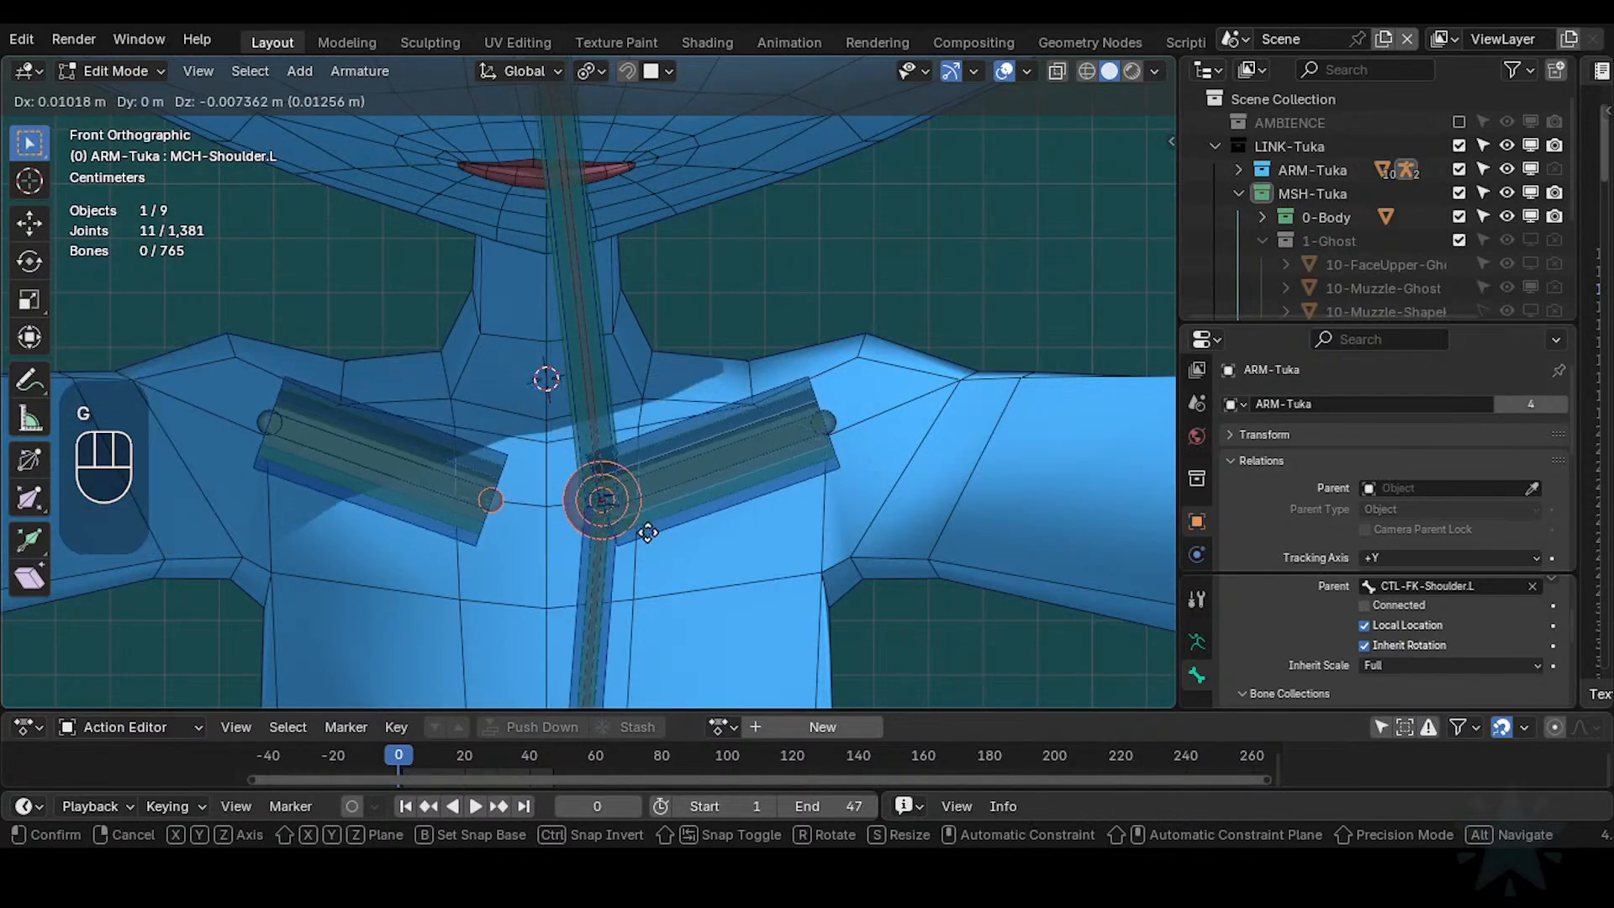
key("Escape")
key("KP_3")
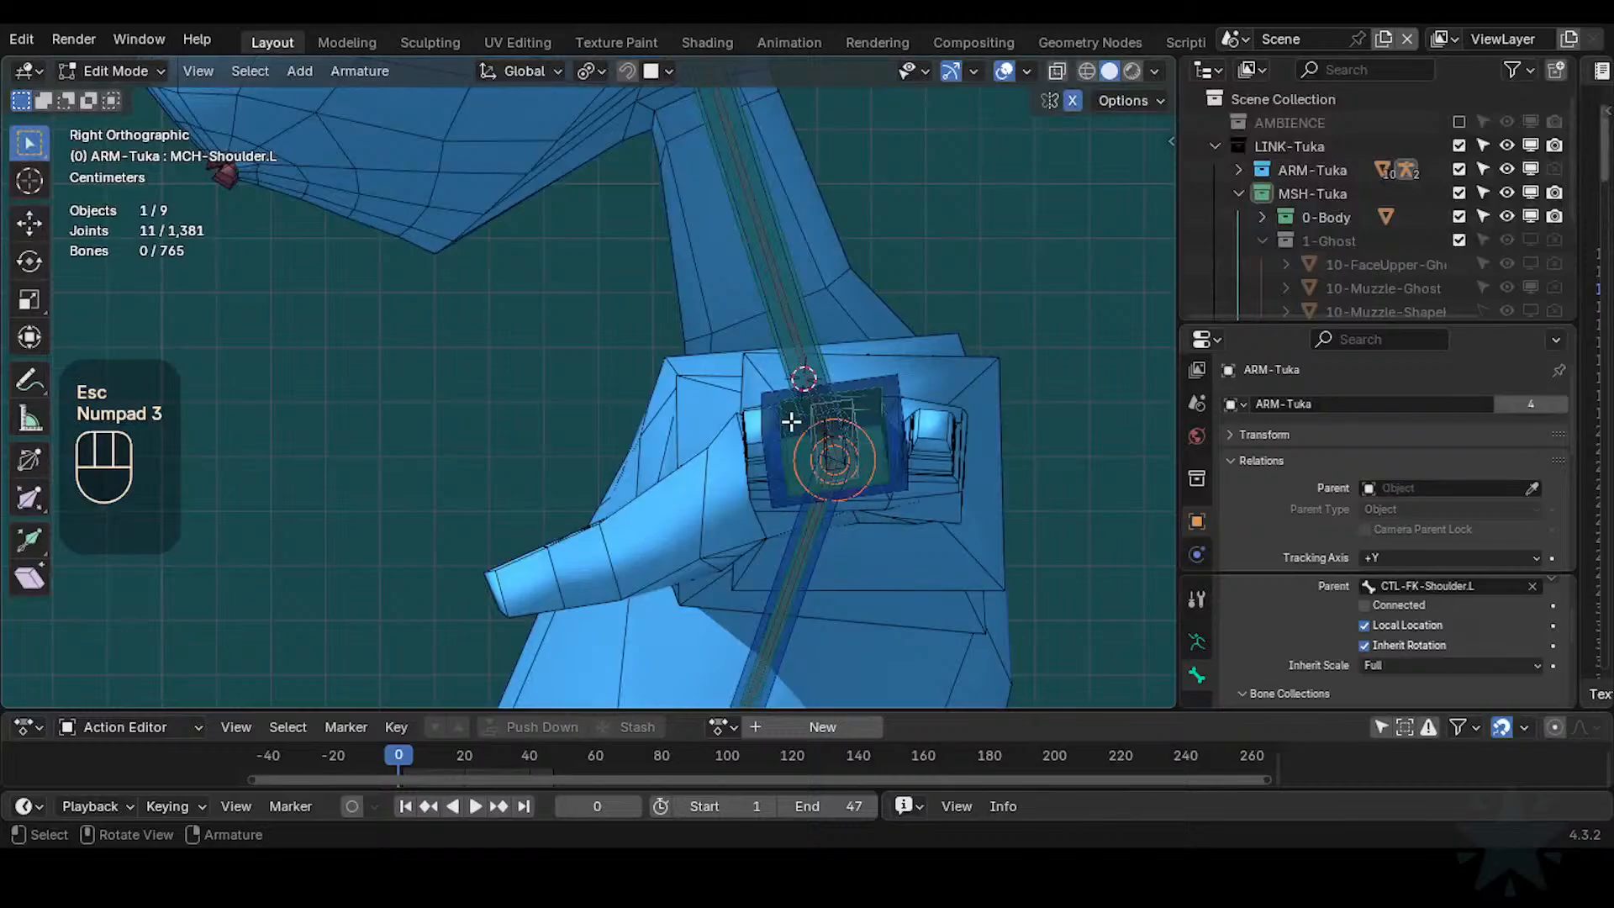
key("g")
key("z")
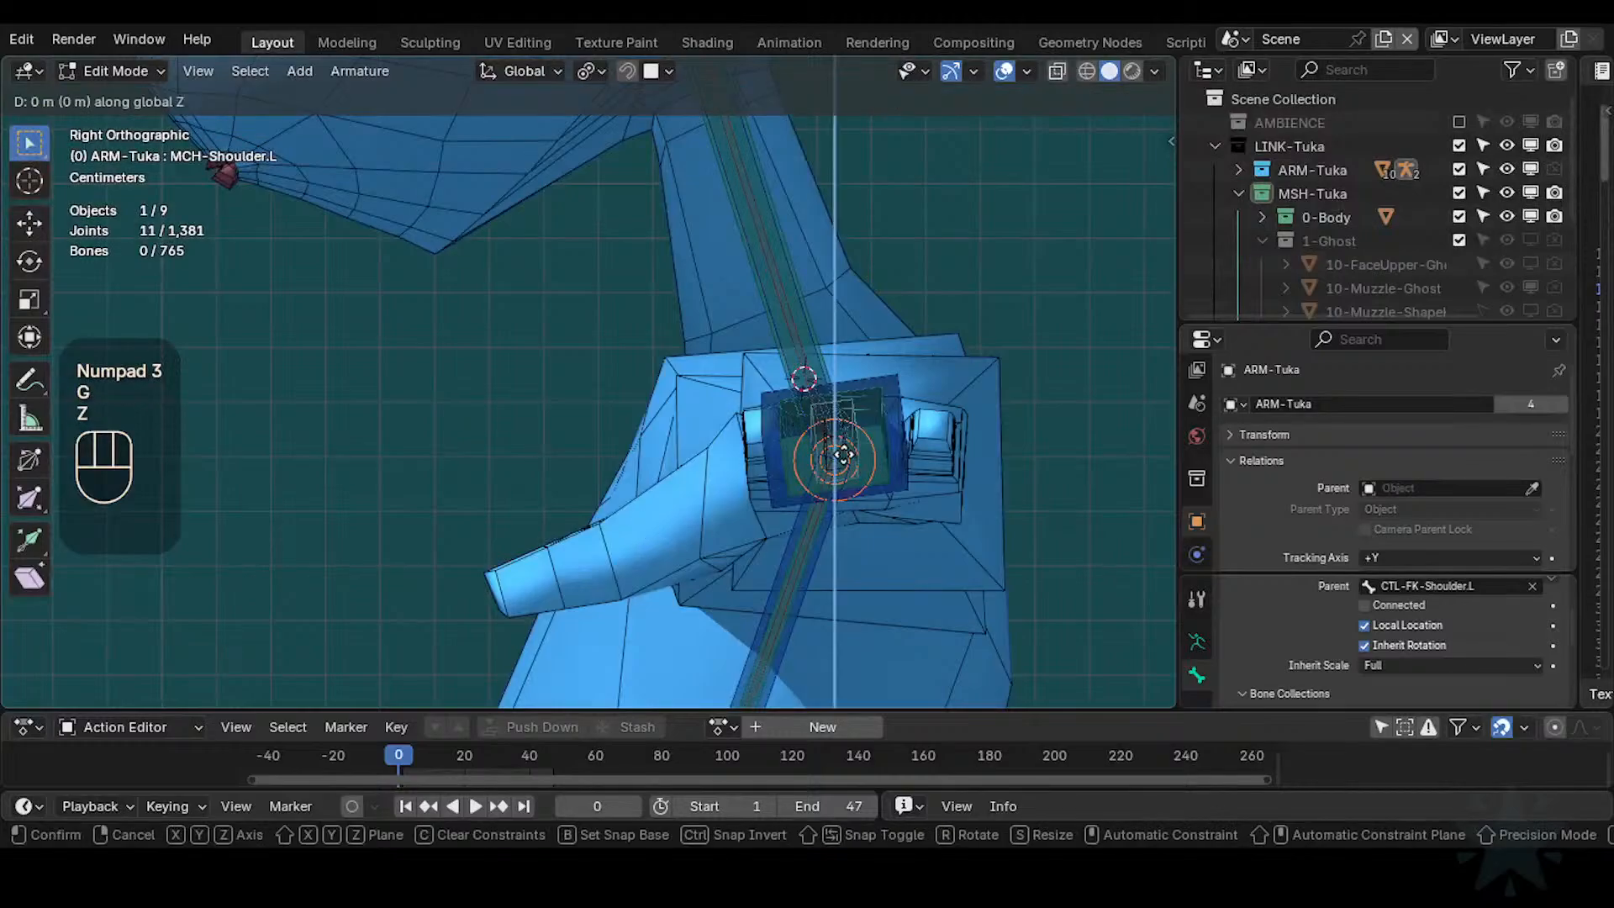
key("Escape")
Snap the selected inner shoulder and spine joints to the 3D cursor and lower them about 0.0102 m along Z
key("shift+s")
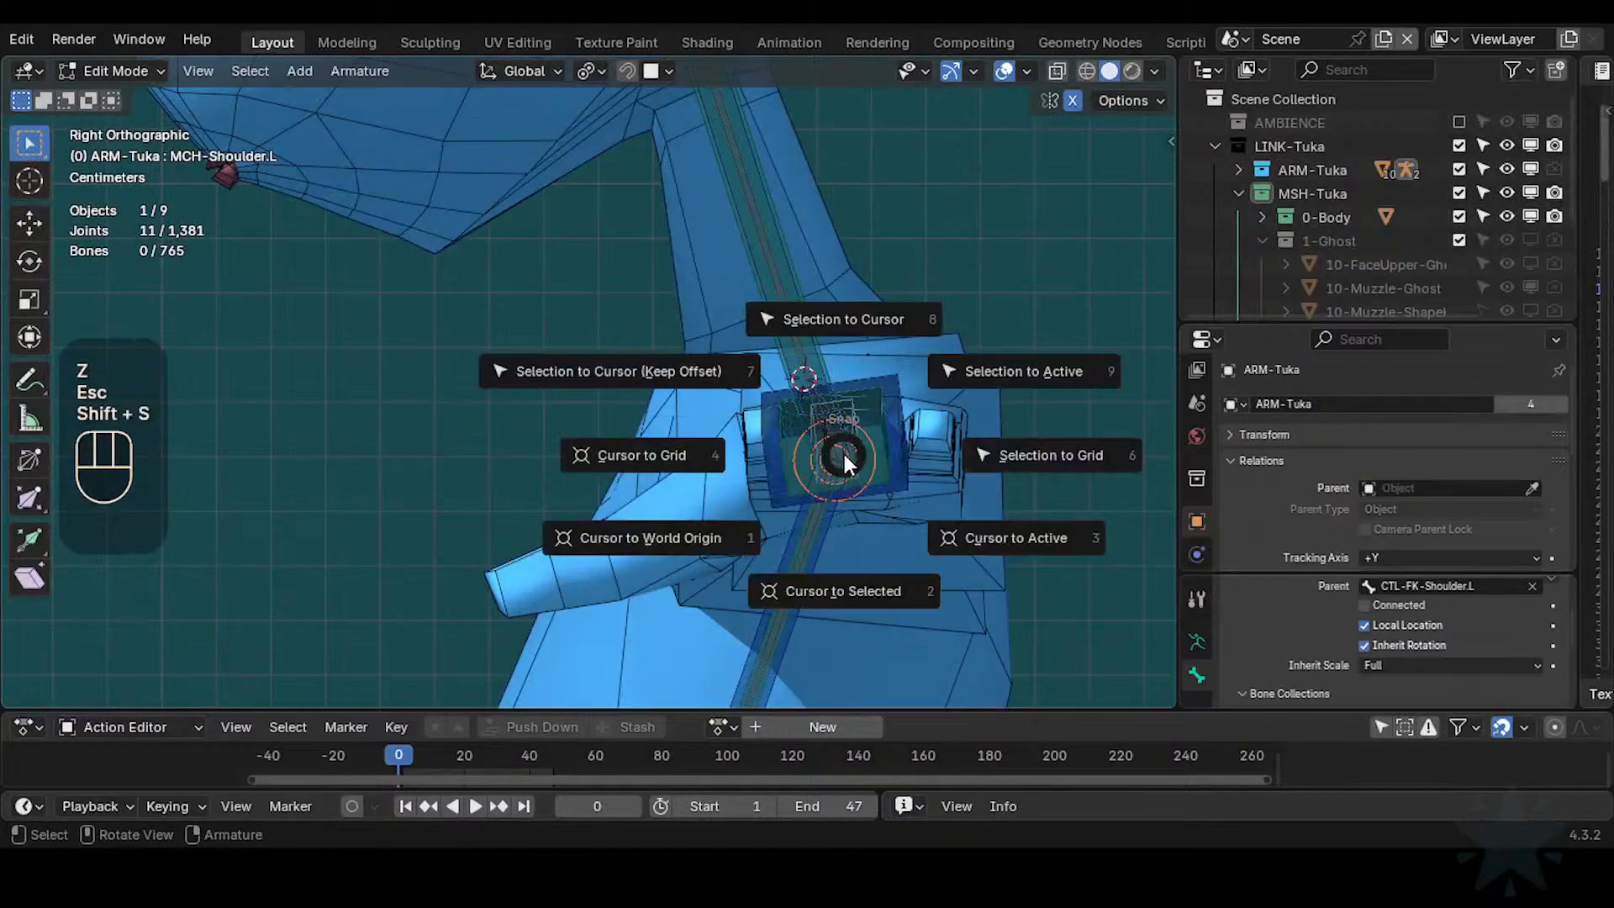
key("8")
key("KP_1")
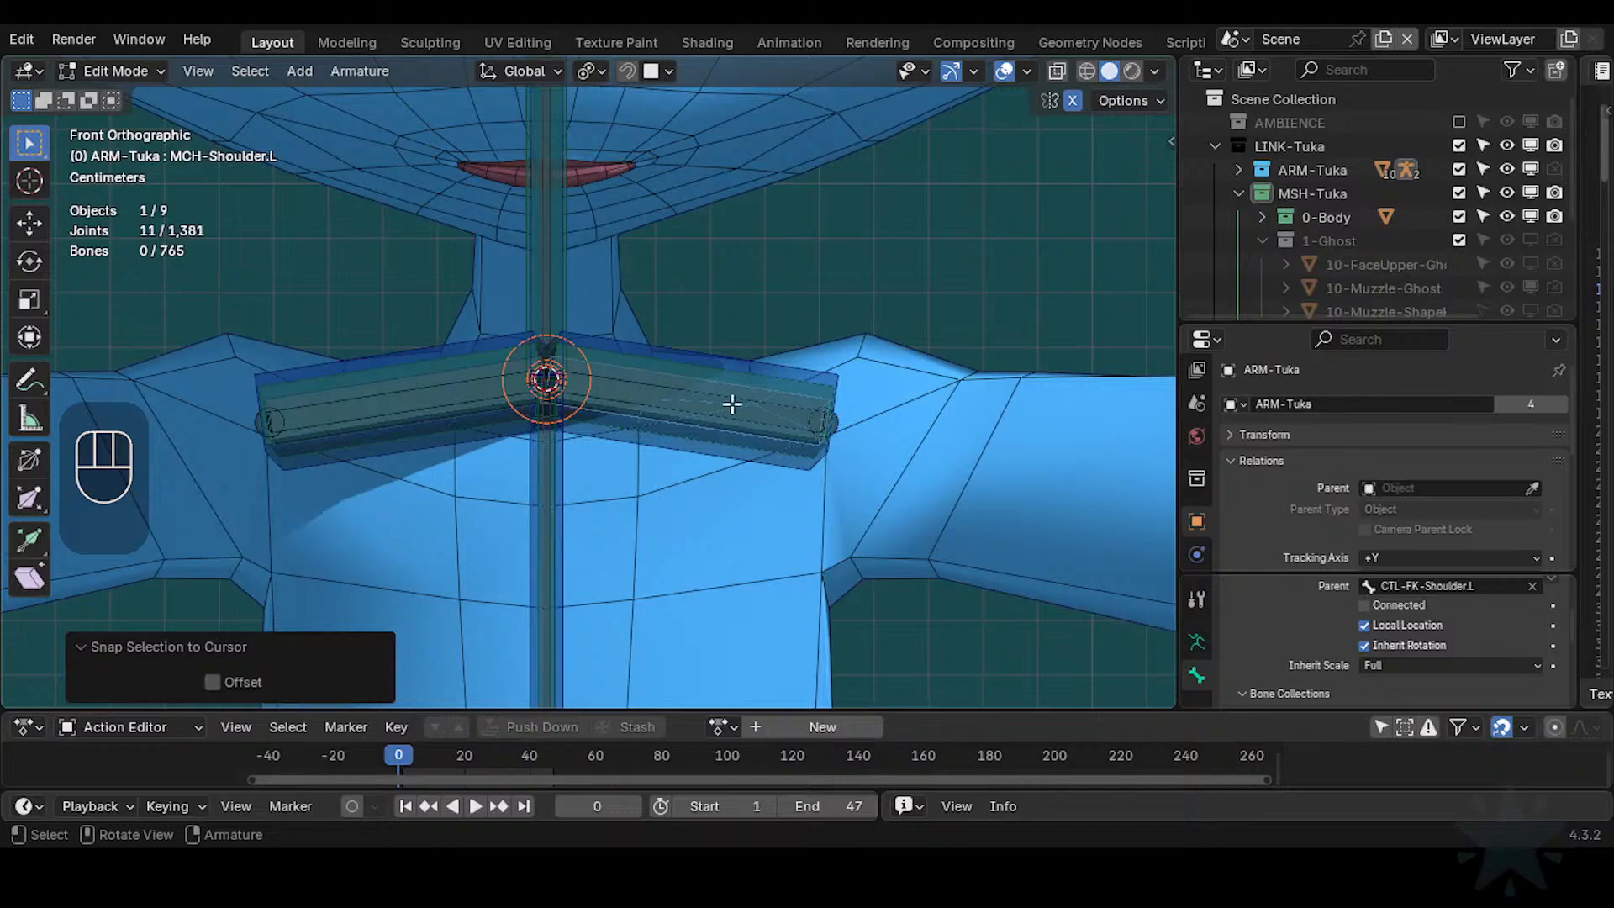
key("g")
key("z")
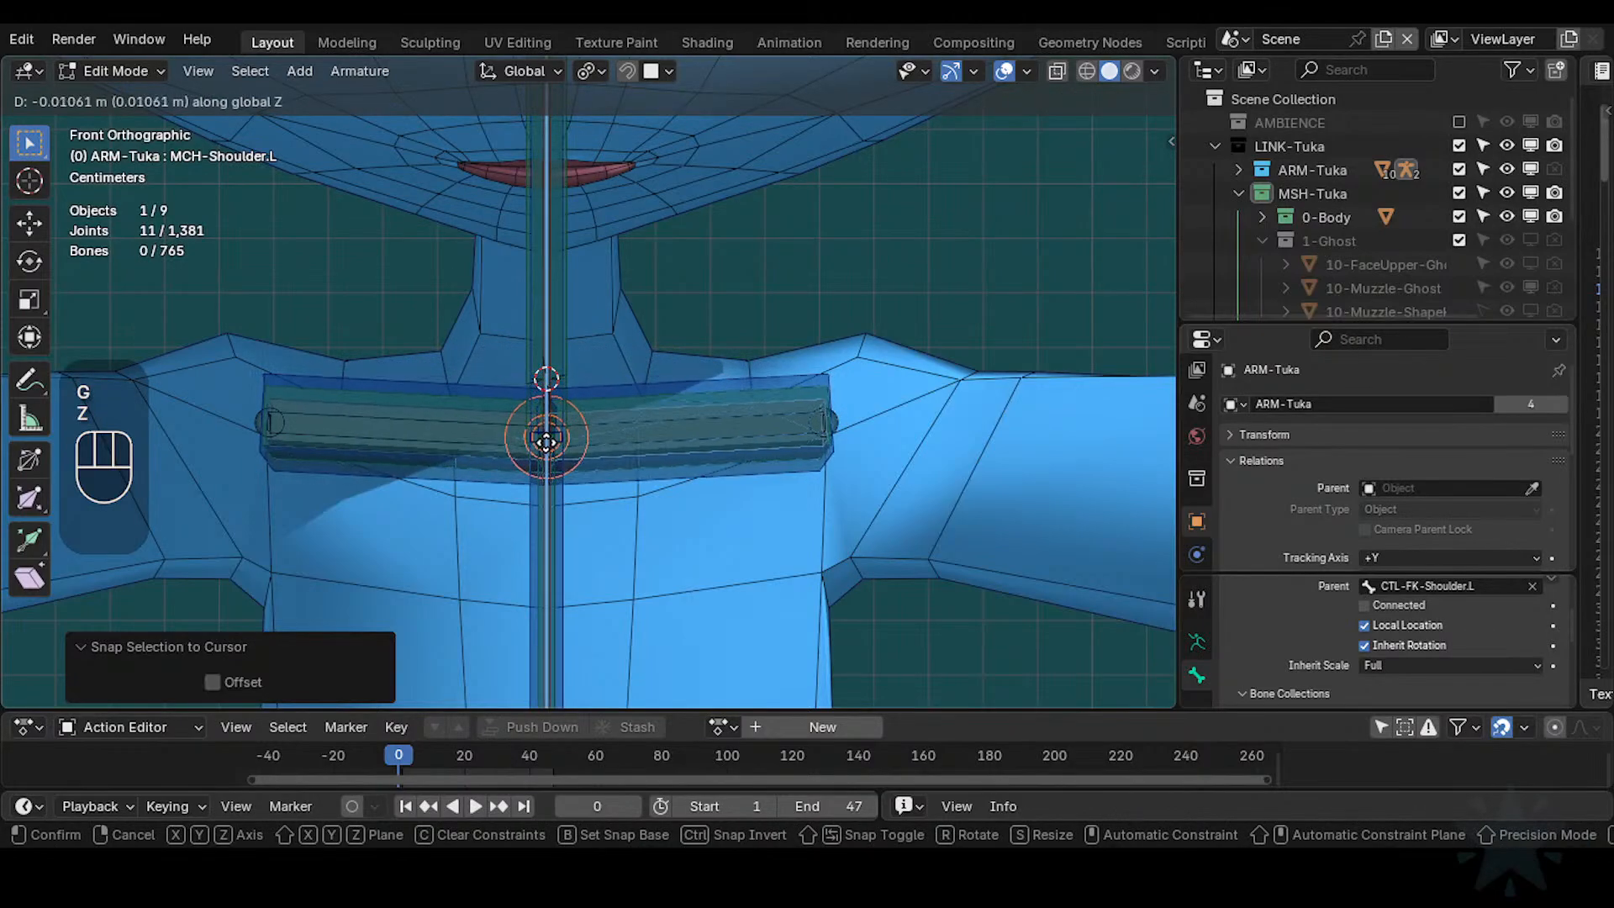
left_click(548, 440)
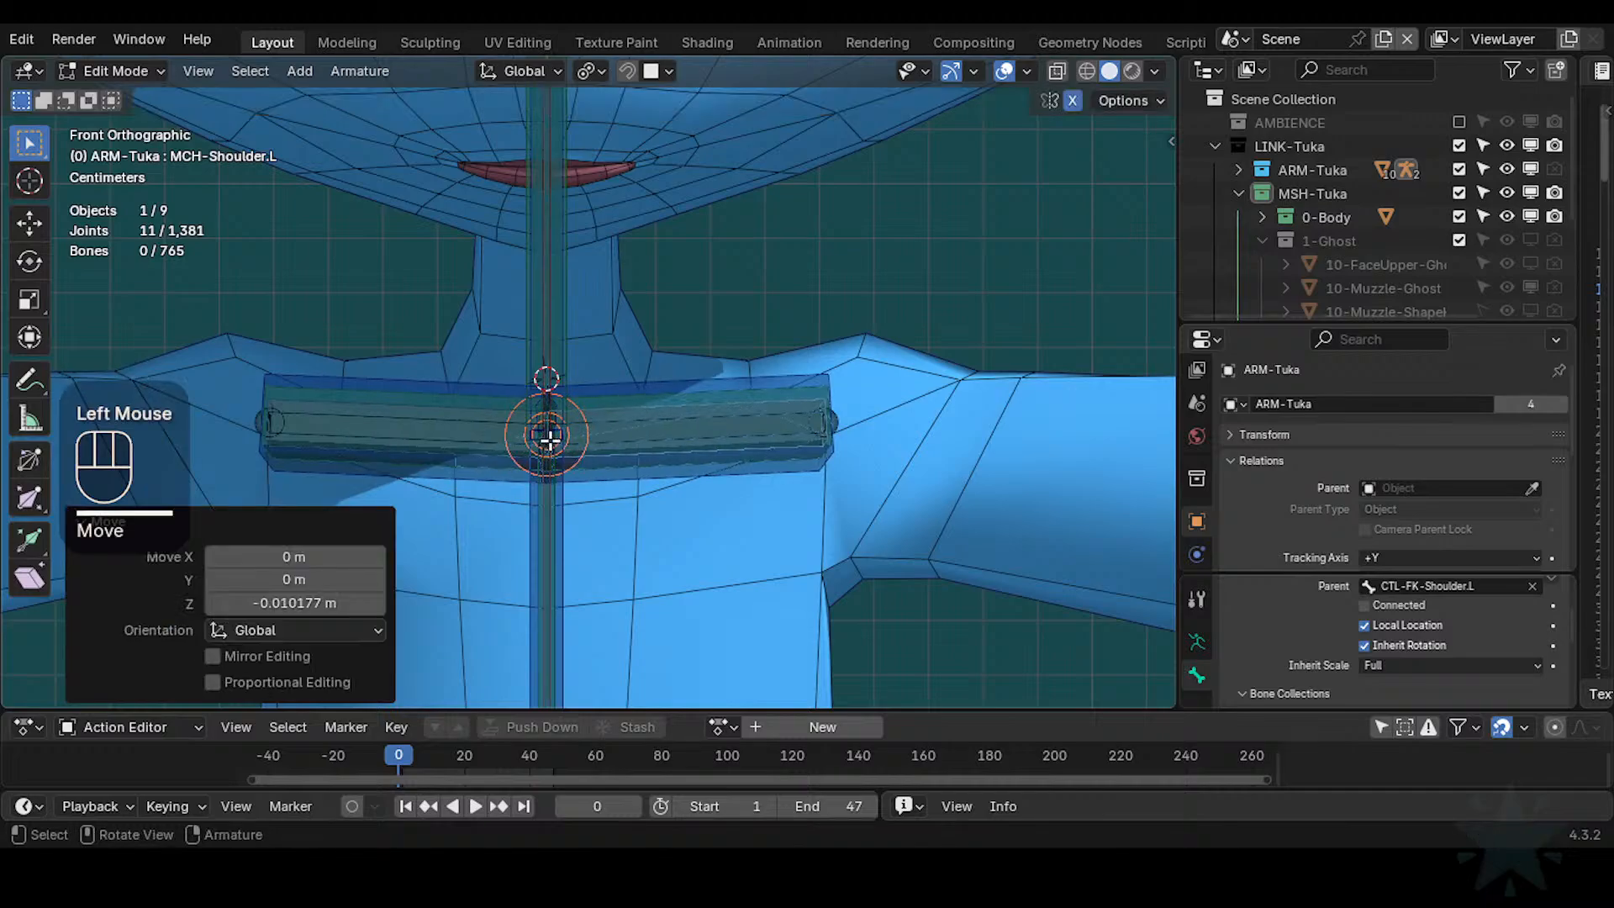
Shift the joints at the base of the neck about 0.0014 m along Y and raise them about 0.0006 m along Z
key("KP_3")
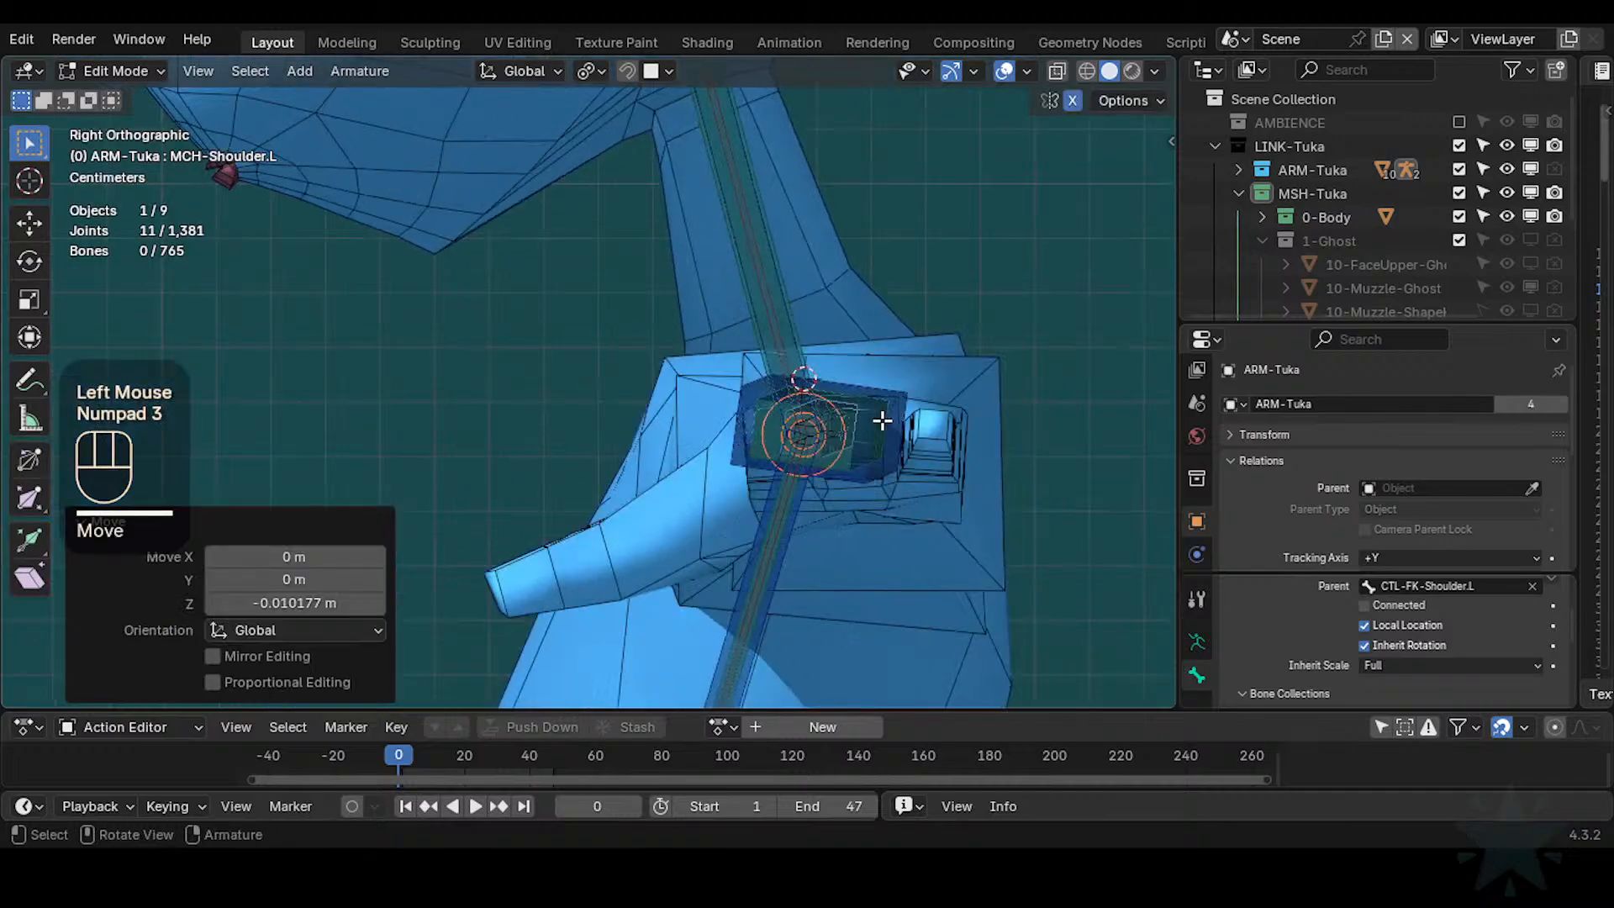
key("g")
key("y")
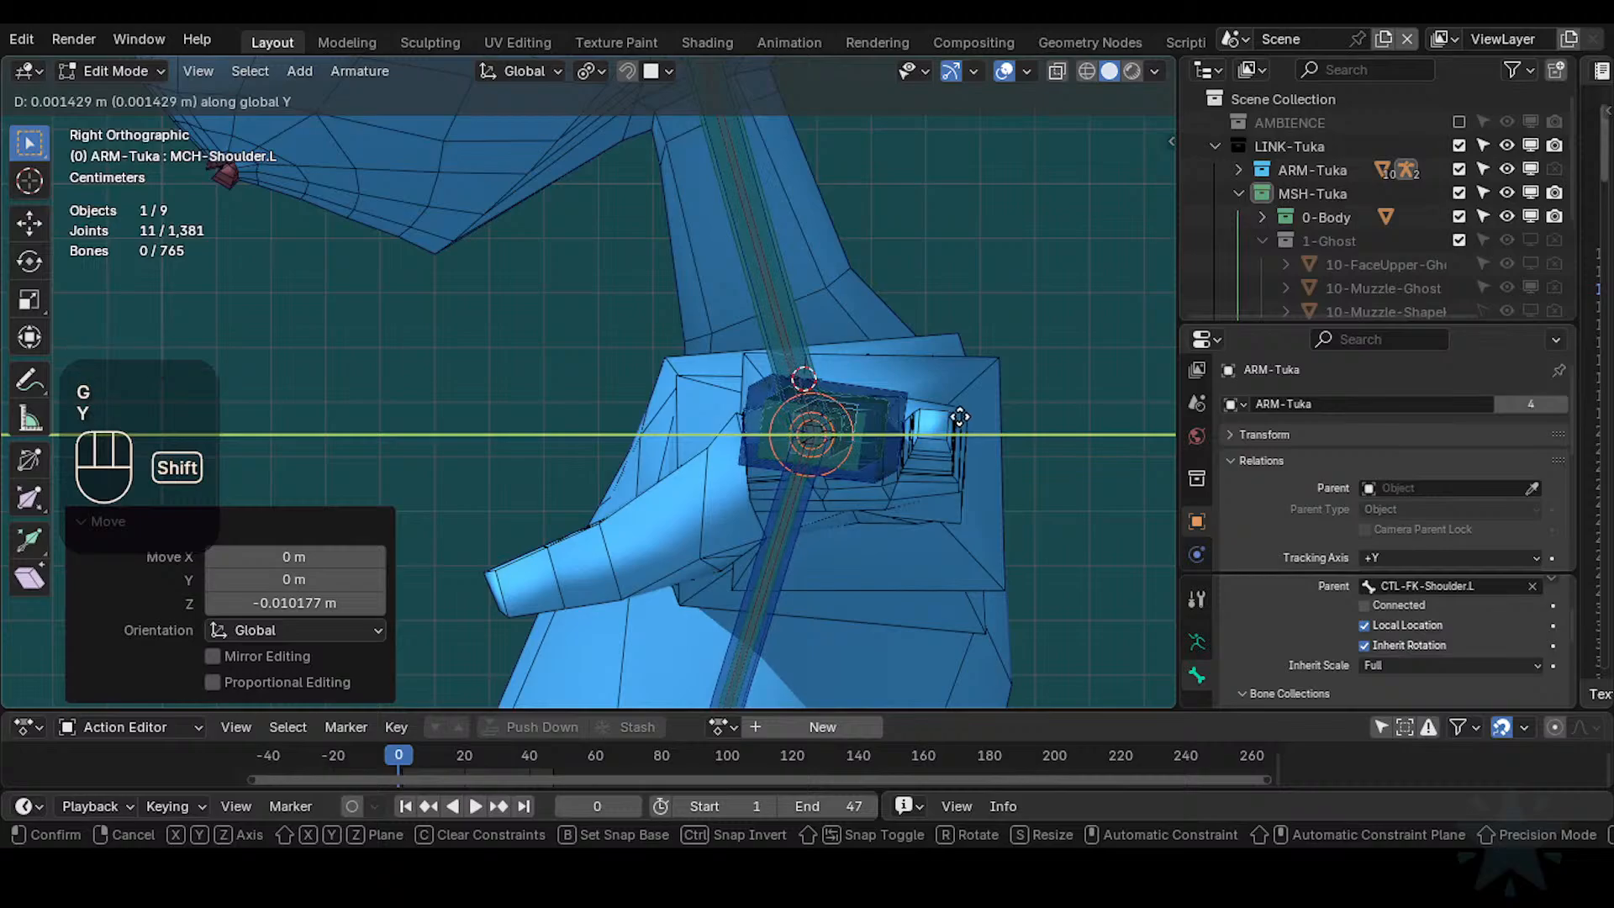
left_click(933, 383, "shift")
key("g")
key("z")
left_click(933, 382, "shift")
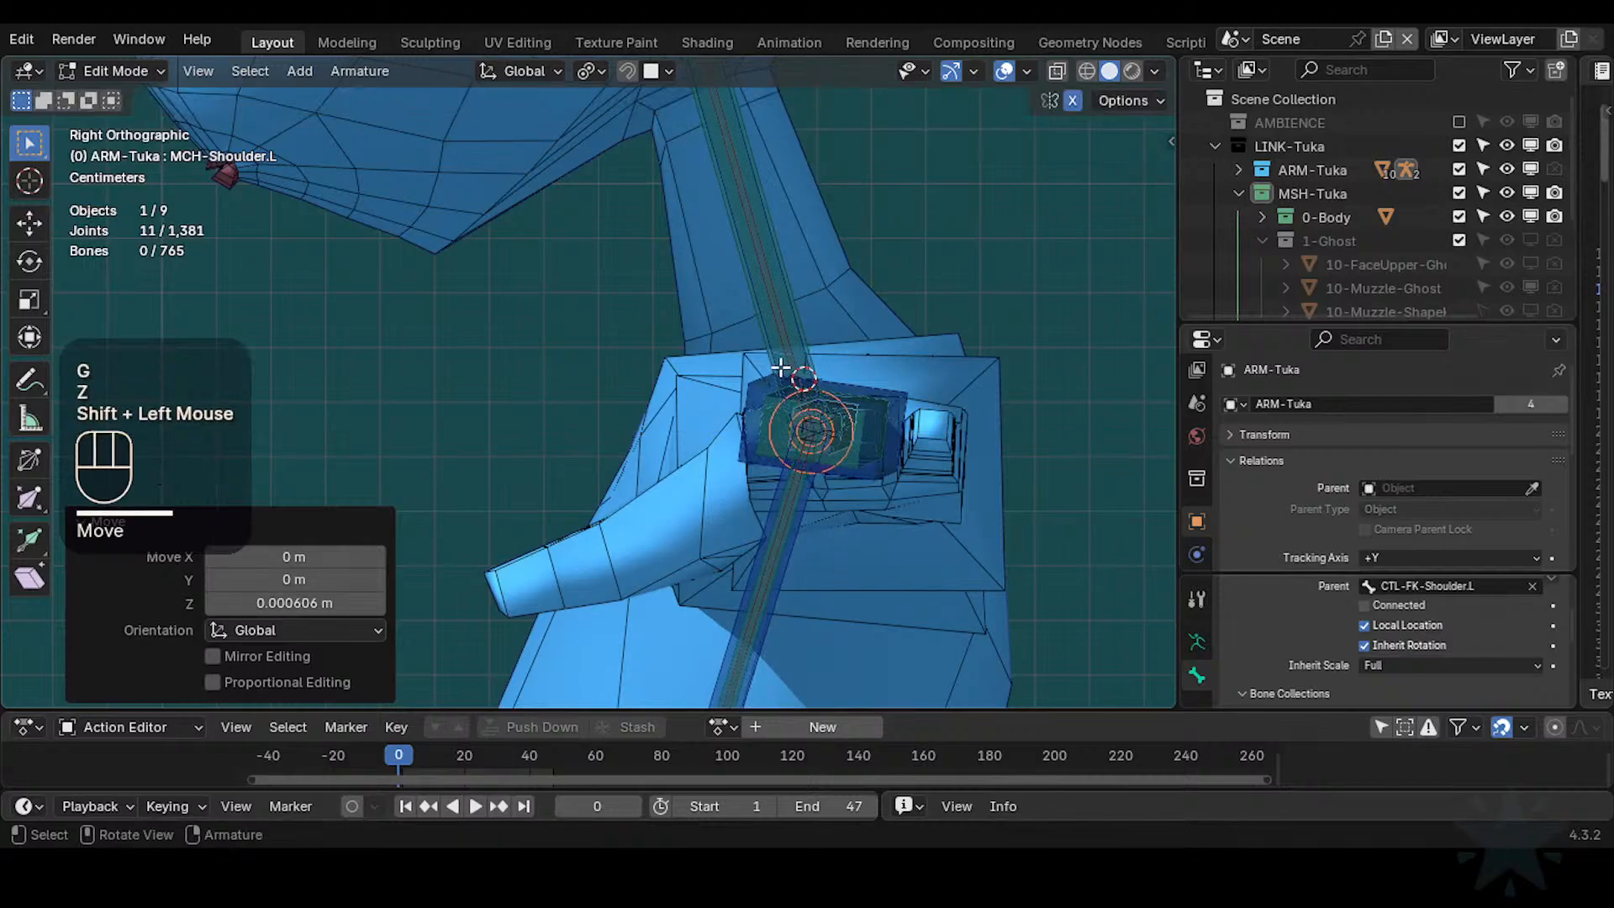
middle_click_drag(933, 381, 834, 471)
scroll(625, 358, "down", 2)
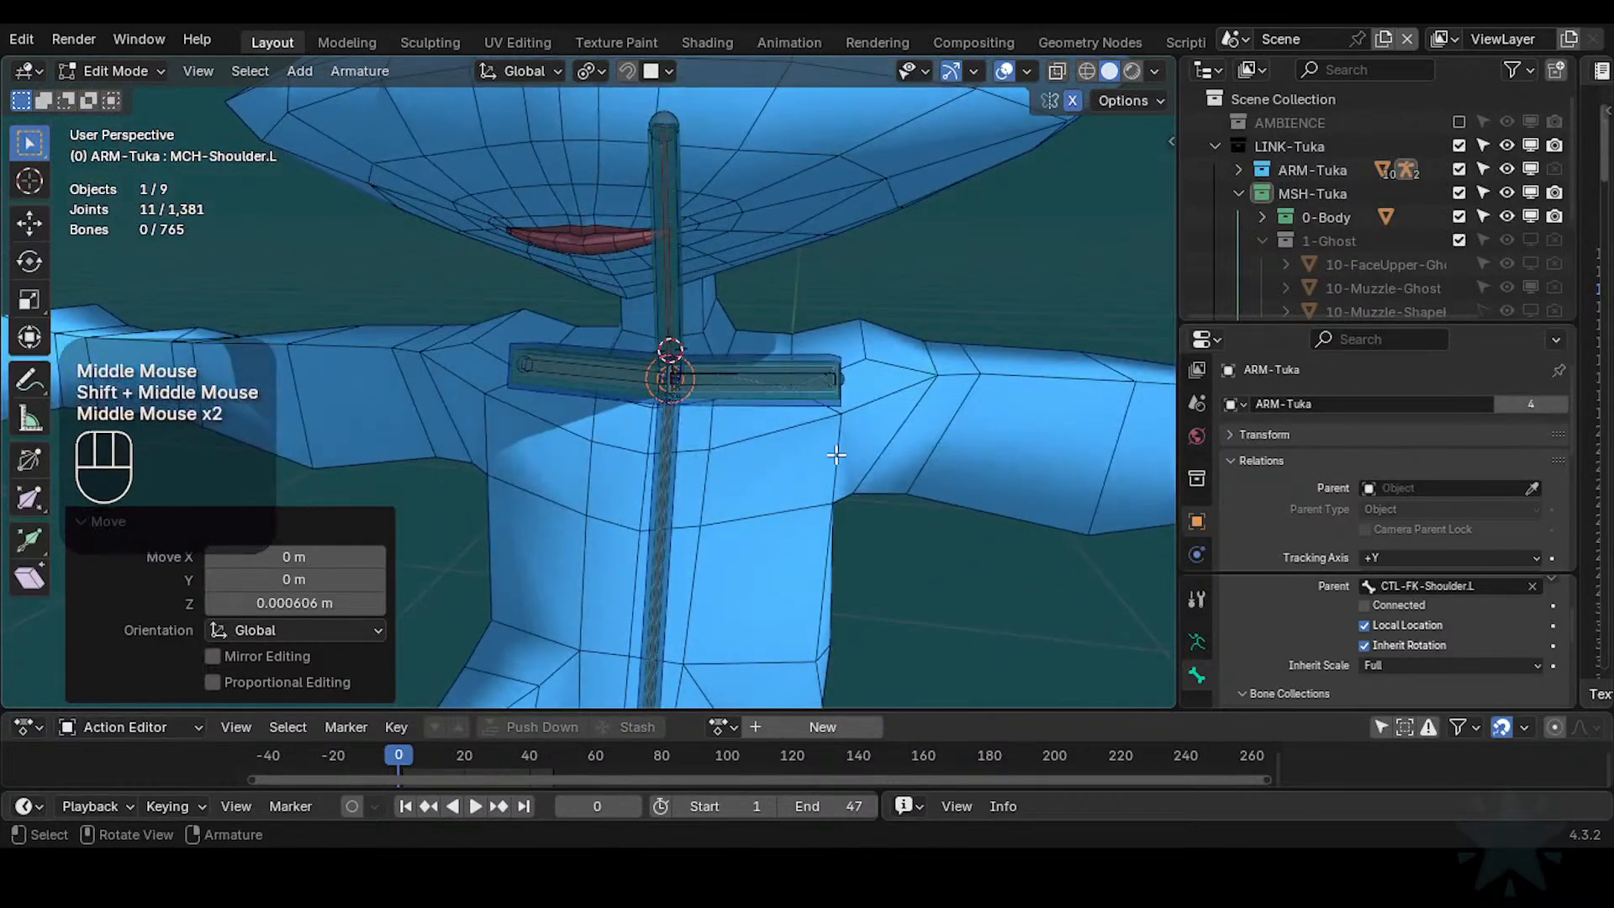
Reveal all hidden bones of the armature in front view and clear the selection
key("KP_1")
key("alt+a")
key("b")
left_click_drag(790, 332, 833, 401)
key("alt+h")
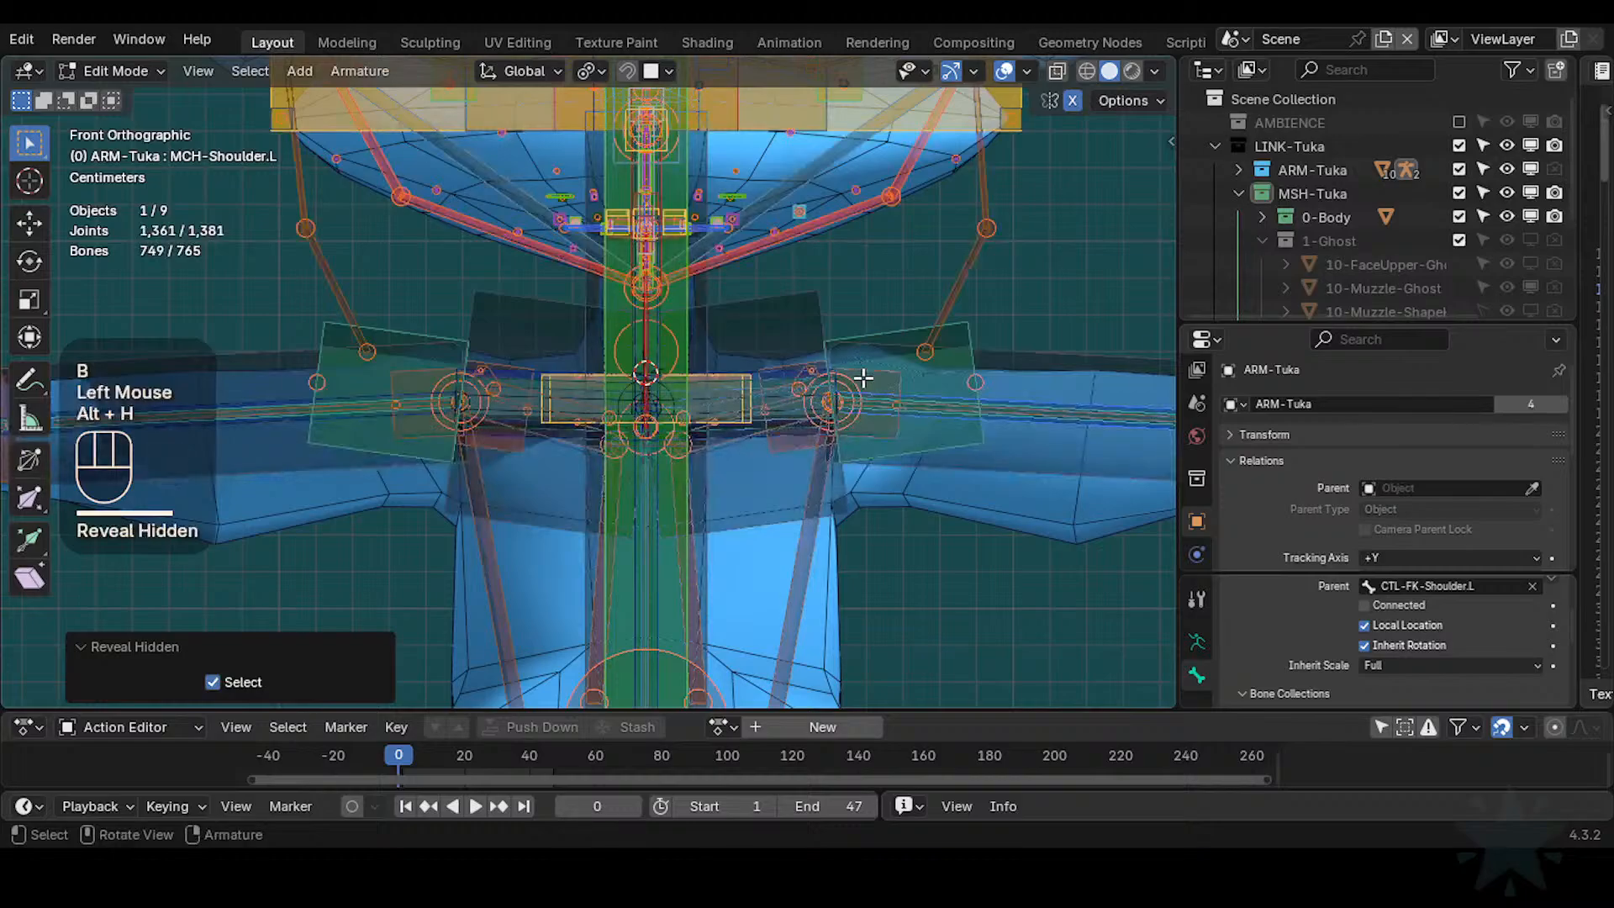
key("alt+a")
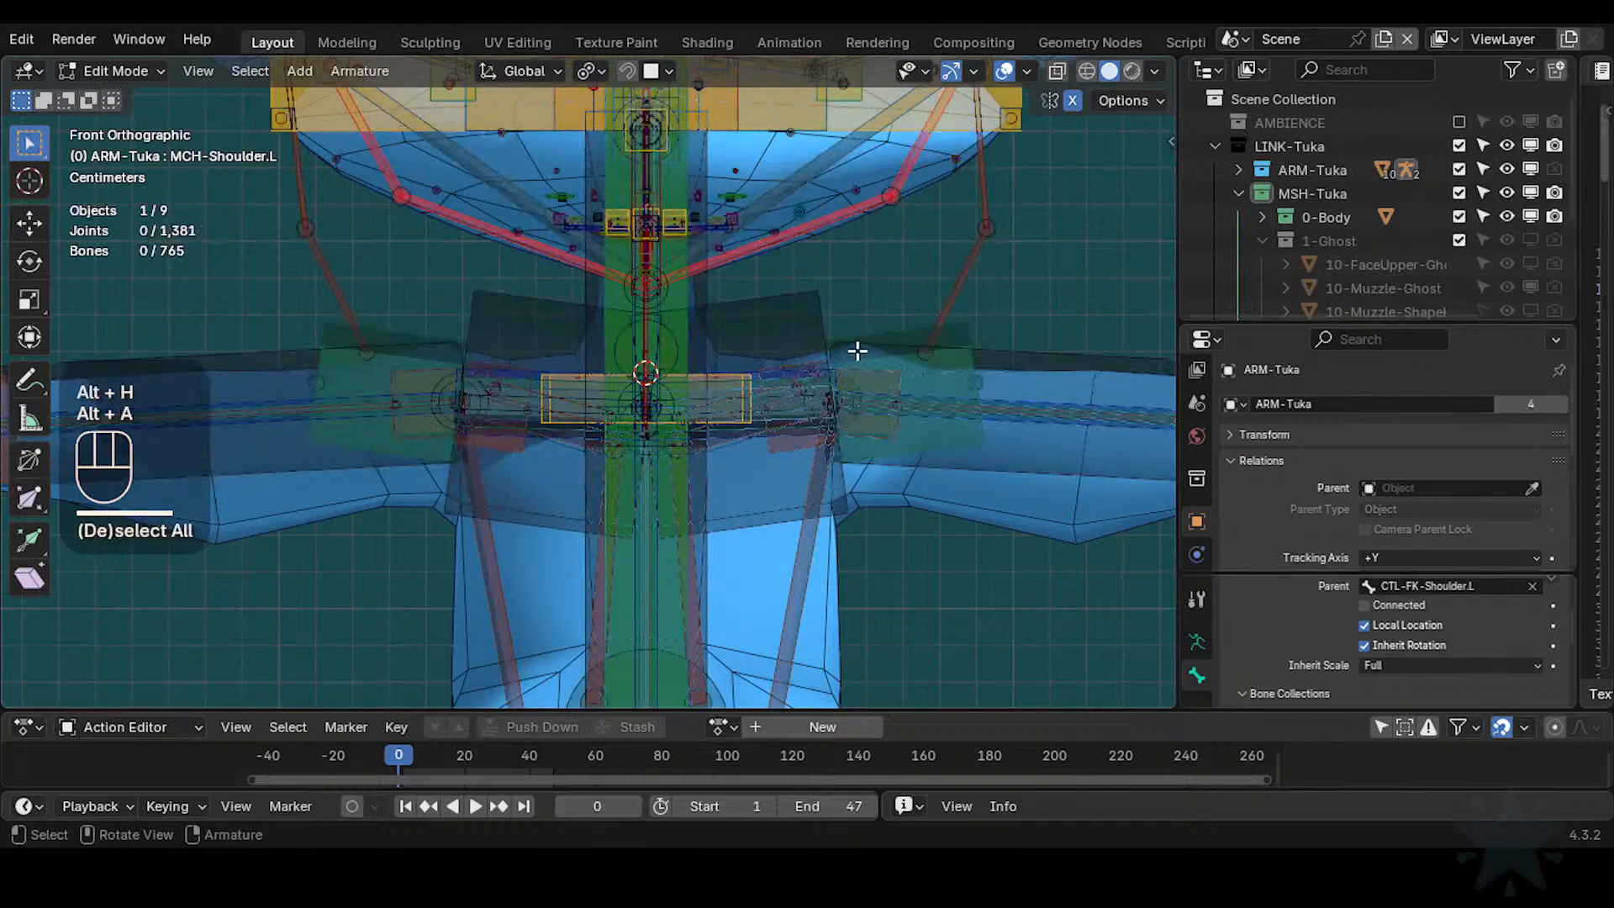
key("b")
left_click_drag(855, 354, 818, 460)
key("alt+a")
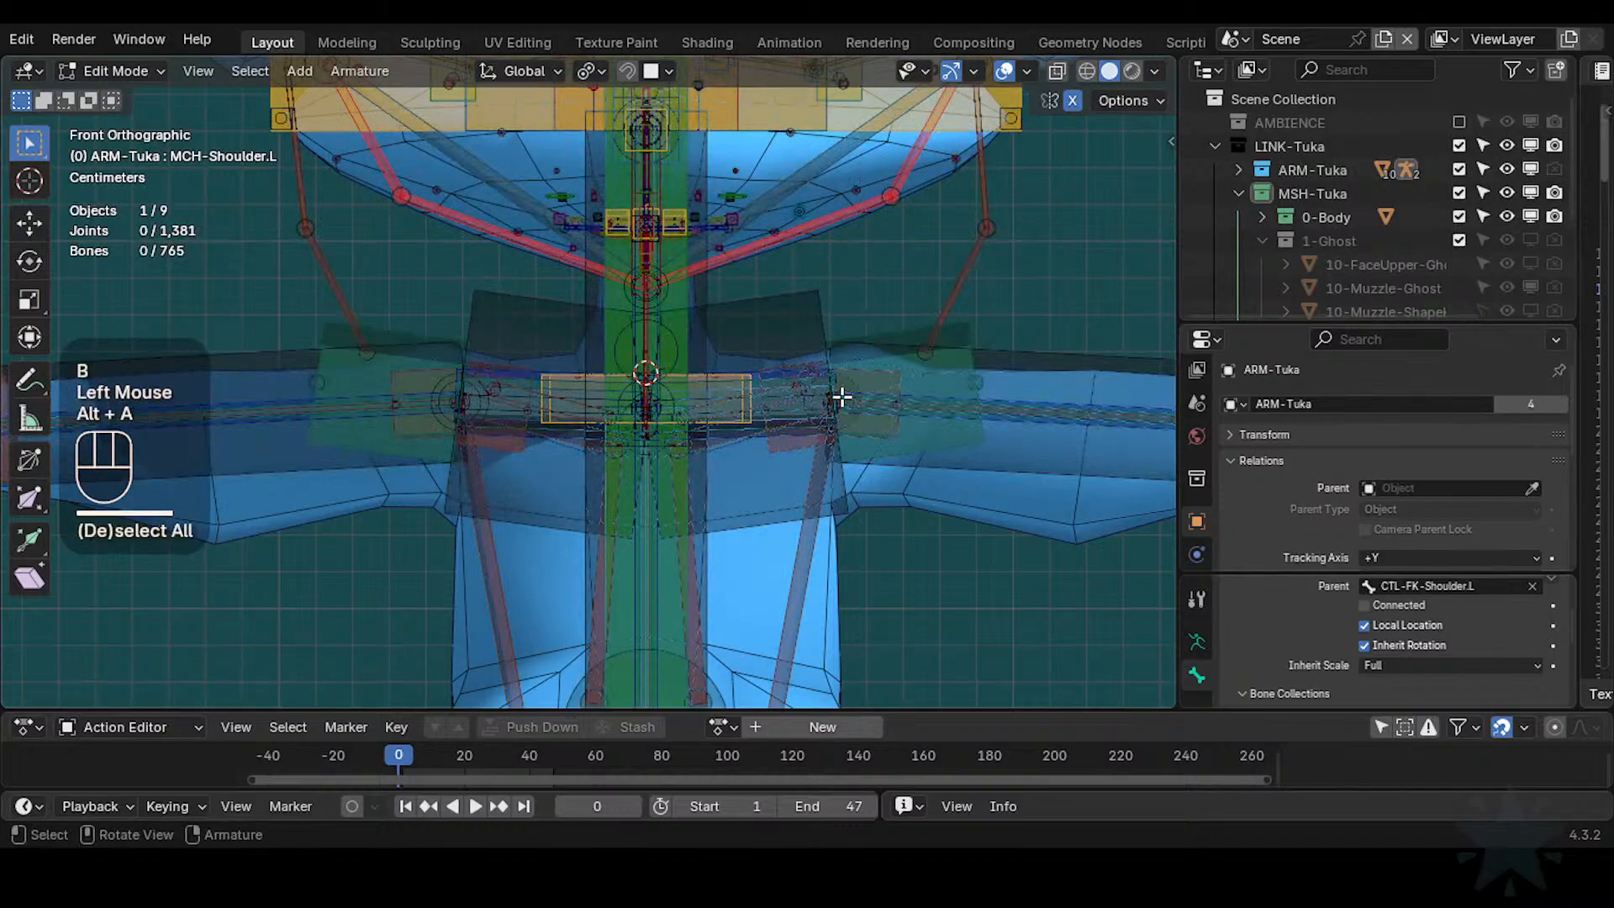
Circle-select the overlapping joints at the left shoulder's outer end and try raising them along Z
scroll(840, 396, "up", 2)
middle_click_drag(901, 432, 724, 437, "shift")
key("c")
left_click(864, 399)
right_click(864, 400)
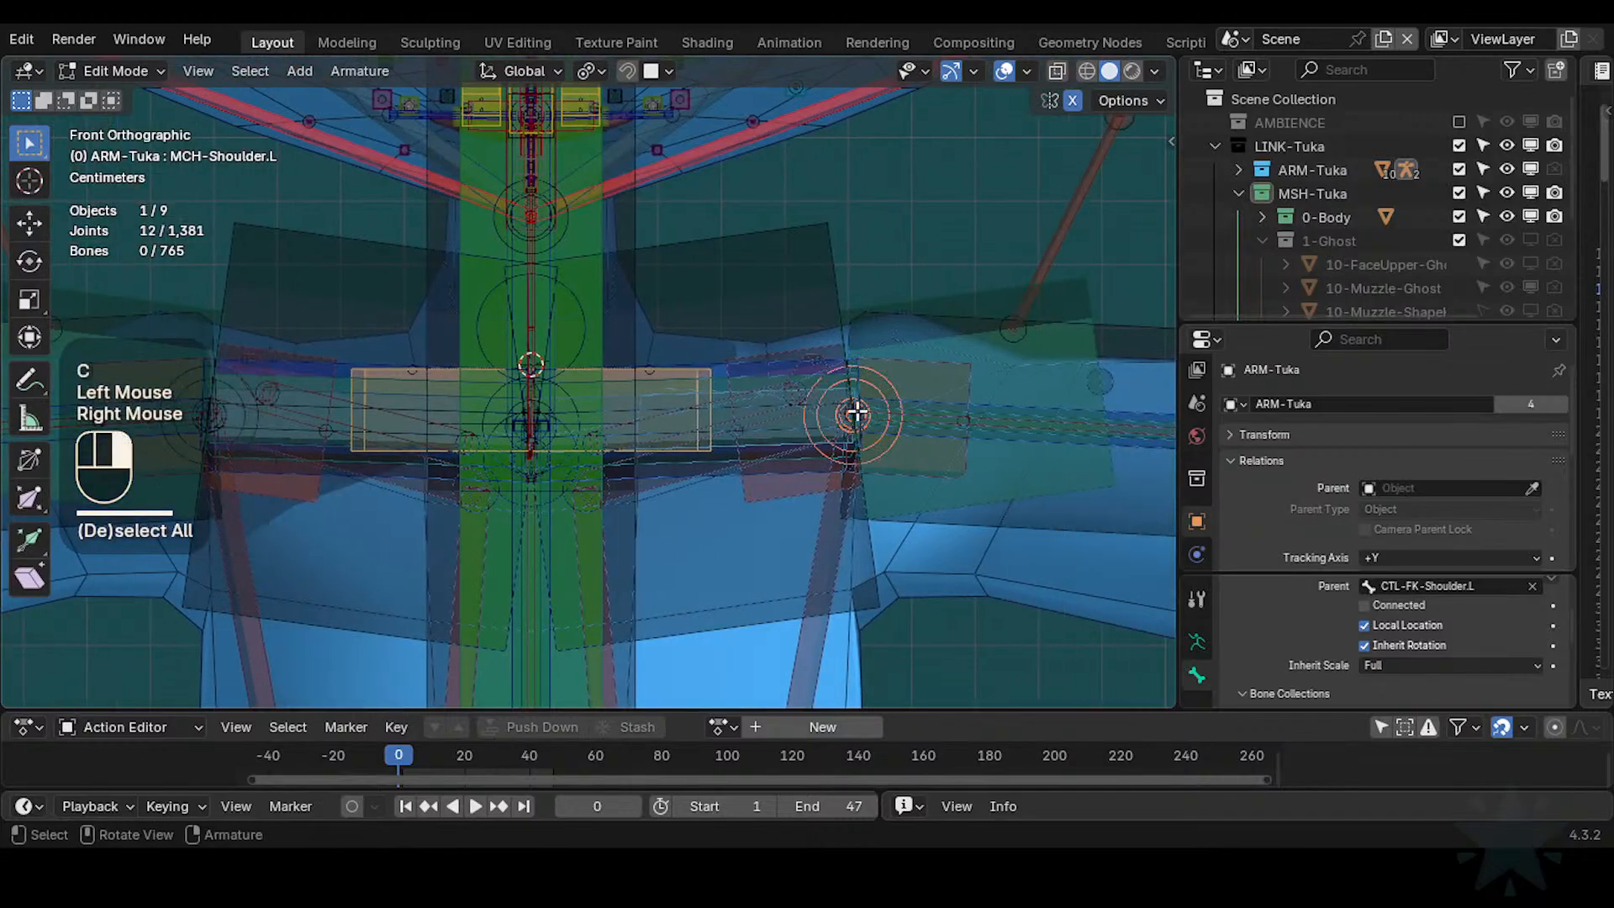
key("g")
key("z")
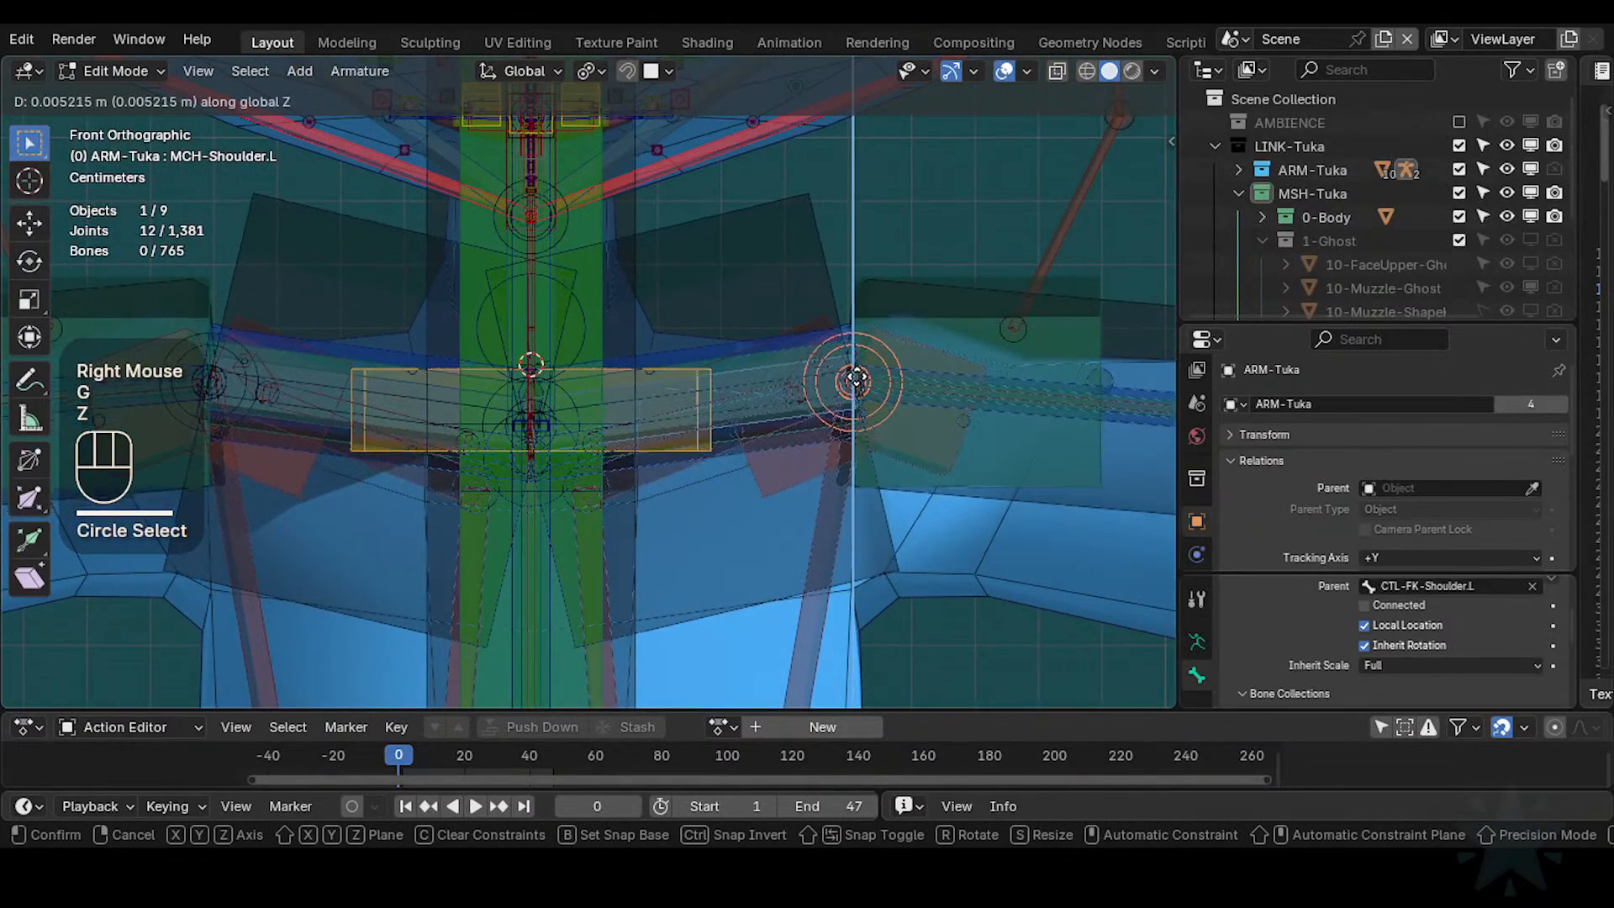
key("Escape")
Try to add MTR-FK-Shoulder.L and HLP4-ShoulderArmUpper.L to the selected shoulder joints, and clear the selection
left_click(919, 350, "shift")
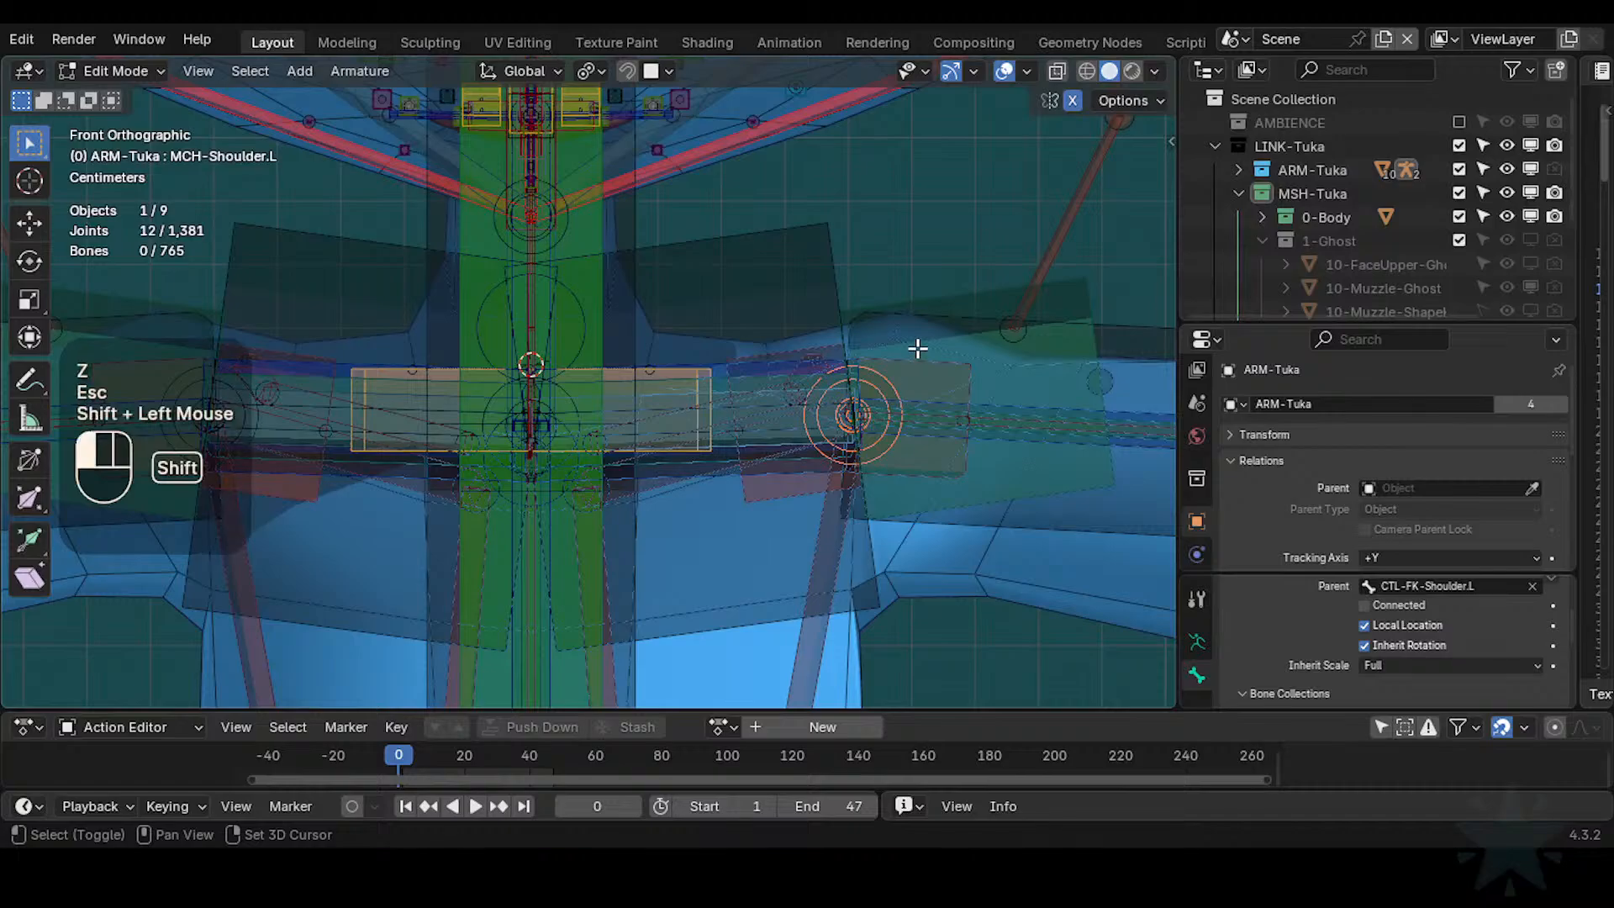
left_click(935, 312, "shift")
left_click(943, 367, "shift")
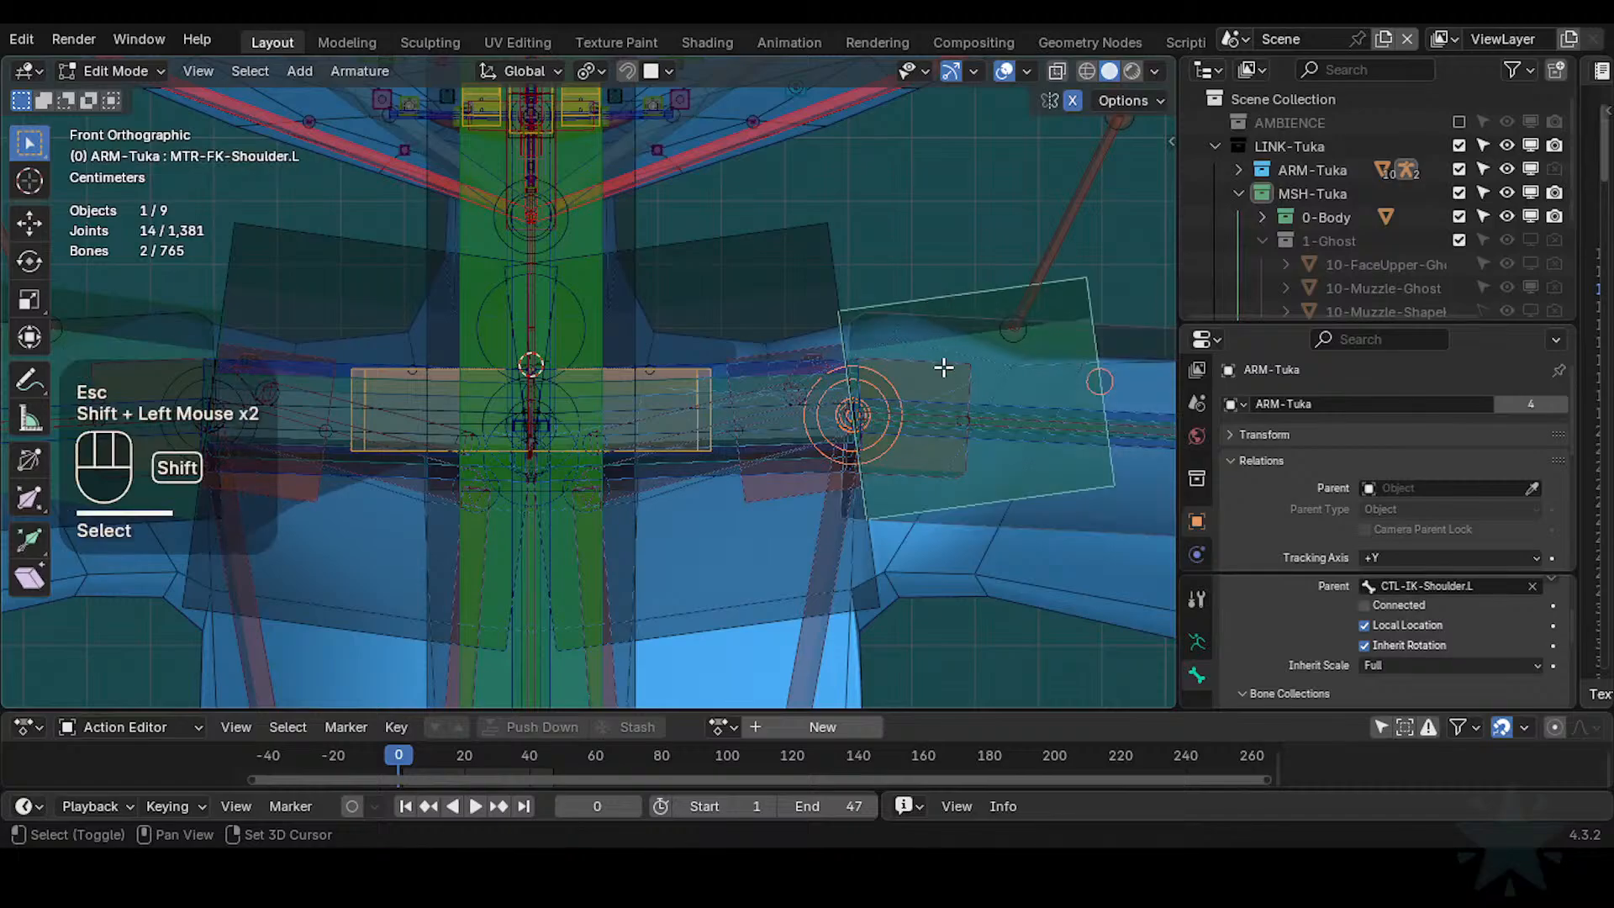
left_click(943, 372, "shift")
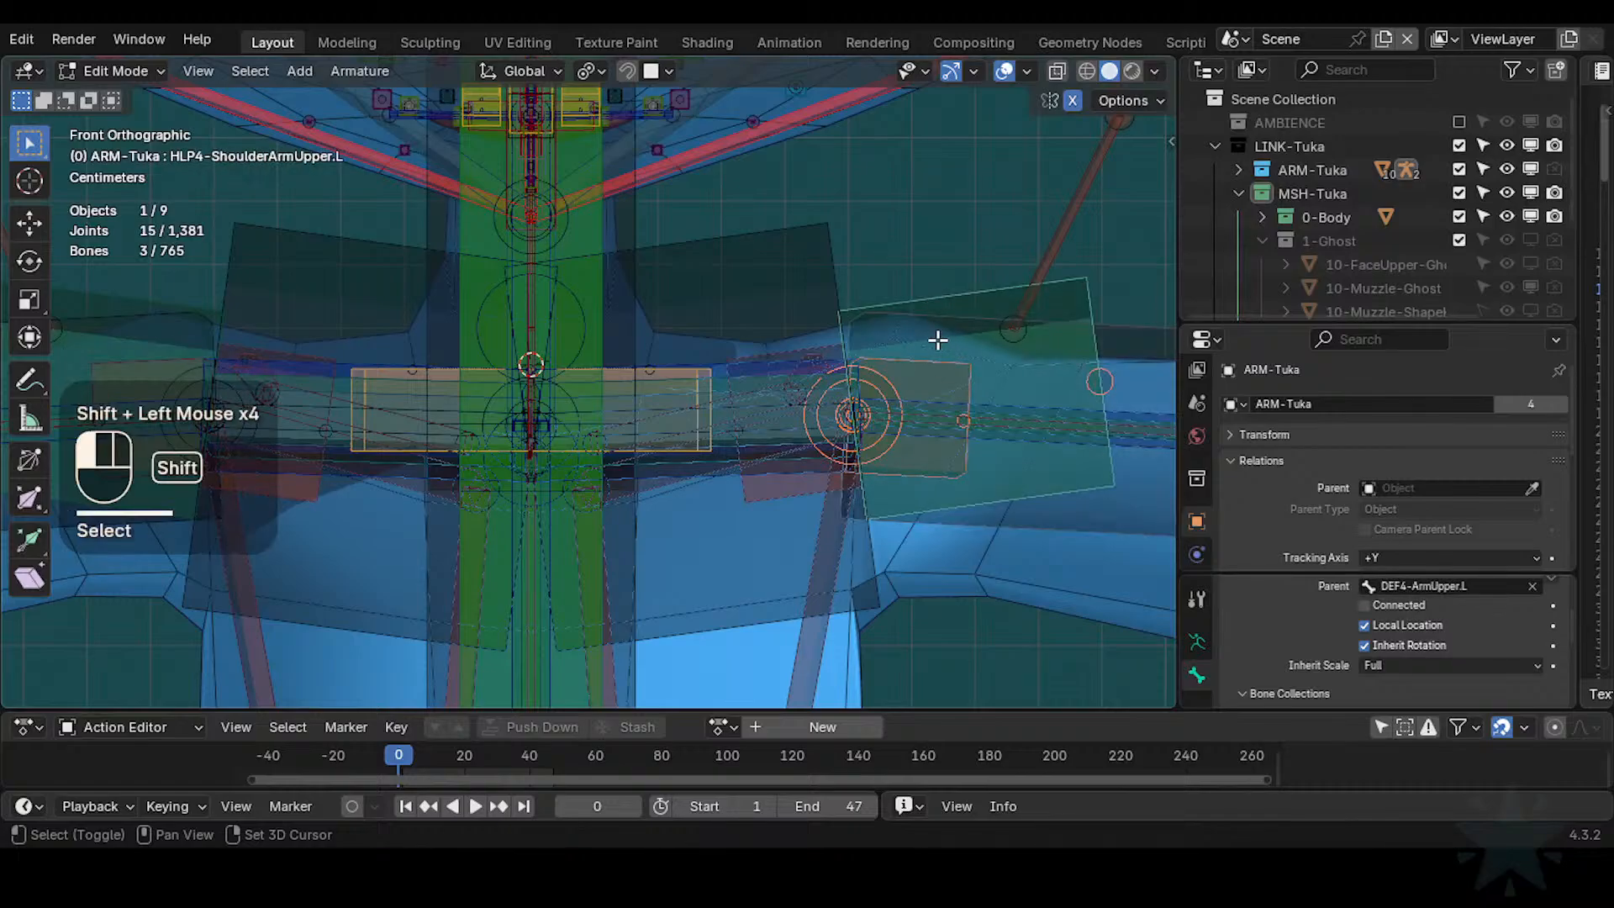
left_click(899, 356, "shift")
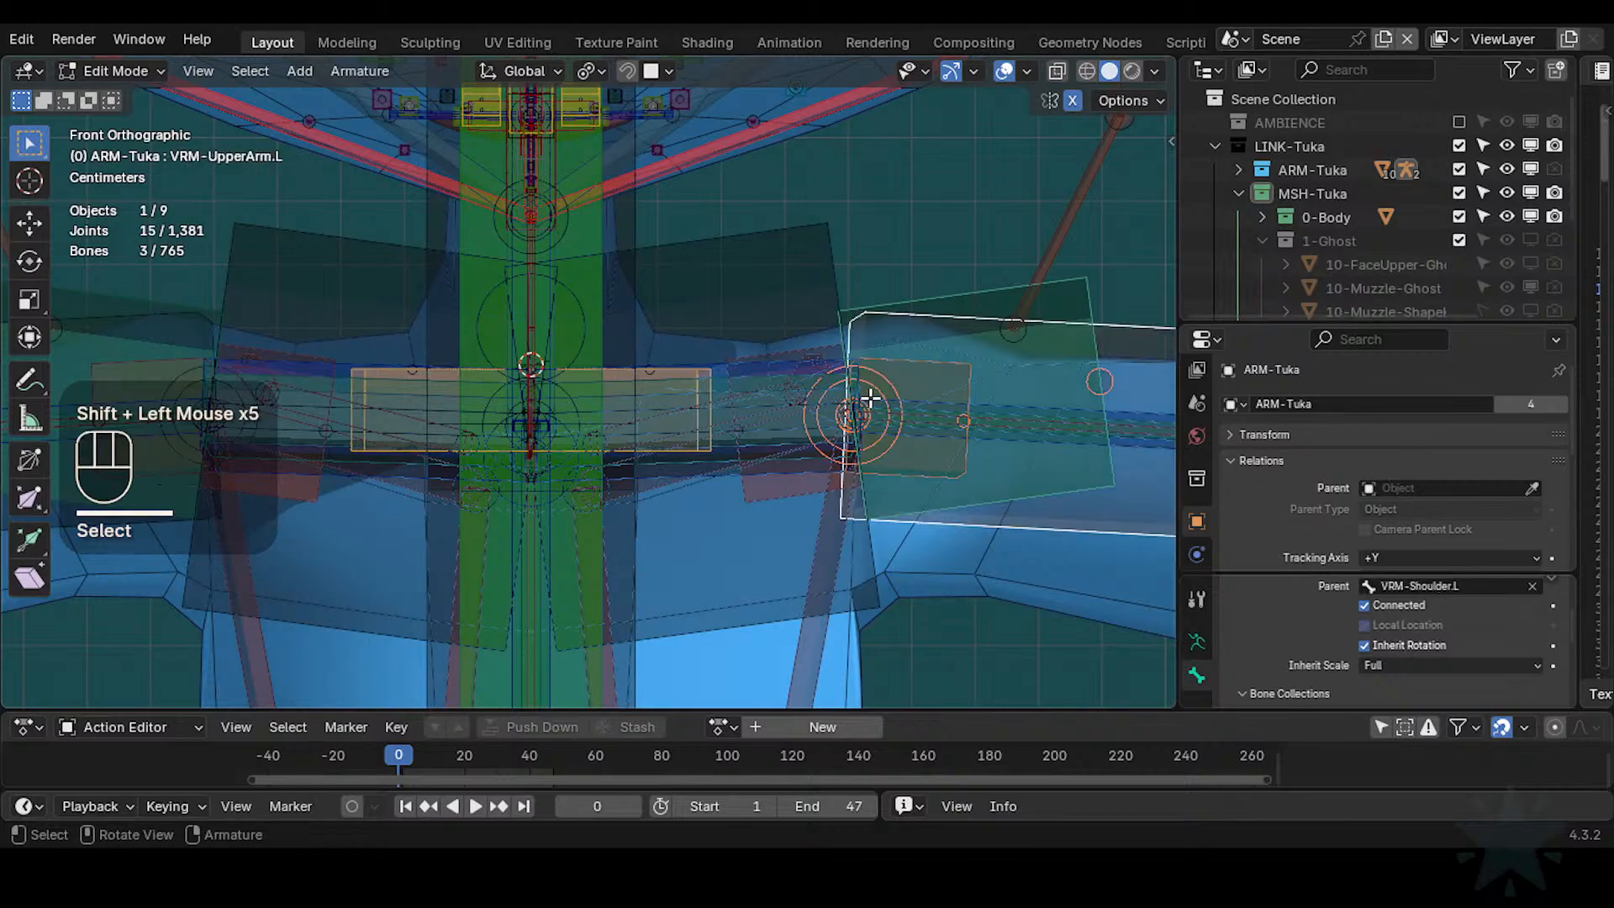
left_click(1115, 326, "shift")
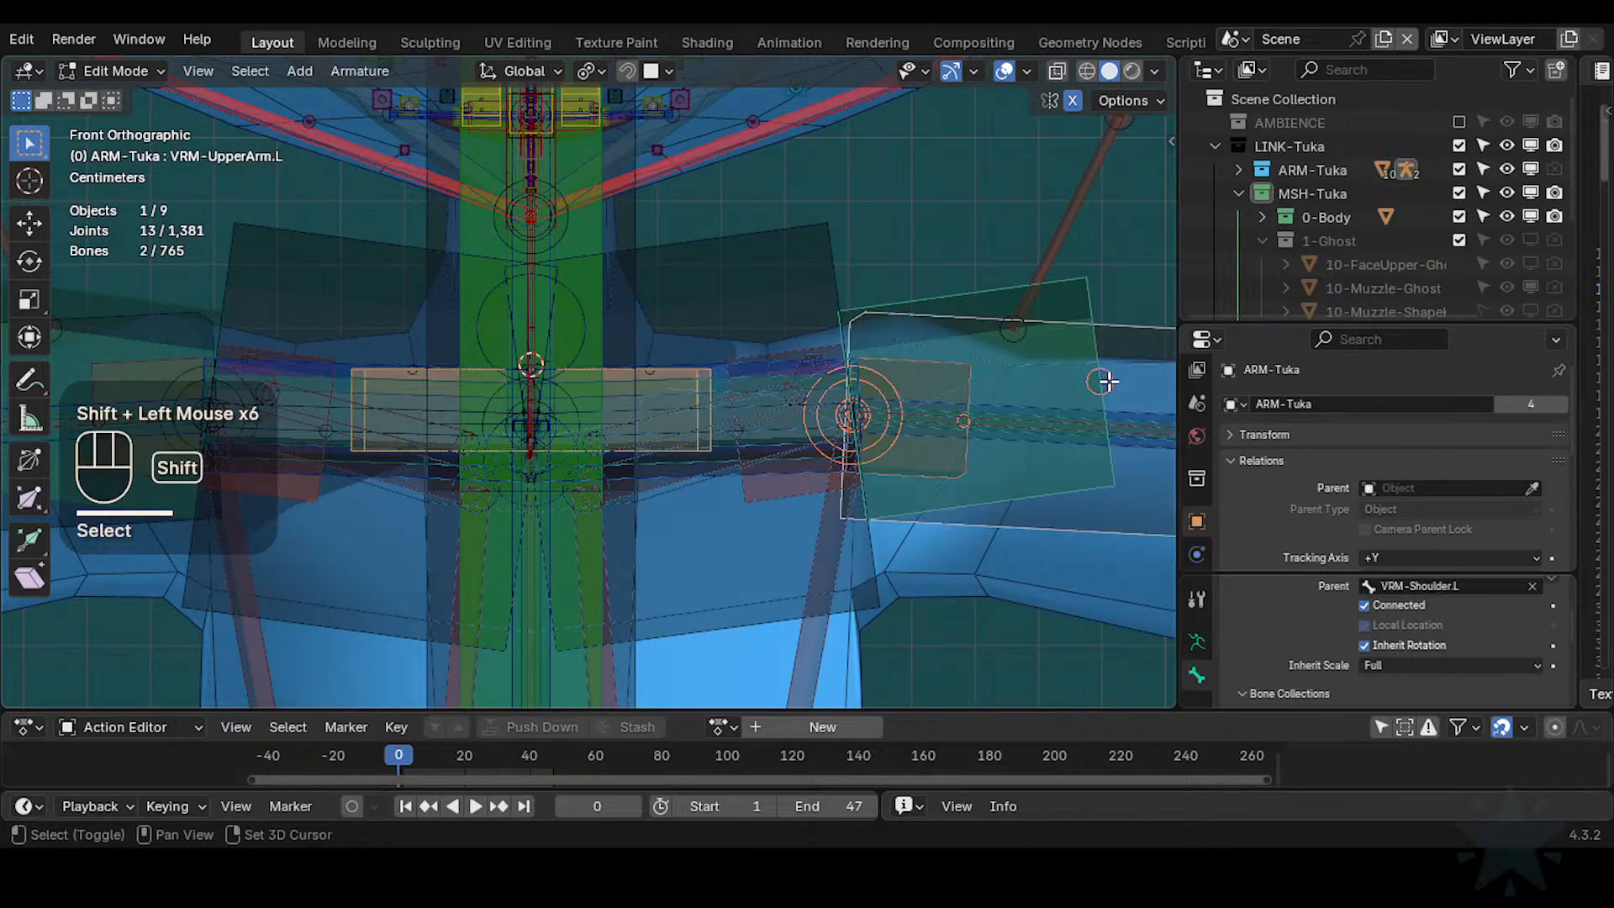
scroll(971, 370, "down", 1)
scroll(946, 382, "up", 2)
key("alt+a")
Reselect only the overlapping joints where the left shoulder meets the upper arm and test a move along Z
key("c")
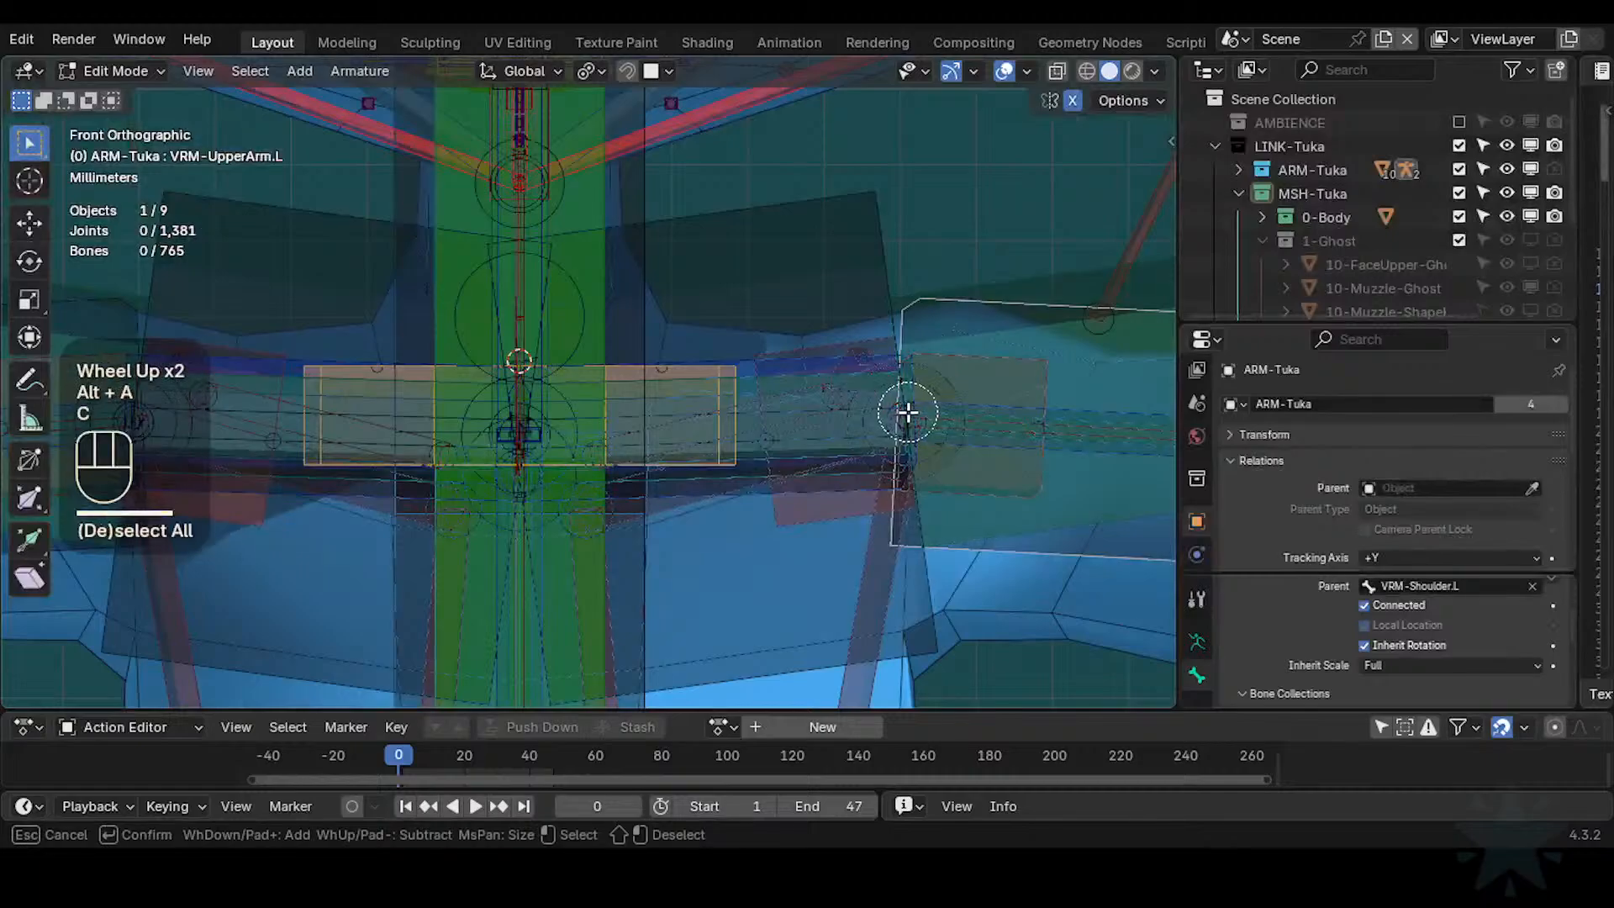
left_click(903, 415)
right_click(904, 415)
scroll(908, 433, "down", 2)
key("g")
key("z")
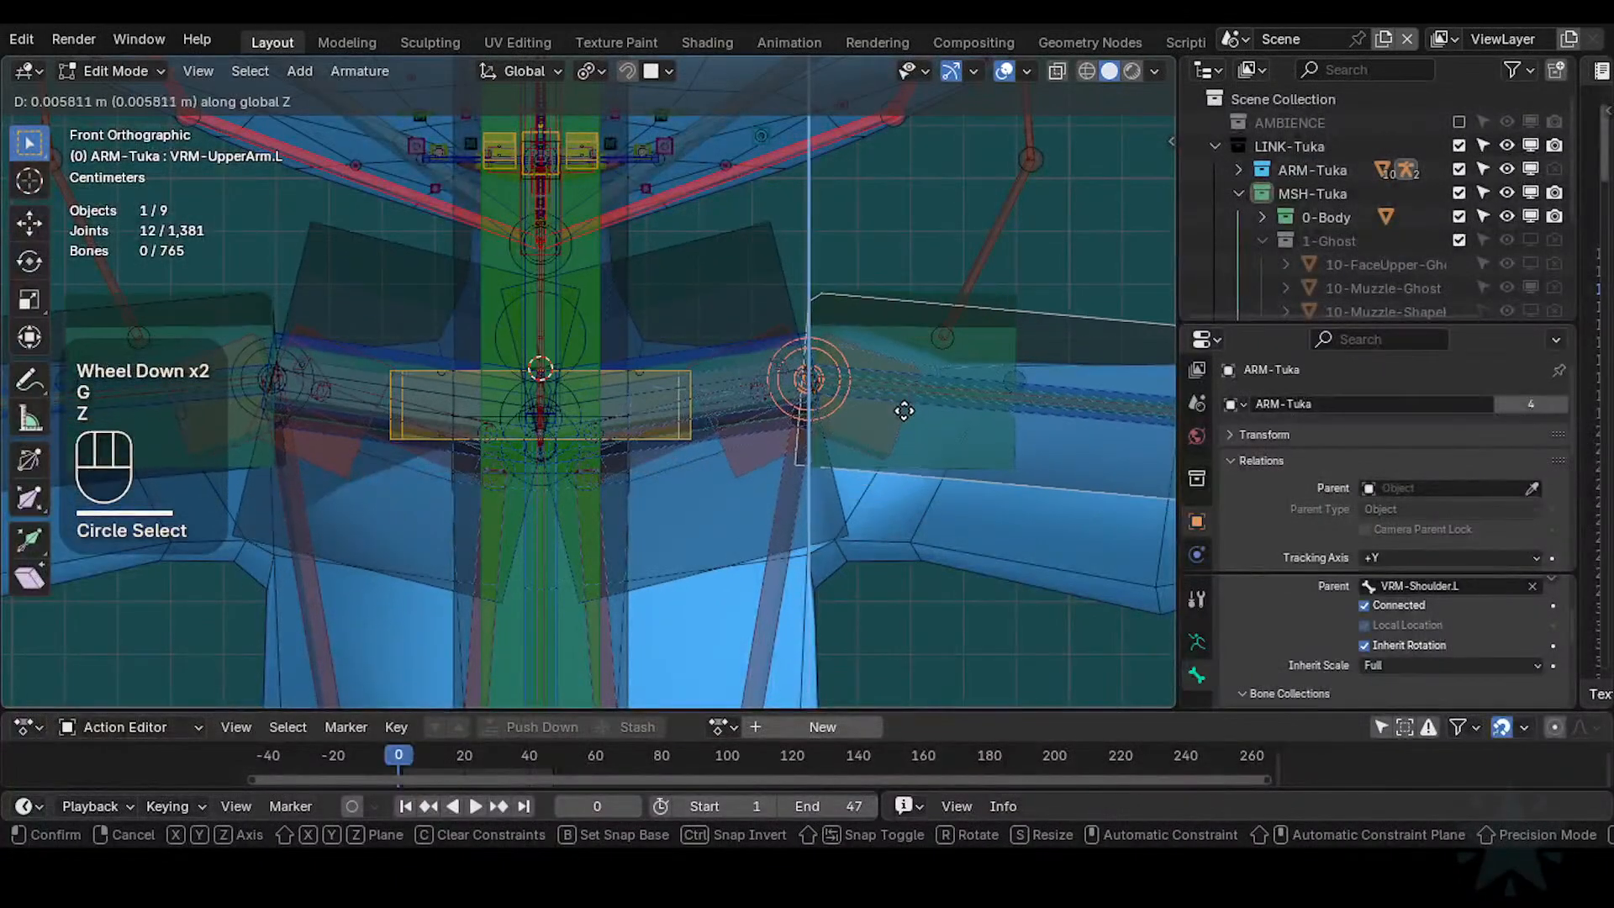
key("Escape")
left_click(887, 451, "shift")
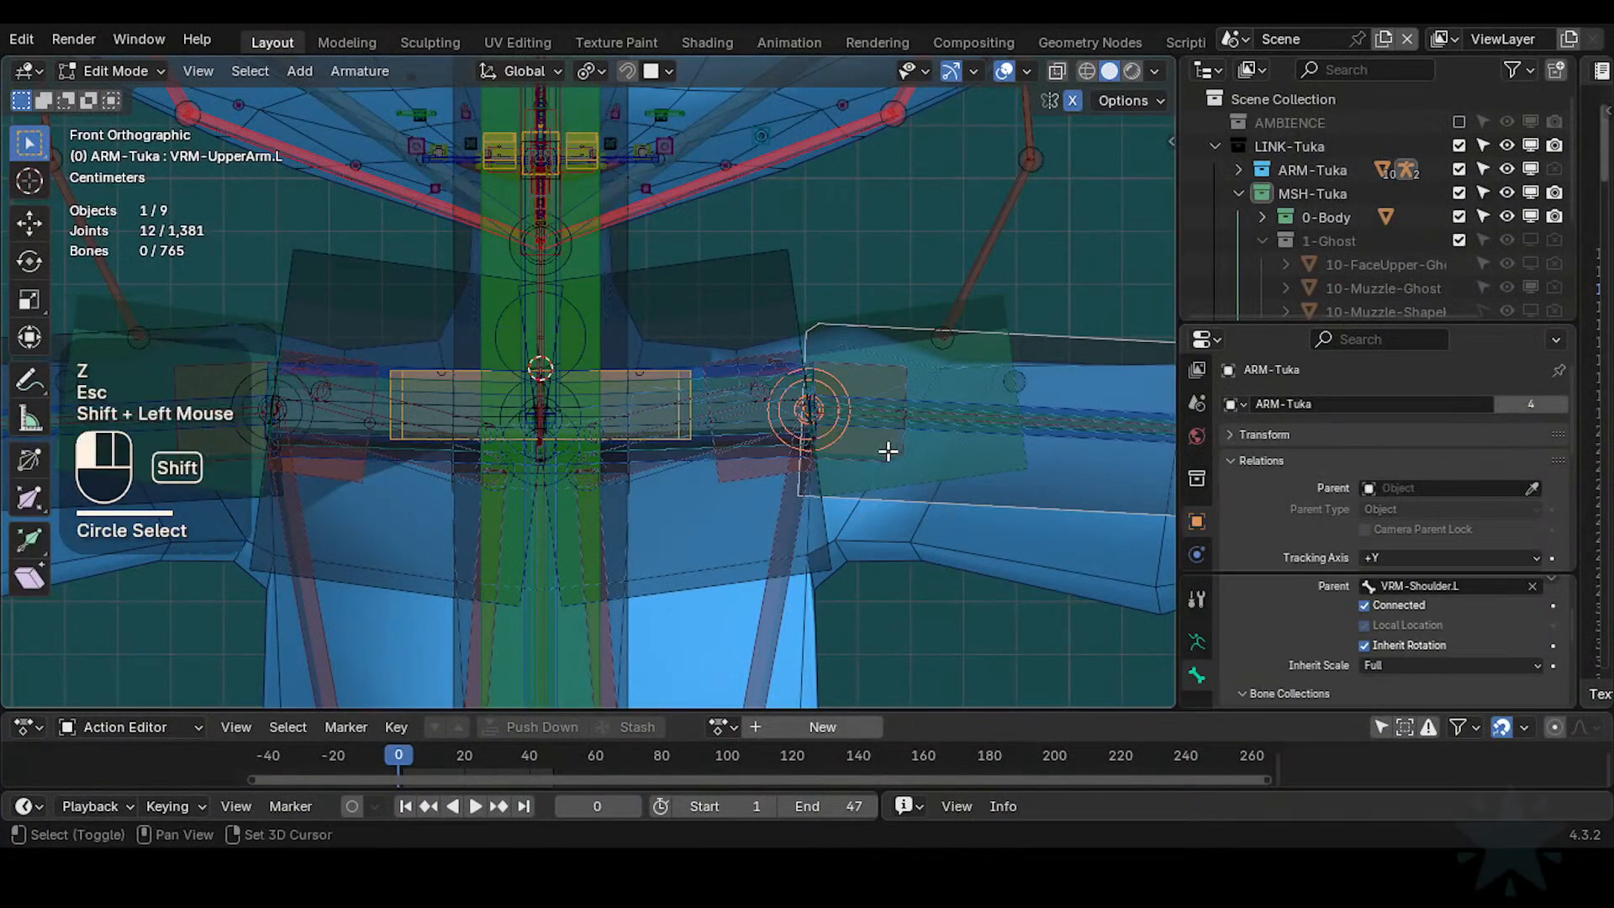
key("ctrl+z")
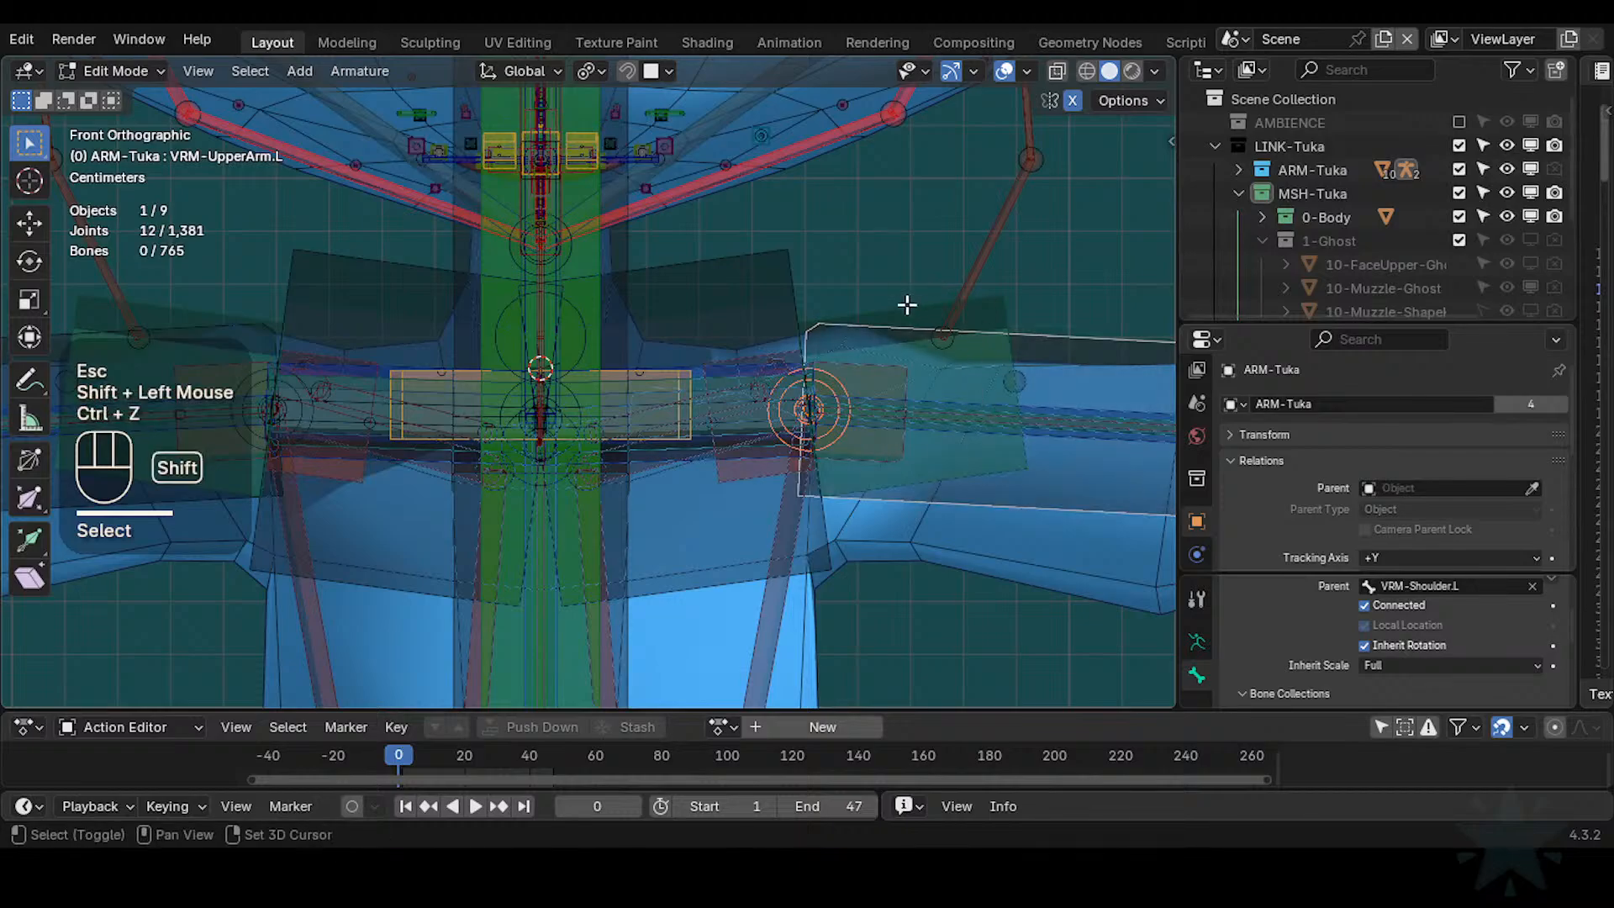
left_click(880, 348, "alt+shift")
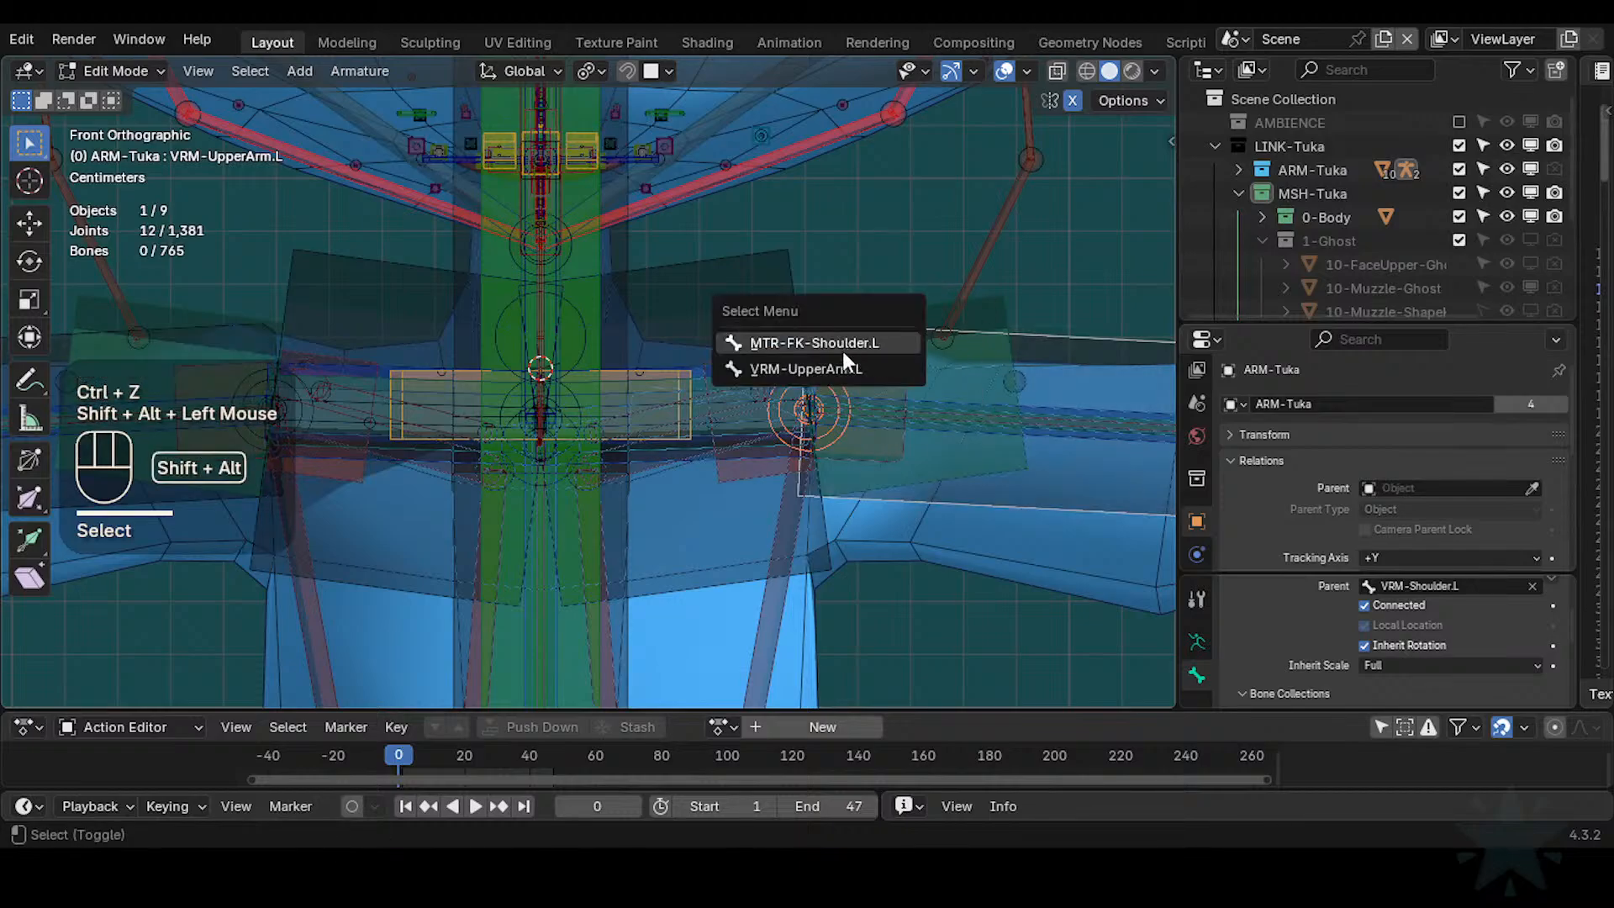
left_click(828, 368, "alt+shift")
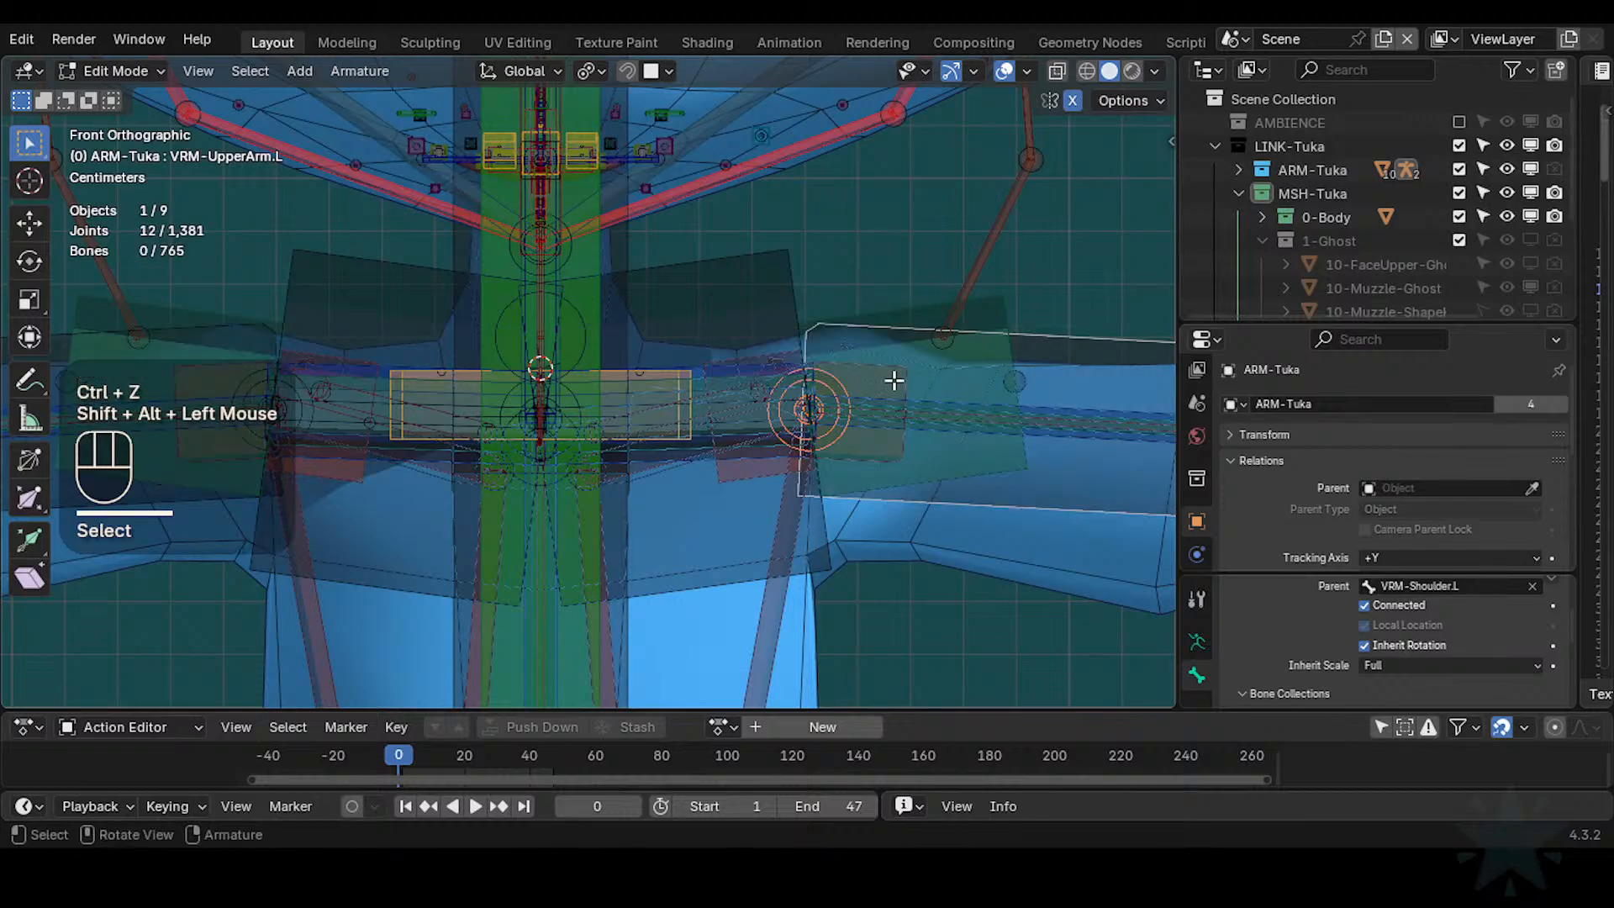
Add the MTR-FK-Shoulder.L, HLP4-ShoulderArmUpper.L and HLP4-ShoulderChest.L bones to the selected left shoulder joints
left_click(982, 327, "shift")
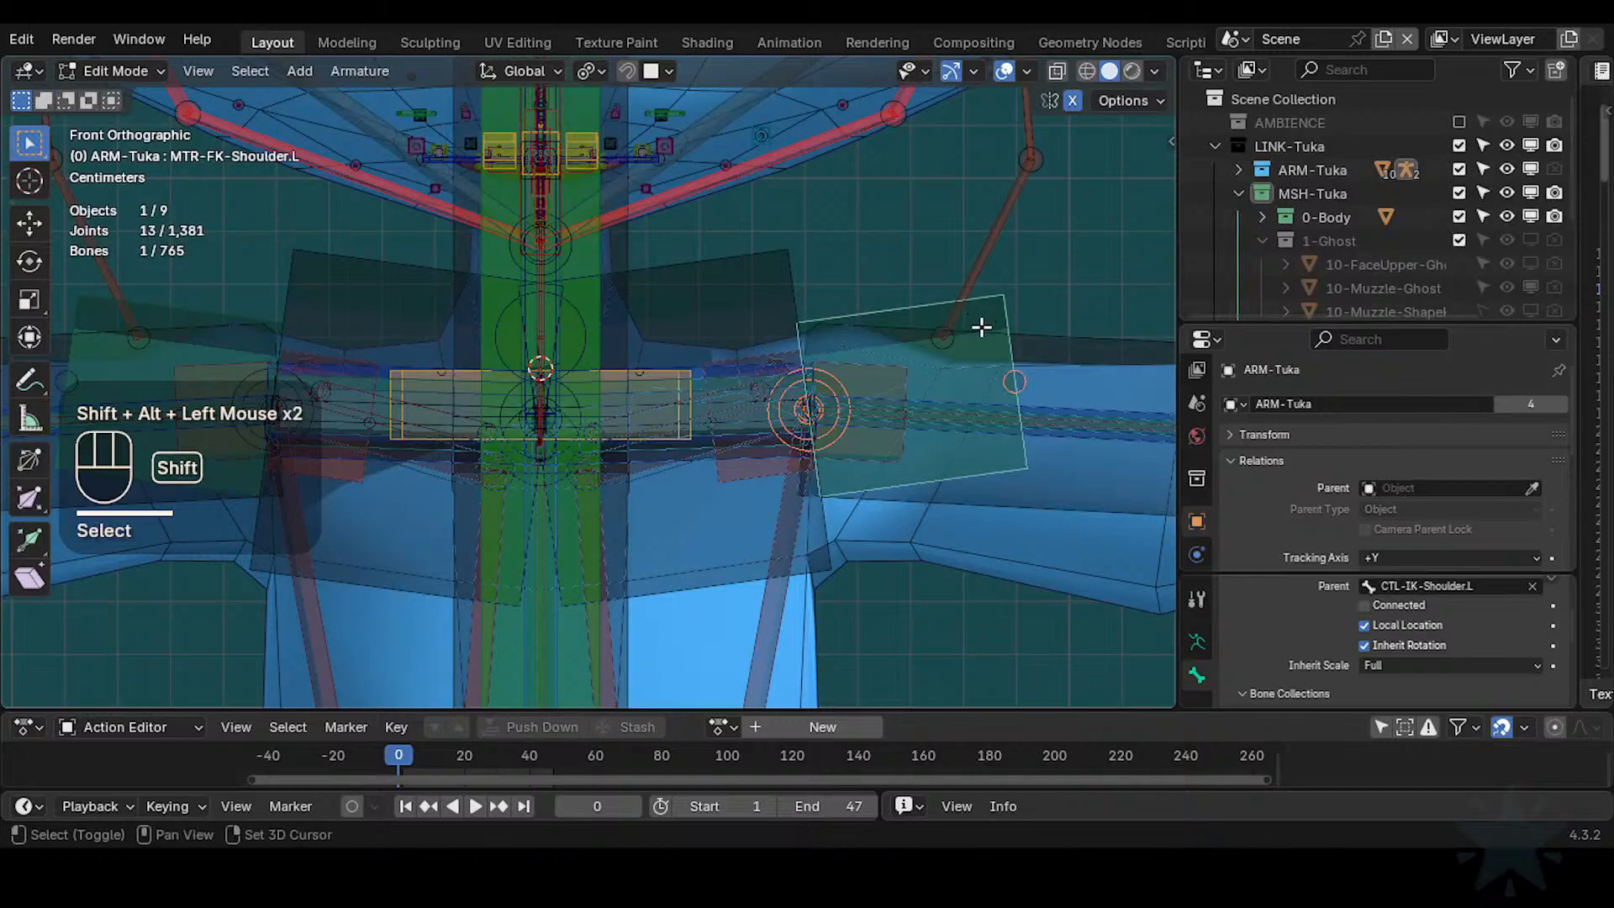
left_click(885, 400, "alt+shift")
left_click(835, 434, "shift")
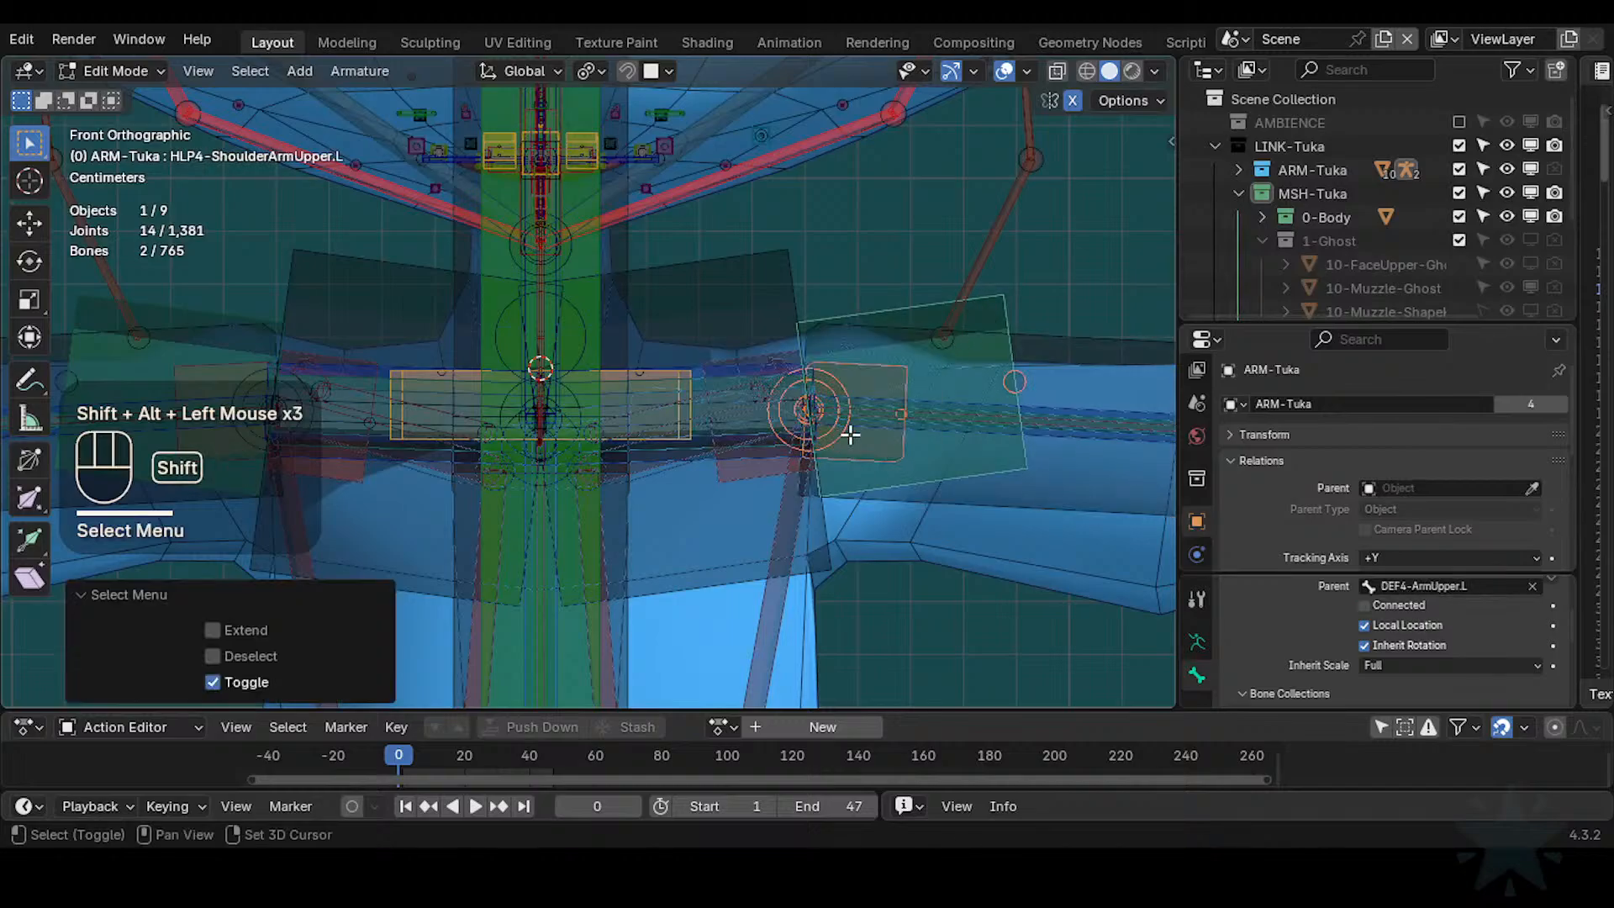
key("g")
key("z")
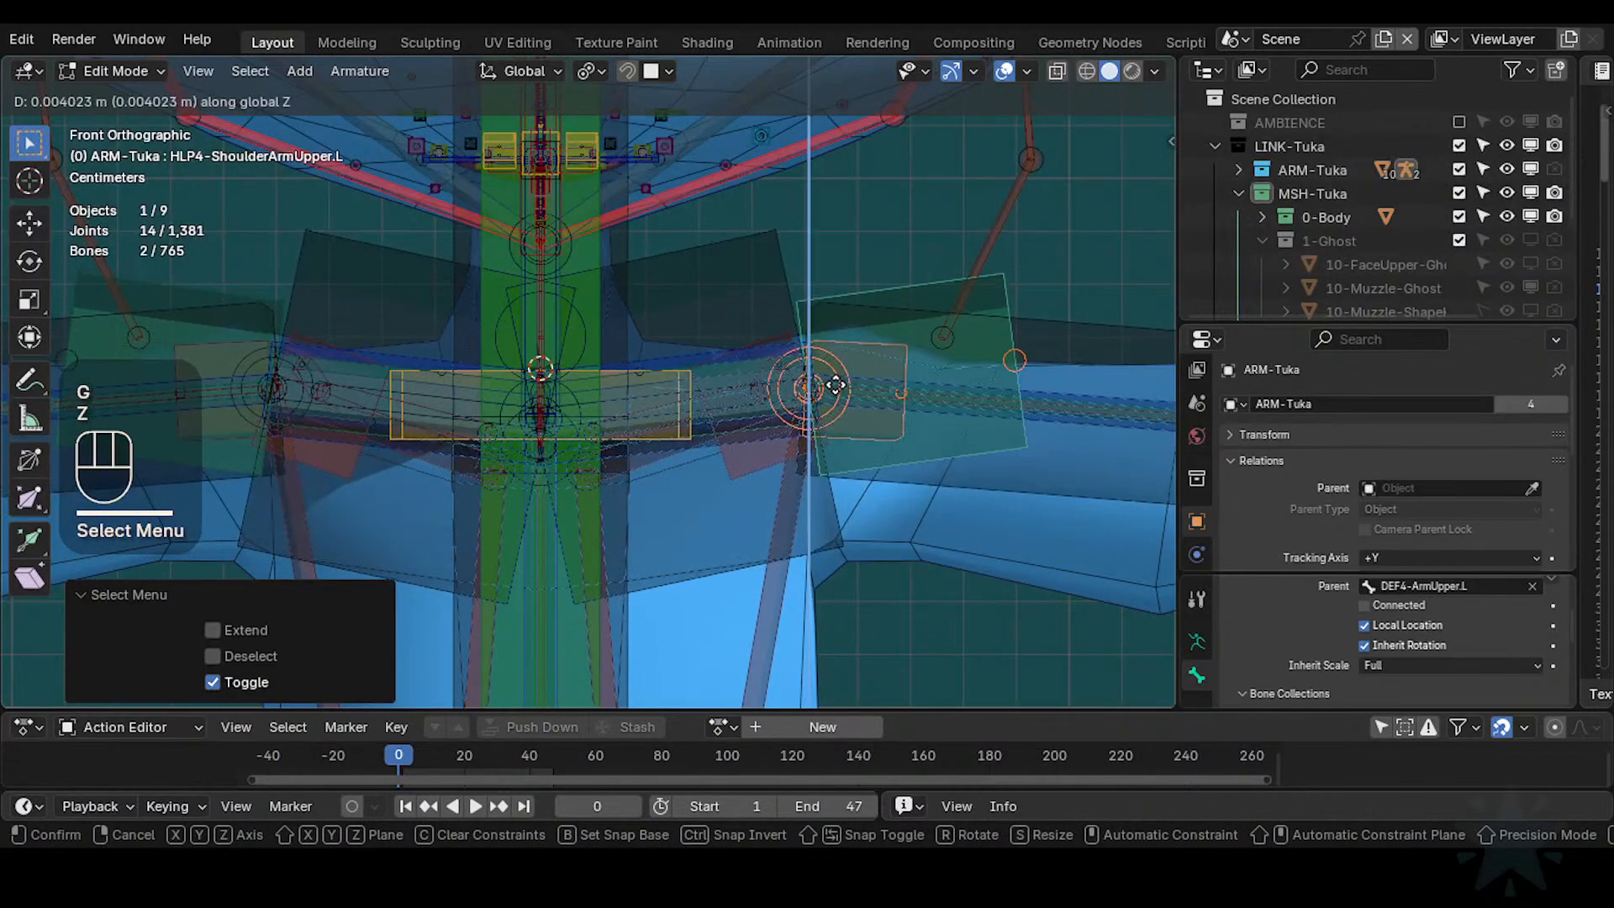
key("Escape")
left_click(760, 465, "alt+shift")
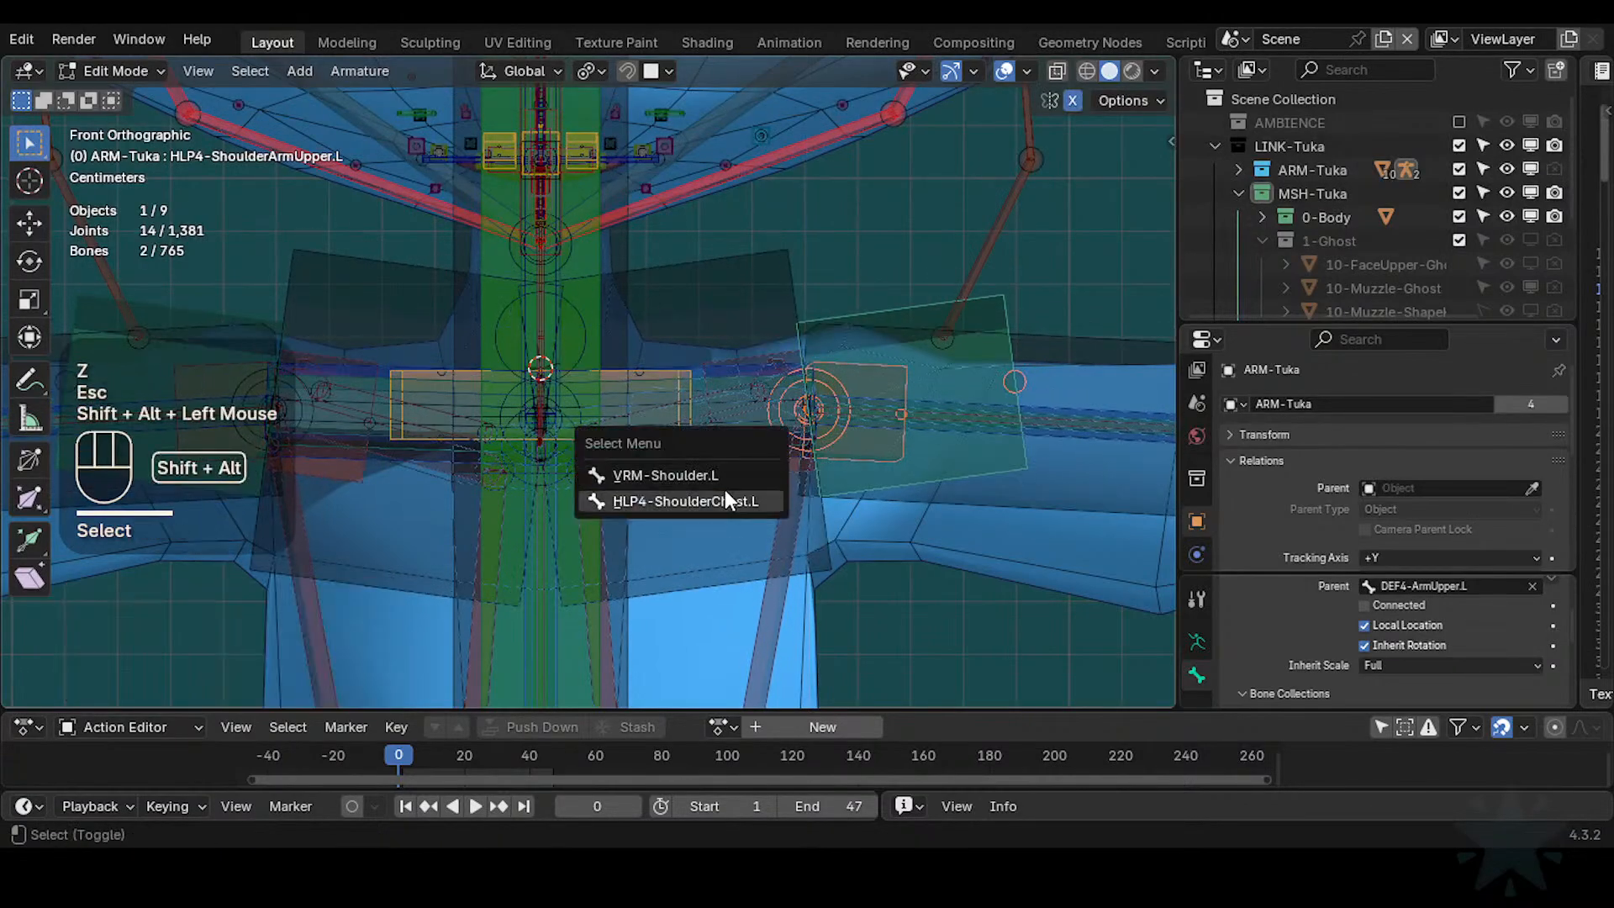
left_click(725, 489)
Raise the selected left shoulder joints and helper bones about 0.00056 m along Z
key("g")
key("z")
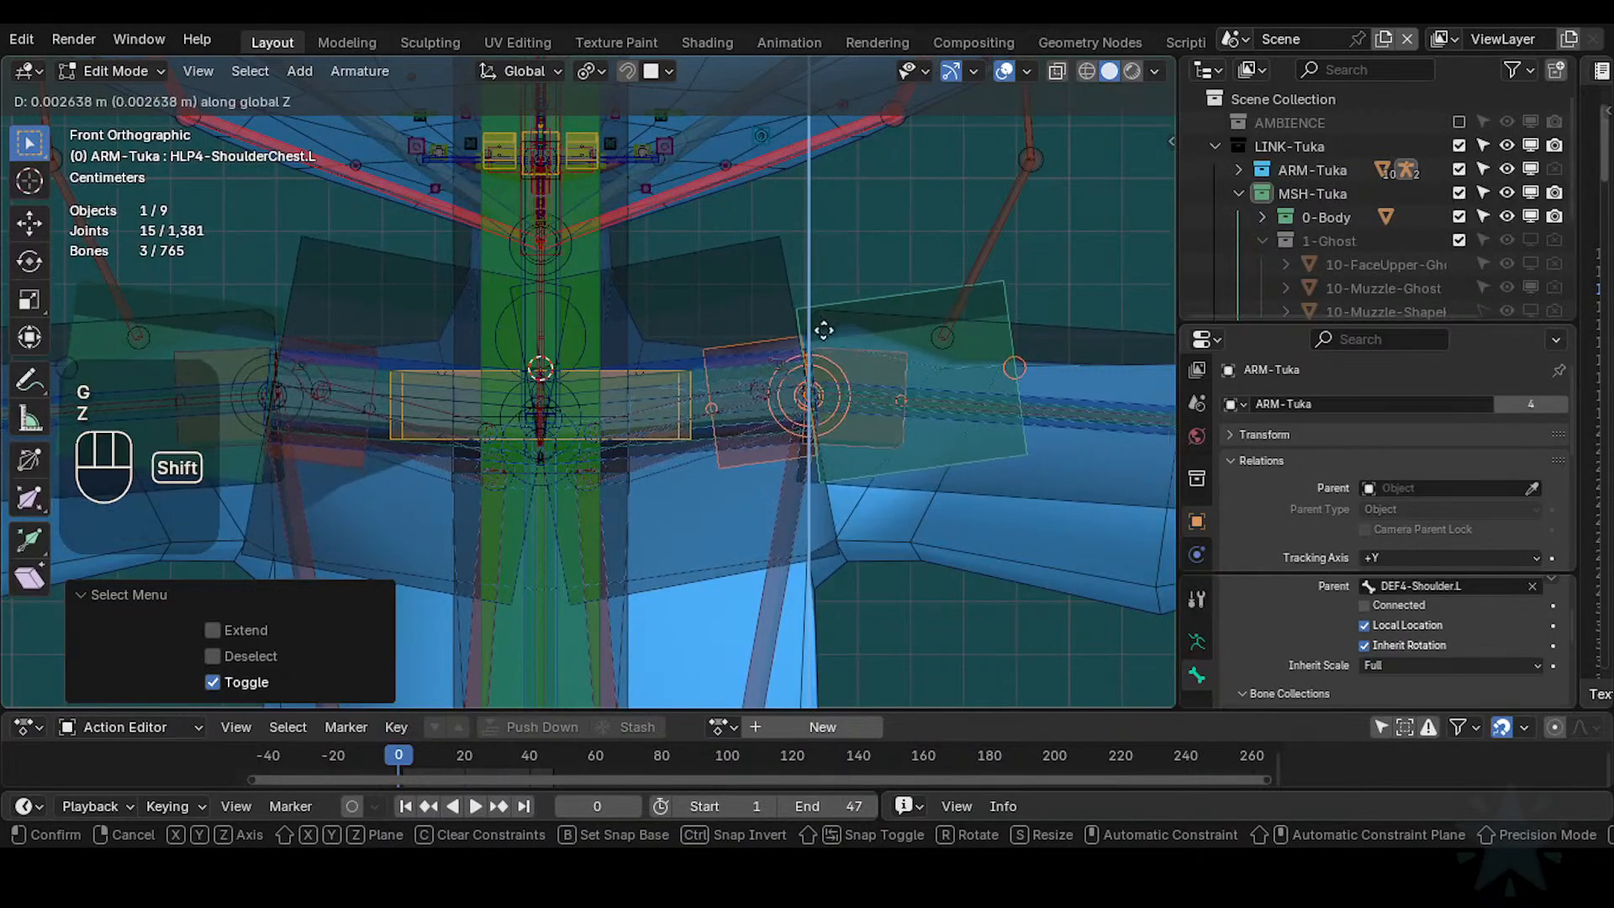
left_click(820, 442, "shift")
scroll(805, 461, "down", 2)
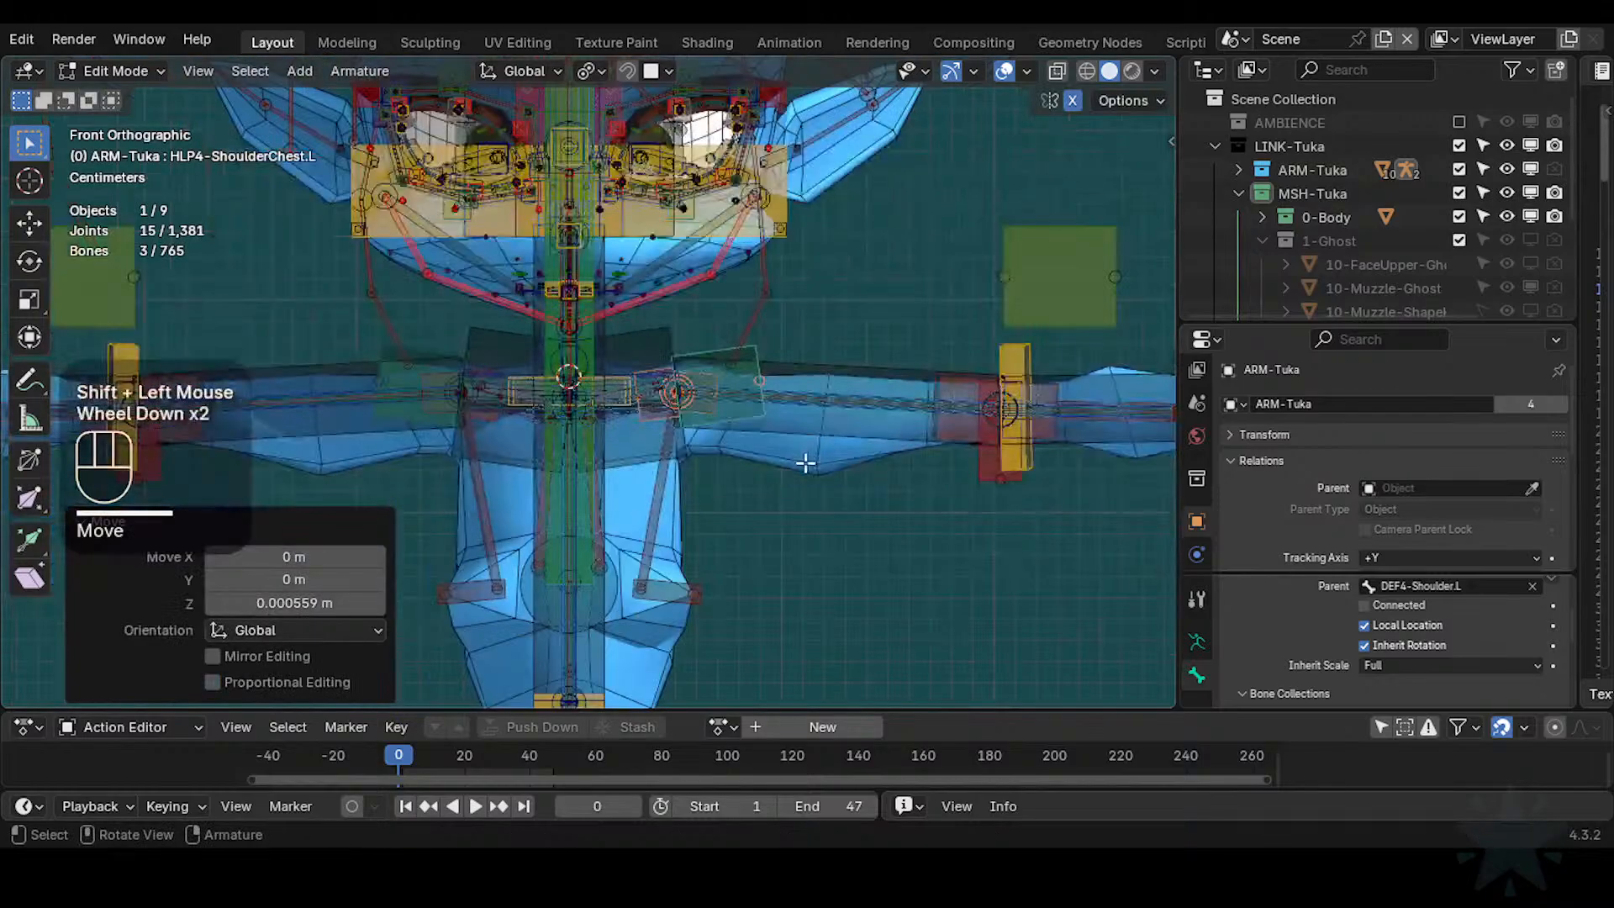
Lower the selected left shoulder joints and helper bones about 0.00064 m along Z
scroll(700, 434, "up", 2)
key("g")
key("z")
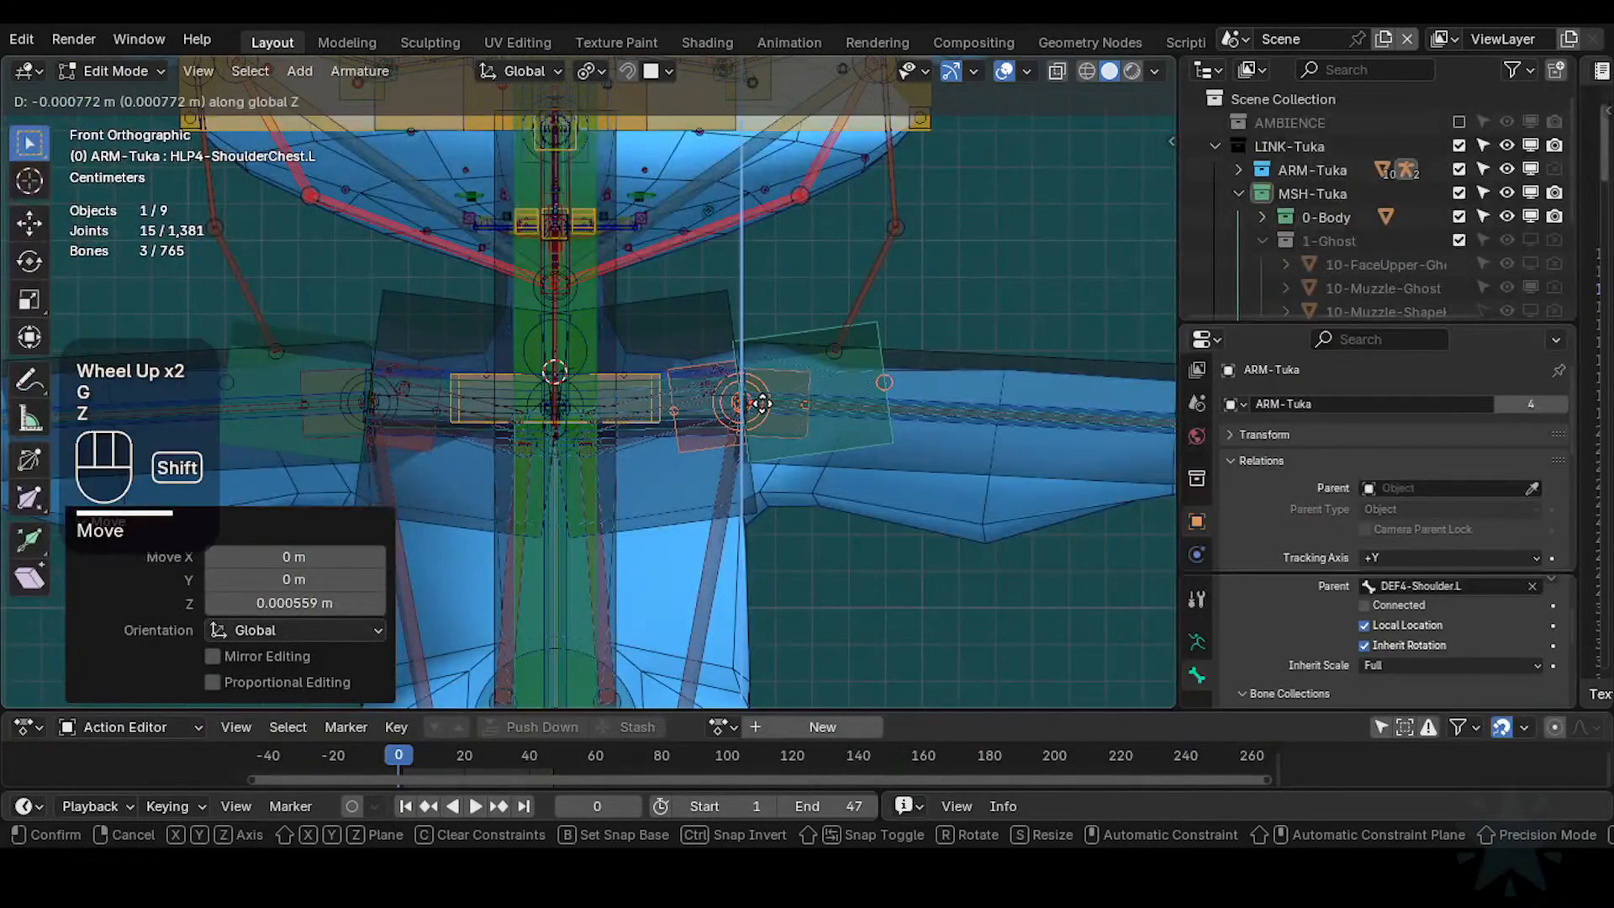
left_click(762, 403, "shift")
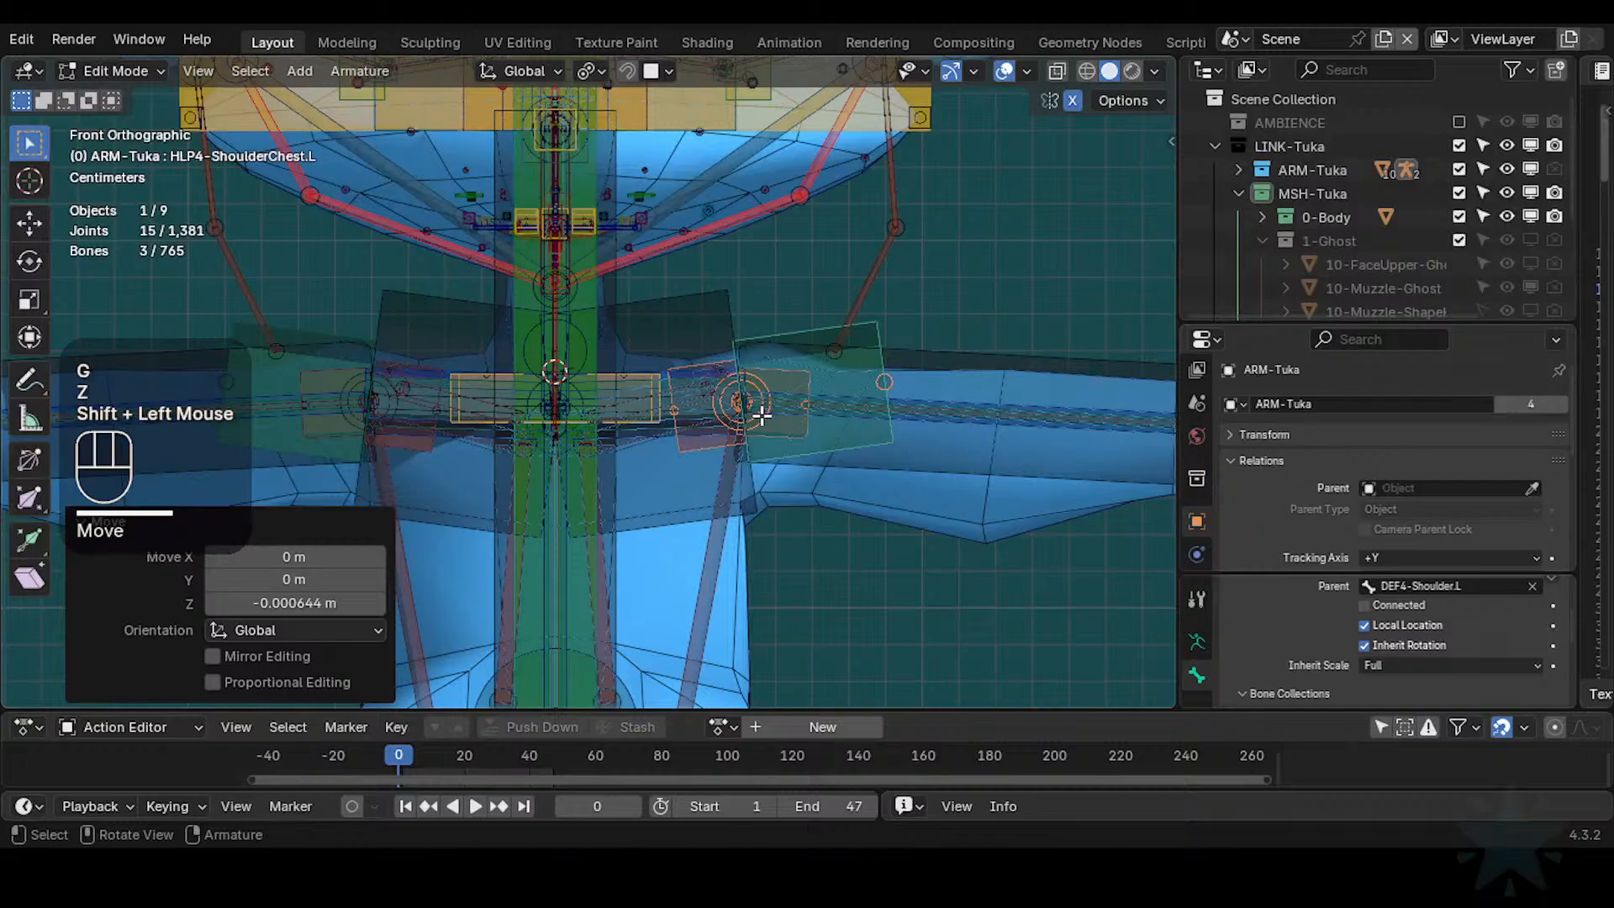
scroll(762, 415, "down", 2)
scroll(749, 423, "up", 2)
scroll(749, 422, "up", 2)
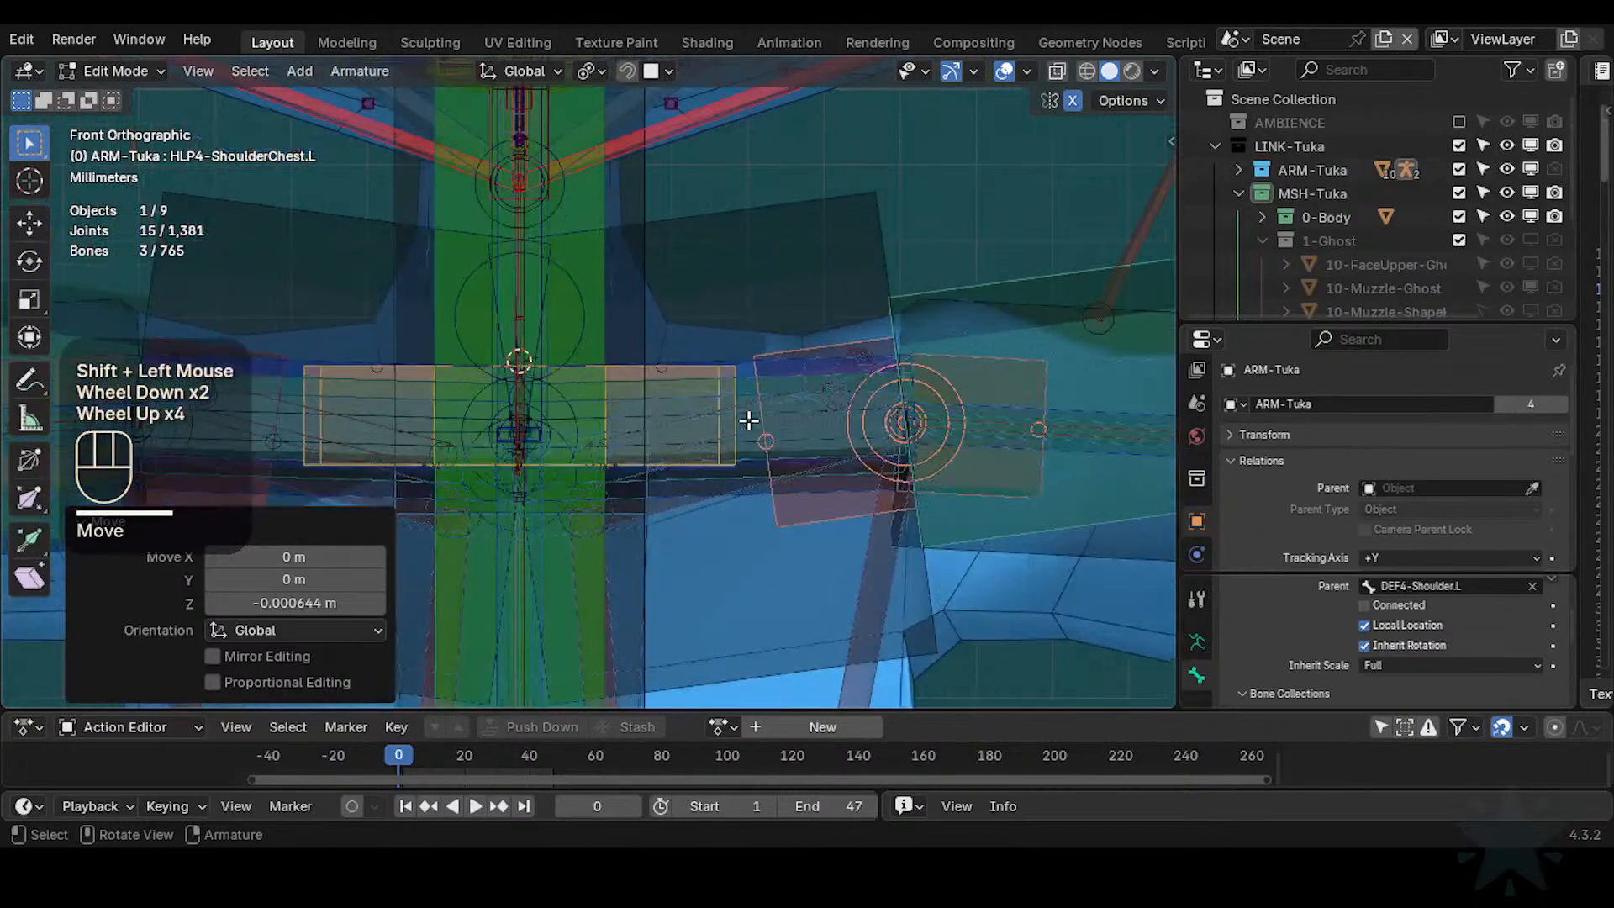
Switch the ARM-Tuka armature from Edit Mode to Object Mode to view the shoulder bones against the mesh
scroll(748, 422, "down", 1)
scroll(747, 420, "up", 3)
scroll(748, 420, "down", 2)
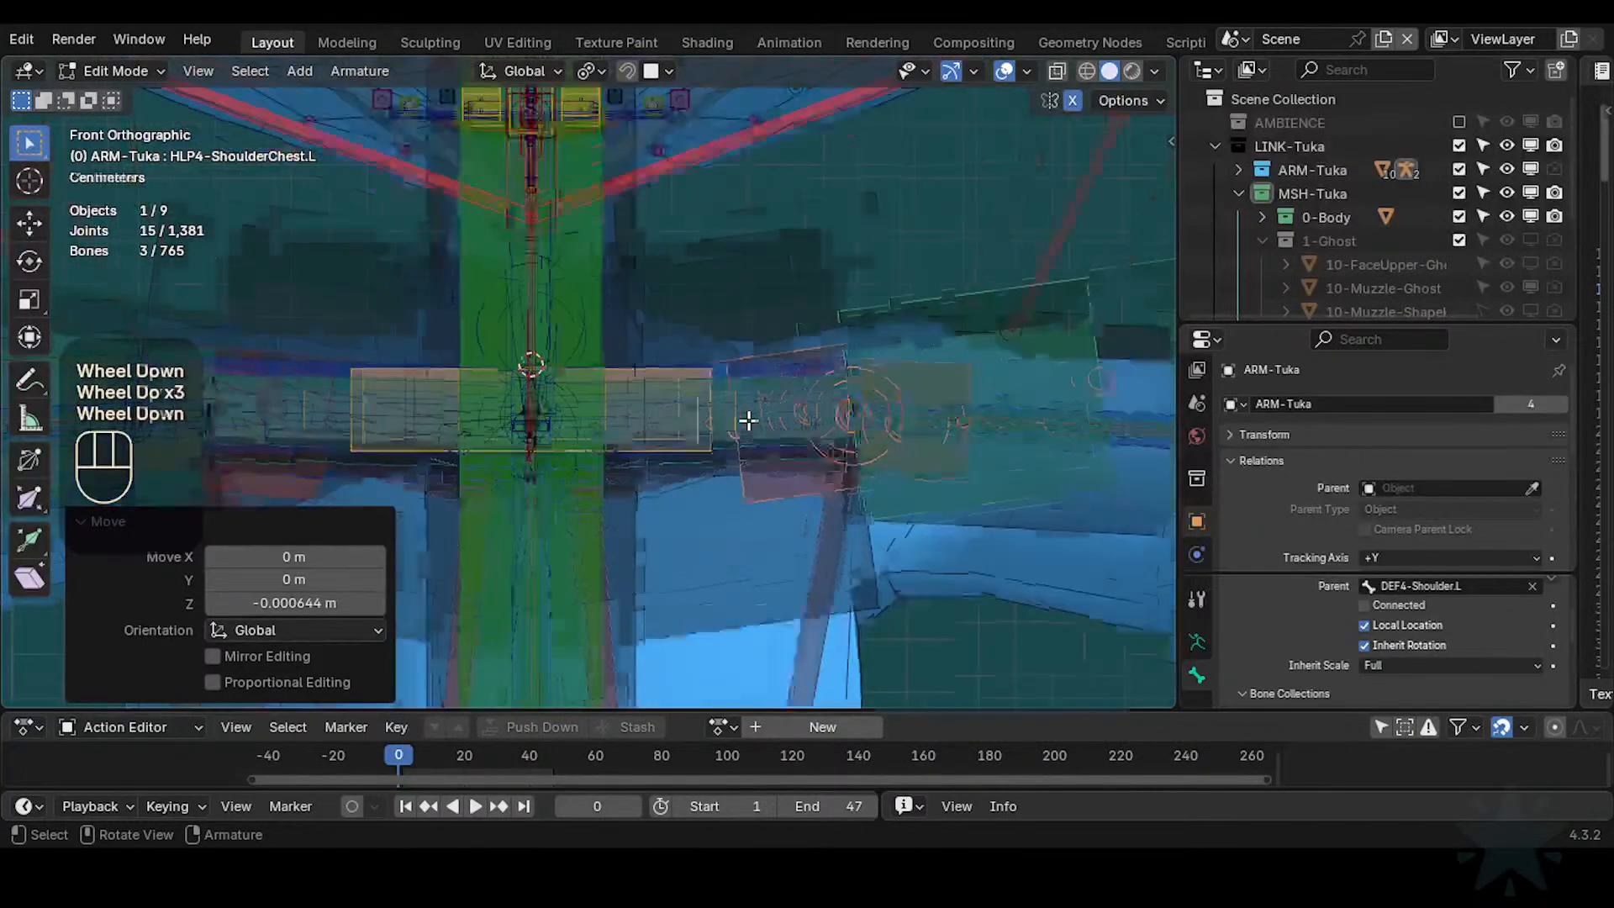
key("ctrl+Tab")
left_click(716, 390)
scroll(709, 366, "down", 2)
scroll(644, 396, "up", 2)
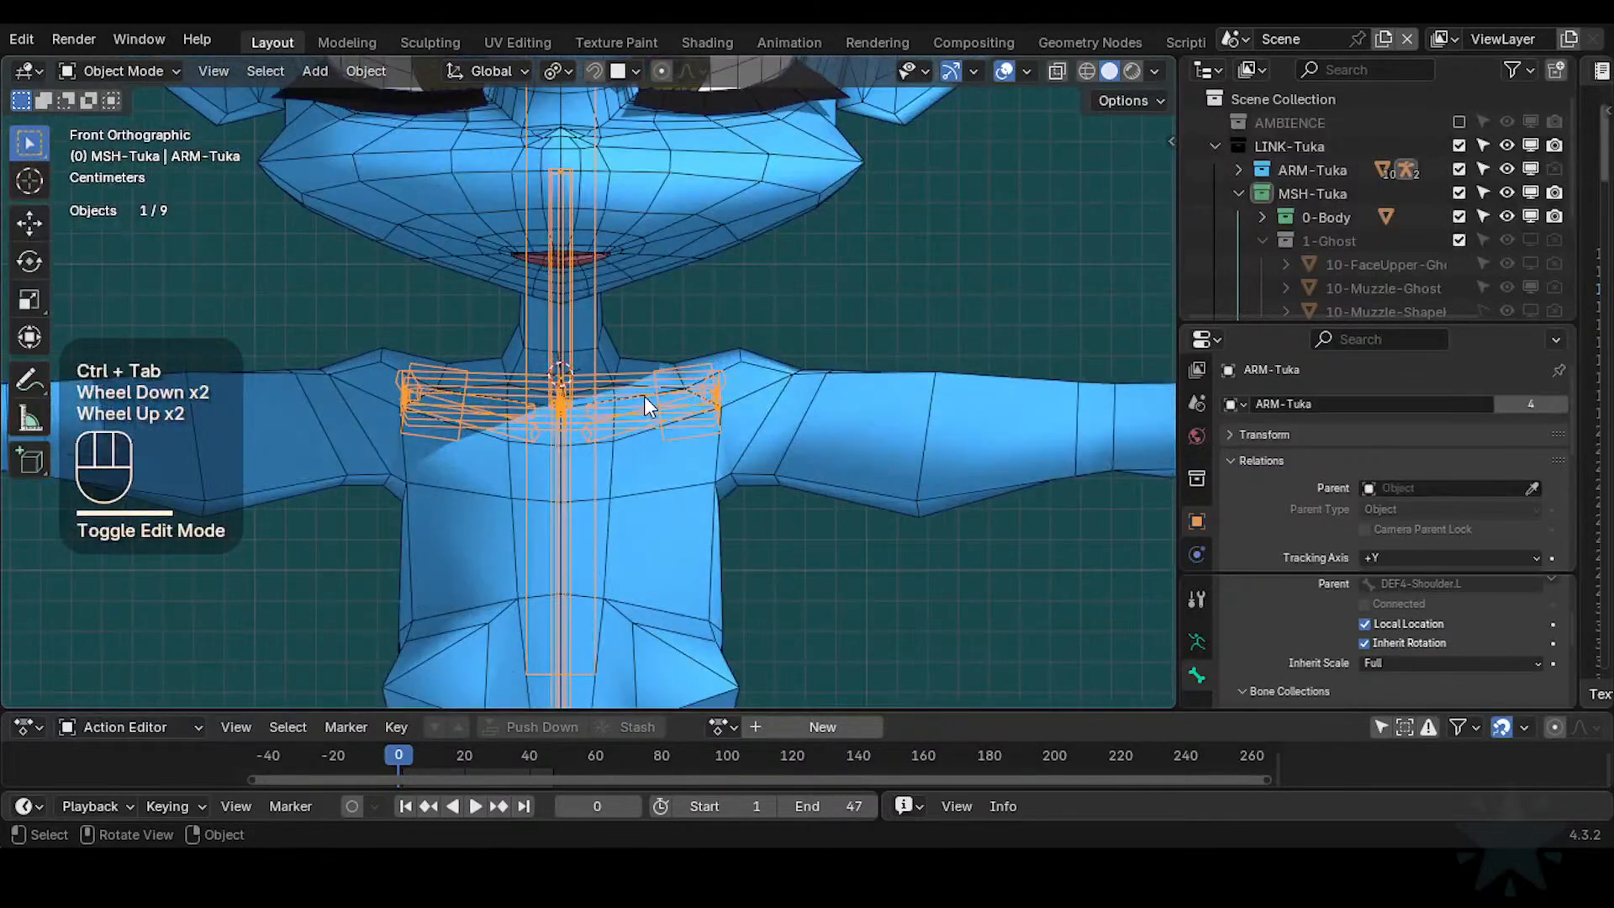
Reveal all hidden bones of the ARM-Tuka armature in both Pose Mode and Edit Mode, and return to Pose Mode
key("ctrl+Tab")
scroll(644, 396, "down", 2)
key("alt+h")
scroll(658, 411, "up", 1)
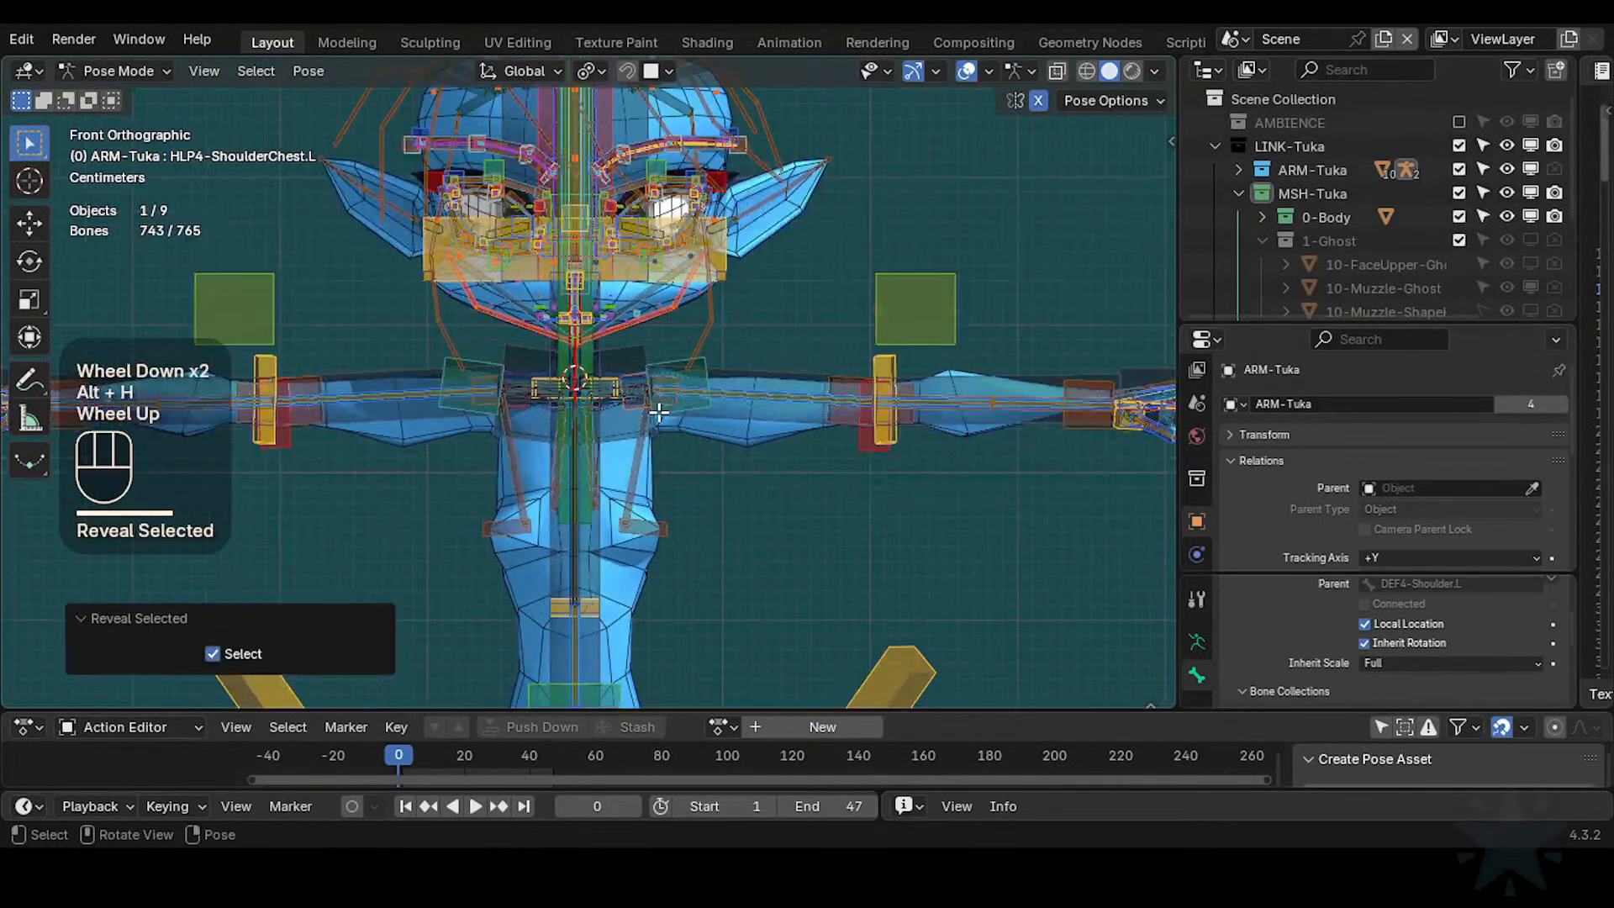
key("Tab")
key("alt+h")
key("Tab")
key("q")
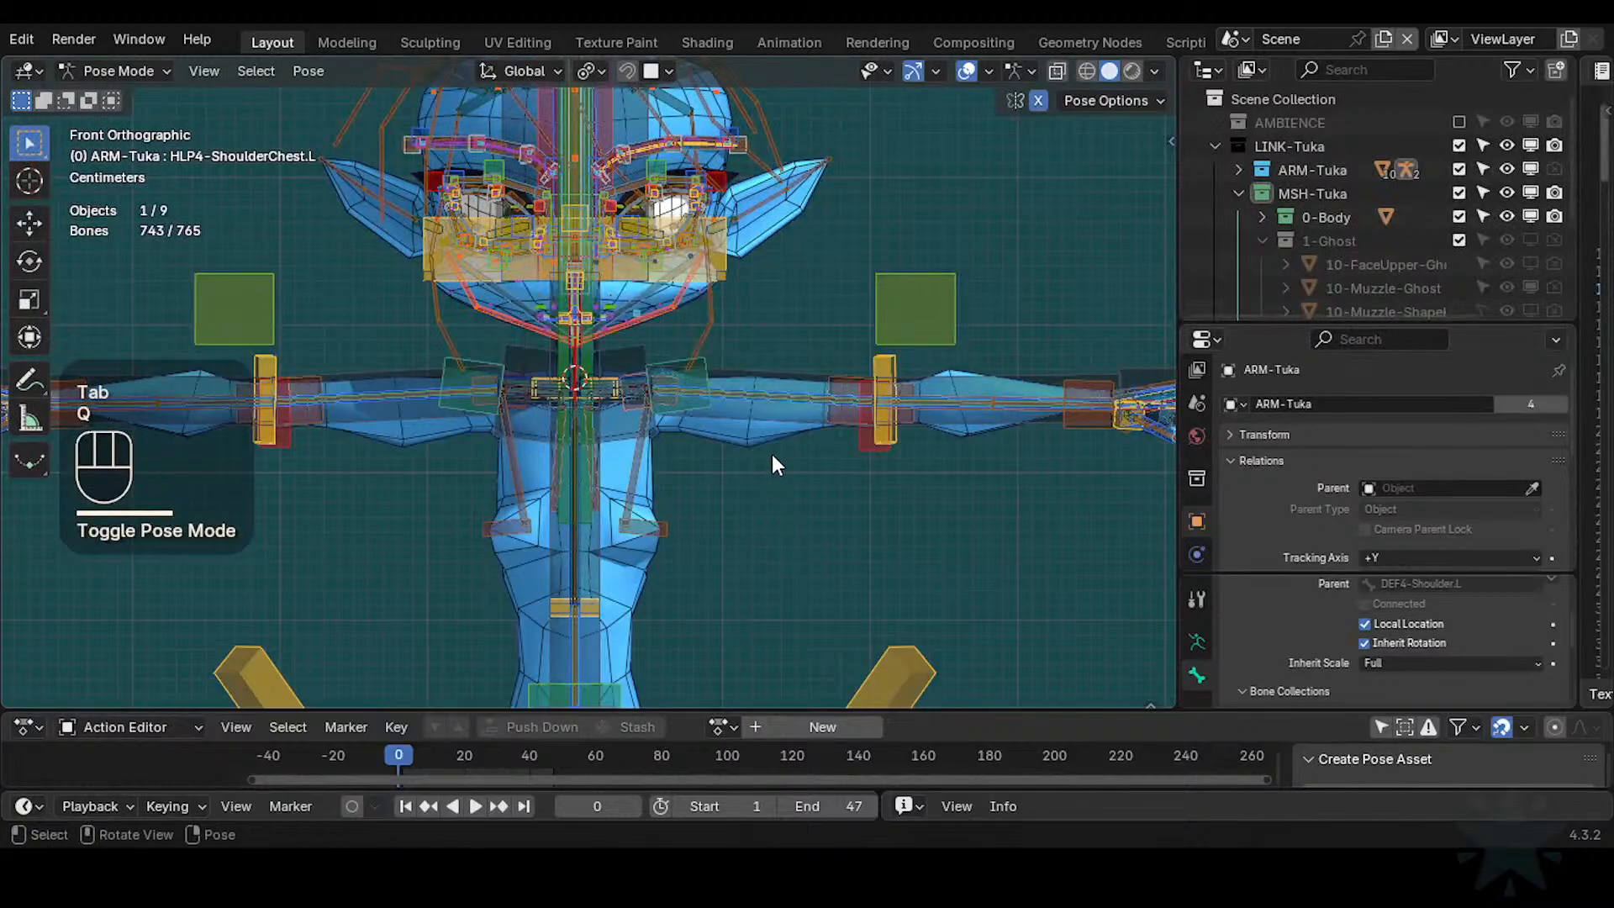
Deselect all pose bones and show only the CTL-IK bone collection
key("alt+a")
scroll(762, 444, "up", 2)
key("alt+a")
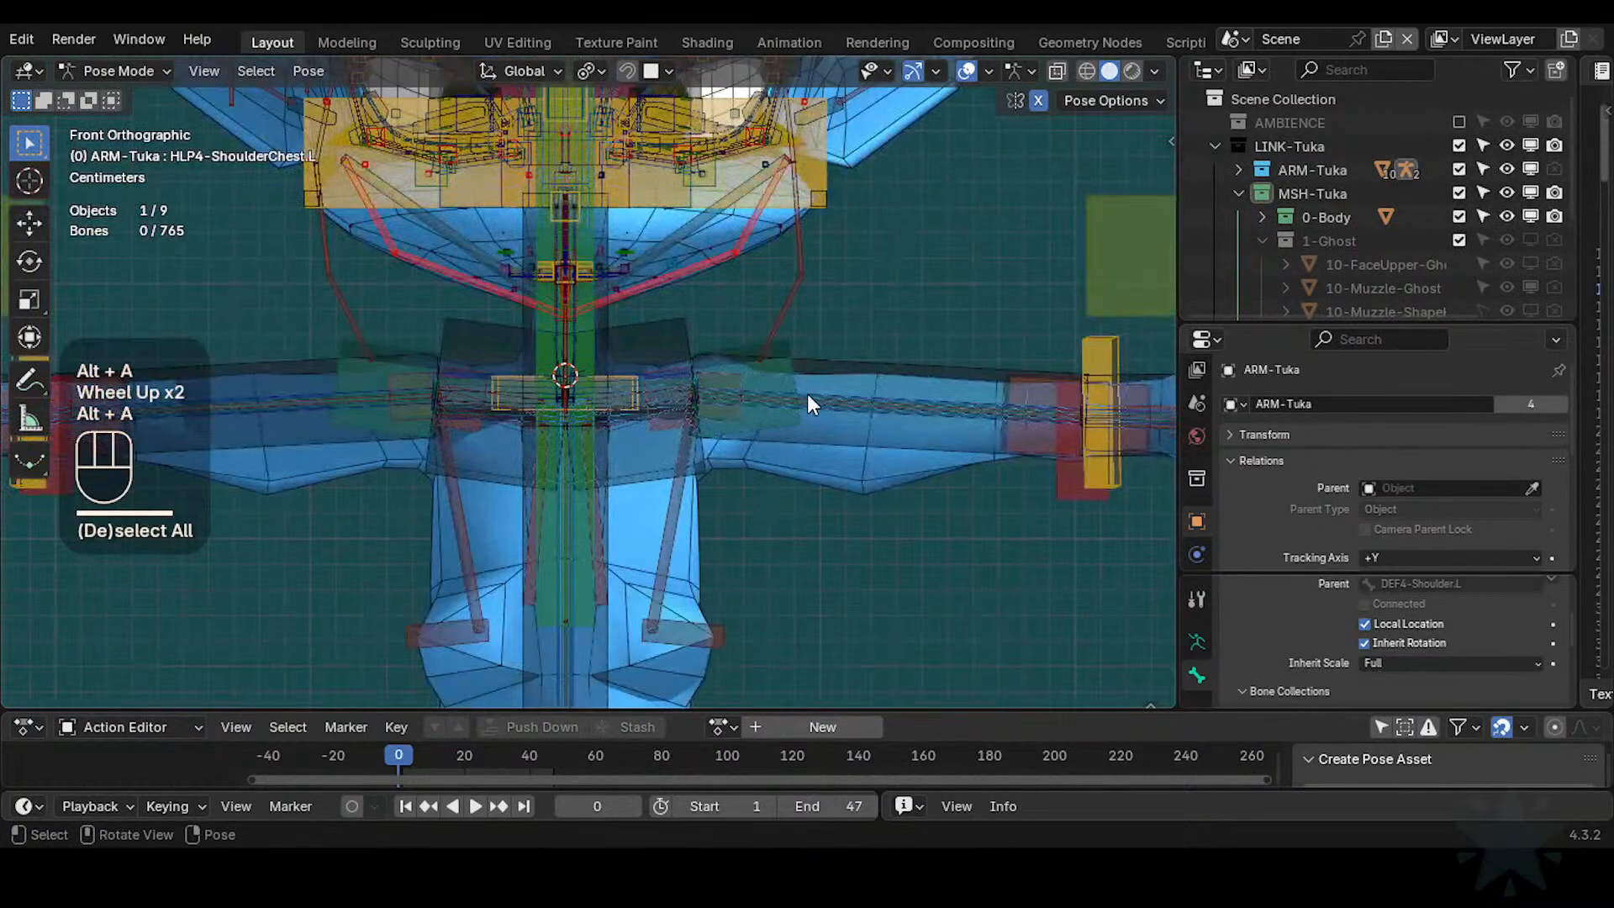
key("n")
left_click(1067, 215)
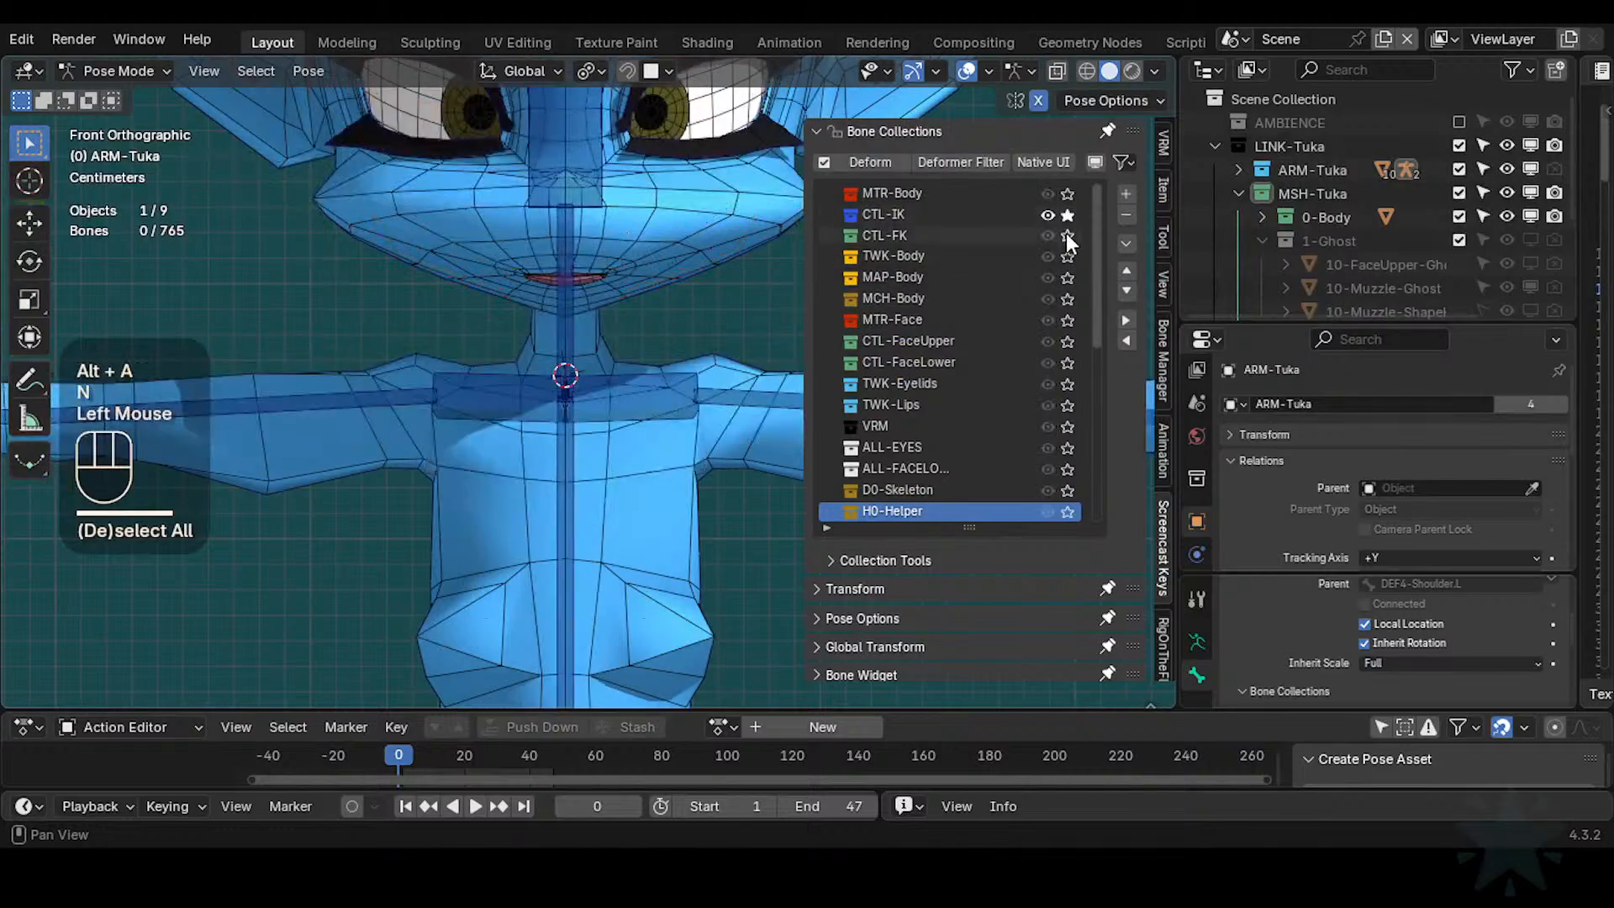
Show the CTL-FK bone collection alongside CTL-IK and turn on the bone axes display
left_click(1067, 235)
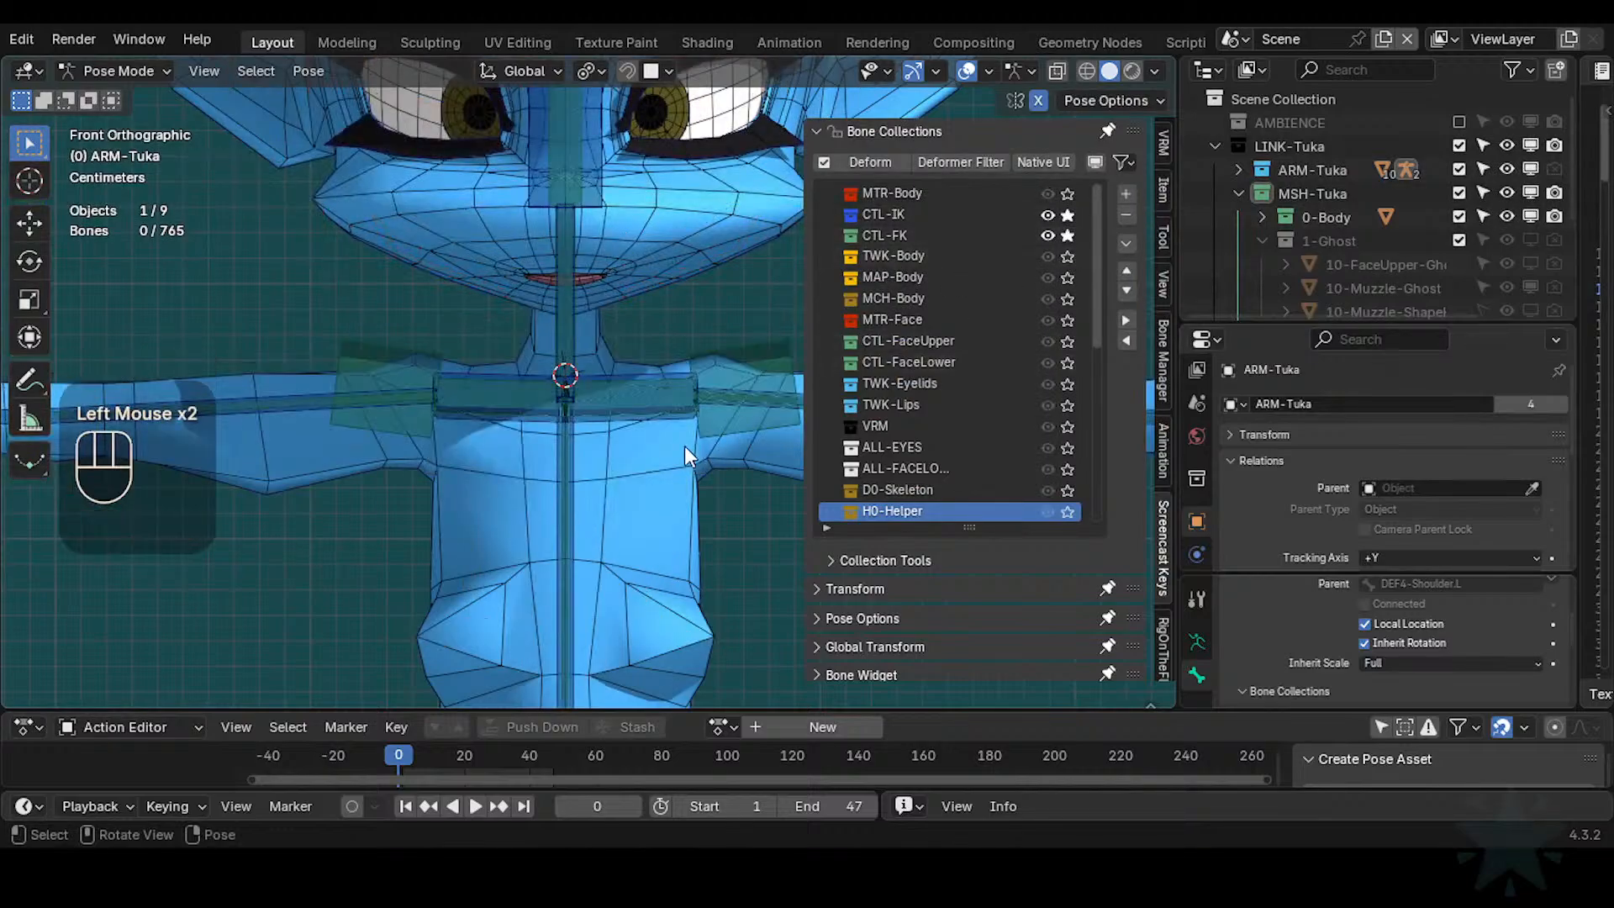
mouse_move(684, 446)
middle_mouse_down()
mouse_move(570, 467)
mouse_move(700, 430)
middle_mouse_up()
key("ctrl+3")
scroll(654, 446, "up", 2)
scroll(672, 414, "up", 1)
Select the overlapping left shoulder control bones with CTL-IK-Shoulder.L active and align them to it in Edit Mode
left_click(652, 397)
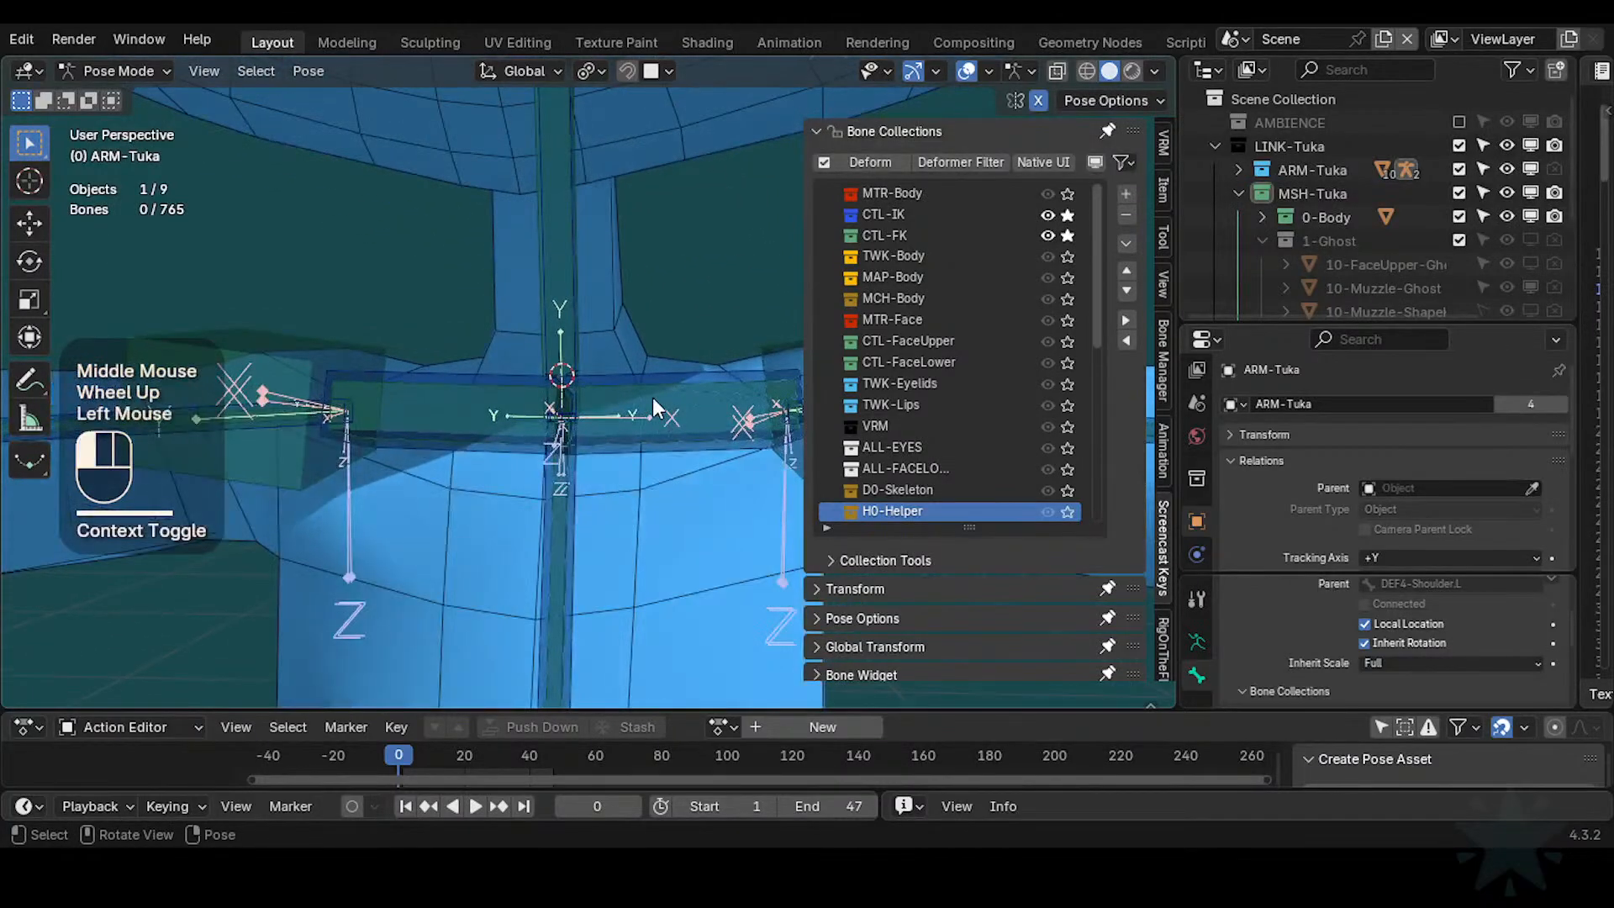
left_click(683, 382)
left_click(683, 373, "shift")
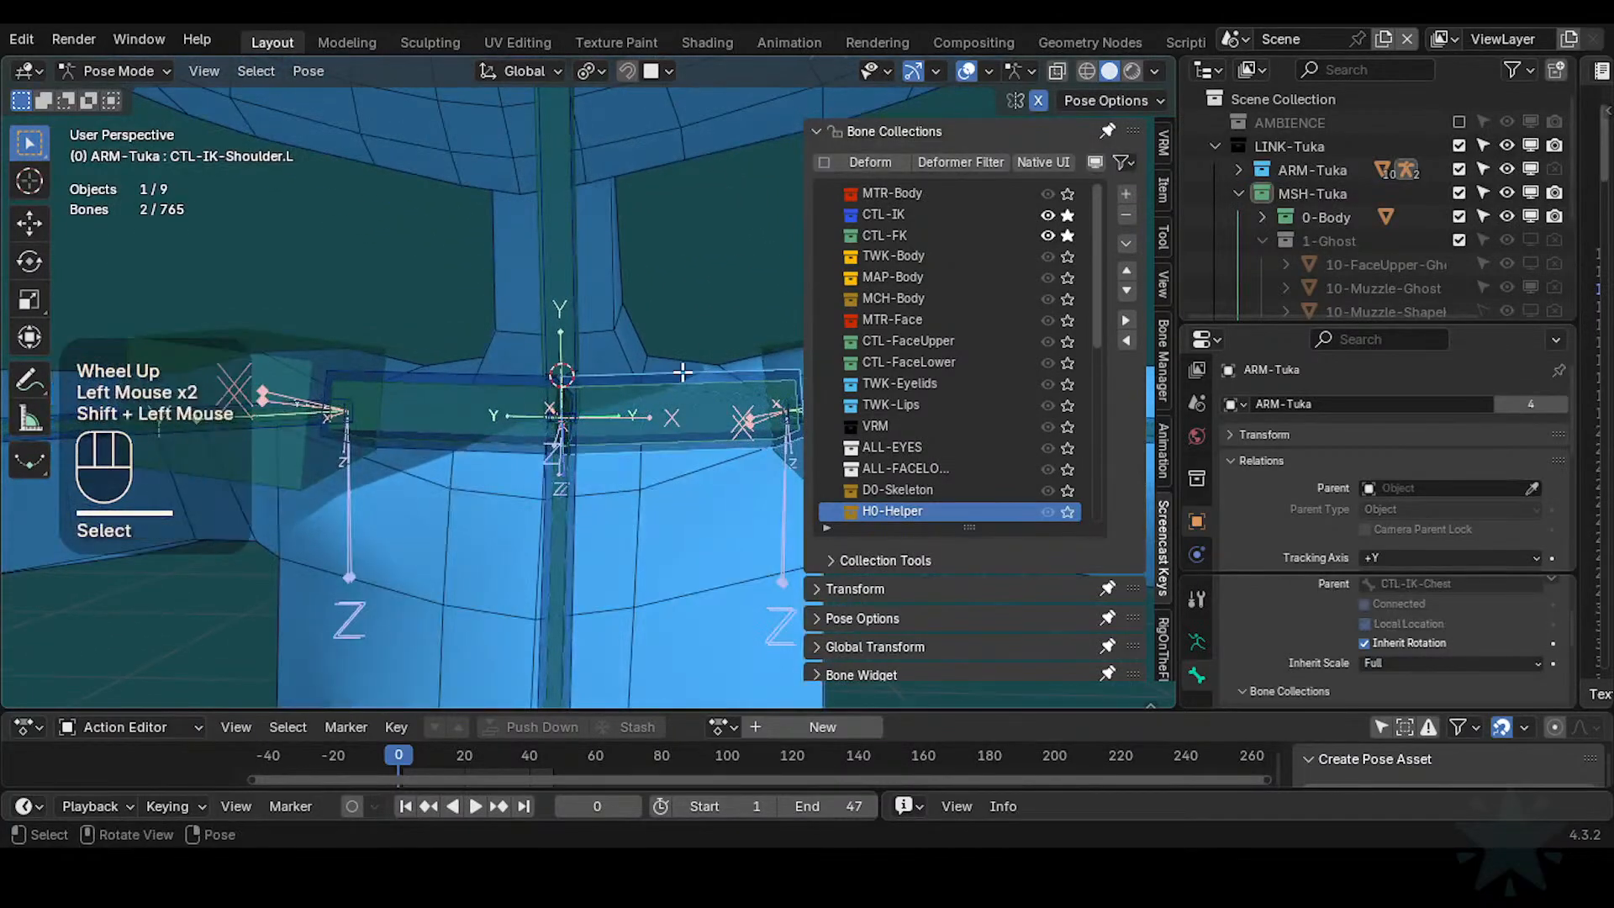
key("Tab")
key("ctrl+alt+a")
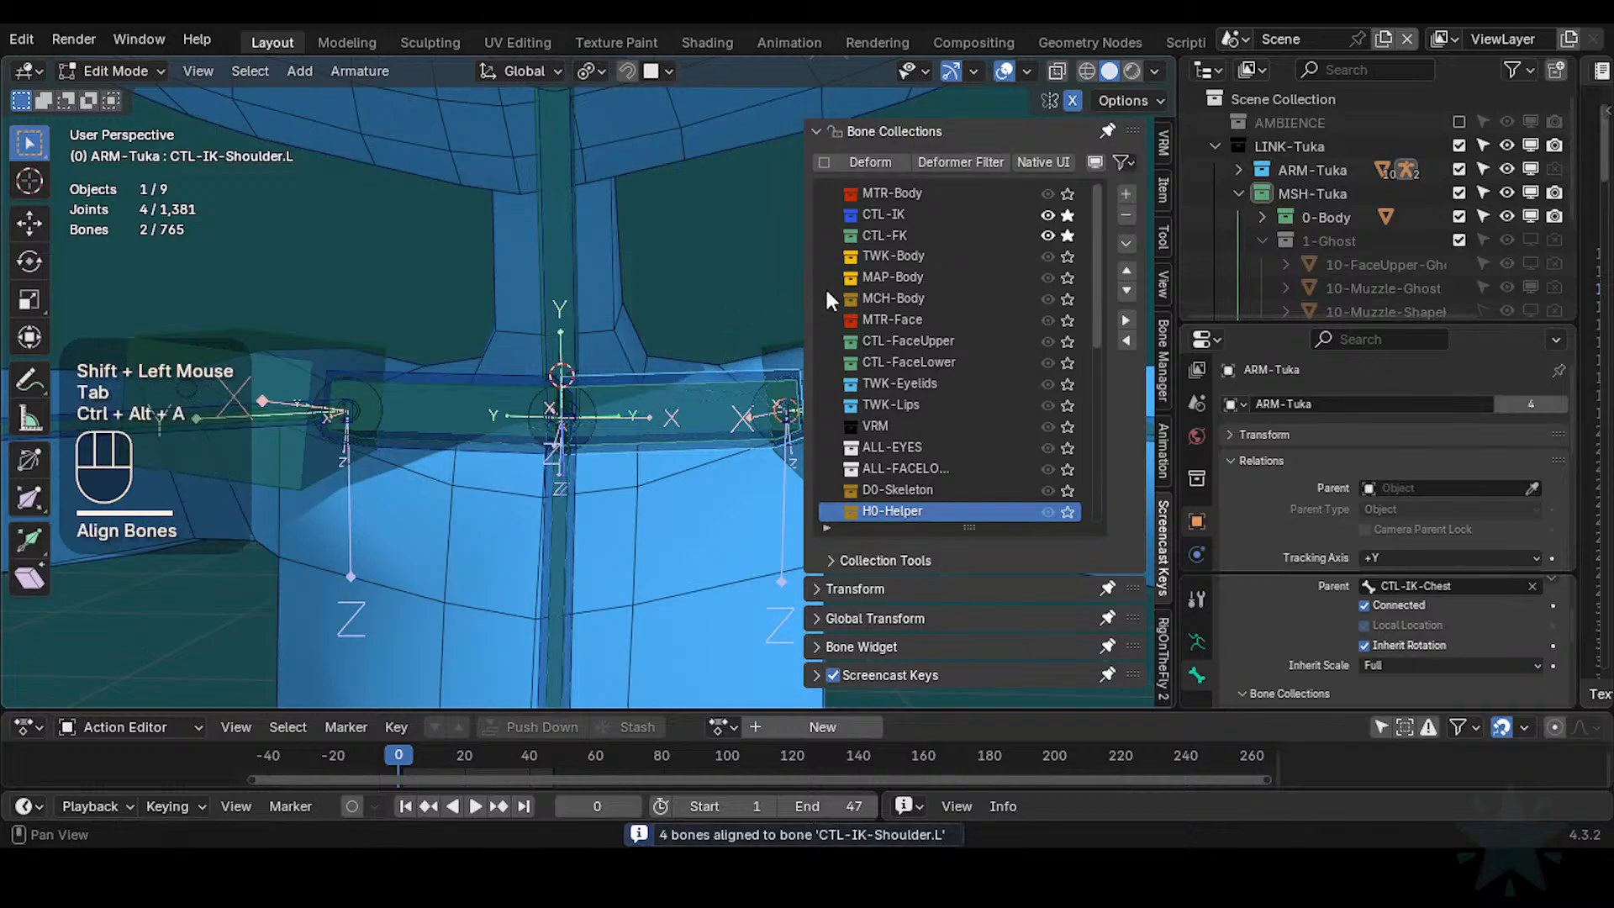
Show the VRM bone collection, select the VRM-Shoulder.L bone and turn off the bone axes display
left_click(1066, 424)
left_click(671, 338)
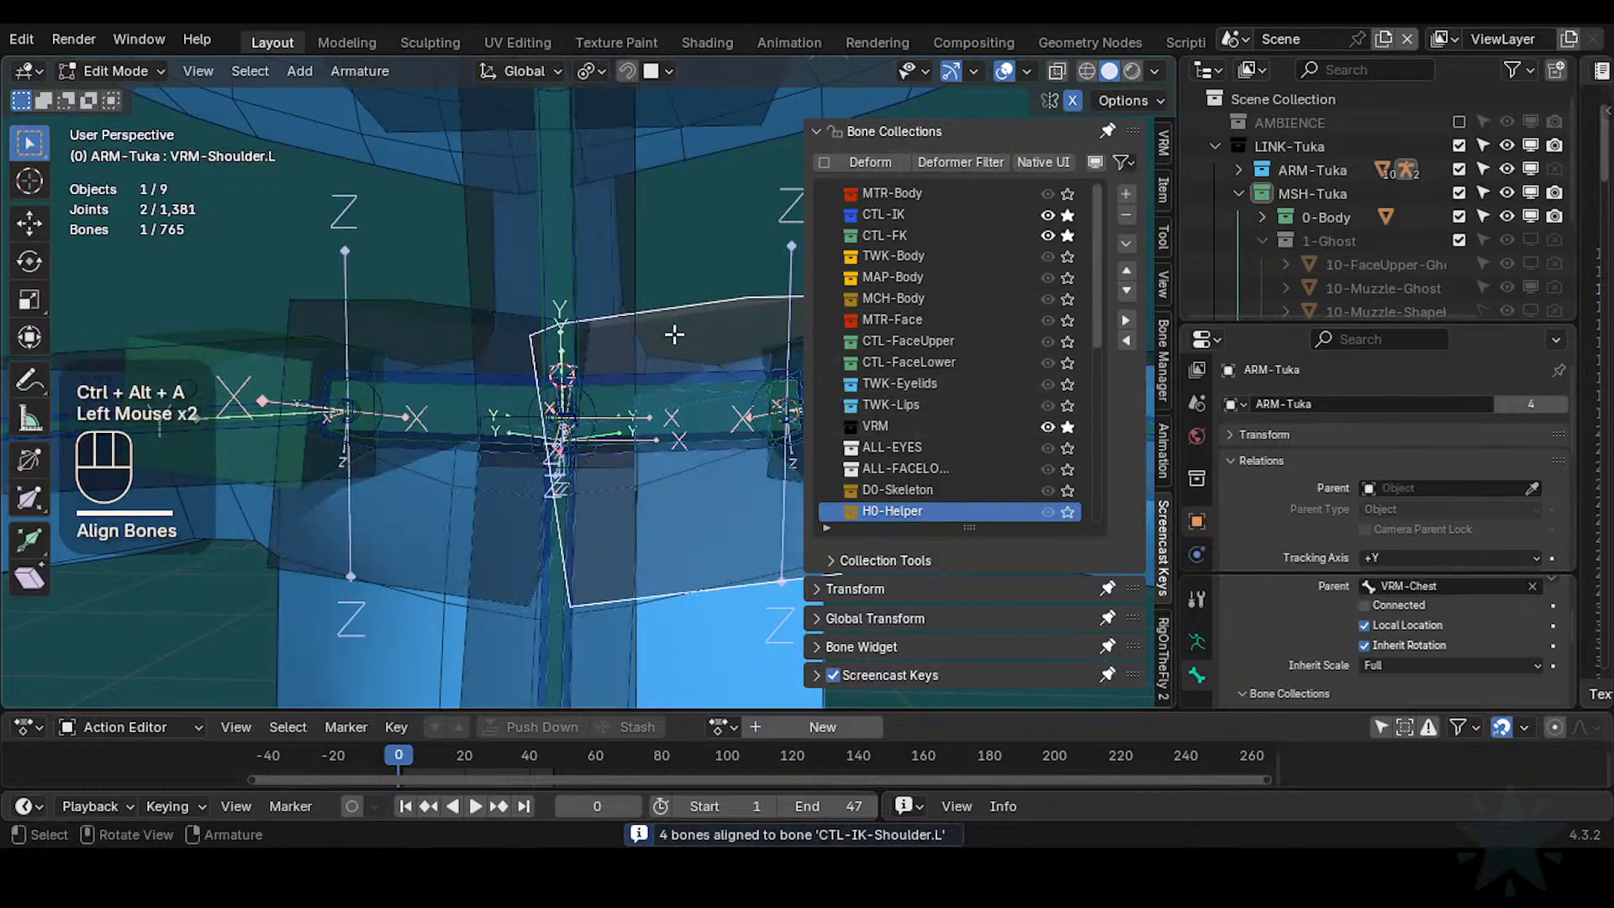
scroll(645, 385, "down", 1)
key("n")
key("ctrl+3")
scroll(887, 419, "down", 2)
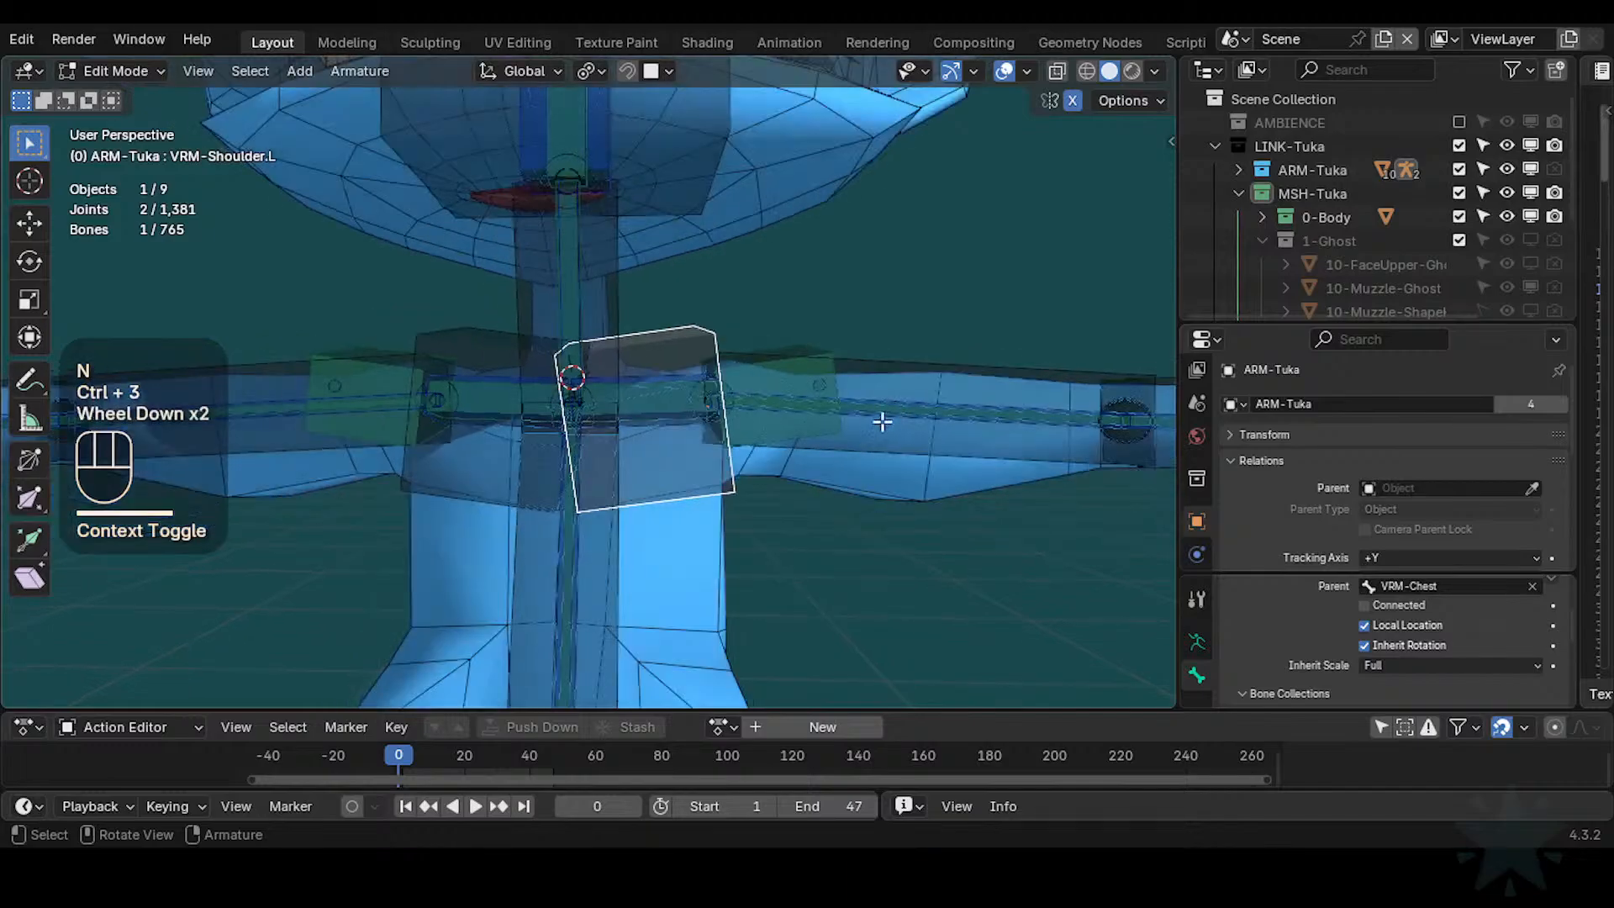
Hide the CTL-FK bone collection, leaving CTL-IK and VRM shown, and save the file
middle_click(756, 443, "shift")
scroll(756, 444, "down", 1, "shift")
scroll(757, 444, "up", 1)
key("n")
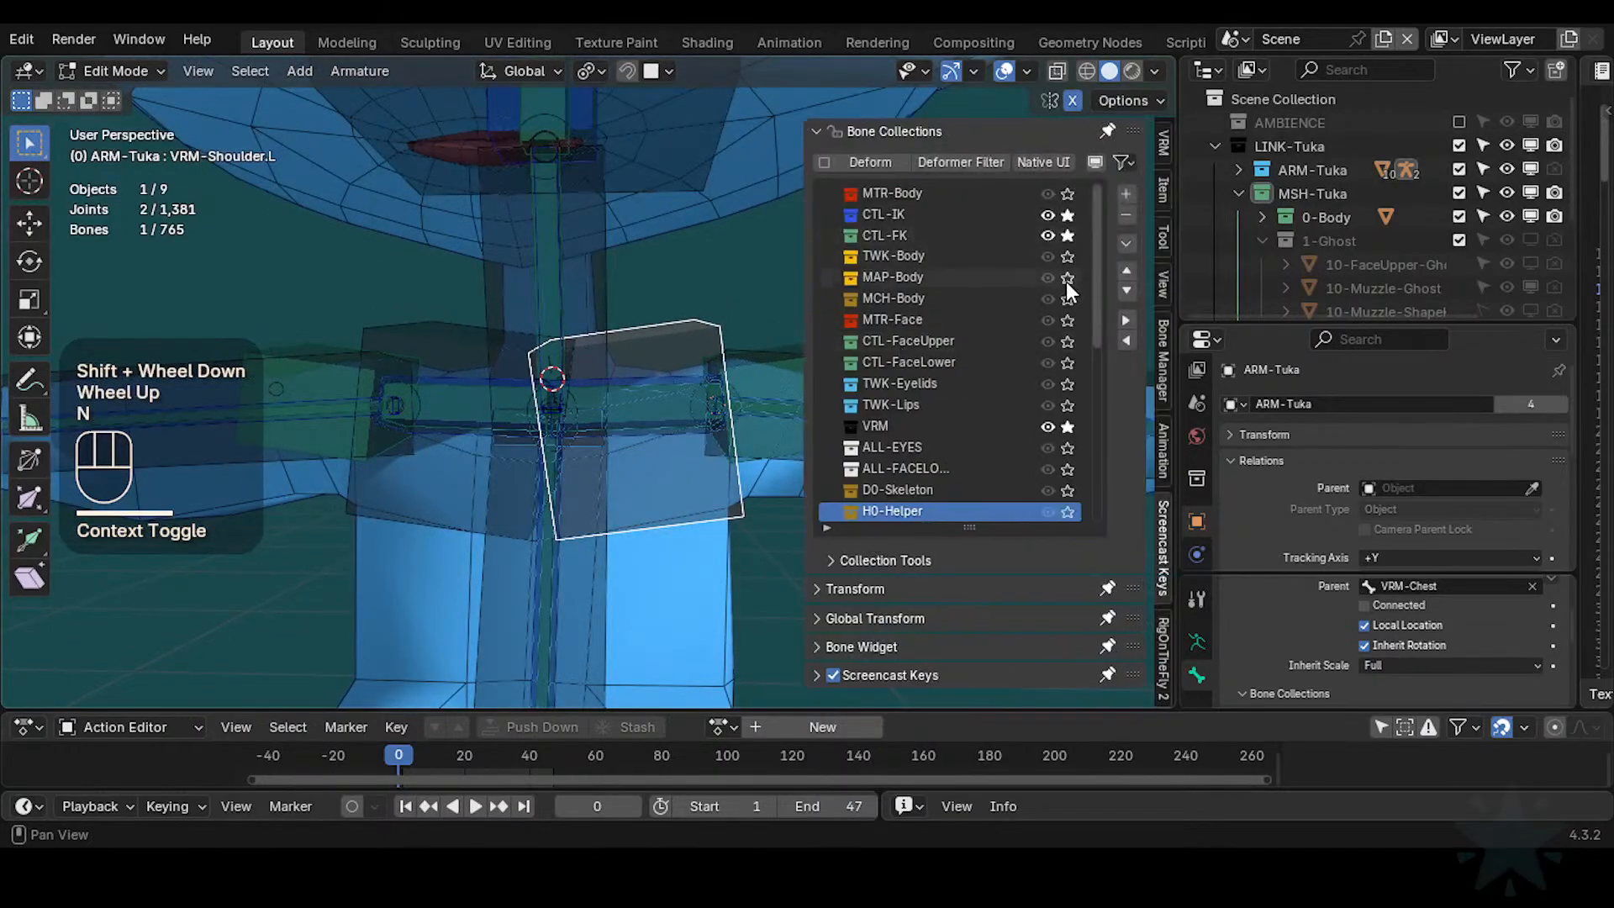
left_click(1064, 236)
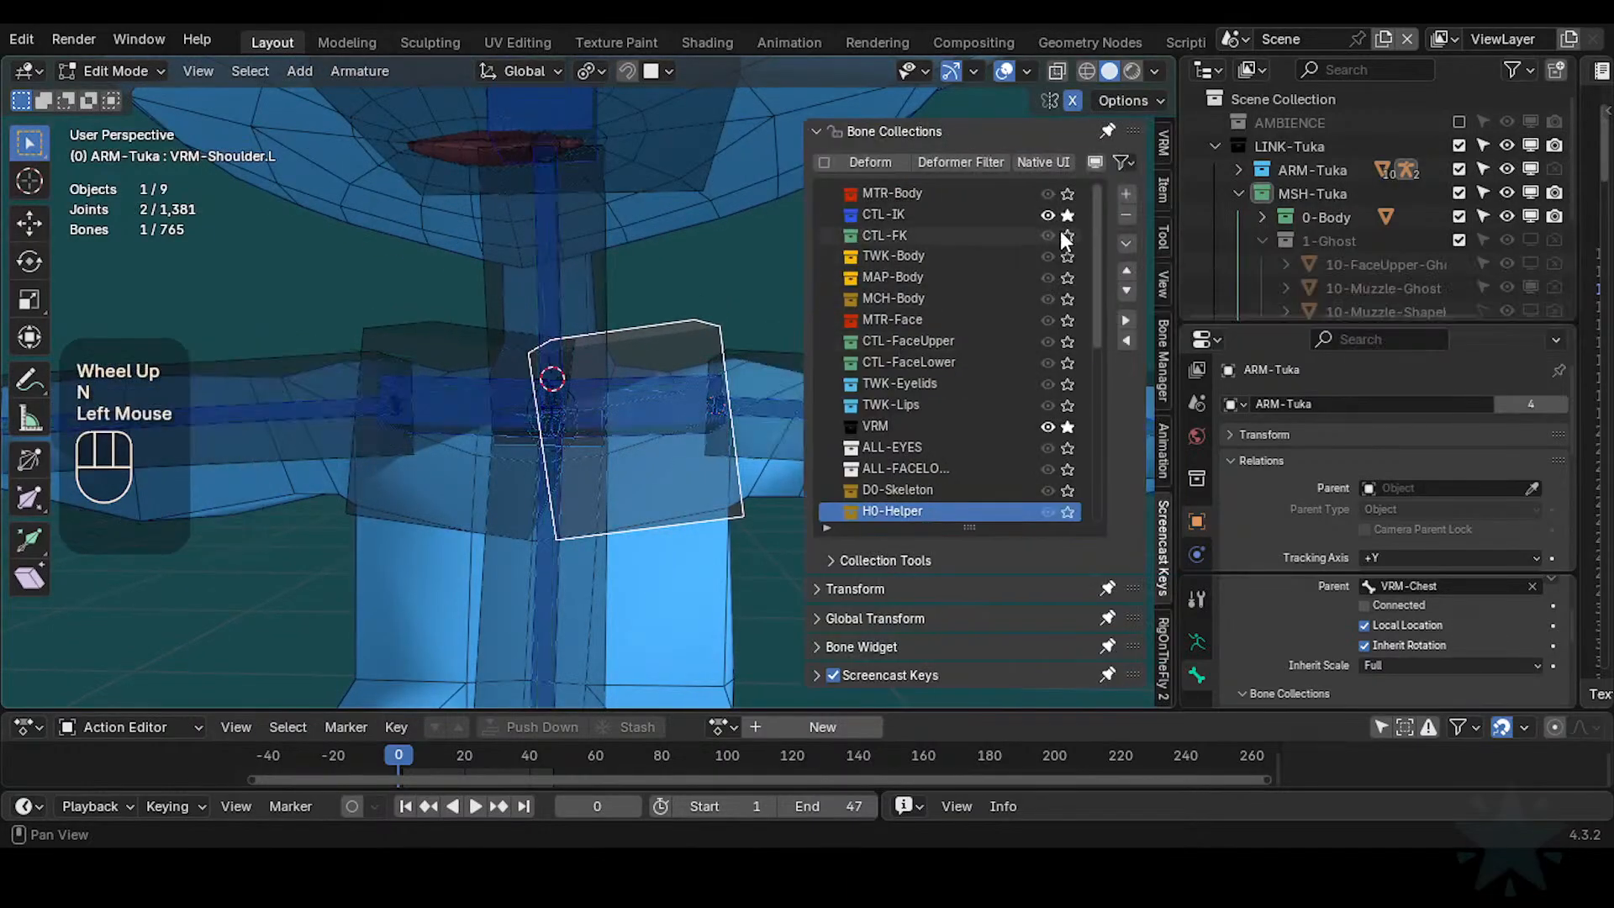
key("n")
scroll(704, 418, "up", 2)
scroll(841, 392, "down", 2)
key("ctrl+s")
Select the VRM-UpperArm.L bone and set the snap target to Vertex
left_click(781, 404)
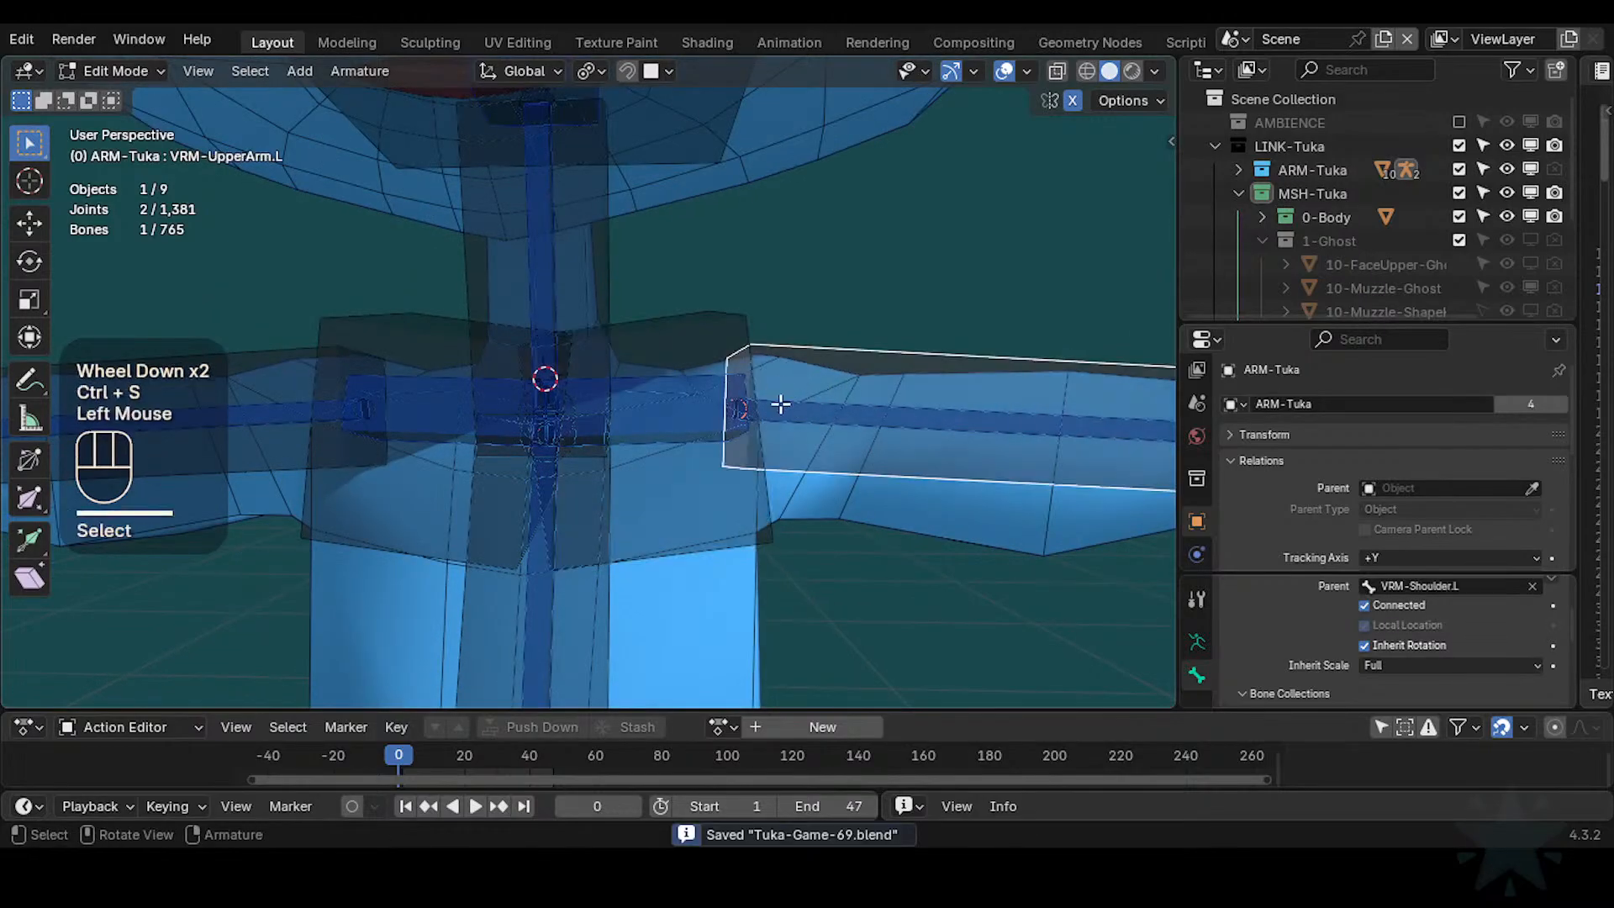
key("alt+a")
middle_click_drag(751, 414, 829, 447)
left_click(830, 462)
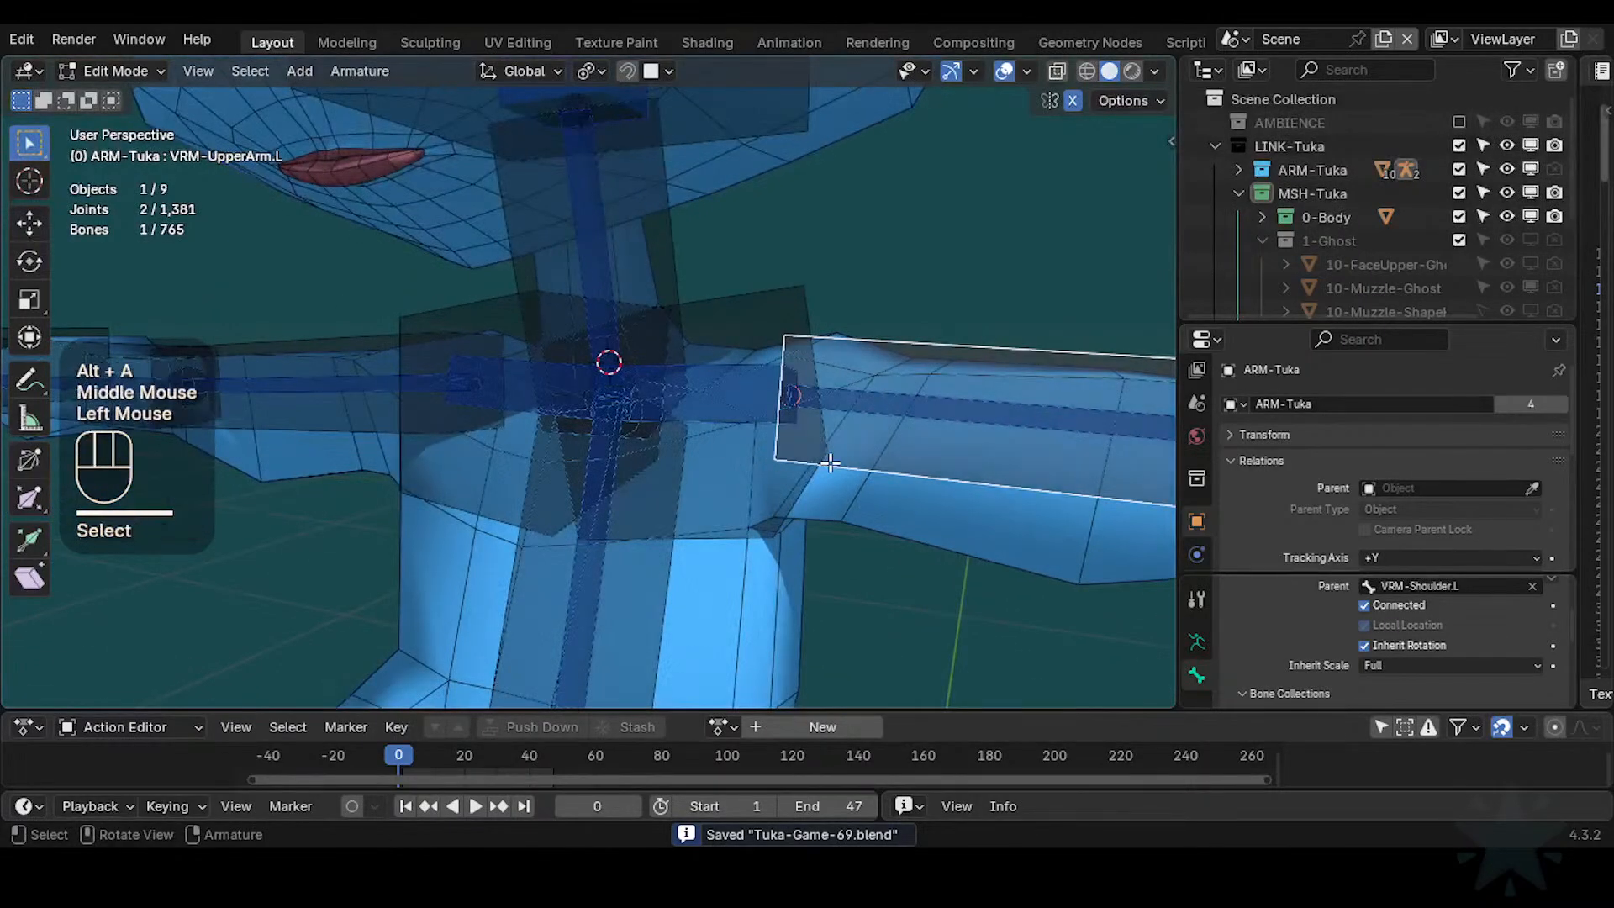
left_click(663, 67)
left_click(592, 241)
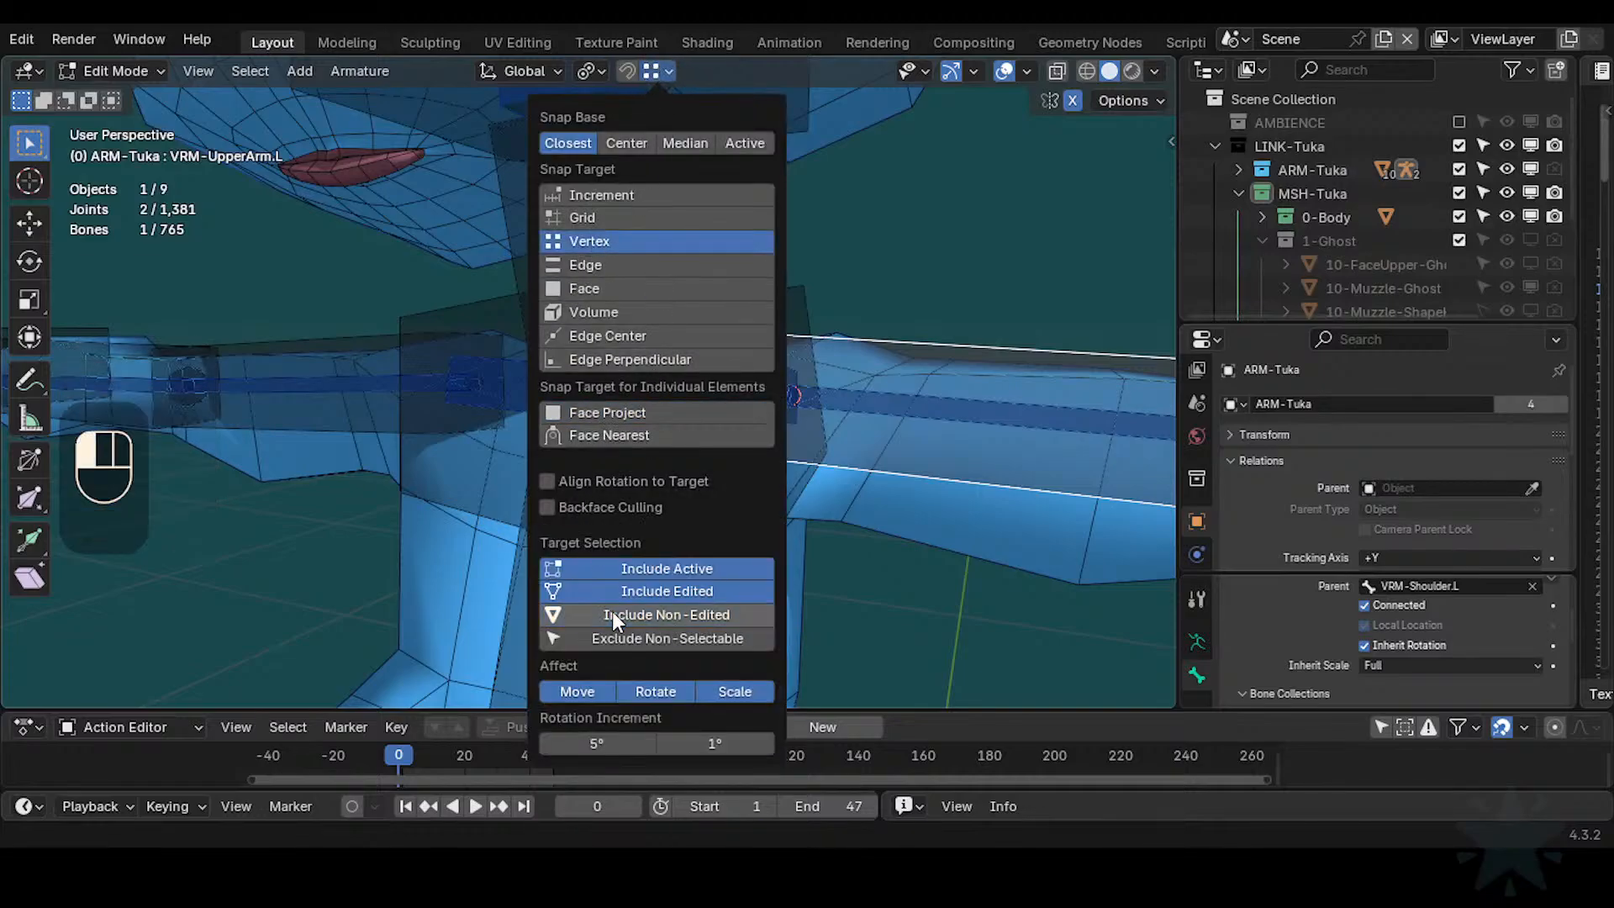
Try to move VRM-UpperArm.L with snapping onto the IK shoulder joint
middle_click_drag(756, 434, 730, 410)
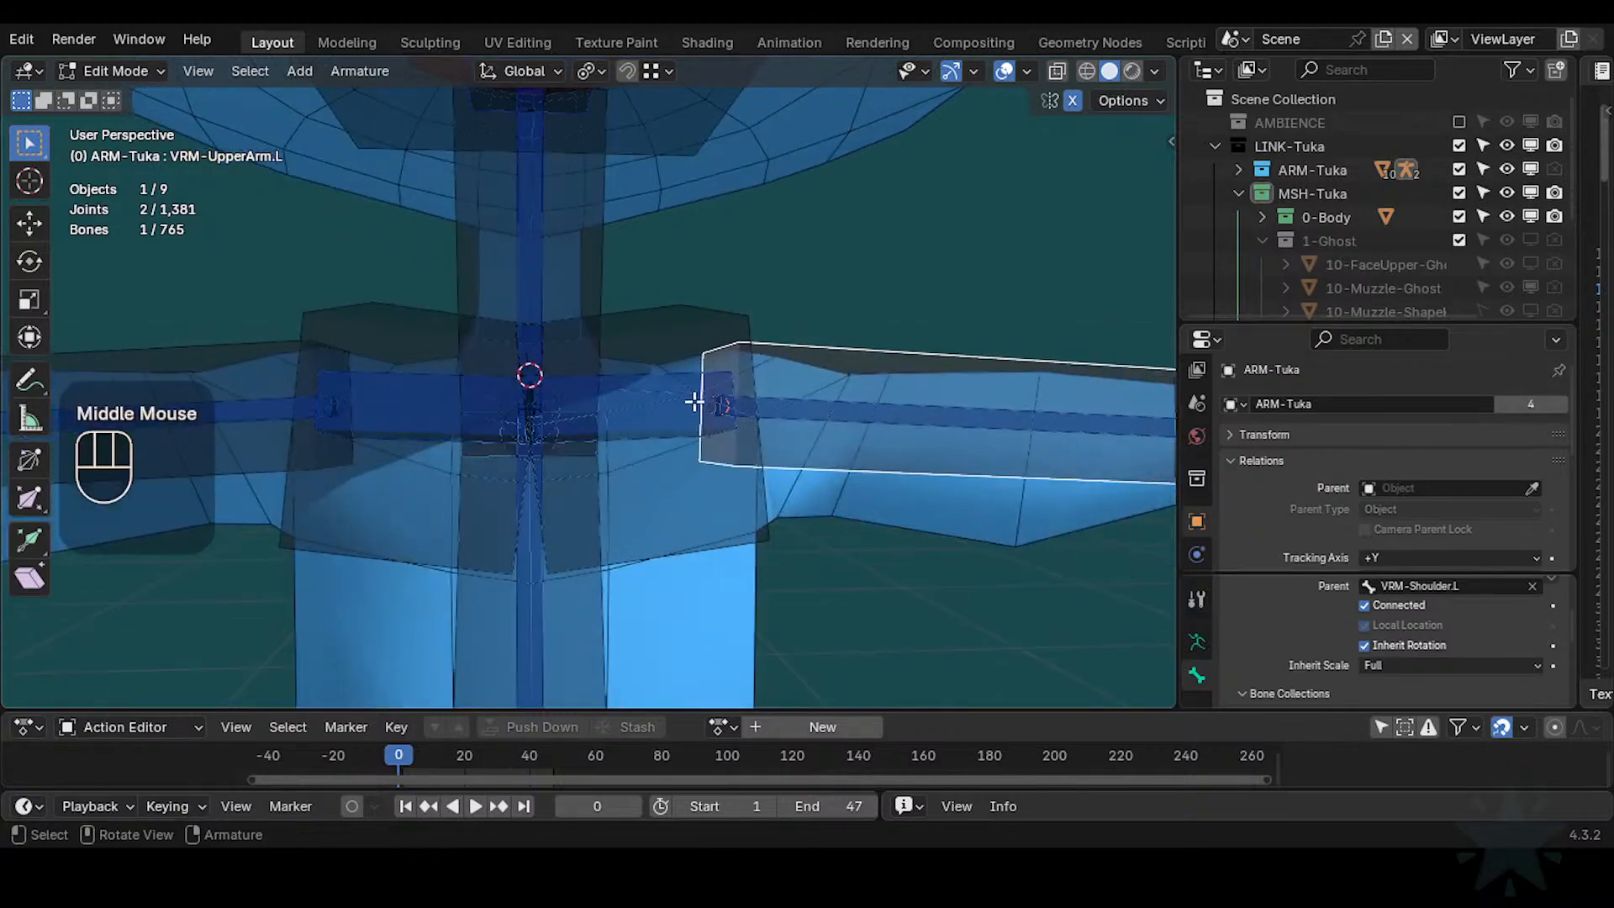
key("g")
left_click(731, 402, "ctrl")
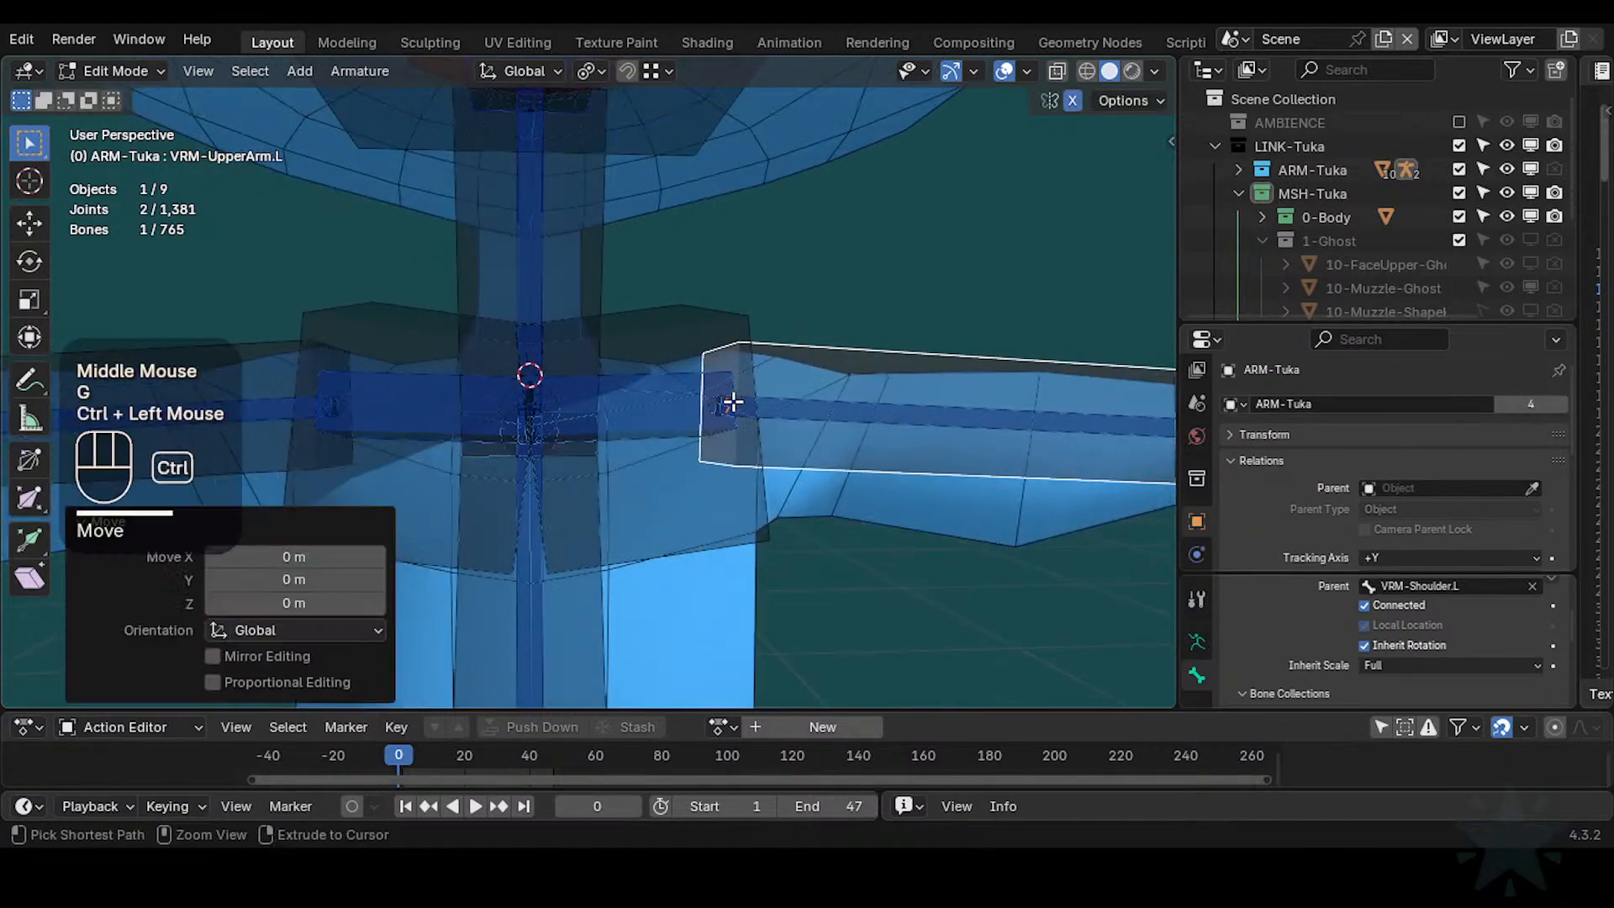
Move the tip joint of VRM-Chest with snapping onto the tip of the CTL-IK-Chest bone
left_click(565, 484)
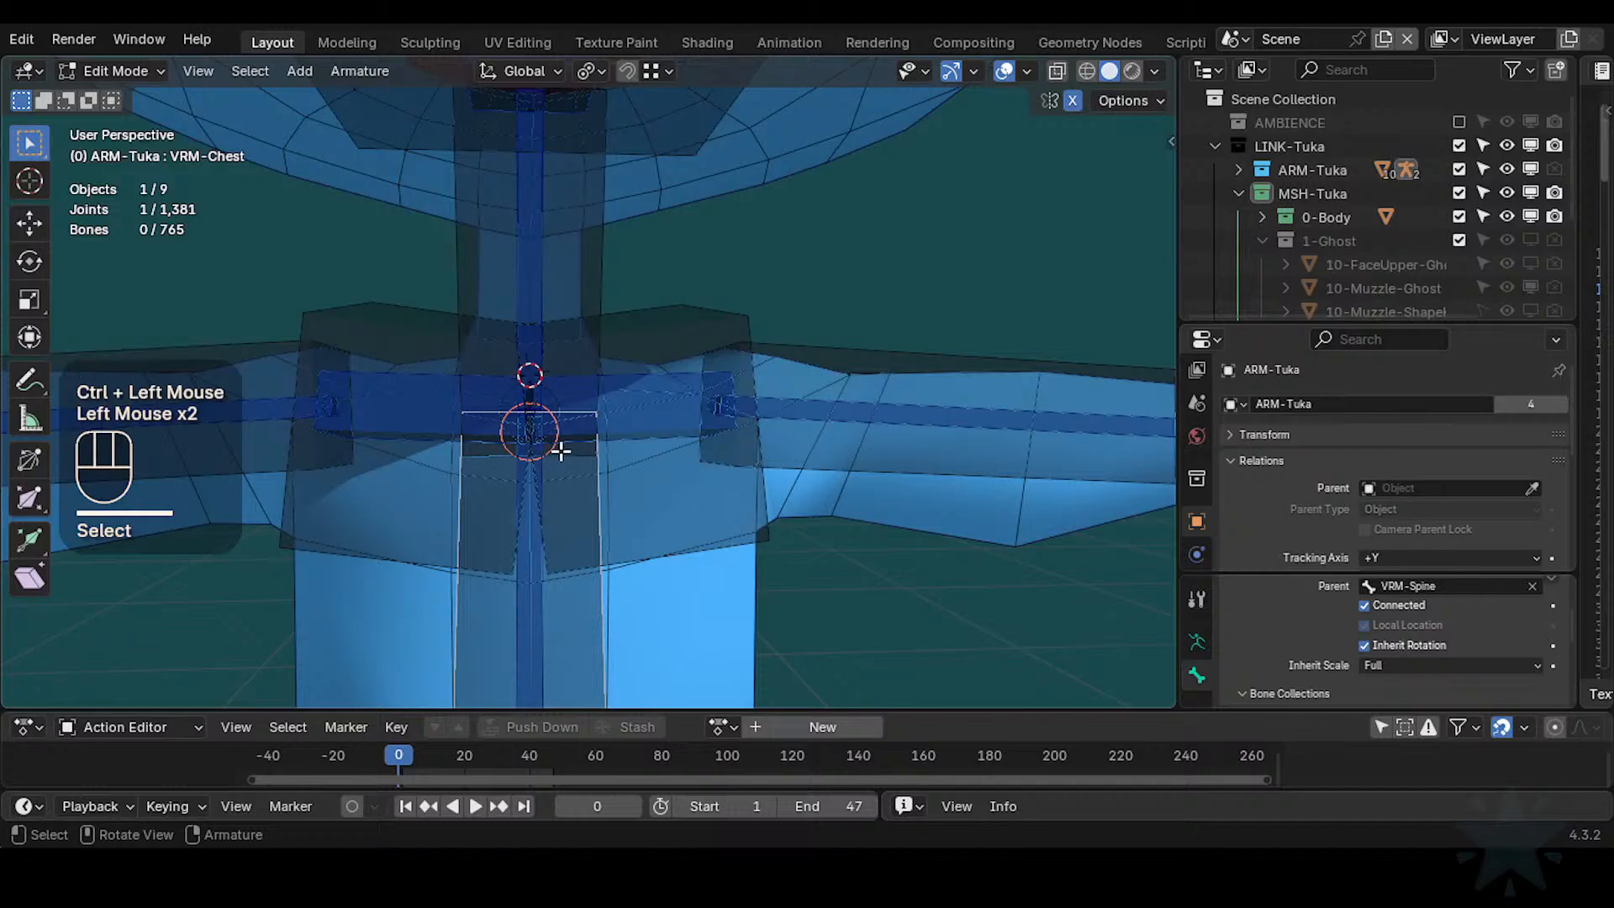
scroll(547, 449, "up", 1)
key("g")
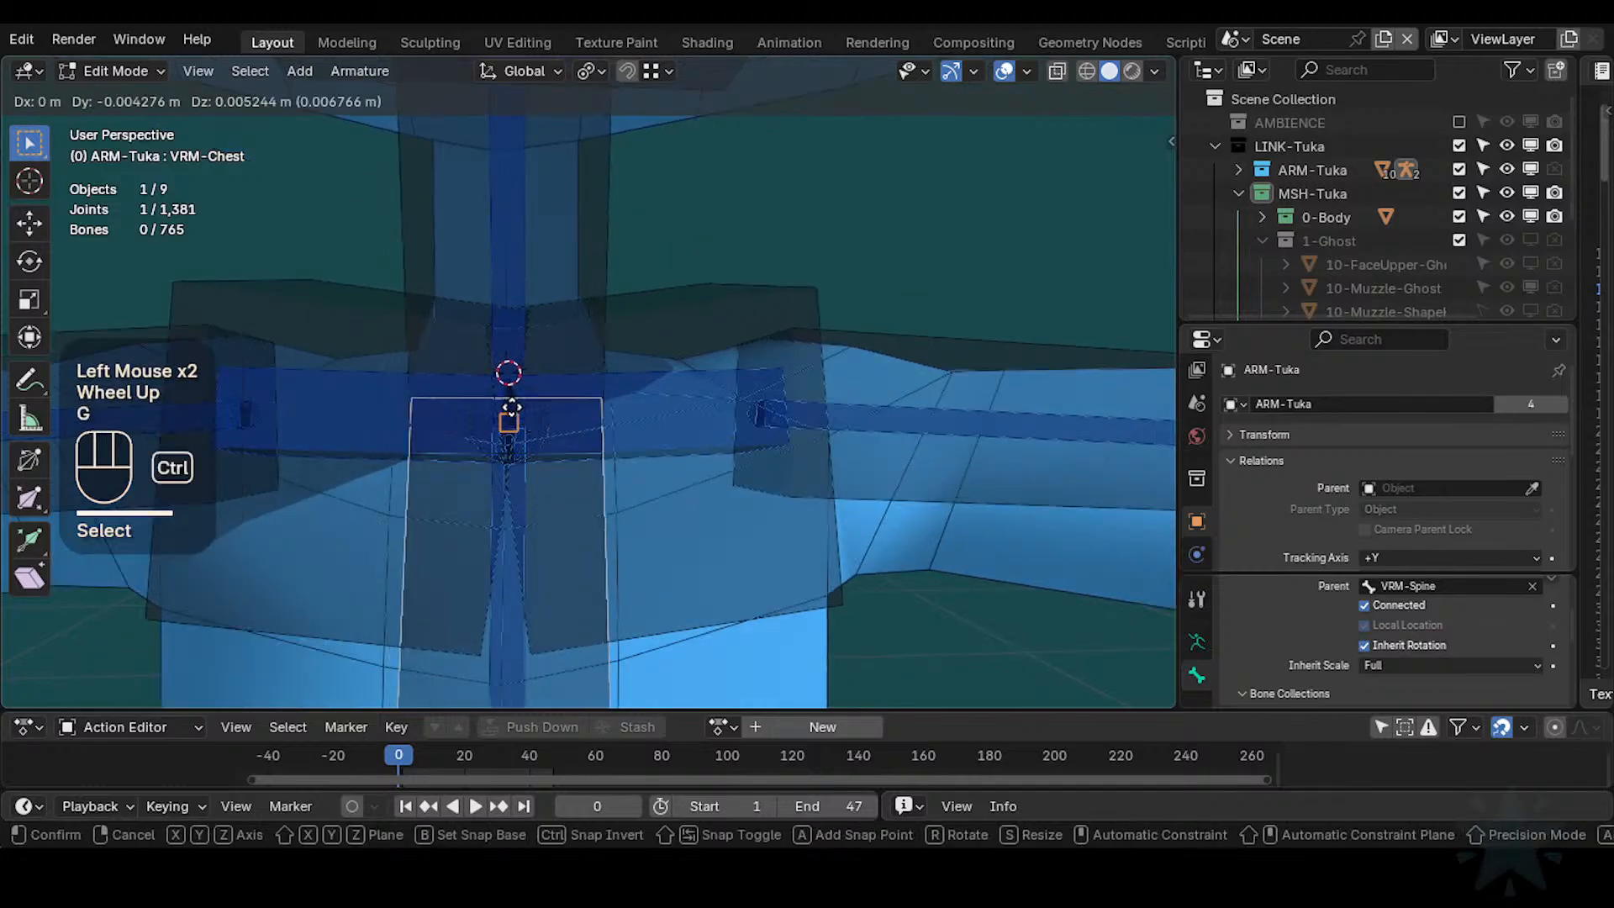
key("Escape")
middle_click_drag(514, 473, 529, 425)
key("g")
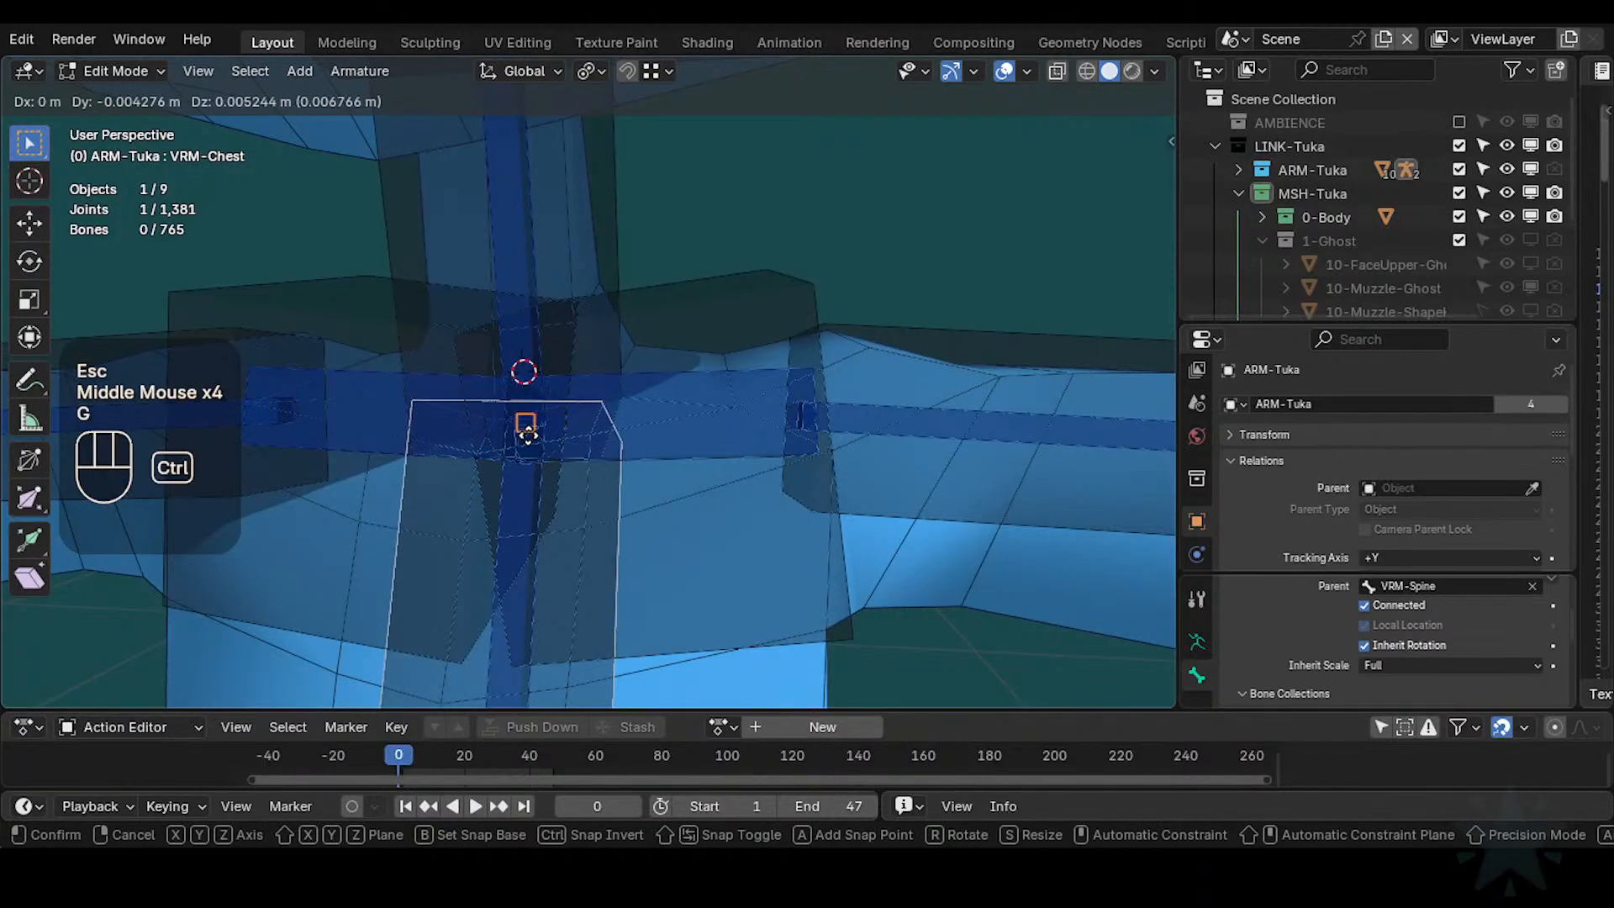
left_click(529, 433, "ctrl")
left_click(640, 350)
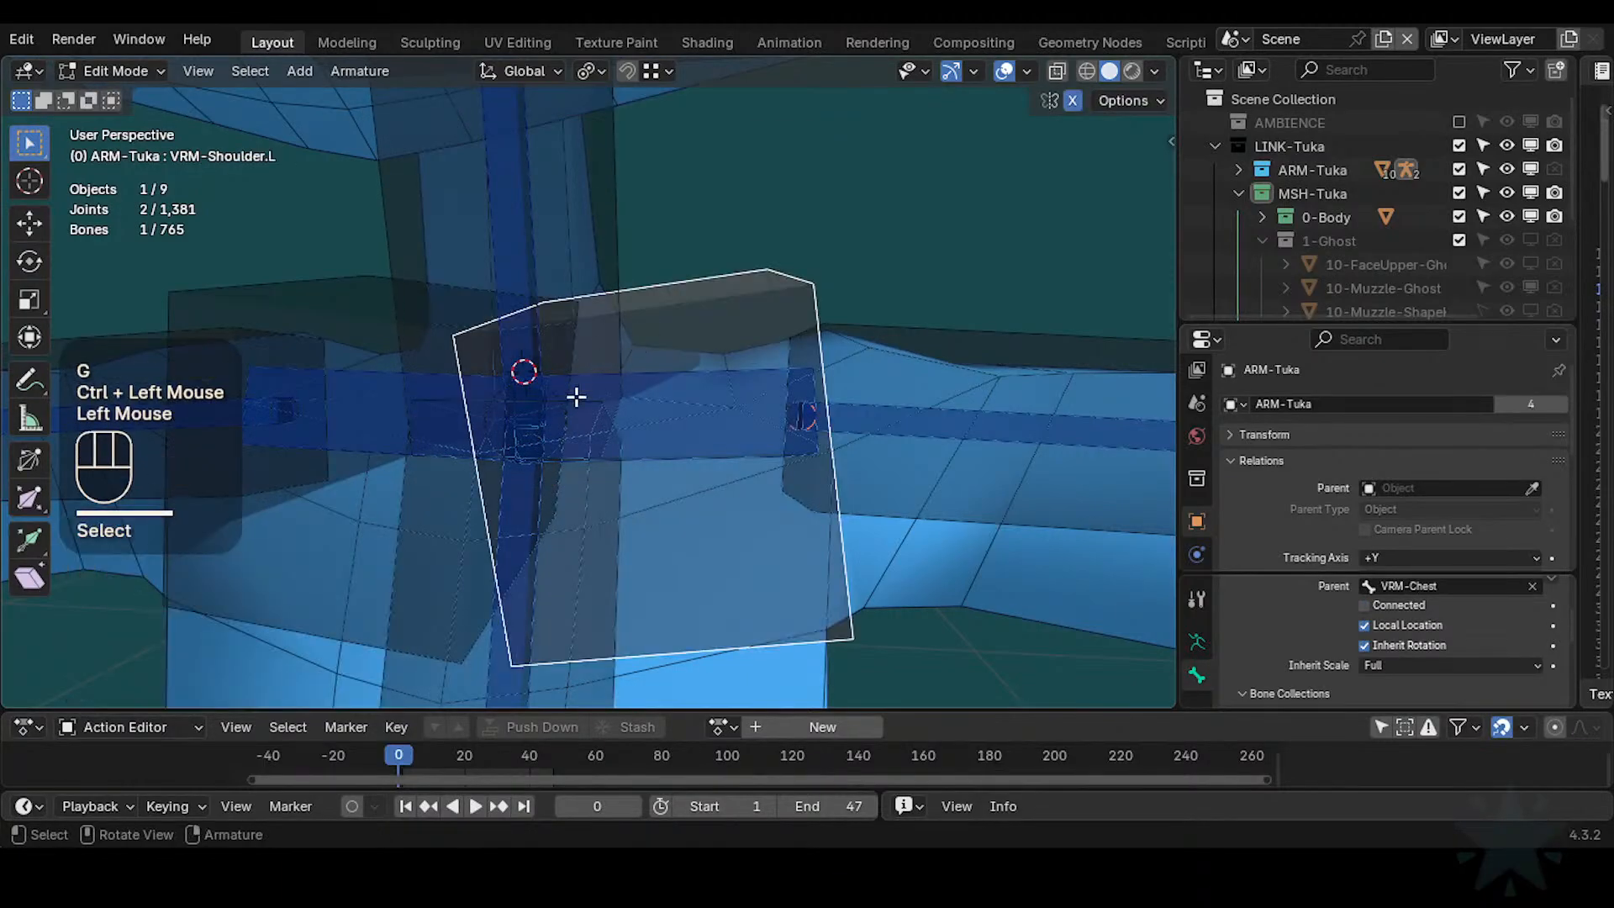
key("g")
key("Escape")
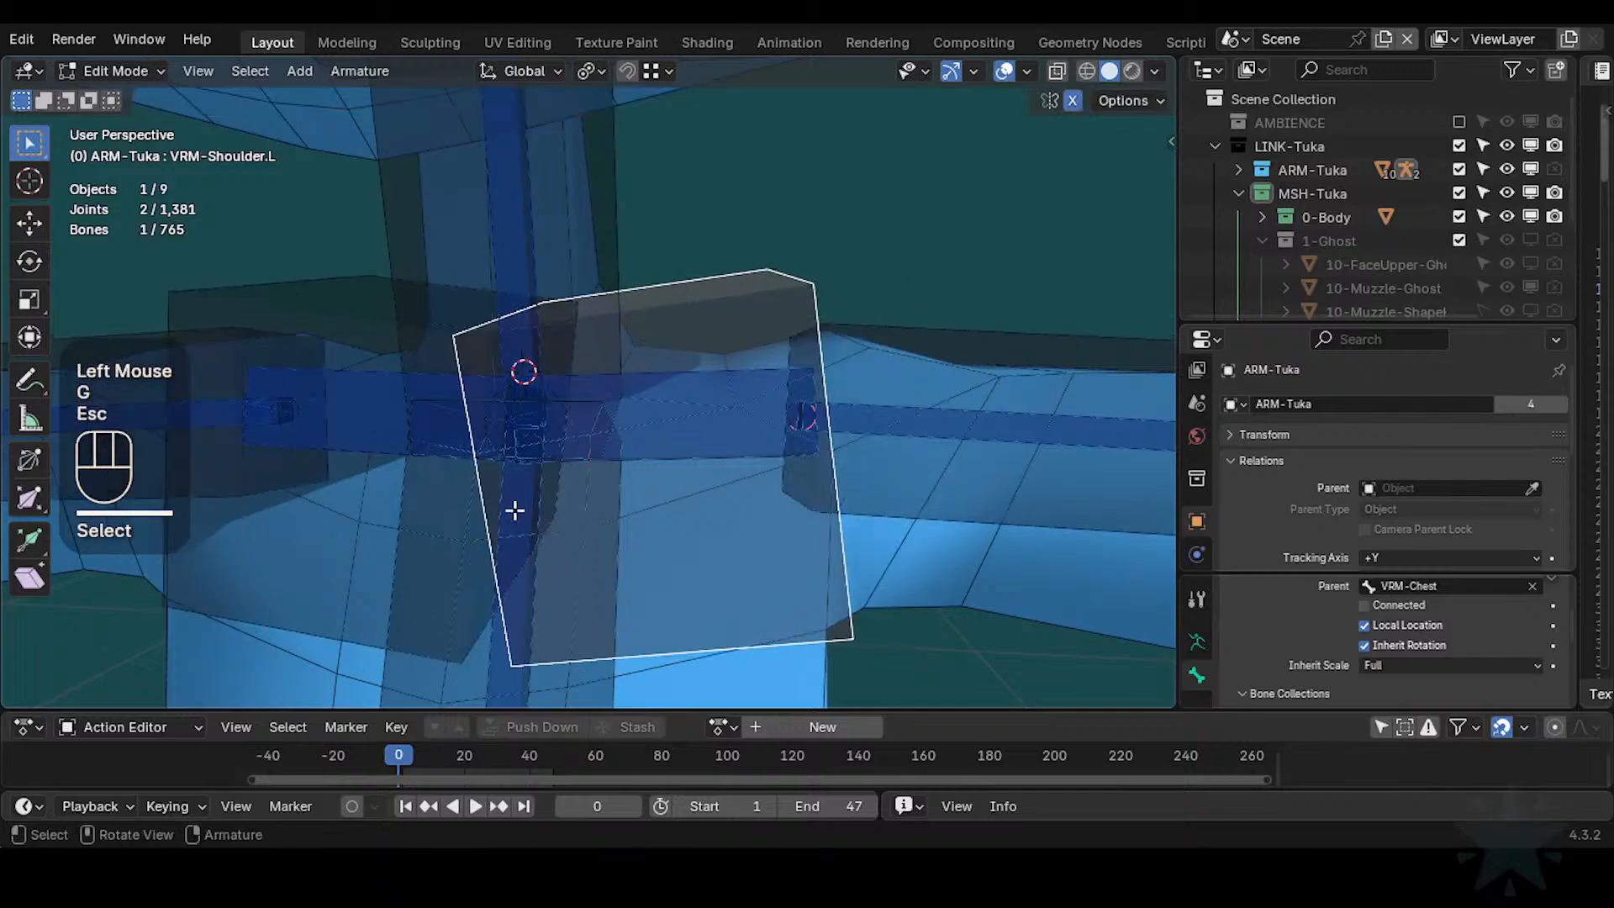
left_click(529, 466)
left_click(530, 465)
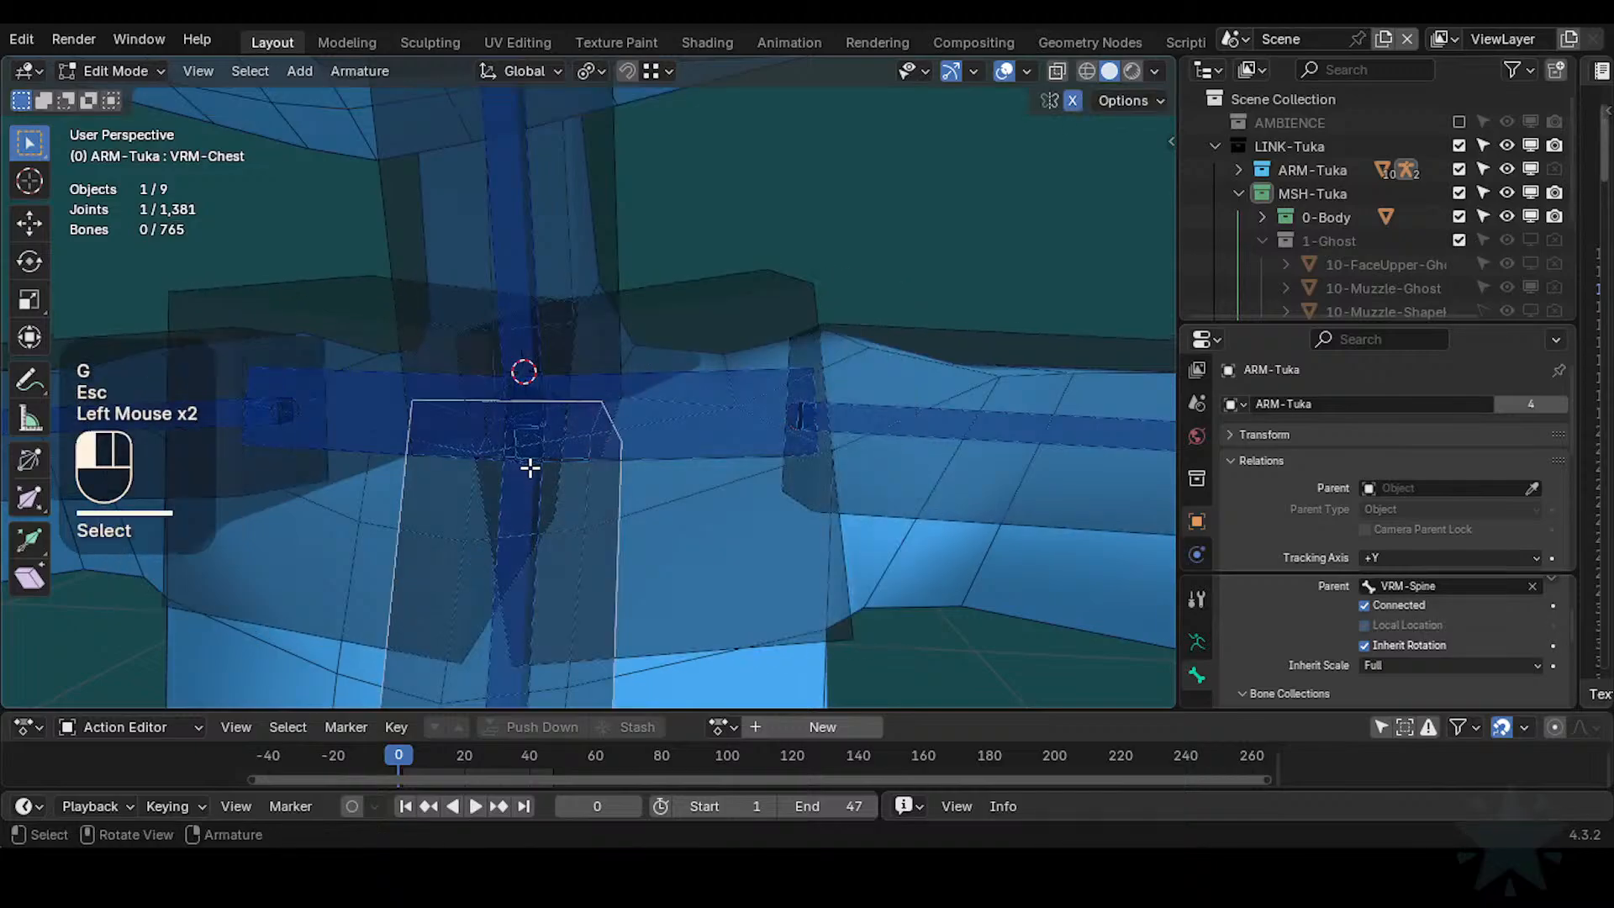
left_click(529, 460)
left_click(526, 461)
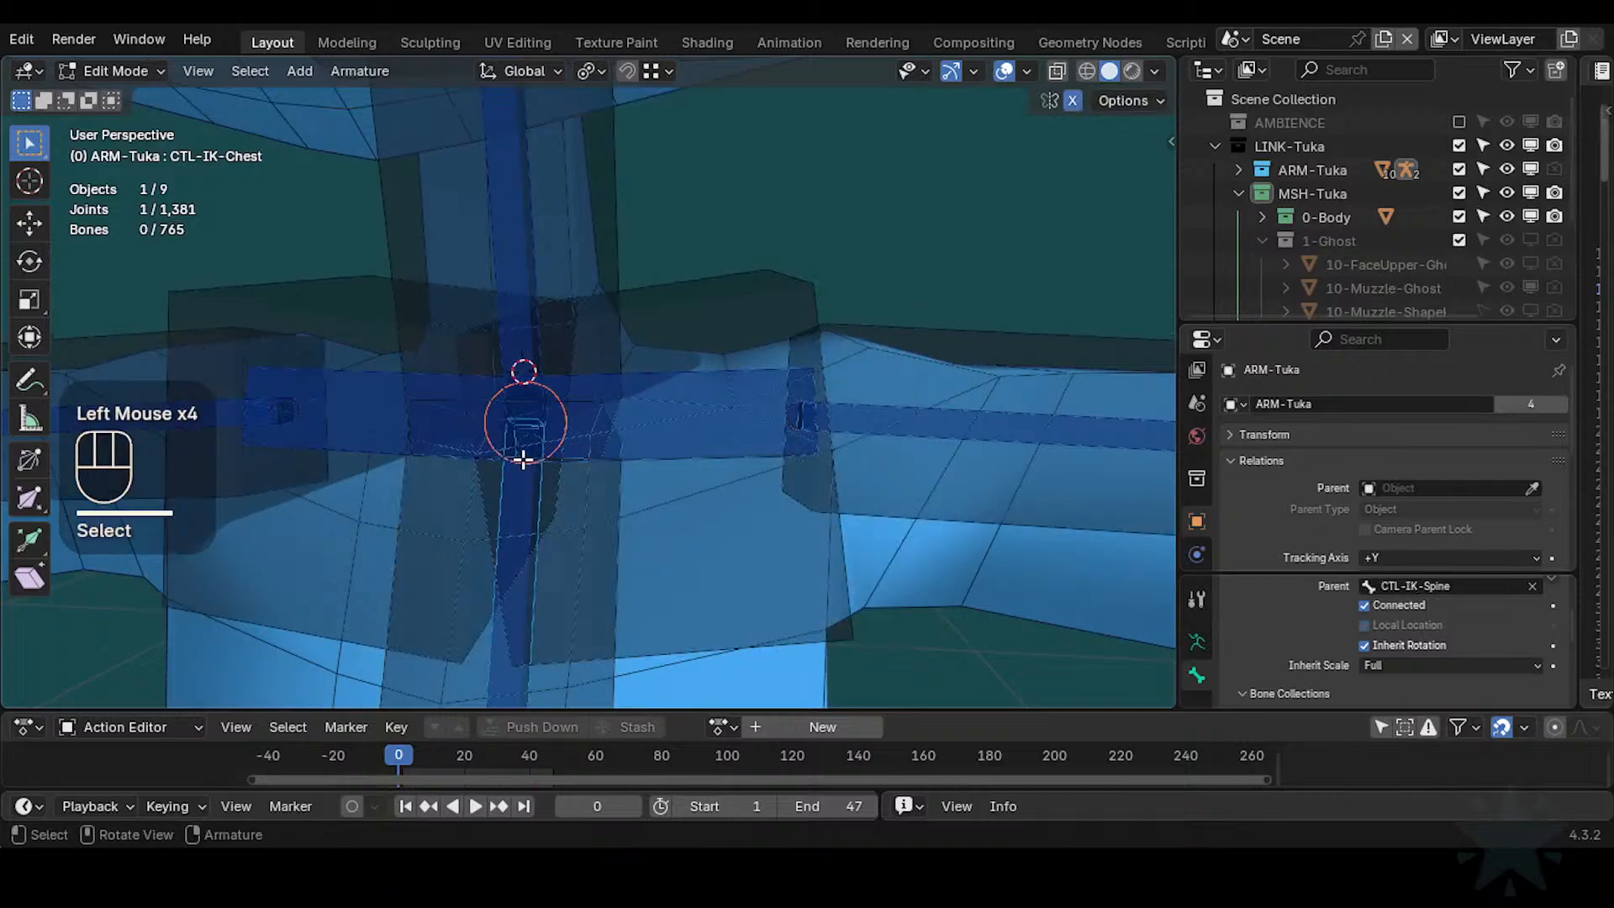
left_click(523, 458)
left_click(696, 520)
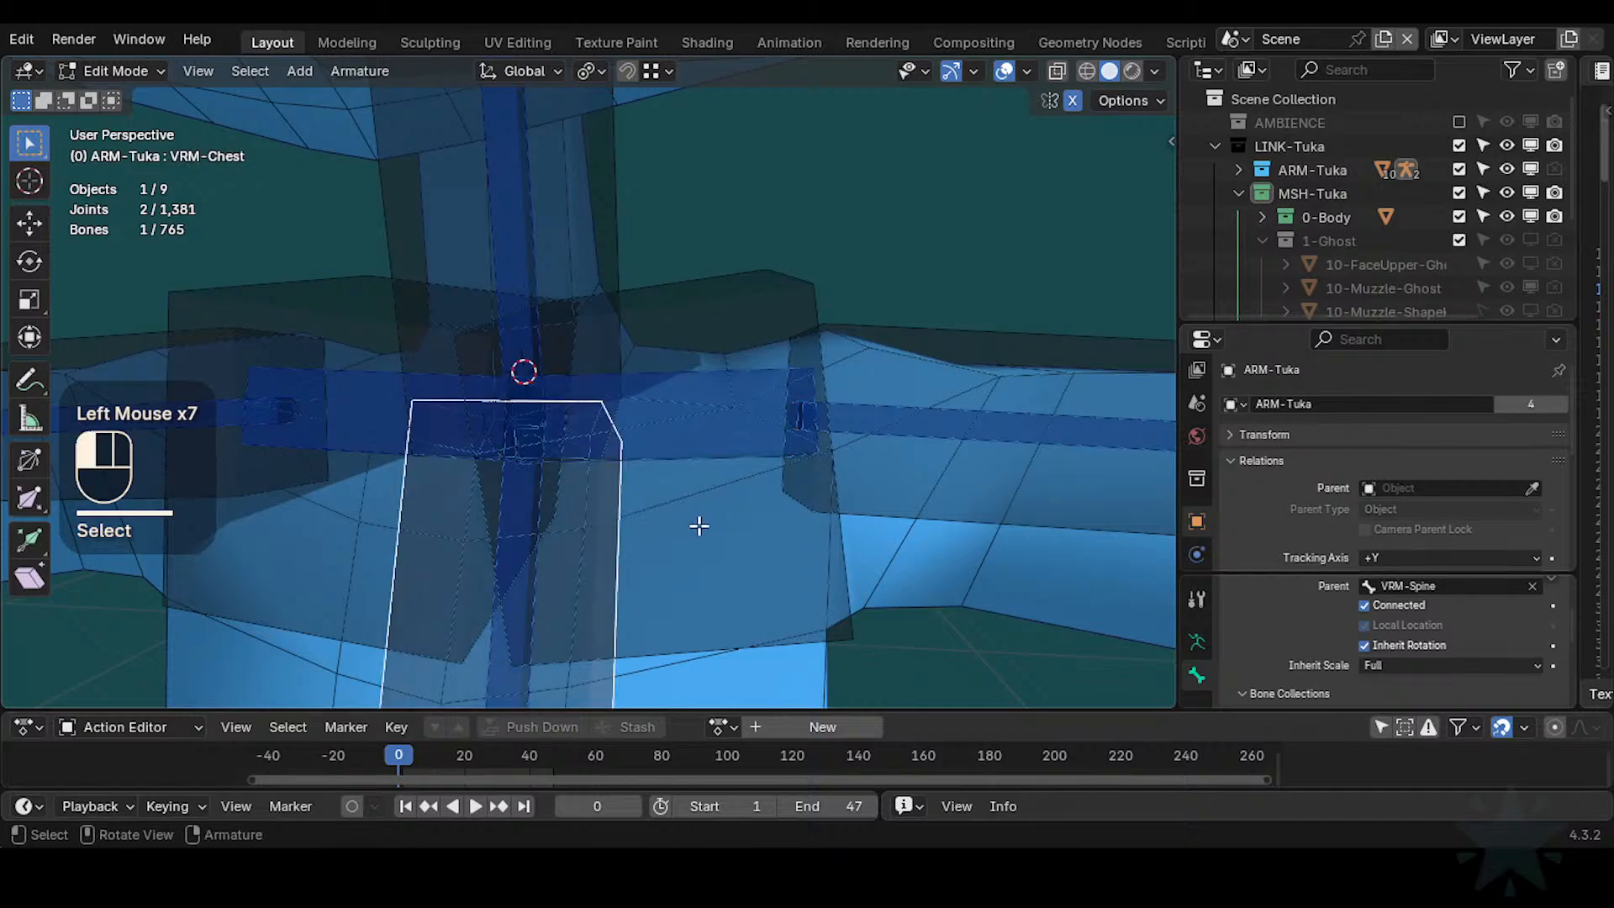
left_click(476, 389)
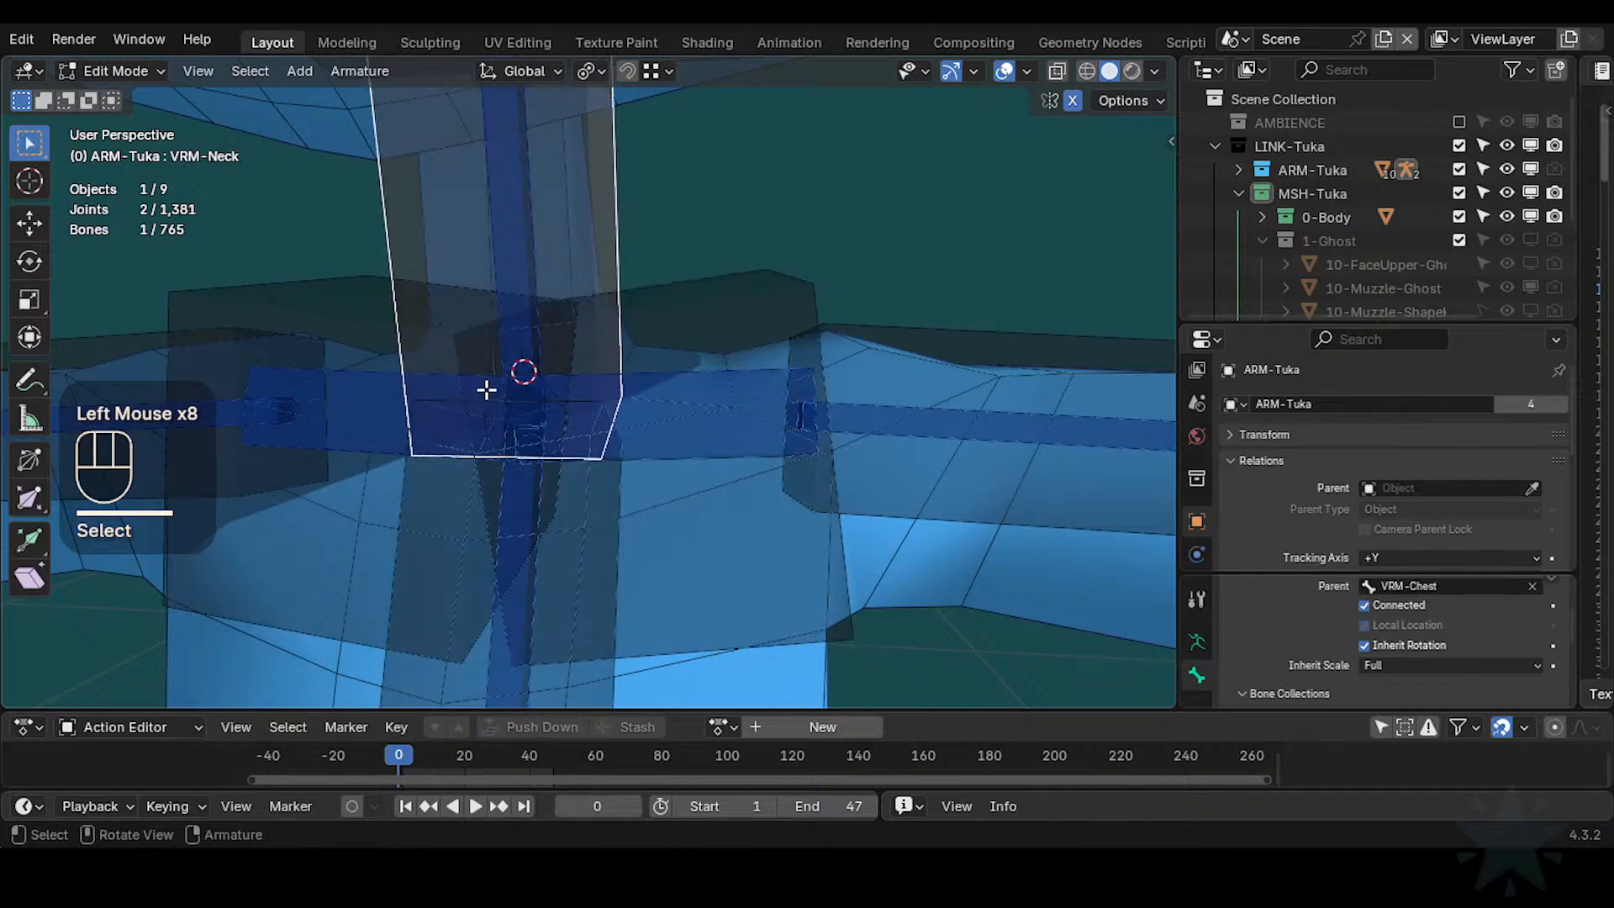
Circle-select the joints at the top of the chest bones and snap the 3D cursor to them
key("alt+a")
key("c")
left_click(527, 415)
right_click(527, 415)
key("shift+s")
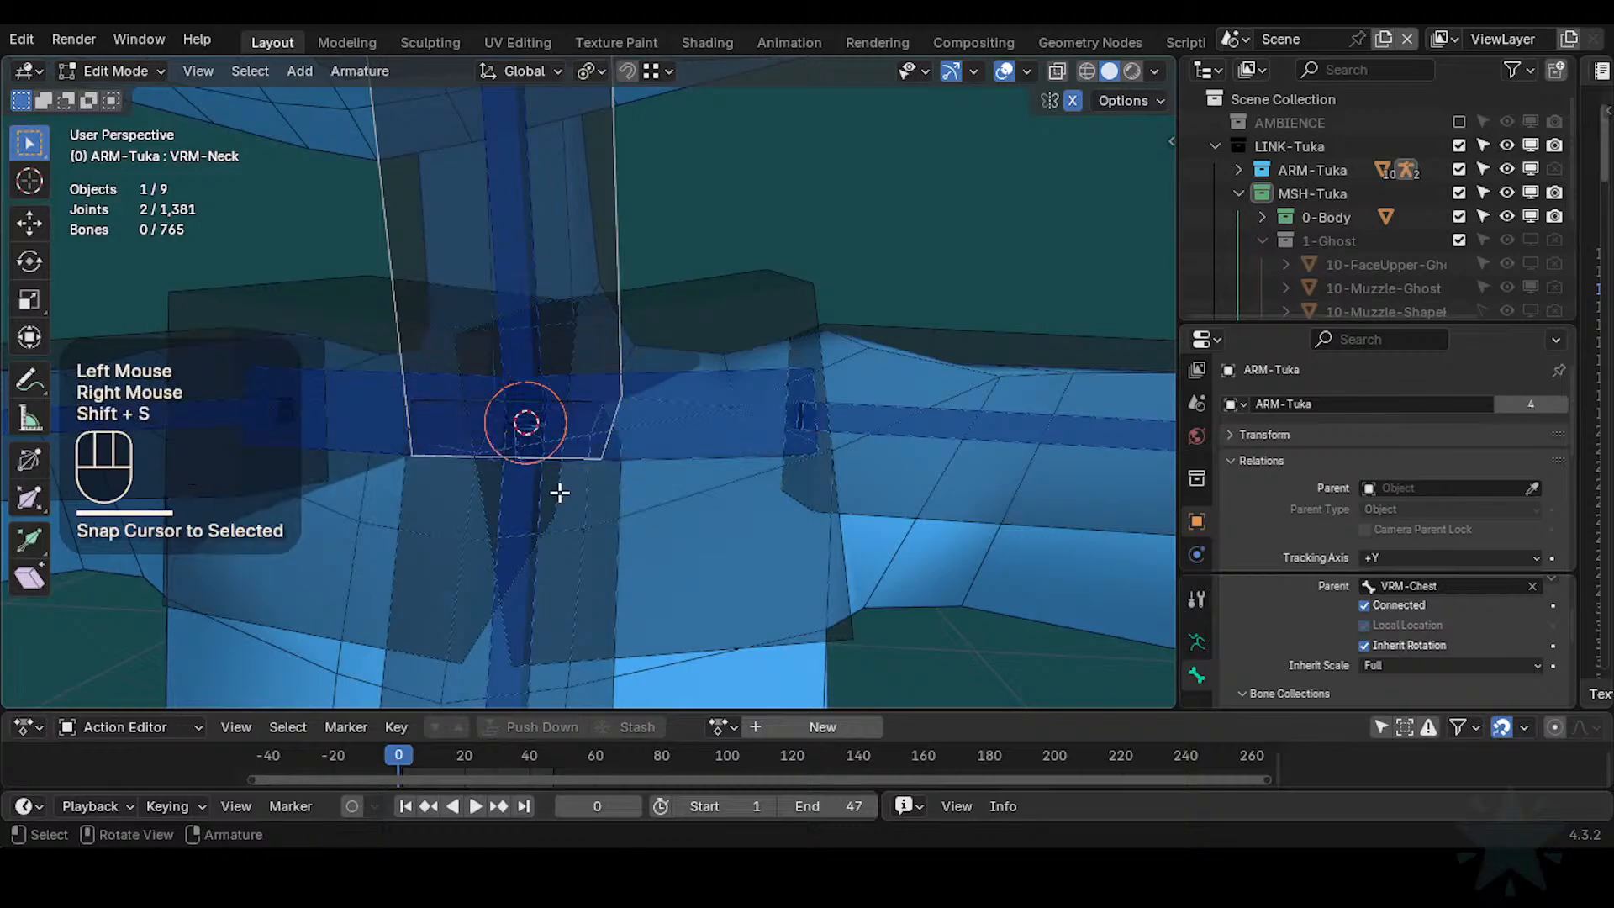
Isolate VRM-Shoulder.L, select its inner joint near the chest and snap it to the 3D cursor
left_click(628, 528)
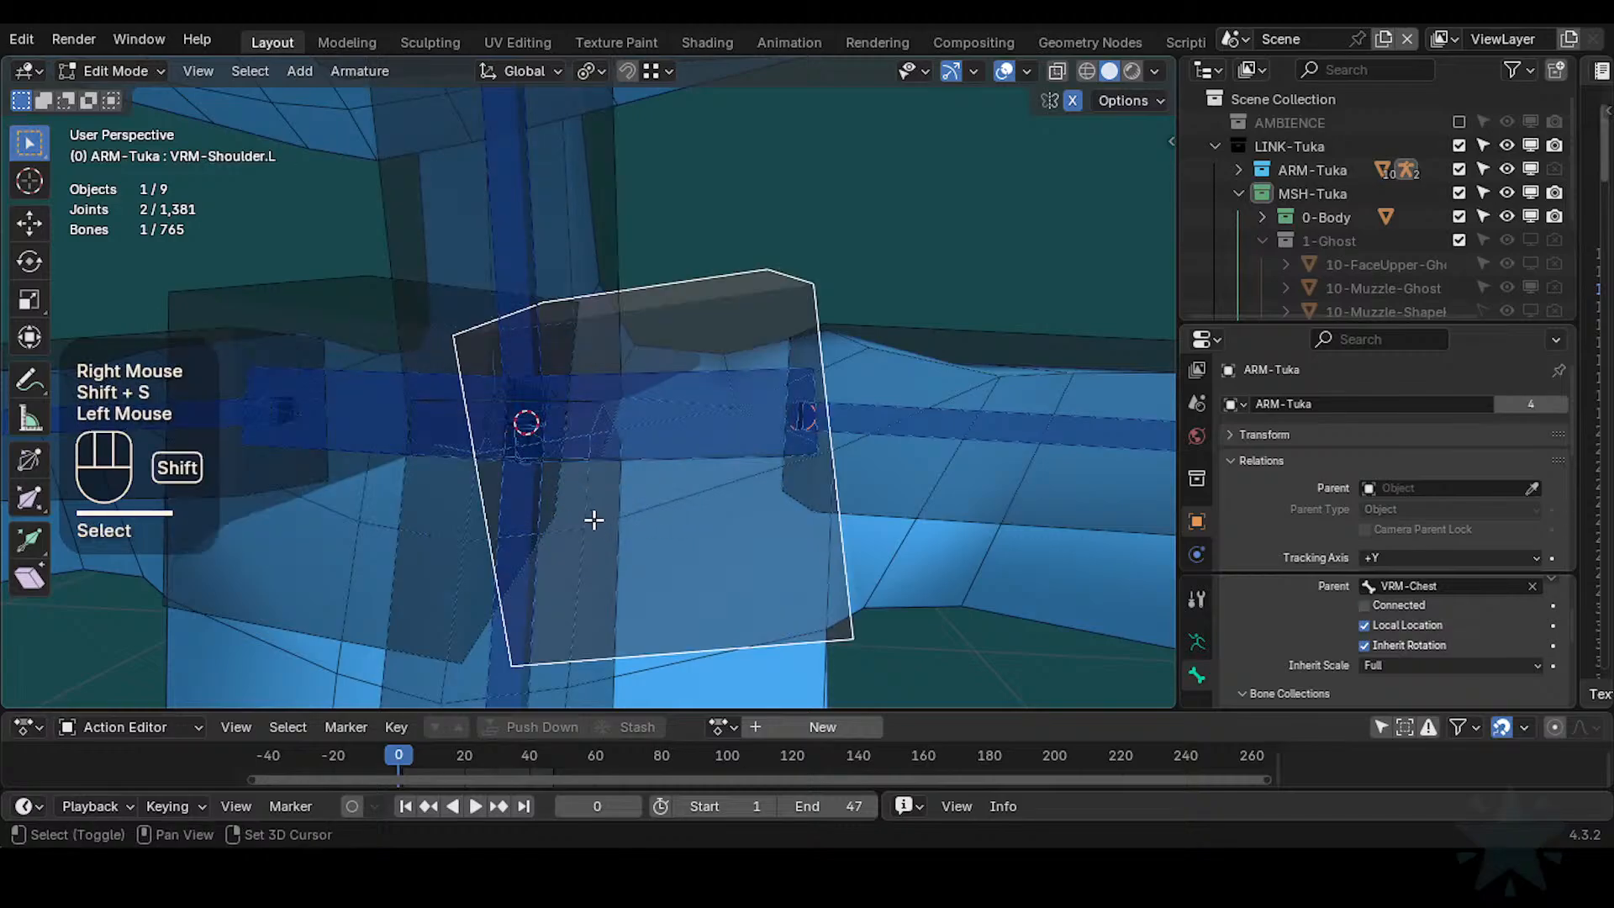
key("shift+h")
key("alt+a")
key("c")
left_click(529, 448)
right_click(529, 448)
key("shift+s")
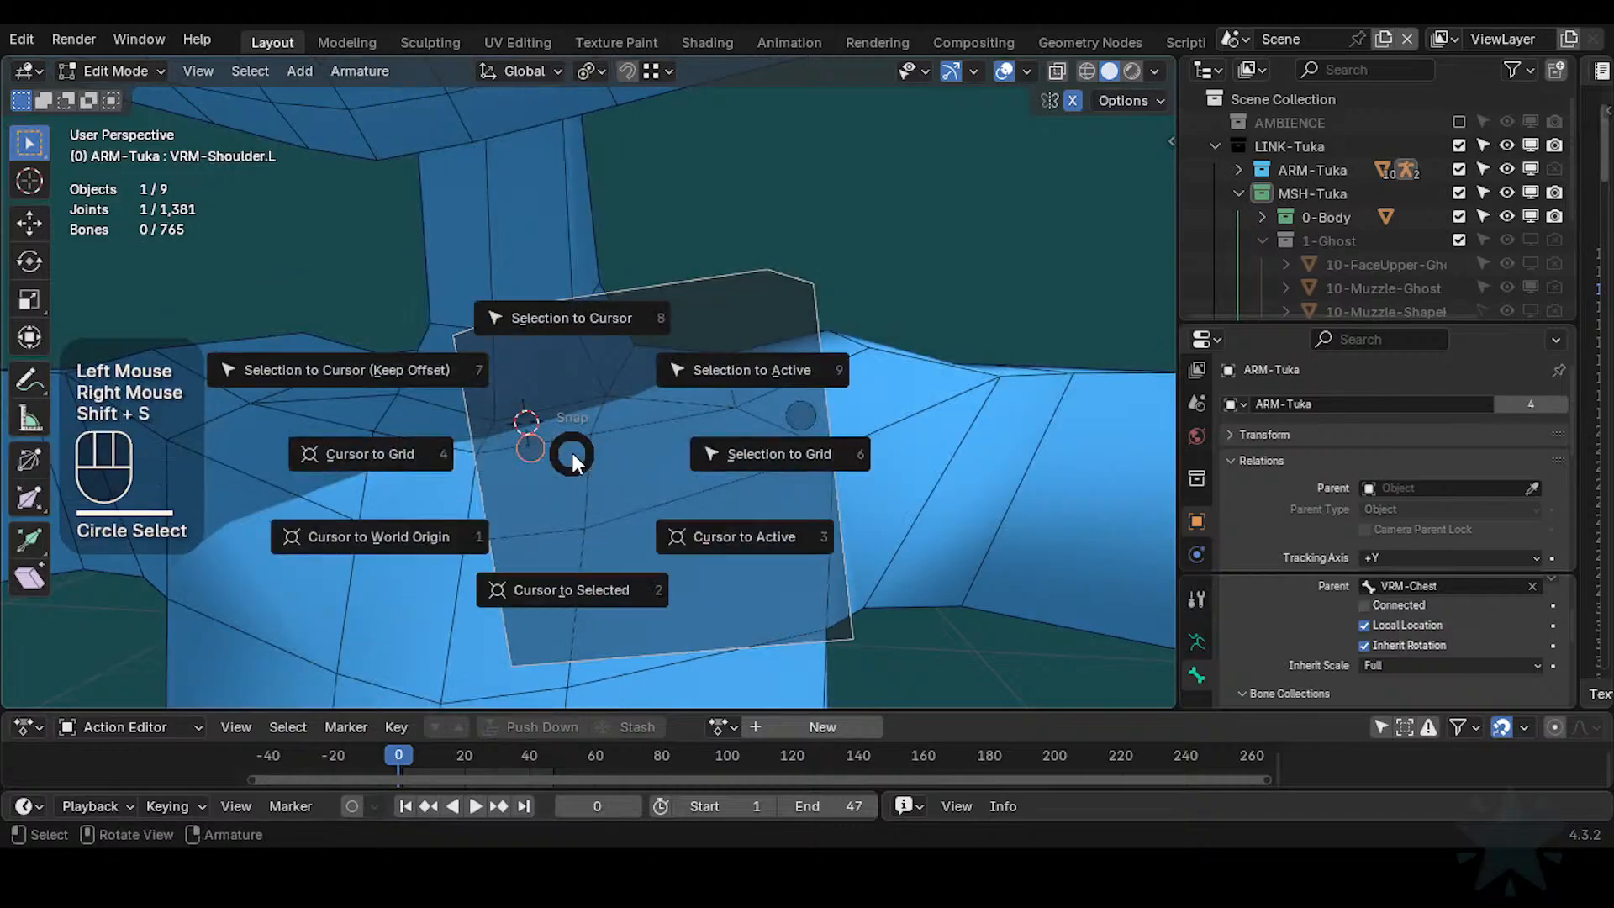
left_click(559, 317)
Reveal all the hidden bones around the realigned left shoulder
left_click(616, 486)
scroll(619, 481, "down", 2)
key("alt+h")
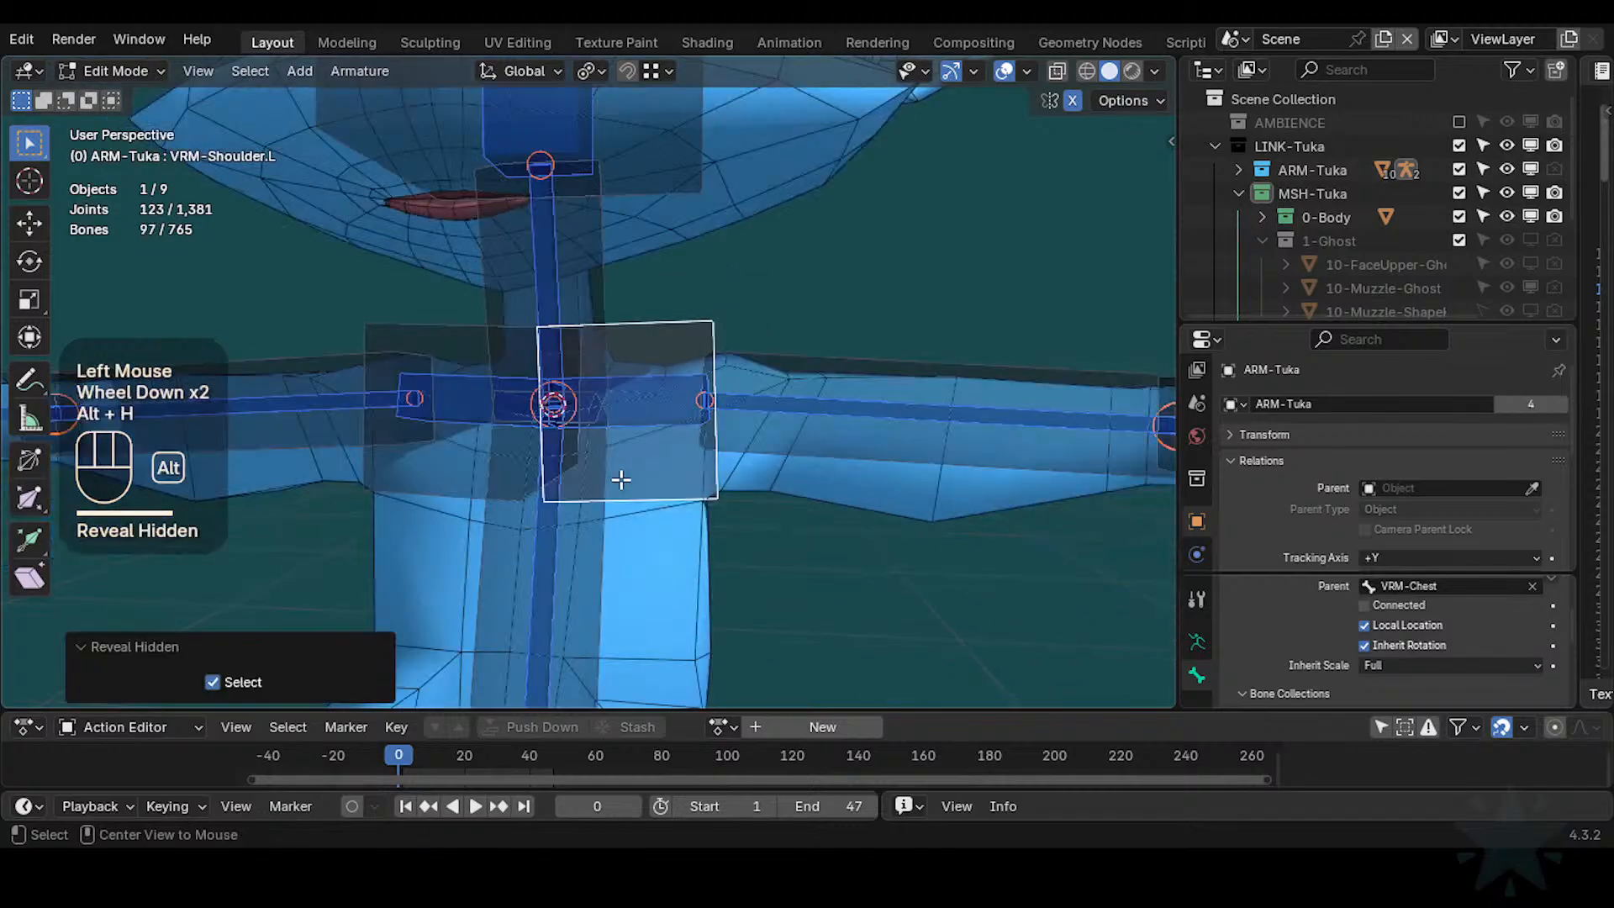
scroll(621, 480, "up", 3)
scroll(621, 480, "down", 2)
Select VRM-Neck and examine its alignment with the head and control bones from the side and back
left_click(566, 262)
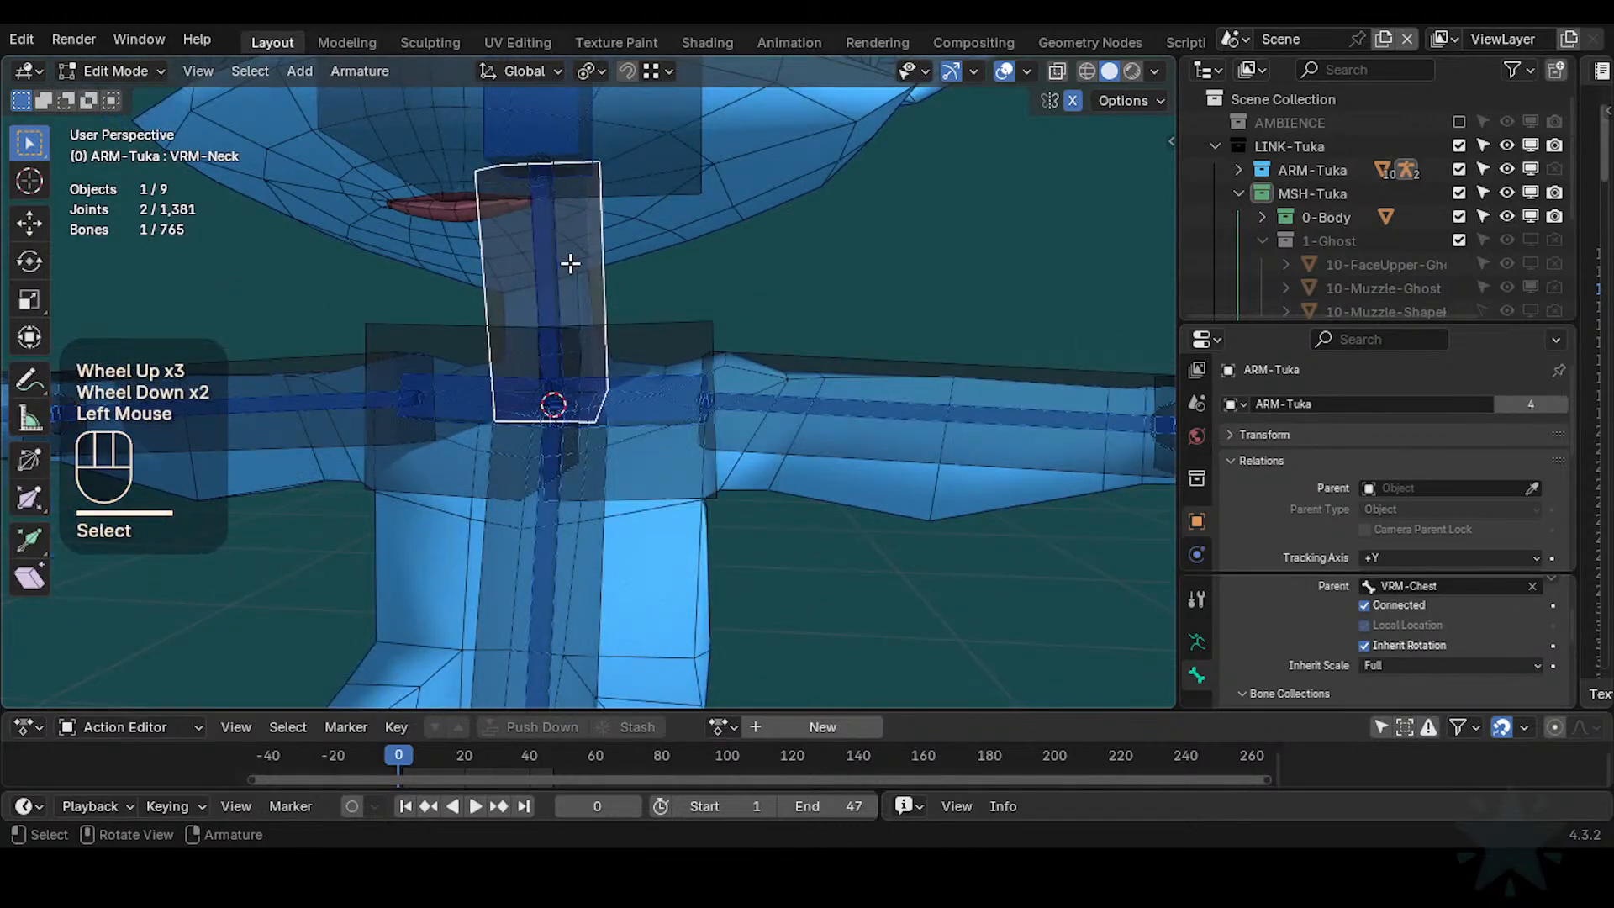
middle_click_drag(458, 269, 440, 299)
key("KP_3")
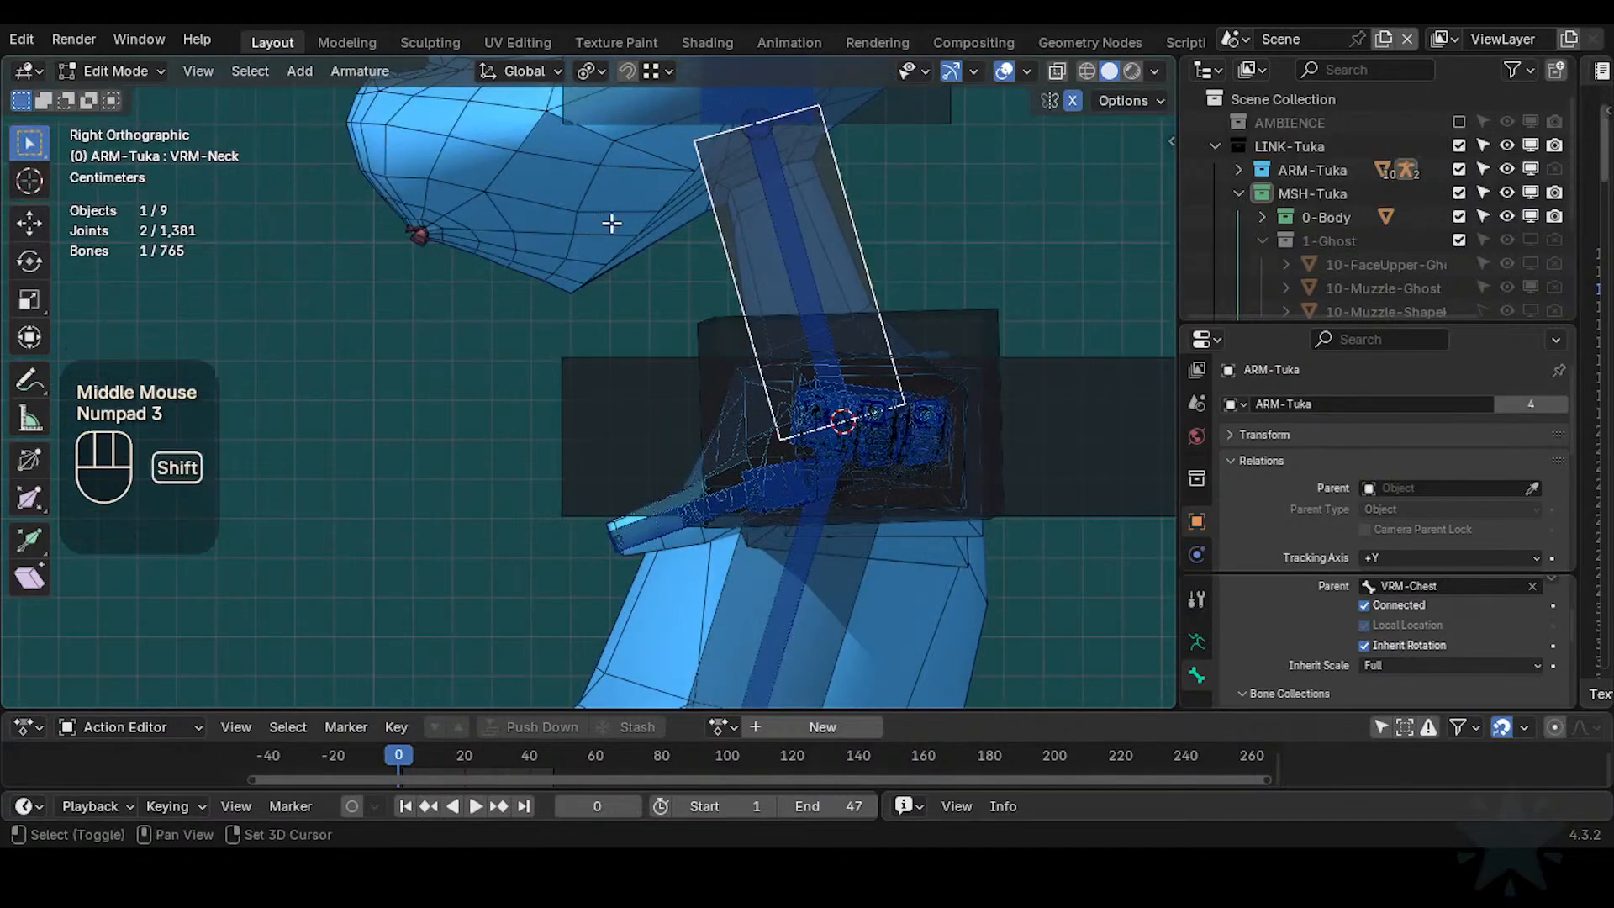
middle_click_drag(613, 223, 468, 479, "shift")
scroll(527, 480, "up", 1)
scroll(639, 437, "up", 1)
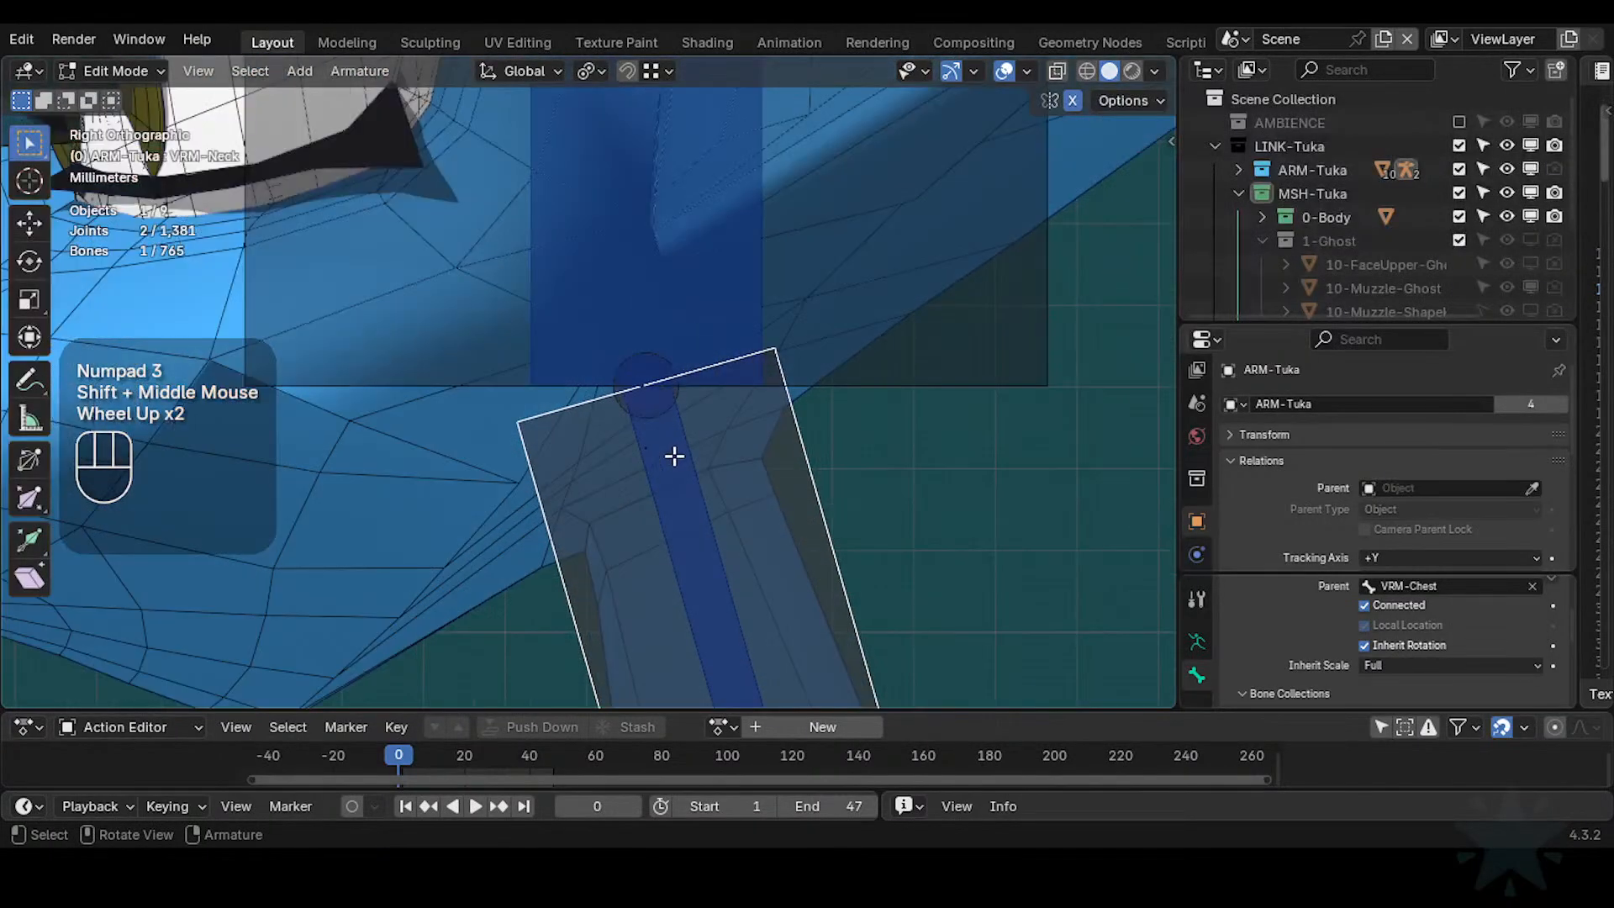
scroll(760, 455, "down", 2)
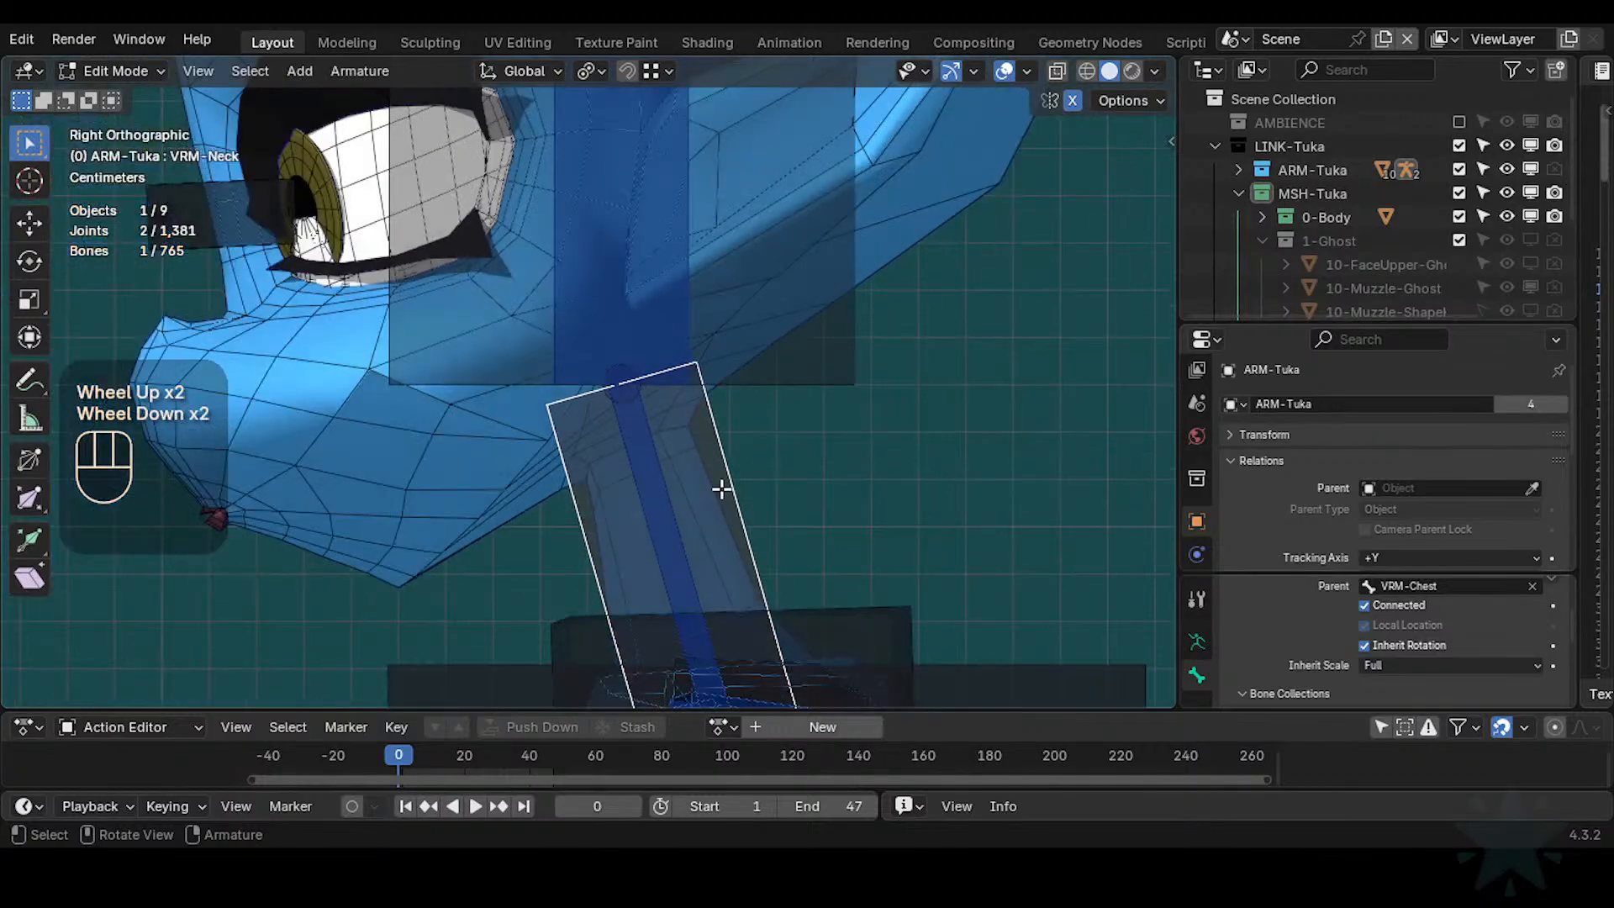
key("ctrl+KP_1")
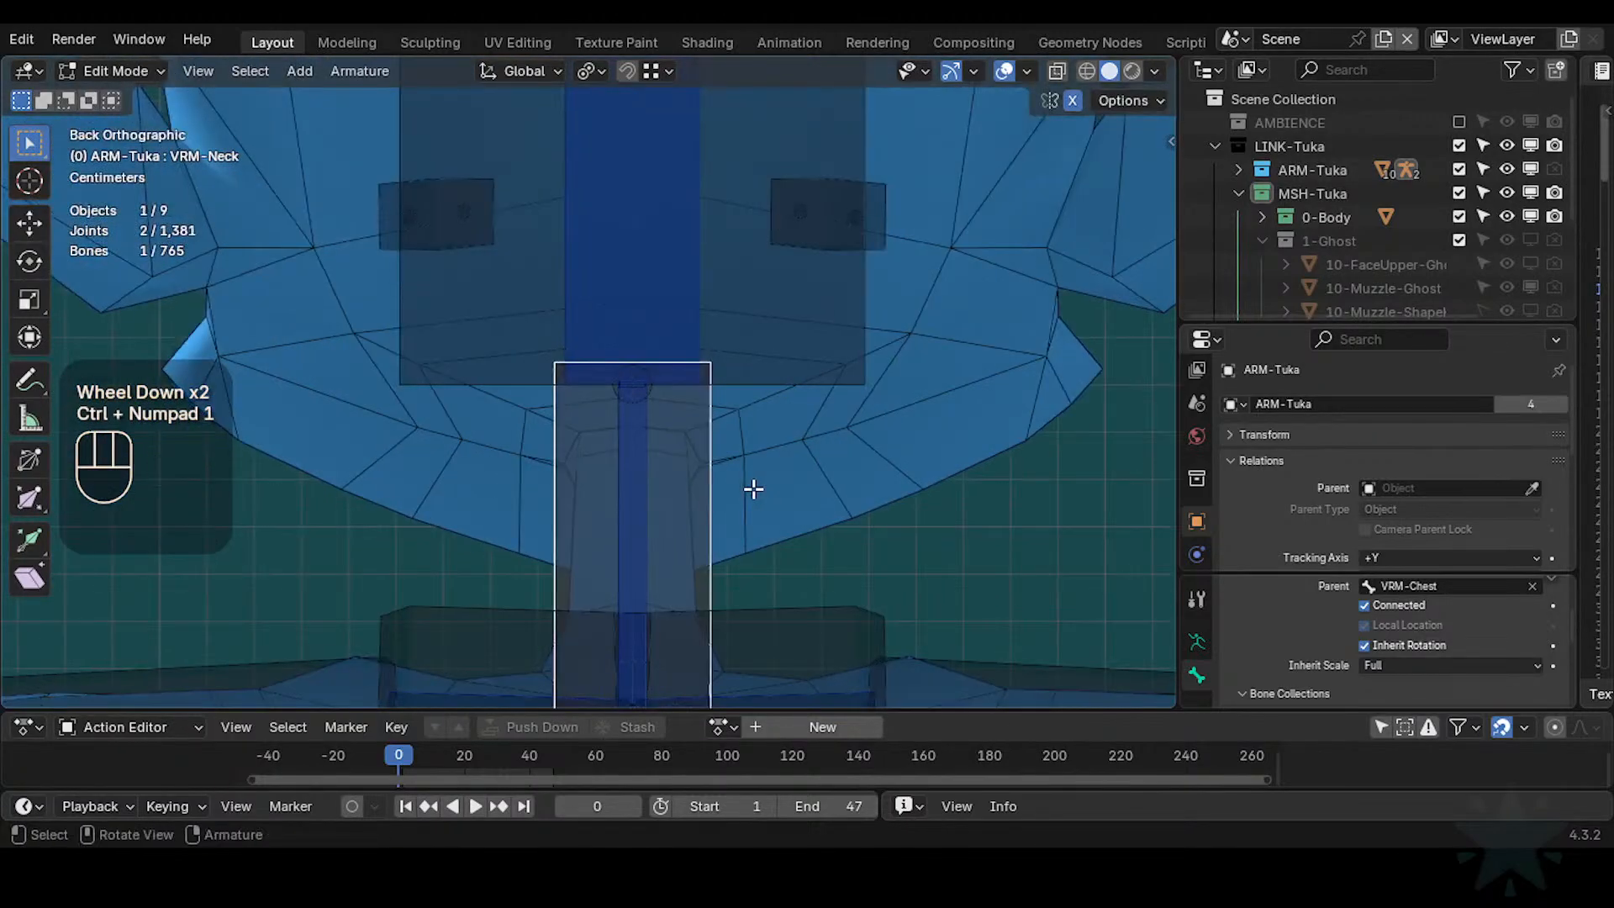
key("KP_3")
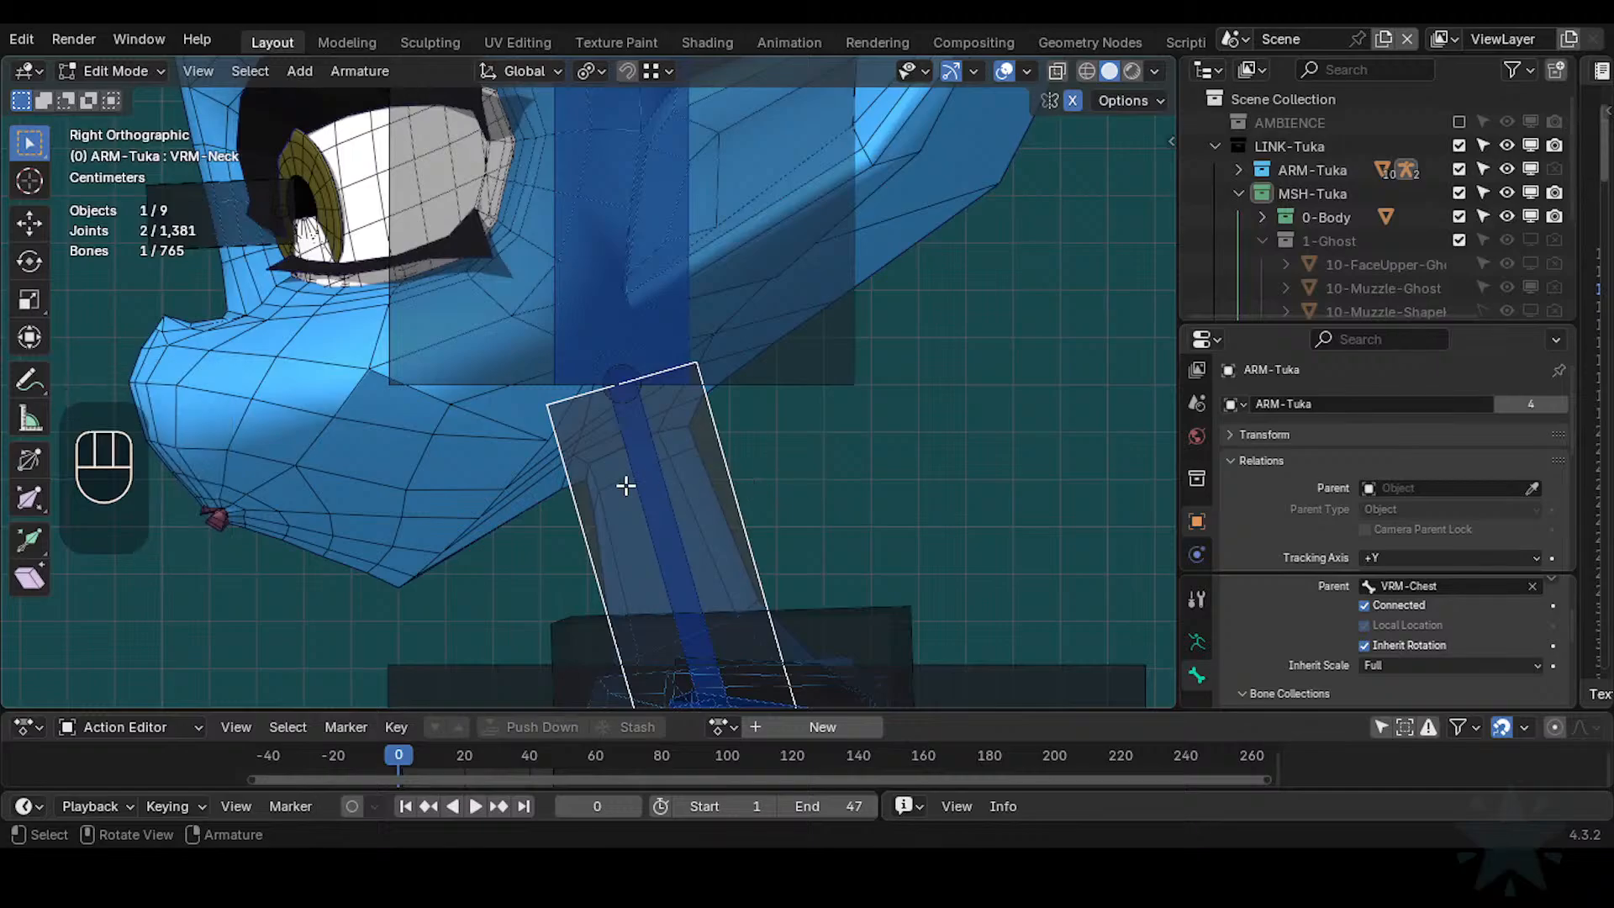
Circle-select the joint at the top of VRM-Neck and reveal the hidden bones
key("c")
left_click(627, 382)
right_click(627, 382)
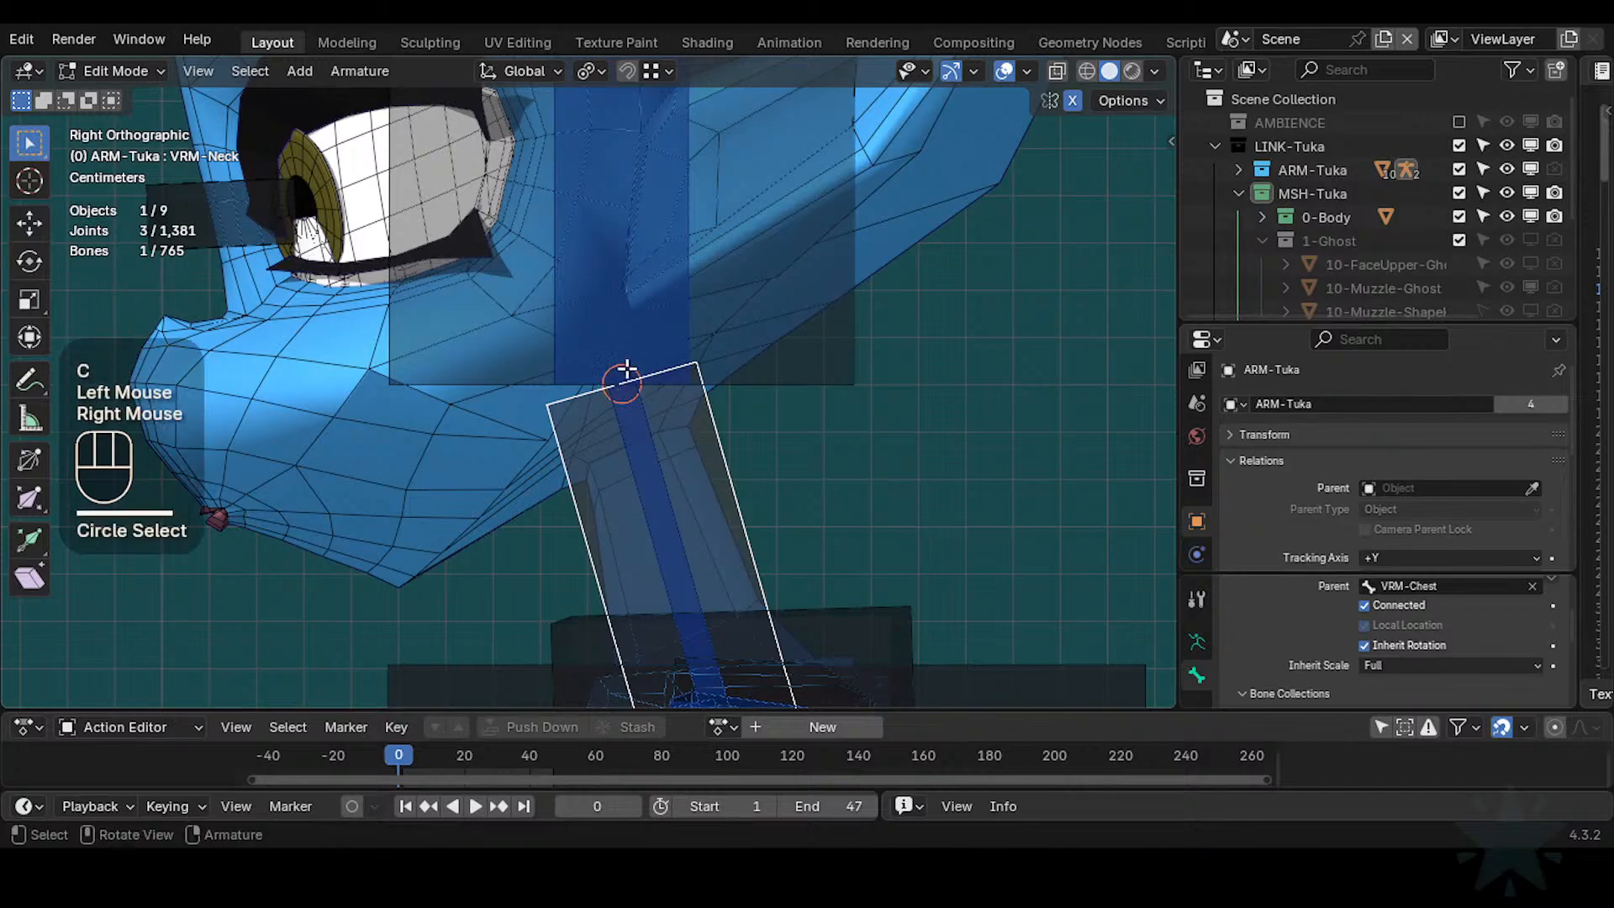
scroll(621, 425, "down", 1)
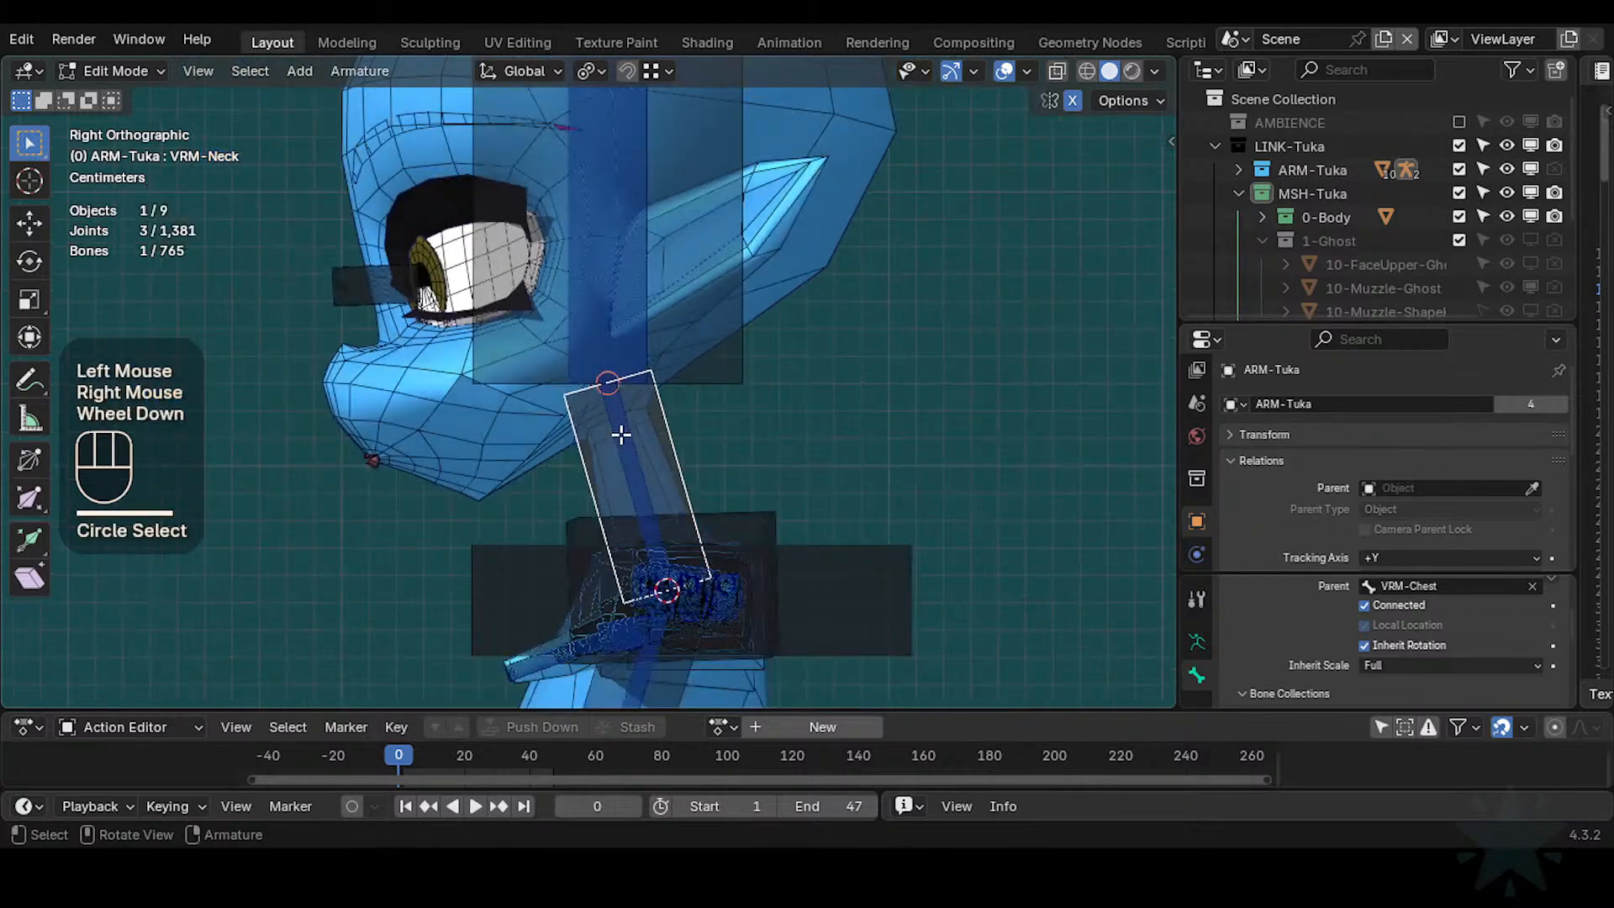
scroll(620, 428, "up", 1)
scroll(620, 416, "down", 2)
key("alt+h")
Toggle Show Bones from Pose Mode to display the control bones, and return the armature to Edit Mode
key("q")
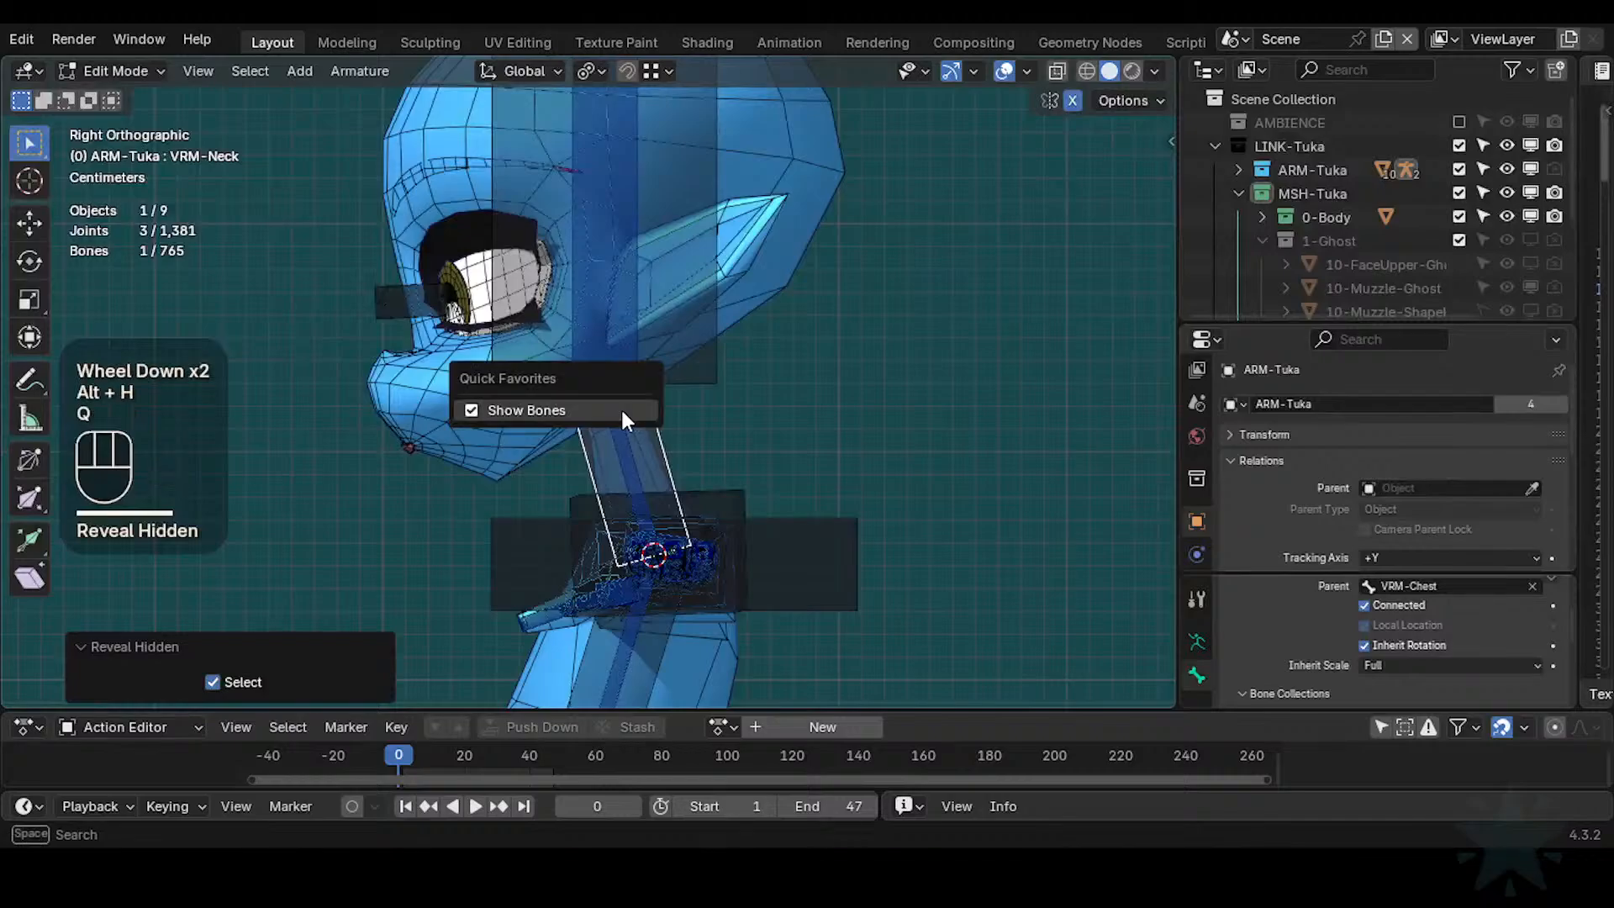
key("ctrl+Tab")
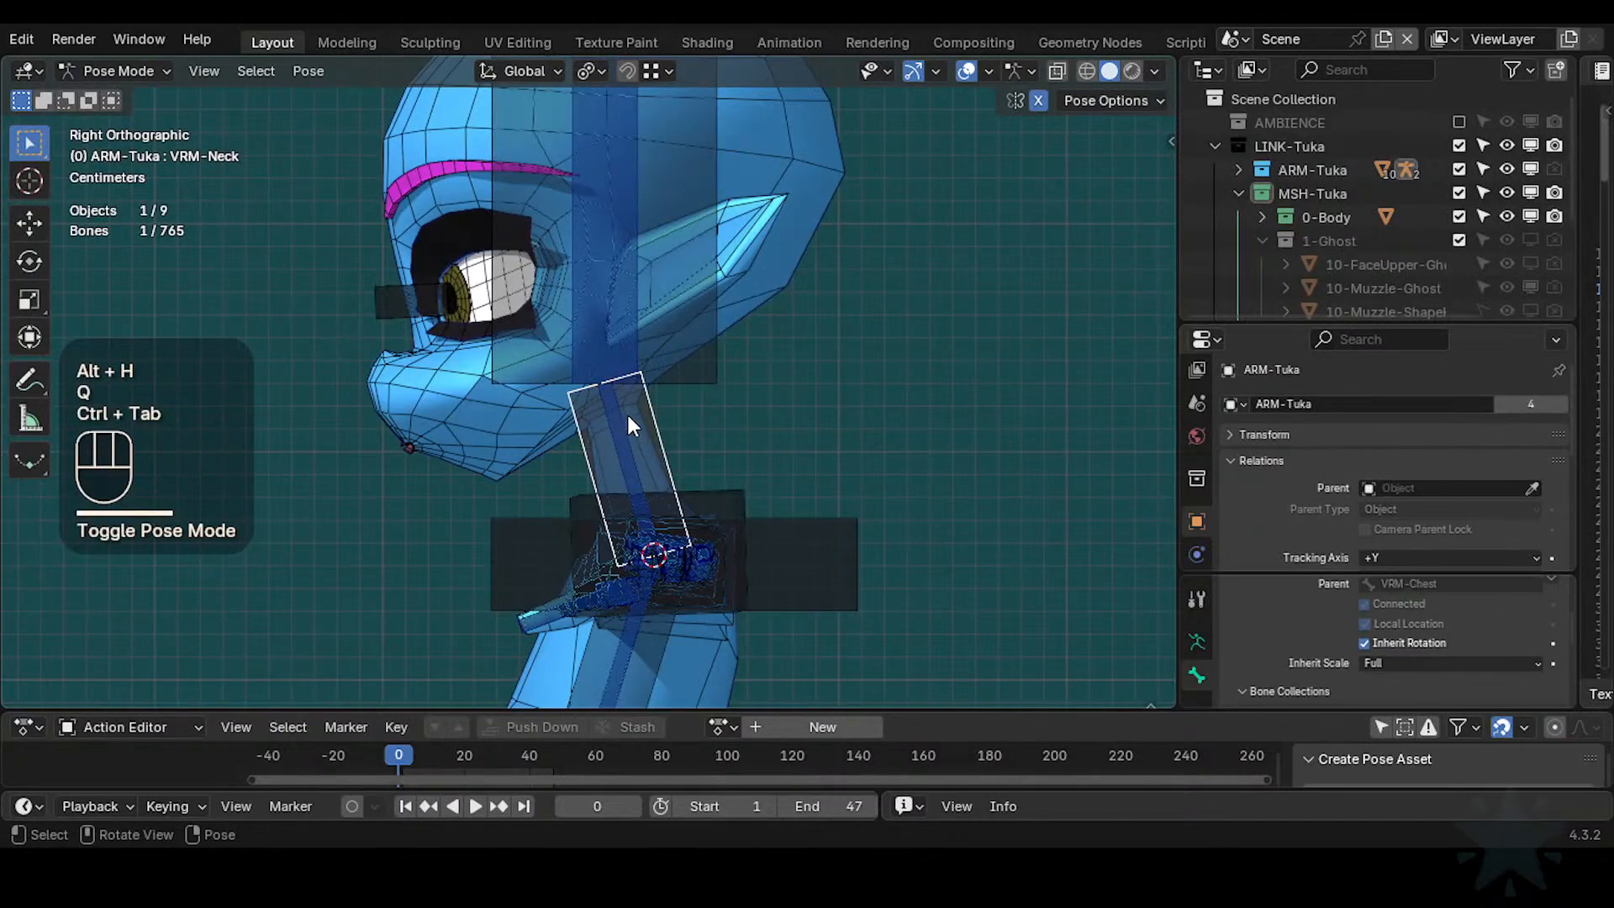
key("q")
left_click(627, 411)
scroll(644, 457, "up", 2)
key("Tab")
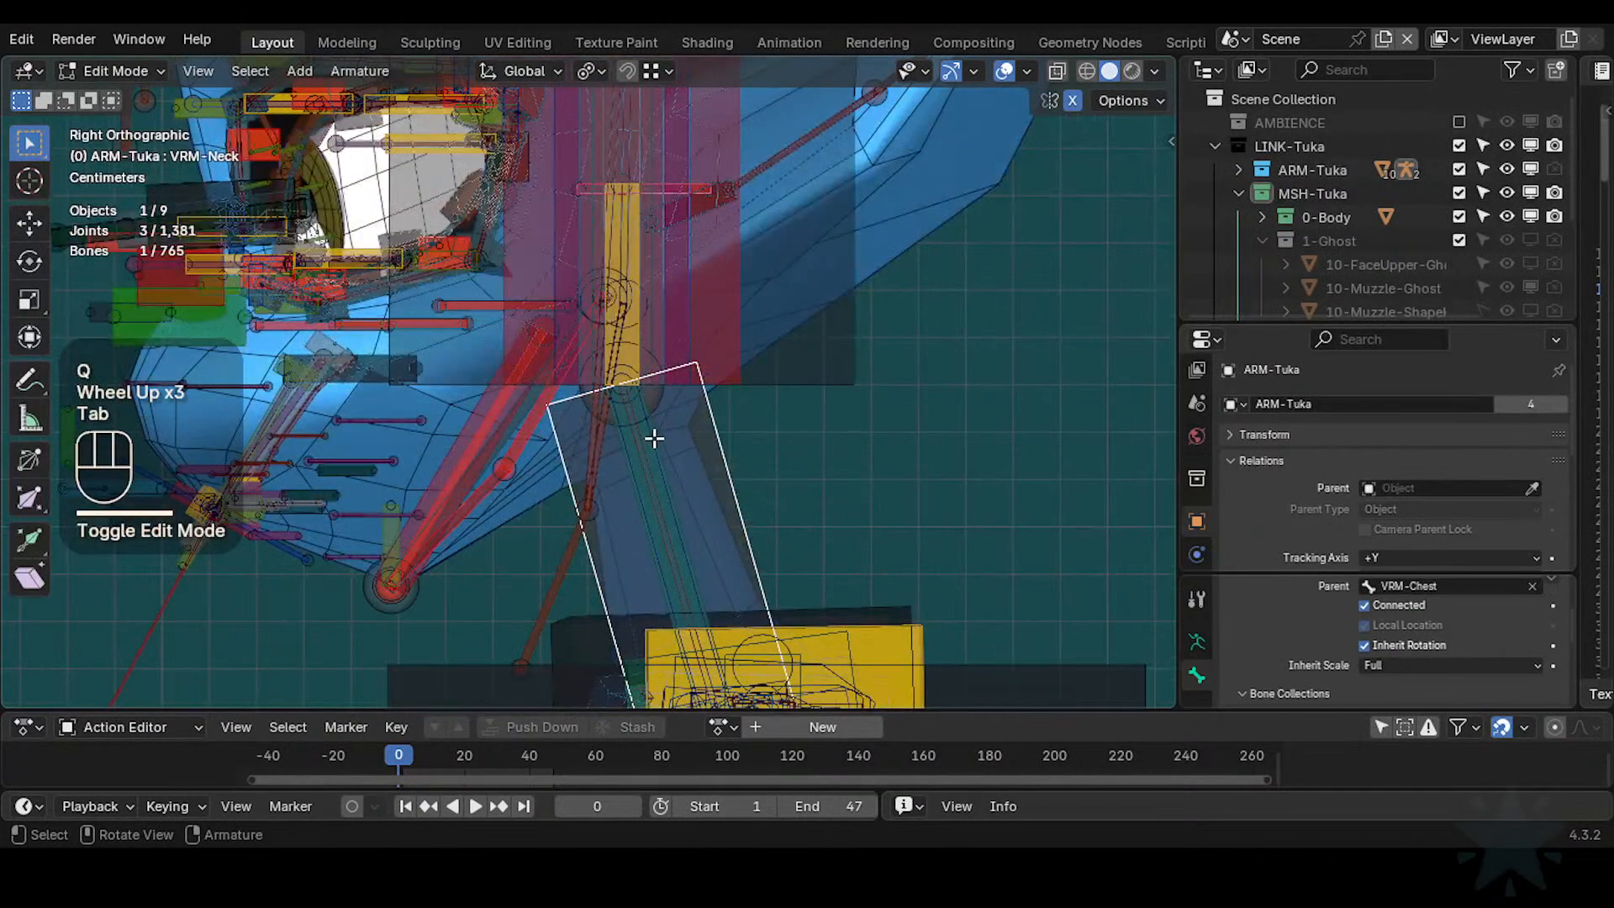
Circle-select the joints where the neck meets the head and try moving them down along Z
scroll(655, 437, "up", 2)
key("c")
left_click(660, 385)
right_click(660, 385)
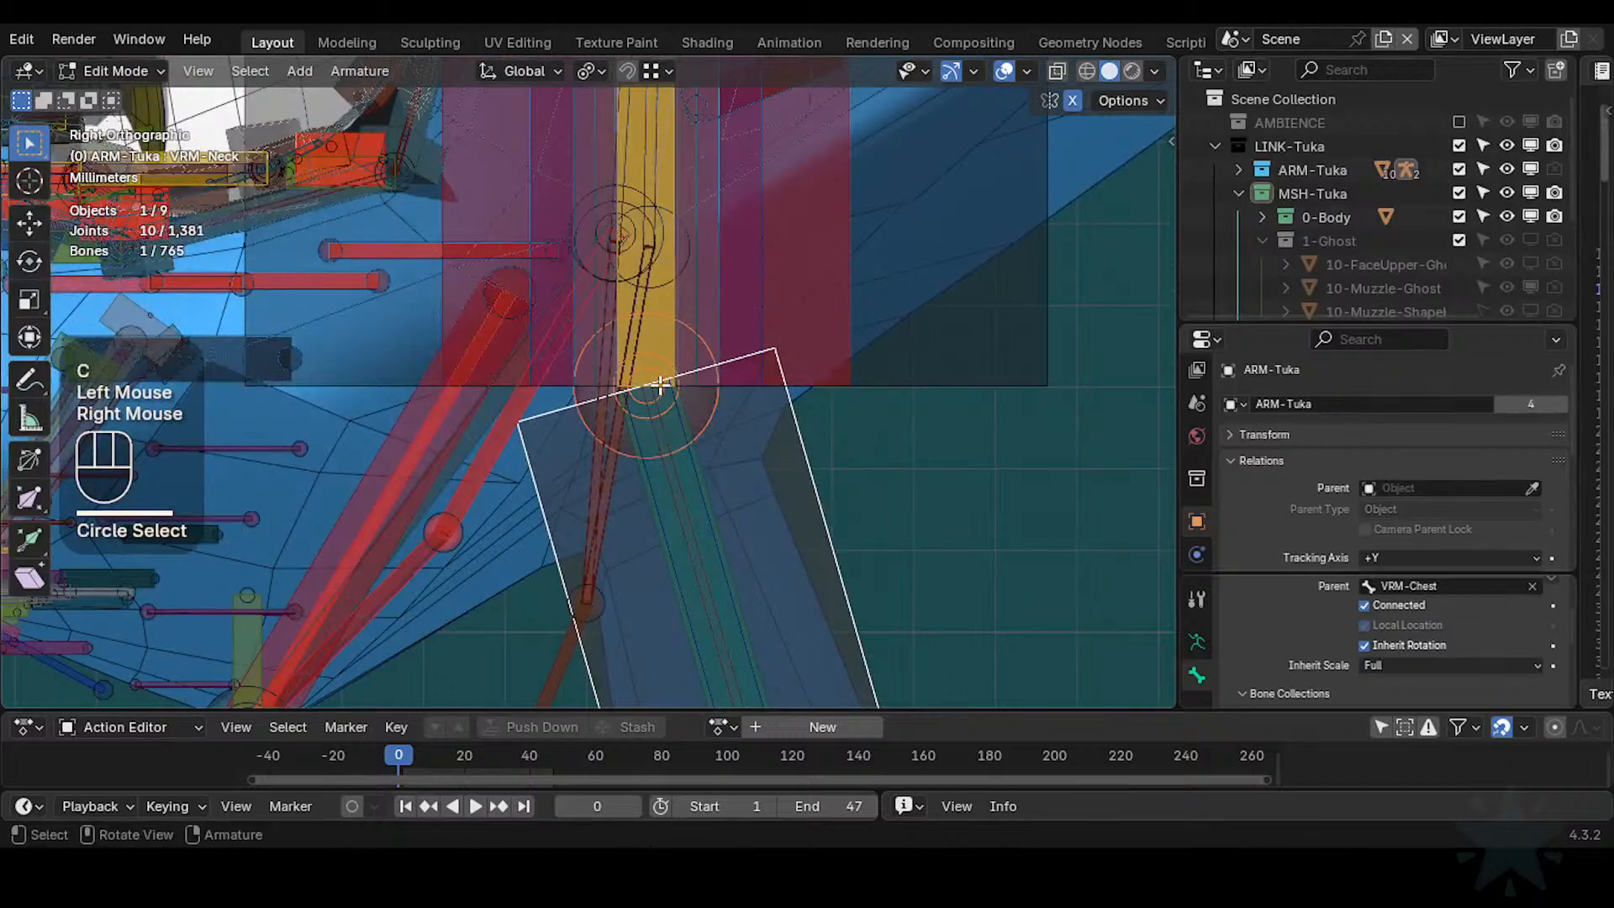
key("g")
key("z")
key("Escape")
key("c")
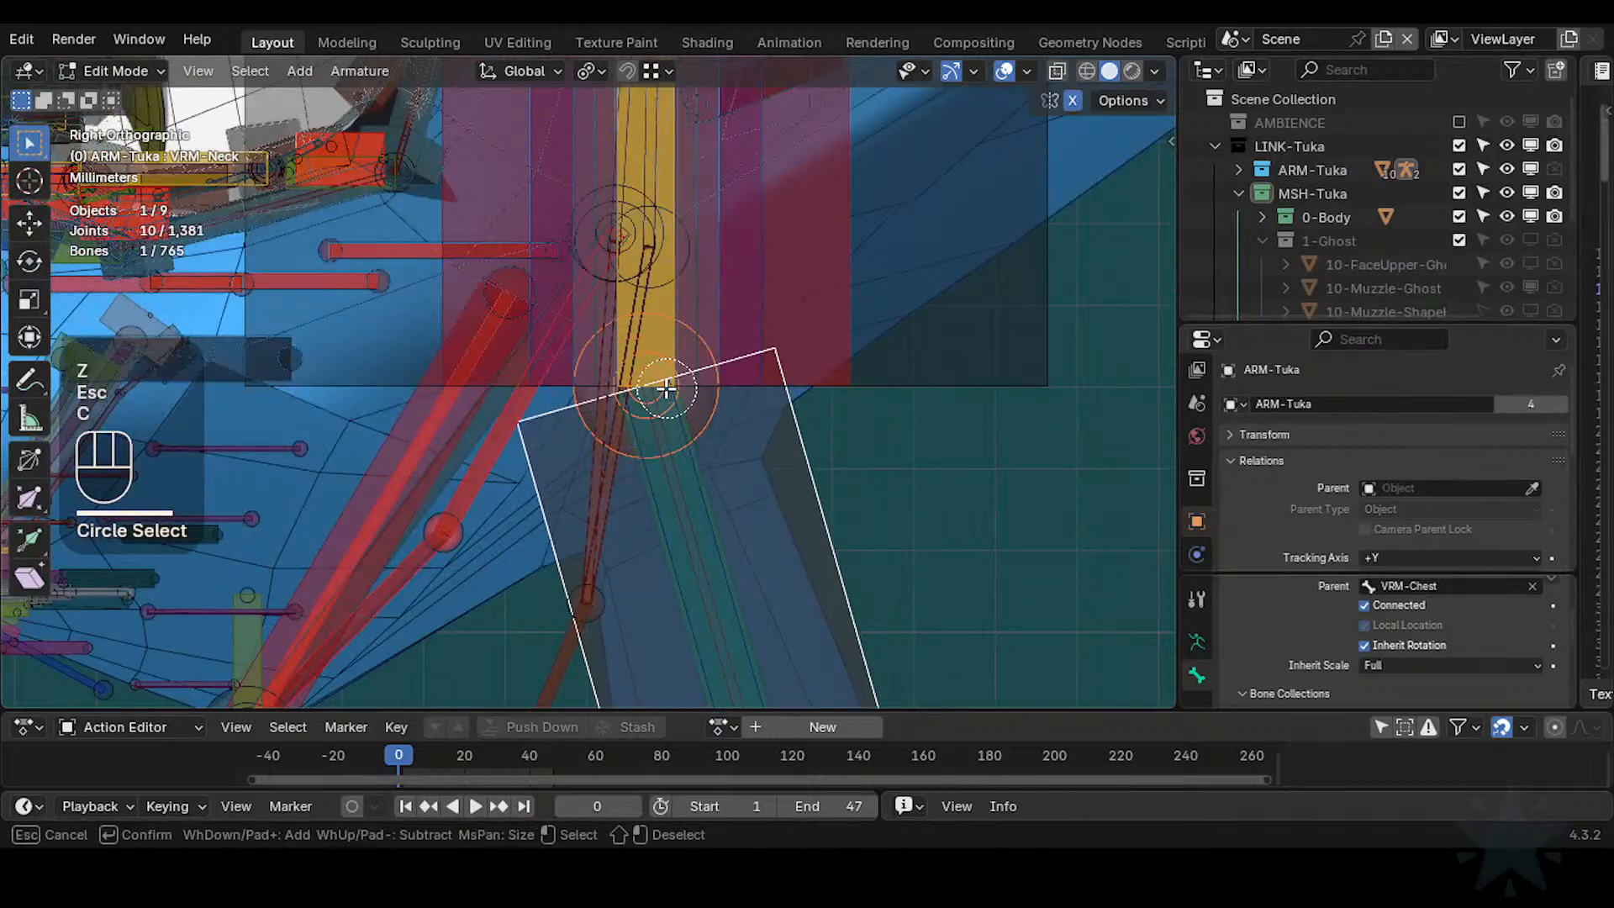
left_click(666, 379)
right_click(666, 379)
key("g")
key("z")
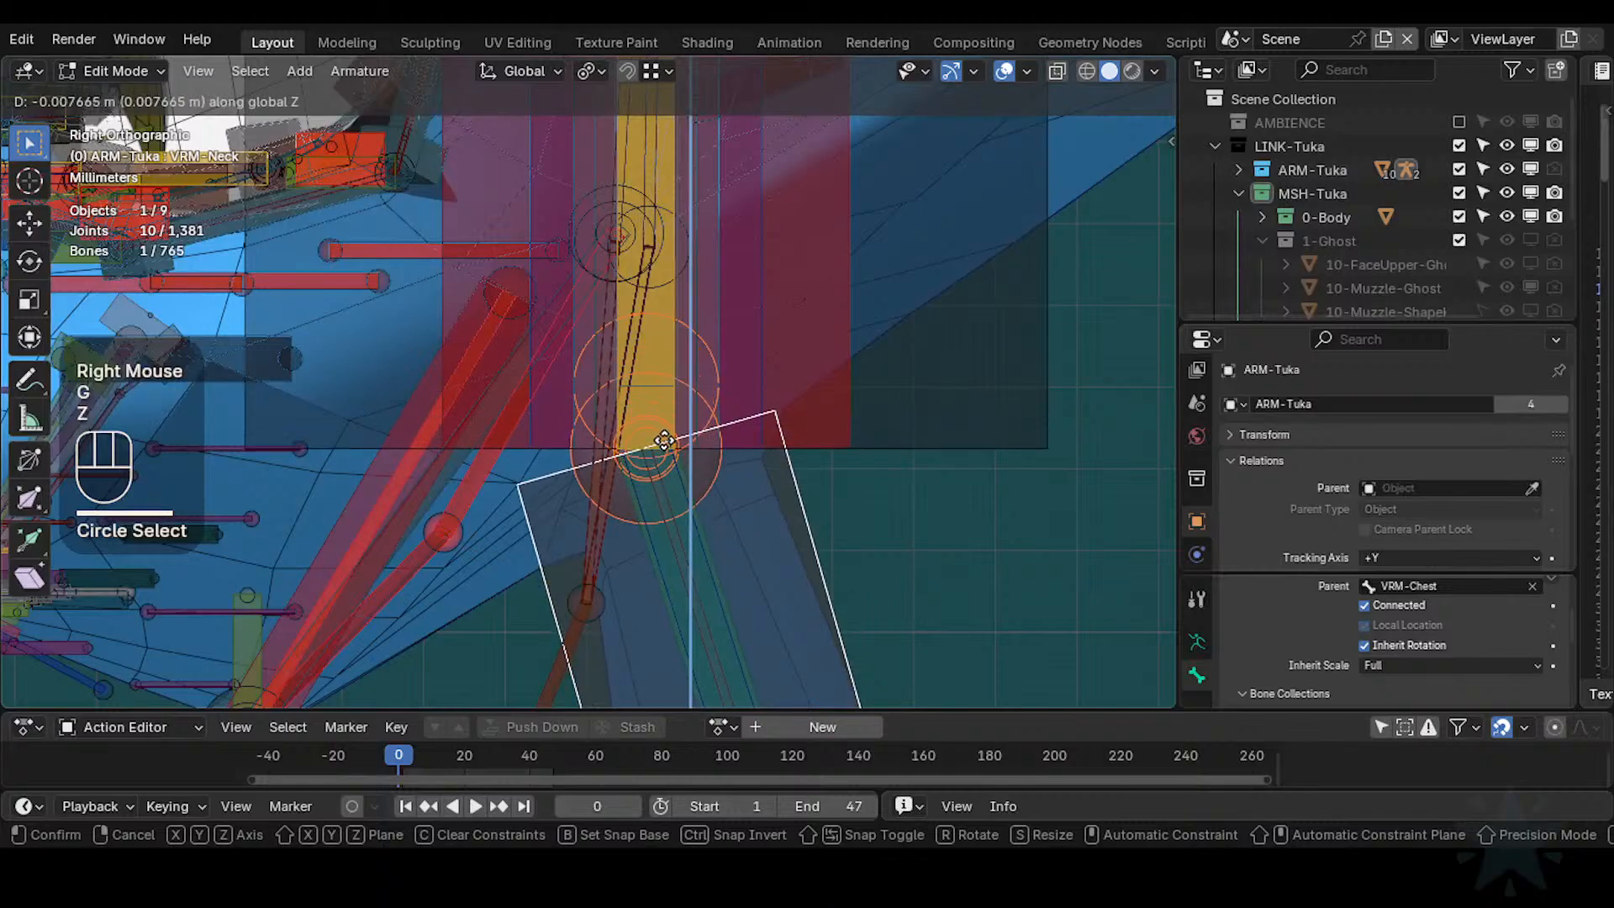
key("Escape")
scroll(652, 412, "down", 2)
key("g")
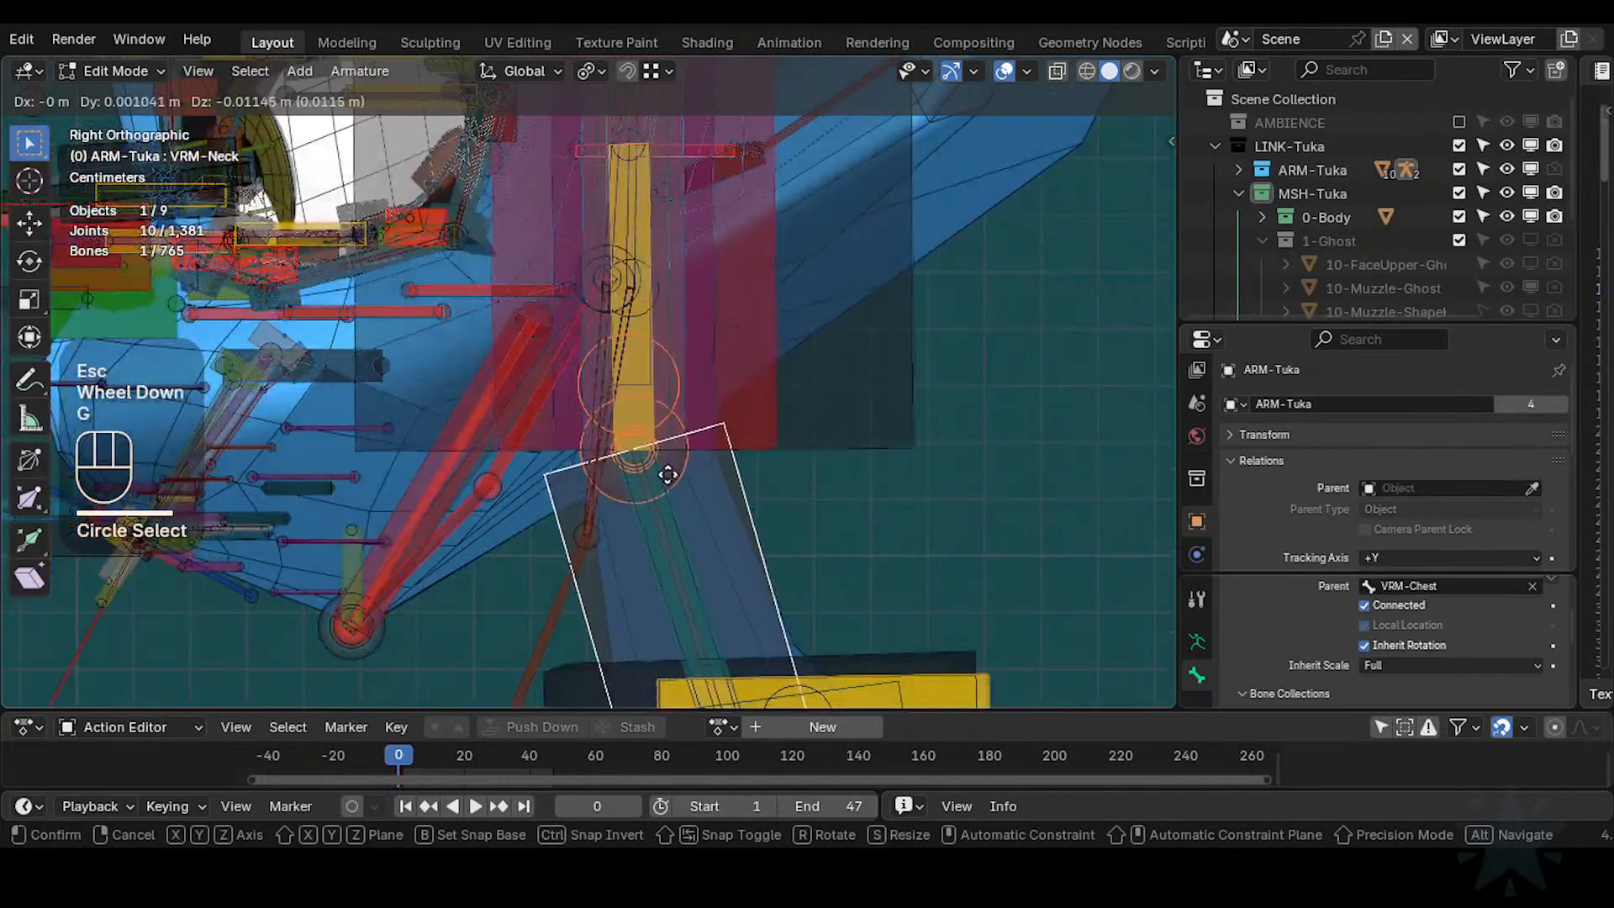
key("Escape")
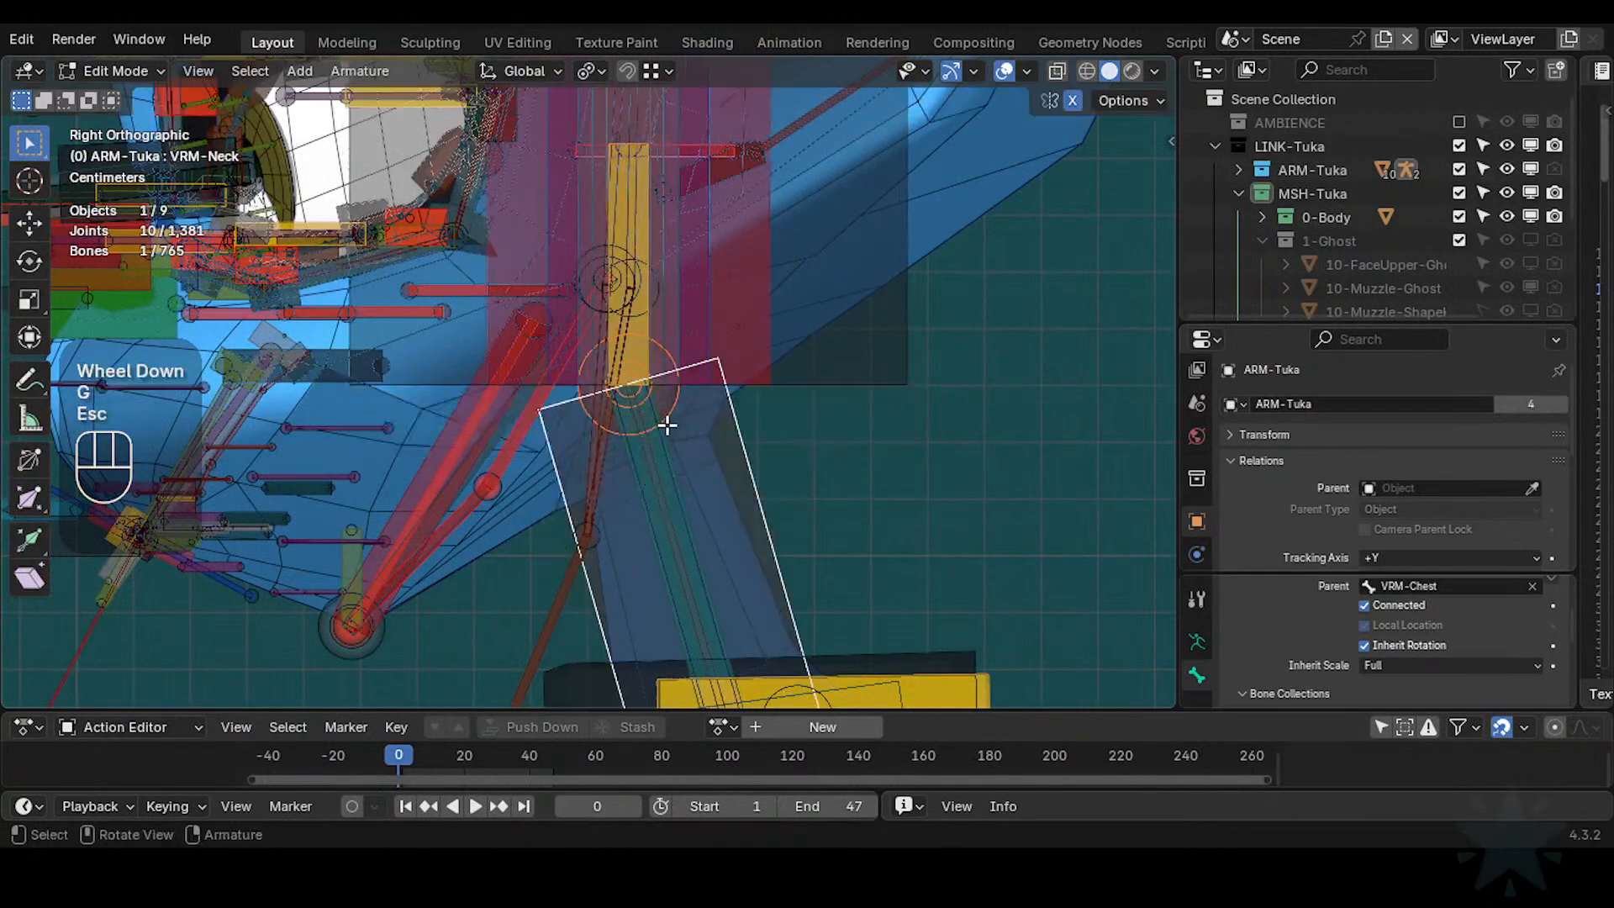
Clear the selection and box-select the joints at the top of VRM-Neck
scroll(668, 429, "up", 1)
scroll(672, 437, "down", 2)
scroll(665, 437, "up", 1)
key("alt+a")
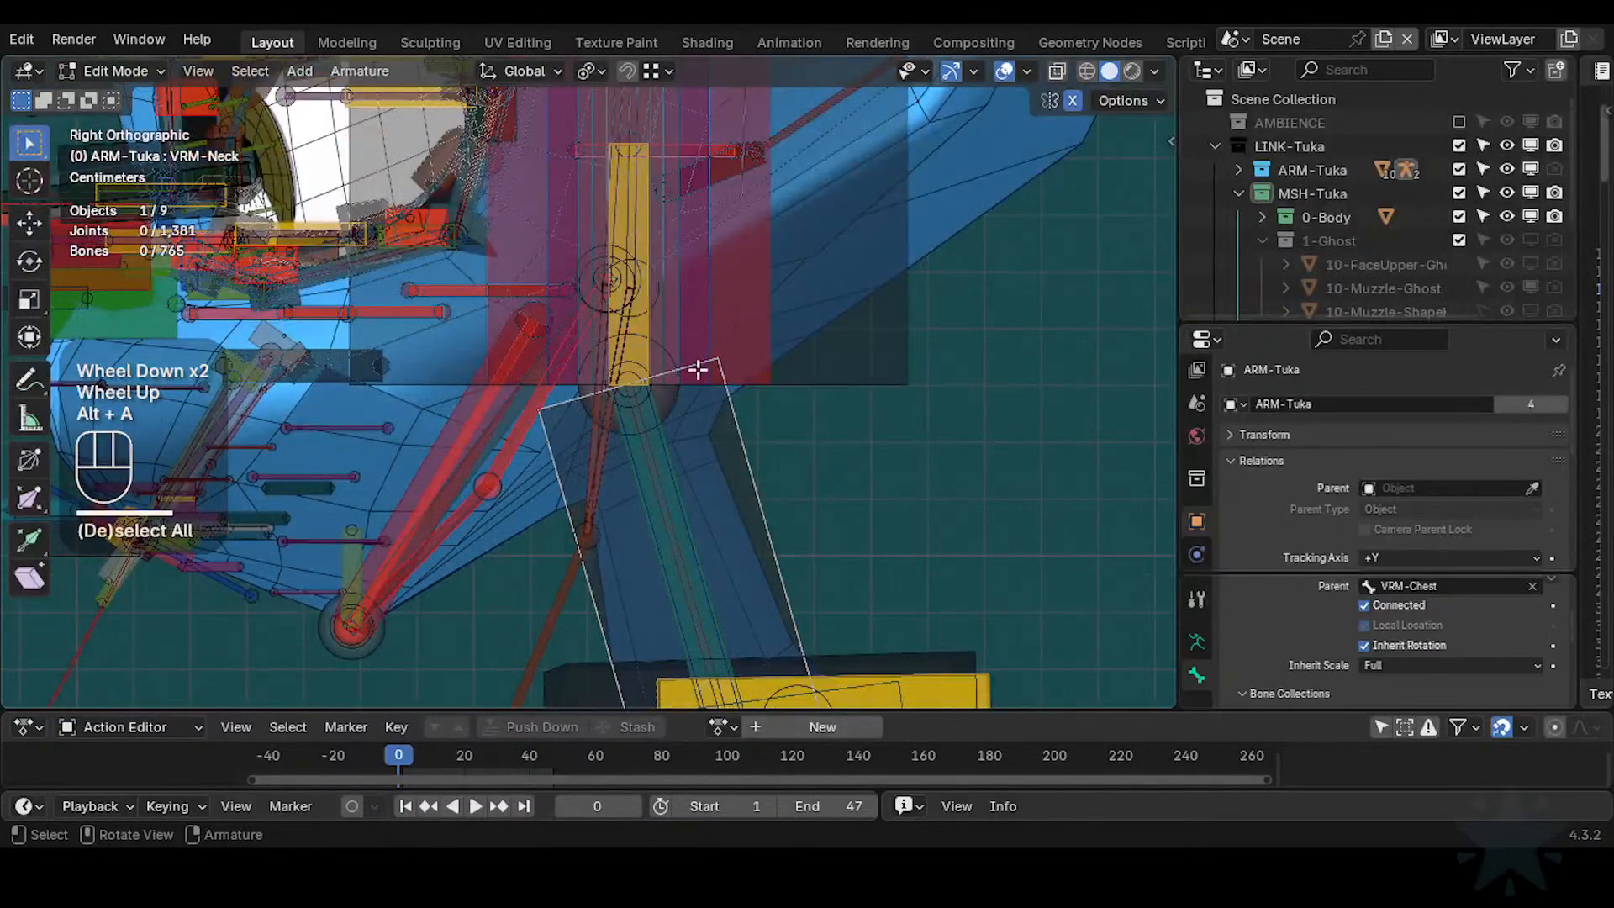
key("b")
left_click(758, 436)
left_click_drag(758, 436, 628, 370)
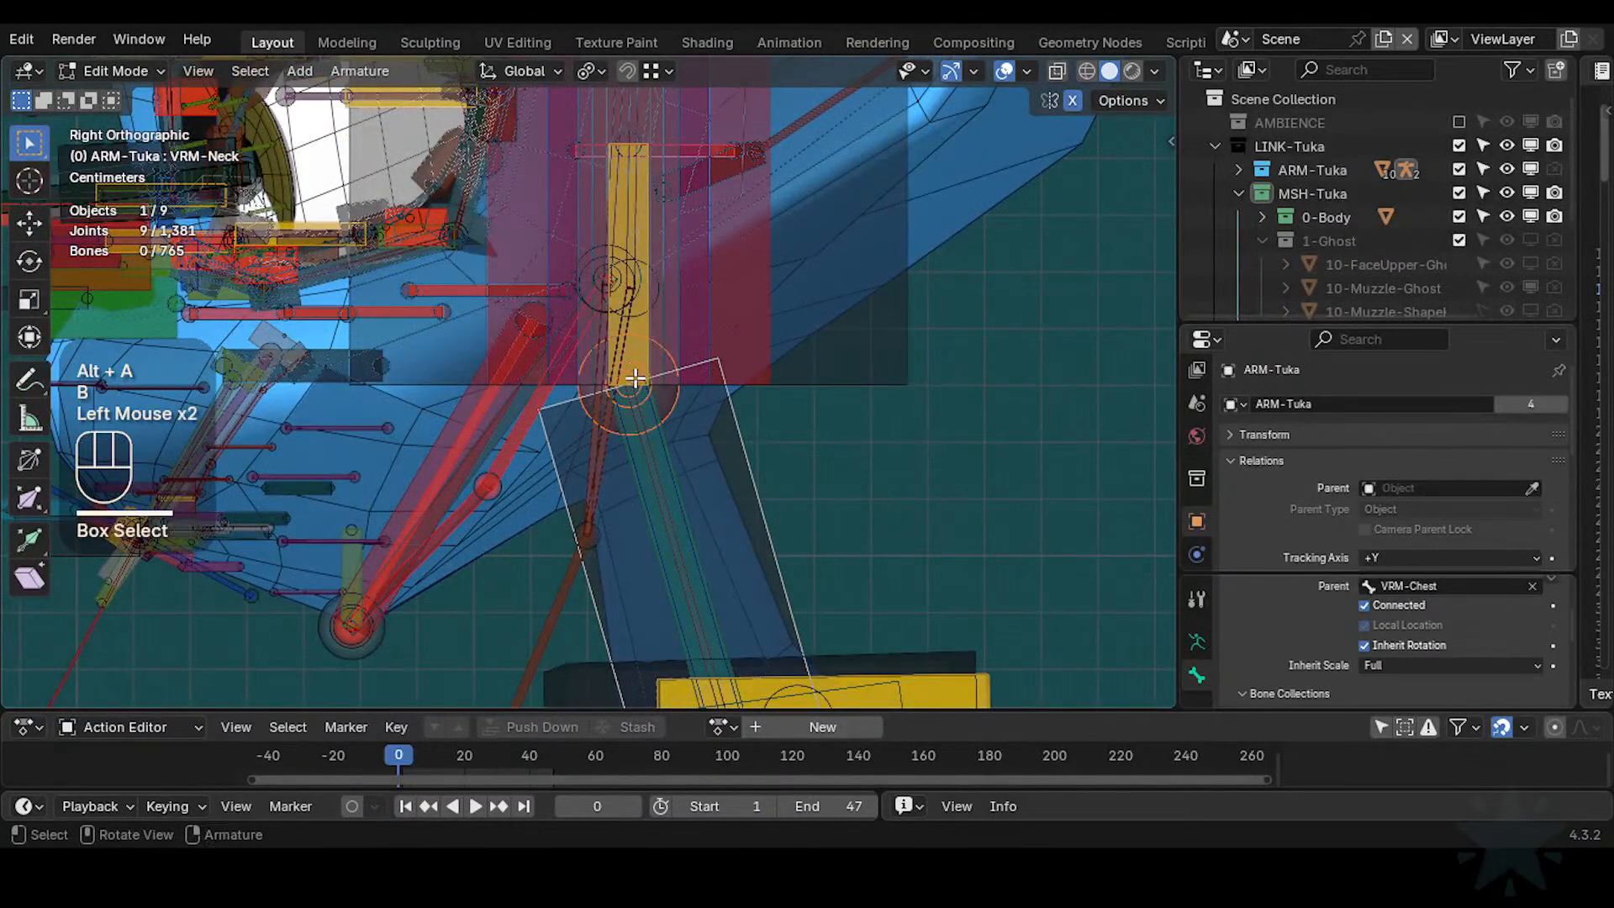
Circle-select the neck-top joints and try moving them freely, with and without the large round control's joint
key("alt+a")
key("c")
left_click(647, 388)
scroll(647, 389, "up", 1)
right_click(643, 387)
key("g")
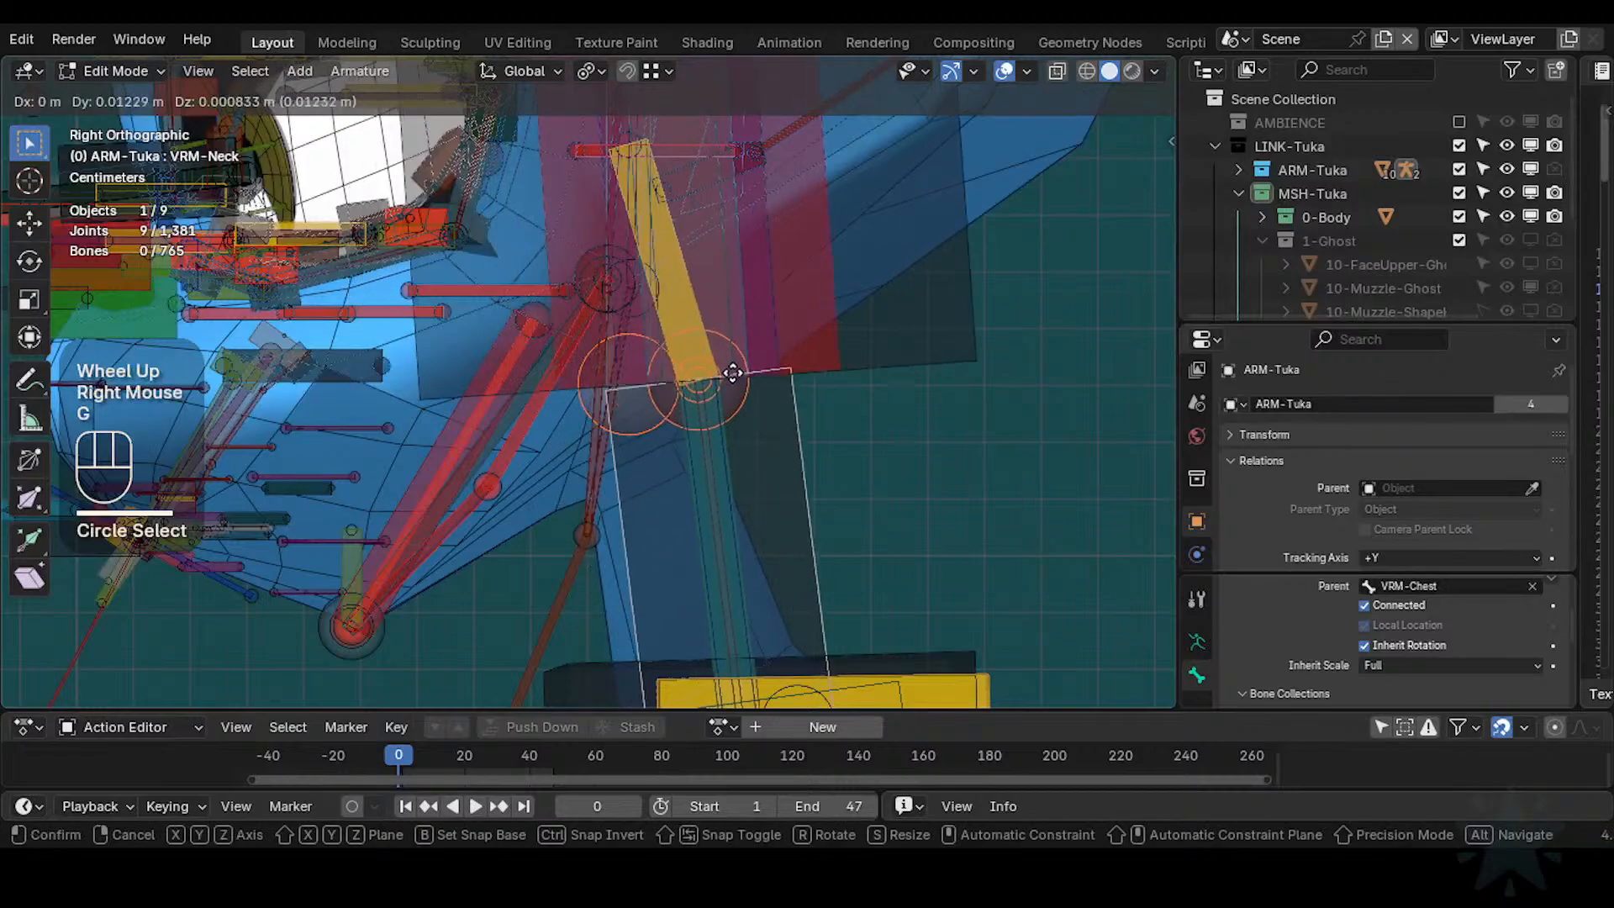
key("Escape")
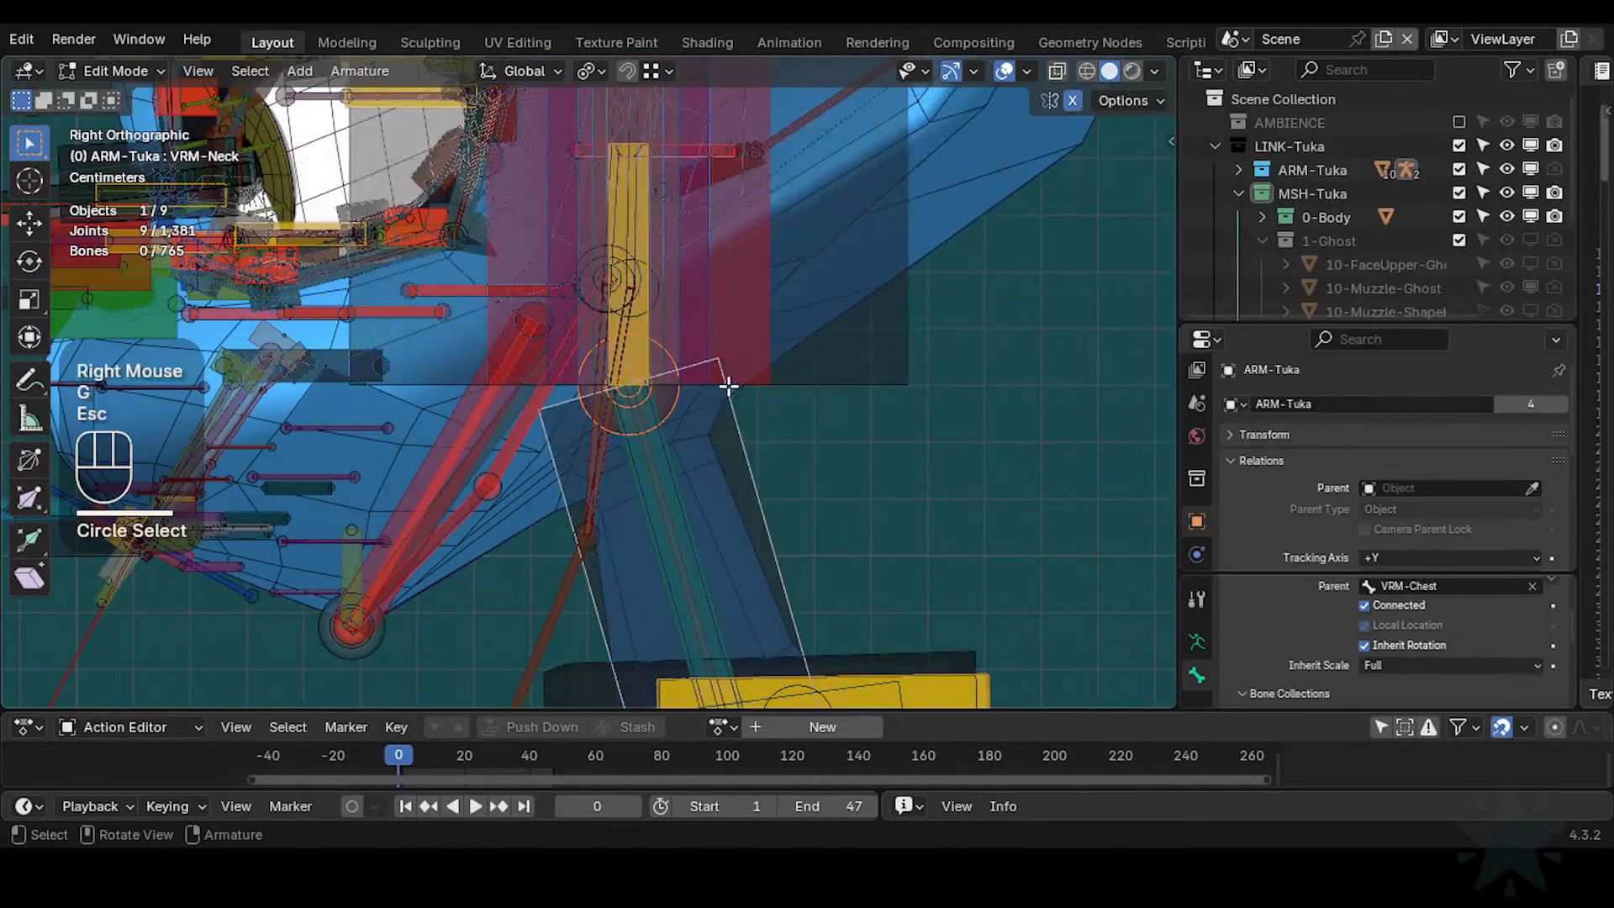
left_click(673, 411, "shift")
key("g")
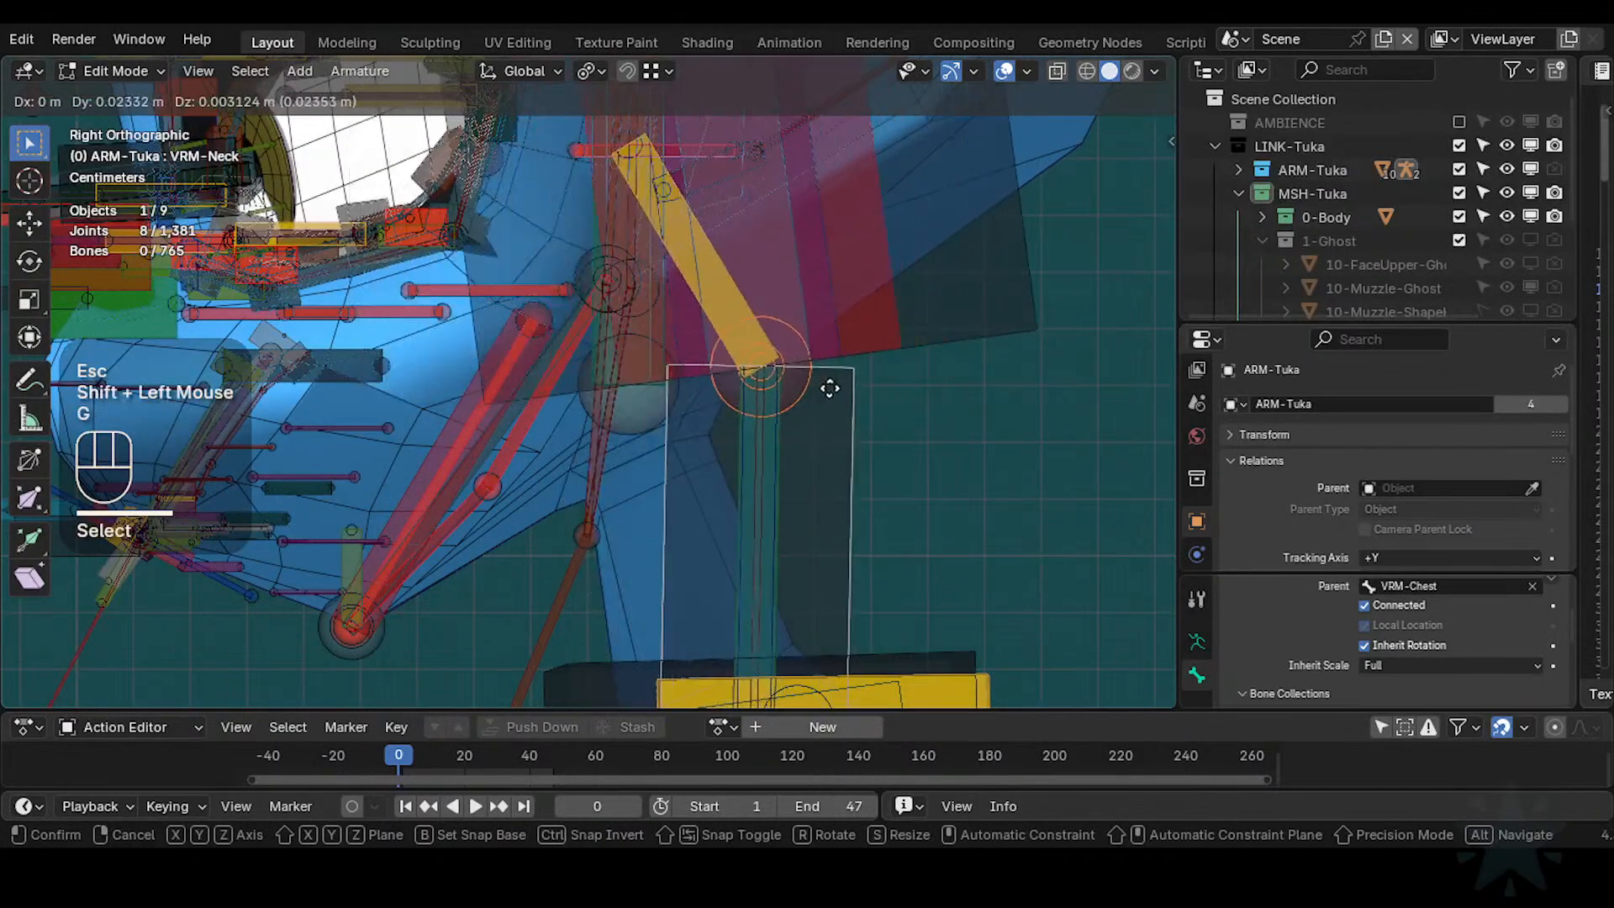
key("Escape")
Select all bones of the armature and toggle their Lock option twice
key("a")
key("shift+w")
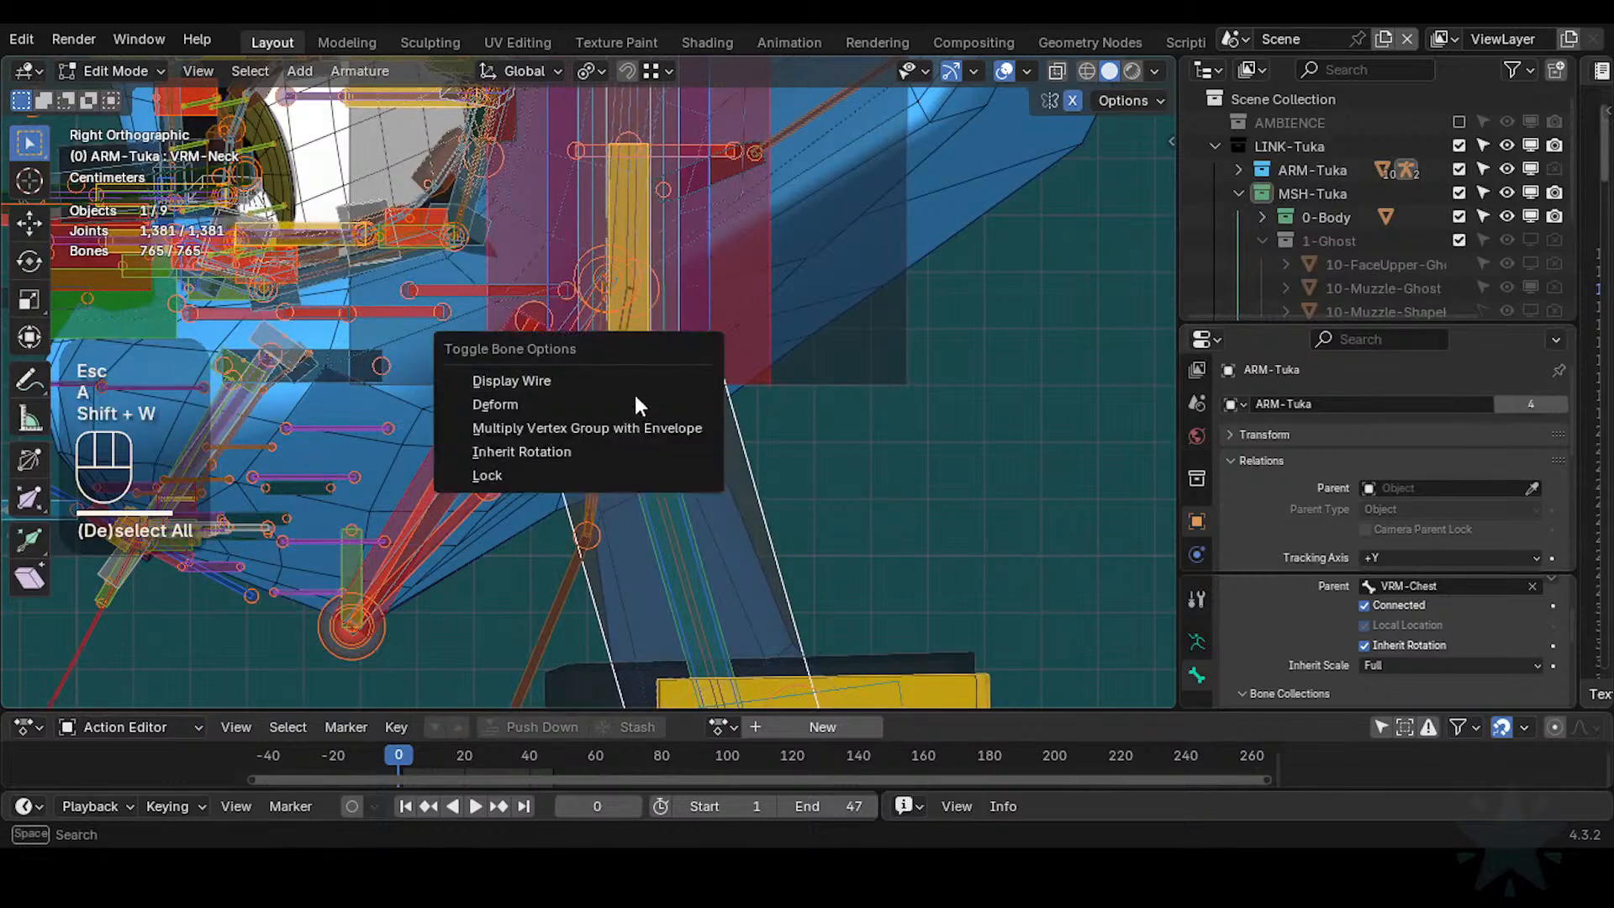
left_click(538, 474)
key("shift+w")
left_click(625, 385)
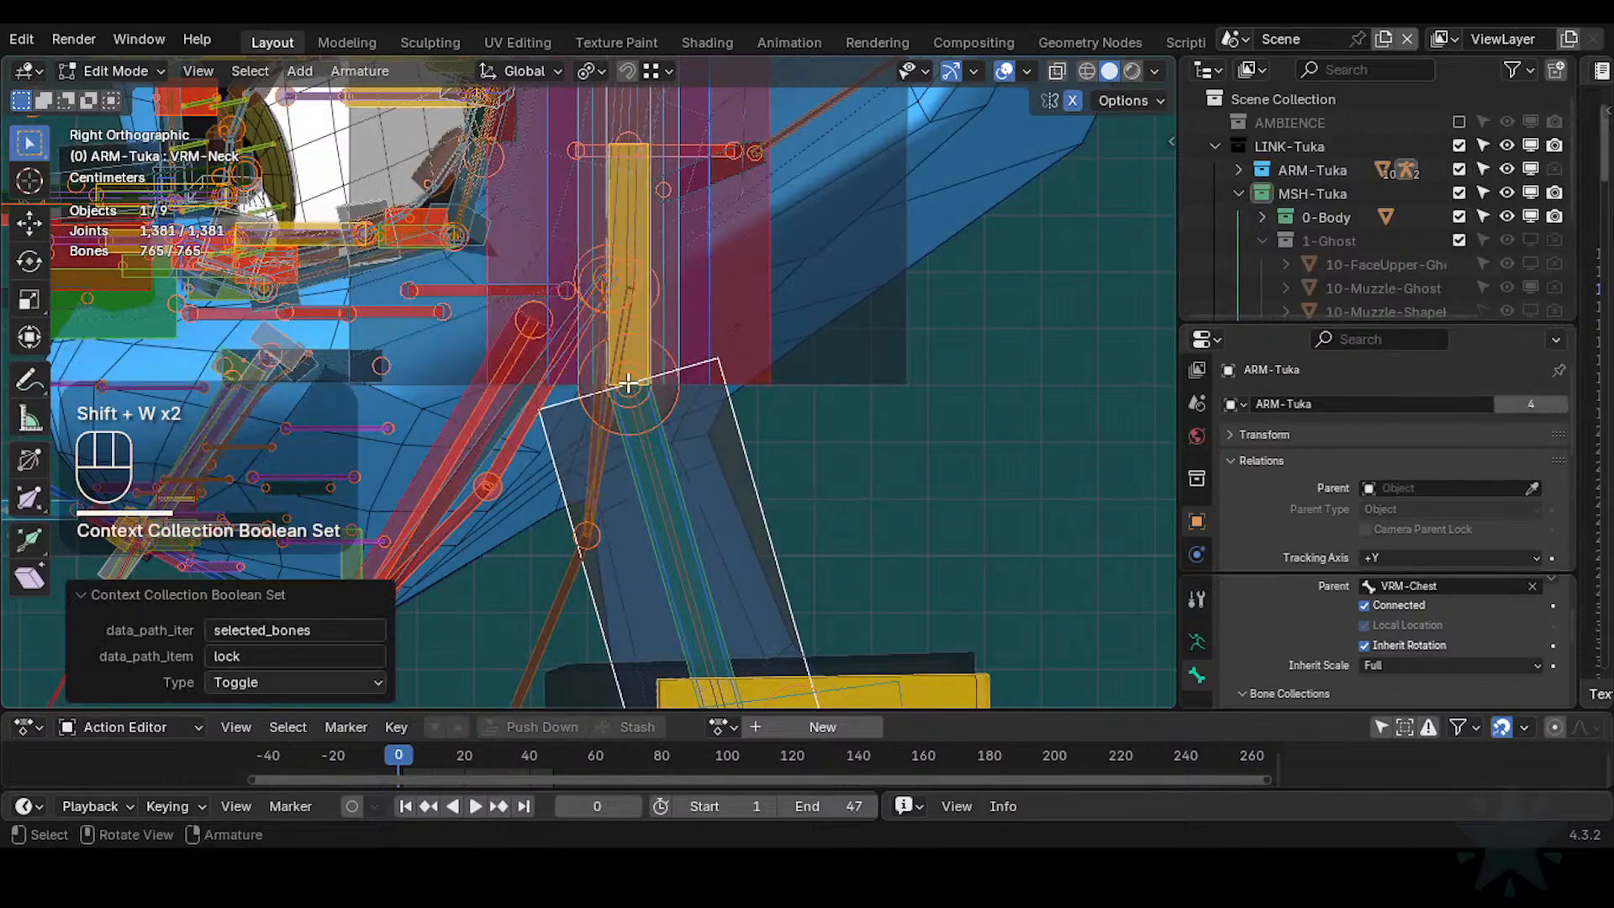
Test the circle selection of the neck-top joints, and toggle Lock once more on all bones
key("alt+a")
key("c")
left_click(644, 382)
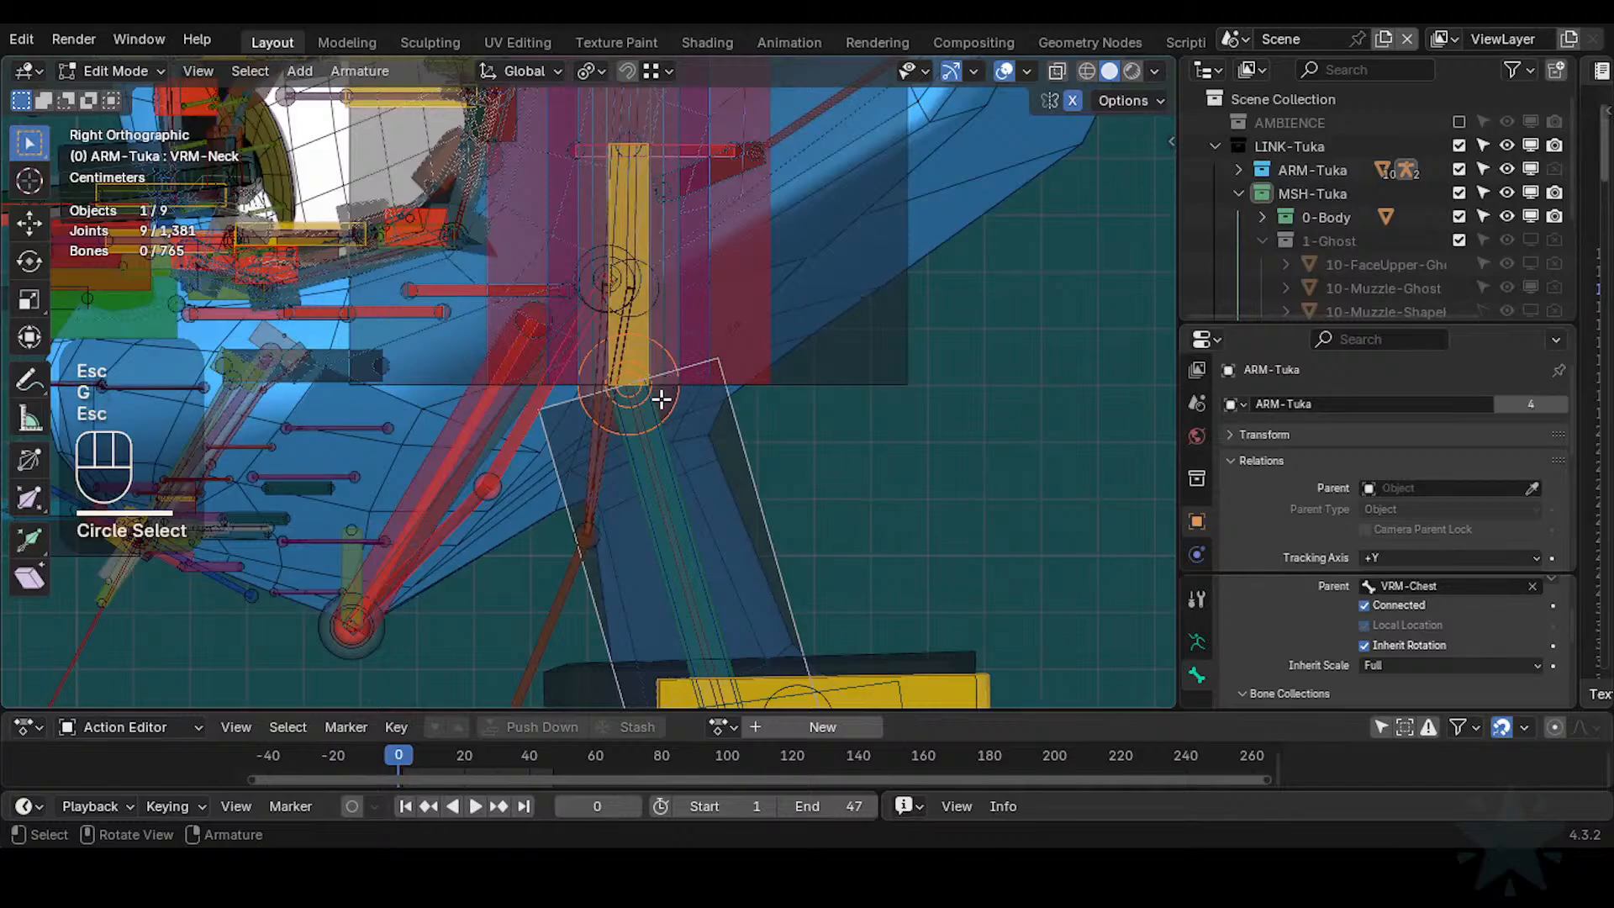
key("a")
key("shift+w")
left_click(654, 400)
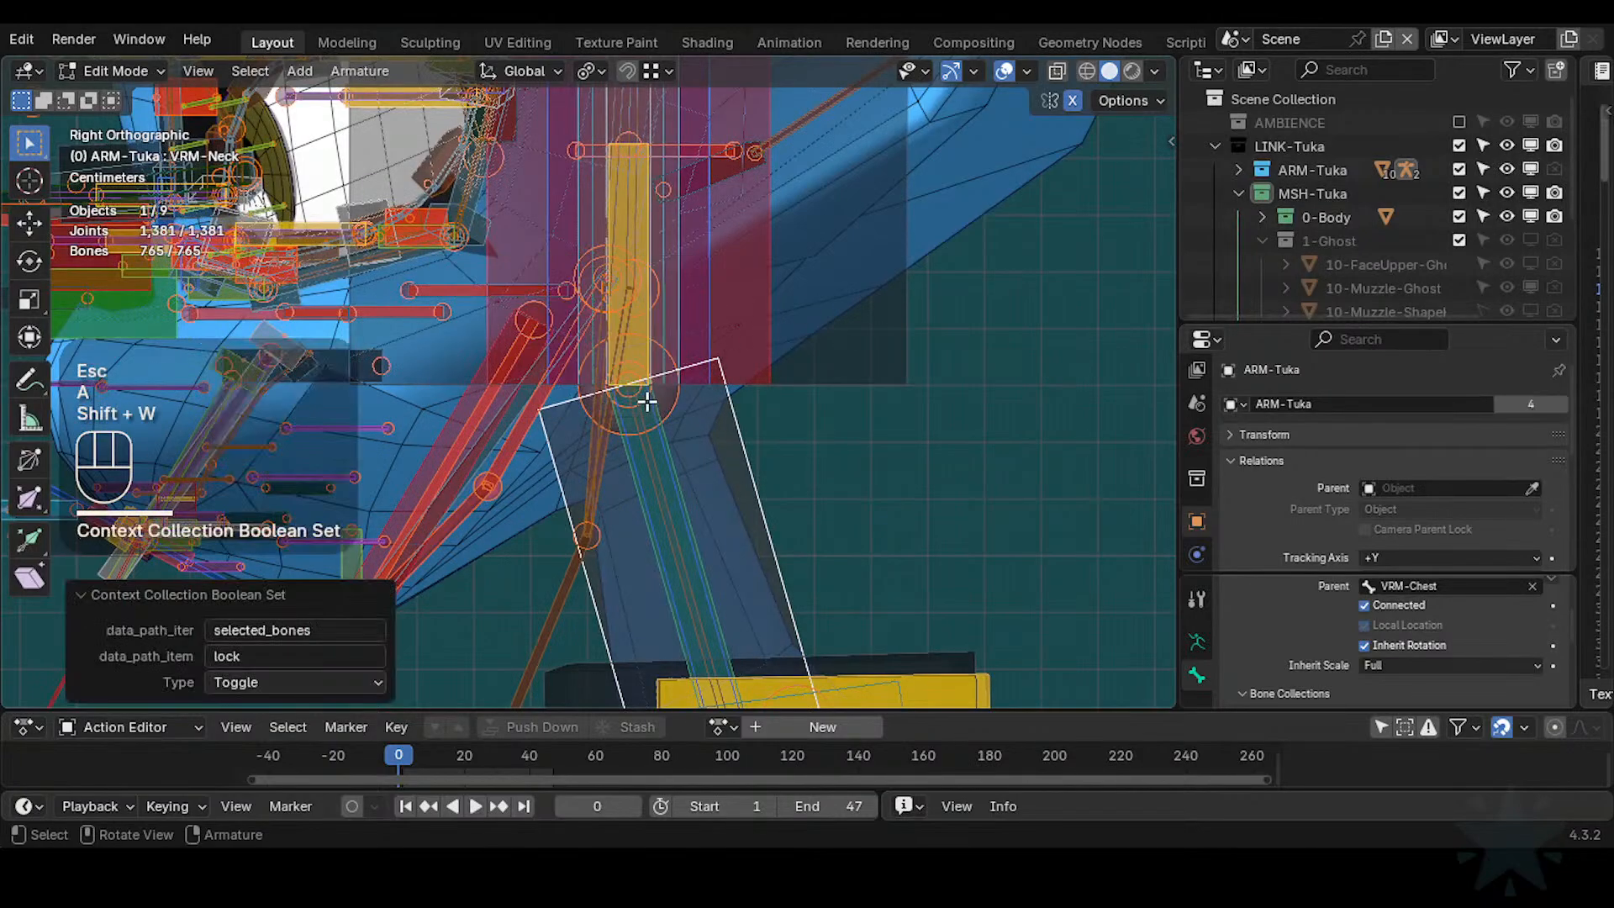
Clear the selection and circle-select all the joints where VRM-Neck meets the head
key("Escape")
key("alt+a")
key("c")
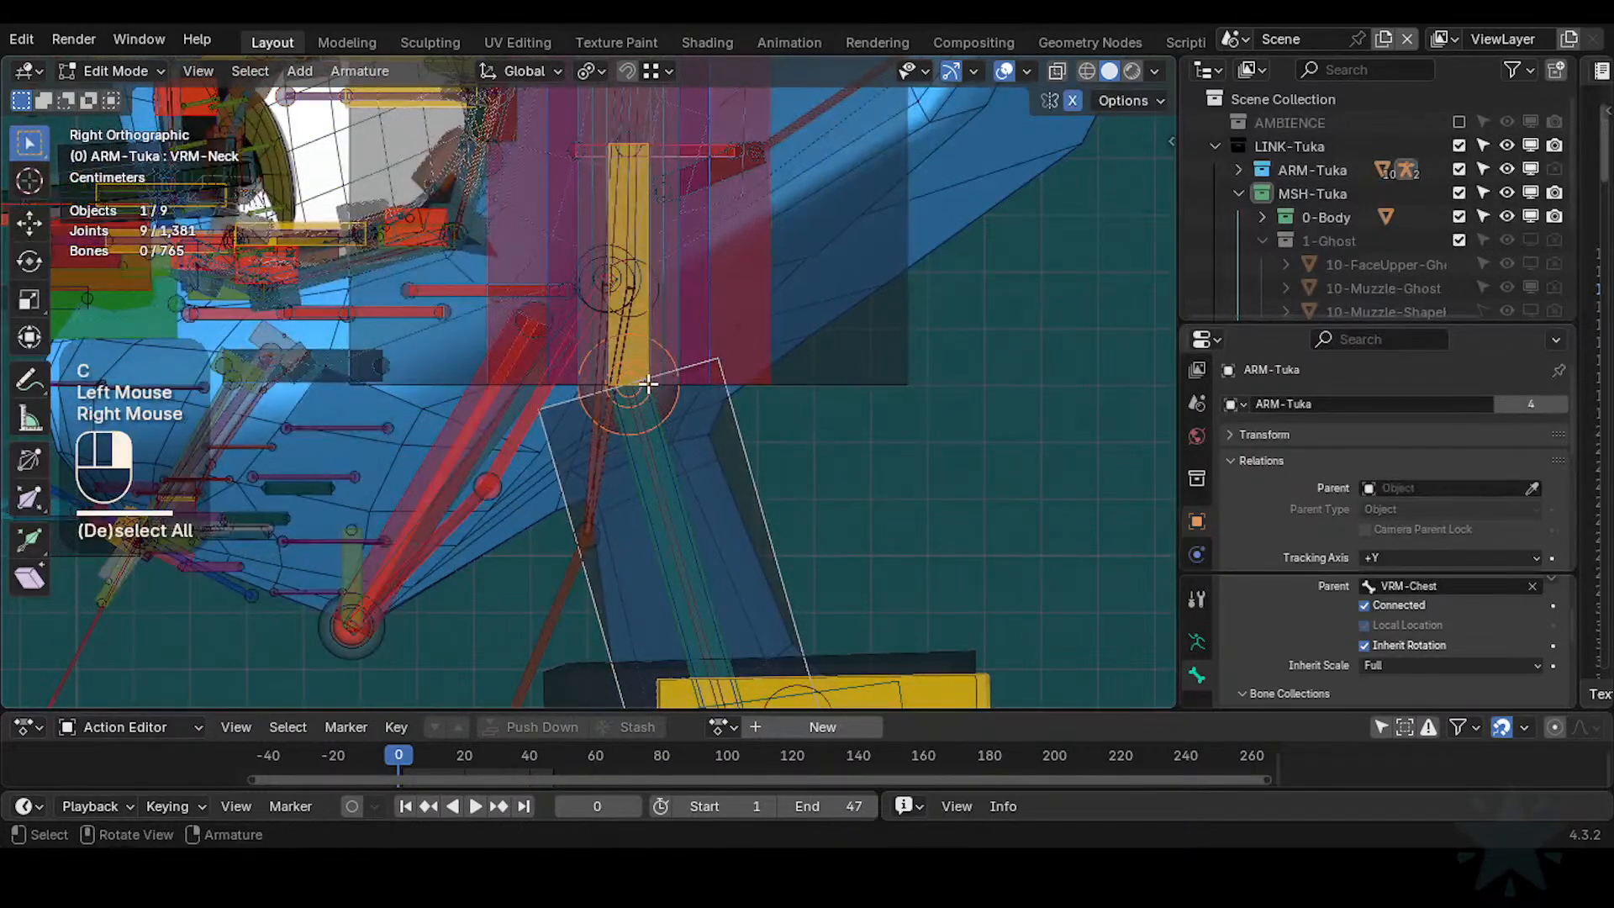
left_click(648, 385)
right_click(647, 384)
Try moving the selected neck-top joints freely and straight down along Z
key("g")
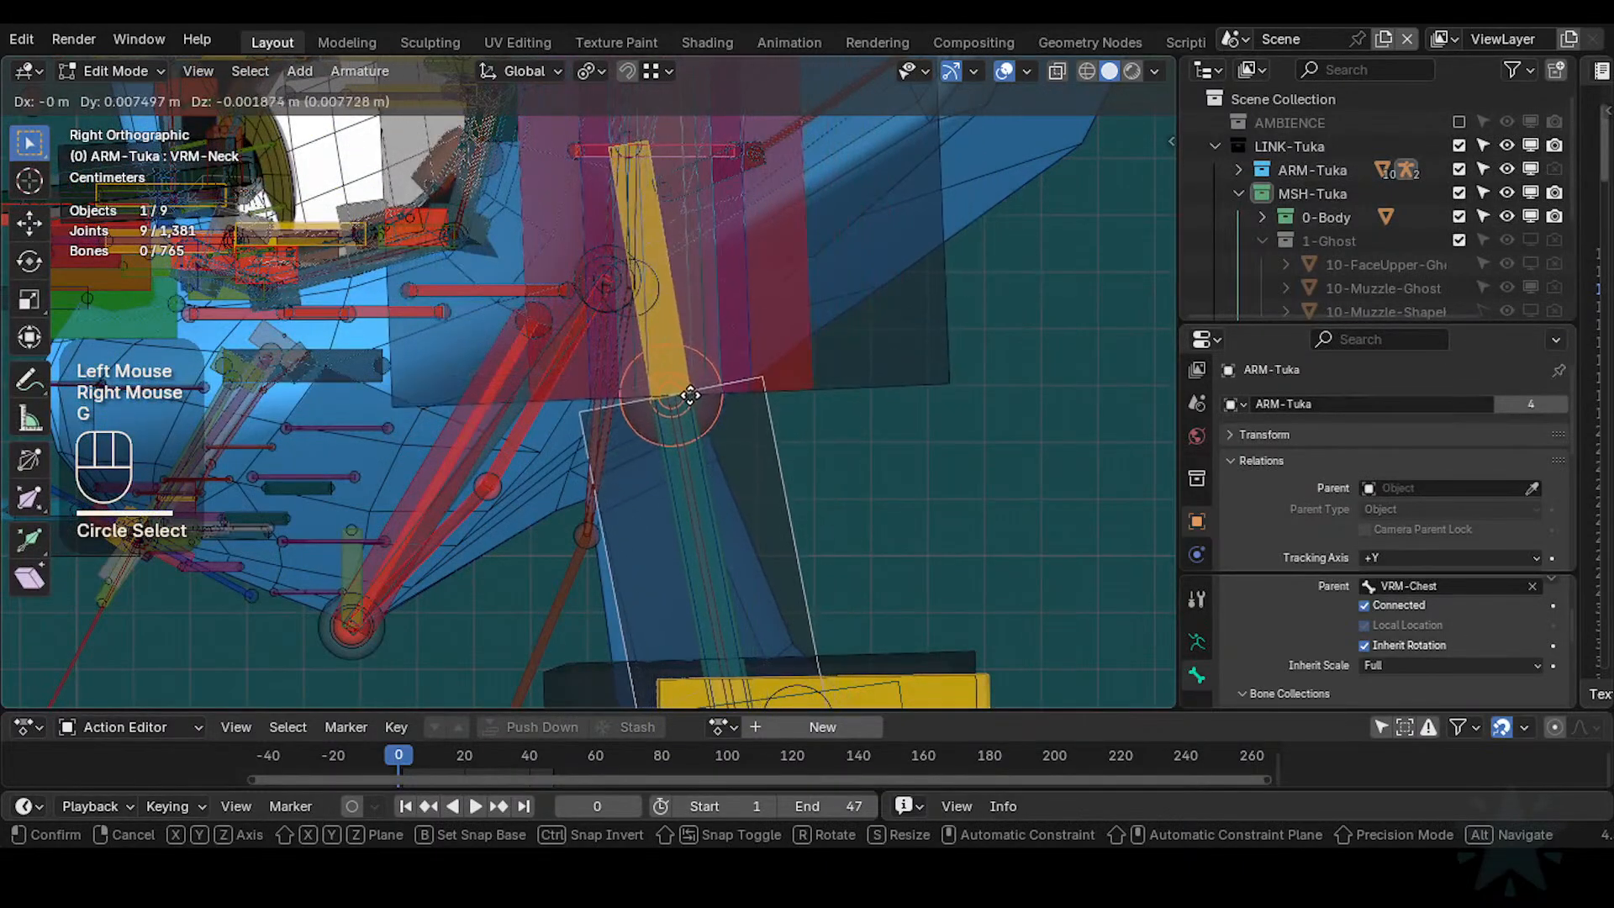
key("Escape")
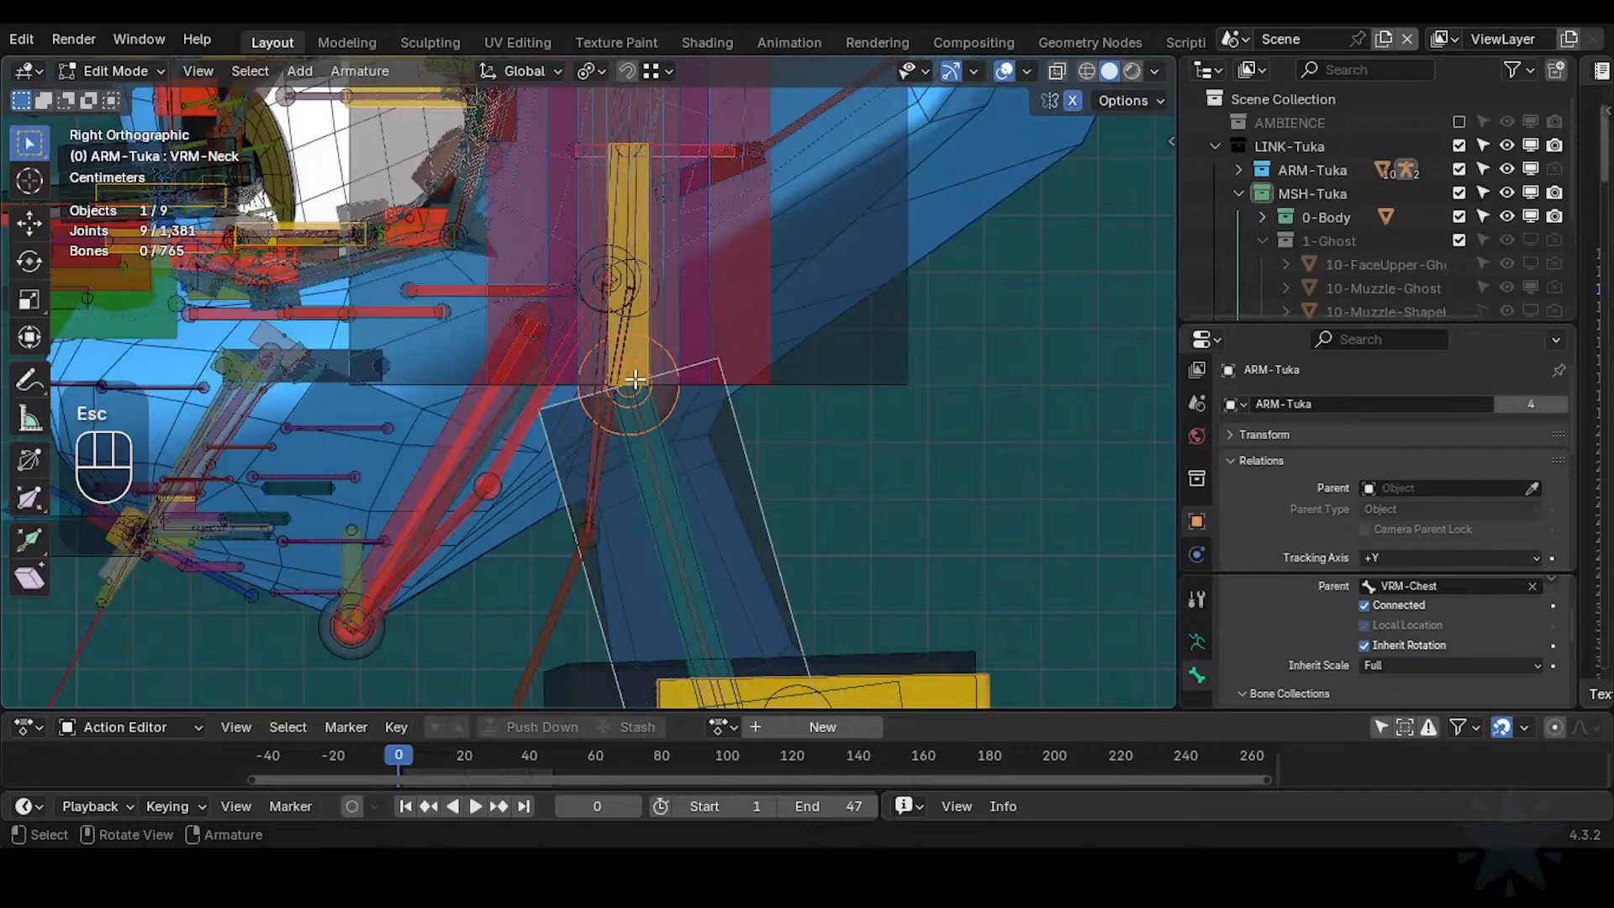
key("g")
key("z")
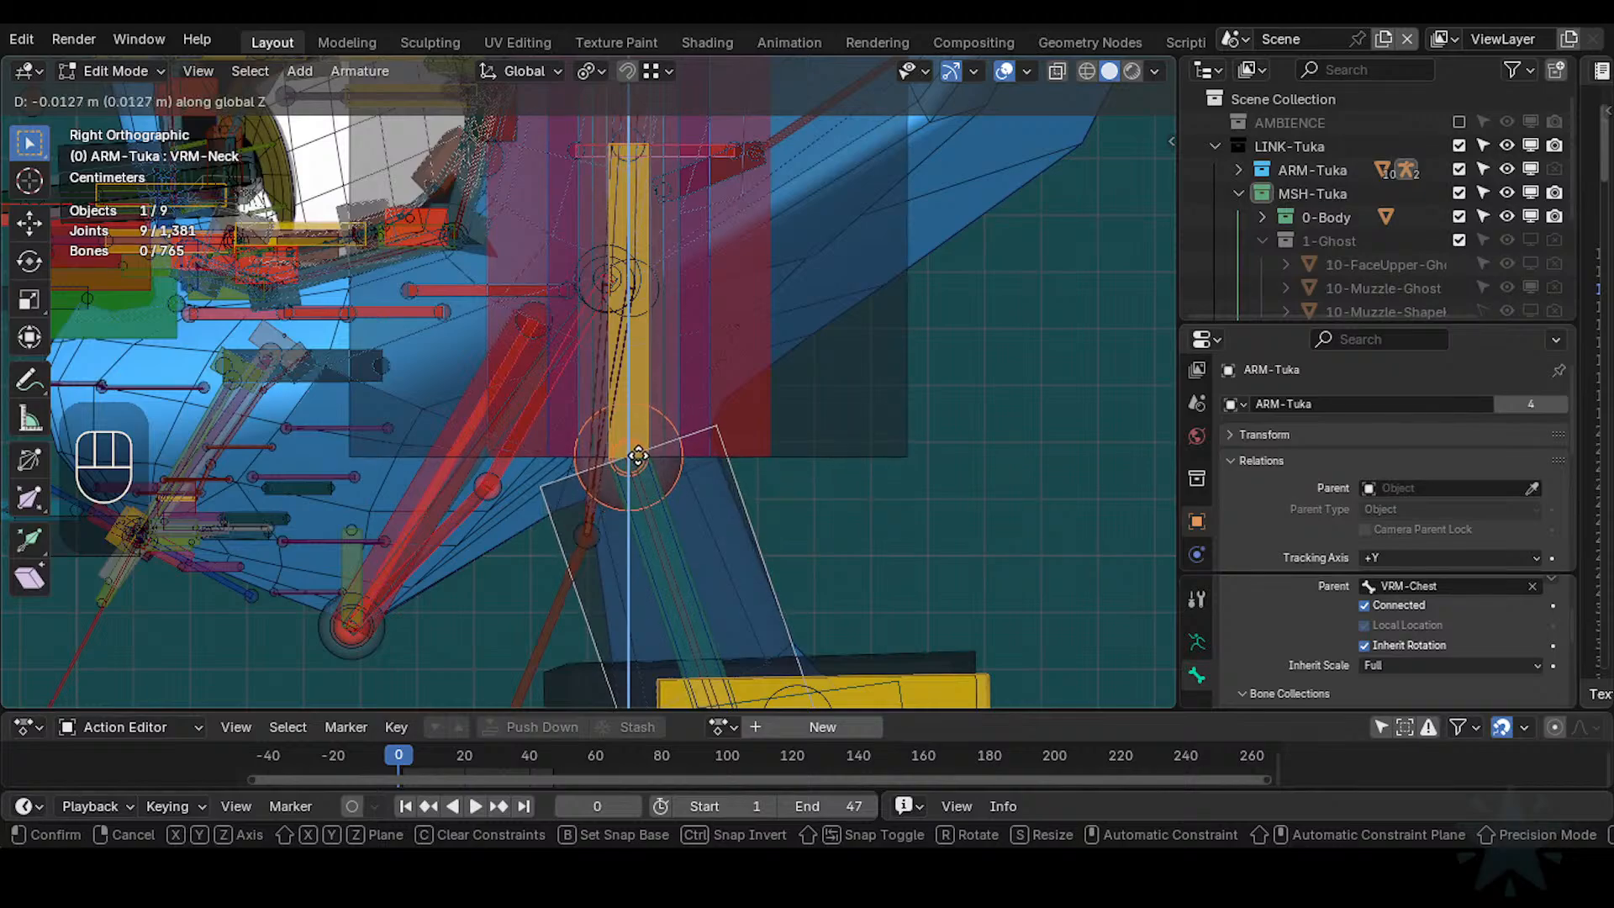
key("Escape")
Save the file and move the neck-top joints by about -0.0135 m in Z and 0.0019 m in Y
key("ctrl+s")
key("g")
key("z")
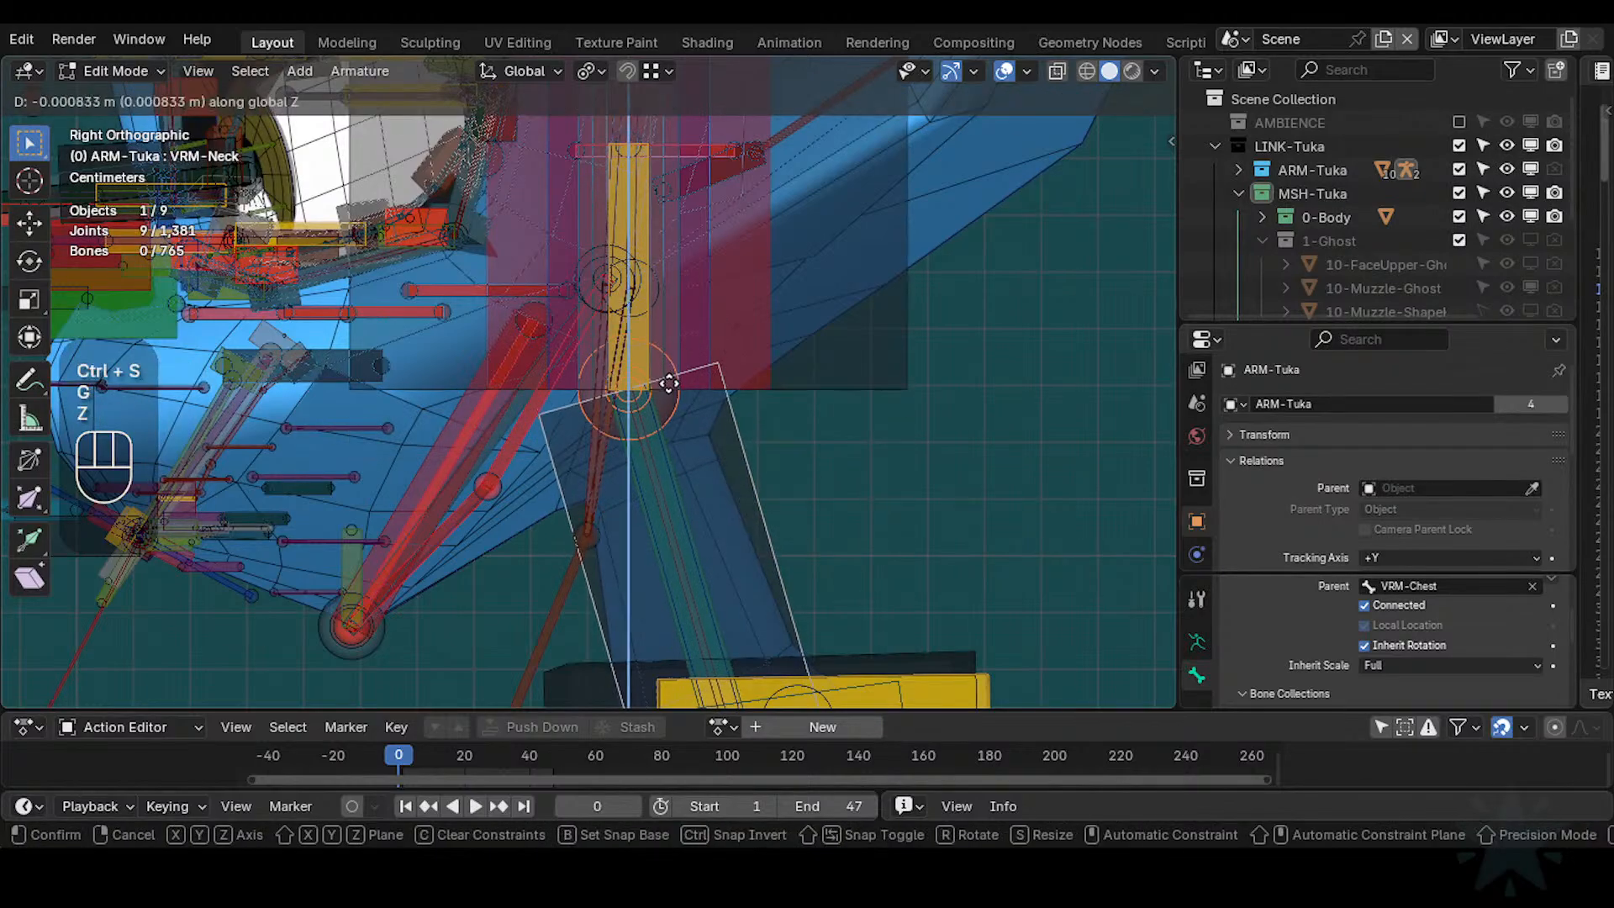
key("g")
key("y")
left_click(673, 451)
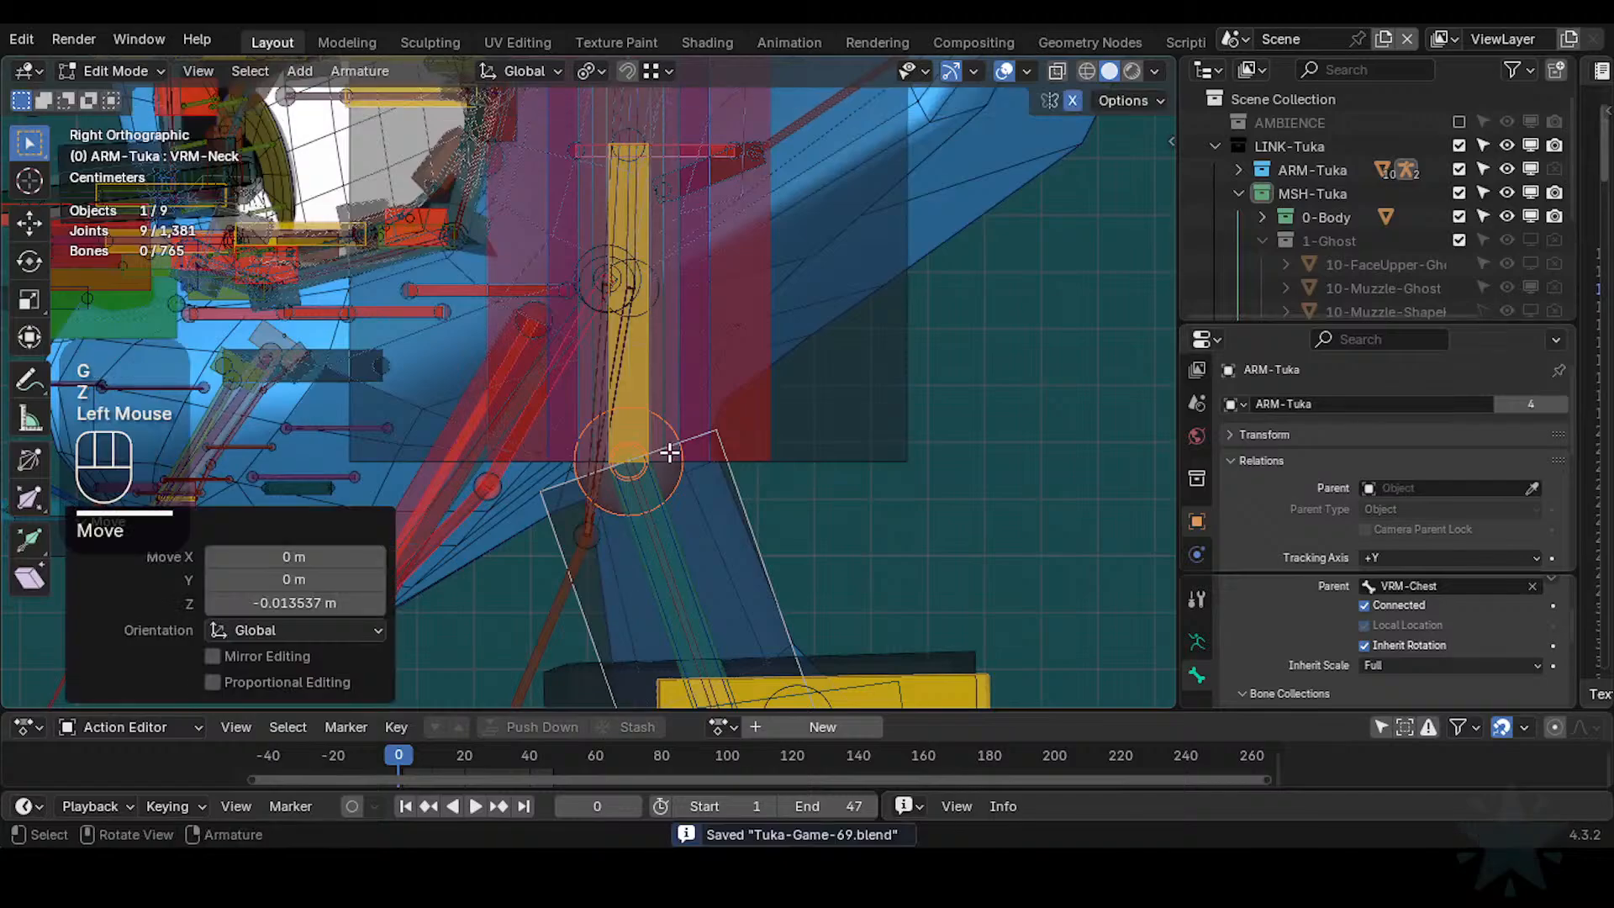
Fine-tune the neck-top joints, raising them about 0.0013 m and 0.0011 m along Z and shifting them about -0.0005 m along Y
key("g")
key("z")
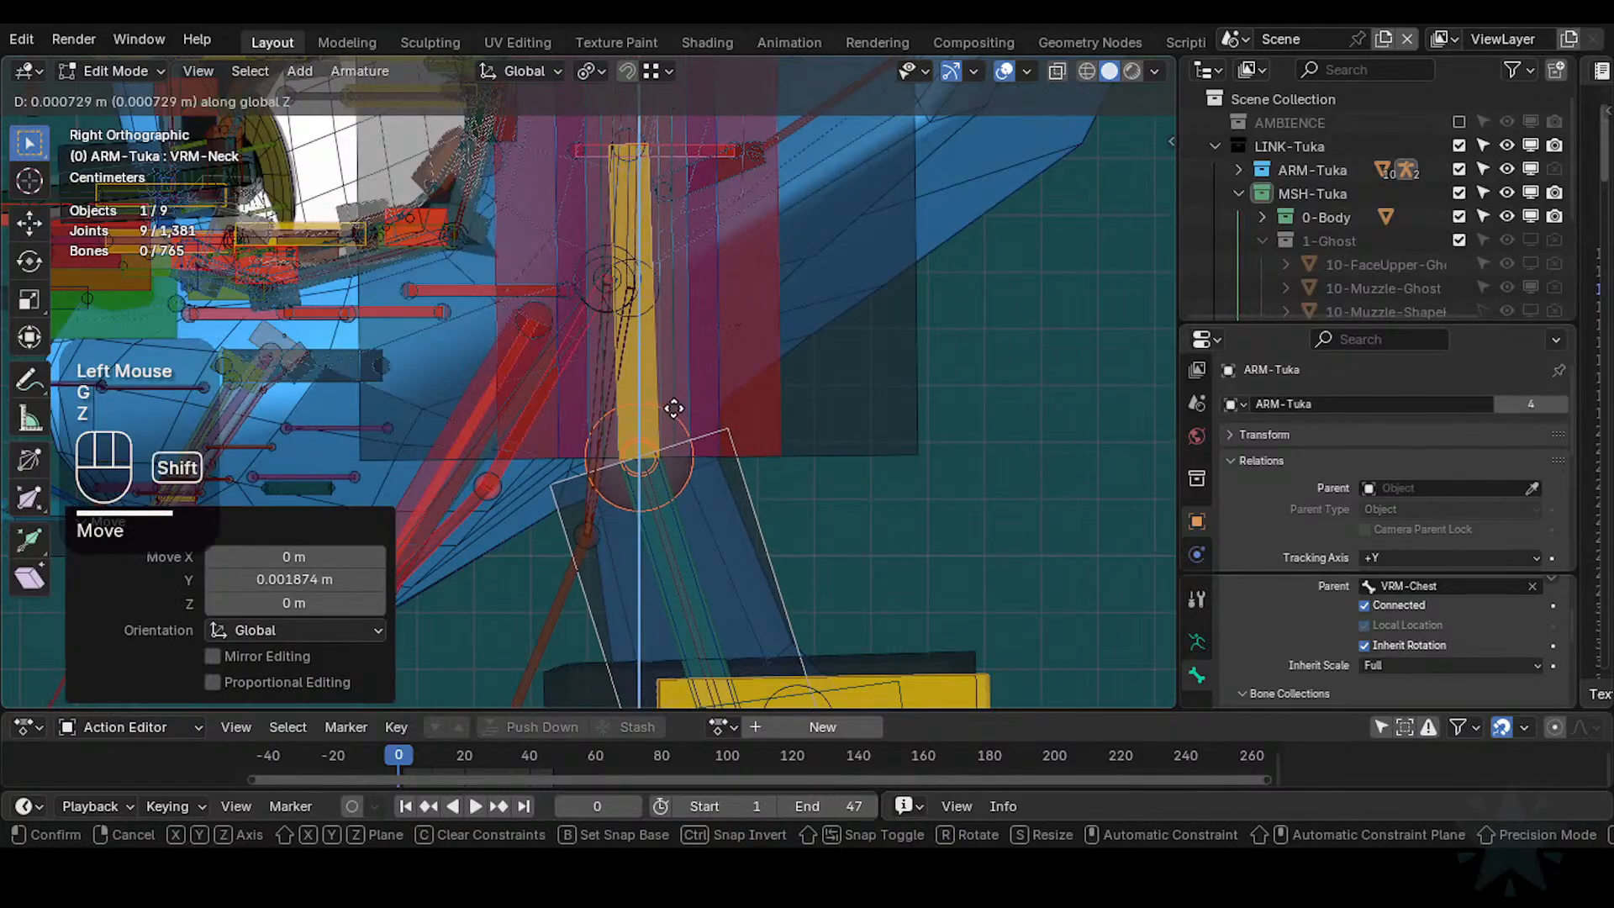
left_click(667, 379, "shift")
key("g")
key("z")
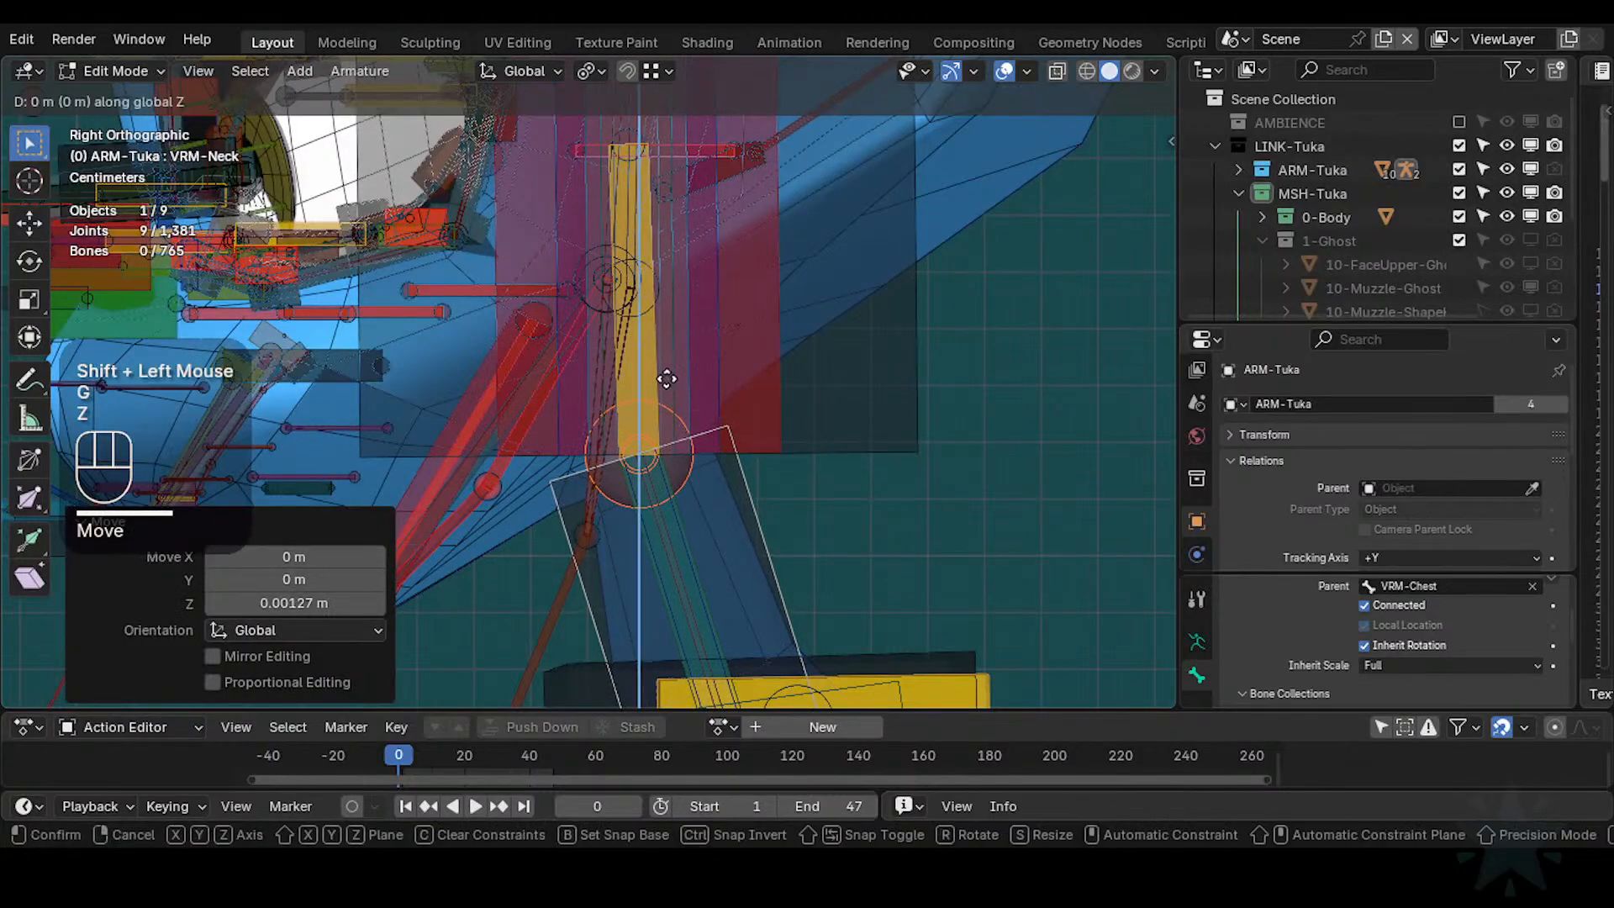
key("Escape")
key("g")
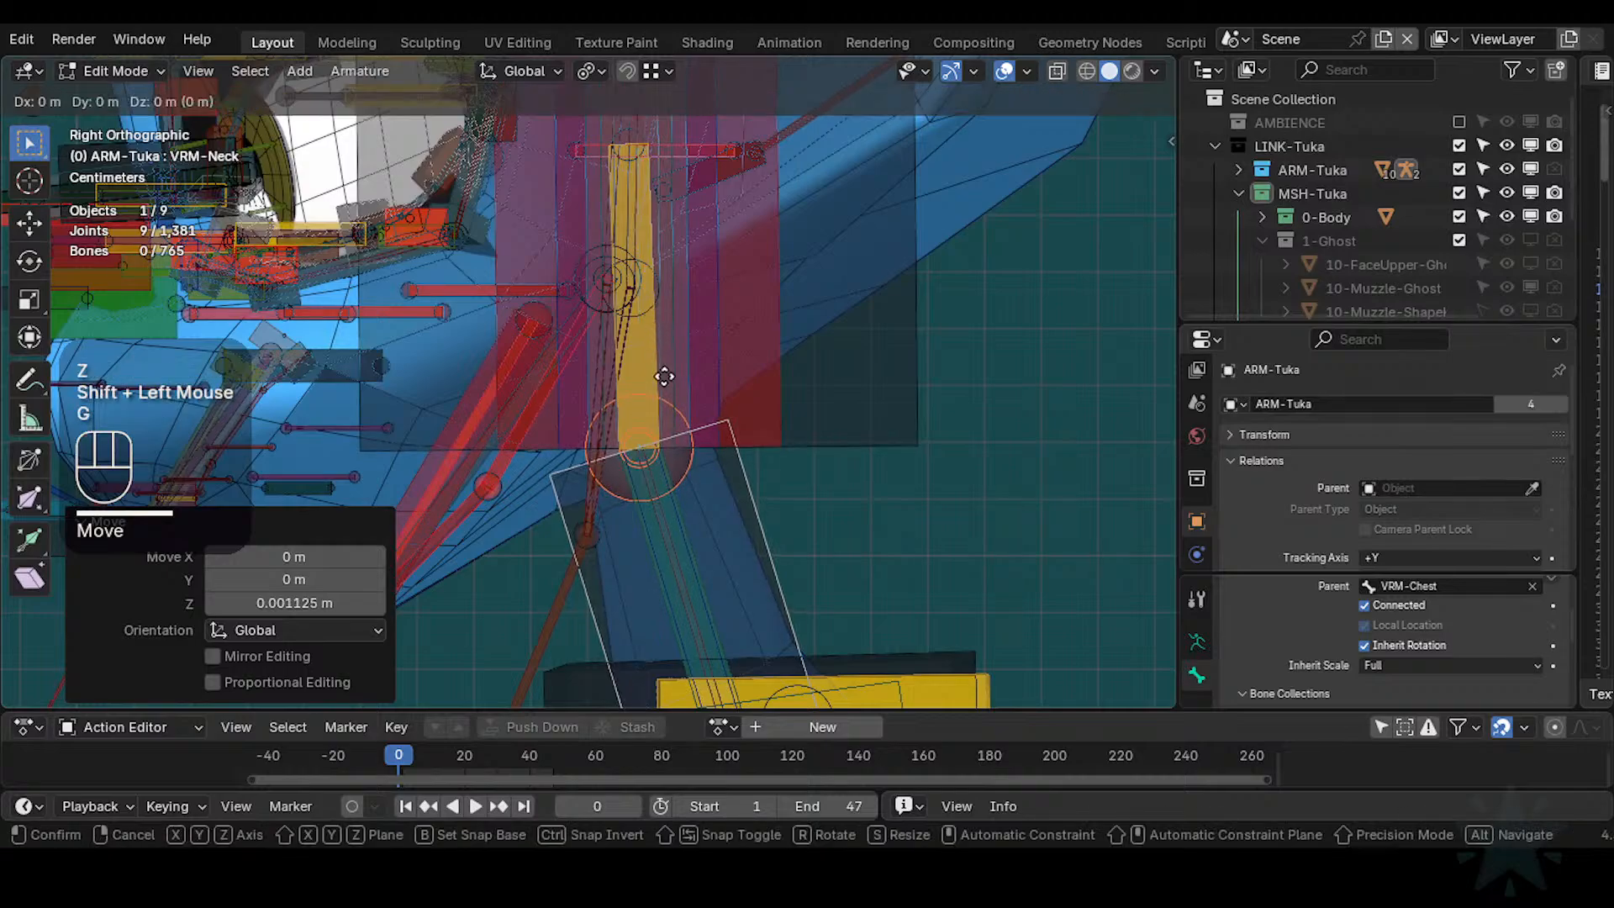
key("y")
left_click(636, 389, "shift")
Examine the repositioned neck-top joints from the back, side and front
key("ctrl+KP_1")
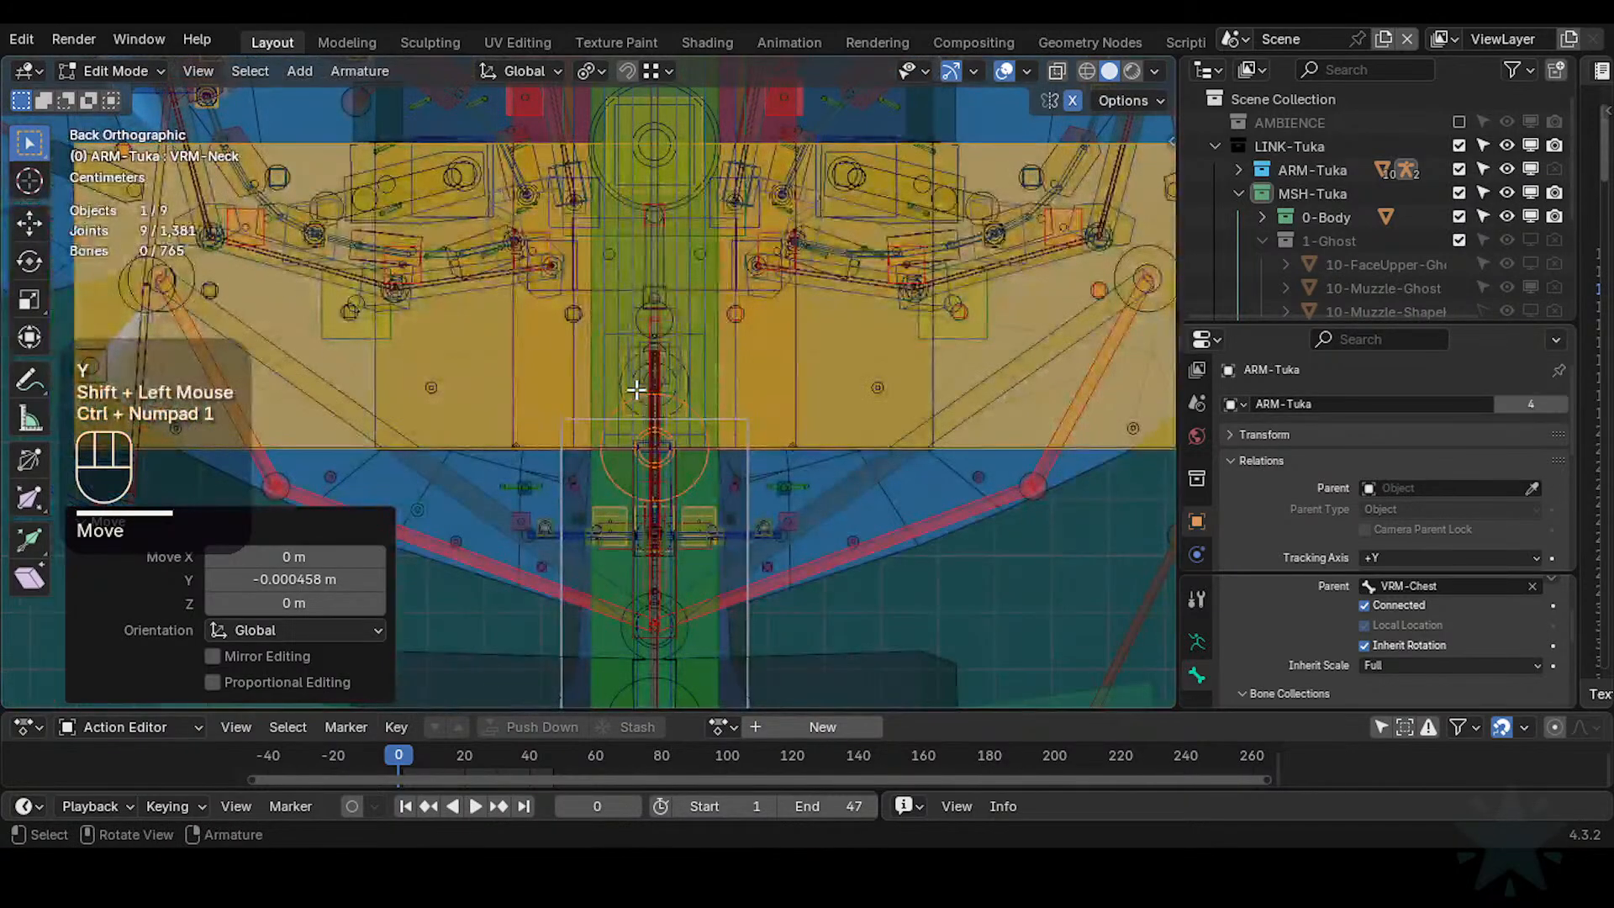
key("KP_3")
key("KP_1")
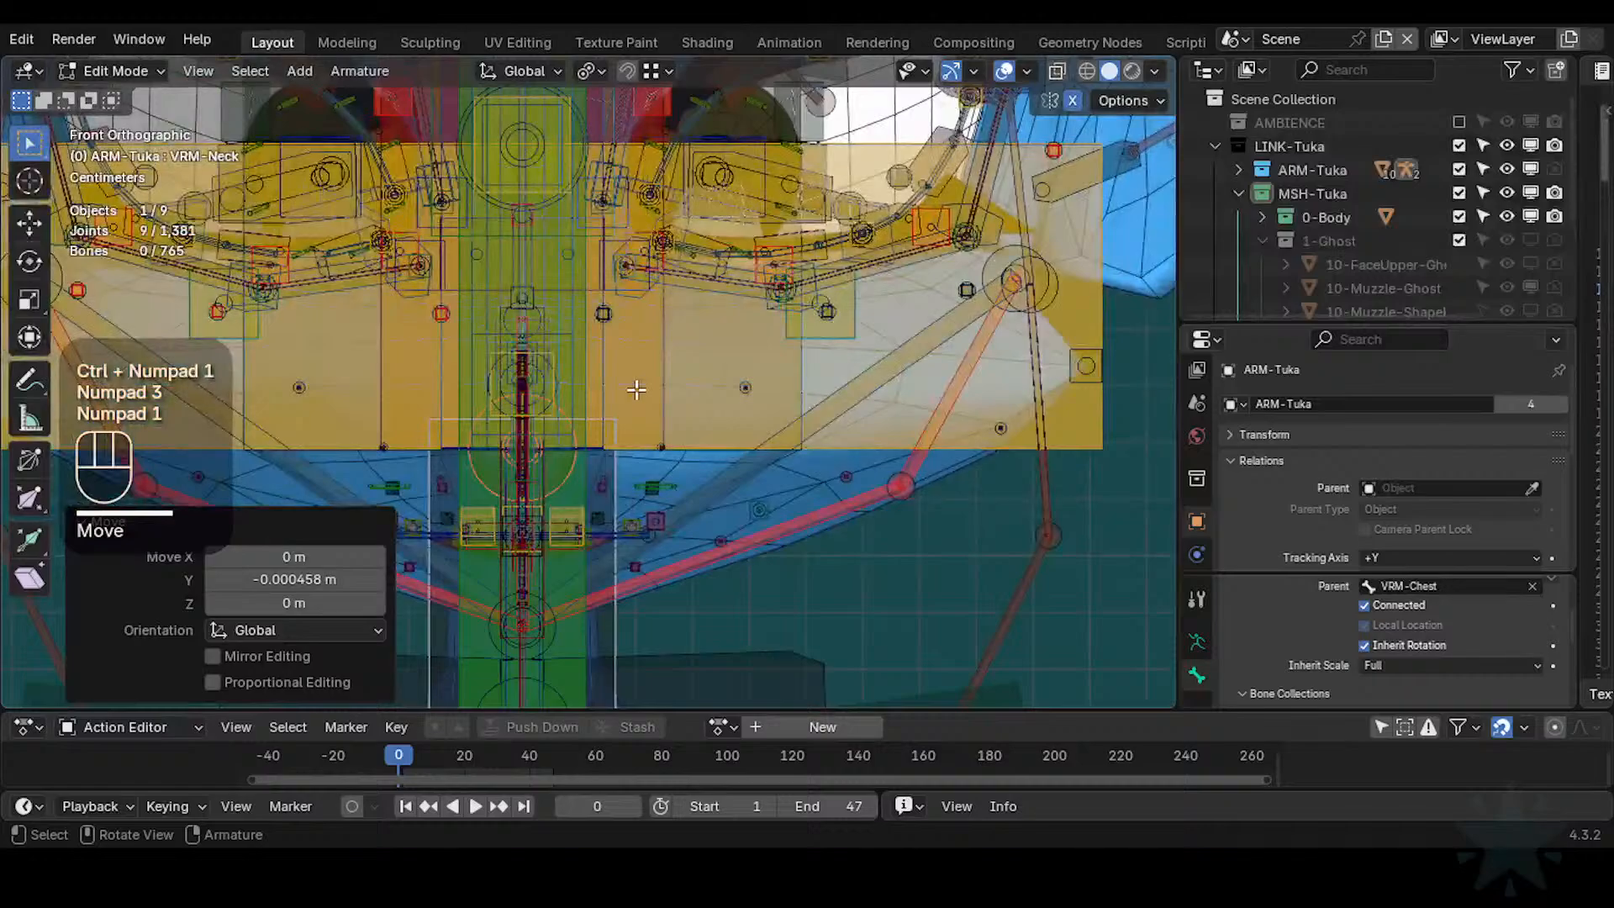
scroll(636, 389, "down", 4)
scroll(636, 389, "up", 2)
Leave Edit Mode, switch the armature to Pose Mode, select all bones and clear their pose transforms
key("ctrl+Tab")
left_click(730, 489)
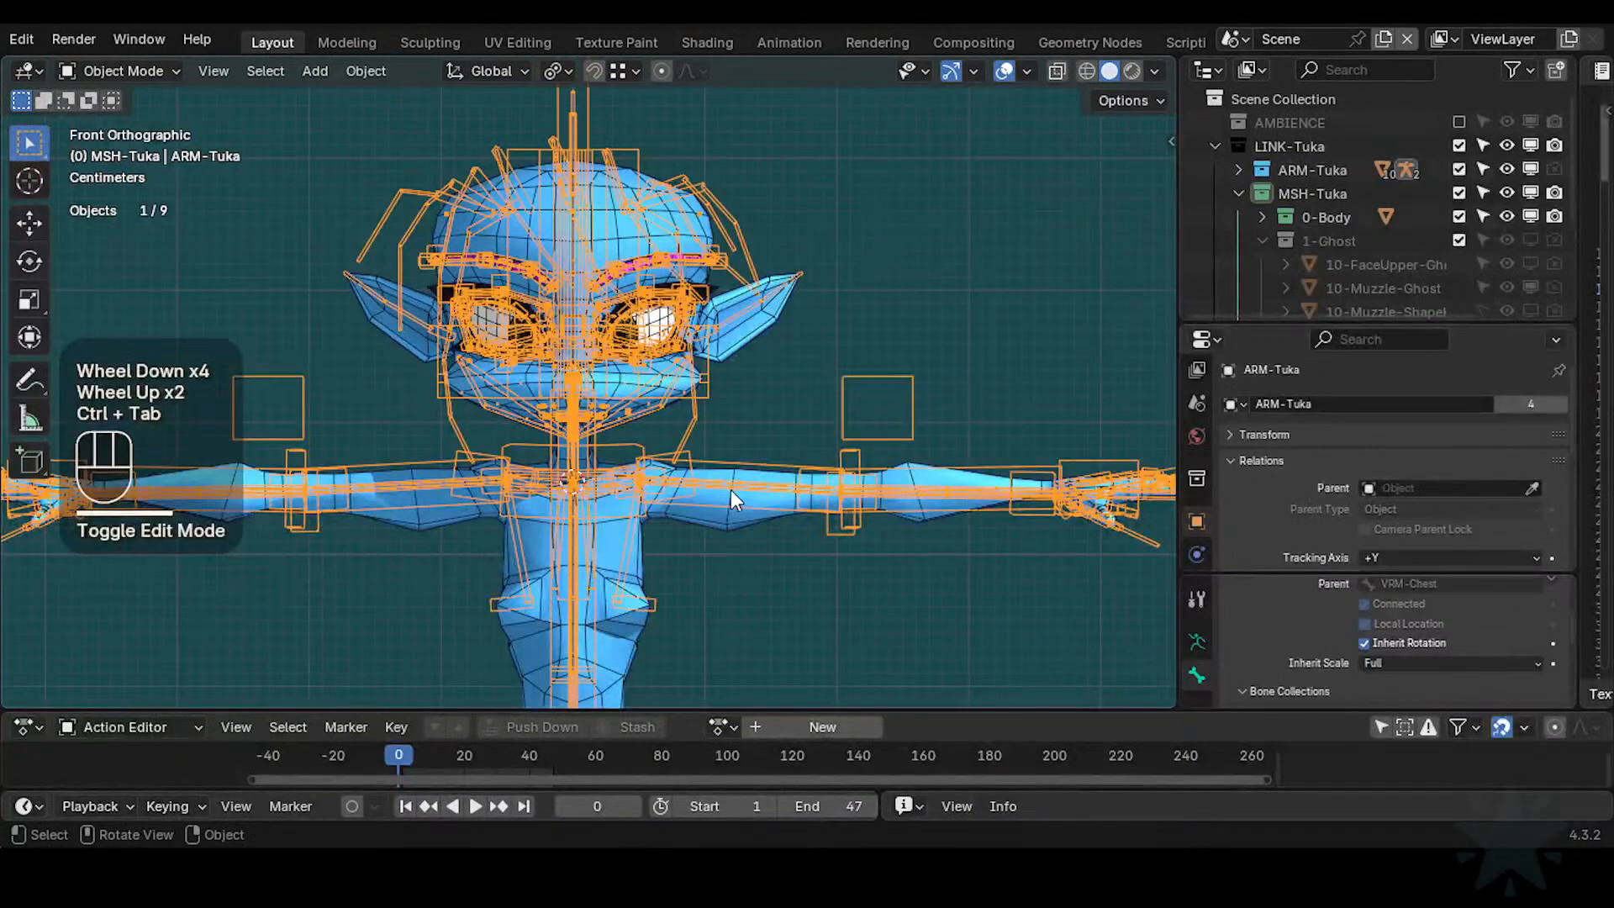
scroll(732, 437, "down", 2)
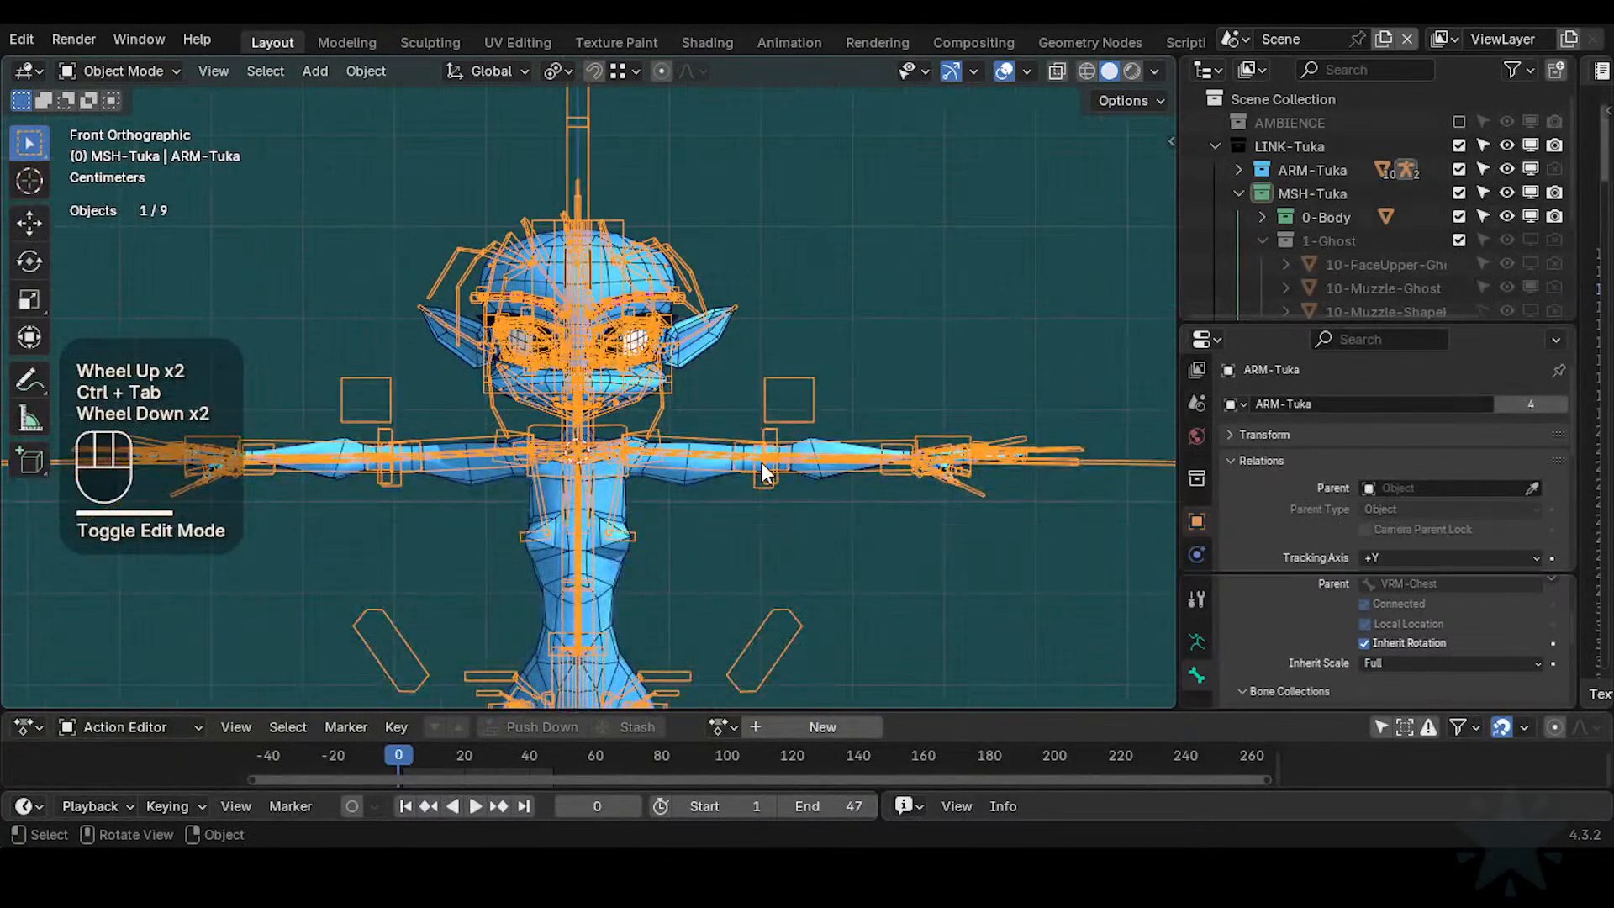
key("q")
left_click(839, 311)
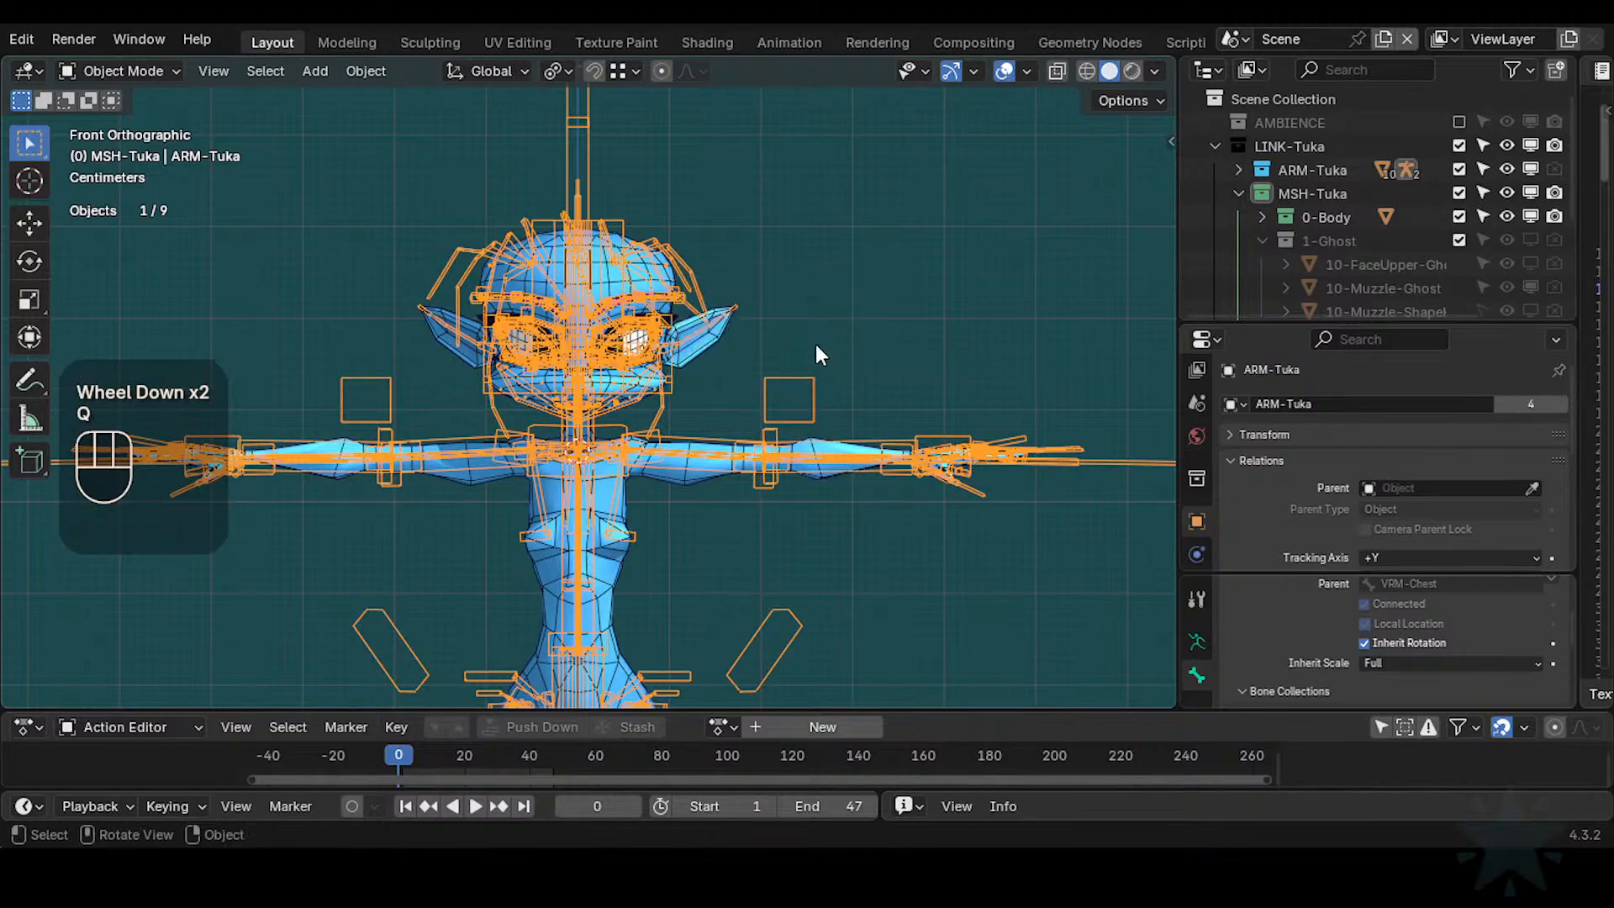
key("ctrl+Tab")
key("a")
key("alt+q")
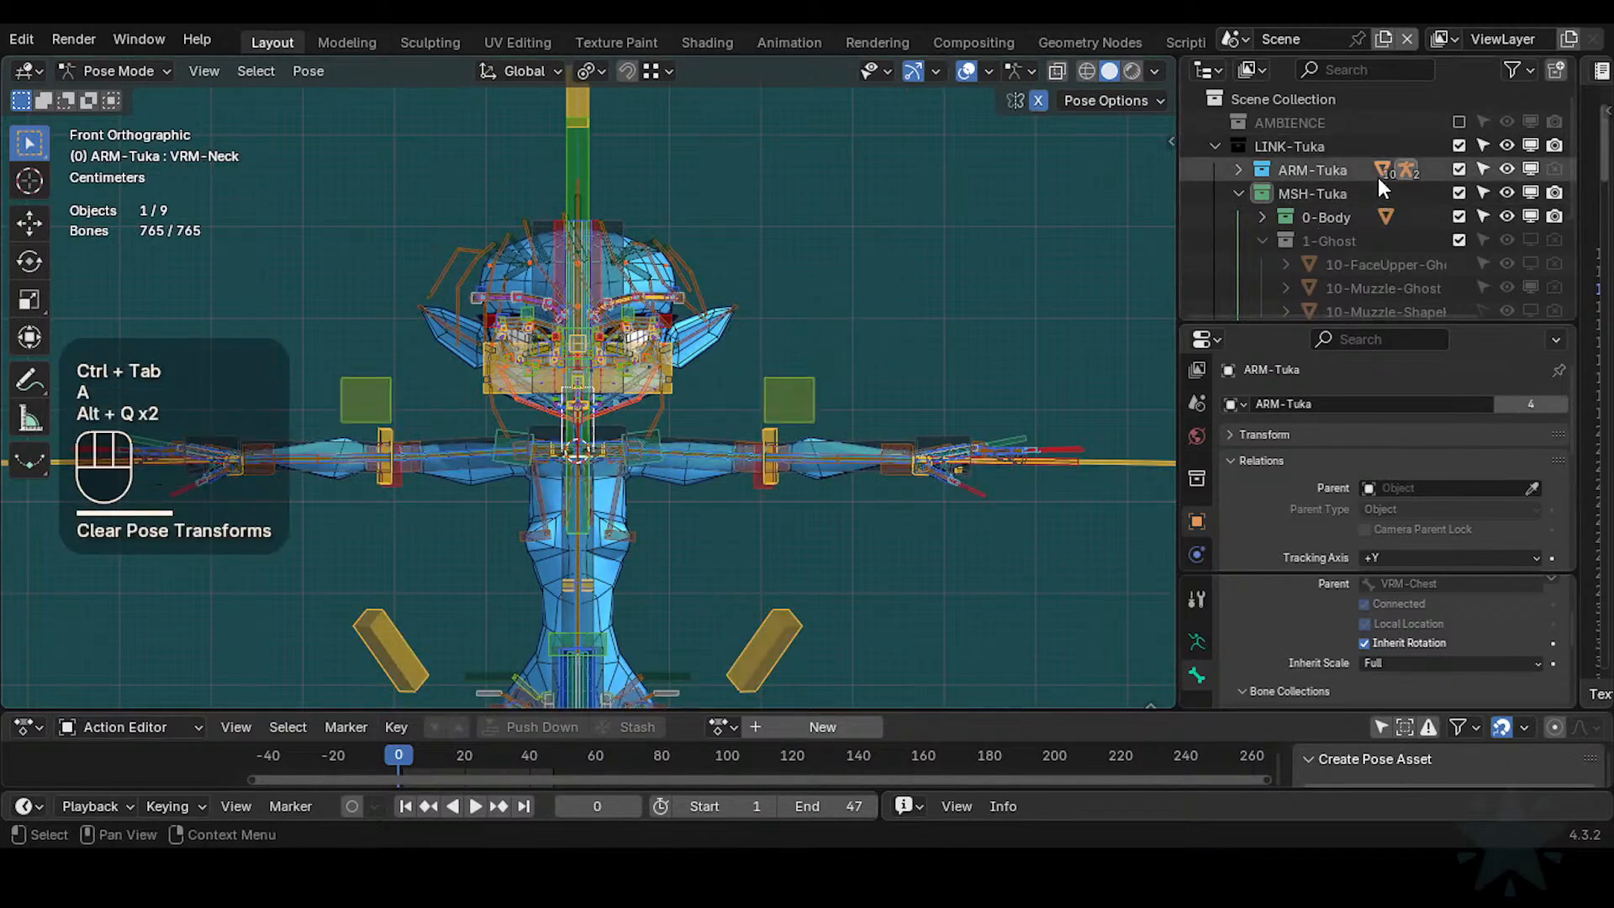
scroll(1312, 235, "down", 1)
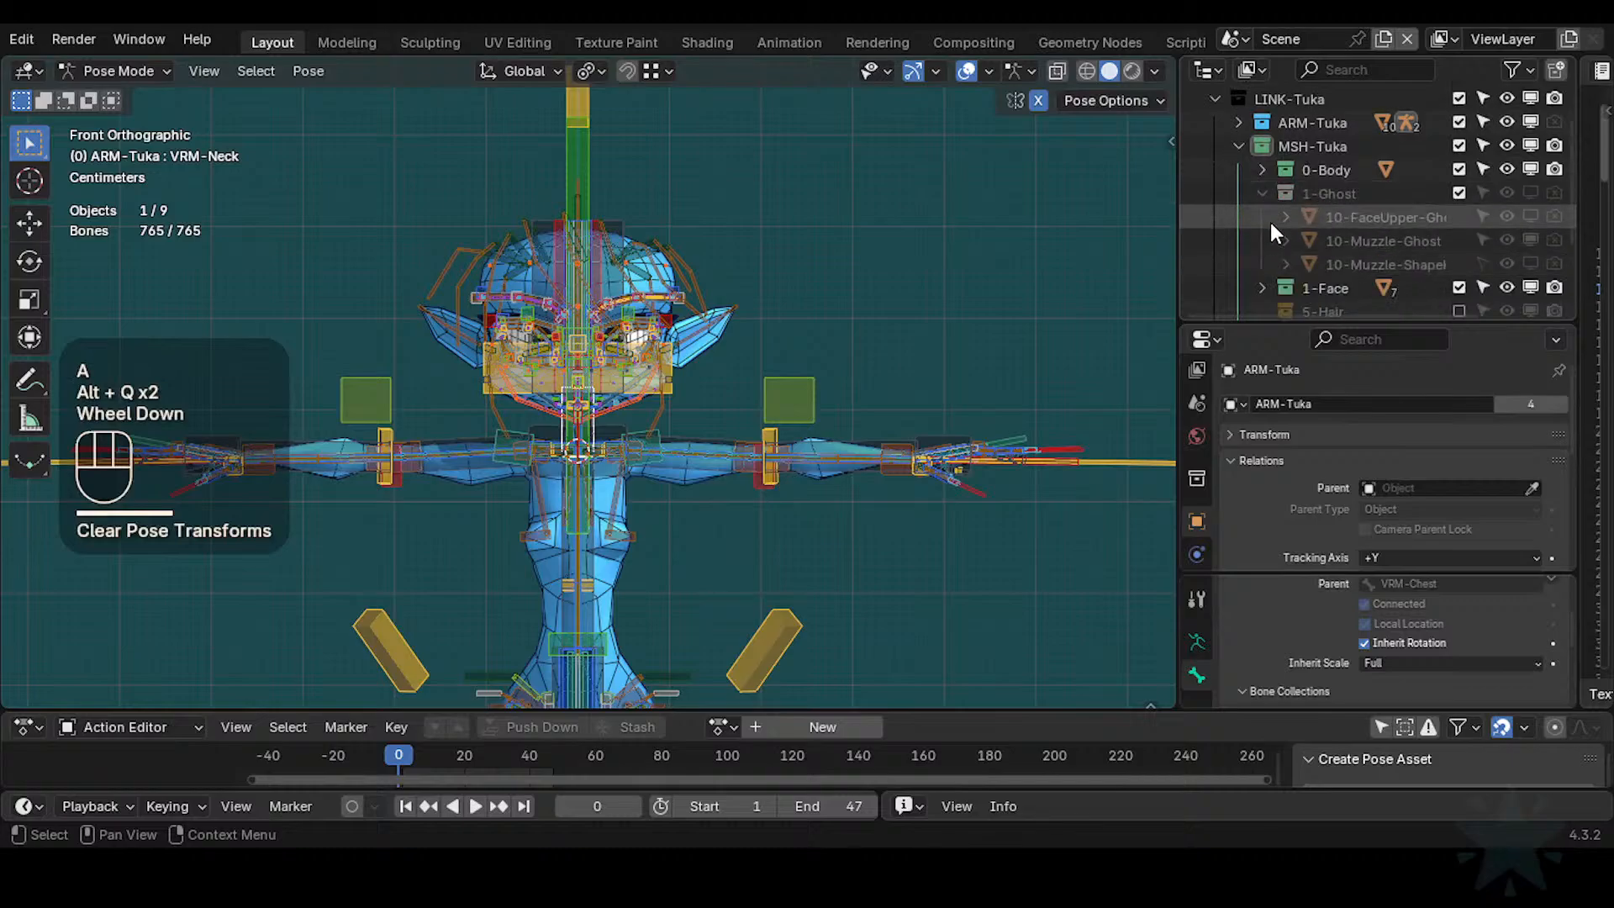
Hide the mesh wireframe display, return the armature to Pose Mode and solo the main body bone collection
key("ctrl+shift+alt+z")
key("ctrl+Tab")
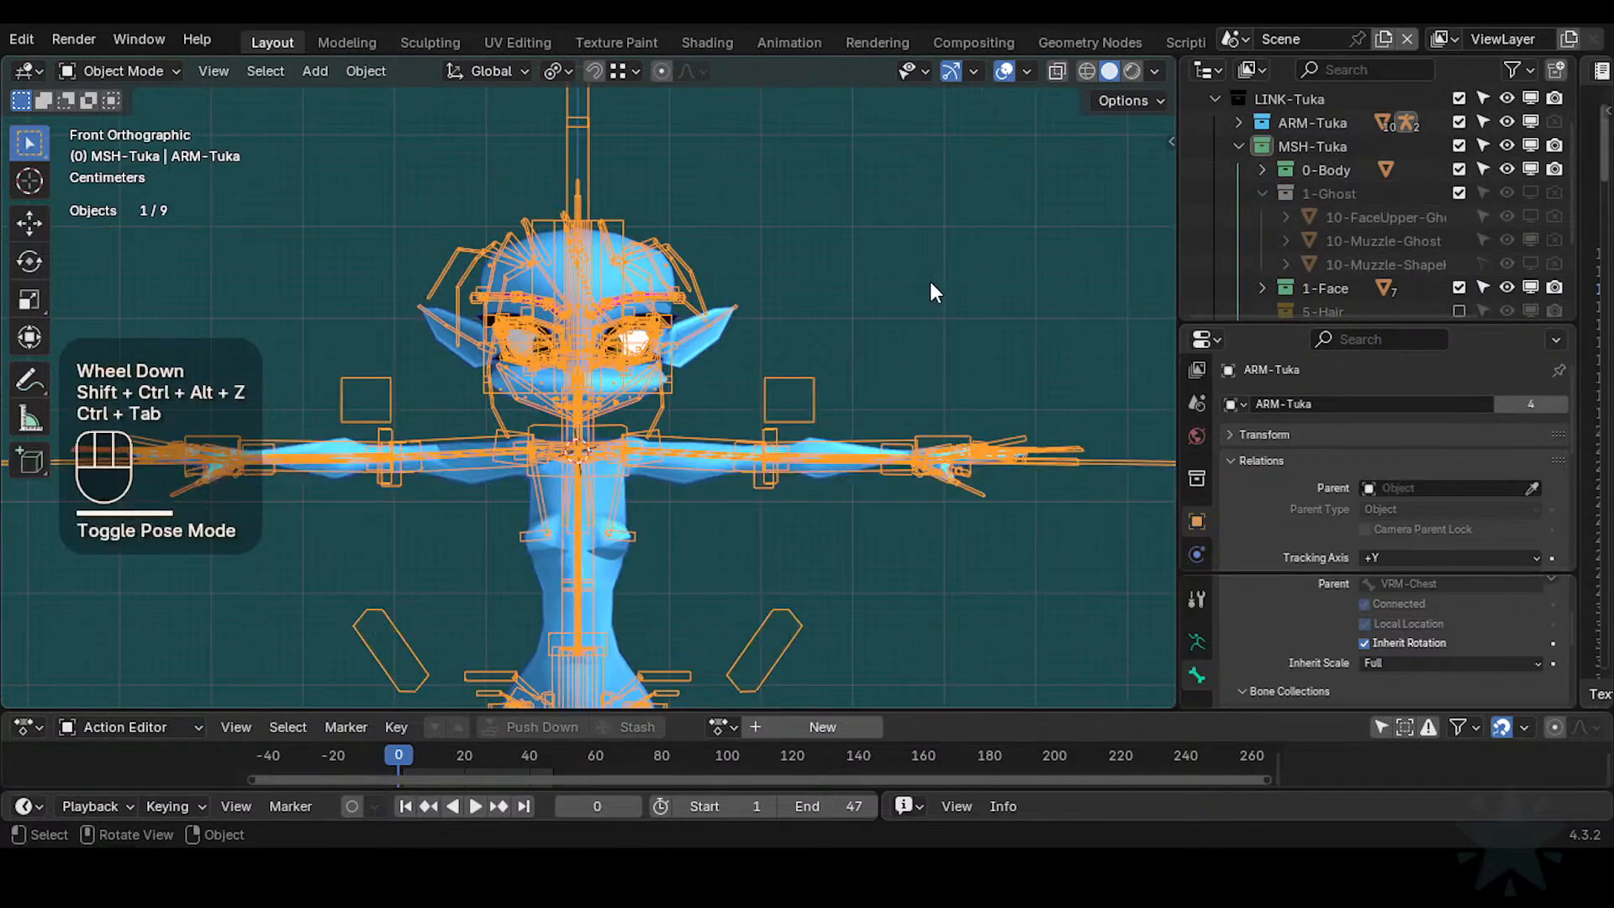
key("ctrl+Tab")
key("q")
left_click(661, 199)
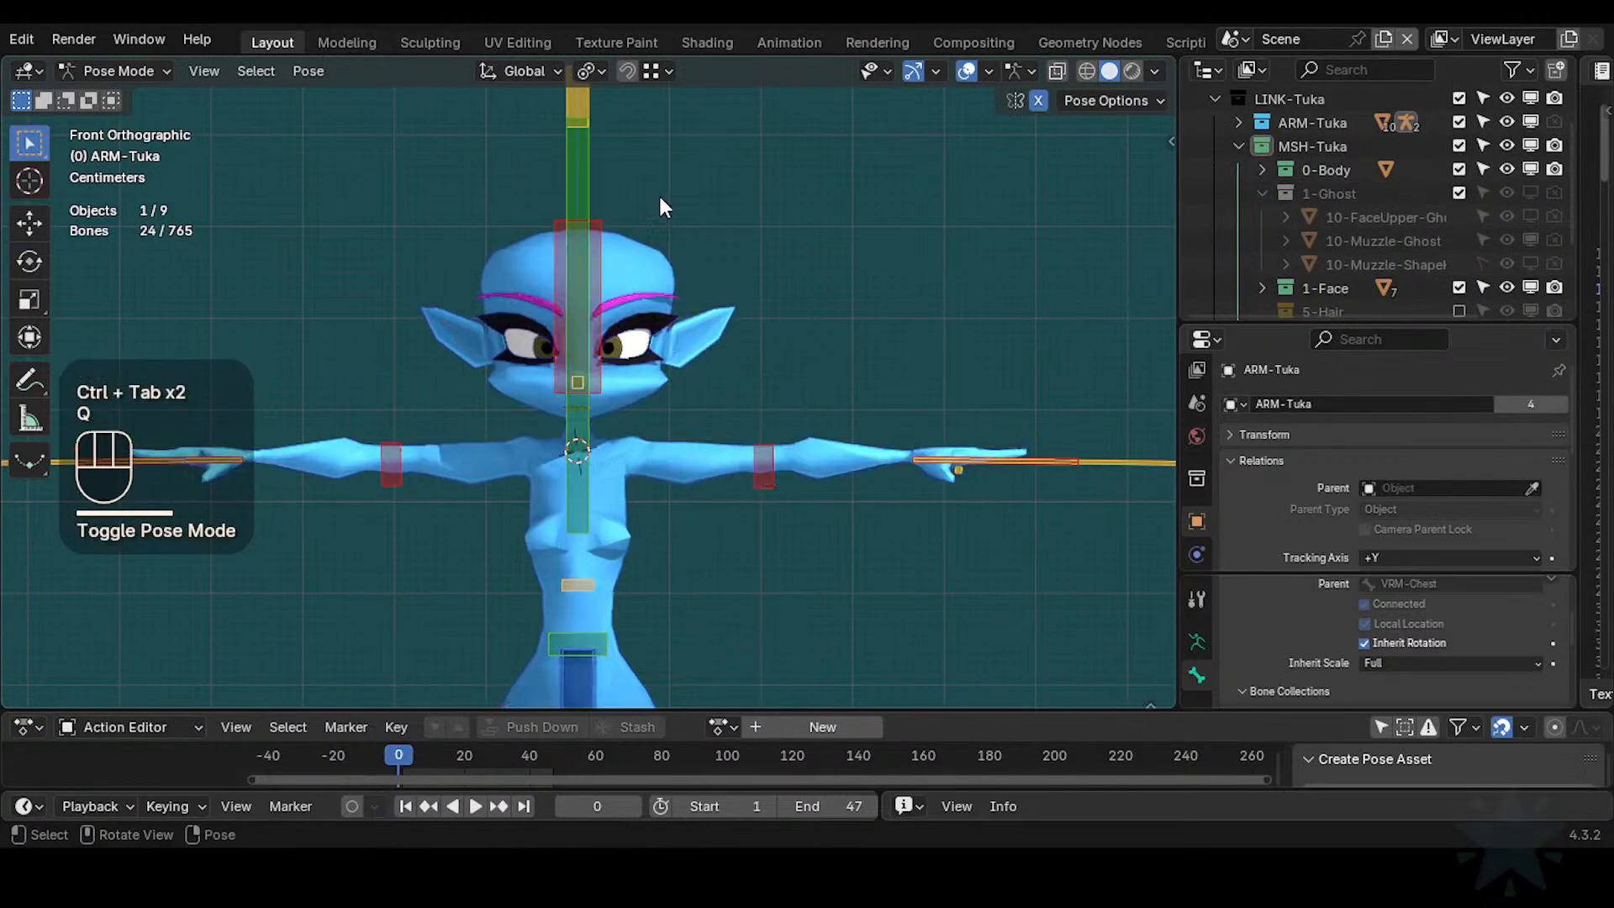
Enable the 6-Cloth and 5-Hair collections in the scene and deselect all bones
scroll(1417, 252, "down", 2)
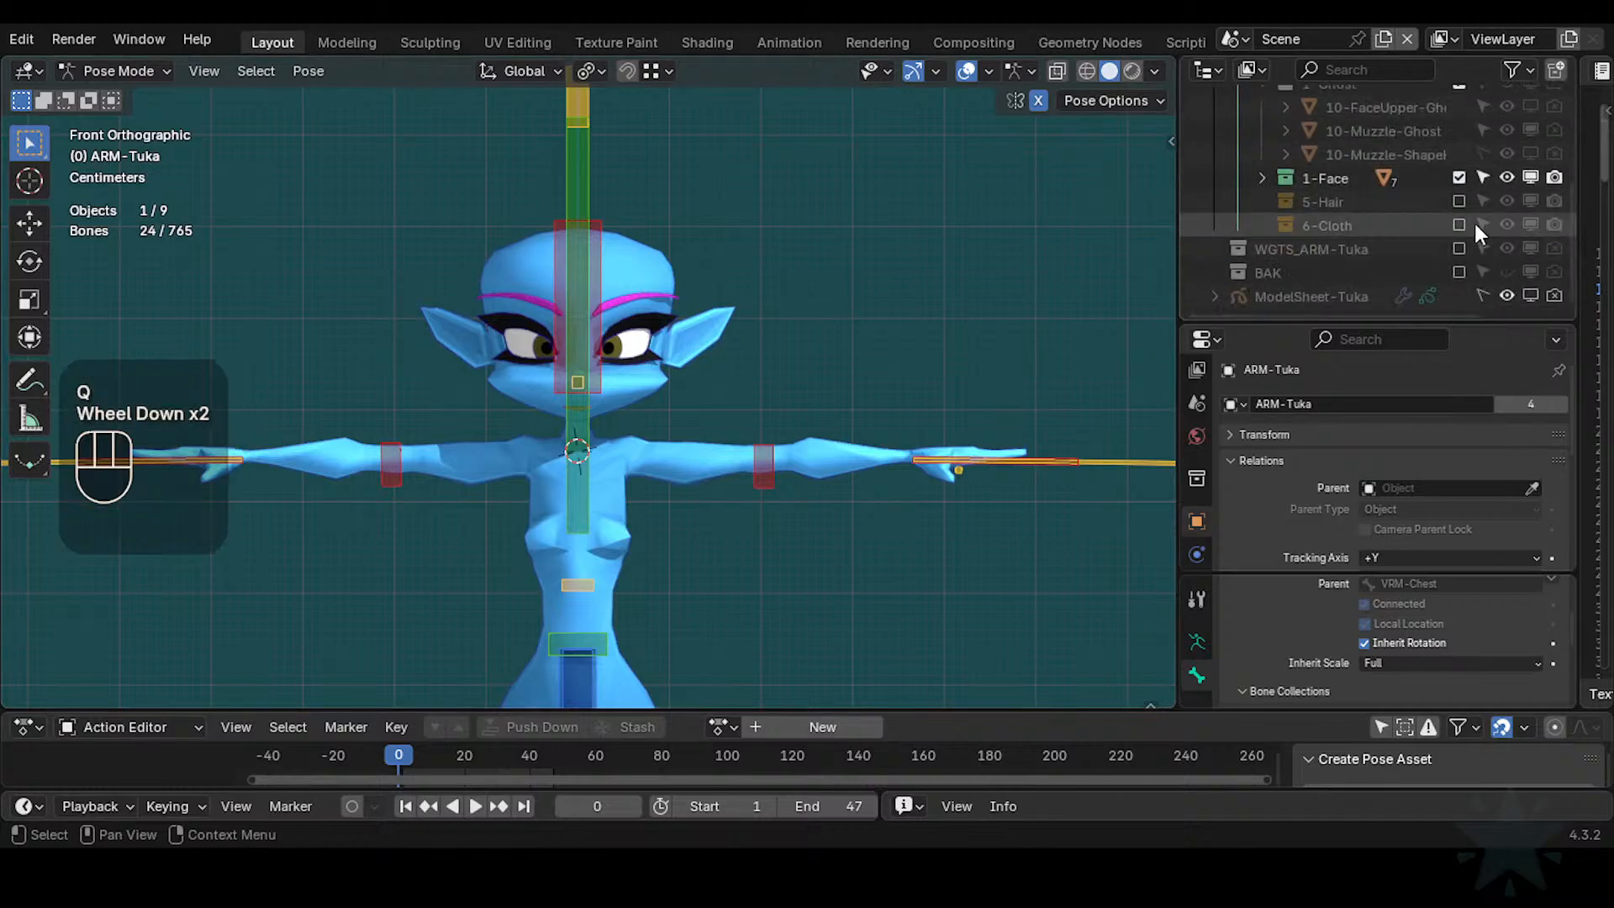
left_click(1459, 225)
left_click(1460, 201)
scroll(657, 401, "up", 2)
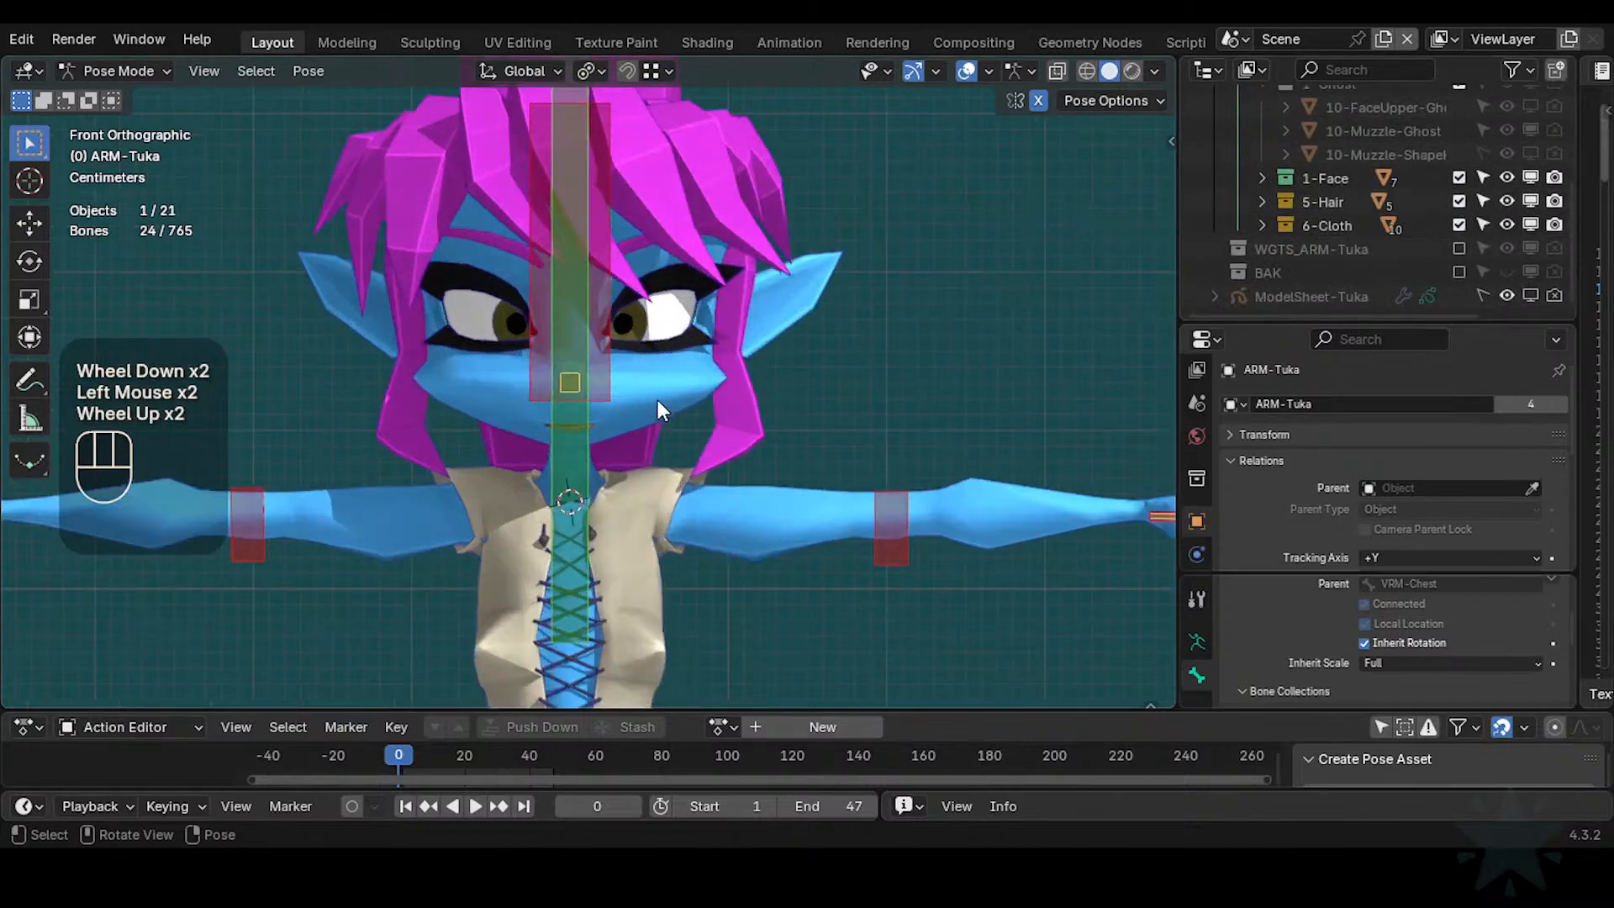
key("alt+a")
scroll(554, 402, "down", 1)
Turn off the current bone collection solo, solo CTL-IK instead and select the CTL-IK-Head bone
key("q")
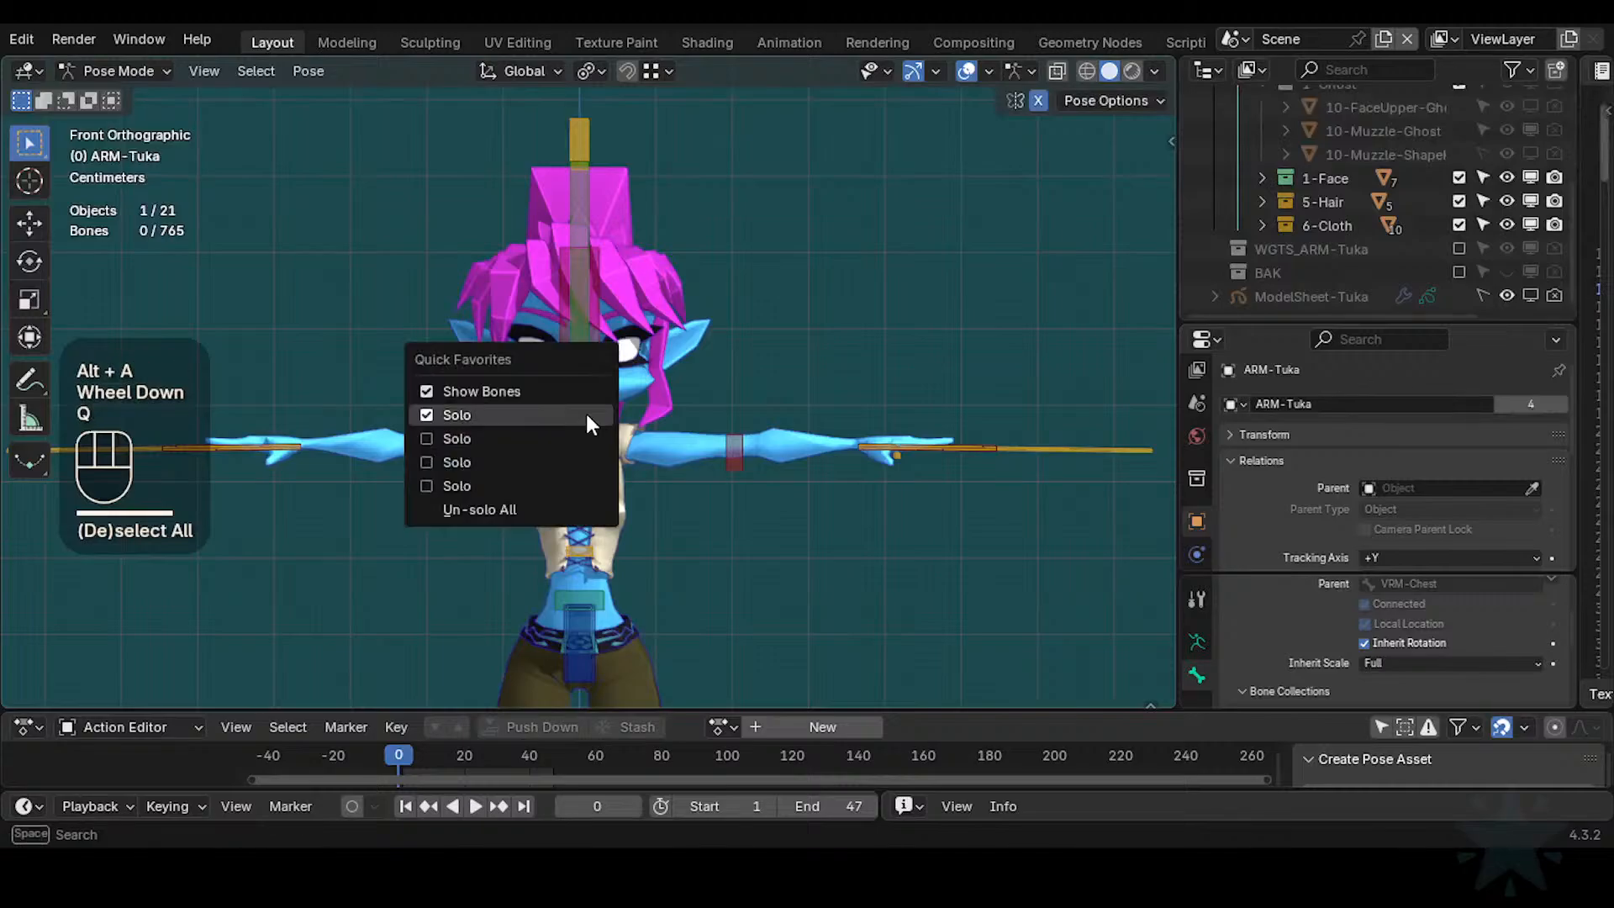
left_click(586, 416)
key("n")
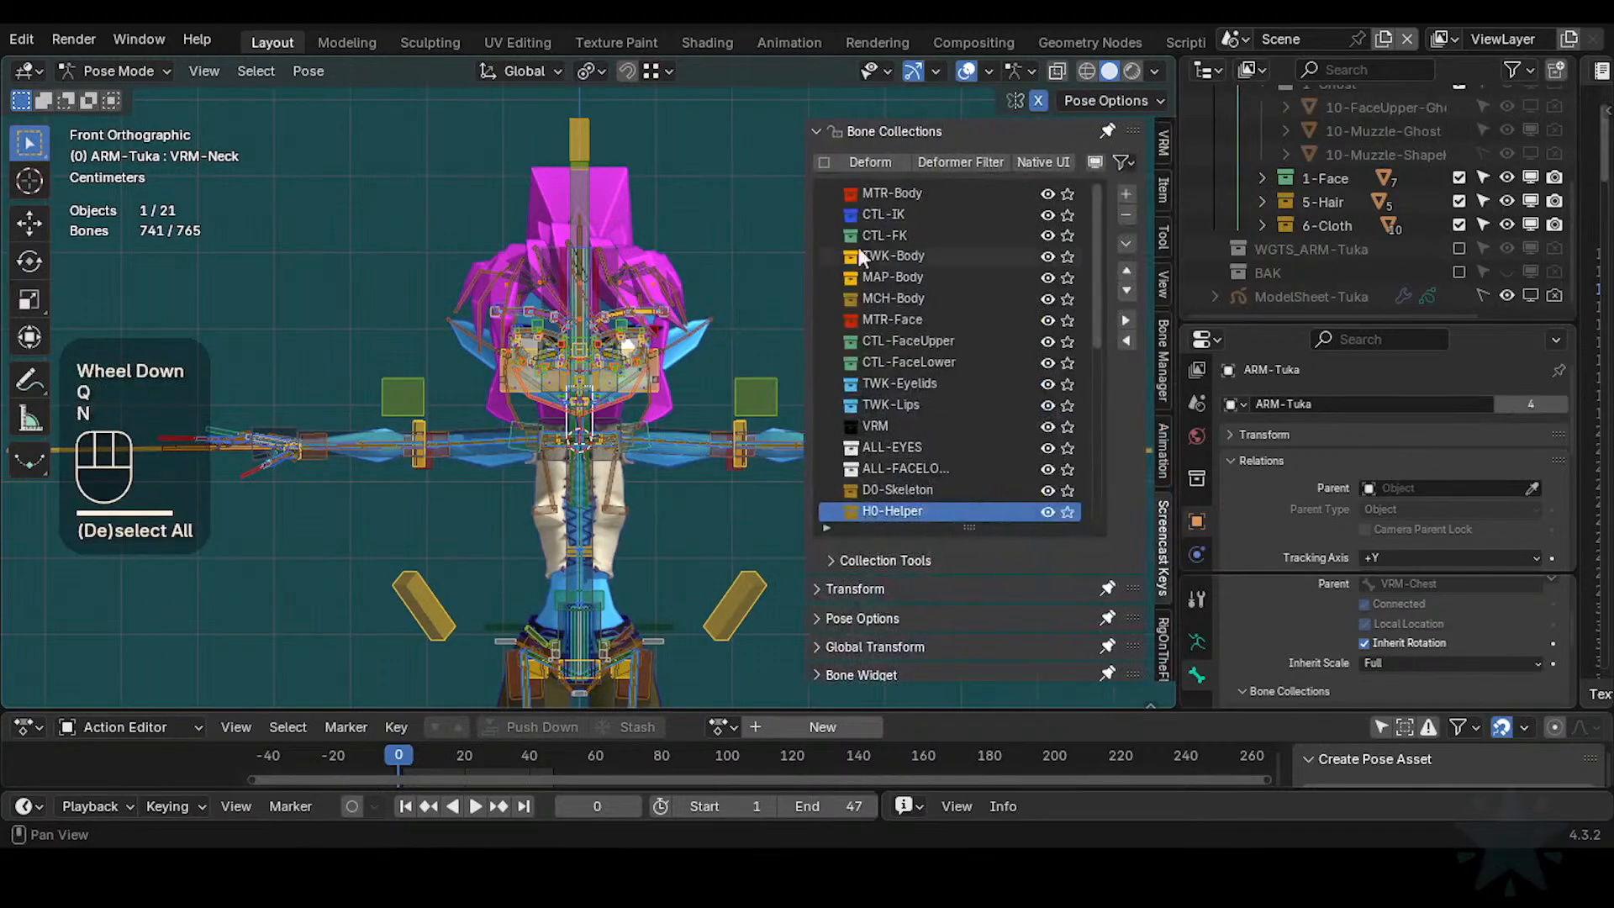
left_click(1067, 214)
left_click(606, 292)
key("n")
scroll(643, 385, "up", 1)
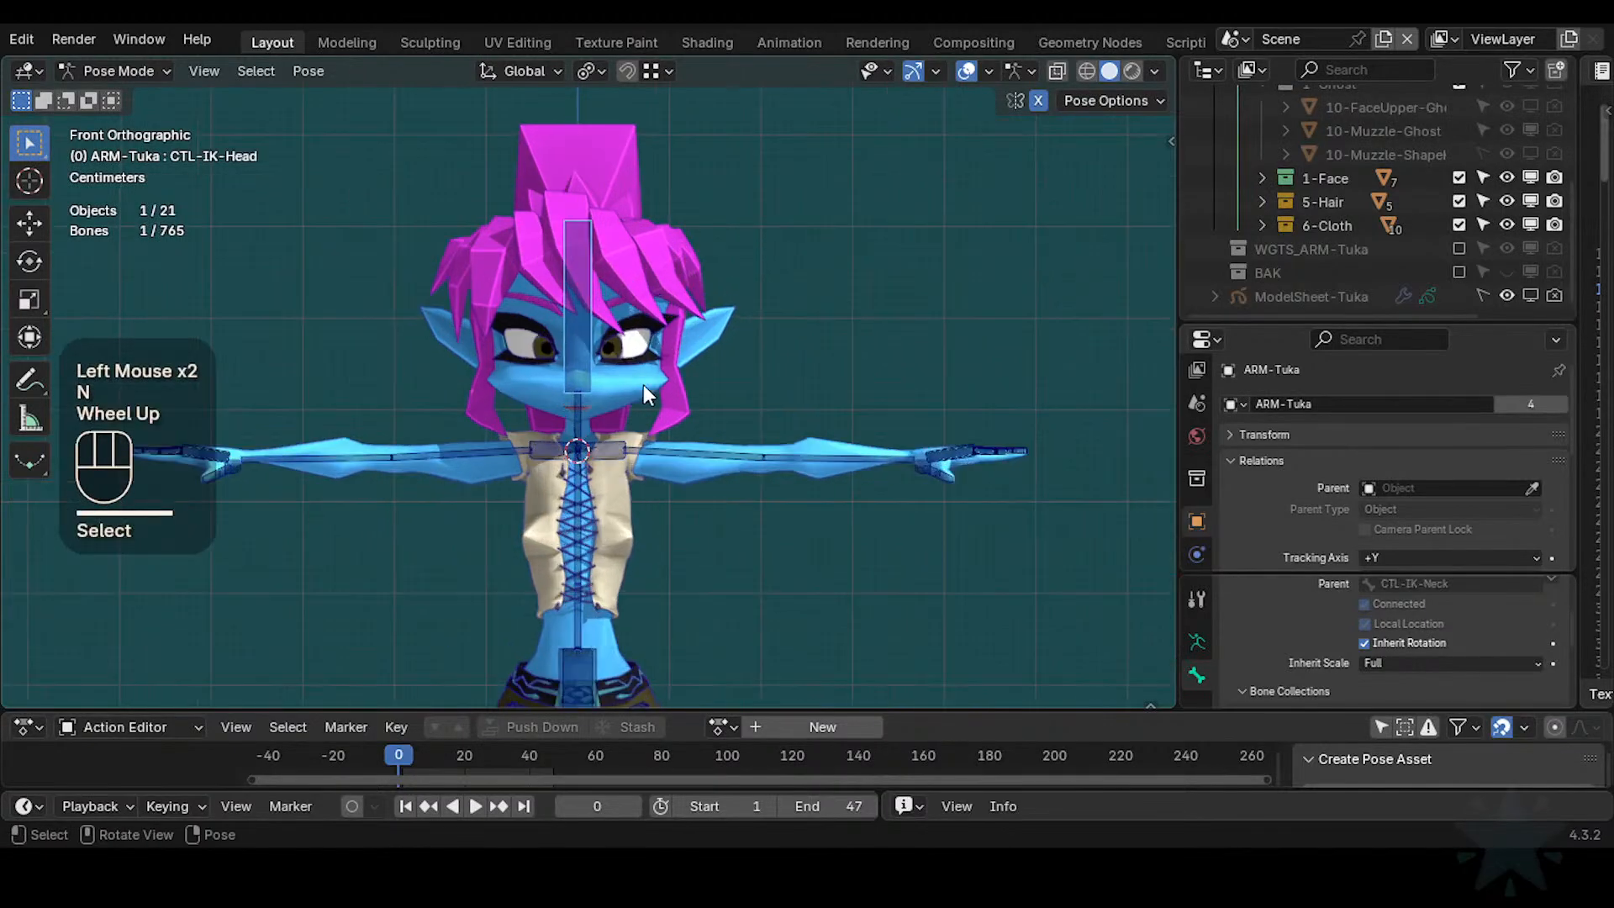
Test neck bending with several moves of CTL-IK-Head, ending with one of about 0.050, -0.135 and -0.054 m in X, Y and Z
middle_click_drag(535, 376, 448, 345)
key("g")
key("g")
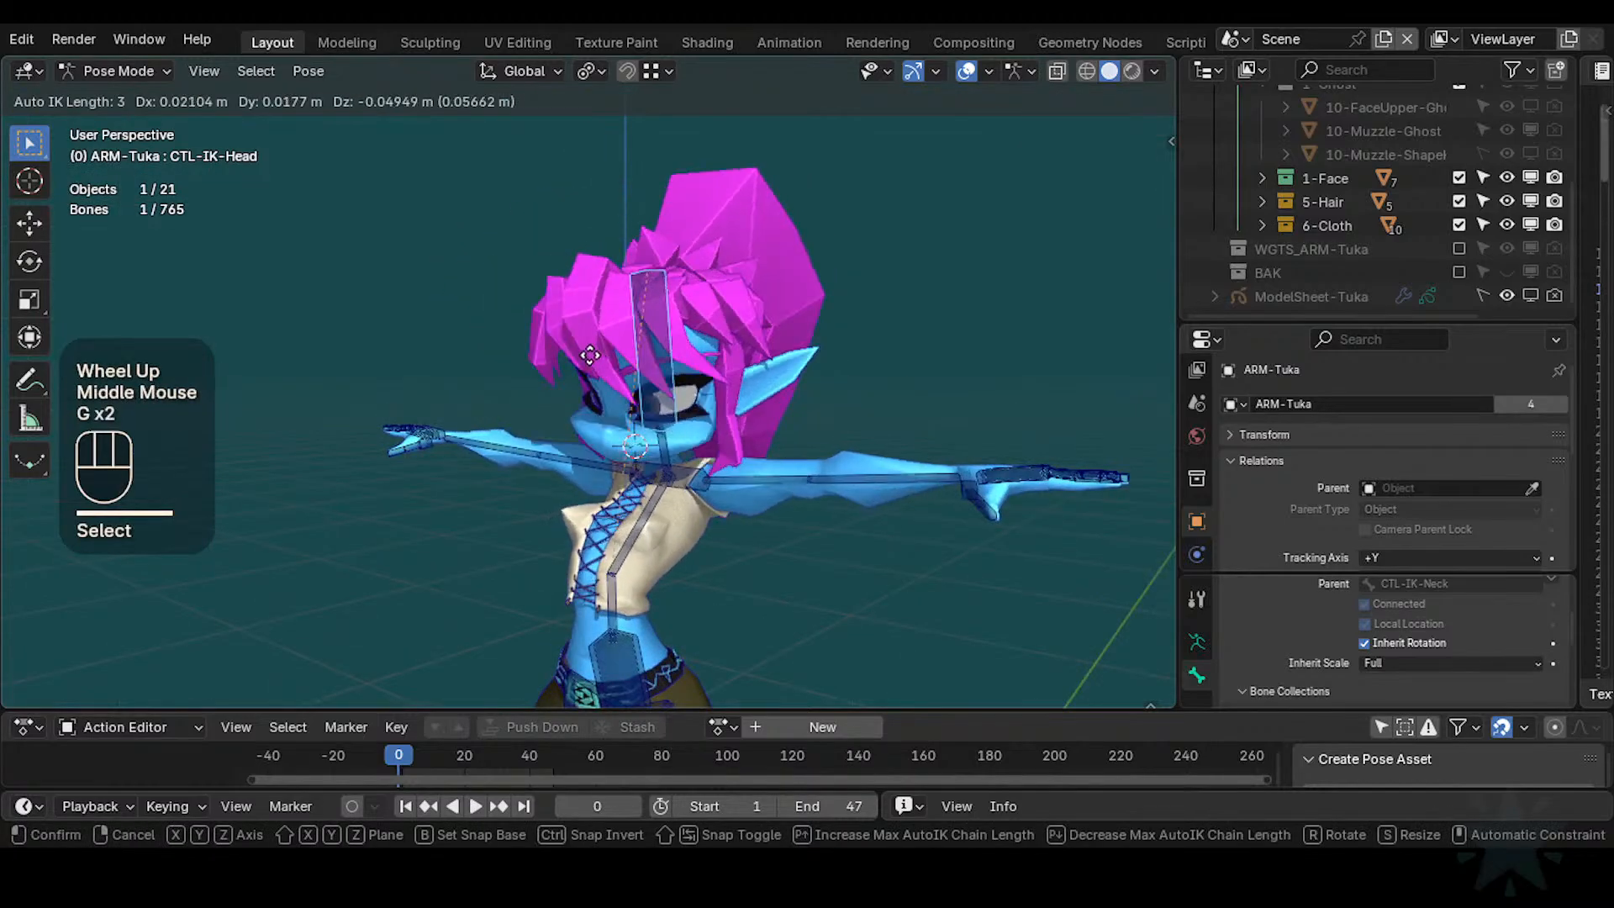
left_click(605, 322)
middle_click_drag(624, 337, 516, 396)
scroll(698, 393, "down", 1)
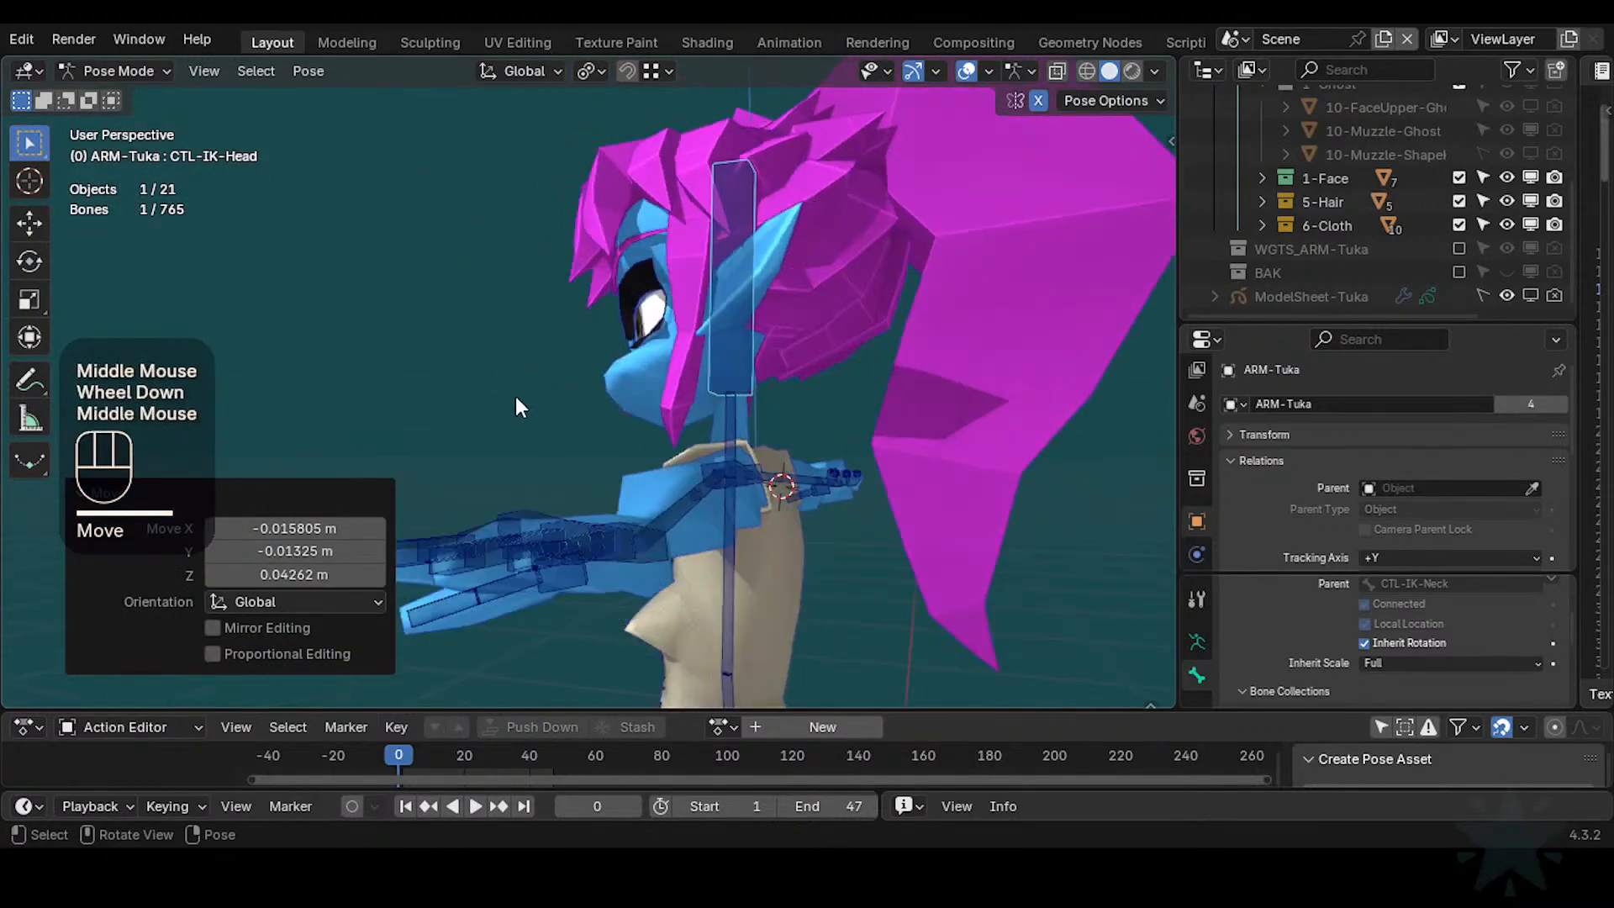
key("g")
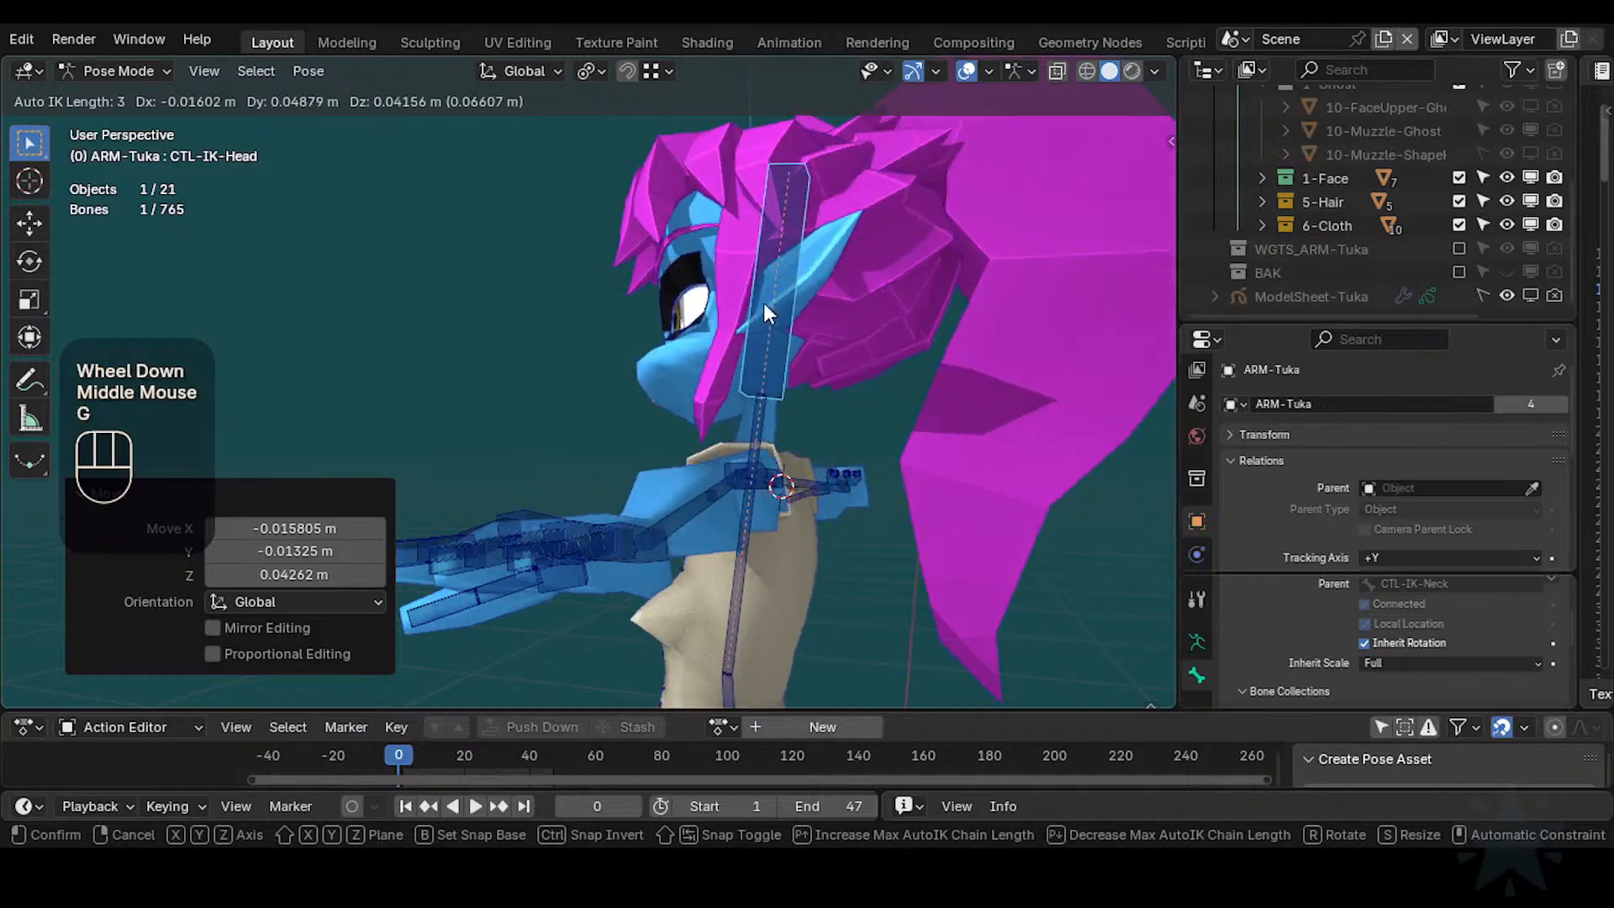
left_click(592, 372)
key("g")
left_click(538, 370)
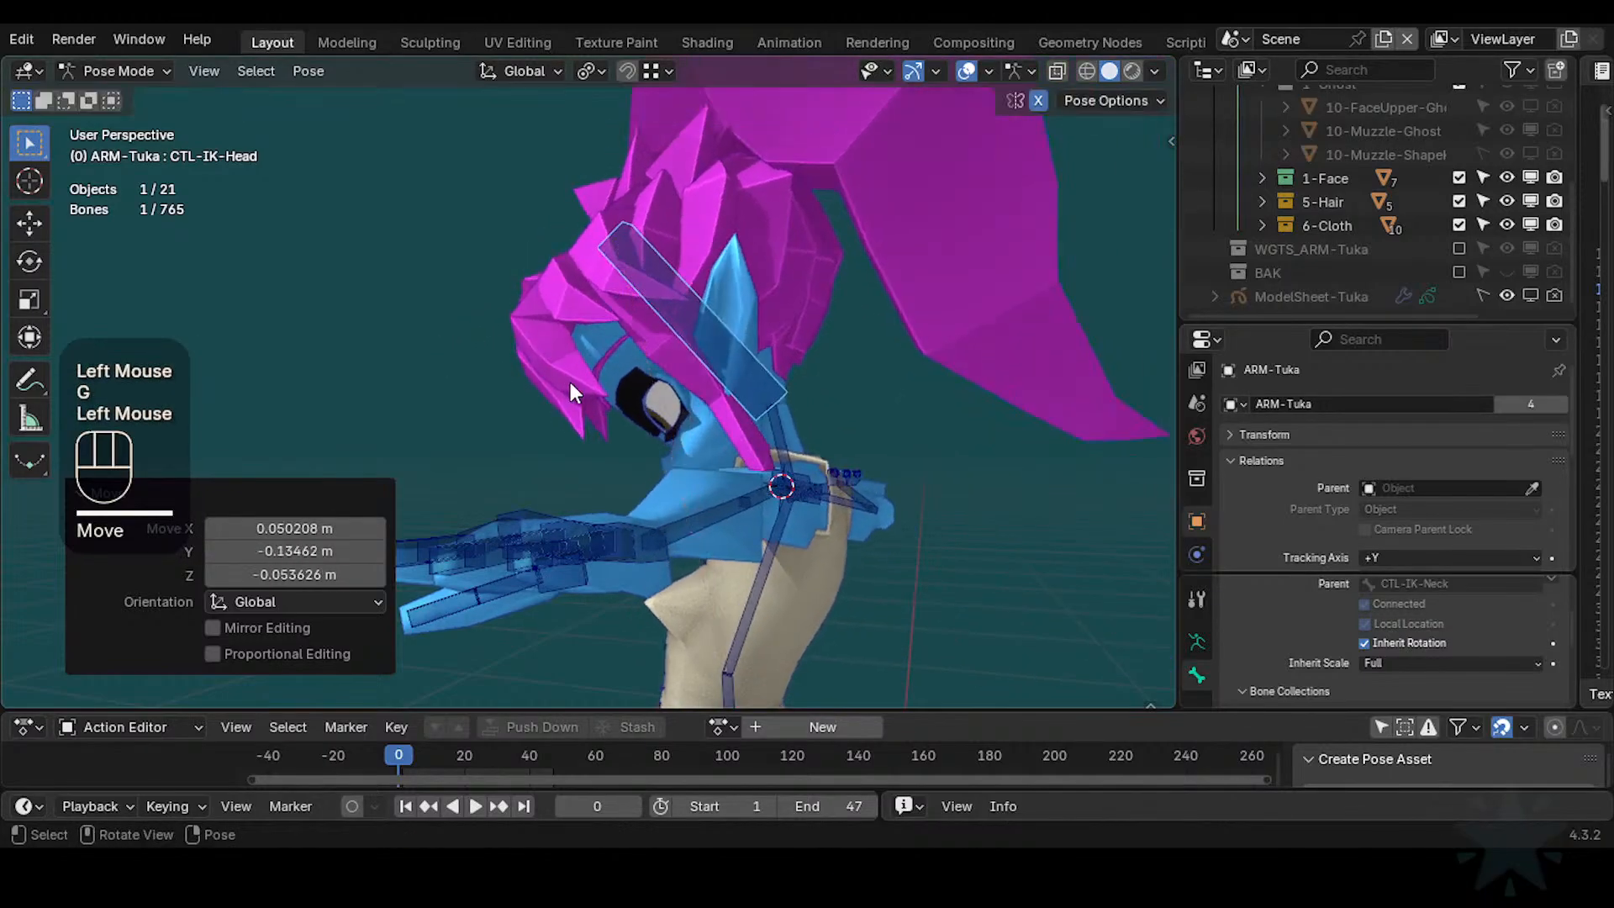
Move CTL-IK-Head twice more to test how the head and chest deform from both sides of the character
middle_click_drag(570, 382, 874, 417)
key("g")
left_click(618, 319)
scroll(728, 356, "down", 1)
left_click(165, 503)
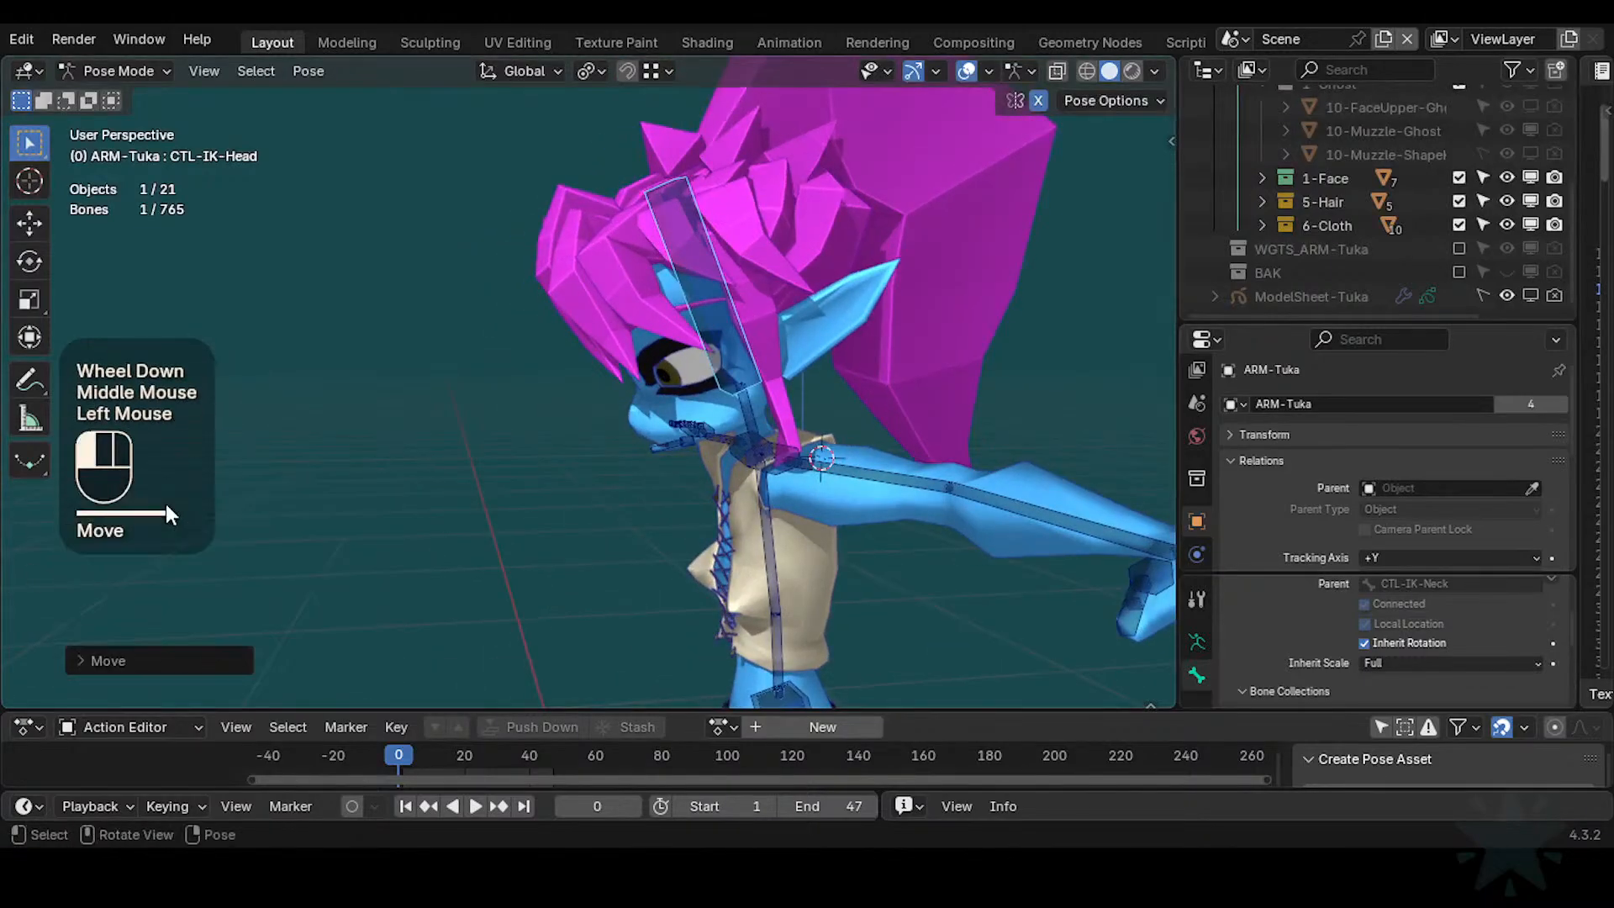
middle_click_drag(655, 396, 734, 424)
key("g")
left_click(824, 329)
middle_click_drag(824, 329, 926, 333)
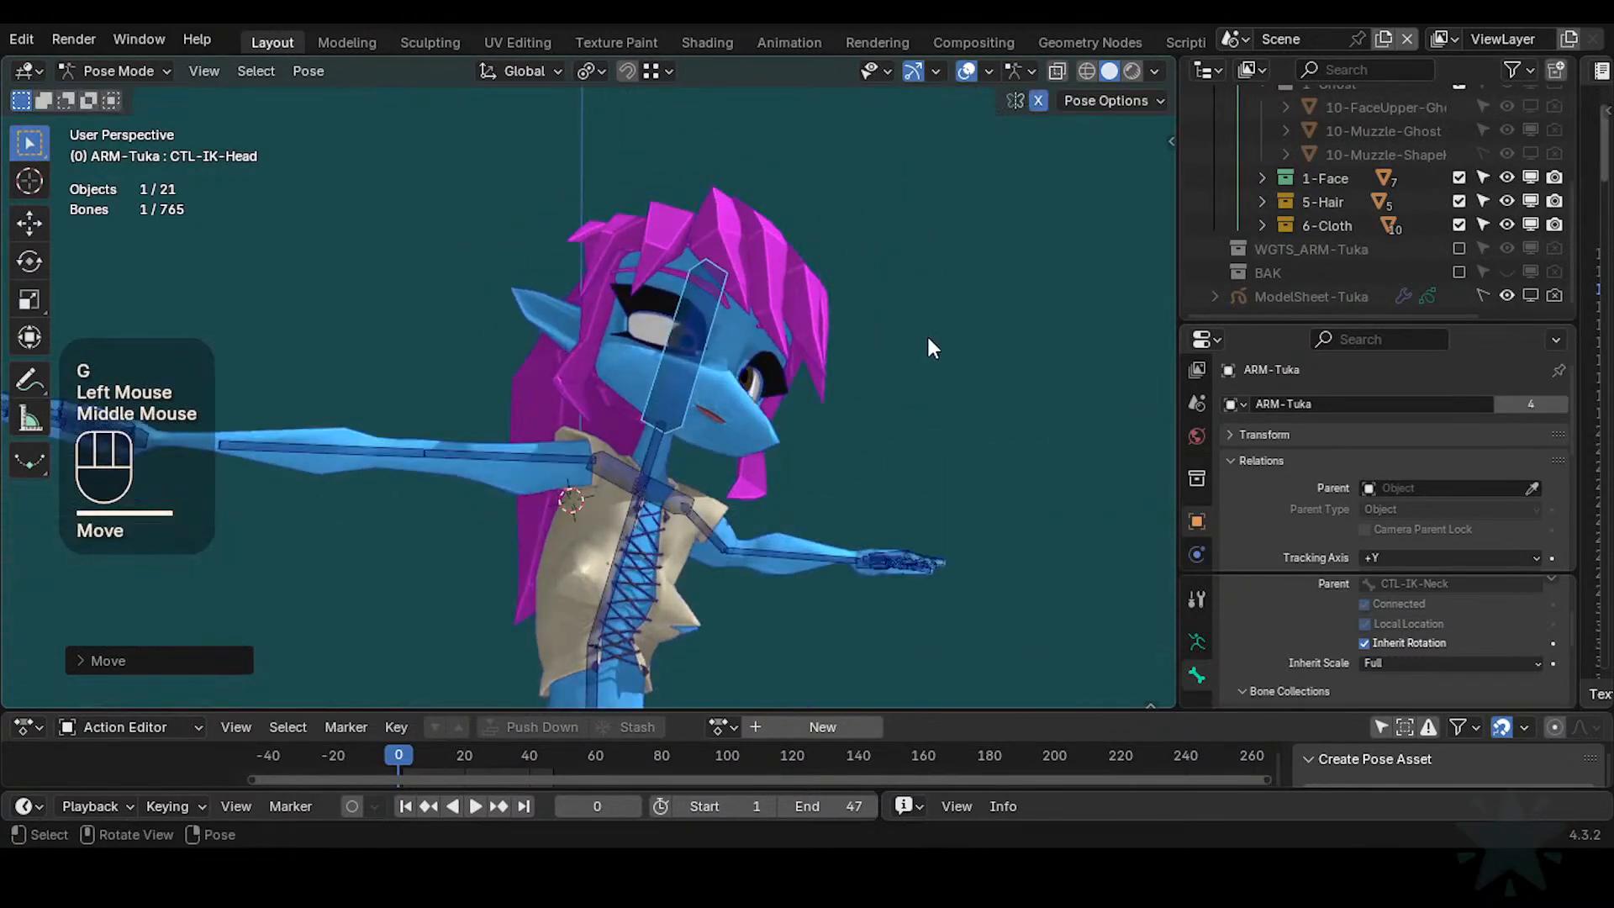
Tilt the head strongly sideways by moving CTL-IK-Head near the front view, varying the Auto IK chain length
middle_click_drag(827, 454, 795, 349)
key("g")
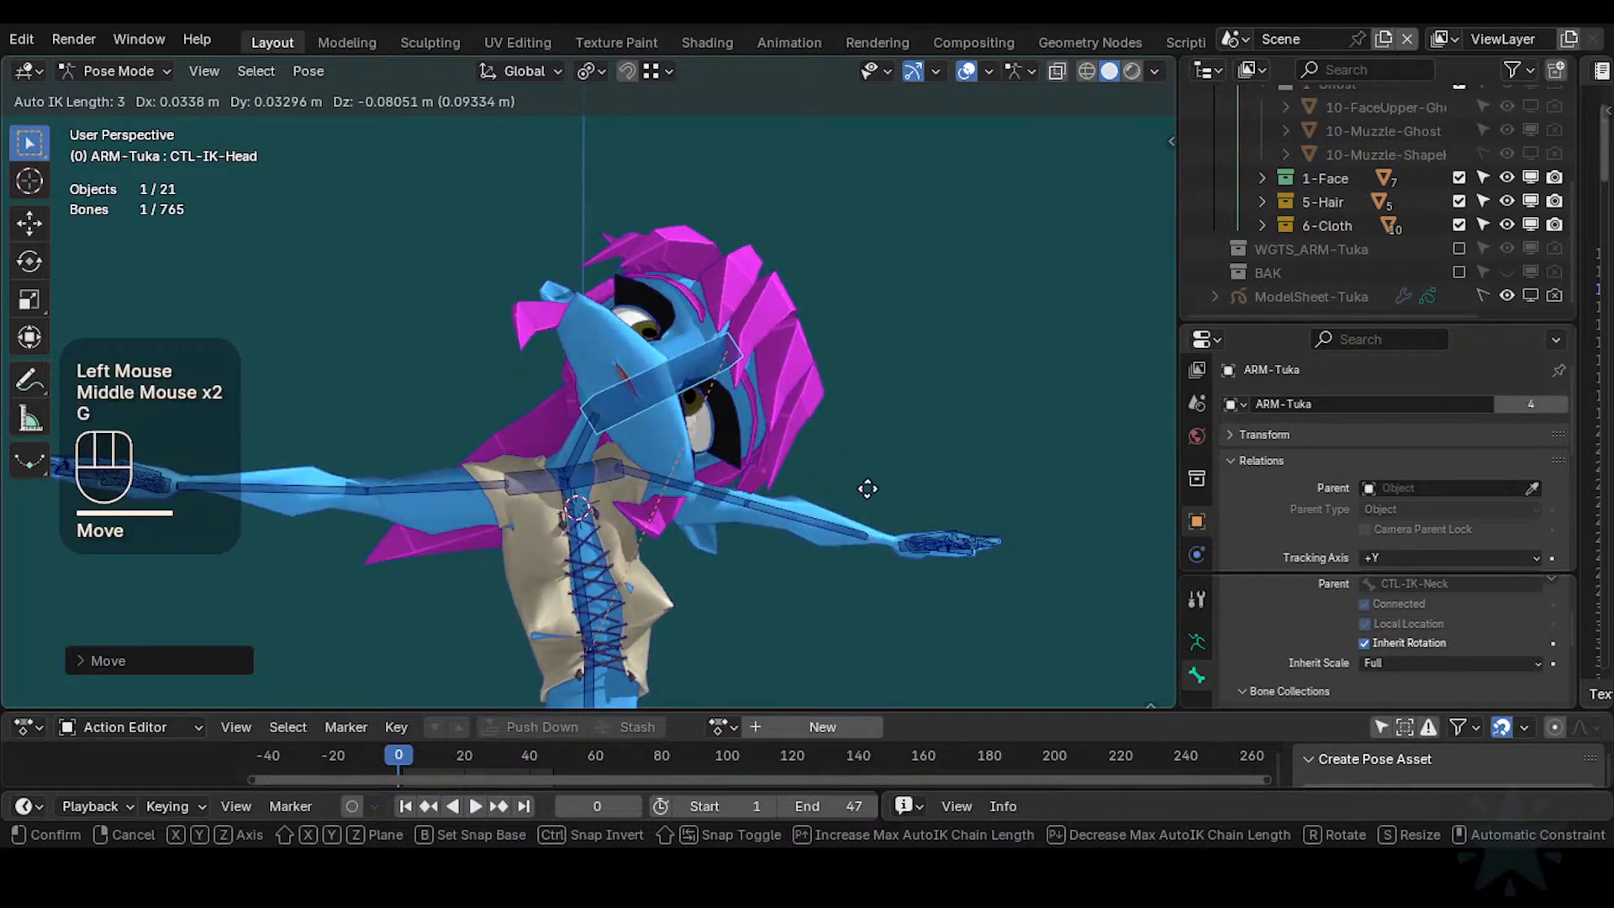
scroll(782, 473, "down", 1)
scroll(782, 474, "up", 3)
left_click(739, 428)
key("g")
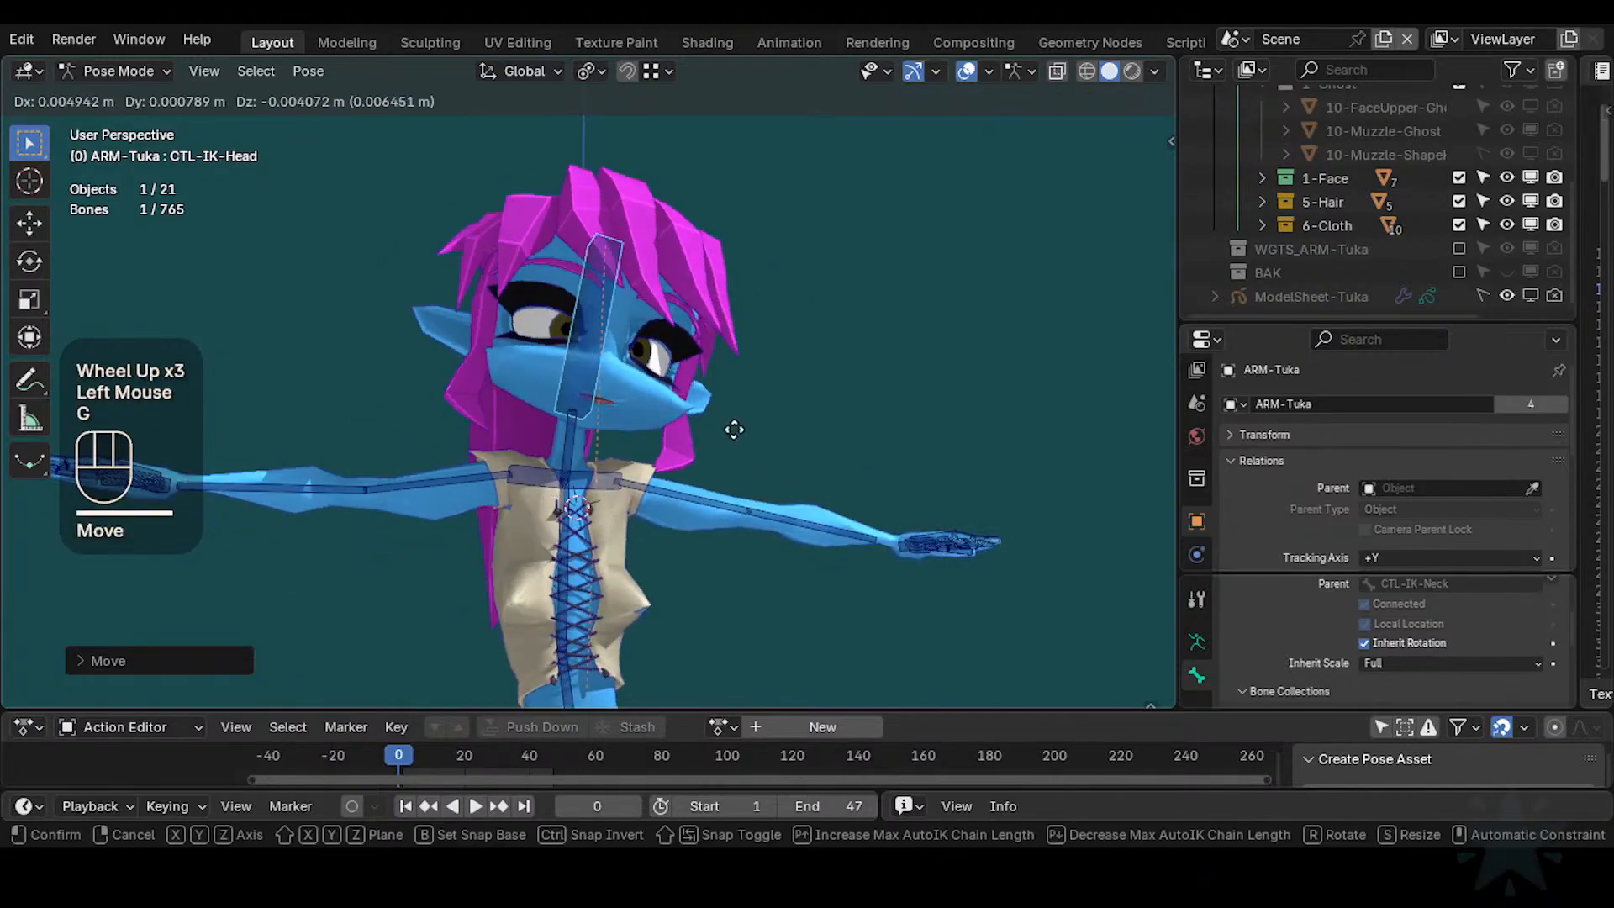
left_click(776, 465)
Select the CTL-IK-Neck bone and rotate it upright to test the neck joint close up
scroll(667, 477, "up", 2)
middle_click_drag(667, 477, 481, 370, "shift")
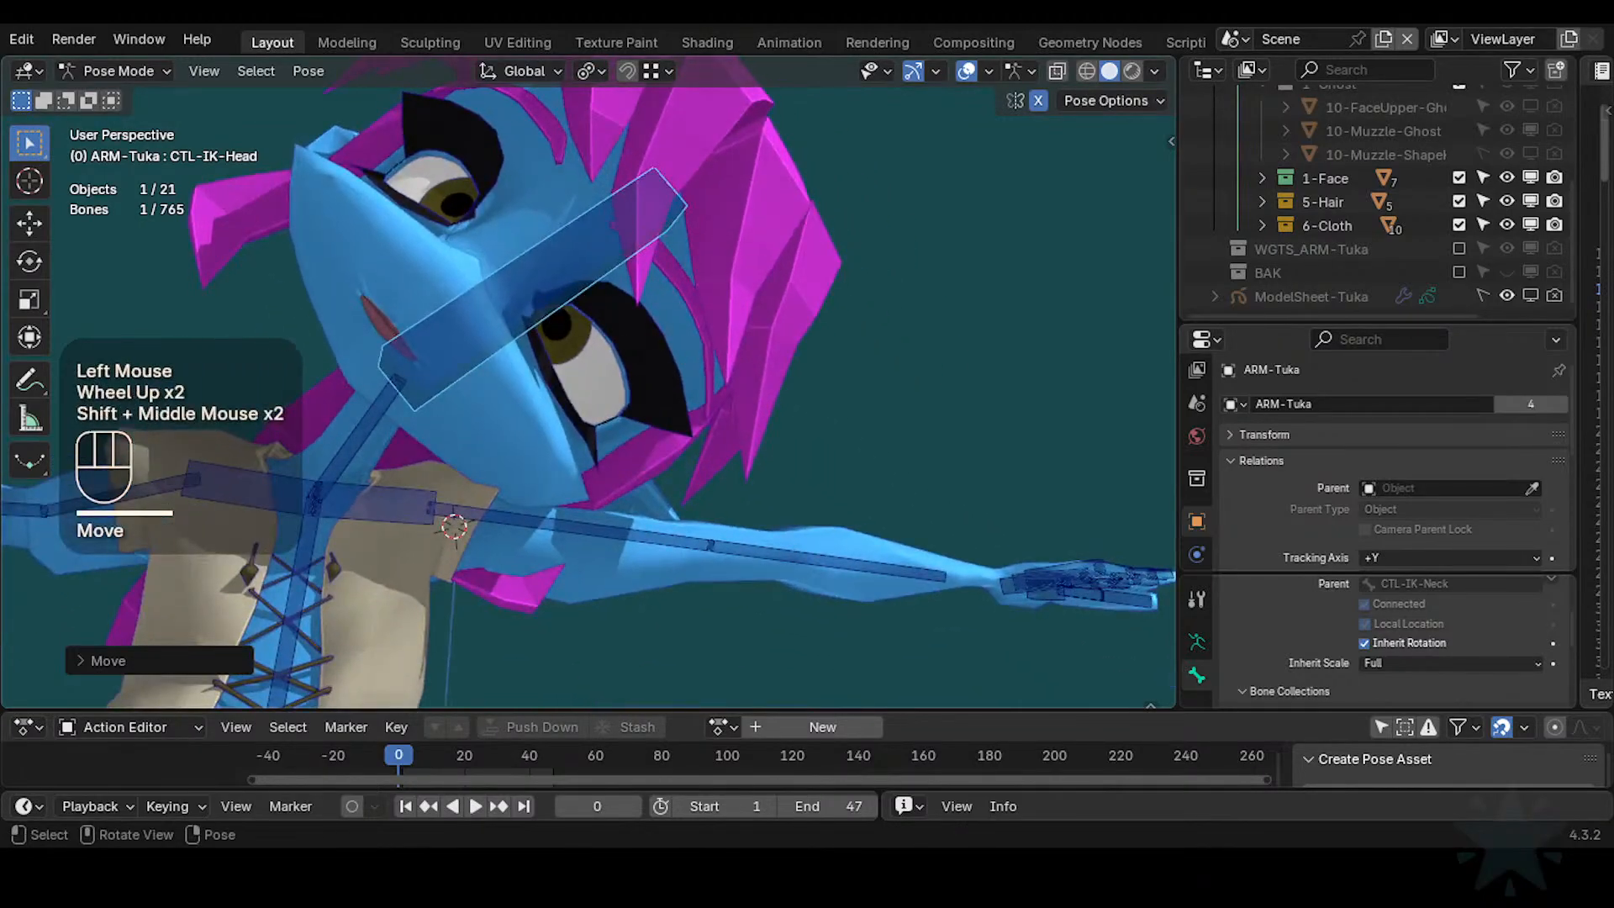
key("r")
left_click(340, 406)
key("r")
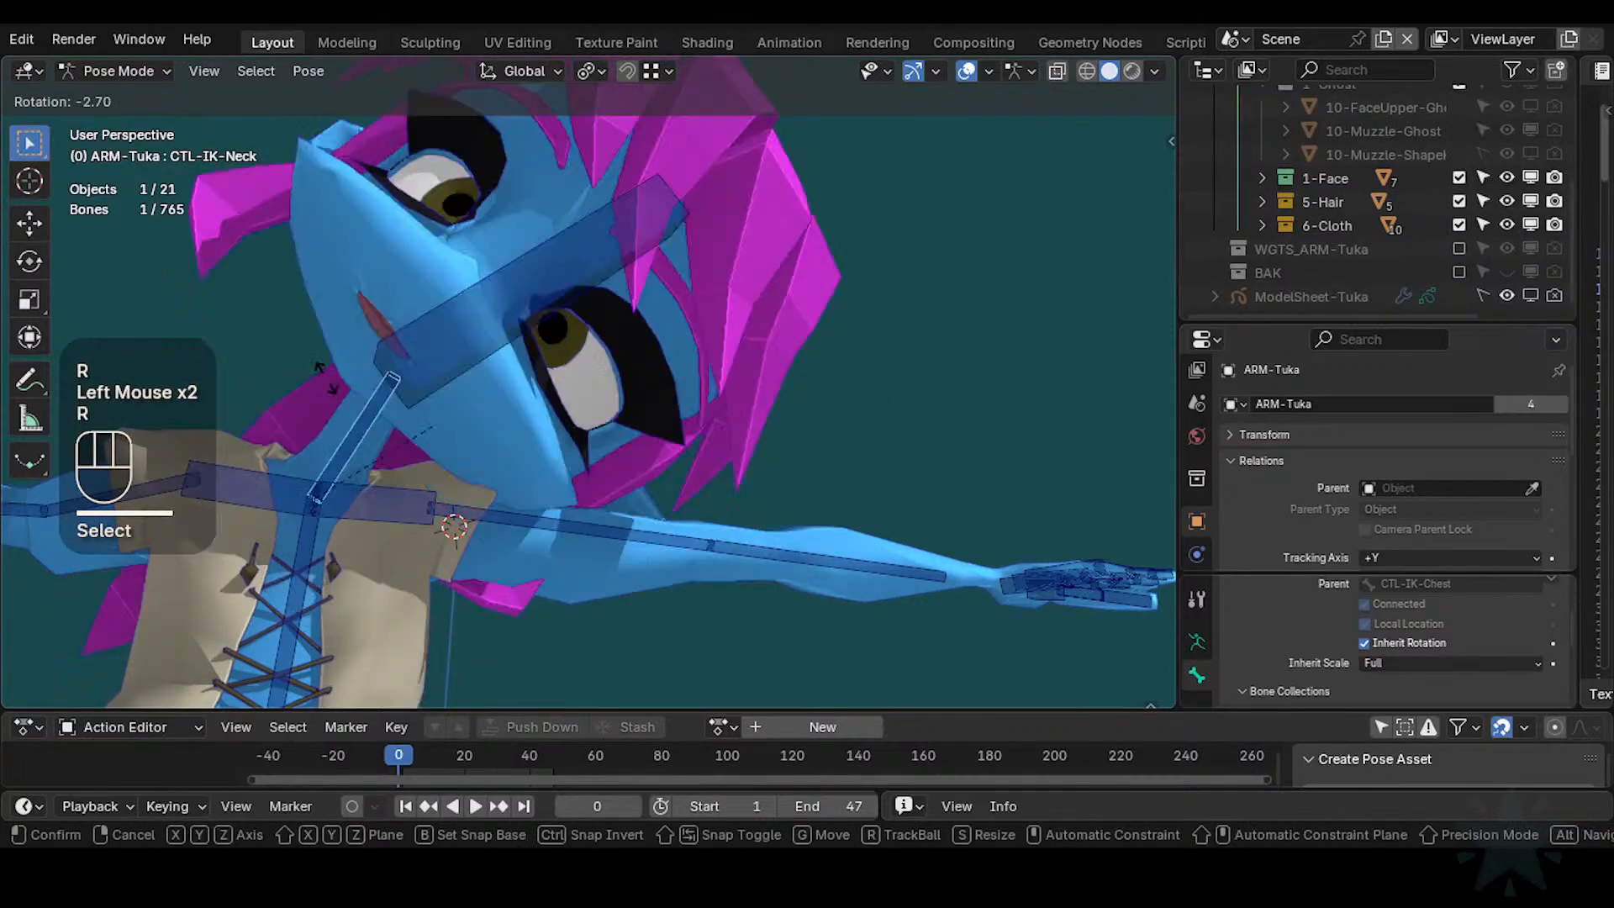
left_click(328, 381)
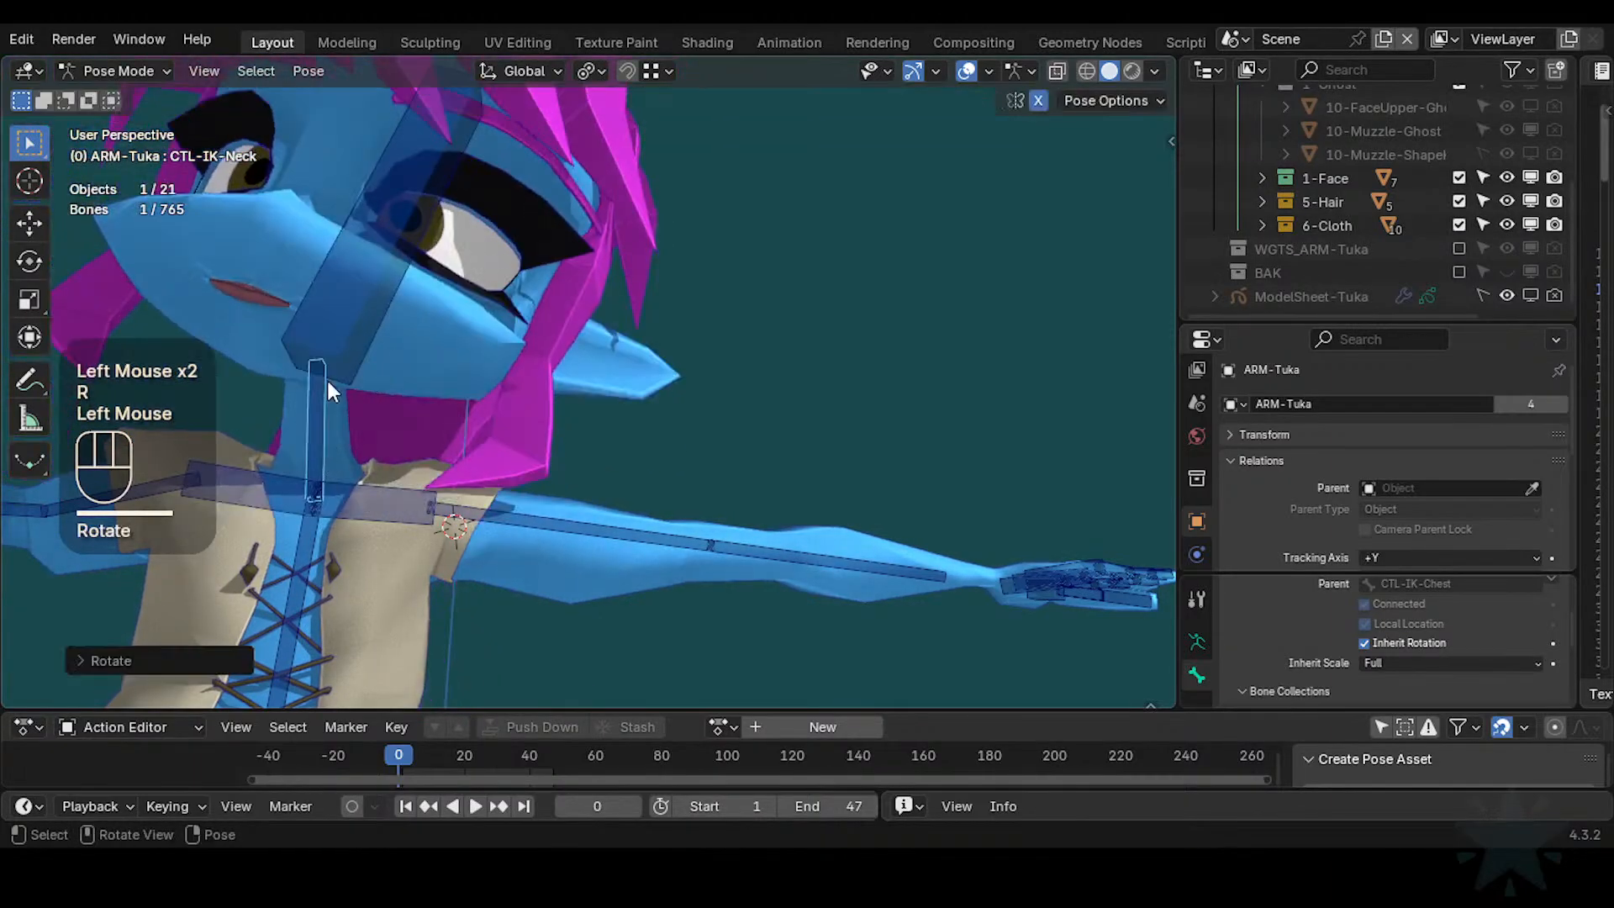
Test forward and backward bending from the side by rotating CTL-IK-Neck twice and then CTL-IK-Head
middle_click_drag(328, 381, 678, 445)
scroll(363, 365, "down", 2)
middle_click_drag(363, 365, 518, 259)
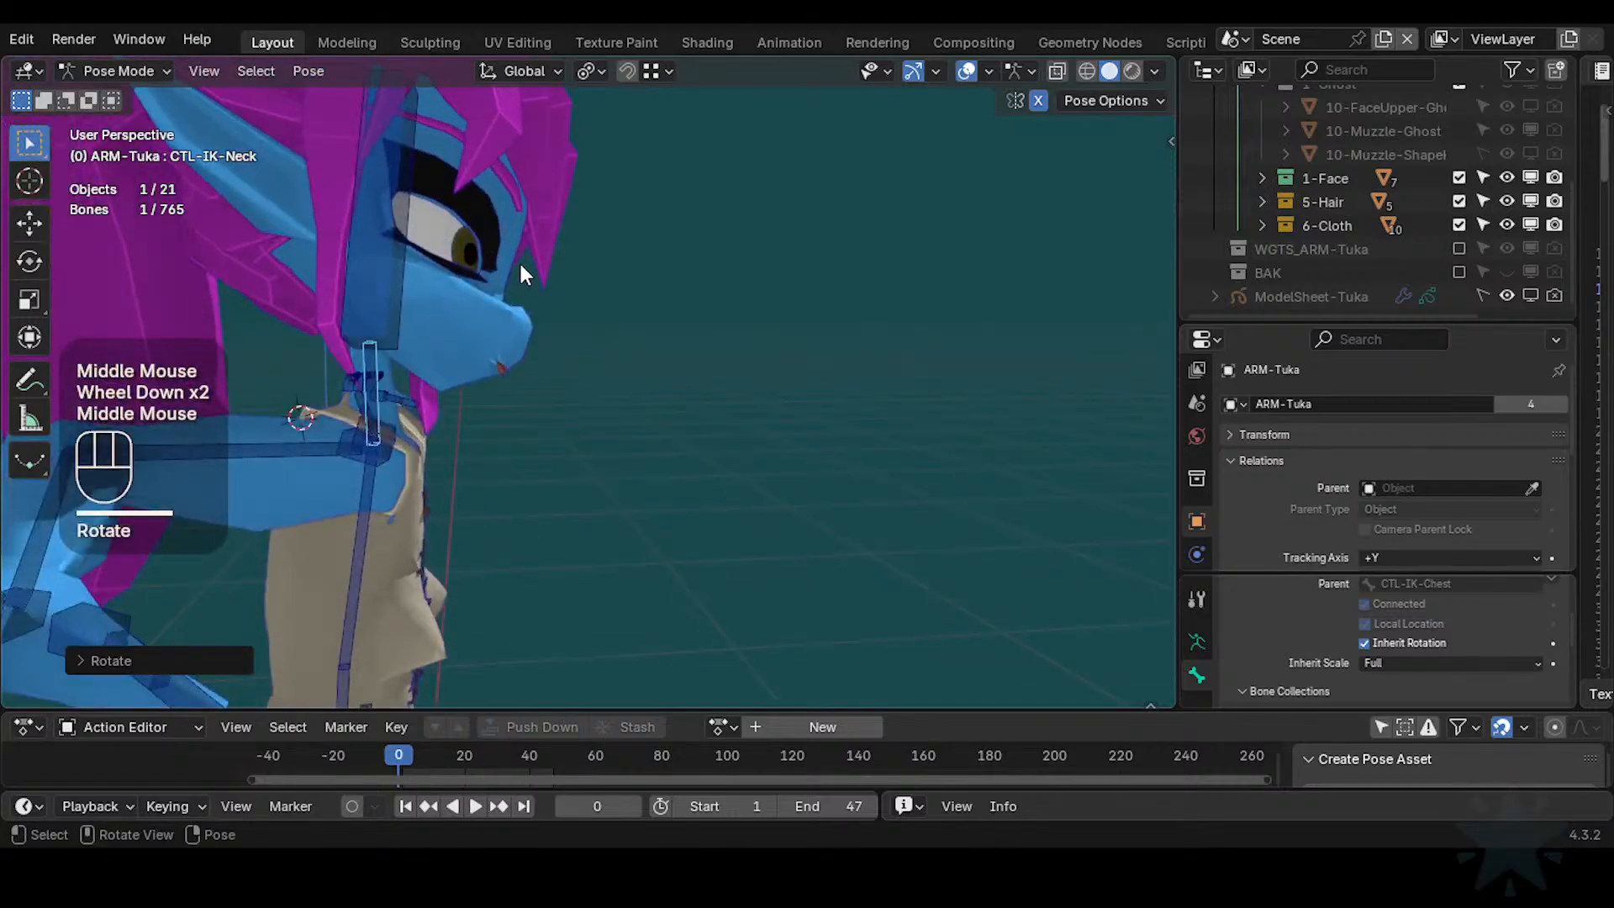
key("r")
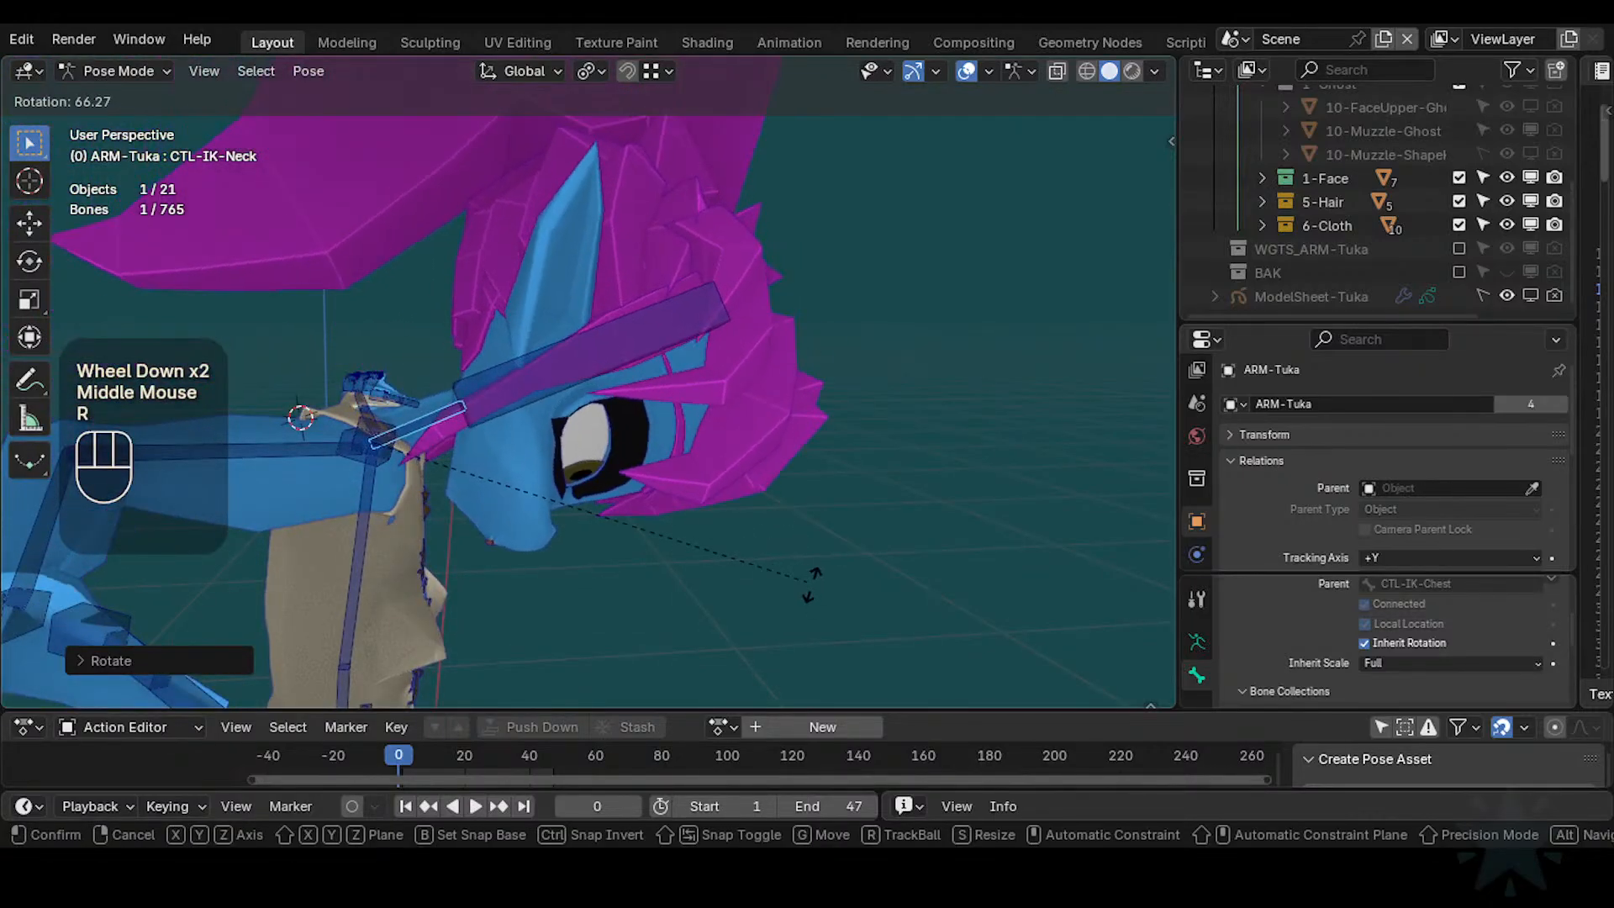
left_click(635, 337)
key("r")
left_click(597, 302)
left_click(517, 331)
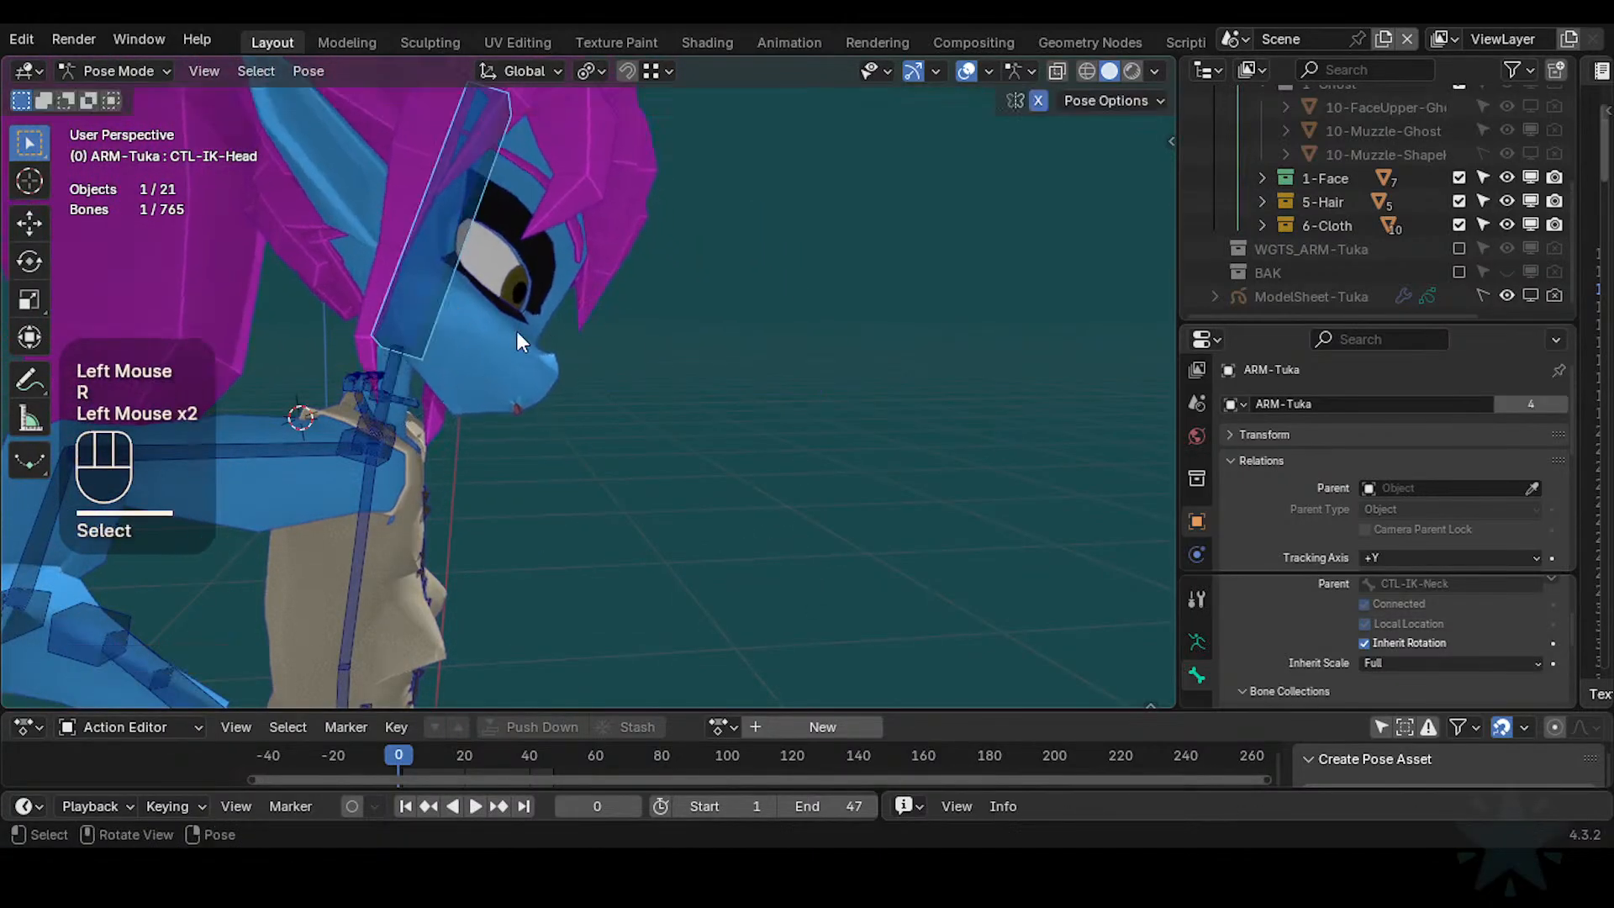
key("r")
left_click(781, 393)
Return to the front view, select all visible bones and clear their pose transforms
middle_click_drag(780, 392, 492, 407)
key("KP_1")
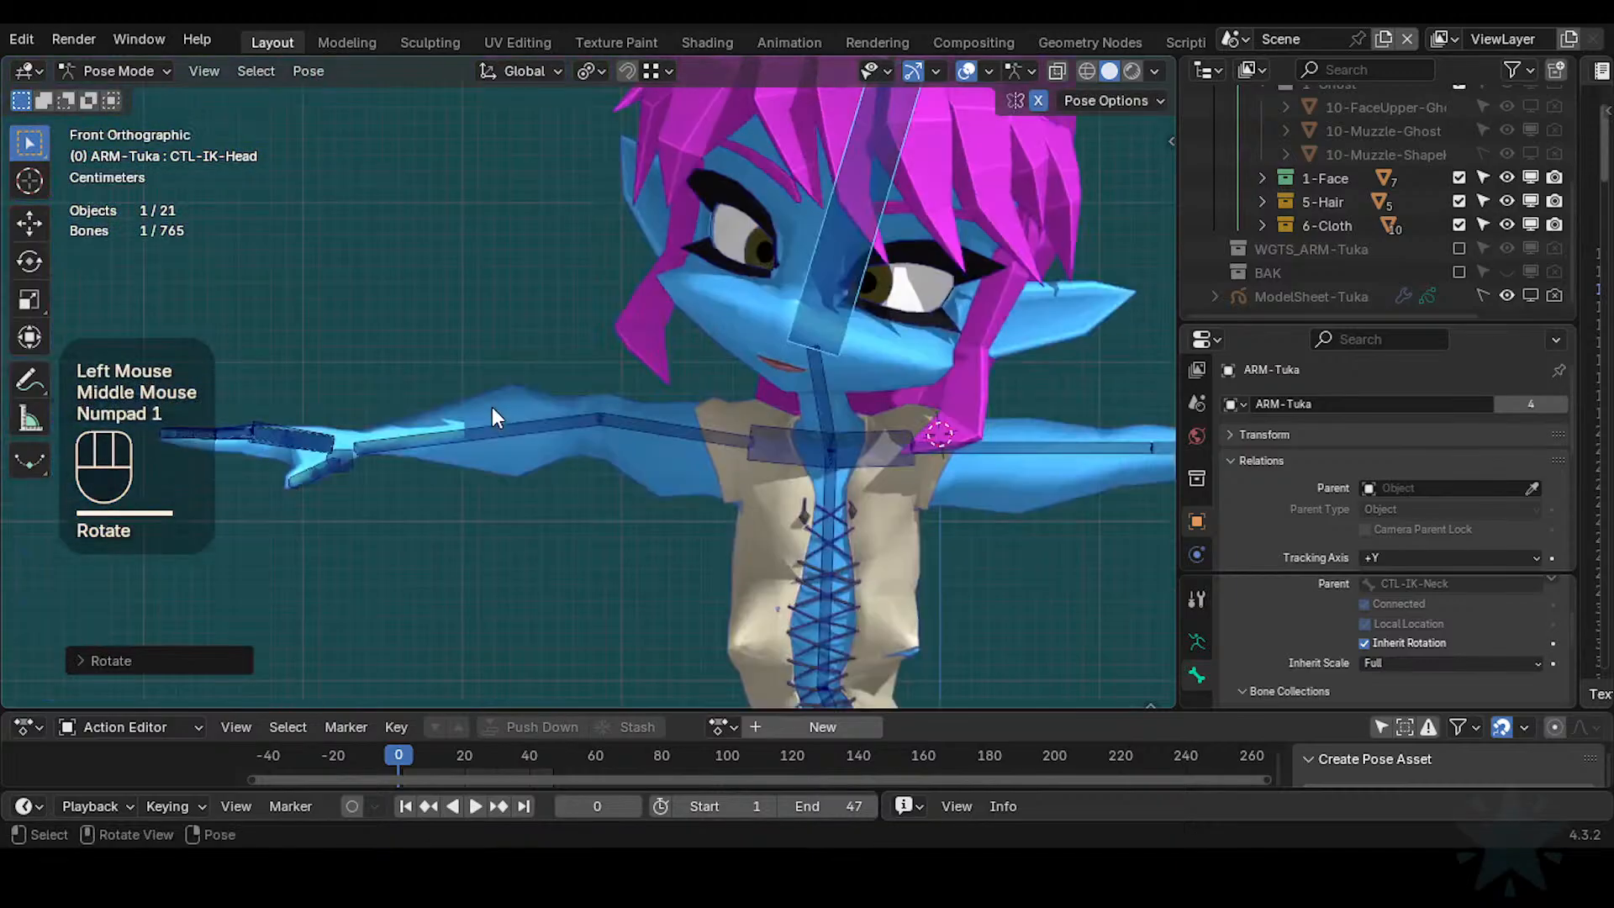
key("a")
key("alt+q")
key("alt+q")
scroll(1040, 465, "down", 2)
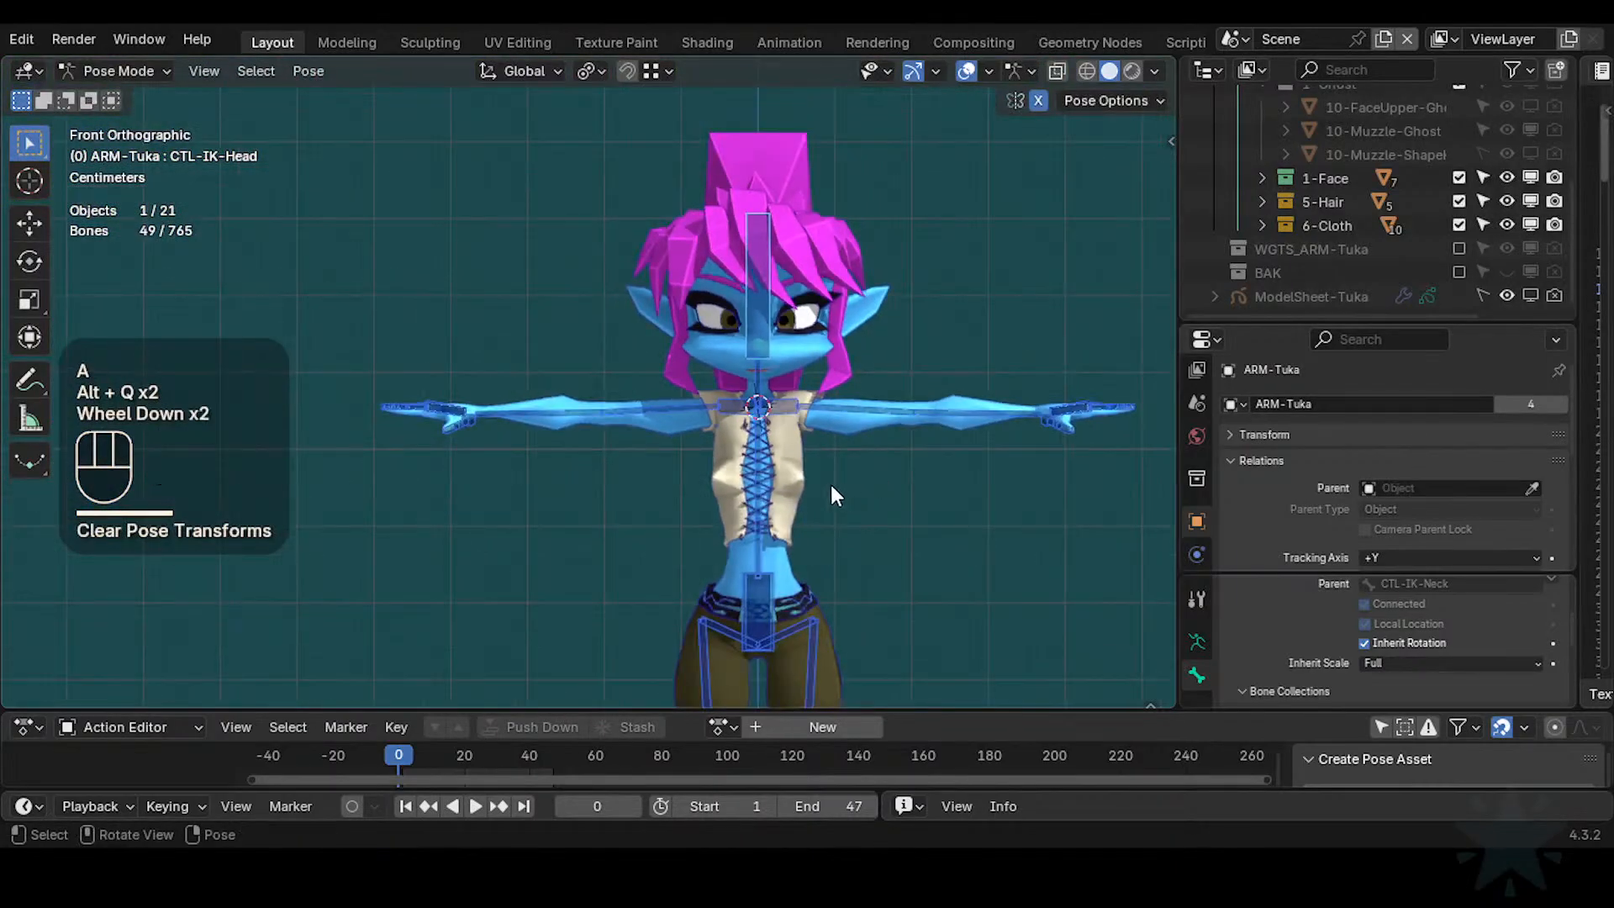
Try moving the CTL-IK-Shoulder.L bone in Pose Mode to test how the chest follows
left_click(784, 391)
left_click(785, 391)
key("g")
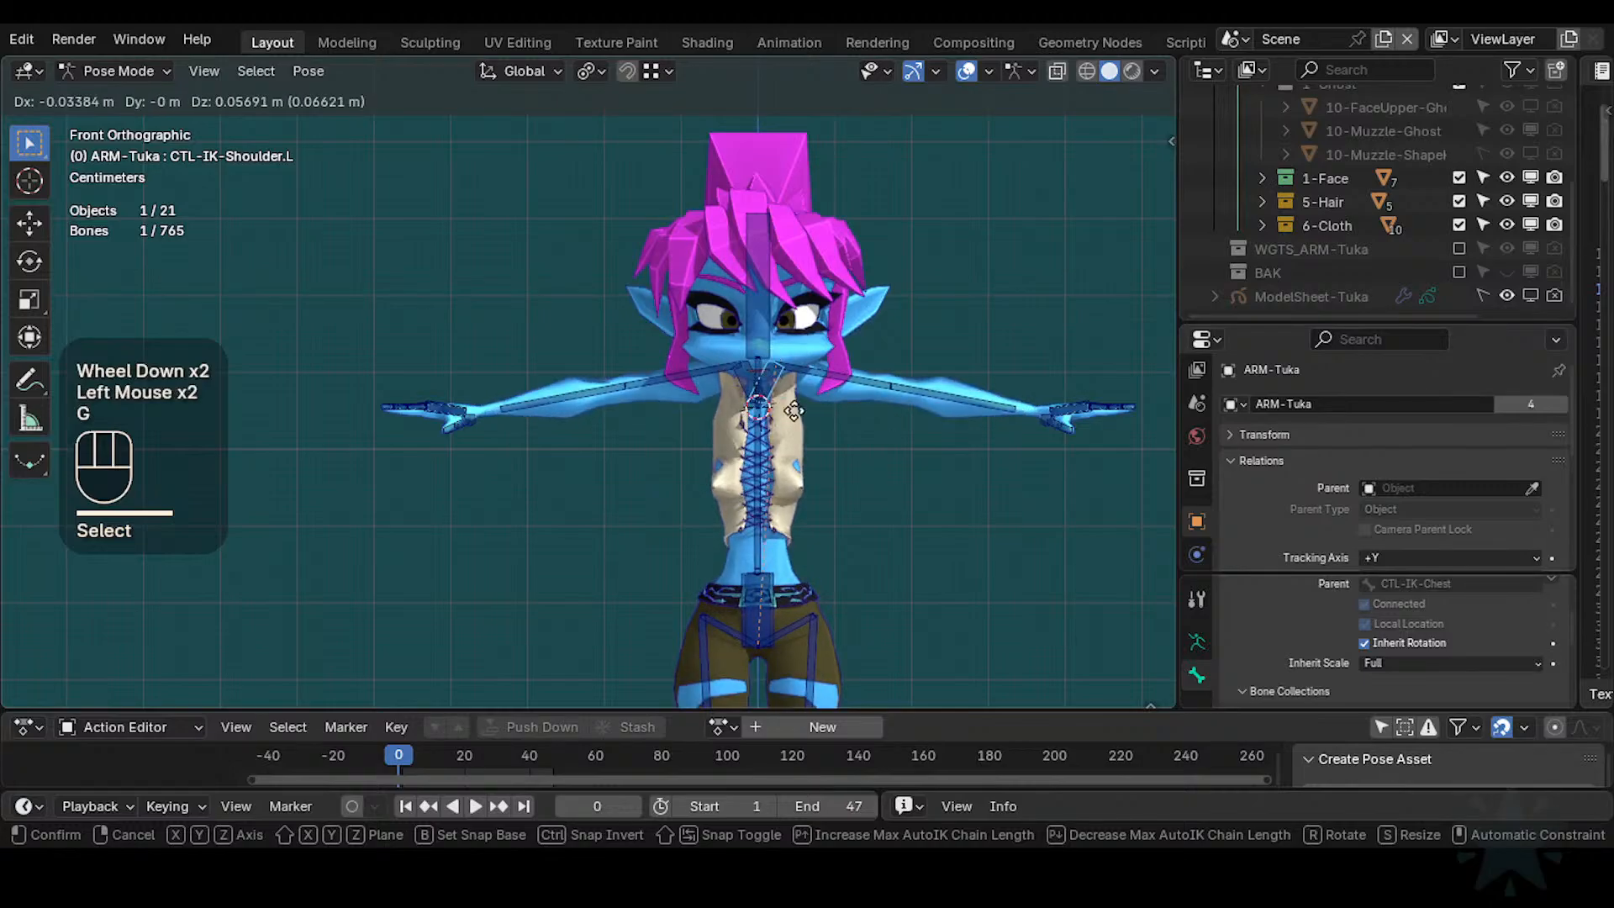
key("Escape")
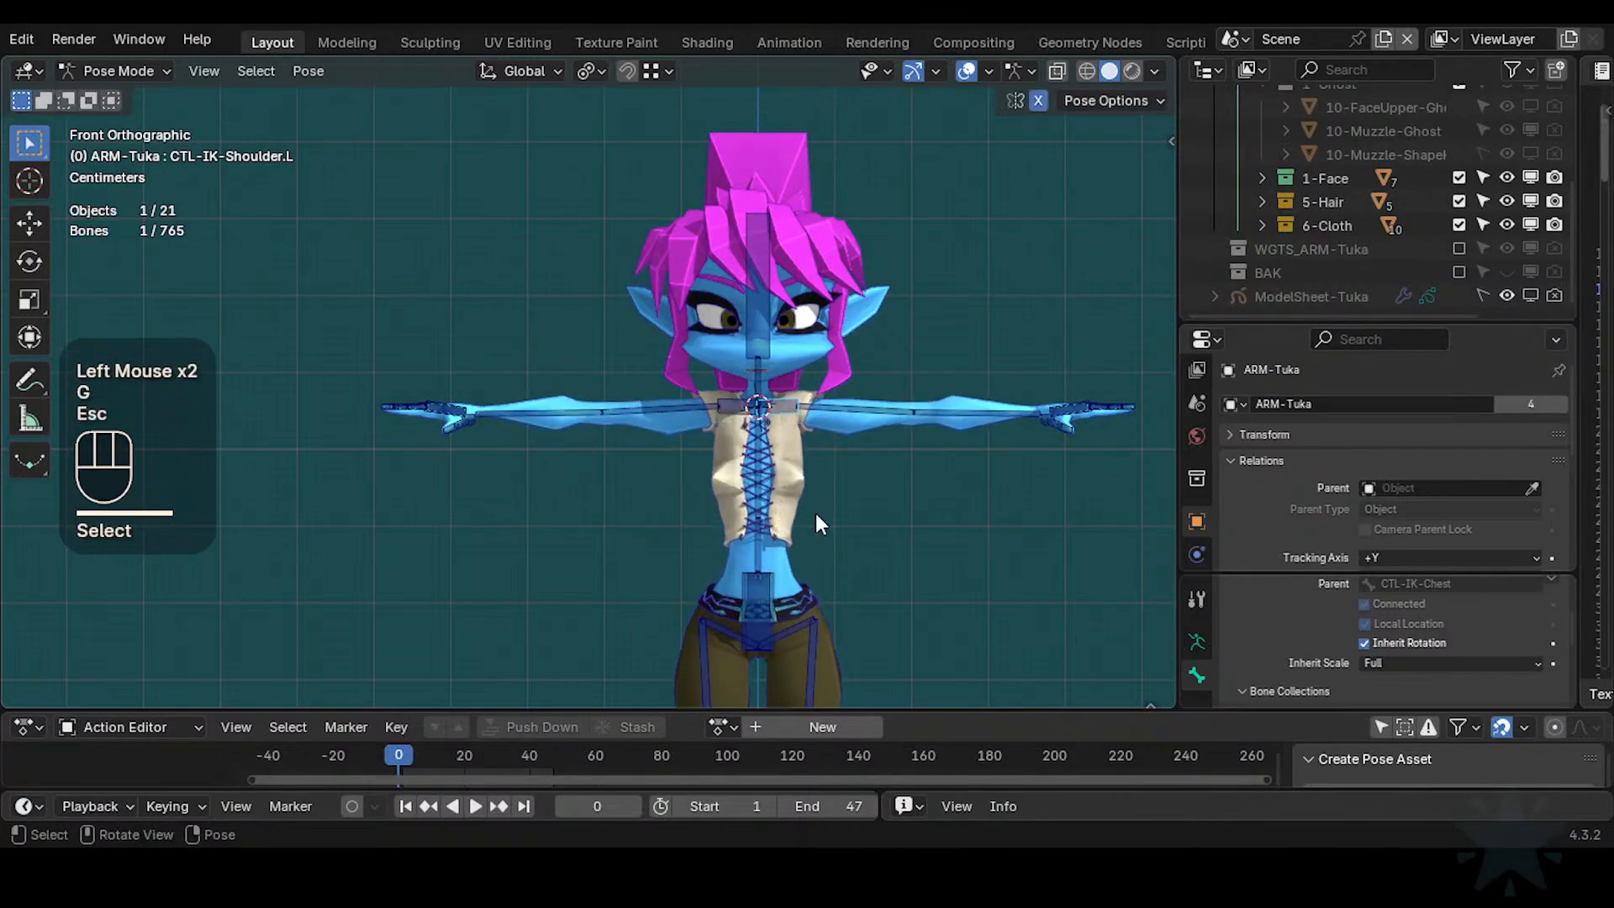
scroll(816, 513, "up", 2)
middle_click_drag(593, 517, 573, 481, "shift")
middle_click_drag(844, 506, 649, 486, "shift")
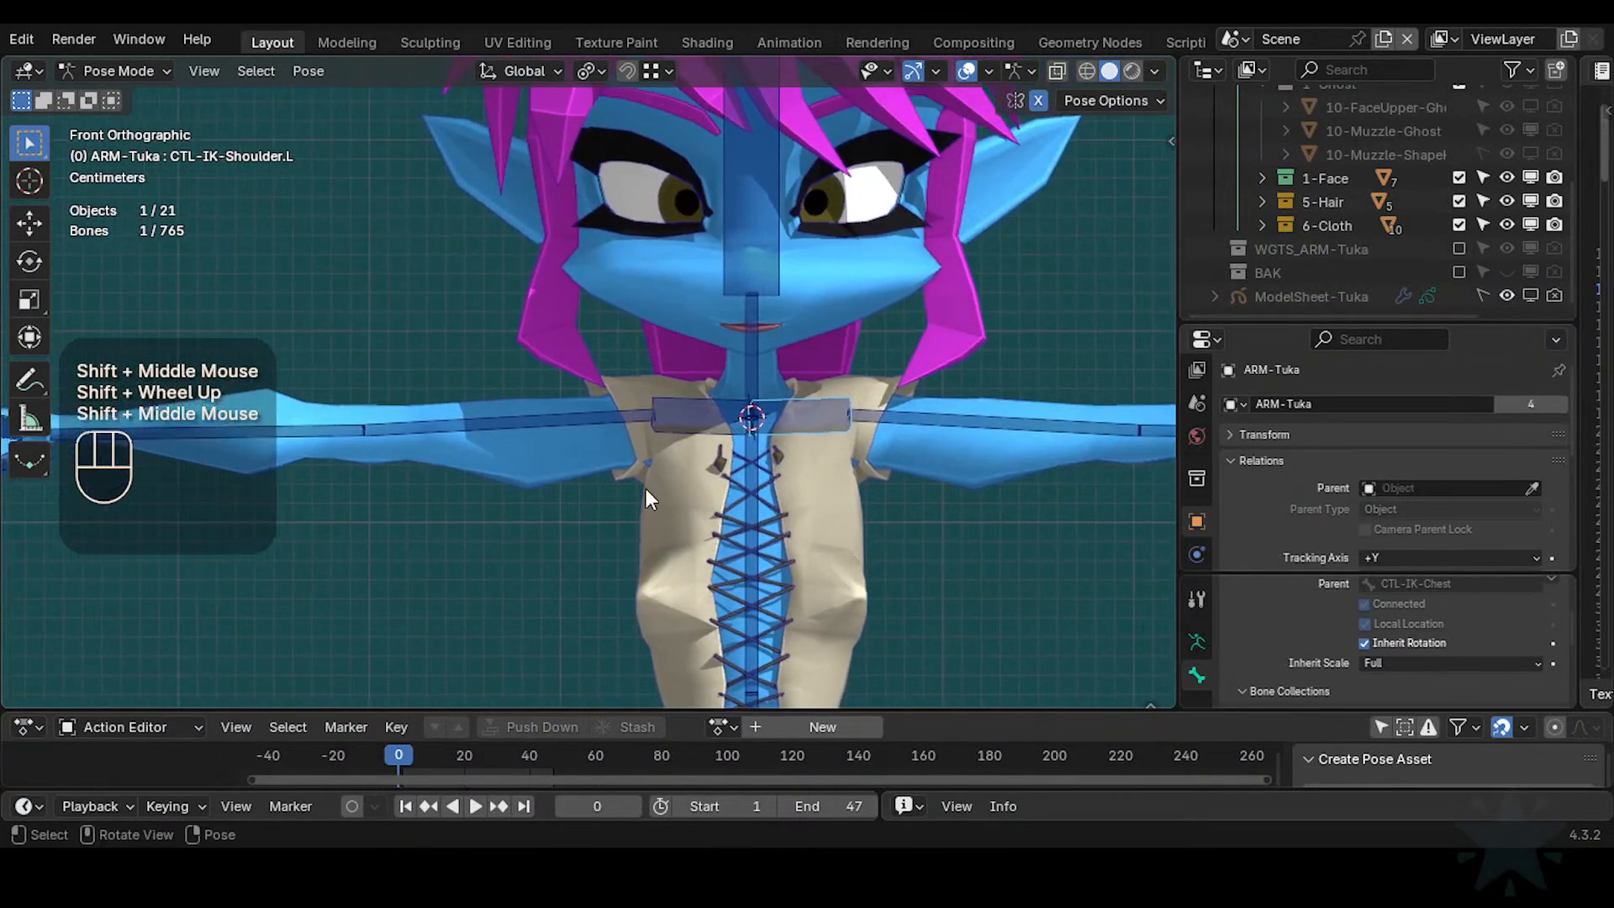
key("g")
key("Escape")
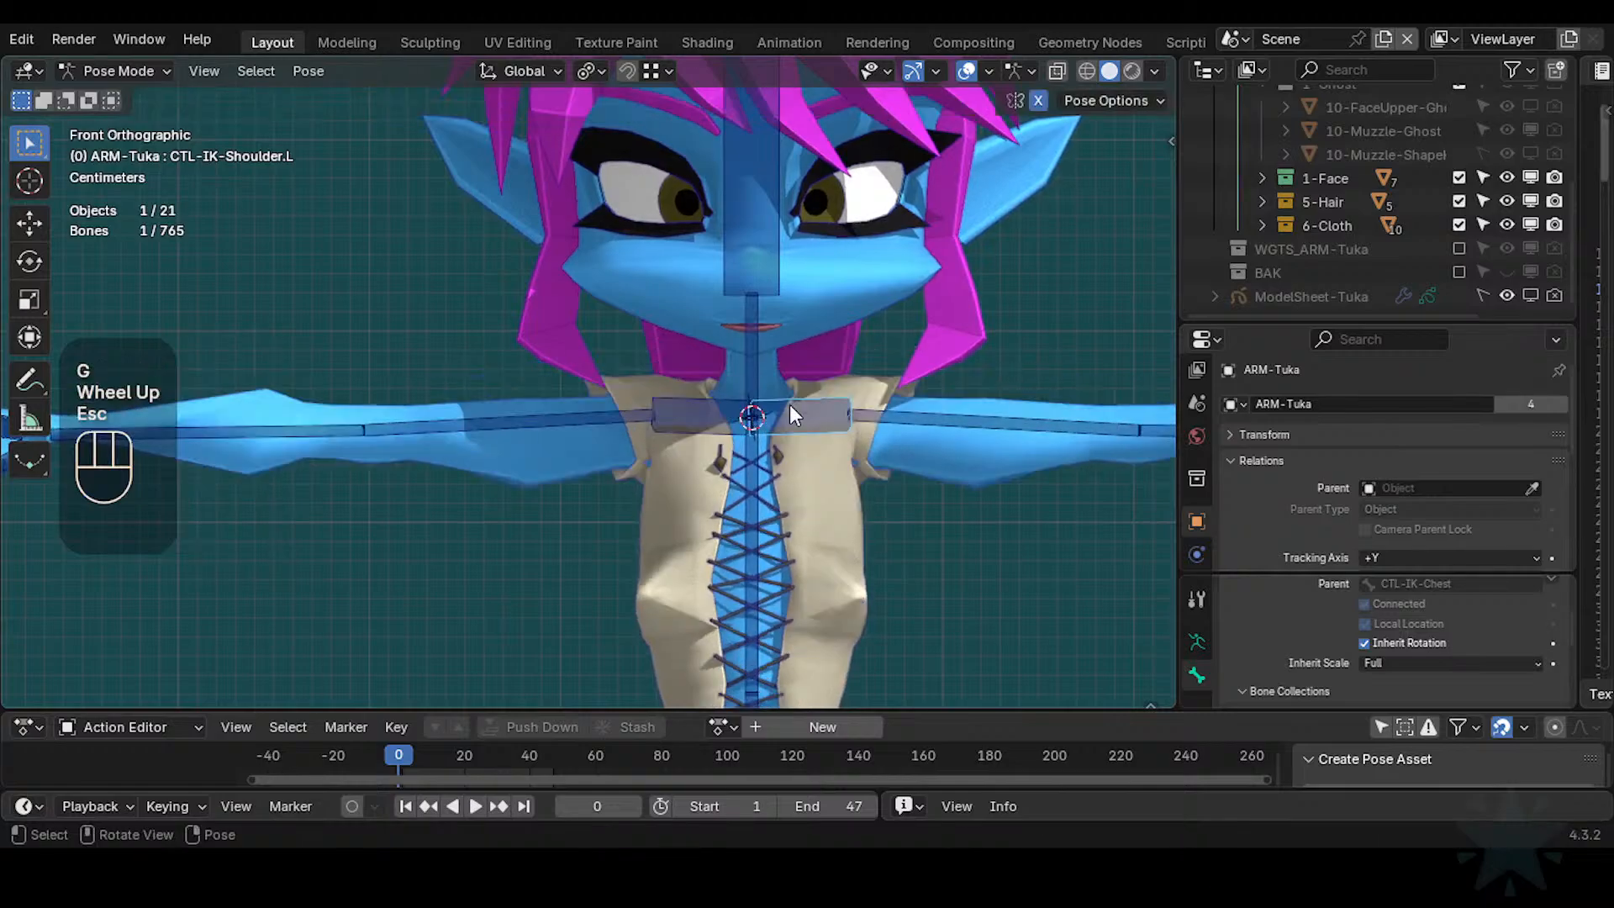
Switch to Edit Mode, parent CTL-IK-Shoulder.L to CTL-IK-Chest and deselect the bones
key("Tab")
key("g")
key("Escape")
key("alt+a")
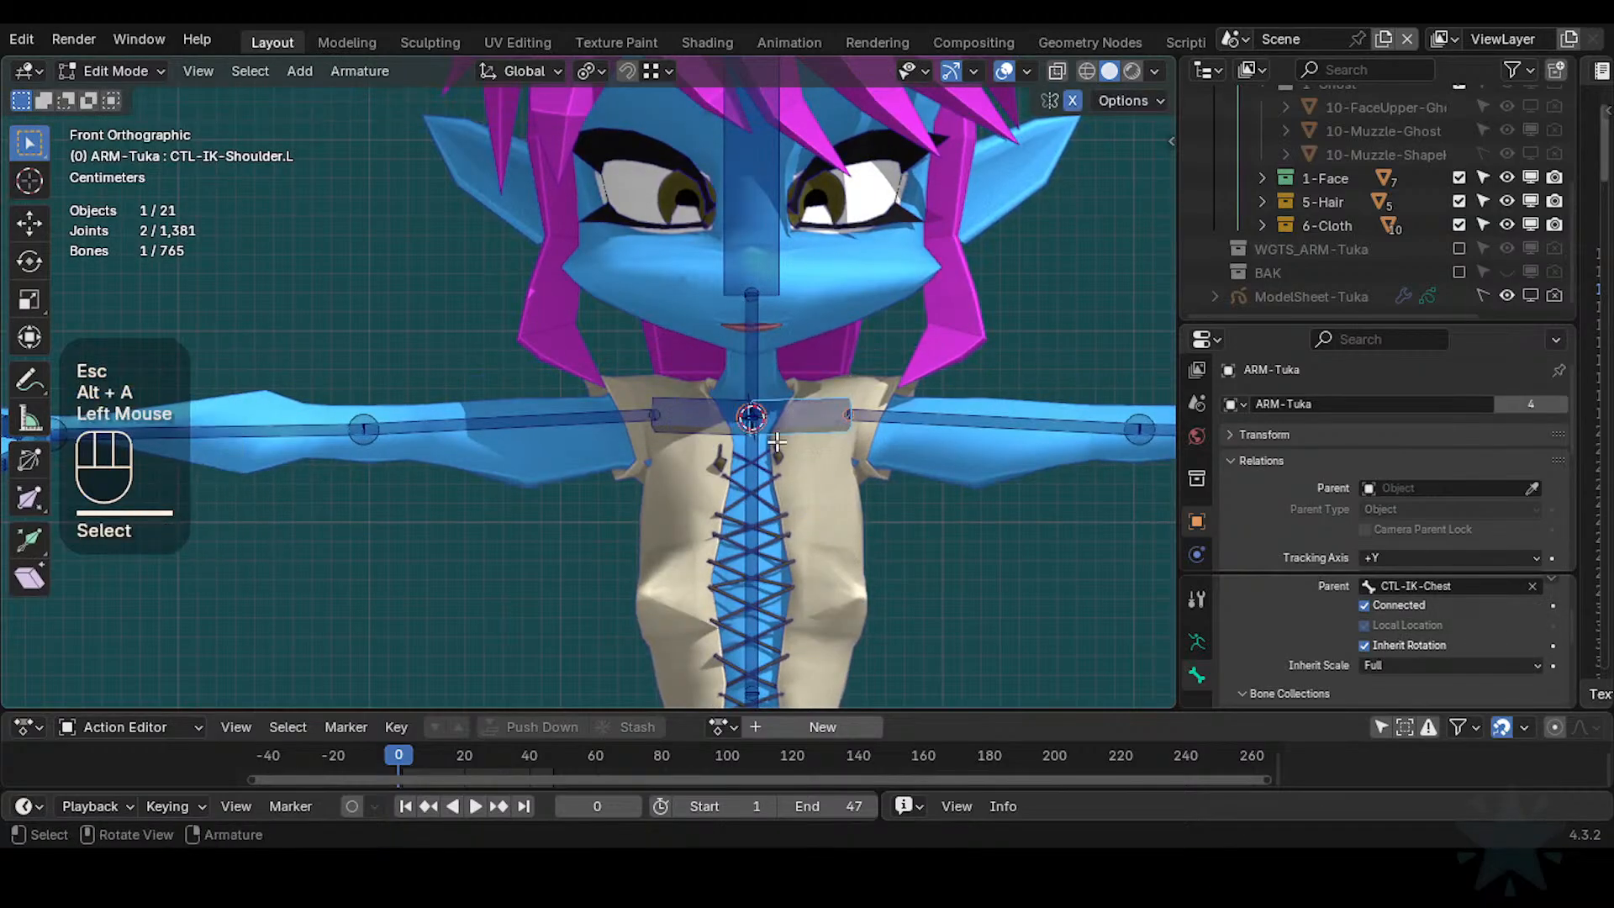
key("ctrl+p")
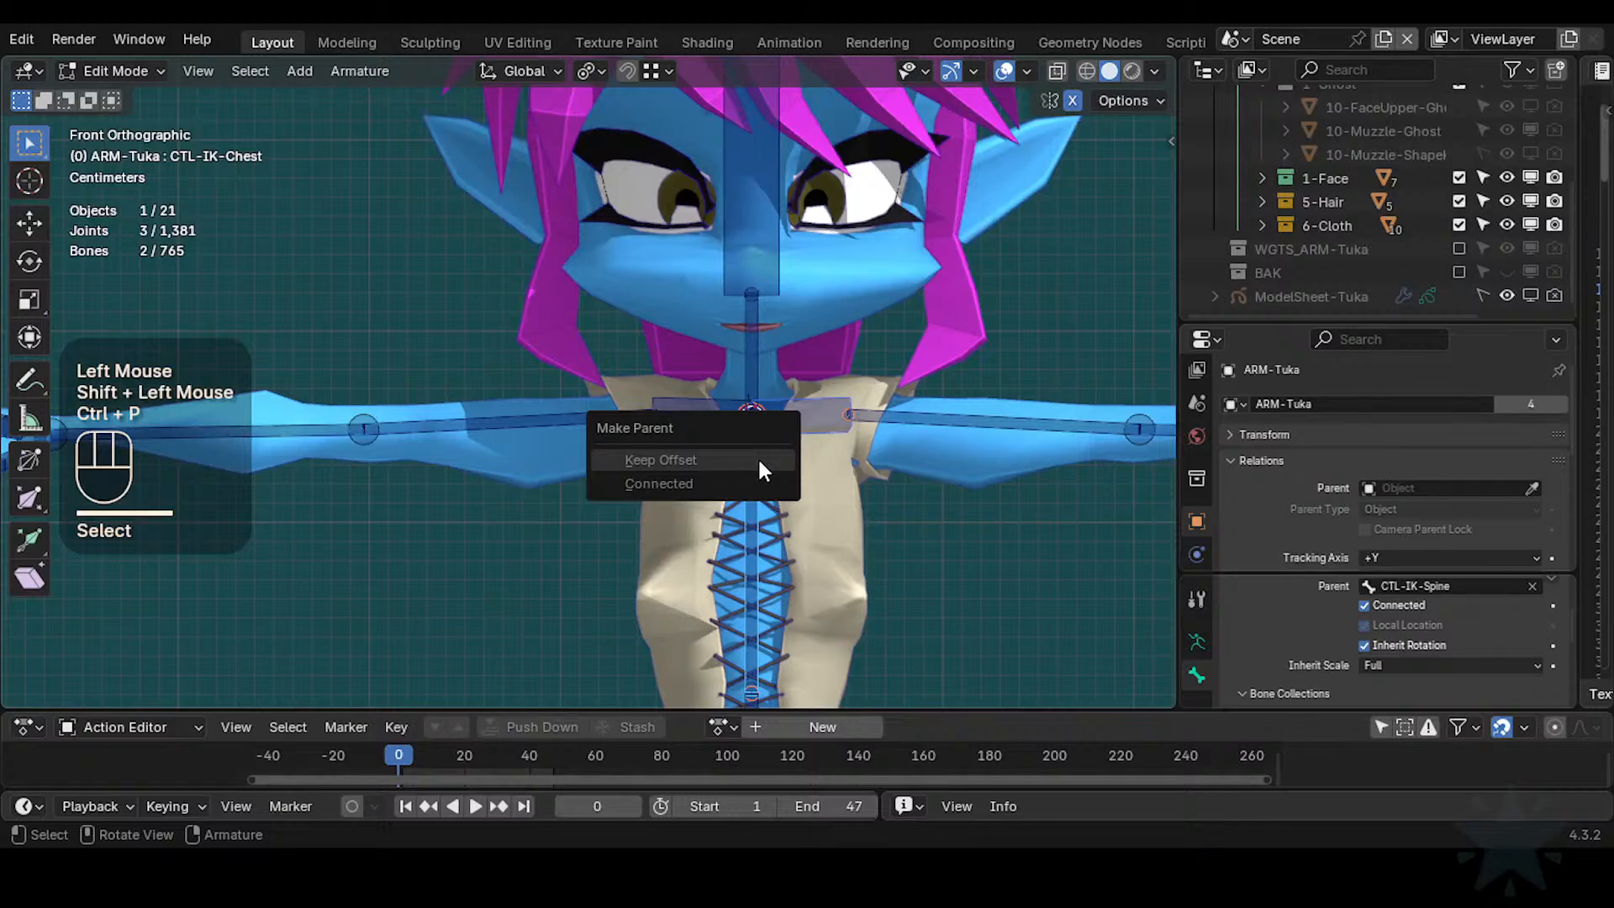
key("alt+a")
Parent CTL-IK-Shoulder.R to CTL-IK-Chest
left_click(686, 431)
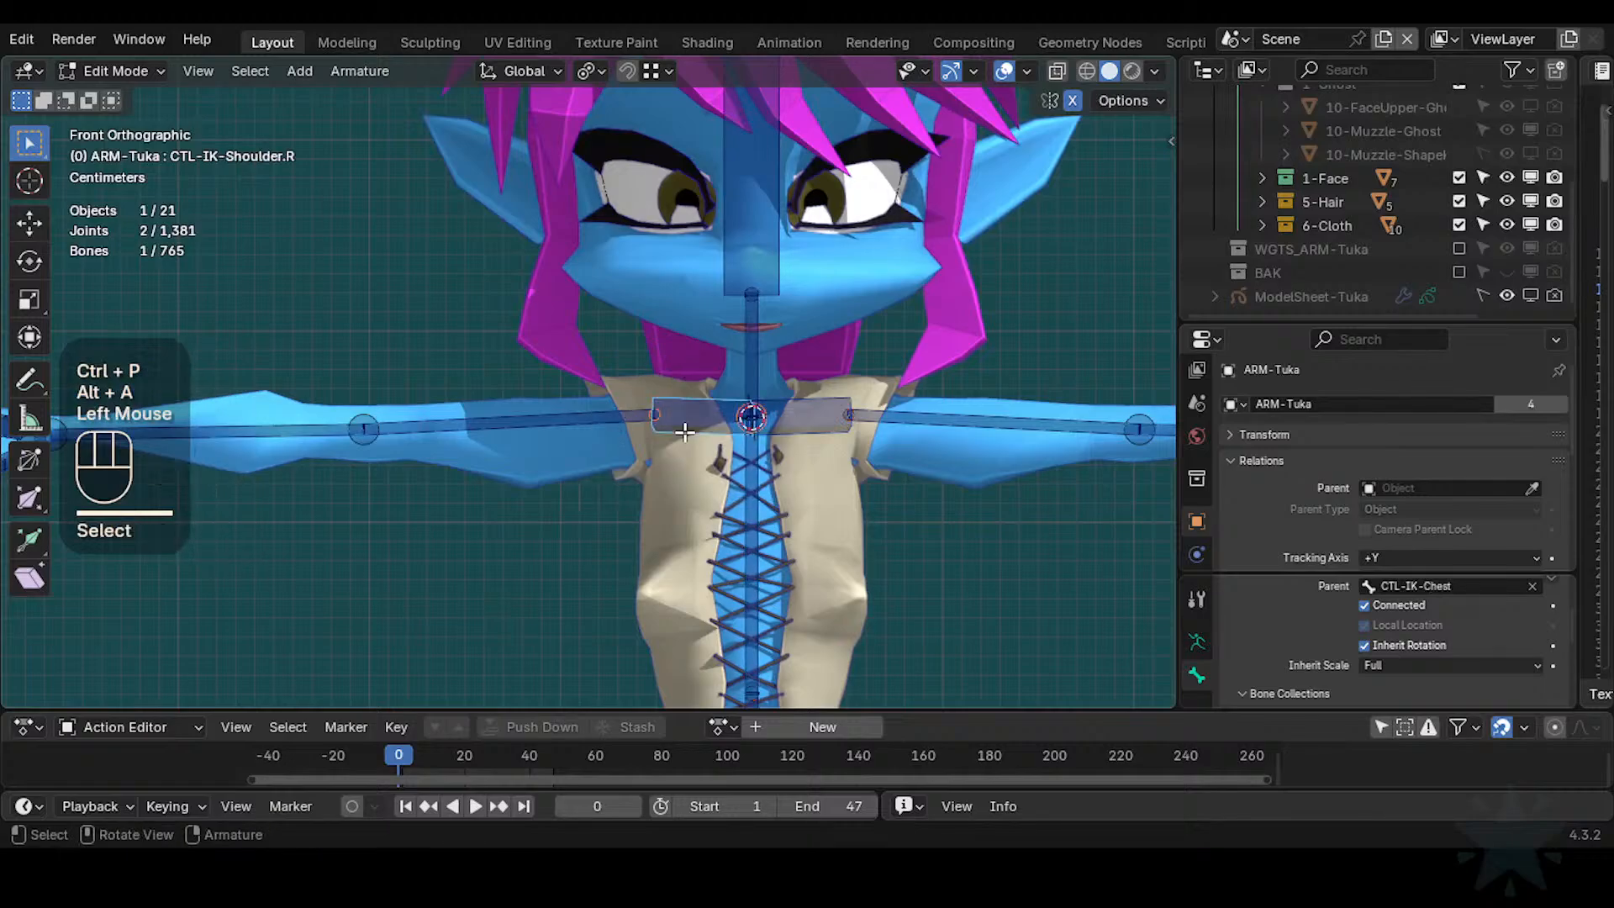
left_click(735, 458, "shift")
key("ctrl+p")
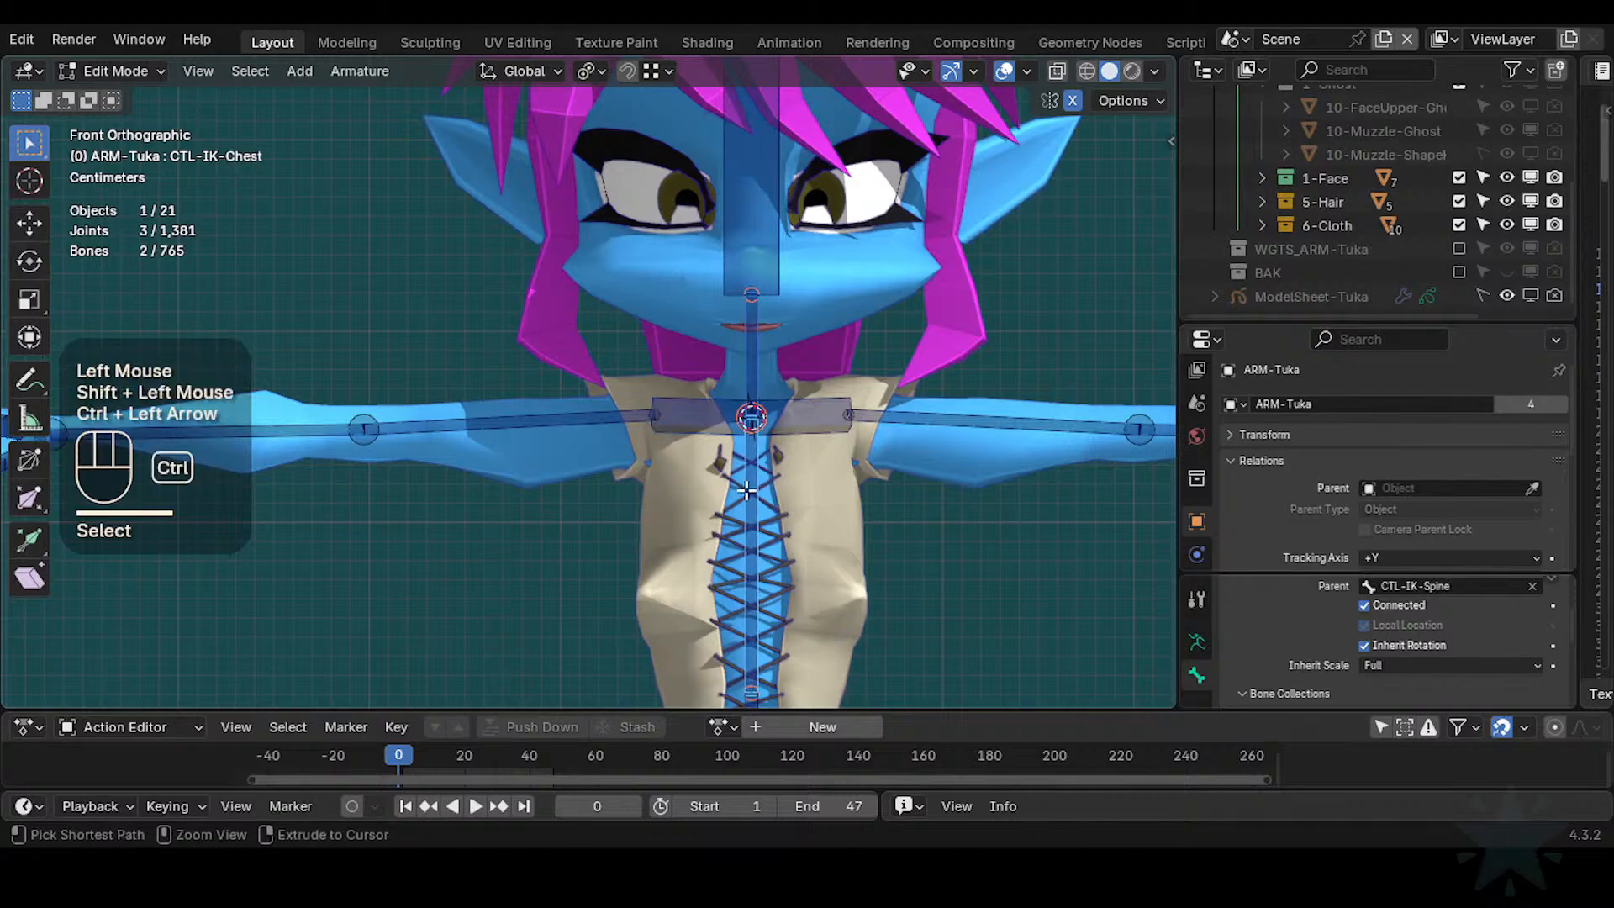
key("ctrl+p")
left_click(745, 491)
Switch to Pose Mode and try moving CTL-IK-Shoulder.L with Auto IK to test how the shoulders and chest follow
key("ctrl+Tab")
left_click(808, 405)
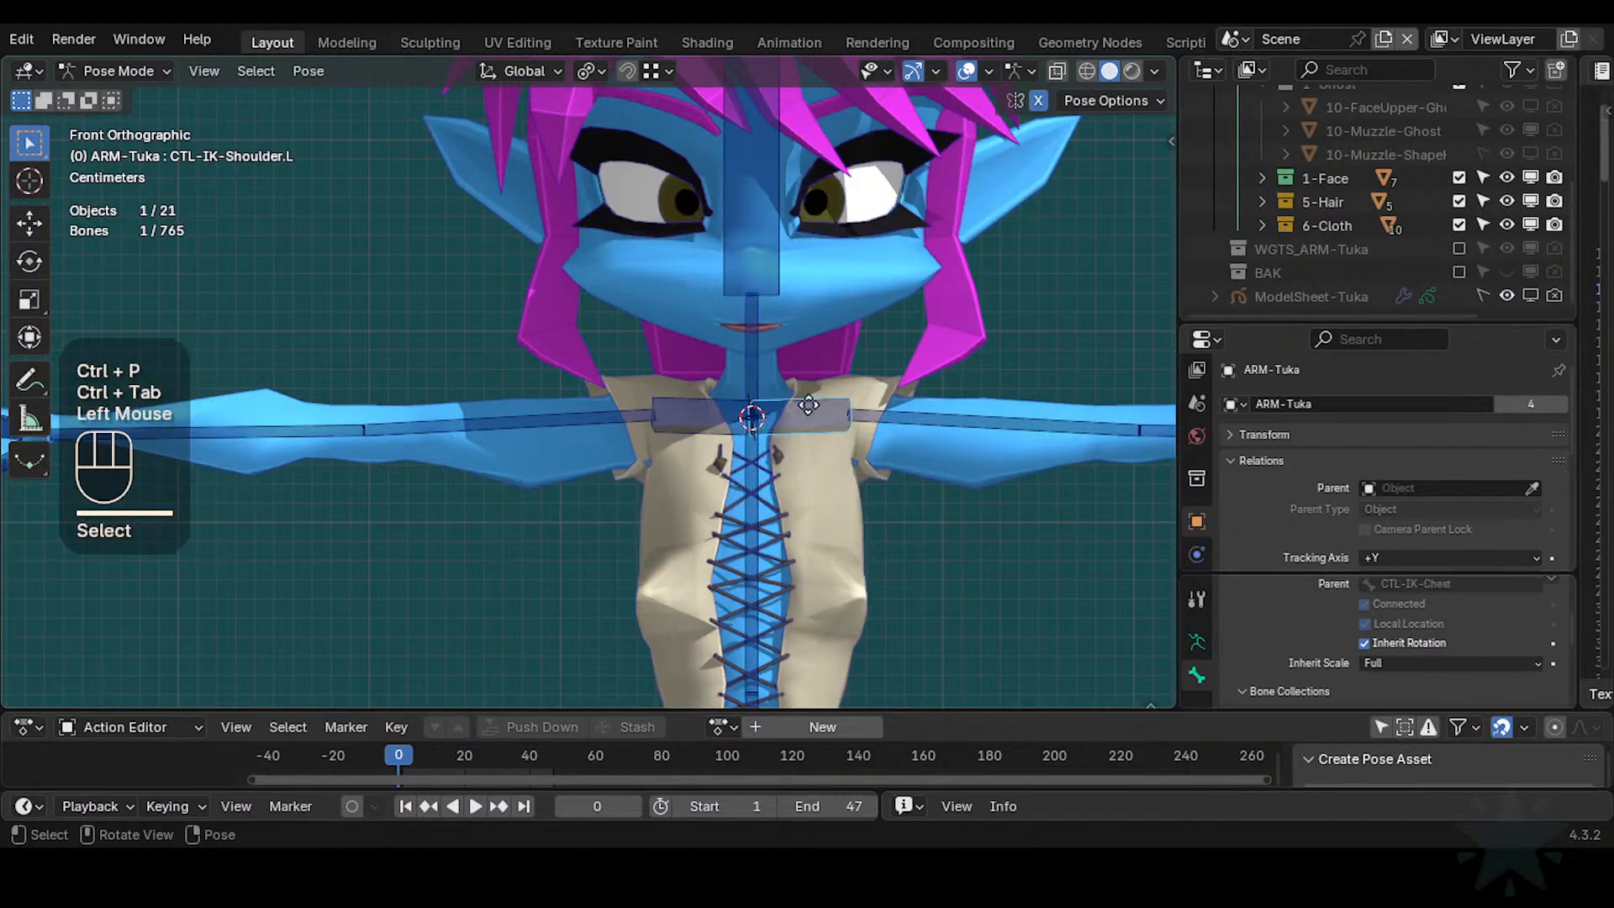
key("g")
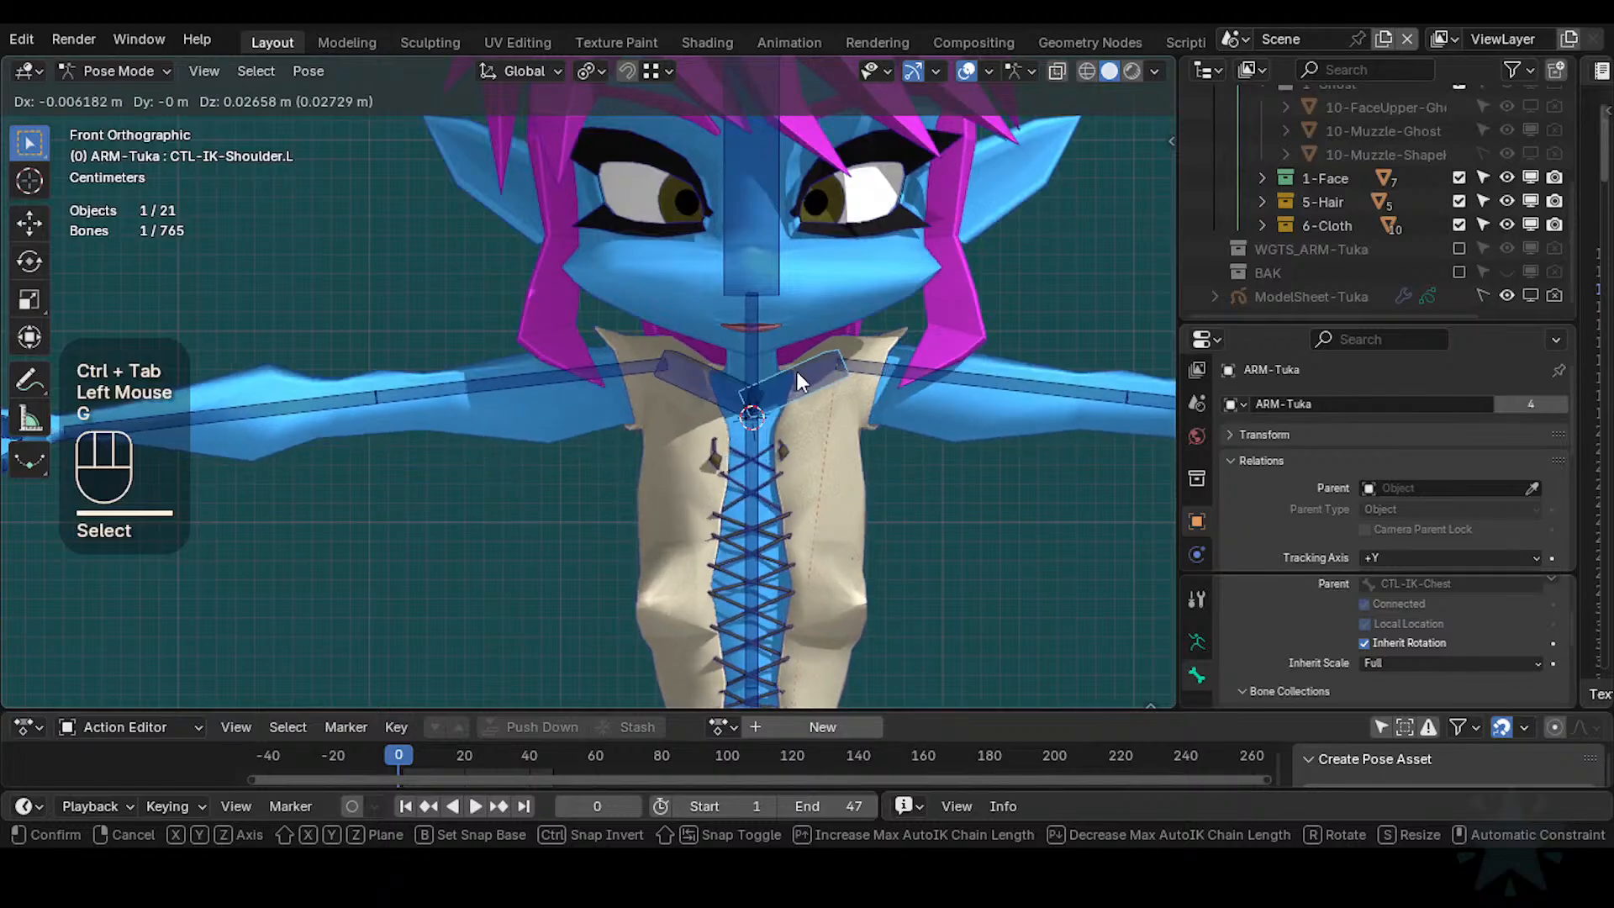
left_click(799, 383)
scroll(772, 390, "down", 1)
key("g")
scroll(771, 400, "down", 2)
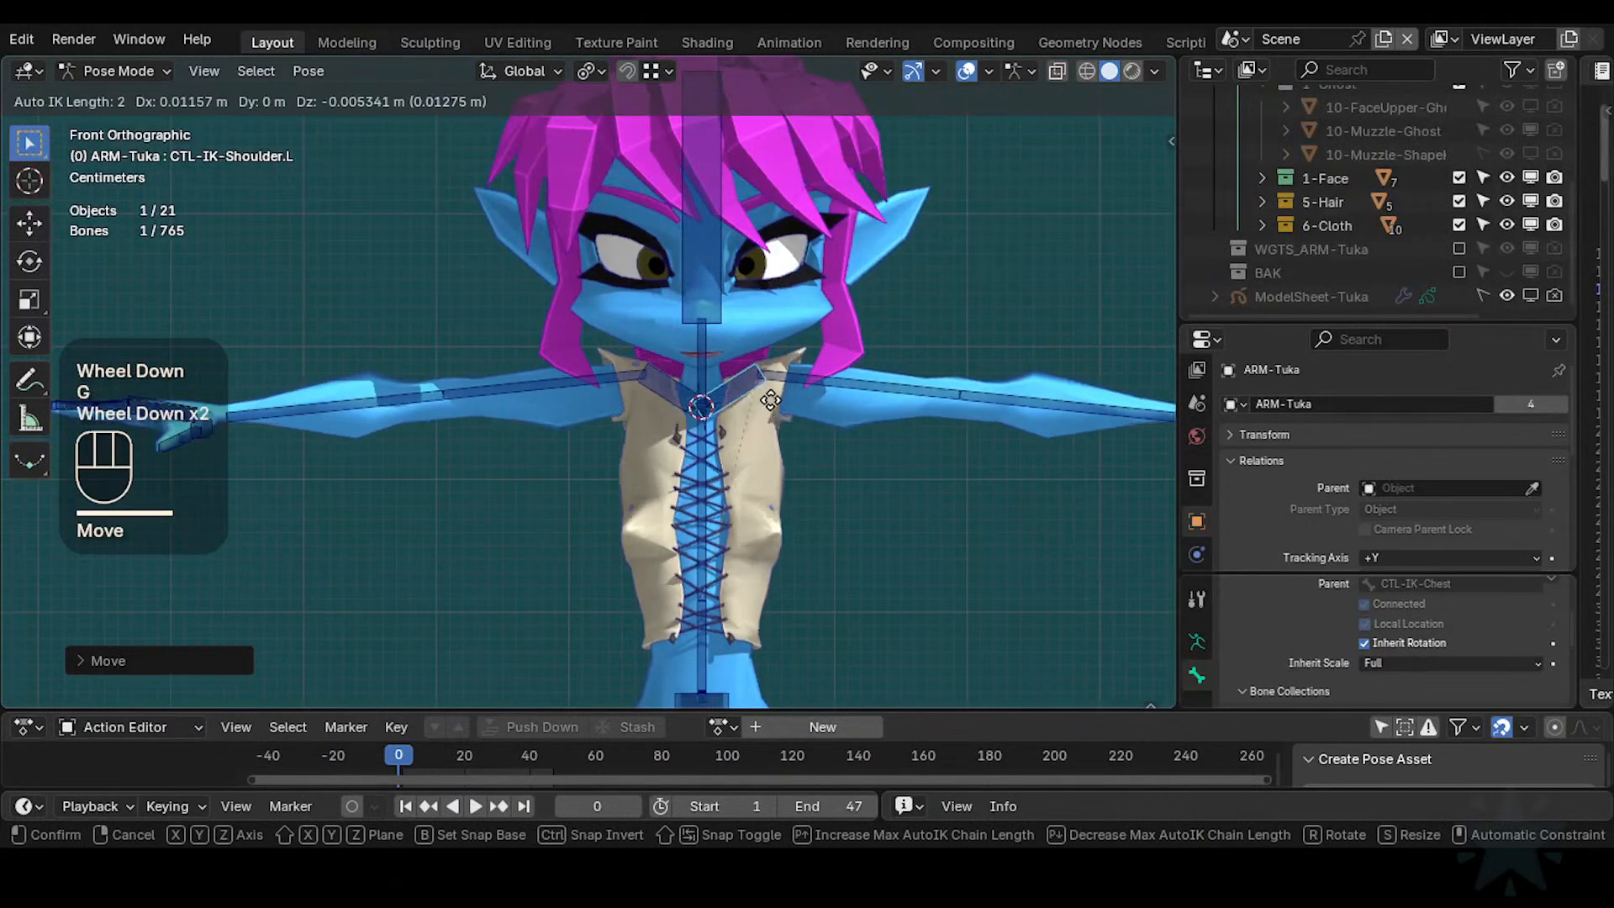
left_click(824, 410)
key("g")
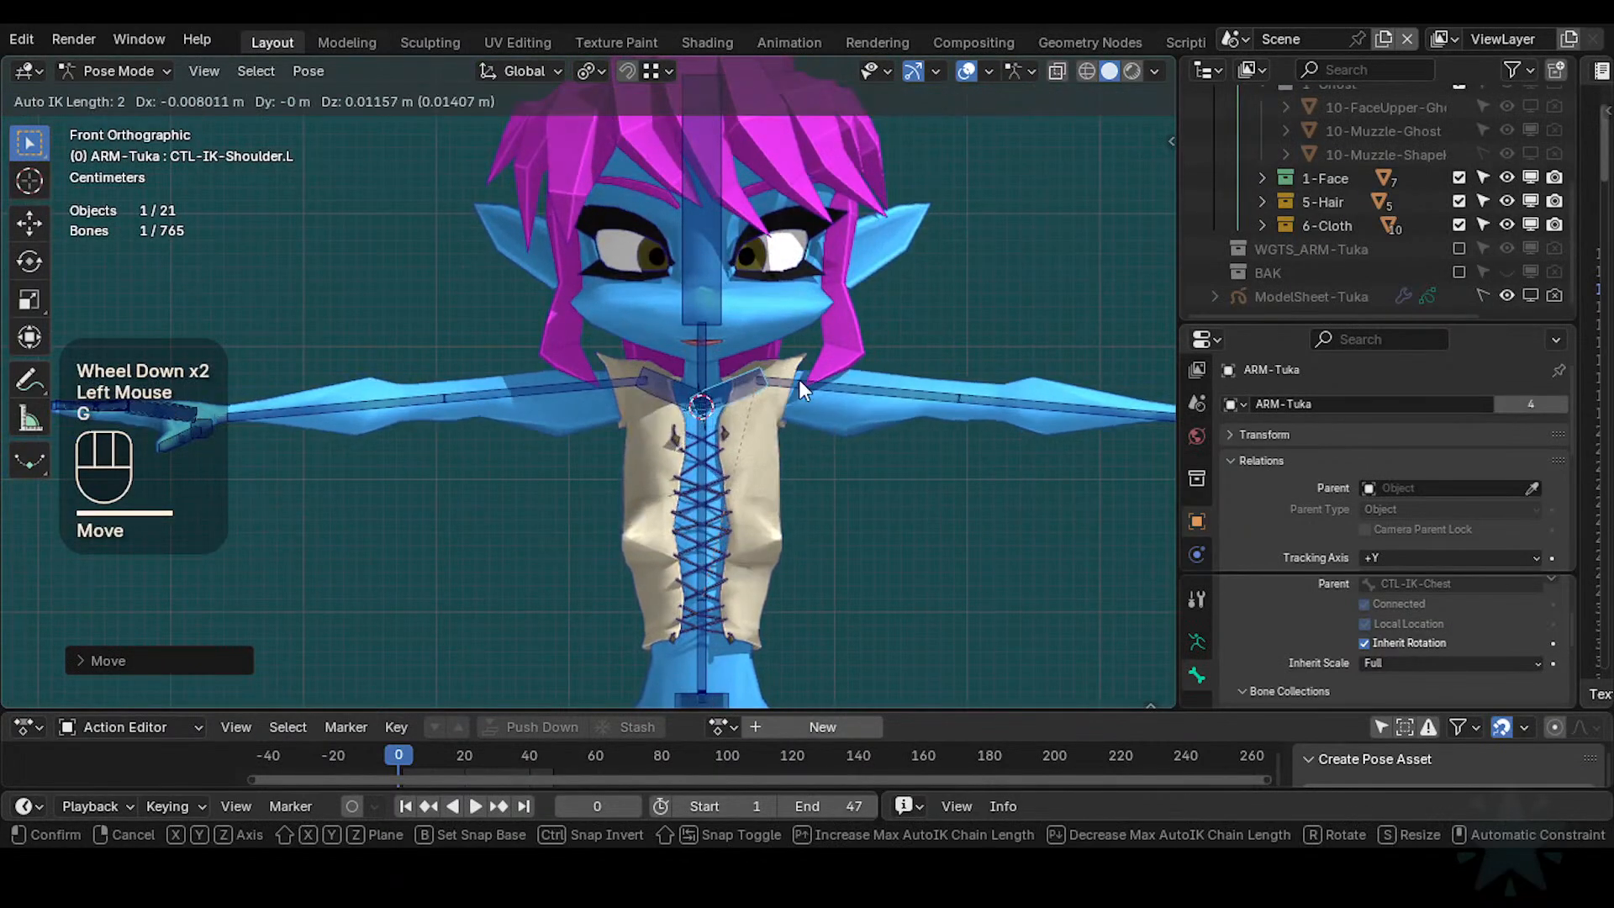
left_click(816, 389)
Try moving CTL-IK-Shoulder.L together with its adjoining bone and clear the pose transforms of all visible bones
scroll(830, 398, "down", 1)
left_click(760, 407)
left_click(734, 400, "shift")
key("g")
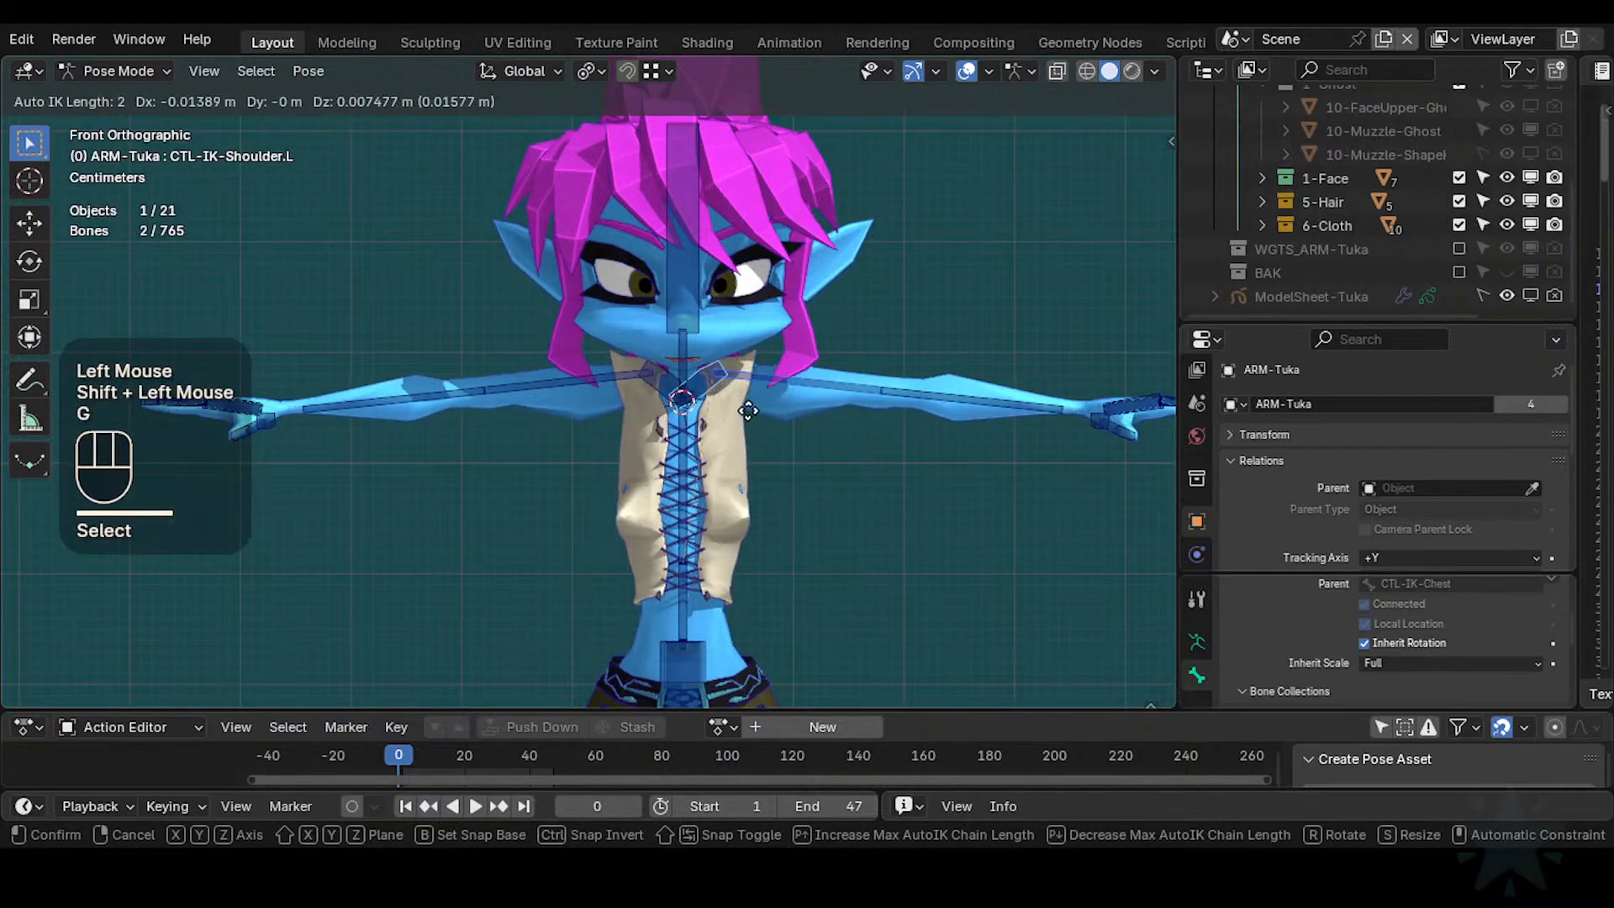
left_click(748, 410)
key("g")
left_click(801, 419)
key("a")
key("alt+q")
key("alt+q")
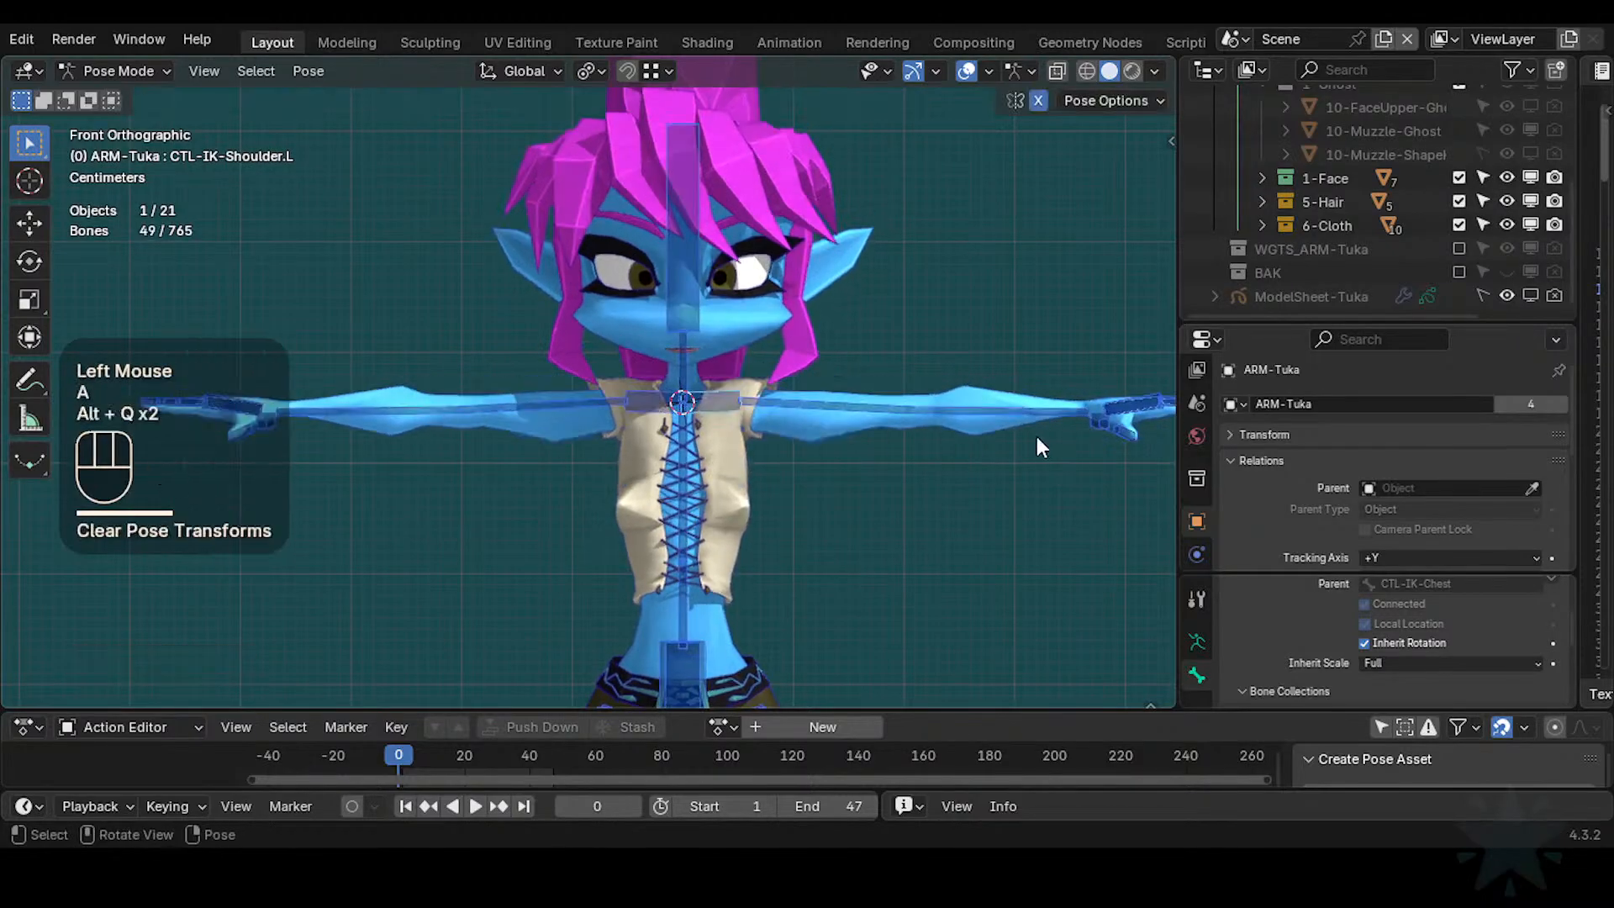
Show the MTR-Body bone collection and display the bones with their custom shapes
scroll(1037, 436, "down", 1)
key("n")
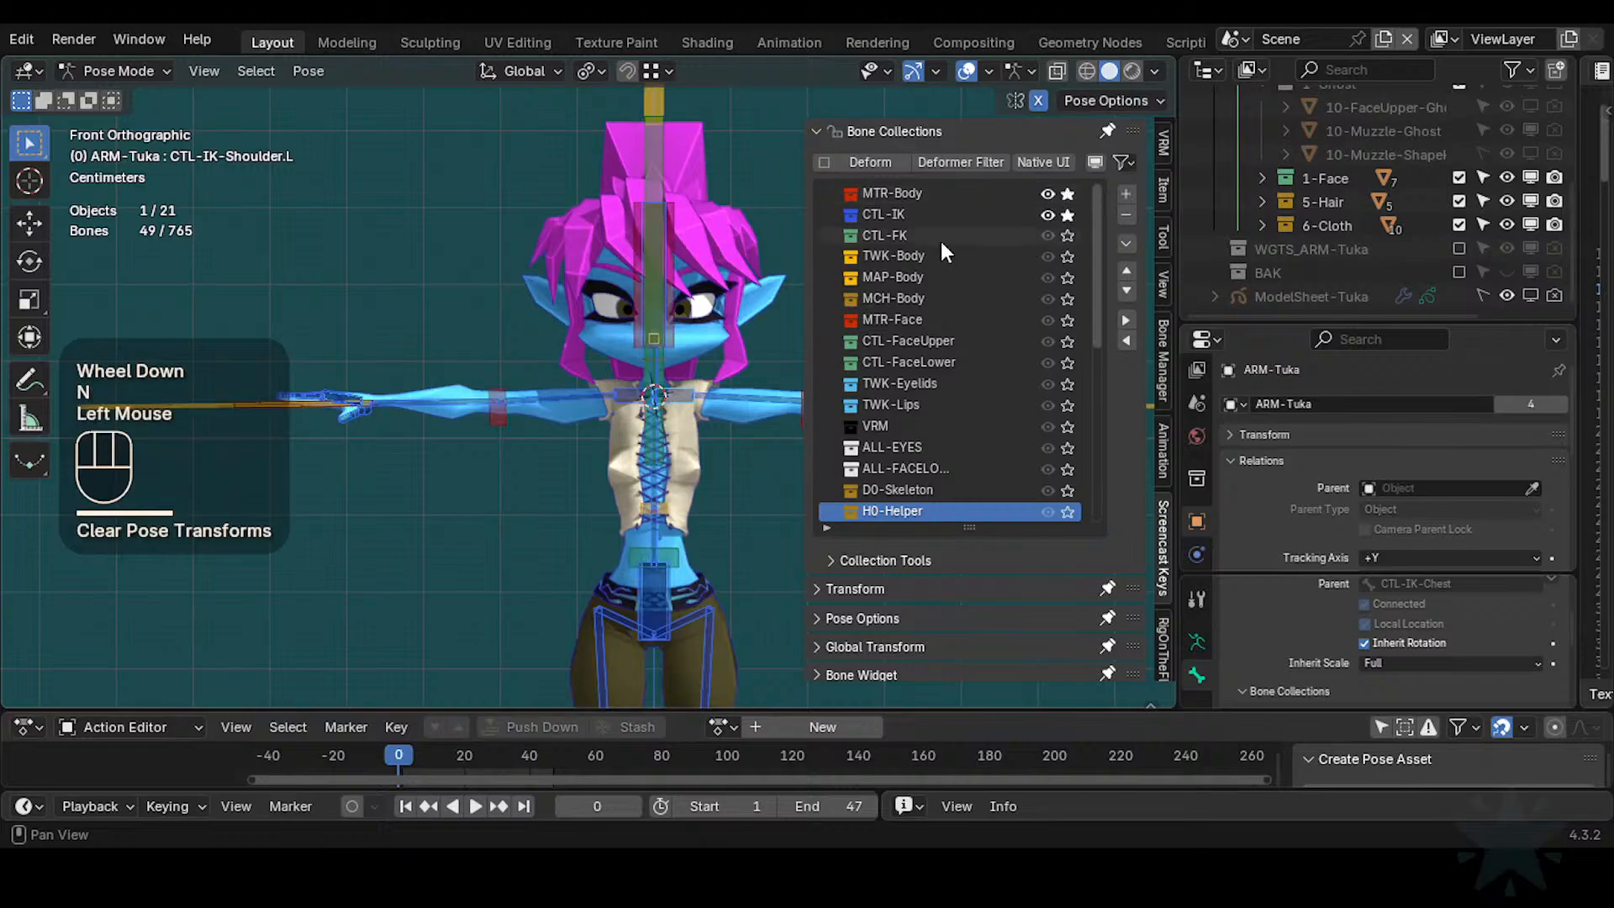
key("n")
scroll(1032, 445, "down", 1)
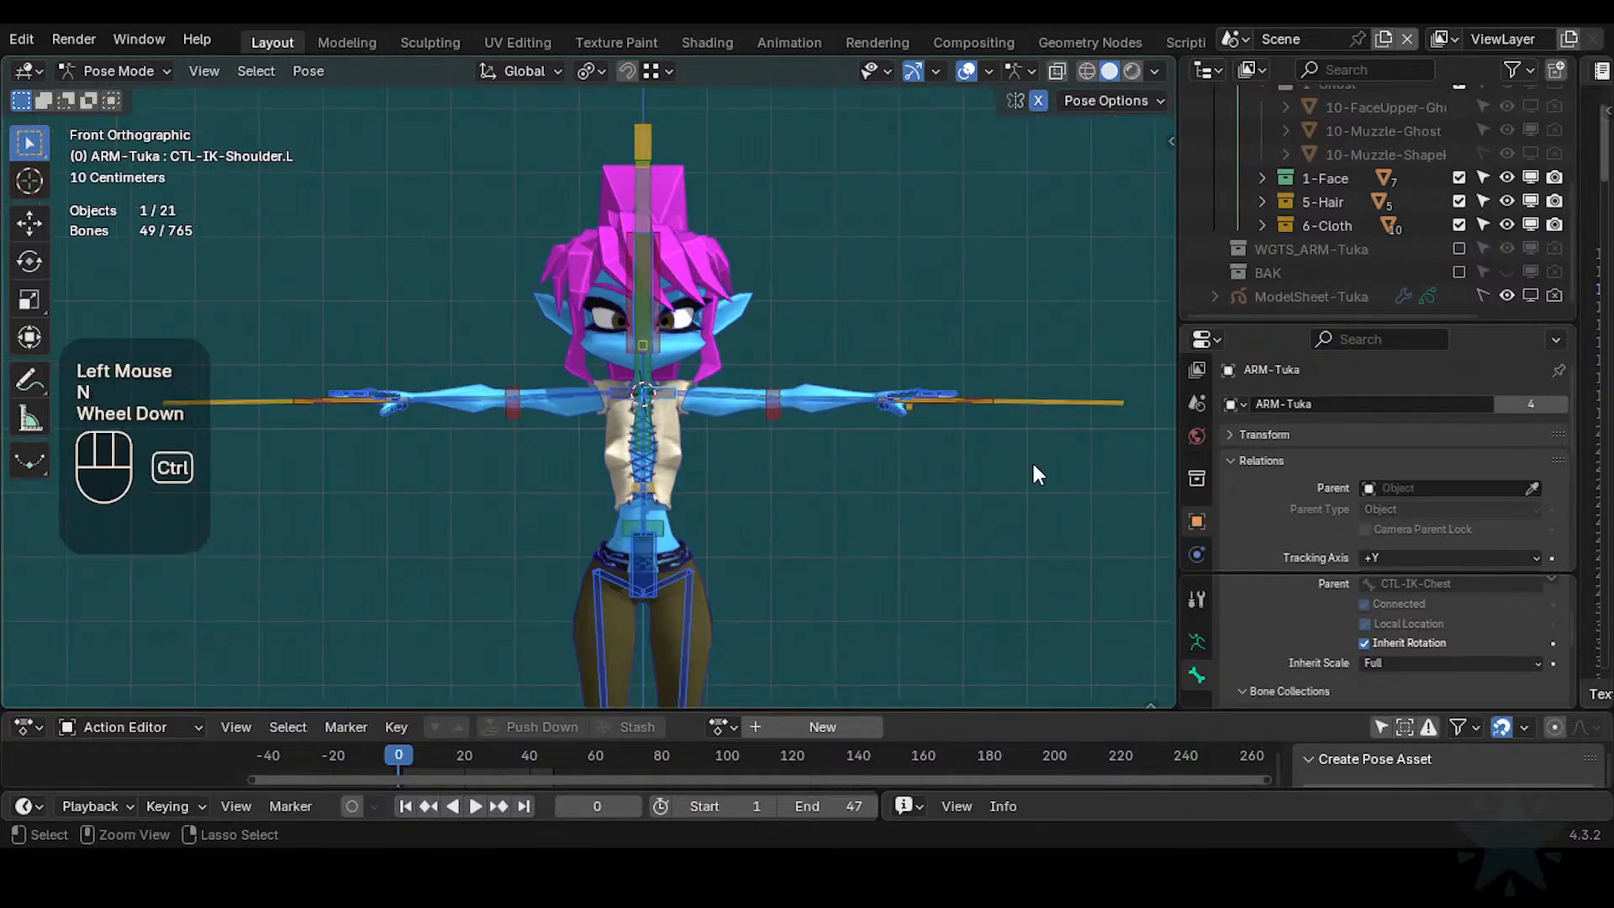
key("ctrl+4")
scroll(994, 390, "up", 1)
Select CTL-IK-ArmLower.L with a neighbouring arm bone and try moving them with Auto IK on
left_click(839, 398)
left_click(876, 410, "shift")
key("g")
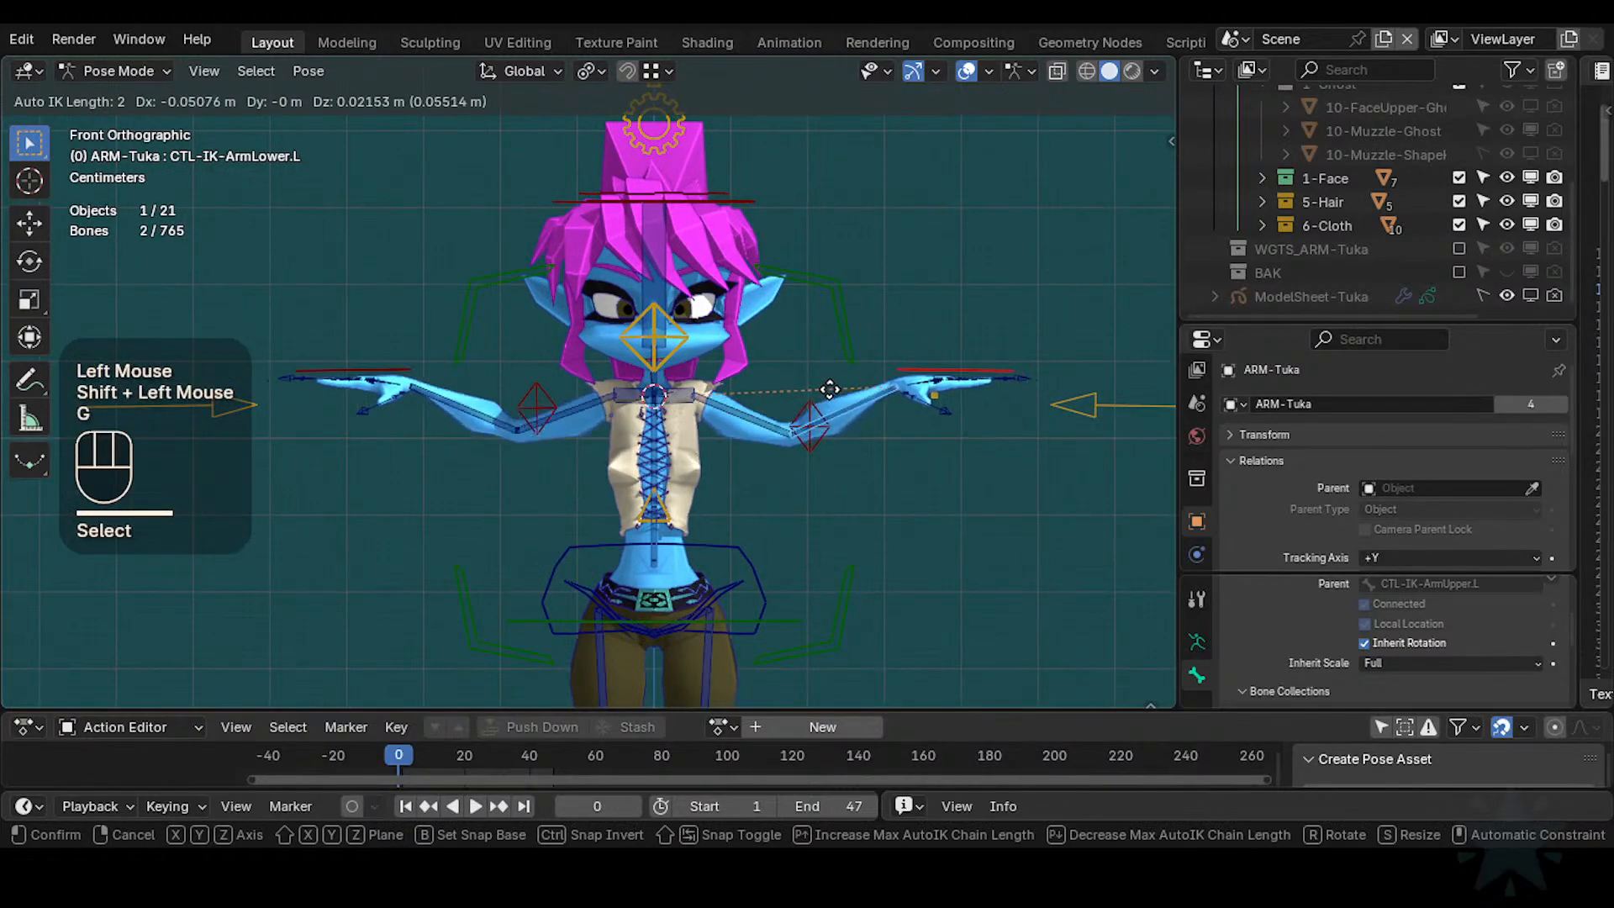
left_click(825, 389)
key("g")
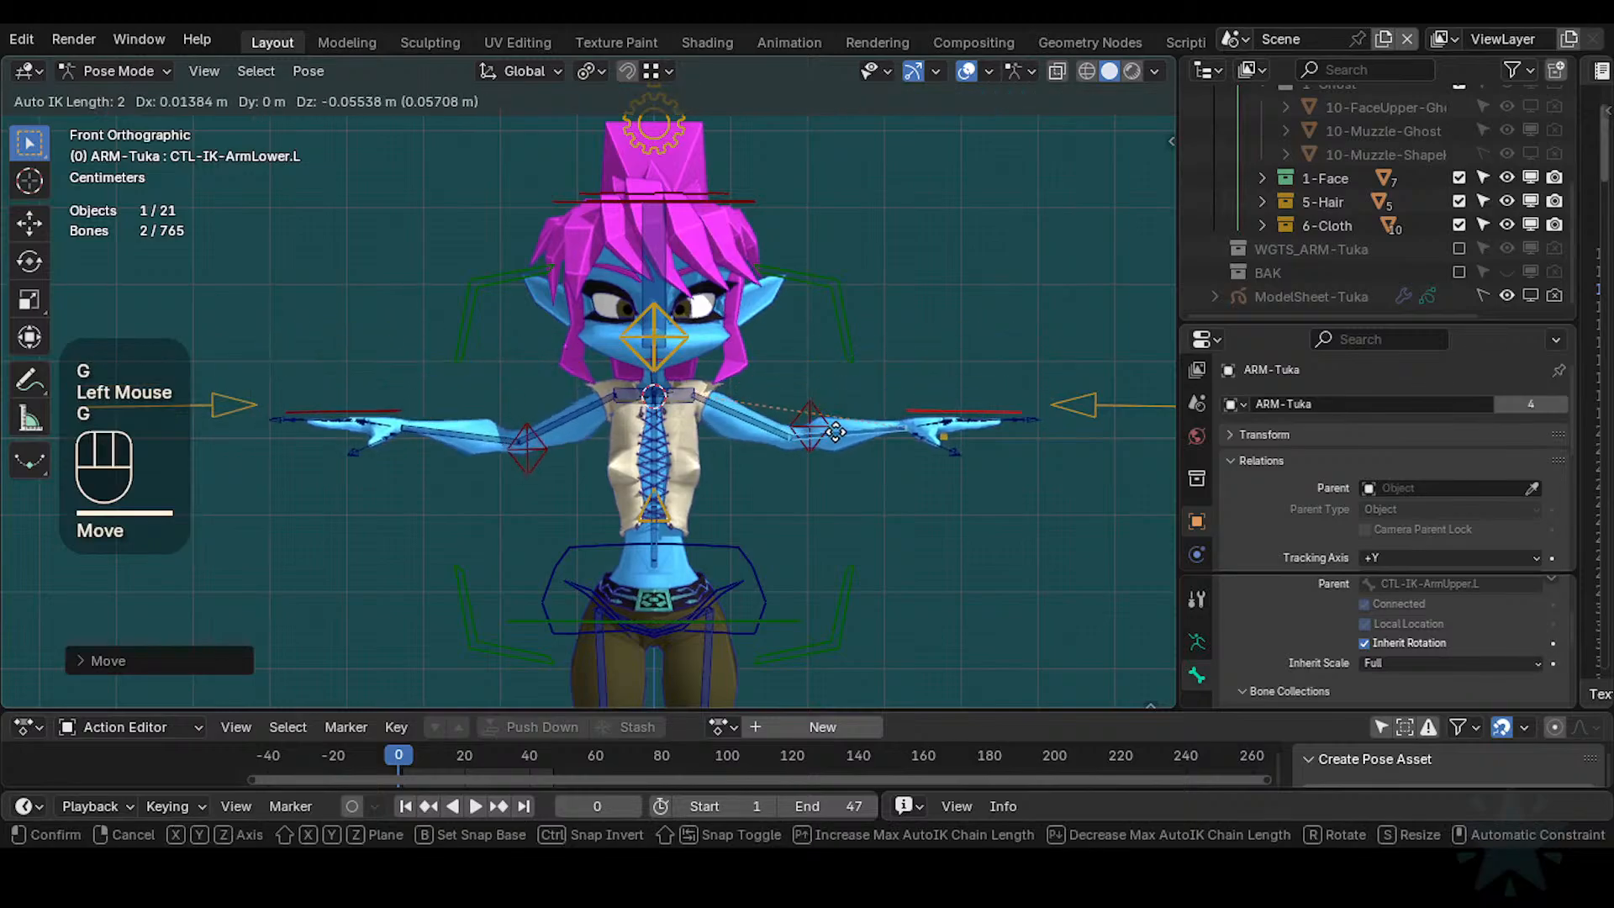
left_click(839, 422)
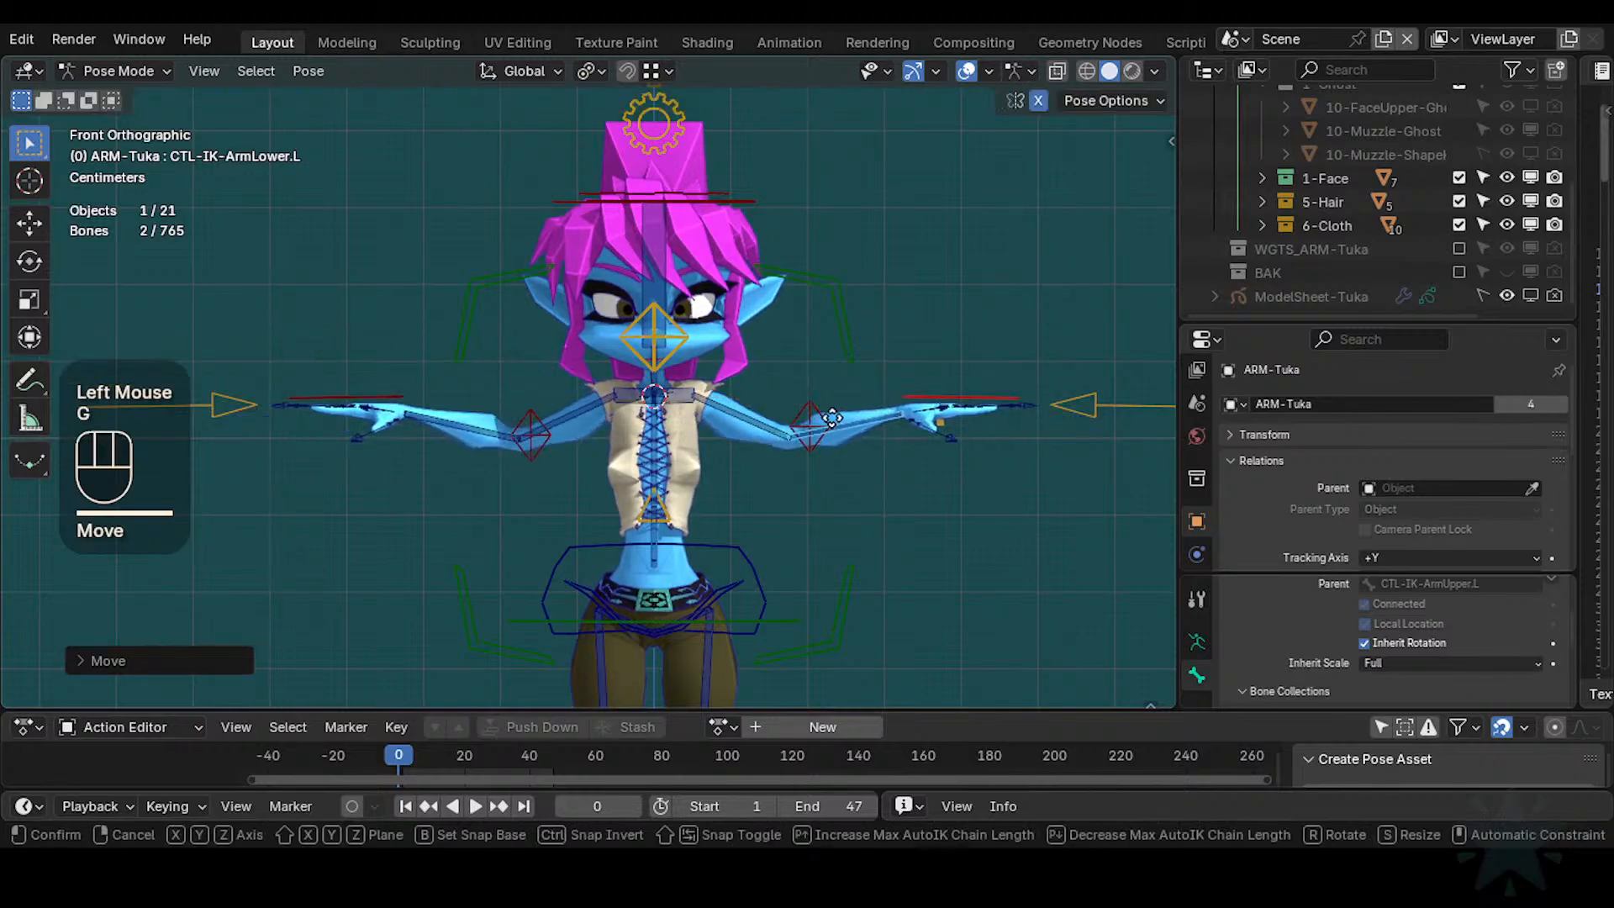
key("g")
left_click(845, 401)
Turn off Auto IK and try moving the selected arm bones and CTL-IK-Shoulder.L
key("alt+x")
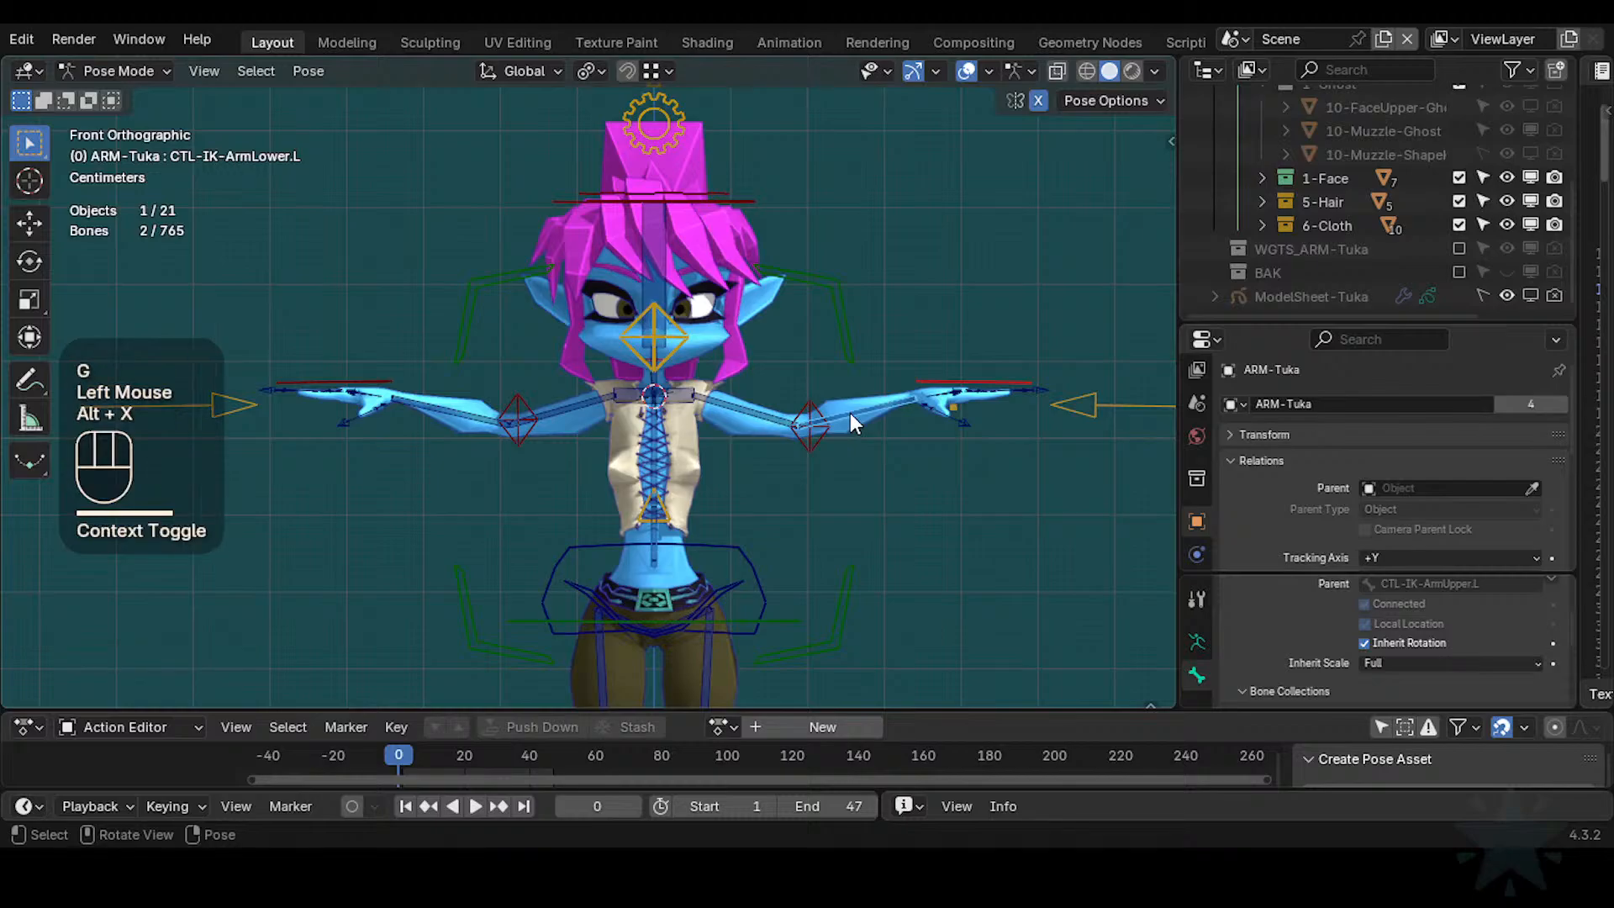
key("g")
left_click(830, 370)
left_click(686, 396)
key("g")
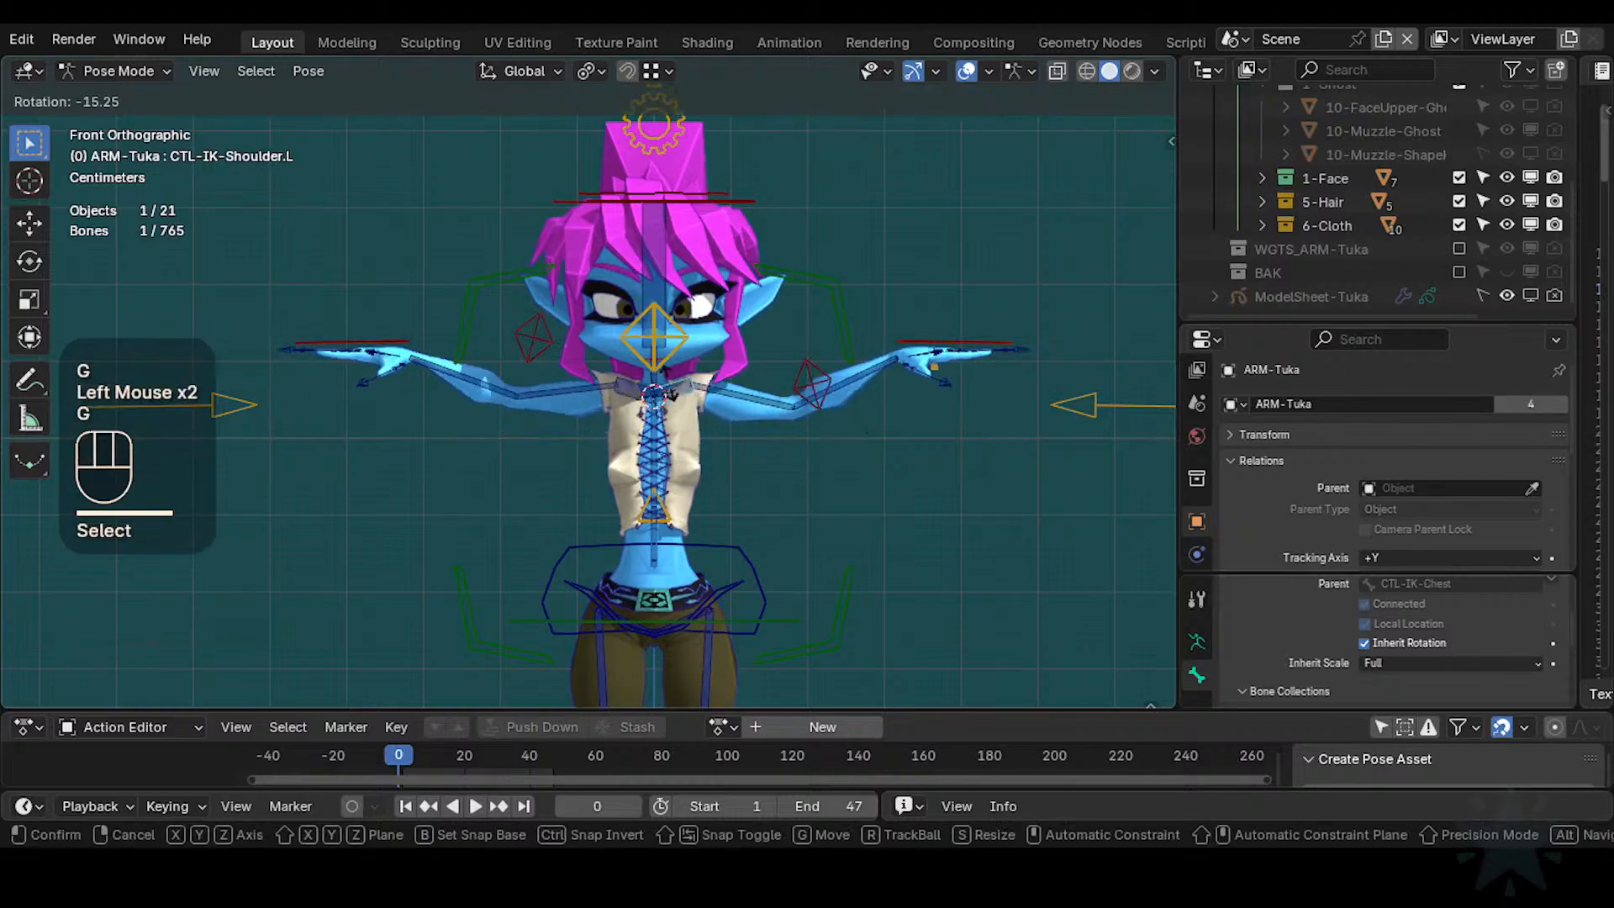
left_click(693, 377)
key("g")
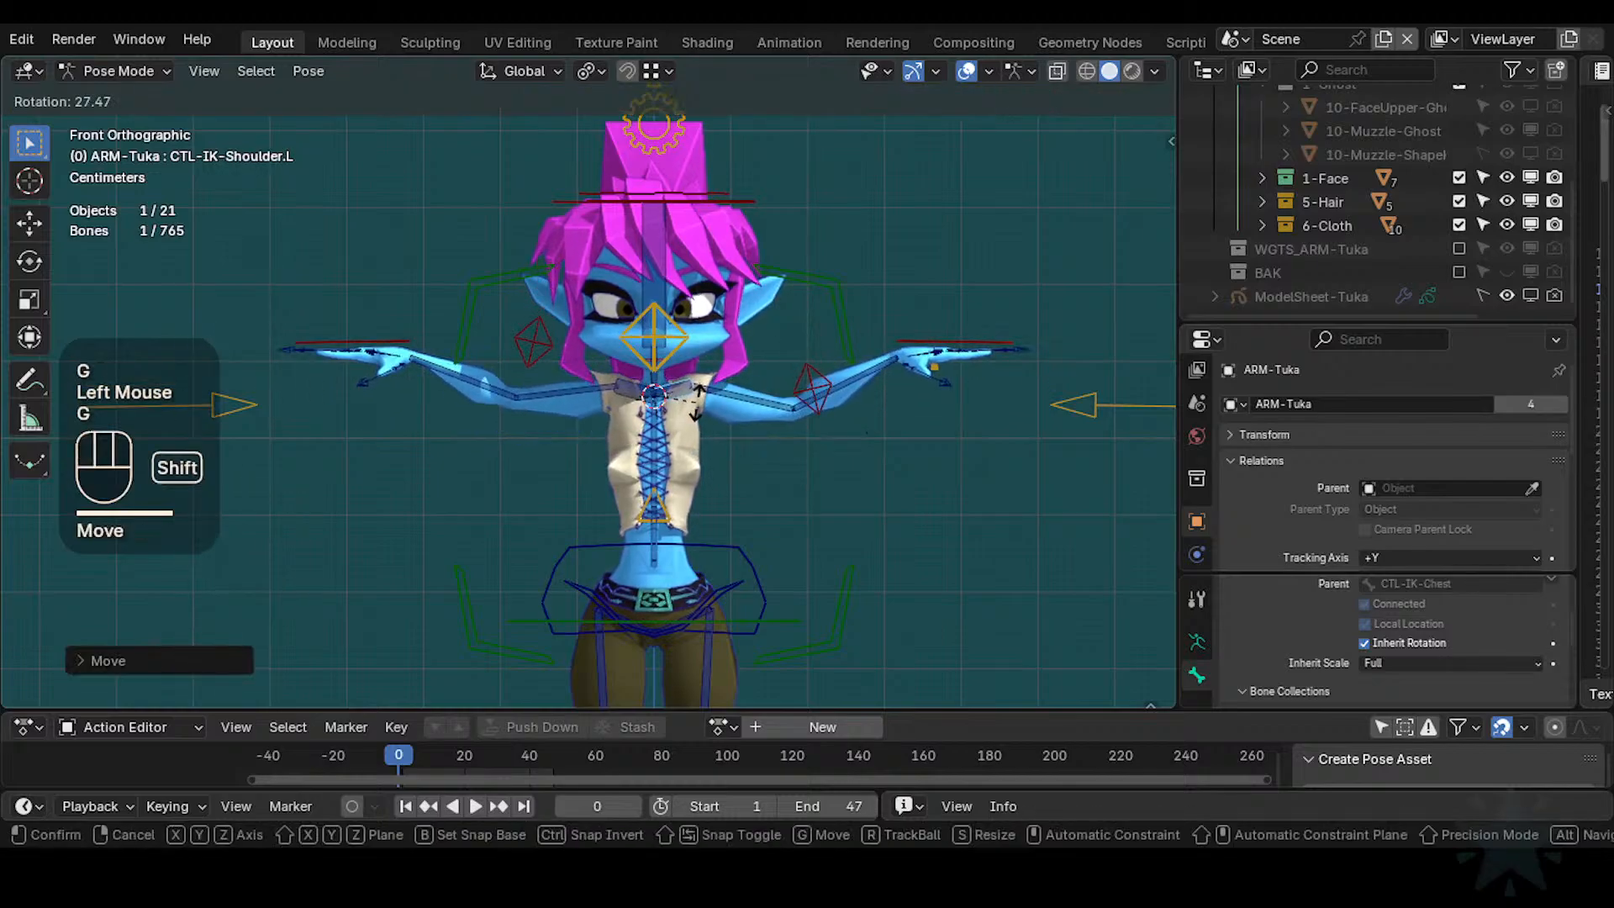
key("shift+x")
left_click(716, 415)
Turn off X-axis mirroring and move MTR-IK-Hand.L down and in front of the body to test the left arm
key("shift+x")
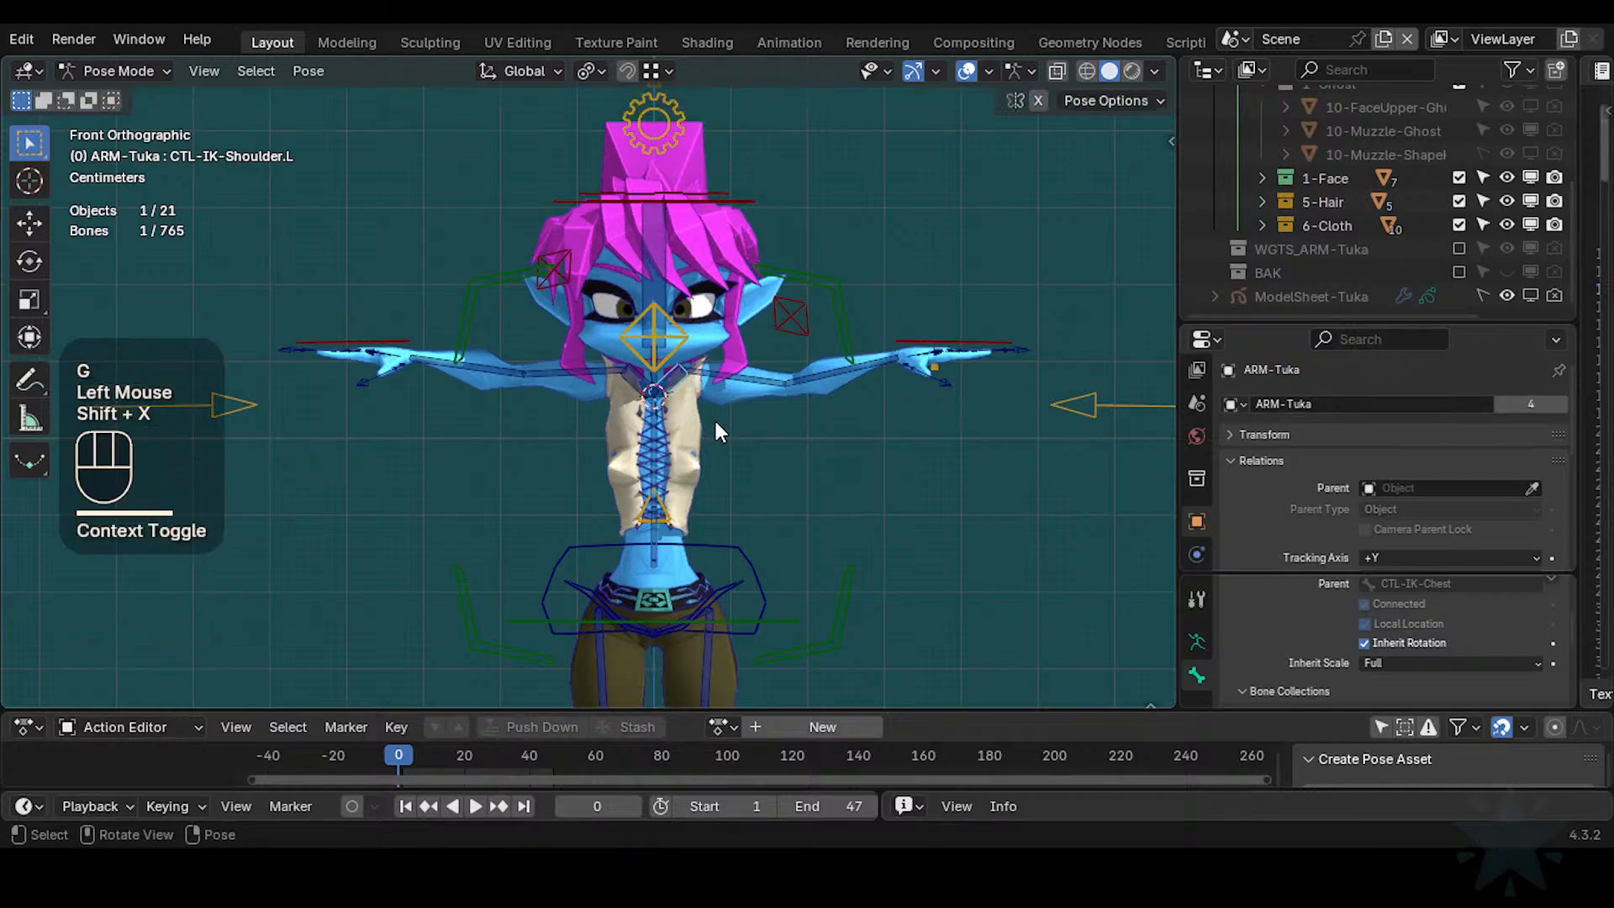
key("g")
left_click(895, 366)
left_click(901, 363)
key("g")
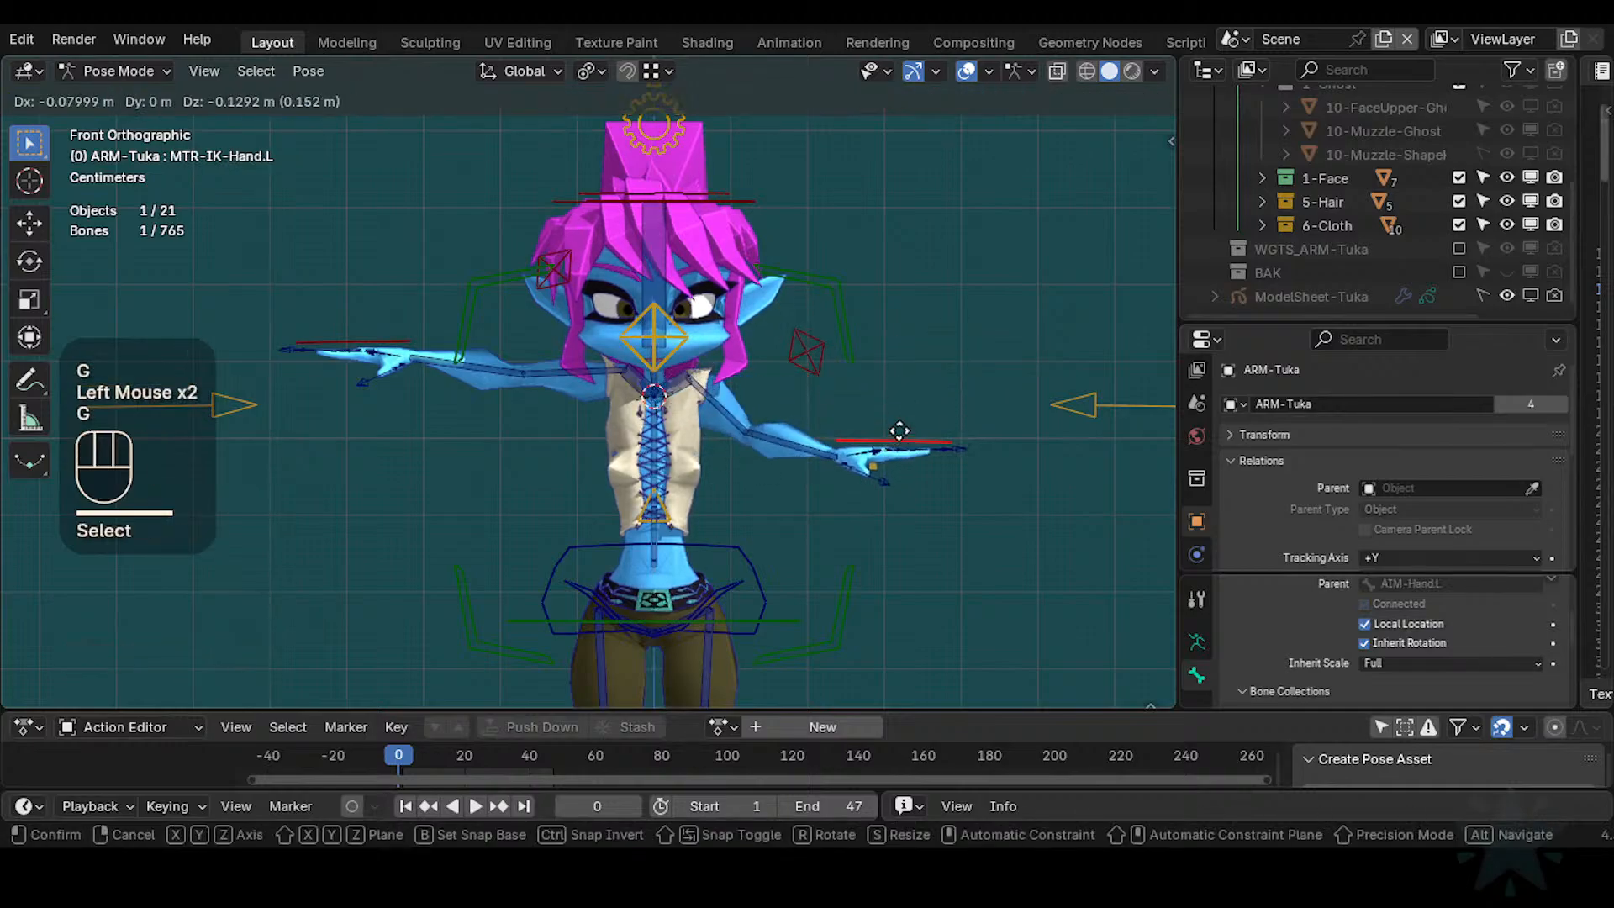
left_click(914, 435)
key("g")
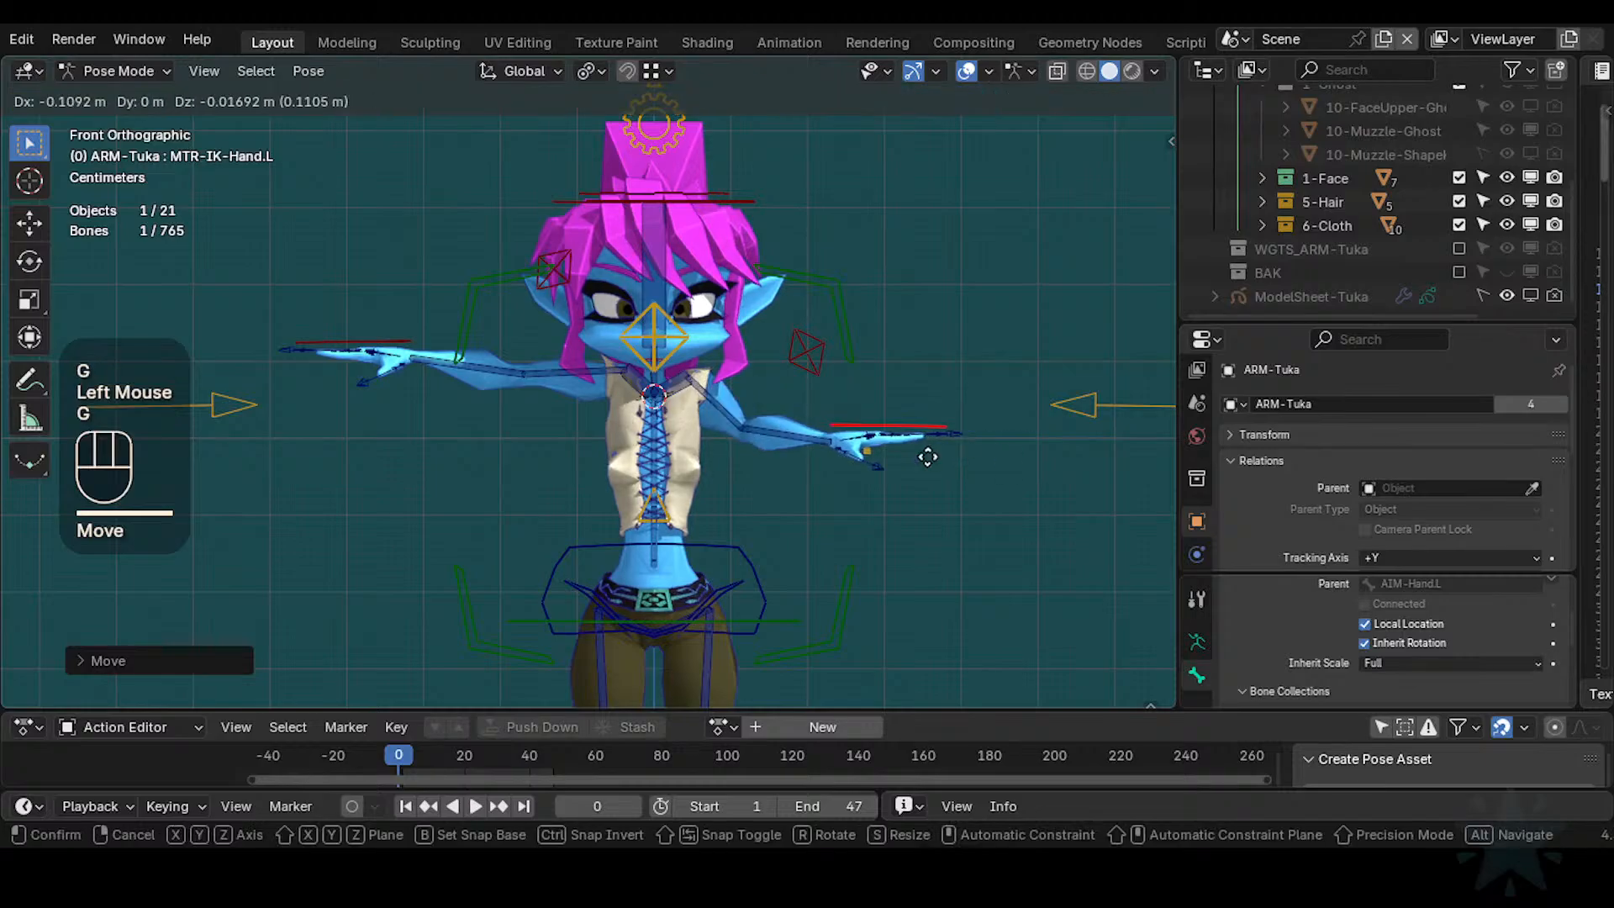
left_click(941, 452)
middle_click_drag(941, 452, 739, 517)
key("g")
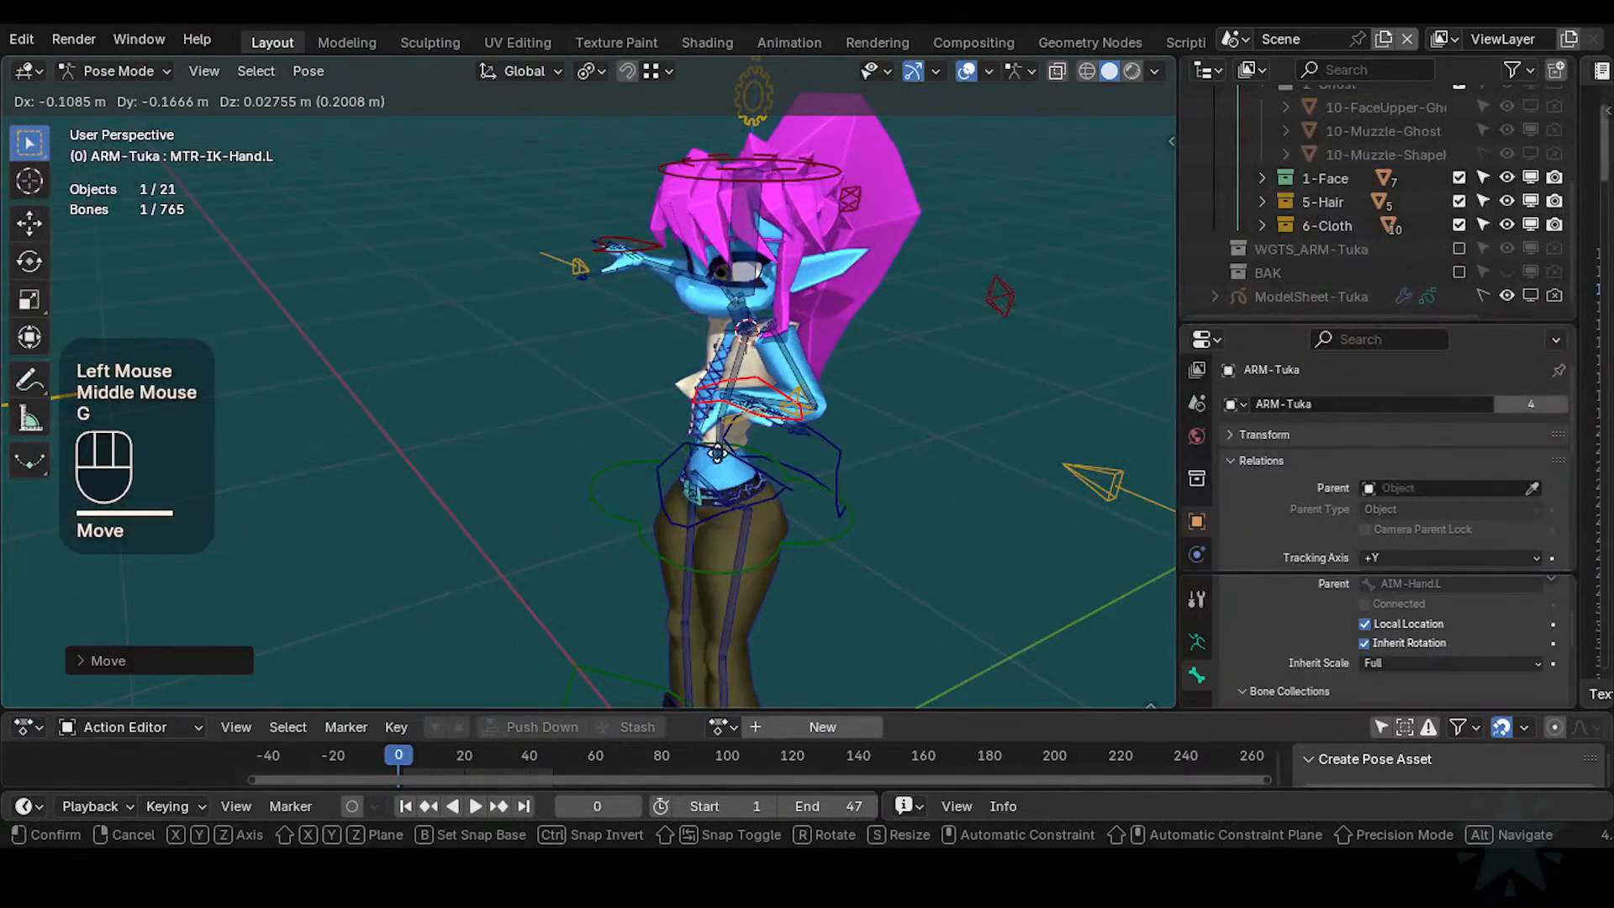
left_click(760, 437)
Select all visible bones and clear their pose transforms after the left hand test
scroll(760, 432, "up", 2)
middle_click_drag(760, 432, 692, 427, "shift")
key("a")
key("alt+q")
key("alt+q")
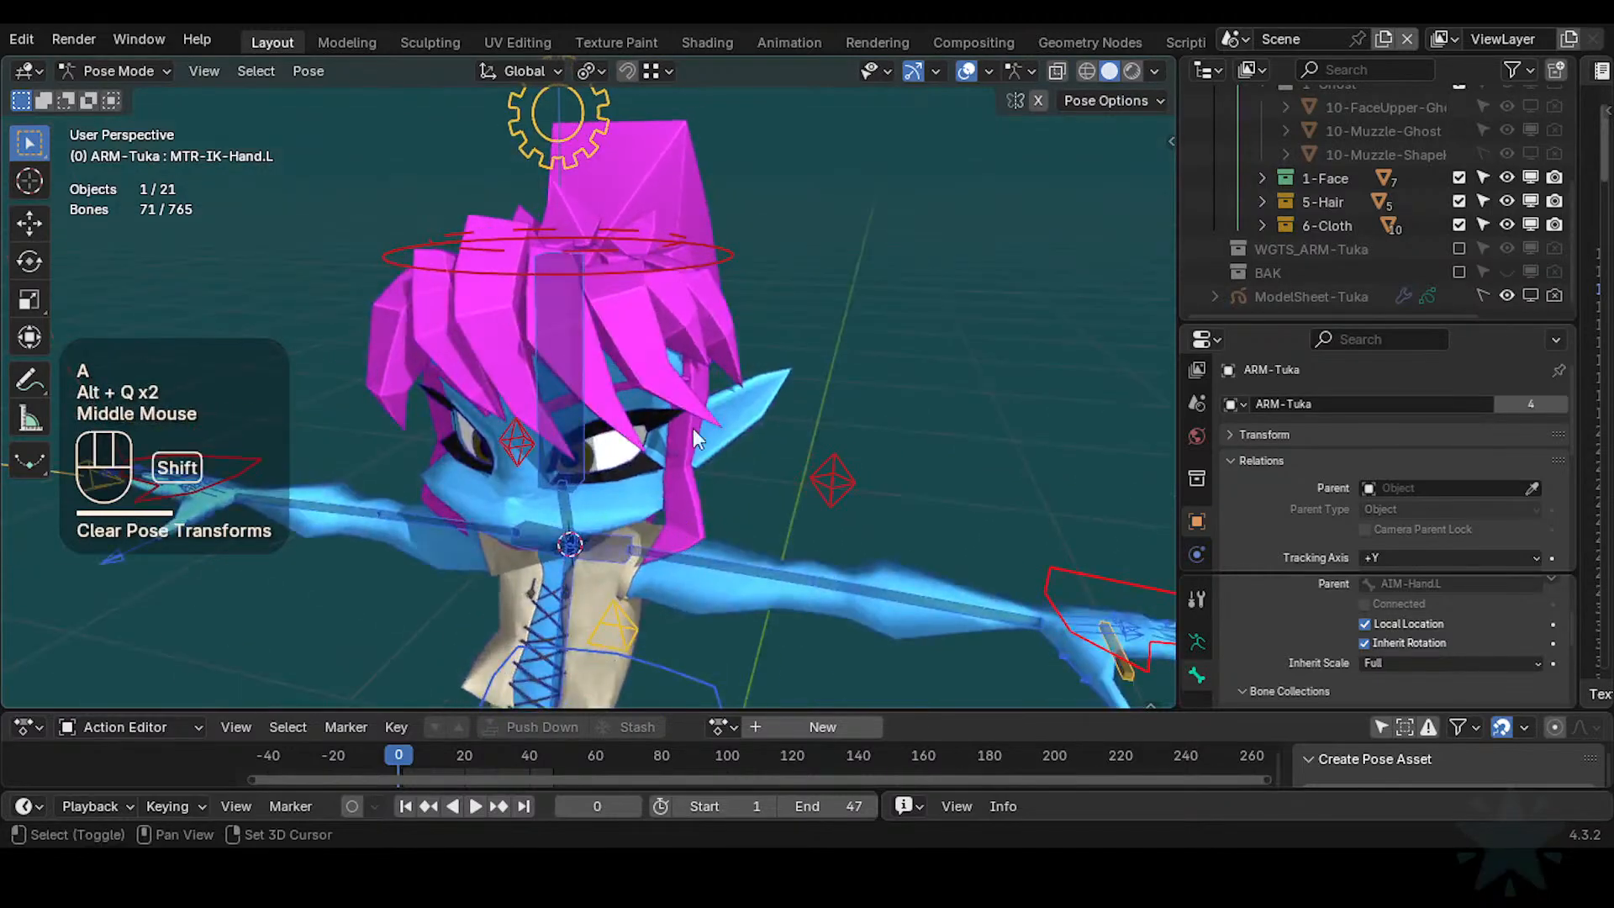
Try moving CTL-IK-Head with Auto IK off
middle_click_drag(628, 573, 693, 392, "shift")
left_click(634, 261)
key("g")
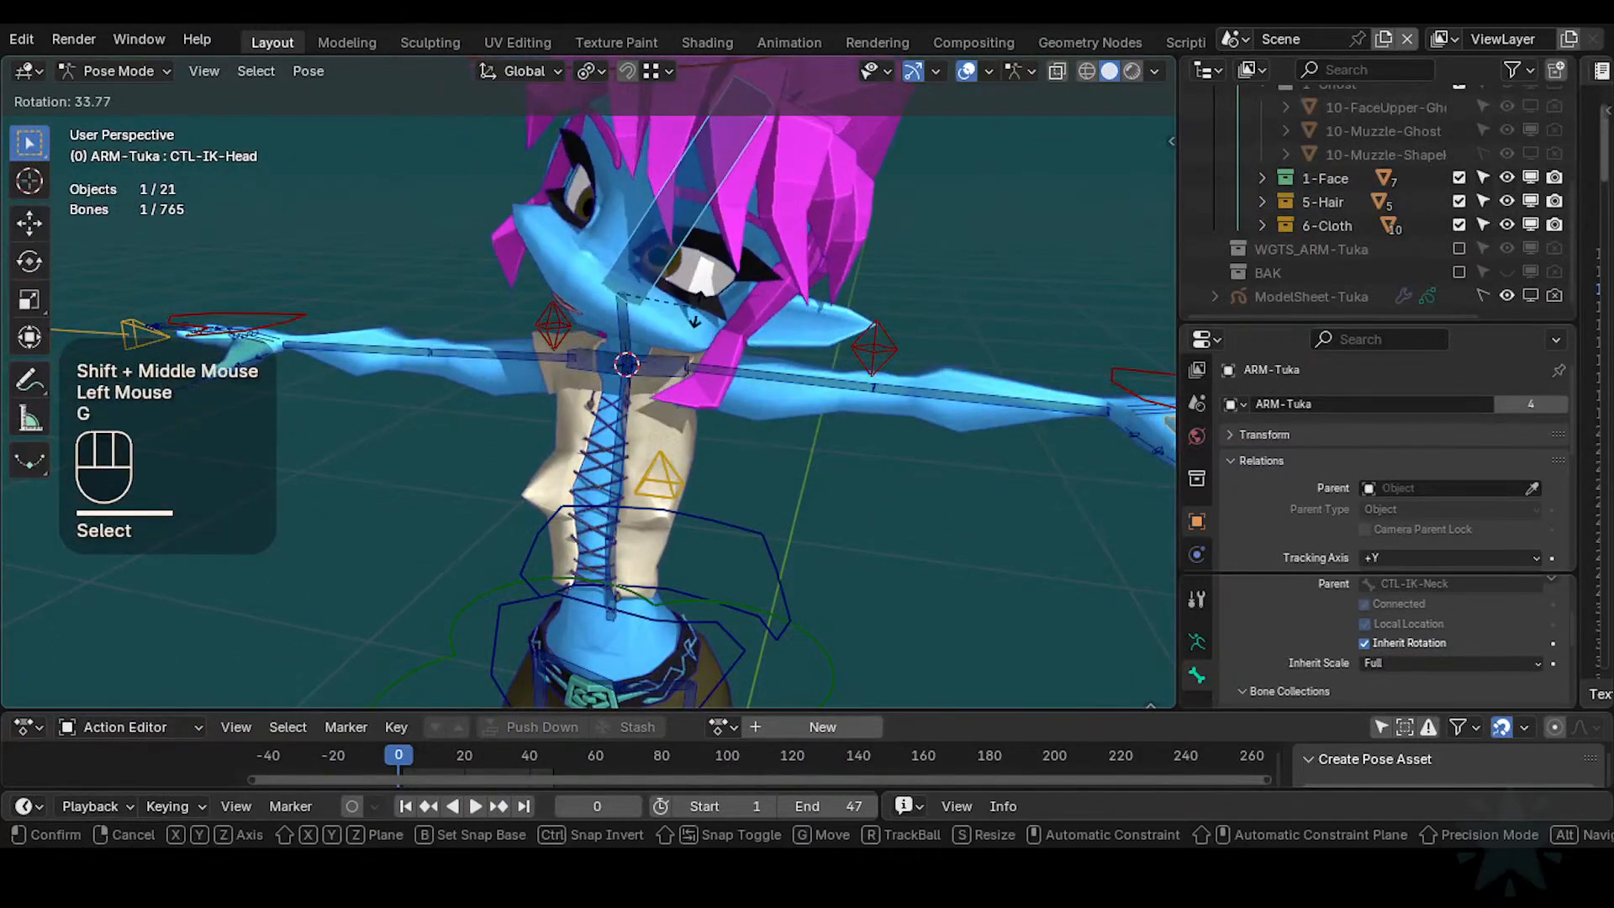
left_click(683, 290)
key("g")
scroll(681, 298, "down", 2)
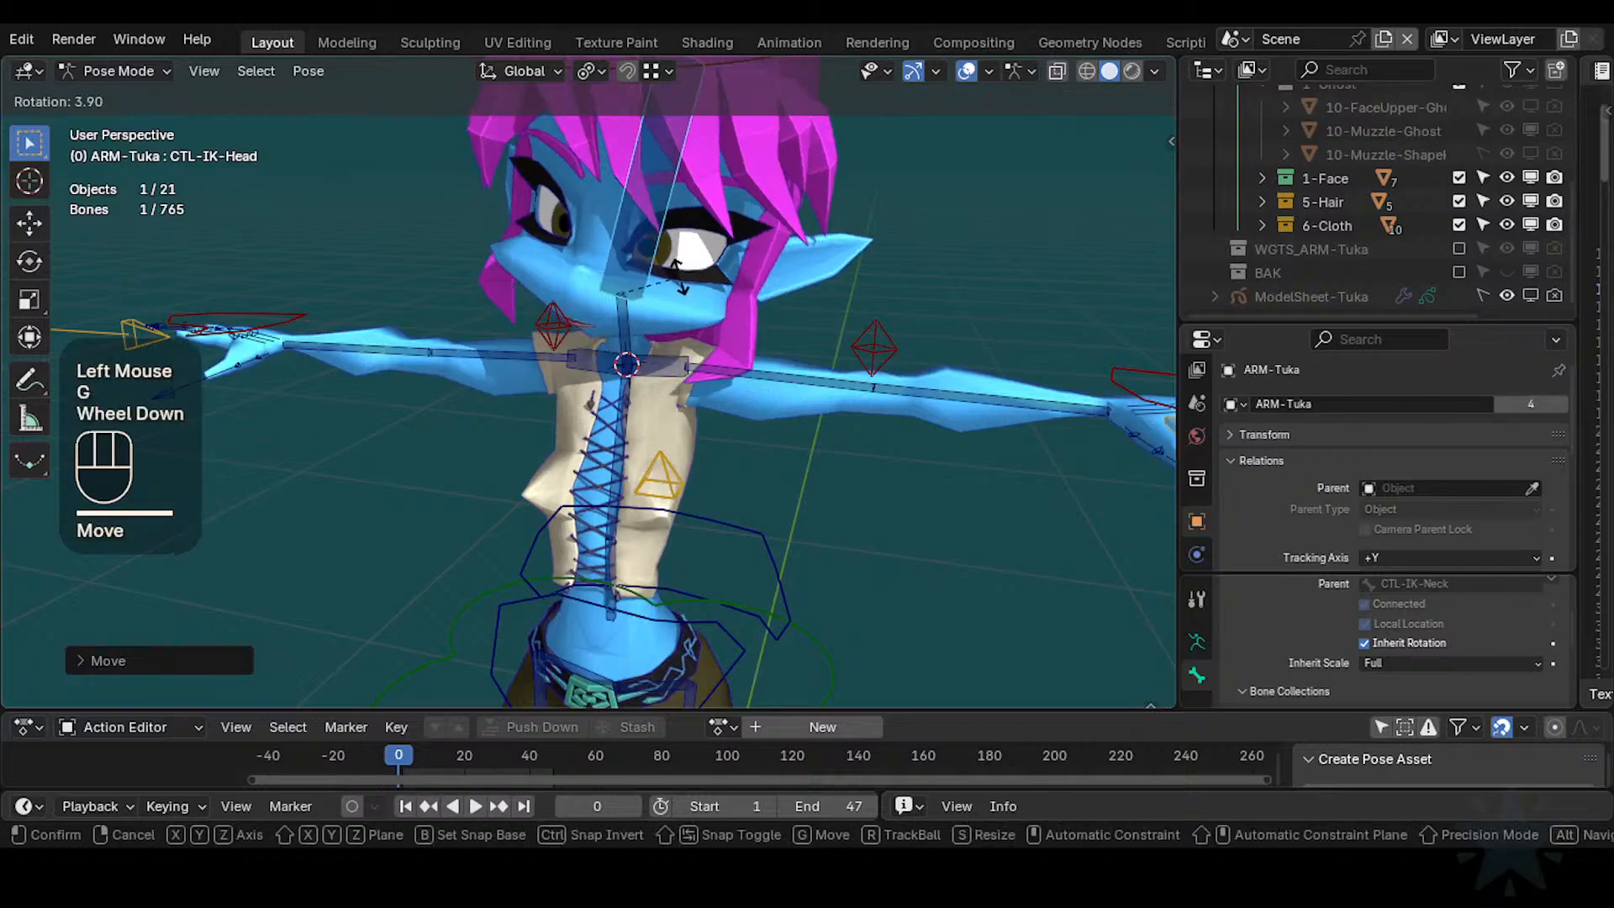
key("Escape")
Turn on Auto IK, set its chain length to 4 and try moving CTL-IK-Head to bend the neck and torso
key("alt+x")
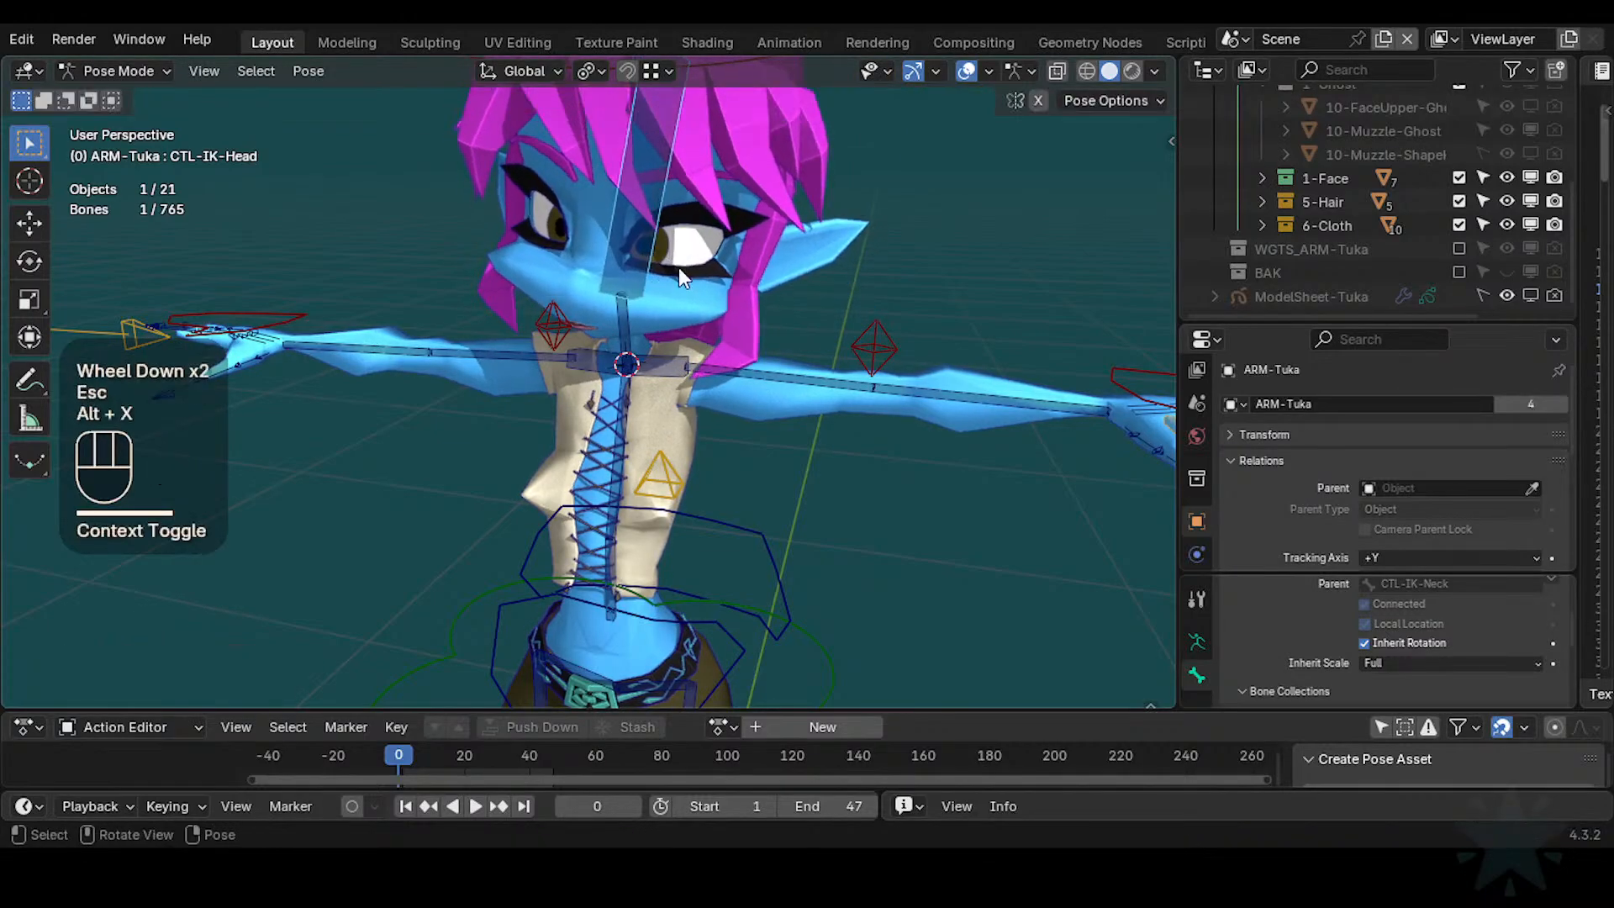
key("g")
scroll(723, 294, "down", 2)
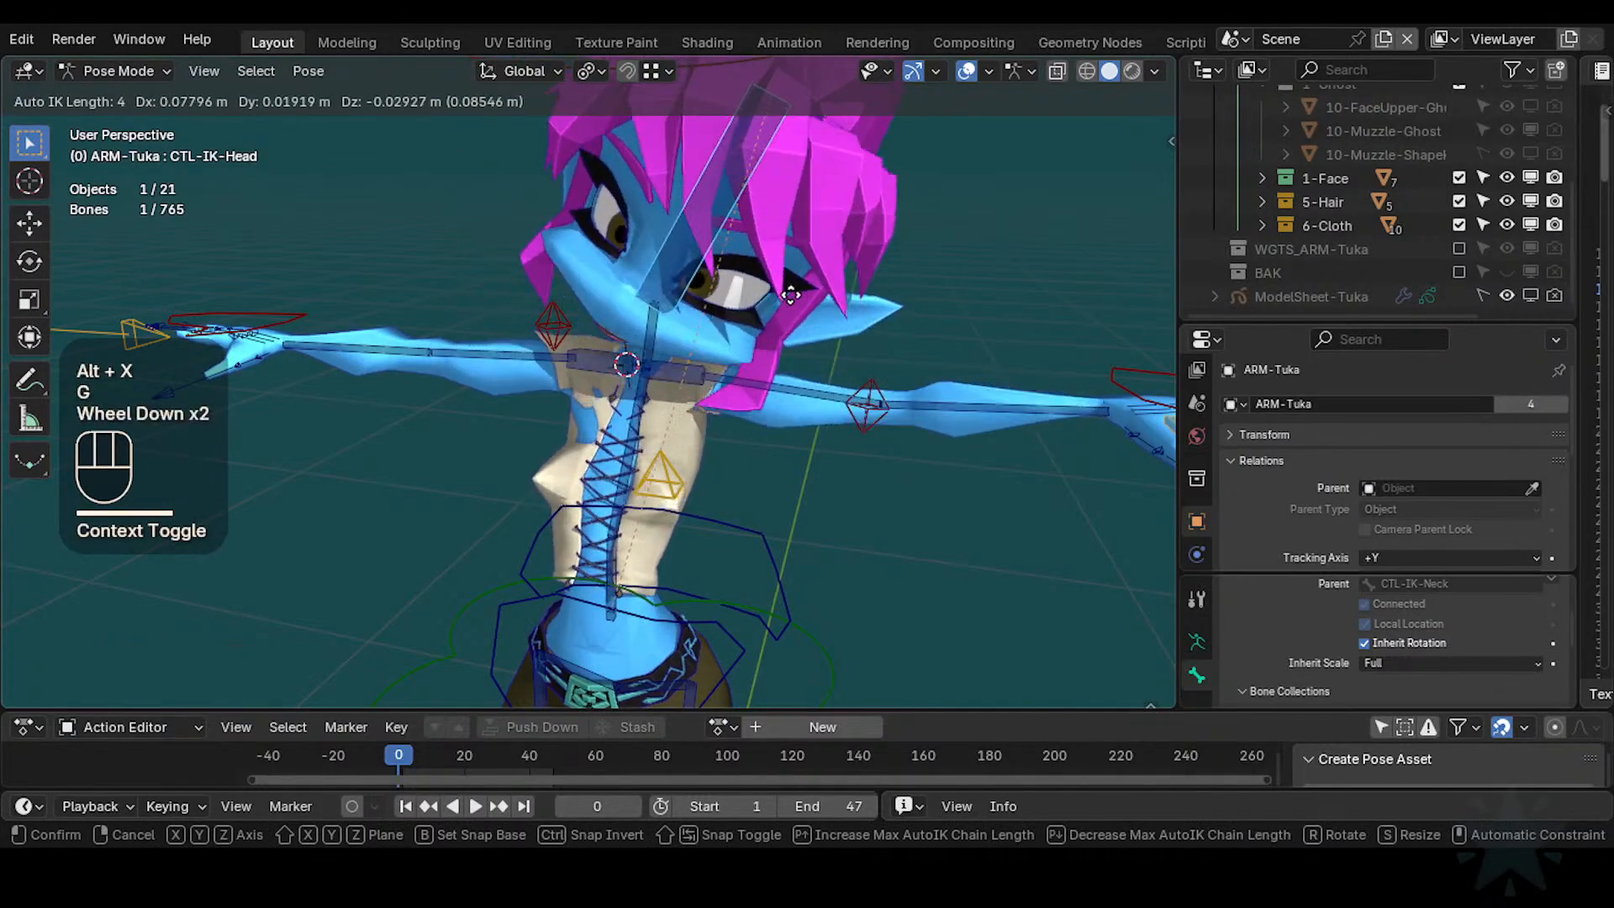
left_click(800, 302)
key("g")
key("g")
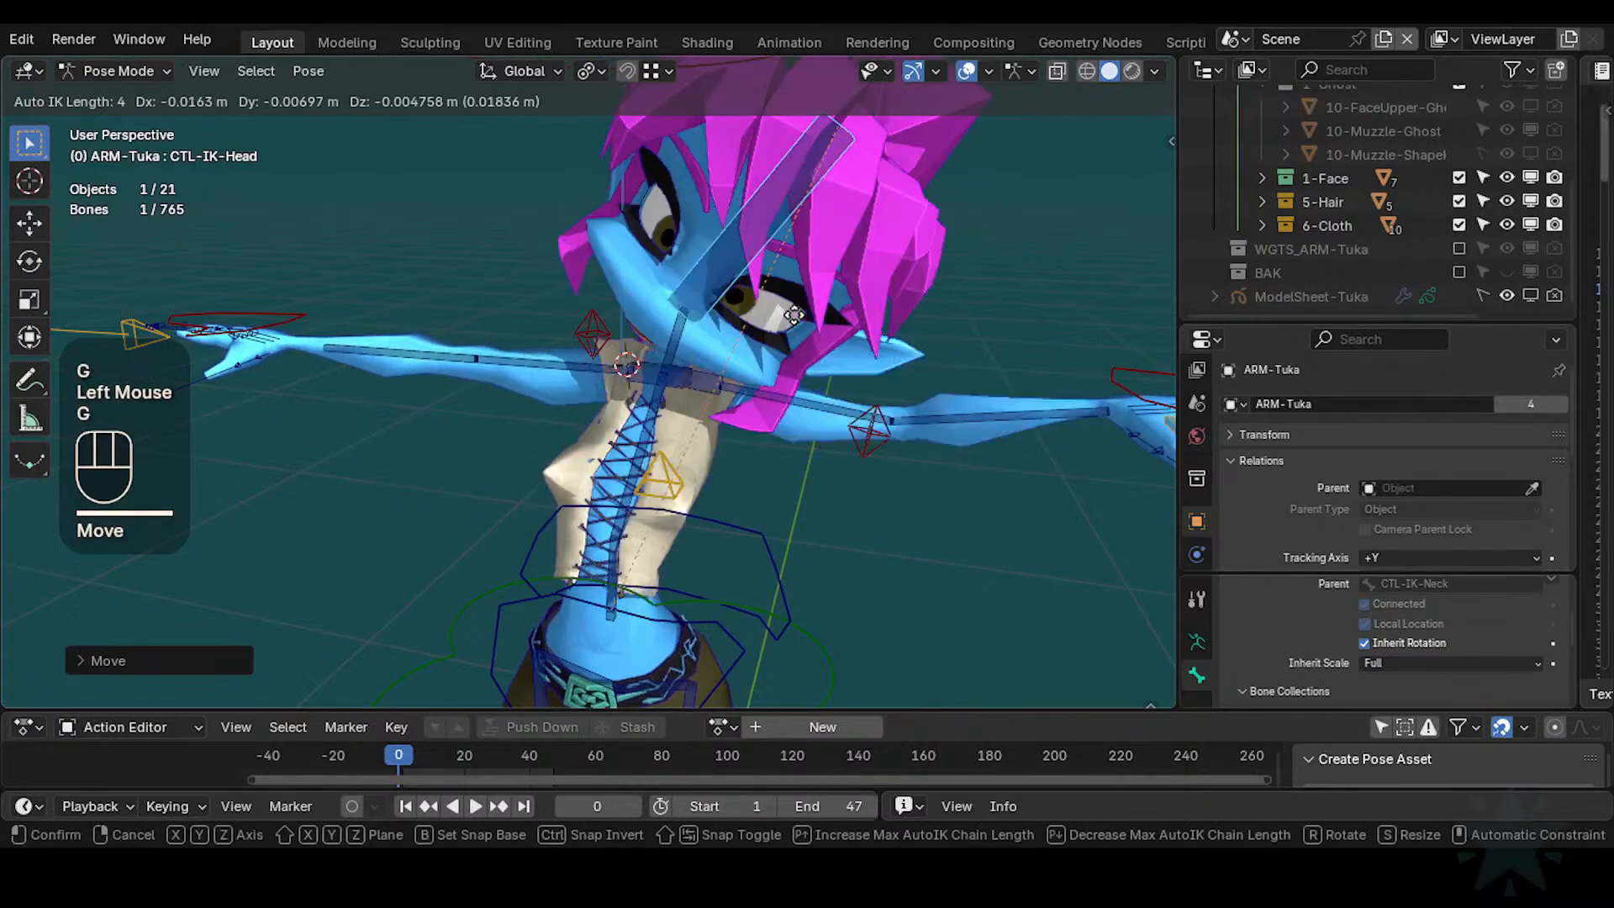
left_click(799, 332)
key("g")
left_click(711, 227)
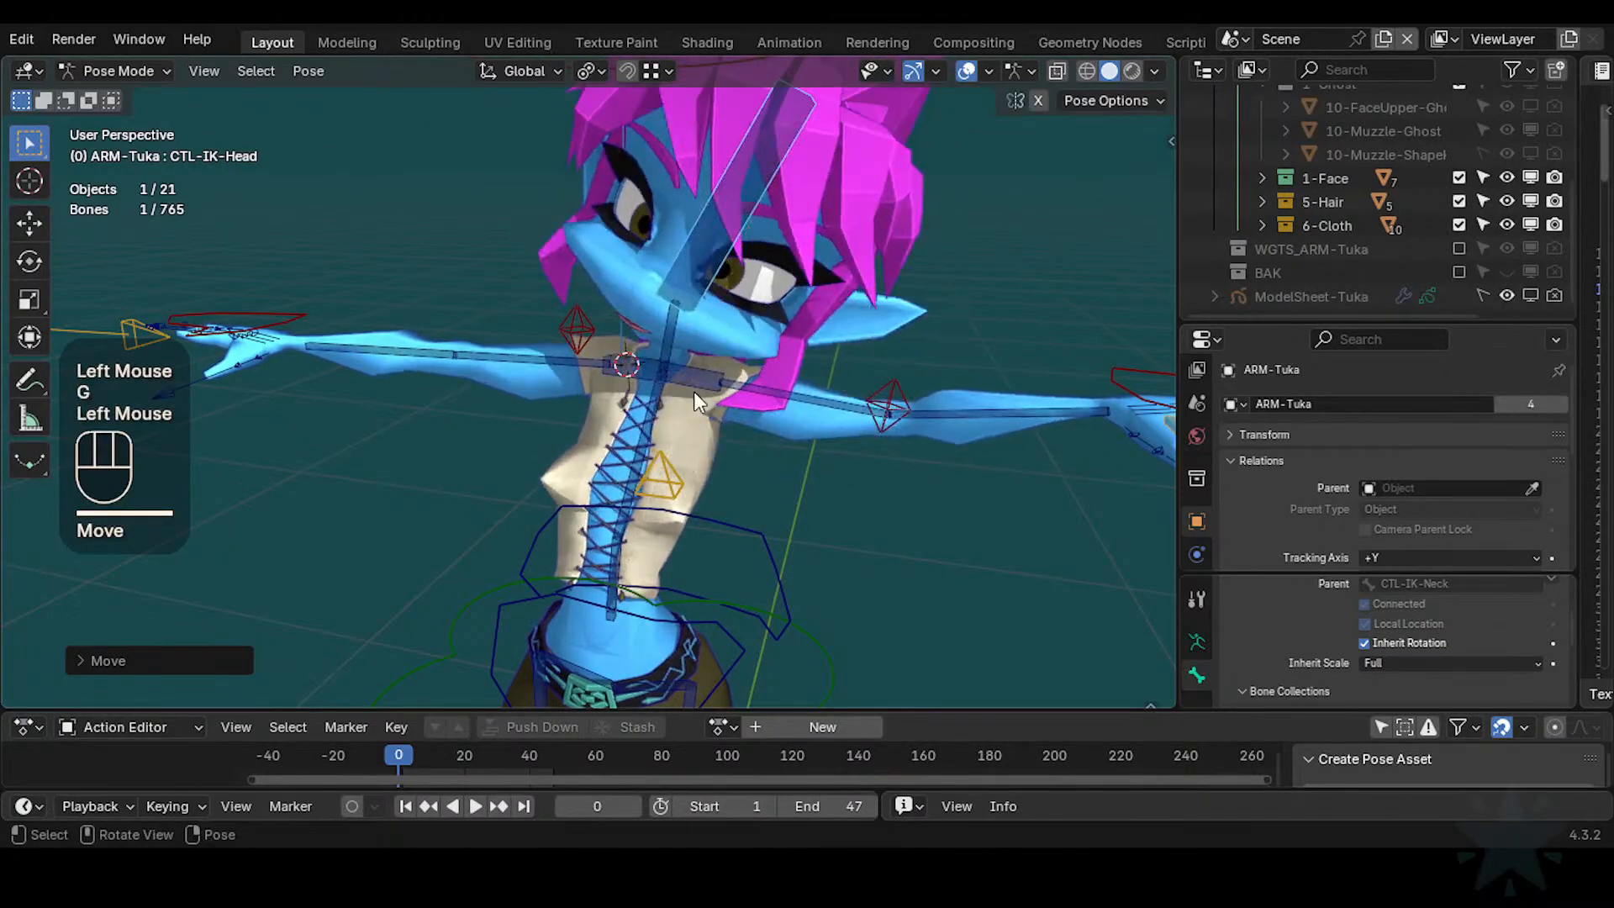
Try moving CTL-IK-Shoulder.L with the Auto IK chain length of 4 and clear all visible bones' pose transforms
left_click(695, 390)
key("g")
left_click(677, 376)
key("g")
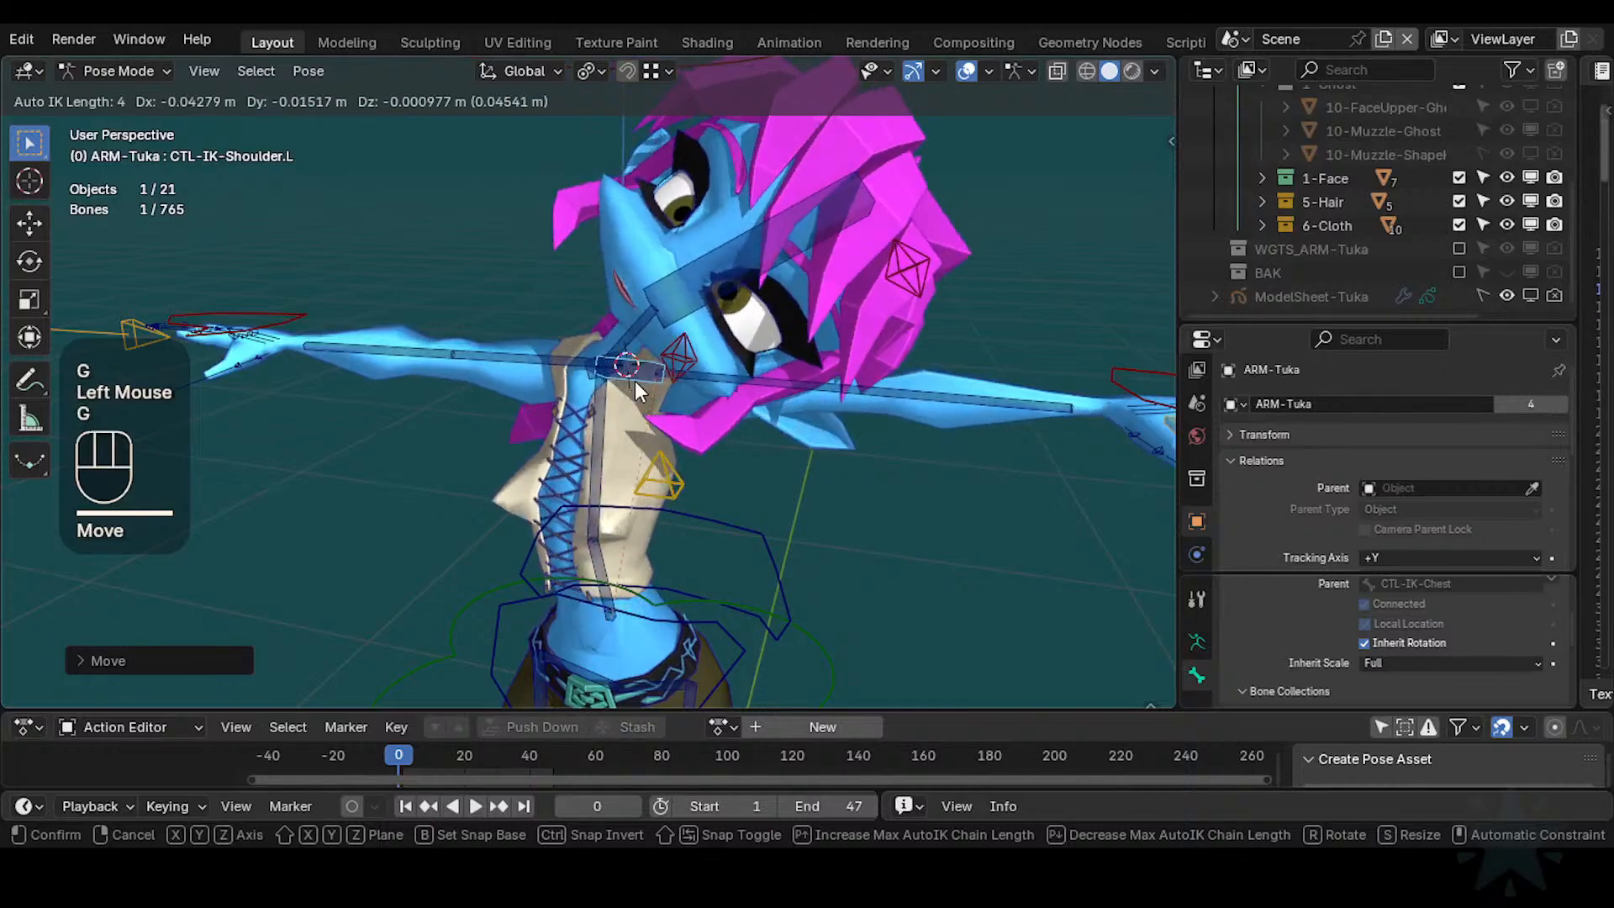
left_click(602, 389)
middle_click_drag(602, 388, 605, 439)
key("g")
left_click(609, 414)
key("a")
key("alt+q")
key("alt+q")
Try moving CTL-IK-ArmUpper.L and MTR-IK-Hand.L with Auto IK to test how the torso and arm respond
left_click(758, 391)
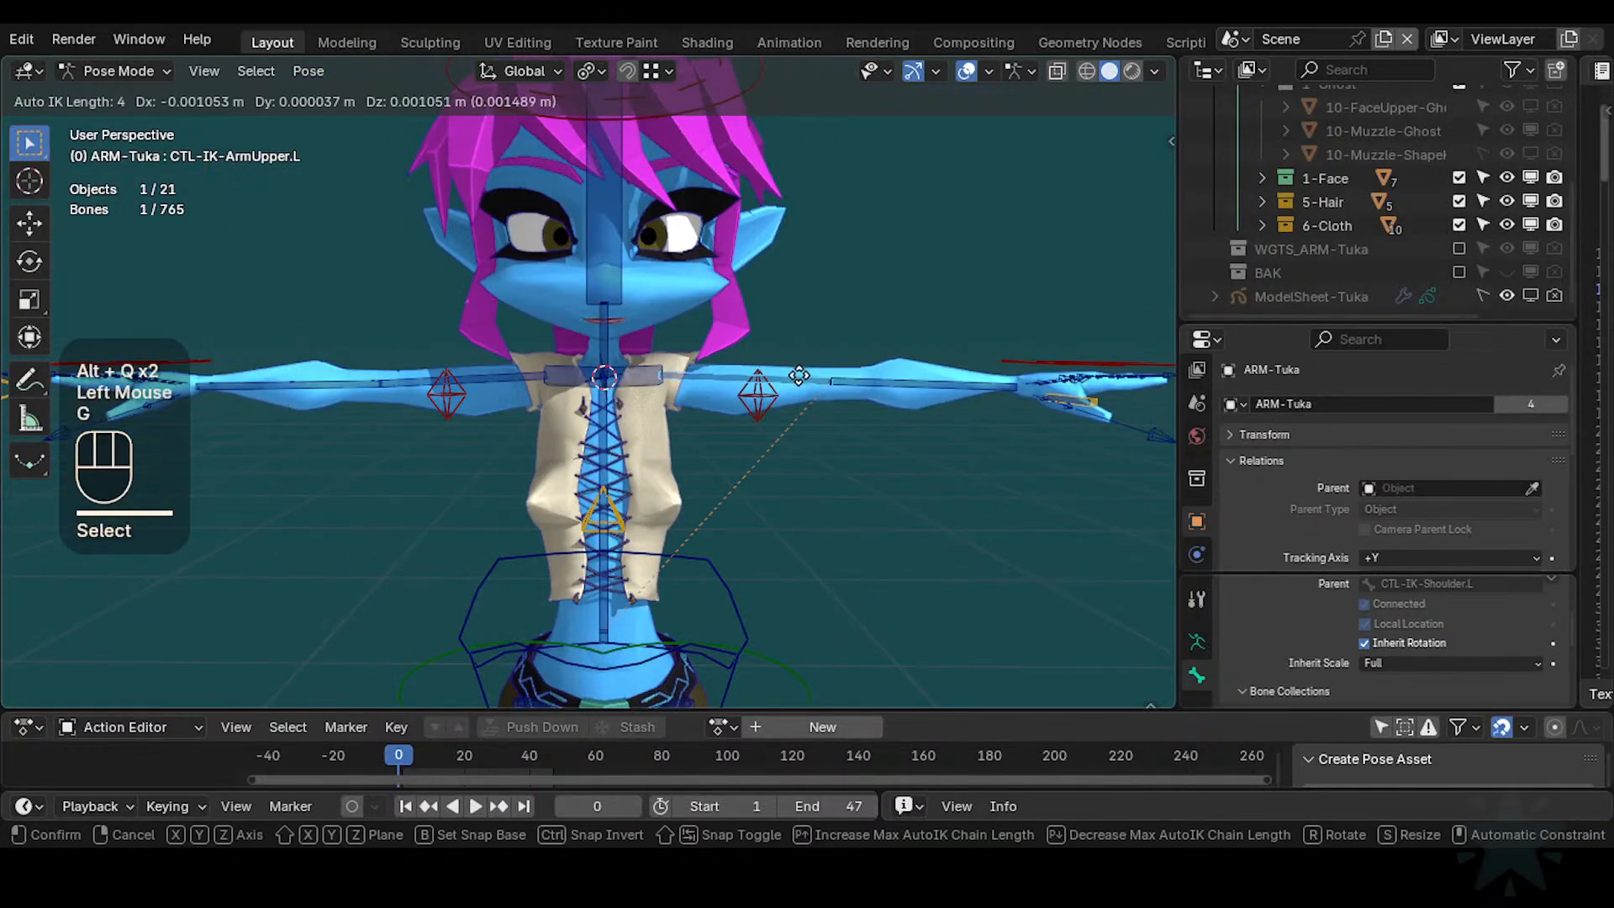
key("g")
left_click(725, 370)
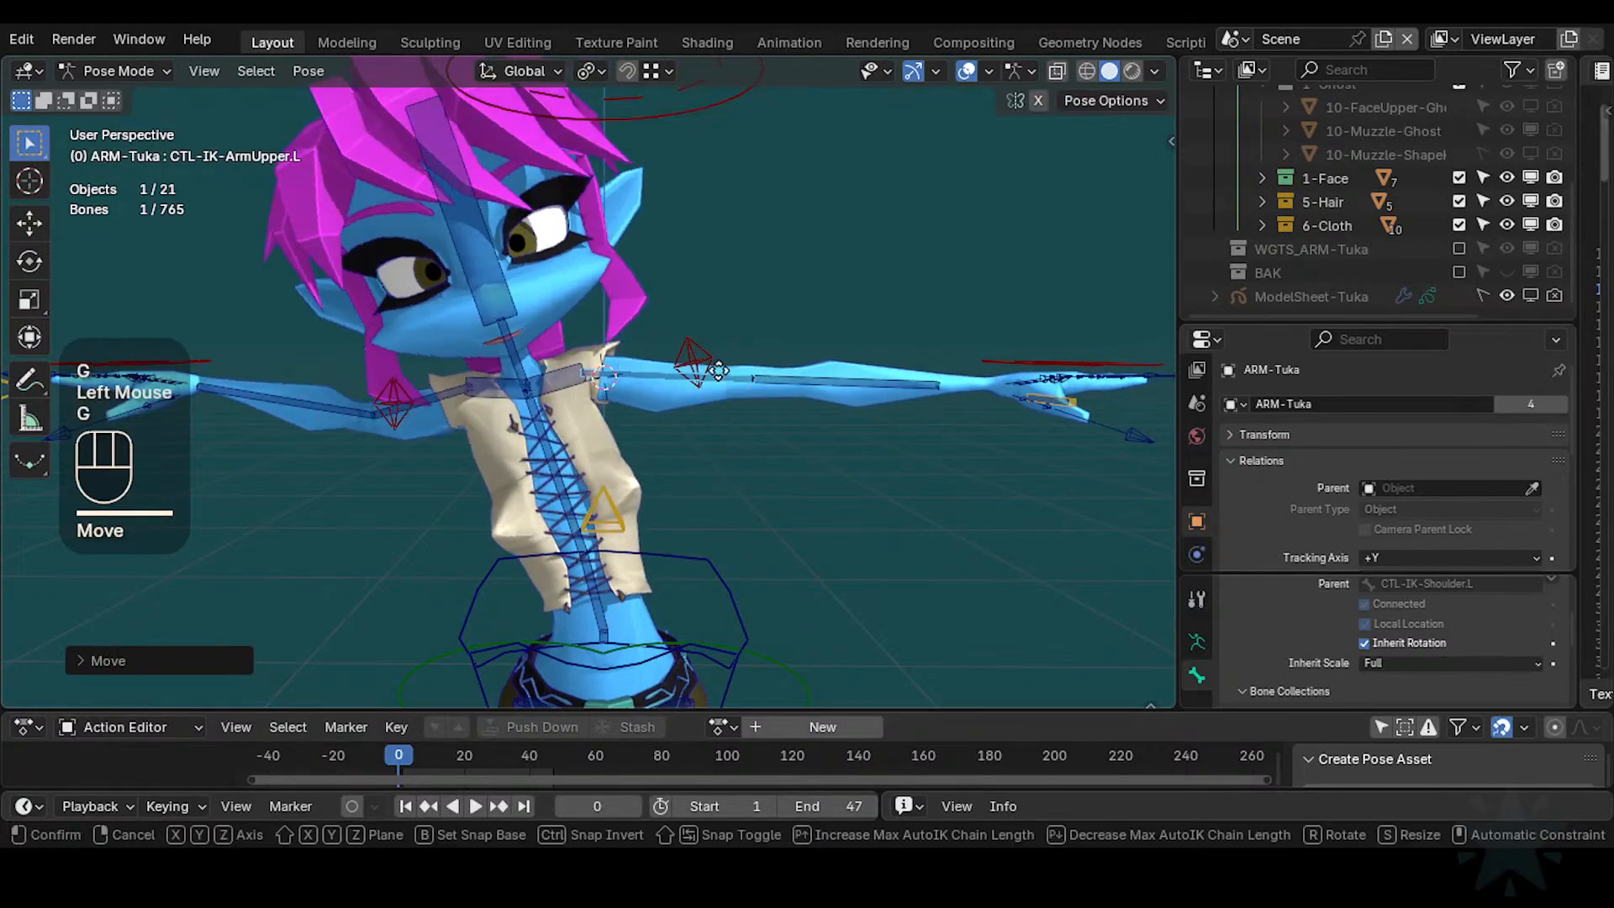
left_click(1014, 361)
left_click(943, 372, "shift")
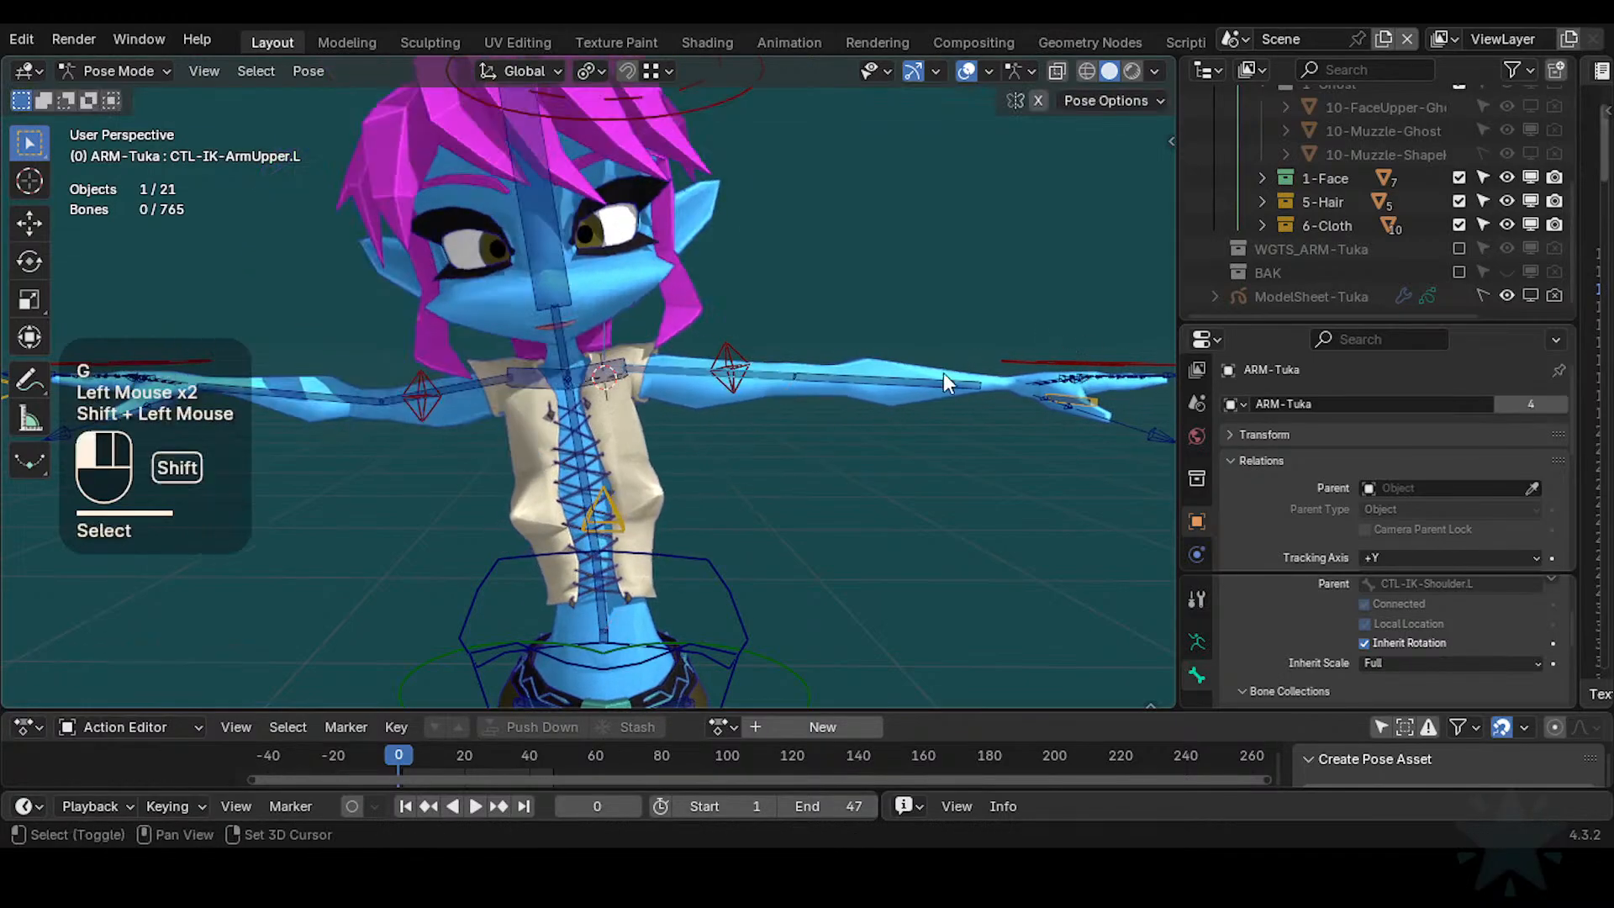
key("g")
left_click(892, 398)
key("g")
left_click(908, 387)
left_click(994, 362)
key("g")
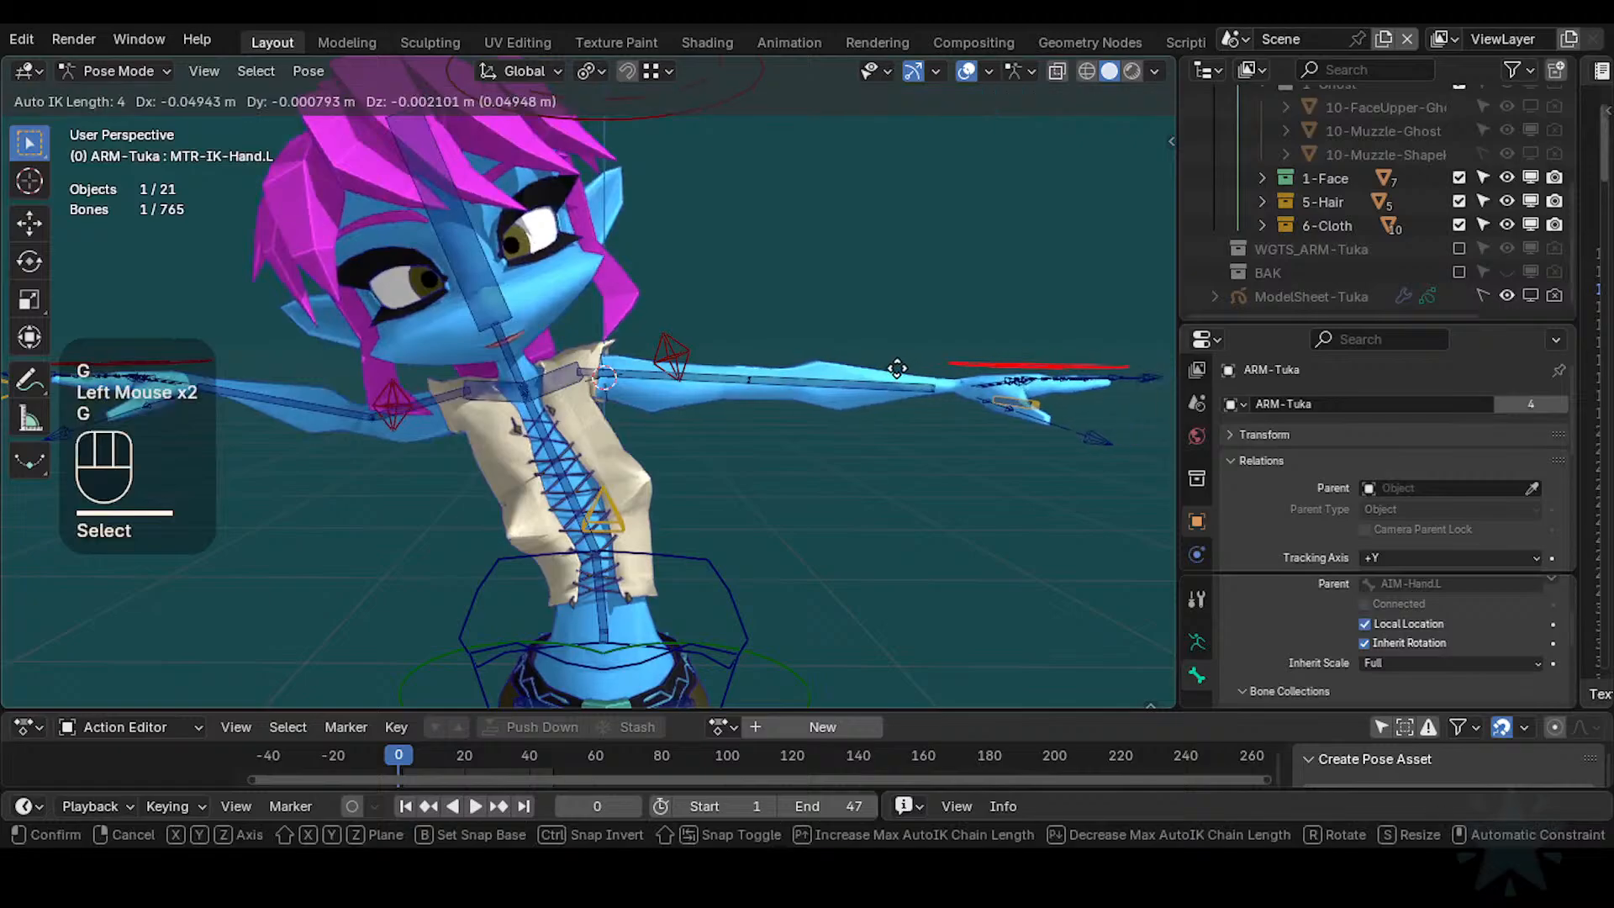
left_click(929, 354)
Select all visible bones, clear their pose transforms and save the file
key("alt+q")
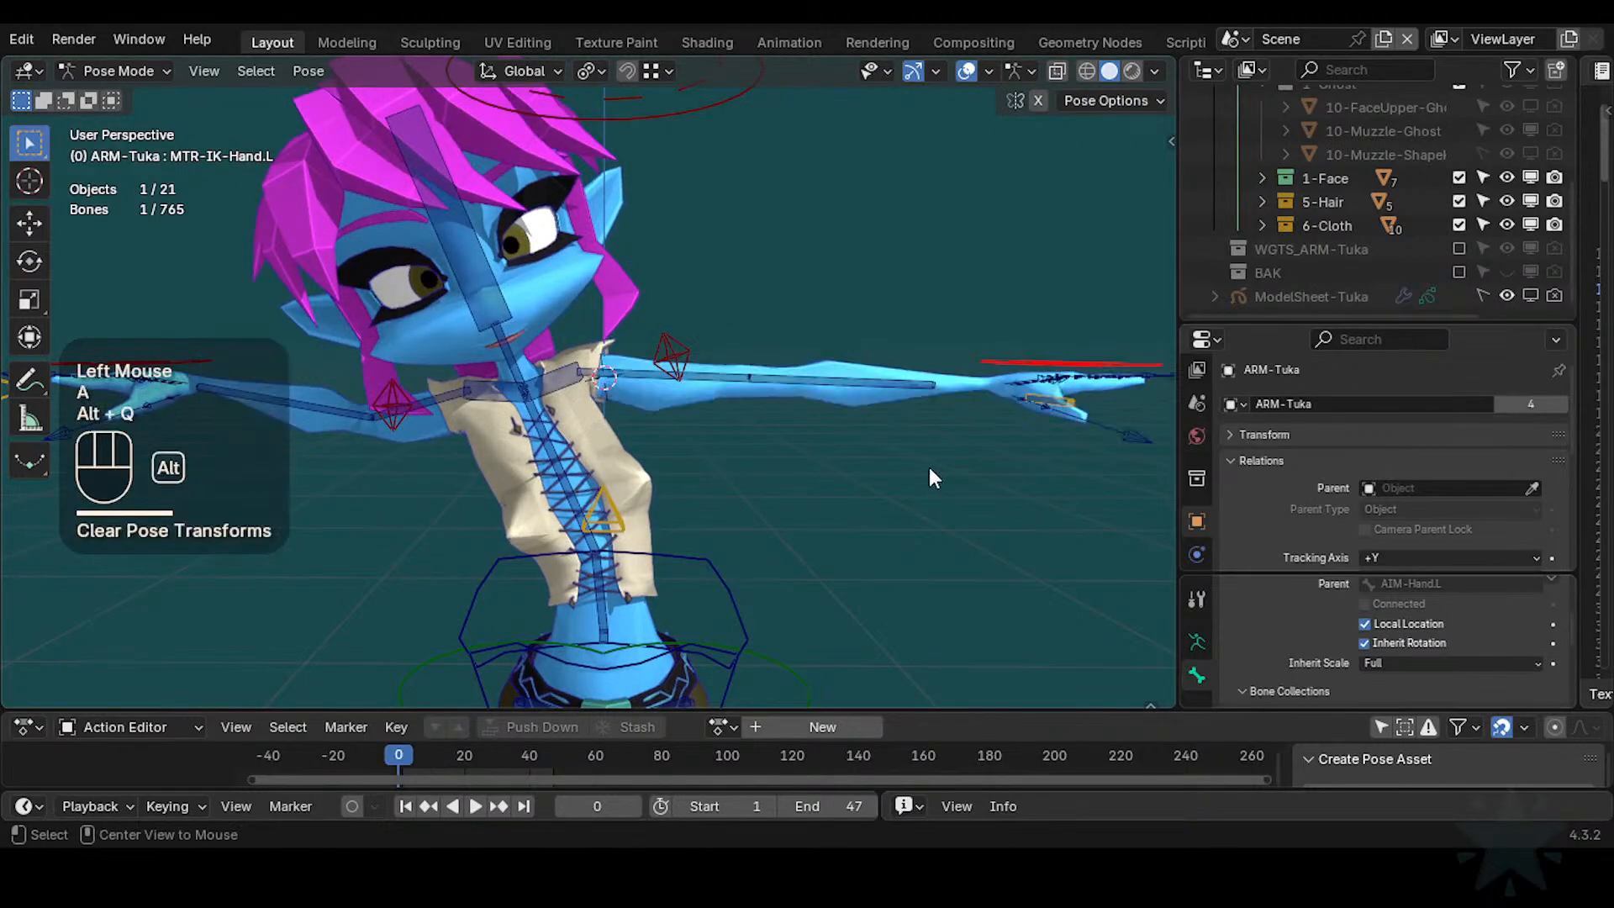
key("a")
key("alt+q")
key("alt+q")
Turn on the wireframe overlay, switch to Object Mode and exclude the 6-Cloth collection to expose the body mesh
scroll(723, 361, "up", 2)
middle_click_drag(723, 360, 638, 381)
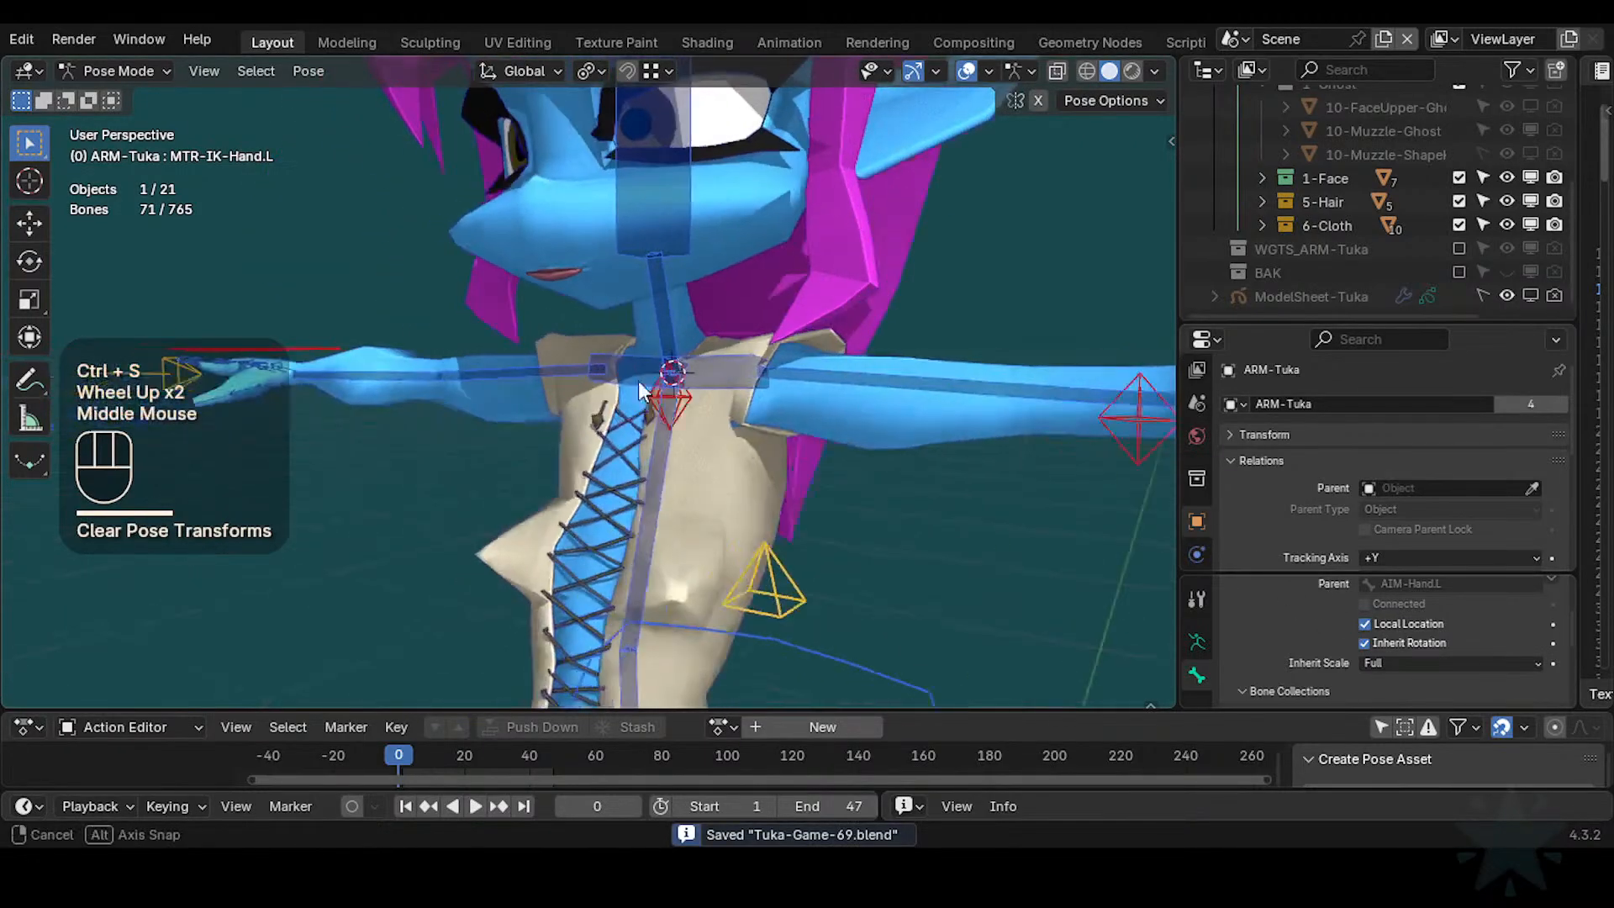
key("shift+ctrl+alt+z")
key("ctrl+Tab")
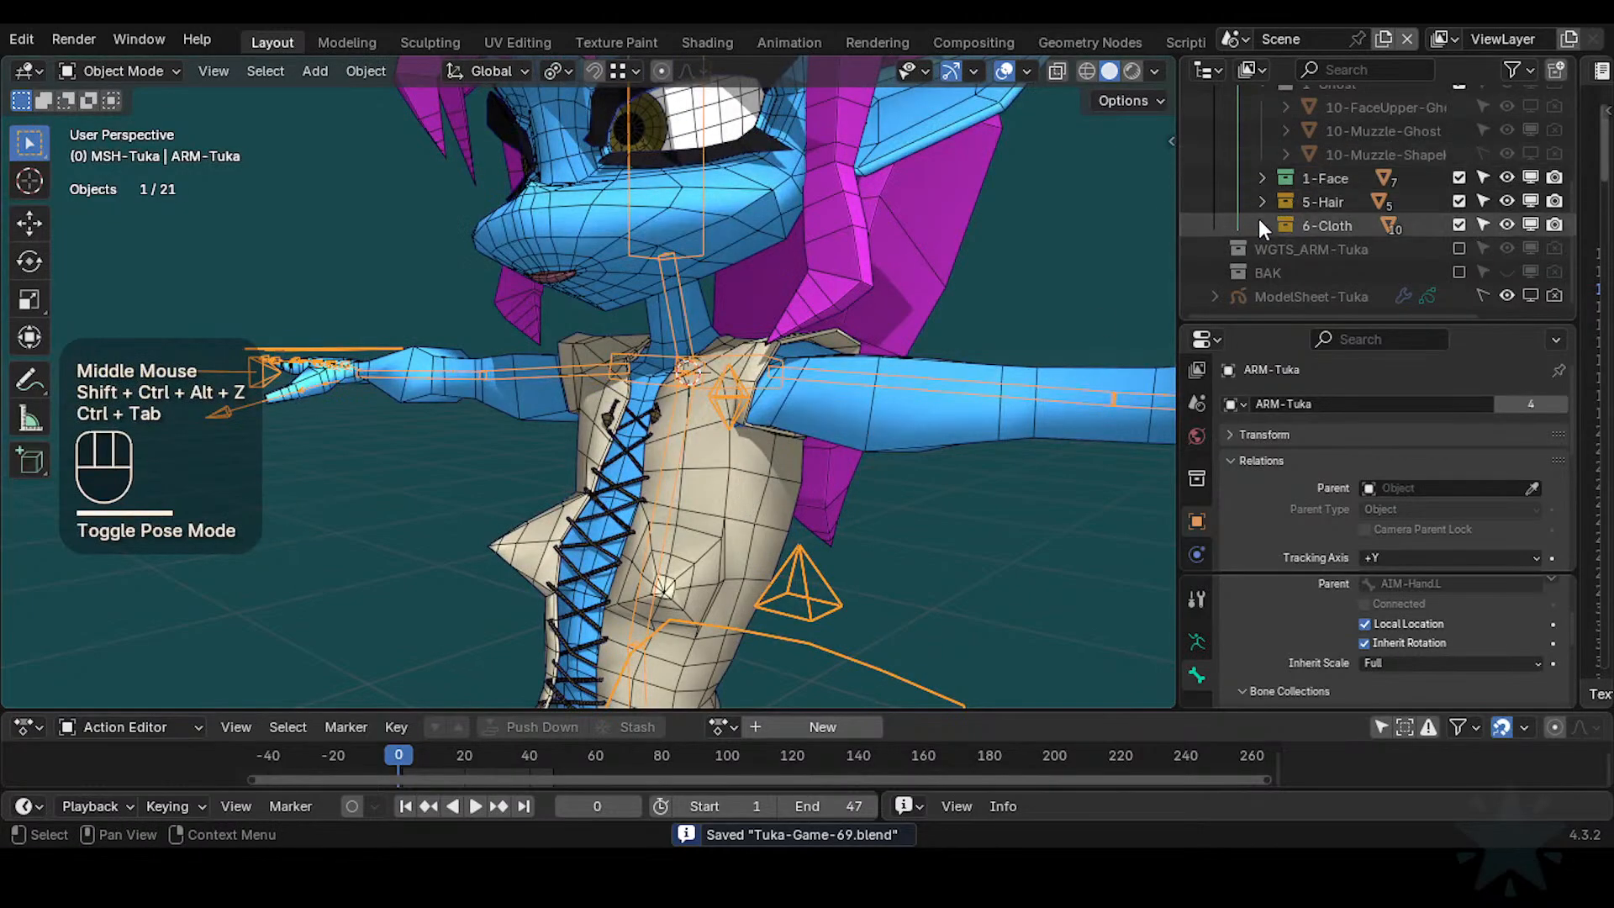
left_click(1459, 225)
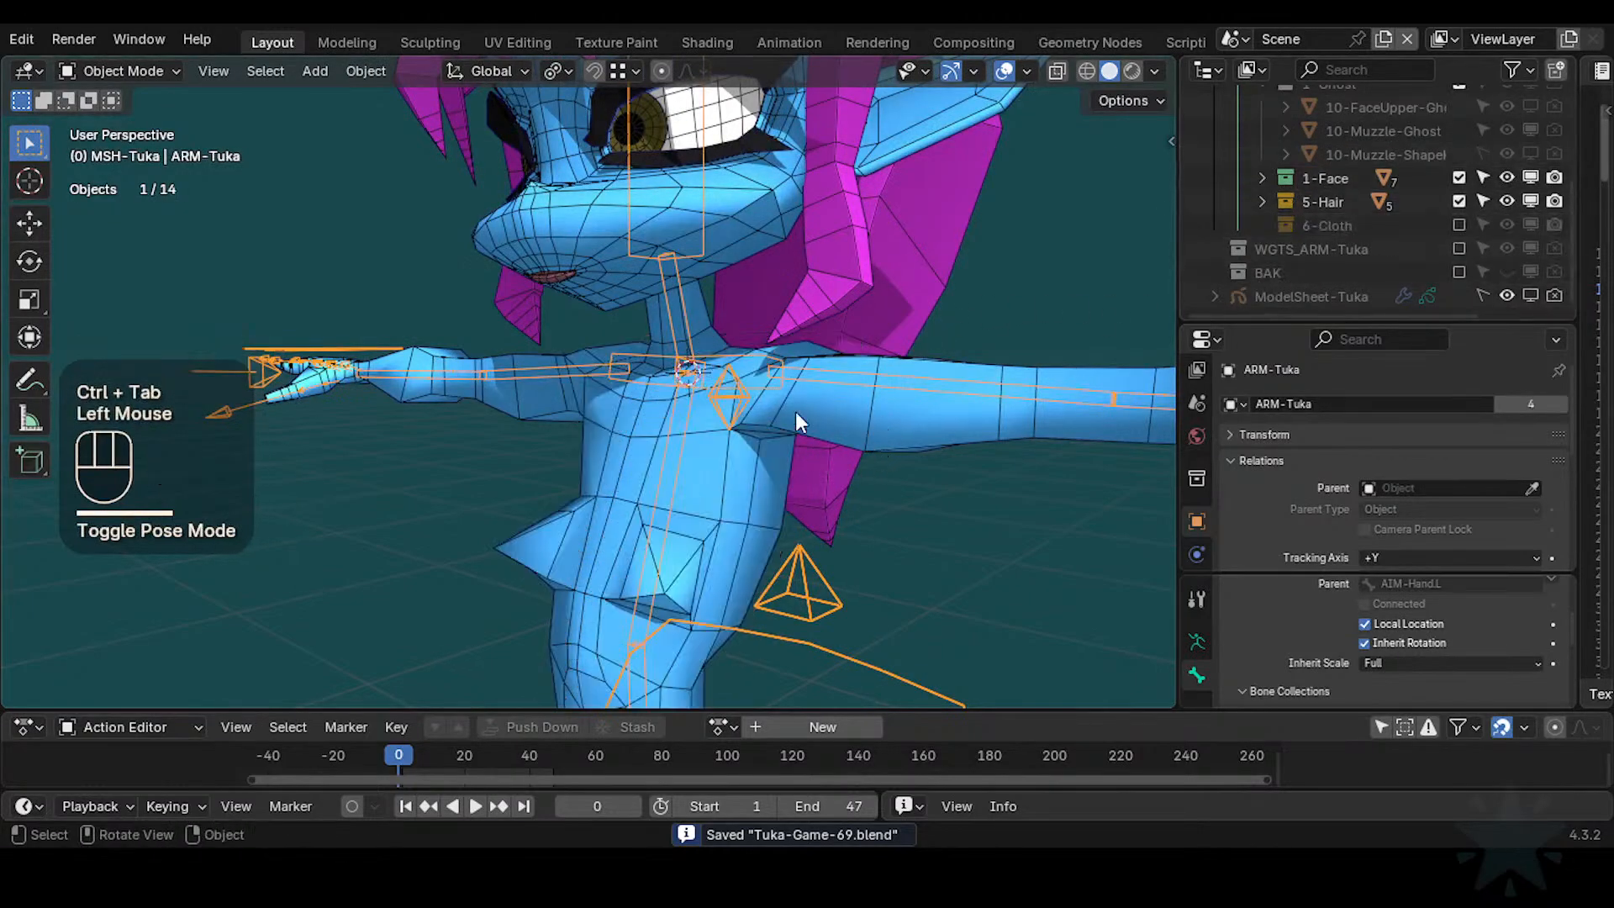
scroll(795, 411, "up", 1)
middle_click_drag(780, 294, 688, 508, "shift")
scroll(710, 502, "up", 2)
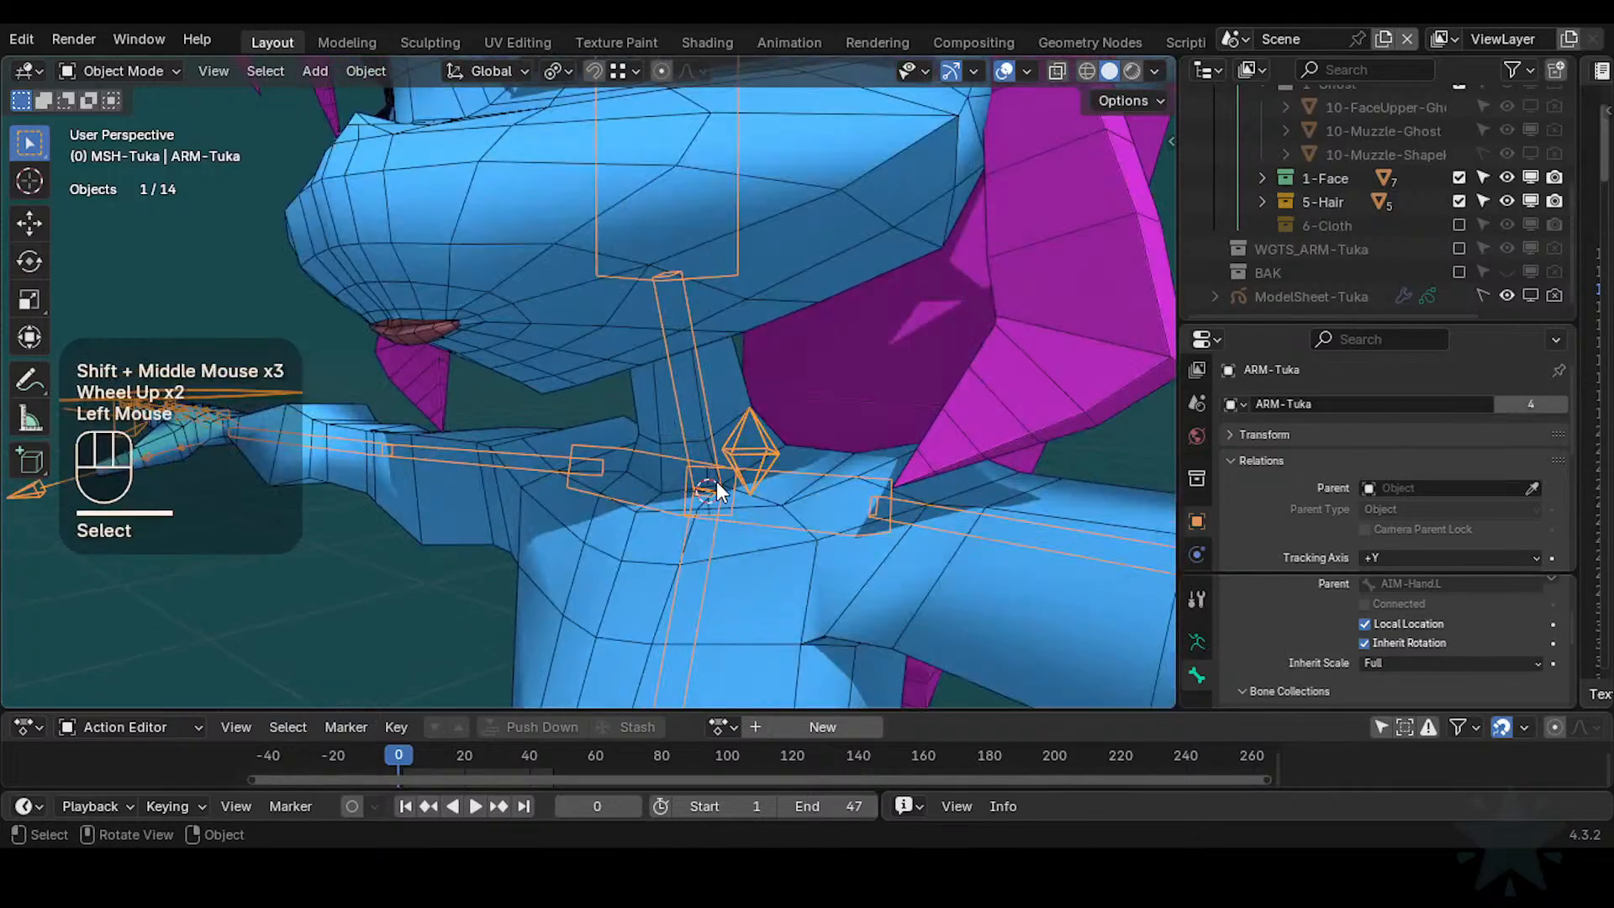
In Edit Mode, select the face loop around the body mesh's neck and grow the face selection toward the head and shoulders
middle_click_drag(840, 299, 616, 328)
middle_click_drag(754, 380, 788, 420)
left_click(760, 422)
key("Tab")
key("3")
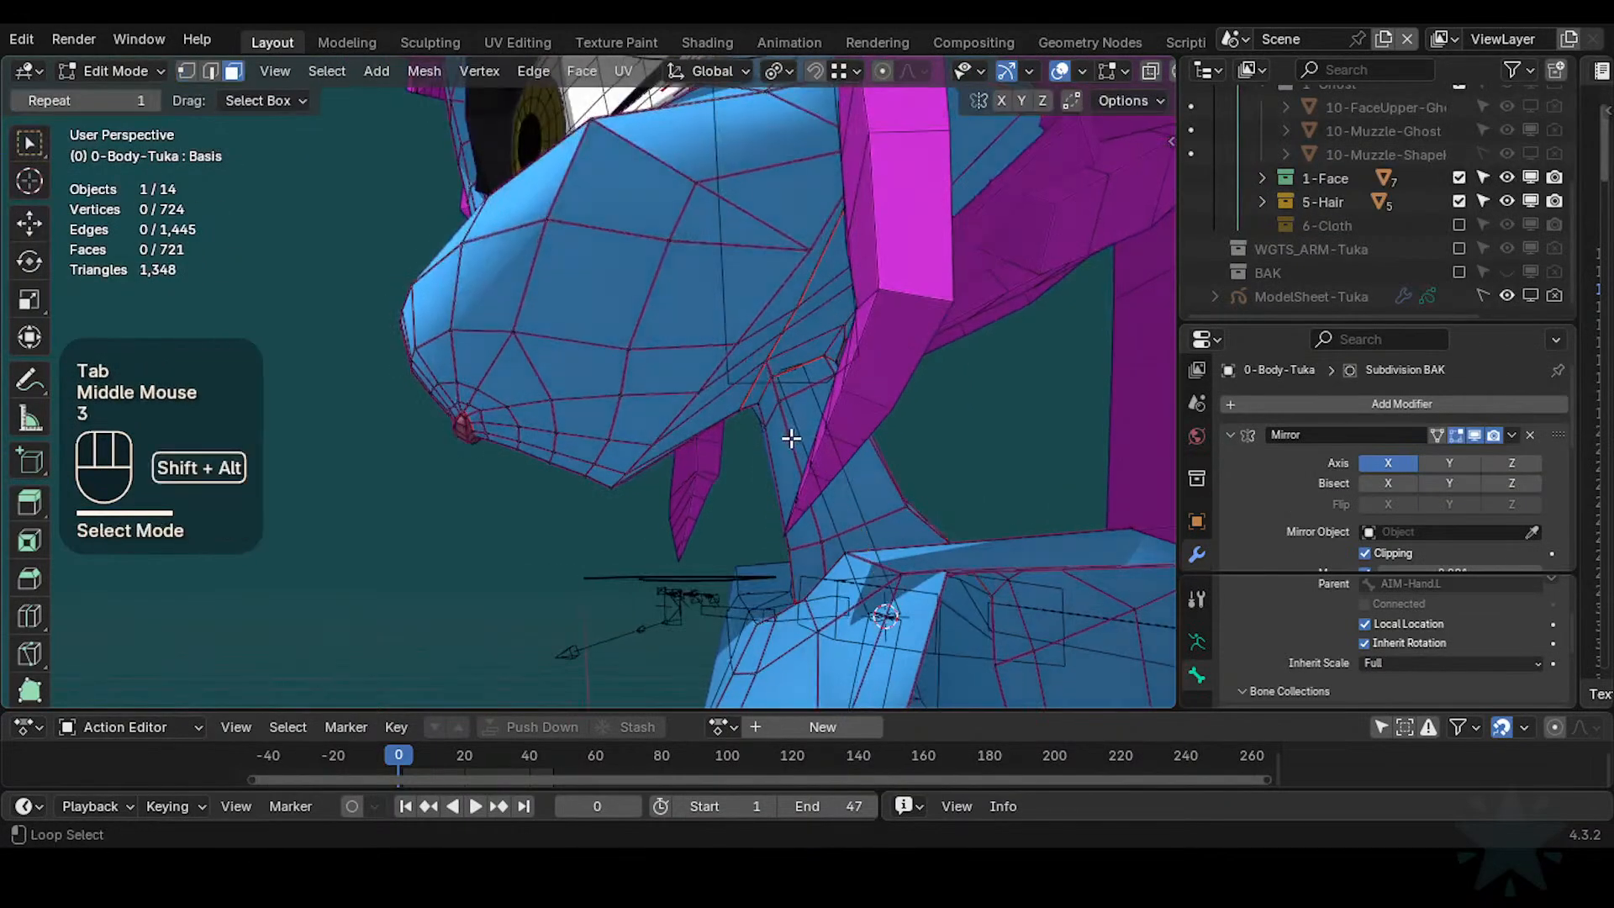
left_click(793, 423, "alt+shift")
key("ctrl+KP_Add")
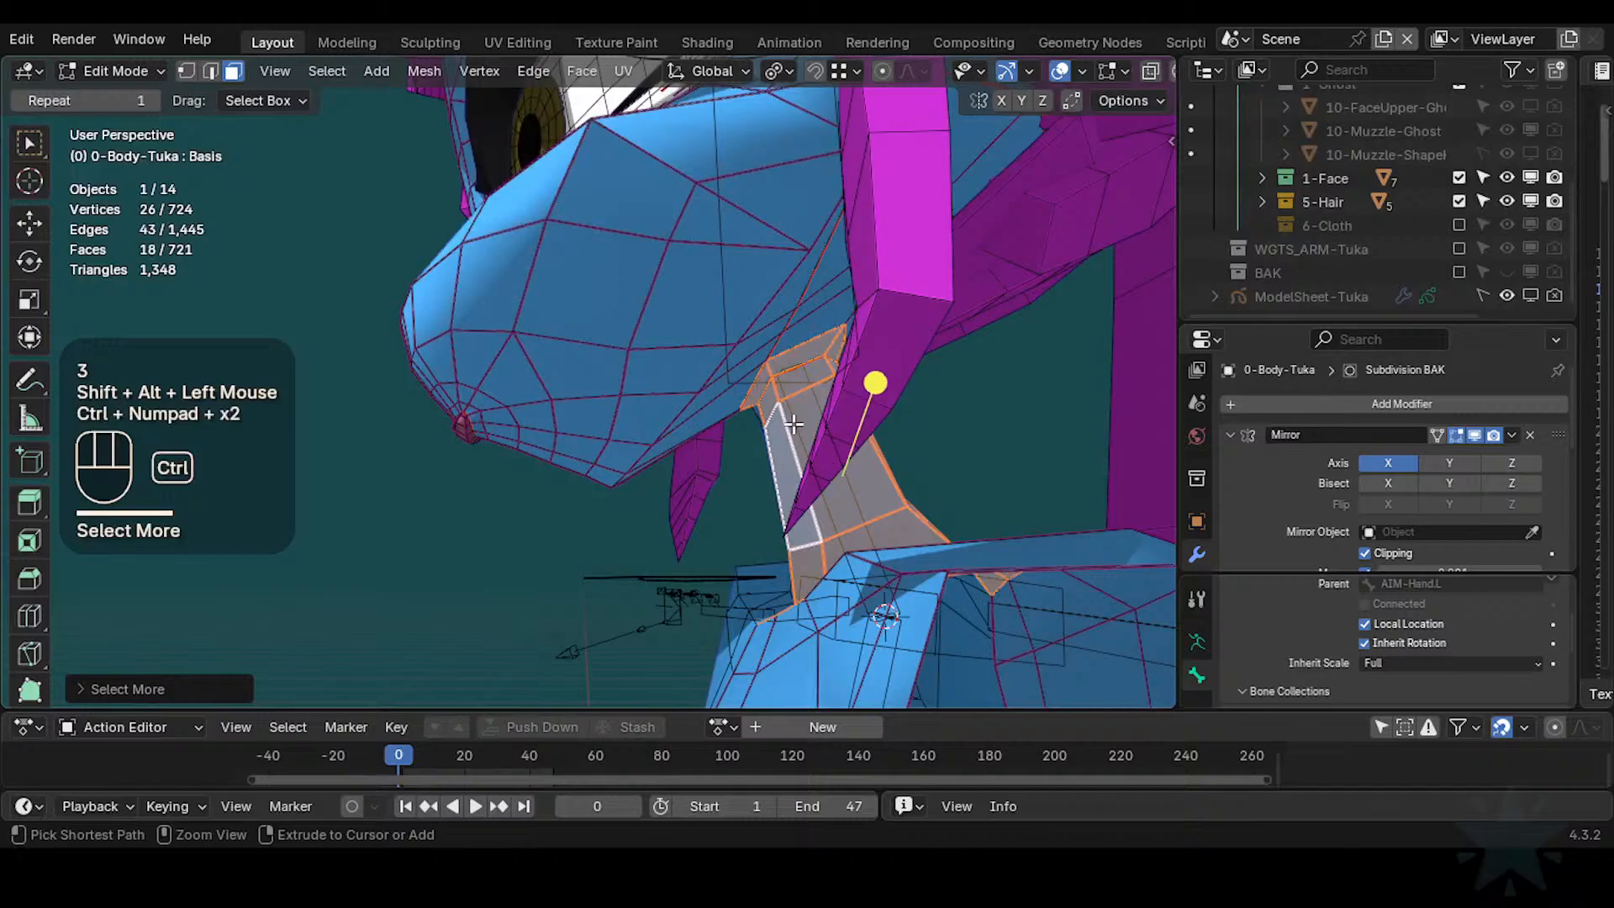
key("ctrl+KP_Add")
Add another shoulder face to the neck selection and hide all unselected faces of the body mesh
middle_click_drag(793, 423, 829, 415)
left_click(808, 458, "shift")
key("shift+h")
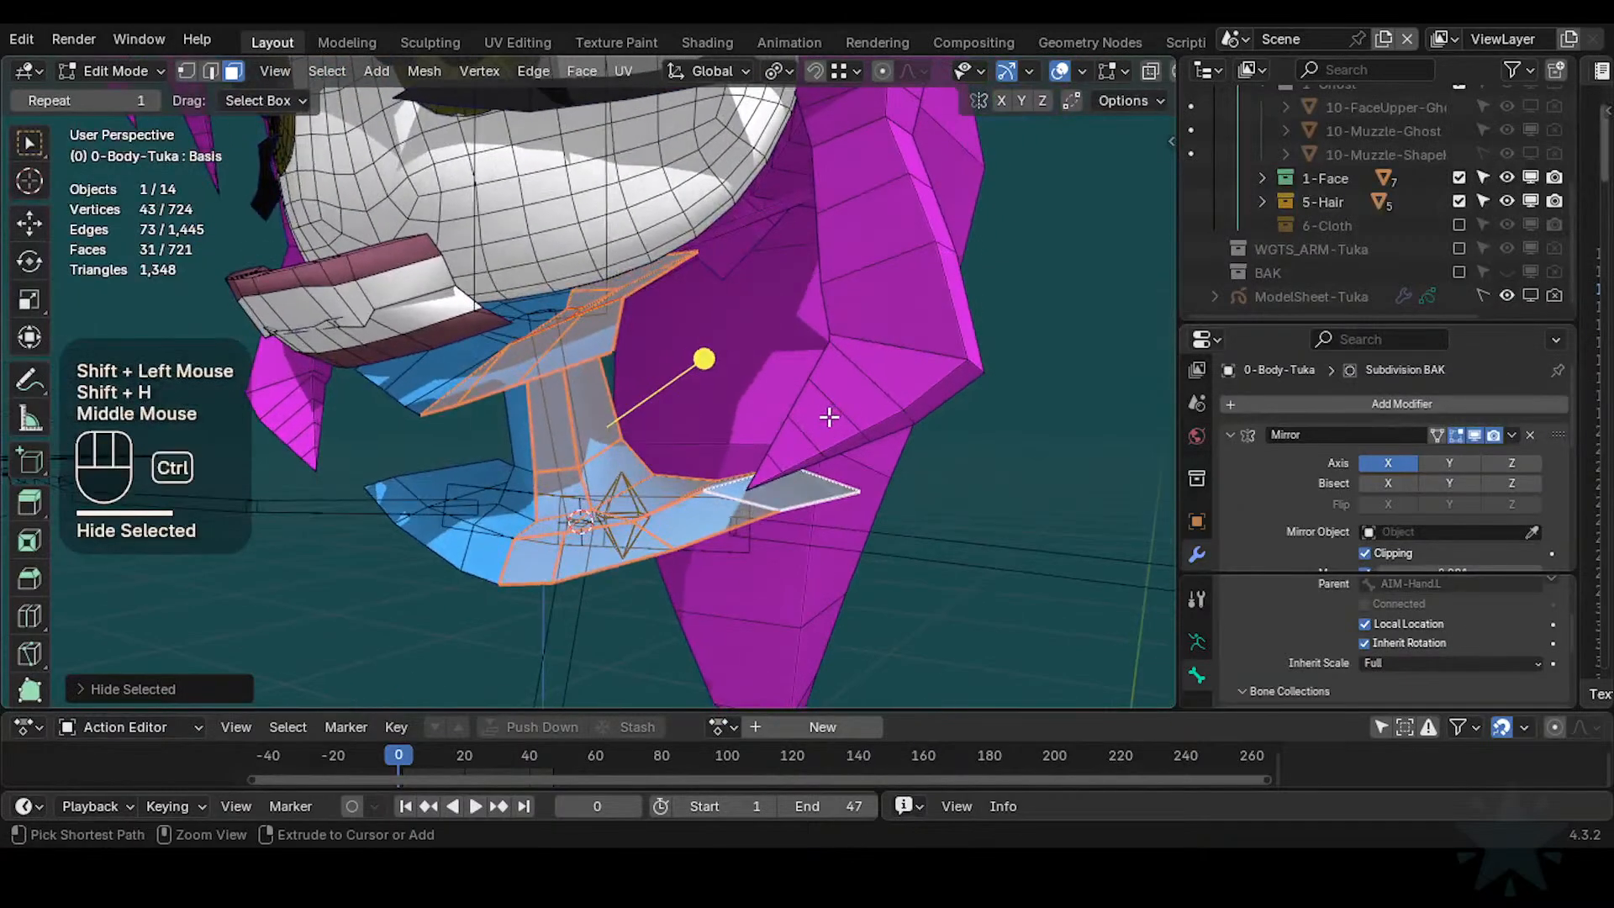
Return to Object Mode and exclude the 5-Hair and 1-Face collections from the view layer
key("ctrl+Tab")
key("Tab")
left_click(1459, 201)
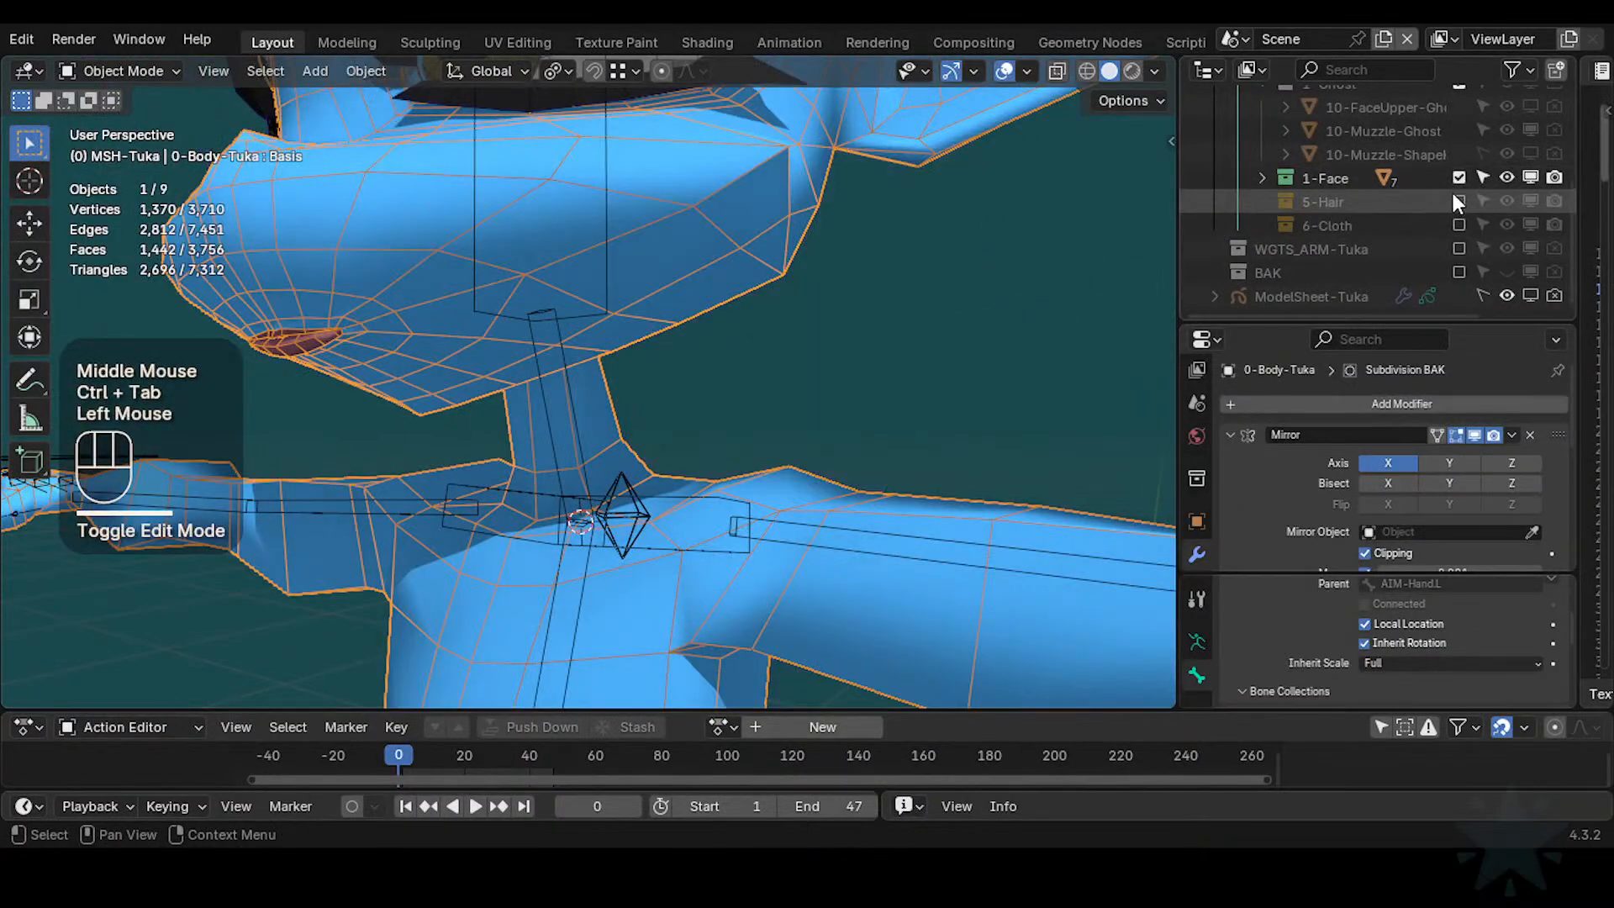
middle_click_drag(1453, 193, 1399, 229)
left_click(1458, 232)
Select the armature and the body mesh together, enter Weight Paint mode and select the CTL-IK-Neck bone
middle_click_drag(930, 345, 753, 357)
middle_click_drag(753, 357, 704, 366)
middle_click_drag(704, 367, 725, 318)
left_click(725, 320)
left_click(750, 346, "shift")
key("ctrl+Tab")
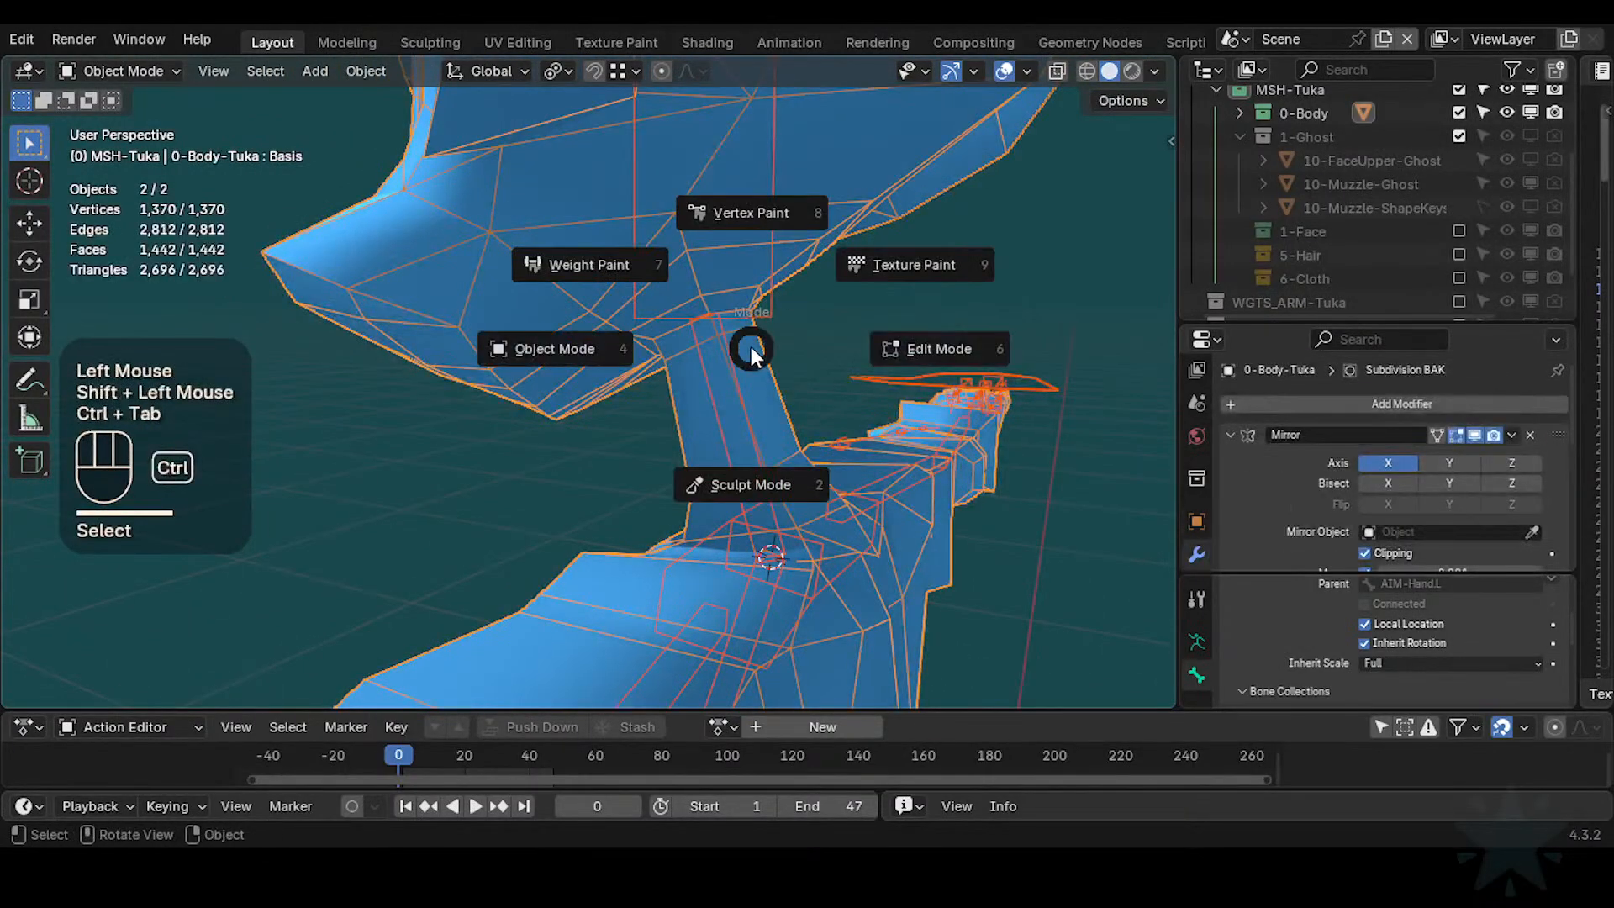
left_click(731, 357, "alt")
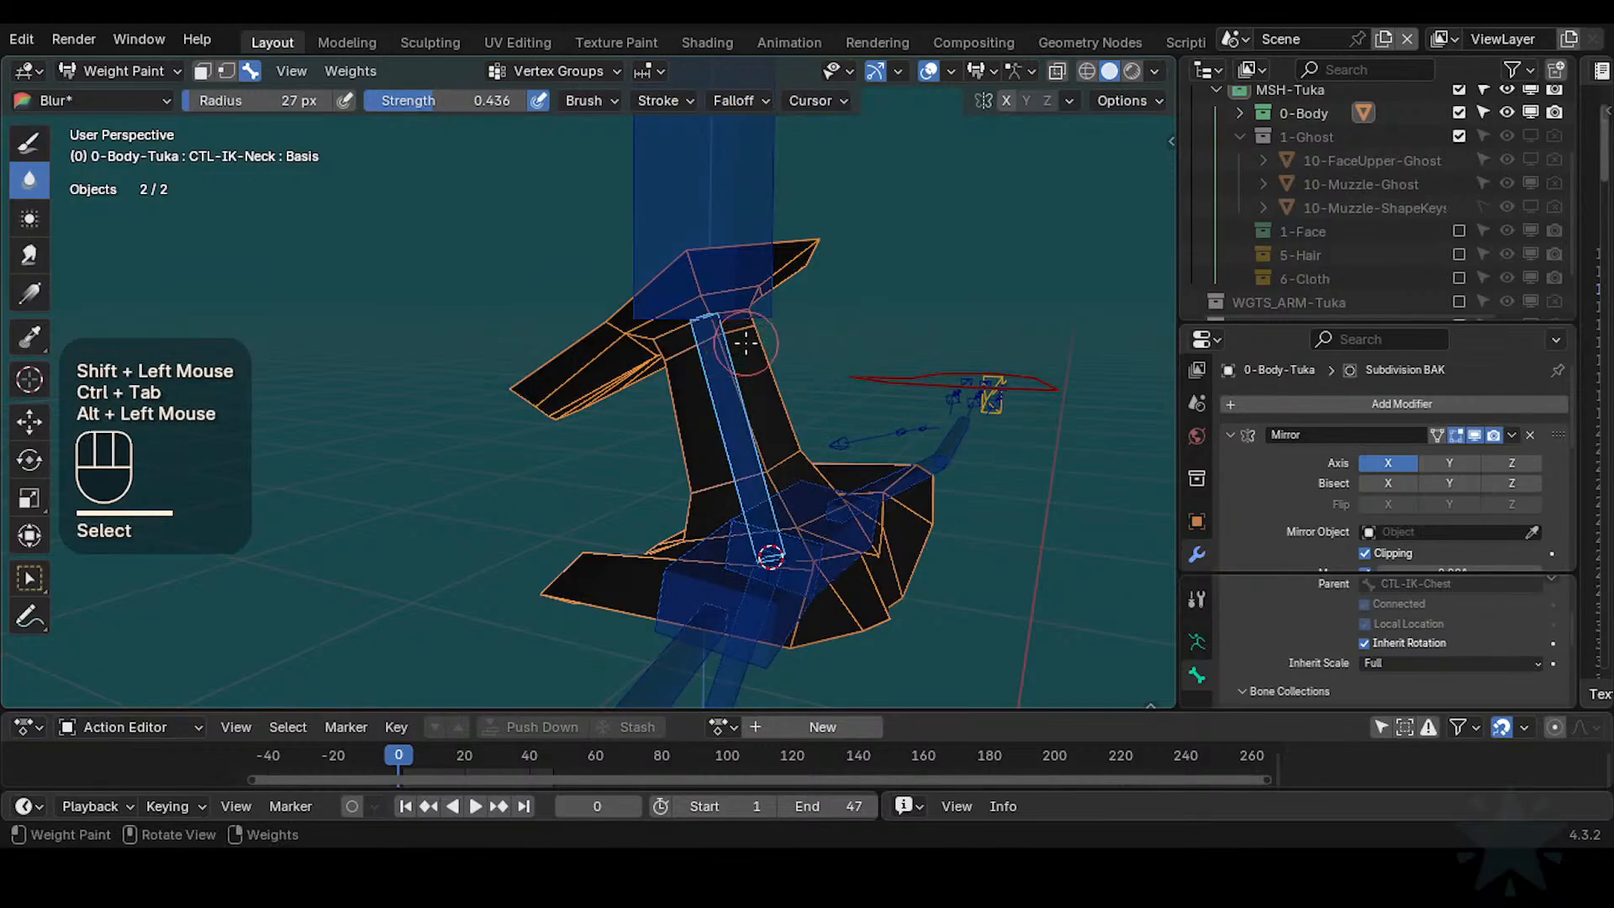
Solo the D0-Skeleton bone collection alongside CTL-IK to show the deform bones
key("n")
left_click(1068, 194)
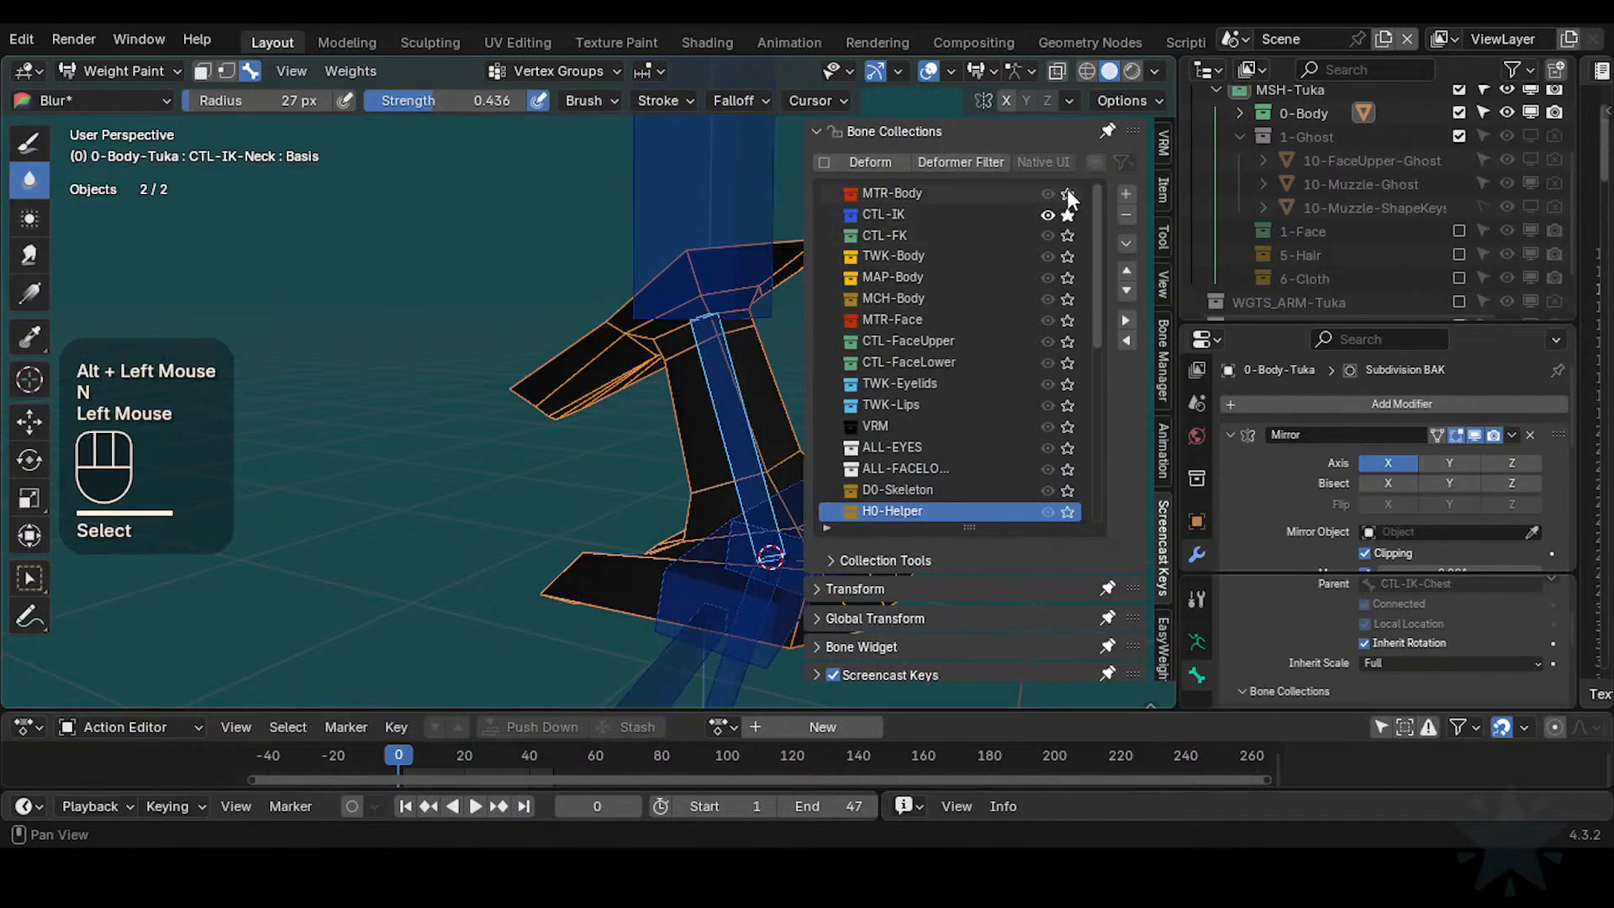
left_click(1067, 214)
left_click(1069, 214)
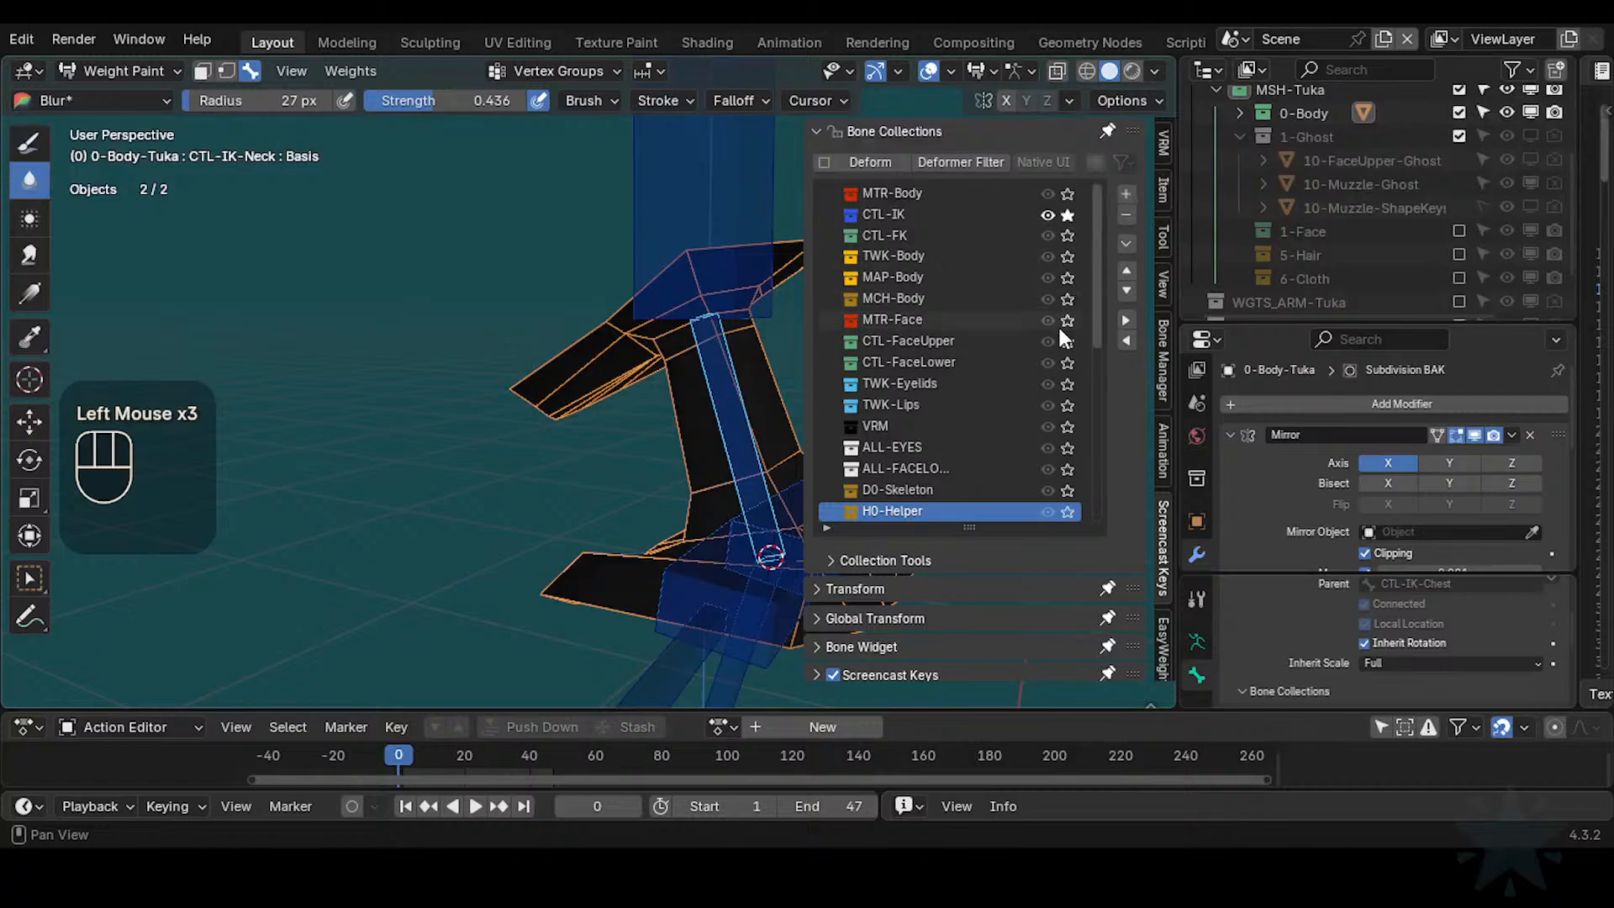
middle_click_drag(1051, 431, 1046, 274)
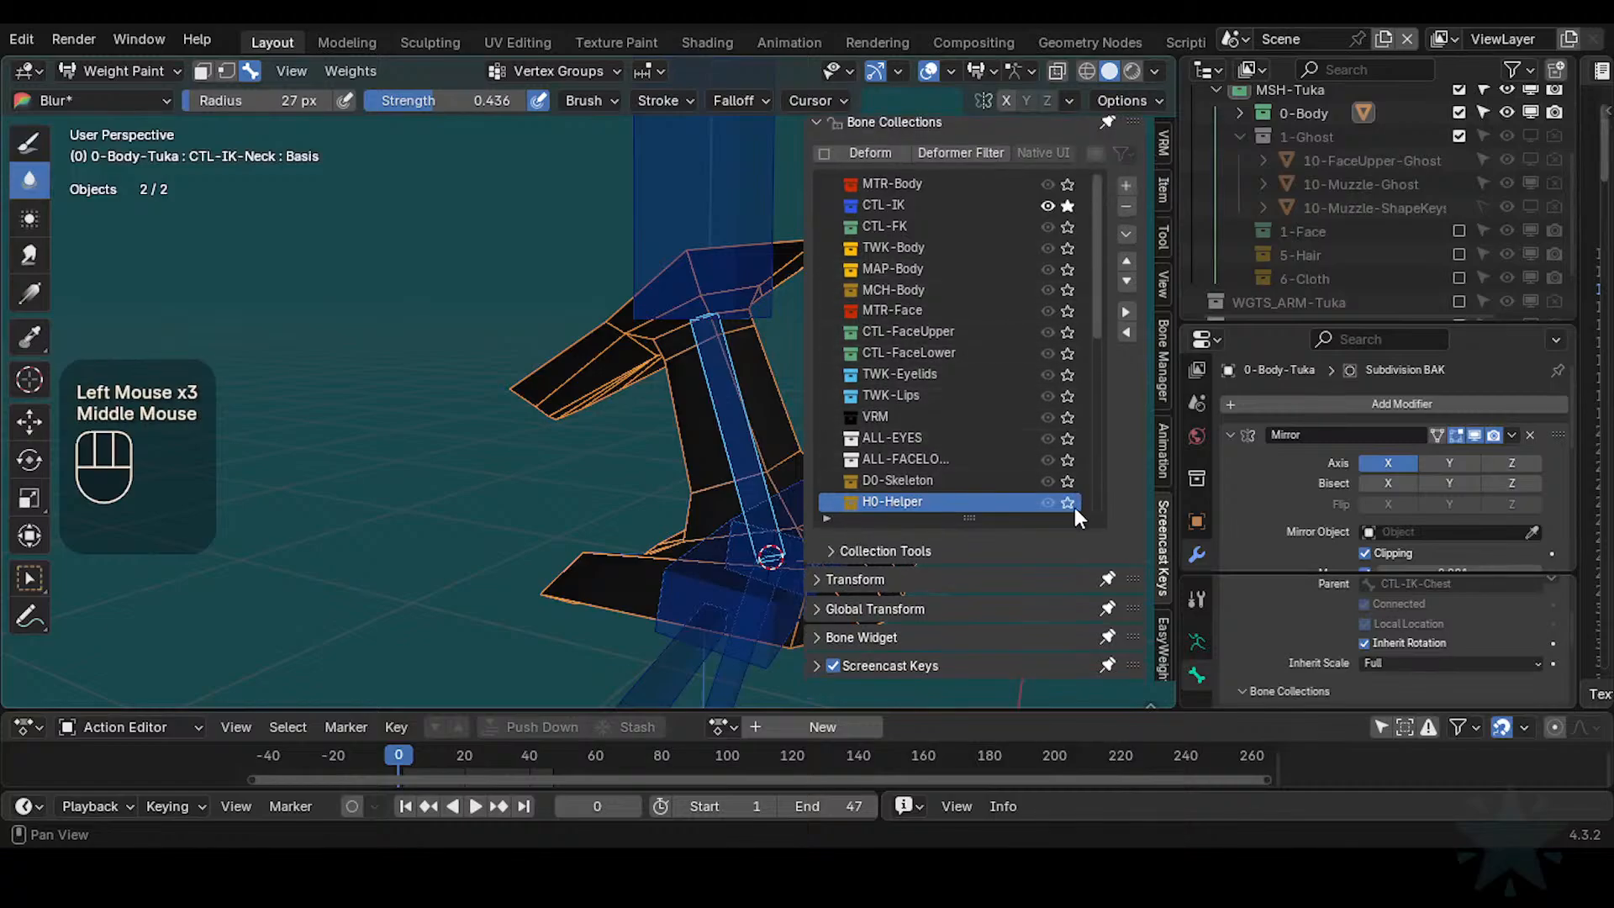
left_click(1067, 481)
key("n")
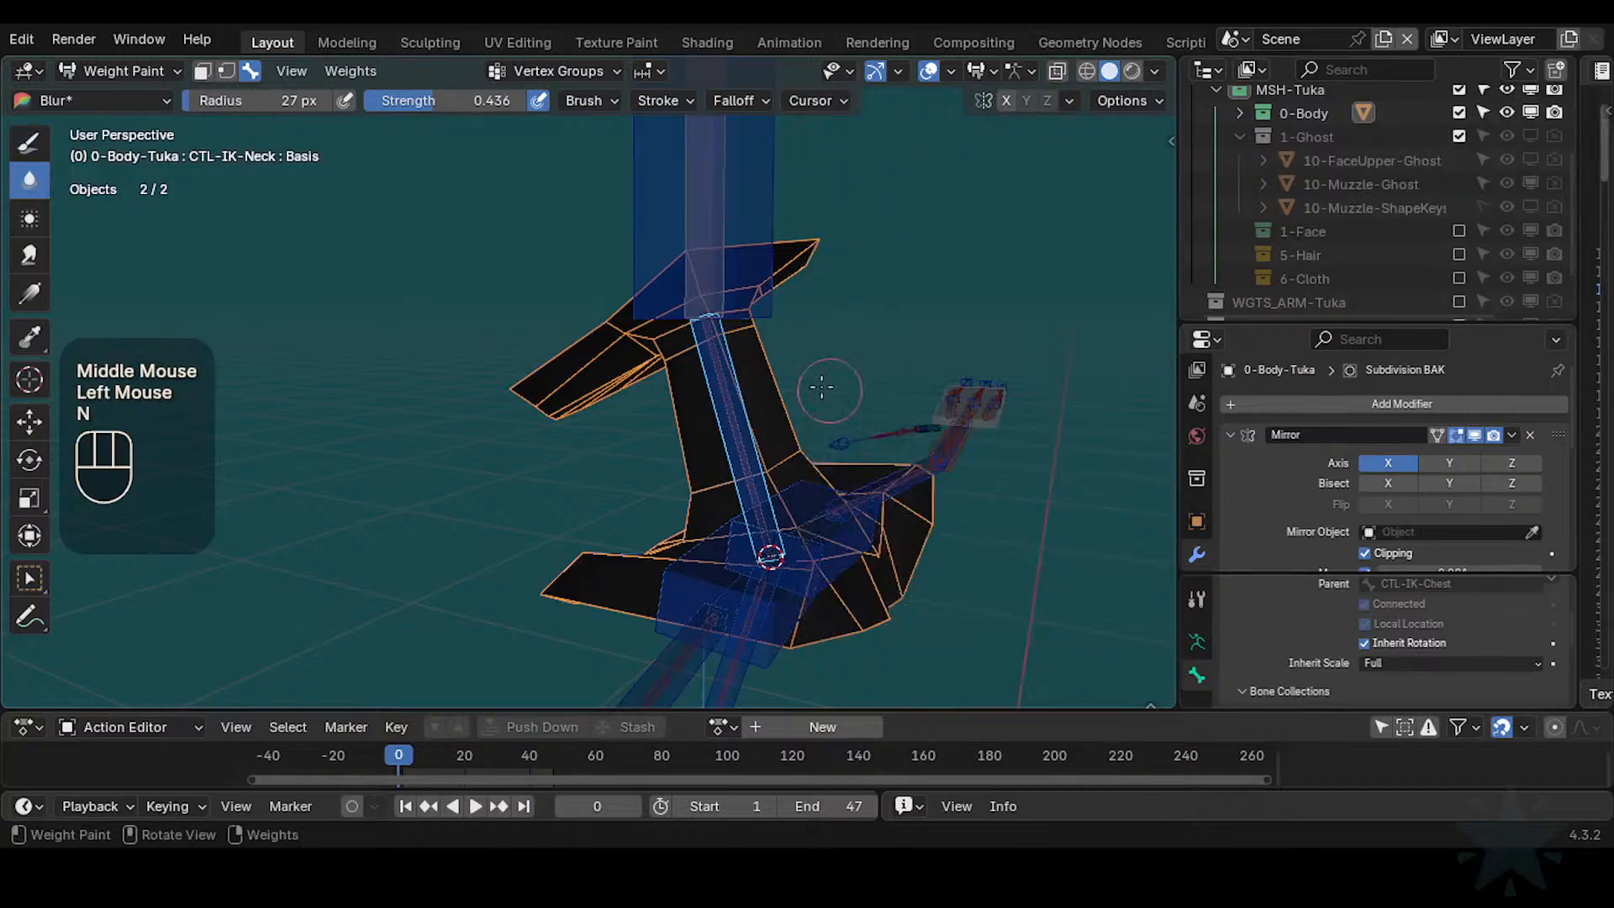
Select the DEF2-Neck bone and blur its weights where the top of the neck meets the head
double_click(717, 366, "alt")
middle_click_drag(723, 377, 548, 421)
middle_click_drag(548, 420, 572, 337, "ctrl")
middle_click_drag(572, 336, 656, 316)
middle_click_drag(565, 257, 605, 314, "ctrl")
left_click_drag(605, 315, 683, 267)
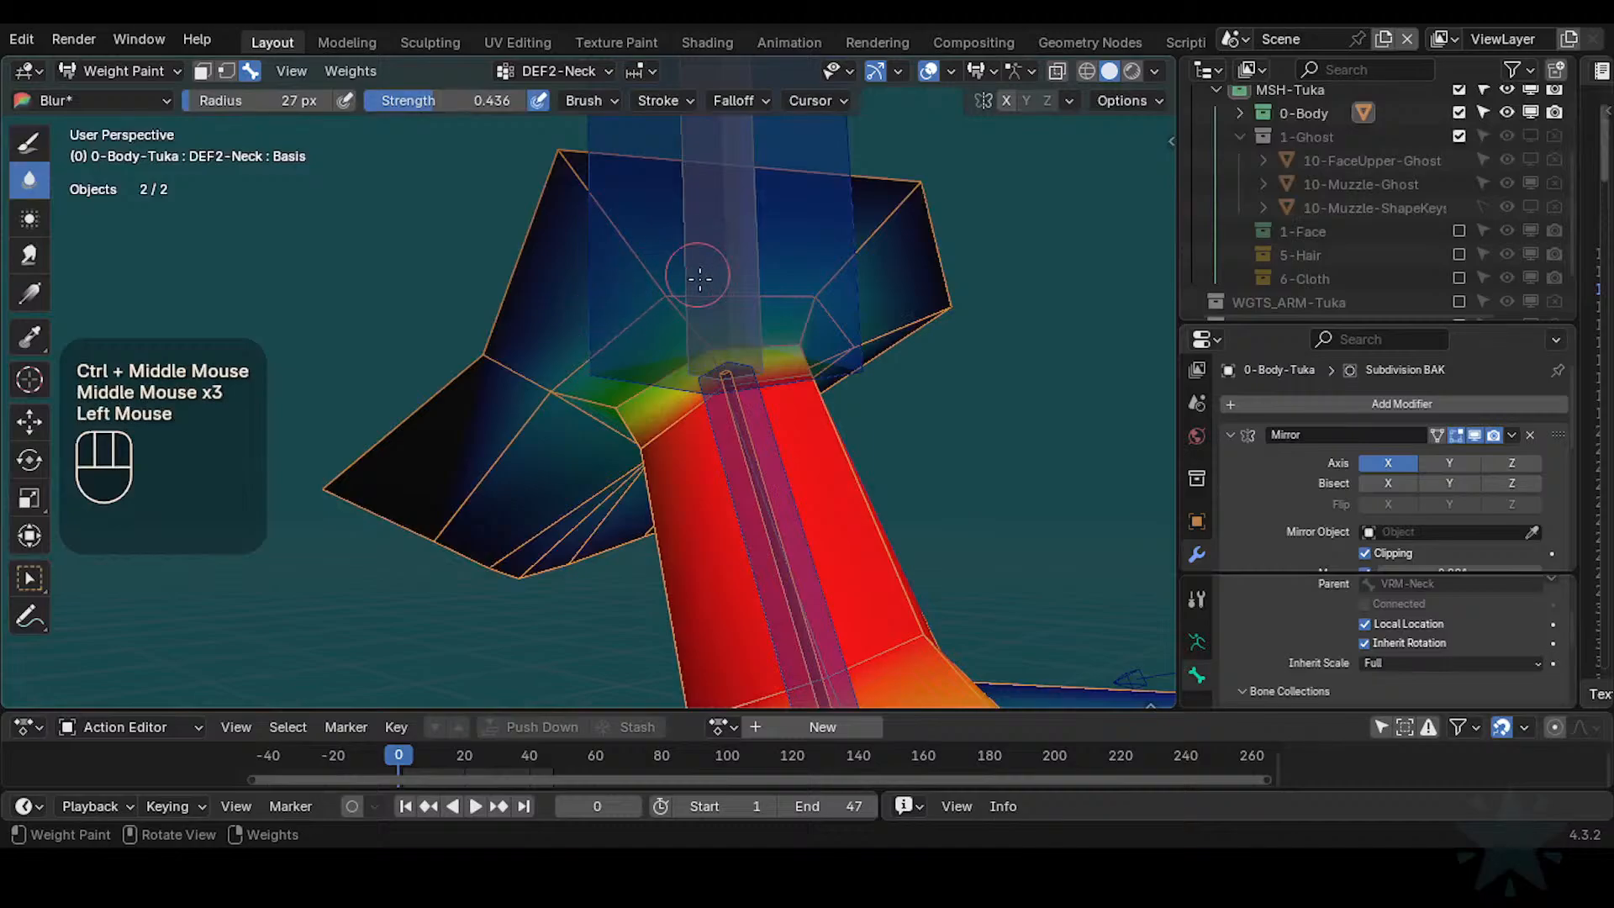
middle_click_drag(597, 368, 598, 410)
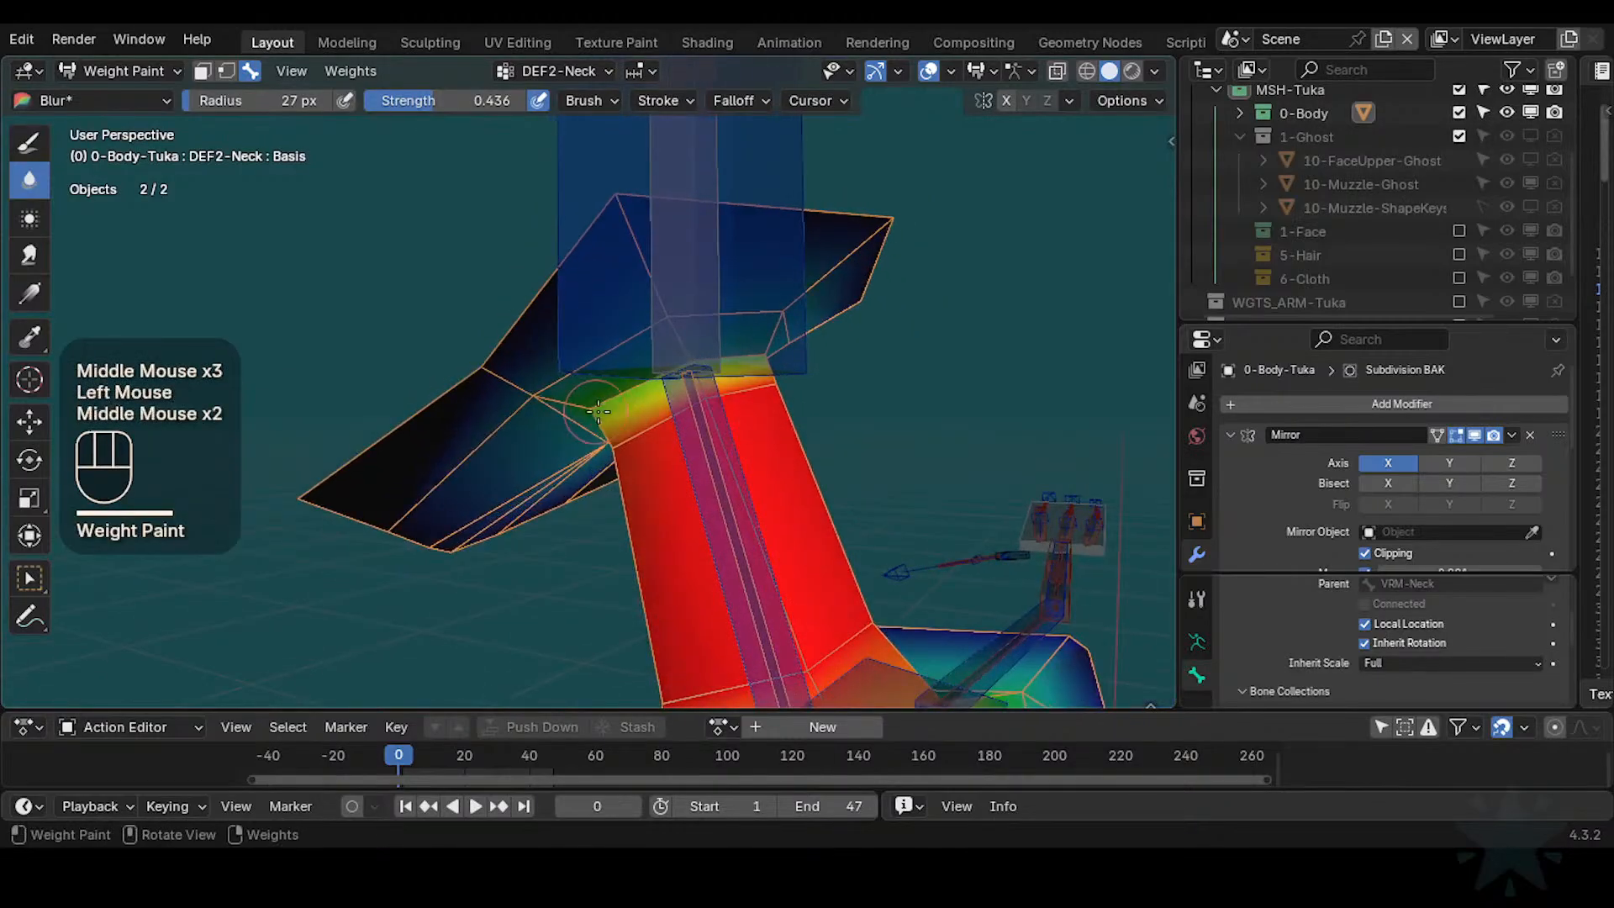
middle_click_drag(744, 348, 715, 353)
left_click_drag(714, 353, 710, 355)
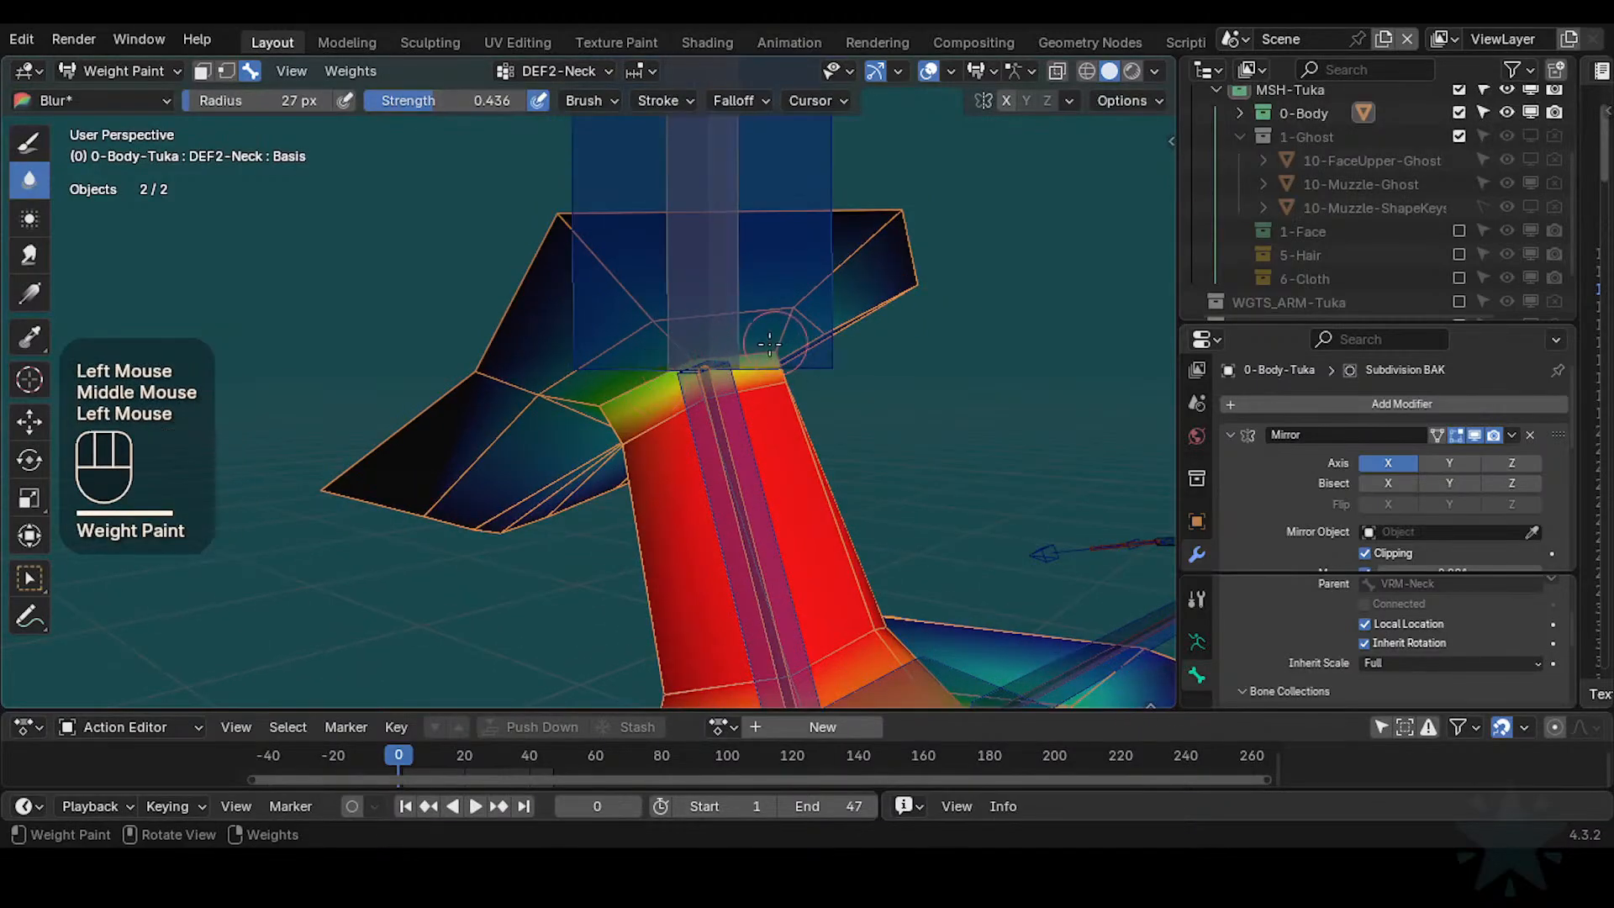
middle_click_drag(769, 343, 622, 416)
left_click(587, 438)
middle_click_drag(622, 416, 644, 448)
Touch up the DEF2-Neck weights at the top of the neck with the Paint brush at weight 0.964, then sample a weight of 0.807
key("shift+x")
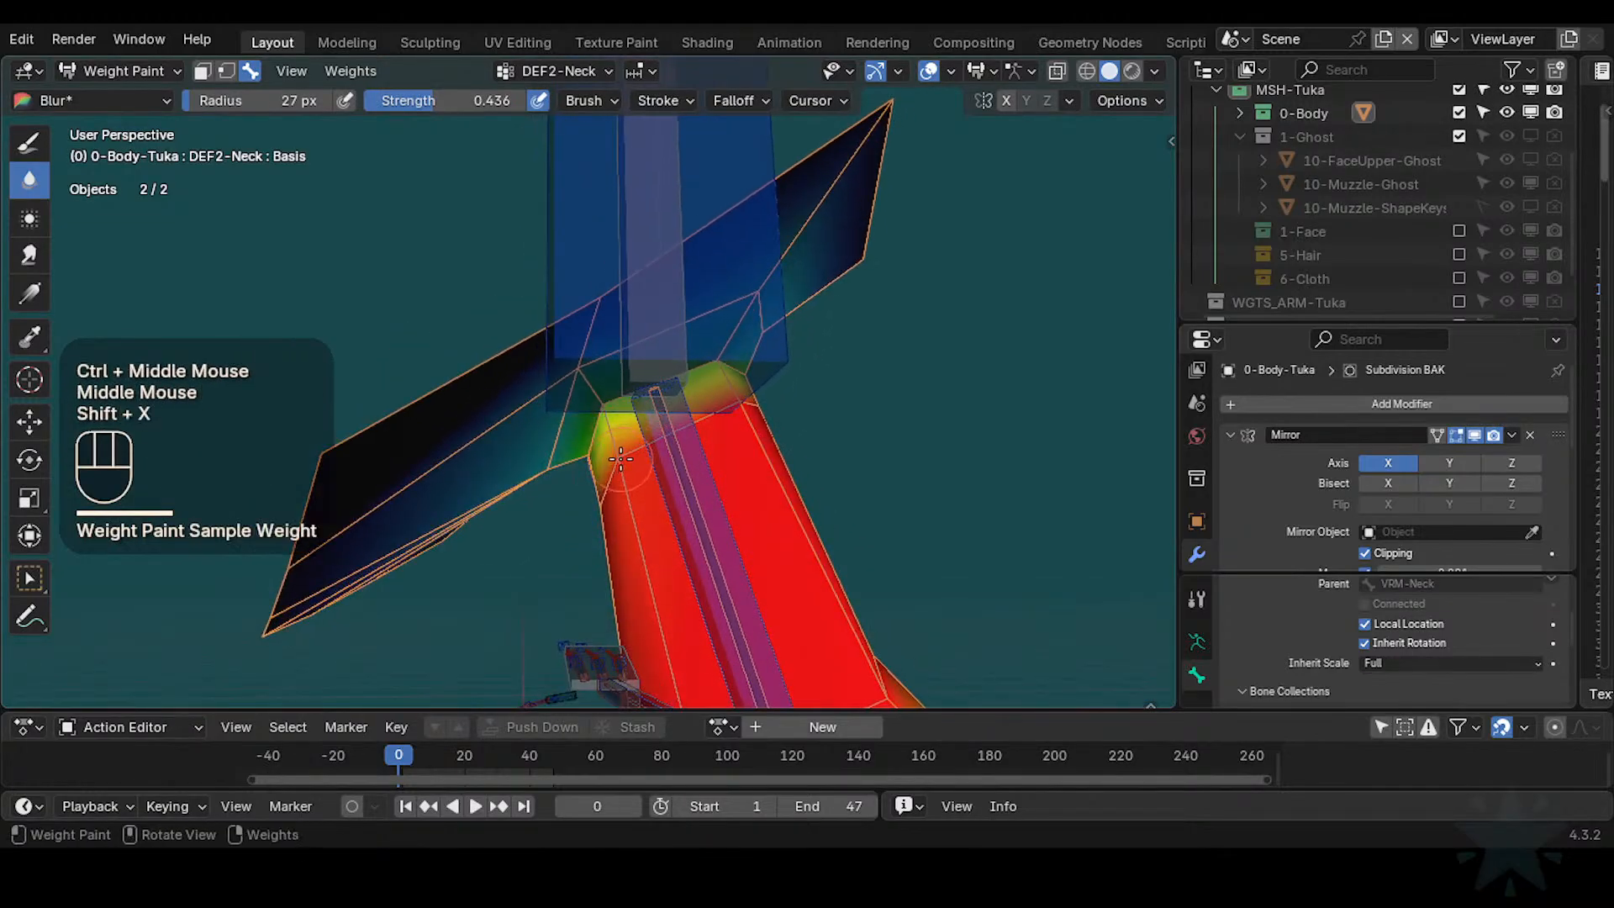
key("shift+space")
left_click(644, 464)
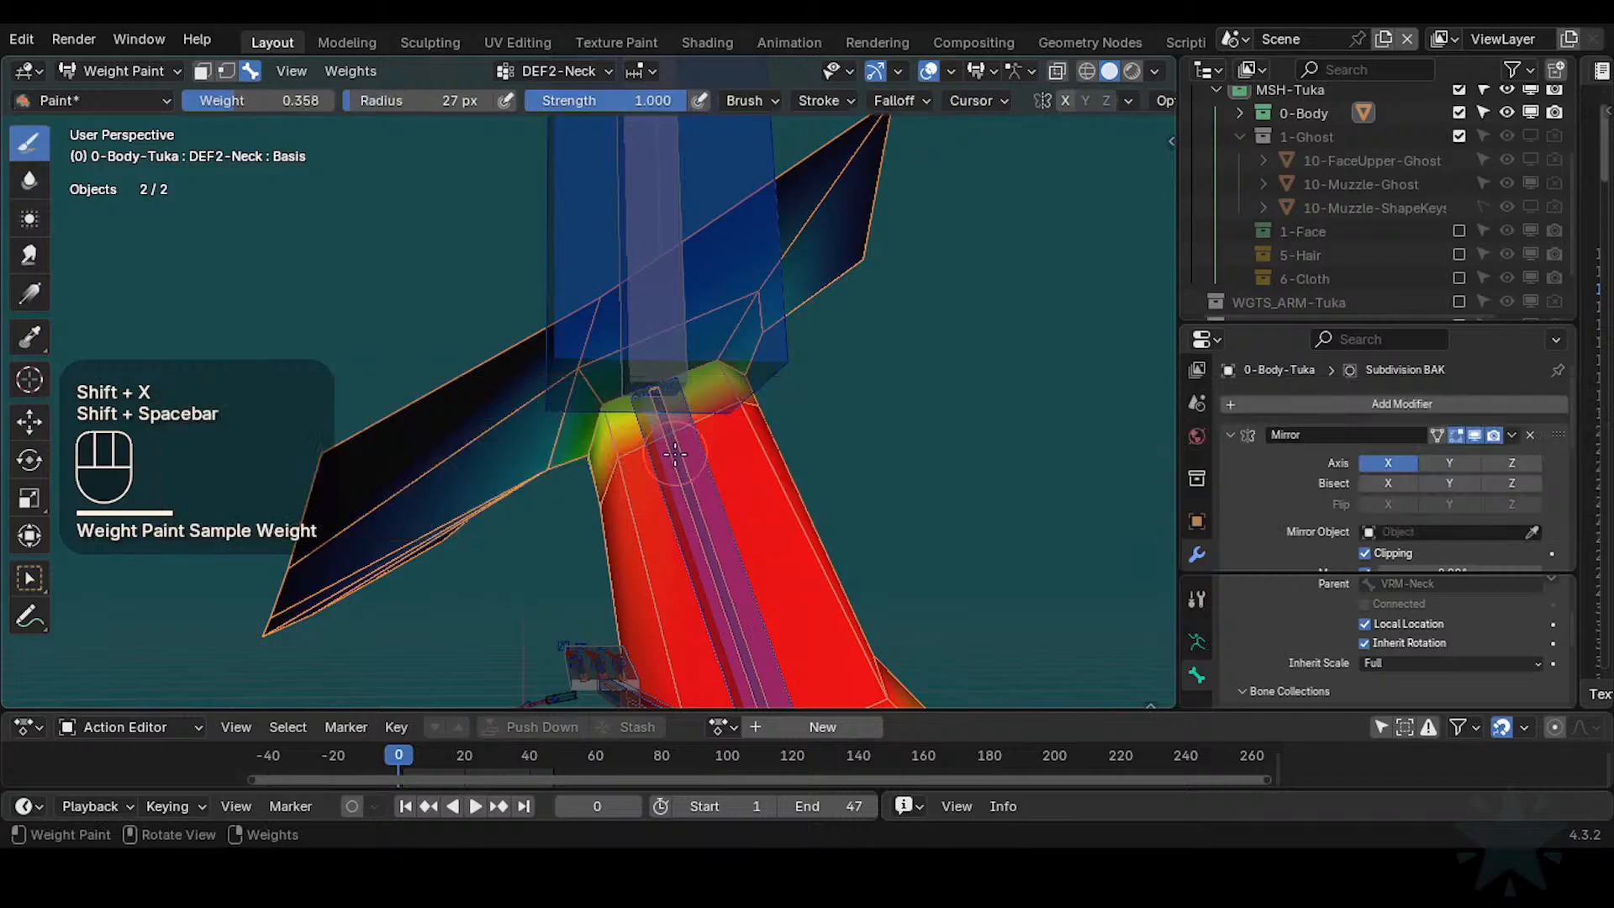
key("shift+x")
key("ctrl+f")
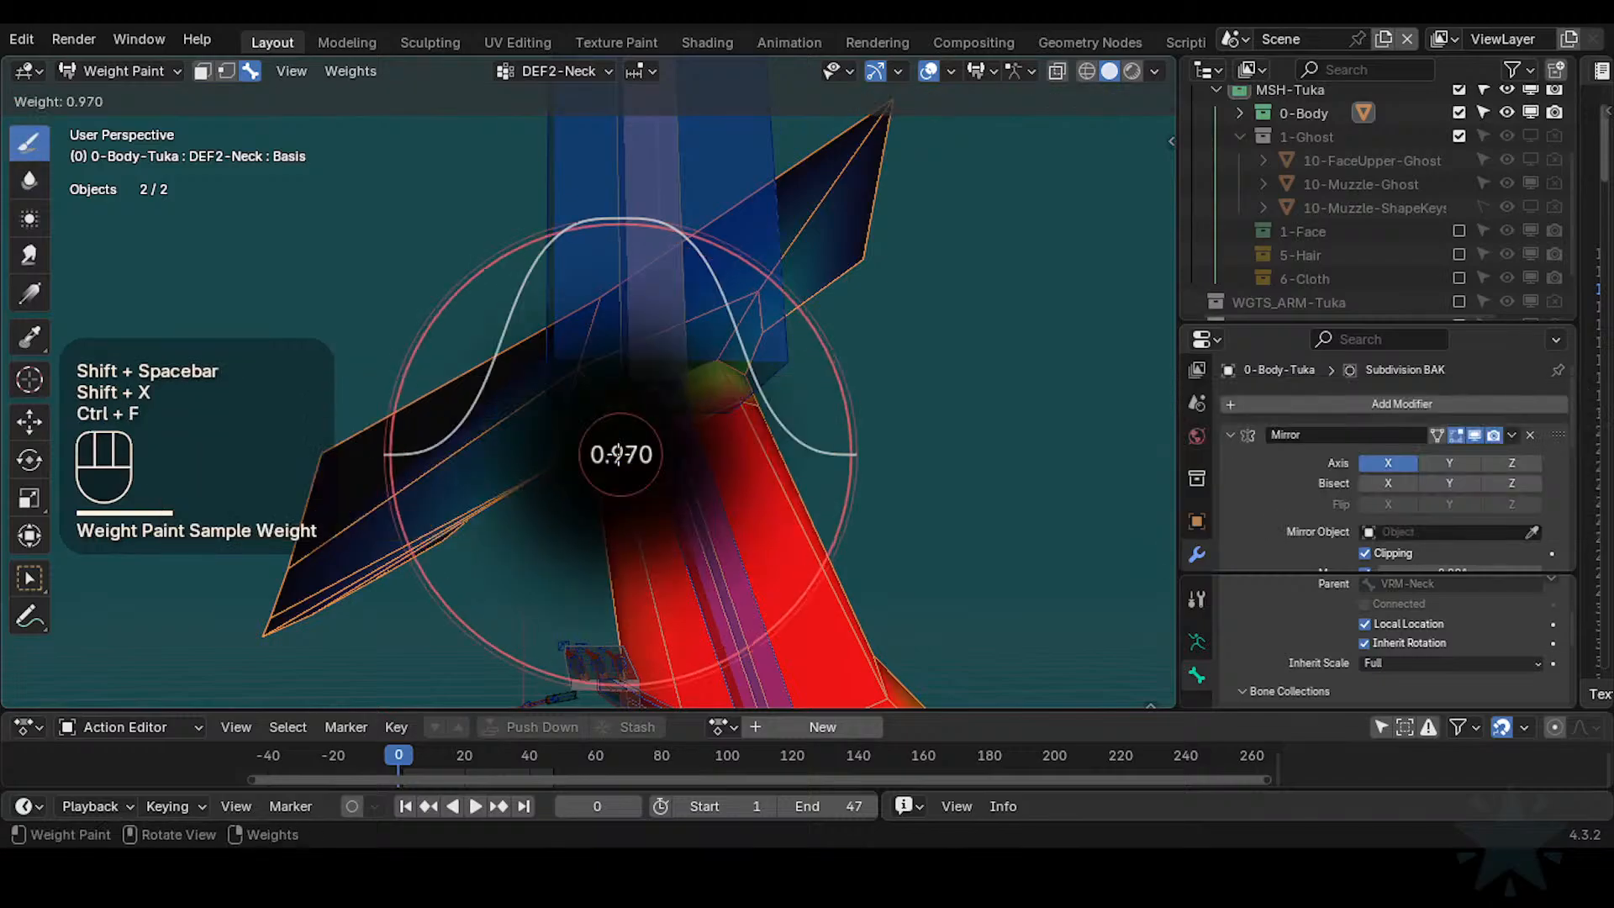
left_click(625, 452)
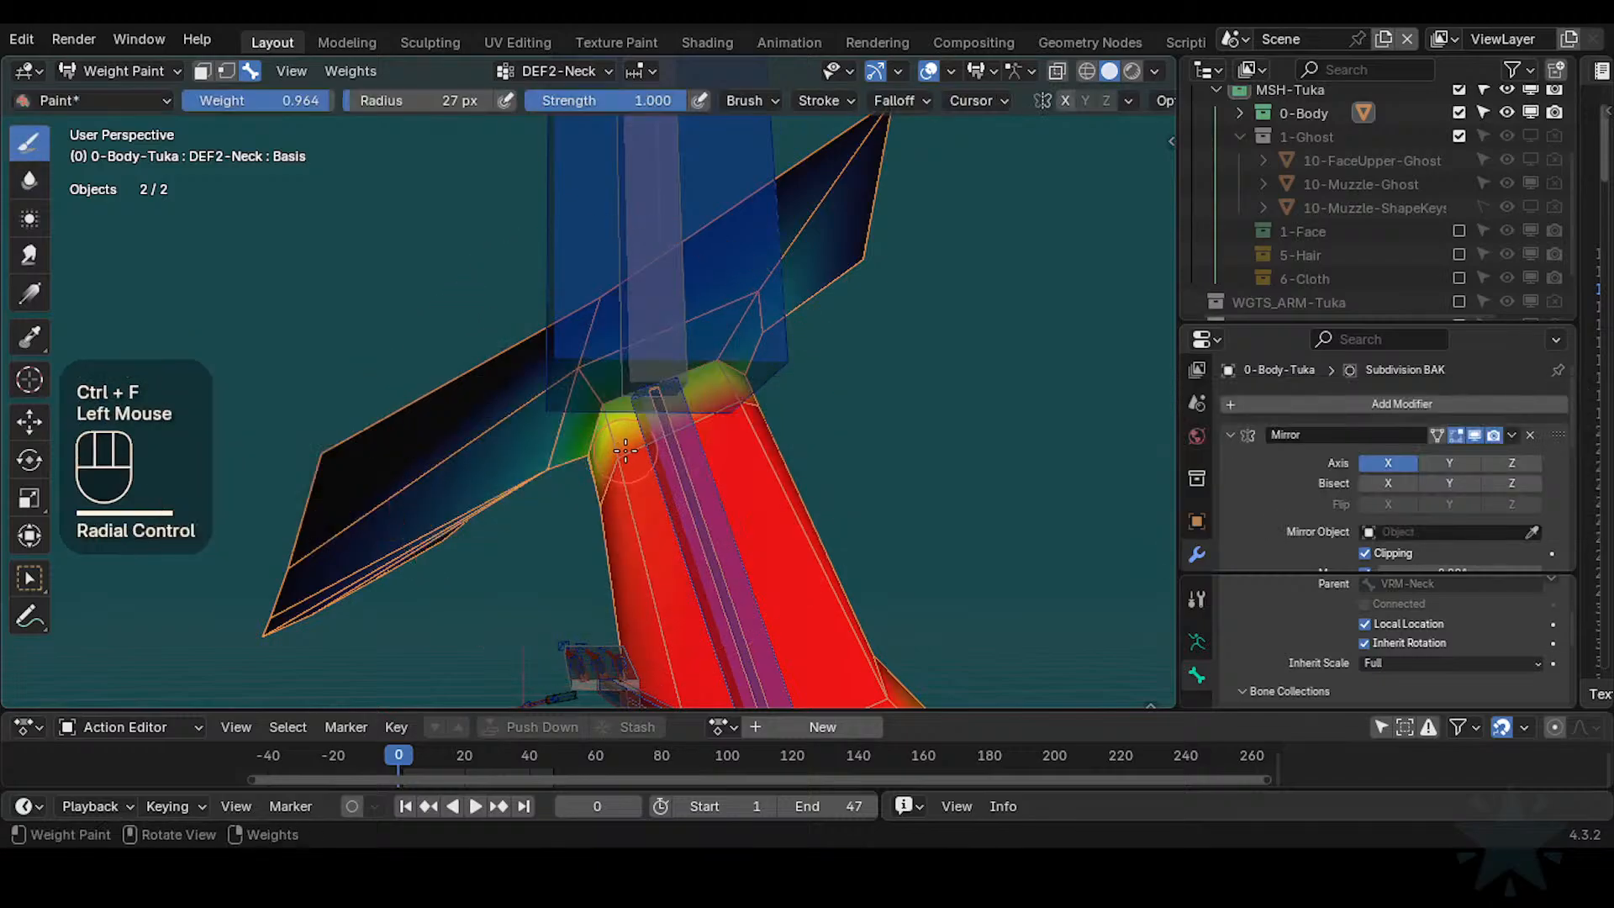
middle_click_drag(753, 382, 714, 403)
middle_click_drag(714, 403, 631, 395, "shift")
left_click(684, 416)
middle_click_drag(630, 395, 774, 416)
key("shift+x")
key("shift+x")
Select the CTL-IK-Neck bone and try rotating it sideways to test how the neck deforms
middle_click_drag(773, 416, 883, 353)
left_click(757, 353, "alt")
middle_click_drag(757, 353, 807, 336)
key("r")
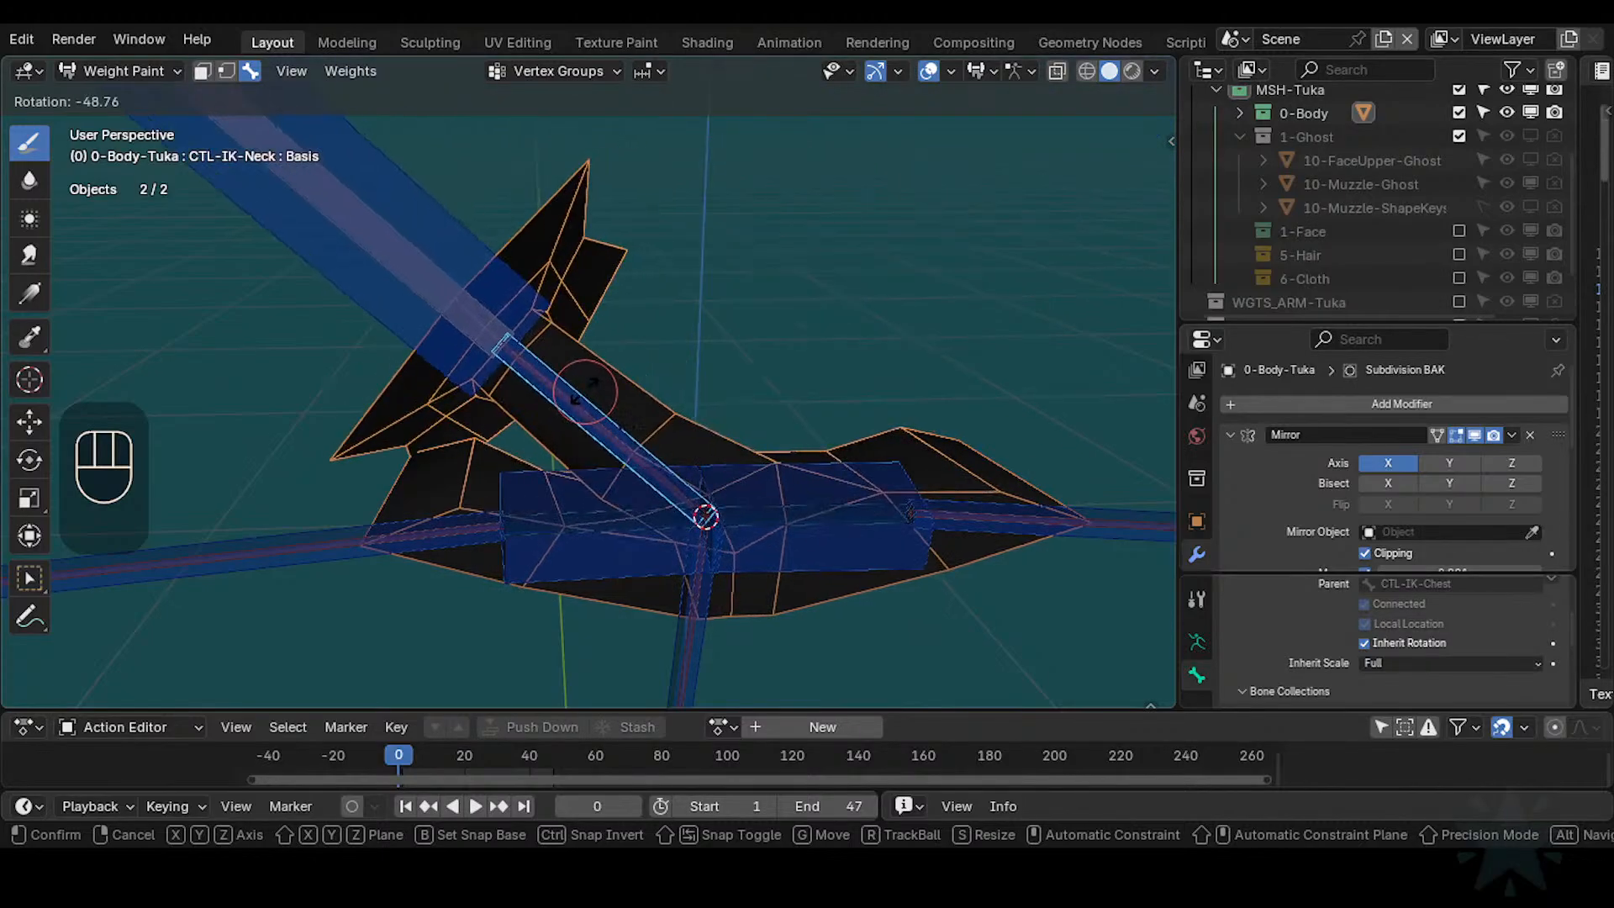
key("Escape")
In Edit Mode, slide the edge loop at the base of the neck slightly downward and slim it with Shrink/Fatten
middle_click_drag(664, 412, 664, 443, "ctrl")
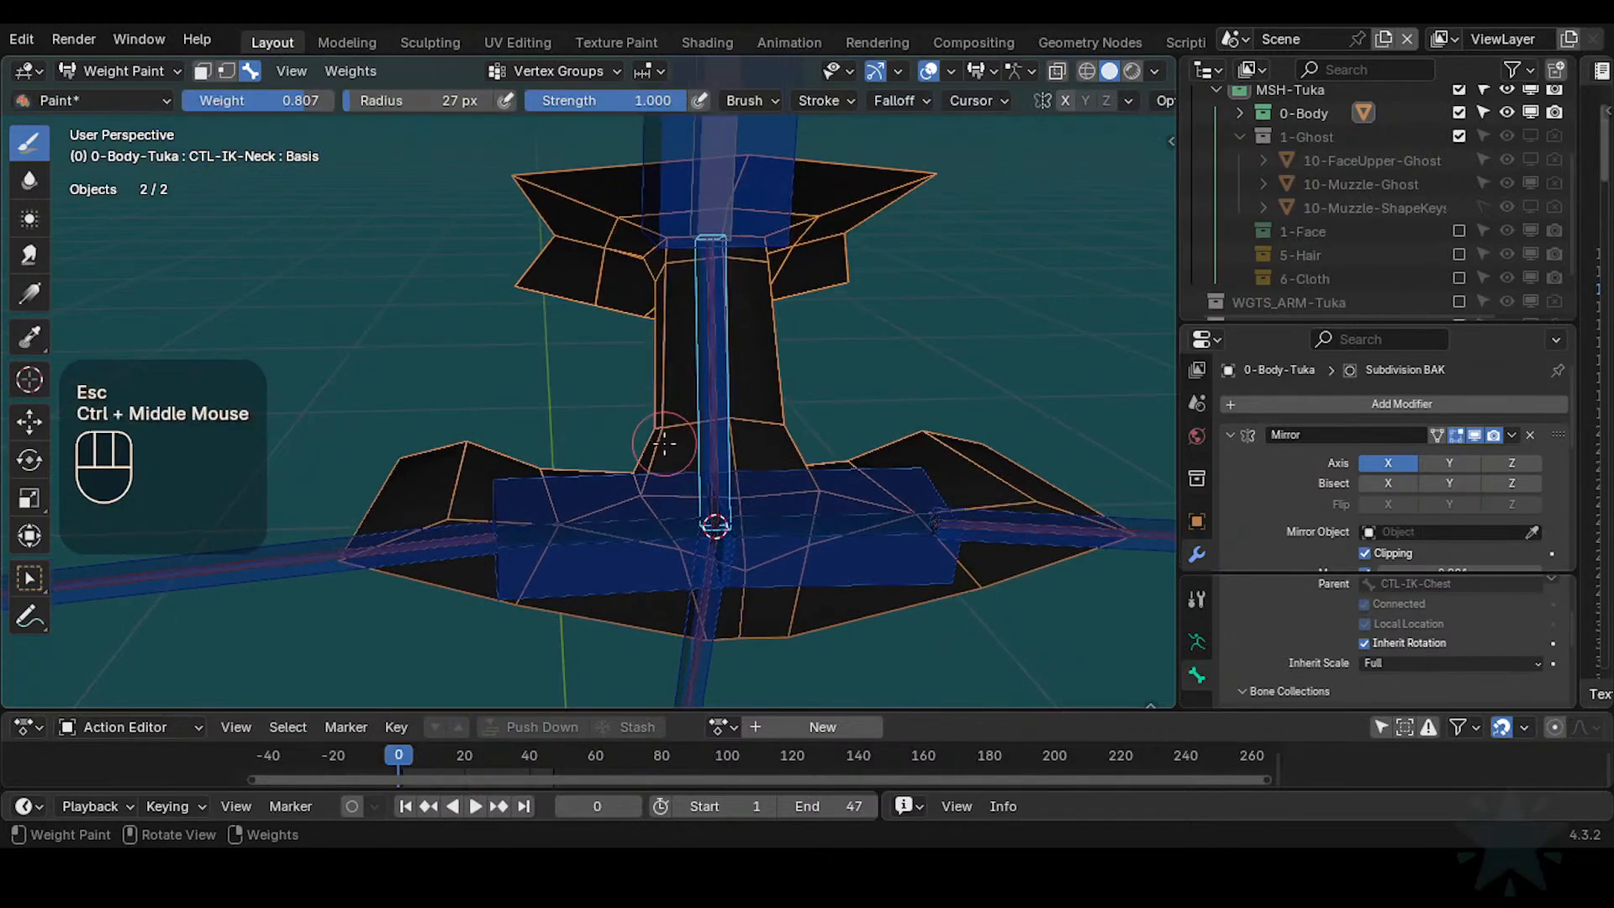
key("Tab")
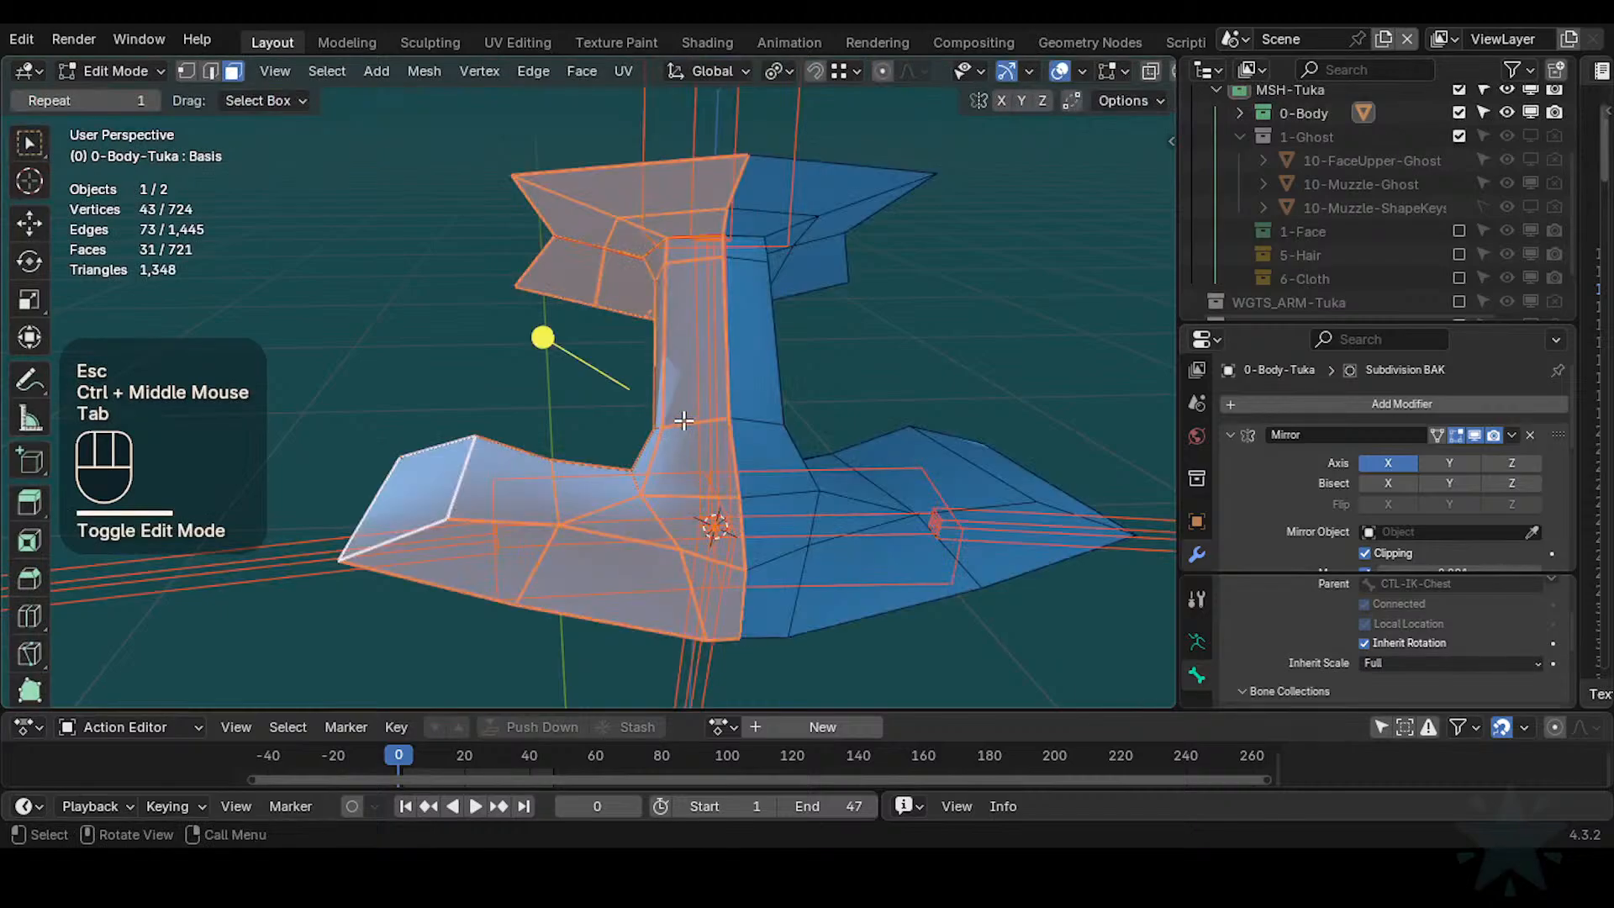
key("alt+a")
key("2")
left_click(685, 433, "alt+shift")
key("g")
key("g")
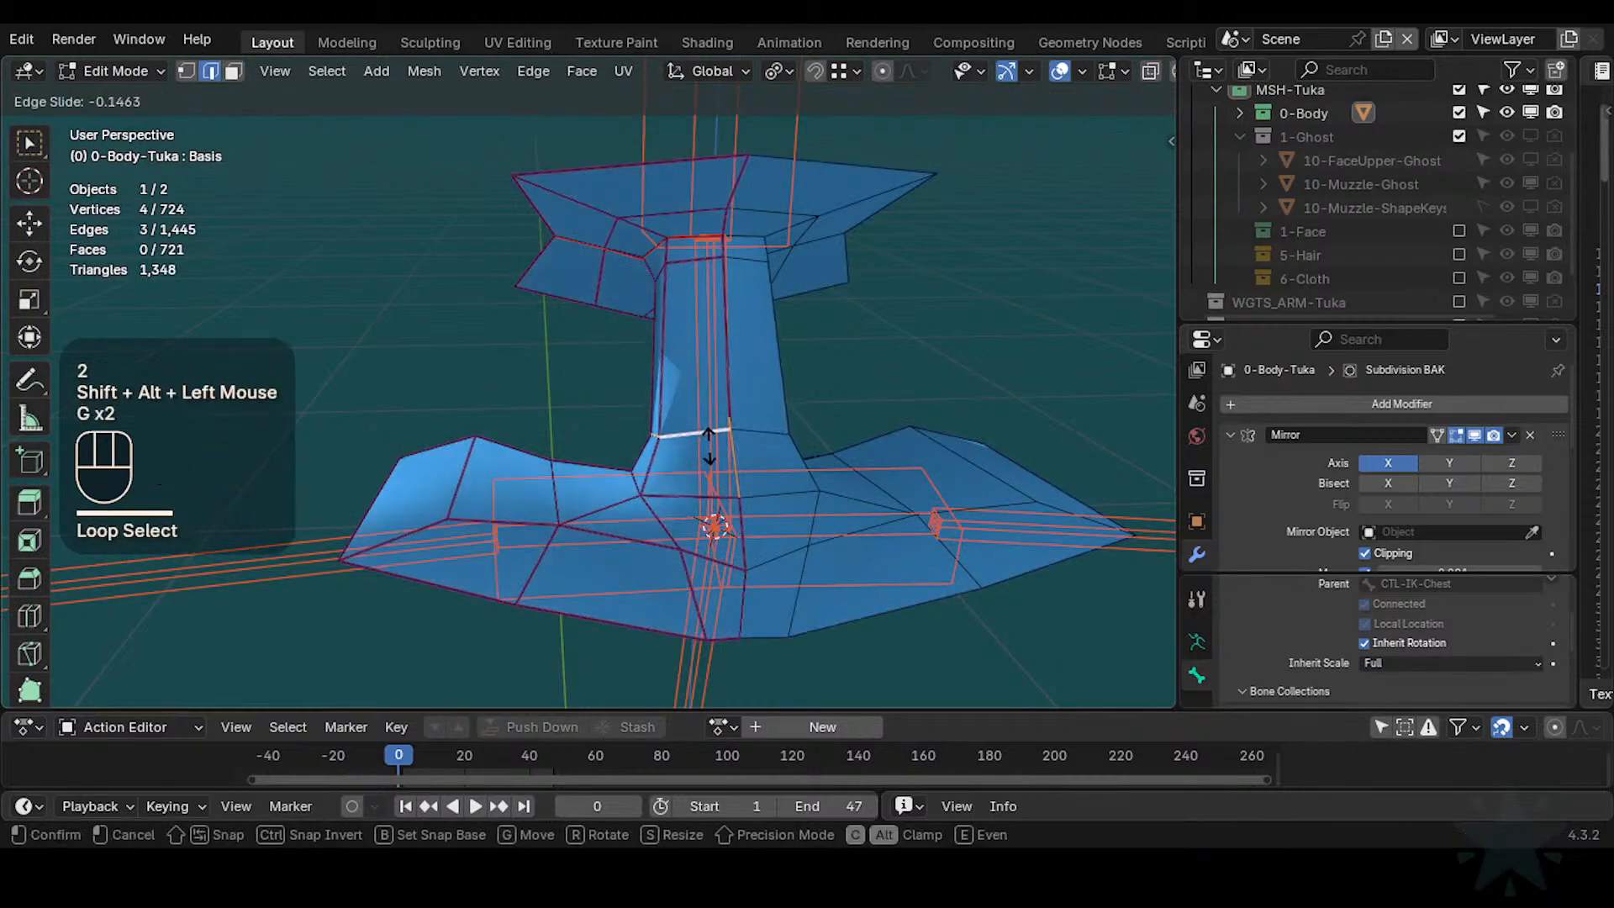
left_click(684, 358)
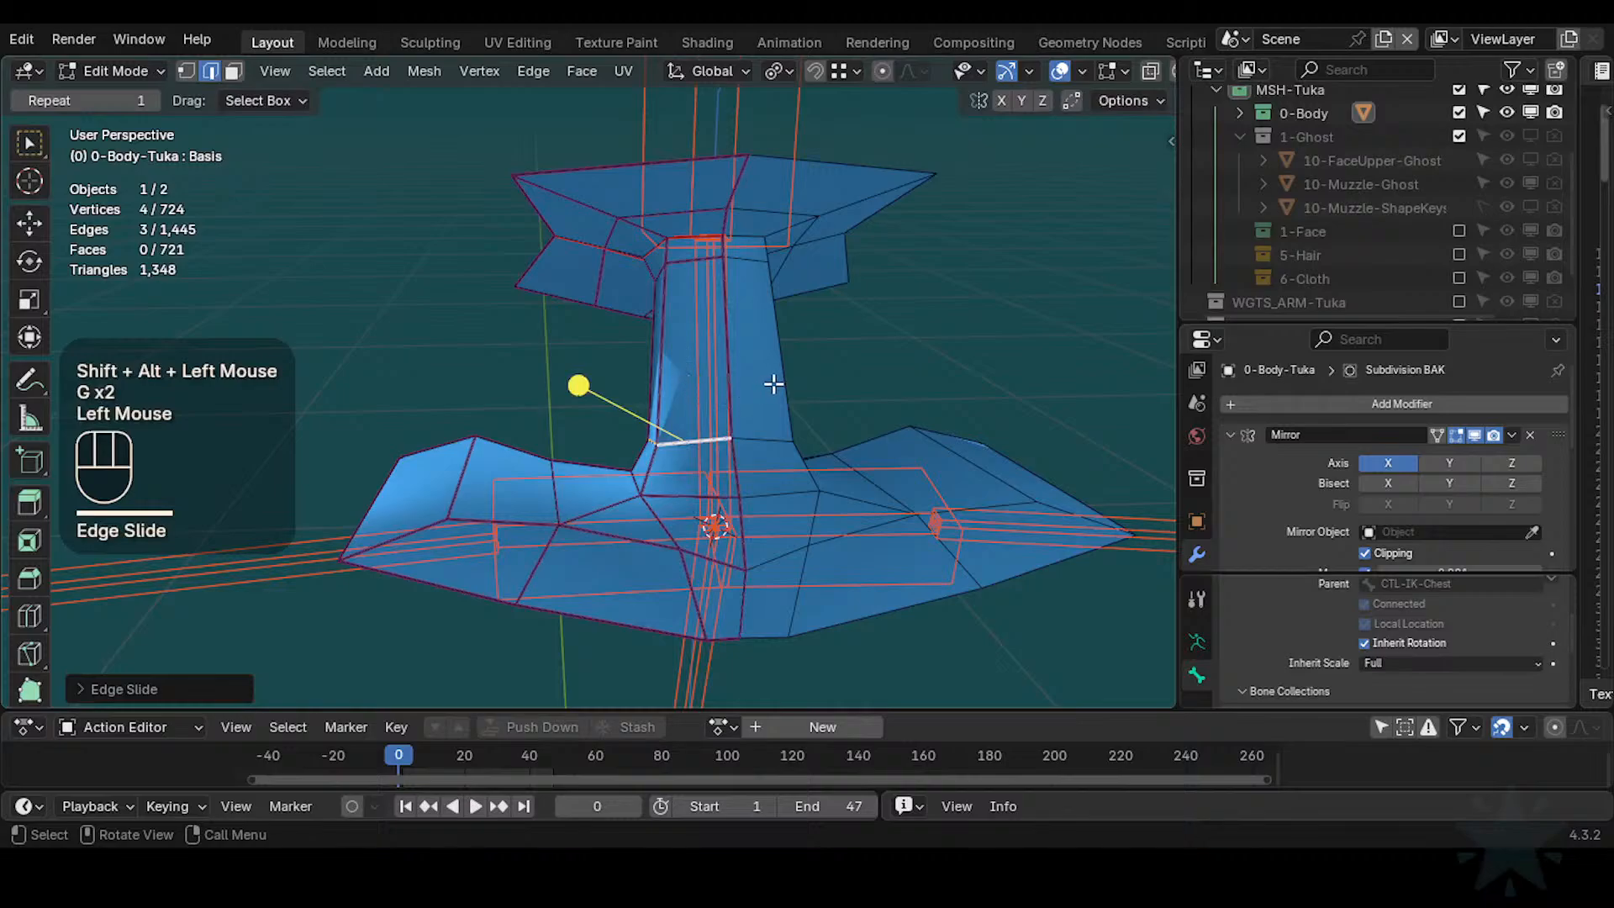
key("alt+s")
left_click(770, 358, "shift")
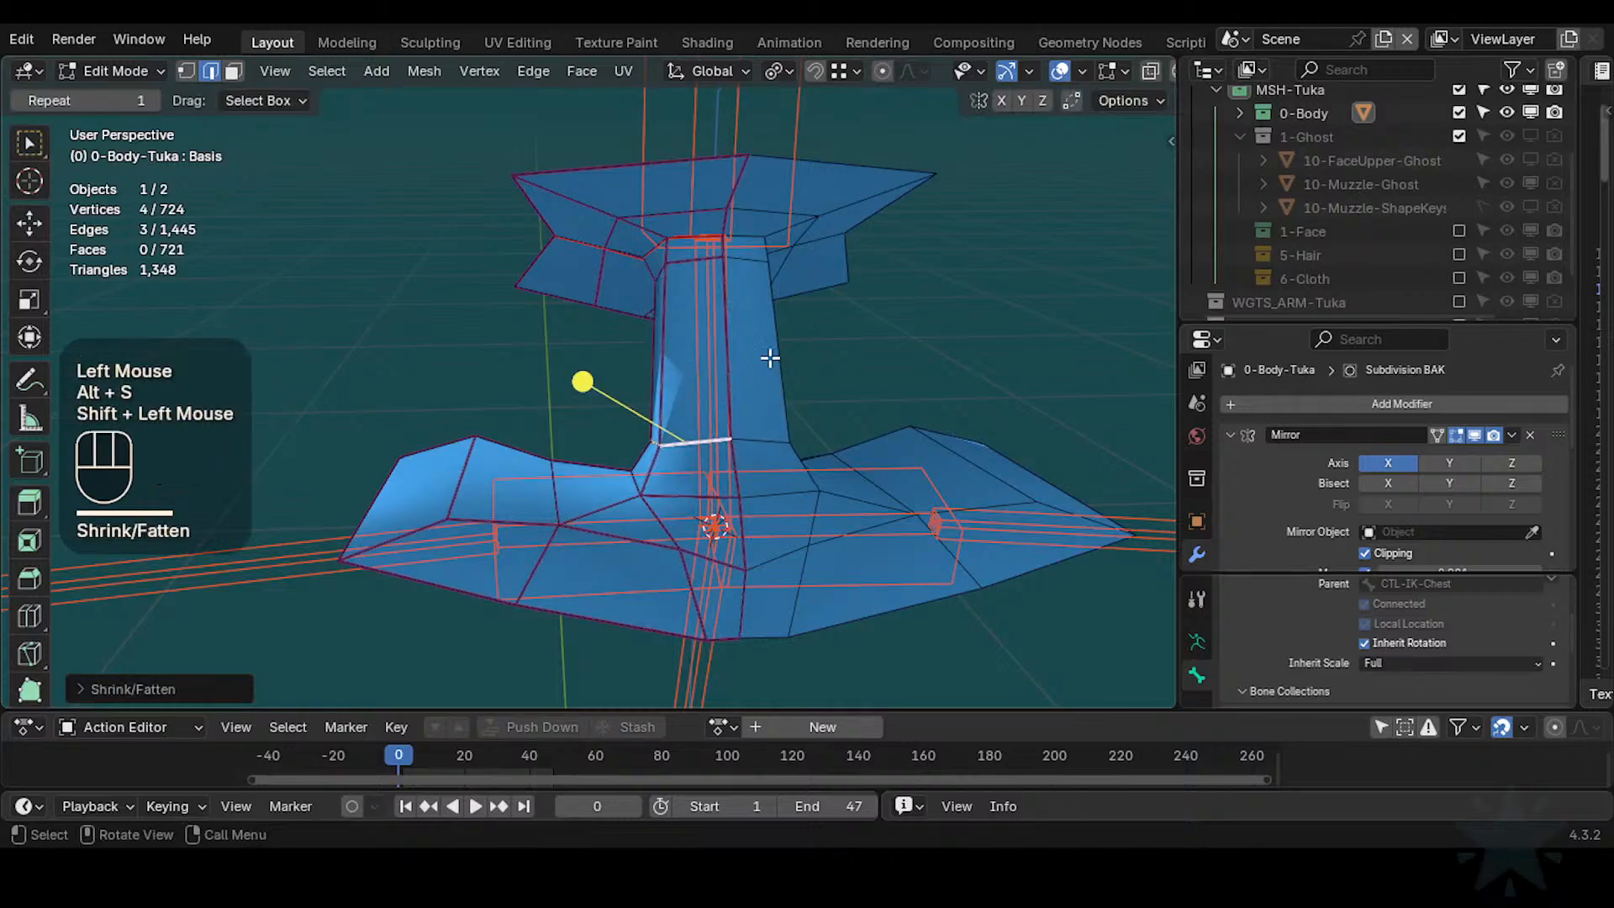
Adjust the edge loop near the top of the neck with Shrink/Fatten and a slight Edge Slide
key("alt+a")
left_click(688, 258, "alt+shift")
key("alt+s")
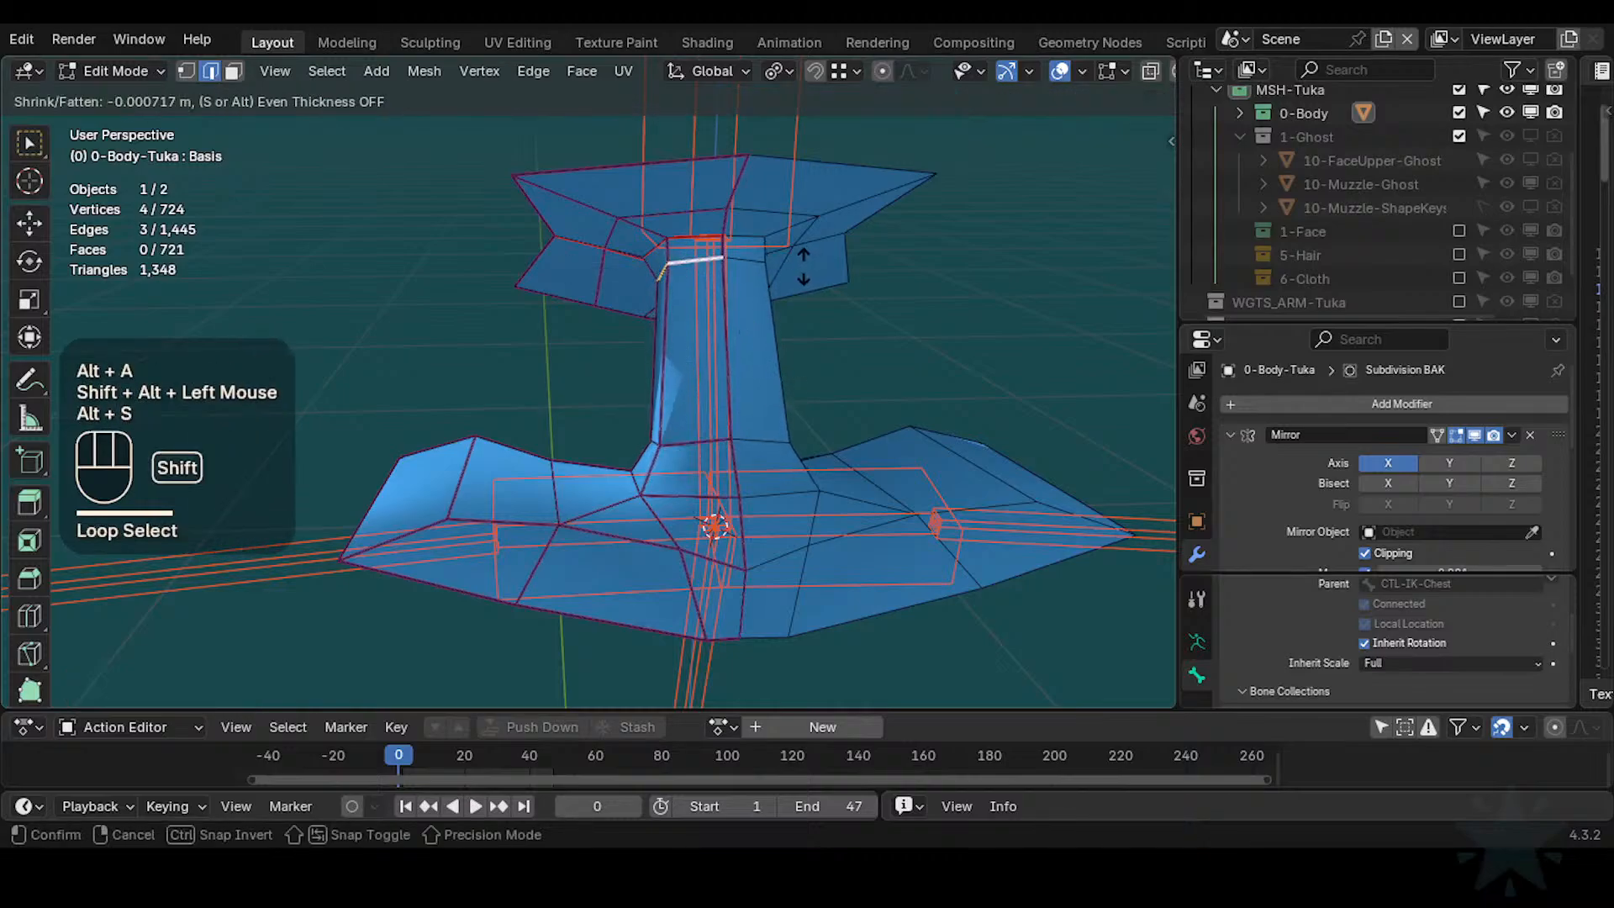
left_click(799, 267, "shift")
key("g")
key("g")
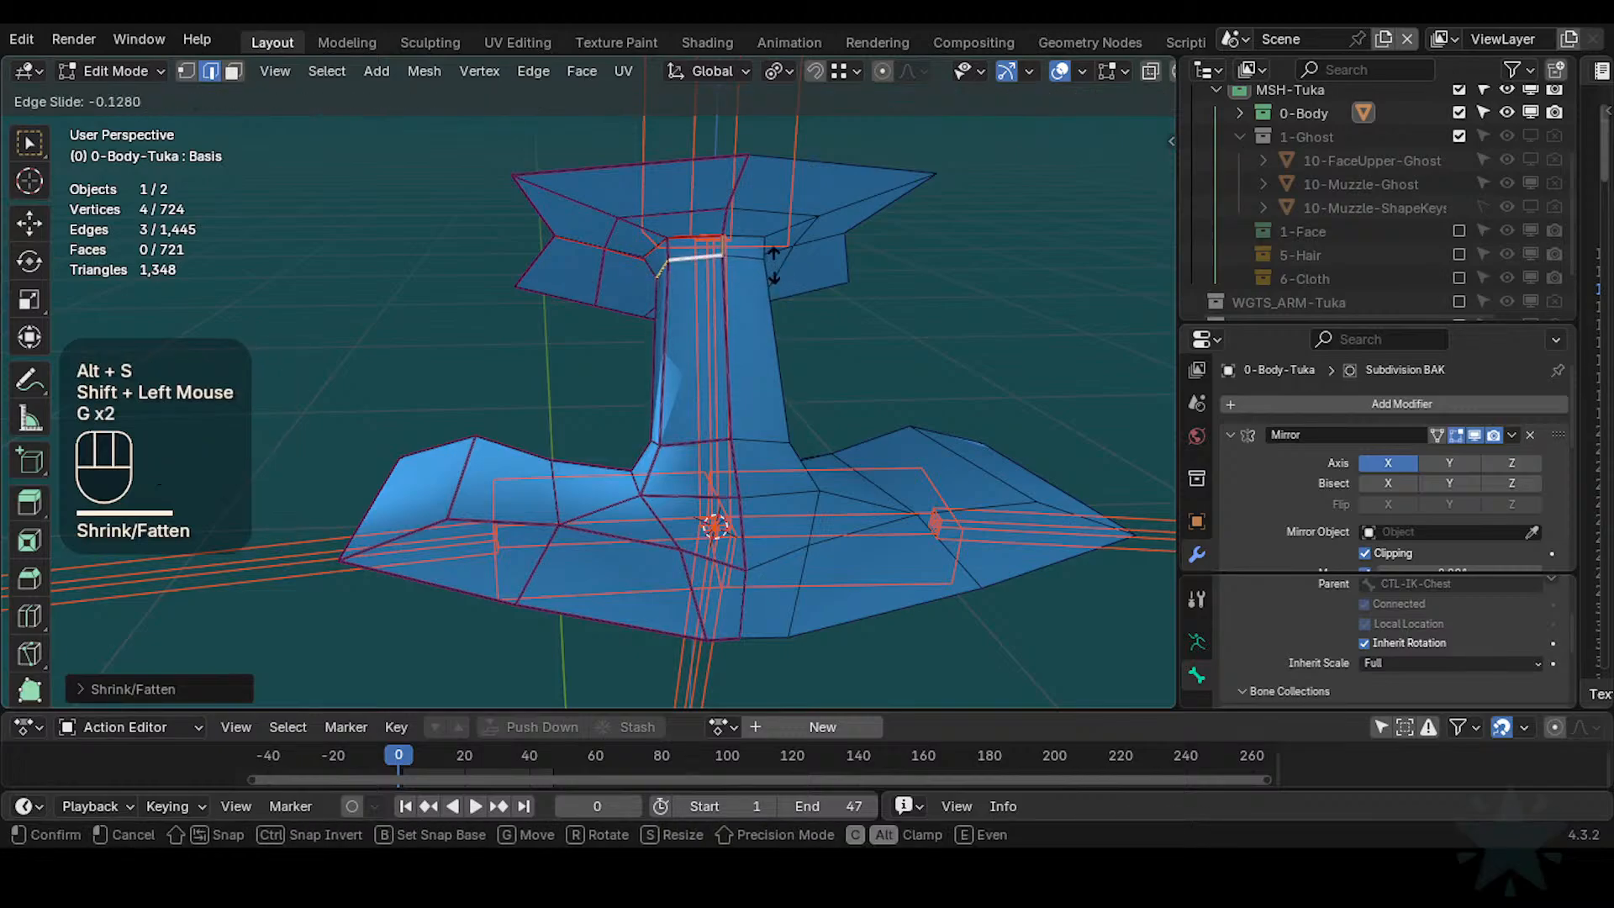
left_click(797, 259)
key("alt+s")
left_click(785, 262, "shift")
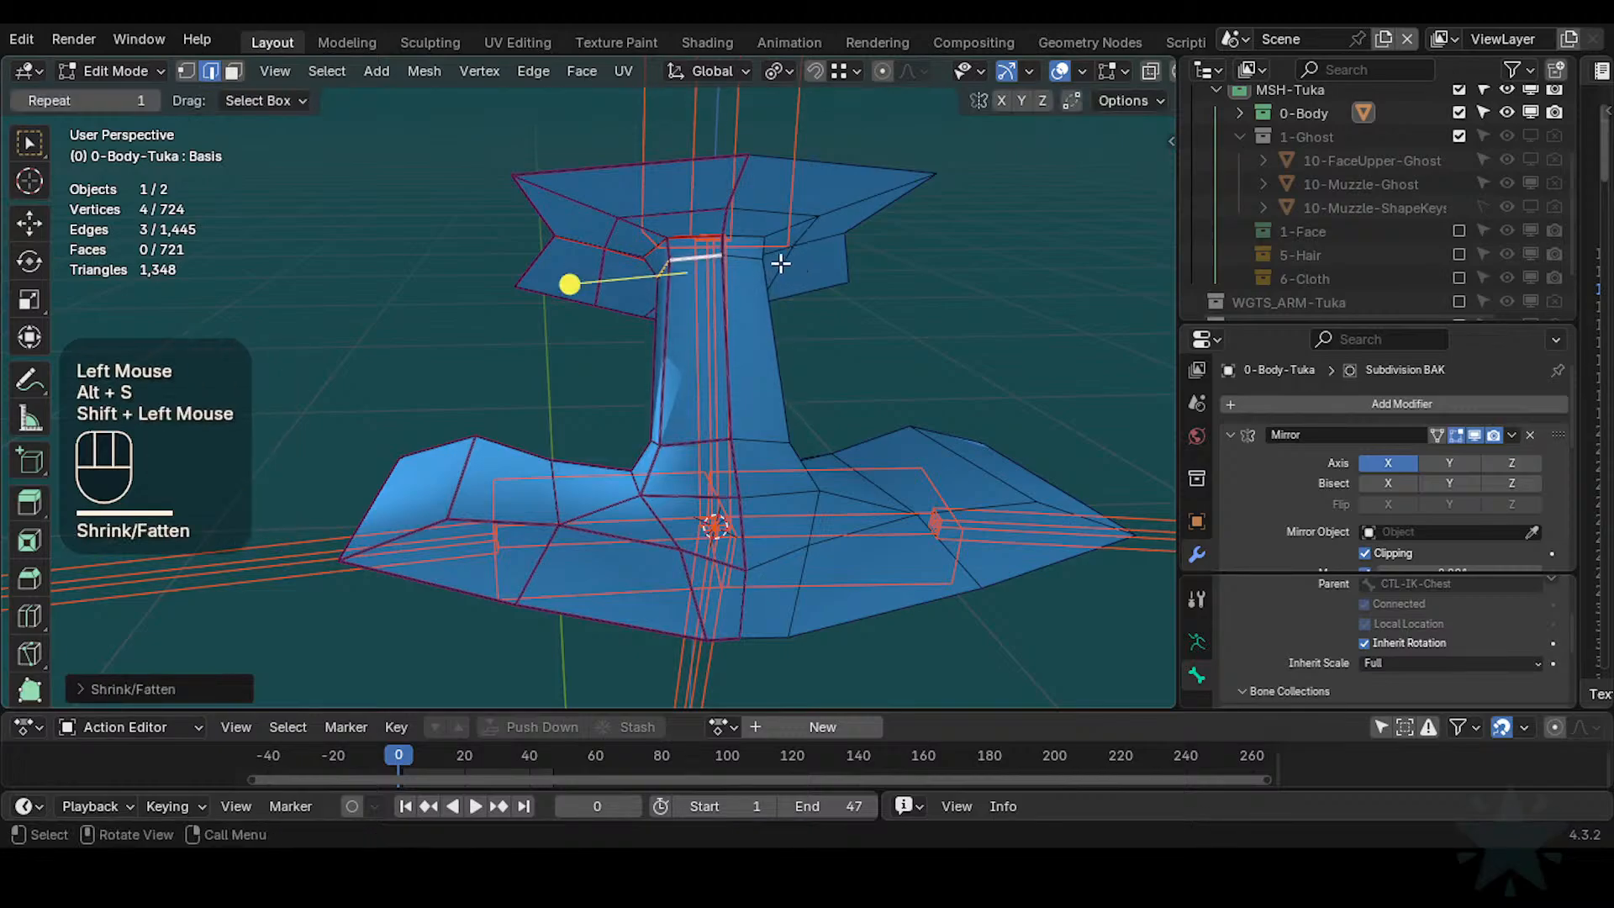
Return to Weight Paint mode and rotate CTL-IK-Neck to each side, leaving the neck tilted to expose its base
key("Tab")
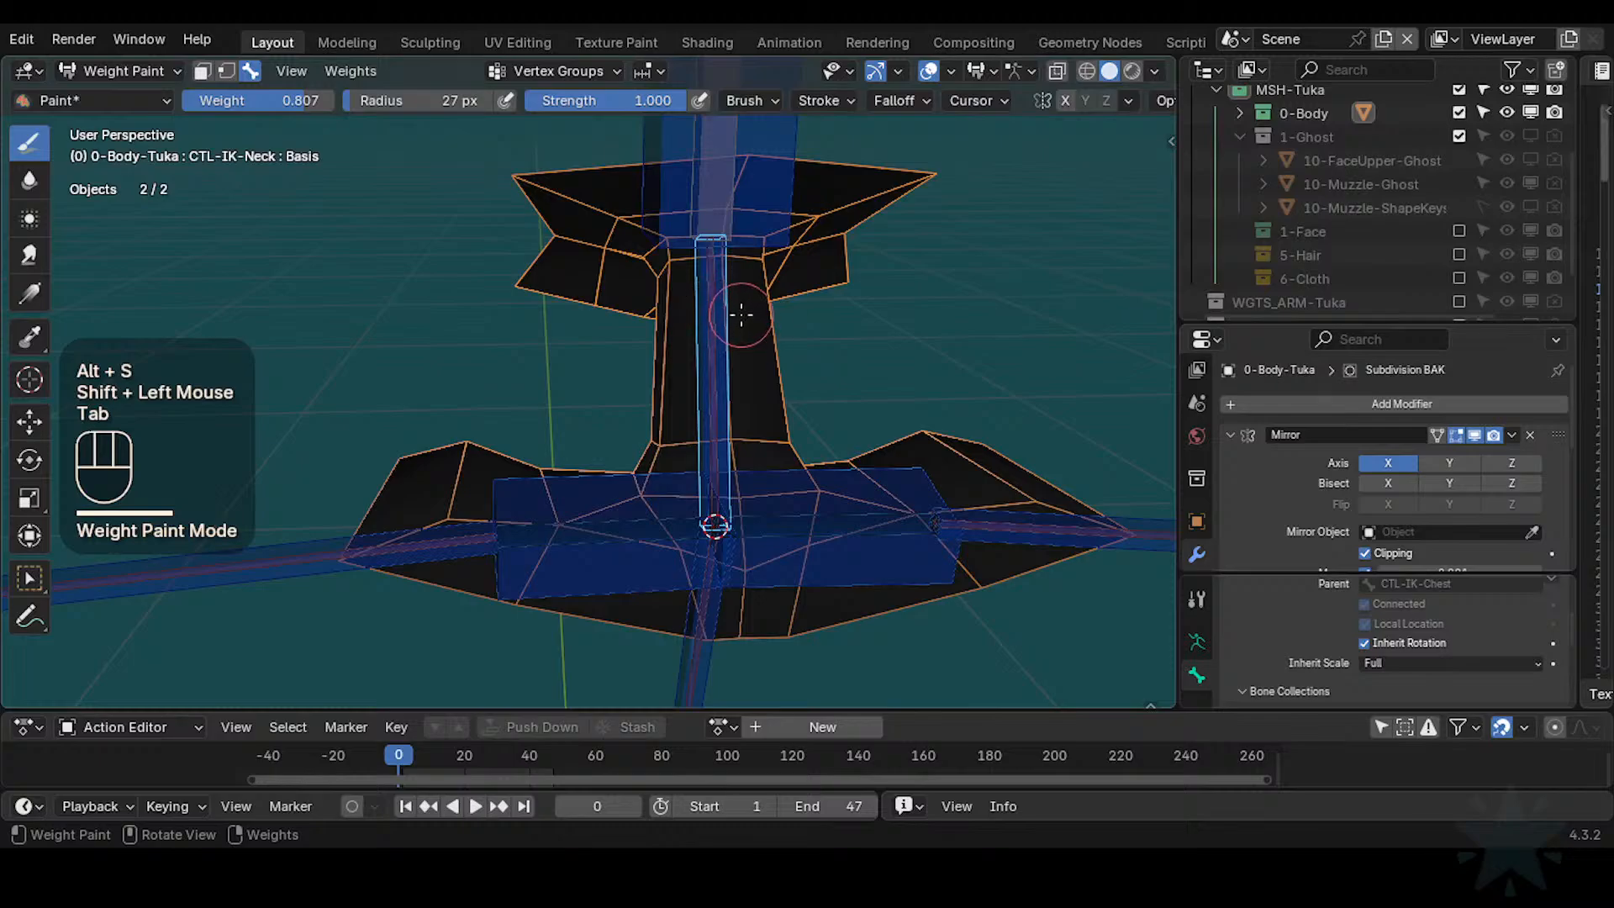
key("r")
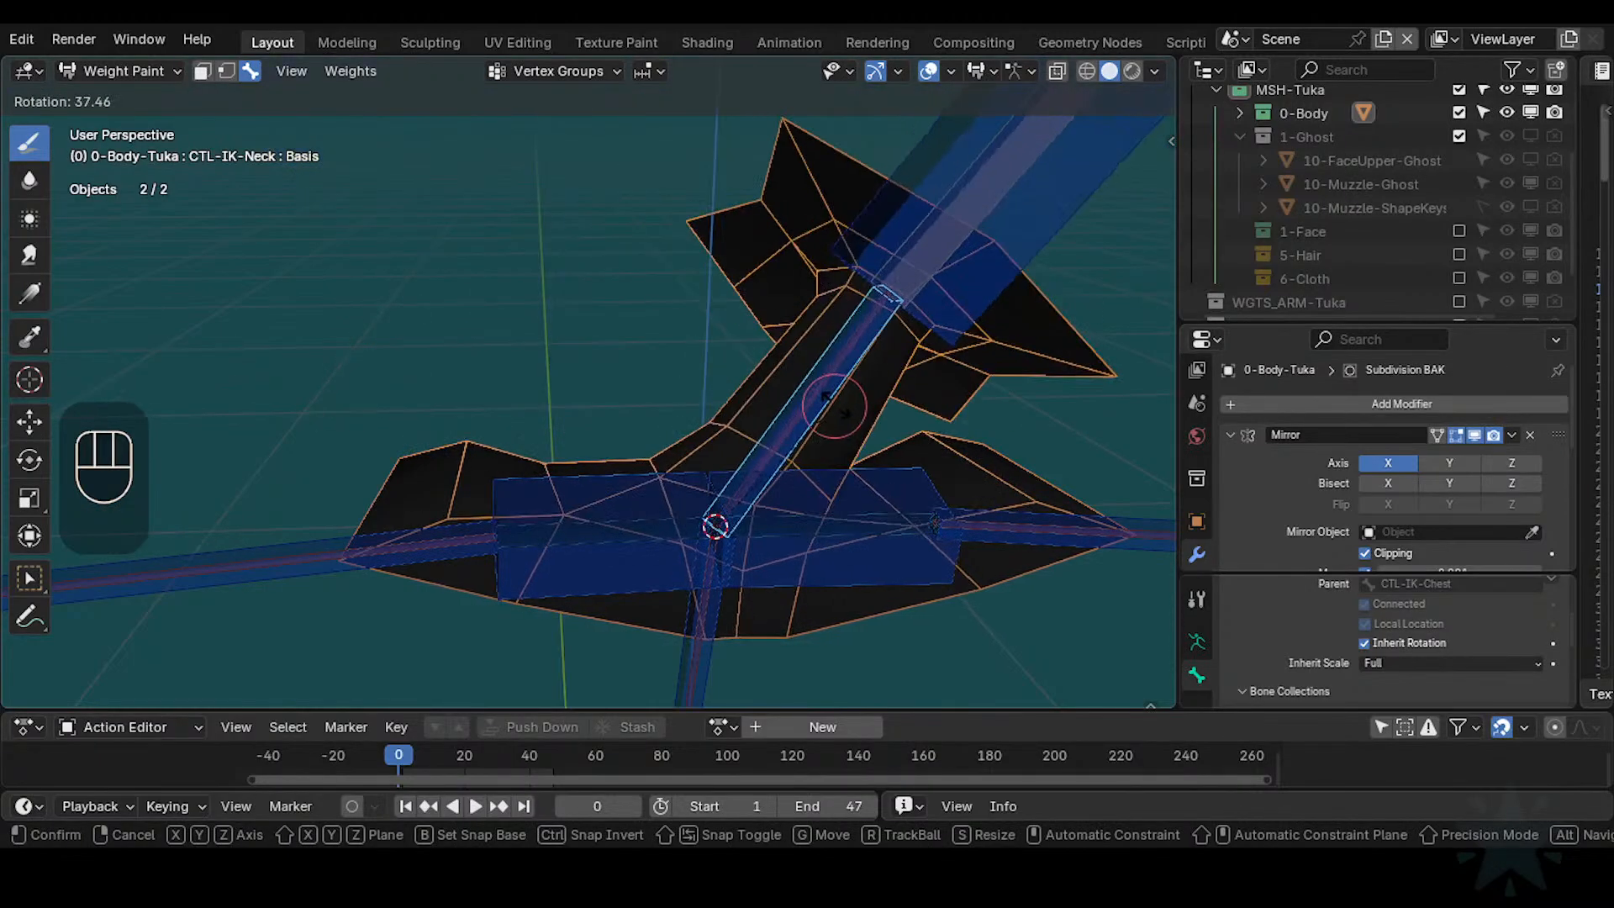
left_click(788, 374, "alt")
key("r")
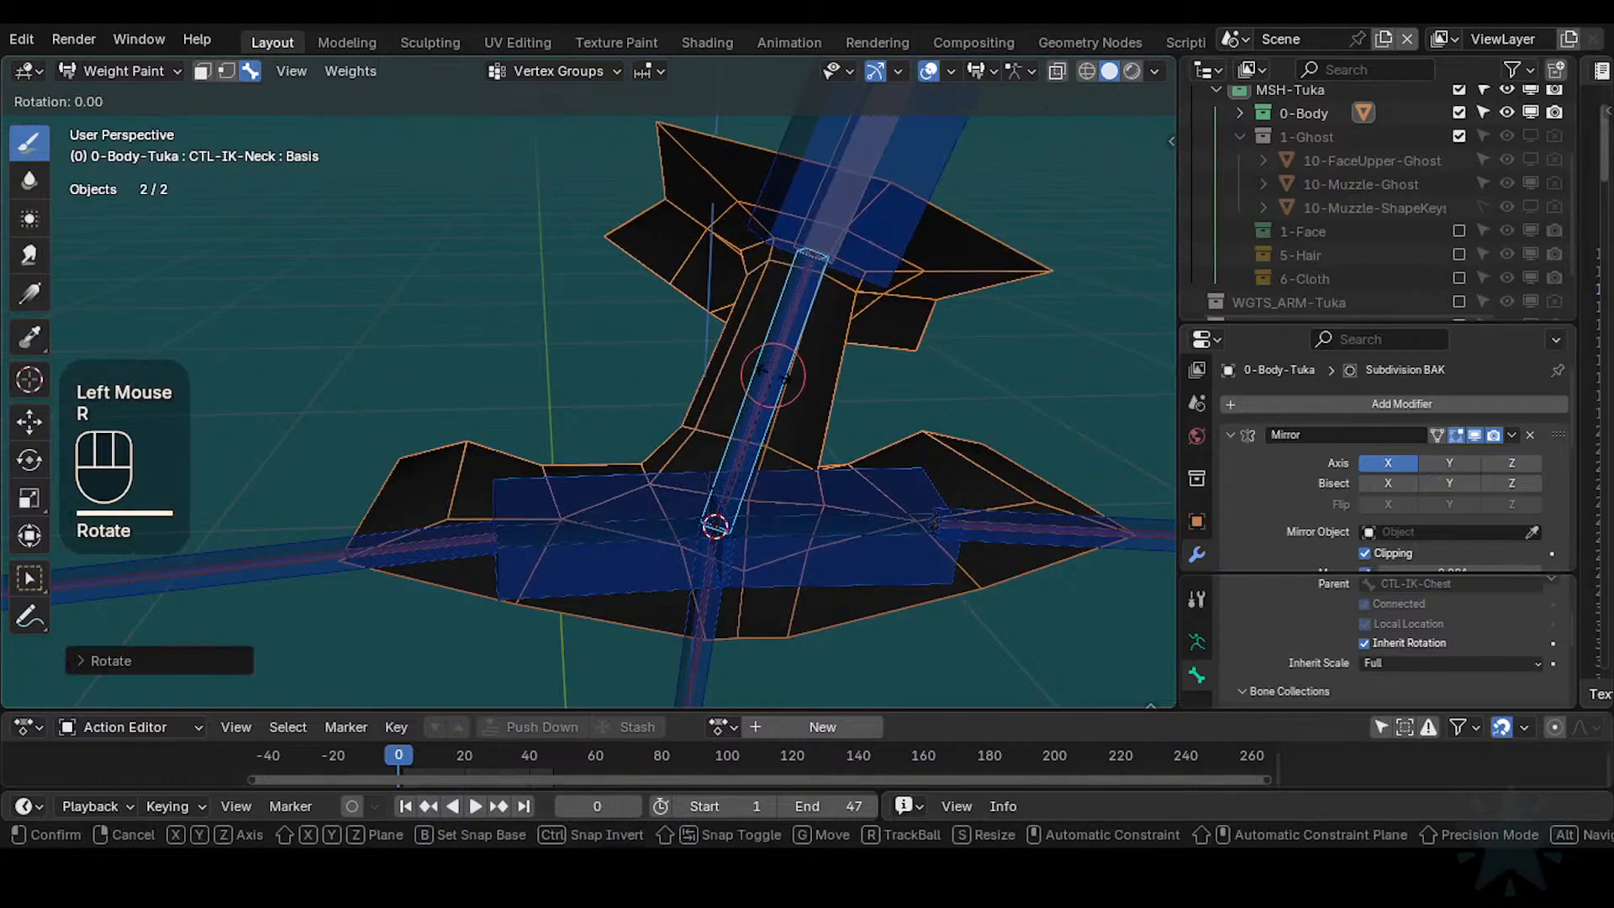
left_click(634, 392)
Select the DEF2-Neck bone to display its weights around the base of the tilted neck
left_click(625, 406, "alt")
middle_click_drag(626, 406, 632, 402, "shift")
mouse_move(632, 402)
middle_mouse_down("ctrl")
mouse_move(635, 387)
mouse_move(655, 410)
middle_mouse_up("ctrl")
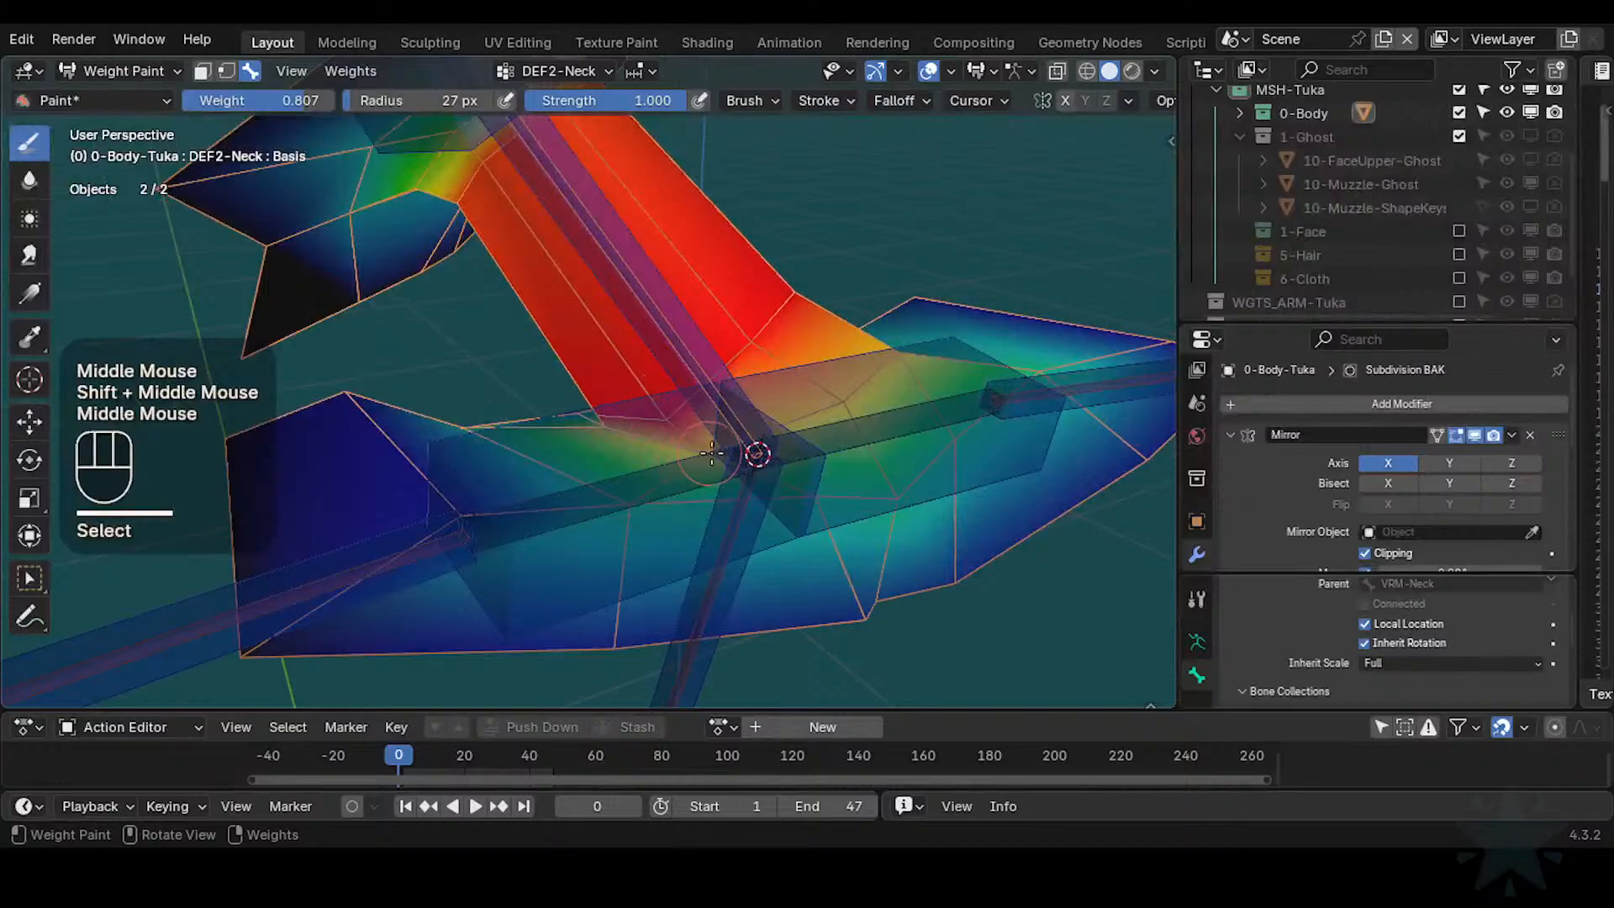
Try blurring the DEF2-Neck weights at the base of the neck and undo the stroke
left_click(29, 182)
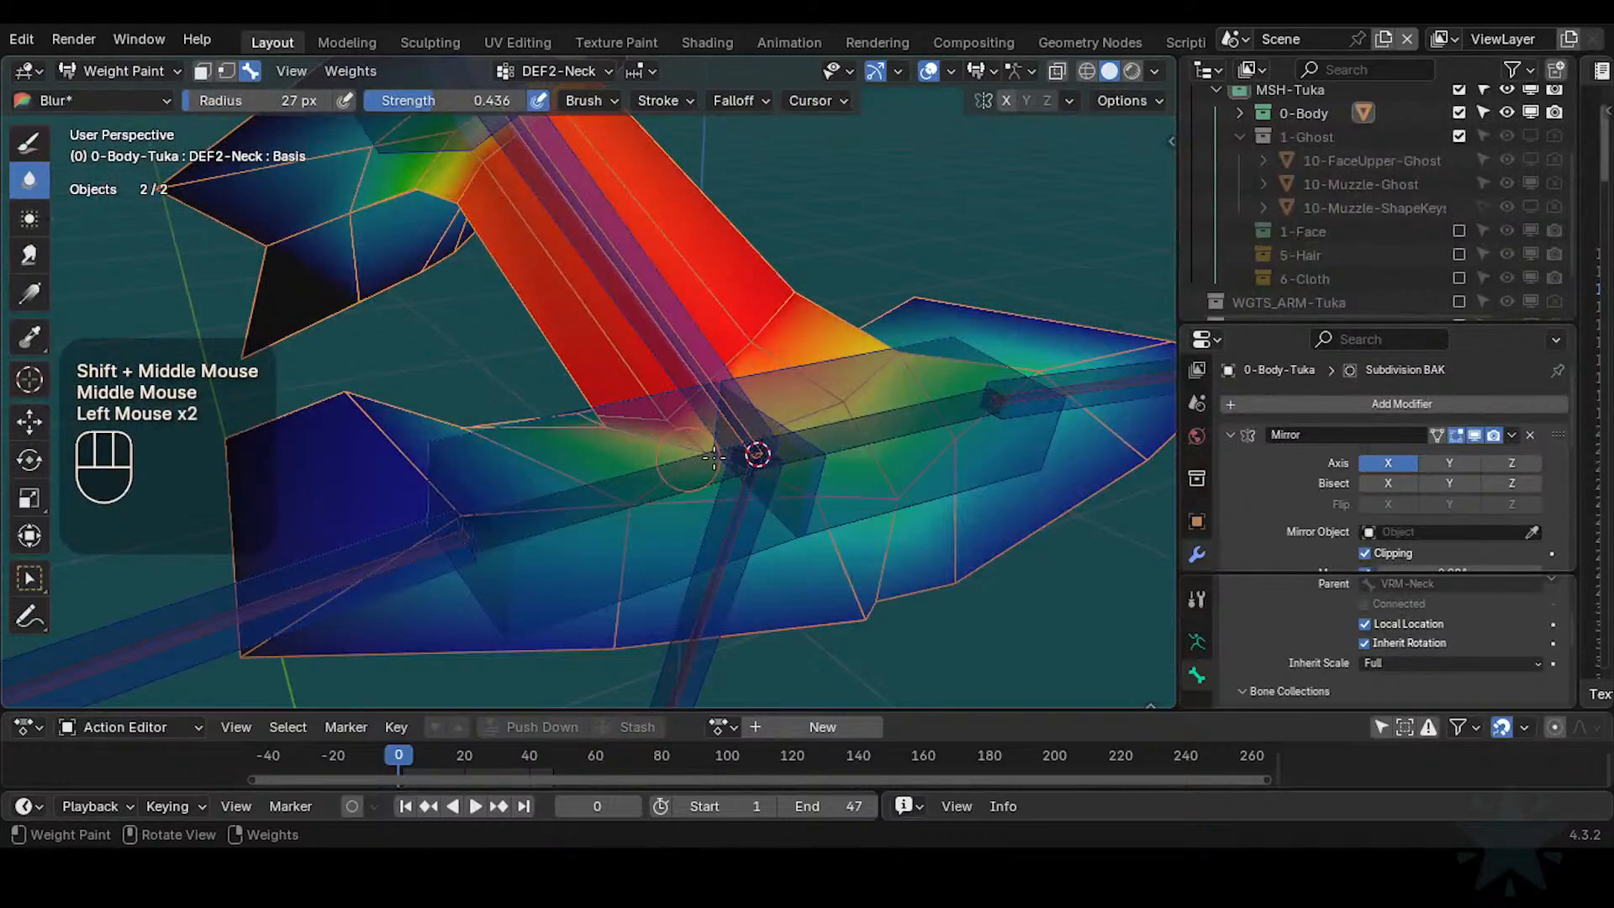
key("ctrl+z")
middle_click_drag(713, 457, 684, 465)
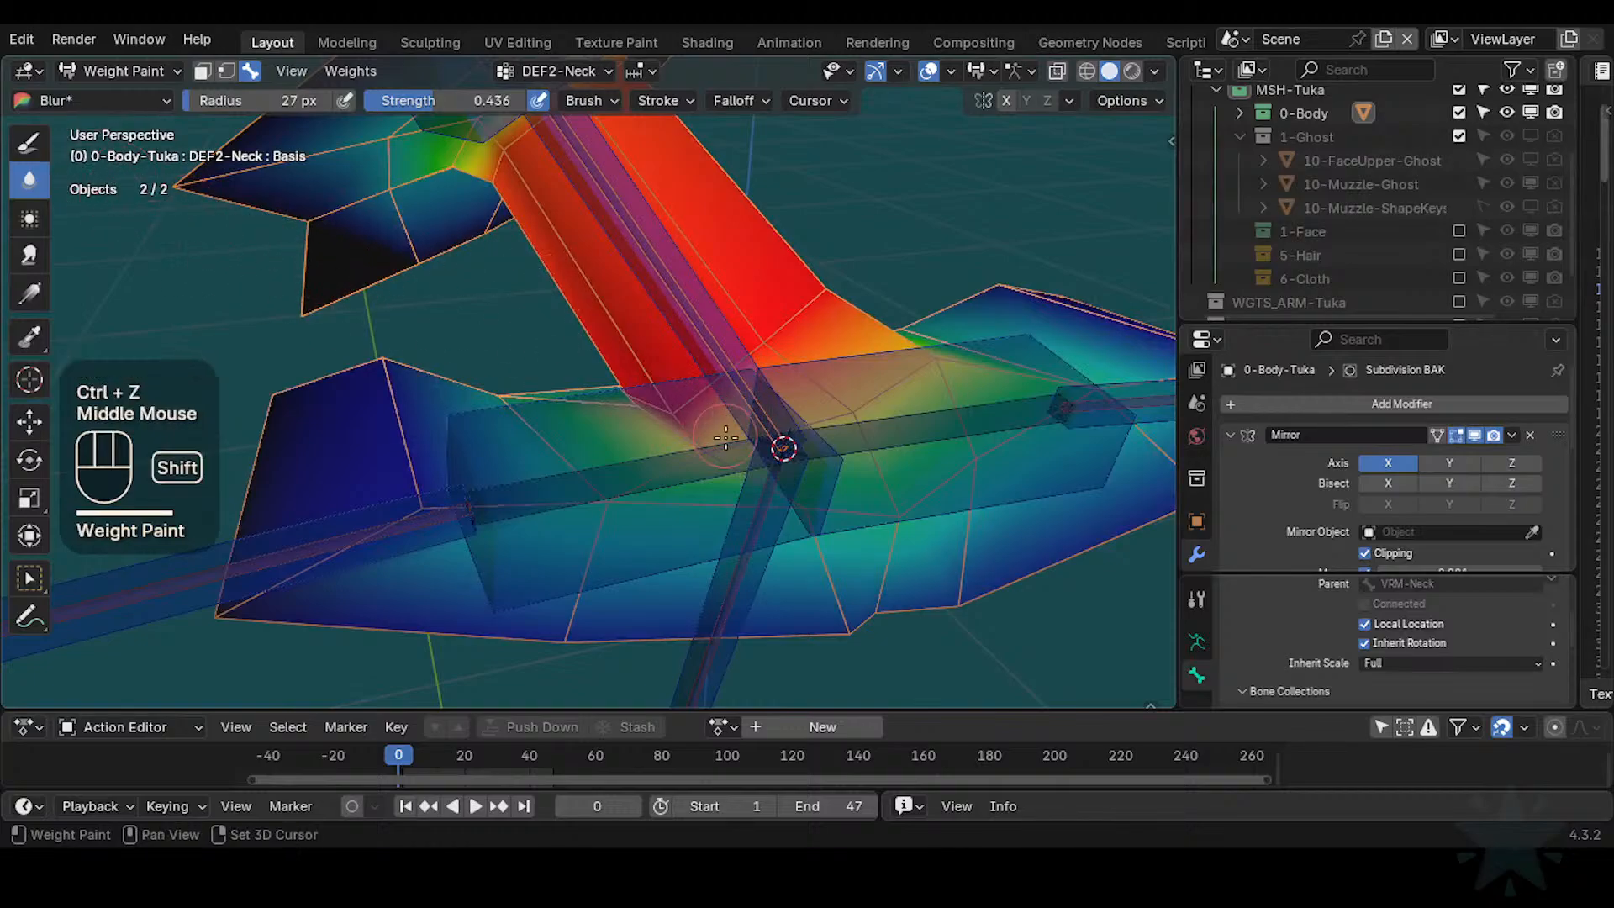
Switch to the Paint brush, sample the DEF2-Neck weight at the neck's base, and set the brush weight to 0.927
key("shift+x")
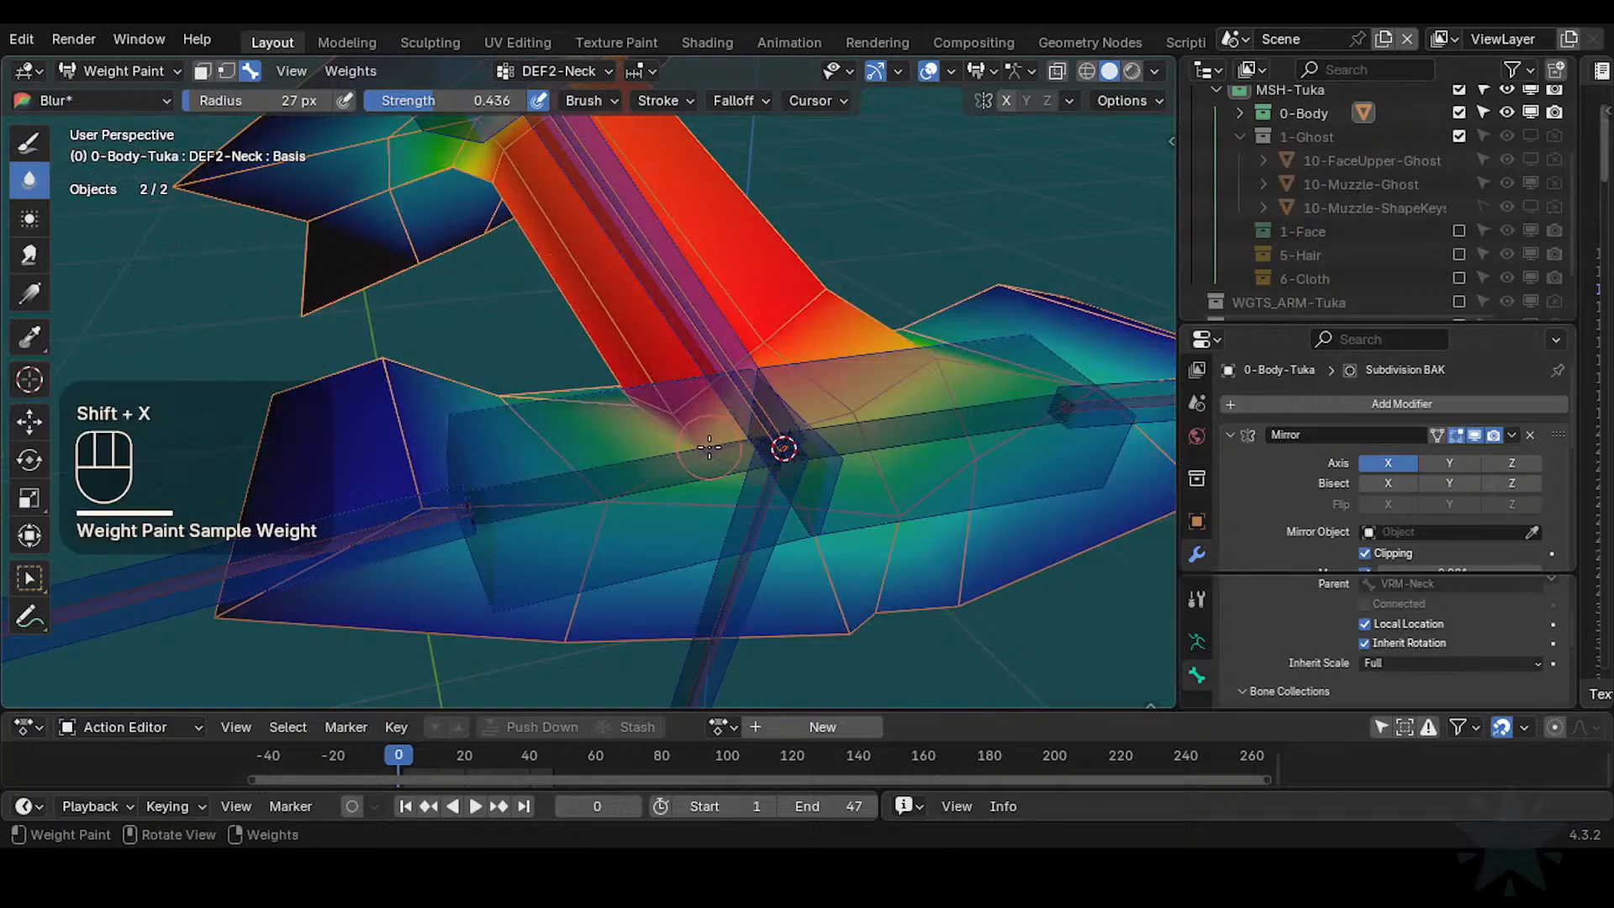
key("shift+space")
left_click(634, 468)
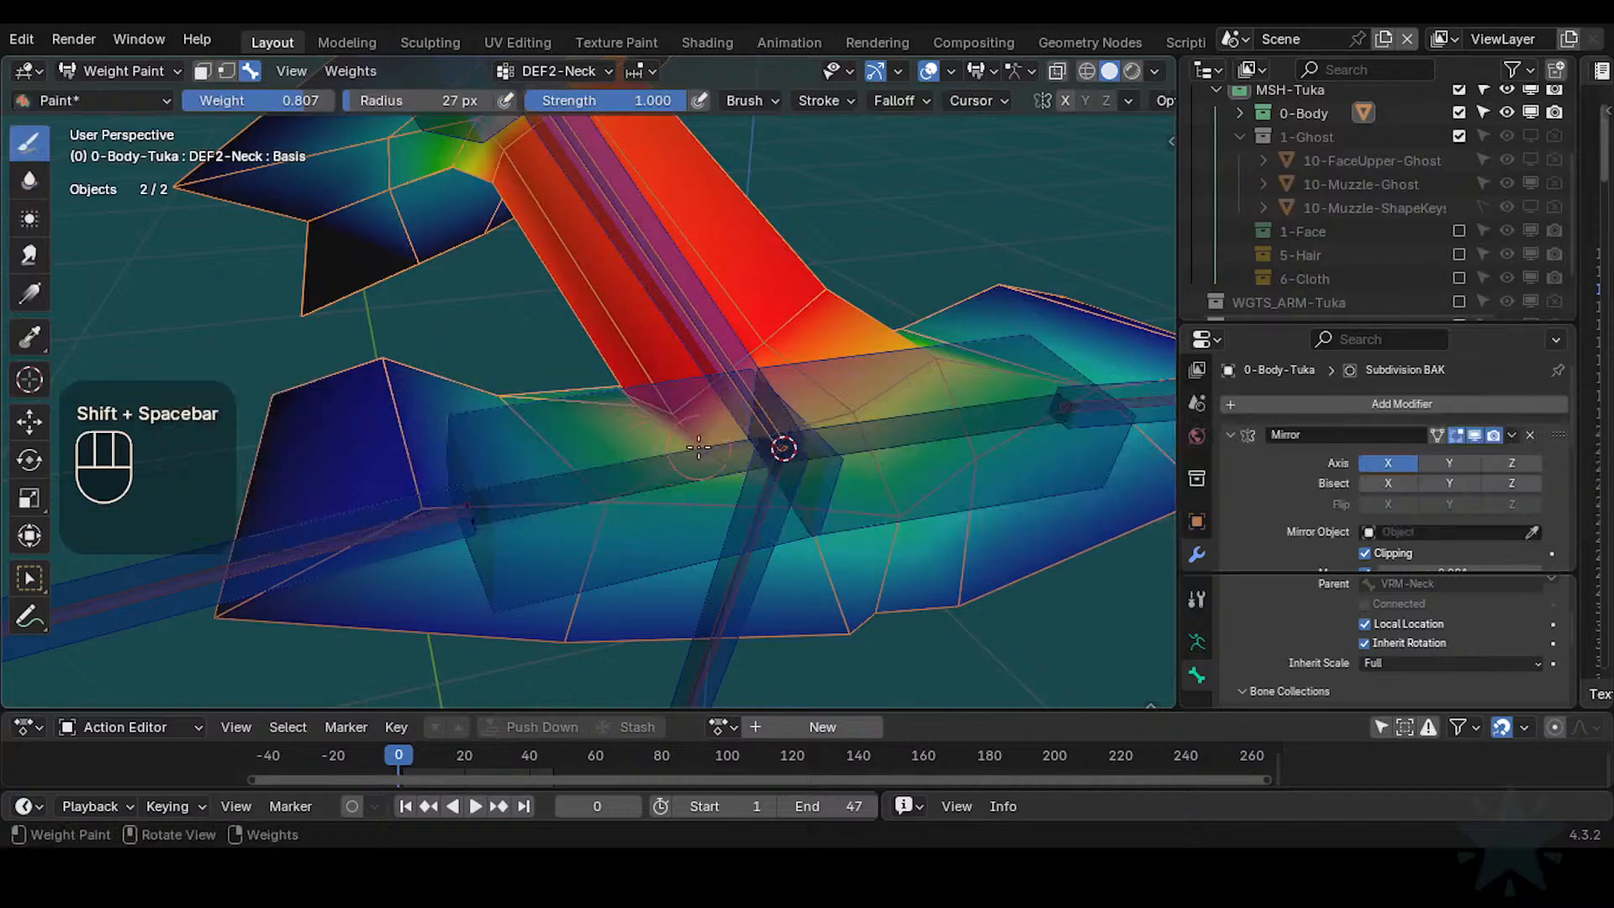
key("shift+x")
key("ctrl+f")
left_click(706, 452)
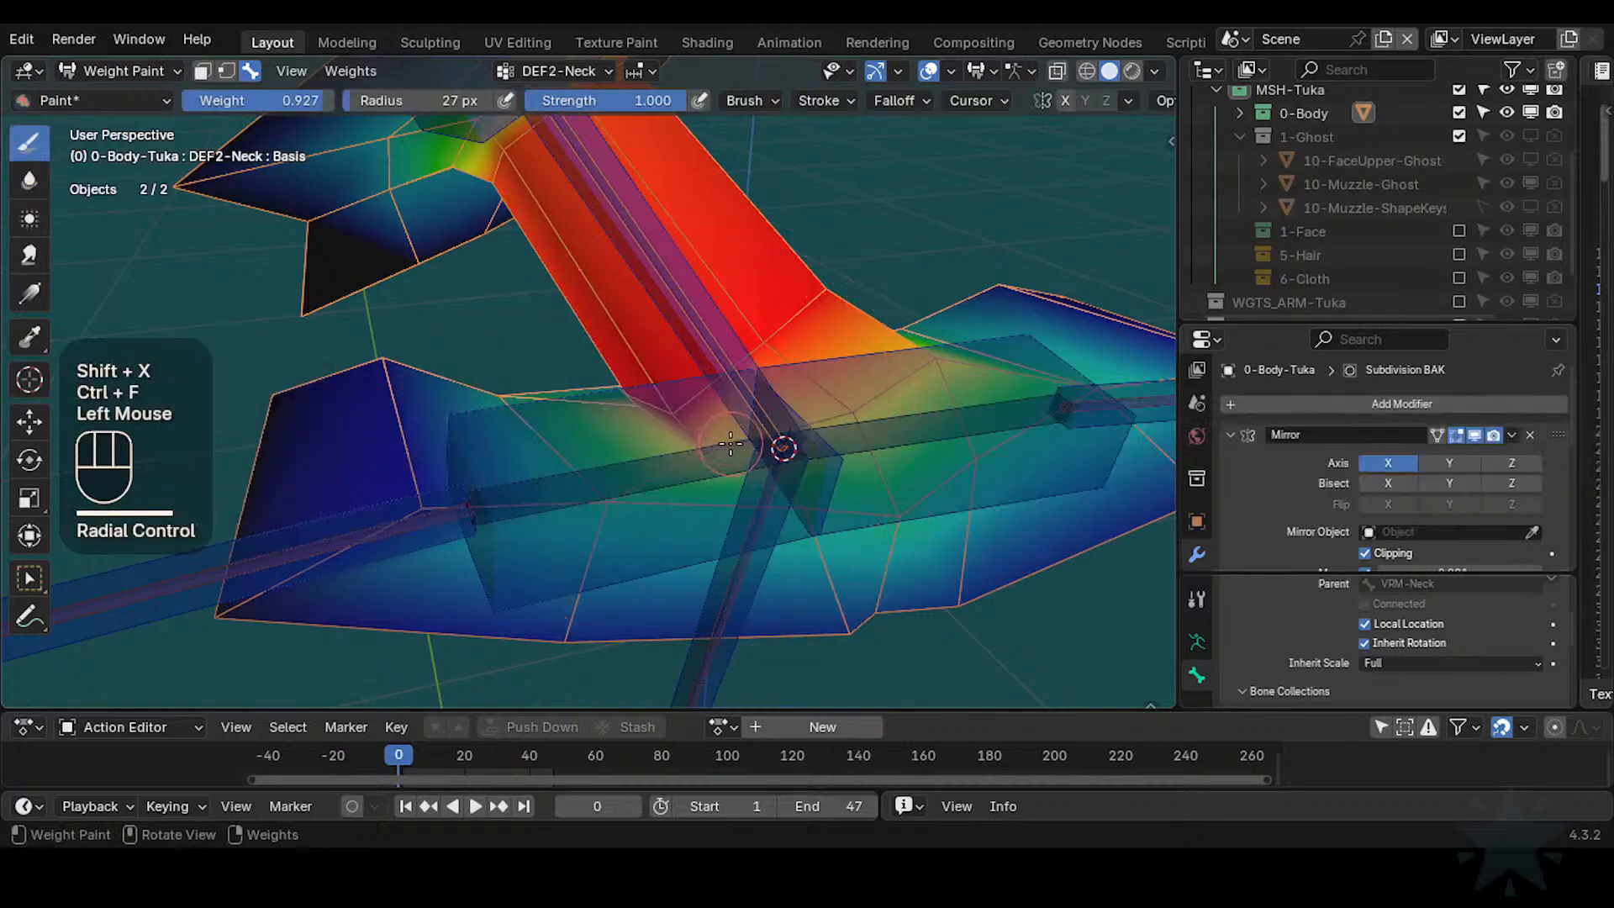
Try painting single vertices around the neck's base with the DEF2-Neck weight and undo the strokes
left_click(707, 455)
mouse_move(705, 455)
middle_mouse_down()
mouse_move(761, 406)
mouse_move(746, 392)
mouse_move(699, 431)
mouse_move(593, 404)
mouse_move(605, 408)
middle_mouse_up()
key("ctrl+z")
left_click(842, 382)
key("ctrl+z")
left_click(698, 433)
key("ctrl+z")
left_click(700, 432)
key("ctrl+z")
left_click(586, 416)
key("ctrl+z")
Try painting the DEF2-Neck weight on the opposite side and lower vertices of the neck's base, undoing the strokes
mouse_move(606, 408)
middle_mouse_down("ctrl")
mouse_move(597, 390)
mouse_move(766, 375)
mouse_move(652, 375)
mouse_move(647, 504)
middle_mouse_up("ctrl")
mouse_move(647, 505)
middle_mouse_down("ctrl")
mouse_move(641, 620)
mouse_move(558, 468)
mouse_move(703, 310)
mouse_move(721, 479)
mouse_move(649, 353)
mouse_move(660, 405)
mouse_move(673, 398)
middle_mouse_up("ctrl")
left_click(675, 400)
key("ctrl+z")
left_click(658, 407)
left_click(615, 474)
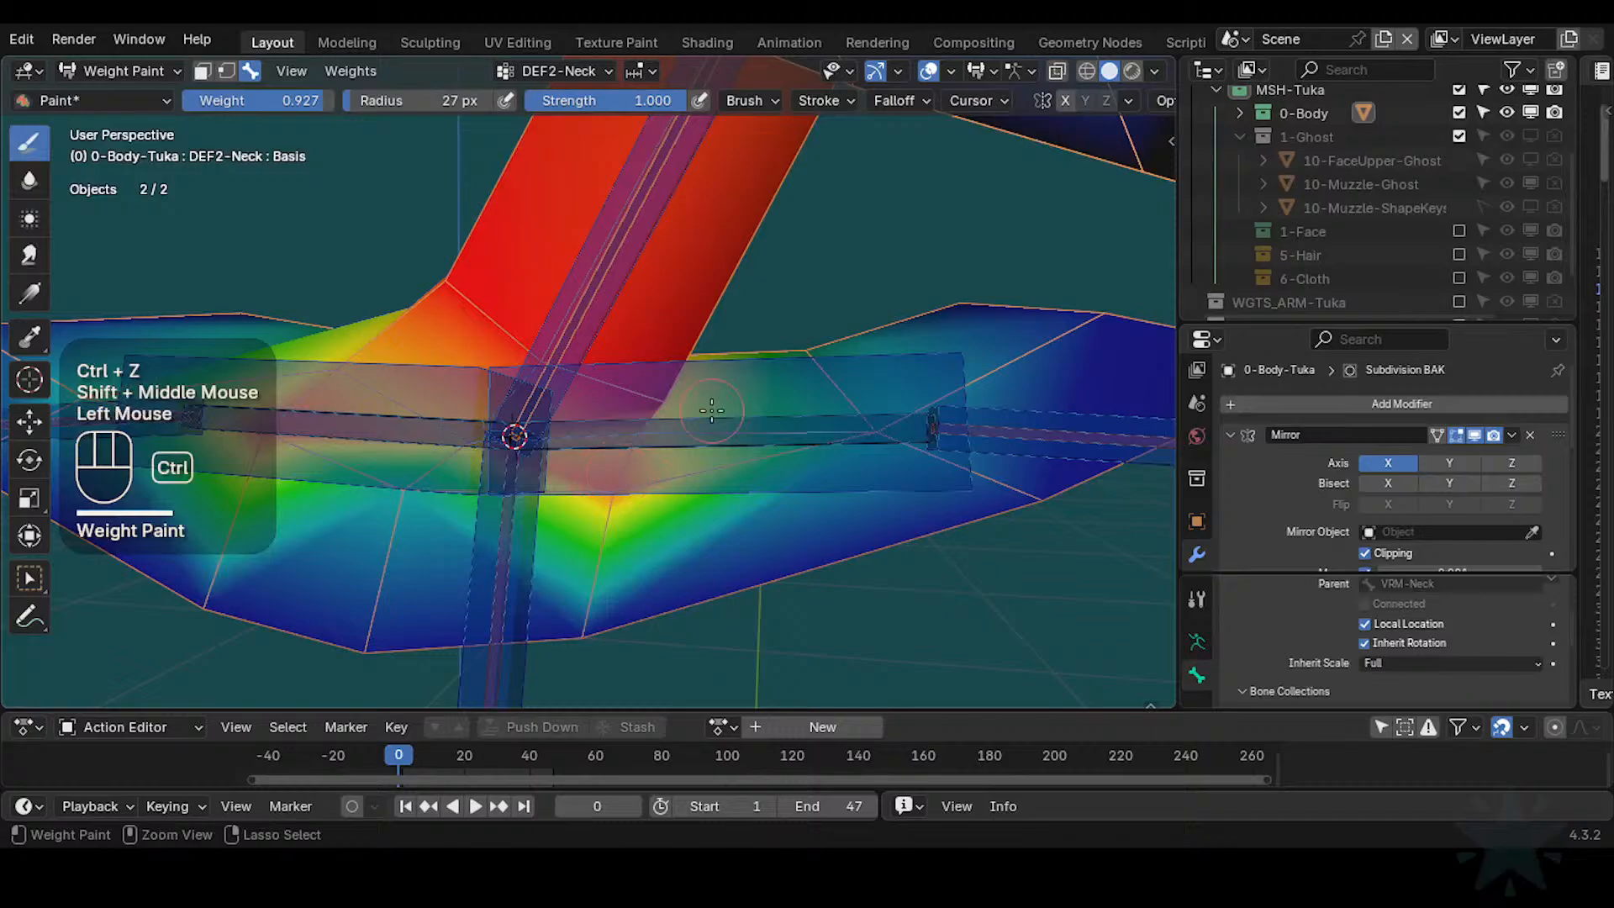
key("ctrl+z")
left_click_drag(414, 475, 437, 479)
key("ctrl+z")
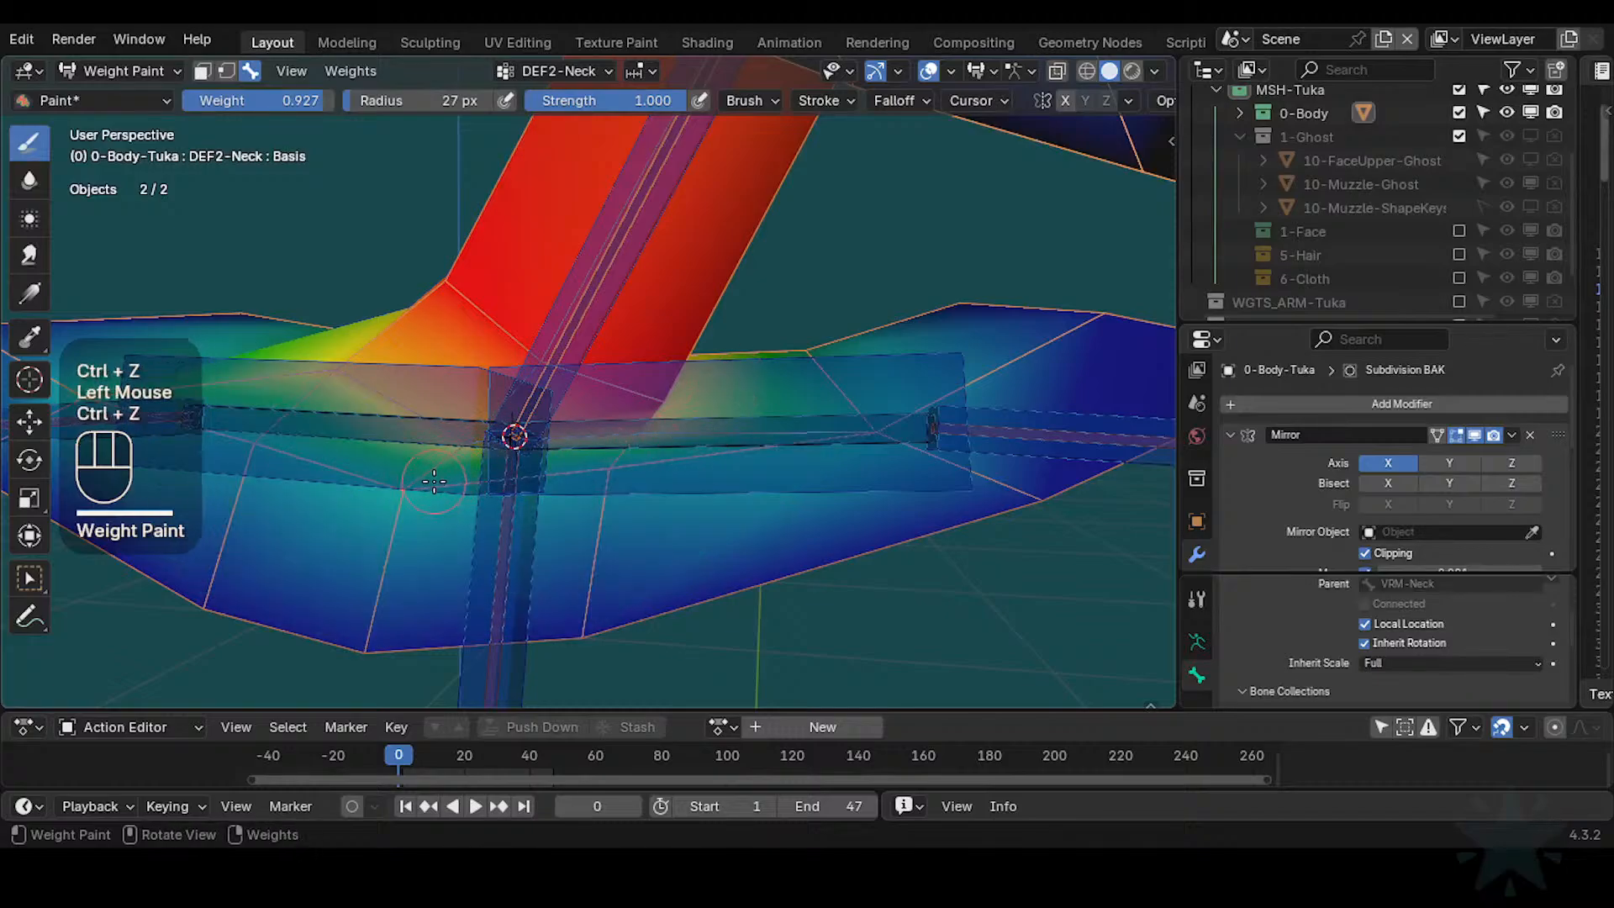
middle_click_drag(445, 462, 416, 496, "shift")
left_click(427, 492)
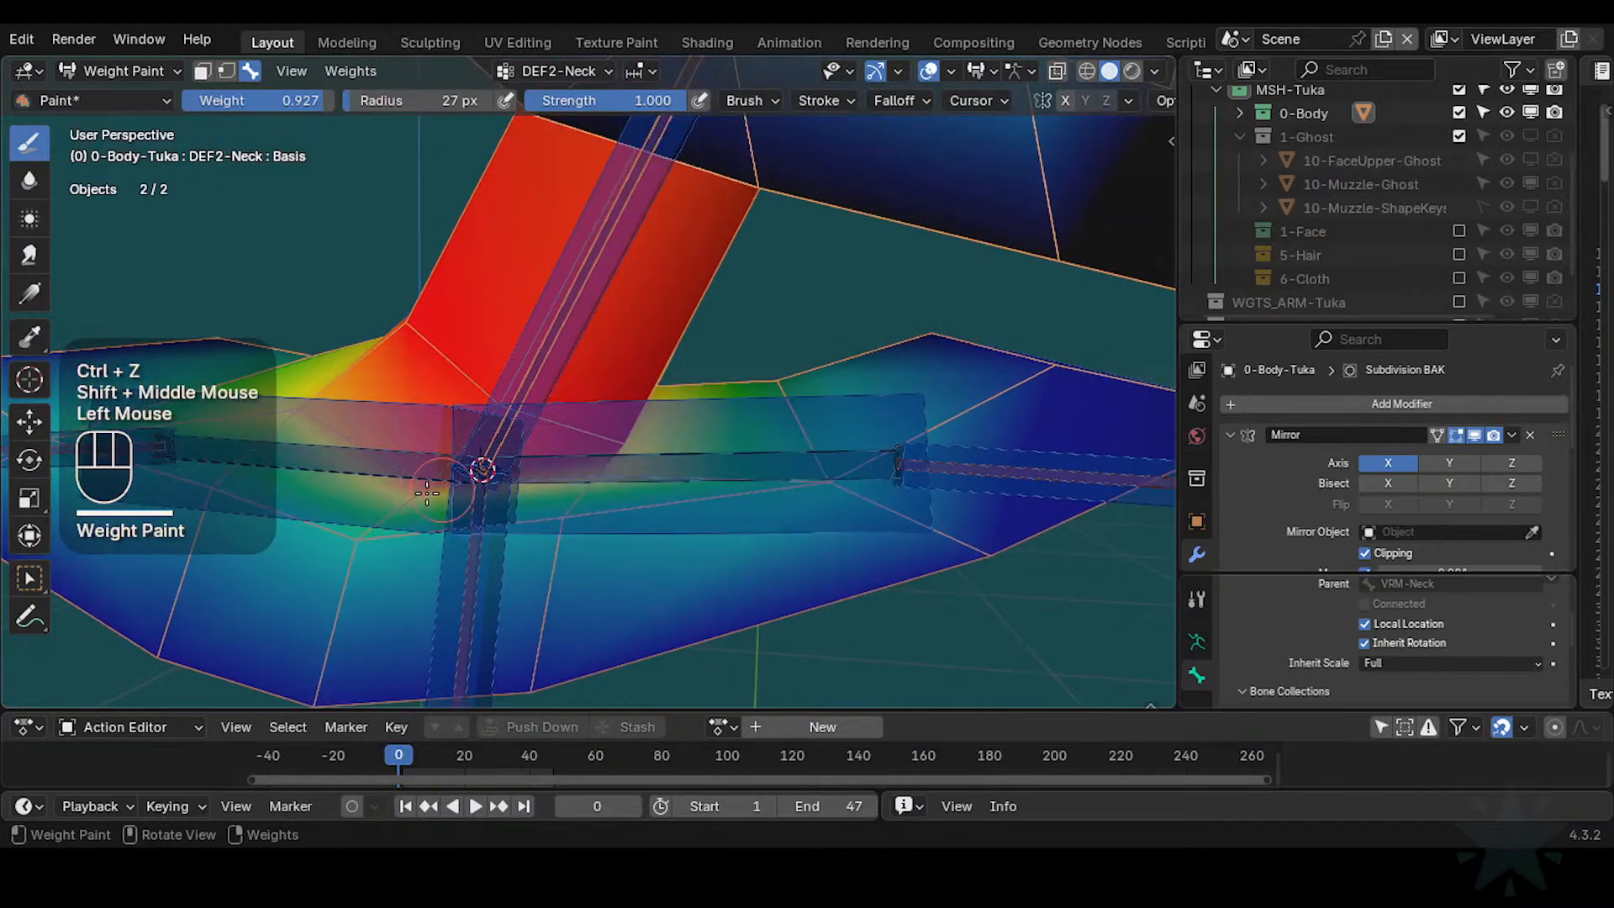
key("ctrl+z")
left_click(483, 469)
middle_click(483, 469)
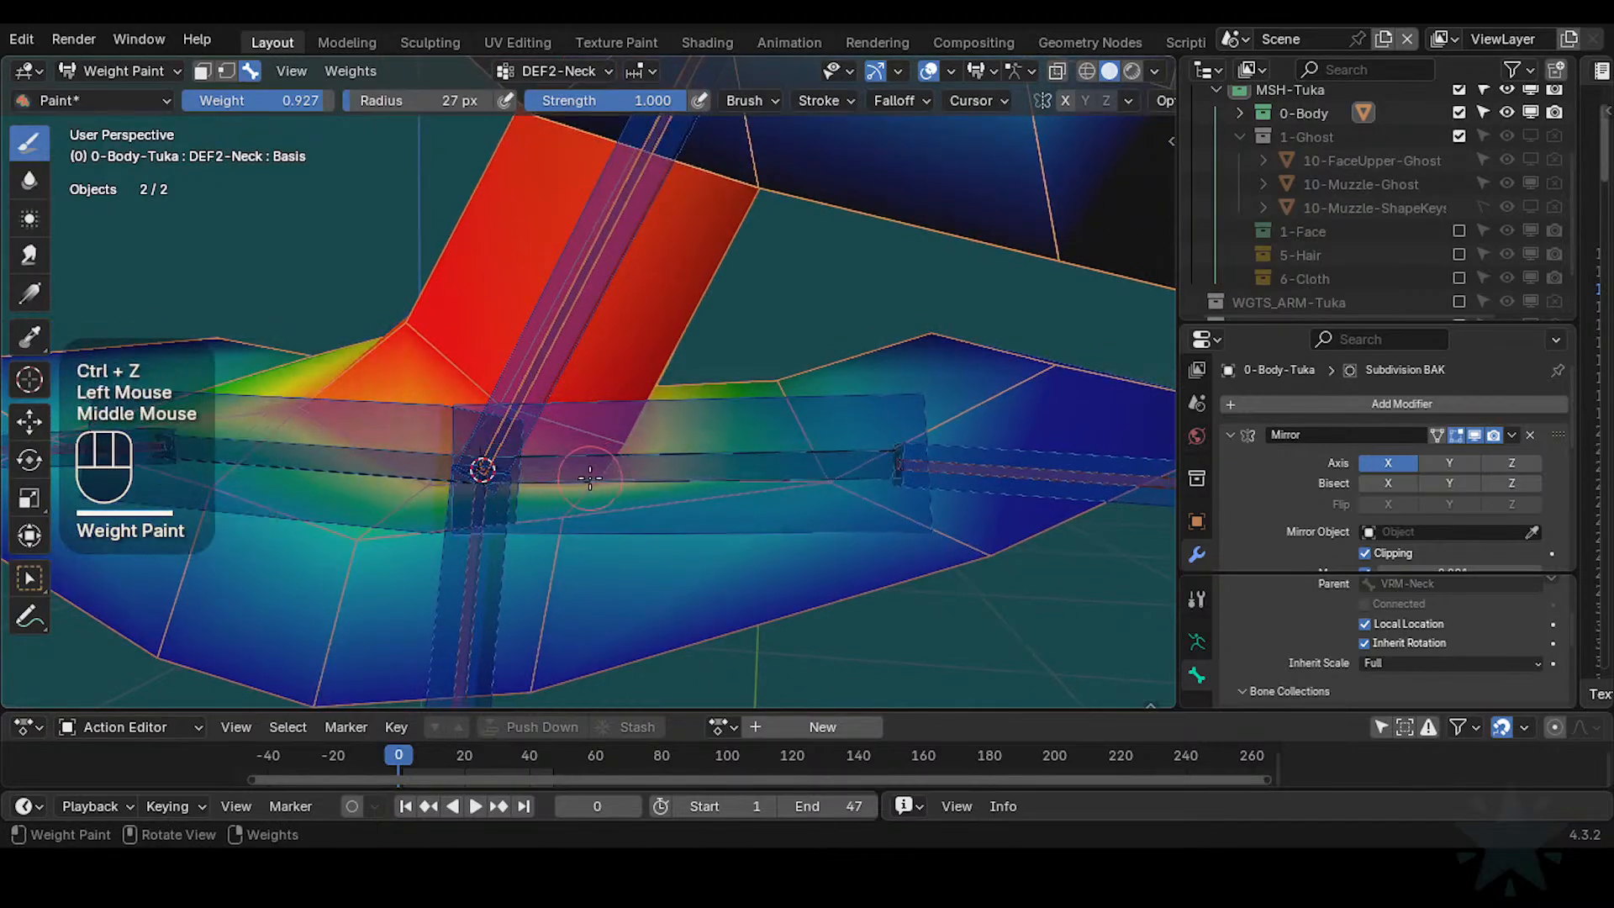
key("ctrl+z")
Select the DEF4-Shoulder.L bone to display its weights around the neck's base
middle_click_drag(602, 476, 682, 384, "shift")
left_click(652, 450, "alt")
left_click(651, 442, "alt")
left_click(651, 441, "alt")
left_click(651, 442, "alt")
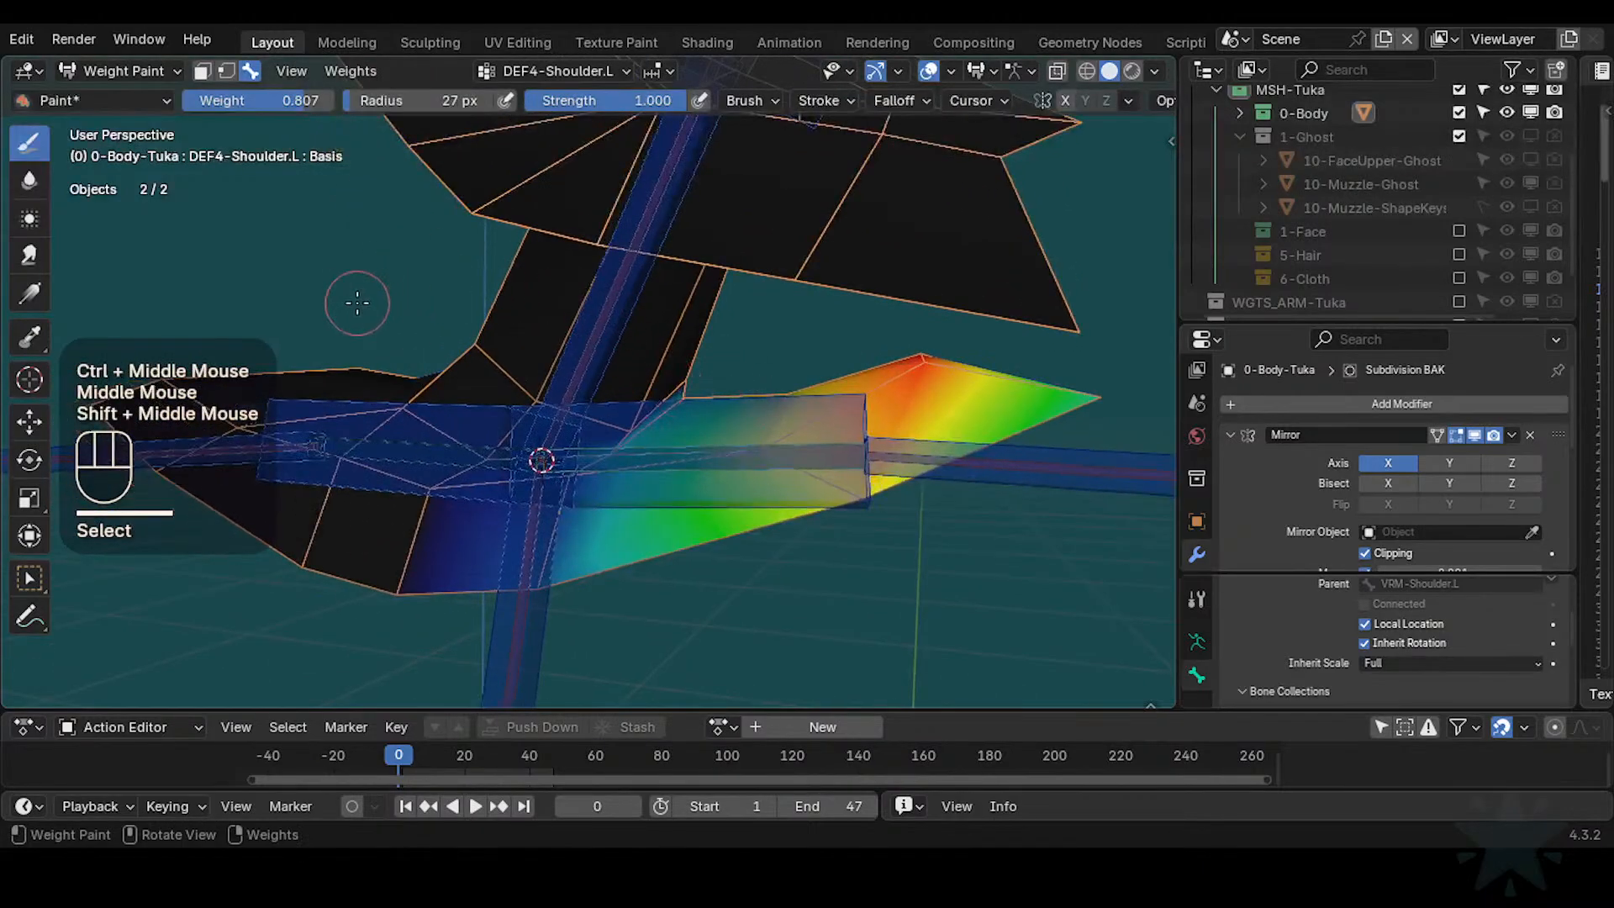
Try painting DEF4-Shoulder.L weight at 0.807 around the neck's base and undo both strokes
left_click(503, 459)
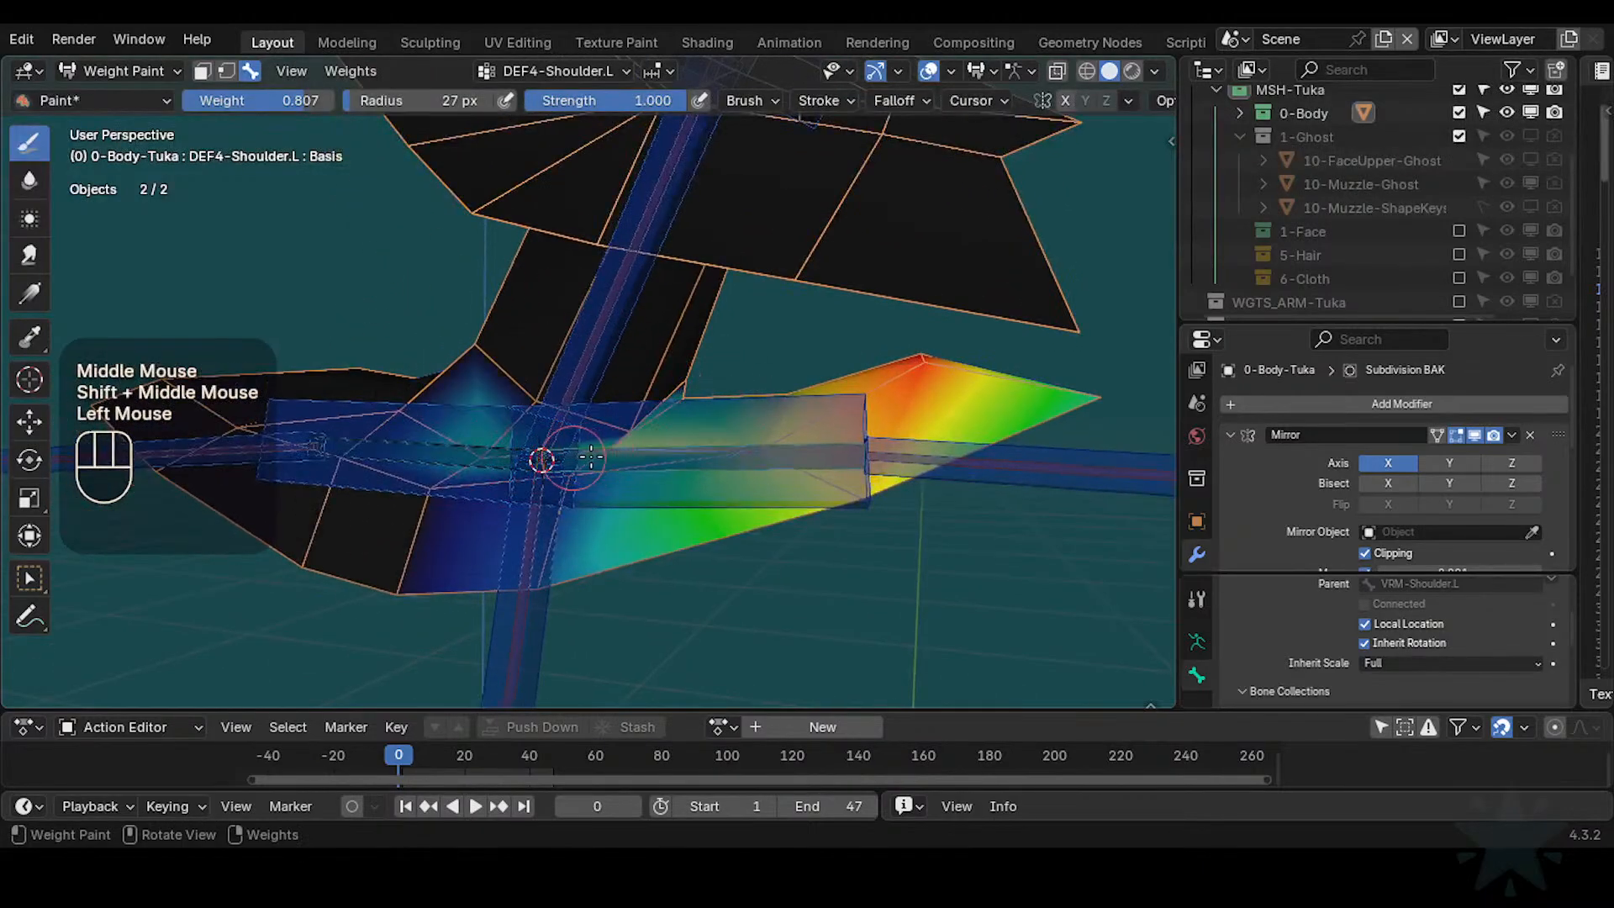
left_click_drag(603, 457, 615, 427)
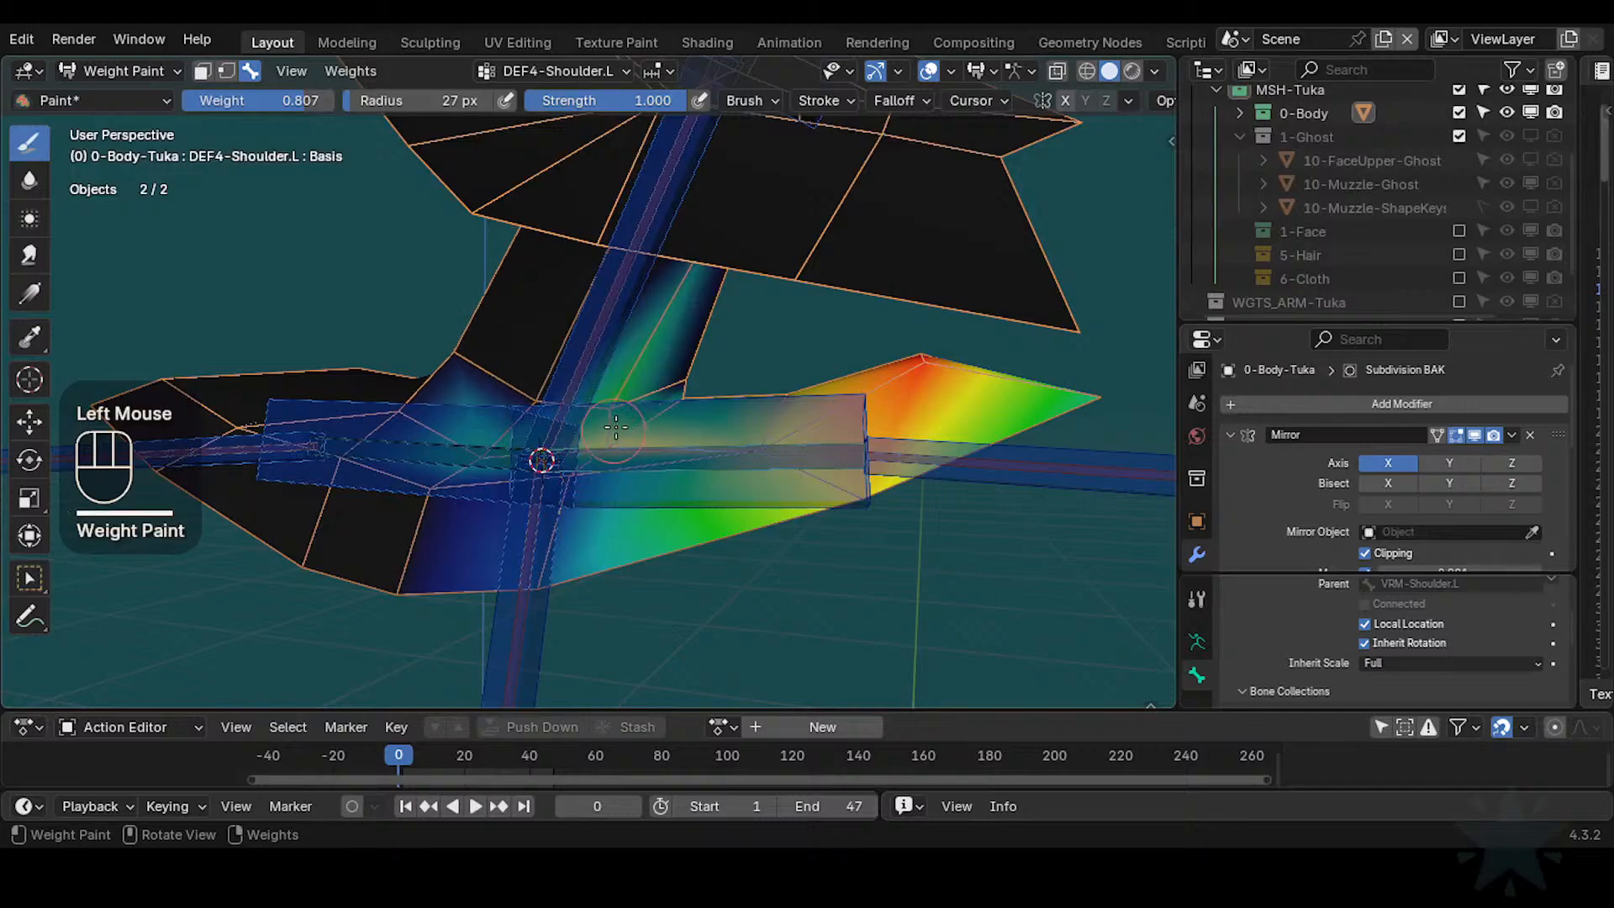
mouse_move(619, 418)
middle_mouse_down()
mouse_move(673, 353)
mouse_move(711, 347)
mouse_move(655, 400)
mouse_move(635, 395)
middle_mouse_up()
key("ctrl+z")
key("ctrl+z")
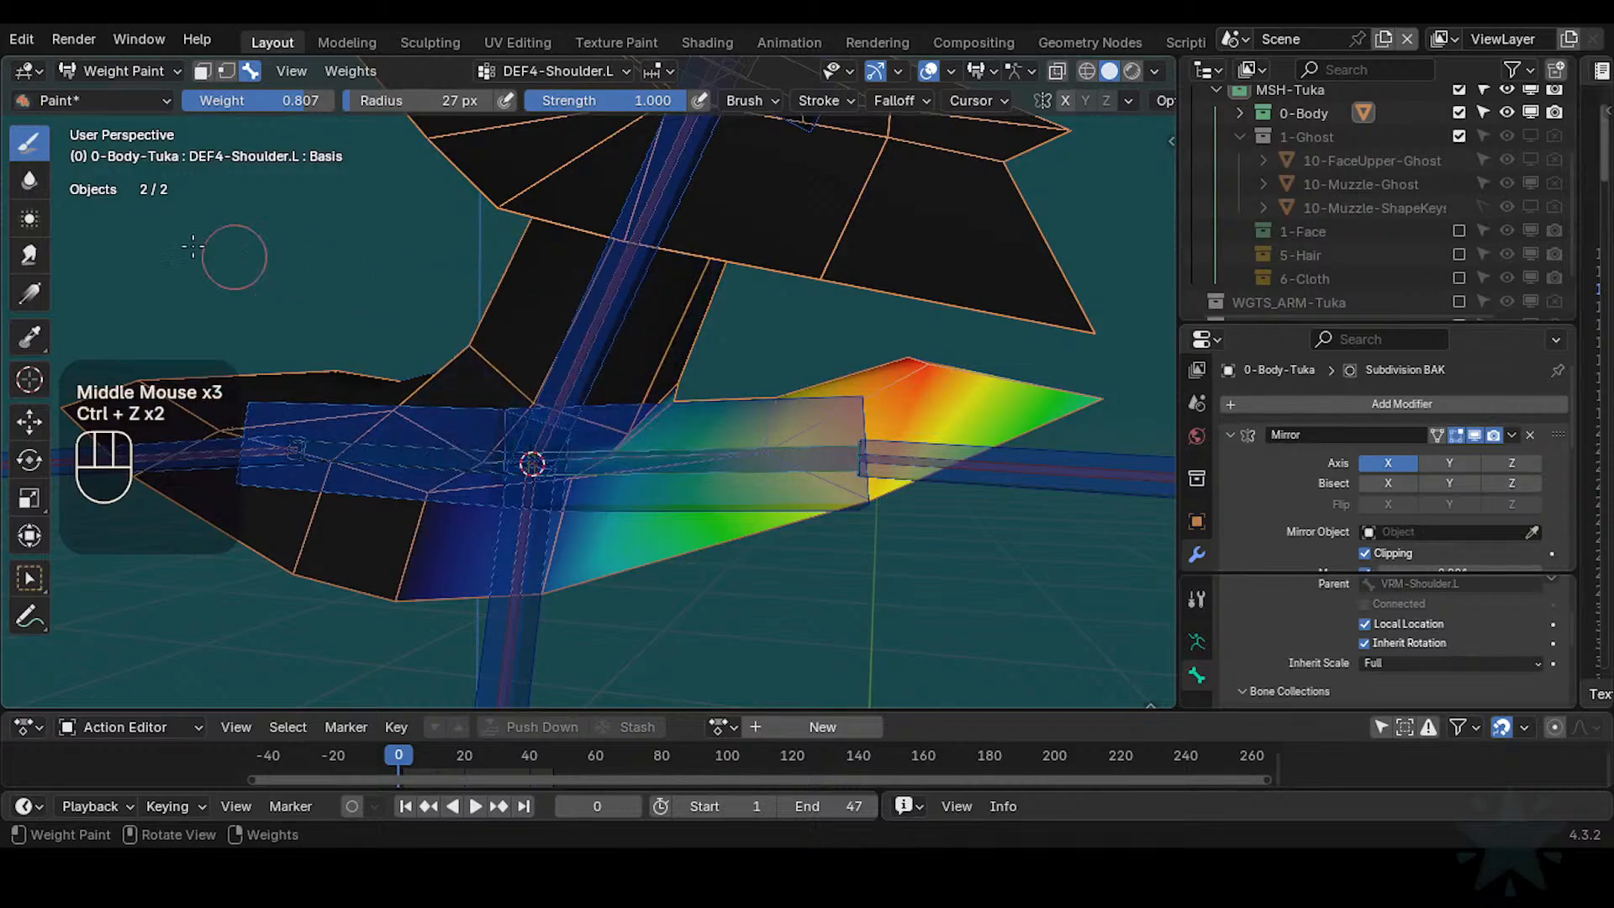
Blur the DEF4-Shoulder.L weights across the neck's base at strength 0.436 to spread them toward the opposite shoulder
left_click(43, 192)
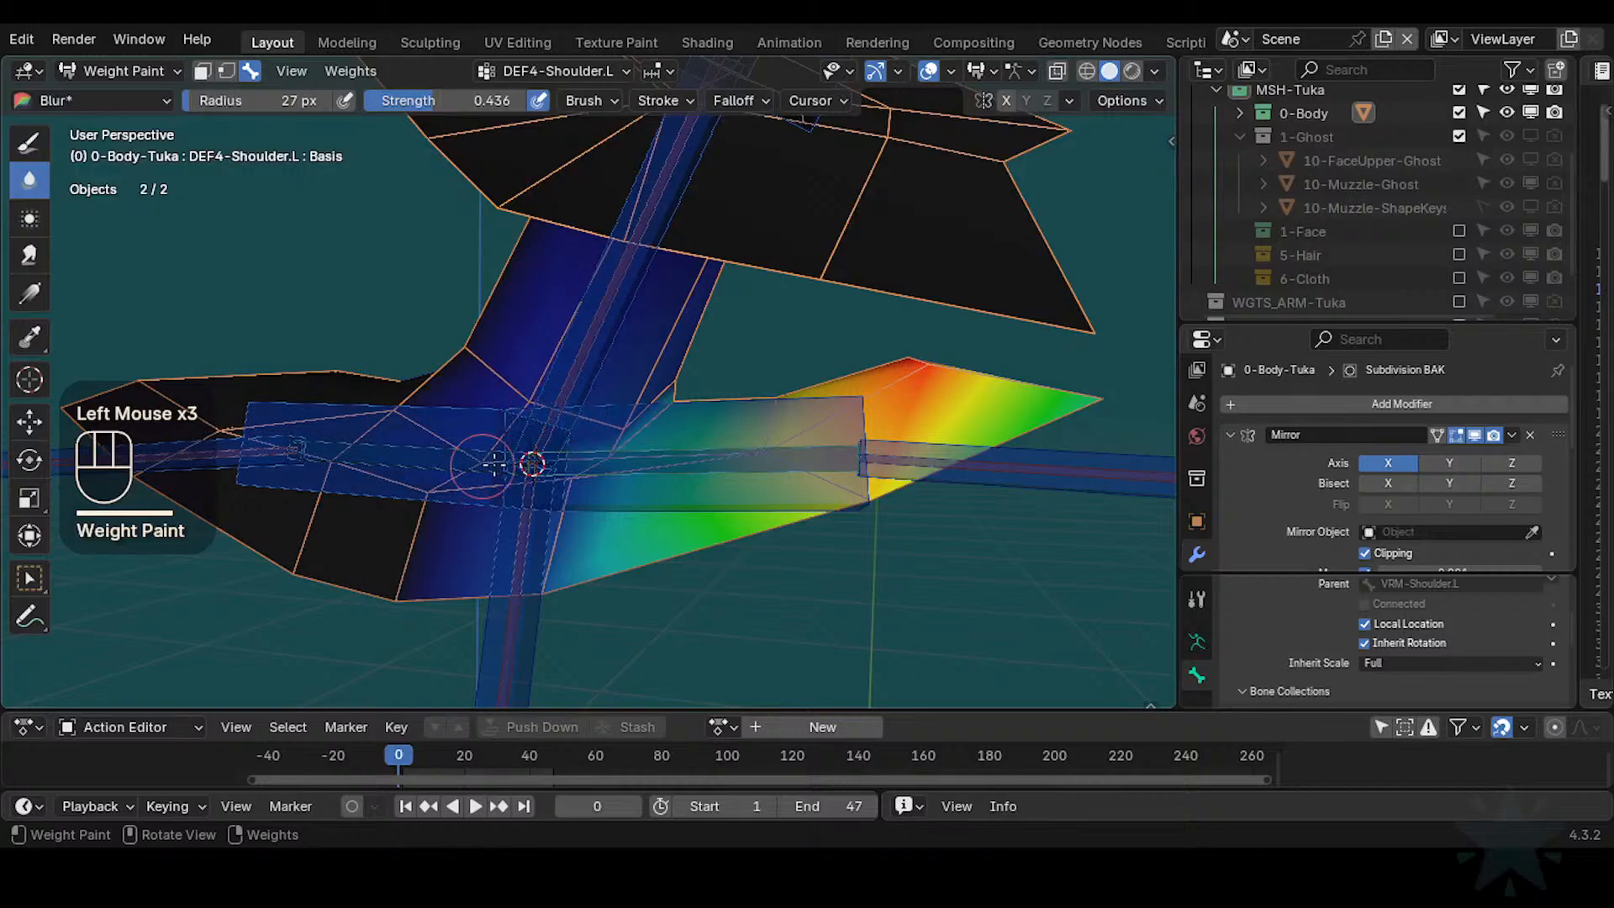
left_click_drag(550, 475, 424, 485)
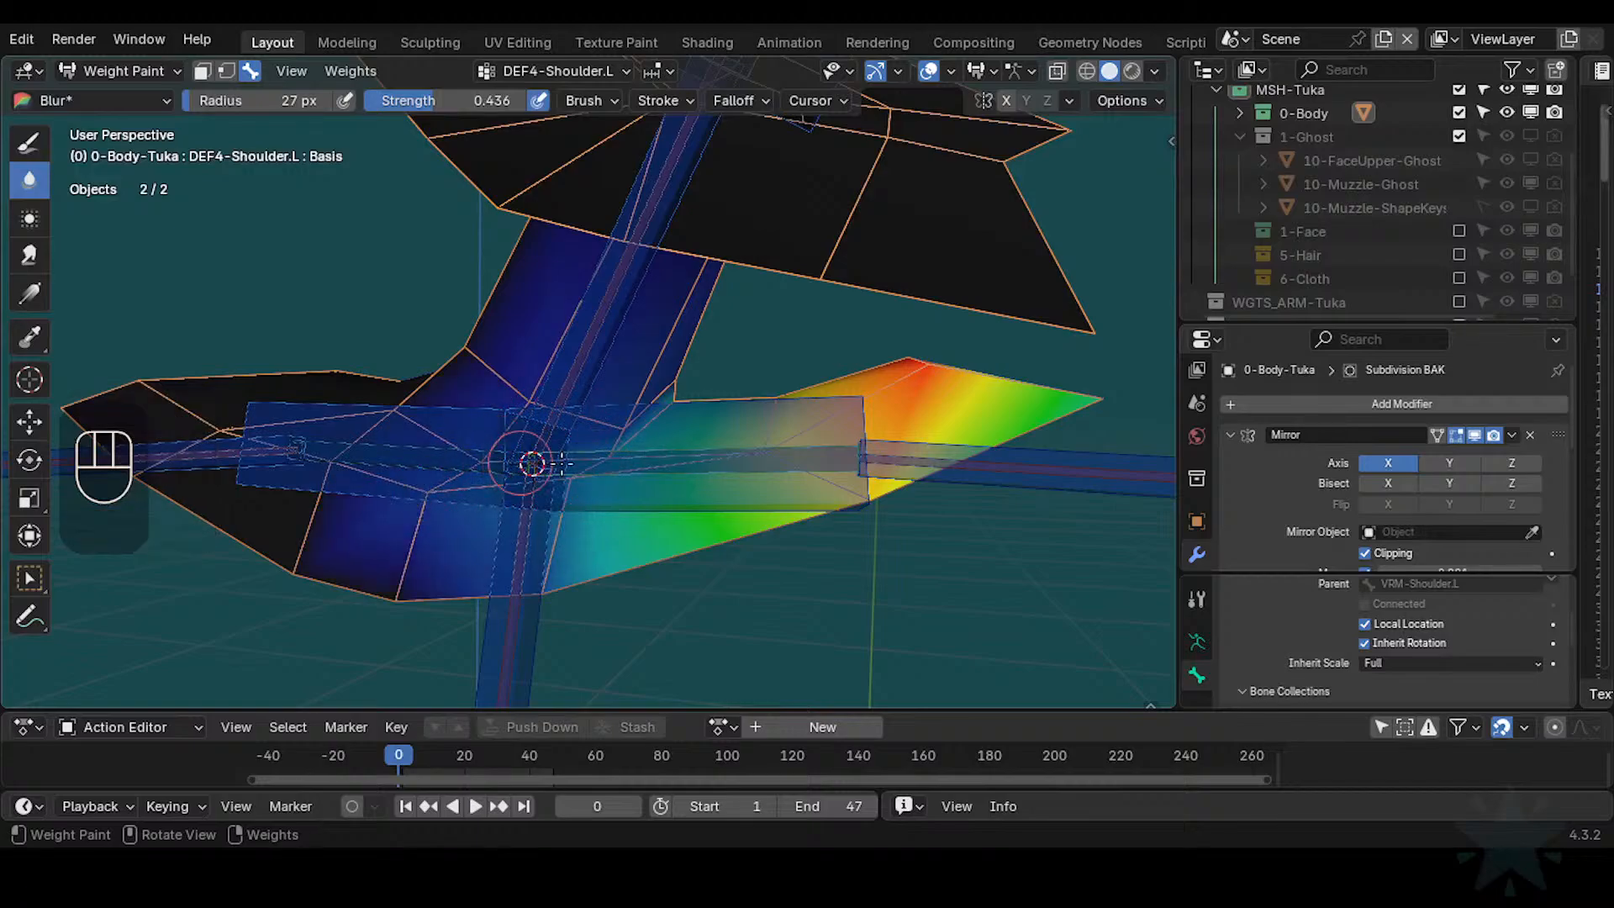
key("ctrl")
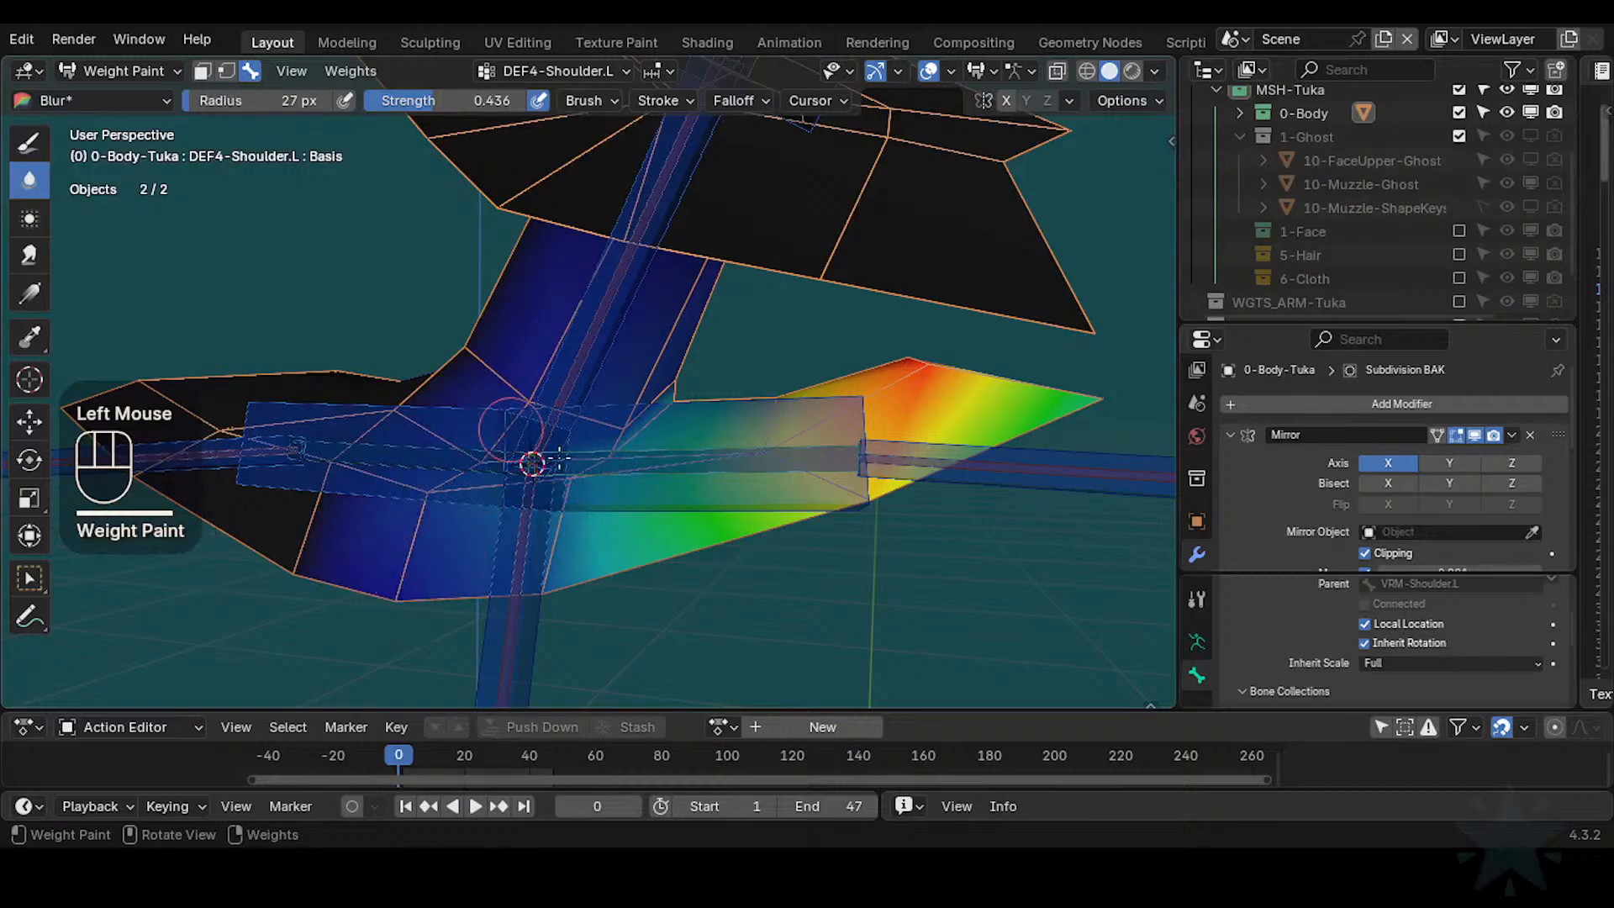
middle_click_drag(629, 368, 622, 410)
left_click(622, 411)
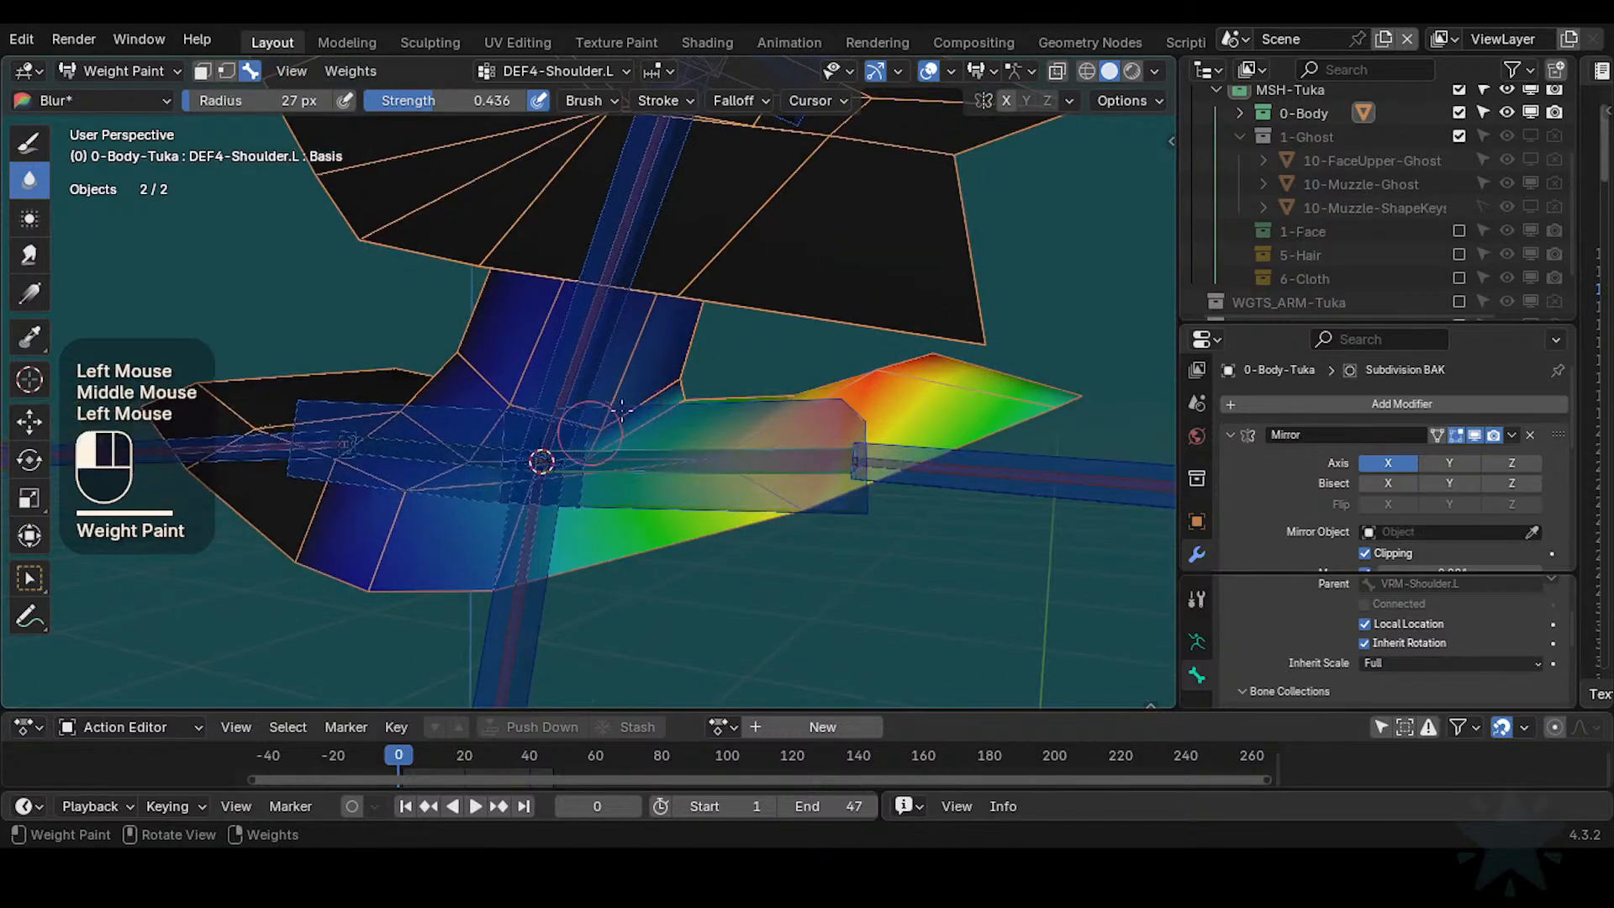
Continue blurring the DEF4-Shoulder.L weights on the other side of the neck's base and the adjoining lower edge
middle_click_drag(697, 368, 538, 336)
middle_click_drag(748, 306, 728, 419, "shift")
left_click(588, 392)
left_click(649, 415)
left_click(728, 419)
left_click(715, 540)
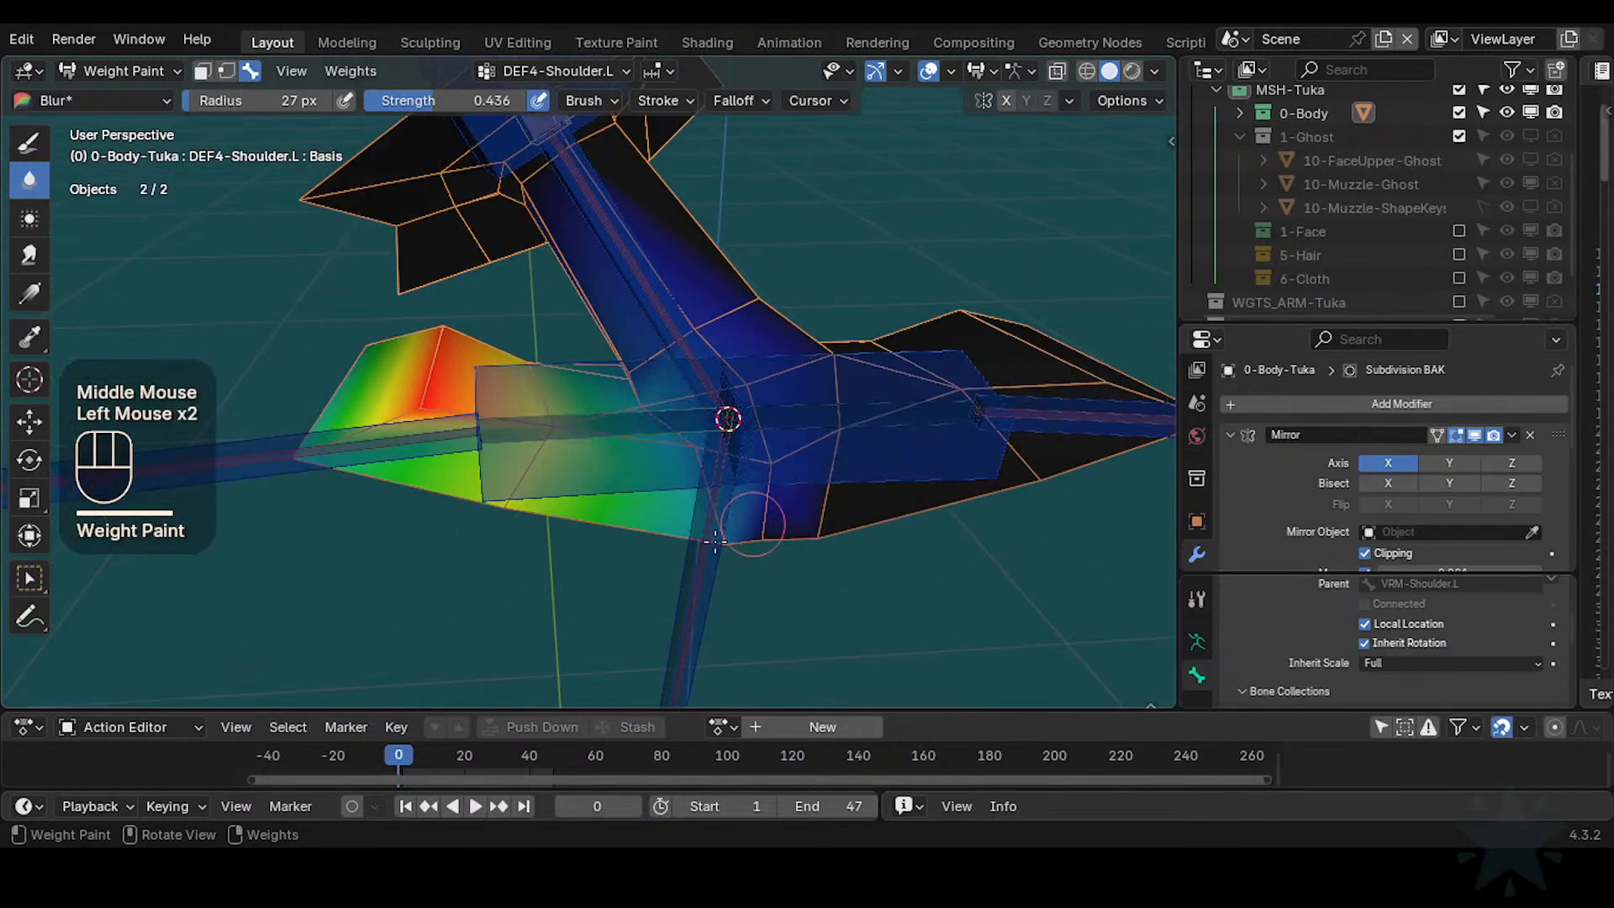
middle_click_drag(686, 390, 713, 437)
left_click(714, 437)
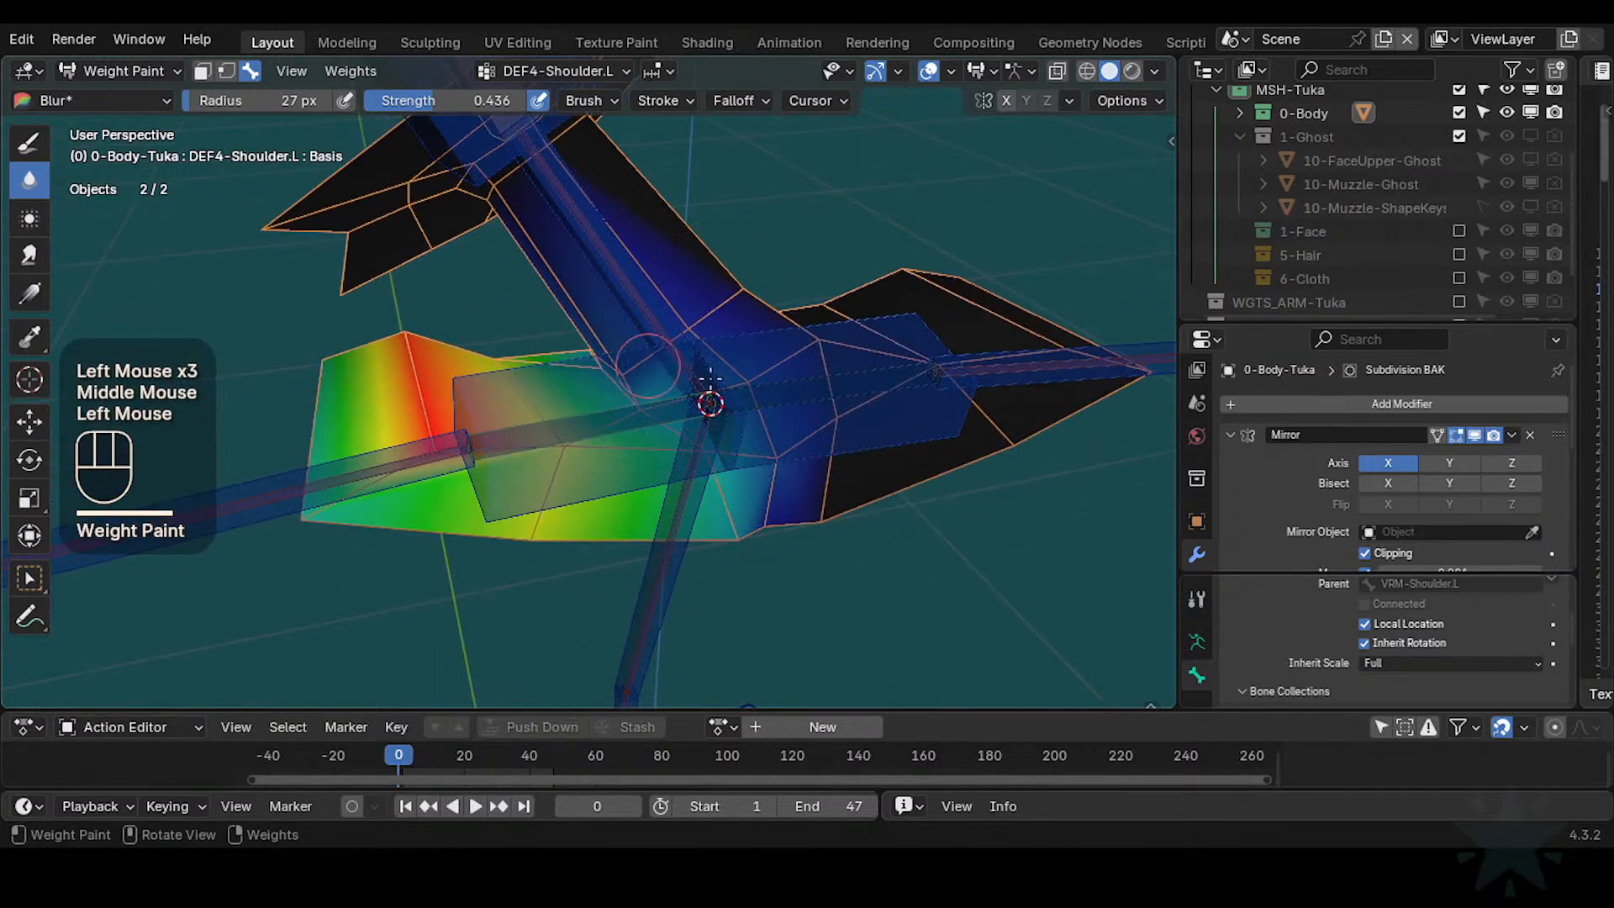
Switch to the Paint brush, sample the DEF4-Shoulder.L weight where the neck meets the shoulder, and adjust the brush weight
middle_click_drag(709, 377, 664, 437, "shift")
middle_click_drag(664, 437, 637, 461)
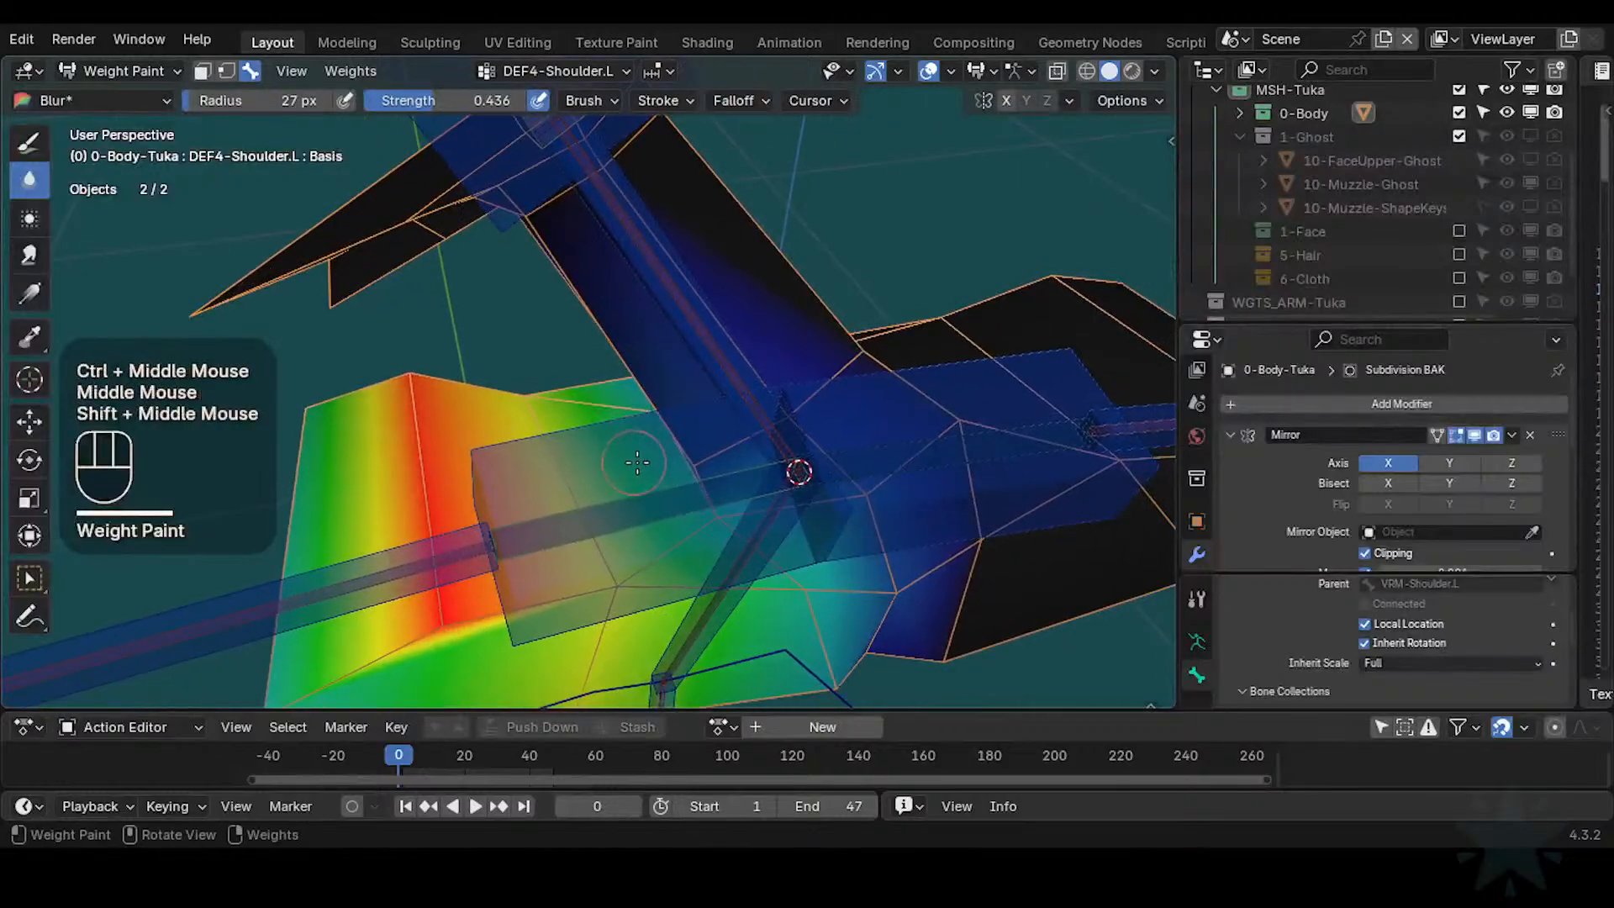
key("shift+x")
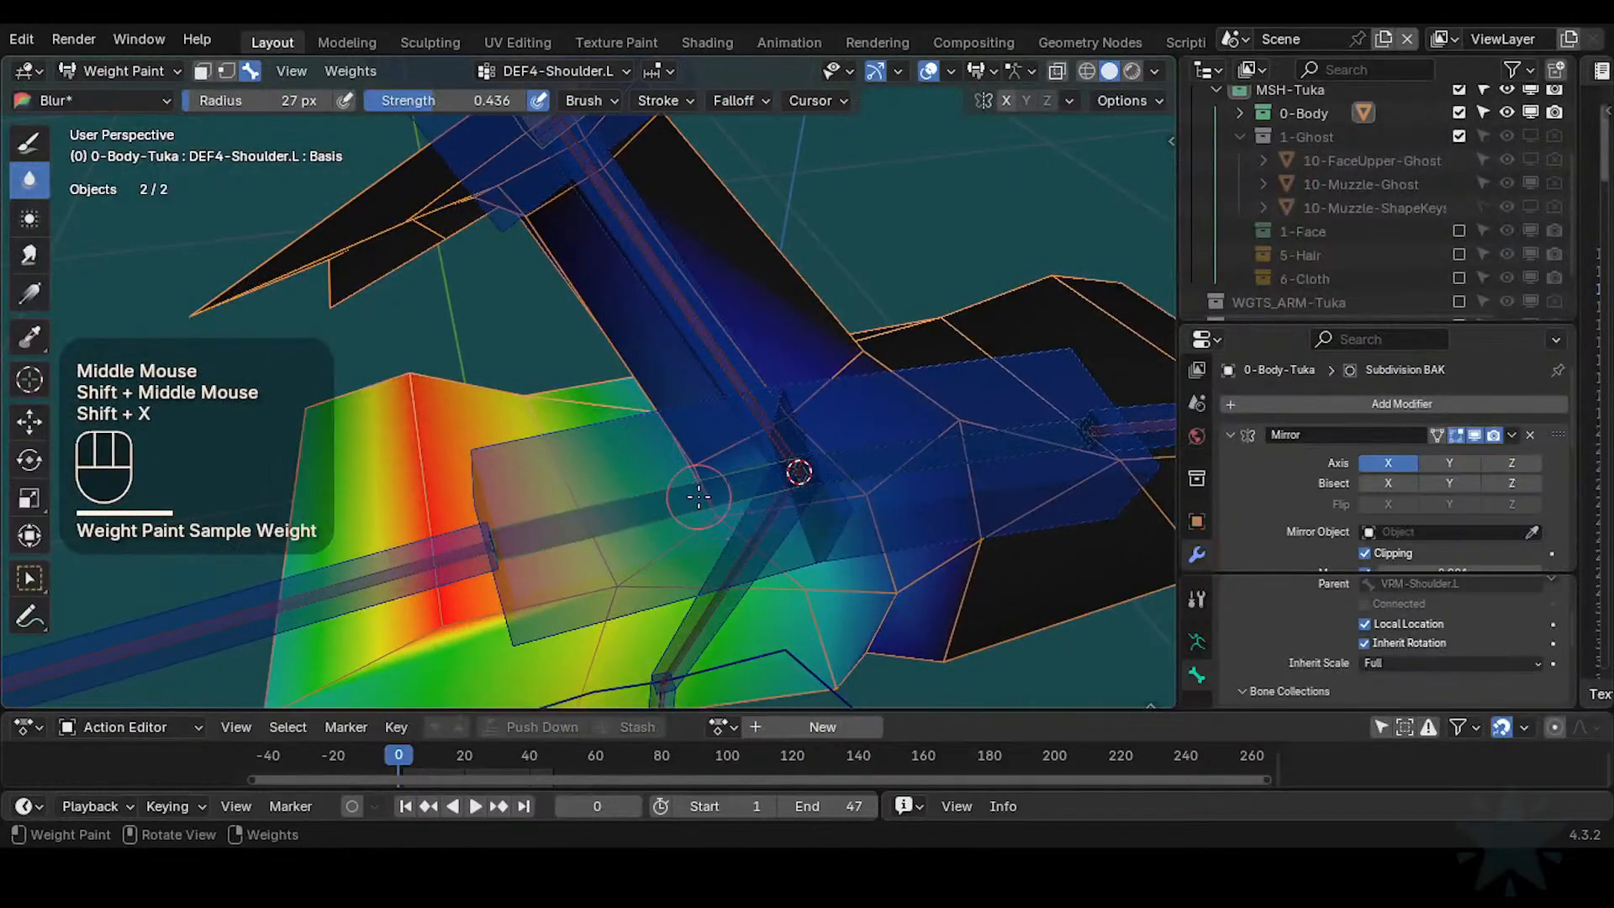
key("shift+space")
left_click(635, 504)
key("shift+x")
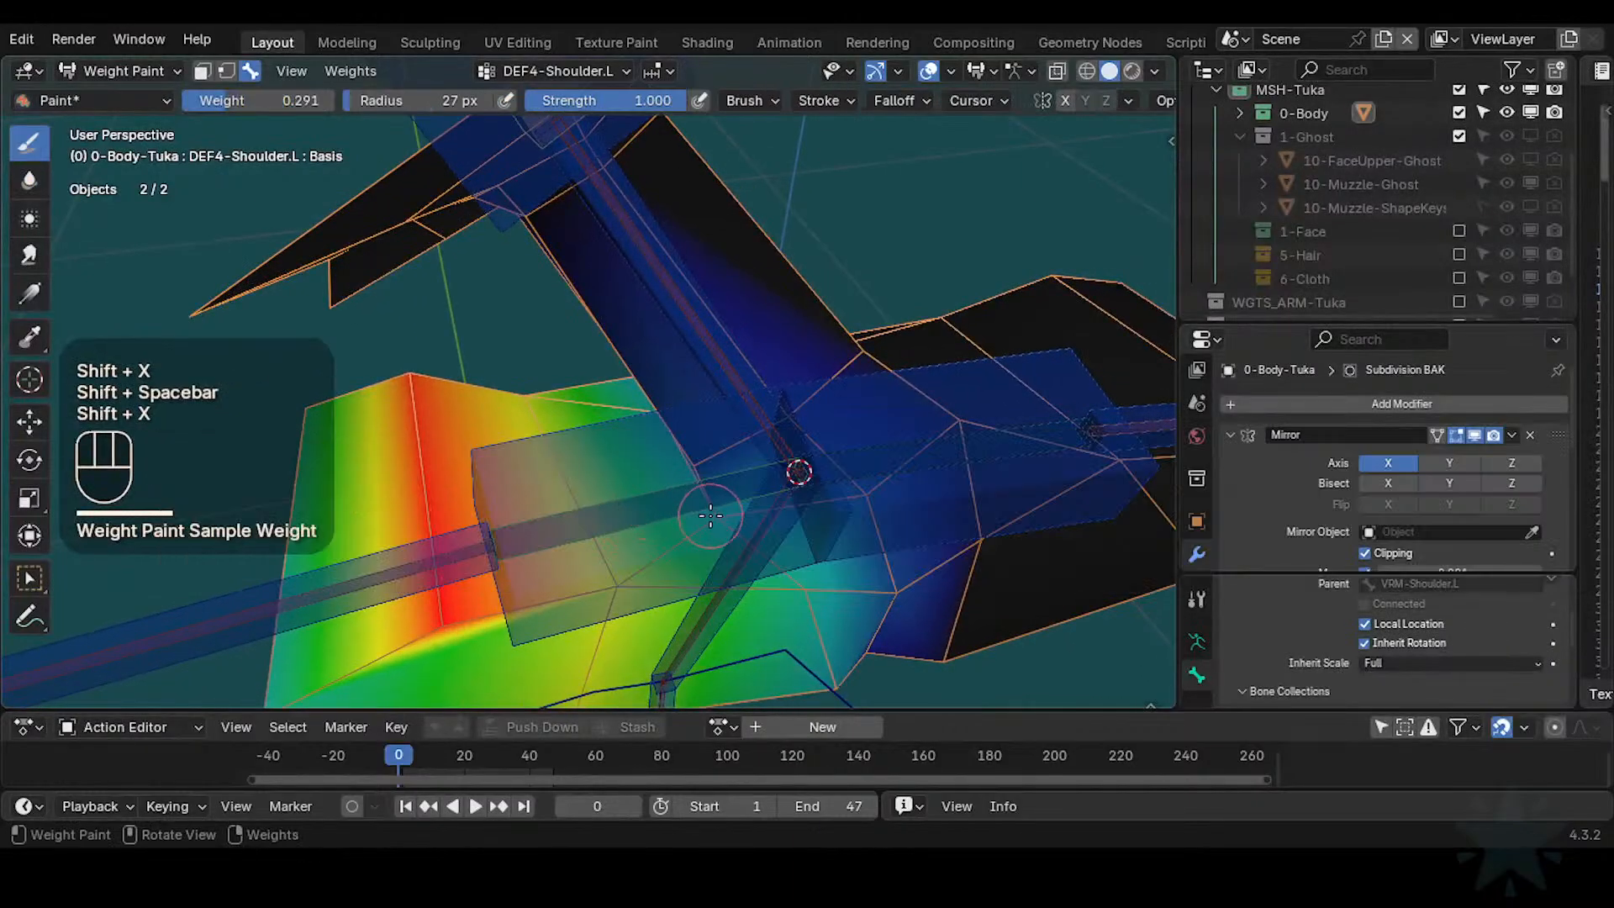
key("ctrl+f")
left_click(714, 513)
Reduce the brush radius to 17 px and paint DEF4-Shoulder.L weight onto vertices around the neck's base
middle_click_drag(714, 513, 622, 471)
mouse_move(622, 471)
middle_mouse_down("shift")
mouse_move(659, 461)
mouse_move(703, 383)
mouse_move(652, 454)
mouse_move(748, 354)
middle_mouse_up("shift")
key("f")
left_click(661, 430)
left_click(600, 482)
middle_click_drag(748, 353, 471, 353)
middle_click_drag(925, 336, 723, 353, "shift")
mouse_move(807, 336)
middle_mouse_down("shift")
mouse_move(683, 338)
mouse_move(689, 404)
mouse_move(740, 395)
mouse_move(757, 425)
mouse_move(691, 361)
middle_mouse_up("shift")
left_click(760, 436)
Soften the painted DEF4-Shoulder.L weights around the neck joint with the Blur brush at a 17 px radius
left_click(28, 179)
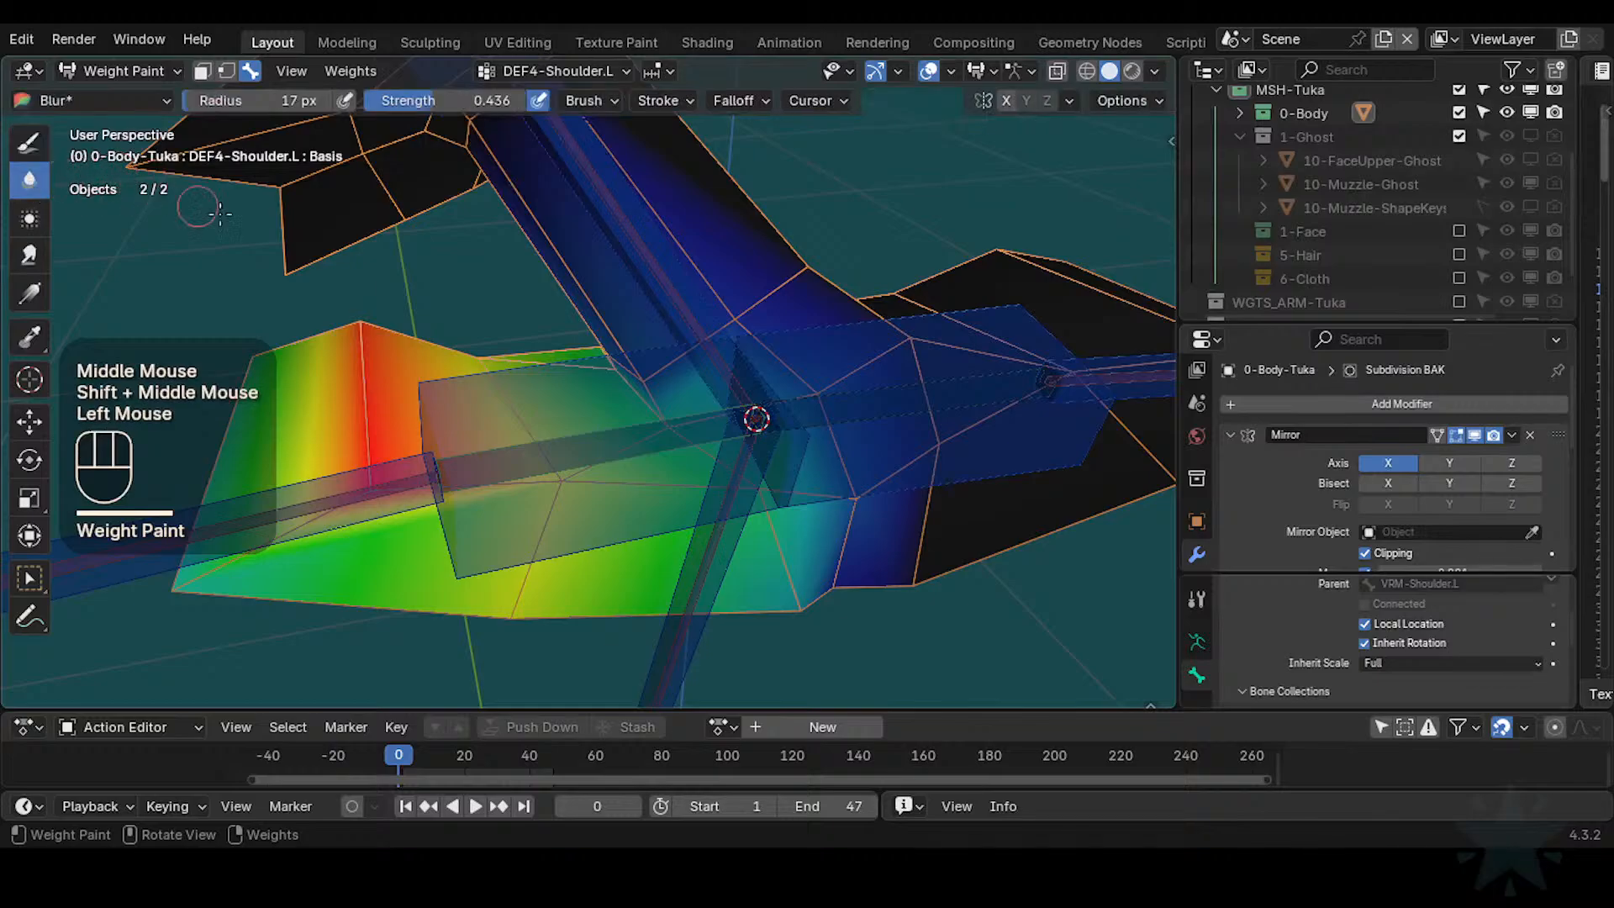
middle_click_drag(641, 360, 699, 320)
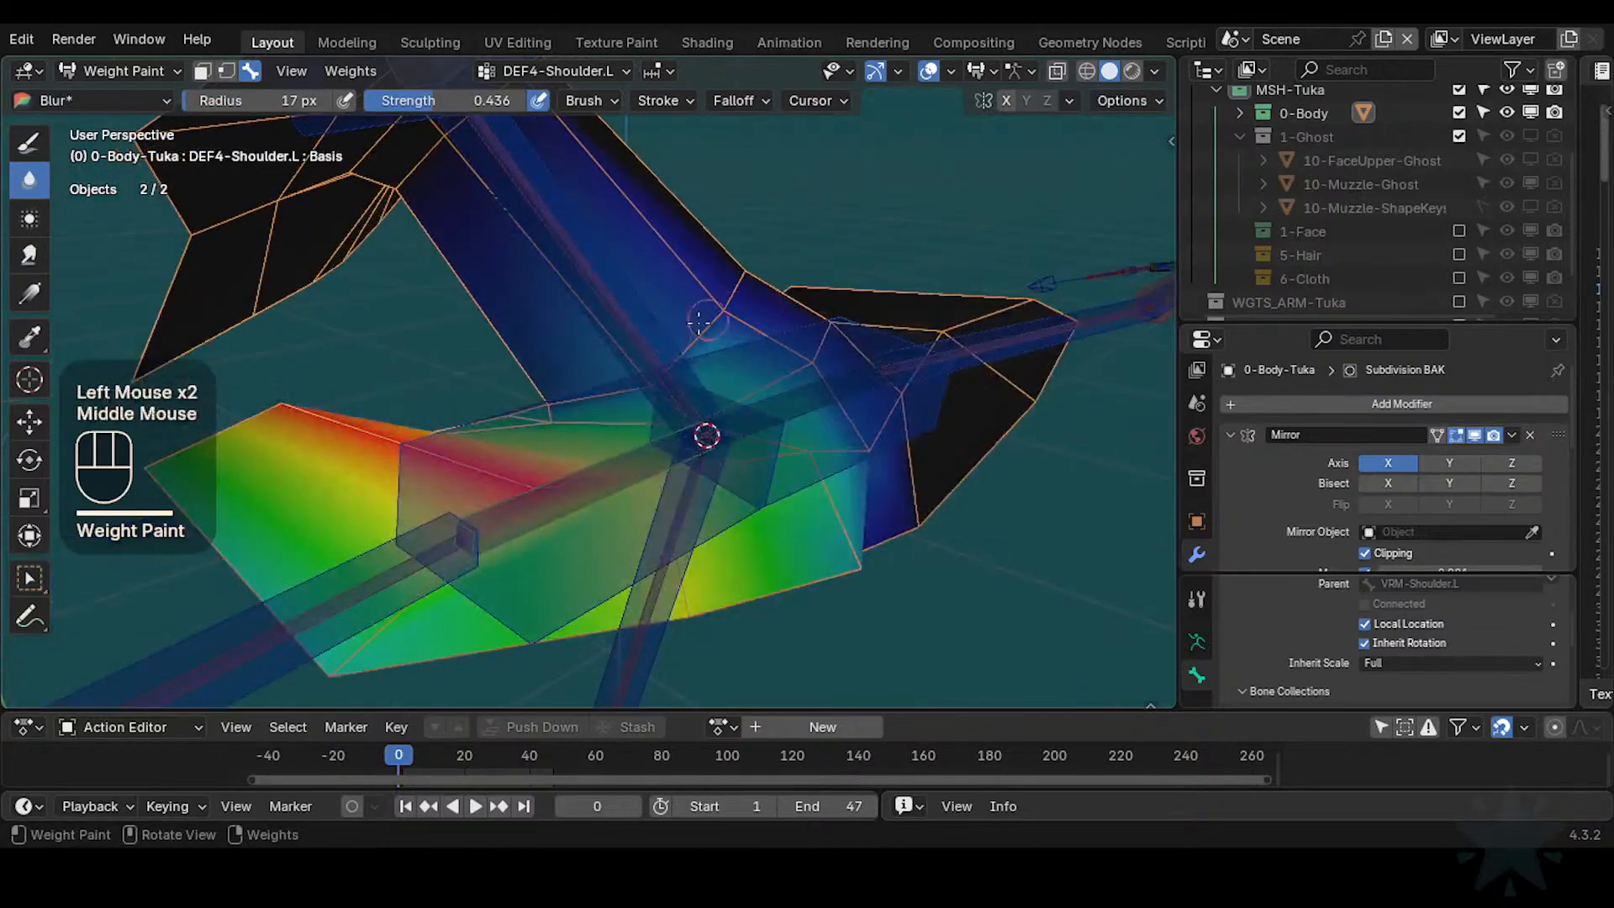
middle_click_drag(632, 386, 580, 419)
middle_click_drag(580, 418, 705, 351)
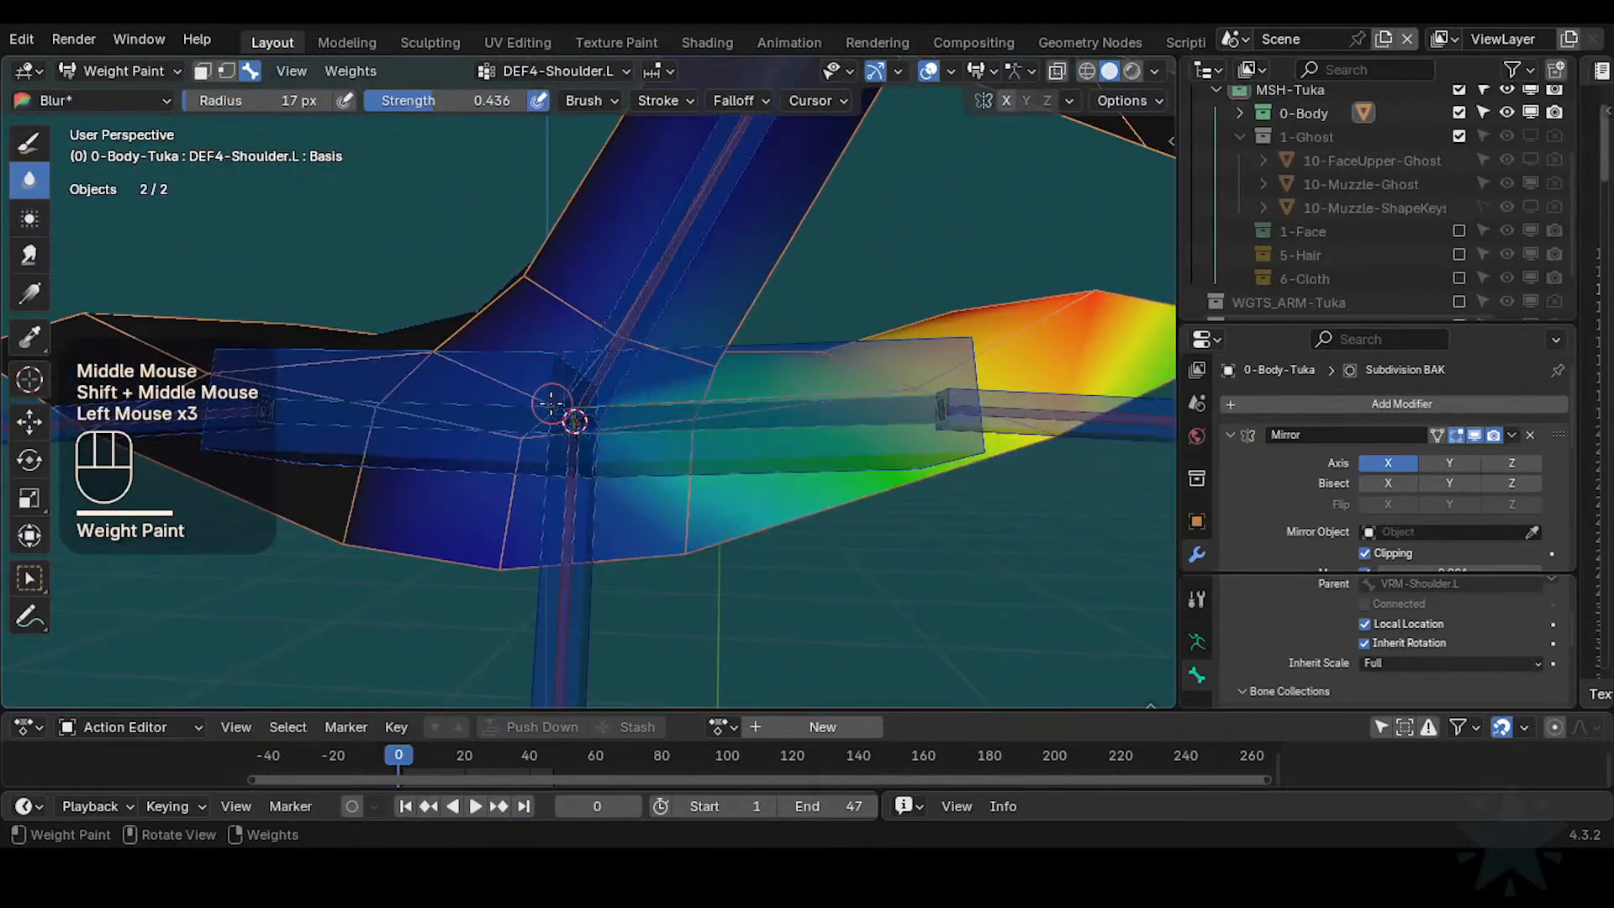
middle_click_drag(559, 408, 547, 441)
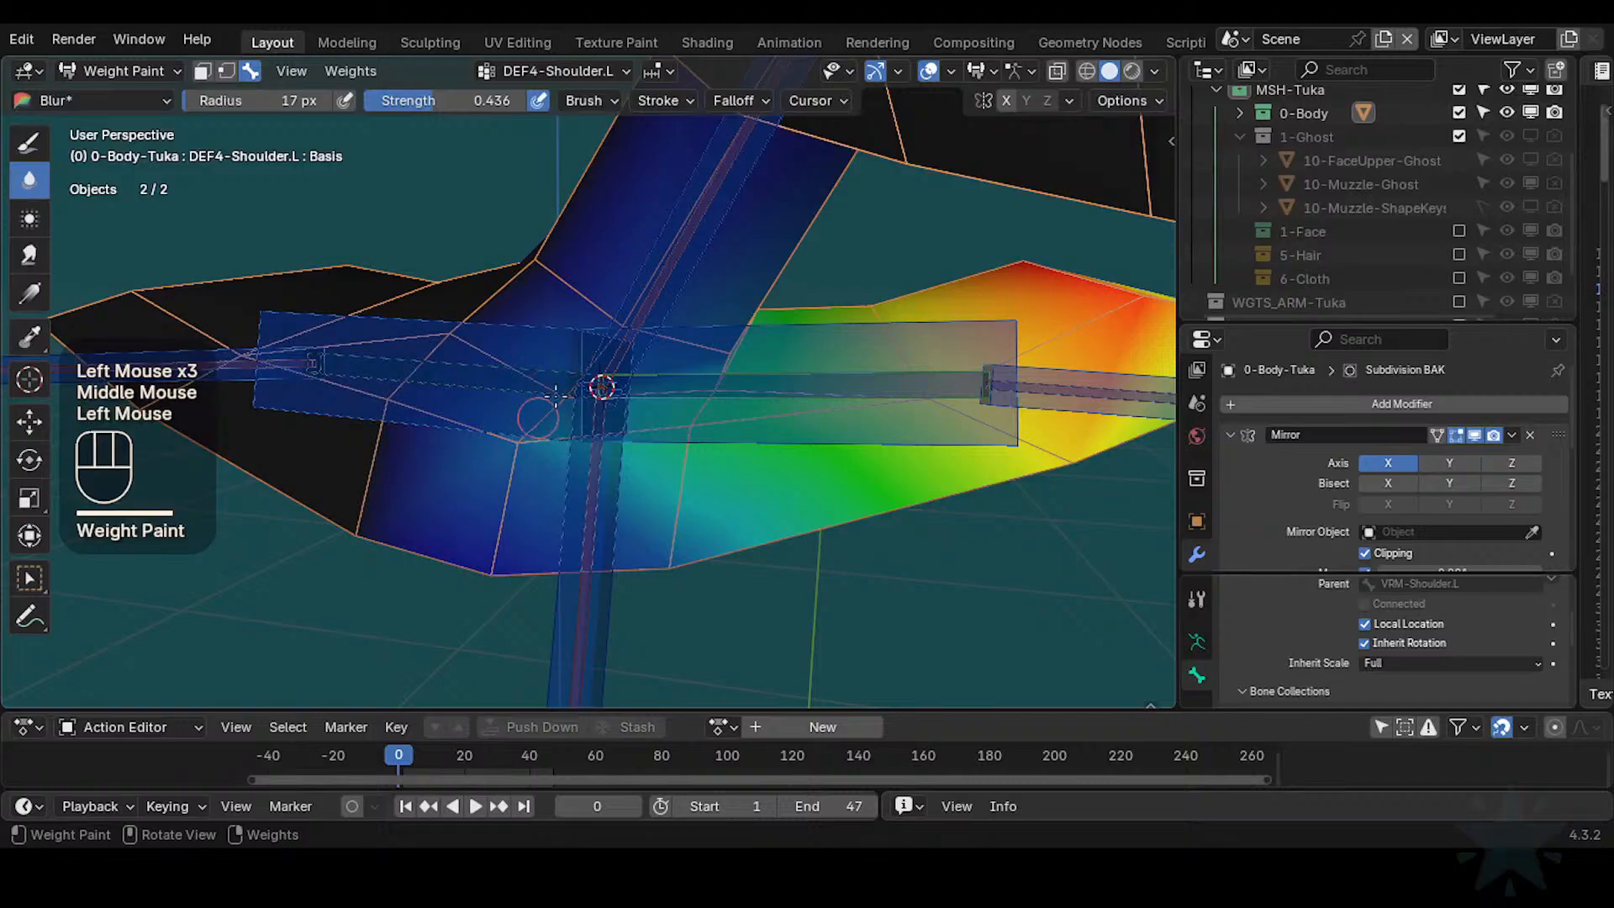
Blur the remaining DEF4-Shoulder.L transitions from the neck joint down to the chest edge and save the file
middle_click_drag(544, 428, 723, 336)
middle_click_drag(723, 336, 676, 317, "shift")
left_click(620, 370)
left_click(815, 417)
left_click(807, 375)
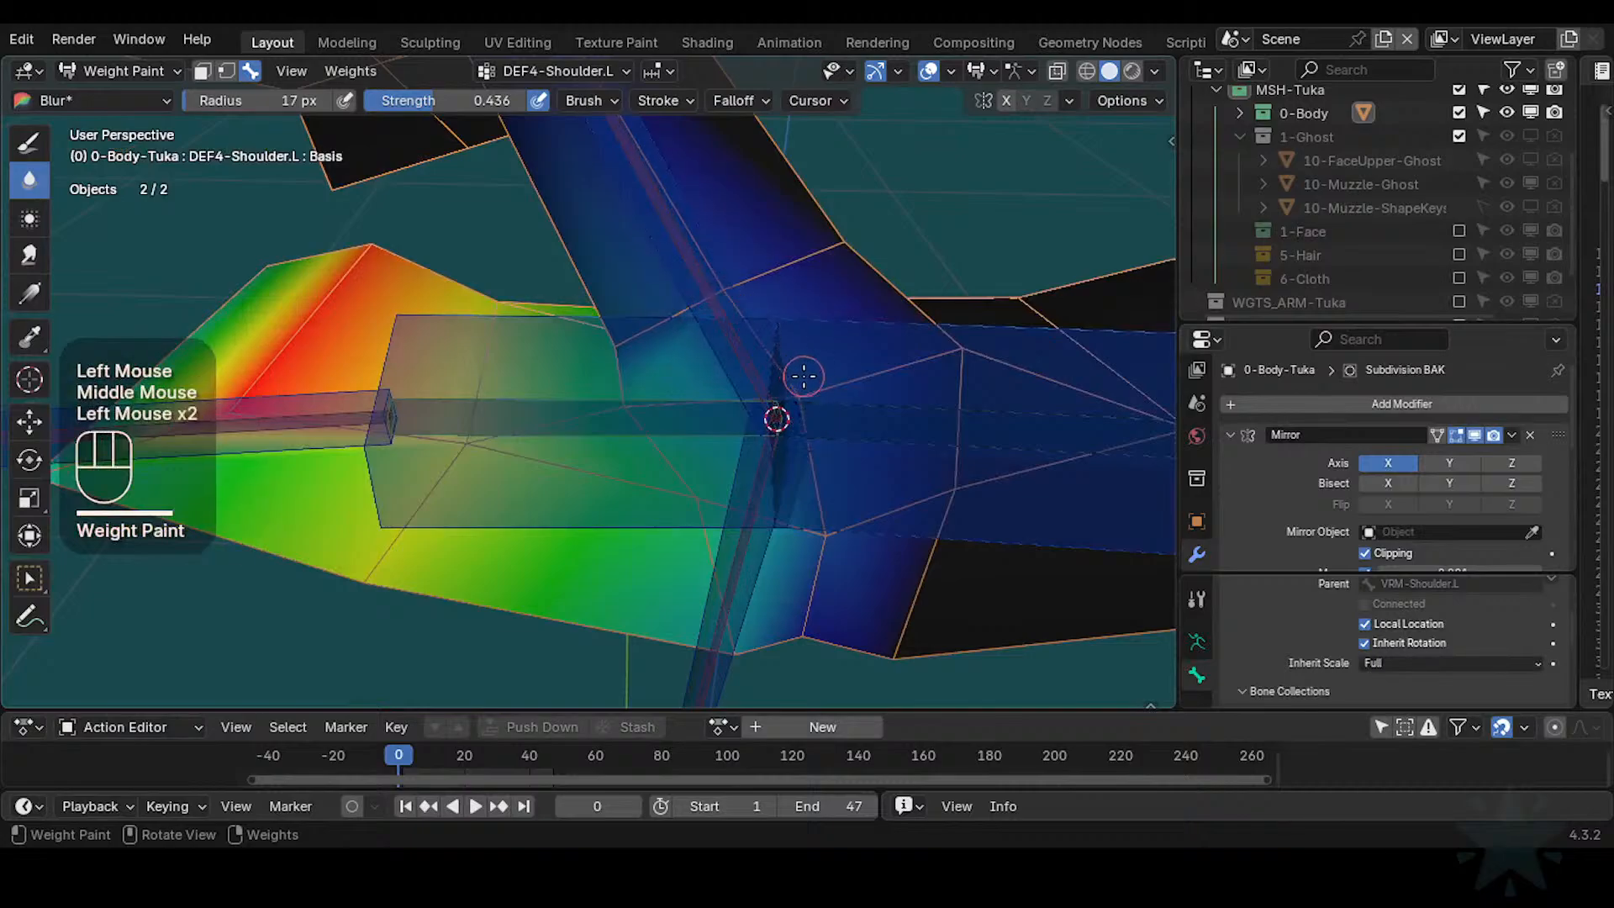
left_click(822, 512)
middle_click_drag(799, 580, 804, 569, "shift")
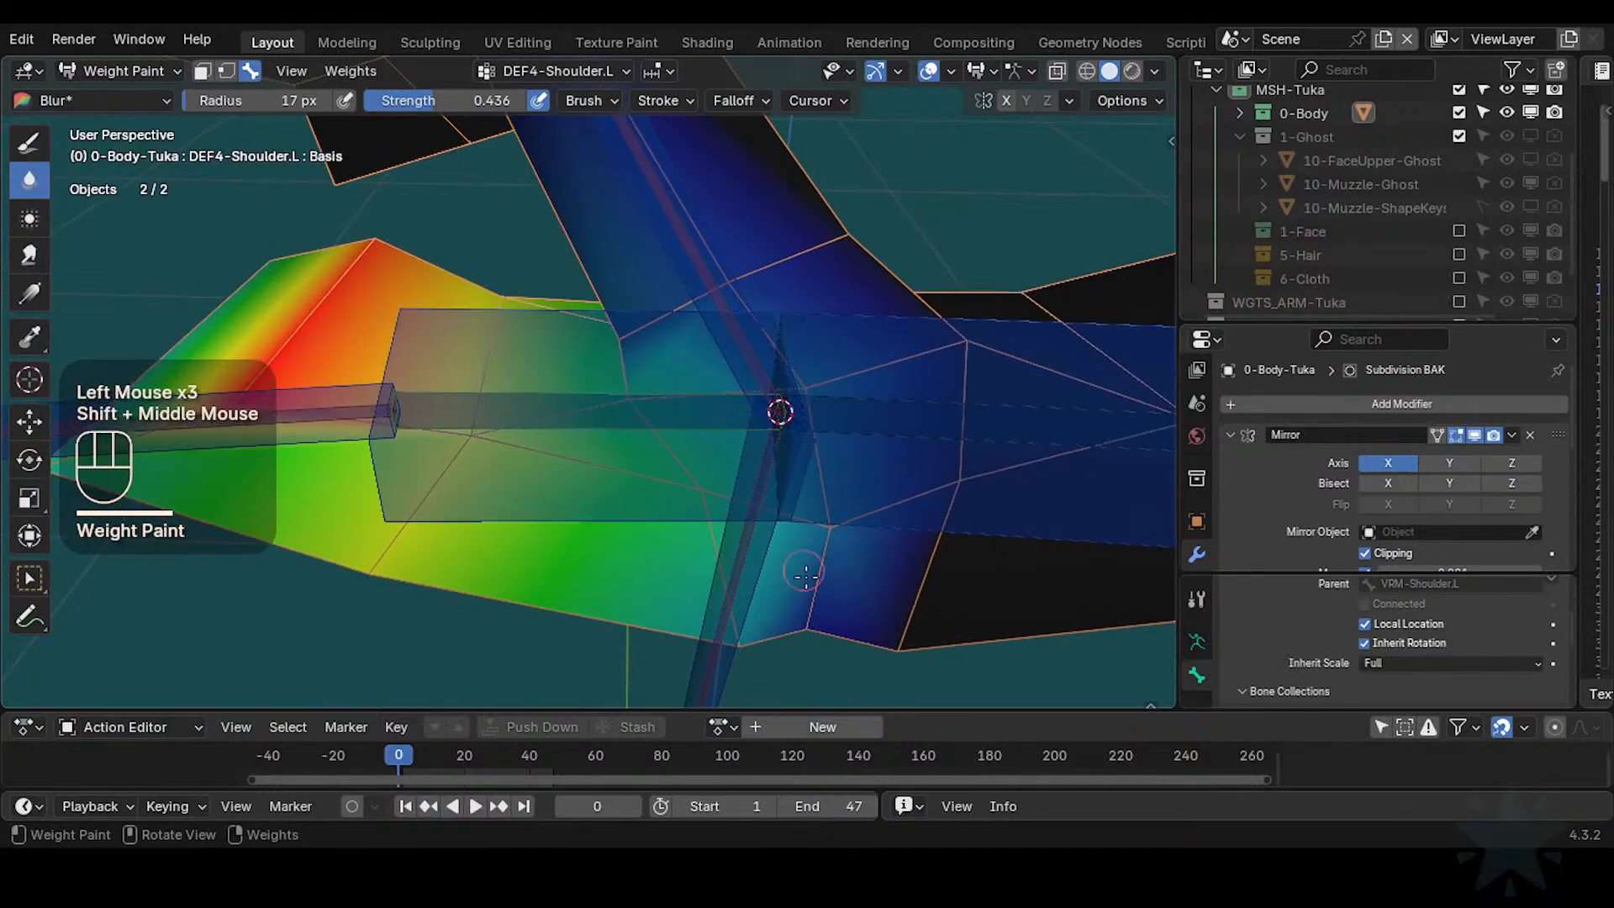
left_click(803, 572)
middle_click_drag(800, 630, 807, 463, "shift")
key("ctrl+s")
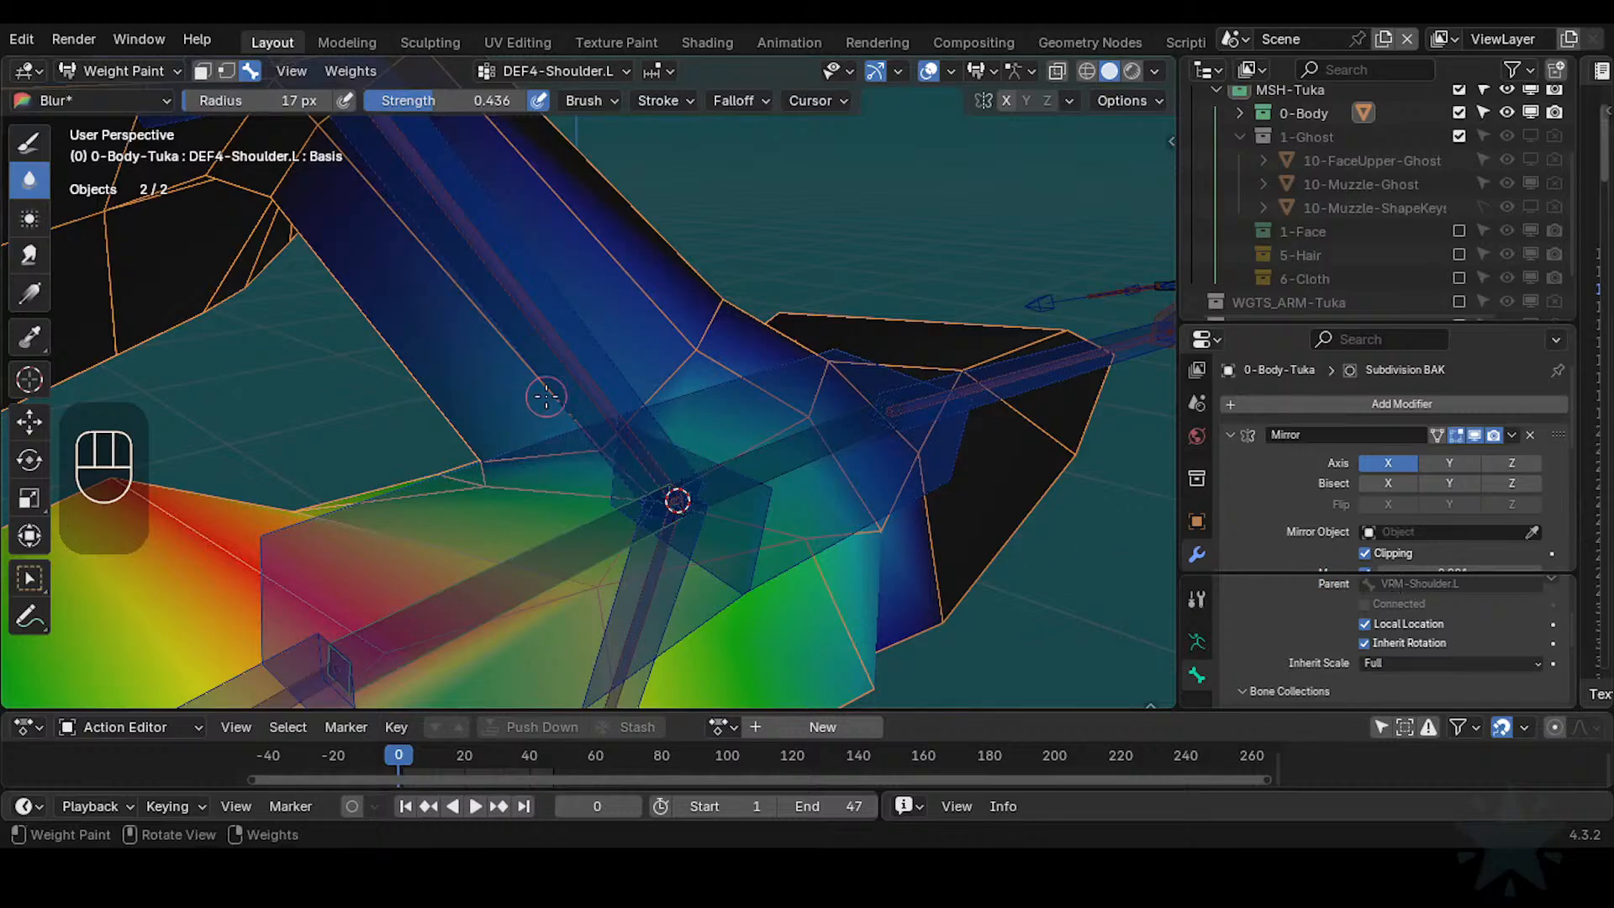
Examine the DEF4-Shoulder.L weights around the neck's base, shoulders and chest from several angles
scroll(736, 347, "down", 2)
middle_click_drag(472, 387, 698, 396)
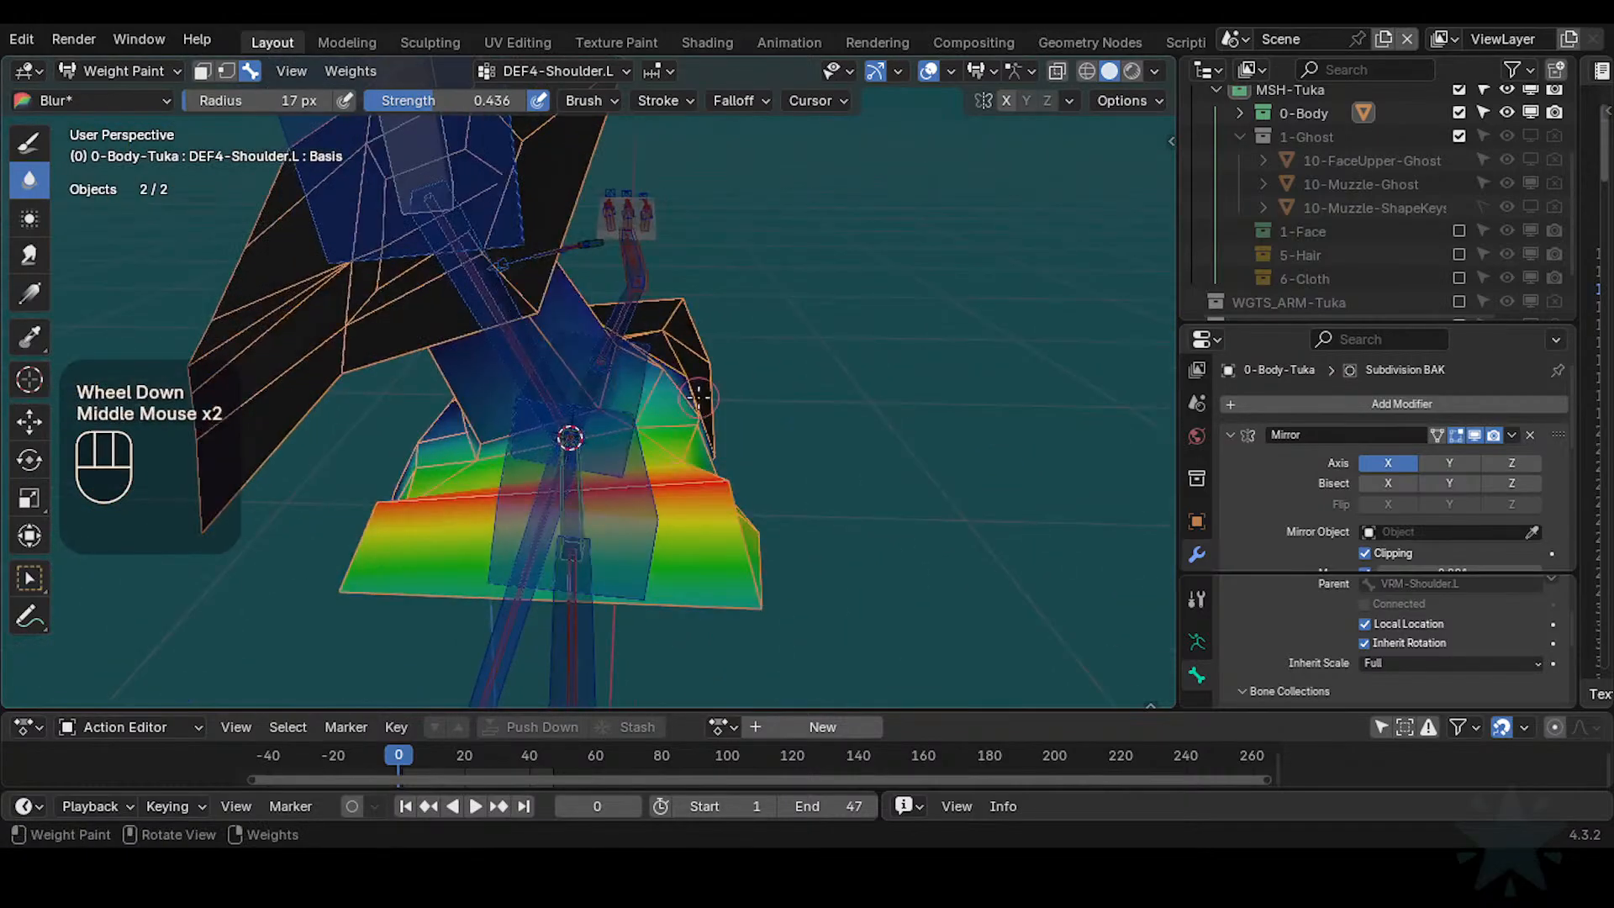
middle_click_drag(626, 326, 778, 350)
scroll(477, 404, "down", 1)
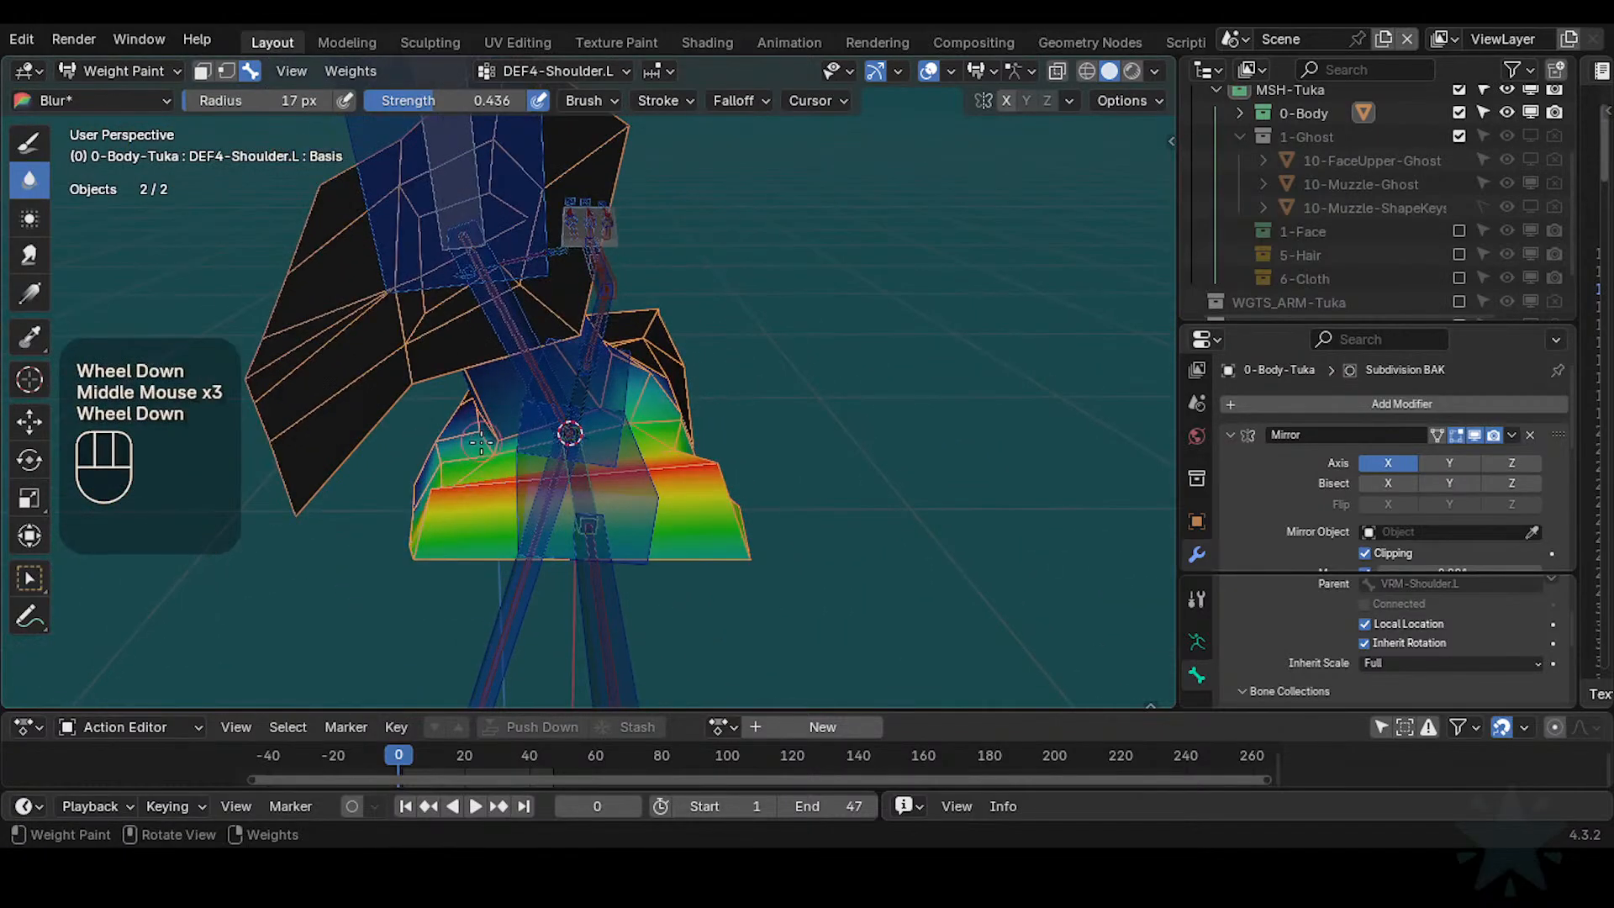
key("shift+grave")
key("w")
key("a")
key("s")
key("w")
key("w")
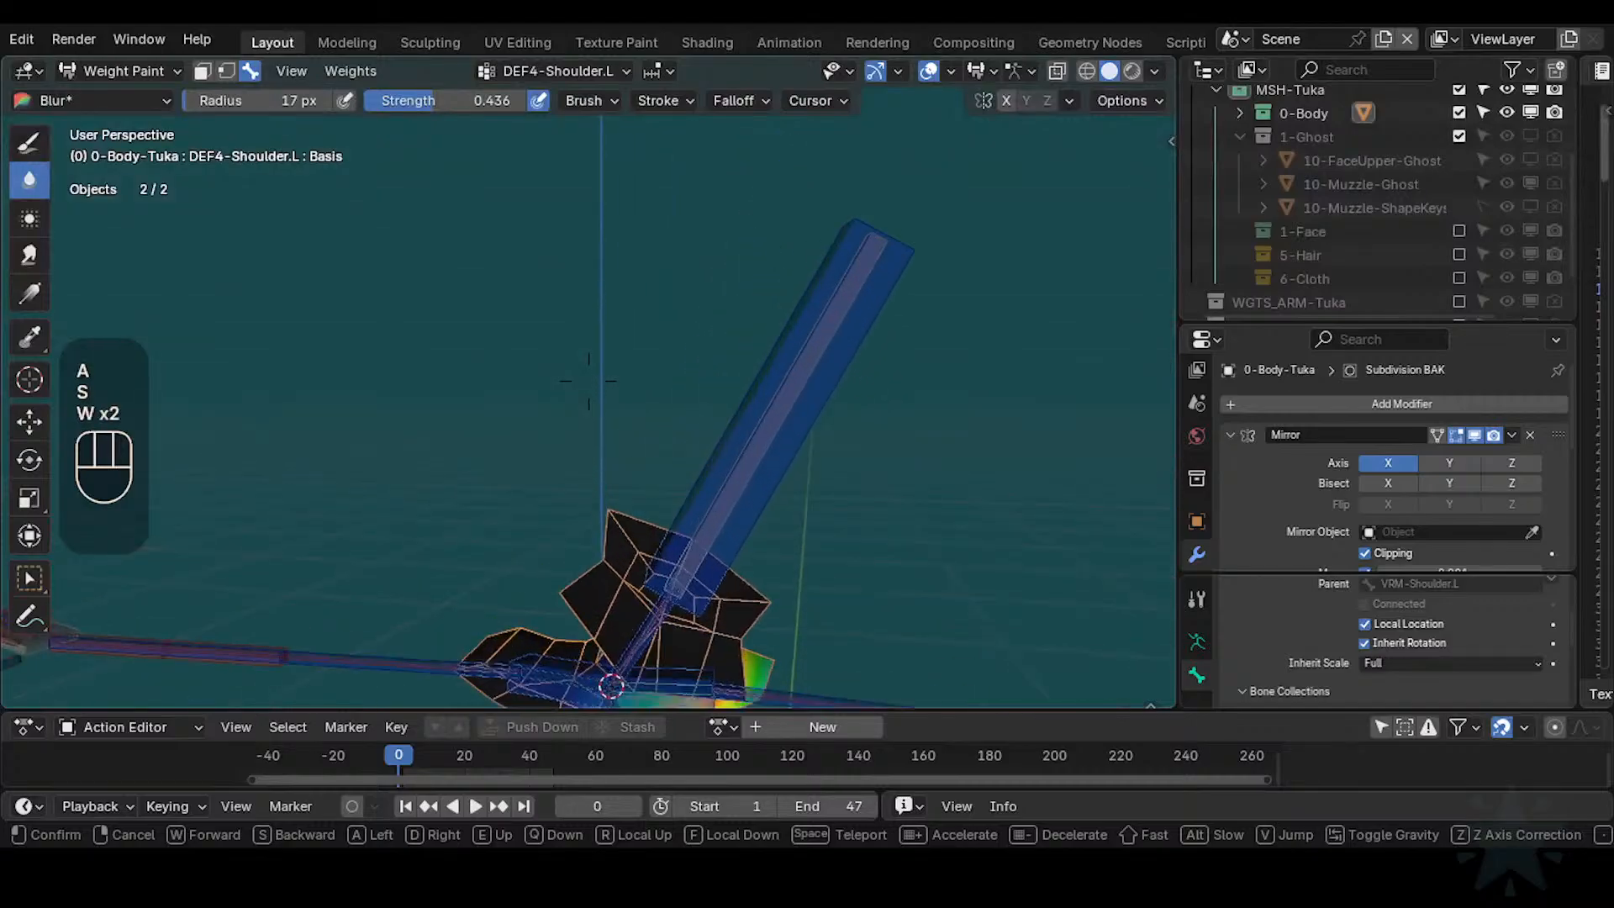
key("q")
key("w")
scroll(588, 380, "down", 1)
key("s")
key("e")
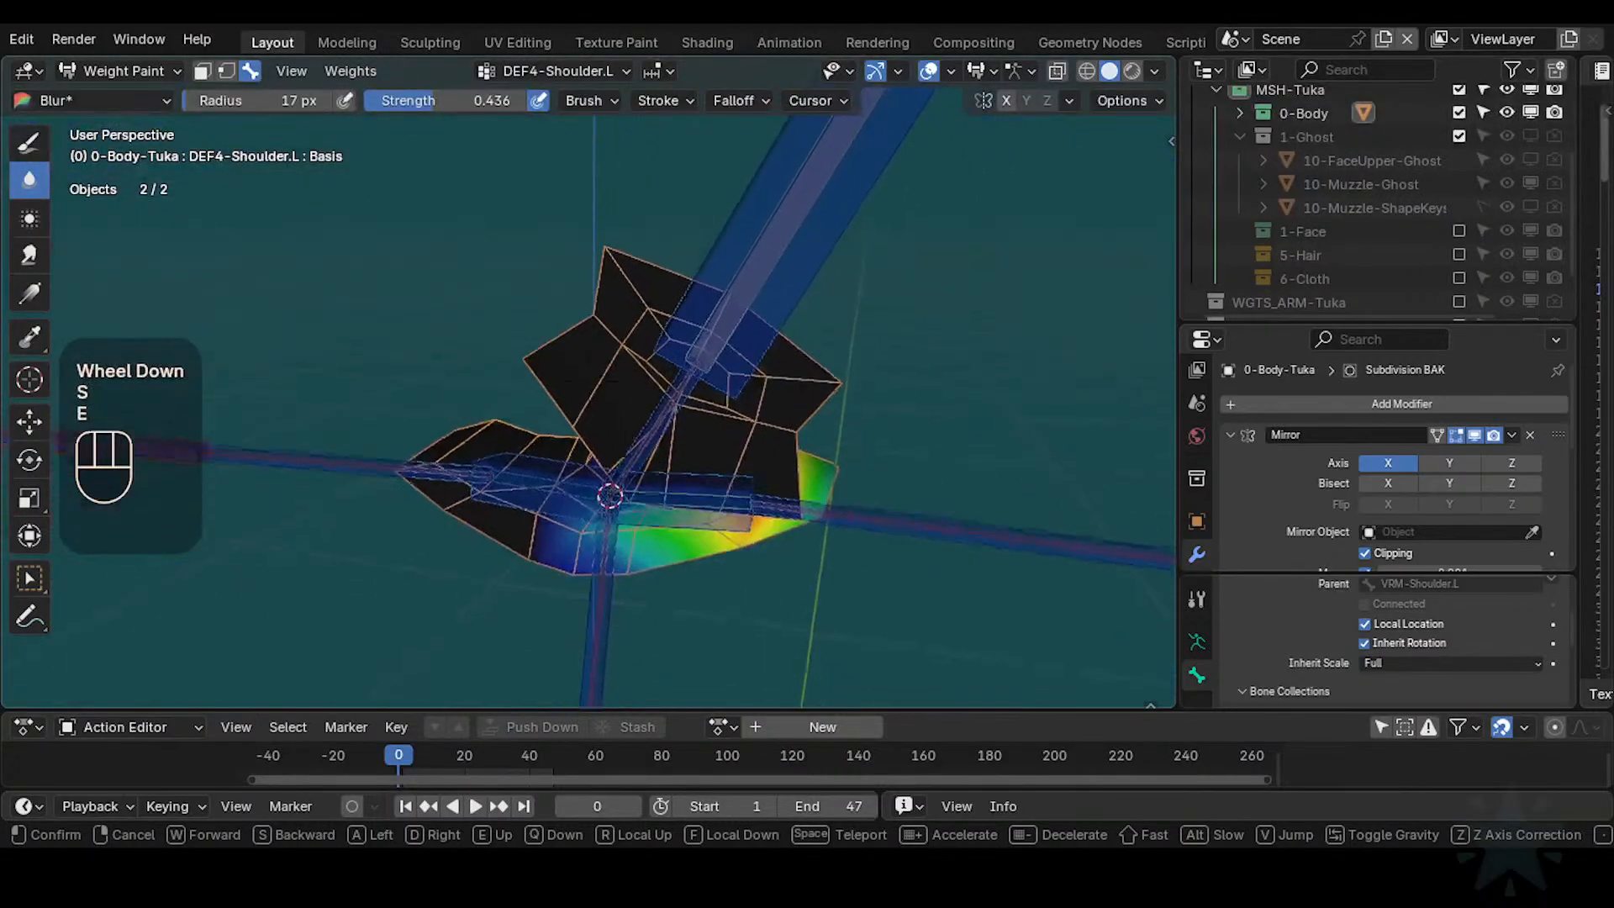
key("q")
key("w")
scroll(589, 380, "down", 1)
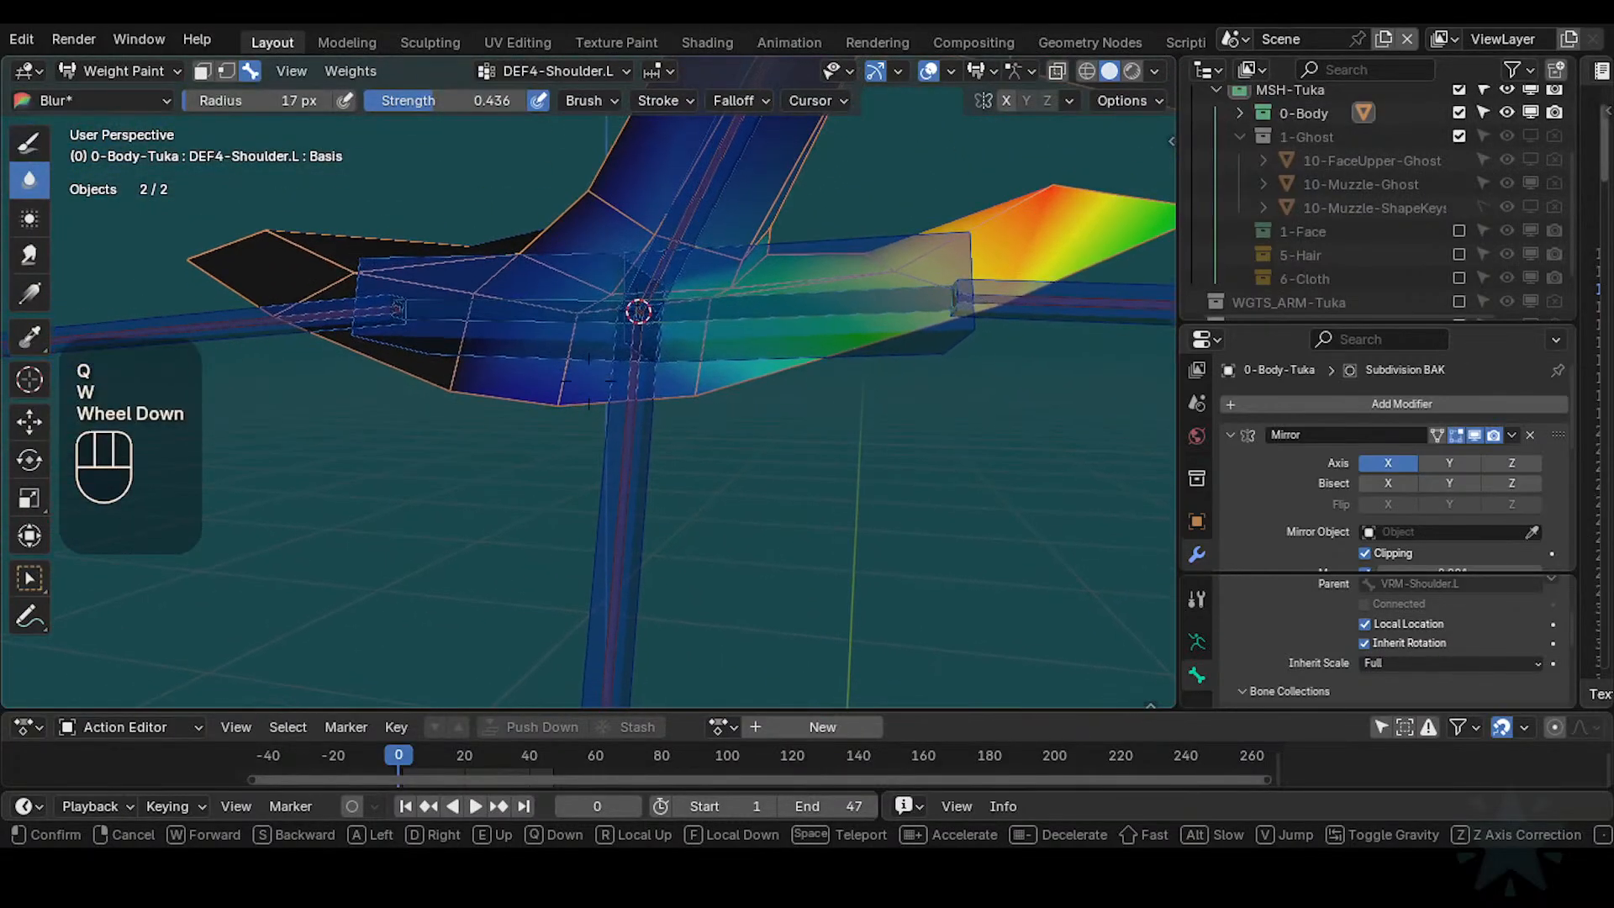
key("d")
key("w")
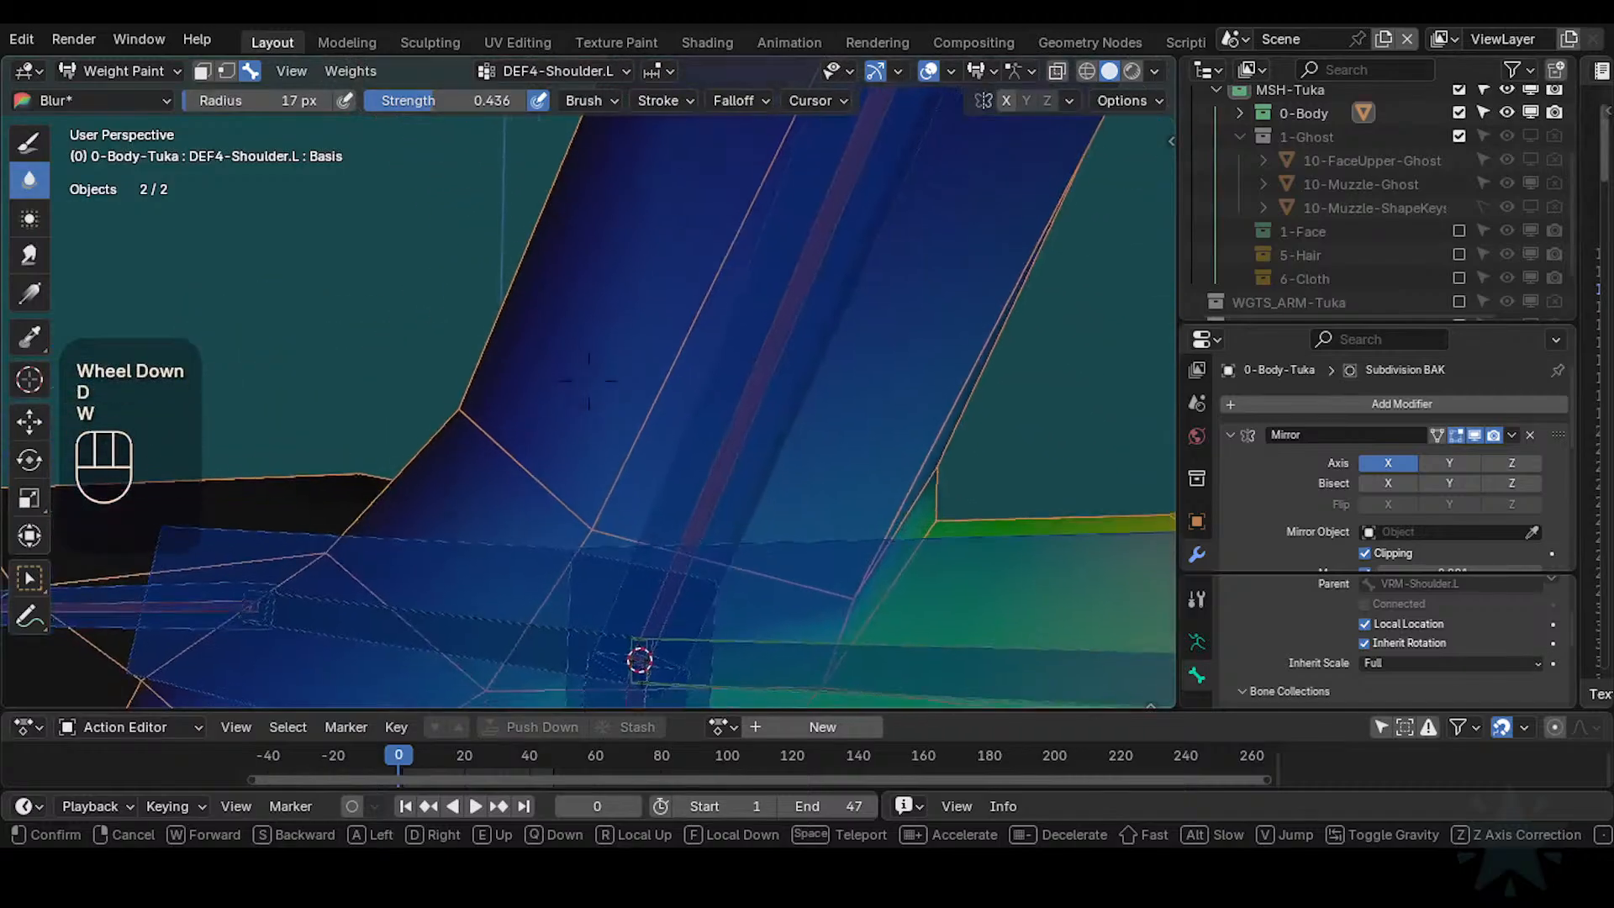
key("s")
scroll(588, 380, "down", 2)
key("d")
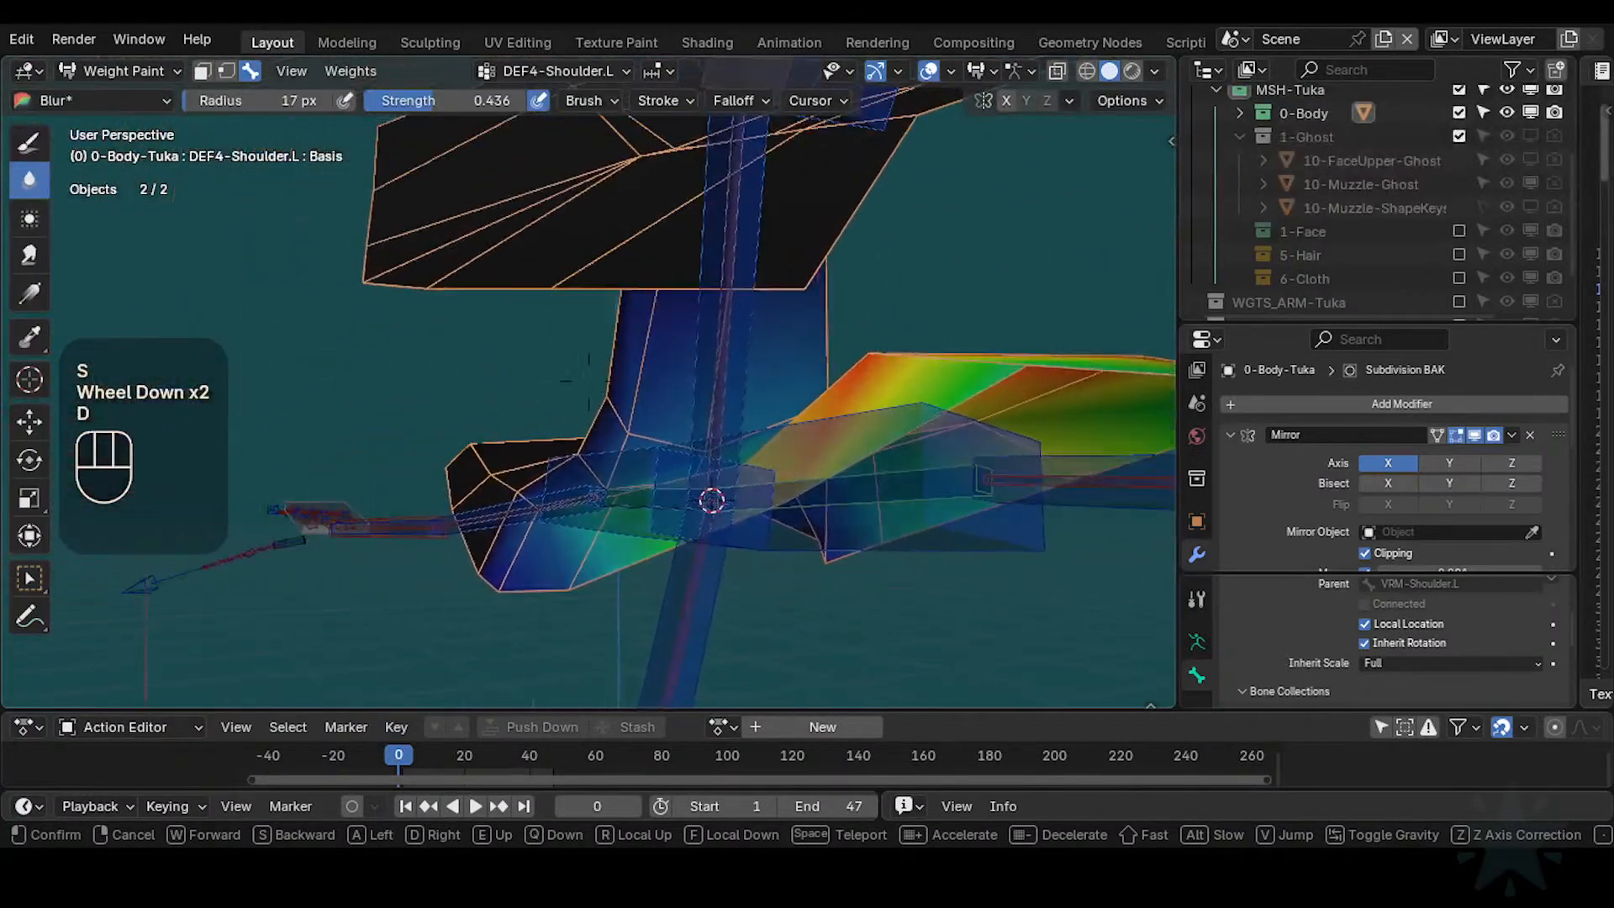
key("w")
key("s")
key("w")
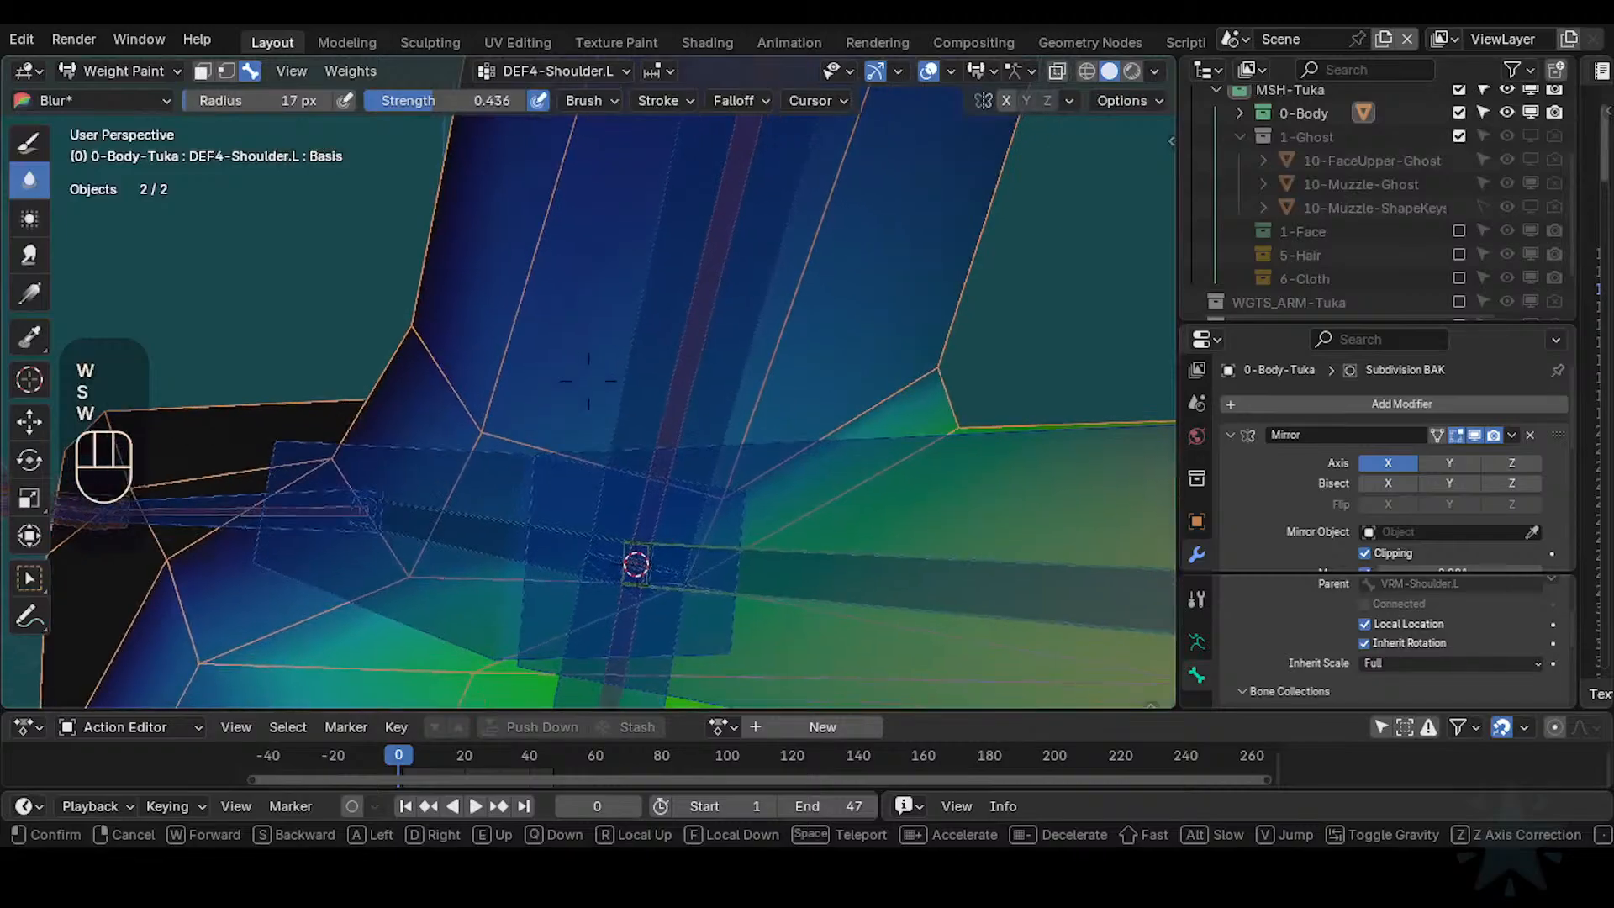
key("s")
key("w")
scroll(589, 380, "down", 2)
key("s")
key("e")
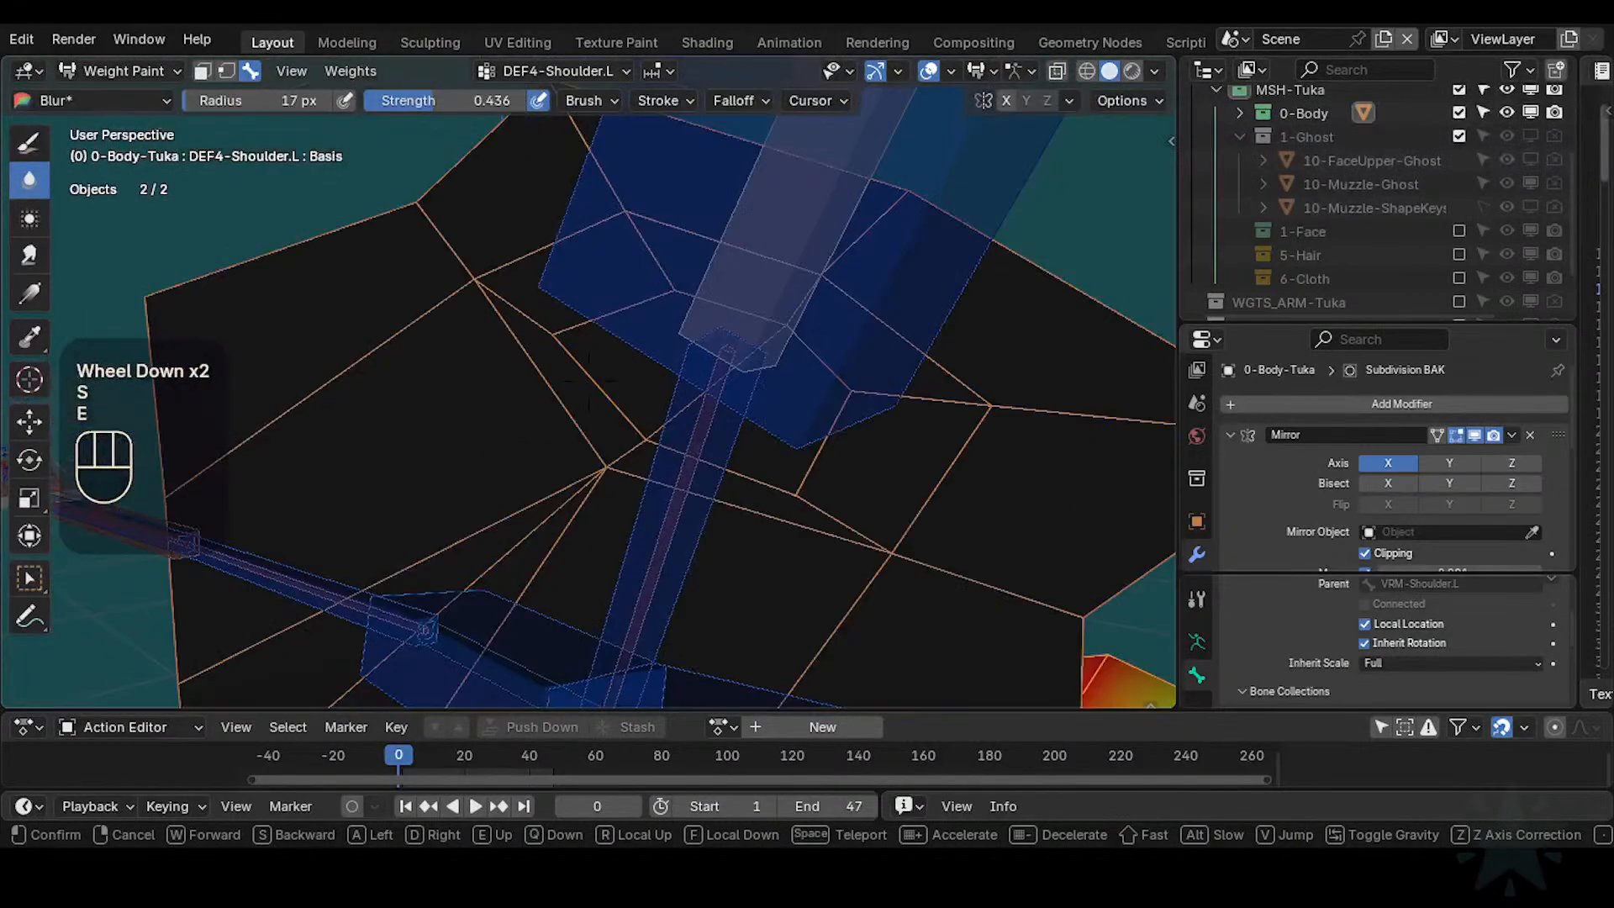
scroll(588, 380, "down", 2)
key("q")
key("e")
key("q")
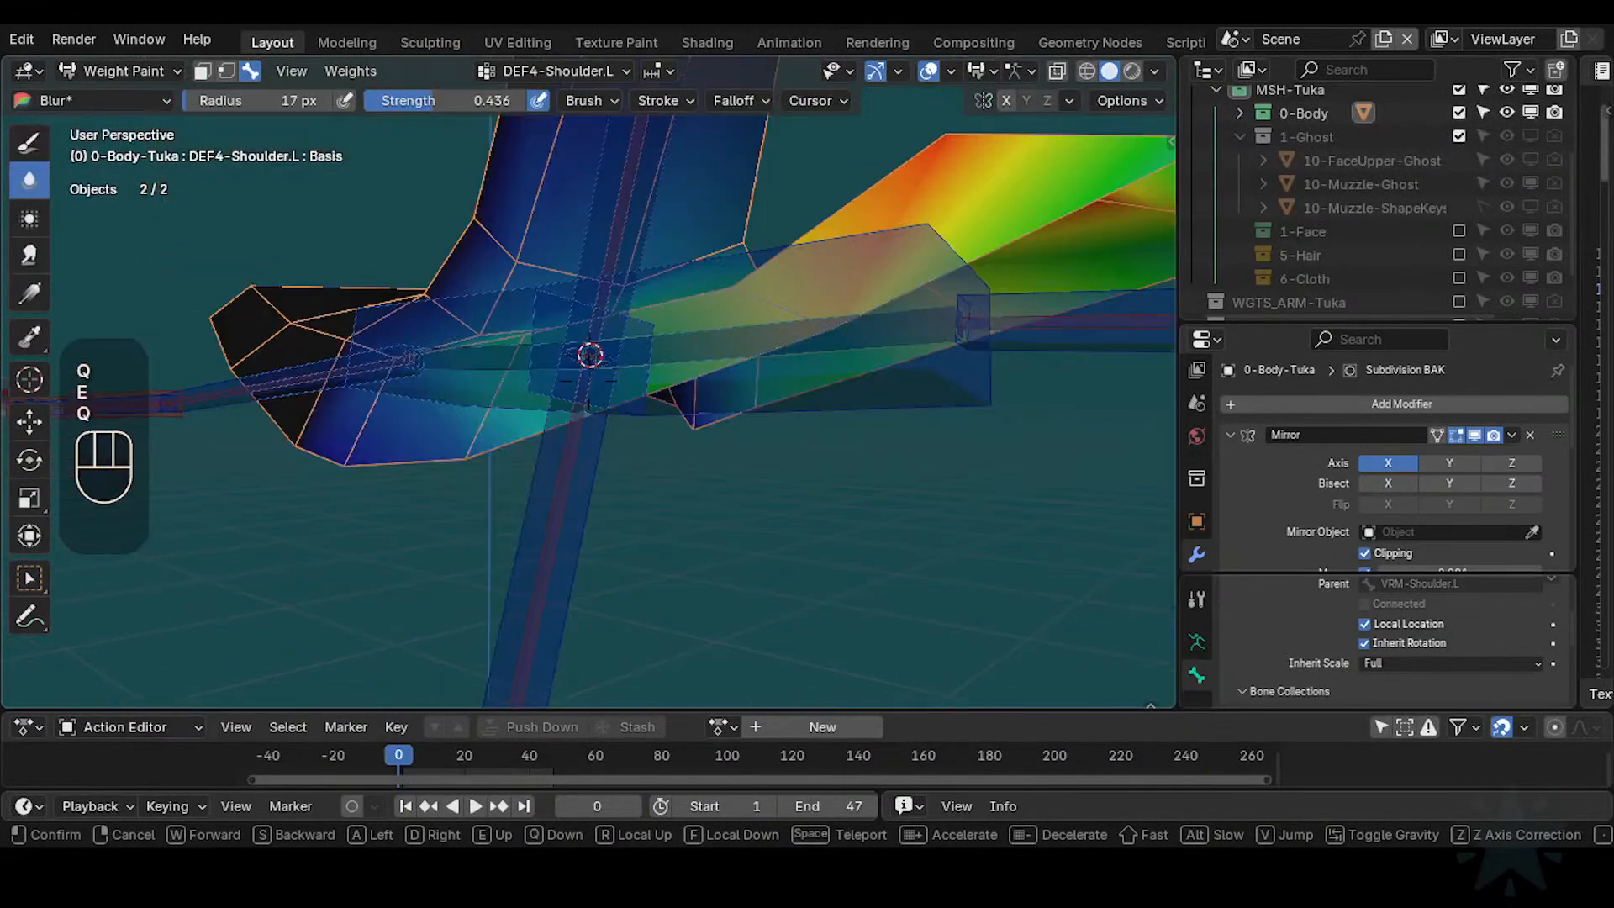
key("w")
scroll(597, 381, "down", 3)
key("e")
key("q")
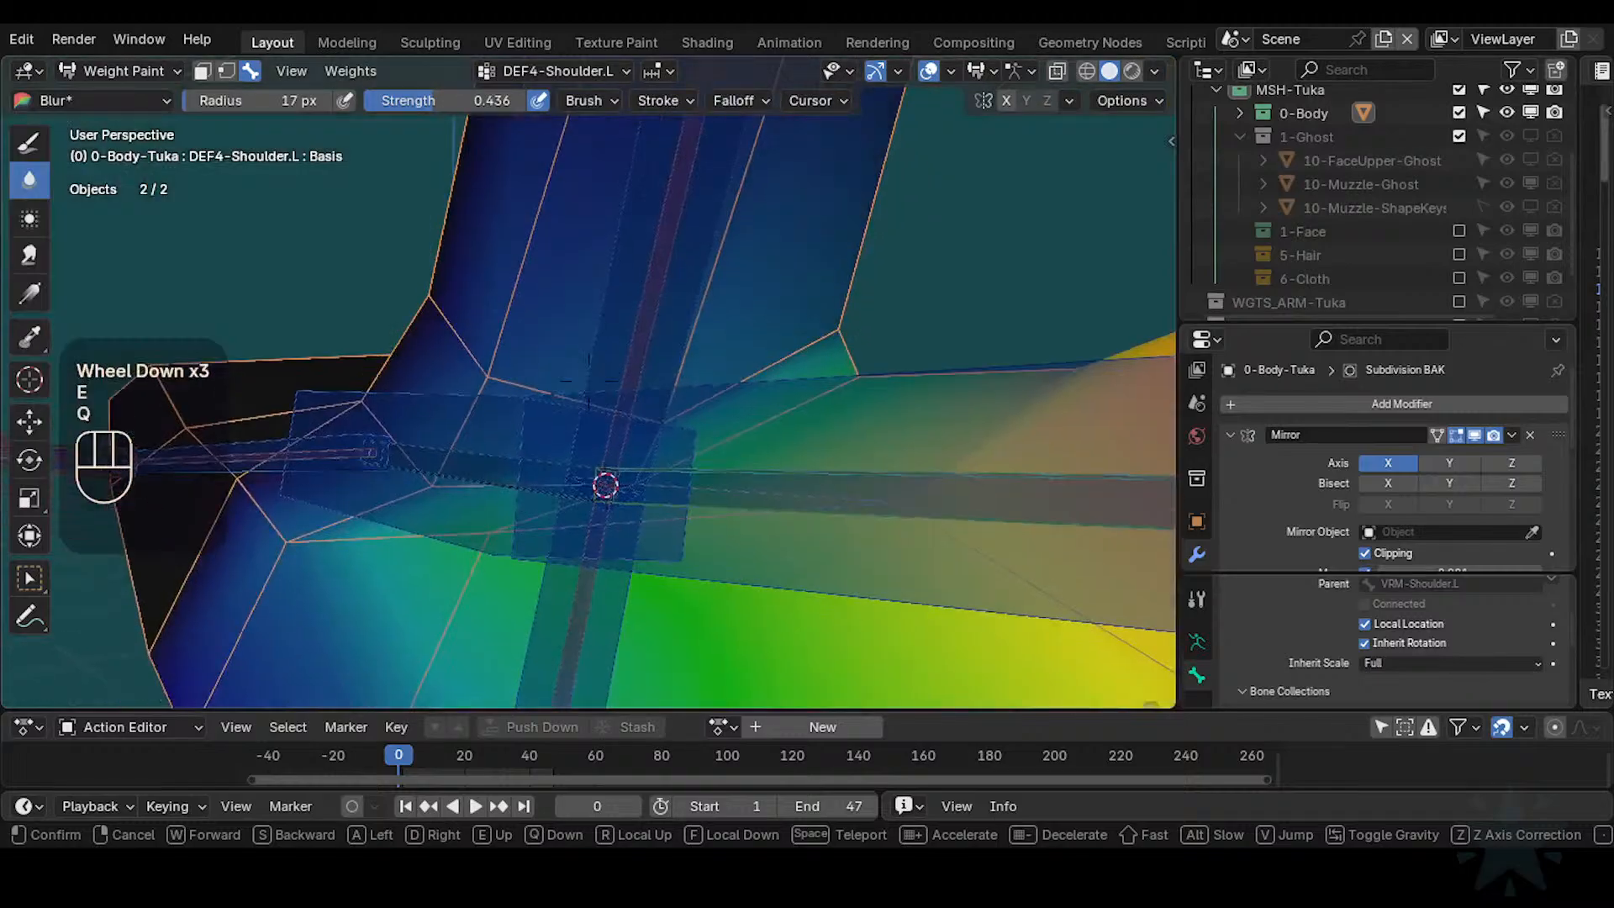
scroll(602, 472, "down", 1)
key("s")
key("s")
key("w")
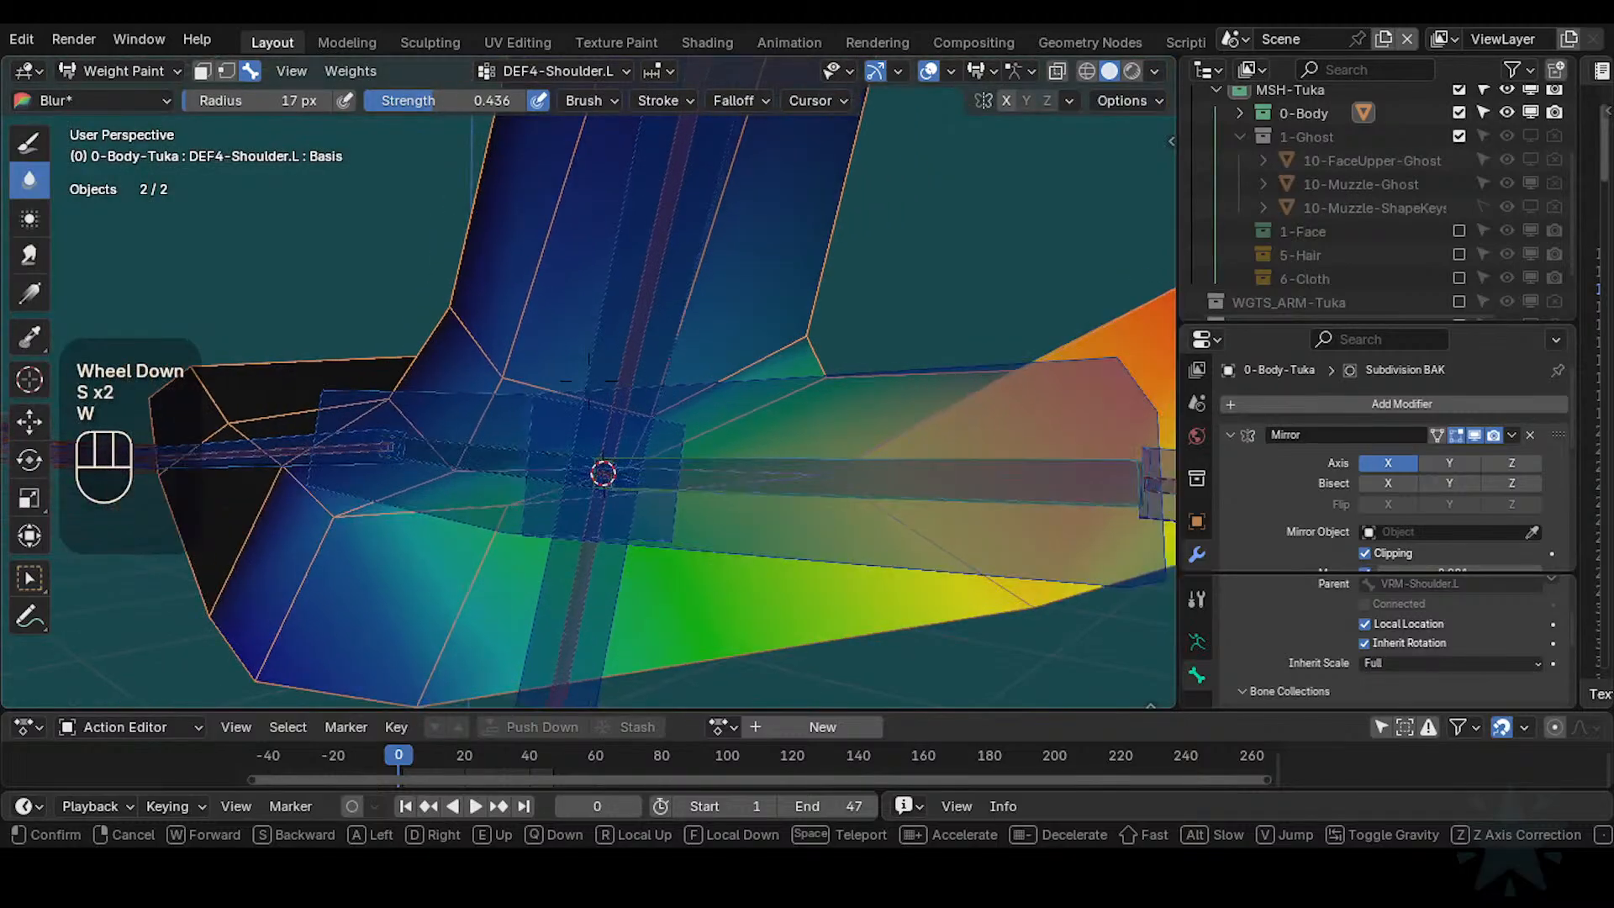
left_click(483, 459)
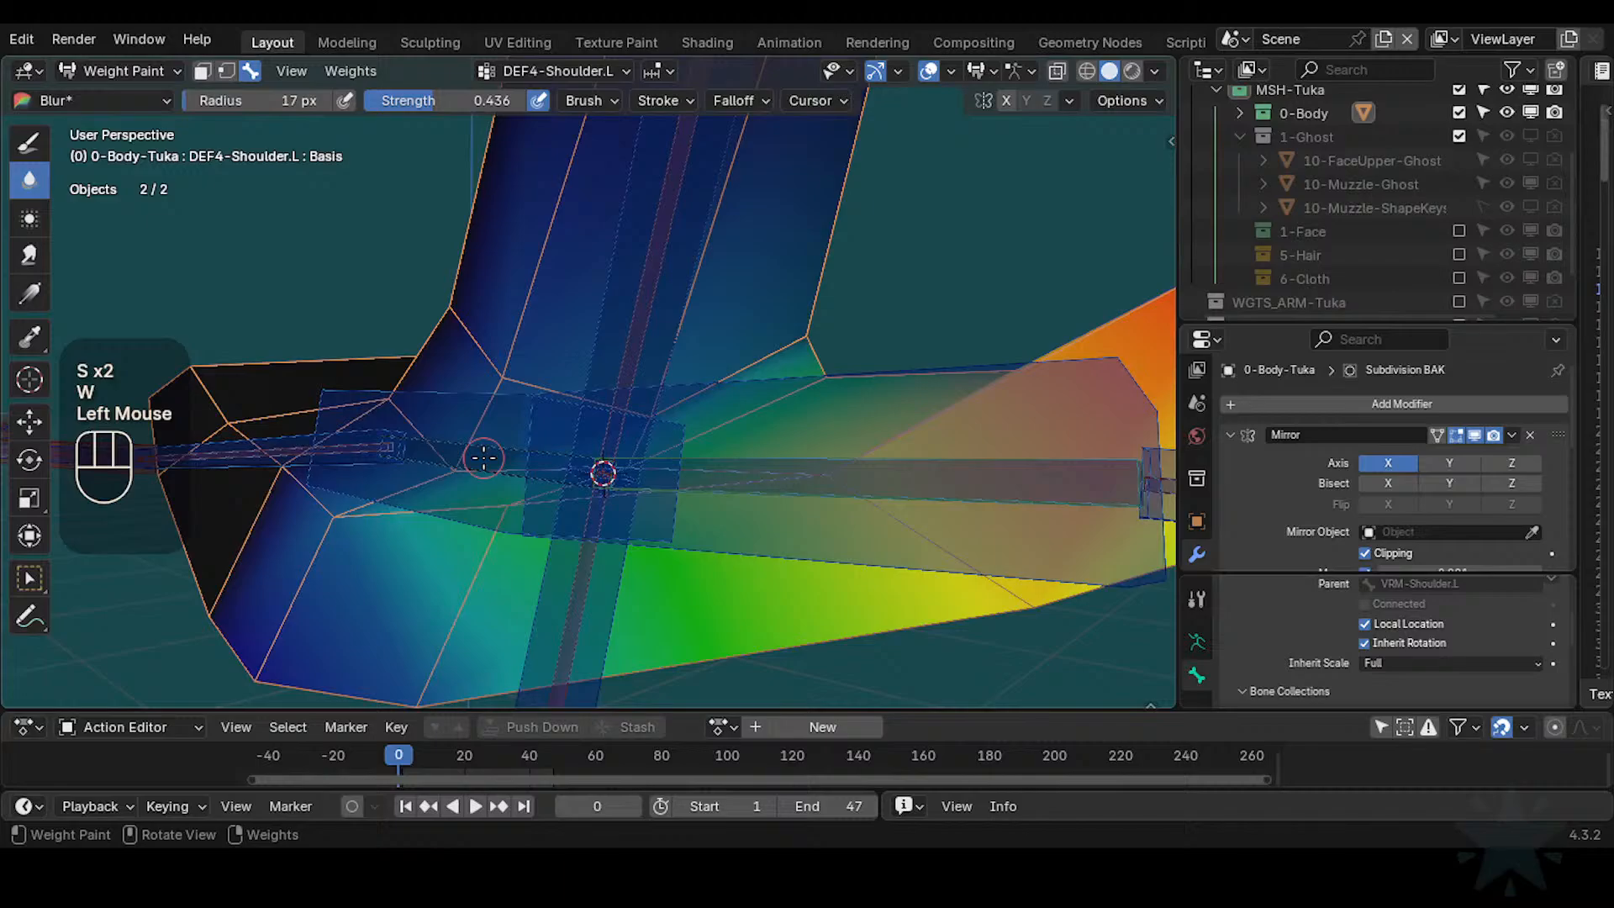
Set the Blur brush radius to 25 px and soften the DEF4-Shoulder.L weights where the neck joins the shoulders
mouse_move(483, 458)
middle_mouse_down()
mouse_move(663, 386)
mouse_move(716, 411)
middle_mouse_up()
key("f")
left_click(679, 405)
left_click(717, 395)
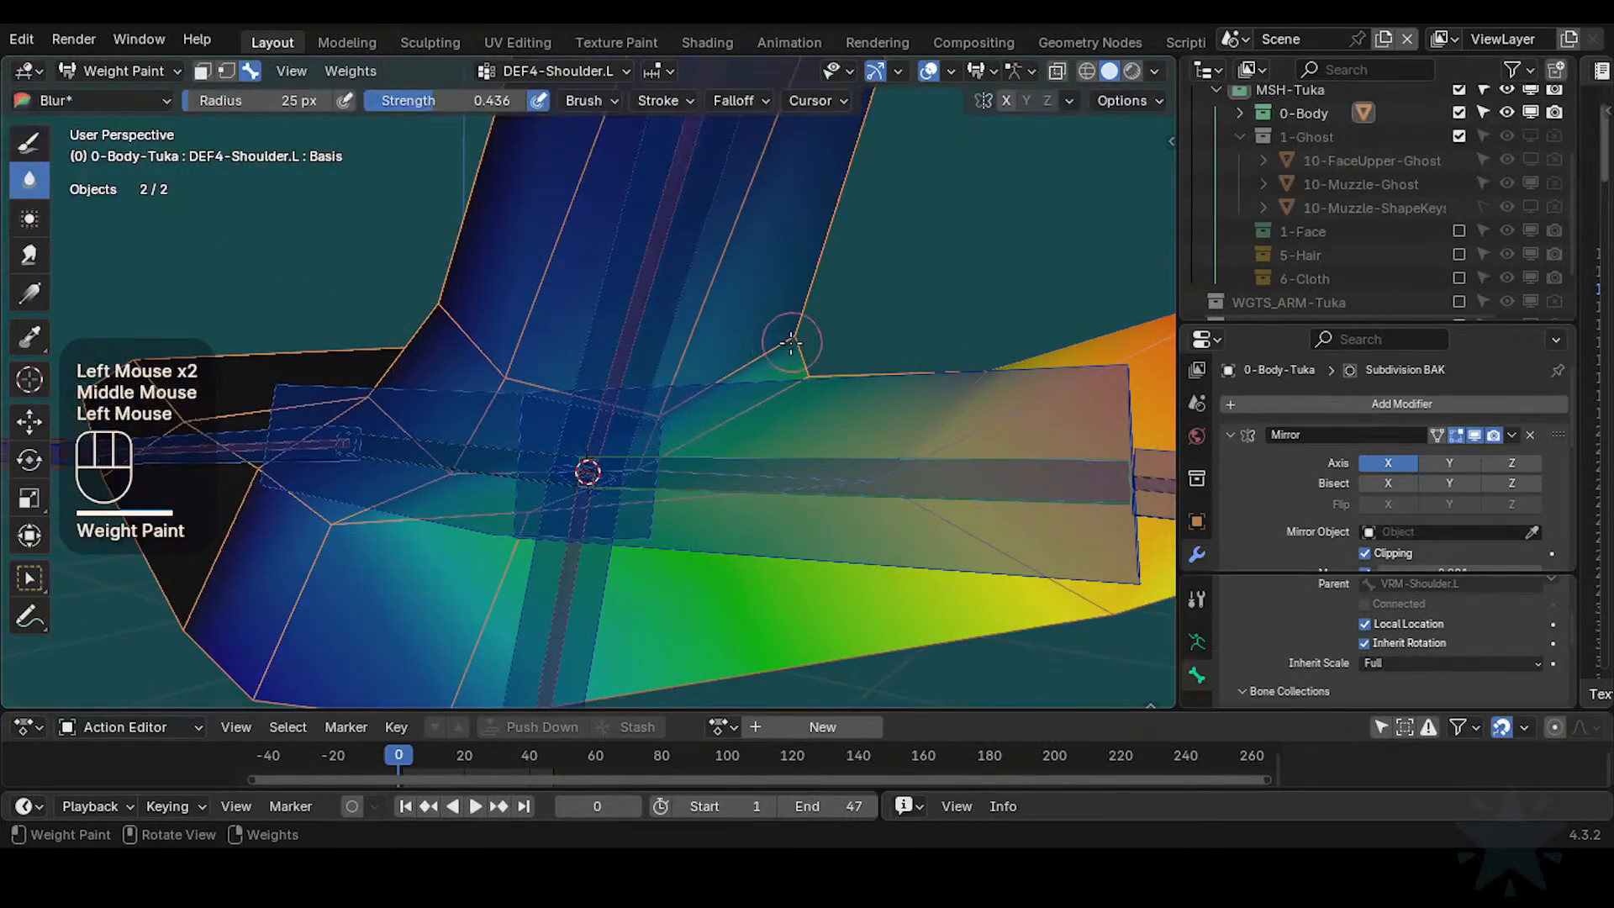
left_click_drag(790, 342, 721, 379)
left_click(647, 468)
left_click(639, 469)
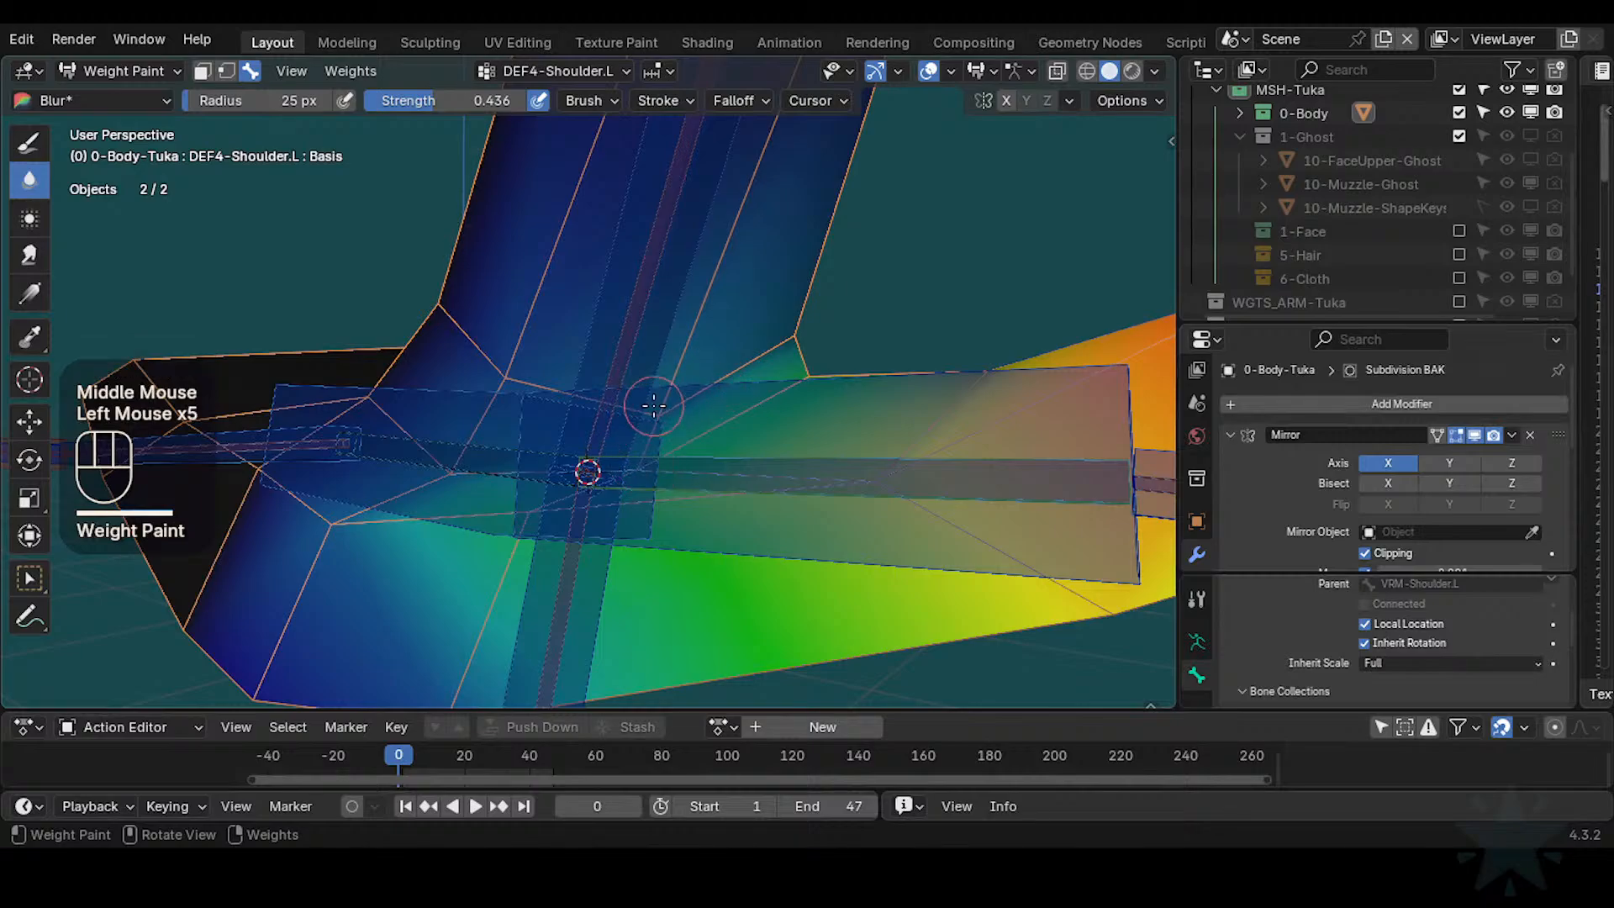
left_click(504, 384)
left_click(456, 452)
Blur the DEF4-Shoulder.L weights around the neck's base from the opposite side and save the file
middle_click_drag(456, 452, 522, 378, "ctrl")
mouse_move(521, 379)
middle_mouse_down()
mouse_move(554, 338)
mouse_move(630, 415)
middle_mouse_up()
left_click(630, 414)
left_click(572, 376)
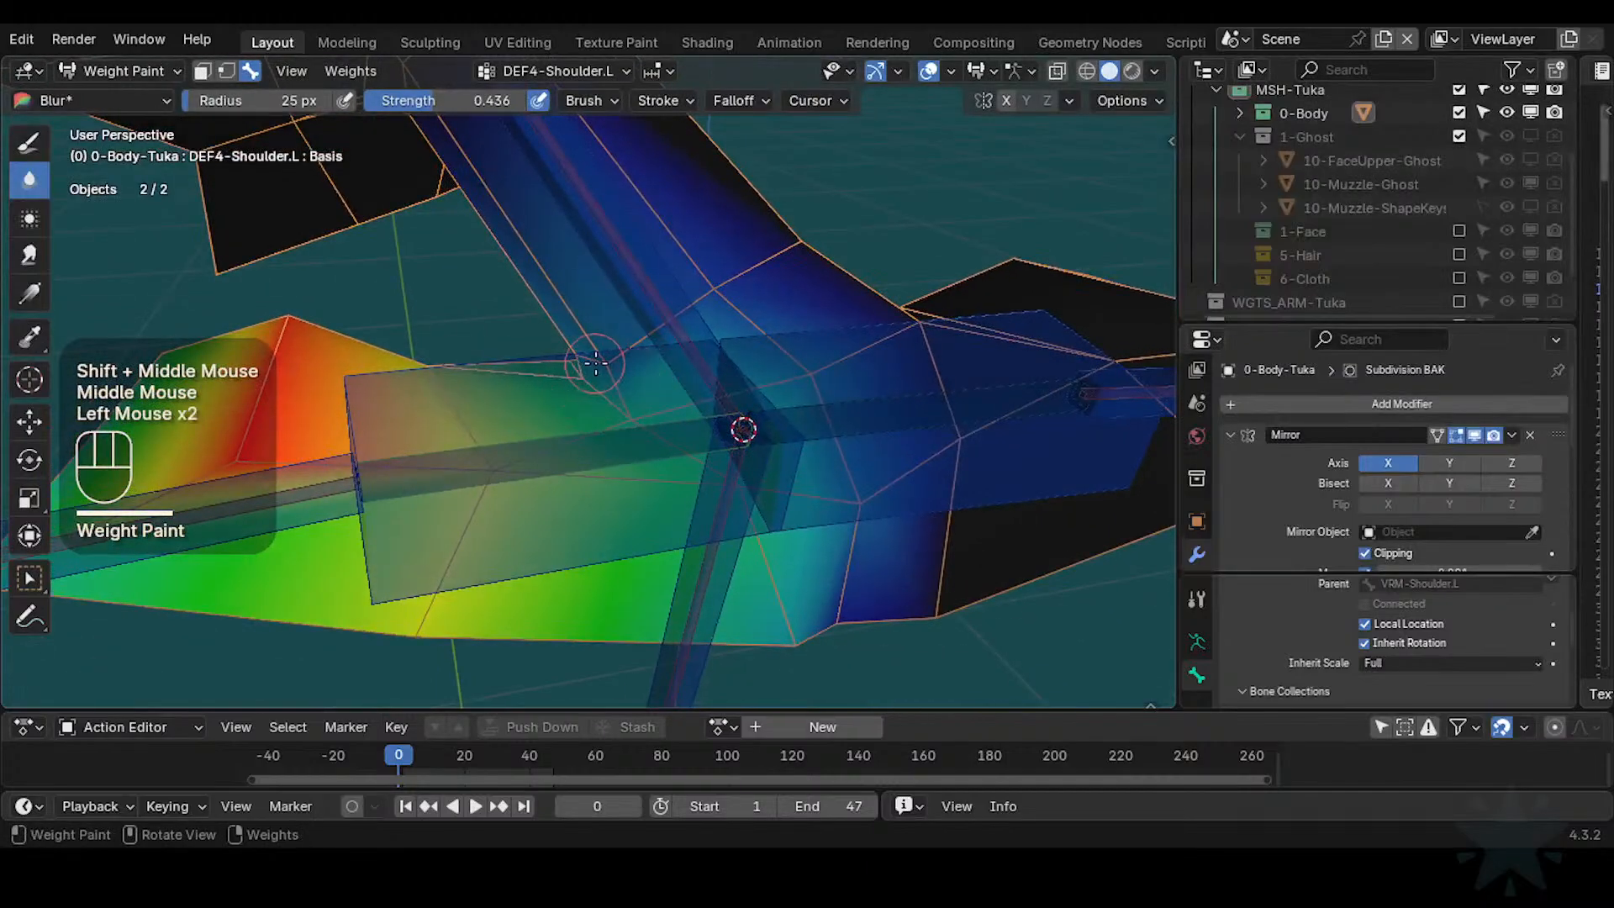
left_click(605, 361)
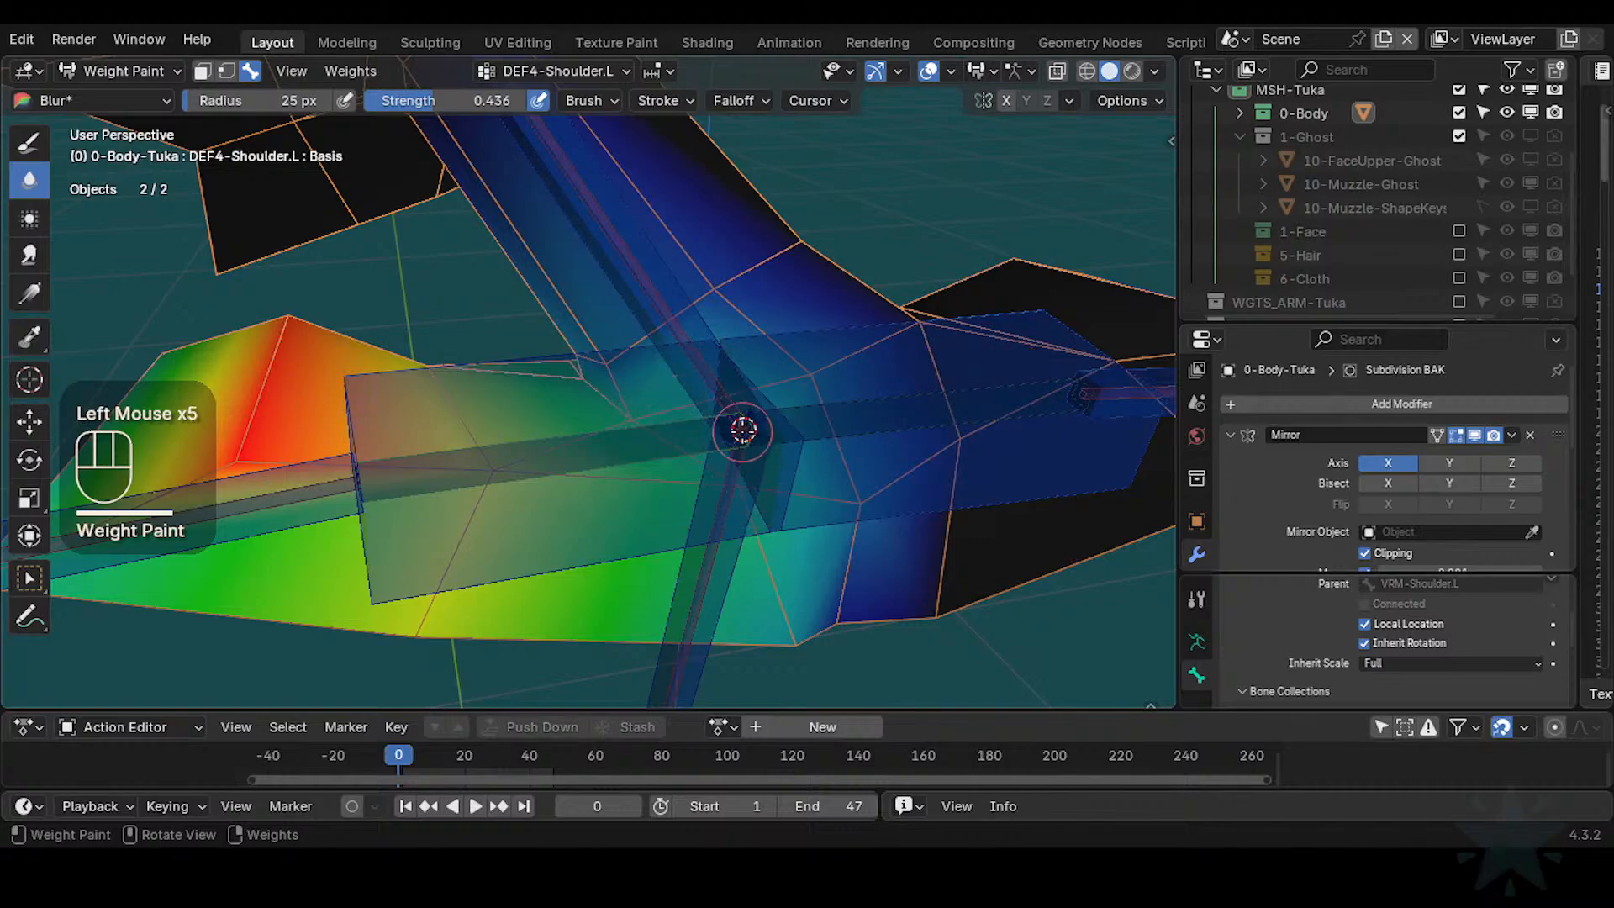
key("ctrl+s")
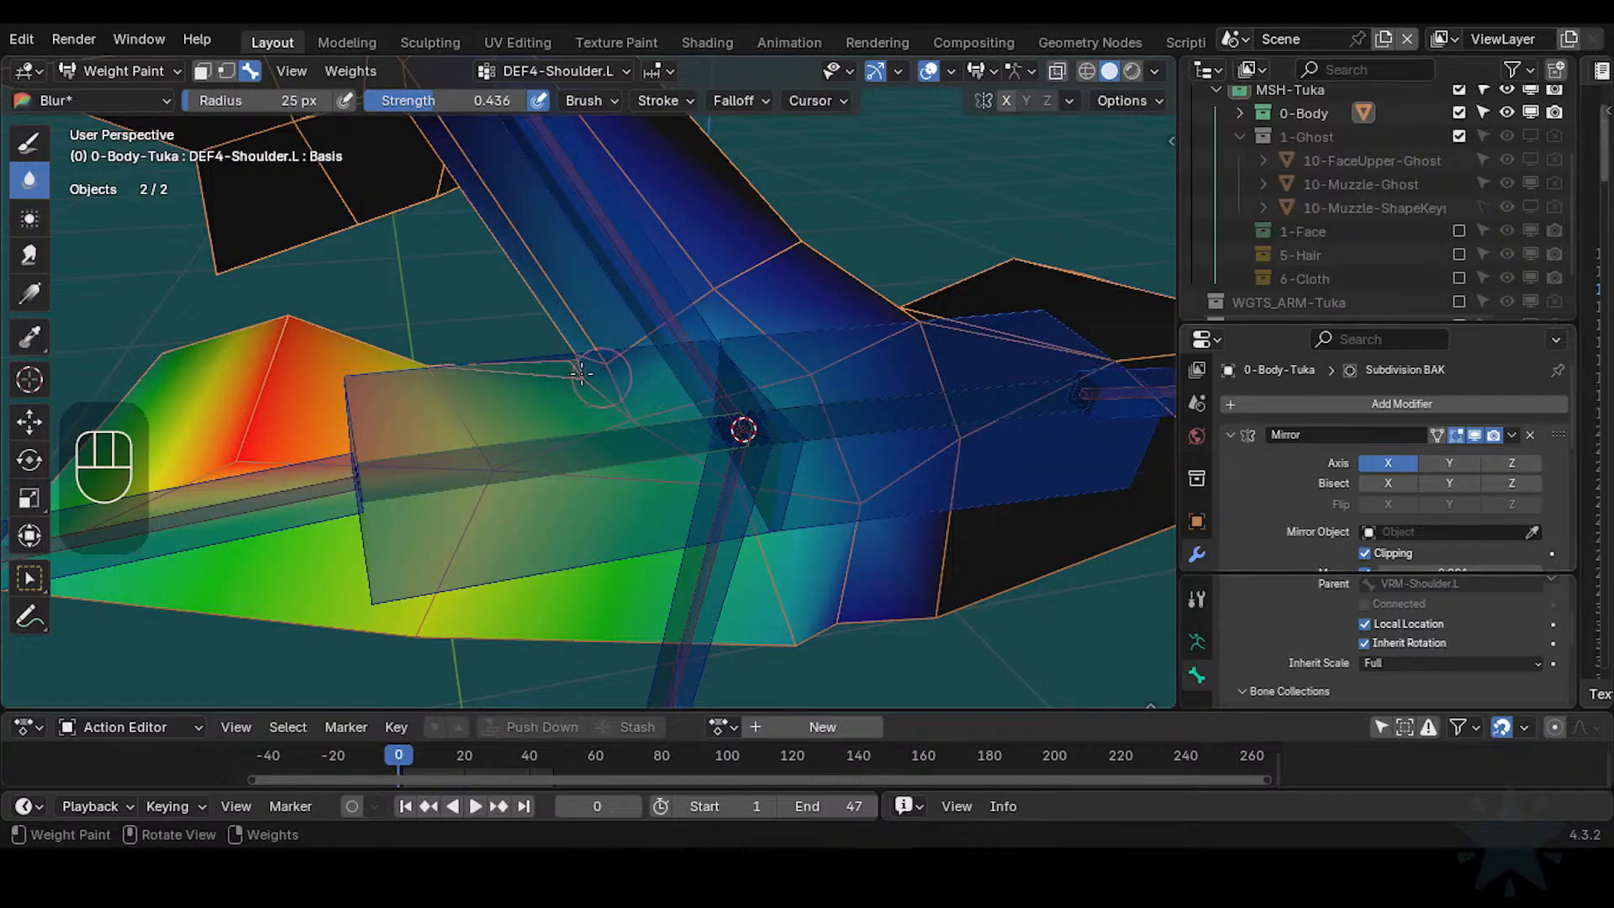
Leave weight painting, put the ARM-Tuka armature into Pose Mode and reveal its hidden bones
middle_click_drag(757, 421, 769, 403, "shift")
mouse_move(769, 404)
middle_mouse_down()
mouse_move(839, 333)
mouse_move(854, 349)
mouse_move(782, 385)
middle_mouse_up()
middle_click_drag(781, 385, 735, 403)
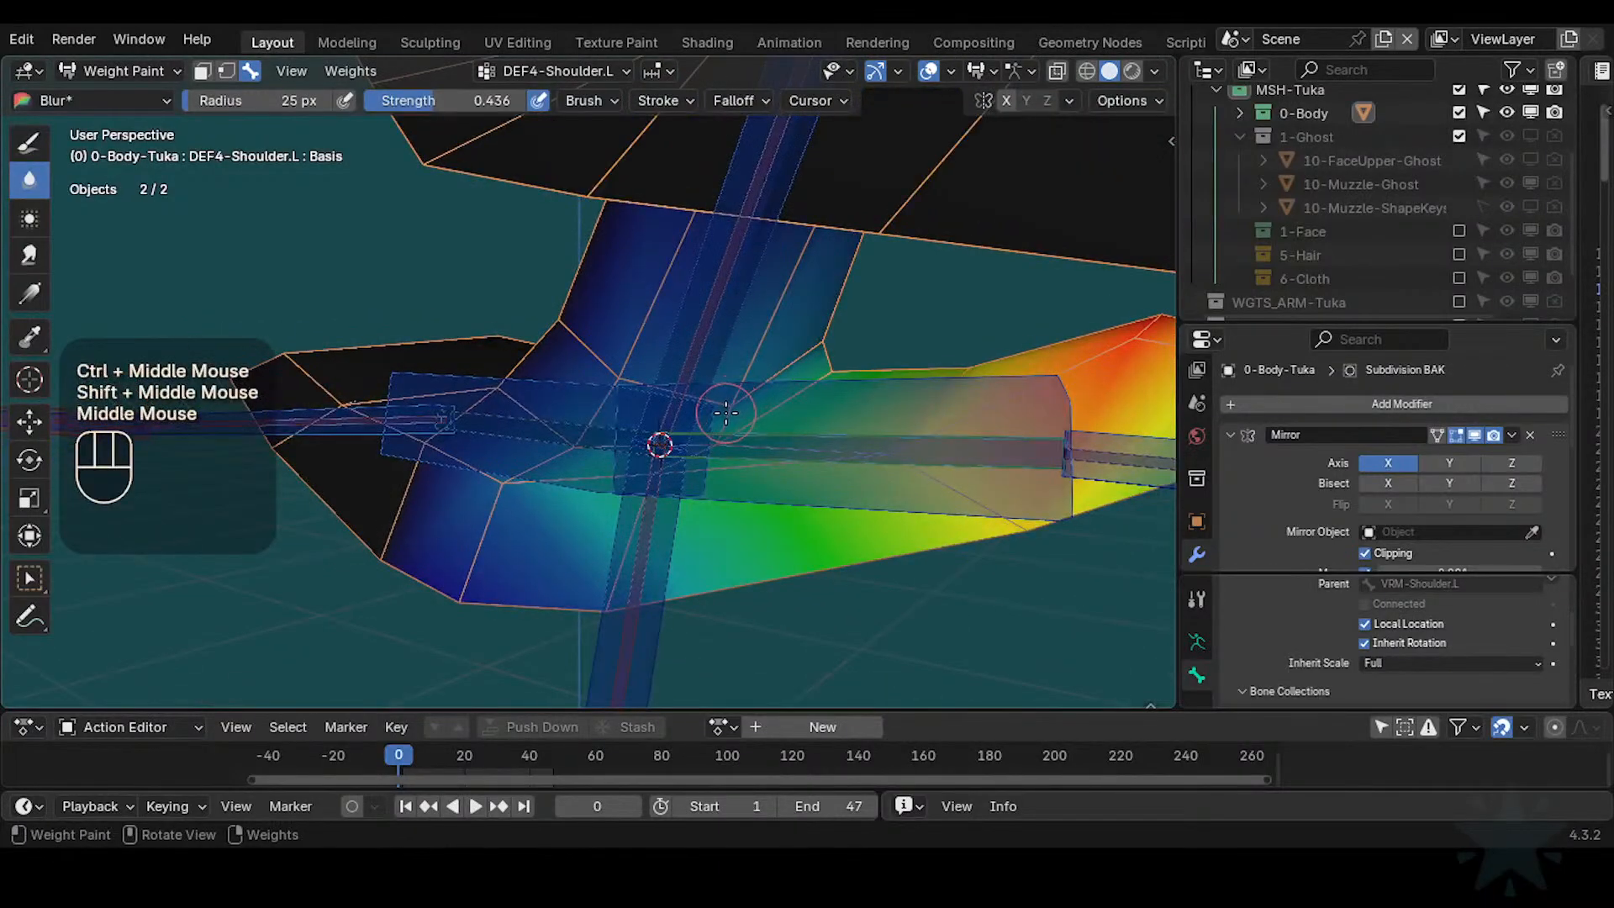
middle_click_drag(777, 320, 782, 336, "ctrl")
mouse_move(782, 336)
middle_mouse_down("shift")
mouse_move(790, 361)
mouse_move(769, 353)
mouse_move(725, 416)
middle_mouse_up("shift")
key("ctrl+Tab")
left_click(694, 361)
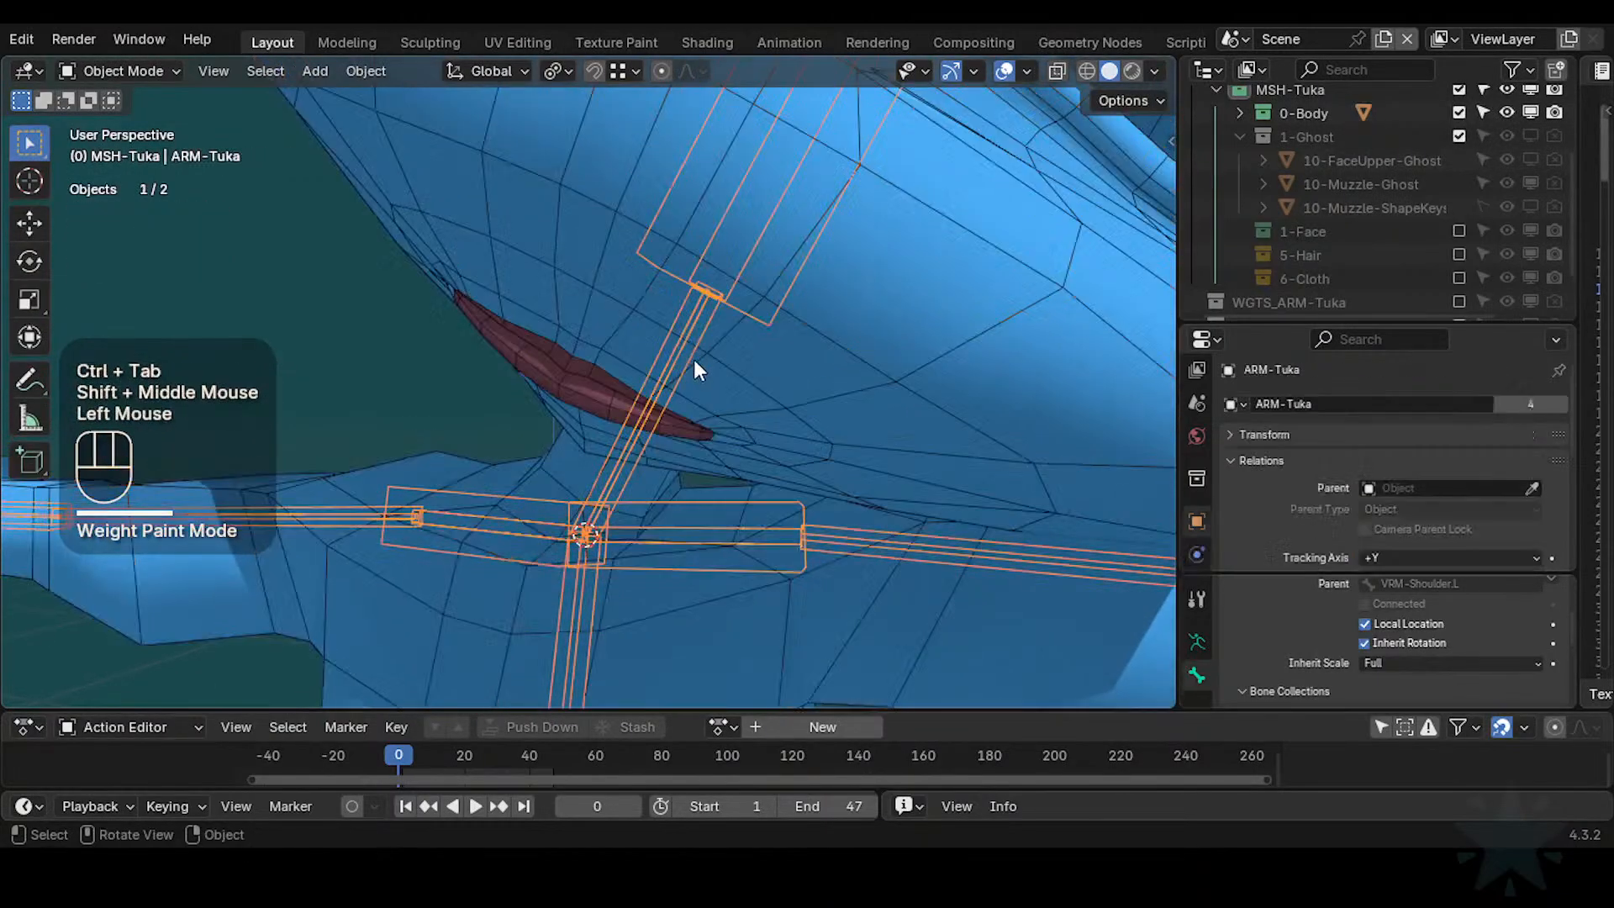
key("ctrl+Tab")
key("alt+h")
key("alt+h")
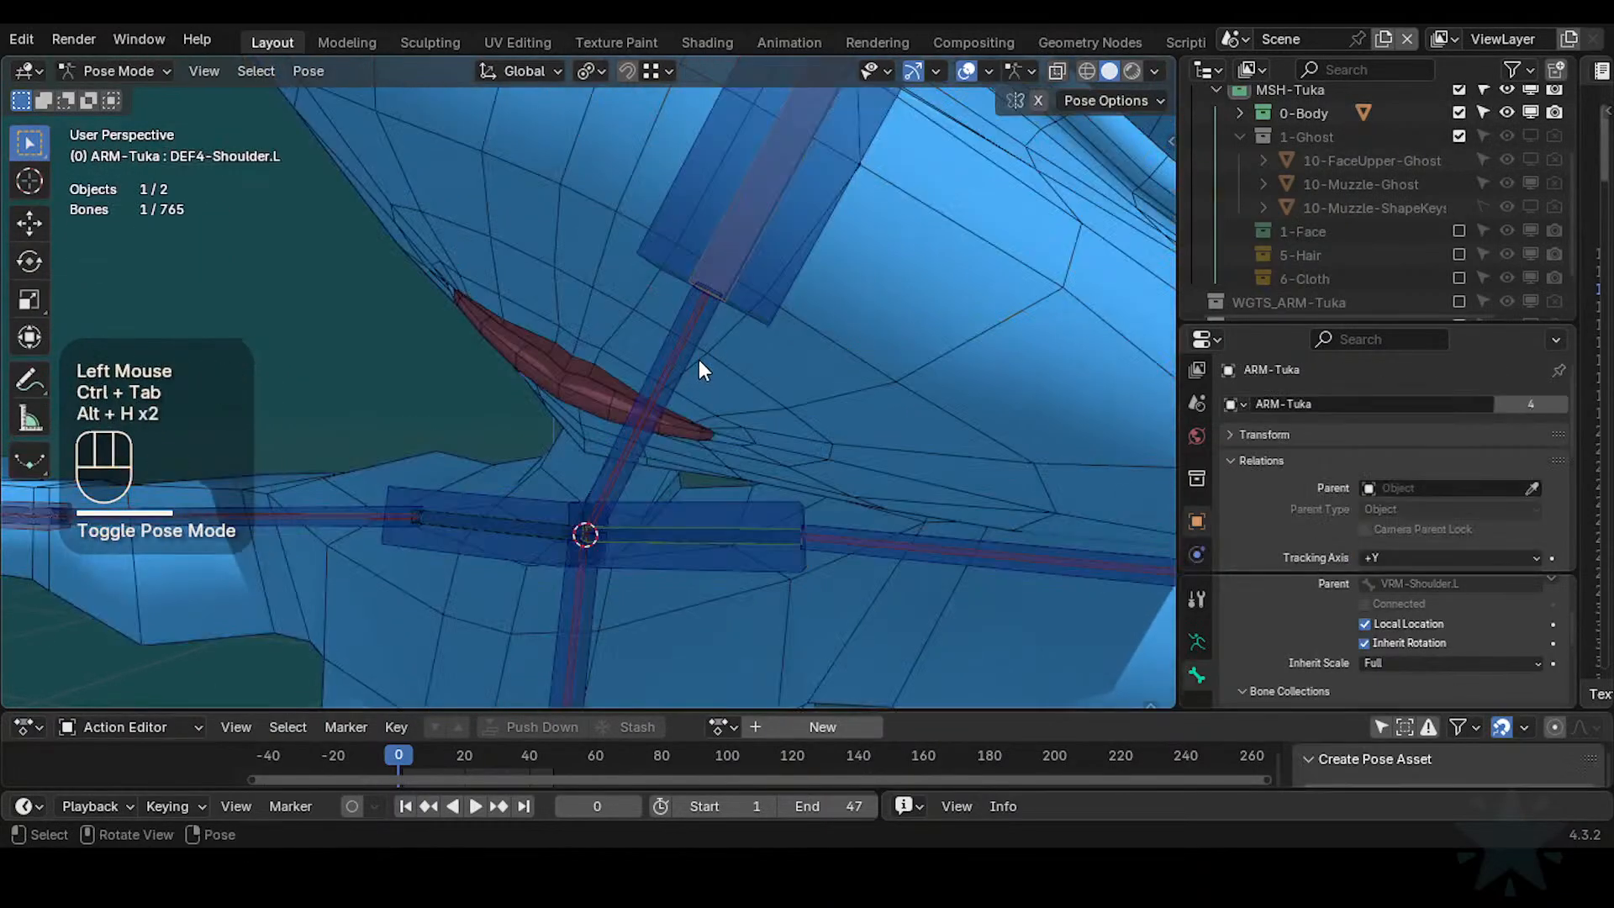
Select all visible bones and clear their pose transforms
key("a")
key("q")
key("Escape")
key("a")
key("alt+q")
key("alt+q")
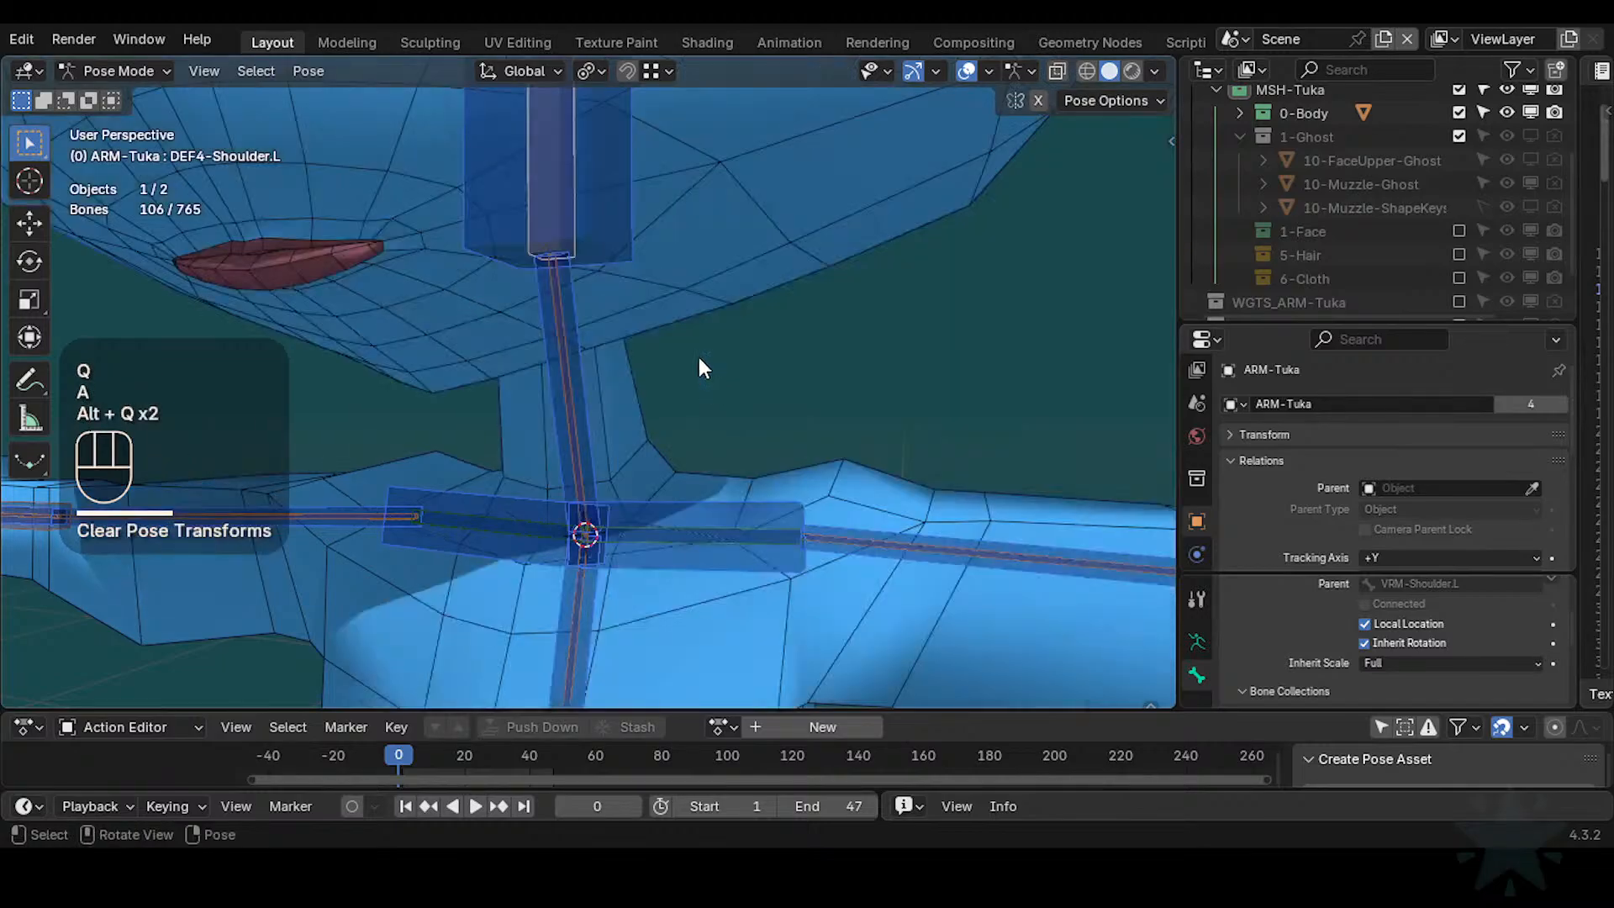
middle_click_drag(700, 360, 707, 457, "ctrl")
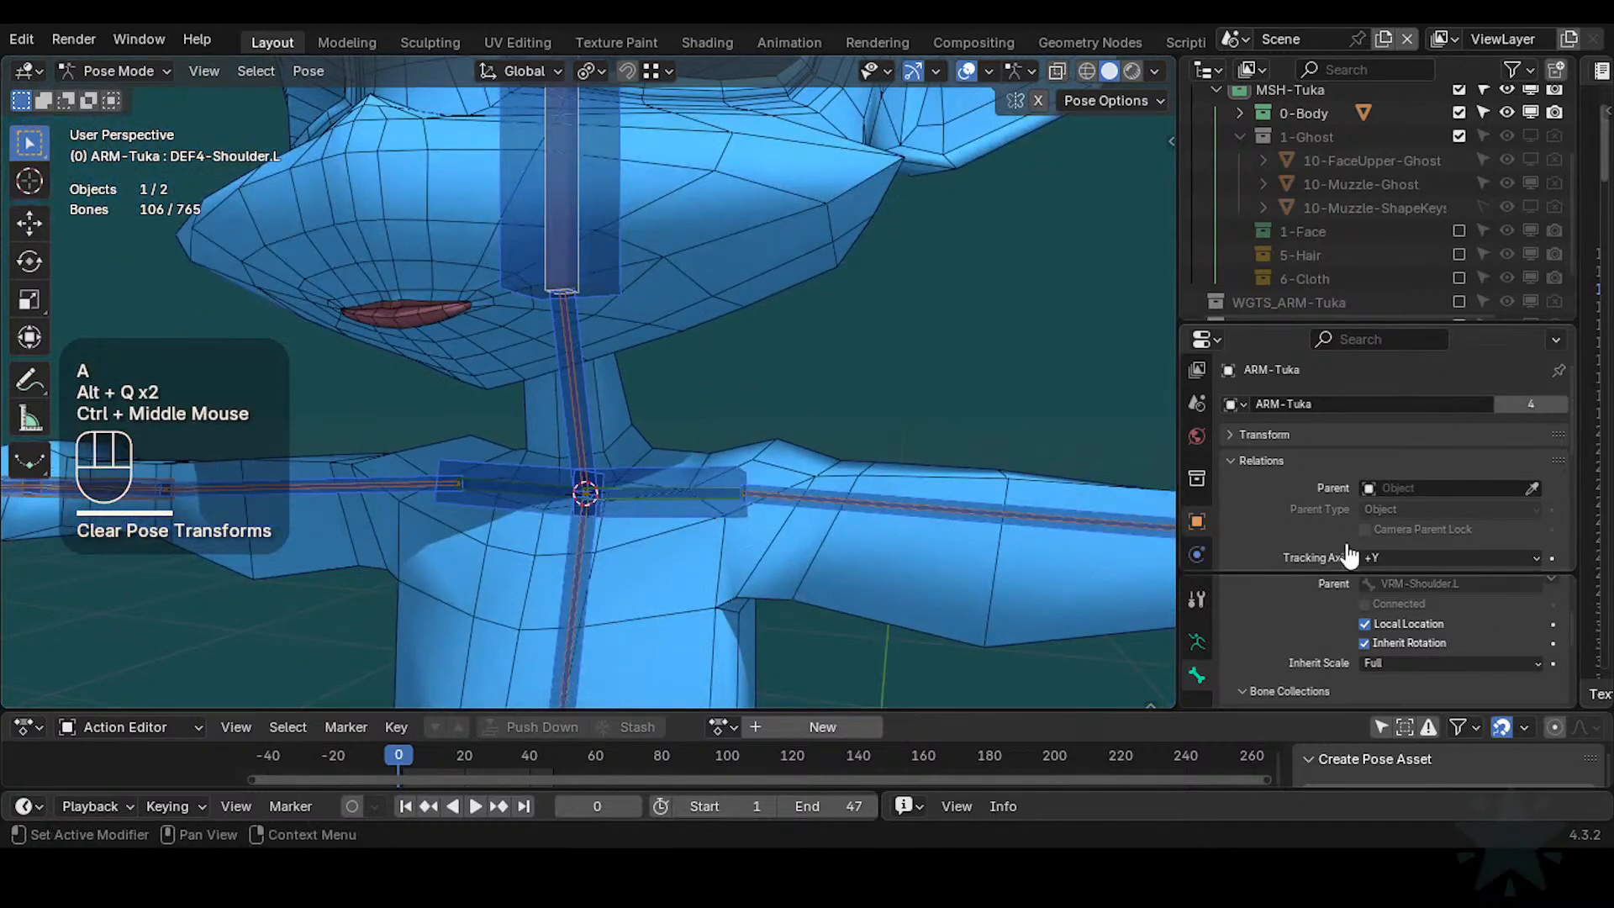
Select the CTL-IK-Head control, then move and rotate it slightly to test the neck deformation
middle_click_drag(577, 343, 724, 336, "shift")
left_click(728, 331, "alt")
key("g")
key("Escape")
key("g")
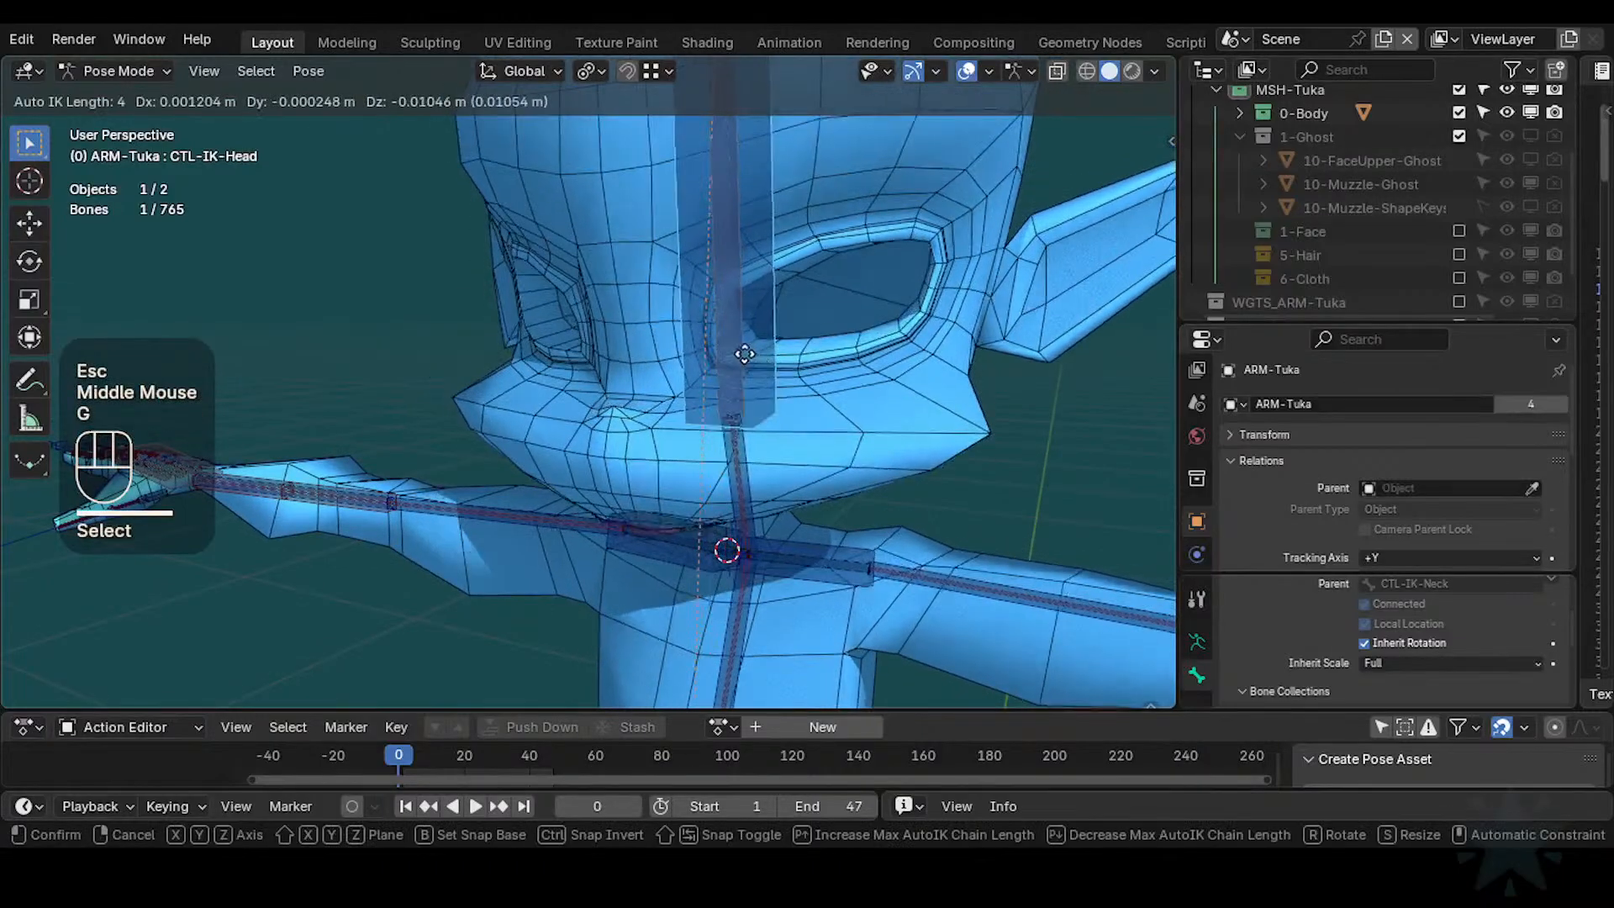
left_click(745, 354)
key("r")
left_click(790, 328)
middle_click_drag(790, 328, 839, 303)
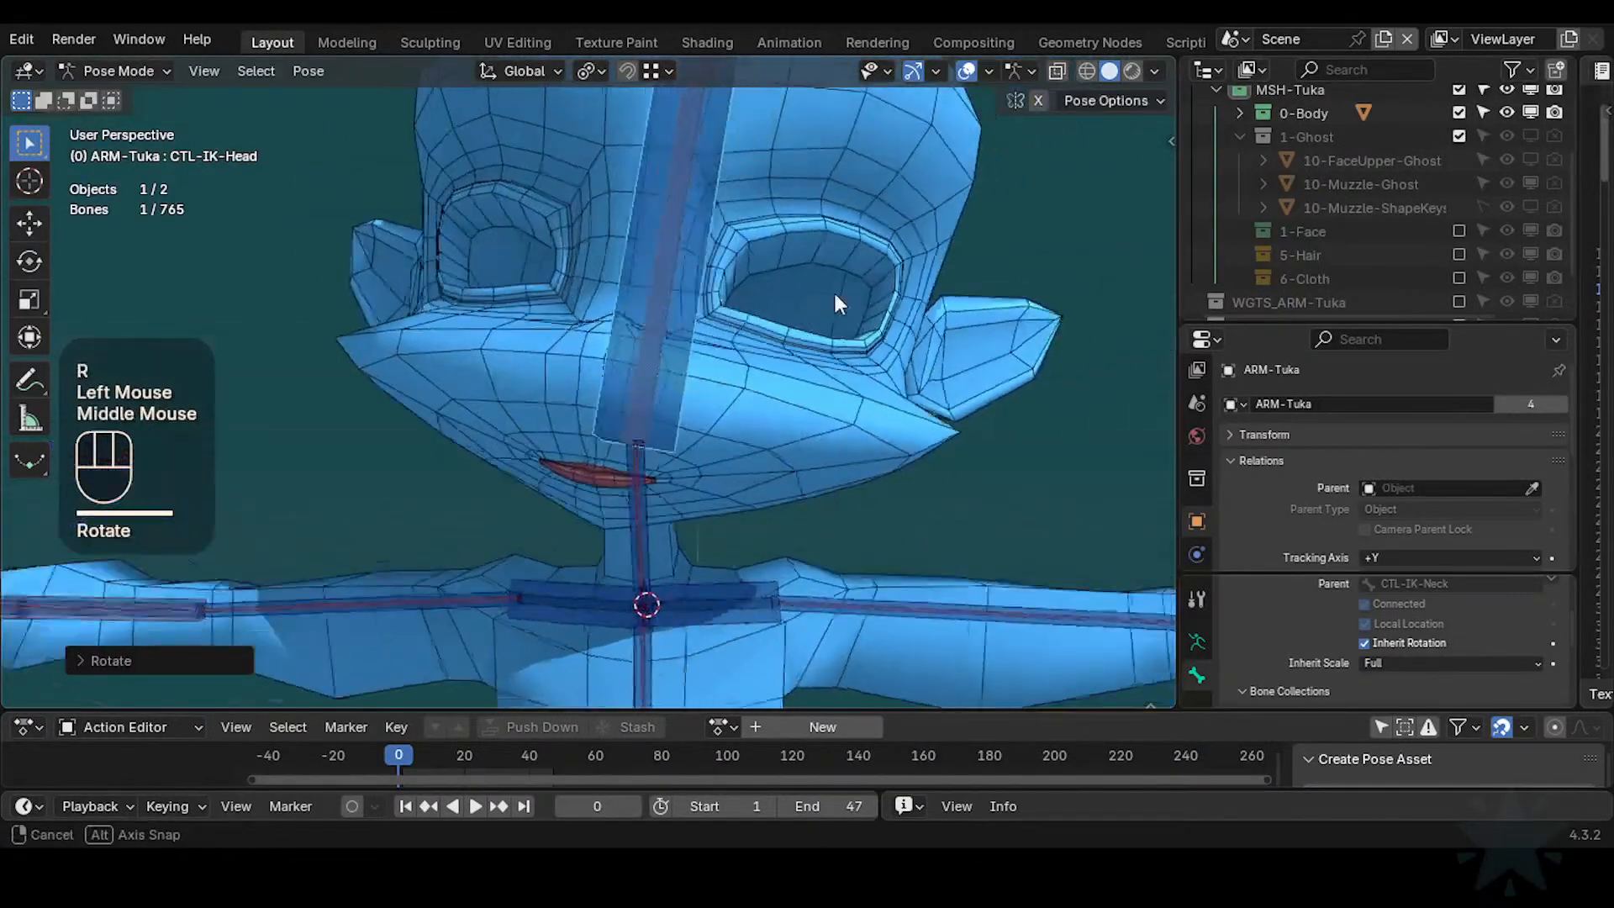
Rotate CTL-IK-Head further, including a free trackball rotation, to check how the neck bends
key("r")
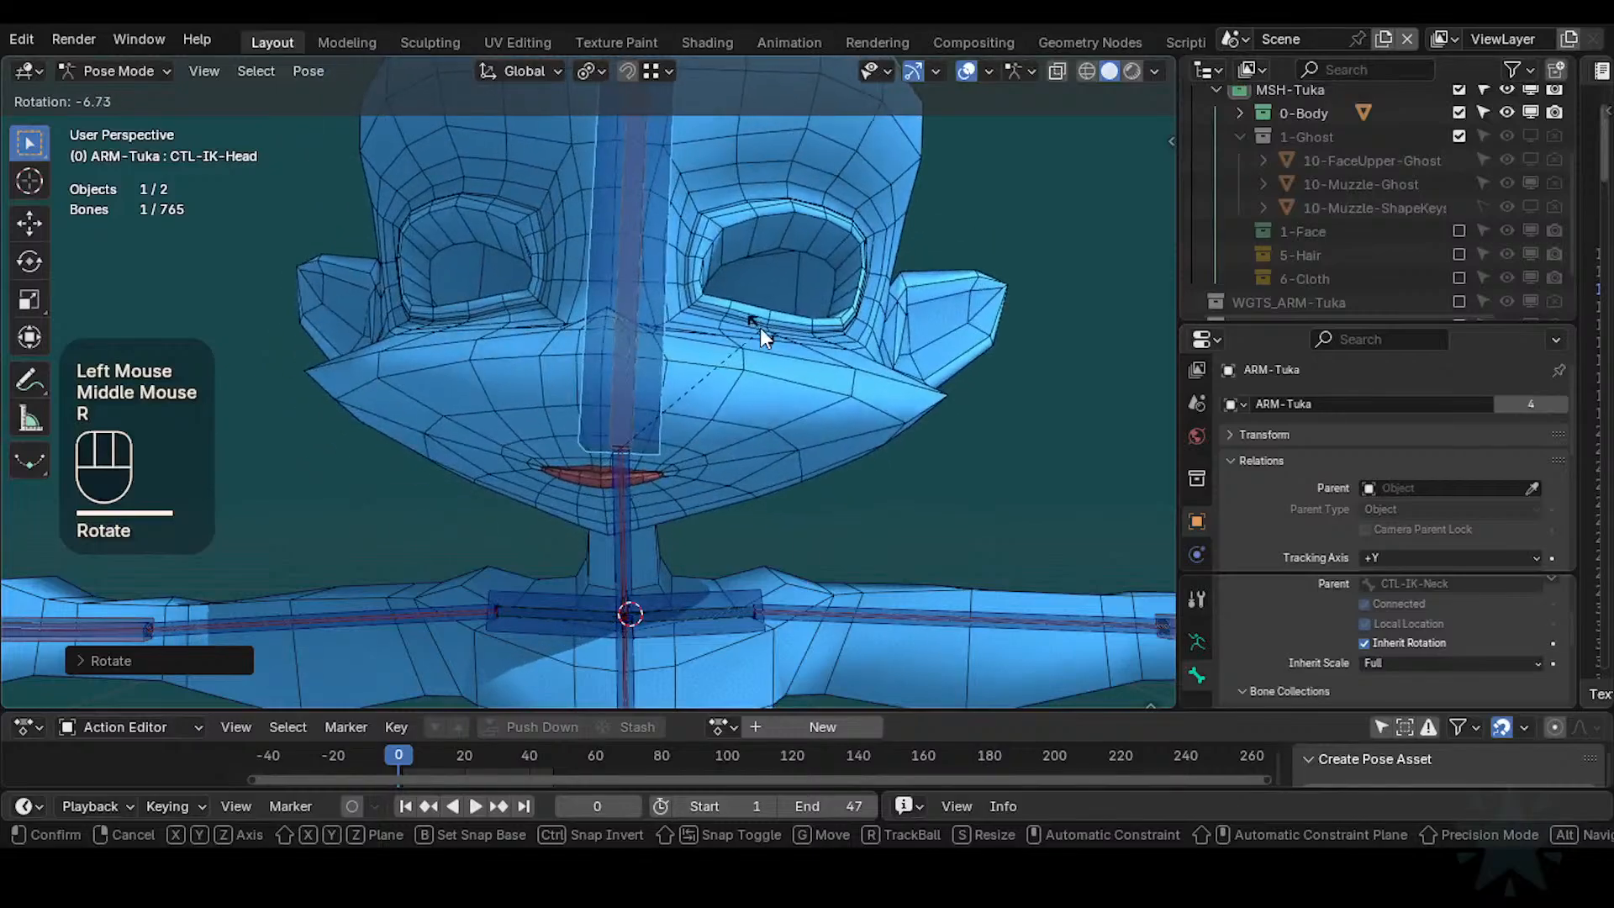
left_click(760, 336)
key("r")
key("r")
key("r")
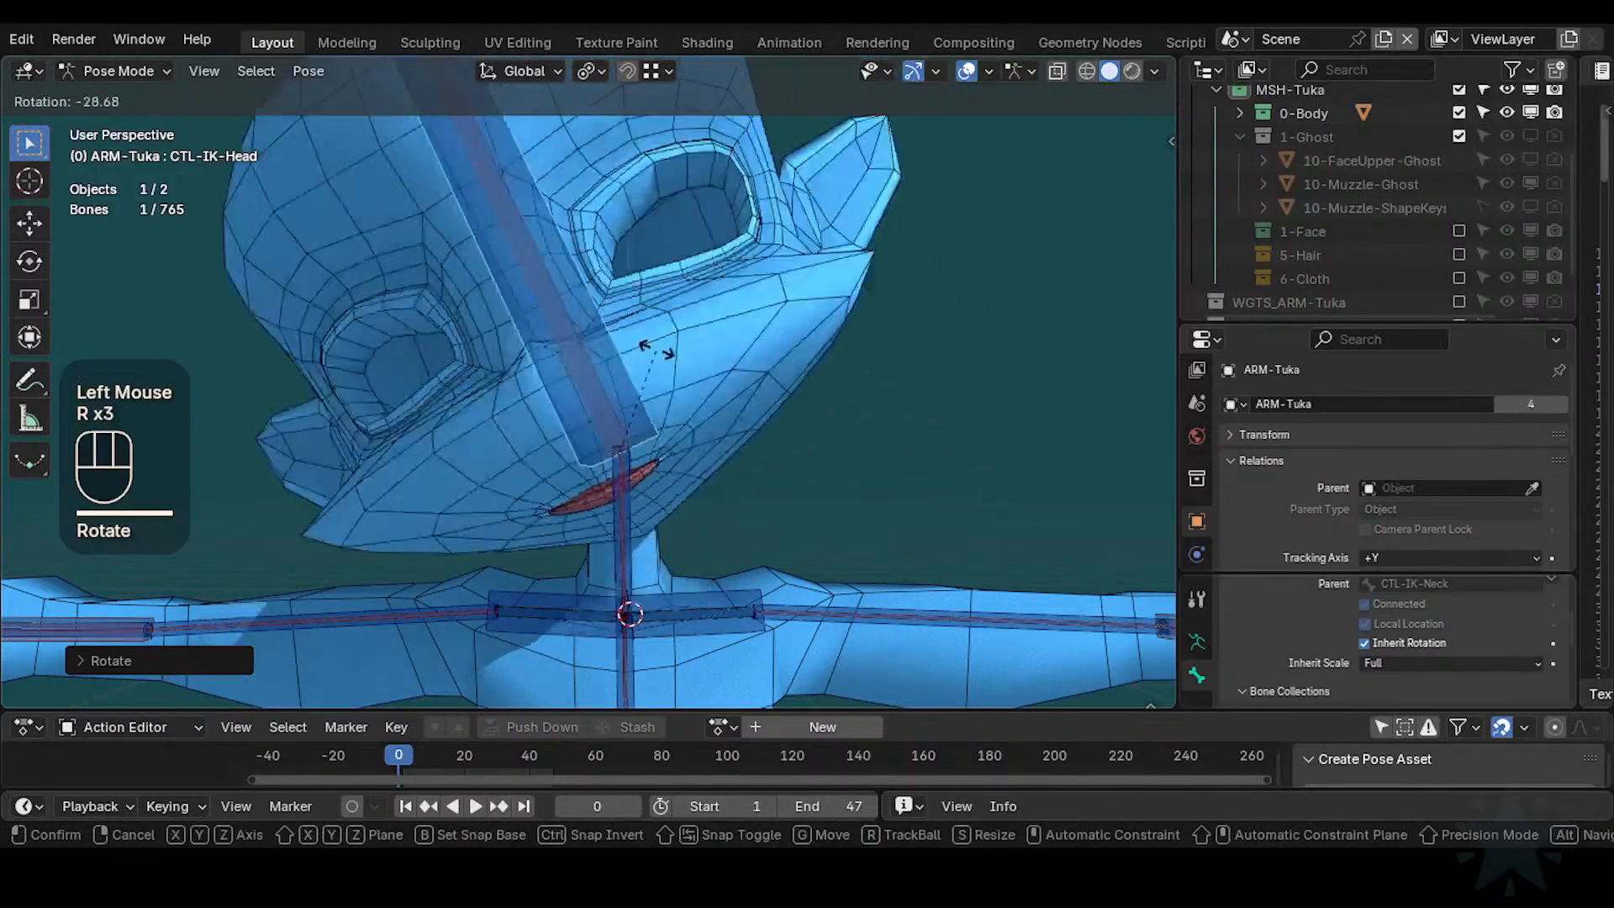
key("r")
left_click(782, 344)
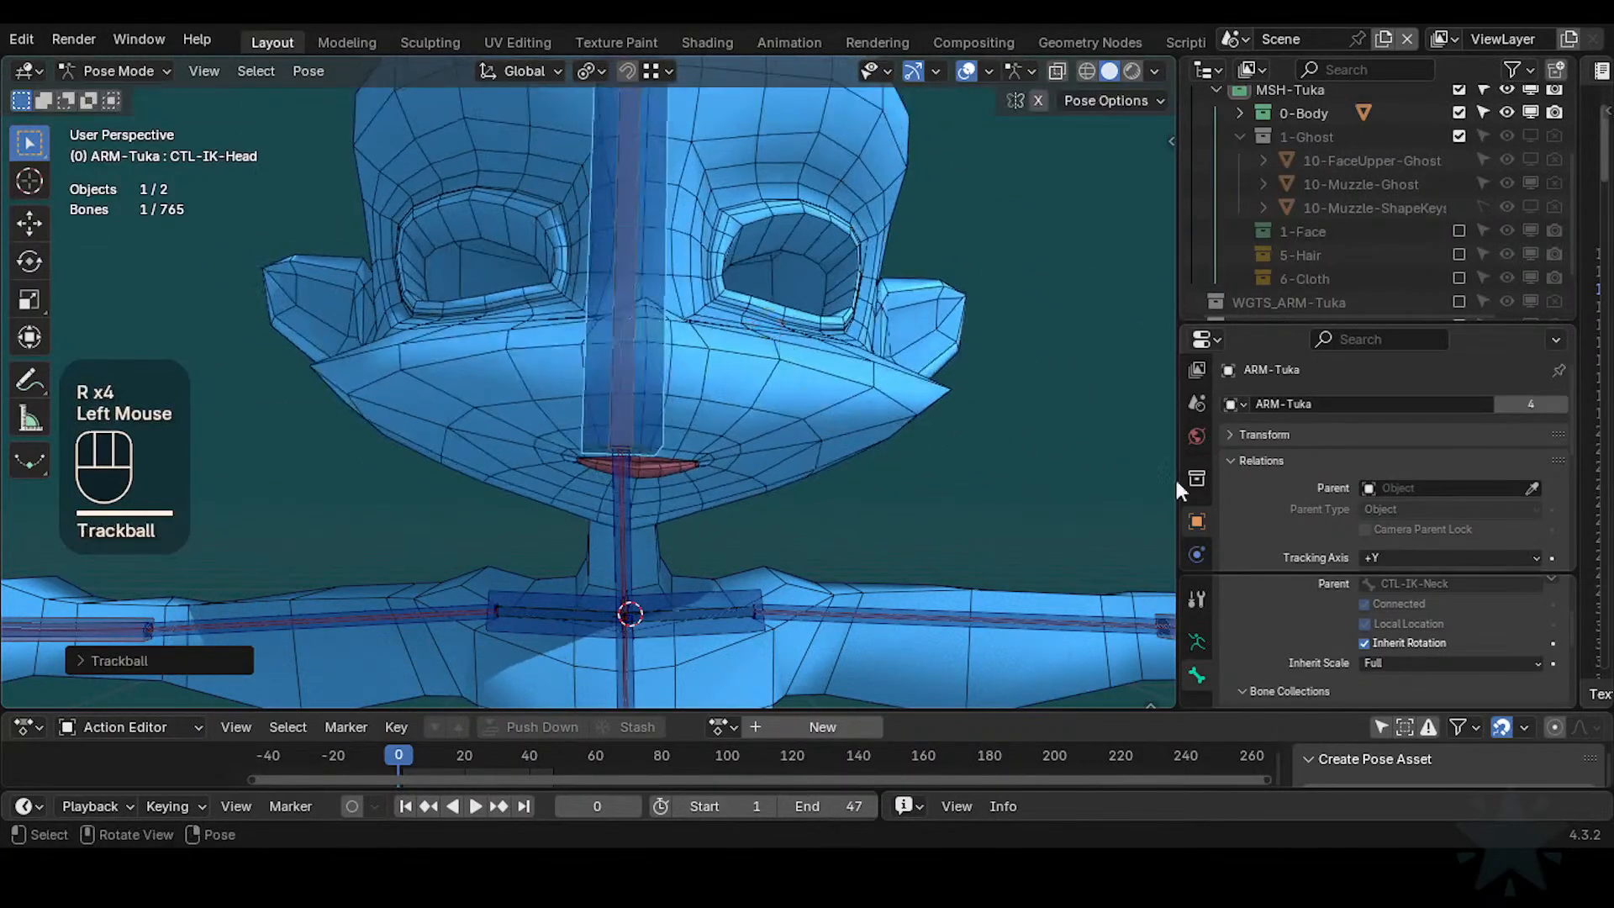
Collapse the 1-Ghost collection and enable the 1-Face and 5-Hair collections
left_click(1239, 136)
left_click(1459, 178)
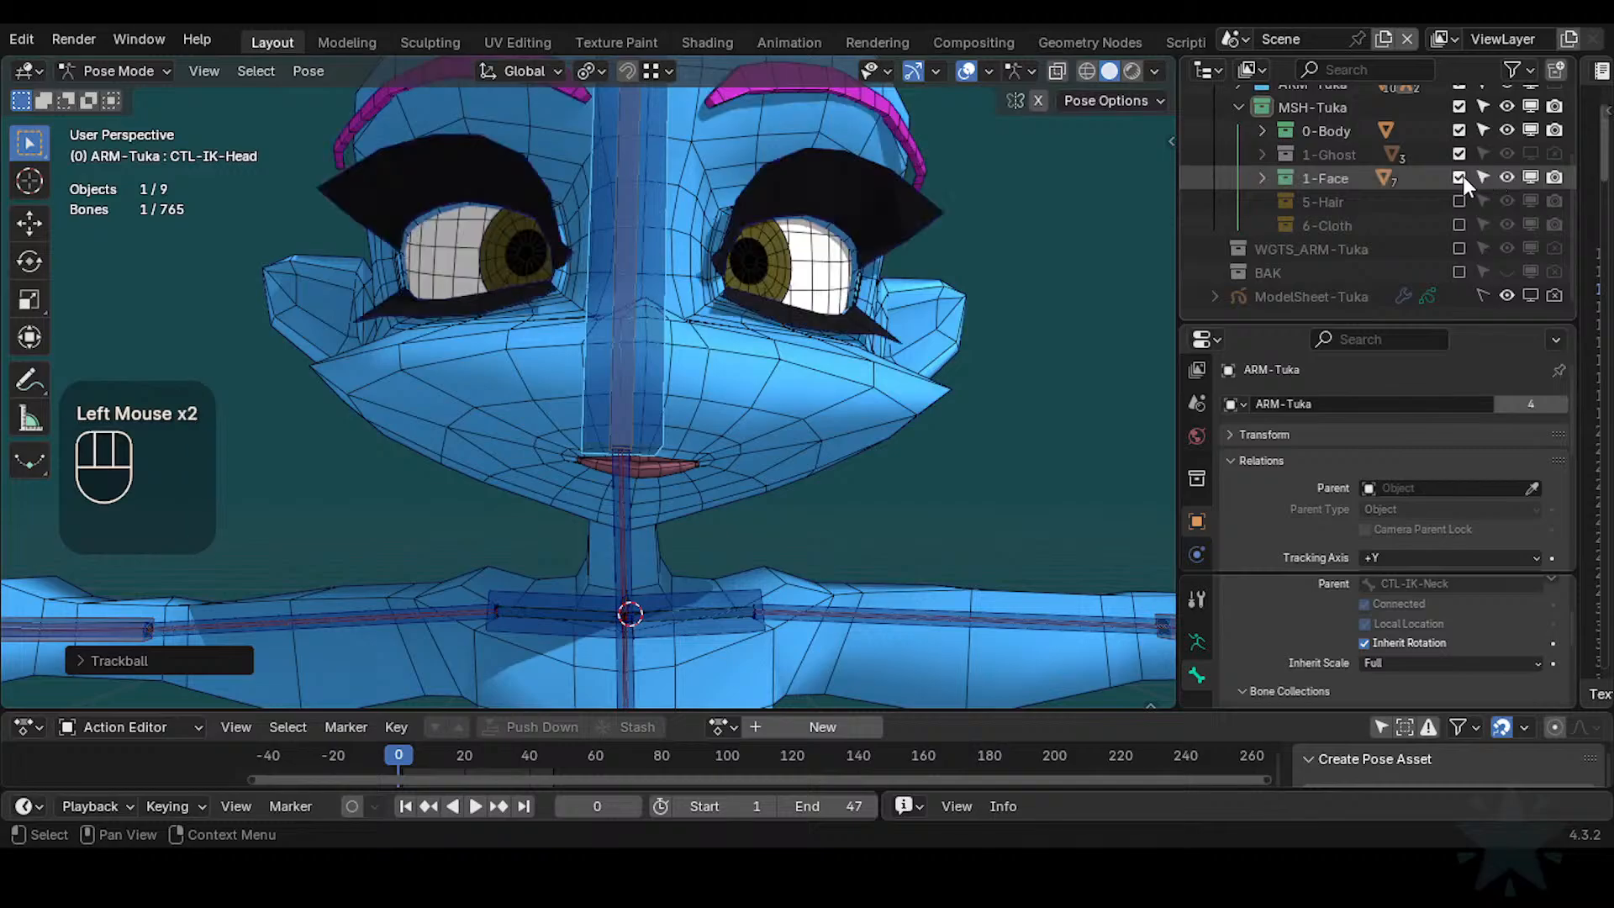
left_click(1460, 202)
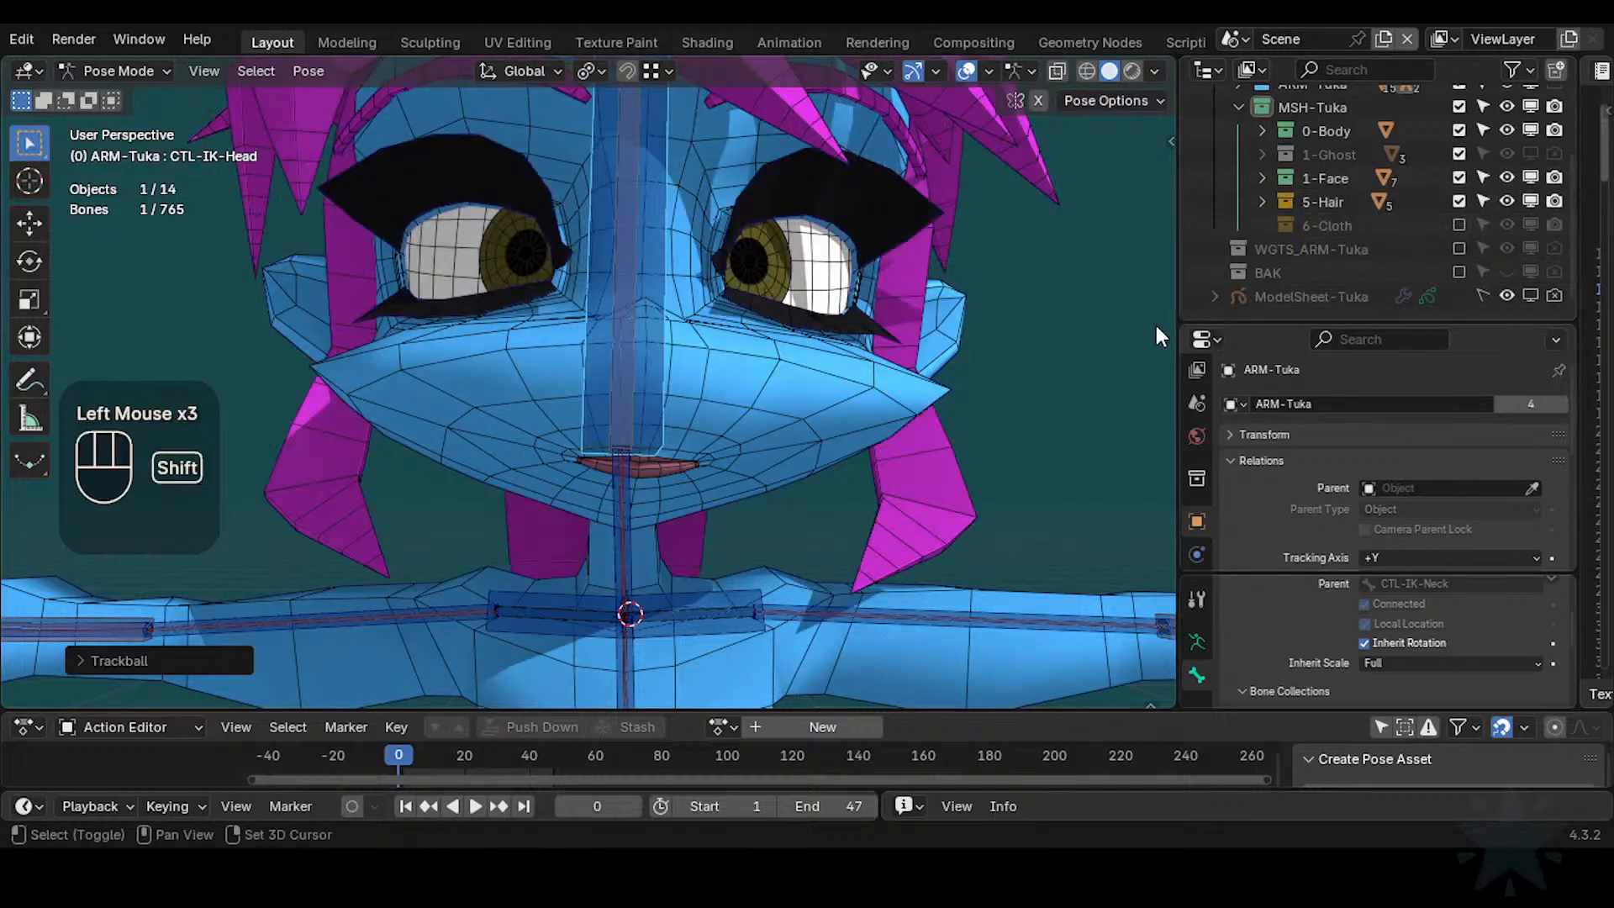
Clear the pose transforms of all visible bones again
middle_click_drag(889, 303, 880, 318)
middle_click_drag(880, 319, 800, 336, "shift")
left_click(721, 367)
key("a")
key("alt+q")
key("alt+q")
Select CTL-IK-Head and tilt the head sideways to see how the face and hair follow
left_click(718, 368)
middle_click_drag(801, 336, 751, 346)
key("r")
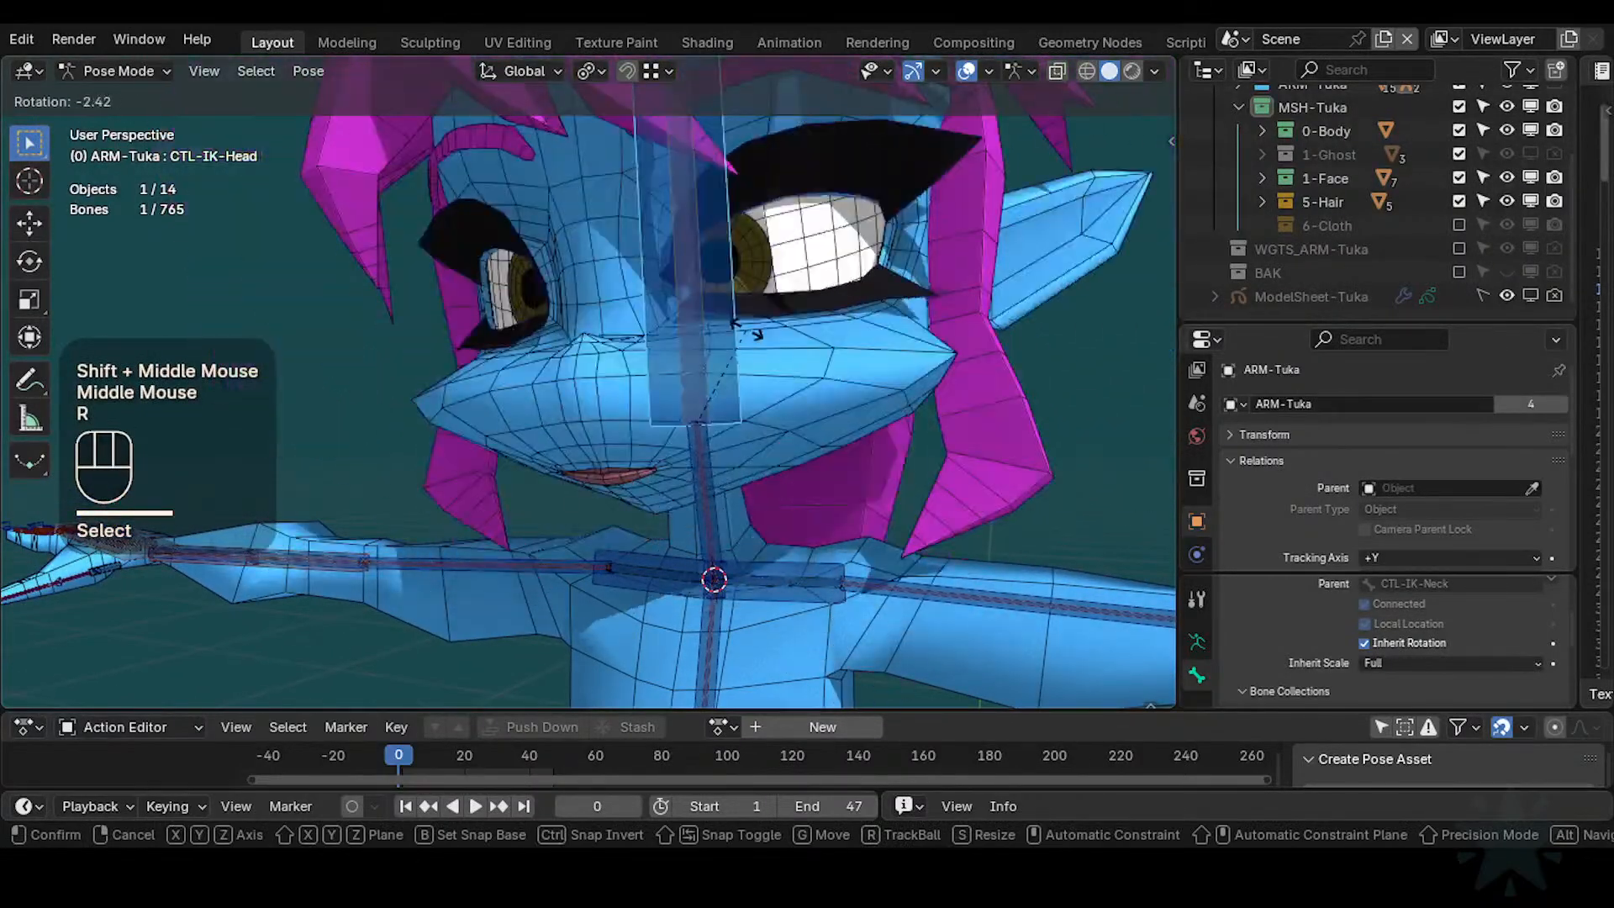
left_click(781, 355)
Make the bone collection holding the small facial bones visible
key("n")
middle_click_drag(1066, 355, 1062, 325)
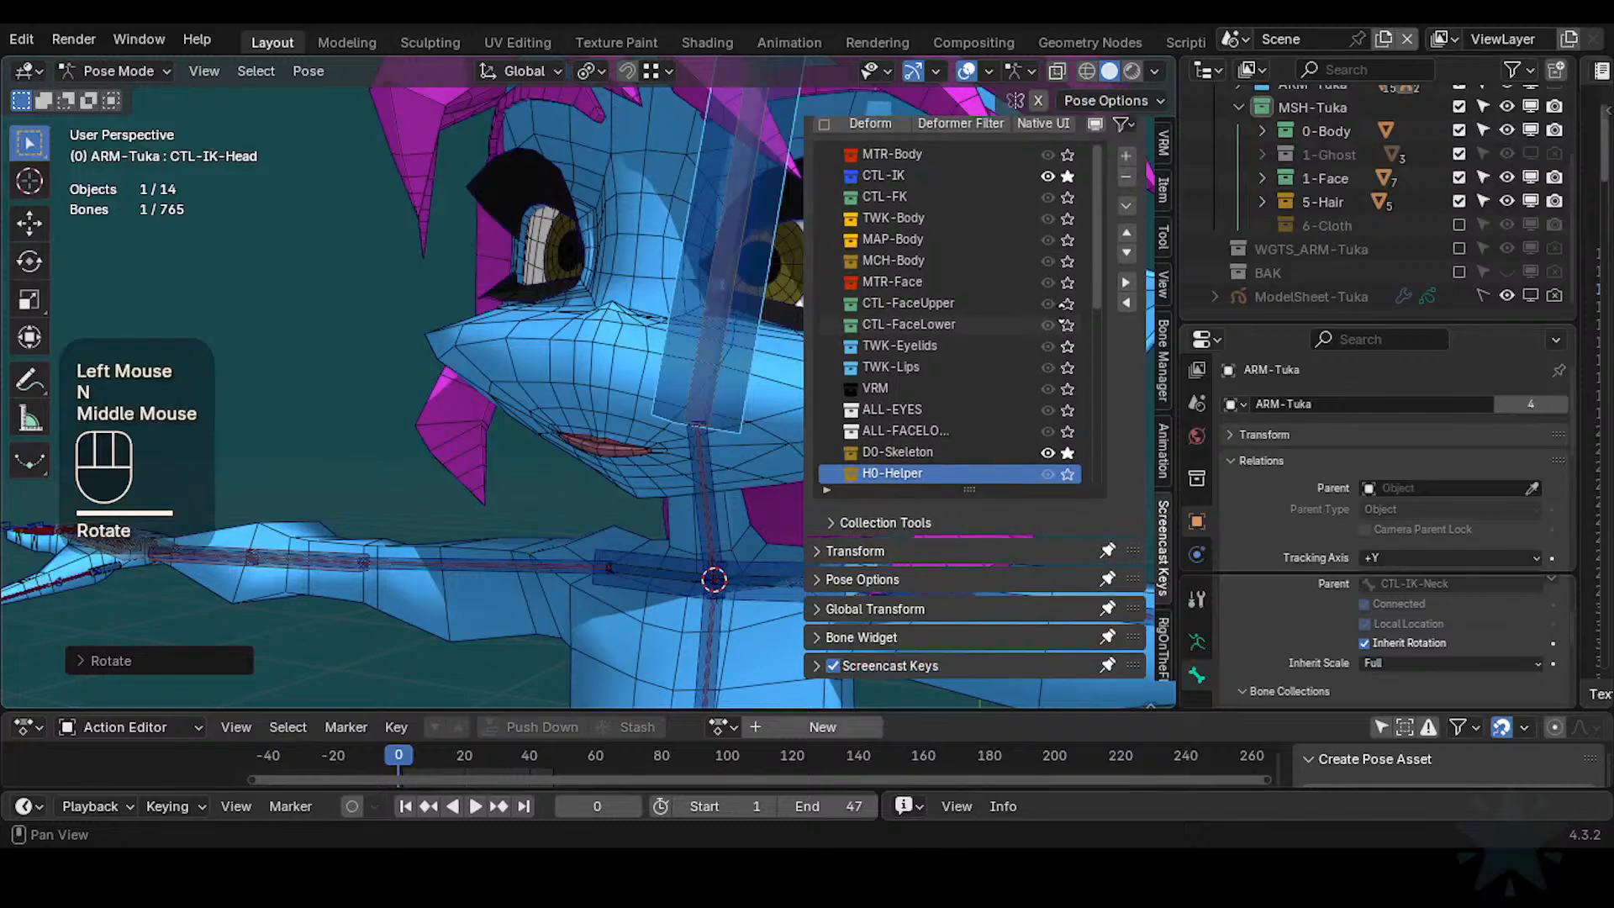
left_click_drag(1096, 280, 1096, 351)
left_click(1049, 345)
key("n")
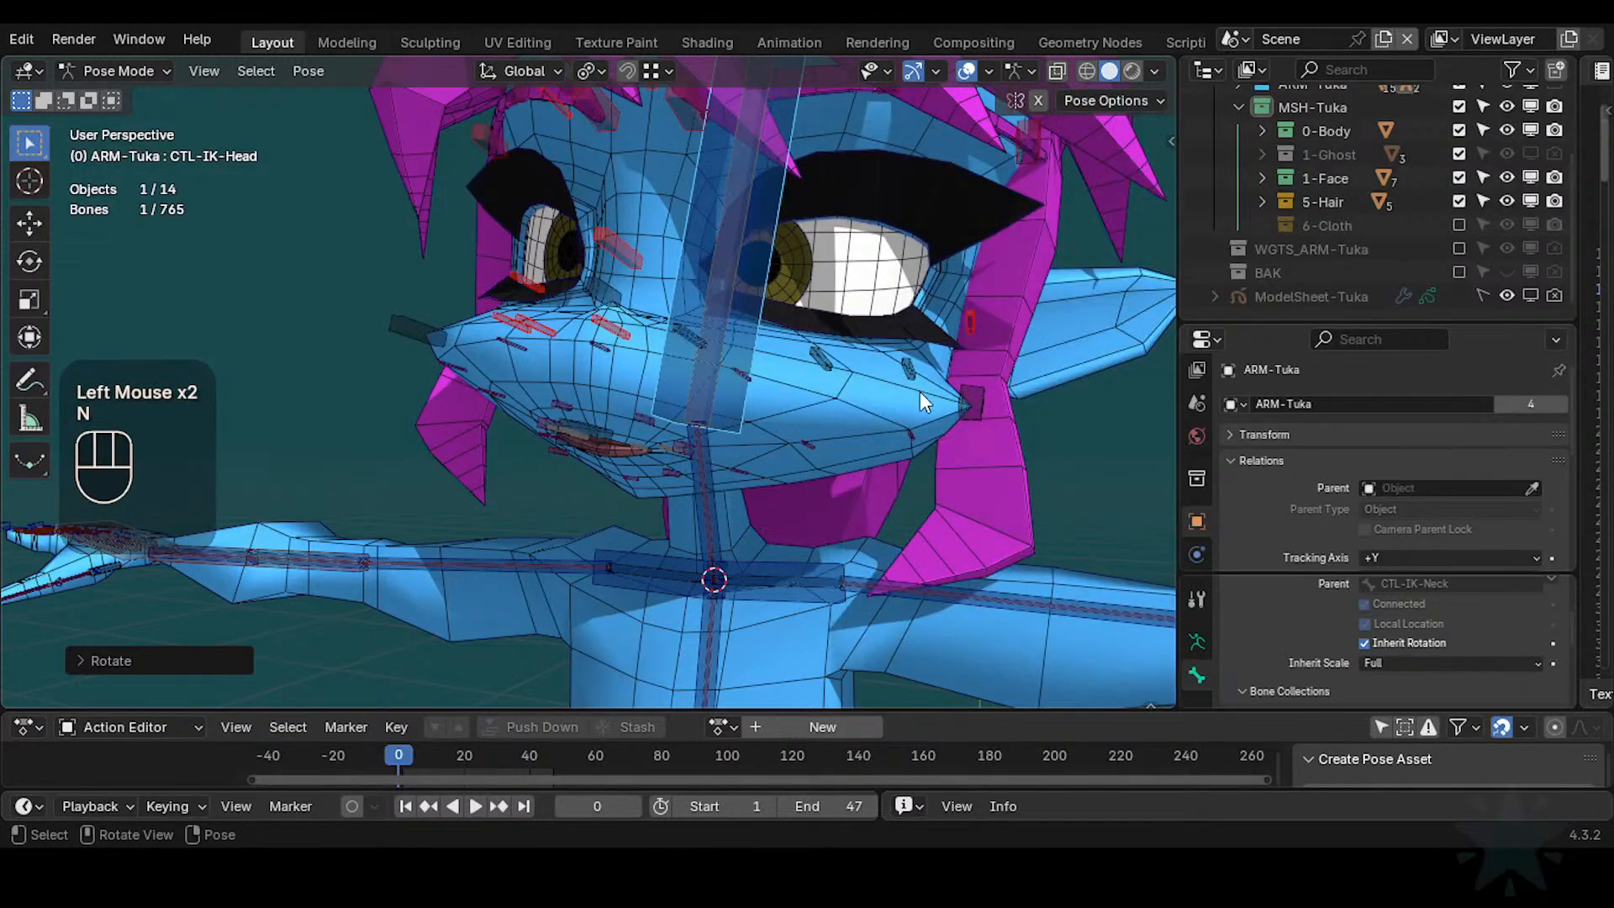
Switch the armature back to Object Mode and select the 0-Body-Tuka mesh
middle_click_drag(920, 392, 844, 386, "ctrl")
key("ctrl+Tab")
left_click(890, 388)
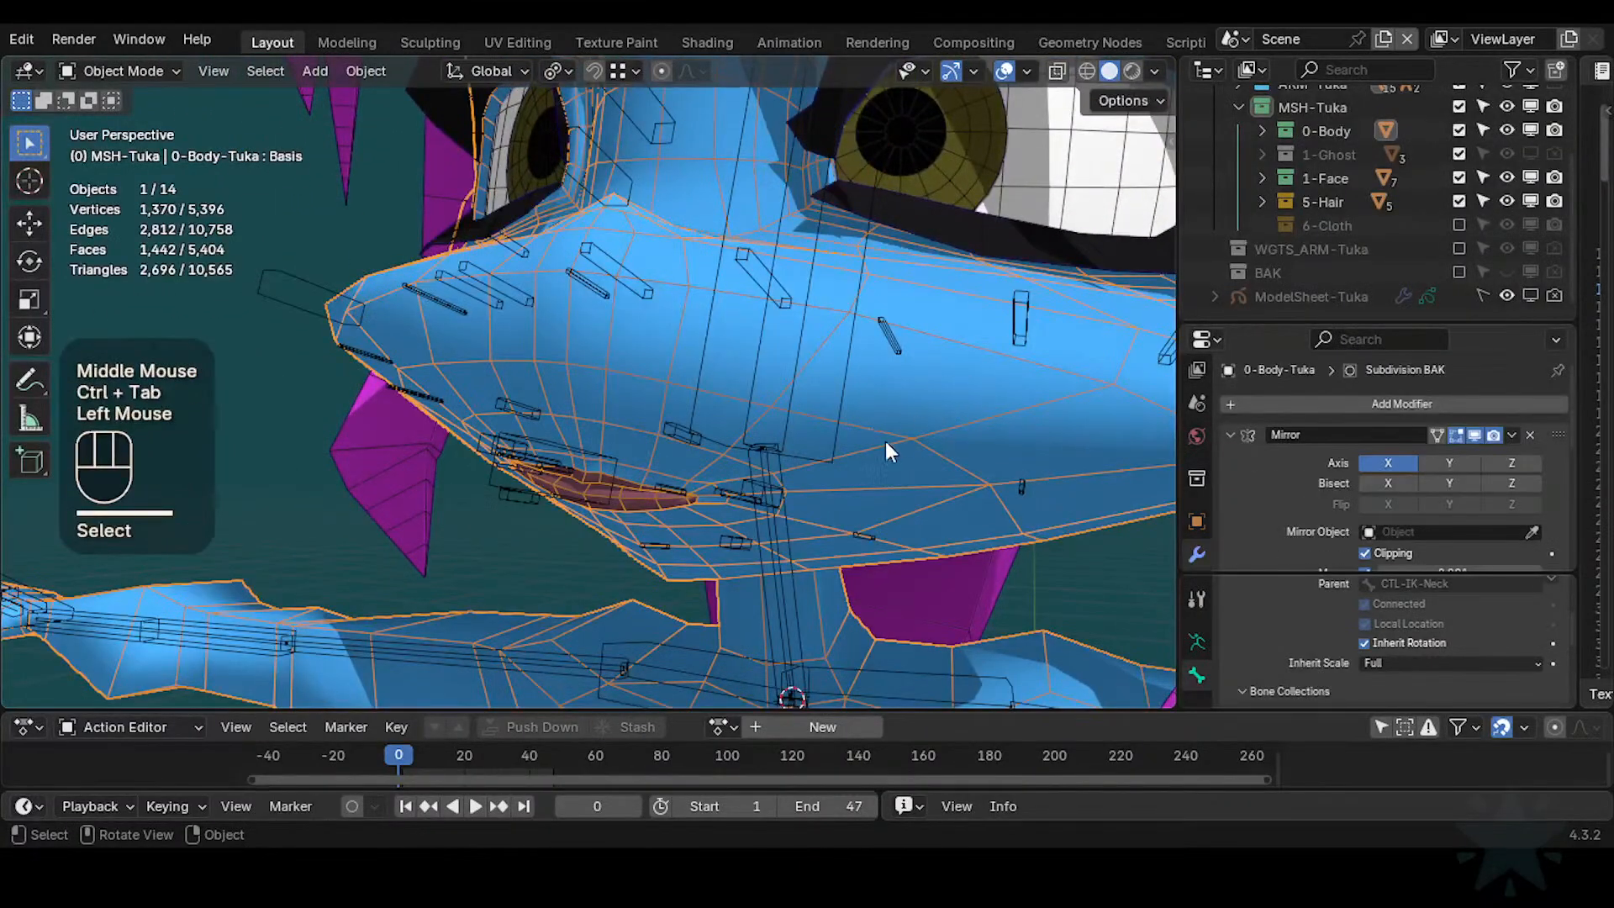
middle_click_drag(899, 421, 933, 446)
middle_click_drag(934, 445, 840, 445)
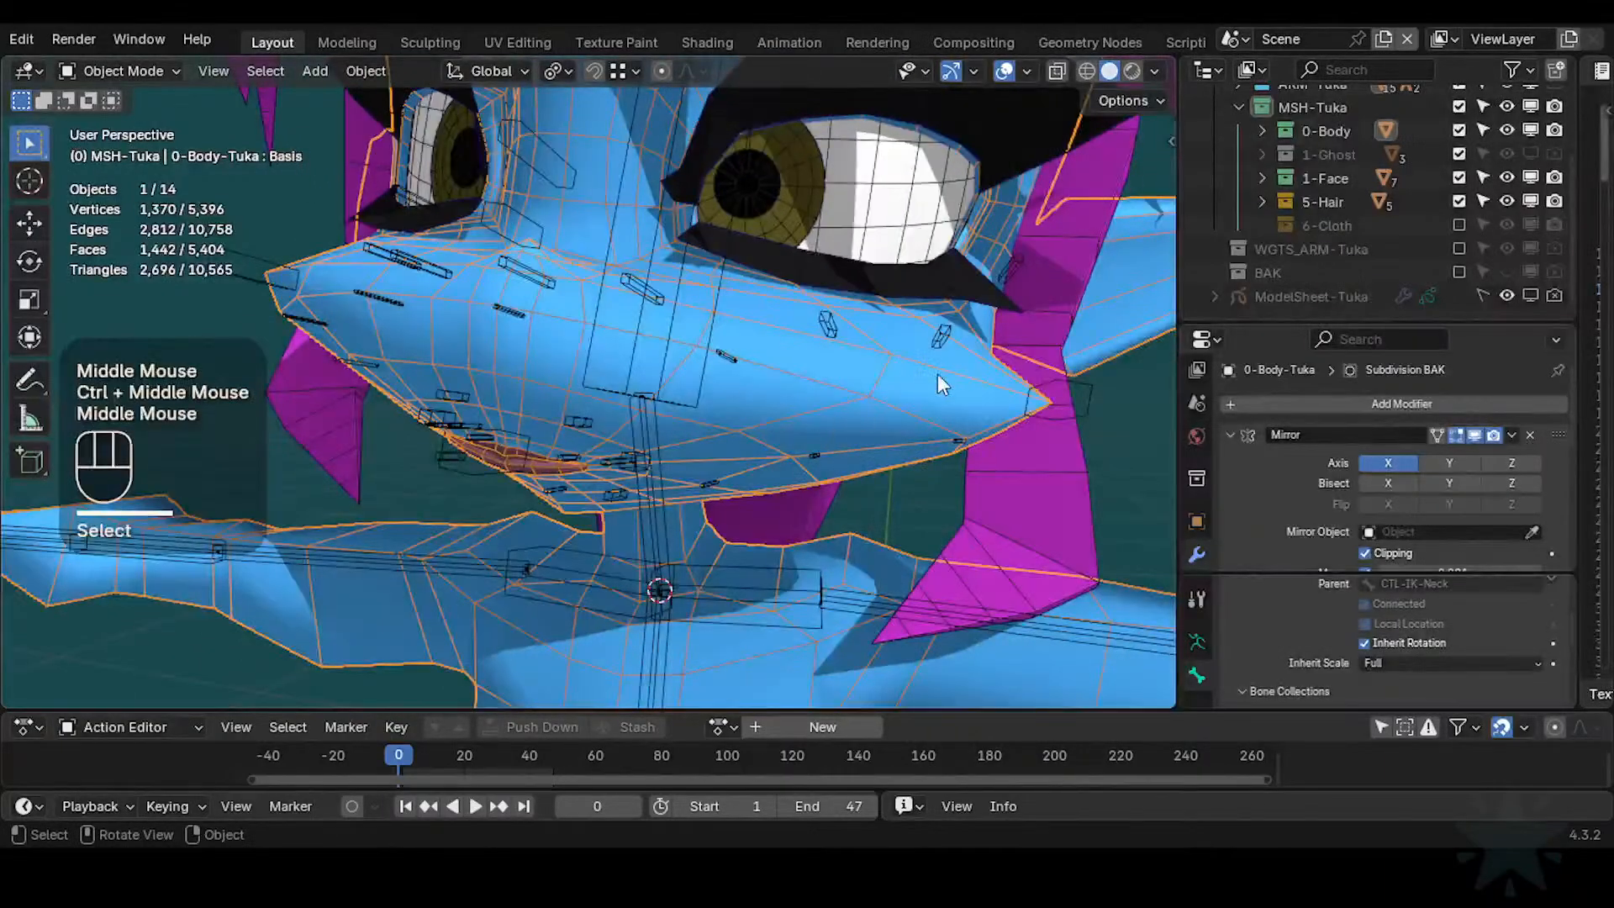
Enlarge the 0-Body-Tuka modifier area and collapse the Mirror modifier so the whole stack fits
left_click(1026, 424)
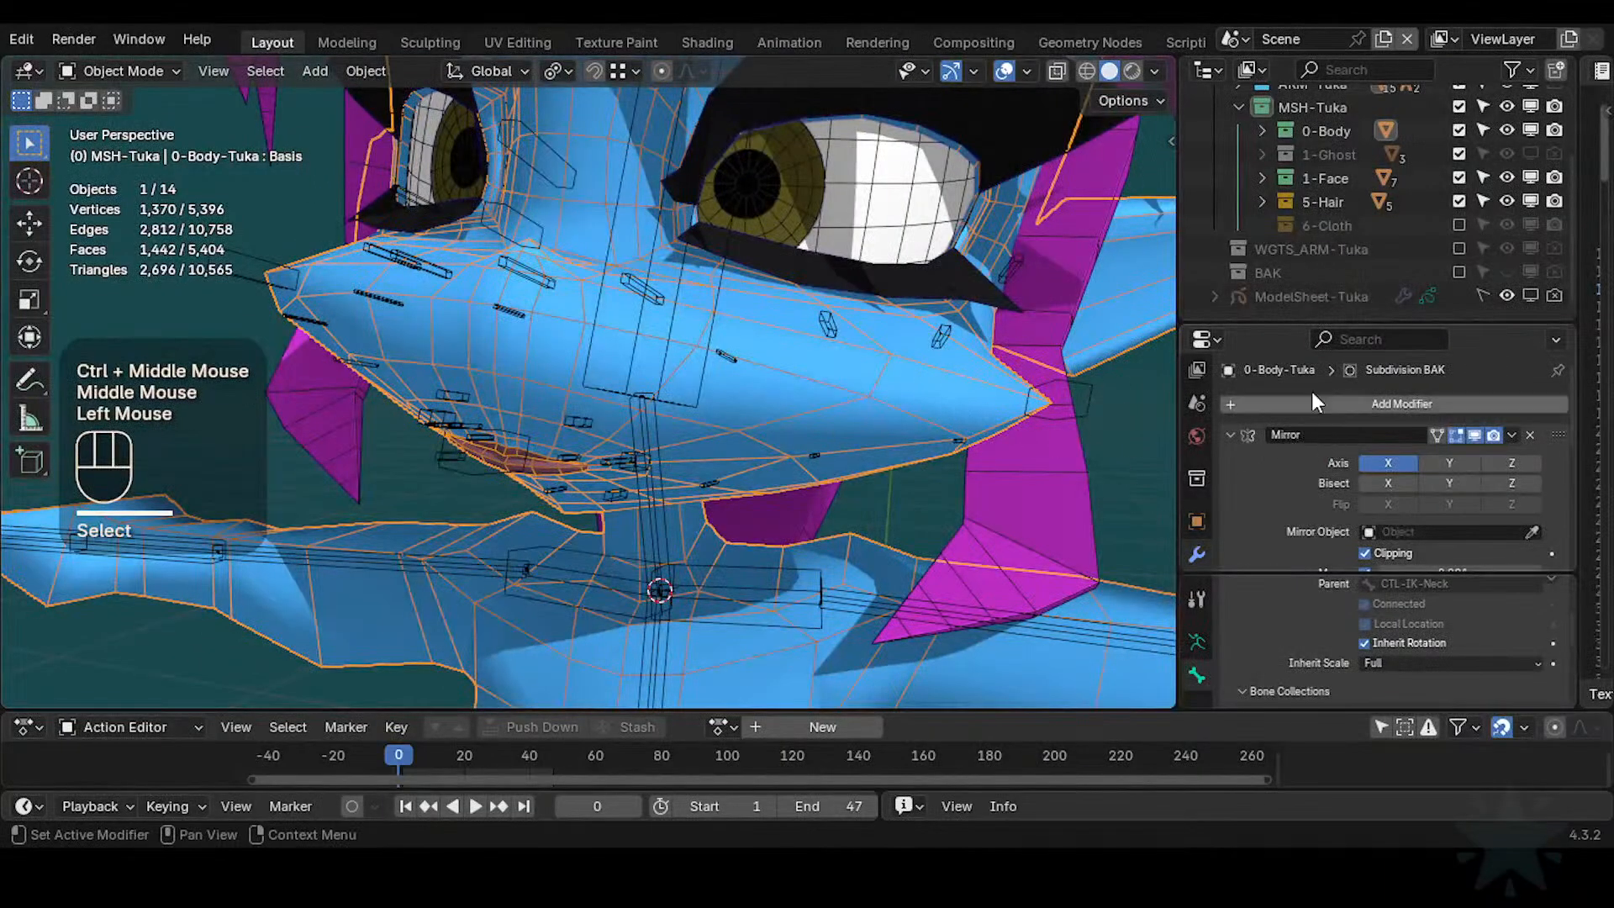
left_click_drag(1312, 323, 1278, 173)
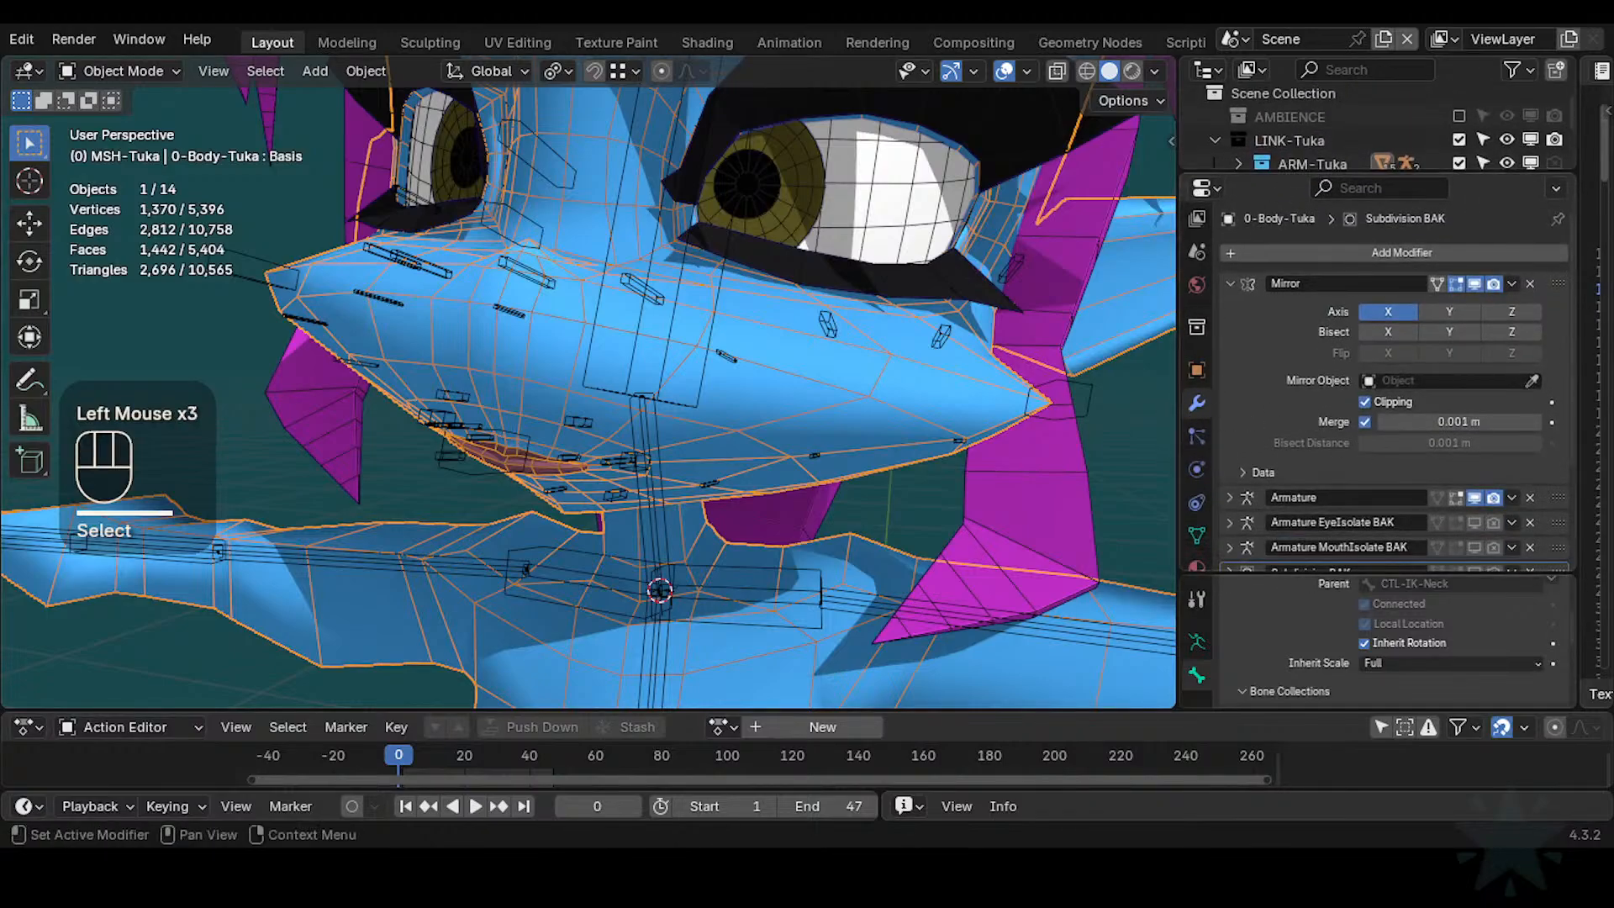
left_click(1230, 285)
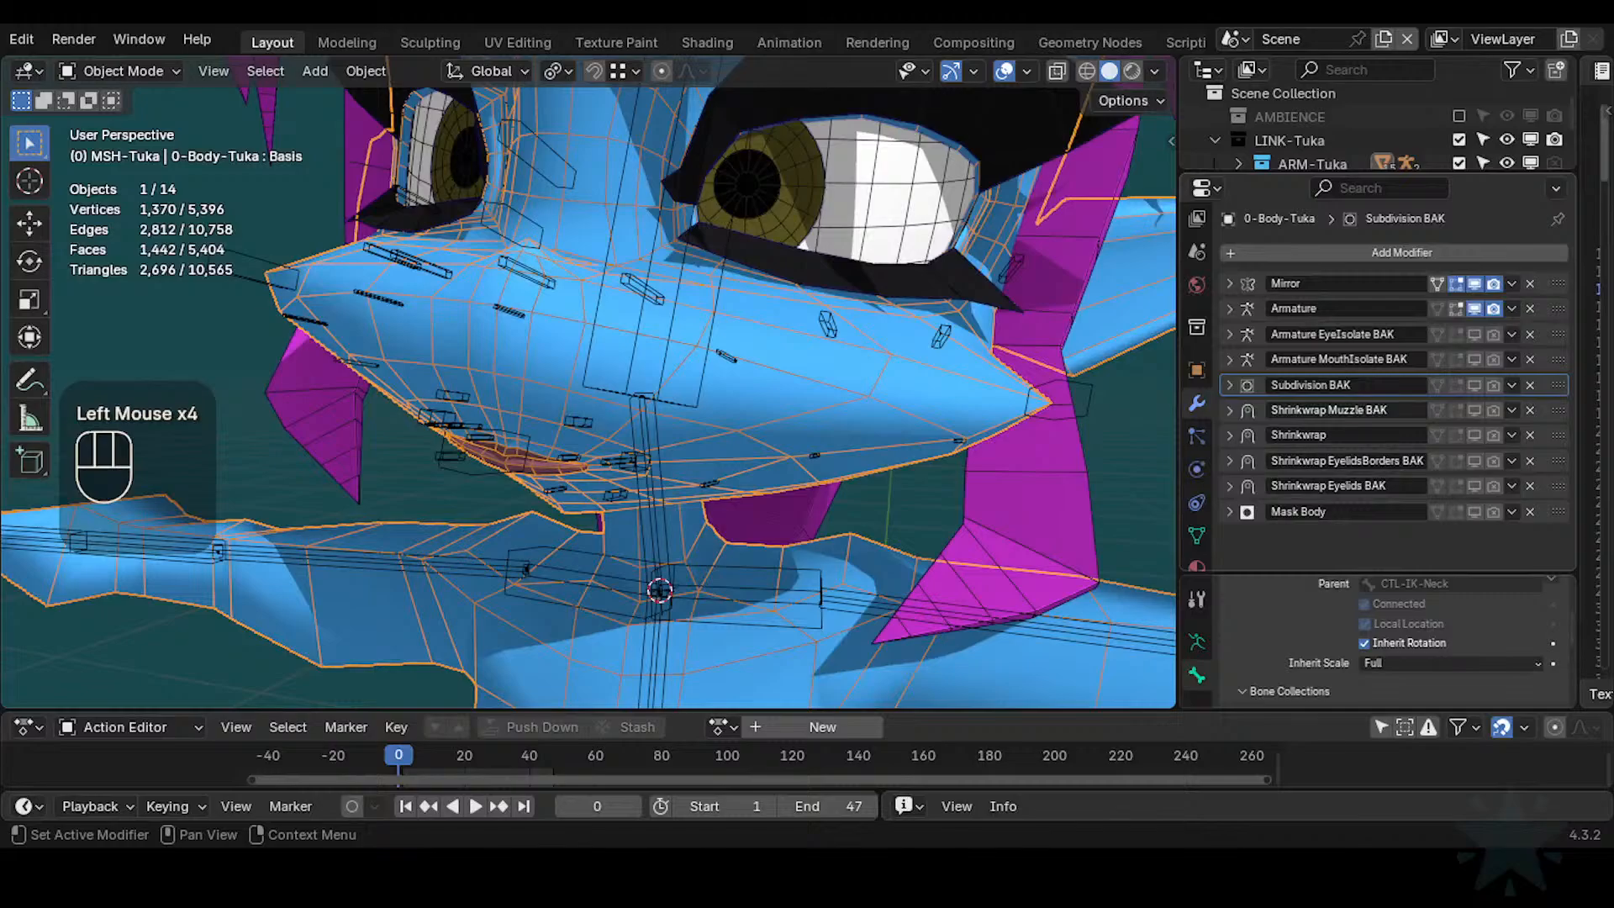
Toggle the viewport display of the Shrinkwrap Muzzle BAK modifier on and off to compare its effect on the muzzle
left_click(1475, 410)
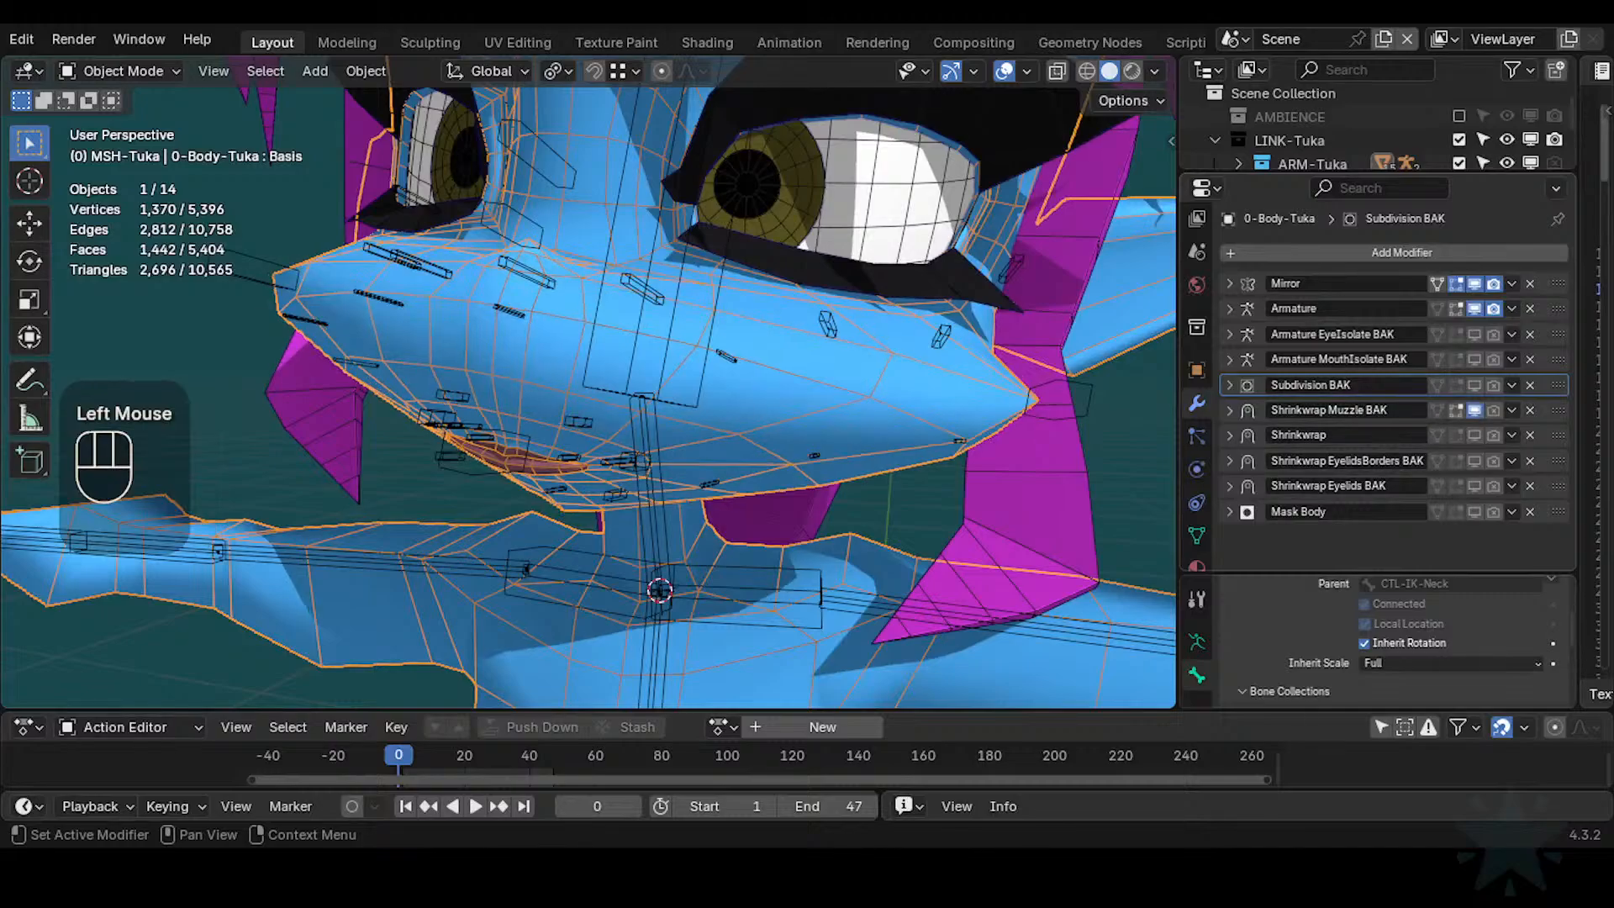
left_click(1473, 409)
left_click(1472, 408)
left_click(1472, 409)
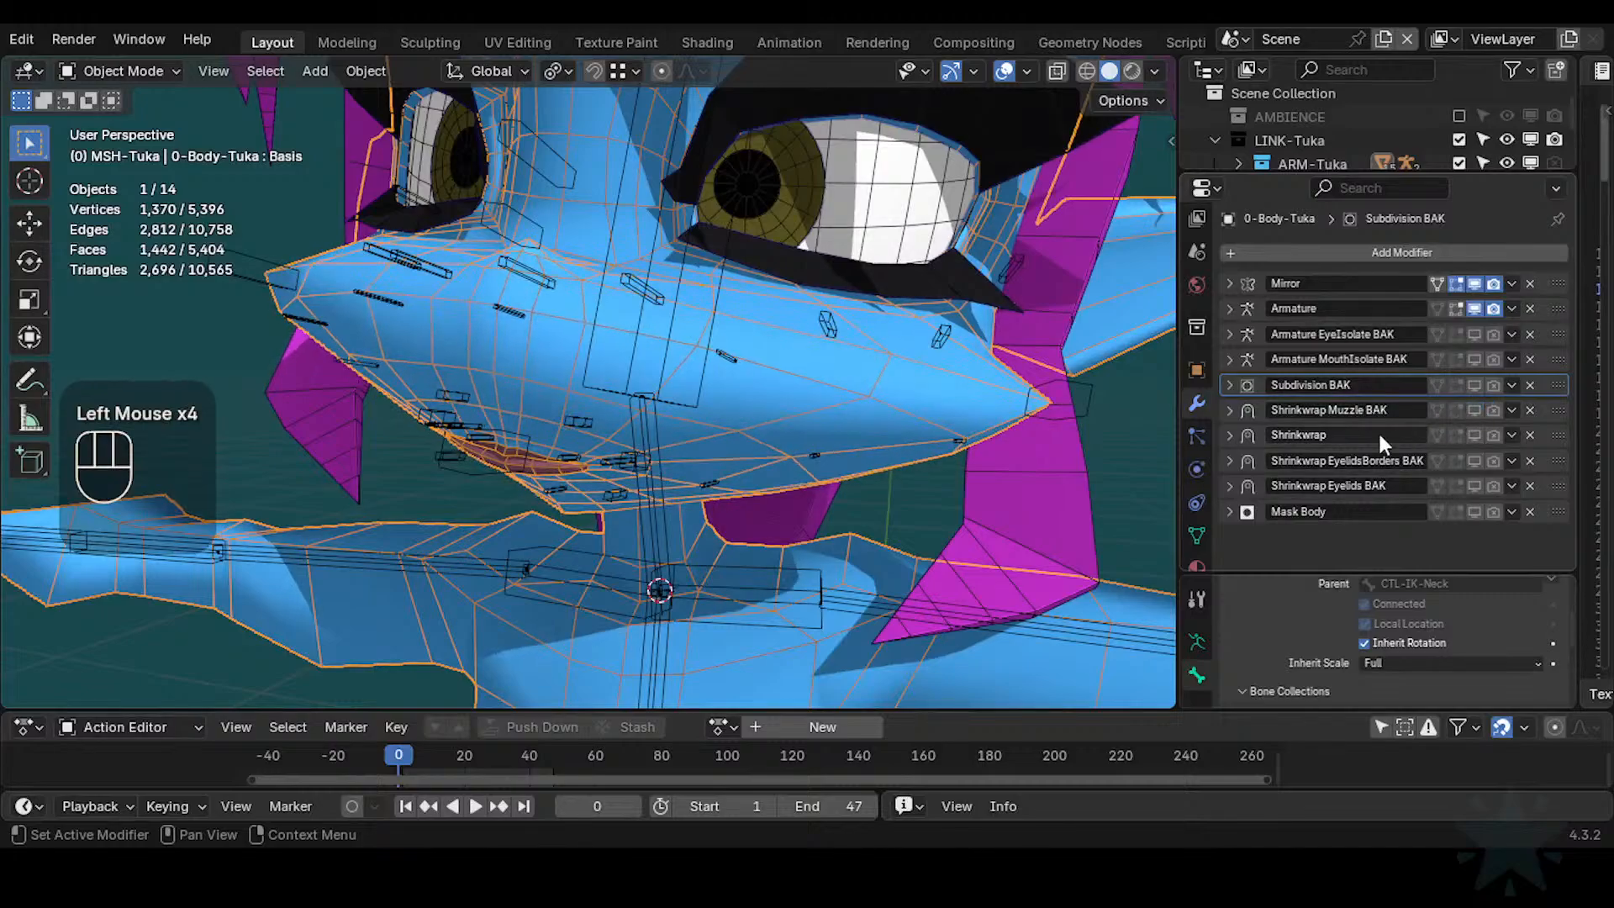
Put the armature in Pose Mode and inspect the bone constraints of DEF1-CheekUpper.L.001
left_click(643, 290)
key("ctrl+Tab")
left_click(643, 289)
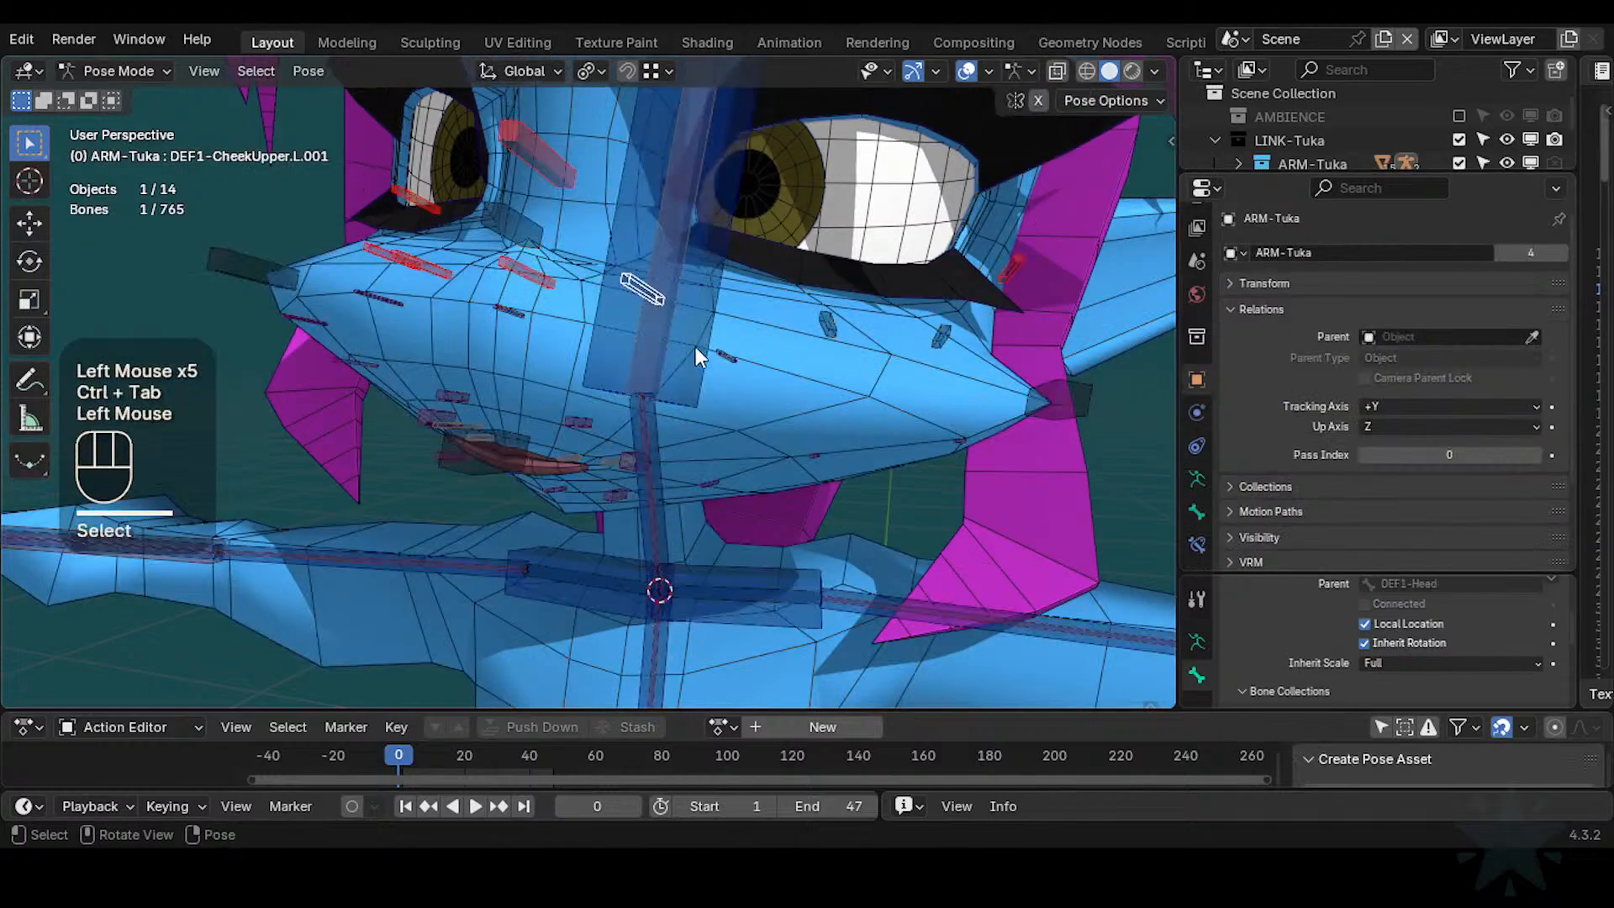
left_click(1178, 556)
left_click(1195, 547)
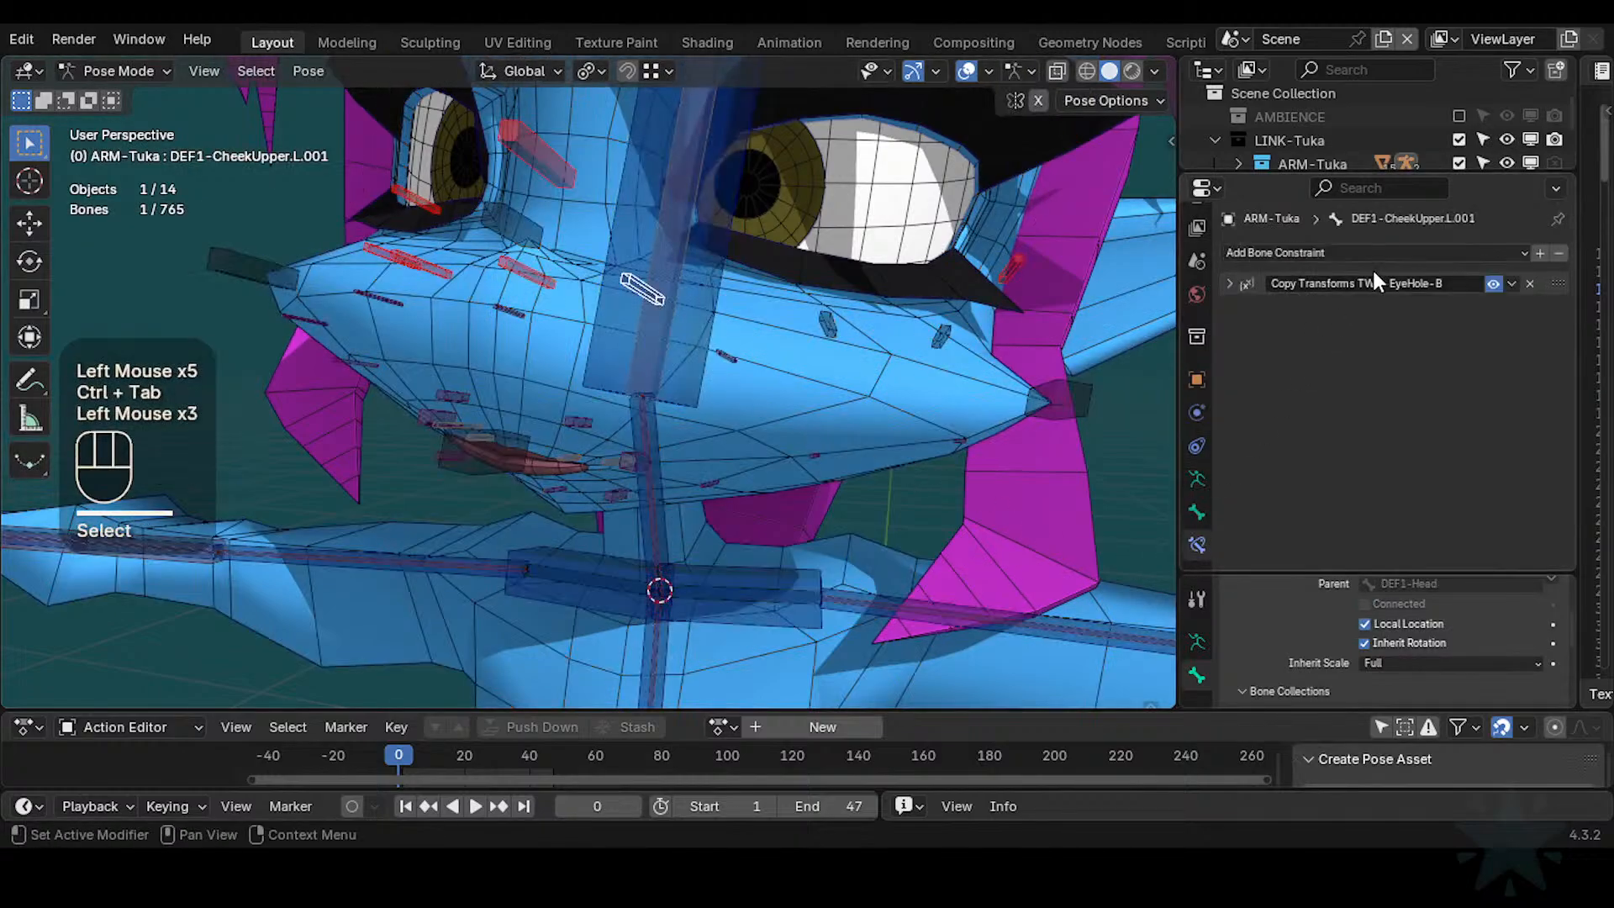
Examine the DEF1-Mouth-T.L constraint stack, including the Shrinkwrap constraint's target, projection mode and axis settings
left_click(739, 368)
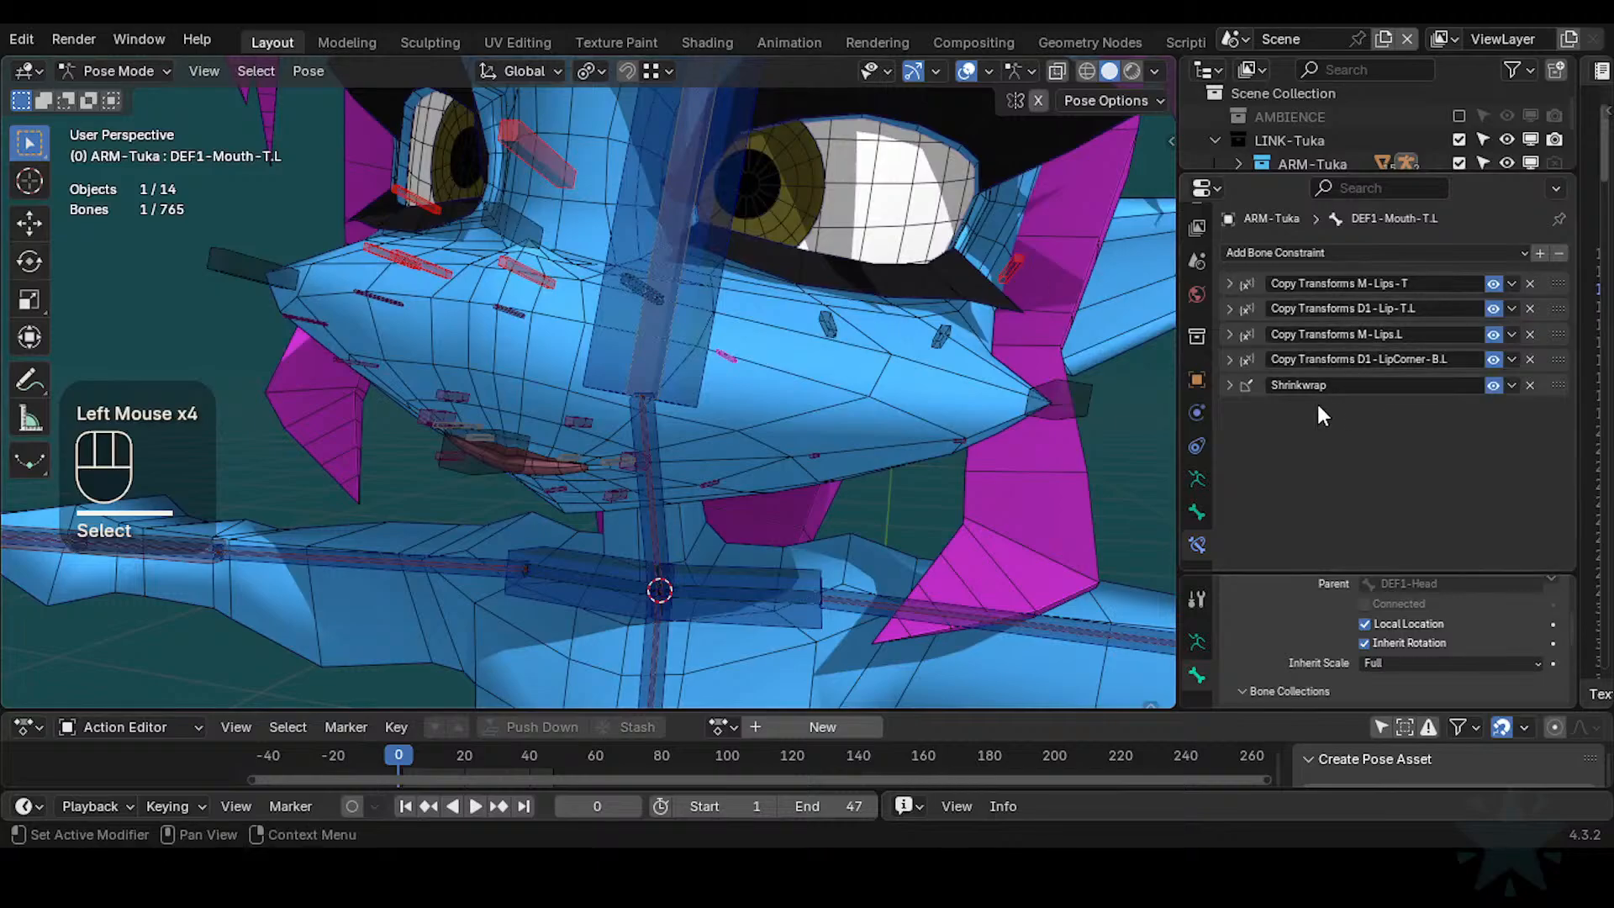
left_click(1231, 384)
middle_click_drag(1283, 448, 1366, 234)
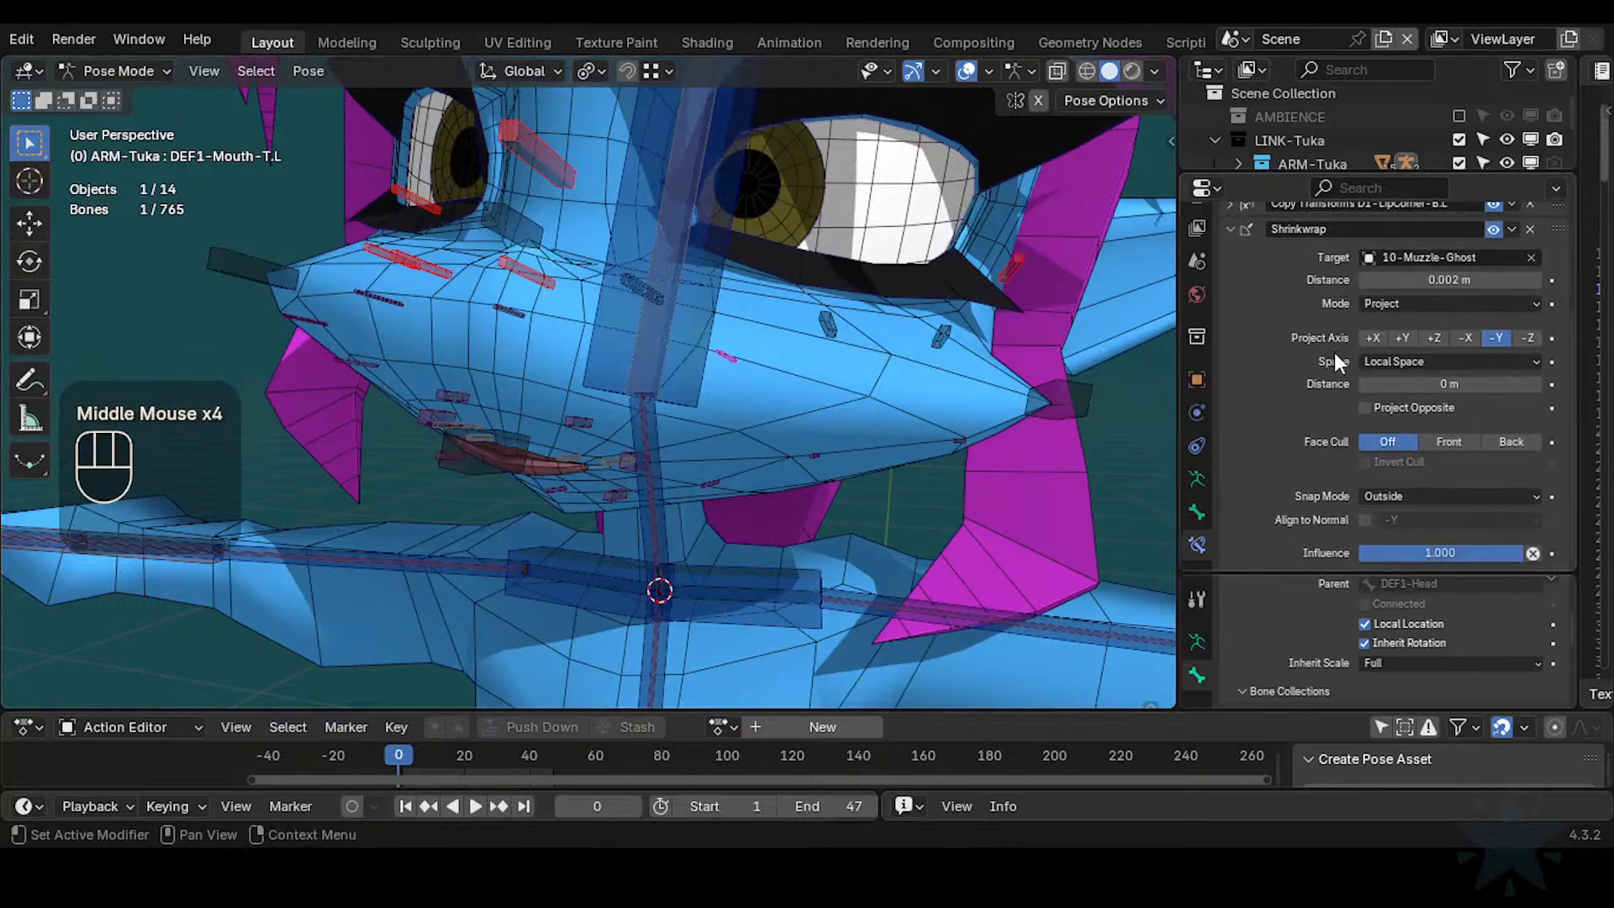
left_click(1368, 303)
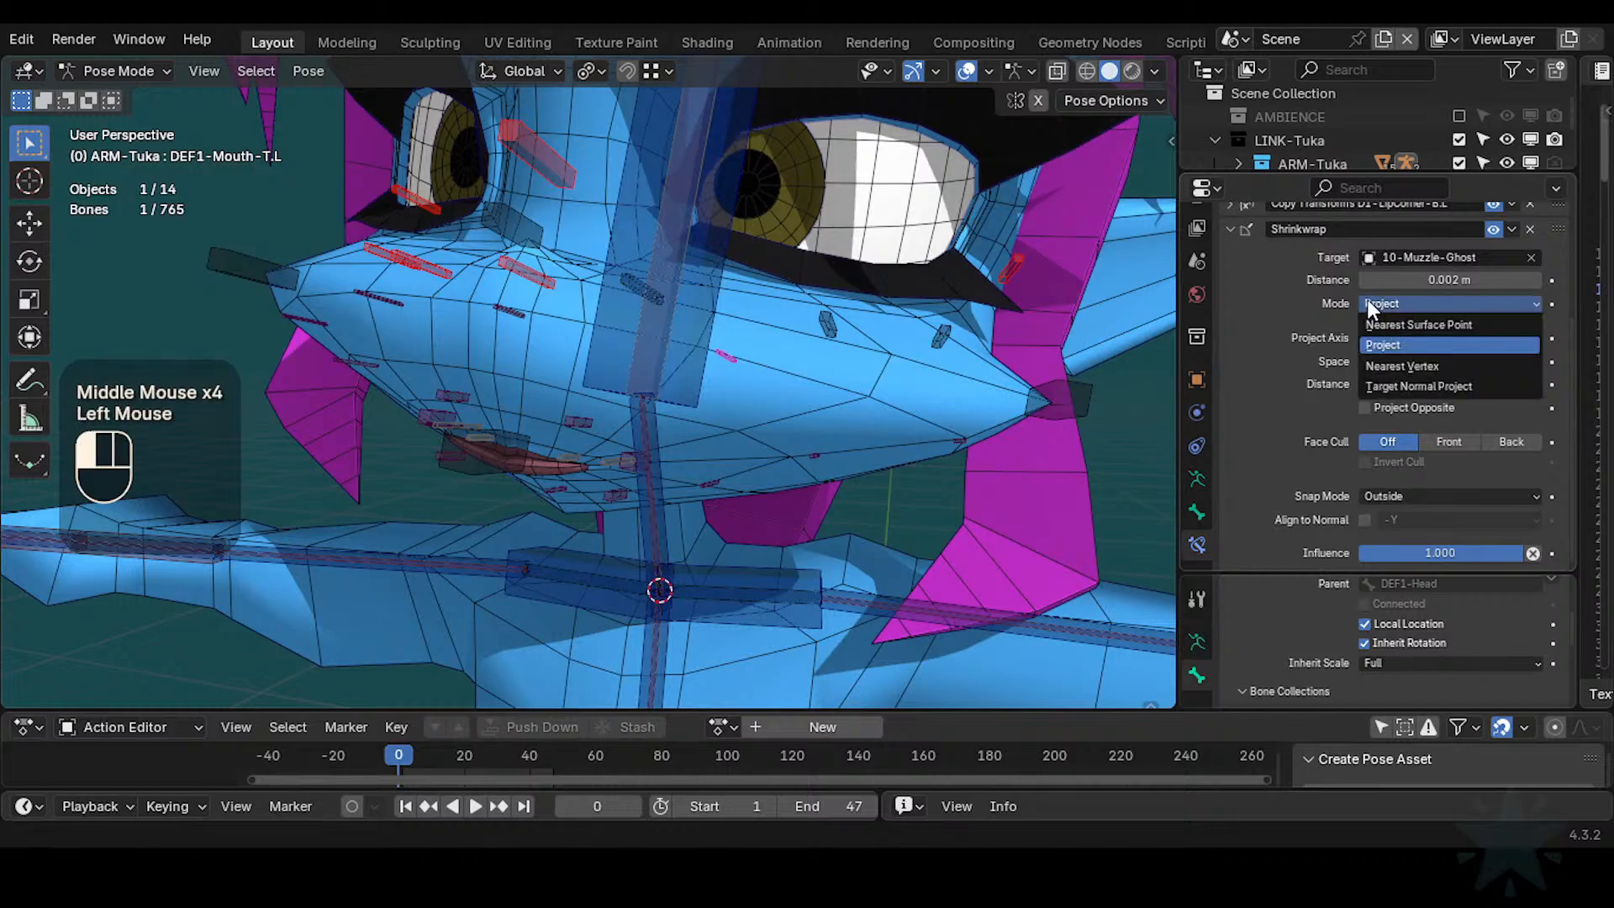
left_click(1373, 303)
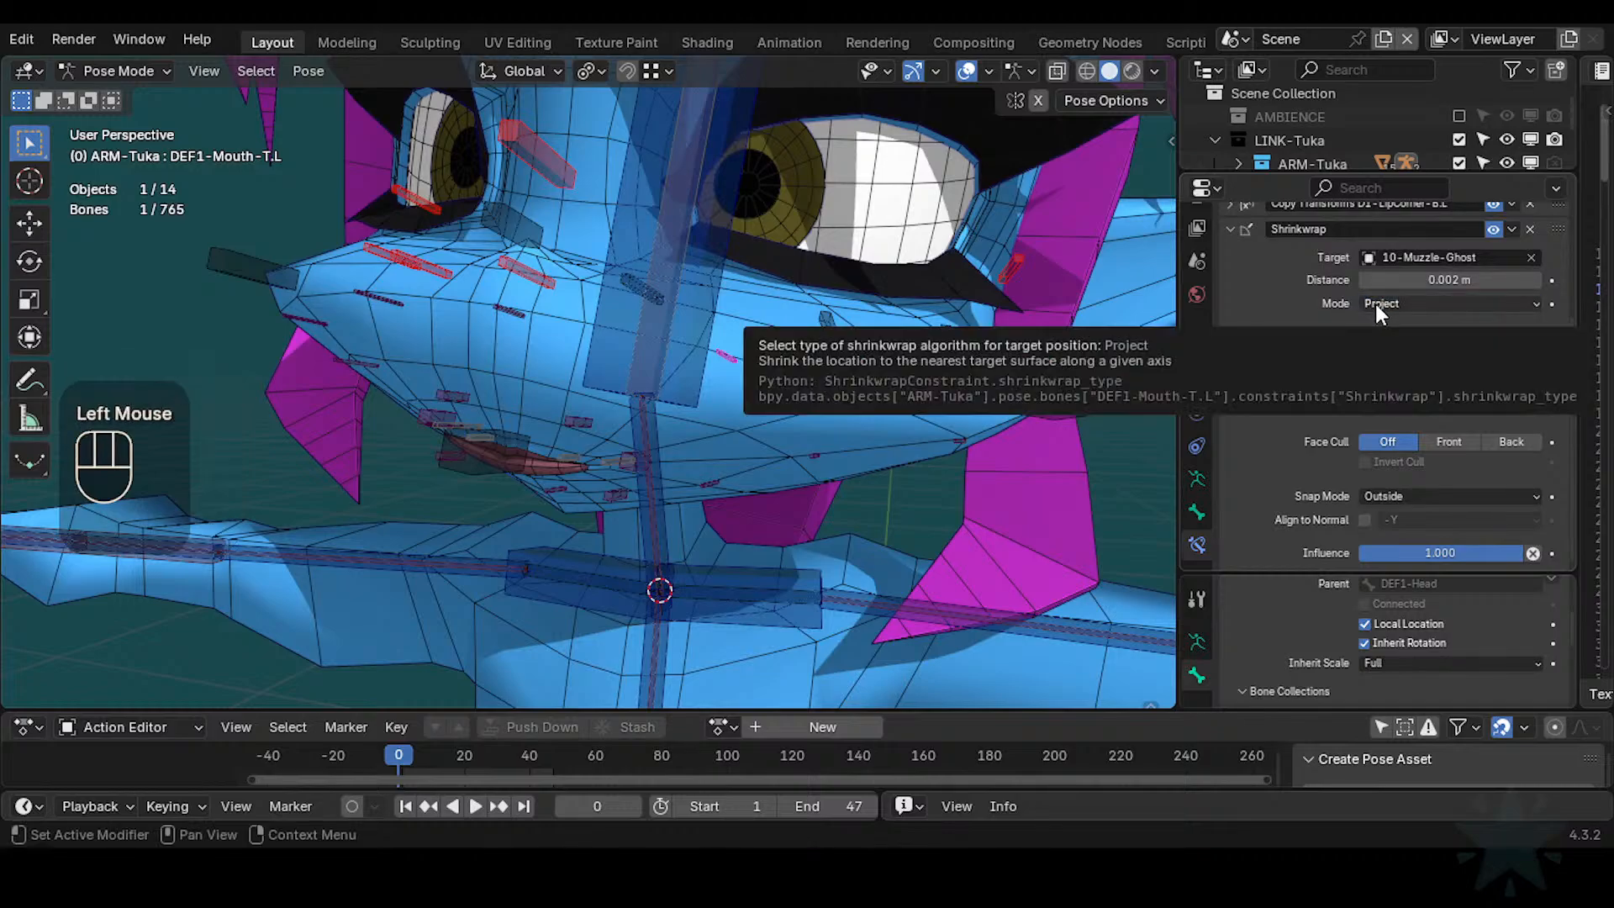
left_click(1375, 306)
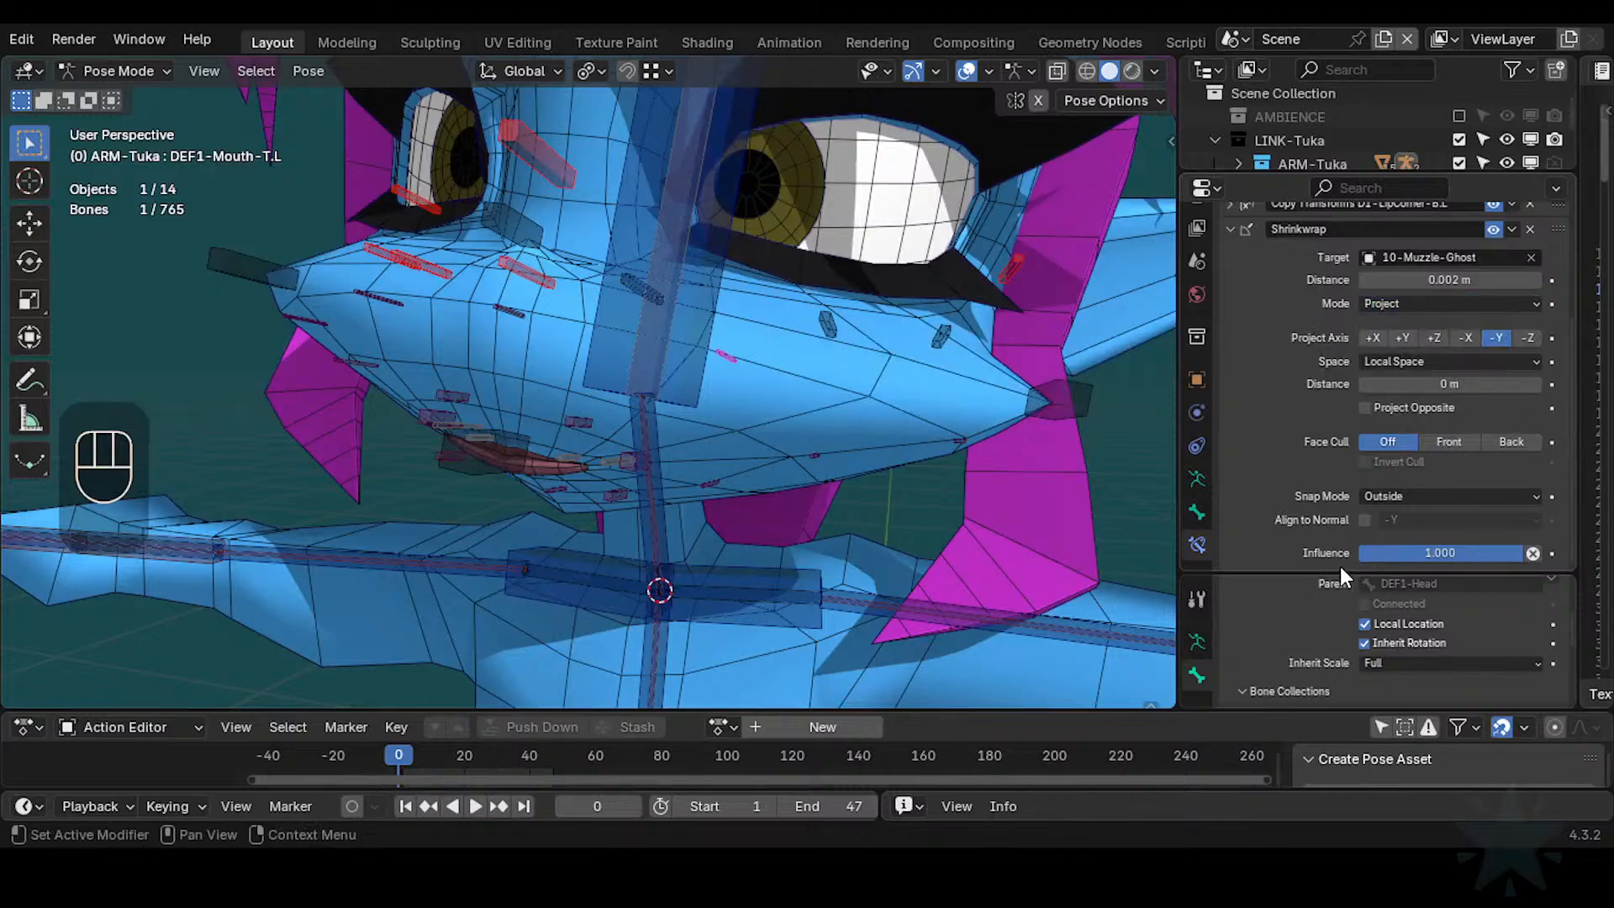
mouse_move(901, 345)
middle_mouse_down()
mouse_move(860, 318)
mouse_move(810, 326)
mouse_move(881, 346)
middle_mouse_up()
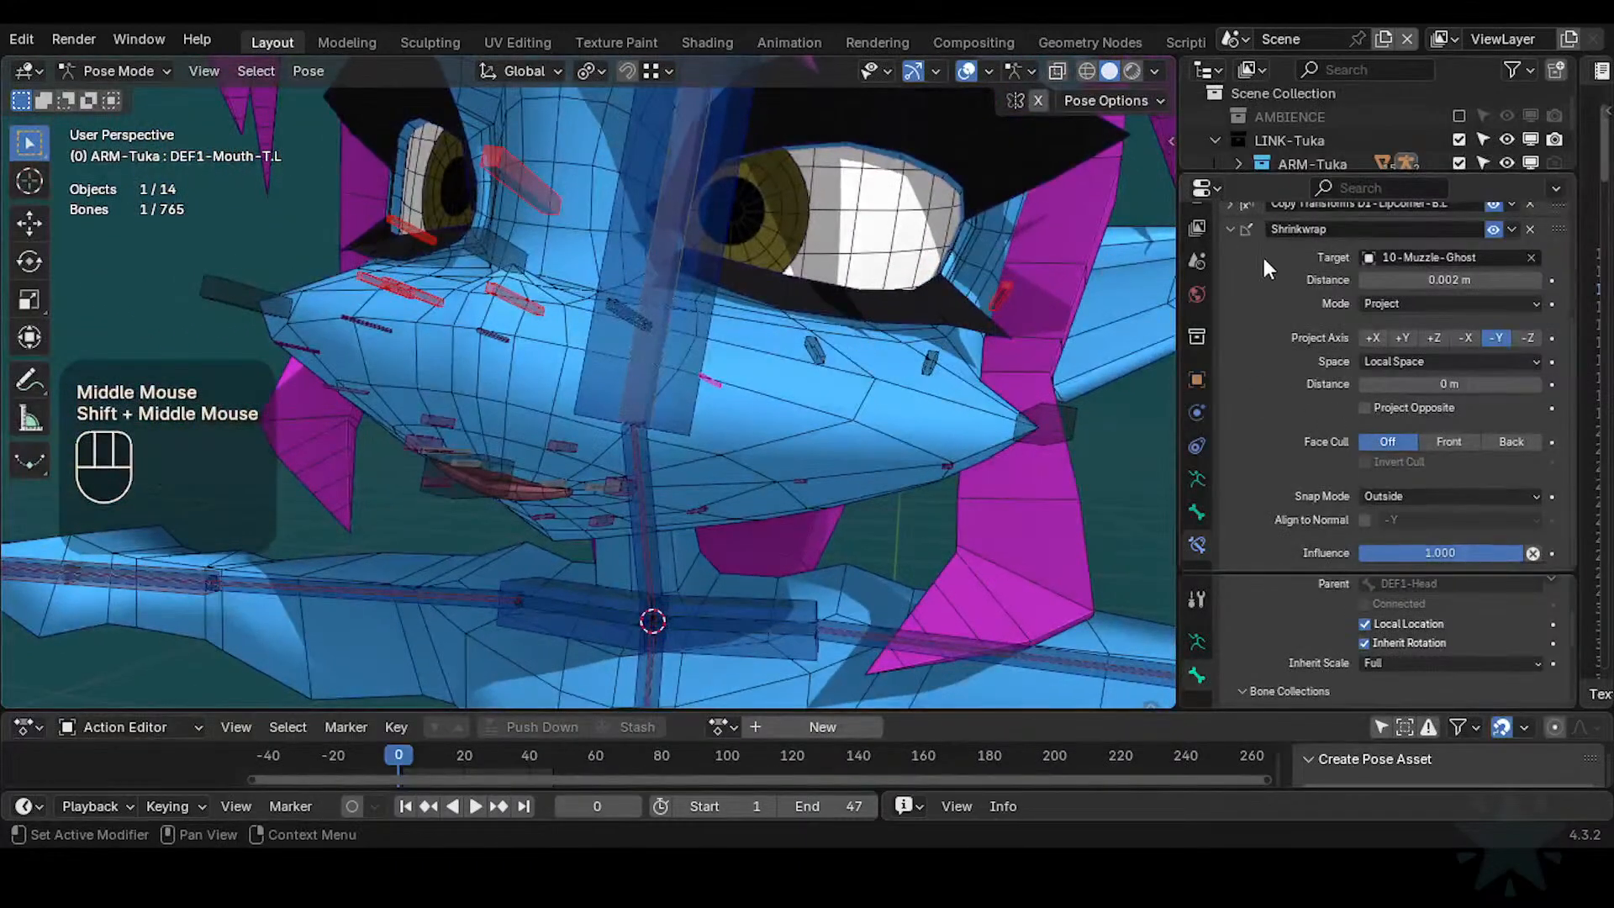
middle_click_drag(1263, 254, 1258, 370)
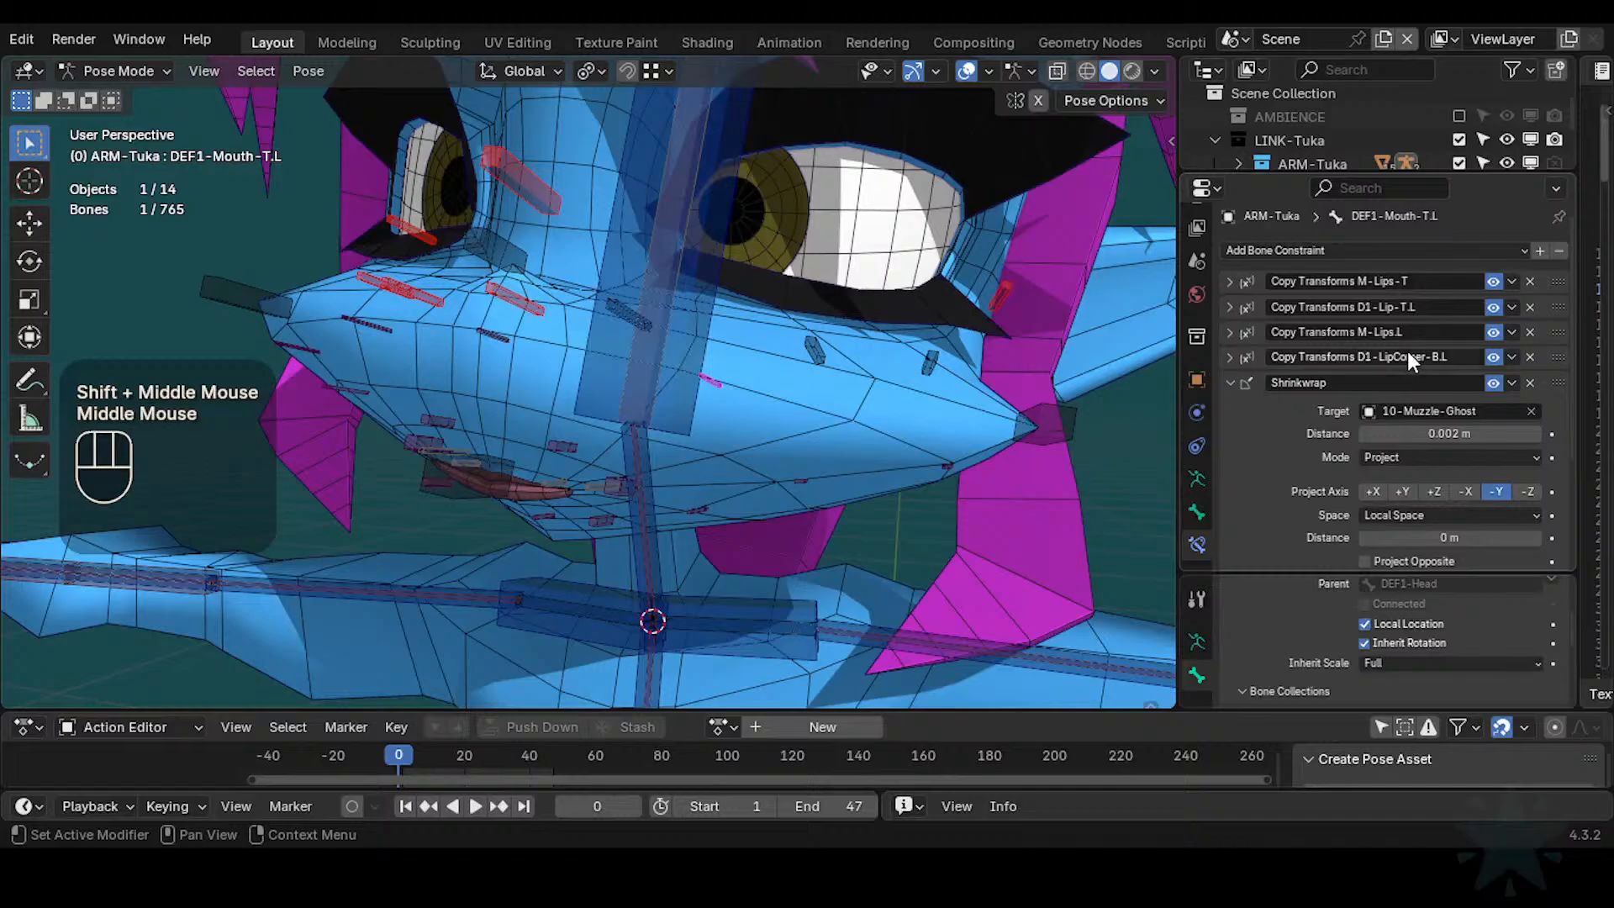
middle_click_drag(1407, 351, 1492, 314)
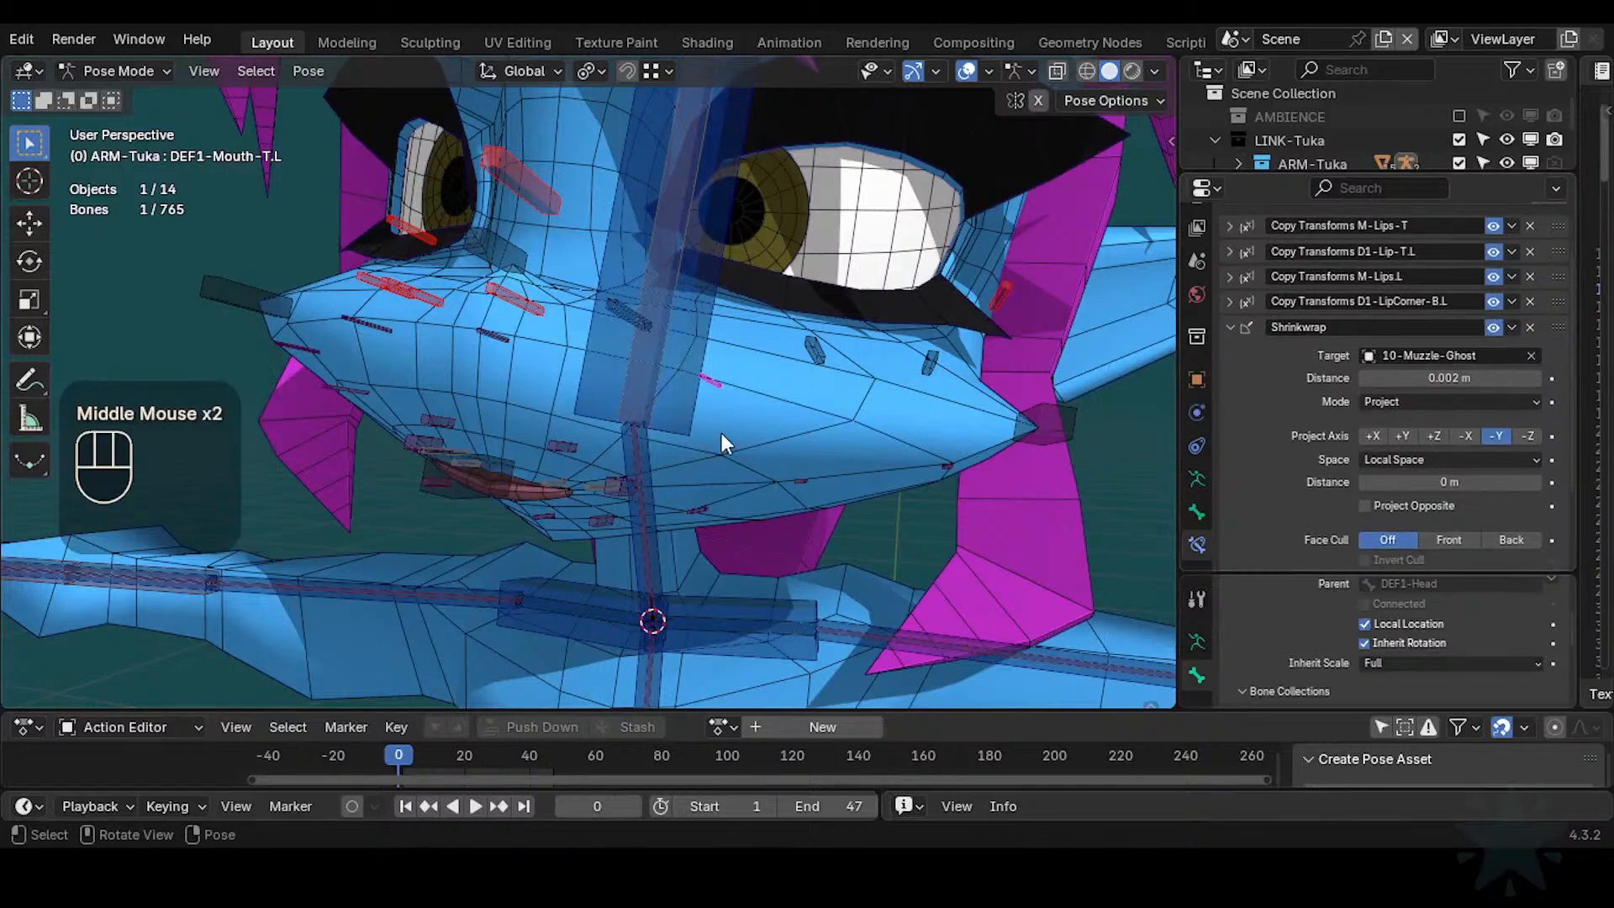
Return to Object Mode, select the 0-Body-Tuka mesh and review its modifier stack
key("ctrl+Tab")
left_click(780, 419)
left_click(1197, 412)
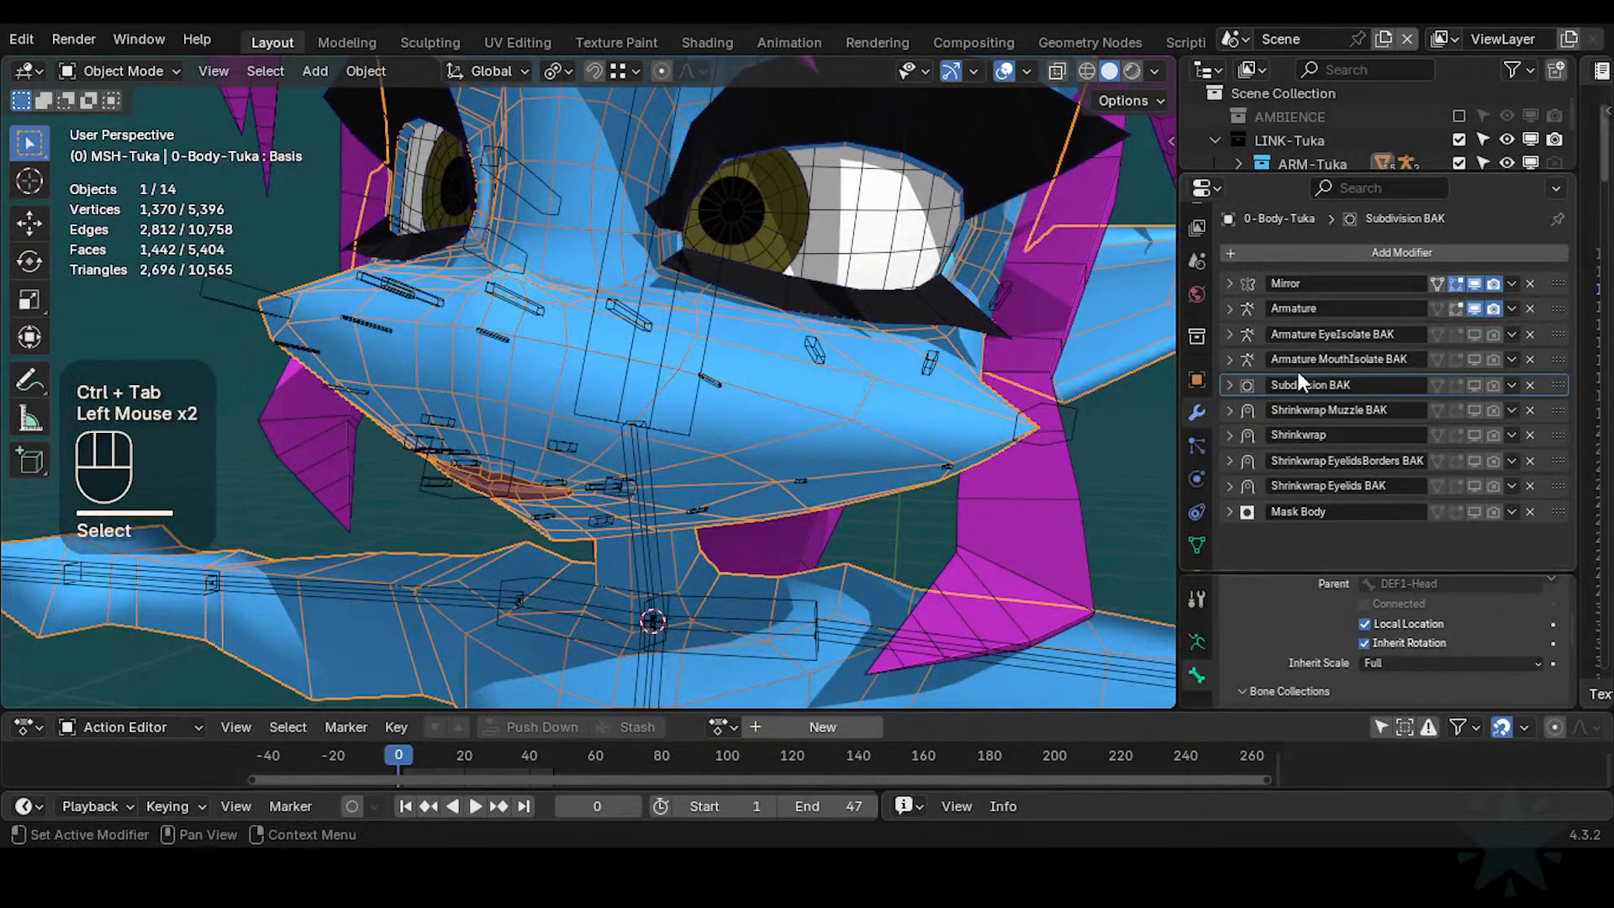
middle_click(1324, 360)
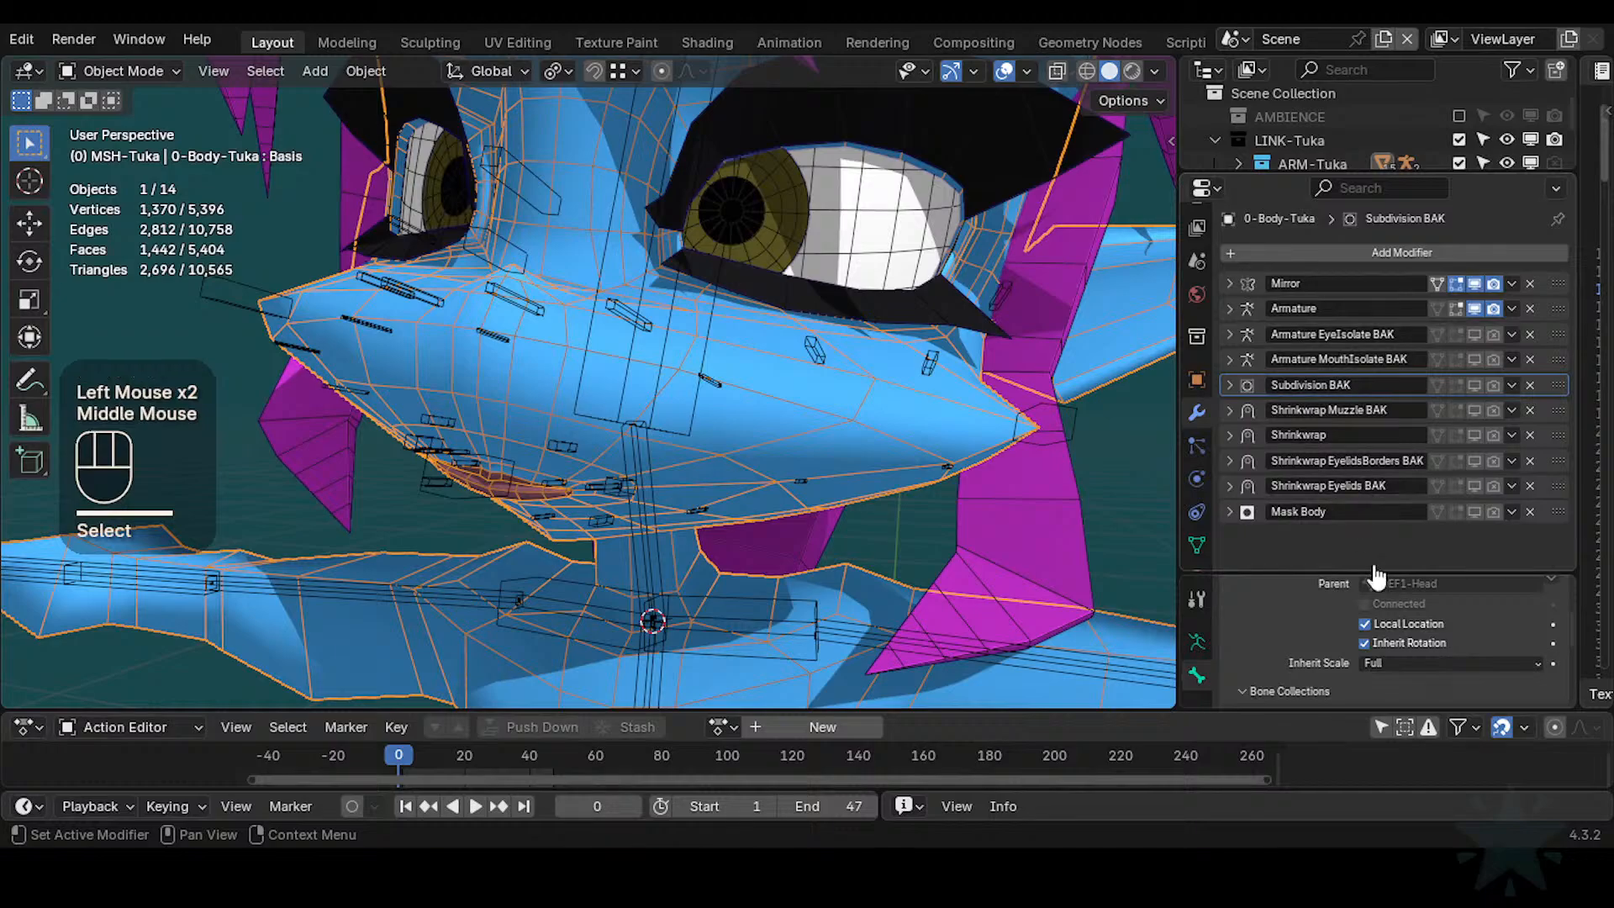
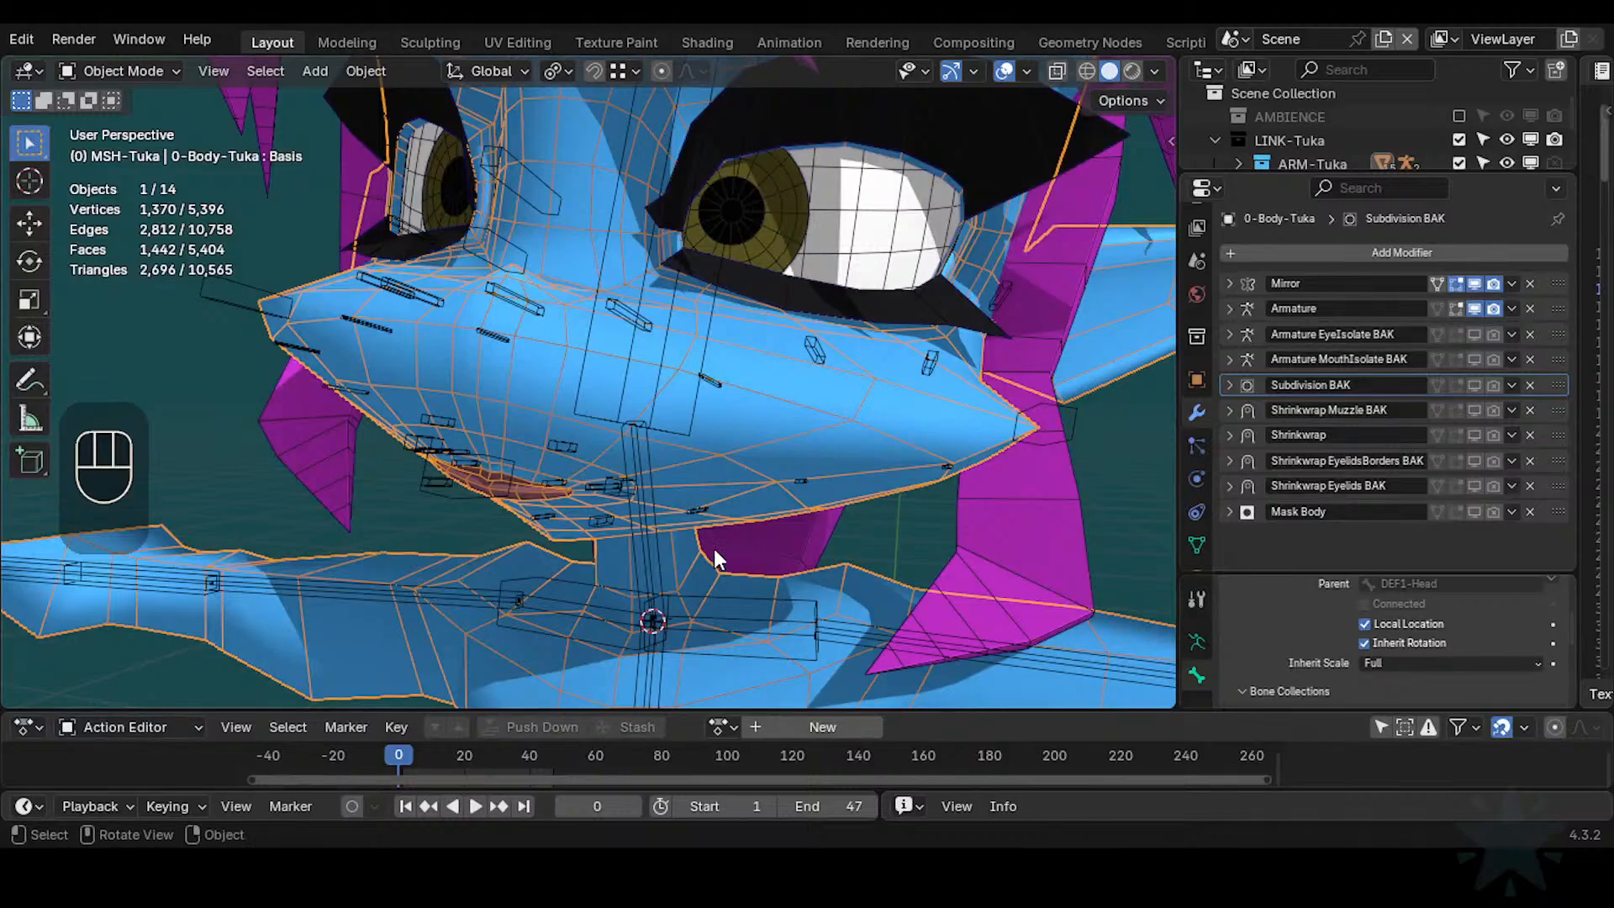
Switch the armature to Pose Mode, select the DEF1-LipTwist-T.L bone and try moving it
scroll(507, 533, "up", 1)
left_click(513, 483)
key("ctrl+Tab")
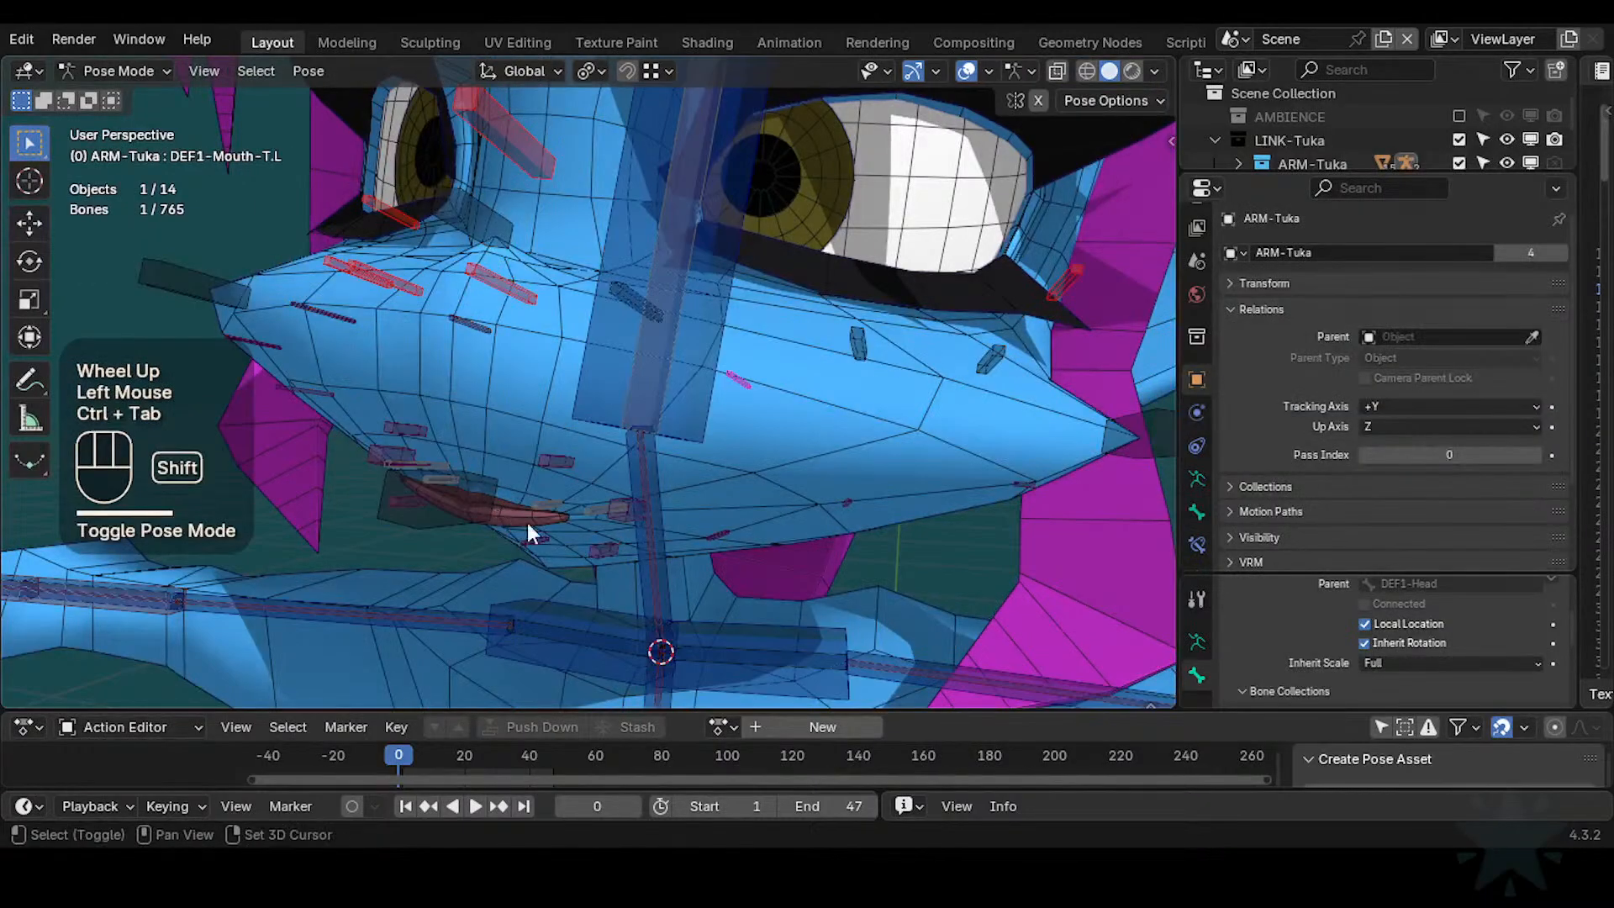
middle_click_drag(530, 526, 705, 531, "shift")
key("ctrl+4")
left_click(578, 448)
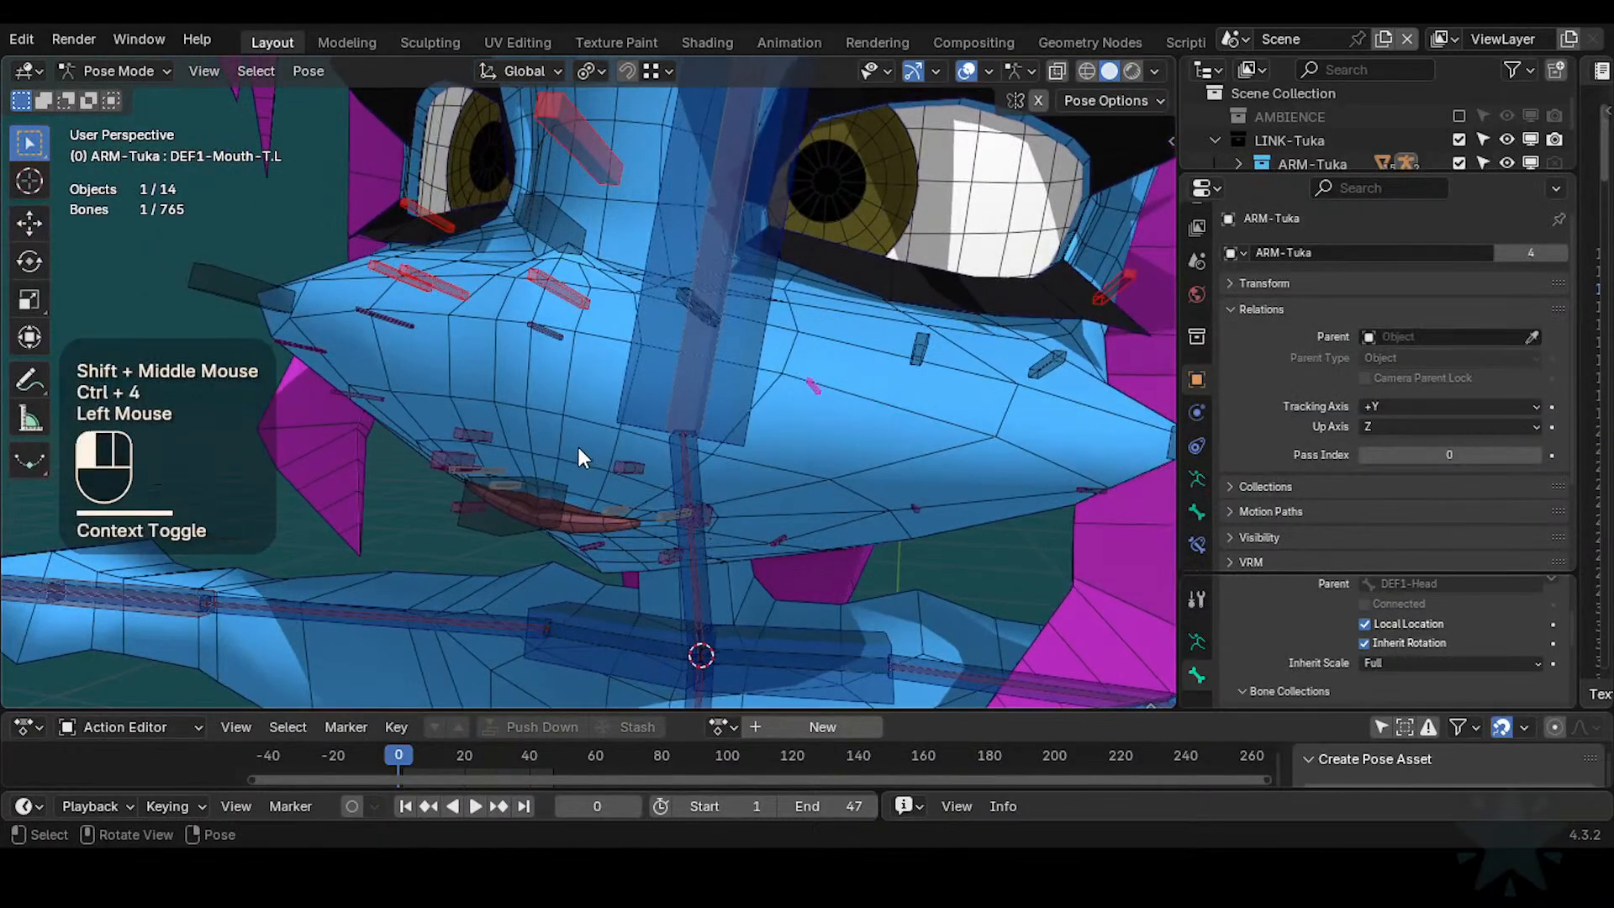
left_click(649, 451)
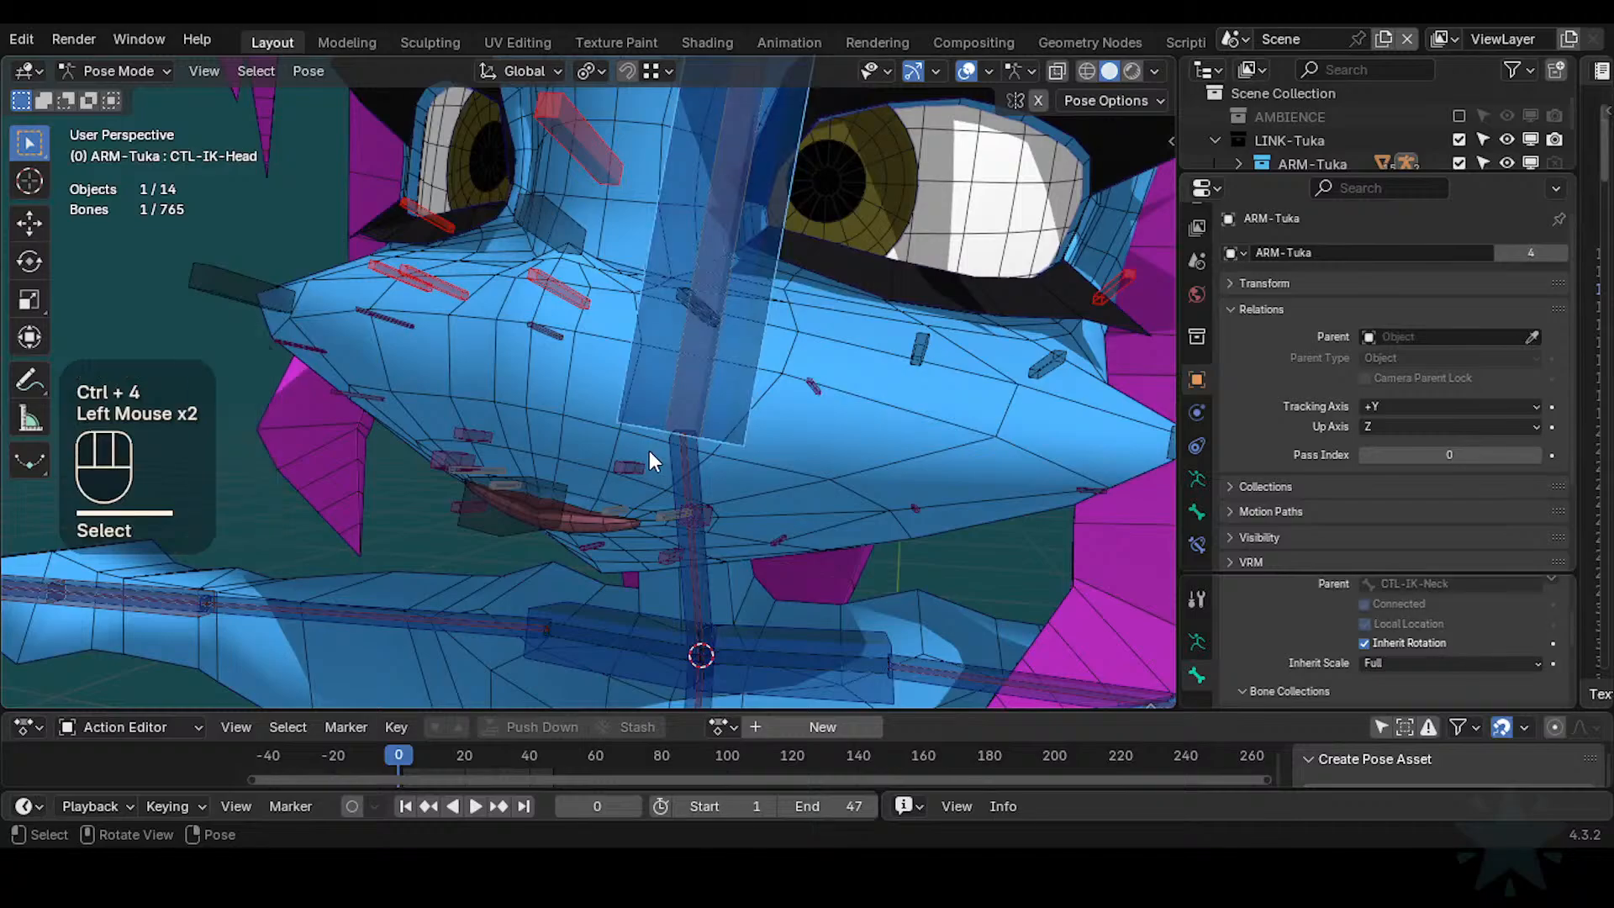
left_click(646, 452)
key("g")
key("Escape")
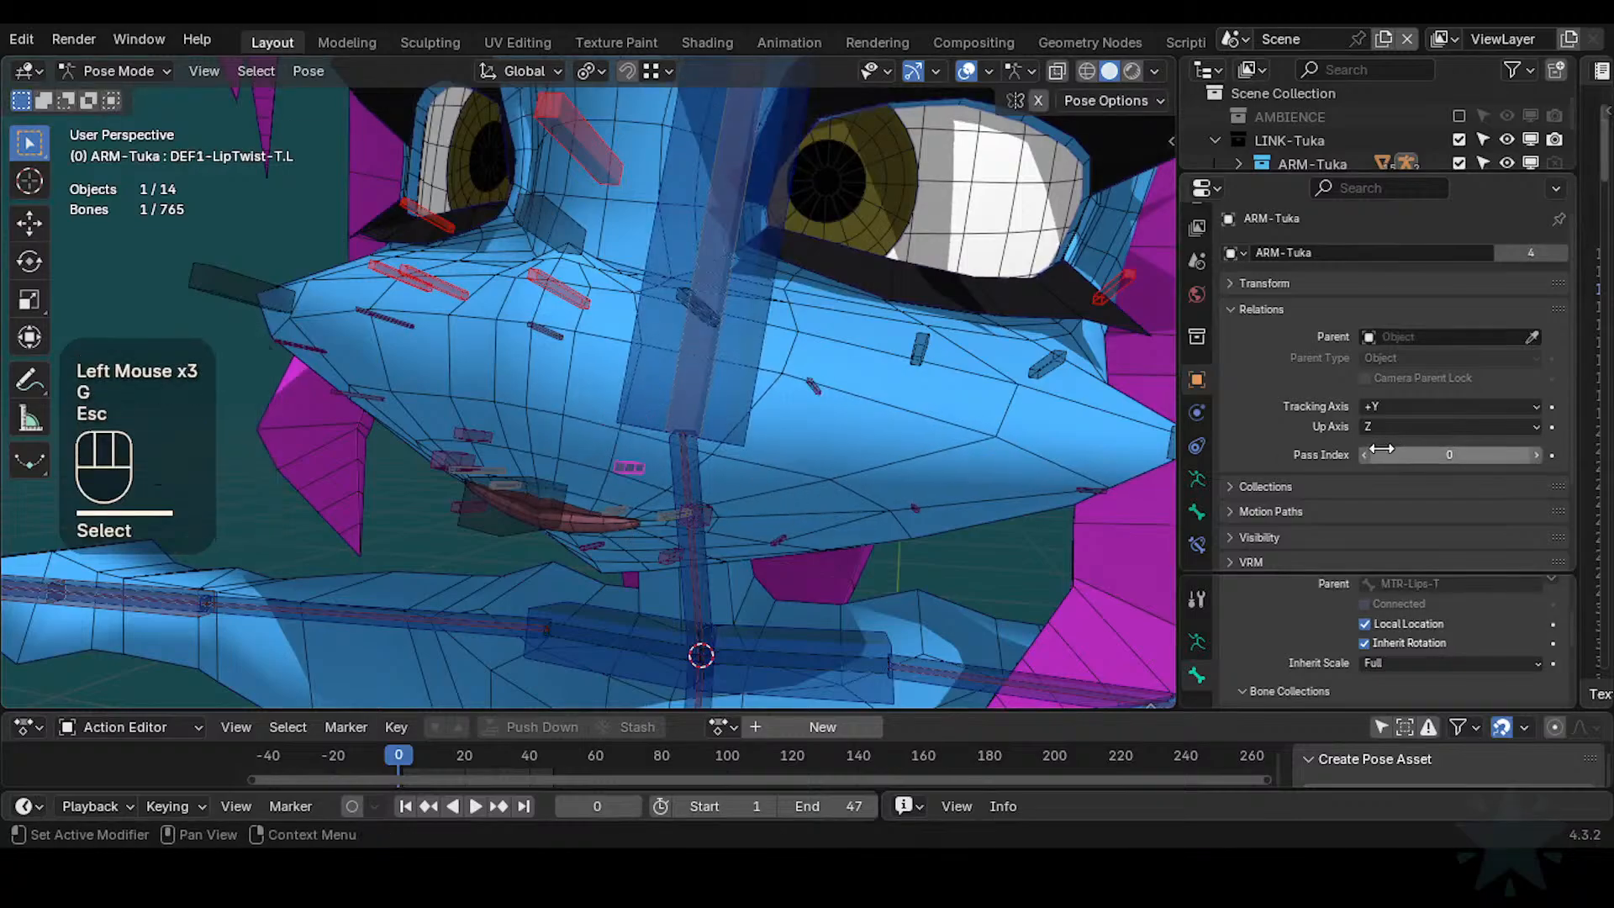
Show the CTL-FaceLower bone collection and turn on the custom bone shapes of the armature
key("n")
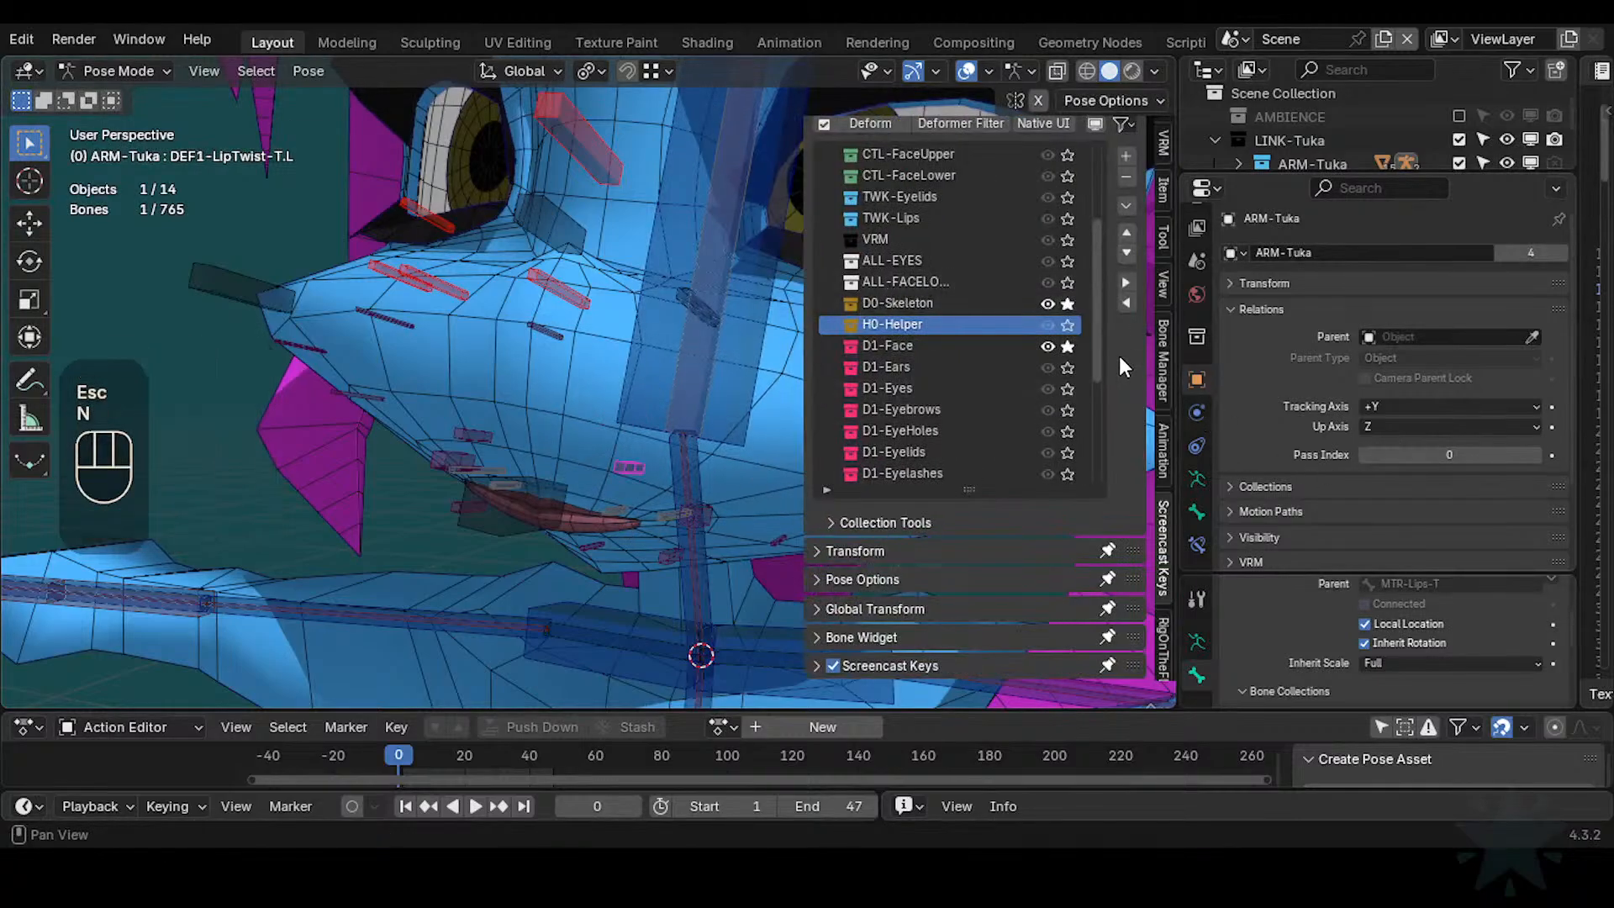
scroll(1008, 361, "up", 4)
scroll(1009, 306, "up", 2)
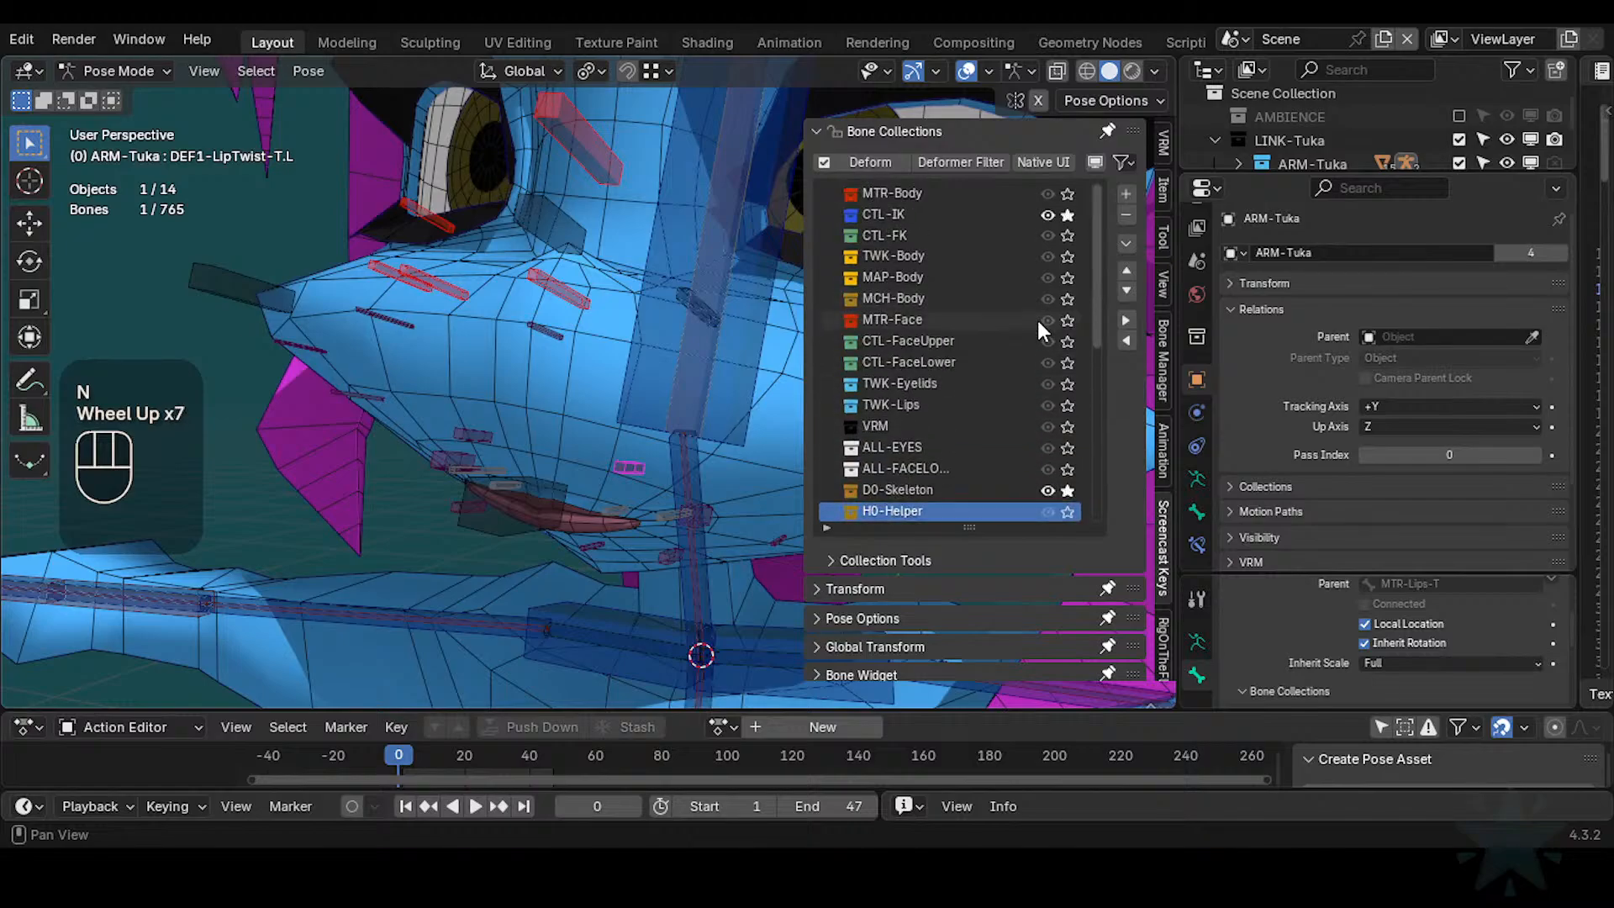
left_click(1066, 361)
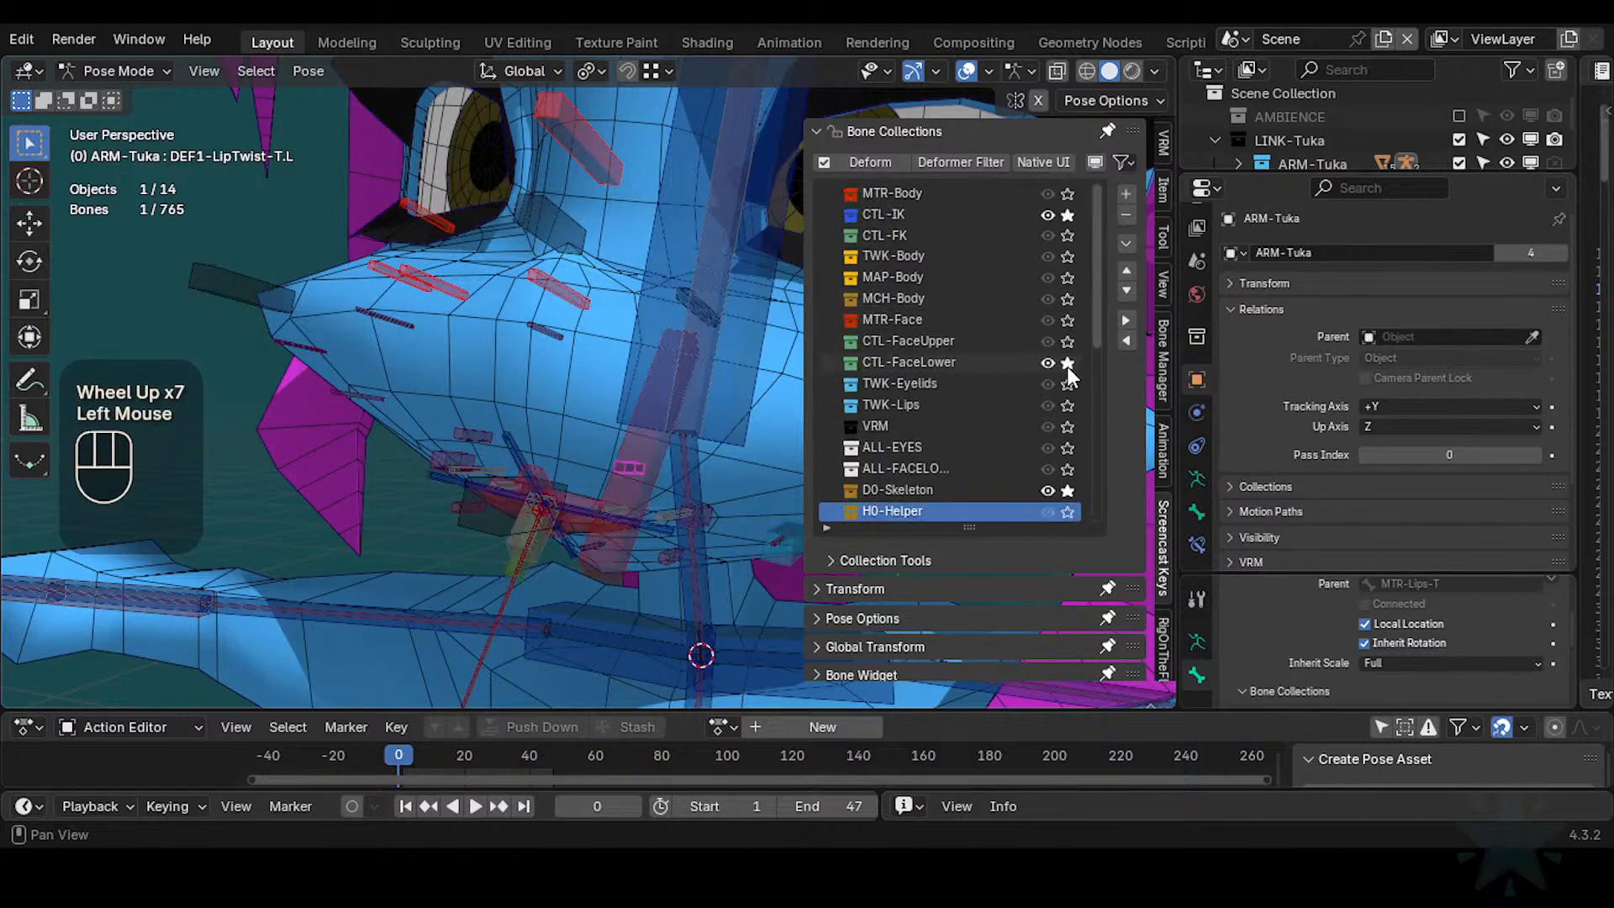
key("n")
key("ctrl+Tab")
key("ctrl+4")
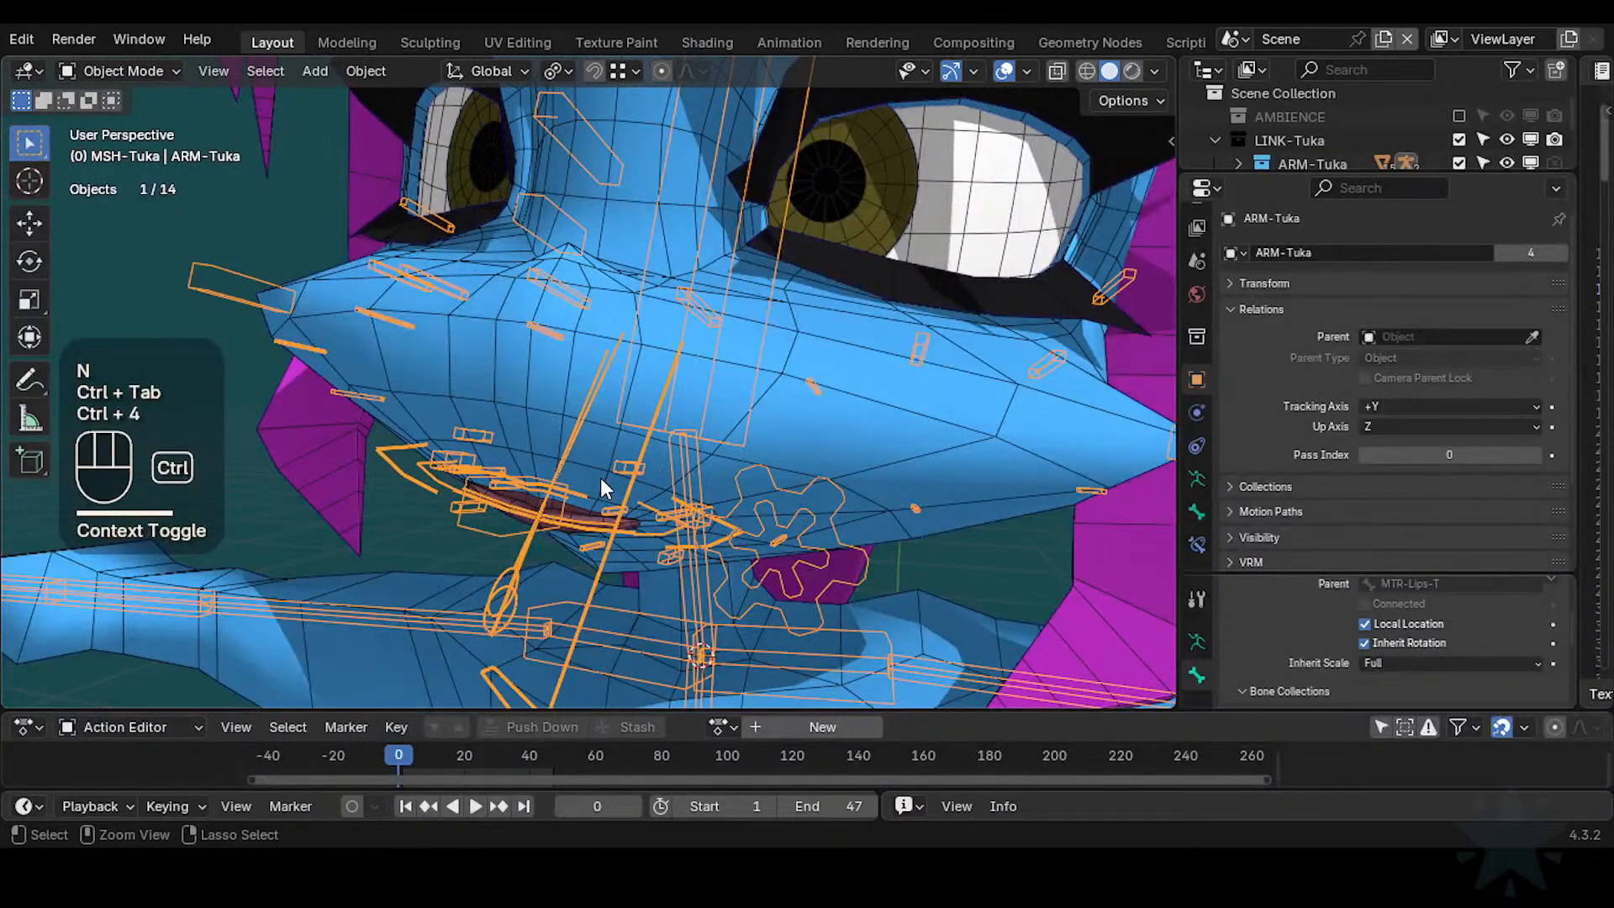
key("ctrl+Tab")
Hide the CTL-FaceLower, CTL-IK and D0-Skeleton bone collections and make TWK-Lips visible
key("n")
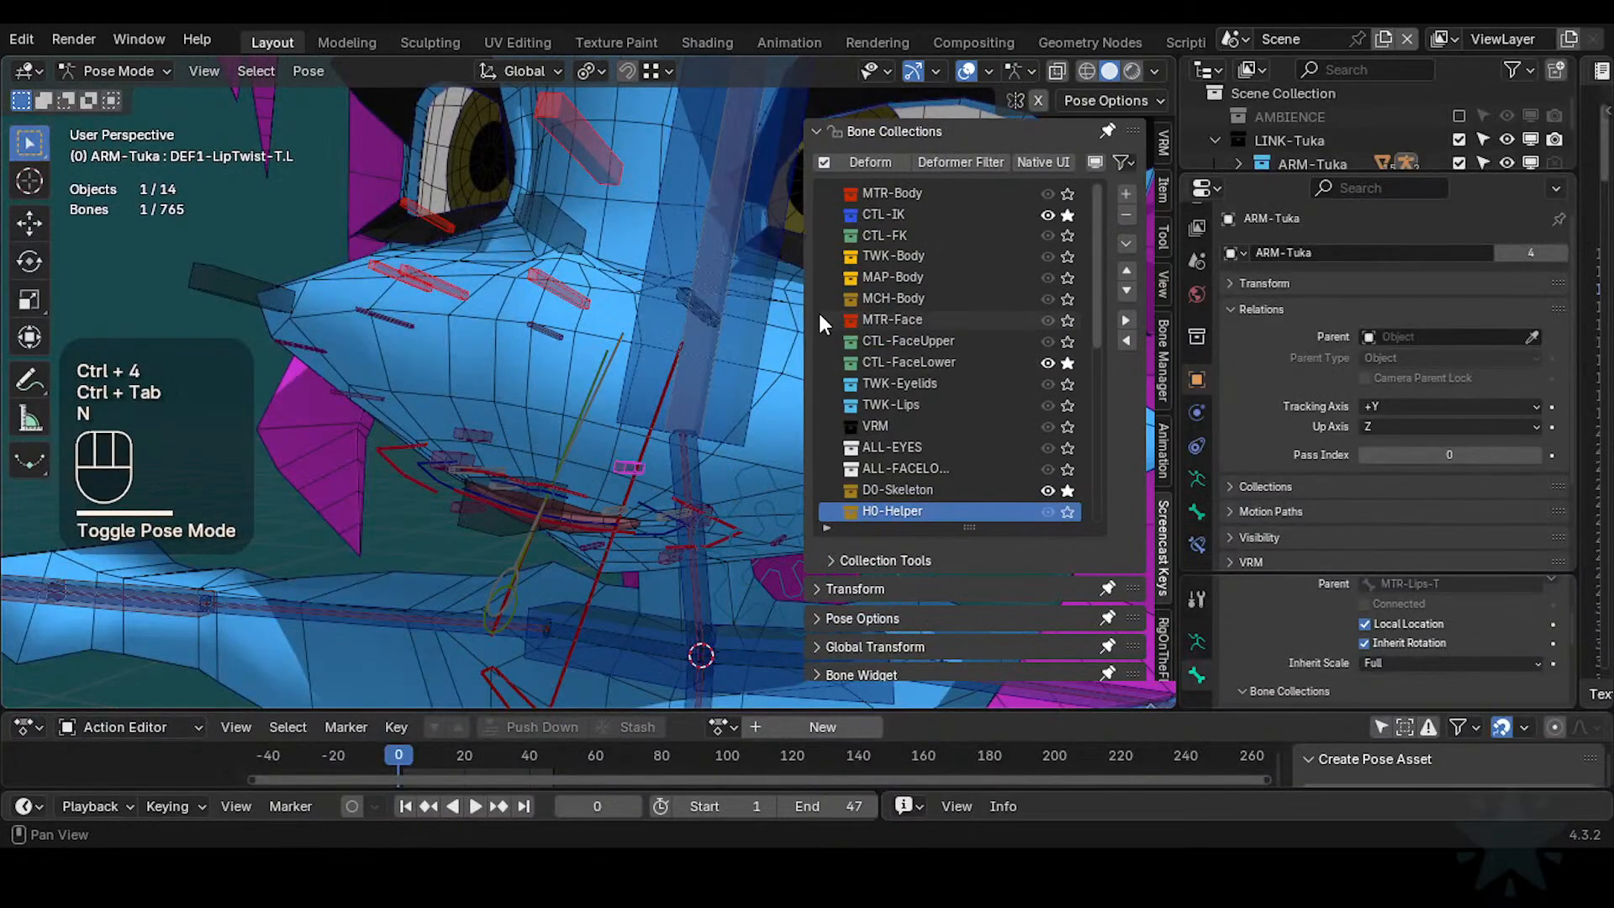
left_click(1048, 362)
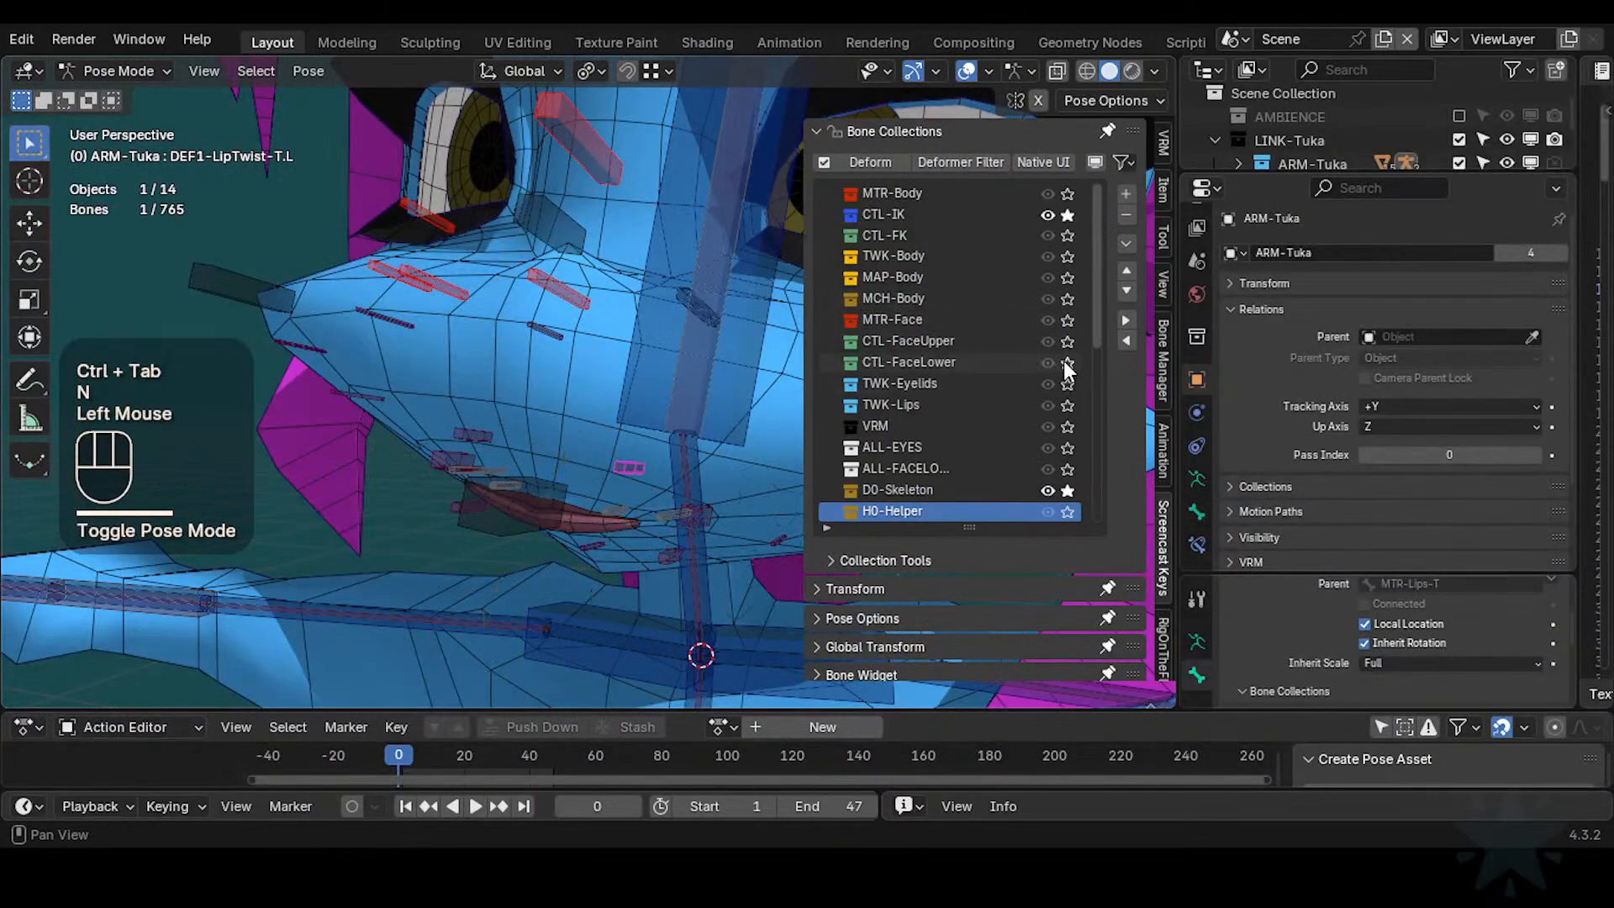
left_click(1070, 217)
scroll(1041, 424, "down", 2)
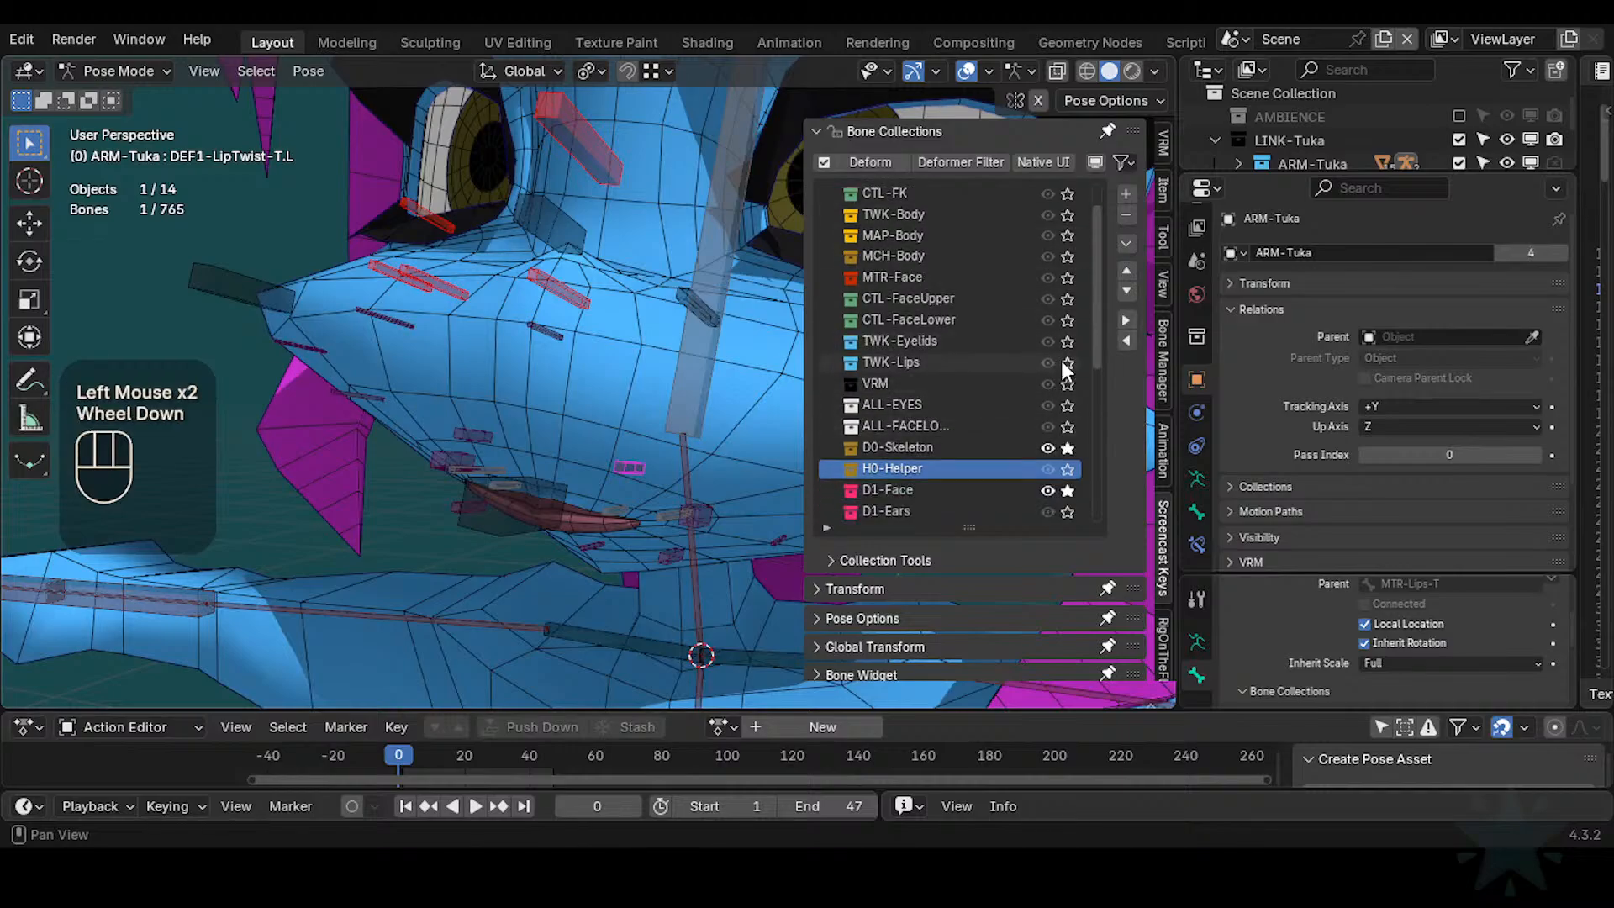
left_click(1067, 363)
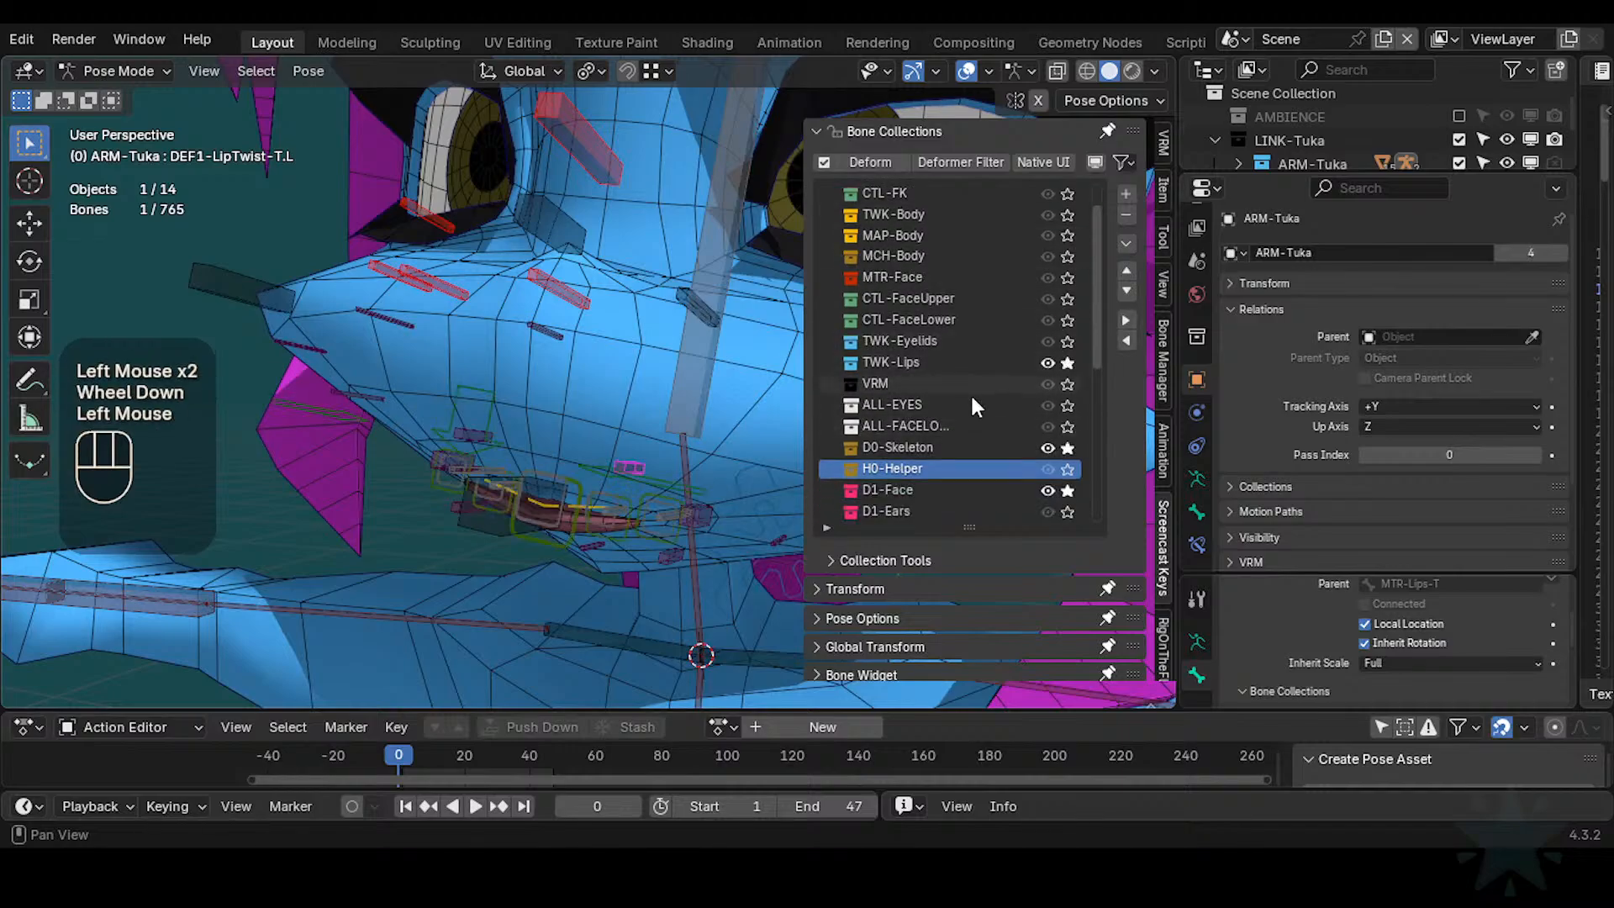
double_click(1072, 446)
key("n")
Examine the lip controls around the mouth with the wireframe overlay off and on
middle_click_drag(580, 478, 628, 431, "shift")
scroll(705, 385, "up", 1)
scroll(752, 429, "down", 1)
scroll(627, 431, "down", 1, "shift")
key("ctrl+shift+alt+z")
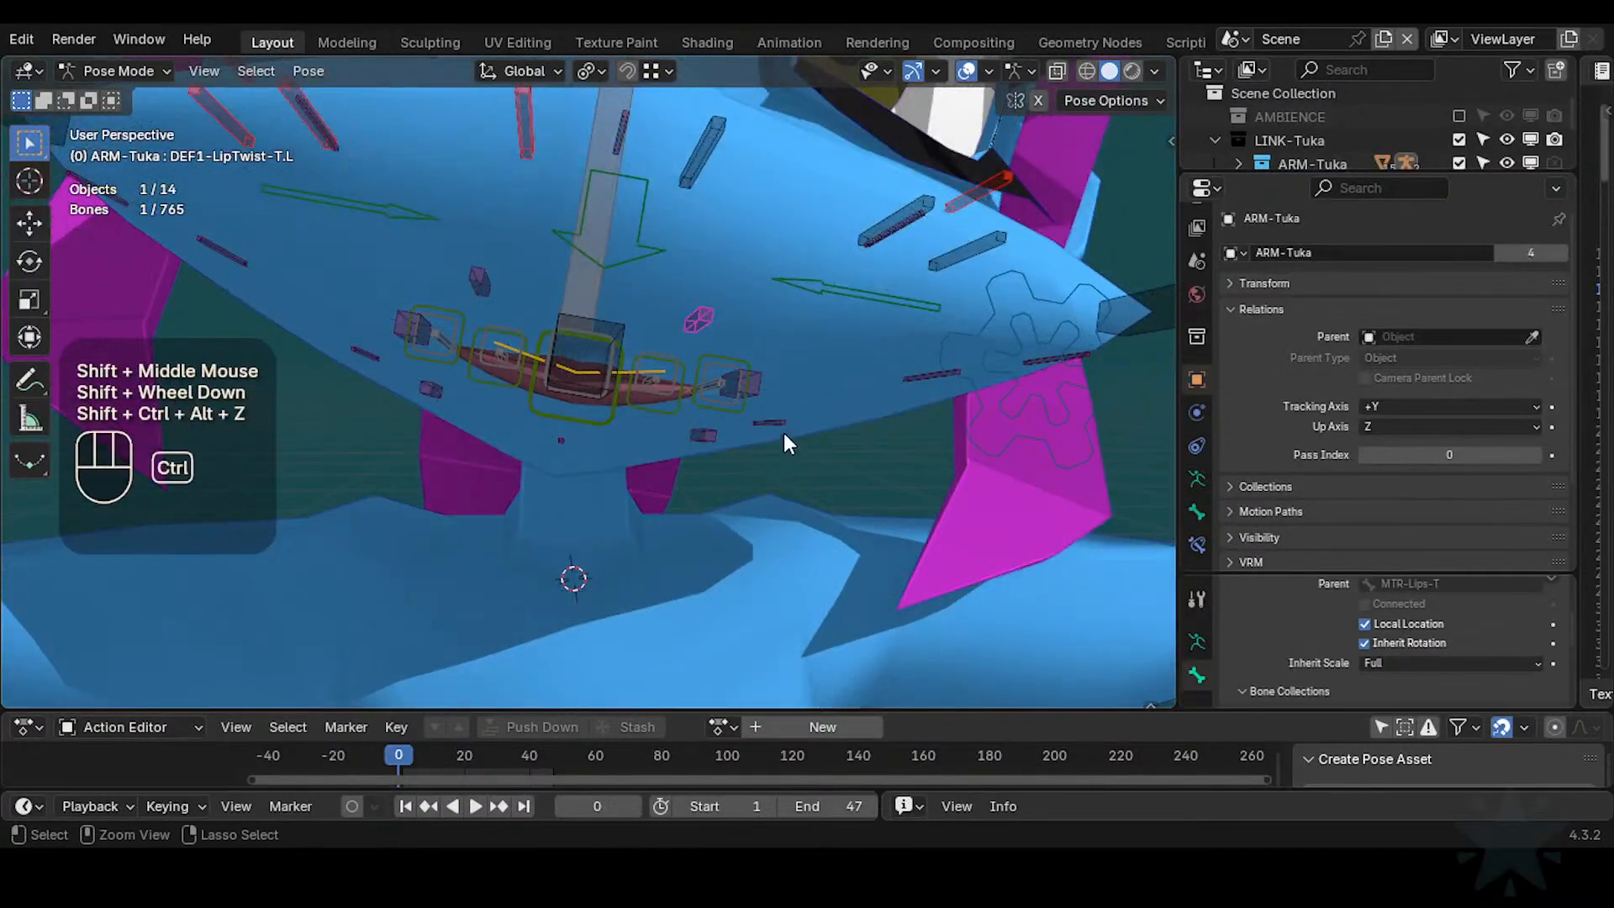
middle_click_drag(784, 433, 638, 501)
key("ctrl+shift+alt+z")
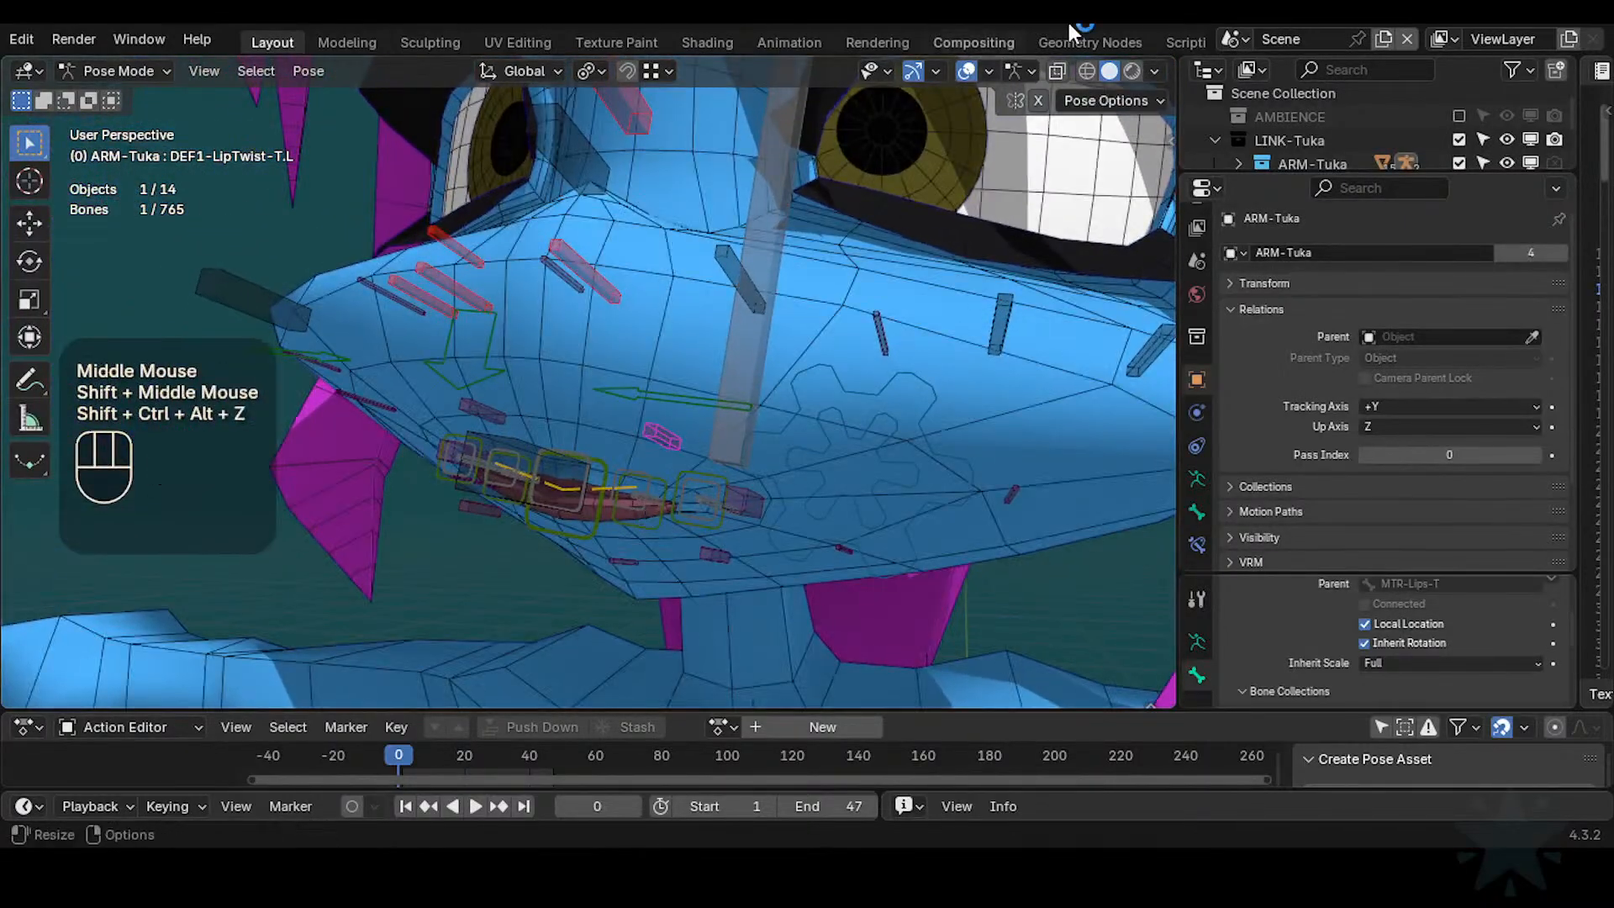
Save the blend file and return the viewport to Solid shading after a brief shading switch
left_click(1132, 71)
key("ctrl+s")
left_click(1110, 72)
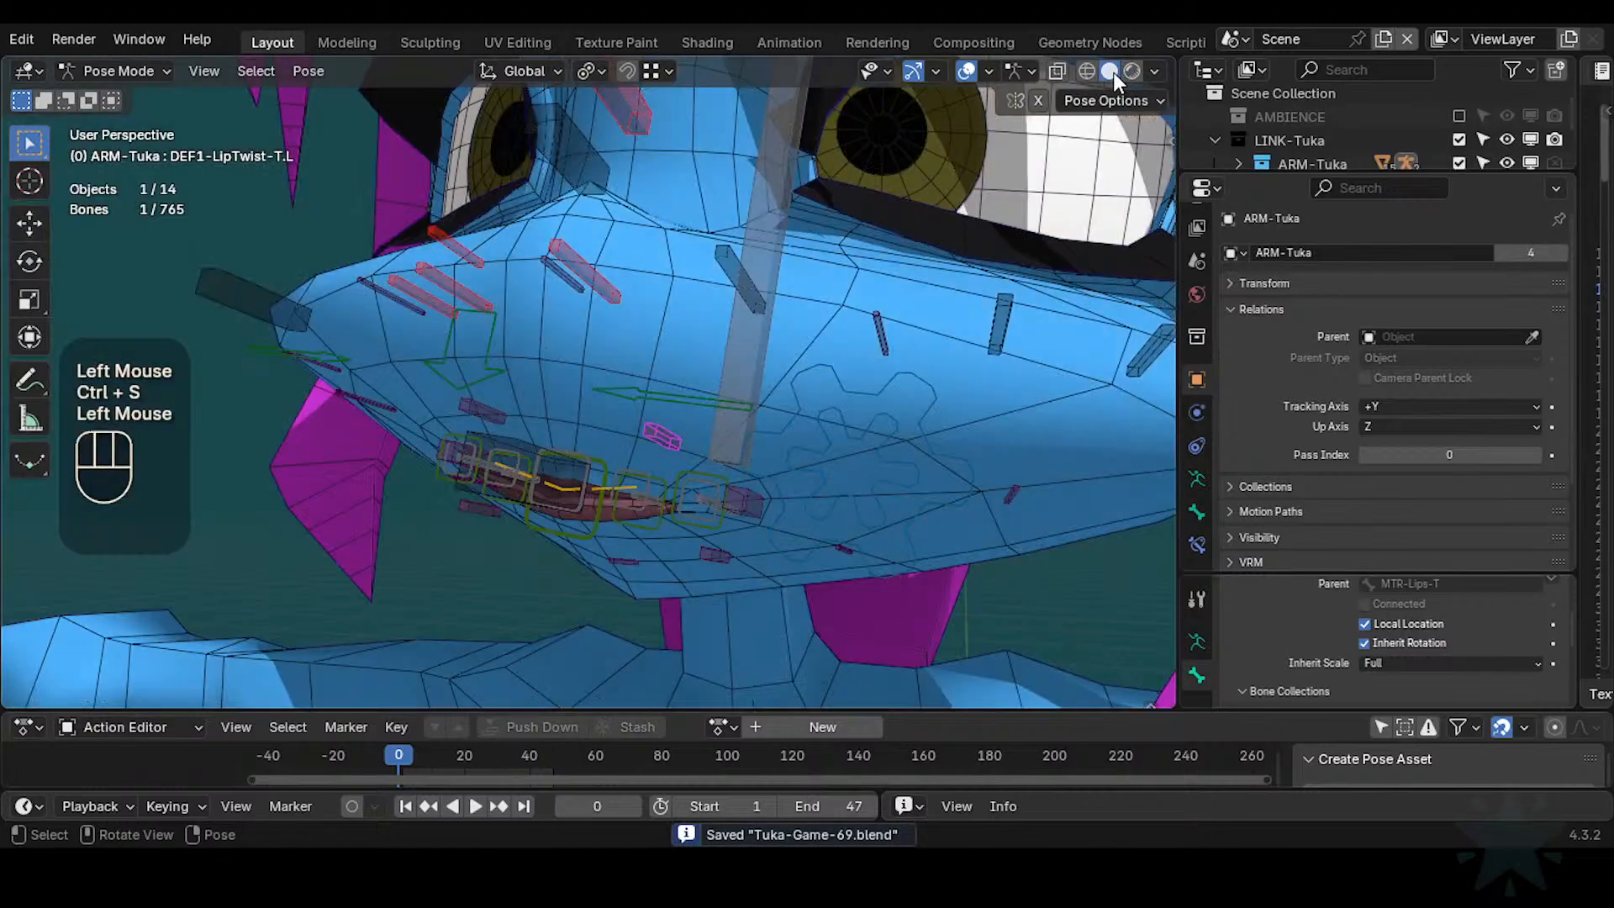
Pull the DEF1-Lip-B control down to open the lower lip
left_click(602, 454)
middle_click_drag(602, 454, 658, 477)
key("g")
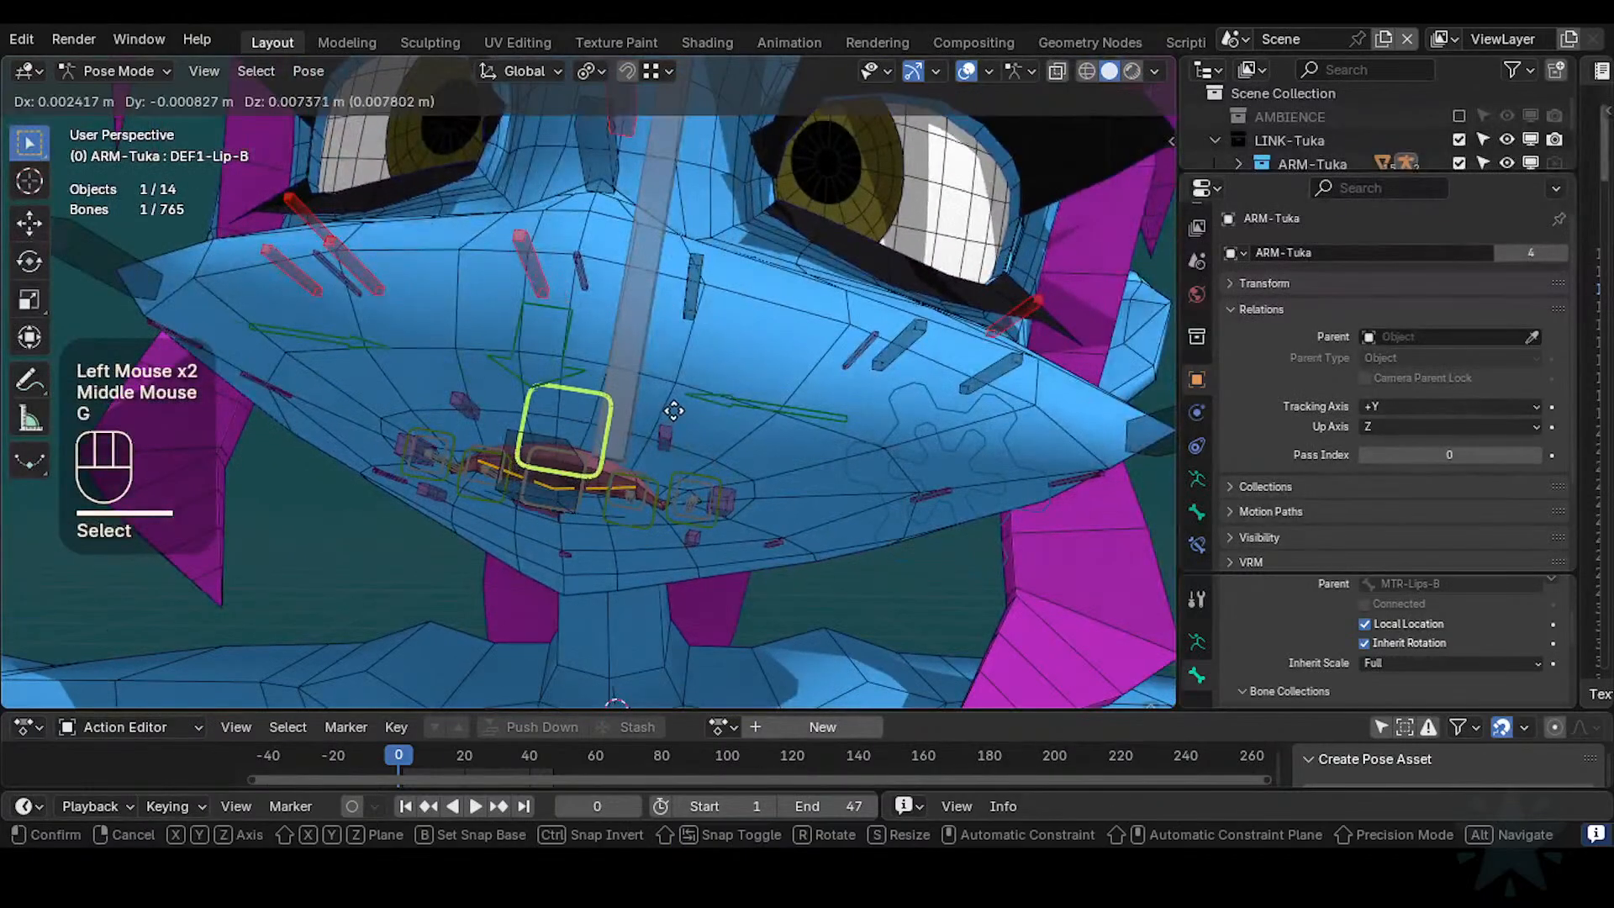
left_click(644, 573)
Raise the BEF1-Mouth control and lift the central upper lip control to widen the mouth opening
left_click(585, 455)
key("g")
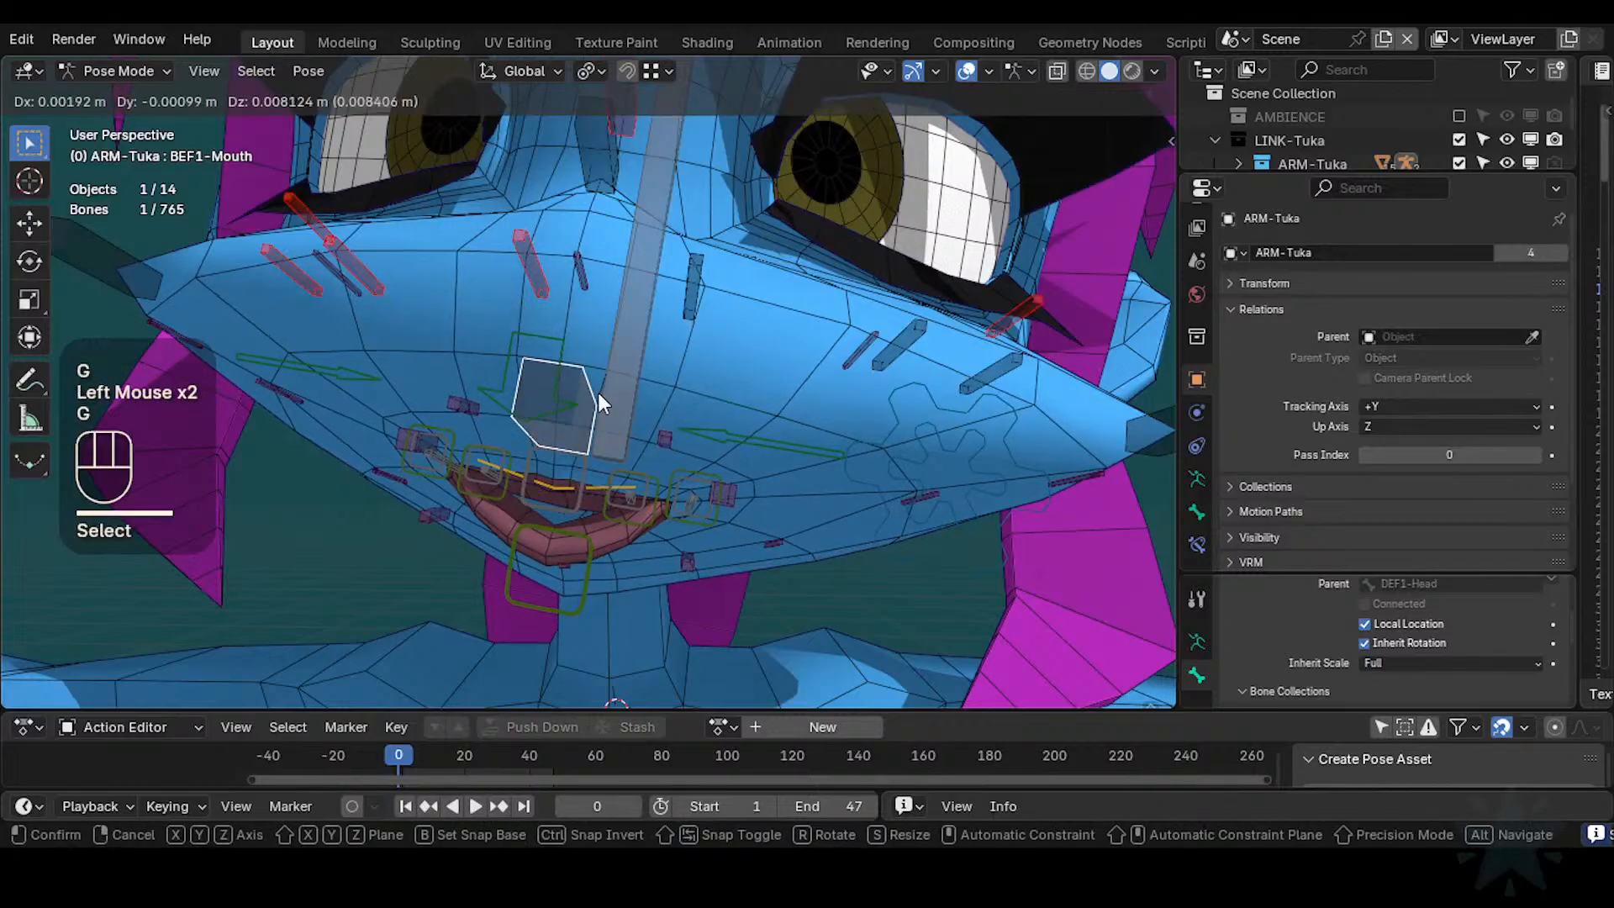
left_click(596, 396)
key("g")
key("Escape")
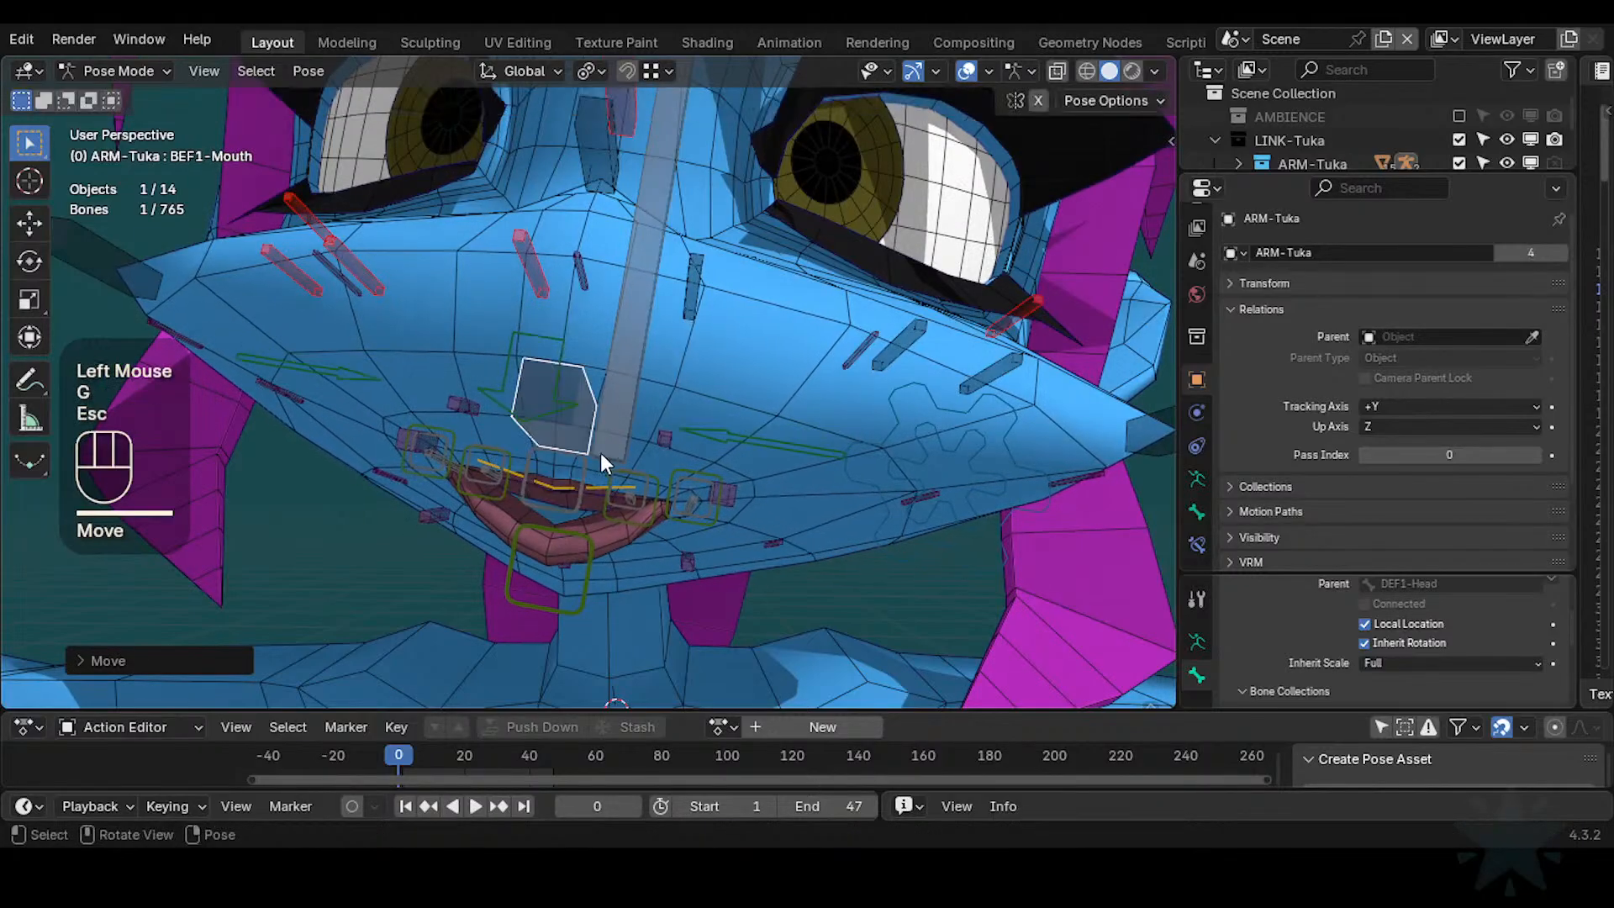
left_click(582, 467)
key("g")
left_click(668, 457)
Stretch the DEF1-LipCorner-B.L control outward toward the cheek and enable X-axis mirroring for the pose
left_click(713, 474)
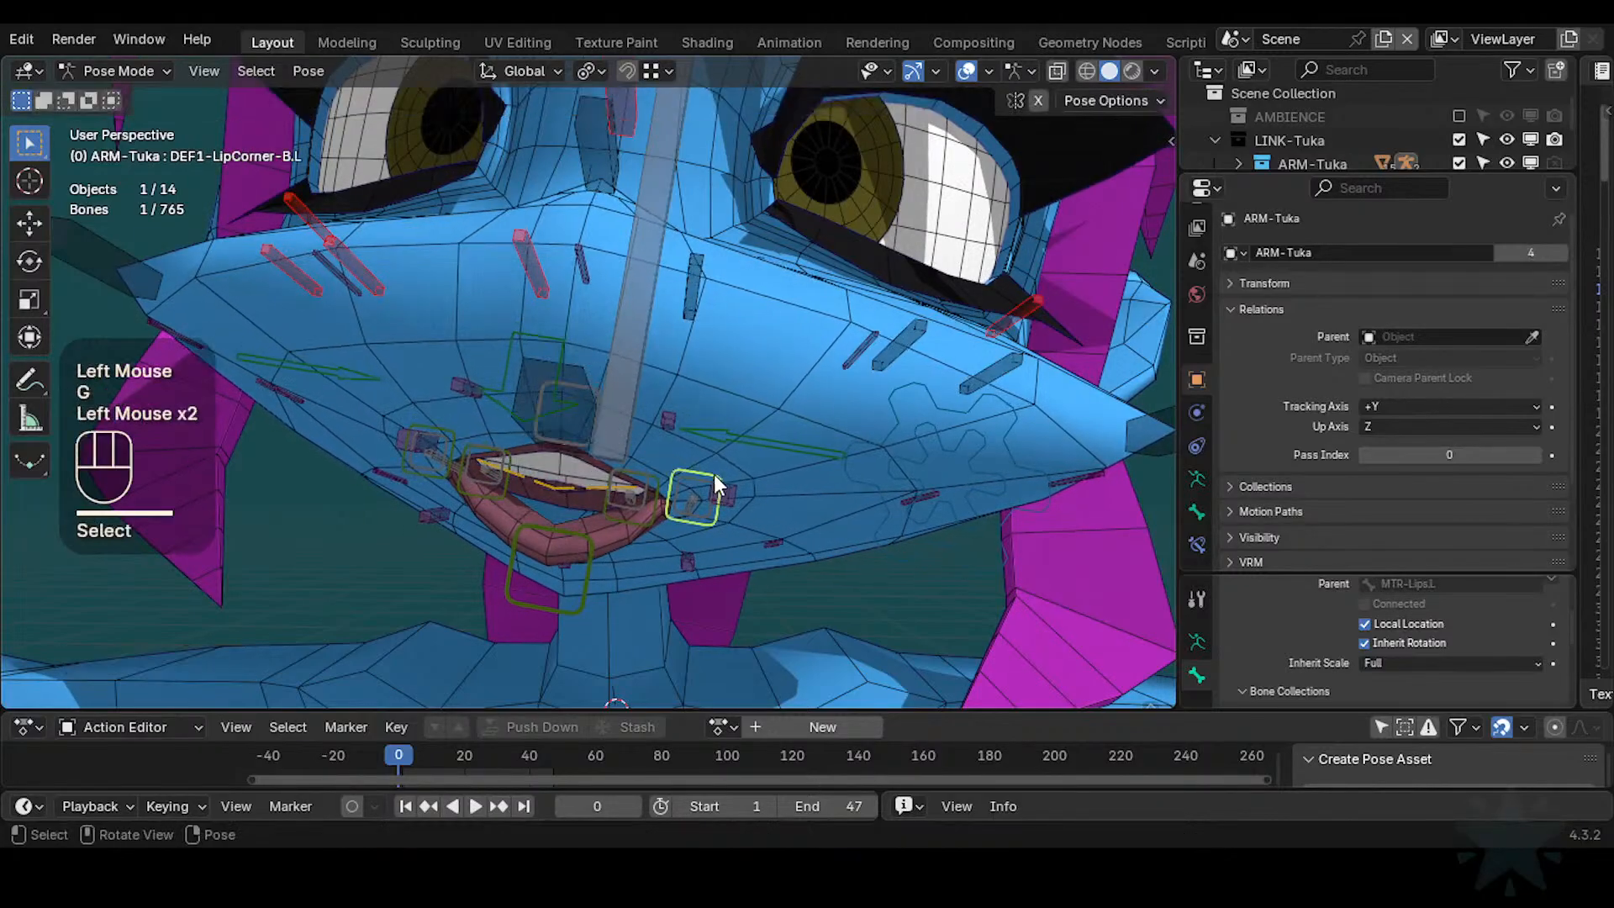
scroll(713, 474, "down", 1)
key("g")
left_click(851, 477)
key("shift+x")
key("g")
left_click(870, 478)
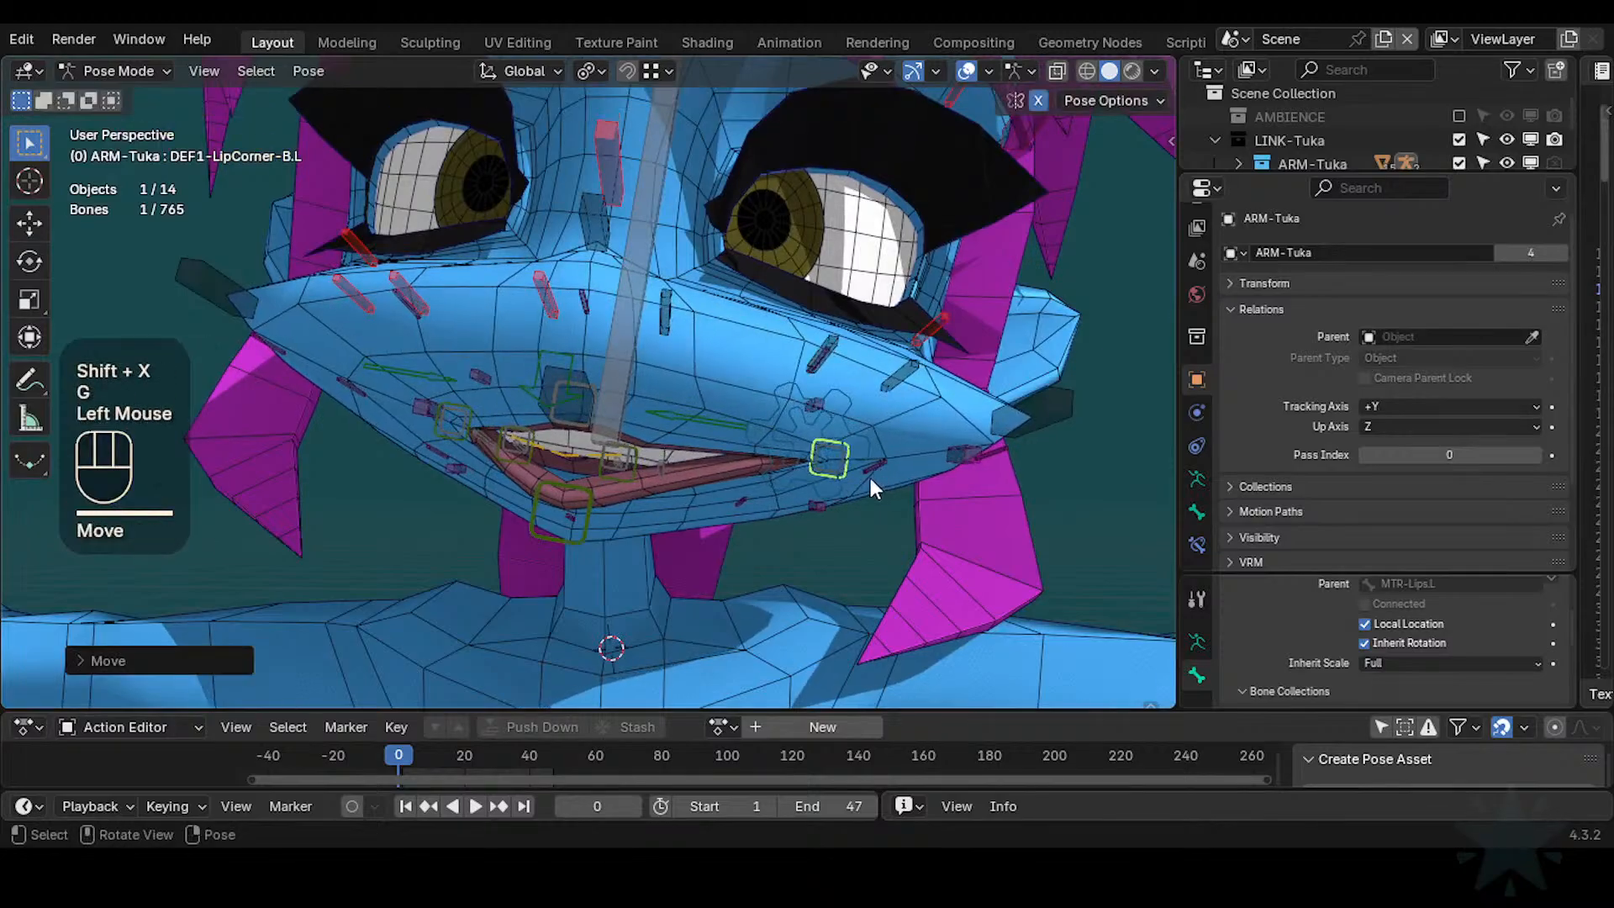
Adjust the DEF1-LipCorner-B.L control in a side view so the mouth corner follows the cheek
middle_click_drag(1051, 446, 807, 445)
middle_click_drag(807, 446, 676, 402)
key("g")
left_click(816, 446)
key("g")
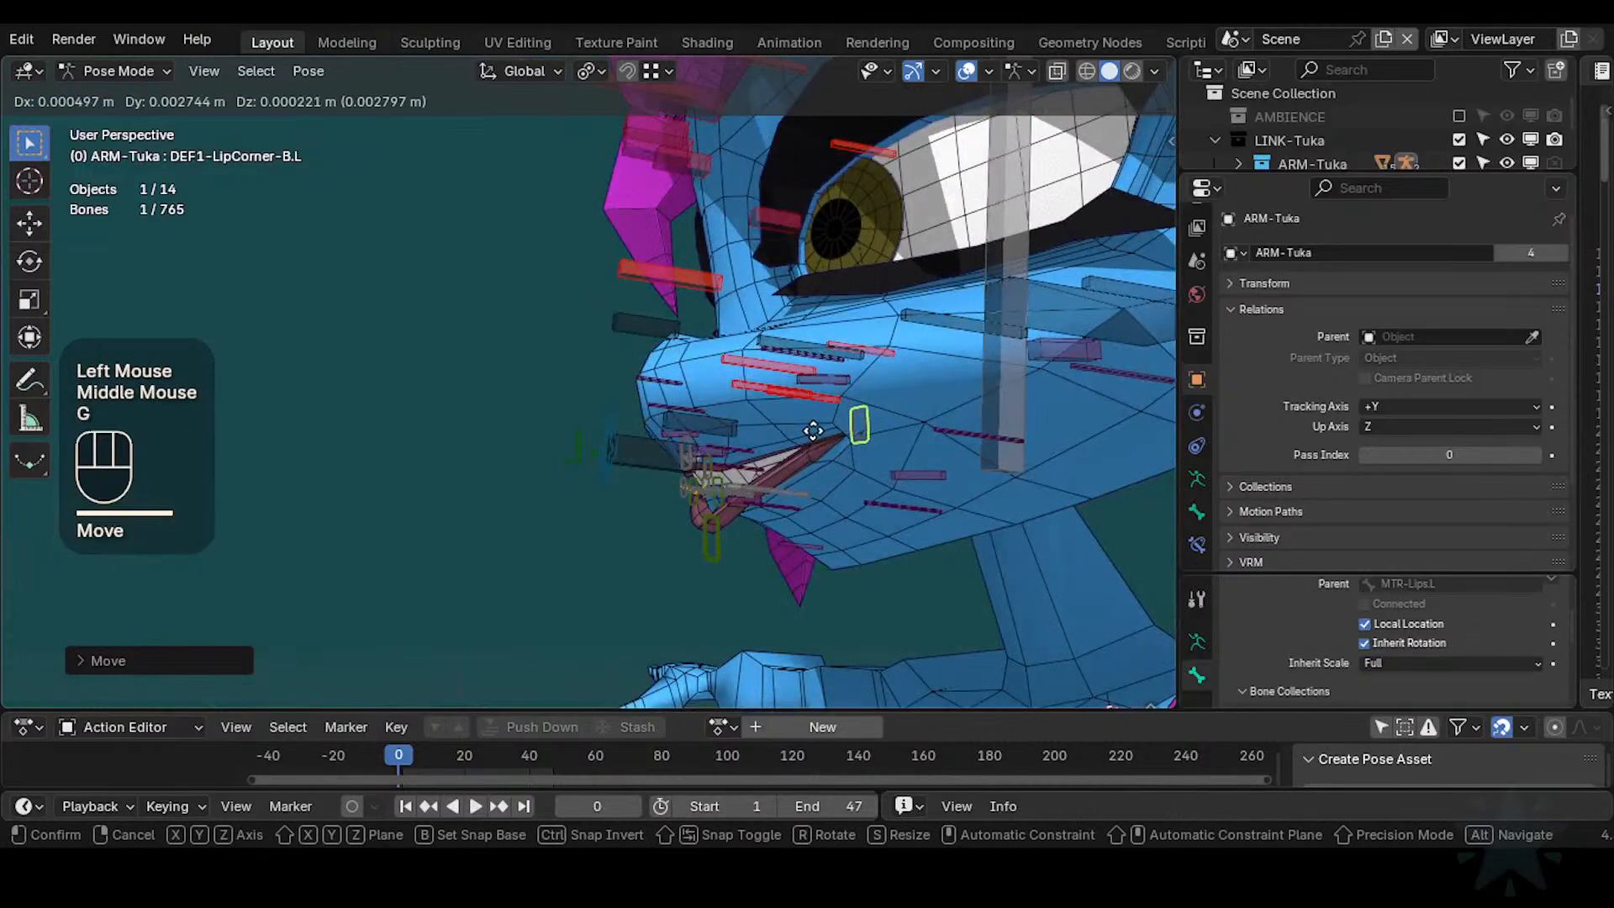
left_click(828, 429)
Reposition the DEF1-Lip-B control from the side to test how the lower lip follows
left_click(733, 535)
key("g")
key("g")
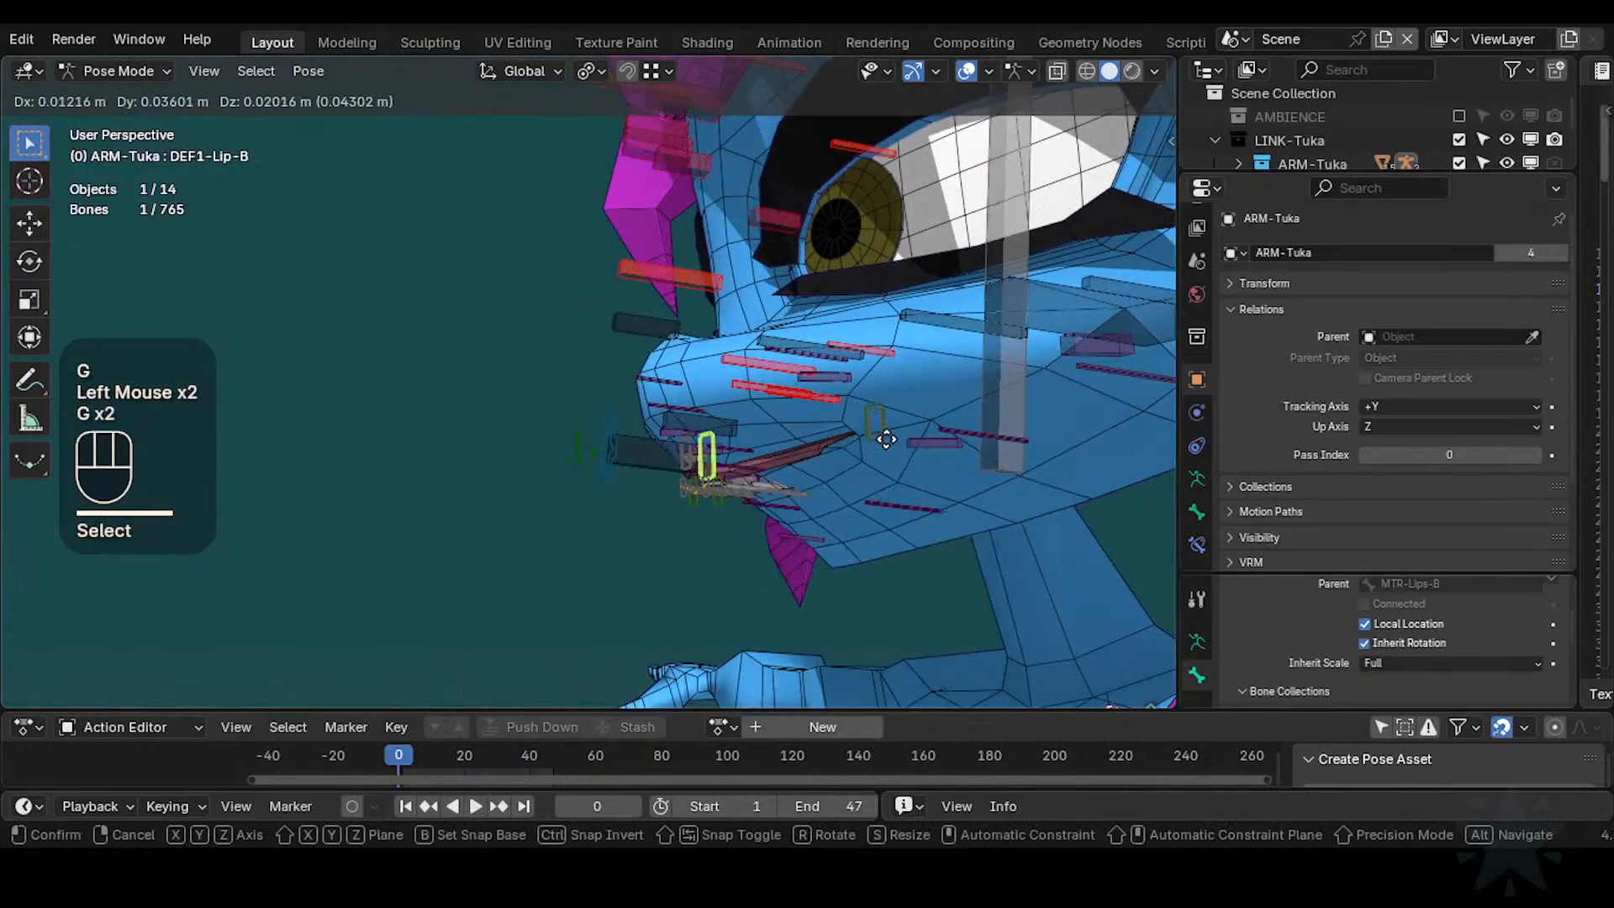
left_click(881, 449)
Raise the DEF1-LipCorner-B.L control into a smile and refine its position from the front
left_click(874, 424)
key("g")
left_click(839, 431)
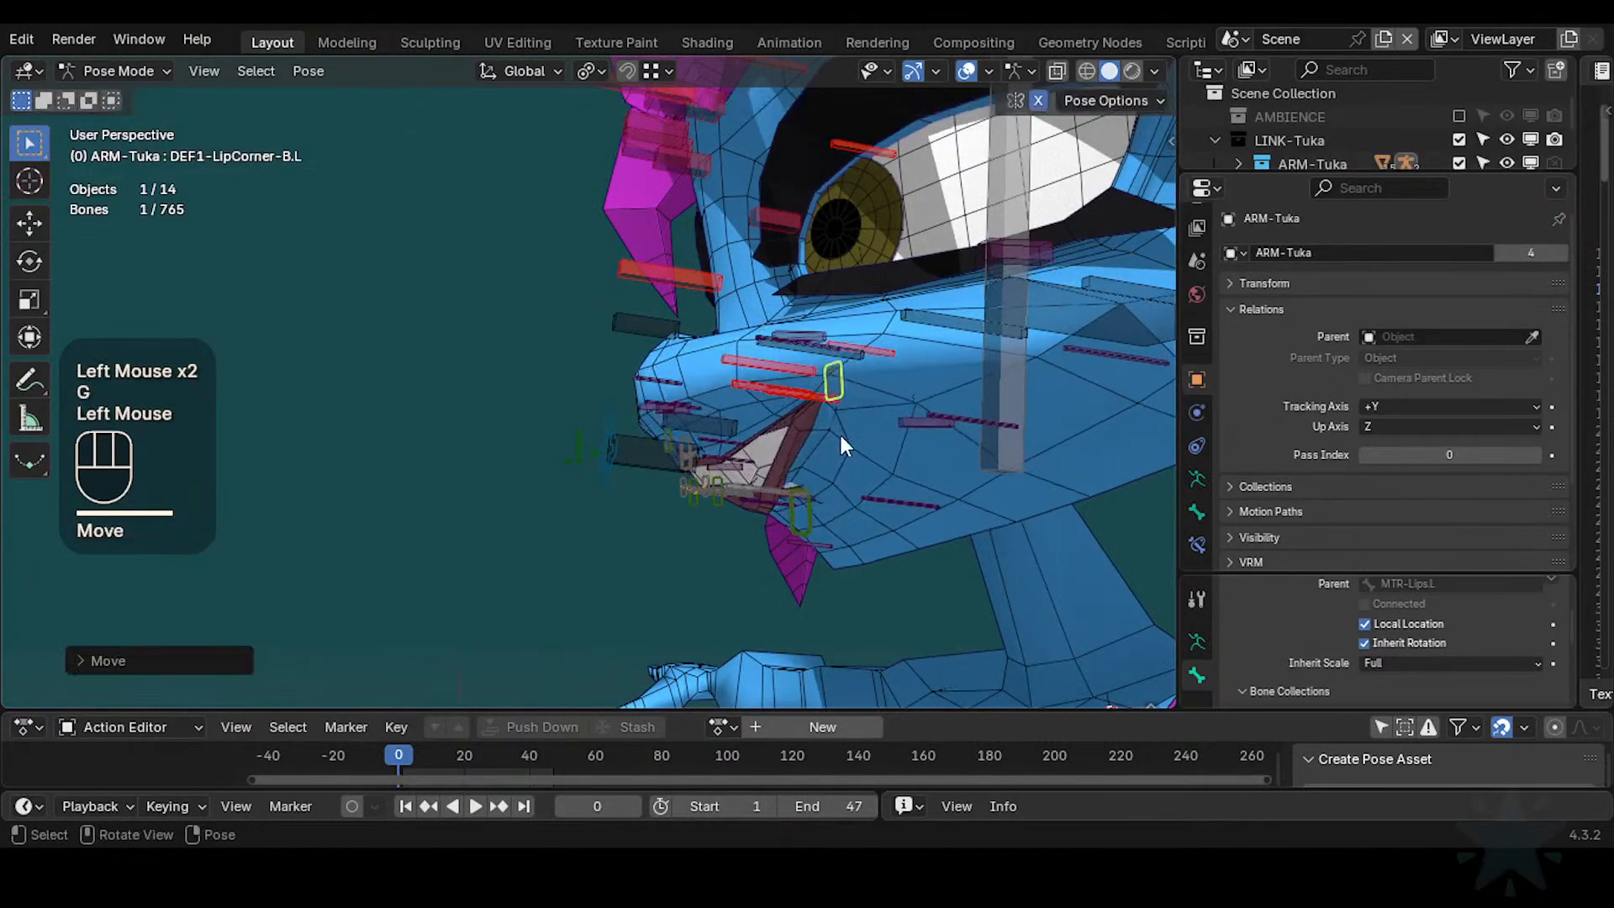
mouse_move(839, 432)
middle_mouse_down()
mouse_move(759, 385)
mouse_move(833, 414)
middle_mouse_up()
key("g")
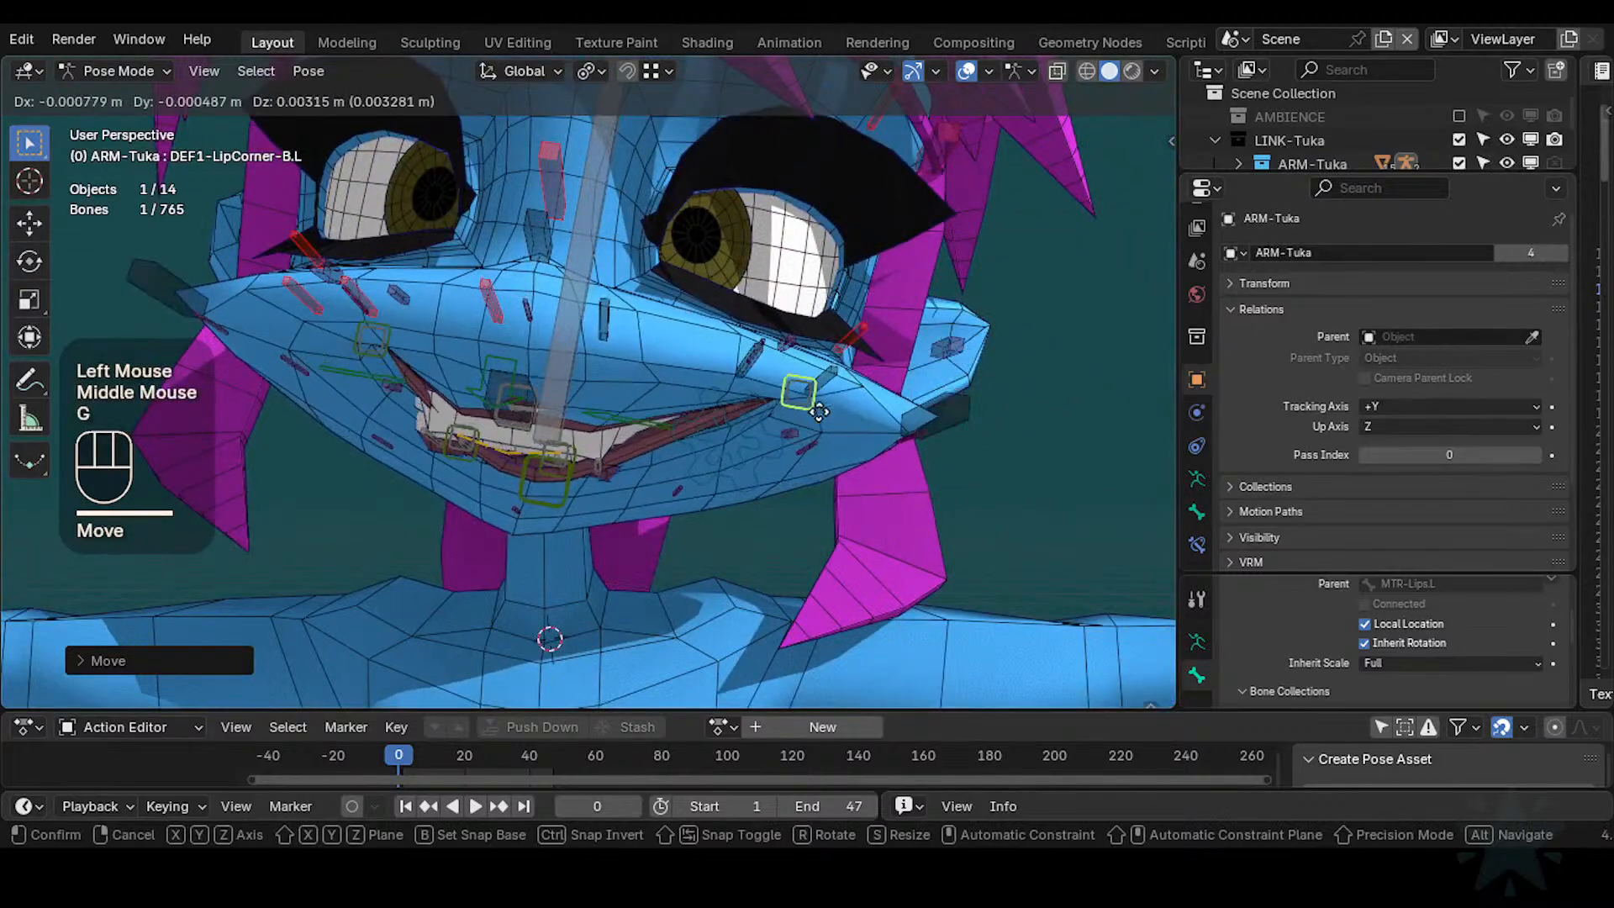
left_click(844, 407)
key("g")
left_click(836, 427)
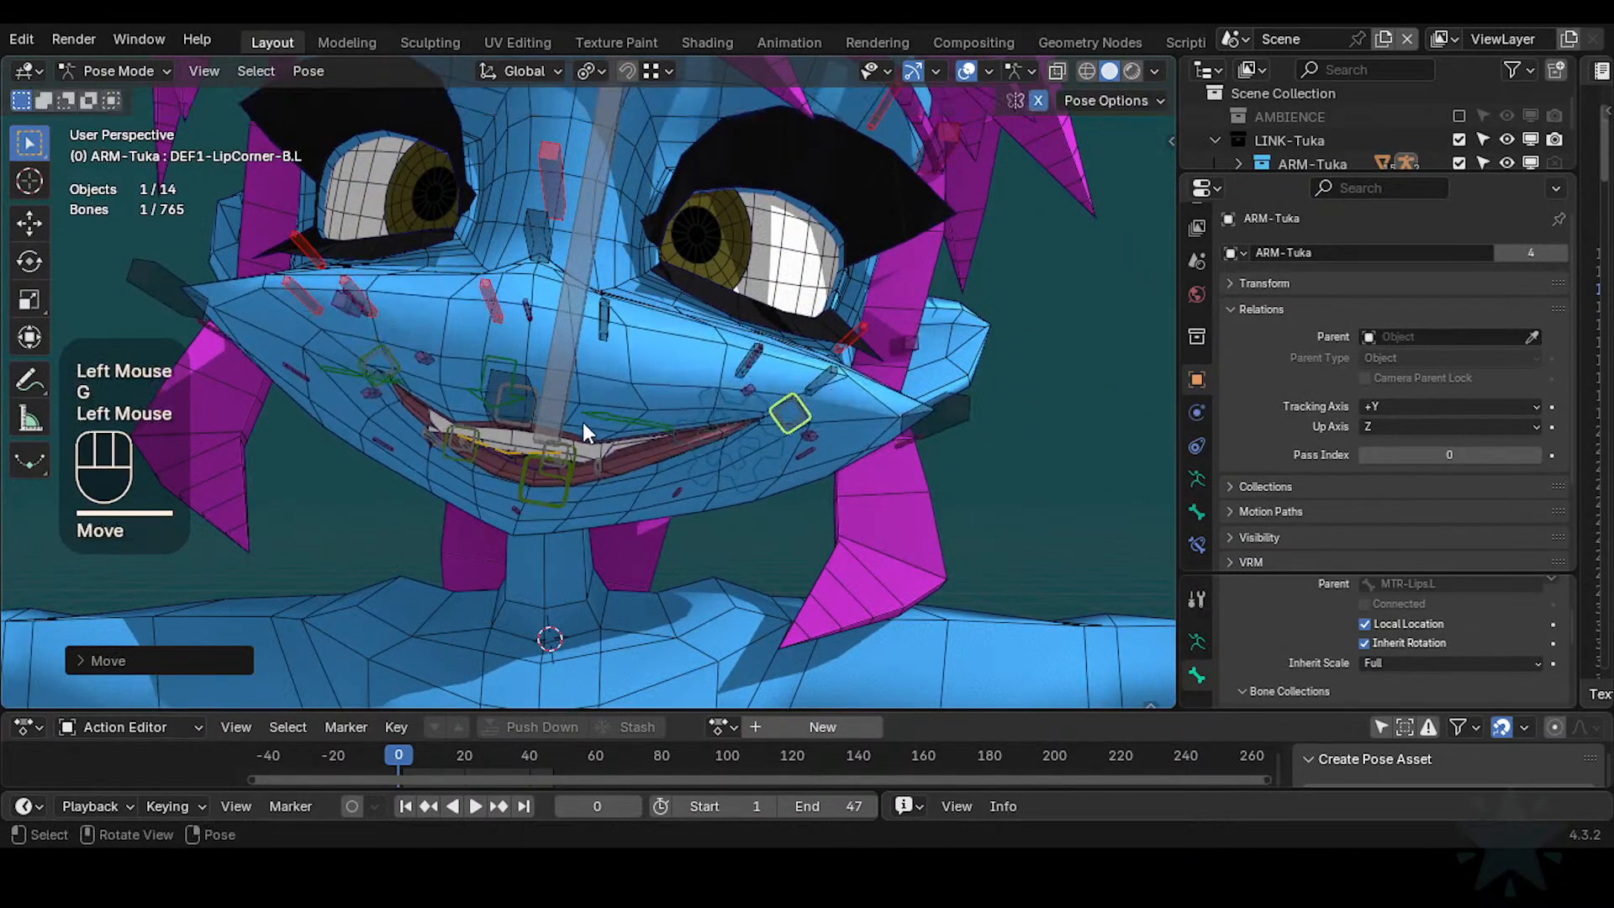
Lift the DEF1-Lip-T control to raise the middle of the upper lip
left_click(527, 411)
left_click(523, 422)
left_click(523, 421)
key("g")
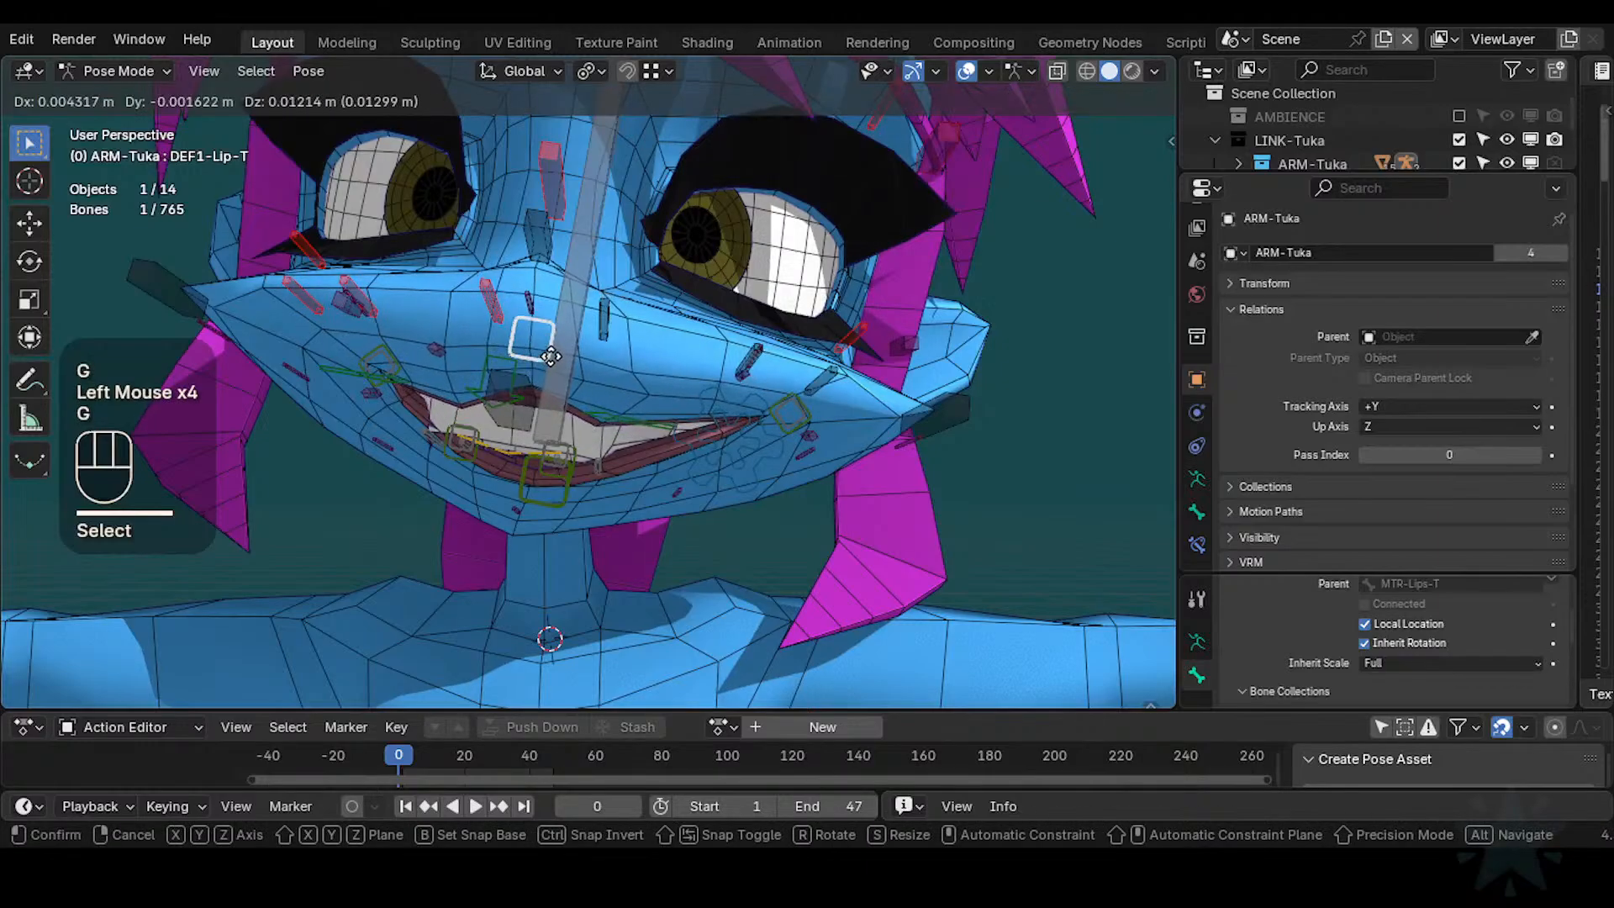
left_click(567, 417)
Move the DEF1-Lip-T.L control up and outward to lift the side of the upper lip
scroll(638, 458, "up", 1)
left_click(588, 456)
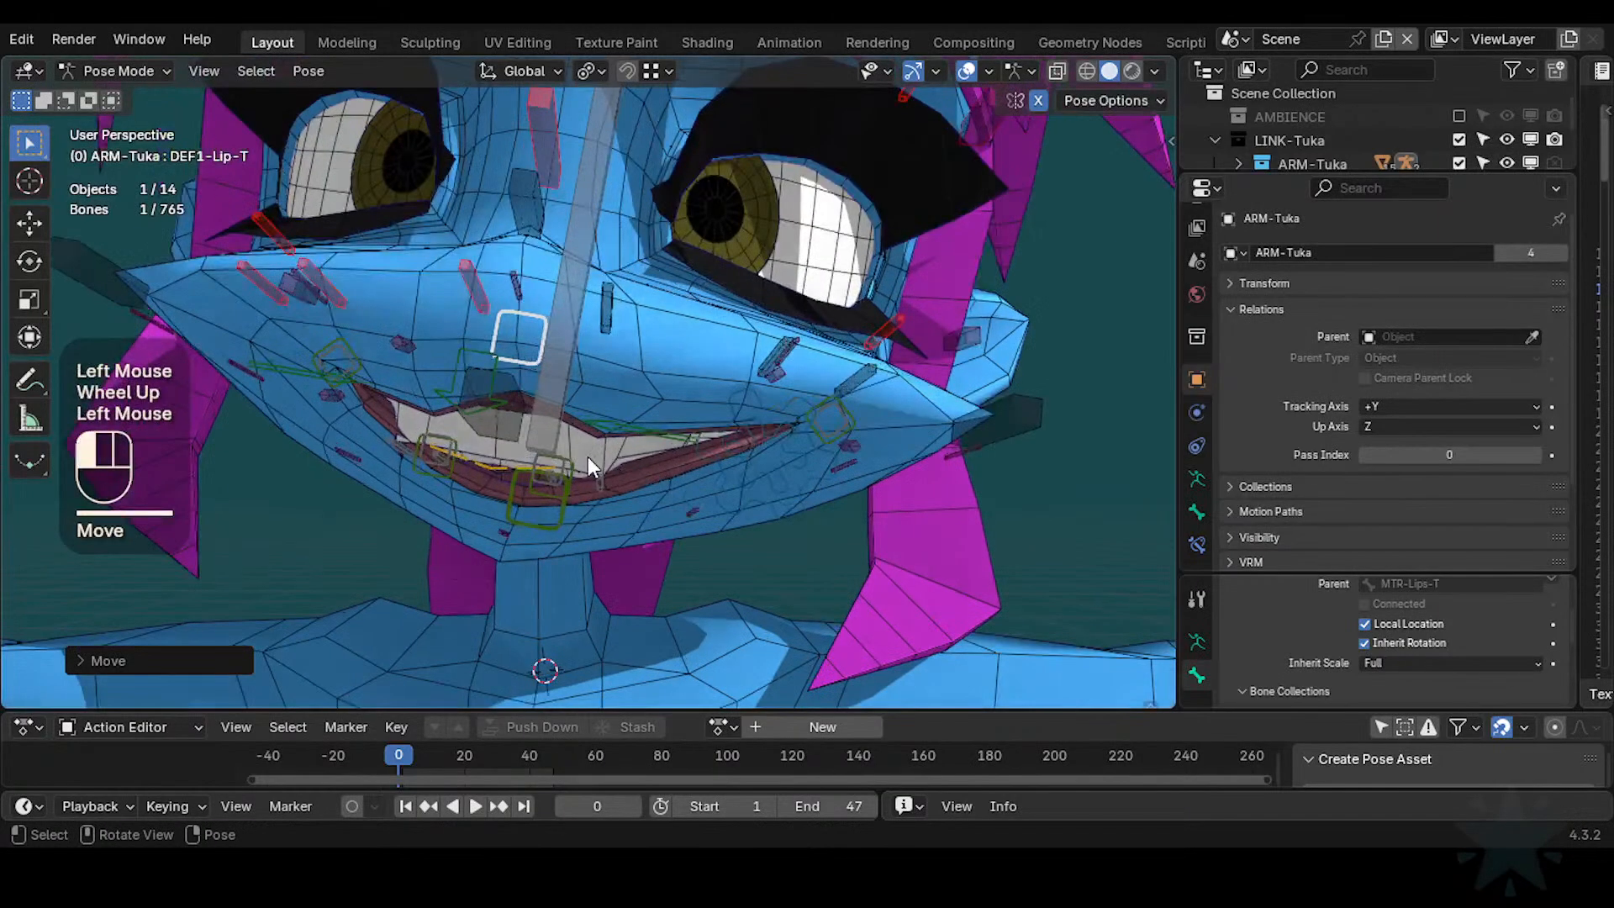
scroll(587, 457, "up", 1)
middle_click_drag(673, 470, 636, 466)
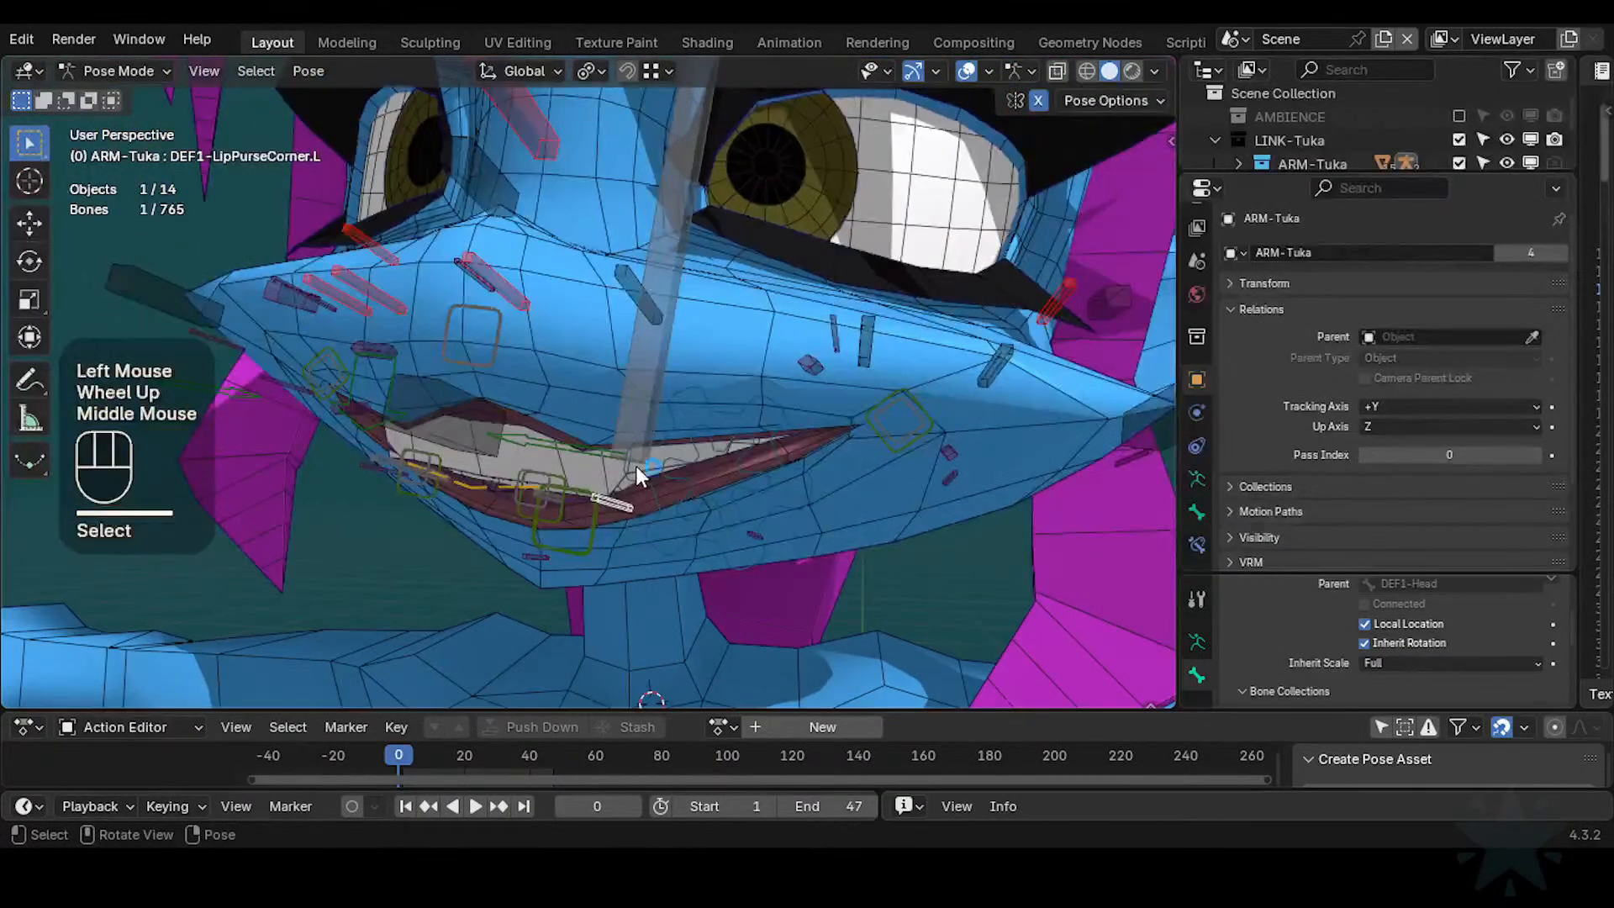
left_click(906, 410)
scroll(760, 411, "down", 1)
scroll(664, 444, "up", 1)
left_click(538, 472)
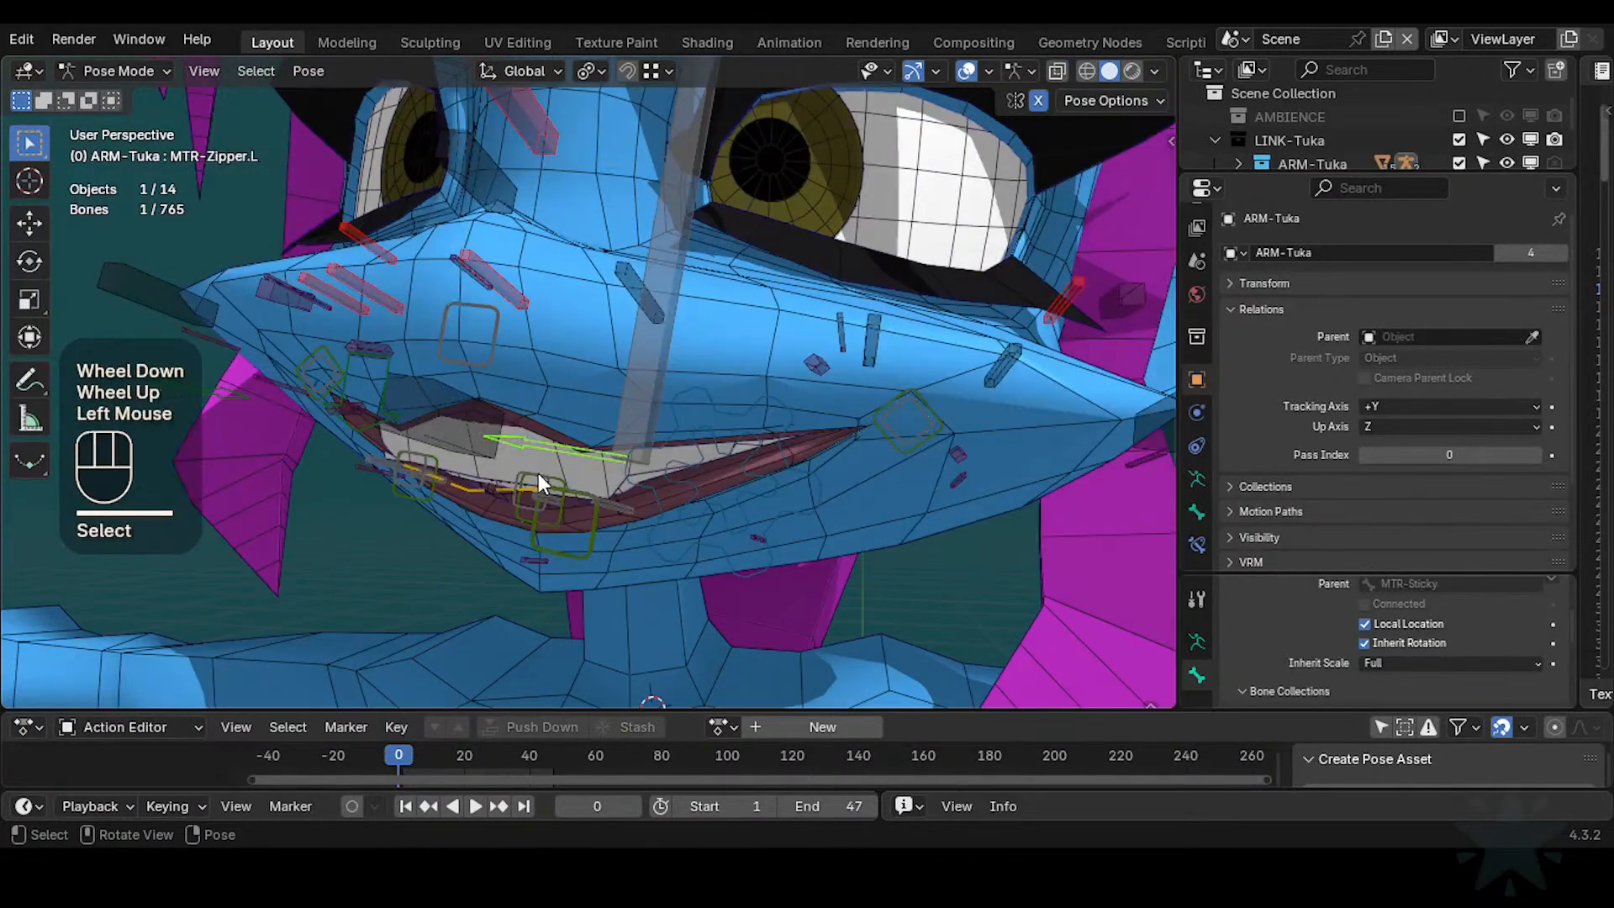
left_click(517, 472)
key("g")
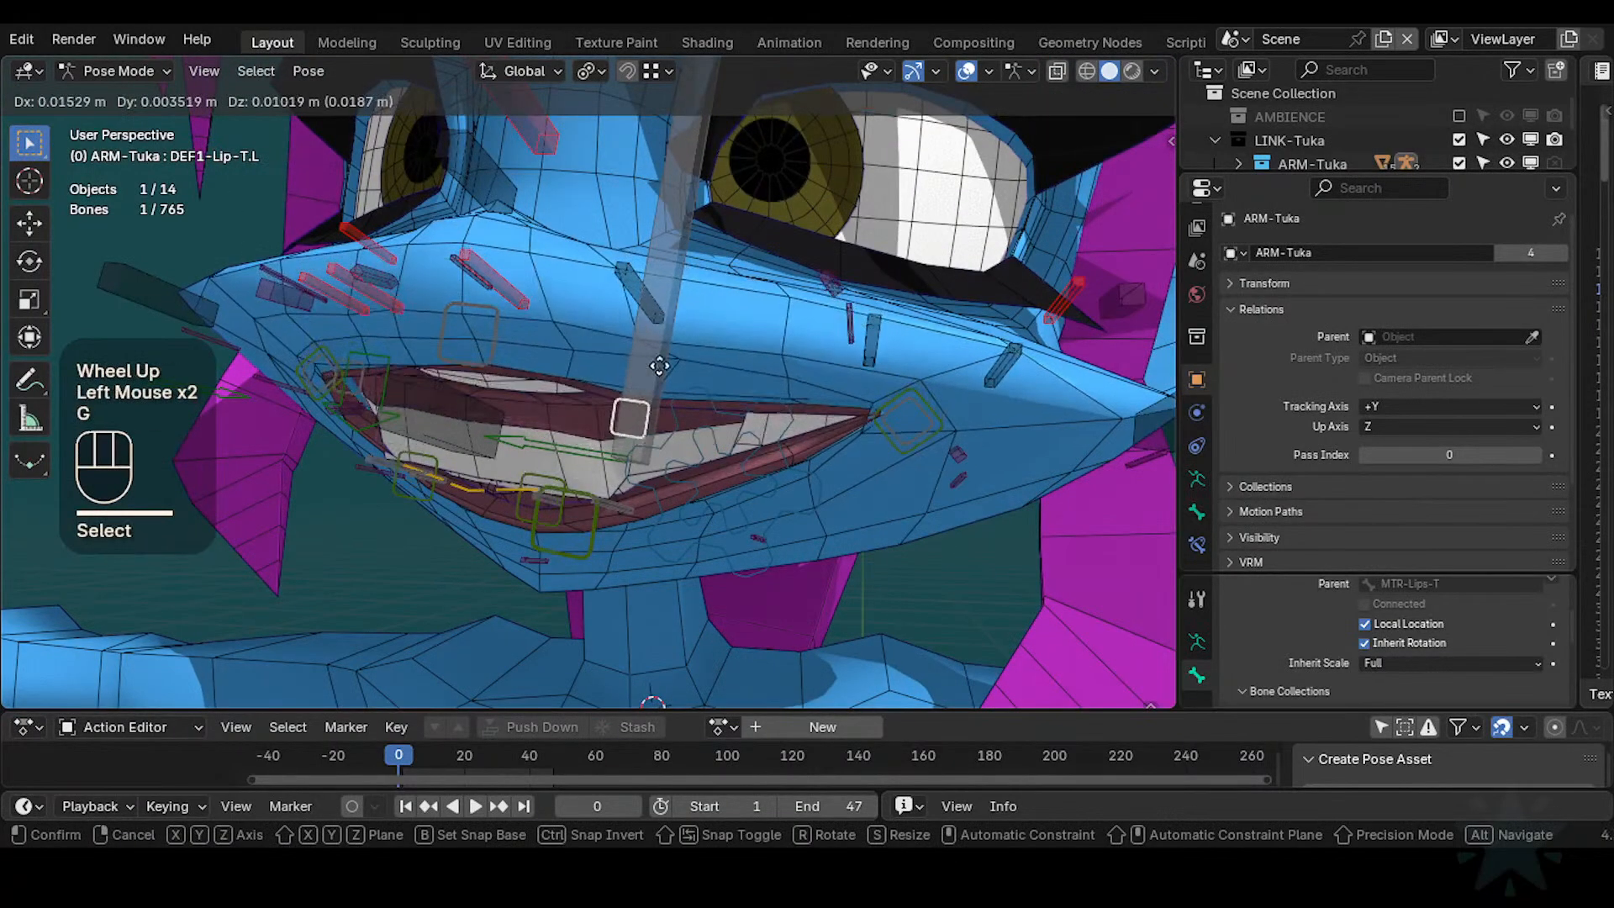
left_click(661, 358)
Readjust the upper lip controls, including DEF1-Lip-T, to reshape the middle of the smile
scroll(660, 358, "down", 1)
middle_click_drag(660, 358, 748, 461)
key("g")
left_click(503, 409)
key("g")
left_click(538, 329)
left_click(496, 340)
key("g")
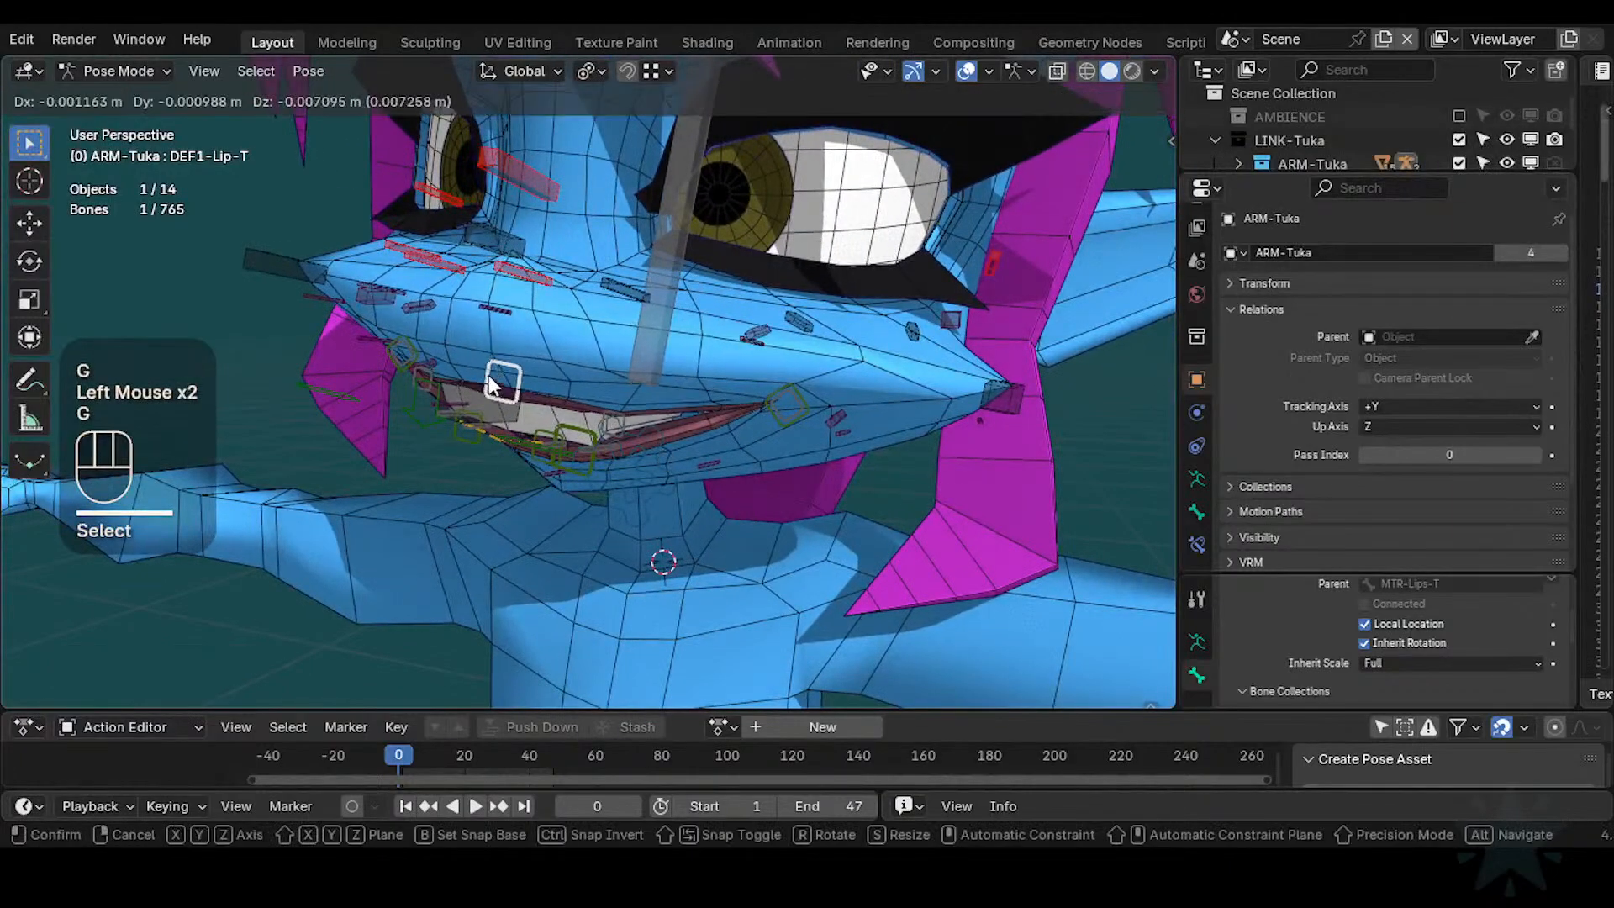
left_click(578, 317)
Reposition the DEF1-Lip-B and DEF1-Lip-B.L controls along the lower lip
scroll(578, 316, "up", 1)
middle_click_drag(579, 316, 555, 530)
left_click(555, 530)
key("g")
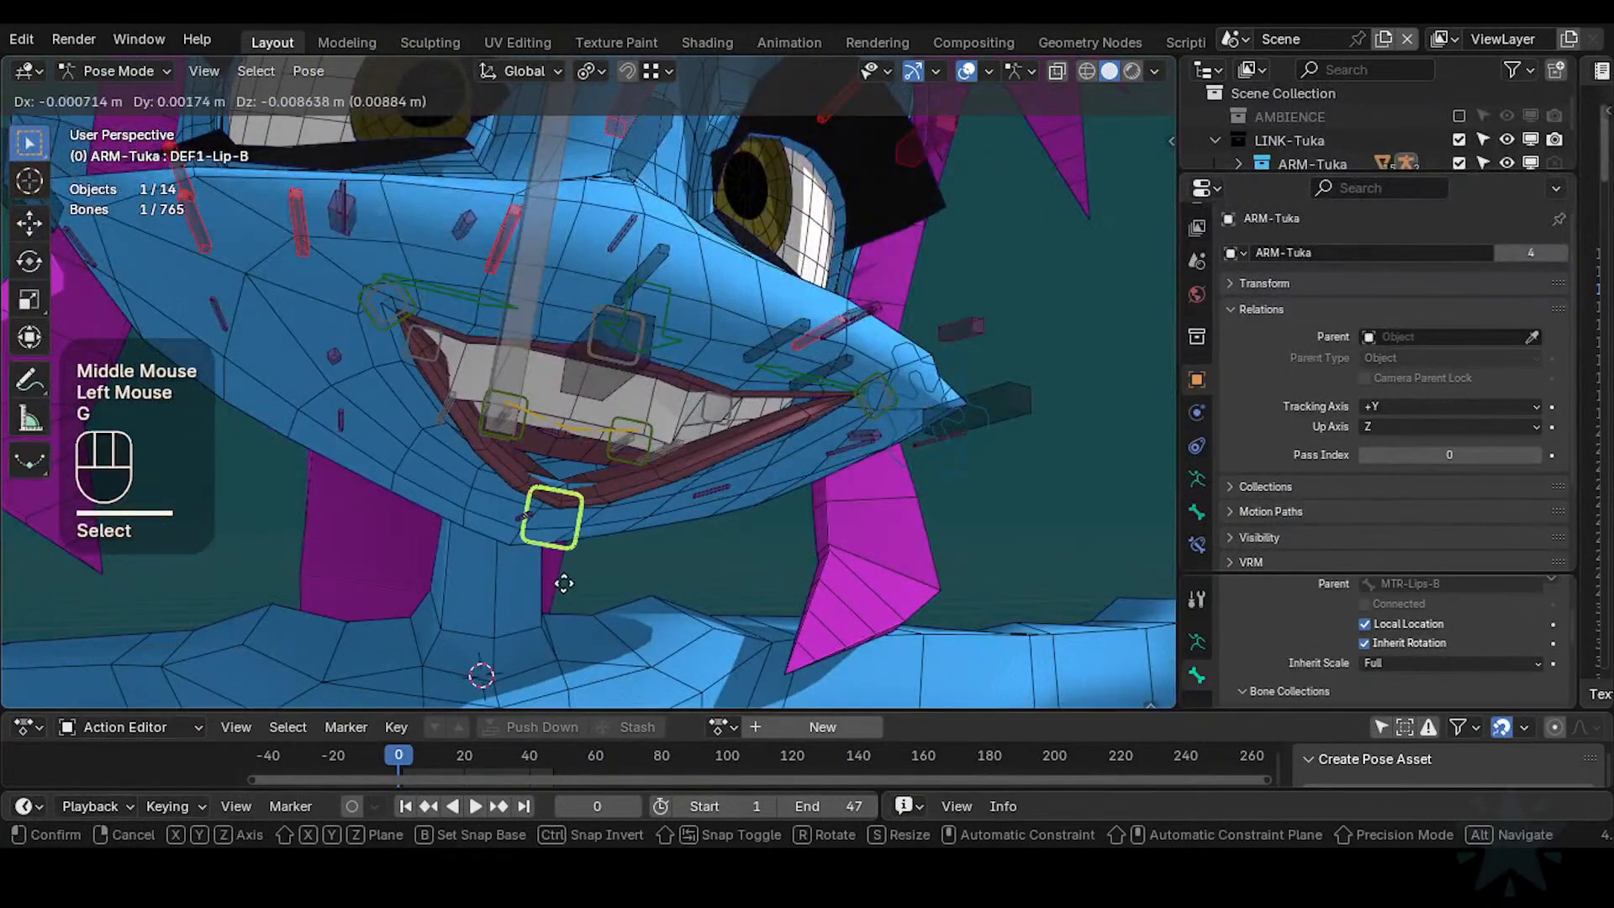
left_click(629, 421)
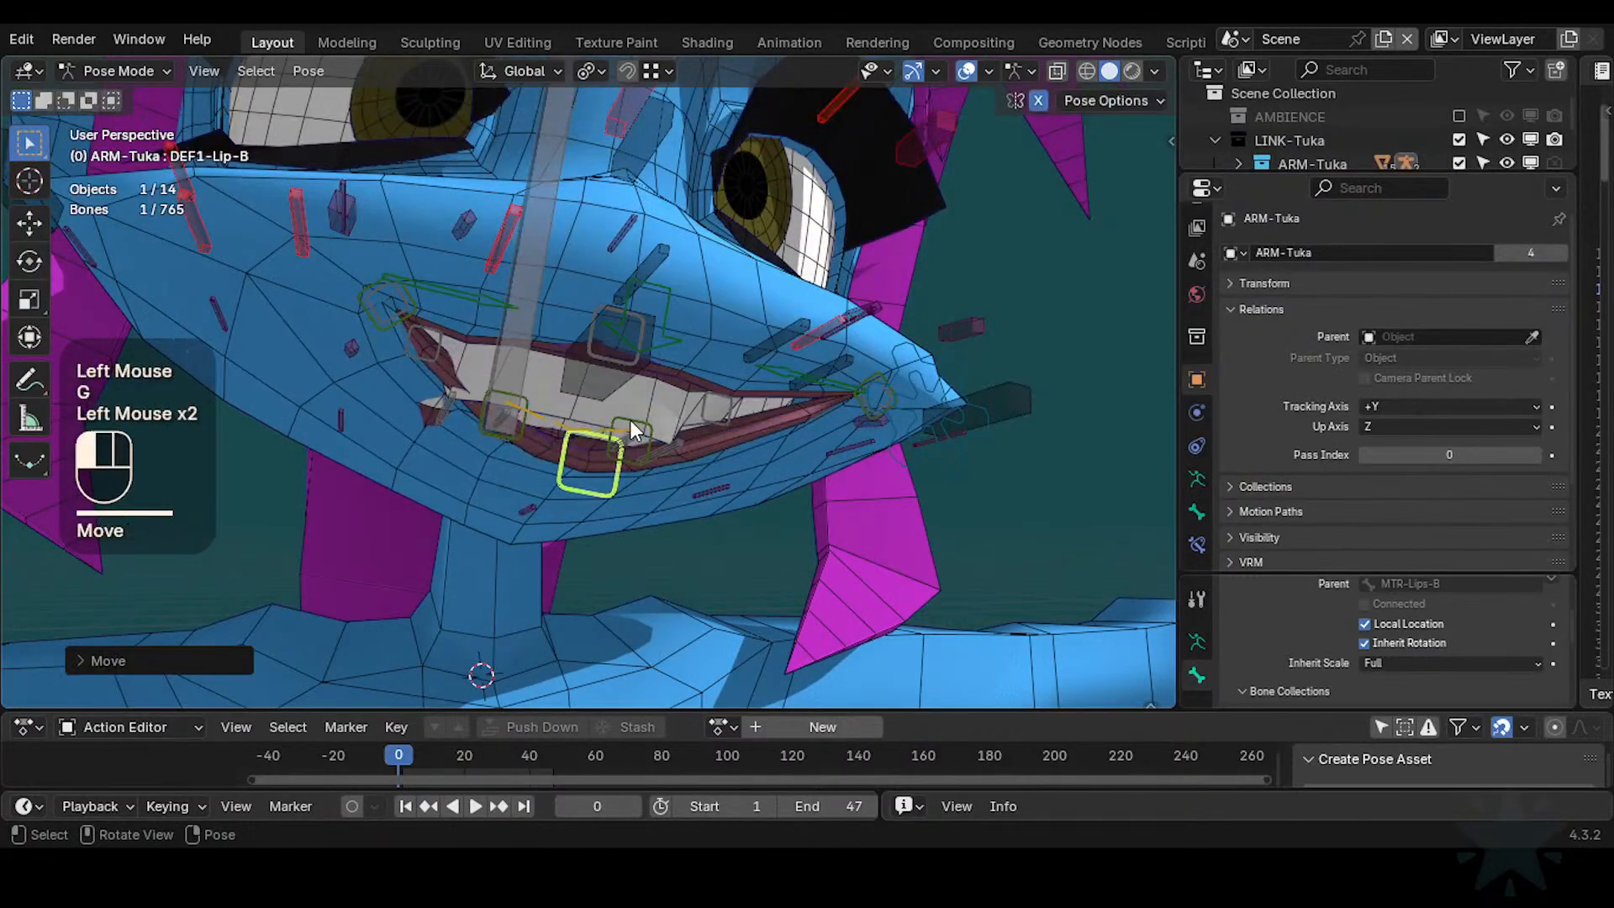
left_click(701, 441)
middle_click_drag(701, 441, 661, 420)
key("g")
left_click(840, 416)
Refine the DEF1-LipCorner-B.L control at the mouth corner and shift DEF1-LipCorner-T.L along the lip line
left_click(910, 396)
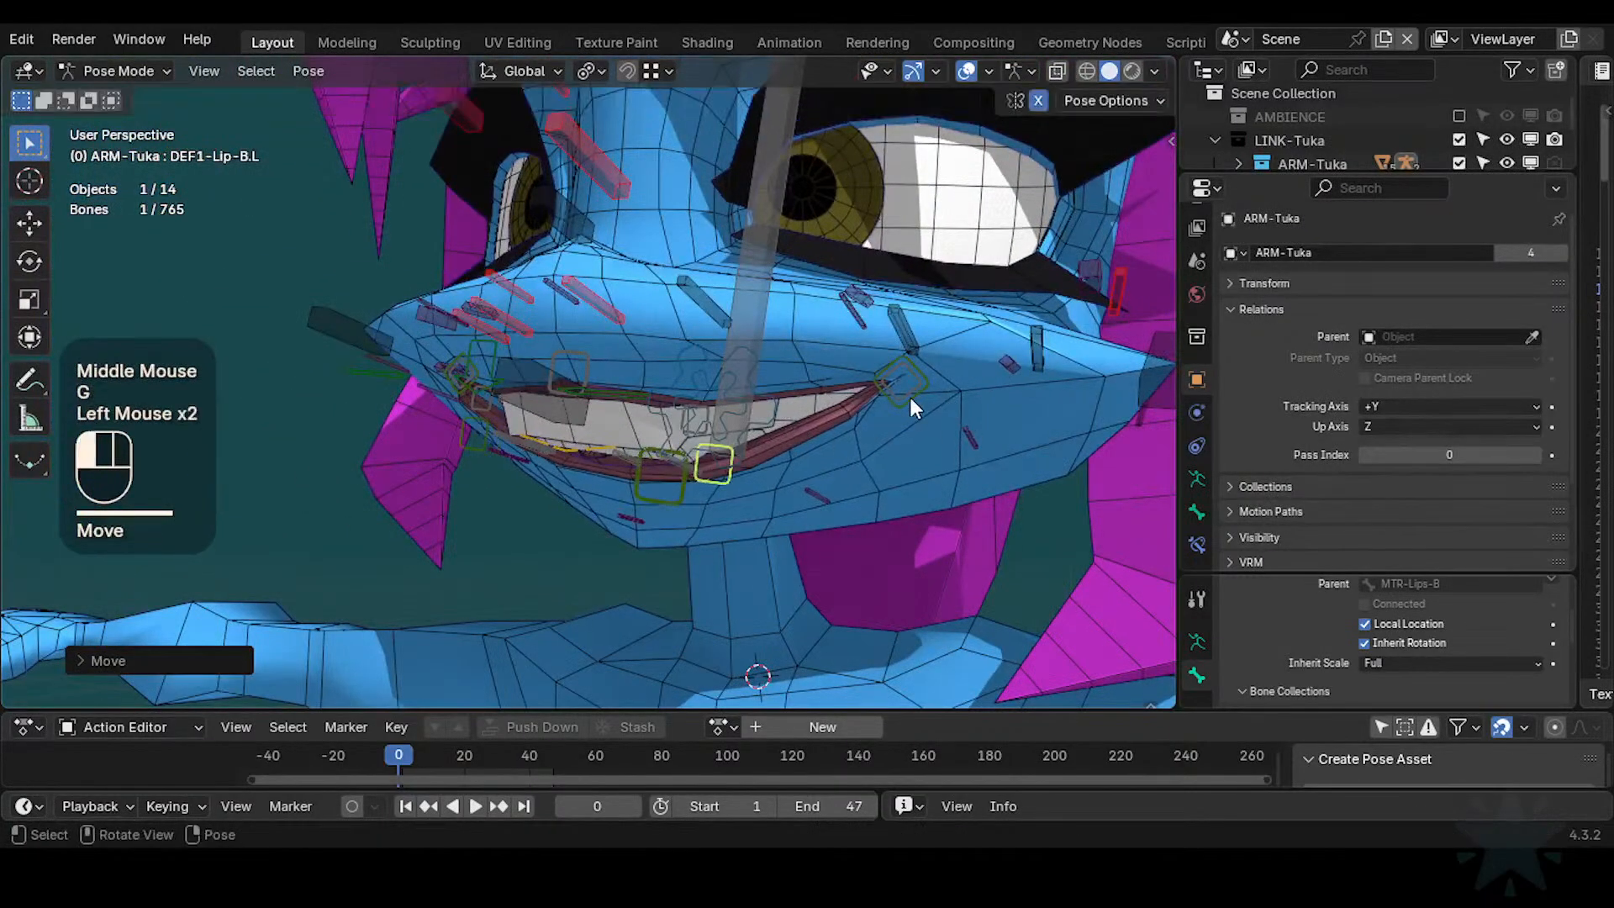
key("g")
left_click(959, 397)
mouse_move(958, 397)
middle_mouse_down()
mouse_move(932, 447)
mouse_move(946, 412)
middle_mouse_up()
middle_click_drag(946, 412, 958, 381, "shift")
key("g")
left_click(891, 389)
left_click(876, 393)
key("g")
left_click(841, 403)
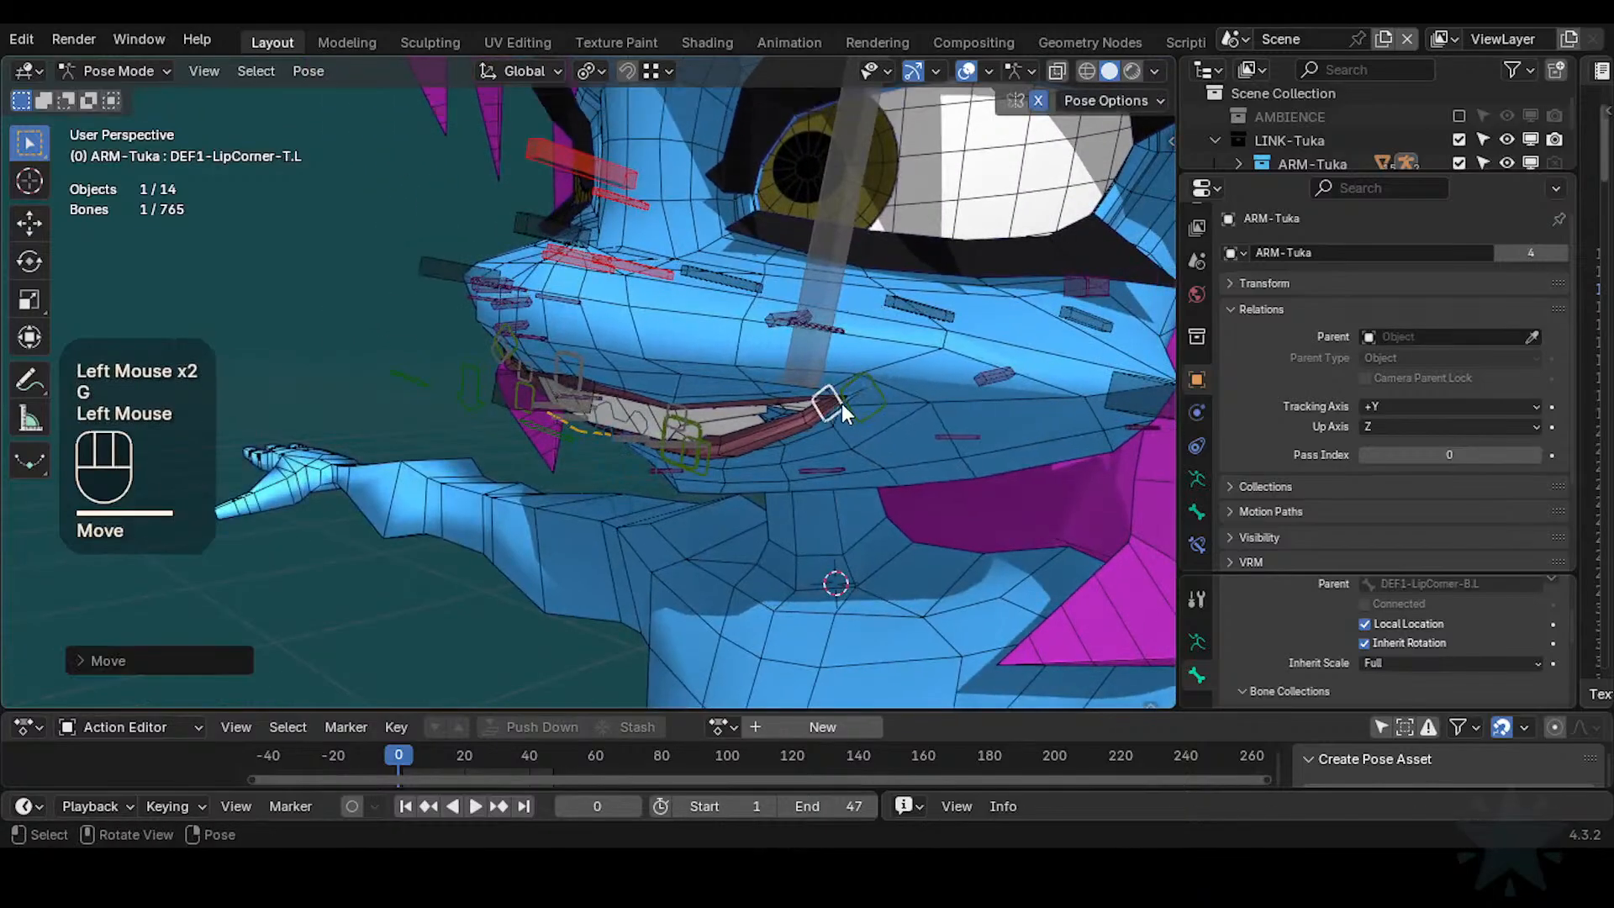
Move DEF1-LipCorner-B.L back and down the cheek, and try several positions for DEF1-LipCorner-T.L
left_click(863, 404)
key("g")
left_click(911, 433)
left_click(869, 422)
key("g")
left_click(827, 419)
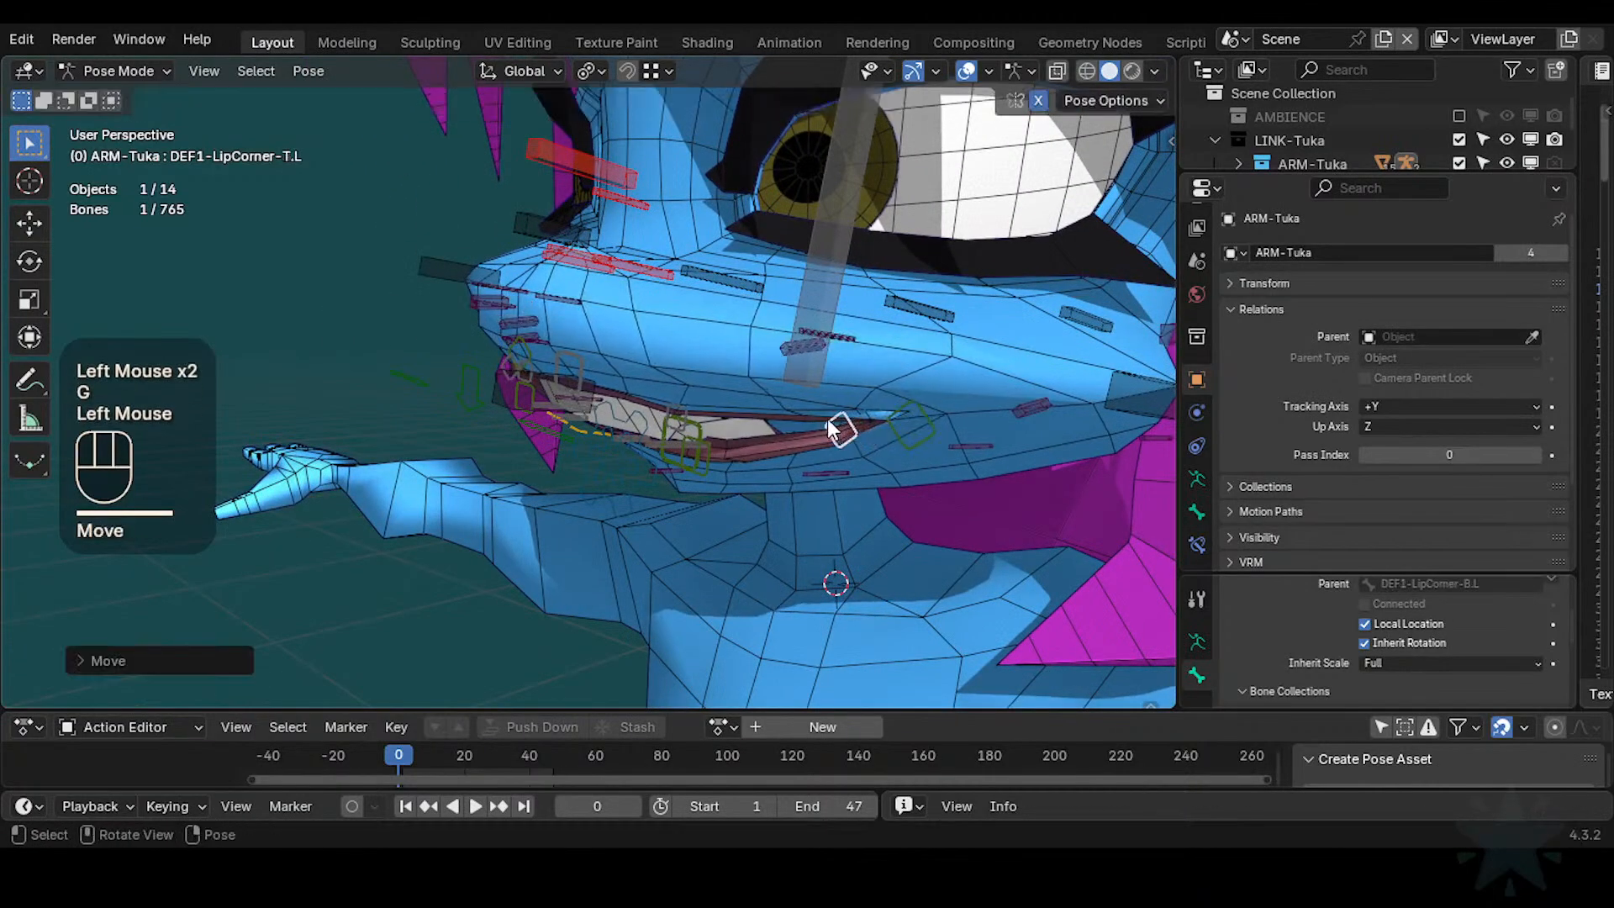
key("g")
left_click(886, 414)
key("g")
left_click(836, 410)
Readjust DEF1-LipCorner-B.L and pull DEF1-LipCorner-T.L forward to shape the upper lip near the corner
left_click(885, 411)
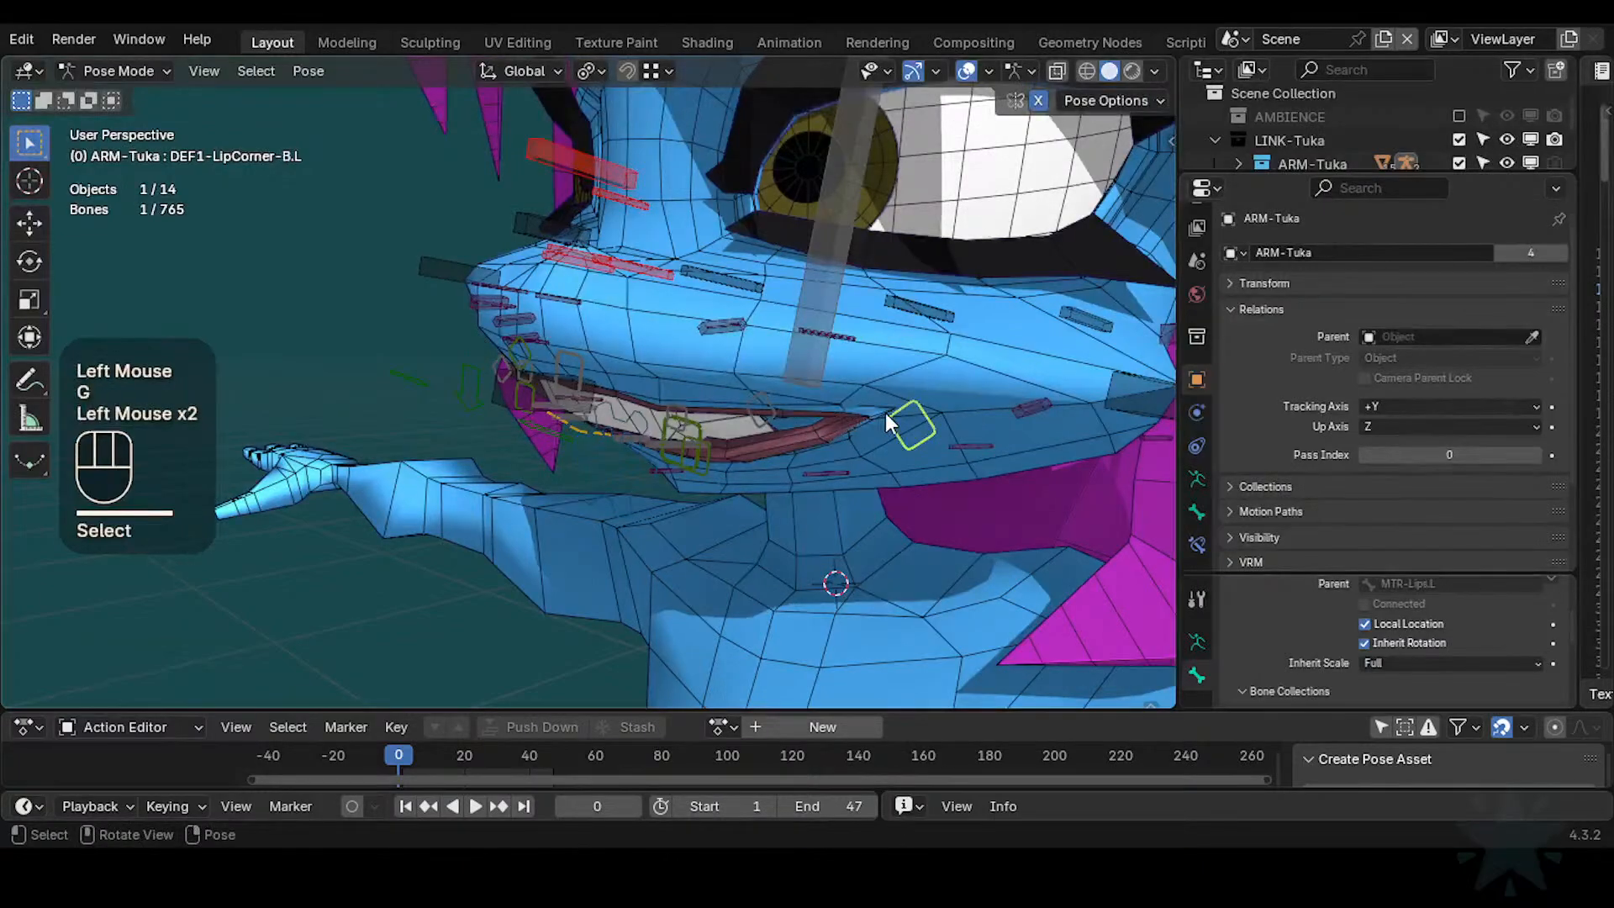
key("g")
left_click(820, 410)
left_click(770, 408)
key("g")
left_click(682, 426)
middle_click_drag(683, 427, 768, 415)
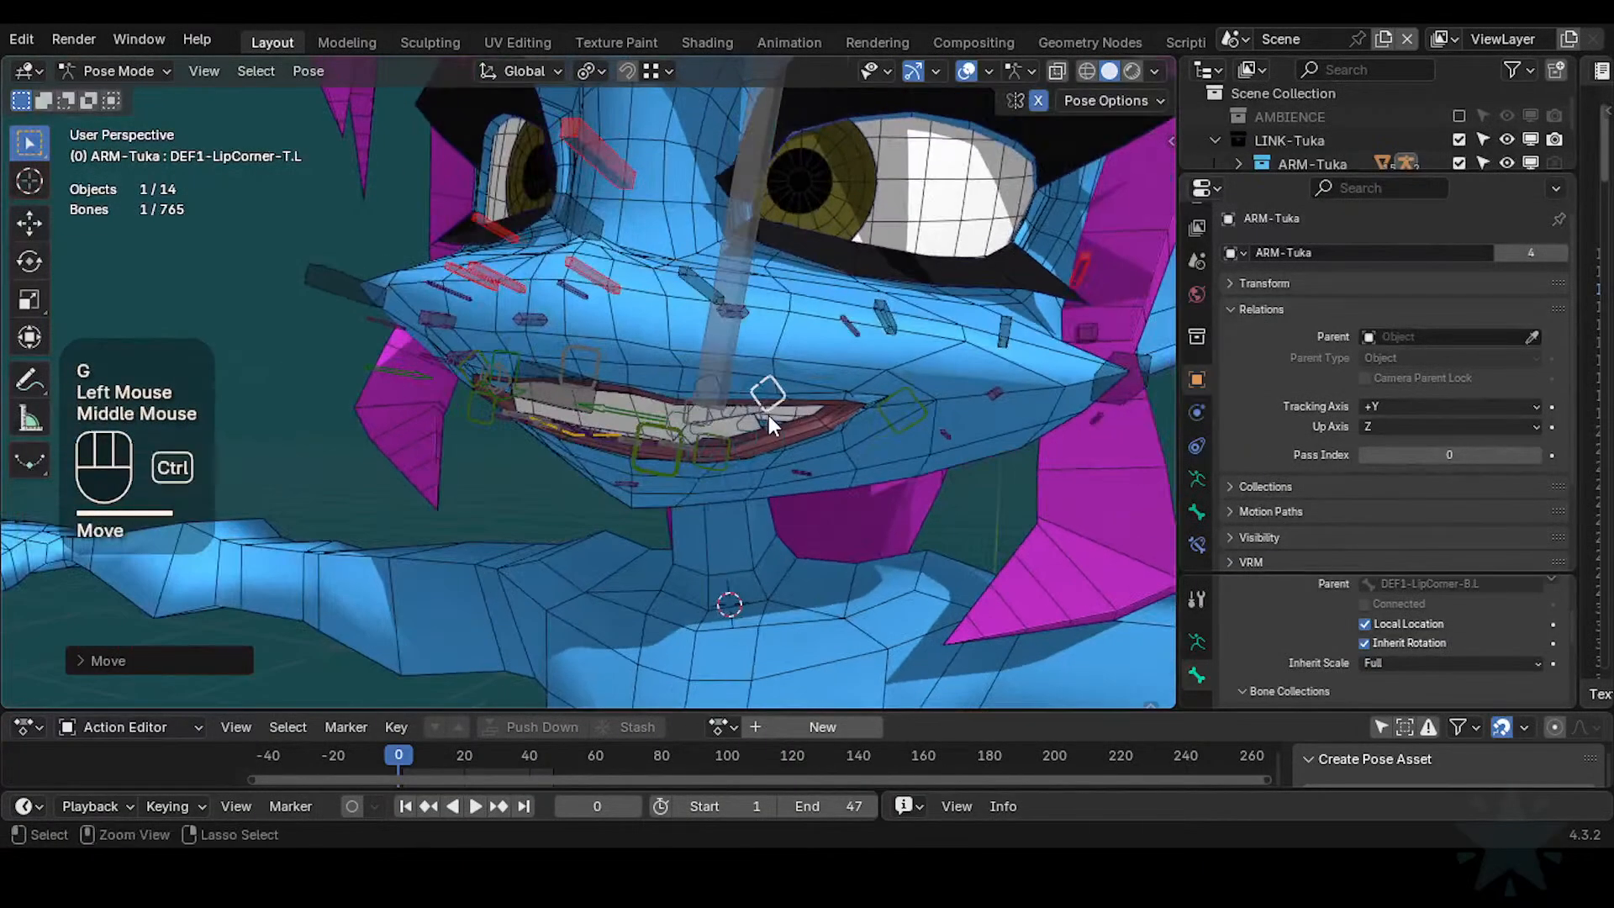
Switch to Object Mode, select the 0-Body-Tuka mesh and enable its Subdivision BAK modifier in the viewport
key("ctrl+Tab")
left_click(950, 355)
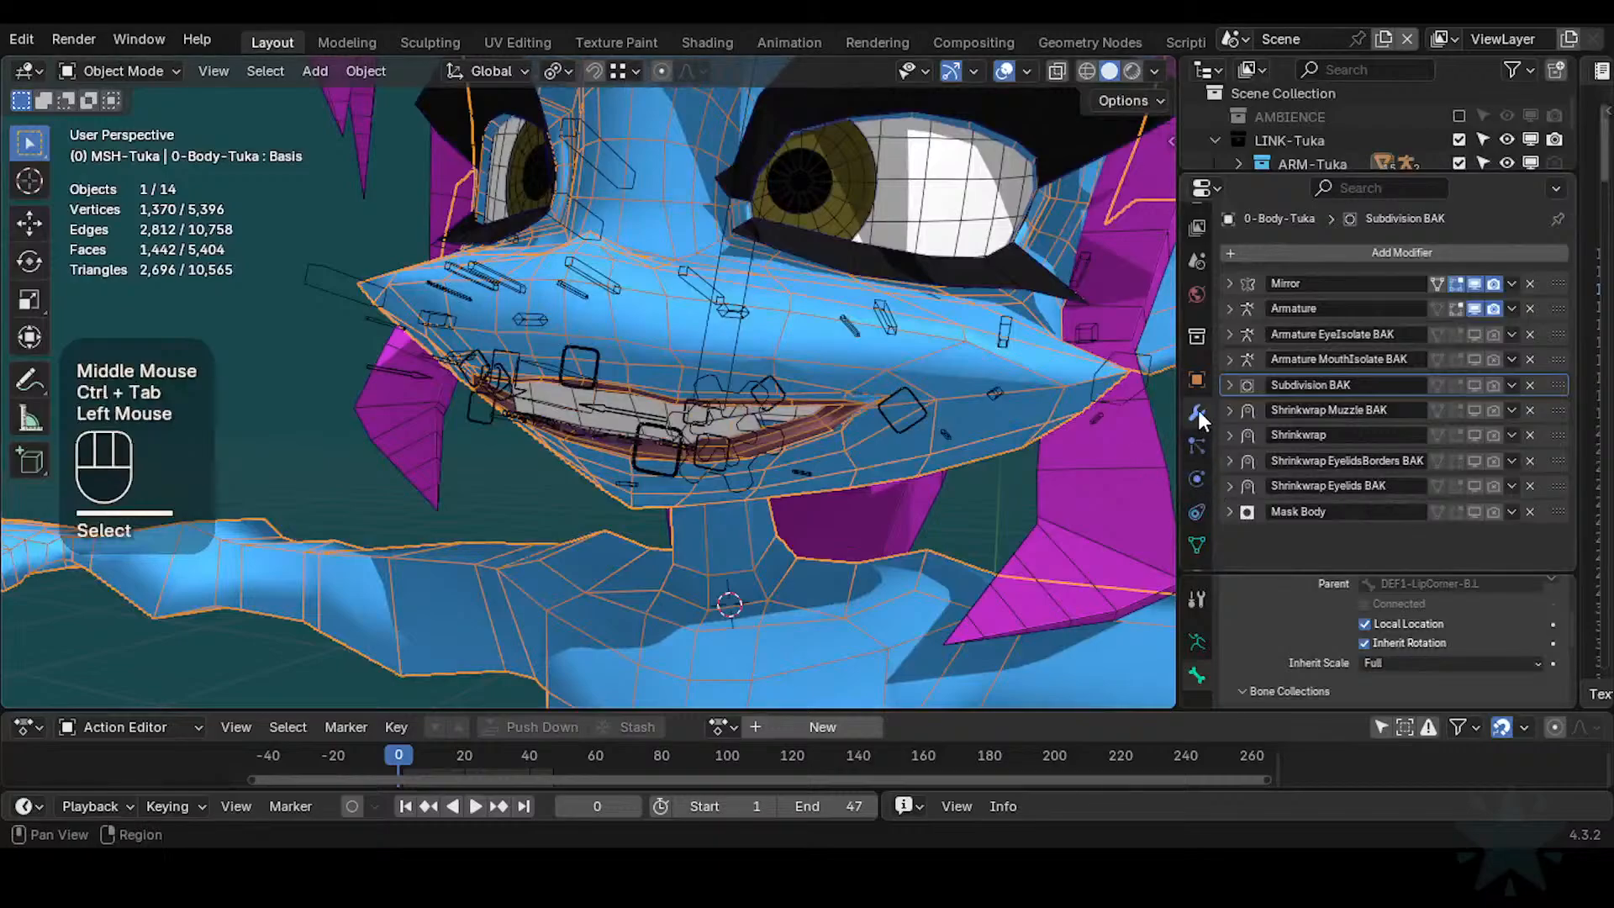
scroll(1467, 412, "down", 1)
left_click(1475, 385)
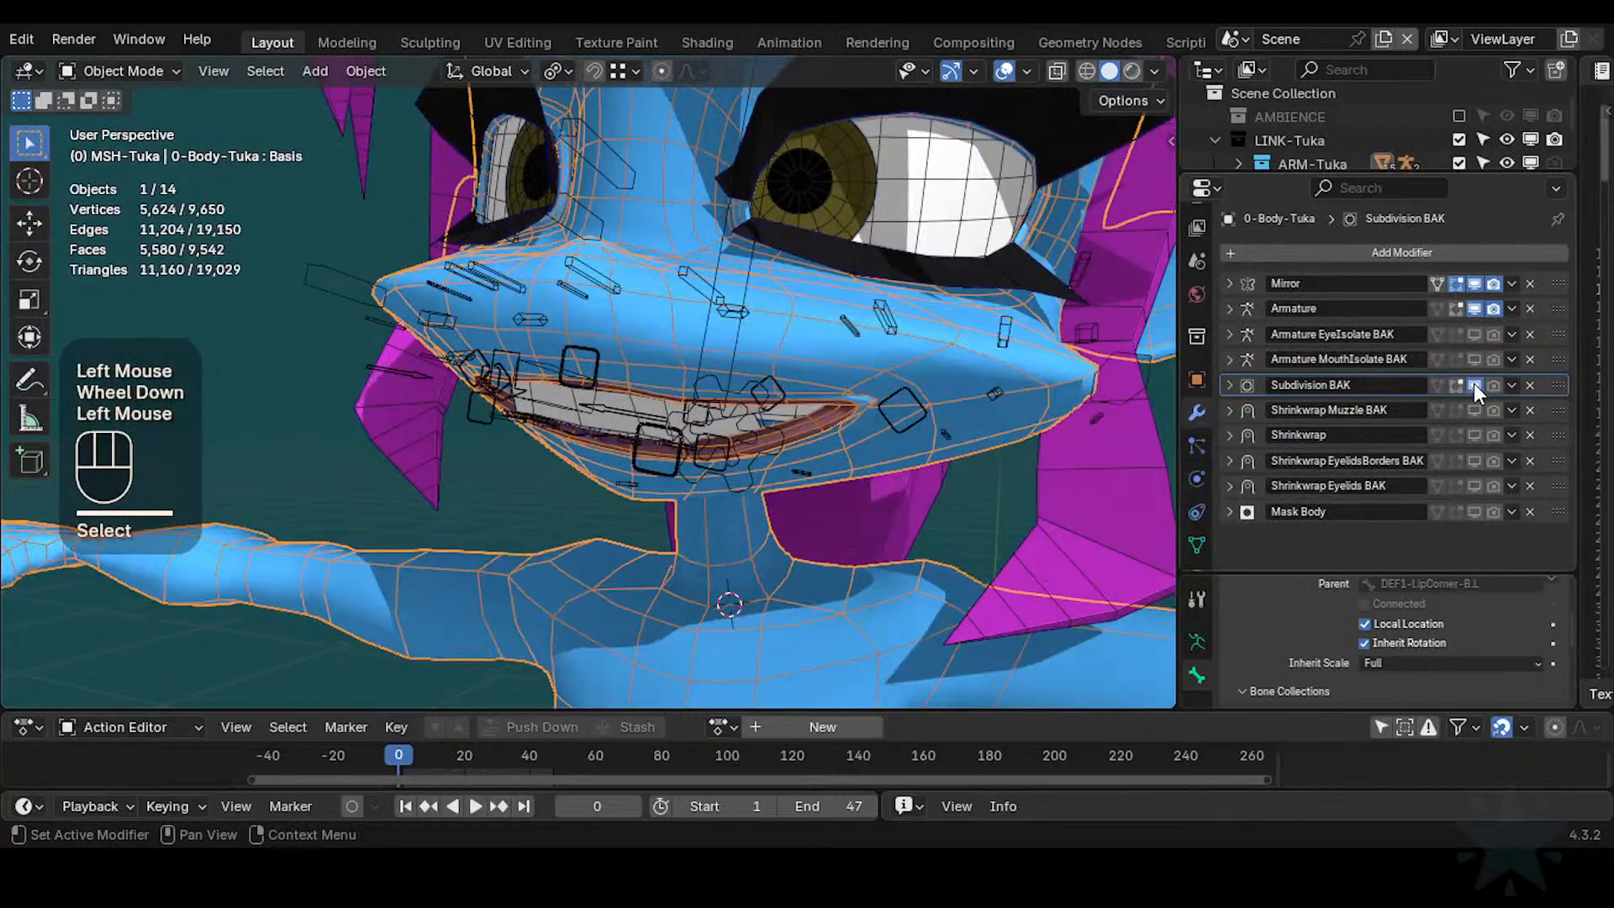
Return the armature to Pose Mode and clear the transforms of all visible pose bones
left_click(876, 395)
left_click(885, 399)
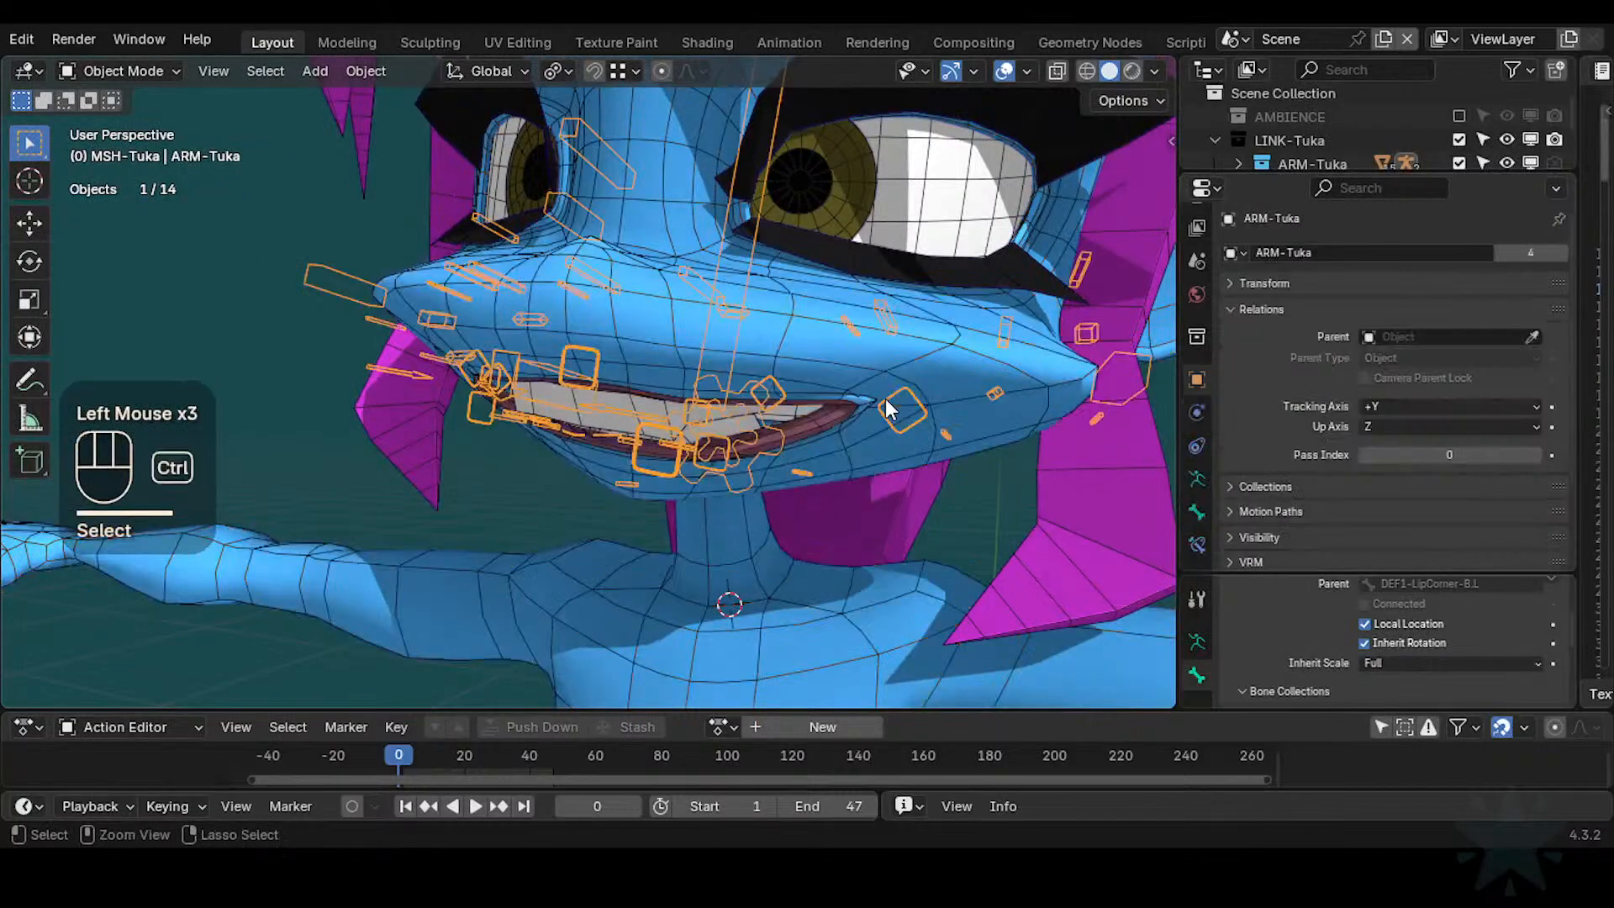
key("ctrl+Tab")
key("a")
key("alt+q")
key("alt+q")
Stretch the DEF1-LipCorner-B.L control outward and back along the cheek on the subdivided mesh
left_click(654, 427)
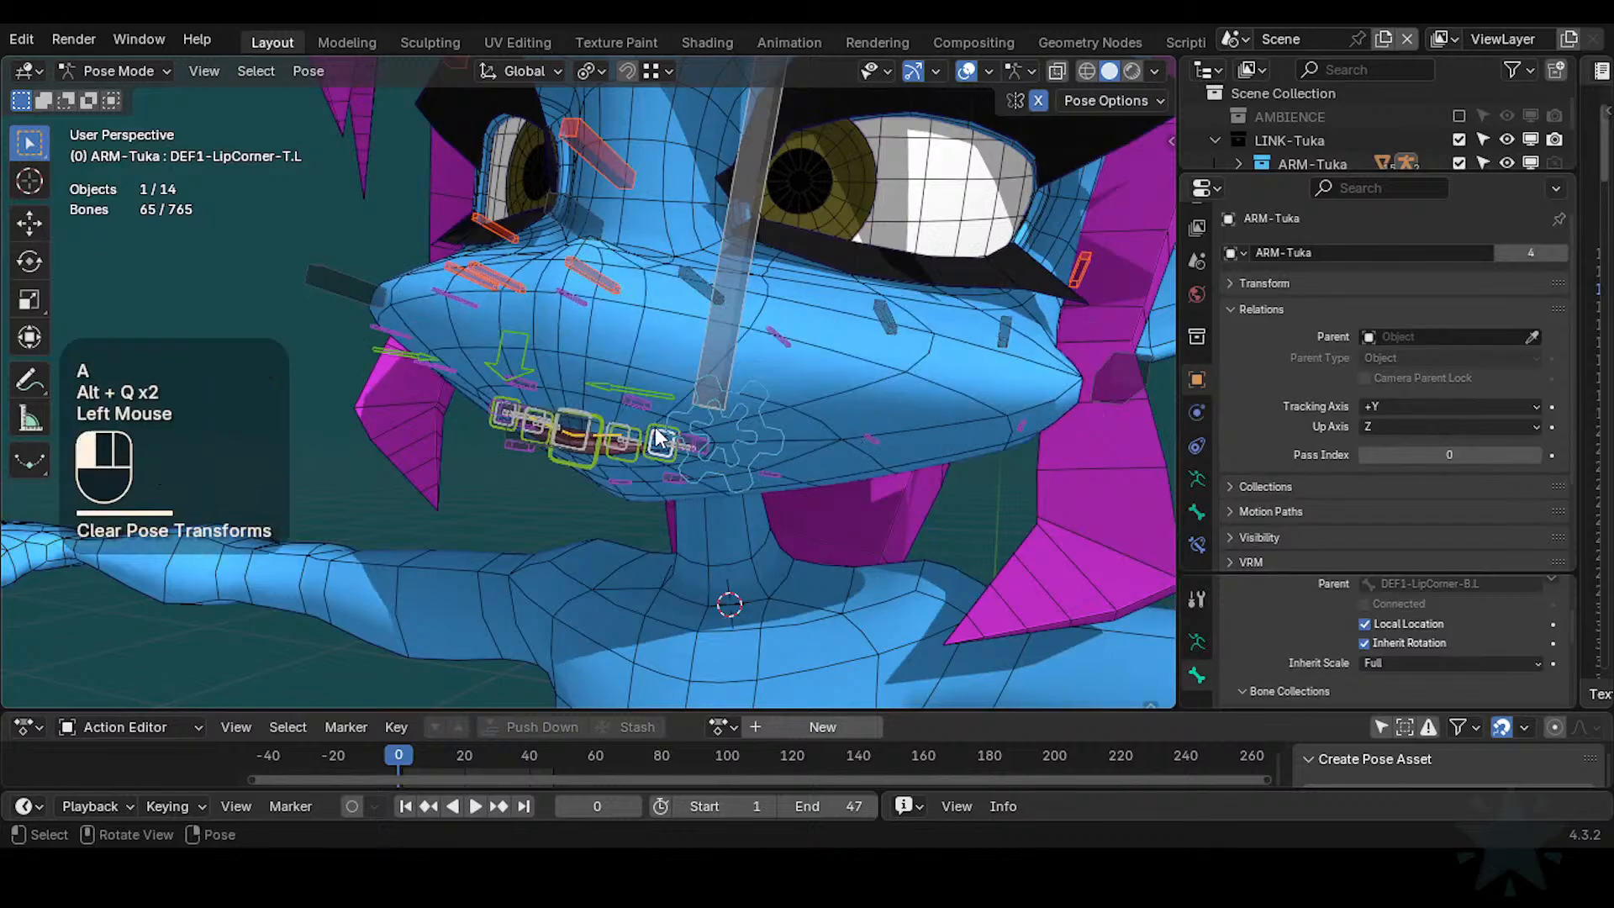
left_click(655, 419)
key("g")
left_click(755, 410)
scroll(755, 410, "up", 2)
middle_click_drag(755, 411, 694, 319)
scroll(723, 396, "down", 1)
key("g")
left_click(676, 477)
Lower the DEF1-Lip-B control to open the mouth and refine its position from the front
double_click(618, 522)
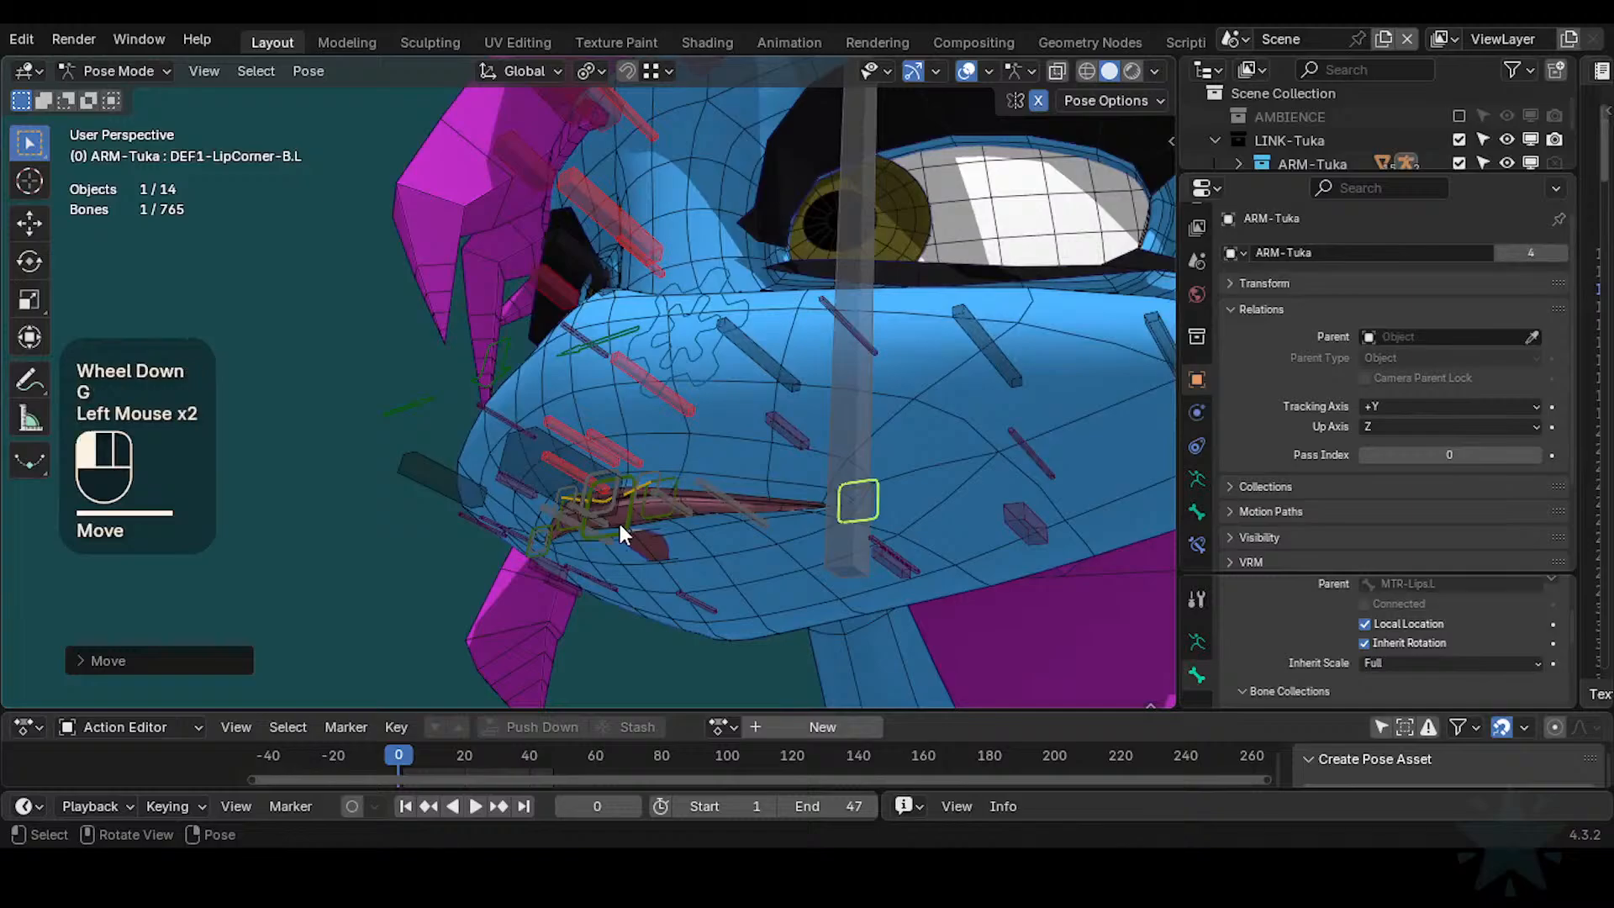
key("g")
left_click(661, 558)
scroll(659, 538, "down", 1)
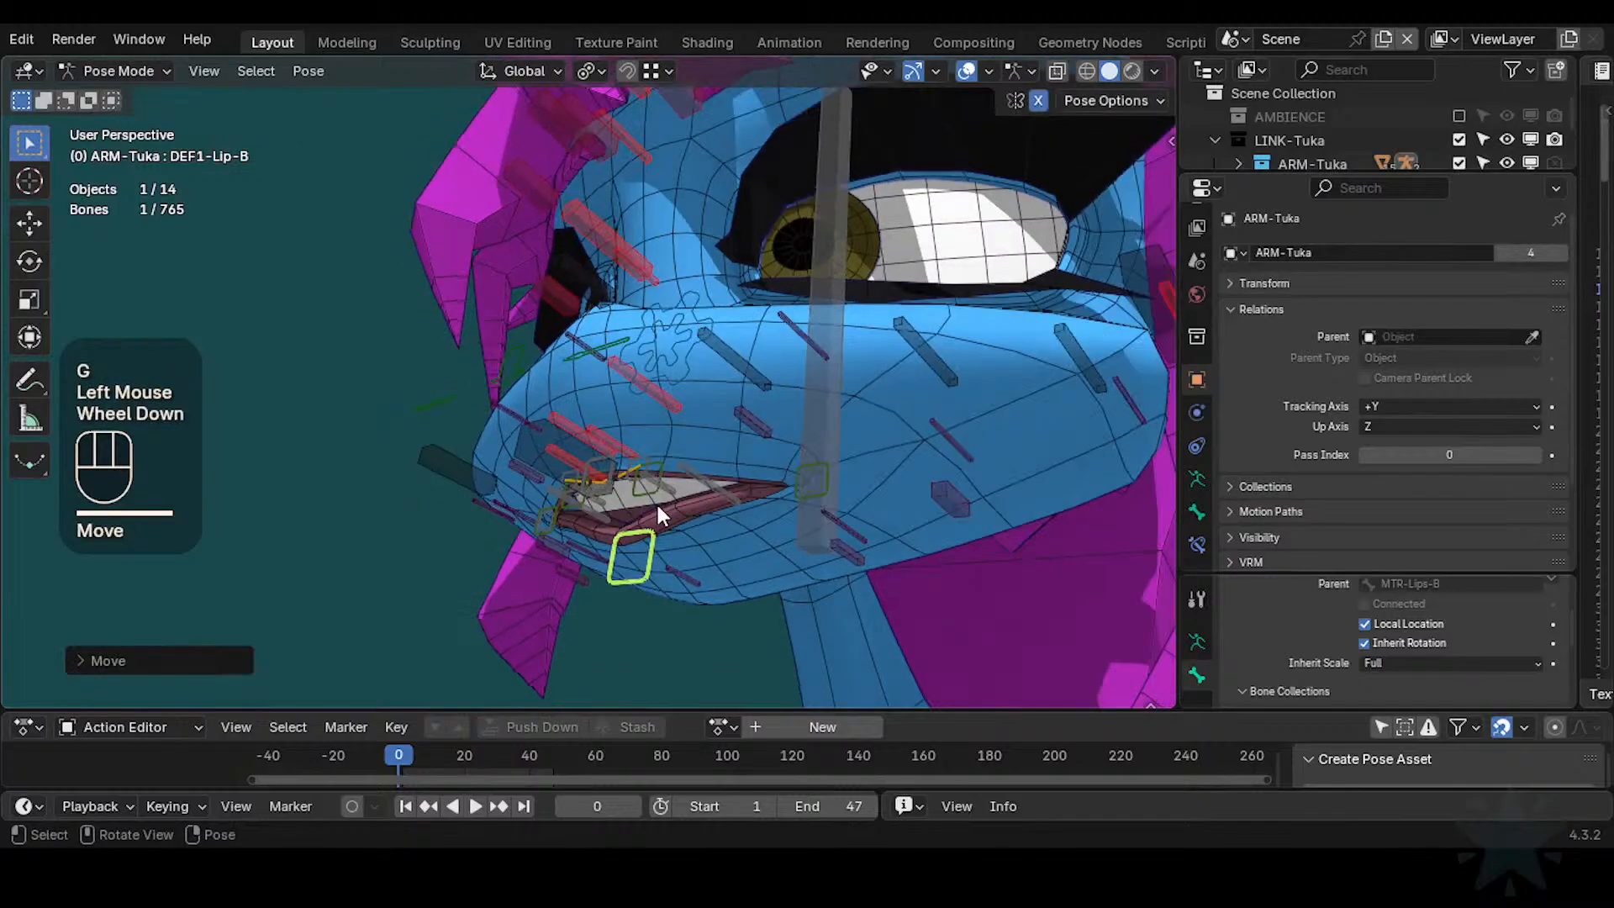
middle_click_drag(656, 501, 765, 541)
key("g")
left_click(725, 501)
Raise the DEF1-Lip-T control and lift DEF1-LipCorner-B.R to form an open smile
left_click(614, 446)
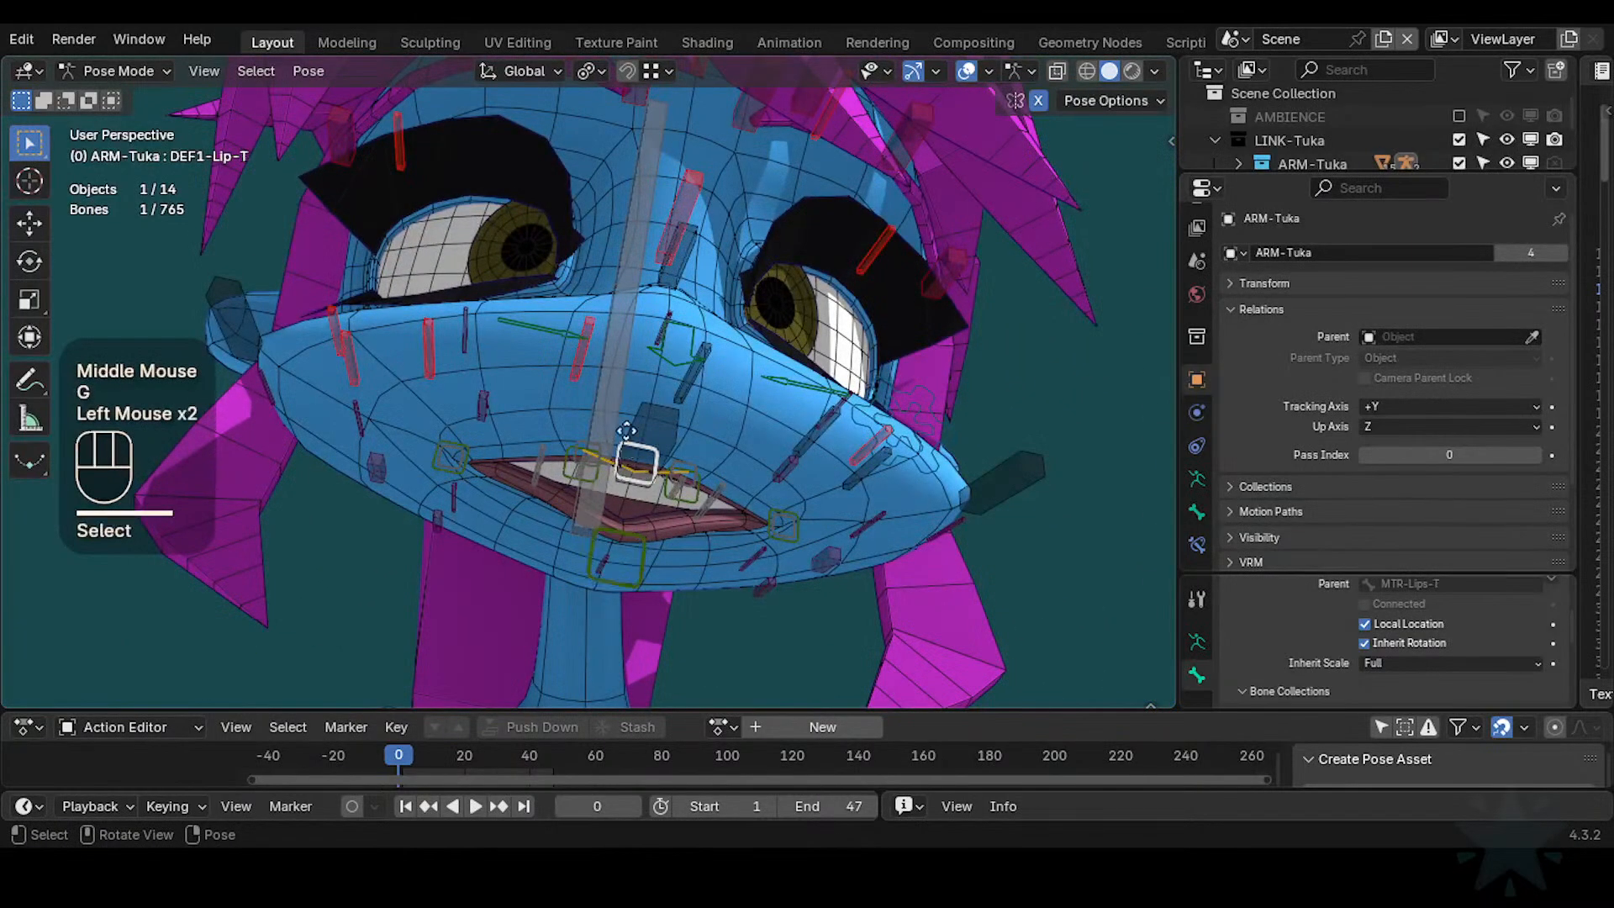
key("g")
left_click(643, 368)
middle_click_drag(644, 375, 754, 462)
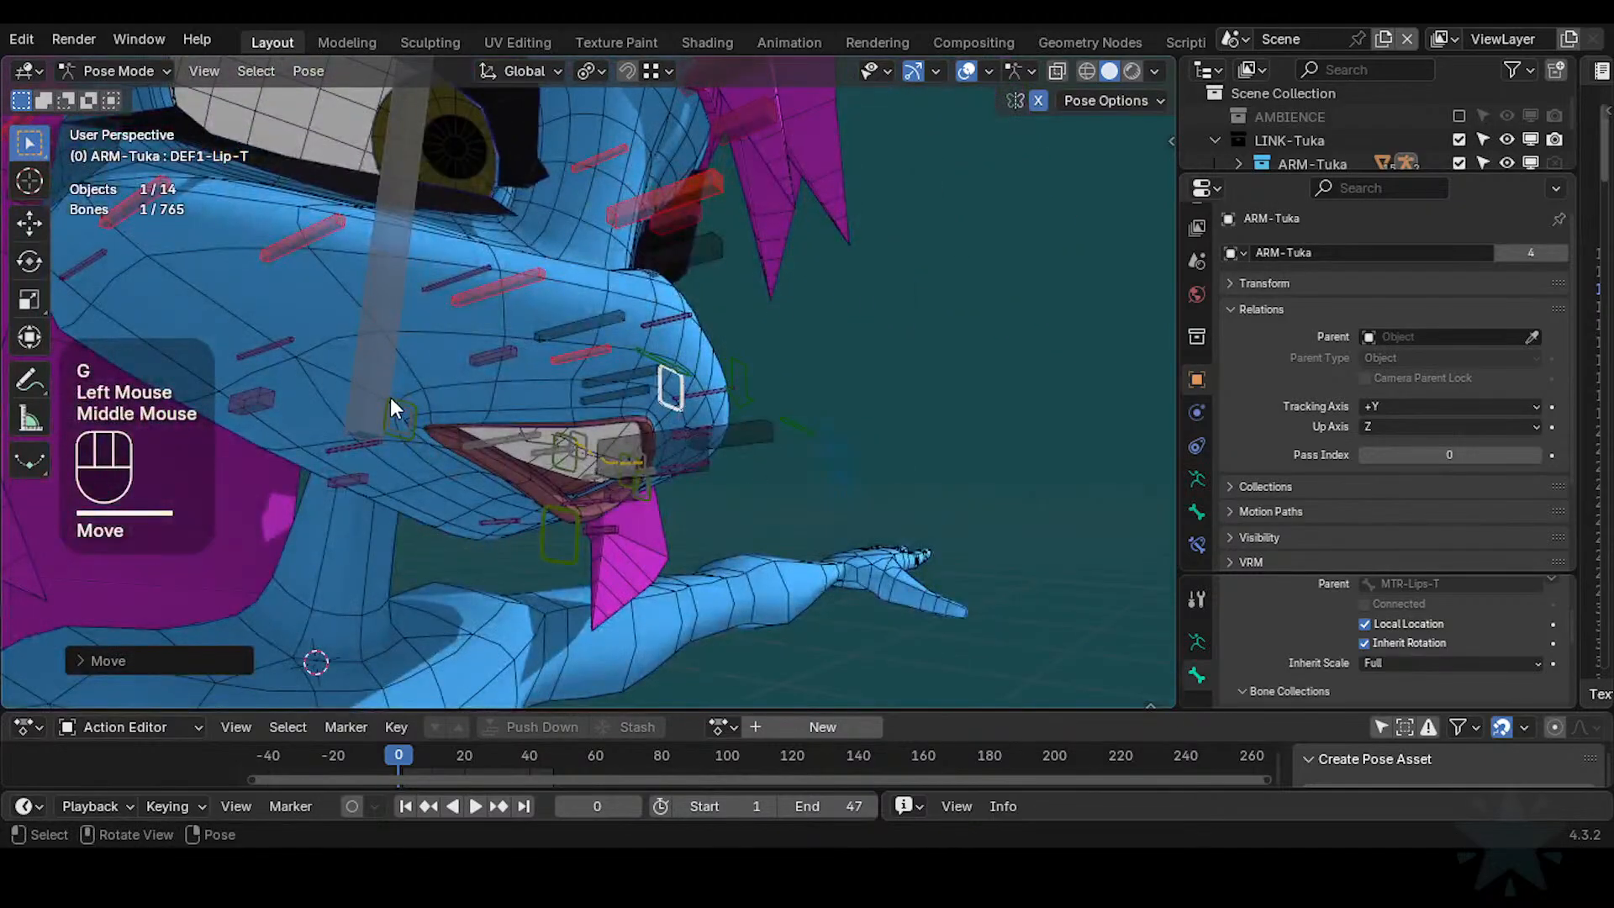
left_click(394, 392)
key("g")
left_click(368, 339)
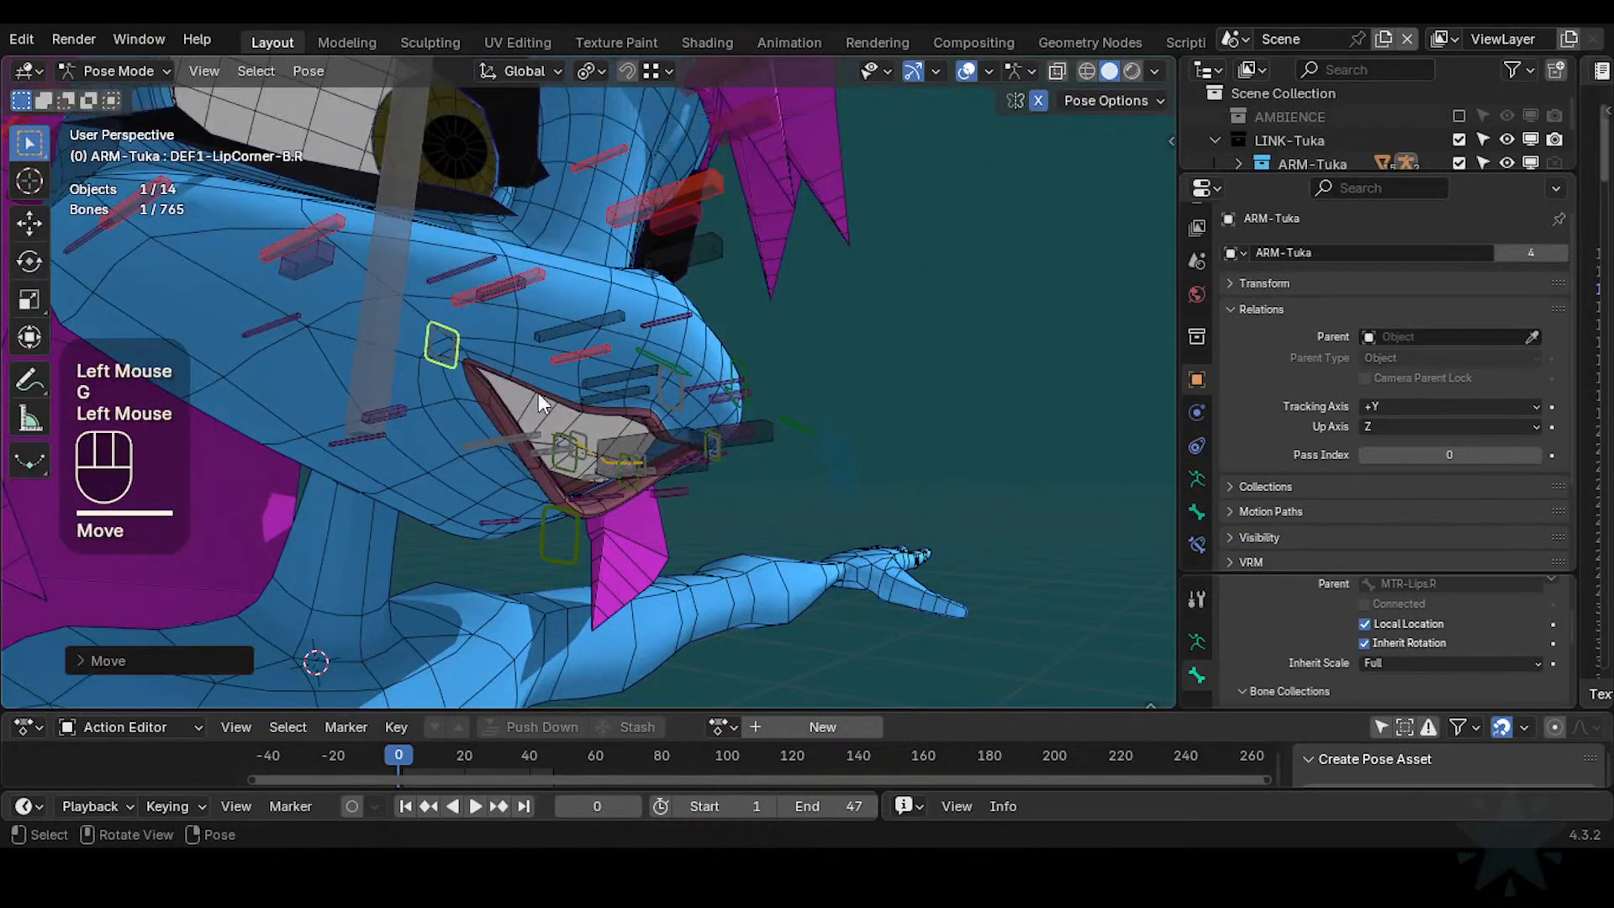
Lift the DEF1-Lip-T.R control and raise DEF1-Lip-B slightly to refine the open smile
scroll(572, 391, "down", 1)
middle_click_drag(582, 391, 558, 410)
left_click(603, 427)
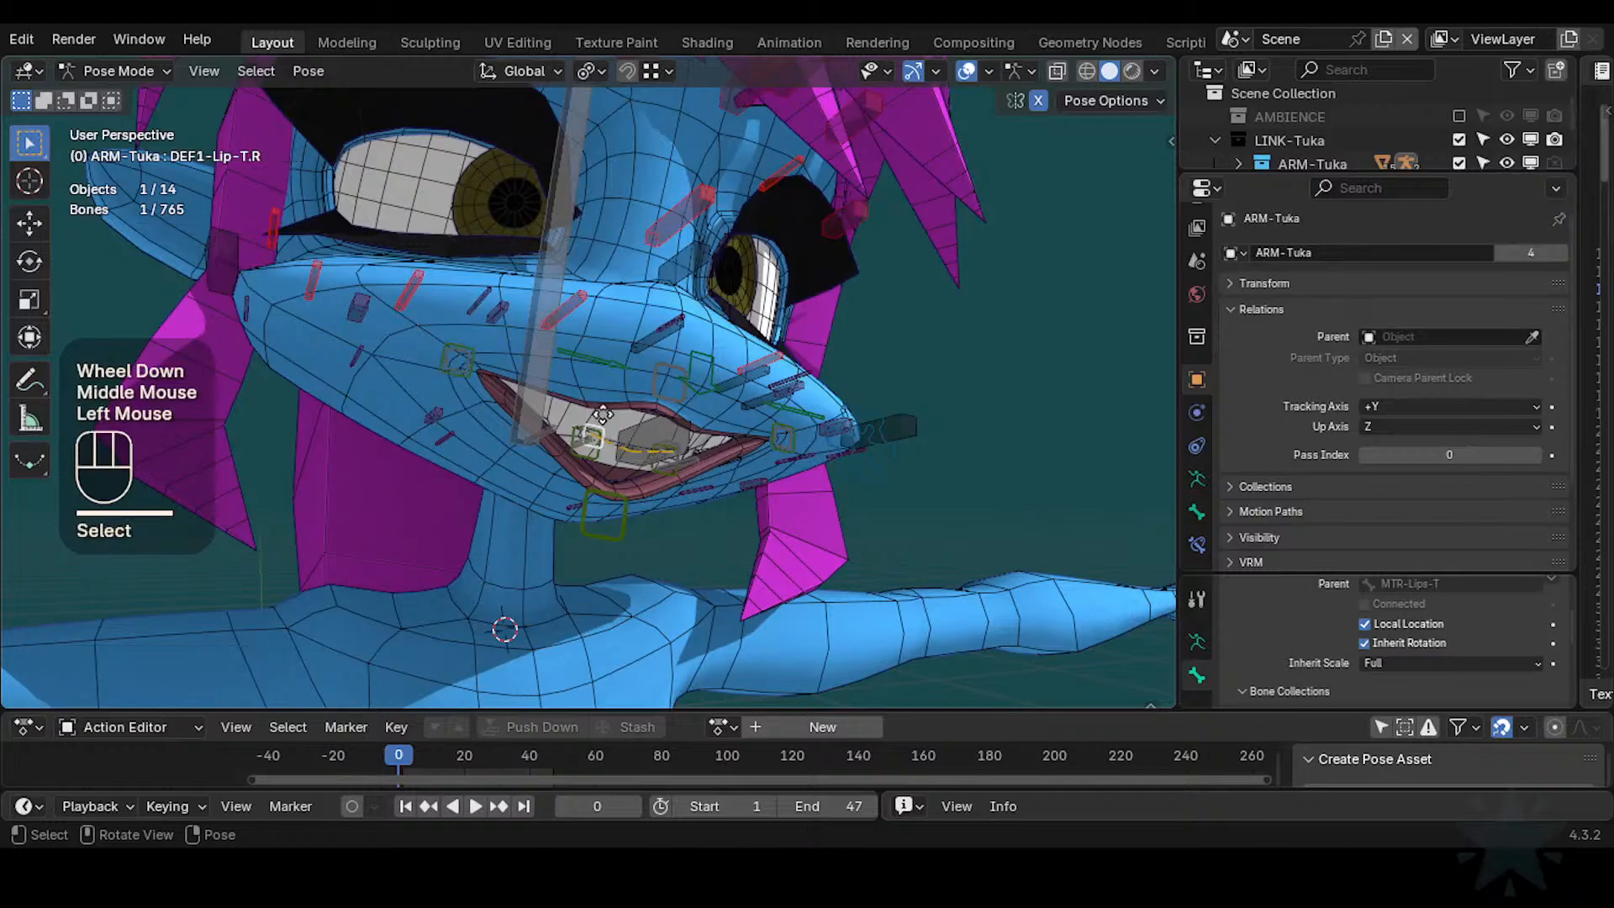
key("g")
left_click(592, 391)
mouse_move(592, 391)
middle_mouse_down()
mouse_move(765, 431)
mouse_move(622, 397)
middle_mouse_up()
left_click(560, 504)
key("g")
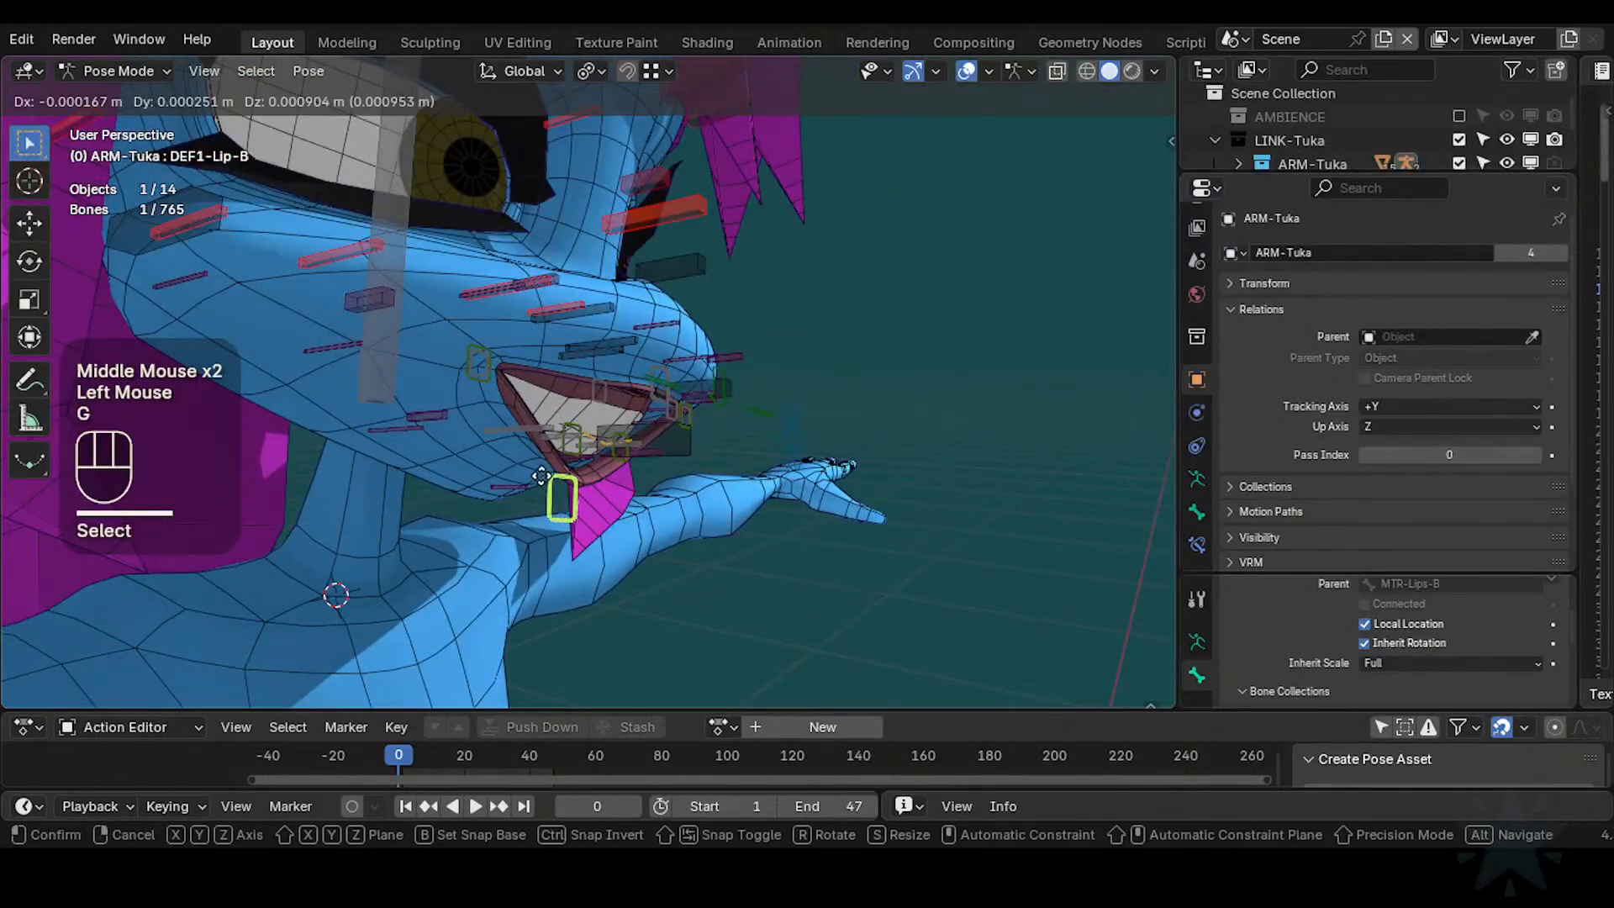
left_click(533, 454)
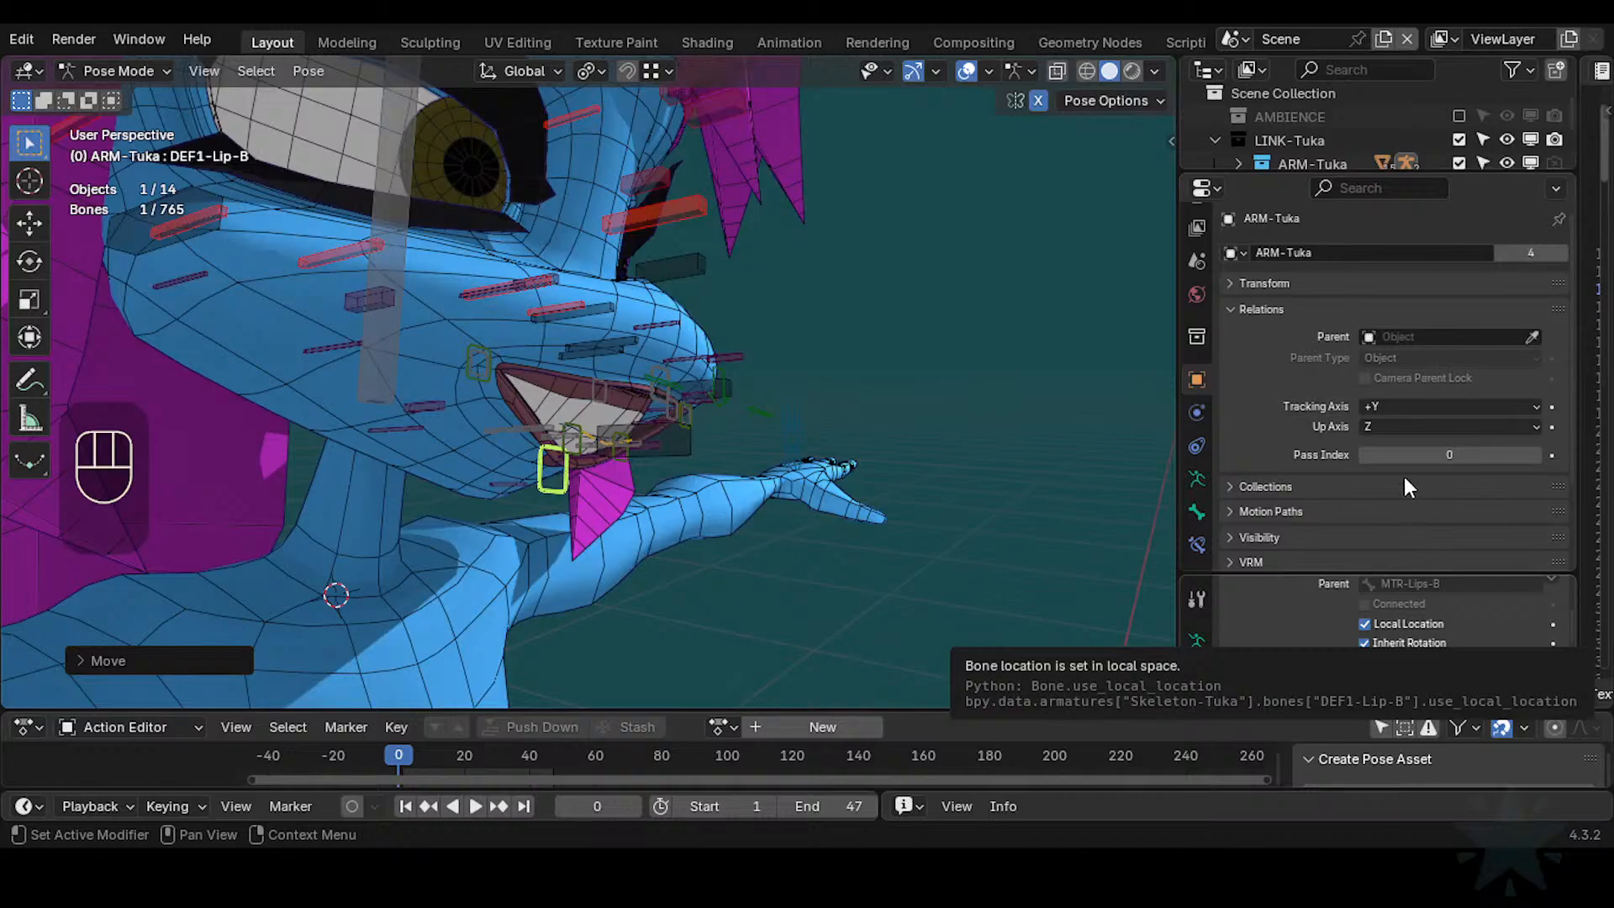
Select all visible face bones and clear their pose transforms to reset the open smile
middle_click_drag(785, 476, 617, 501)
key("a")
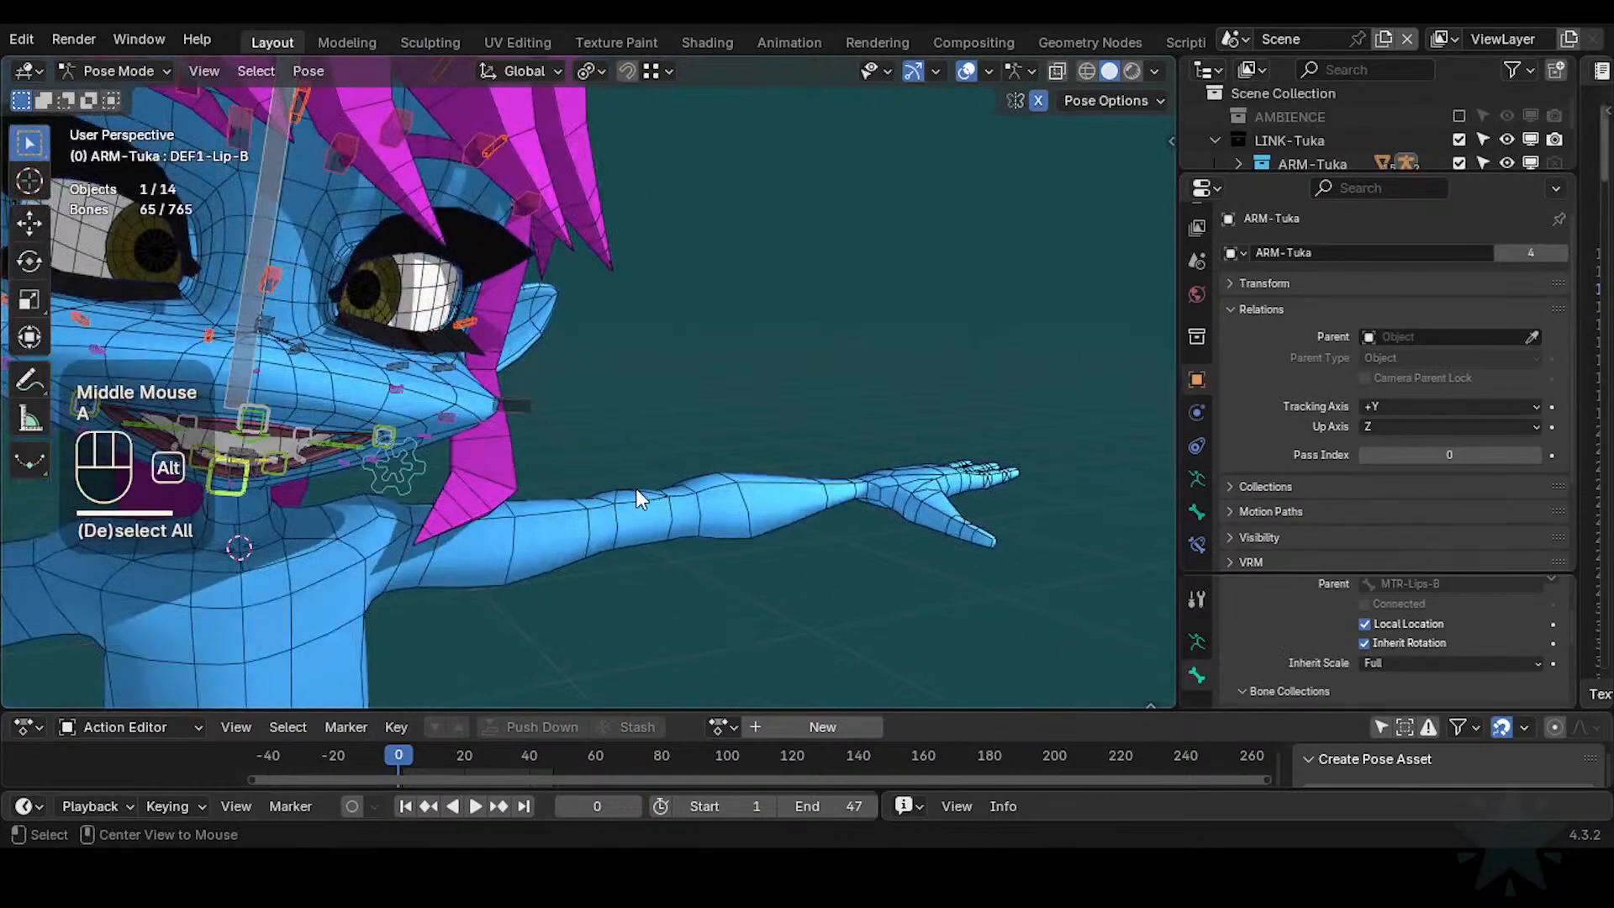
key("alt+q")
key("alt+q")
middle_click_drag(407, 502, 479, 521, "shift")
middle_click_drag(479, 521, 556, 538, "shift")
middle_click_drag(669, 545, 702, 561, "shift")
scroll(535, 595, "up", 2)
middle_click_drag(535, 595, 804, 415, "shift")
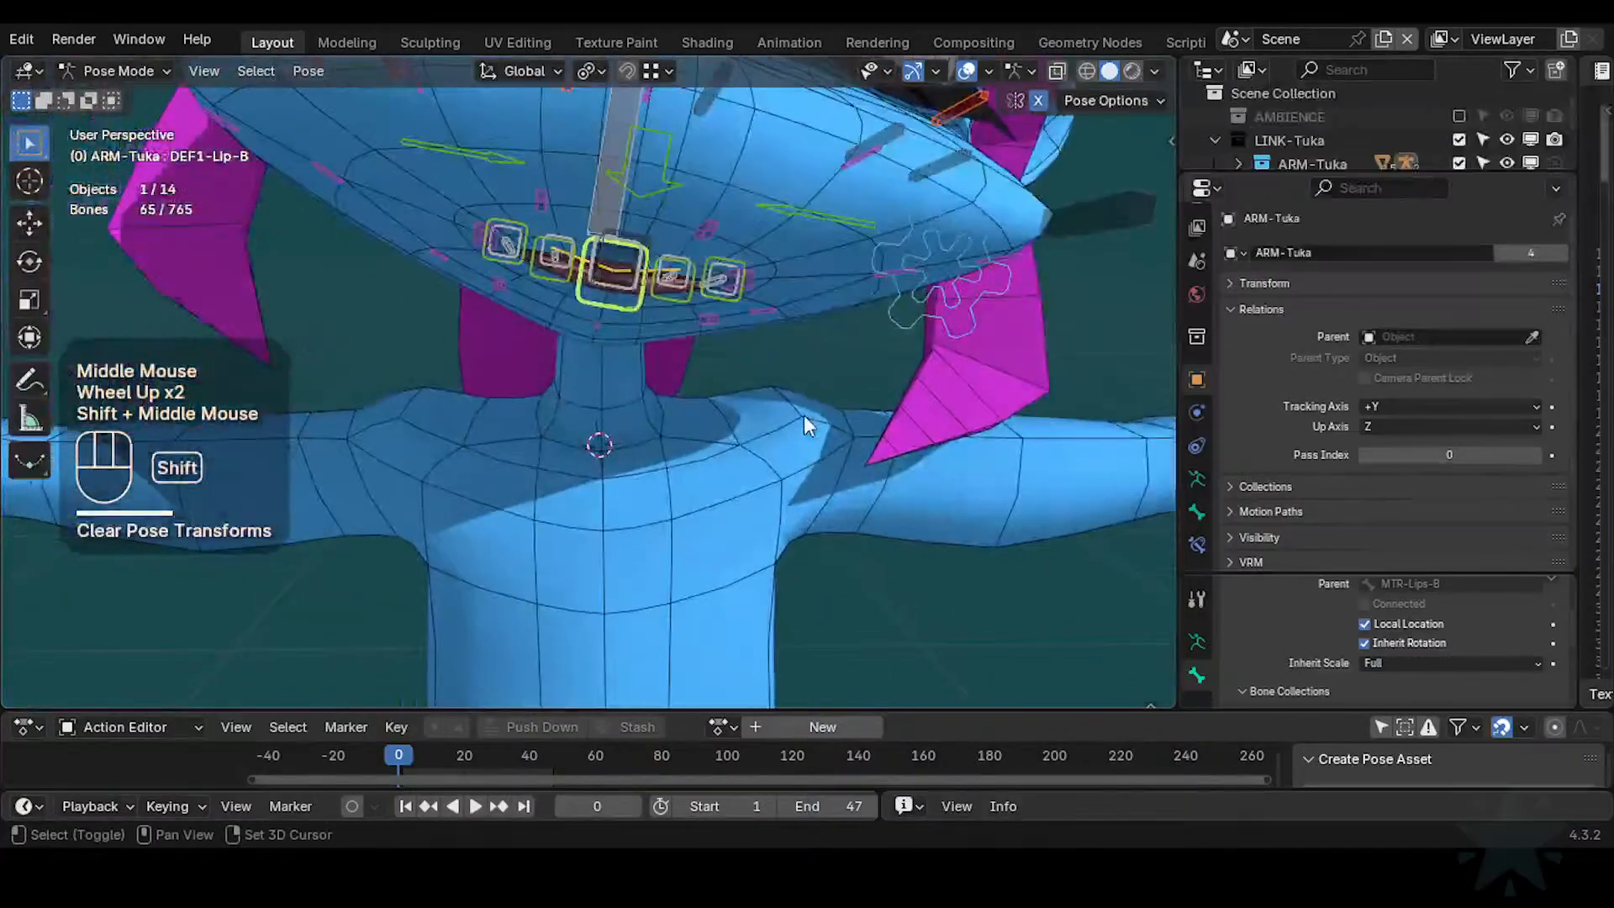
Inspect the DEF1-LipCorner-B.L control and the DEF1-Mouth-T.L cheek bone on the character's left side, and check the bone collections list
left_click(728, 254)
left_click(728, 261)
middle_click_drag(728, 260, 698, 411, "shift")
scroll(697, 411, "up", 1)
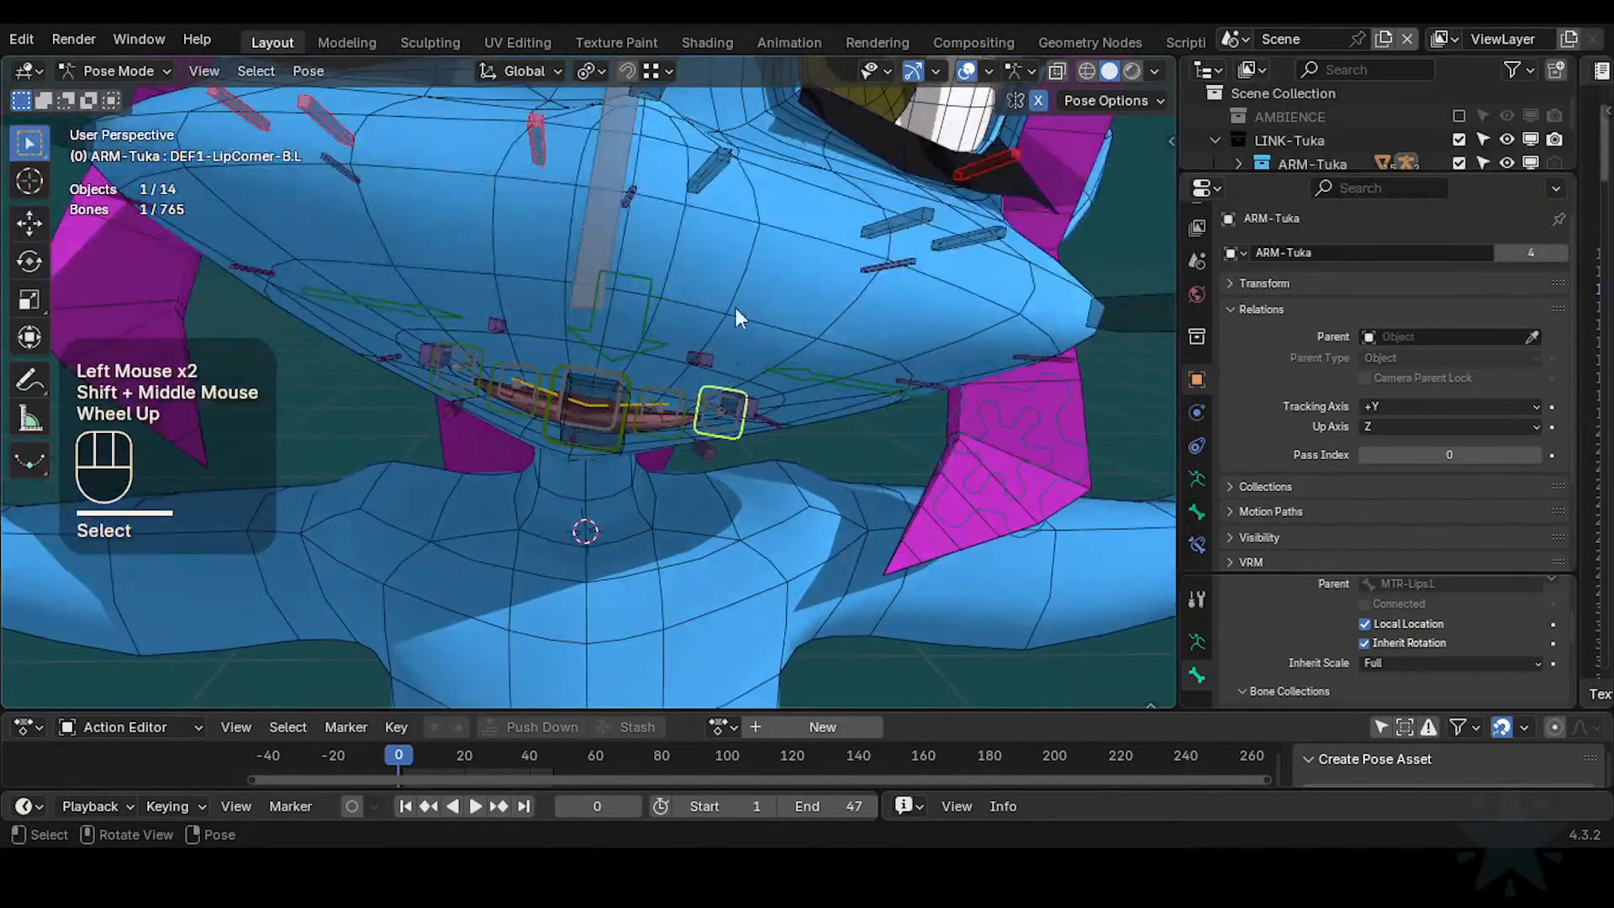
middle_click_drag(735, 308, 695, 400, "shift")
left_click(677, 252)
left_click(853, 372)
key("n")
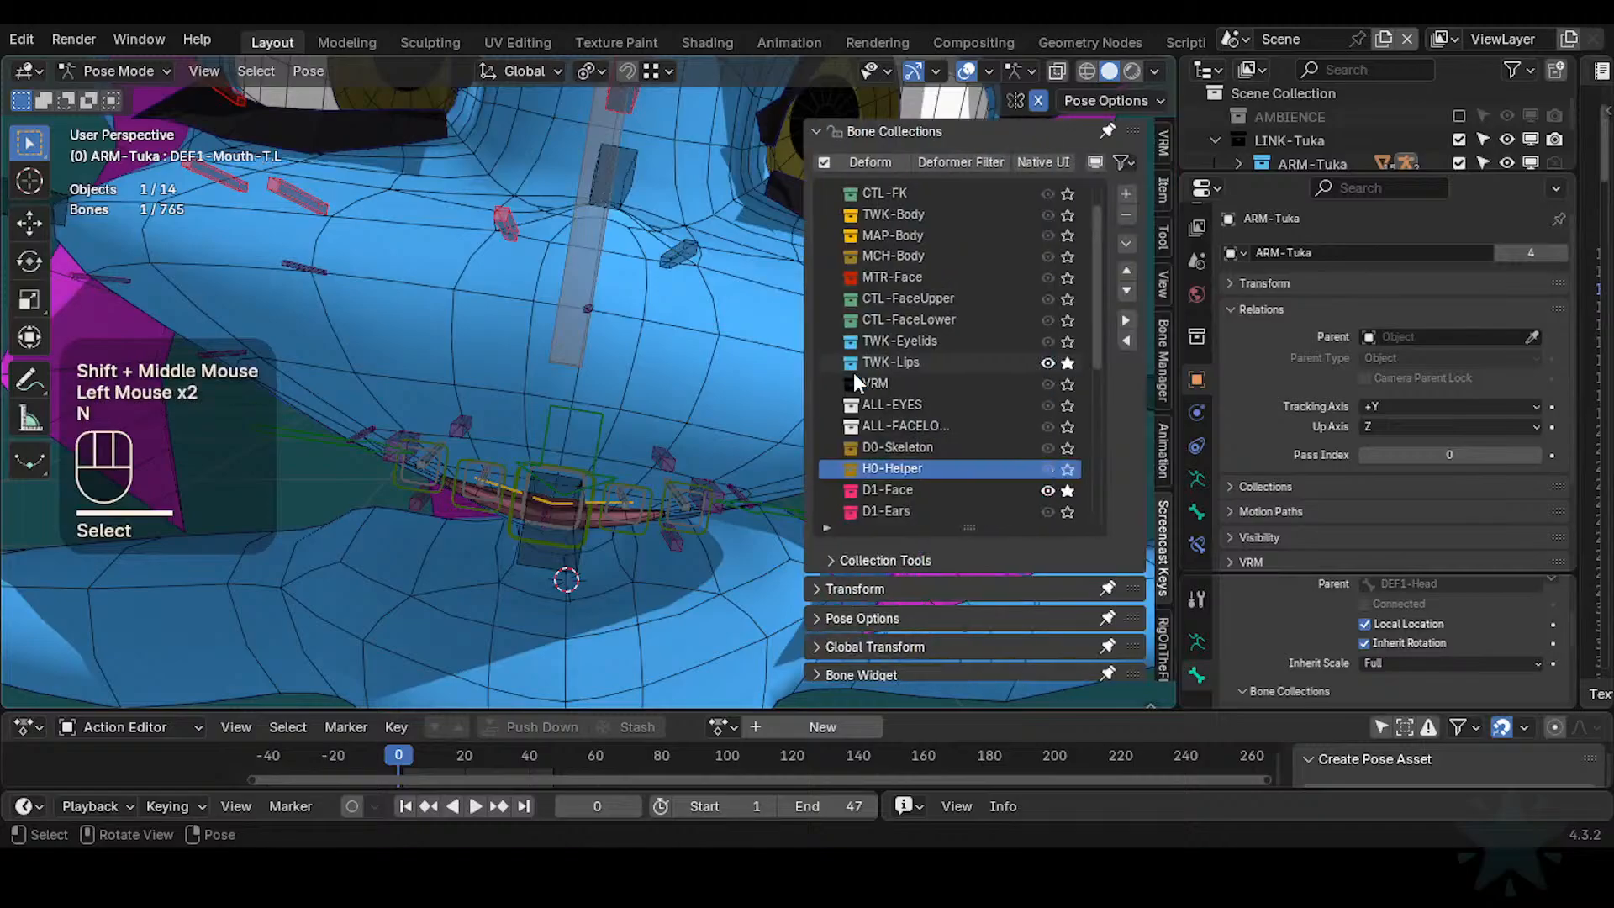
key("n")
left_click(681, 454)
left_click(833, 372)
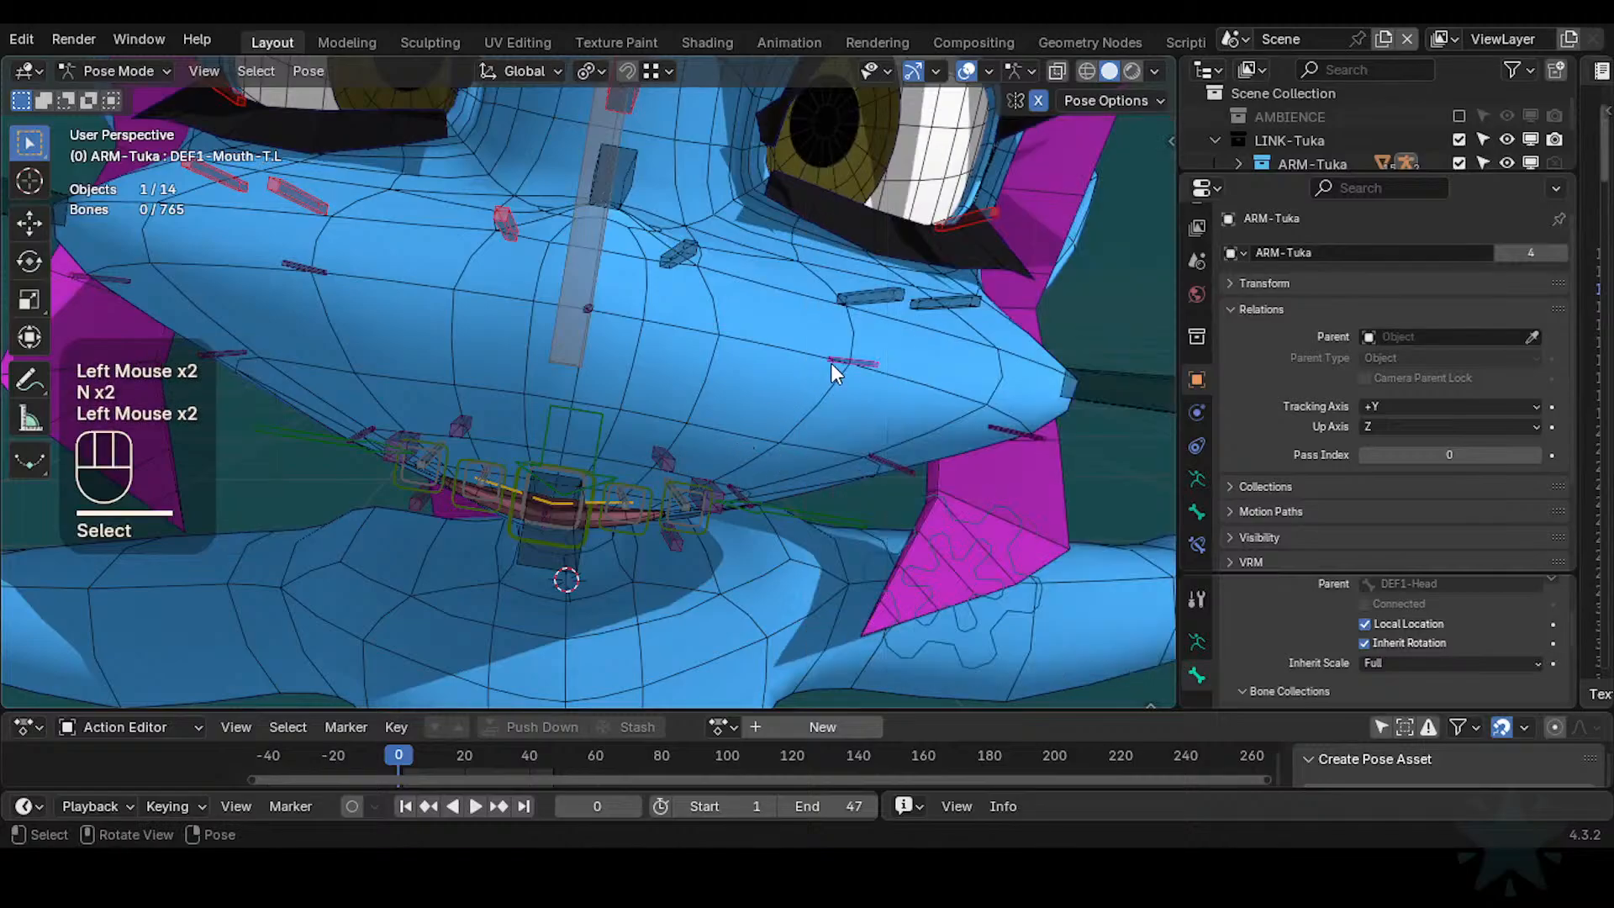
left_click(880, 431)
left_click(881, 442)
left_click(860, 360)
key("n")
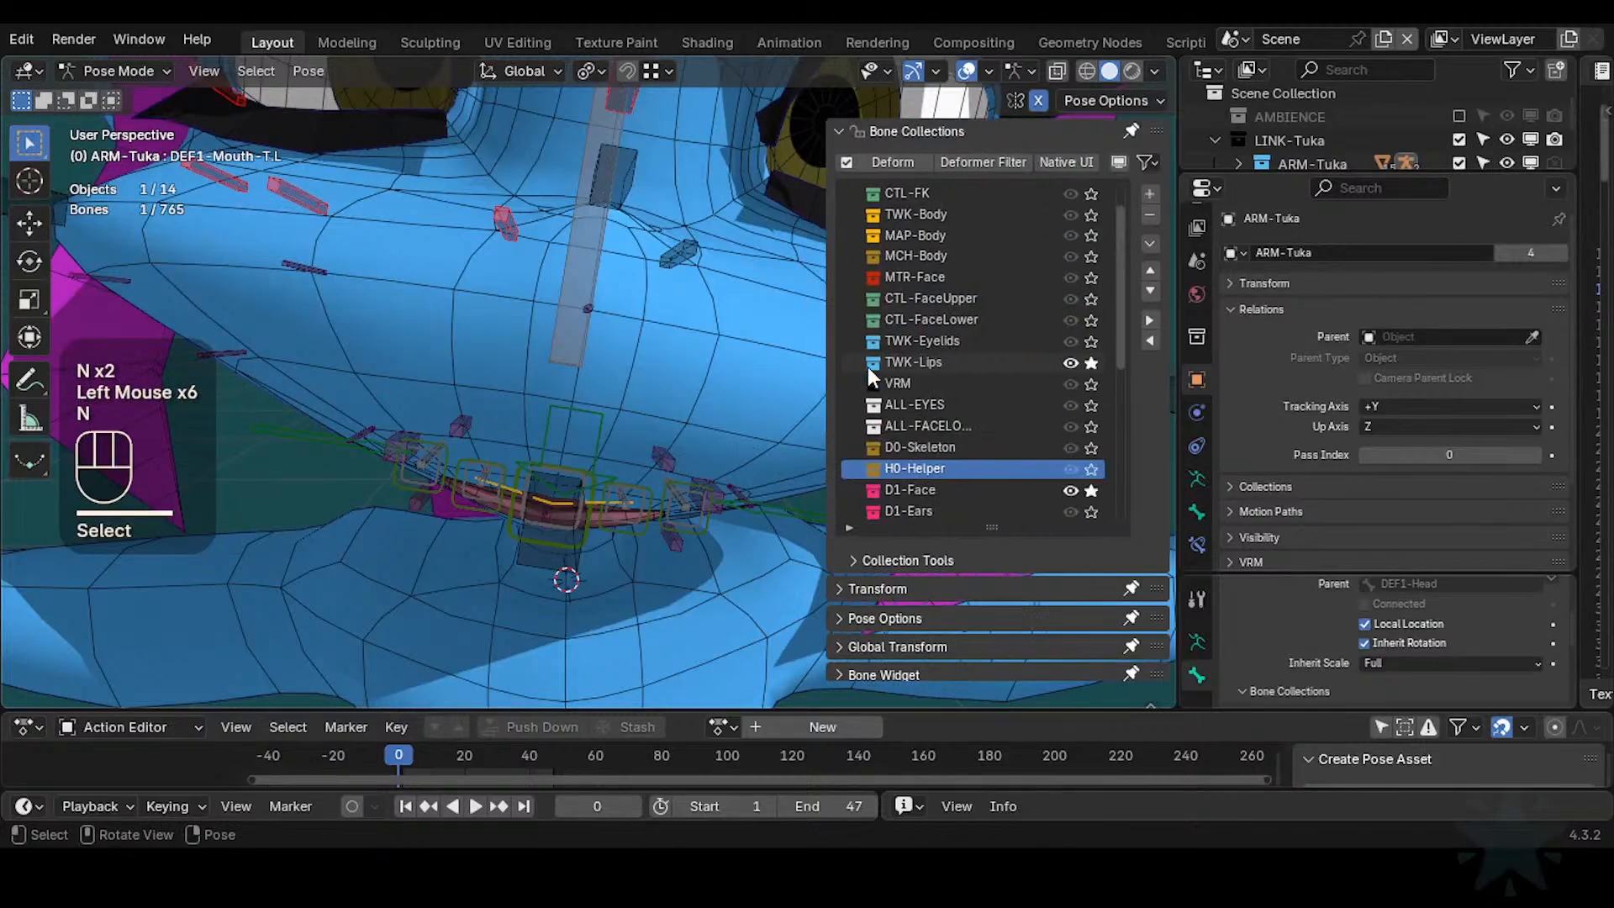
key("n")
left_click(880, 454)
Compare the DEF1-Mouth.L and DEF1-Mouth-B.L cheek bones with the DEF1-Lip-T and DEF1-Lip-T.L lip controls
middle_click_drag(880, 454, 752, 530)
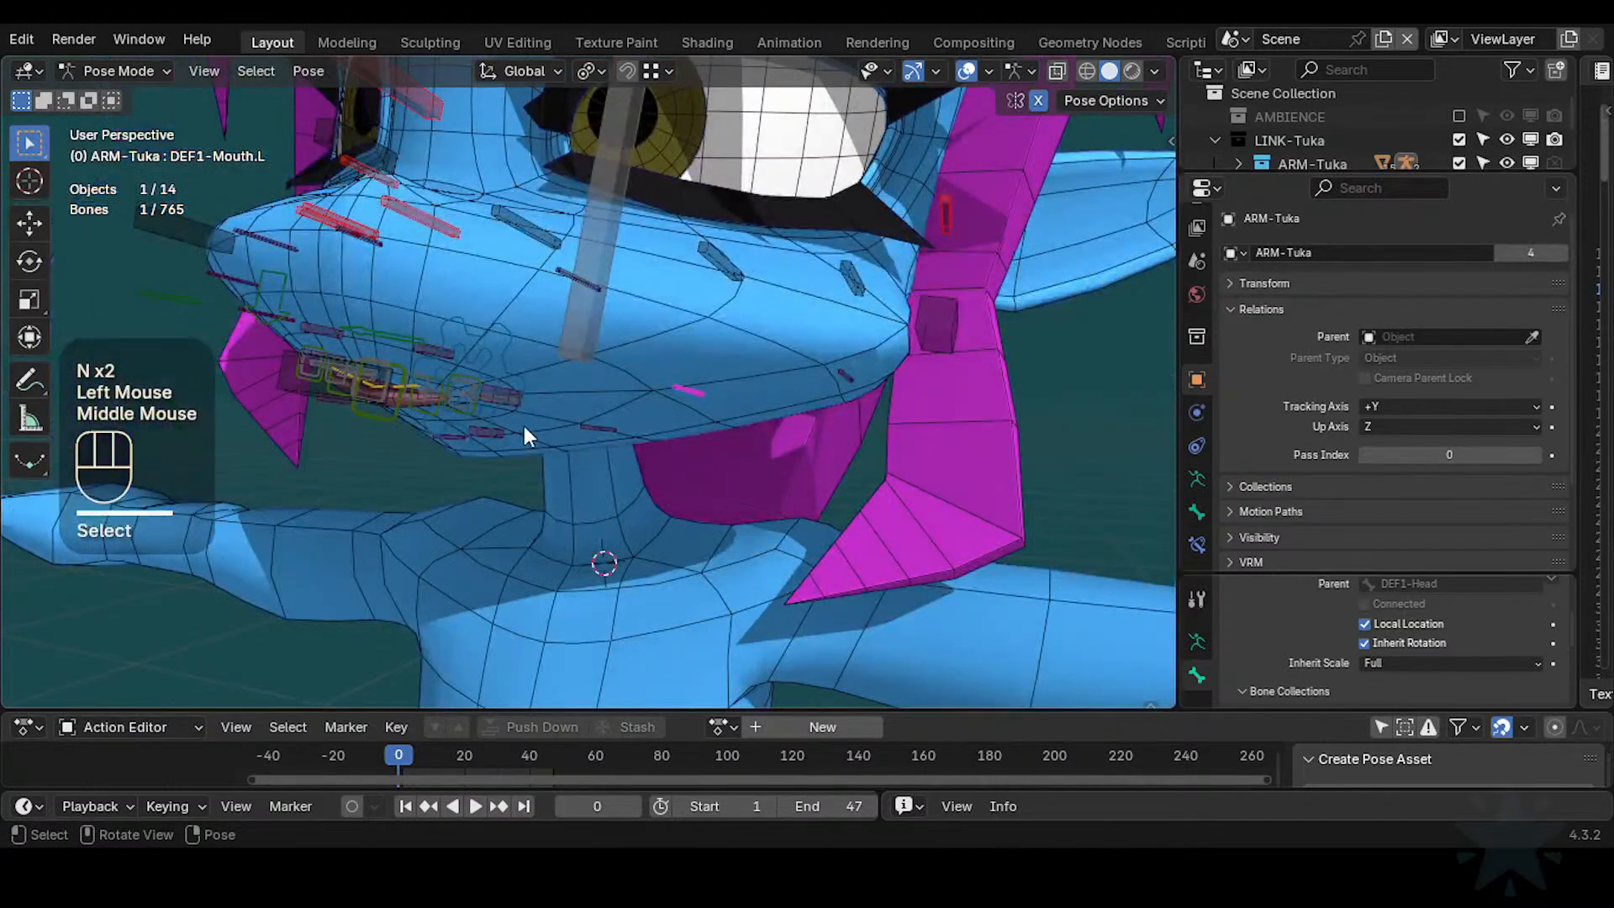
middle_click_drag(523, 426, 563, 454, "shift")
left_click(688, 418)
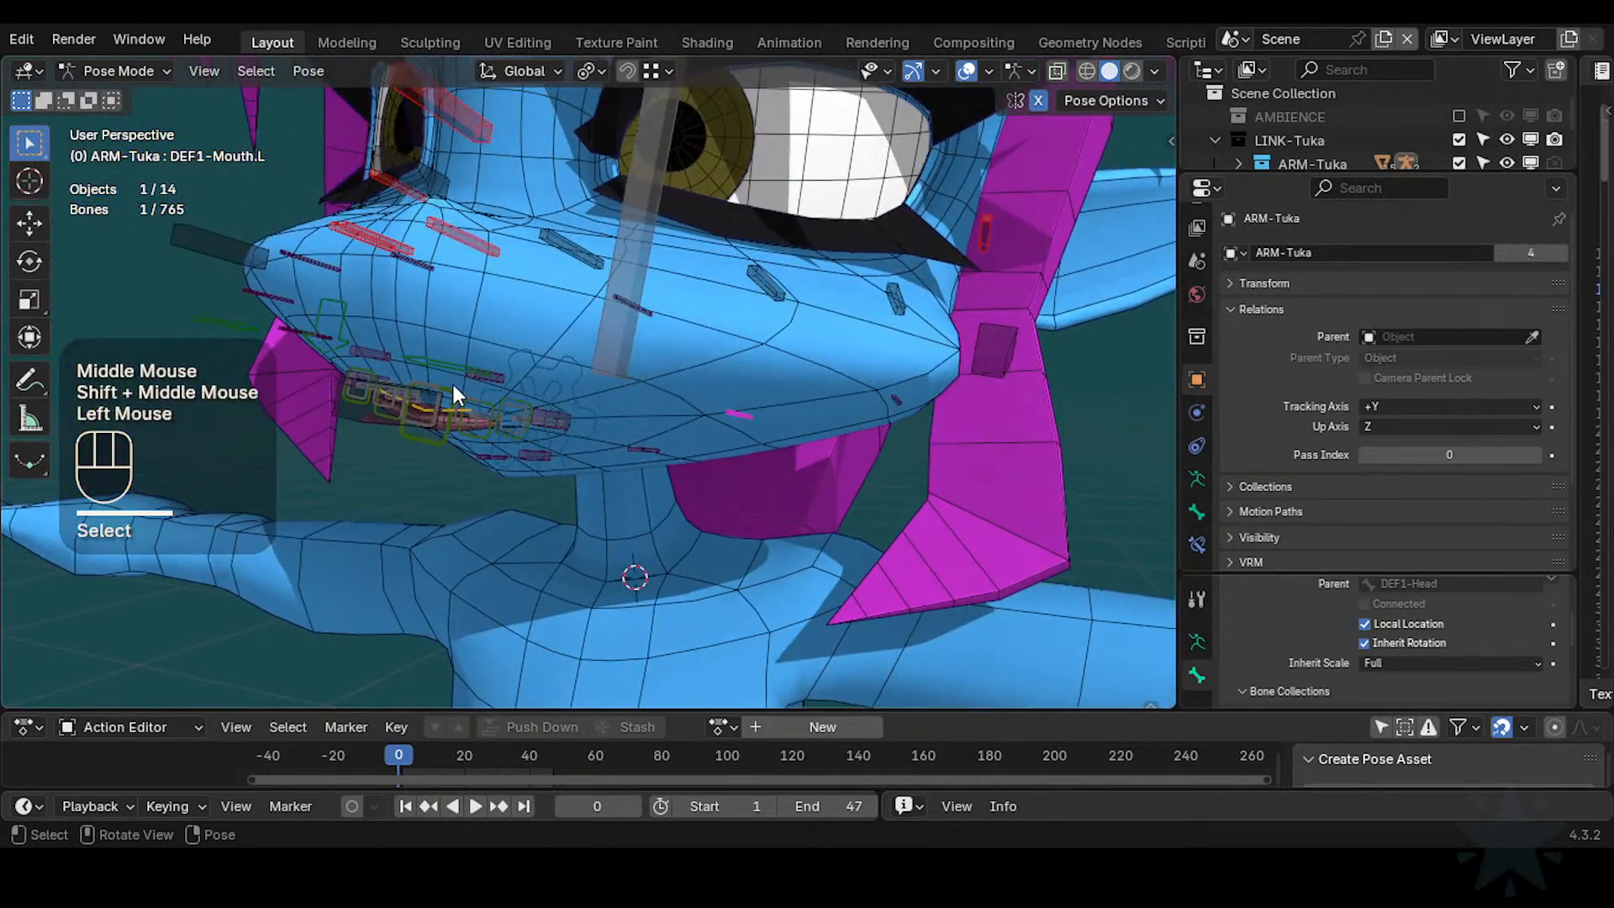
left_click(448, 384)
left_click(446, 385)
left_click(723, 412)
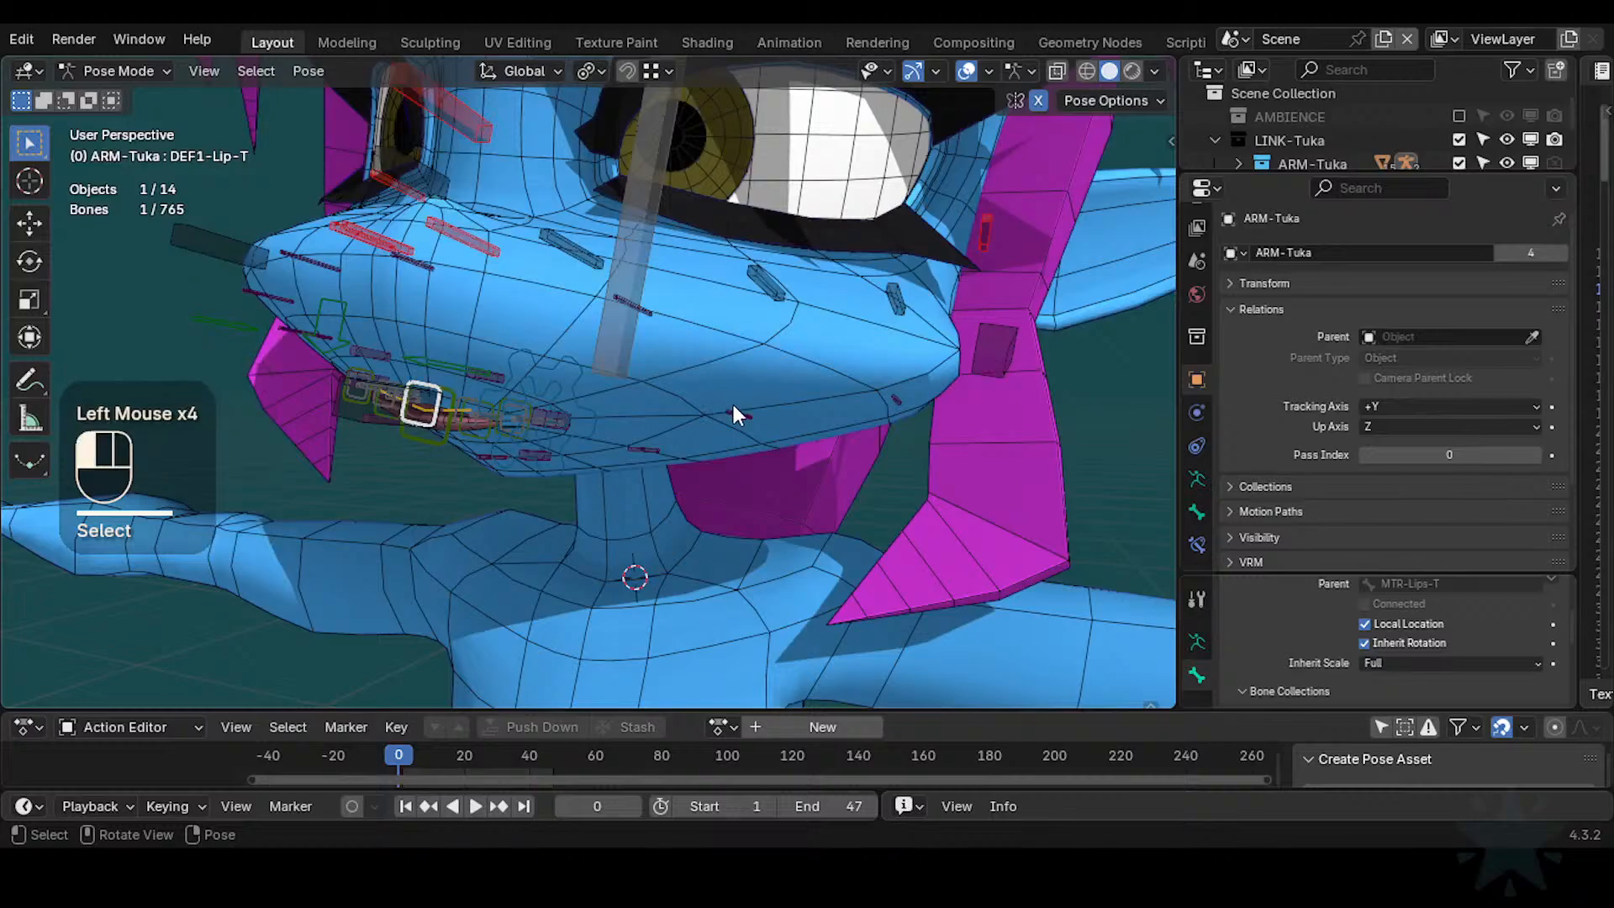
left_click(723, 413)
left_click(673, 448)
left_click(752, 415)
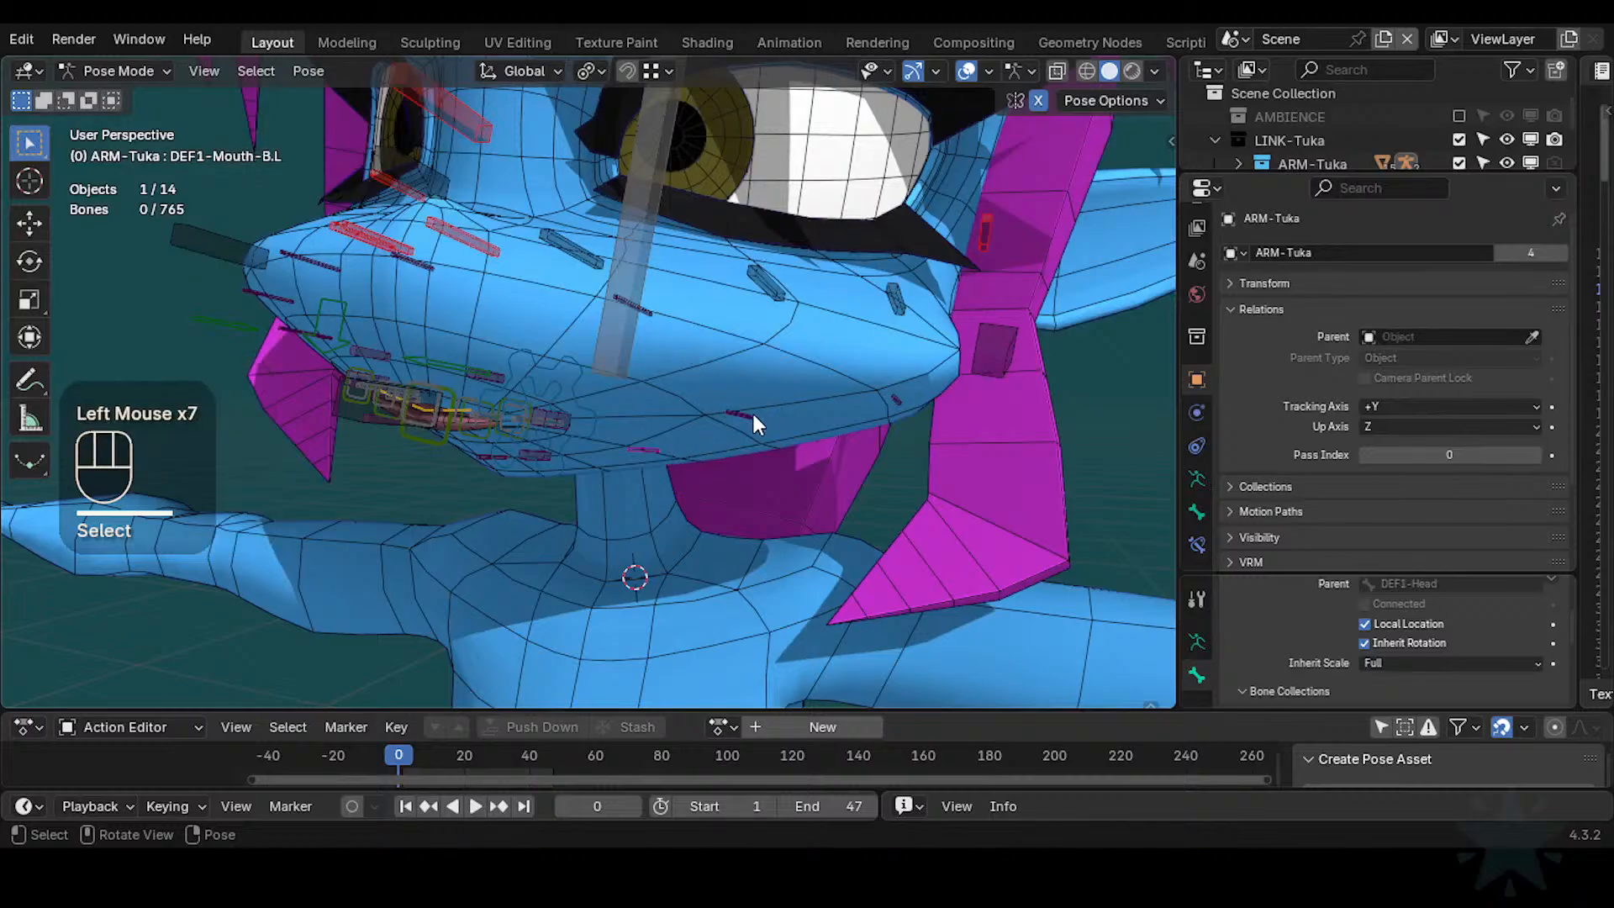
left_click(449, 390)
left_click(471, 392)
left_click(452, 390)
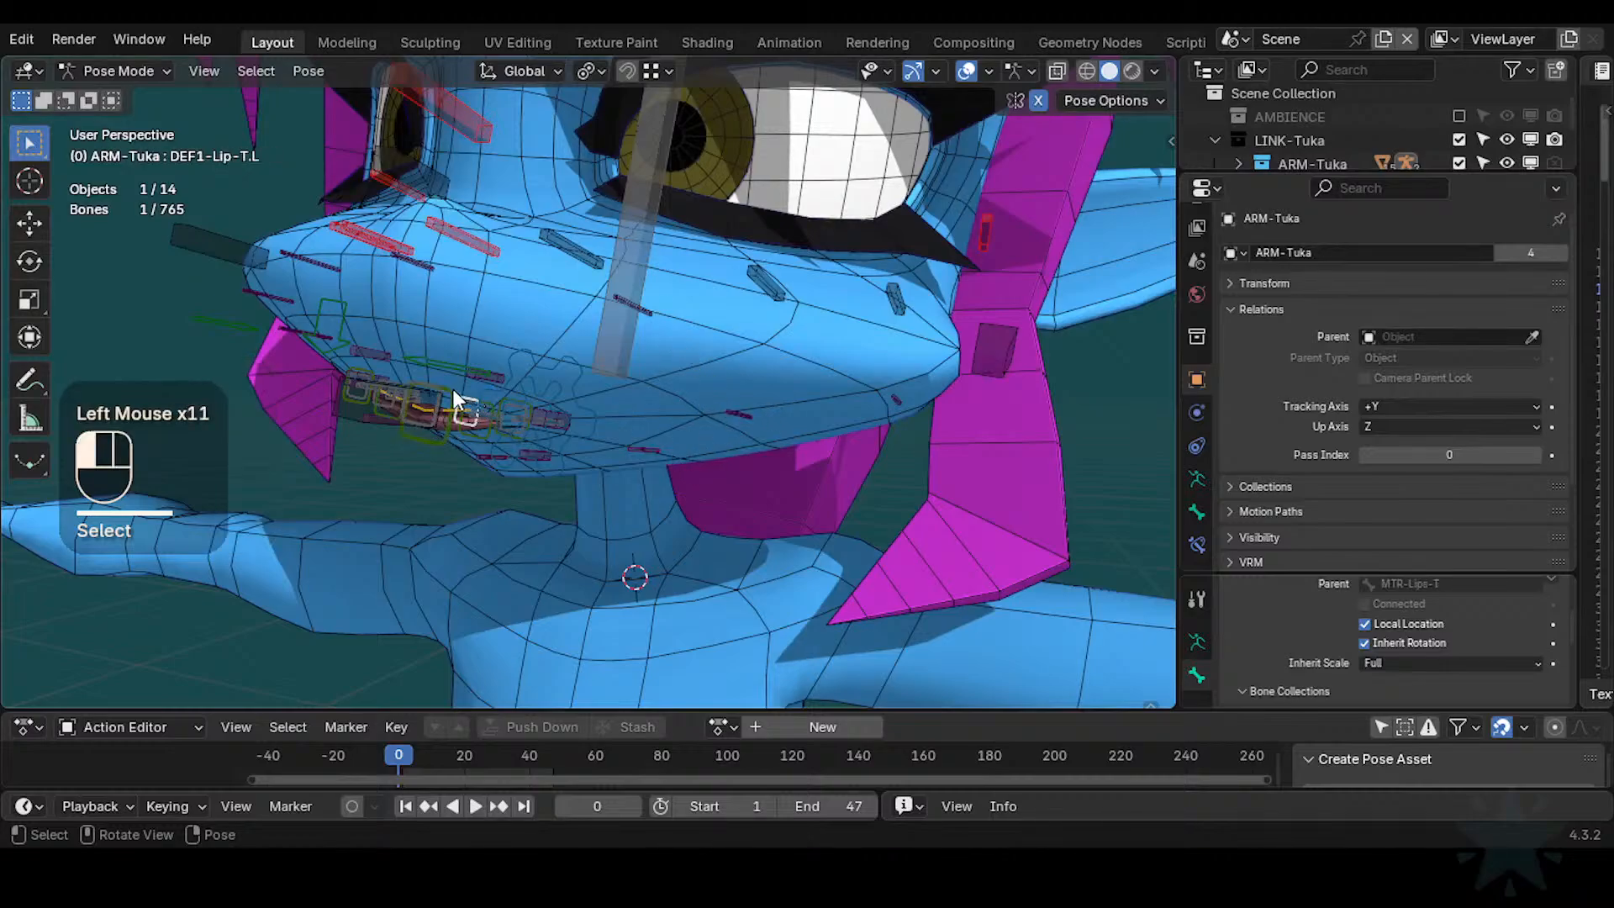
left_click(471, 397)
left_click(470, 397)
left_click(699, 429)
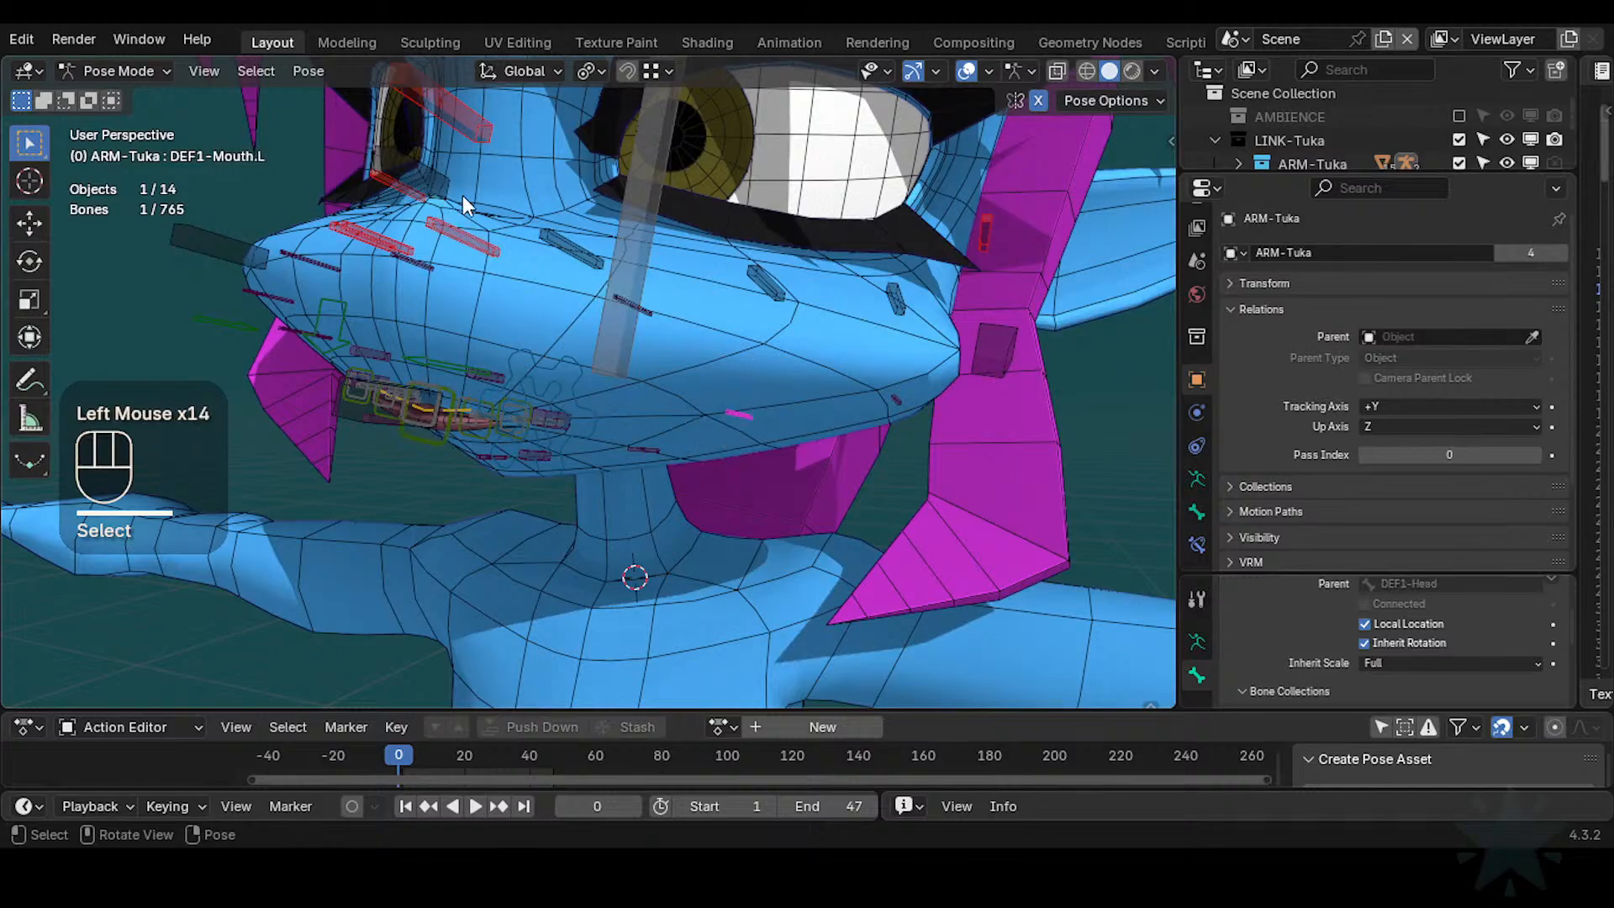
middle_click_drag(587, 405, 626, 465, "shift")
scroll(625, 466, "up", 2)
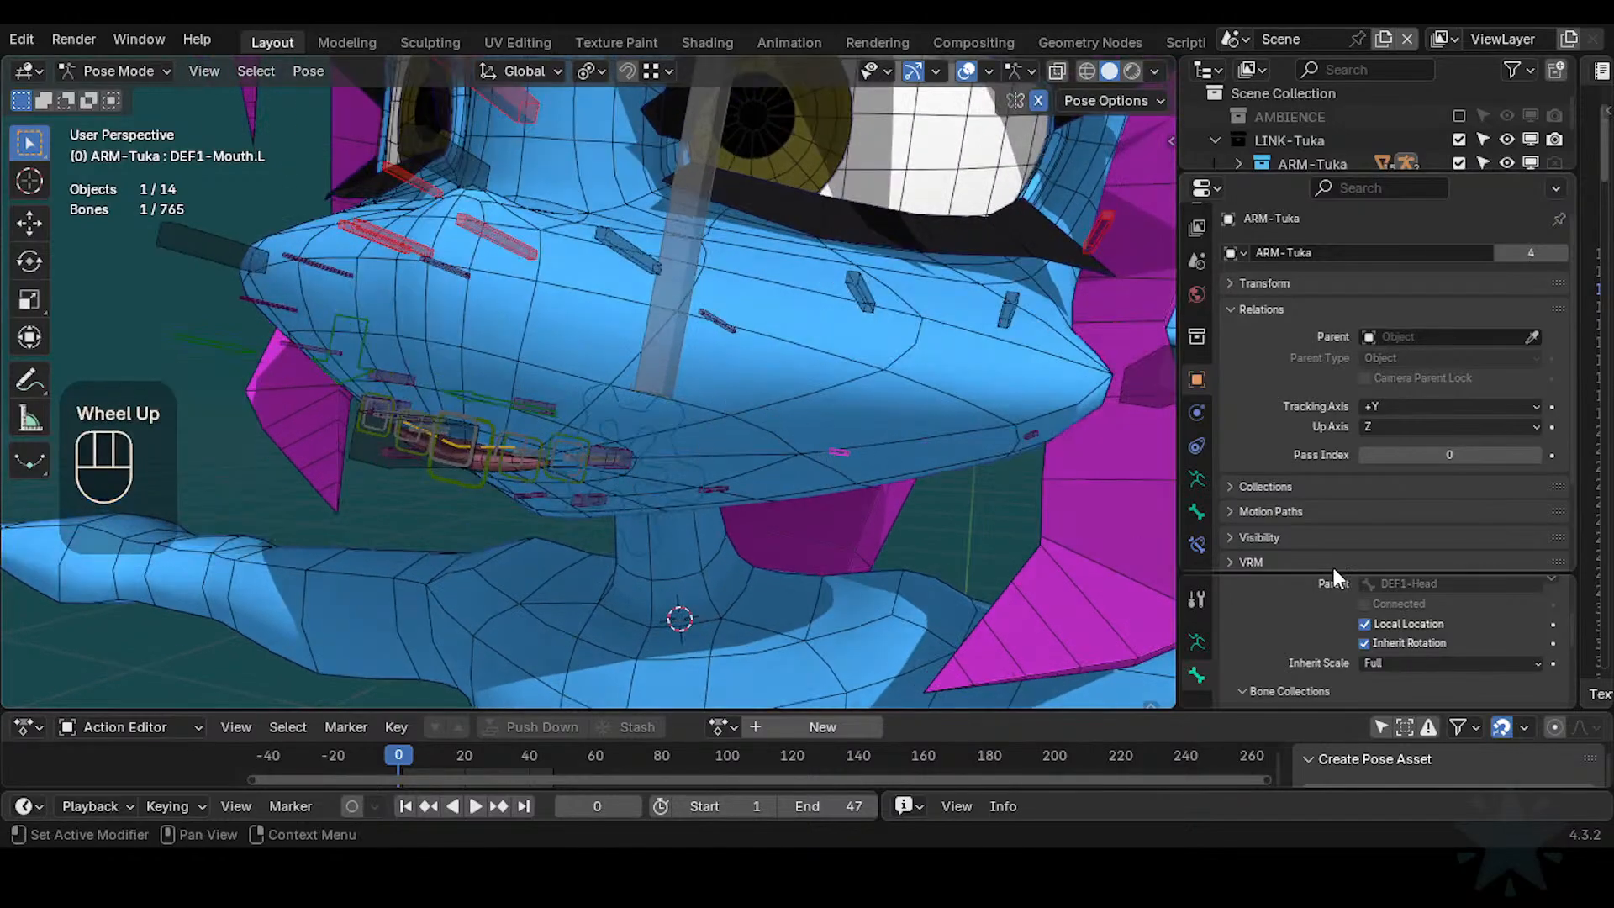
Review the Copy Transforms and Shrinkwrap bone constraints on DEF1-Mouth.L, including the Shrinkwrap mode options
left_click(1198, 545)
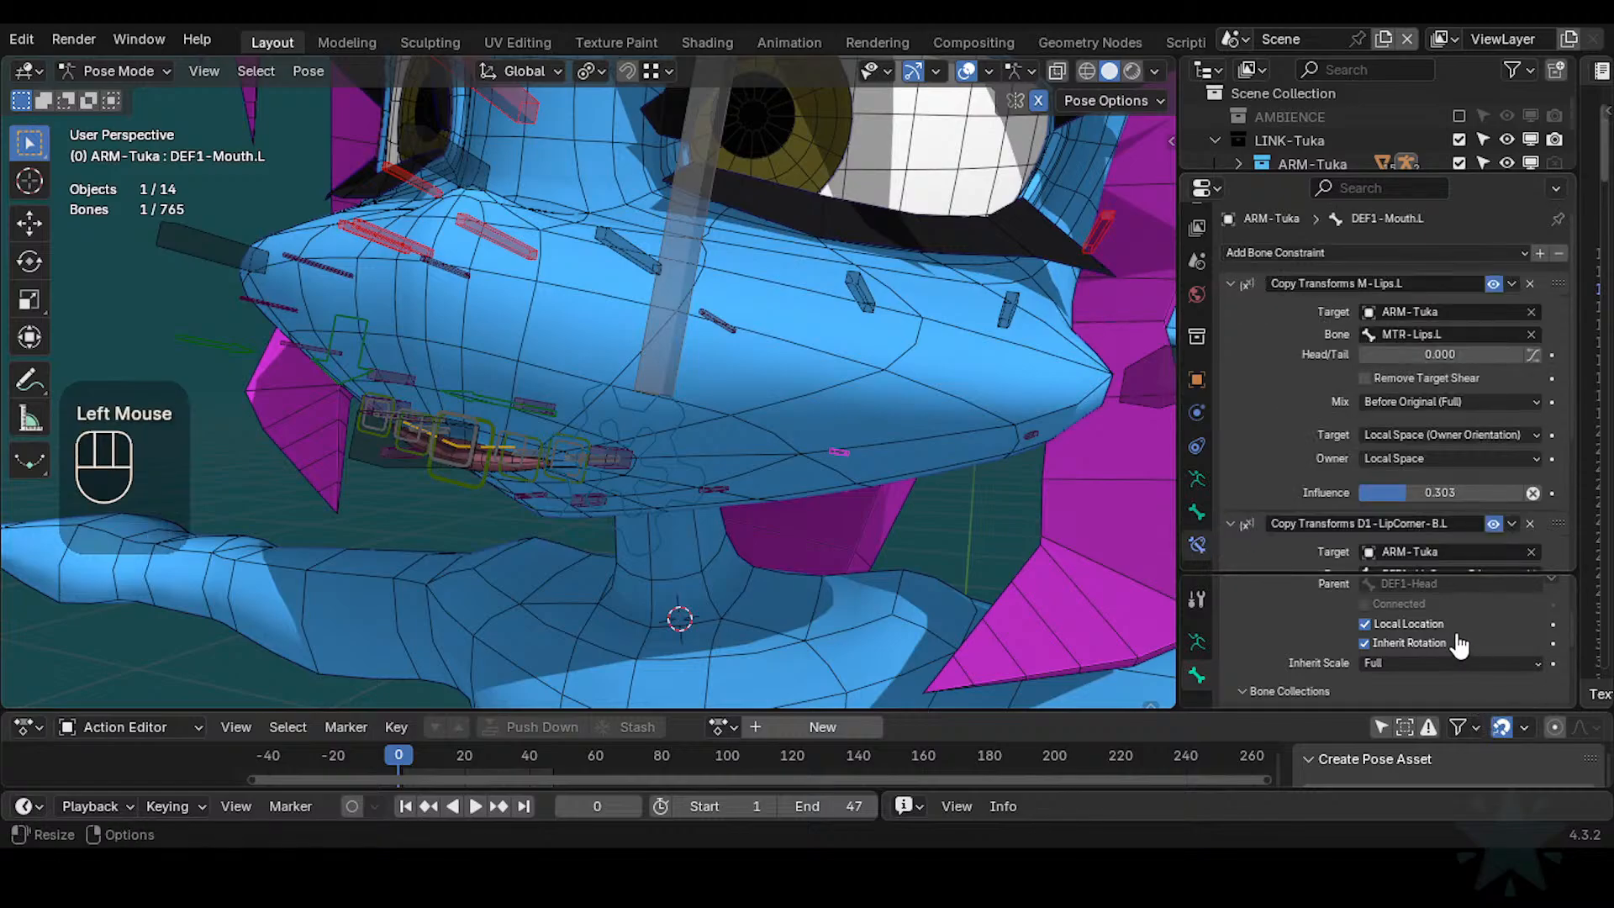
scroll(1278, 361, "down", 3)
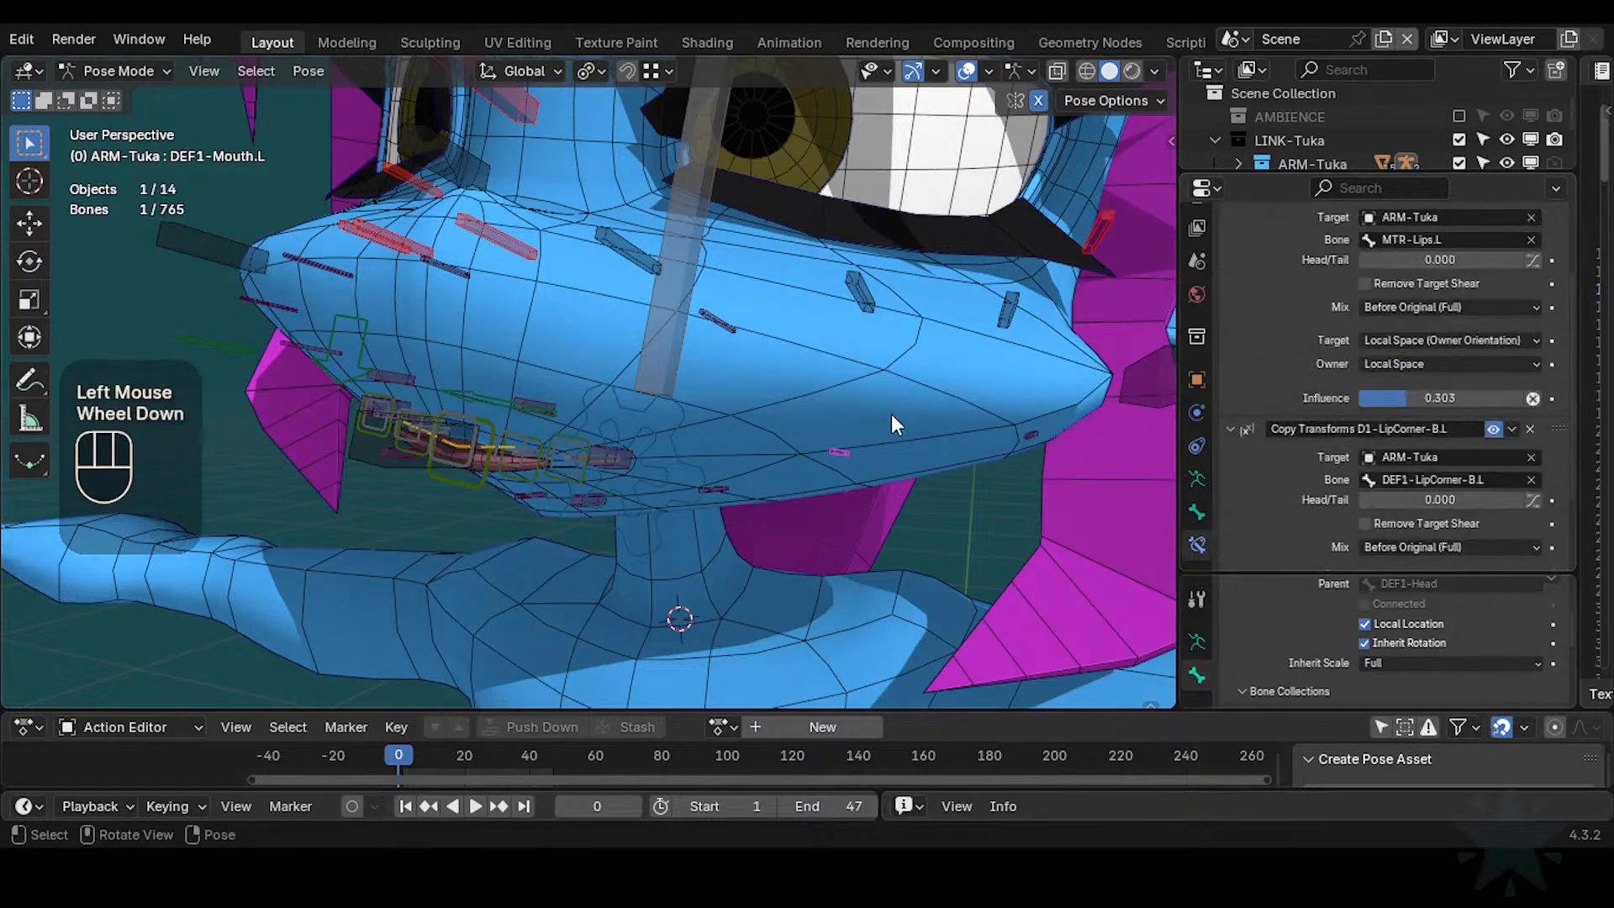
left_click(1229, 558)
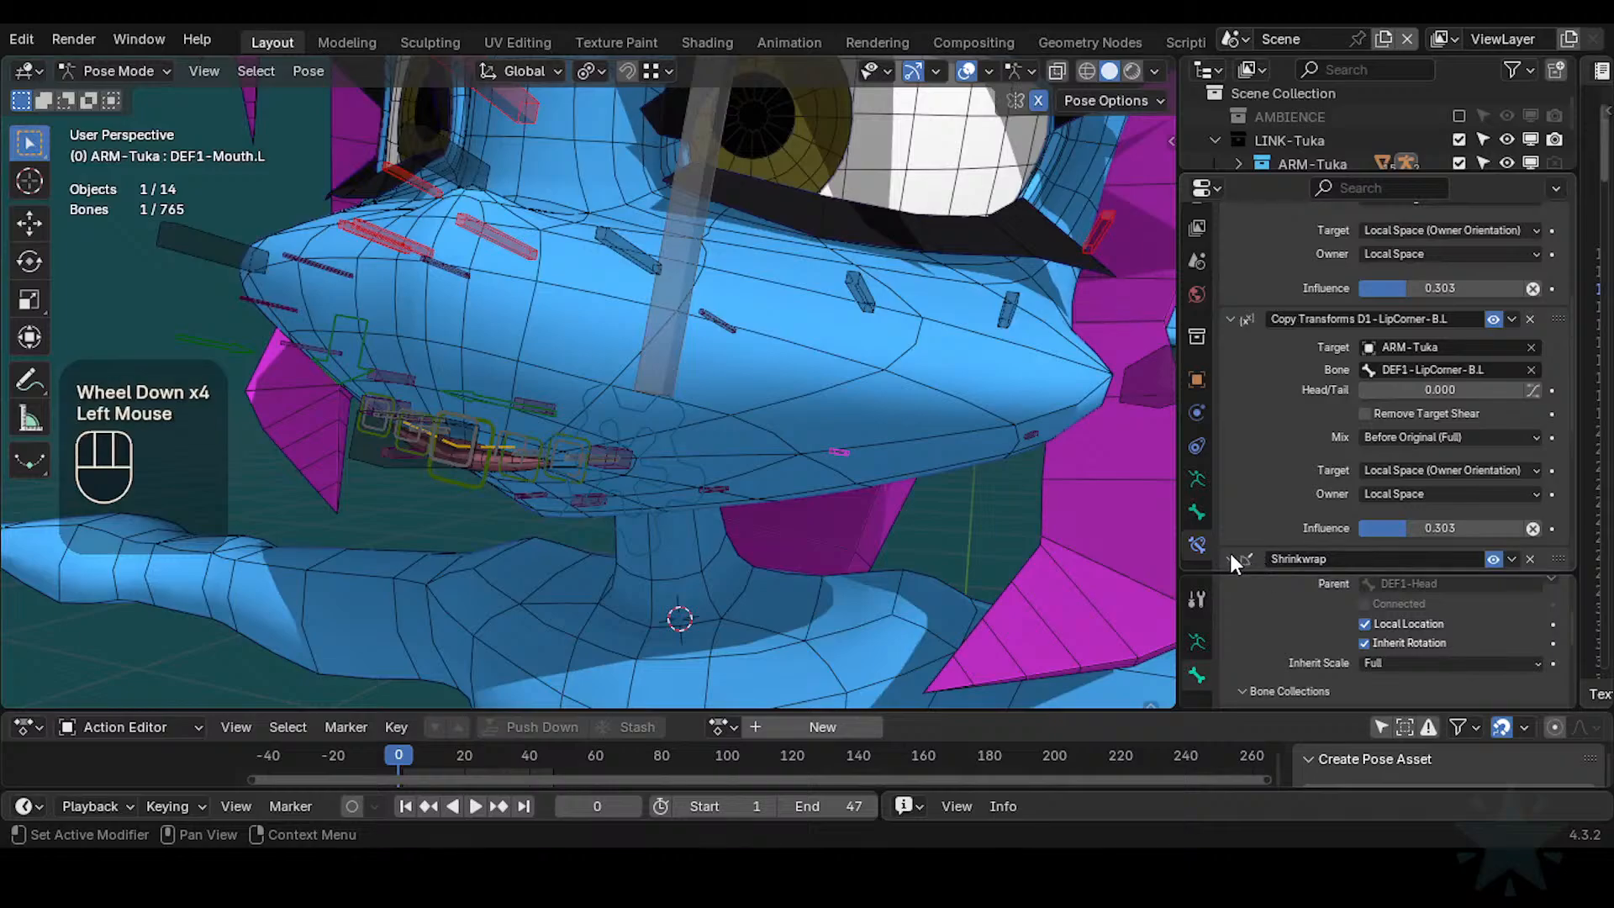
scroll(1269, 483, "down", 4)
scroll(1303, 352, "up", 2)
scroll(1261, 436, "down", 1)
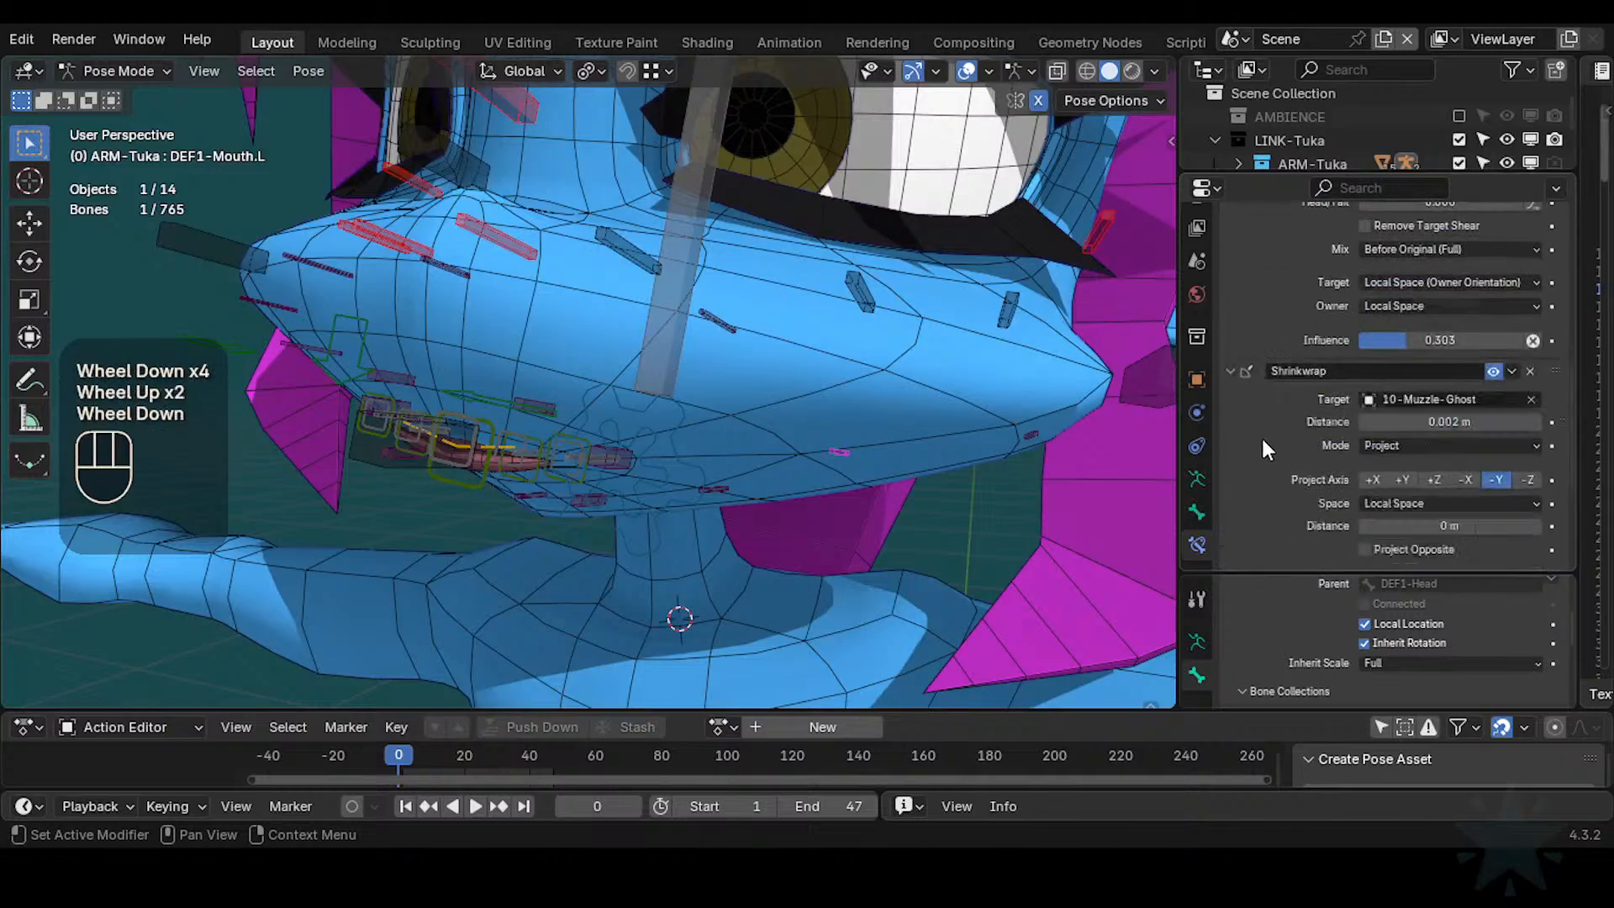
left_click(1392, 399)
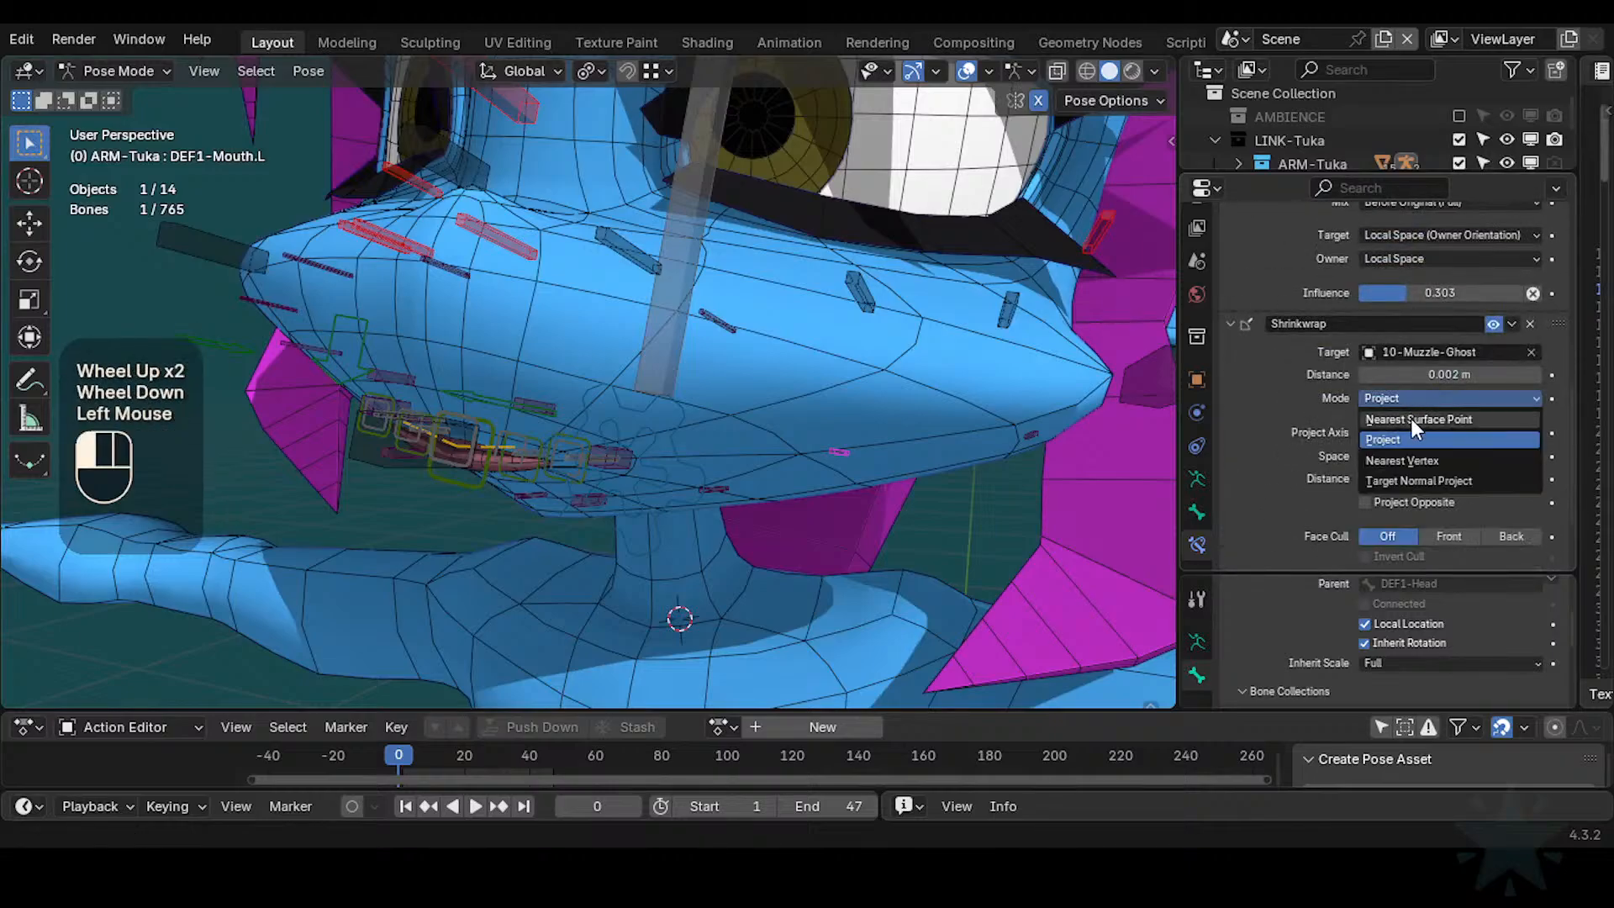
left_click(1399, 397)
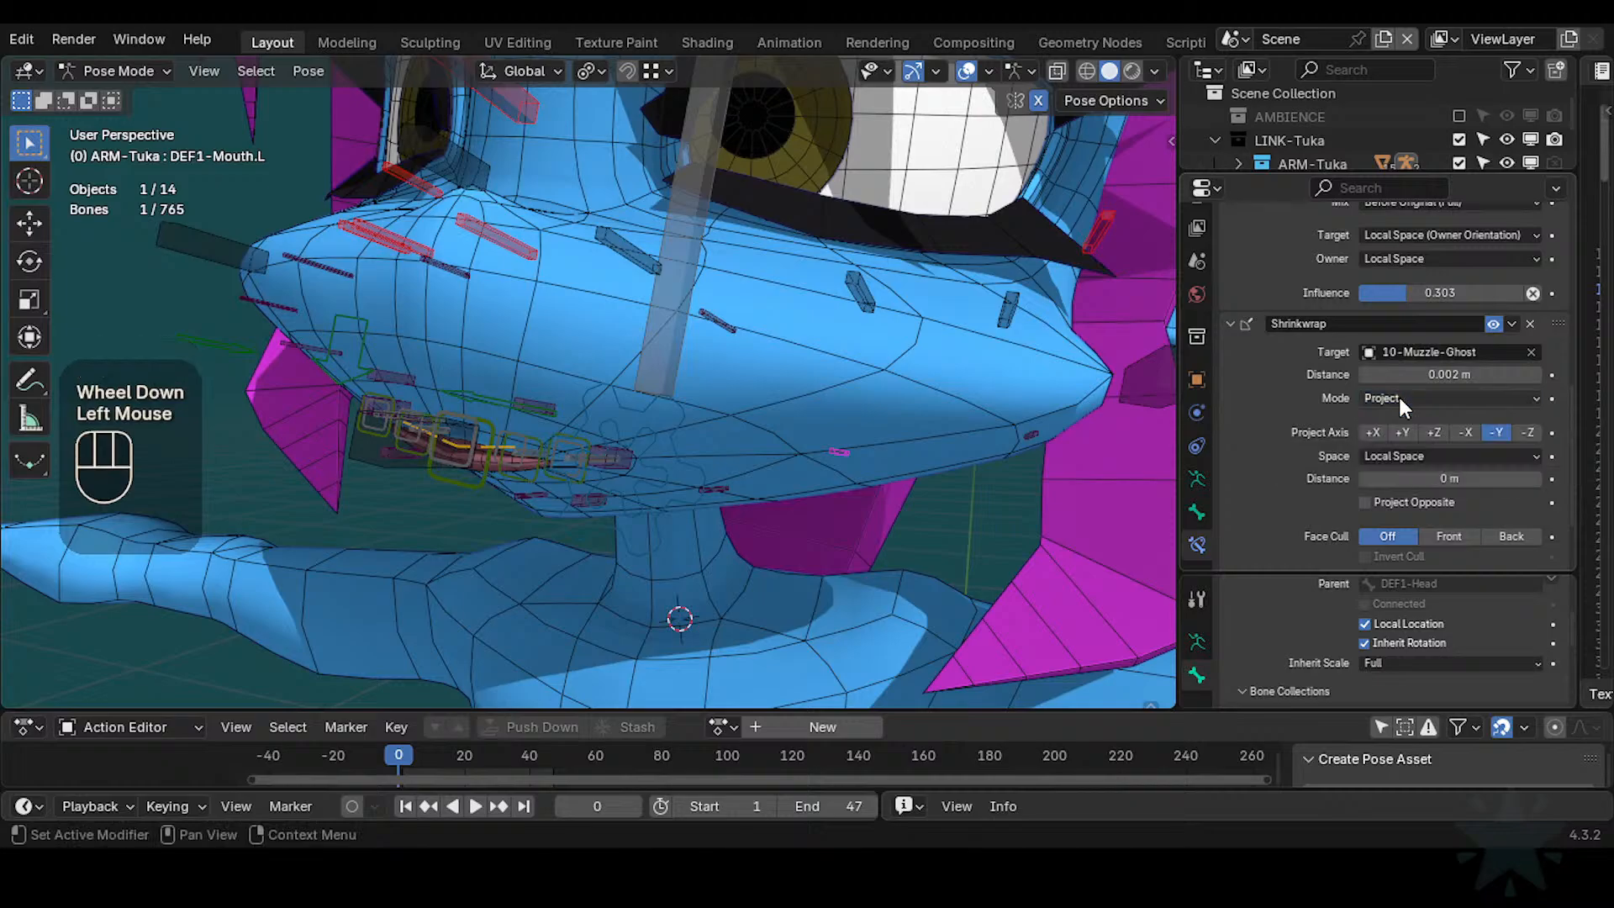
left_click(1227, 324)
Clear the pose transforms of all bones in the soloed lip and face collections
middle_click_drag(841, 403, 792, 423)
key("a")
key("alt+q")
key("alt+q")
scroll(714, 345, "down", 2)
middle_click_drag(684, 353, 602, 426)
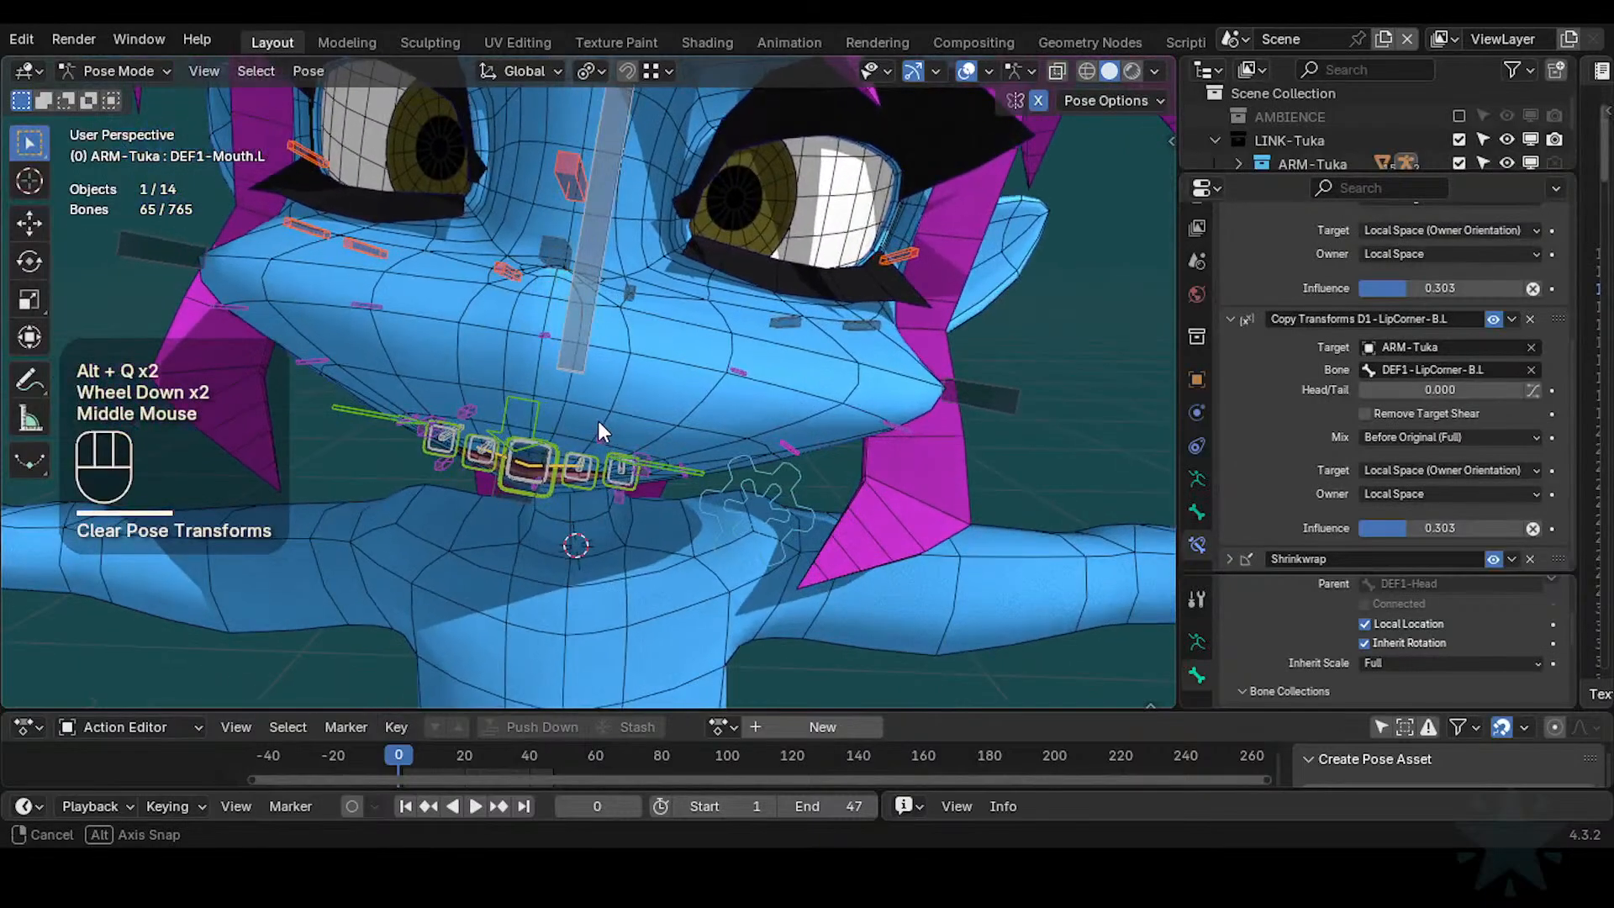
scroll(604, 418, "down", 1)
key("a")
key("alt+q")
Un-solo all bone collections and clear the pose transforms of every bone in the rig
key("q")
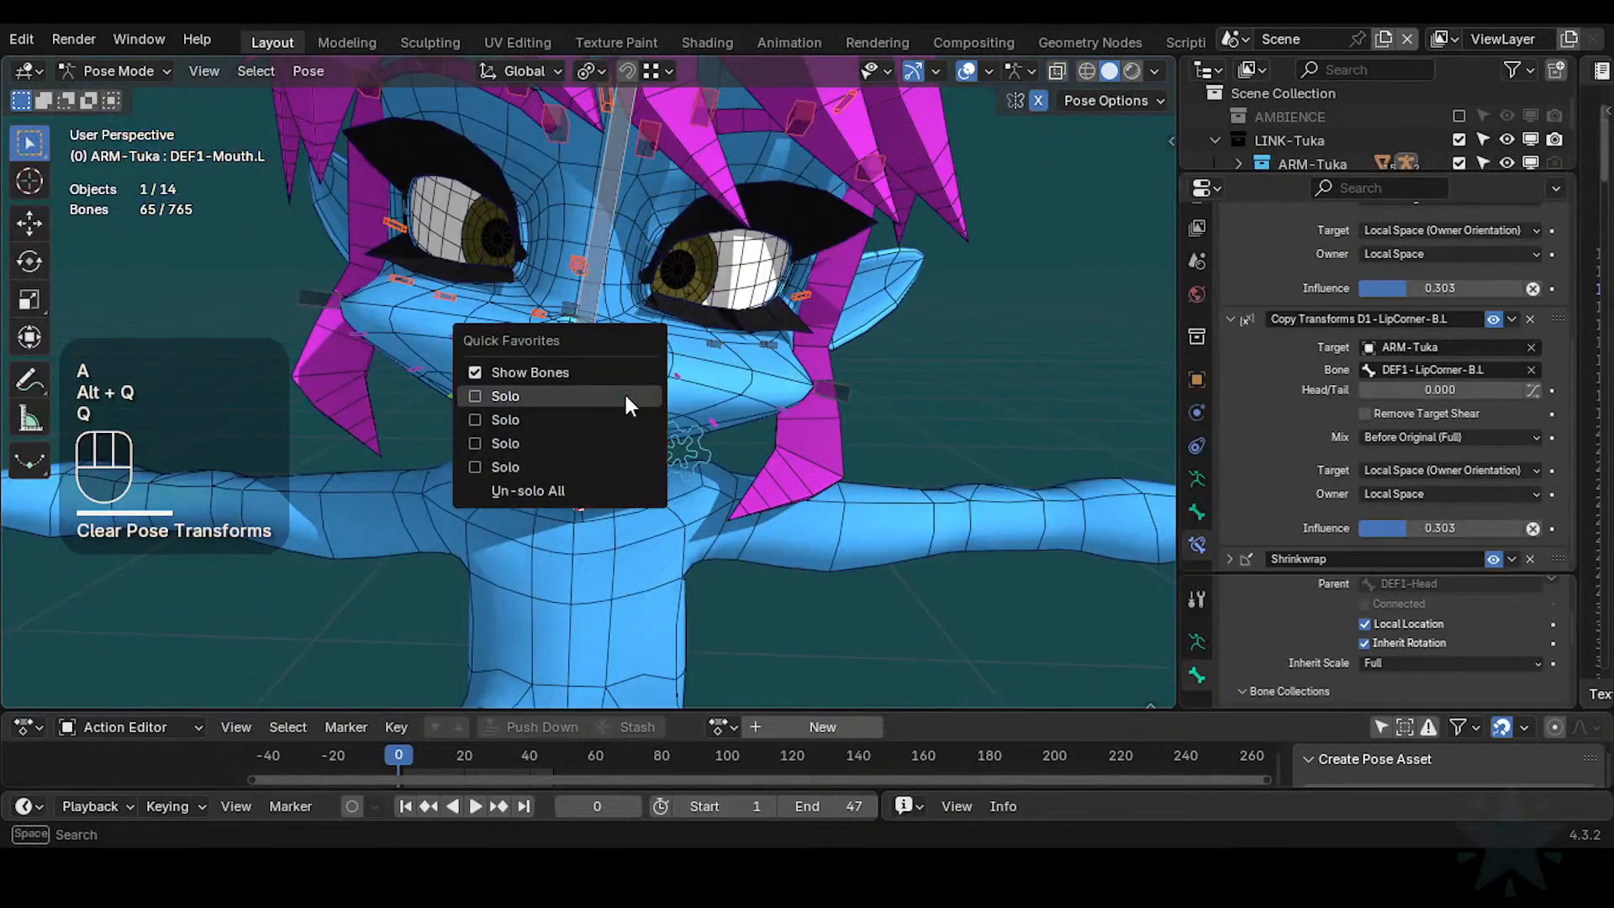
left_click(547, 488)
scroll(684, 446, "down", 1)
key("a")
key("alt+q")
key("alt+q")
key("alt+q")
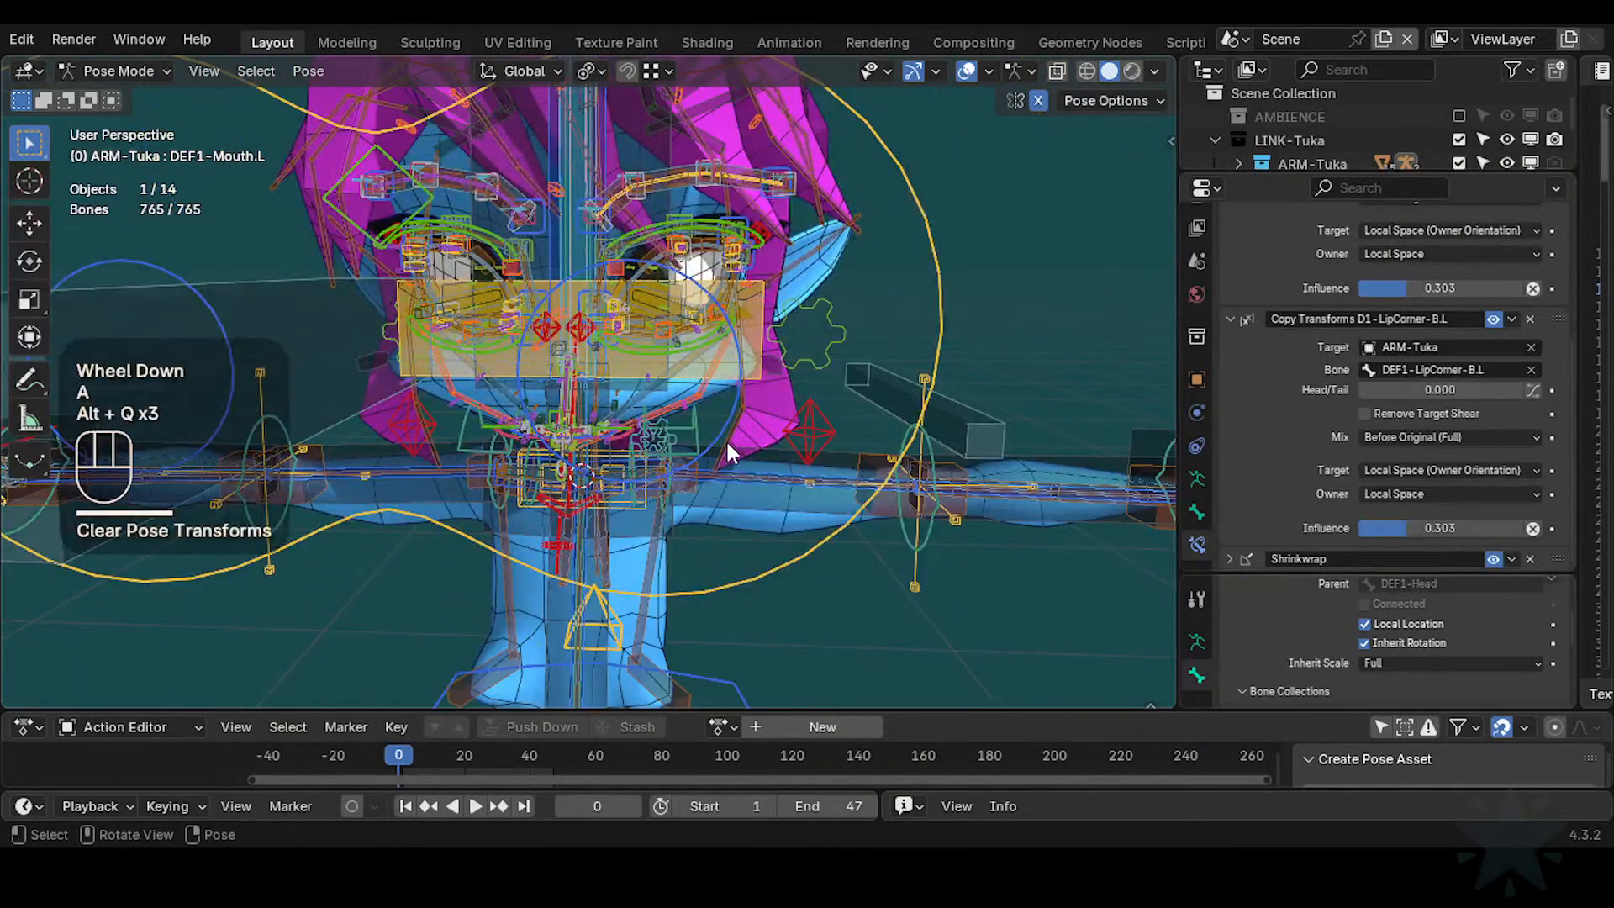
Solo the D0-Skeleton bone collection from Object Mode and return the armature to Pose Mode
key("ctrl+Tab")
key("n")
scroll(1085, 332, "up", 2)
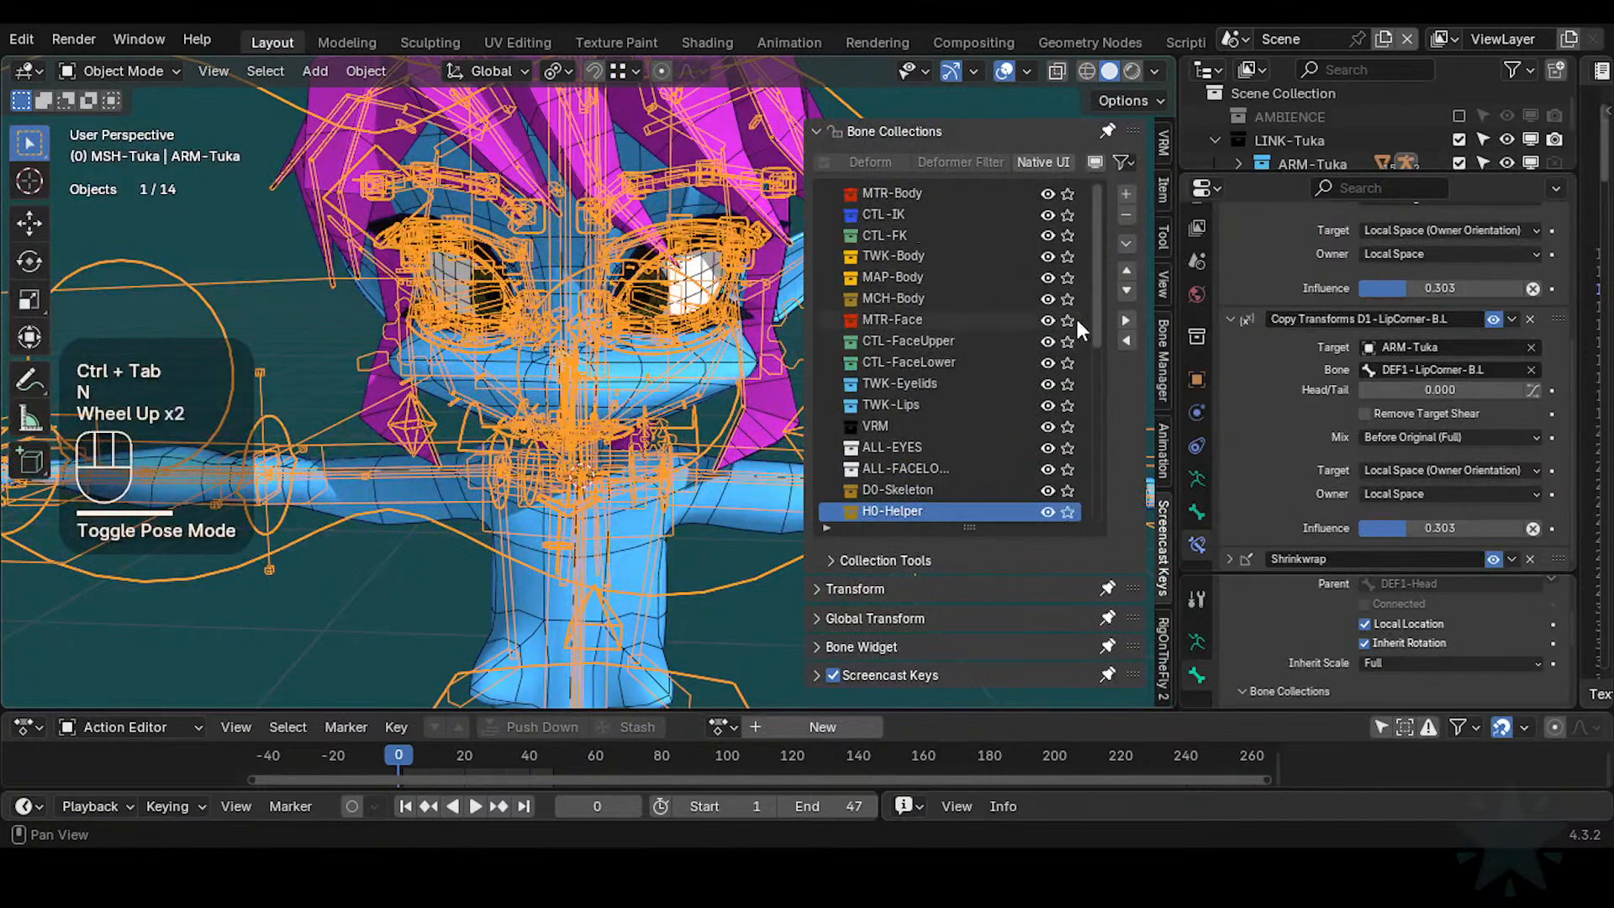
left_click_drag(1090, 232, 1061, 324)
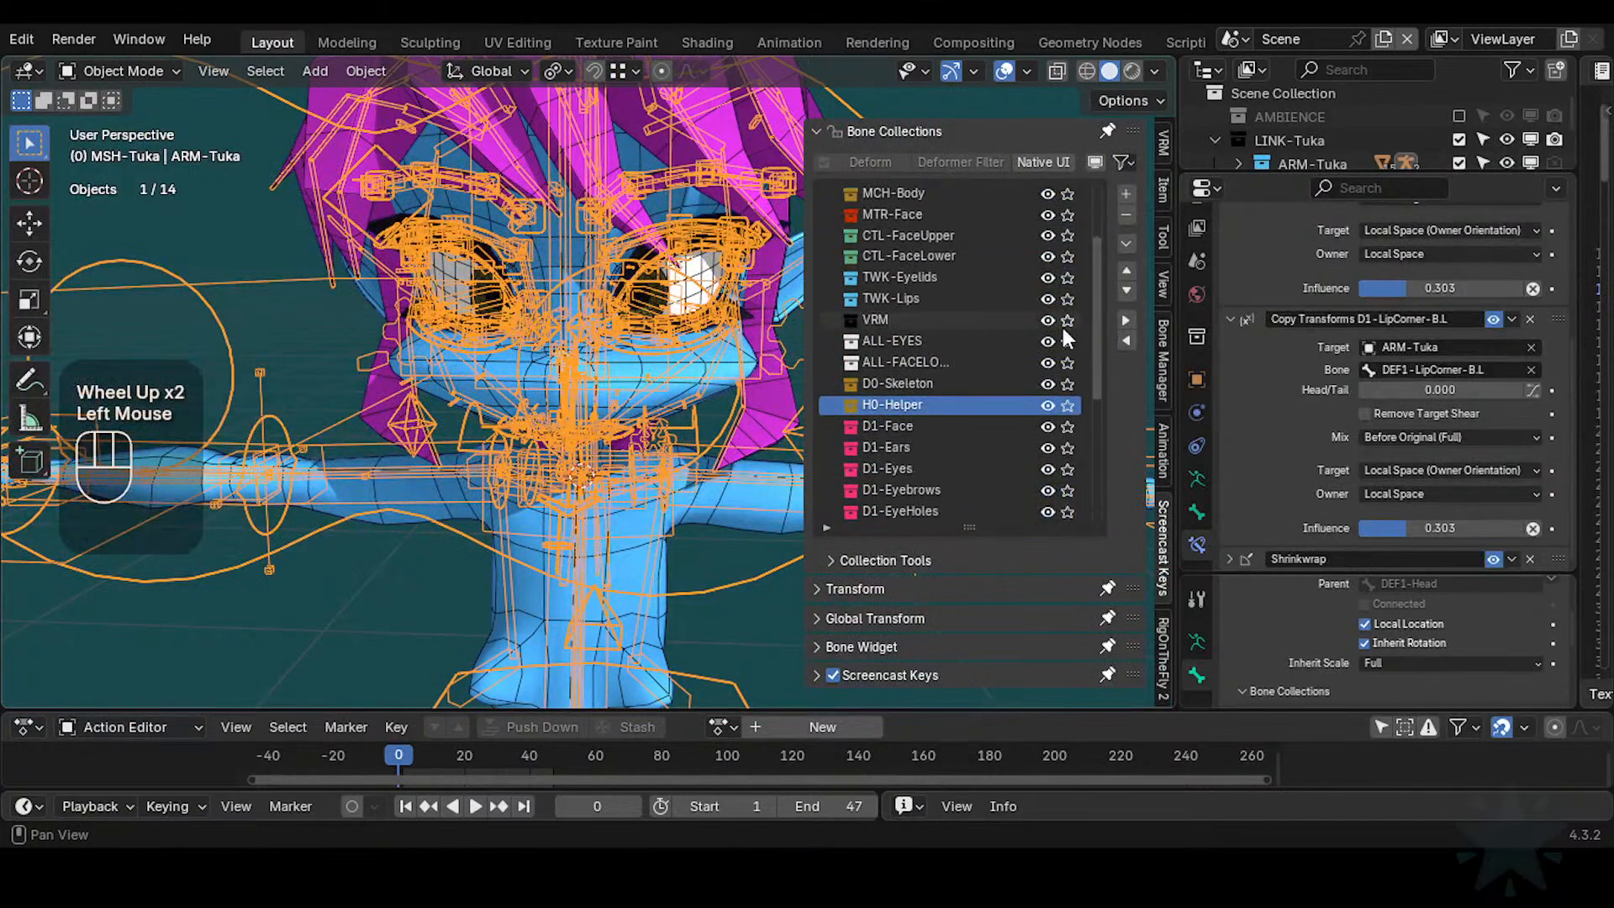
left_click(1068, 407)
left_click(1067, 407)
left_click(1068, 383)
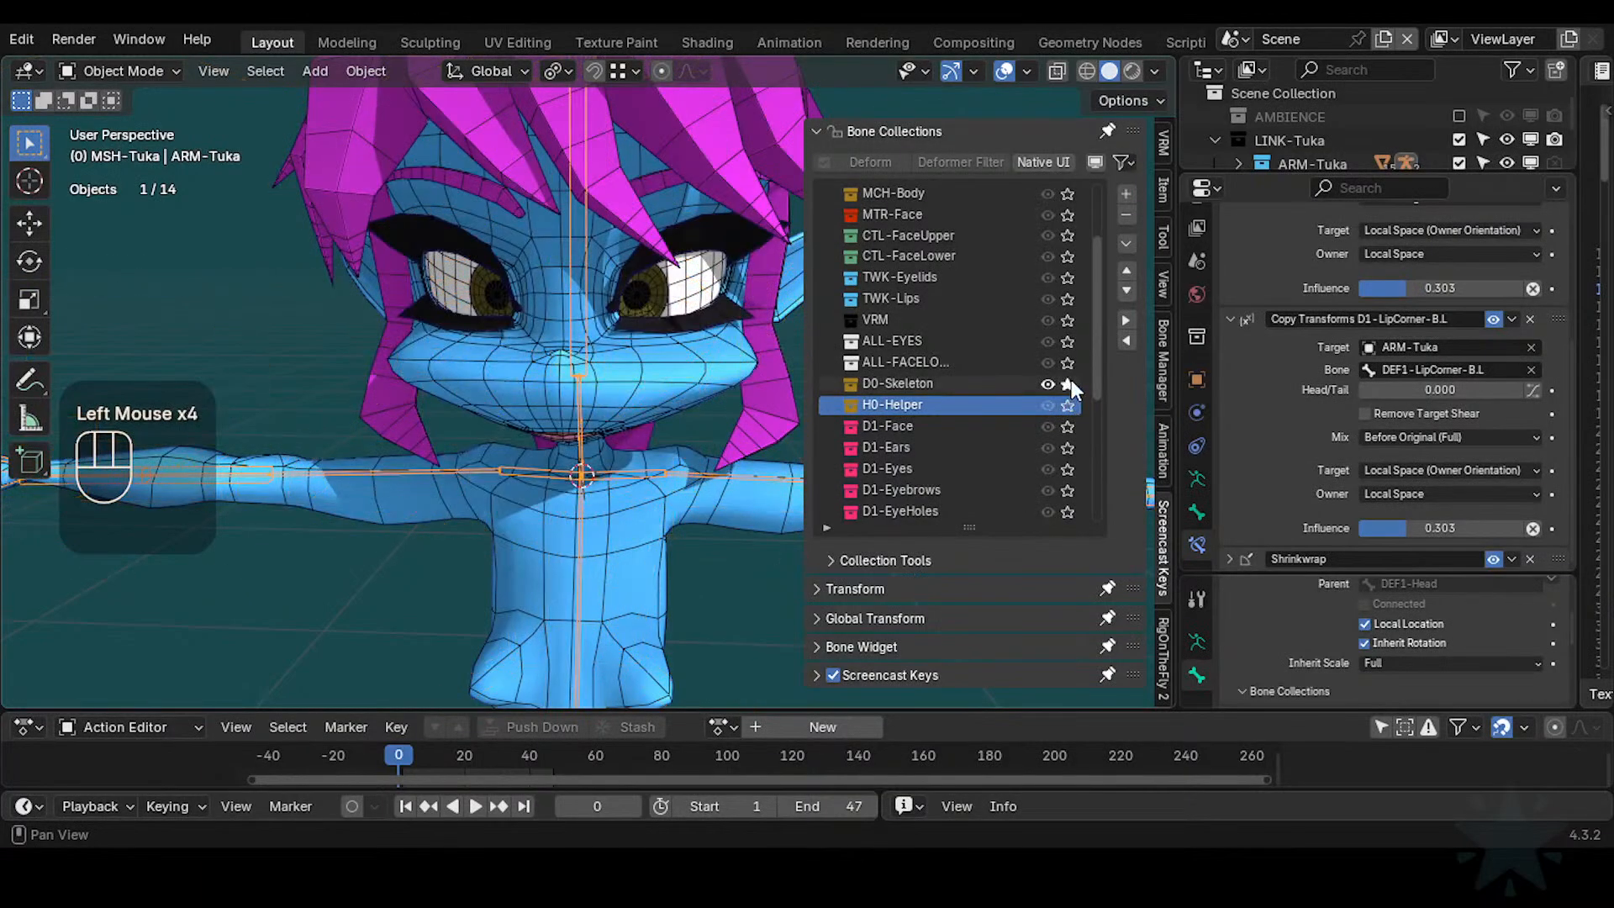
key("n")
scroll(801, 418, "up", 2)
key("ctrl+Tab")
middle_click_drag(592, 494, 609, 486)
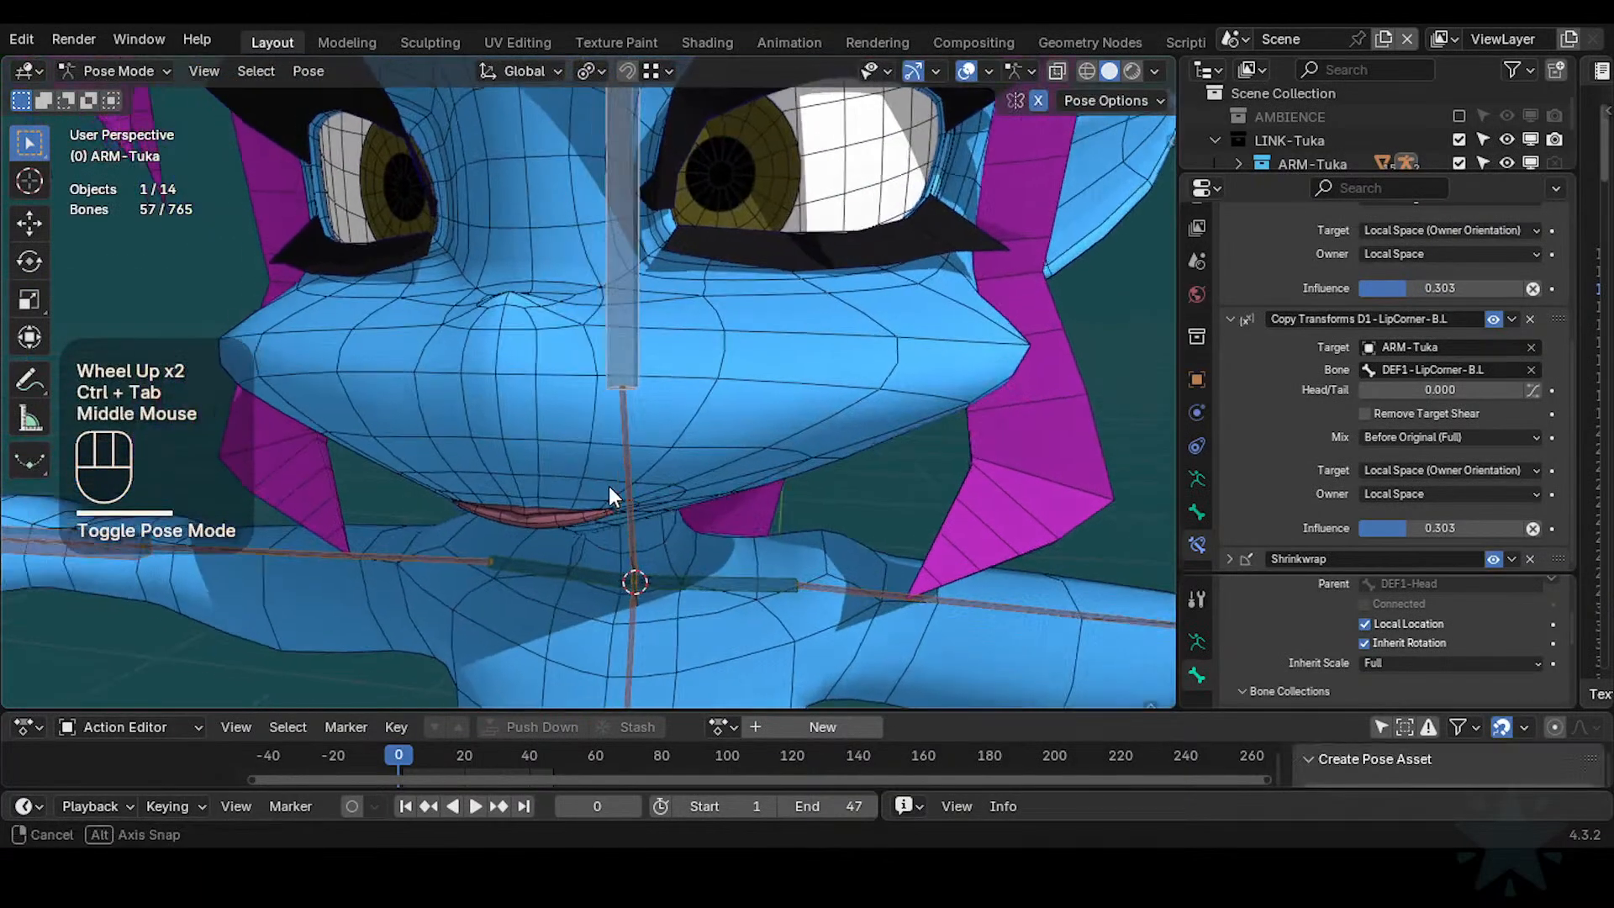
Check the closed mouth and neck area and save the file Tuka-Game-69.blend
key("ctrl+s")
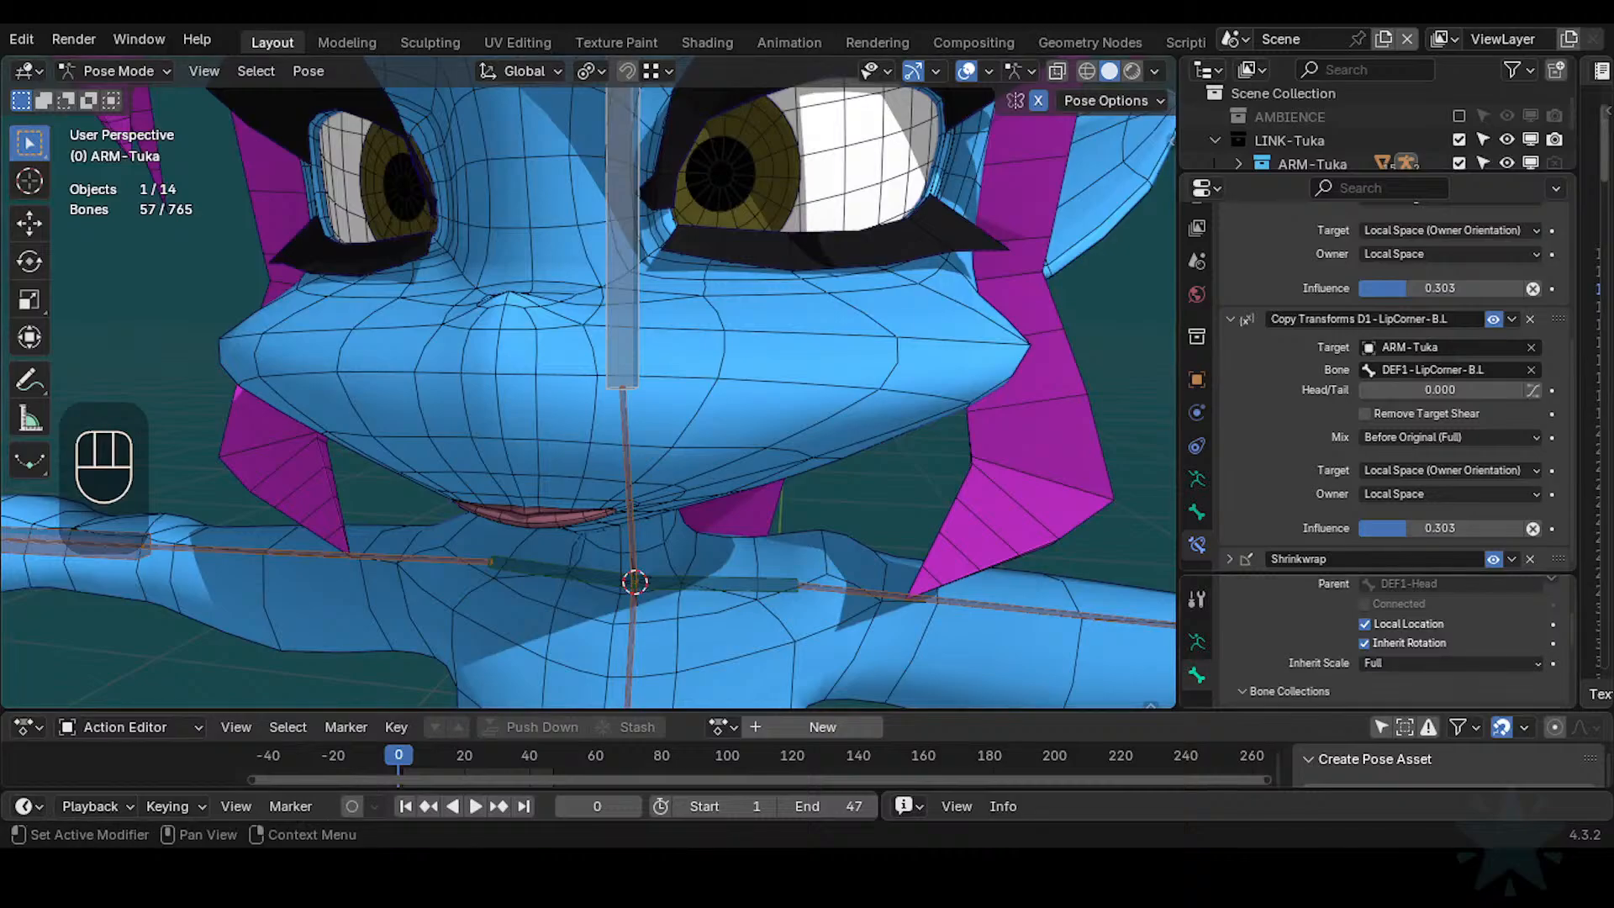
middle_click_drag(672, 580, 733, 525)
middle_click_drag(733, 525, 787, 424, "shift")
scroll(728, 280, "up", 2)
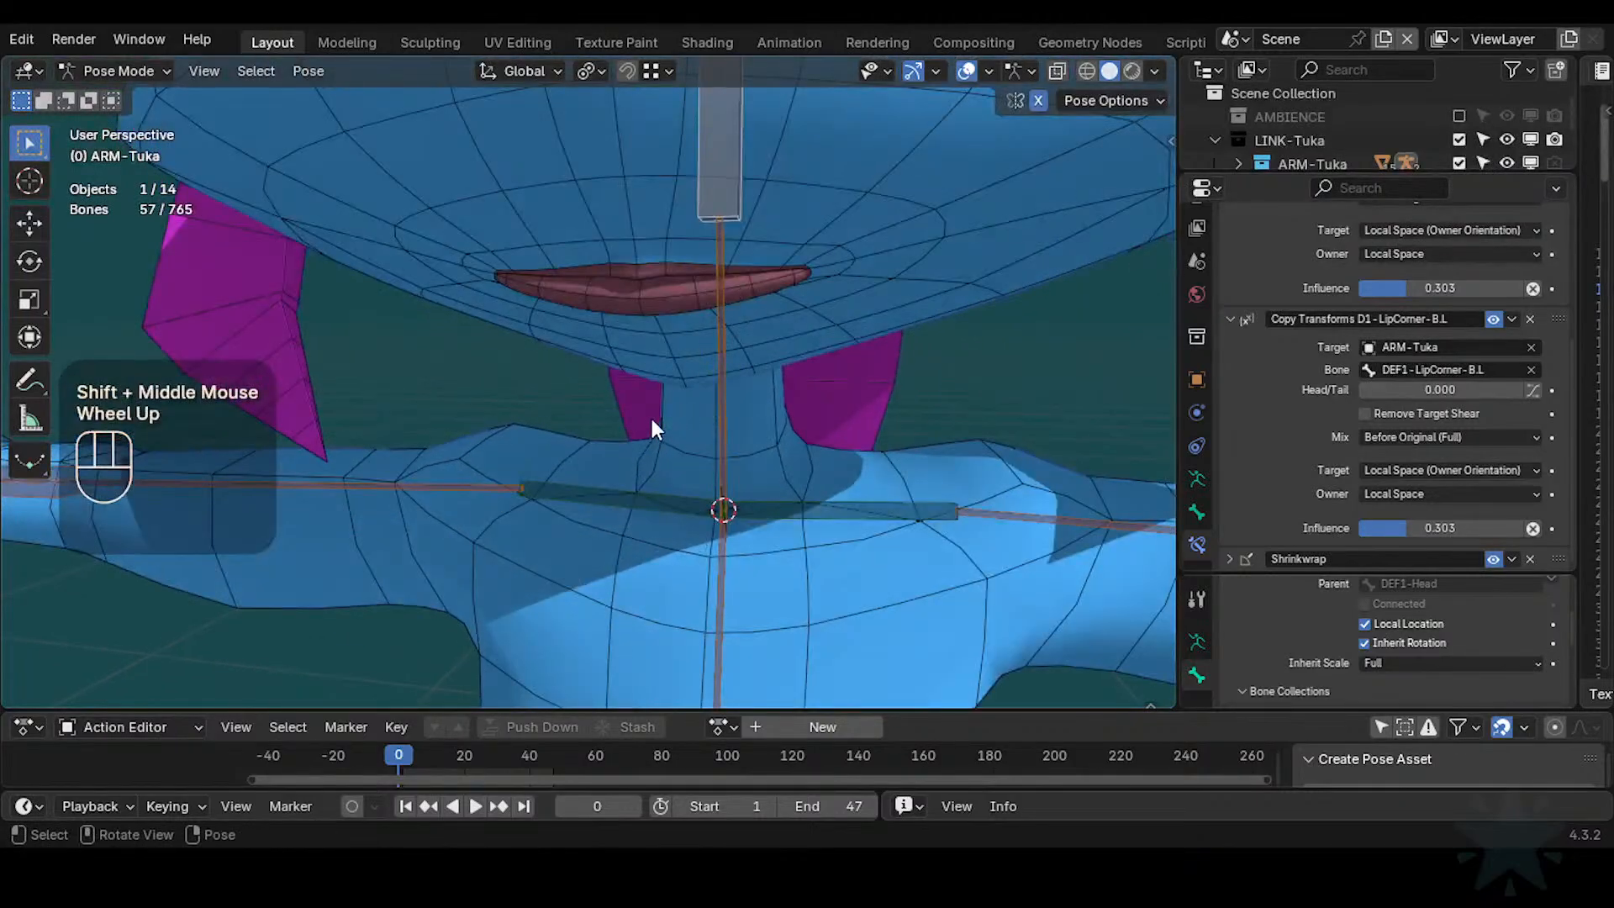
scroll(660, 445, "down", 2)
middle_click_drag(666, 475, 690, 473, "shift")
scroll(689, 473, "up", 1)
key("ctrl+s")
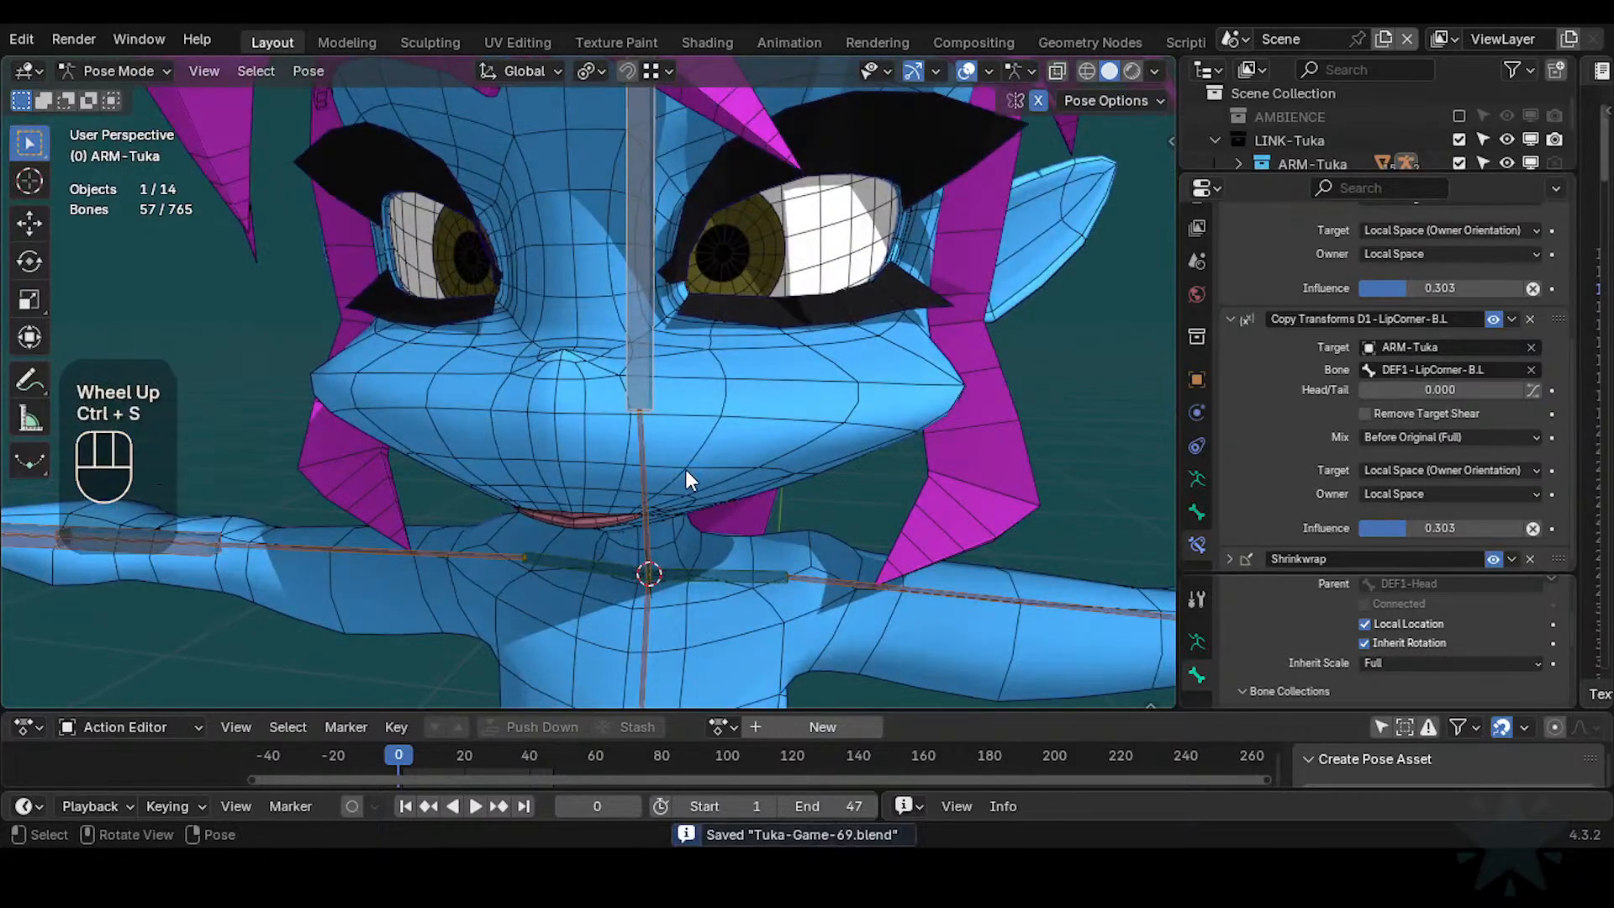
Select the 0-Body-Tuka mesh in Object Mode and turn off the viewport display of its Subdivision BAK modifier
key("ctrl+Tab")
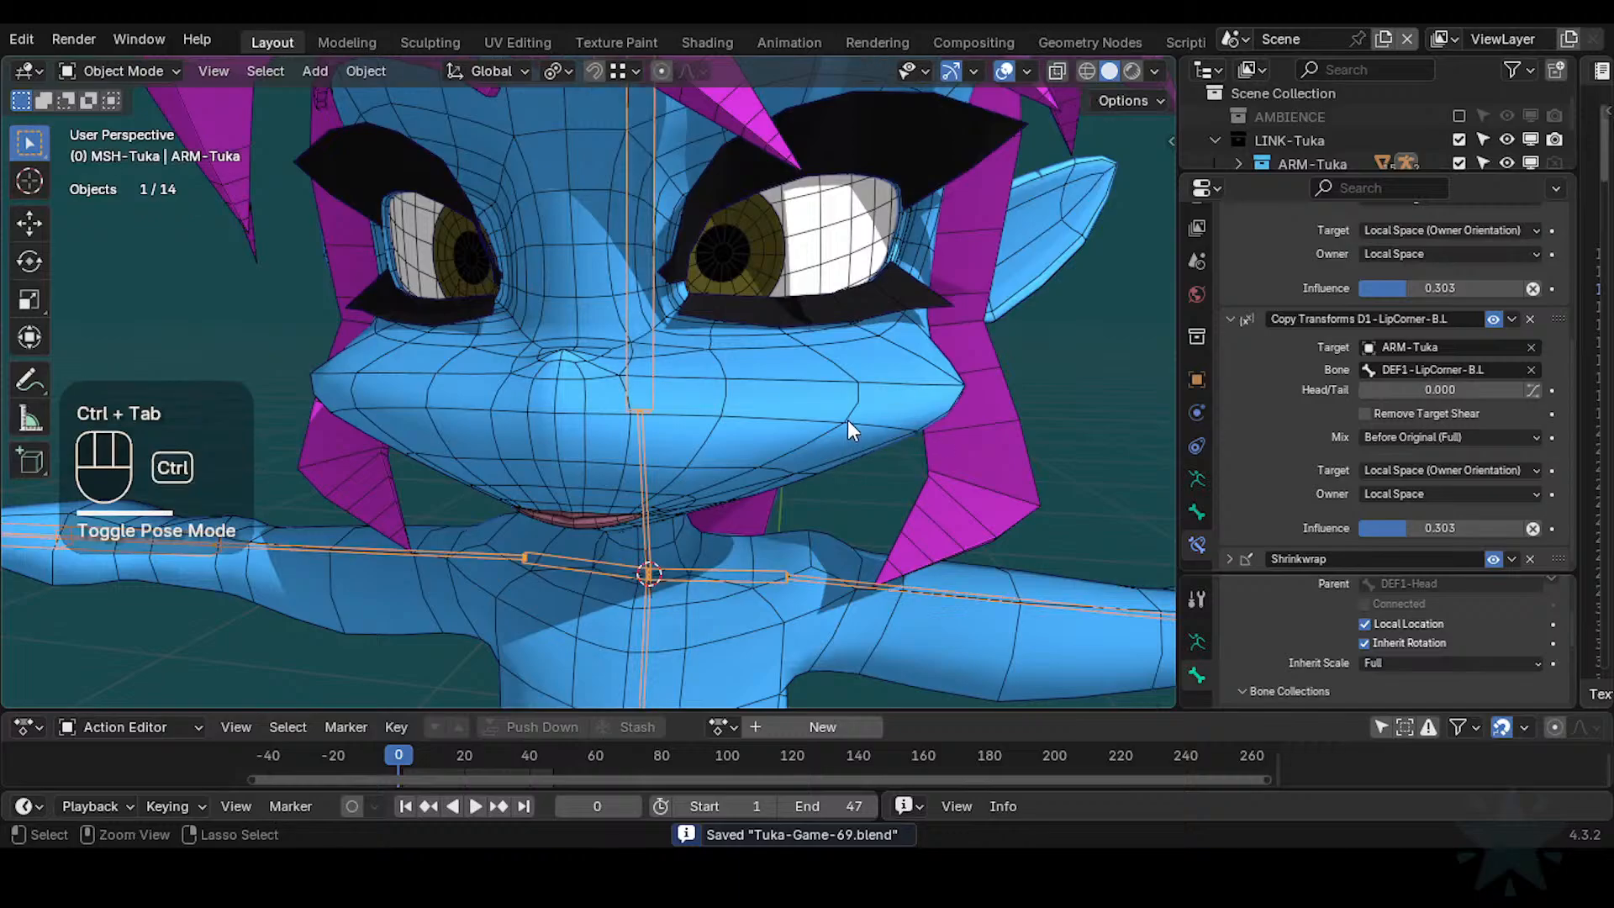
left_click(845, 414)
left_click(1192, 406)
middle_click_drag(1346, 368, 1379, 352)
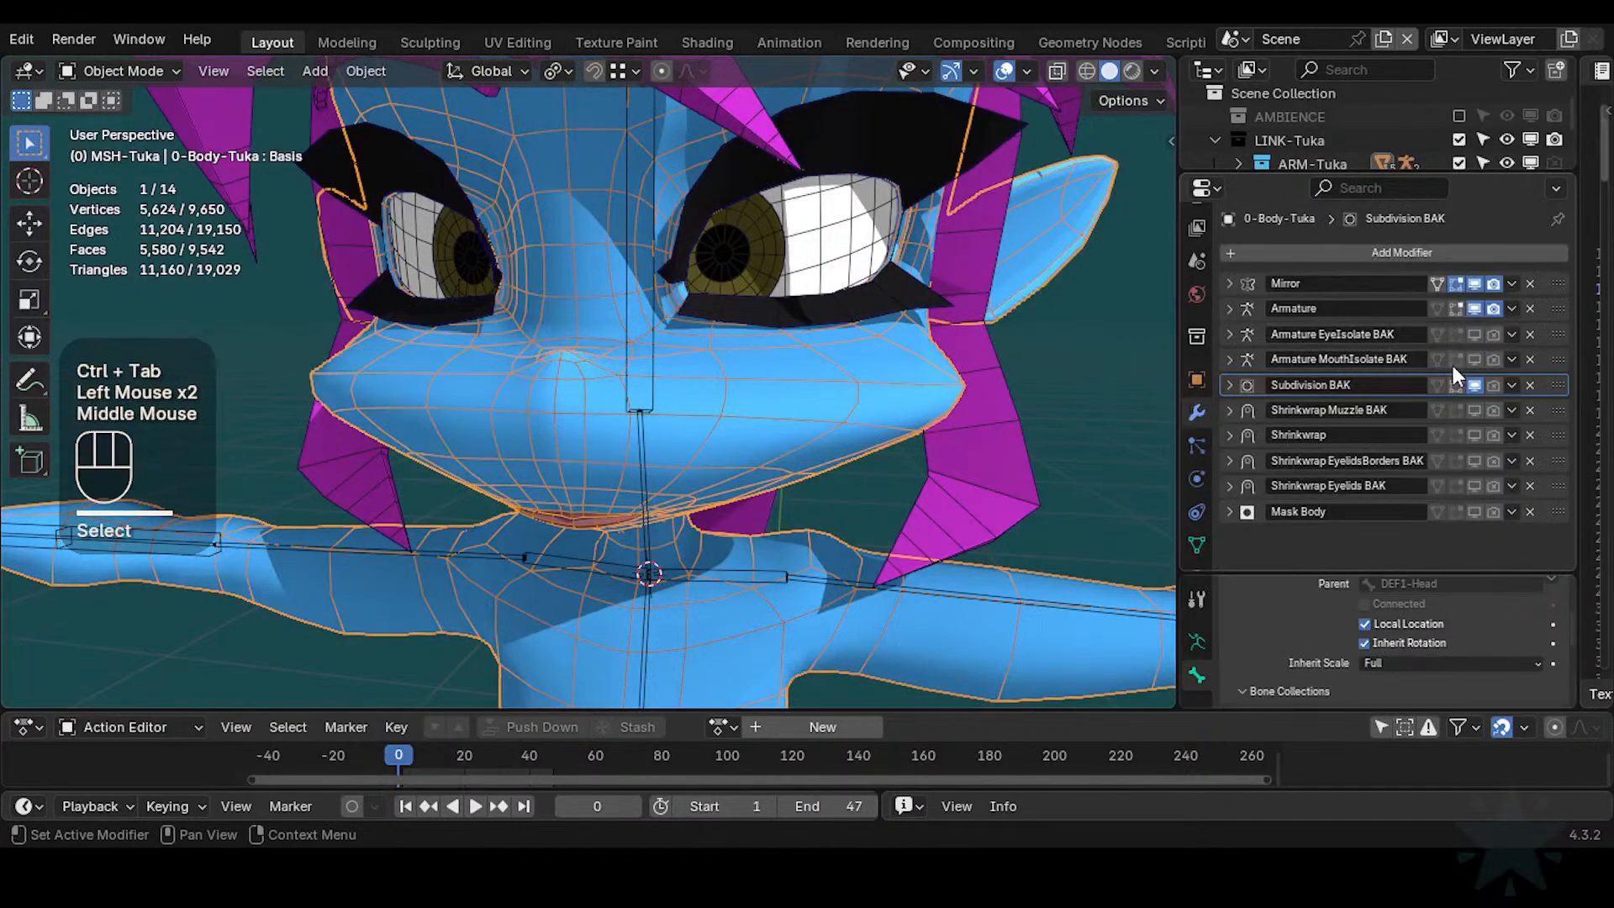
left_click(1473, 384)
Enter Edit Mode on the 0-Body-Tuka mesh with edge selection active, viewing the neck from below
middle_click_drag(914, 423, 849, 412, "shift")
middle_click_drag(849, 412, 790, 376, "shift")
middle_click_drag(790, 376, 852, 469)
left_click(825, 426)
left_click(865, 427)
key("Tab")
key("2")
left_click(871, 518)
key("ctrl+b")
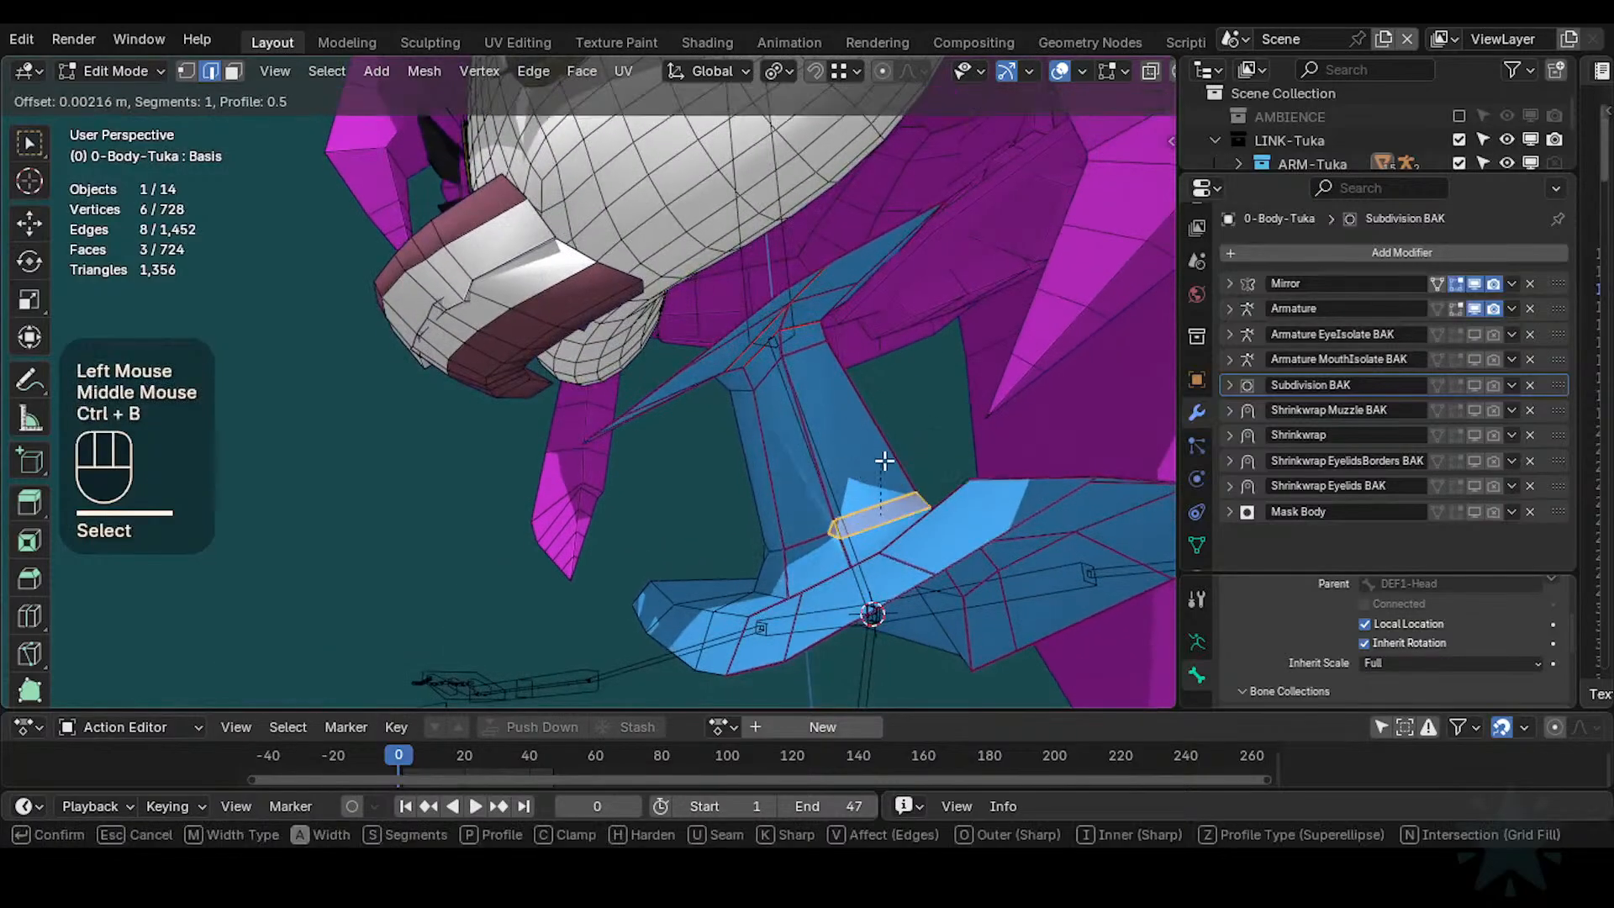
key("Escape")
key("ctrl+z")
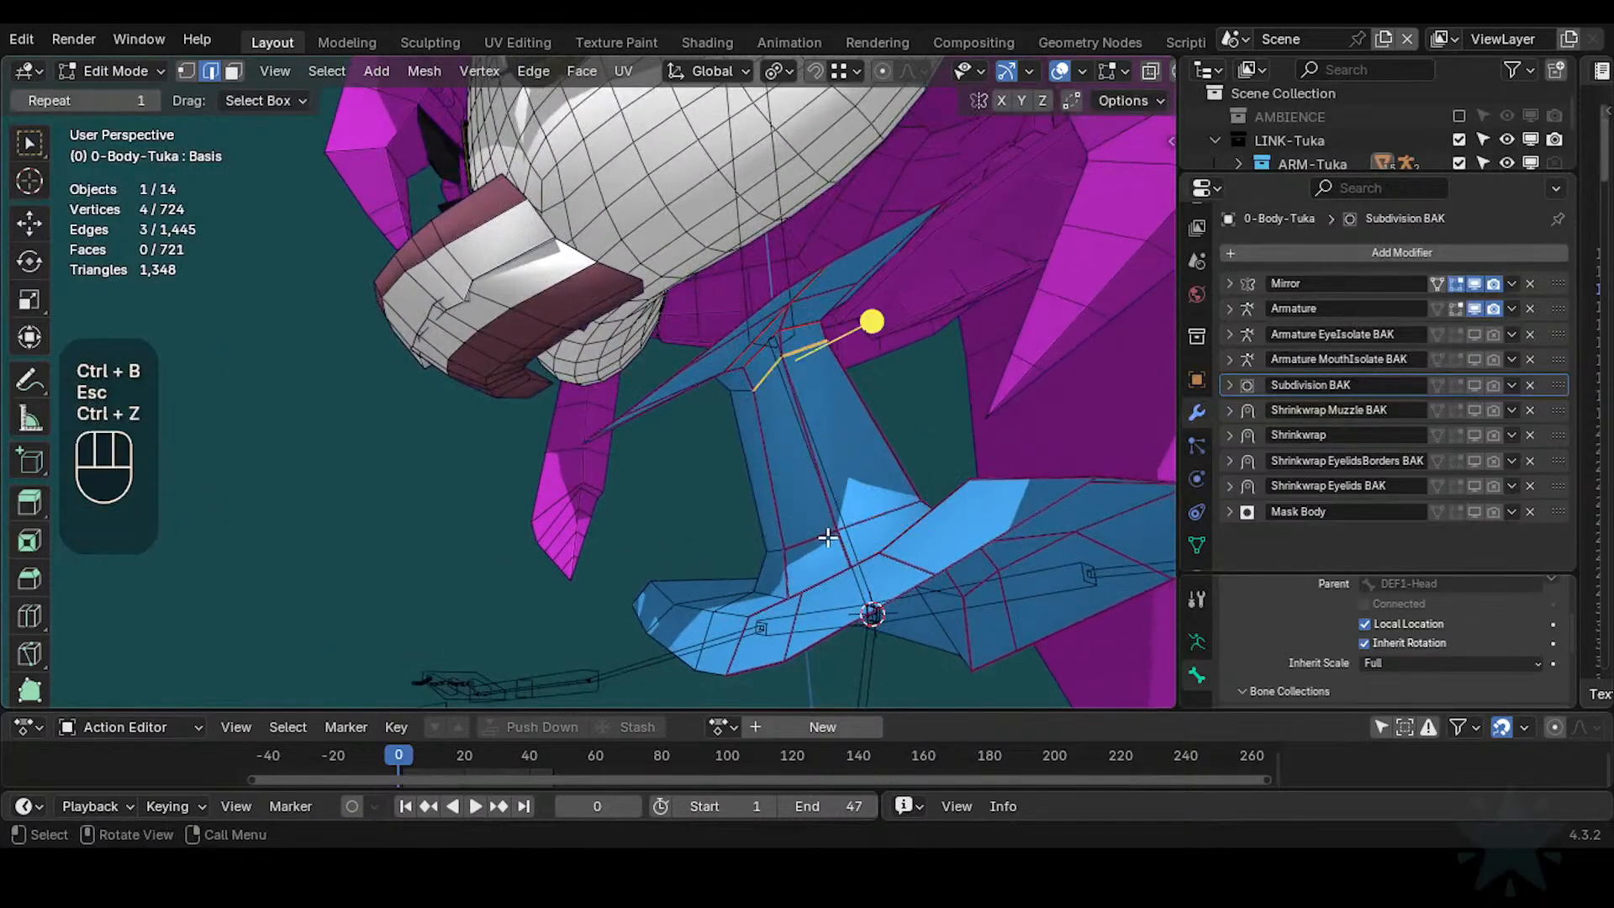
Select the edge loop around the base of the neck and bevel it with one segment
key("2")
left_click(870, 462, "alt+shift")
middle_click_drag(871, 463, 879, 465)
key("alt+a")
left_click(874, 523, "alt+shift")
middle_click_drag(874, 523, 813, 481)
key("ctrl+b")
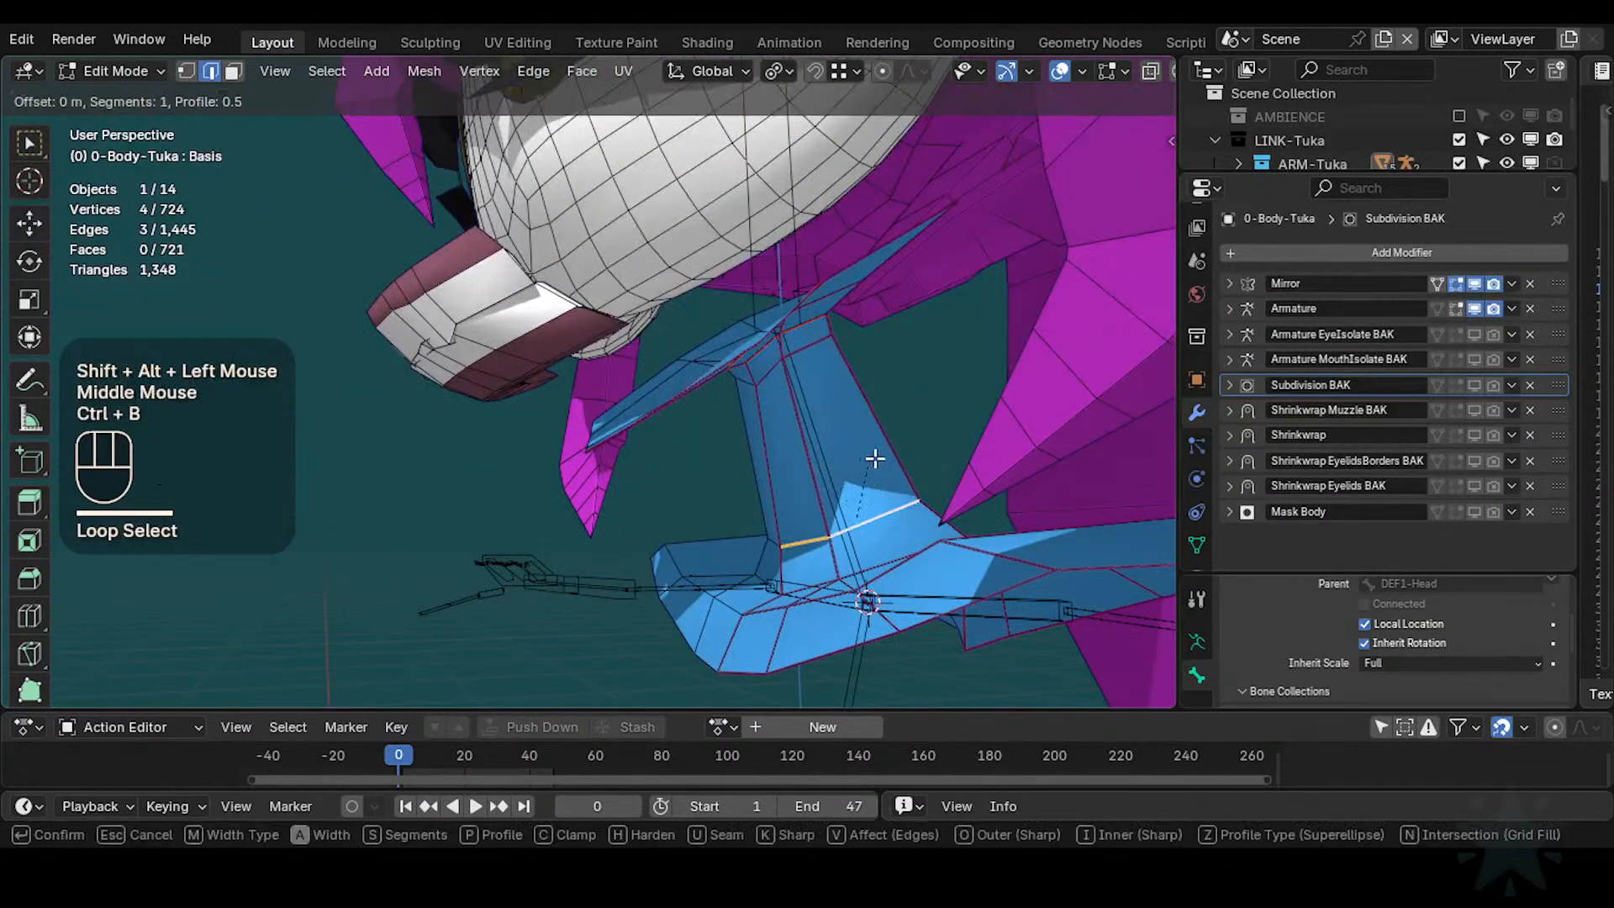
left_click(910, 467)
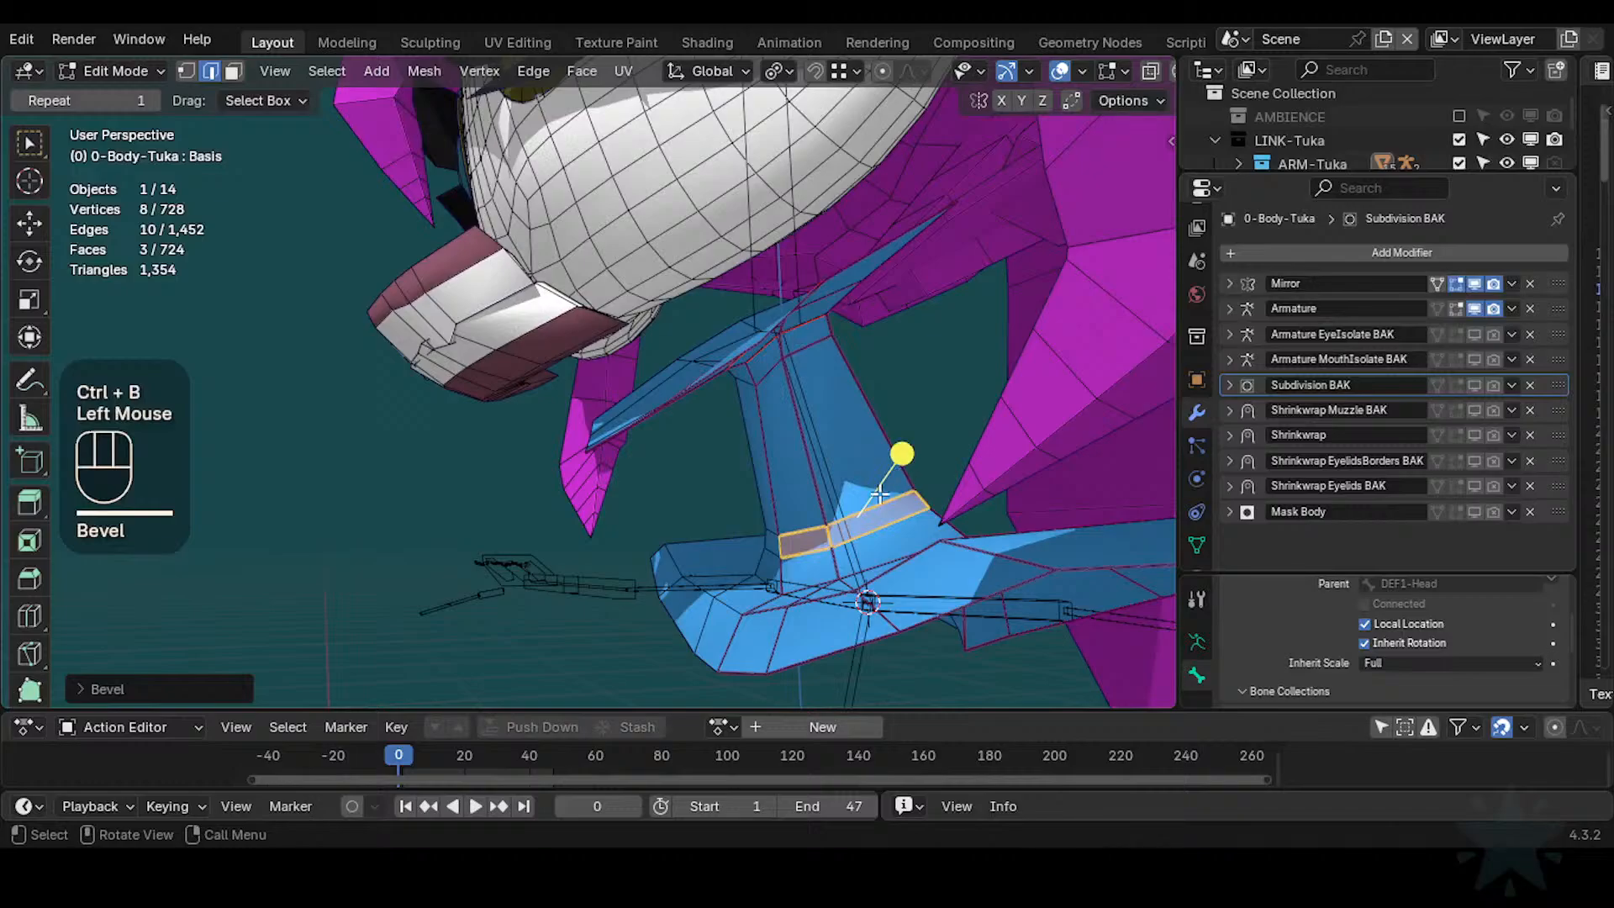
Select the neck edge loop above the beveled base, slide it up toward the head and shrink it slightly
key("alt+a")
key("2")
left_click(902, 454, "alt+shift")
key("g")
key("g")
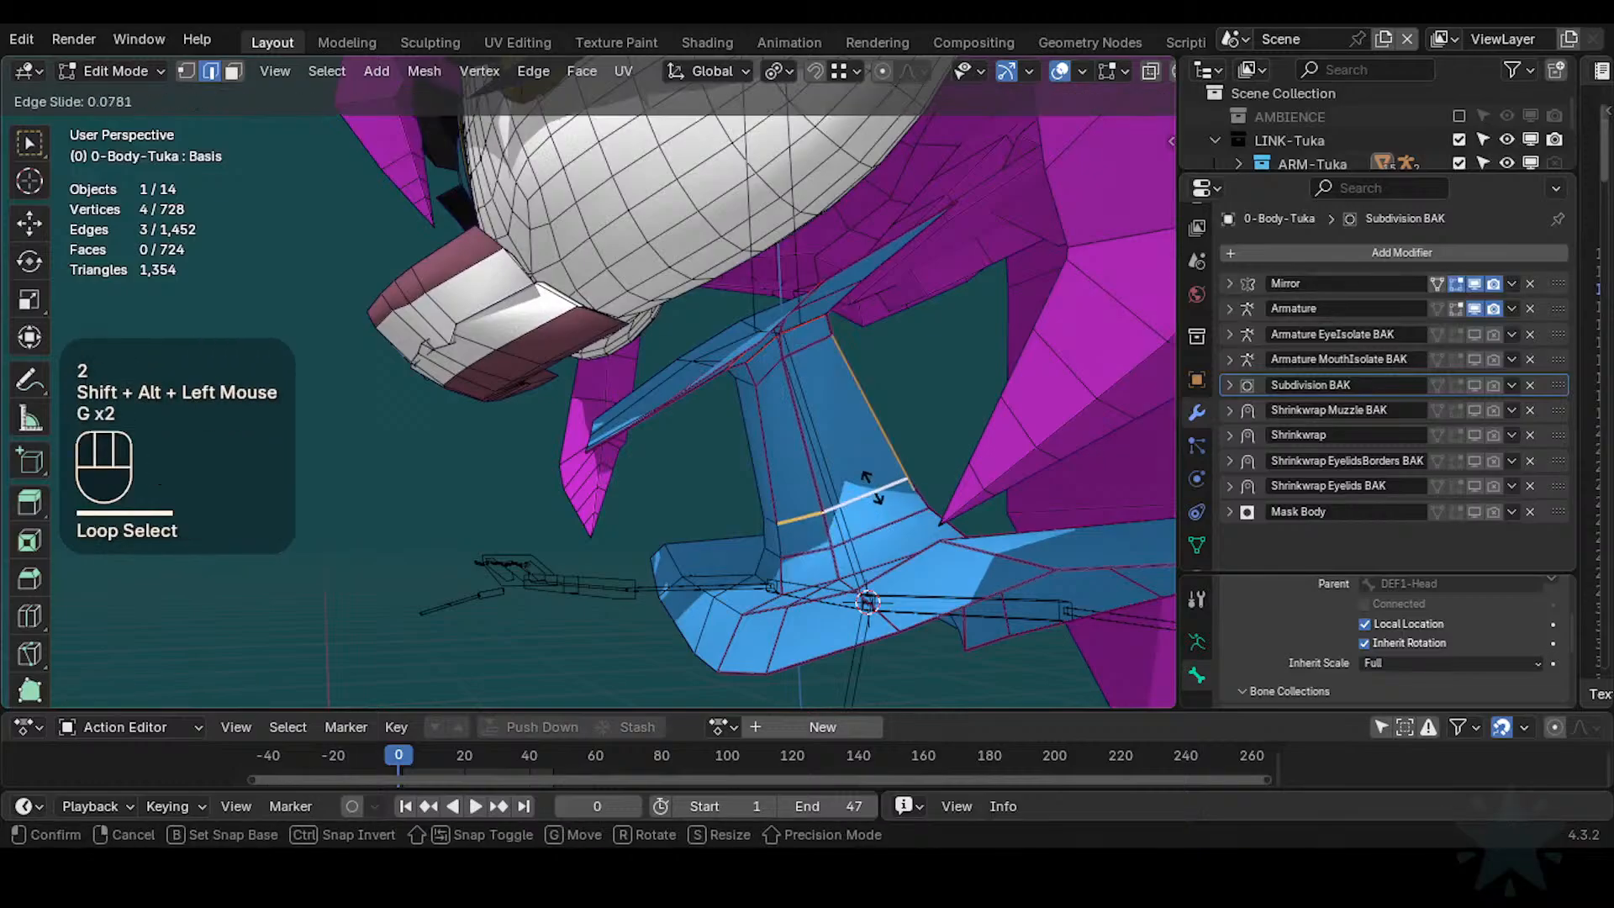
left_click(876, 389)
middle_click_drag(879, 387, 884, 416)
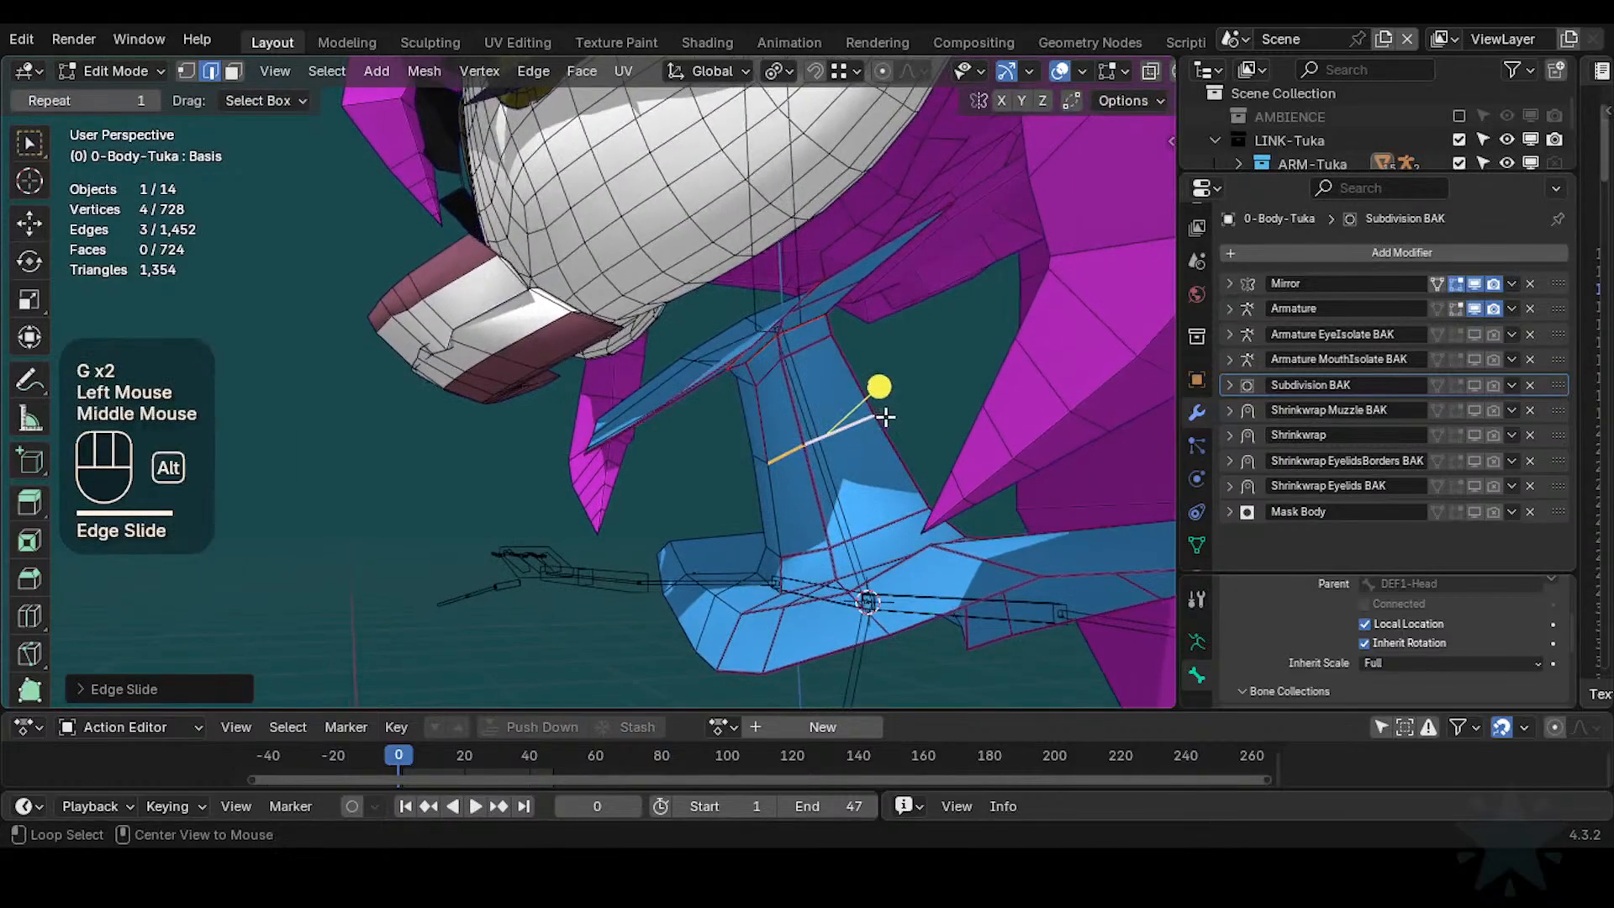
key("alt+s")
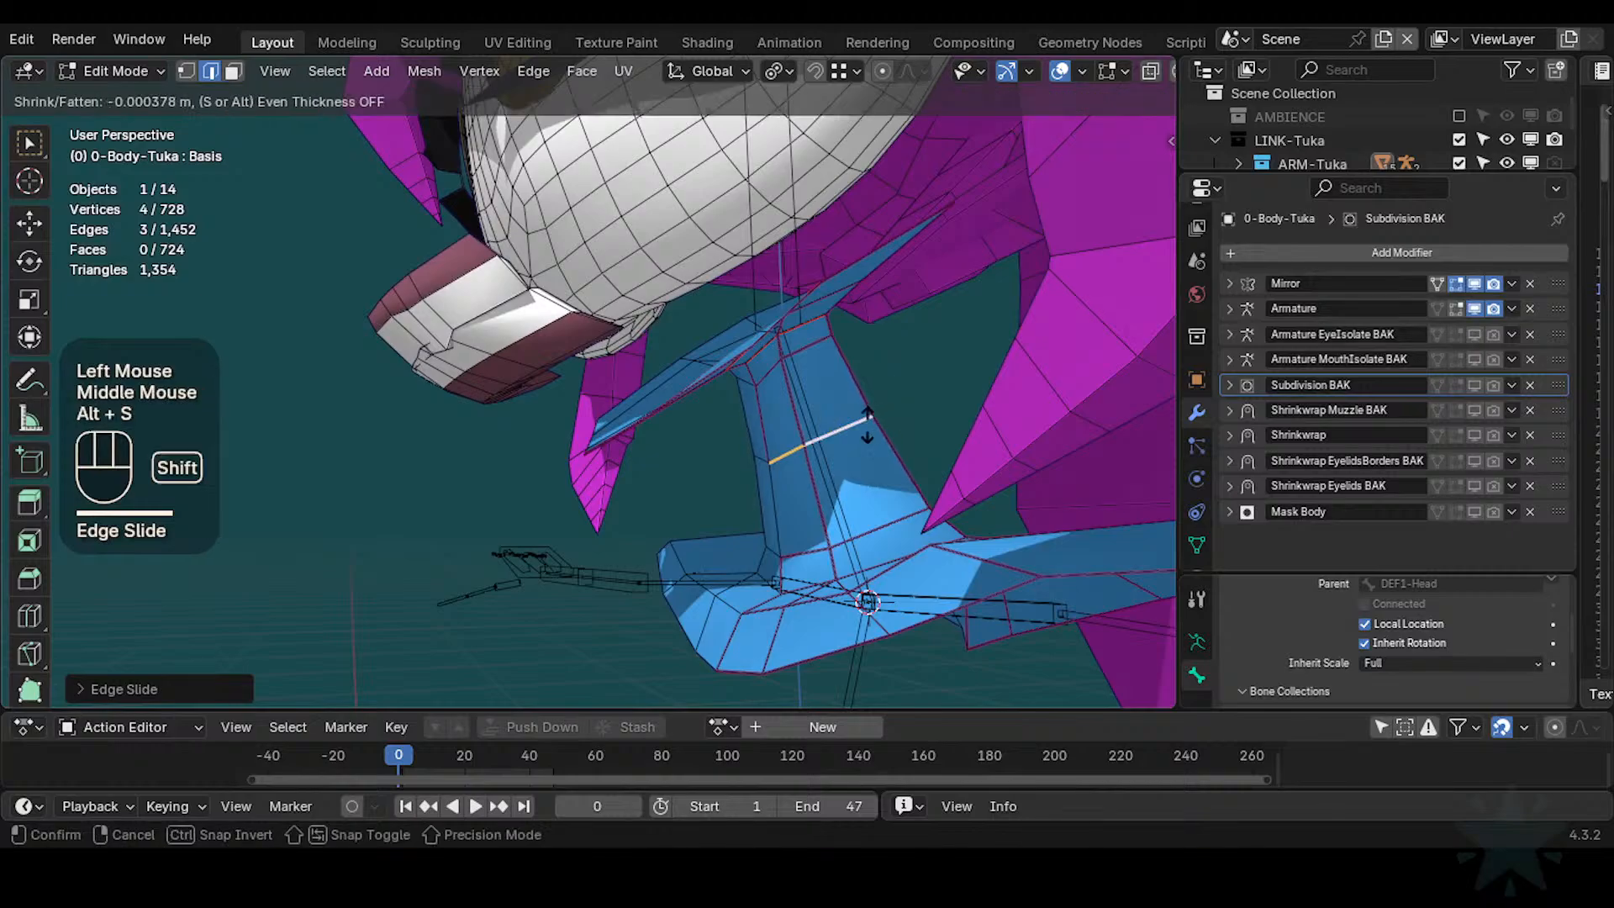
left_click(875, 386, "shift")
Slide the same neck edge loop back down toward the shoulders and shrink it slightly inward
key("g")
key("g")
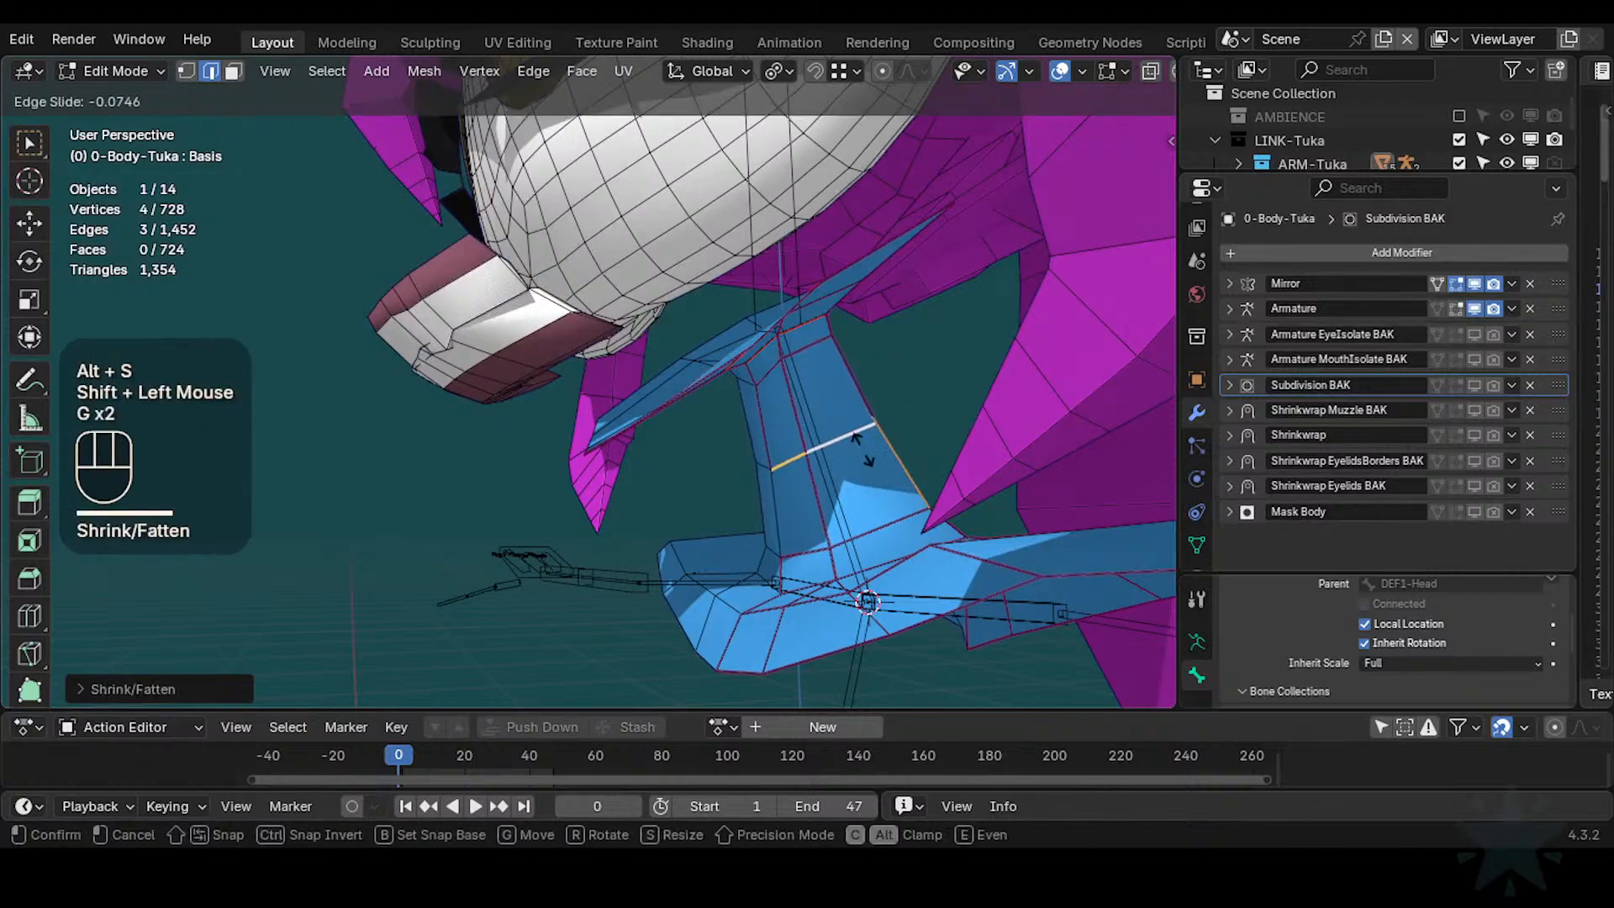
left_click(894, 427)
key("alt+s")
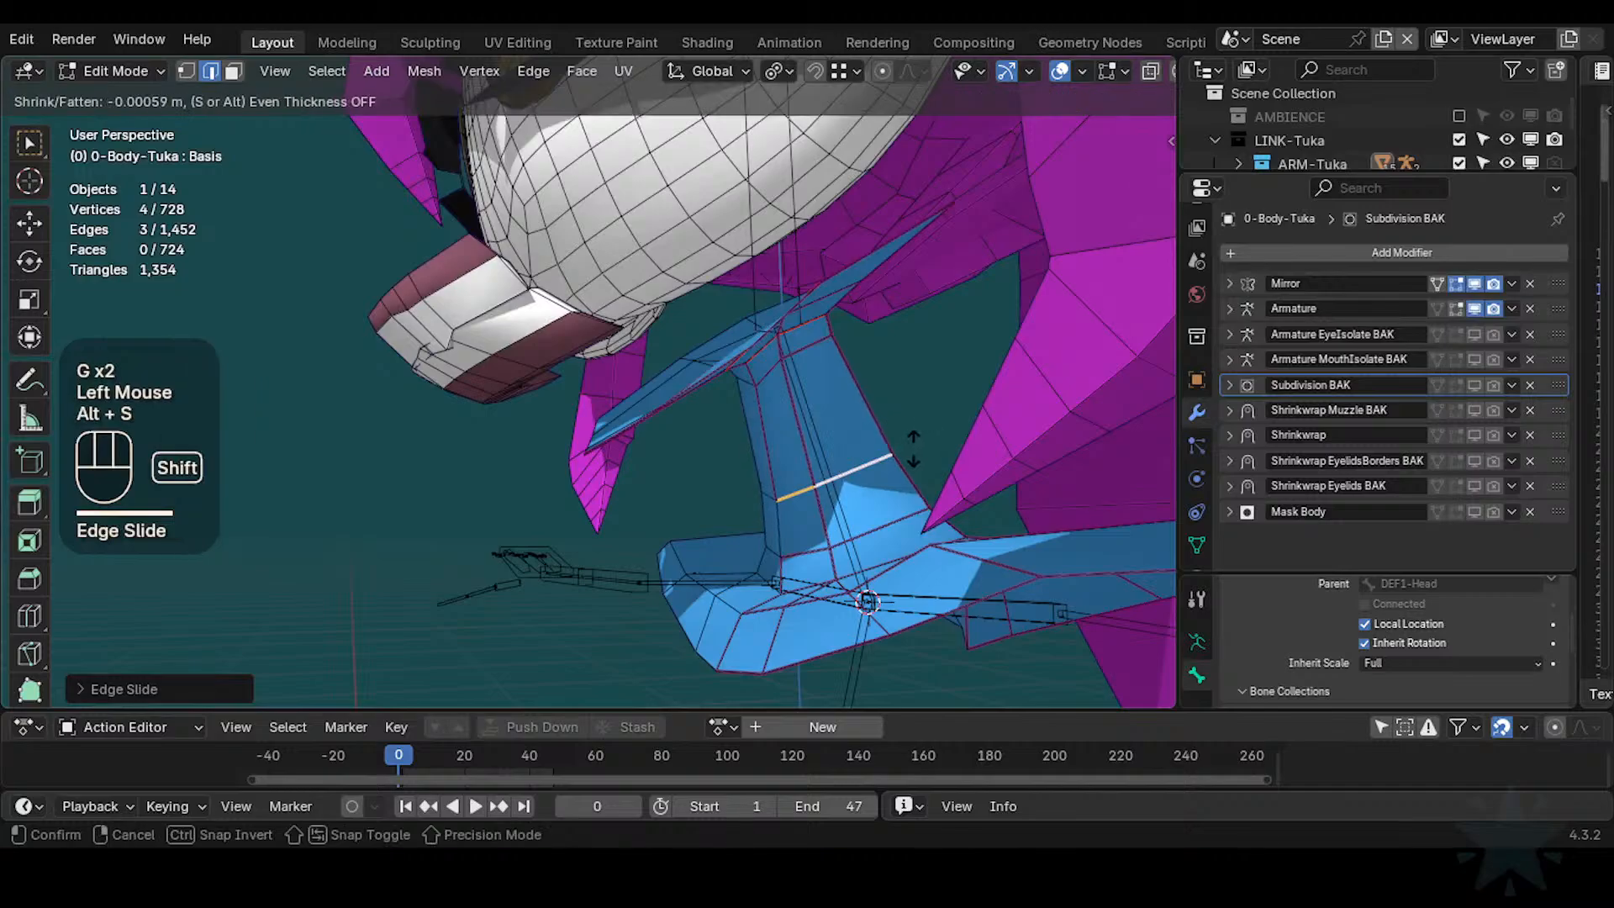
left_click(894, 455, "shift")
mouse_move(895, 455)
middle_mouse_down()
mouse_move(854, 426)
mouse_move(793, 432)
mouse_move(930, 389)
mouse_move(1013, 414)
mouse_move(861, 471)
mouse_move(852, 437)
mouse_move(901, 418)
mouse_move(890, 429)
middle_mouse_up()
key("alt+a")
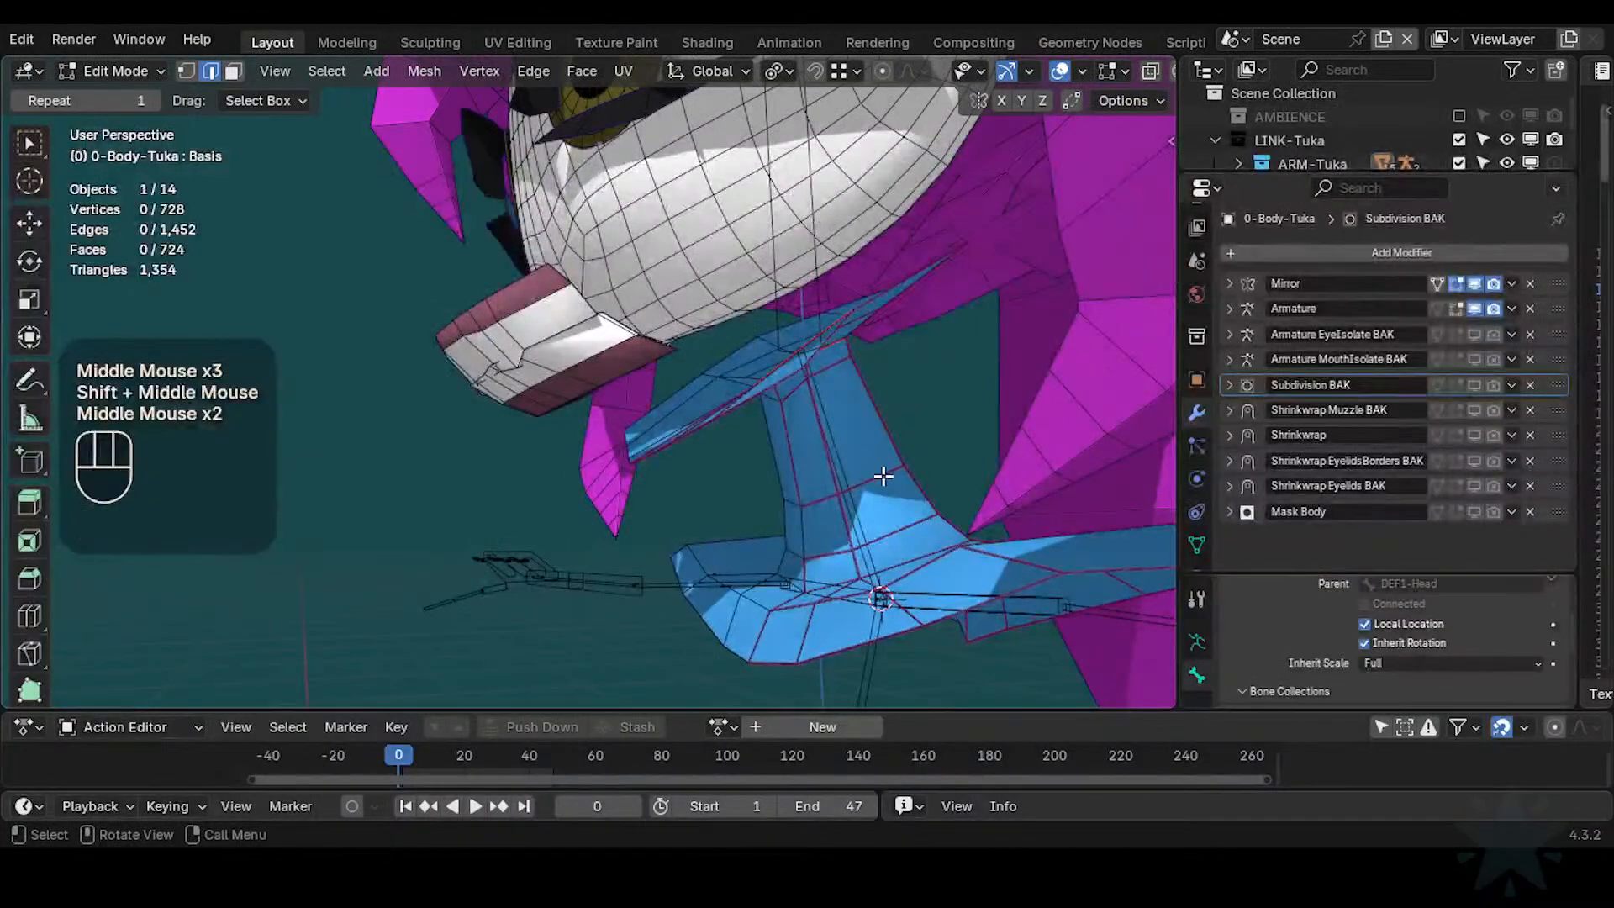
Reselect the middle neck edge loop and slide it slightly along the neck
key("alt+a")
left_click(885, 458, "alt+shift")
key("g")
key("g")
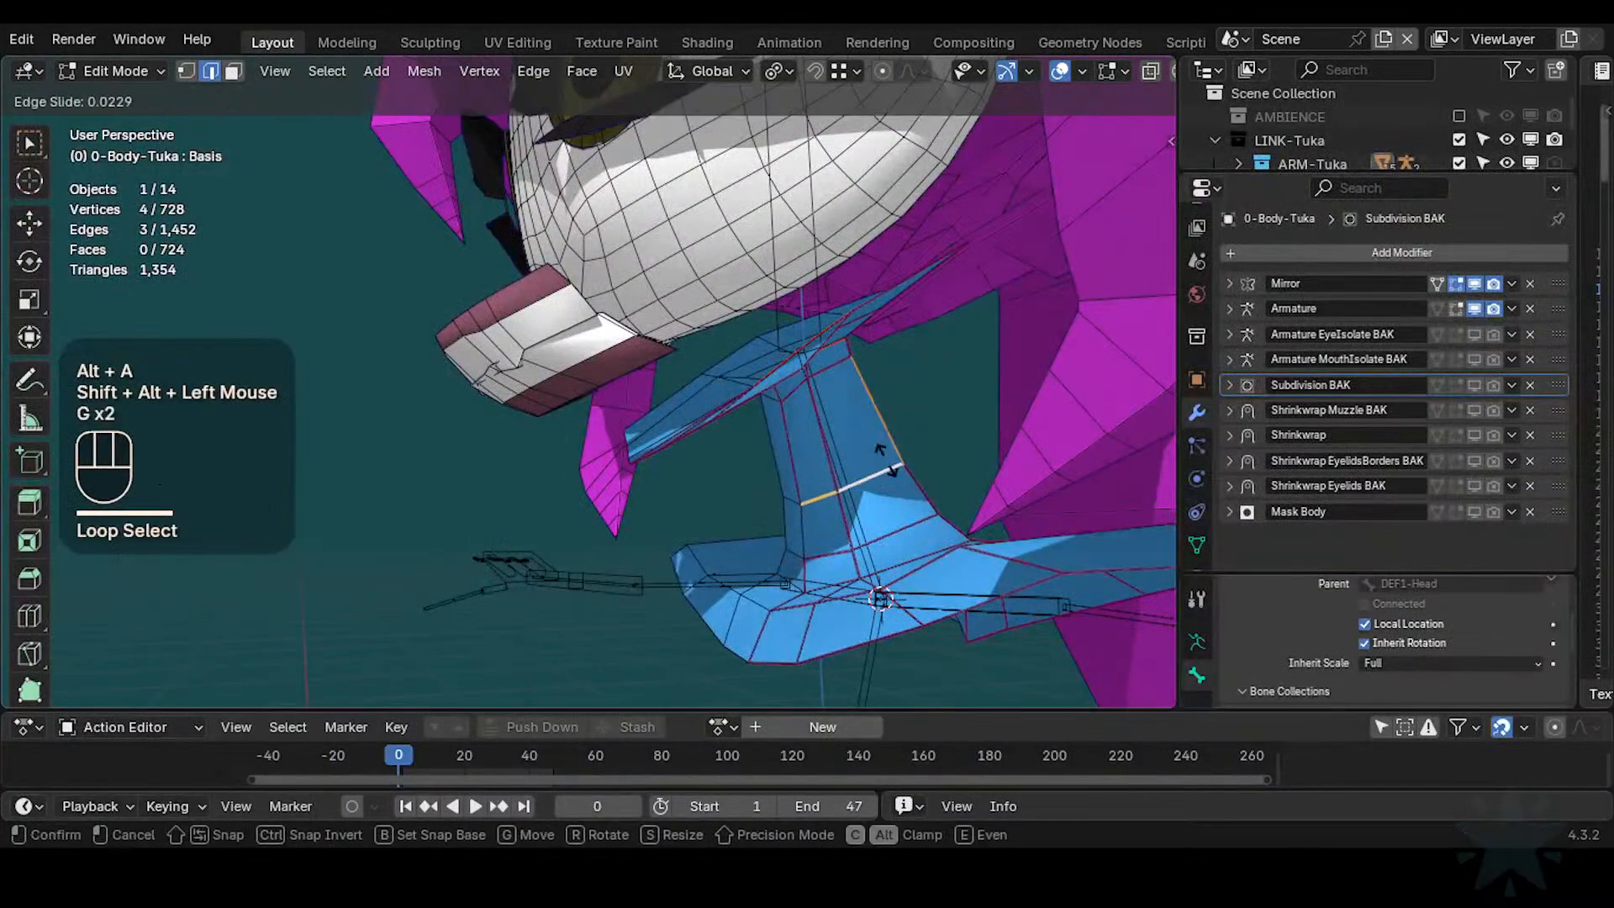
left_click(915, 426)
middle_click_drag(915, 426, 922, 421)
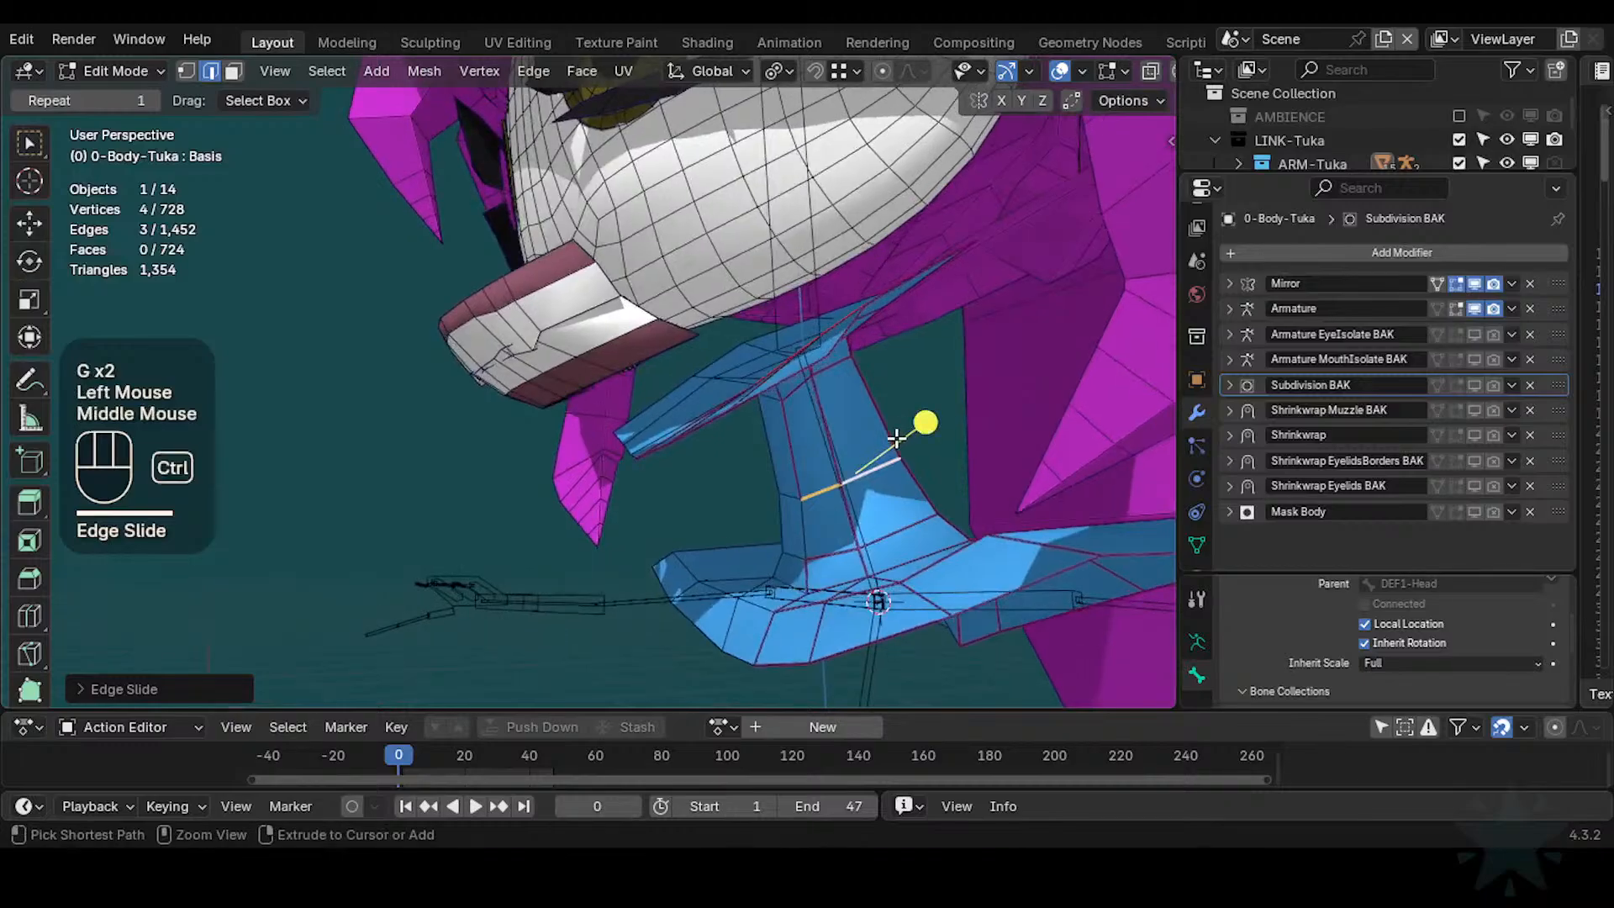
Check the neck bone's weights on 0-Body-Tuka in Weight Paint mode with ARM-Tuka selected, and return to Object Mode
key("ctrl+Tab")
left_click(854, 504)
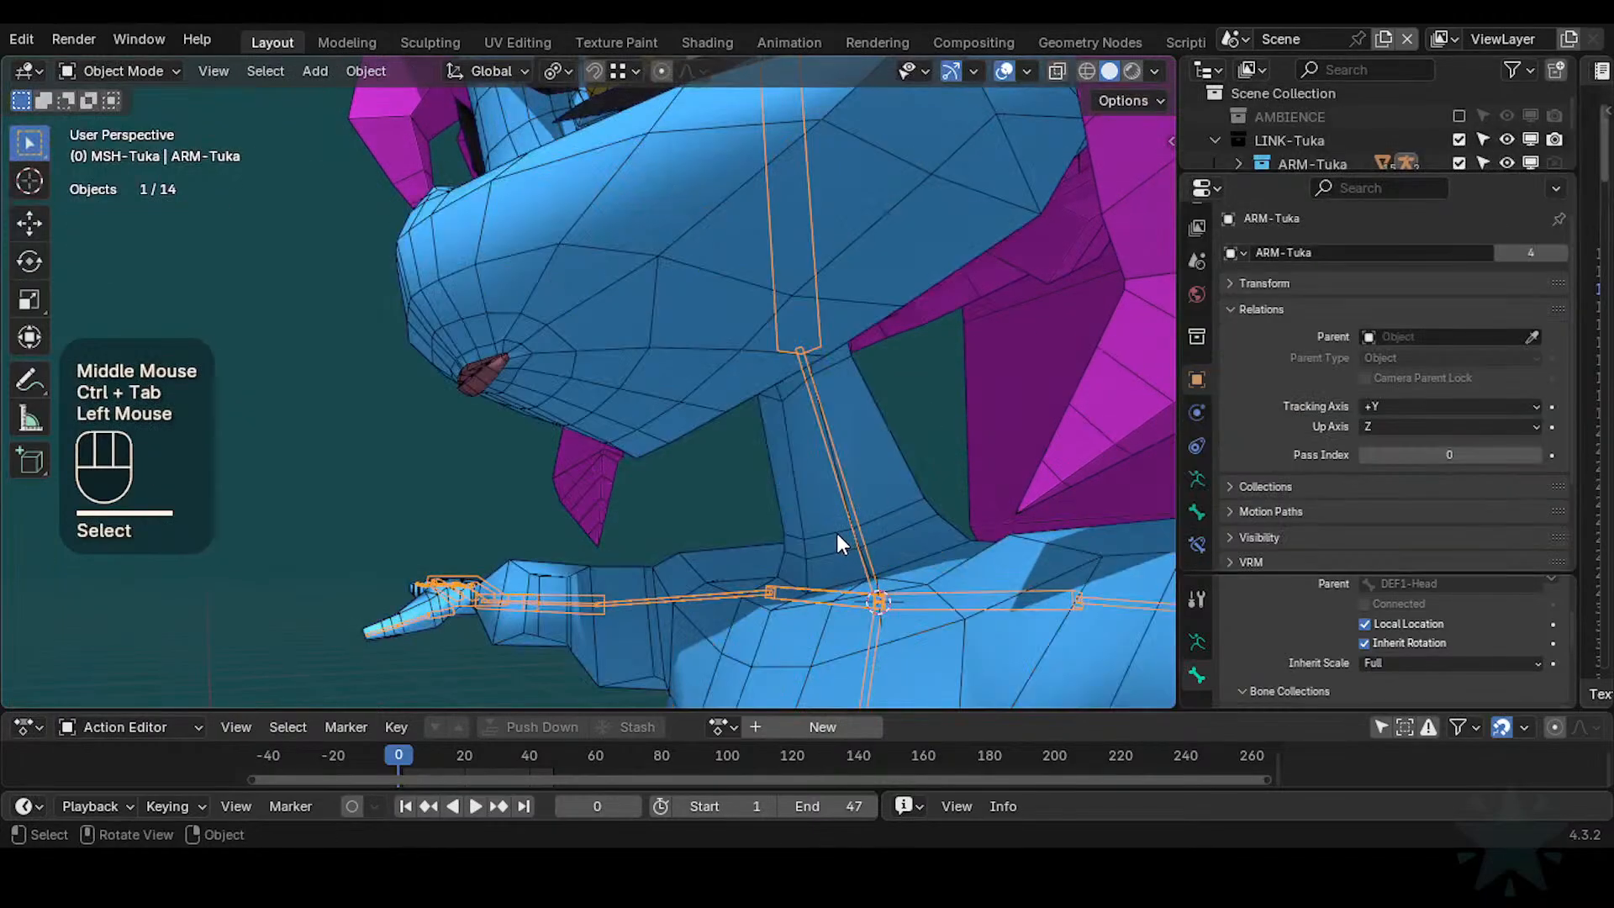
left_click(832, 527, "shift")
key("ctrl+Tab")
left_click(835, 522)
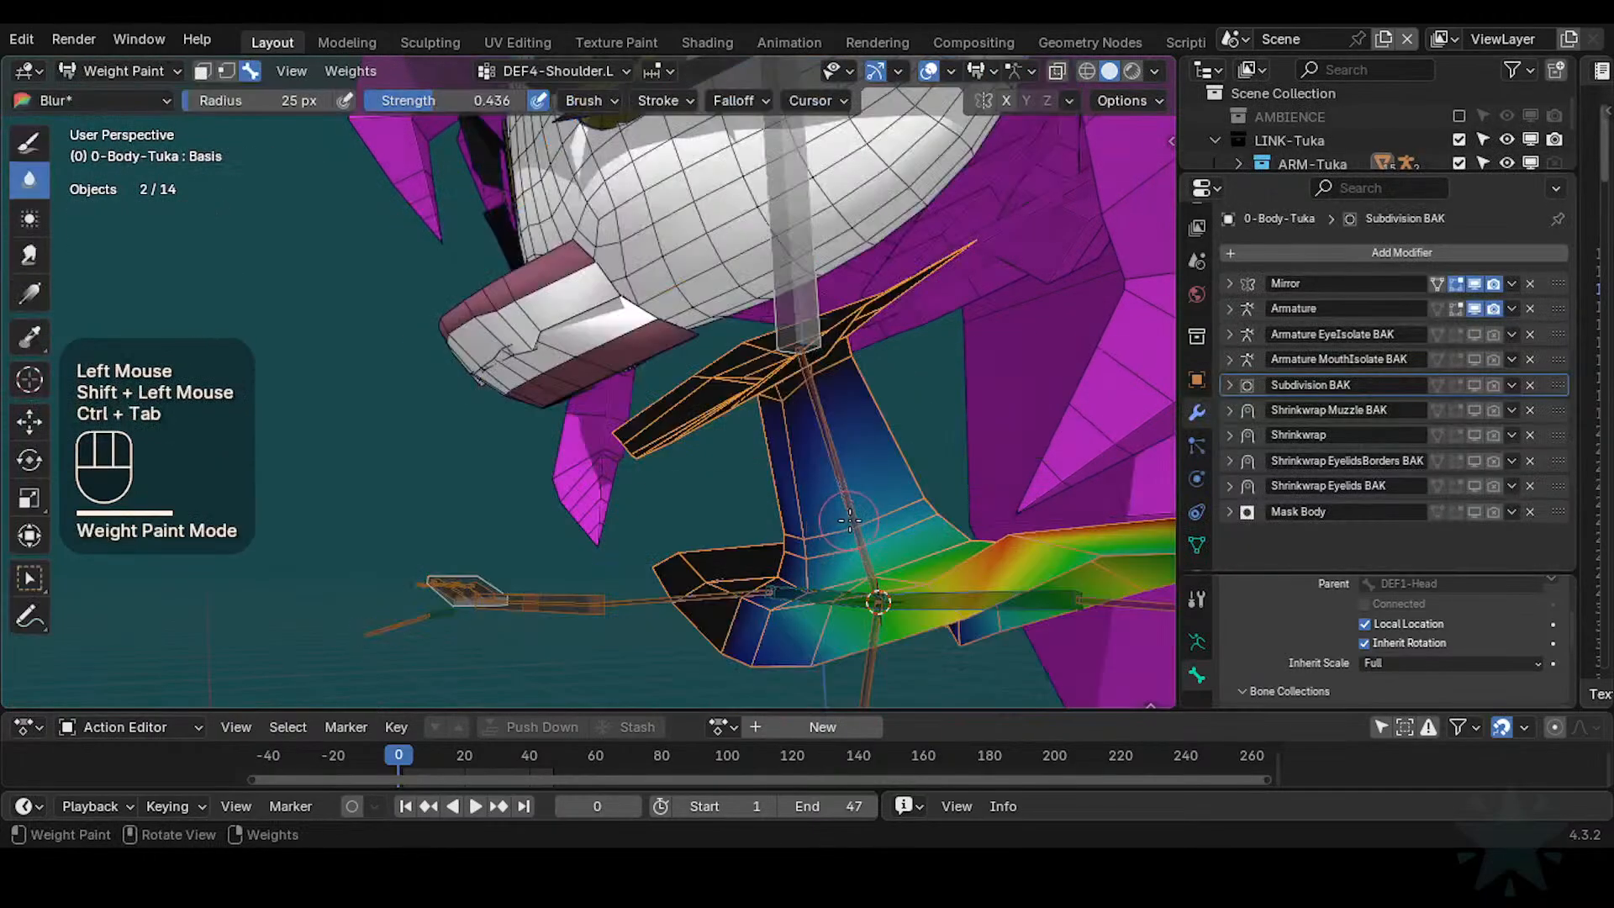
left_click(854, 525, "alt")
key("ctrl+Tab")
left_click(871, 493)
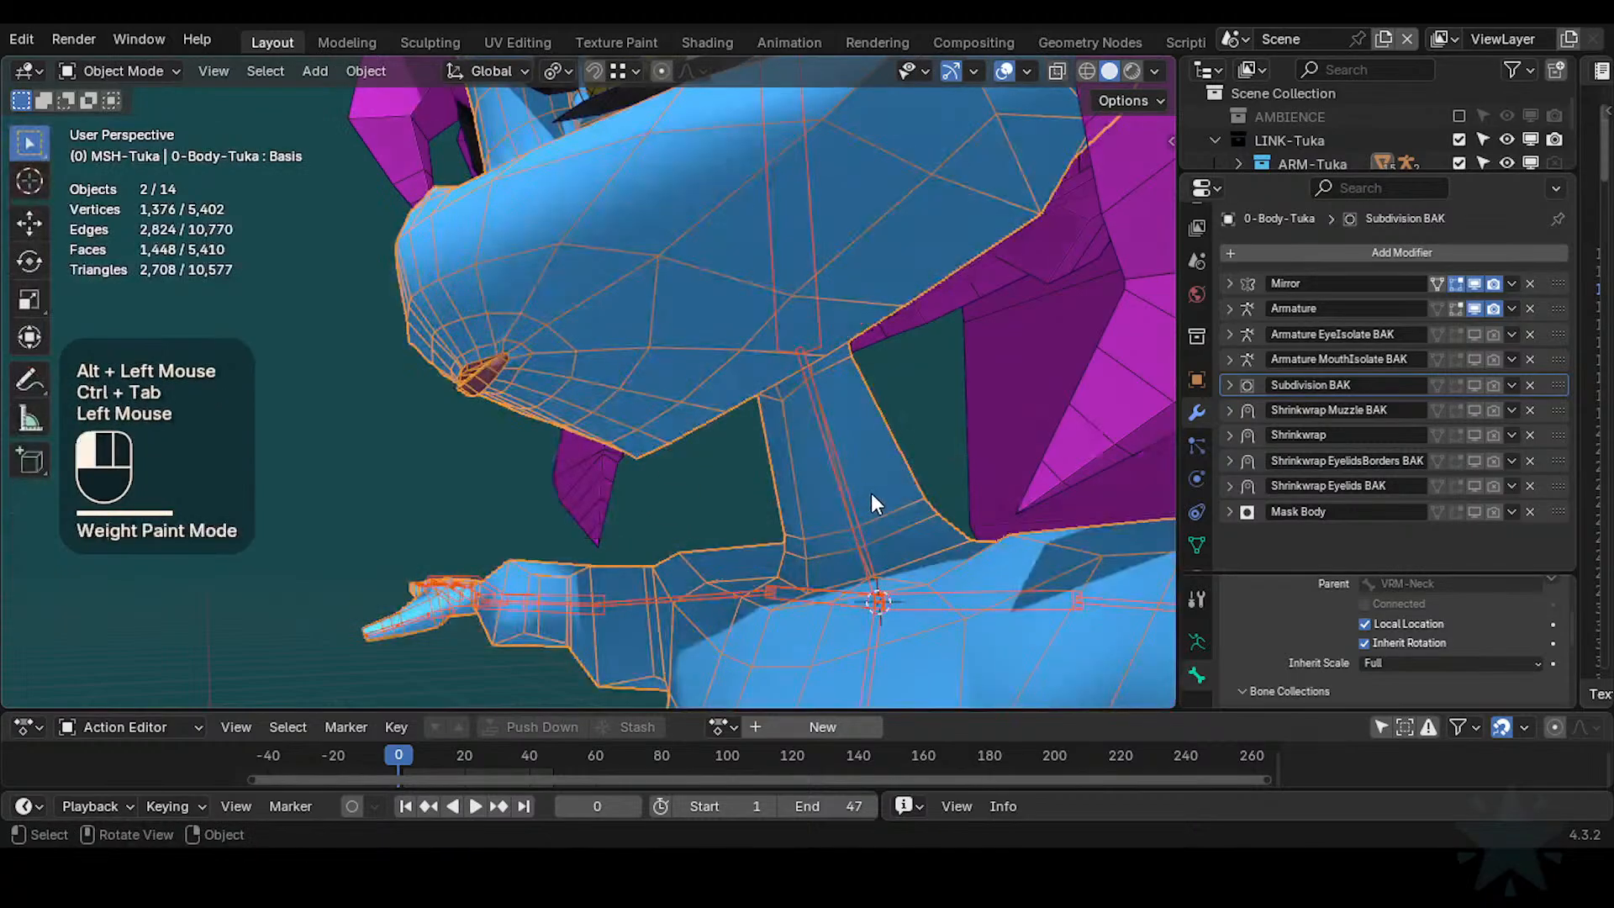
In Edit Mode, slide the middle neck edge loop up the neck and shrink it slightly inward
key("Tab")
key("alt+a")
left_click(880, 503, "alt+shift")
key("g")
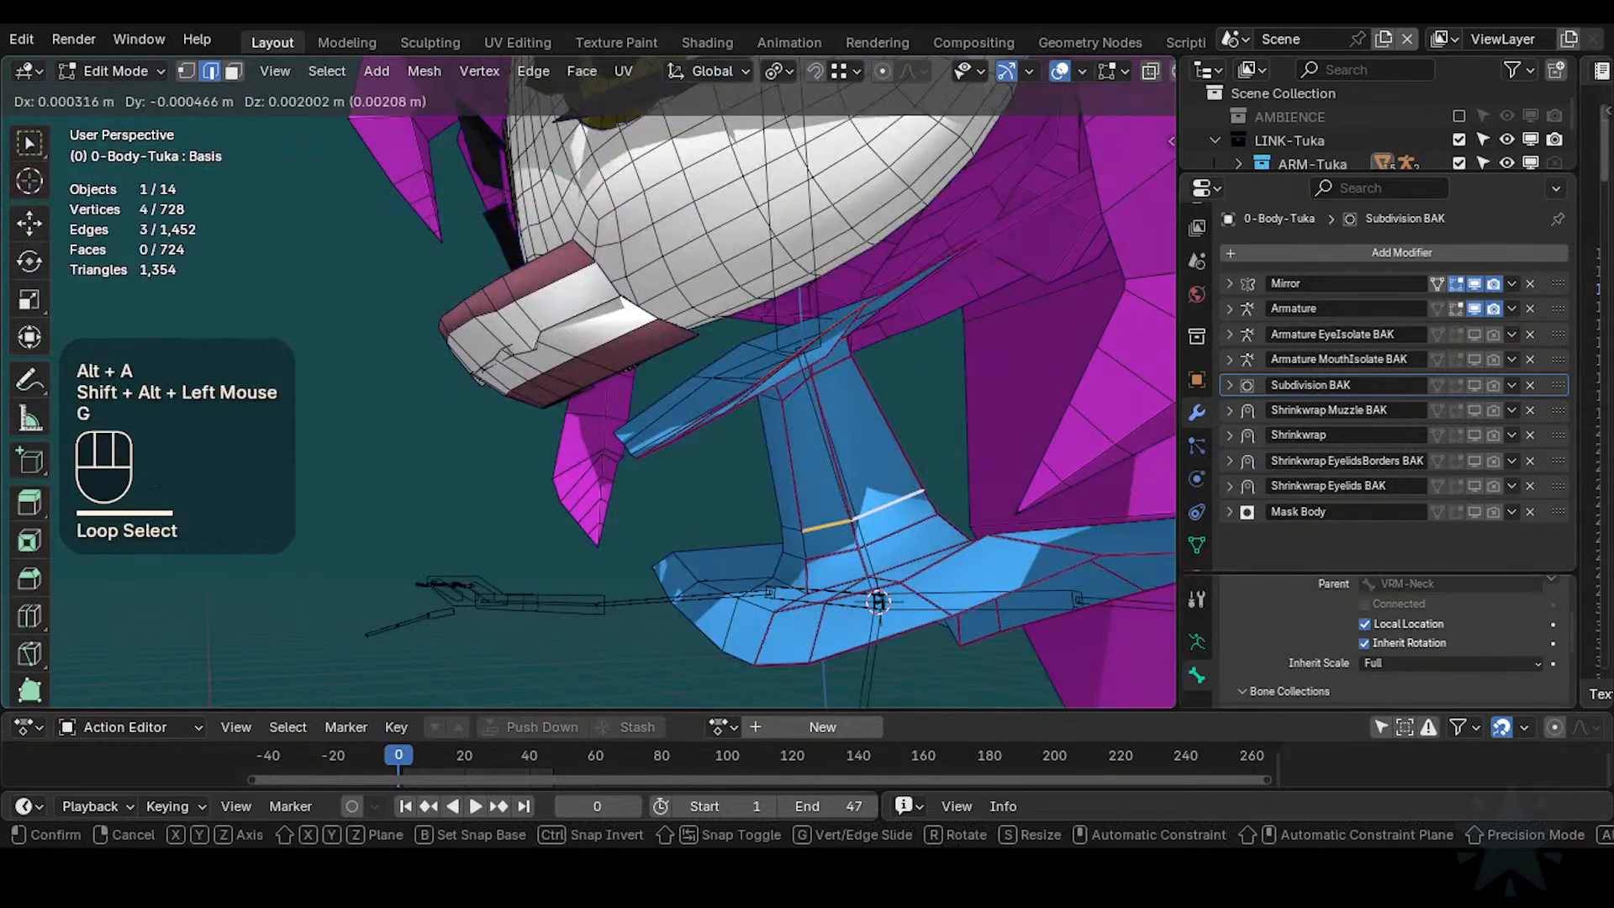
key("g")
left_click(866, 466)
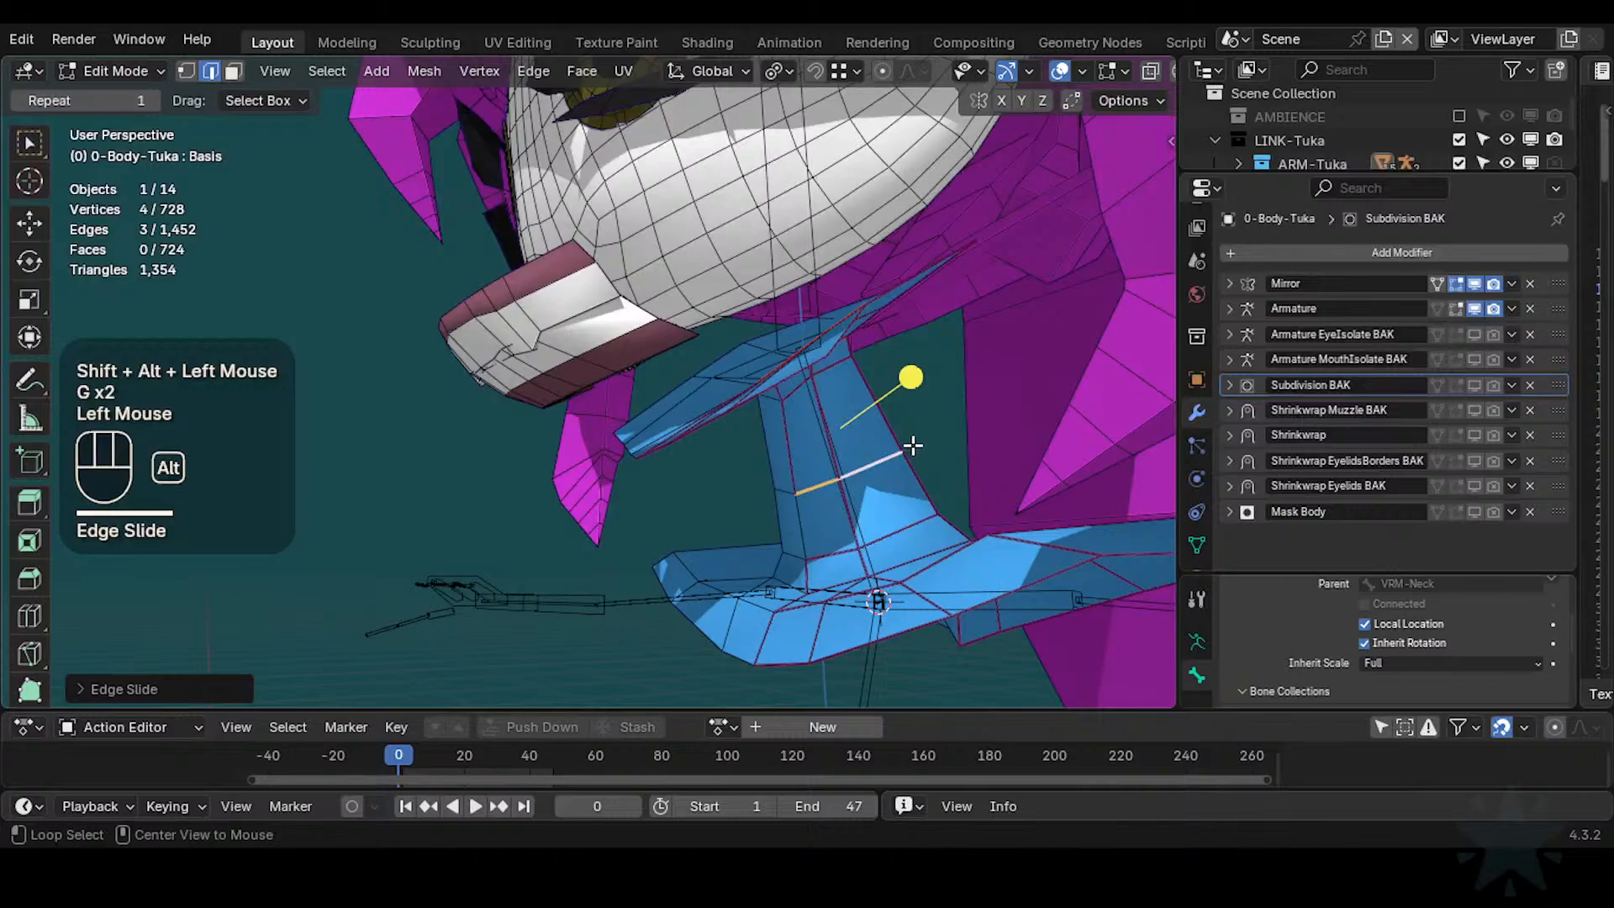
key("alt+s")
key("shift")
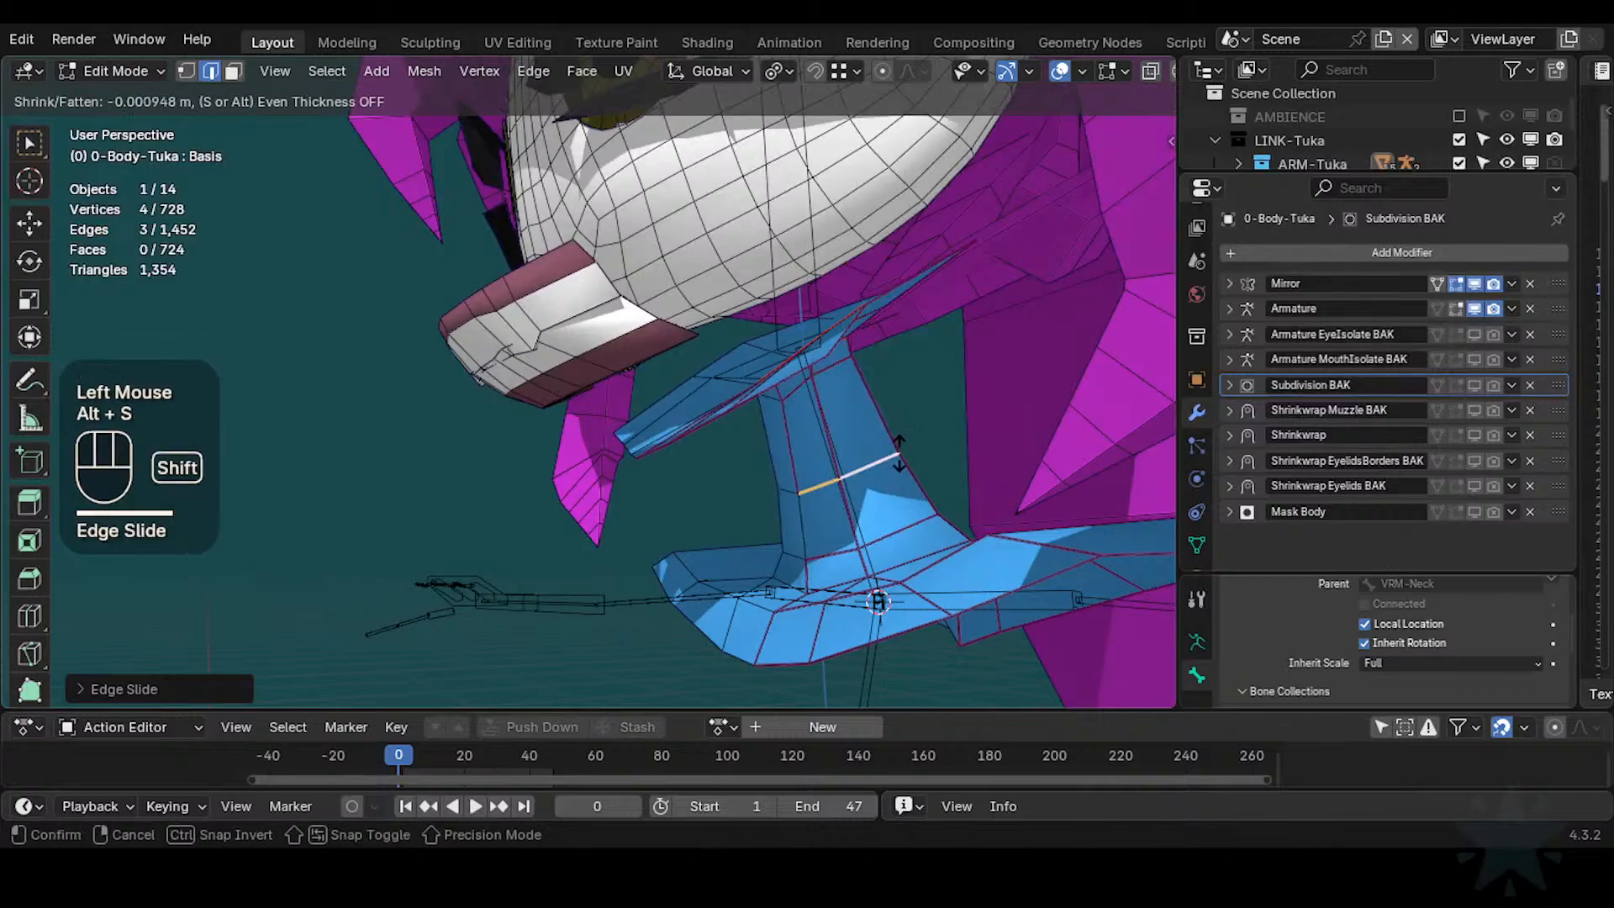
left_click(898, 454, "shift")
Shrink the edge loop at the base of the neck slightly inward and return to Object Mode
key("alt+a")
left_click(923, 457, "alt+shift")
key("alt+s")
key("shift")
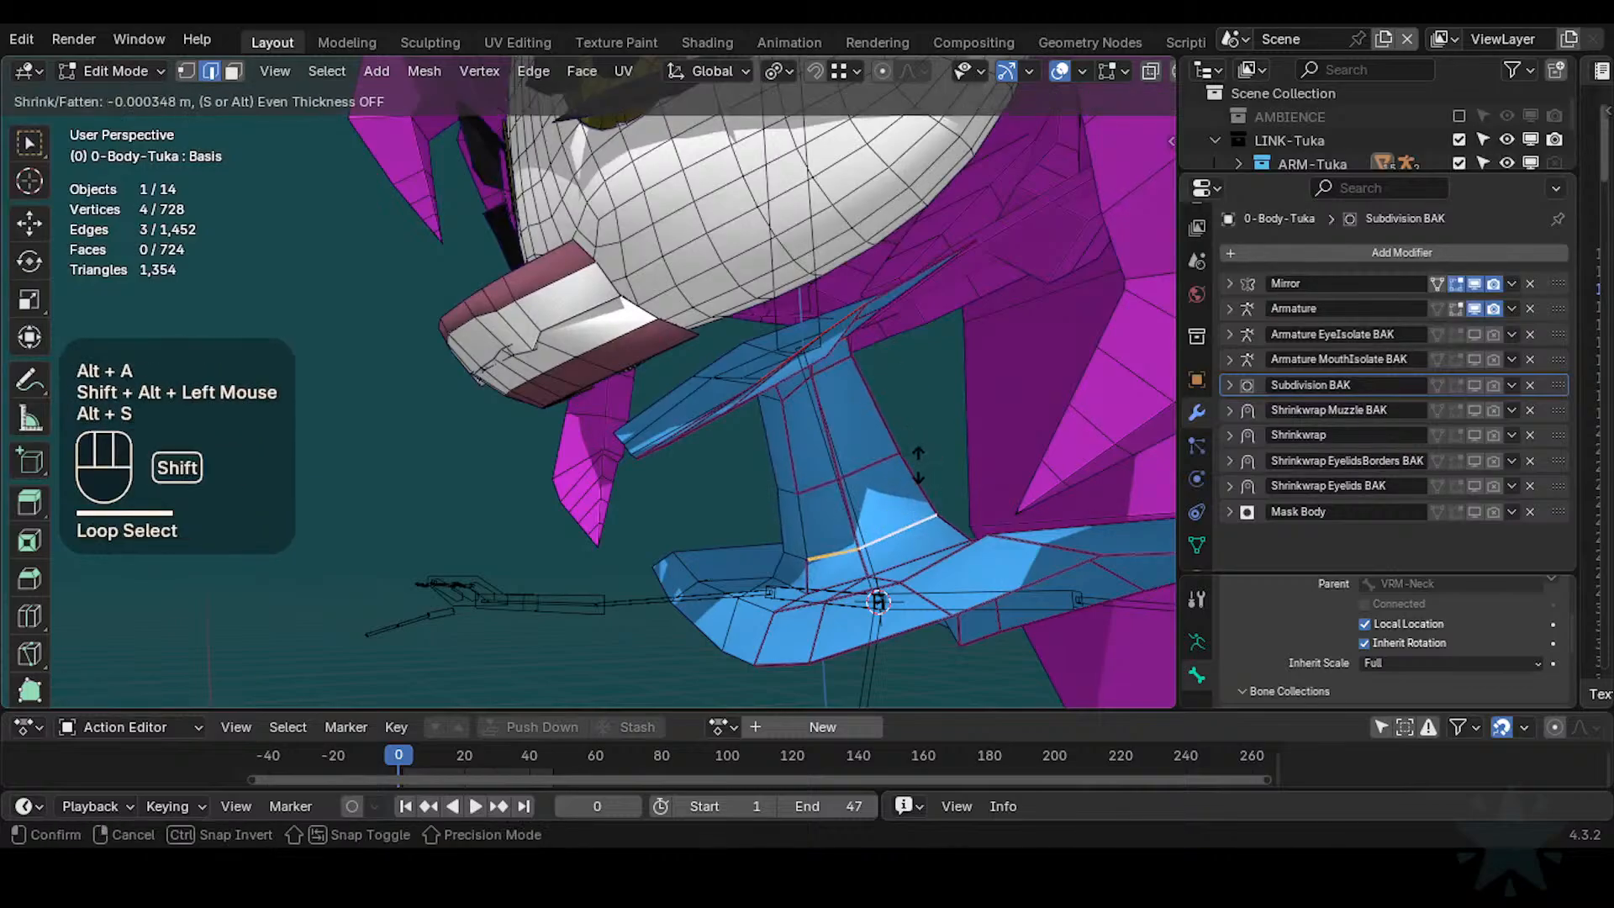
left_click(918, 464, "shift")
key("Tab")
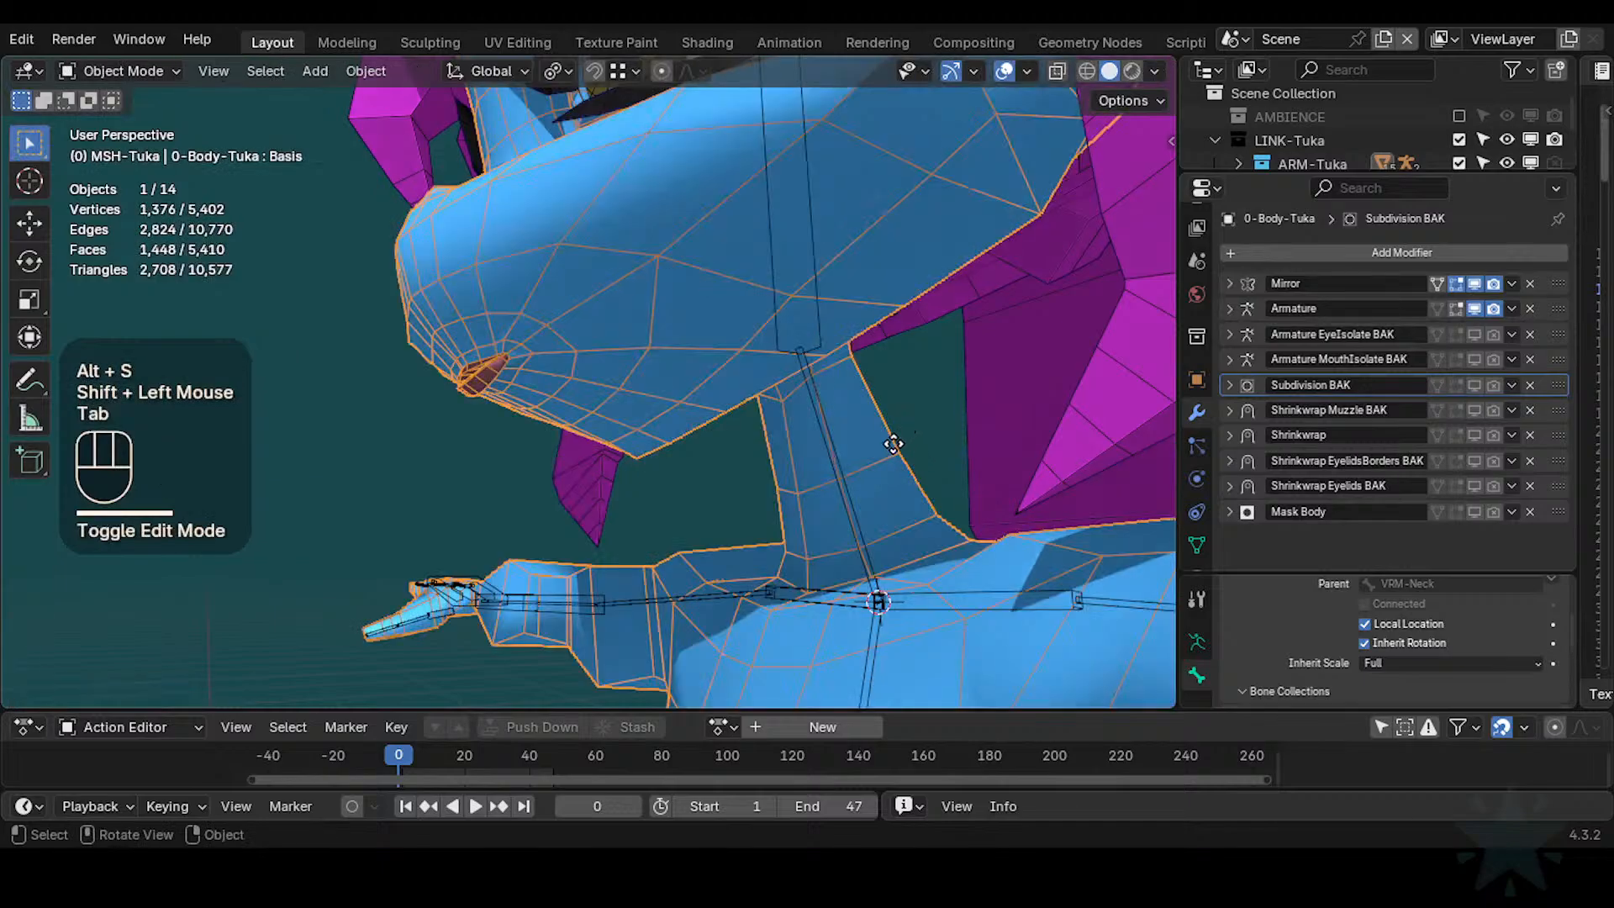
Enter Edit Mode on 0-Body-Tuka and select the middle neck edge loop, viewing the neck from the side
key("Tab")
key("alt+a")
left_click(893, 450, "alt+shift")
middle_click_drag(893, 446, 948, 380)
key("g")
key("y")
key("shift")
key("Escape")
Smooth the vertices of the middle neck edge loop slightly and shrink the loop a little inward
left_click_drag(949, 380, 962, 377)
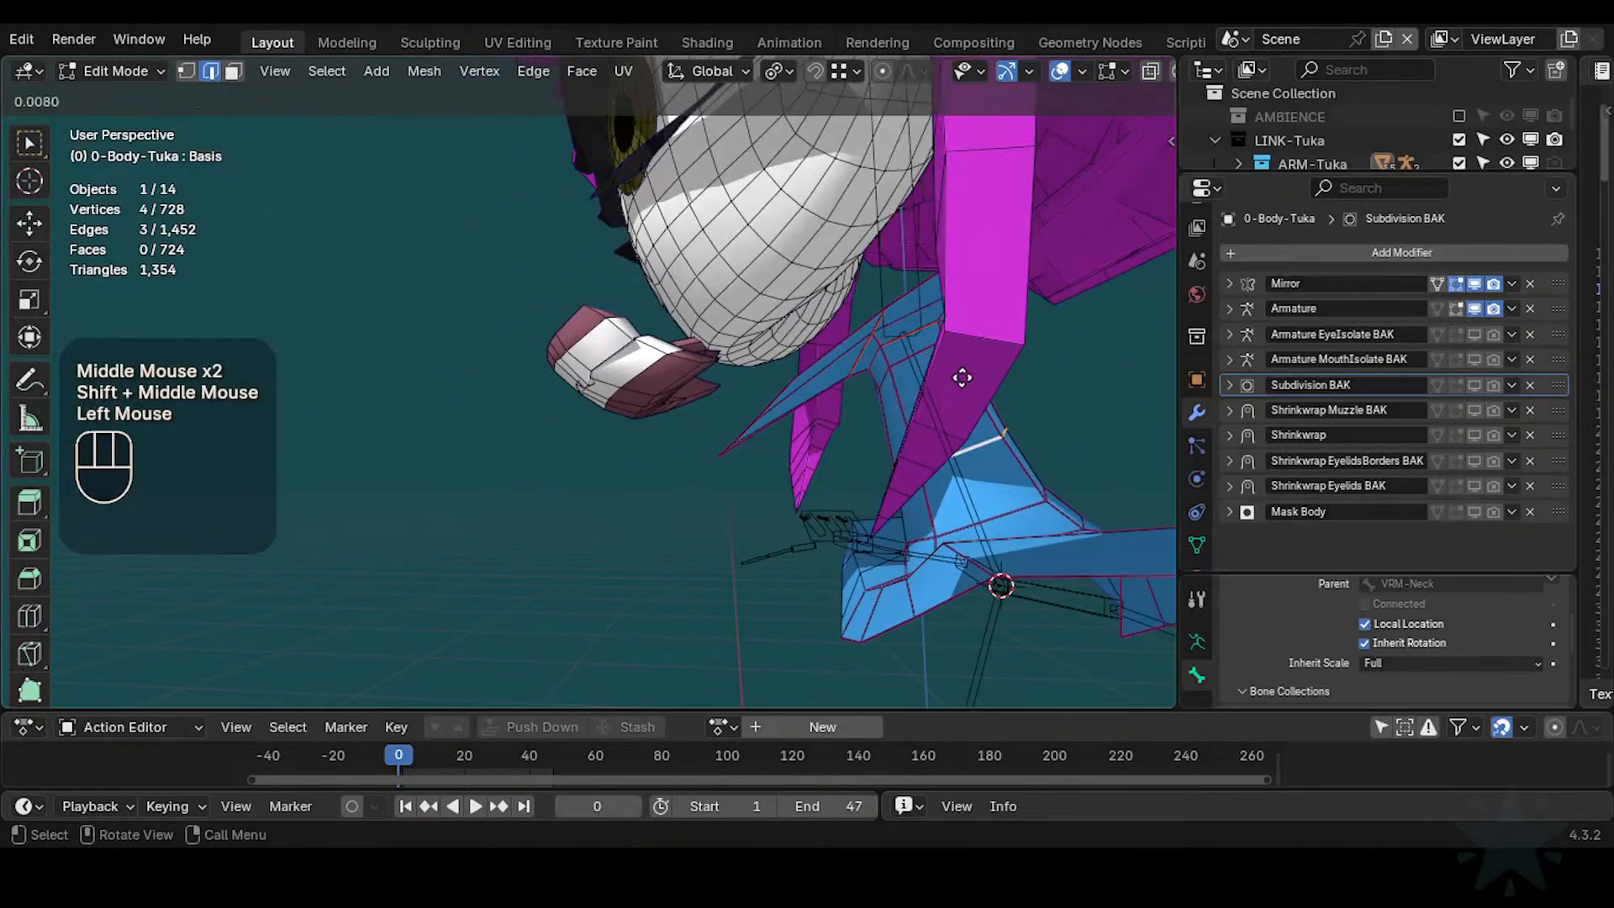
key("alt+s")
key("shift")
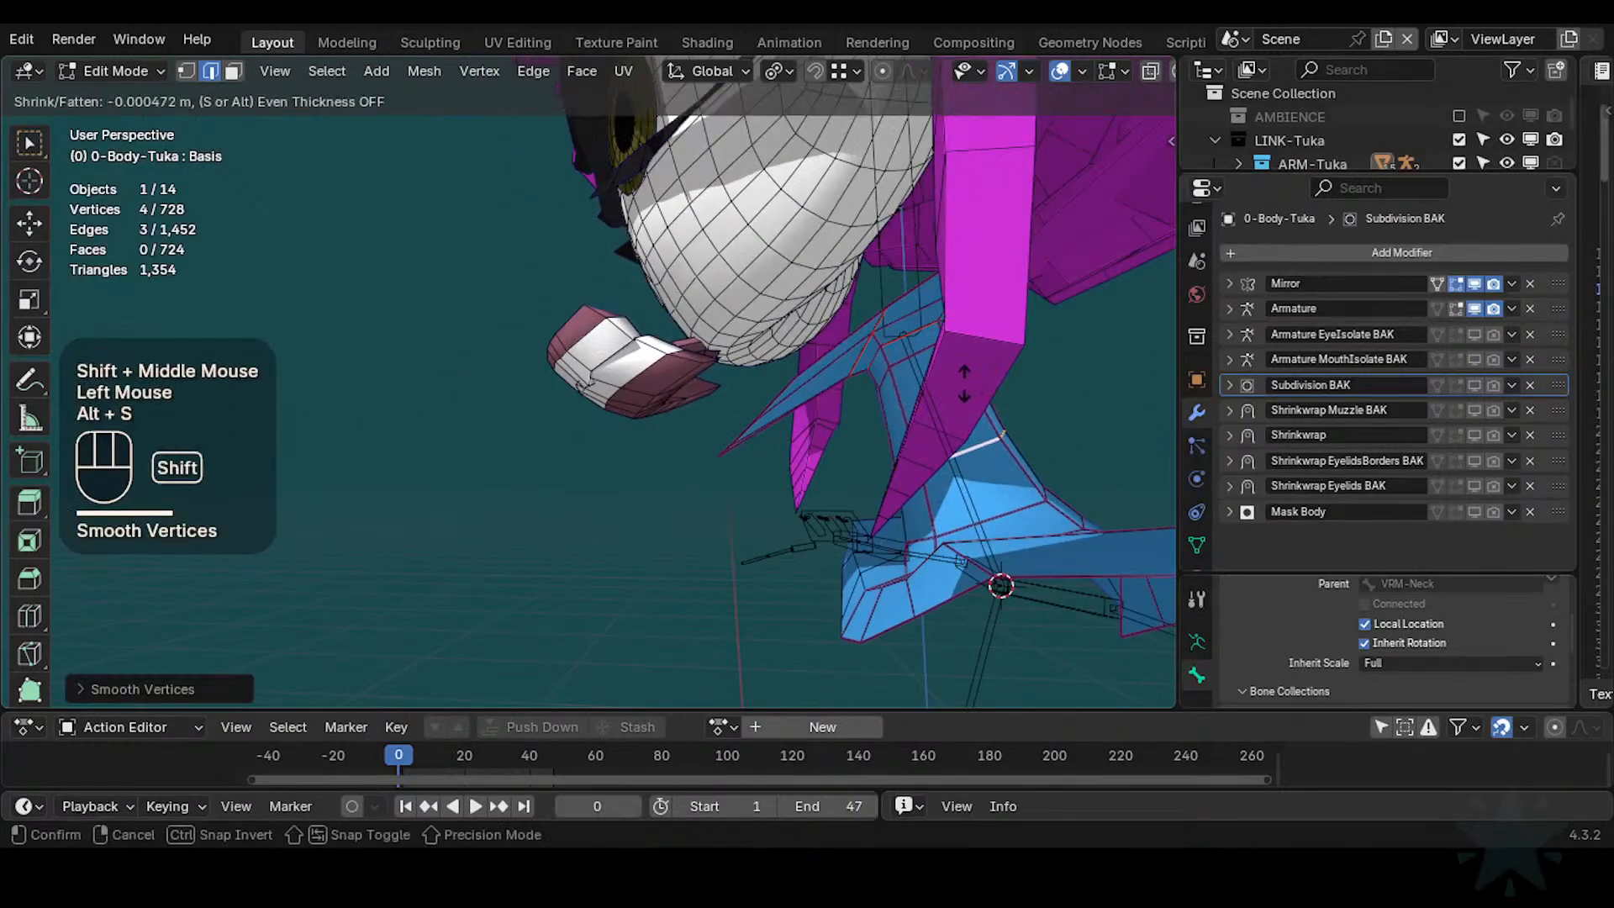
left_click(970, 382, "shift")
Try to fatten the middle neck edge loop outward and undo it
mouse_move(970, 383)
middle_mouse_down()
mouse_move(944, 375)
mouse_move(944, 390)
middle_mouse_up()
key("alt+s")
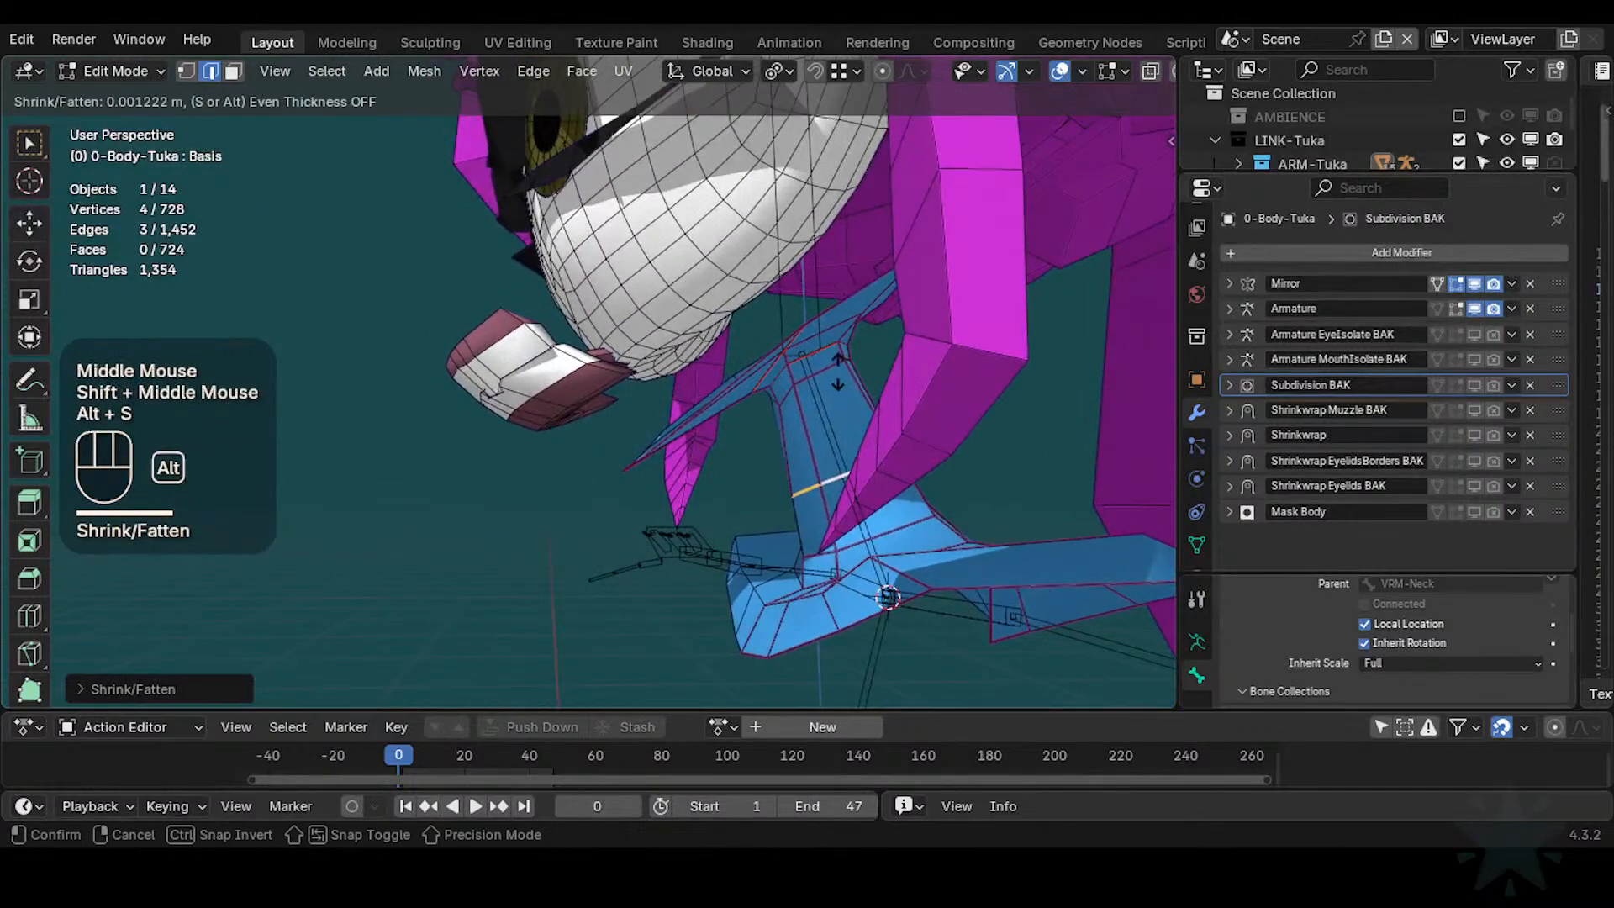
left_click(875, 354, "alt+shift")
key("ctrl+z")
Select the edge loop at the top of the neck, smooth its vertices and shrink or fatten it slightly
key("alt+a")
left_click(859, 380, "alt+shift")
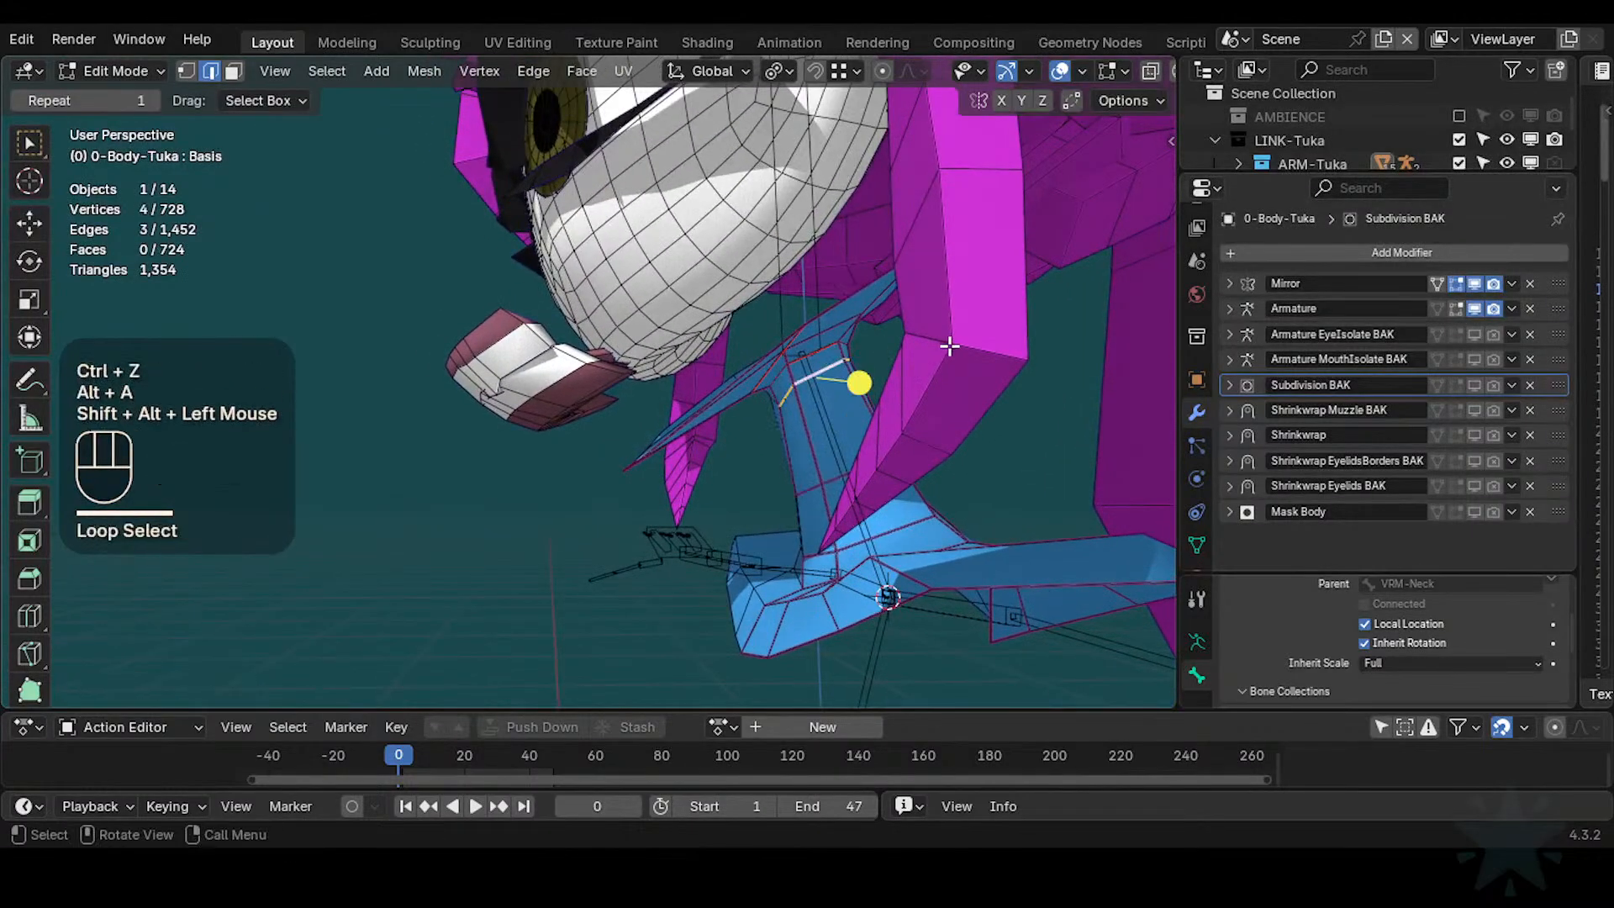
middle_click_drag(859, 380, 866, 385)
left_click_drag(869, 386, 896, 383)
key("alt+s")
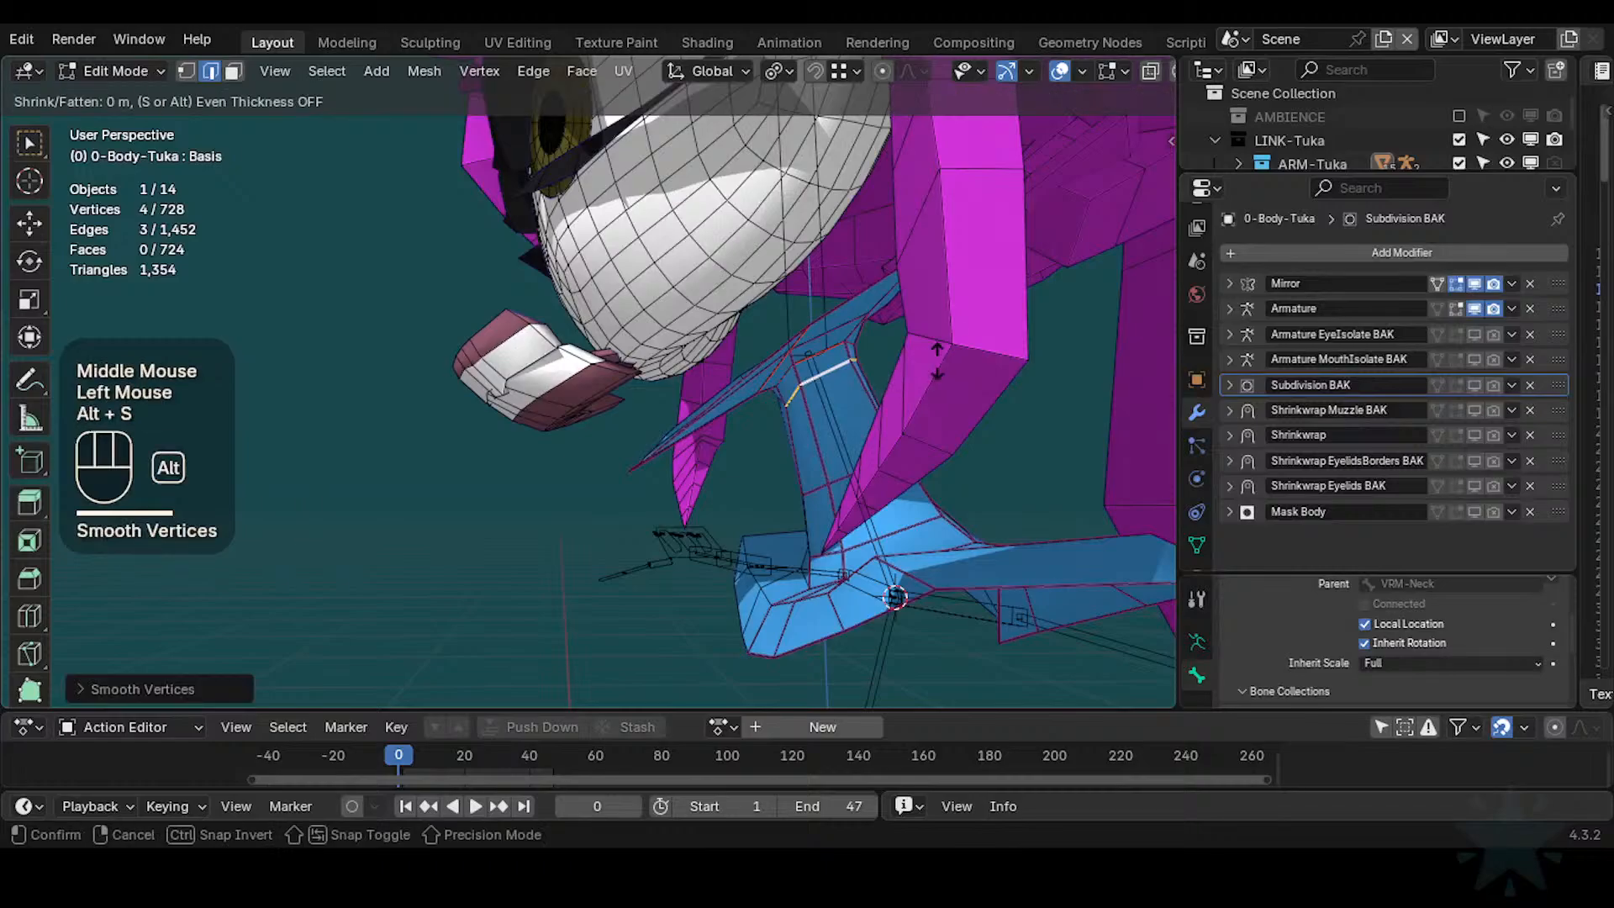
key("shift")
left_click(902, 371, "shift")
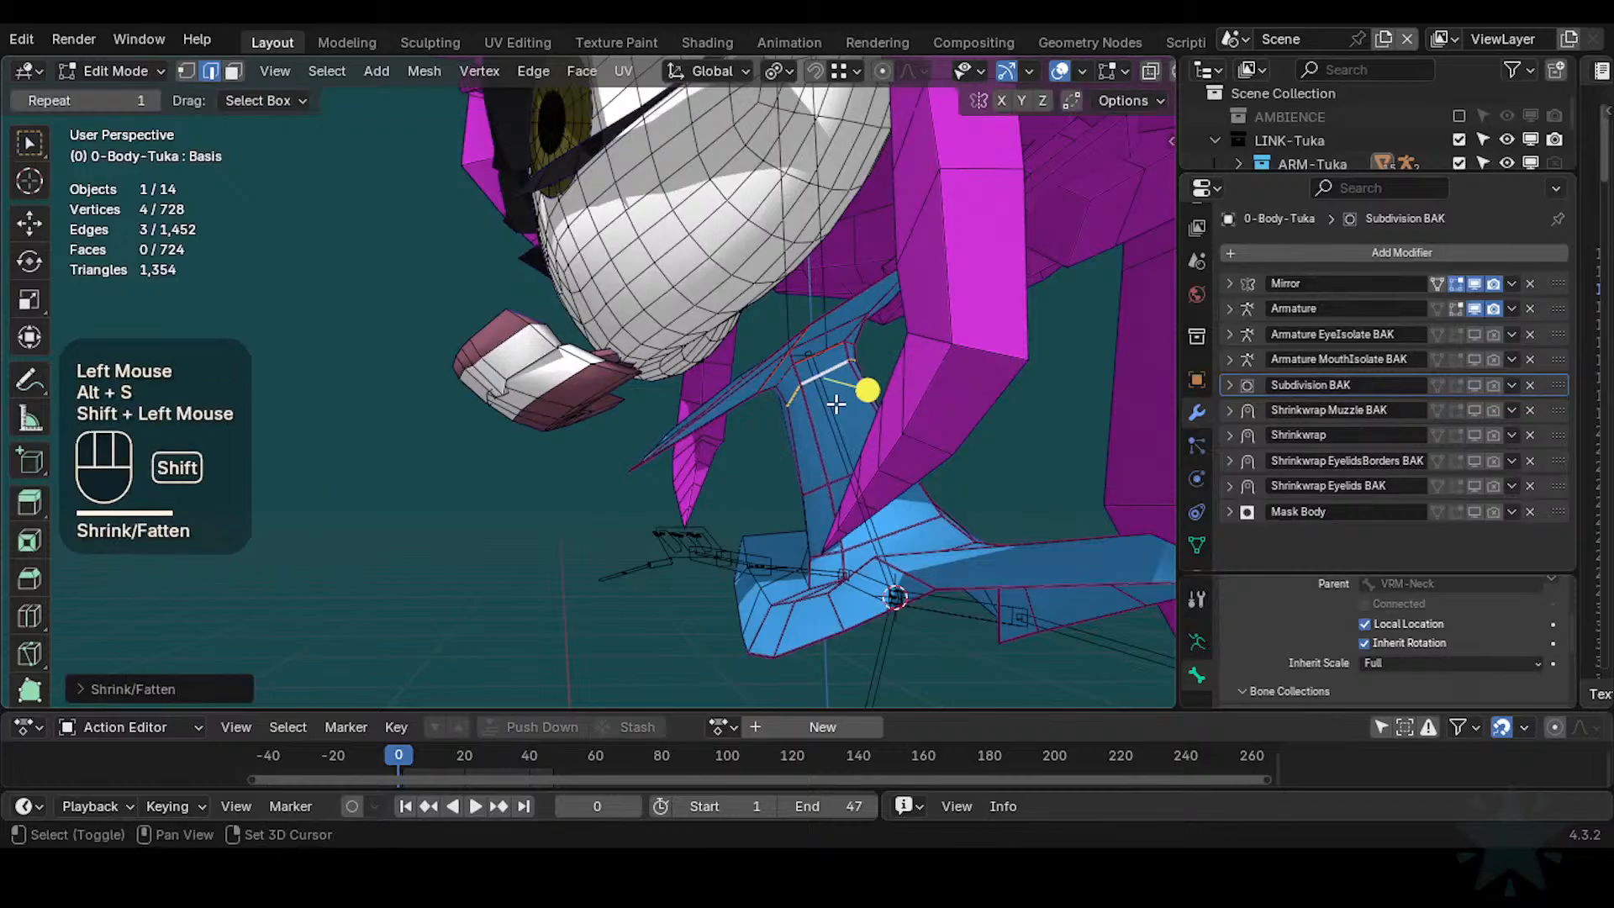
Slide the top neck edge loop along the neck, and slide a single vertex on it in vertex selection
middle_click_drag(835, 393, 934, 399, "shift")
key("g")
key("g")
left_click(866, 383)
key("1")
left_click(832, 391)
key("g")
key("g")
left_click(830, 383)
Return to Object Mode and save the file Tuka-Game-69.blend
key("Tab")
middle_click_drag(933, 399, 849, 403)
middle_click_drag(849, 403, 904, 374, "shift")
middle_click_drag(903, 374, 839, 440, "shift")
key("ctrl+s")
Inspect the DEF2-Neck weights around the neck in Weight Paint mode with ARM-Tuka and 0-Body-Tuka selected
left_click(830, 459)
left_click(874, 440, "shift")
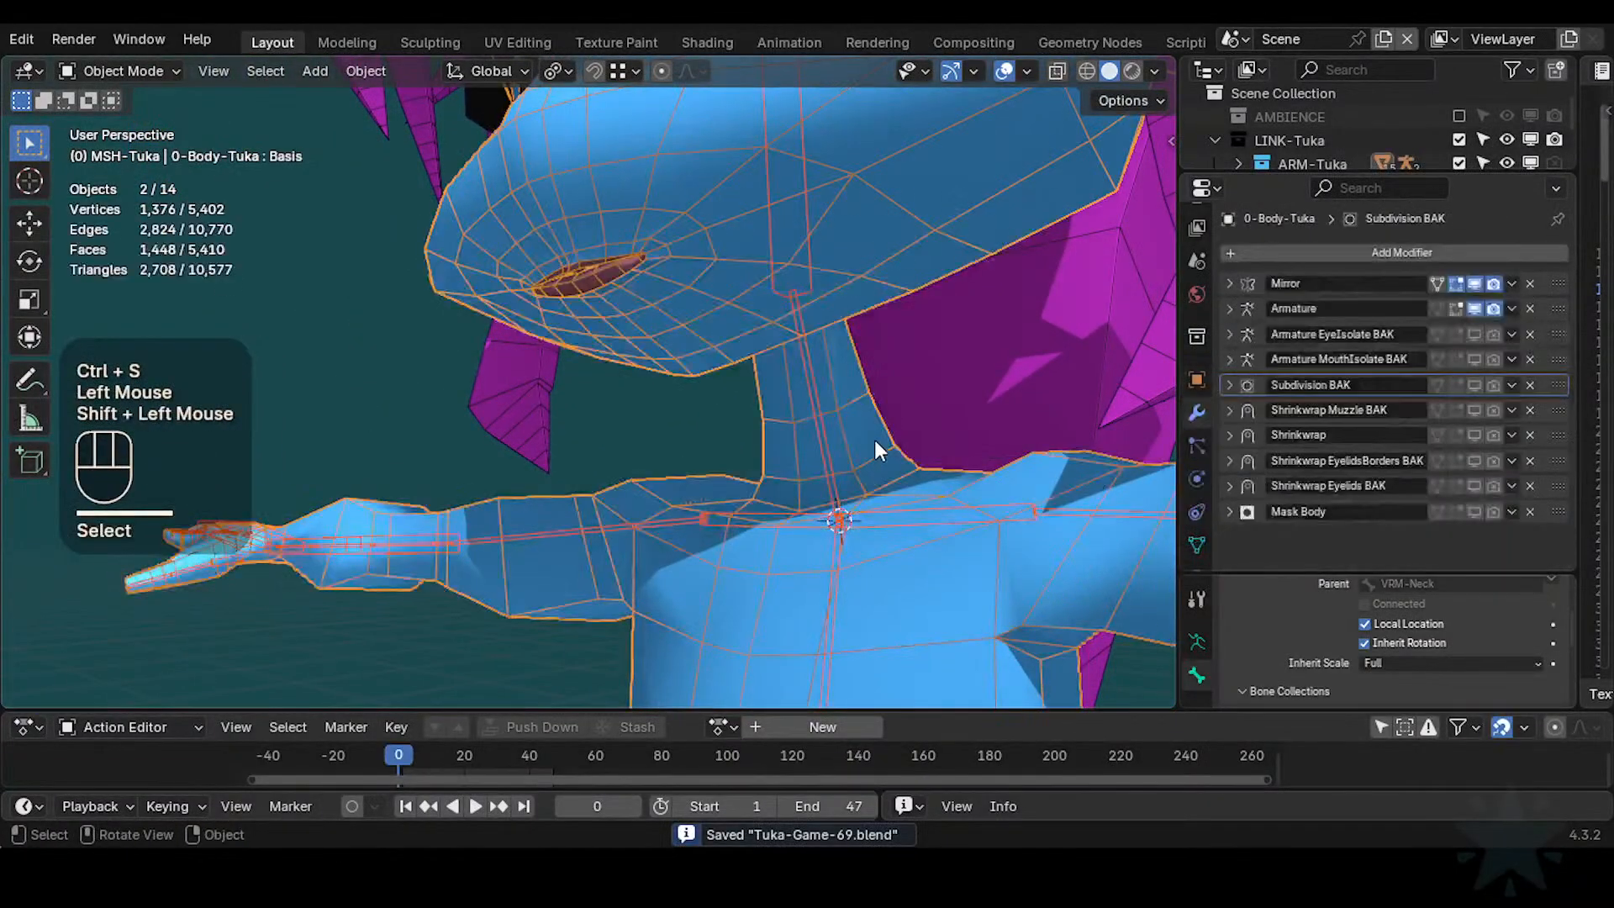
key("ctrl+Tab")
left_click(832, 433, "alt")
middle_click_drag(832, 433, 782, 437)
middle_click_drag(782, 437, 861, 439, "shift")
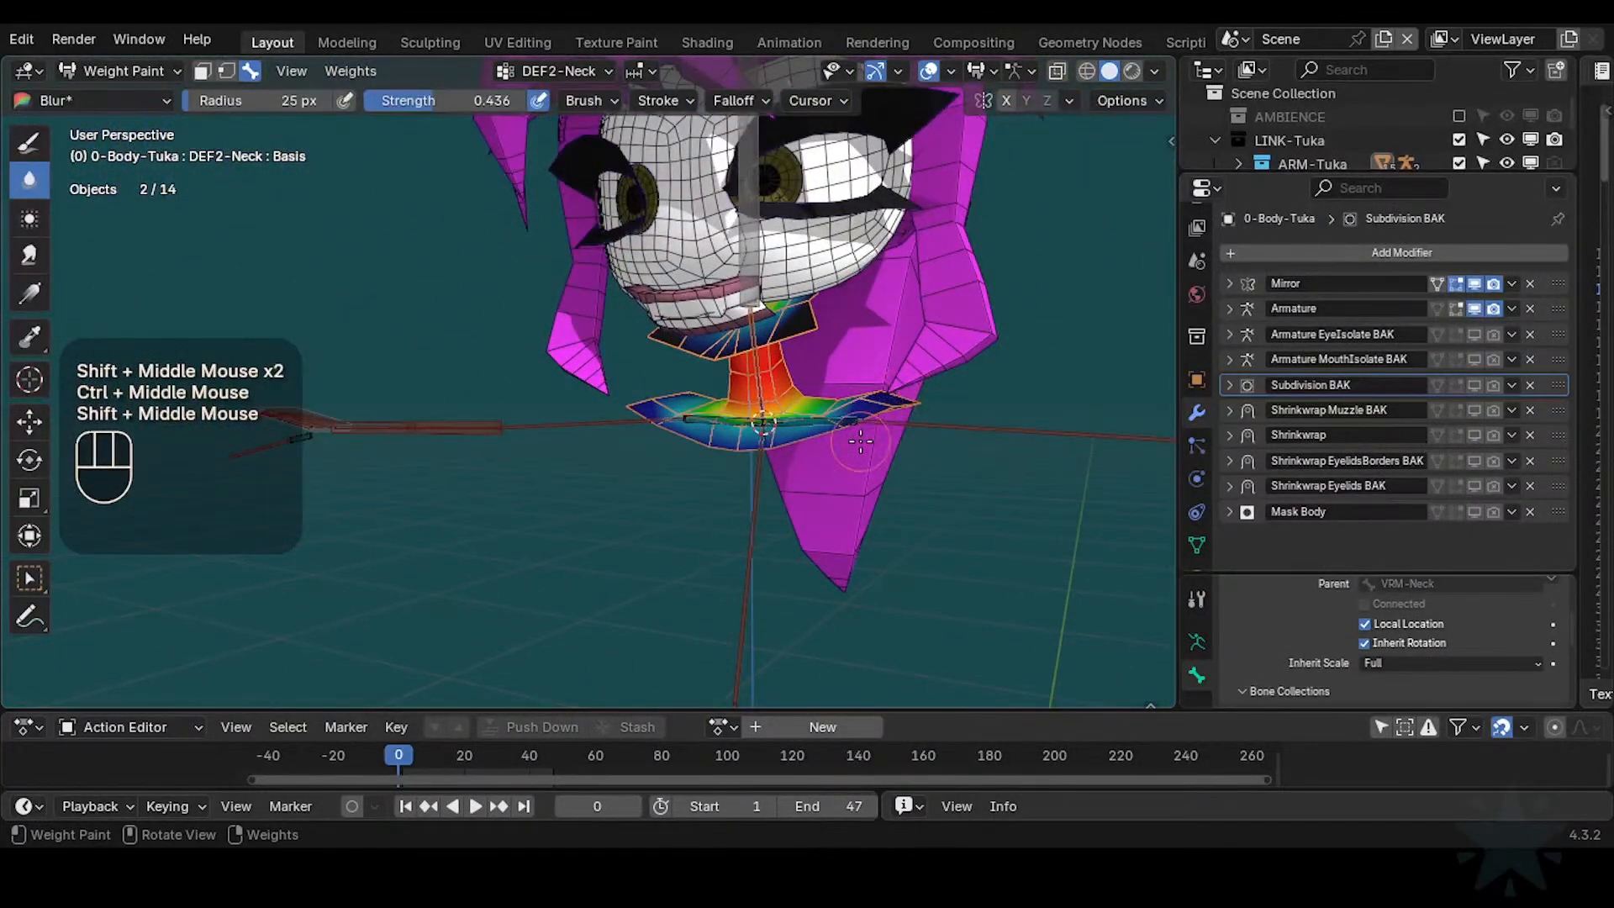
scroll(861, 439, "up", 2)
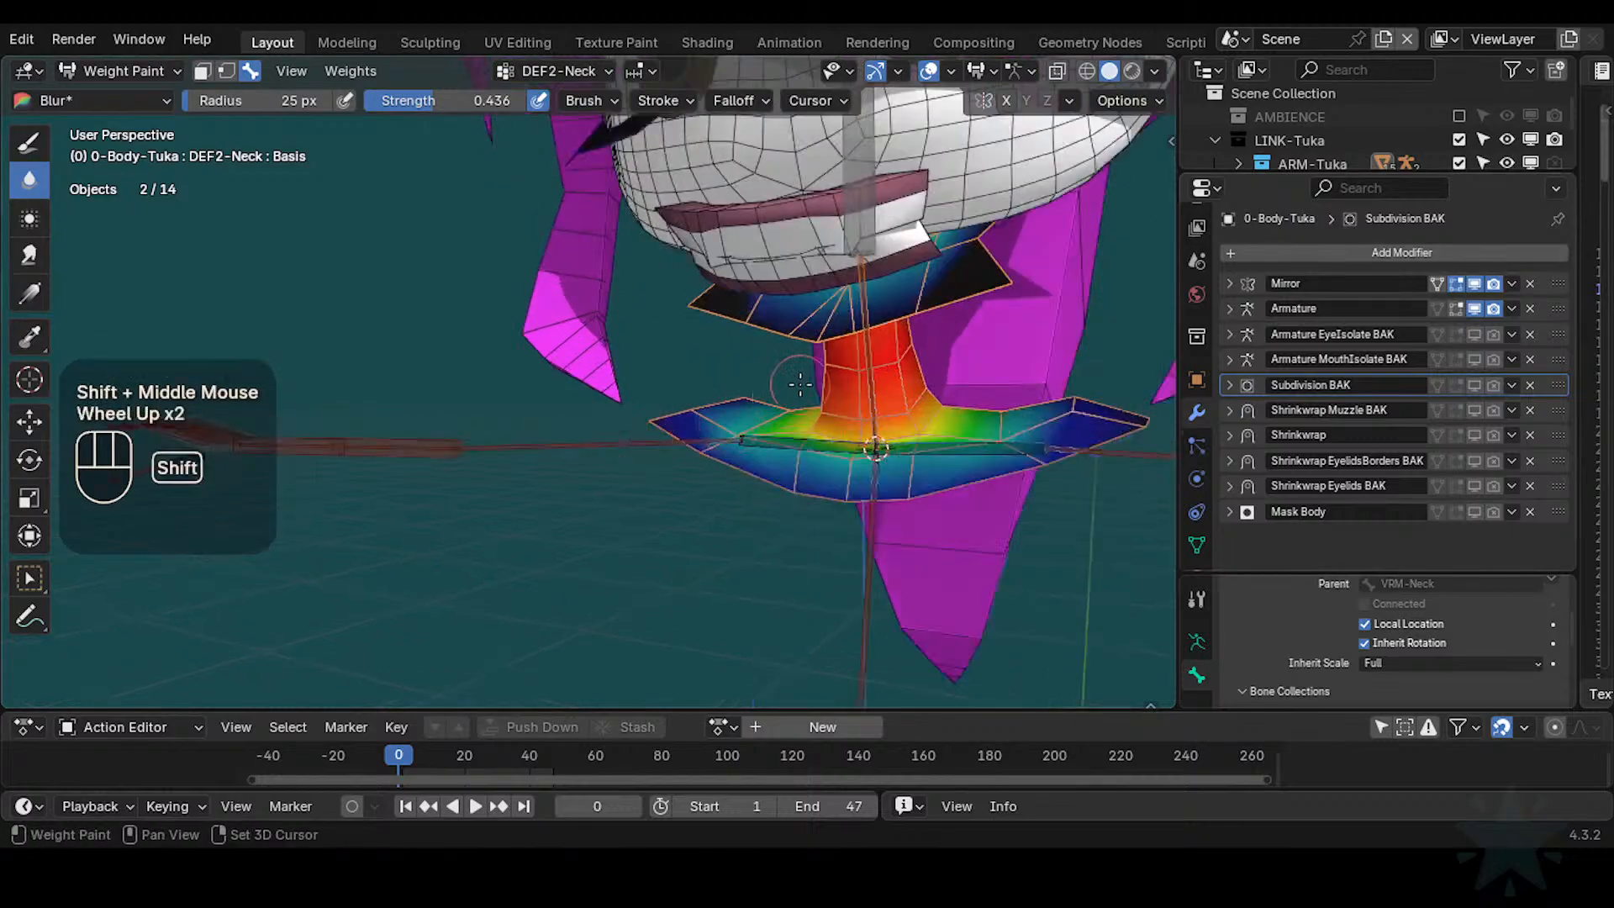
middle_click_drag(861, 440, 626, 425, "shift")
scroll(664, 454, "up", 1)
middle_click_drag(702, 475, 714, 484, "shift")
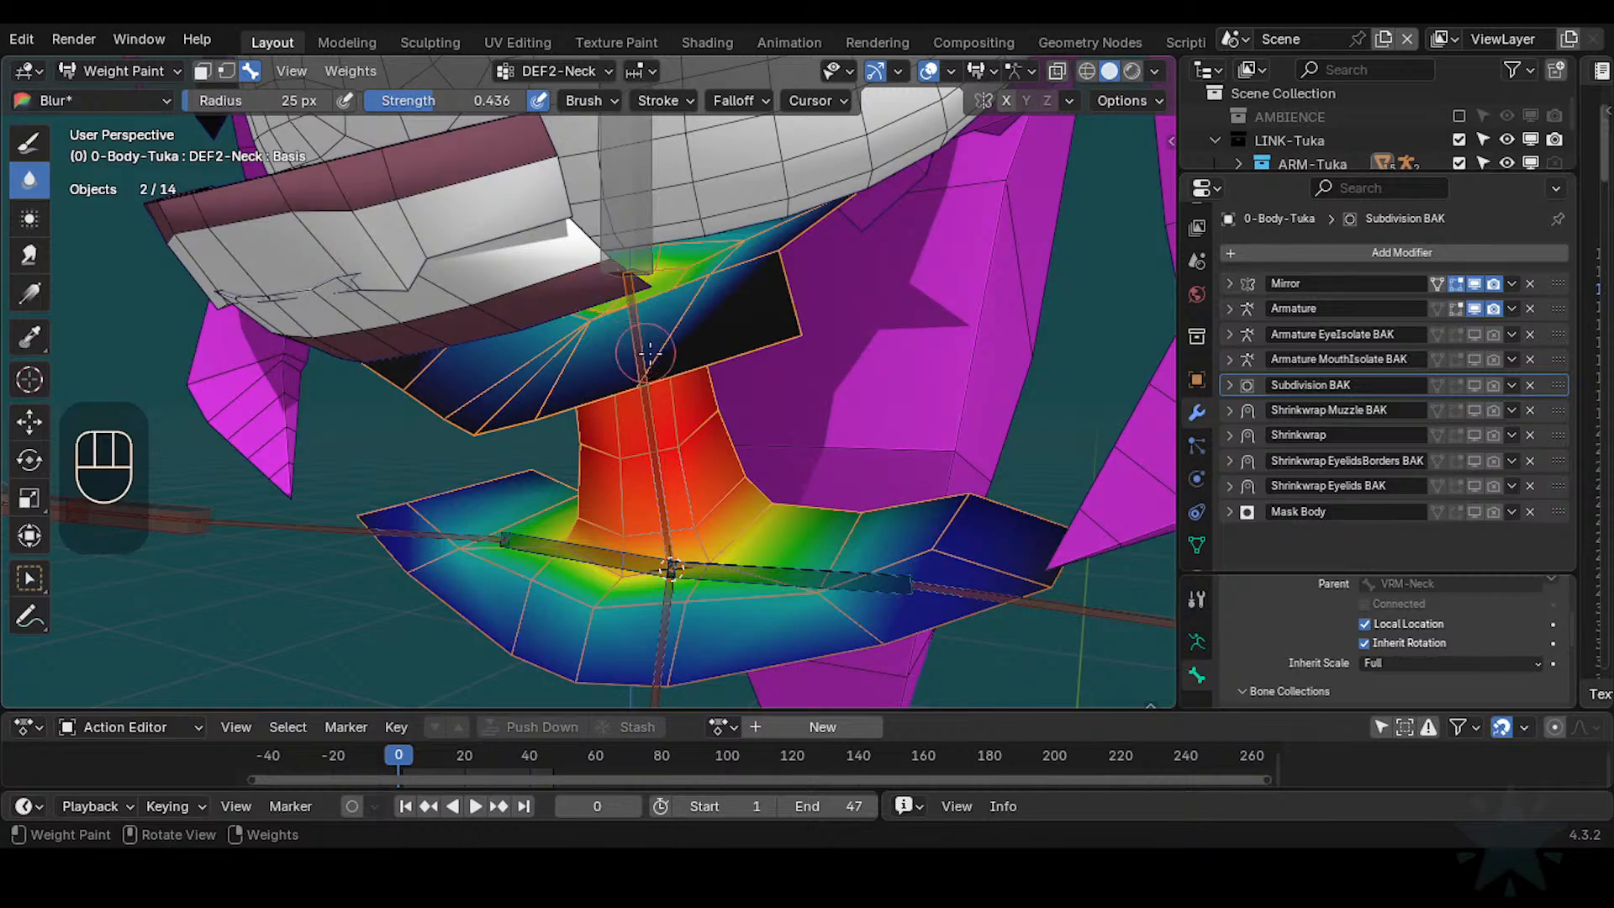
scroll(669, 367, "down", 2)
scroll(669, 368, "up", 1)
Return to Object Mode with only the ARM-Tuka armature selected and save the file
key("ctrl+Tab")
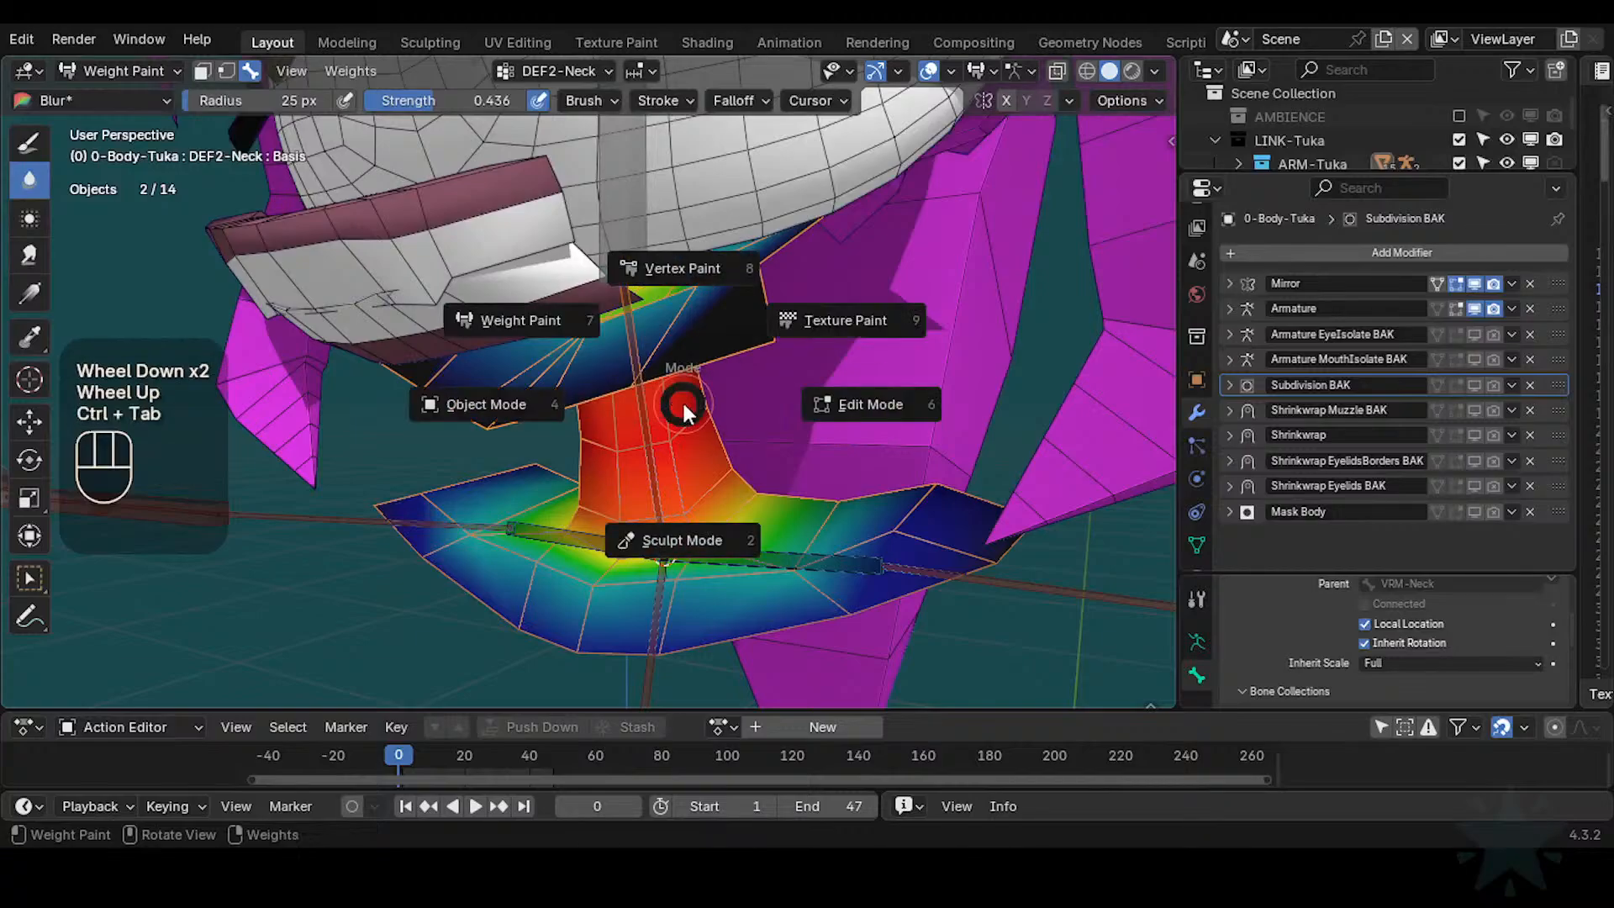
left_click(649, 507)
key("ctrl+s")
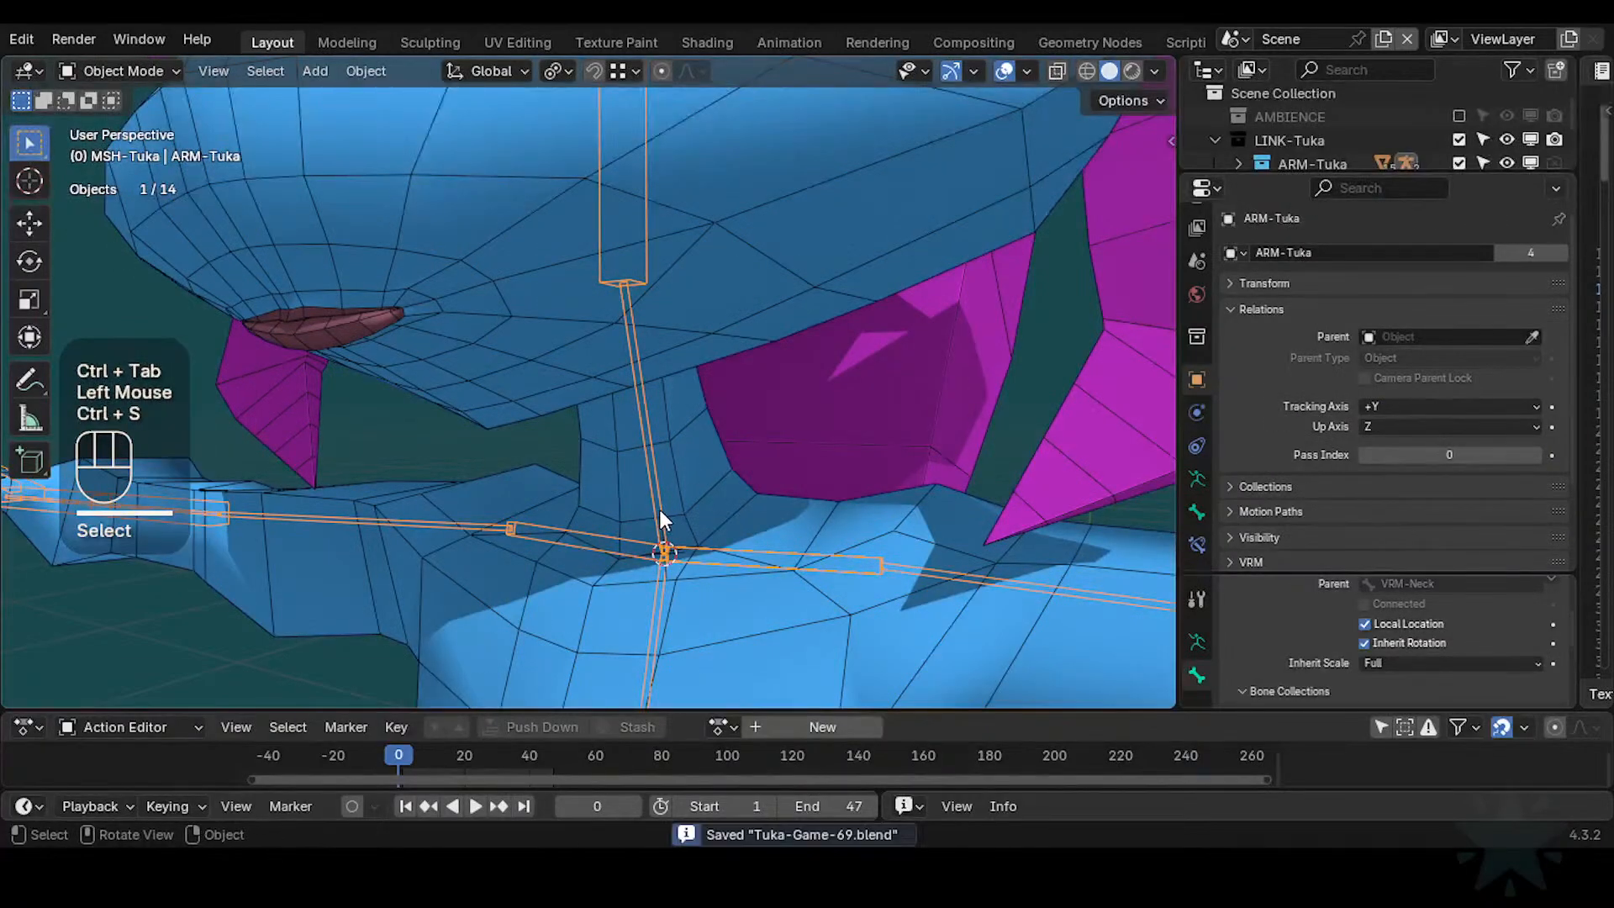
Enter Edit Mode on ARM-Tuka and duplicate the DEF2-Neck bone in place
left_click(663, 516)
key("Tab")
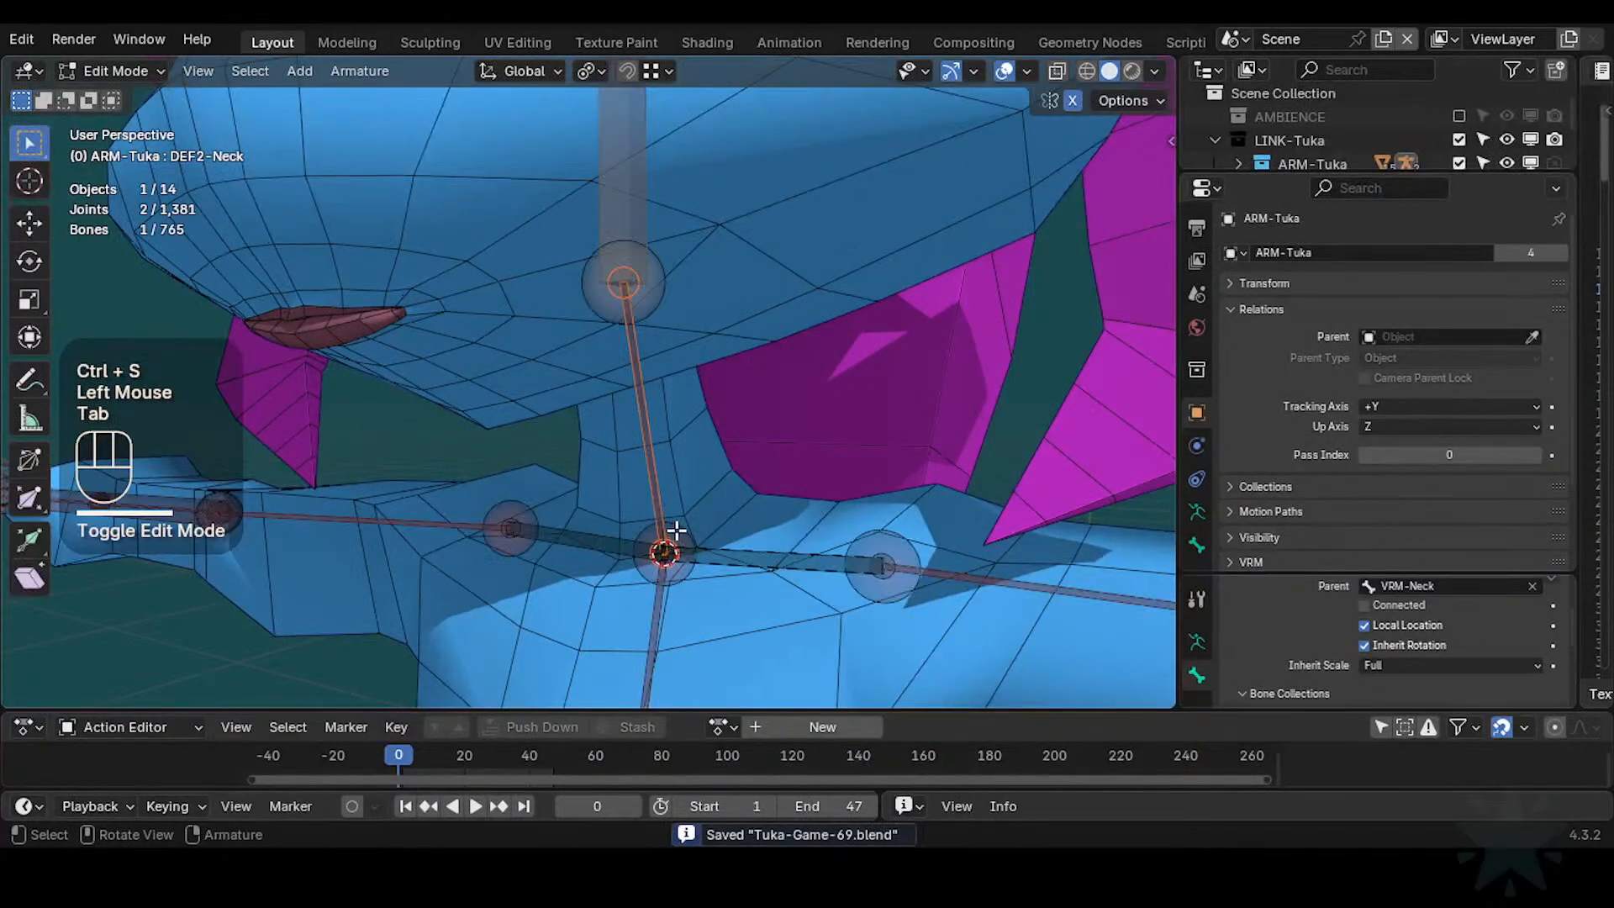
left_click(676, 530)
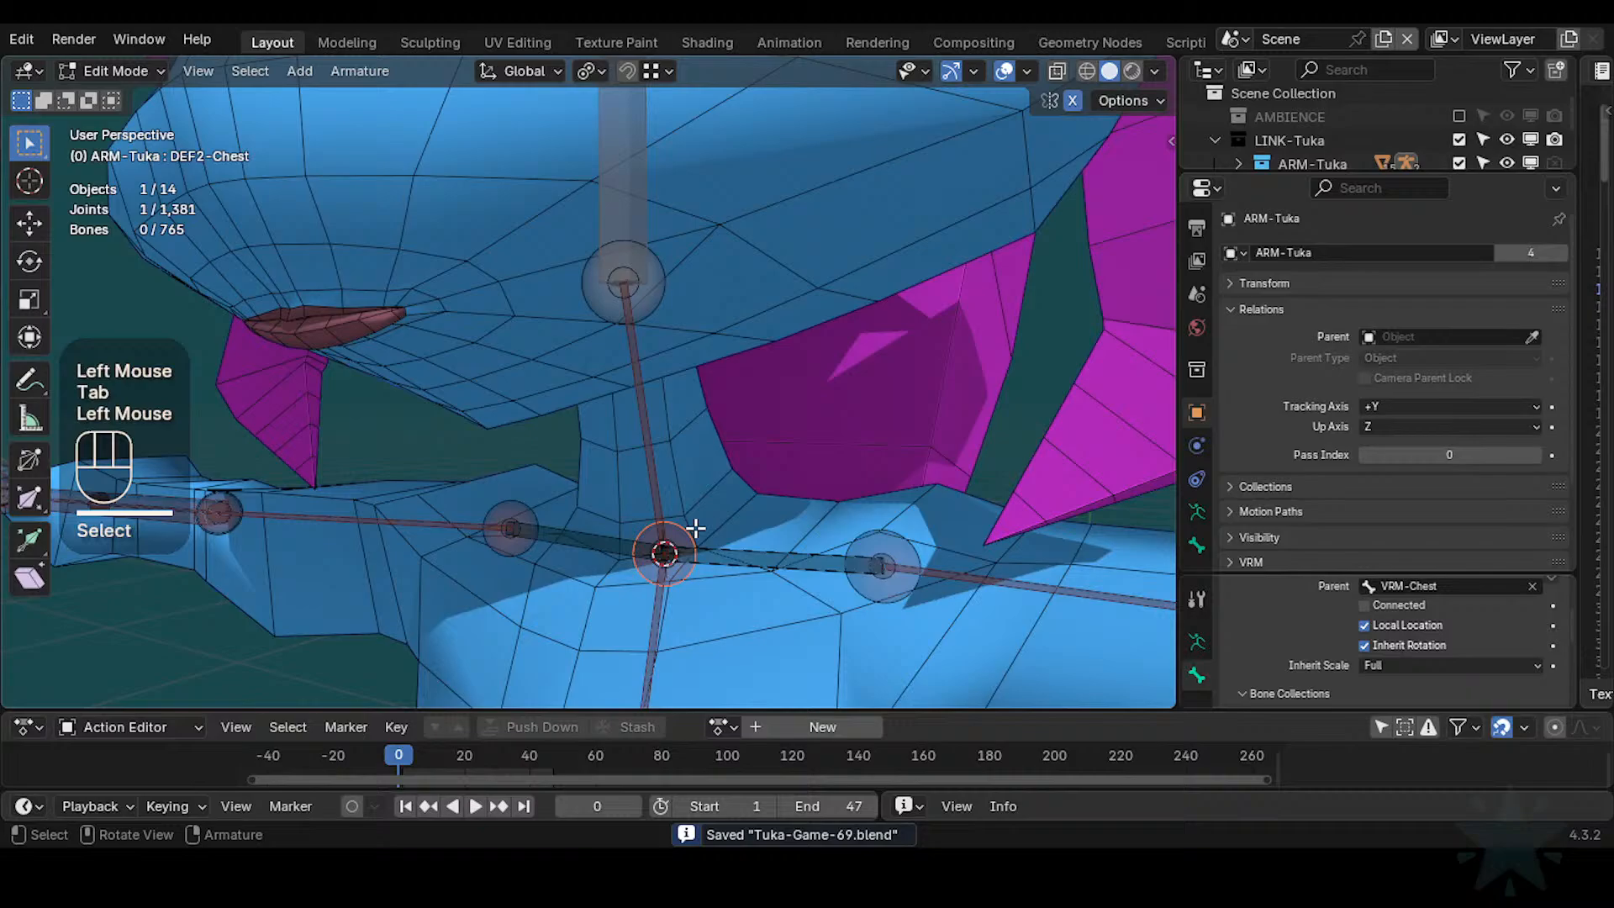
left_click(657, 468)
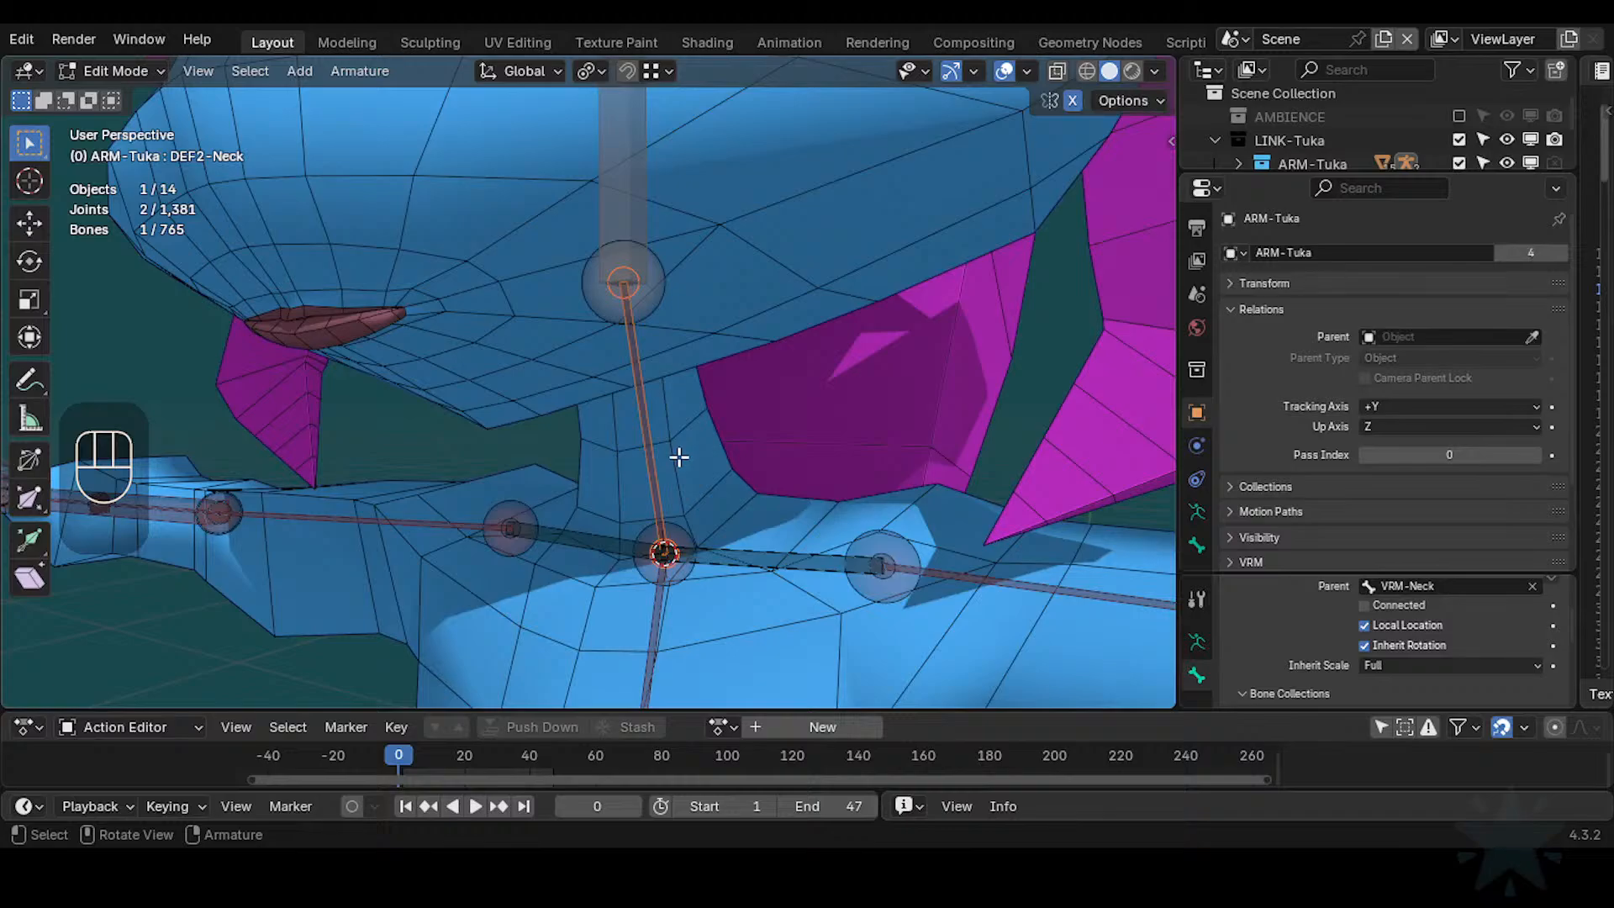
scroll(679, 456, "down", 2)
scroll(689, 475, "up", 2)
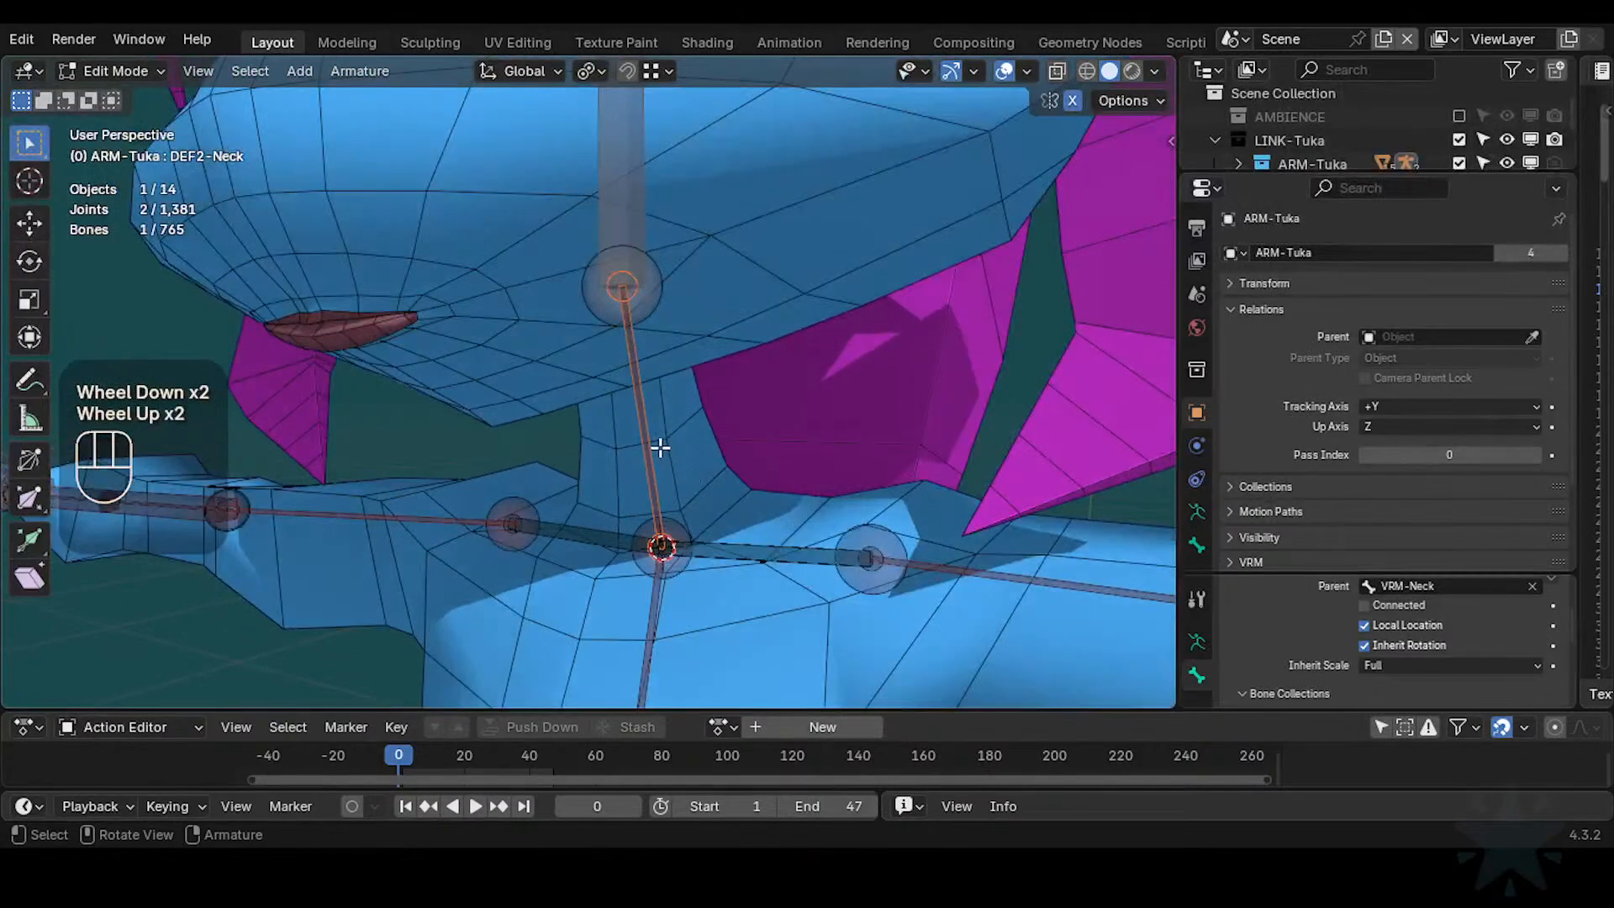
key("shift+d")
key("Escape")
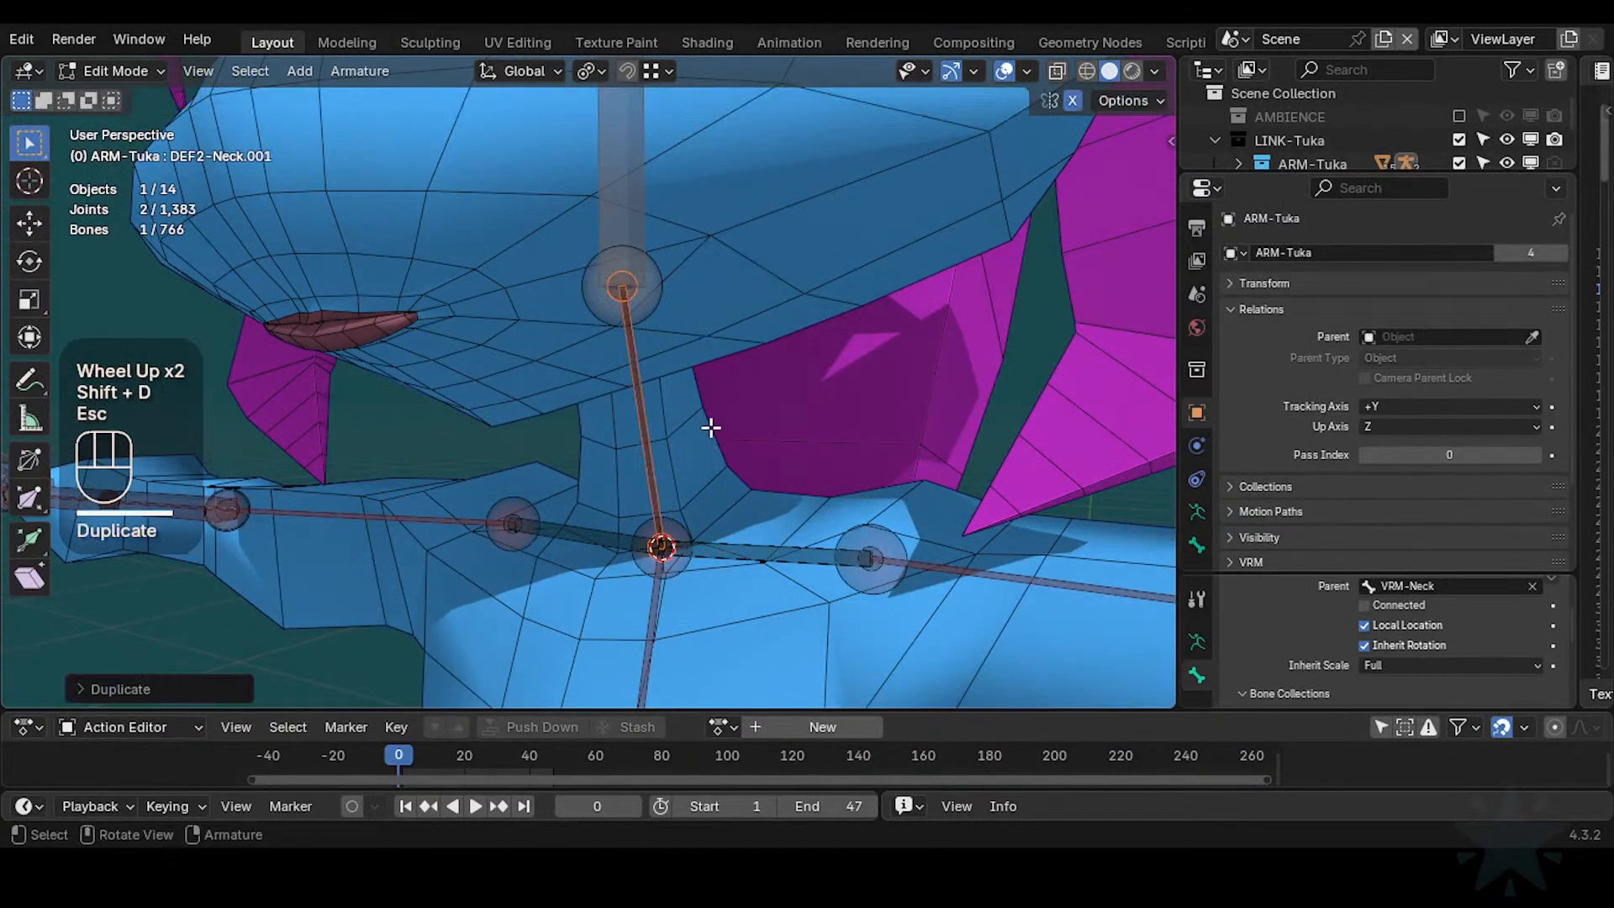
Subdivide the duplicated neck bone into two segments and enlarge the display thickness of both
right_click(629, 389)
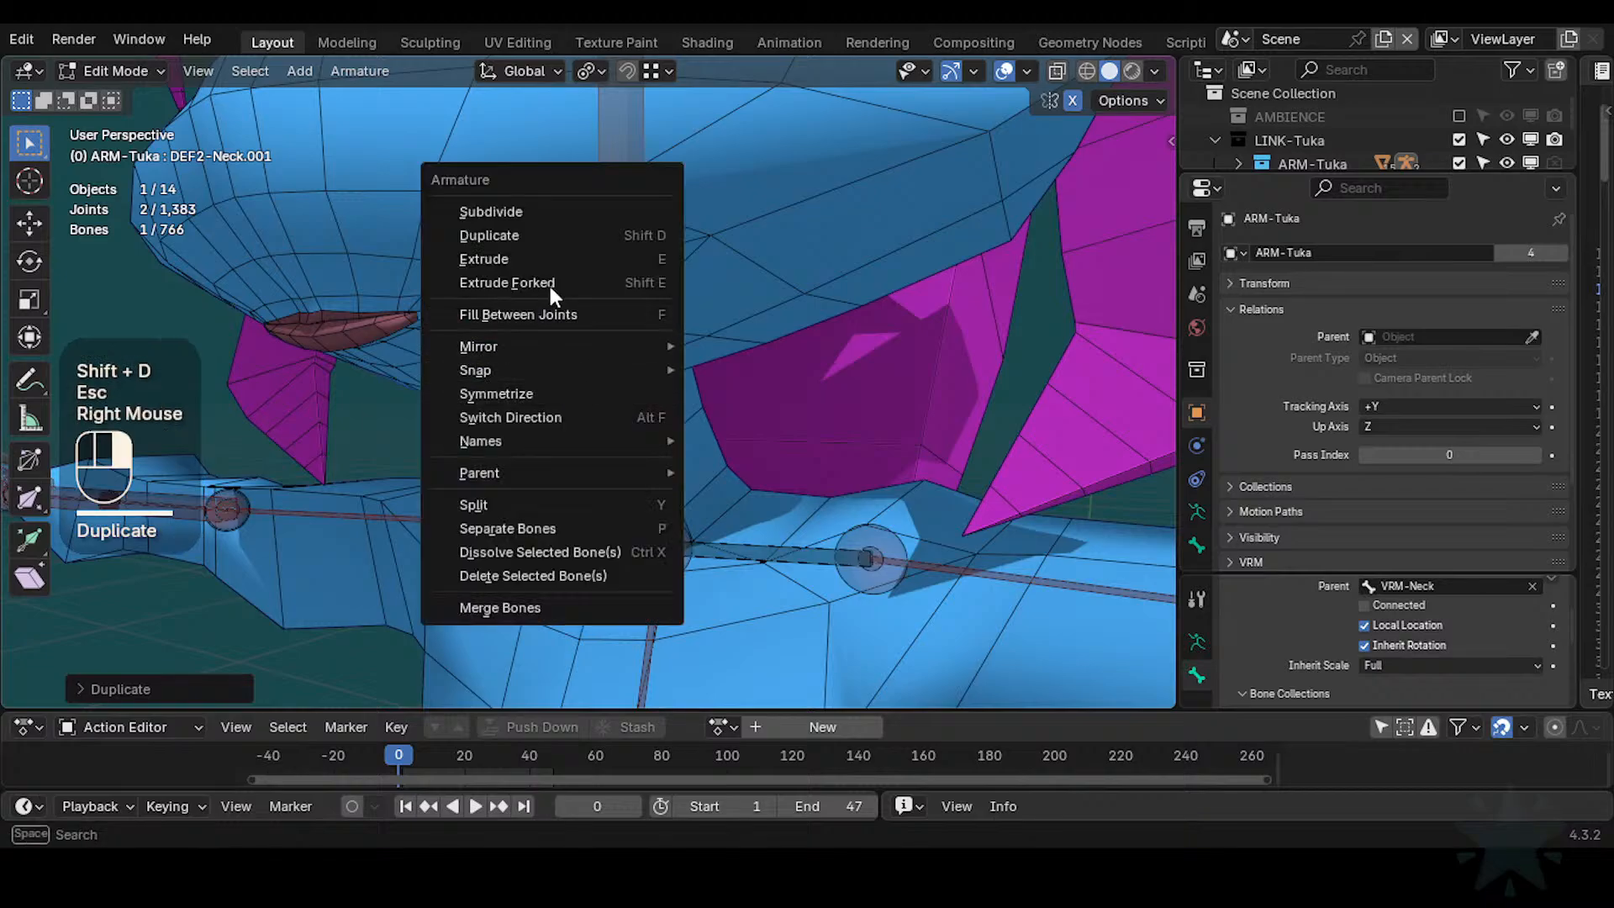
left_click(491, 211)
key("shift+ctrl+alt+a")
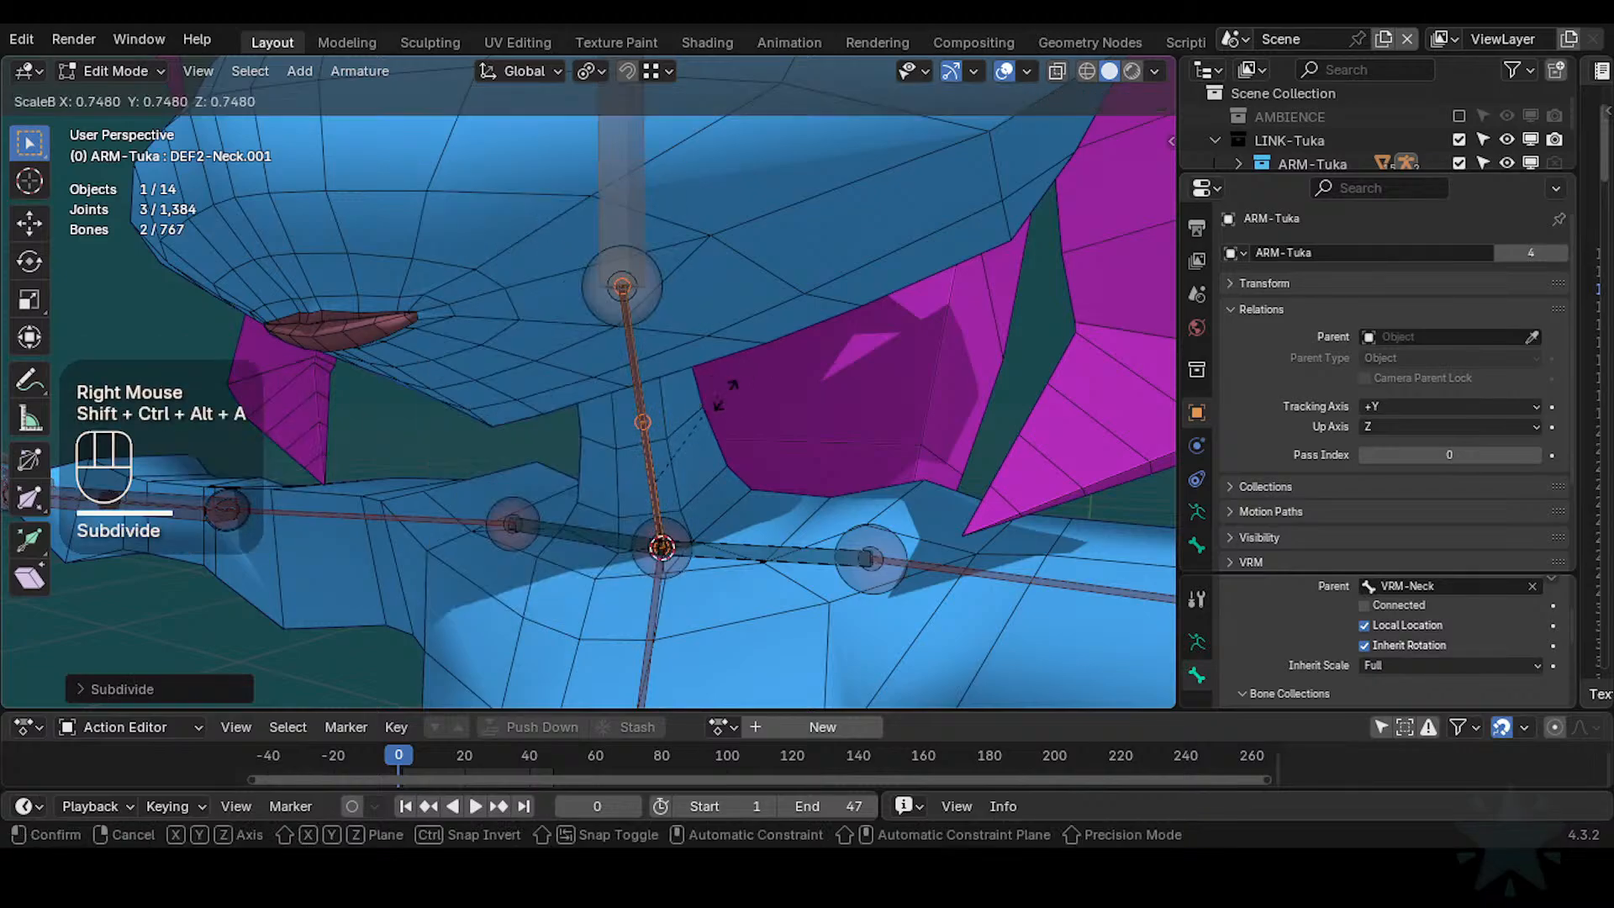
left_click(1081, 364)
scroll(754, 436, "up", 2)
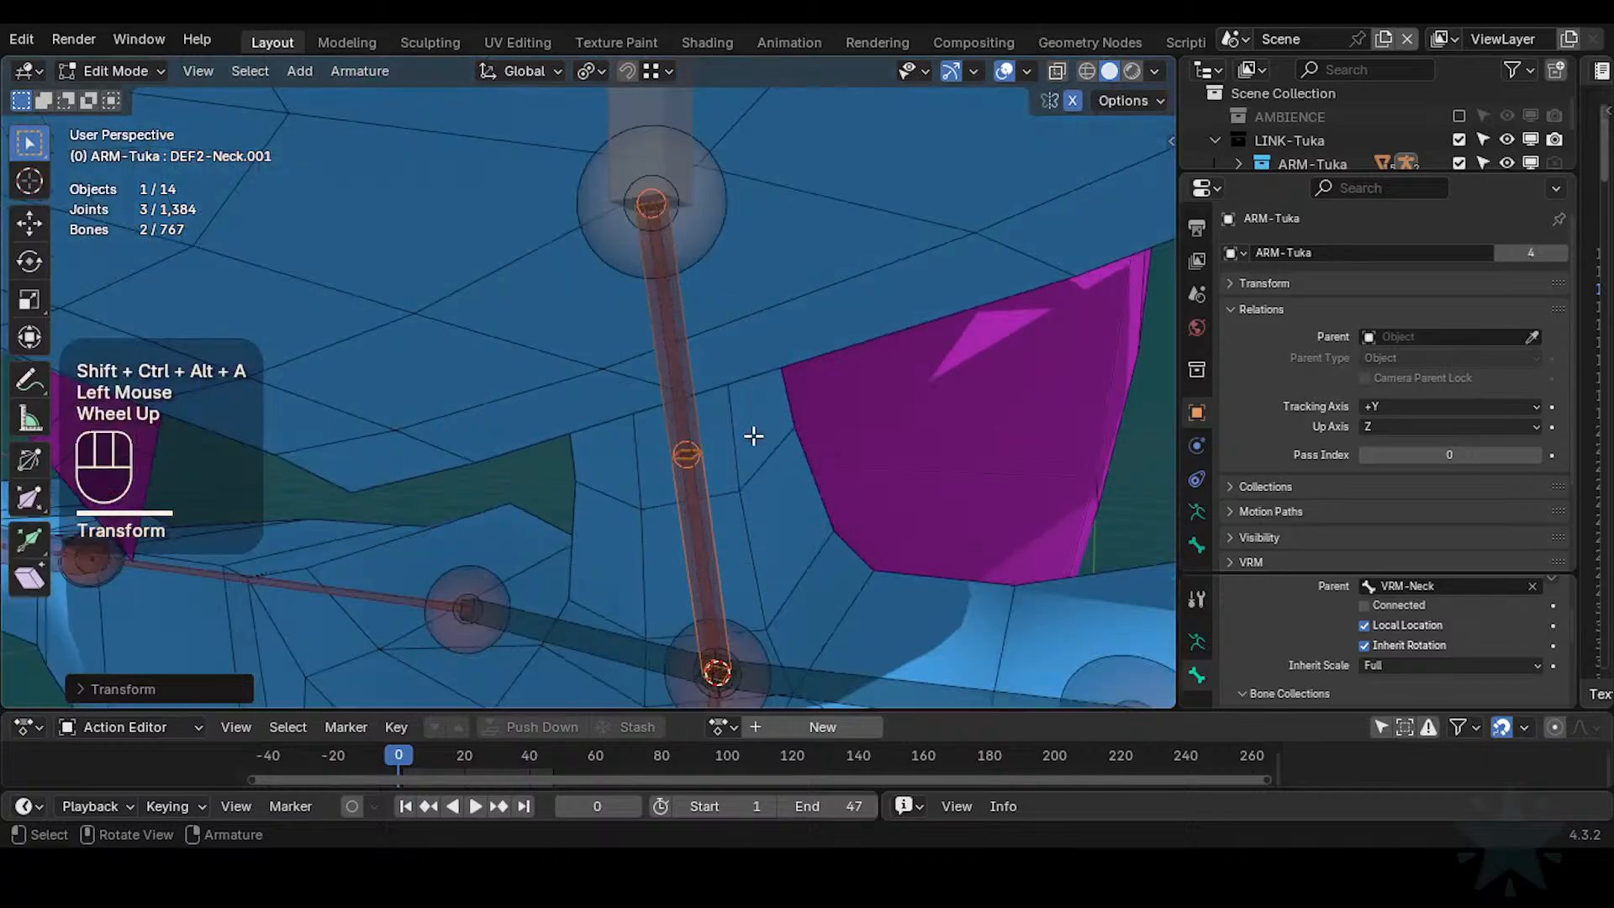
Check the local axes of the lower and upper halves of the subdivided neck bone with both selected
left_click(736, 533)
left_click(736, 535)
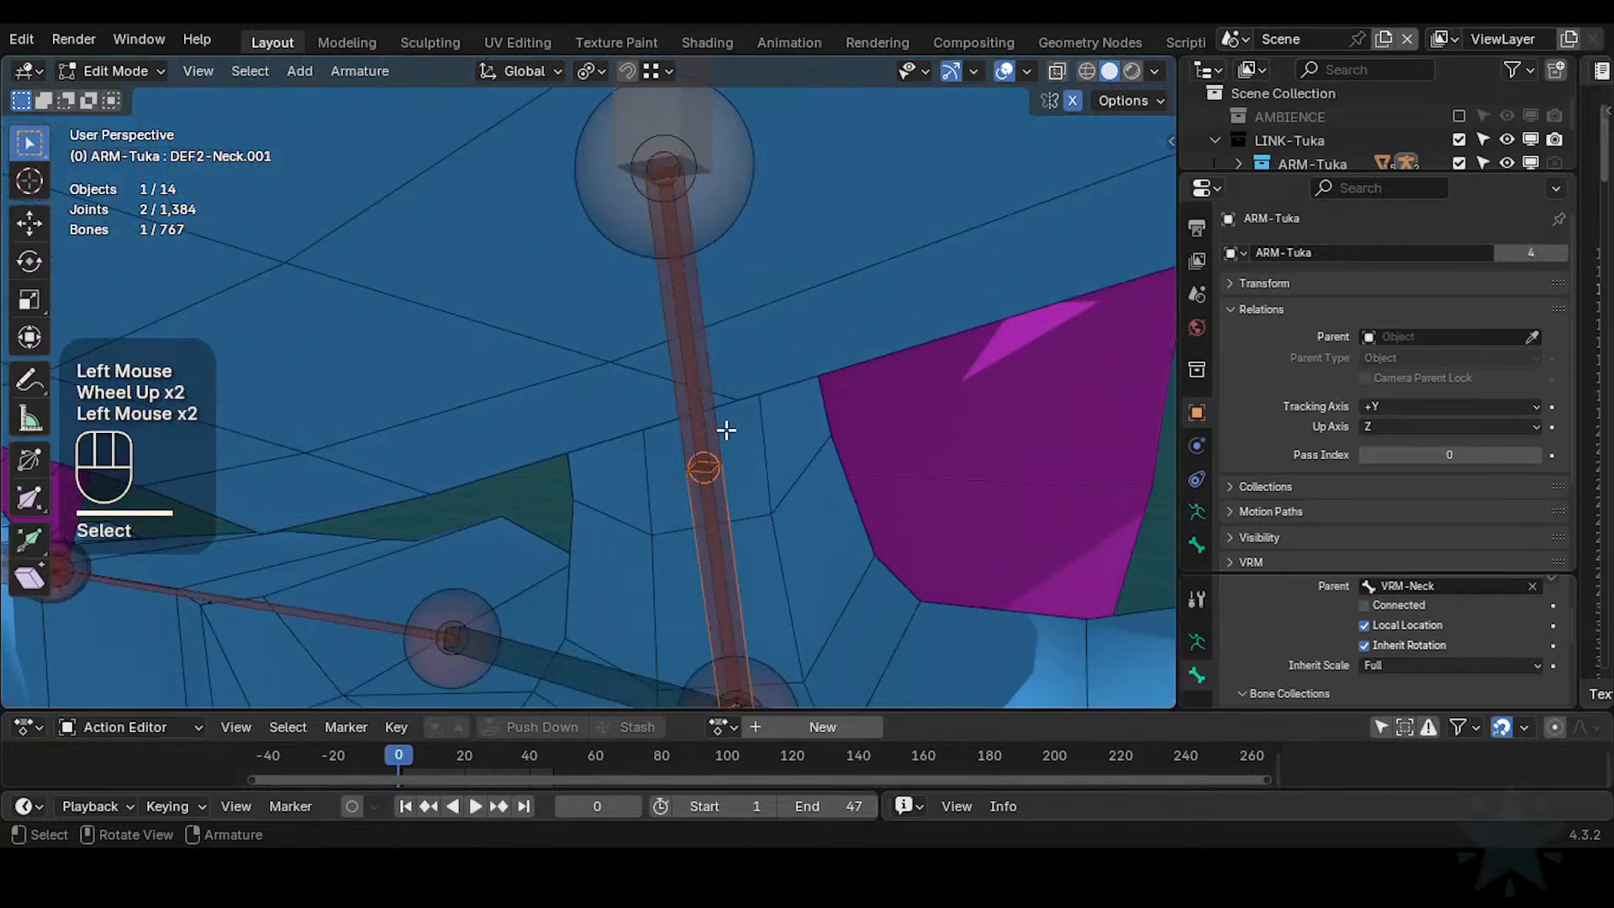
left_click(724, 389, "shift")
key("ctrl+3")
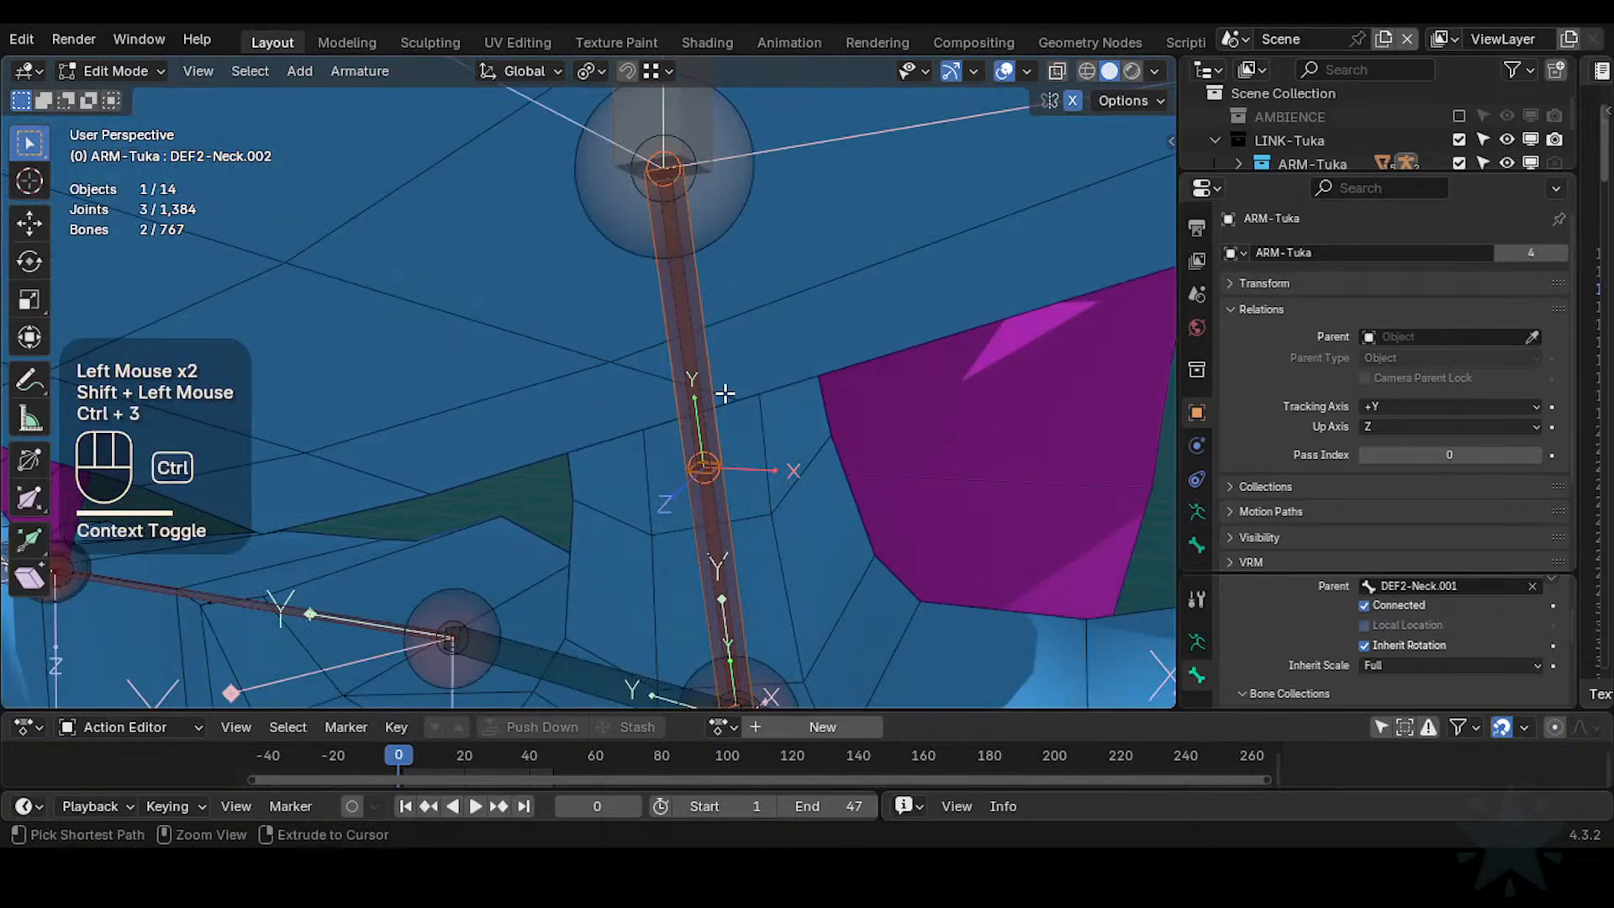
key("ctrl+3")
Batch rename the two selected bones, replacing "Neck" with "TwistNeck" in their names
key("ctrl+F2")
left_click(784, 404)
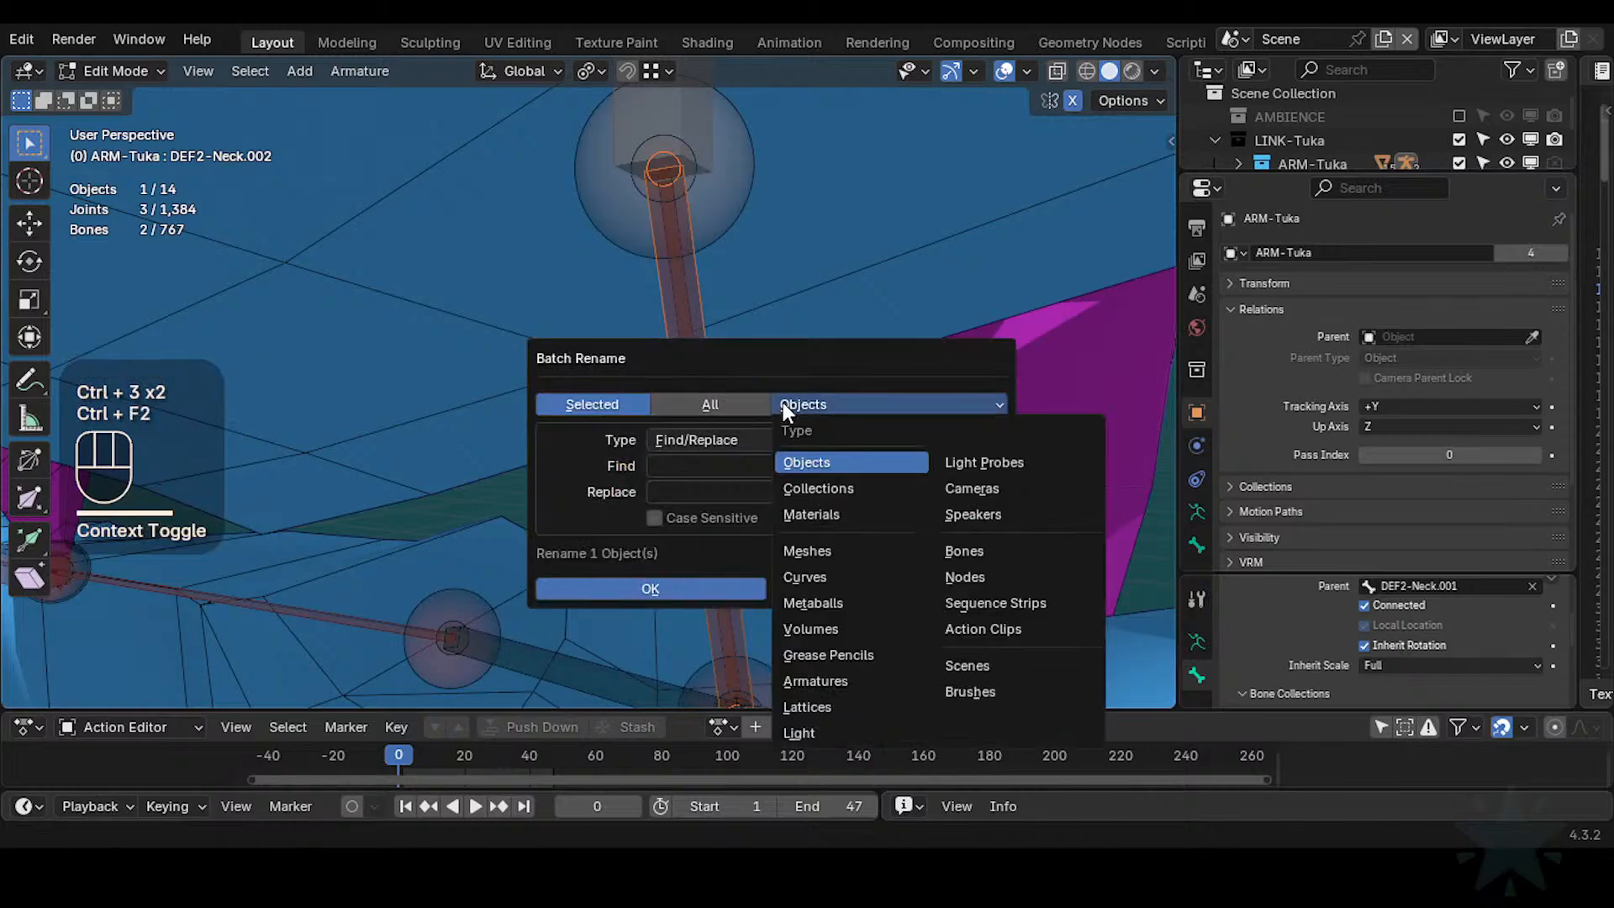
left_click(964, 551)
left_click(716, 464)
key("shift")
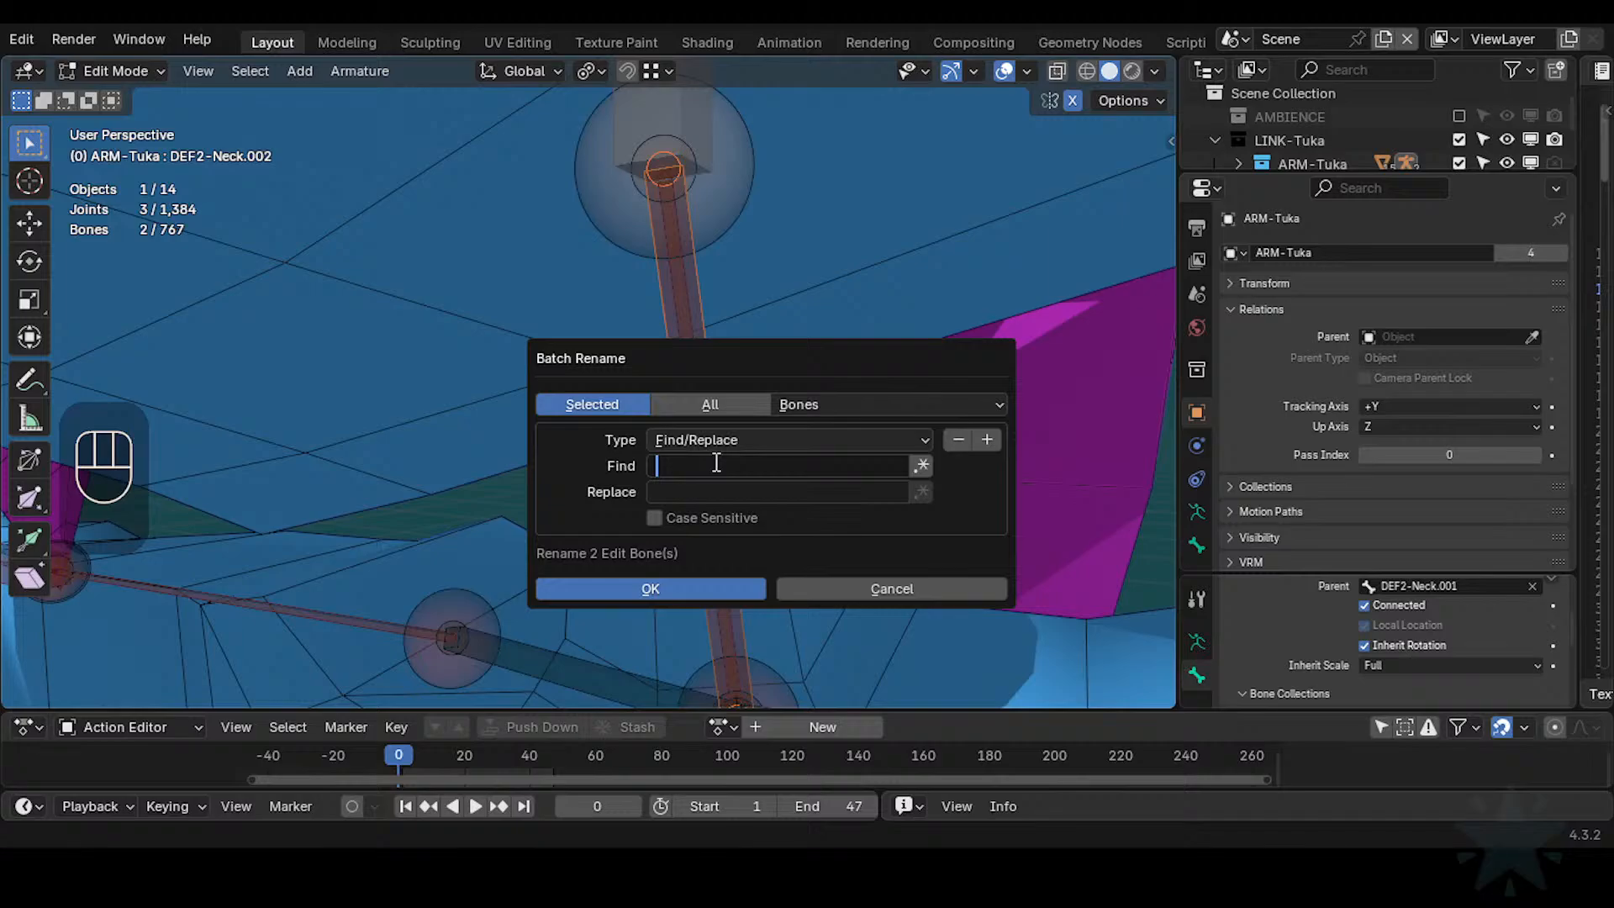
key("shift")
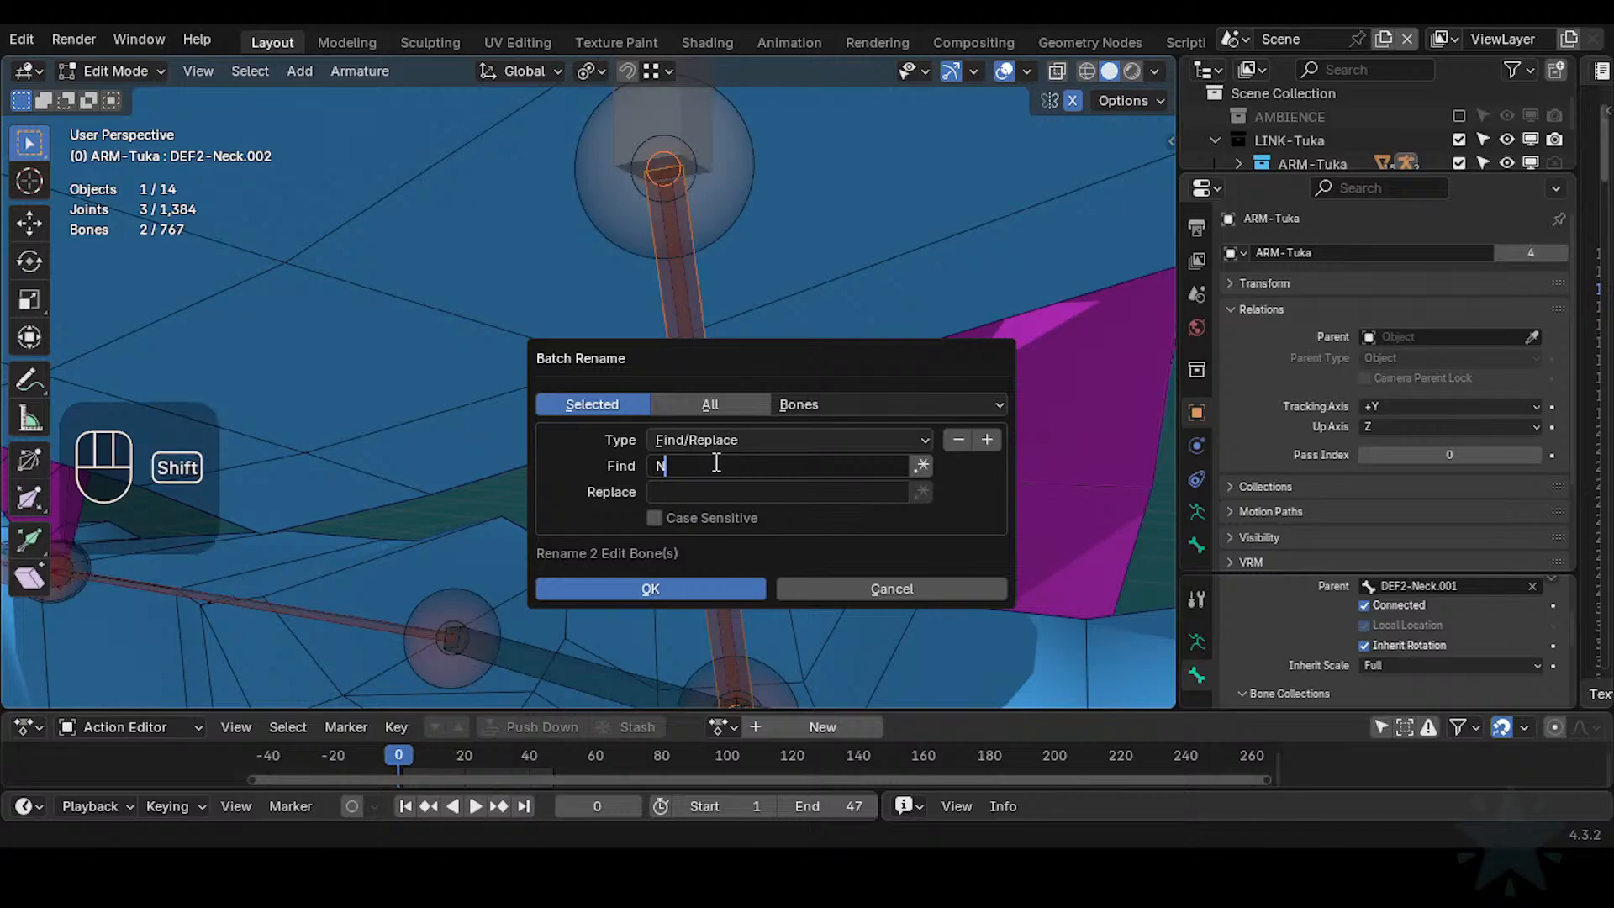
type("eckTwistNeck")
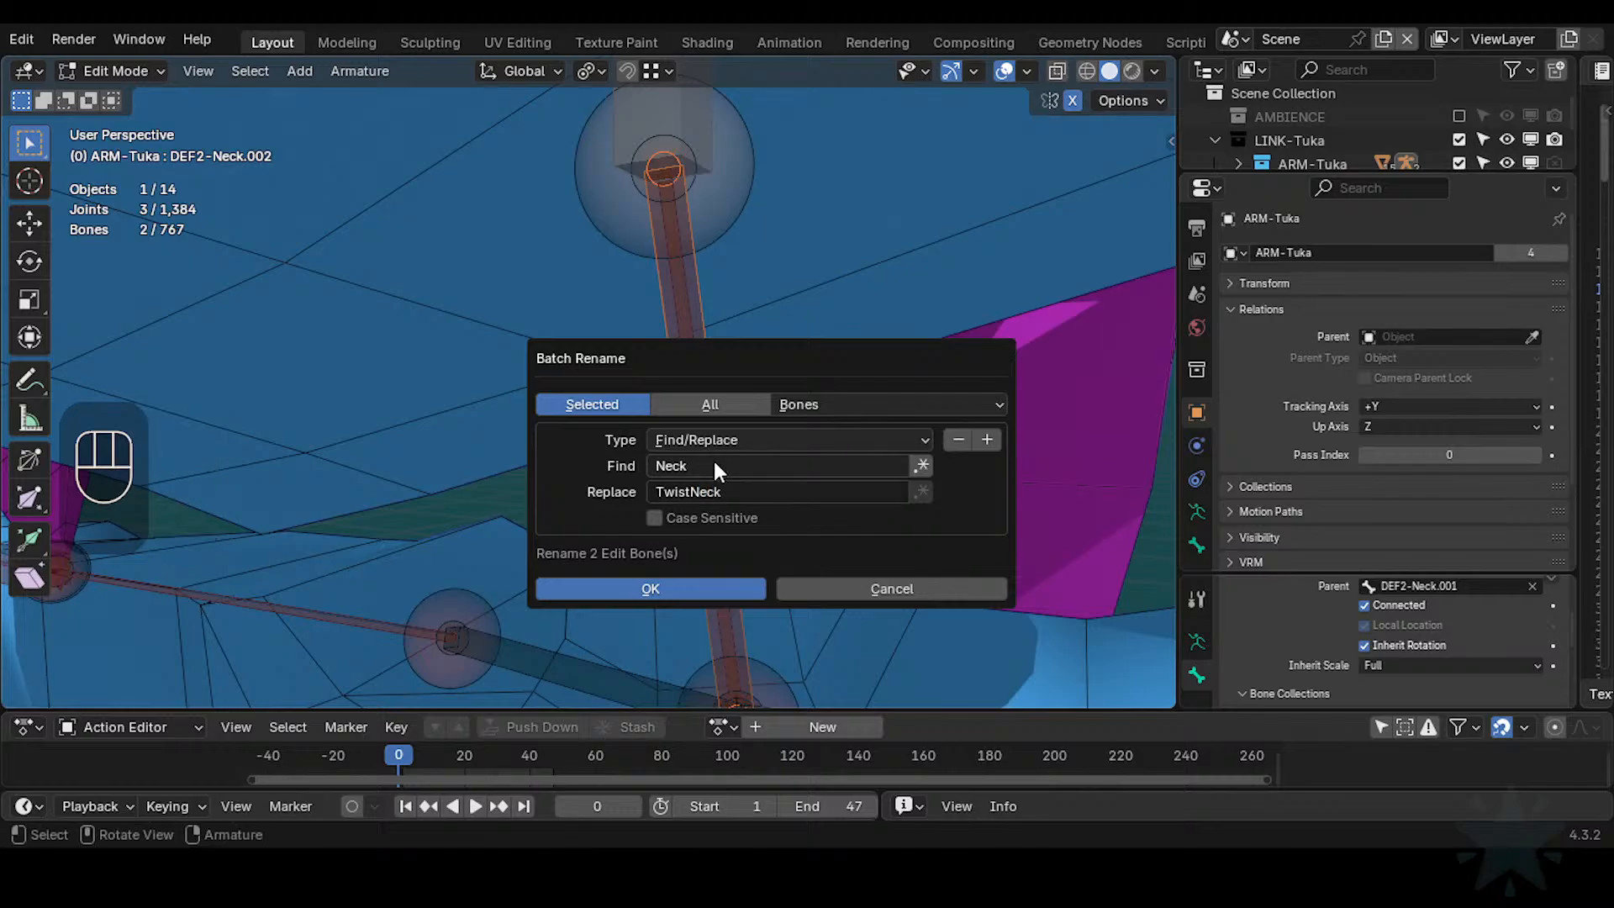
key("Return")
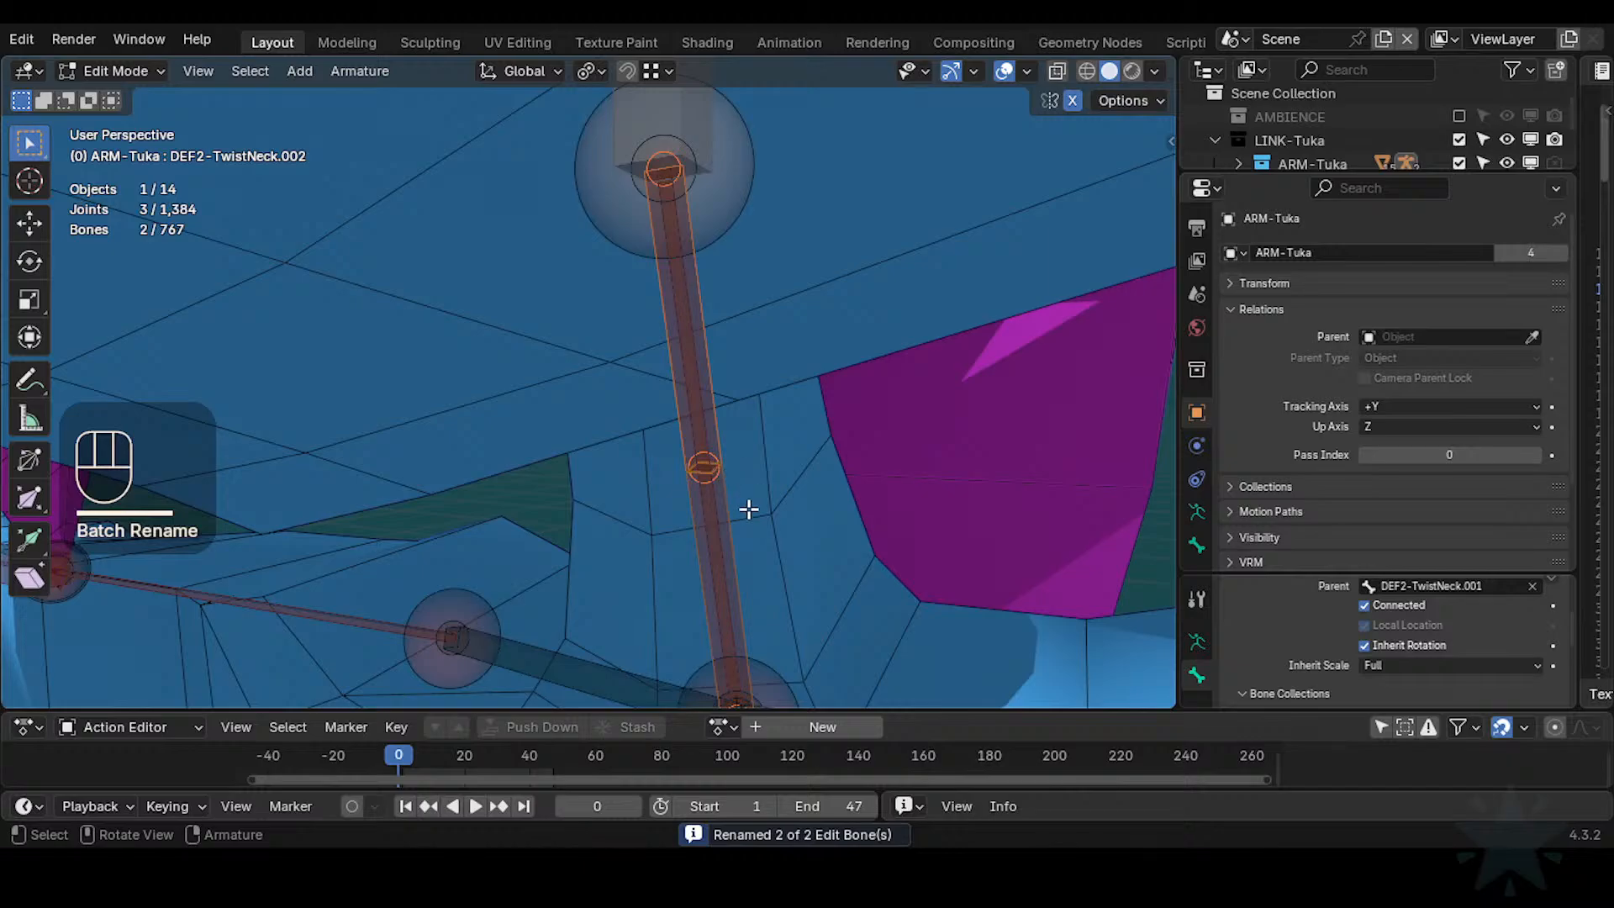
Select the upper twist bone of the neck and open its name for editing
left_click(735, 504)
left_click(724, 475)
left_click(720, 411)
scroll(715, 433, "down", 2)
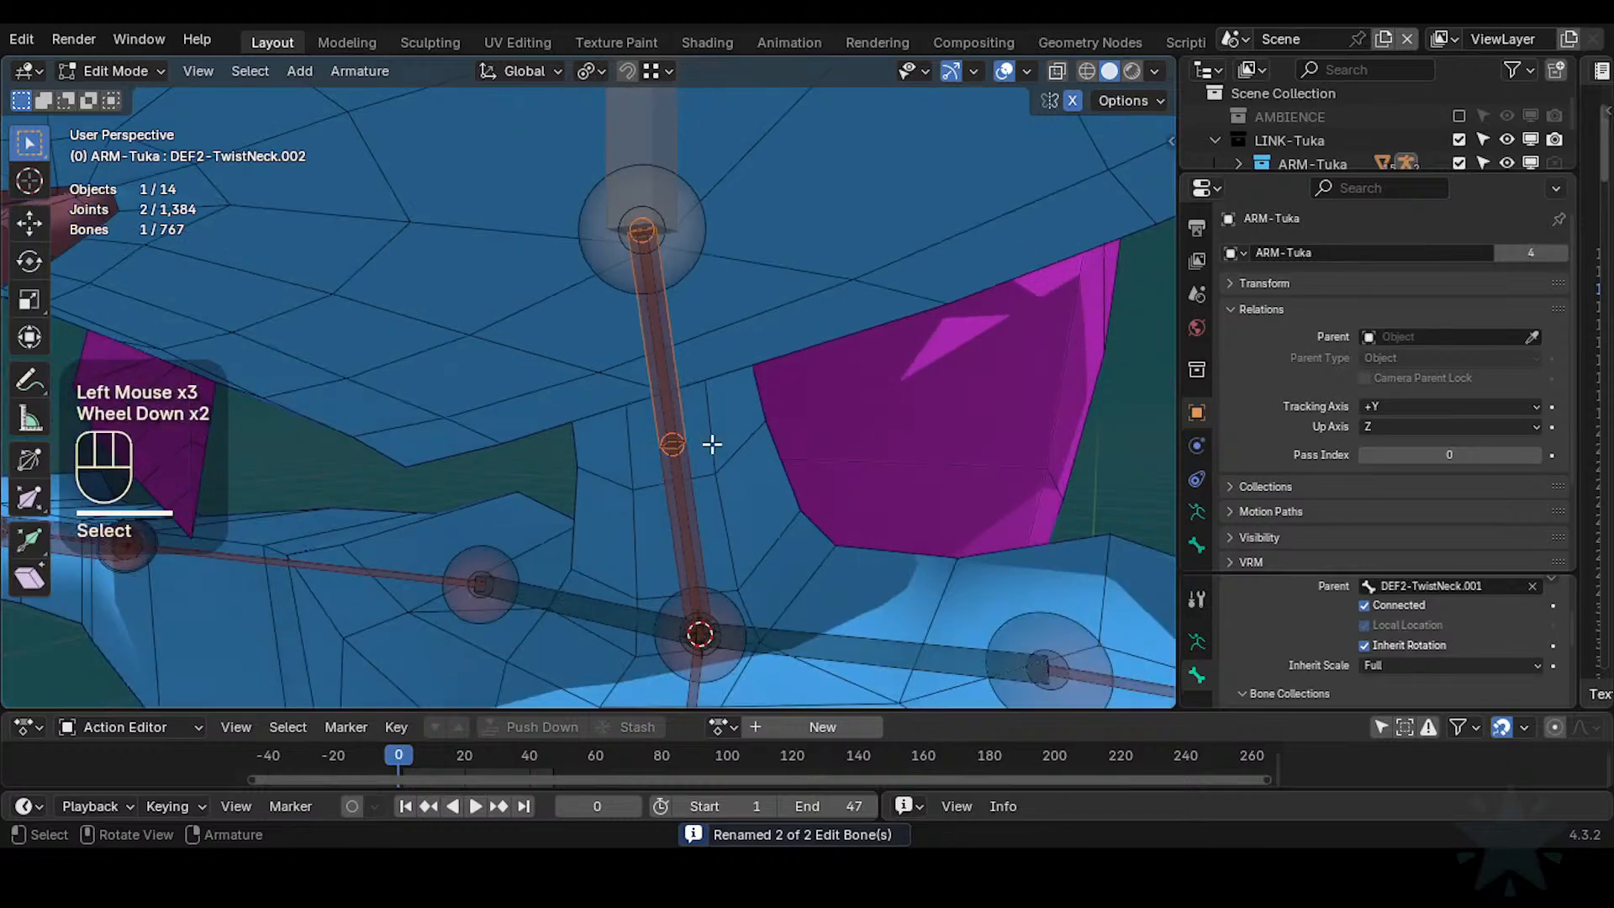
left_click(703, 471)
left_click(670, 404)
key("F2")
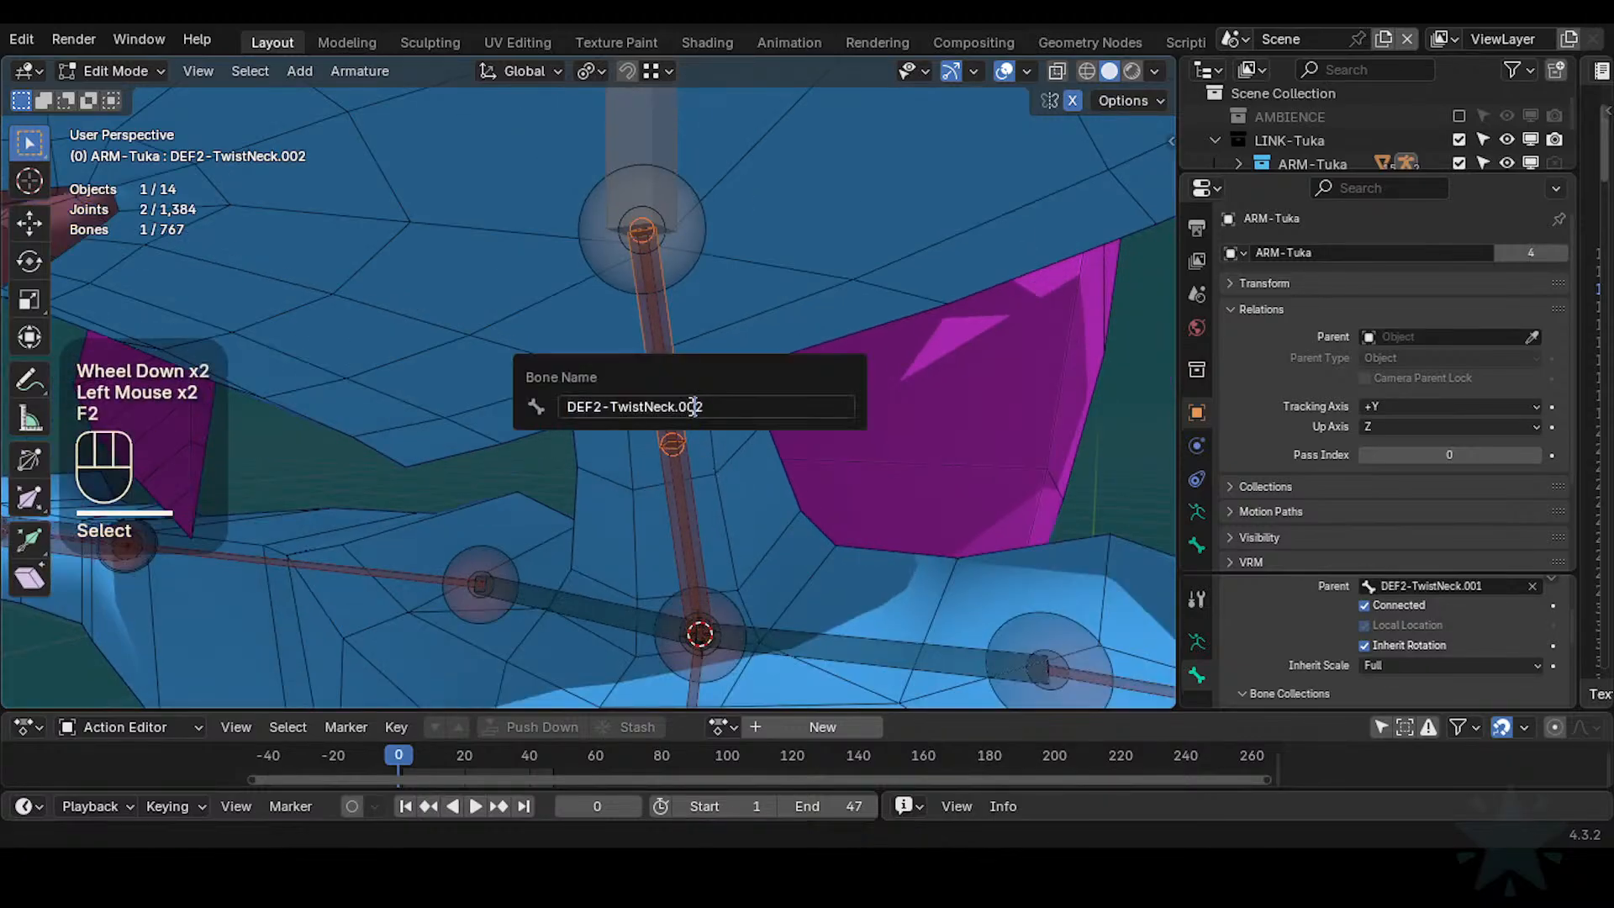
Rename the lower neck twist bone as DEF2-TwistNeck
key("Left")
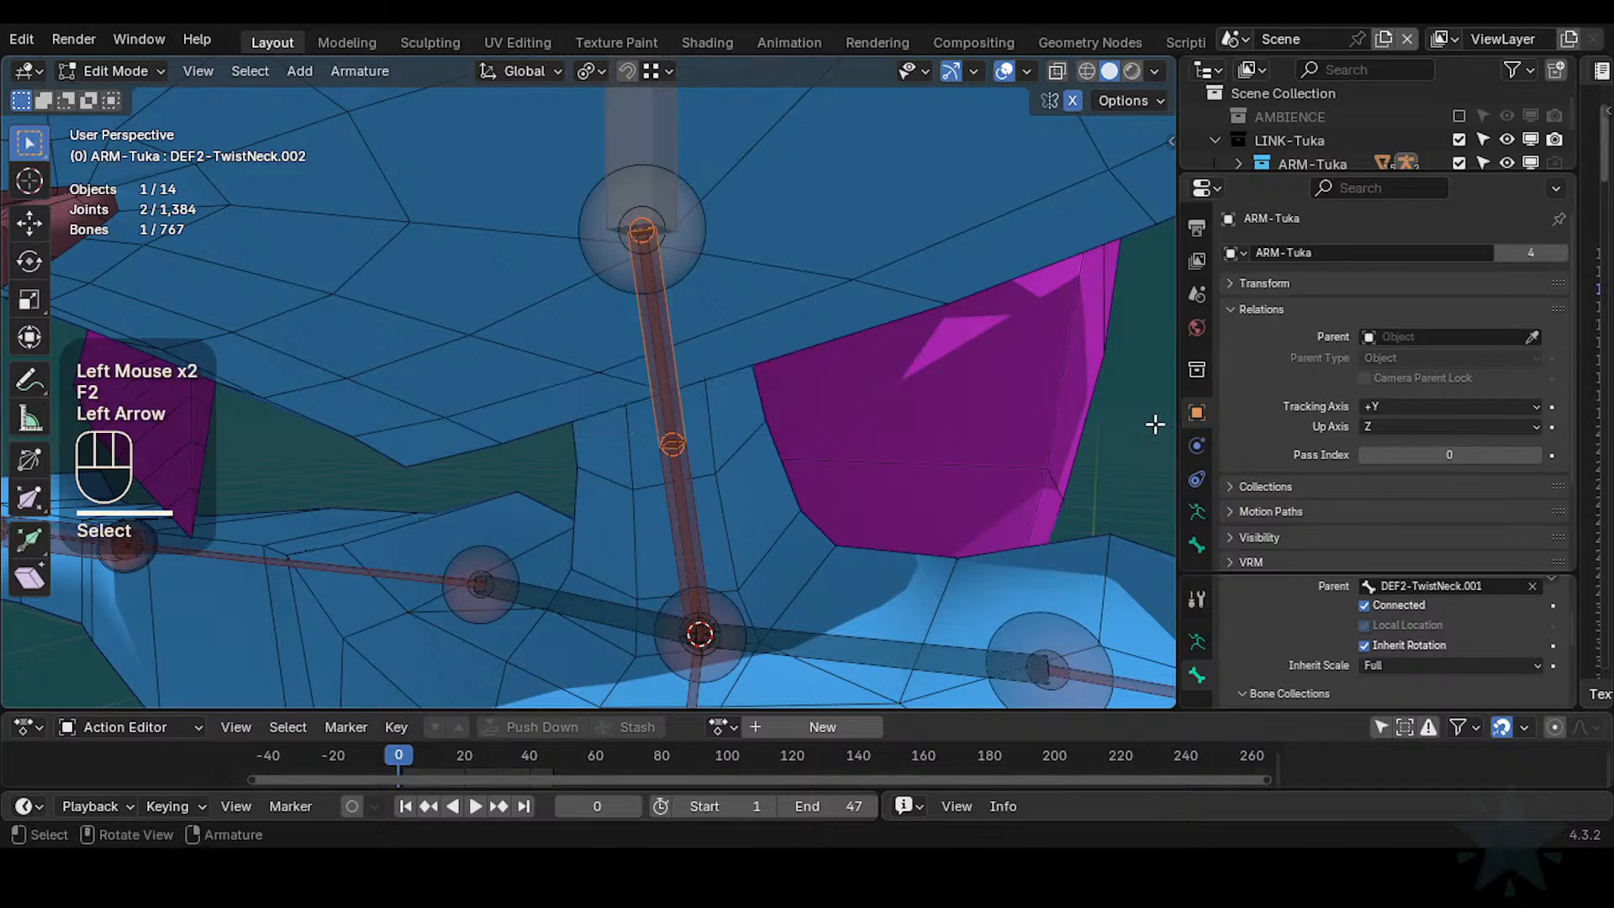
left_click(696, 515)
key("F2")
key("ctrl+BackSpace")
key("ctrl+BackSpace")
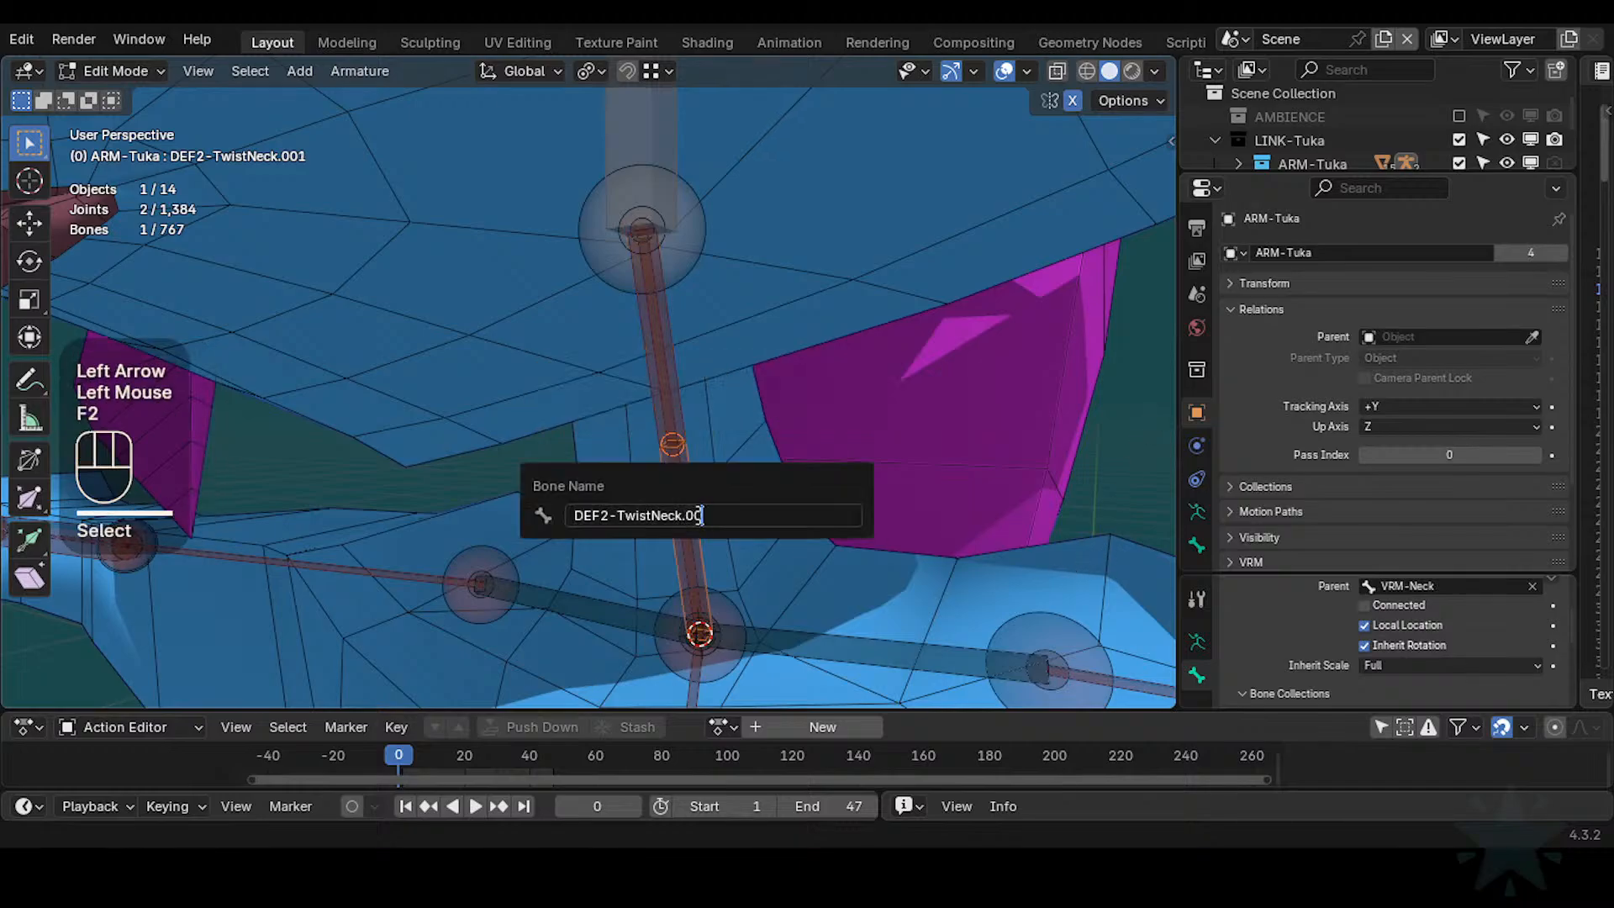
key("Return")
Rename the upper neck twist bone as DEF2-TwistNeck.001
left_click(668, 395)
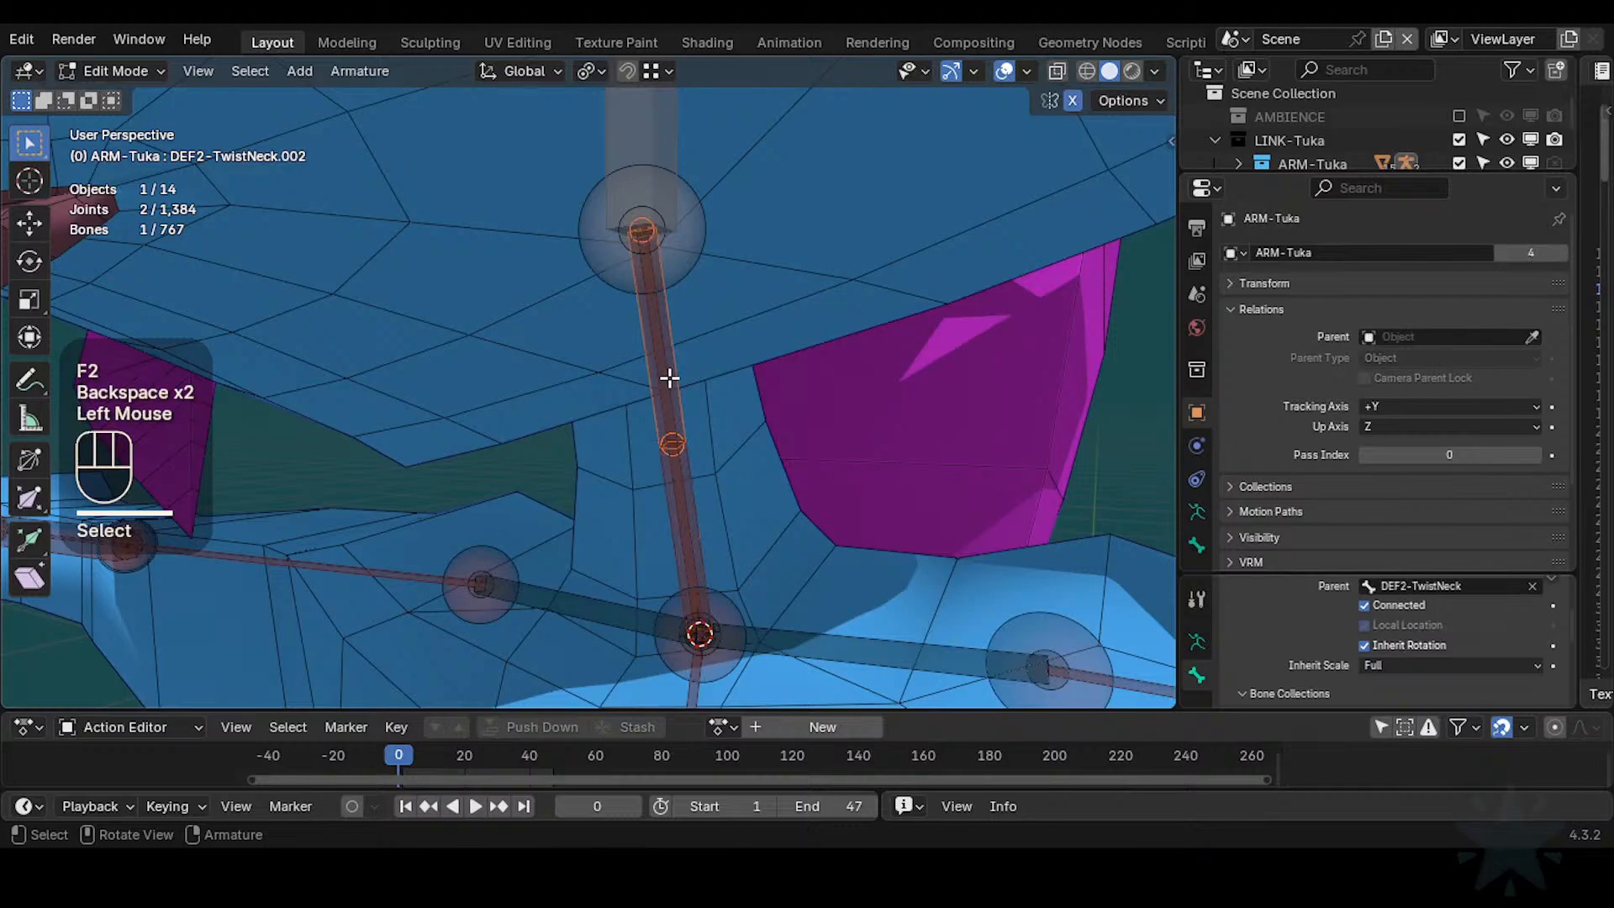
key("F2")
key("BackSpace")
type("1")
key("Return")
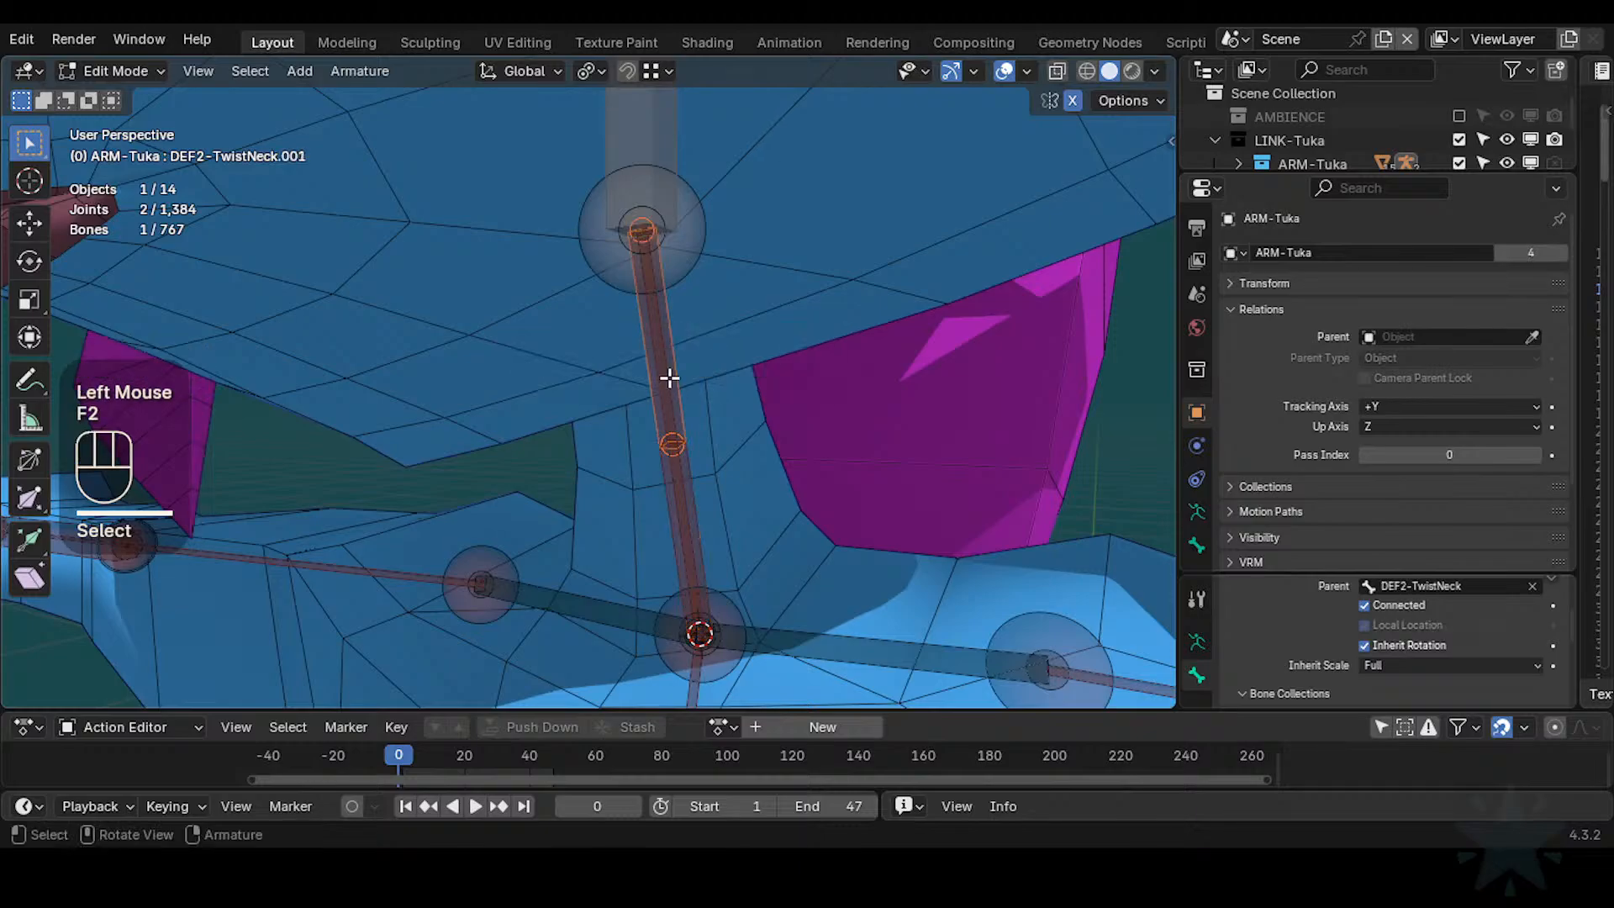
Check the names of the overlapping neck bones by selecting each one, and save the file
left_click(674, 407)
scroll(829, 487, "down", 2)
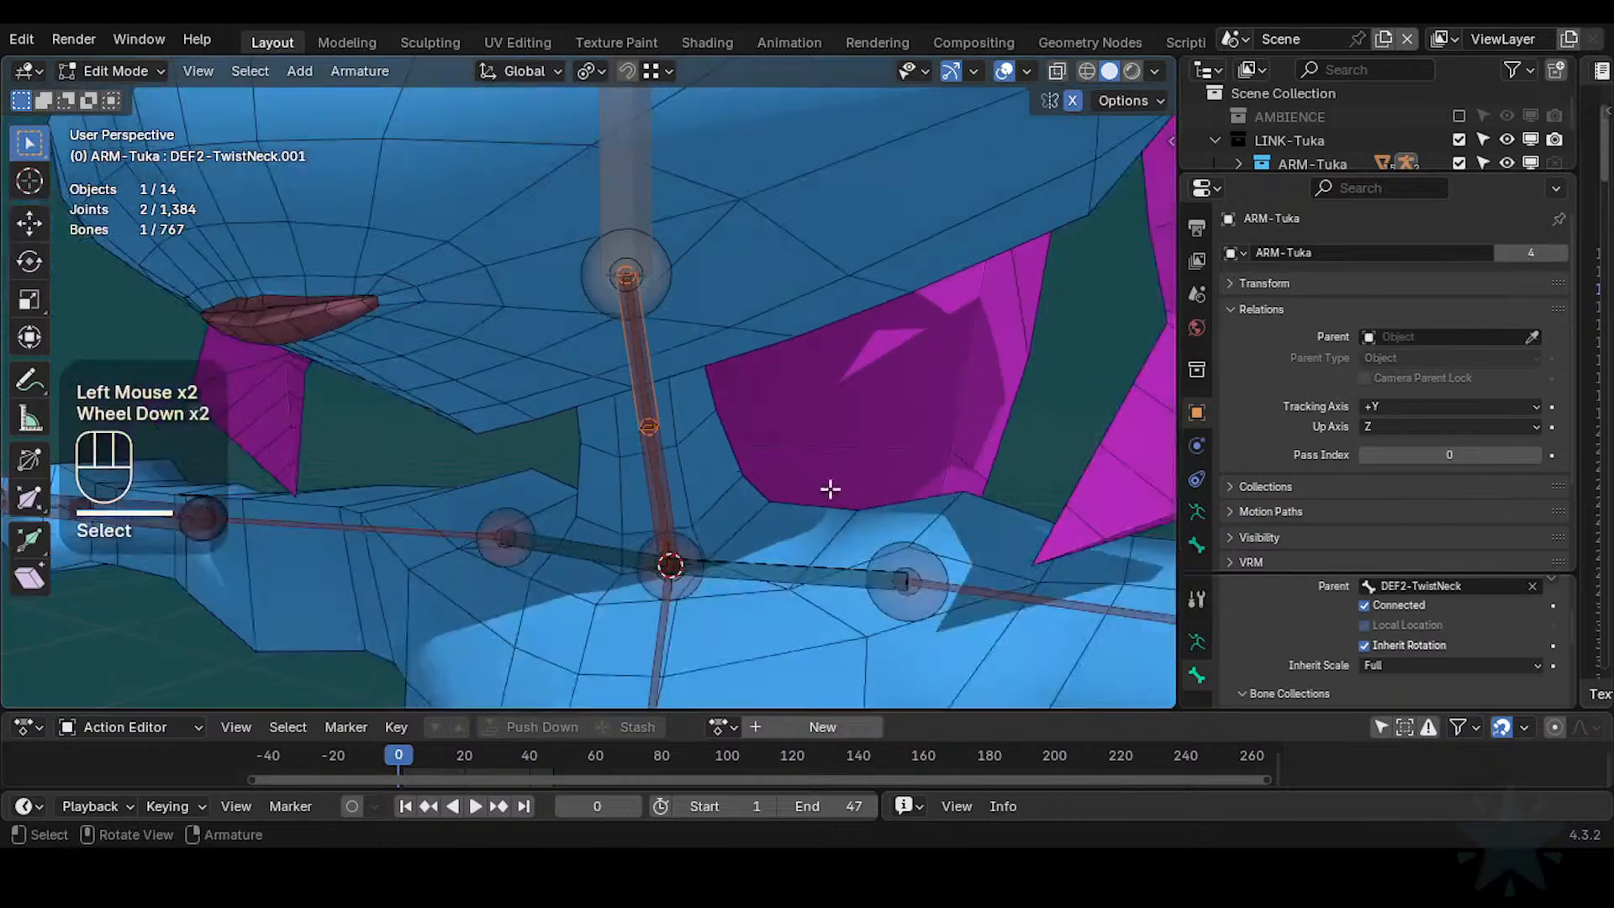
scroll(670, 482, "up", 1)
middle_click_drag(609, 450, 616, 461, "shift")
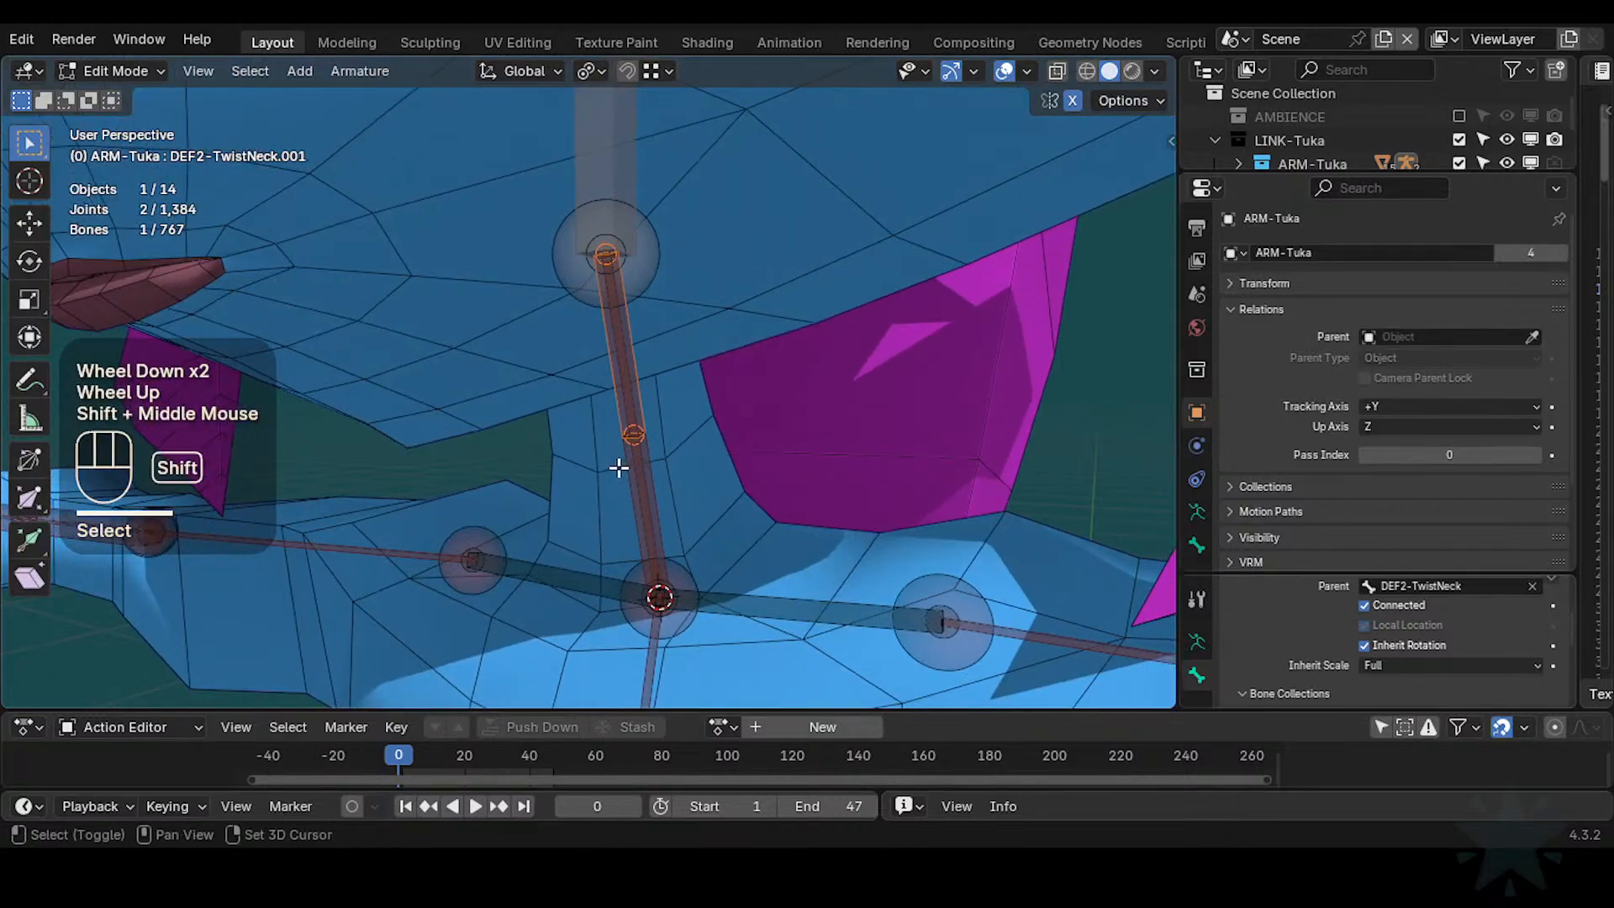
scroll(656, 515, "up", 1)
left_click(652, 487)
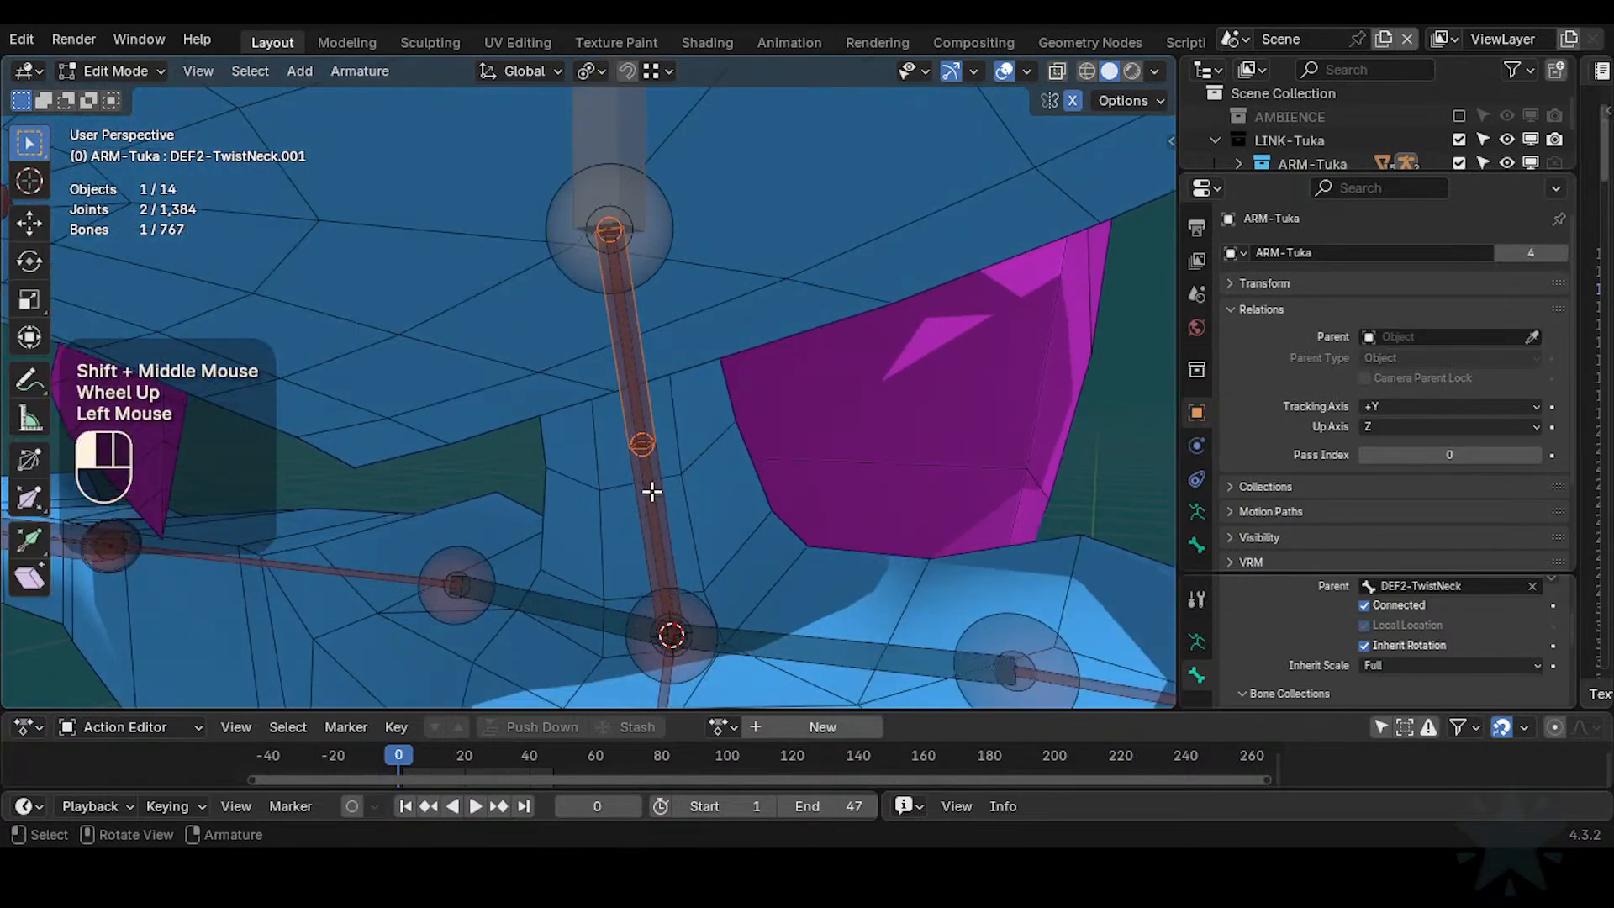
left_click(667, 483)
left_click(638, 386)
left_click(655, 522)
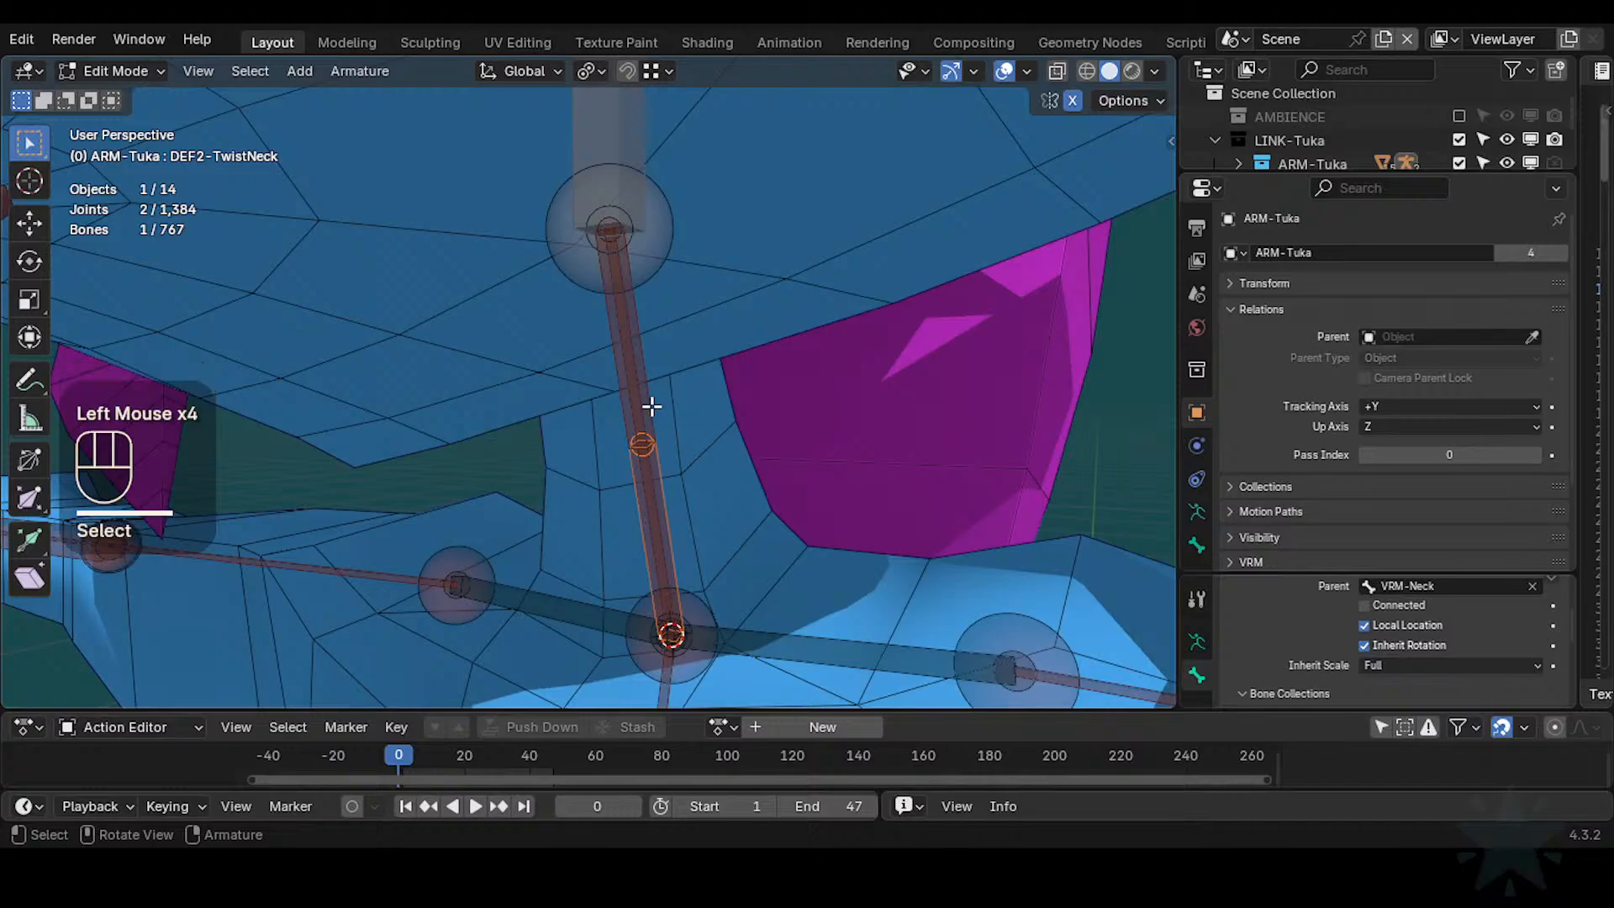
left_click(654, 509)
key("ctrl+s")
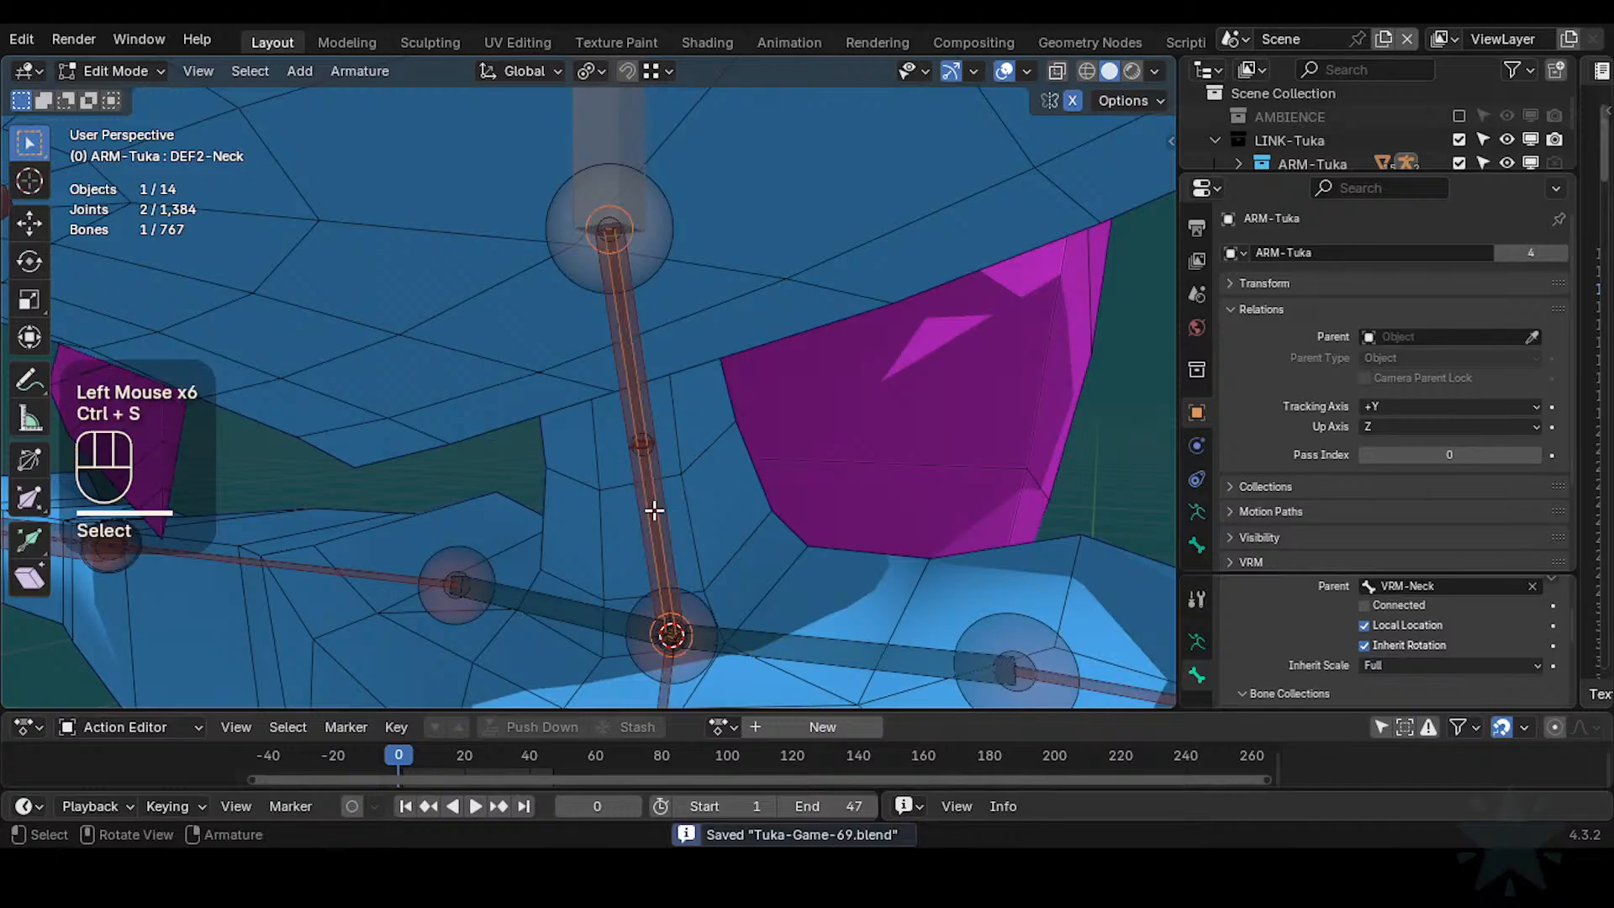
Select the body mesh together with the armature, enter Weight Paint mode and select the DEF2-Neck bone
key("ctrl+Tab")
left_click(657, 517)
left_click(727, 517)
left_click(652, 511)
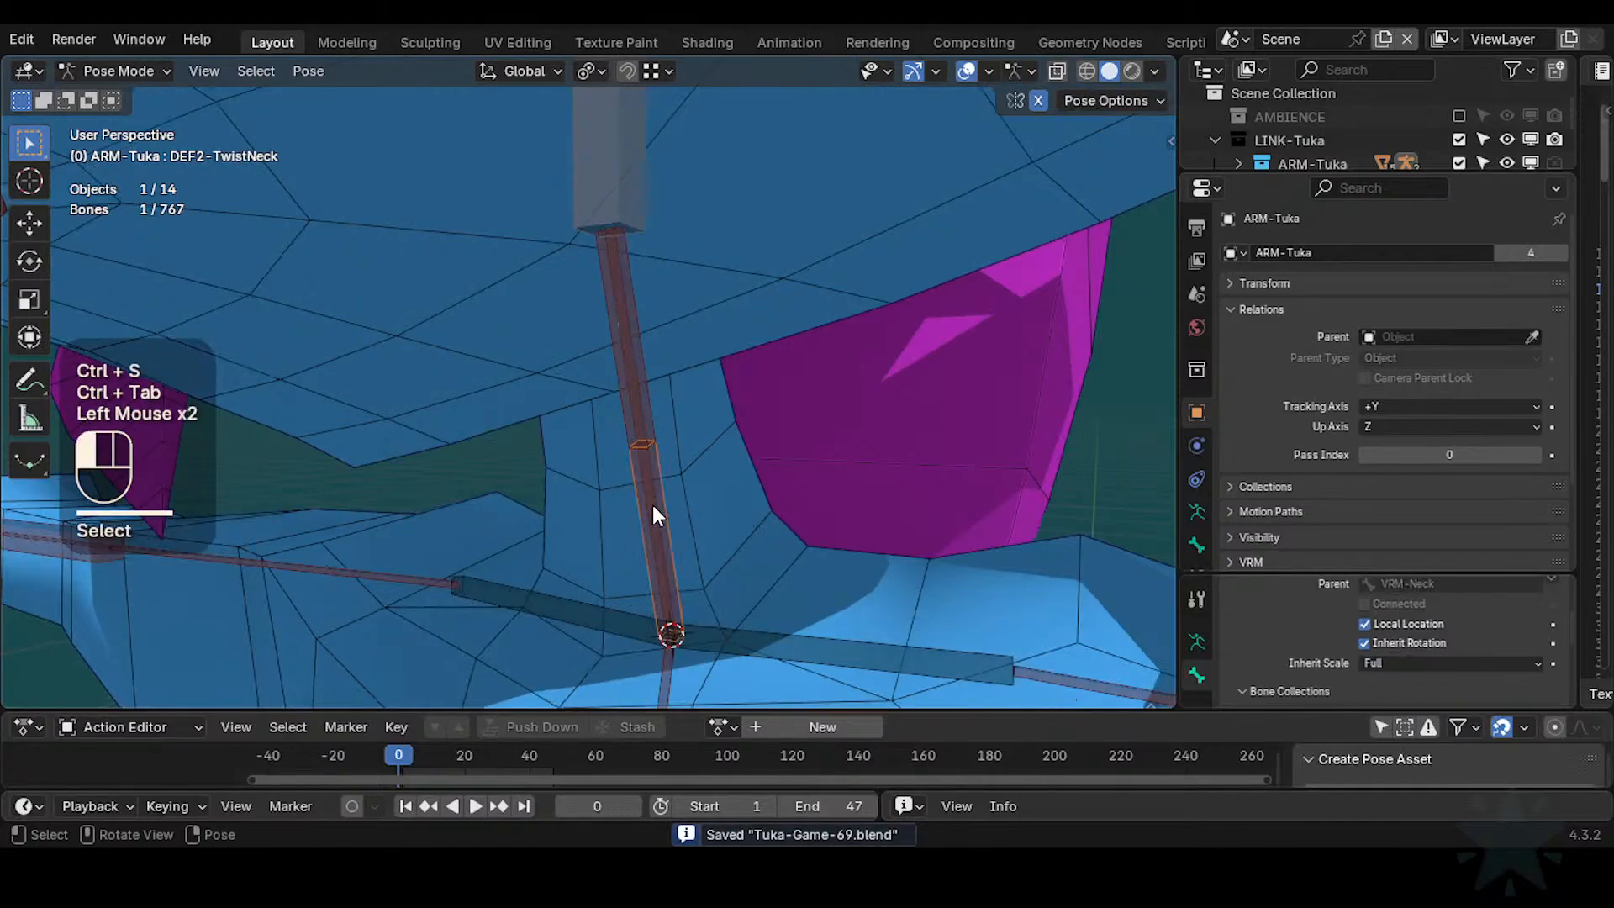
scroll(820, 527, "down", 1)
key("ctrl+Tab")
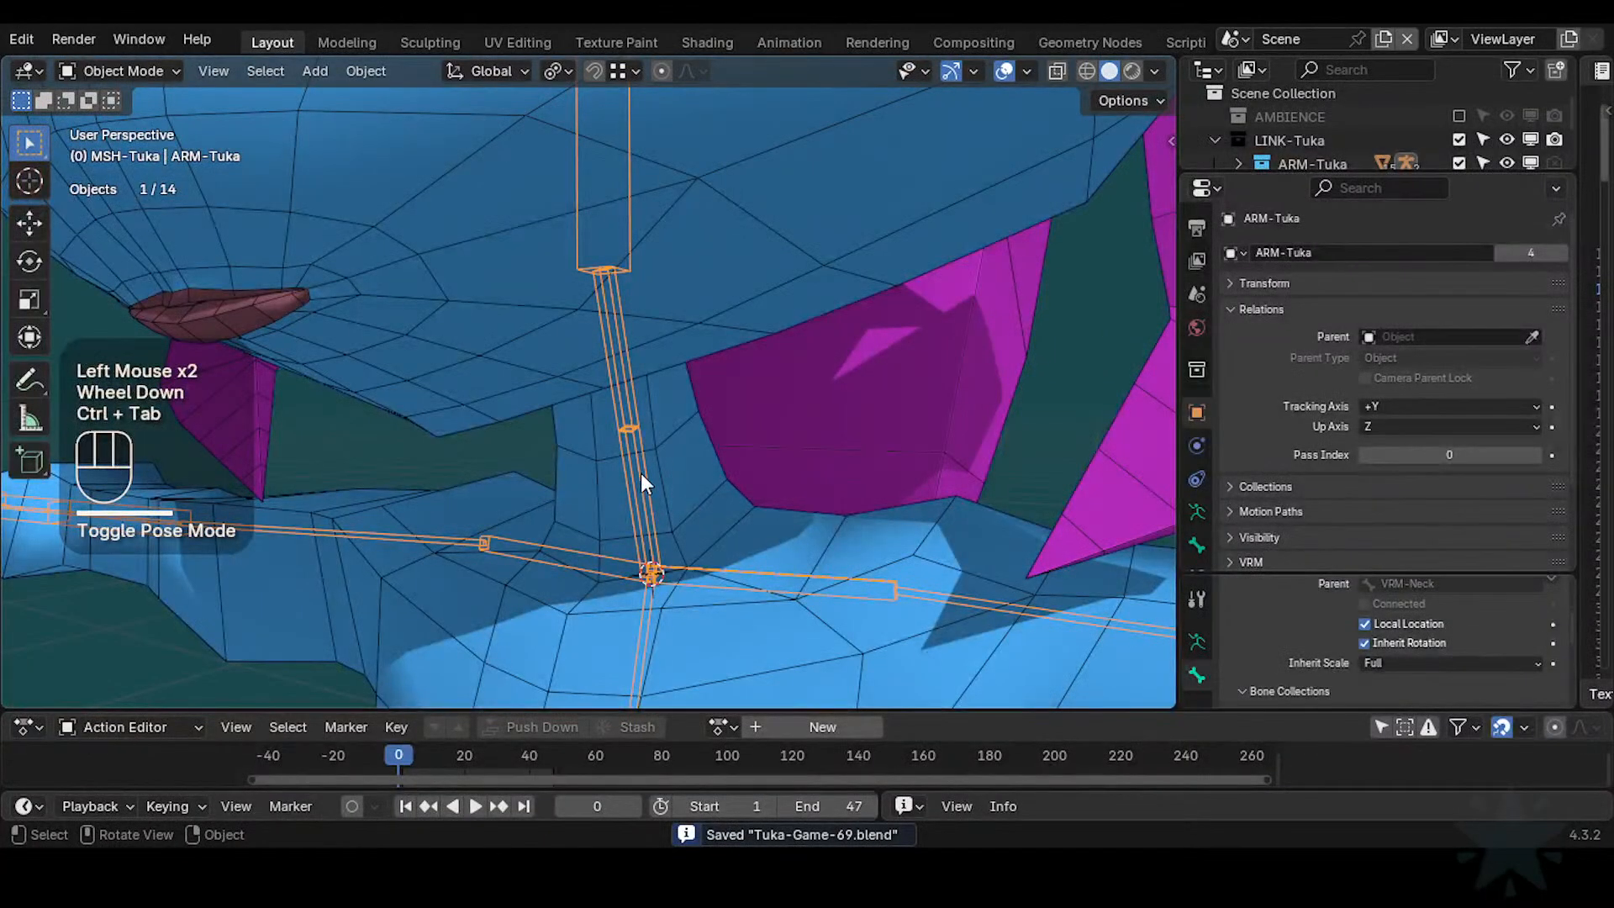
left_click(667, 457, "shift")
key("ctrl+Tab")
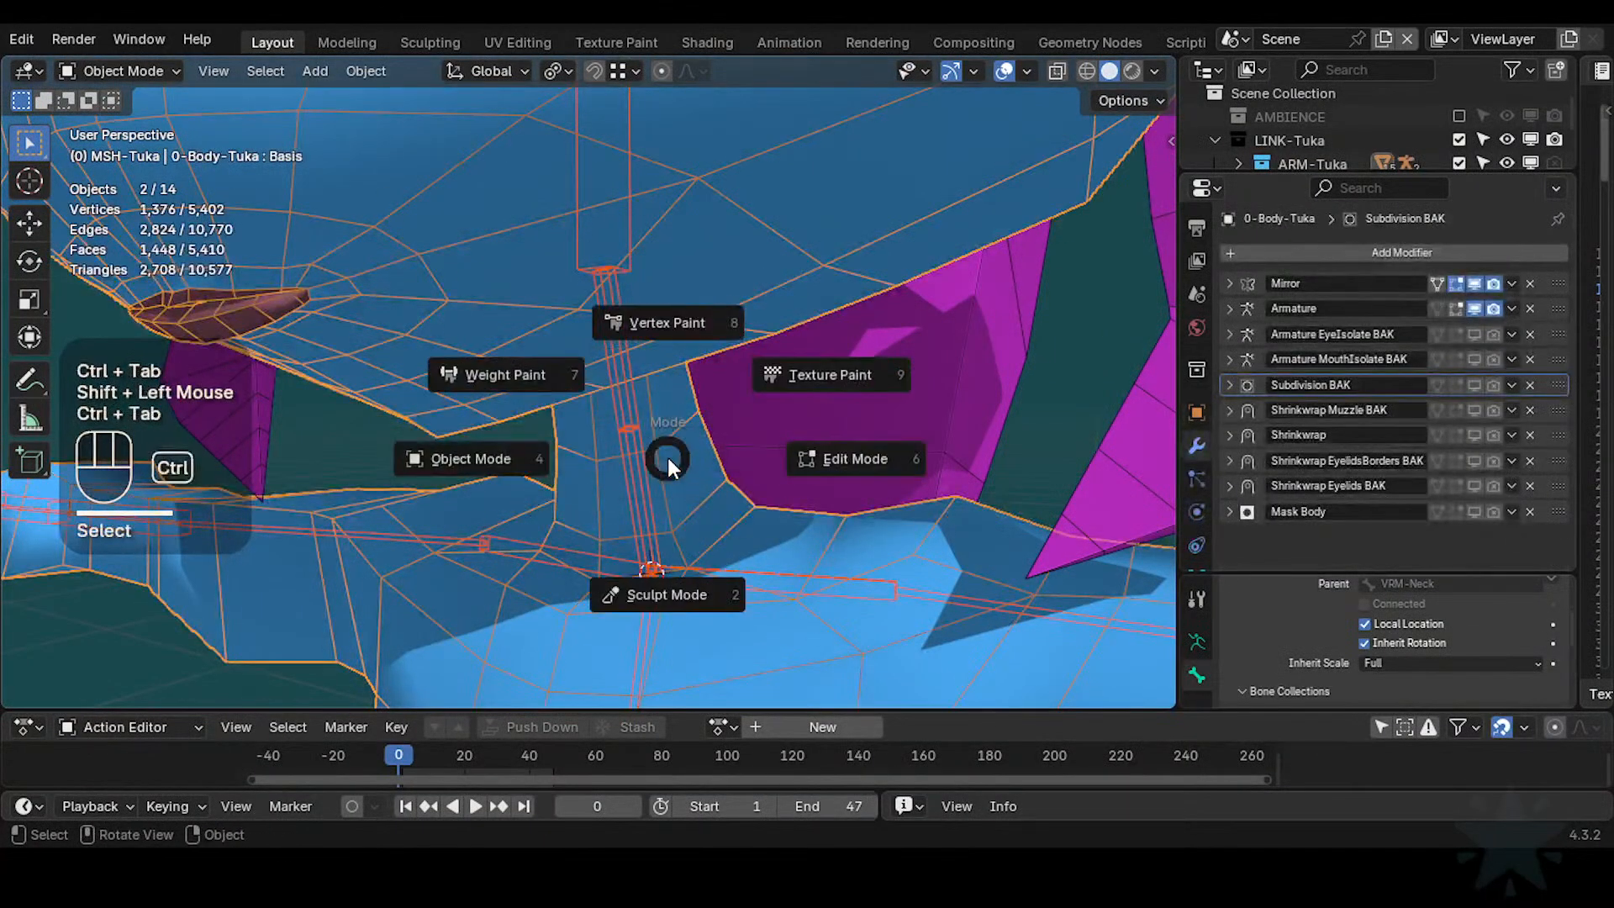
key("alt")
left_click(638, 481, "alt")
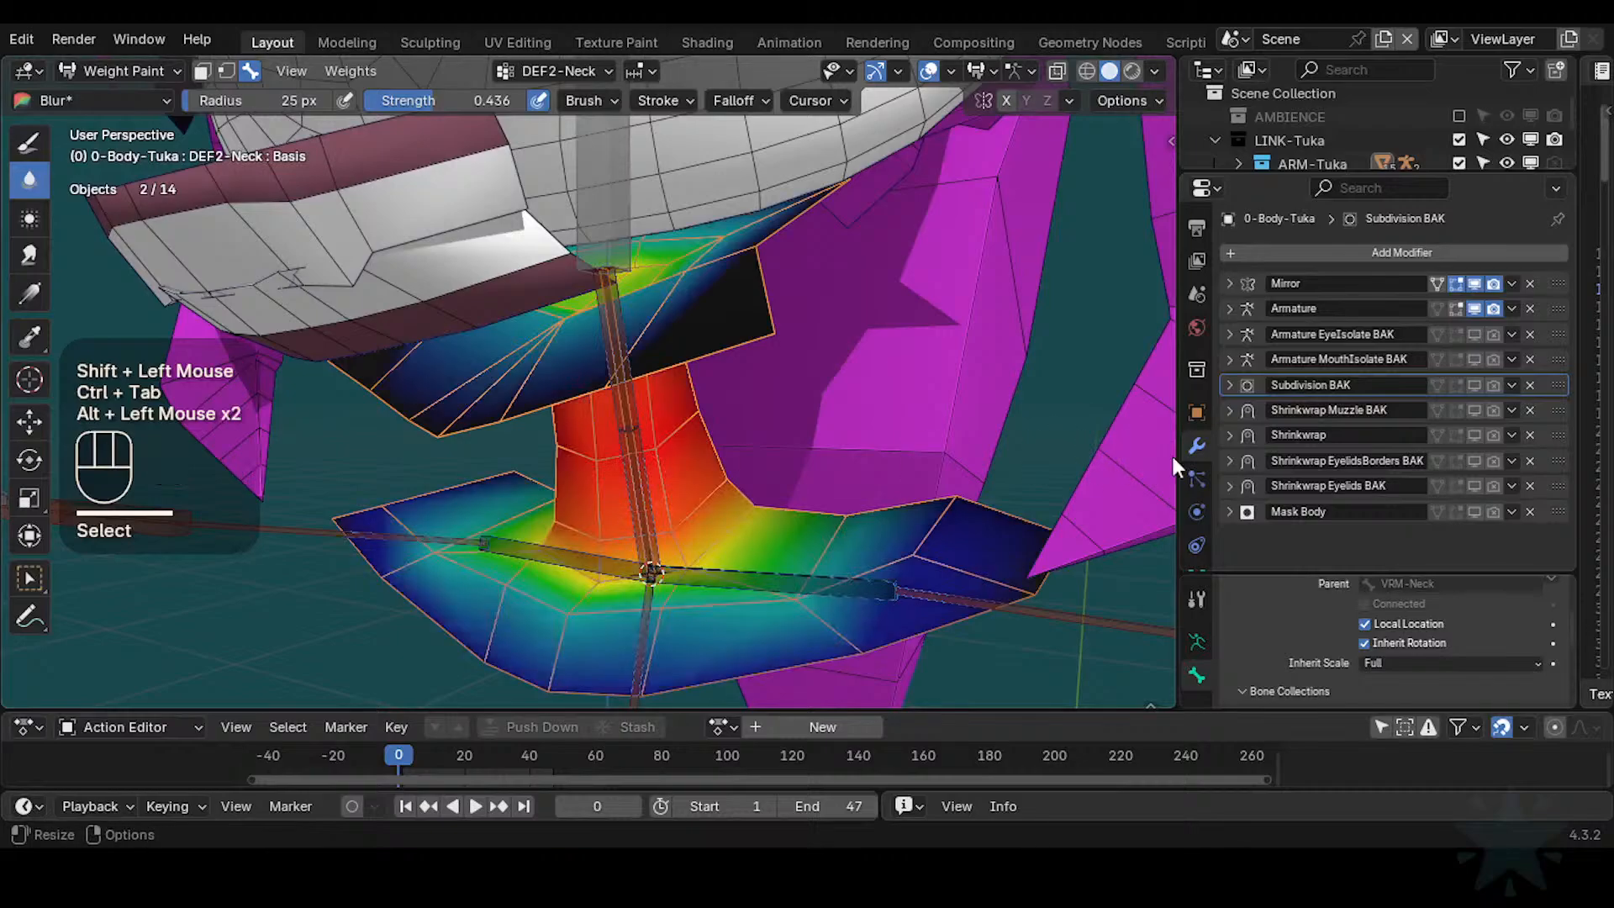
Duplicate the body mesh's DEF2-Neck vertex group
scroll(1186, 530, "down", 2)
left_click(1197, 470)
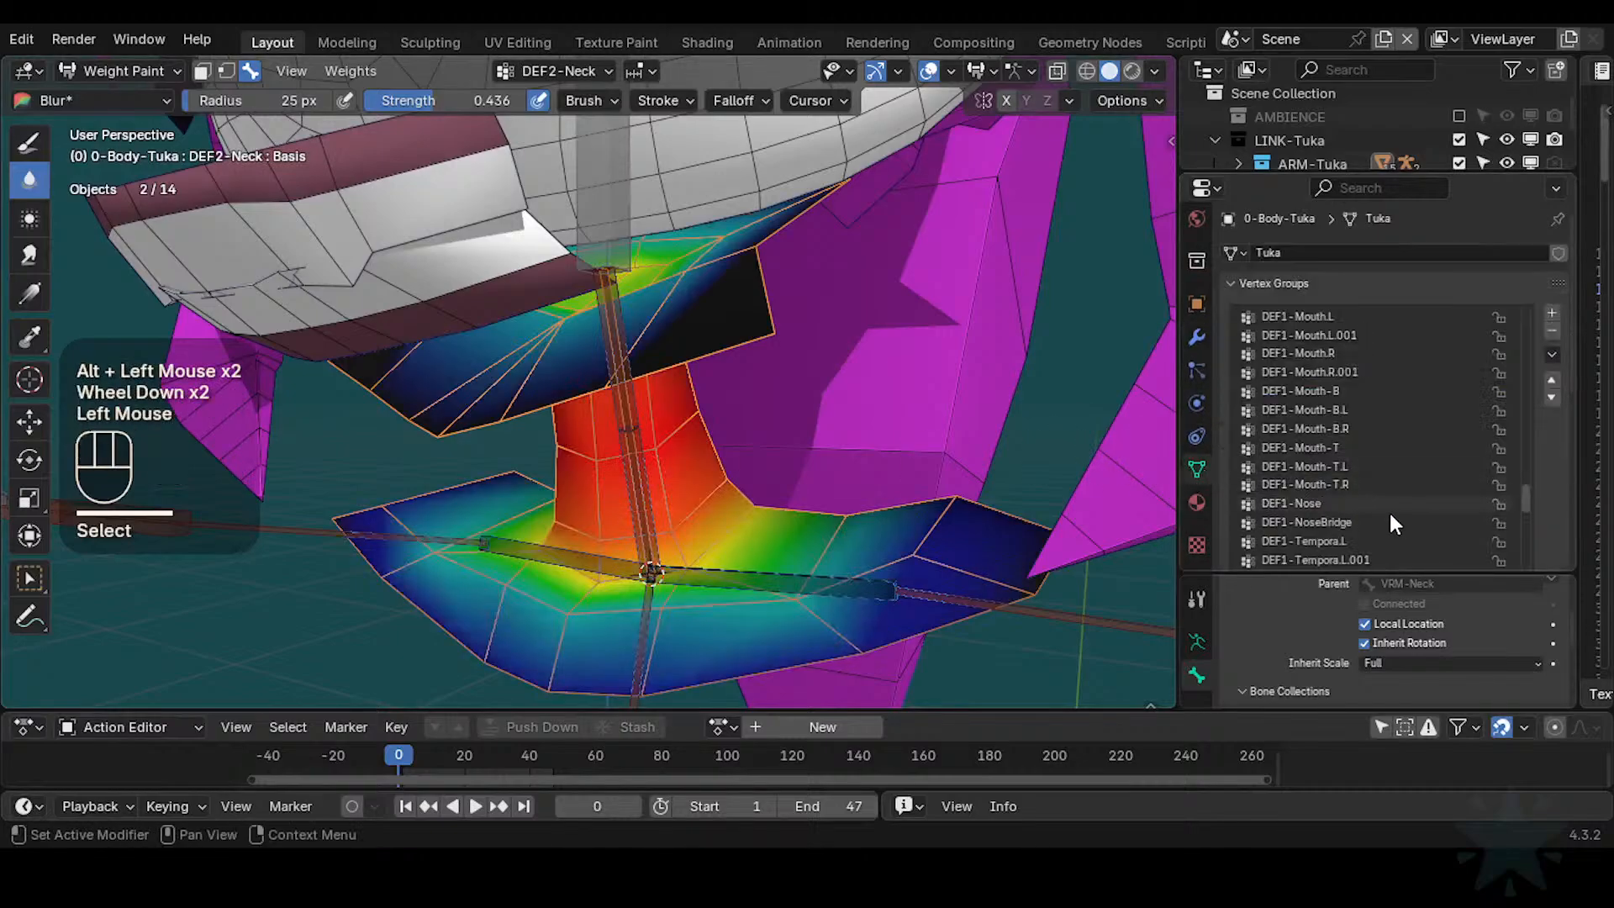
scroll(1378, 446, "down", 2)
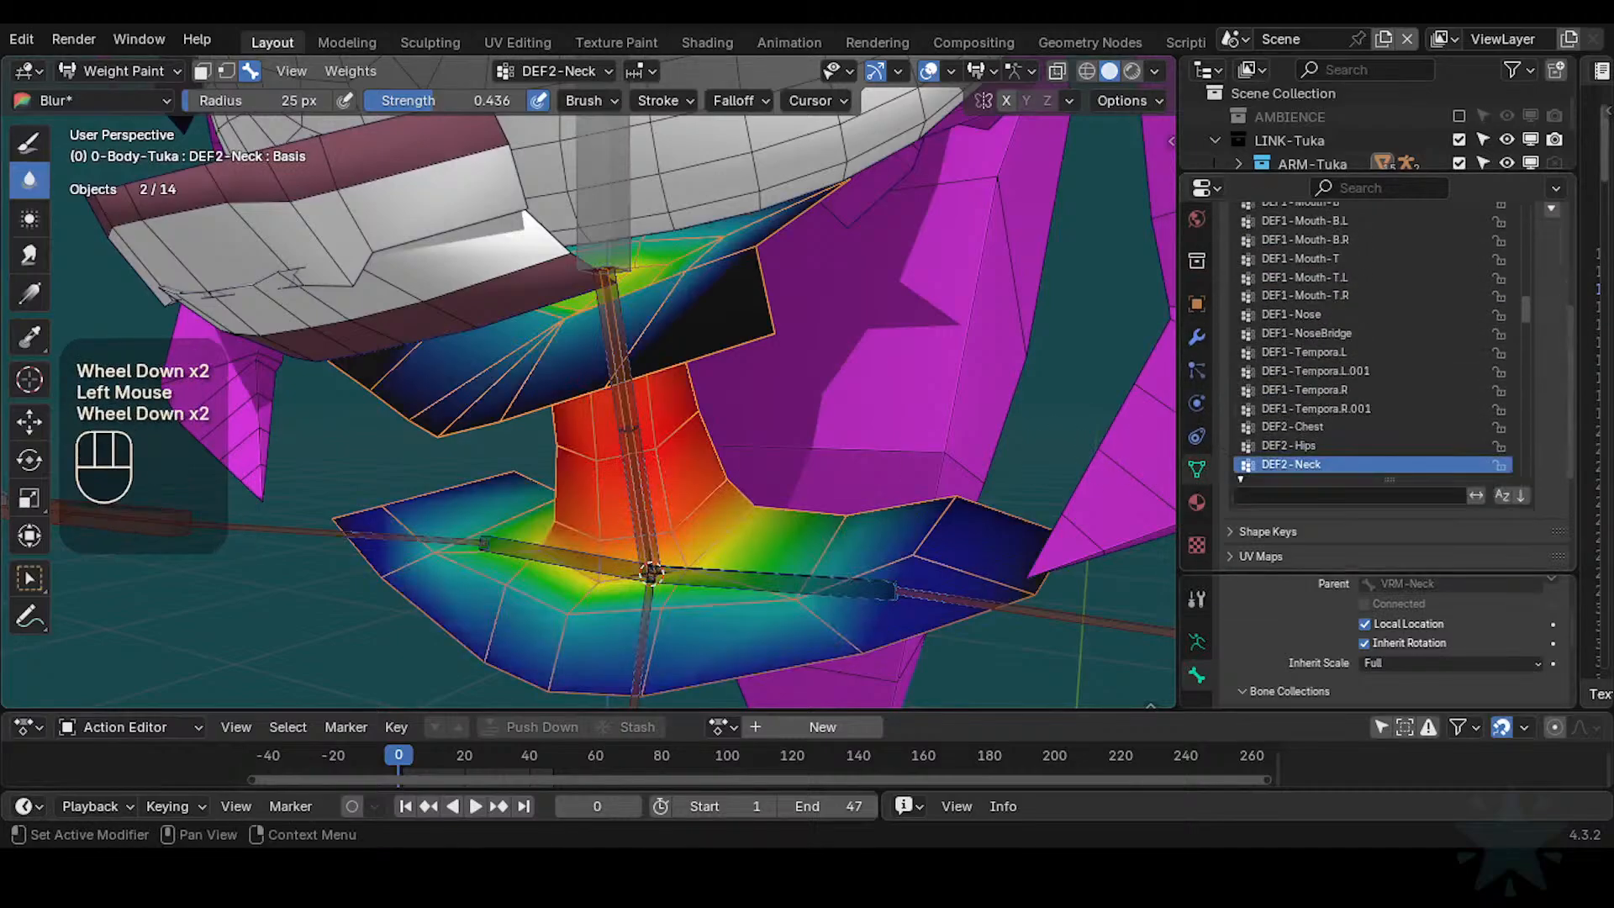
scroll(1379, 446, "up", 2)
left_click(1552, 307)
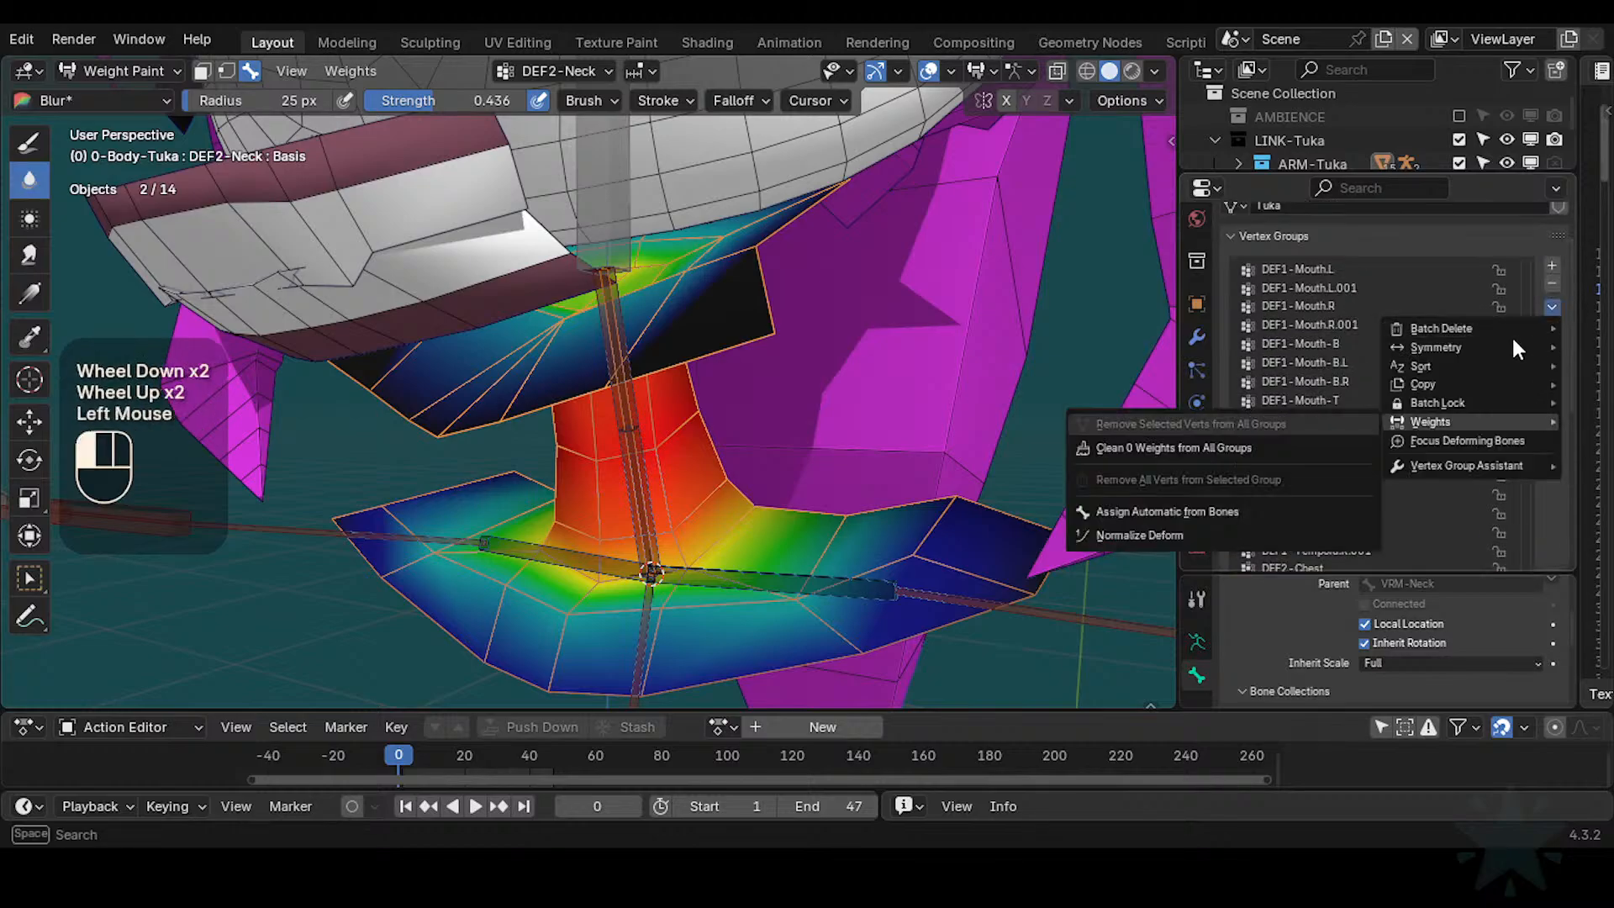
mouse_move(1442, 383)
left_click(1293, 385)
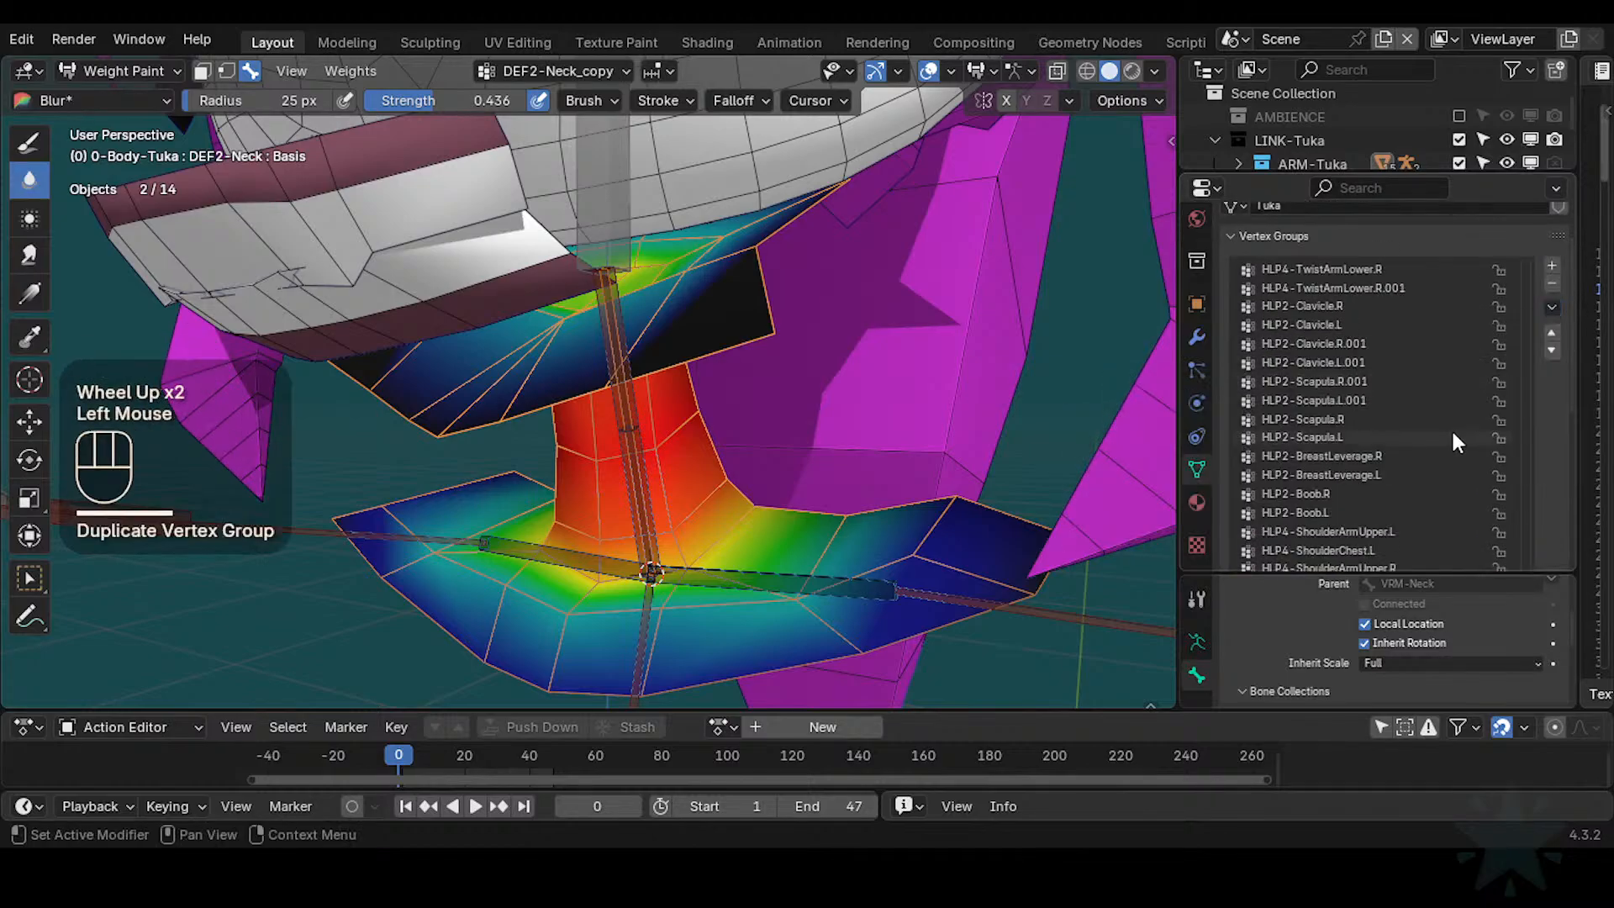
Create a second duplicate of the neck weights from the copied vertex group
scroll(1497, 499, "down", 8)
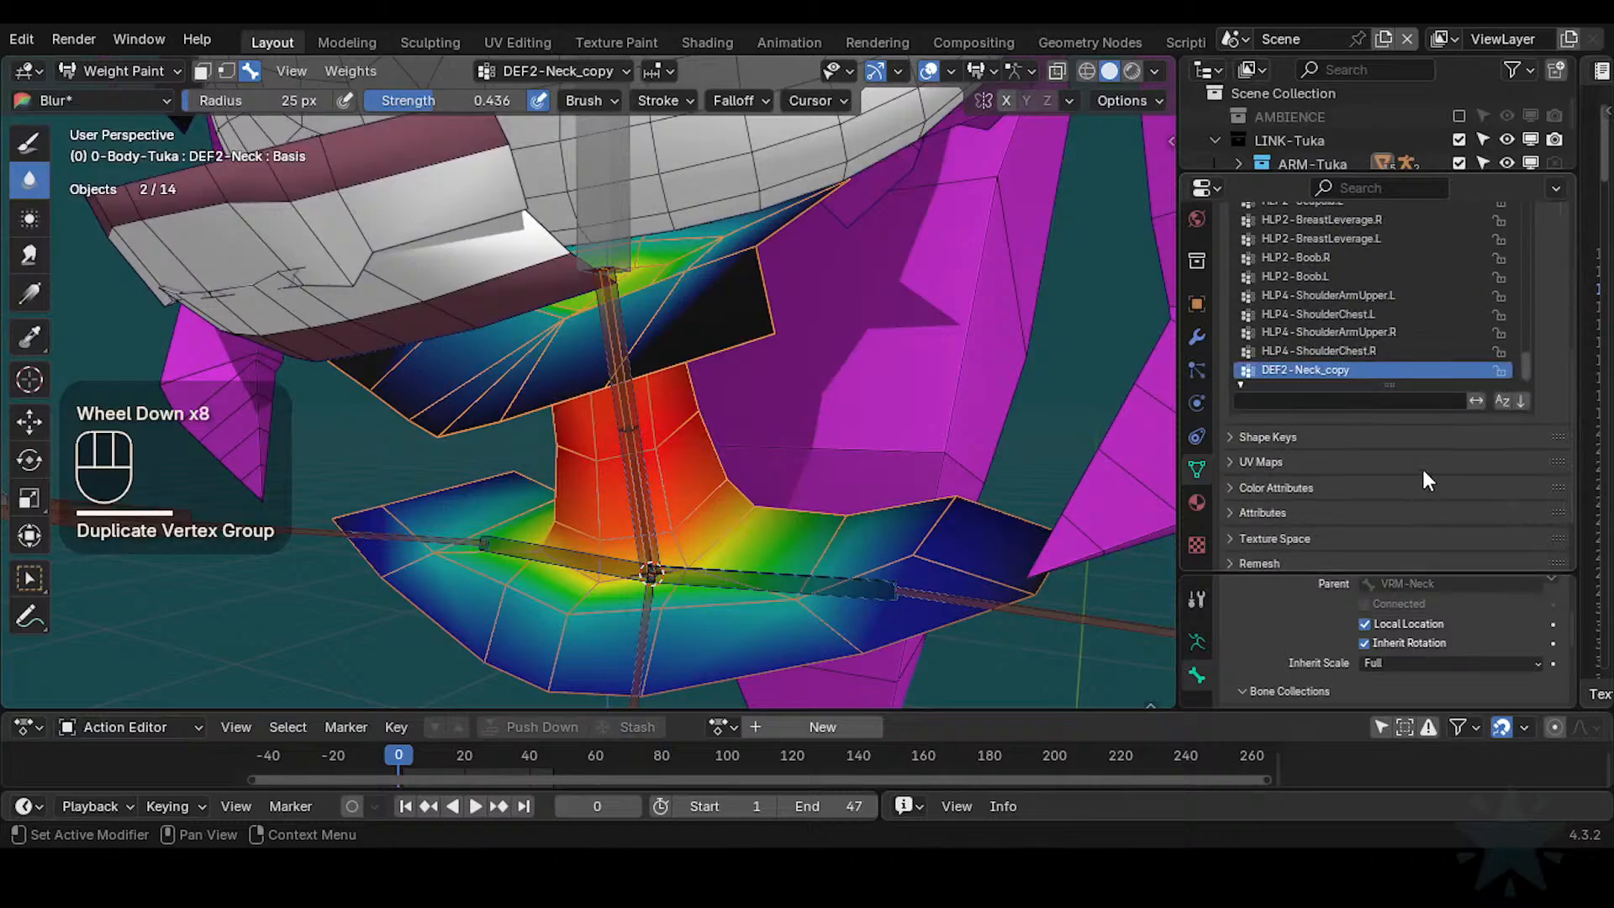
scroll(1555, 416, "up", 1)
scroll(1555, 416, "up", 4)
left_click(1552, 354)
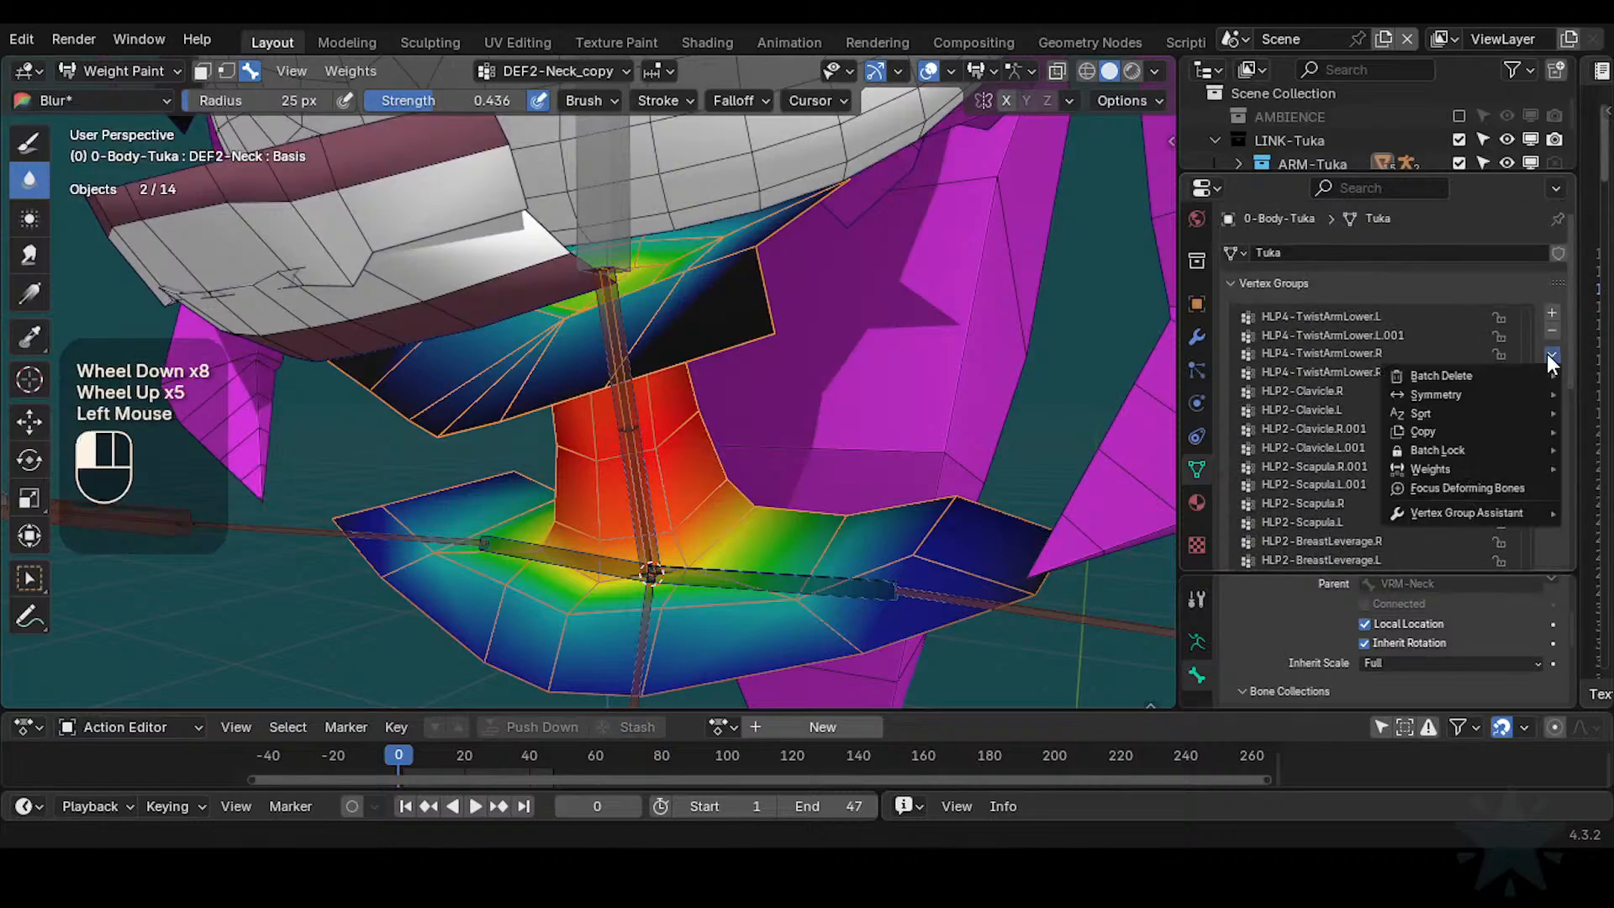
mouse_move(1439, 432)
left_click(1270, 434)
scroll(1343, 481, "down", 1)
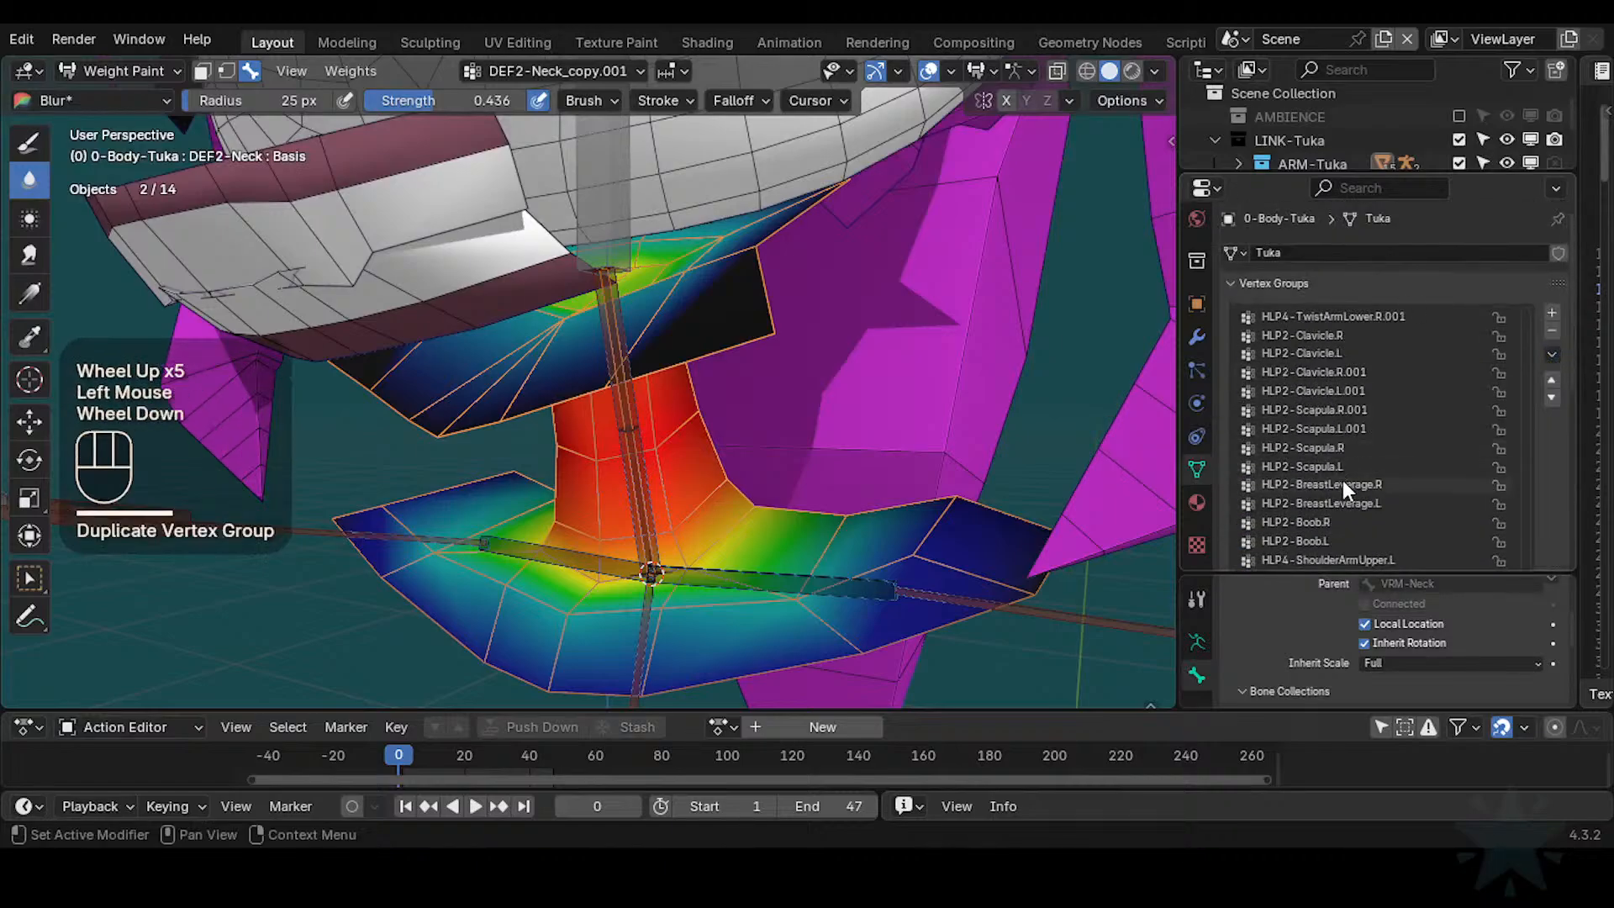
scroll(1548, 504, "down", 2)
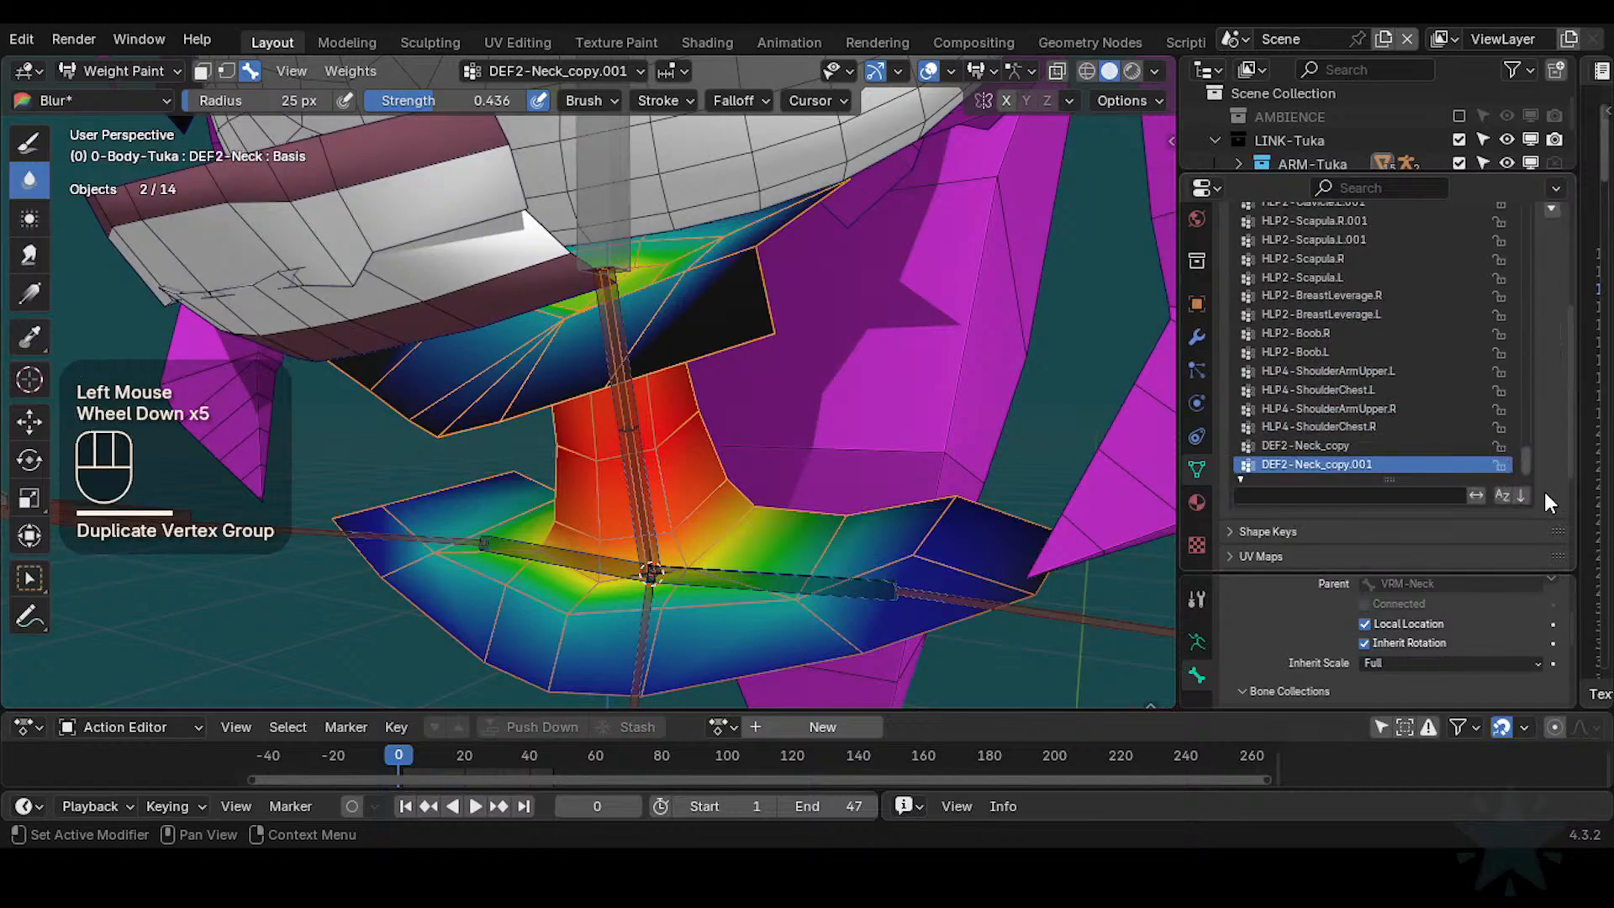
Rename the first copied neck vertex group as DEF2-TwistNeck and copy that name
double_click(1328, 443)
key("ctrl+Left")
type("Tw")
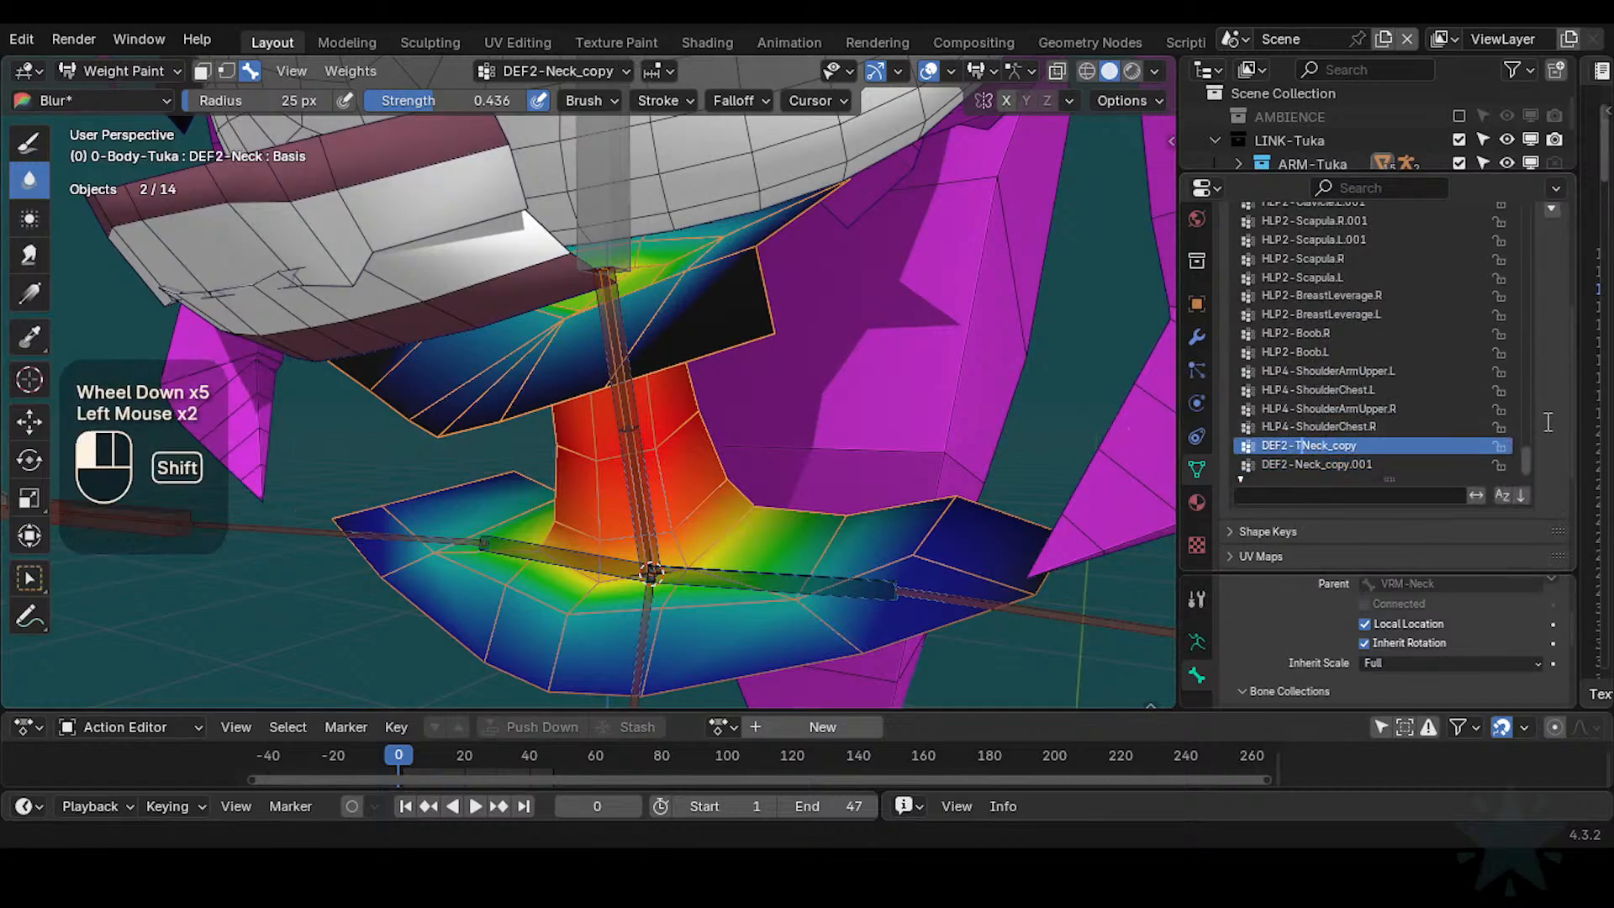
key("End")
key("shift+Left")
key("shift+Left")
key("shift+Left")
key("shift+Left")
key("shift+Left")
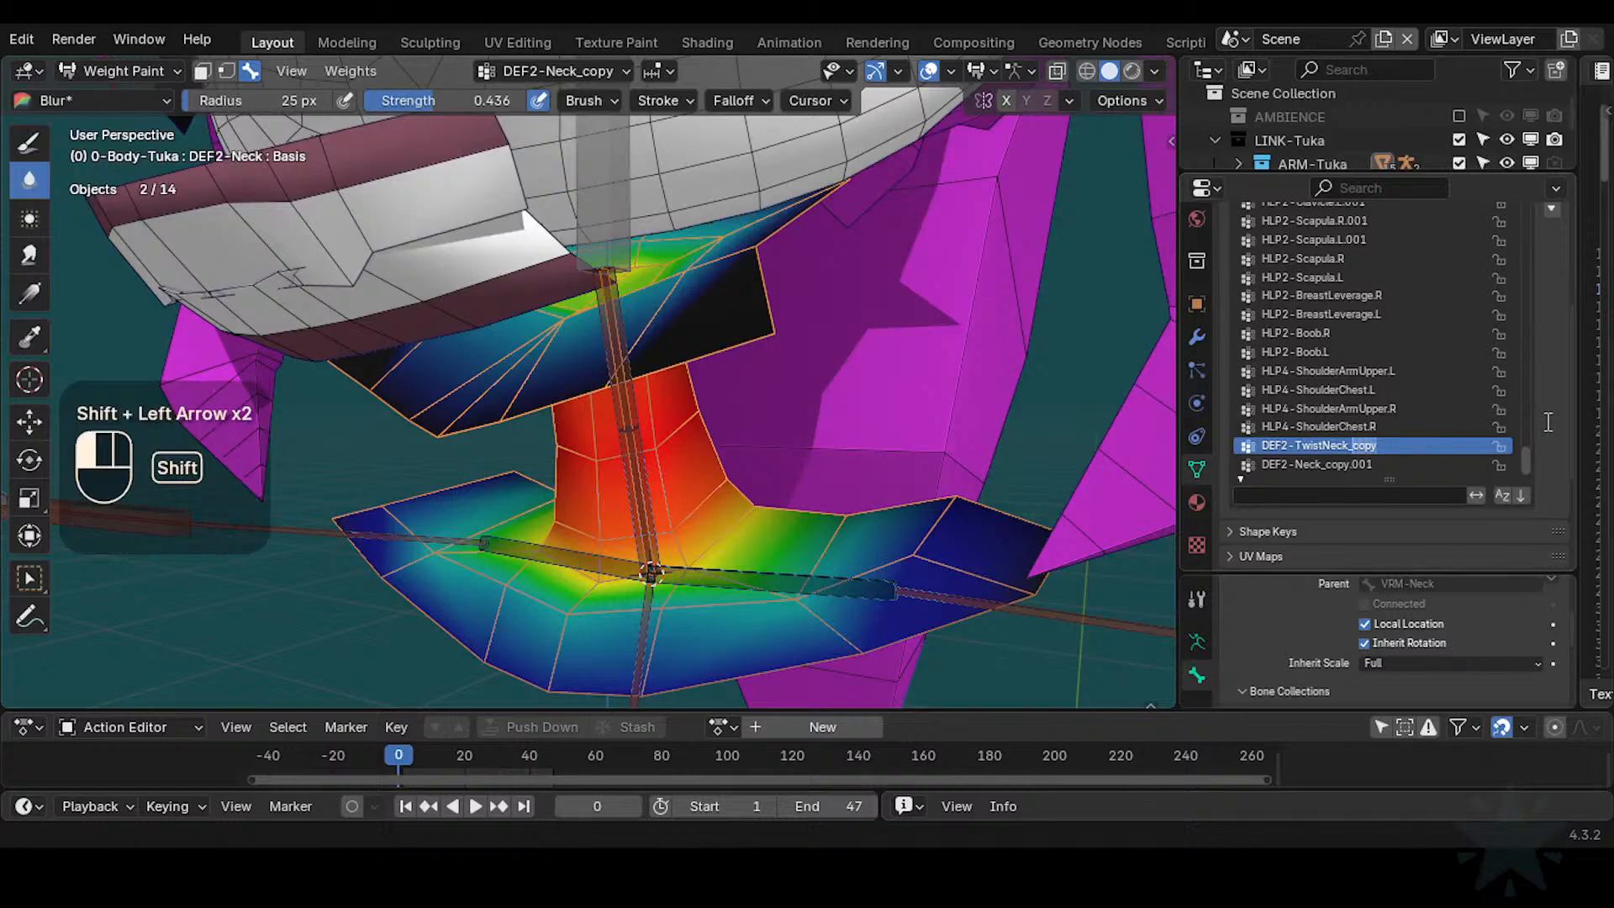
key("BackSpace")
key("shift+Home")
key("ctrl+c")
key("Return")
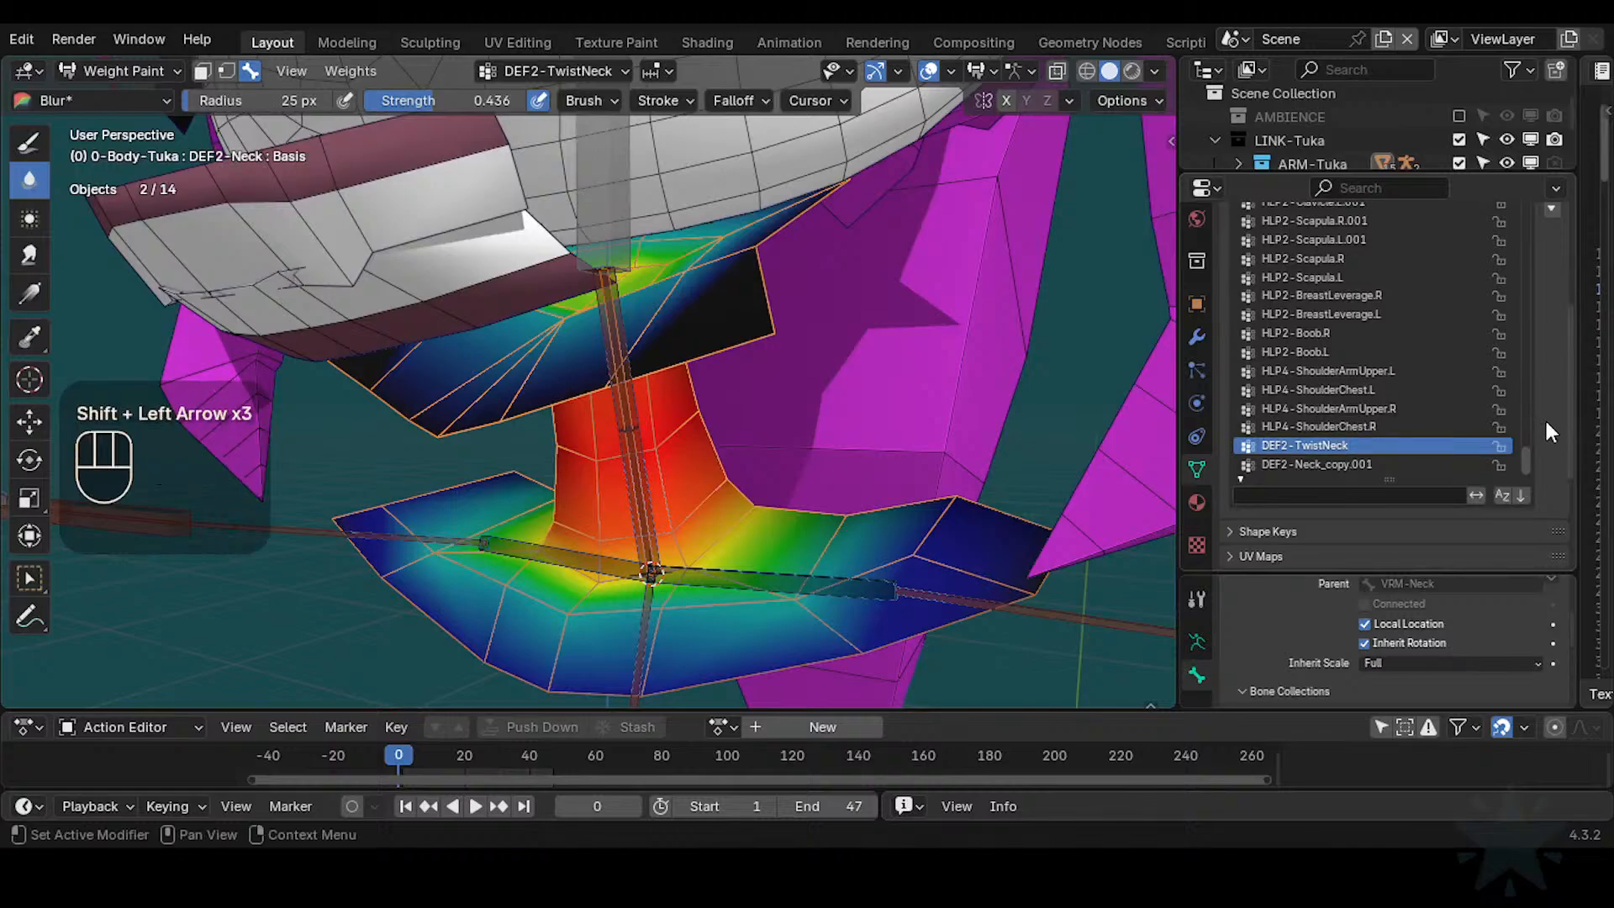
Rename the second copied neck vertex group as DEF2-TwistNeck.001, reusing the copied name
double_click(1309, 464)
key("ctrl+v")
key("Return")
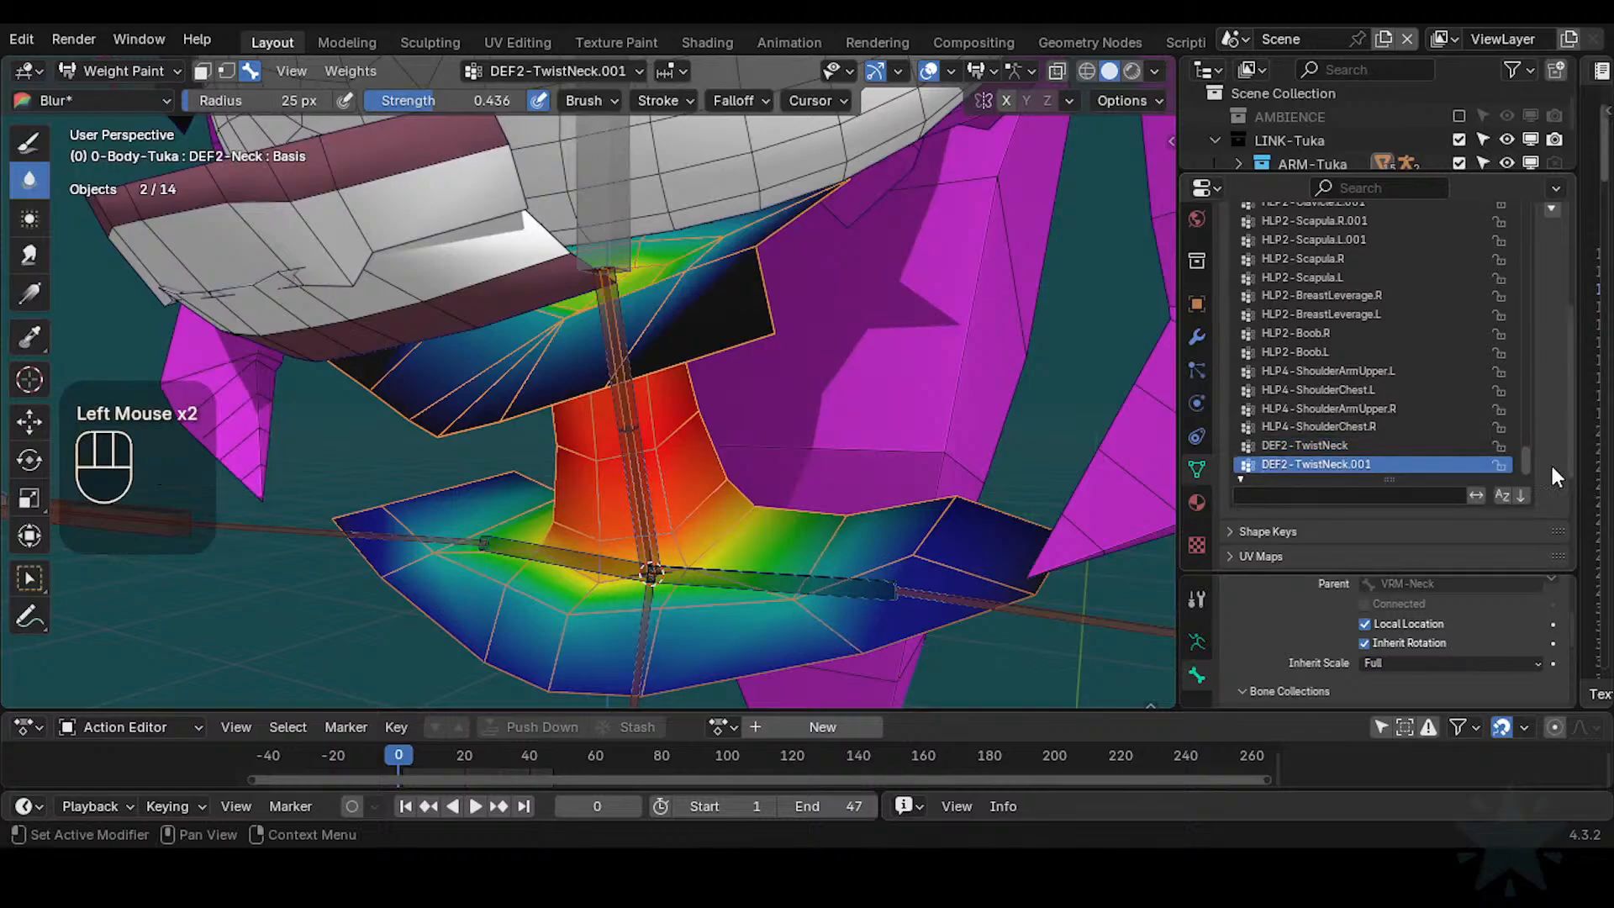
Select the neck twist bones in Weight Paint mode to check their weights on the neck
left_click(638, 419, "alt")
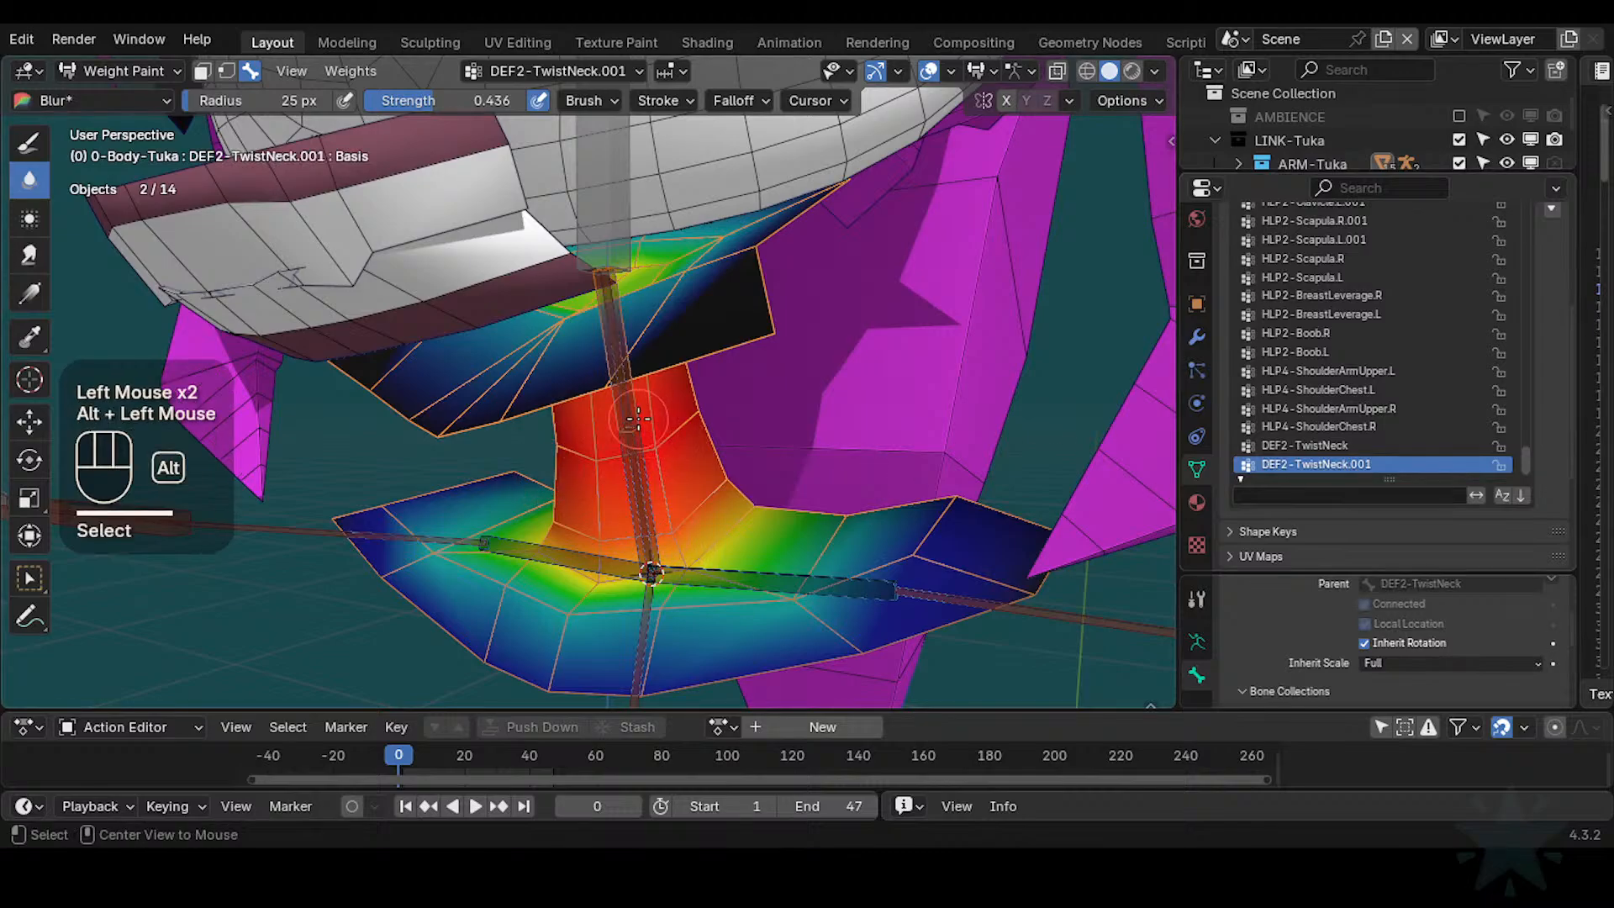
left_click(639, 439, "alt")
left_click(639, 438, "alt")
left_click(639, 439, "alt")
left_click(639, 439, "alt")
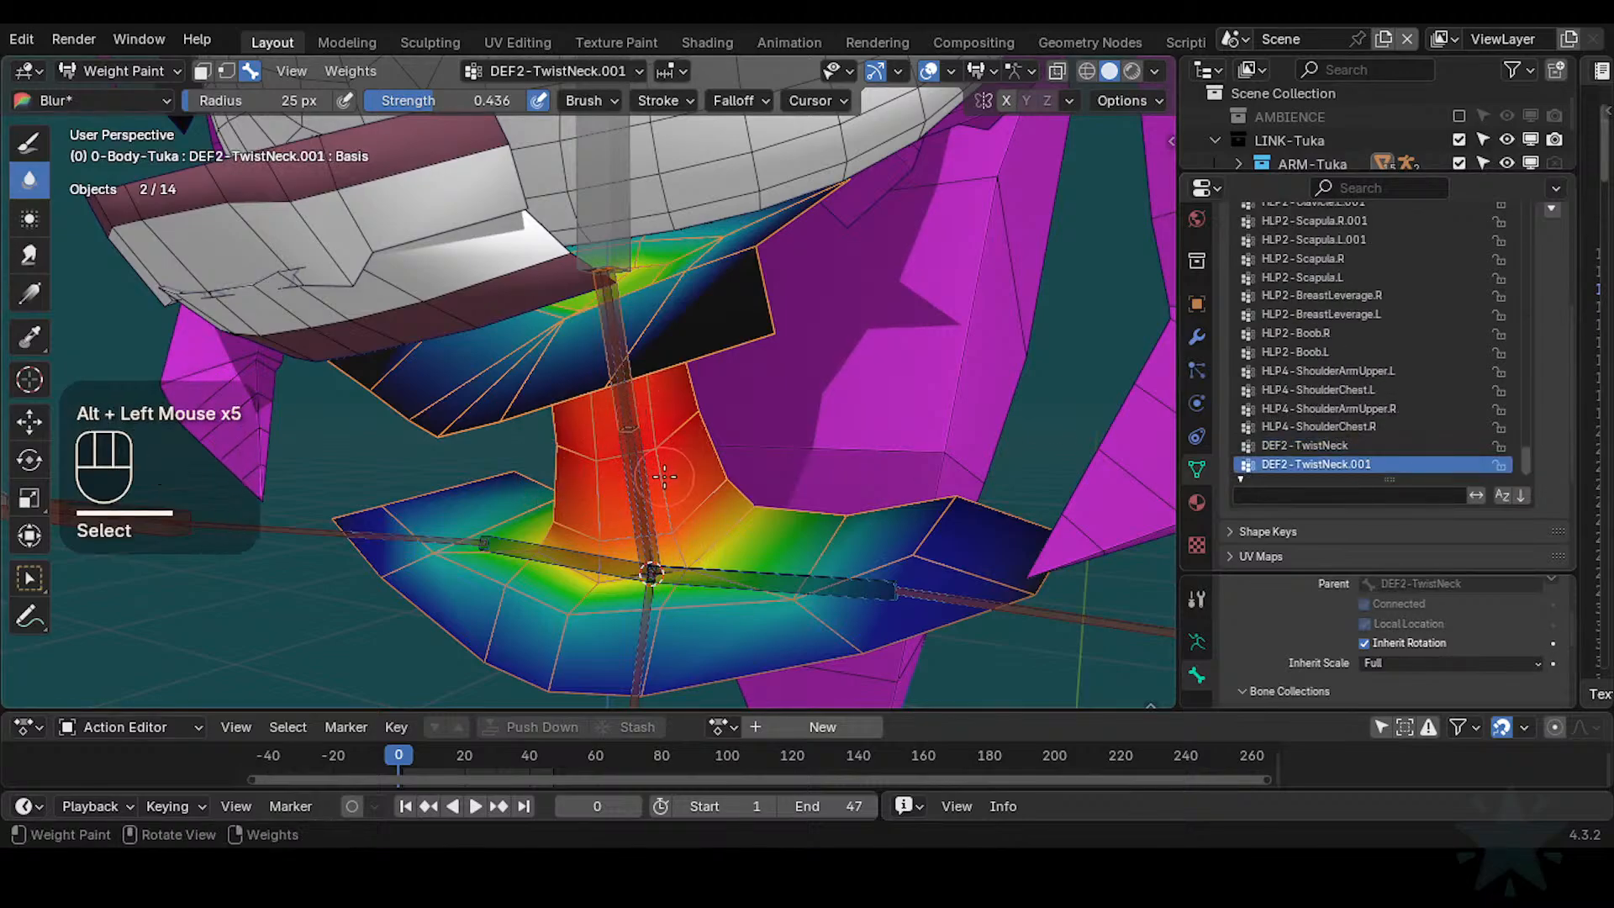
Put the armature in Edit Mode and test-move the DEF2-TwistNeck bone, cancel the move, and select DEF2-TwistNeck.001
middle_click_drag(639, 439, 584, 457)
key("ctrl+Tab")
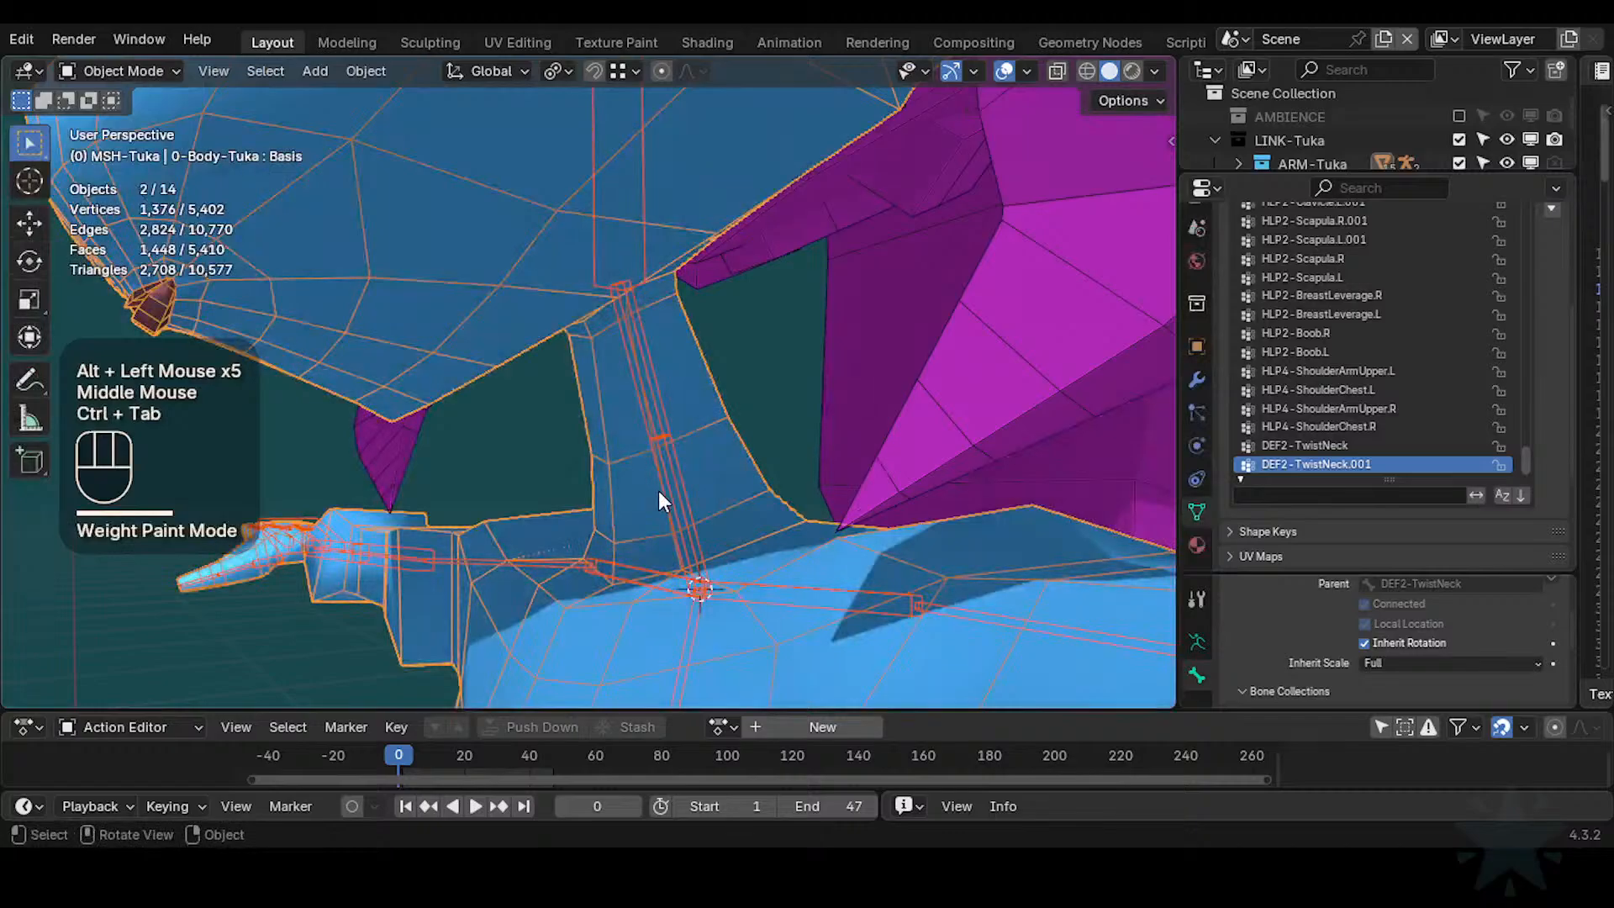
left_click(658, 491)
key("Tab")
left_click(683, 485)
key("g")
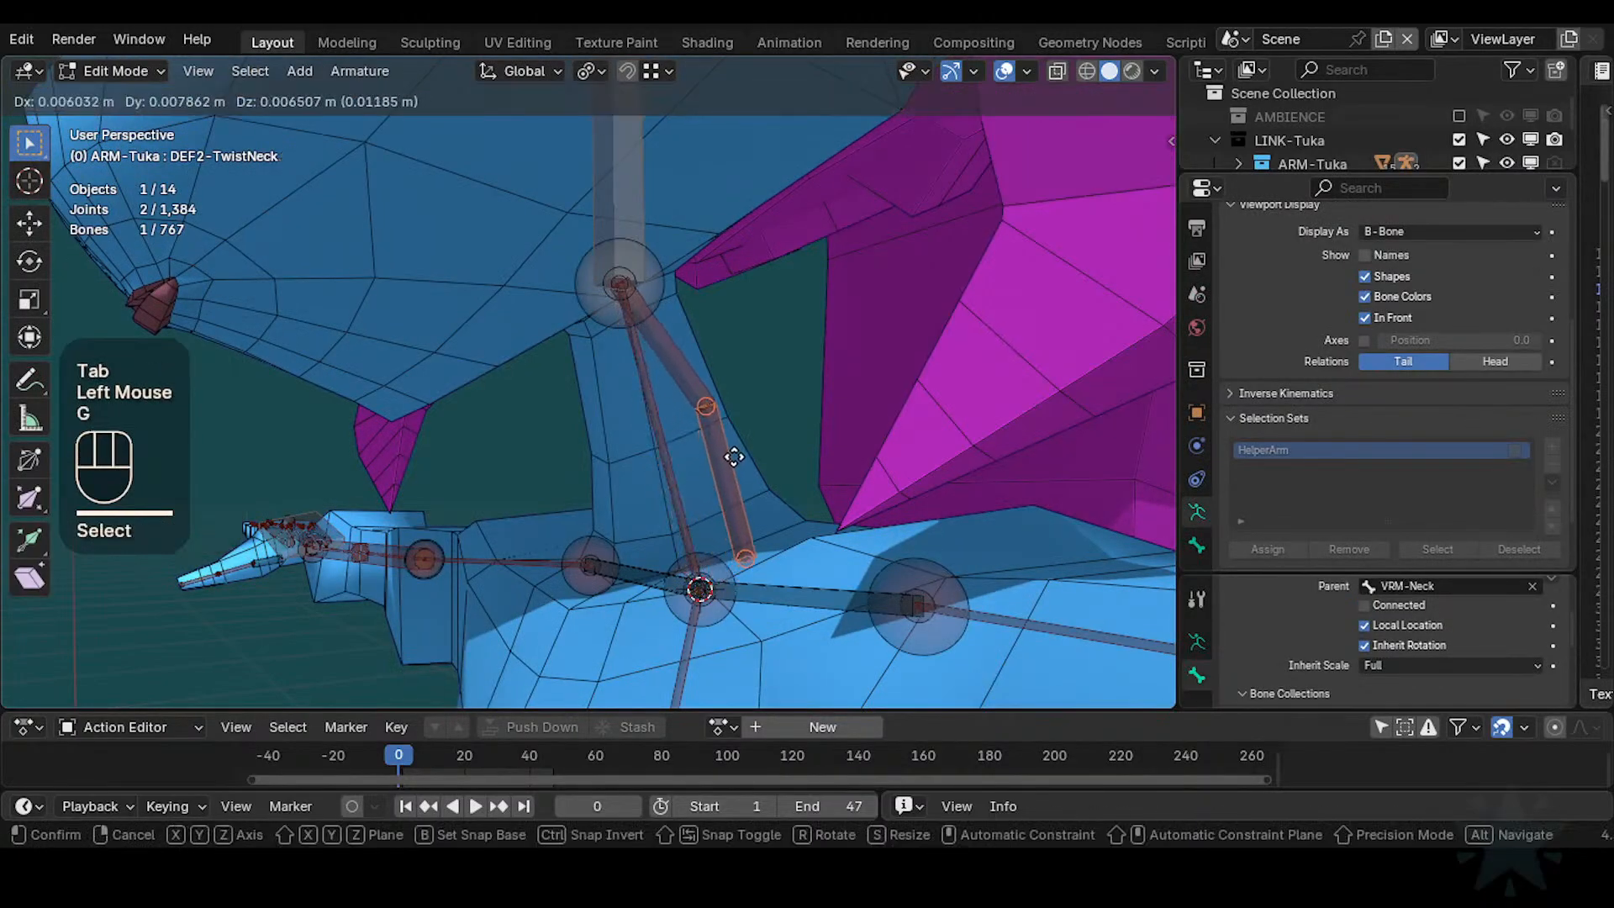
key("Escape")
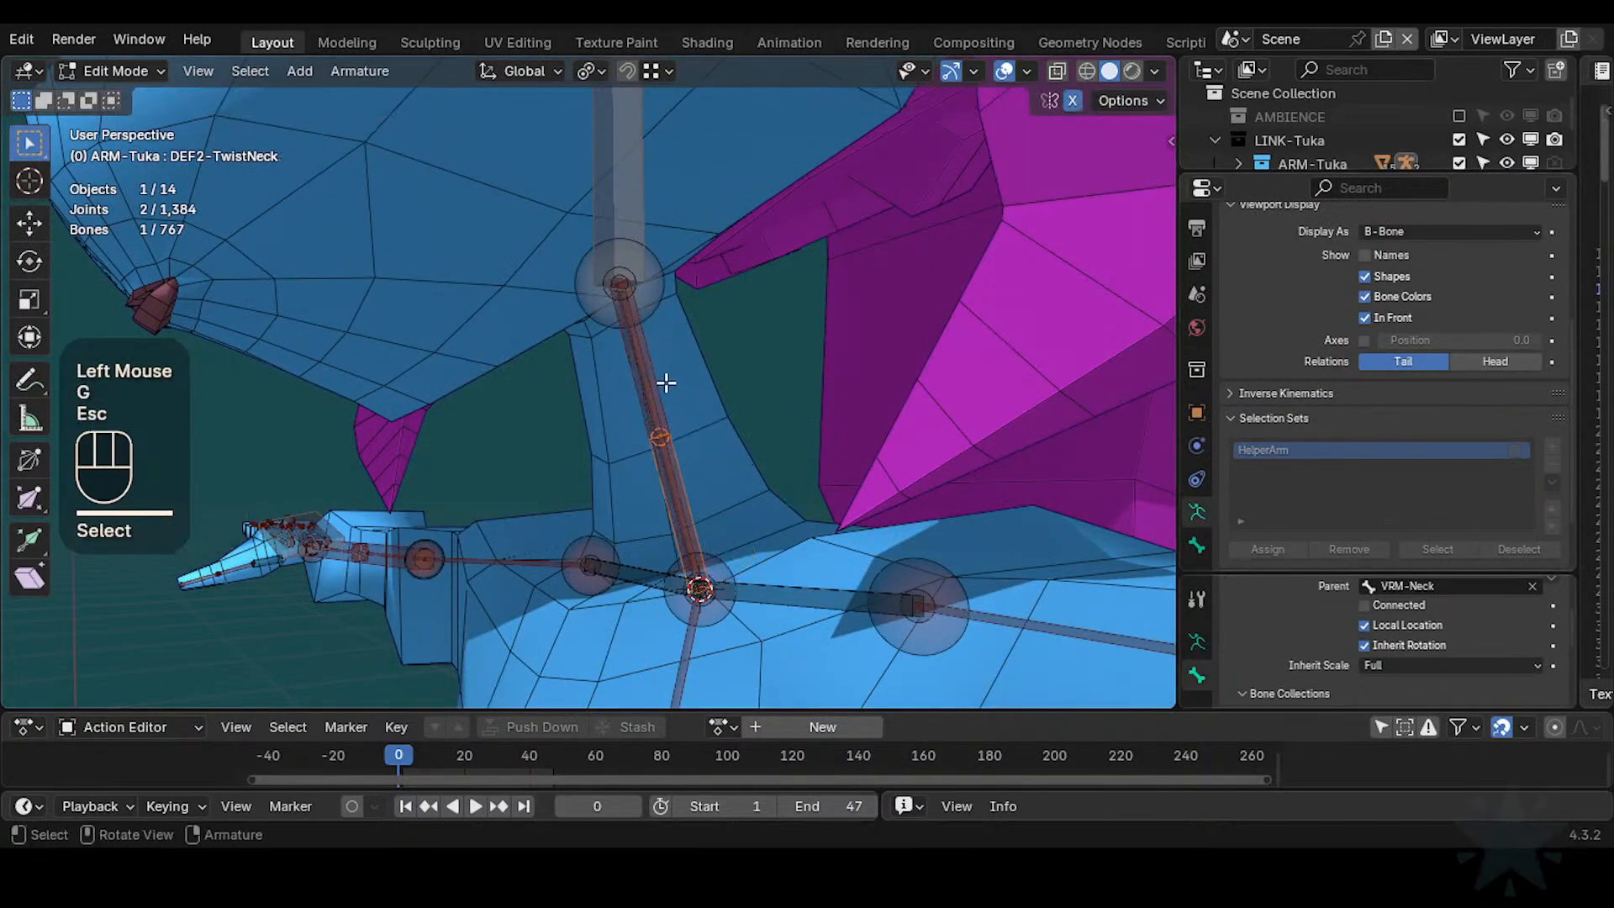
left_click(672, 424, "shift")
left_click(673, 429)
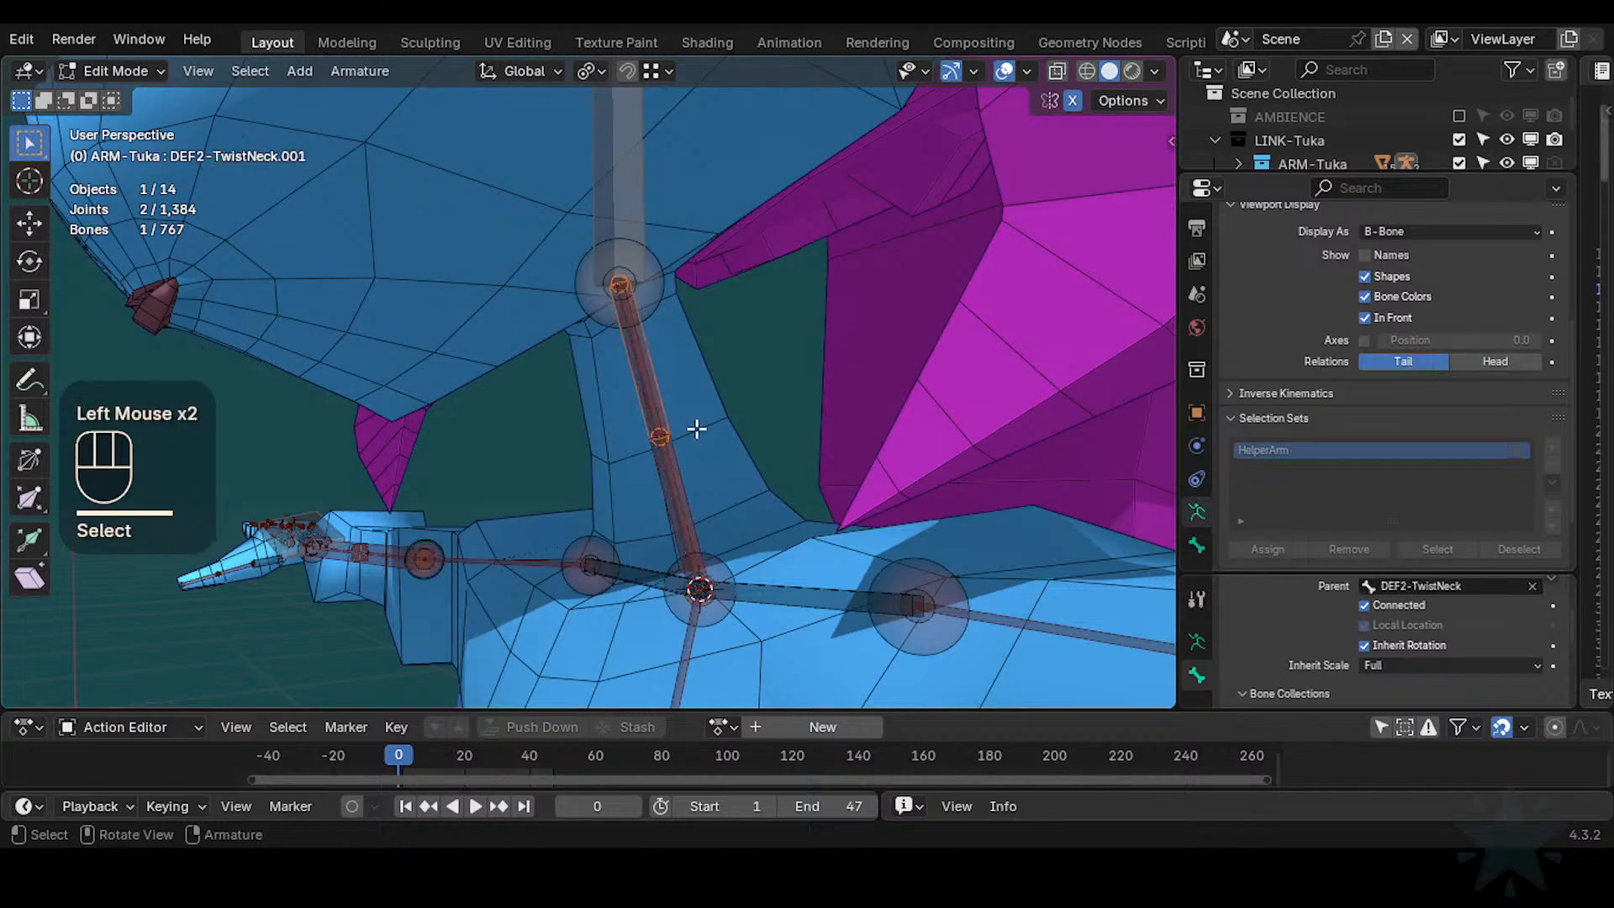
Test-move the HLP4-TwistArmLower.L and HLP4-TwistArmLower.L.001 bones to check how they are parented, cancelling each move
scroll(697, 429, "down", 1)
middle_click_drag(933, 472, 677, 457, "shift")
scroll(677, 457, "down", 1)
left_click(991, 430)
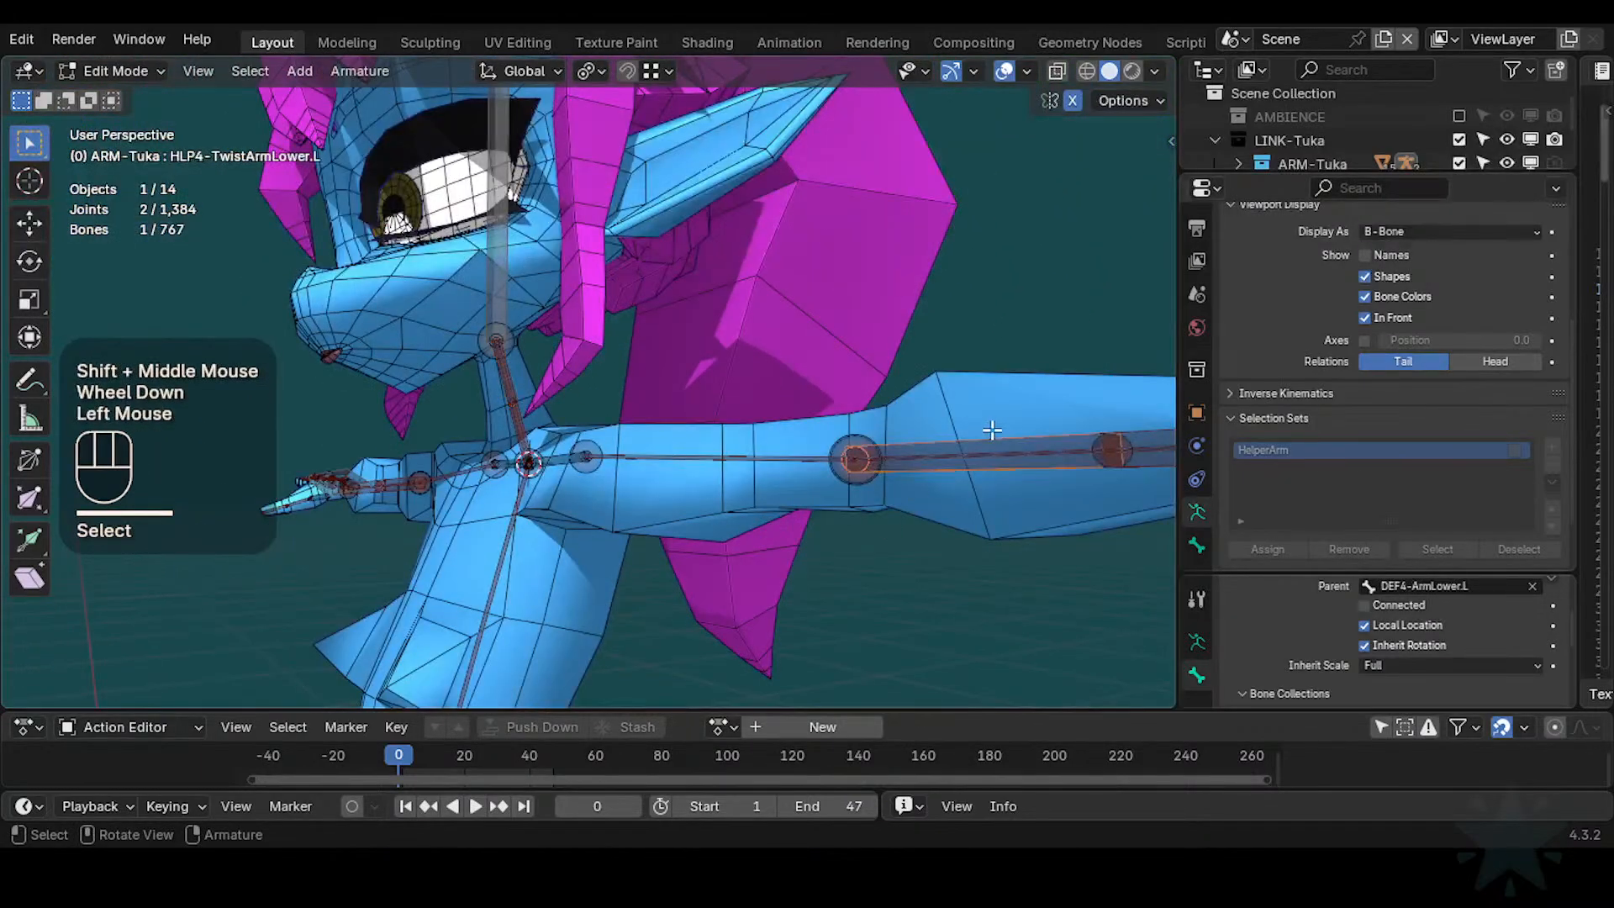
middle_click_drag(992, 429, 875, 456, "shift")
key("g")
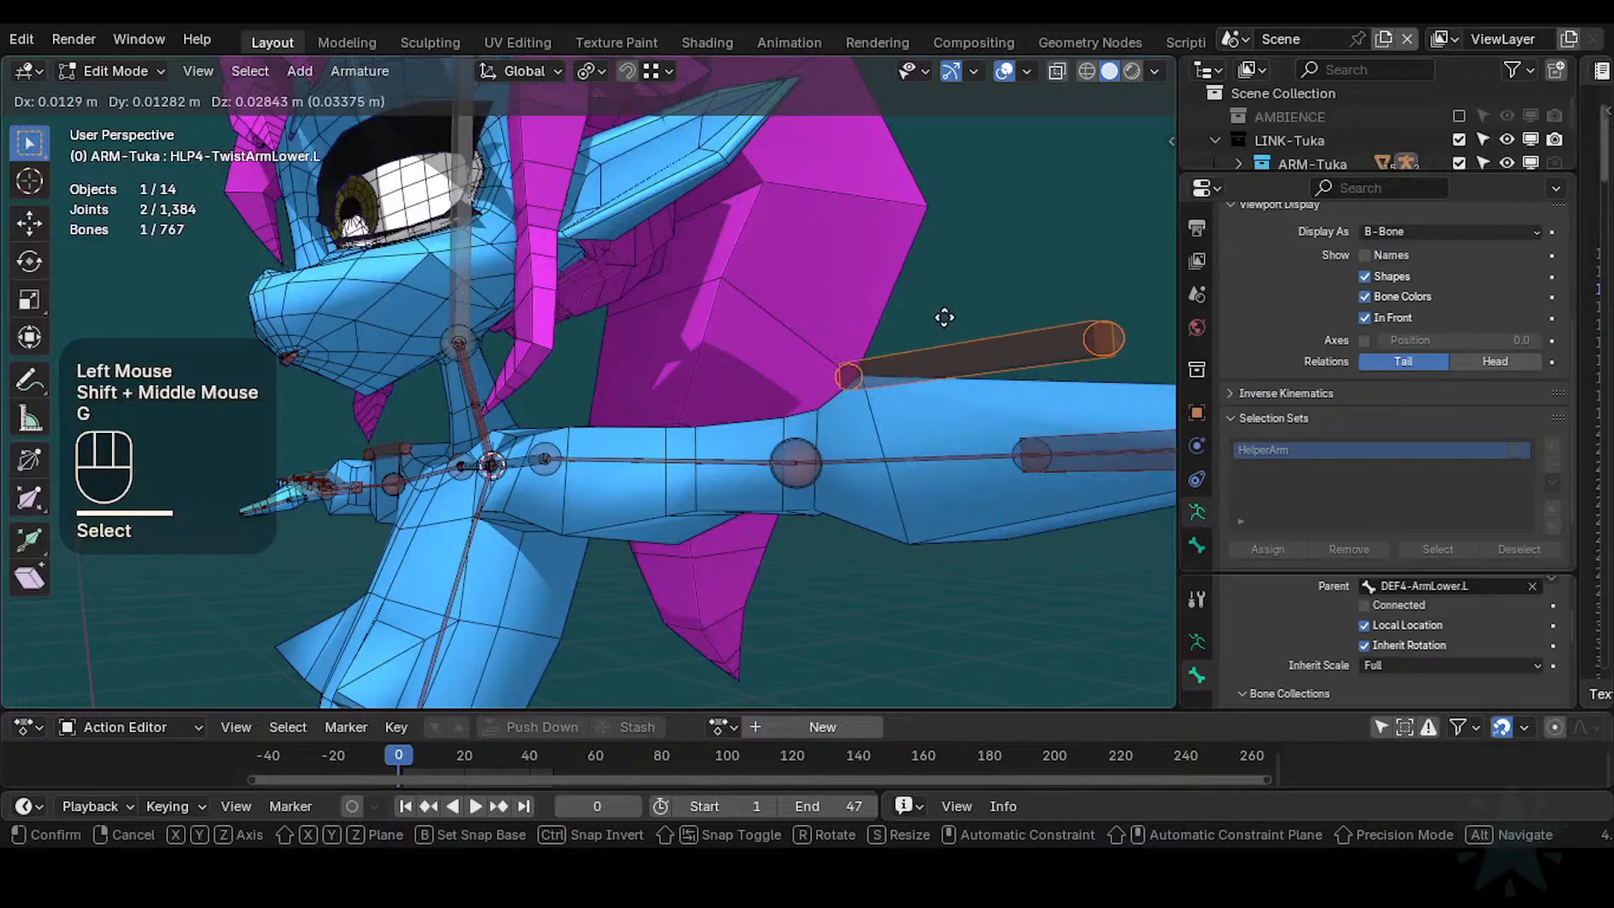
key("Escape")
key("ctrl+2")
key("g")
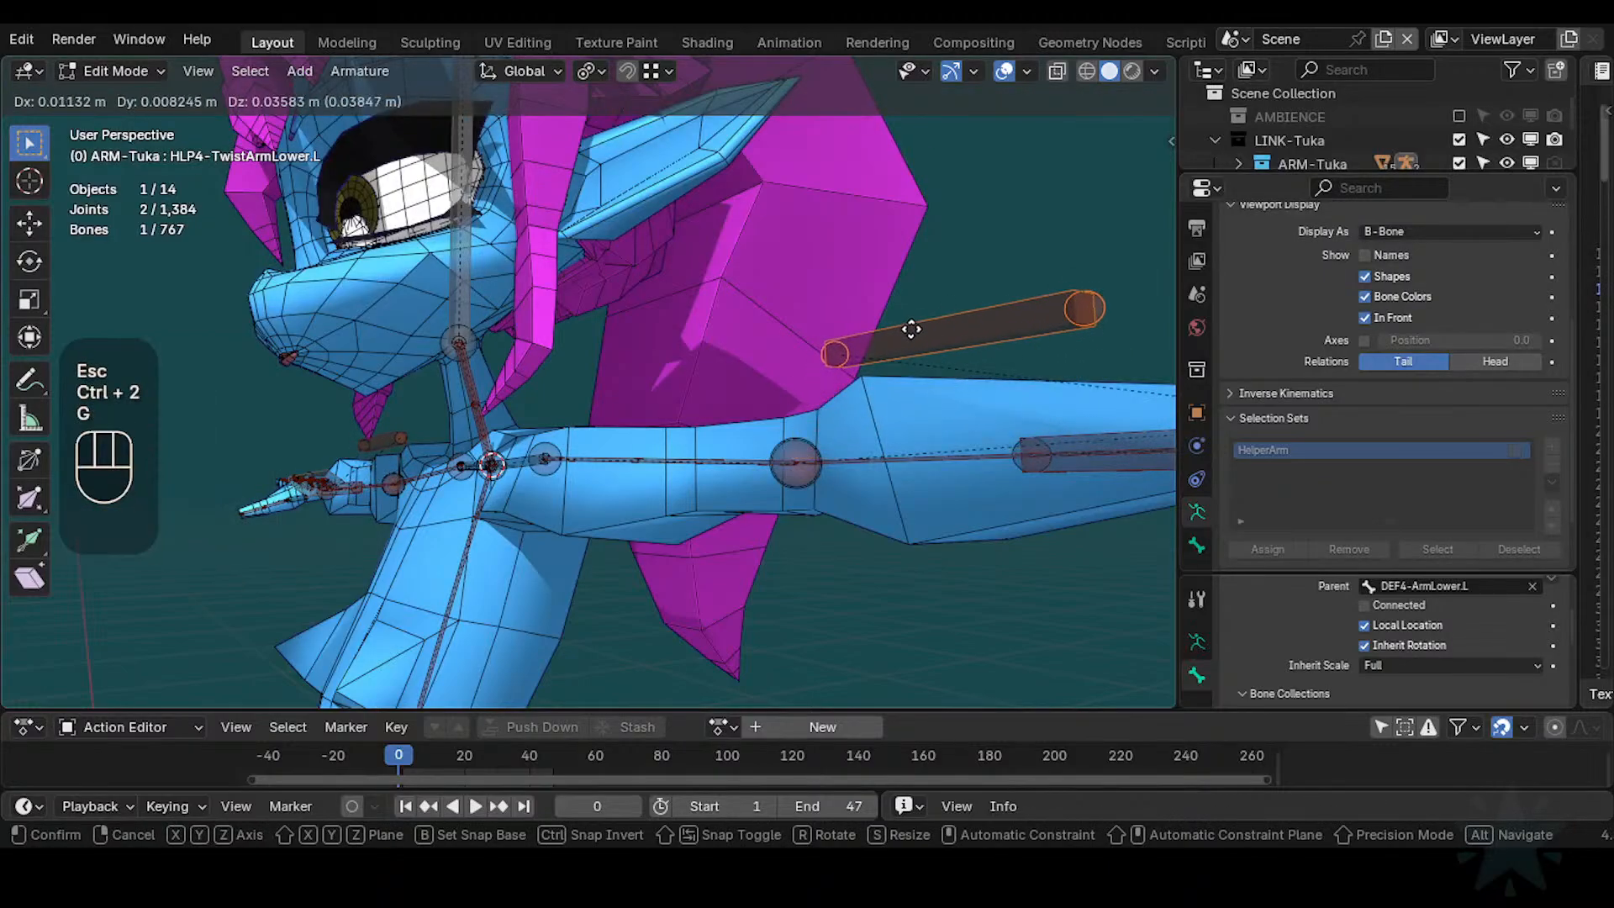
key("Escape")
left_click(1093, 439)
key("g")
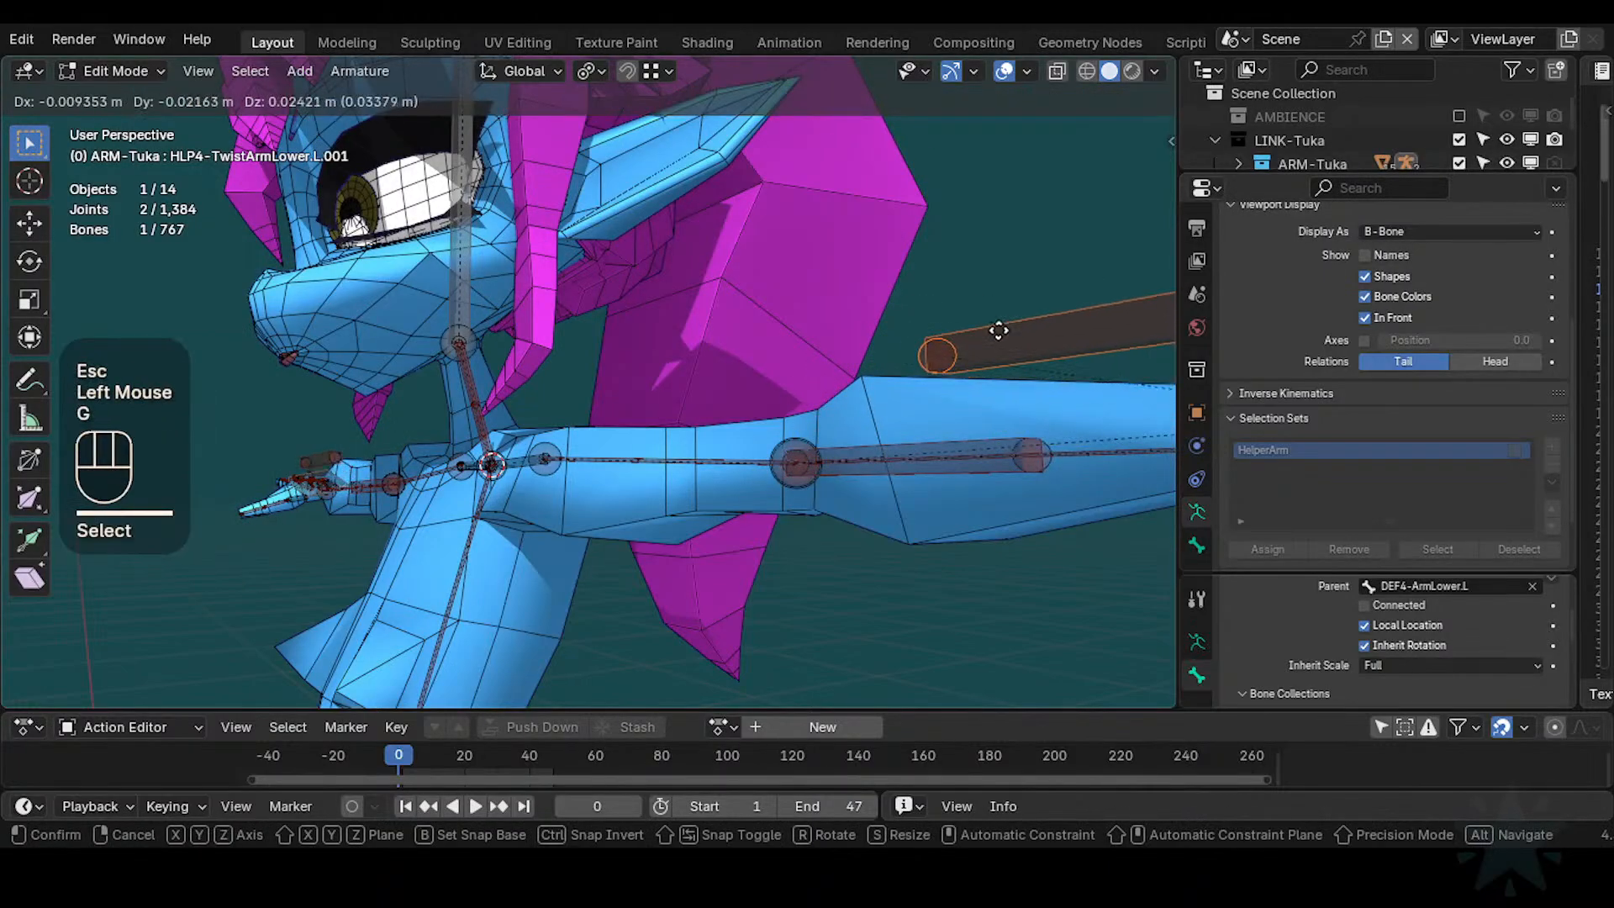
key("Escape")
Parent the DEF2-TwistNeck and DEF2-TwistNeck.001 bones to the DEF2-Neck bone as unconnected children
scroll(648, 366, "up", 2)
scroll(648, 365, "up", 1)
middle_click_drag(648, 366, 613, 393, "shift")
scroll(785, 404, "up", 1)
scroll(774, 392, "up", 2)
left_click(806, 330)
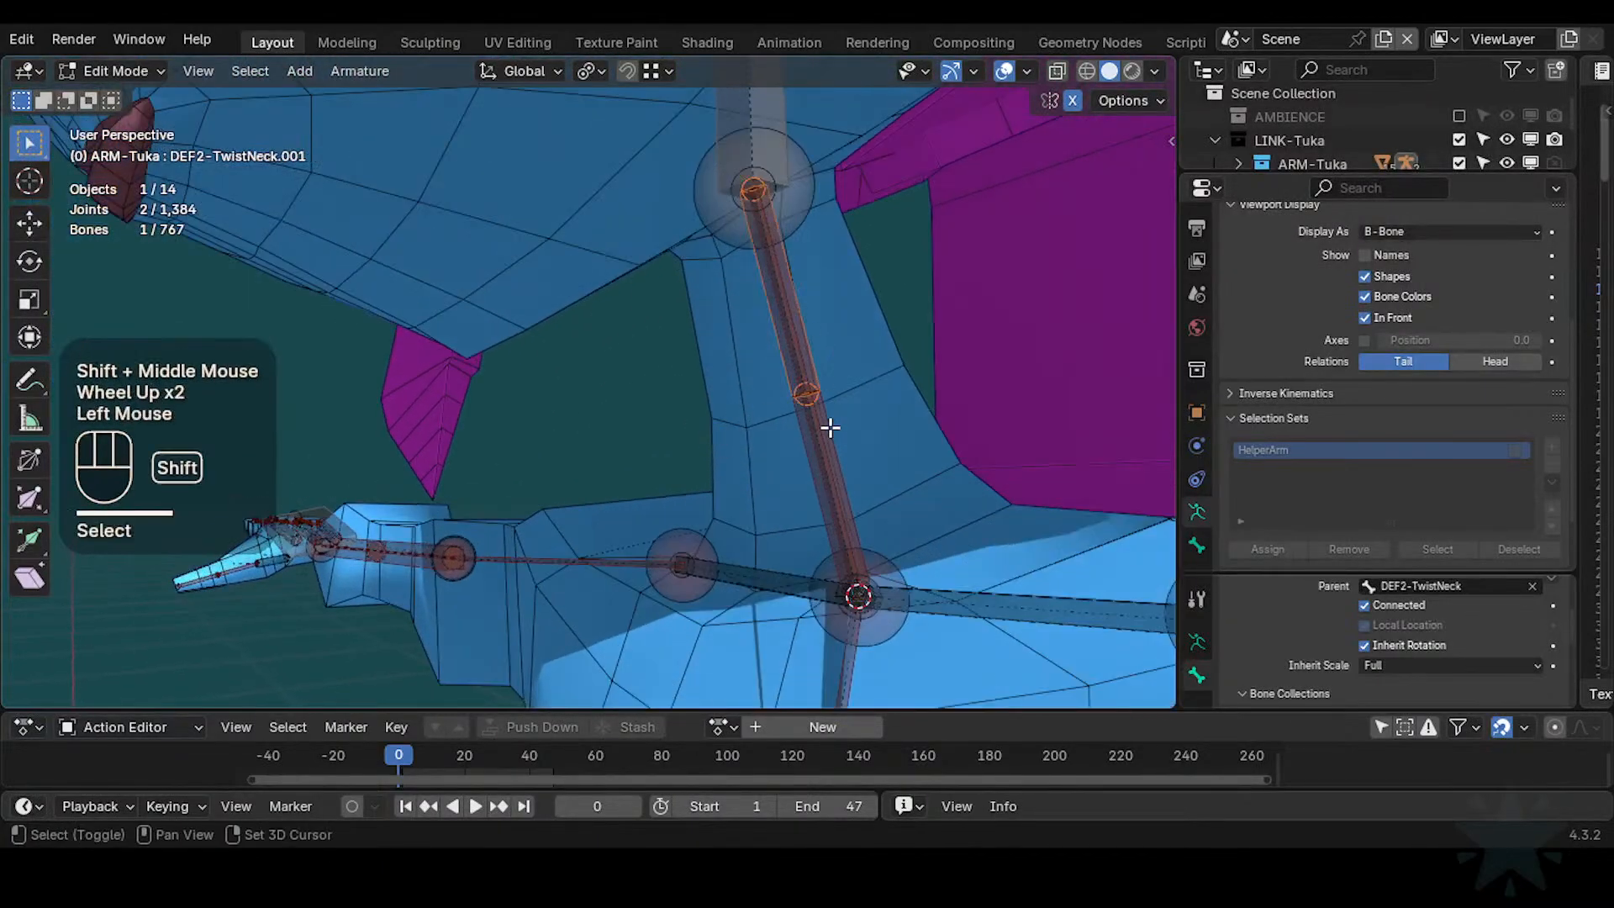
left_click(825, 425, "shift")
left_click(812, 430, "shift")
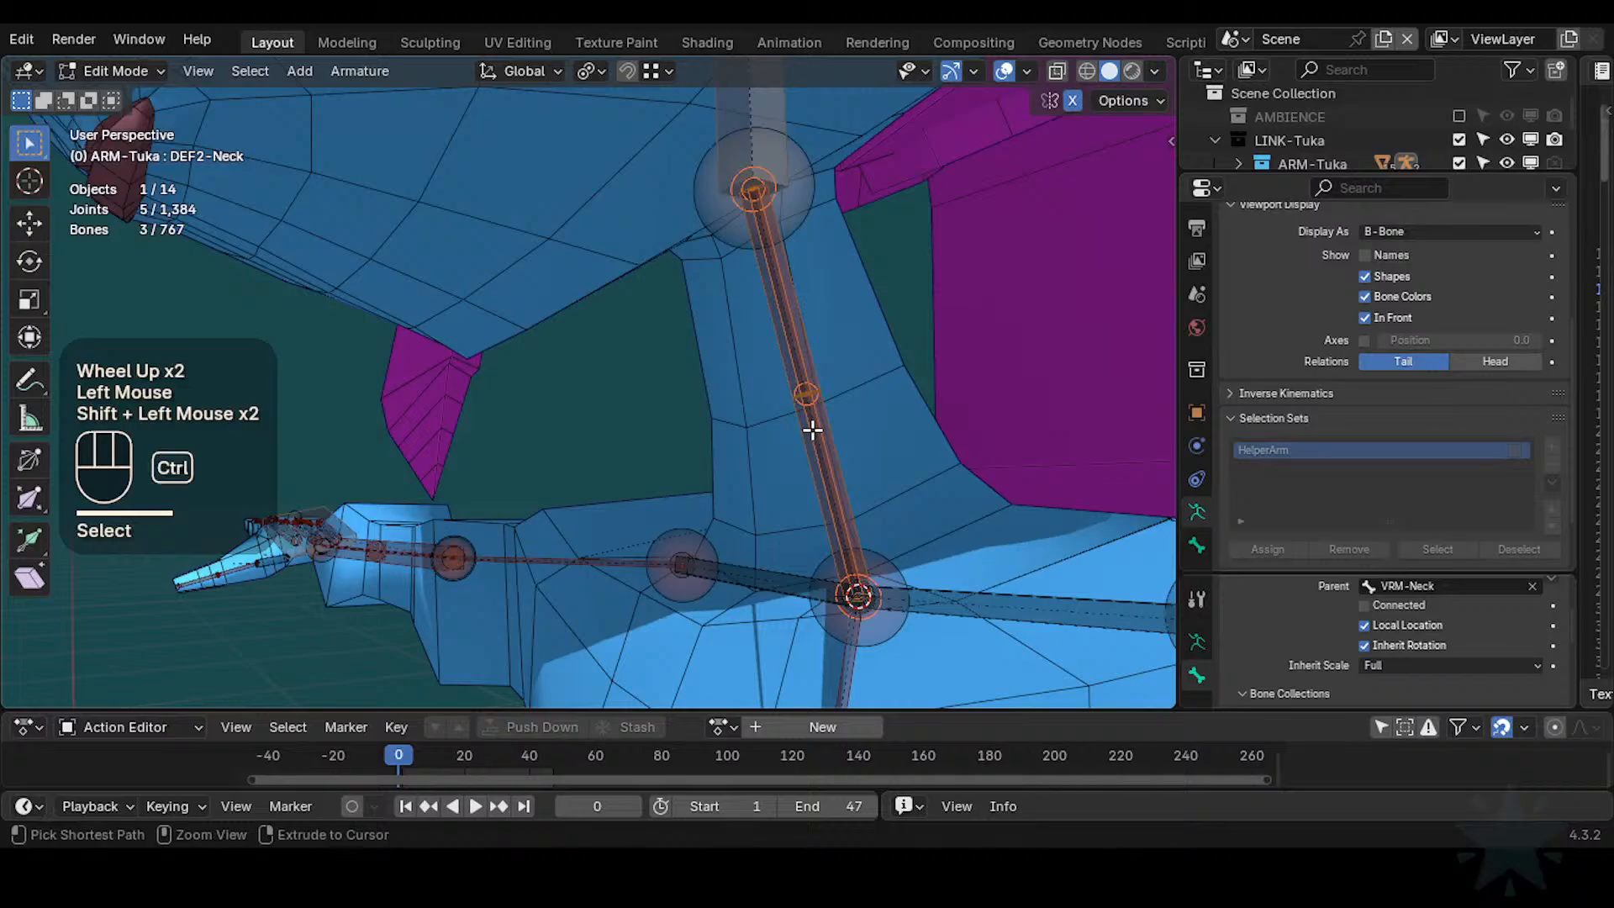
key("ctrl+p")
left_click(812, 429)
key("shift")
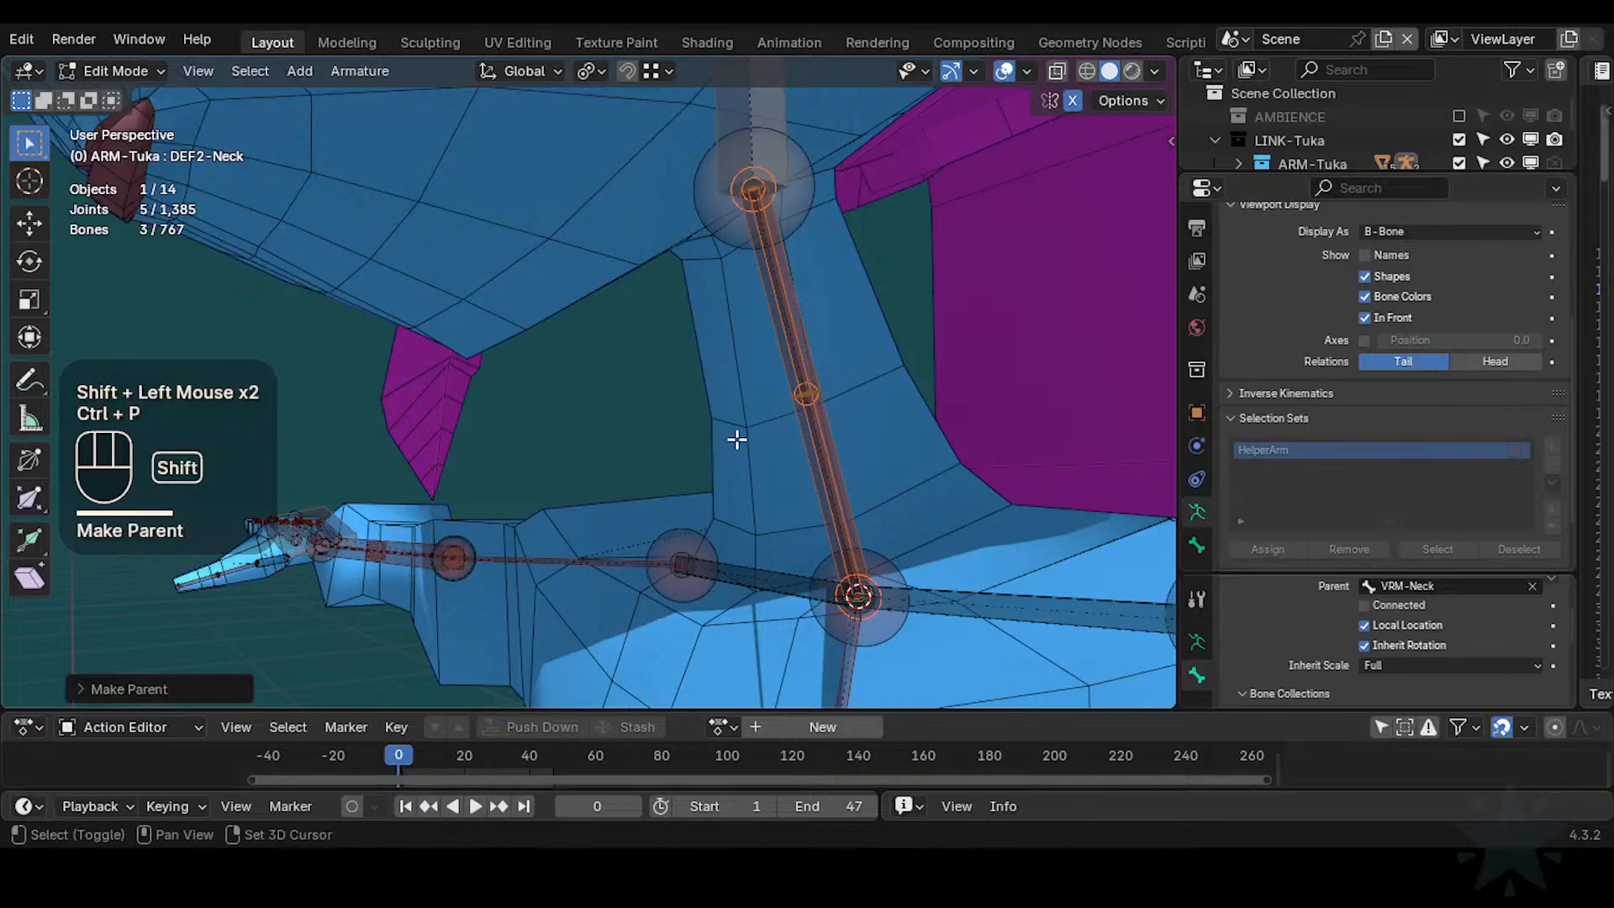
Switch the armature to Pose Mode and select the DEF2-TwistNeck.001 bone
middle_click_drag(736, 439, 754, 365, "shift")
key("ctrl+Tab")
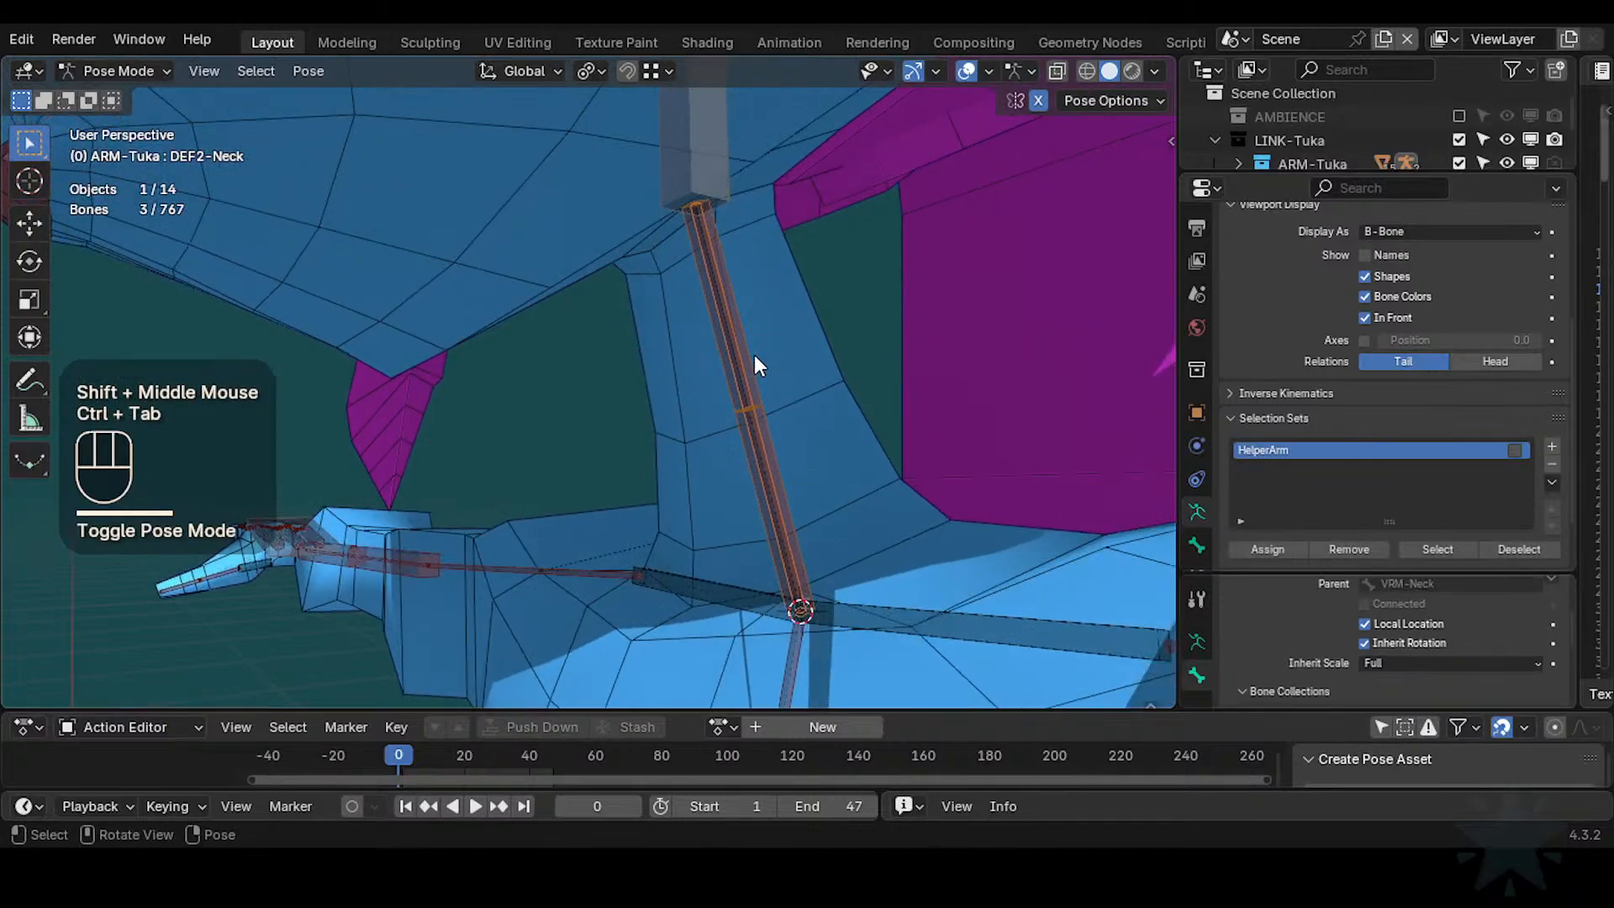
left_click(753, 352)
Examine the bone constraint settings of the HLP4-TwistArmLower.L arm twist bone, including its target bone, axis and influence
scroll(759, 351, "down", 2)
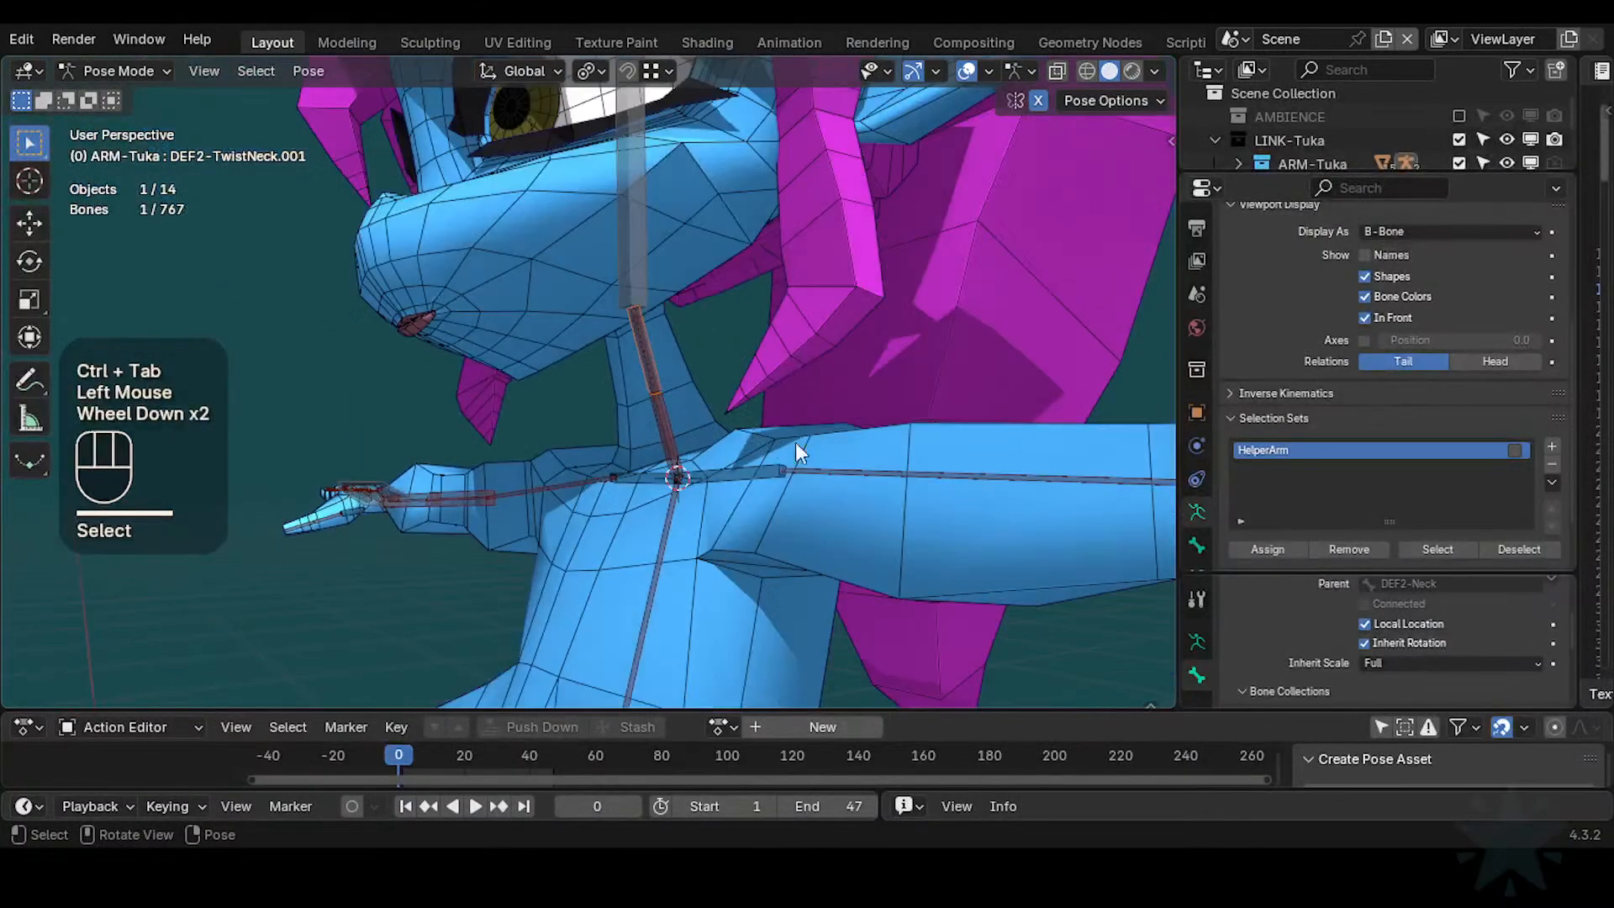
scroll(795, 442, "down", 2)
left_click(1029, 410)
scroll(1197, 529, "down", 2)
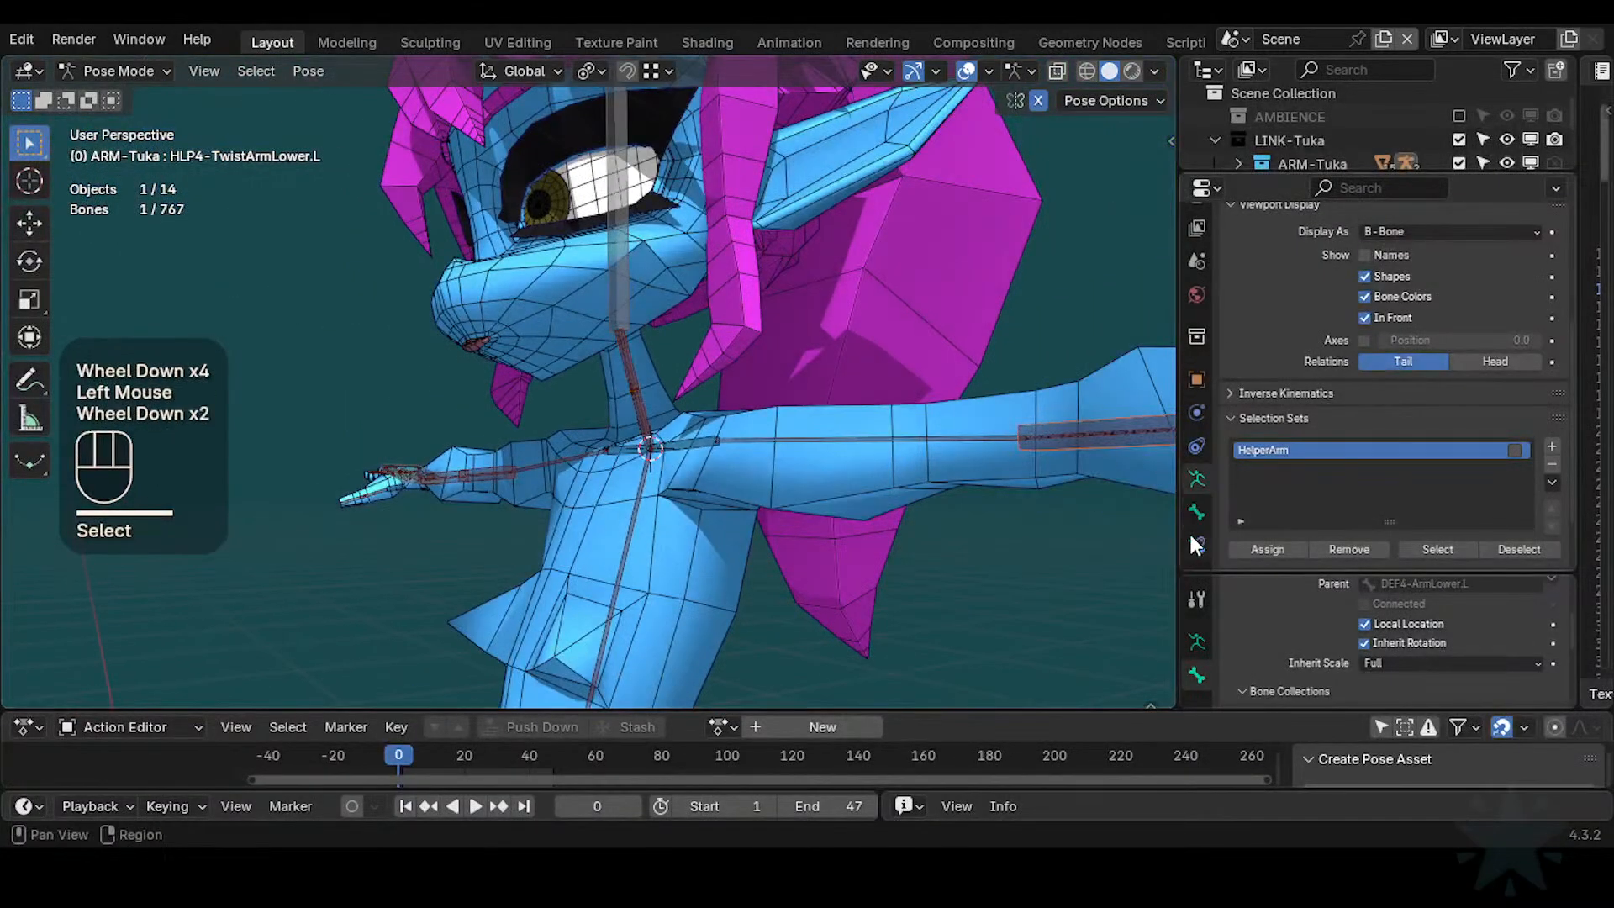
left_click(1196, 545)
middle_click_drag(870, 400, 788, 431, "shift")
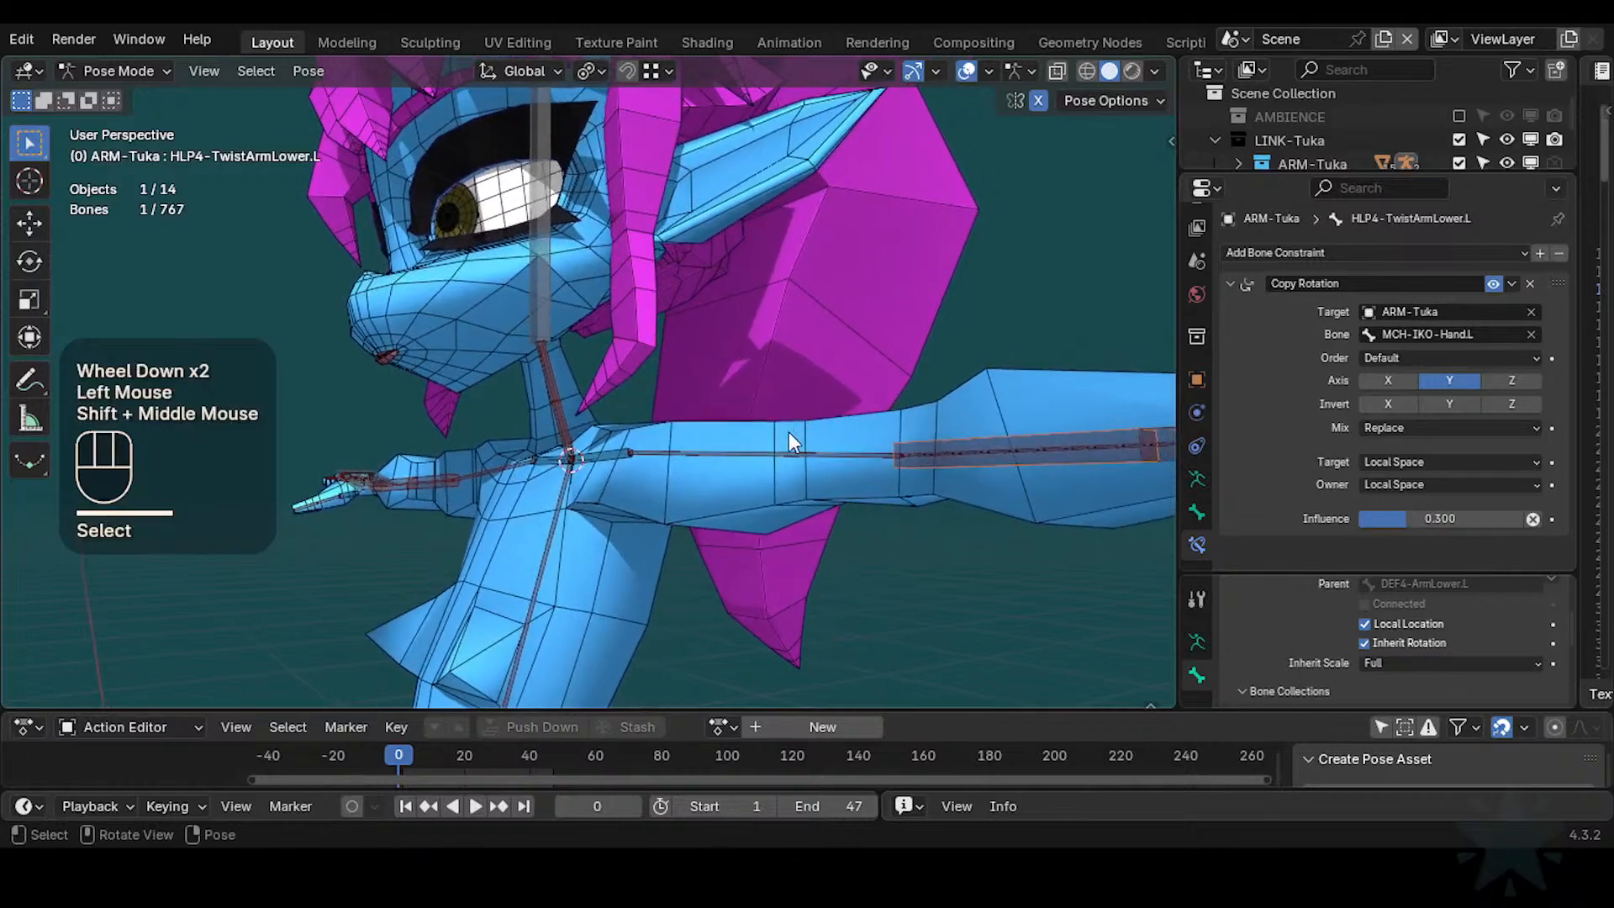
middle_click_drag(1019, 439, 1039, 405, "shift")
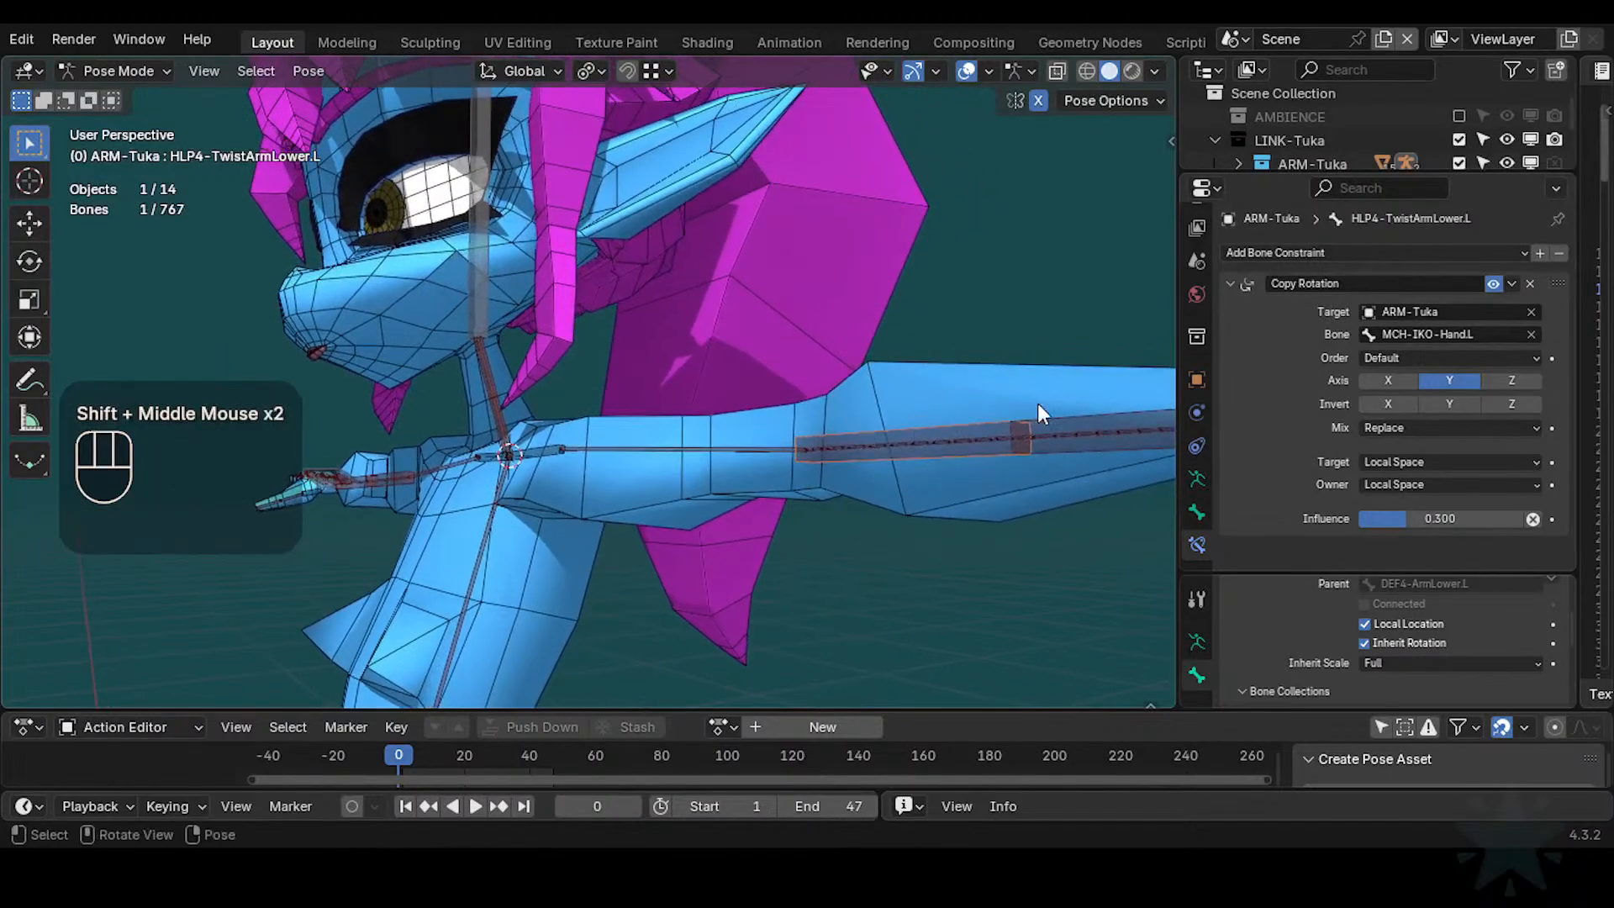
left_click(1053, 418)
left_click(1013, 431)
scroll(468, 430, "down", 1, "shift")
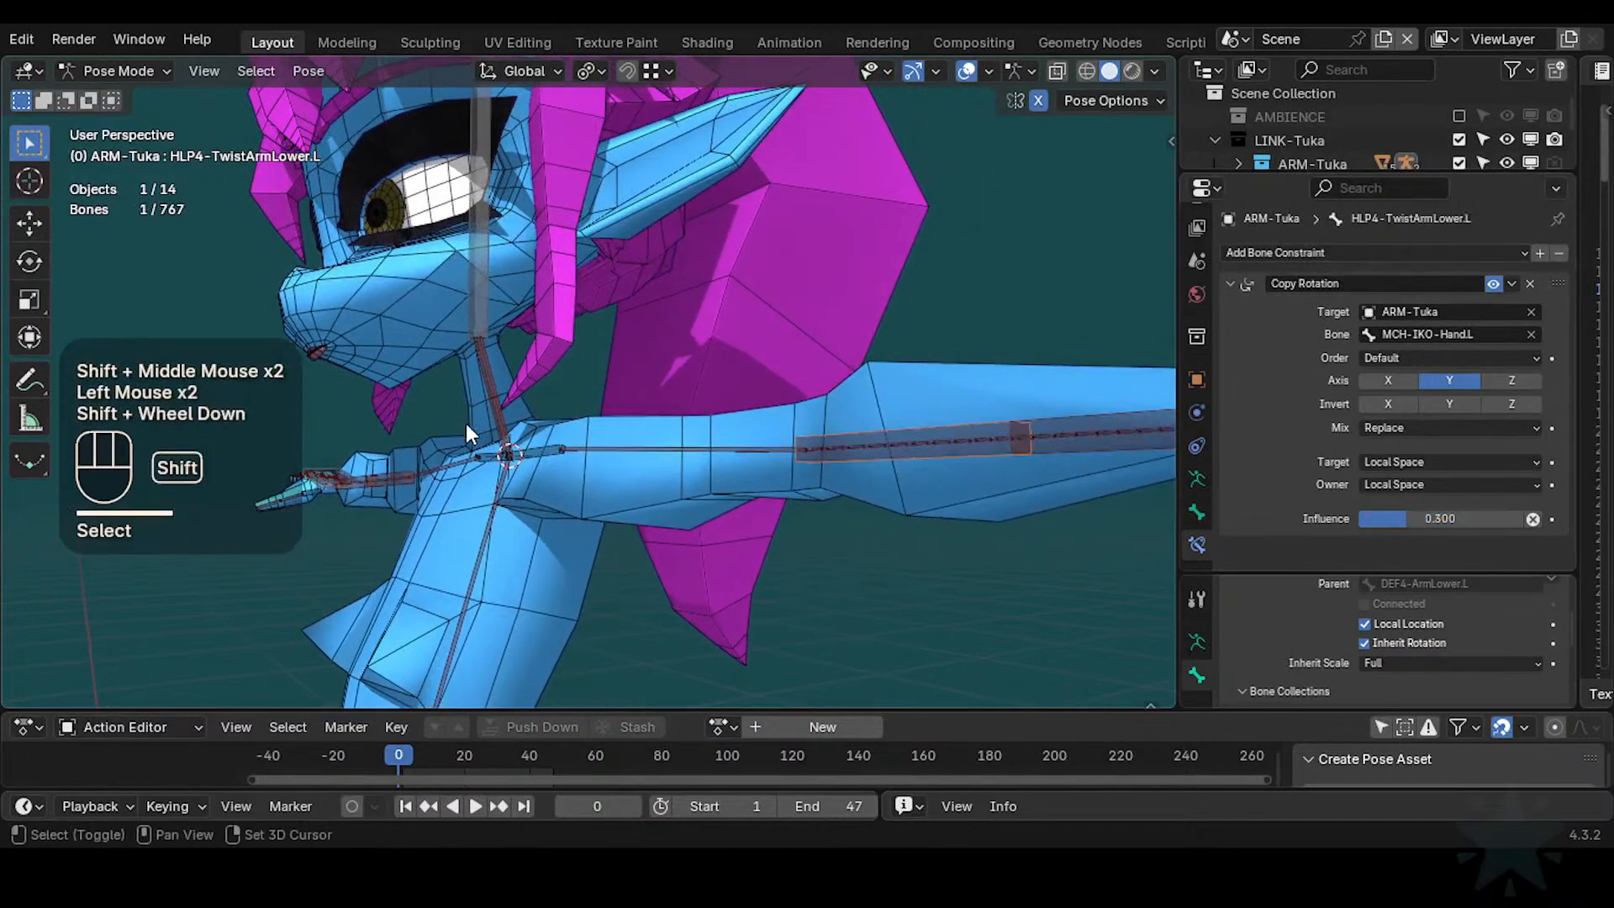
Select the DEF1-Head bone and examine its constraint target
middle_click_drag(468, 431, 605, 458, "shift")
scroll(578, 437, "up", 1)
scroll(577, 432, "up", 1)
left_click(522, 291)
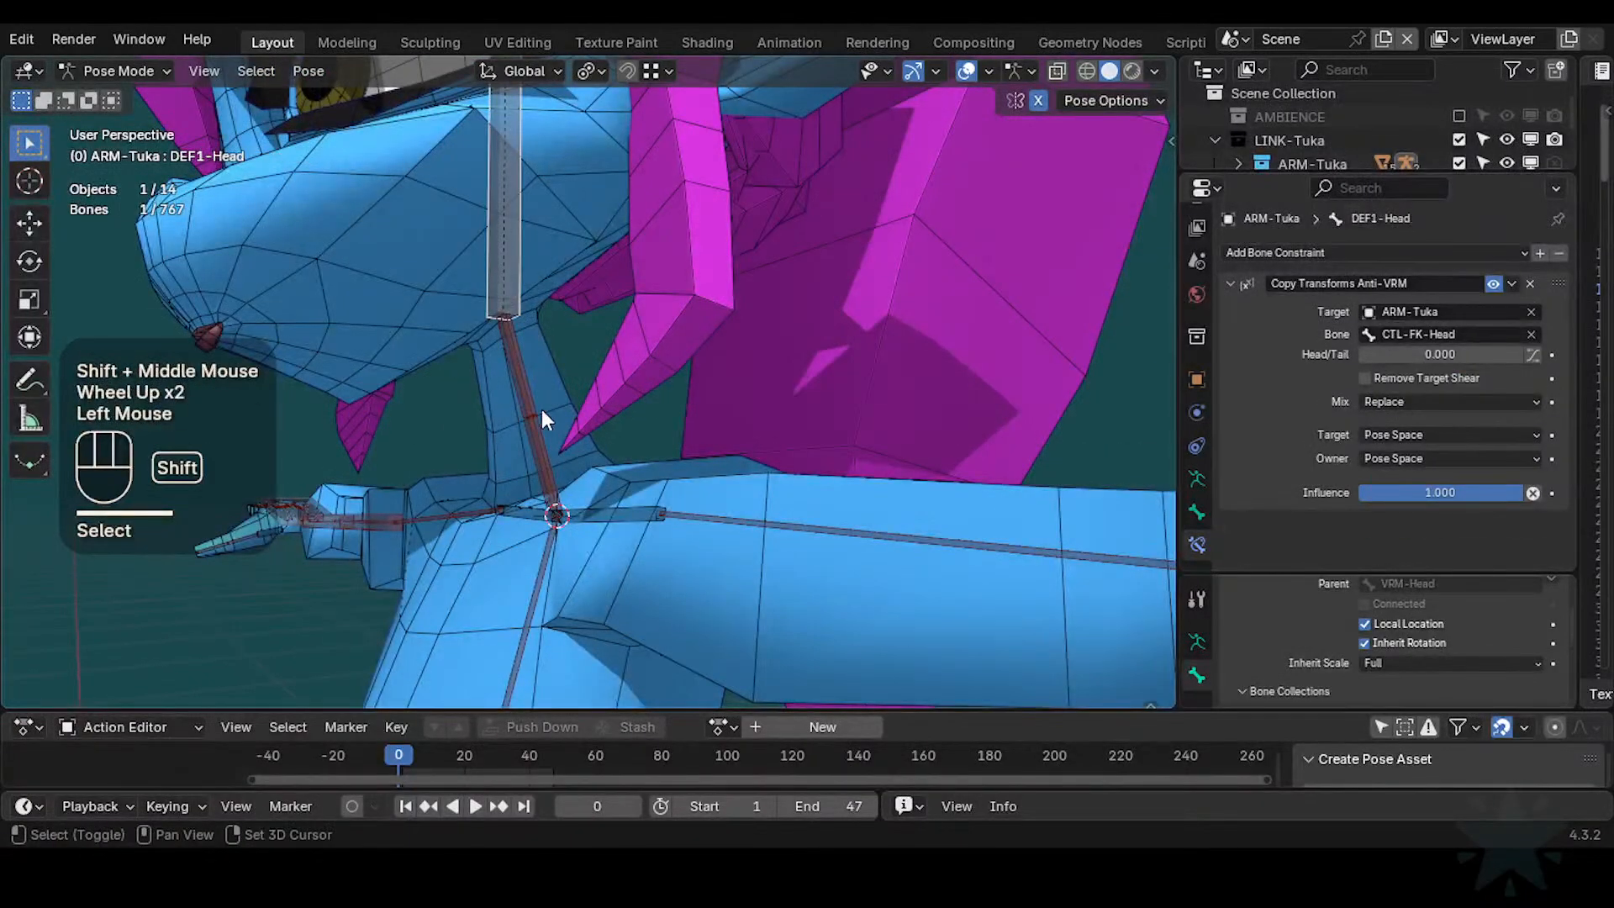
middle_click_drag(541, 411, 775, 503, "shift")
scroll(647, 441, "down", 2)
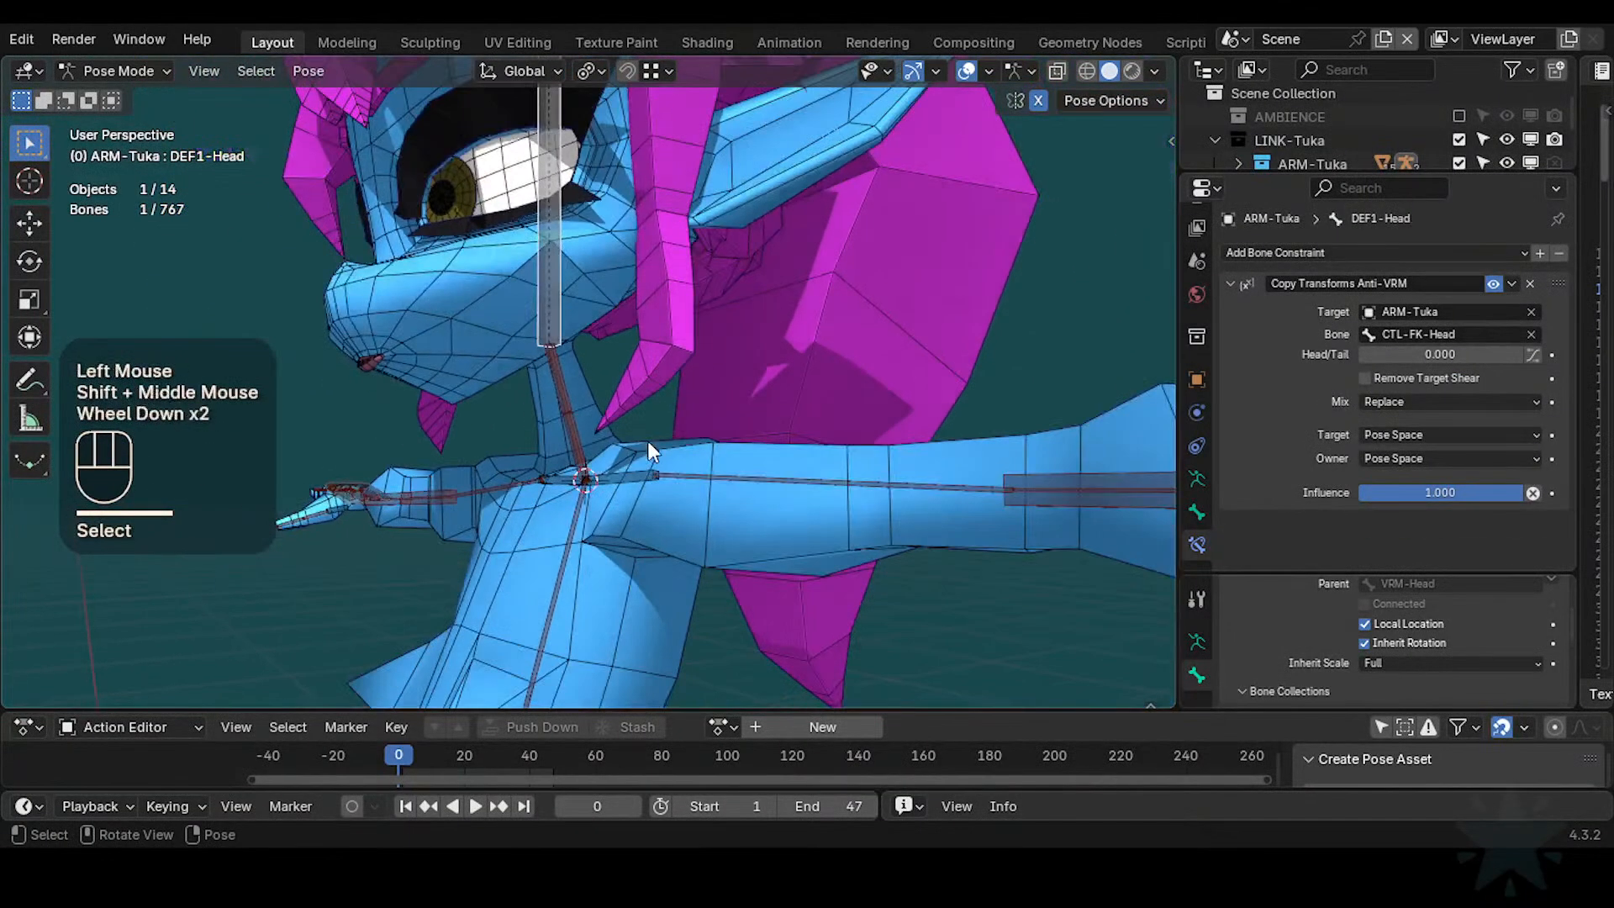
scroll(647, 440, "down", 2)
middle_click_drag(679, 441, 685, 462, "shift")
middle_click_drag(684, 462, 689, 486, "shift")
scroll(689, 488, "up", 4)
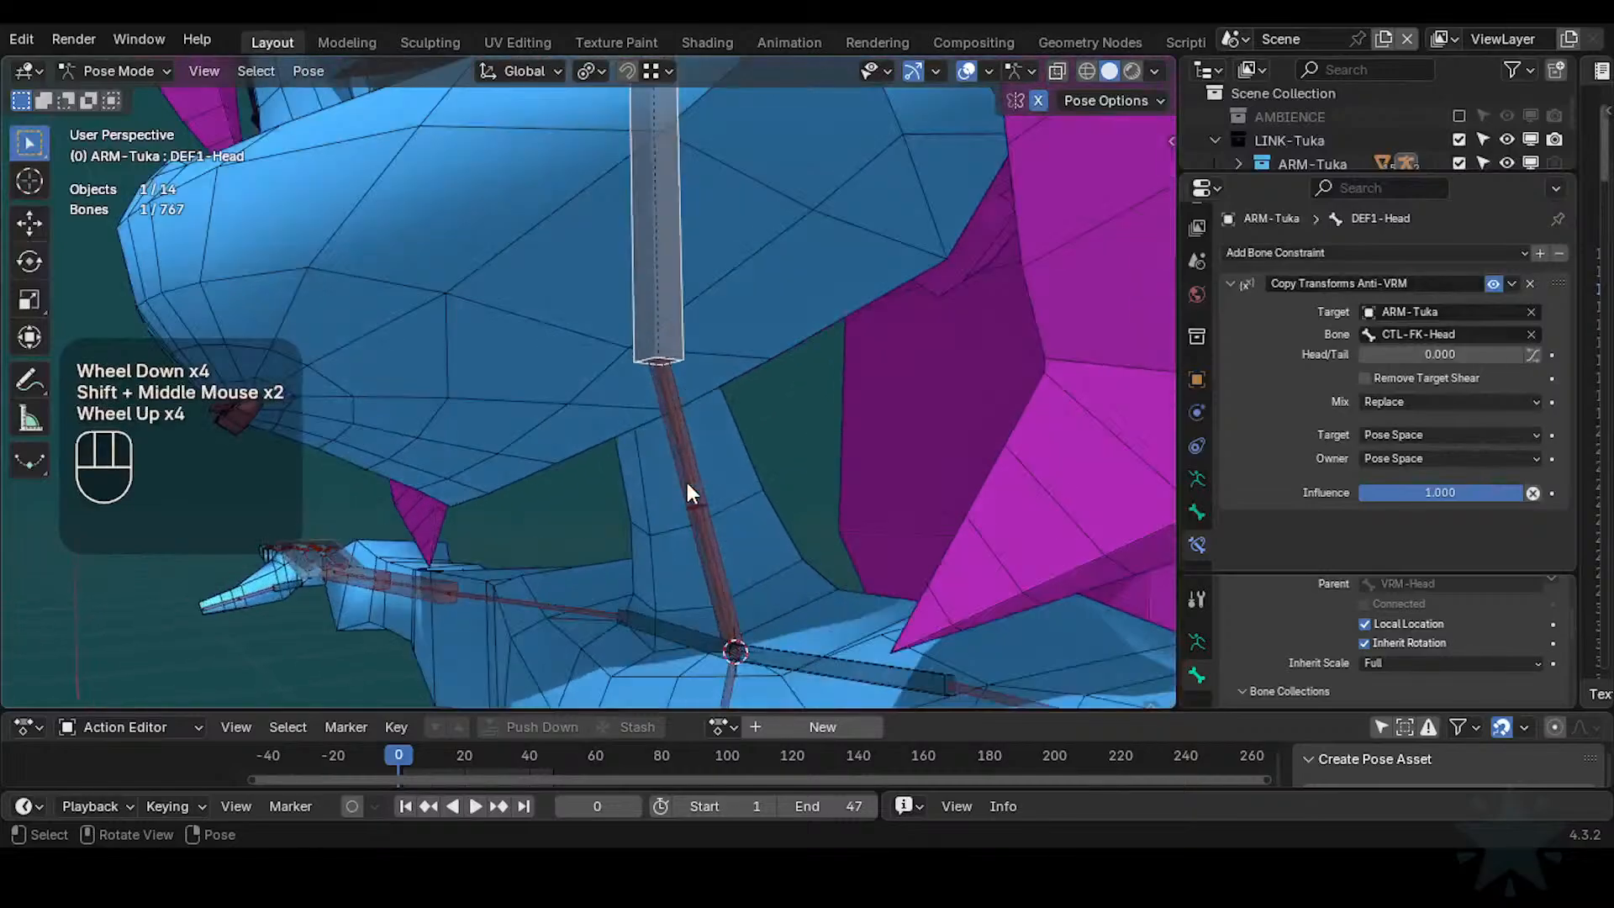
Toggle the MCH-Body and CTL-FK bone collections on and off to compare their bones around the head and neck
key("n")
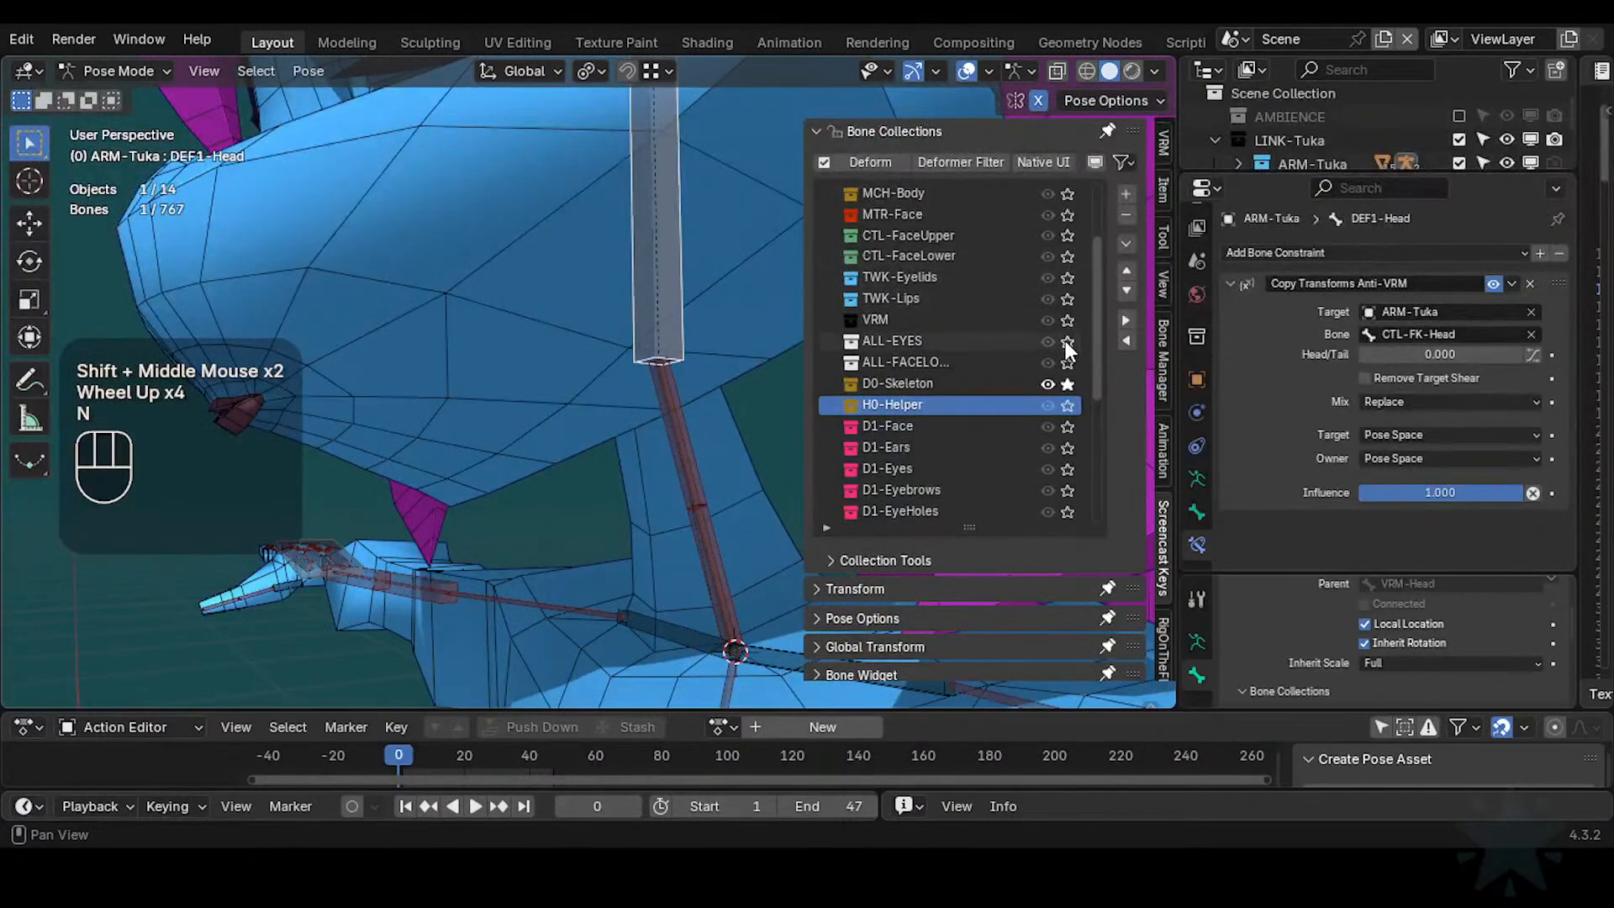
scroll(1063, 345, "up", 4)
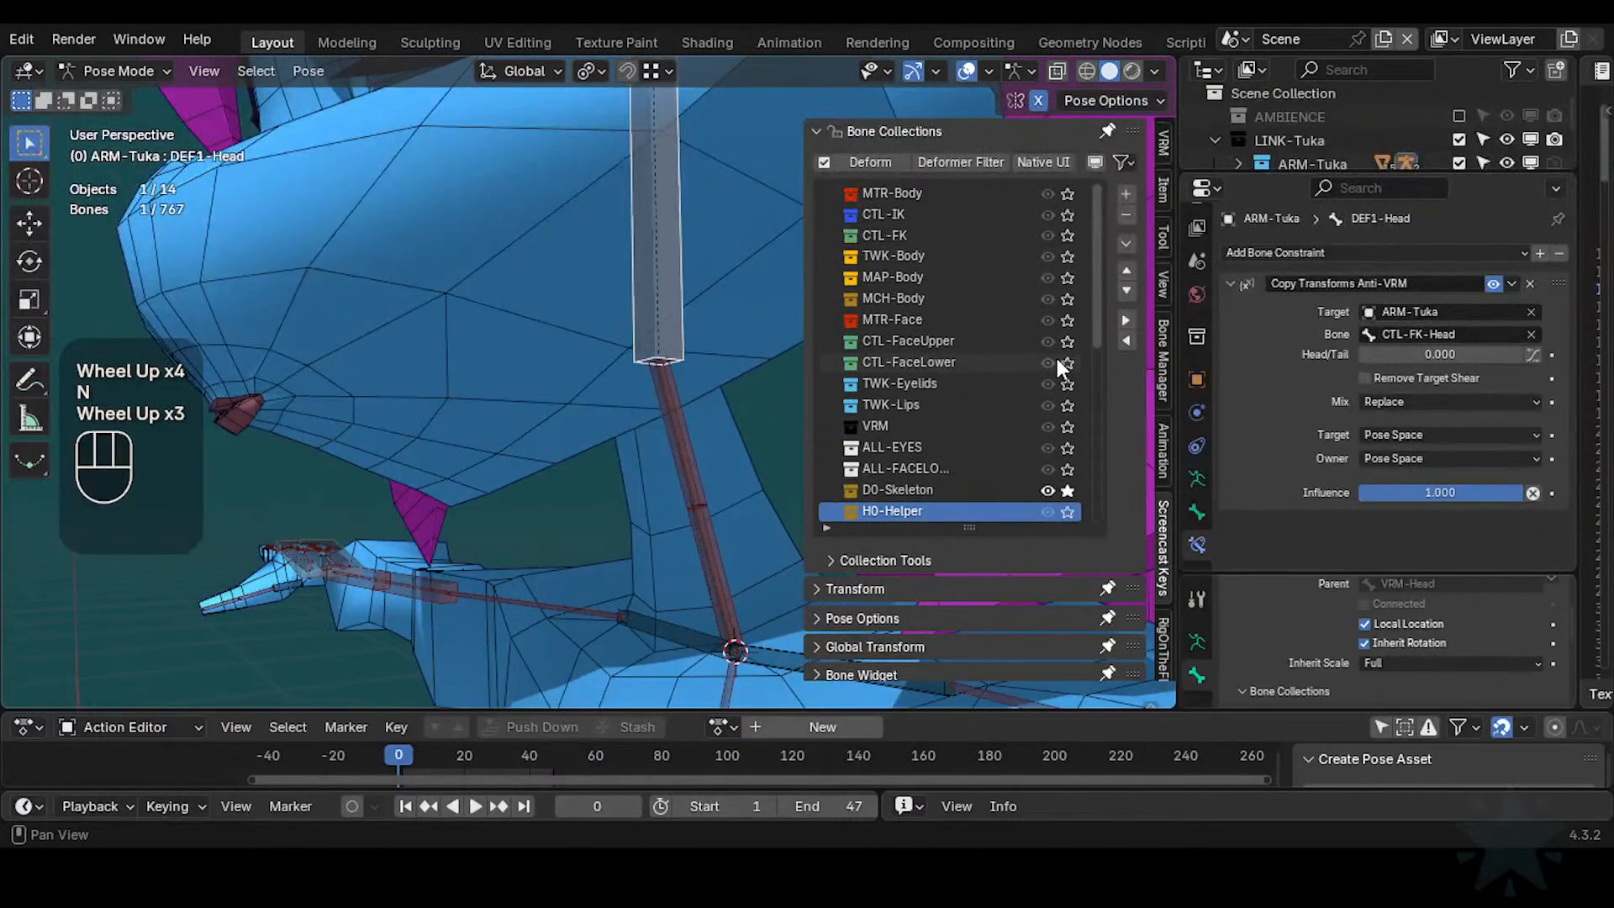
left_click(1067, 297)
left_click(1067, 298)
left_click(1067, 298)
left_click(1067, 298)
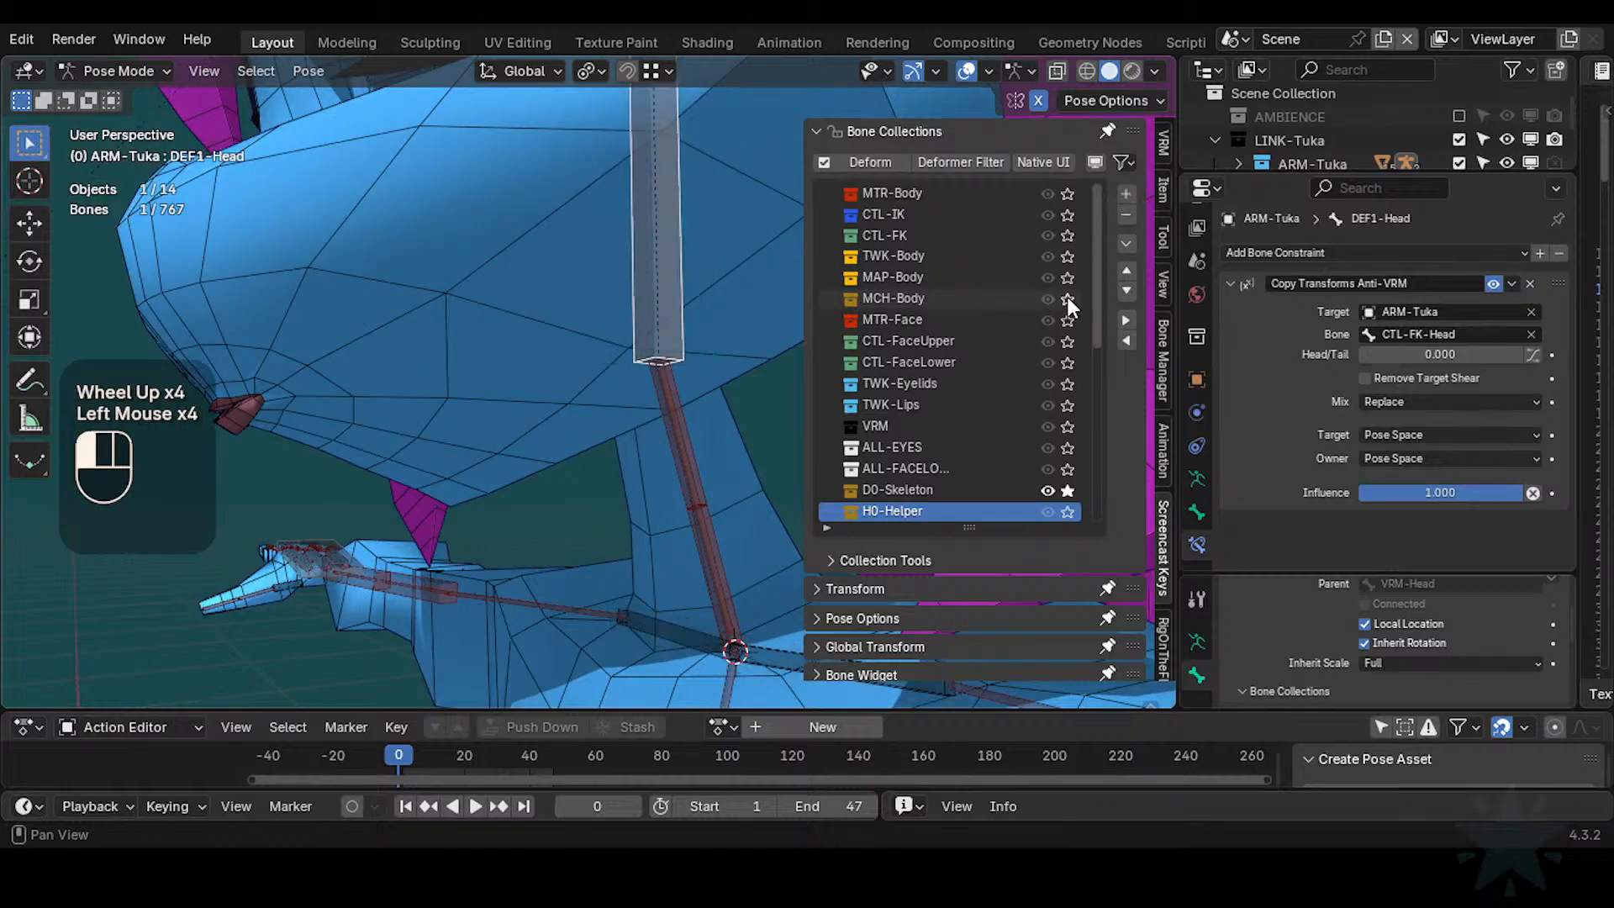
left_click(1067, 298)
left_click(1067, 297)
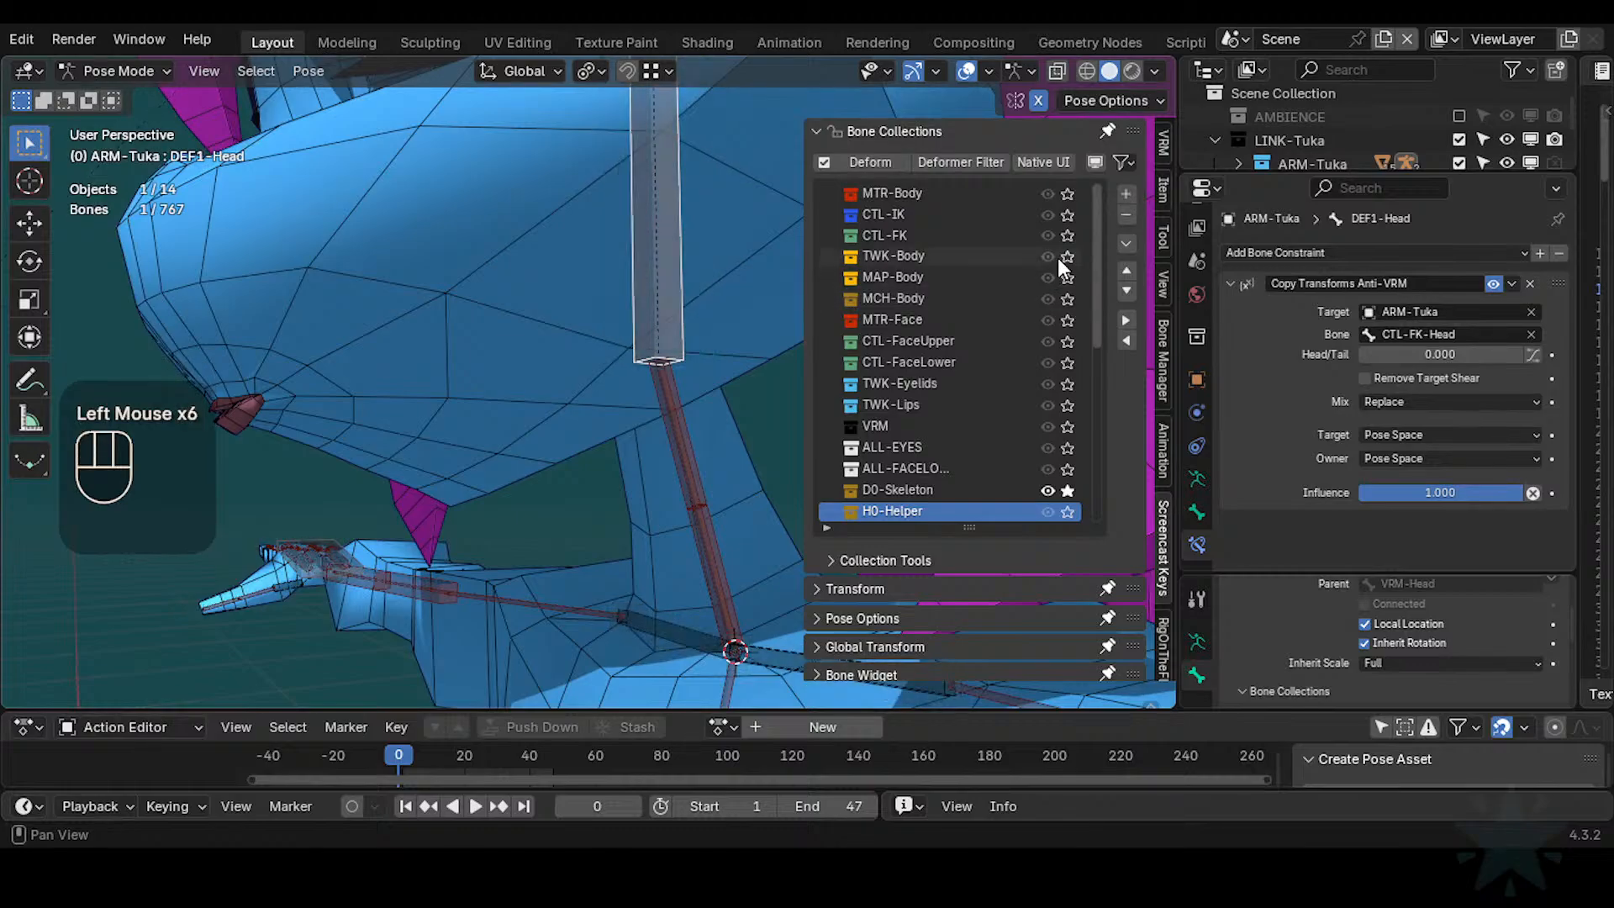
left_click(1068, 236)
left_click(1068, 235)
left_click(1068, 235)
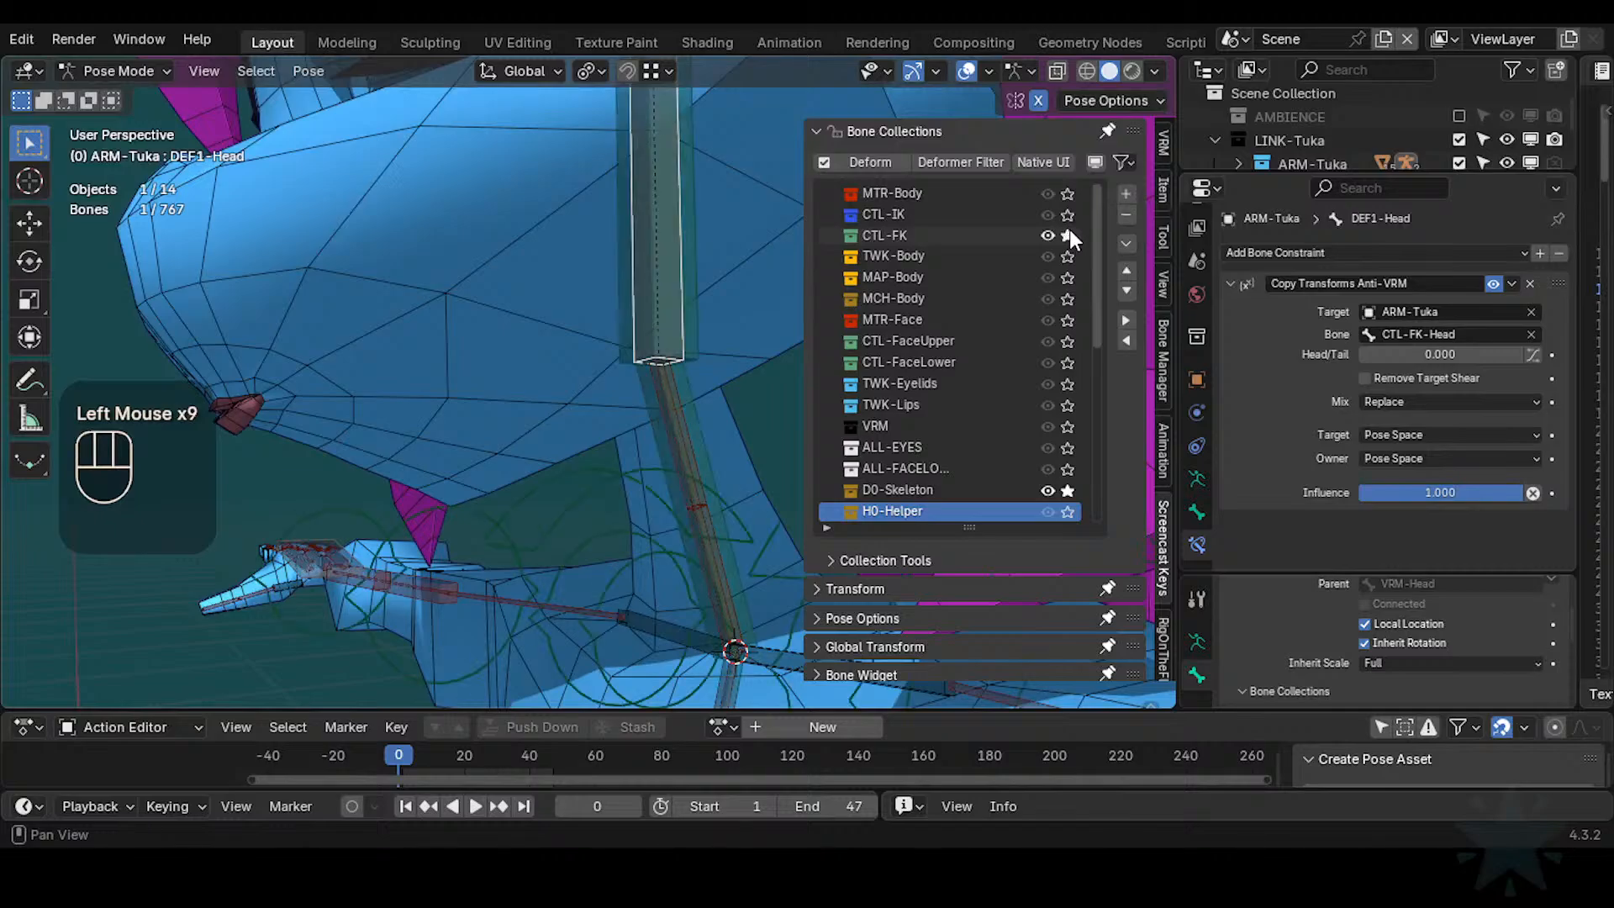
left_click(1068, 235)
key("n")
Inspect the constraints on the two neck twist bones and compare them with those on the lower arm twist bones
left_click(688, 421)
left_click(717, 516)
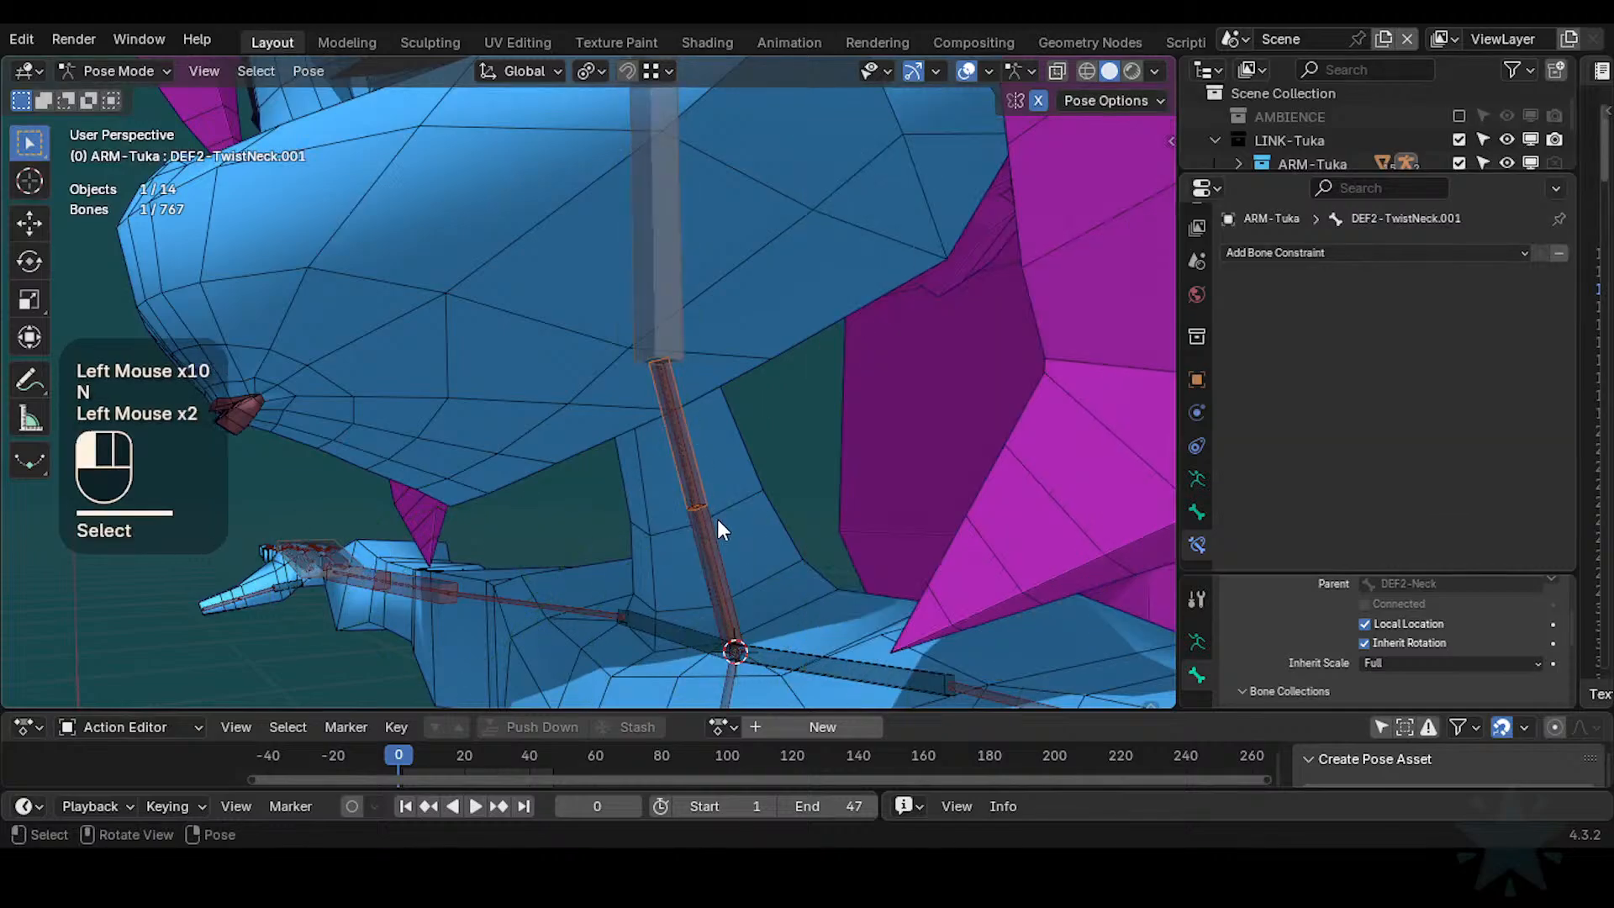
key("n")
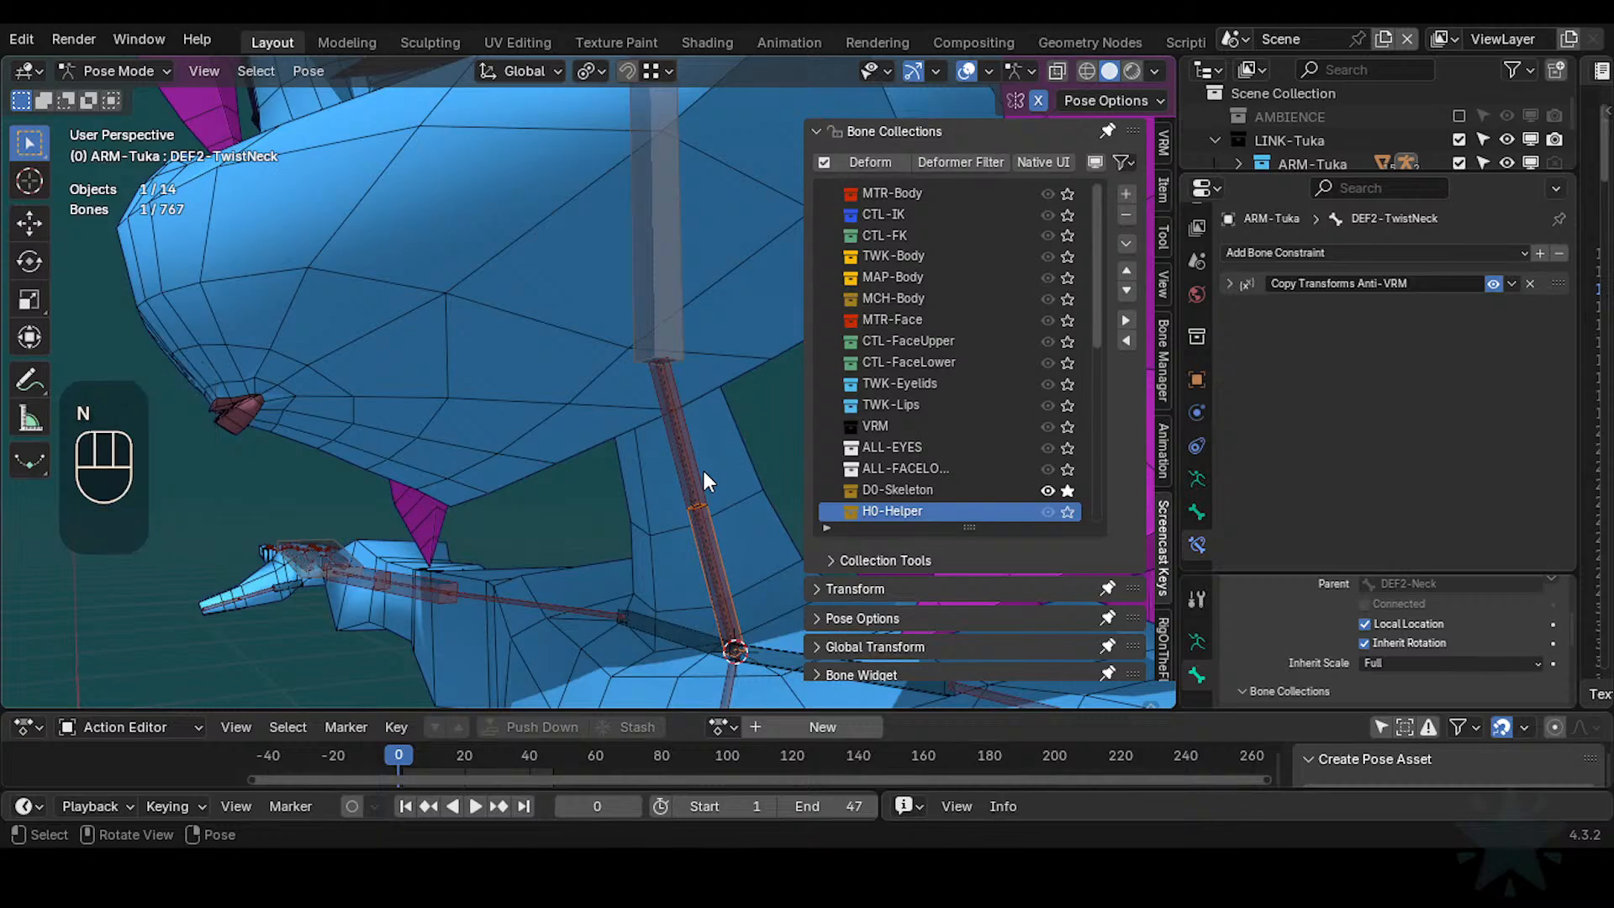
key("n")
scroll(704, 471, "down", 3)
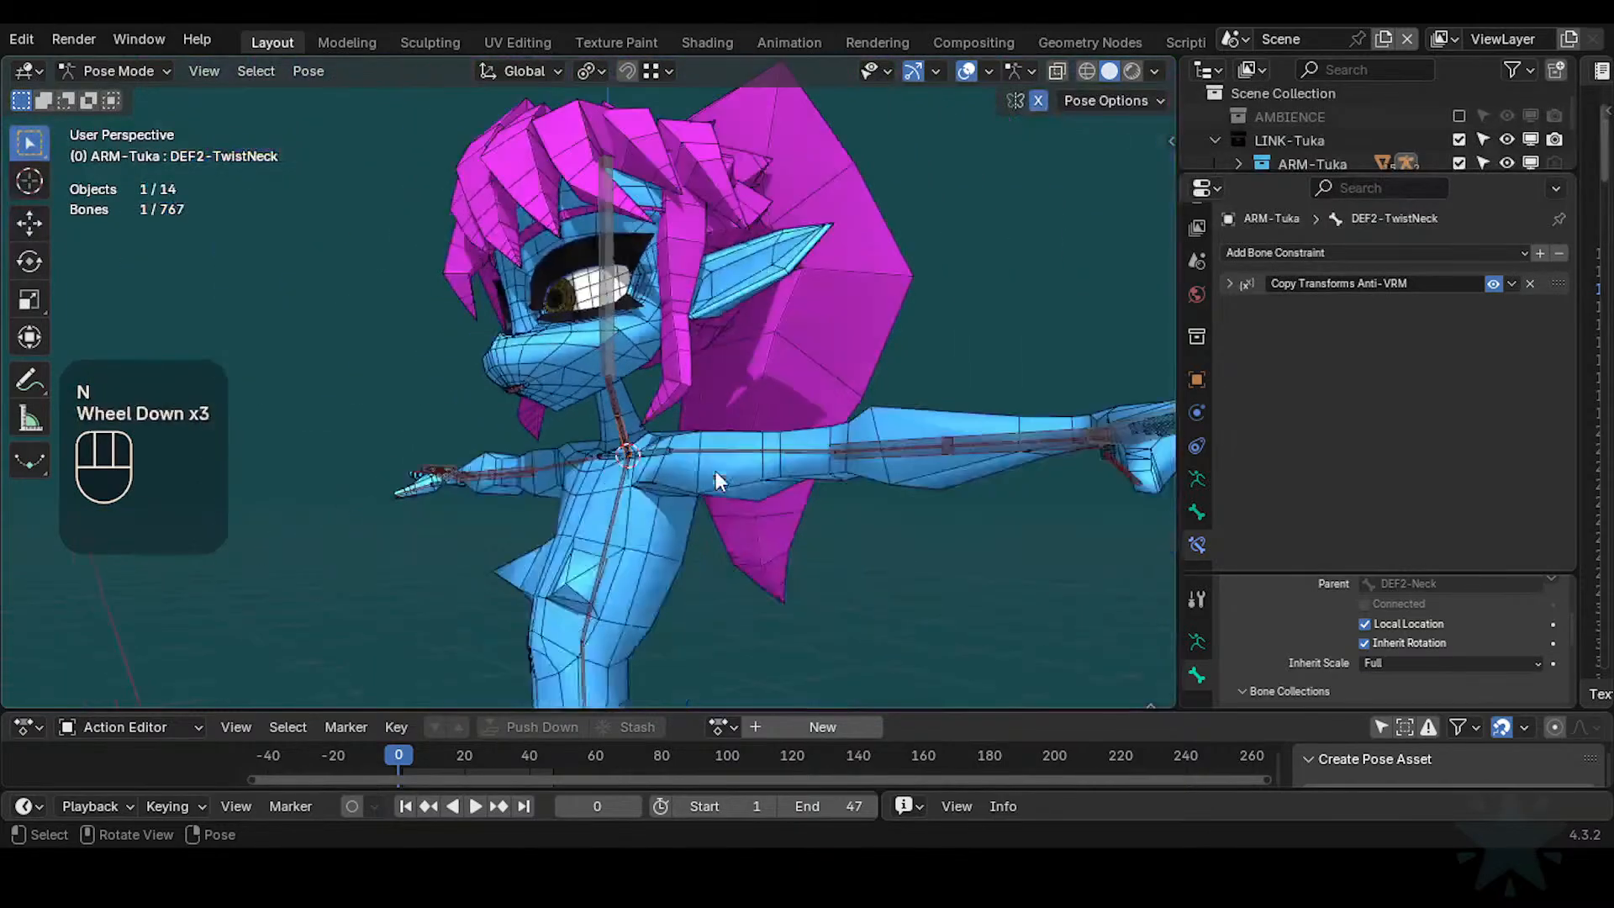
left_click(1007, 426)
left_click(925, 429)
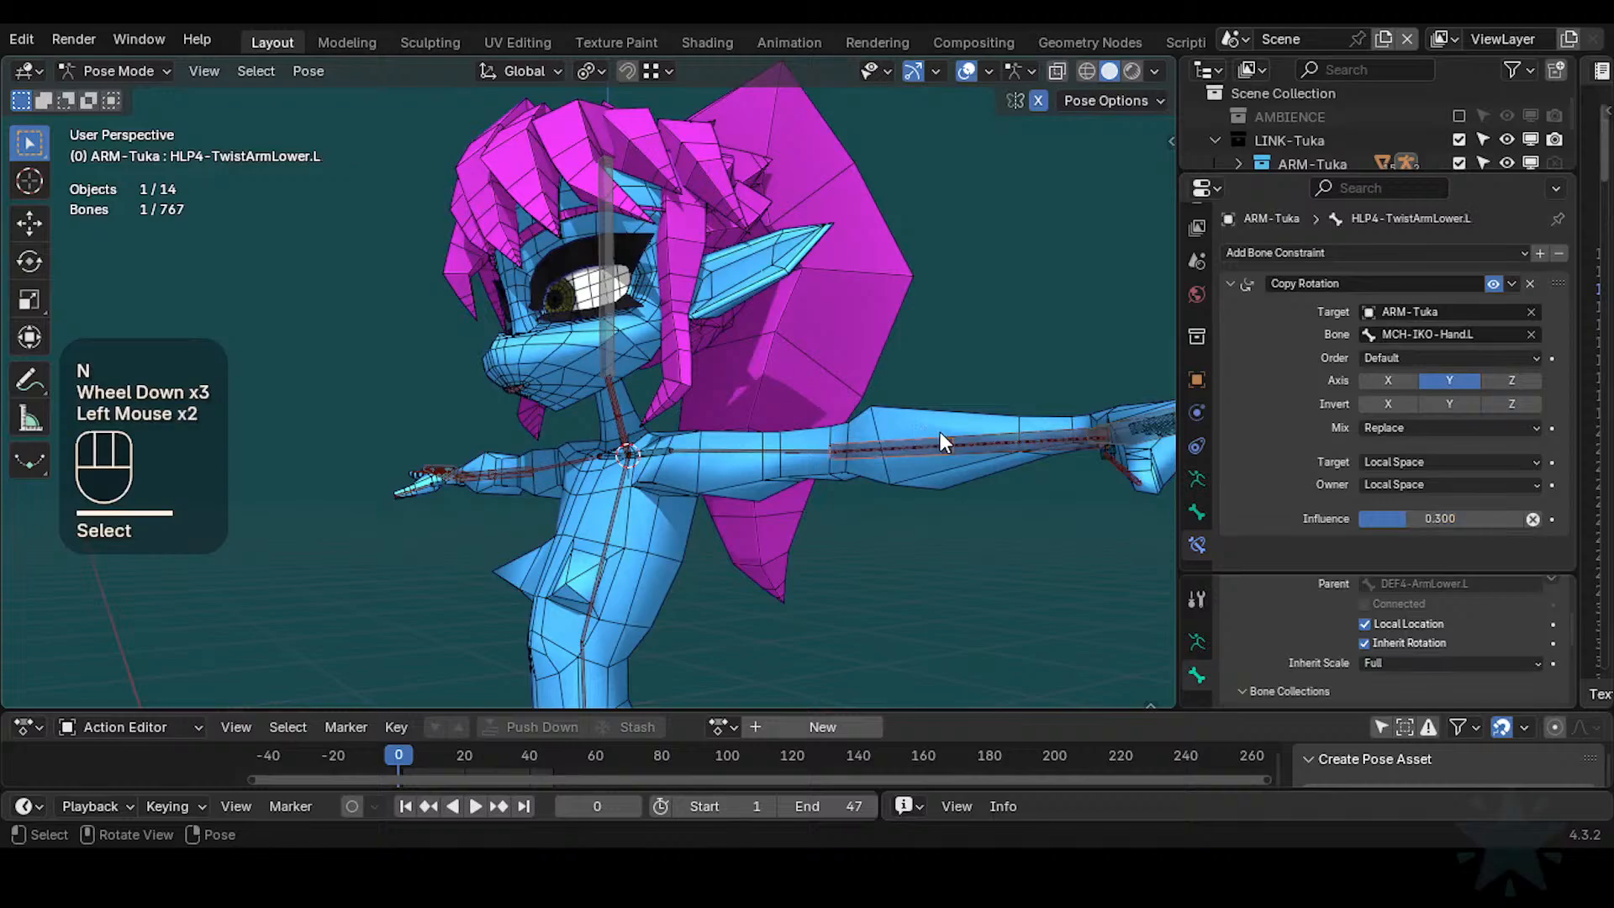
left_click(981, 431)
left_click(912, 434)
Review the DEF1-Head constraint, reveal the MCH-Body bone collection and inspect the constraints on MCH-IKO-Head
scroll(657, 498, "up", 3)
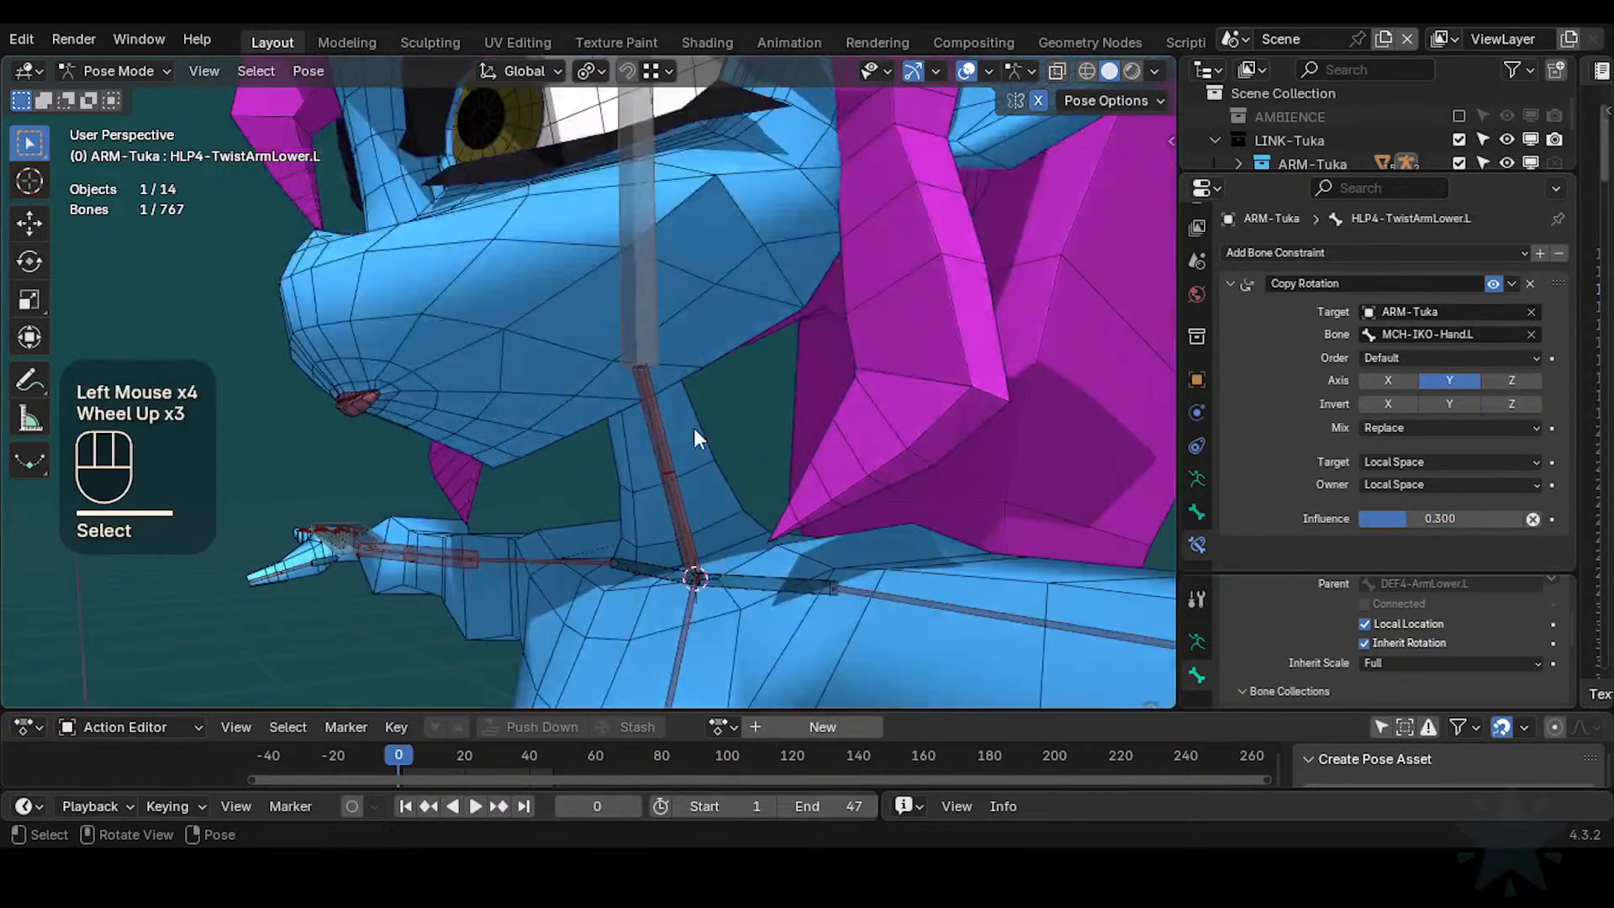
left_click(666, 388)
left_click(652, 353)
scroll(650, 353, "up", 1)
scroll(649, 351, "up", 1)
scroll(674, 395, "down", 1)
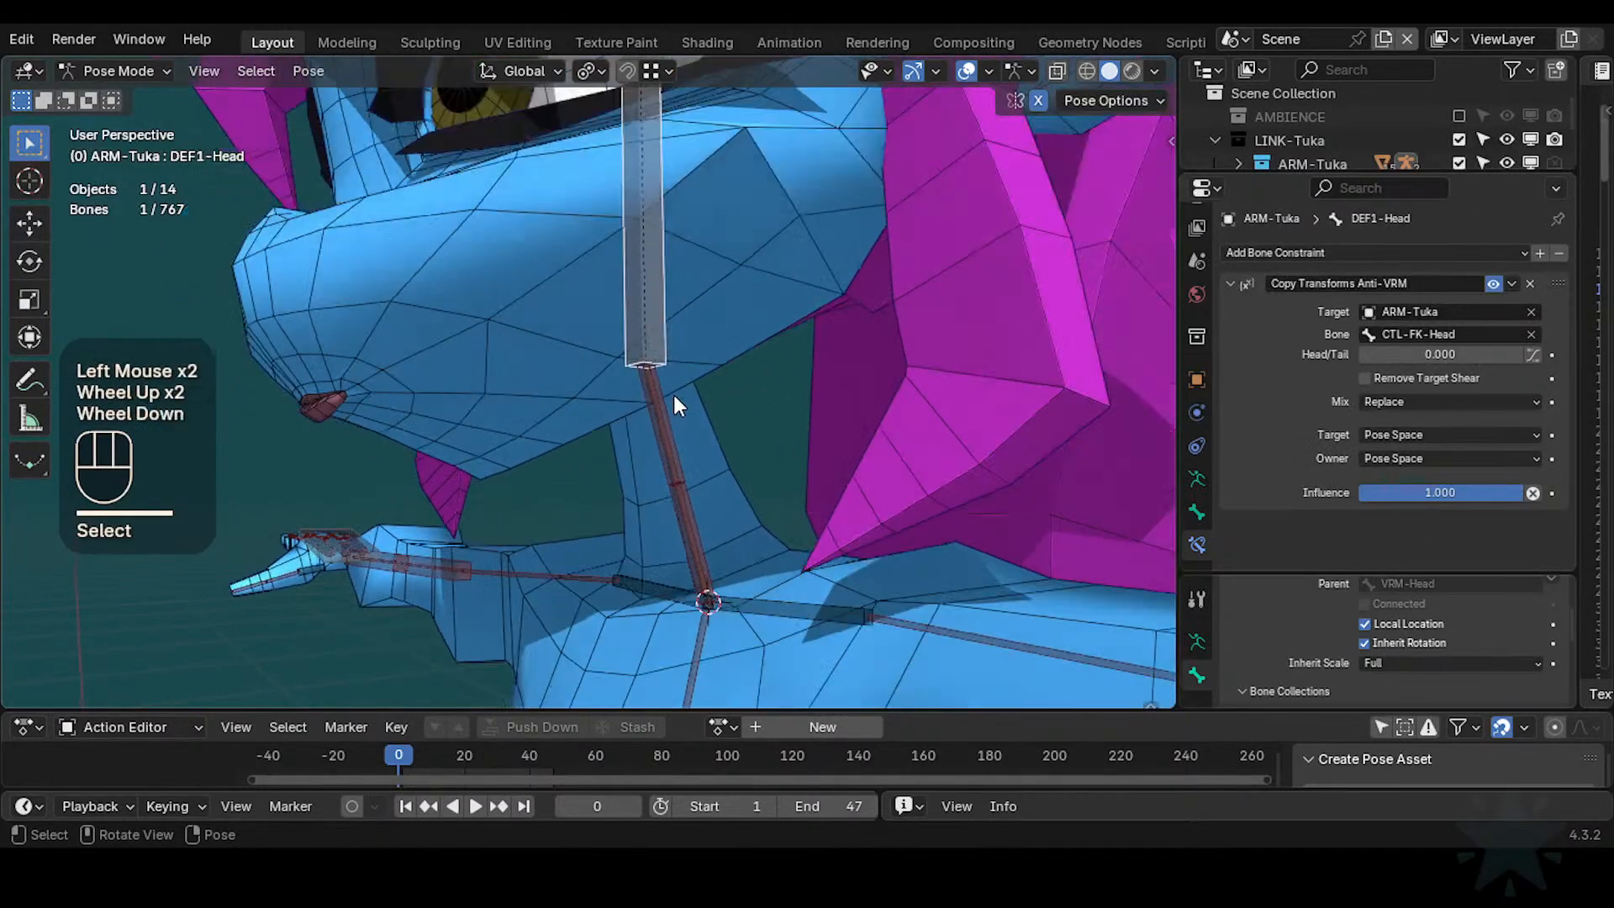
key("n")
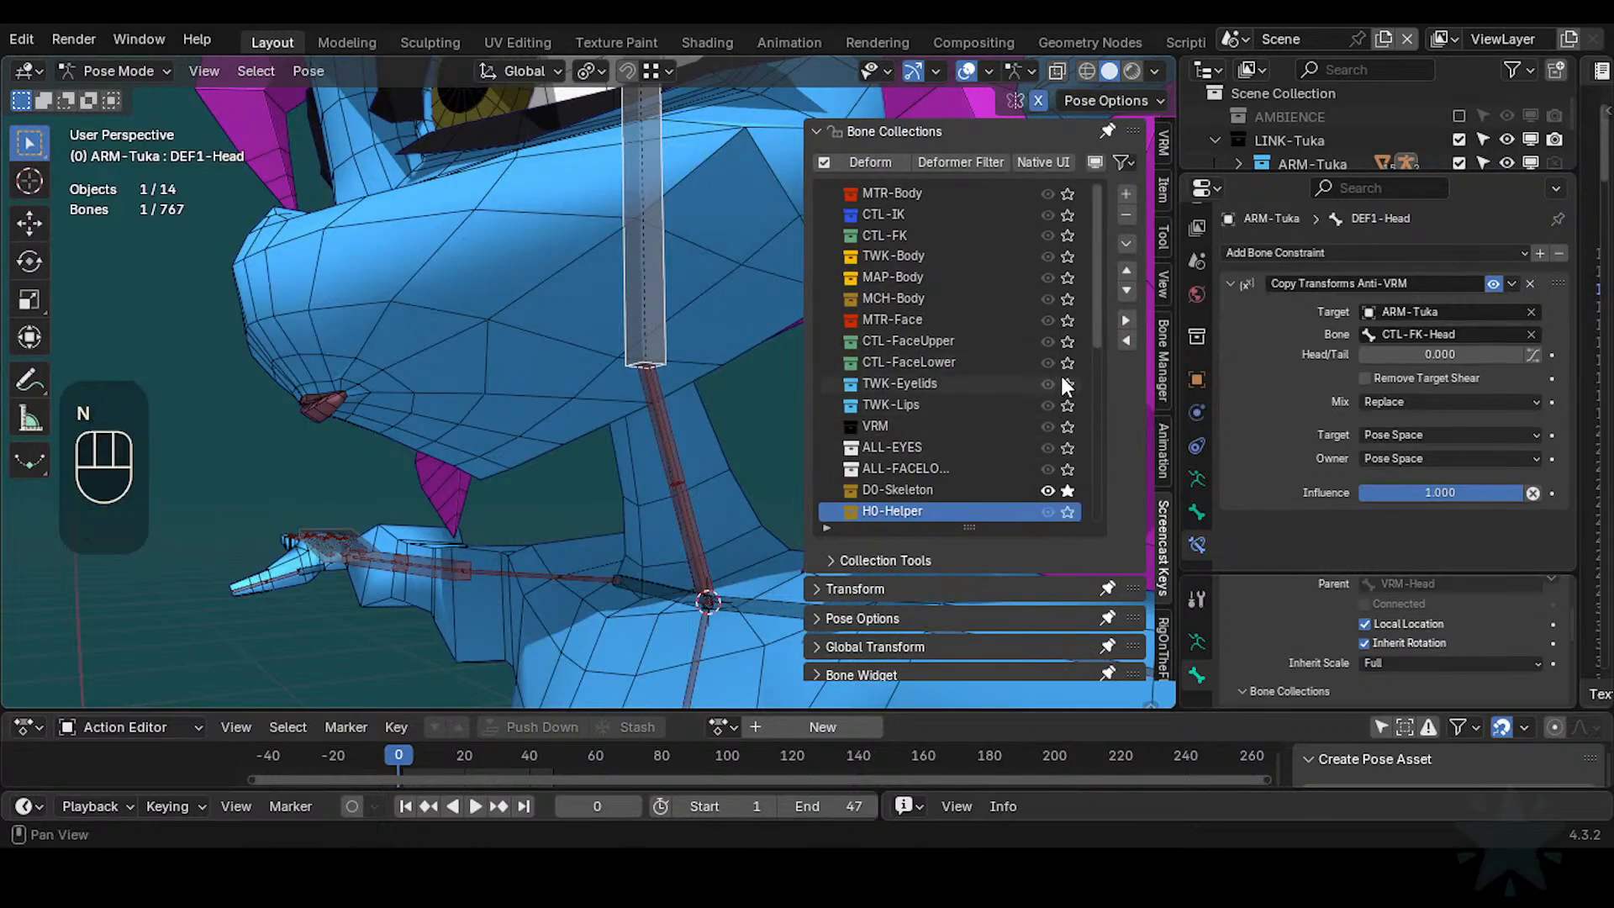
left_click(1068, 298)
key("n")
left_click(692, 320)
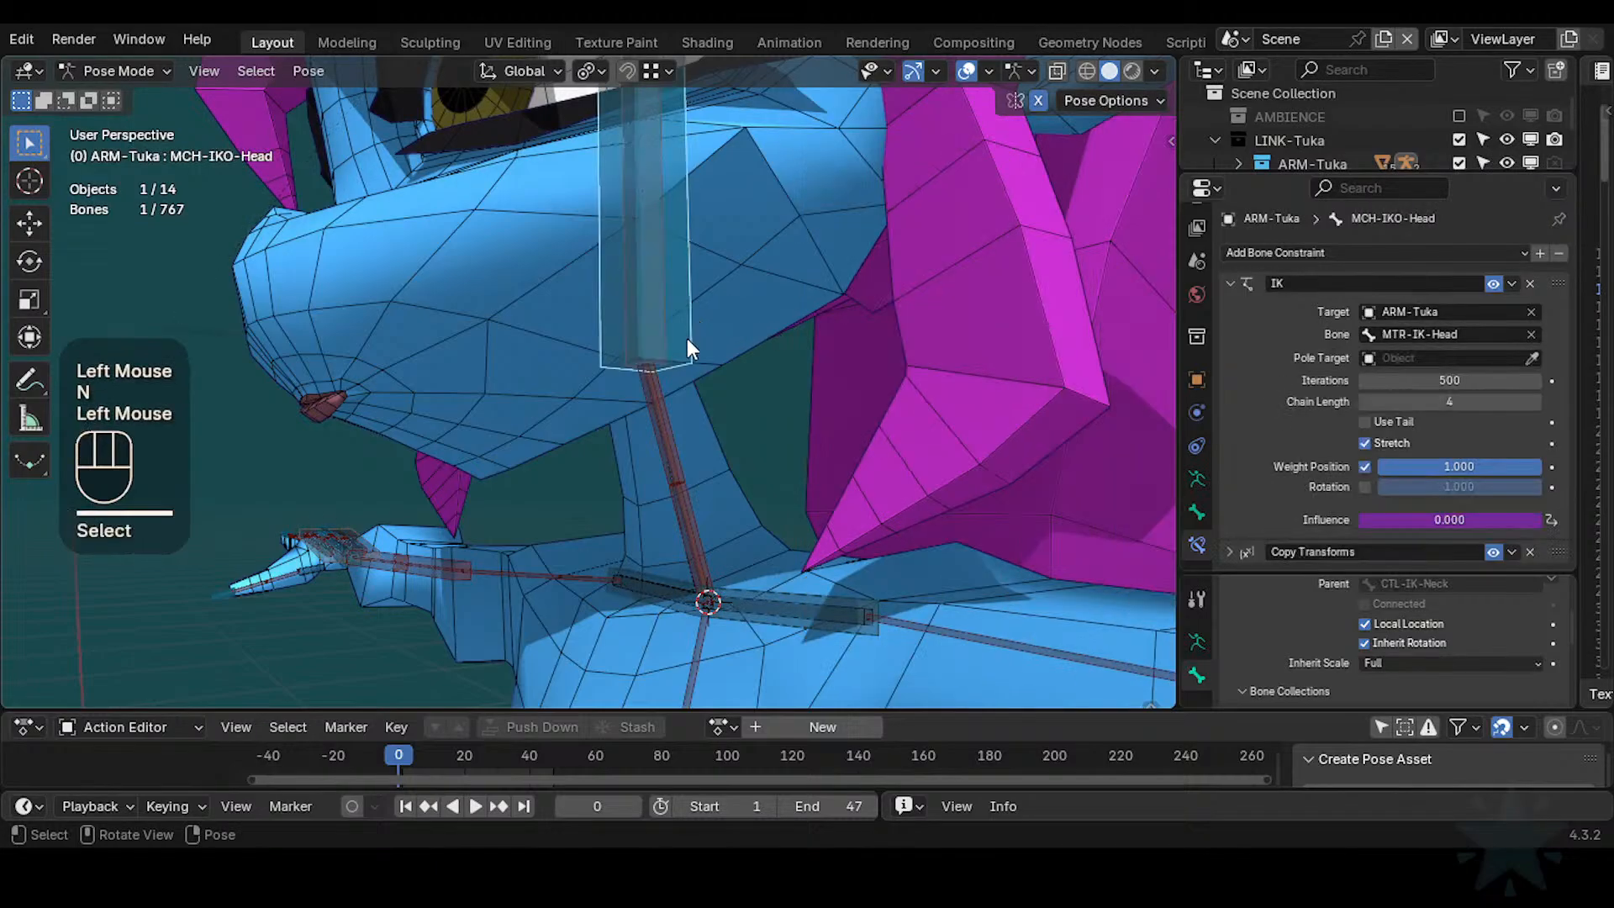
scroll(719, 371, "down", 2)
scroll(718, 385, "up", 1)
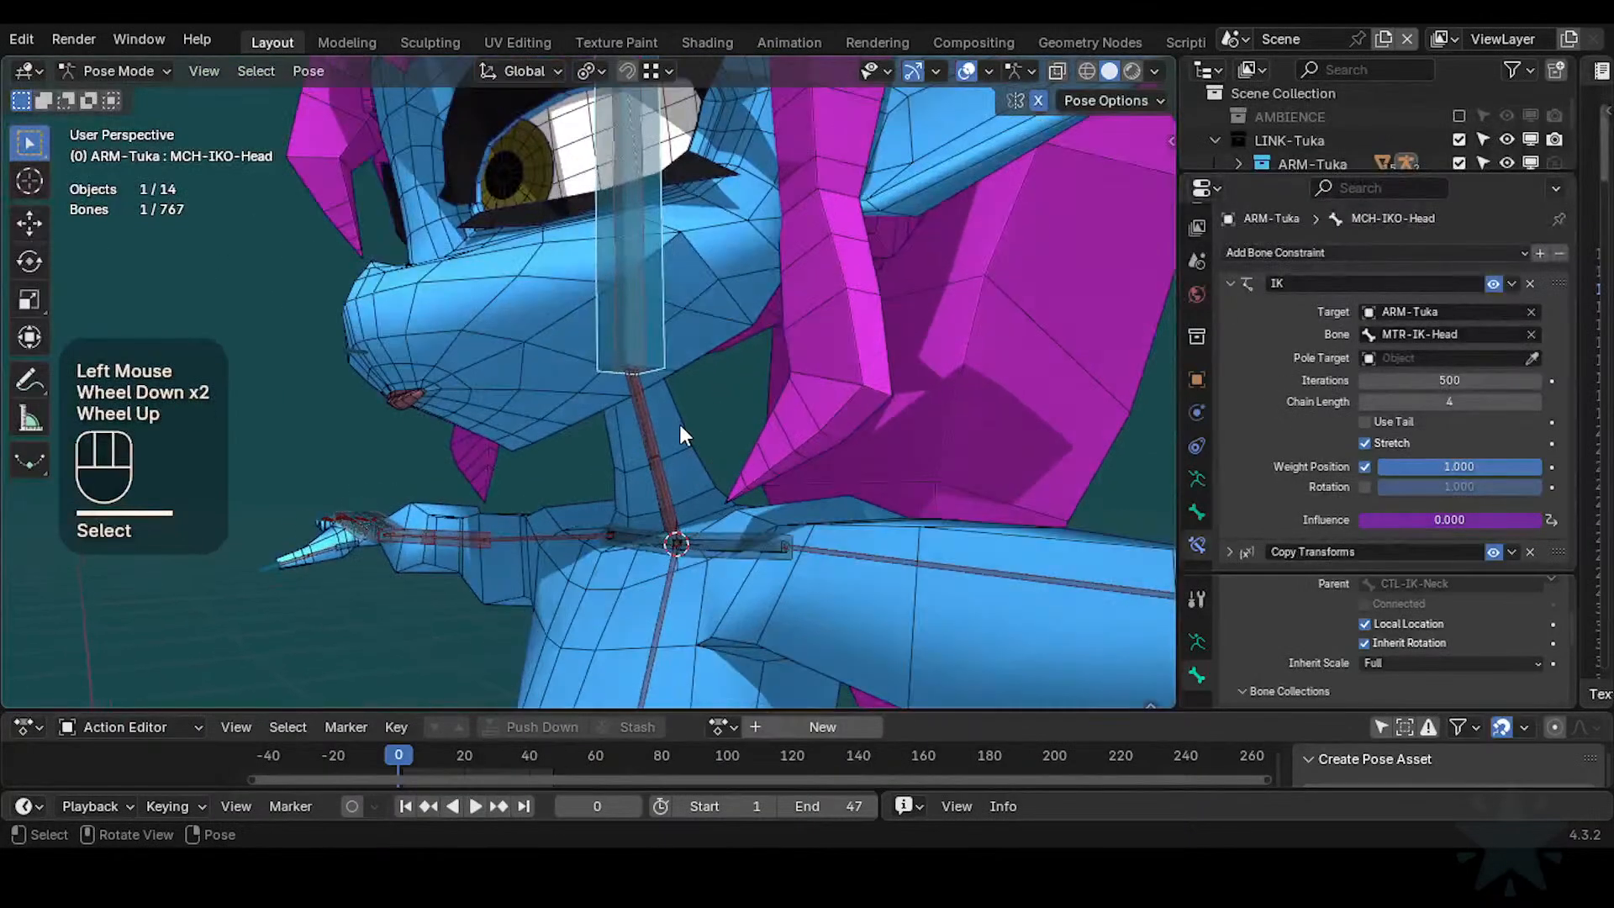
Hide the MCH-Body bone collection and show the CTL-FK collection alongside the skeleton
left_click(653, 410)
key("n")
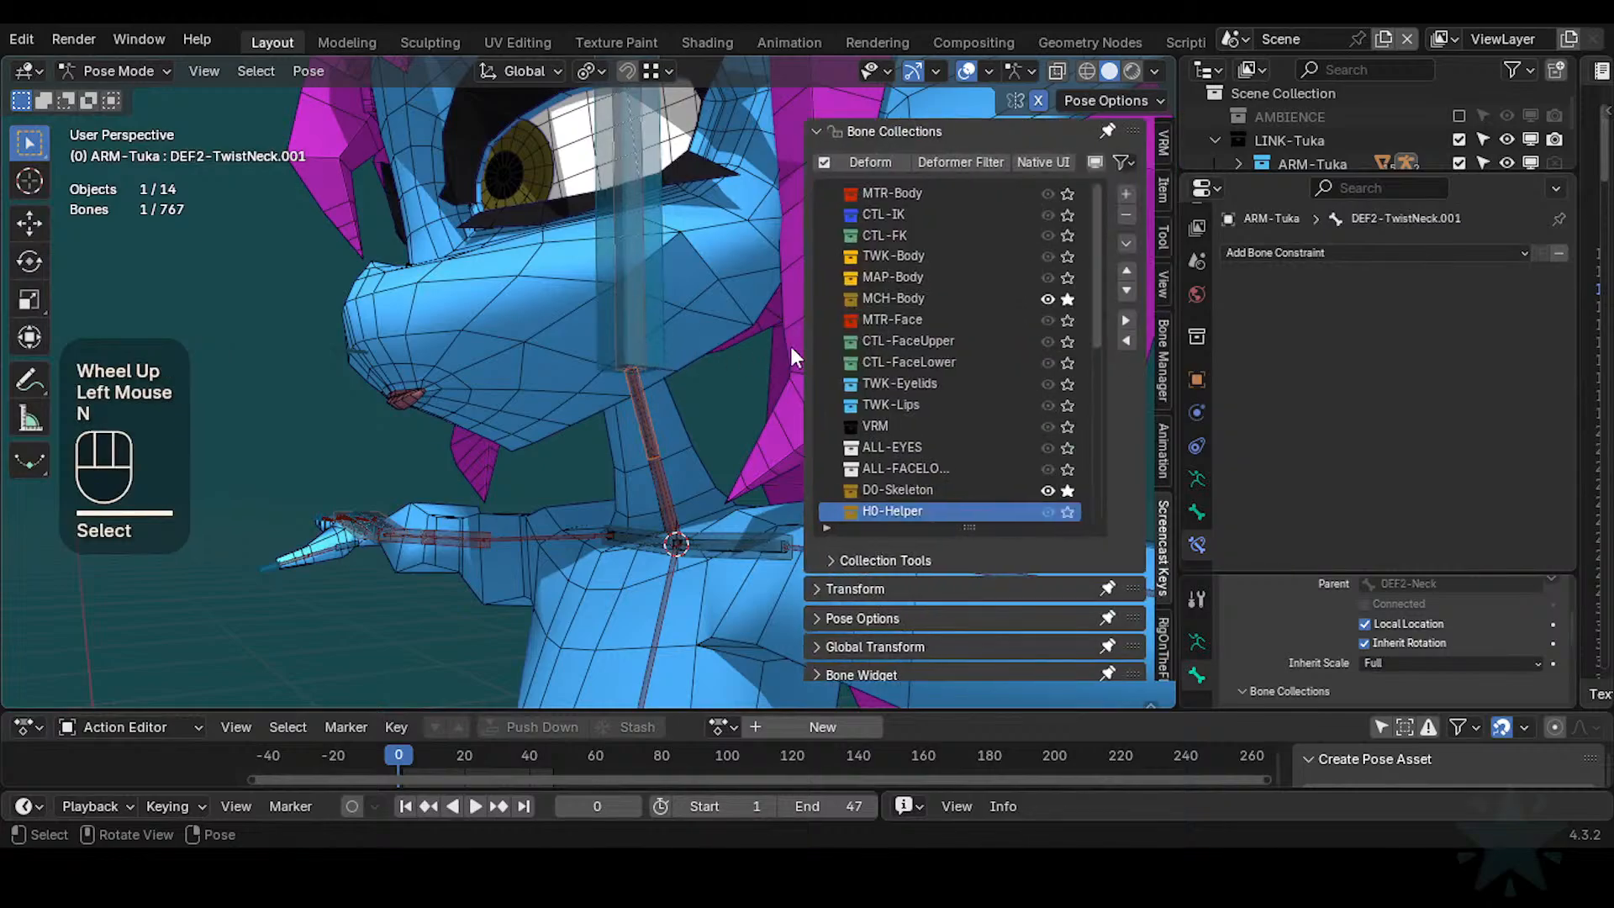
left_click(1067, 300)
left_click(1068, 236)
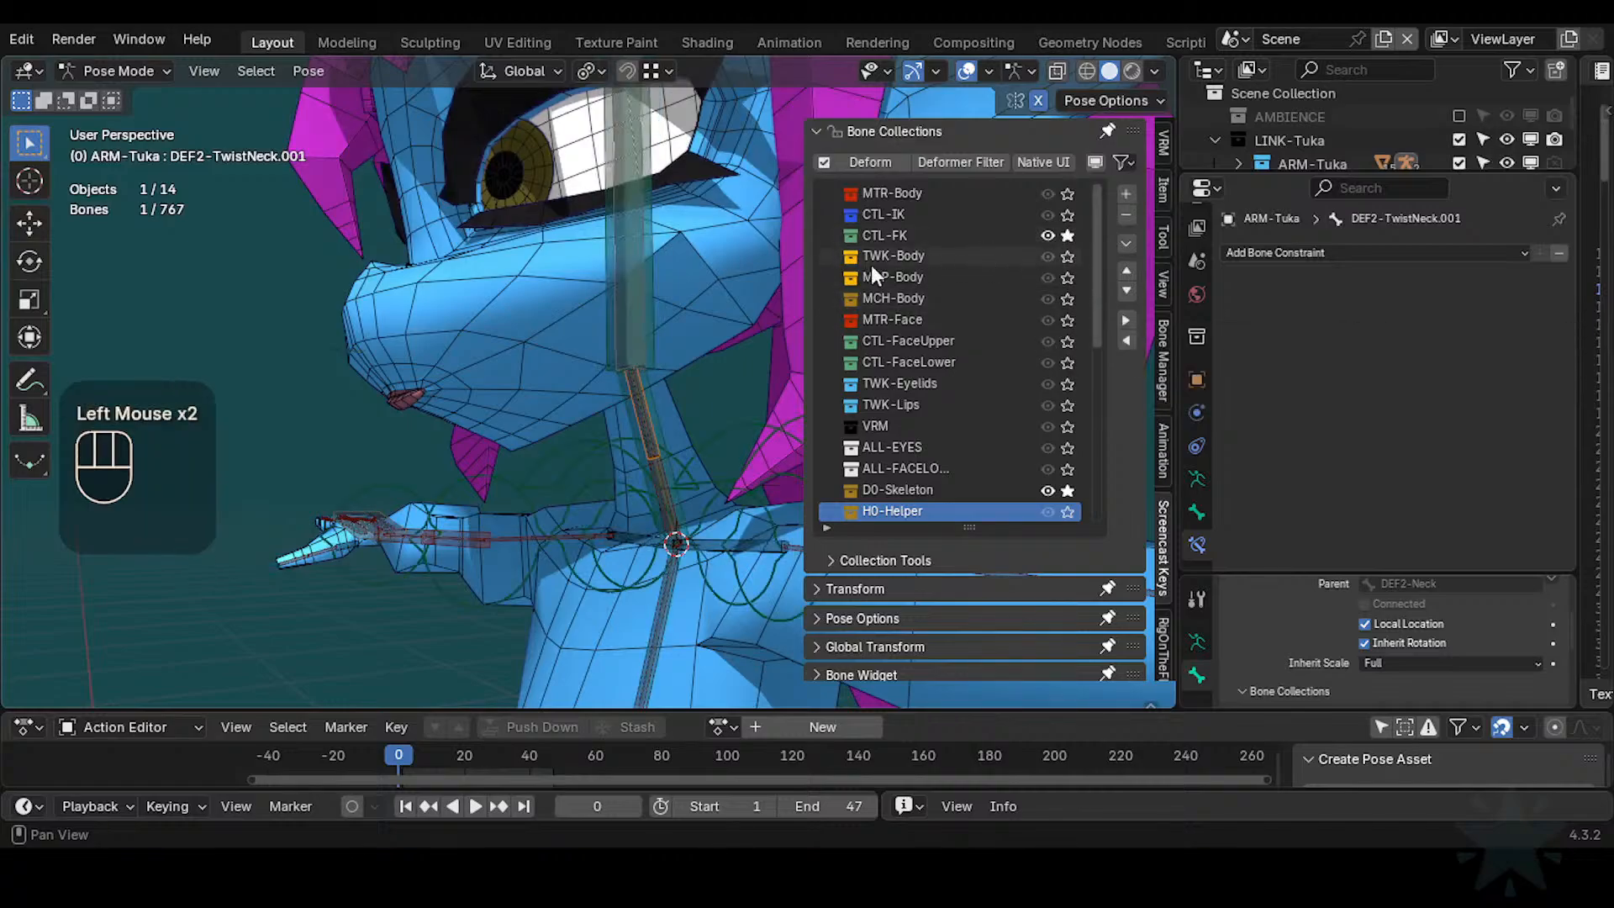
key("n")
Look up the bone name of the CTL-FK-Head control without changing it, and select the DEF2-TwistNeck bone
left_click(622, 290)
key("F2")
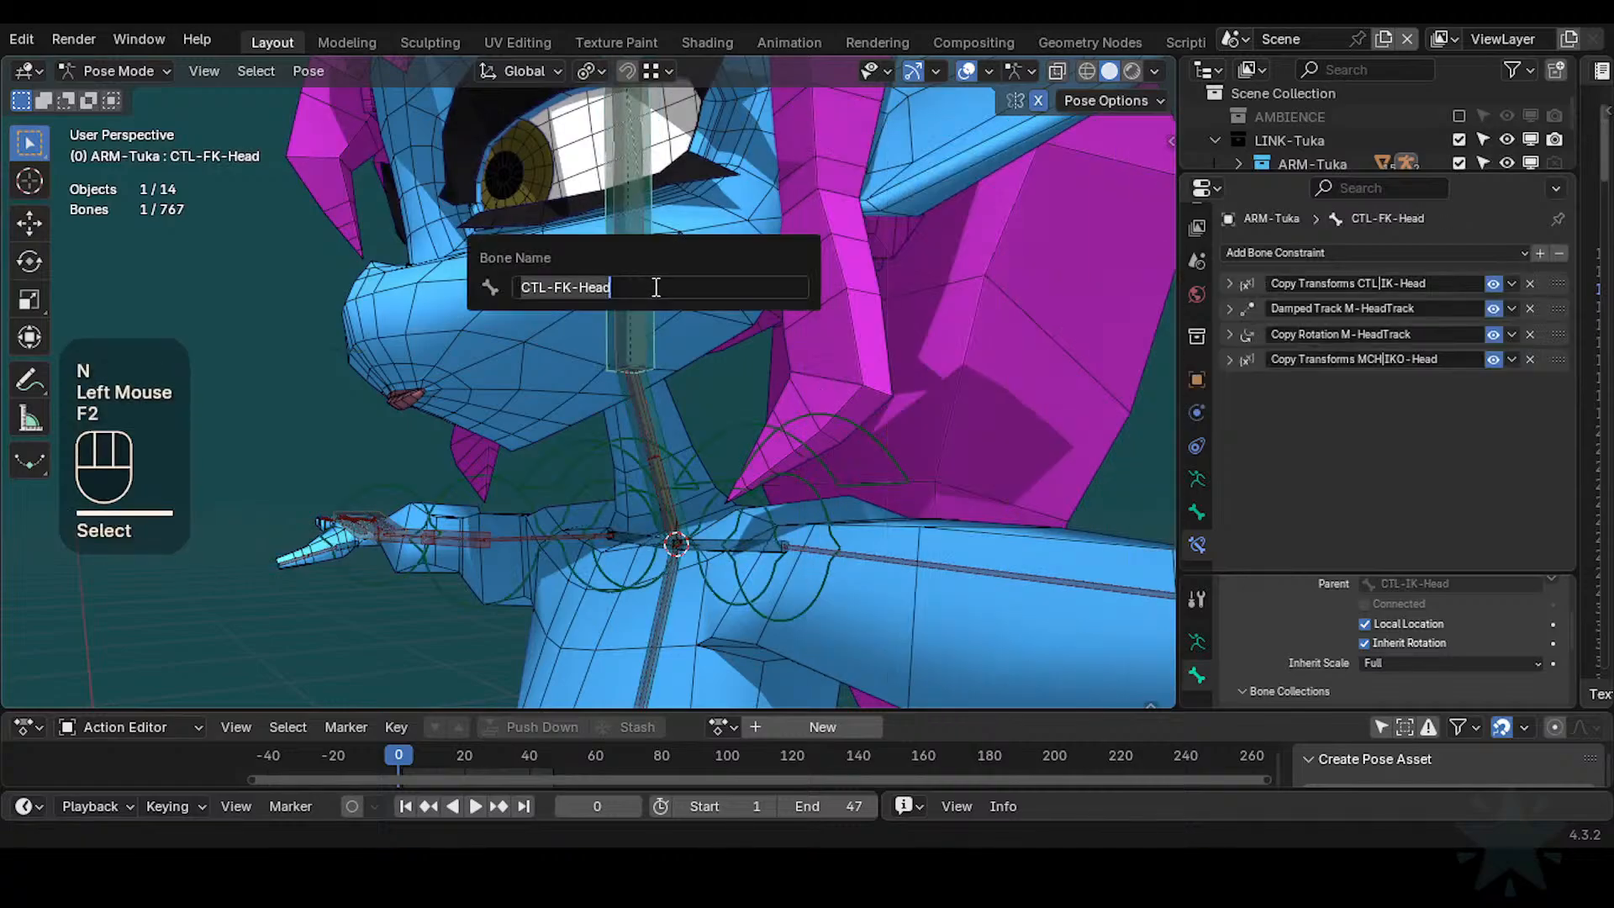
left_click(654, 332)
scroll(652, 408, "up", 1)
left_click(674, 427)
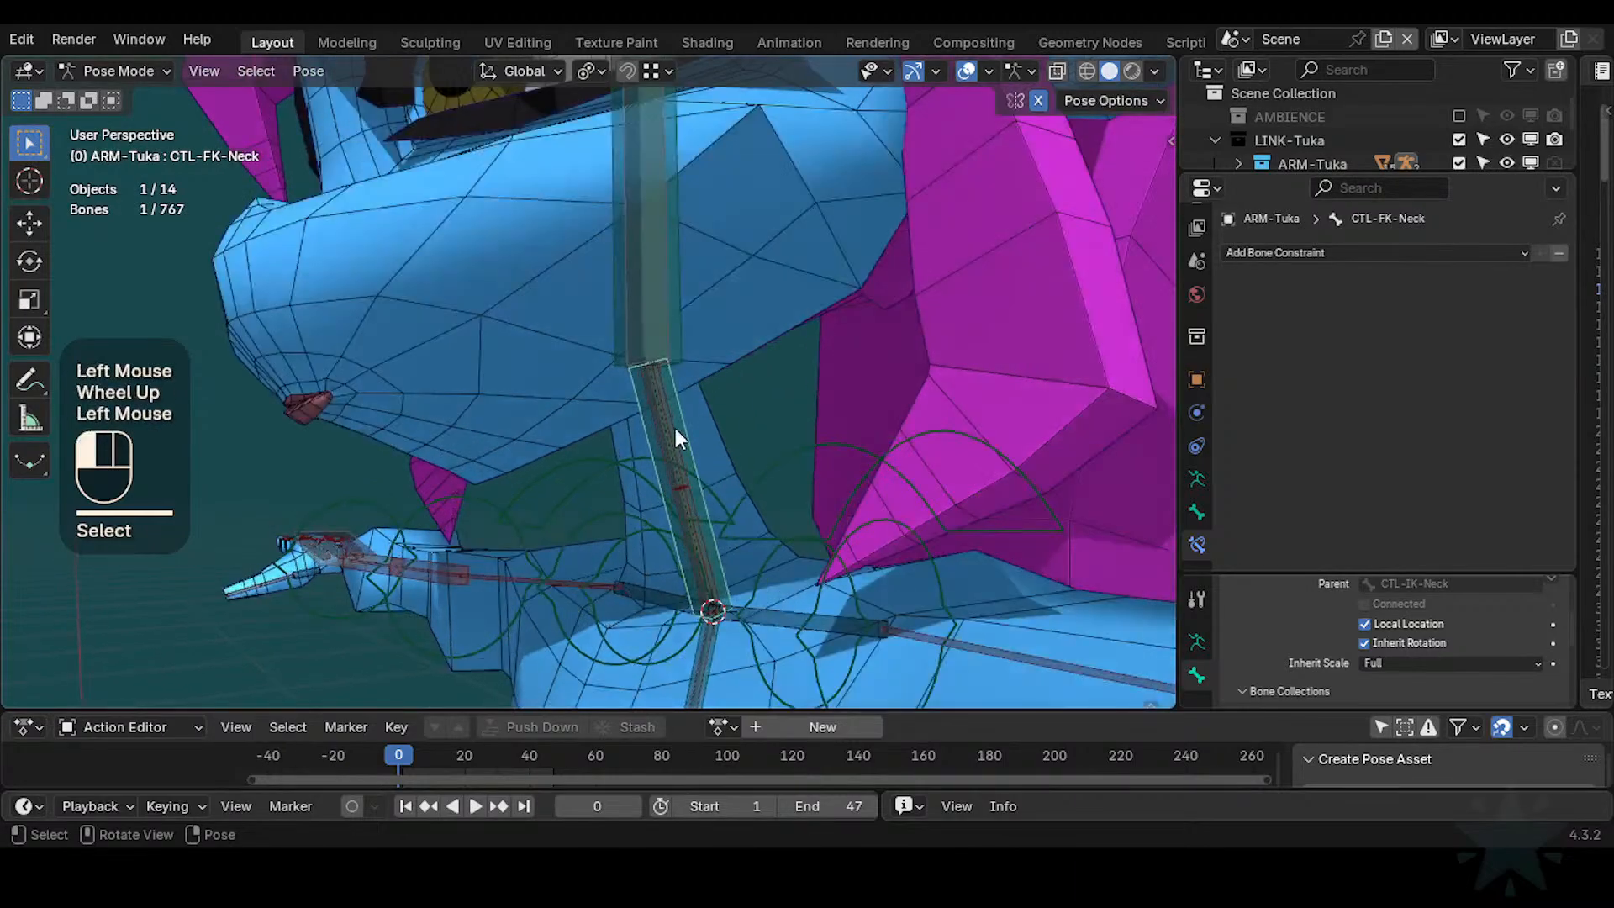
left_click(701, 530)
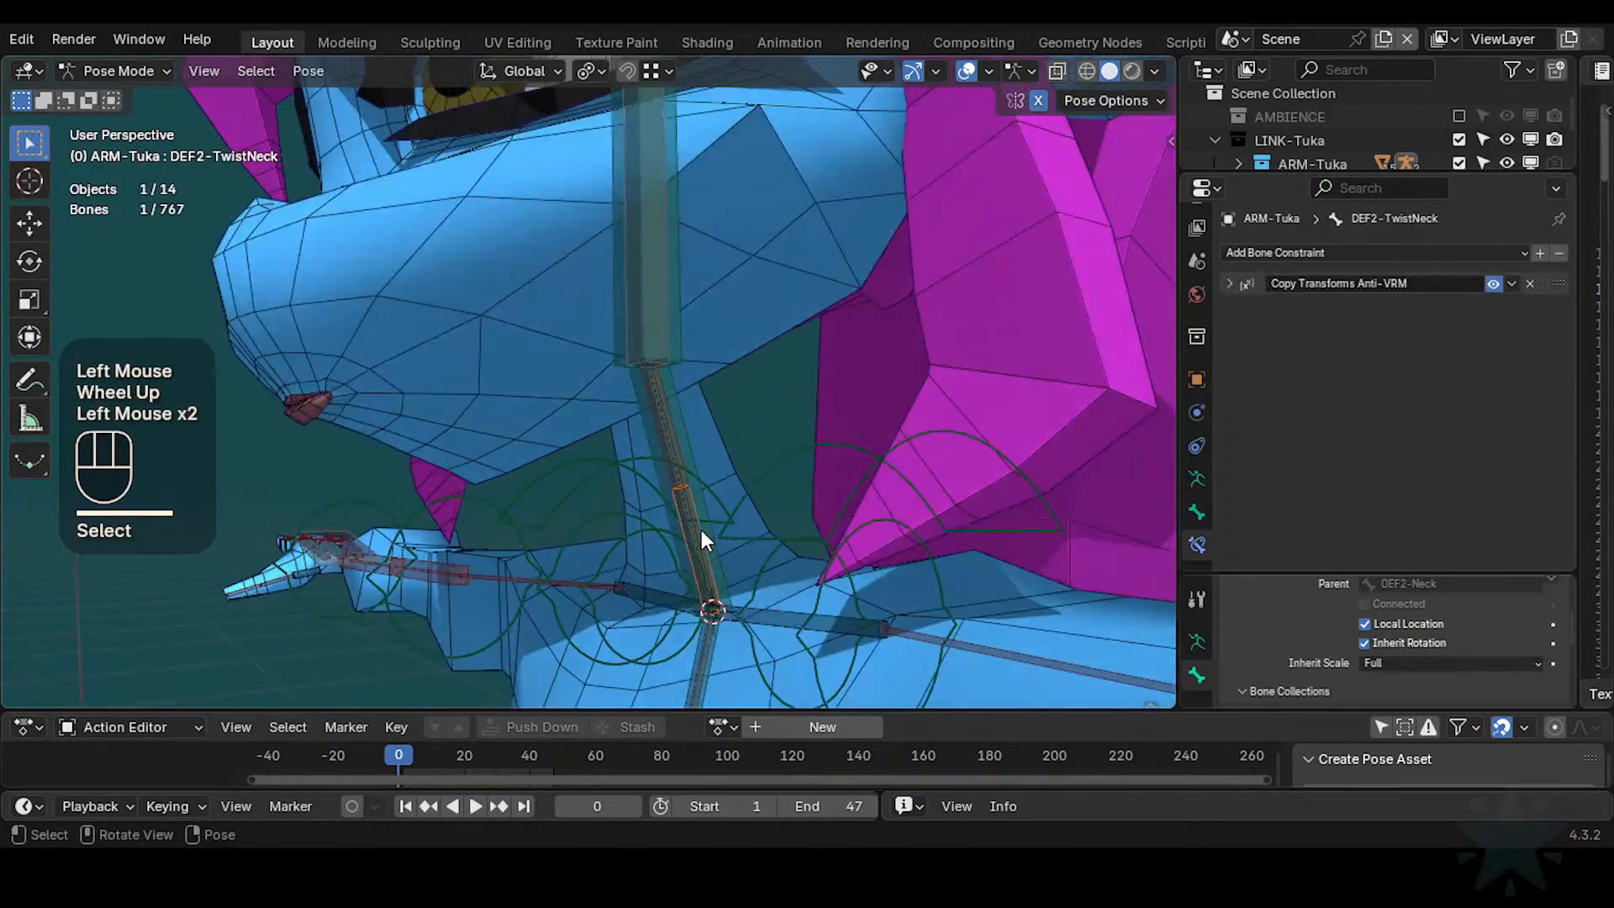
Isolate the CTL-FK-Head control and the two neck twist bones by hiding all other bones
left_click(669, 424, "shift")
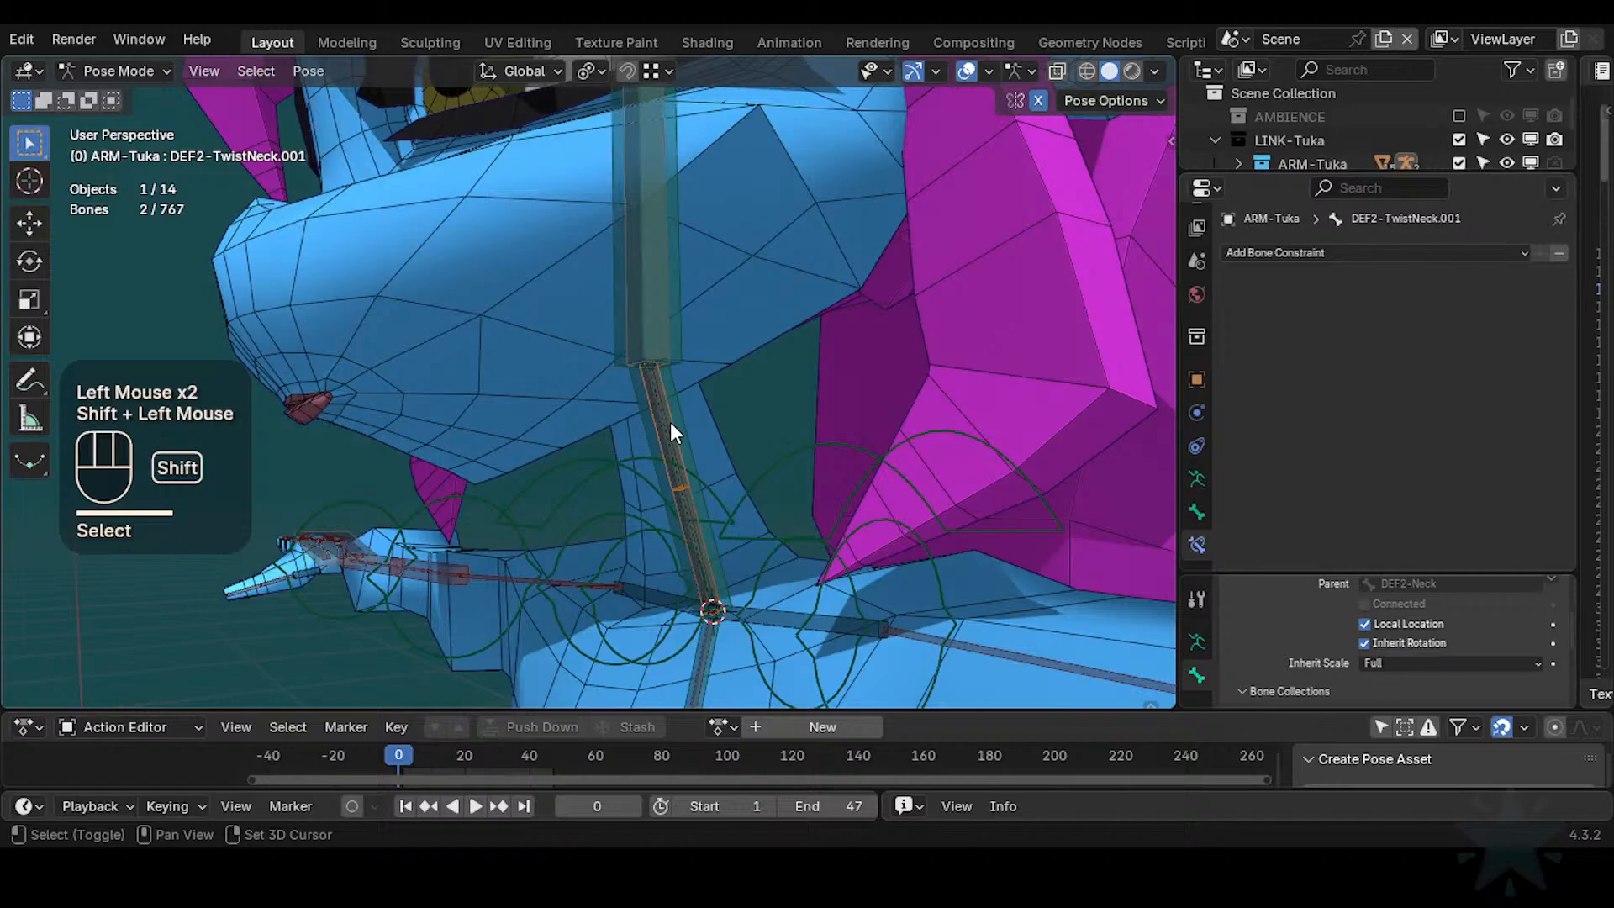
left_click(657, 304, "shift")
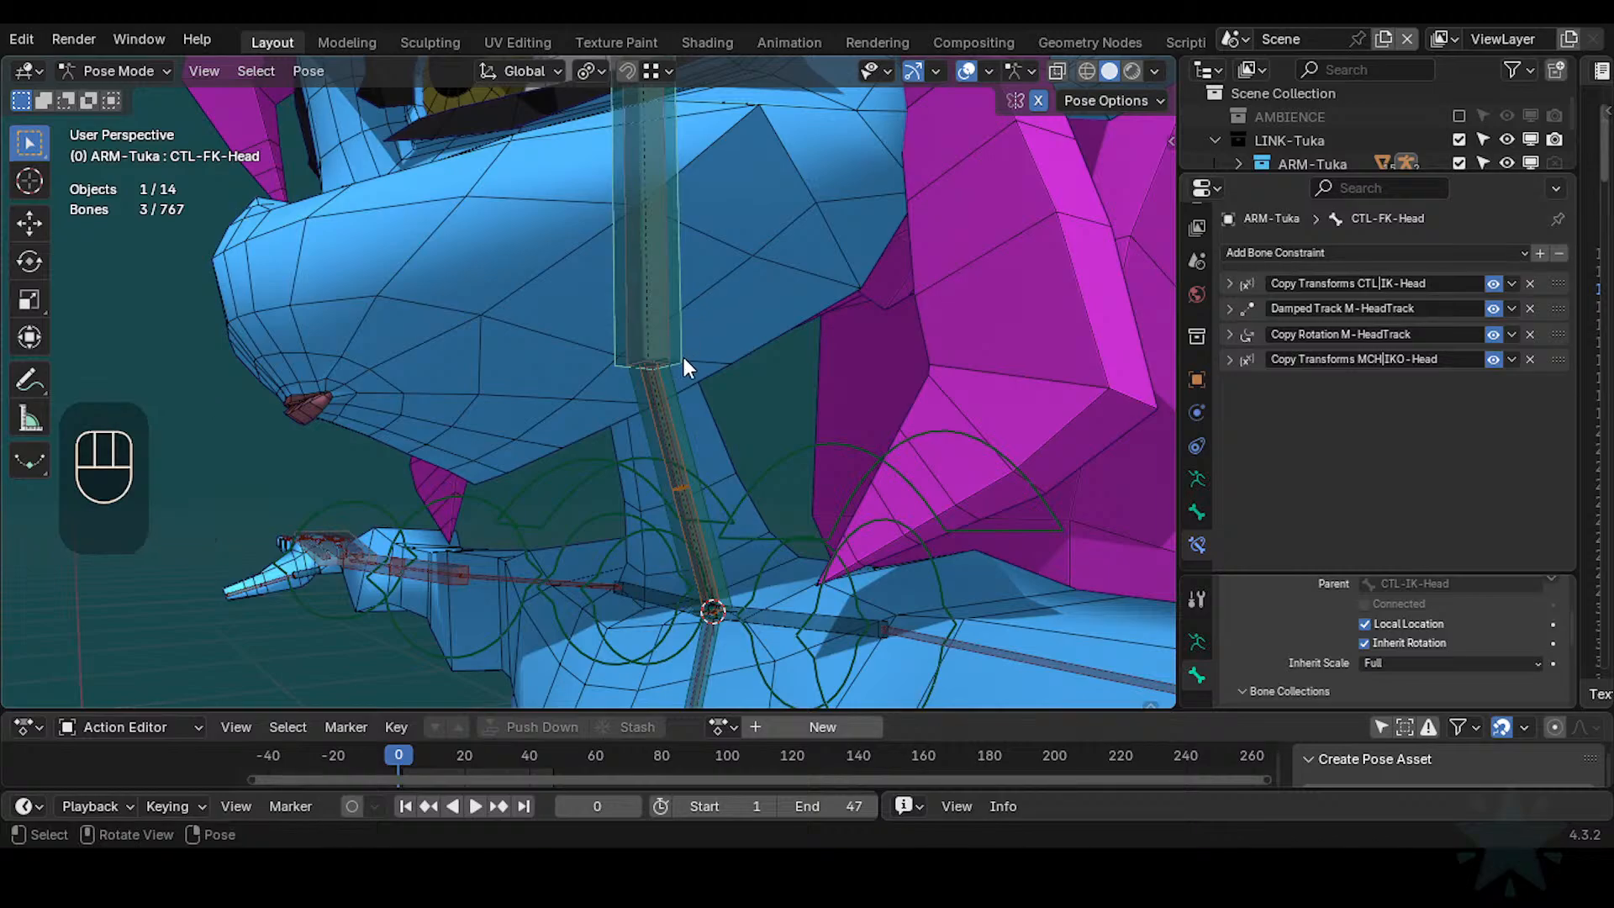
scroll(669, 400, "up", 2)
scroll(684, 421, "down", 1)
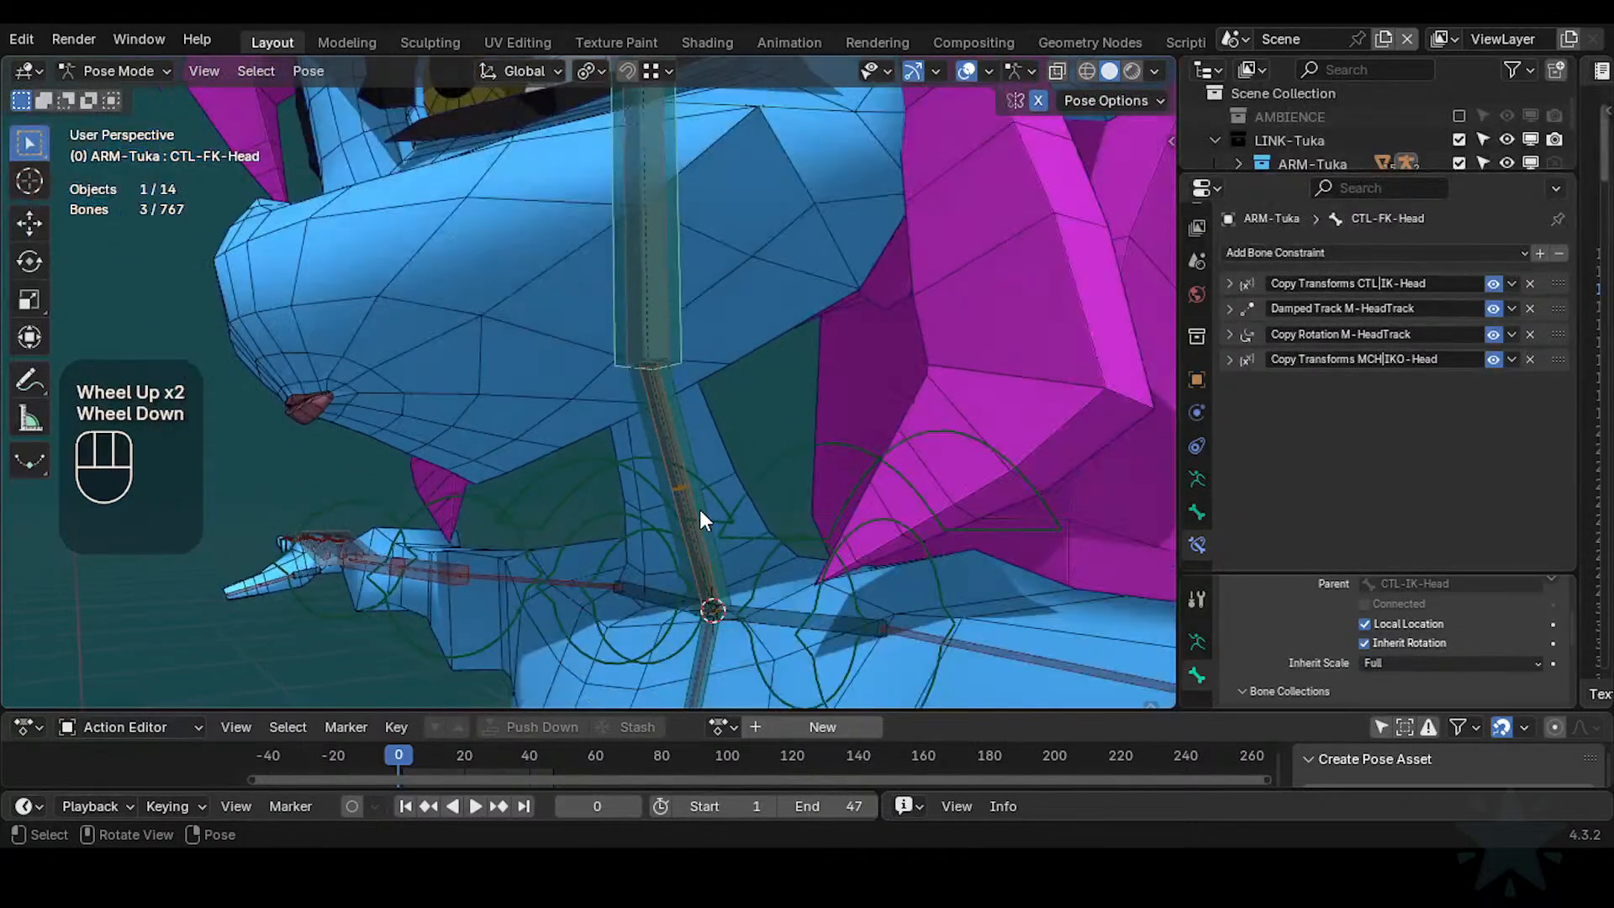
left_click(682, 346)
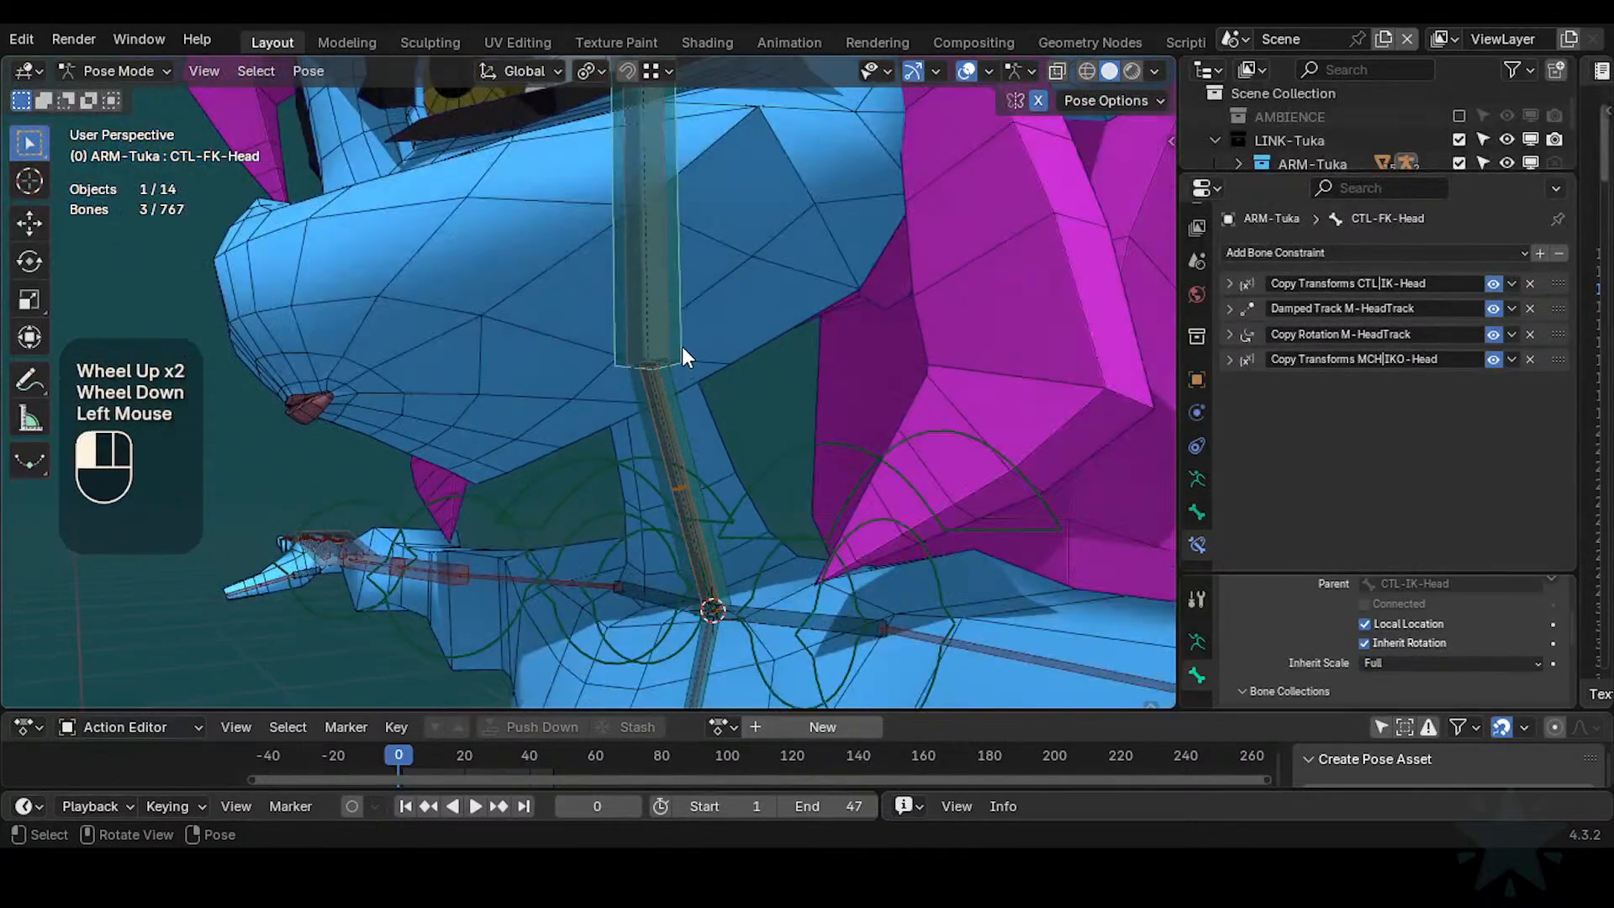
left_click(673, 435, "shift")
left_click(681, 501, "shift")
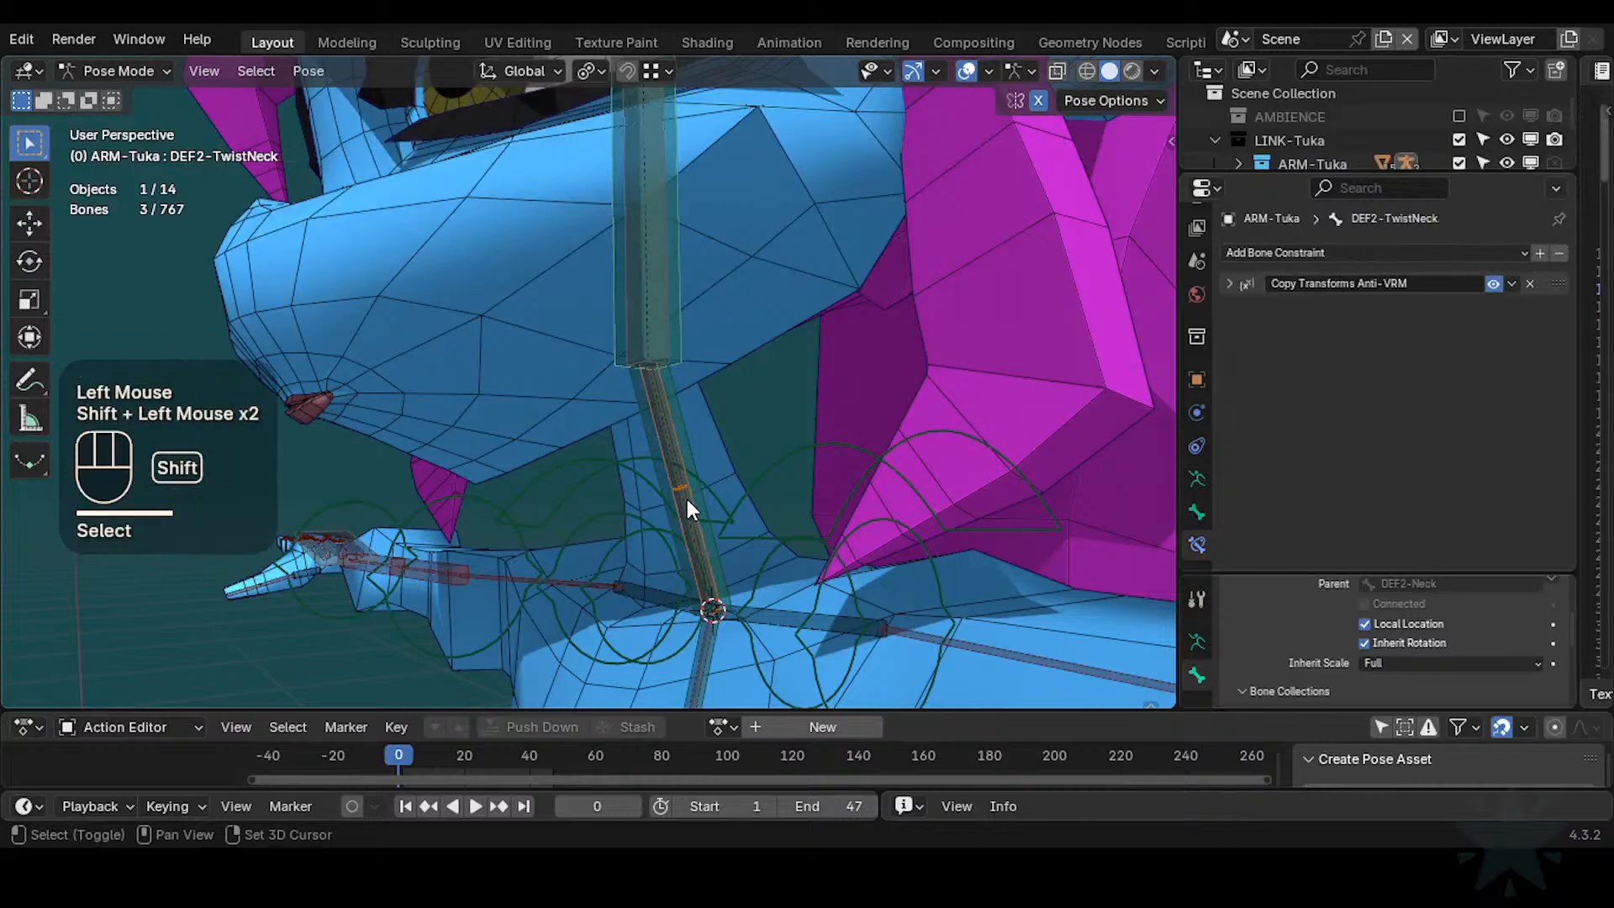
left_click(686, 497, "shift")
key("shift+h")
Add a Copy Rotation constraint targeting CTL-FK-Head to both DEF2-TwistNeck.001 and DEF2-TwistNeck
left_click(681, 479)
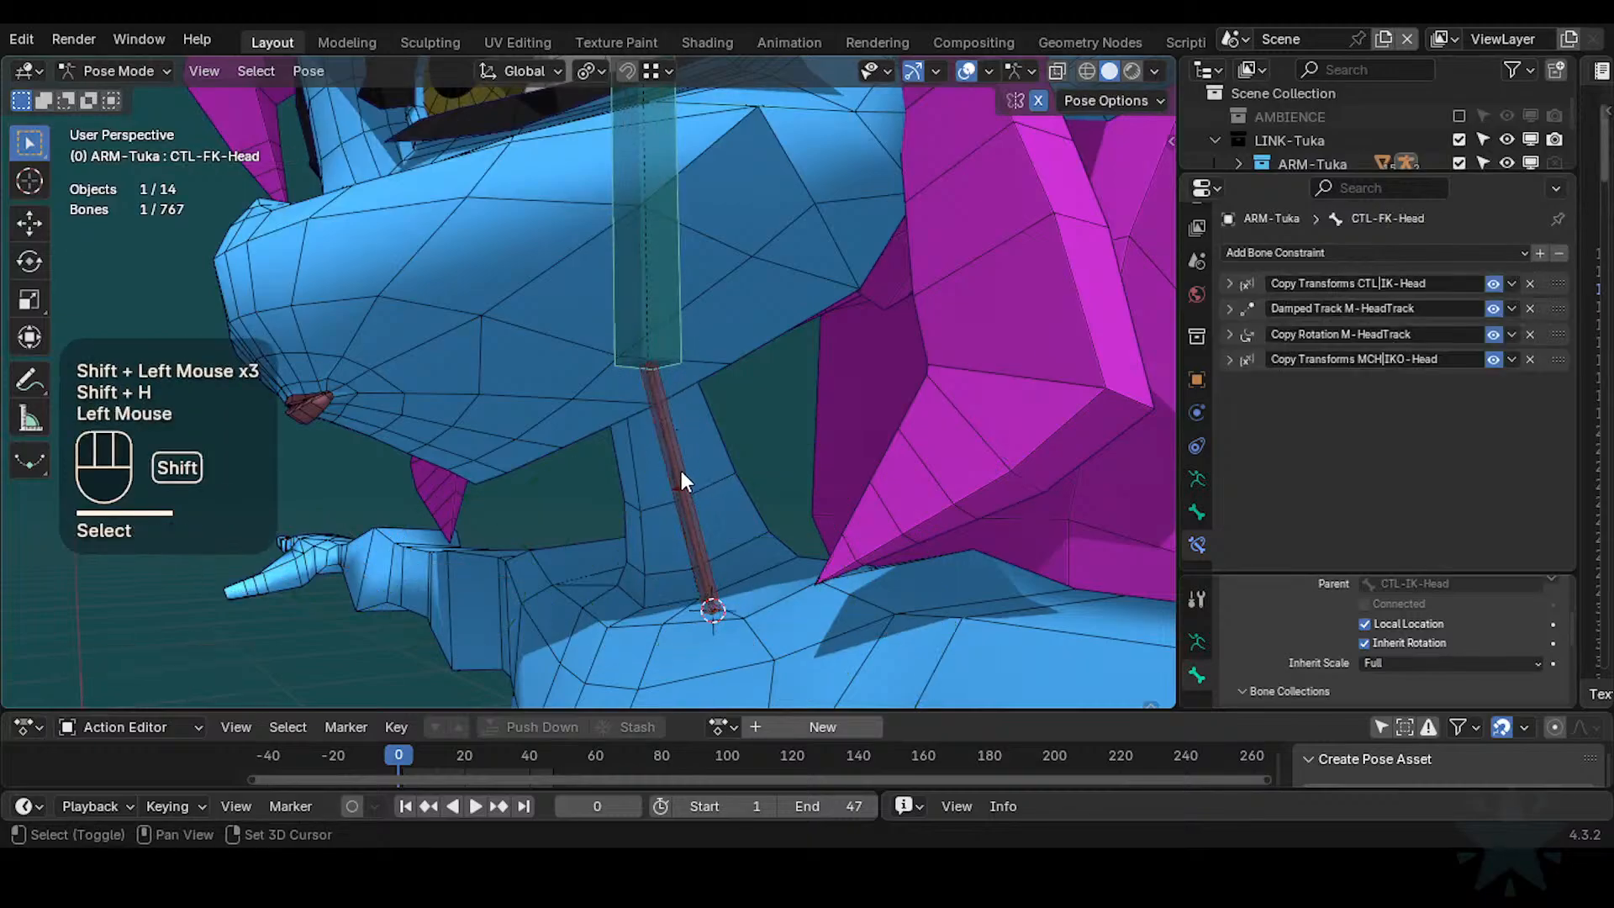
left_click(677, 440, "shift")
key("shift+ctrl+c")
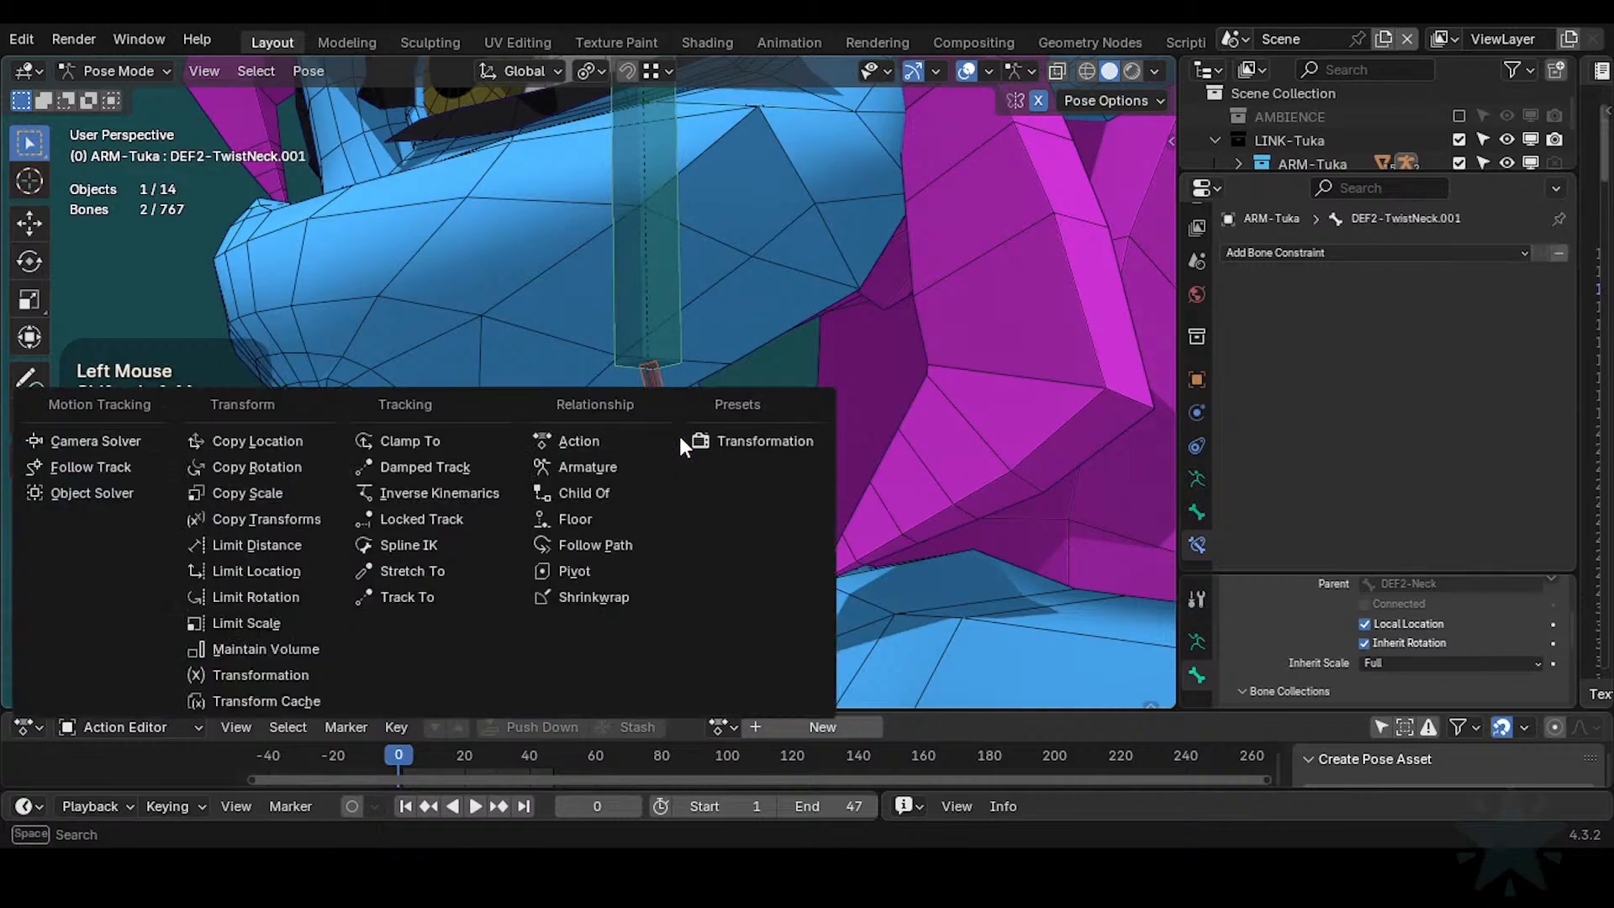
left_click(304, 467)
left_click(658, 422)
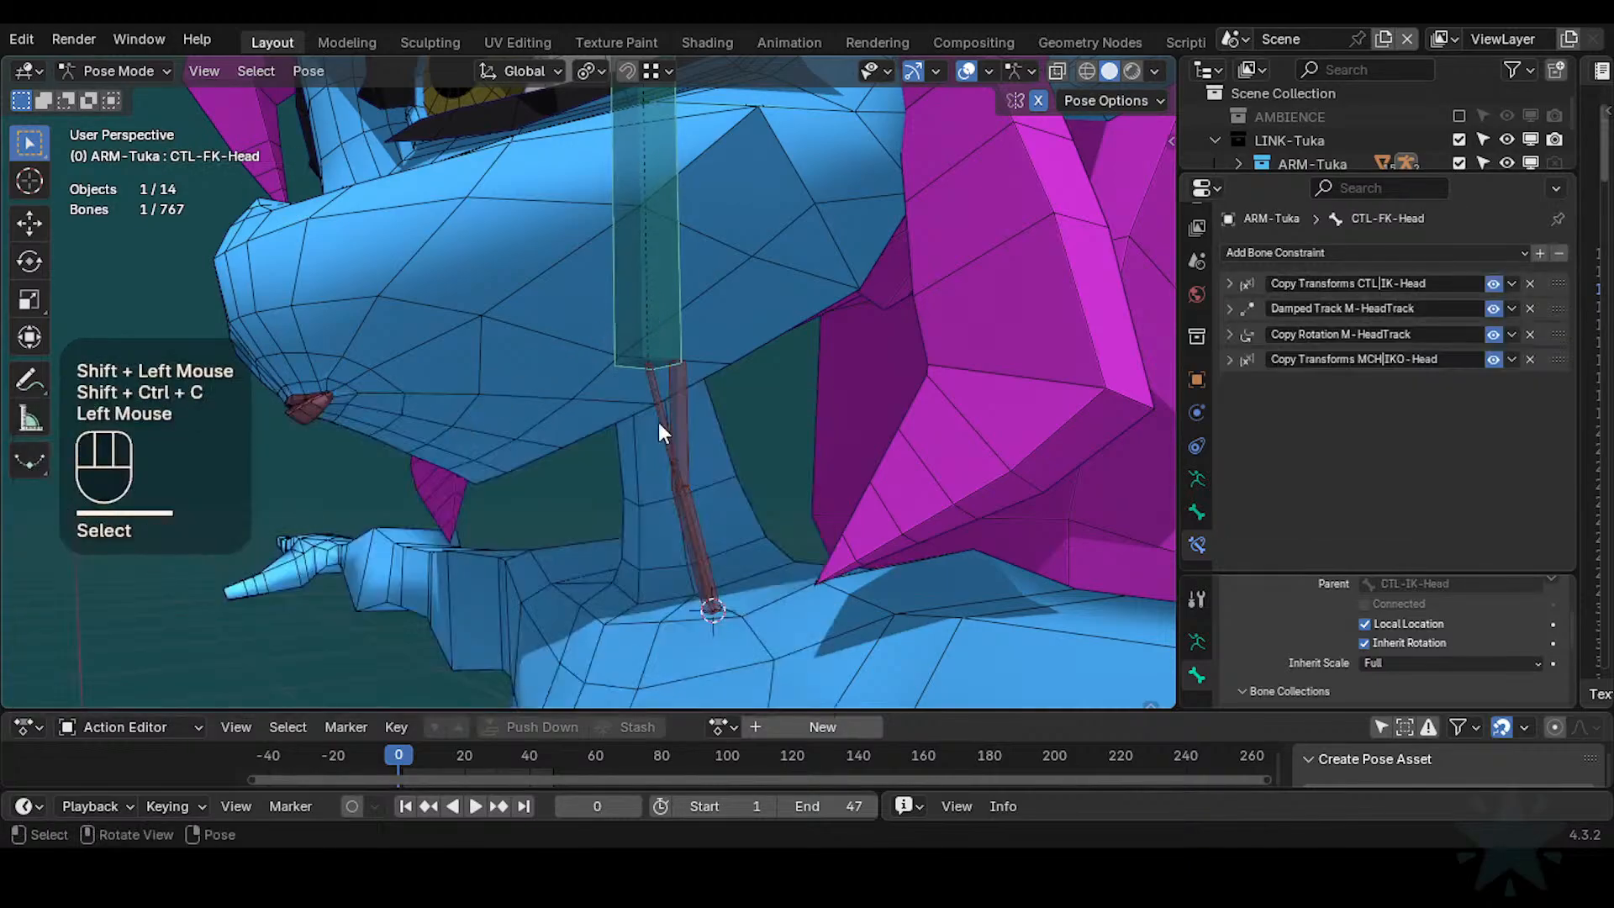
left_click(699, 517, "shift")
key("shift+ctrl+c")
left_click(699, 512)
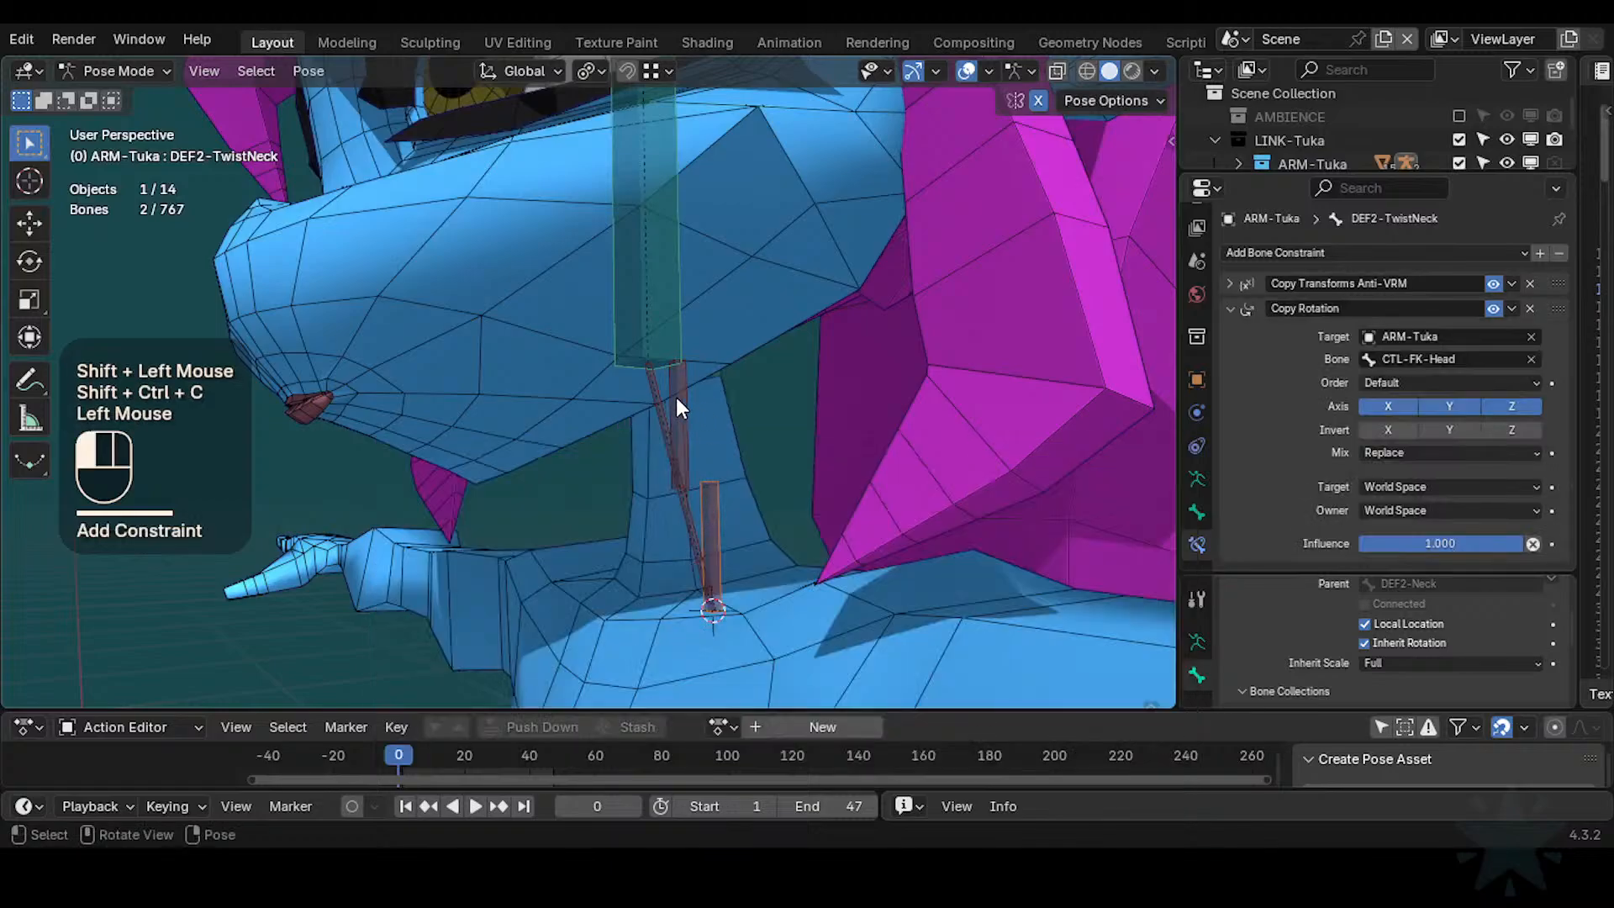
Set the Copy Rotation constraints of both neck twist bones to Local Space for target and owner, copying only the Y axis
left_click(720, 490, "shift")
left_click(1396, 487, "alt")
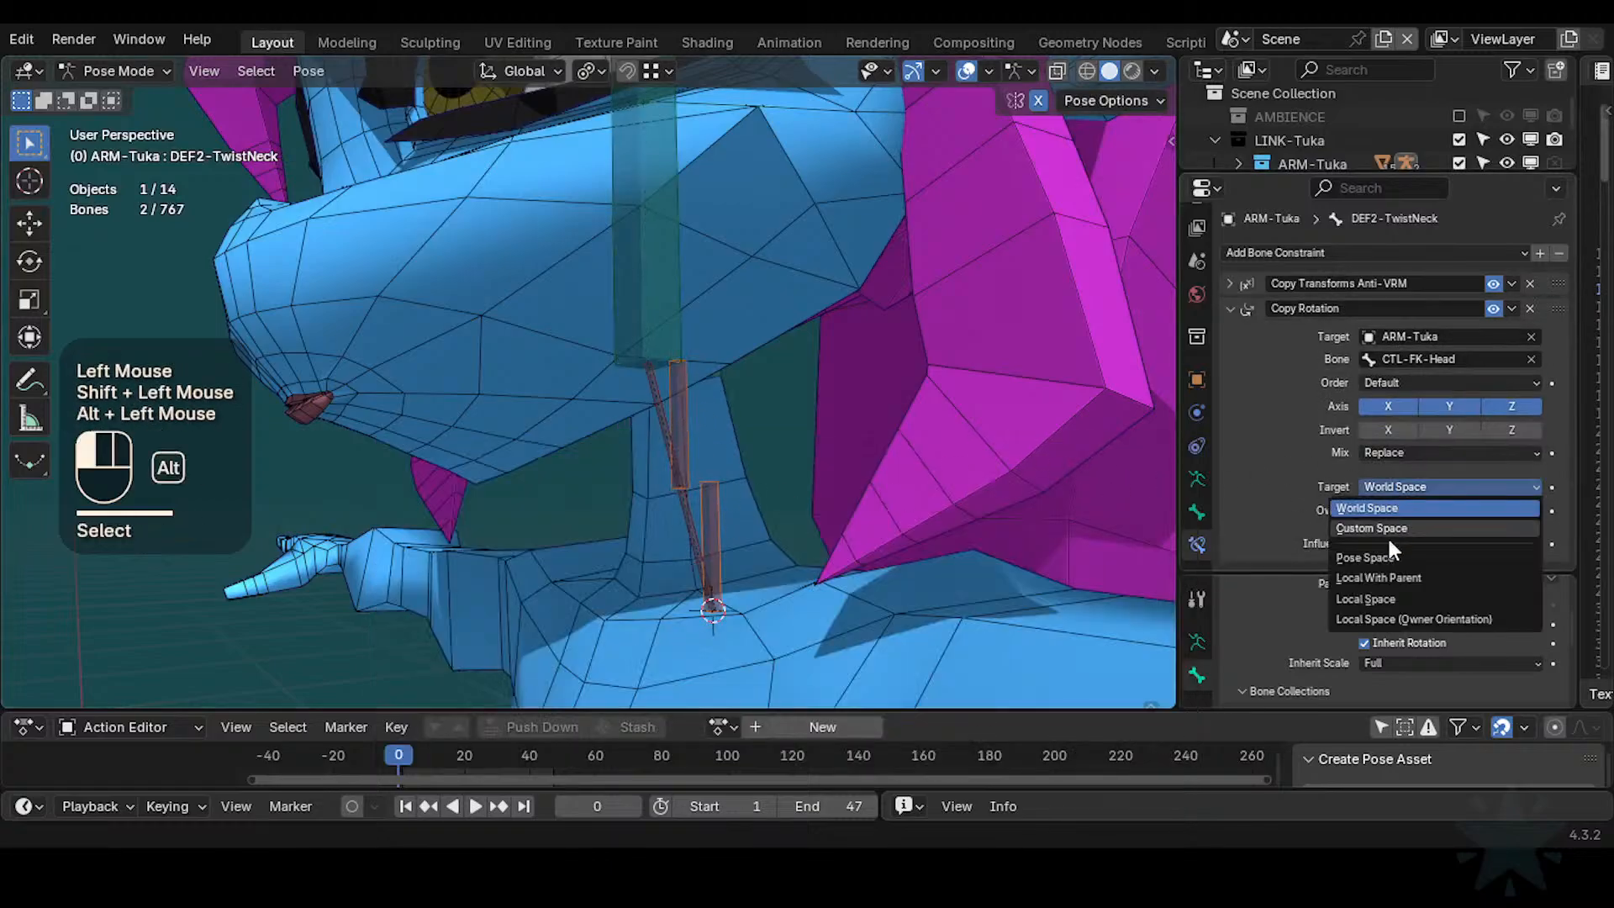
left_click(1375, 598, "alt")
left_click(1375, 513, "alt")
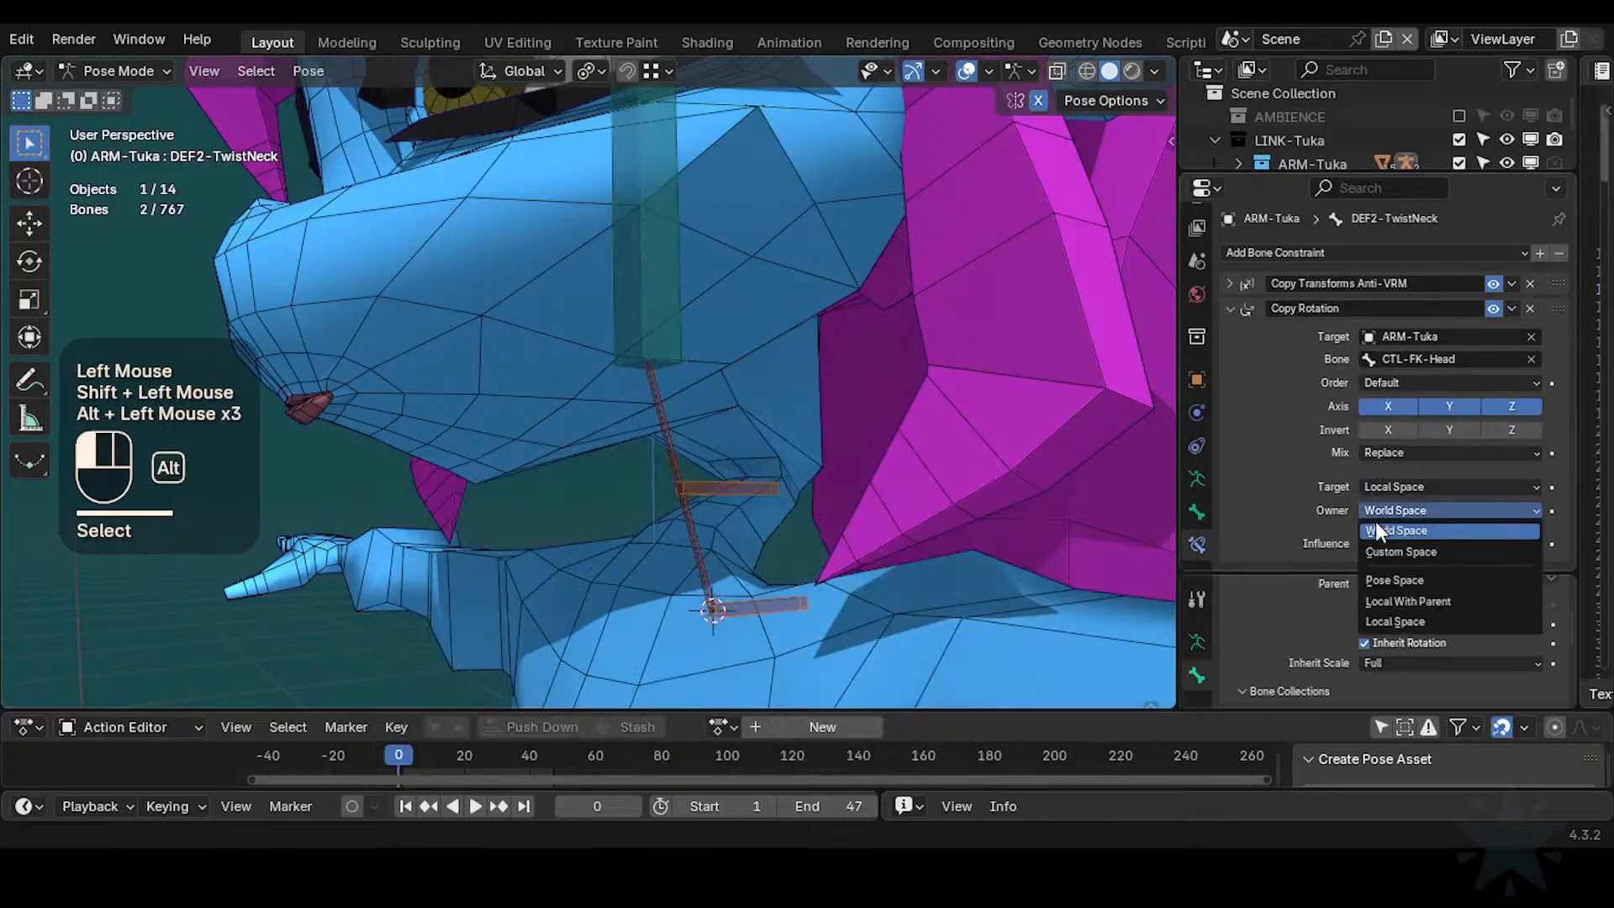
left_click(1384, 620, "alt")
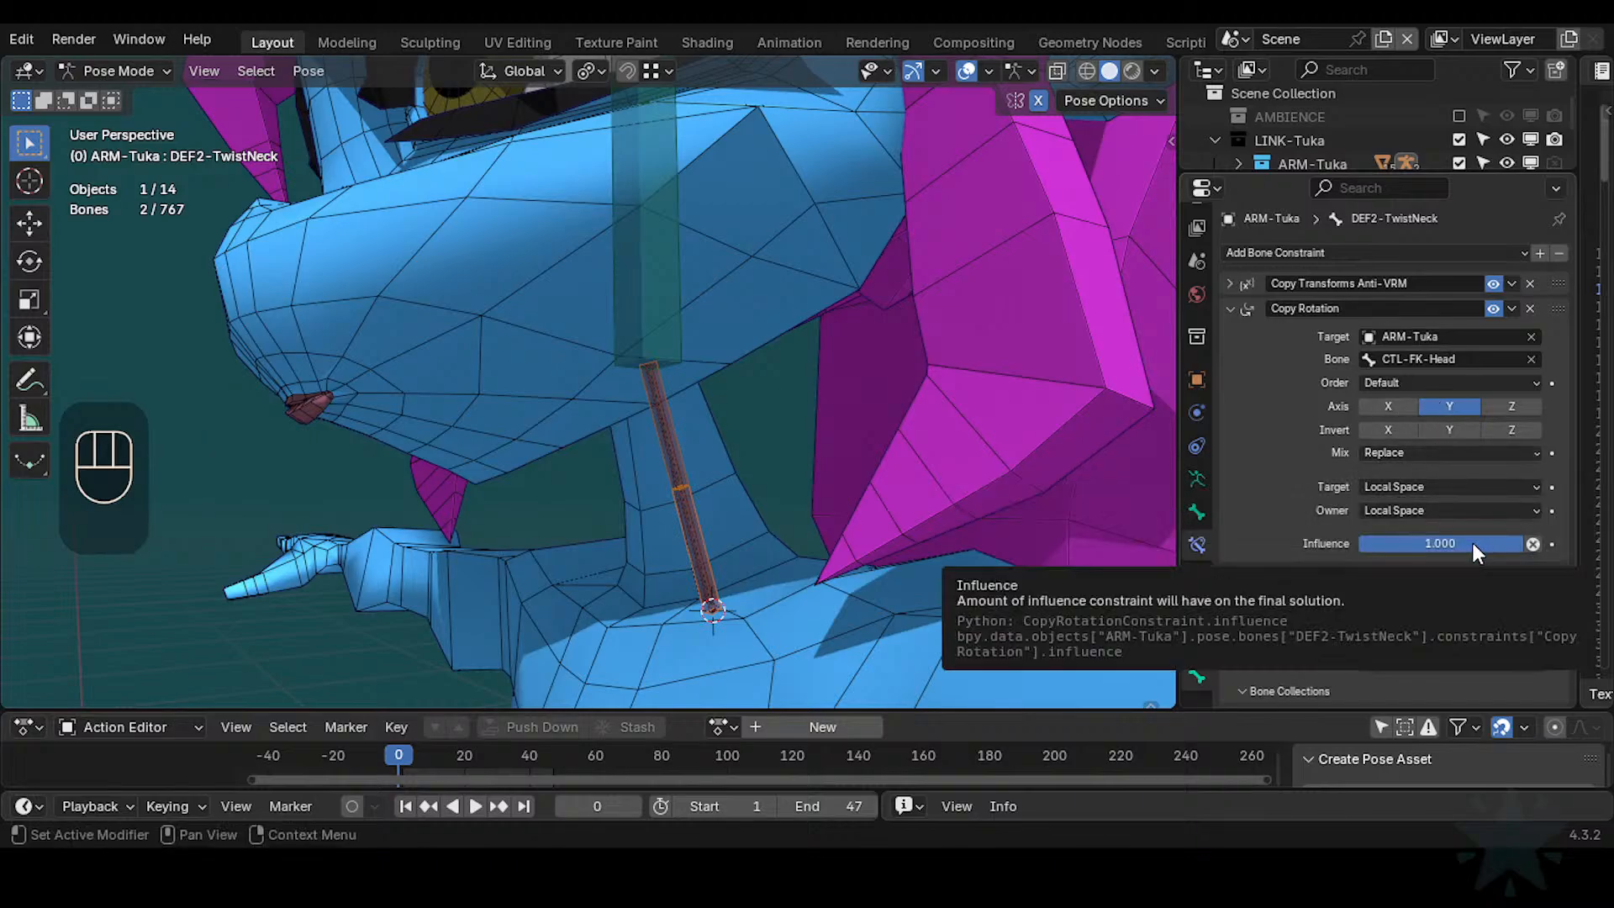
mouse_move(1473, 543)
left_mouse_down()
mouse_move(1418, 543)
mouse_move(1477, 543)
left_mouse_up()
Reveal all the hidden bones of the rig
scroll(723, 442, "down", 3)
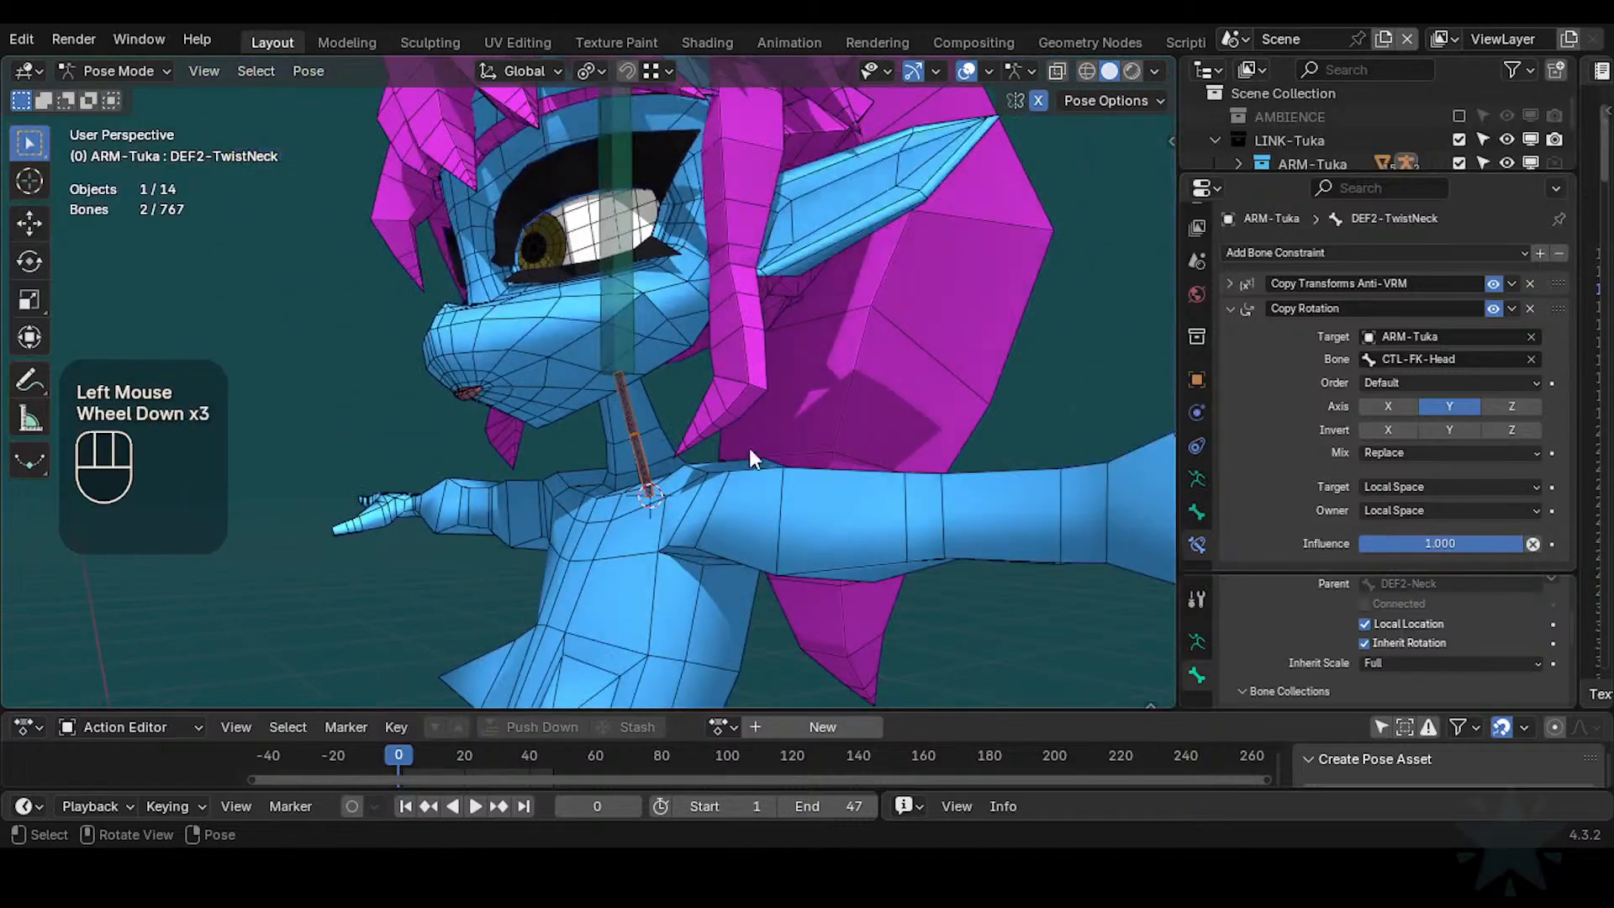
scroll(671, 451, "down", 1, "shift")
key("alt+h")
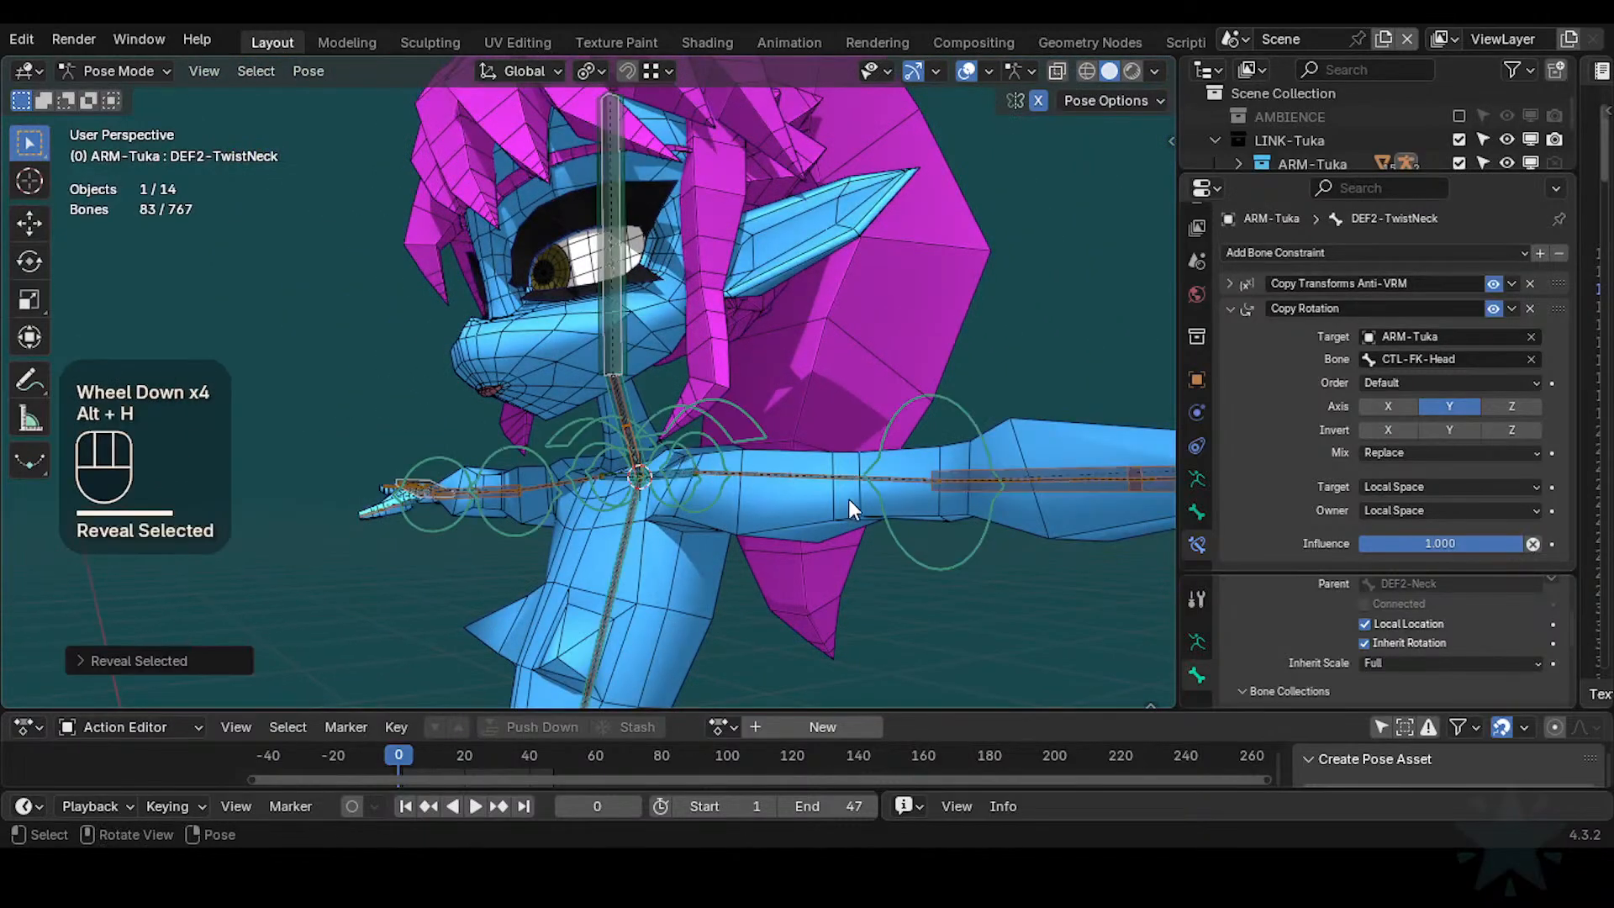
Compare the Copy Rotation influences of the two left lower arm twist bones and copy the value from HLP4-TwistArmLower.L.001
left_click(1092, 469)
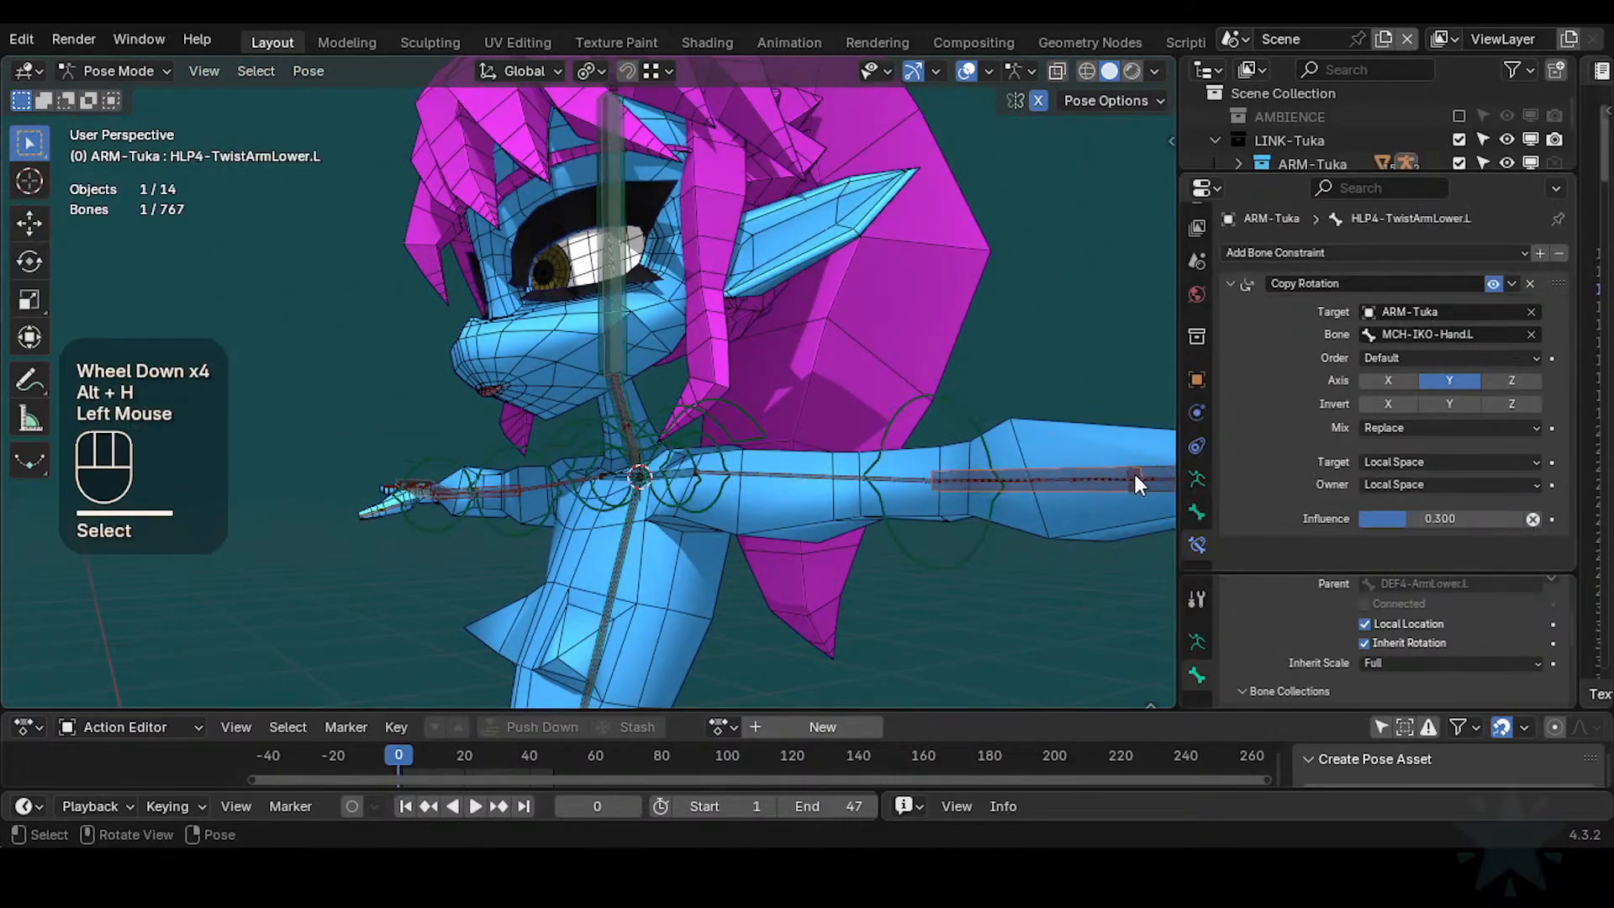
left_click(1136, 473)
left_click(1114, 462)
left_click(1132, 461)
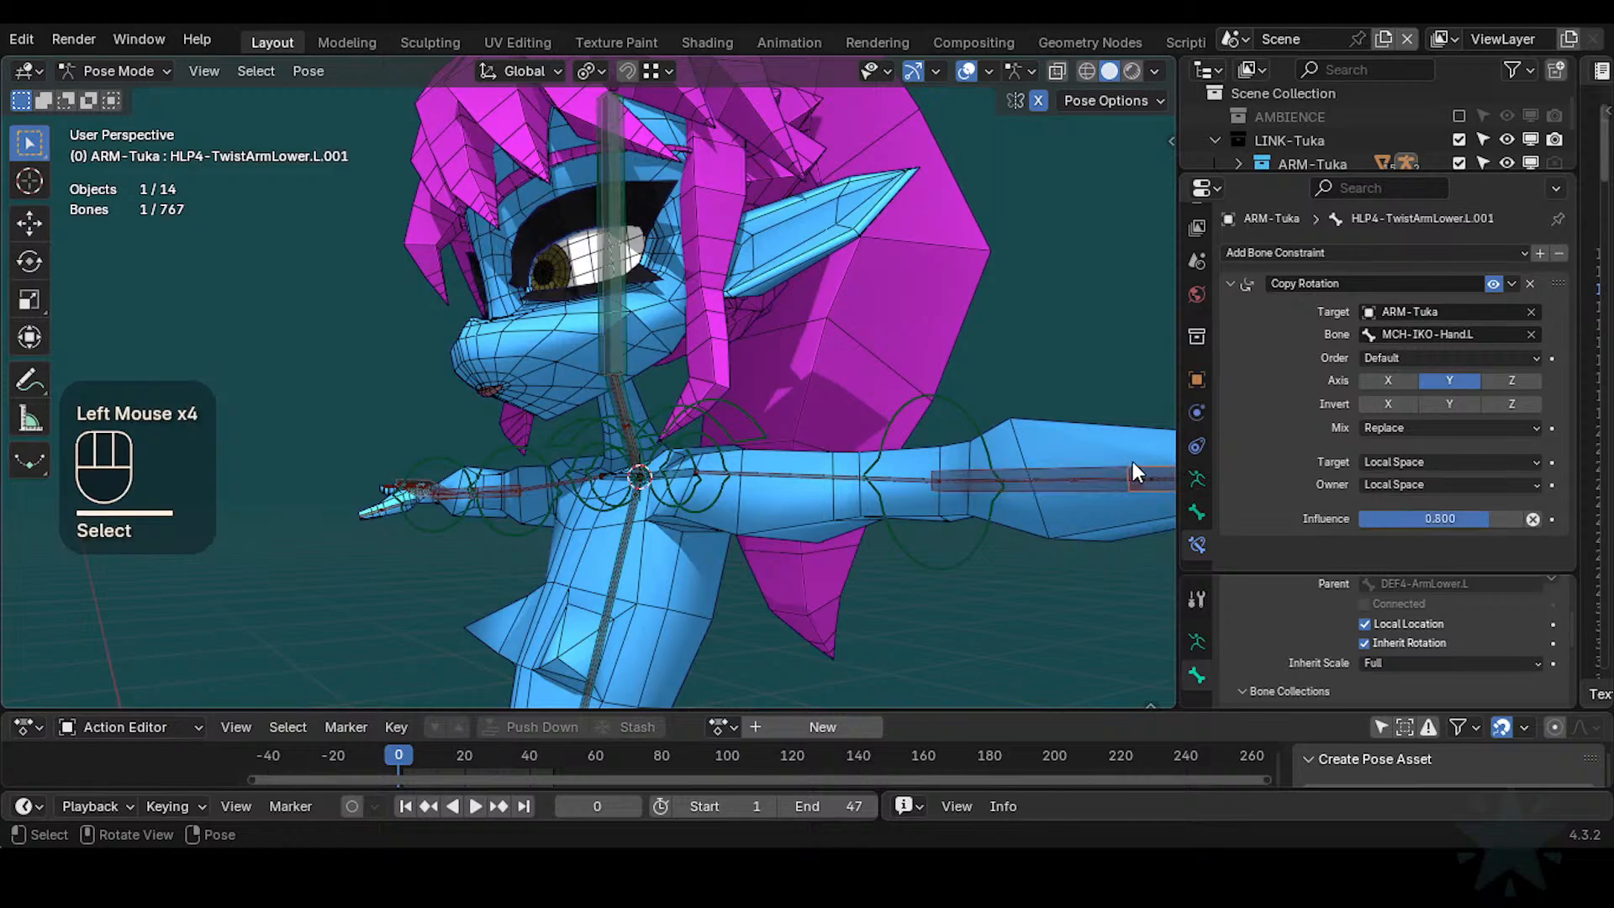
left_click(1093, 461)
left_click(1145, 461)
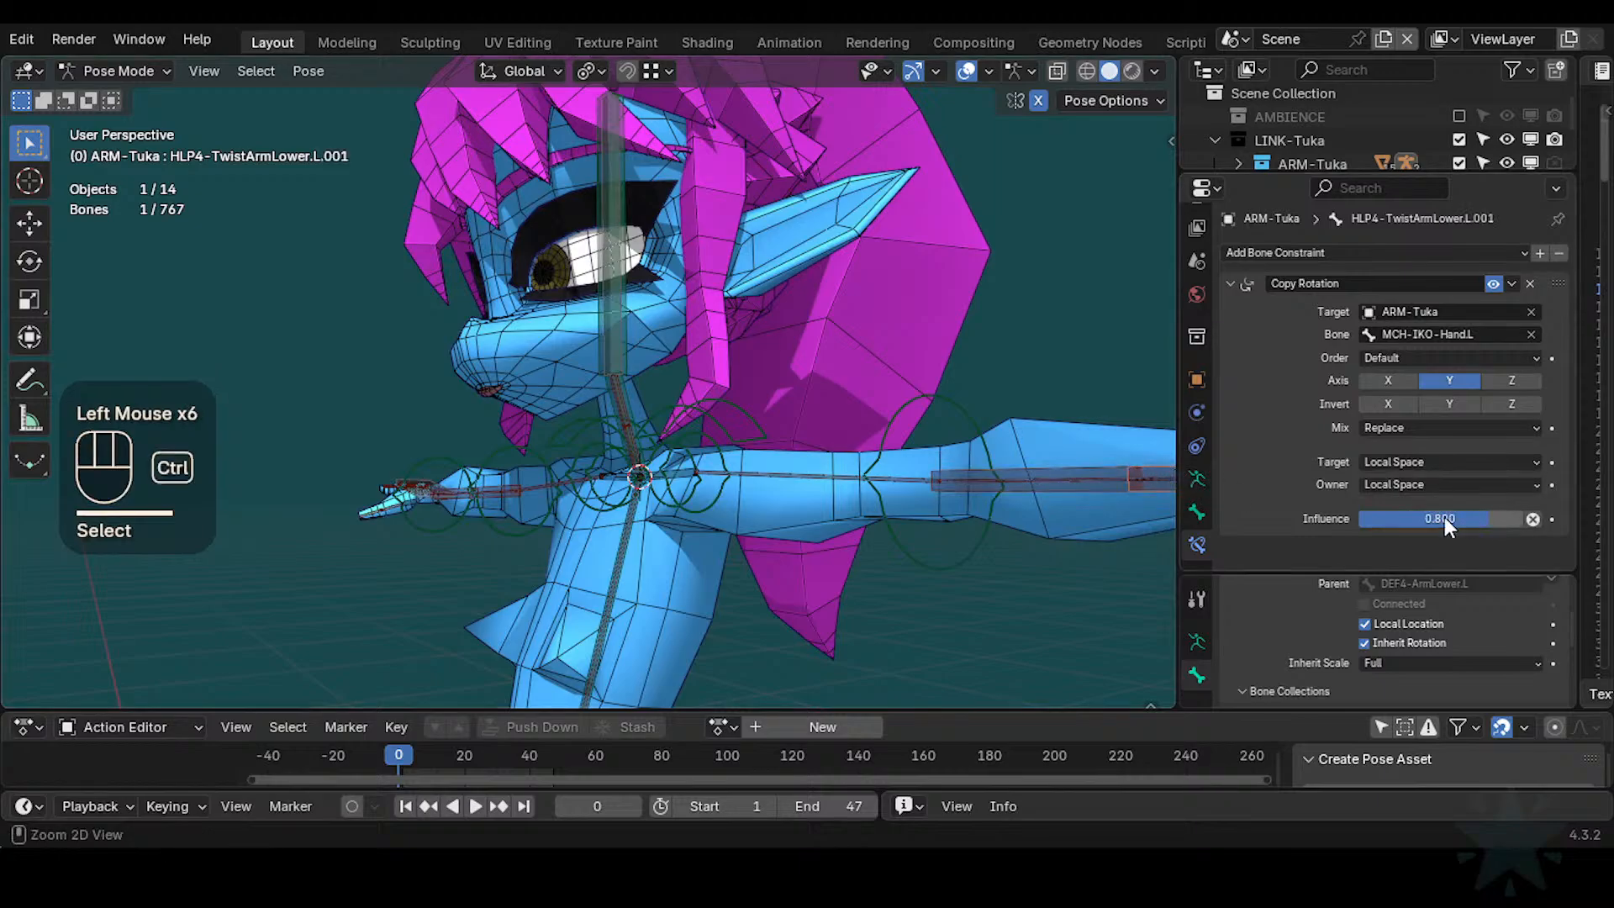
key("ctrl+c")
left_click(1092, 466)
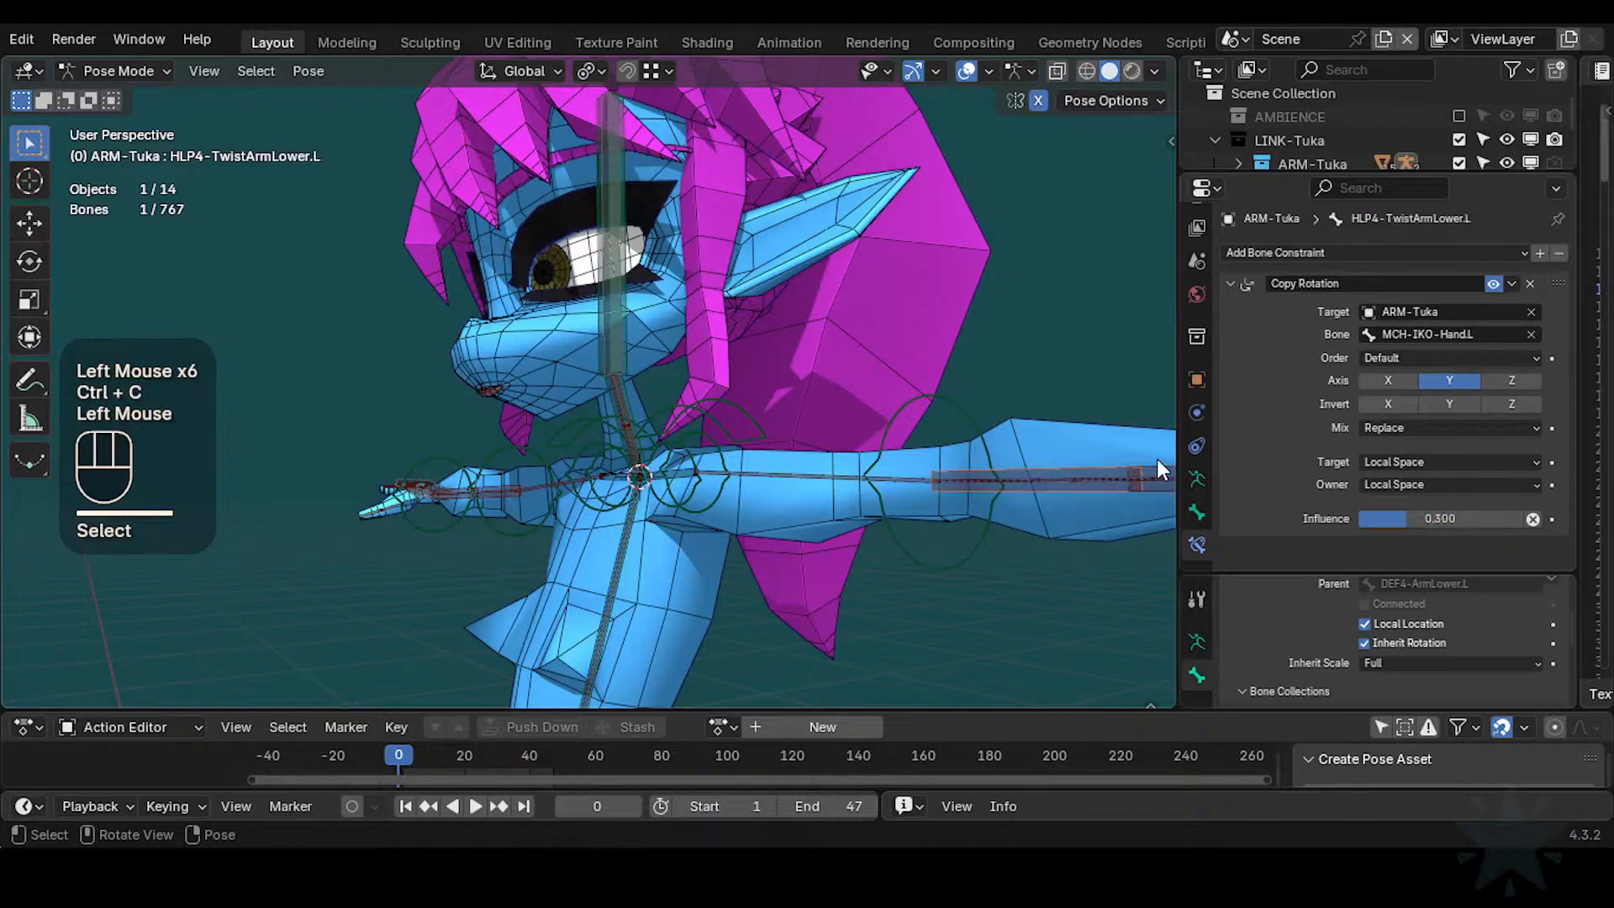
left_click(1156, 458)
left_click(1083, 461)
Set the Copy Rotation influence of the upper neck twist bone, DEF2-TwistNeck.001, to 0.8 with the copied value
scroll(731, 460, "up", 3)
scroll(725, 468, "down", 2)
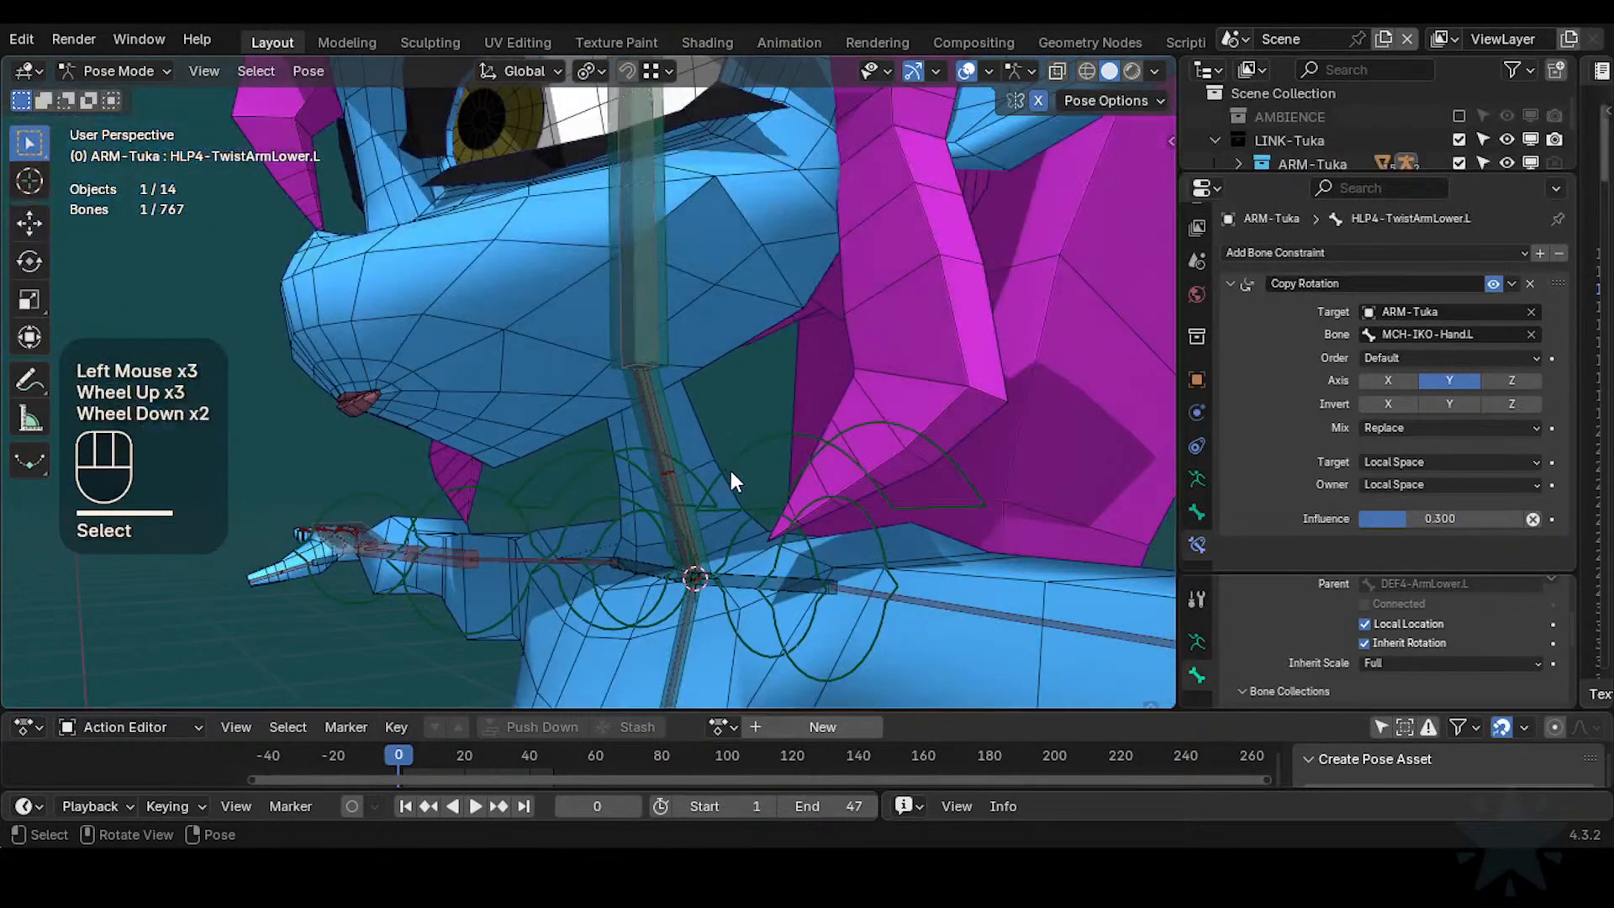
scroll(727, 454, "up", 2)
left_click(715, 438)
left_click(708, 437)
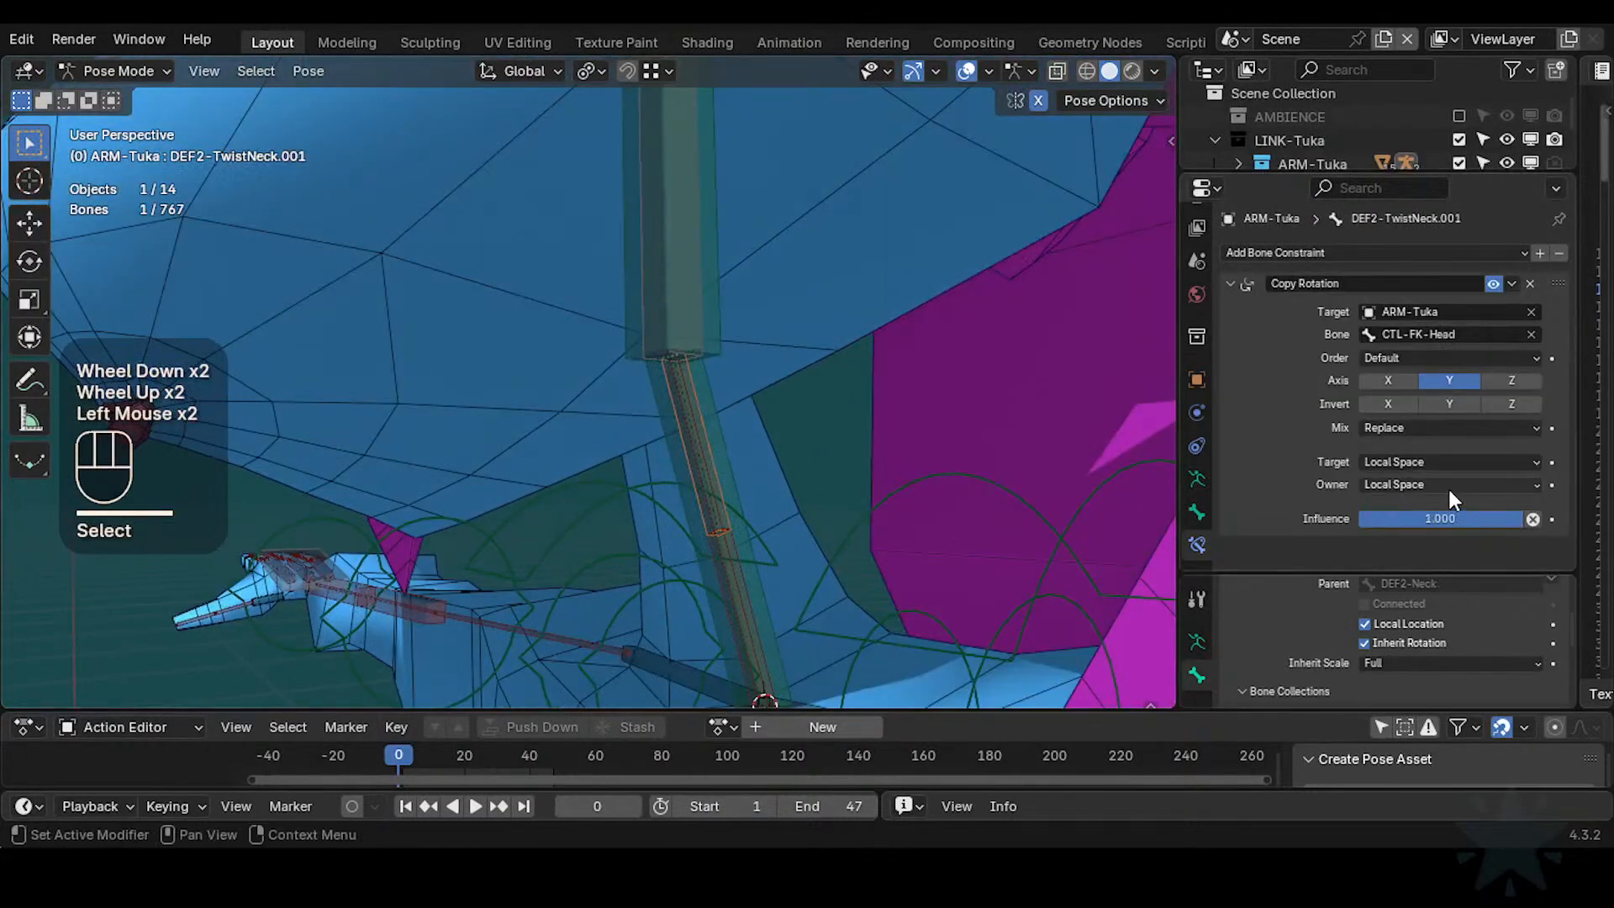
key("ctrl+v")
Set the Copy Rotation influence of the lower neck twist bone, DEF2-TwistNeck, to 0.3
left_click(749, 593)
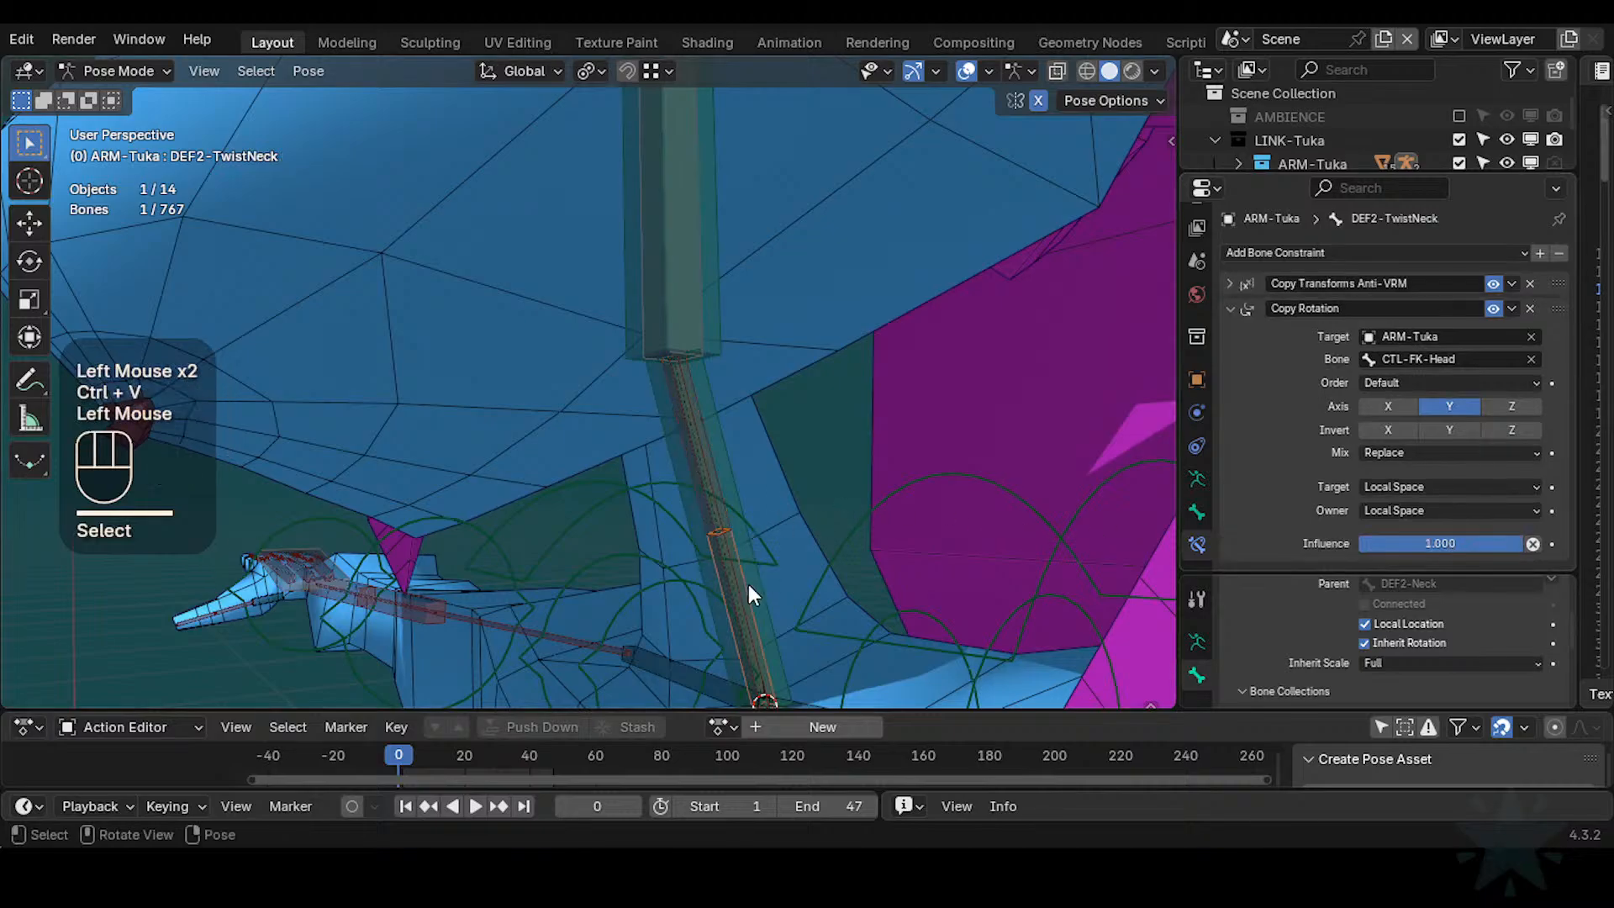
key("ctrl+v")
left_click(1454, 543)
type("0.3")
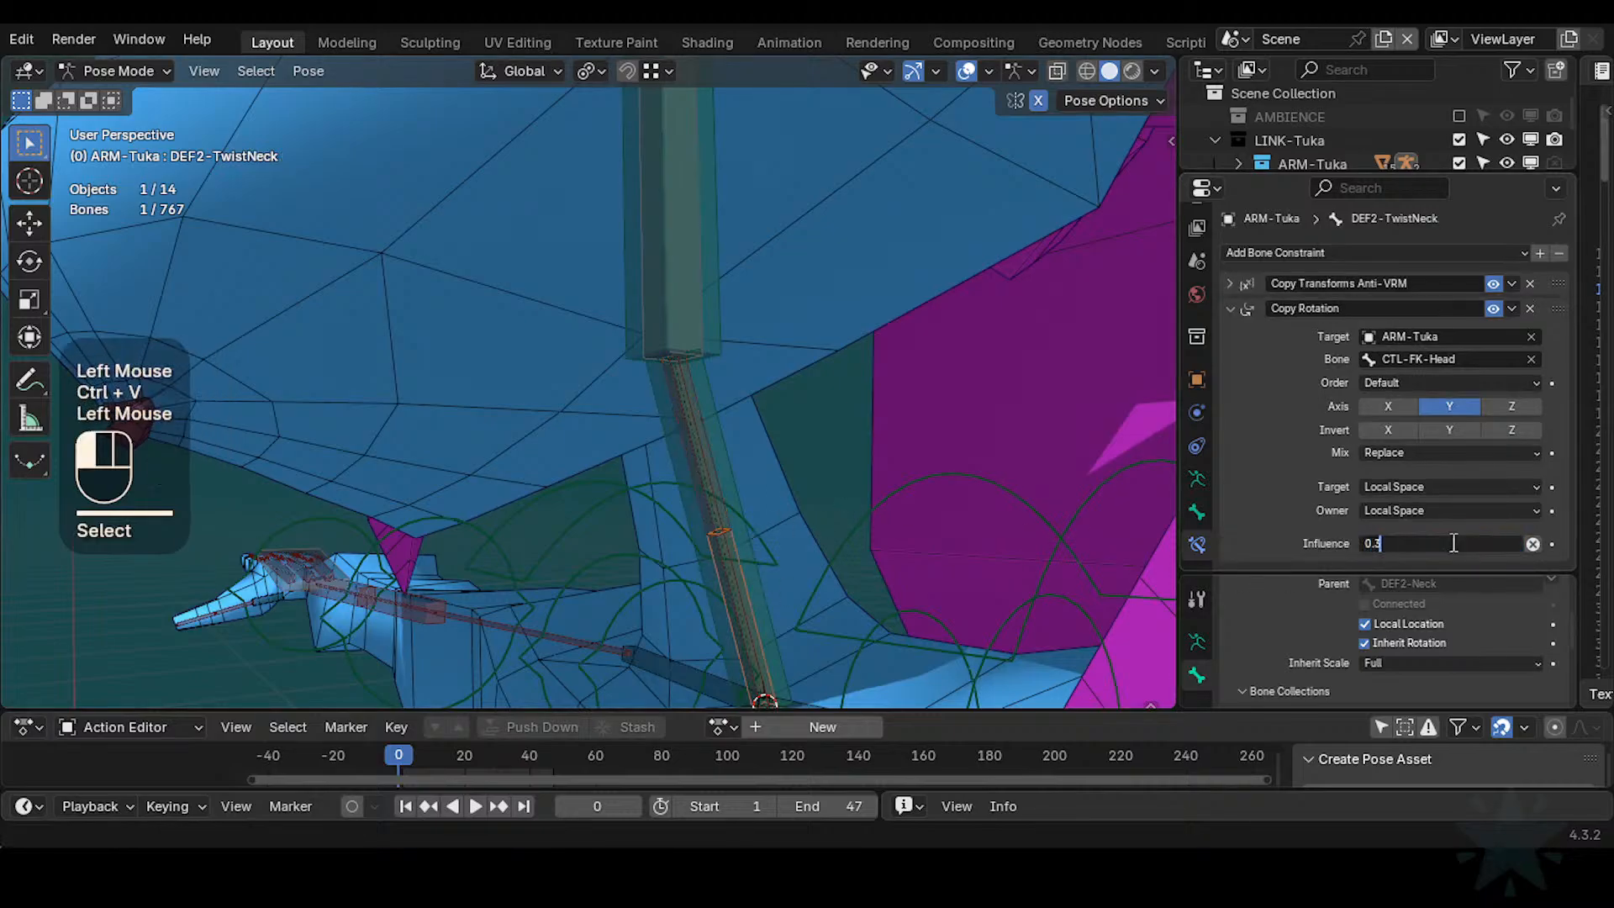
key("Return")
scroll(426, 220, "down", 2)
left_click(624, 278)
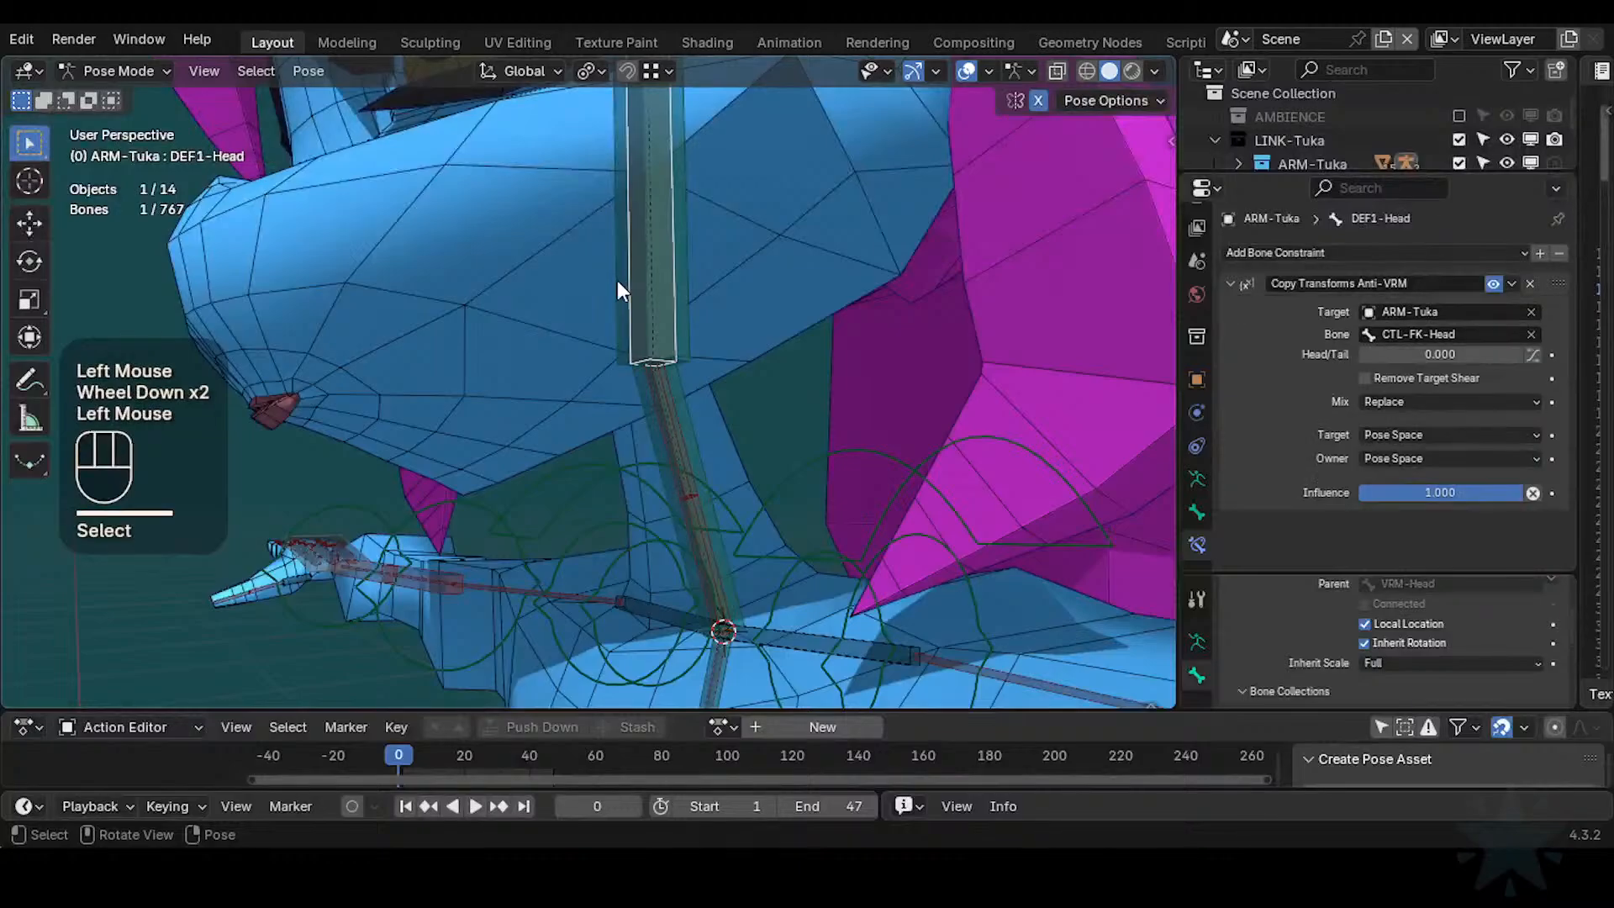
left_click(613, 255)
key("r")
key("r")
key("Escape")
Show the CTL-IK bone collection alongside the FK controls and skeleton
scroll(652, 283, "down", 2)
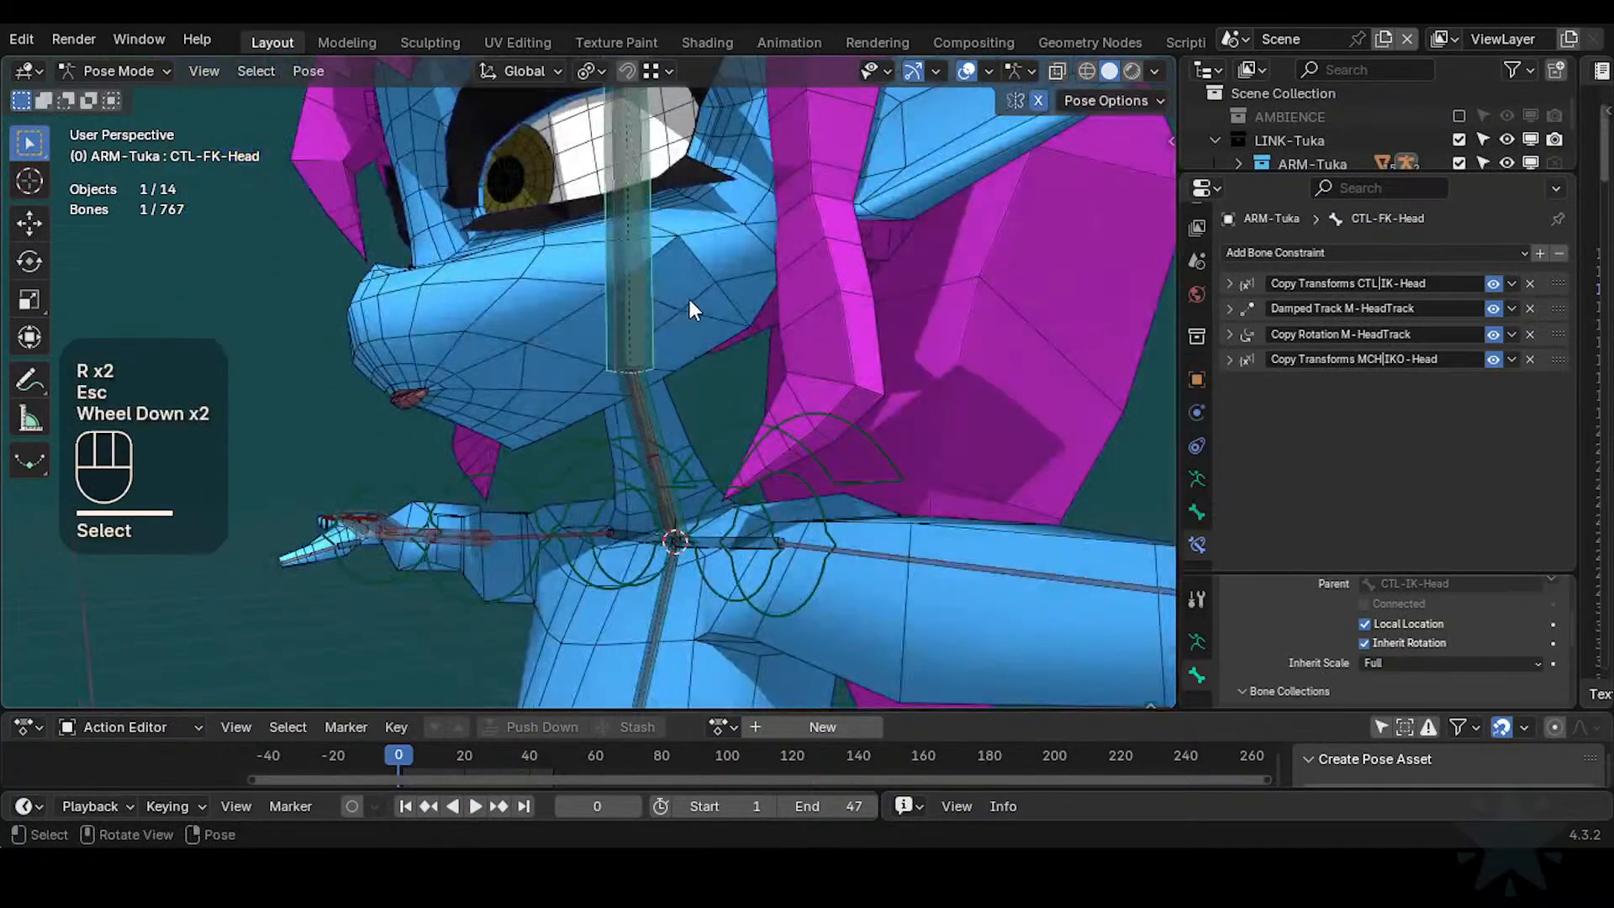
key("n")
left_click(1067, 215)
key("n")
Rotate the CTL-IK-Head control freely with trackball rotation to test how the neck twists with the head
left_click(674, 253)
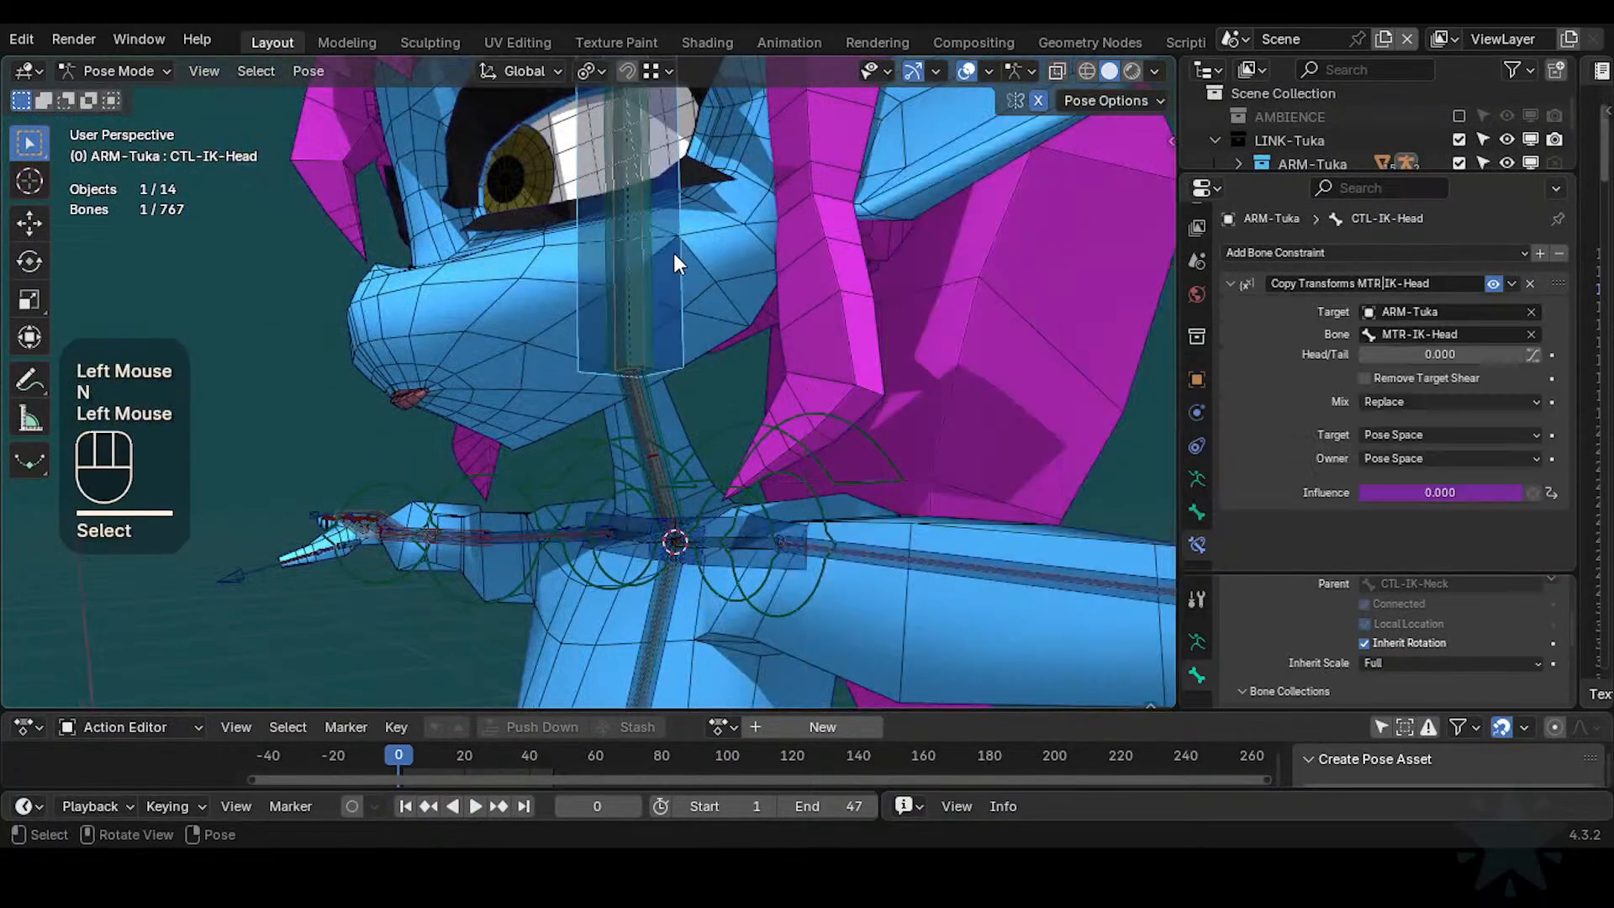
key("r")
key("r")
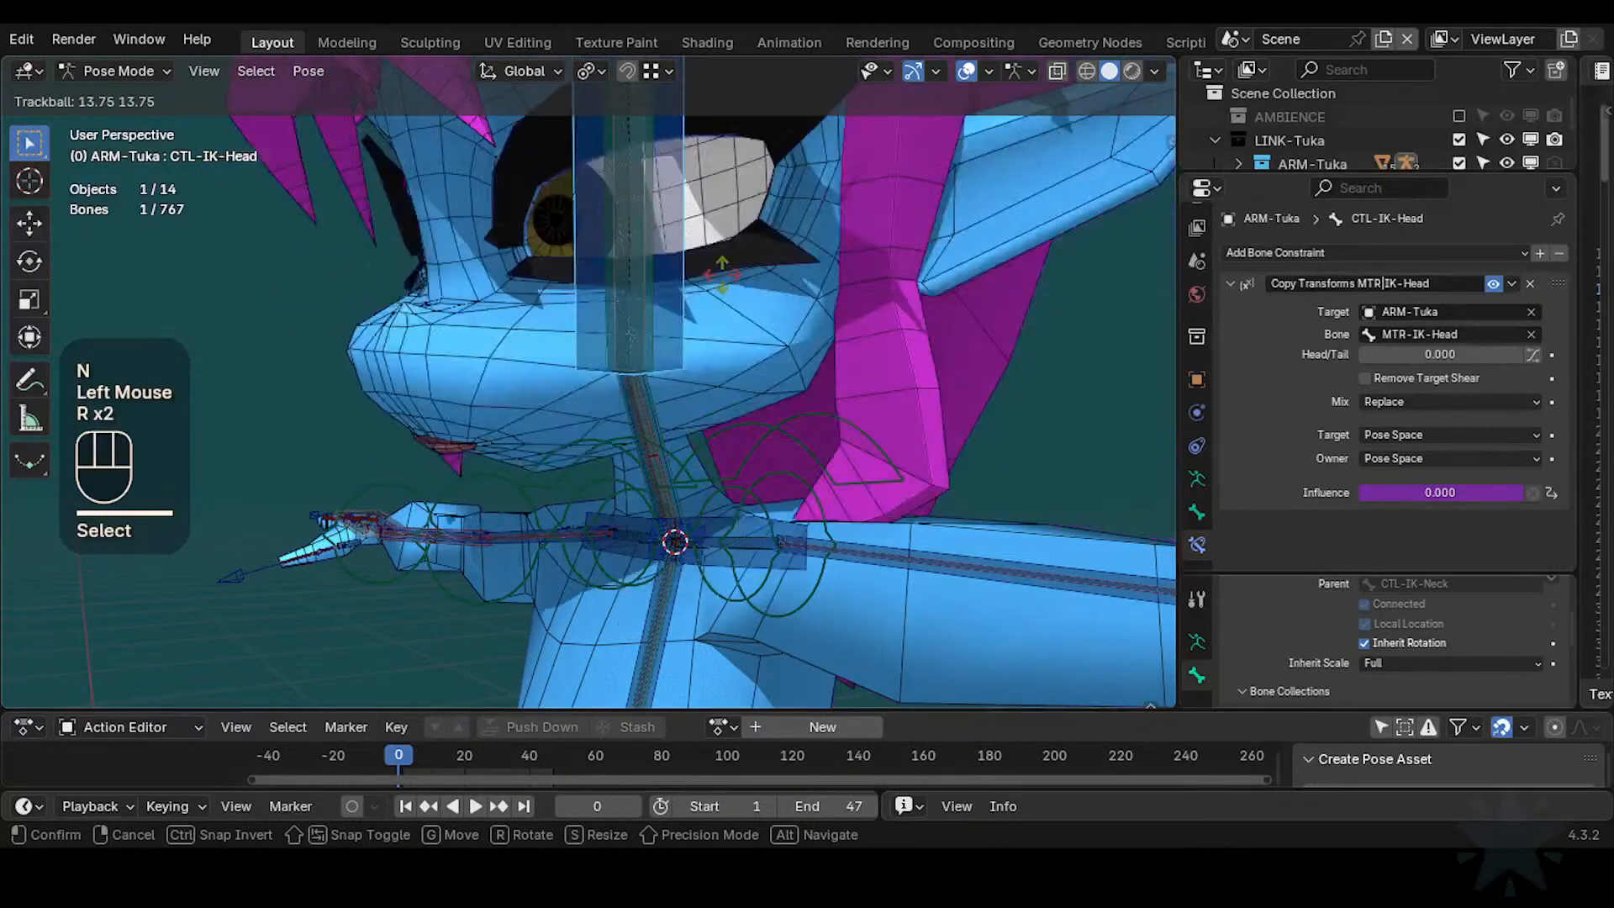
left_click(693, 285)
key("r")
key("r")
left_click(630, 314)
left_click(631, 313)
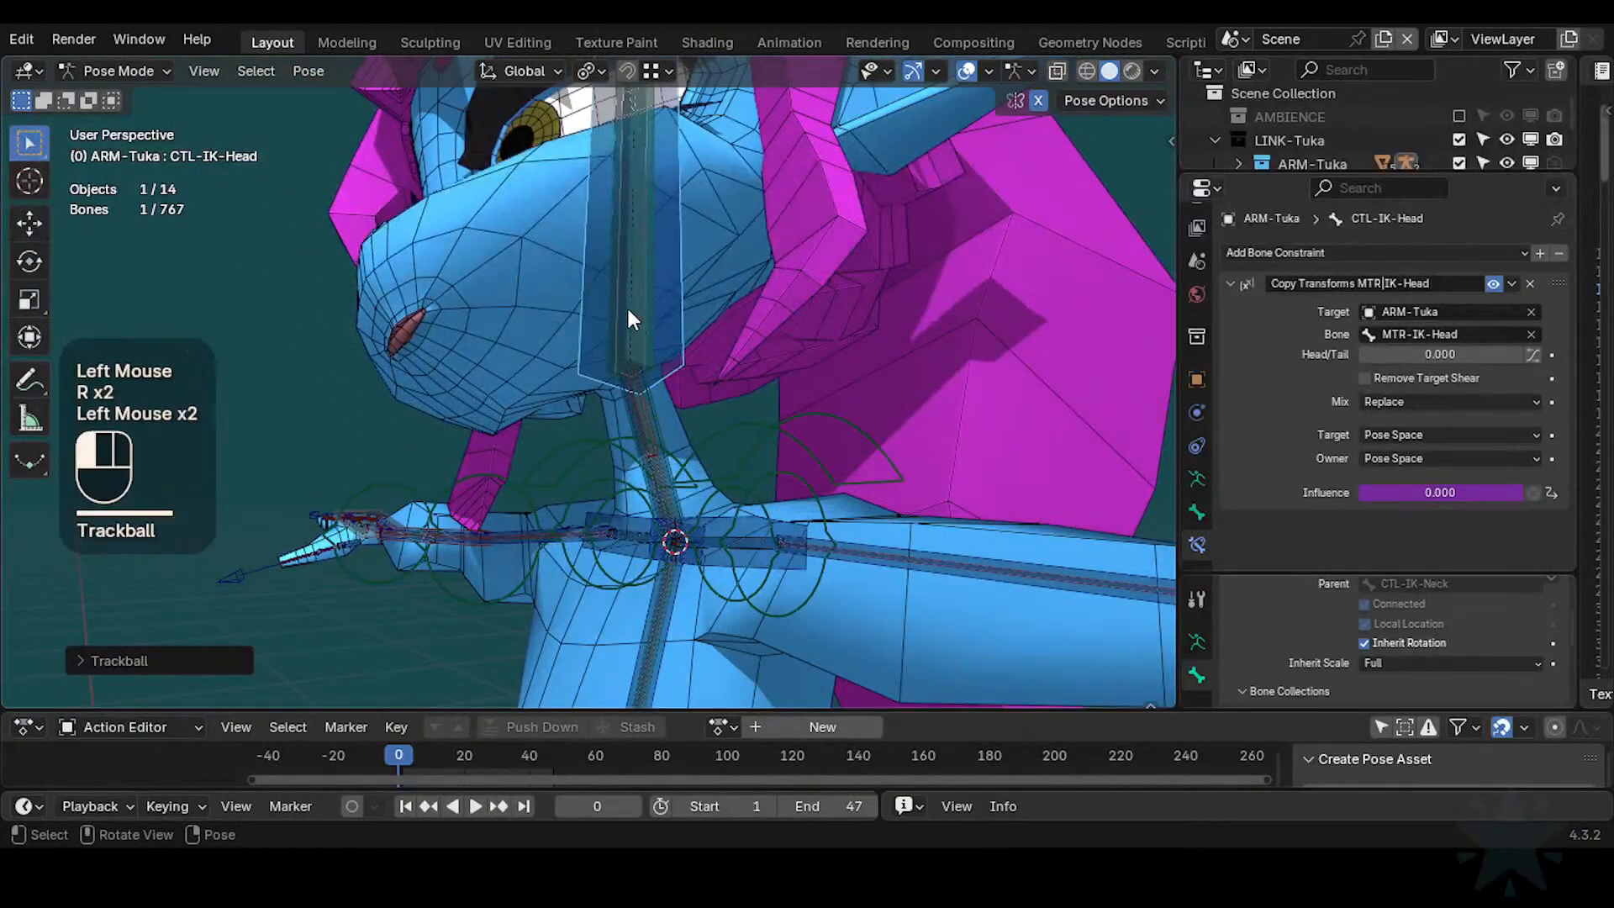
key("r")
key("Escape")
Select the DEF1-Head bone to check its constraint and save the file
scroll(655, 320, "up", 1)
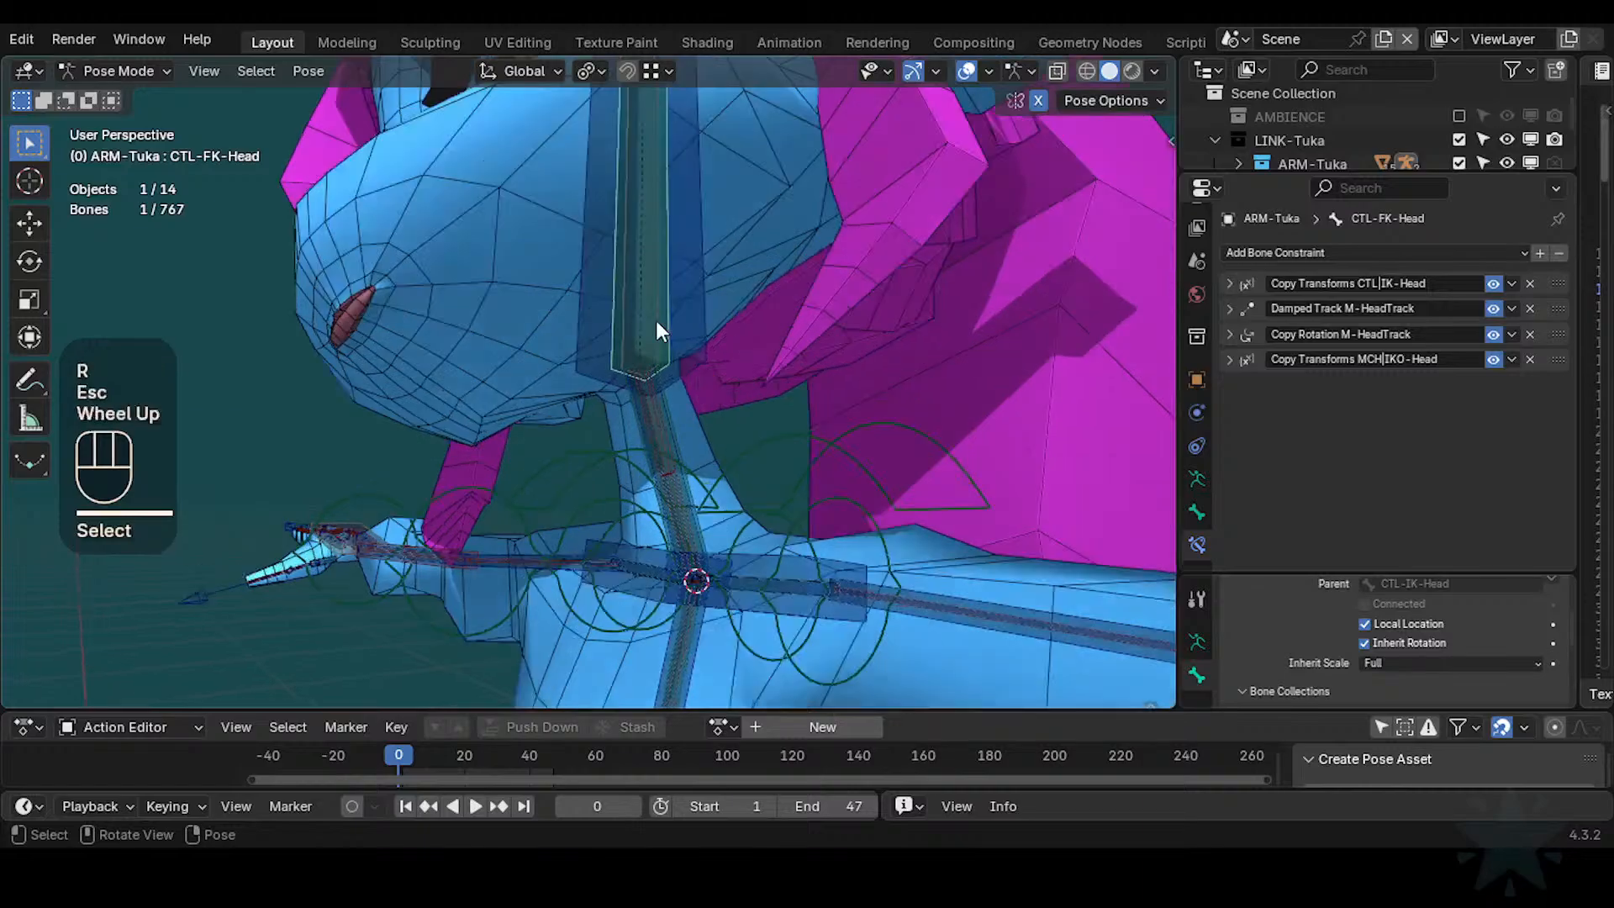
left_click(656, 320)
left_click(656, 321)
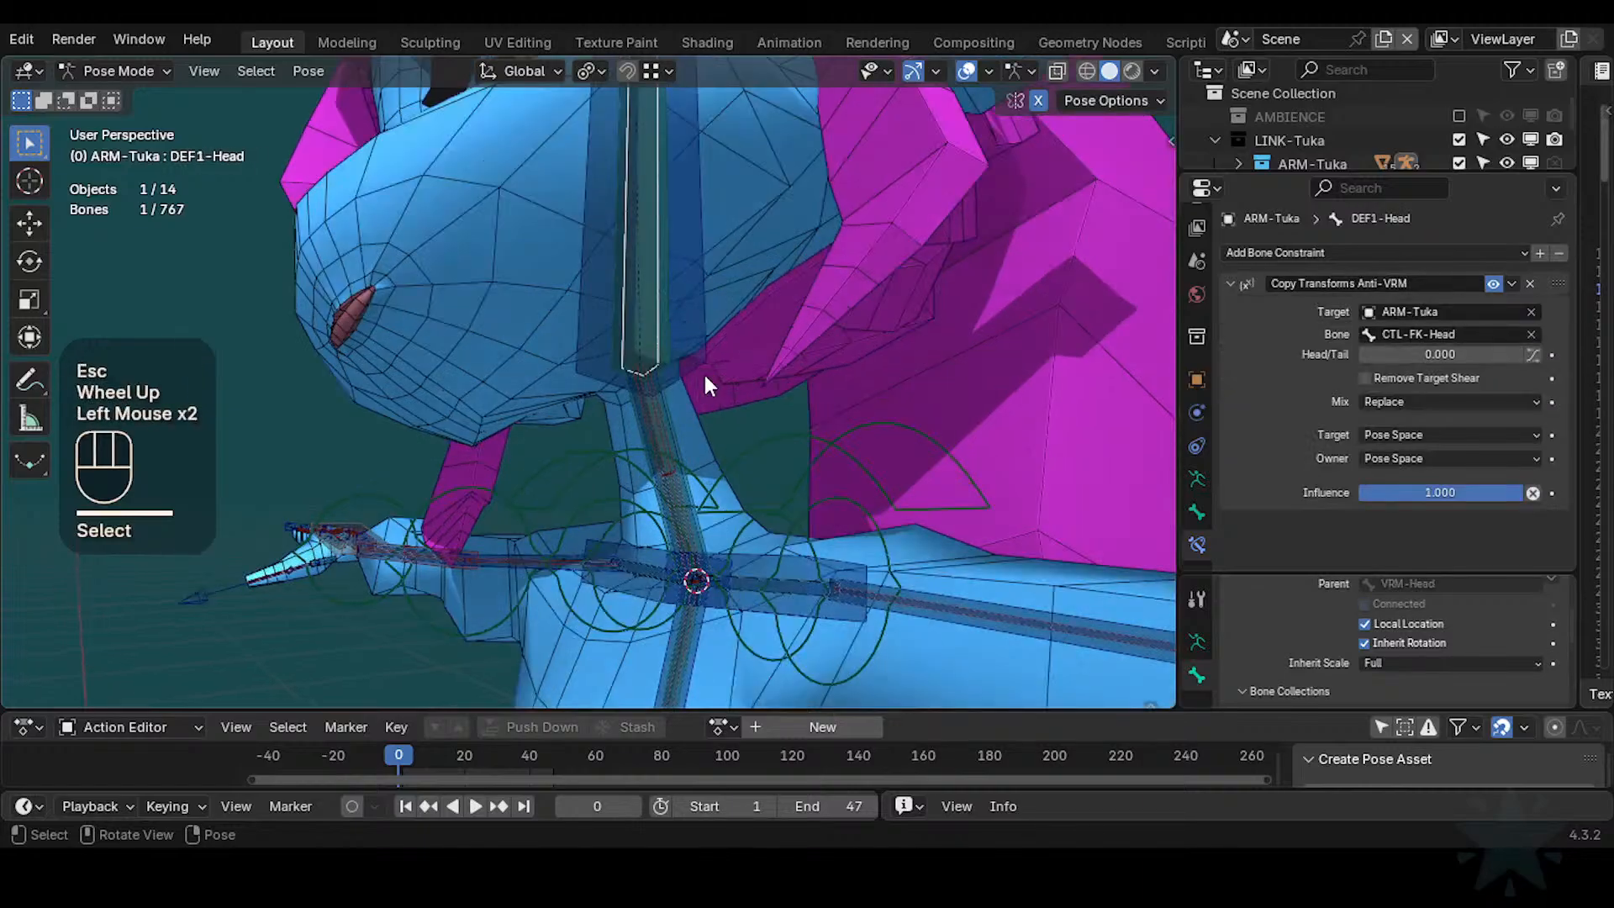
key("ctrl+s")
Cycle through the overlapping neck bones and inspect the constraints on CTL-FK-Neck and DEF2-TwistNeck.001
left_click(659, 418)
left_click(659, 419)
left_click(658, 417)
left_click(659, 417)
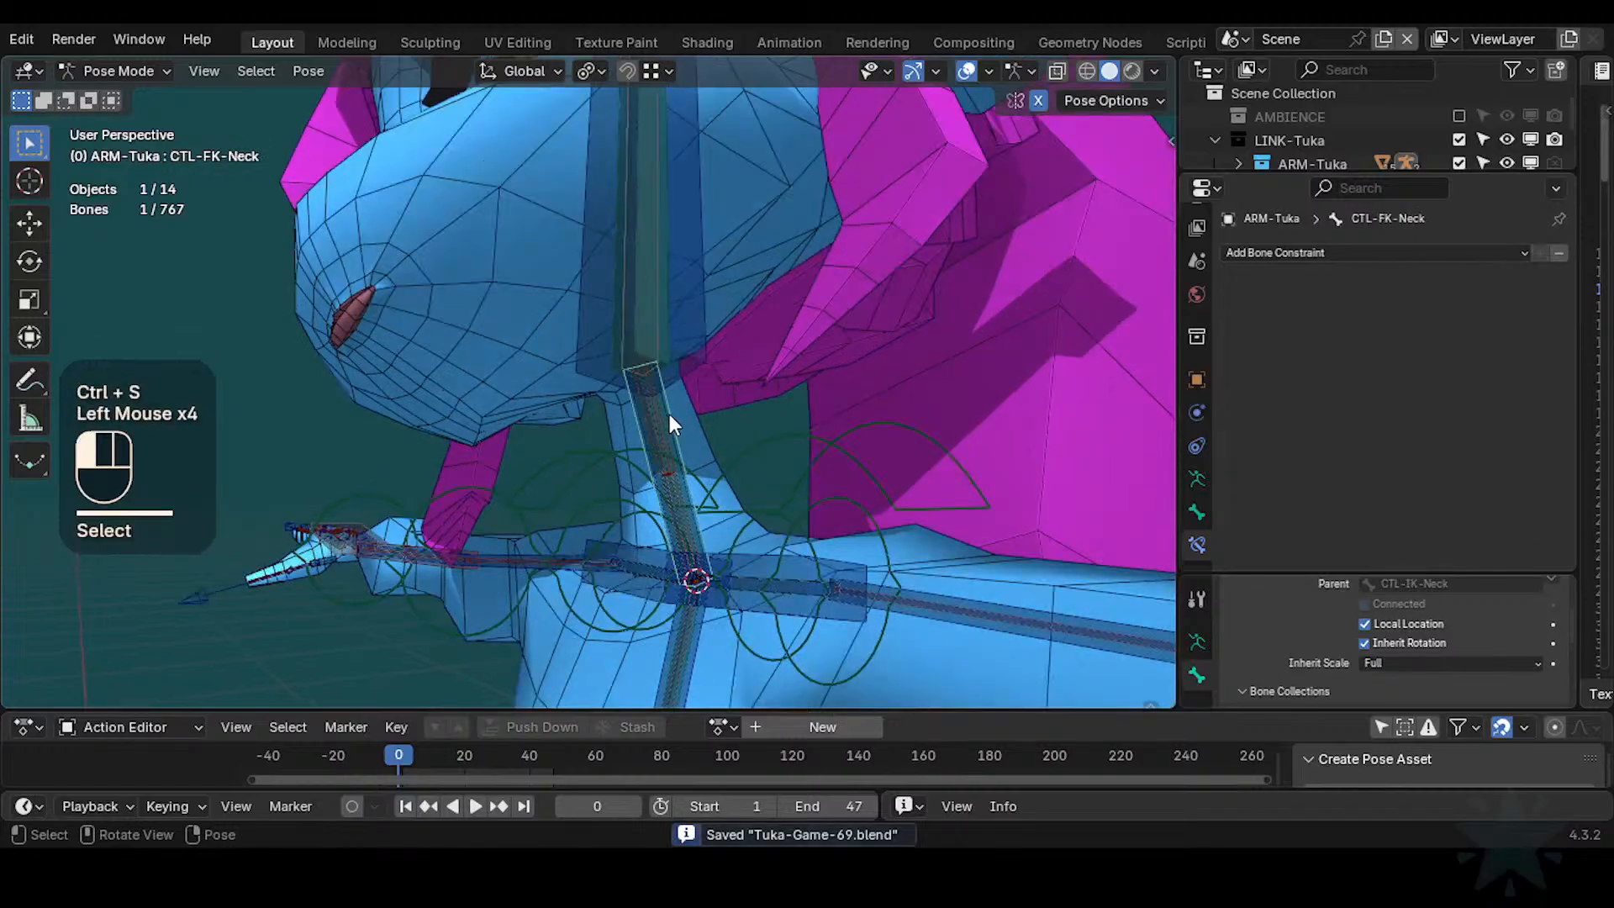
left_click(667, 420)
scroll(672, 416, "up", 2)
left_click(693, 410)
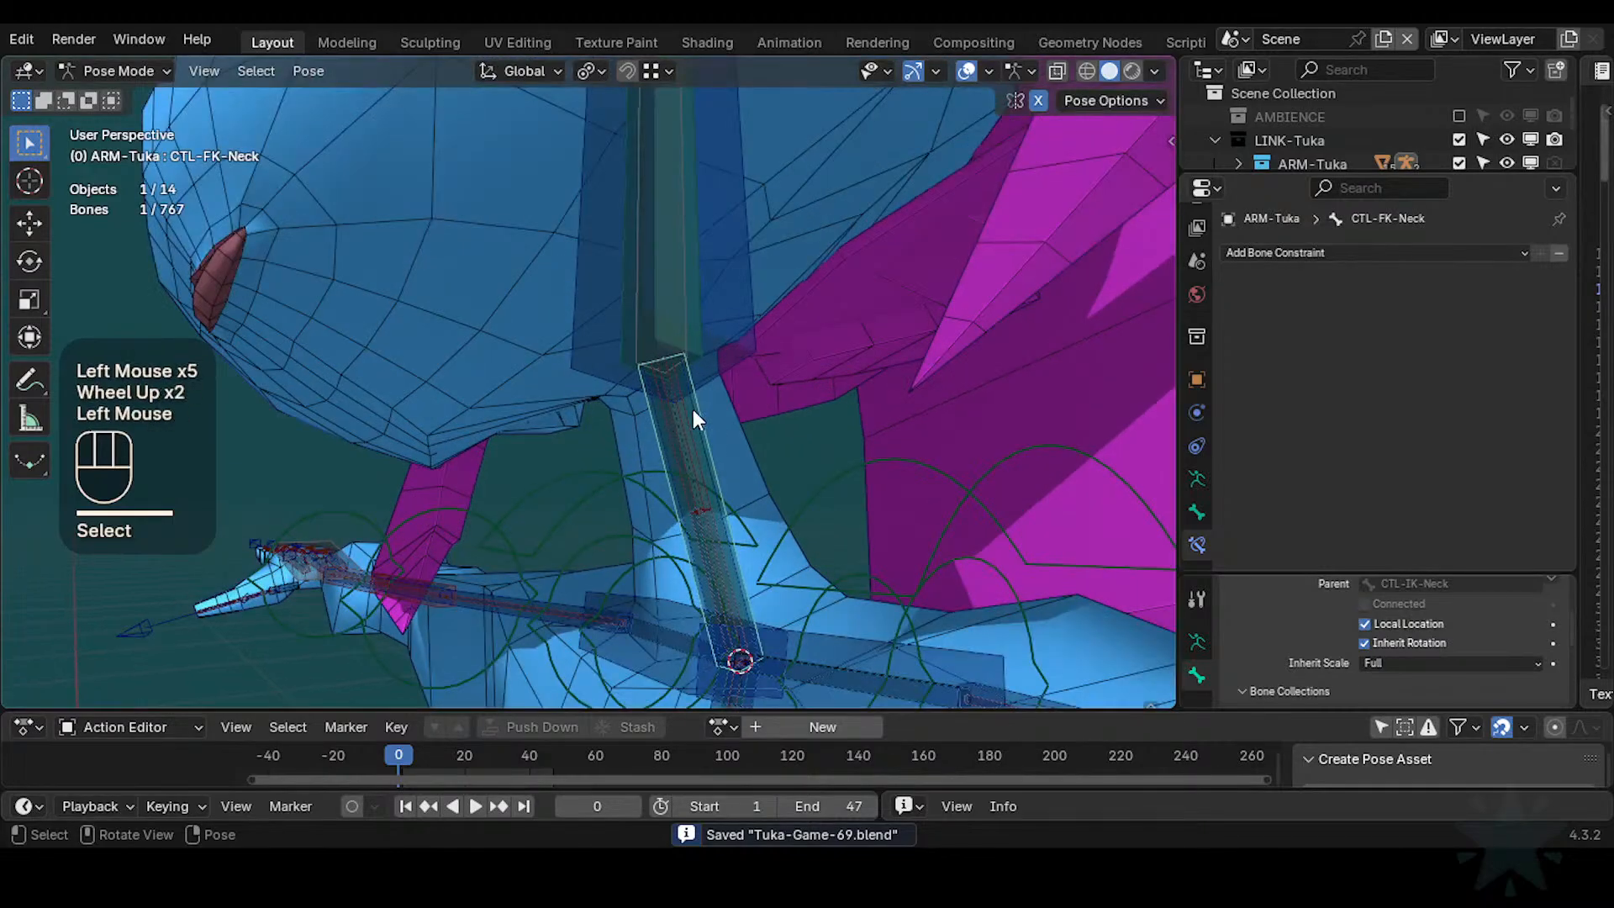
left_click(692, 411)
left_click(690, 409)
left_click(686, 410)
left_click(685, 410)
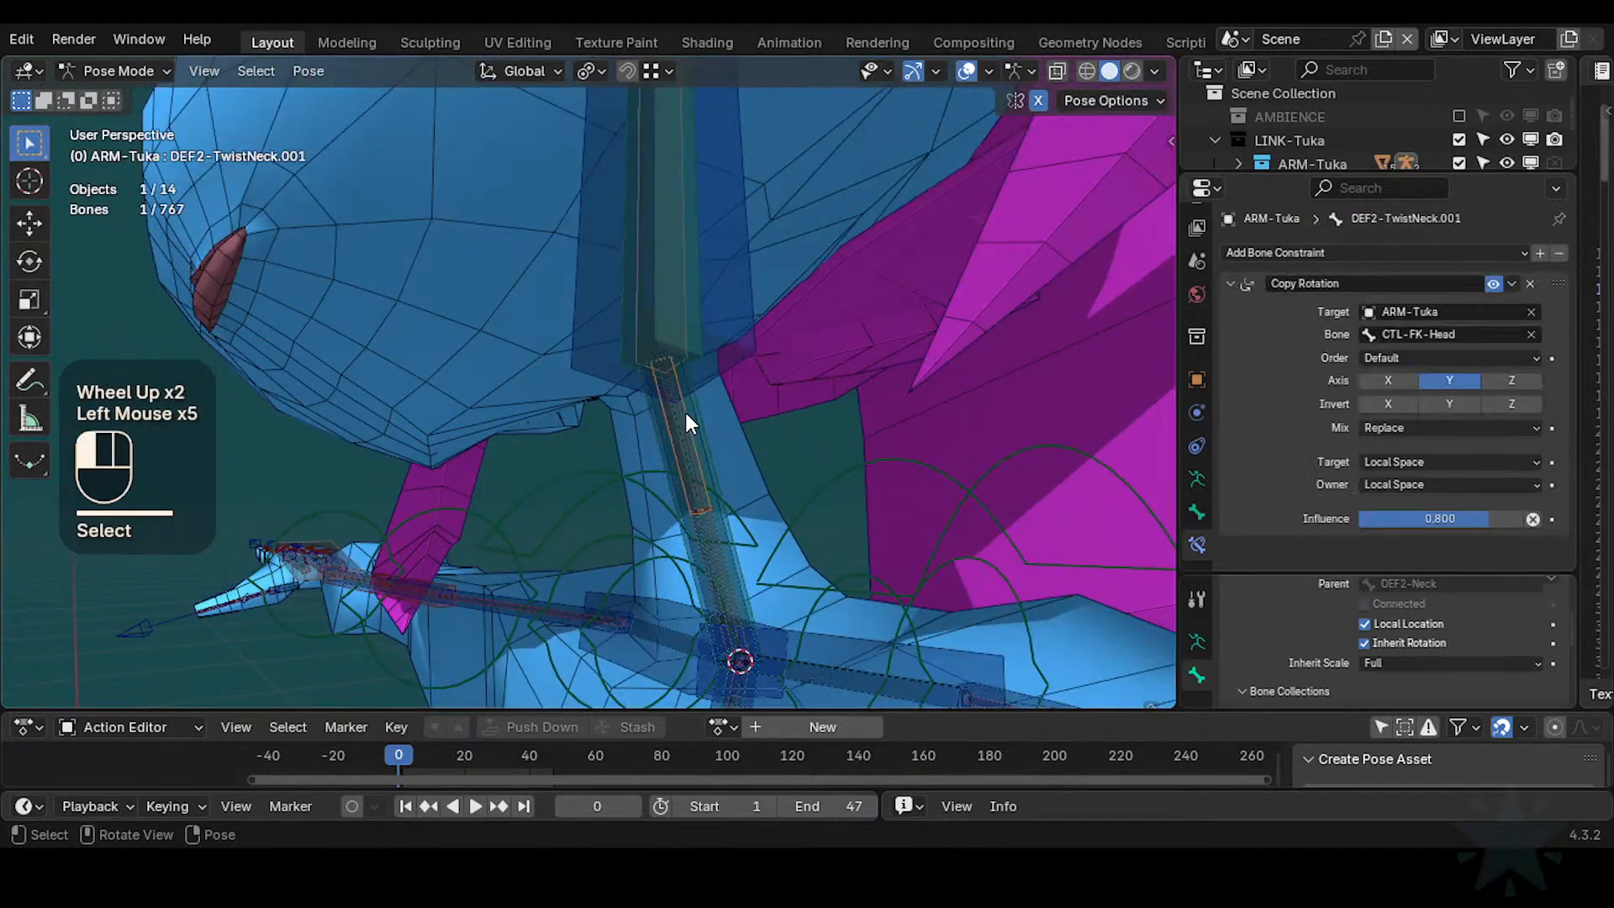
left_click(684, 410)
left_click(685, 410)
left_click(686, 420)
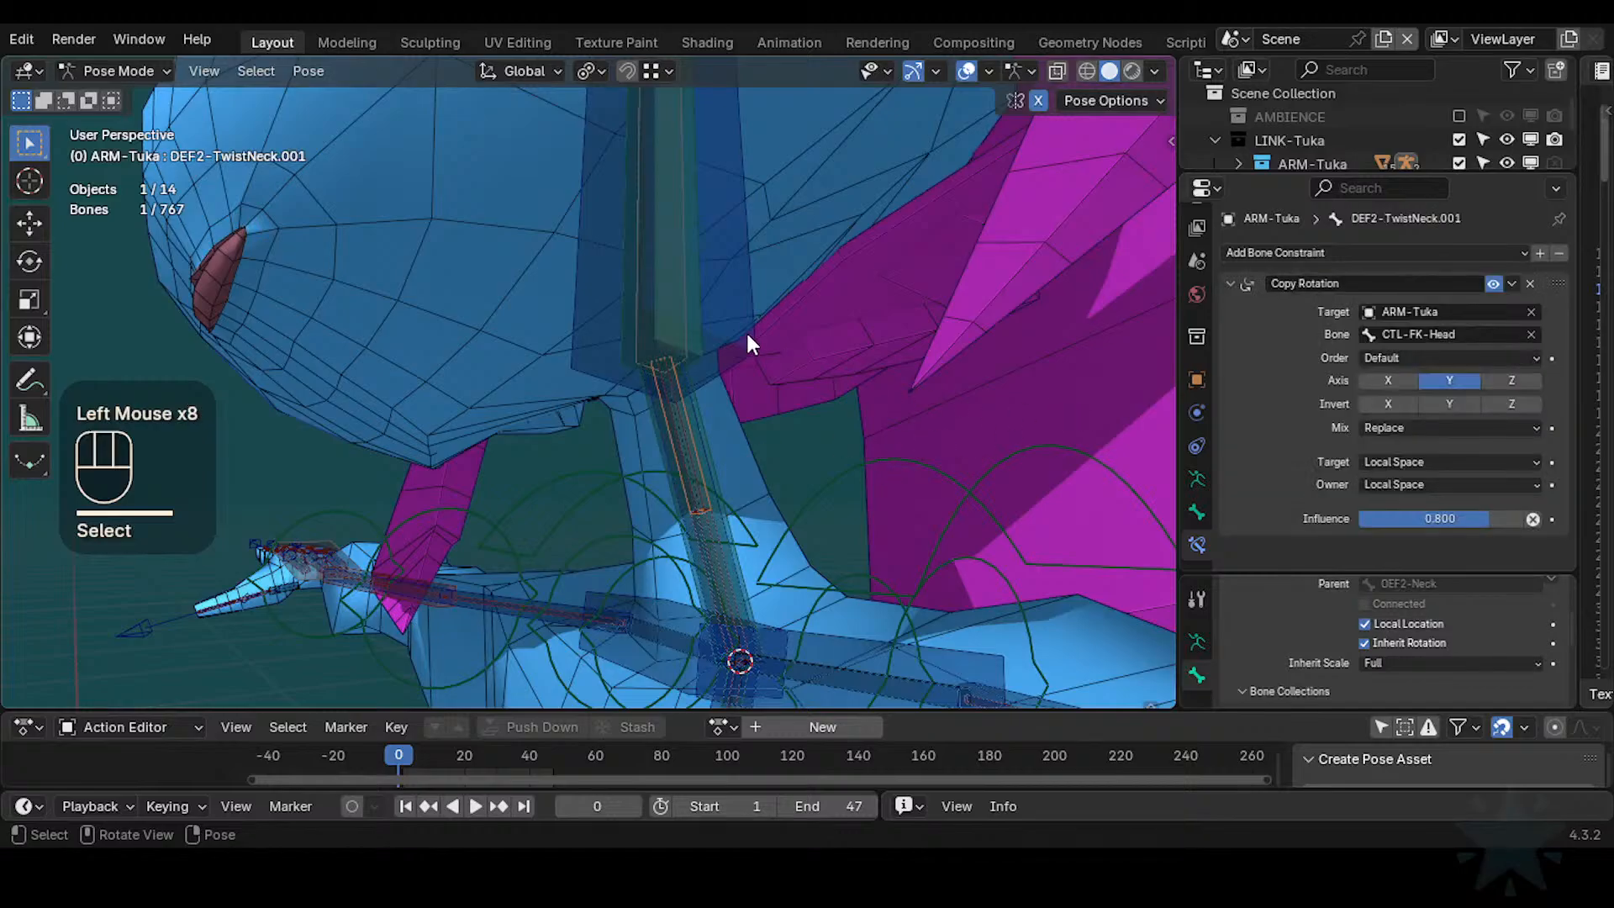
Hide the CTL-FK bone collection and select the DEF1-Head bone beneath CTL-IK-Head
key("n")
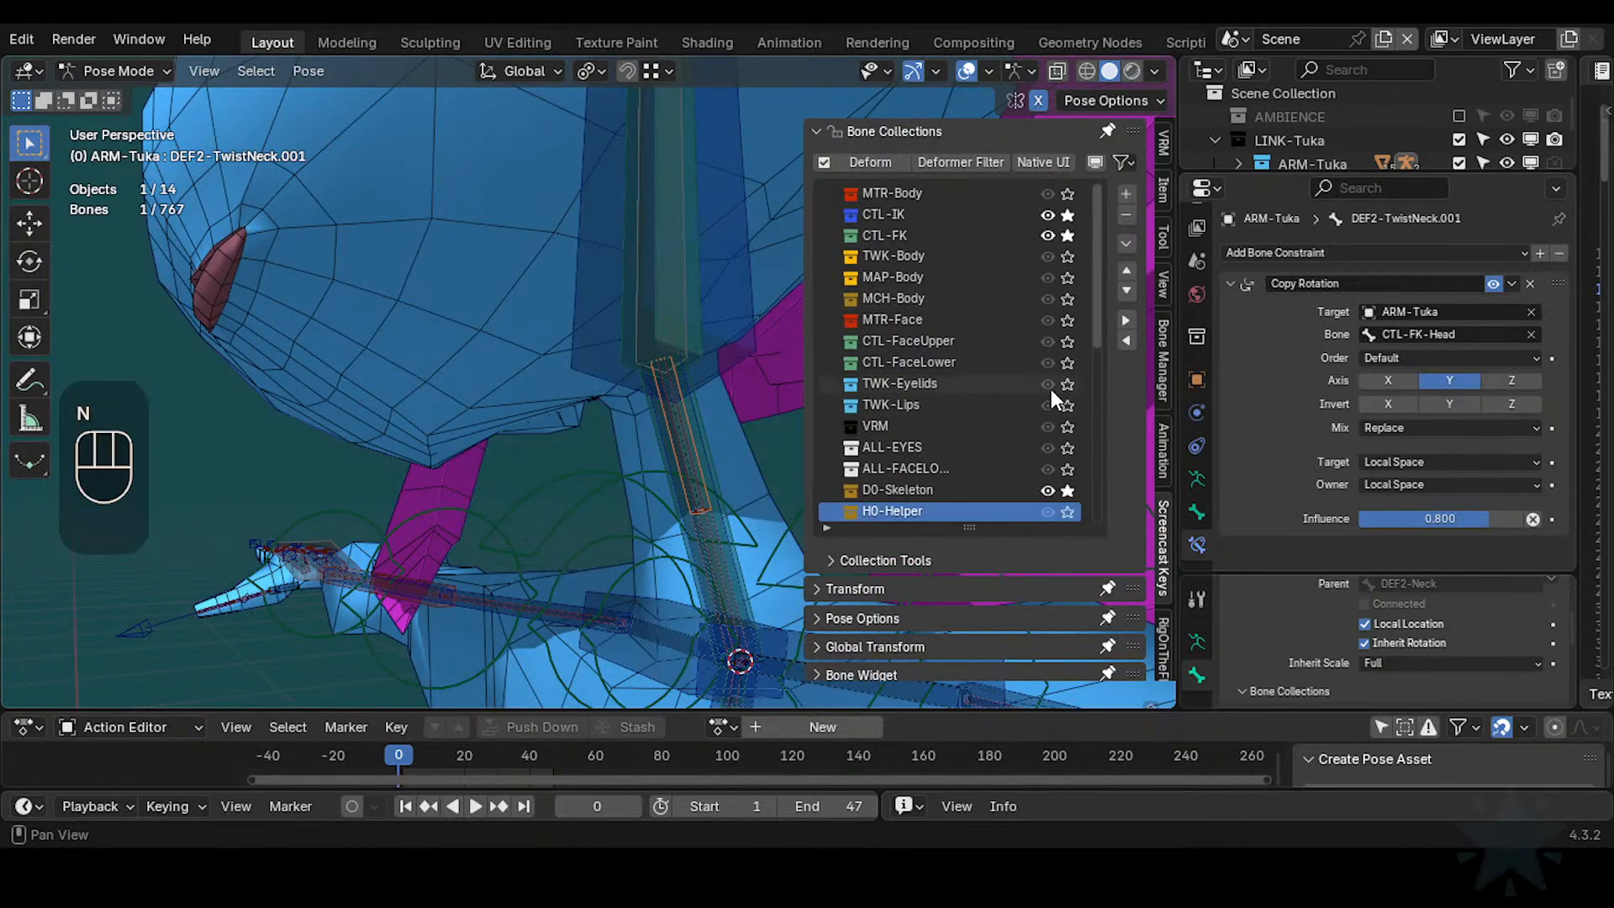
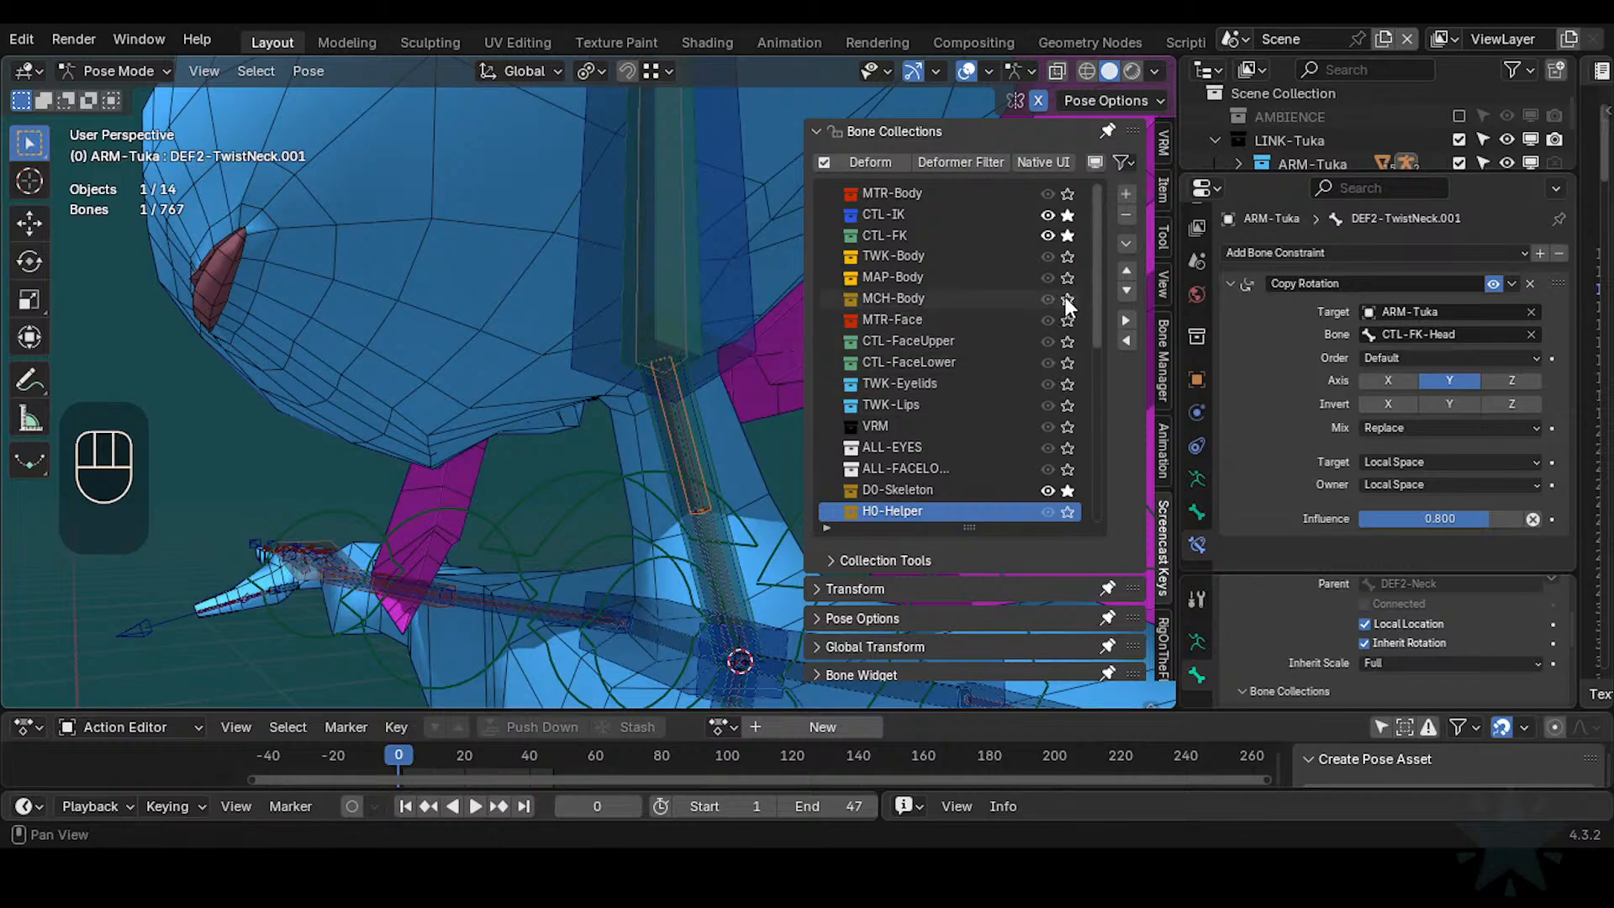
left_click(1068, 235)
key("n")
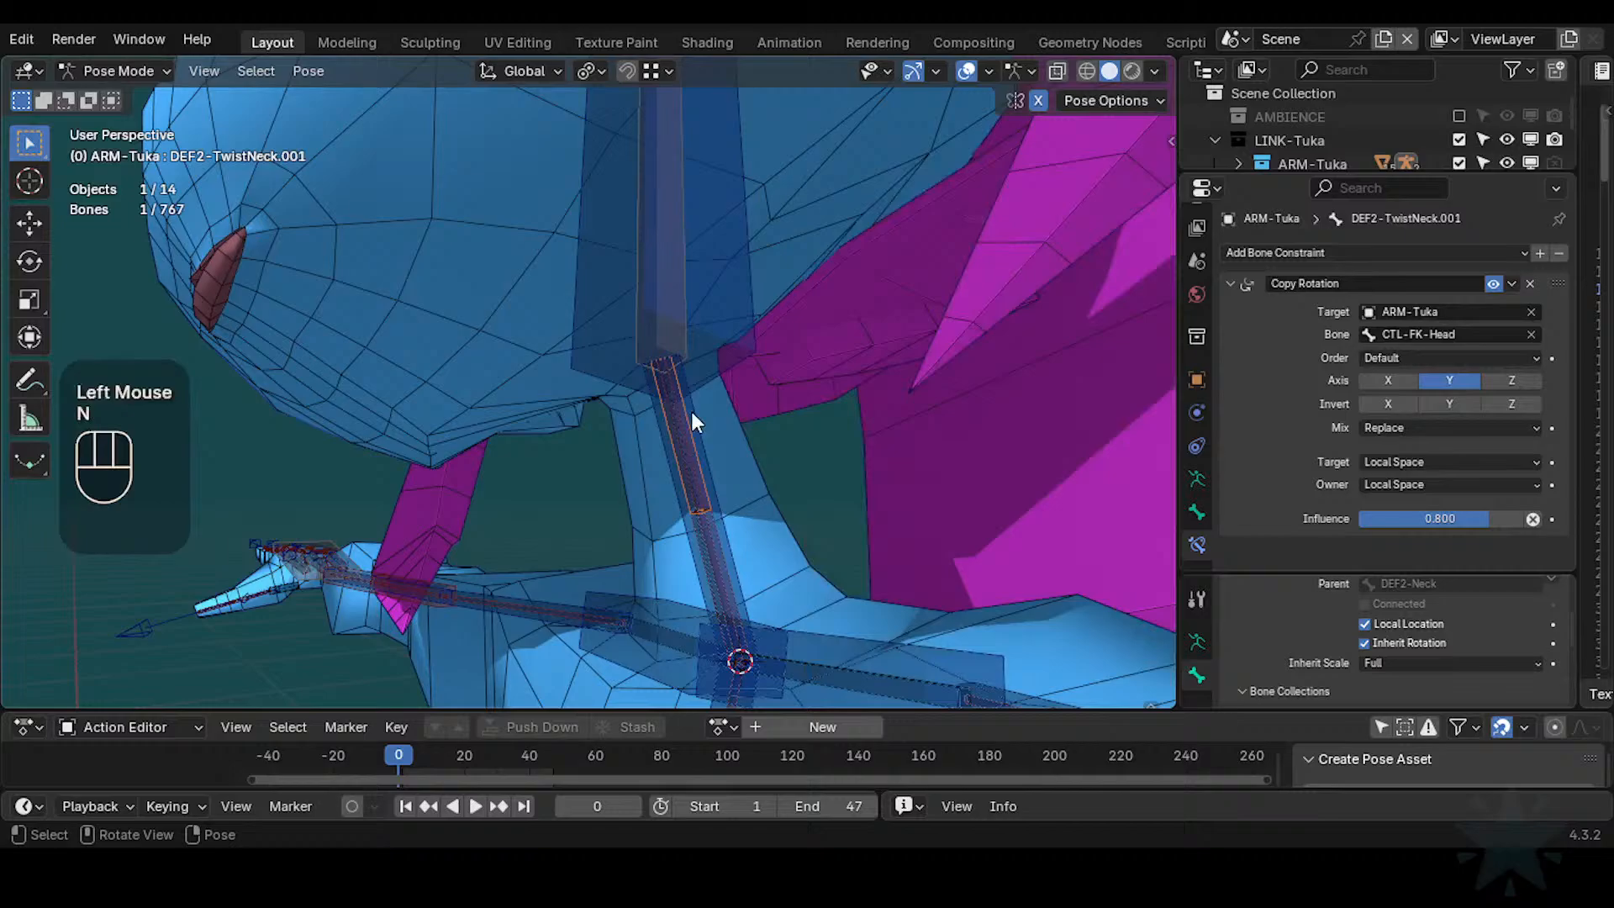
left_click(679, 340)
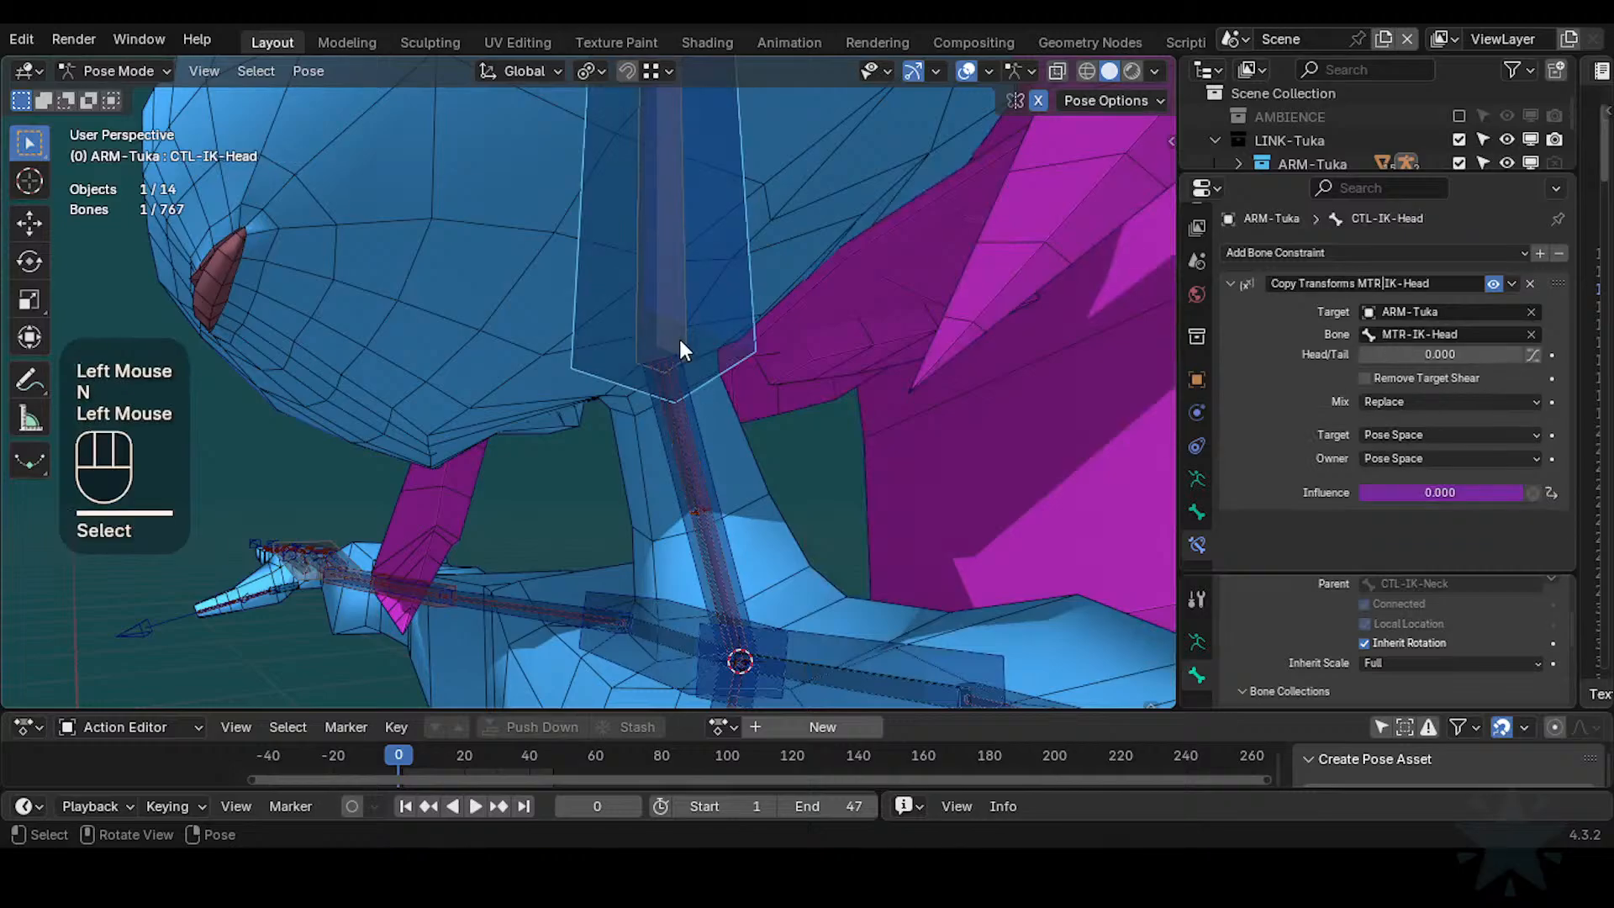
left_click(679, 340)
key("F2")
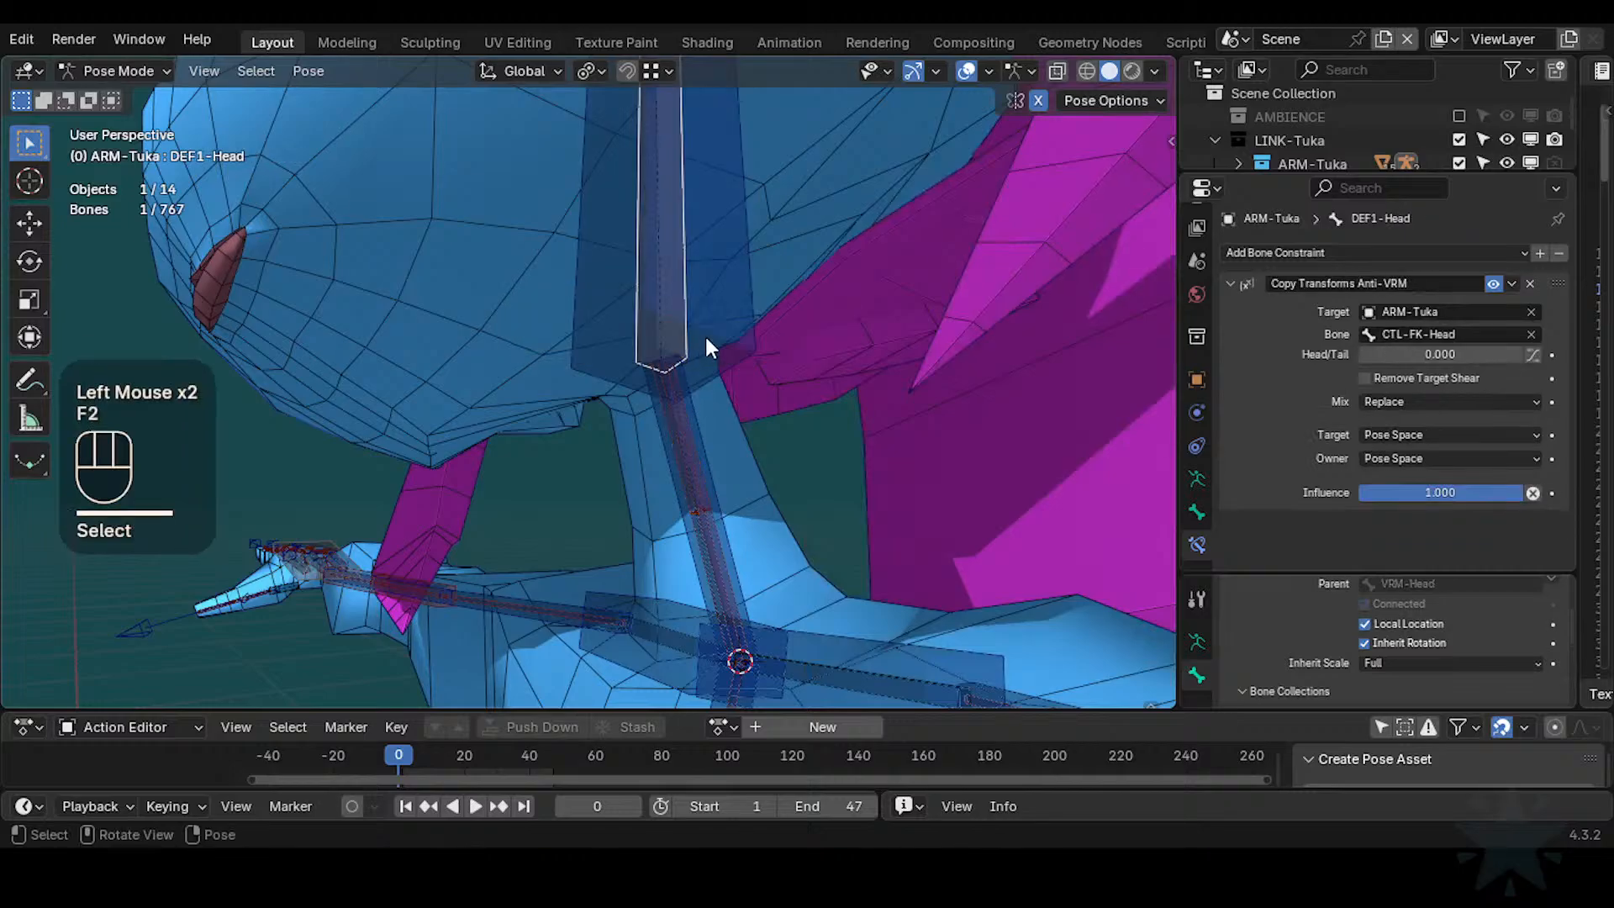
Show the MCH-Body bone collection and copy the name of the MCH-IKO-Head bone
key("n")
left_click(1068, 296)
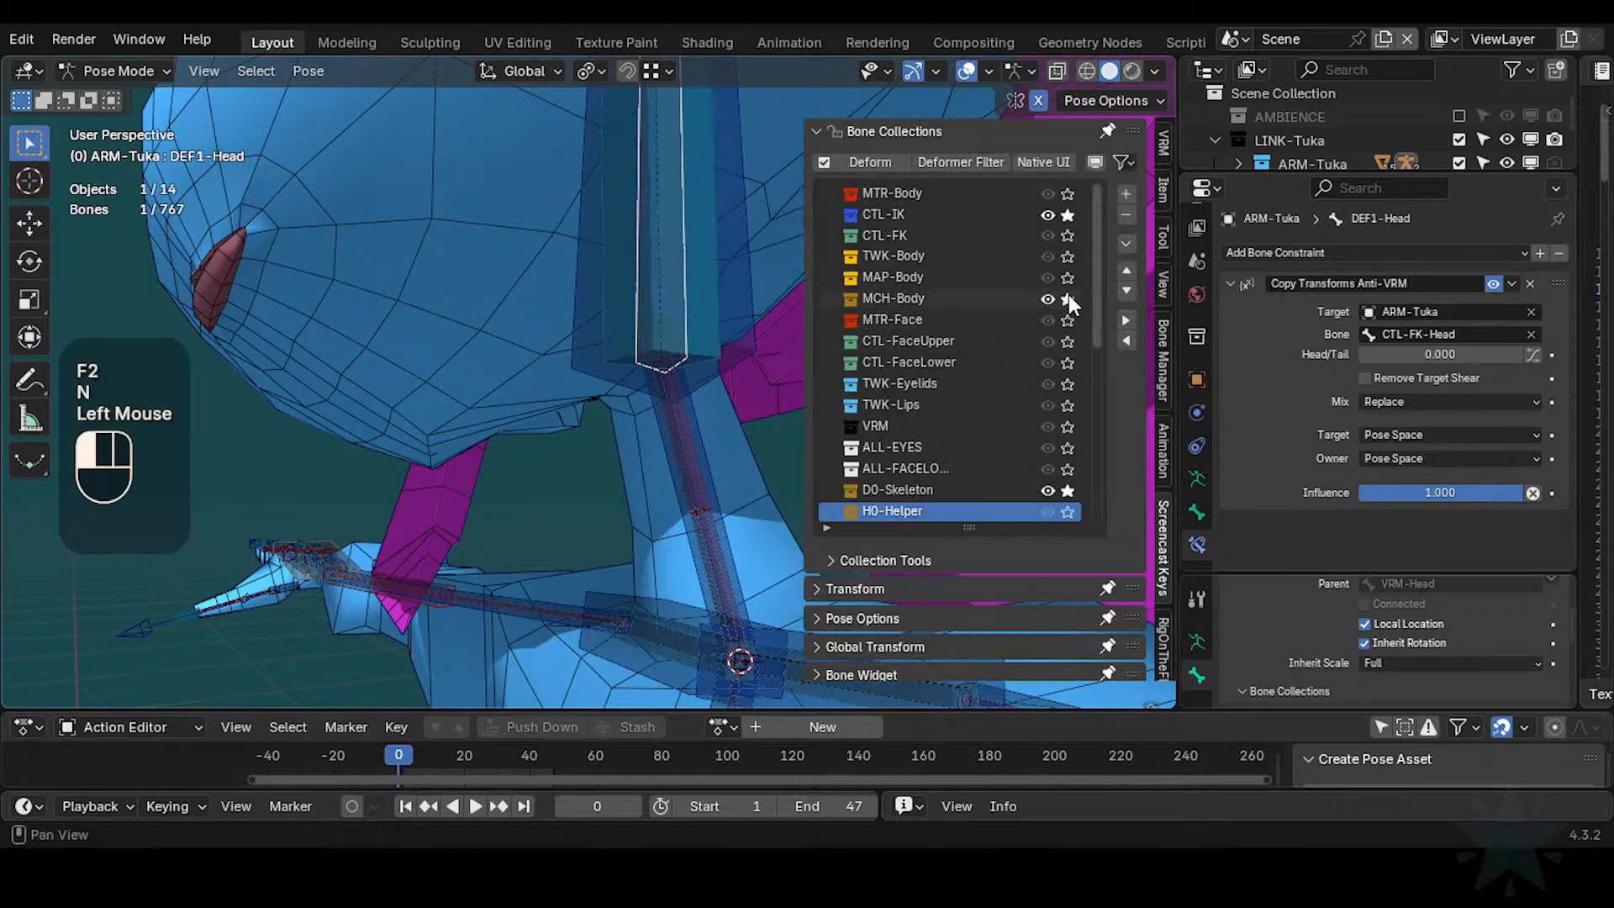
key("n")
left_click(695, 286)
left_click(696, 286)
key("ctrl+c")
key("F2")
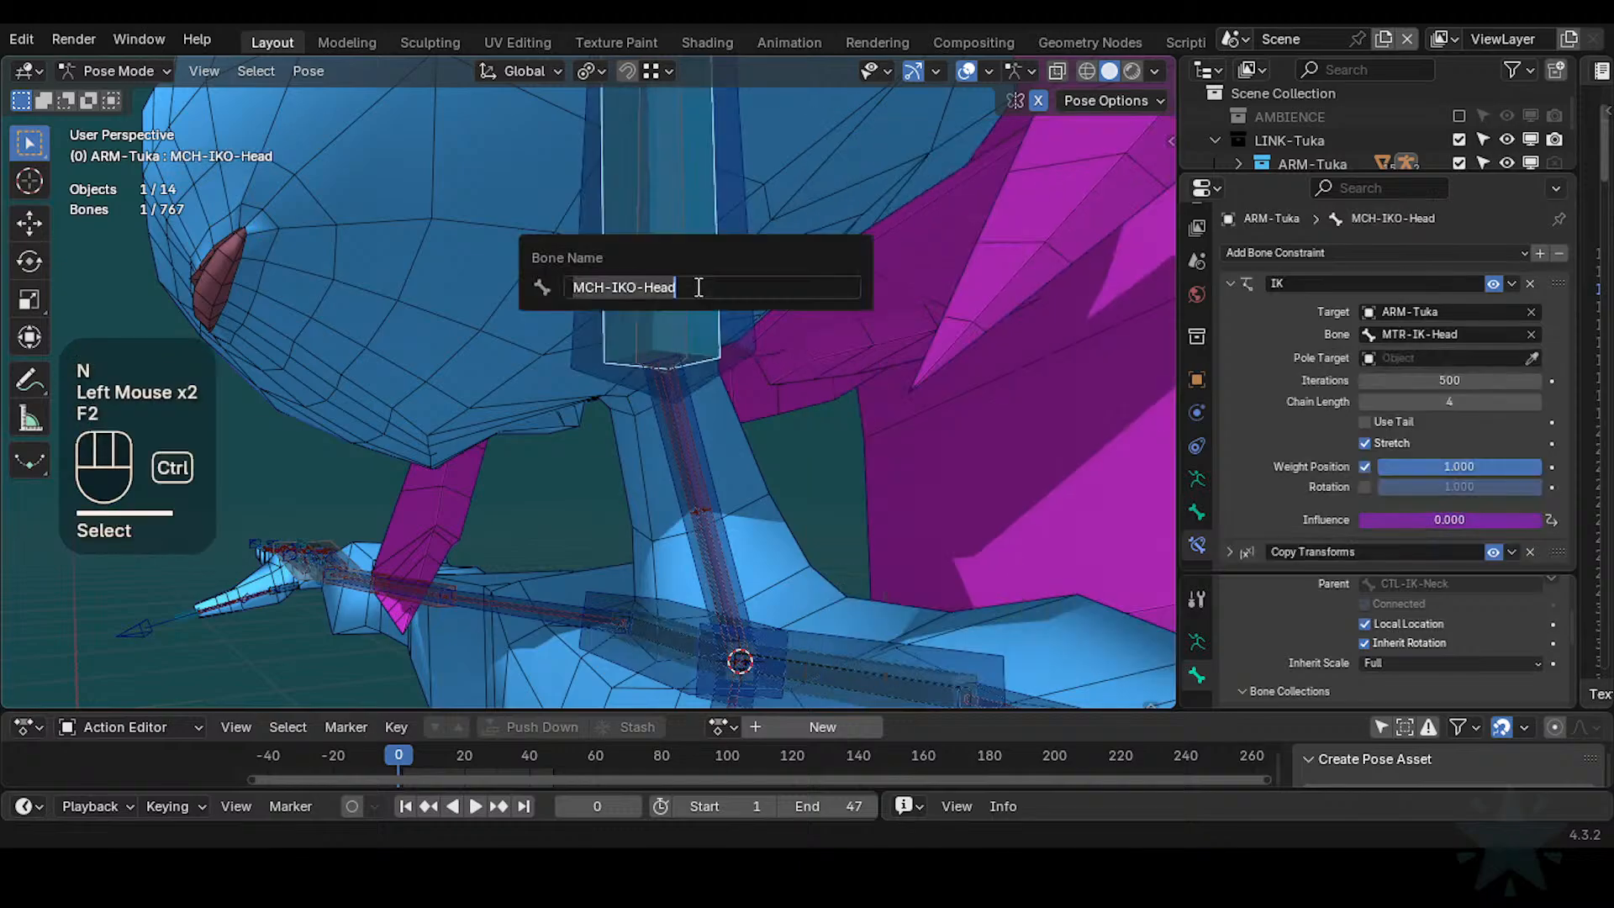
Set the Copy Rotation target bone of both DEF2-TwistNeck.001 and DEF2-TwistNeck to MCH-IKO-Head
left_click(685, 420)
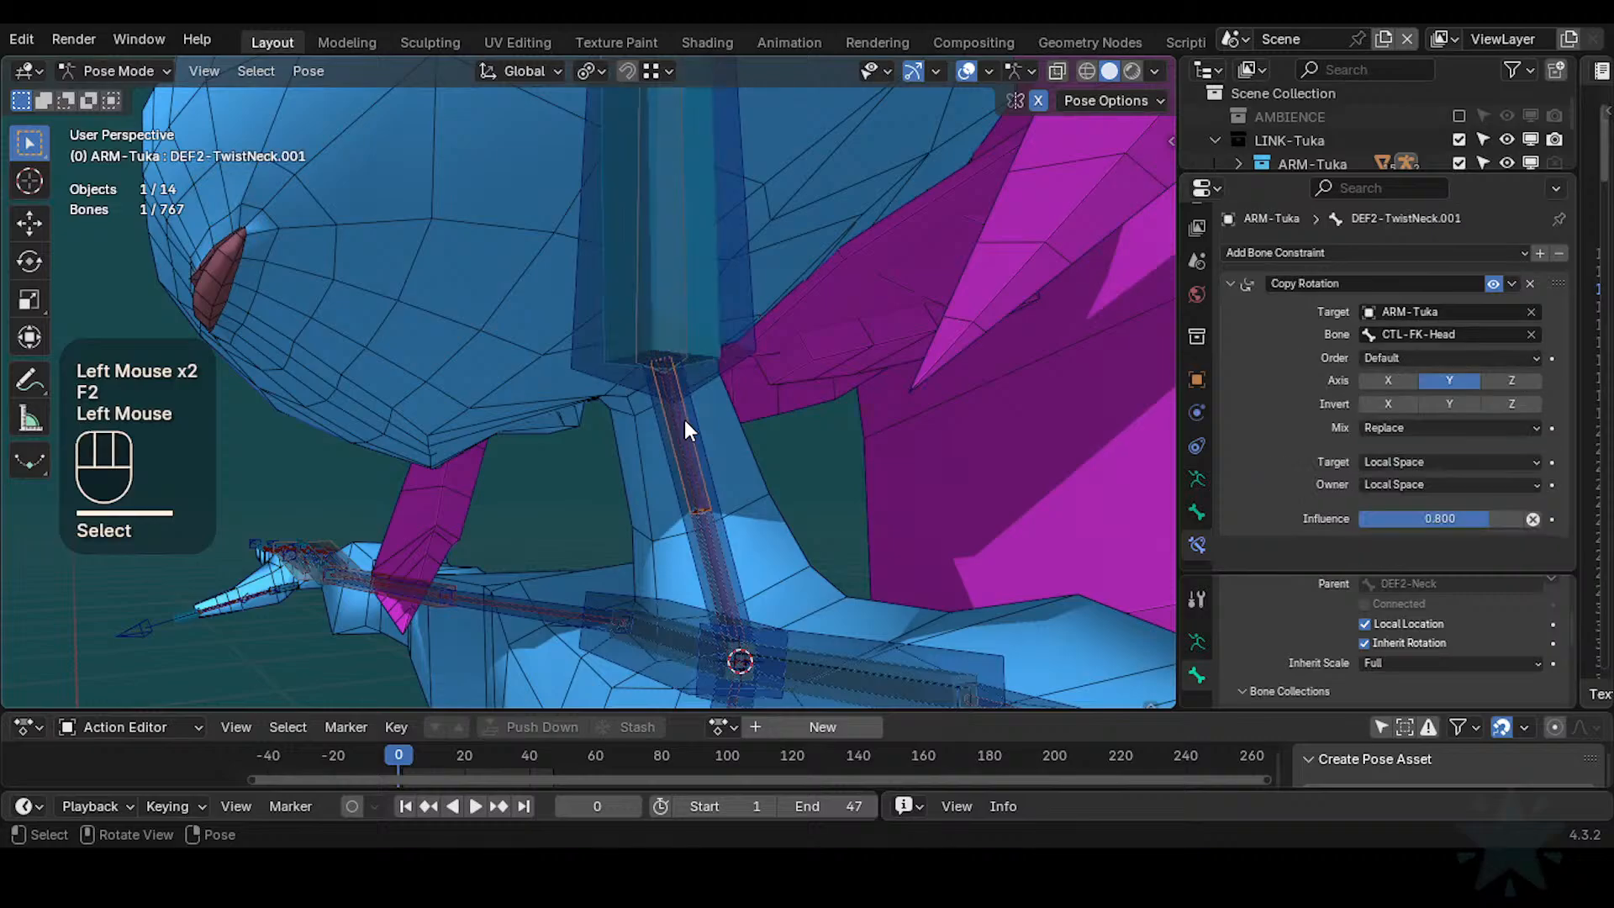
key("ctrl+v")
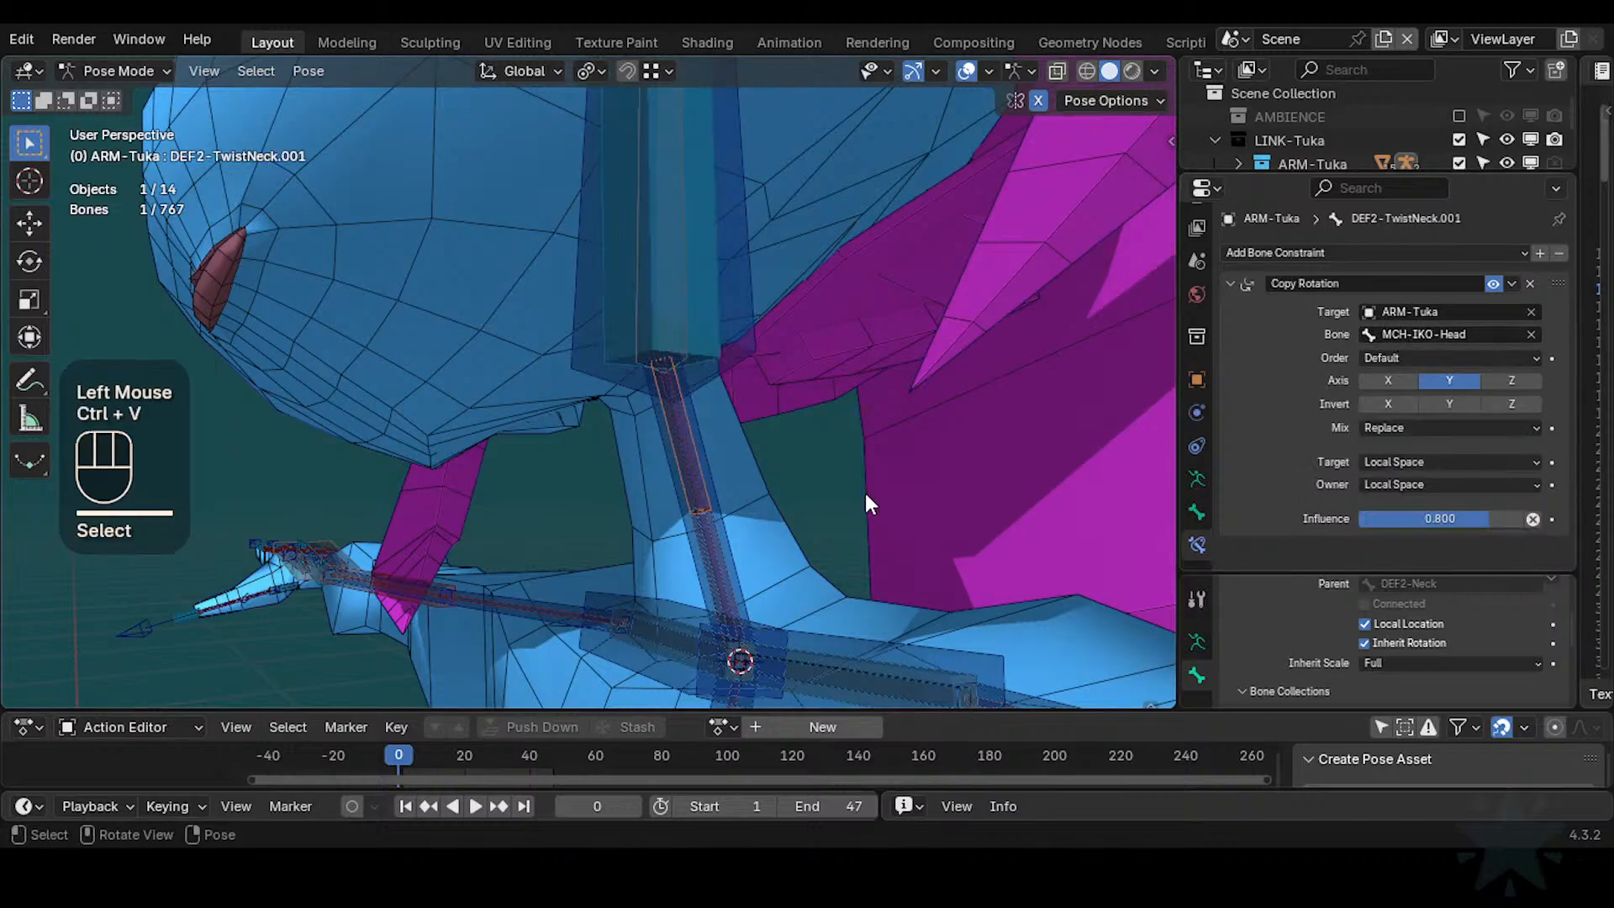
left_click(714, 538)
left_click(714, 537)
left_click(715, 538)
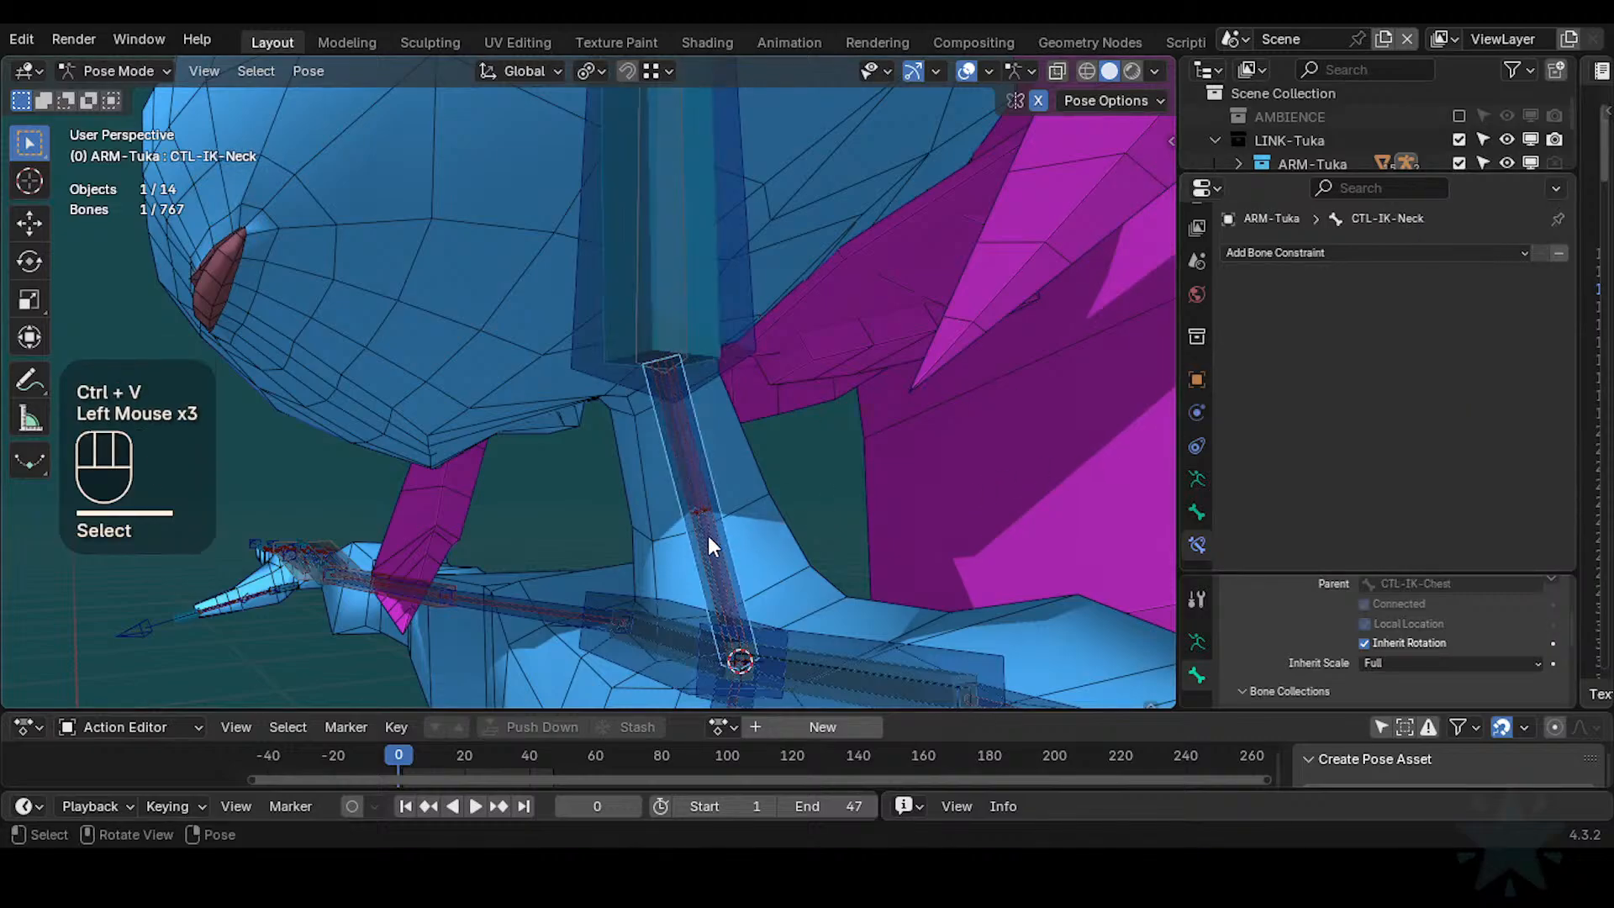
left_click(710, 534)
left_click(713, 533)
left_click(716, 533)
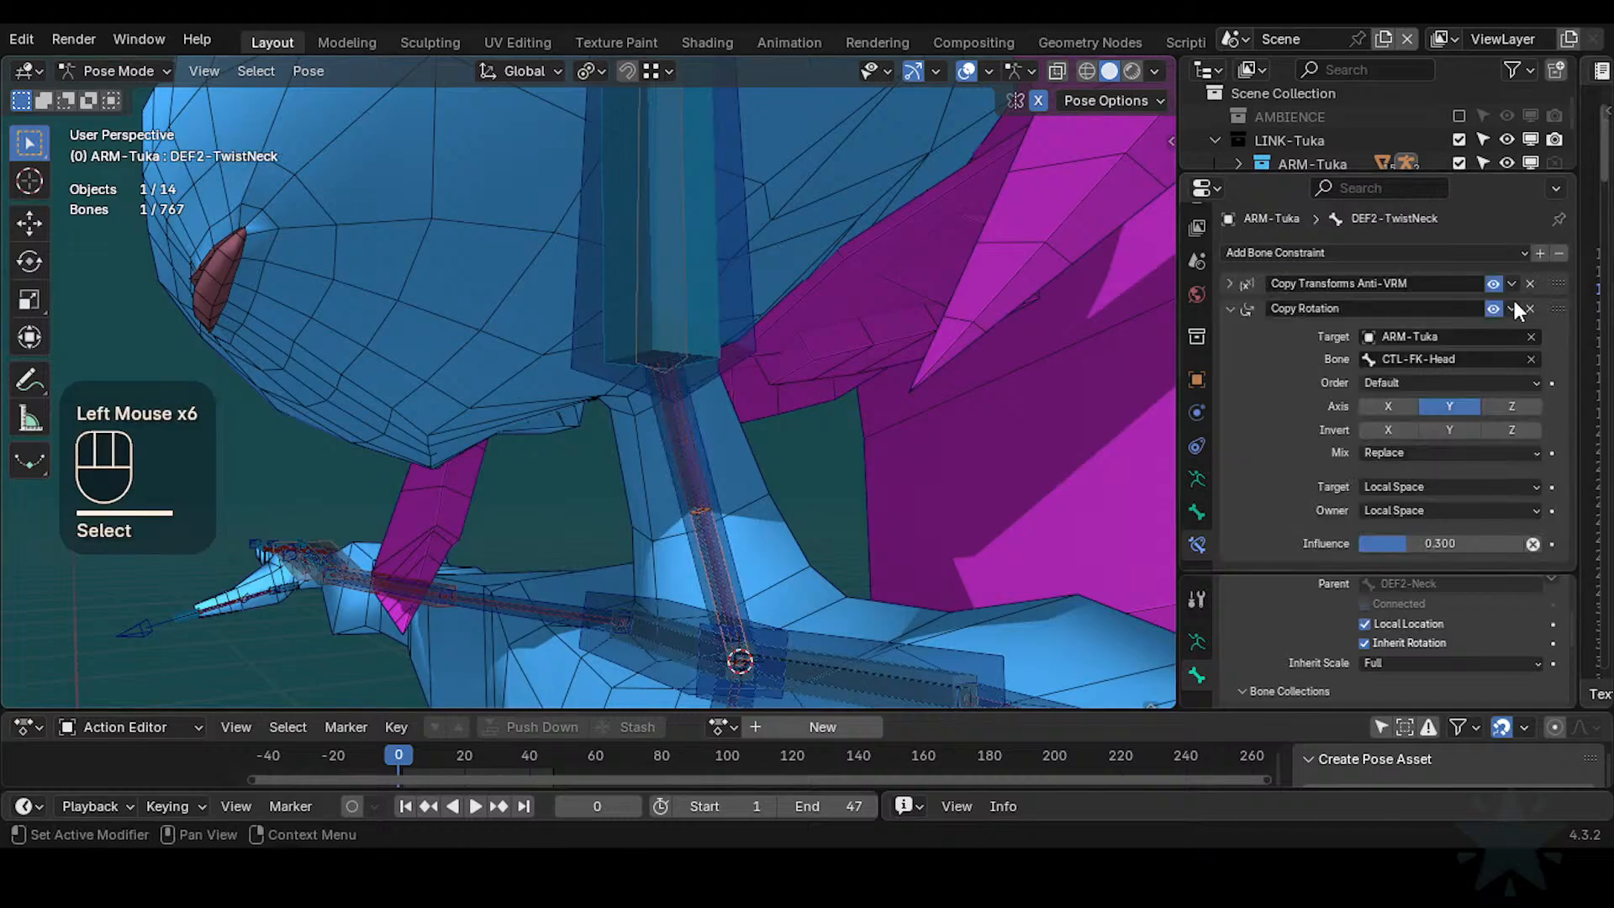
key("ctrl+v")
Rotate the CTL-IK-Head control freely with trackball rotation to test the retargeted neck twist
scroll(740, 348, "down", 2)
left_click(672, 265)
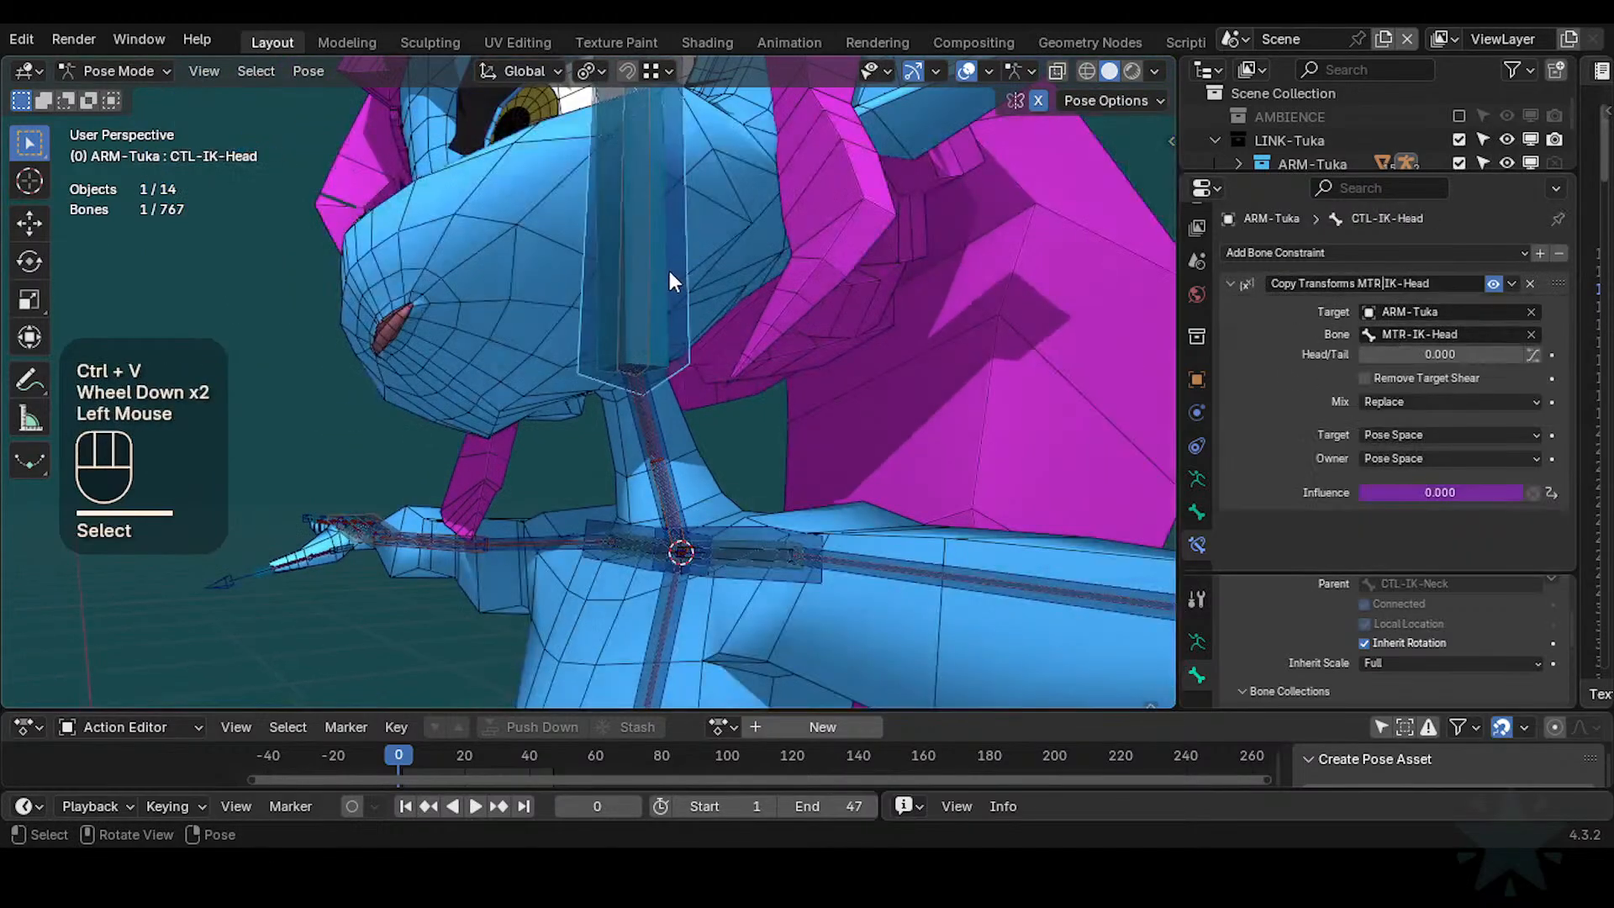
key("r")
key("r")
left_click(652, 350)
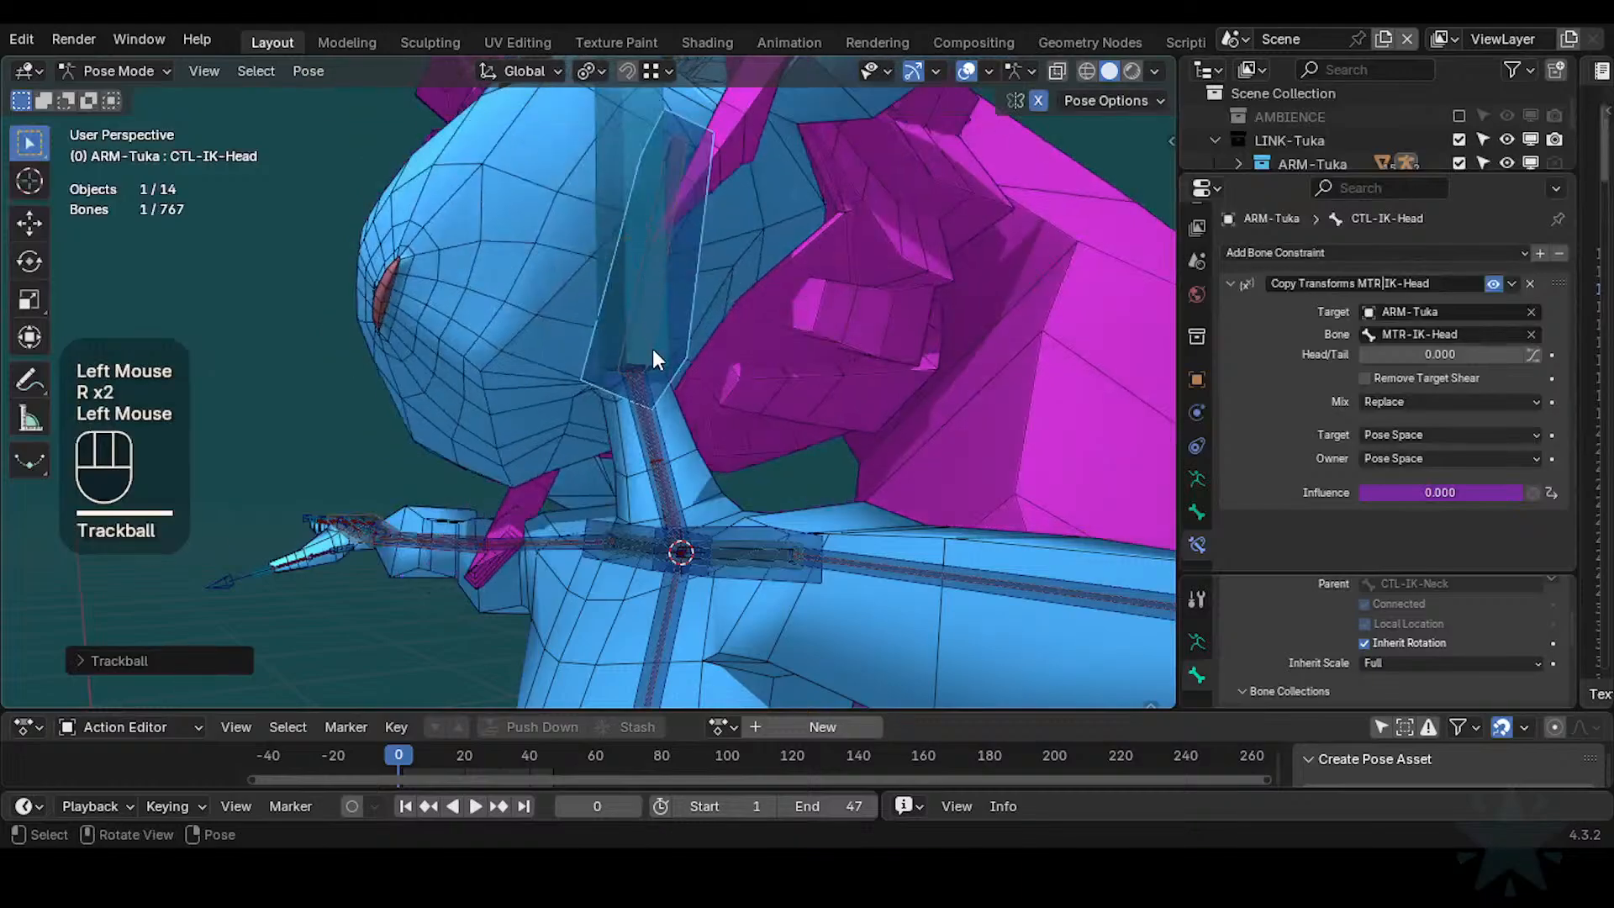
Display the bone axes and trackball-rotate the CTL-IK-Head control to watch how the neck axes react
scroll(718, 351, "up", 1)
key("ctrl+3")
key("r")
key("r")
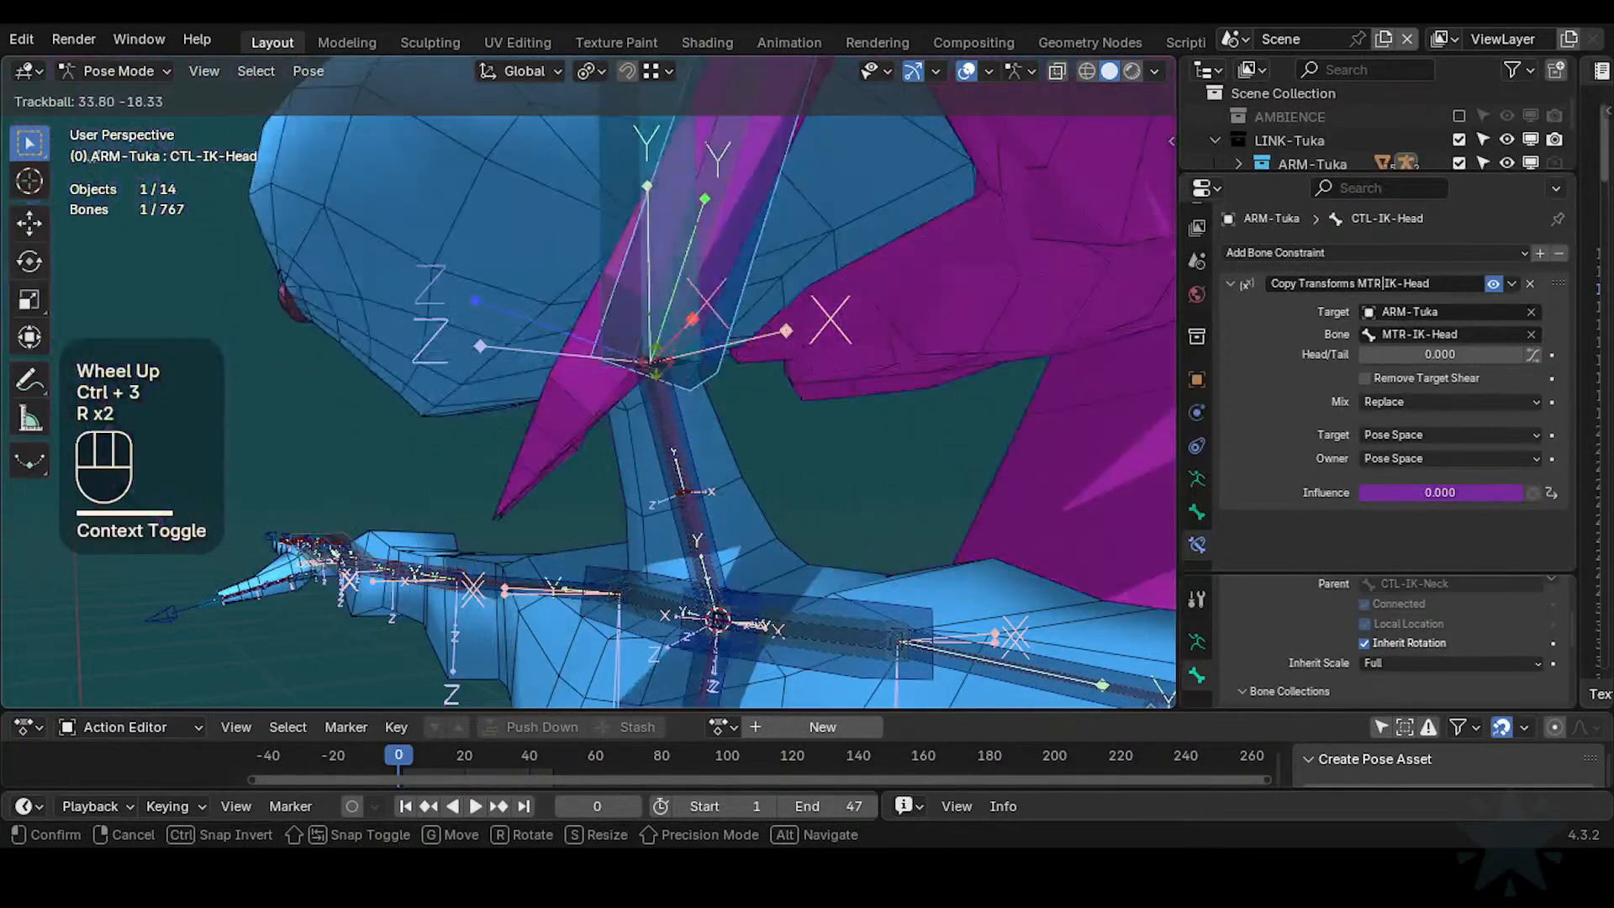
left_click(752, 339)
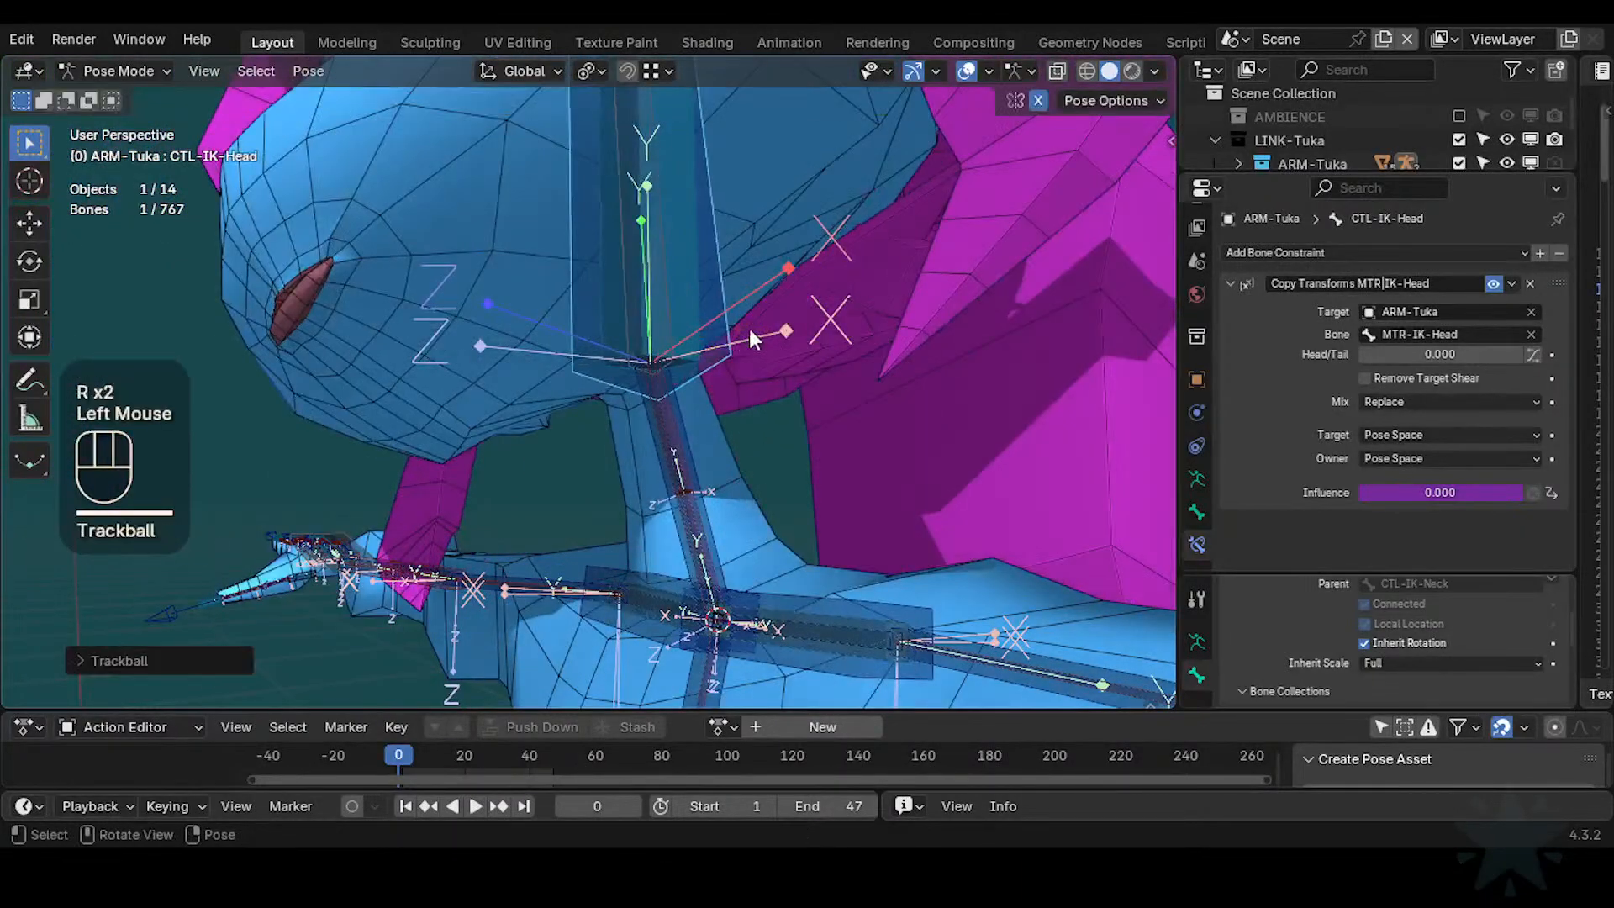
Try rotating the MCH-IKO-Head bone, both in the view plane and with trackball rotation, cancelling each attempt
left_click(753, 338)
key("r")
key("Escape")
left_click(676, 323)
key("r")
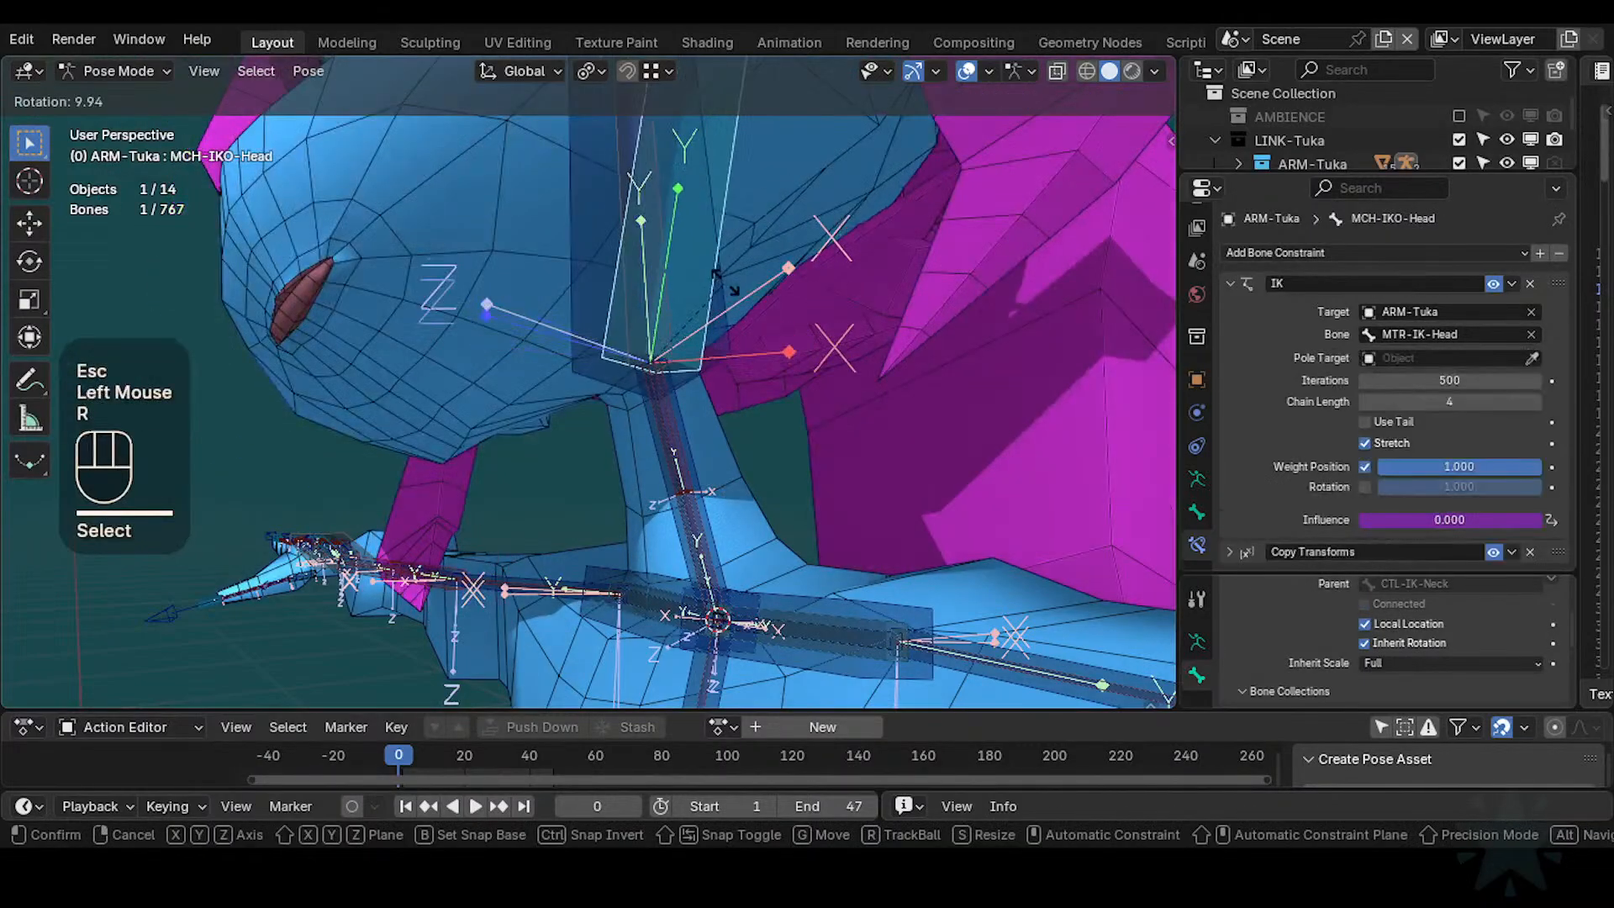
key("Escape")
key("r")
key("r")
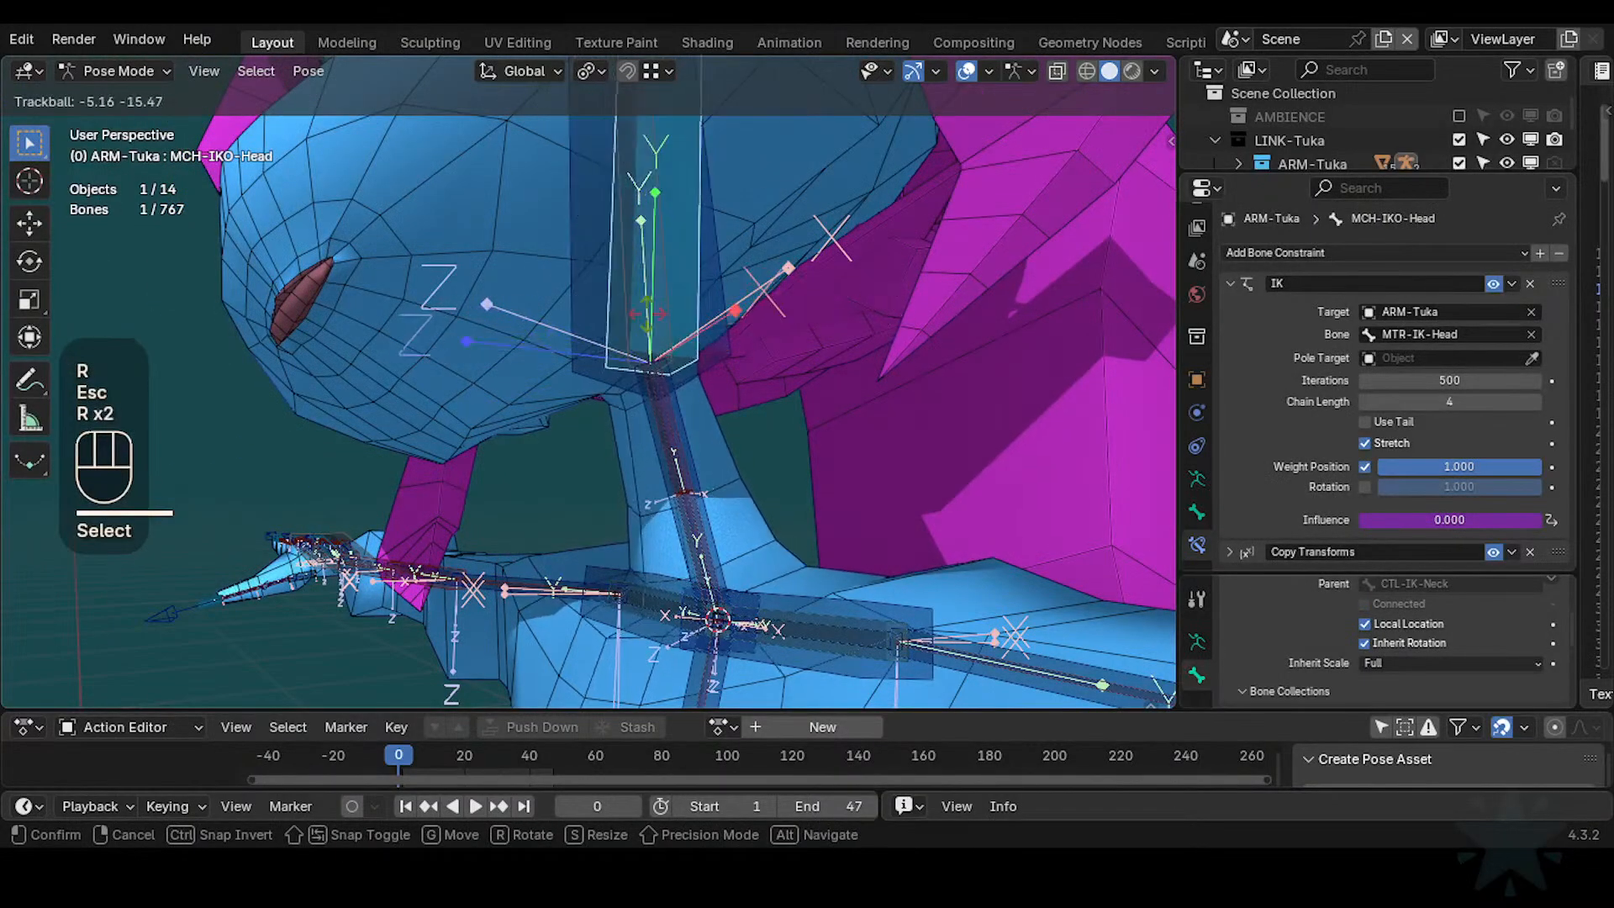
key("Escape")
Trackball-rotate the CTL-IK-Head control again to compare its axes with those of MCH-IKO-Head
left_click(725, 294)
key("r")
key("r")
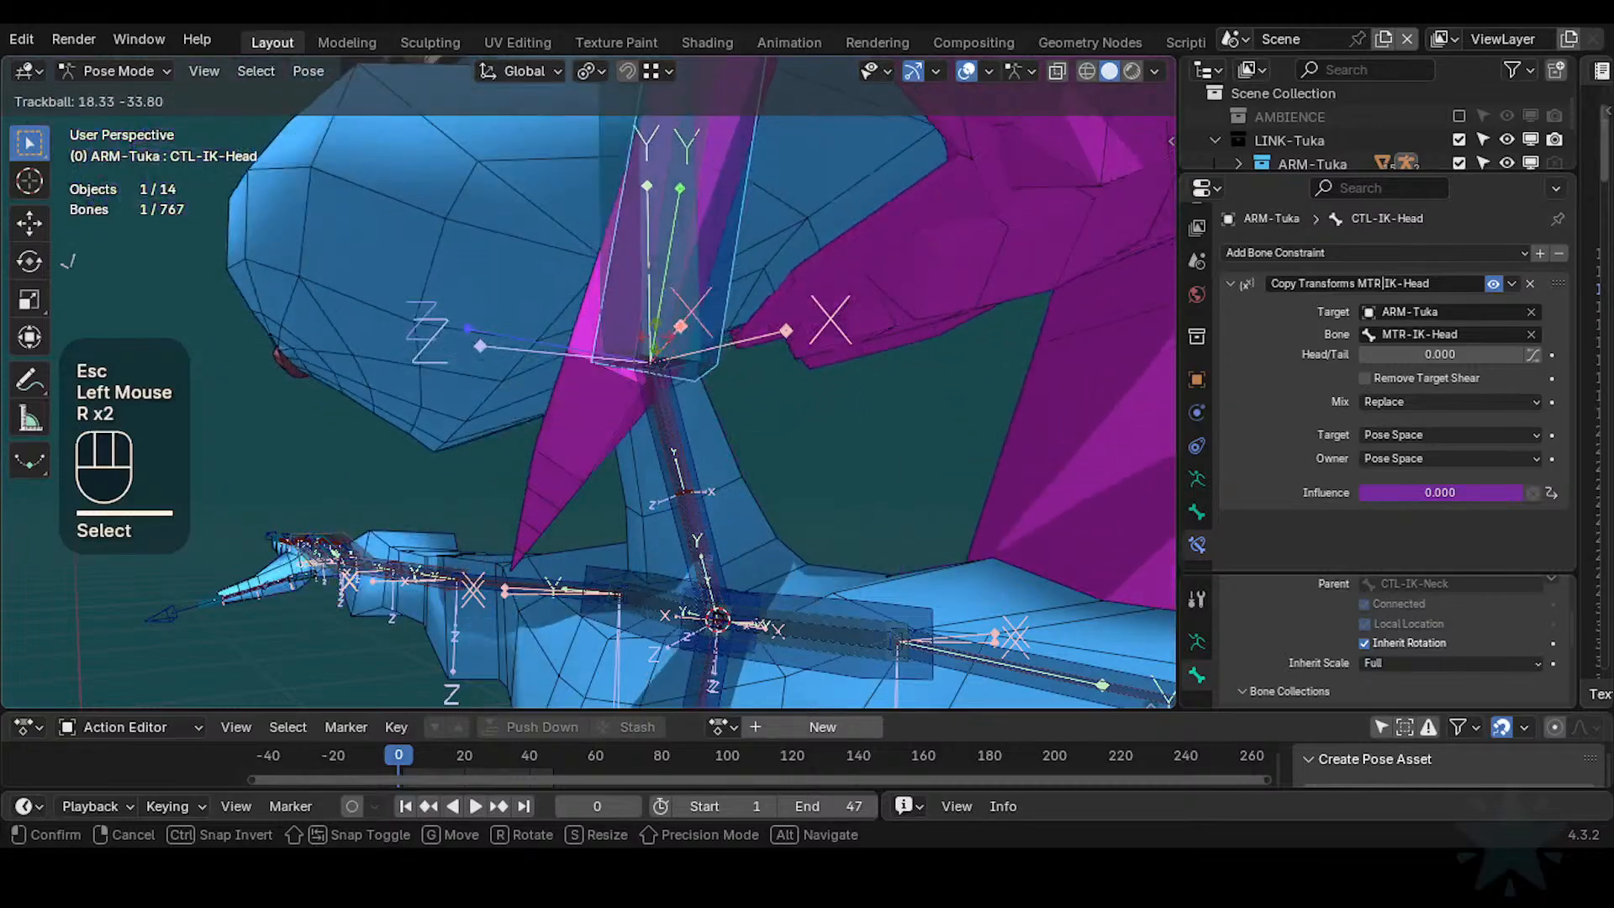
left_click(725, 315)
Inspect the IK and Copy Transforms constraints on the MCH-IKO-Head bone
left_click(680, 321)
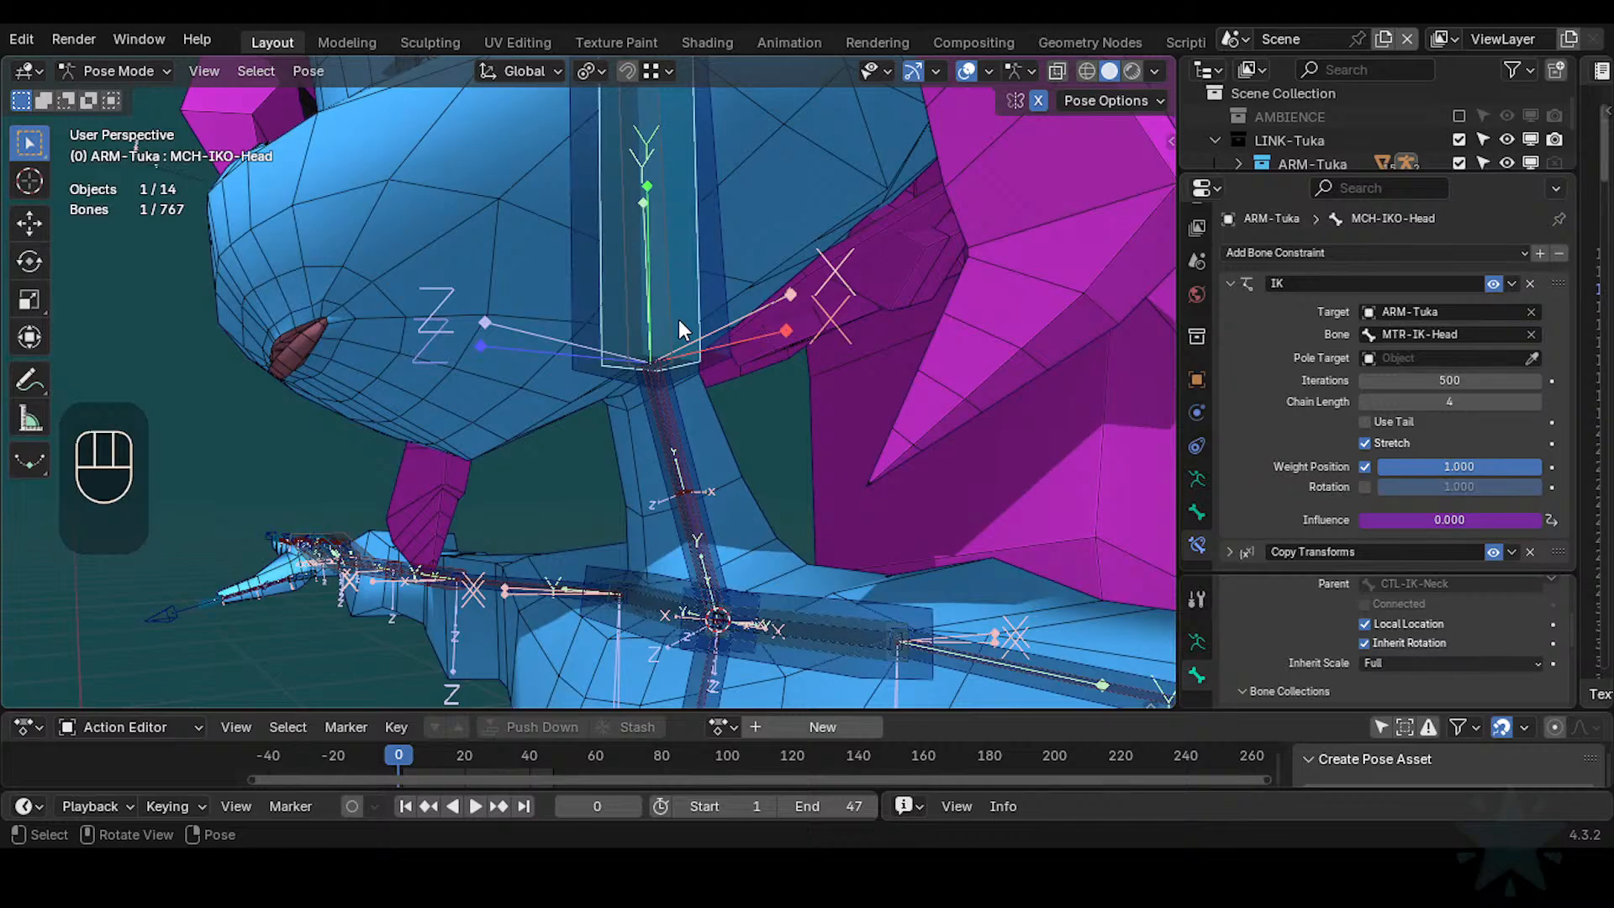
scroll(1471, 496, "down", 2)
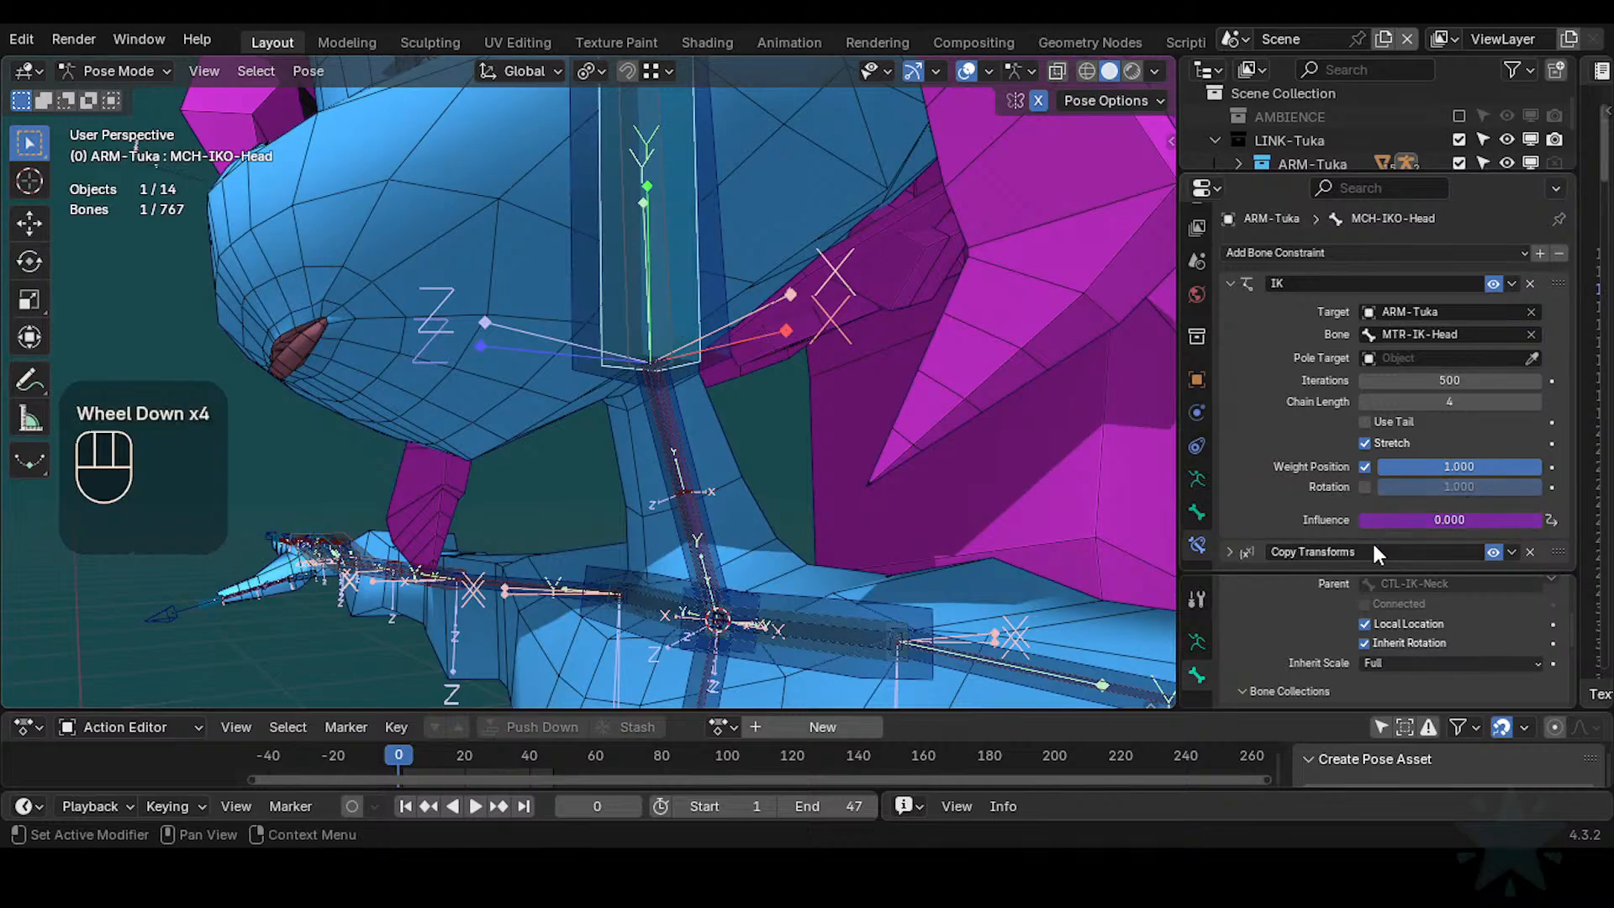
left_click(1230, 551)
scroll(1251, 562, "down", 3)
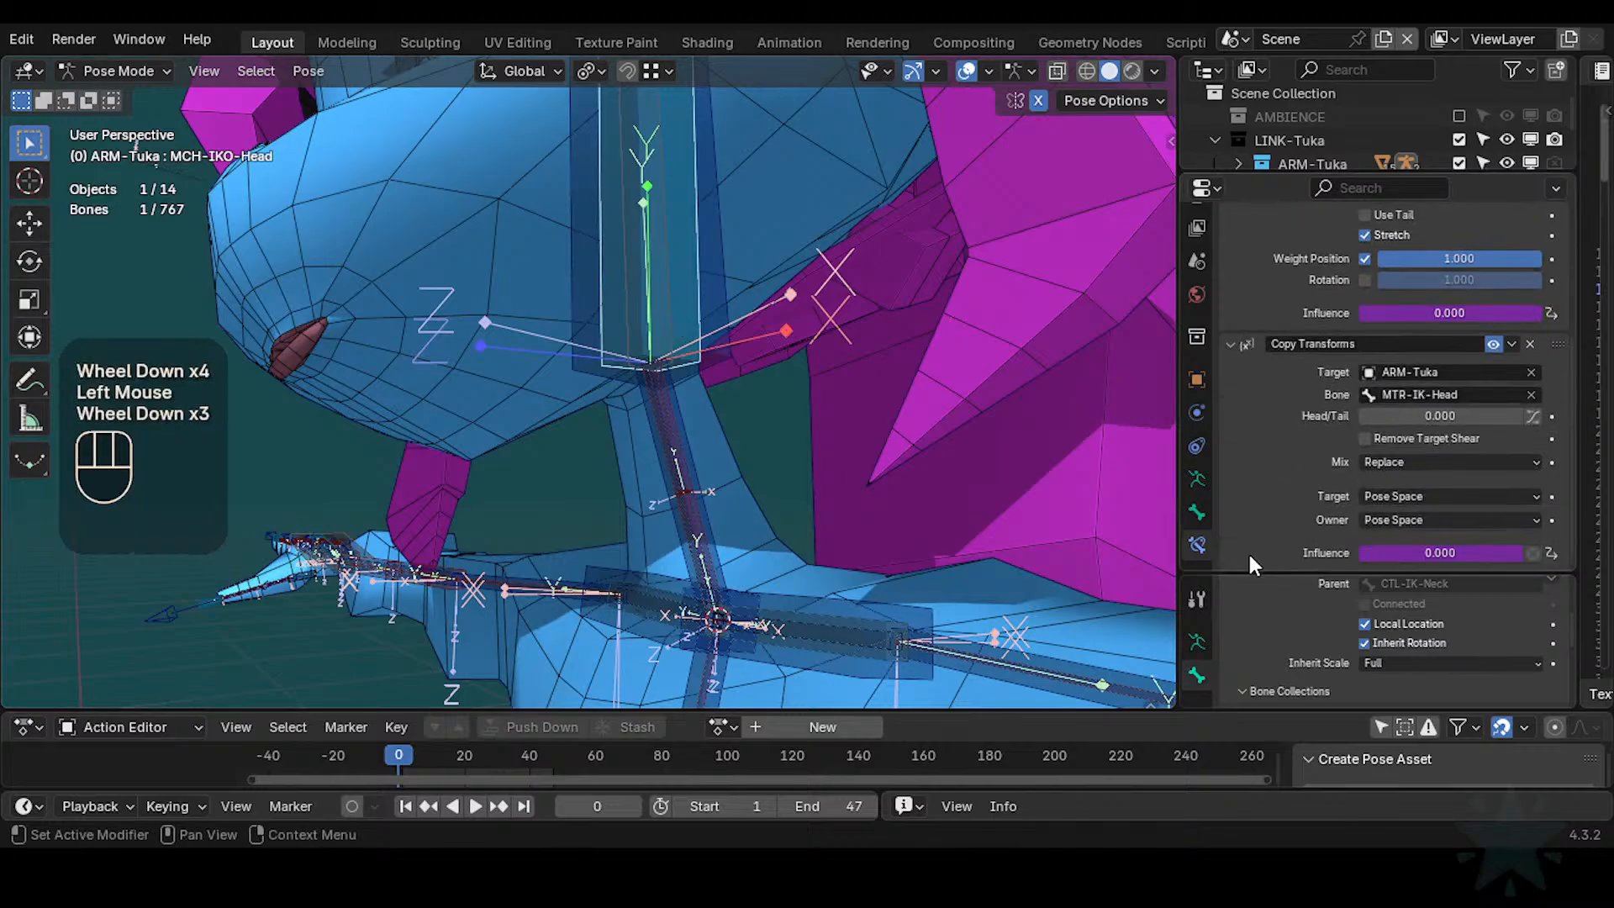
left_click(1229, 340)
scroll(865, 308, "down", 1)
Clear the pose transforms of all visible bones
key("a")
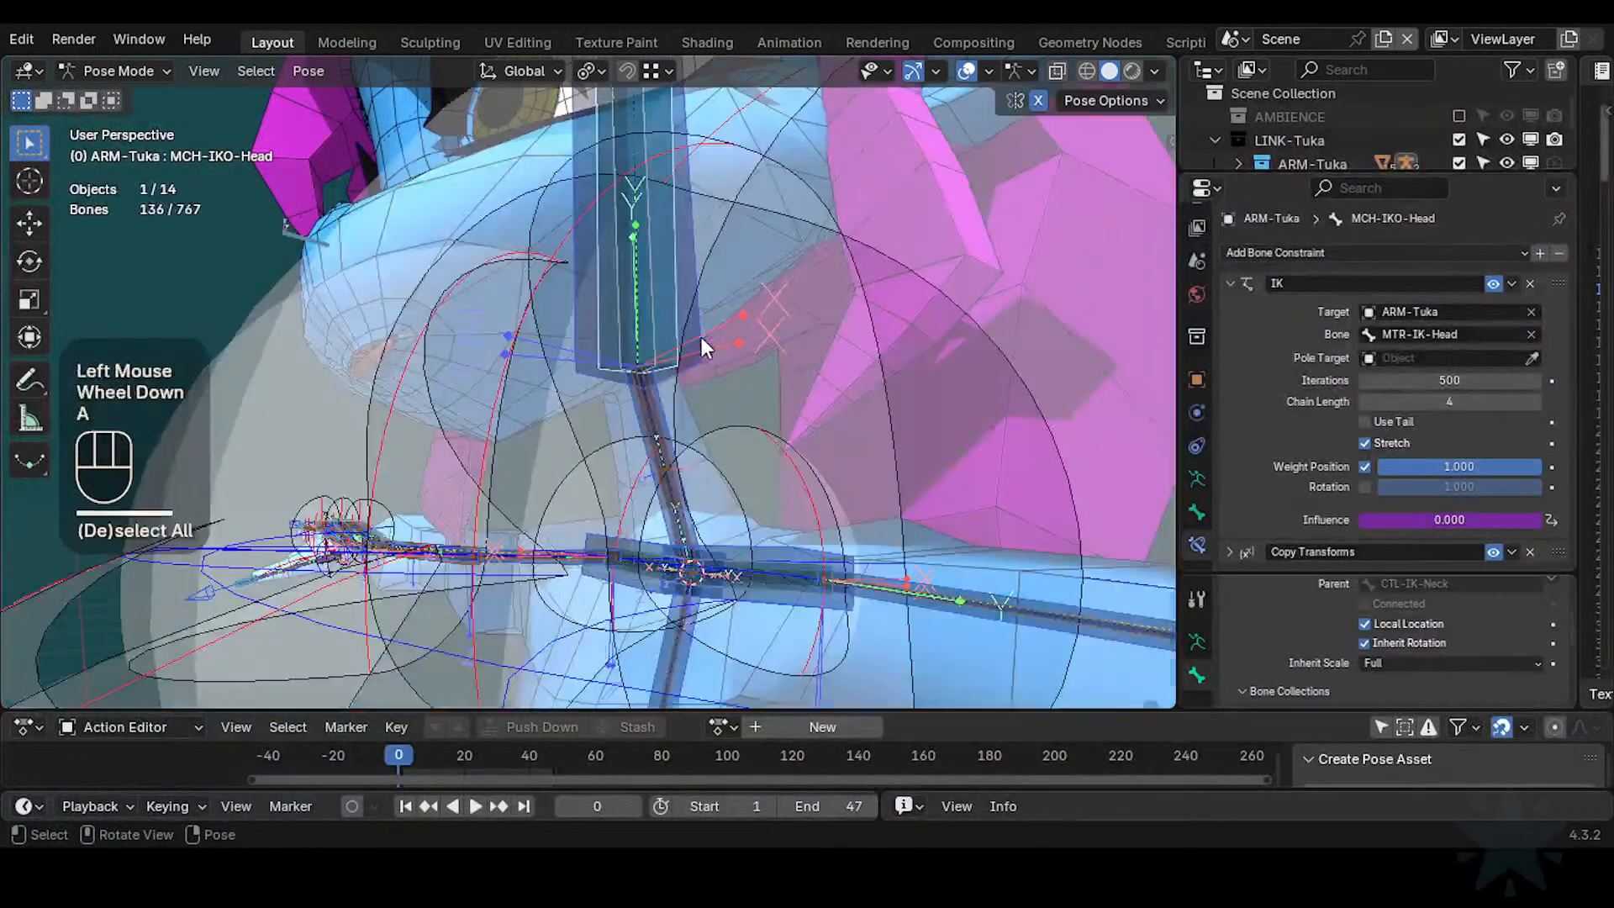
key("alt+g")
scroll(698, 345, "up", 2)
Select the CTL-IK-Head control and look through the bone collections for a suitable head bone
double_click(679, 341)
key("n")
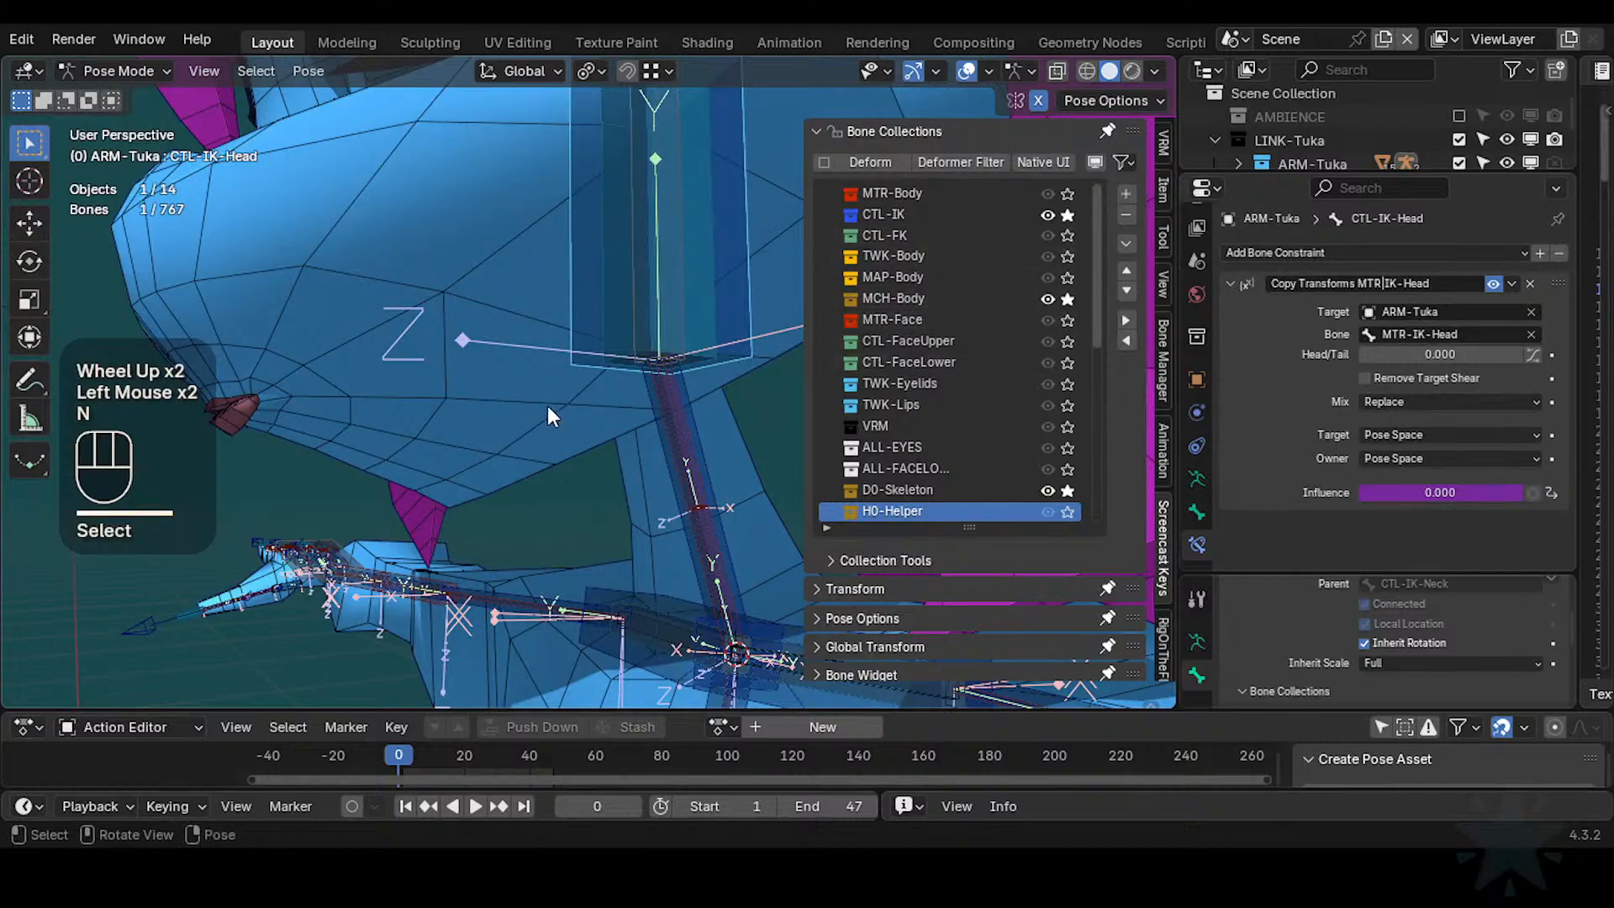
scroll(547, 405, "up", 2)
scroll(1050, 471, "down", 3)
scroll(1027, 477, "up", 2)
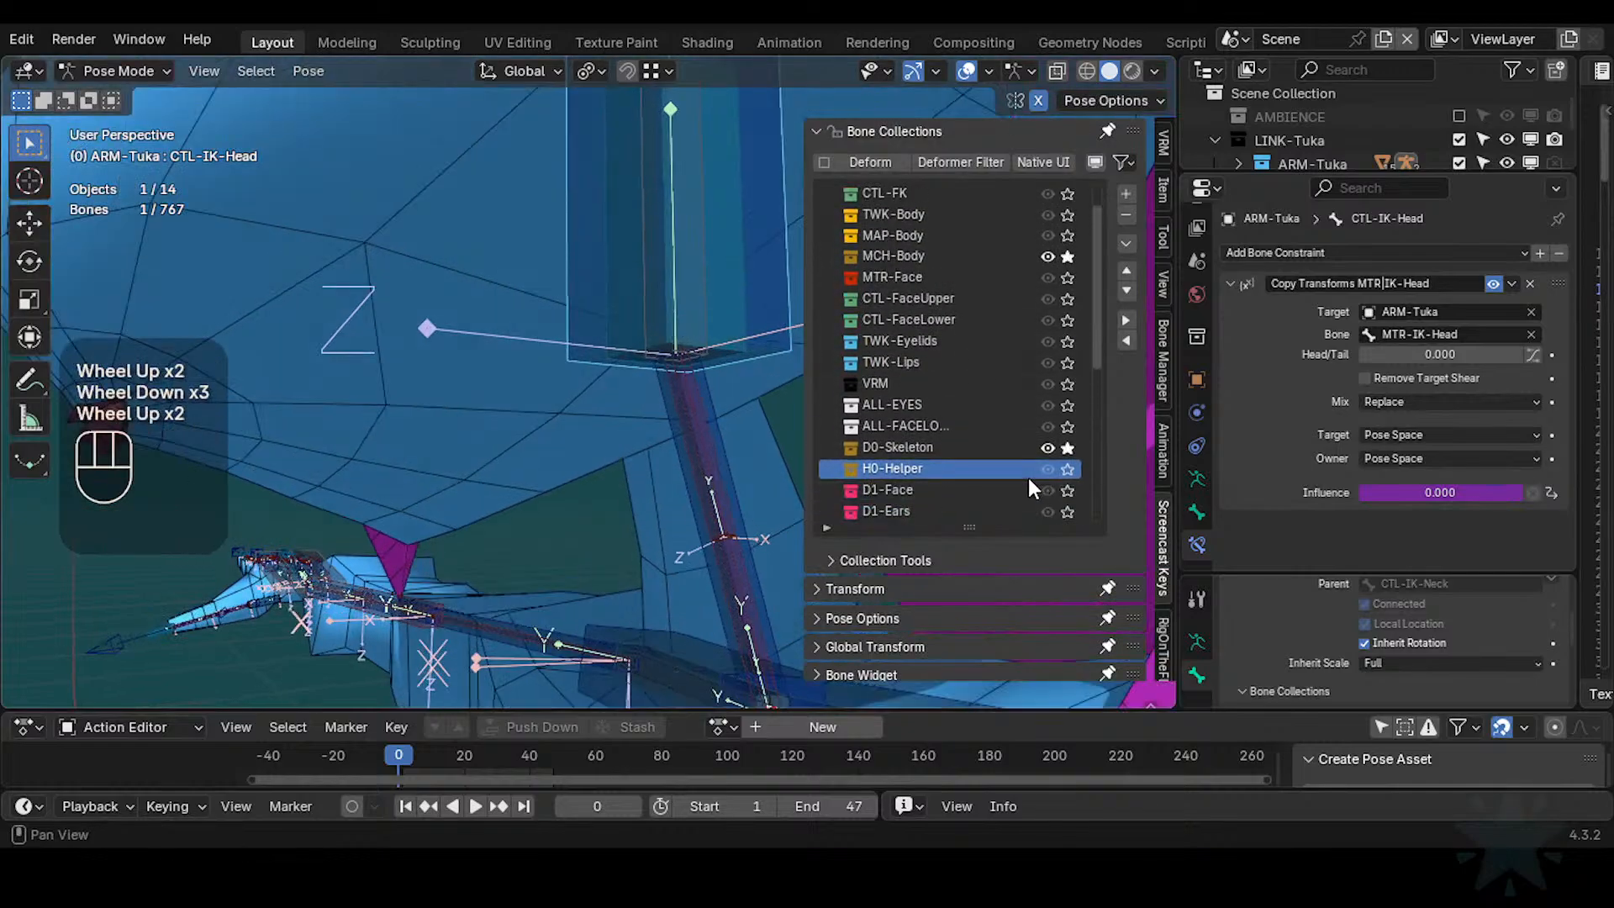
scroll(1029, 470, "up", 3)
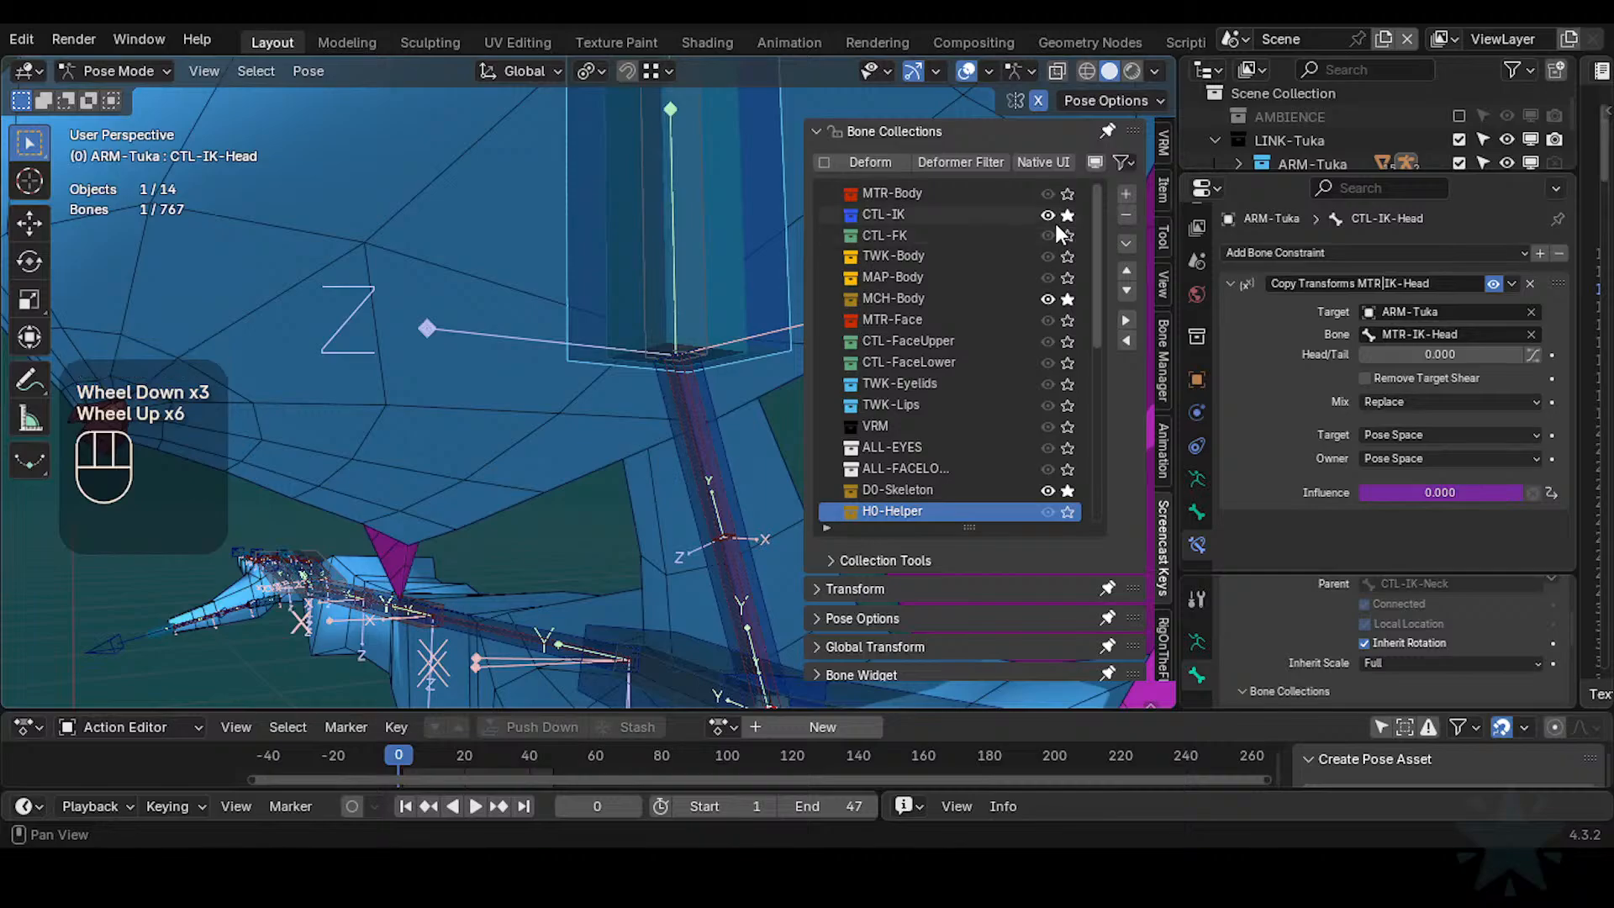
scroll(1061, 450, "down", 3)
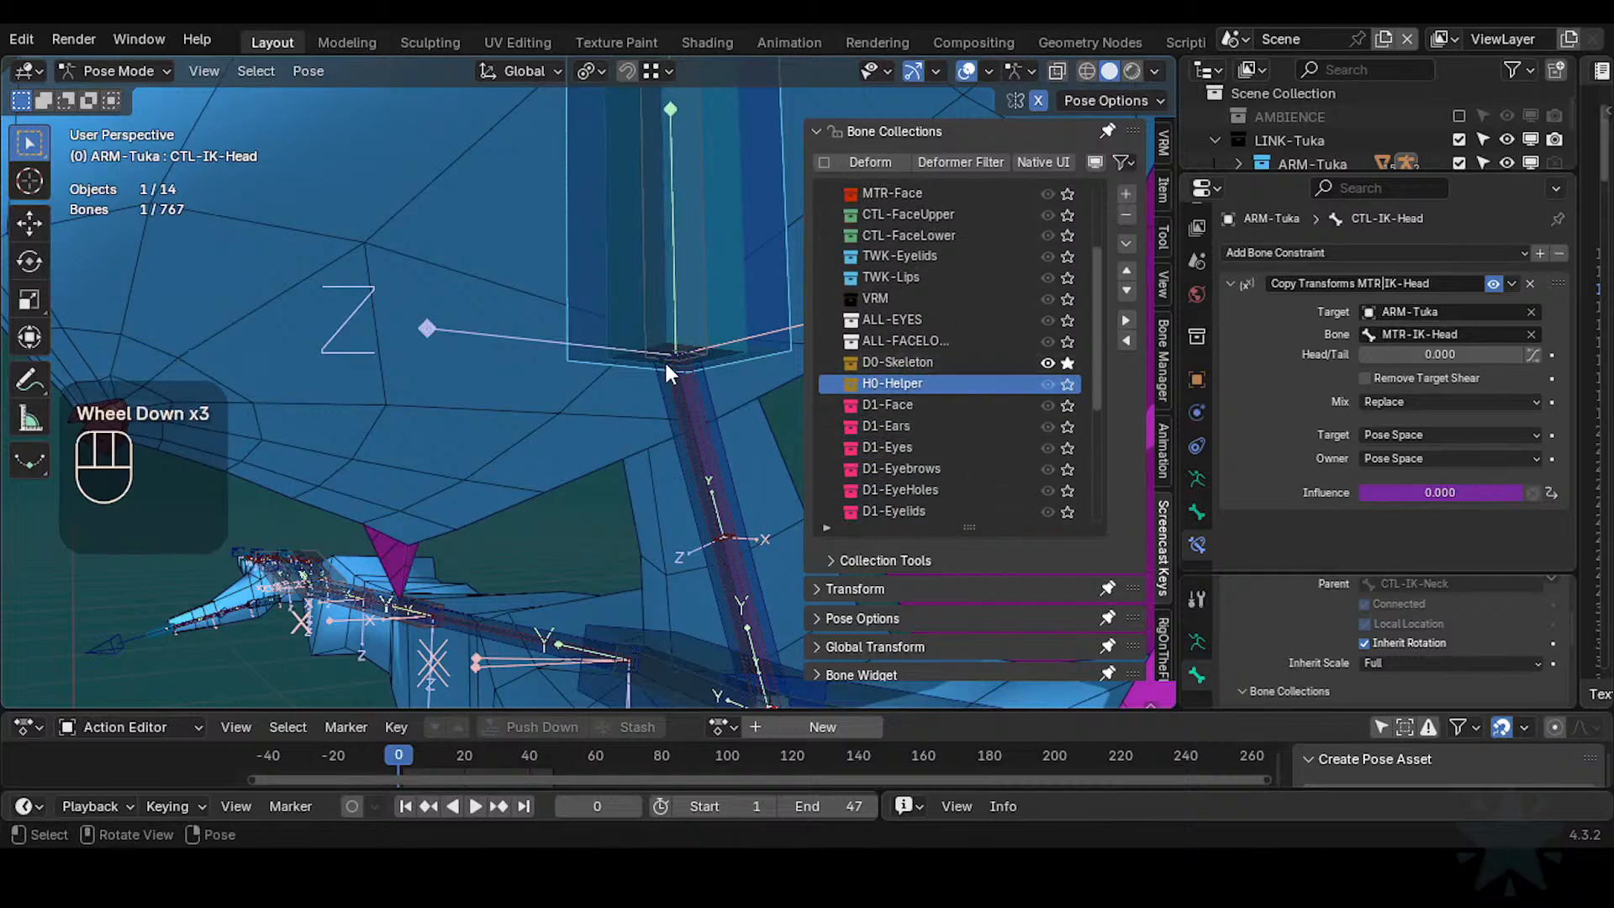
key("n")
Select the DEF1-Head bone and copy its name
left_click(670, 306)
left_click(670, 307)
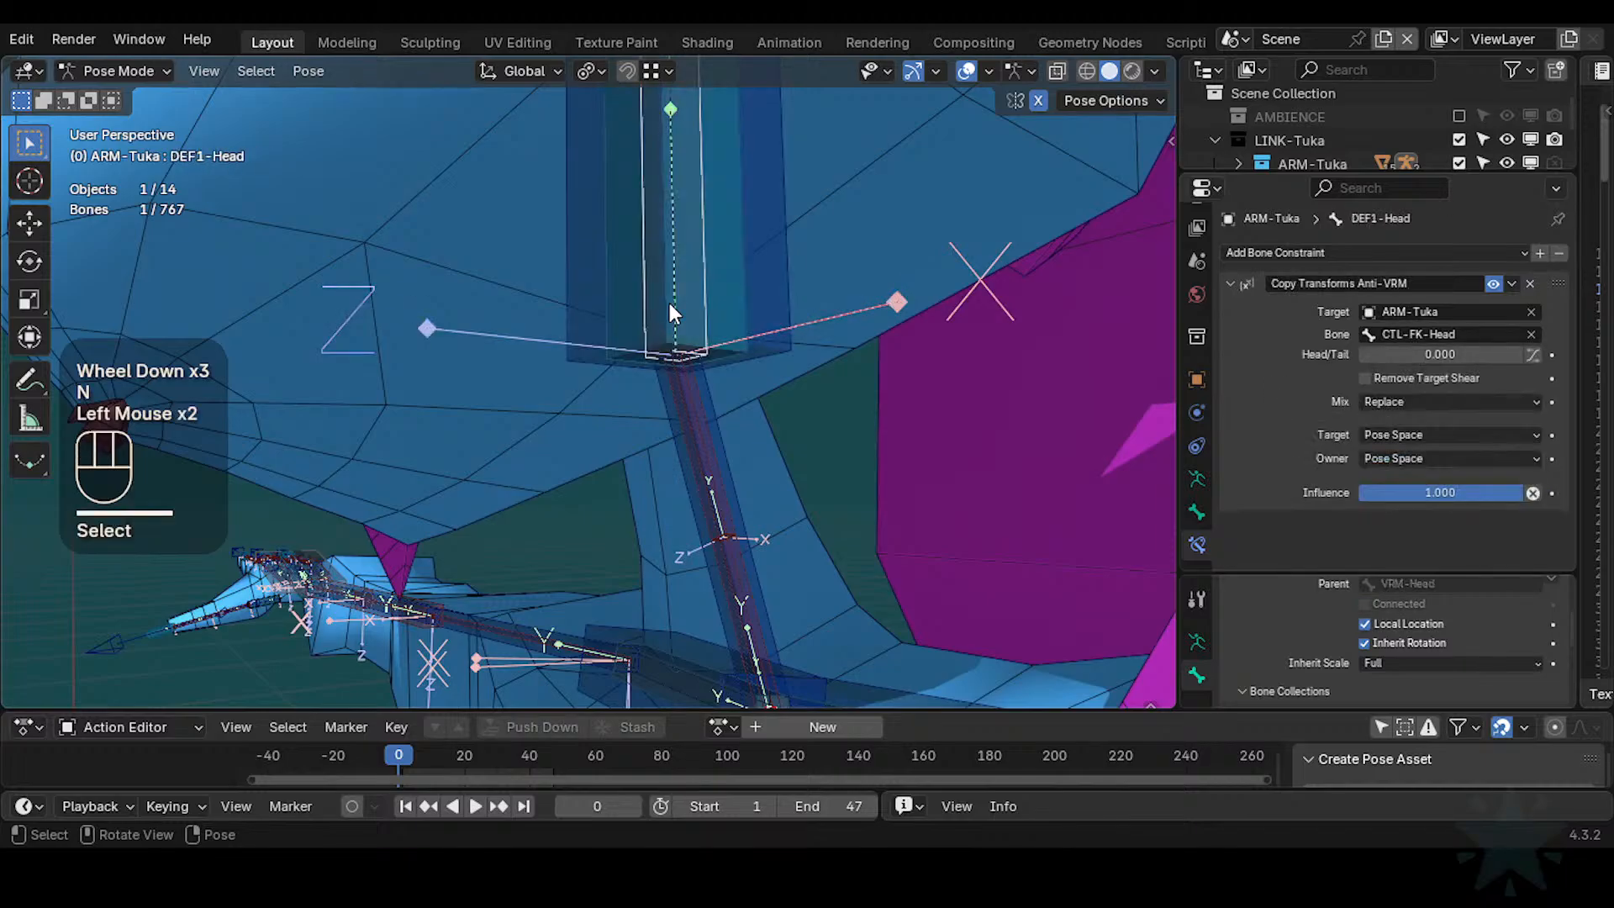
key("F2")
key("ctrl+c")
Check the constraints on DEF1-Head, DEF2-Neck and the two neck twist bones
double_click(689, 413)
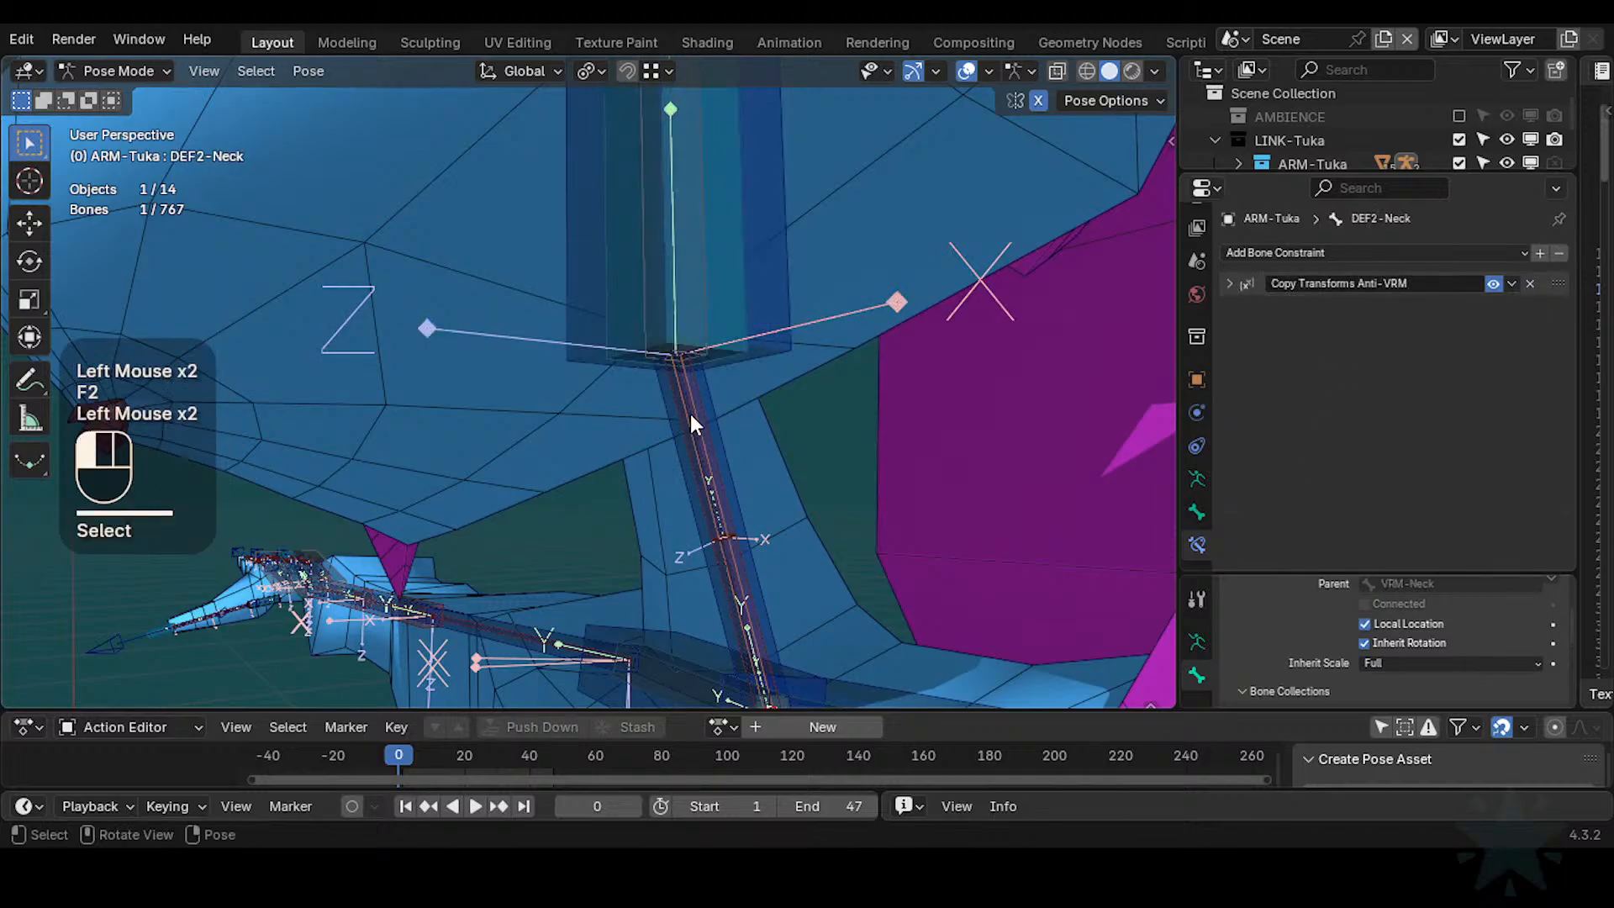
left_click(689, 376)
left_click(668, 327)
left_click(668, 326)
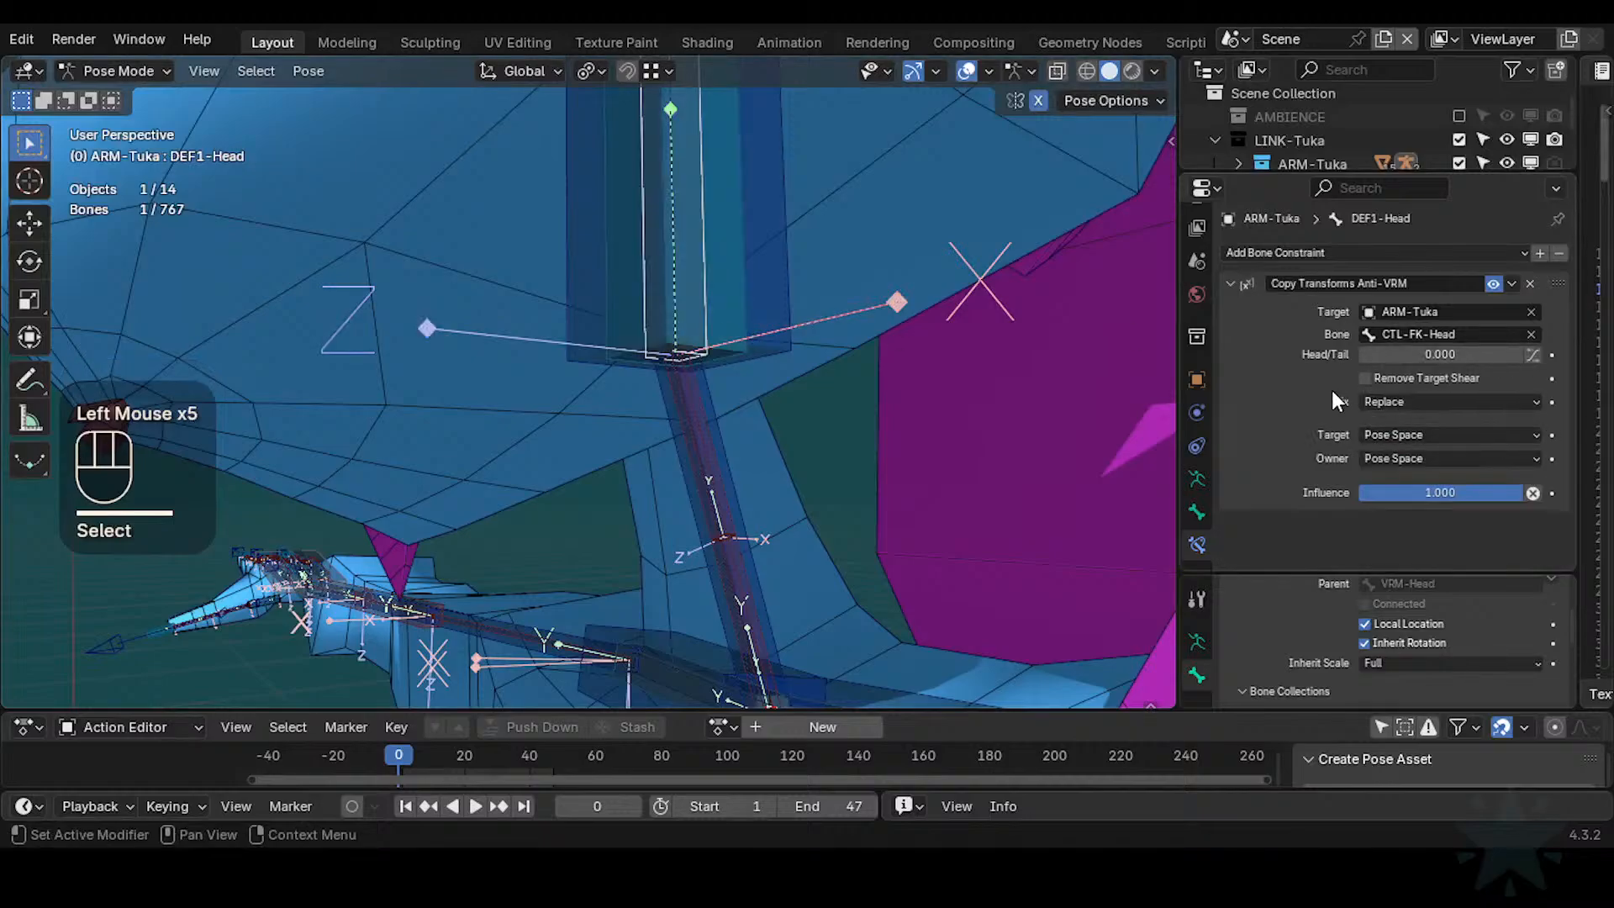
left_click(693, 411)
left_click(703, 411)
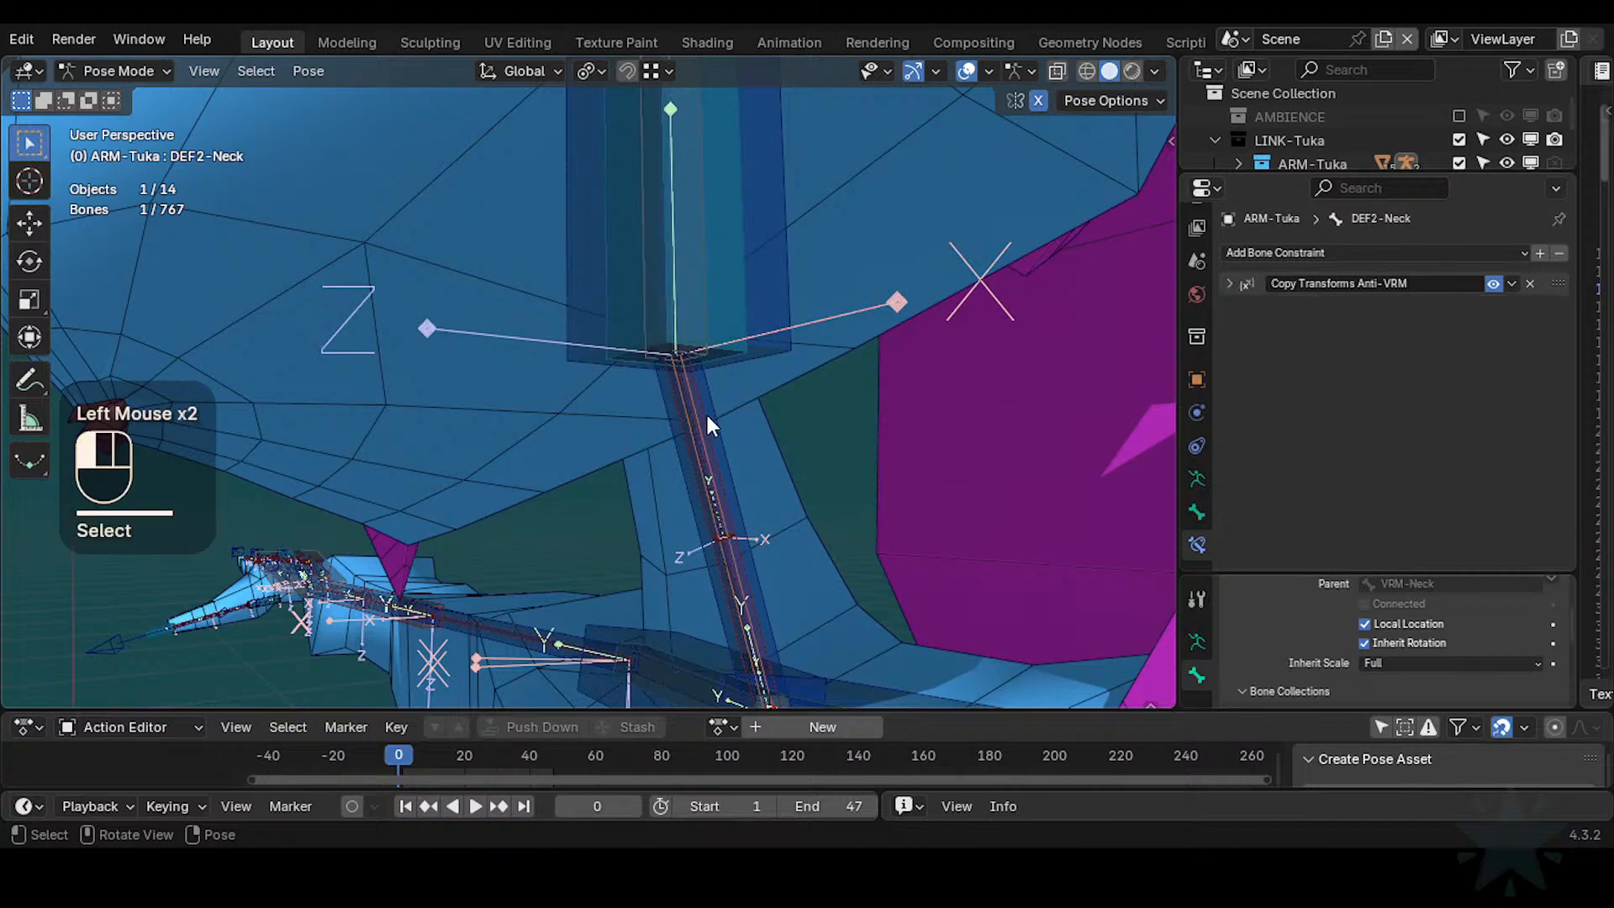
left_click(739, 552, "alt+shift")
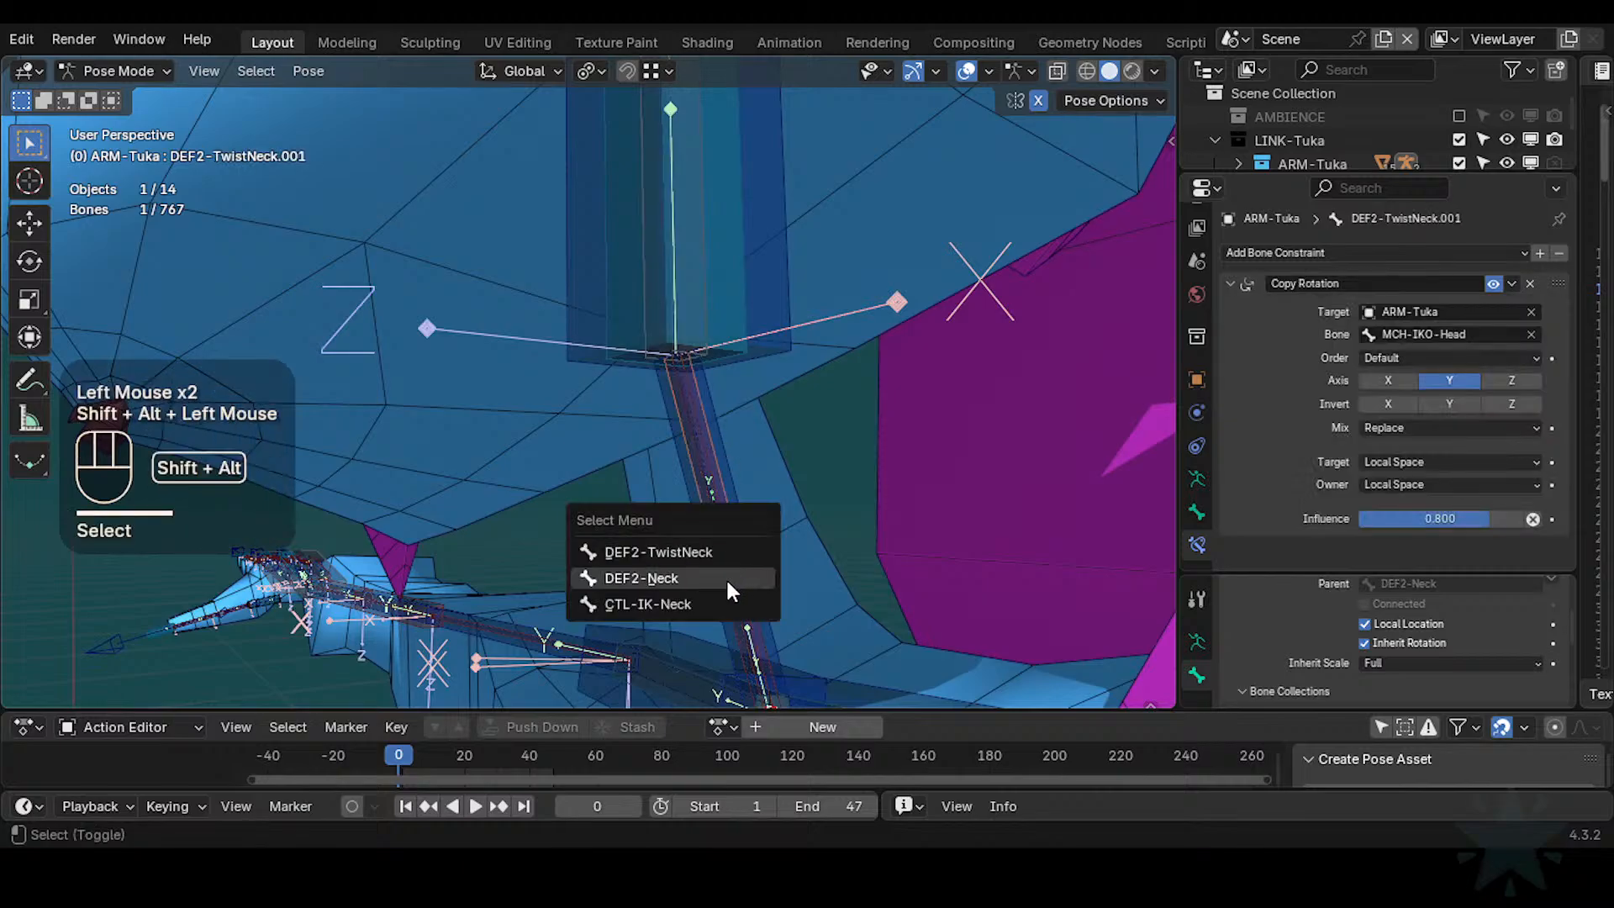
left_click(725, 555)
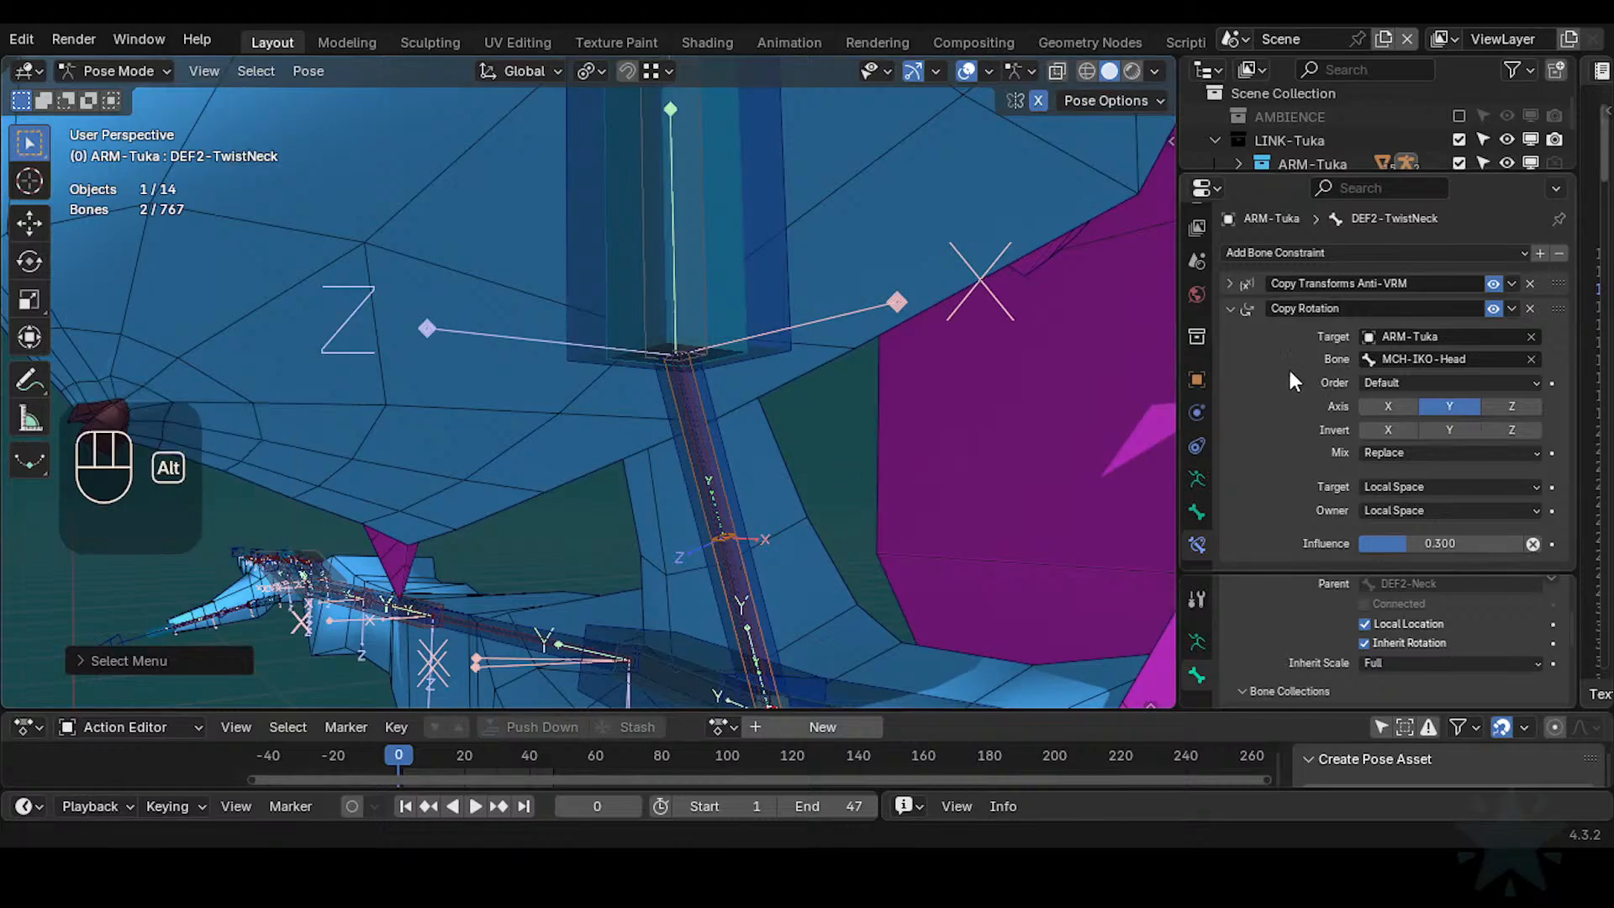
Set the Copy Rotation target bone of DEF2-TwistNeck.001 to DEF1-Head
key("alt+a")
left_click(723, 461)
left_click(710, 461)
left_click(711, 461)
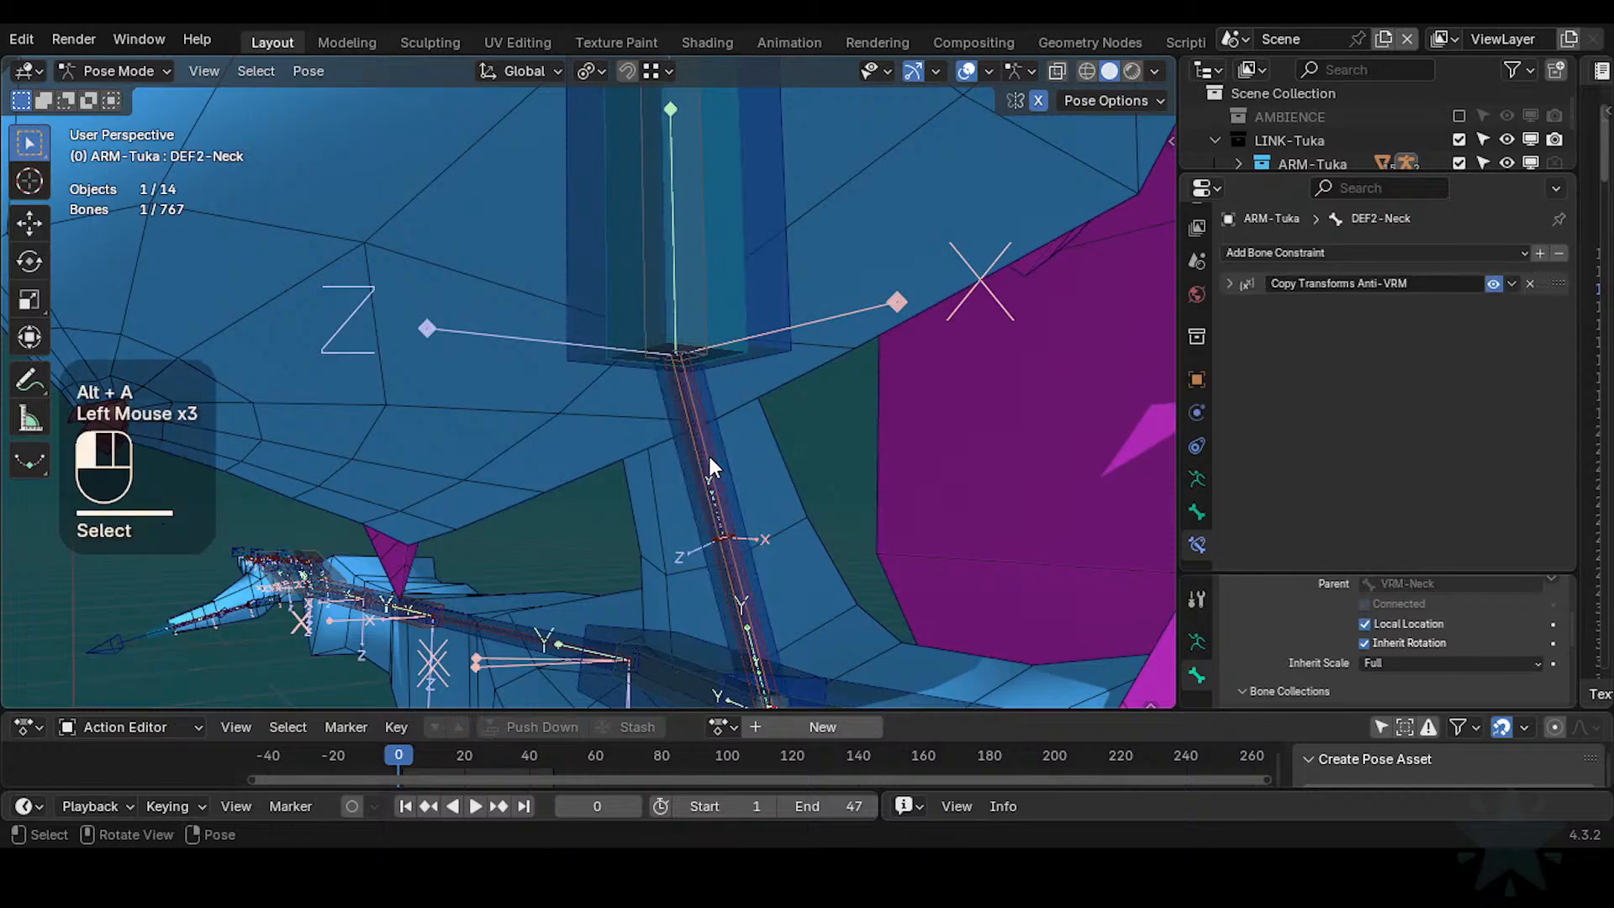
left_click(710, 457)
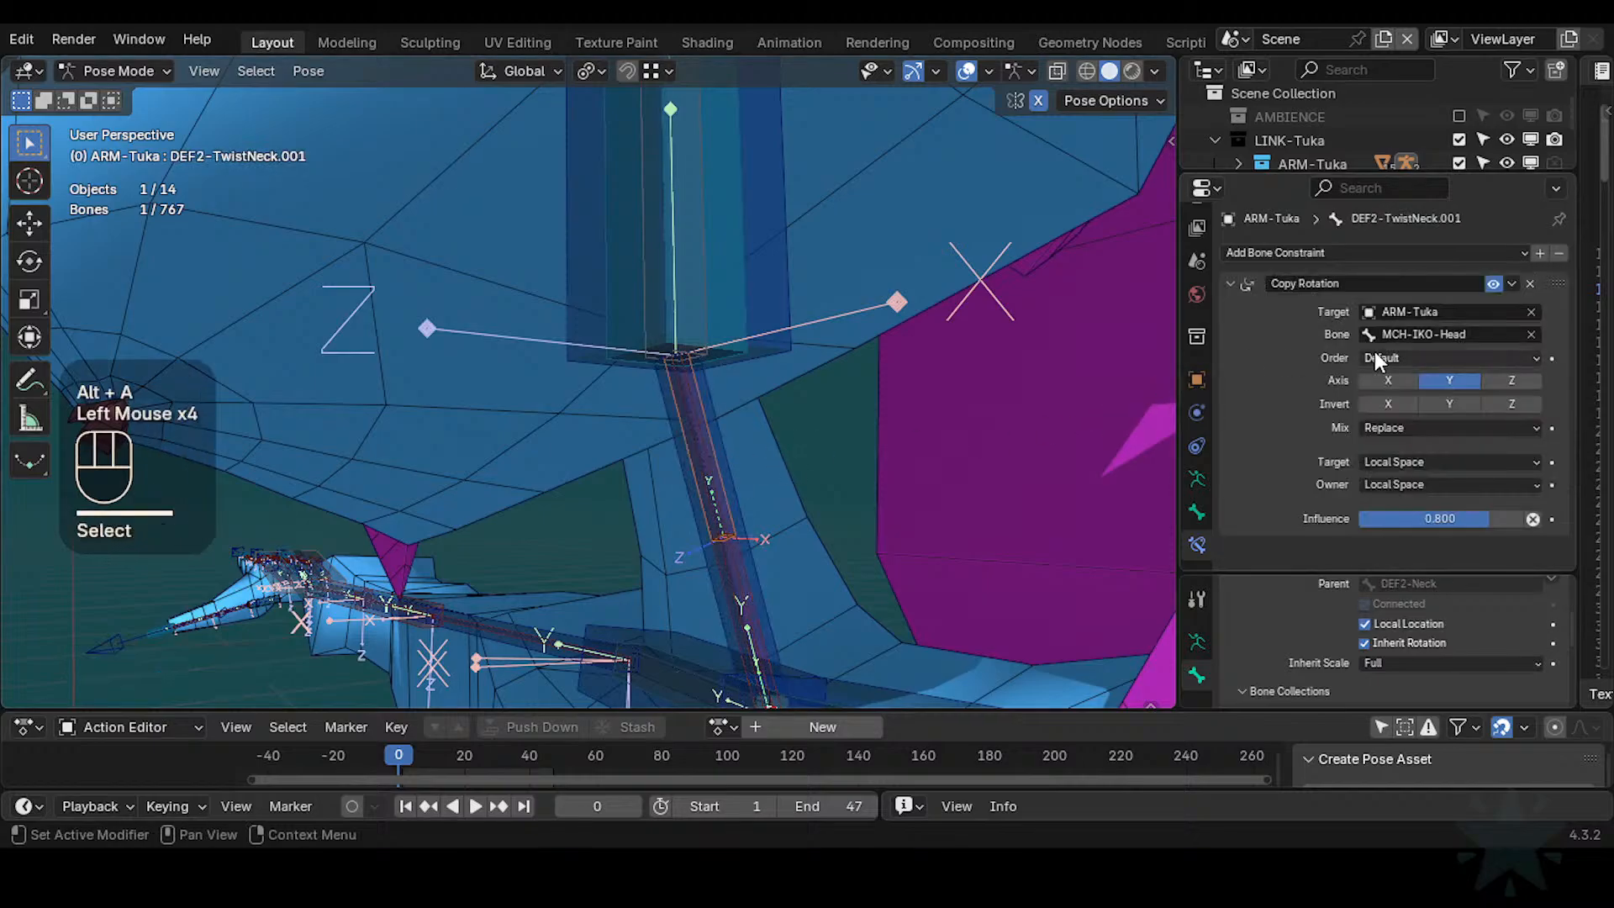
key("ctrl+v")
Set the Copy Rotation target bone of DEF2-TwistNeck to DEF1-Head and delete its Copy Transforms Anti-VRM constraint
left_click(739, 570)
left_click(739, 568)
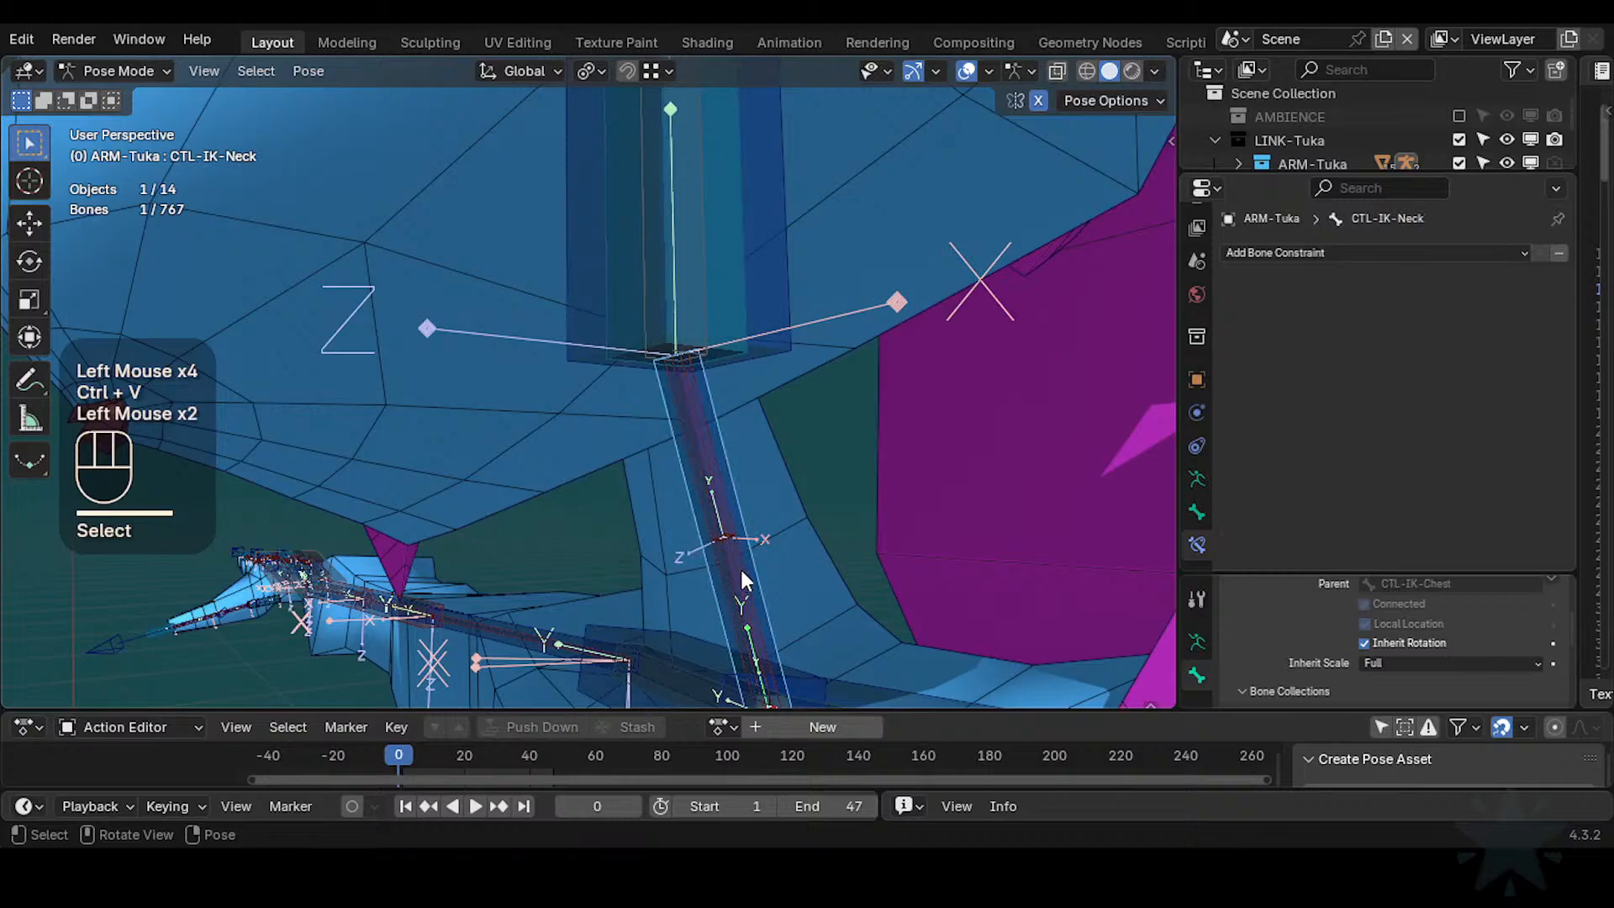
left_click(740, 567)
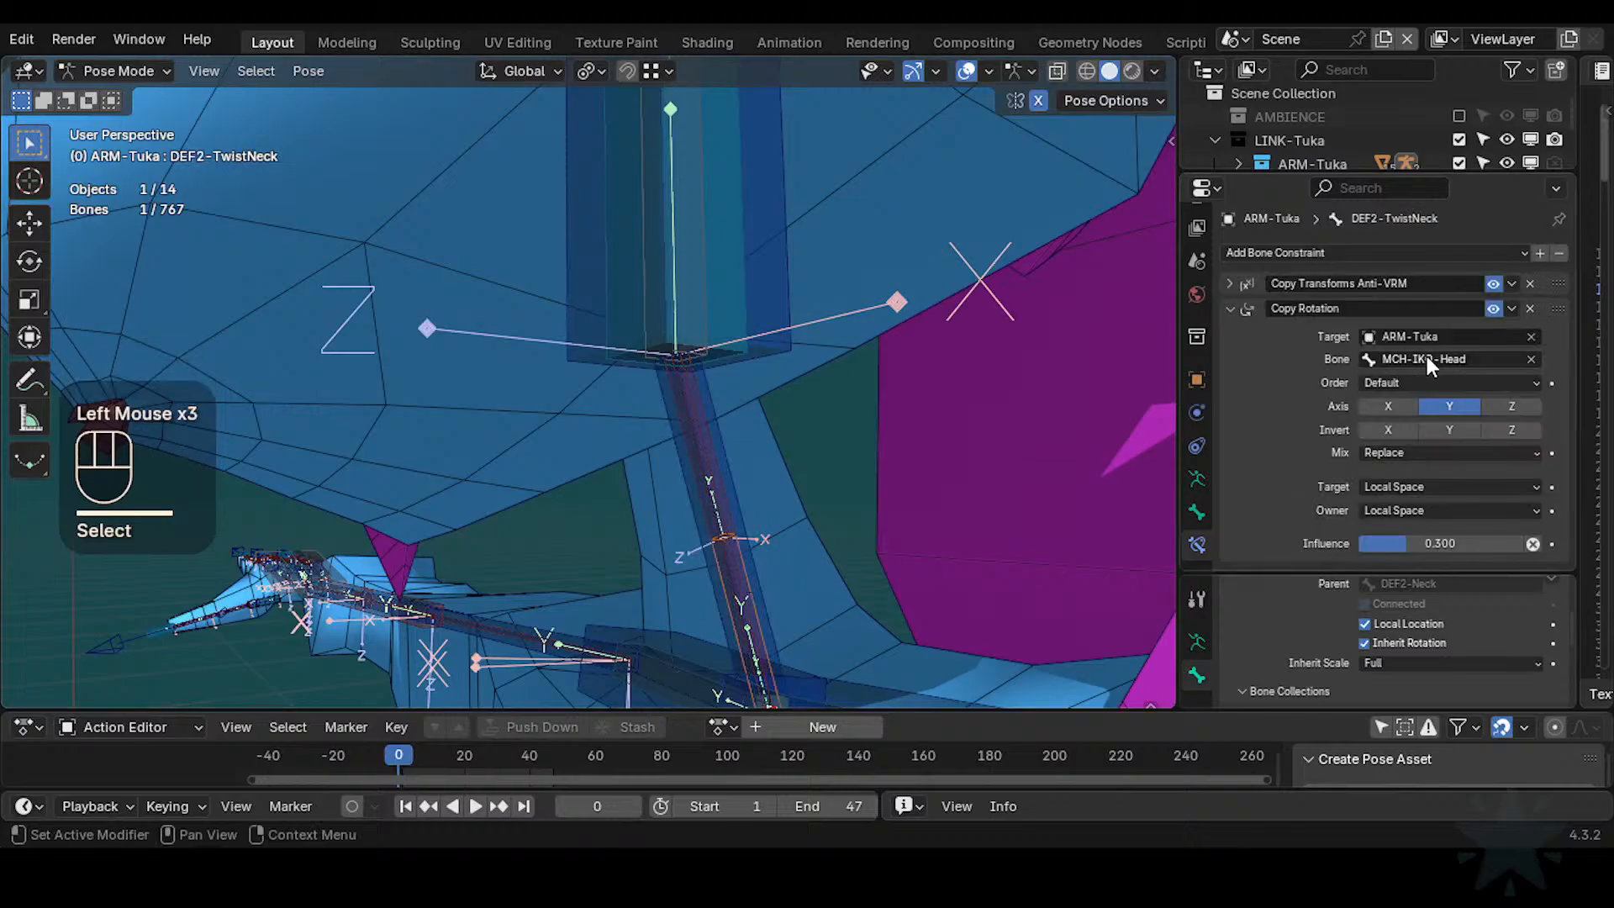
key("ctrl+v")
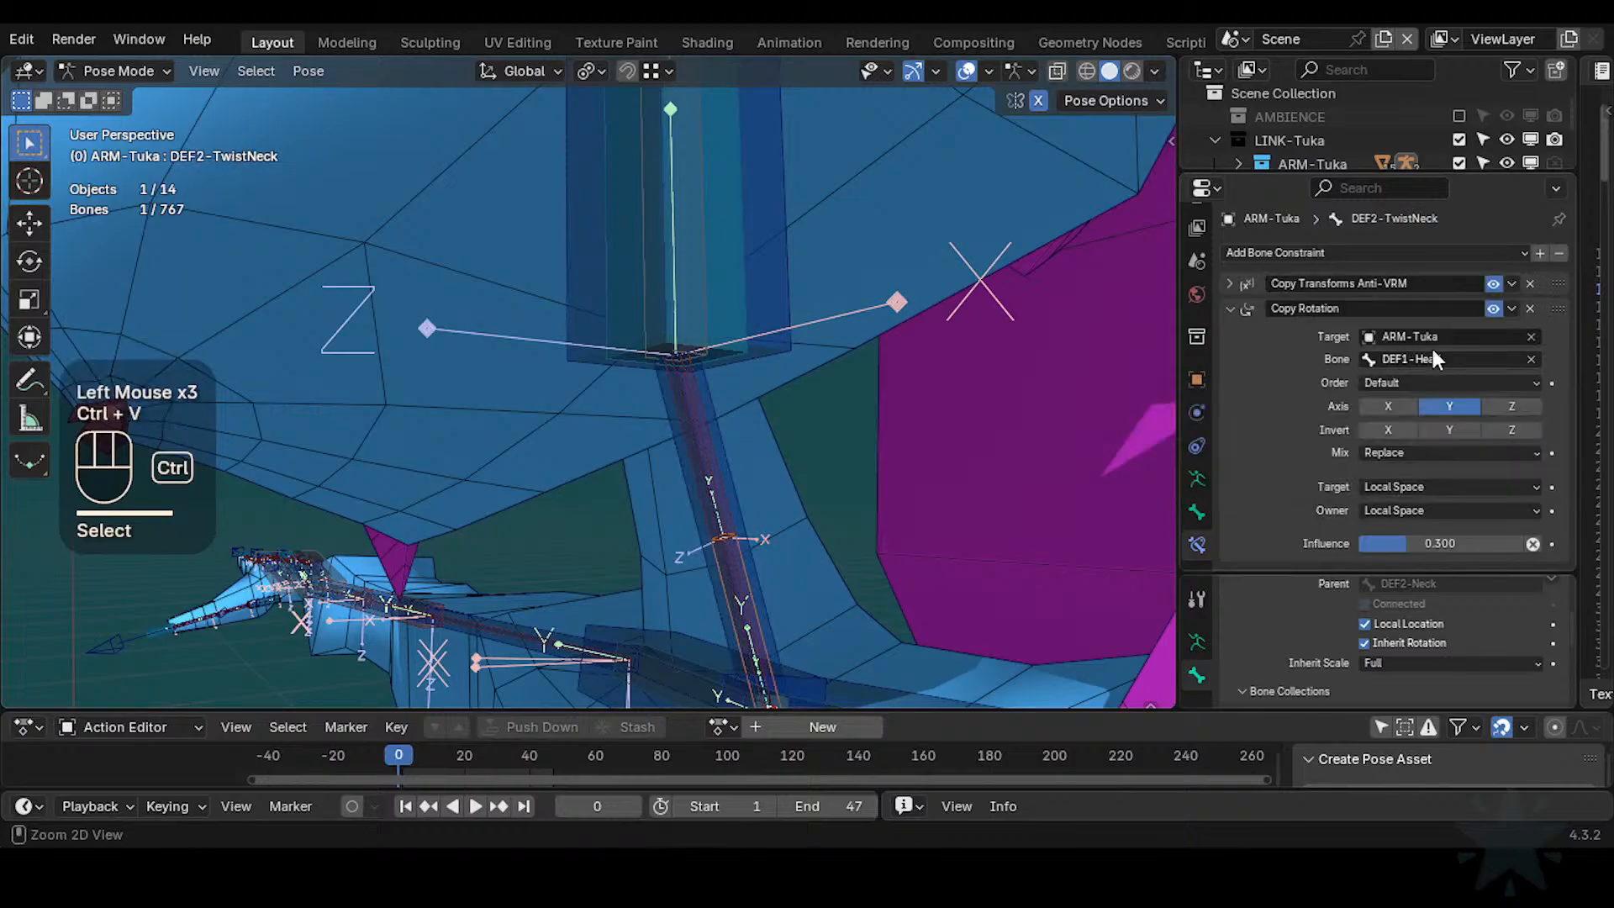
left_click(1530, 283)
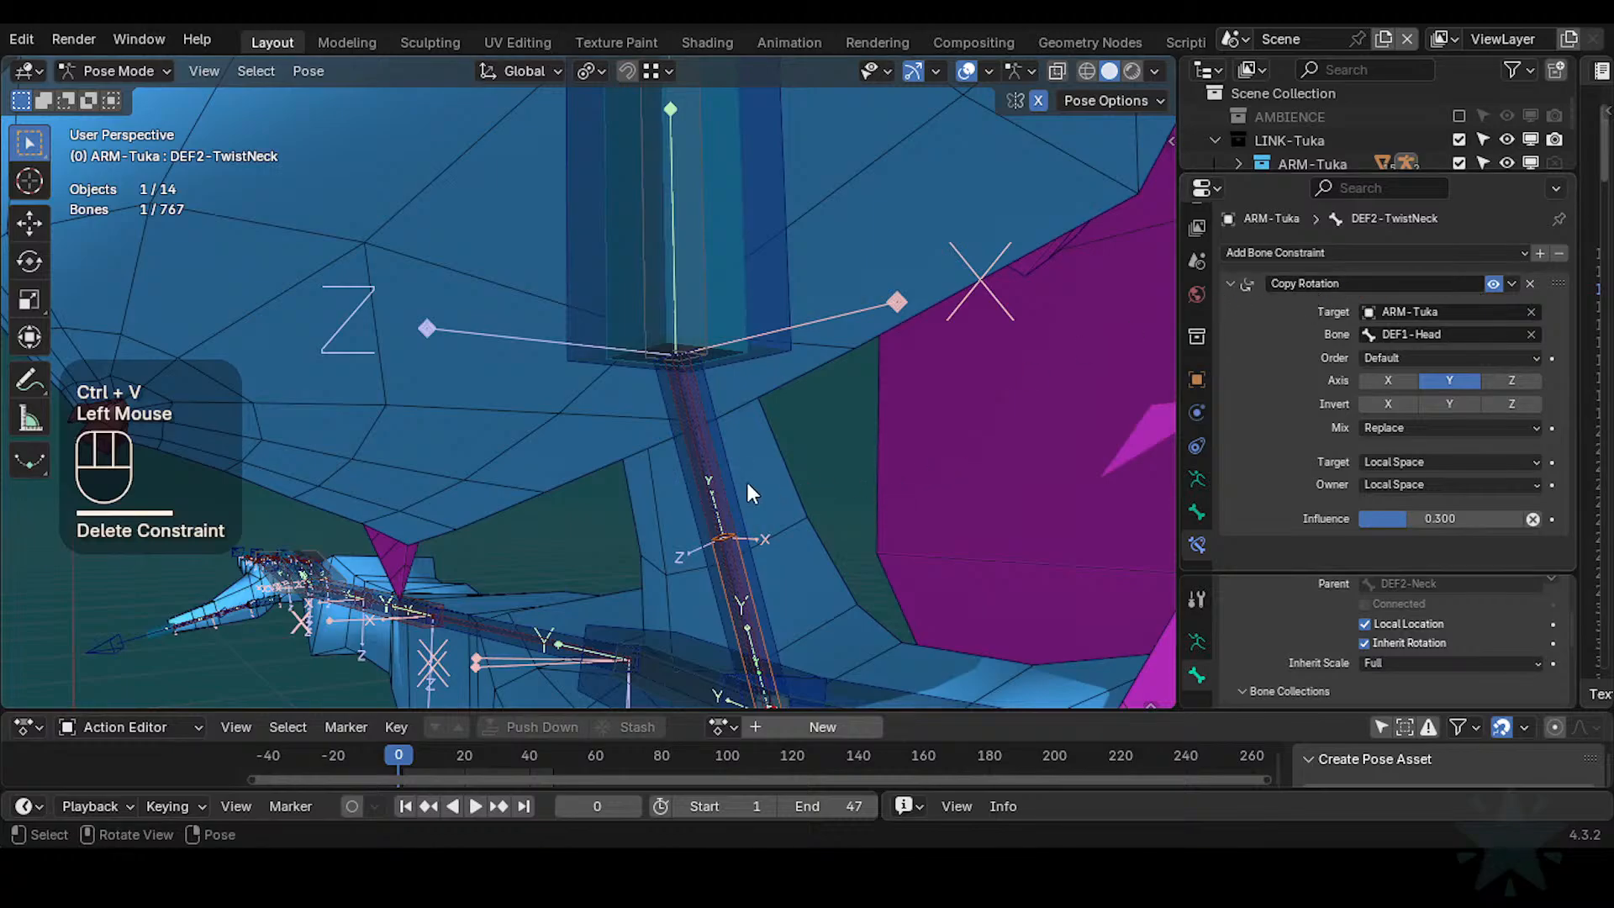
Compare the constraints on DEF2-TwistNeck.001, DEF2-TwistNeck and DEF2-Neck
left_click(720, 477)
scroll(1283, 449, "down", 2)
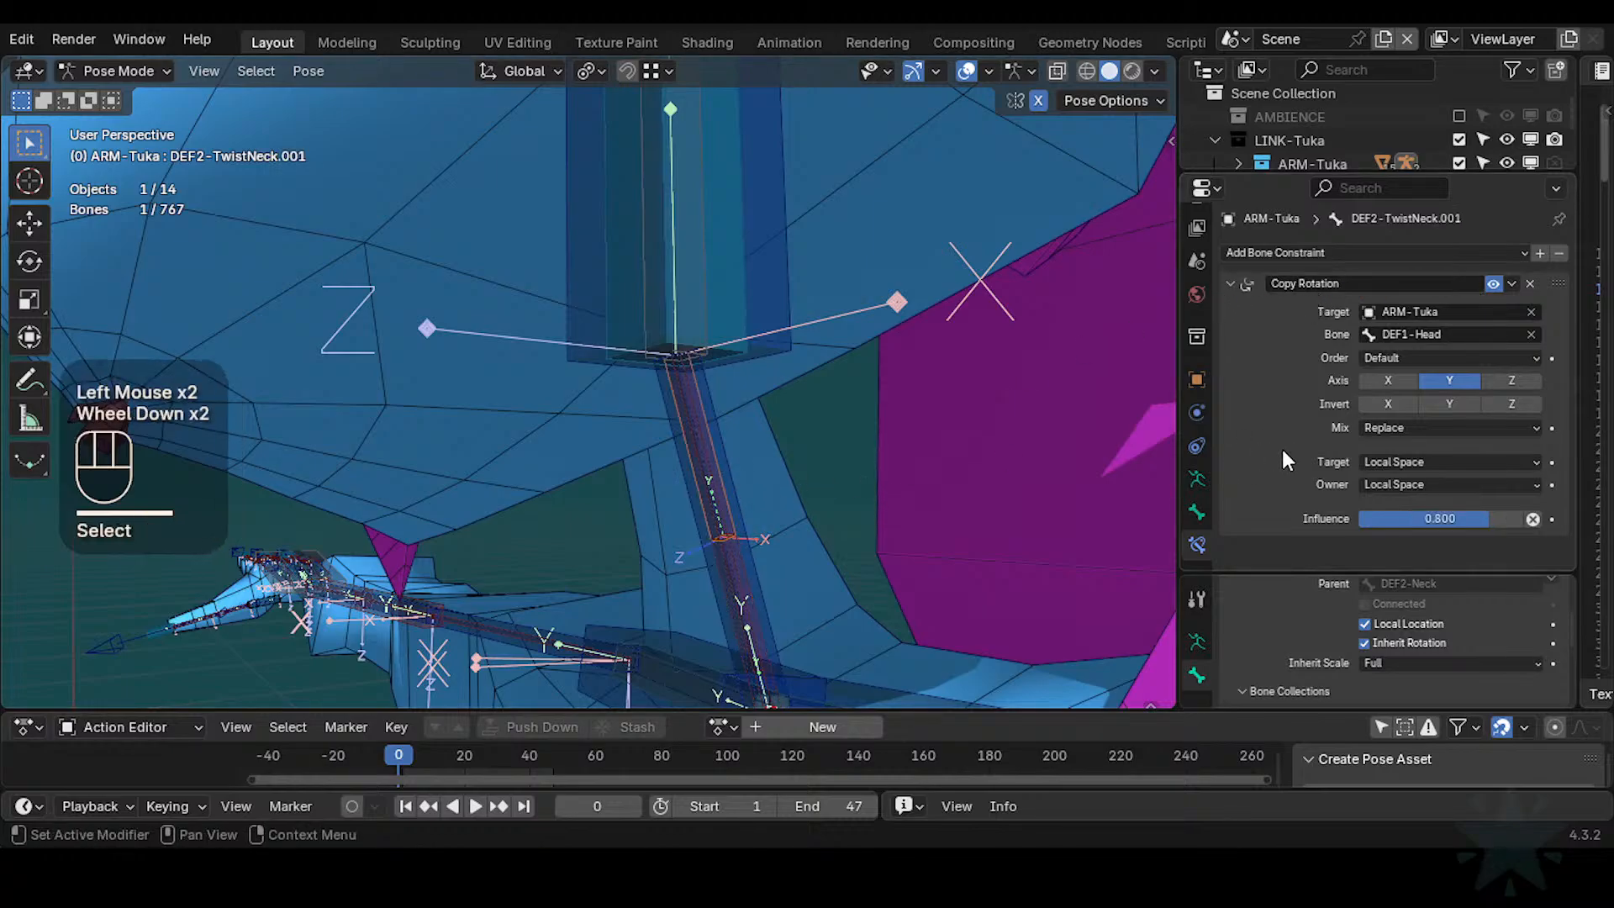
left_click(730, 558)
left_click(738, 538)
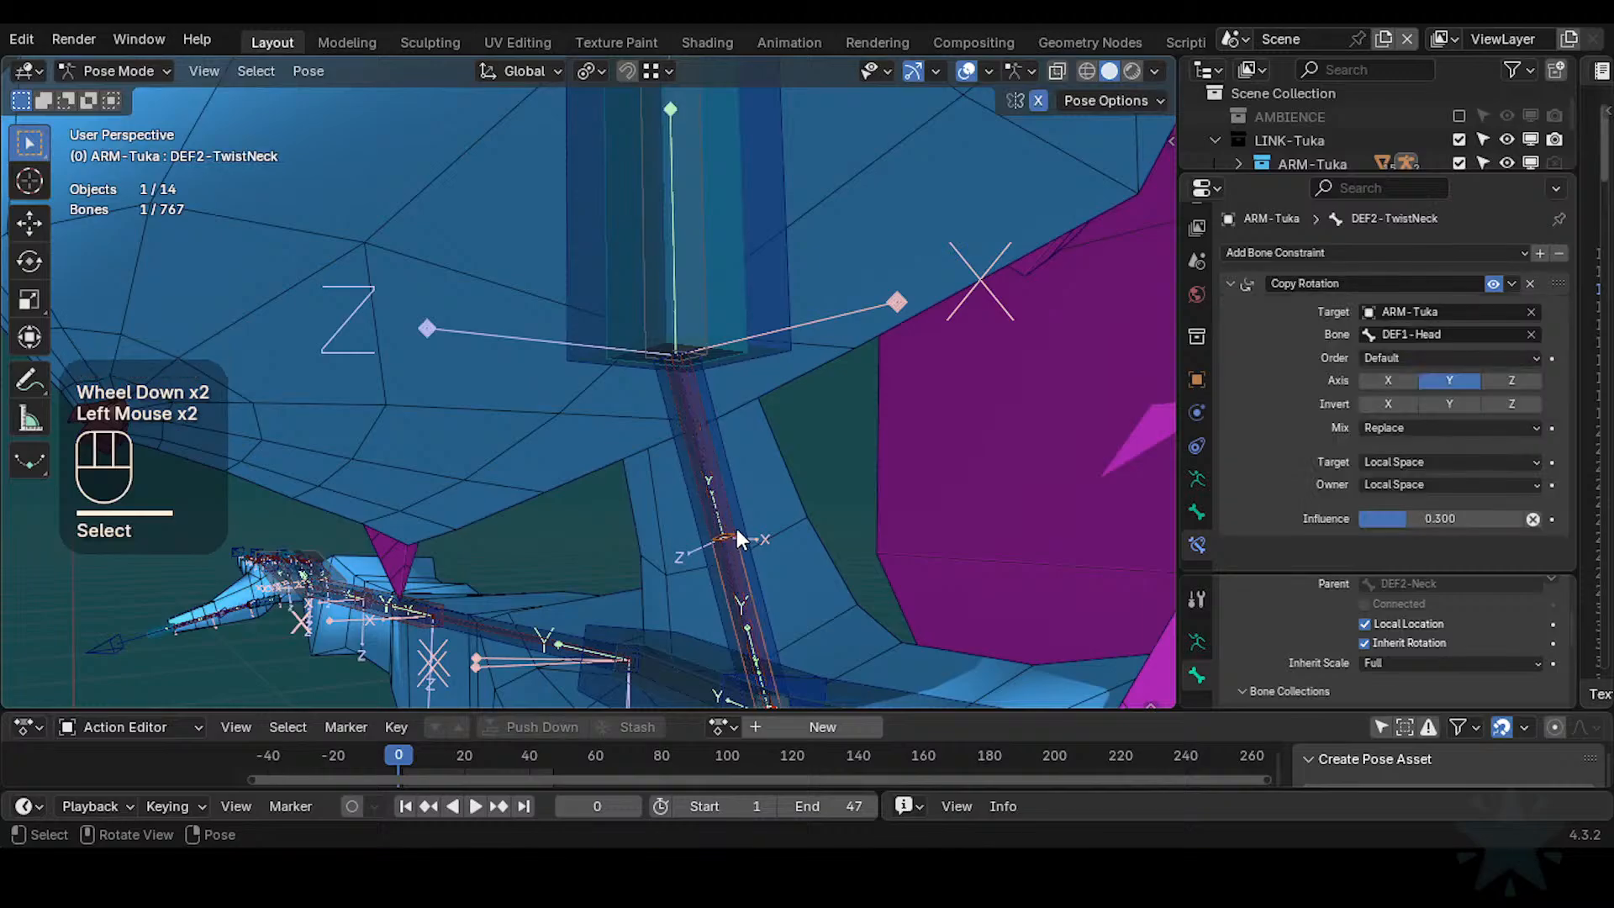
left_click(731, 526)
left_click(726, 532)
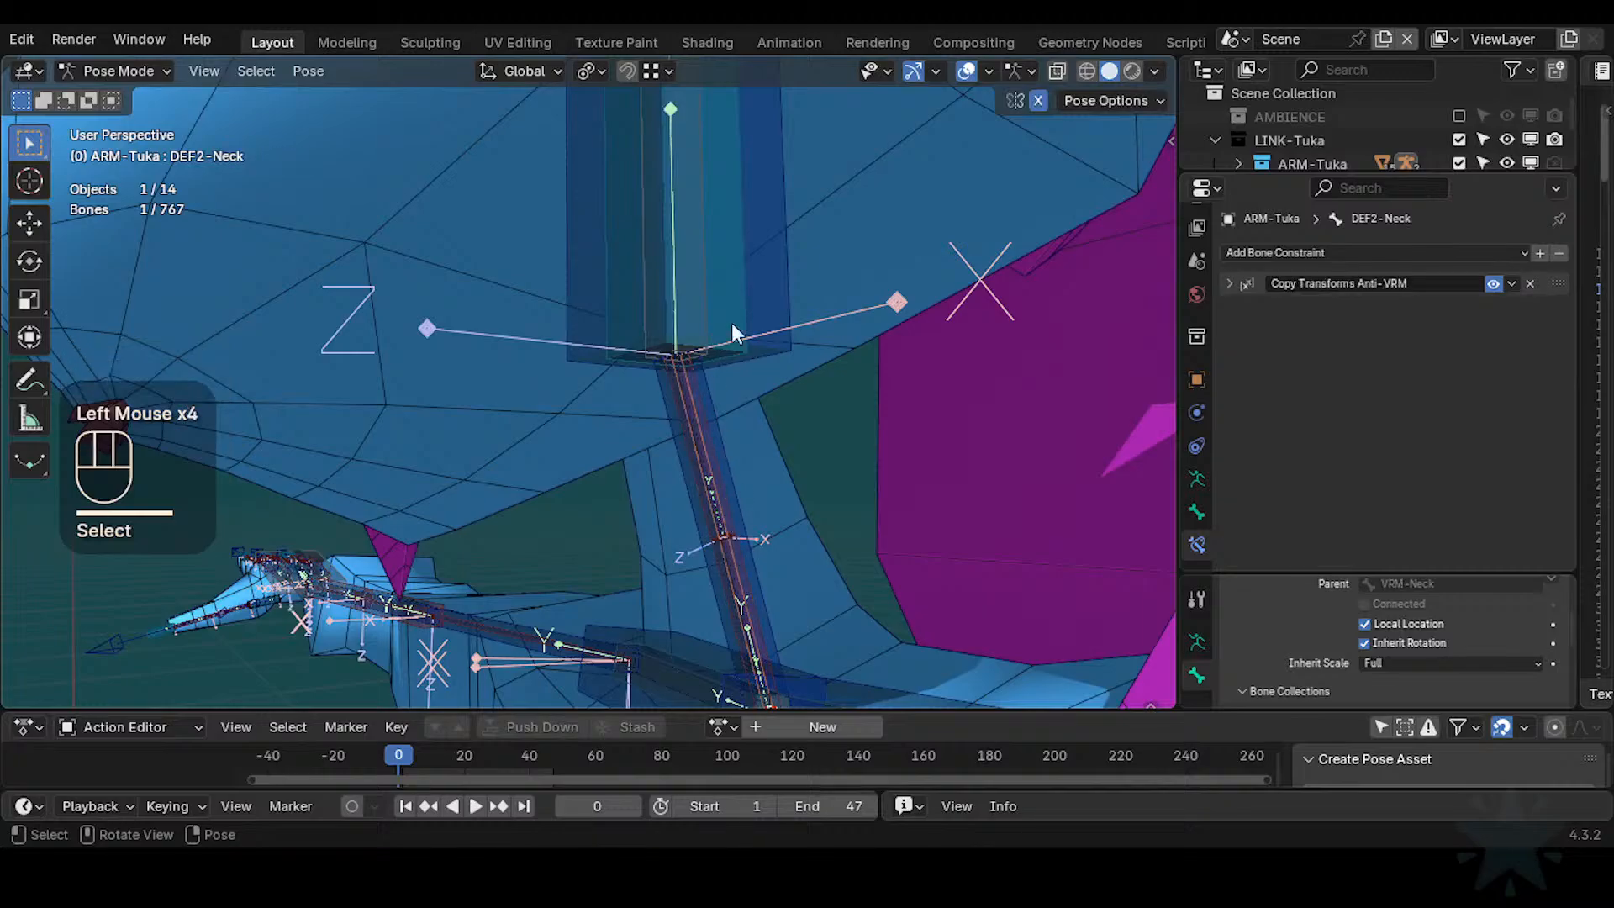
Test the neck twist by freely rotating CTL-IK-Head twice, and reset the pose of all bones
left_click(790, 299)
key("r")
key("r")
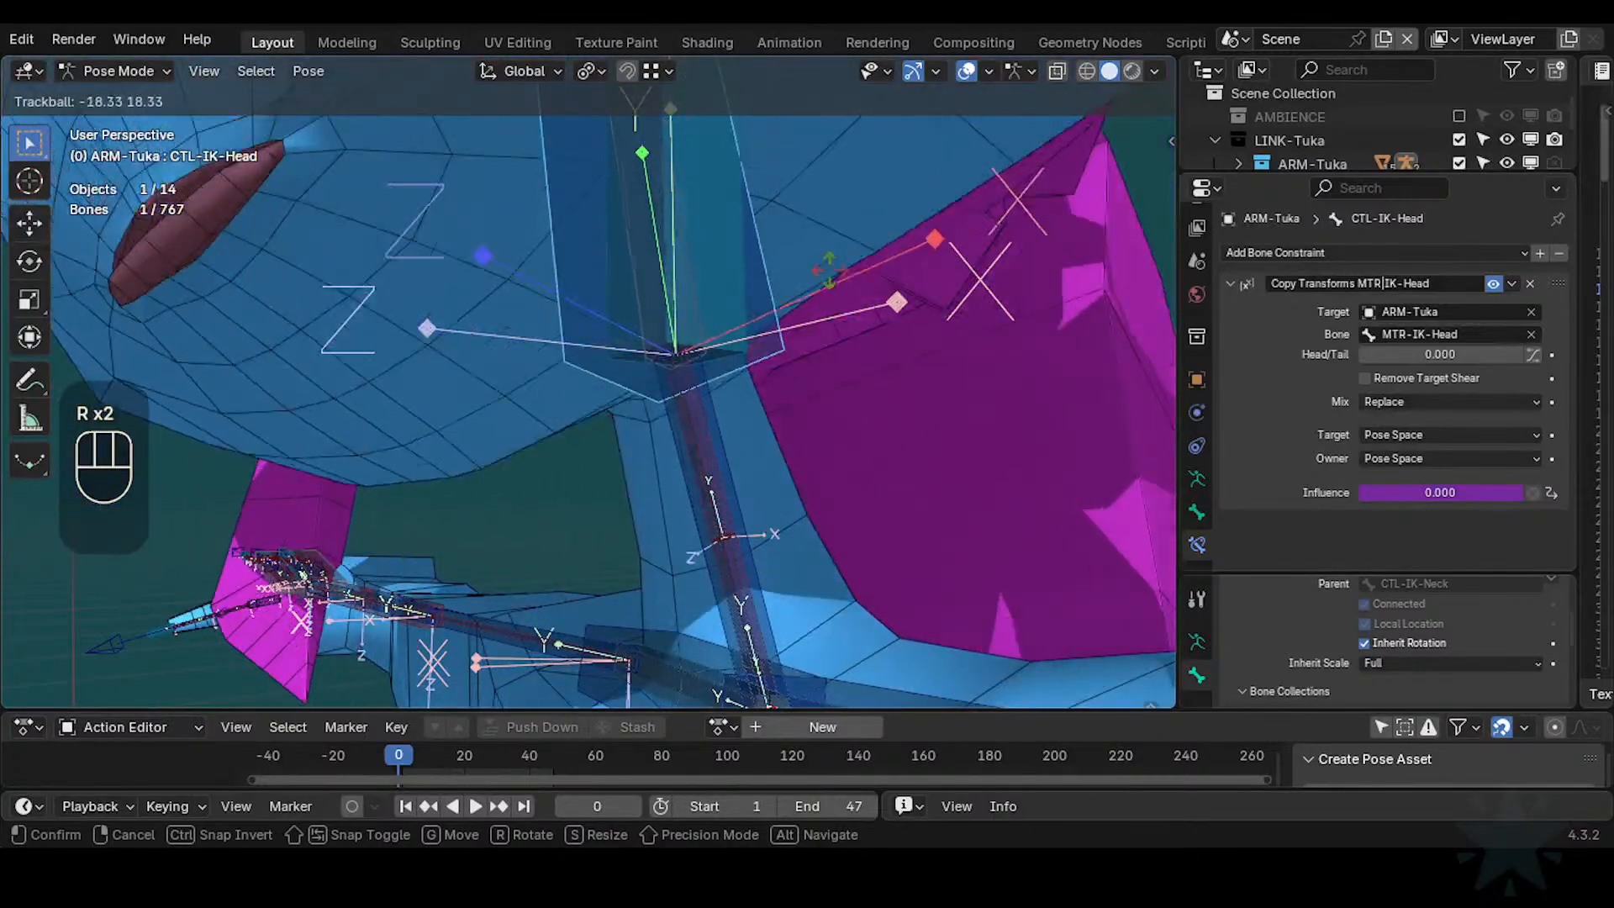
left_click(784, 347)
scroll(784, 346, "down", 1)
key("r")
key("r")
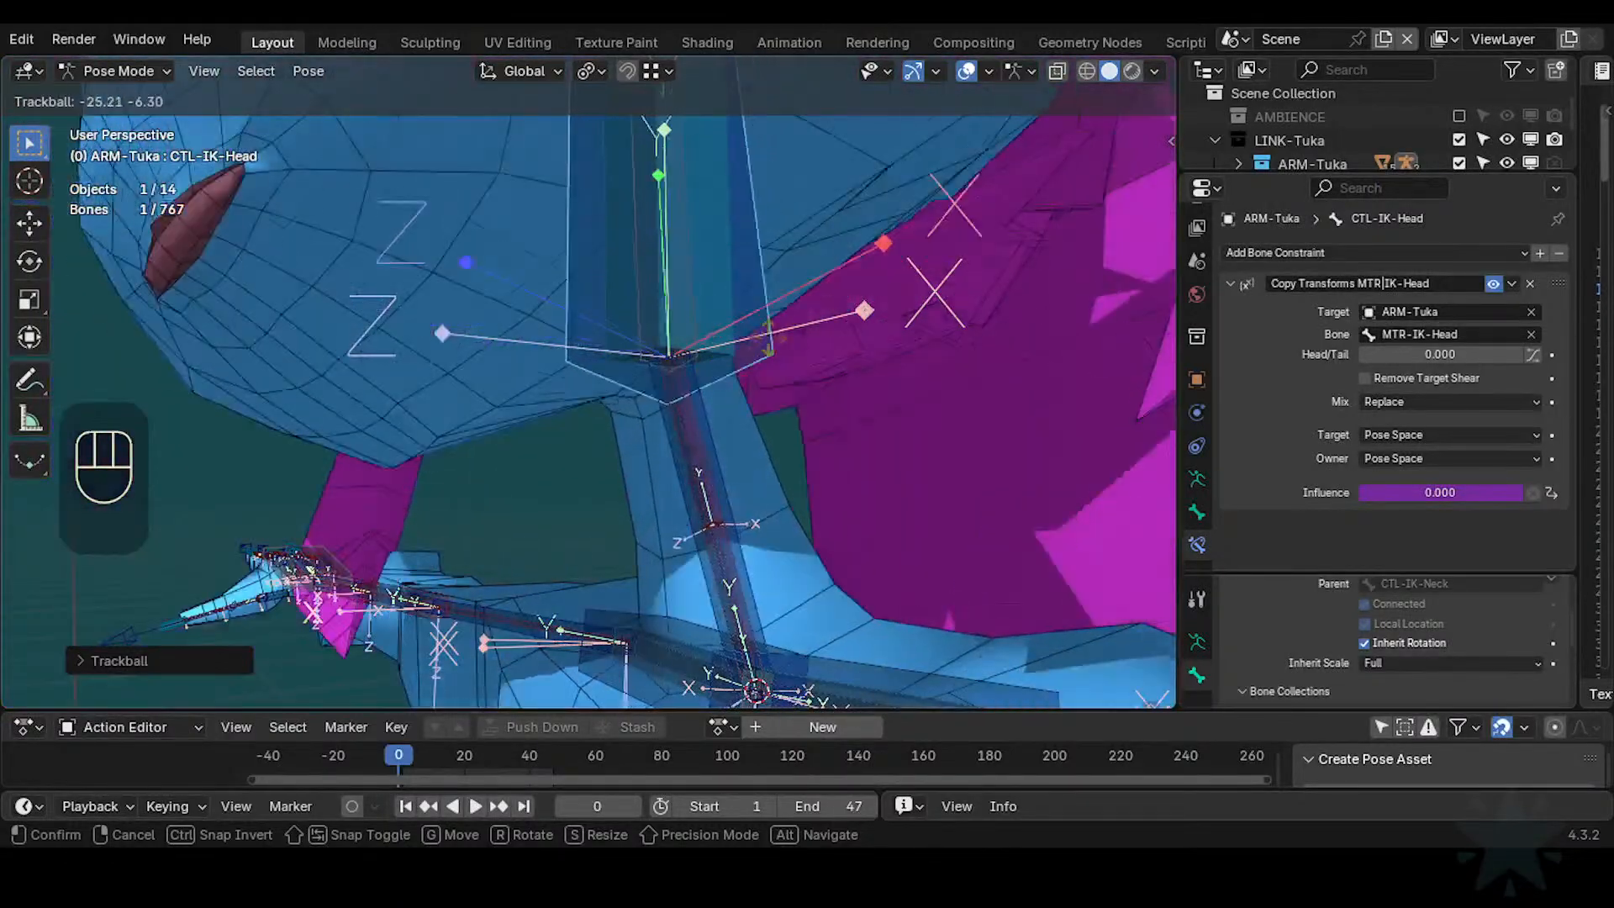
left_click(755, 346)
key("a")
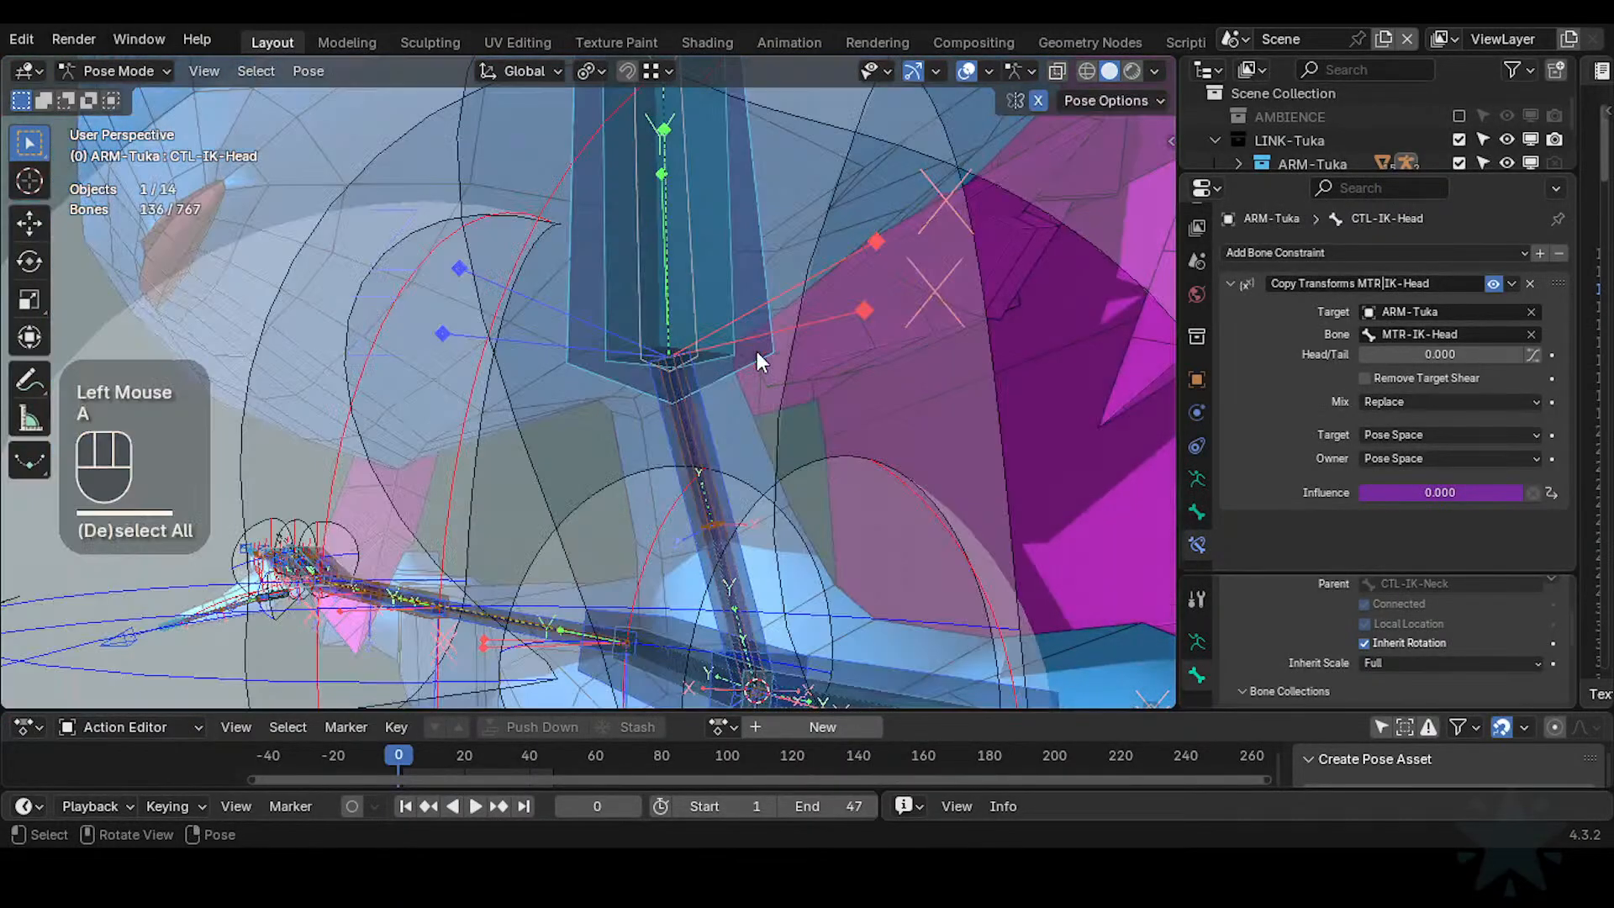
key("alt+q")
key("alt+q")
key("ctrl+2")
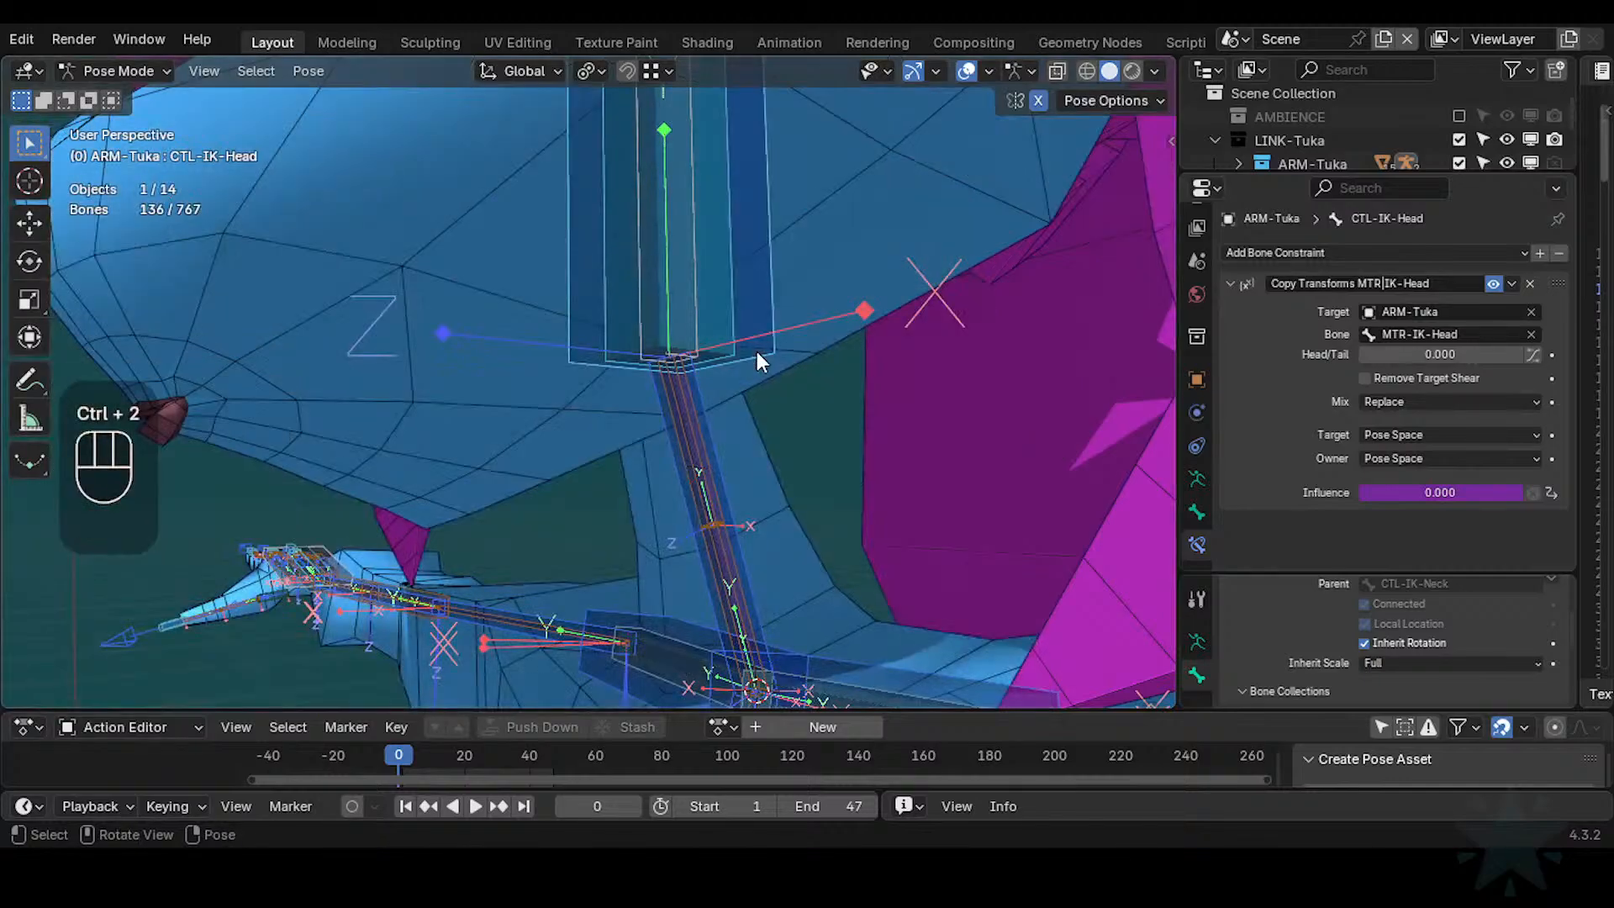
scroll(728, 393, "down", 1)
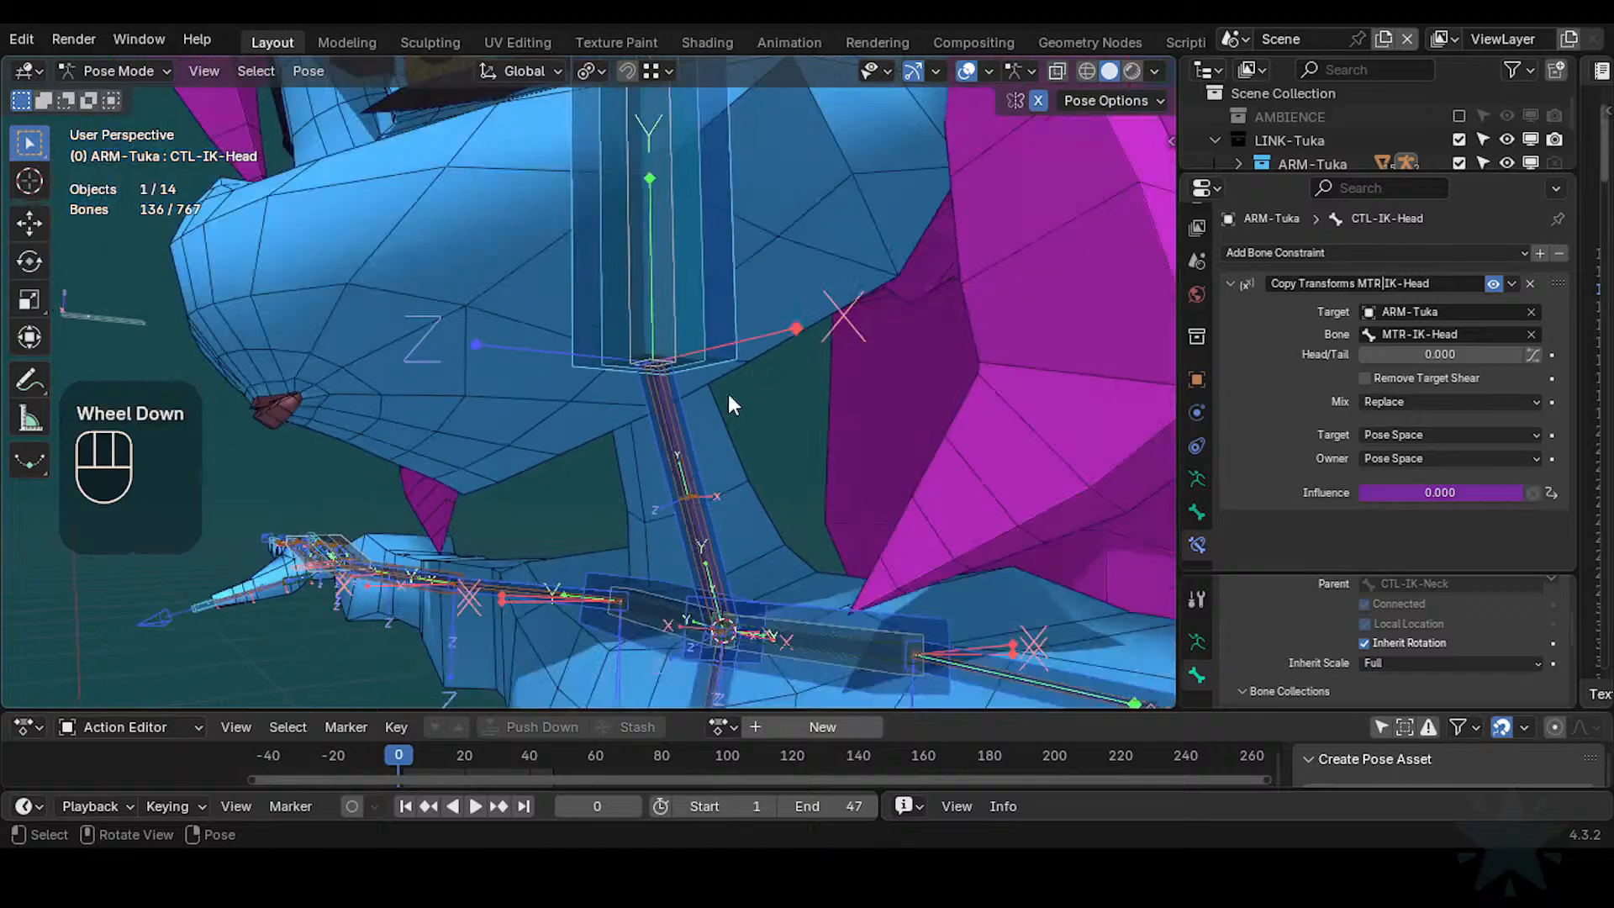
Turn off the display of the bone axes on the armature
left_click(684, 439)
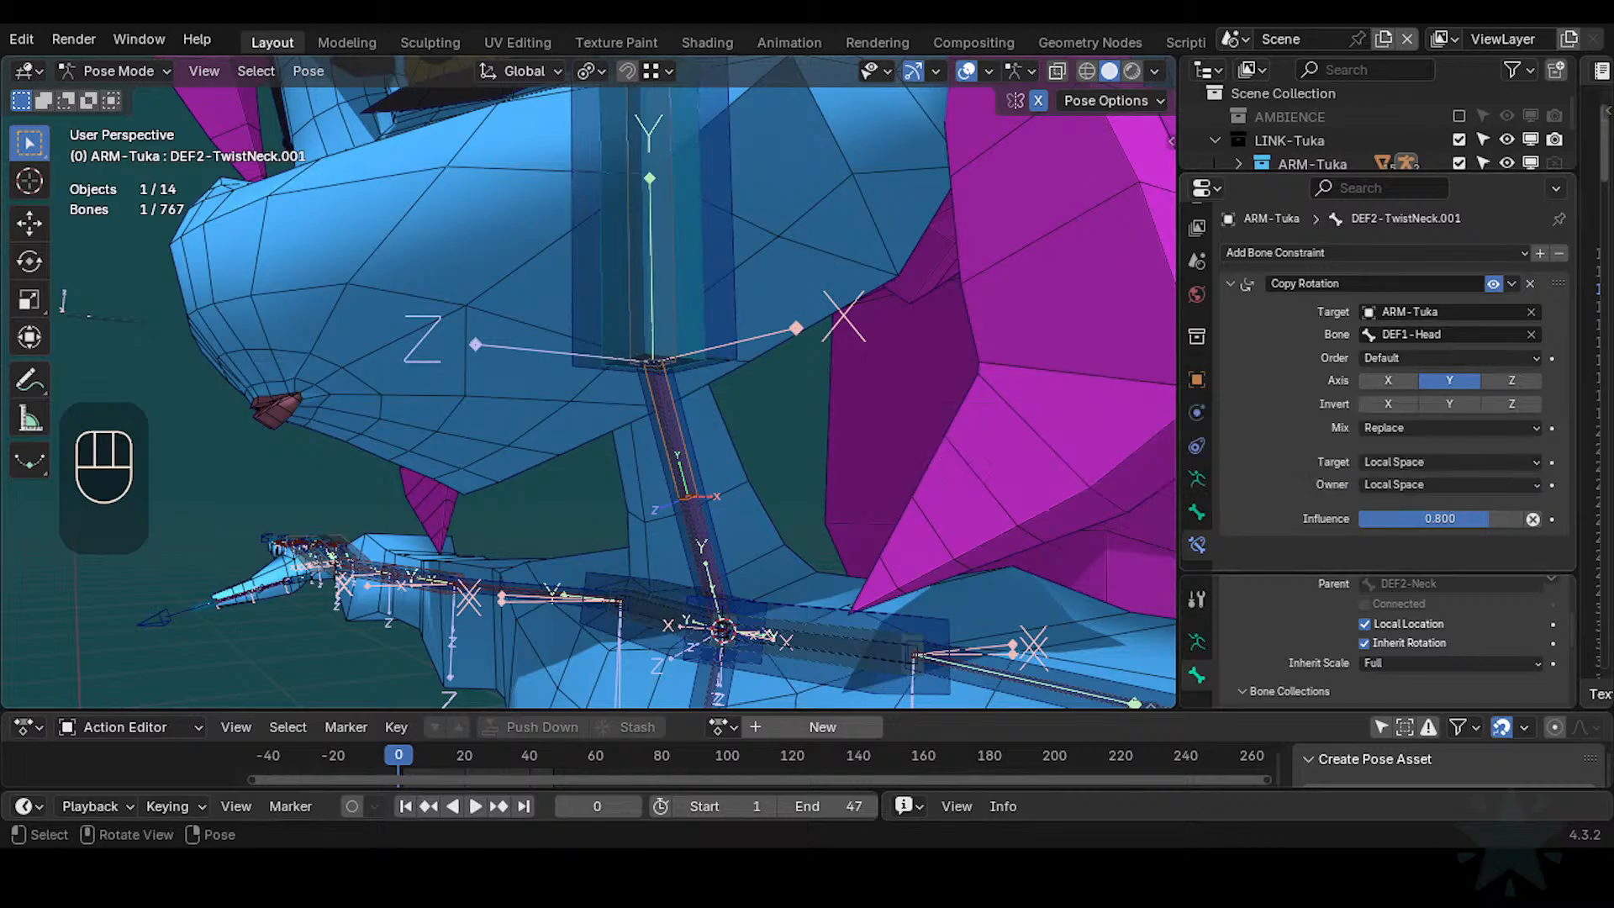
left_click(684, 448)
key("ctrl+3")
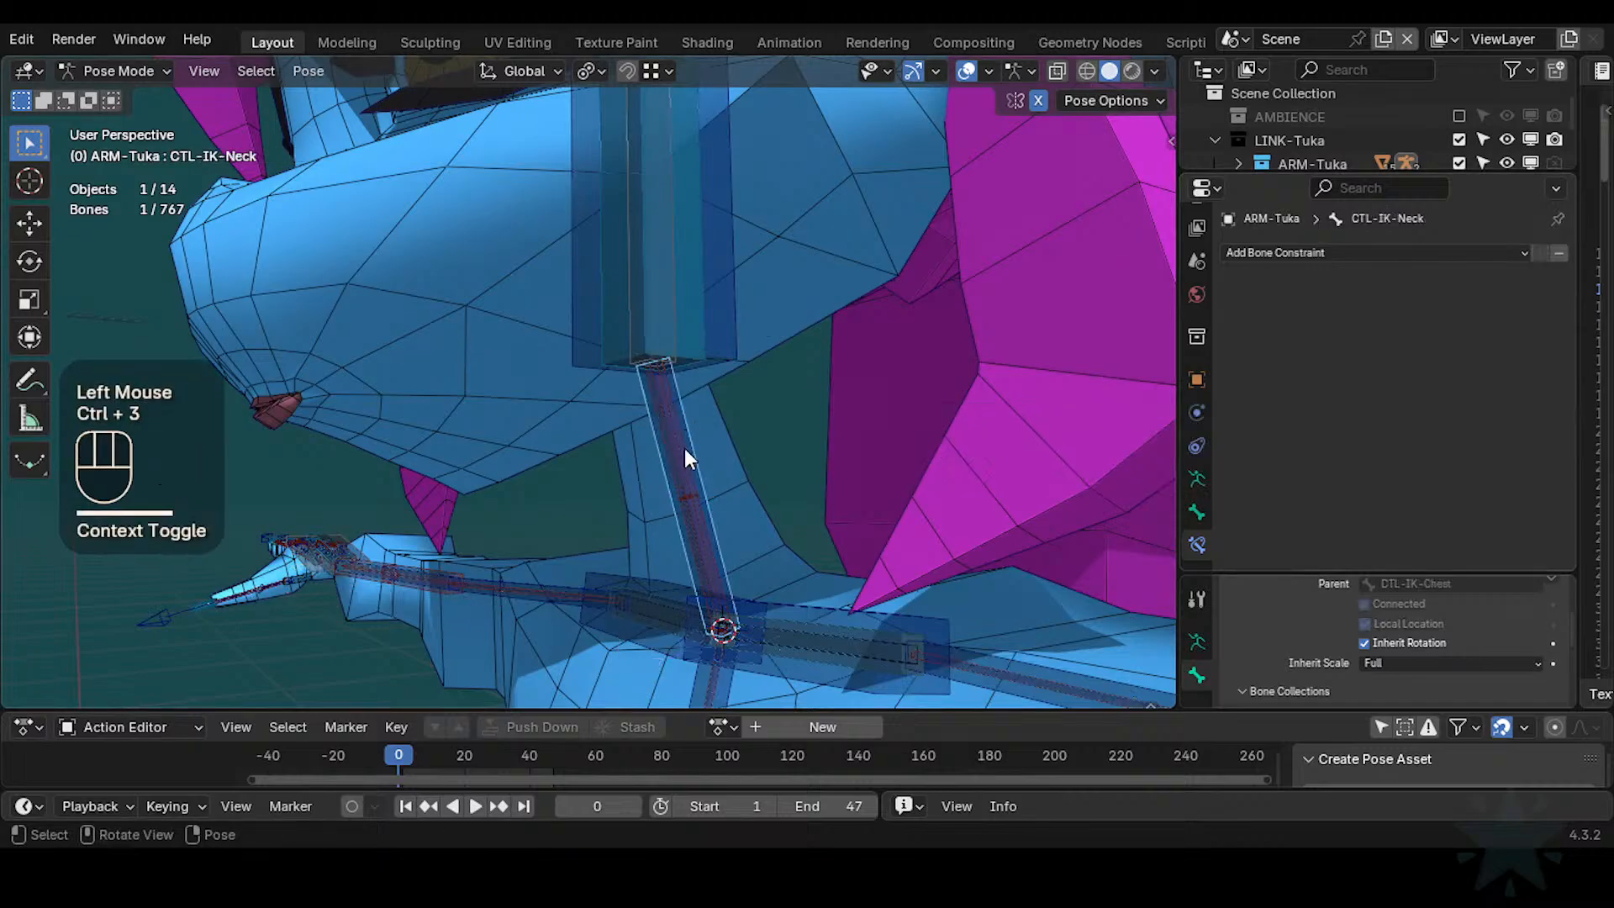
Enter Weight Paint on 0-Body-Tuka with the armature selected and inspect the weights of DEF2-TwistNeck.001 and DEF2-TwistNeck
key("ctrl+Tab")
left_click(718, 448, "shift")
key("ctrl+Tab")
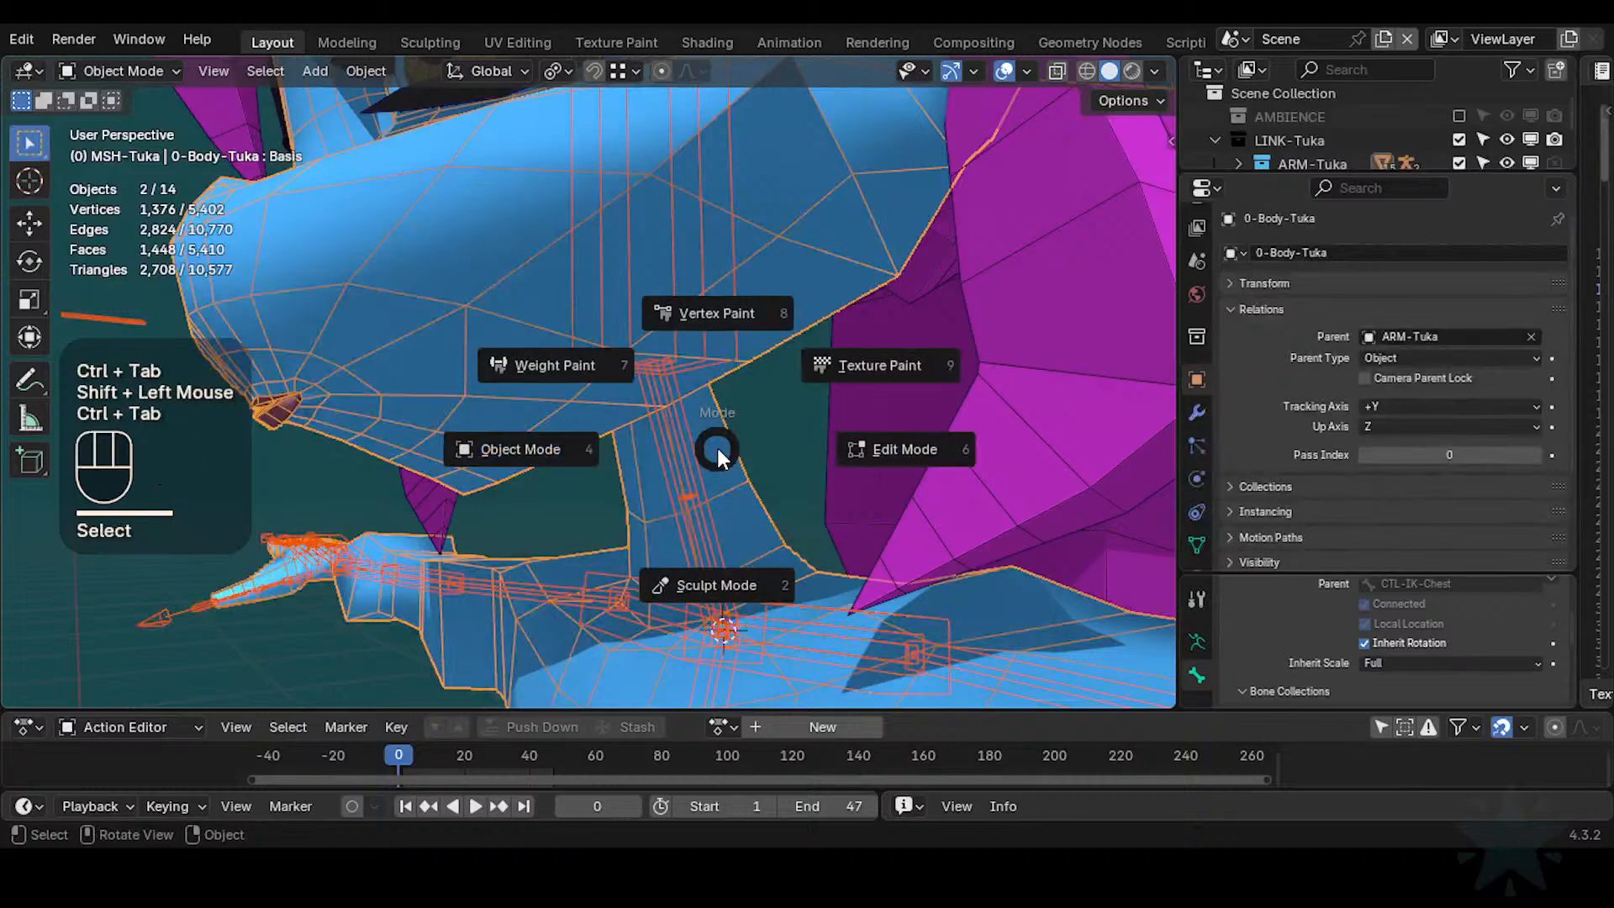
left_click(679, 432, "alt")
scroll(686, 458, "up", 2)
middle_click_drag(735, 484, 714, 541)
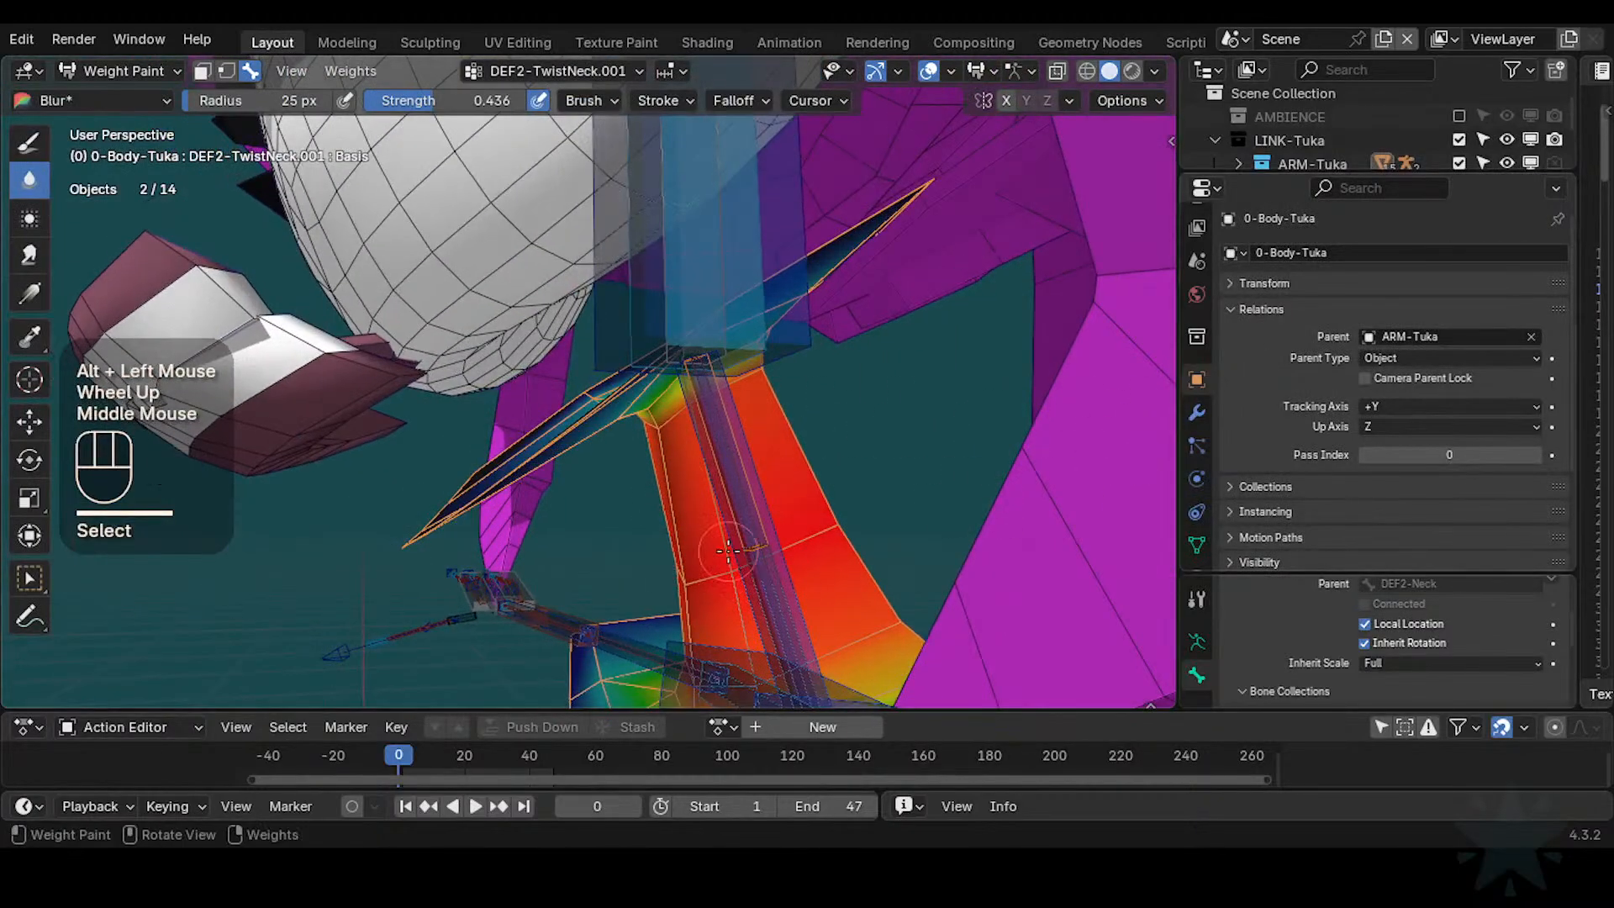
left_click(770, 555, "alt")
scroll(1196, 529, "down", 2)
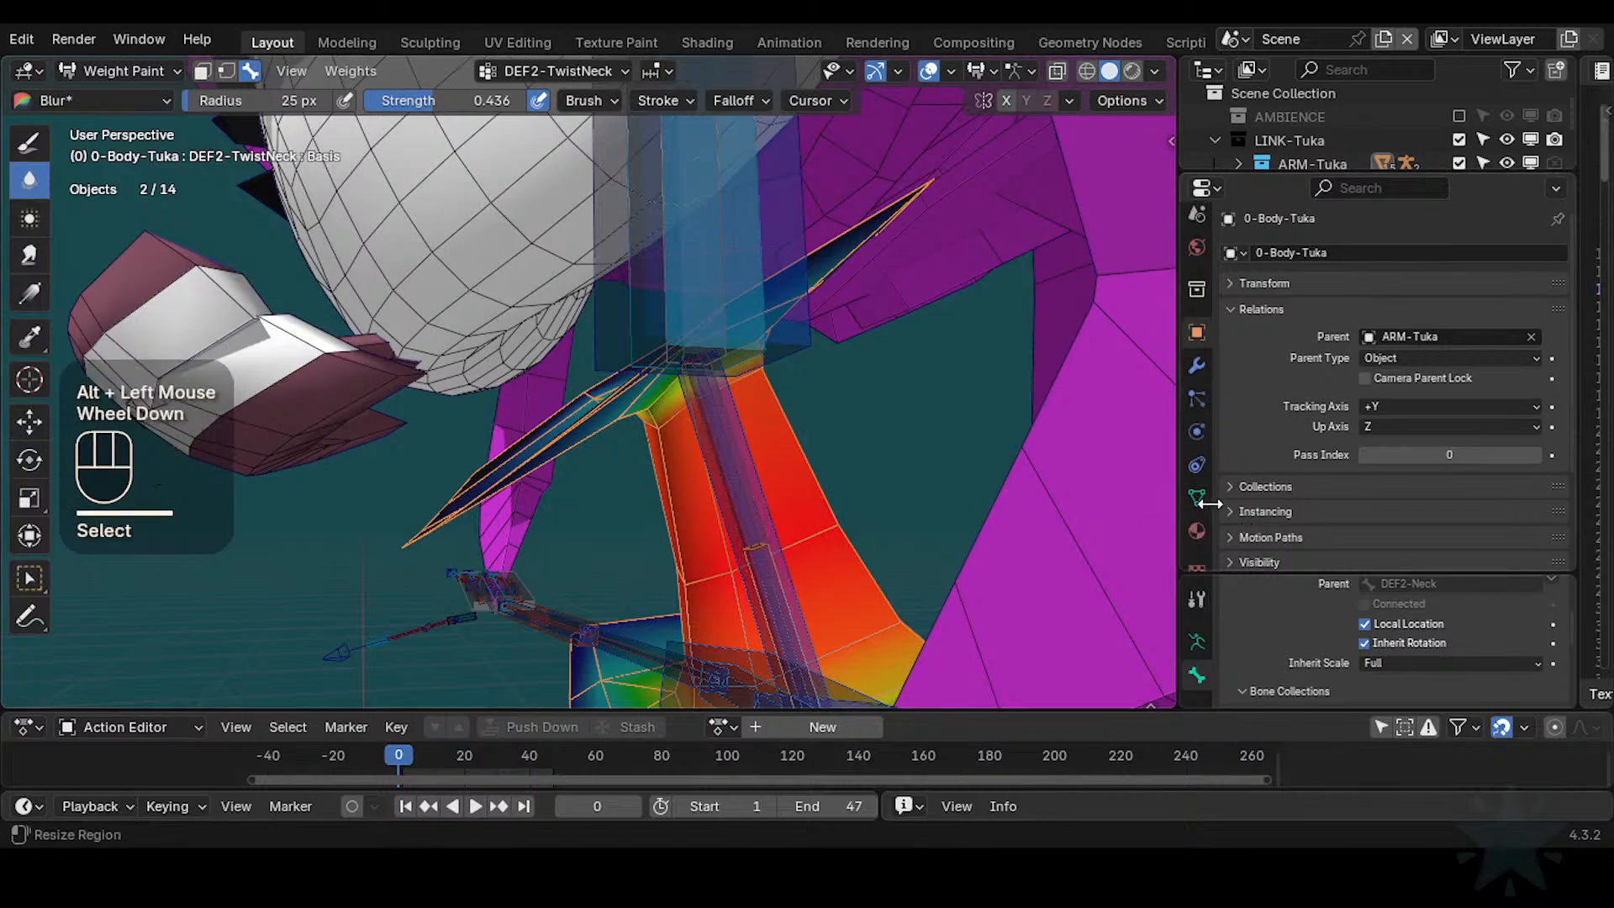
Return the armature to Pose Mode and check the Deform setting of DEF2-TwistNeck.001, DEF2-Neck and DEF2-TwistNeck
key("ctrl+Tab")
left_click(754, 494)
key("ctrl+Tab")
left_click(752, 497)
left_click(748, 507)
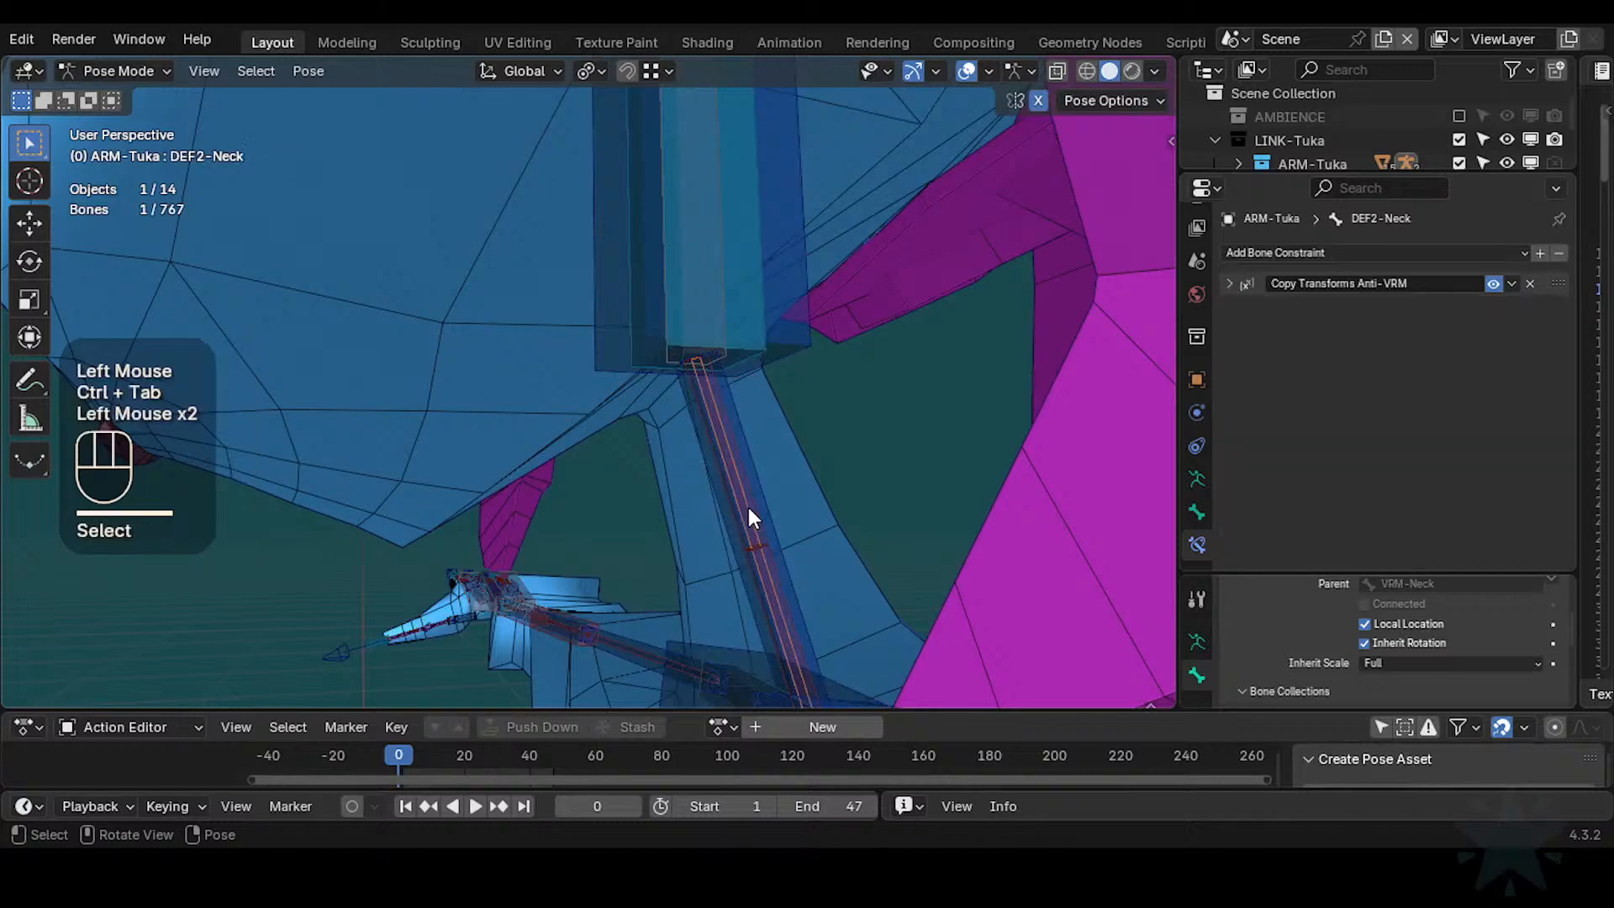
left_click(756, 515)
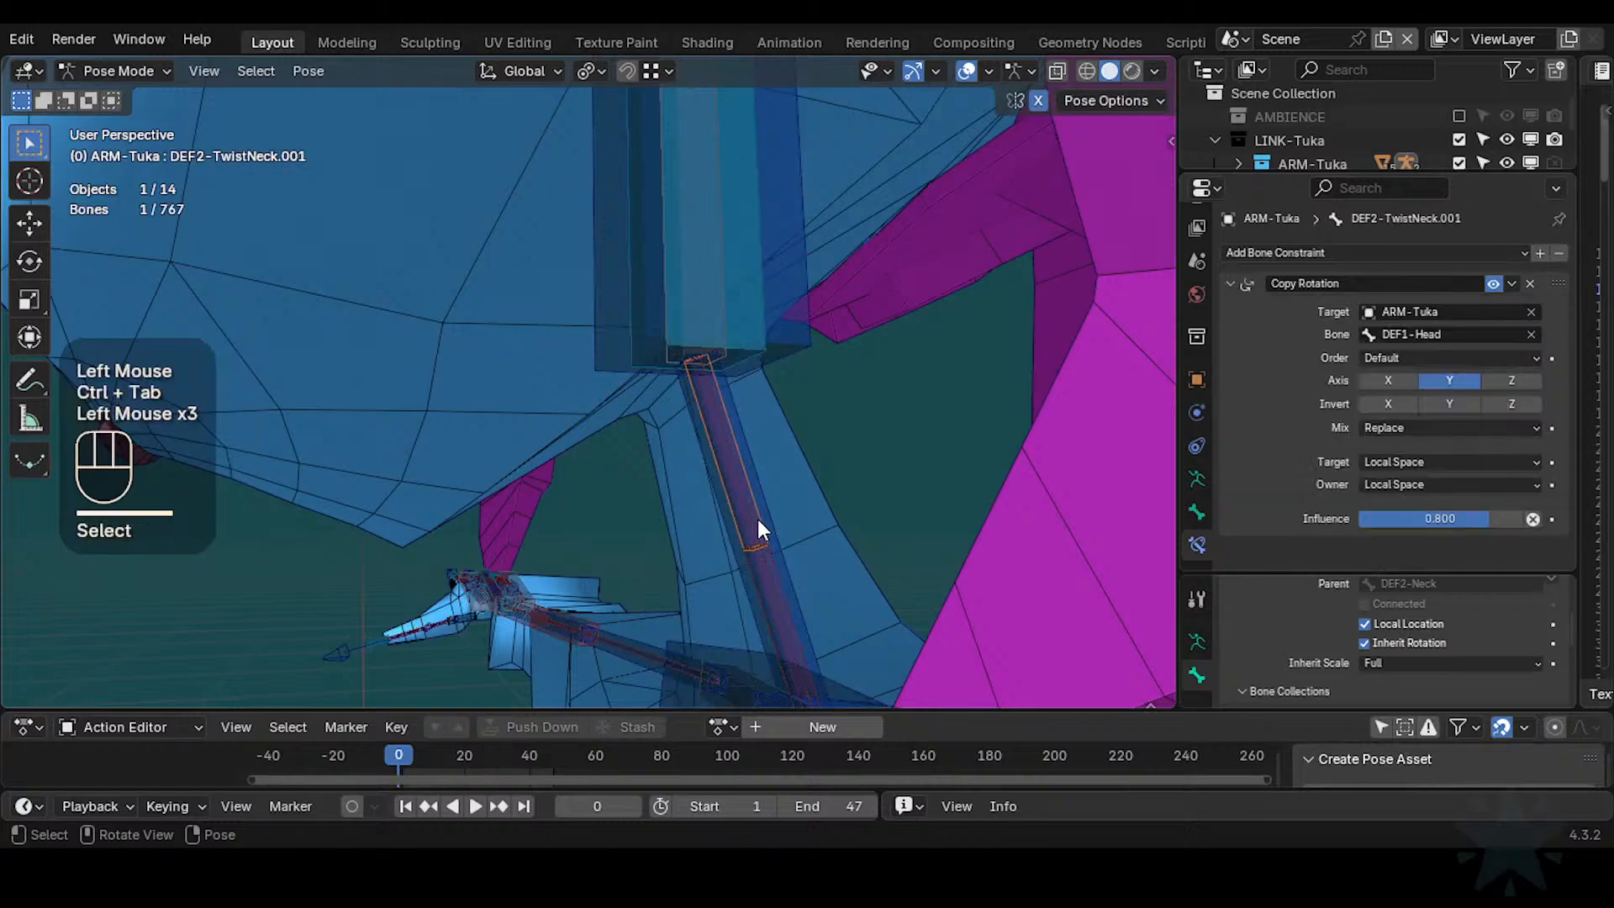
left_click(1197, 512)
left_click(764, 565)
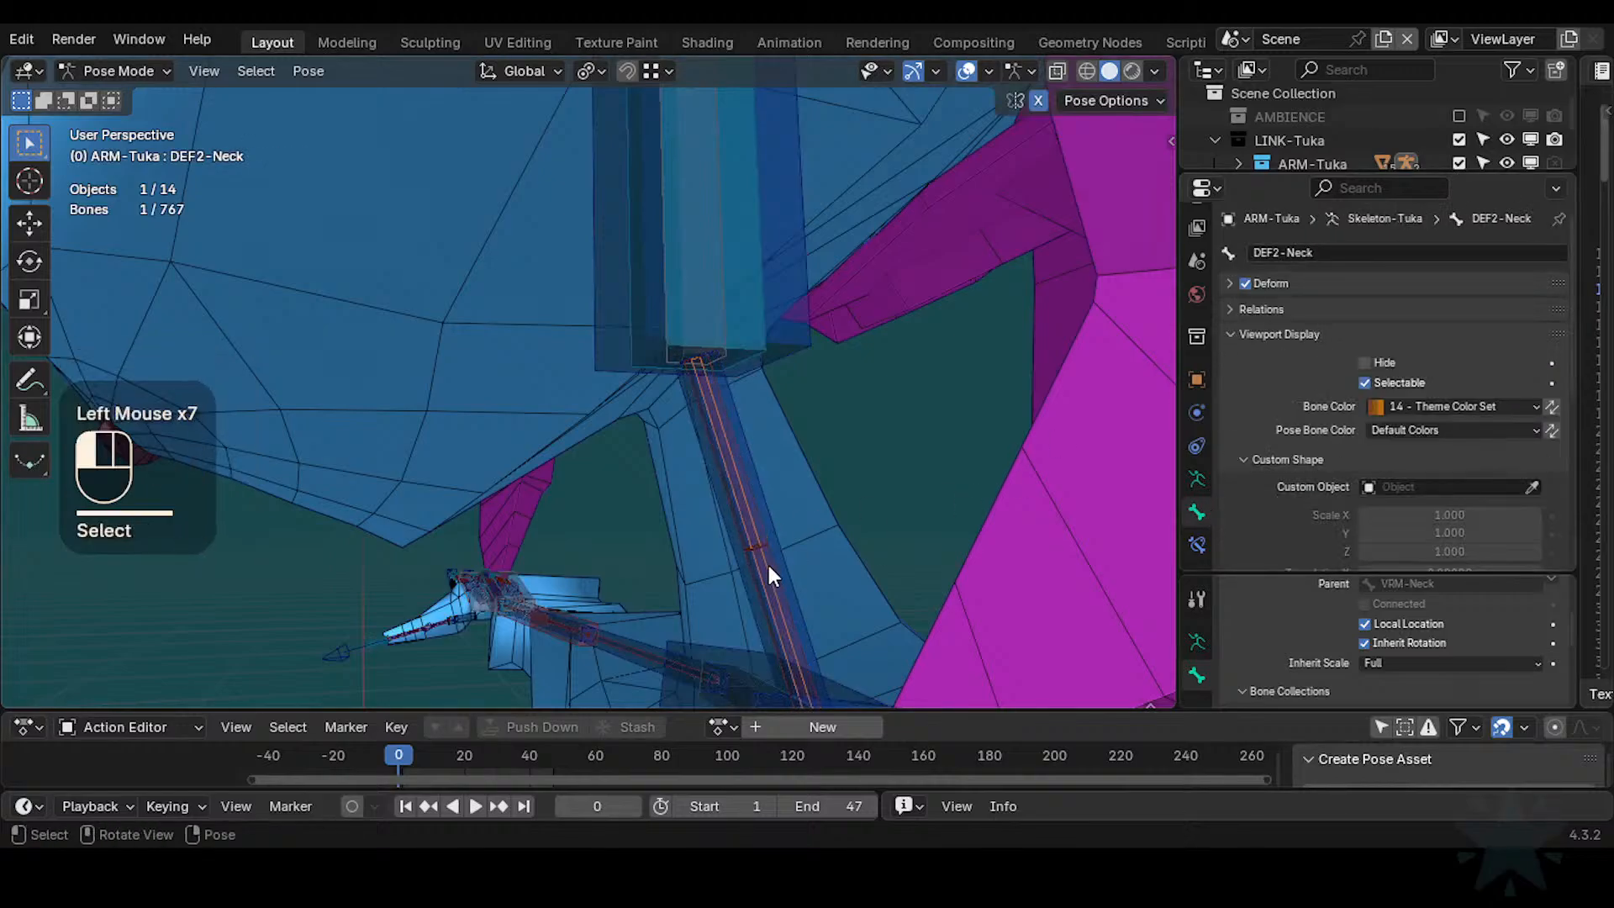
left_click(769, 566)
left_click(768, 567)
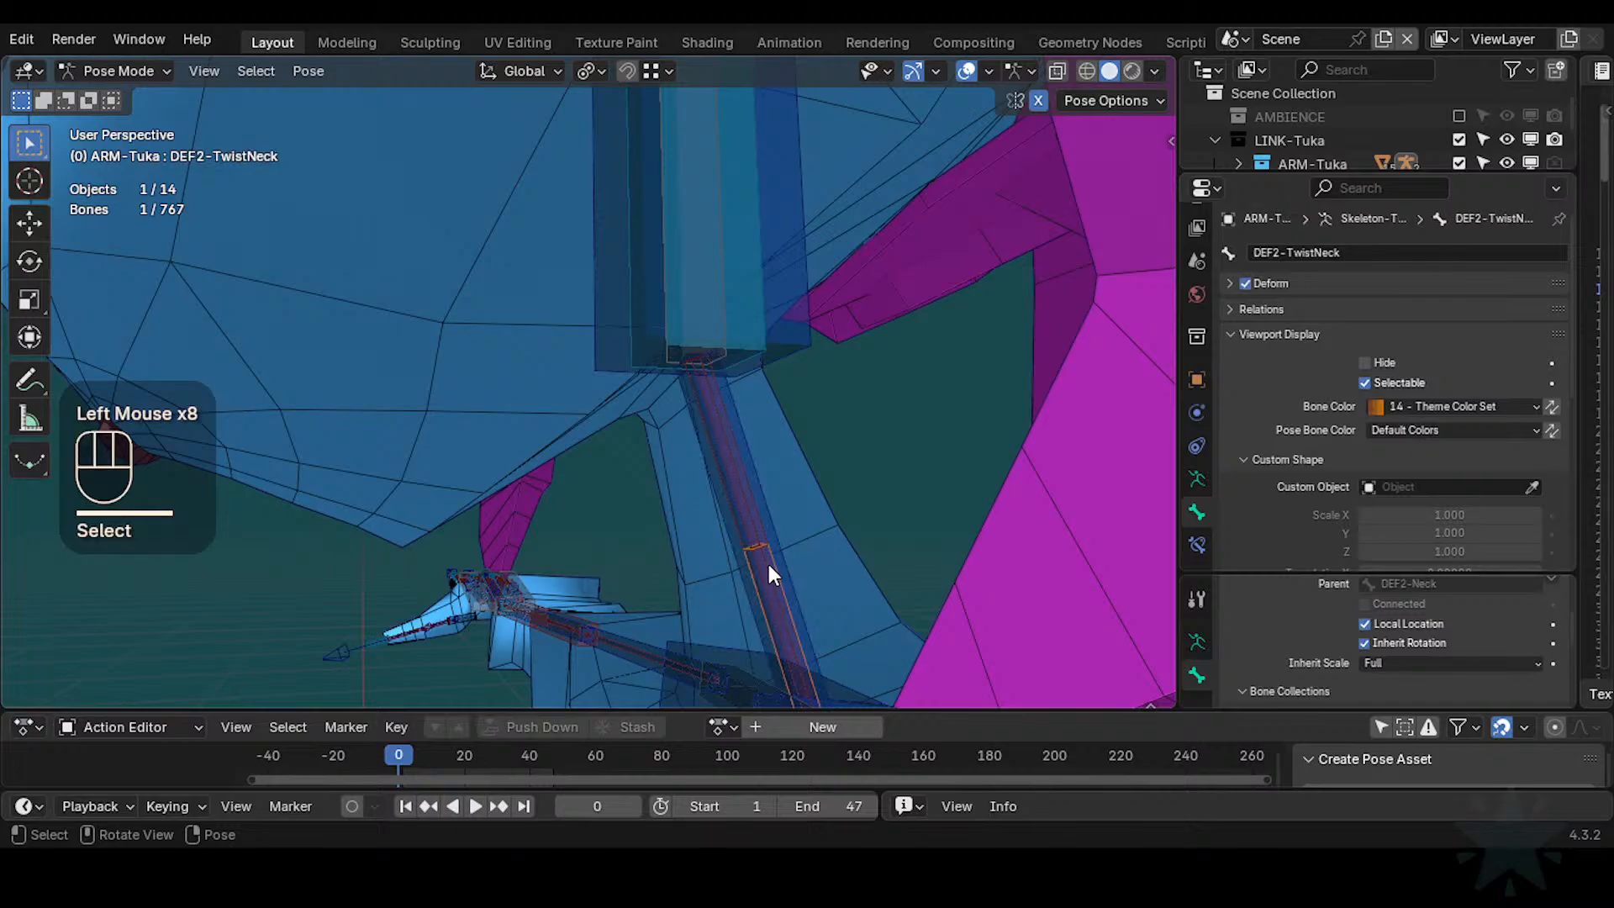
Isolate CTL-IK-Head and the overlapping neck bones by hiding all other bones of the armature
key("ctrl+Tab")
scroll(772, 508, "down", 1)
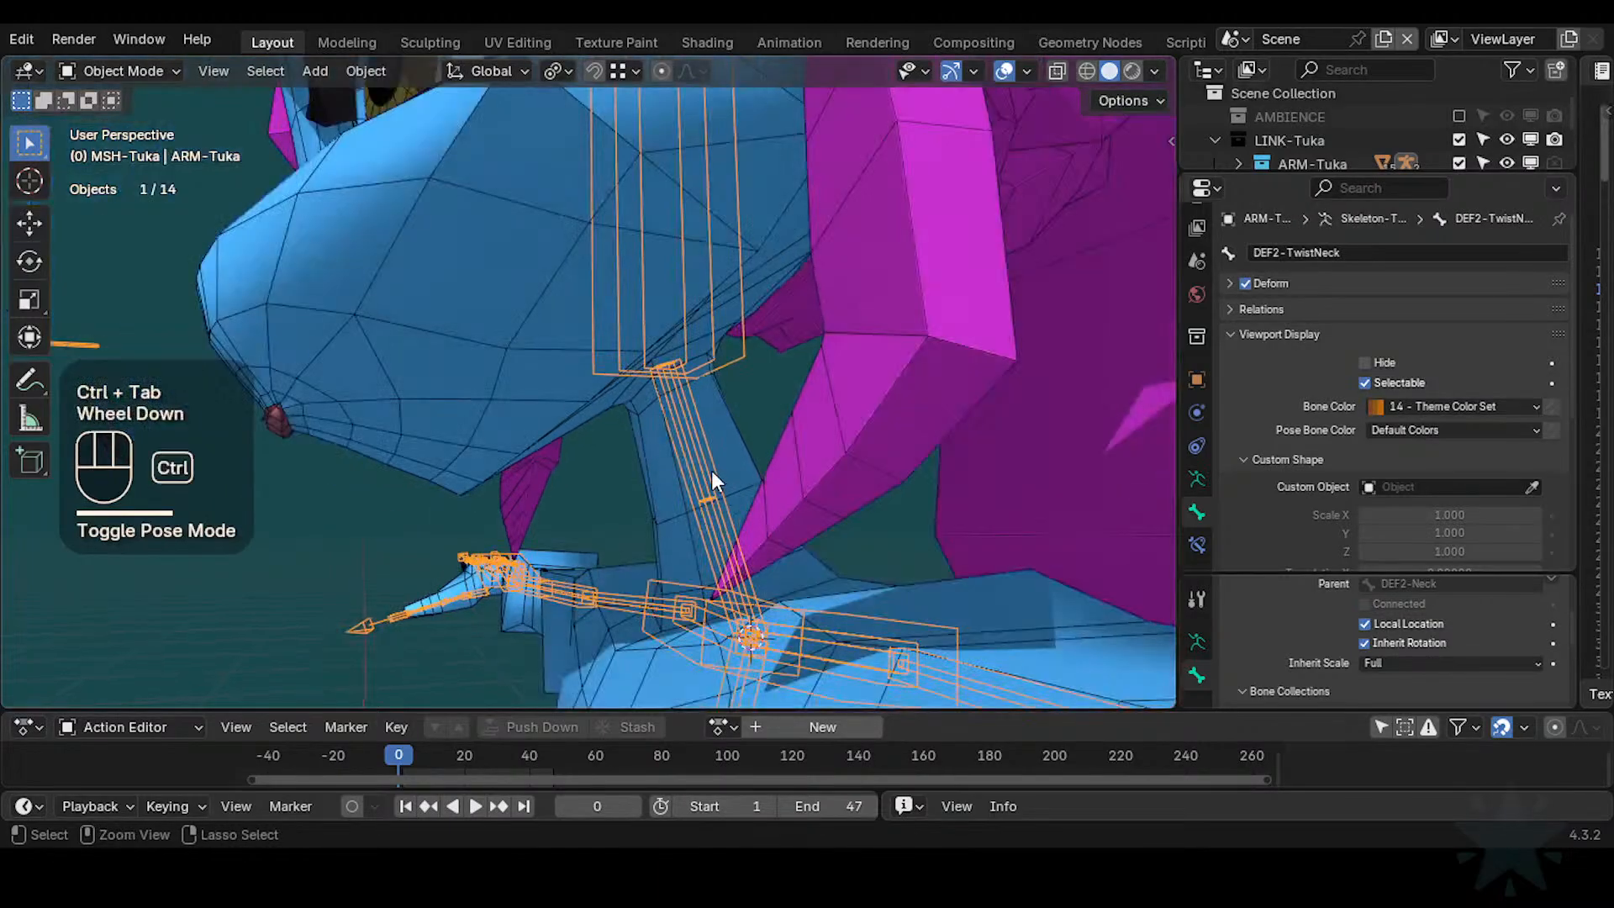
key("ctrl+Tab")
scroll(718, 516, "up", 1)
left_click(728, 486)
left_click(748, 403)
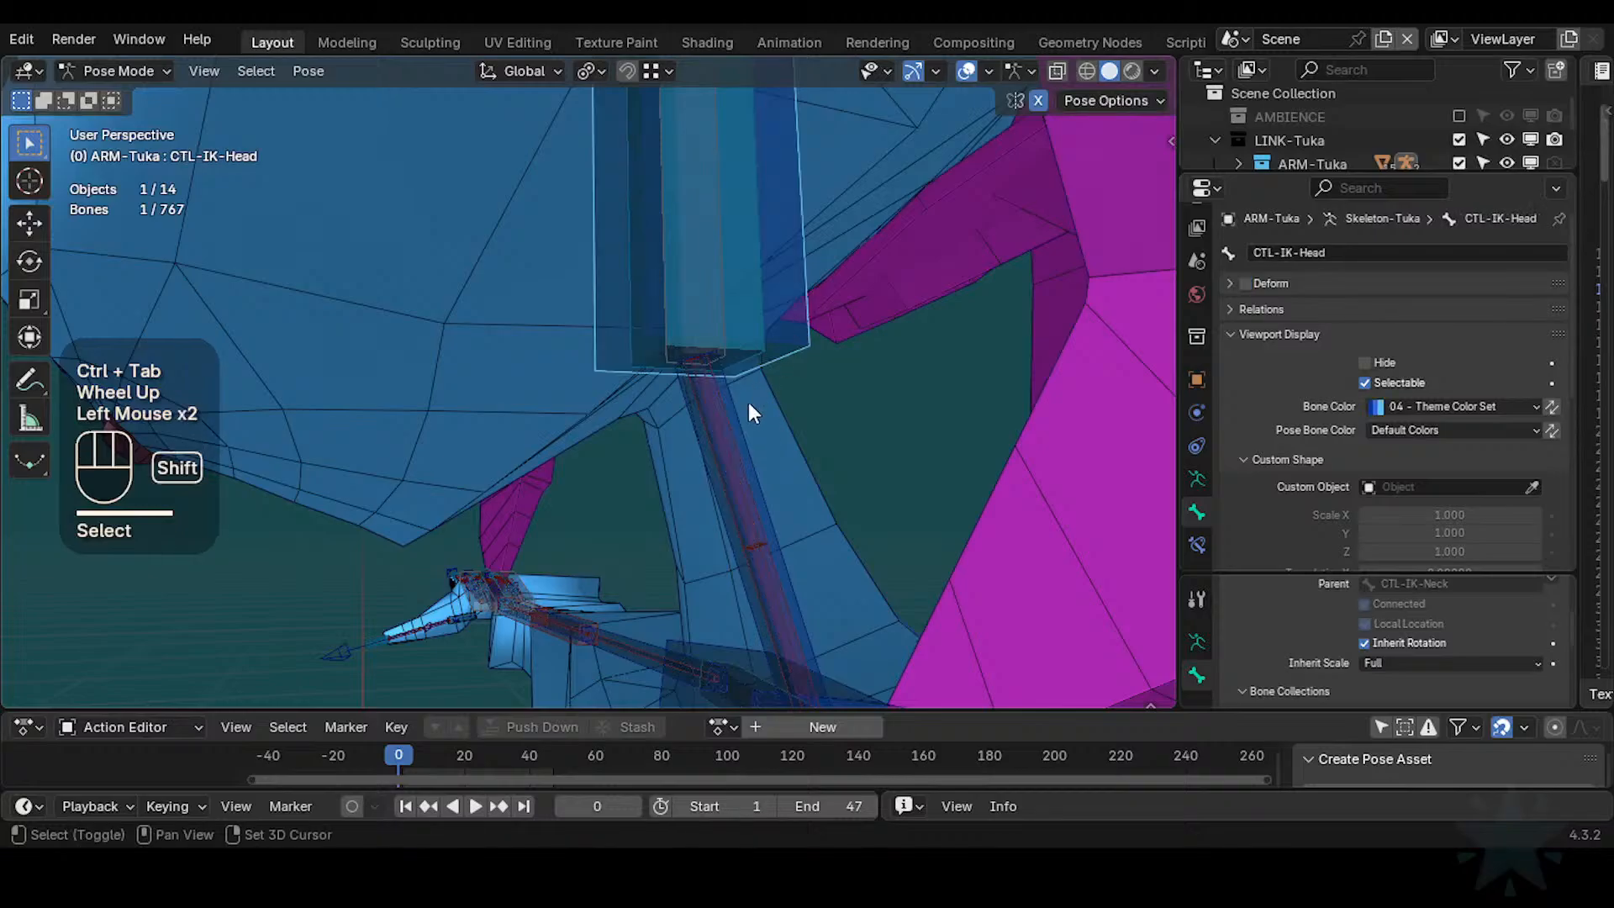
left_click(724, 438, "shift")
left_click(759, 521, "shift")
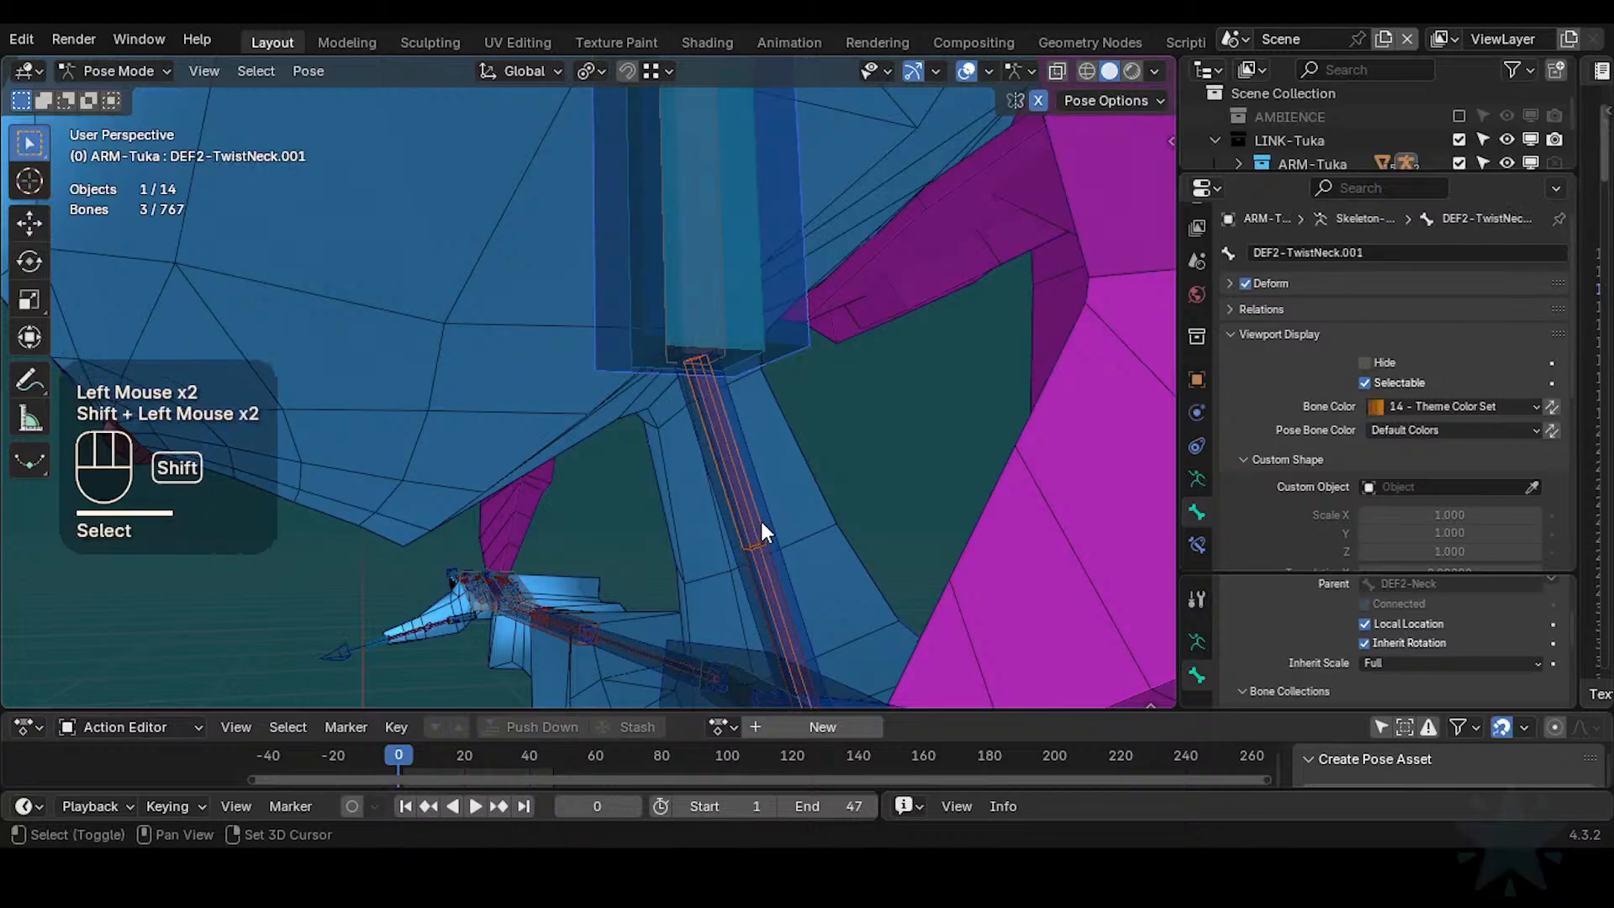
left_click(764, 552, "shift")
left_click(767, 557, "shift")
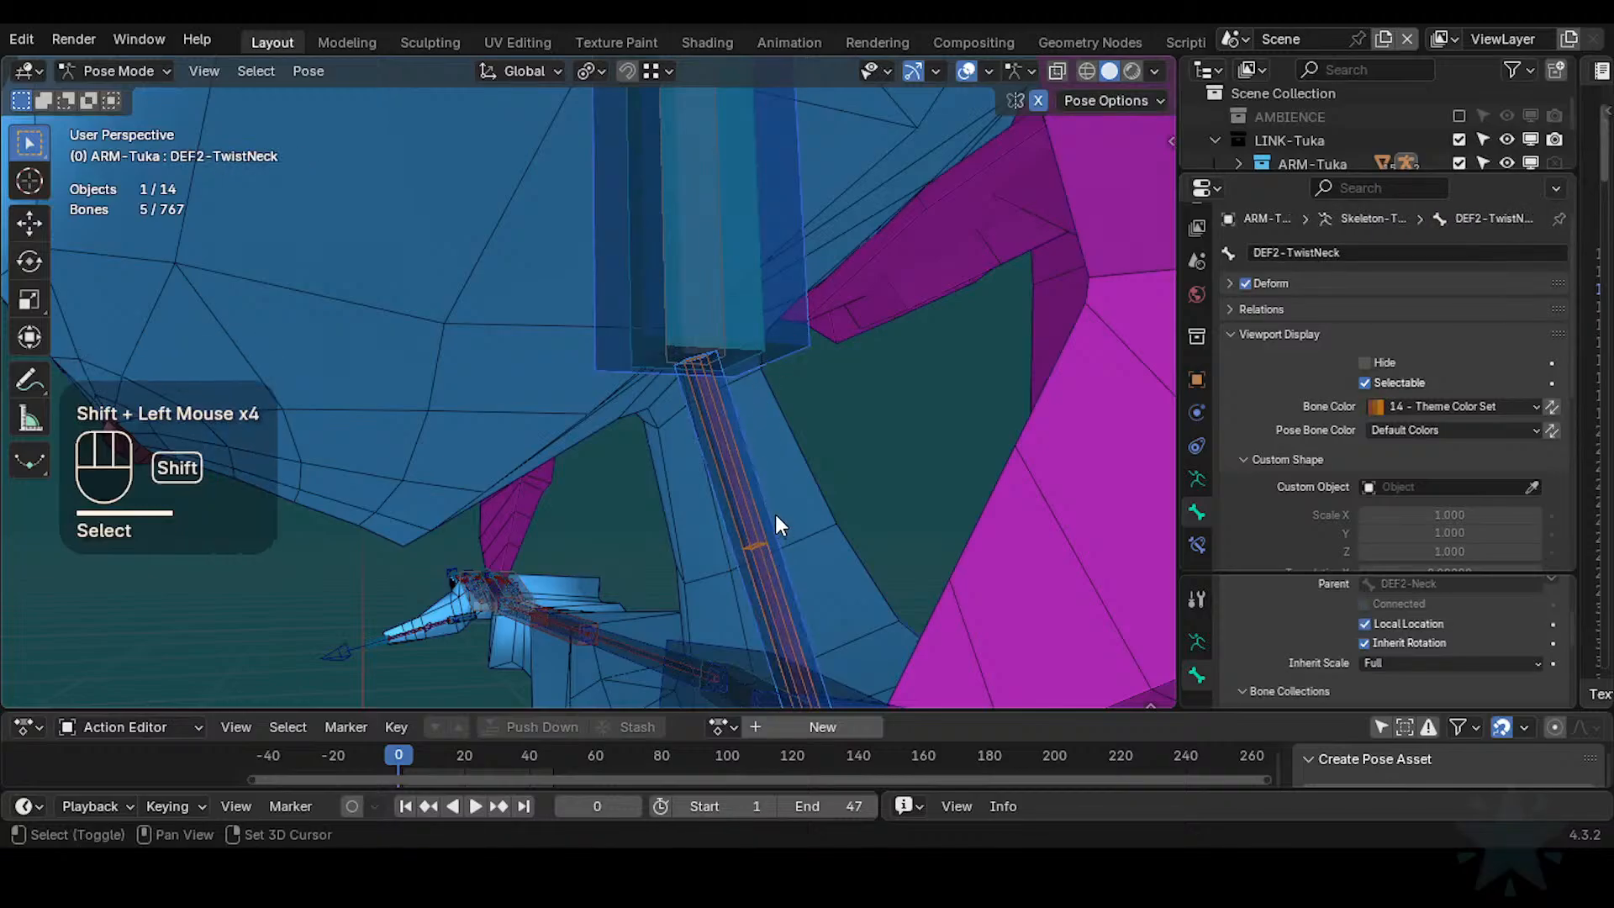
key("shift+h")
Hide the CTL-IK-Neck control so that only the neck deform bones and the head control are left
scroll(757, 487, "down", 2)
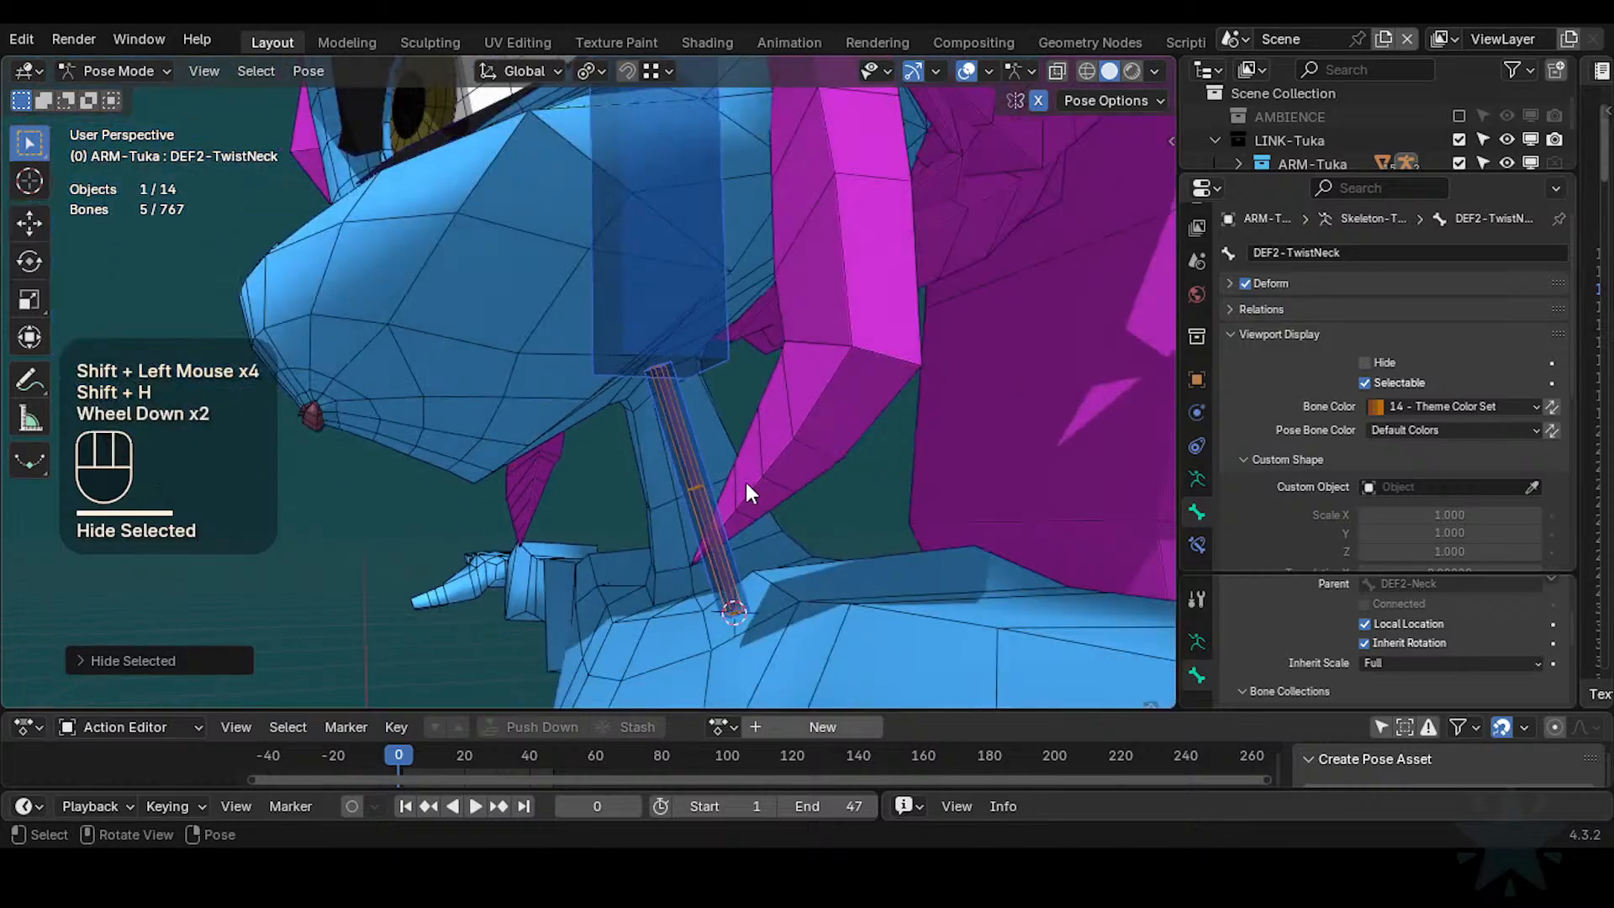
left_click(689, 432)
key("h")
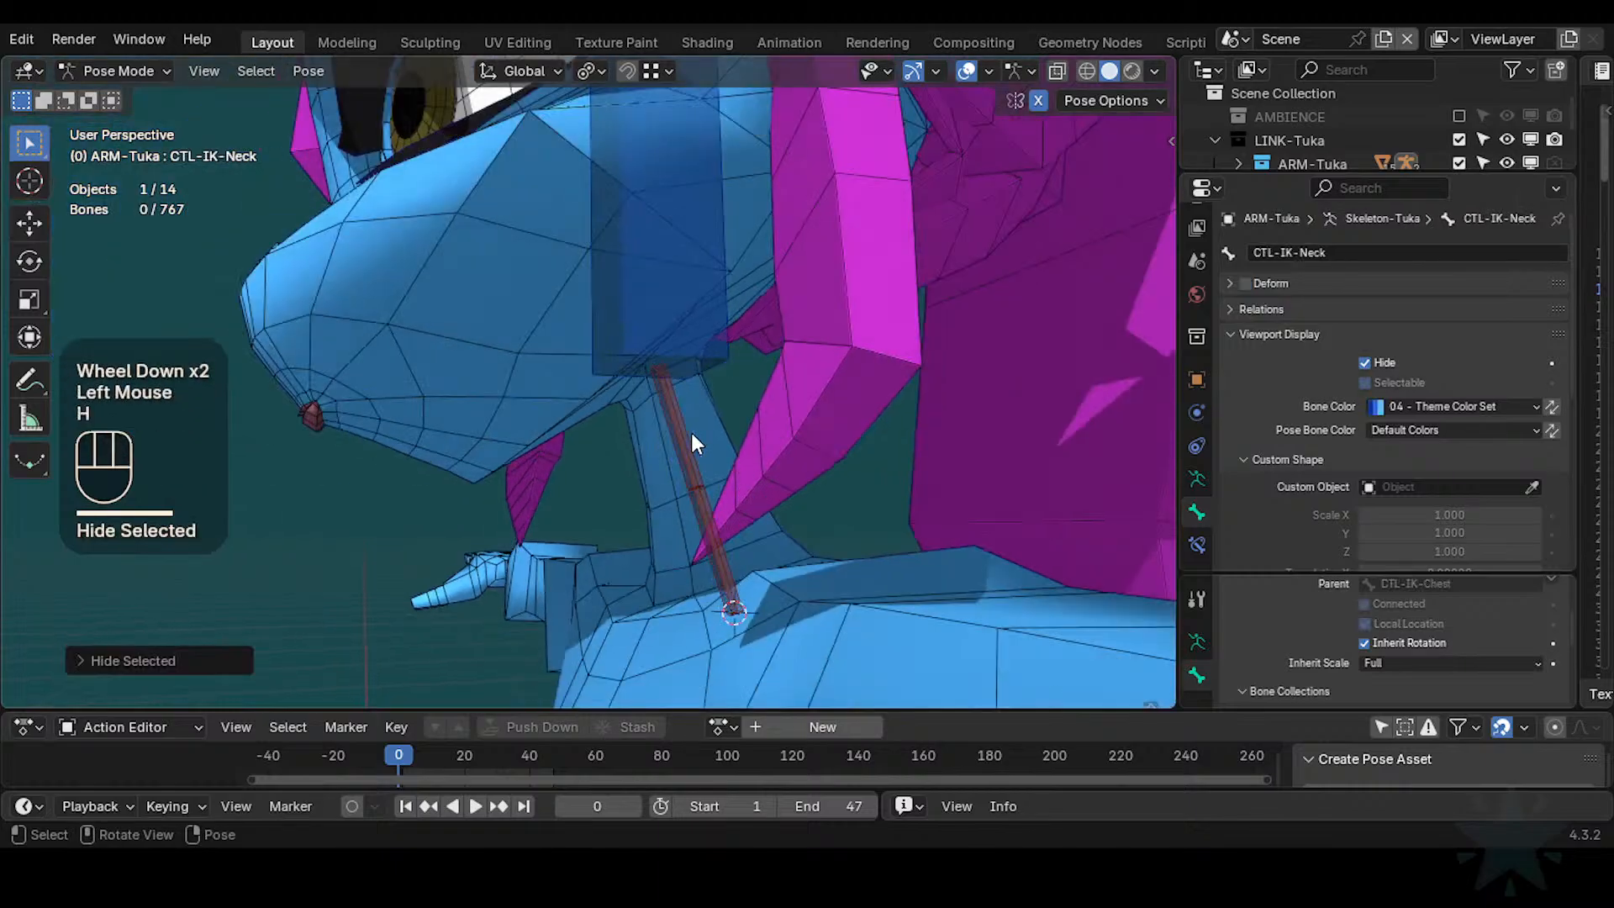
Enter Weight Paint on 0-Body-Tuka with the armature selected and make DEF2-TwistNeck.001 the active bone
scroll(690, 430, "up", 1)
left_click(714, 449)
key("ctrl+Tab")
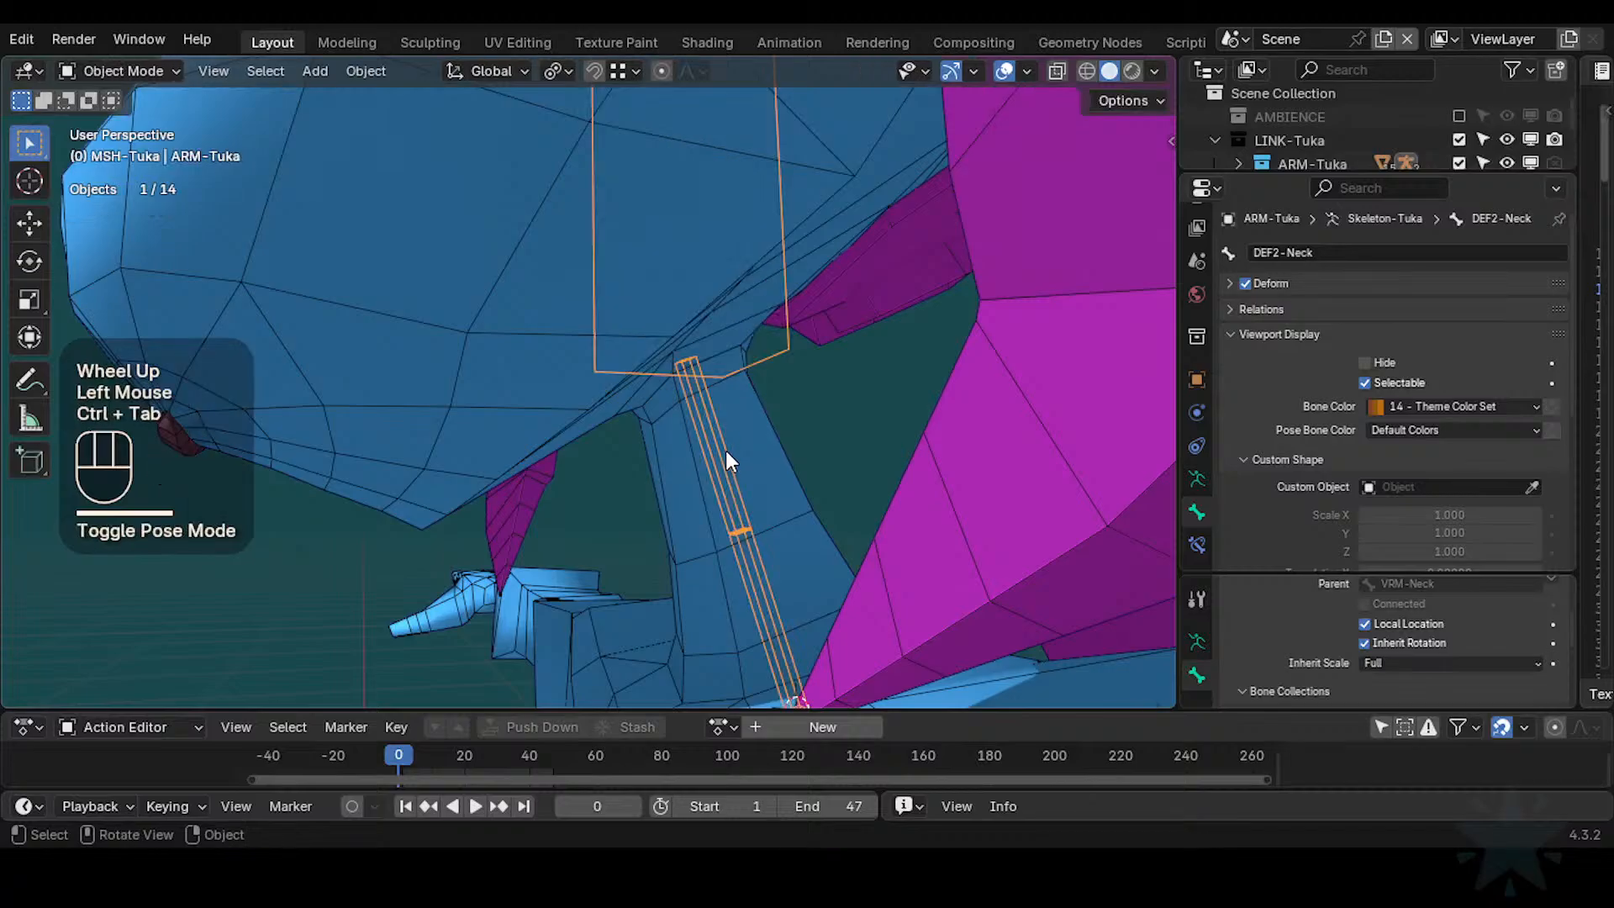
left_click(739, 461)
left_click(743, 451, "shift")
key("ctrl+Tab")
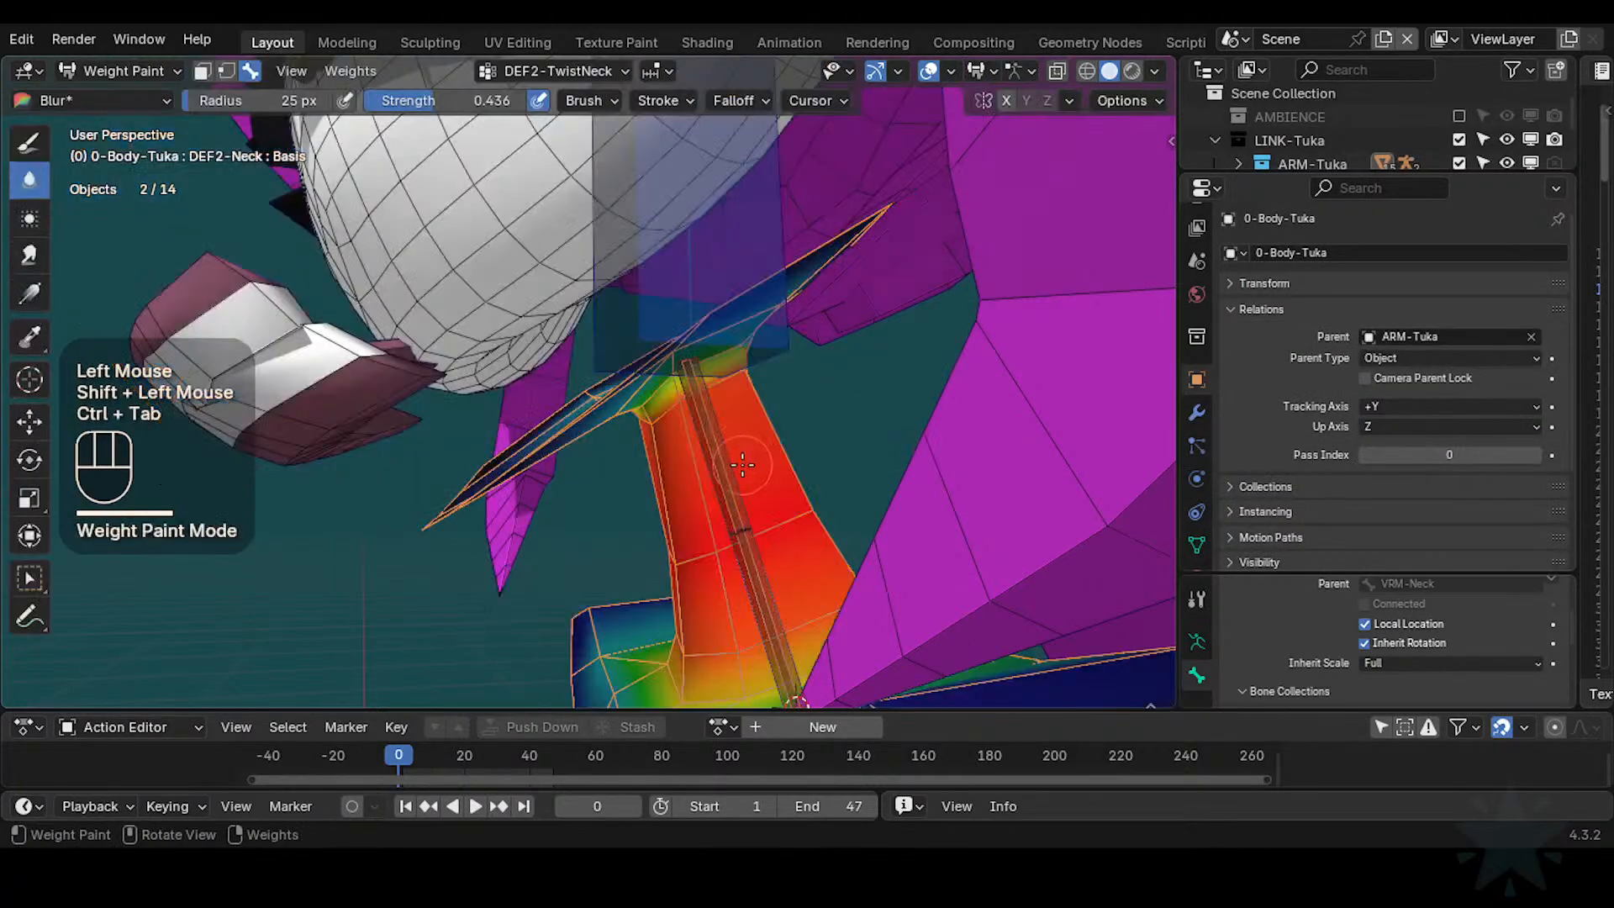
left_click(728, 445, "alt")
scroll(743, 494, "down", 2)
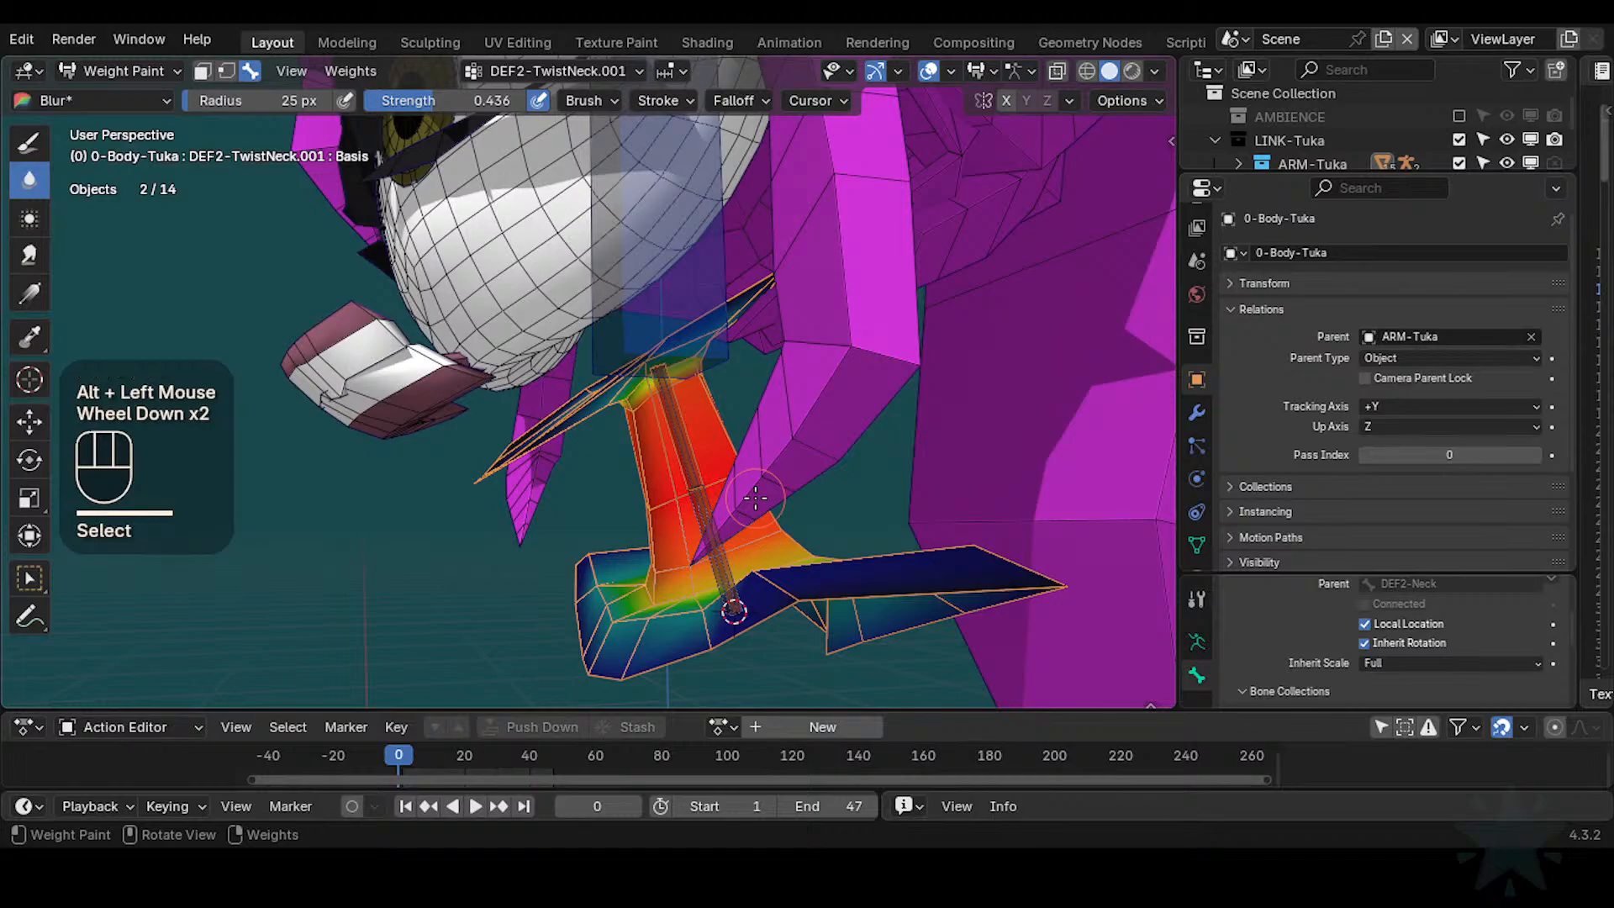
Switch to the Paint brush and set its weight to 1.000
left_click(29, 142)
mouse_move(729, 497)
middle_mouse_down("shift")
mouse_move(717, 429)
mouse_move(775, 450)
middle_mouse_up("shift")
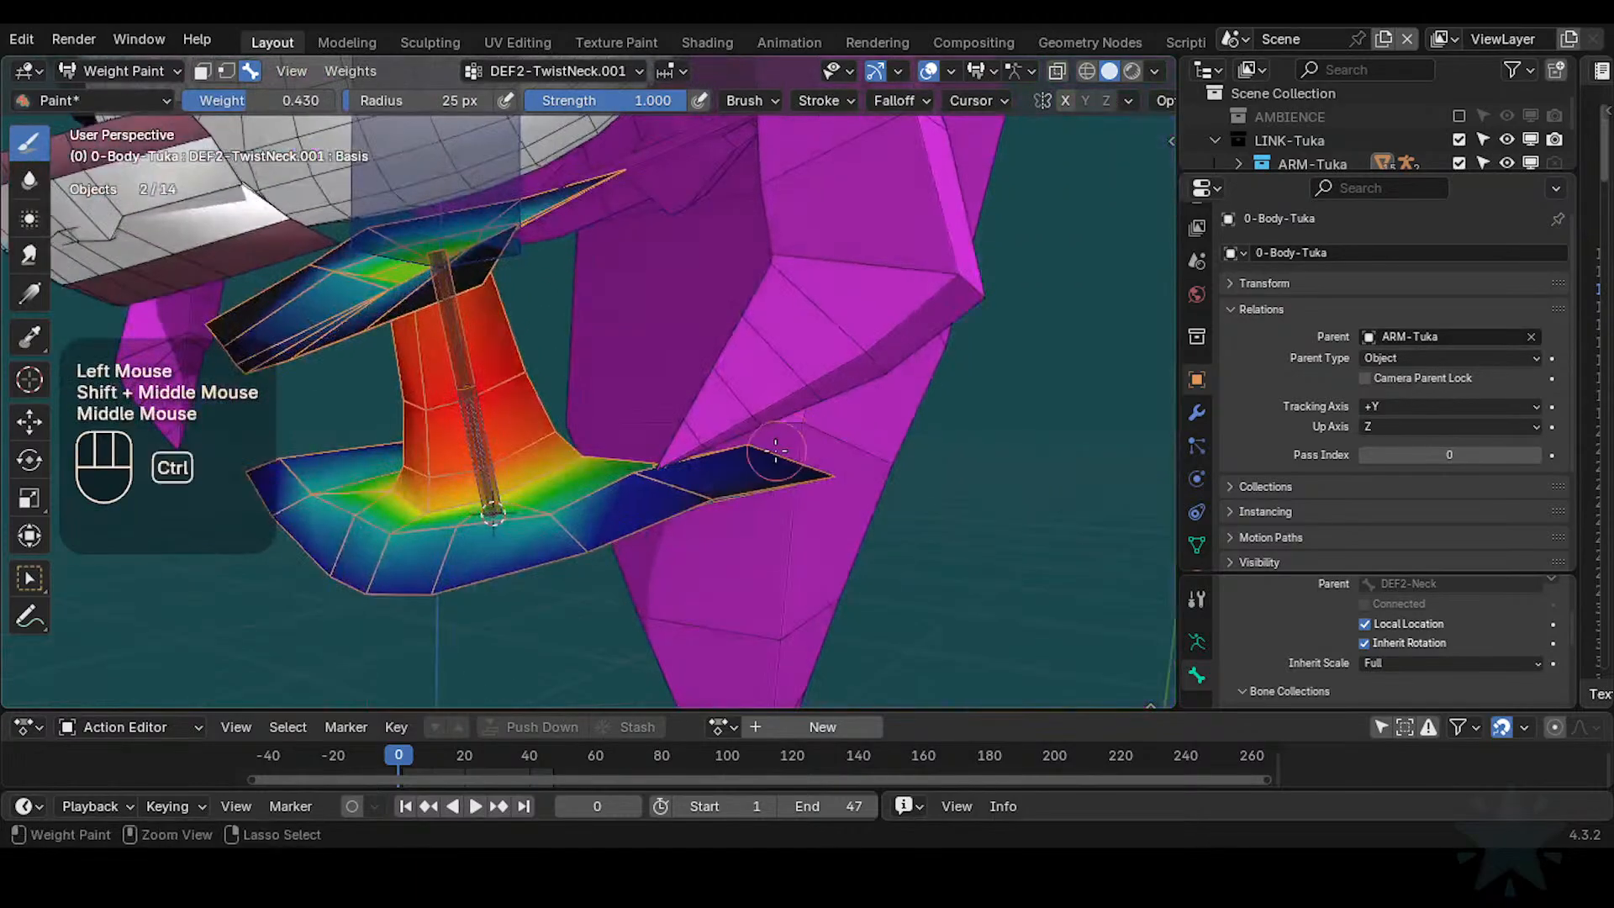
key("ctrl+f")
left_click(1035, 377, "ctrl")
Enlarge the brush radius to 61 px and erase DEF2-TwistNeck.001 weight from the neck base and the front of the shoulders
middle_click_drag(1034, 376, 790, 345, "shift")
middle_click_drag(709, 390, 893, 368, "shift")
key("f")
left_click(691, 492)
mouse_move(607, 551)
left_mouse_down("ctrl")
mouse_move(516, 552)
mouse_move(571, 473)
mouse_move(701, 513)
mouse_move(659, 532)
mouse_move(602, 495)
left_mouse_up("ctrl")
key("f")
left_click(461, 538)
left_click(589, 463, "ctrl")
middle_click_drag(602, 495, 967, 403)
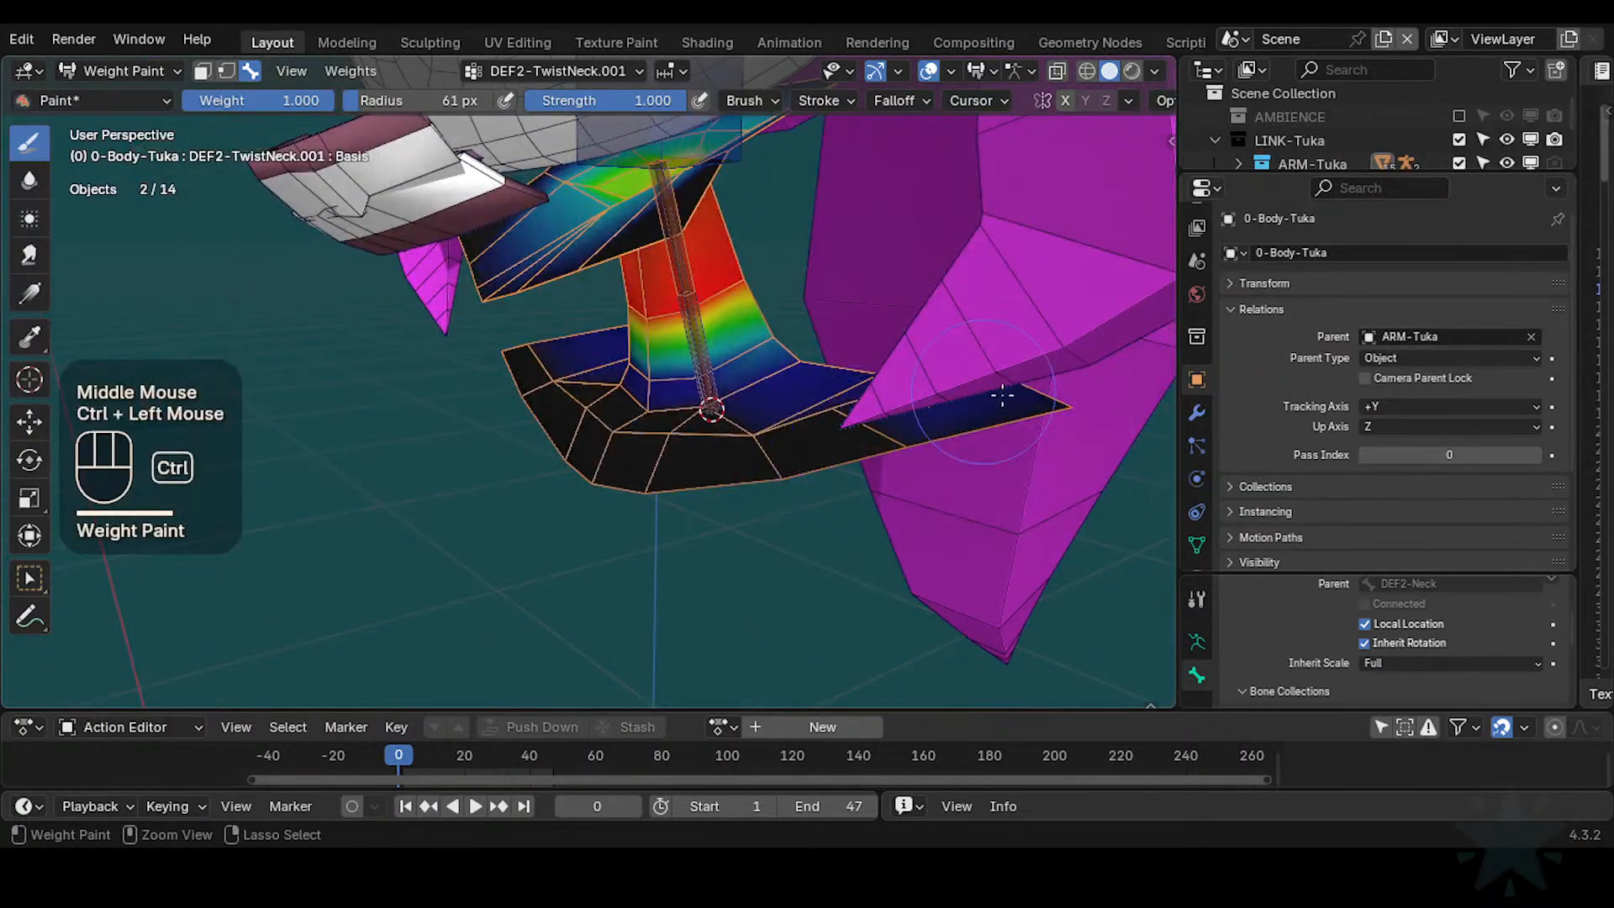
Reduce the brush radius to 38 px and erase DEF2-TwistNeck.001 weight from the side of the shoulders around the neck base
key("f")
left_click(762, 383)
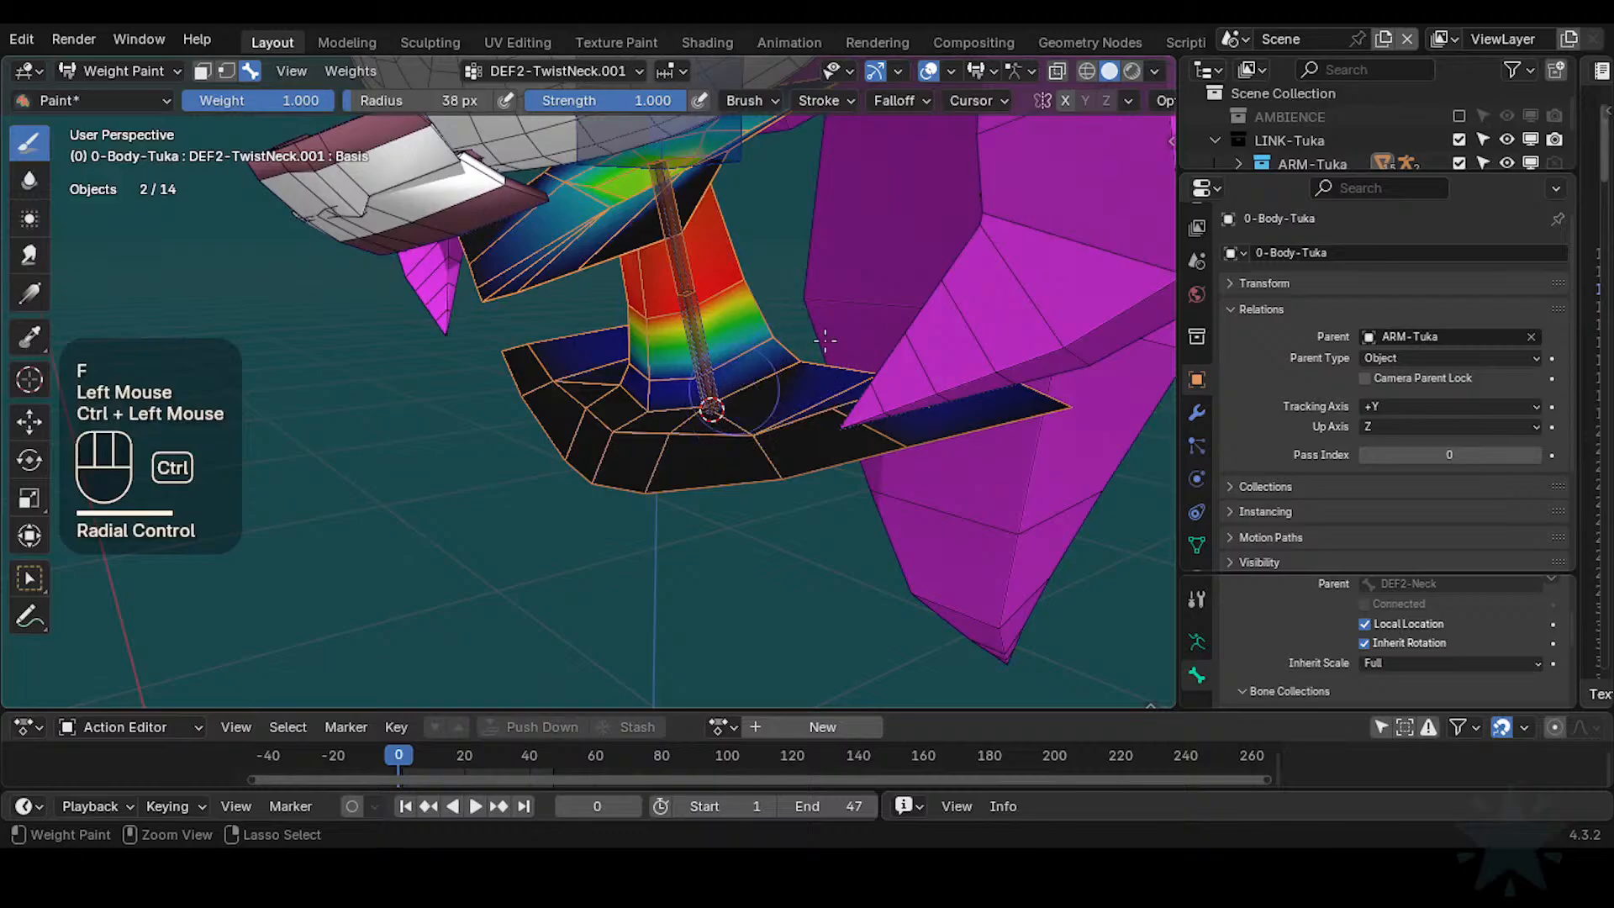
mouse_move(841, 394)
middle_mouse_down()
mouse_move(897, 324)
mouse_move(849, 370)
middle_mouse_up()
middle_click_drag(849, 370, 874, 416)
mouse_move(874, 416)
middle_mouse_down("ctrl")
mouse_move(865, 454)
mouse_move(891, 468)
middle_mouse_up("ctrl")
left_click_drag(929, 478, 972, 503, "ctrl")
middle_click_drag(1050, 559, 917, 548, "shift")
mouse_move(916, 548)
middle_mouse_down()
mouse_move(889, 566)
mouse_move(893, 546)
middle_mouse_up()
left_click_drag(912, 515, 1008, 510, "ctrl")
middle_click_drag(1013, 565, 935, 563)
left_click_drag(935, 563, 1034, 558, "ctrl")
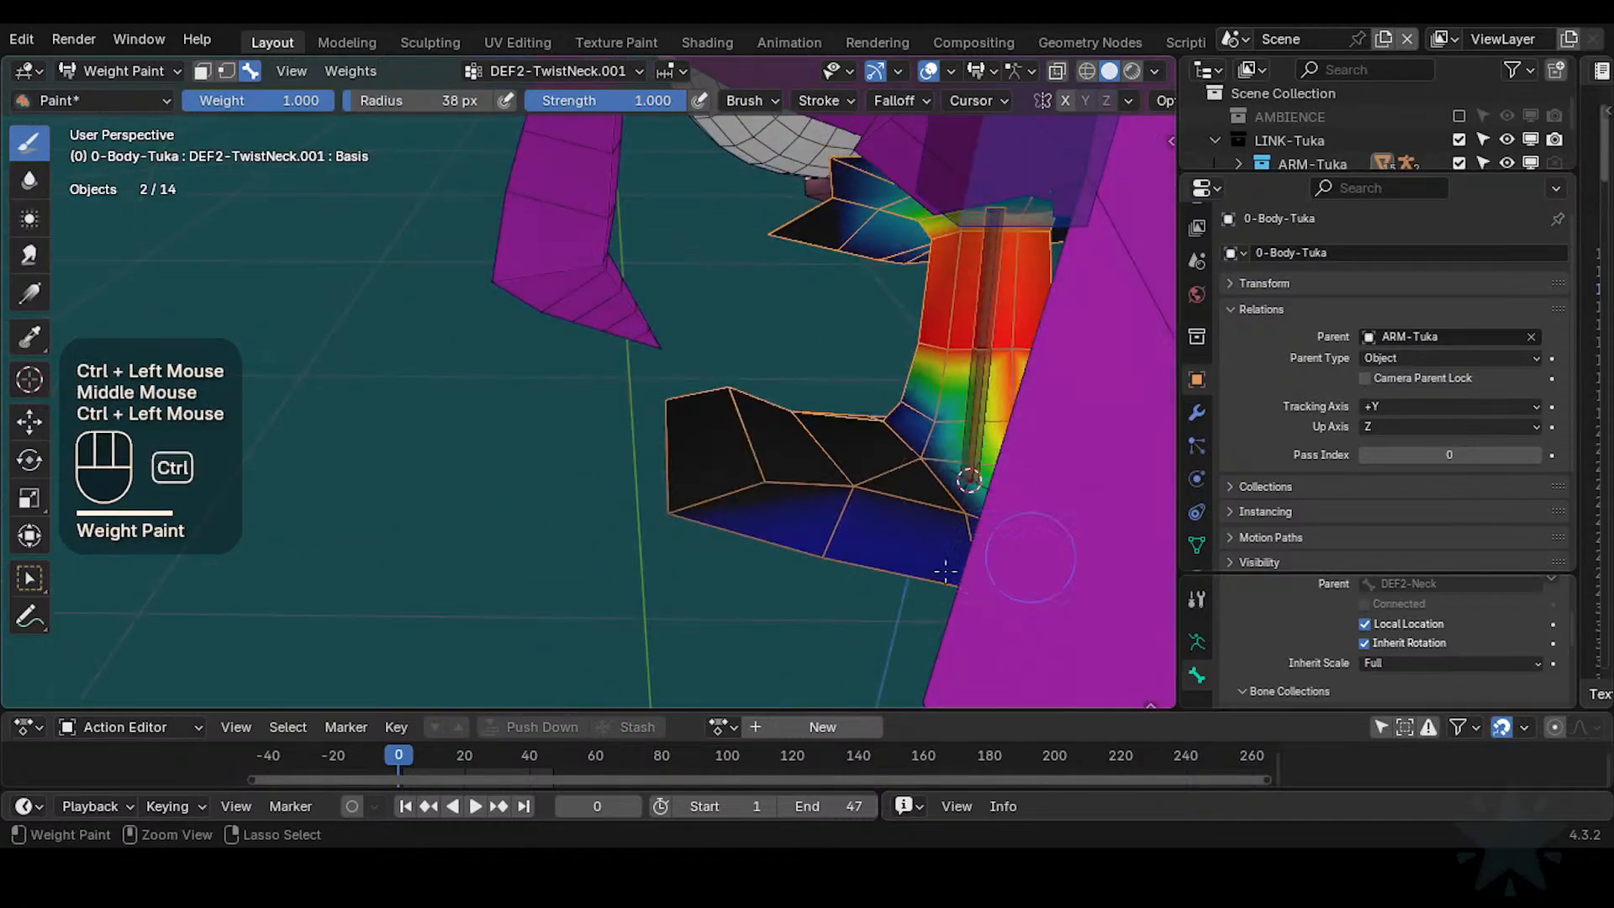
Erase the remaining DEF2-TwistNeck.001 weight from the back of the shoulders and the rear of the neck base
middle_click_drag(948, 569, 1013, 553)
left_click_drag(965, 558, 984, 555, "ctrl")
mouse_move(983, 554)
middle_mouse_down()
mouse_move(942, 501)
mouse_move(957, 506)
middle_mouse_up()
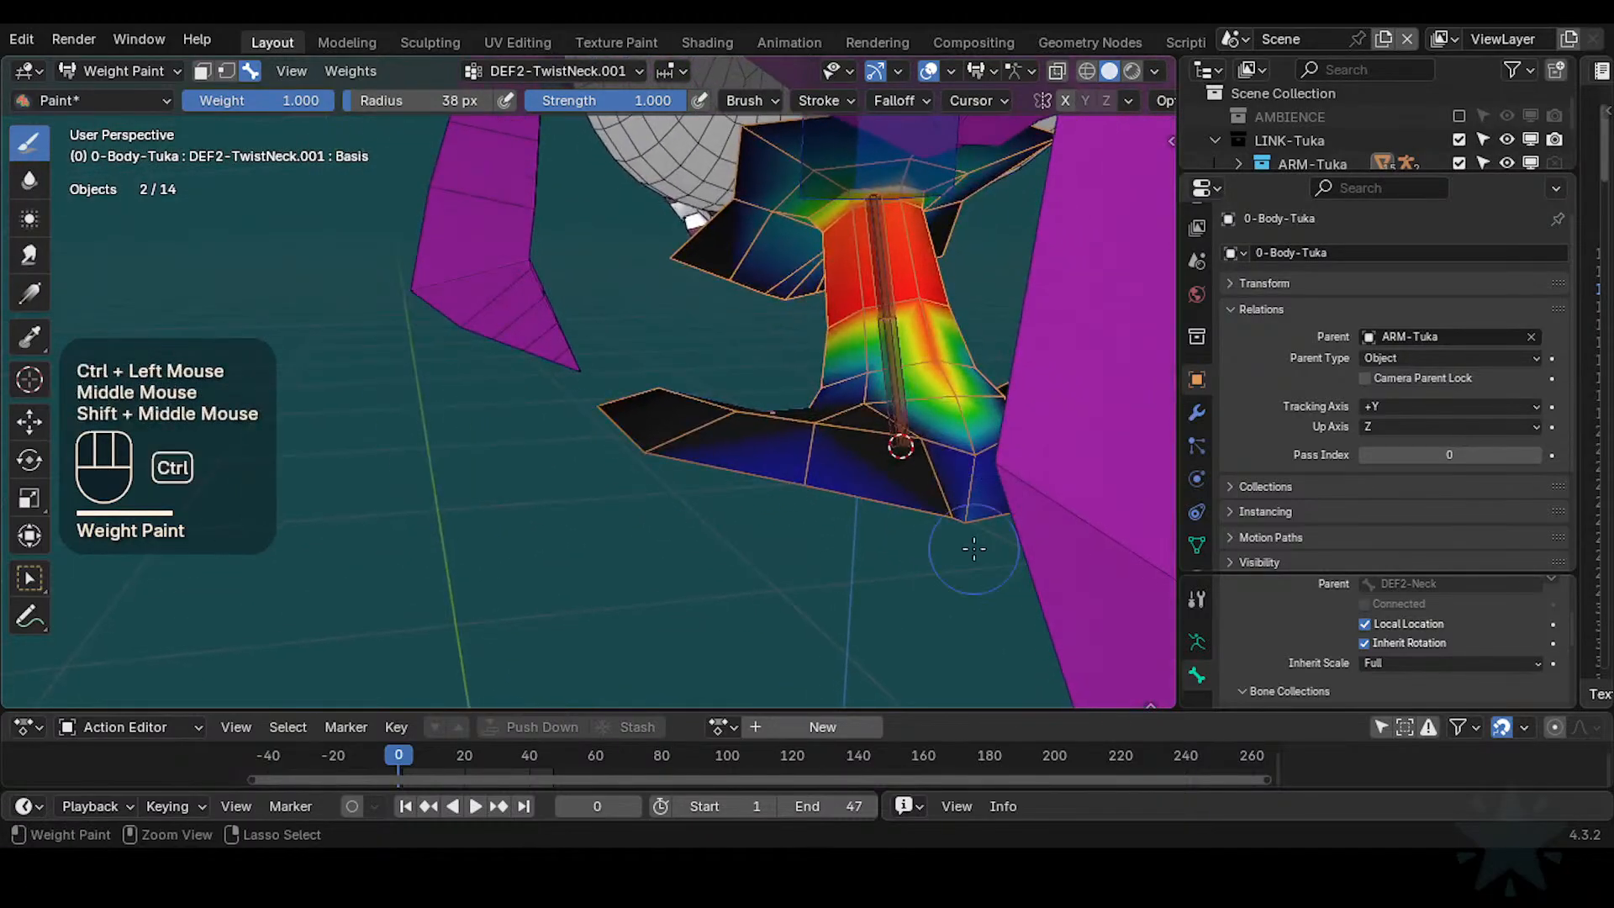
left_click_drag(957, 506, 963, 510, "ctrl")
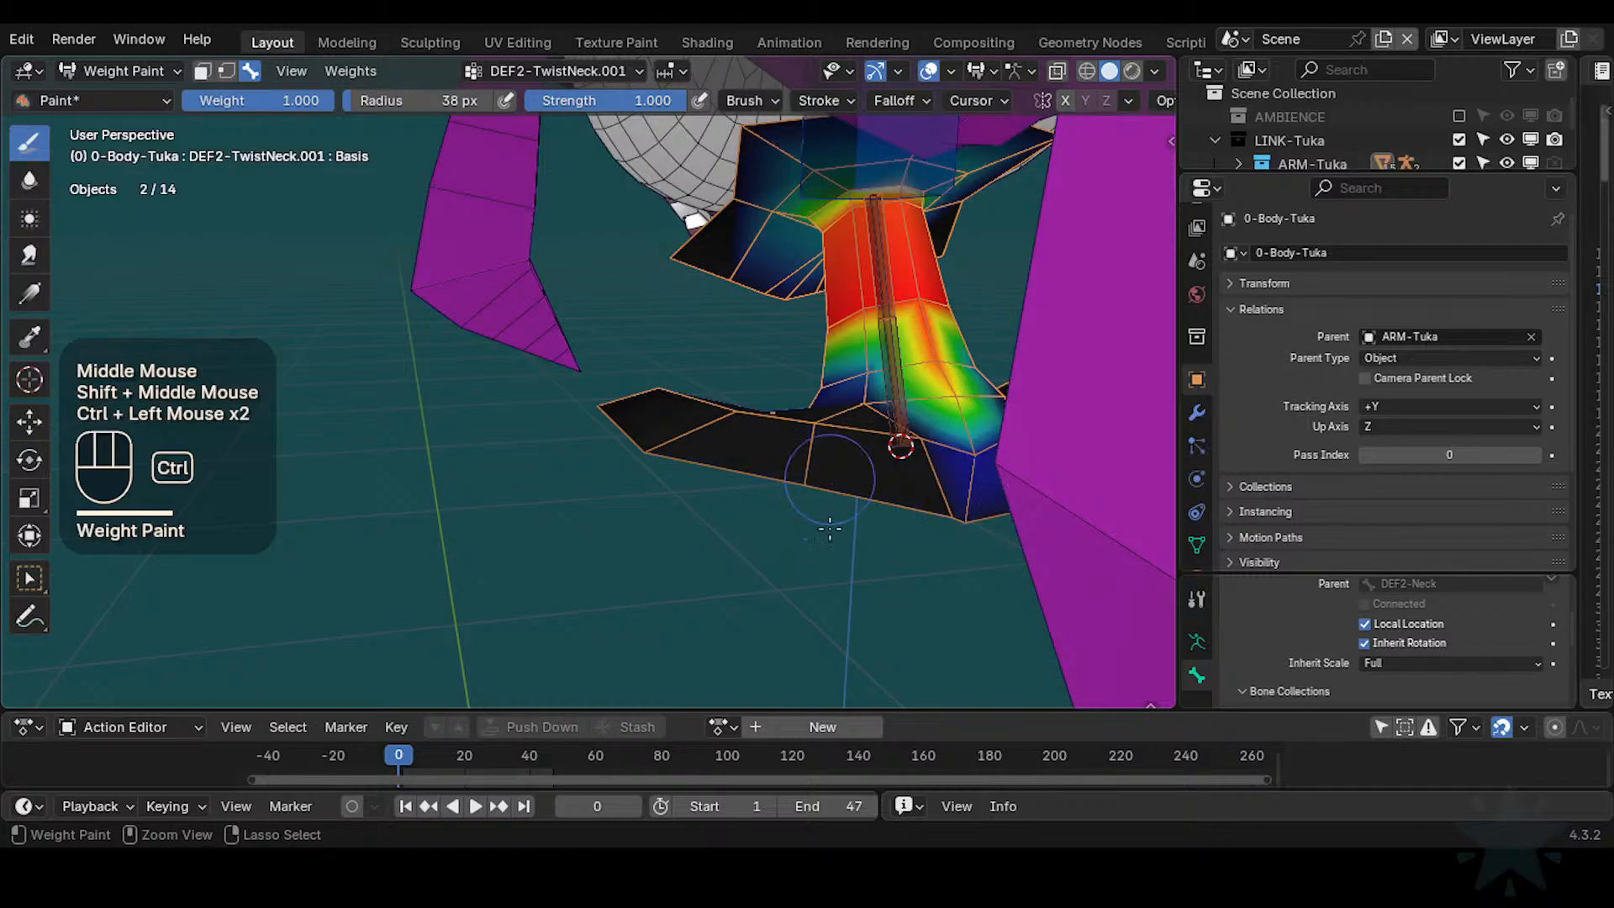
mouse_move(904, 489)
middle_mouse_down("shift")
mouse_move(852, 430)
mouse_move(866, 395)
middle_mouse_up("shift")
left_click_drag(875, 458, 897, 482, "ctrl")
mouse_move(897, 483)
middle_mouse_down()
mouse_move(925, 544)
mouse_move(894, 613)
middle_mouse_up()
left_click_drag(878, 454, 884, 408, "ctrl")
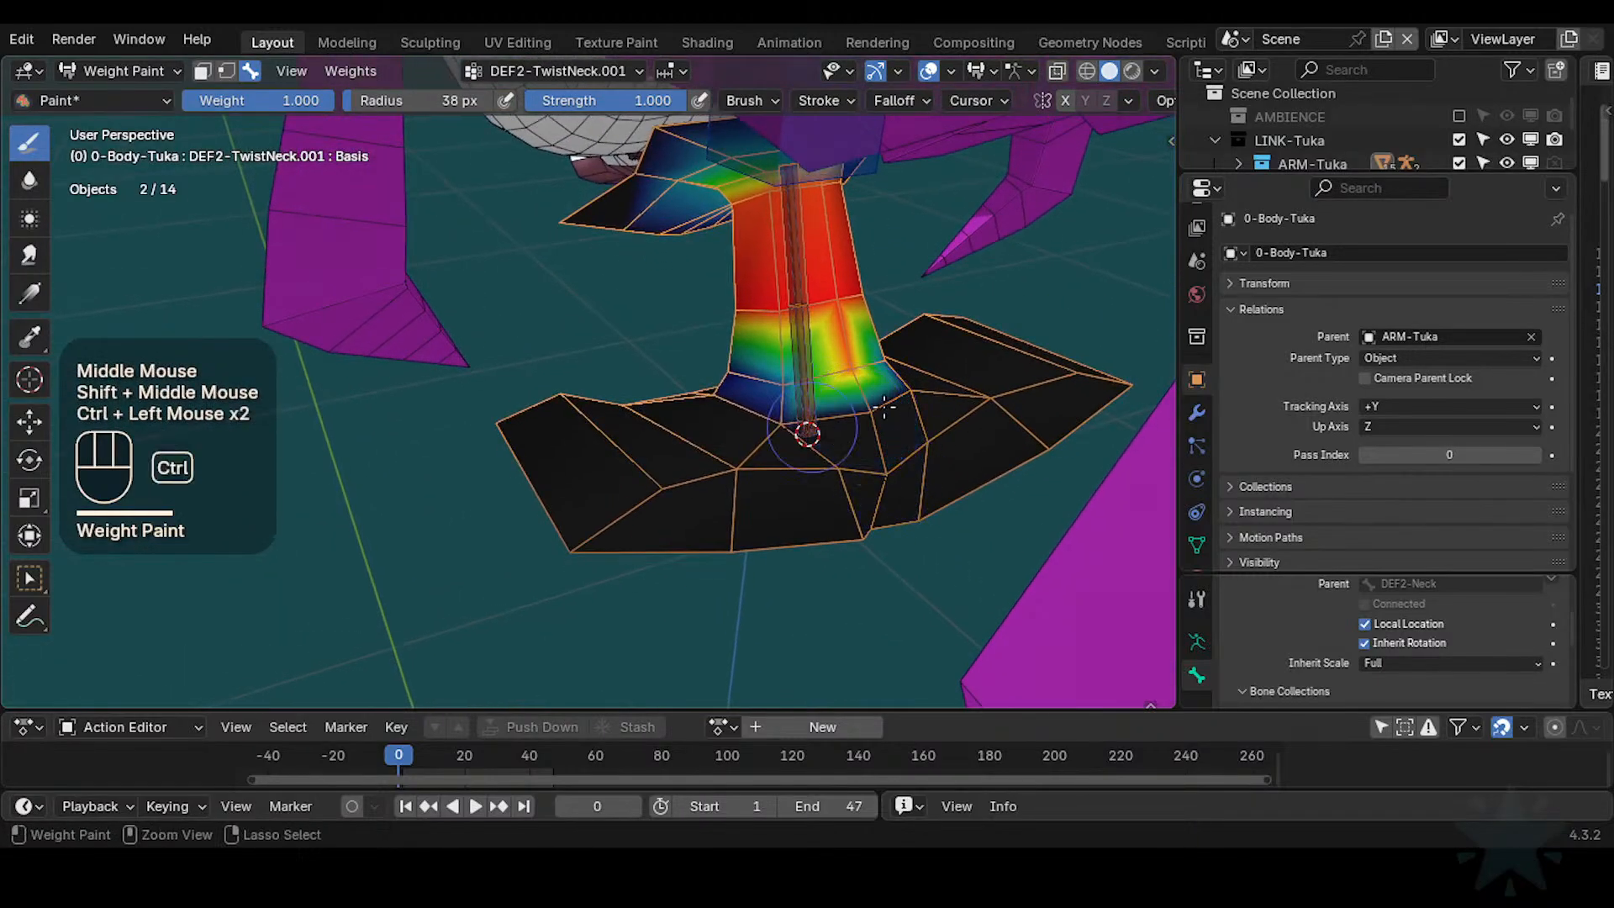
middle_click_drag(845, 405, 813, 452, "shift")
left_click_drag(813, 452, 845, 410, "ctrl")
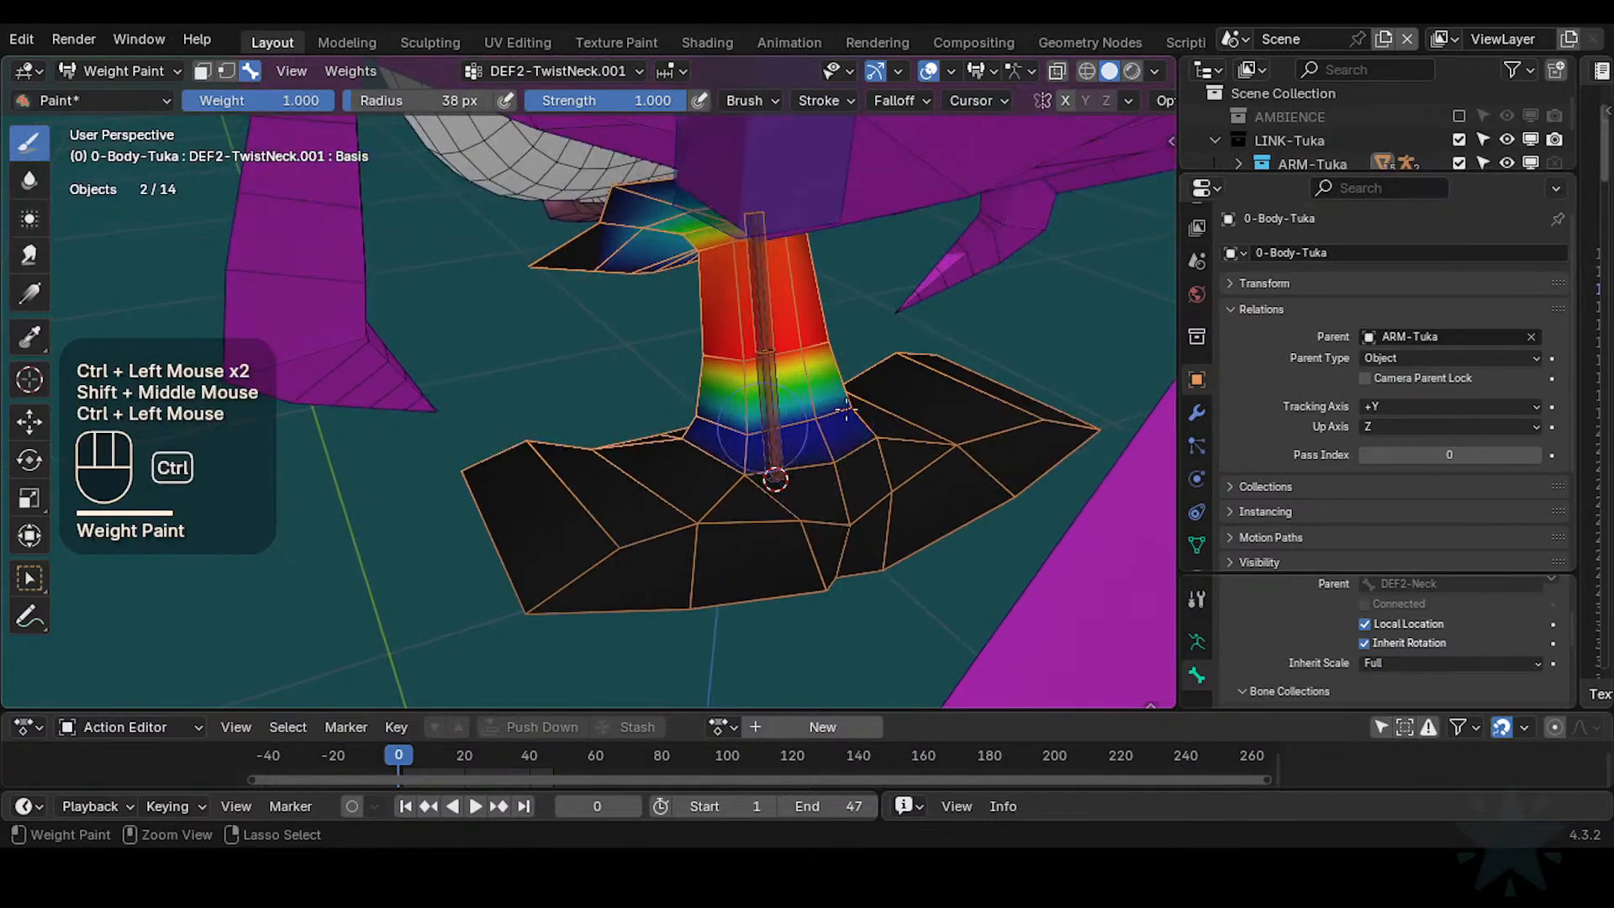
middle_click_drag(888, 403, 827, 315)
middle_click_drag(738, 293, 791, 382)
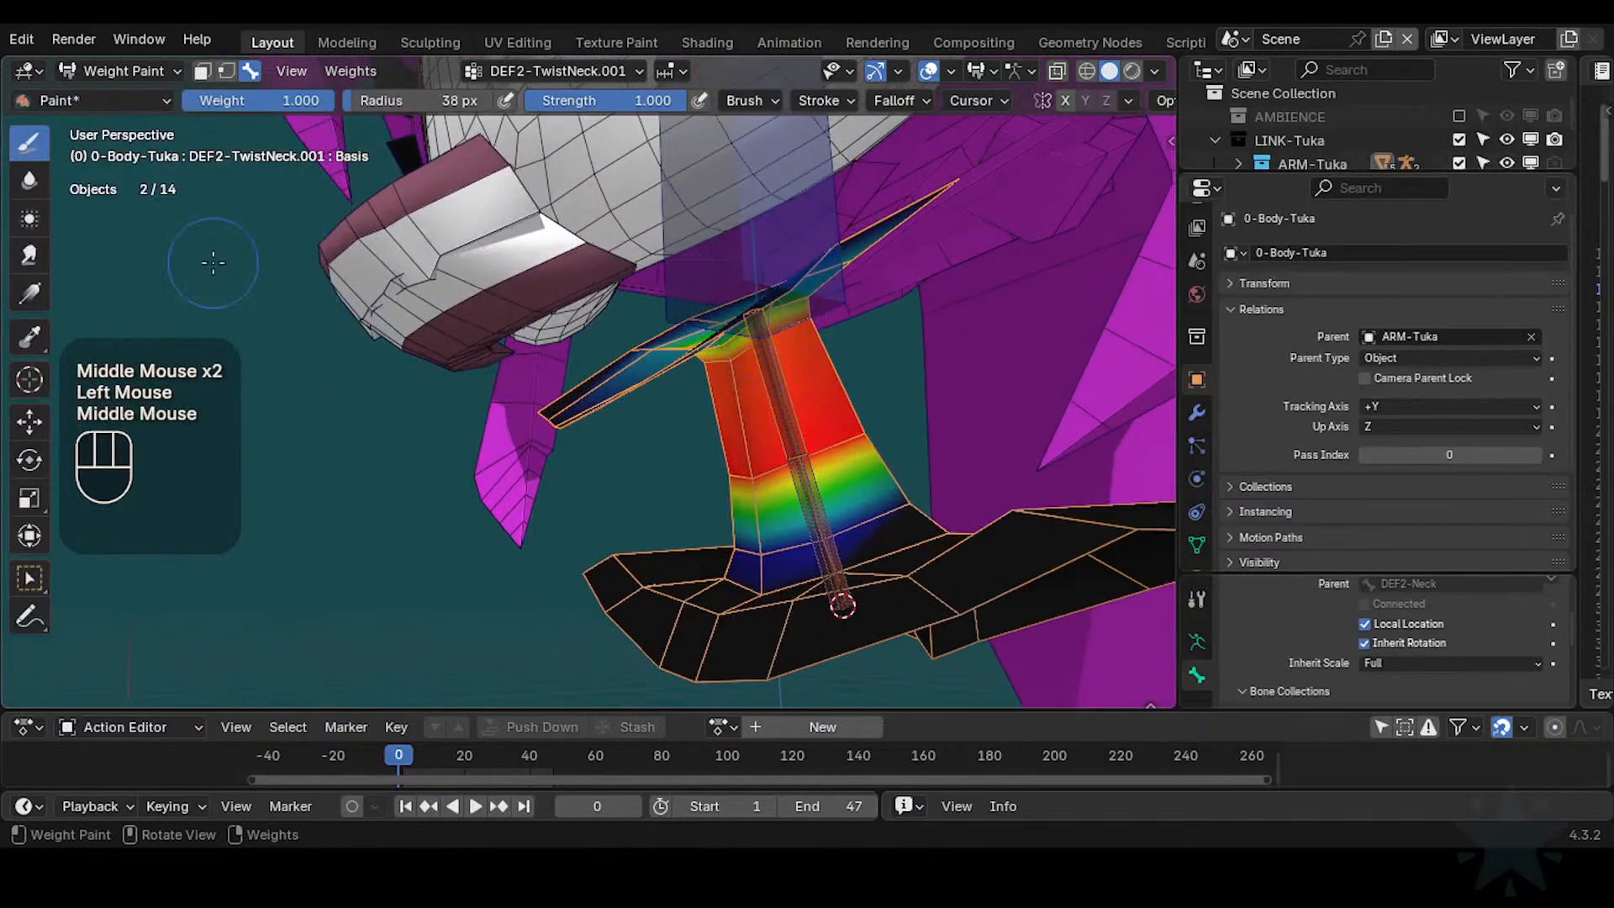
Soften the DEF2-TwistNeck.001 weights around the lower neck with the Blur brush at a 22 px radius, and save the file
left_click(29, 179)
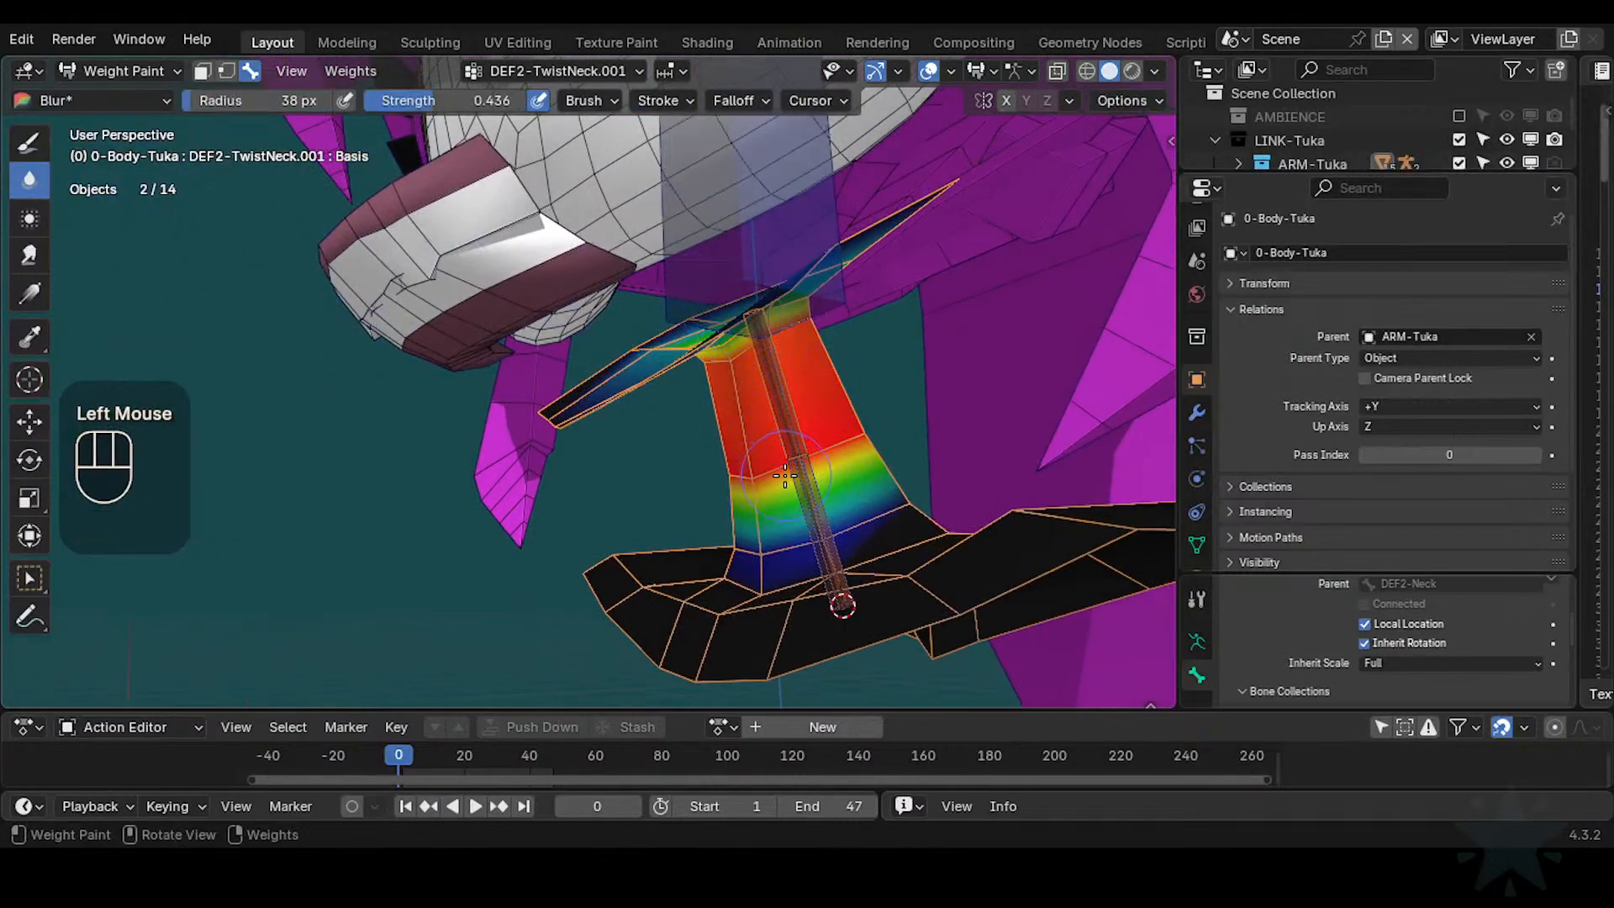
key("ctrl+s")
mouse_move(784, 476)
middle_mouse_down()
mouse_move(743, 475)
mouse_move(779, 550)
middle_mouse_up()
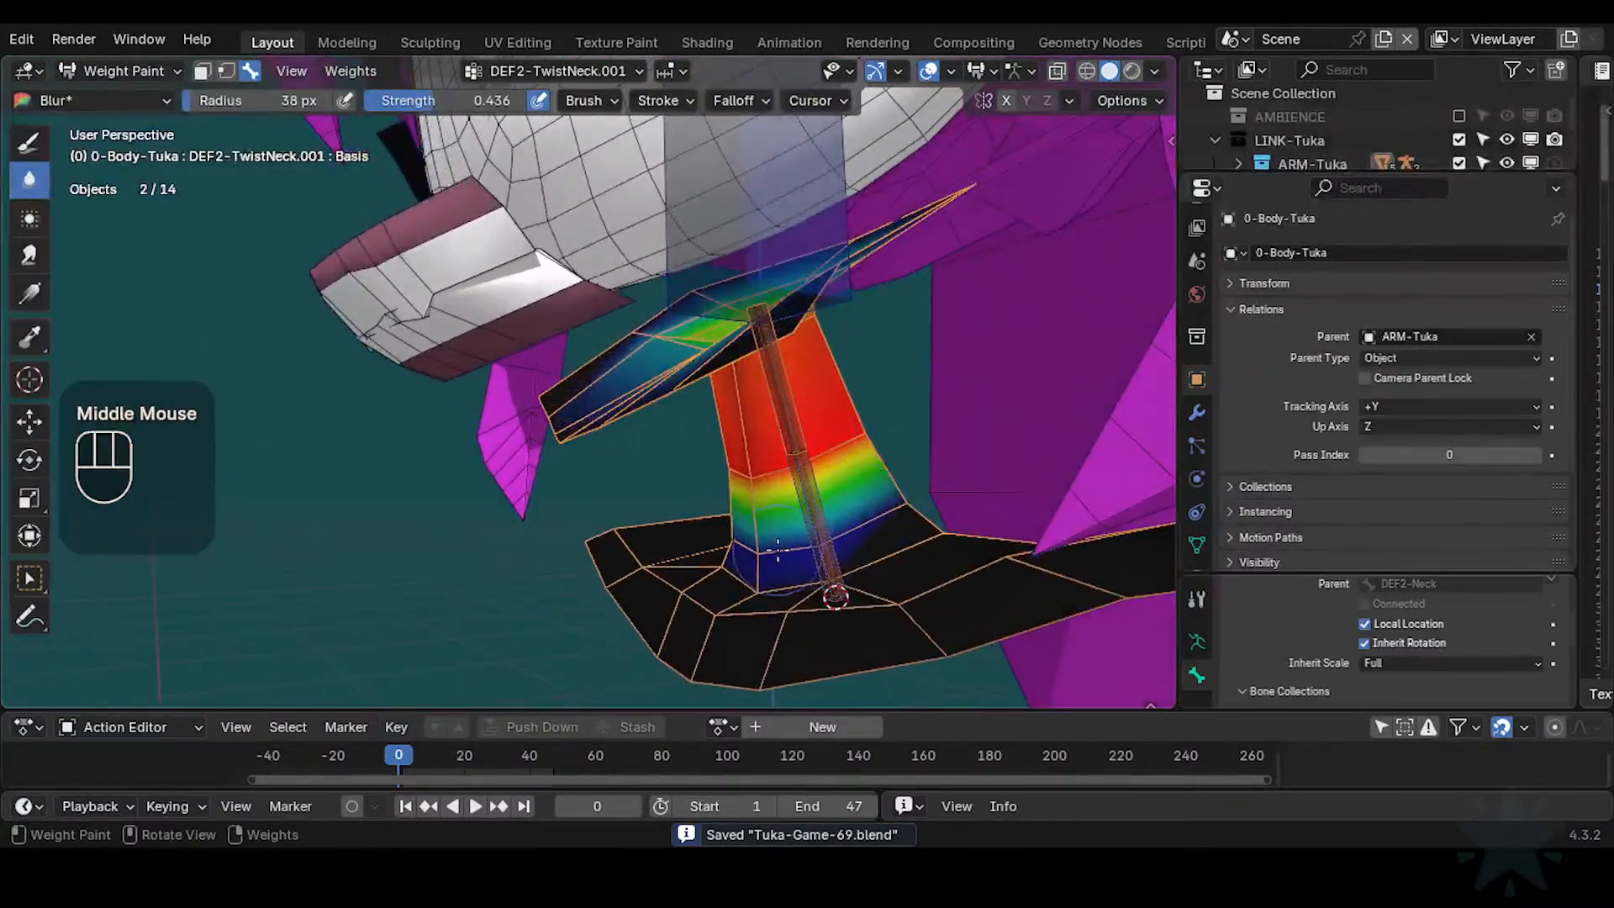
key("f")
left_click(756, 551)
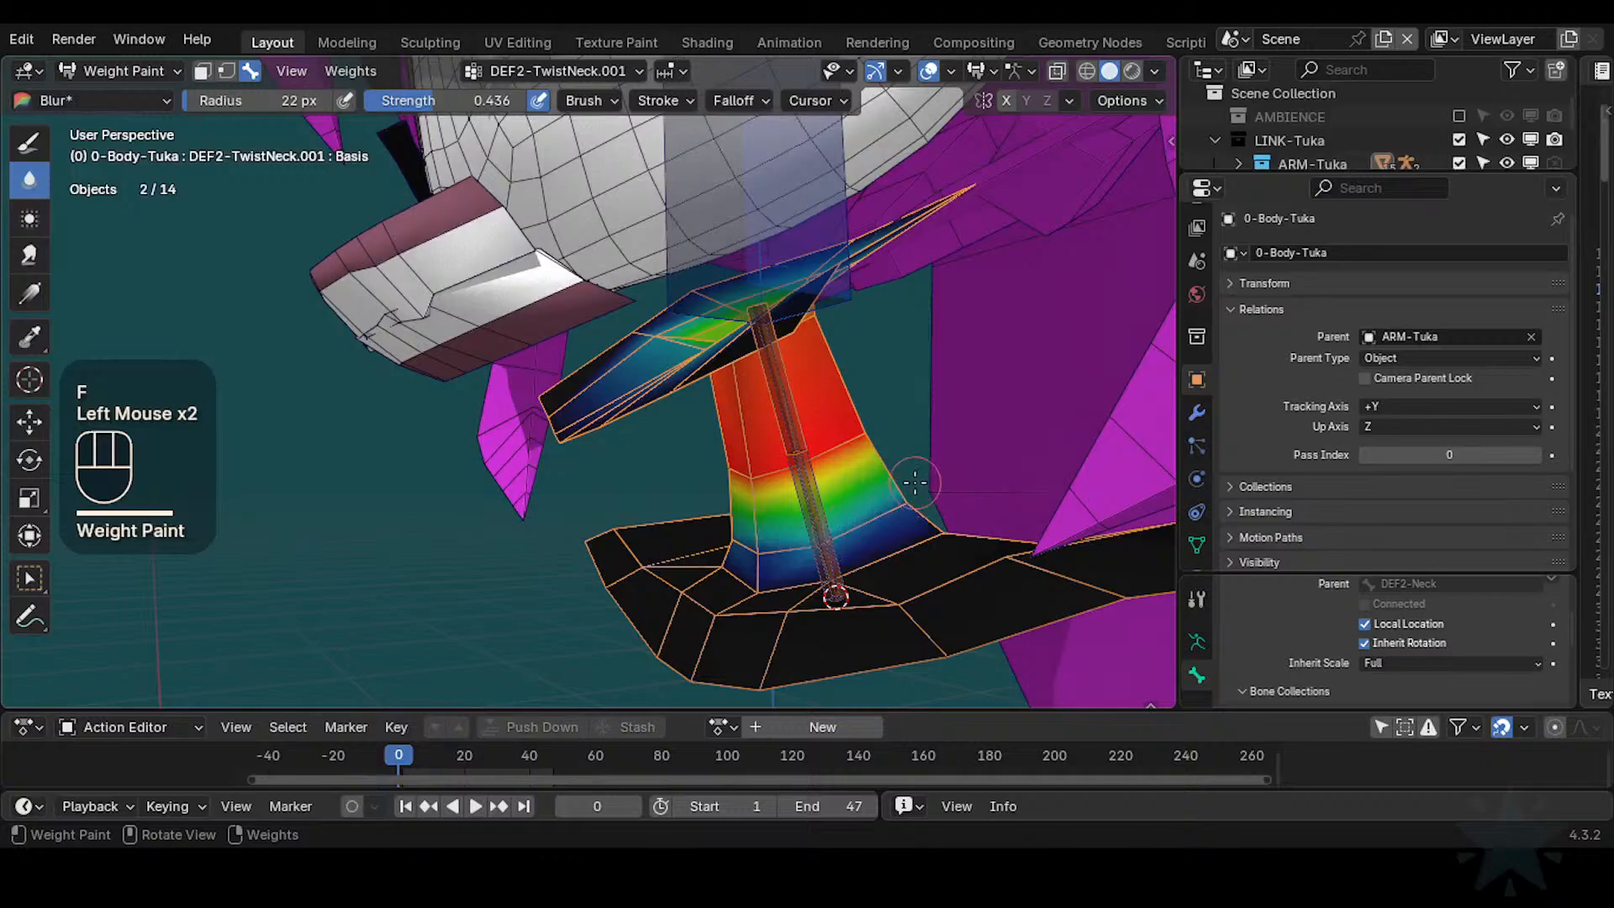
mouse_move(898, 488)
middle_mouse_down()
mouse_move(757, 454)
mouse_move(808, 463)
middle_mouse_up()
left_click(743, 452)
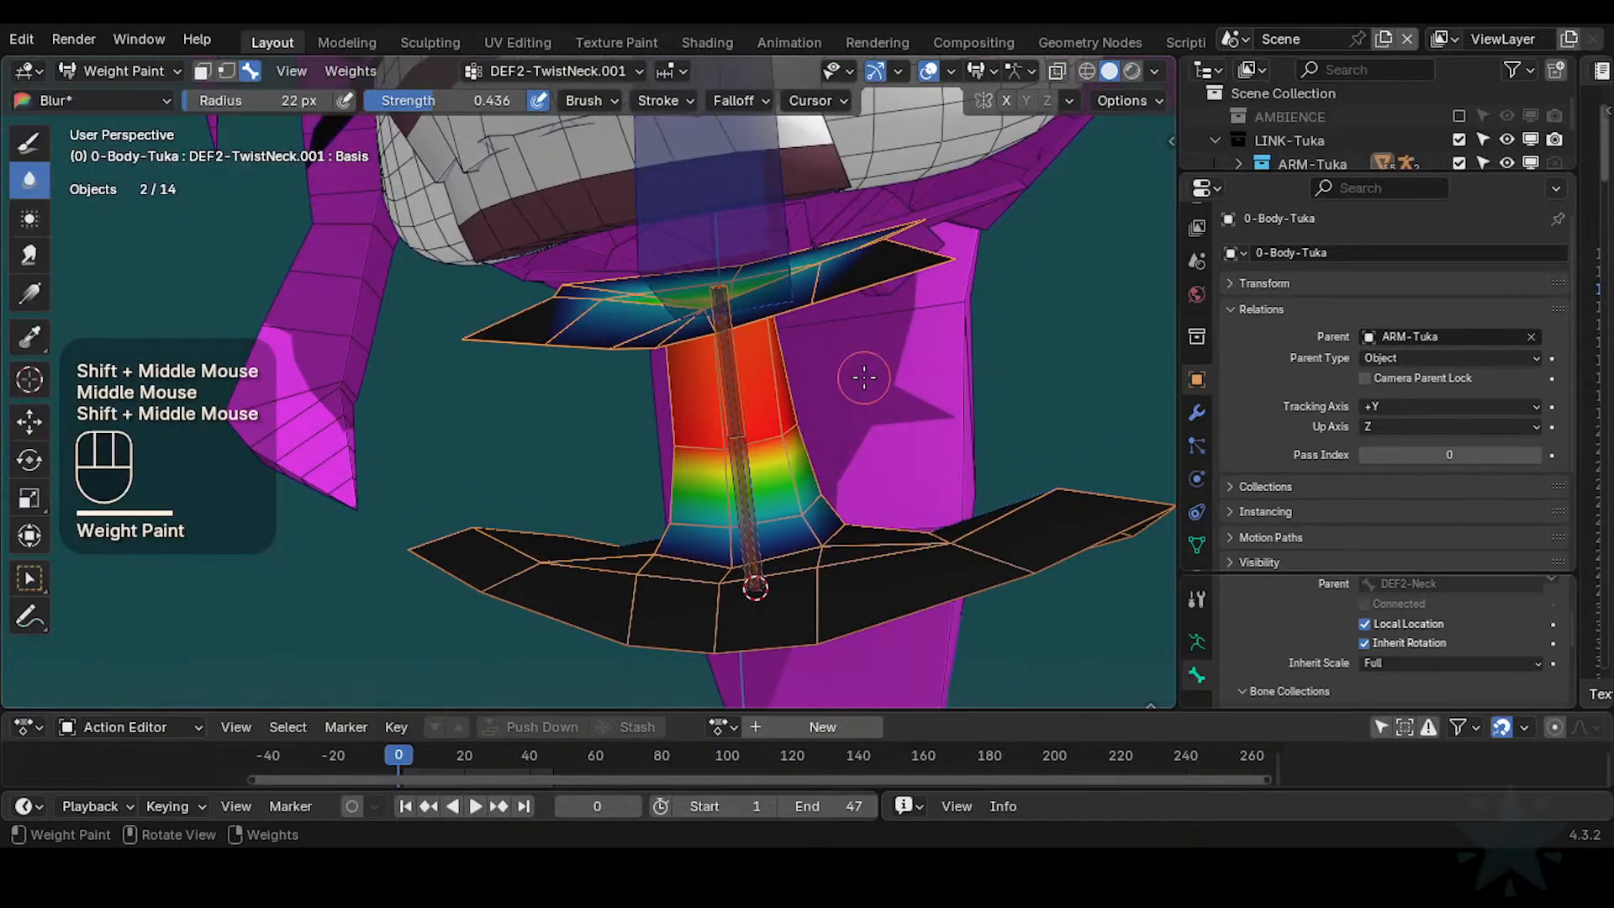
middle_click_drag(863, 377, 757, 439)
Make DEF2-TwistNeck the active bone and switch to the Paint brush with a radius of 105 px
left_click(763, 457, "alt")
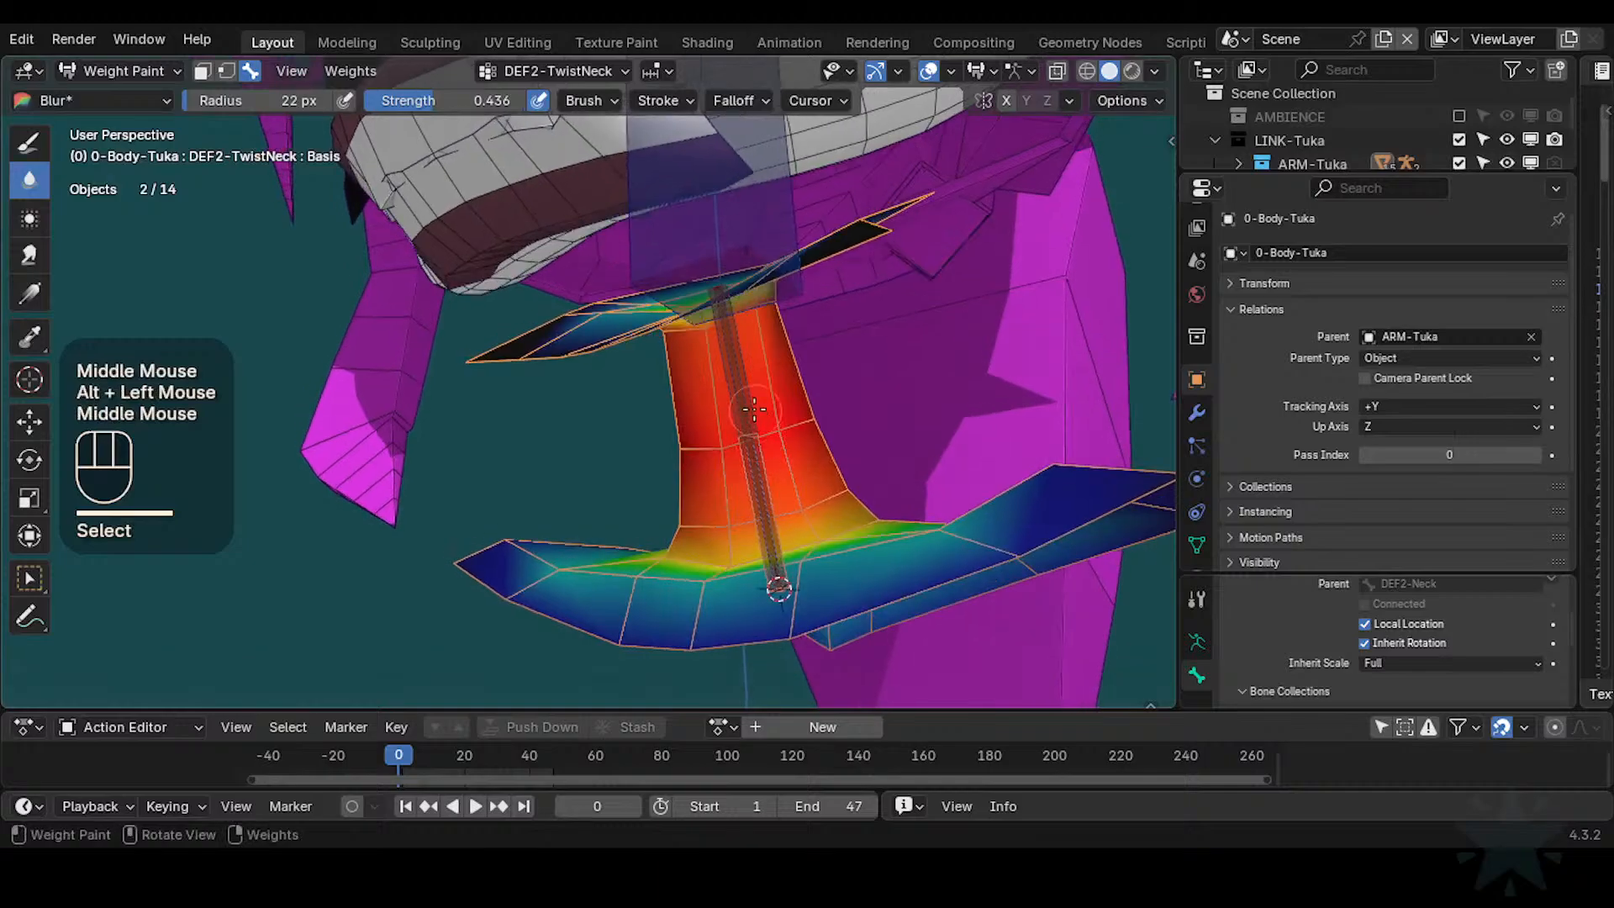
left_click(757, 439, "alt")
left_click(757, 439, "alt")
key("ctrl+f")
left_click(984, 352, "ctrl")
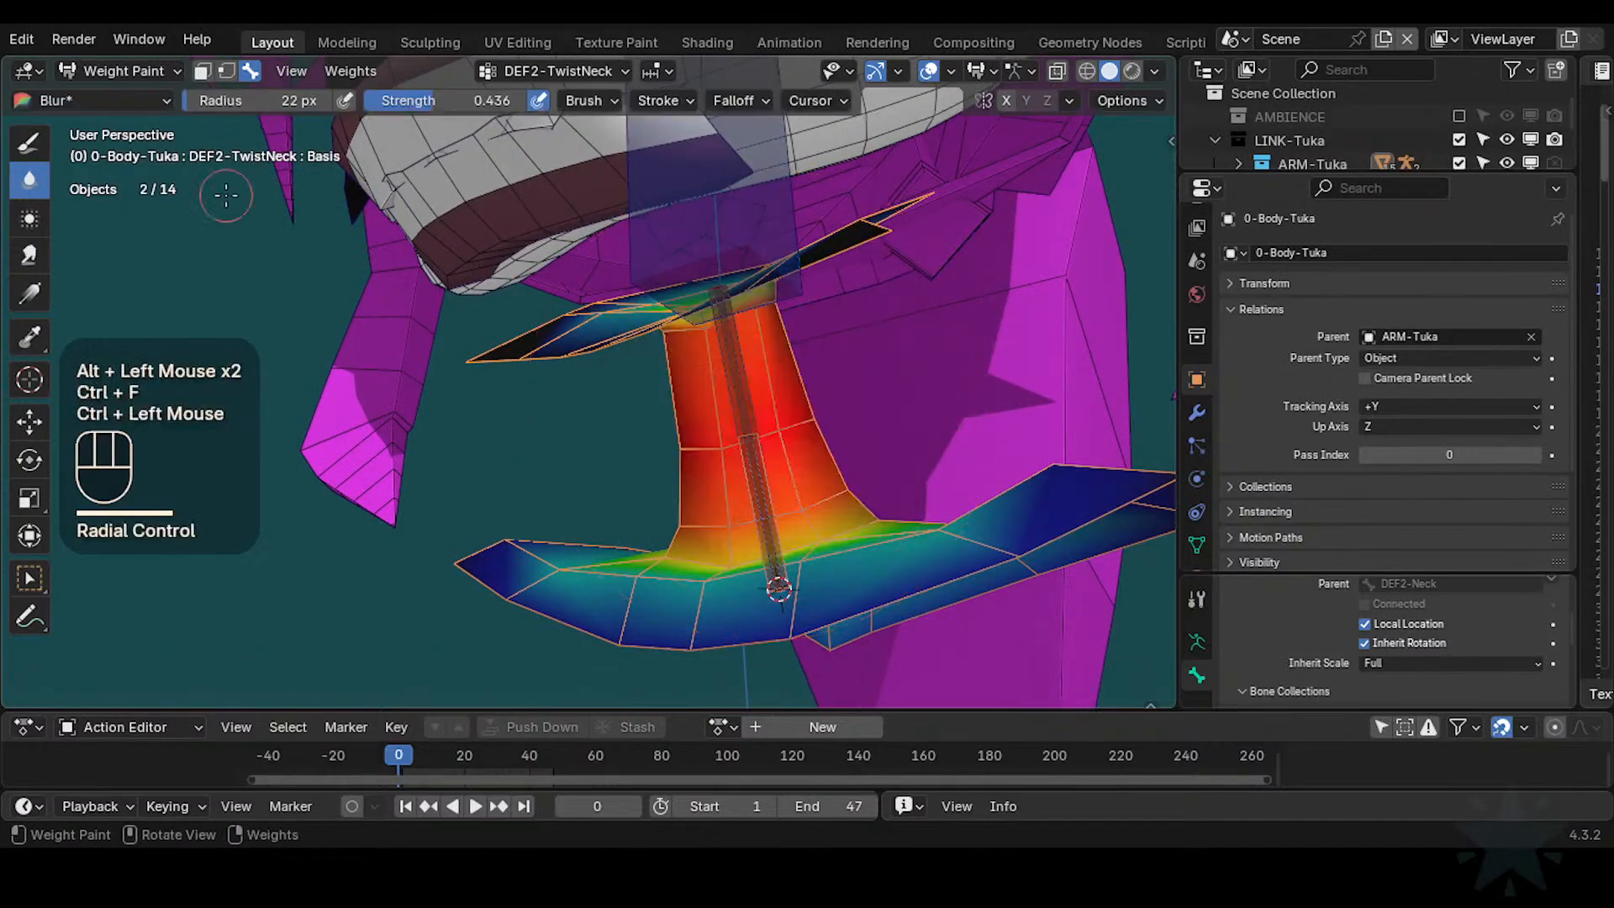
left_click(30, 141)
middle_click_drag(836, 281, 735, 274)
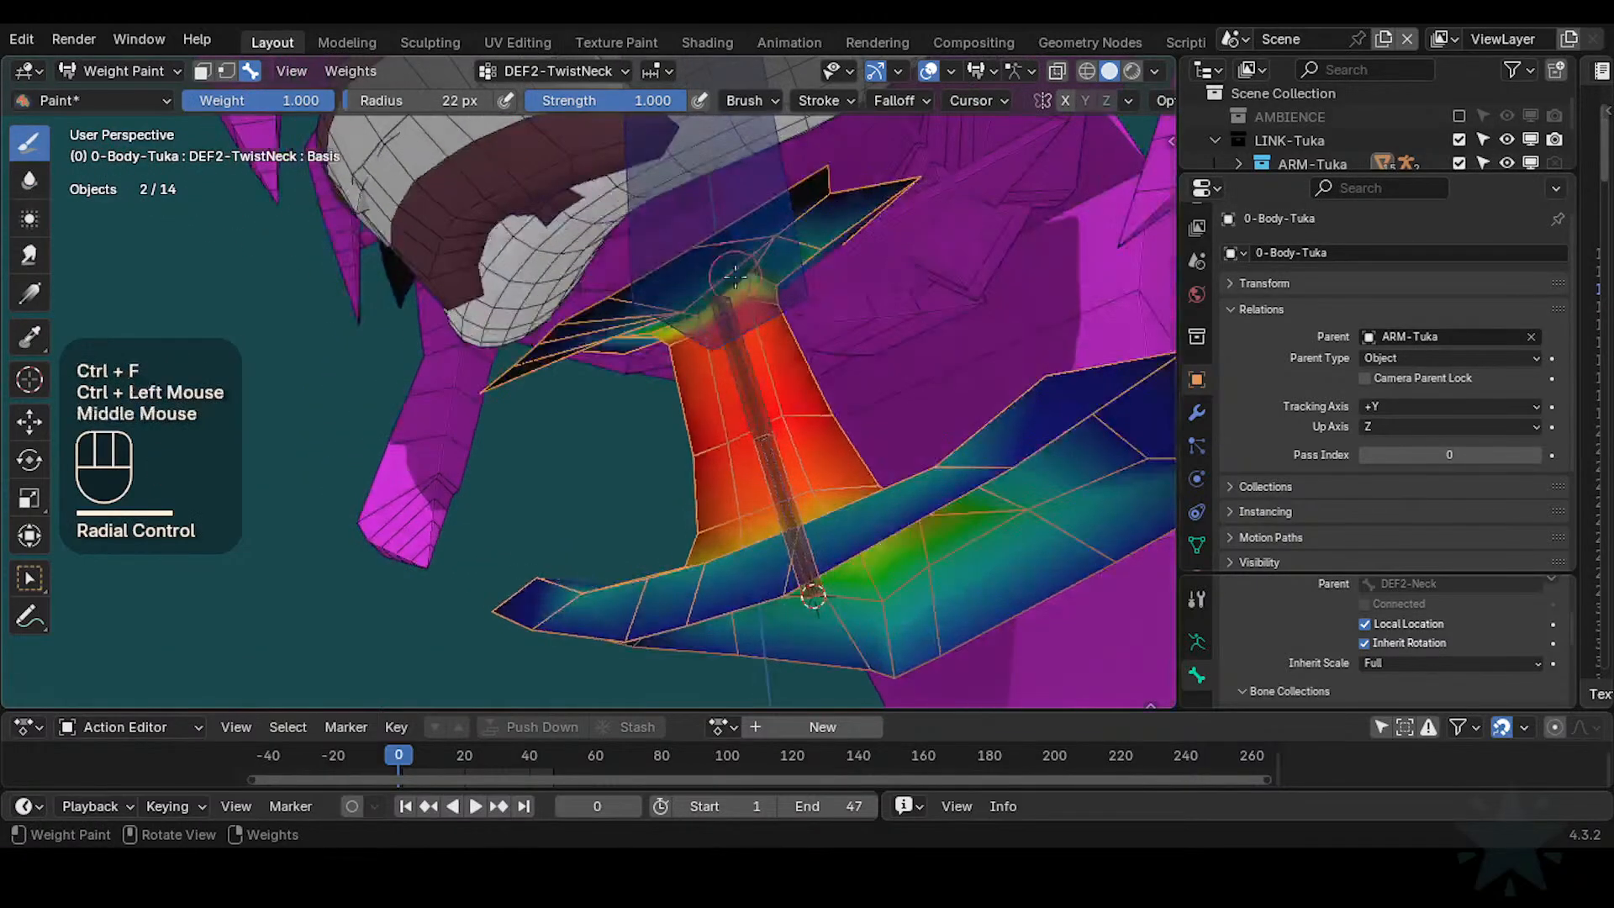
key("f")
left_click(773, 295)
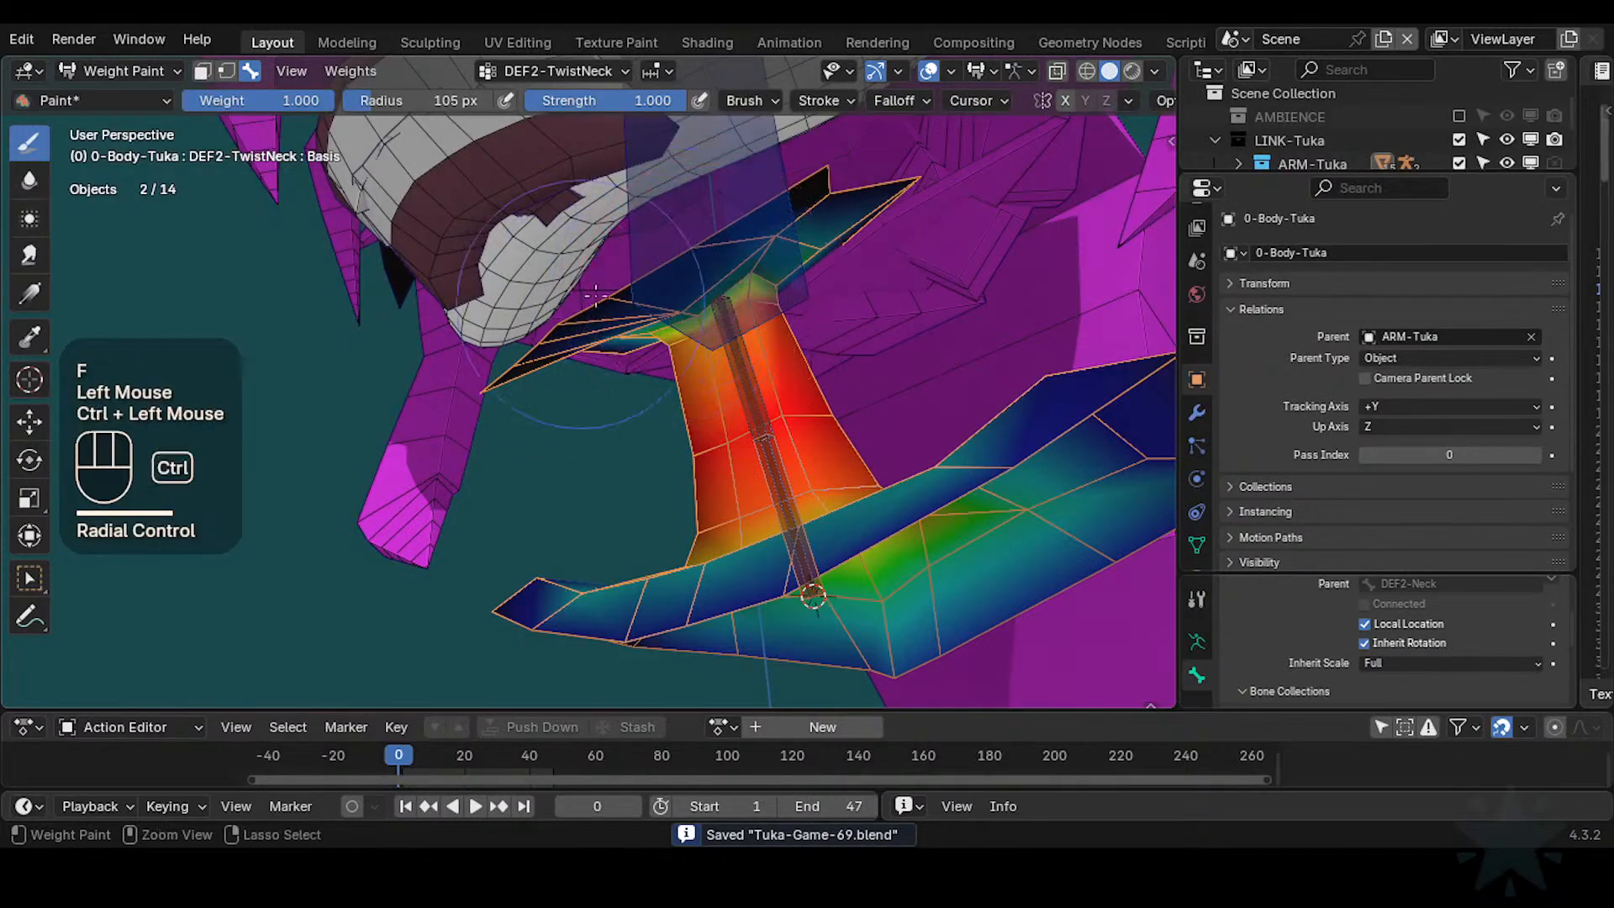
Set the brush radius to 74 px and erase DEF2-TwistNeck weight from the top of the neck and the head's underside
mouse_move(595, 294)
middle_mouse_down()
mouse_move(702, 247)
mouse_move(768, 274)
middle_mouse_up()
key("f")
left_click(766, 280)
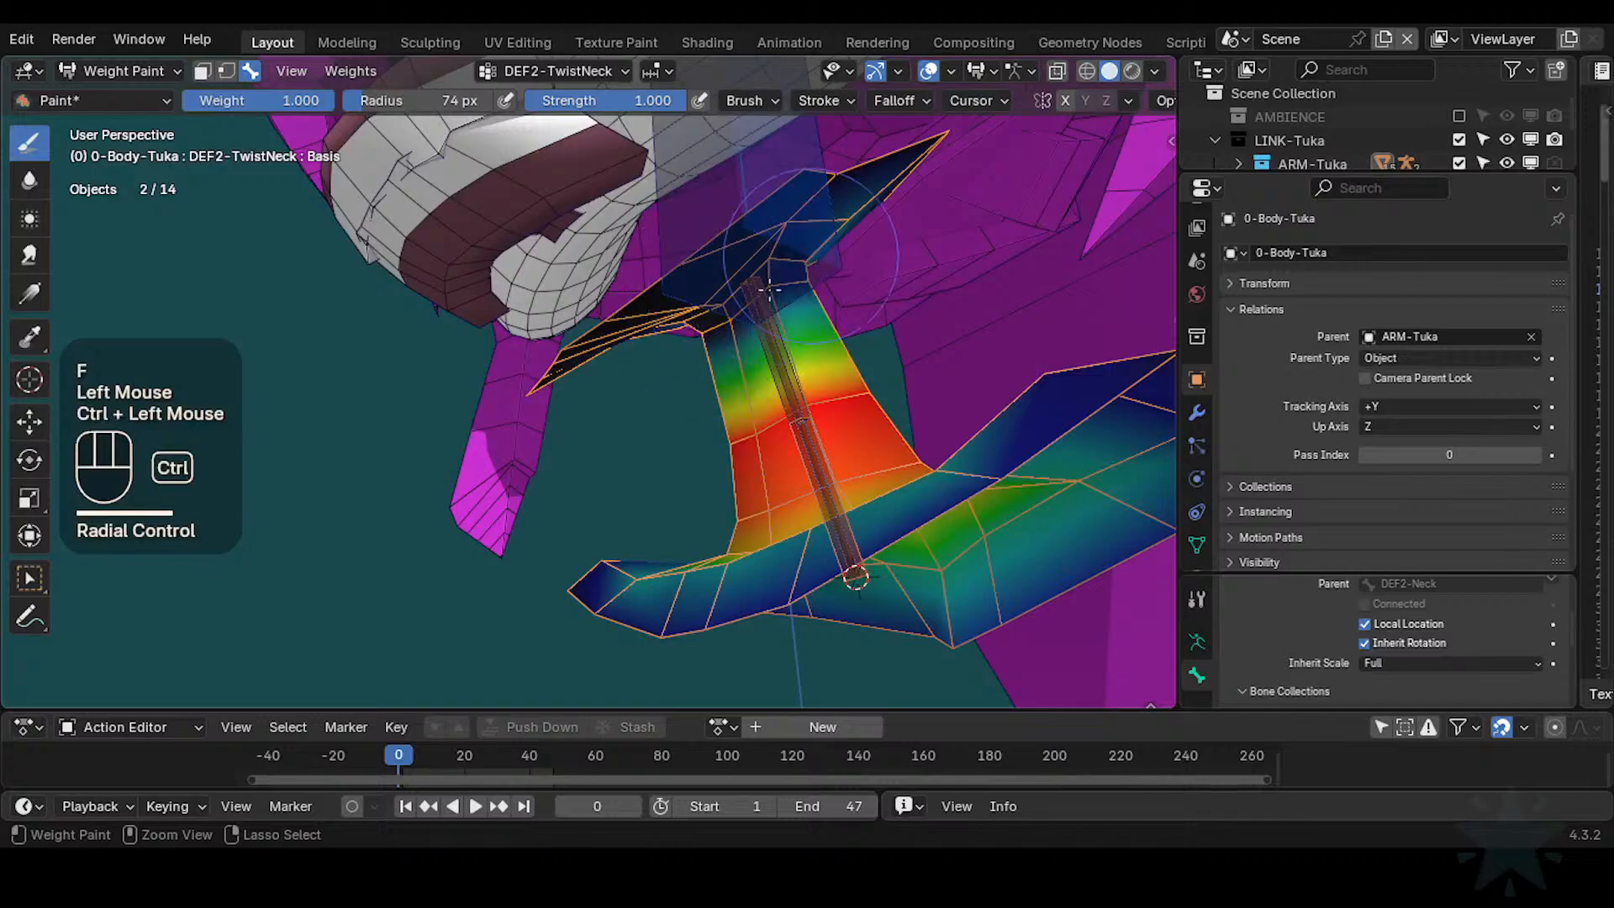
left_click_drag(769, 290, 786, 281, "ctrl")
mouse_move(786, 281)
middle_mouse_down()
mouse_move(757, 281)
mouse_move(666, 349)
middle_mouse_up()
middle_click_drag(723, 340, 677, 345)
left_click_drag(678, 345, 643, 351, "ctrl")
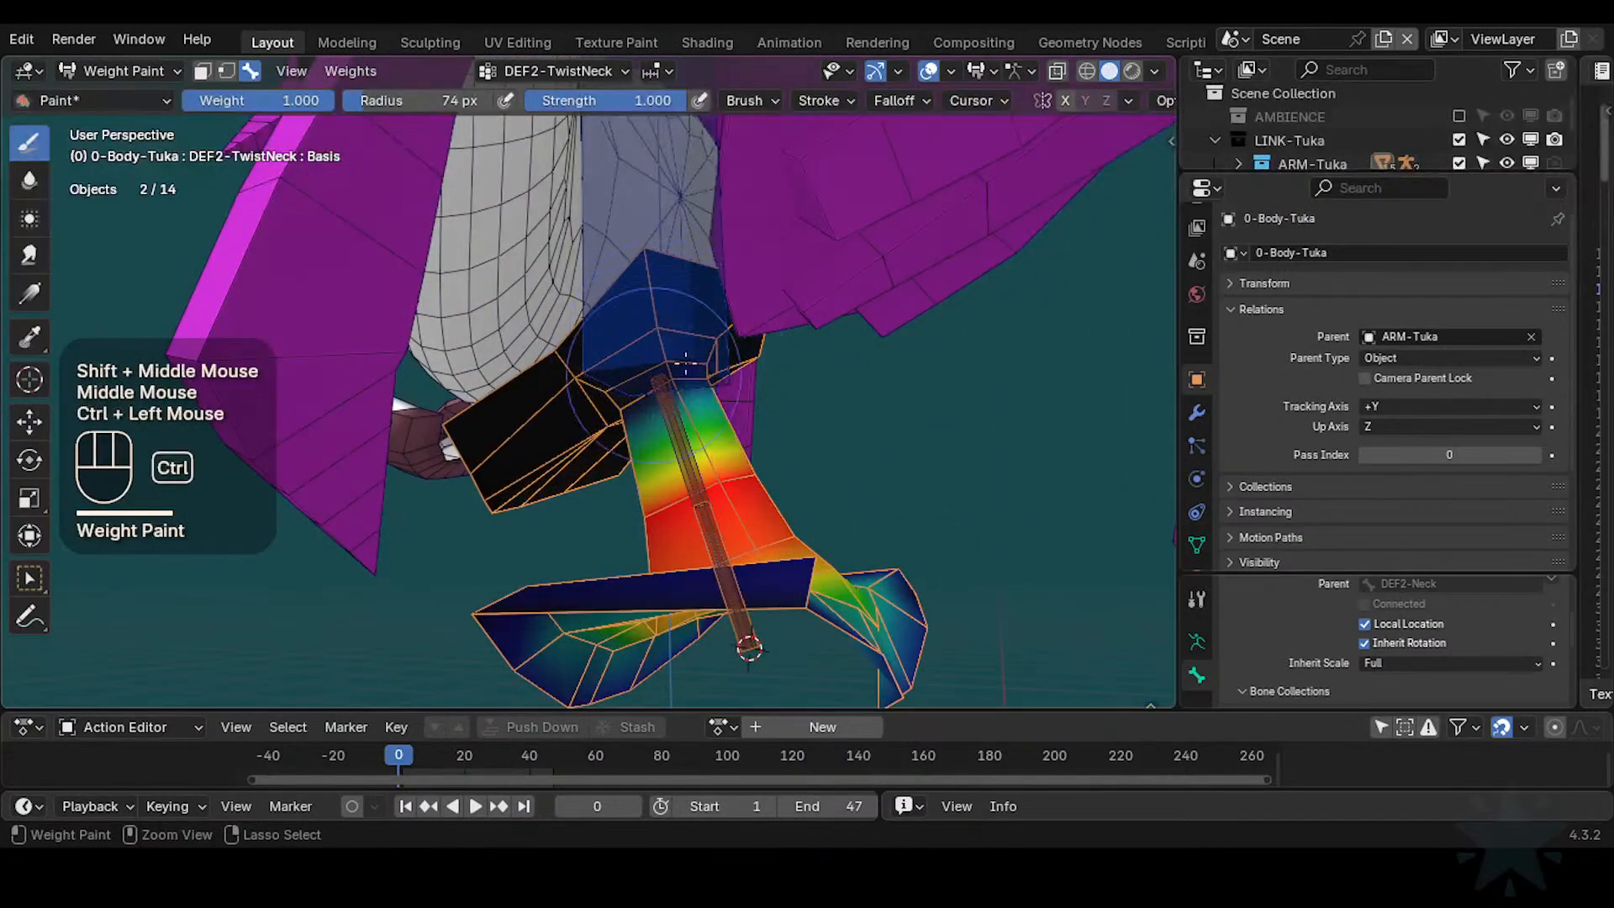
middle_click_drag(686, 364, 626, 316)
left_click_drag(630, 318, 695, 304, "ctrl")
middle_click_drag(696, 304, 664, 346)
left_click_drag(656, 346, 675, 344, "ctrl")
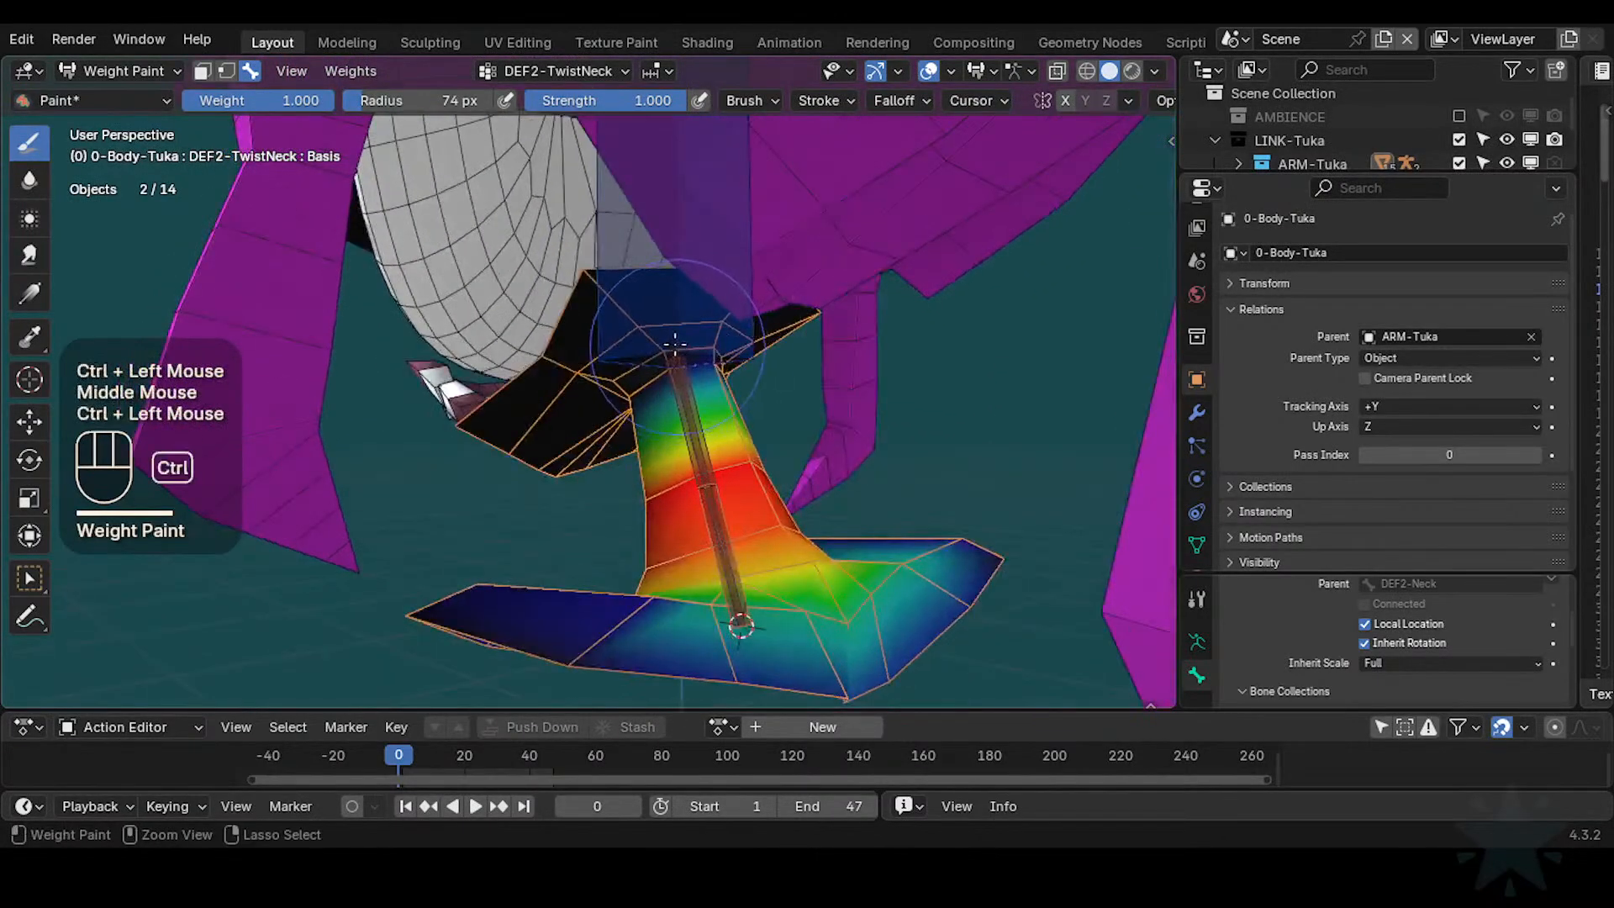
Switch to the Blur brush at a 26 px radius for the upper neck of DEF2-TwistNeck, and save the file
middle_click_drag(675, 343, 715, 357)
key("f")
left_click(700, 383)
middle_click_drag(715, 357, 641, 355, "shift")
left_click(29, 179)
key("f")
left_click(648, 353)
key("f")
left_click(656, 360)
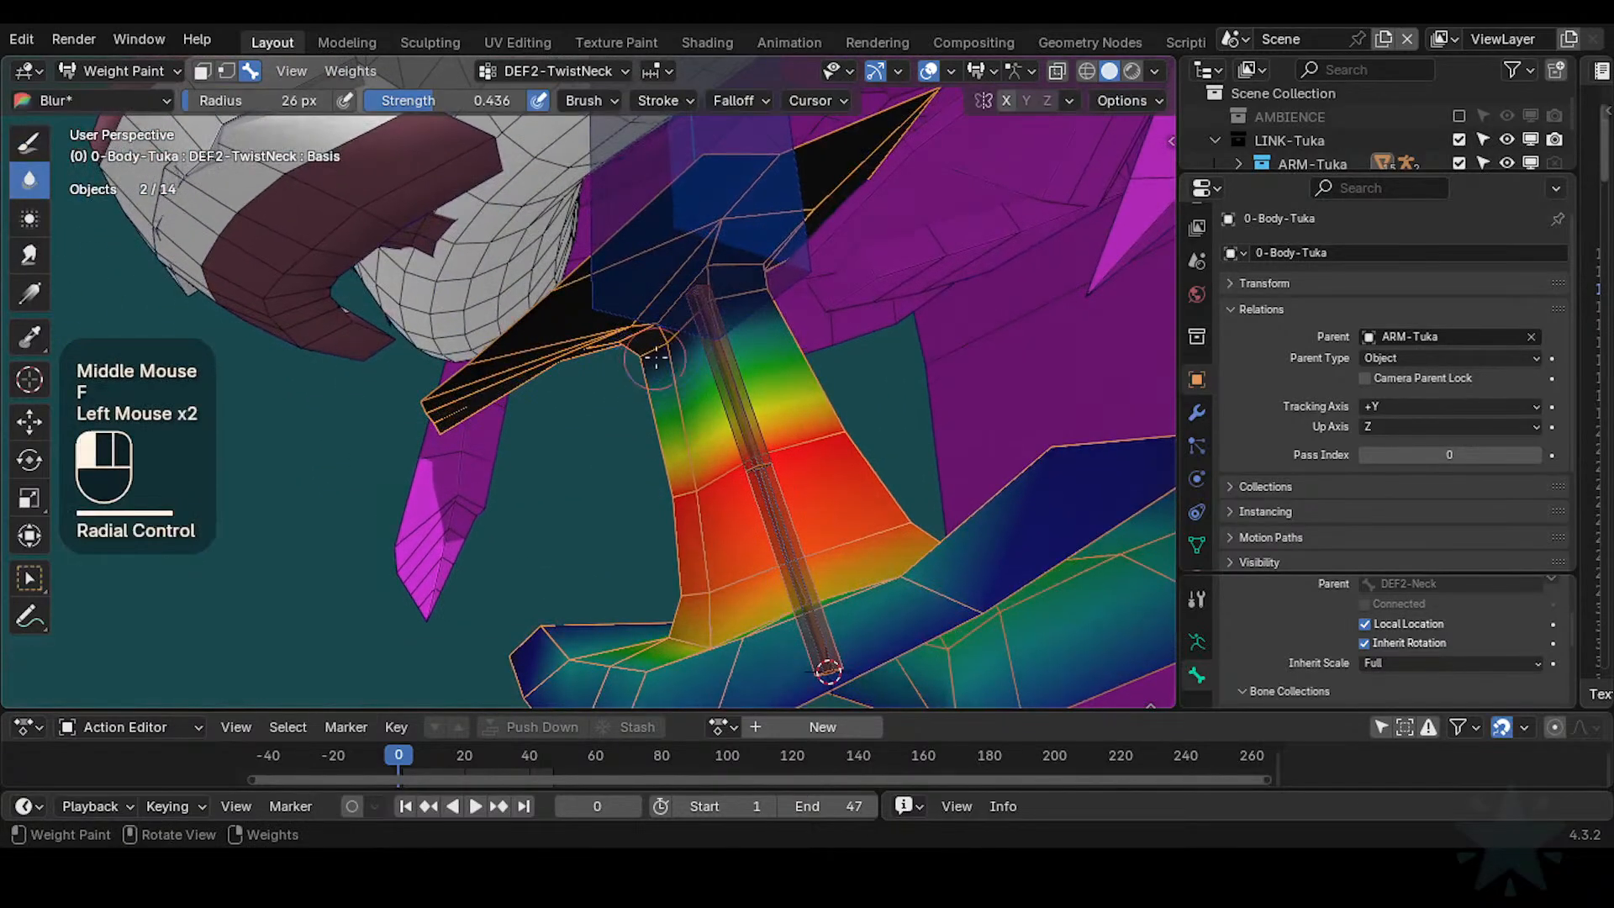
middle_click_drag(738, 304, 639, 403)
middle_click_drag(638, 403, 672, 353)
key("ctrl+s")
Select CTL-IK-Head, trackball-rotate it in several directions to test the neck deformation, and reset its pose
middle_click_drag(673, 353, 696, 318)
left_click(696, 318, "alt")
key("r")
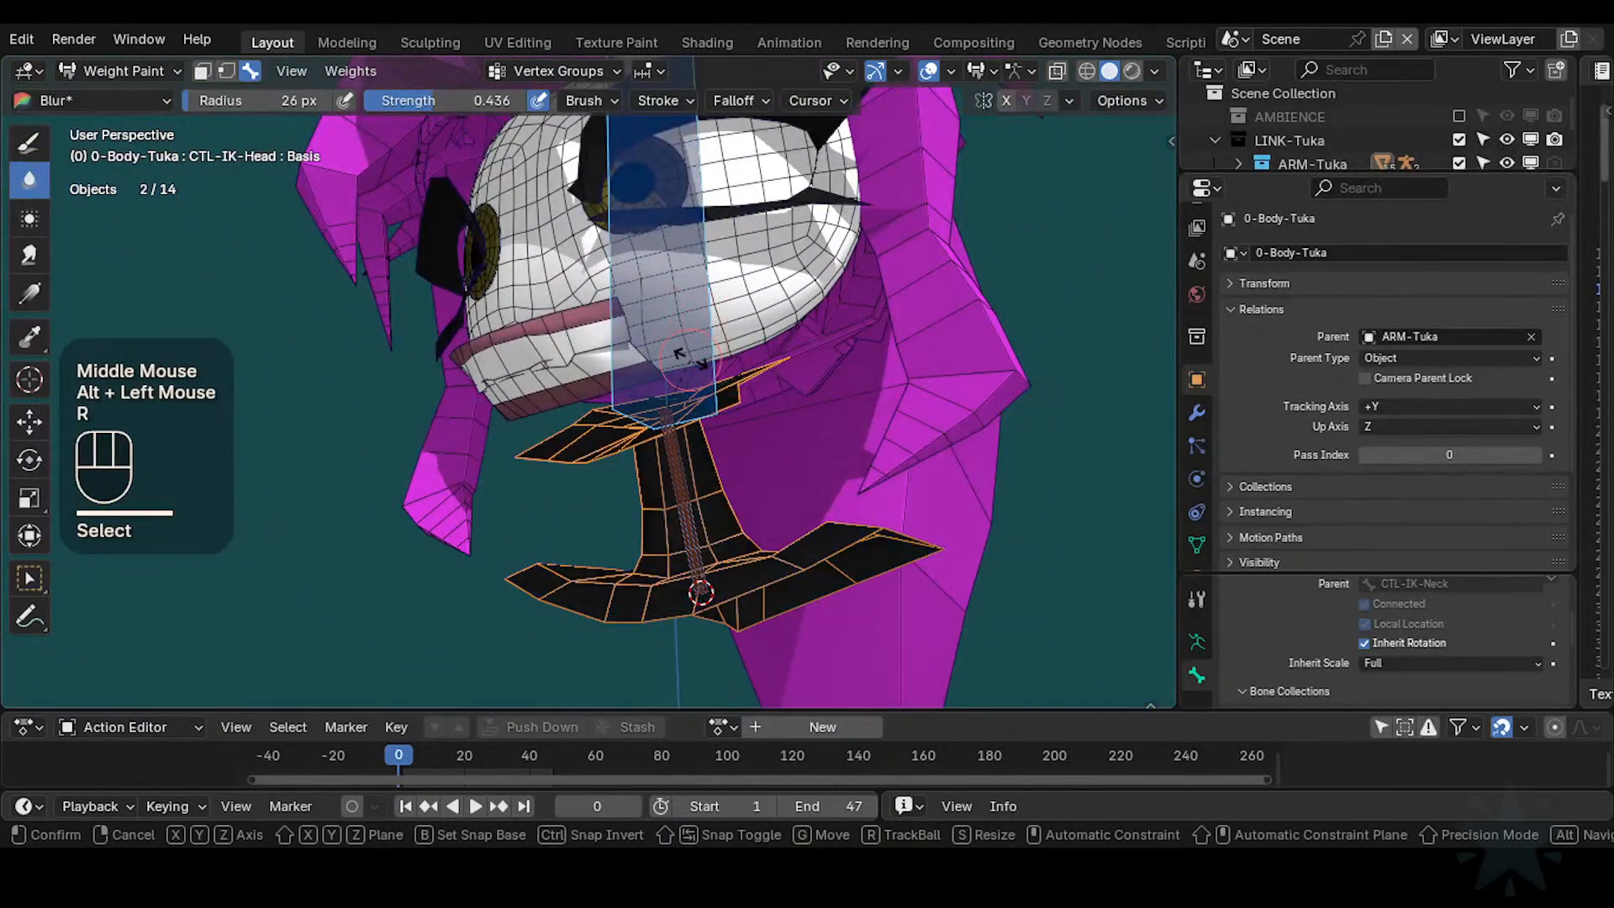
key("r")
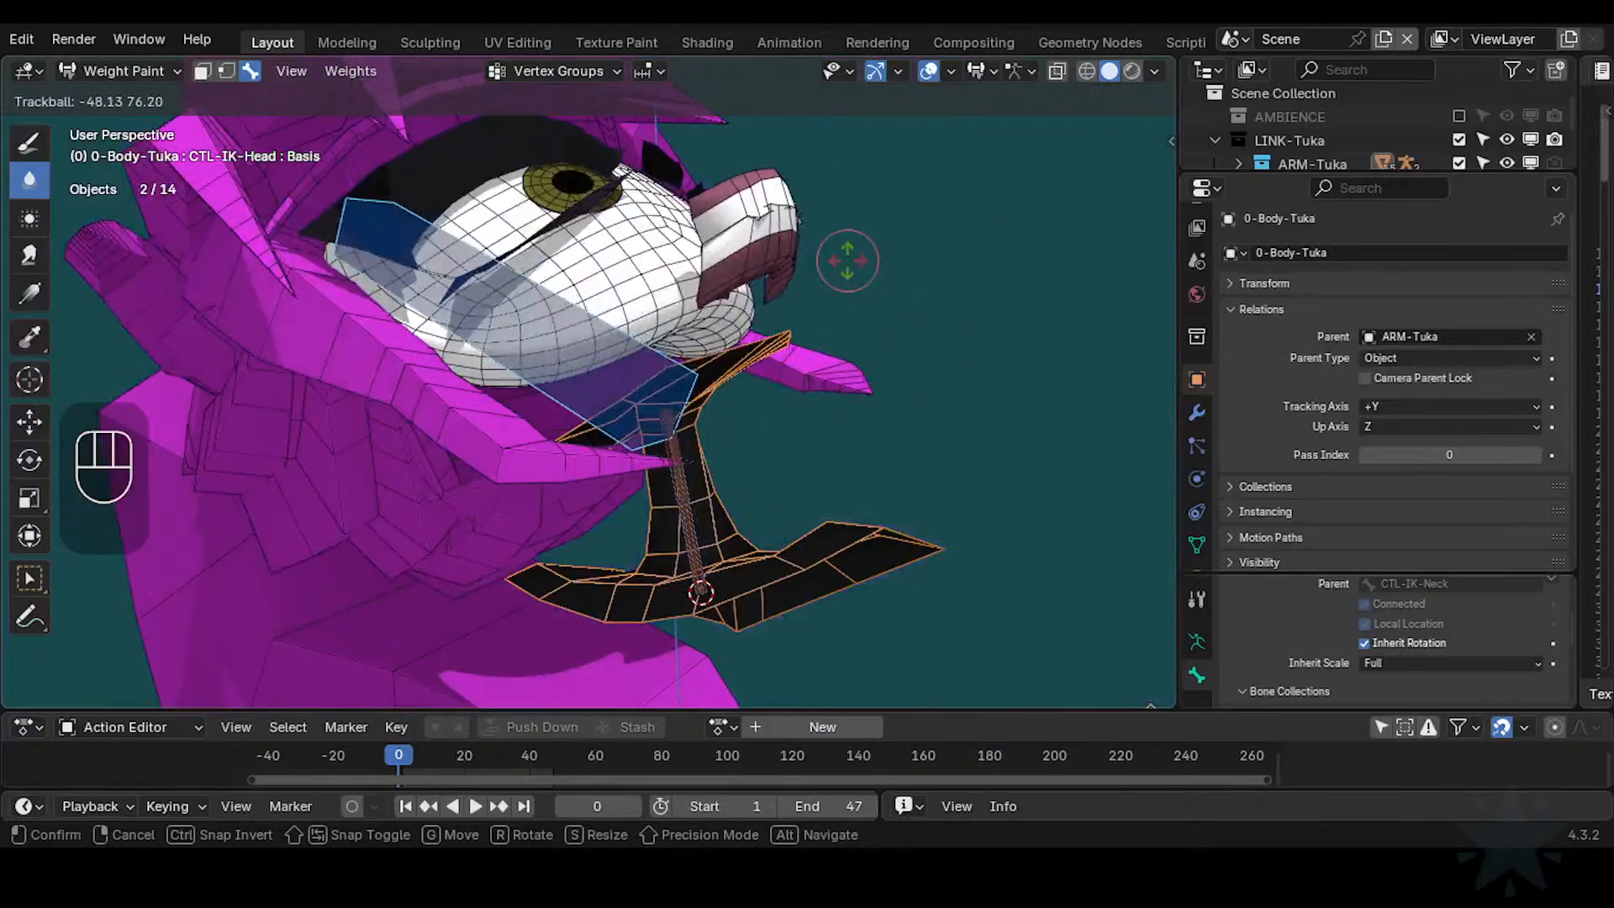
left_click(845, 247)
middle_click_drag(844, 246, 829, 378)
key("r")
key("r")
left_click(707, 361)
key("r")
key("r")
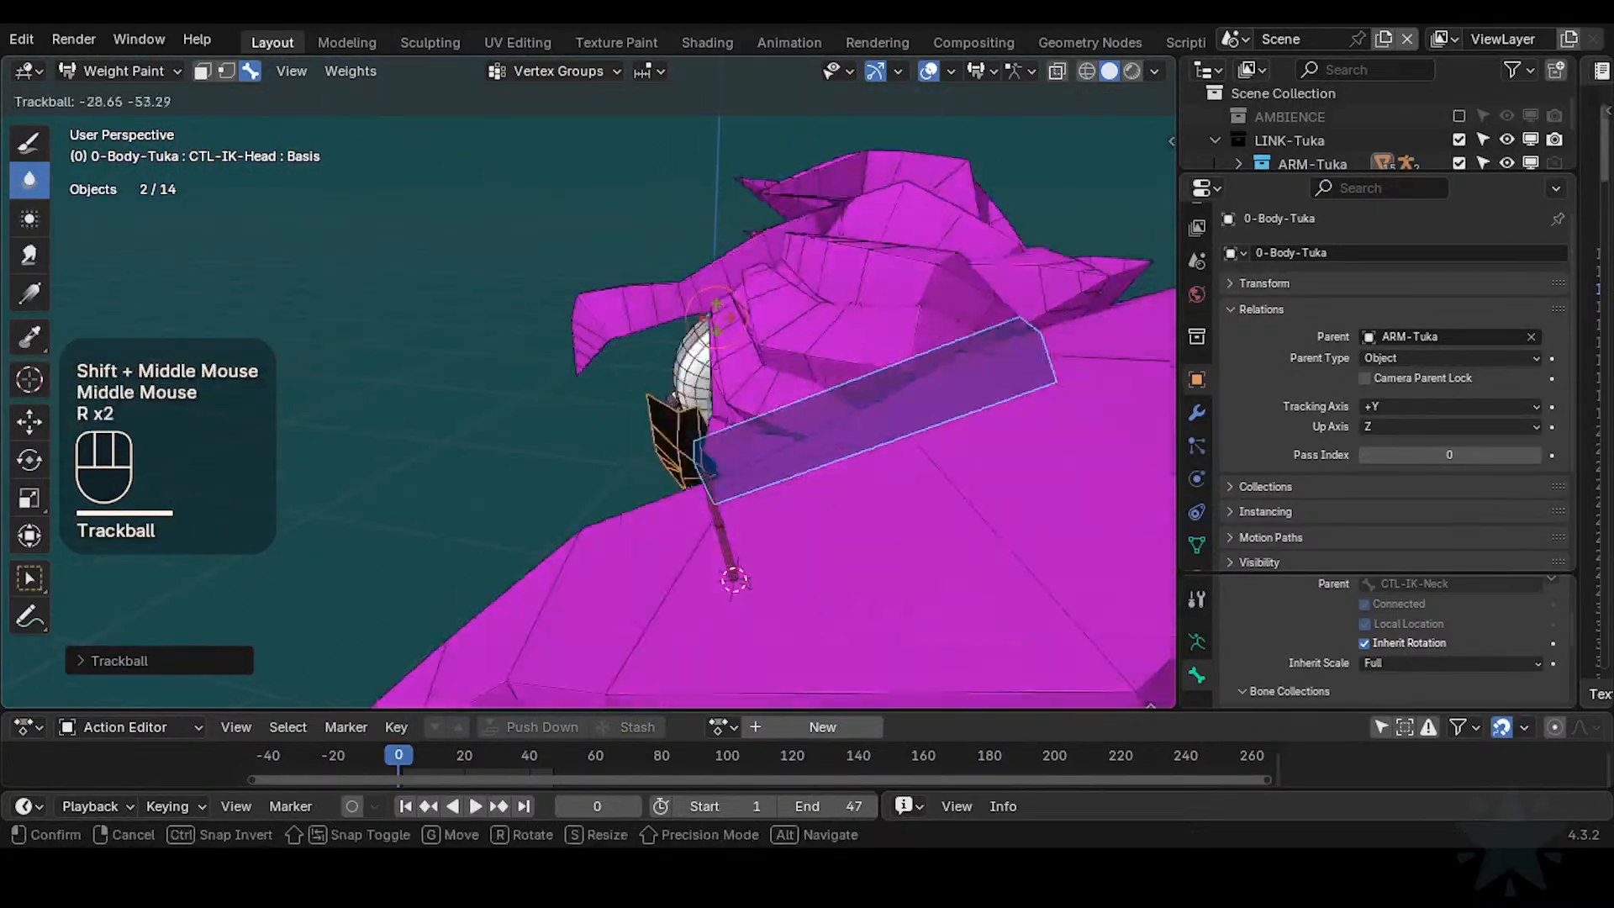
left_click(797, 420)
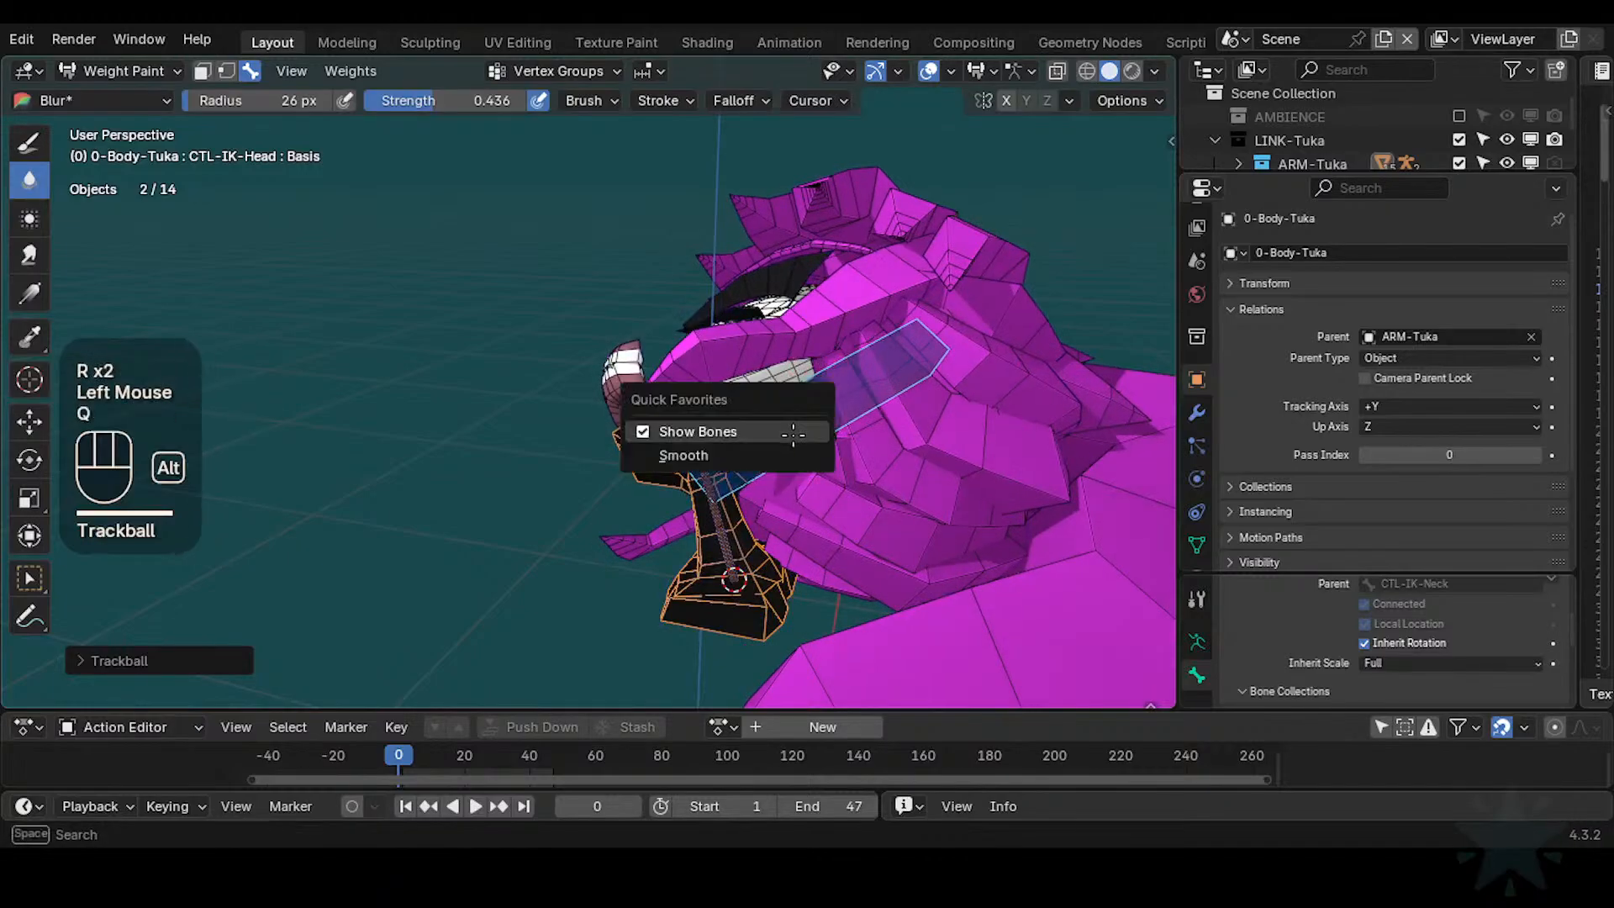
key("alt+g")
key("alt+g")
middle_click_drag(792, 438, 740, 319, "shift")
middle_click_drag(739, 319, 685, 286)
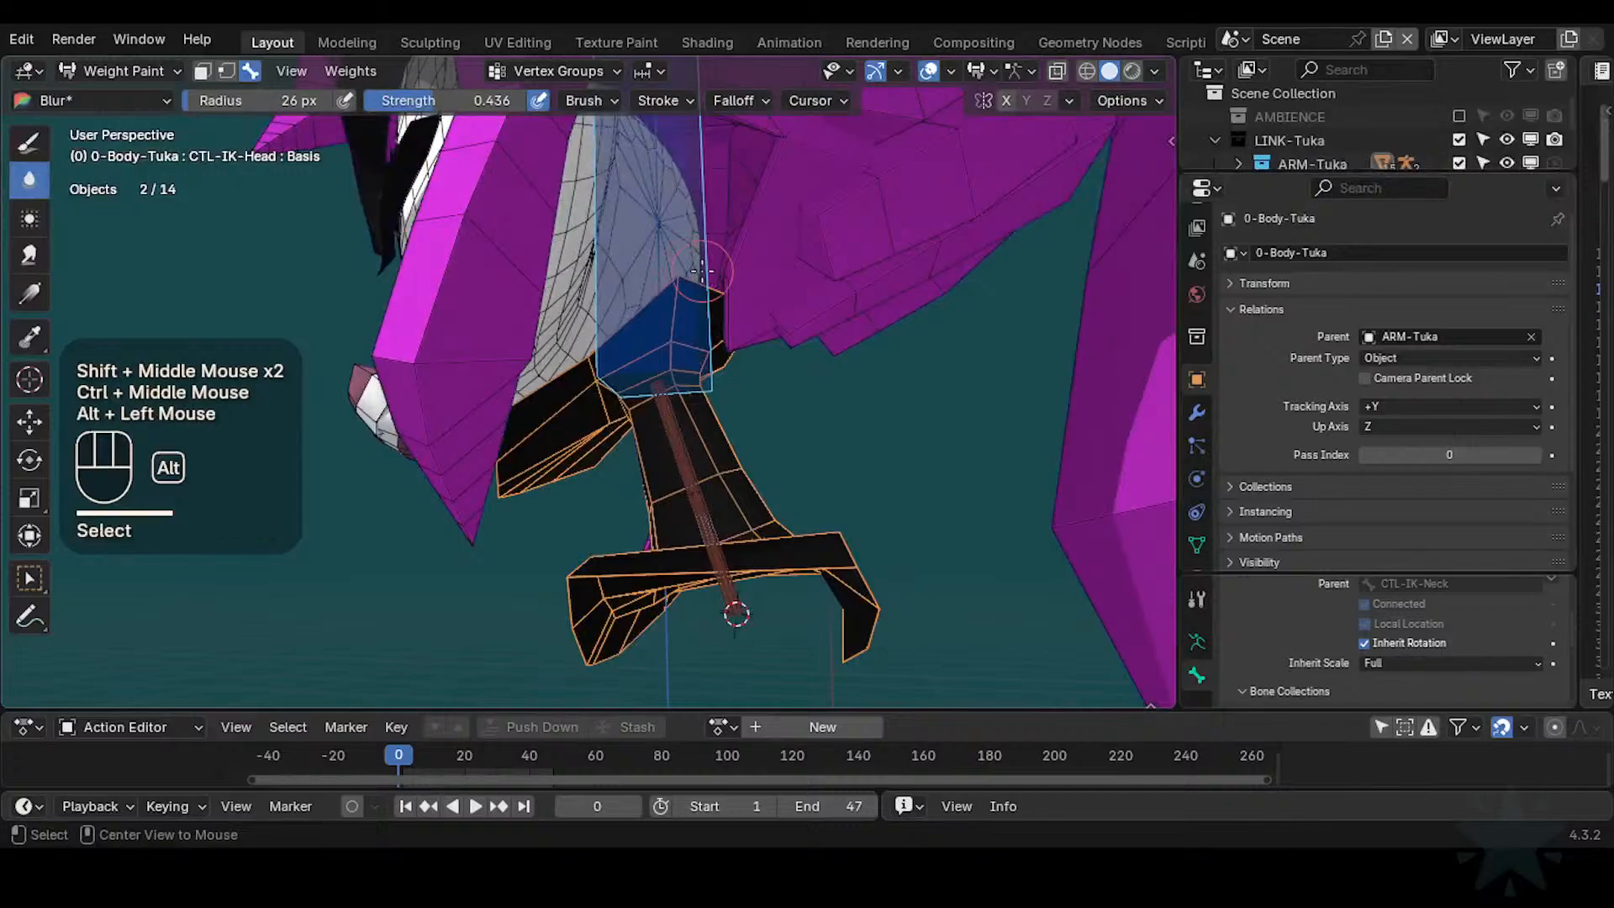
Trackball-rotate CTL-IK-Head through further extreme poses to test how the neck twists
key("r")
key("r")
key("r")
key("r")
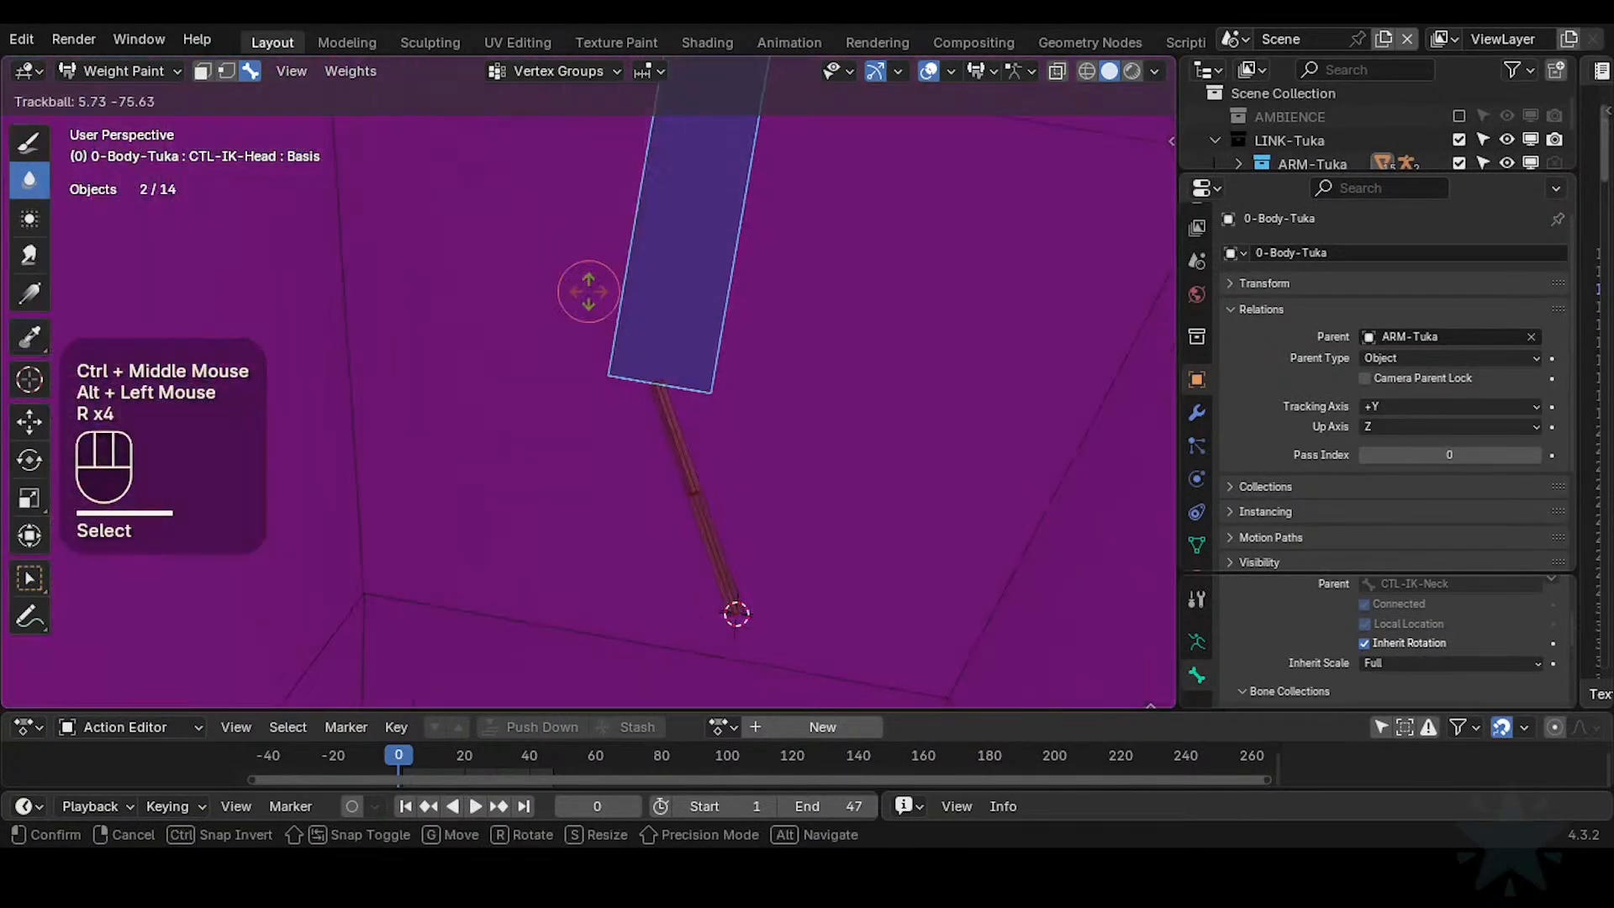
left_click(639, 282)
middle_click_drag(639, 282, 690, 320)
mouse_move(690, 319)
middle_mouse_down("shift")
mouse_move(786, 361)
mouse_move(757, 371)
mouse_move(858, 328)
mouse_move(623, 367)
mouse_move(627, 353)
middle_mouse_up("shift")
key("r")
key("r")
left_click(723, 360)
middle_click_drag(626, 353, 742, 333, "ctrl")
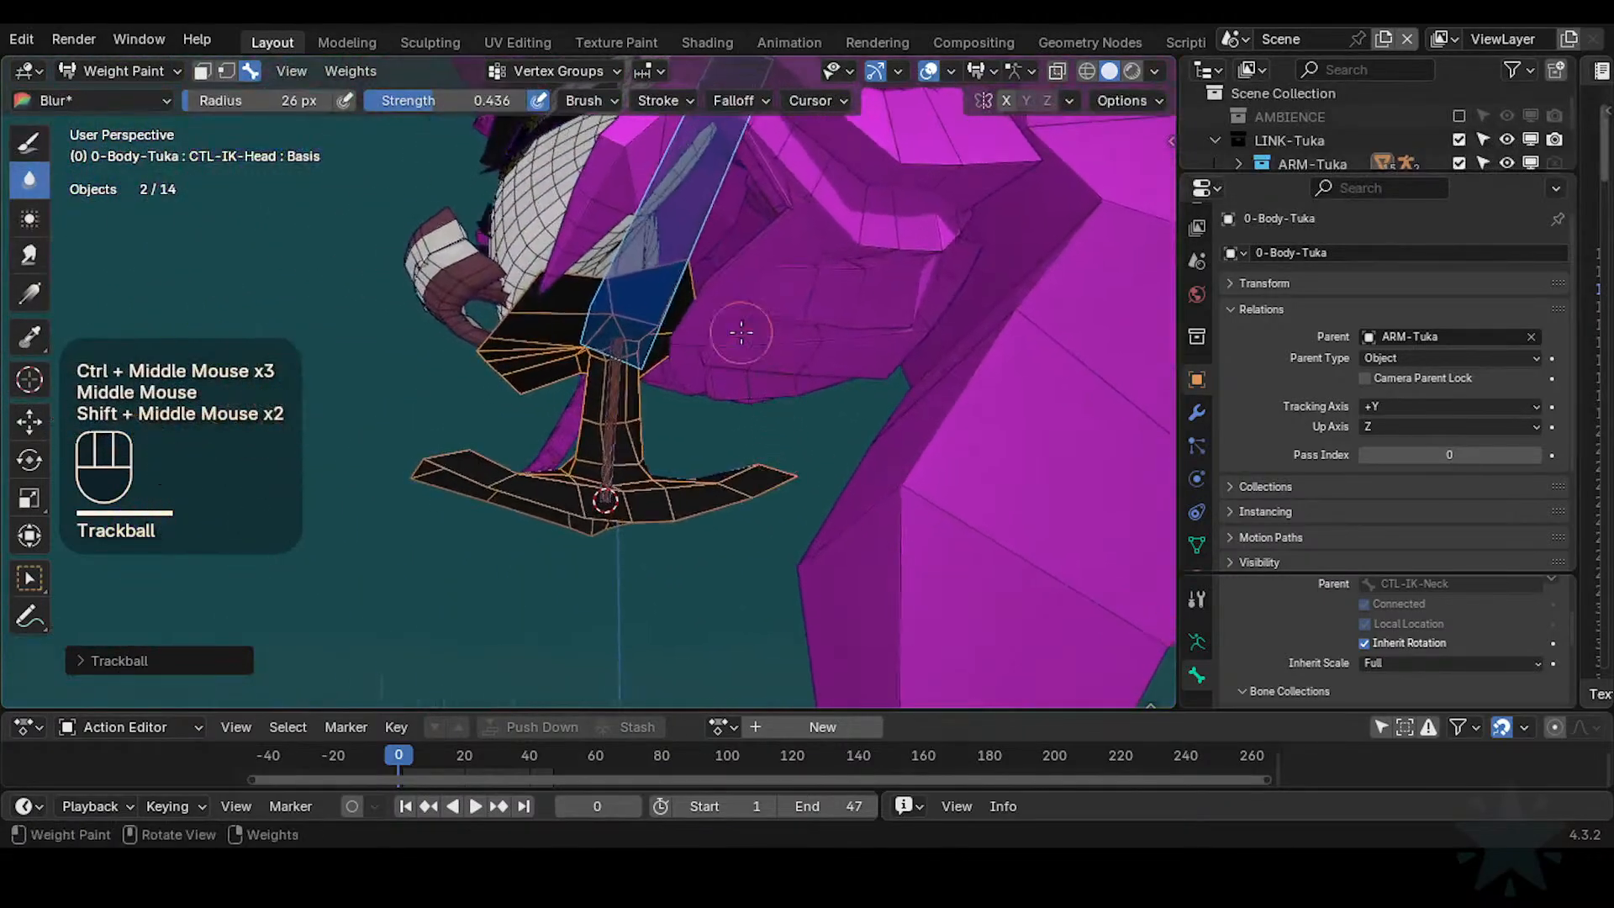
key("r")
key("r")
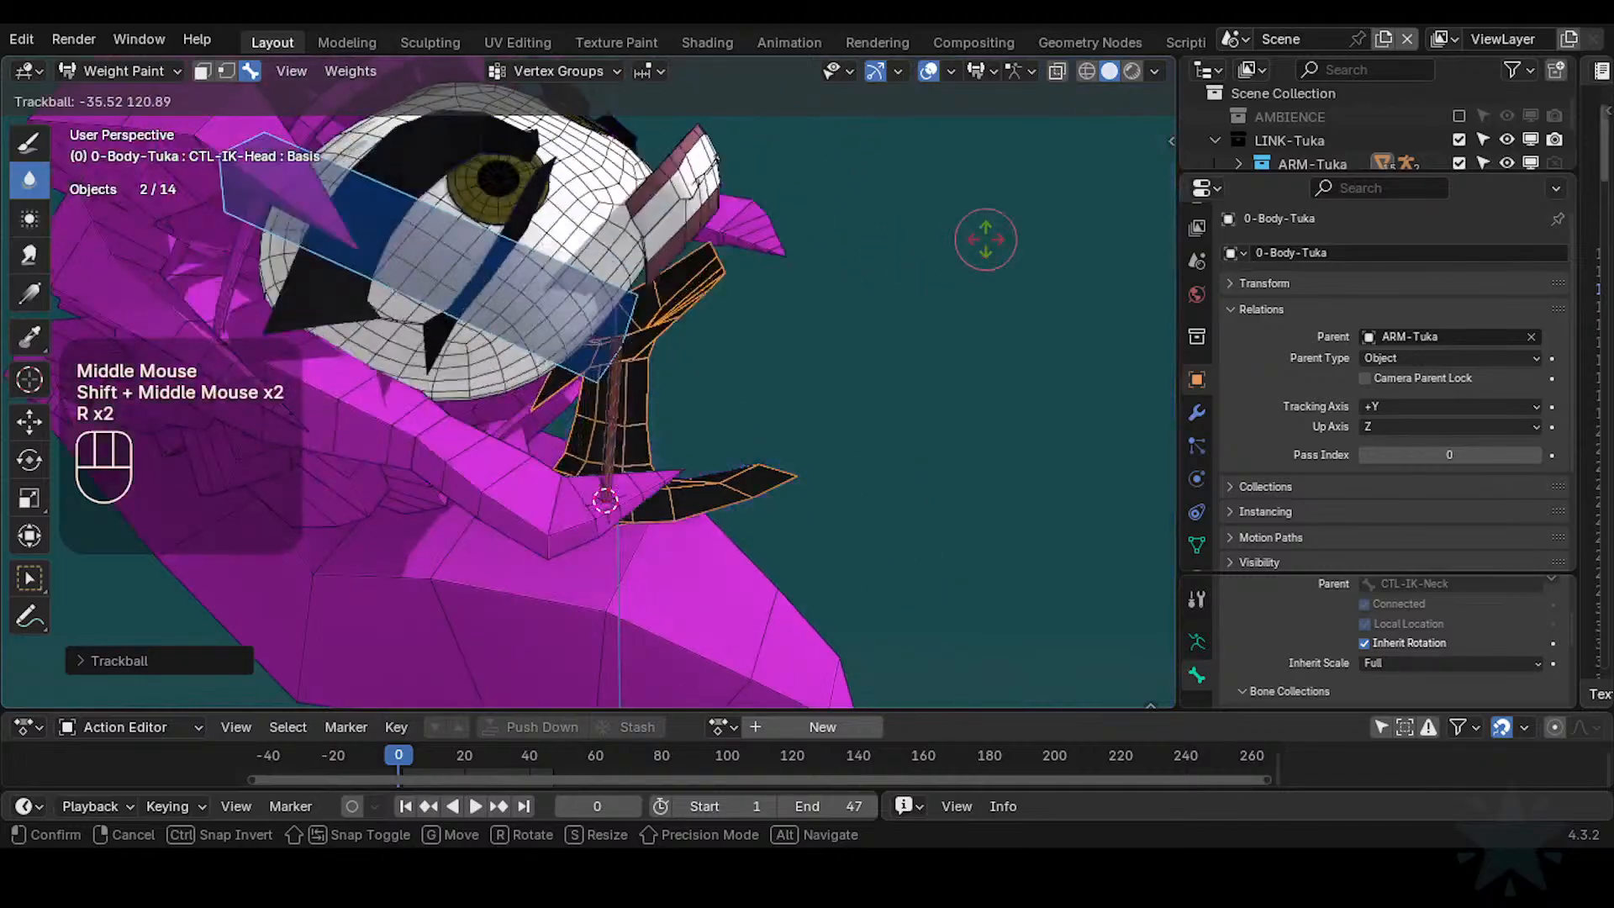
left_click(841, 336)
Inspect the posed neck mesh up close from several sides in walk navigation, and clear the pose transforms
middle_click_drag(840, 337, 585, 371)
middle_click_drag(723, 326, 723, 471)
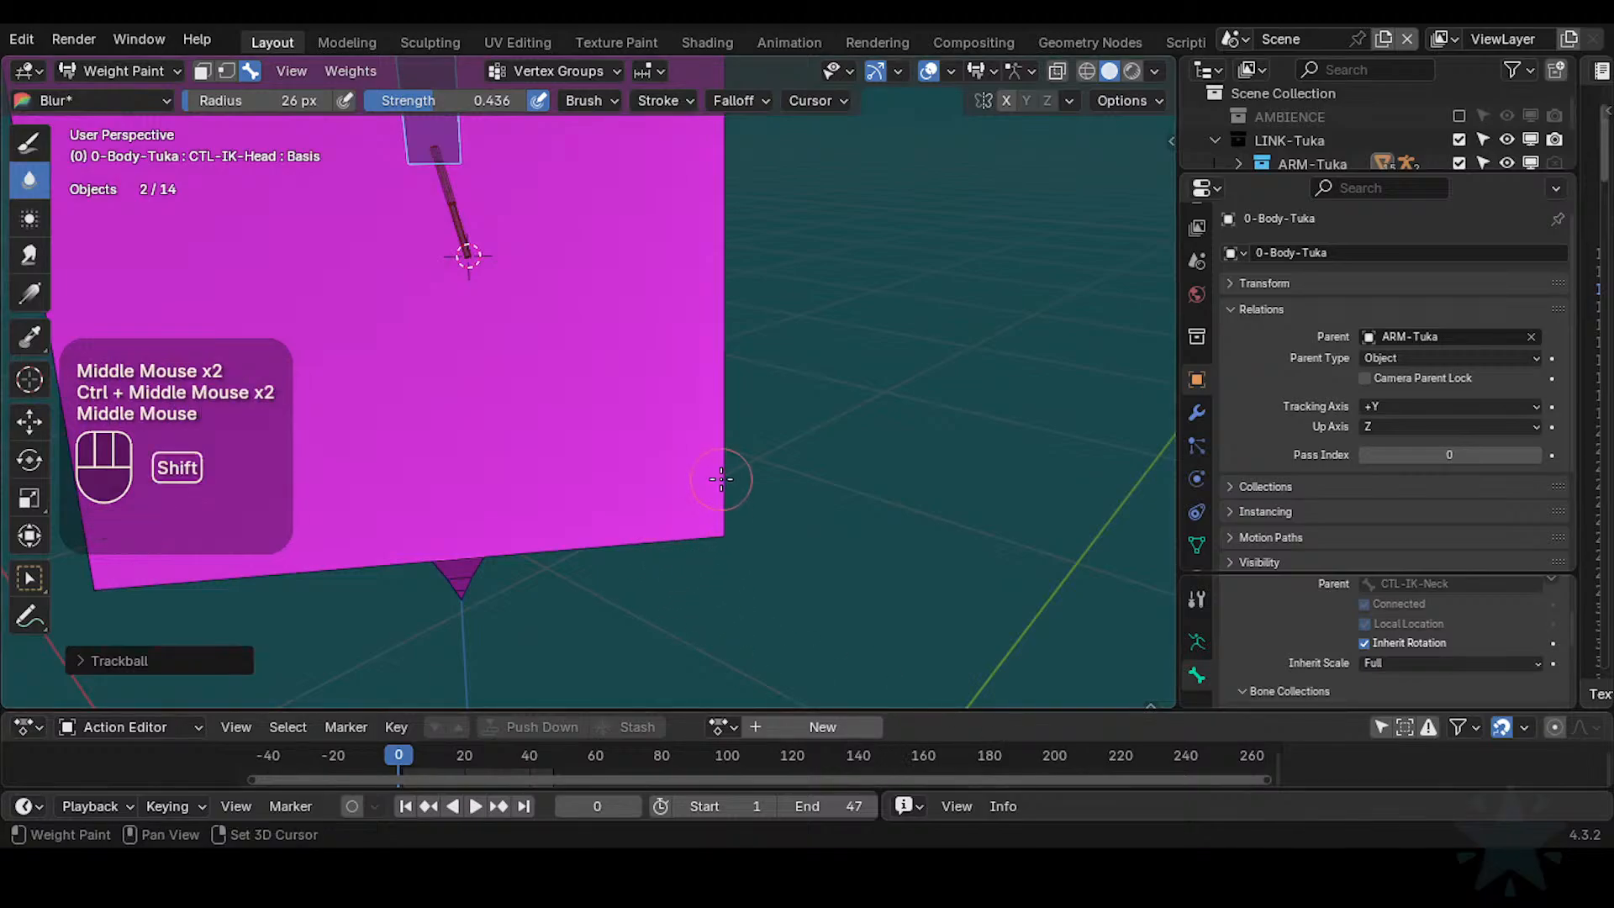
key("shift+grave")
key("a")
key("w")
key("a")
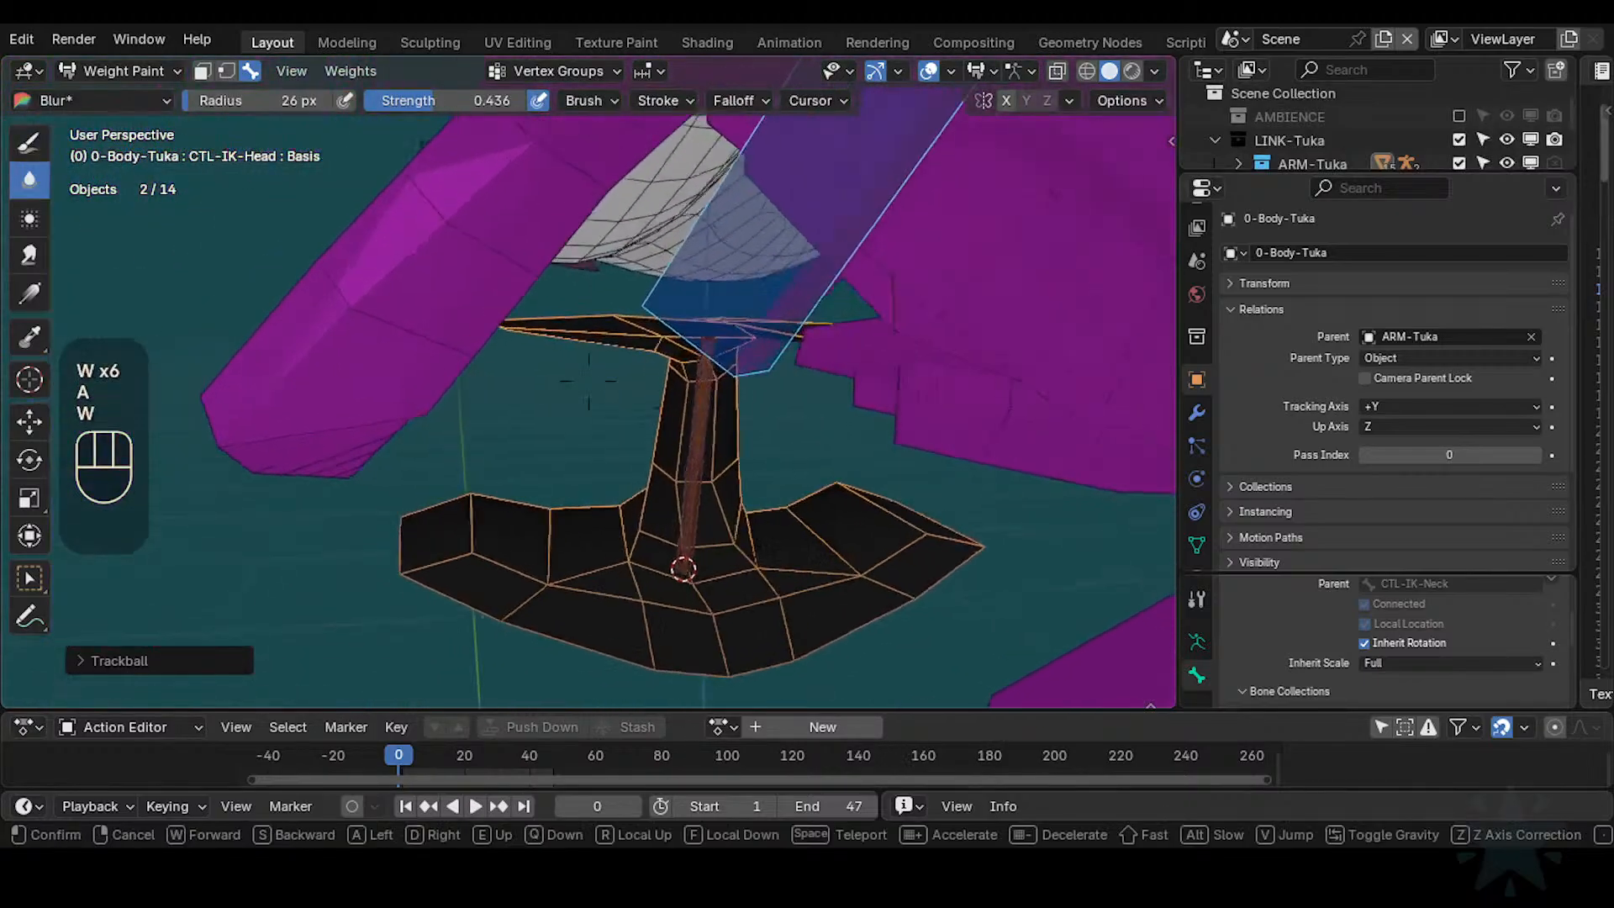
key("s")
key("w")
key("a")
key("d")
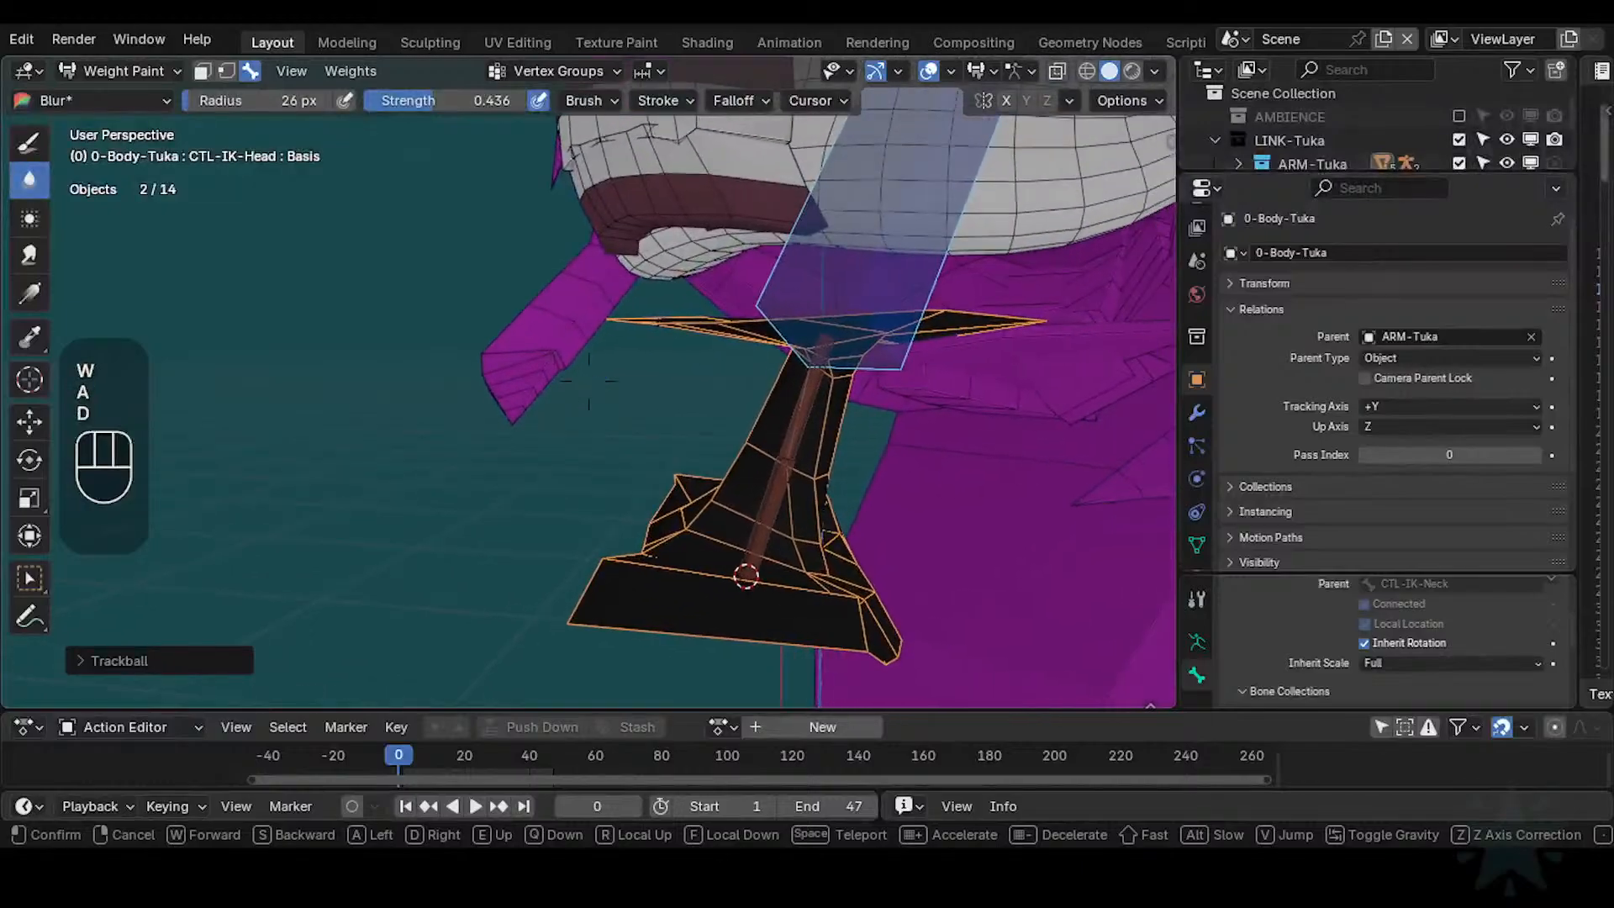
key("a")
key("w")
key("d")
key("d")
key("w")
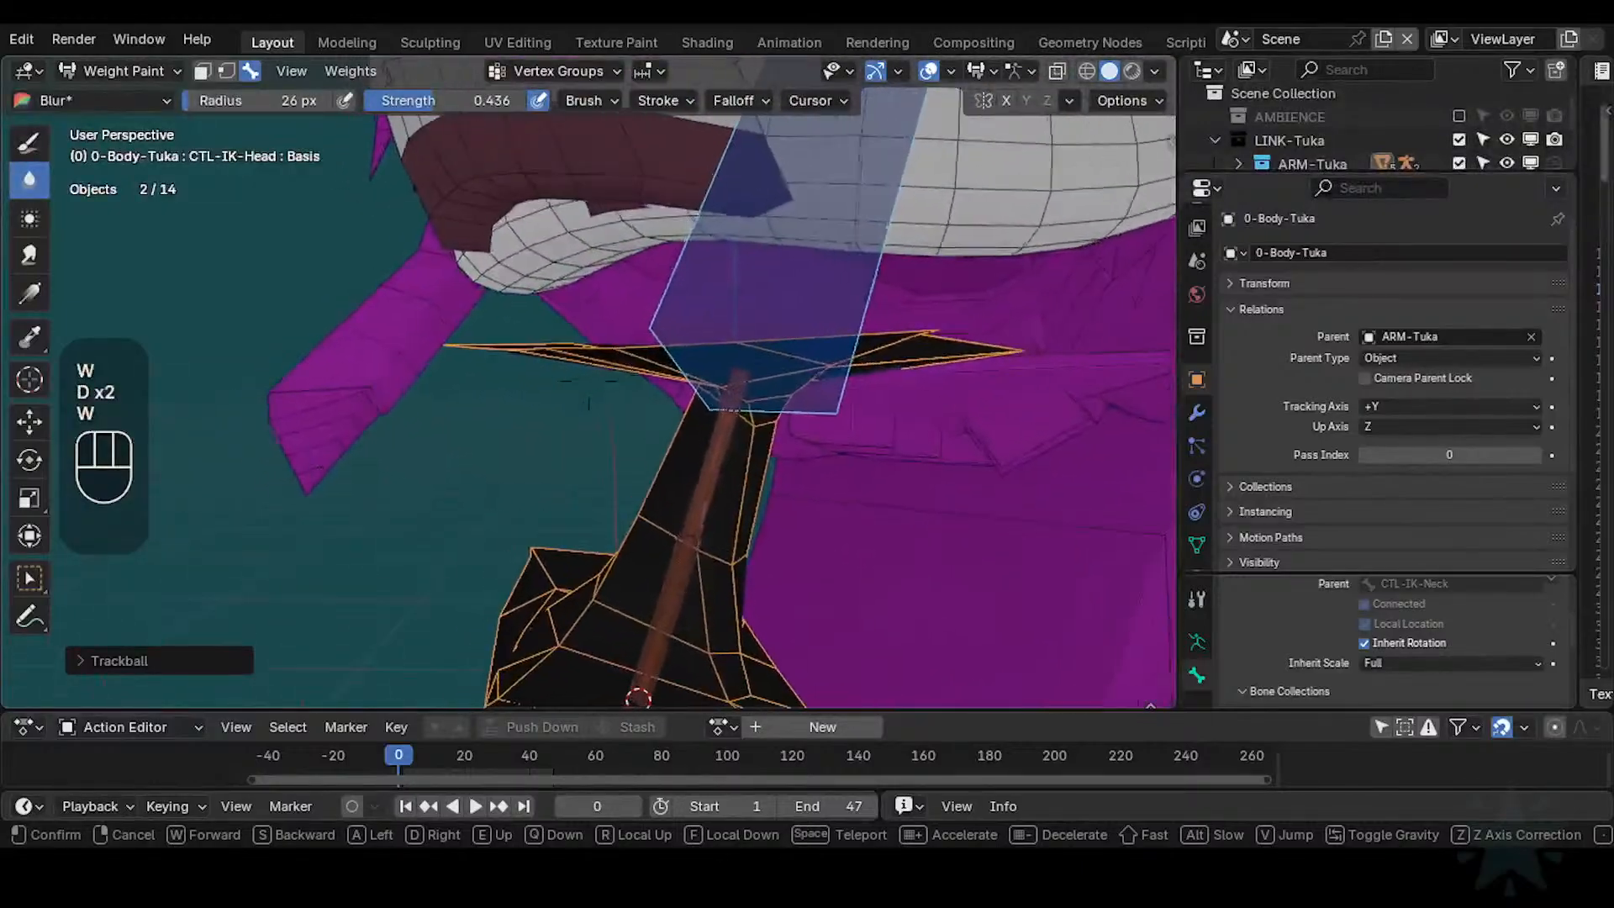
key("d")
key("w")
left_click(716, 480)
key("a")
key("alt+q")
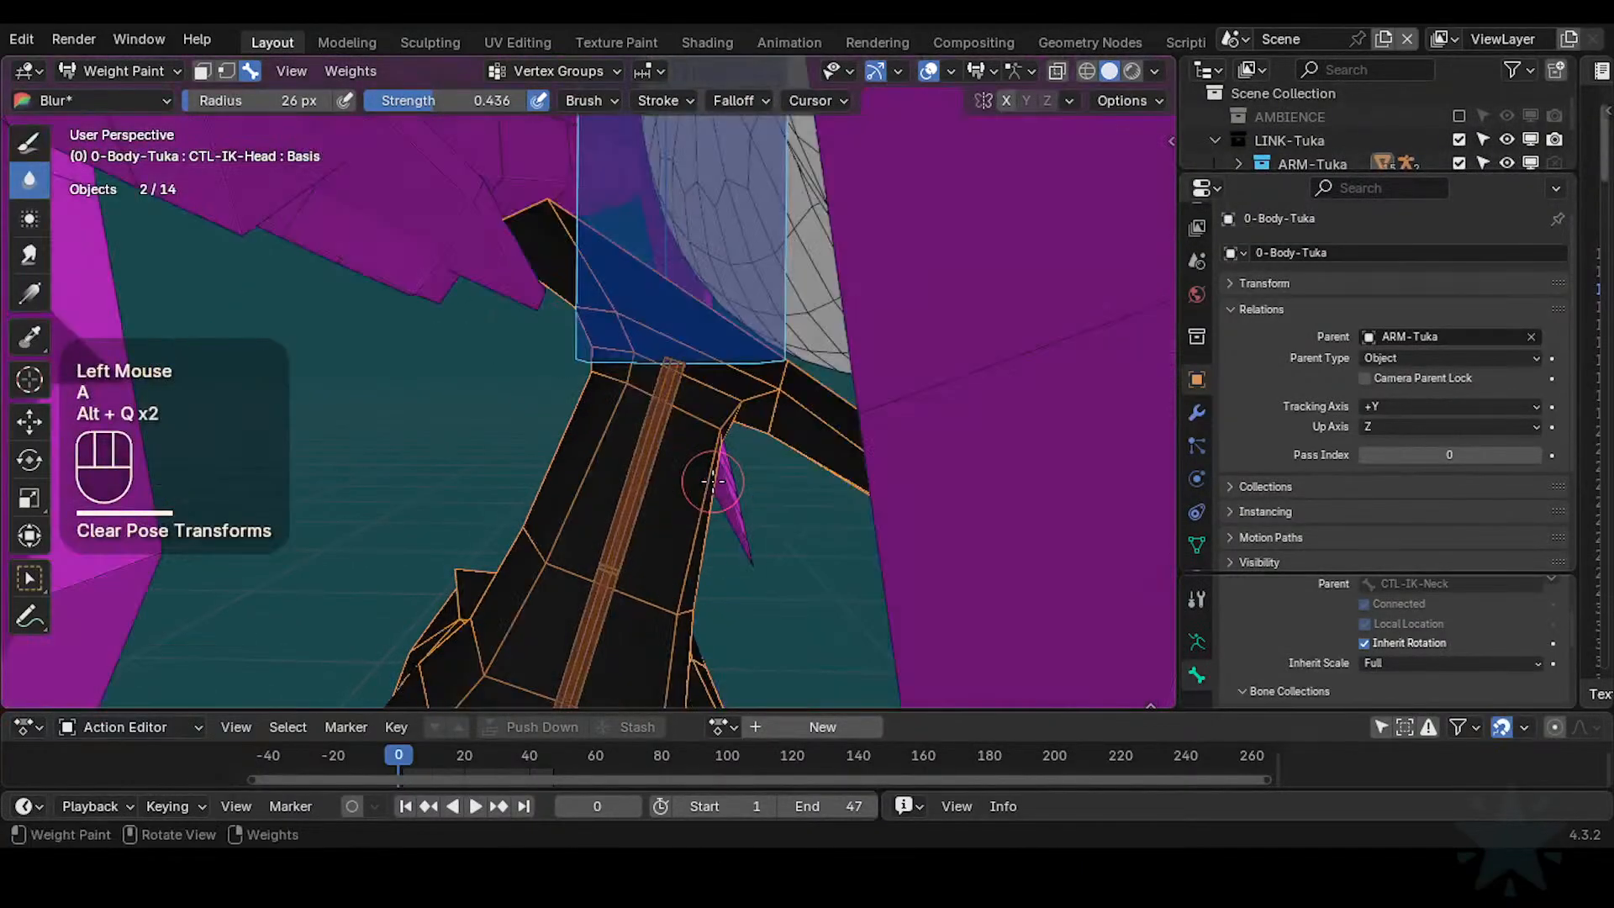
Switch to Object Mode in the right side view, hide the hair piece covering the neck, and select 0-Body-Tuka
key("KP_3")
scroll(713, 481, "up", 2)
key("ctrl+Tab")
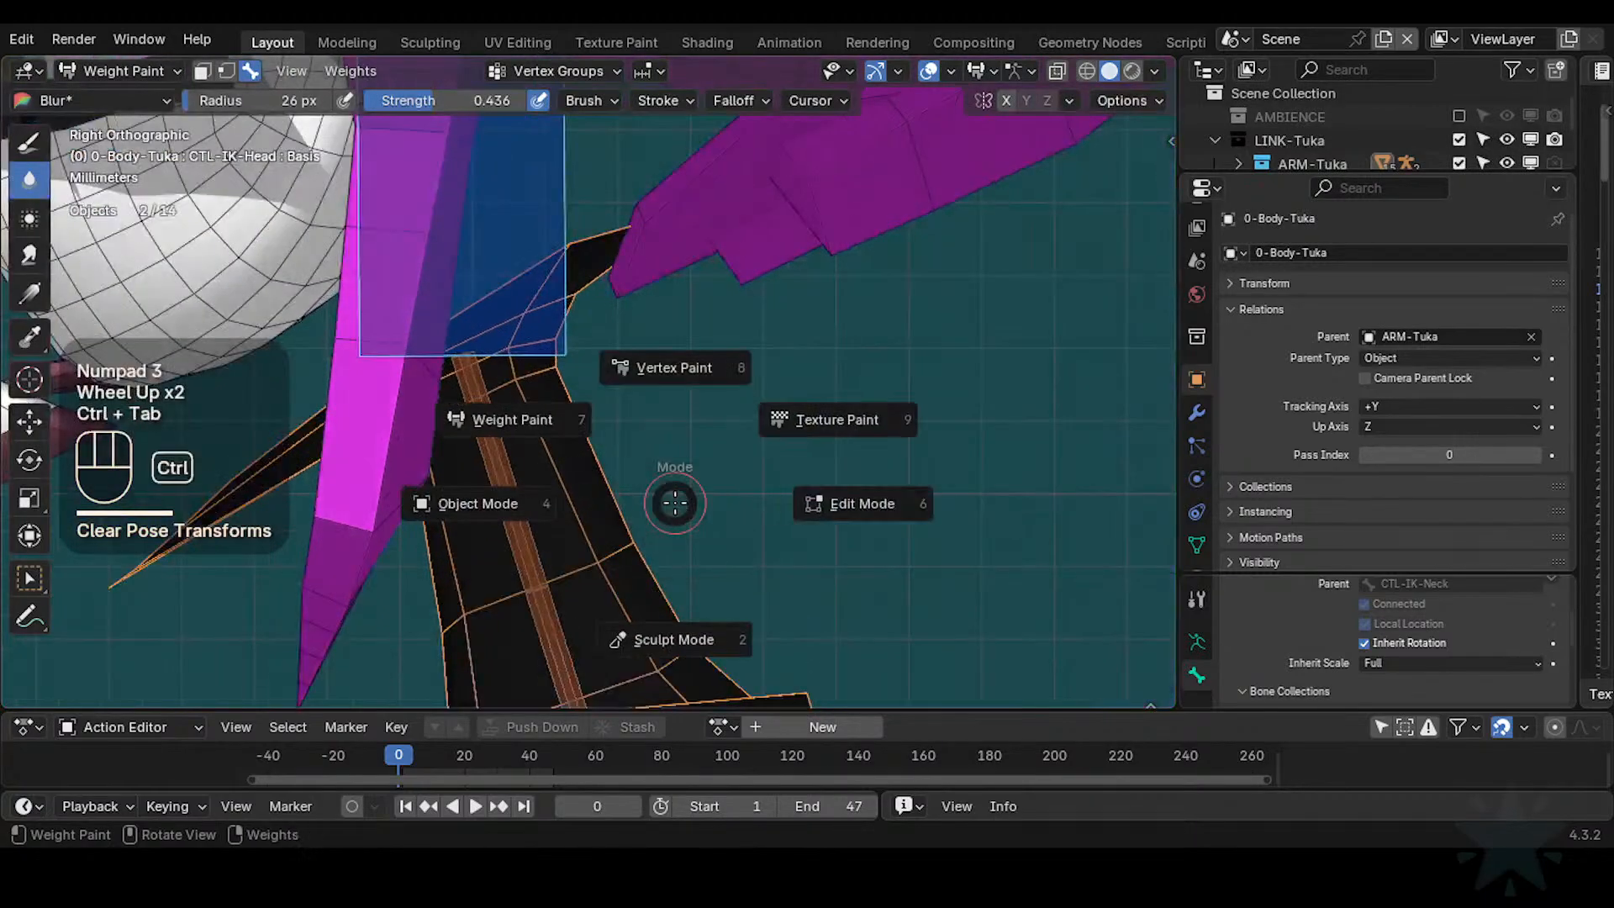
key("h")
left_click(521, 414)
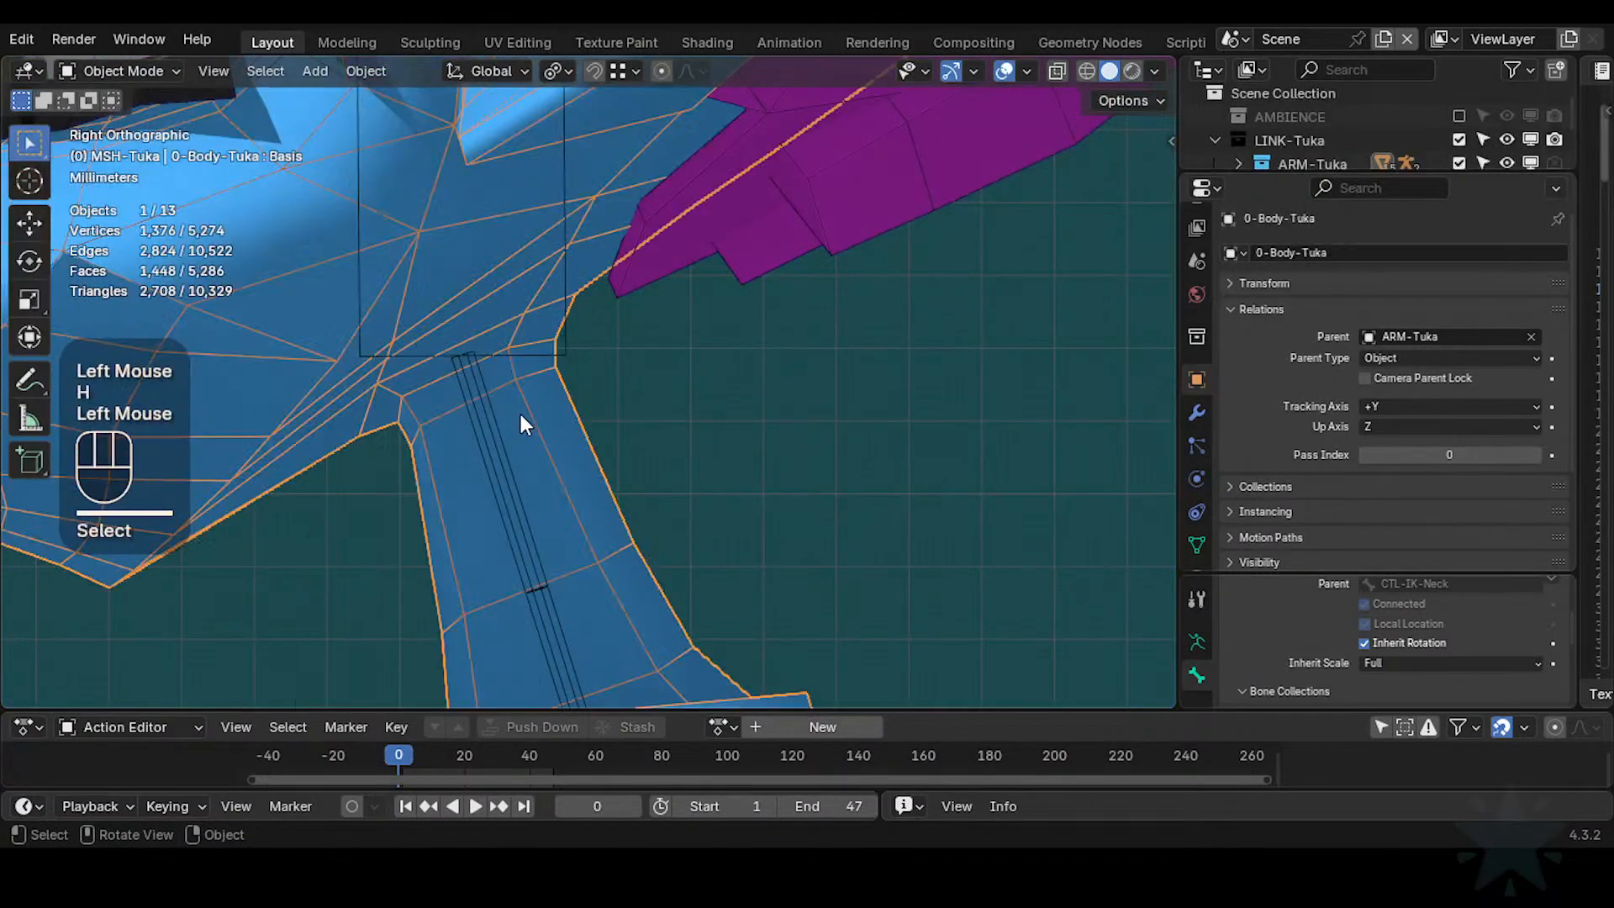
Enter Edit Mode on 0-Body-Tuka, clear the selection, turn on X-ray and reveal the hidden head geometry
scroll(529, 459, "down", 2)
scroll(542, 437, "up", 2)
key("Tab")
scroll(570, 346, "up", 2)
key("alt+a")
scroll(567, 292, "down", 1)
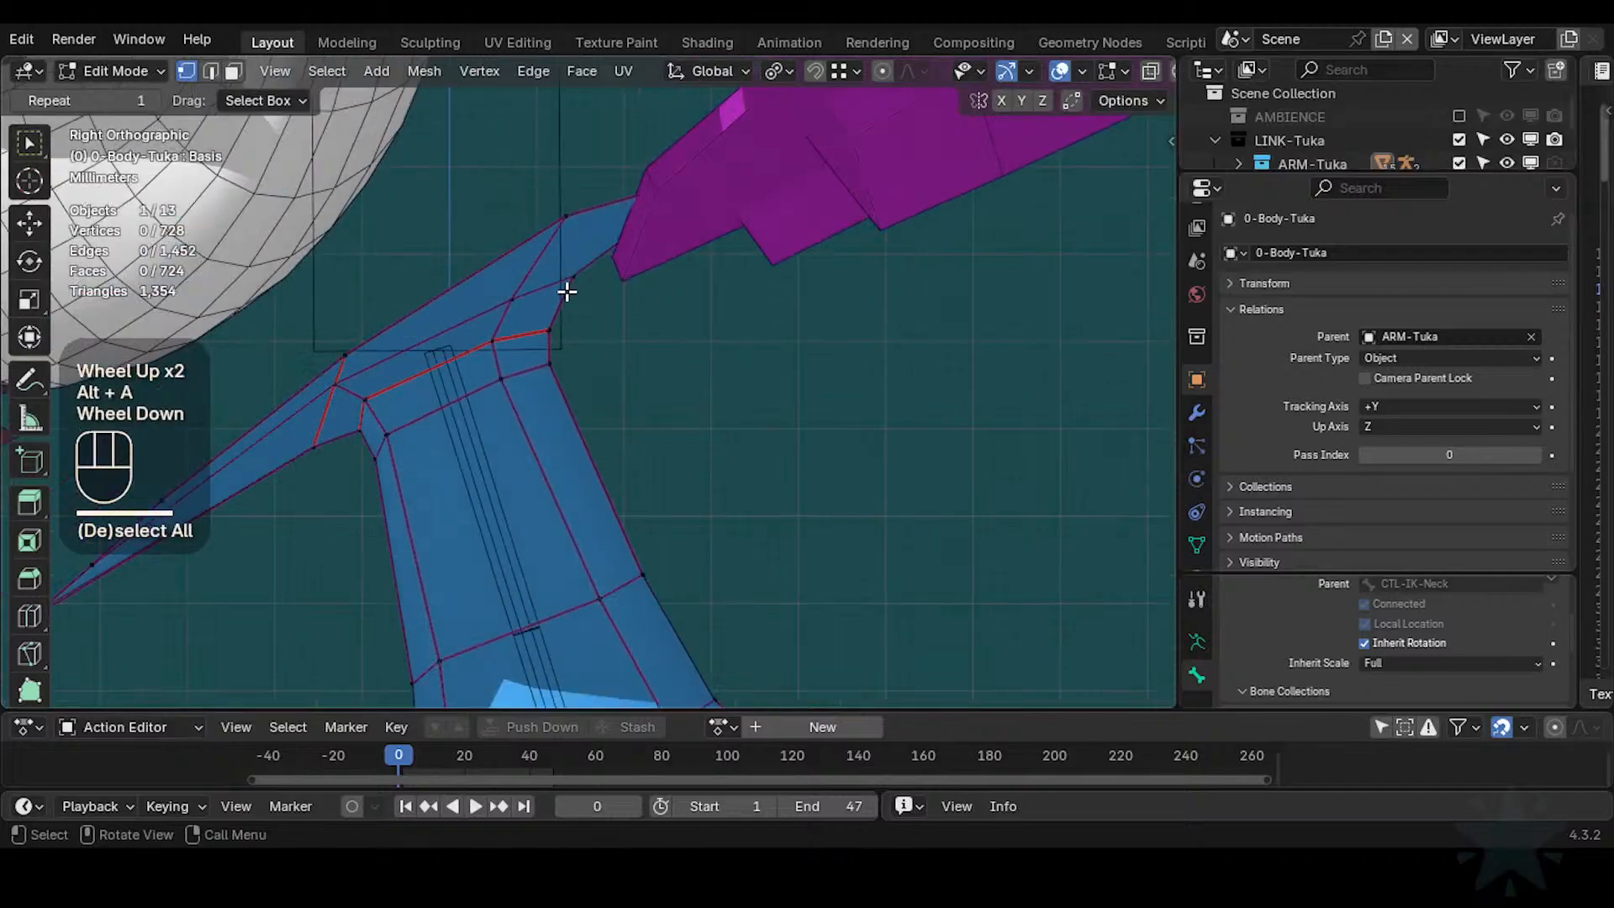
key("alt+z")
scroll(605, 336, "down", 1)
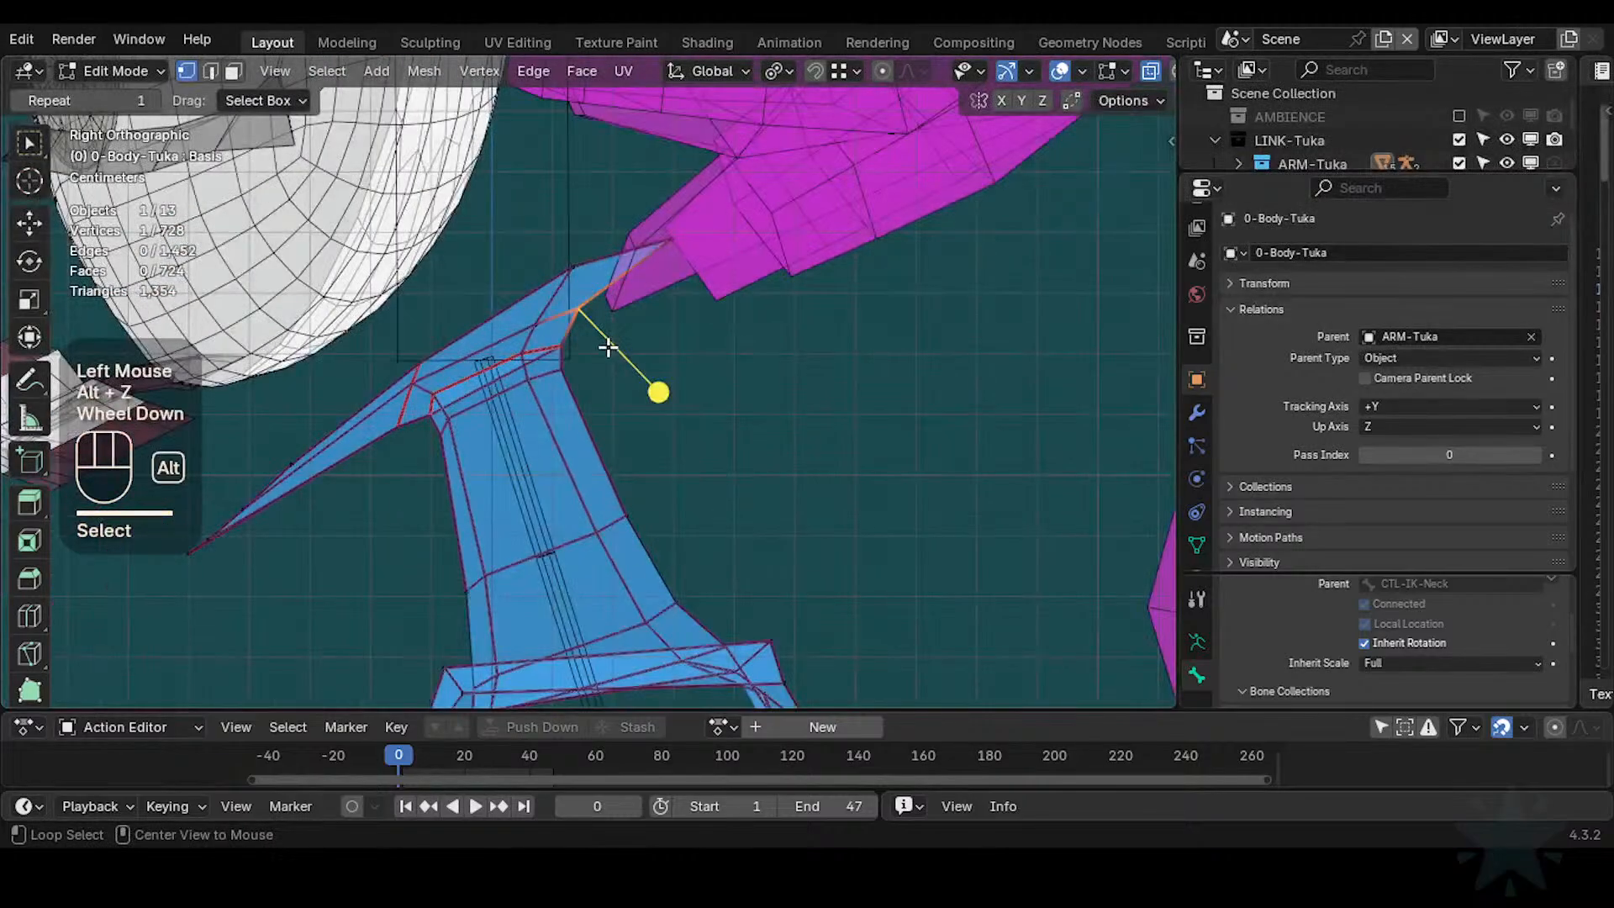
key("alt+h")
scroll(595, 325, "up", 1)
Nudge individual vertices at the nape and base of the skull to reshape the back of the head above the neck
left_click(578, 294)
key("g")
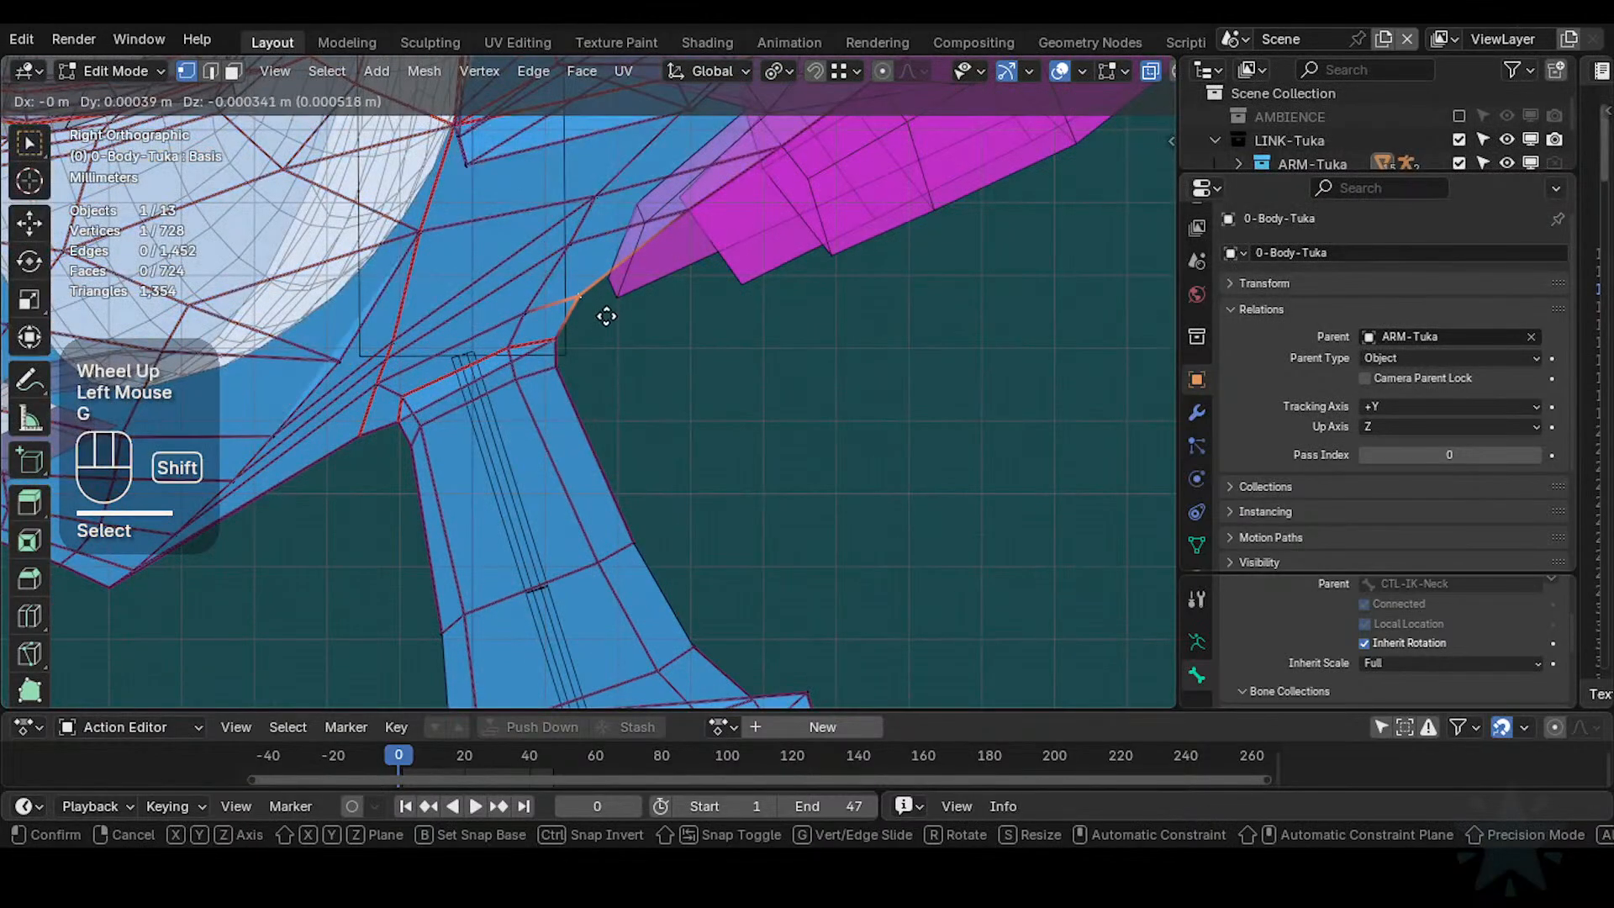
left_click(591, 371, "shift")
key("g")
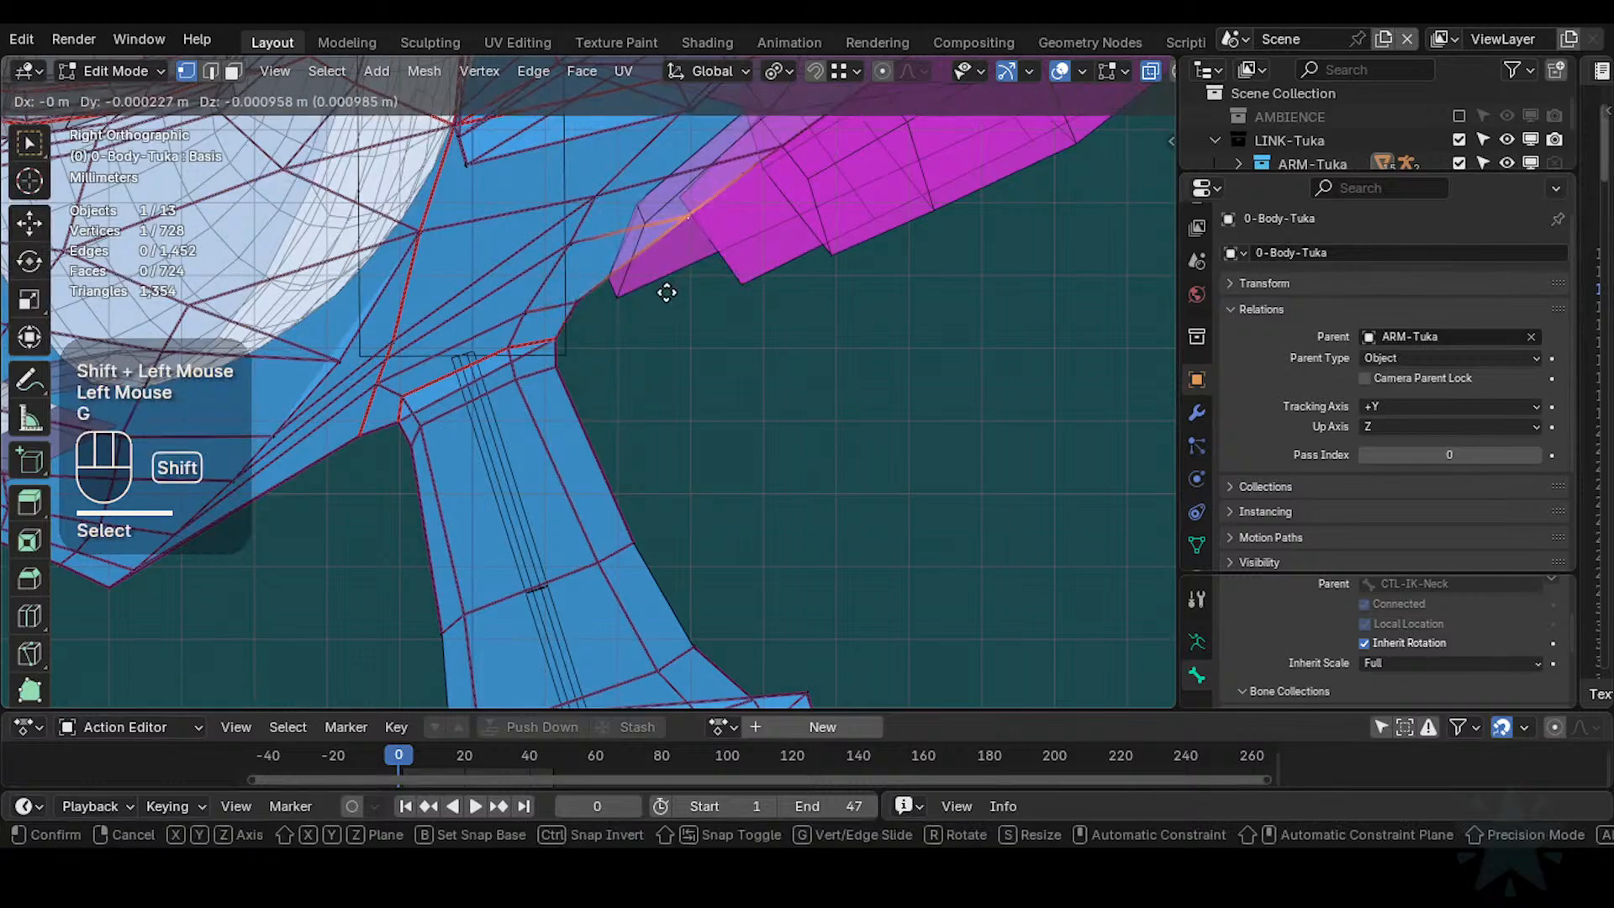
left_click(587, 298, "shift")
key("g")
left_click(580, 245, "shift")
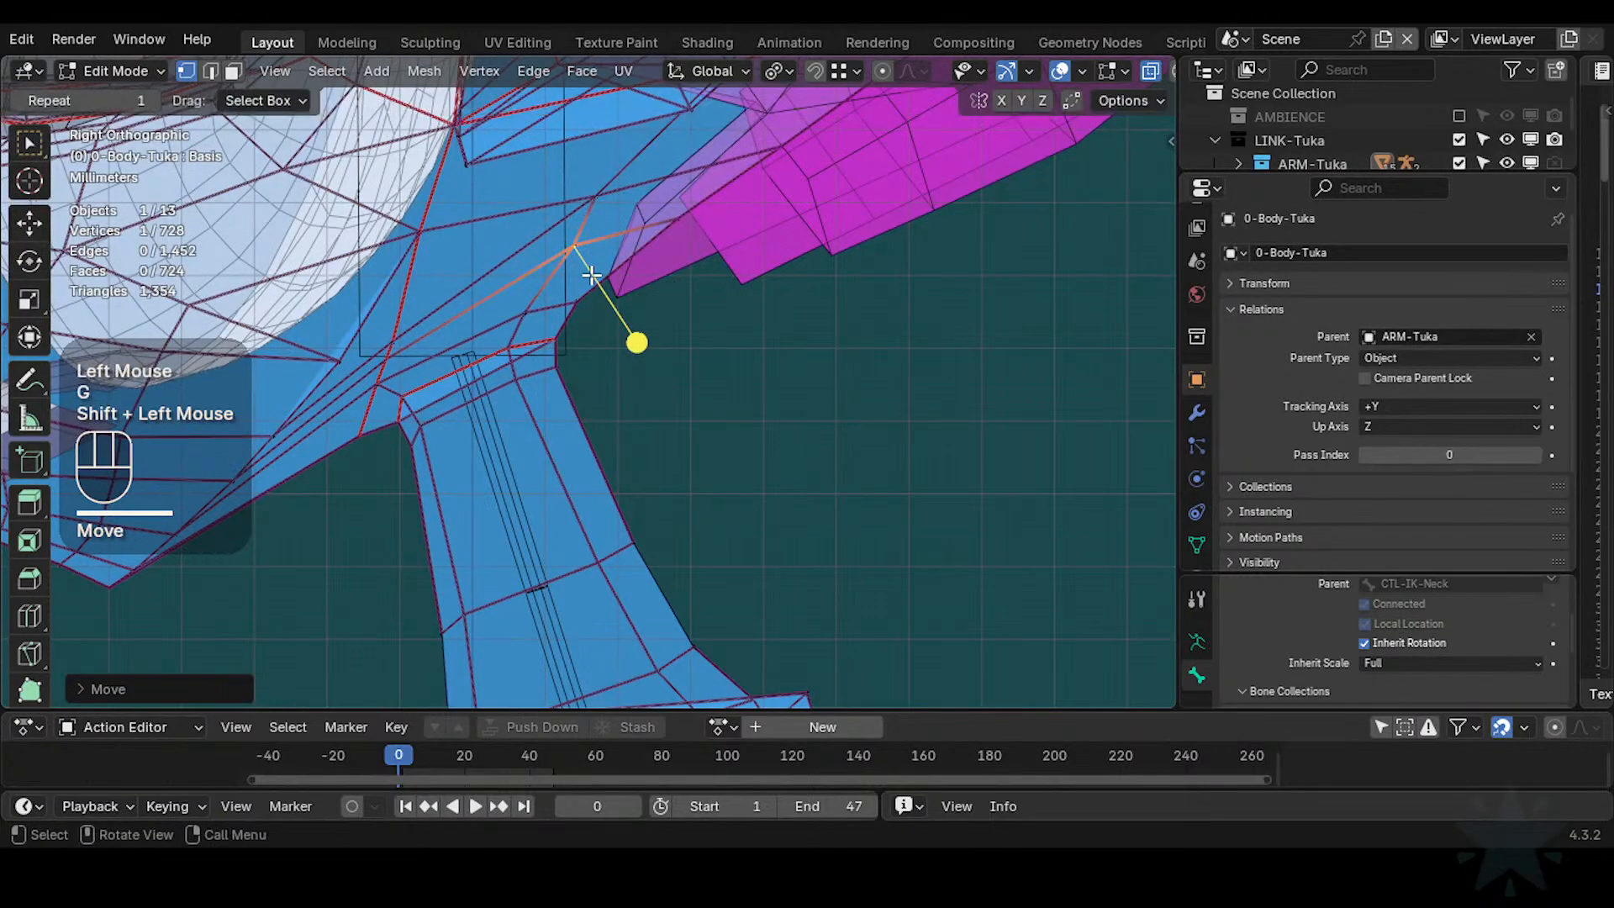
key("alt+z")
left_click(600, 188)
key("g")
left_click(733, 251, "shift")
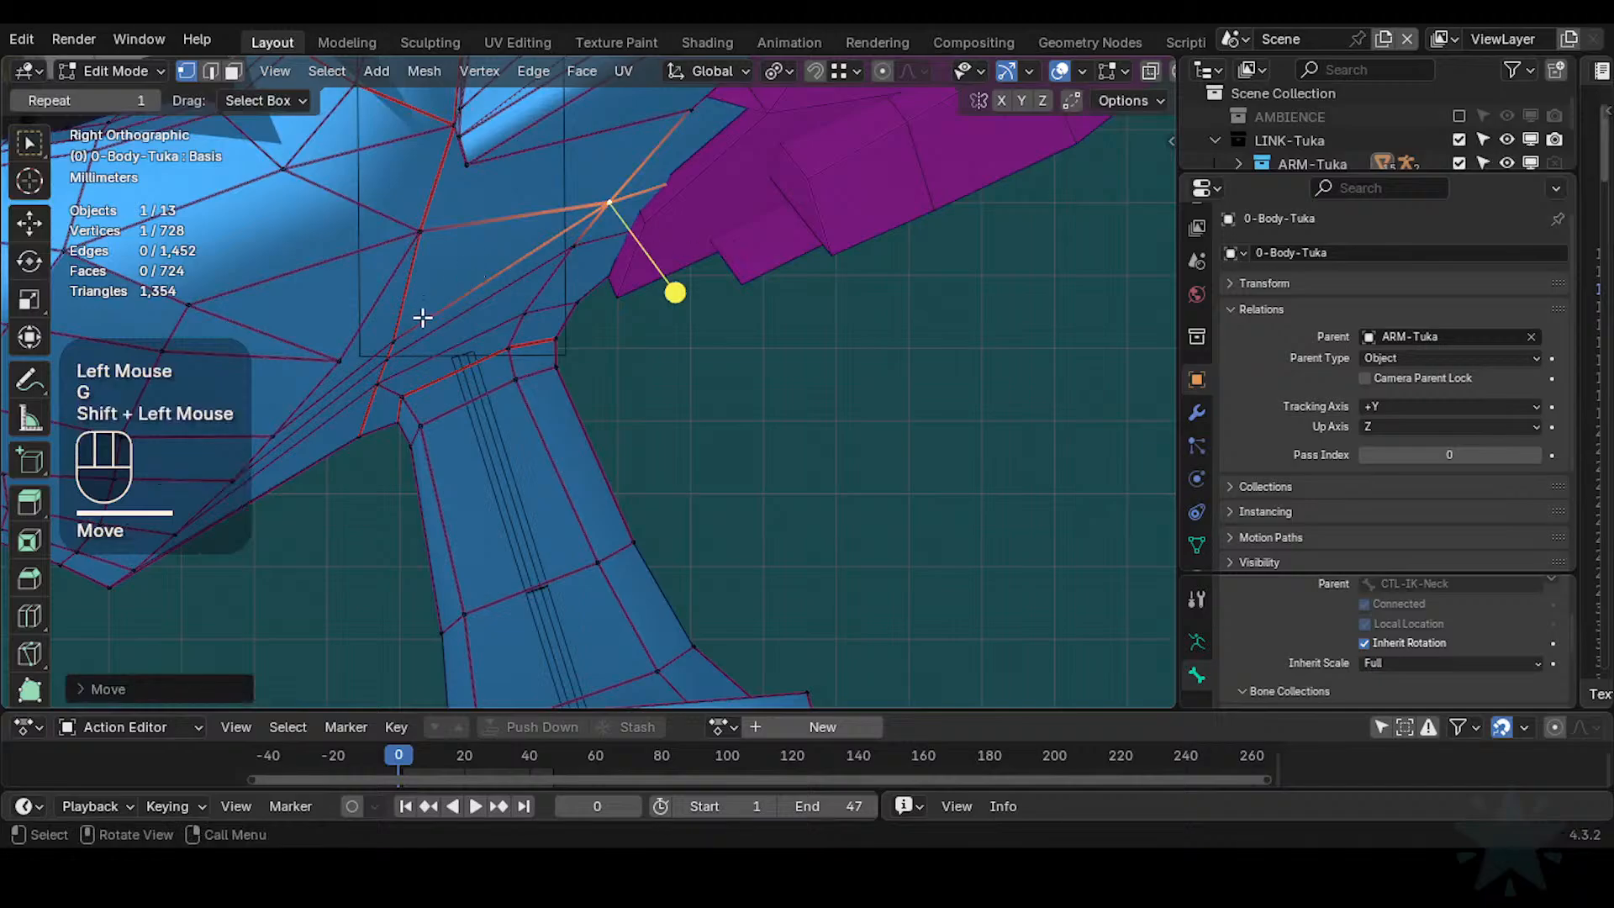
Select the face loop where the neck meets the head, smooth its vertices, and shift it along global Z
key("3")
left_click(566, 341, "alt+shift")
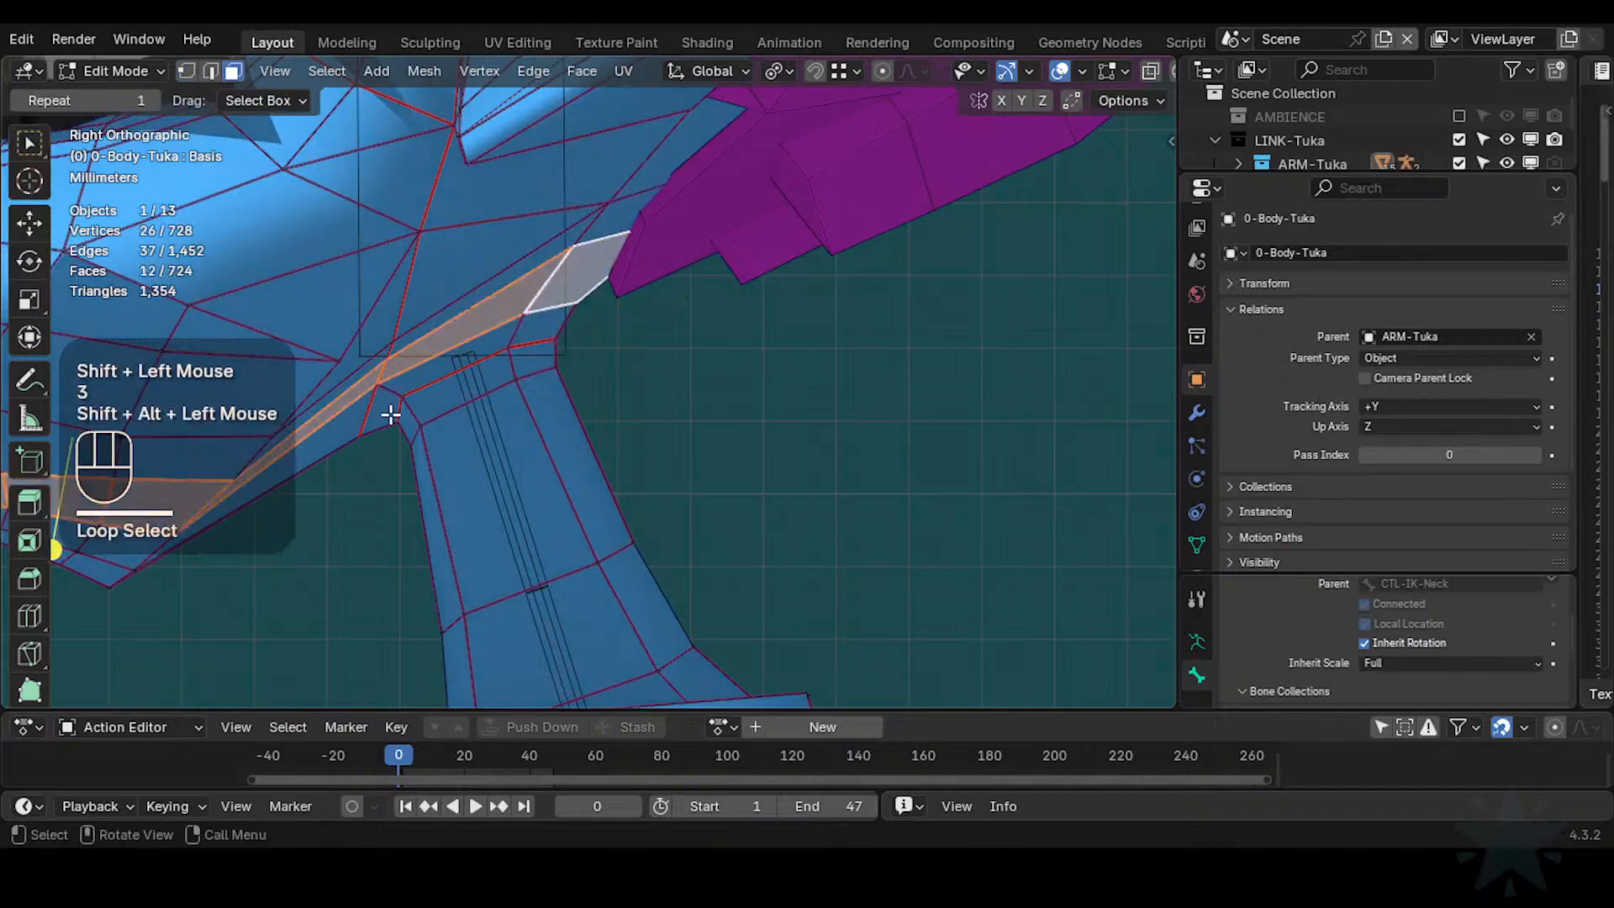
key("alt+a")
left_click(392, 388, "alt+shift")
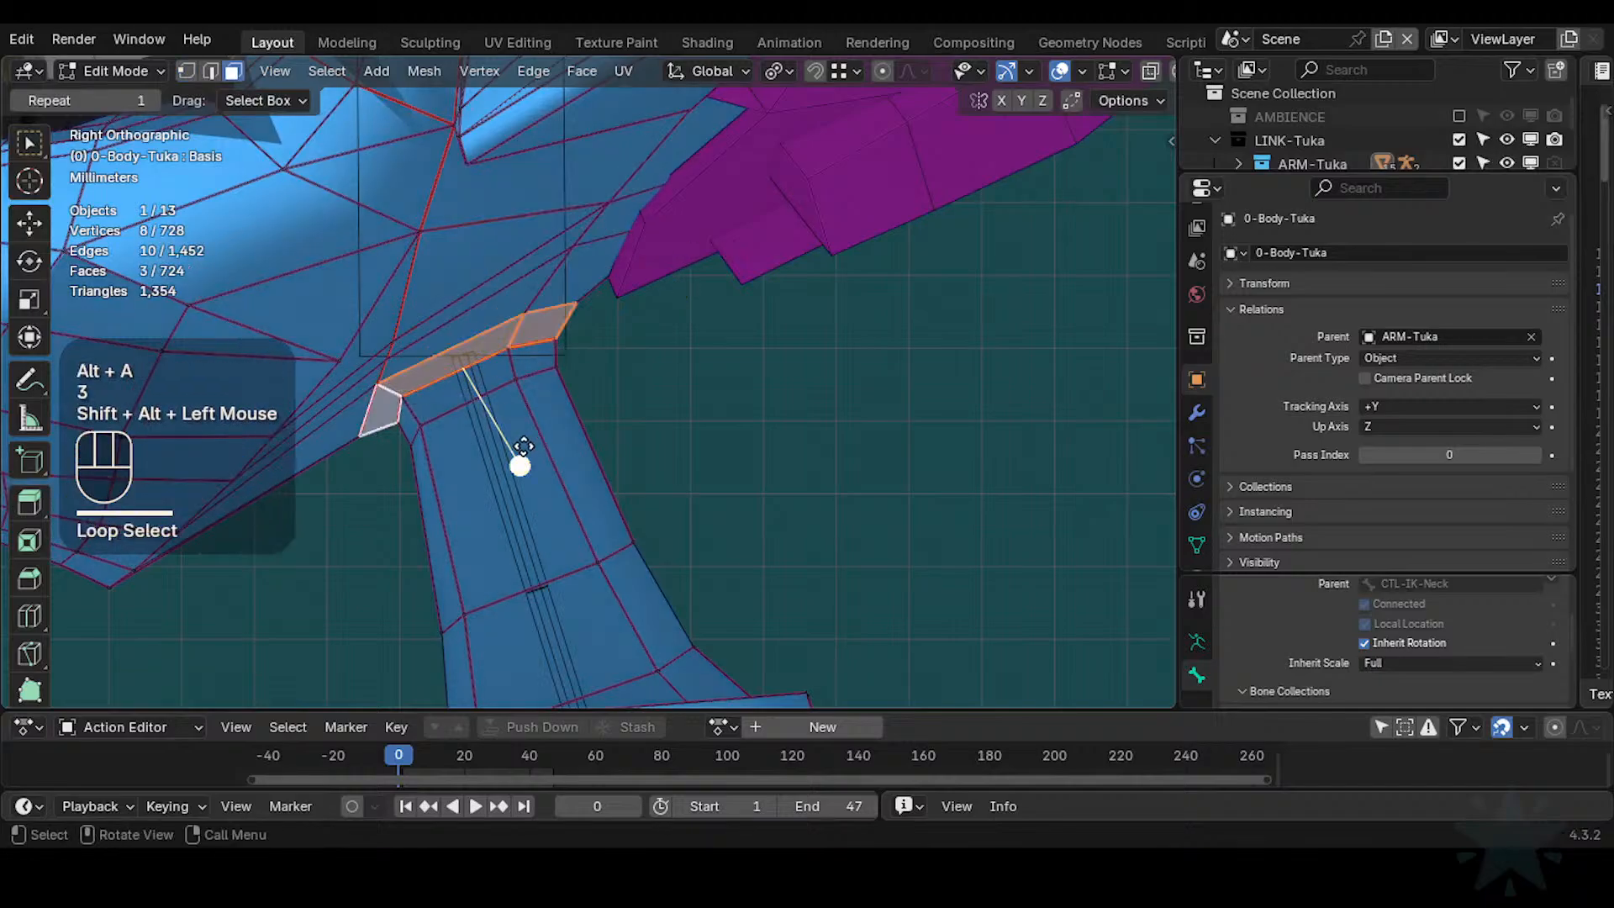
left_click_drag(524, 445, 551, 454)
key("g")
key("z")
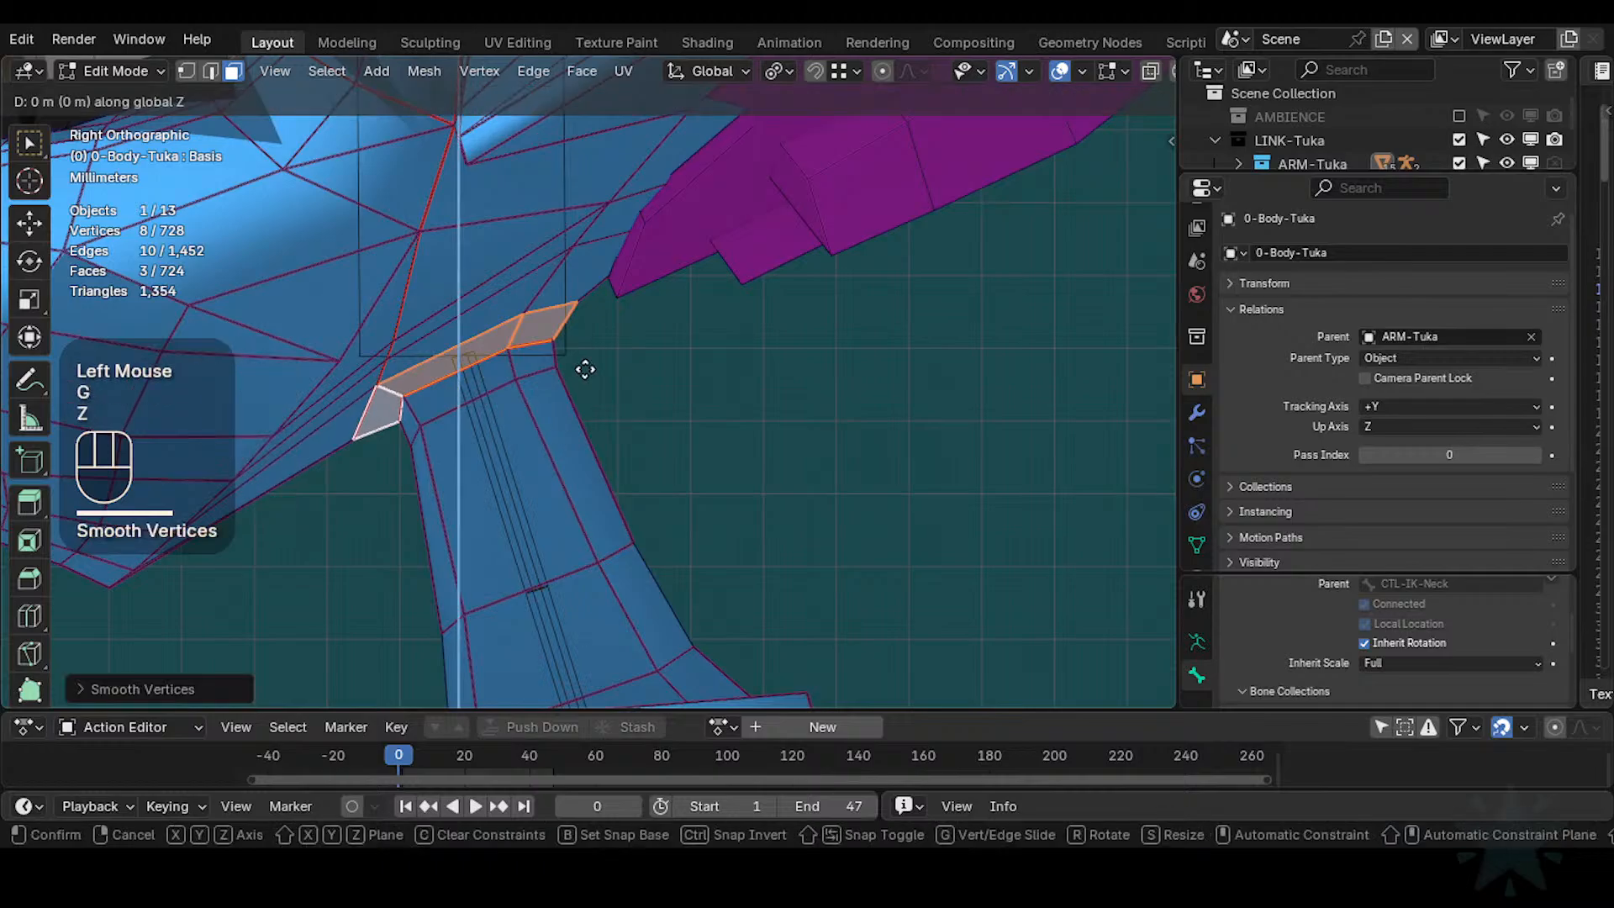
left_click(584, 354, "shift")
Reposition the single nape vertex just above the neck's topmost ring, turning X-ray back on for the adjustment
key("alt+a")
key("1")
left_click(581, 291)
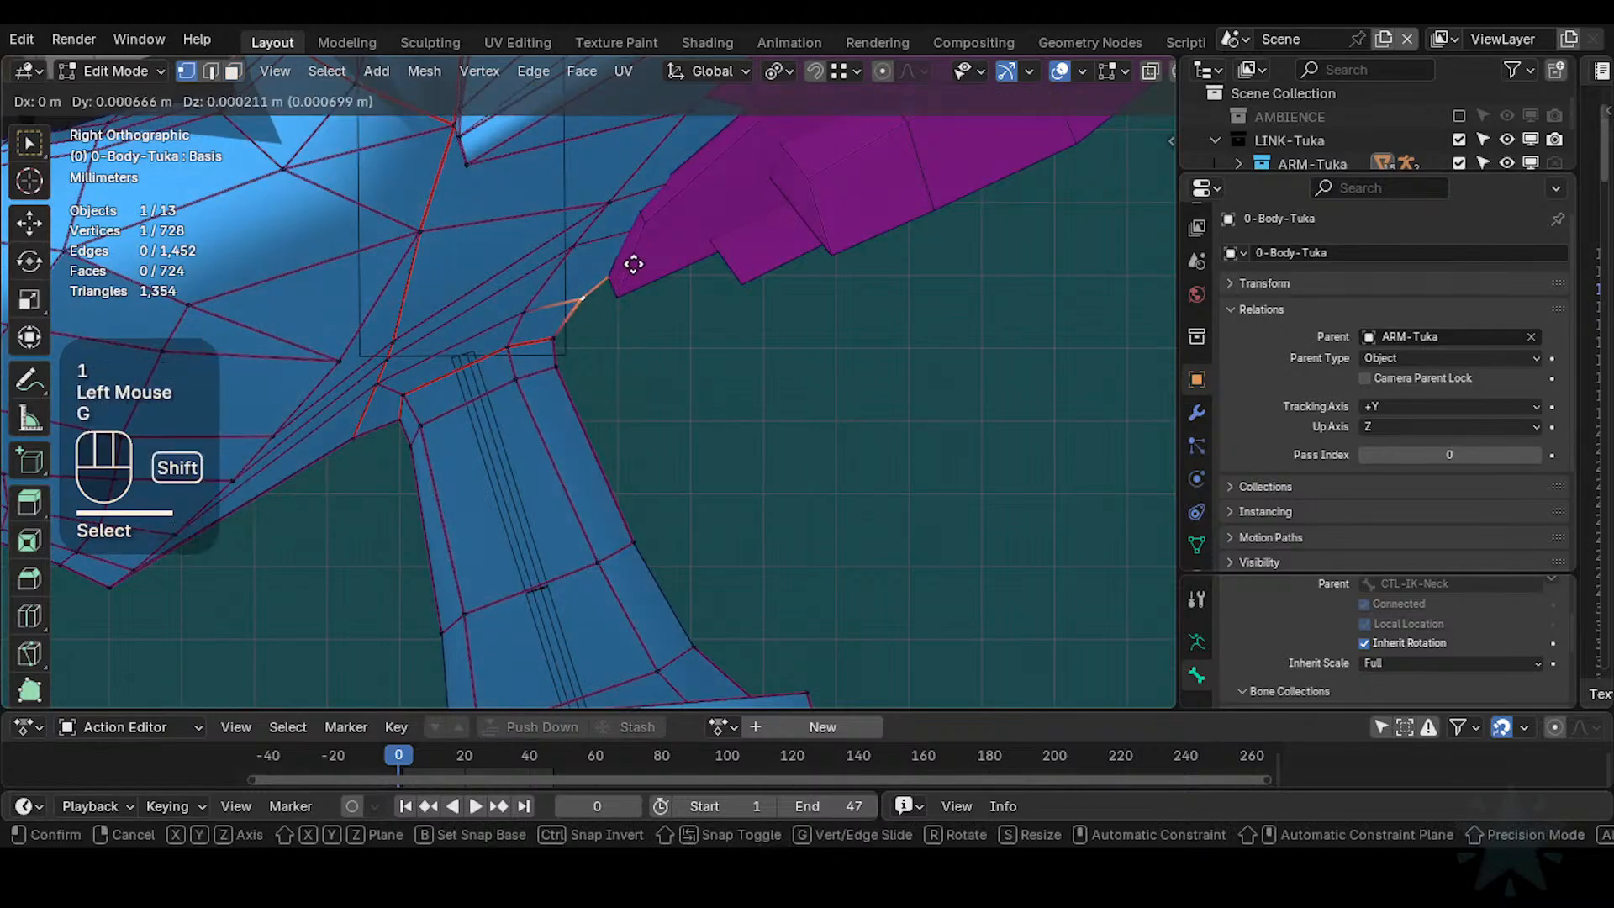
key("g")
left_click(627, 318, "shift")
key("alt+z")
key("g")
left_click(590, 279, "shift")
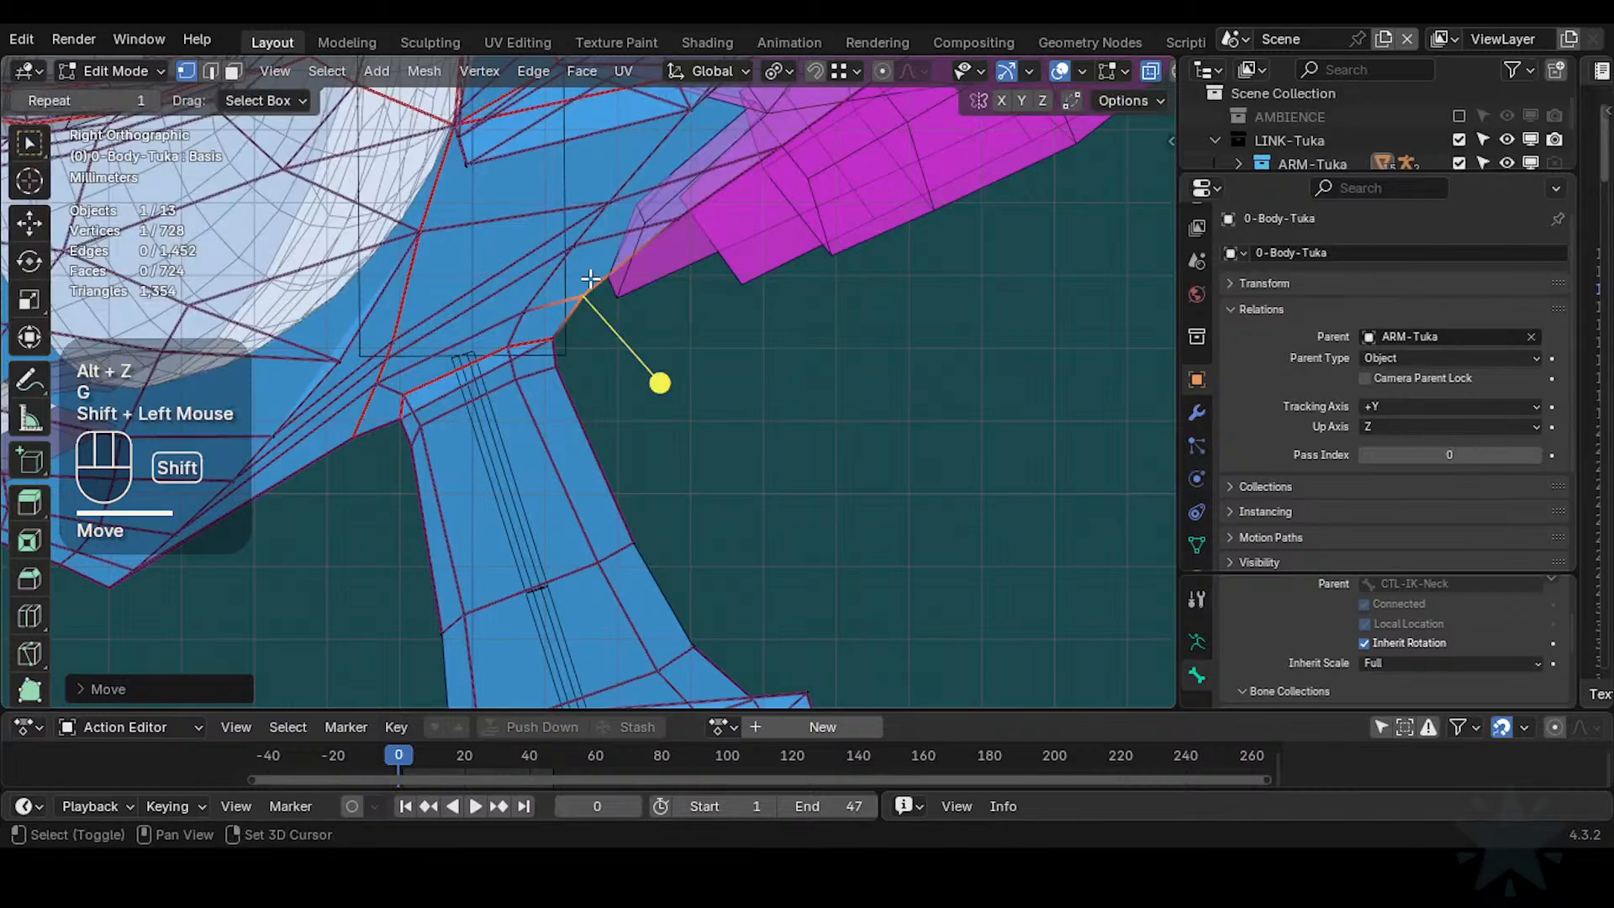
Move the rear vertices of the two uppermost neck rings and the neighbouring side vertex of the lower ring
left_click(557, 337)
key("g")
left_click(552, 362, "shift")
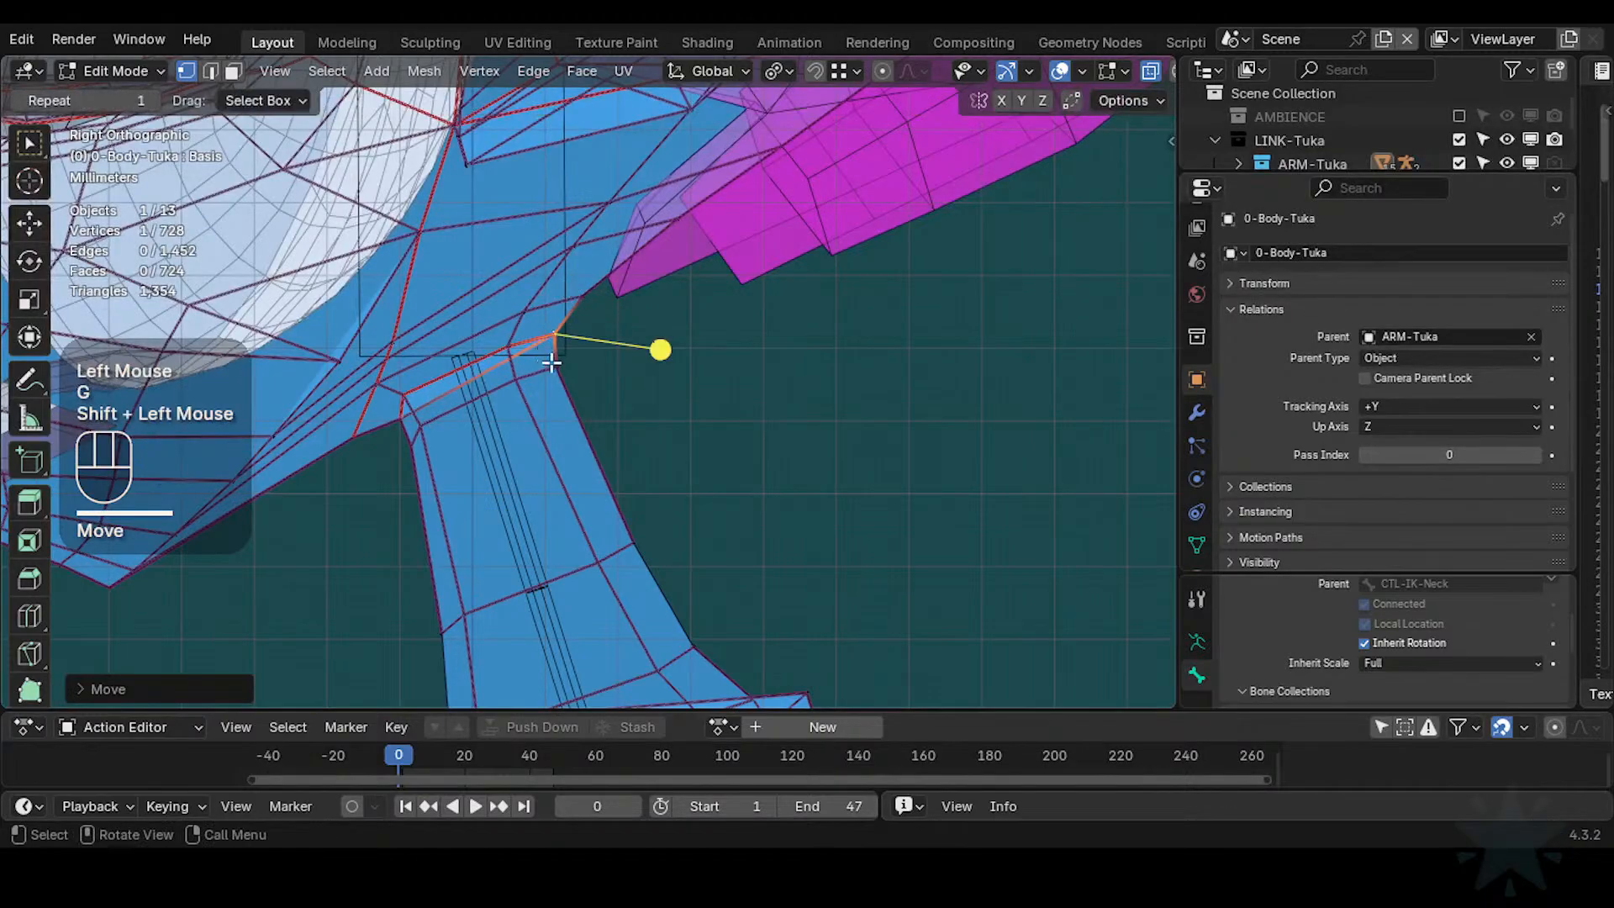
key("g")
left_click(570, 346, "shift")
left_click(523, 367)
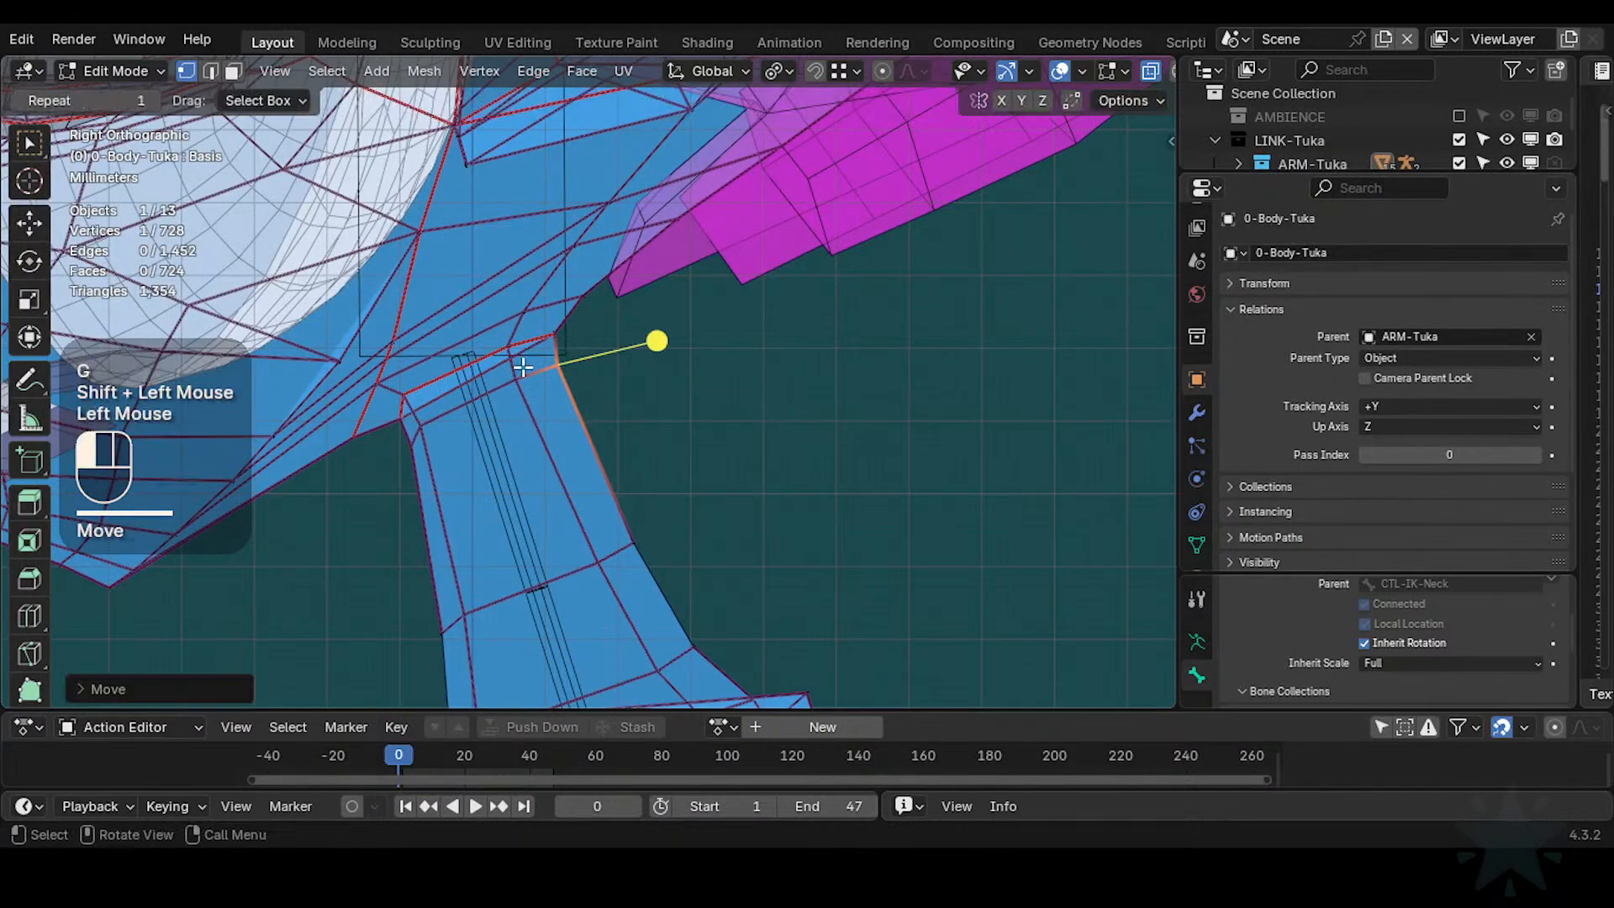
key("g")
left_click(548, 367, "shift")
Shift the side vertices of the neck's topmost ring and the two above it up toward the skull base
left_click(513, 349)
key("g")
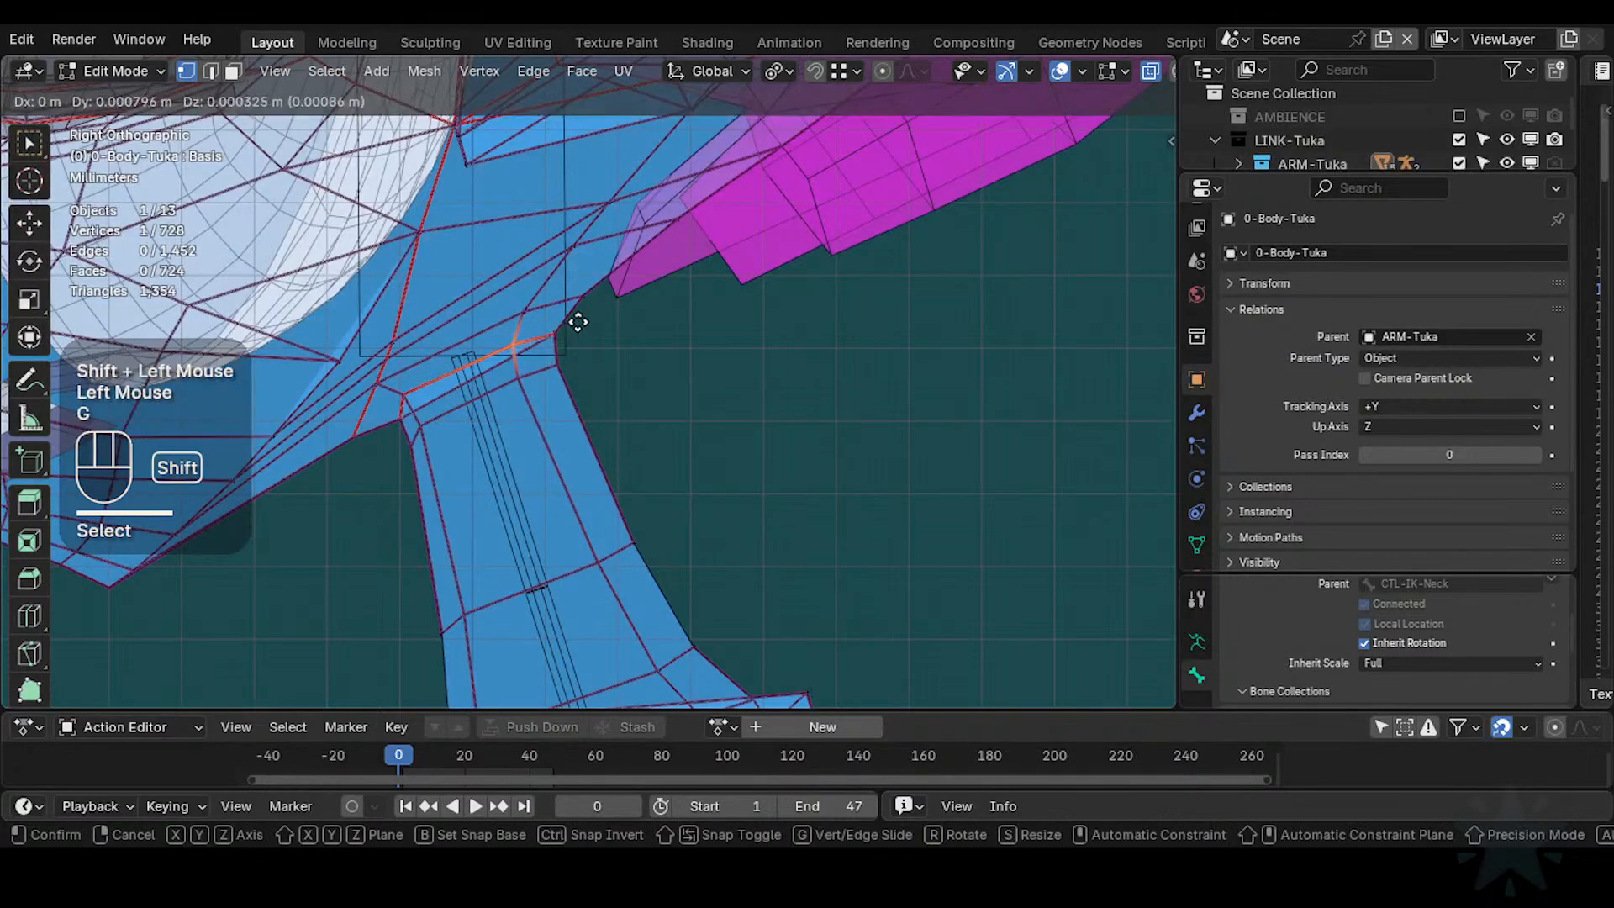
left_click(578, 322, "shift")
left_click(529, 310)
key("g")
left_click(563, 302, "shift")
left_click(577, 235)
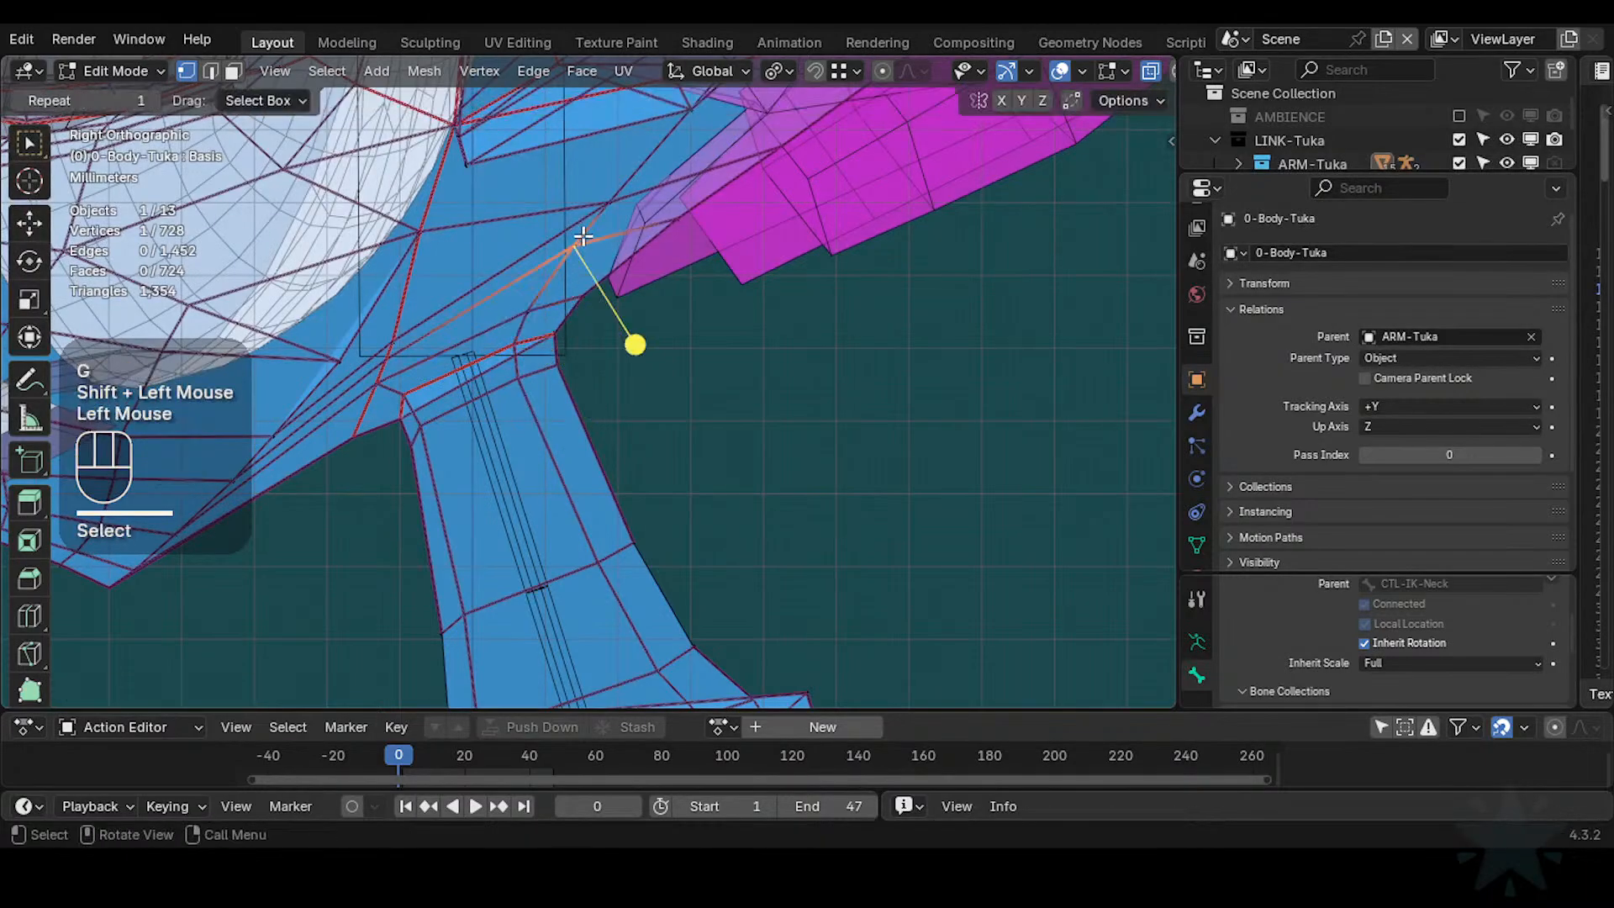
key("g")
left_click(607, 240, "shift")
Slide the side vertex at the skull base along its edge, try moving it freely, and undo the last move
key("g")
key("g")
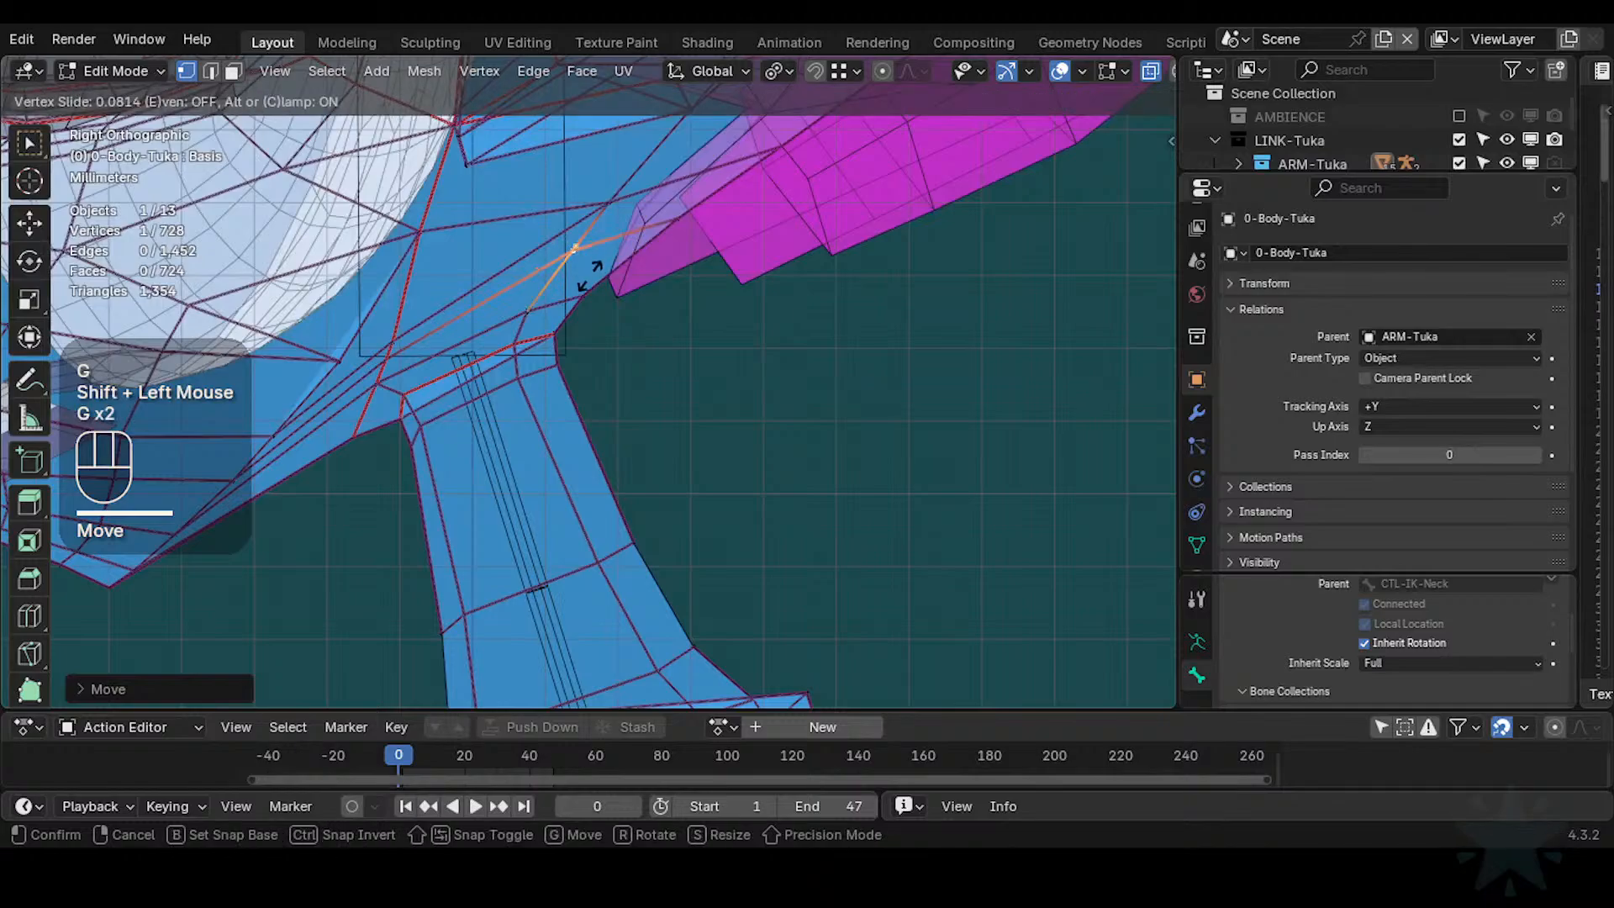
left_click(582, 289)
key("g")
left_click(608, 208)
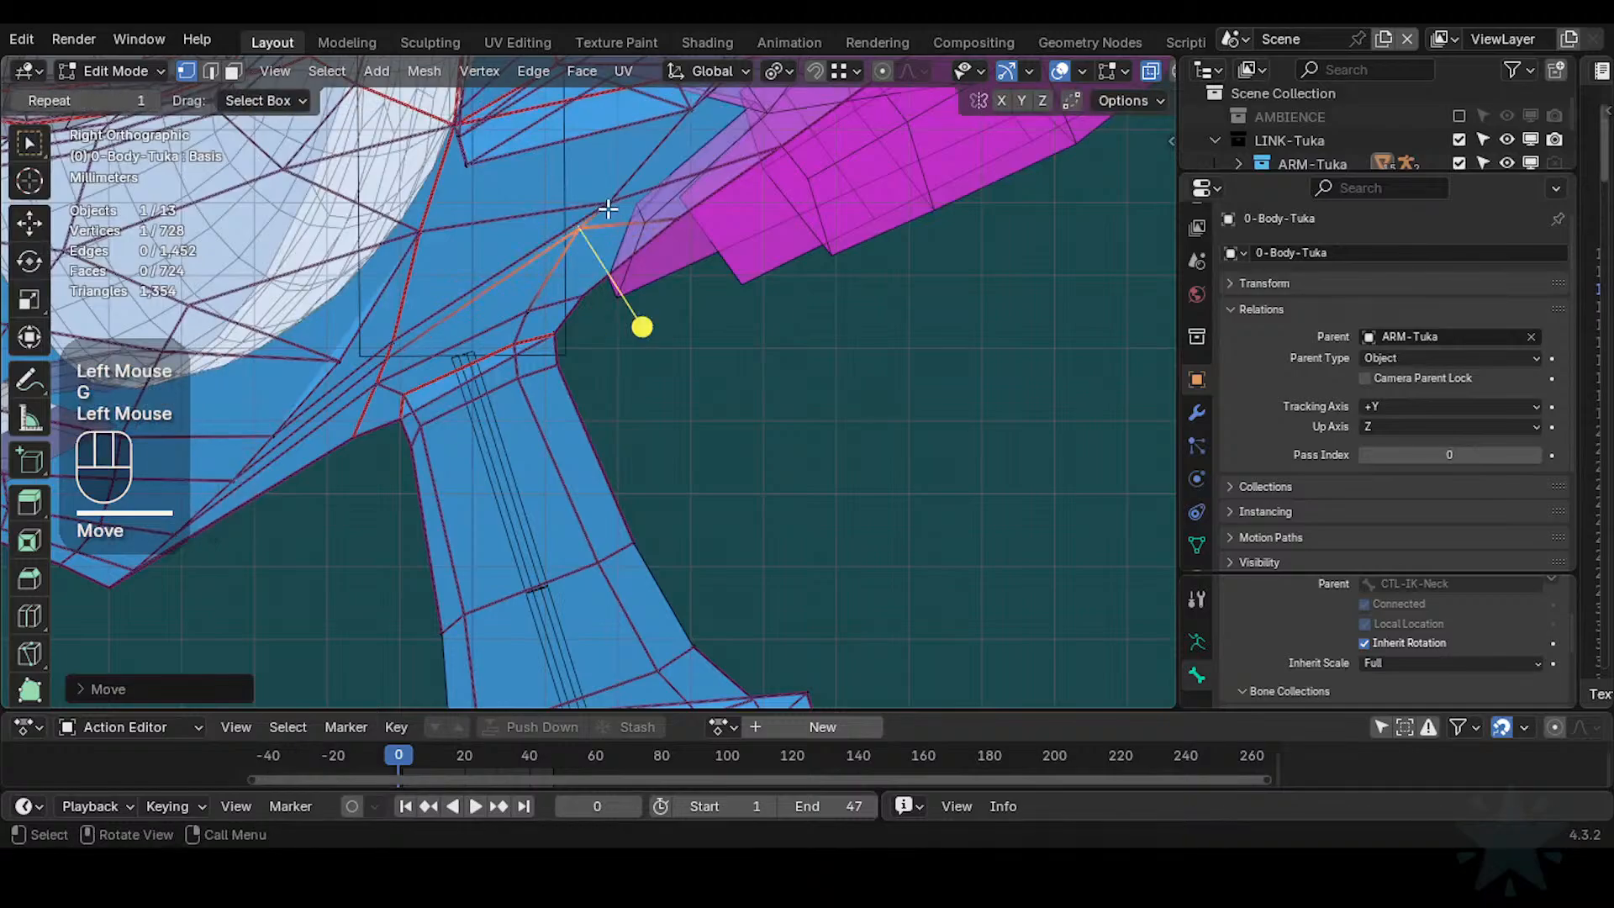
key("ctrl+z")
Move the next vertex up on the side of the skull base slightly down and forward, and clear the selection
left_click(613, 211, "shift")
key("g")
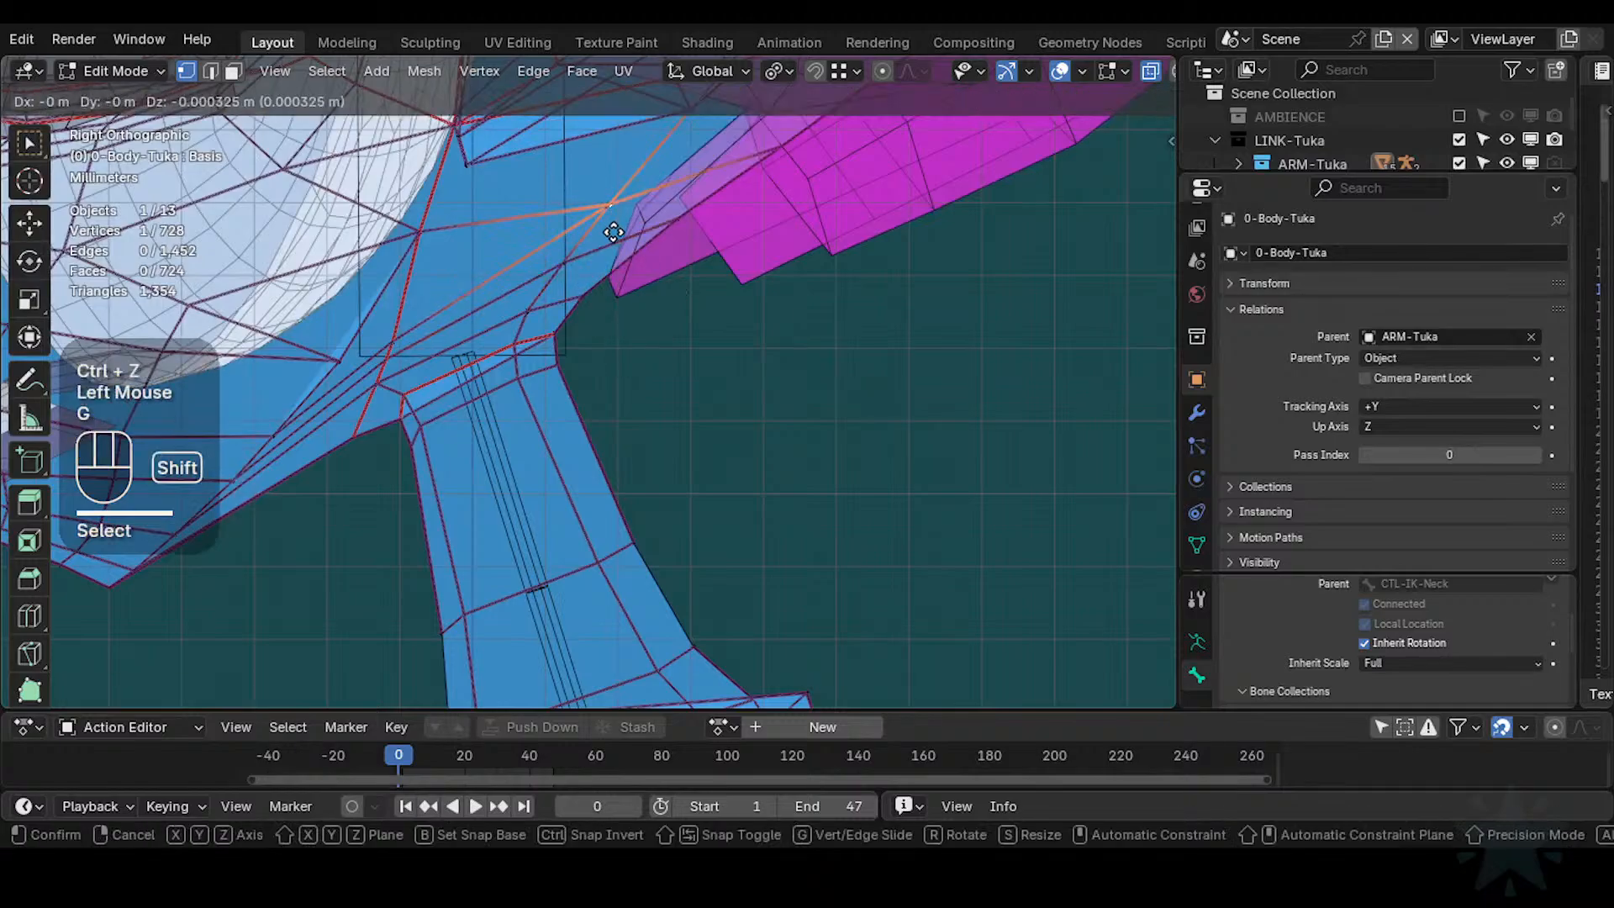
key("Escape")
key("g")
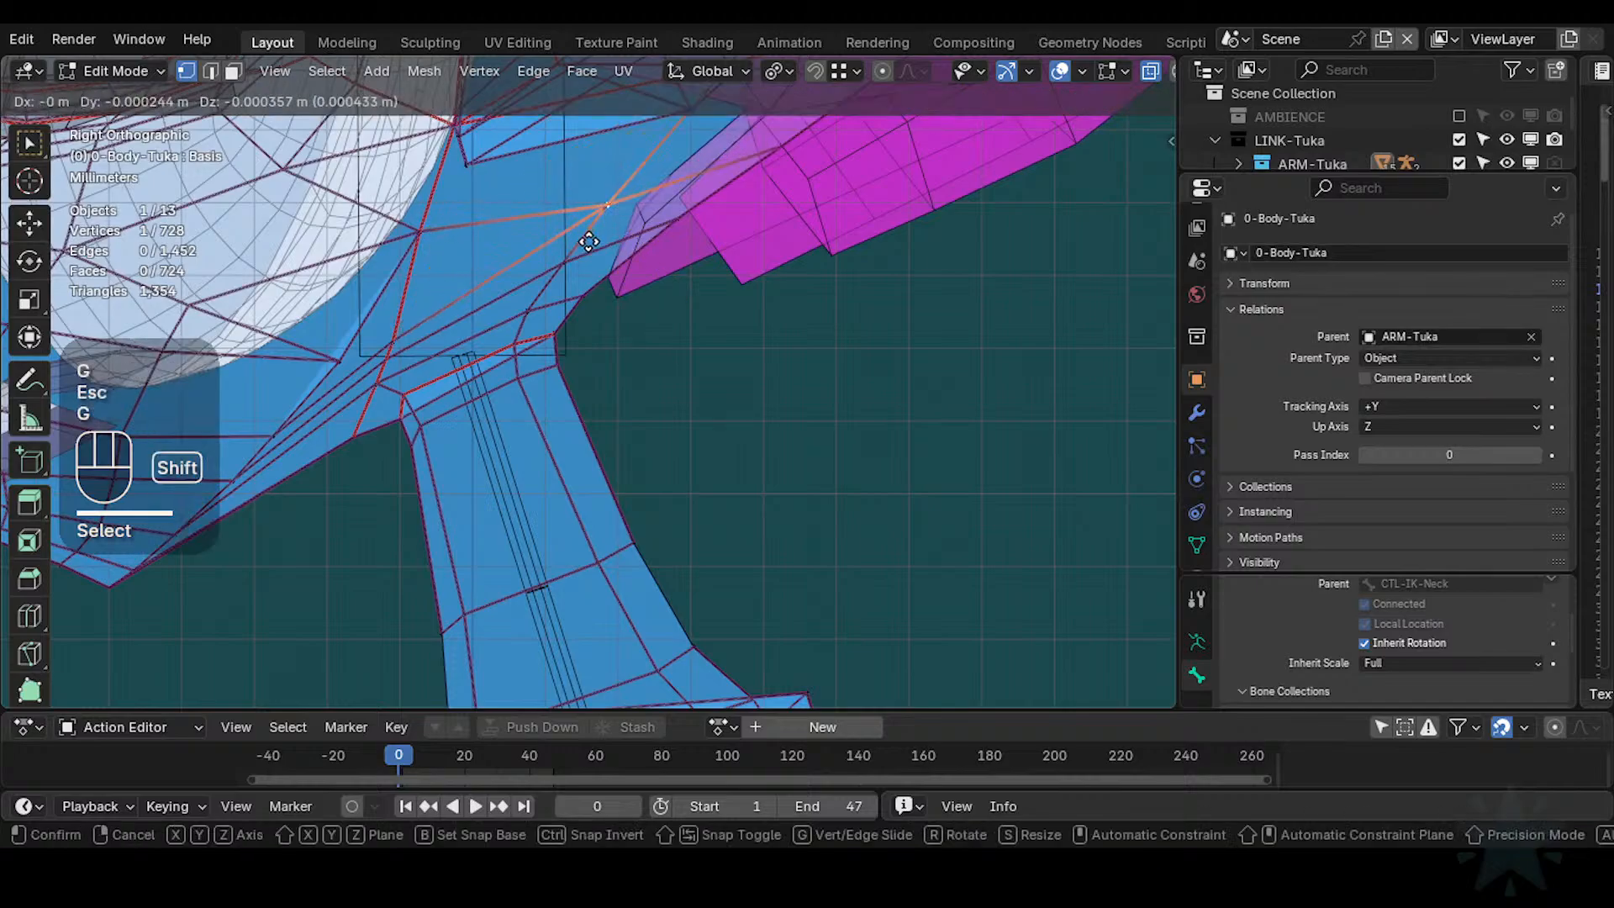
left_click(599, 278, "shift")
key("alt+a")
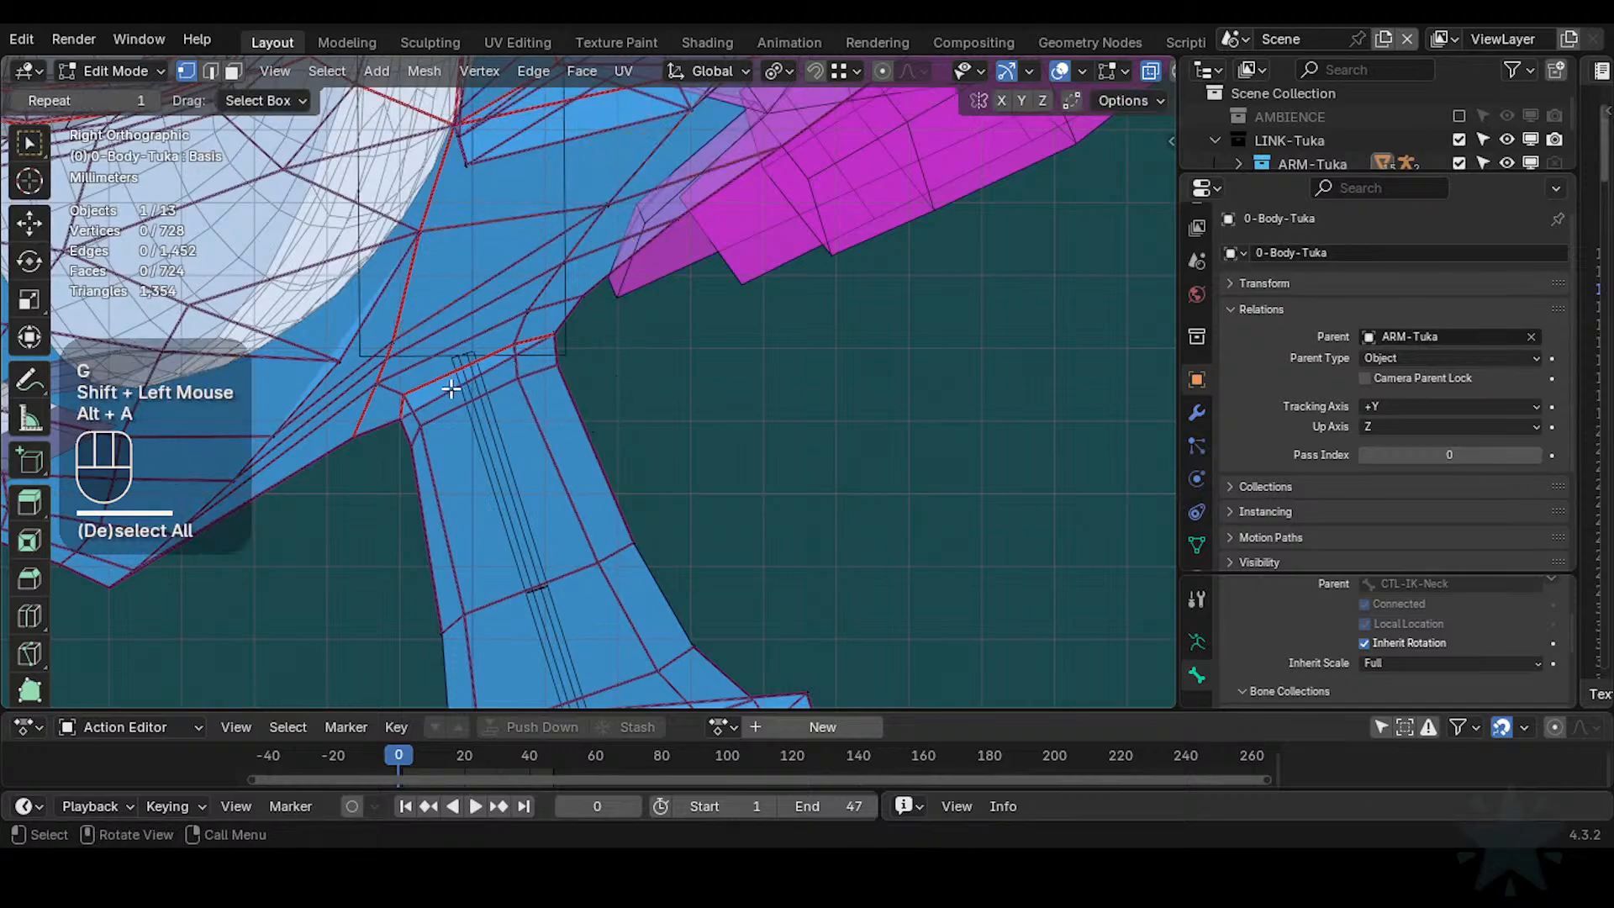
Select the second edge loop from the top of the neck, edge-slide it, and adjust it with Shrink/Fatten
left_click(456, 407, "alt+shift")
key("g")
key("g")
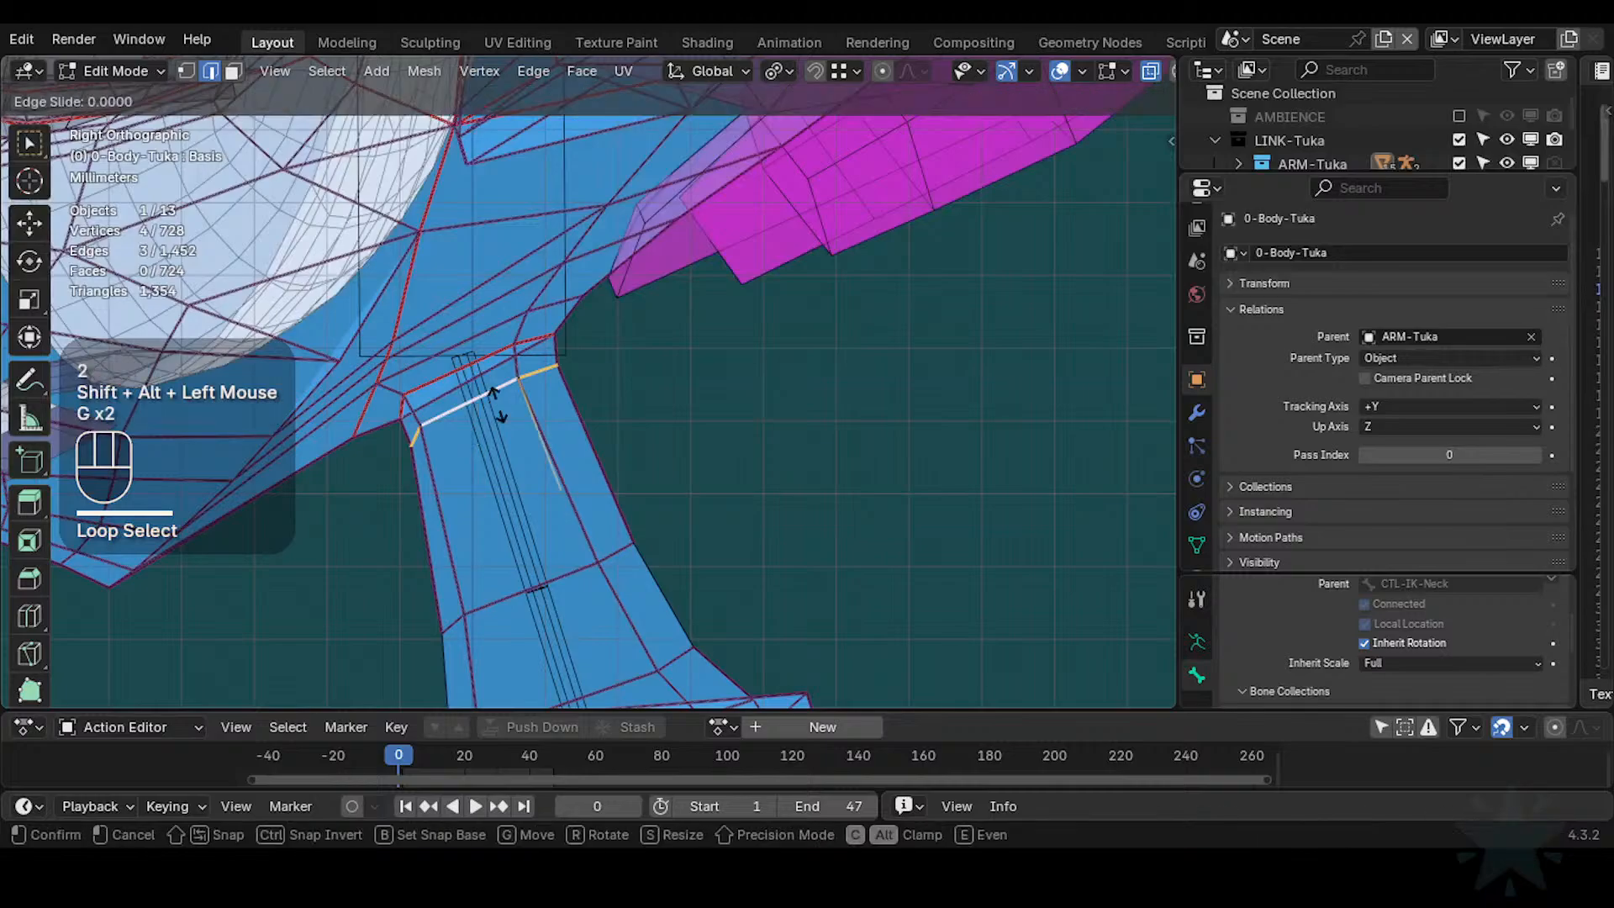
left_click(527, 380, "shift")
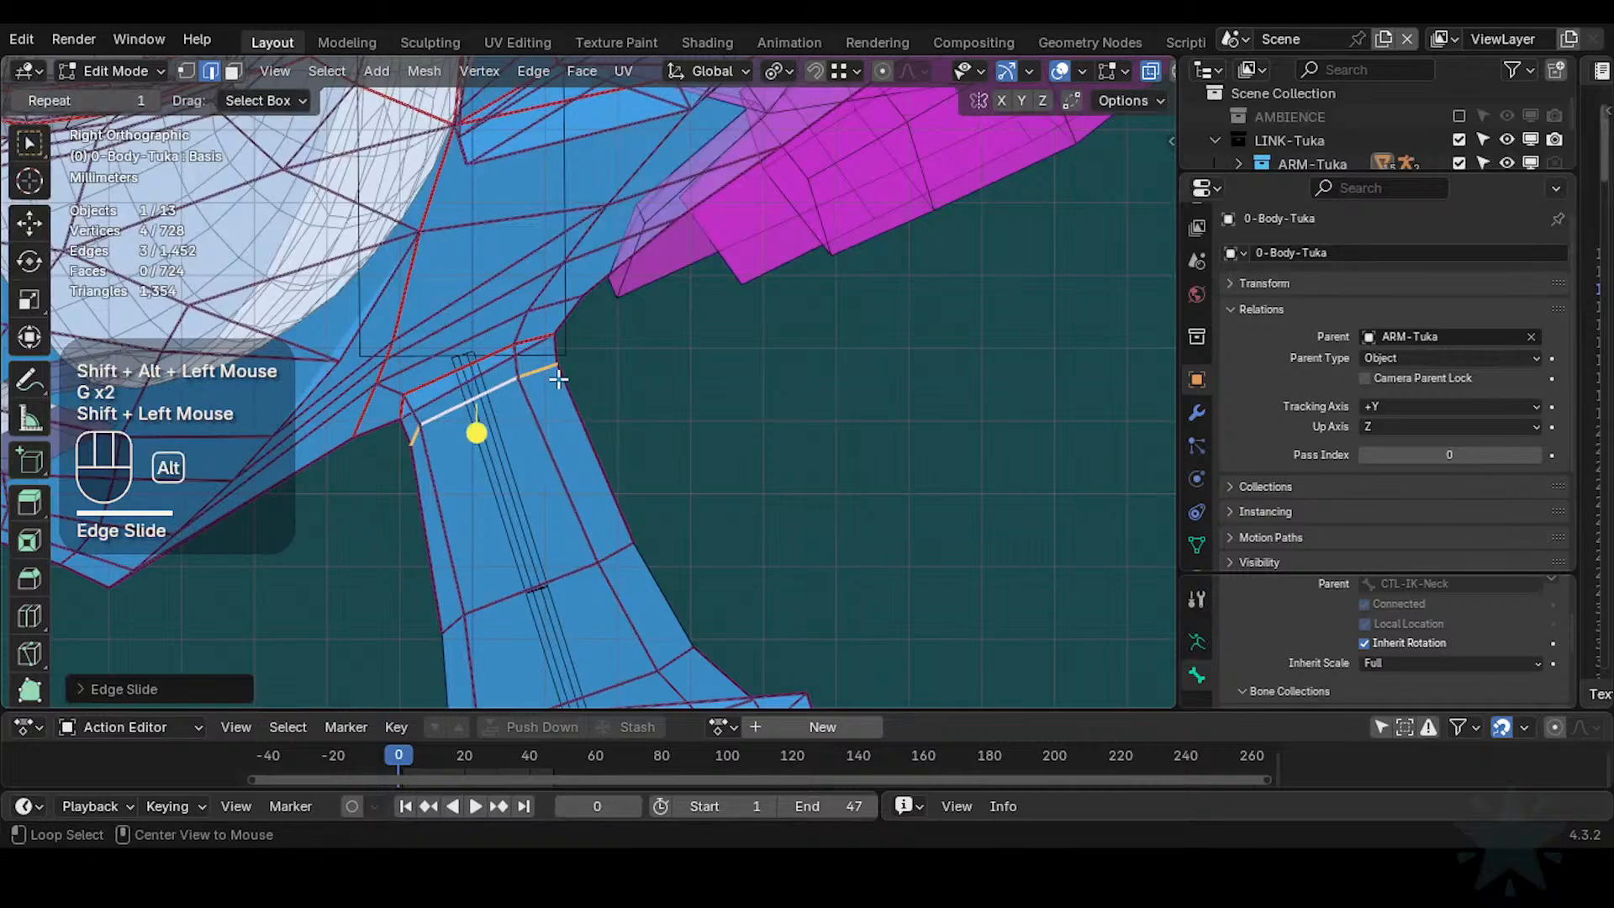
key("alt+s")
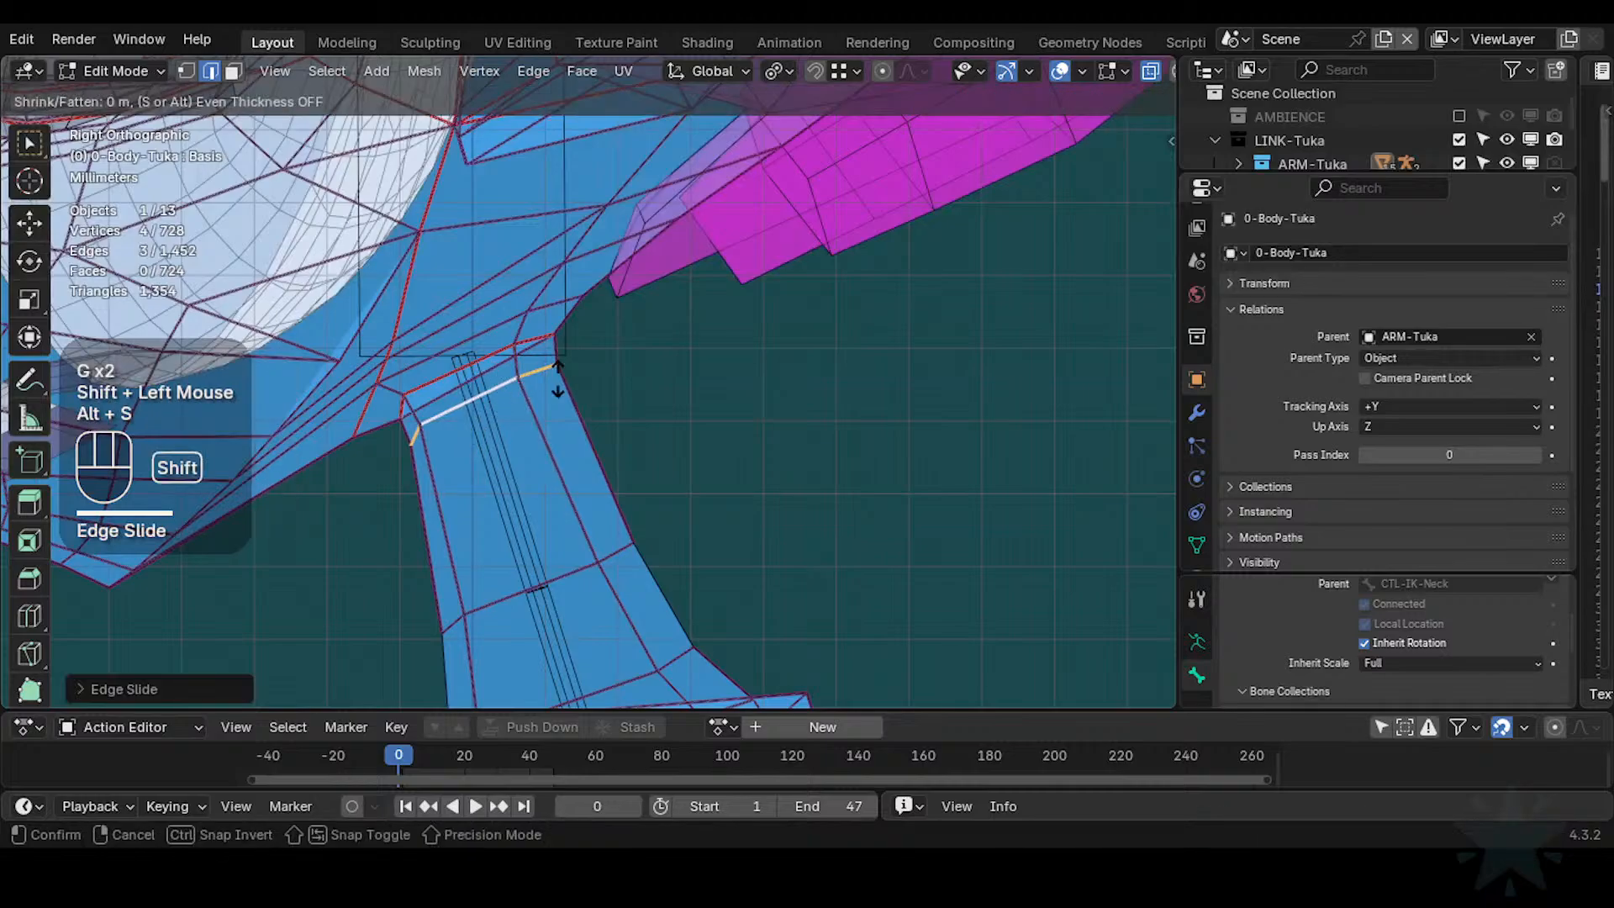
left_click(618, 374)
Fatten the uppermost neck edge loop outward along its normals
key("alt+a")
key("alt+s")
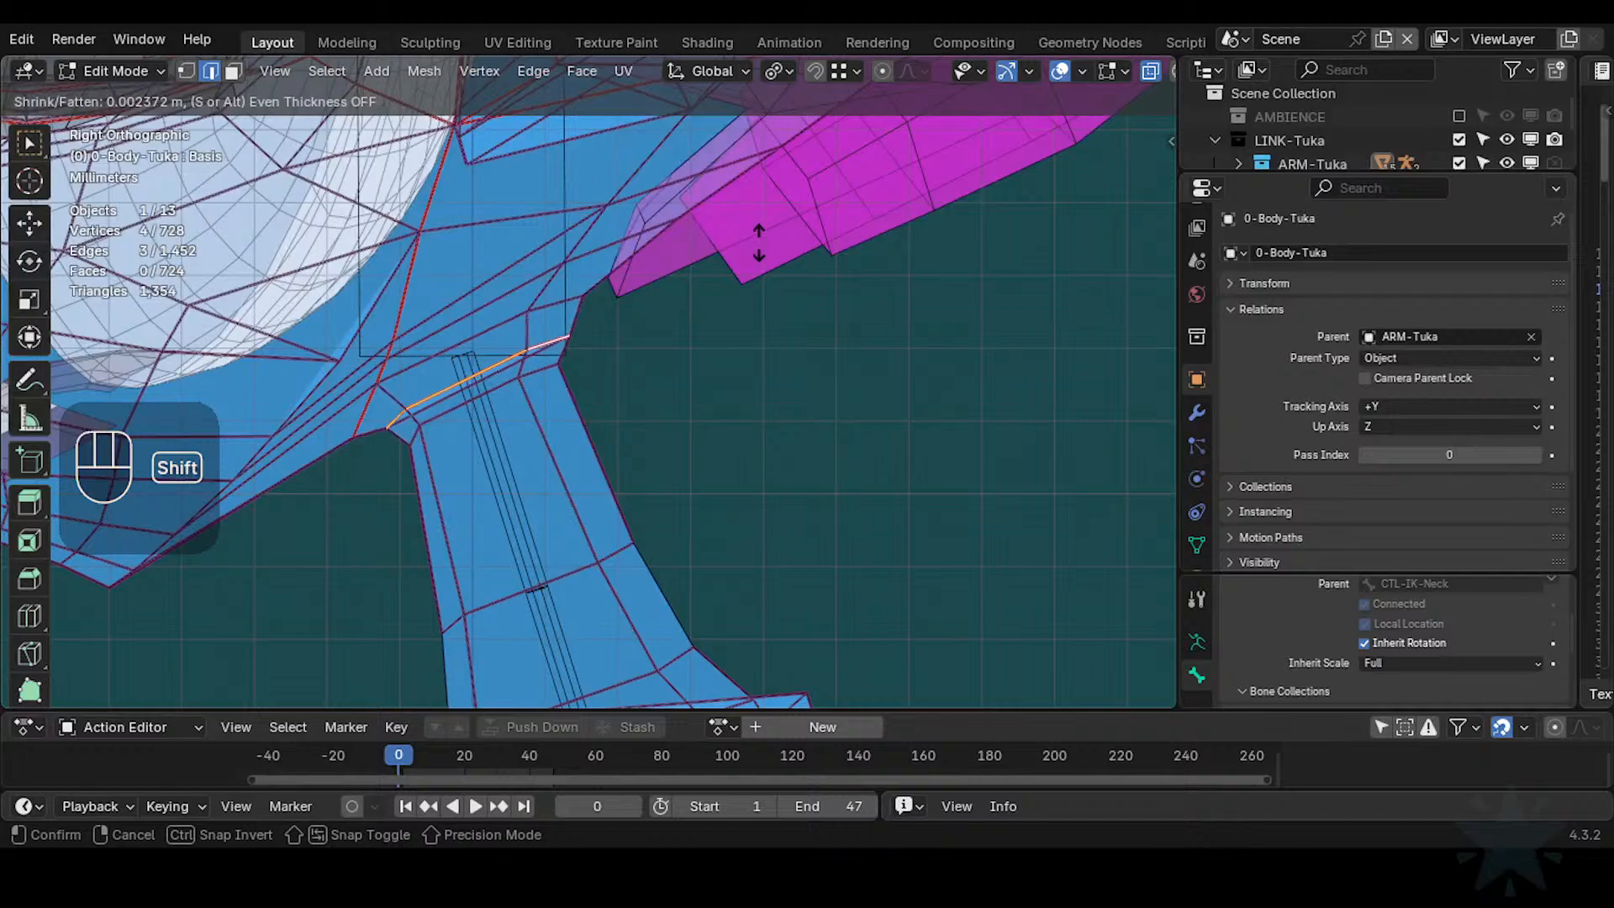
left_click(775, 275, "shift")
Reposition the rear and side vertices of the fattened top neck ring
key("1")
left_click(567, 333)
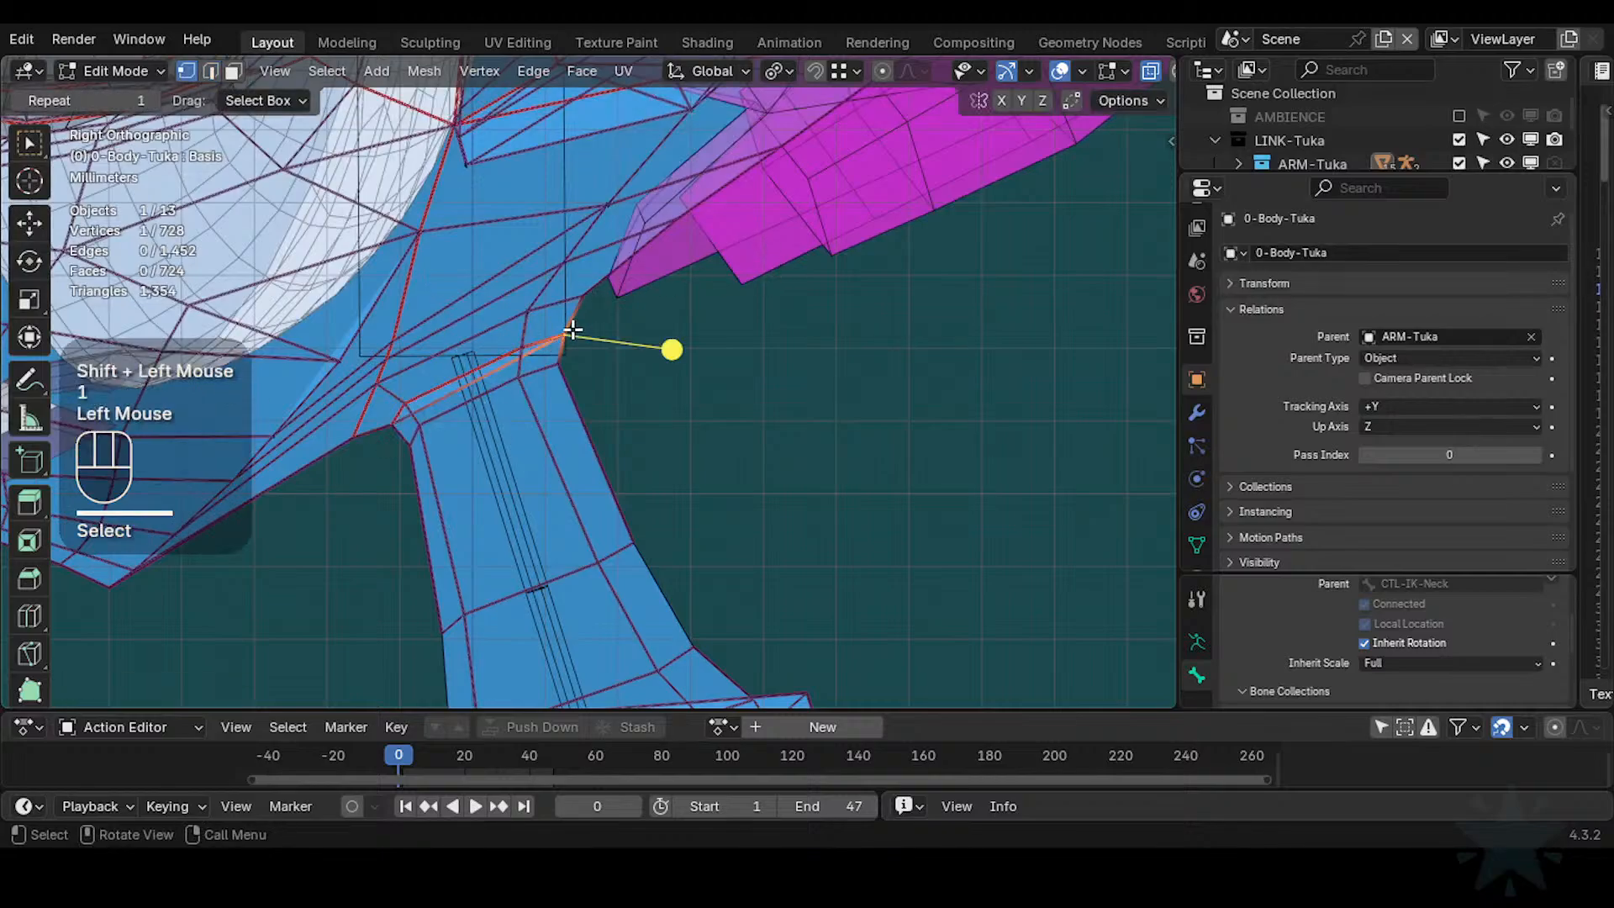
key("g")
left_click(578, 316, "shift")
left_click(528, 339)
key("g")
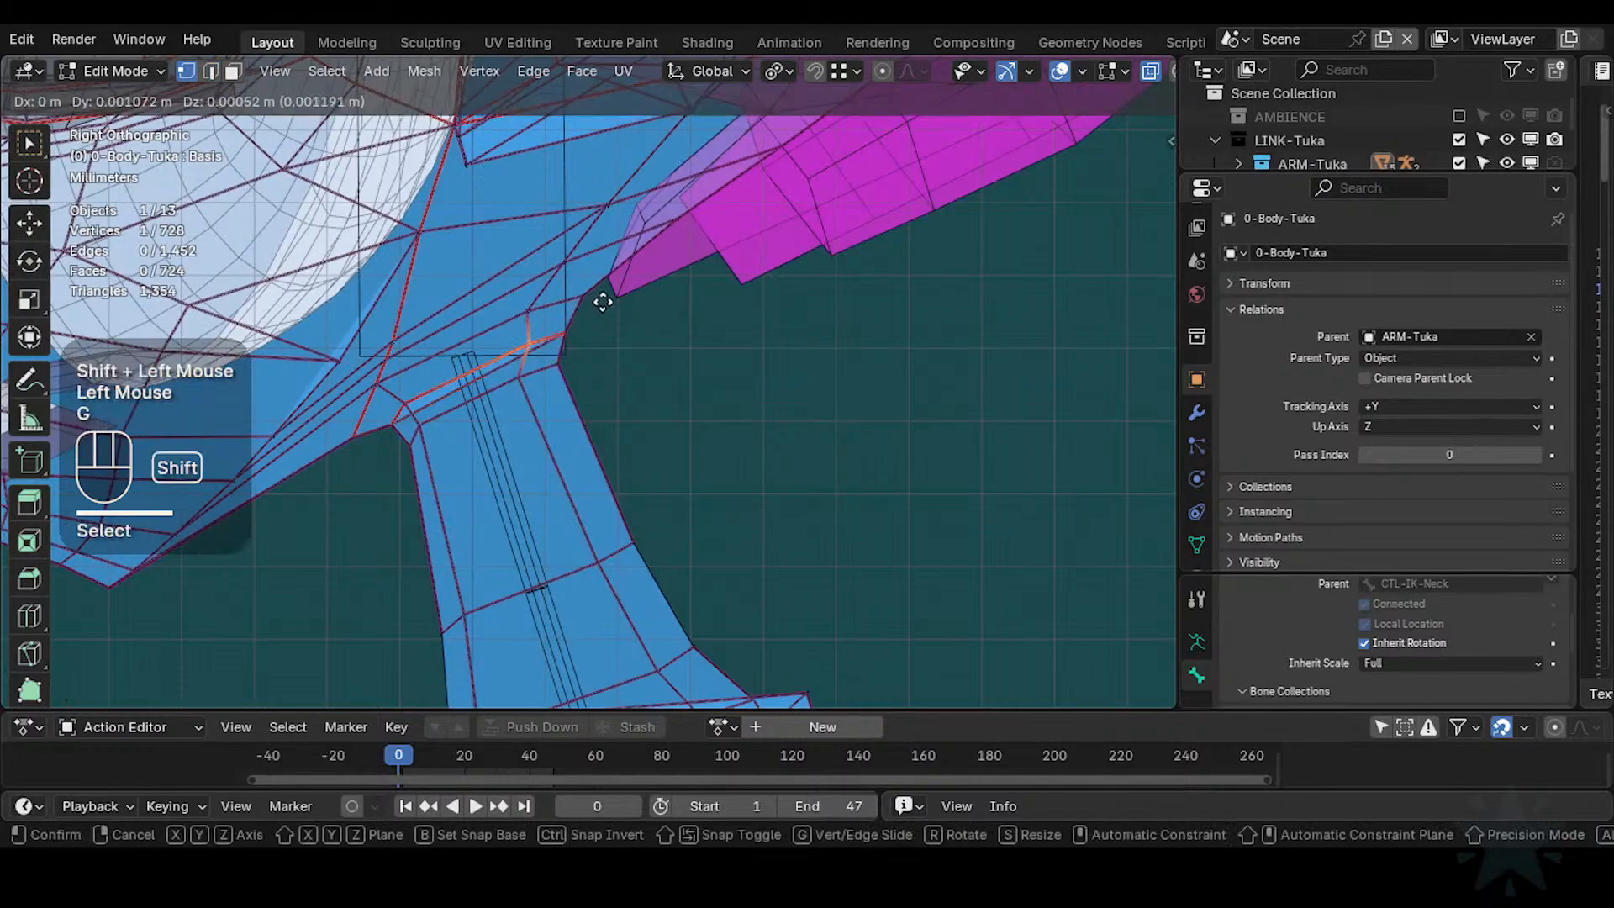
left_click(602, 302, "shift")
Move three vertices above the top neck ring: the side one, the nape one, and the one beneath the hair
left_click(533, 304)
key("g")
left_click(604, 288, "shift")
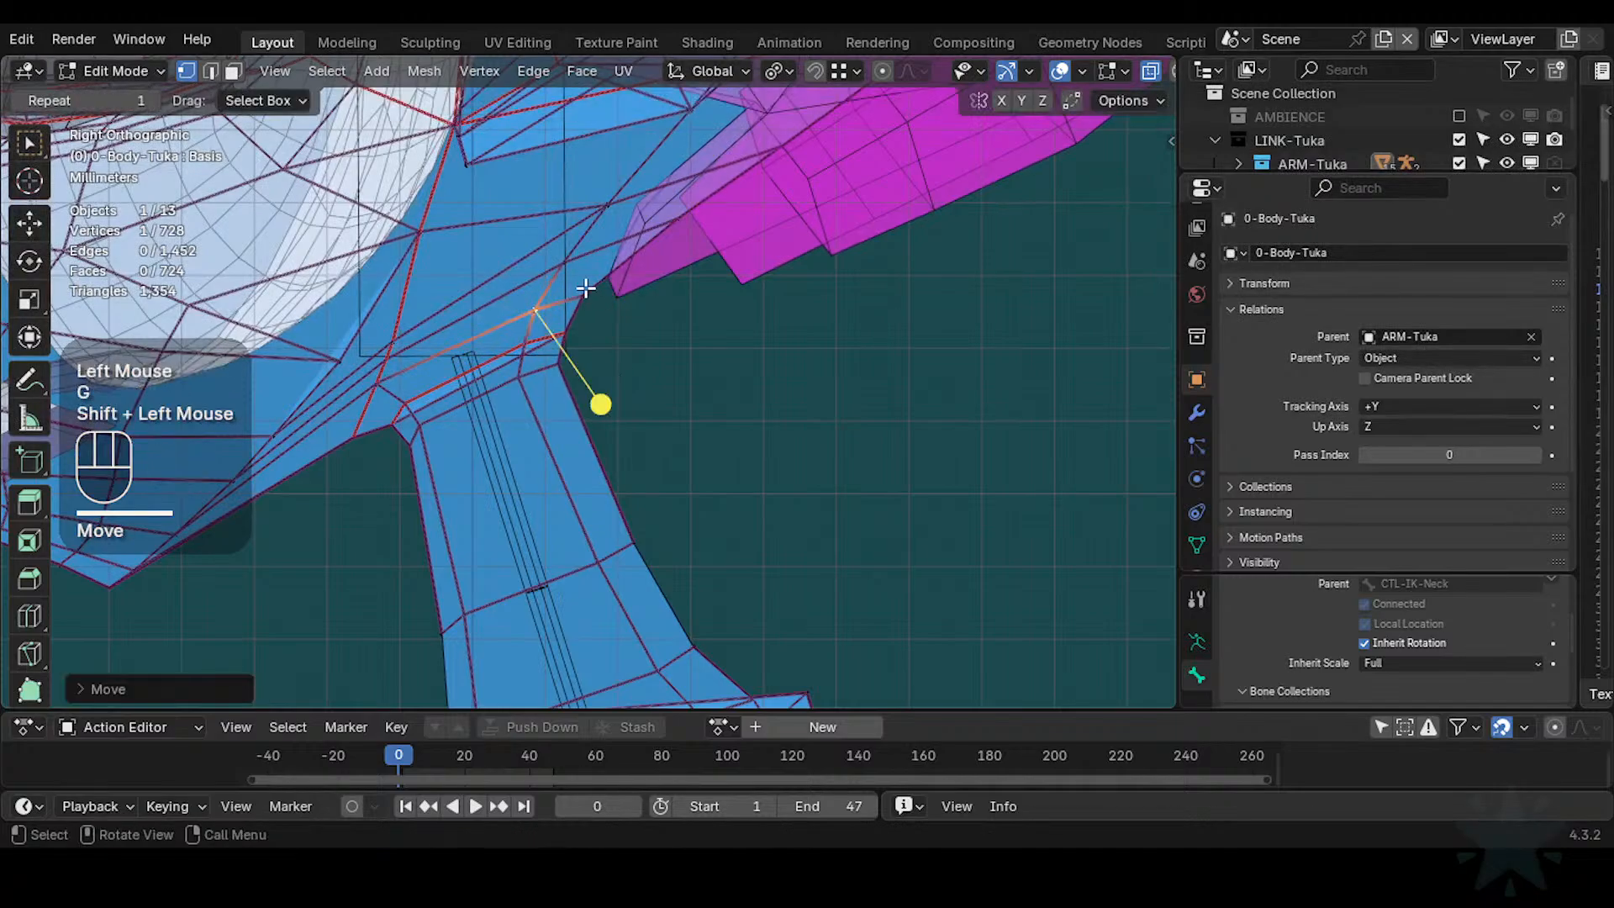
left_click(588, 289)
key("g")
left_click(667, 378, "shift")
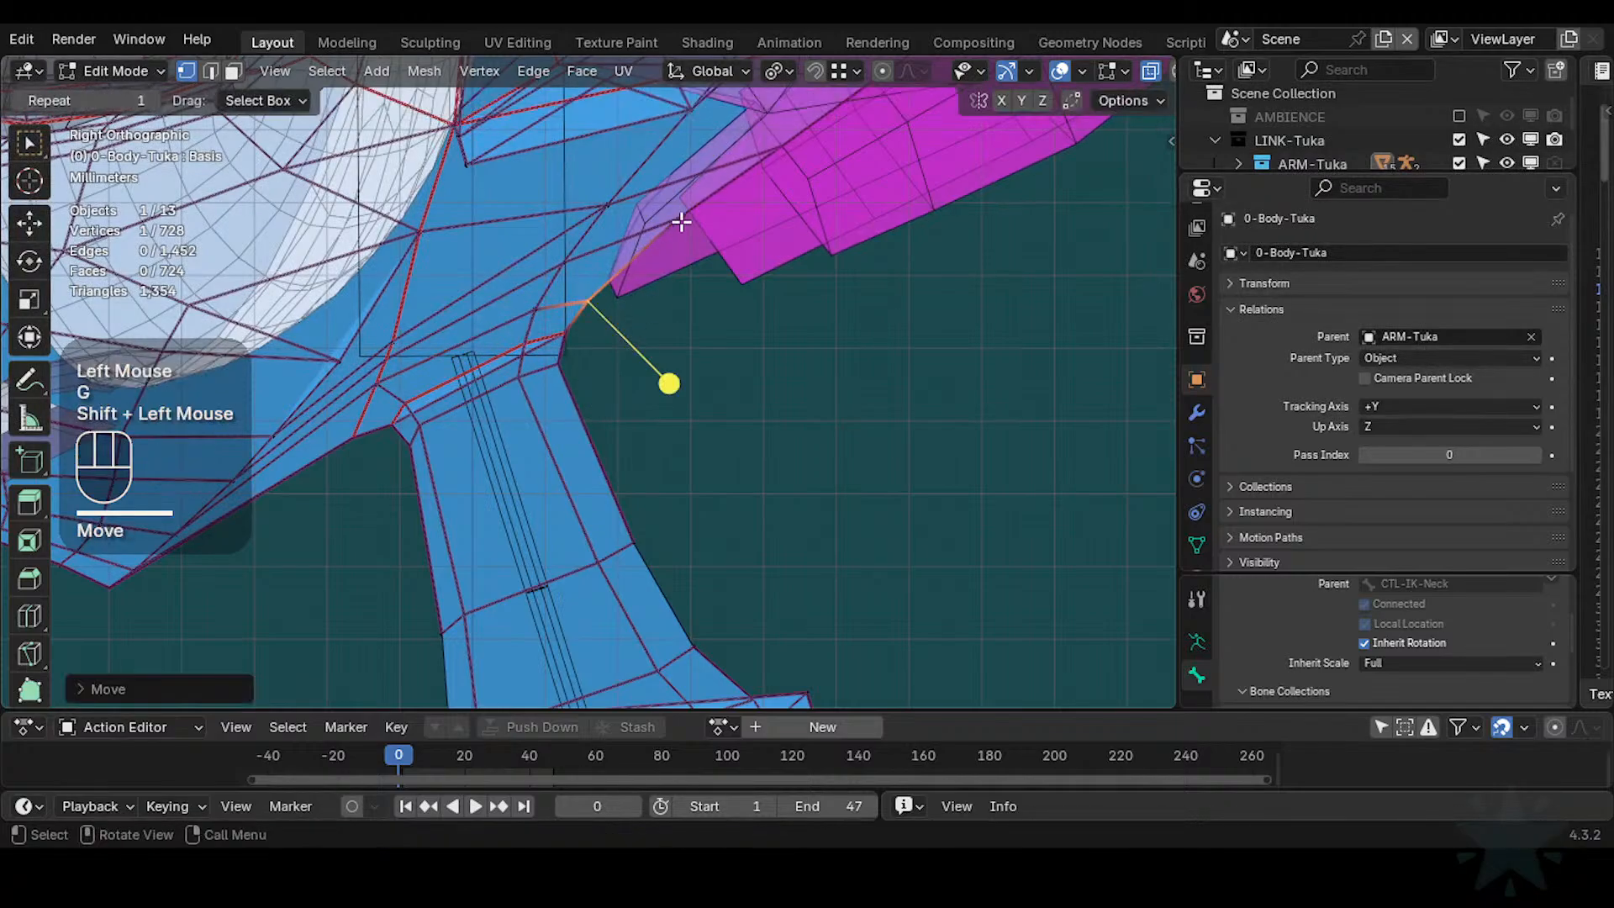
left_click(682, 222)
key("g")
left_click(660, 278, "shift")
Smooth the second edge loop from the top of the neck, and select the neighbouring edge and face loops under the head
scroll(491, 432, "down", 2)
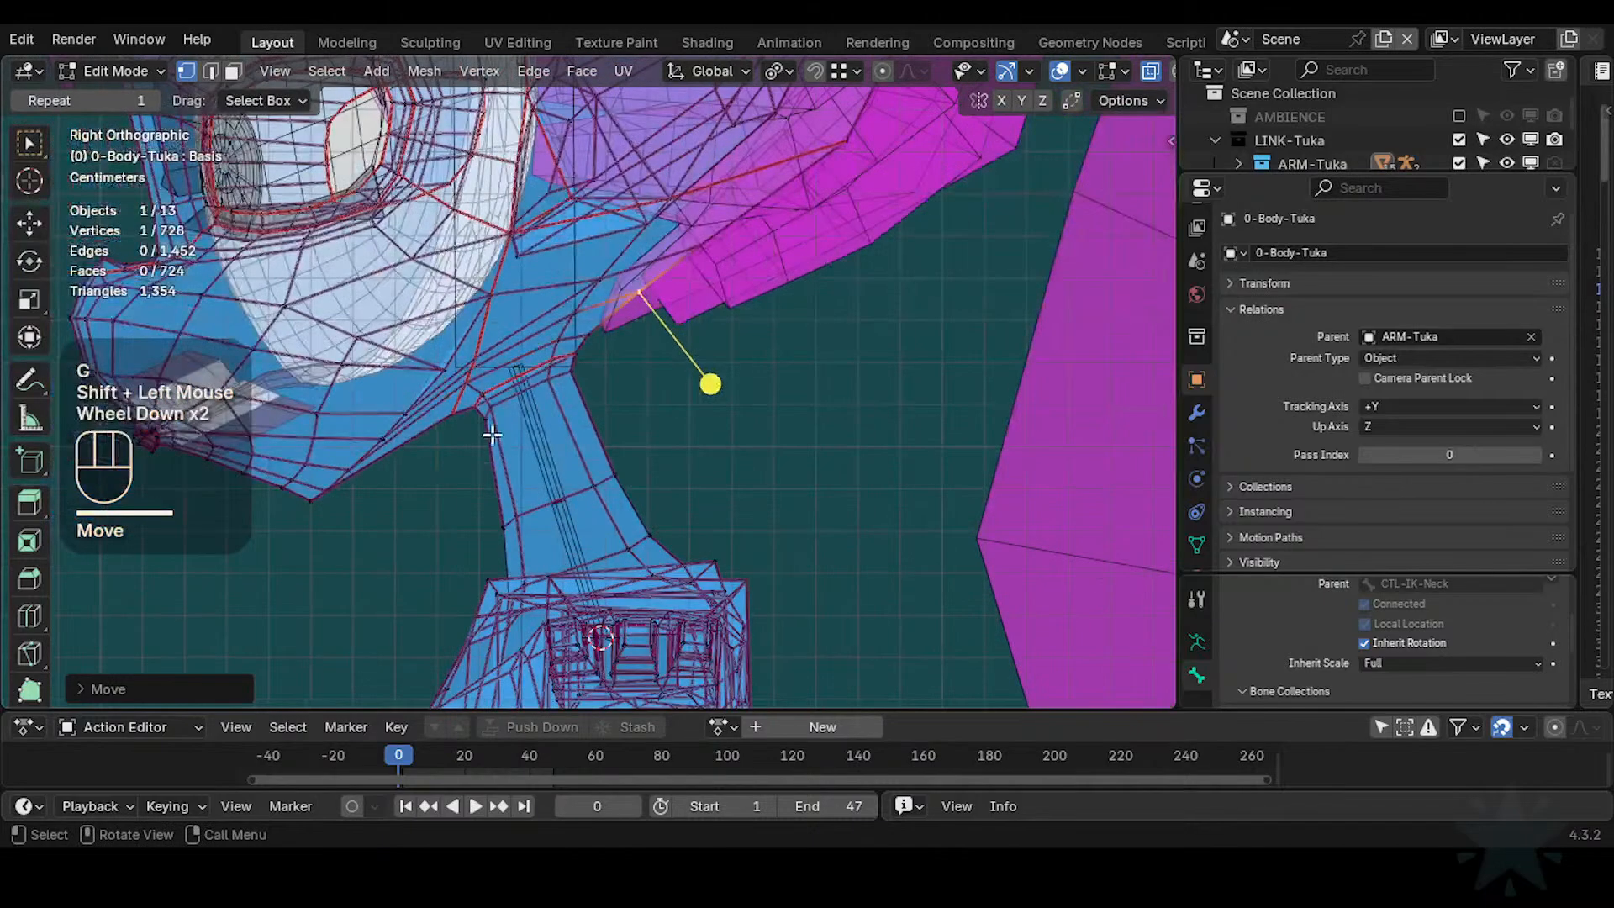
scroll(495, 402, "up", 2)
key("alt+a")
key("2")
left_click(501, 389, "alt+shift")
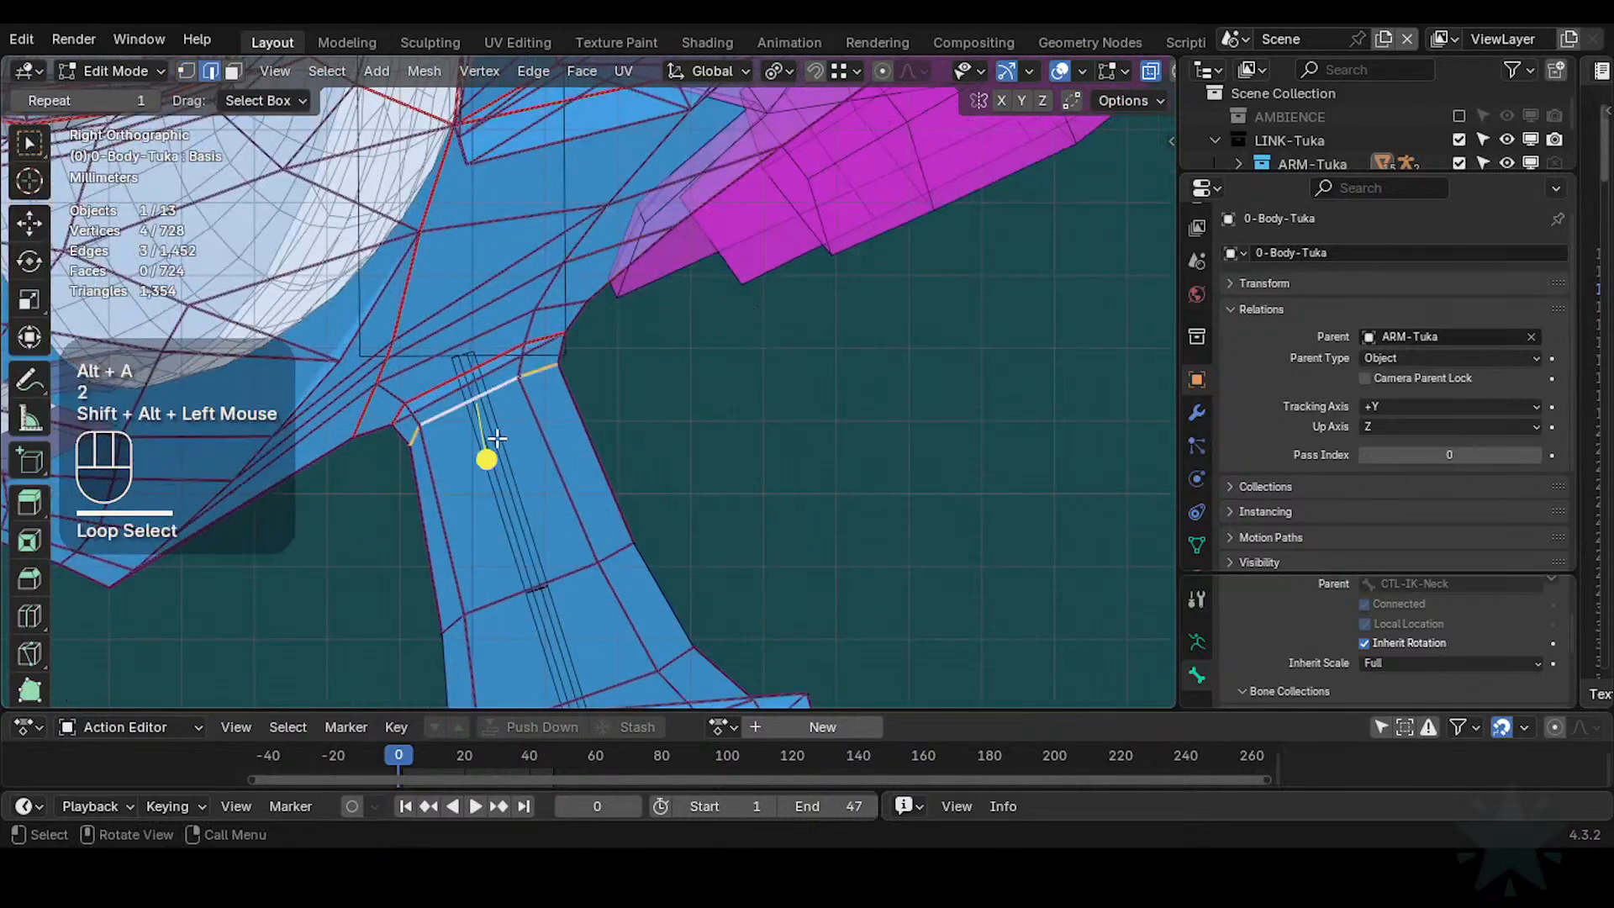
left_click_drag(496, 438, 523, 462)
key("alt+a")
left_click(498, 357, "alt+shift")
key("alt+a")
left_click(473, 343, "alt+shift")
key("3")
left_click(396, 393, "alt+shift")
Return to Object Mode, turn off X-ray, and frame the head and neck in profile
scroll(538, 464, "down", 2)
key("Tab")
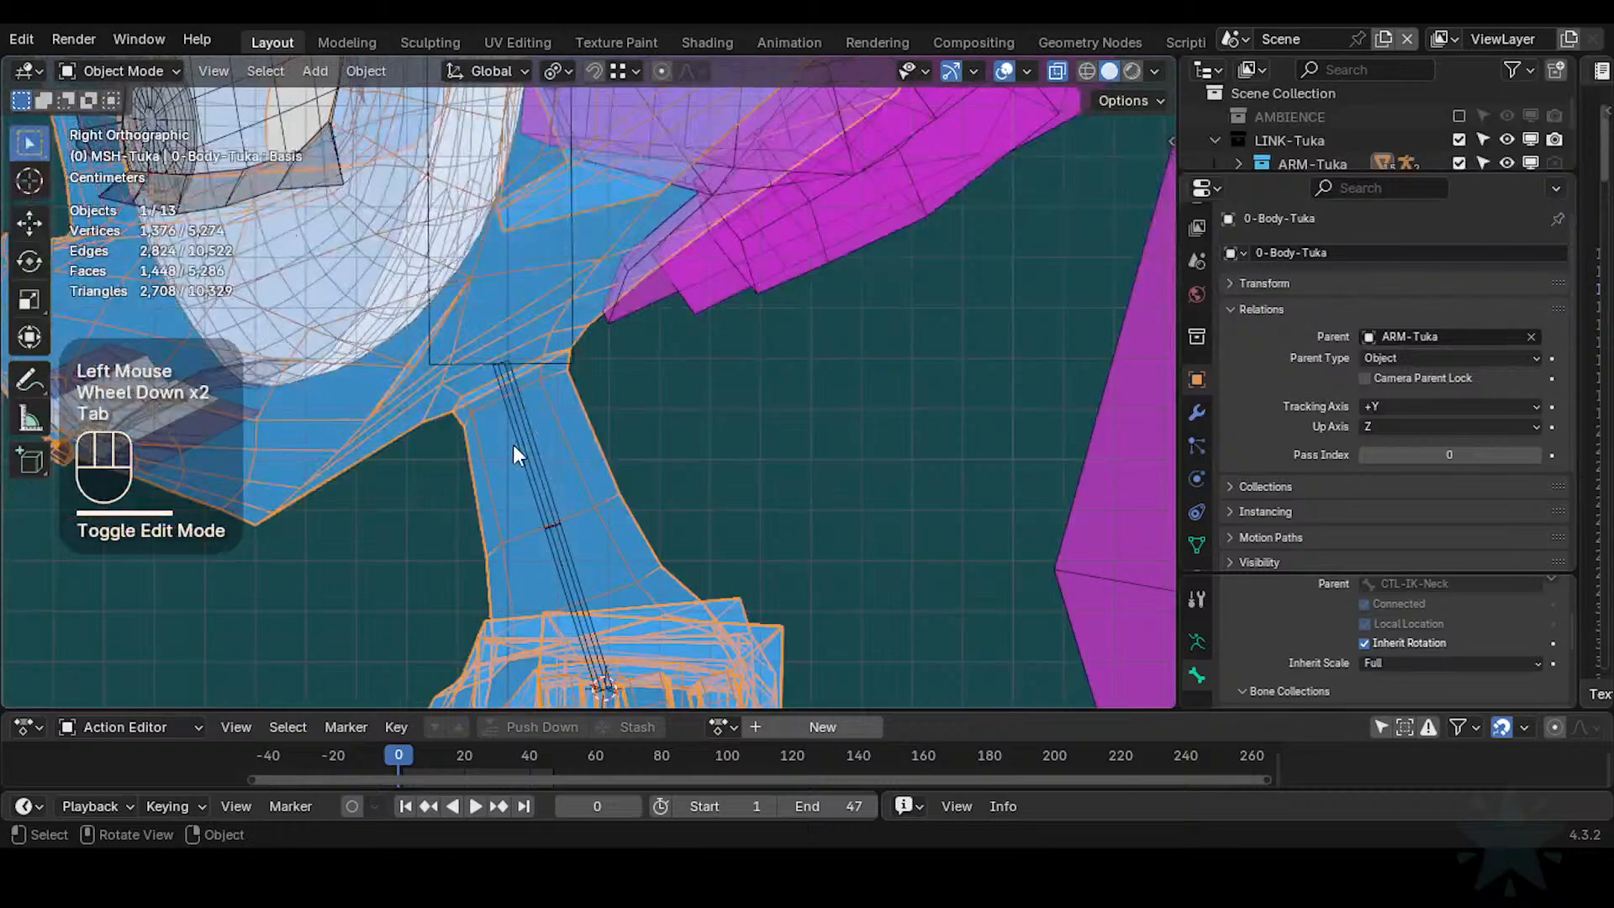
scroll(517, 455, "down", 2)
key("alt+z")
scroll(546, 460, "down", 1)
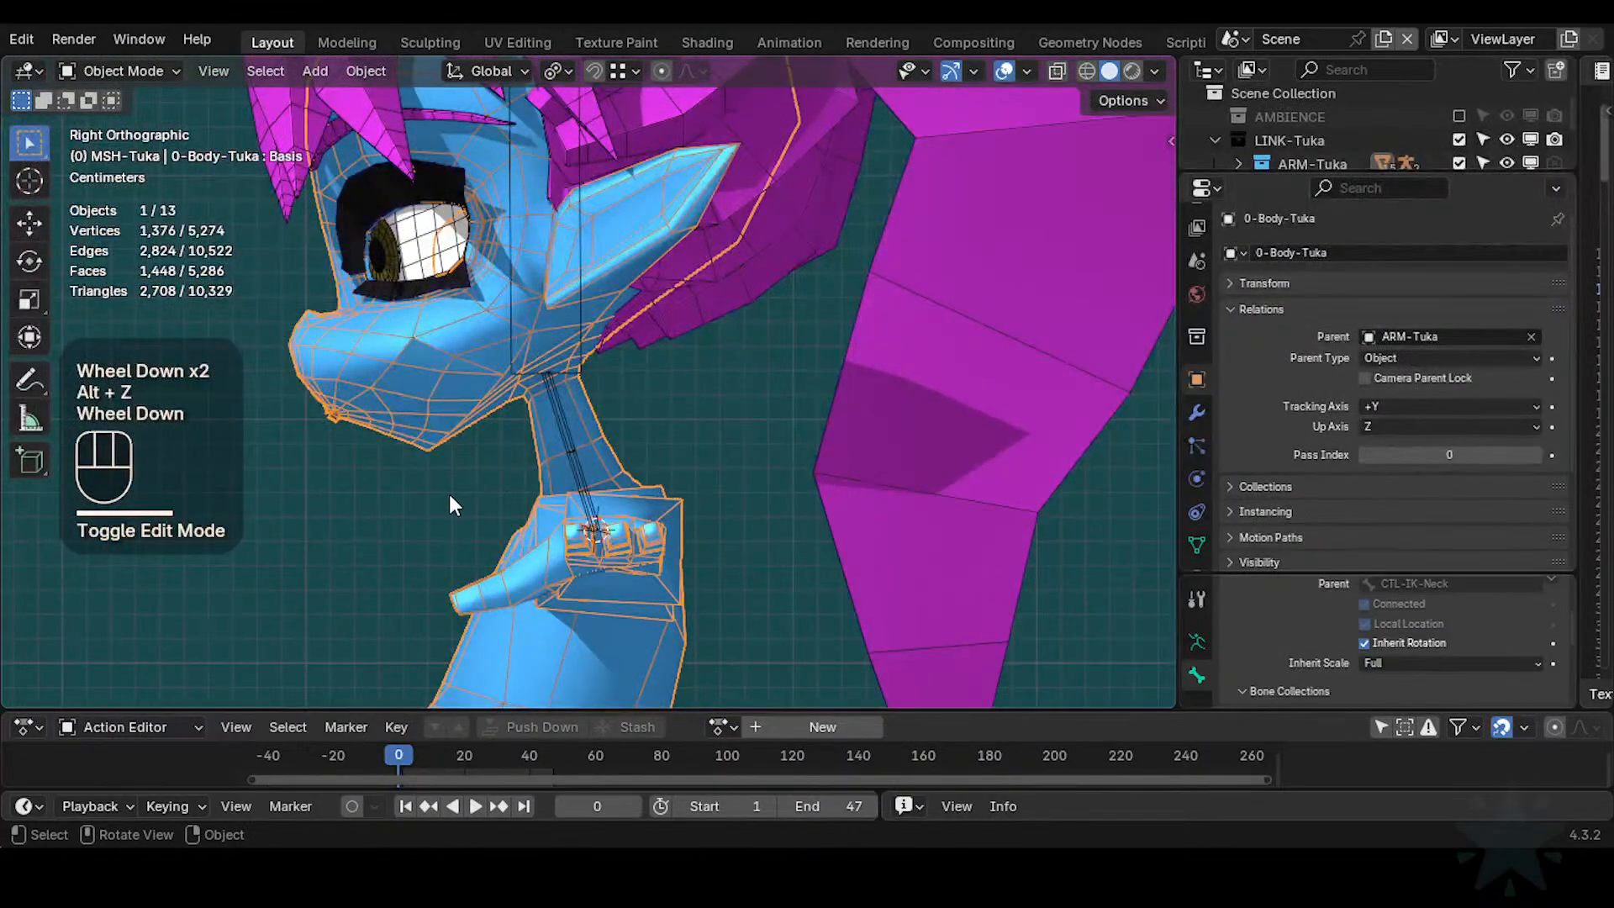
scroll(471, 509, "up", 2)
scroll(523, 440, "down", 1)
middle_click_drag(523, 441, 608, 391, "shift")
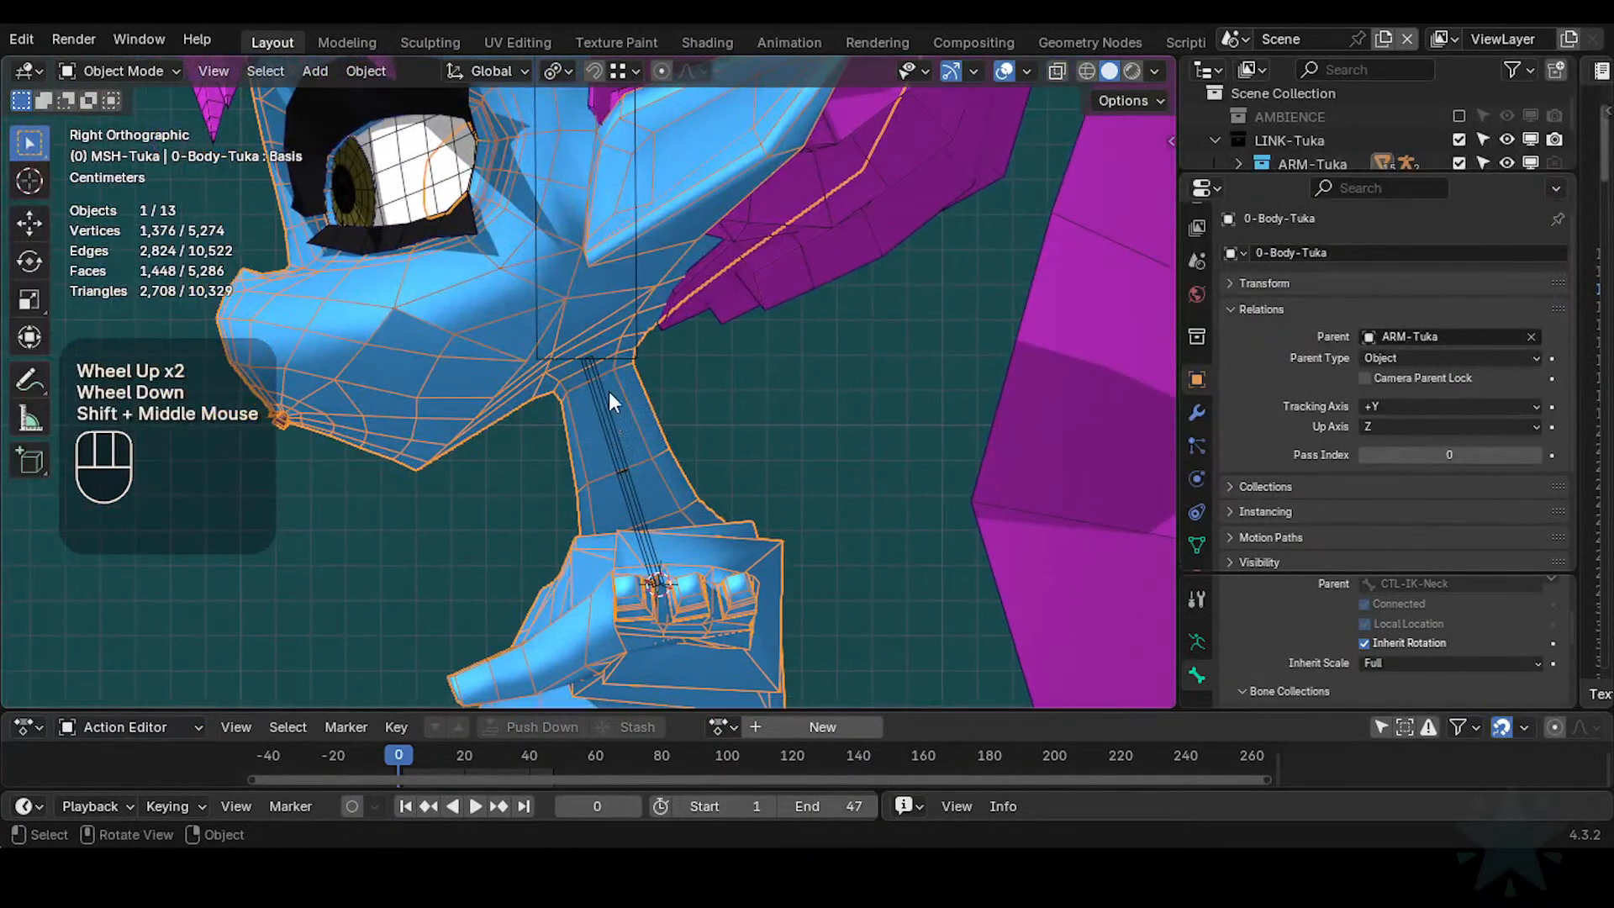
Select ARM-Tuka, enter Pose Mode, and trackball-rotate CTL-IK-Head to an extreme pose to test the reshaped neck
double_click(629, 349)
key("ctrl+Tab")
left_click(635, 317)
key("r")
key("r")
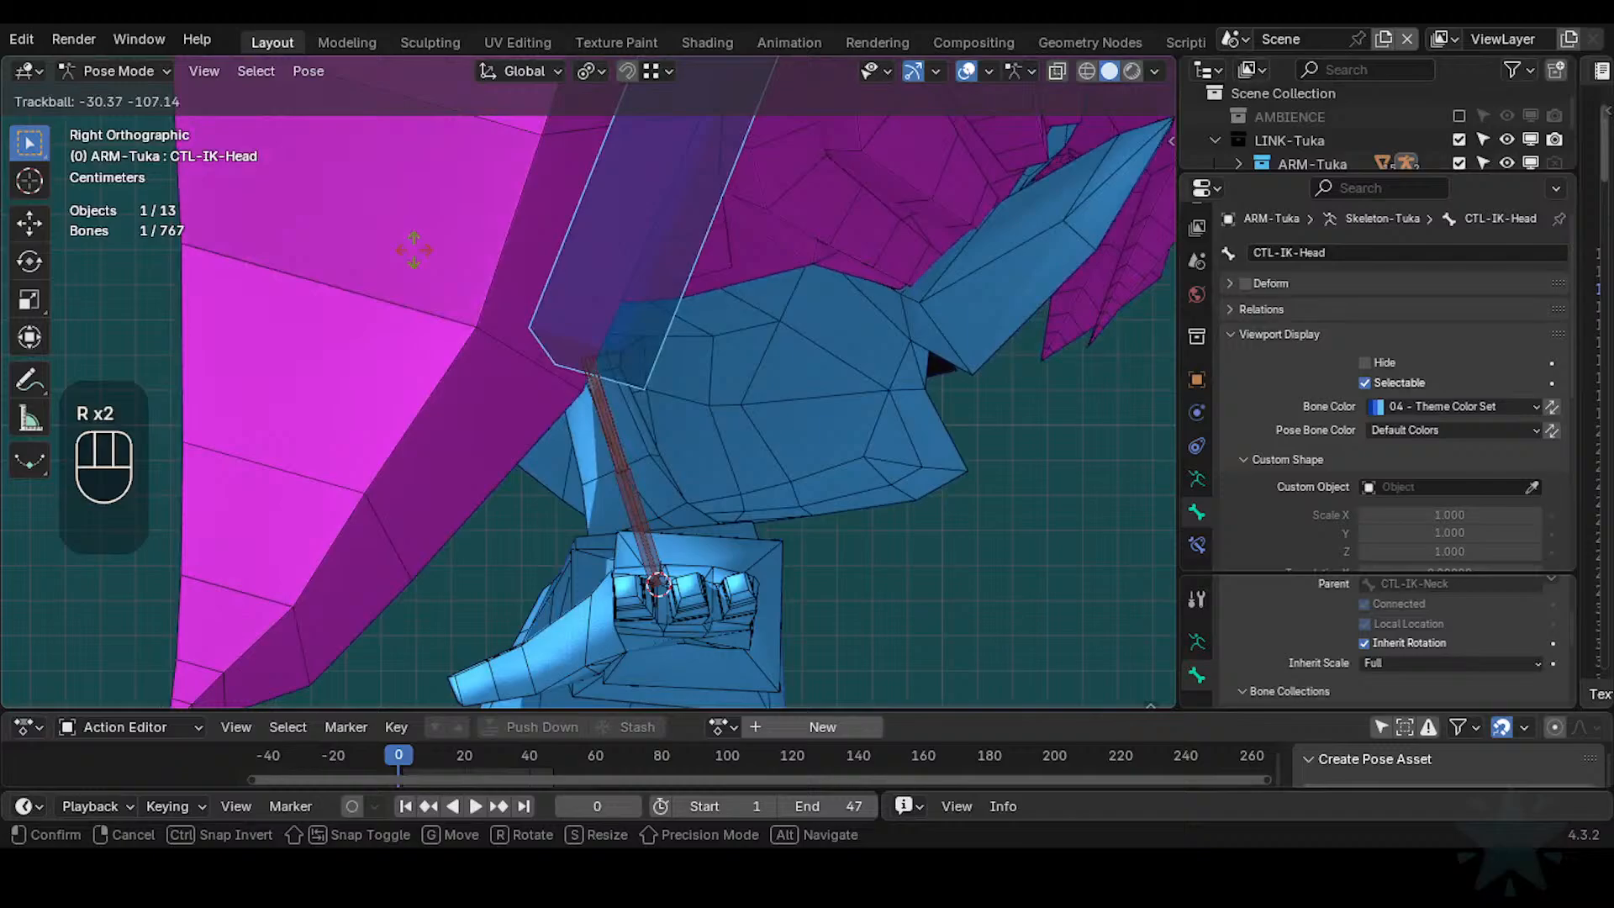
left_click(554, 305)
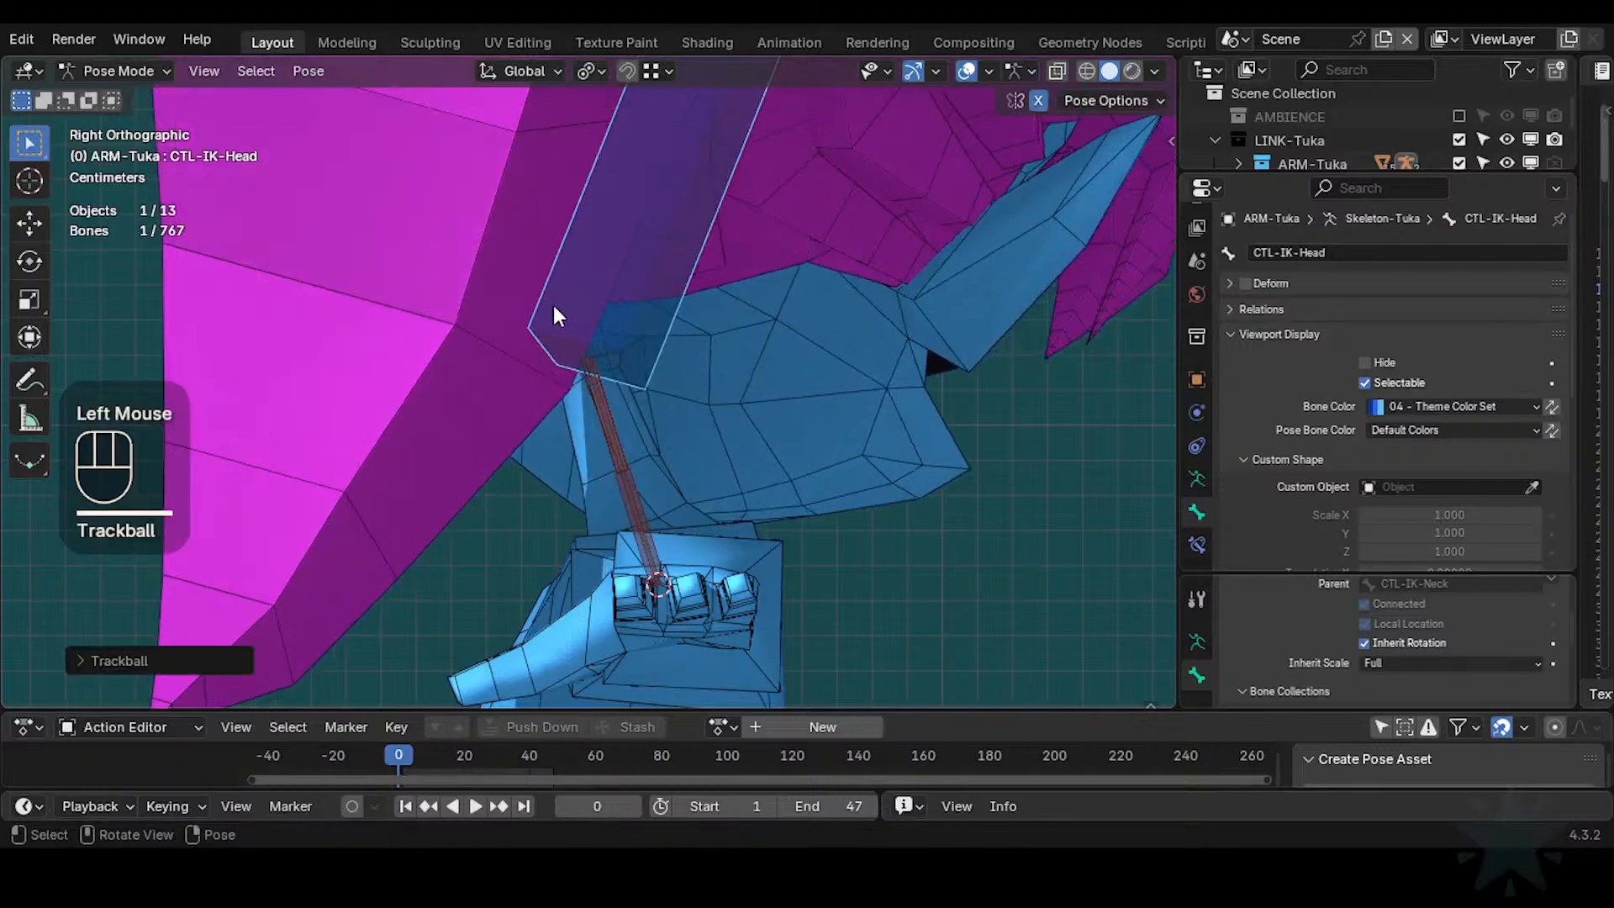
Trackball-rotate CTL-IK-Head to a different extreme pose and check the neck deformation from several sides
middle_click_drag(553, 305, 429, 339)
scroll(621, 360, "down", 1)
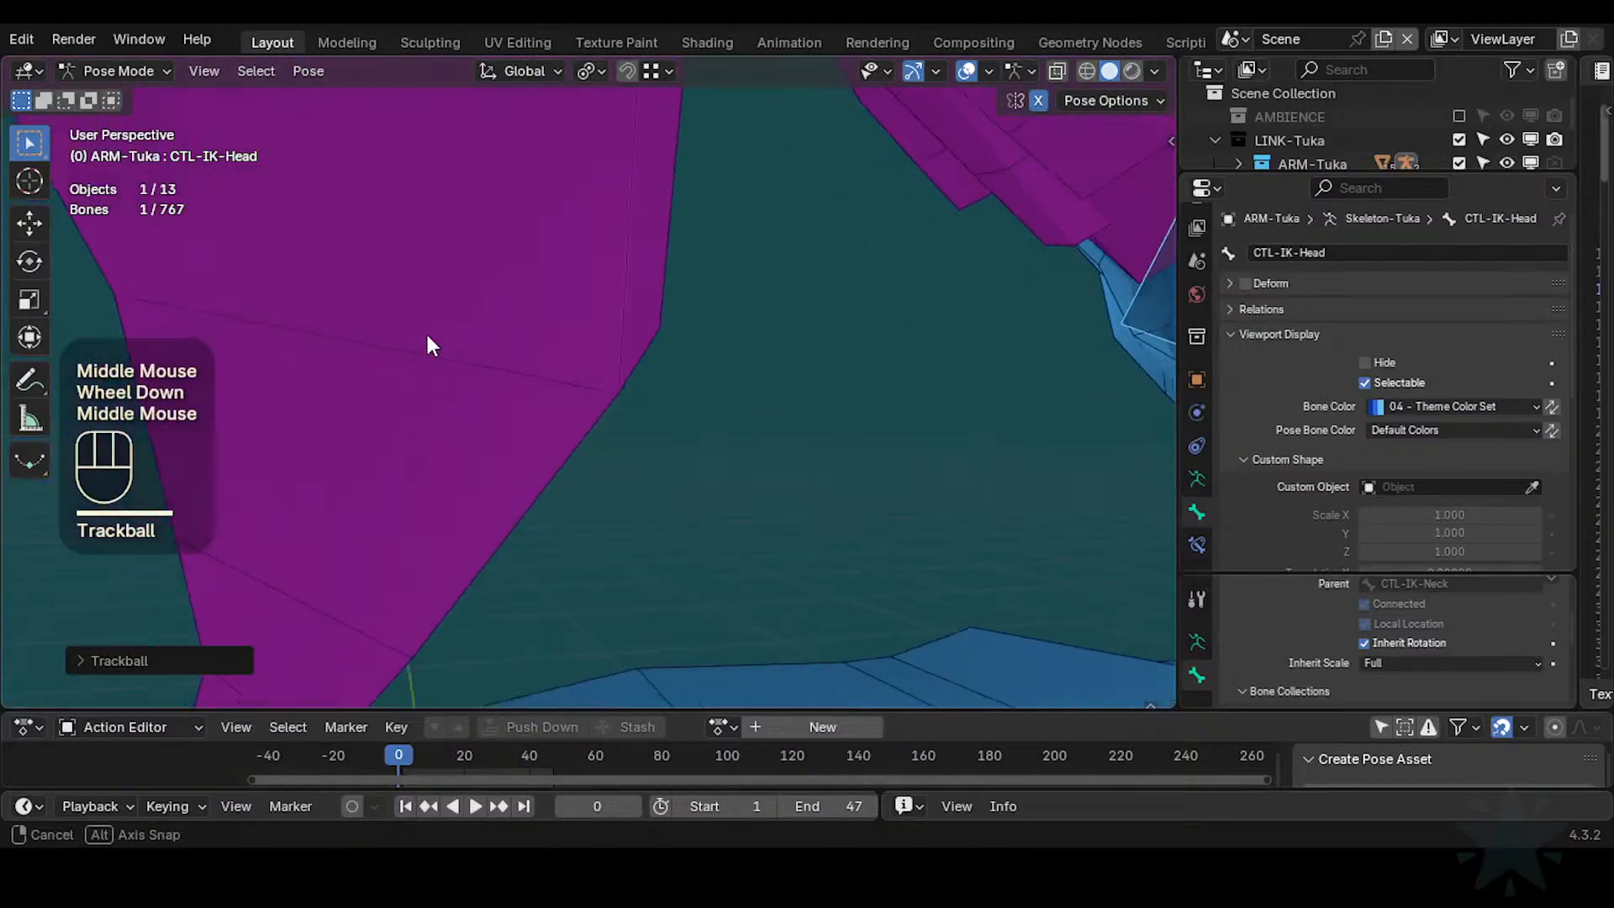
scroll(936, 408, "down", 1)
middle_click_drag(936, 408, 684, 433, "shift")
scroll(684, 433, "down", 1, "shift")
key("r")
key("r")
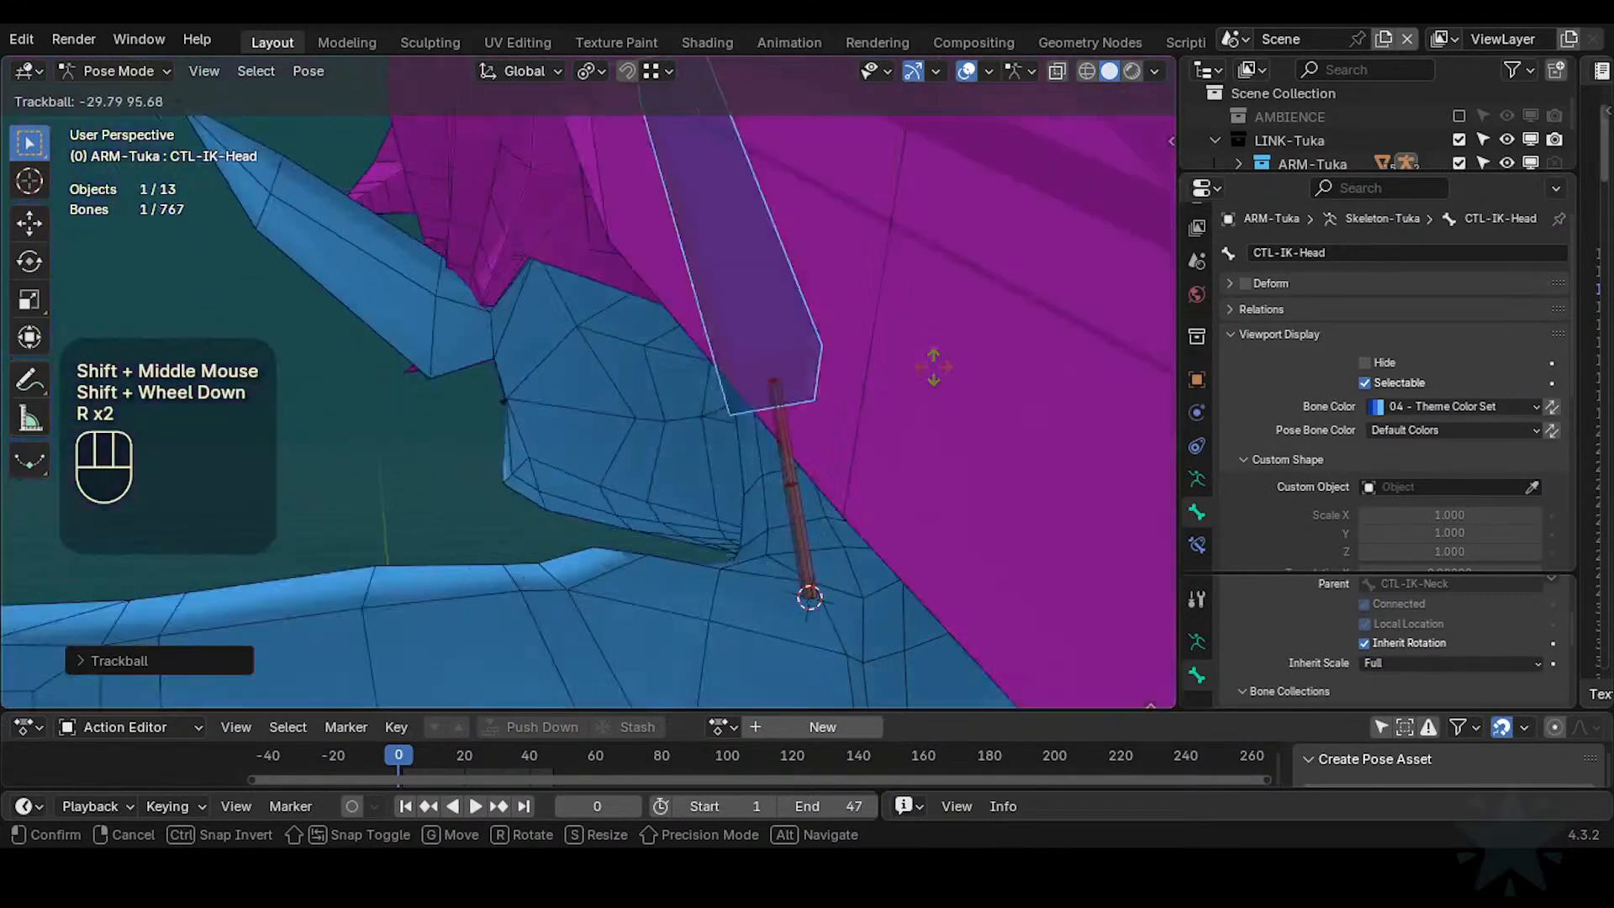
left_click(827, 405)
scroll(825, 401, "up", 2)
middle_click_drag(825, 402, 583, 514, "shift")
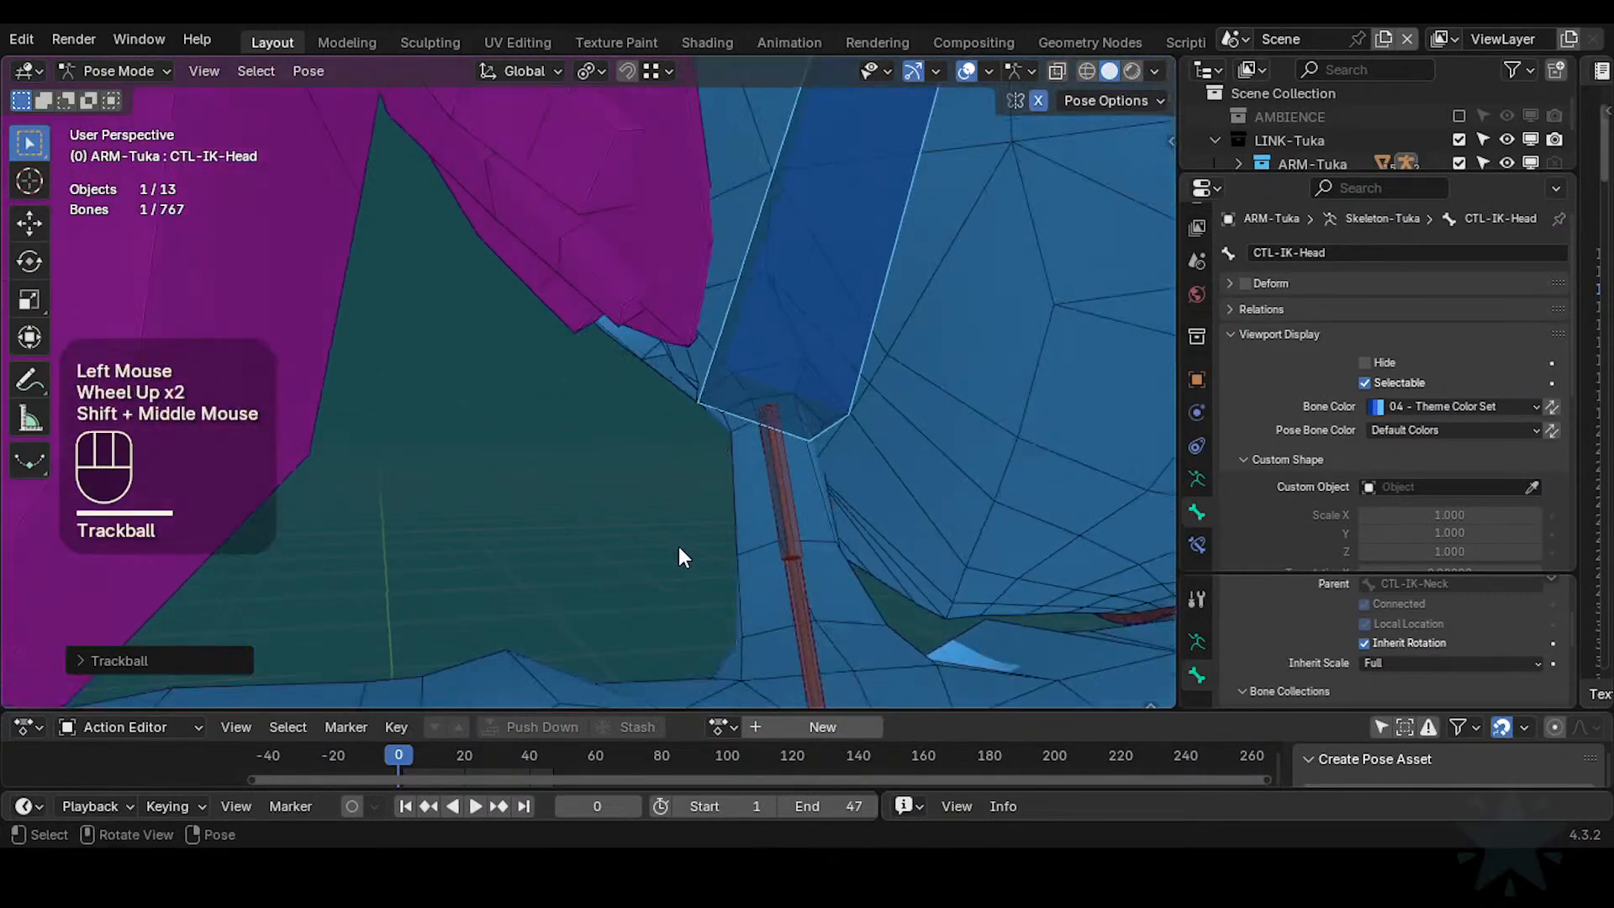
scroll(692, 448, "down", 1)
middle_click_drag(691, 448, 670, 473)
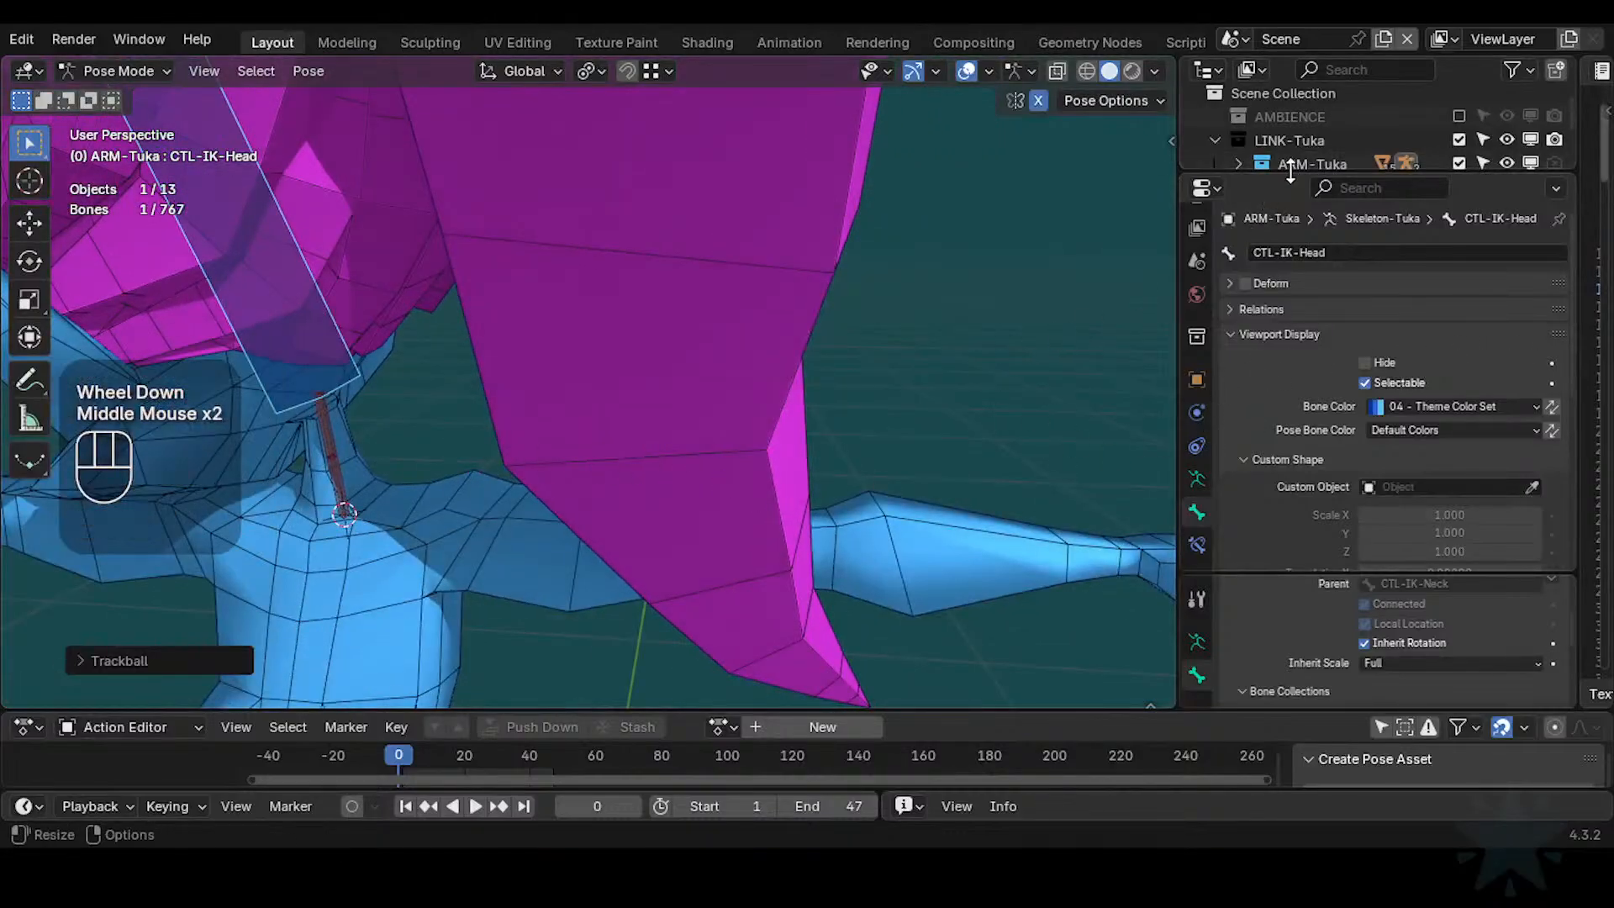
Enlarge the Outliner area and exclude the 5-Hair collection so the back of the neck is exposed
left_click_drag(1290, 169, 1291, 417)
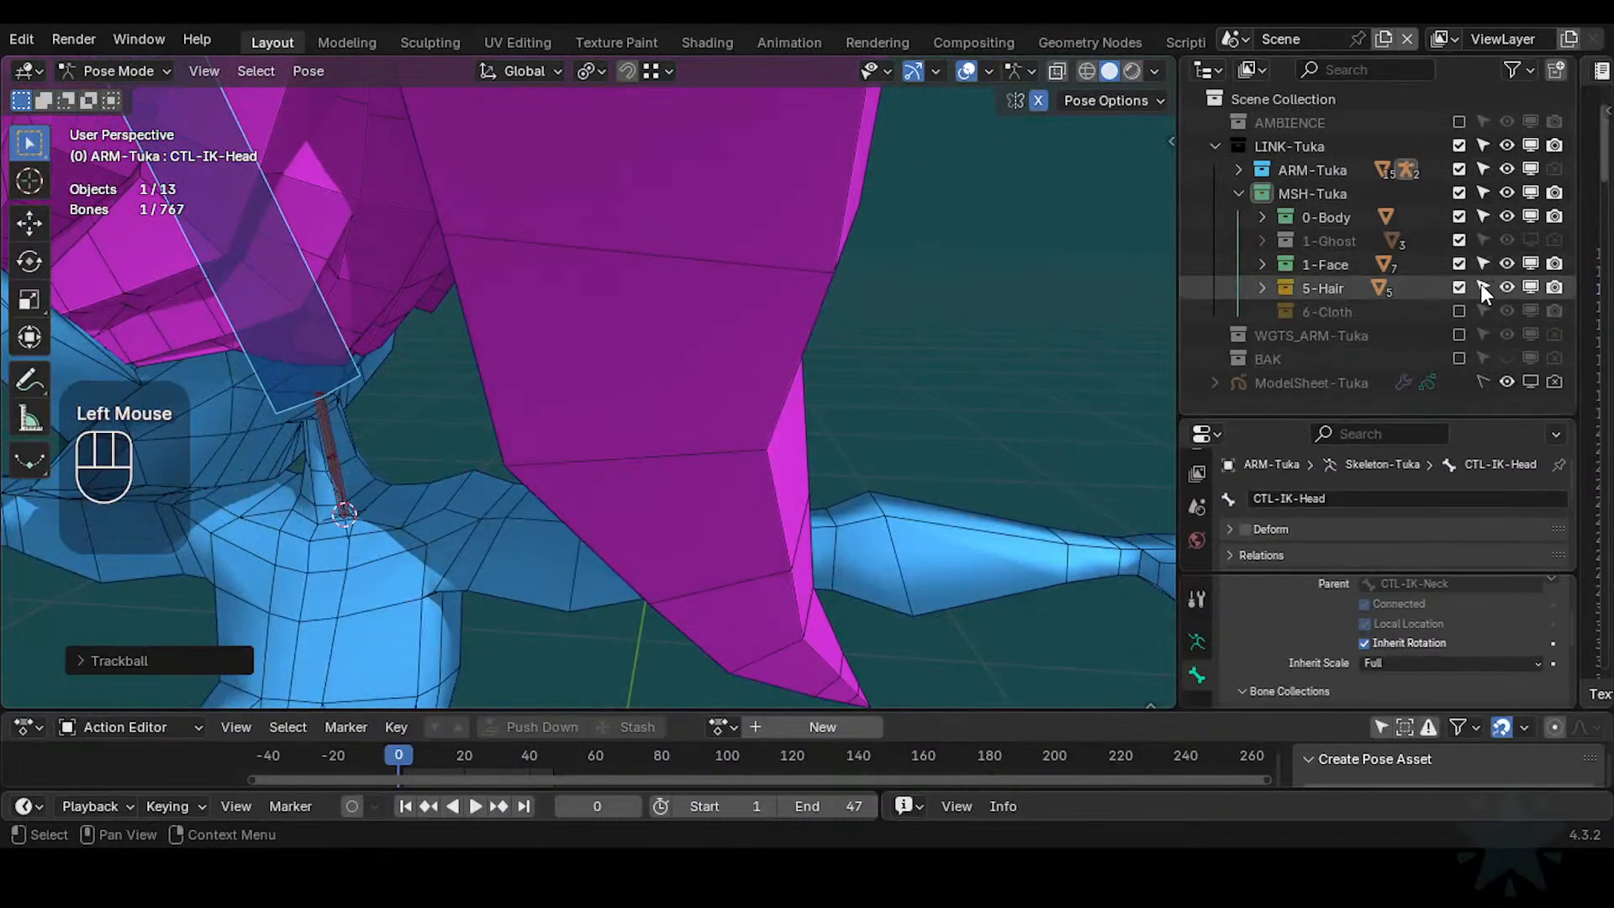
left_click(1459, 285)
middle_click_drag(757, 421, 451, 350)
scroll(1041, 507, "up", 2)
middle_click_drag(1041, 506, 966, 418, "shift")
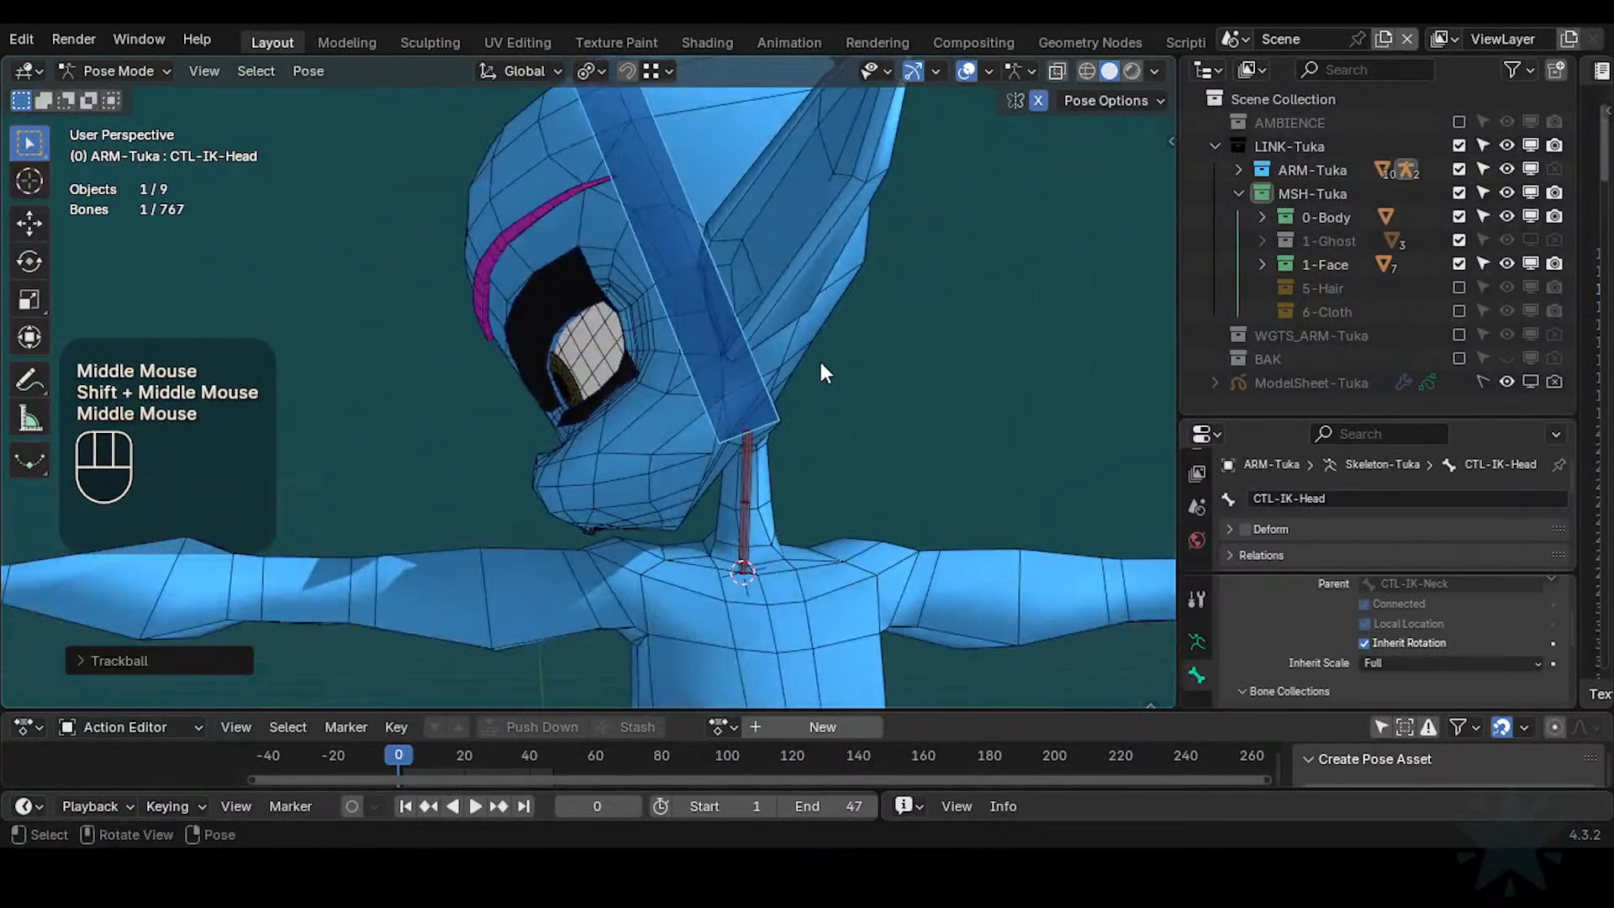
Trackball-rotate CTL-IK-Head through two test poses with the hair hidden, and clear its rotation
key("r")
key("r")
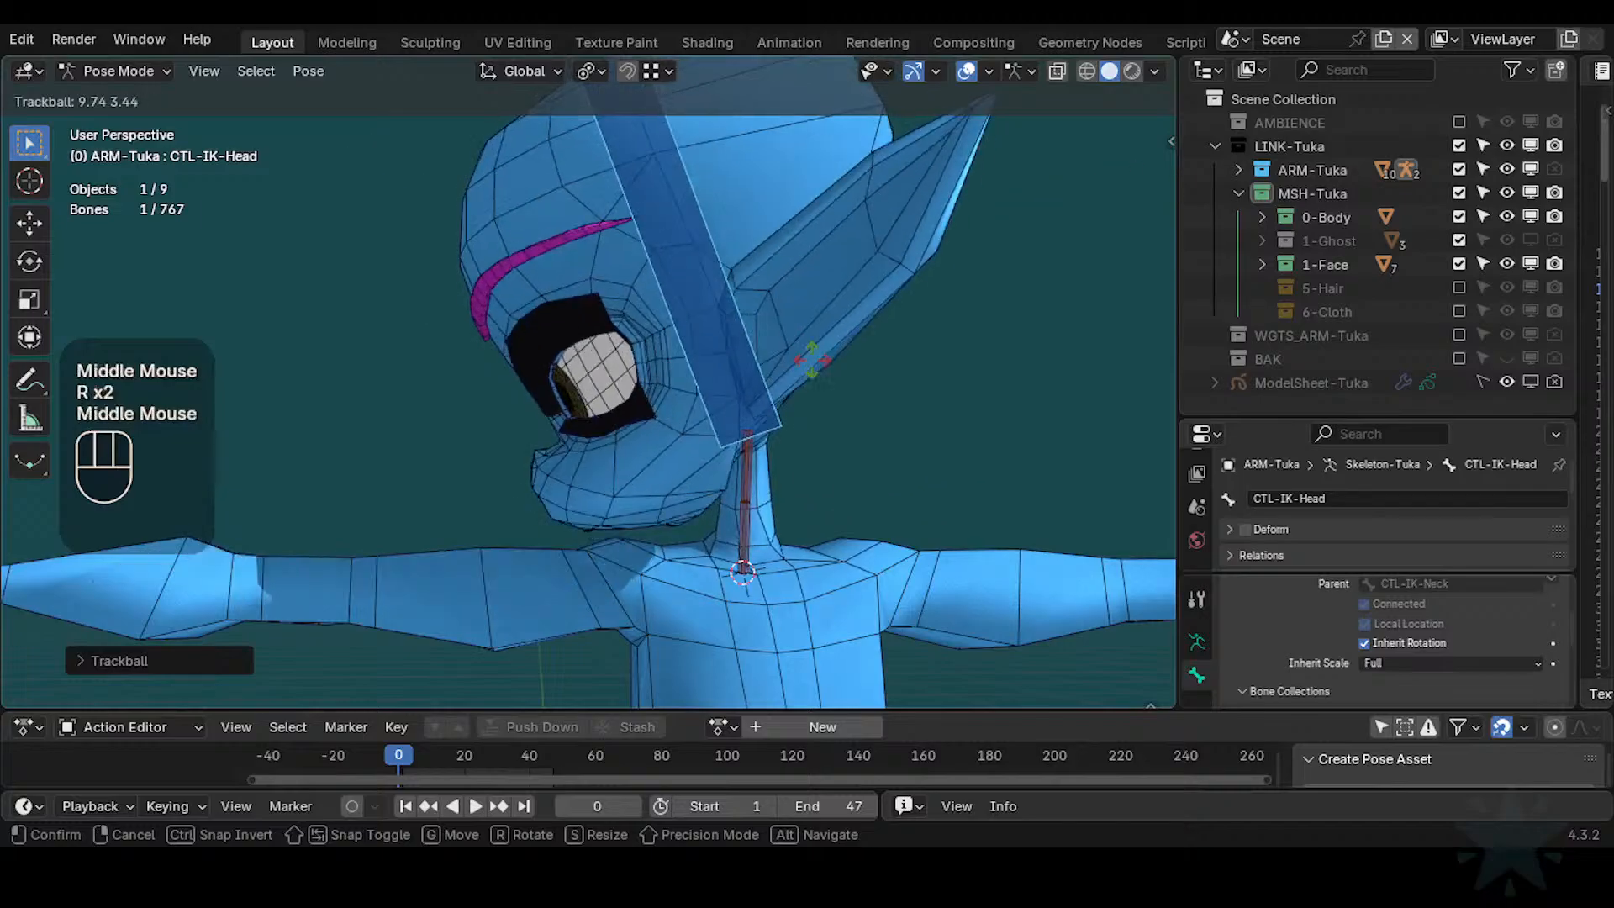
left_click(910, 478)
middle_click_drag(910, 478, 789, 417)
key("r")
key("r")
left_click(927, 262)
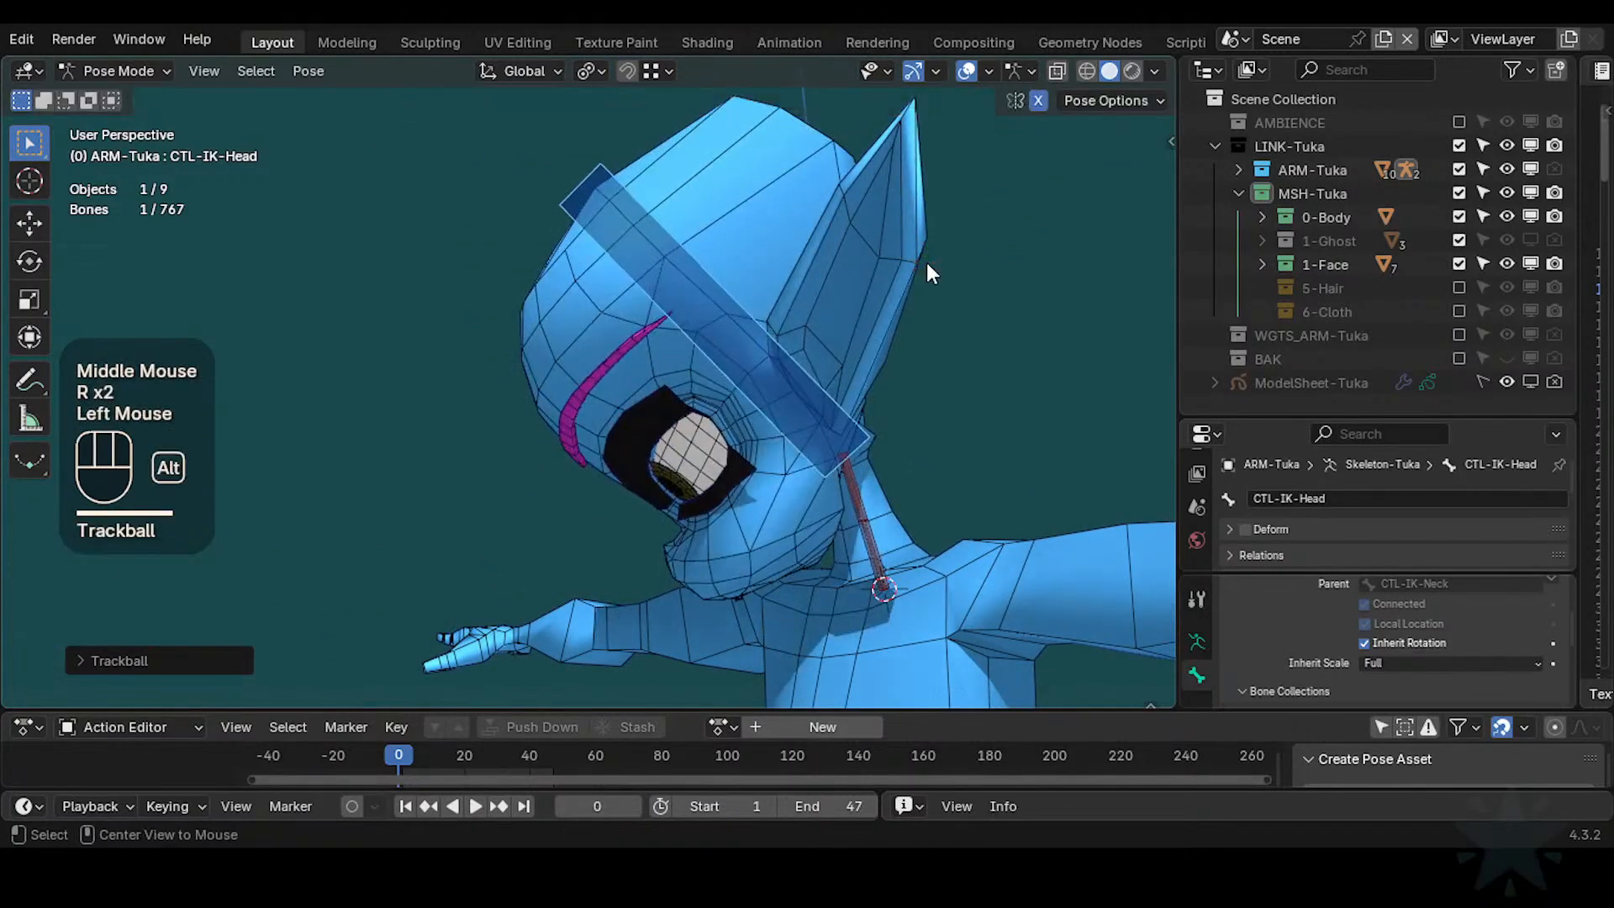
key("alt+r")
Trackball-rotate CTL-IK-Head to bend the head while viewing the nape from behind, and save the file
middle_click_drag(927, 262, 780, 407)
scroll(879, 263, "down", 3)
middle_click_drag(880, 250, 587, 316, "shift")
scroll(673, 370, "down", 2)
scroll(536, 420, "up", 2)
key("r")
key("r")
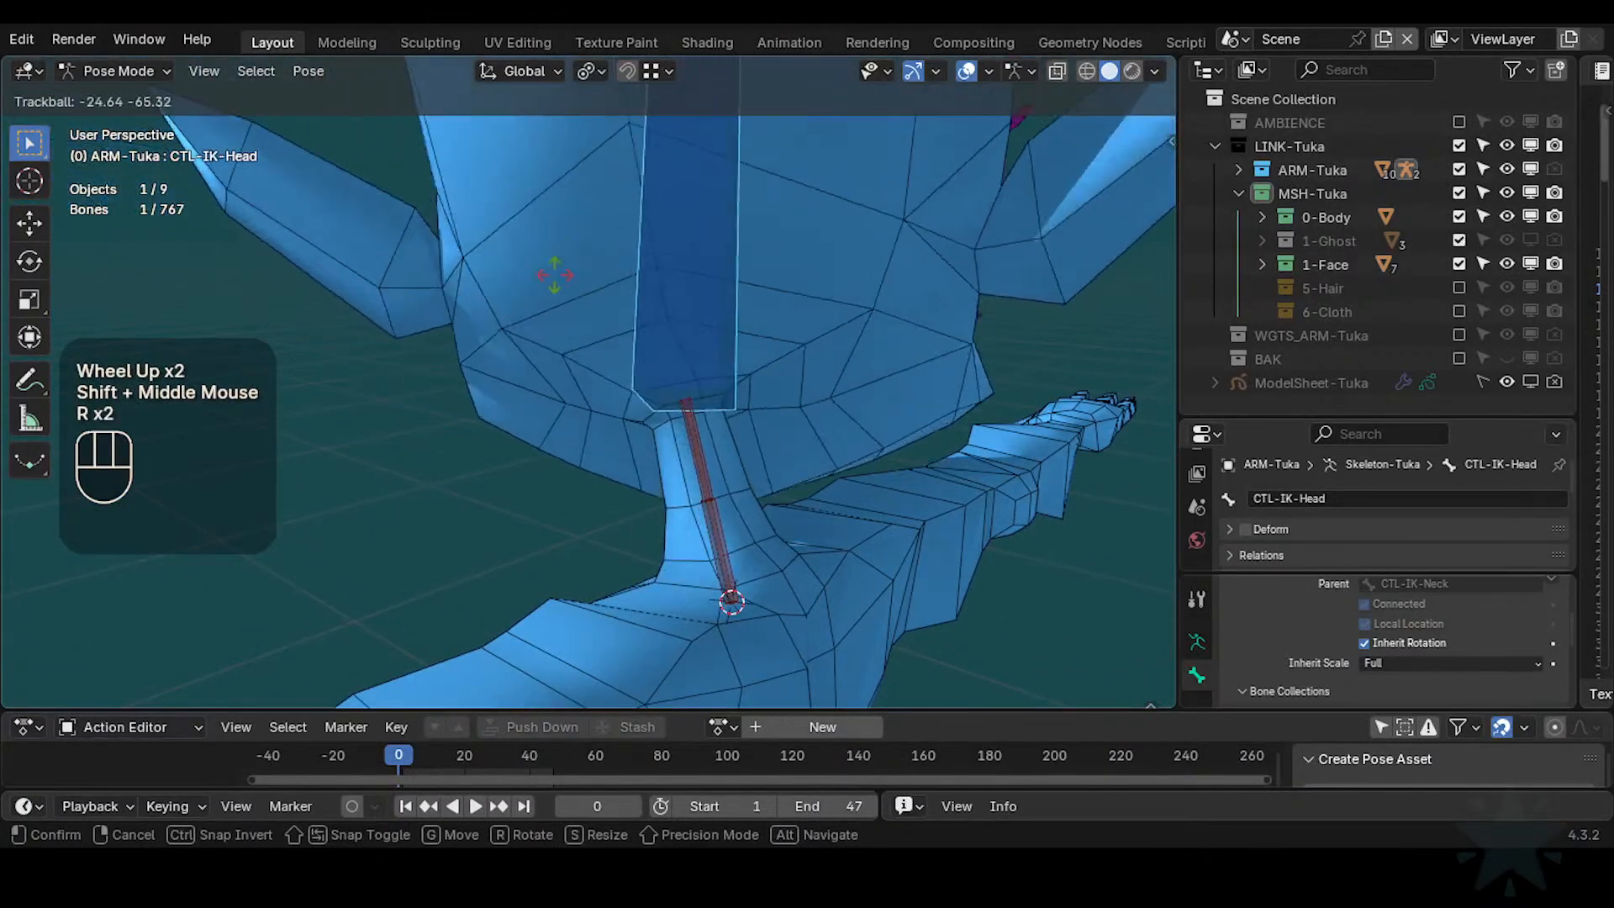
left_click(577, 372)
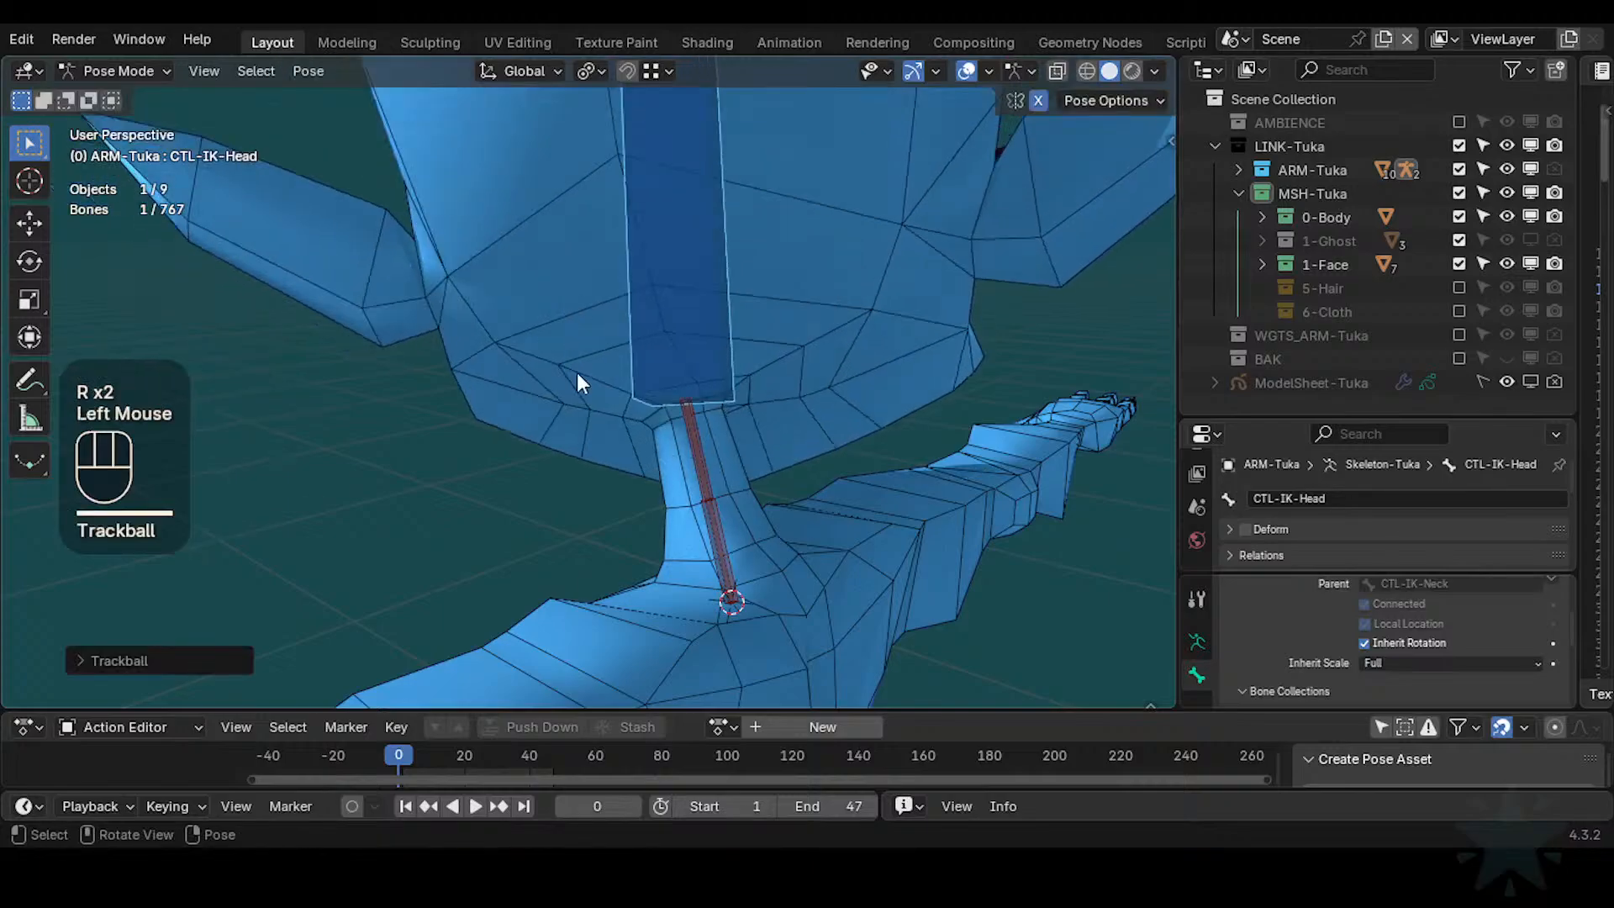
middle_click_drag(576, 371, 653, 400)
key("ctrl+s")
key("r")
key("r")
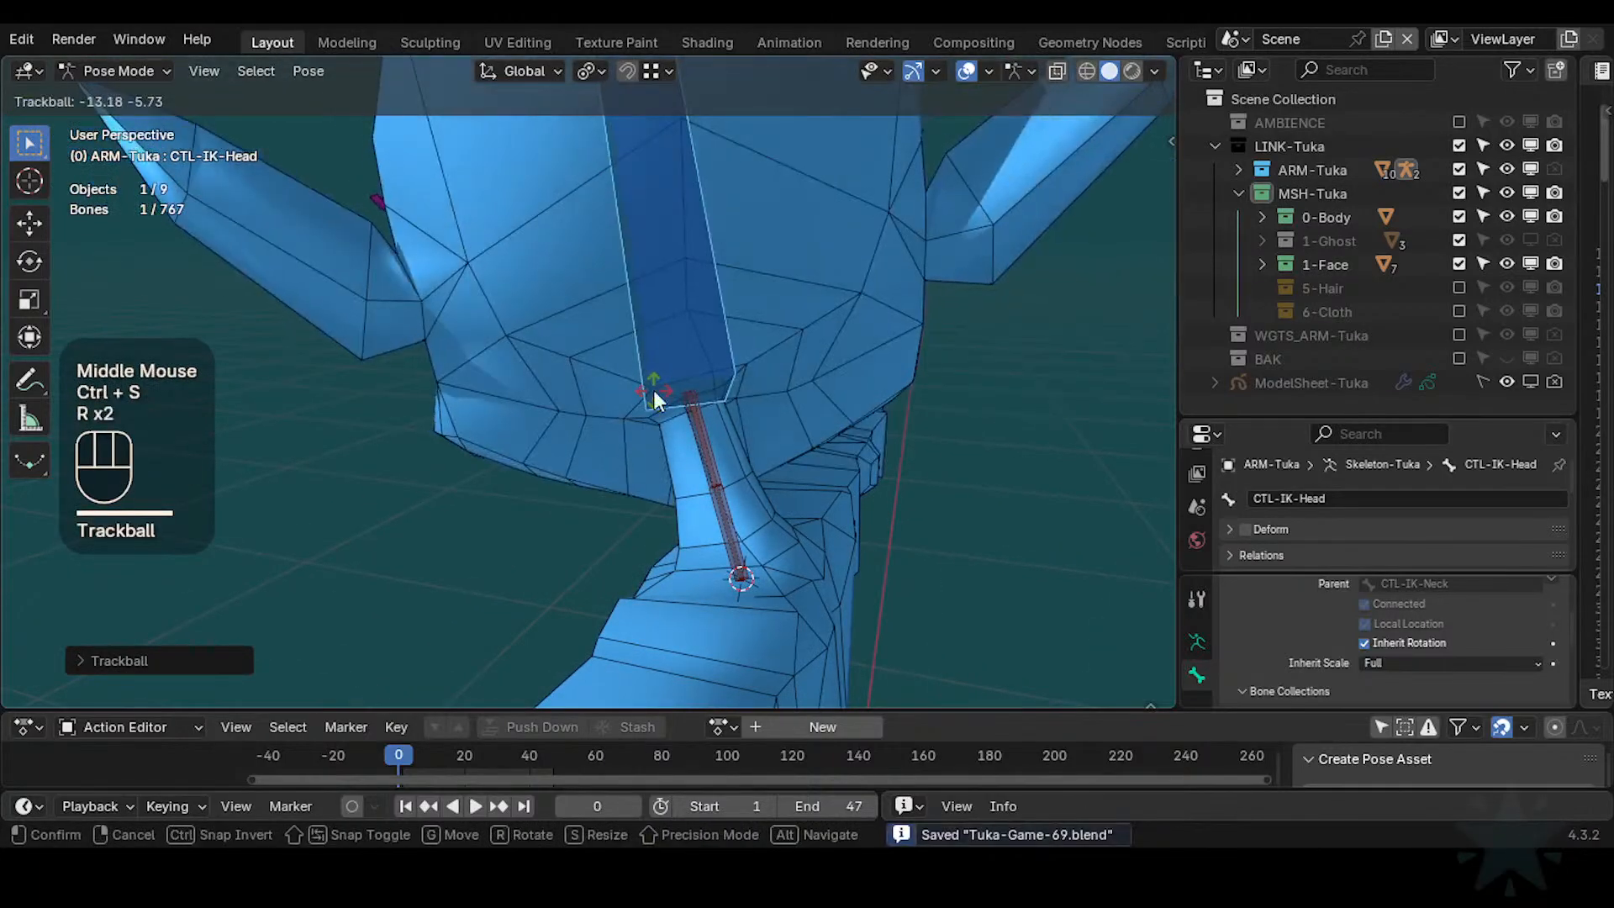
left_click(653, 390)
Display the bone collections, reveal all hidden bones of ARM-Tuka in Pose Mode, and return it to Object Mode
key("ctrl+Tab")
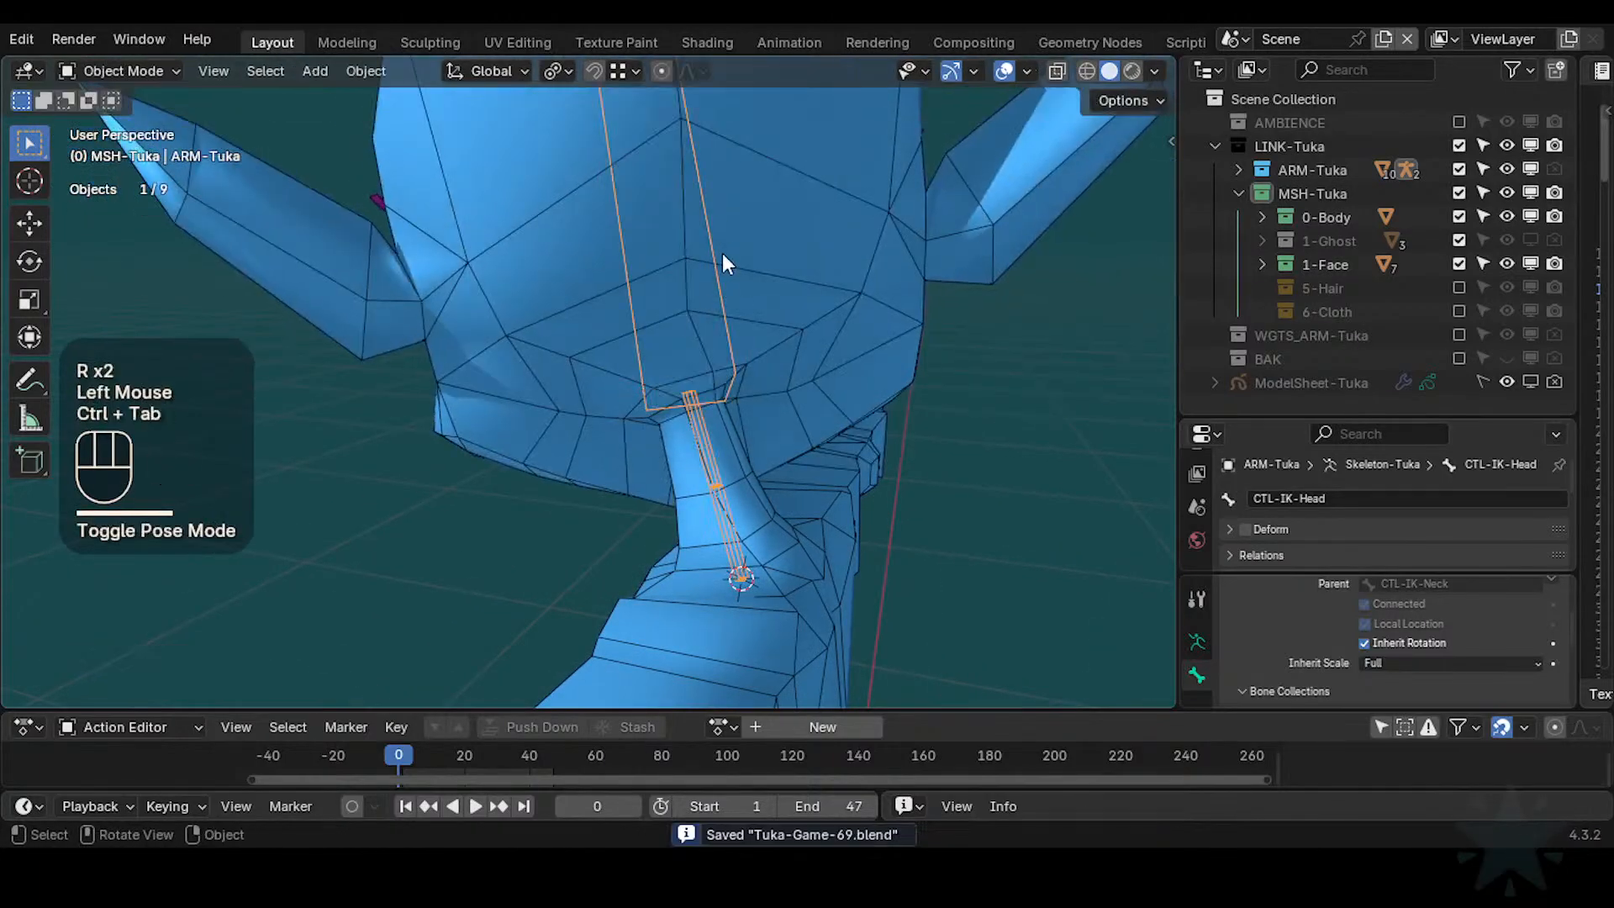
left_click(796, 319, "shift")
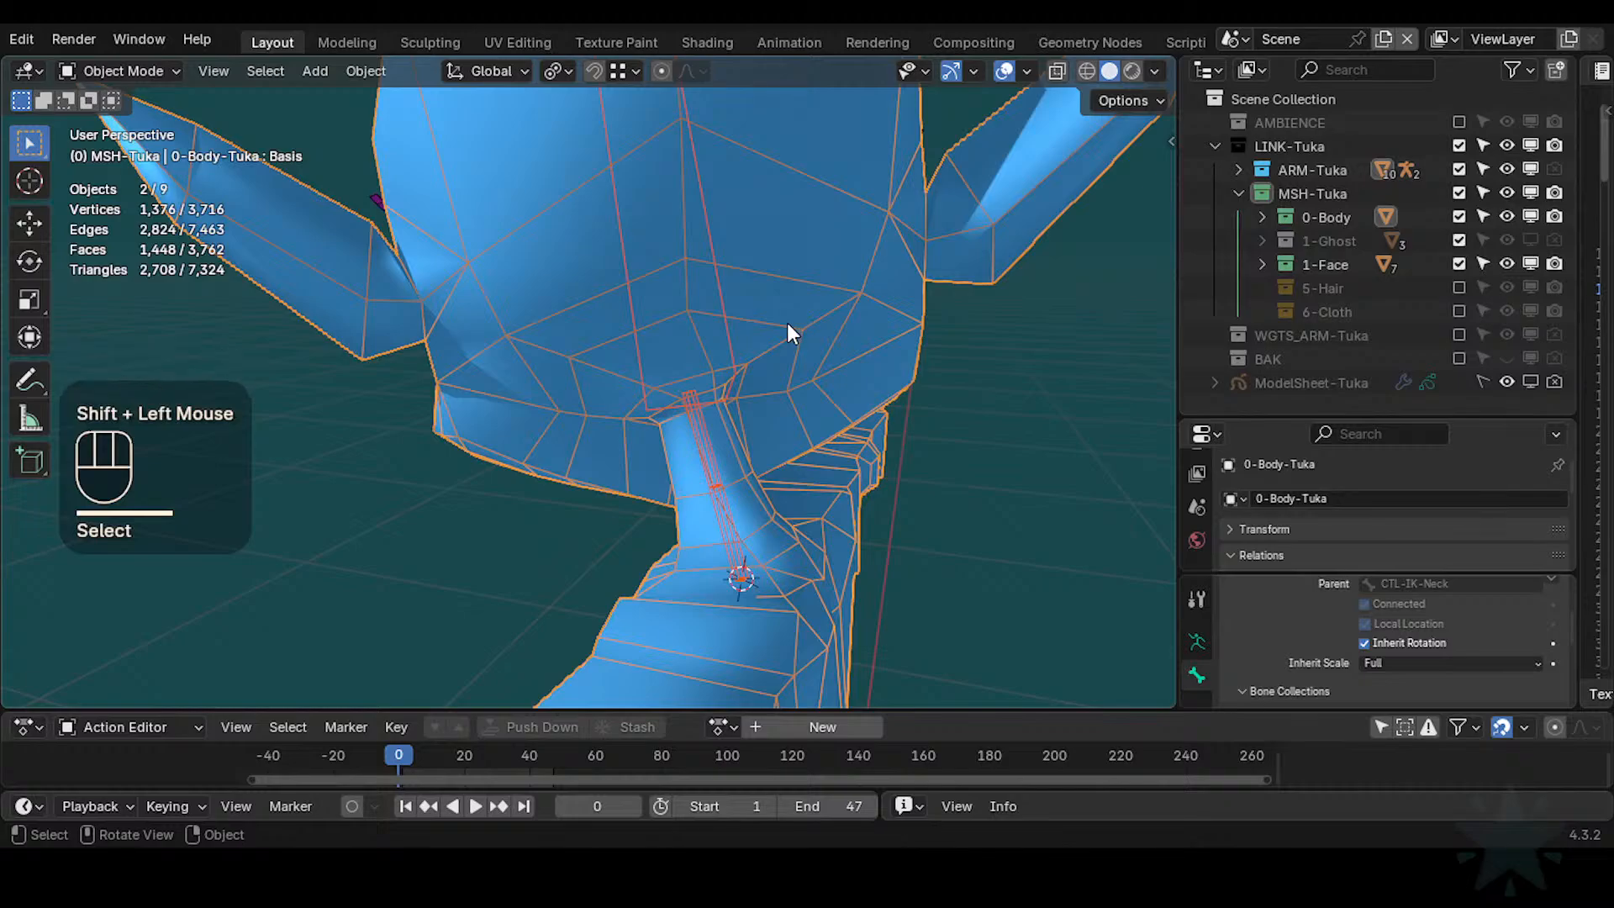
key("n")
key("space")
key("space")
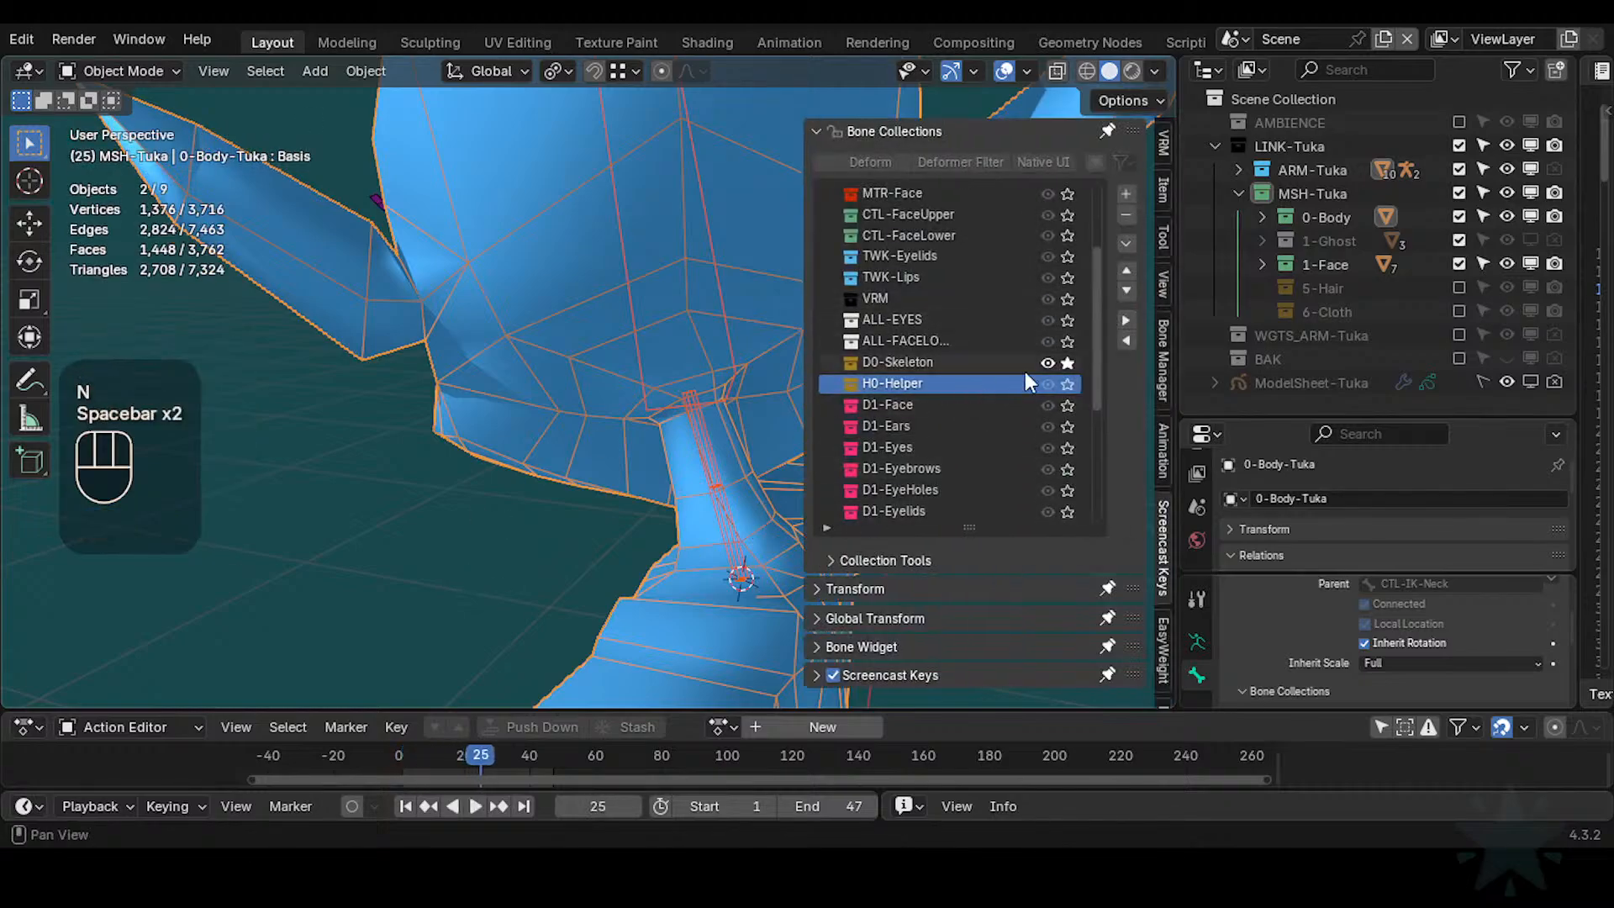
key("ctrl+Tab")
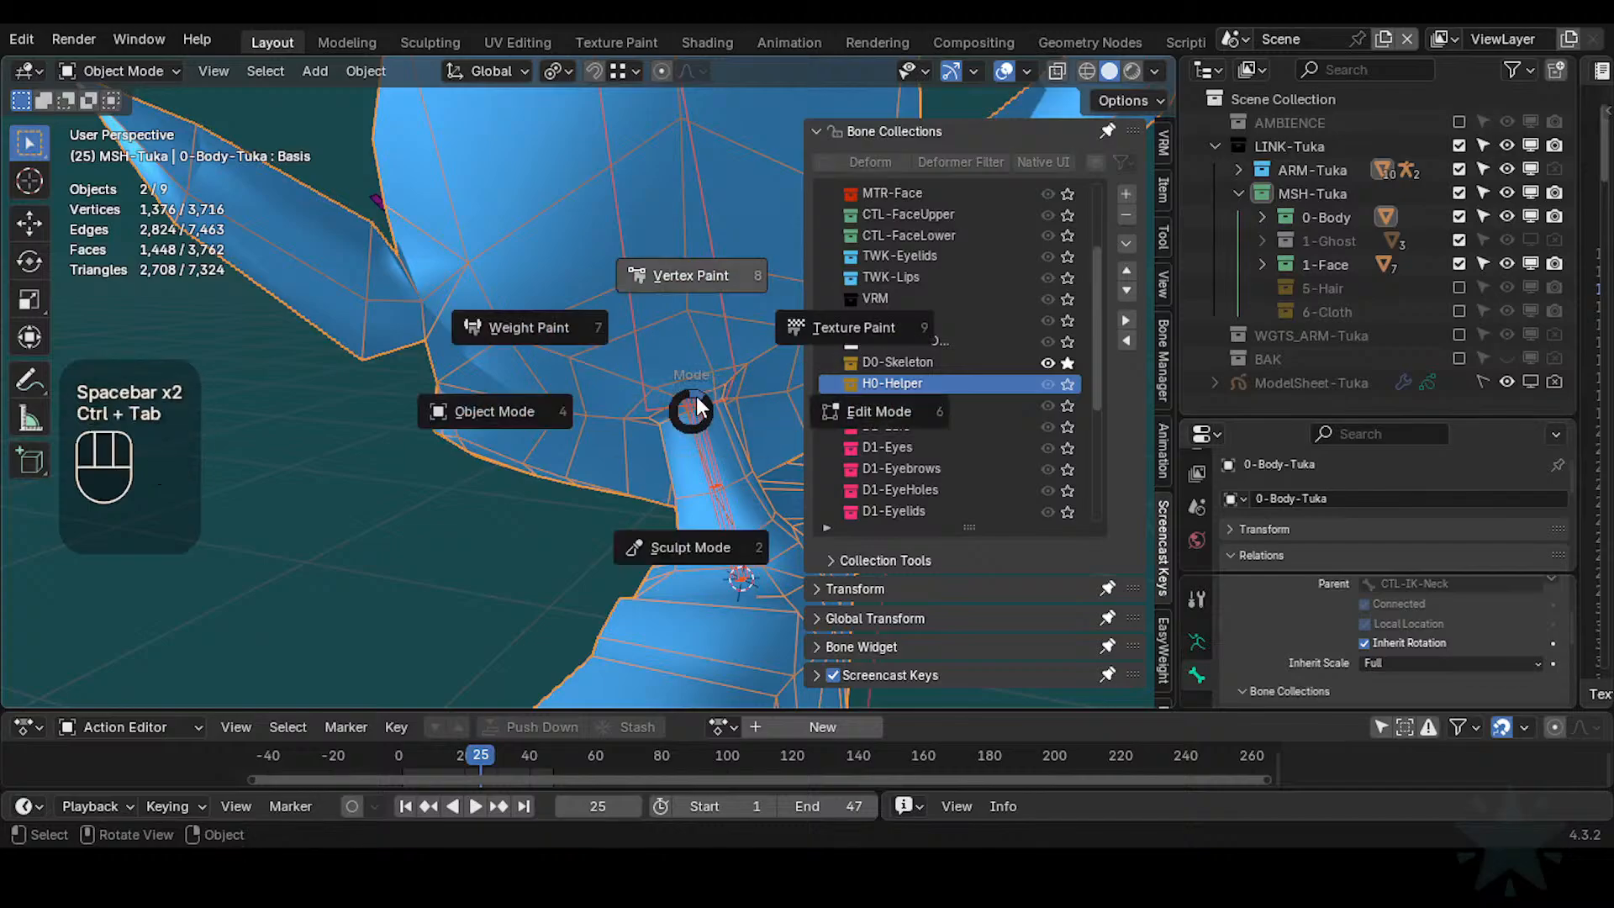
key("ctrl+Tab")
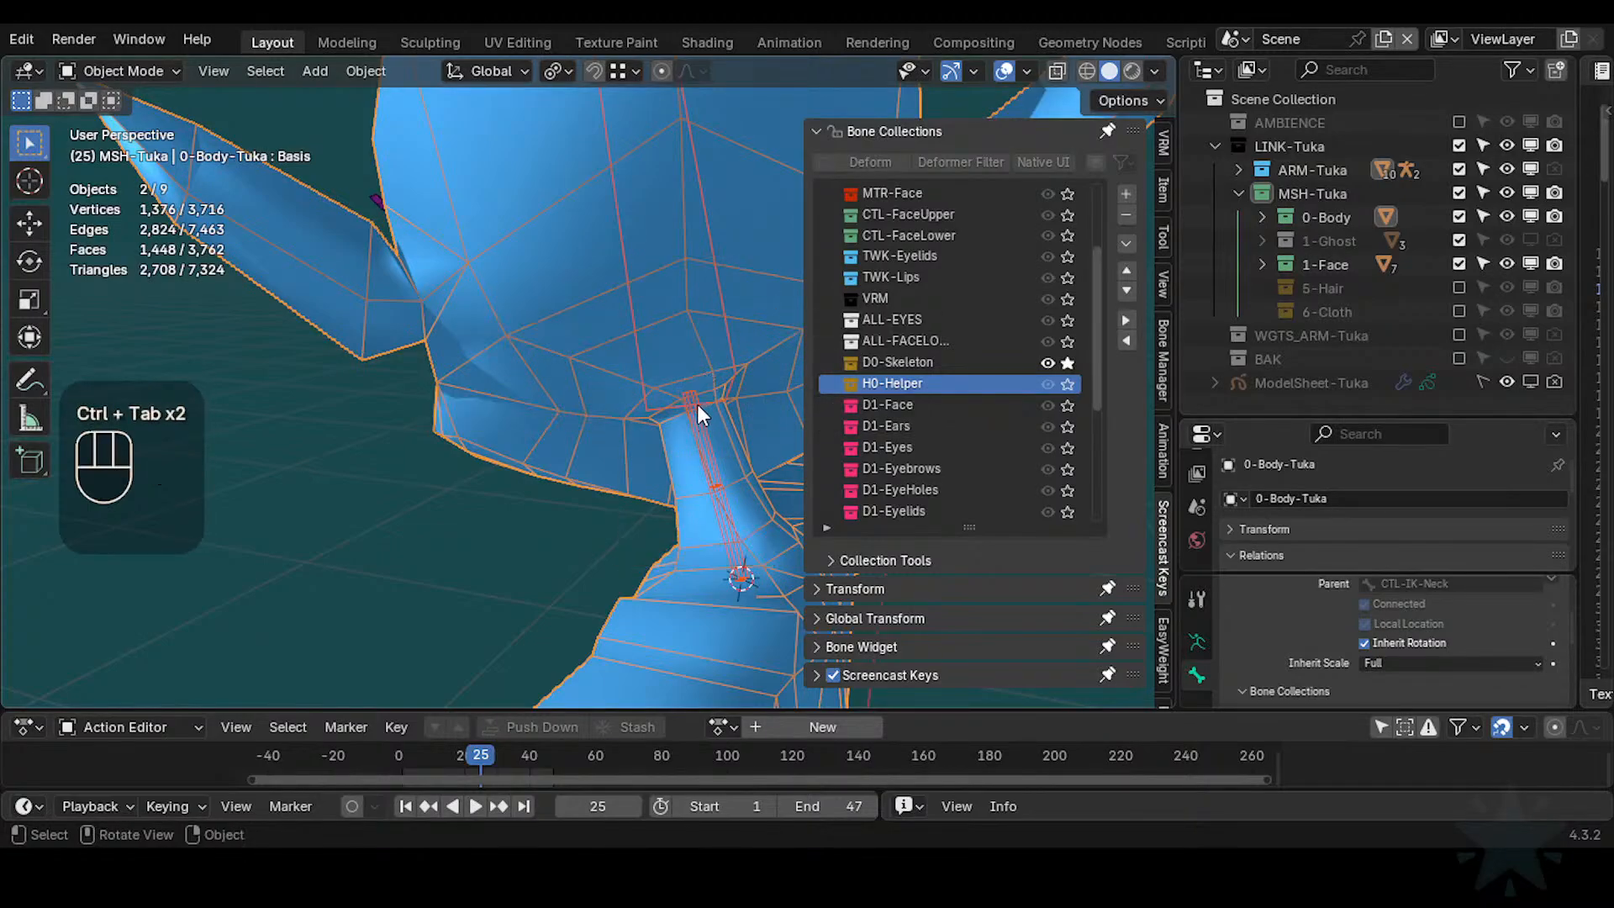
left_click(698, 405)
key("ctrl+Tab")
key("alt+h")
key("ctrl+Tab")
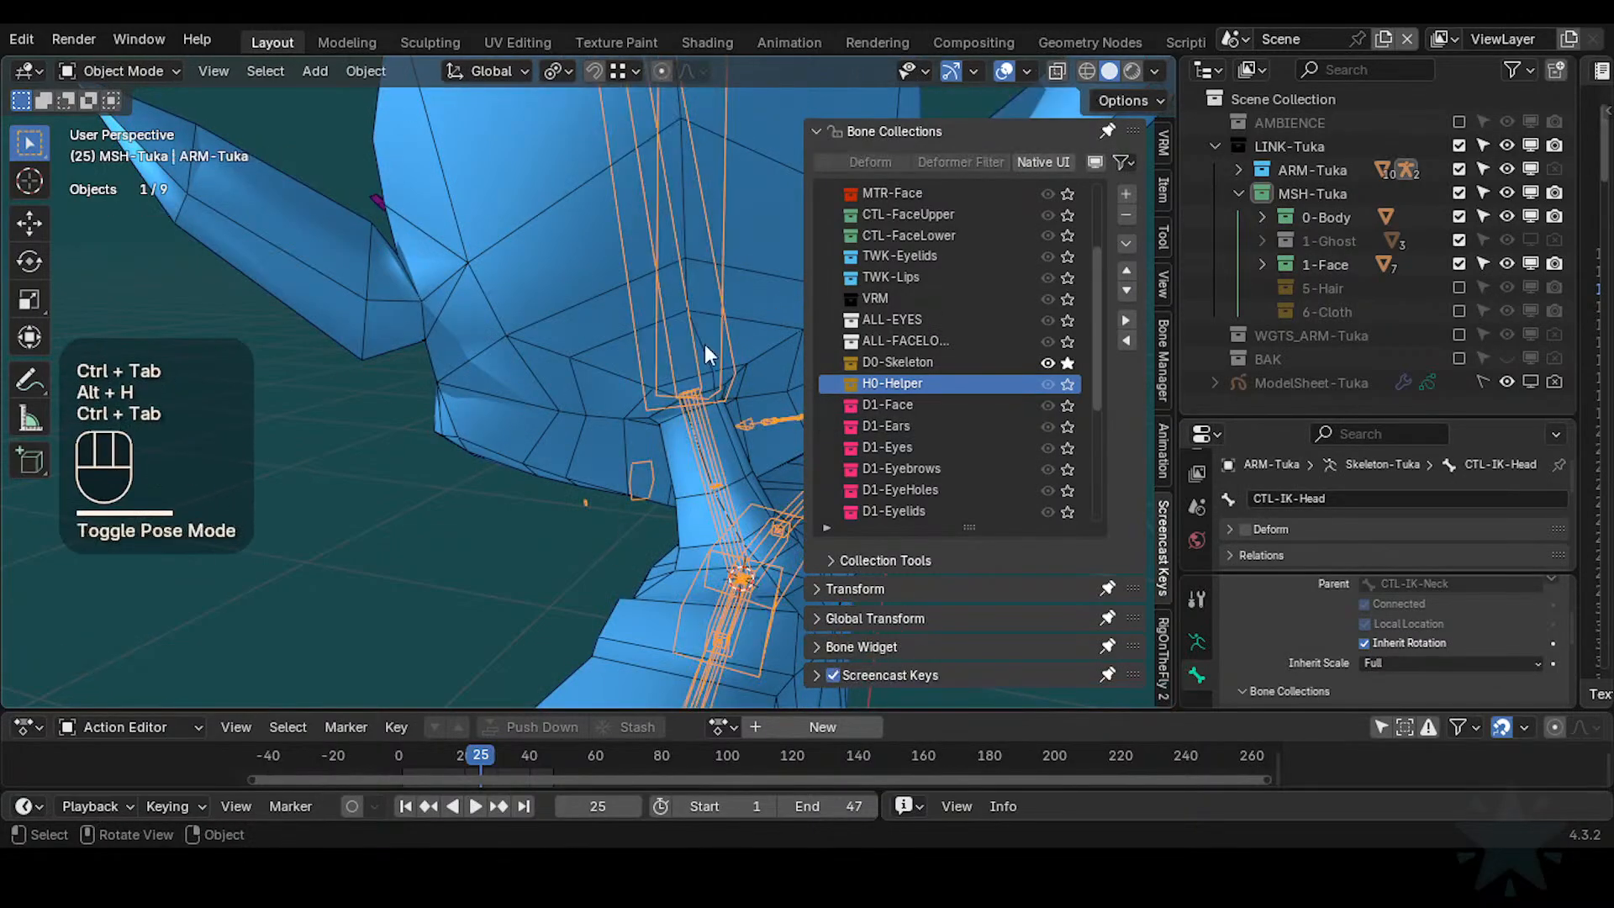
Select ARM-Tuka together with 0-Body-Tuka as the active object, and enter Weight Paint mode
left_click(705, 345)
left_click(670, 446, "shift")
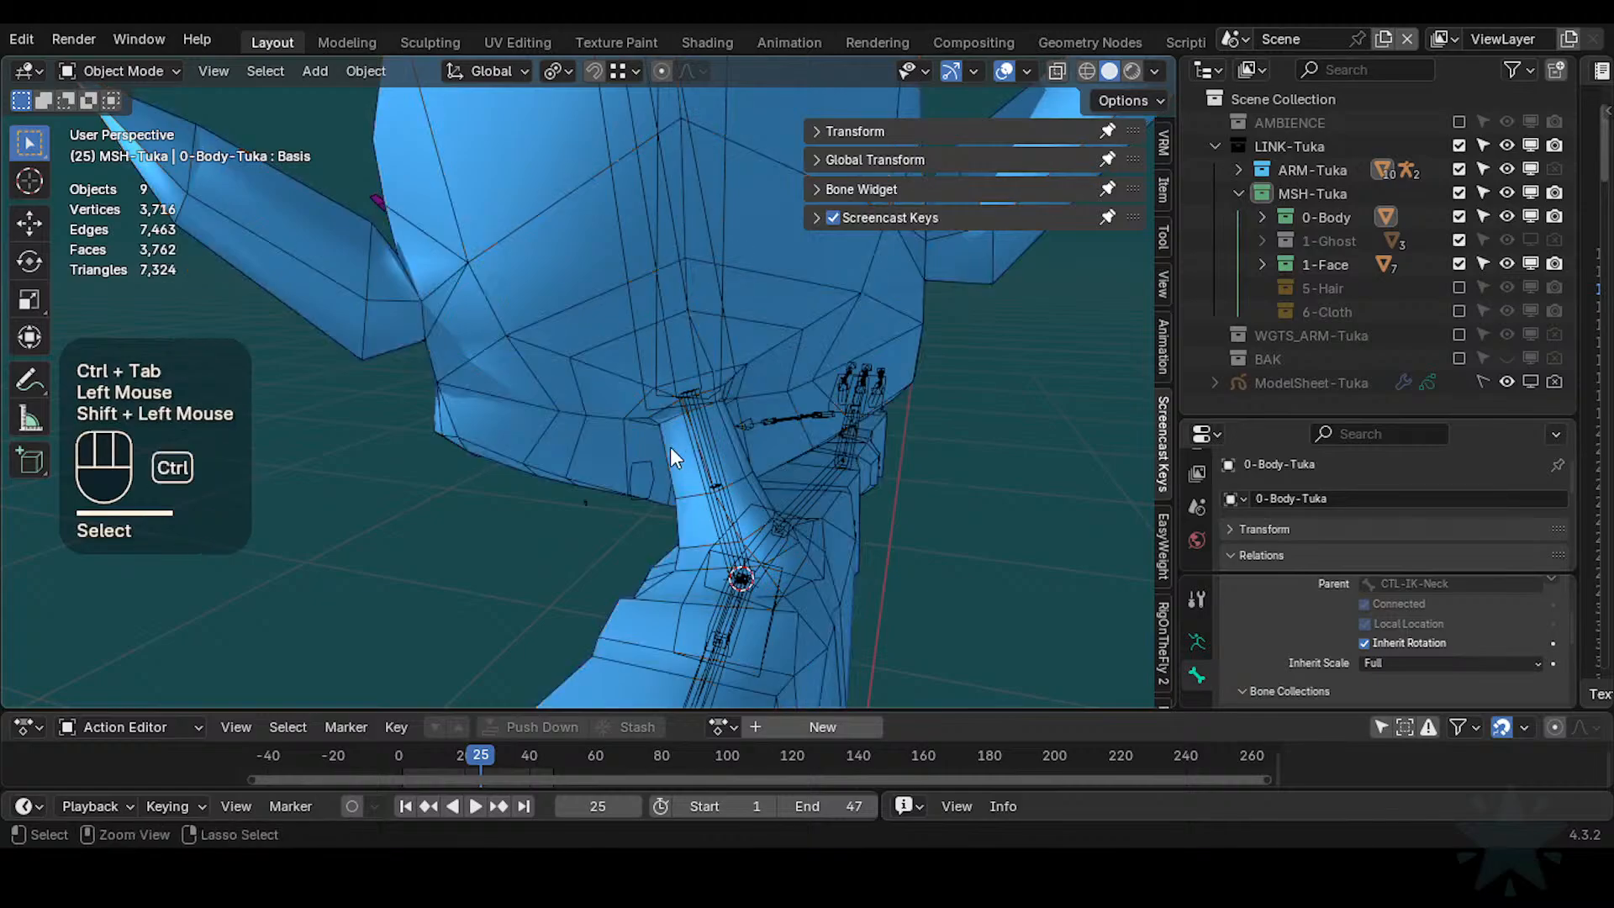
left_click(670, 446)
left_click(675, 447, "shift")
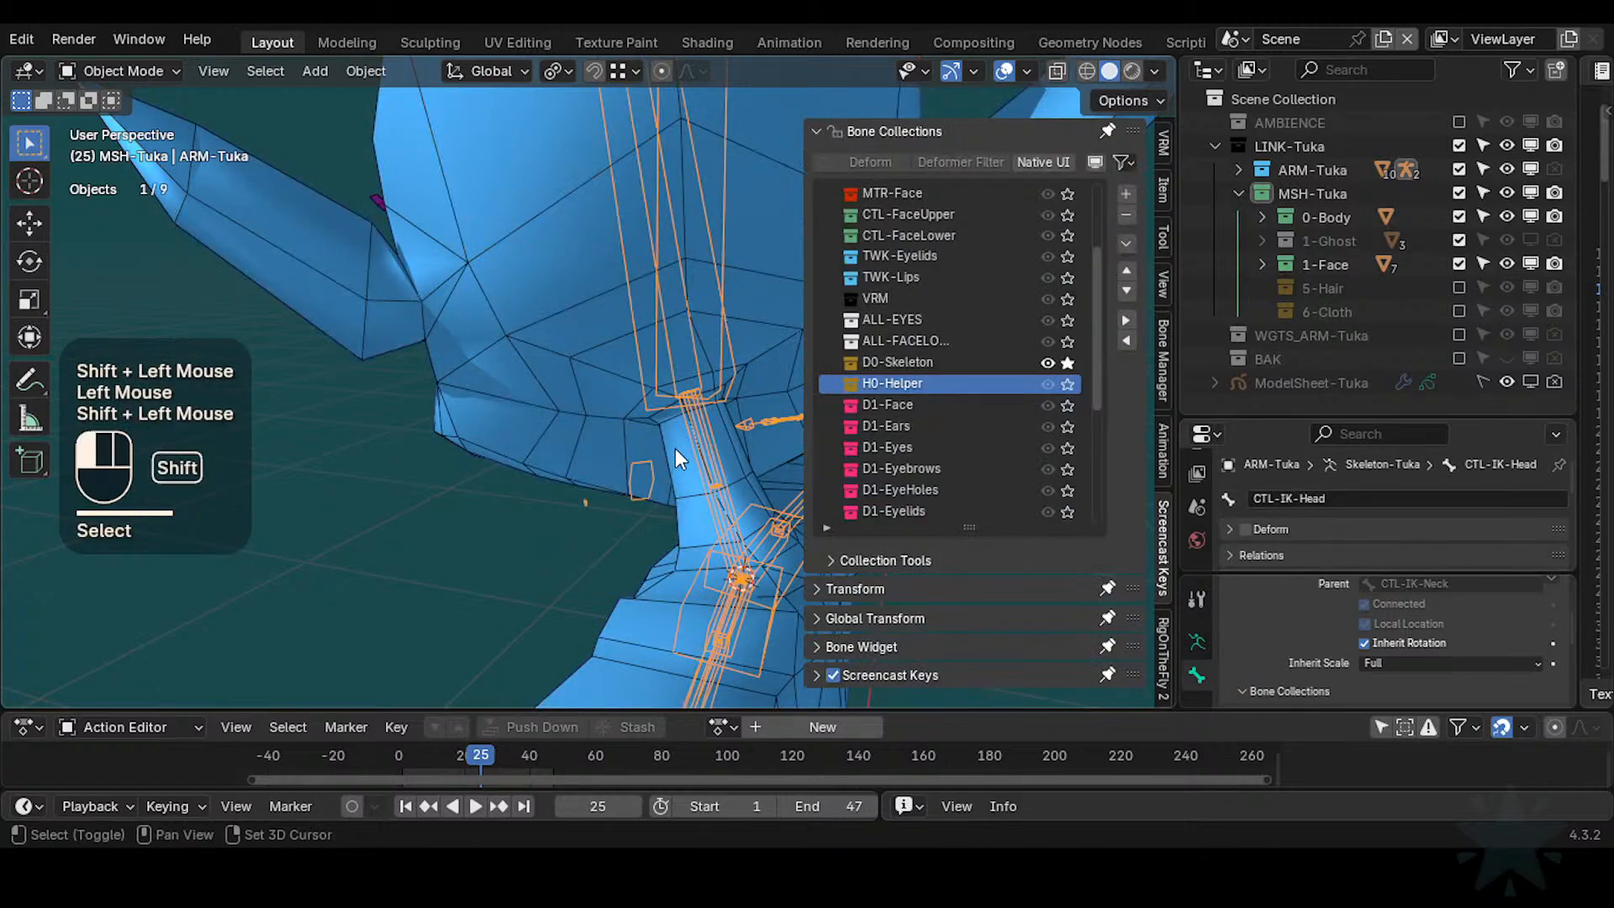
key("ctrl+Tab")
left_click(513, 365)
Cycle through the overlapping head bones to make DEF1-Head the active weight group, and close the sidebar
left_click(698, 298, "alt")
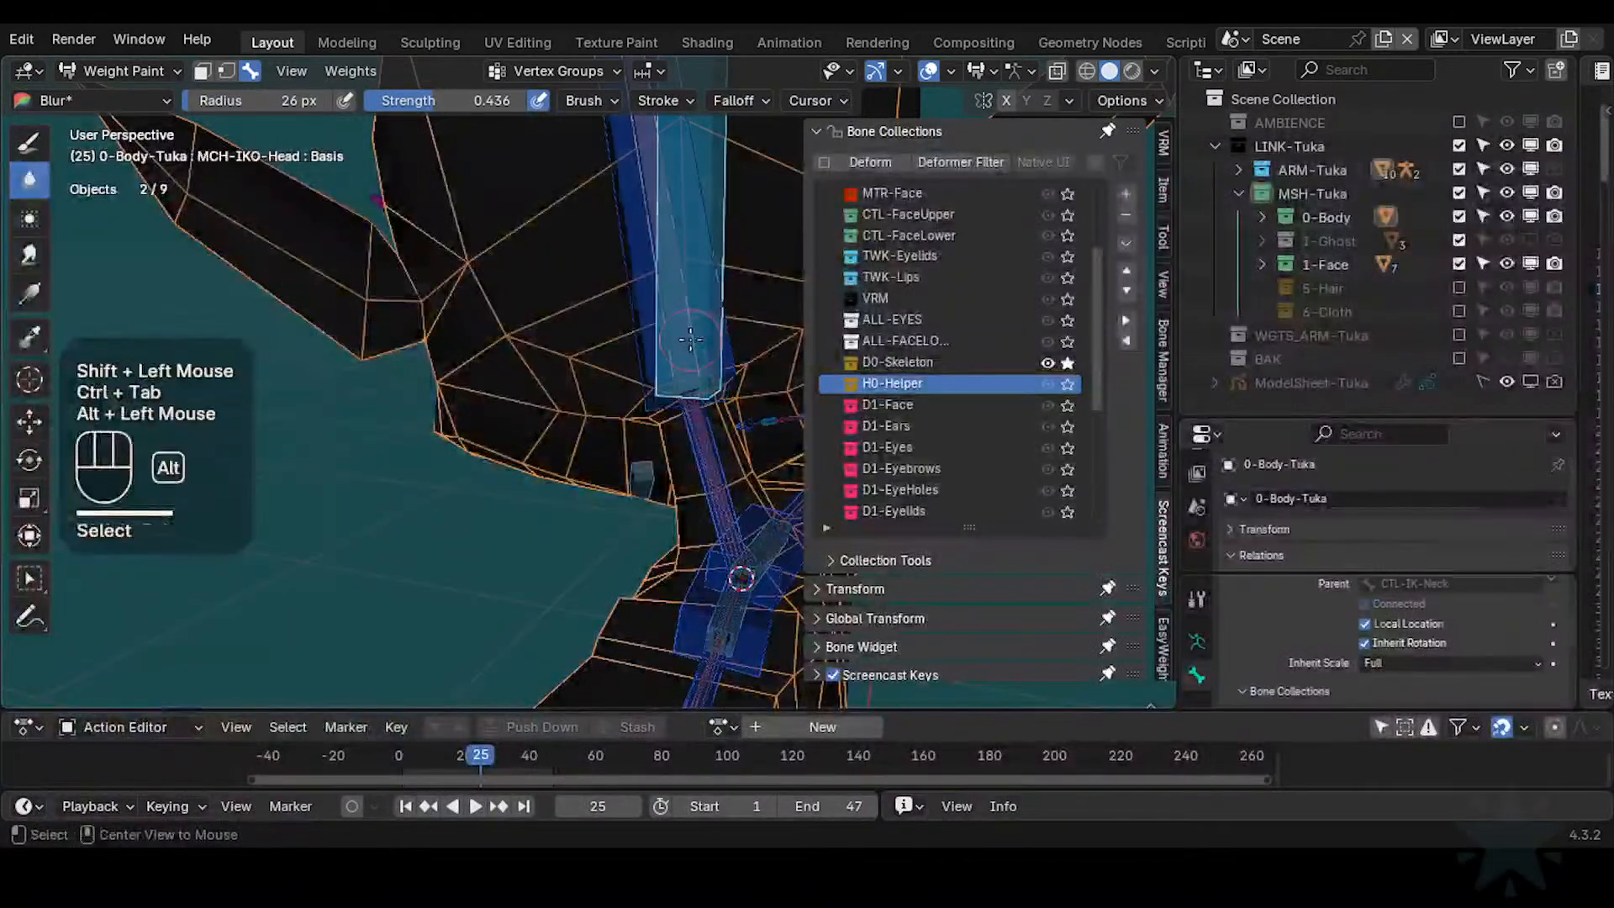
left_click(698, 298, "alt")
left_click(672, 288, "alt")
left_click(666, 267, "alt")
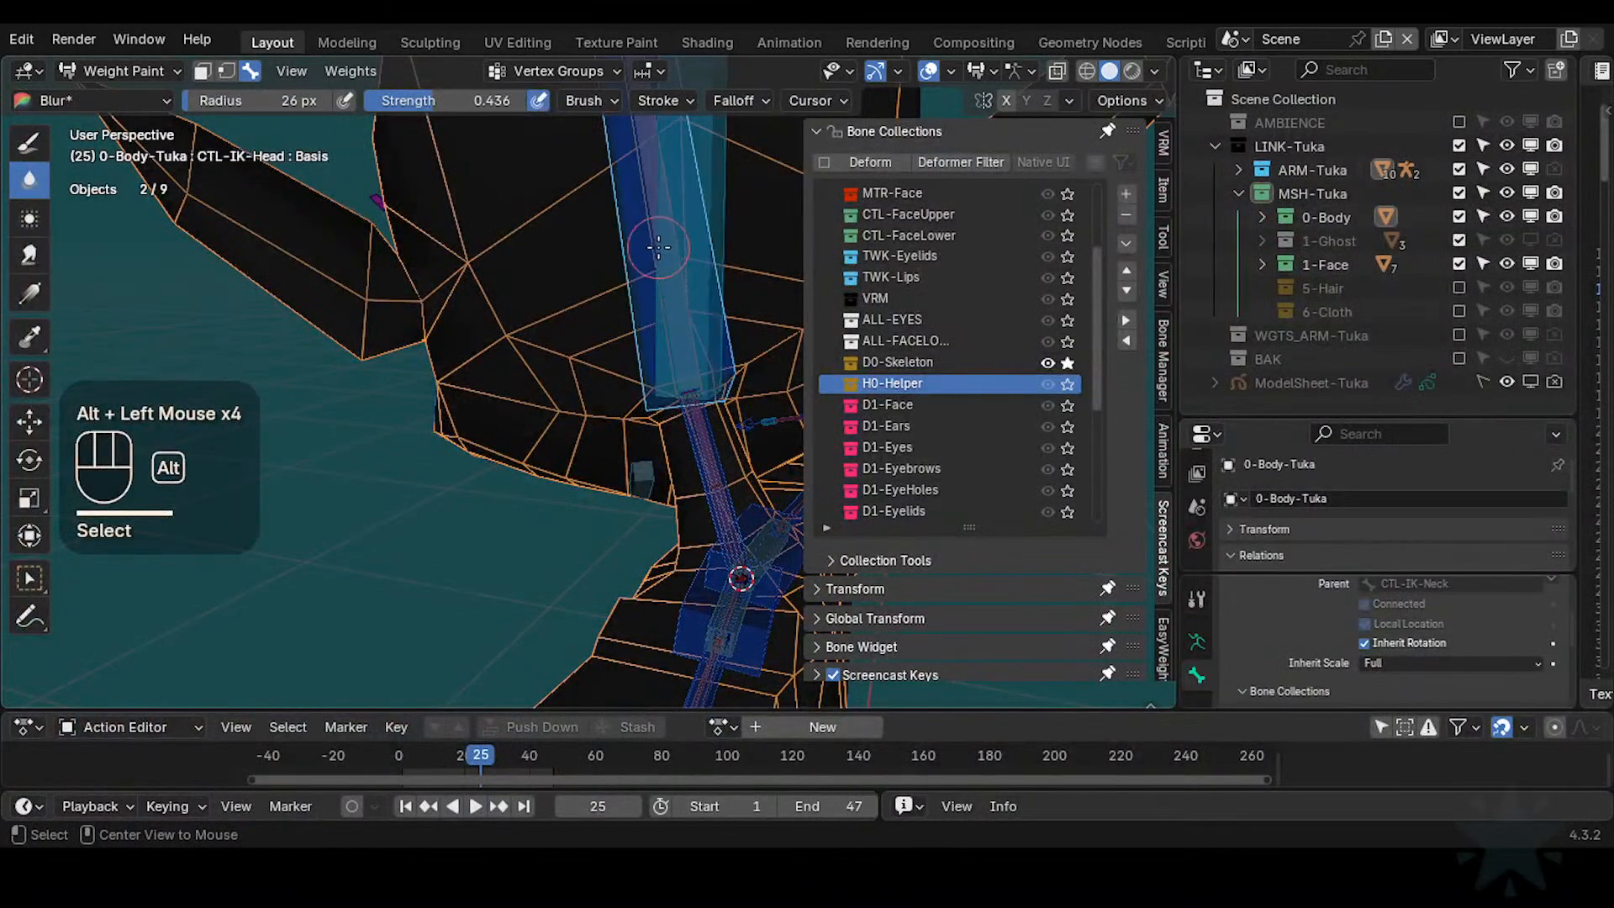
left_click(660, 253, "alt")
left_click(659, 248, "alt")
left_click(657, 245, "alt")
scroll(639, 329, "up", 1)
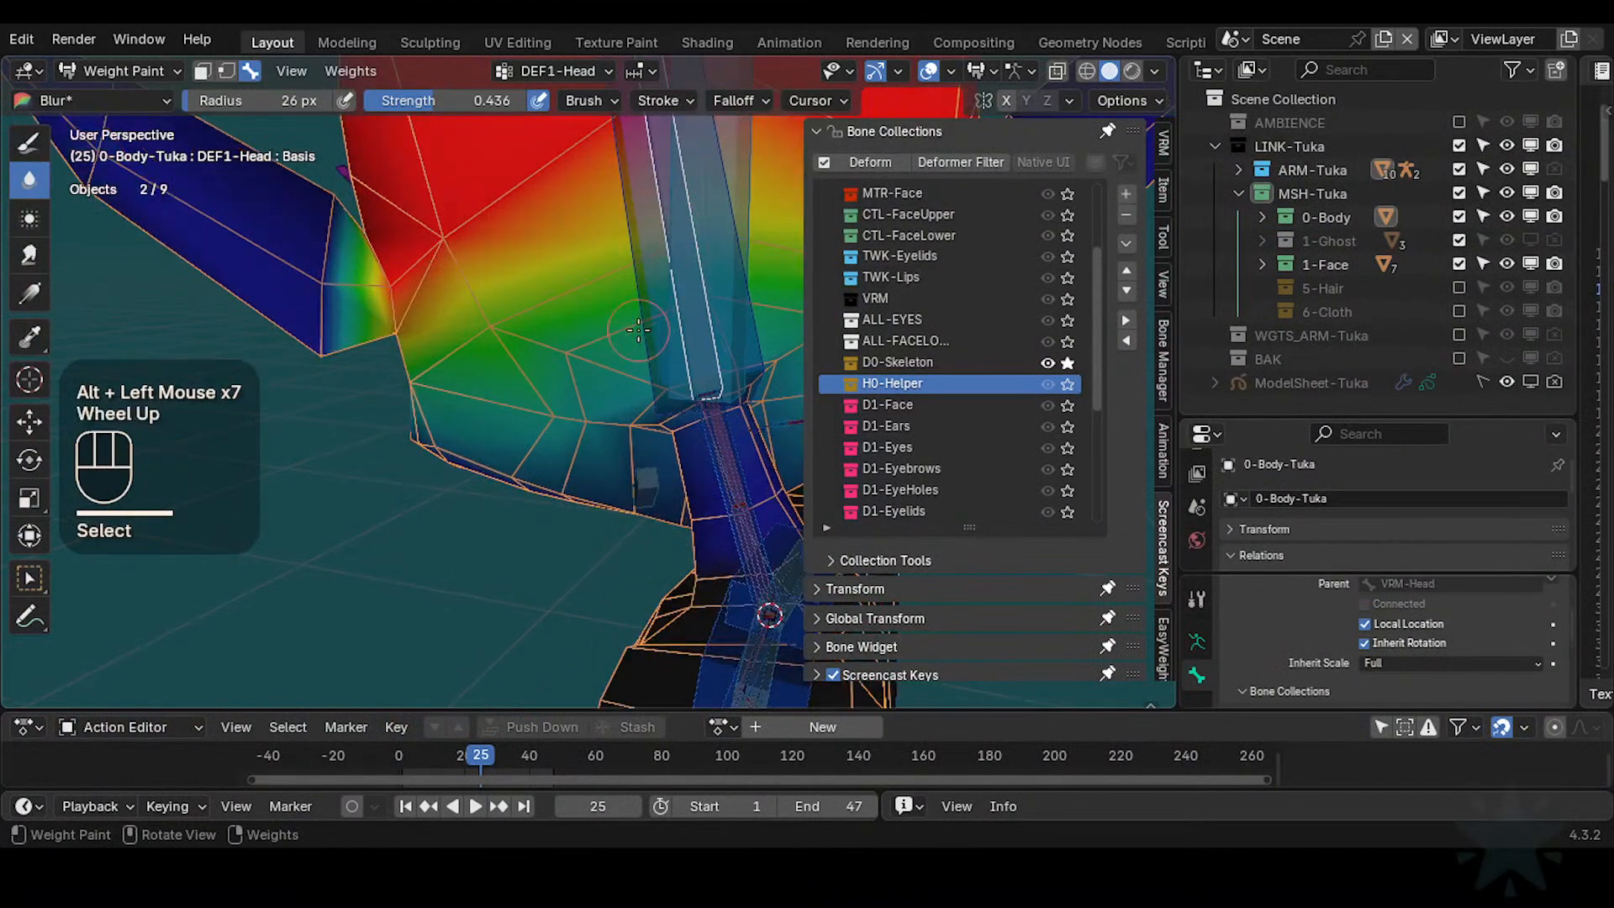
key("n")
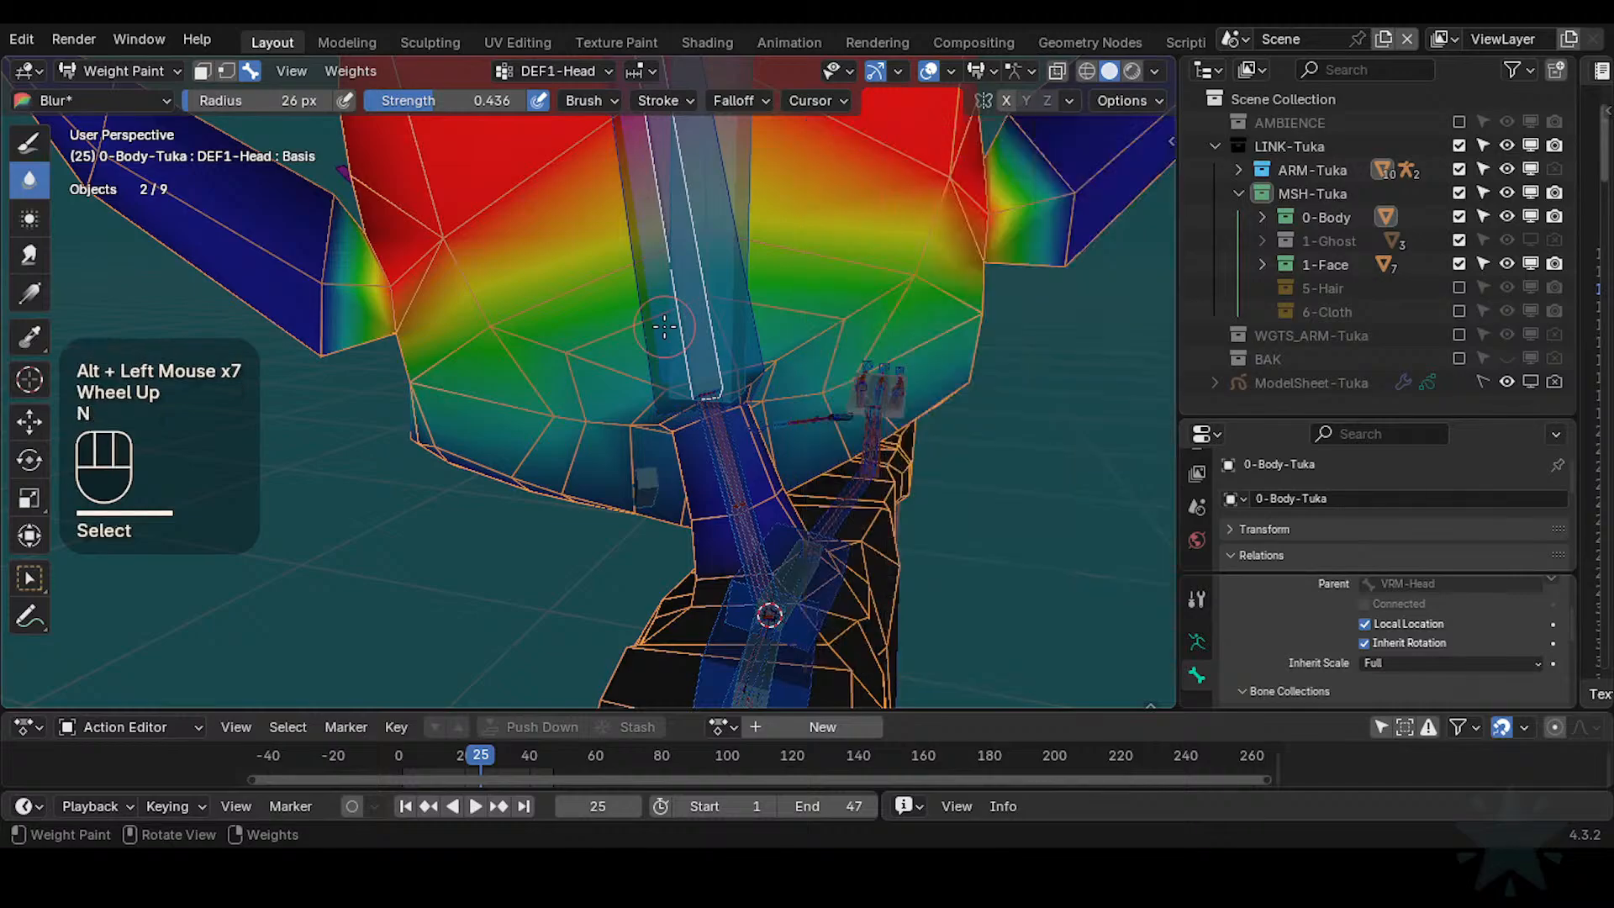
middle_click(664, 326)
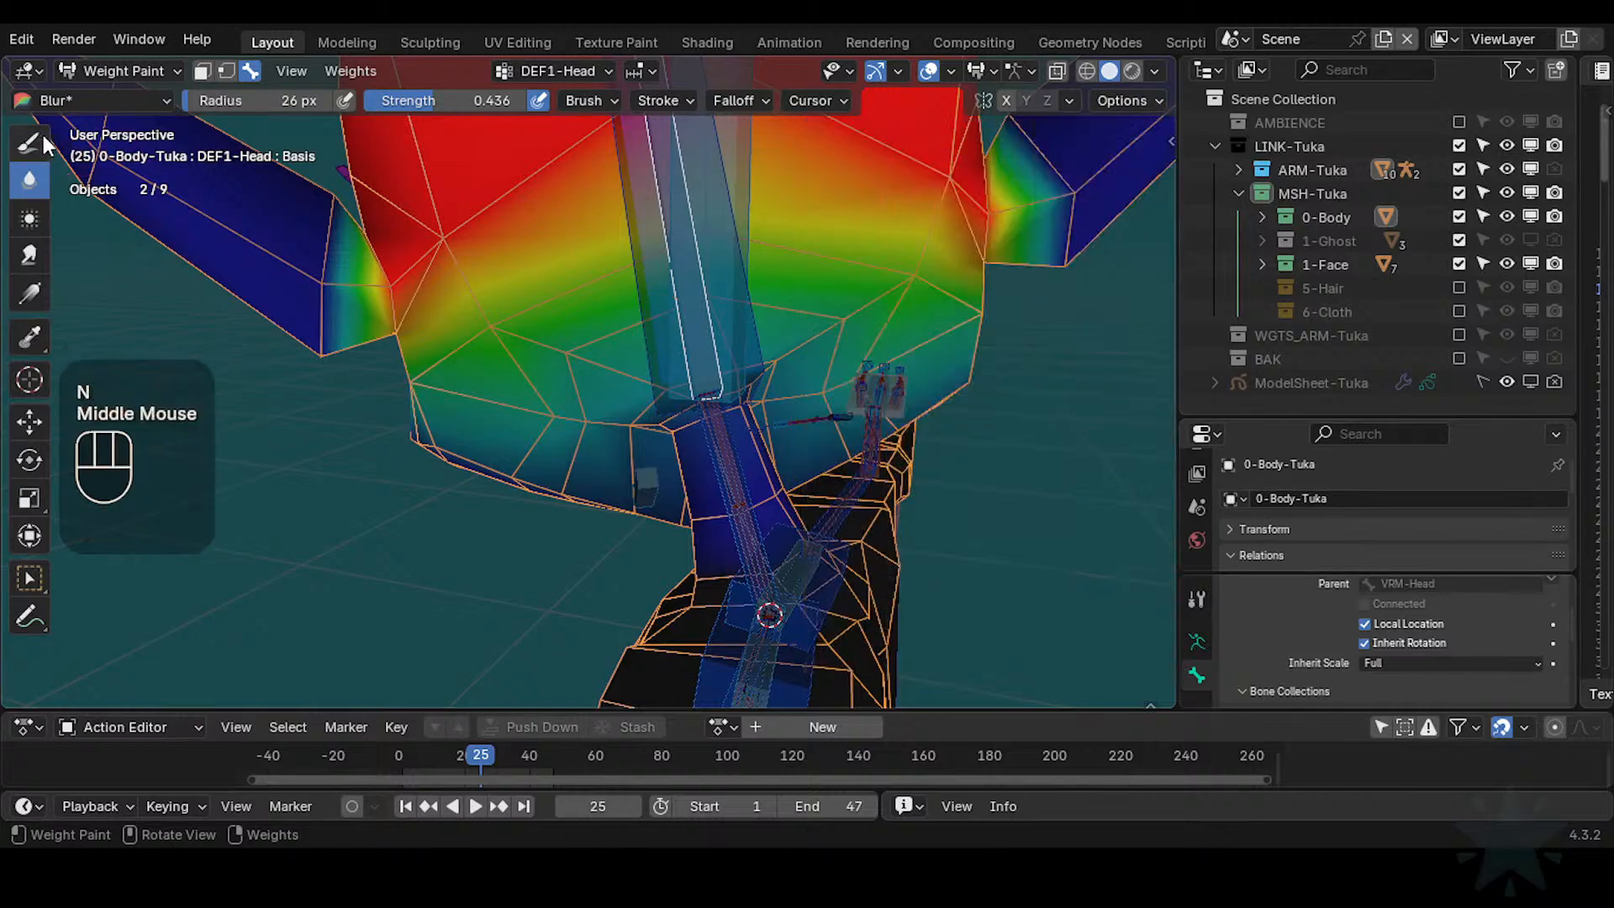
Turn on face selection masking for the body mesh and activate the selection tool
left_click(28, 143)
mouse_move(668, 522)
middle_mouse_down("shift")
mouse_move(639, 364)
mouse_move(713, 404)
middle_mouse_up("shift")
key("1")
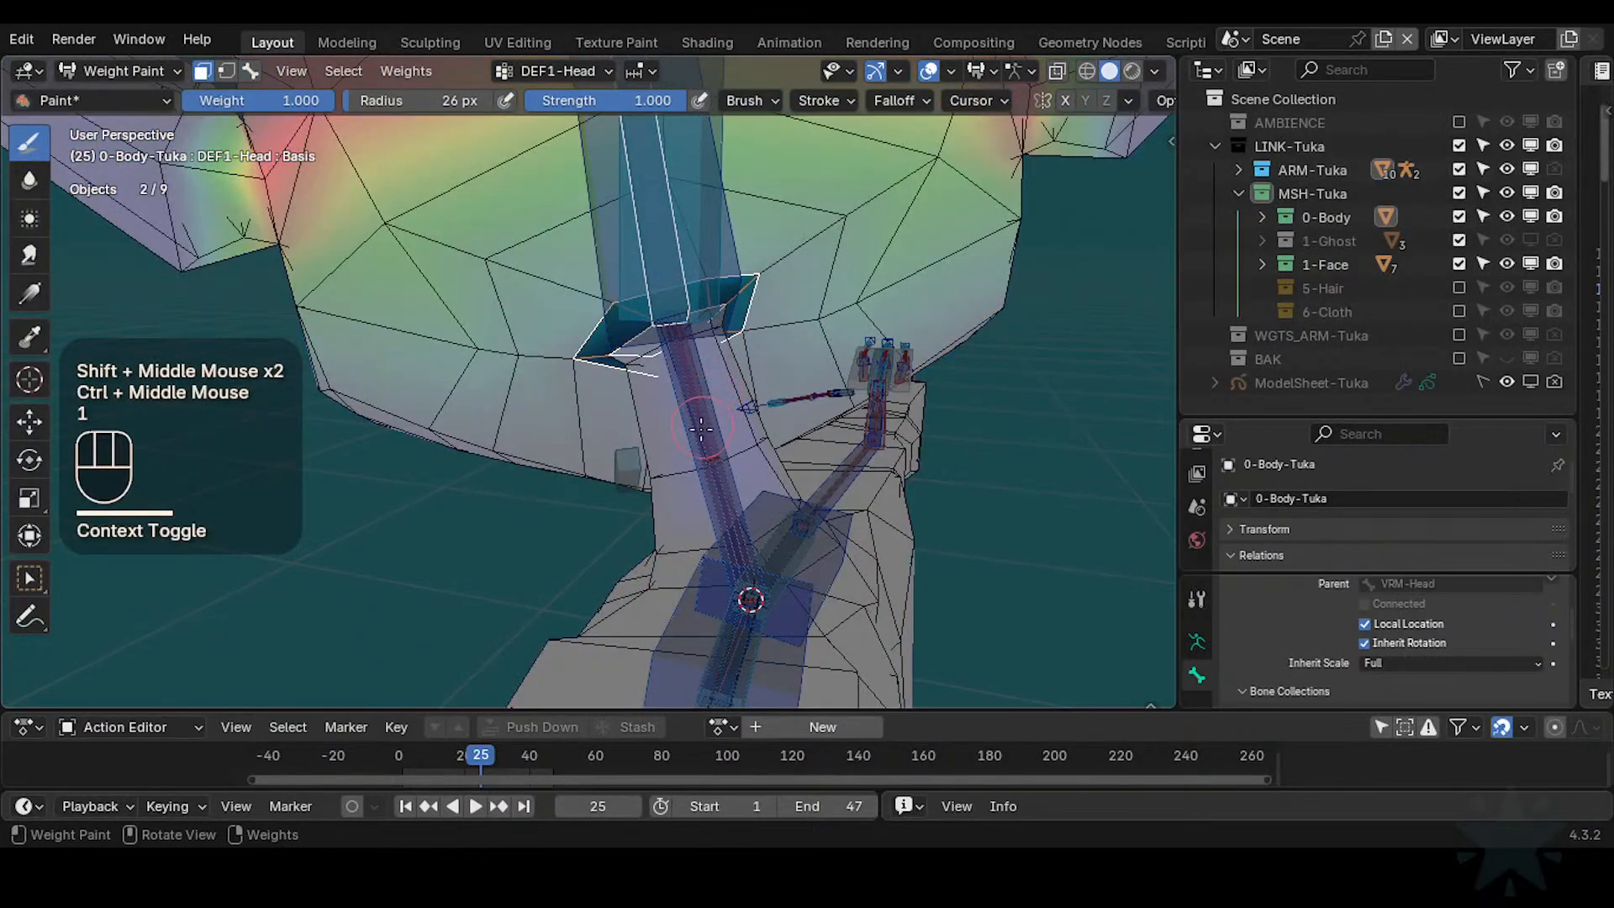
left_click(28, 578)
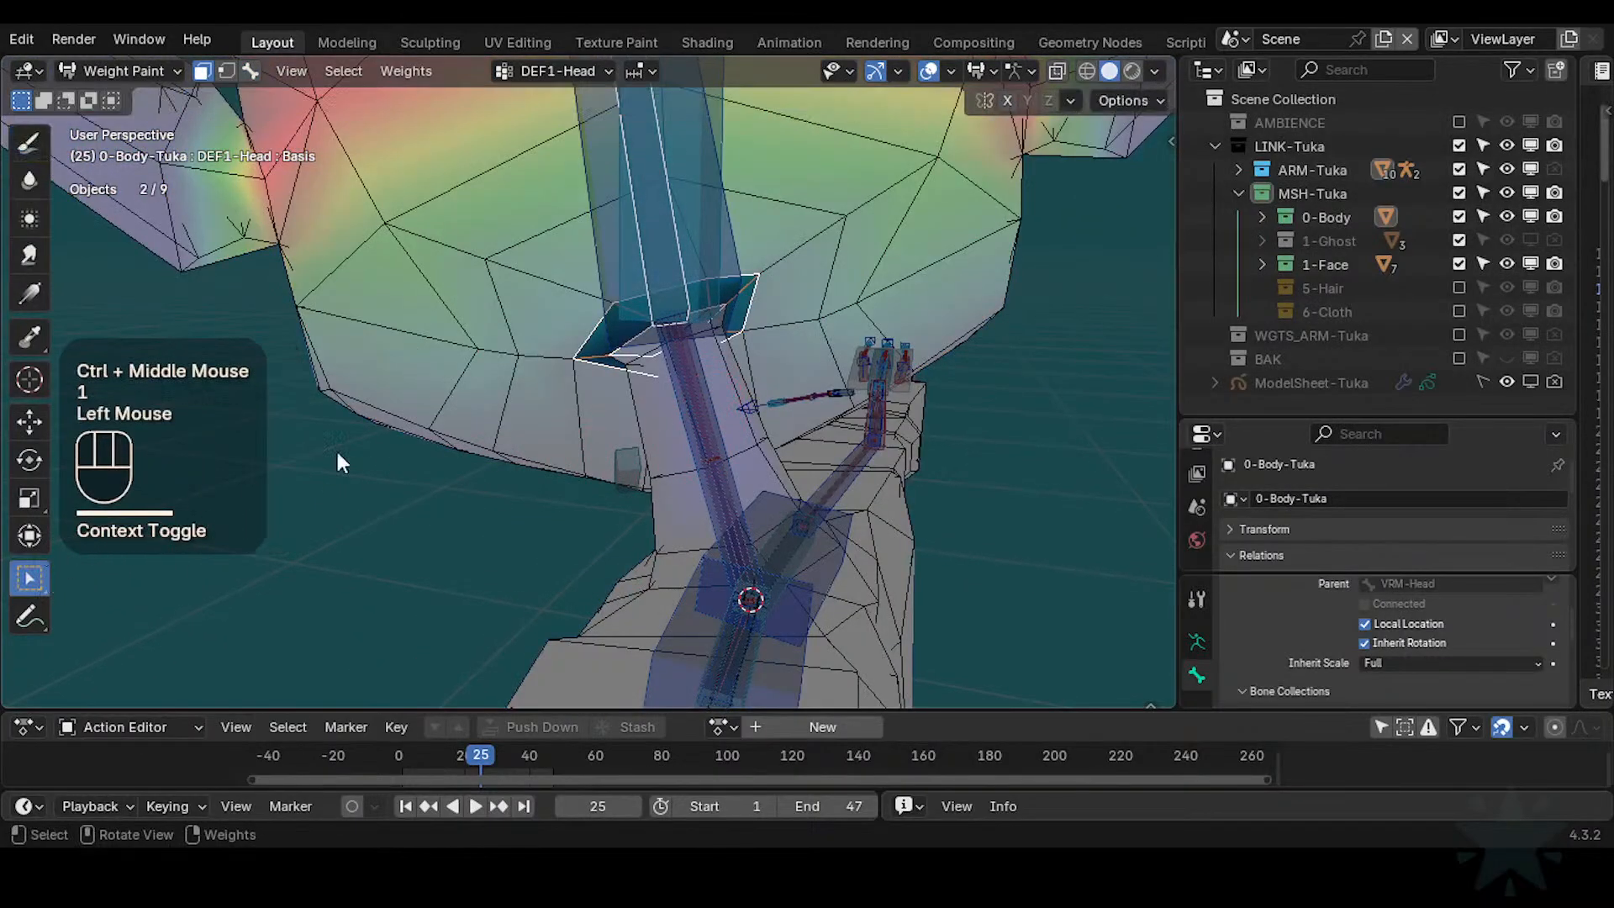
Try several face loop selections around the neck, clearing the selection after each one
left_click(698, 424, "alt+shift")
key("alt+a")
left_click(694, 412, "alt+shift")
key("alt+a")
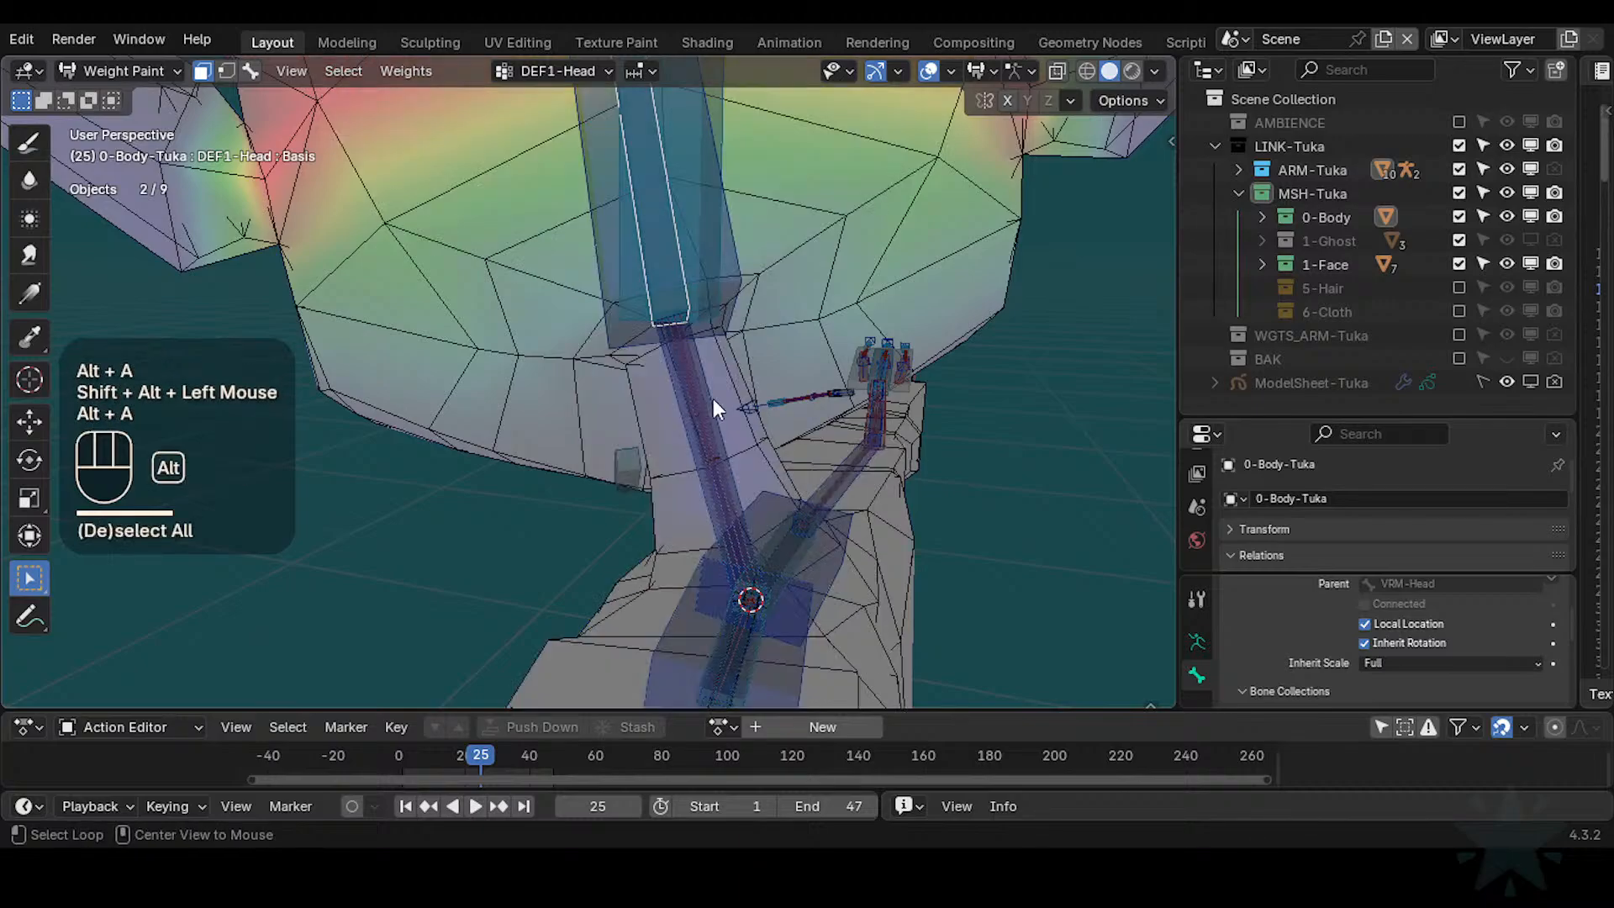
left_click(739, 394, "alt+shift")
key("alt+a")
left_click(728, 401, "alt+shift")
middle_click_drag(729, 401, 691, 413)
key("alt+a")
left_click(651, 445, "alt+shift")
key("alt+a")
Select the face loop around the upper neck, expand the selection three times, and hide all other faces
left_click(655, 434, "alt")
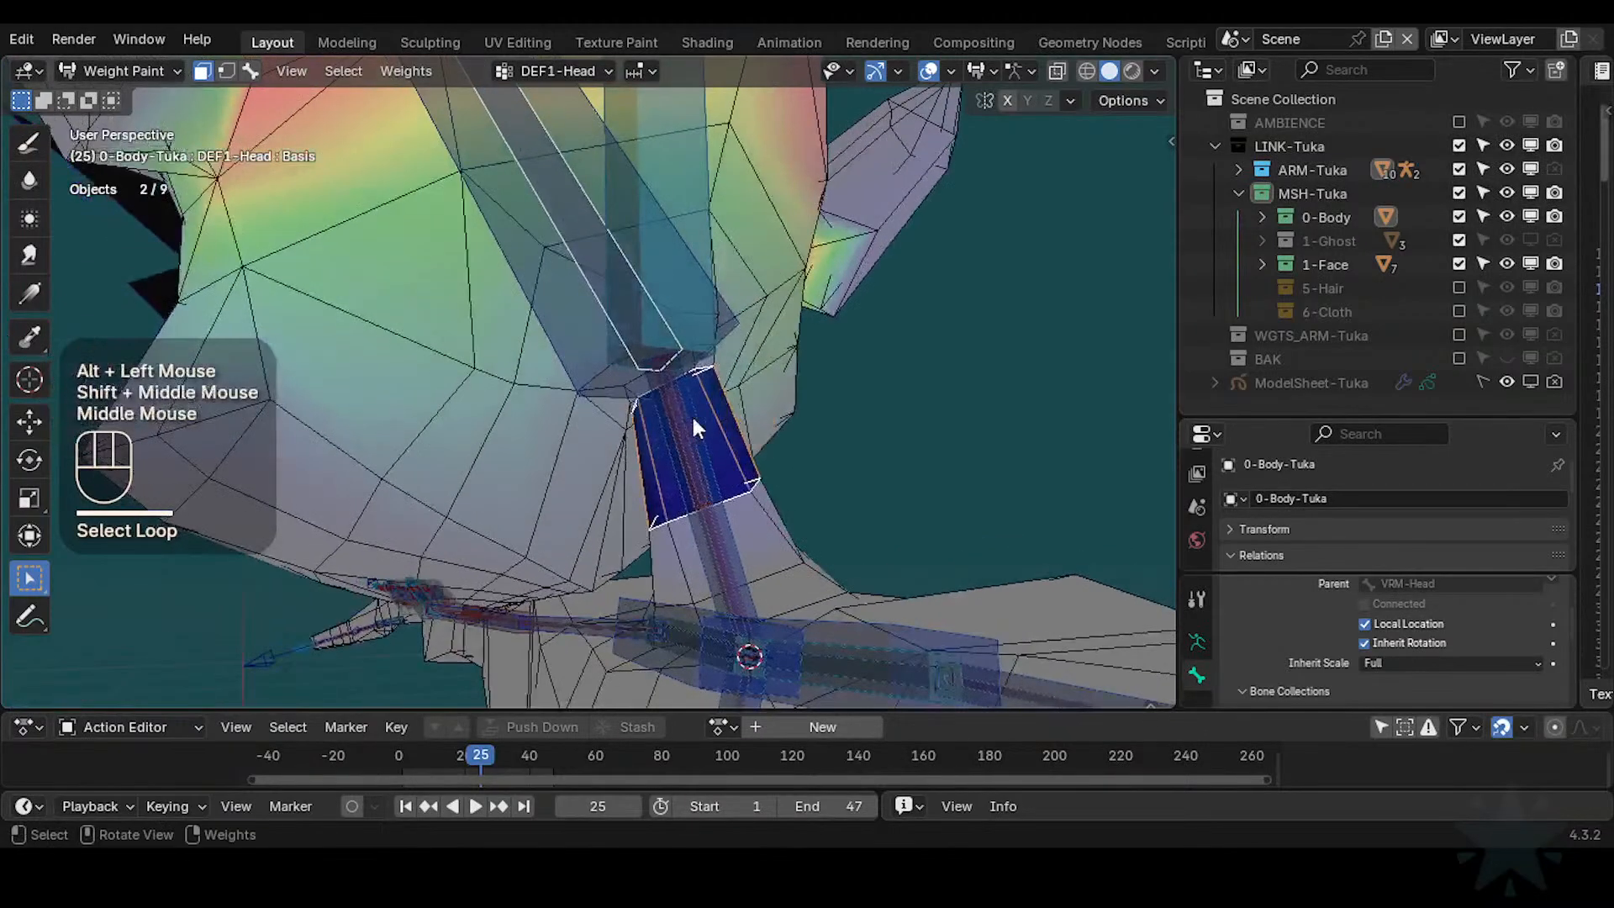
key("ctrl+KP_Add")
key("ctrl+KP_Add")
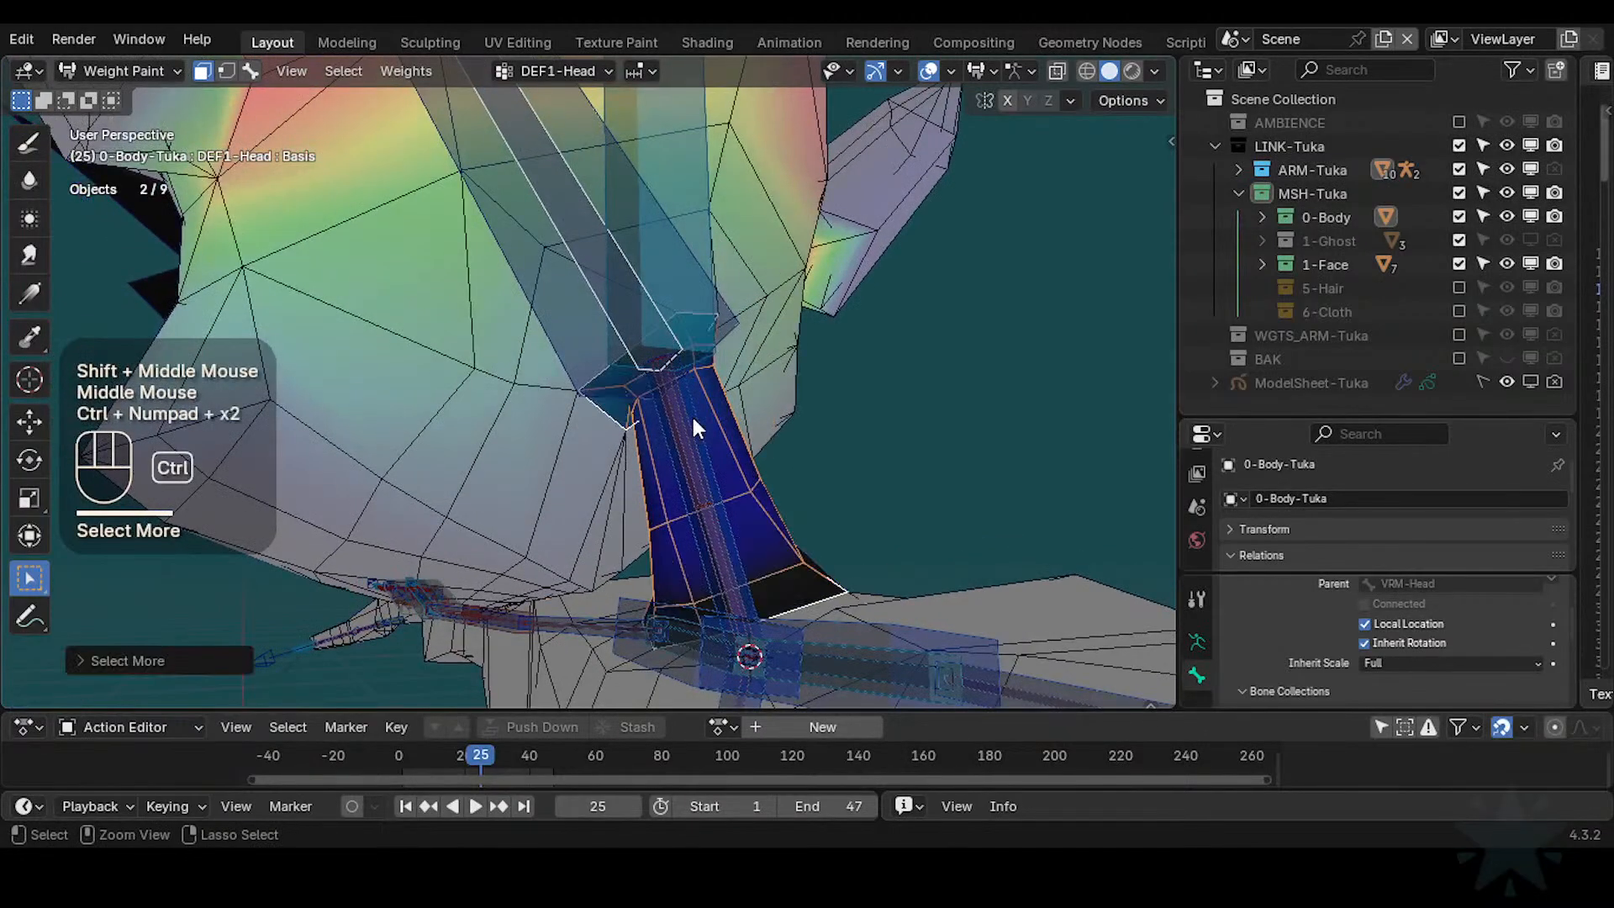
key("ctrl+KP_Add")
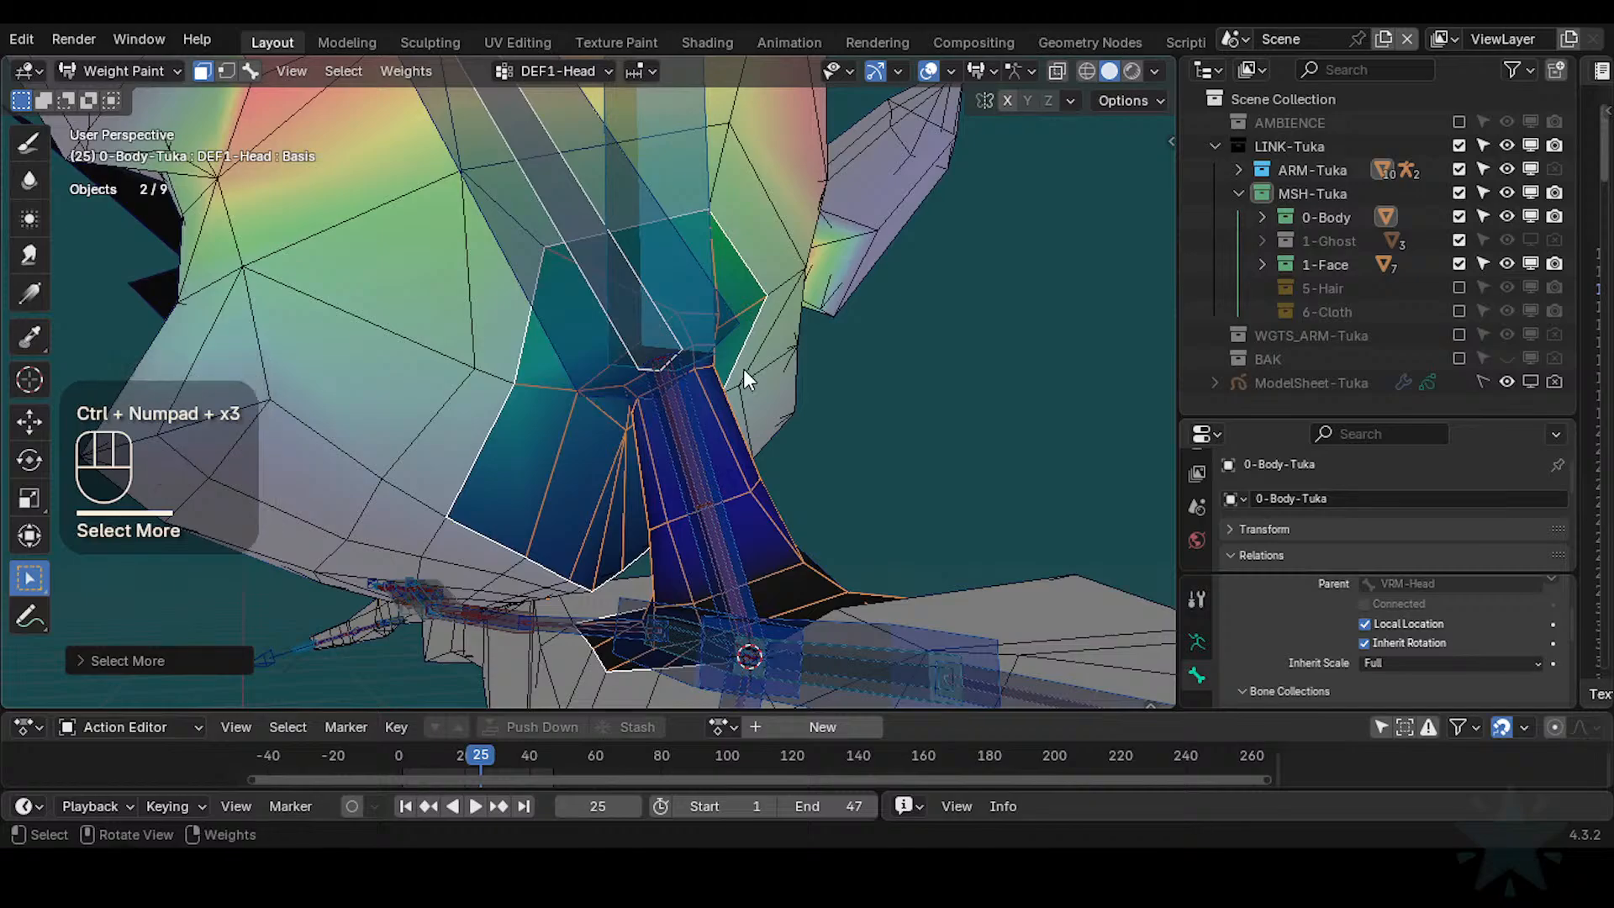
key("shift+h")
mouse_move(745, 357)
middle_mouse_down()
mouse_move(734, 337)
mouse_move(760, 352)
mouse_move(743, 329)
middle_mouse_up()
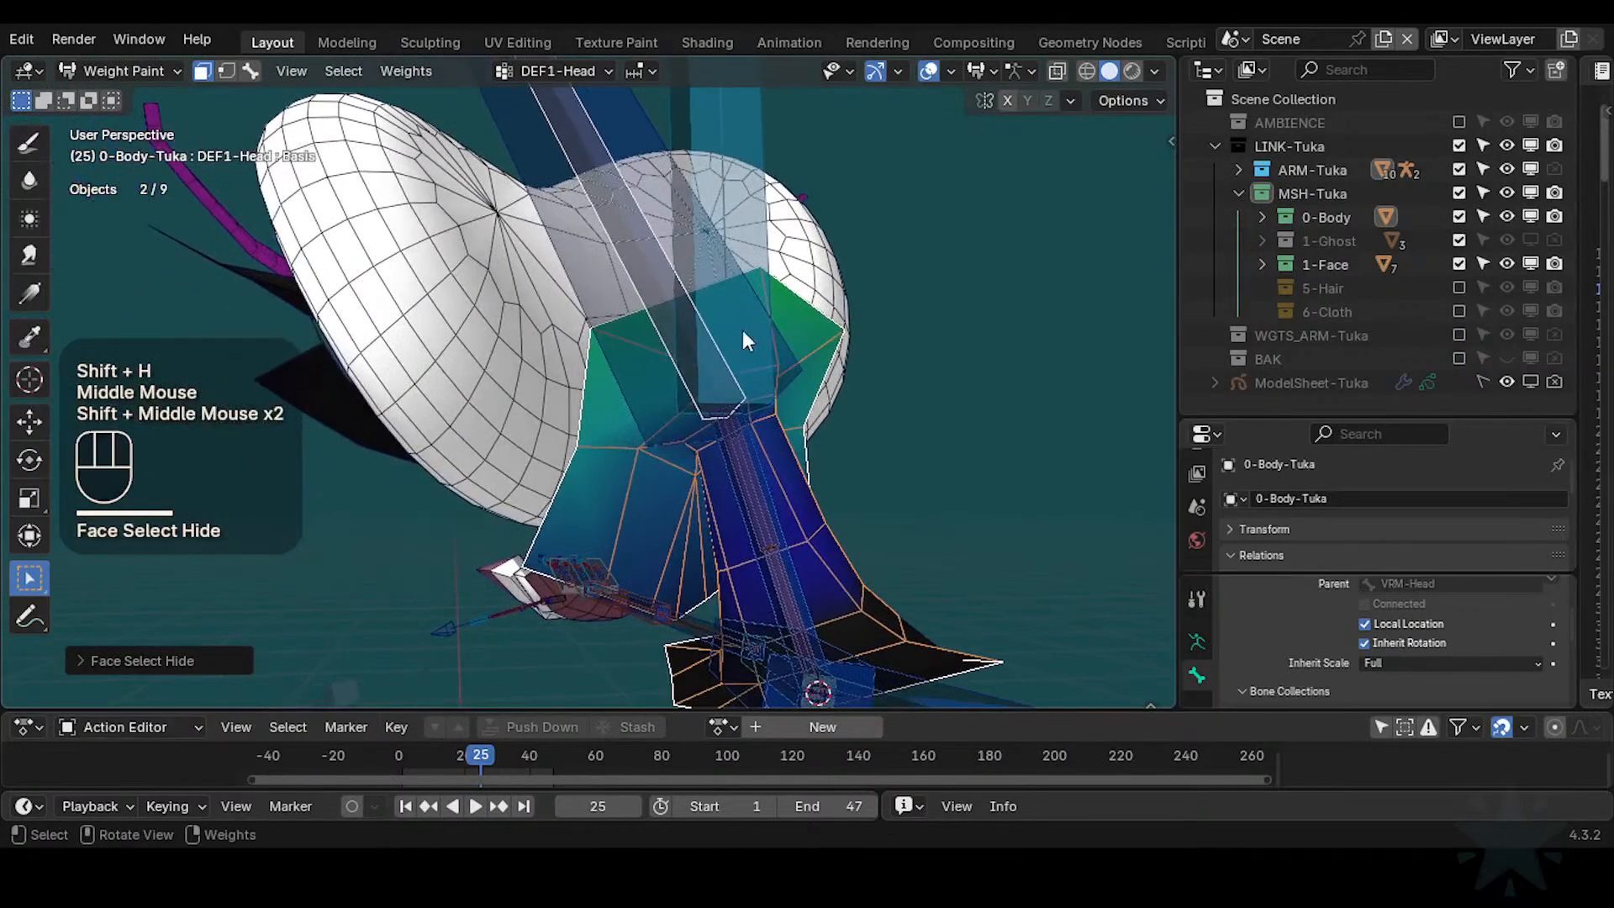
Save the file, and paint DEF1-Head weight 1.000 across the isolated faces at the back of the head above the neck
key("ctrl+s")
left_click(28, 141)
mouse_move(651, 376)
middle_mouse_down()
mouse_move(730, 370)
mouse_move(725, 320)
middle_mouse_up()
mouse_move(725, 320)
middle_mouse_down()
mouse_move(733, 350)
mouse_move(695, 365)
middle_mouse_up()
key("ctrl+f")
left_click(707, 386, "ctrl")
mouse_move(673, 389)
left_mouse_down()
mouse_move(713, 392)
mouse_move(772, 360)
left_mouse_up()
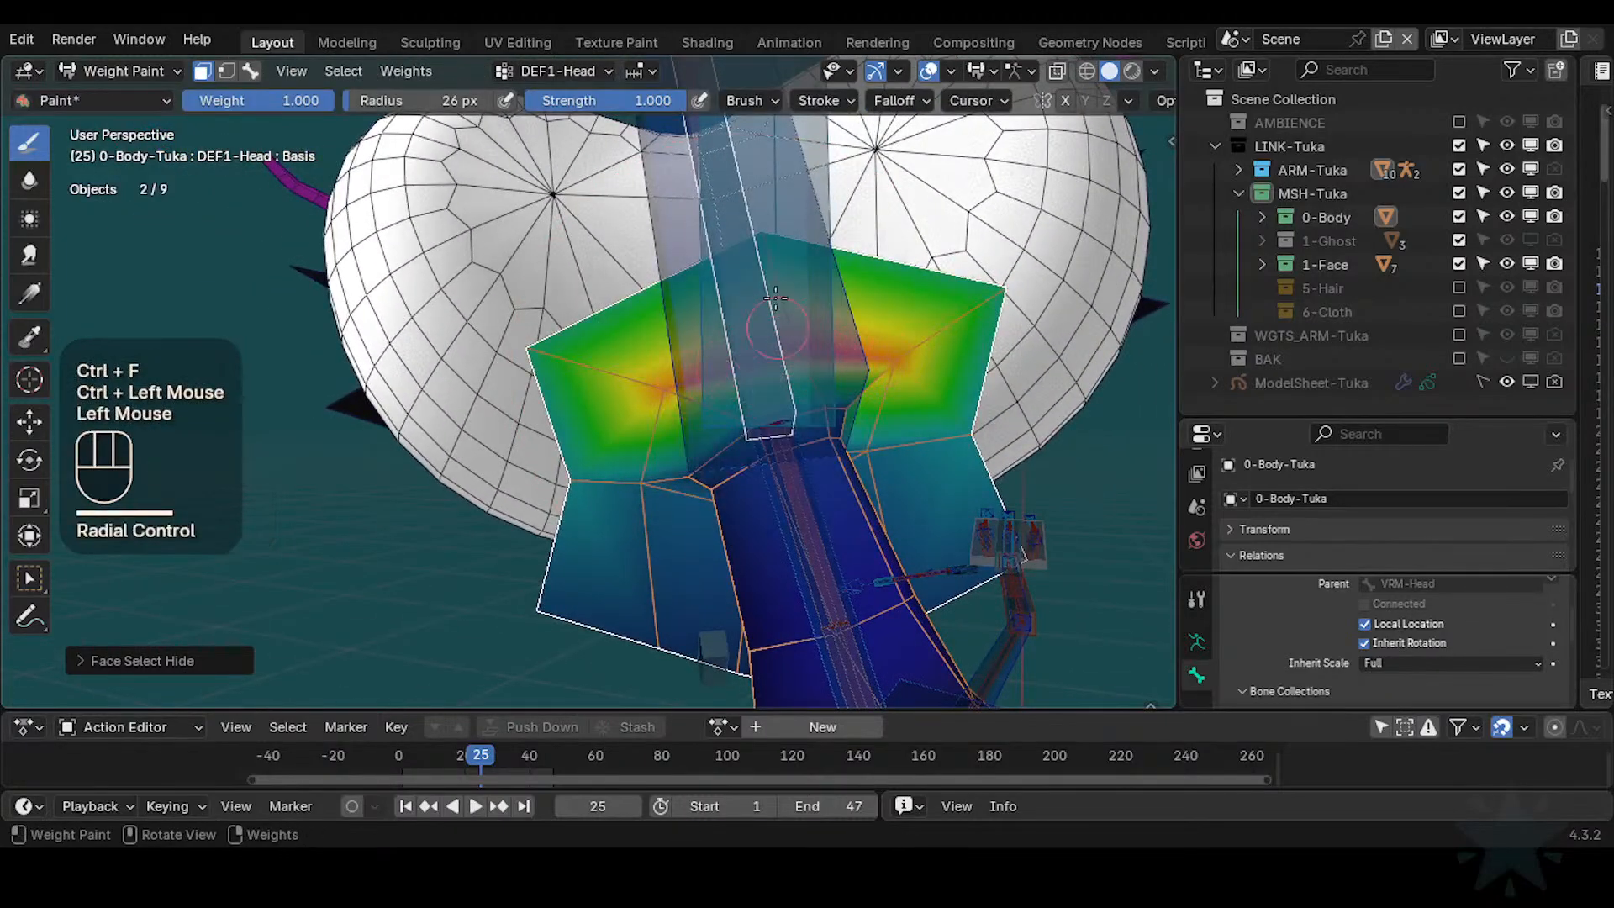
mouse_move(775, 297)
left_mouse_down()
mouse_move(791, 290)
mouse_move(571, 344)
left_mouse_up()
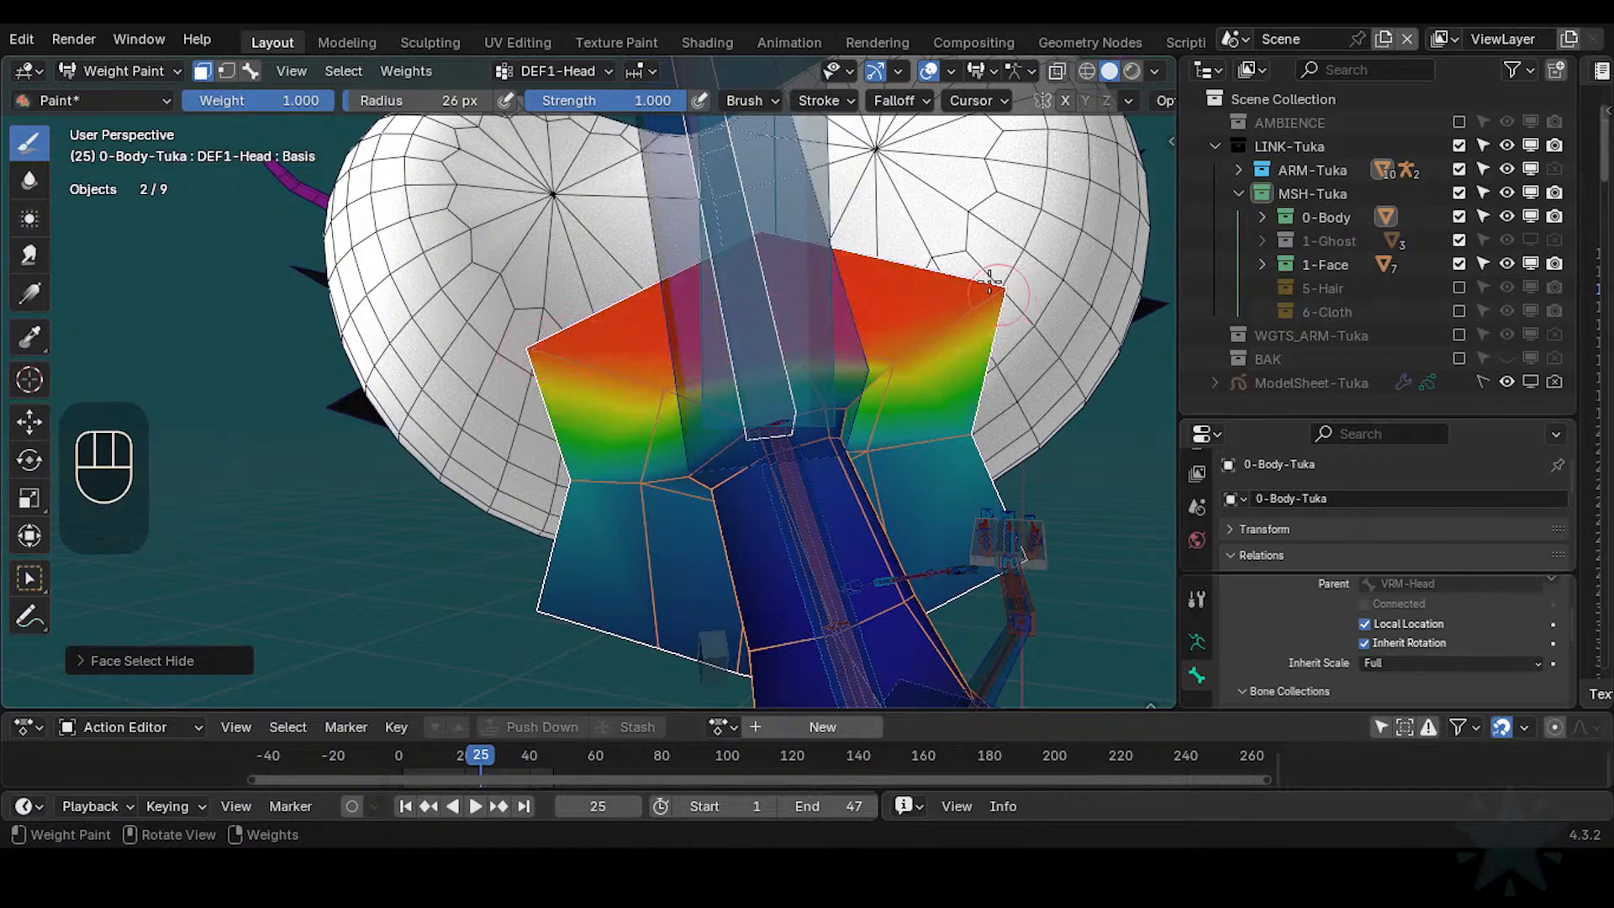
Reveal the body's hidden faces and switch from face masking to bone selection
key("ctrl+KP_Add")
key("alt+h")
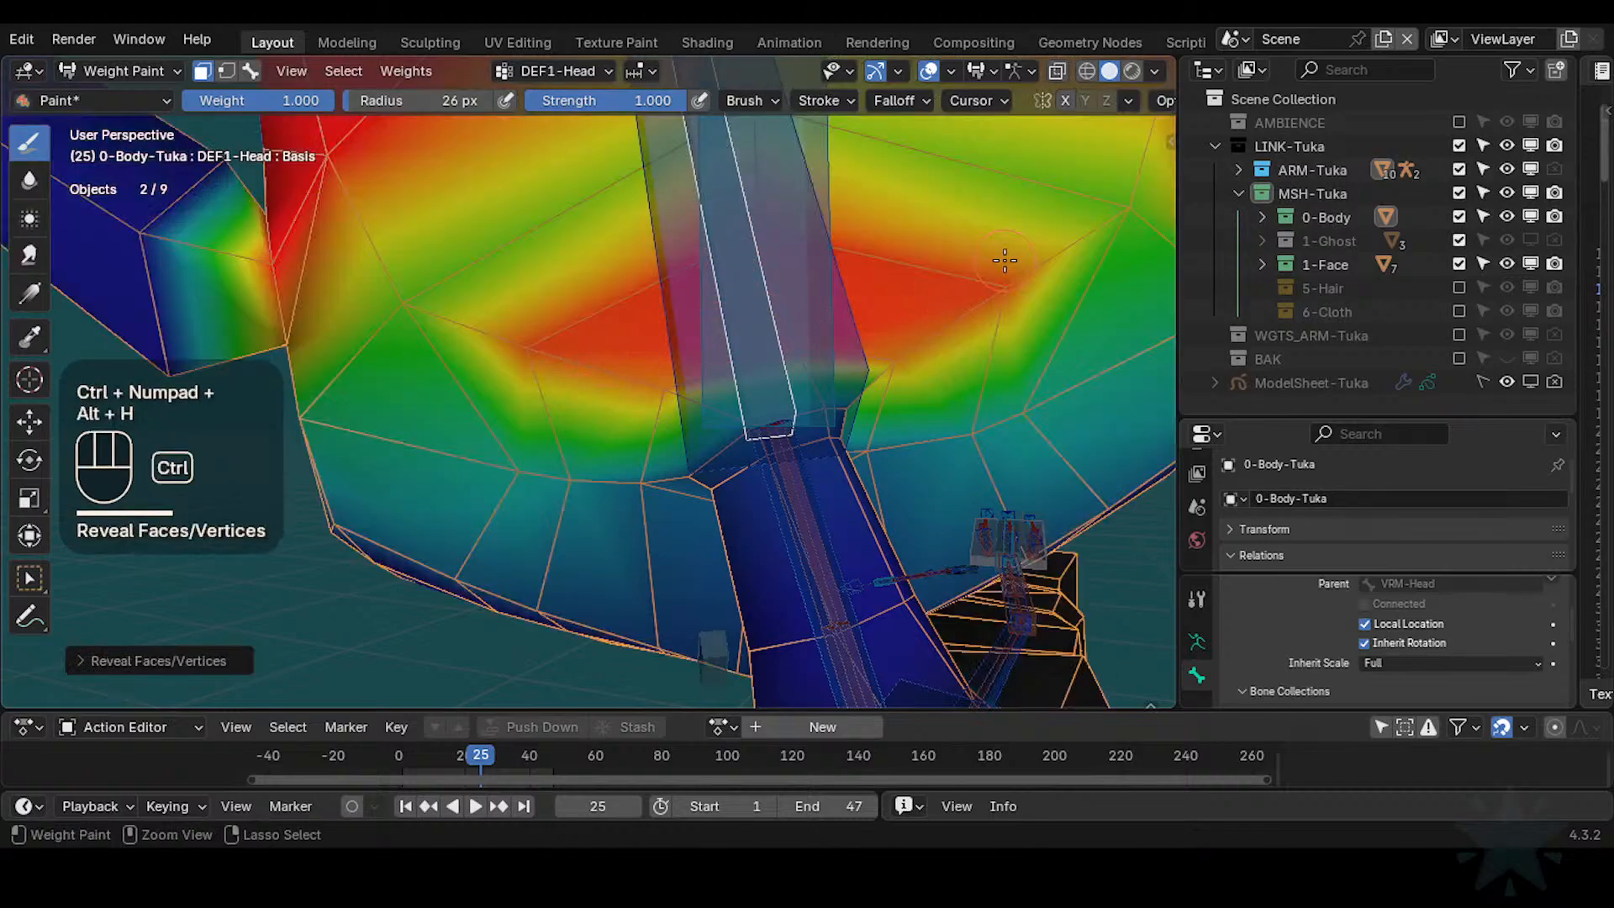
key("1")
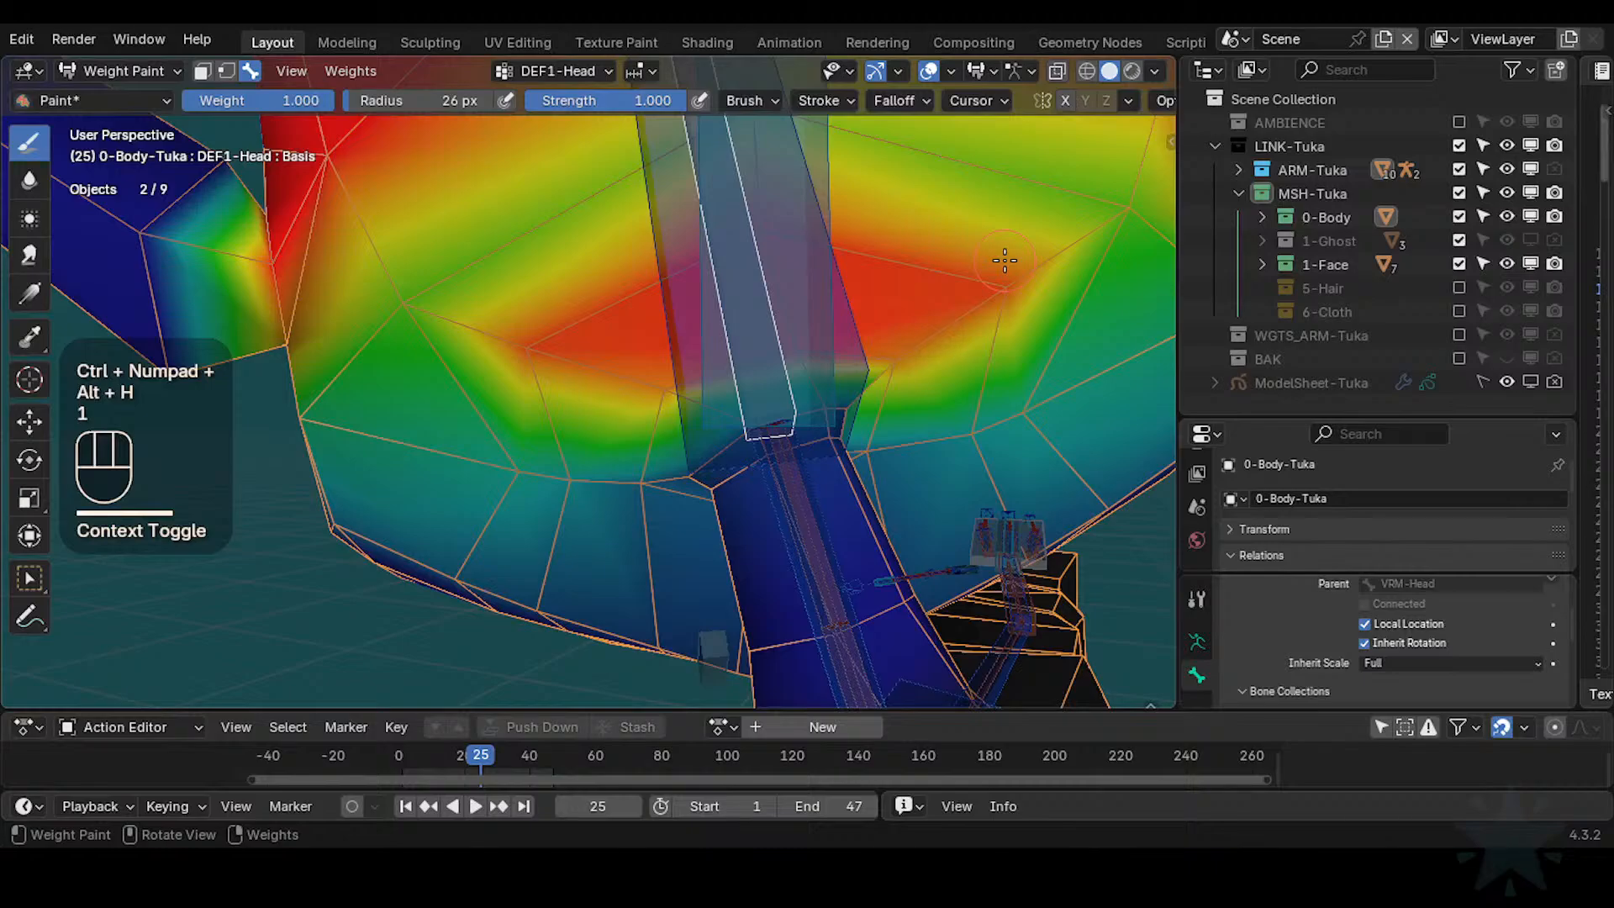
Paint DEF1-Head weight 1.000 across the lower back of the head with the 26 px Paint brush
key("1")
key("ctrl+KP_Subtract")
key("1")
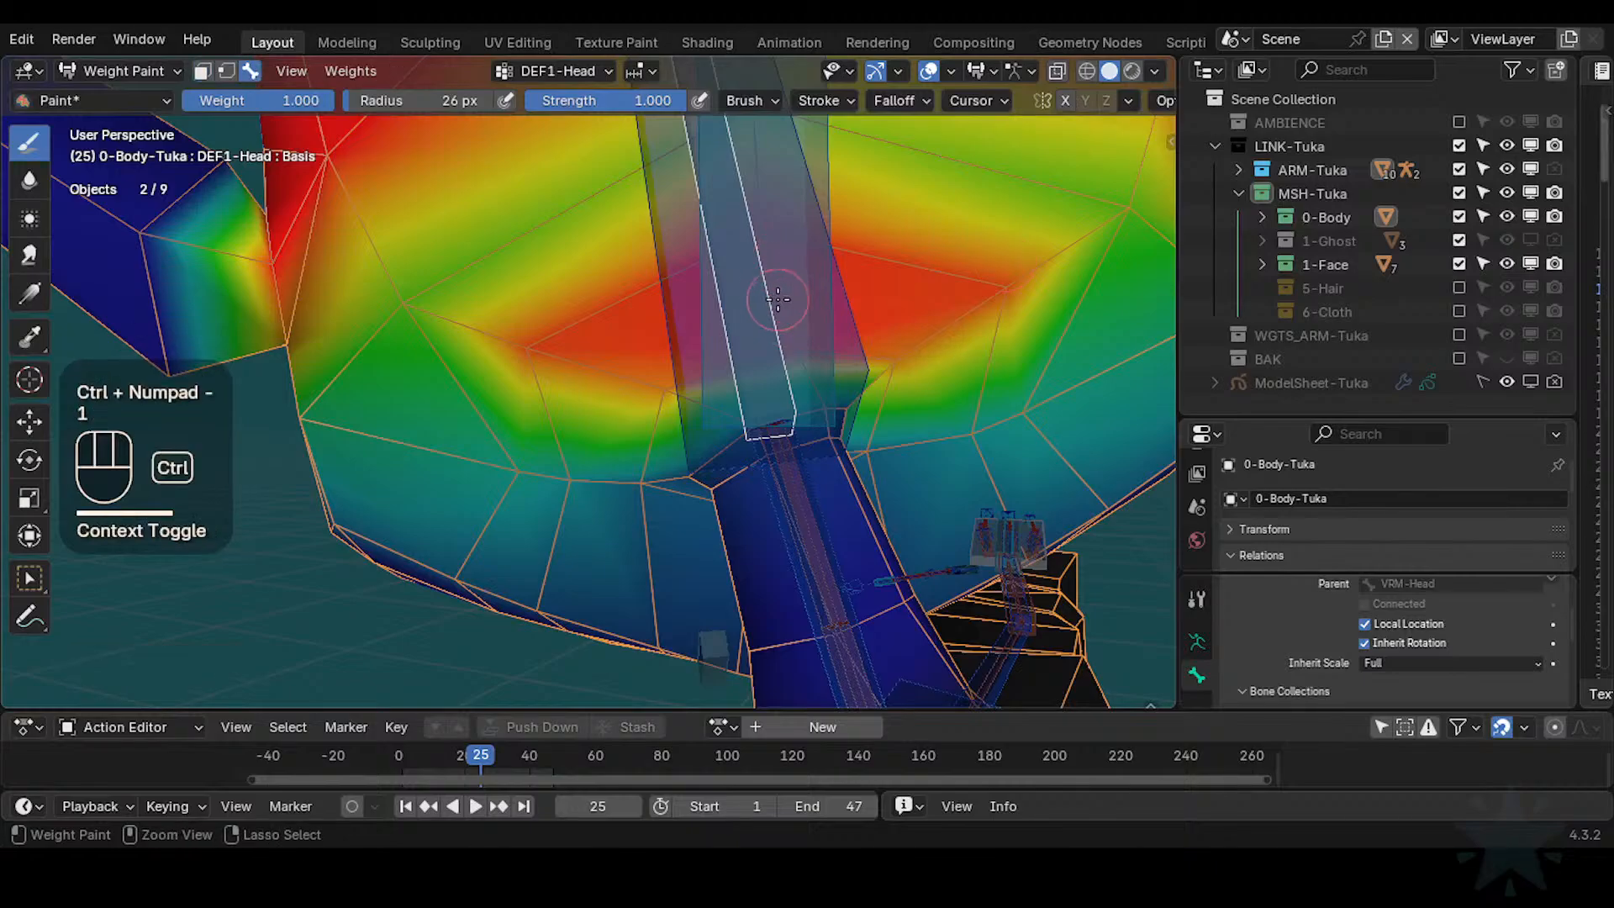
mouse_move(781, 263)
middle_mouse_down("ctrl")
mouse_move(781, 218)
mouse_move(781, 290)
middle_mouse_up("ctrl")
left_click(29, 179)
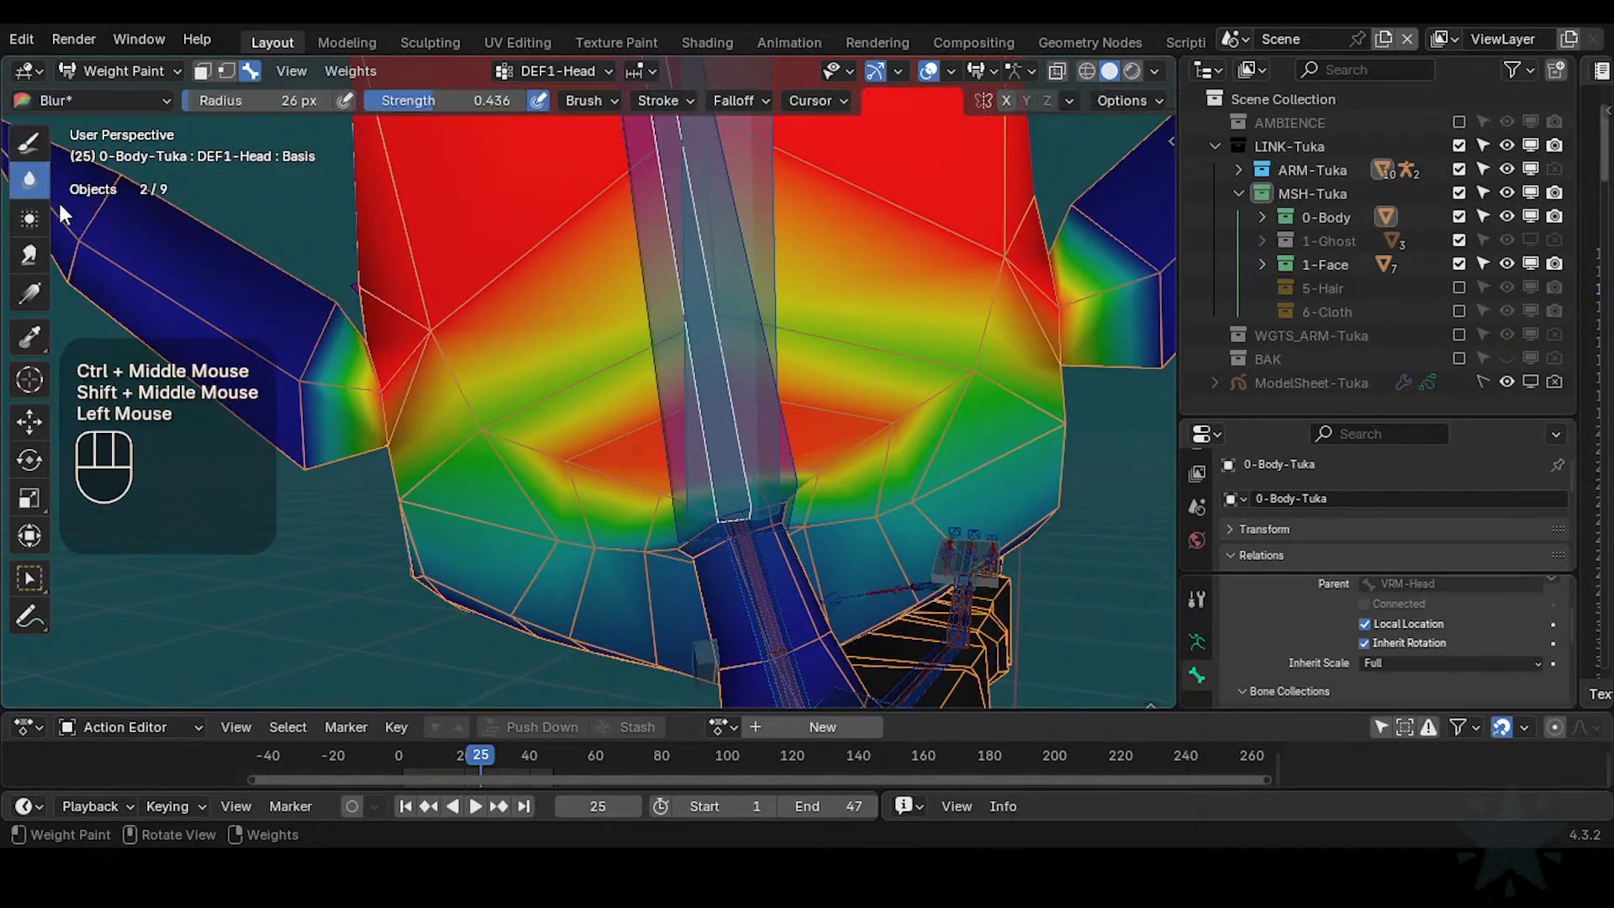
left_click(29, 143)
key("ctrl+f")
left_click(653, 228, "ctrl")
middle_click_drag(653, 228, 630, 244, "ctrl")
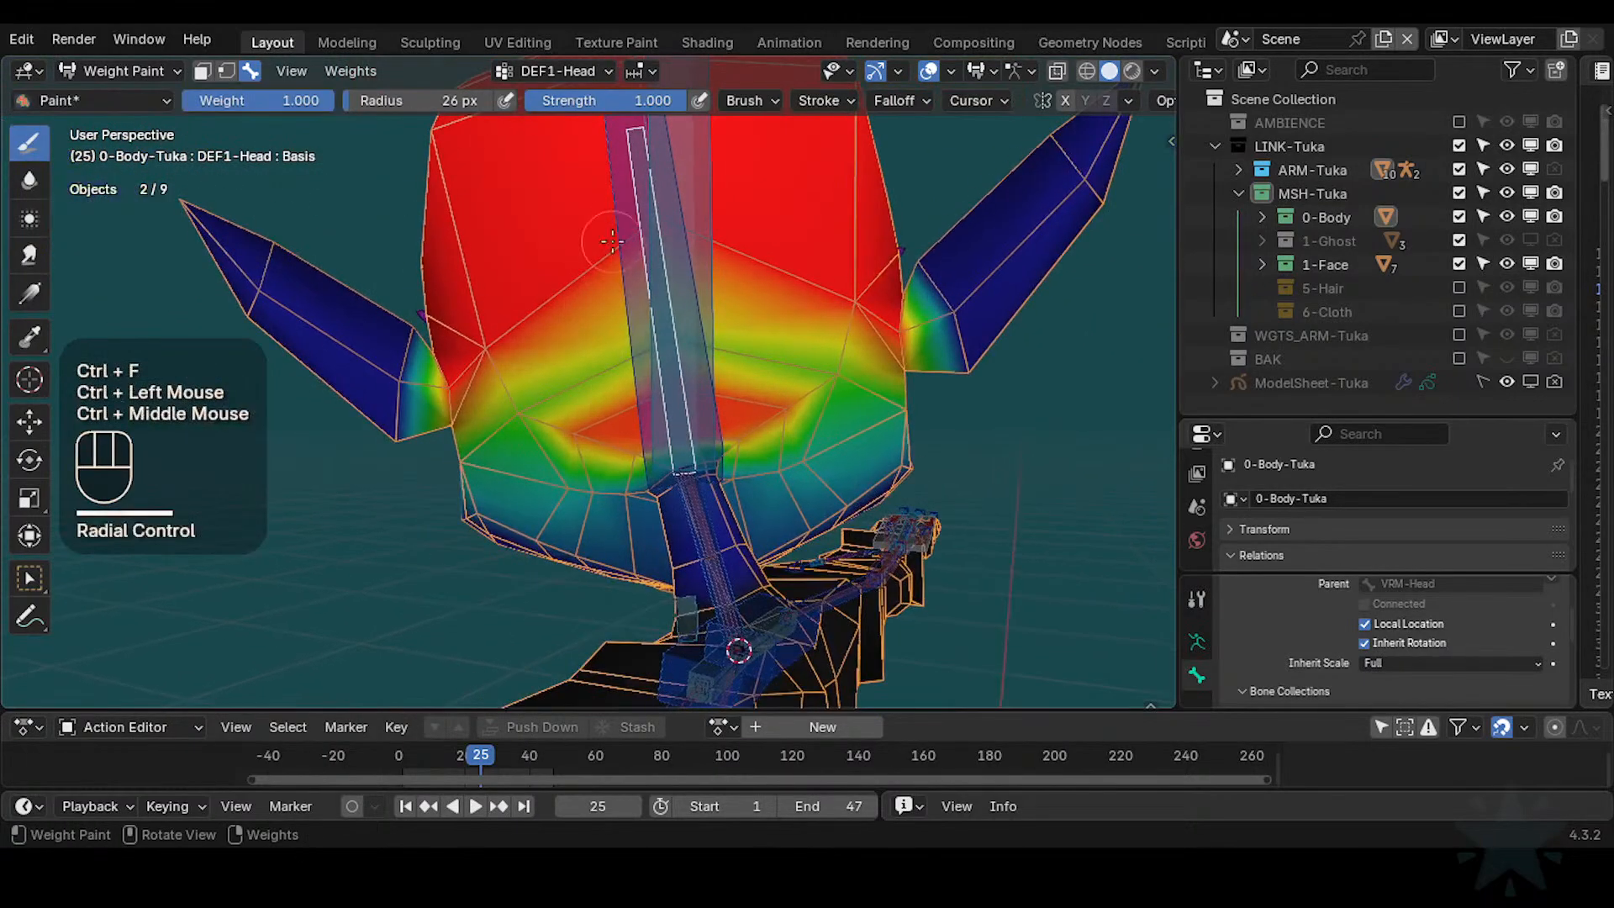
left_click(623, 249)
left_click_drag(517, 359, 509, 401)
left_click(635, 366)
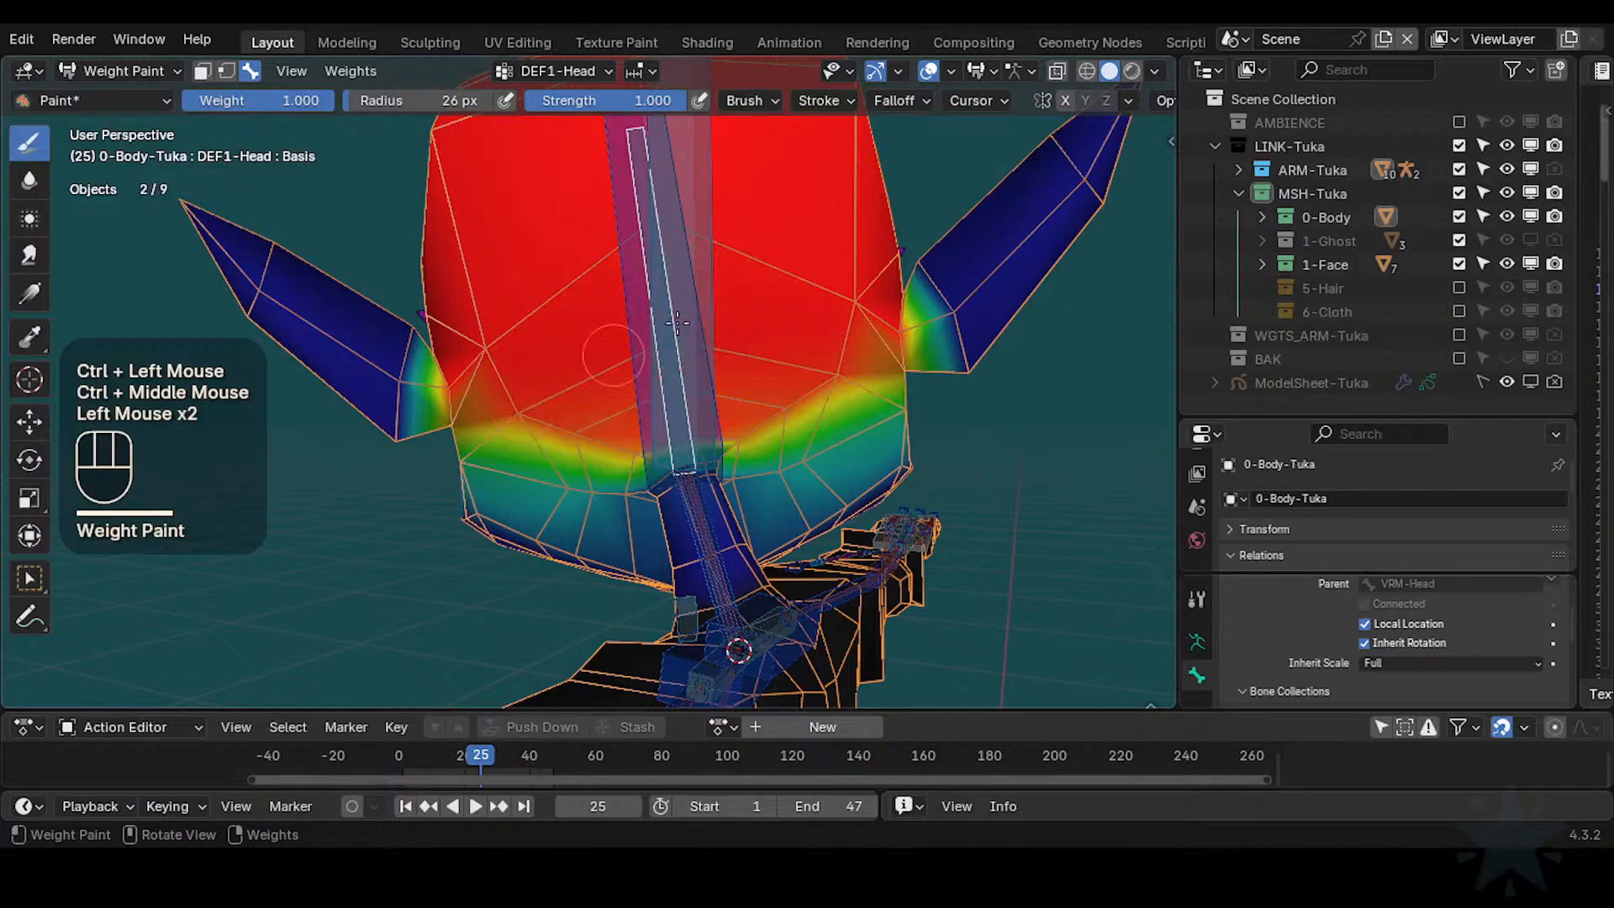
Extend the full DEF1-Head weight down to the base of the skull, where it meets the back and side of the neck
middle_click_drag(612, 336, 630, 290, "shift")
mouse_move(630, 290)
middle_mouse_down()
mouse_move(749, 313)
mouse_move(658, 320)
mouse_move(685, 334)
middle_mouse_up()
mouse_move(685, 335)
middle_mouse_down()
mouse_move(725, 353)
mouse_move(702, 338)
middle_mouse_up()
left_click(697, 334)
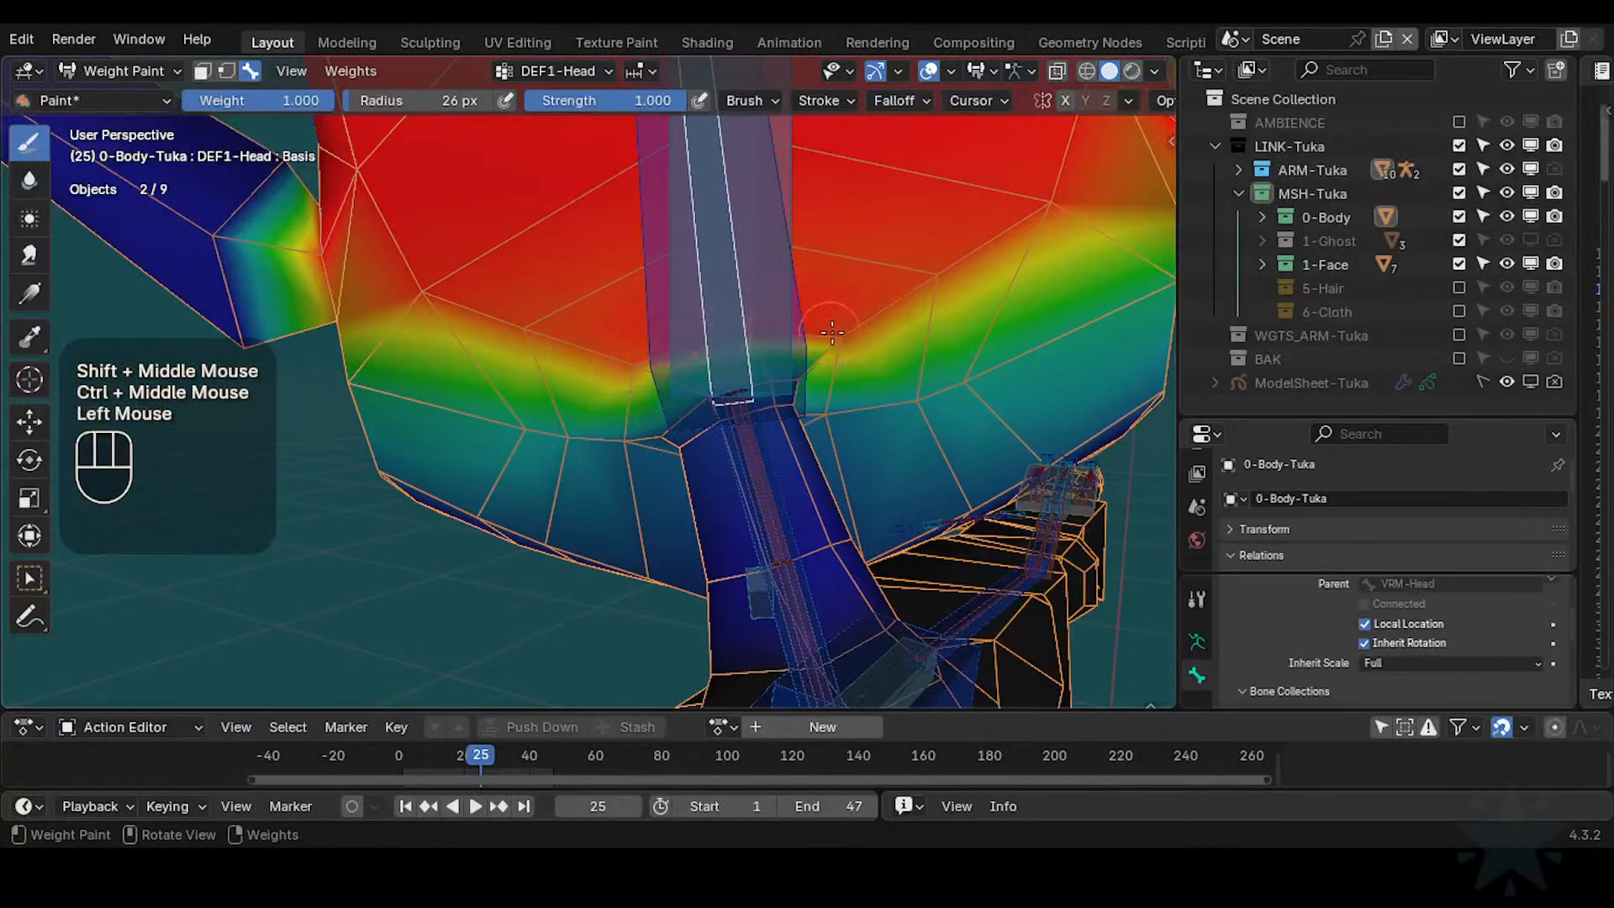
left_click(726, 364)
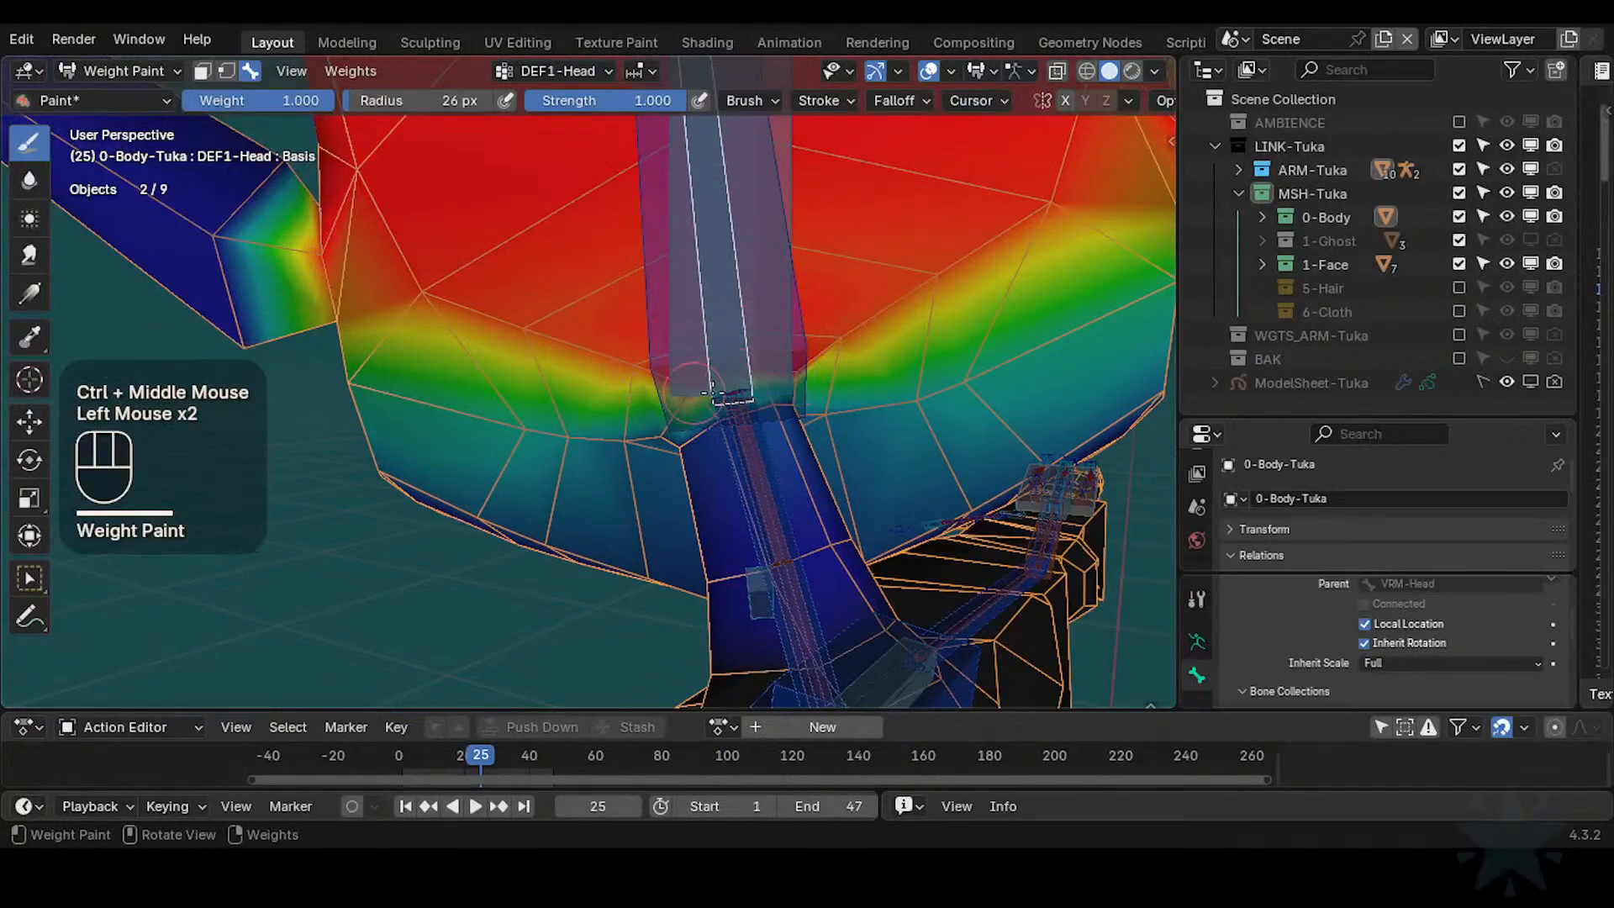
middle_click_drag(757, 369, 652, 408)
left_click(651, 408)
middle_click(622, 425)
left_click_drag(609, 433, 591, 444)
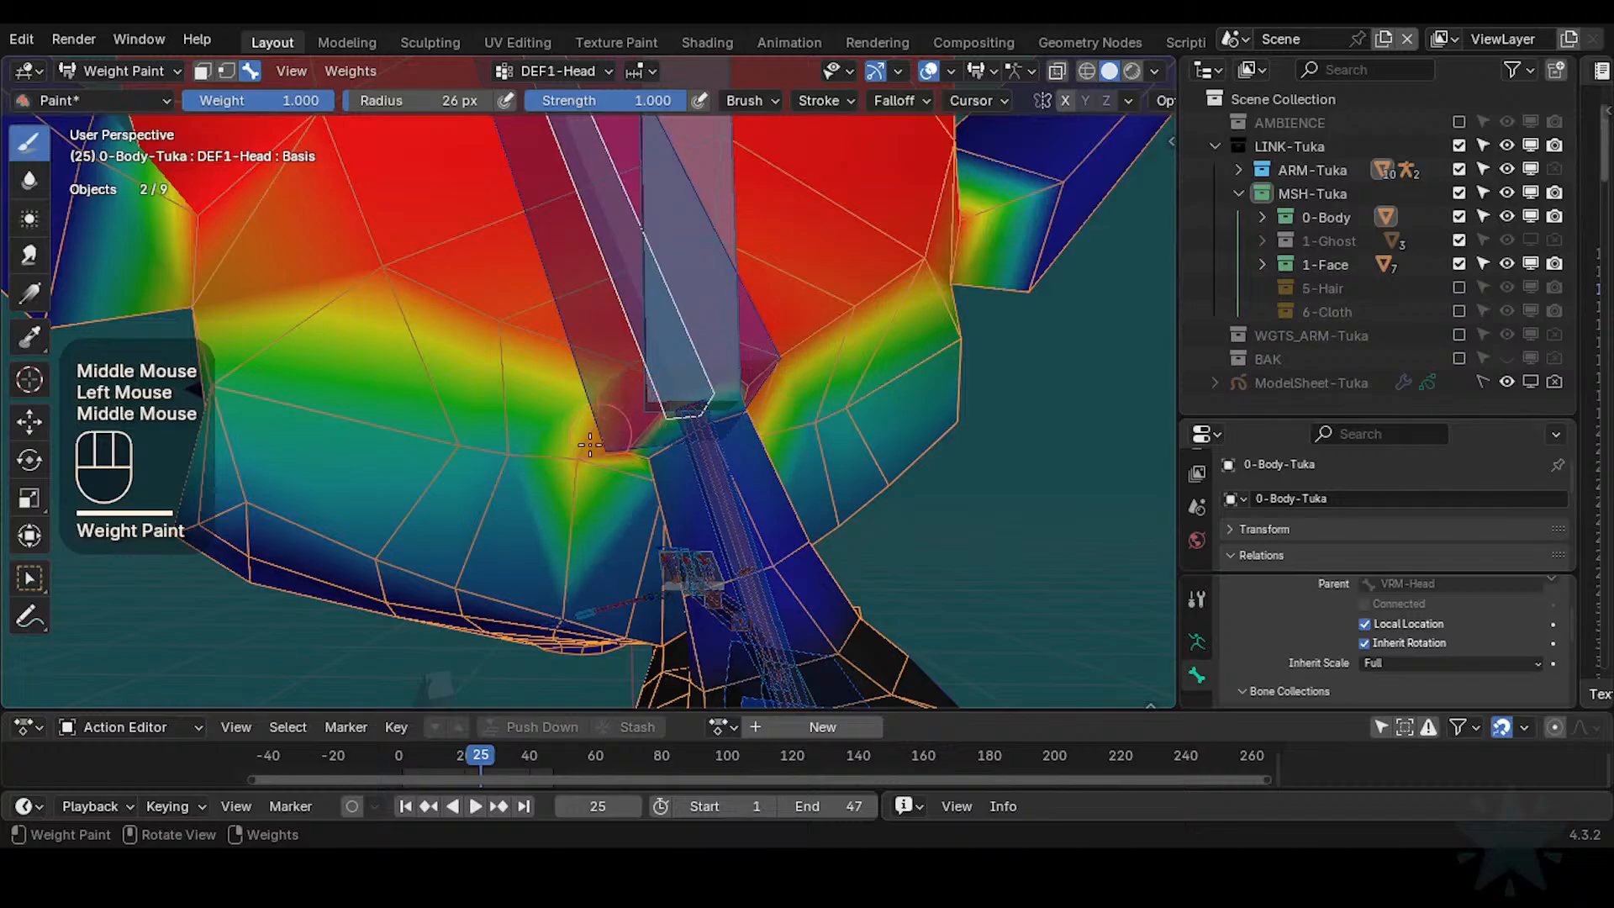
Reduce the brush radius to 19 px and paint full DEF1-Head weight on the vertices at the side of the neck-head junction
middle_click_drag(642, 376, 639, 396, "ctrl")
mouse_move(639, 395)
middle_mouse_down()
mouse_move(631, 437)
mouse_move(666, 406)
middle_mouse_up()
key("f")
left_click(627, 446)
left_click(631, 448)
middle_click(631, 447)
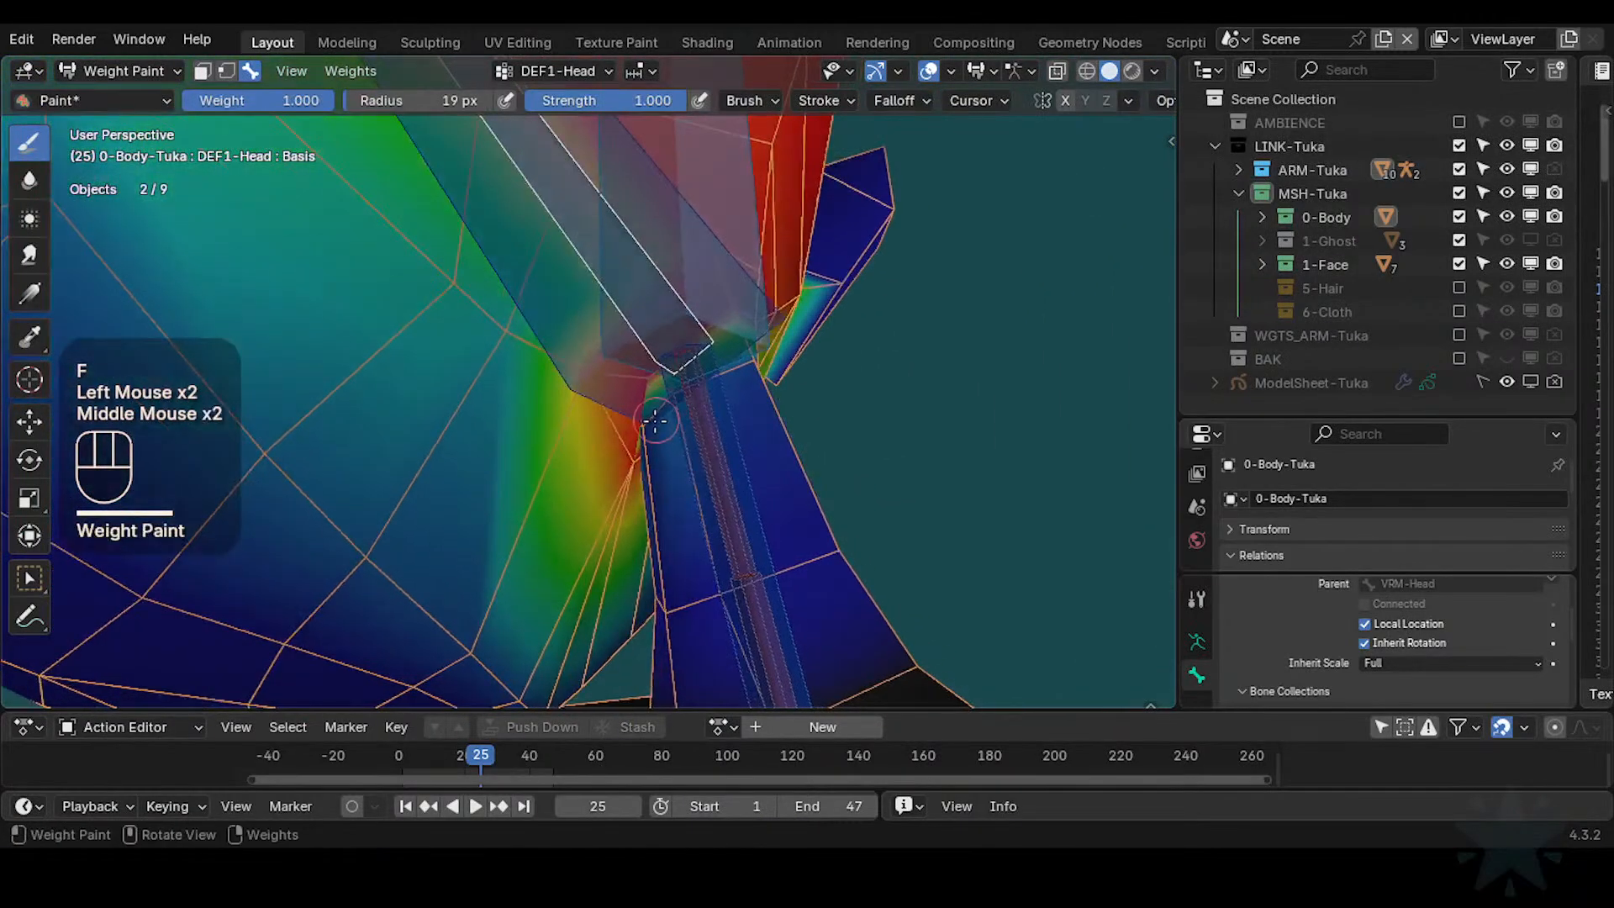
left_click_drag(651, 425, 641, 428)
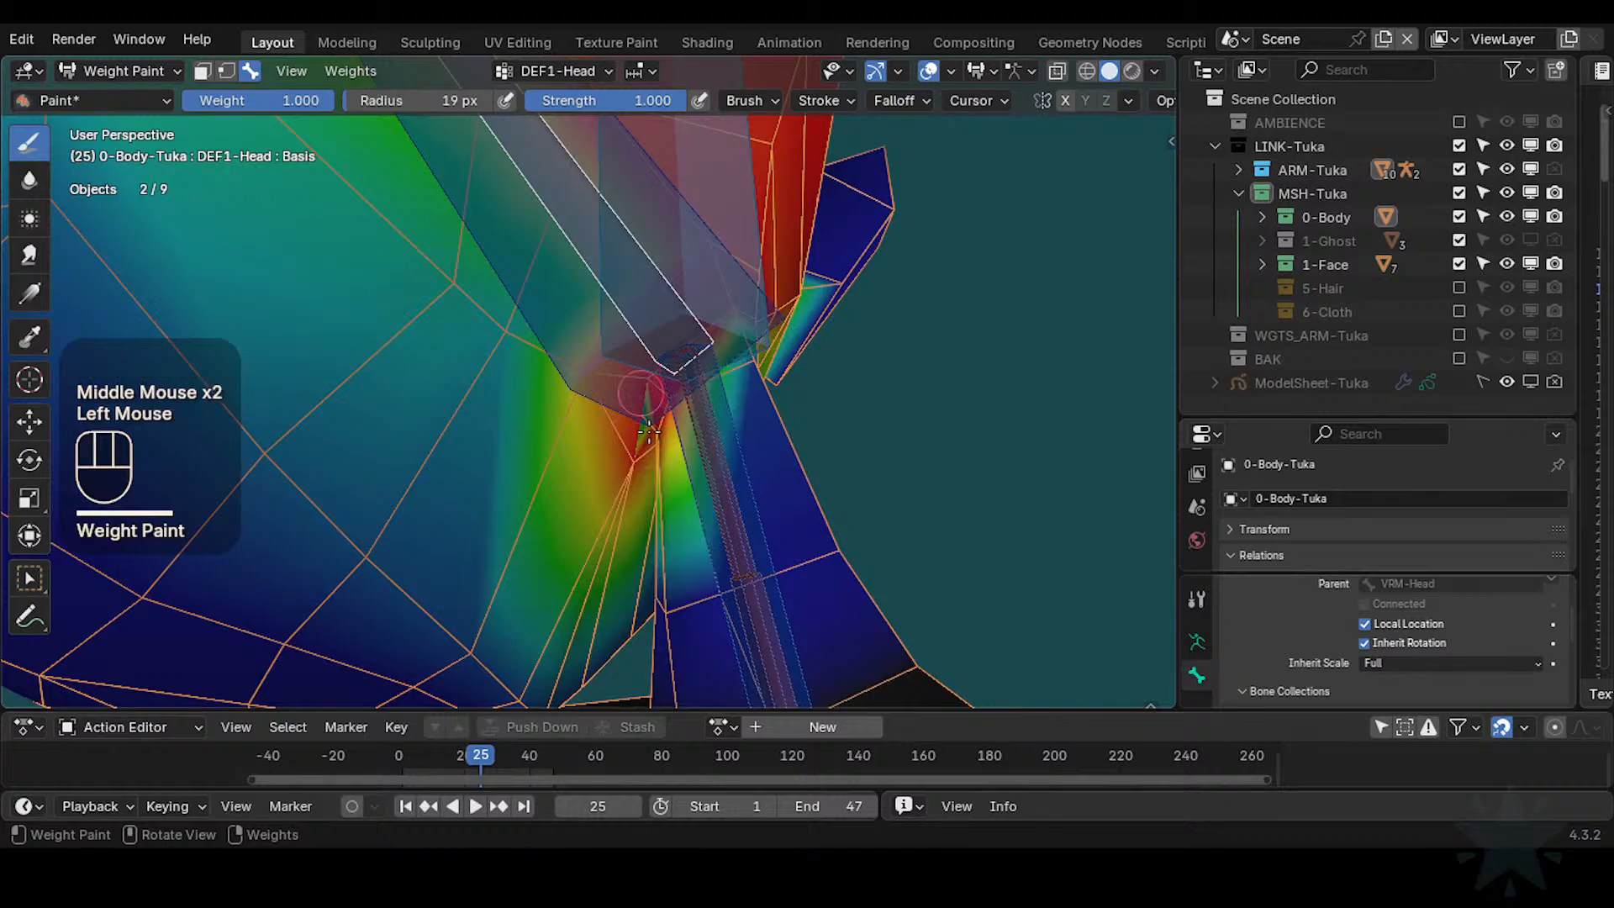
middle_click_drag(649, 431, 661, 418)
left_click(652, 427)
left_click(661, 419)
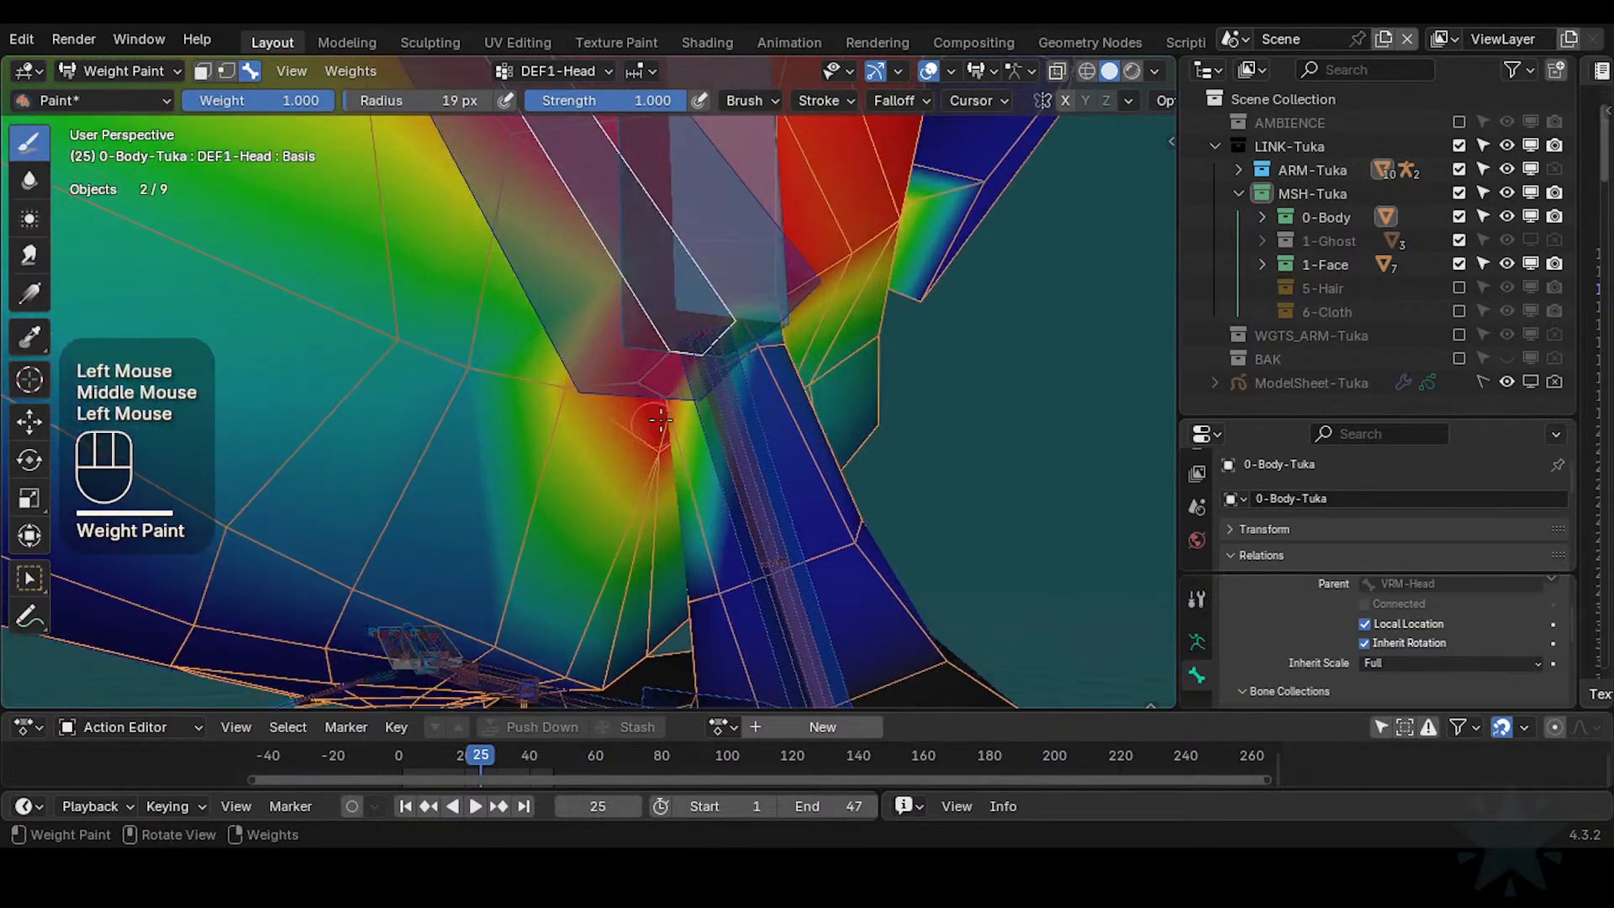
Paint full DEF1-Head weight along the top edge of the neck around its back
left_click_drag(695, 370, 747, 346)
middle_click_drag(730, 349, 648, 404)
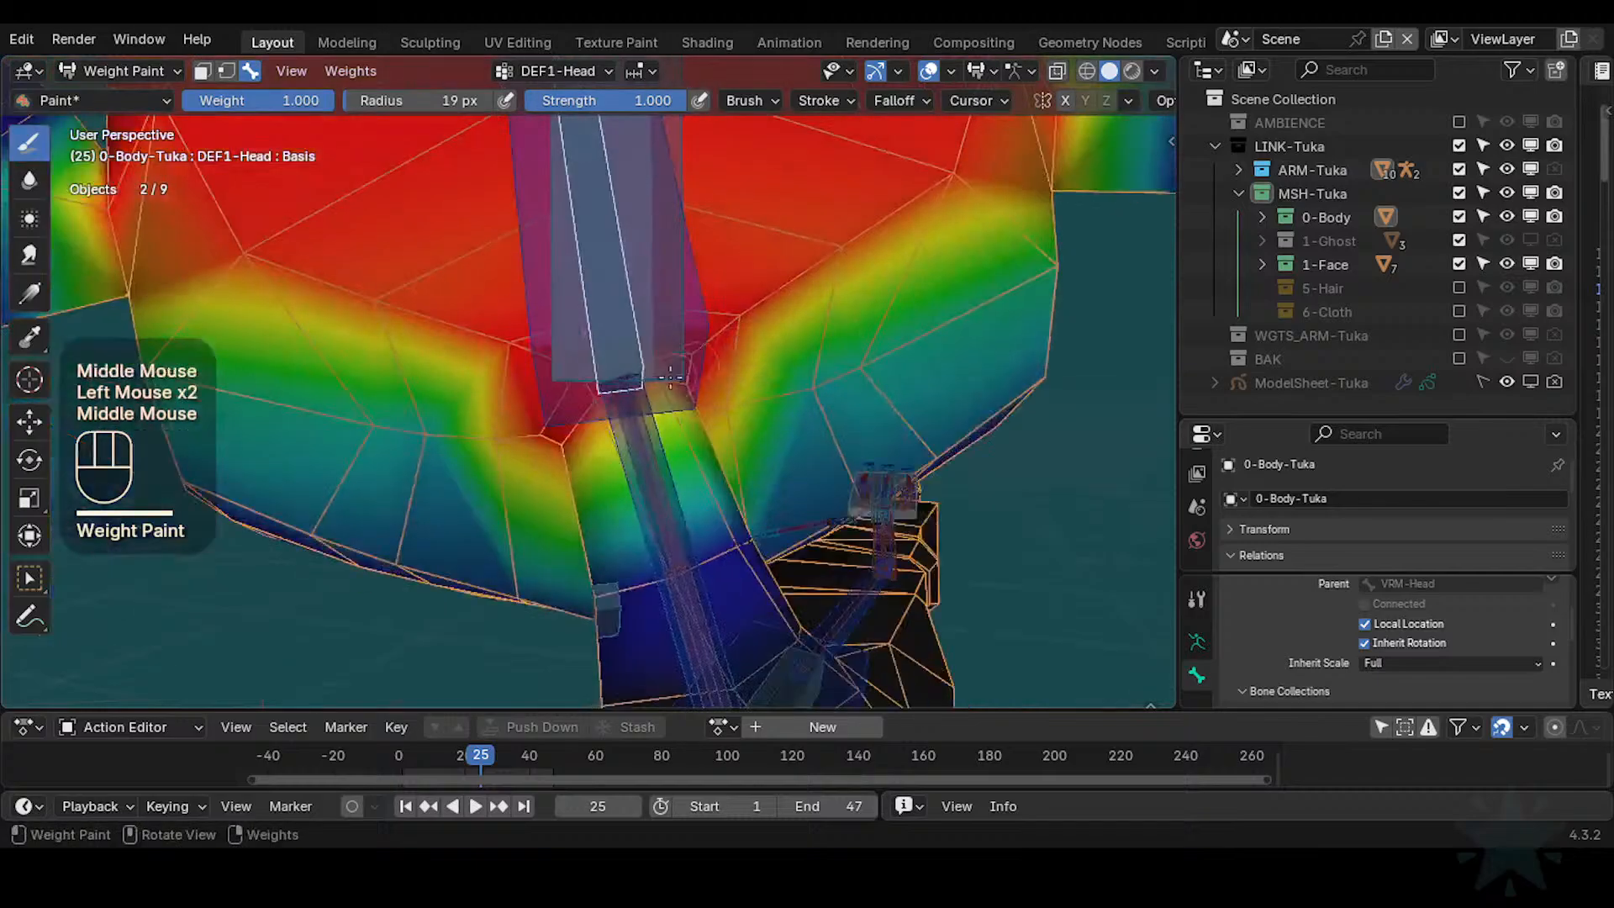
left_click_drag(647, 403, 591, 386)
mouse_move(668, 374)
middle_mouse_down()
mouse_move(684, 367)
mouse_move(673, 391)
middle_mouse_up()
left_click(676, 399)
Smooth the DEF1-Head weights across the lower side and back of the head with the Blur brush at strength 0.436
middle_click_drag(673, 392, 514, 311)
left_click(34, 182)
left_click_drag(514, 311, 521, 311)
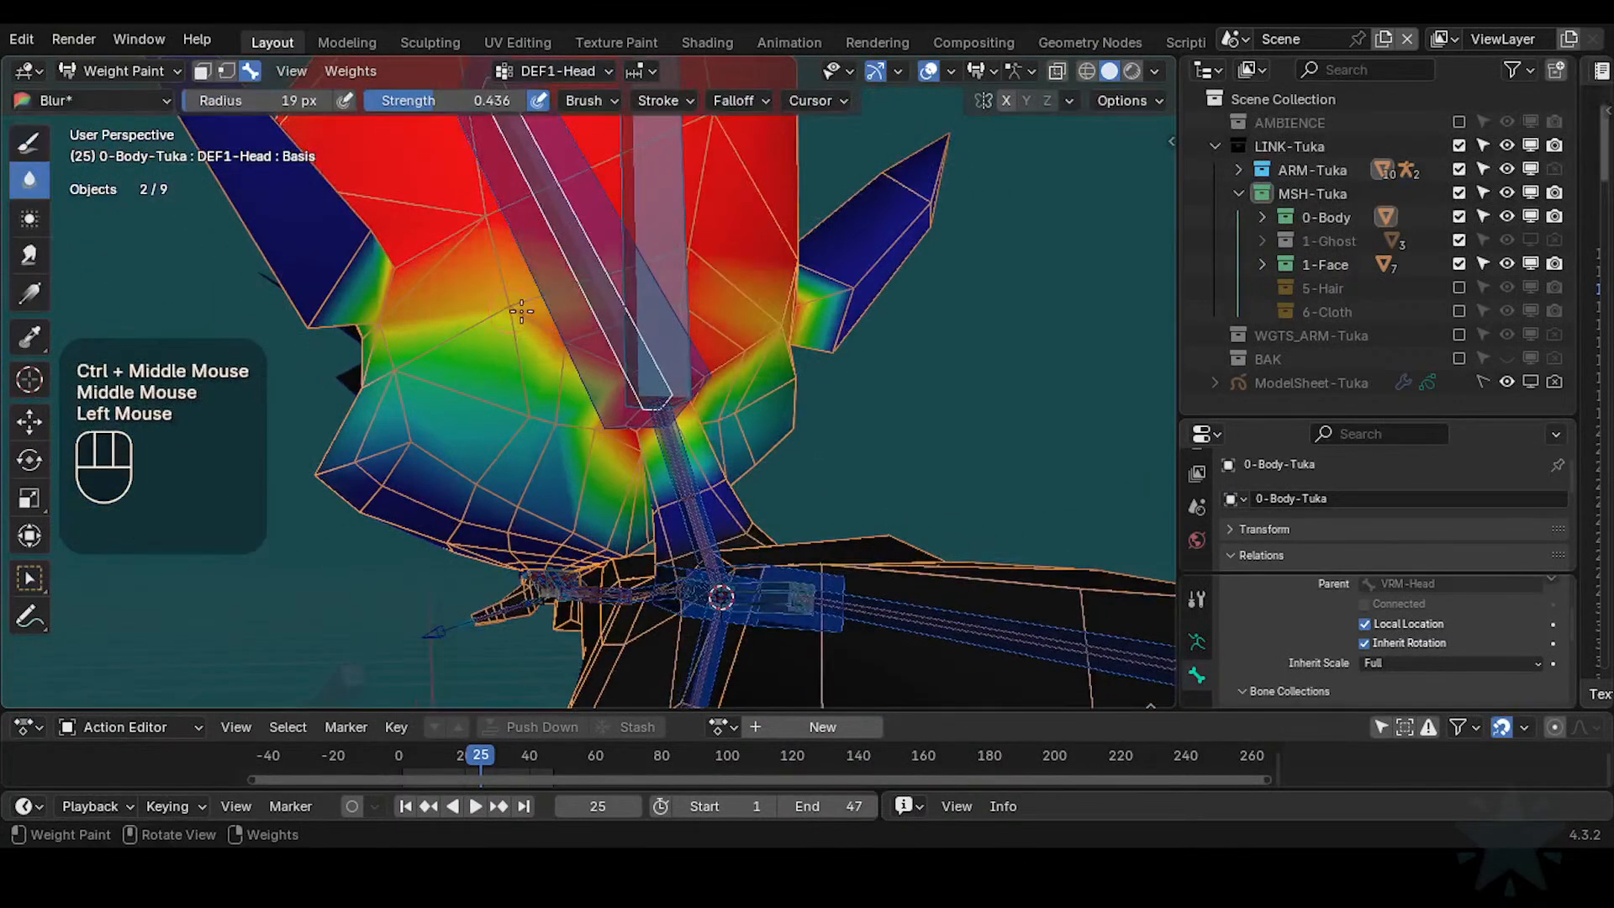
left_click_drag(388, 320, 454, 269)
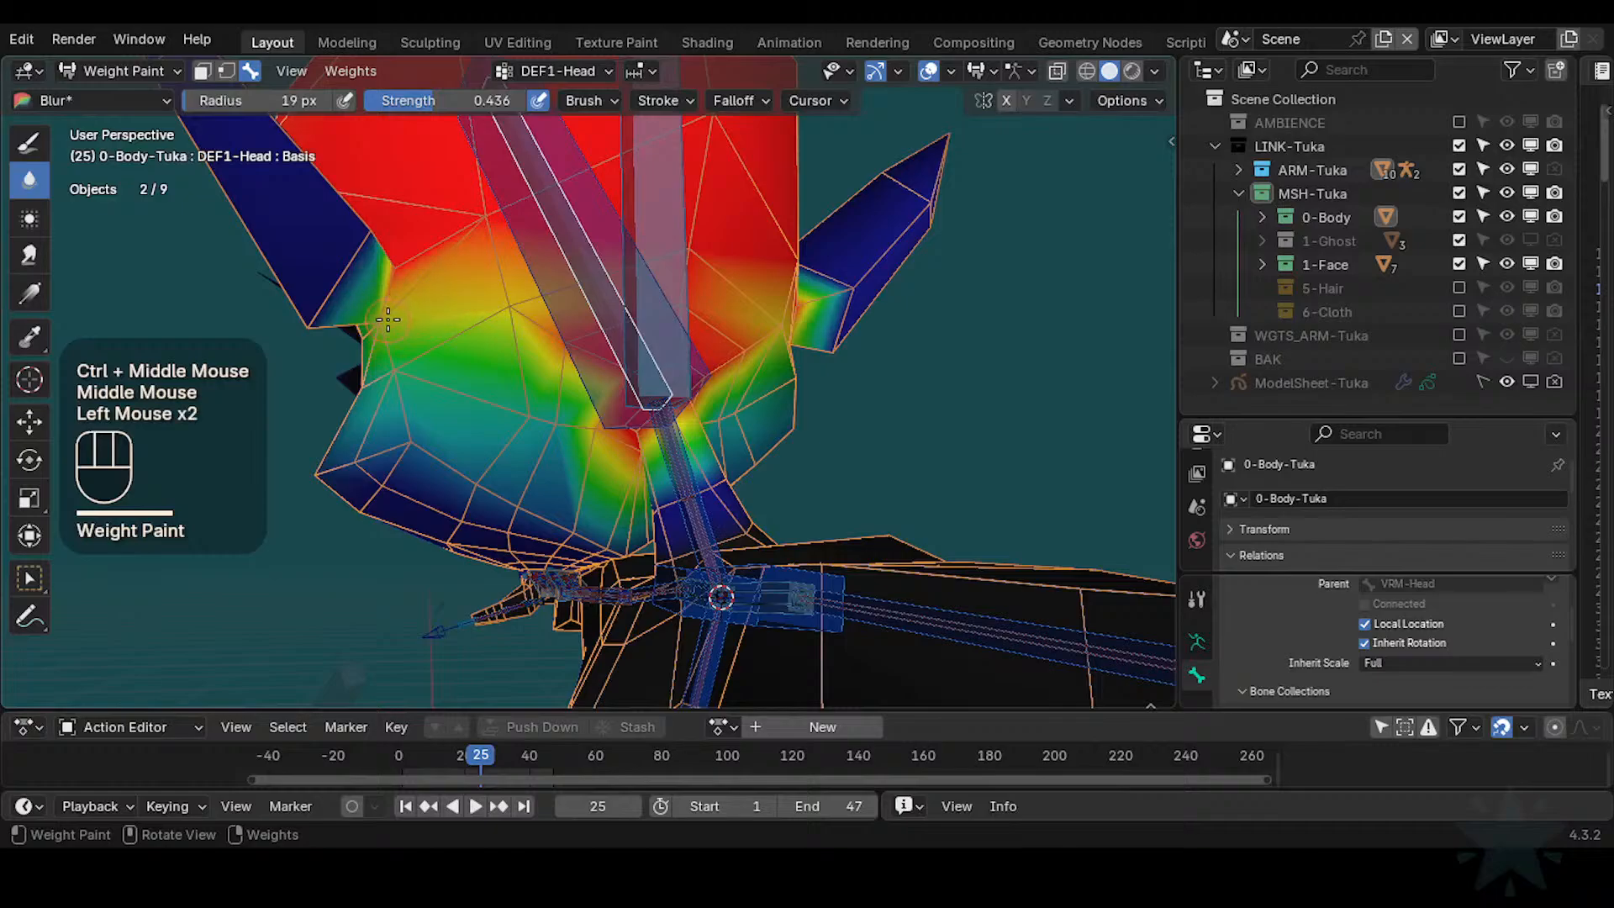
middle_click_drag(580, 345, 622, 348)
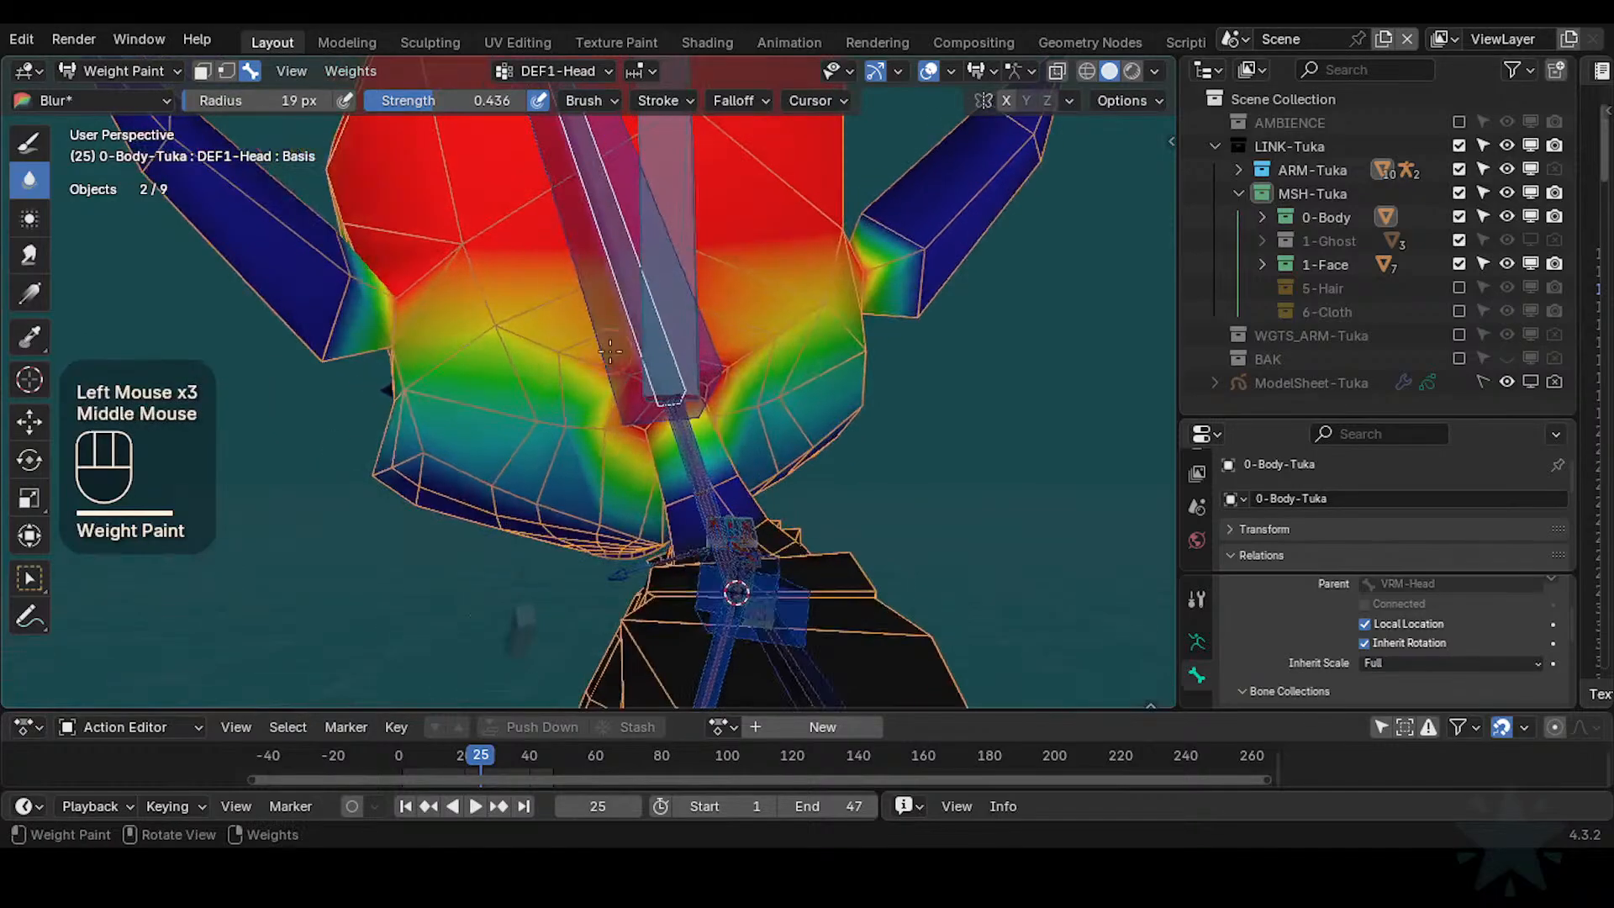
left_click(732, 303)
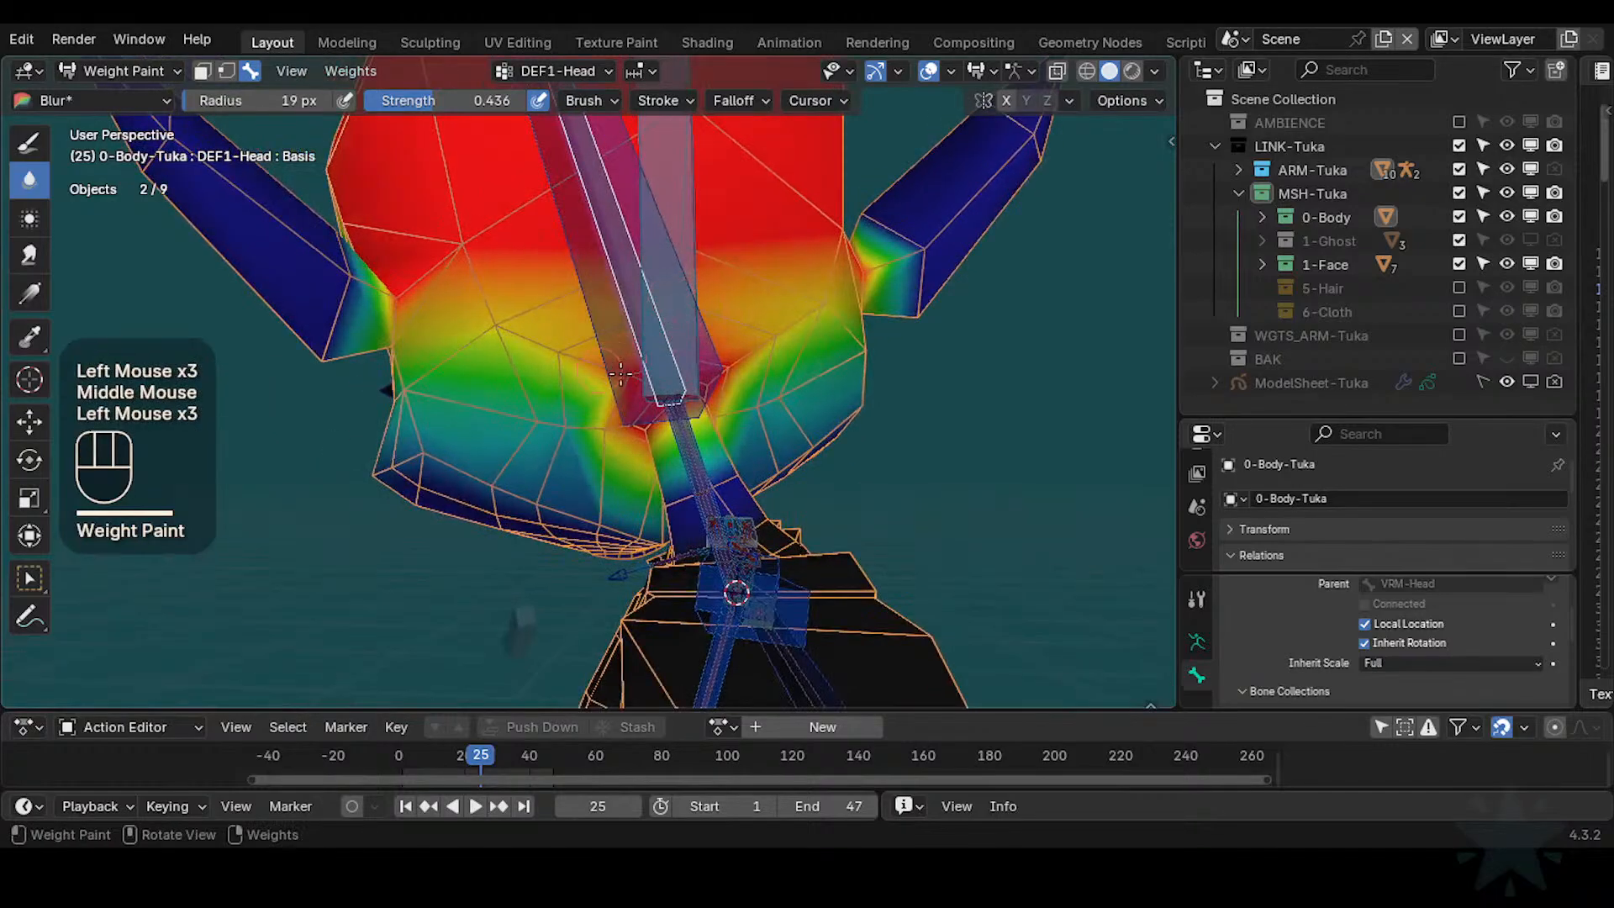
Blur the DEF1-Head weights around the neck-head junction and along the side of the jaw
left_click(637, 445)
middle_click_drag(635, 433, 757, 391, "ctrl")
left_click(703, 405)
left_click(683, 394)
left_click(744, 380)
middle_click_drag(626, 425, 611, 468)
left_click(643, 439)
middle_click(642, 439)
left_click(611, 467)
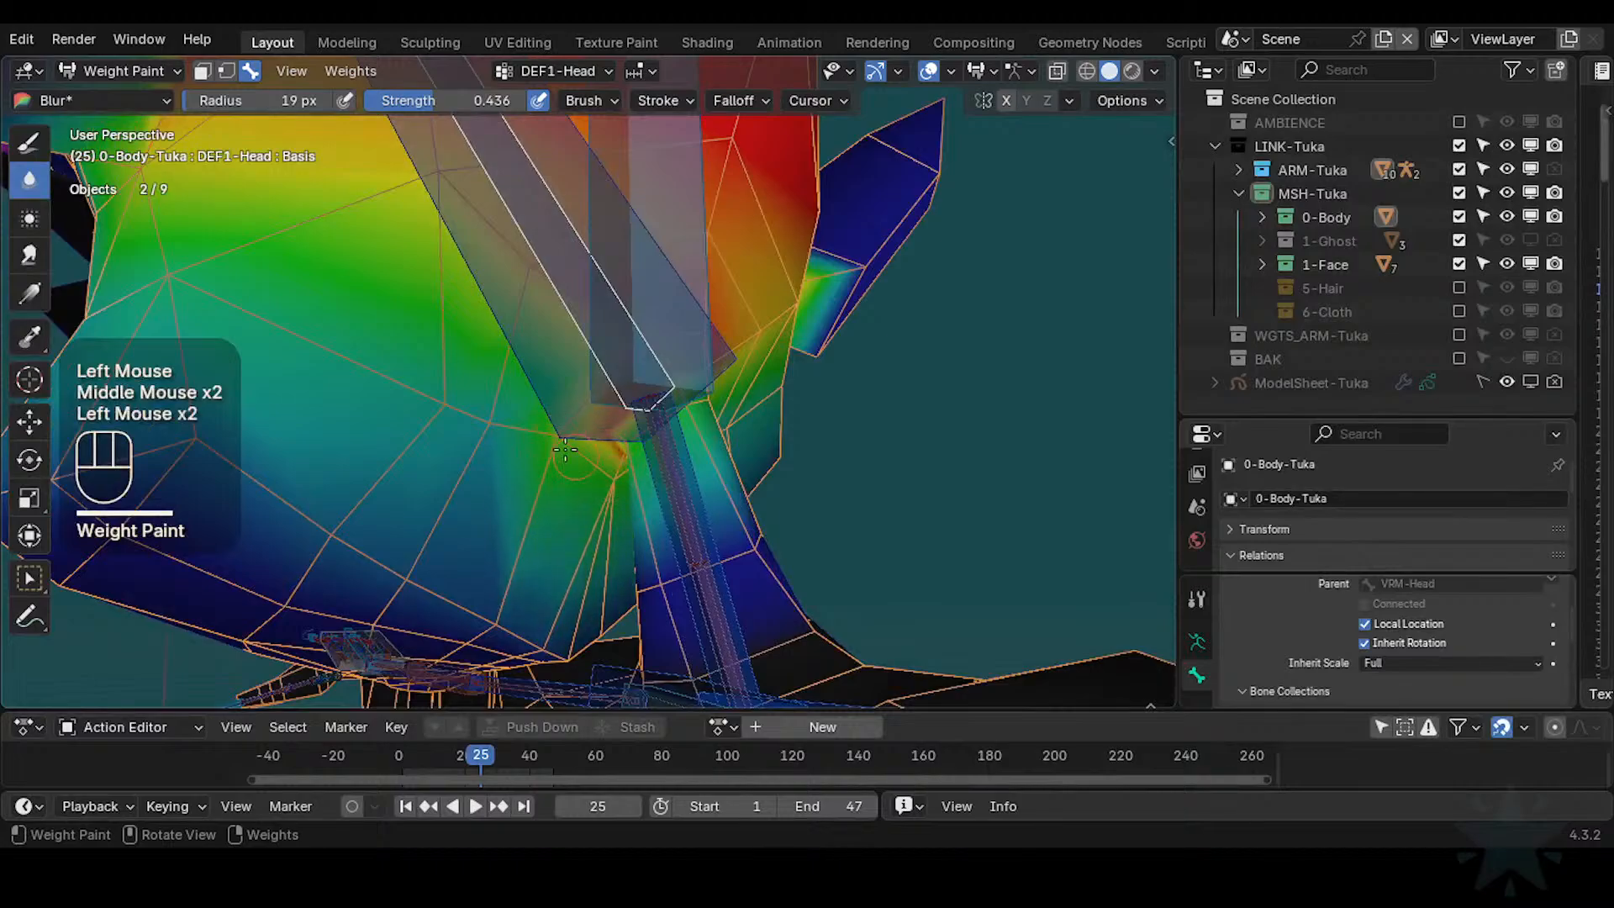
middle_click_drag(565, 451, 621, 432, "ctrl")
left_click(390, 337)
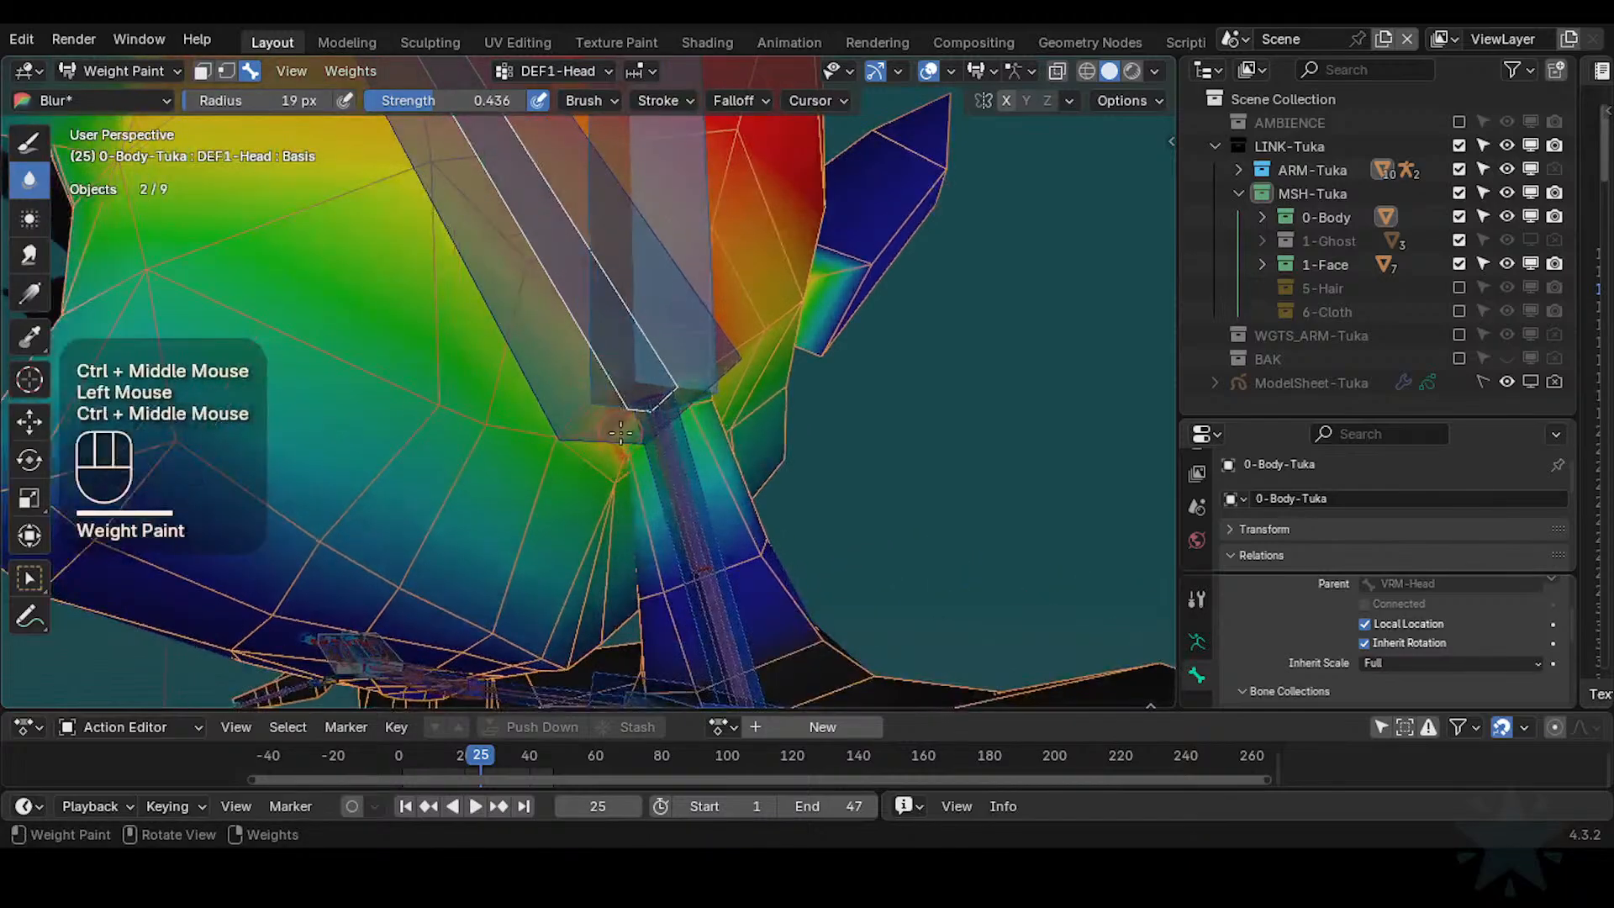
Select all bones, reset their pose, and save the file
key("a")
key("alt+g")
key("alt+g")
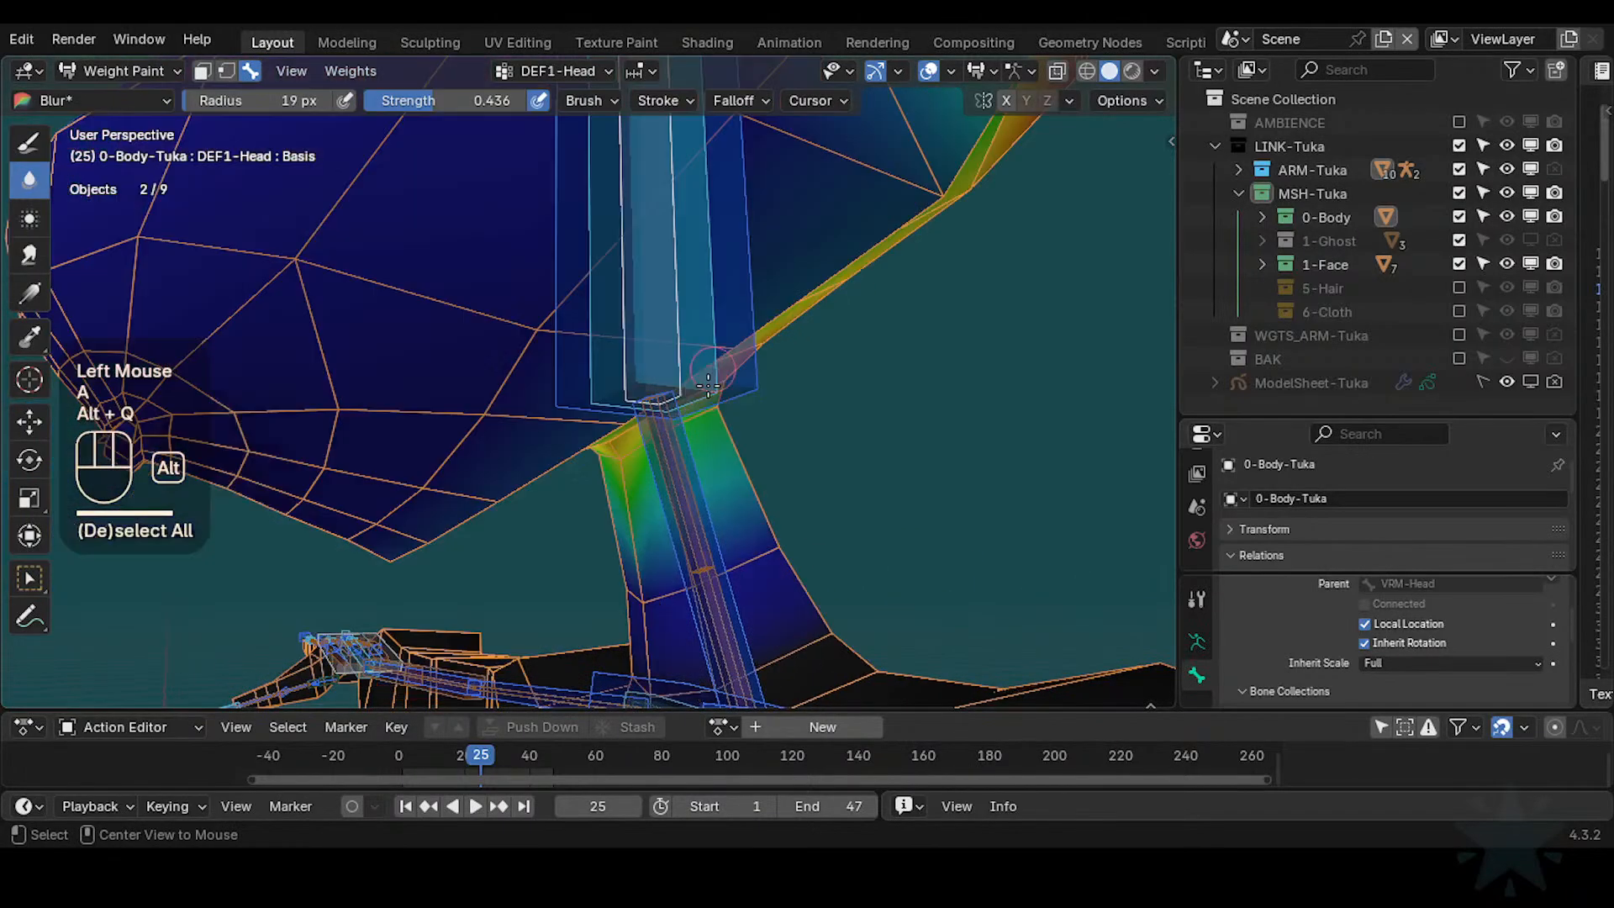
middle_click_drag(708, 355, 655, 344, "ctrl")
middle_click_drag(656, 345, 722, 495)
middle_click_drag(721, 495, 731, 387, "shift")
key("ctrl+s")
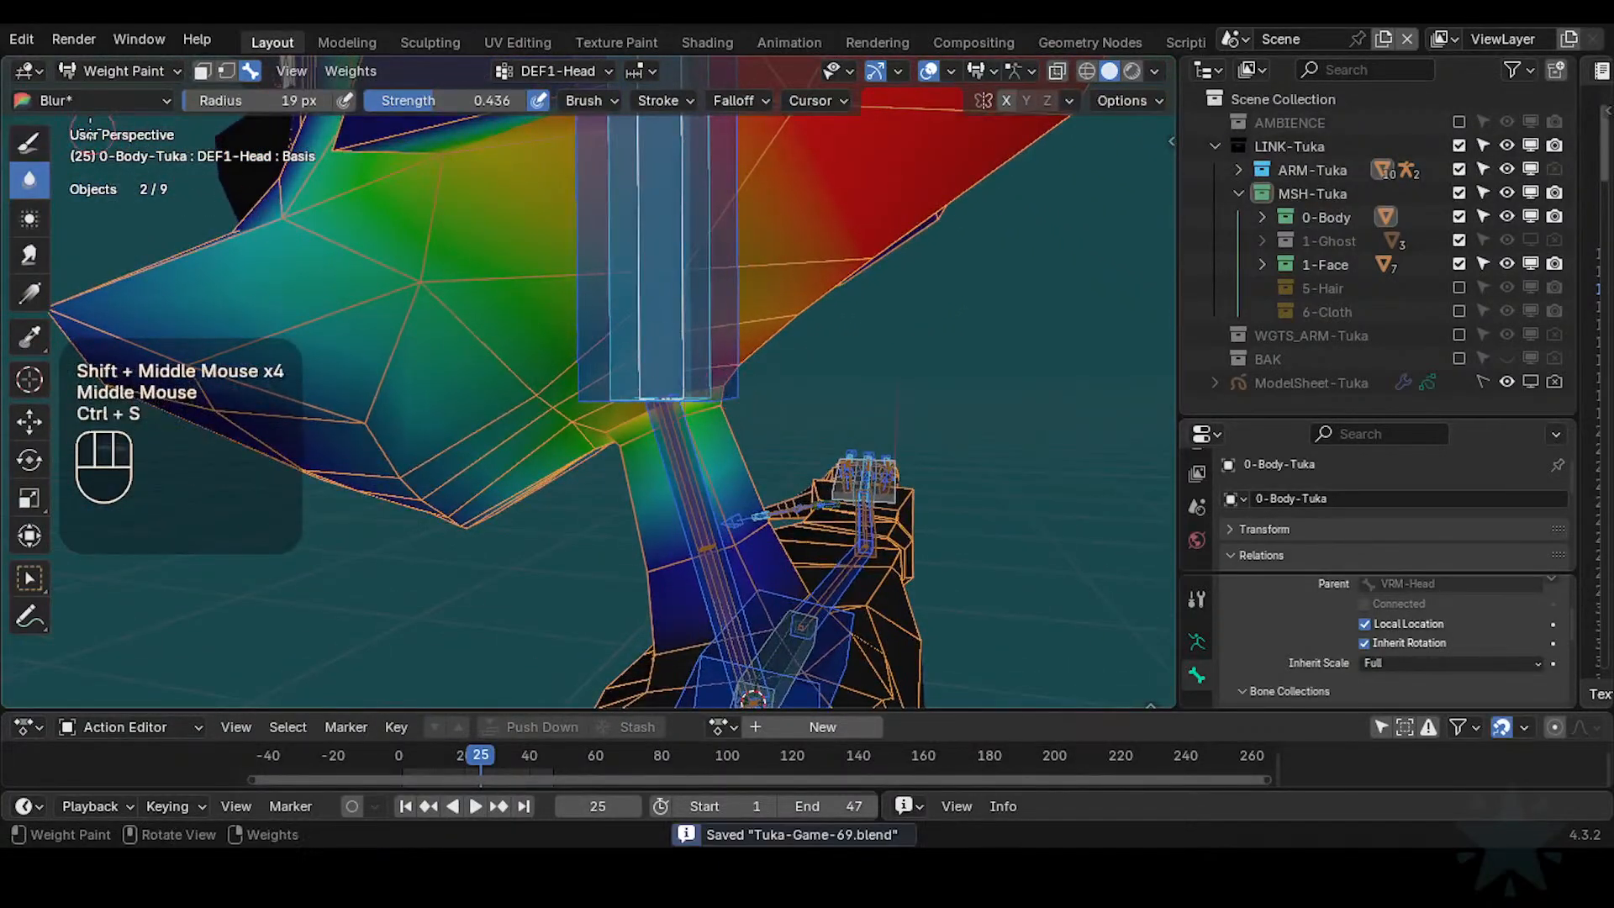
Subtract DEF1-Head weight from the middle and upper neck with the Paint brush at weight 1.000
left_click(28, 143)
key("ctrl+f")
left_click(868, 346, "ctrl")
mouse_move(660, 563)
left_mouse_down("ctrl")
mouse_move(740, 521)
mouse_move(737, 540)
left_mouse_up("ctrl")
middle_click_drag(737, 540, 891, 484)
left_click_drag(612, 546, 639, 562, "ctrl")
middle_click_drag(684, 498, 588, 496, "ctrl")
mouse_move(626, 521)
middle_mouse_down("shift")
mouse_move(627, 483)
mouse_move(652, 479)
middle_mouse_up("shift")
mouse_move(634, 475)
left_mouse_down("ctrl")
mouse_move(641, 496)
mouse_move(652, 449)
left_mouse_up("ctrl")
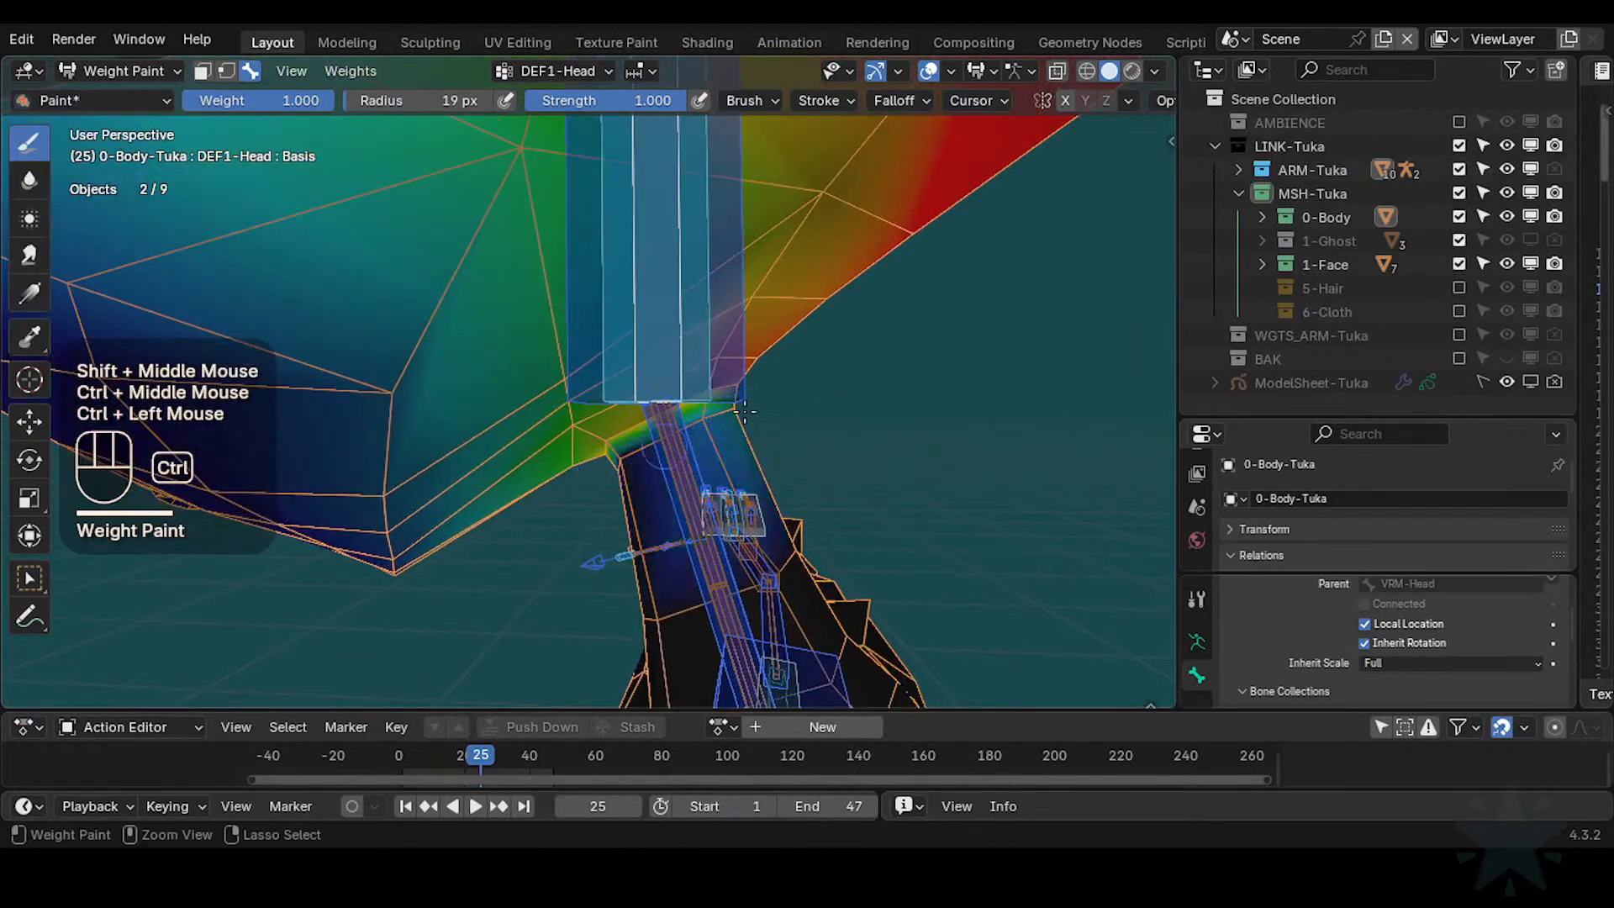
Remove the remaining DEF1-Head weight from the neck's top edge loop on all sides
mouse_move(731, 416)
middle_mouse_down()
mouse_move(643, 429)
mouse_move(642, 452)
middle_mouse_up()
left_click_drag(642, 454, 686, 422, "ctrl")
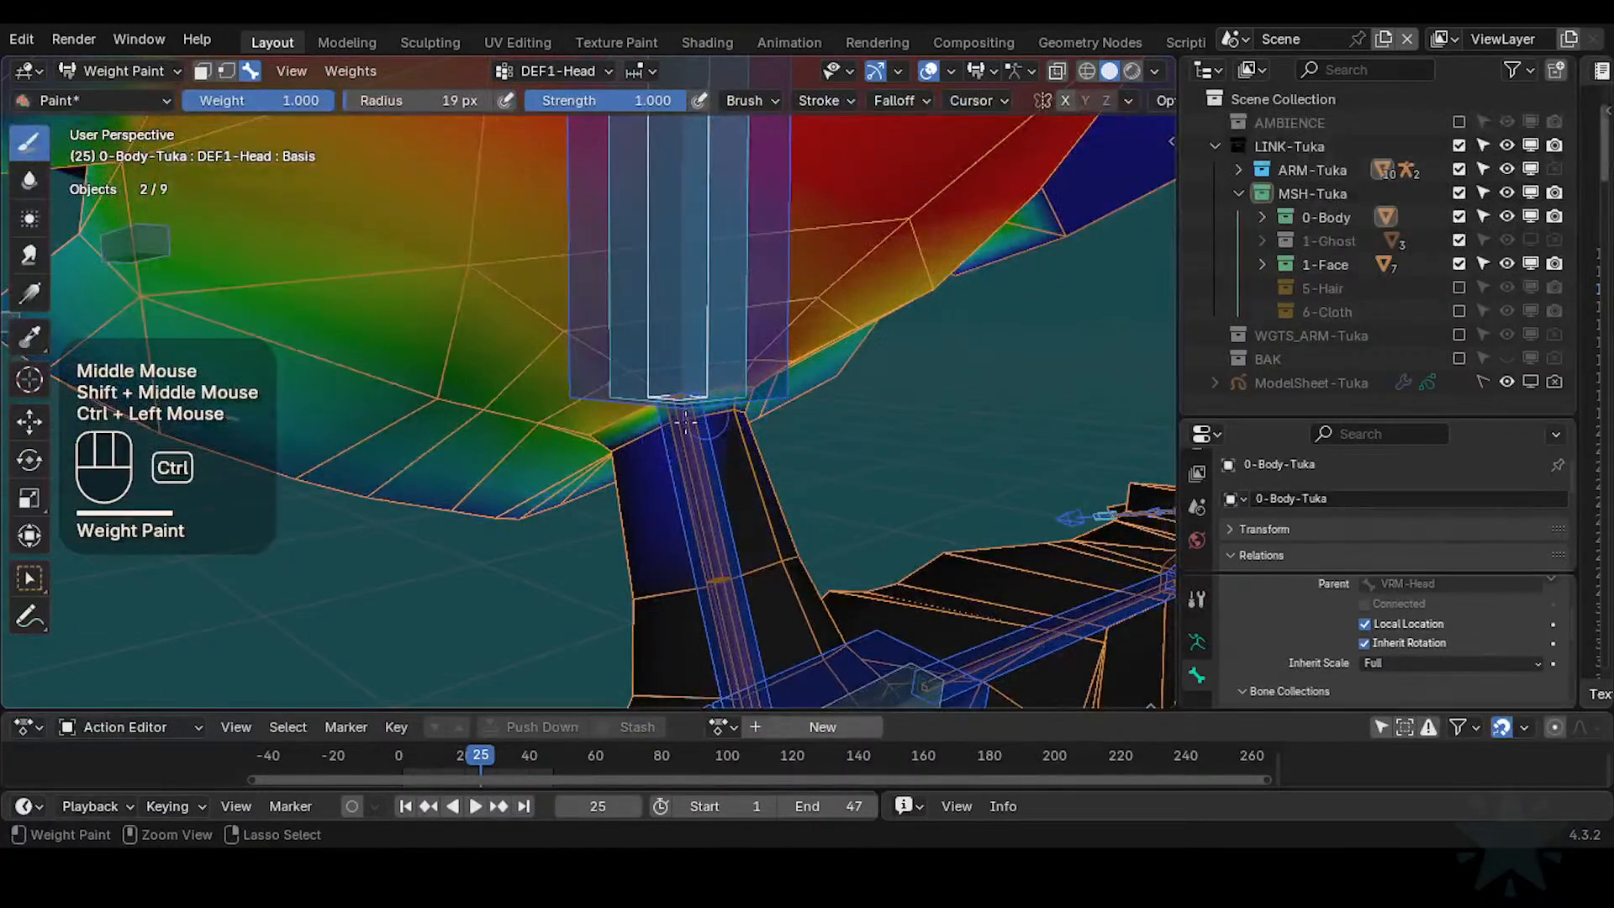
middle_click_drag(658, 428, 883, 362)
middle_click_drag(841, 395, 781, 370)
left_click_drag(724, 442, 765, 407, "ctrl")
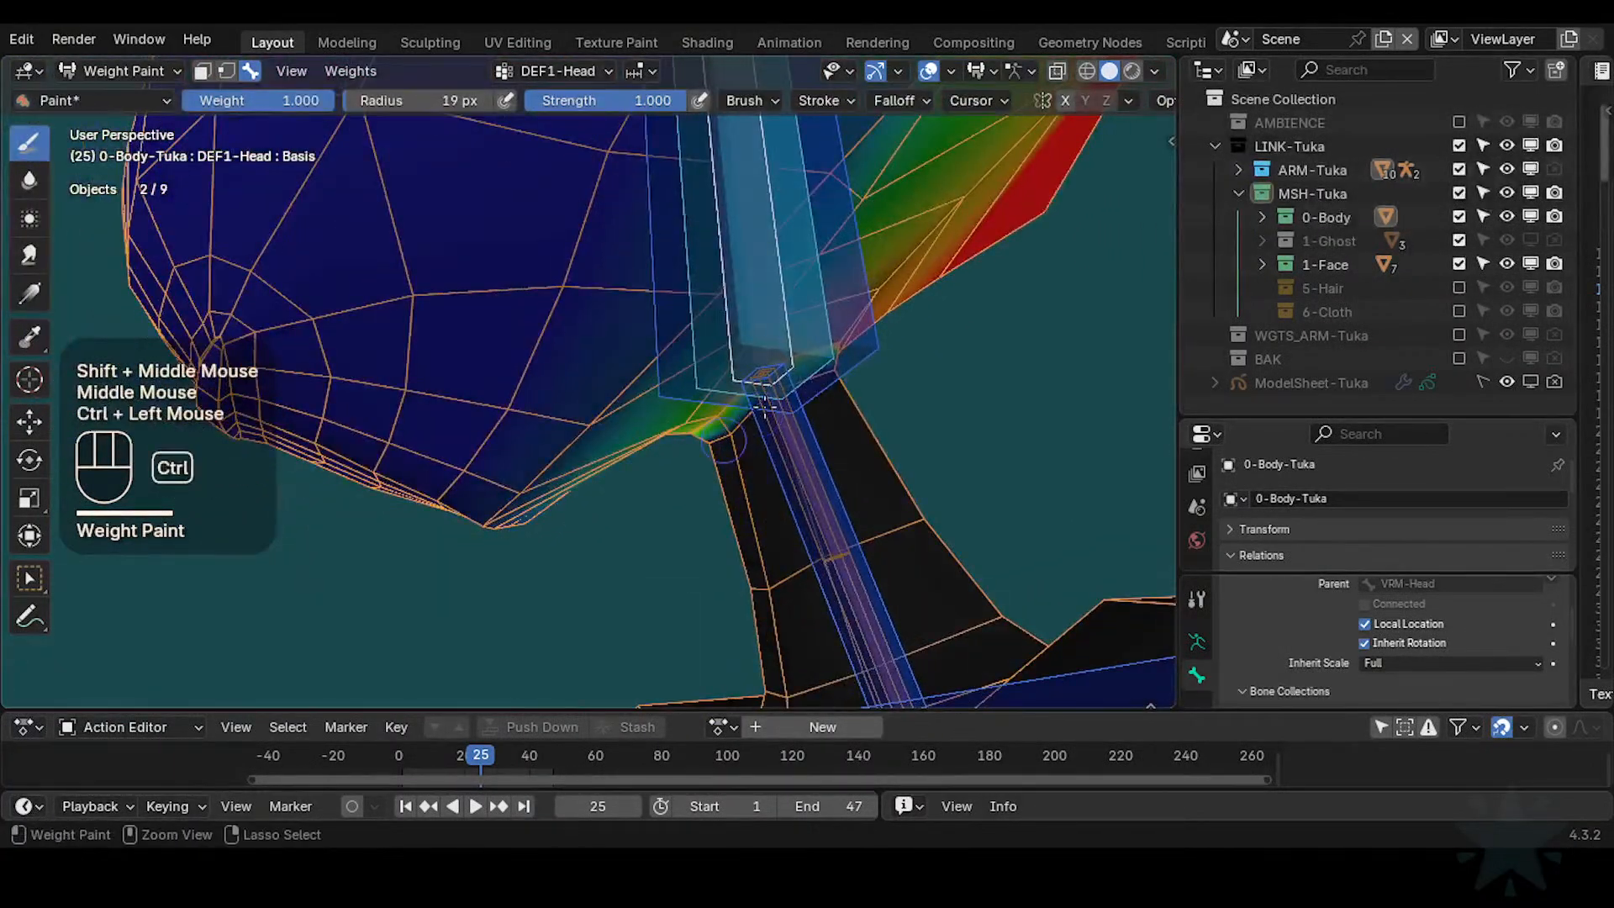
middle_click_drag(799, 398, 715, 395)
middle_click_drag(715, 395, 683, 454, "shift")
middle_click_drag(683, 454, 683, 417, "ctrl")
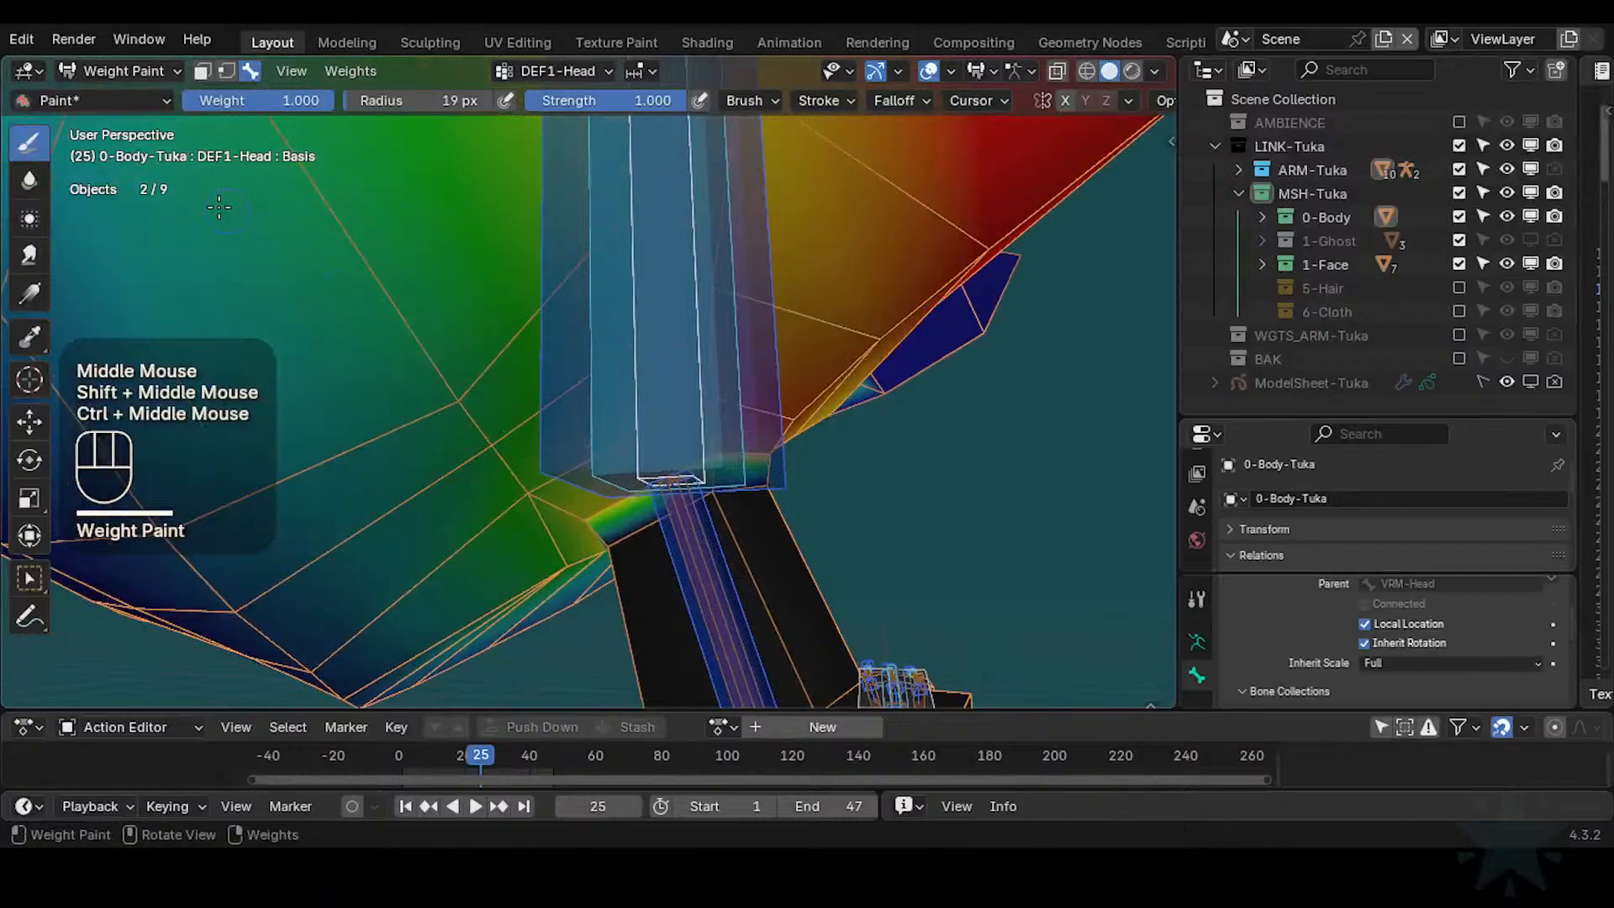
Switch to the Blur brush and dab the DEF1-Head weights at the back of the head just above the neck
left_click(44, 189)
left_click(43, 189)
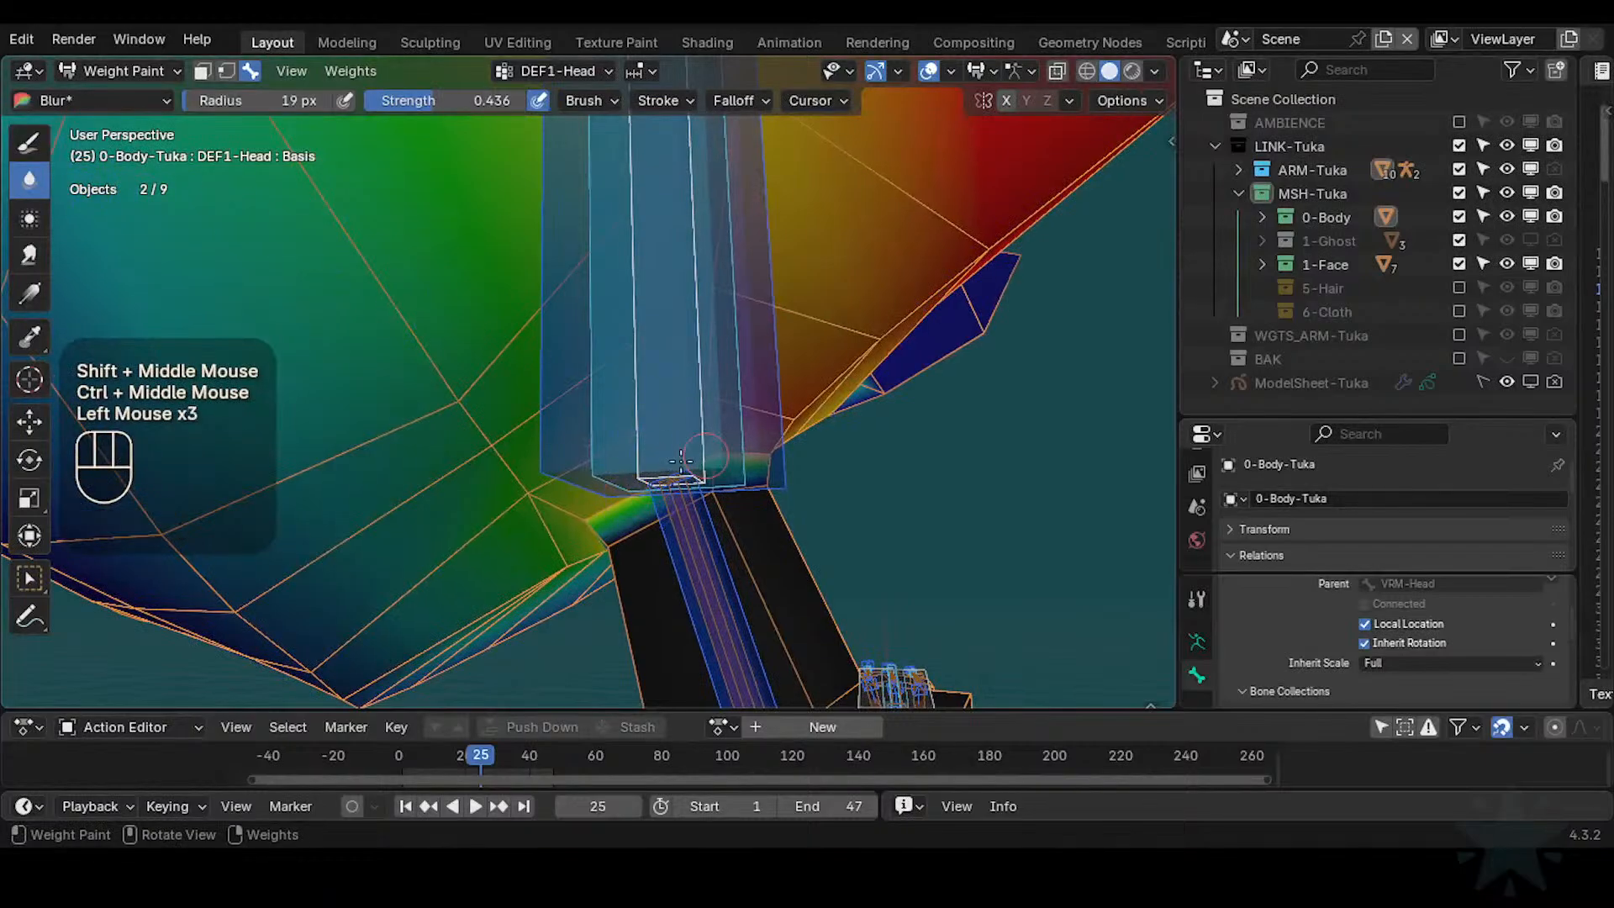
middle_click_drag(681, 460, 715, 462)
left_click(724, 463)
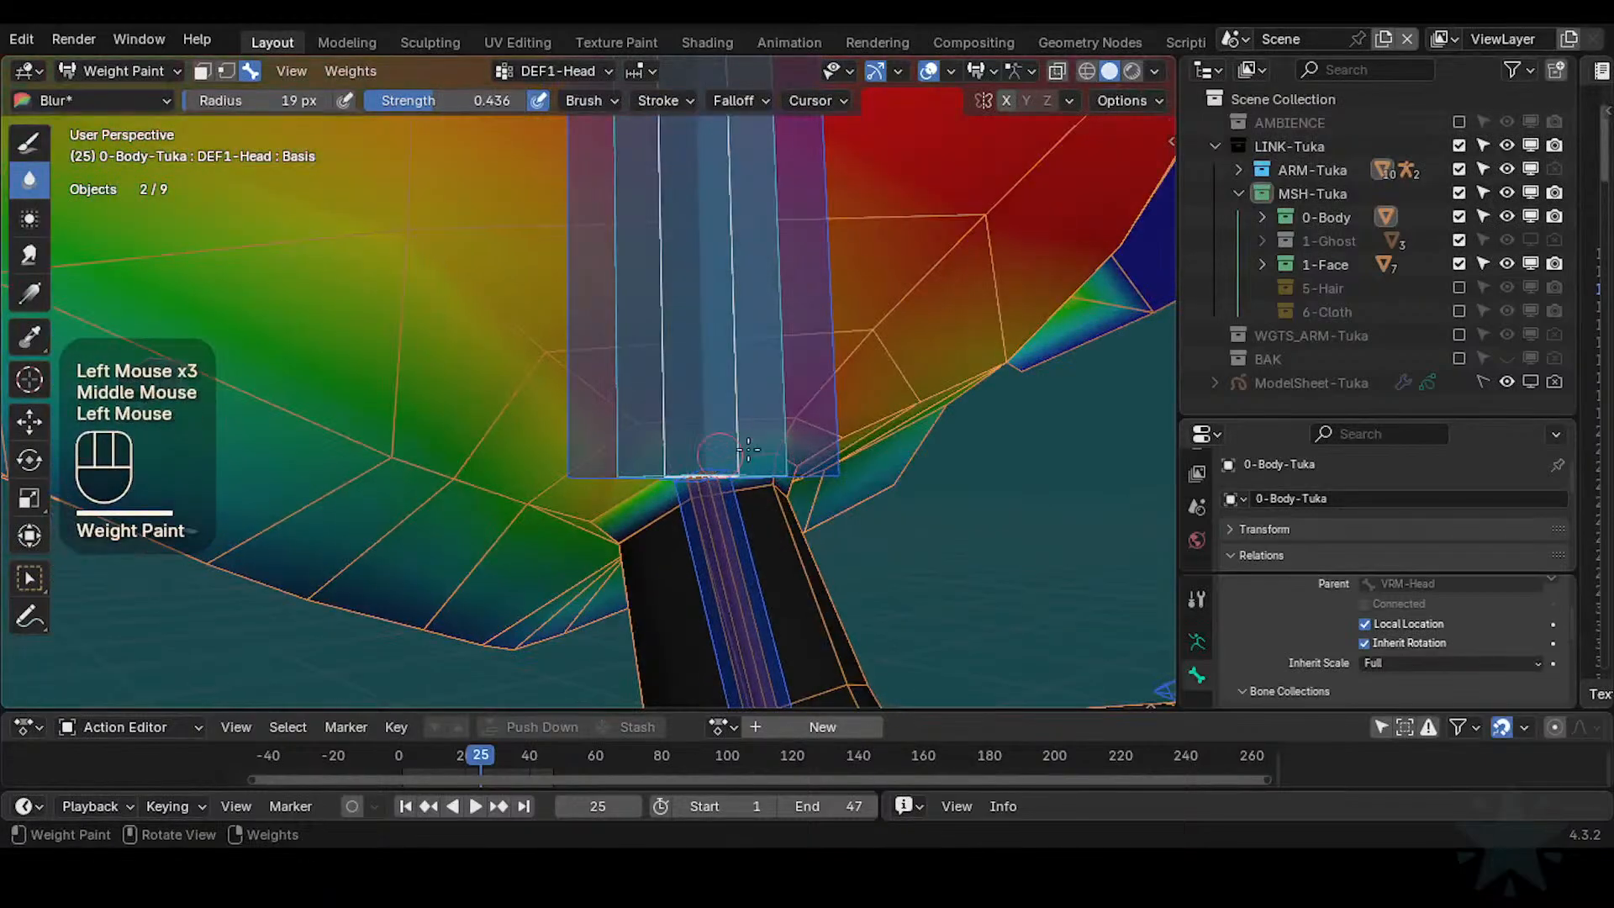
Deselect all bones, pick DEF1-Head from the overlapping head bones, and hide every other bone
key("alt+a")
left_click(749, 412, "alt")
left_click(749, 413, "alt")
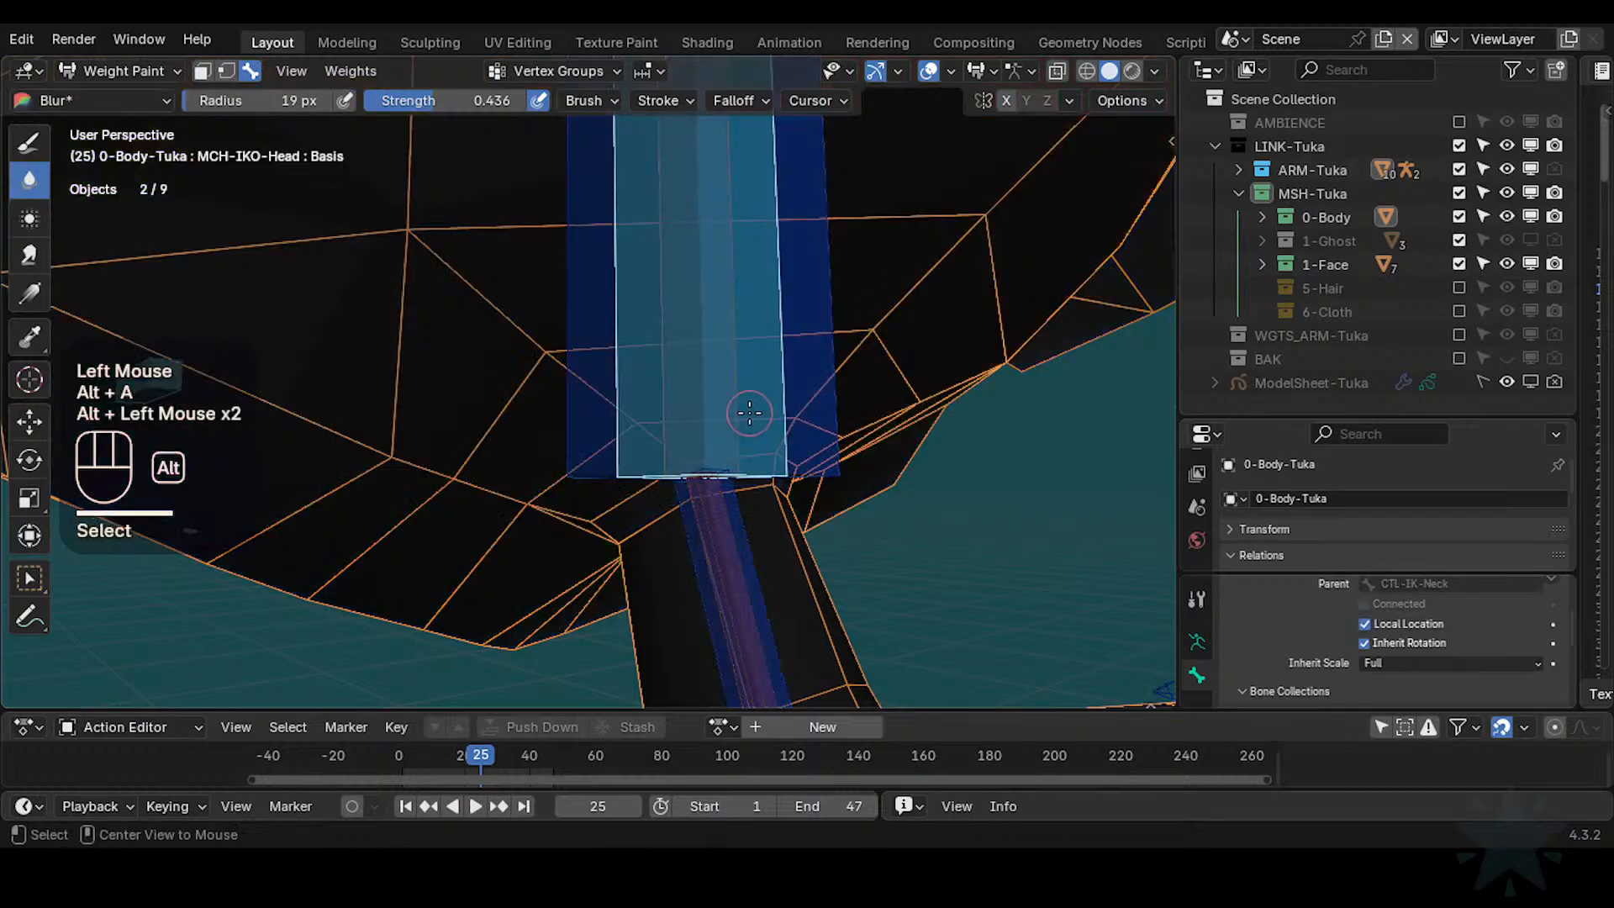
left_click(728, 421, "alt")
left_click(728, 420, "alt")
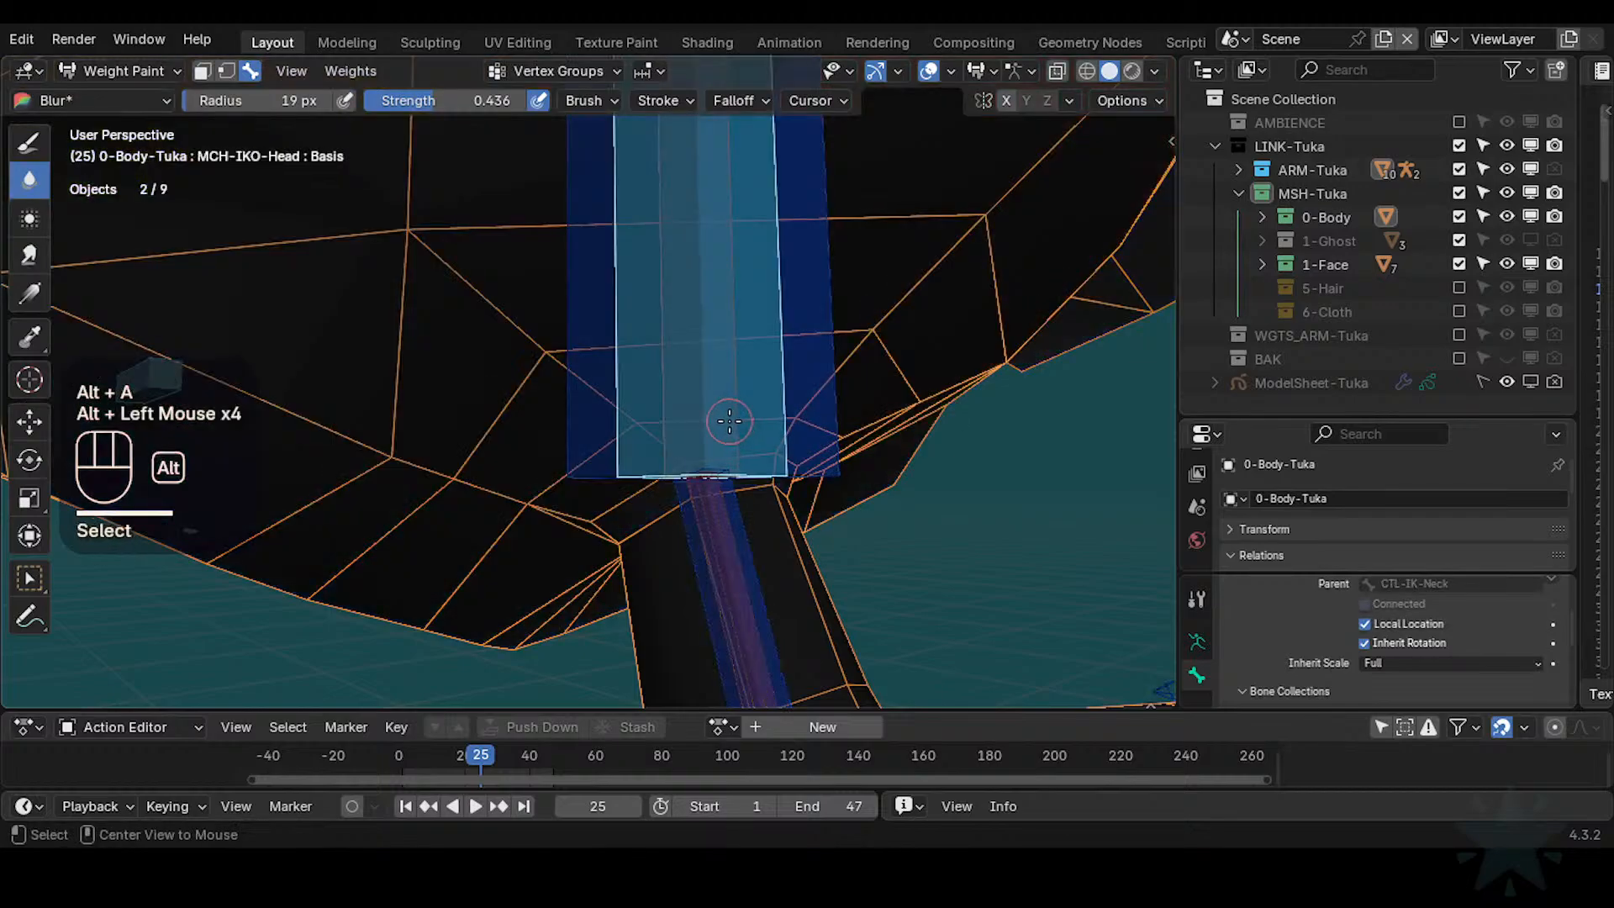
left_click(728, 421, "alt")
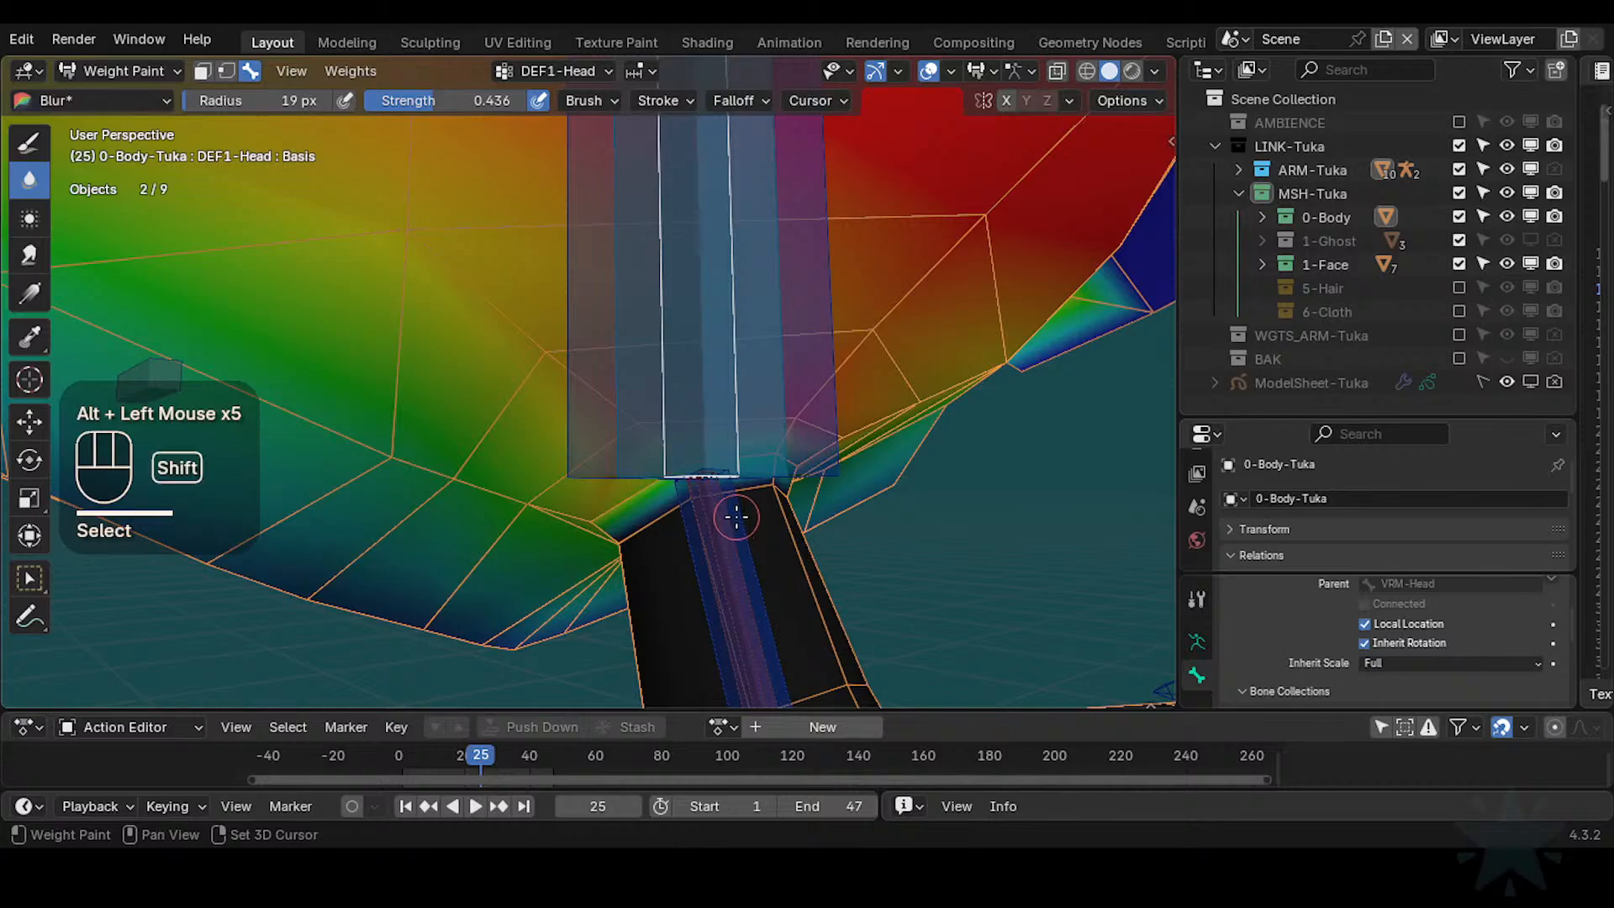
key("shift+h")
Blur the DEF1-Head weights from the back of the neck-head junction round to the underside of the jaw
middle_click_drag(737, 517, 757, 501, "shift")
left_click(760, 438)
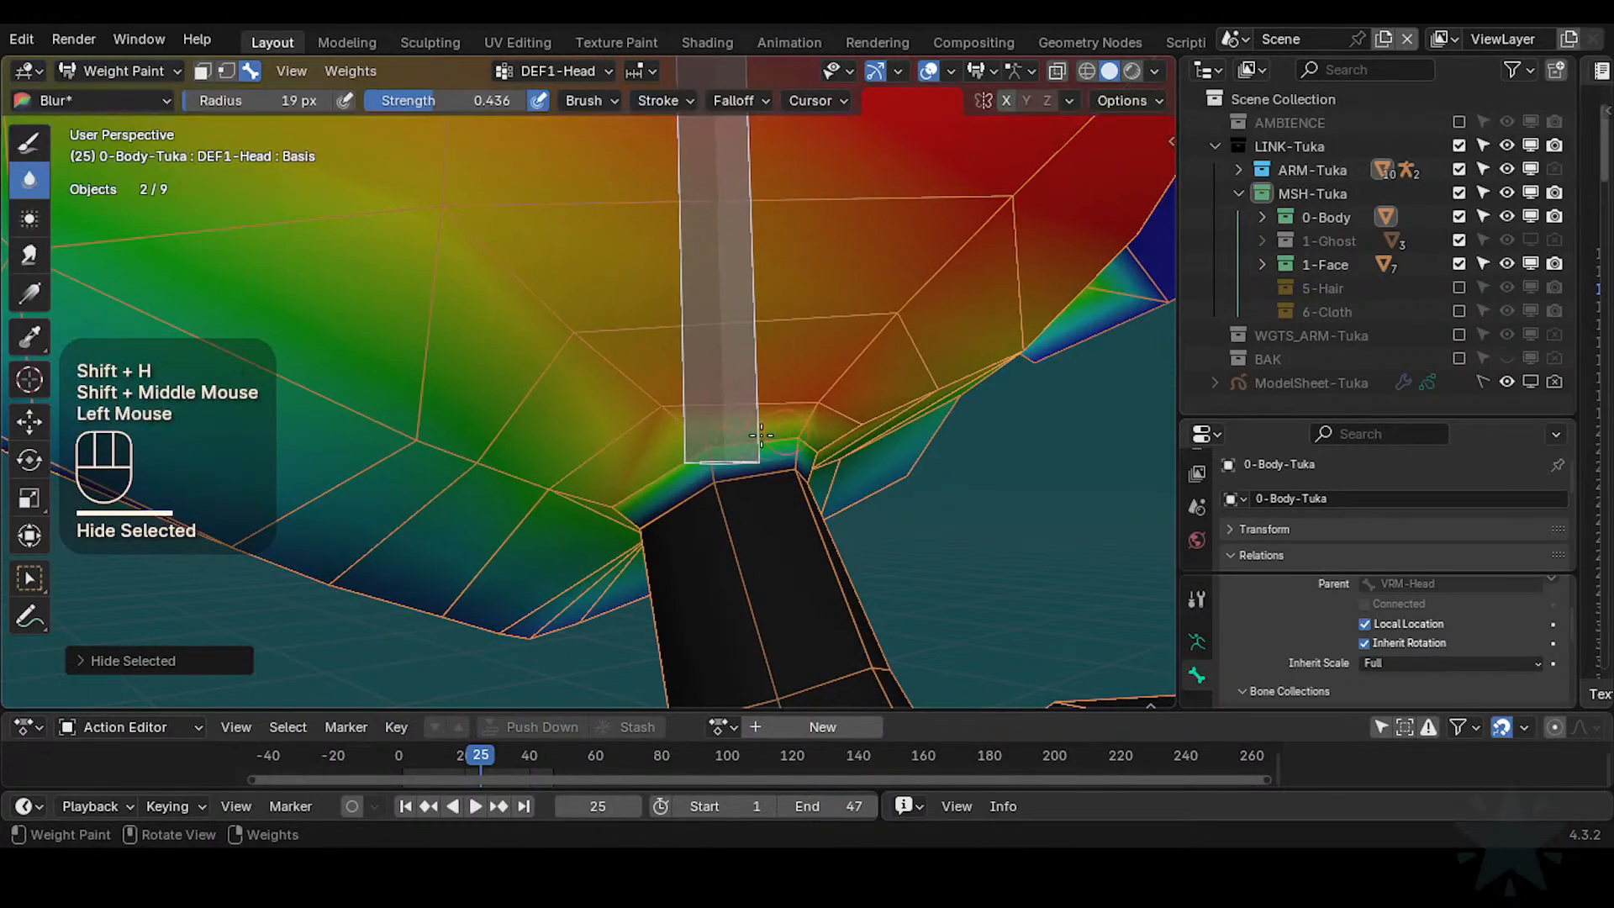
middle_click_drag(681, 459, 772, 374, "shift")
left_click(750, 417)
left_click(779, 364)
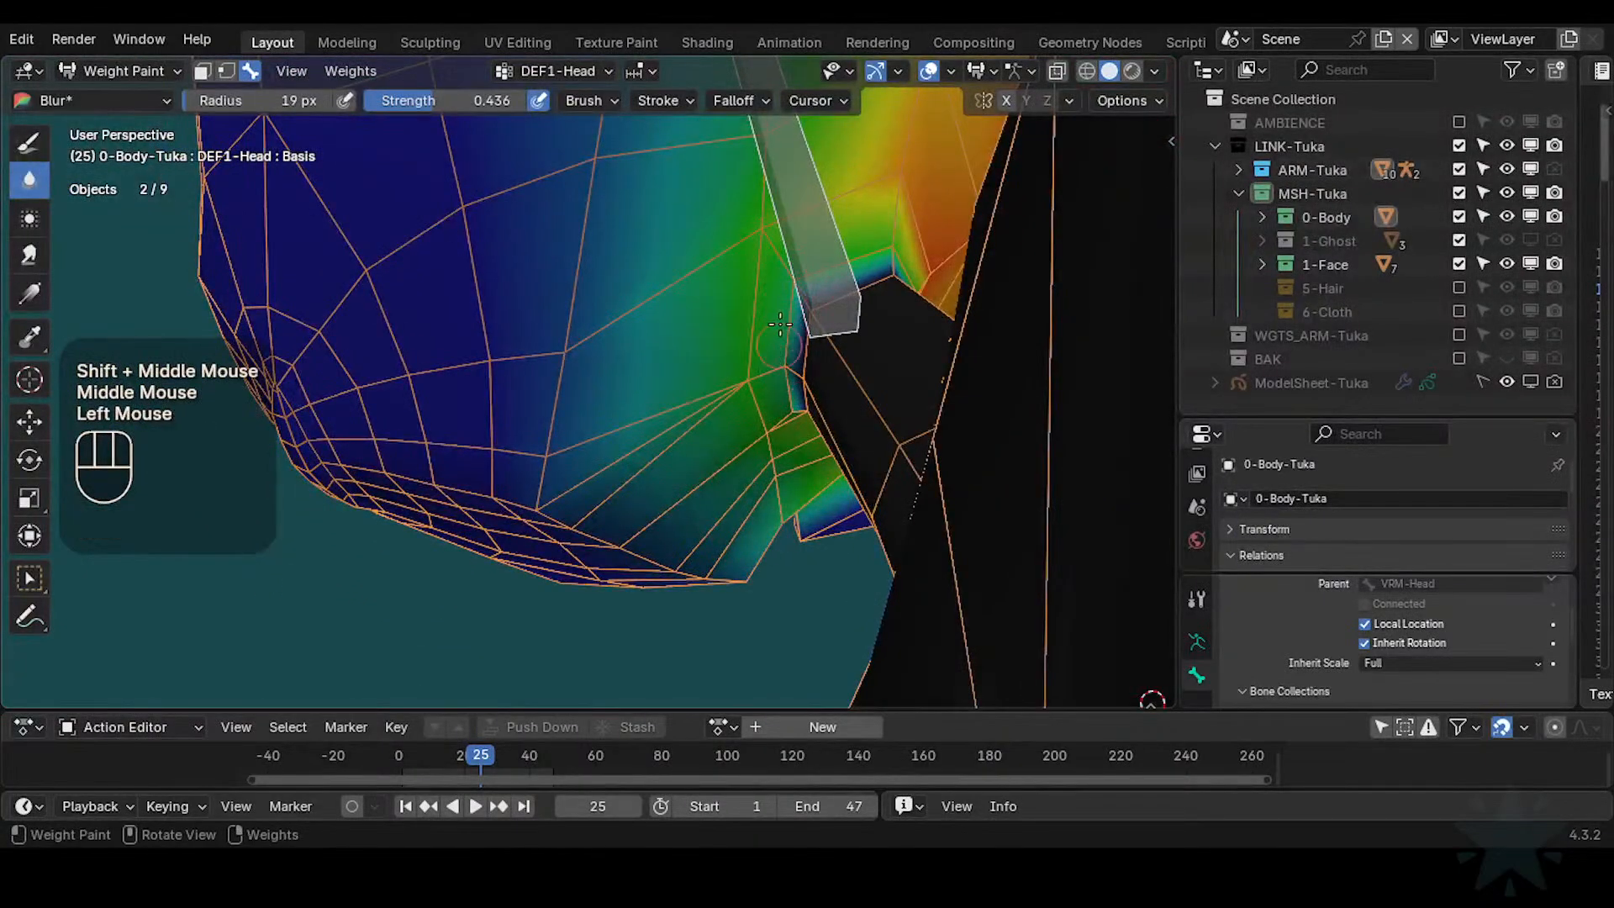
left_click(748, 379)
middle_click_drag(746, 367, 660, 434, "shift")
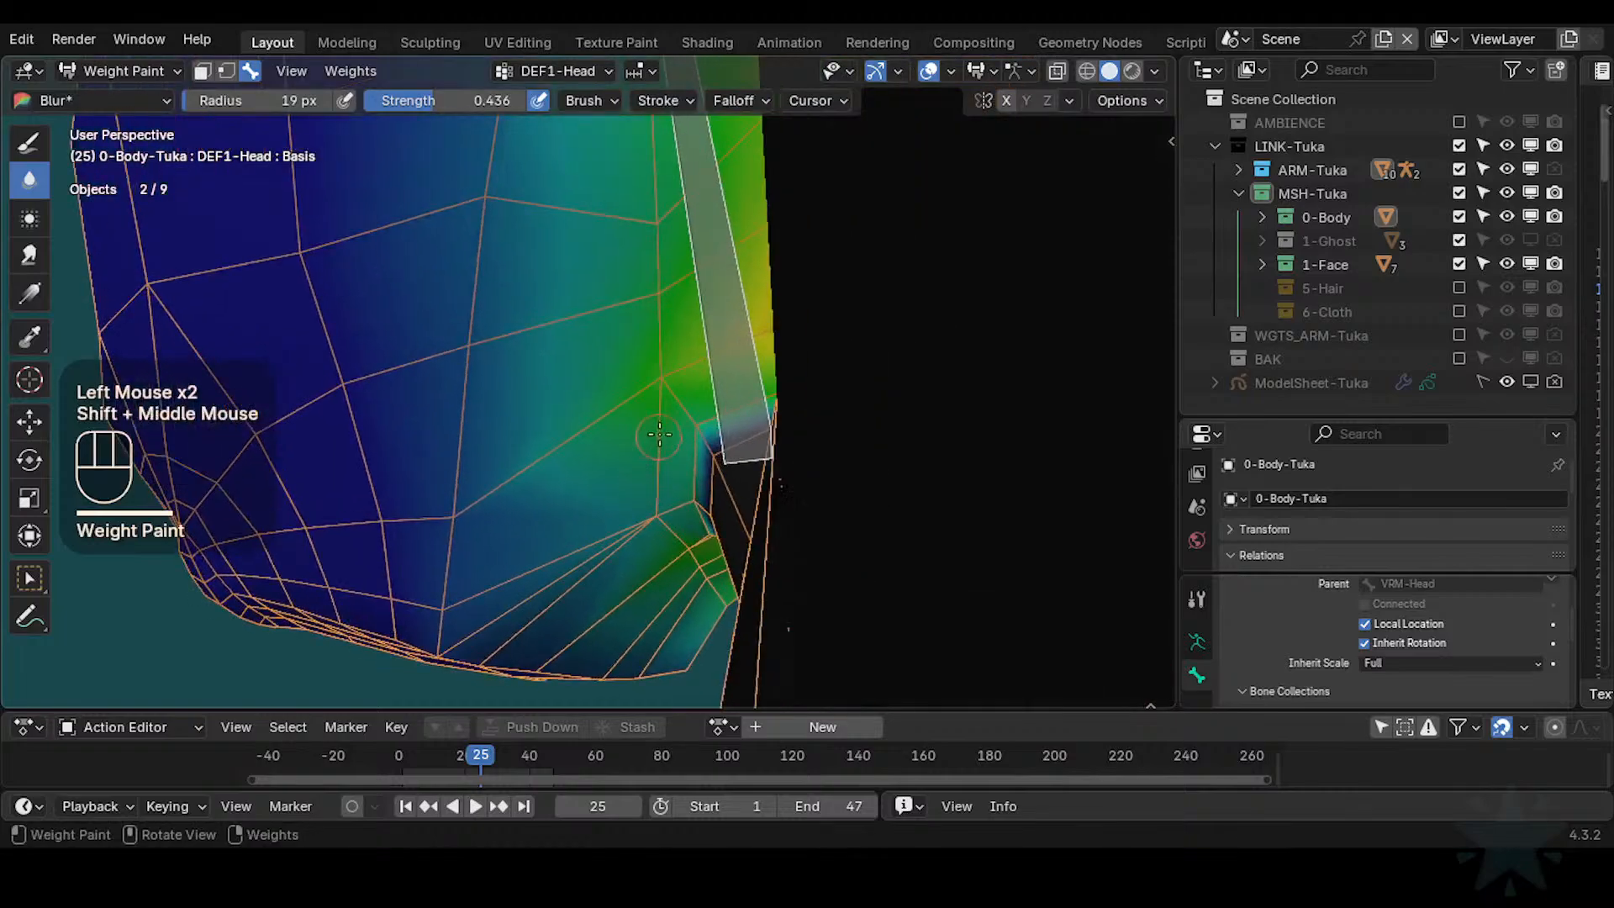
left_click_drag(659, 434, 659, 393)
Blur the DEF1-Head weights on the faces around the side and back of the skull base
middle_click_drag(661, 387, 695, 429, "shift")
middle_click_drag(695, 429, 820, 458)
left_click_drag(803, 388, 802, 367)
middle_click_drag(891, 382, 834, 390)
middle_click_drag(834, 391, 761, 399, "shift")
left_click_drag(761, 399, 803, 425)
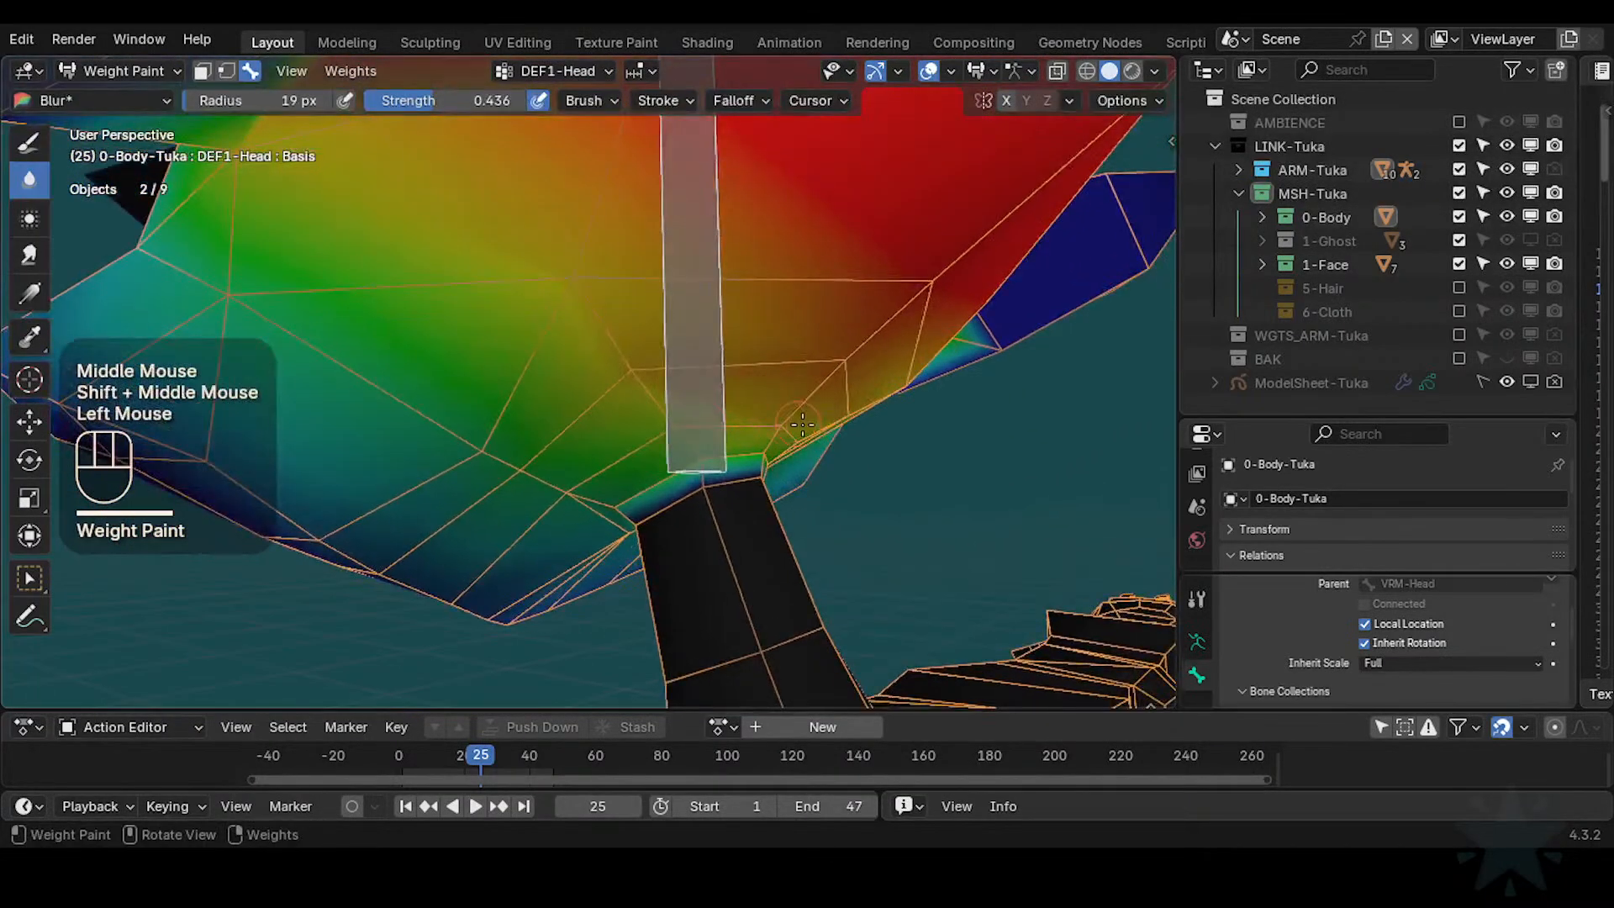
Blur the DEF1-Head weights along the neck's top edge loop to soften the transition into the upper neck
mouse_move(689, 434)
middle_mouse_down("shift")
mouse_move(699, 425)
mouse_move(685, 438)
middle_mouse_up("shift")
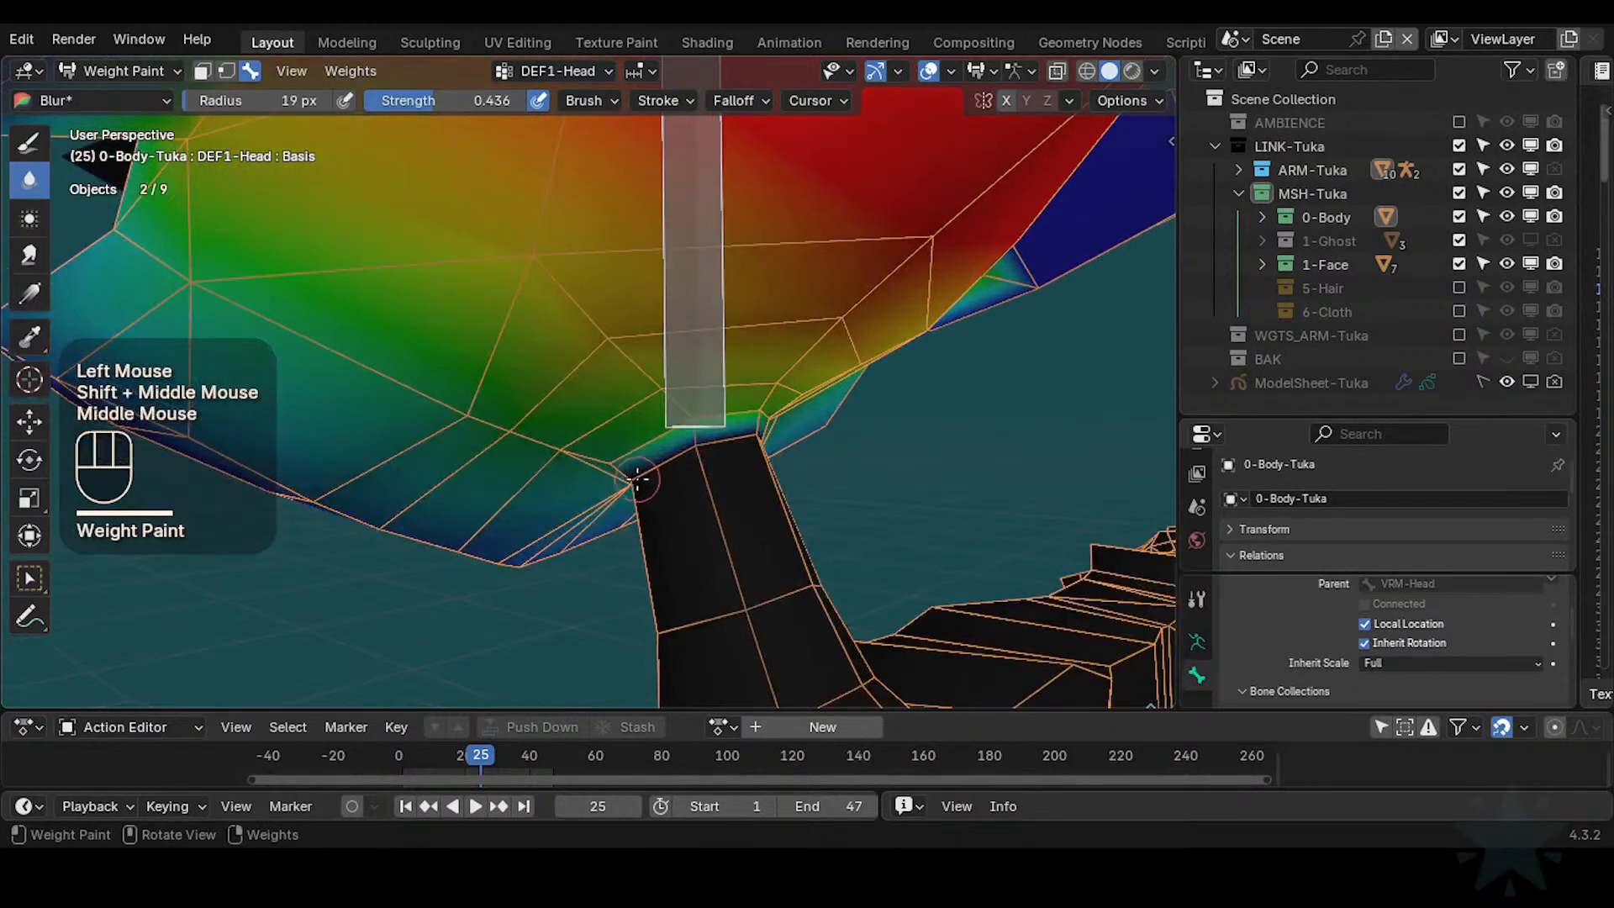
left_click_drag(685, 439, 751, 435)
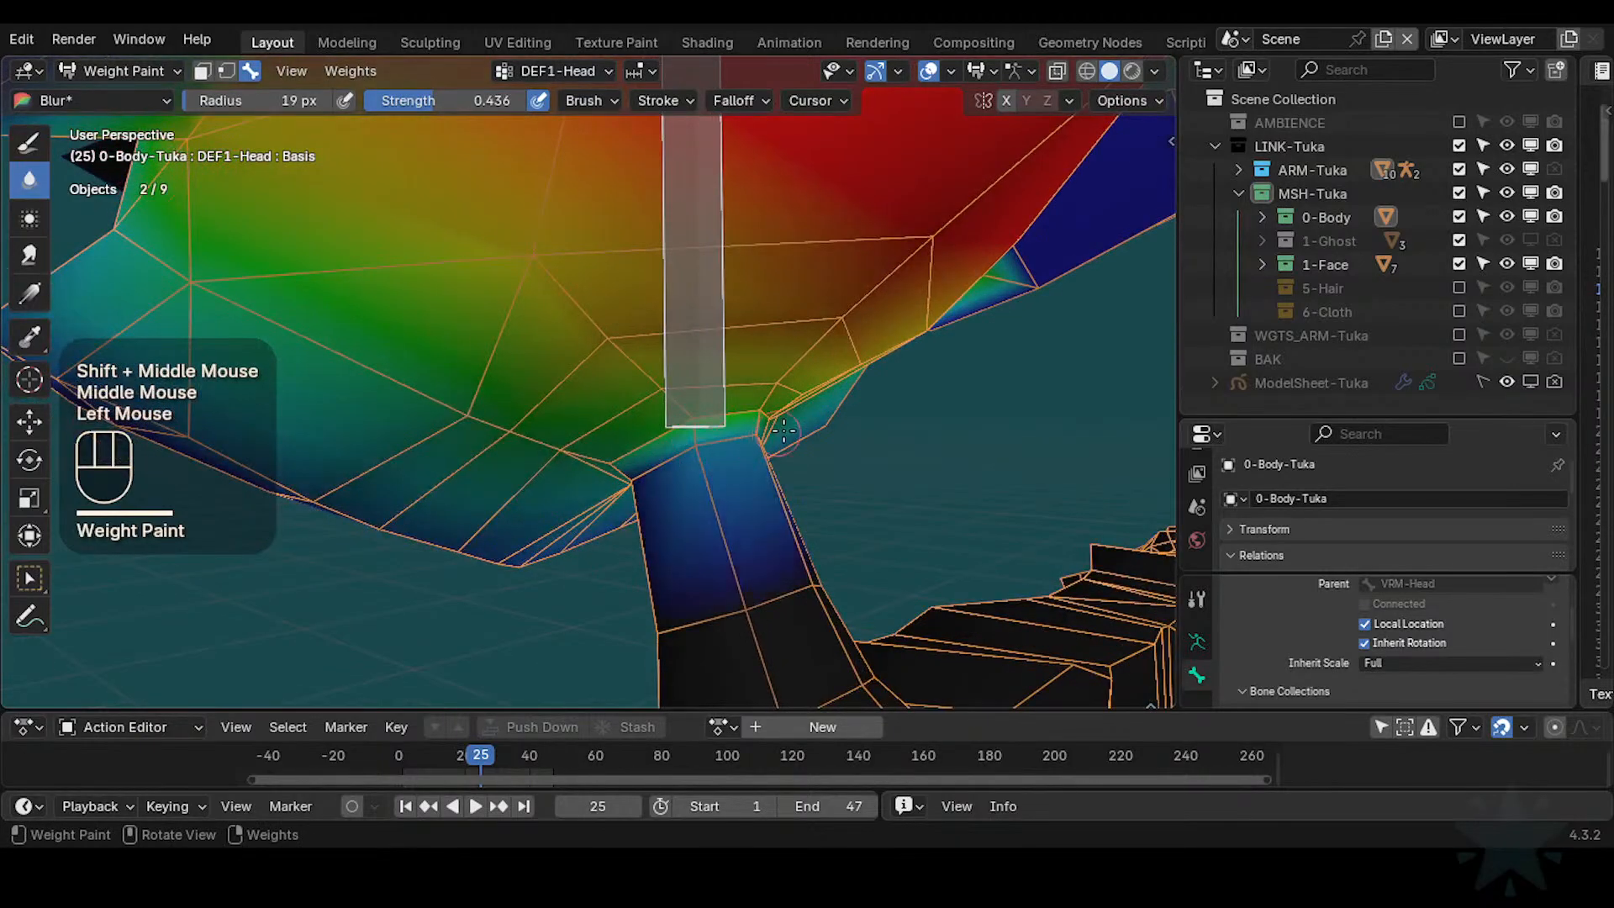
middle_click_drag(783, 431, 648, 489)
left_click_drag(648, 489, 664, 467)
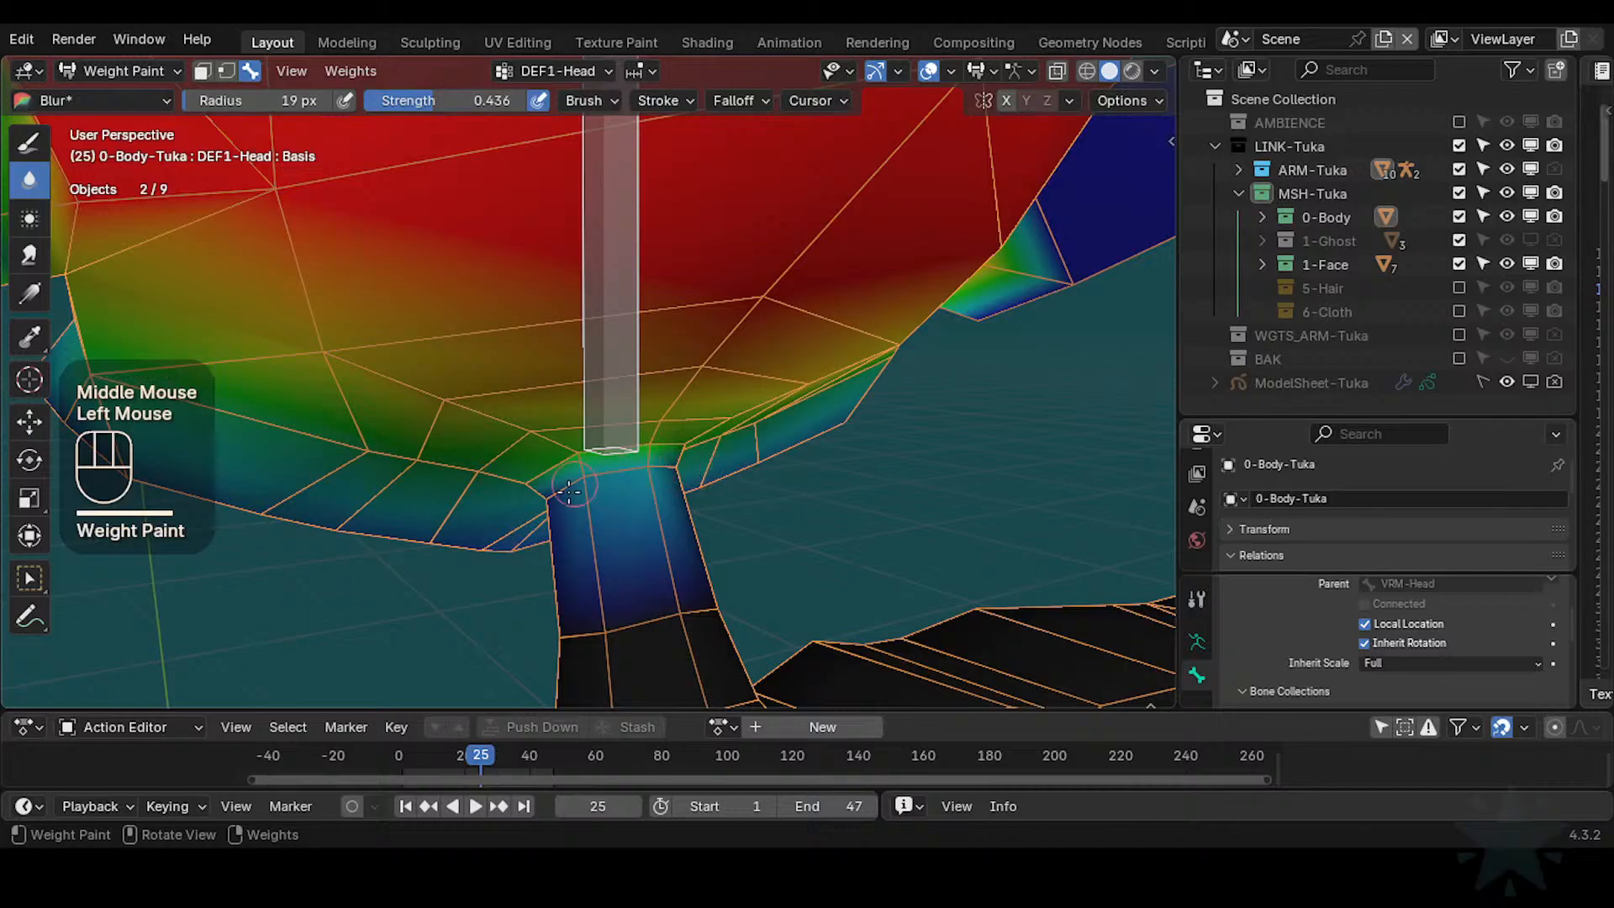
Blur the DEF1-Head weights at the neck-head junction, from the back round to behind the jaw
middle_click_drag(699, 465, 776, 388)
left_click_drag(777, 388, 740, 412)
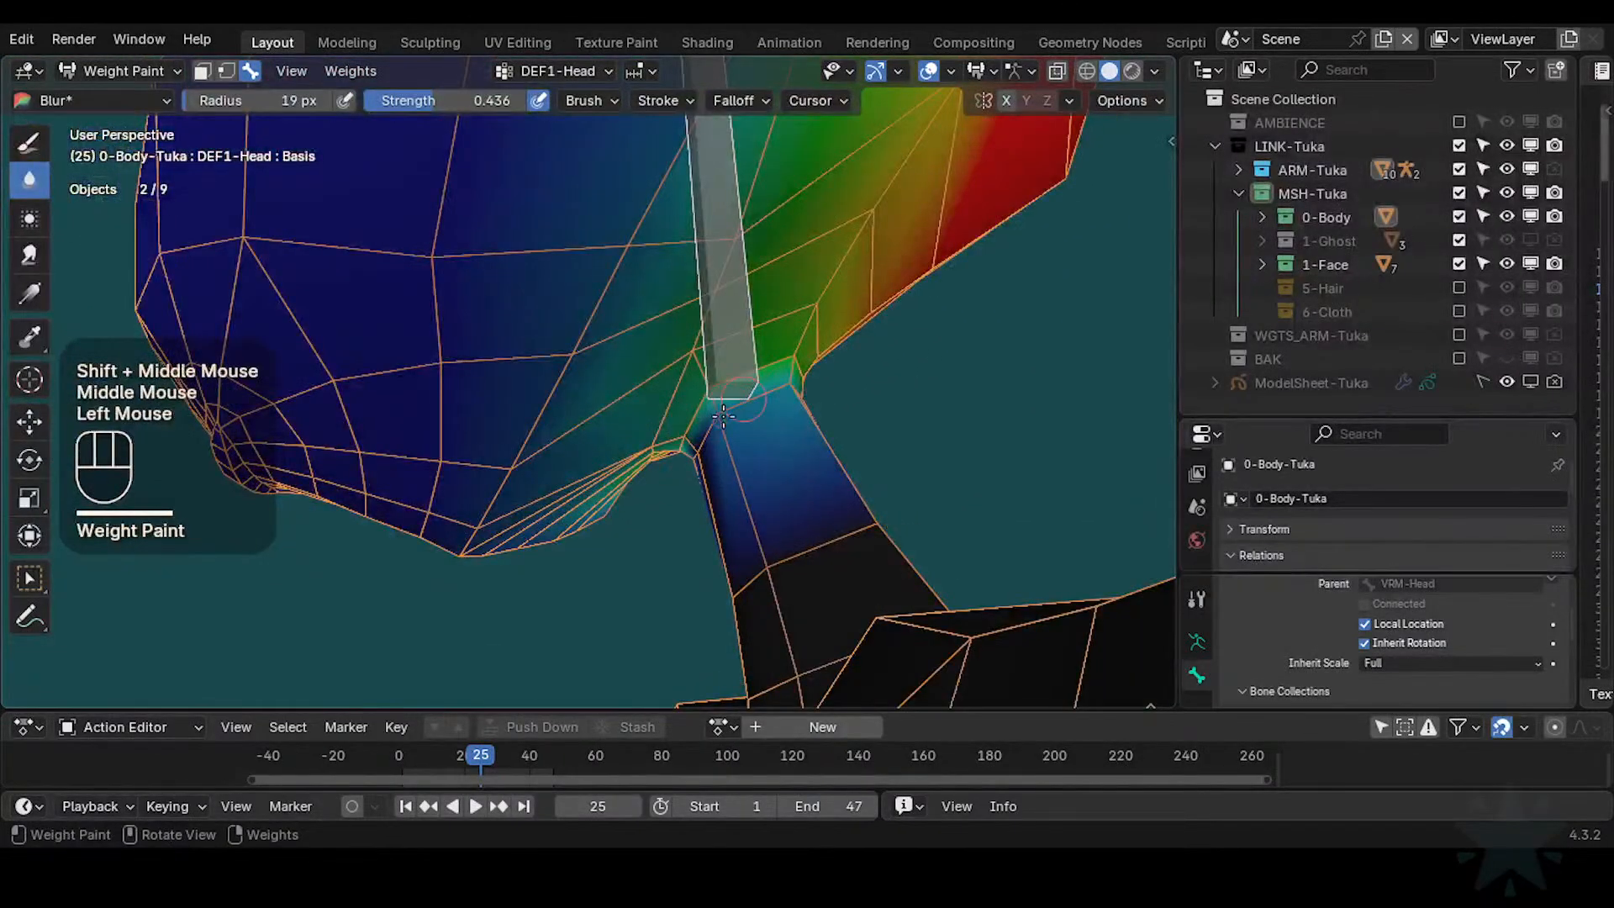
middle_click_drag(740, 412, 684, 443)
left_click(698, 443)
left_click(683, 443)
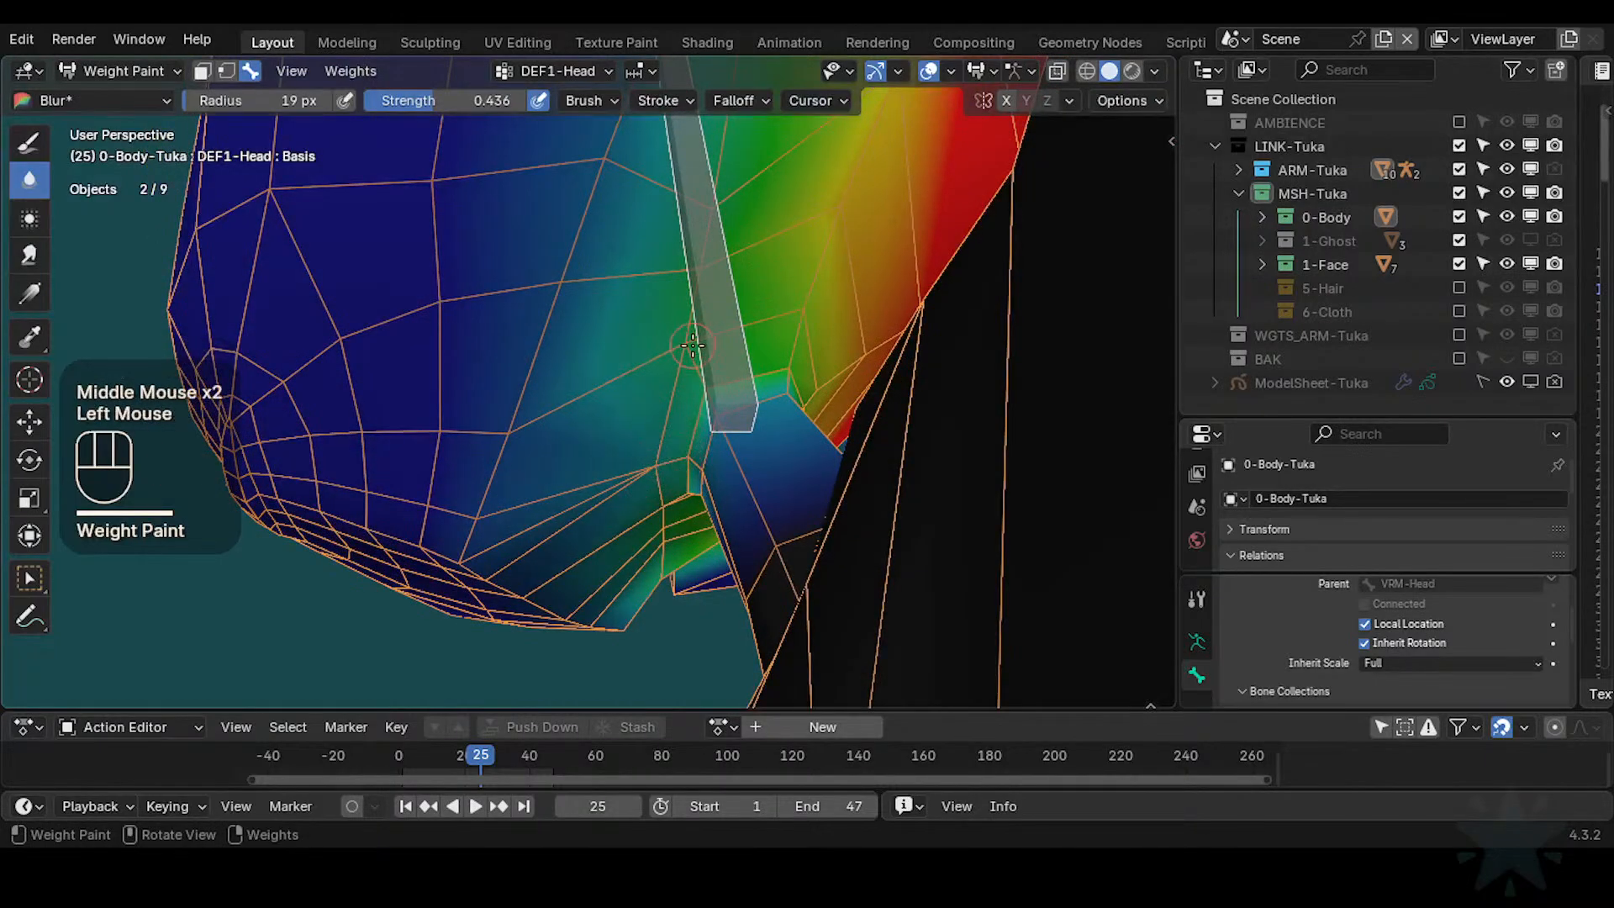
With the Paint brush, sample a weight of 0.404 beside the head bone and paint it on the vertices behind the jaw
key("shift+space")
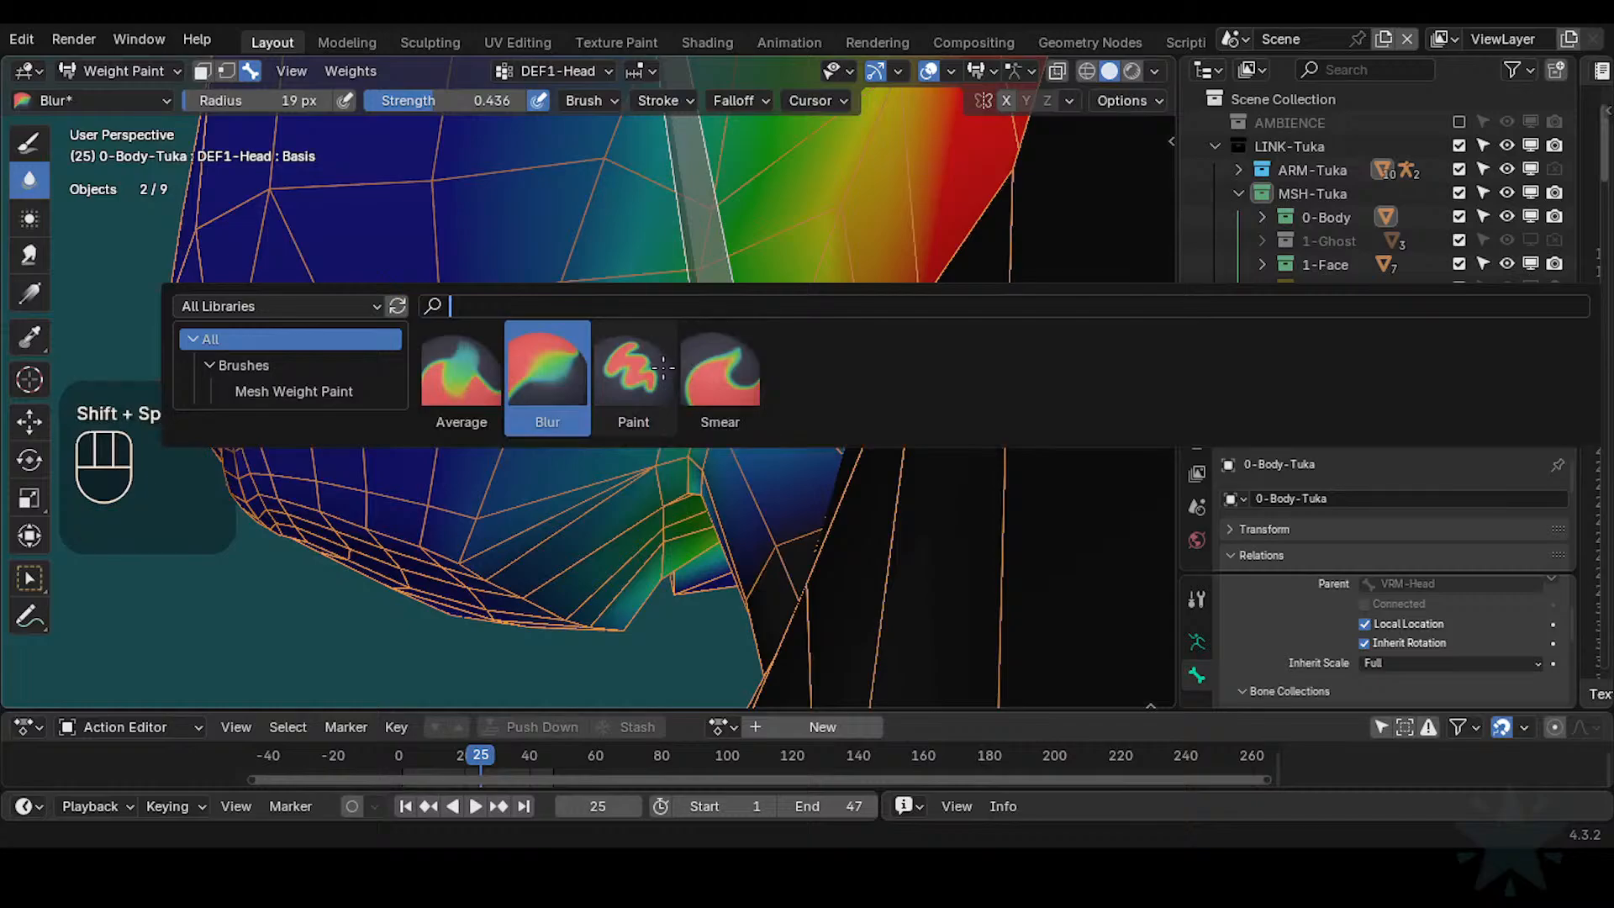
left_click(663, 368)
key("shift+x")
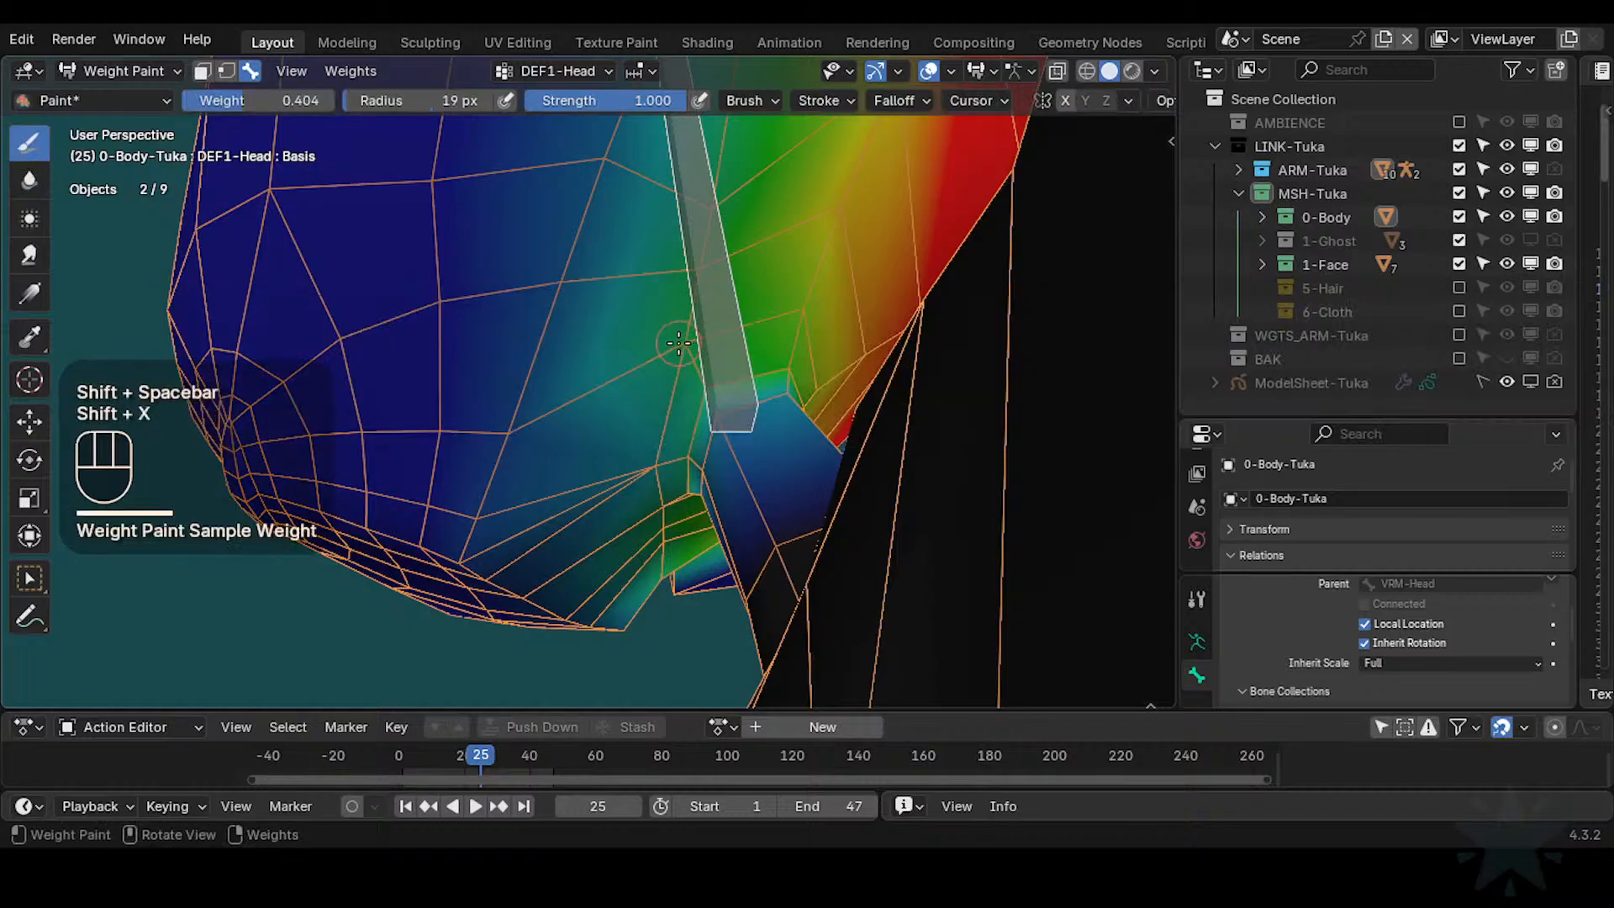
left_click(657, 444)
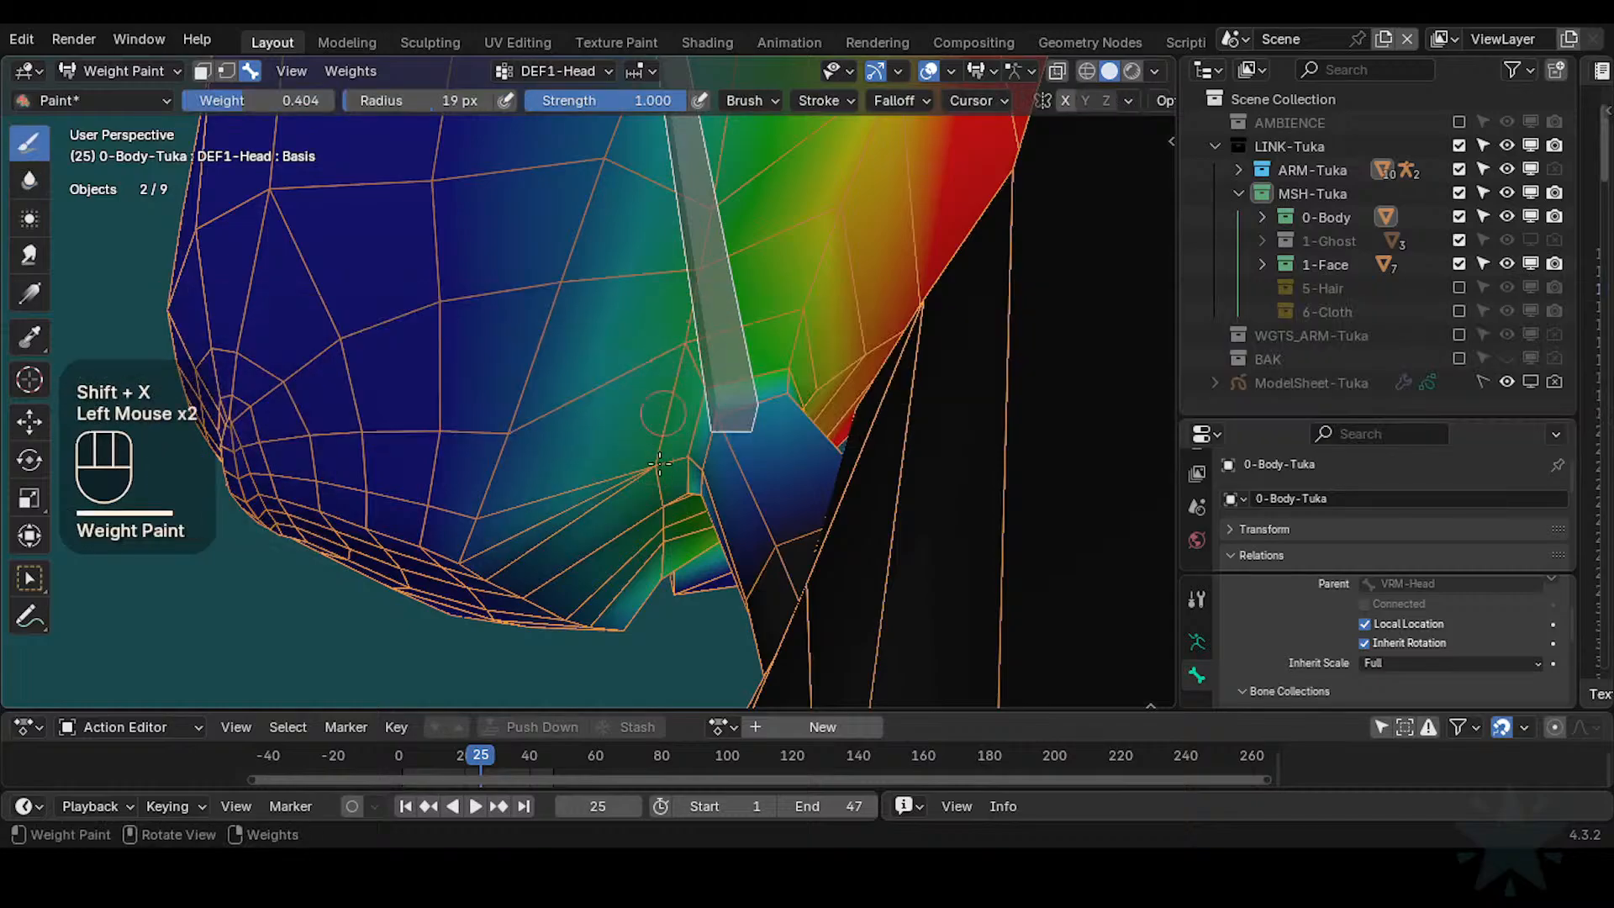
Blur the DEF1-Head weights around the jaw corner beside the neck with a 13 px brush radius, and save the file
middle_click_drag(772, 326, 755, 333, "shift")
key("shift+x")
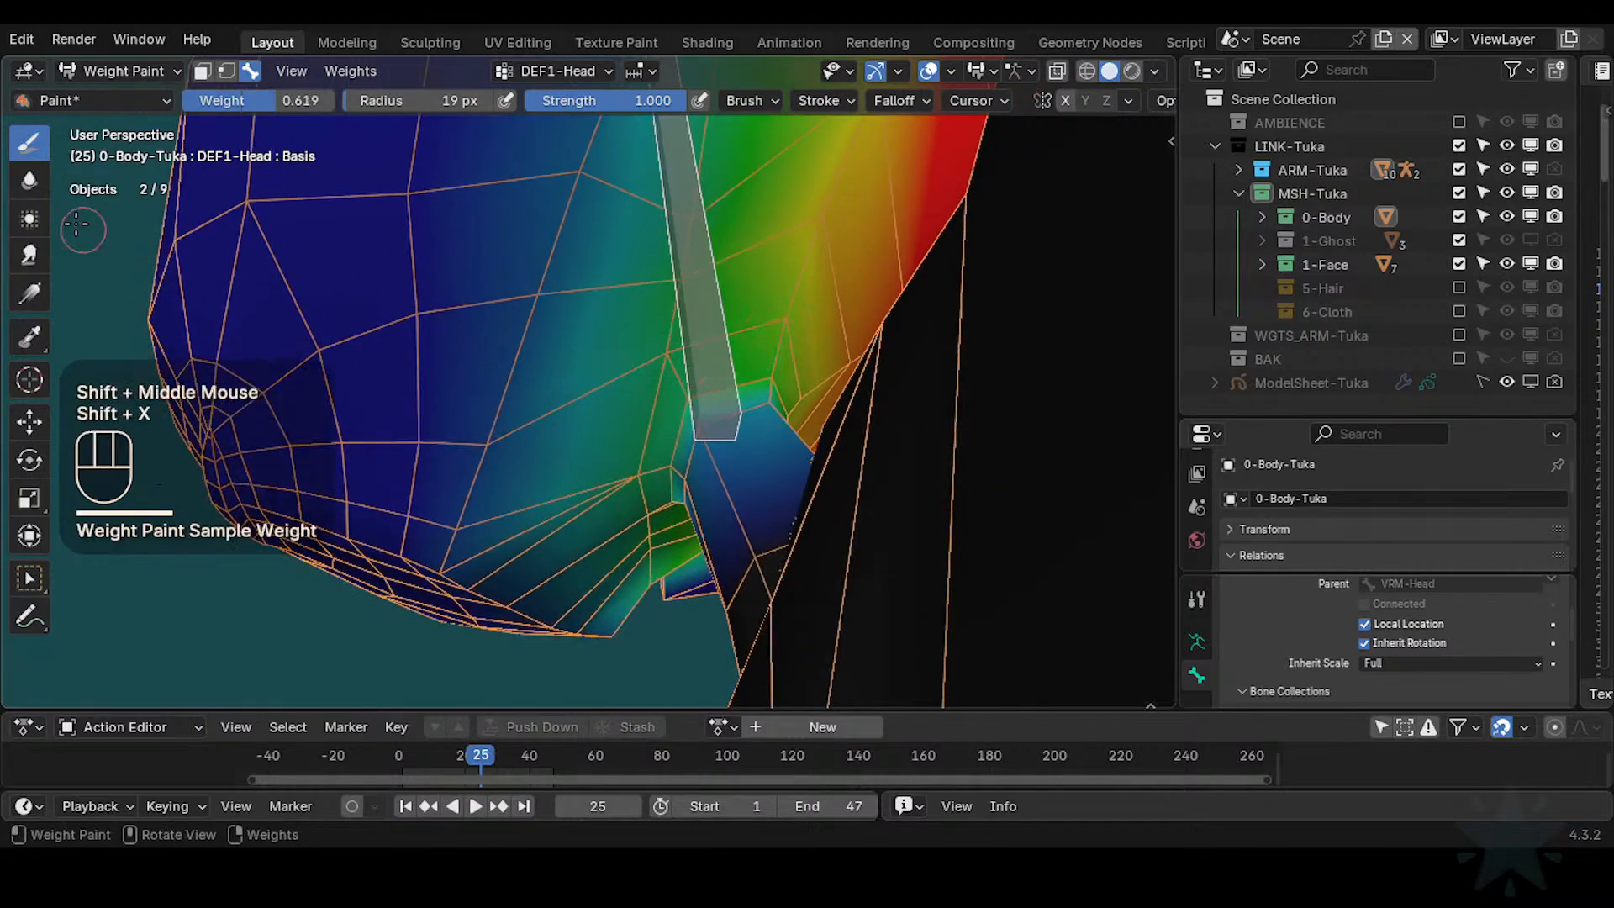
left_click(29, 179)
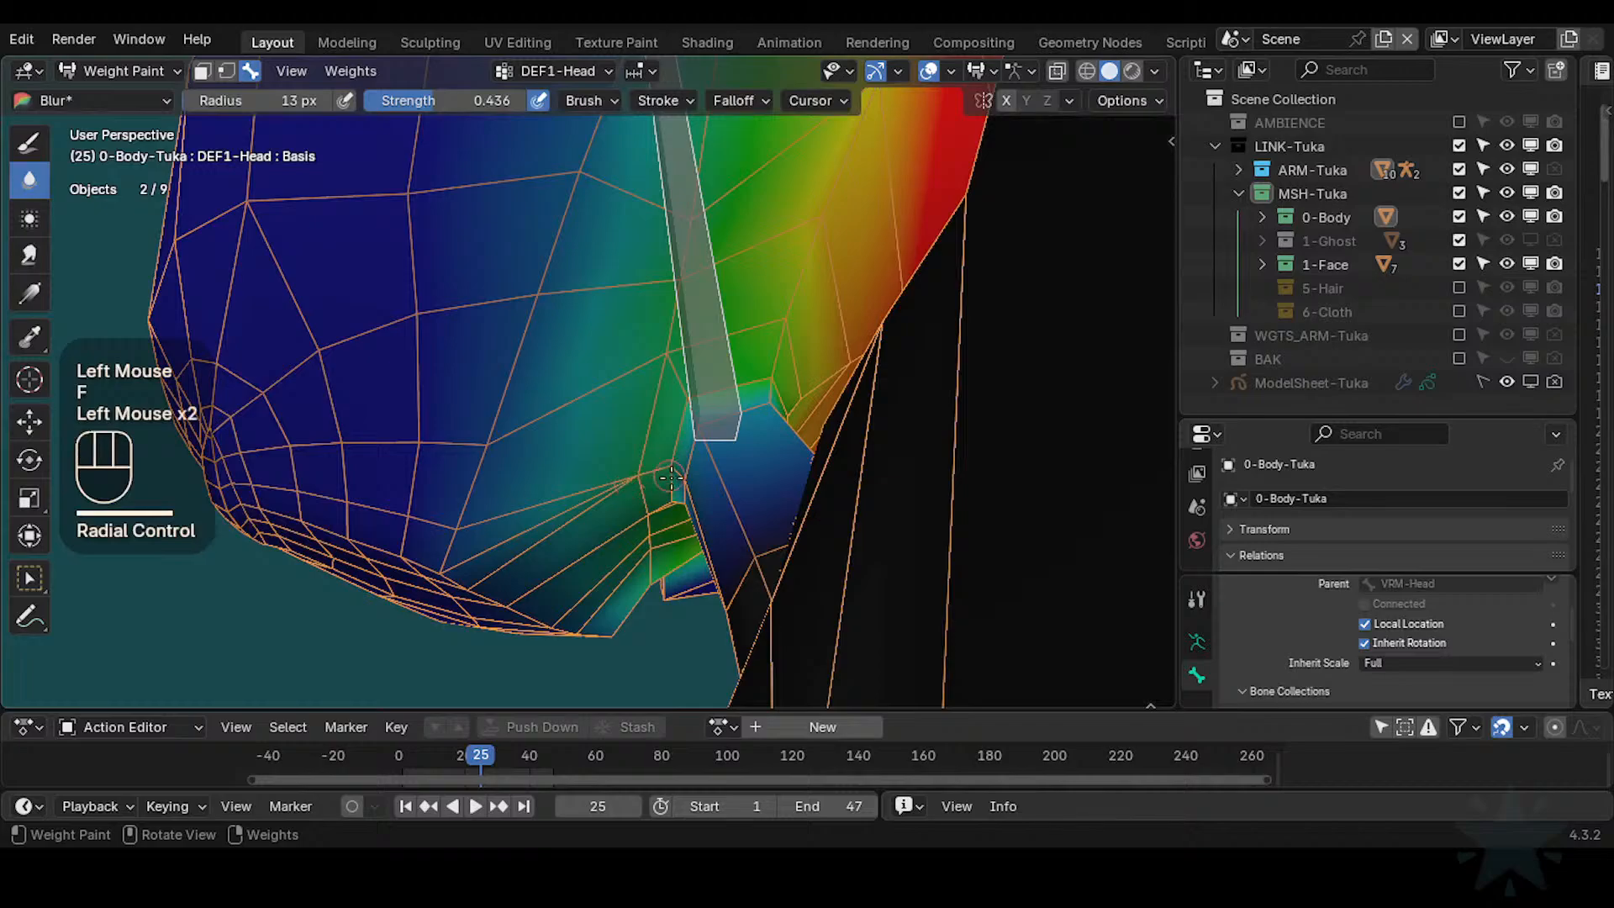
middle_click_drag(759, 380, 831, 402)
left_click(794, 397)
key("ctrl+s")
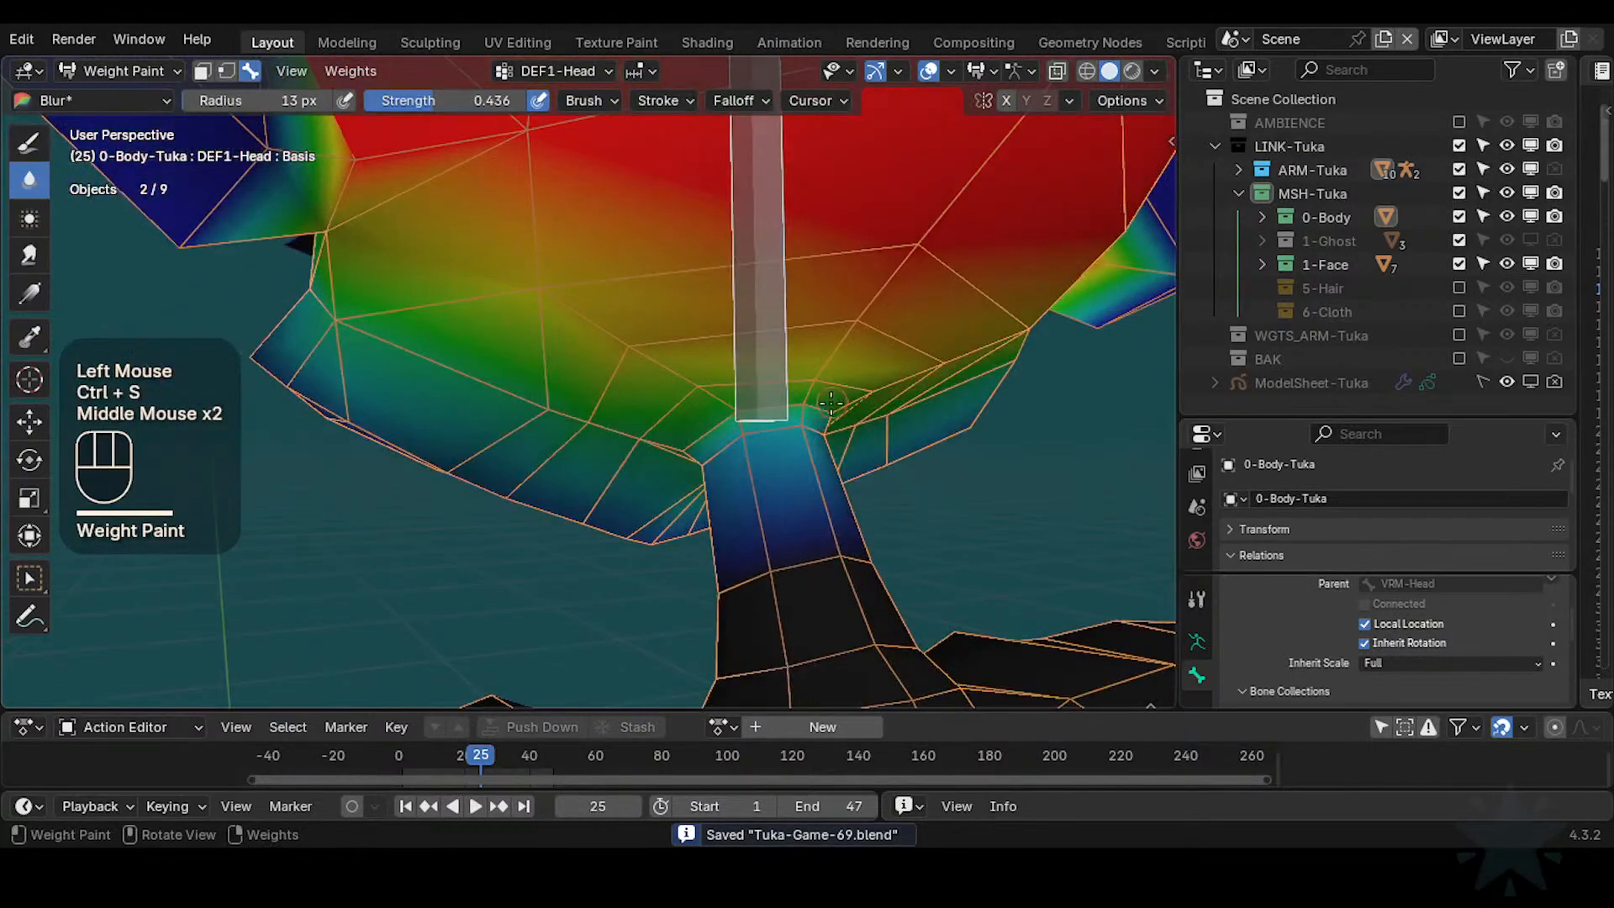
With the Paint brush, sample a weight of 0.212 and paint it on the vertices along the back of the neck's top edge loop
key("shift+x")
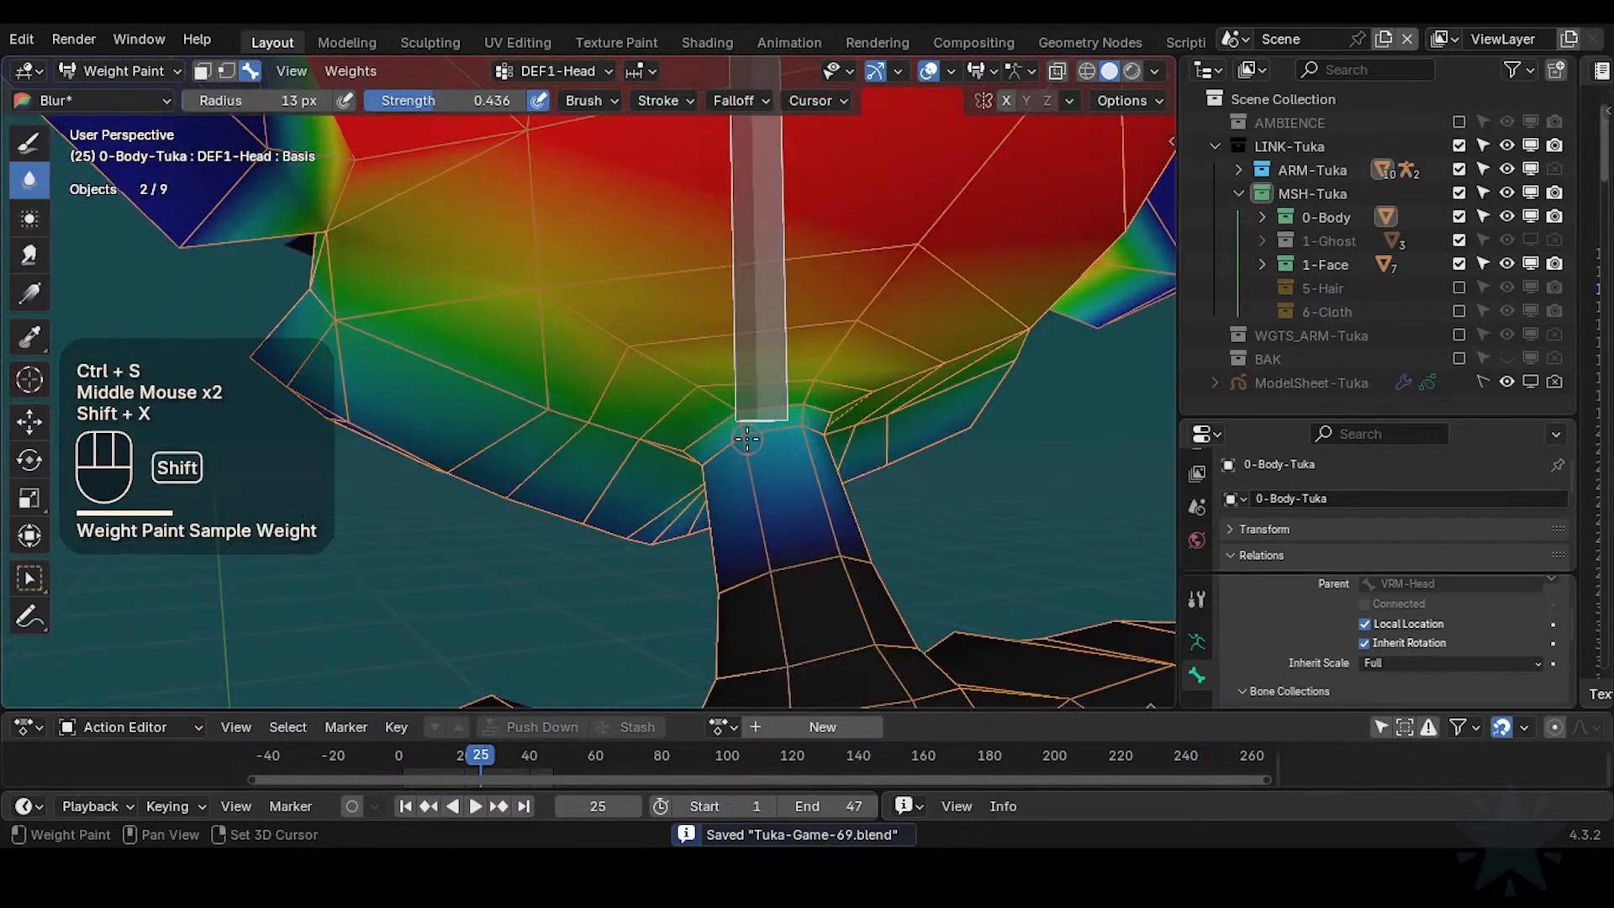
key("shift+space")
left_click(632, 458)
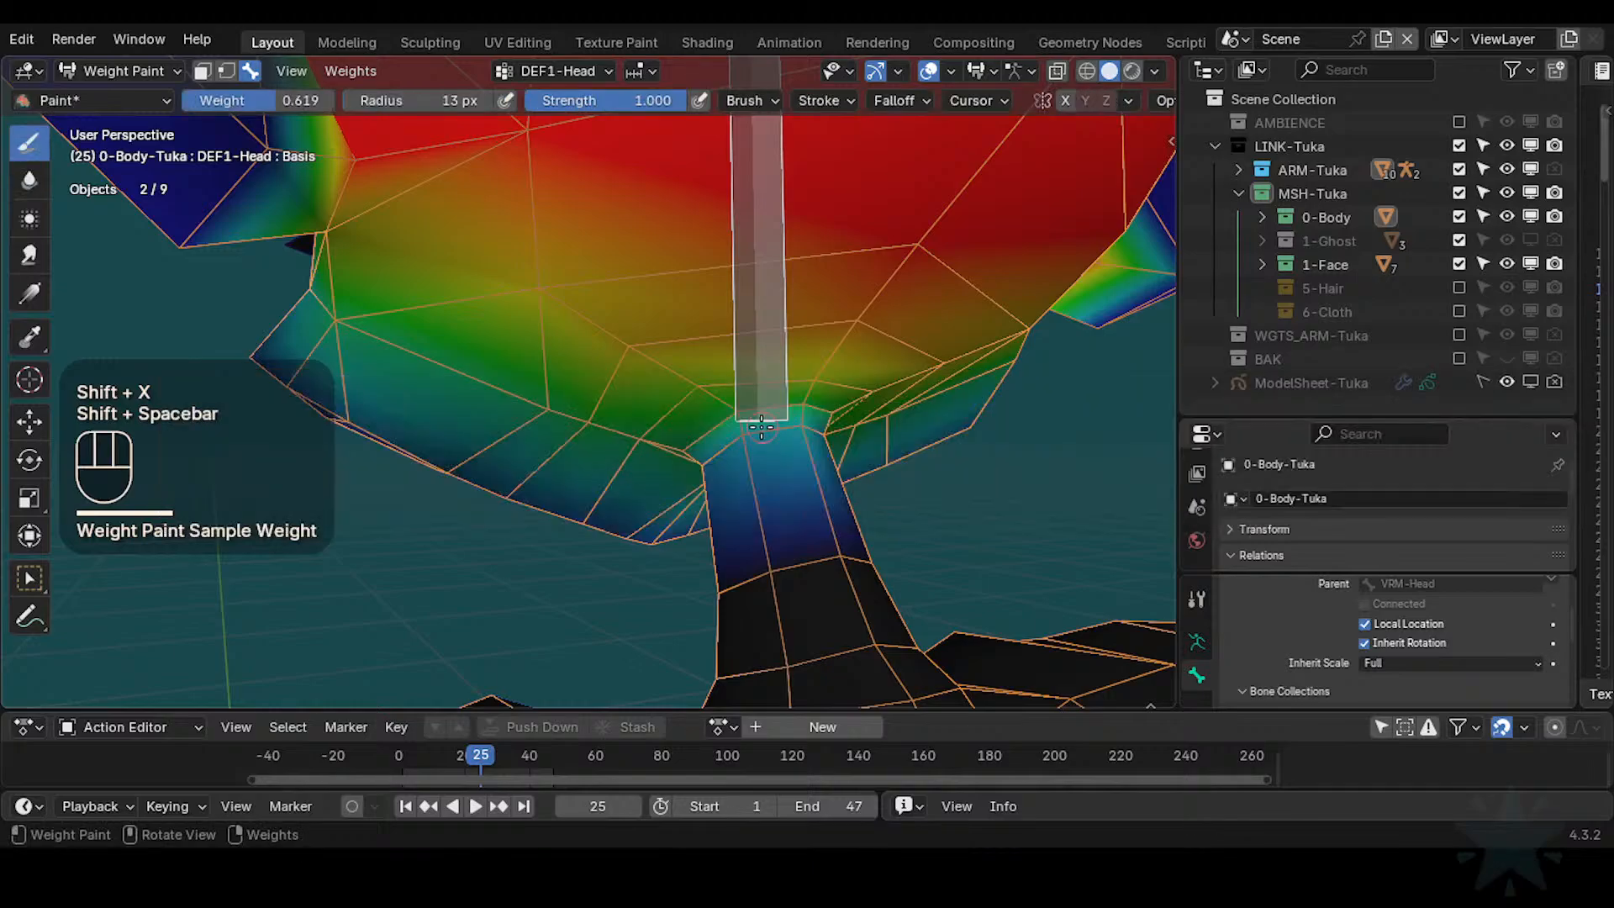
key("shift+x")
left_click(791, 430)
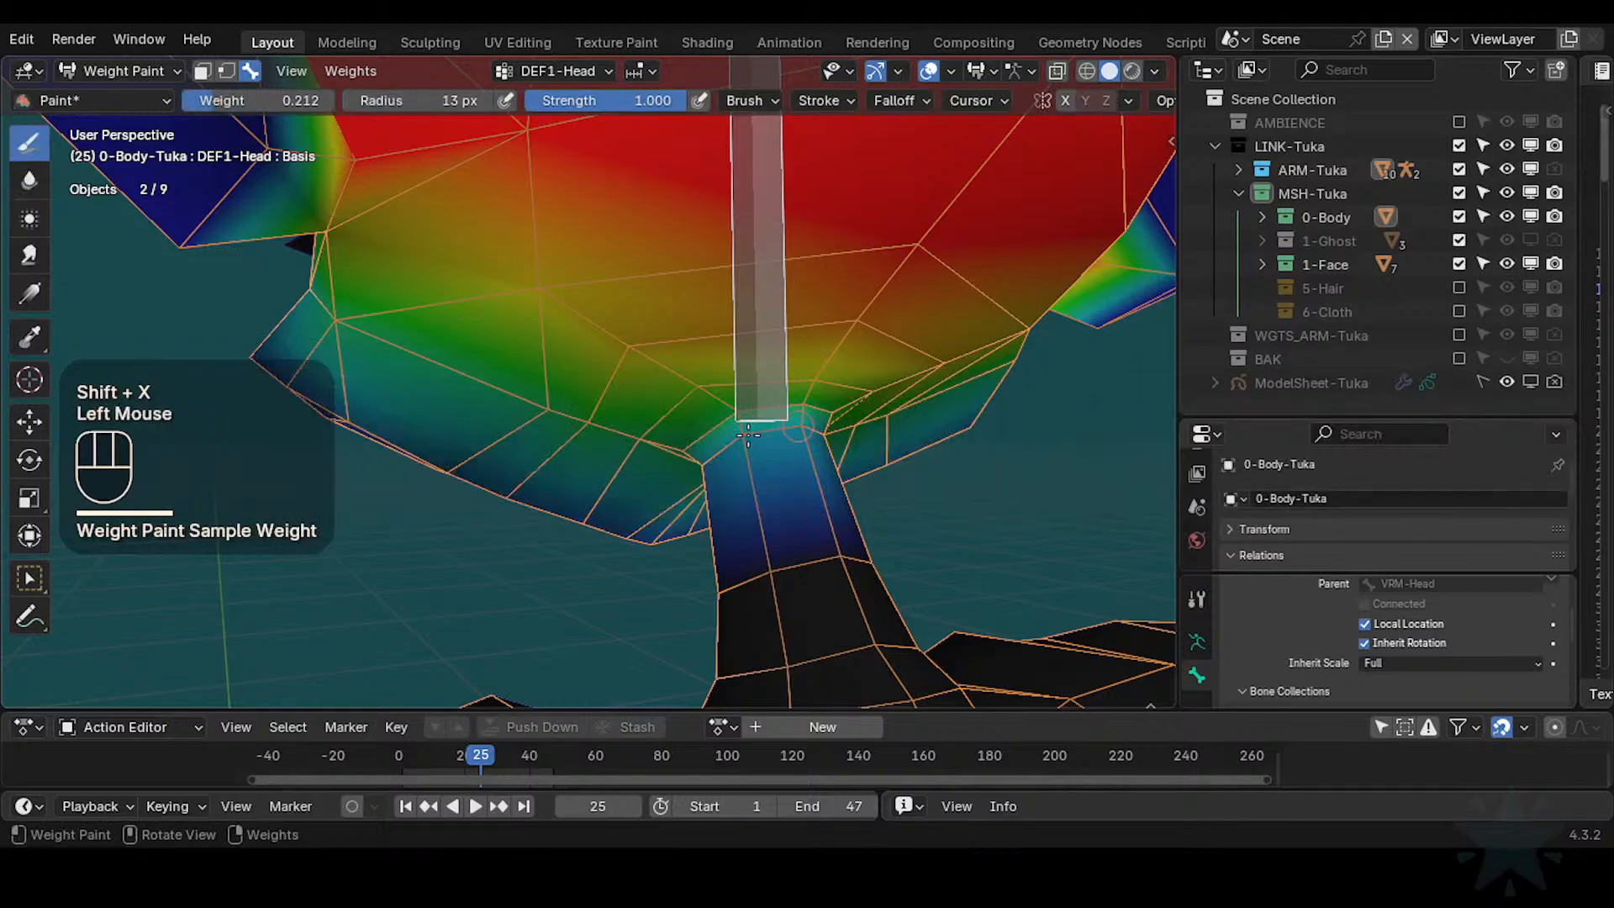
left_click(757, 441)
Paint the 0.212 weight on the side vertex of the neck's top edge loop, then save the file
mouse_move(768, 433)
middle_mouse_down()
mouse_move(847, 523)
mouse_move(785, 572)
mouse_move(782, 639)
middle_mouse_up()
middle_click_drag(782, 589, 784, 656, "shift")
middle_click_drag(779, 420, 778, 471, "shift")
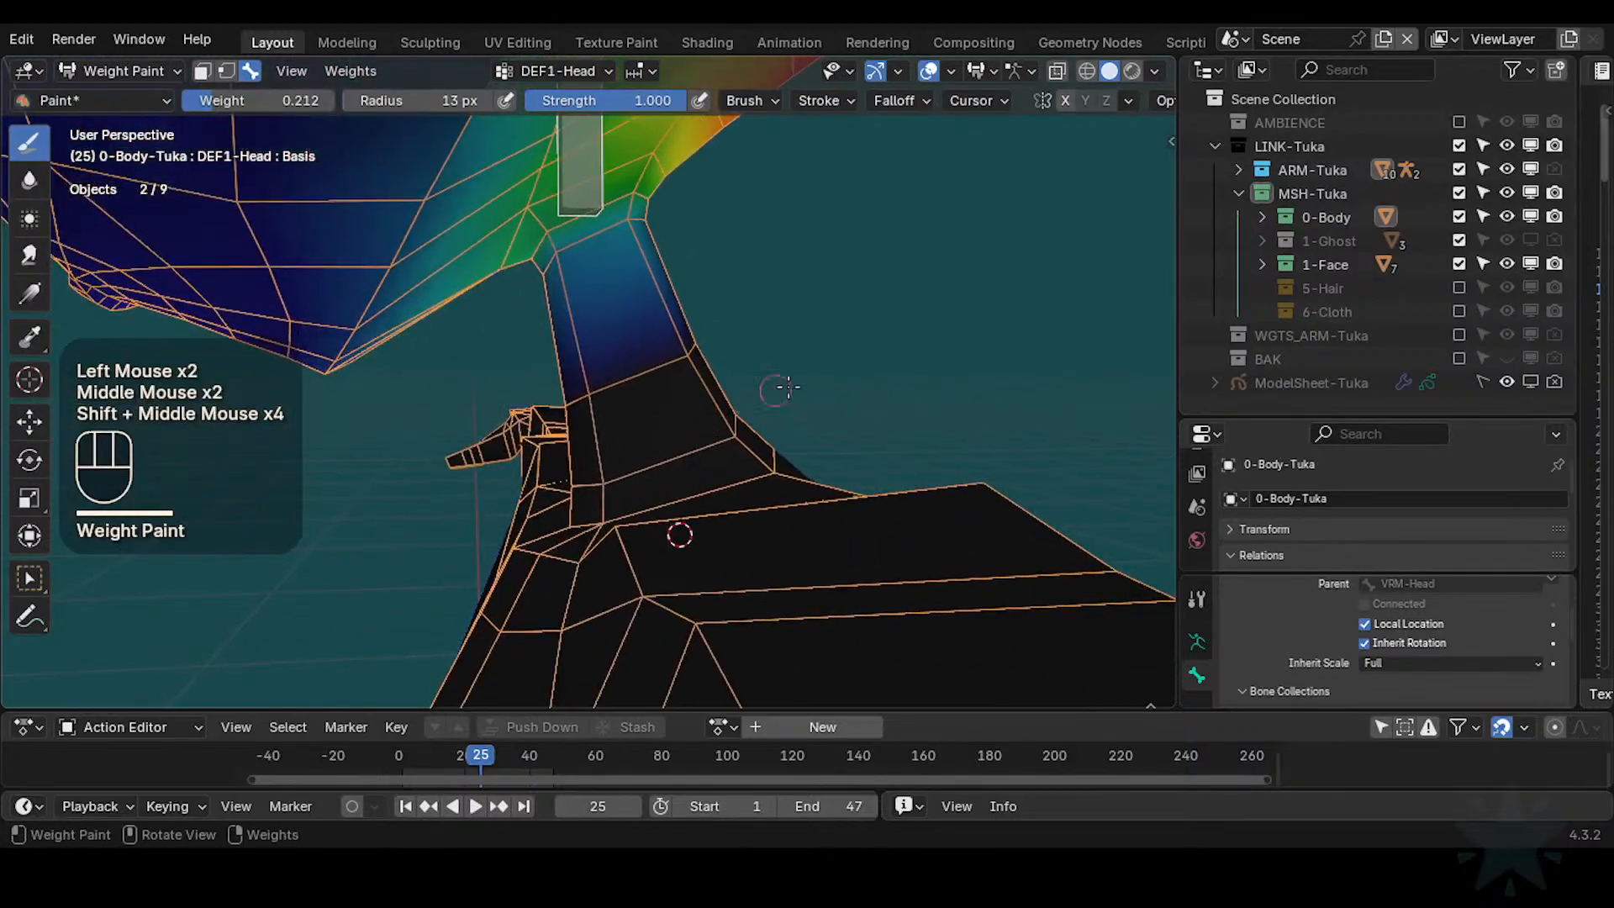
middle_click_drag(779, 390, 841, 370)
middle_click_drag(840, 370, 953, 378, "shift")
left_click(420, 355)
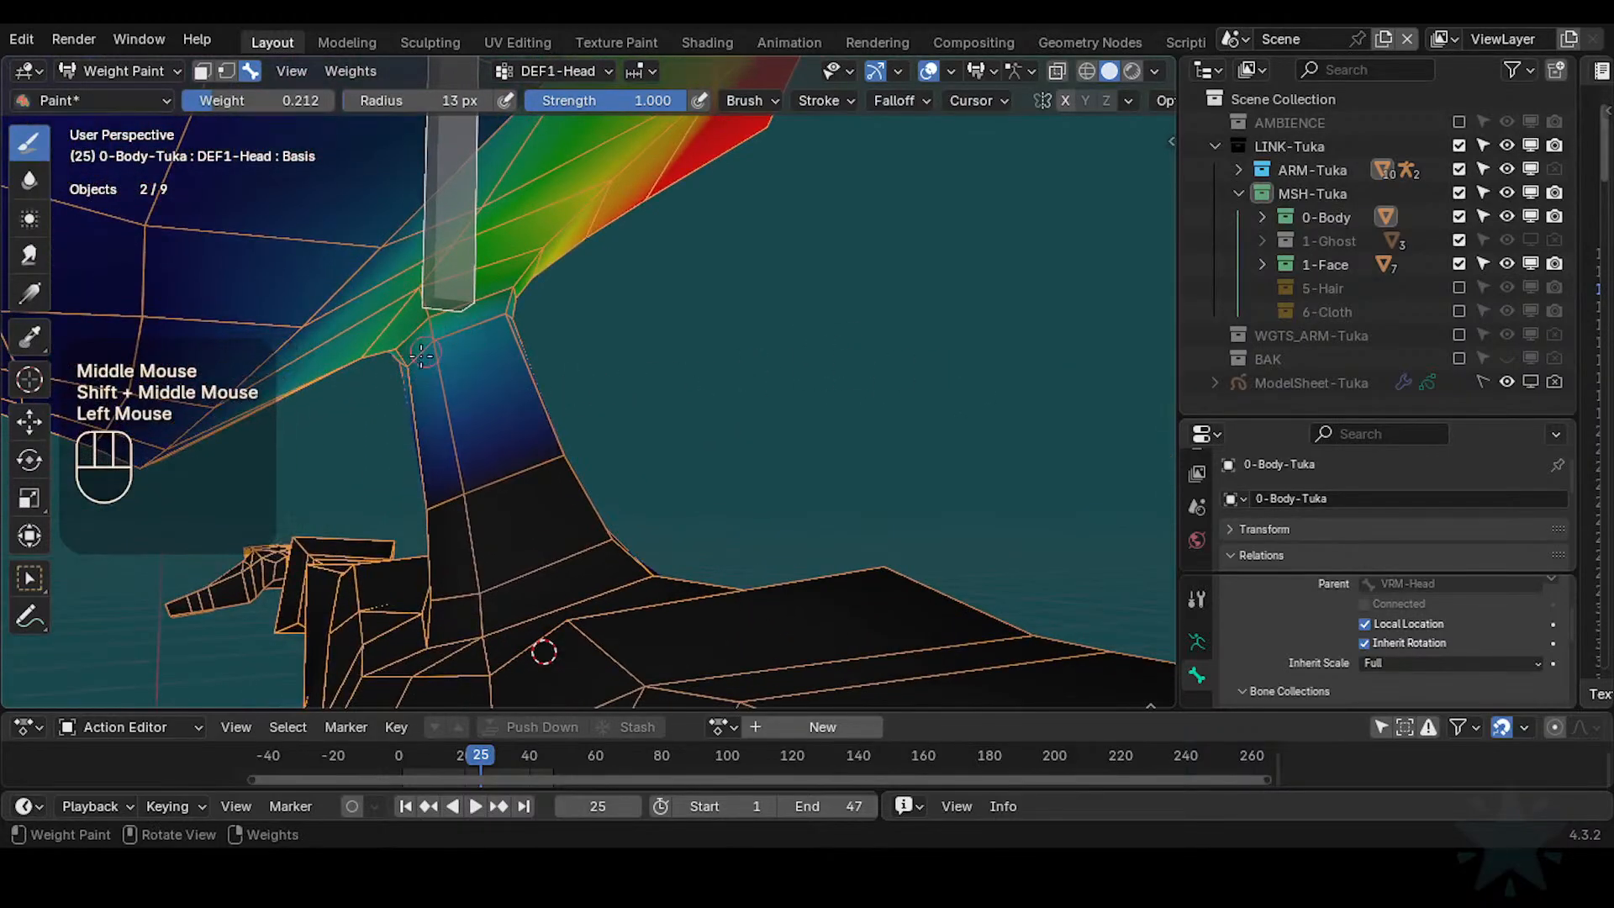
middle_click_drag(422, 357, 540, 493, "ctrl")
key("ctrl+s")
middle_click_drag(570, 349, 713, 480, "shift")
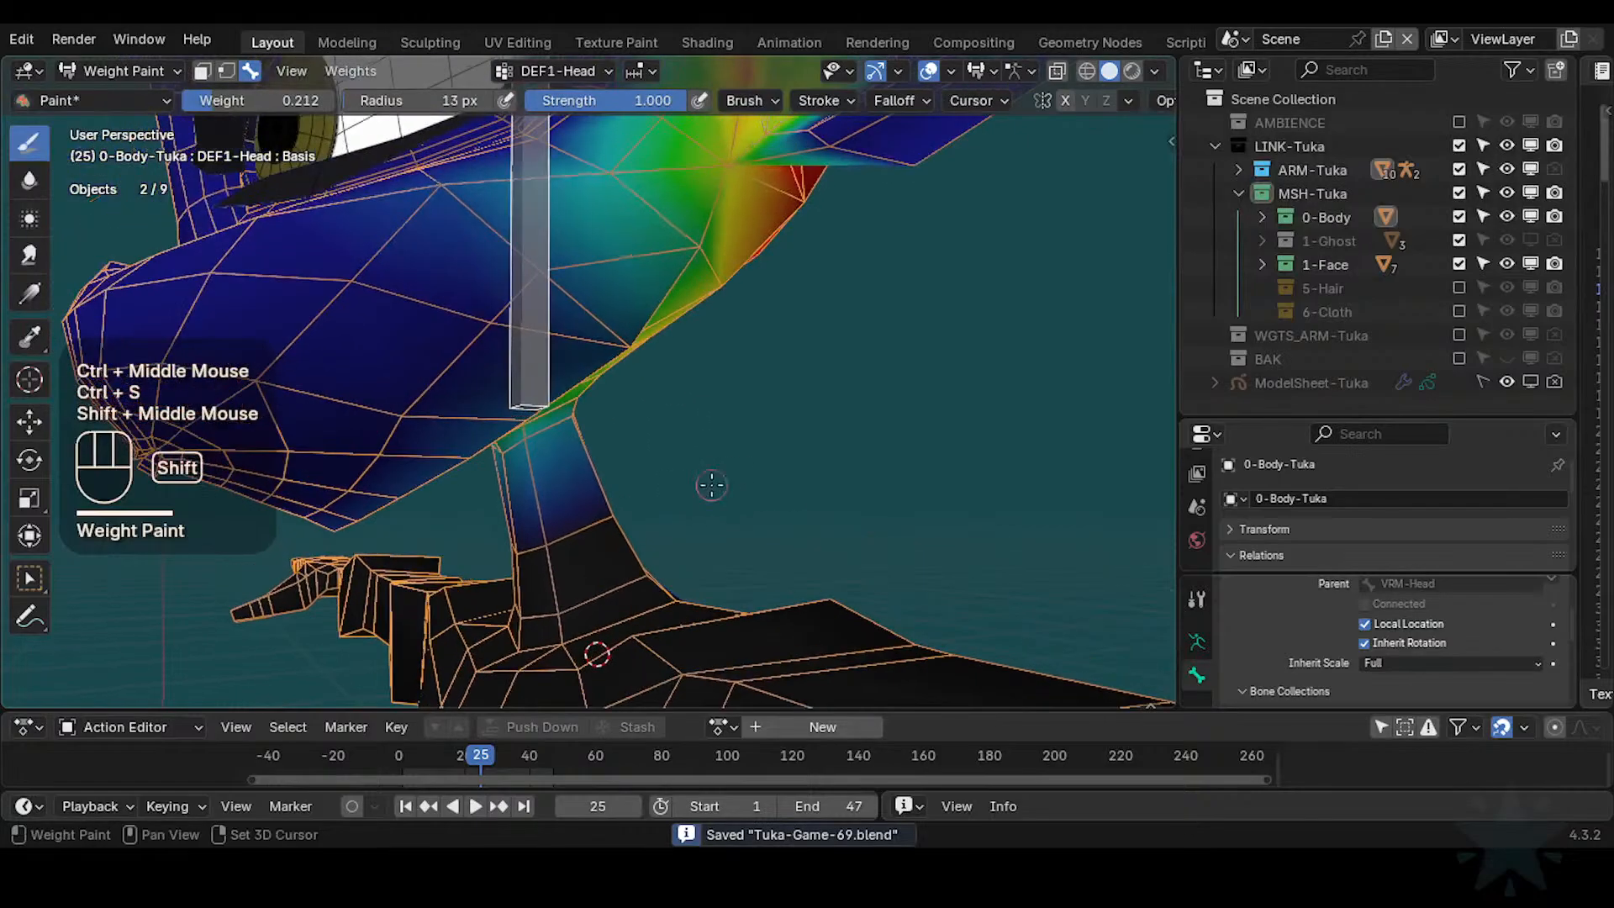
Reveal hidden faces, leave weight painting, put the ARM-Tuka armature in Pose Mode and show its bone collections
key("alt+h")
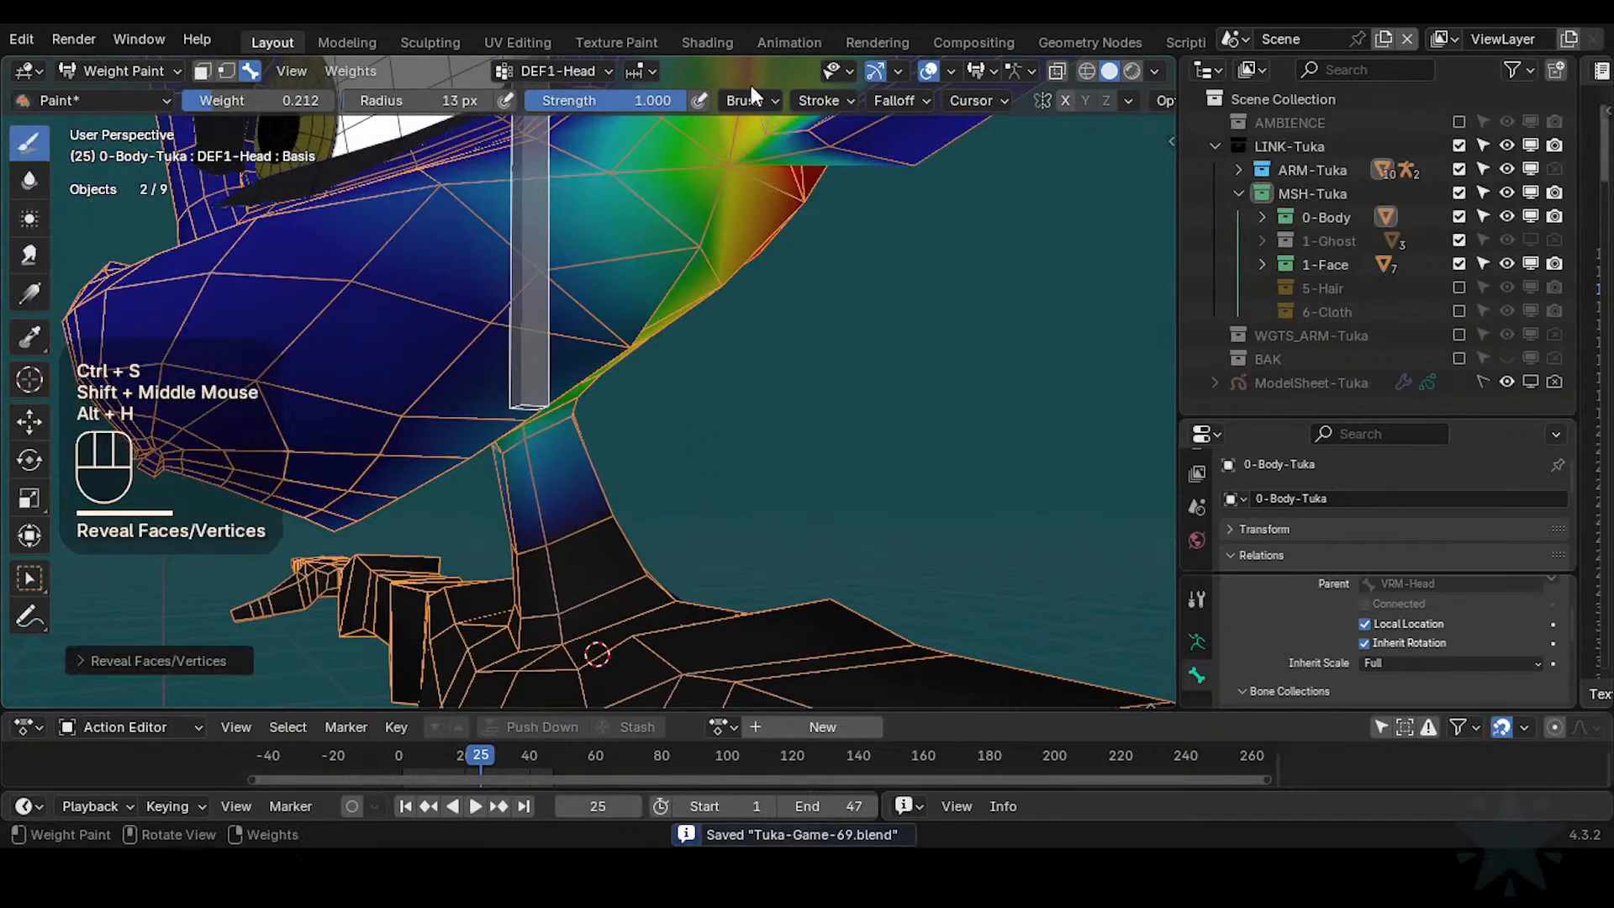
scroll(755, 479, "down", 2)
middle_click_drag(755, 479, 715, 479, "shift")
key("ctrl+Tab")
scroll(704, 492, "down", 1)
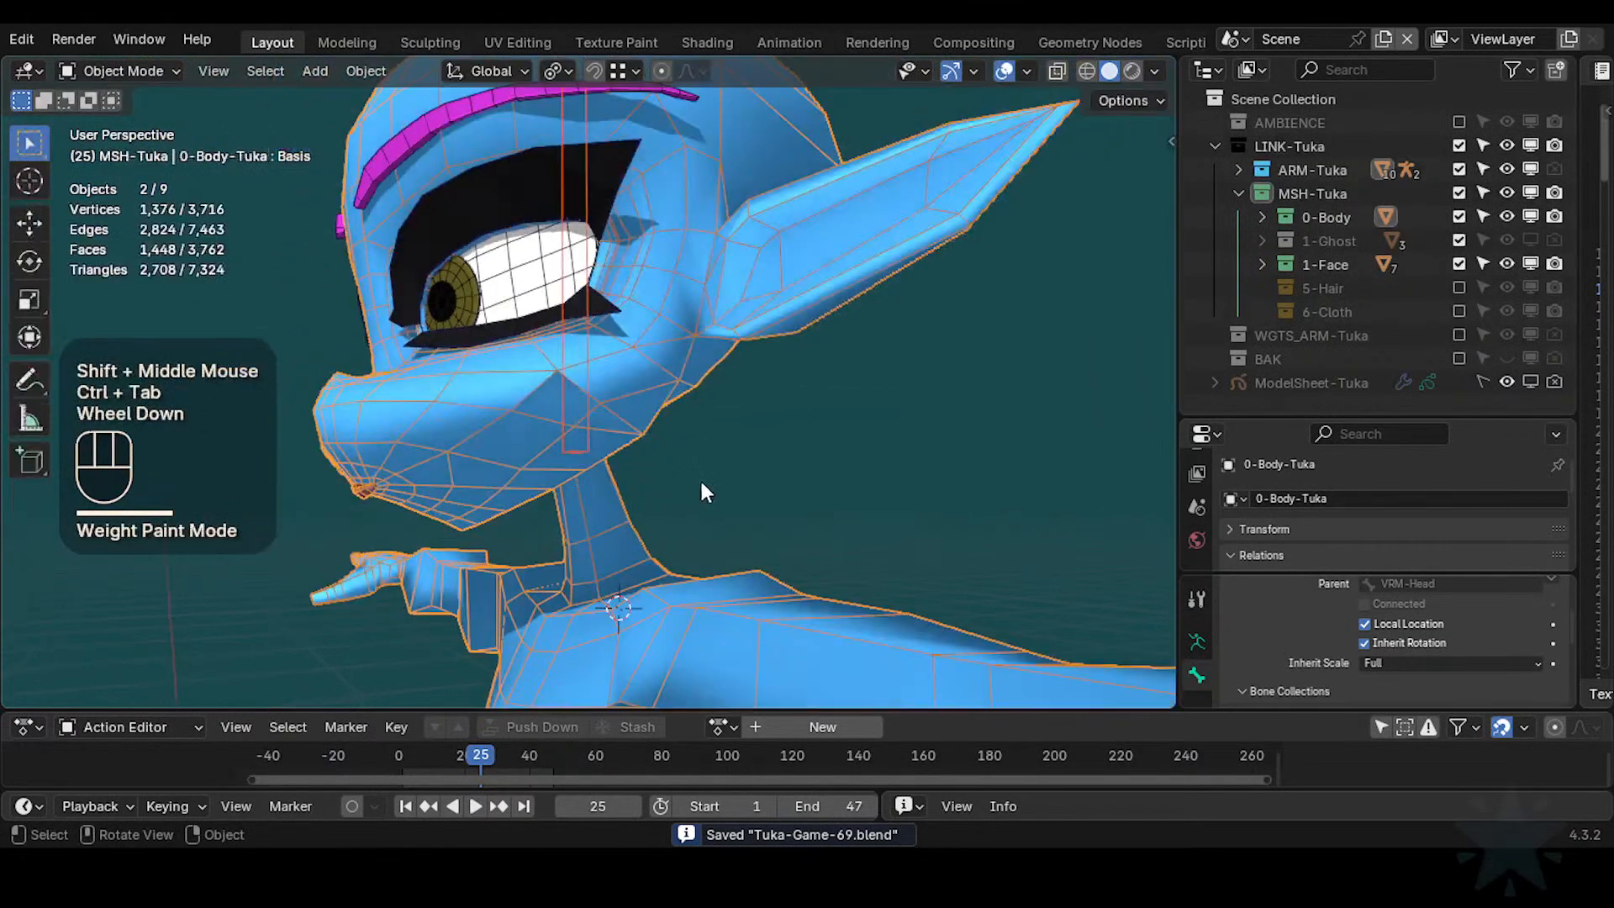
left_click(587, 366)
scroll(587, 367, "down", 1)
key("ctrl+Tab")
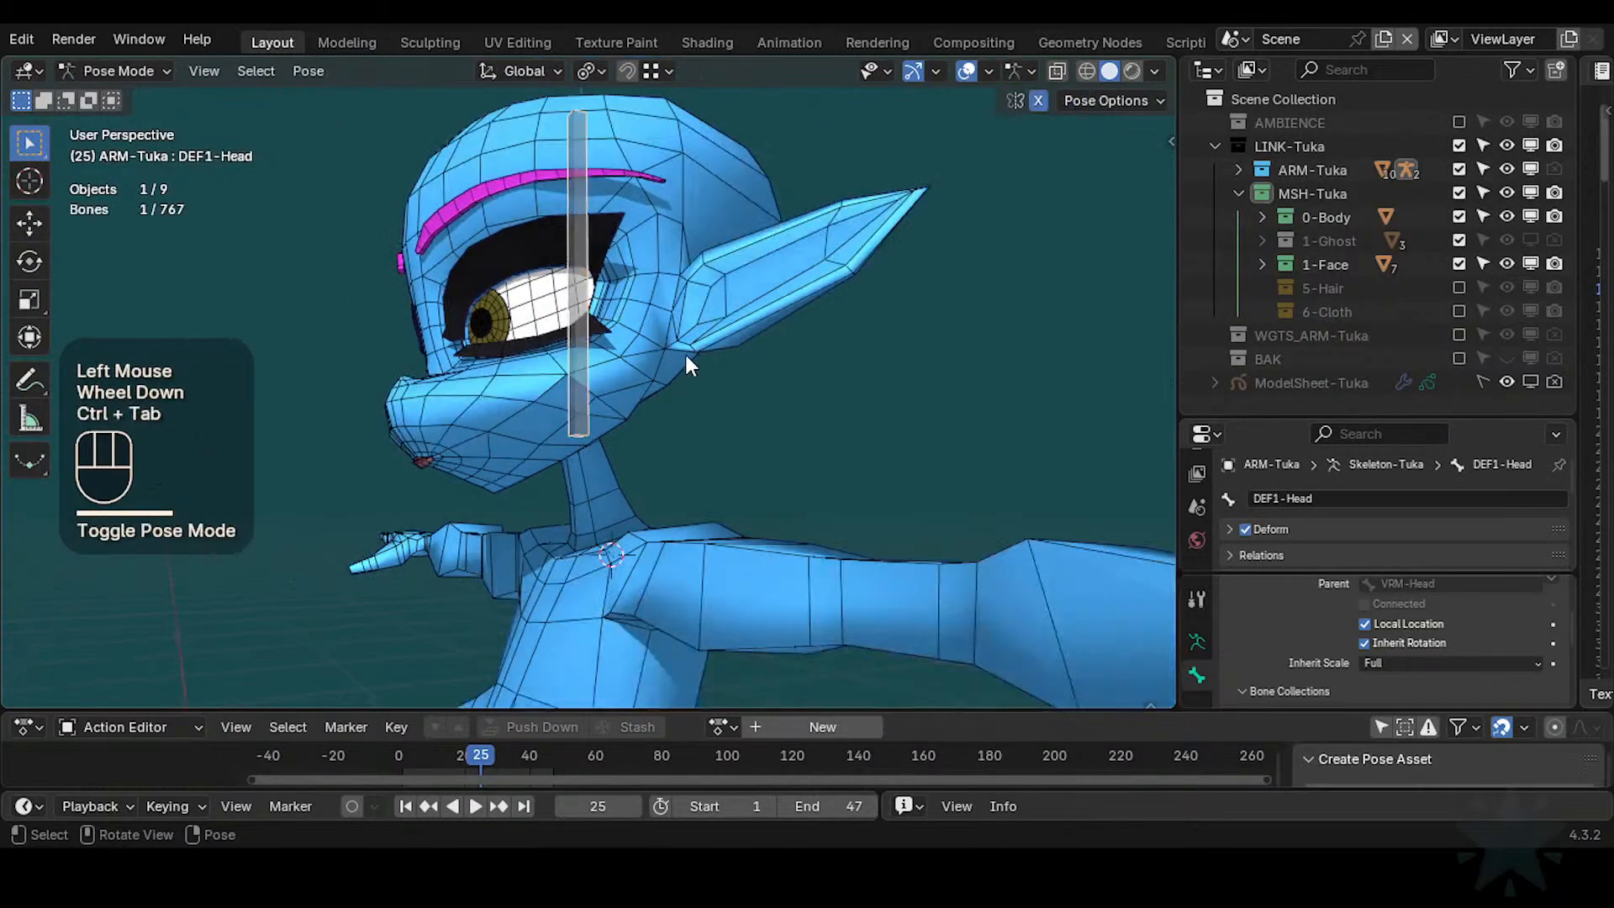
key("n")
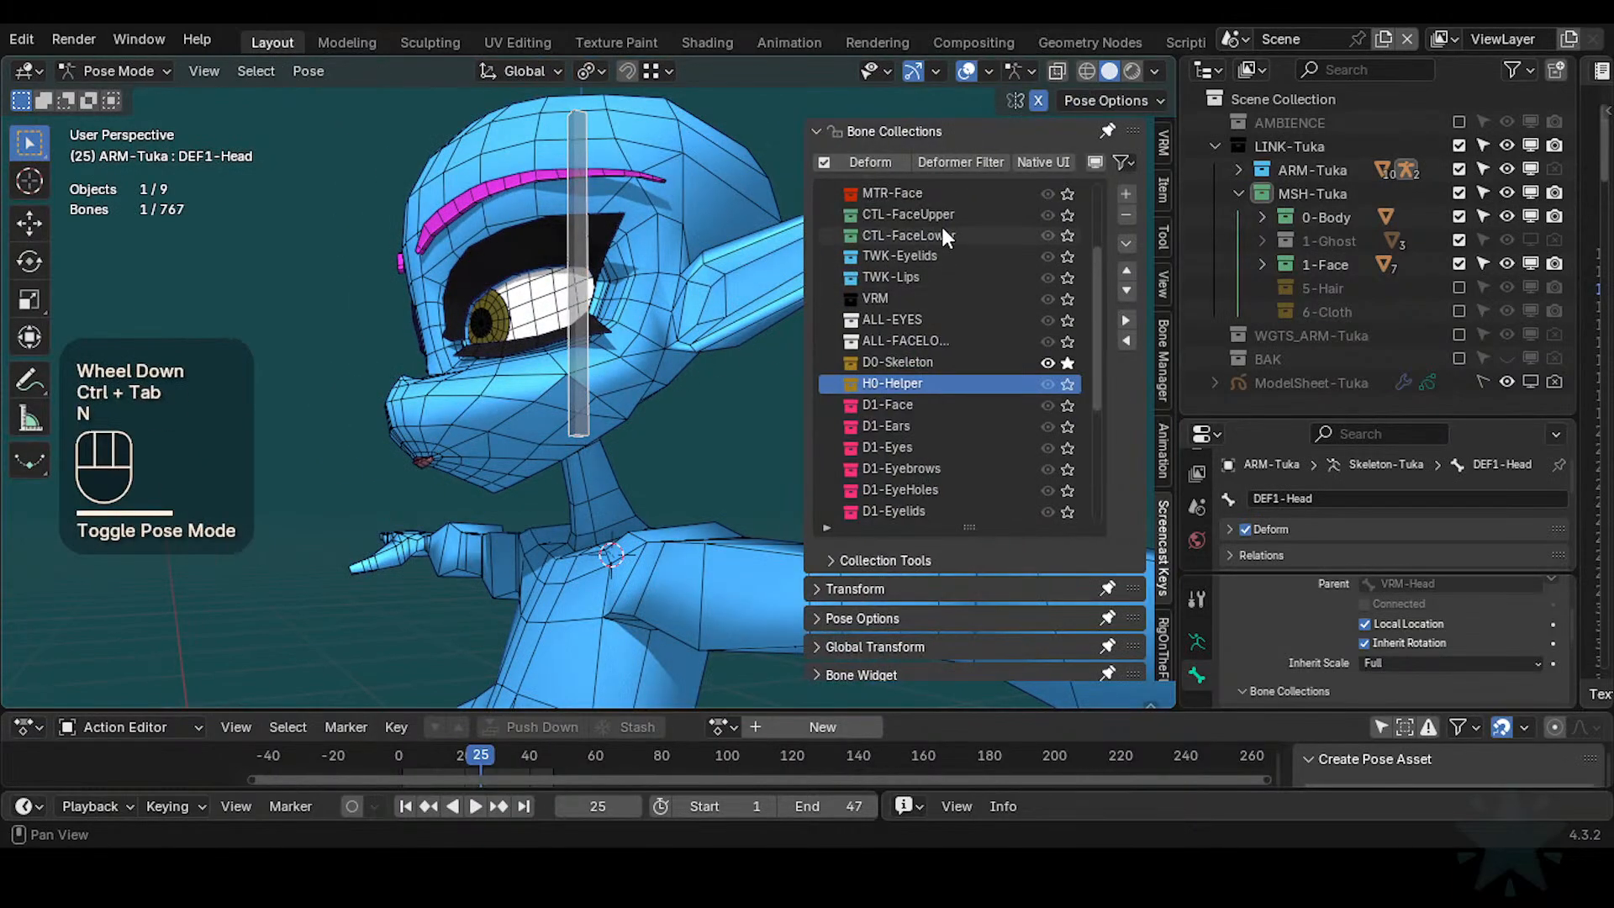
left_click(1068, 213)
left_click(1067, 194)
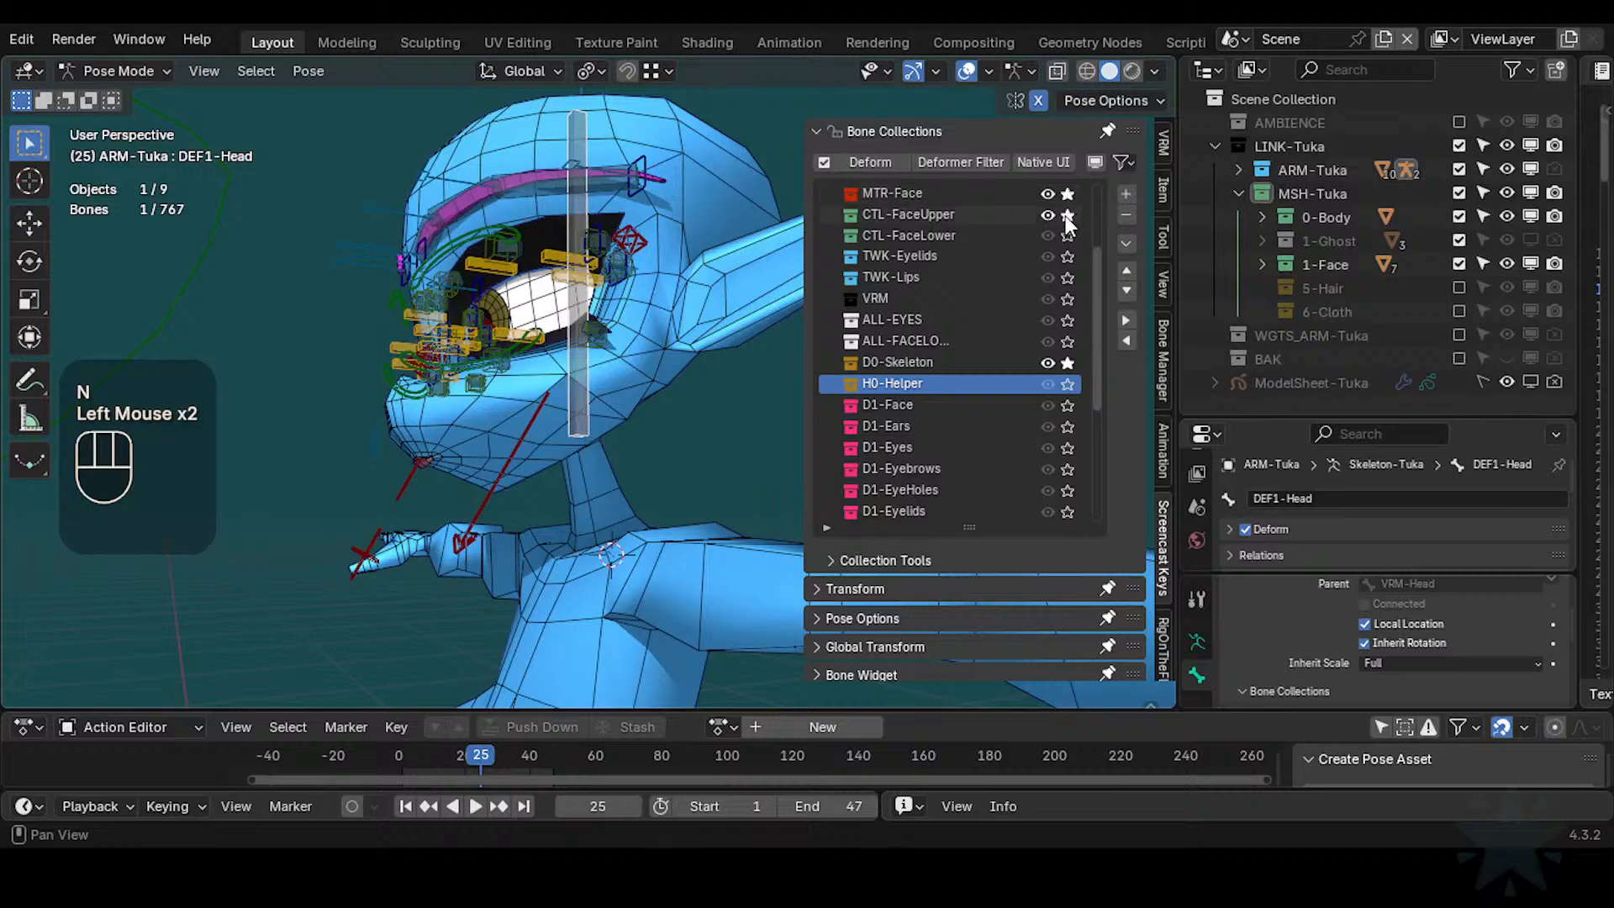
left_click(1068, 215)
left_click(1067, 217)
left_click(1068, 218)
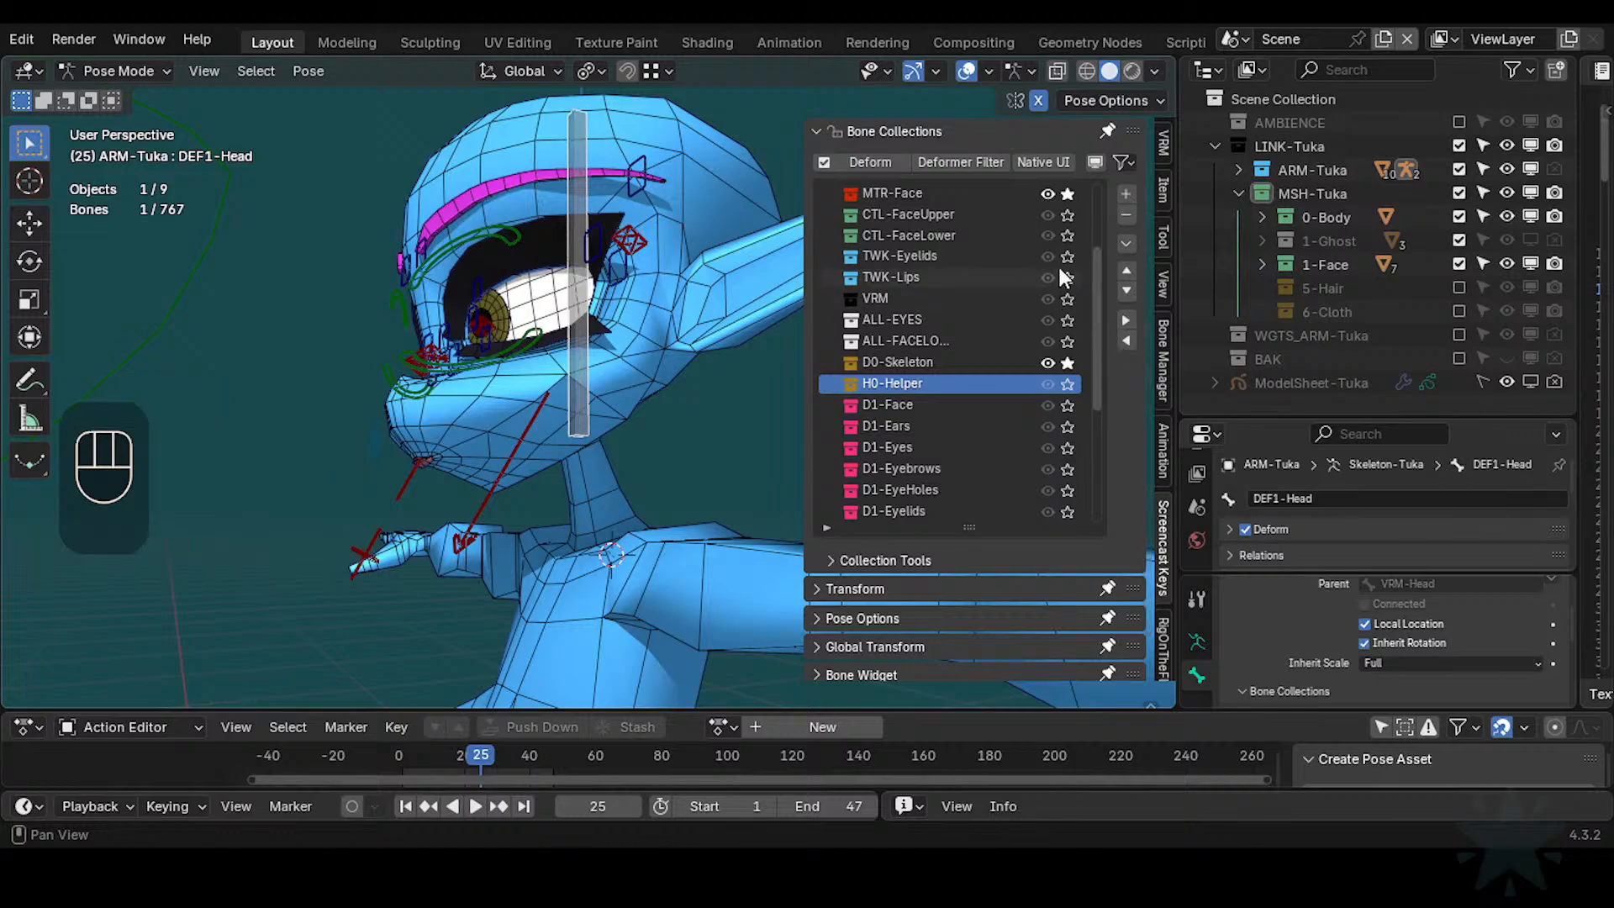
Turn off solo for the MCH-Body and MTR-Face collections, solo MTR-Body, and reveal all hidden bones
scroll(1066, 255, "up", 4)
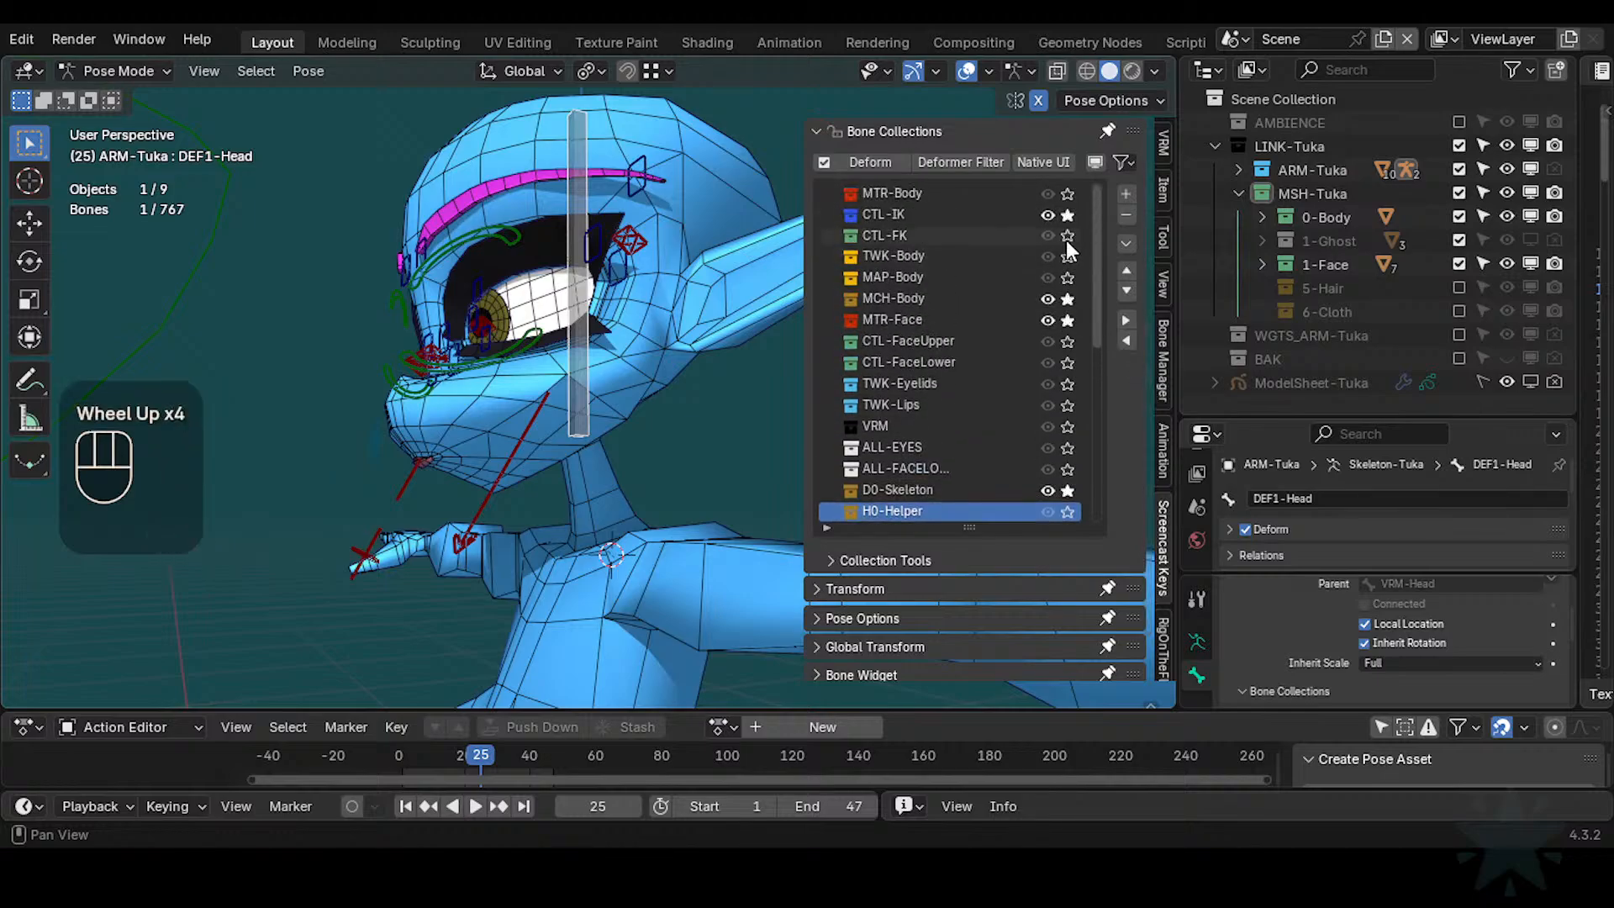
left_click(1067, 299)
left_click(1067, 320)
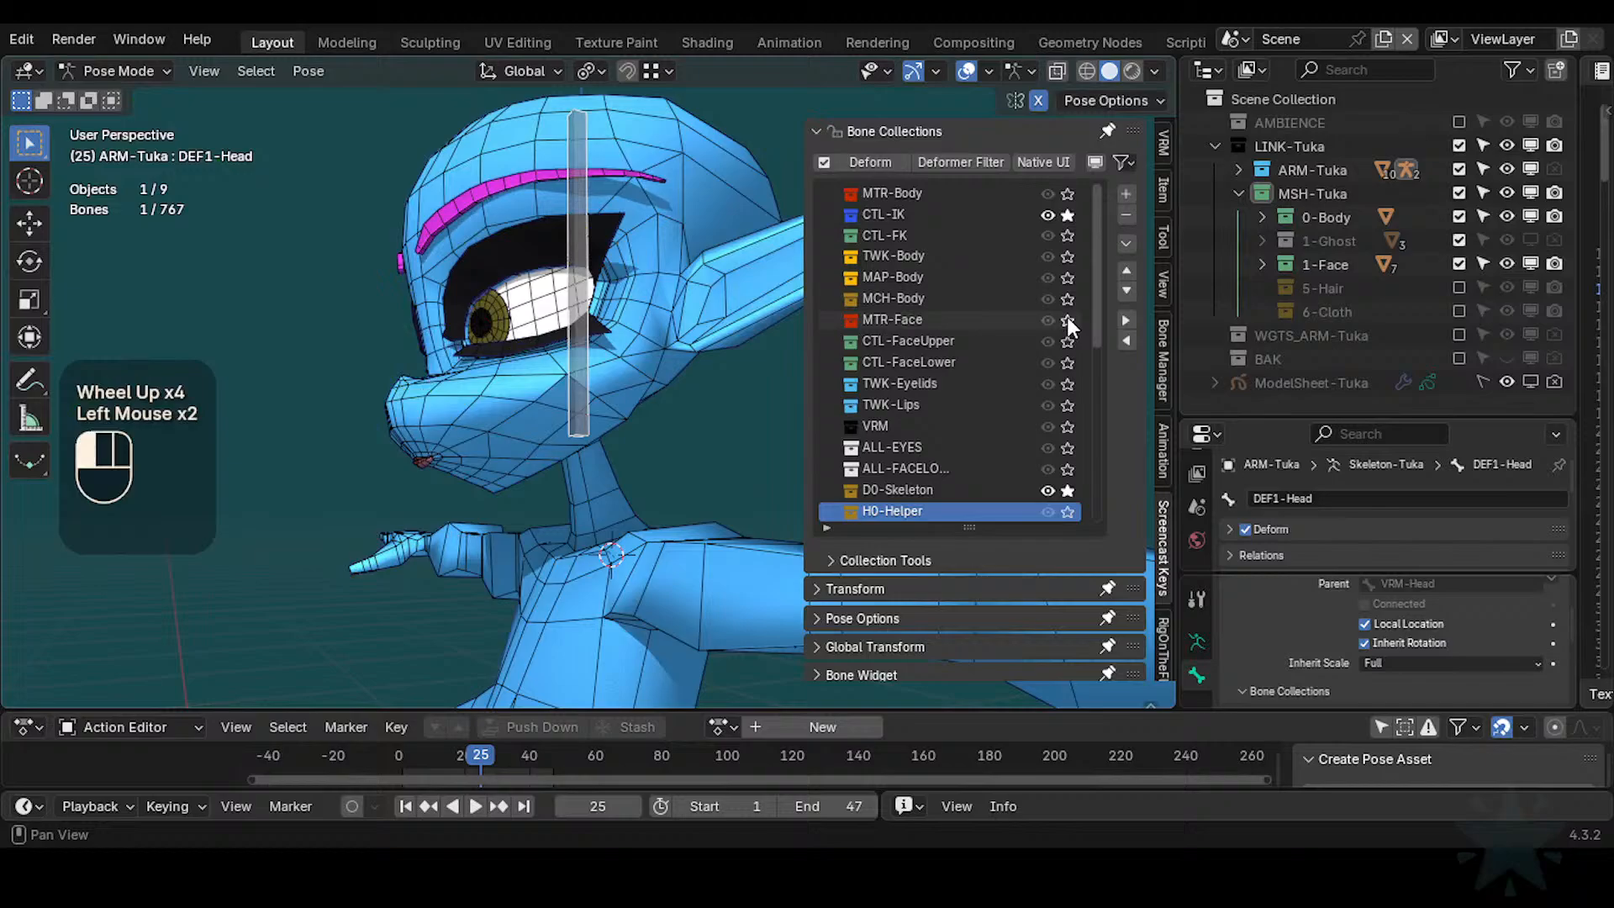
left_click(1067, 192)
key("alt+h")
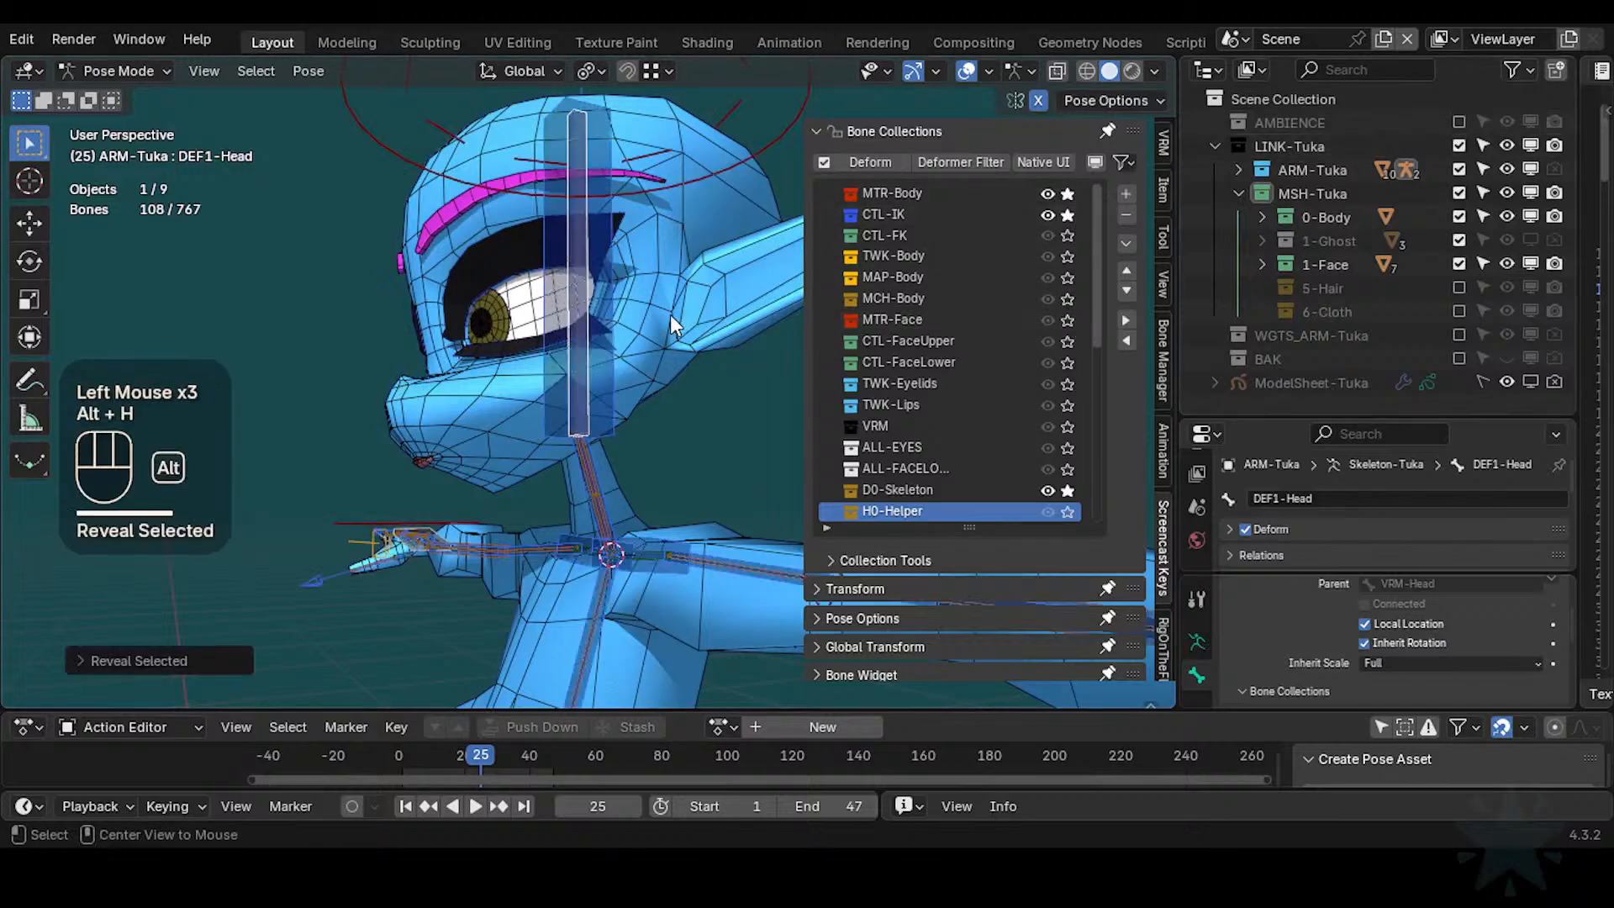
Select the CTL-IK-Head bone, then tilt it, shift it slightly and rotate it about the Y axis to test the neck
left_click(614, 296)
key("n")
key("r")
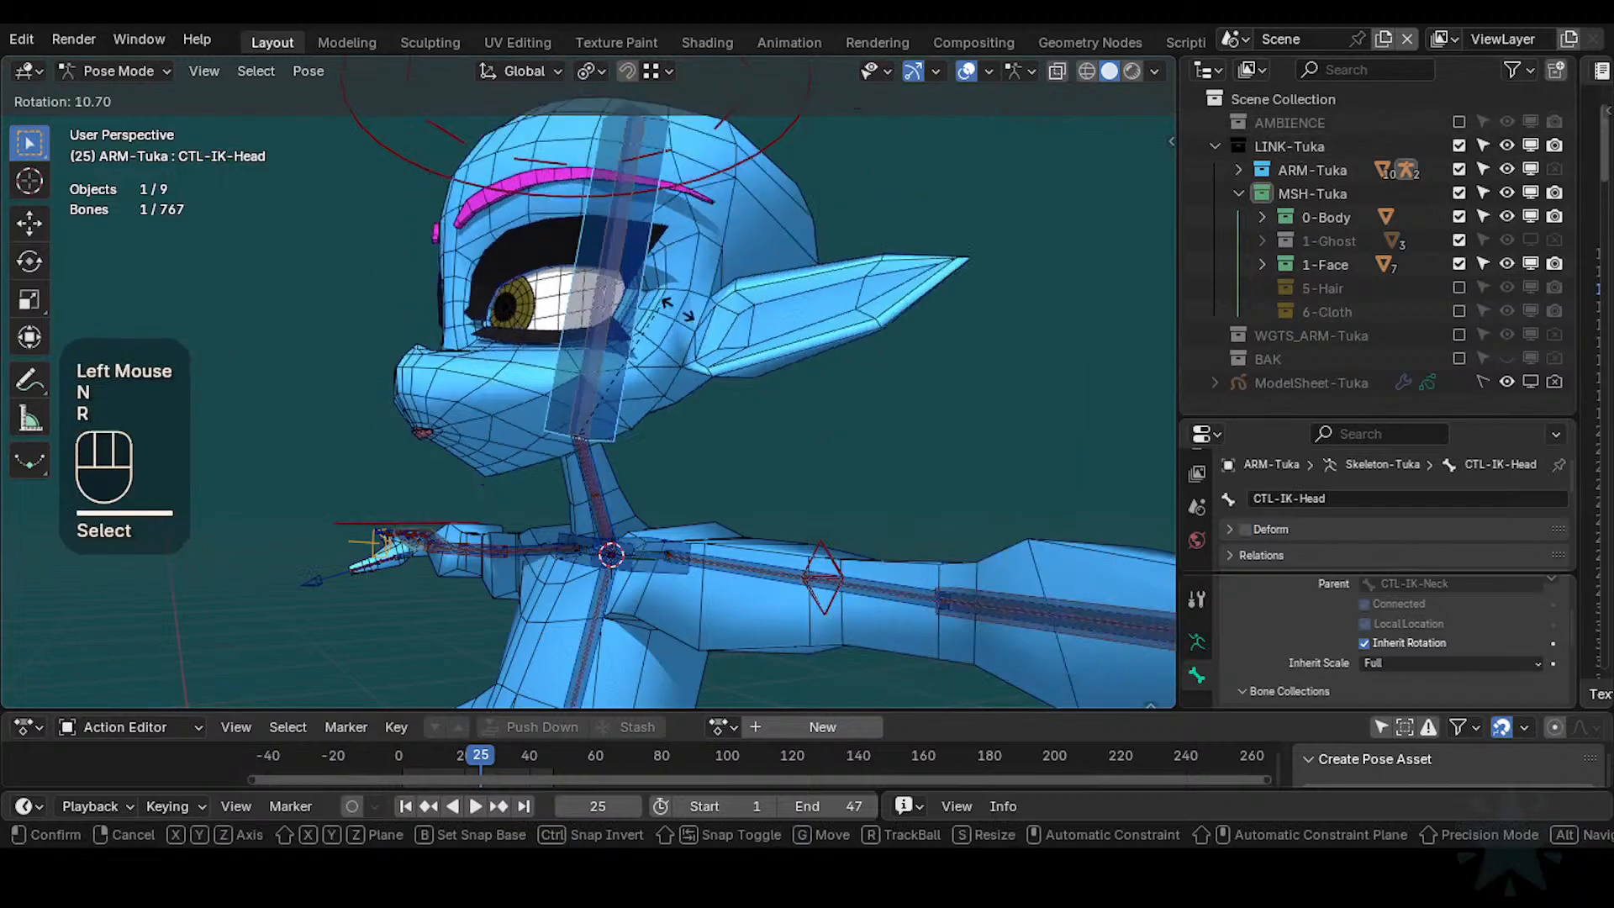
left_click(654, 294)
key("r")
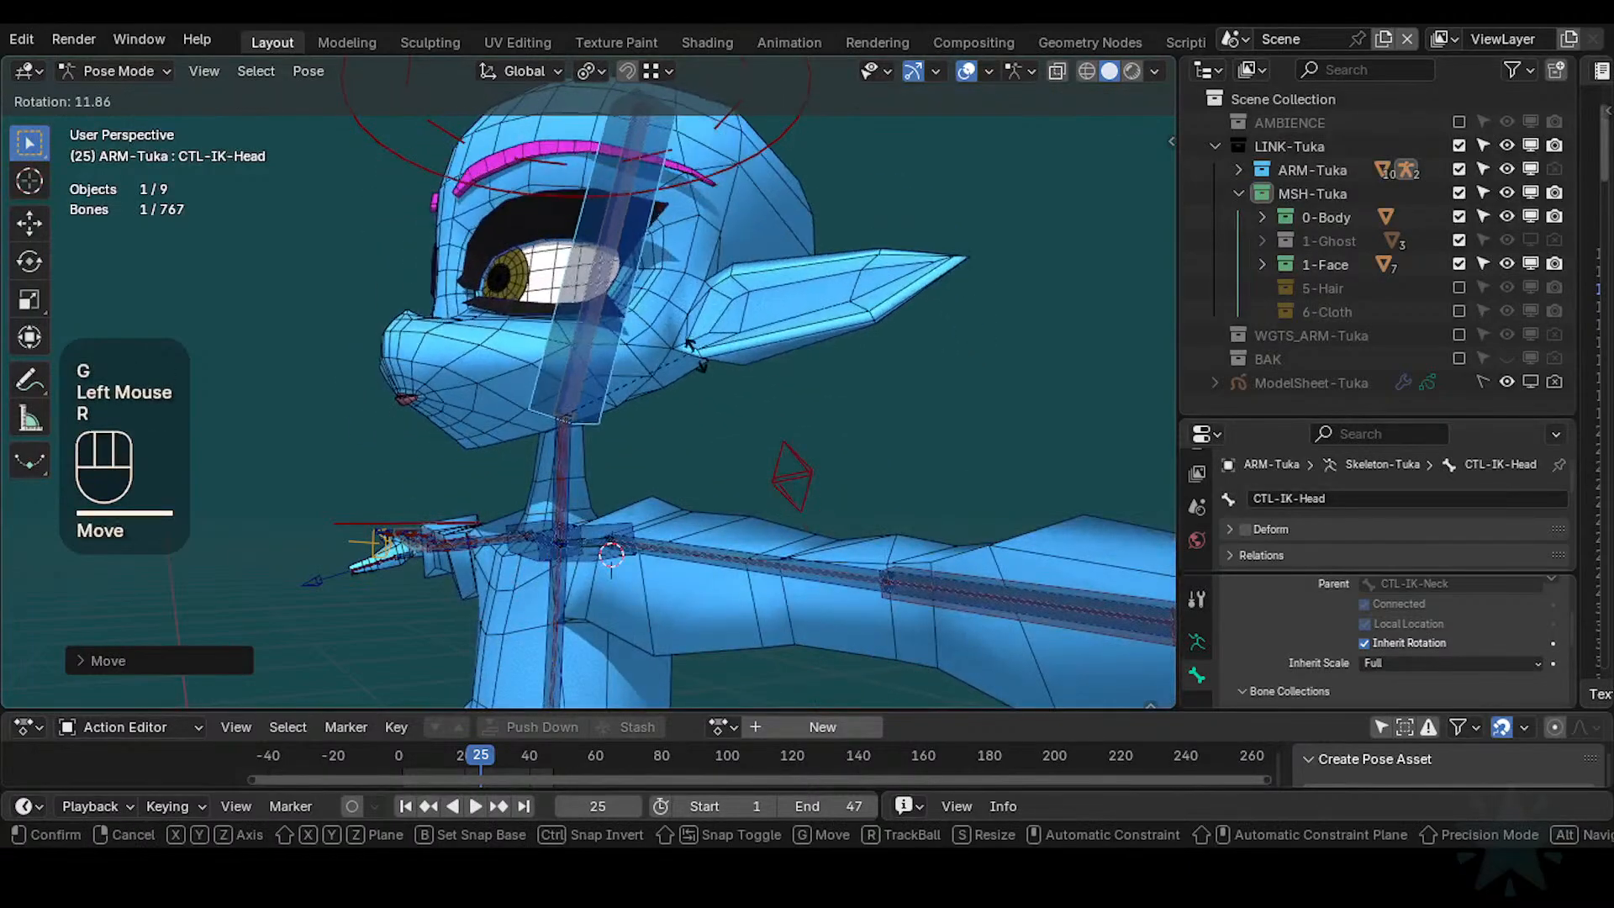
key("y")
left_click(694, 314)
Display the bone axes and rotate CTL-IK-Head about its local Y axis to test turning the head both ways
key("ctrl+3")
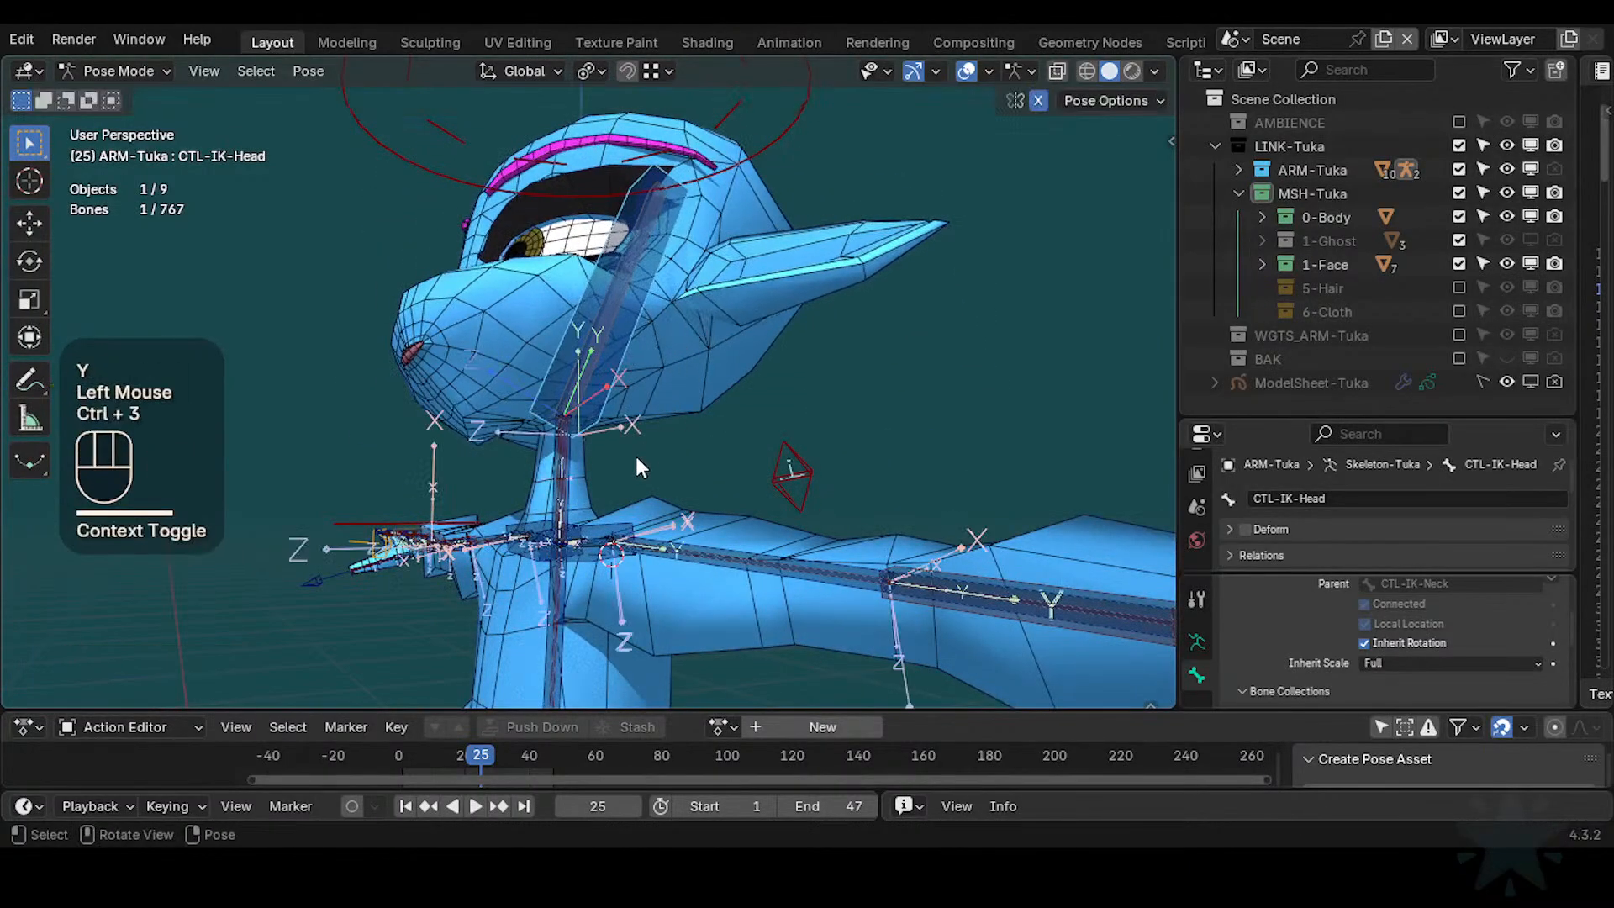
key("r")
key("y")
key("y")
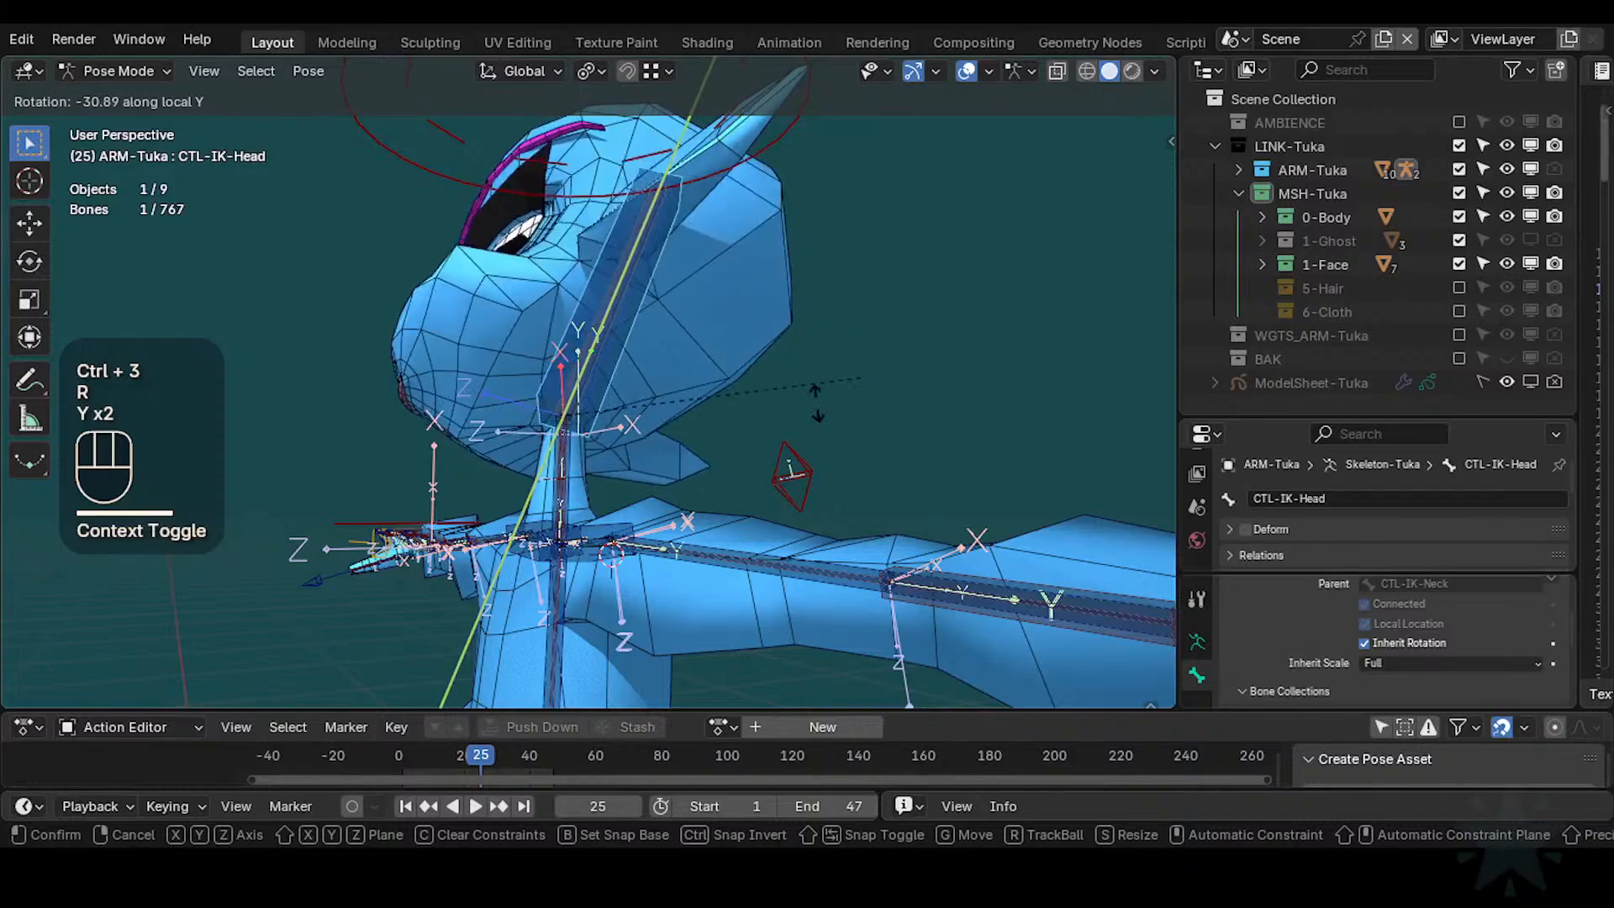
scroll(612, 476, "up", 2)
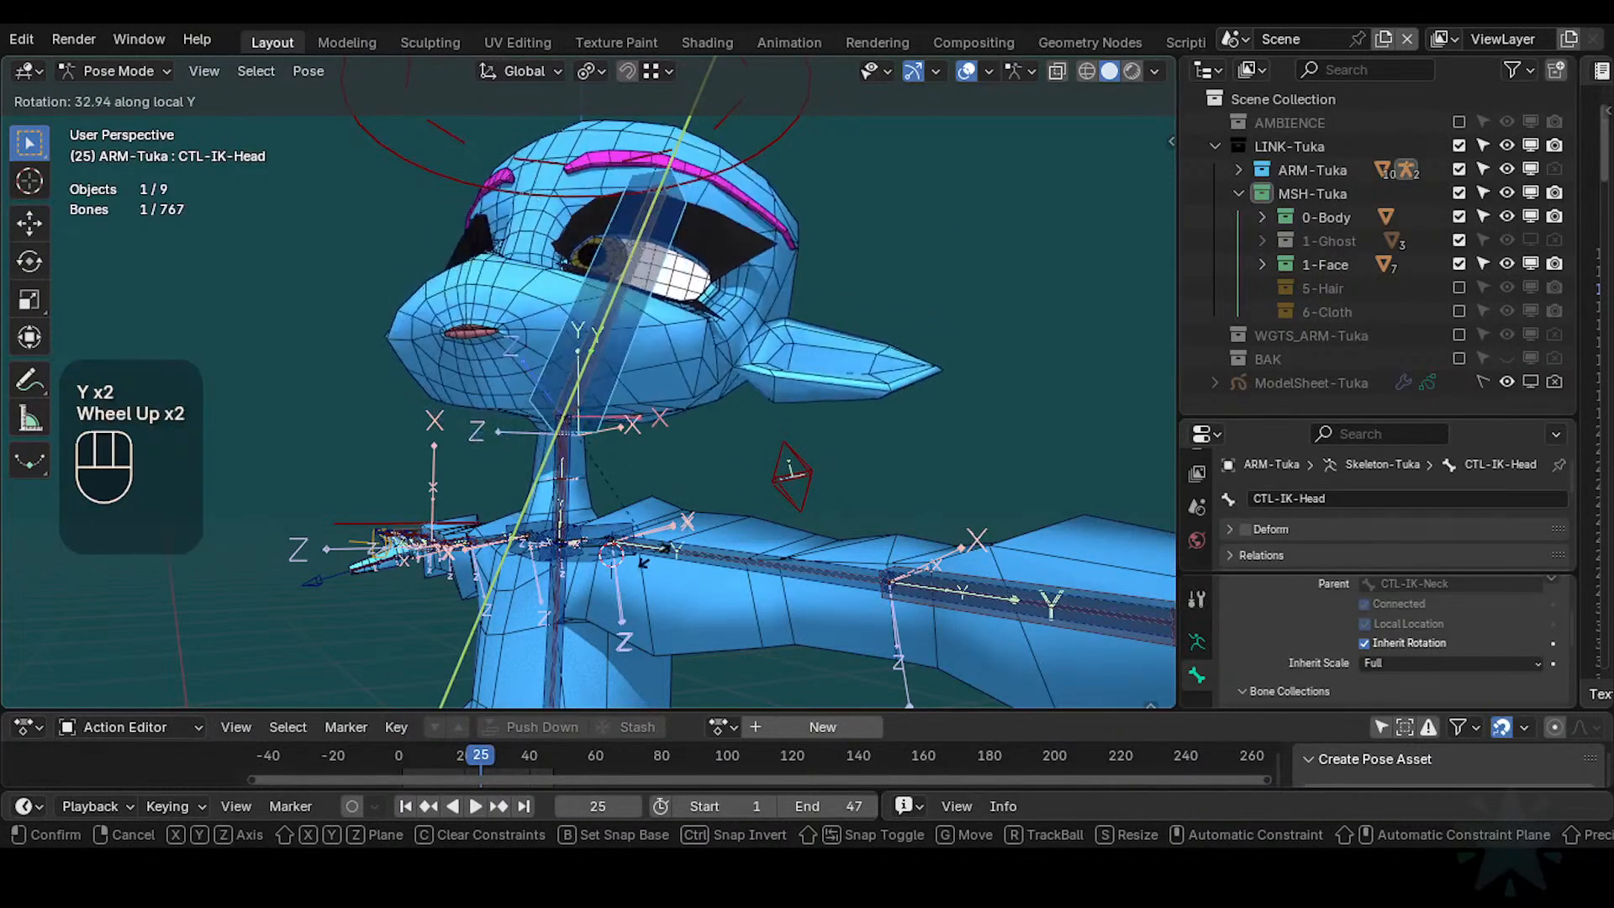
left_click(612, 476)
Test the neck deformation up close by rotating CTL-IK-Head freely with two trackball rotations
scroll(655, 471, "up", 1)
mouse_move(612, 476)
middle_mouse_down("shift")
mouse_move(705, 459)
mouse_move(623, 486)
mouse_move(639, 475)
middle_mouse_up("shift")
scroll(672, 466, "up", 1)
key("r")
key("r")
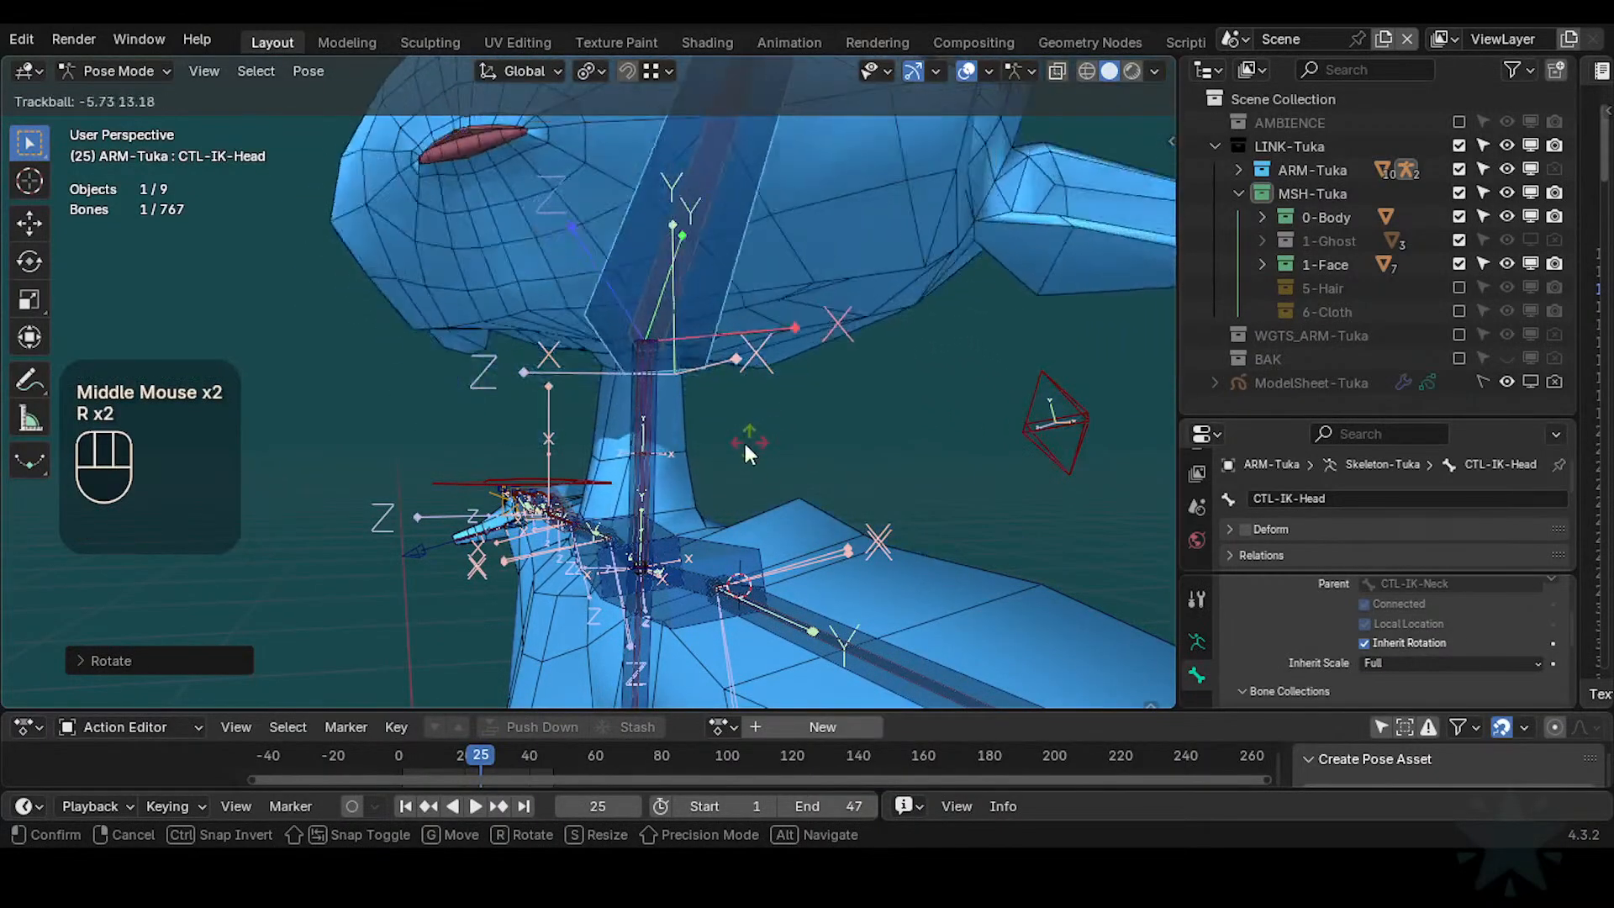
left_click(743, 440)
scroll(710, 543, "up", 2)
key("r")
key("r")
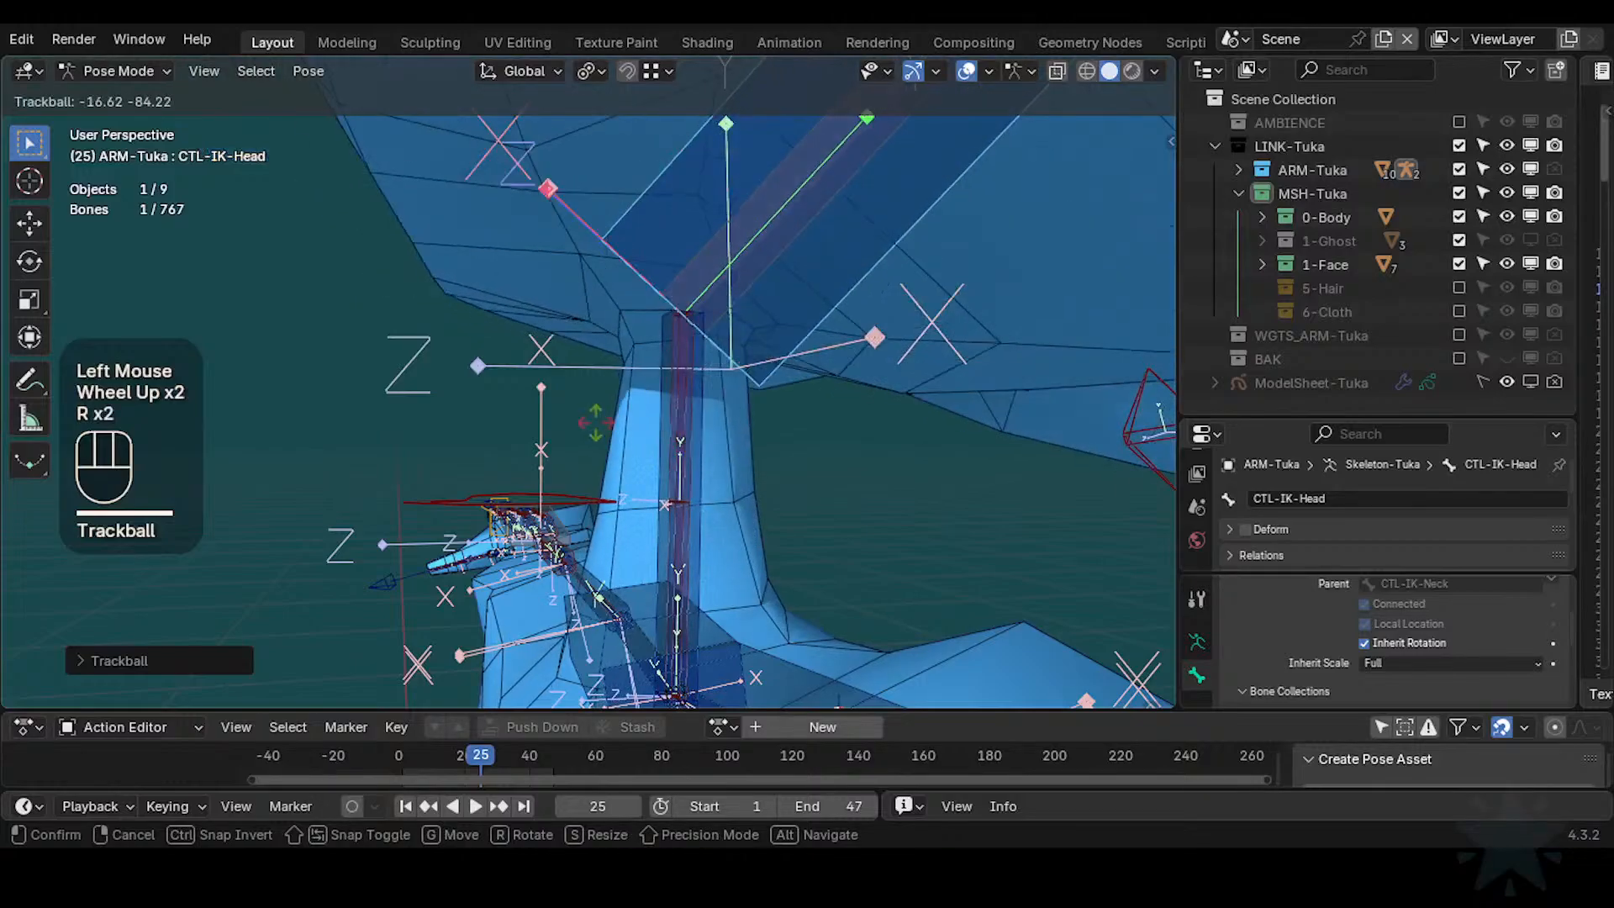
left_click(703, 394)
Pick DEF2-Neck from the overlapping neck bones, add CTL-IK-Head to the selection, and hide every other bone
left_click(688, 386)
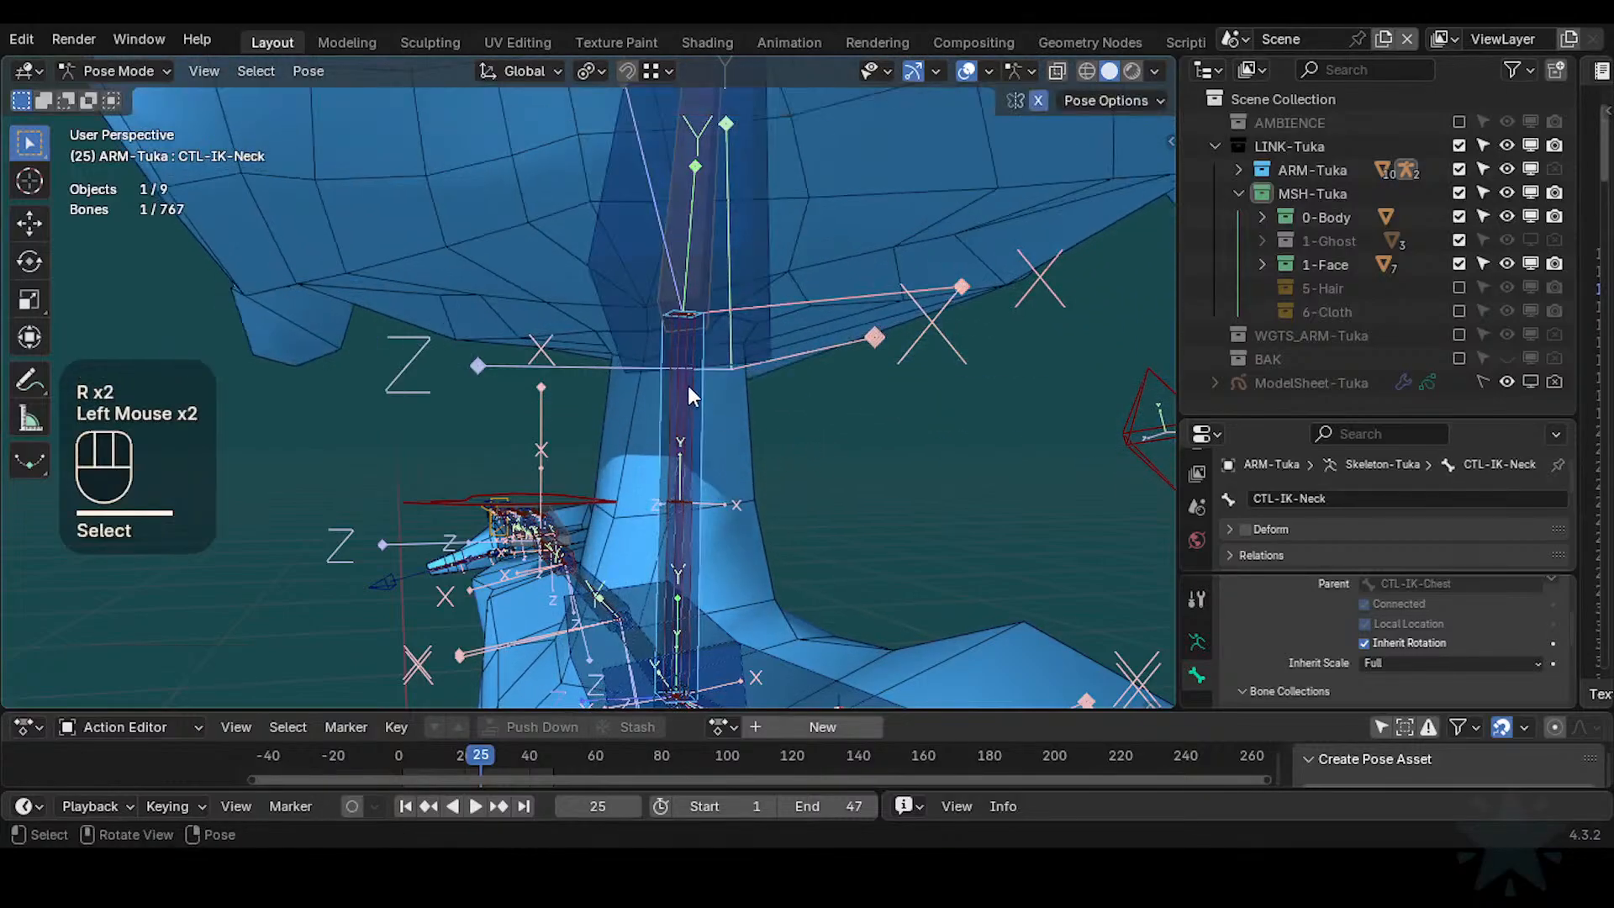
left_click(684, 385)
scroll(677, 446, "down", 1)
key("shift+h")
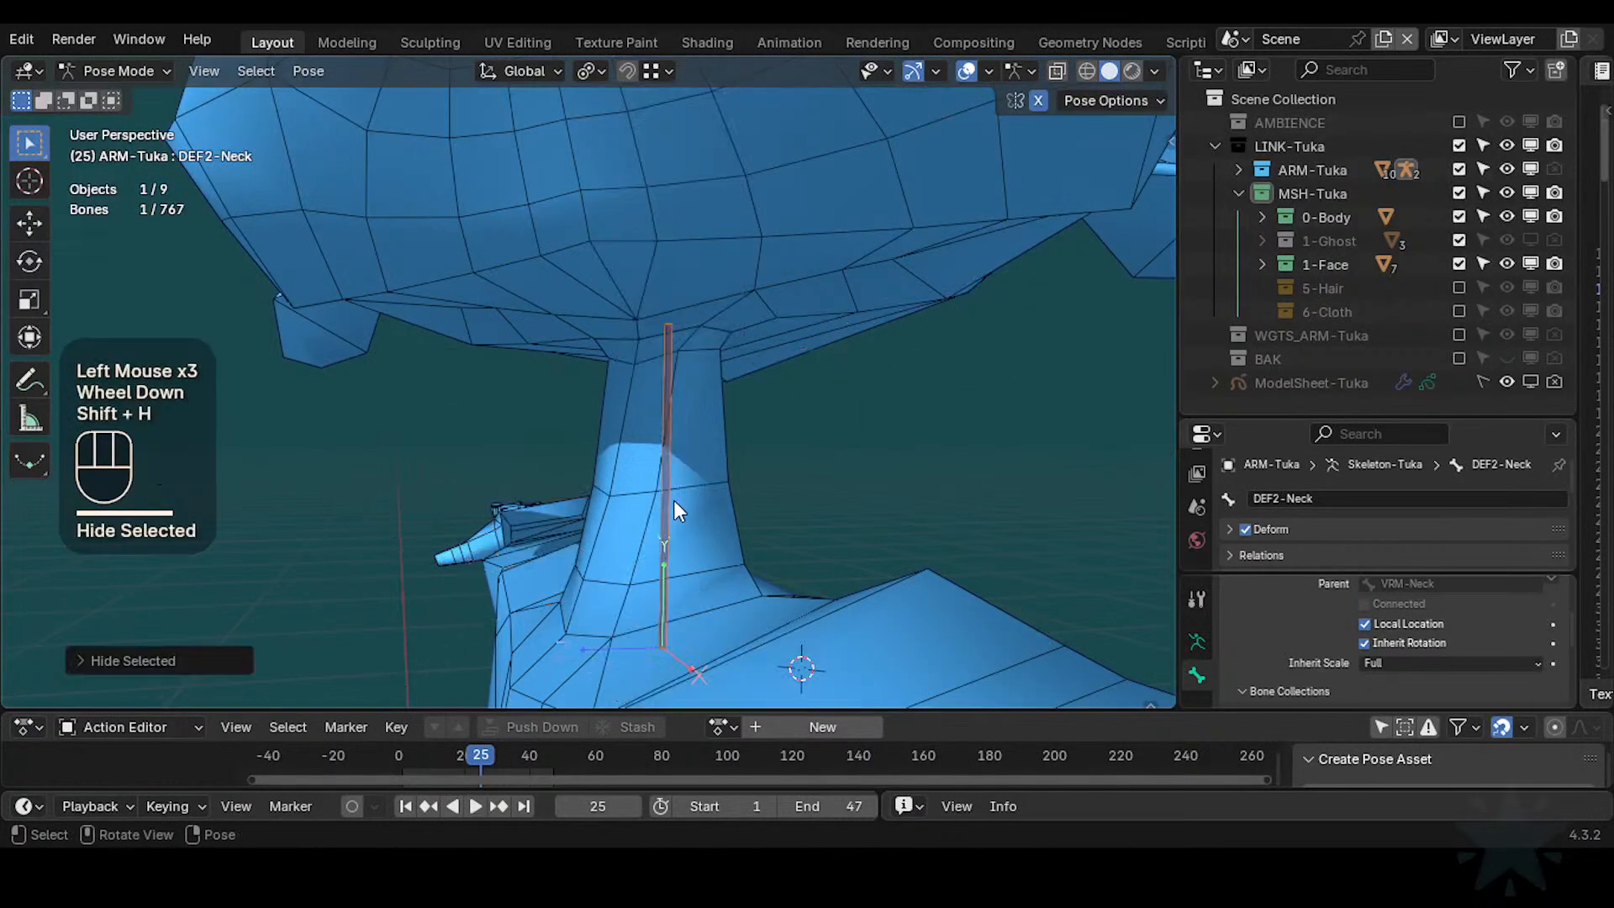
key("ctrl+z")
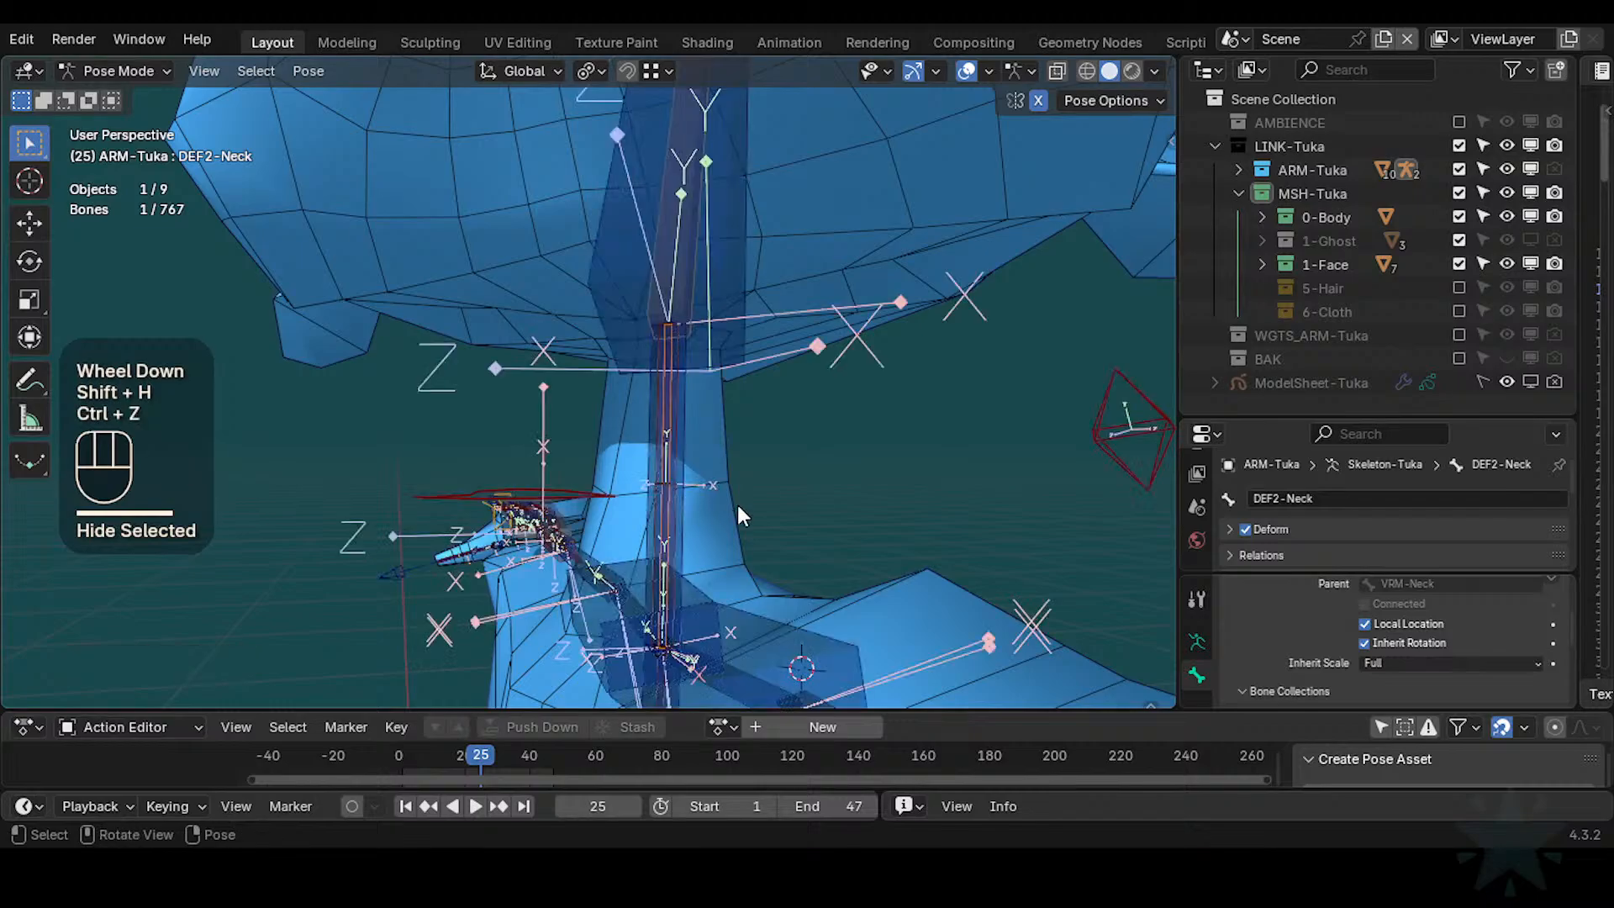
left_click(733, 358, "shift")
key("shift+h")
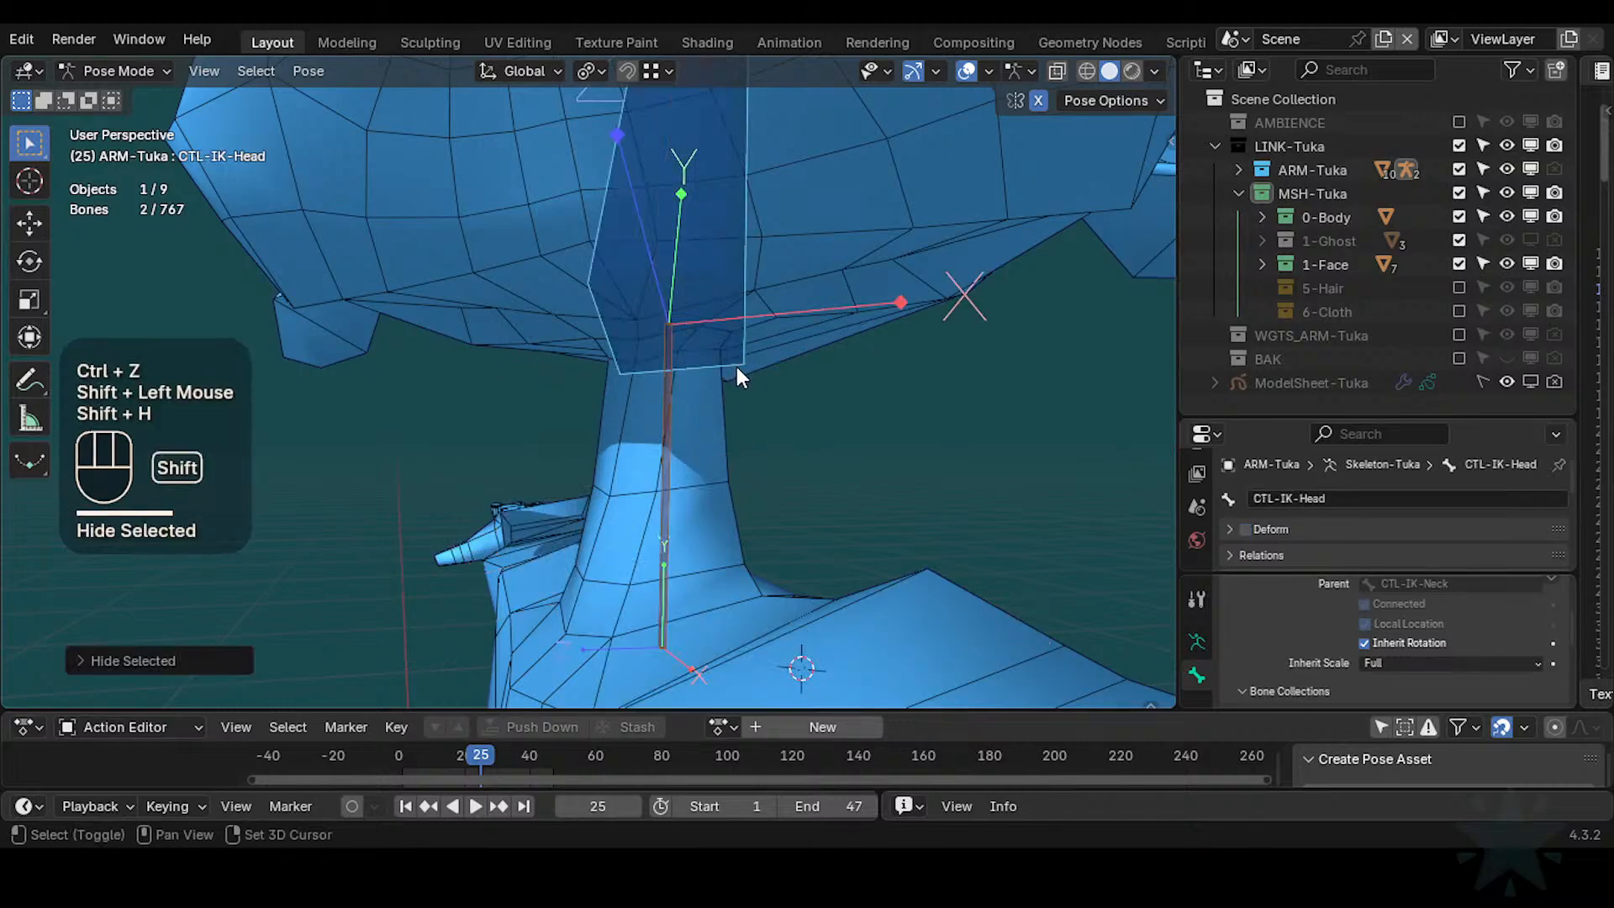
Test the neck by rotating CTL-IK-Head freely with a trackball rotation, then clear the pose transforms of both visible bones
left_click(736, 367)
key("r")
key("r")
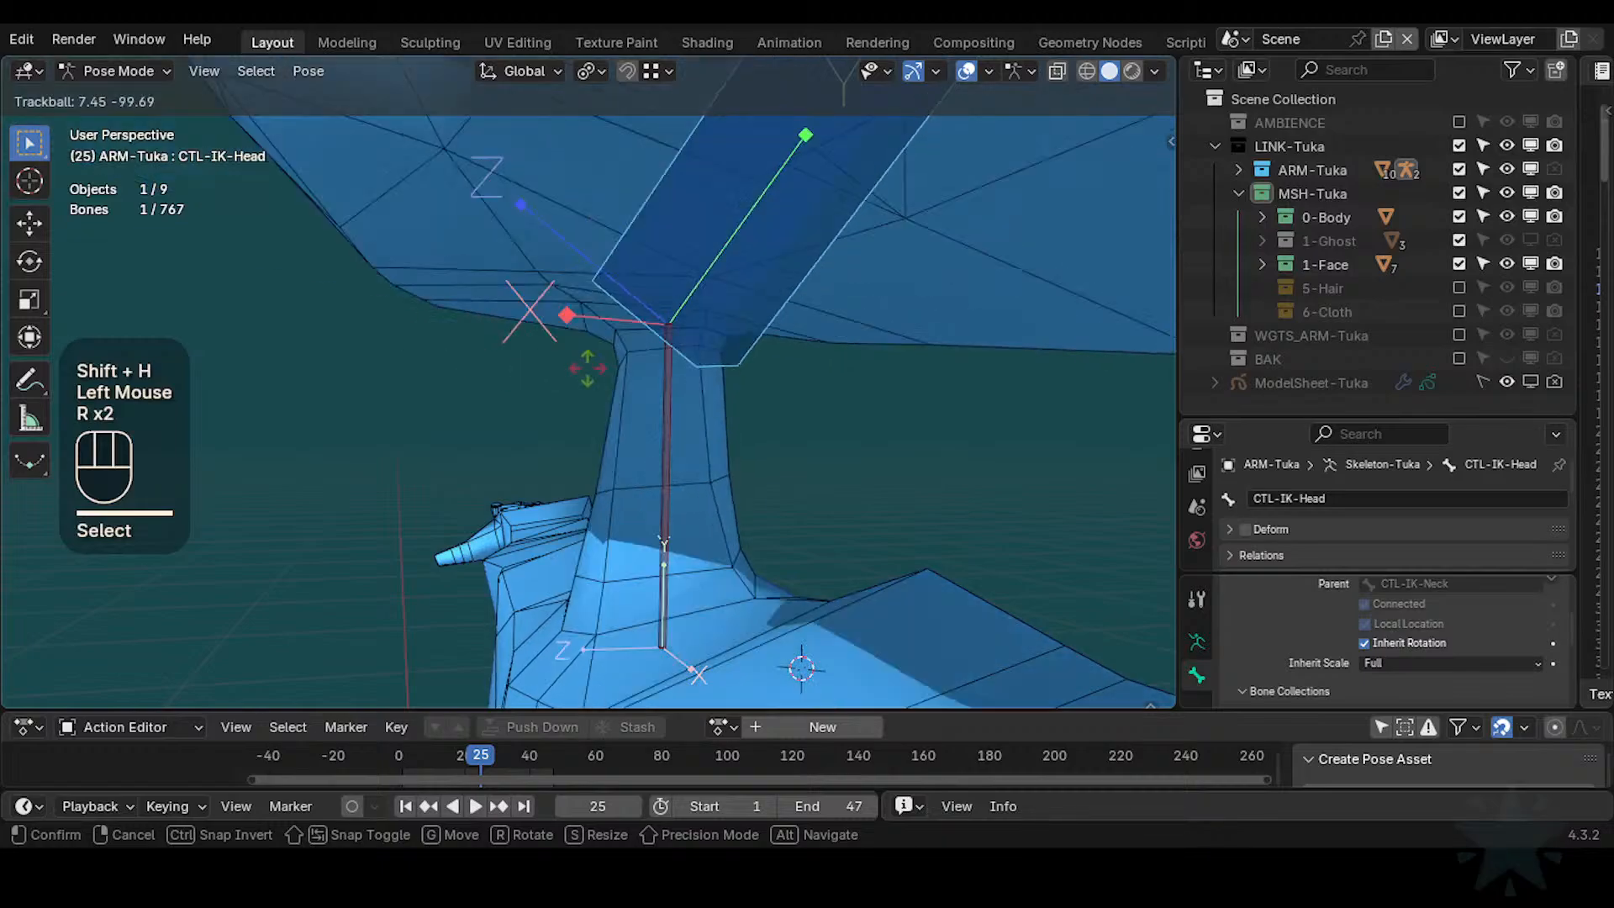
left_click(748, 395)
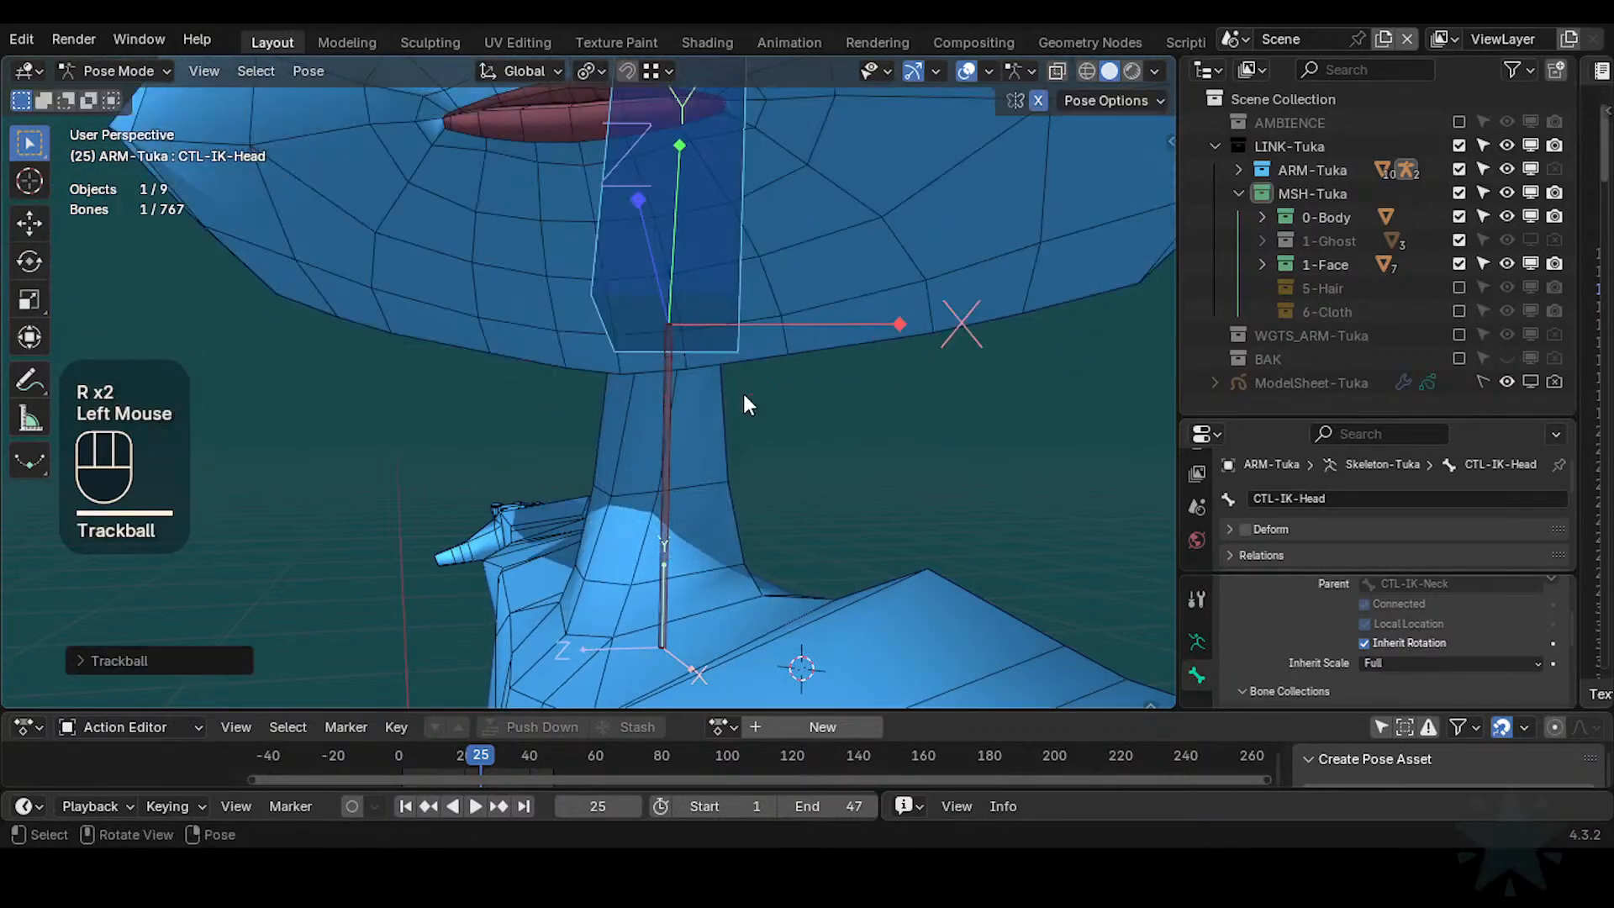
key("a")
key("alt+q")
key("alt+q")
Select DEF2-Neck and examine the settings of its Copy Transforms Anti-VRM bone constraint in an enlarged properties area
left_click(673, 458)
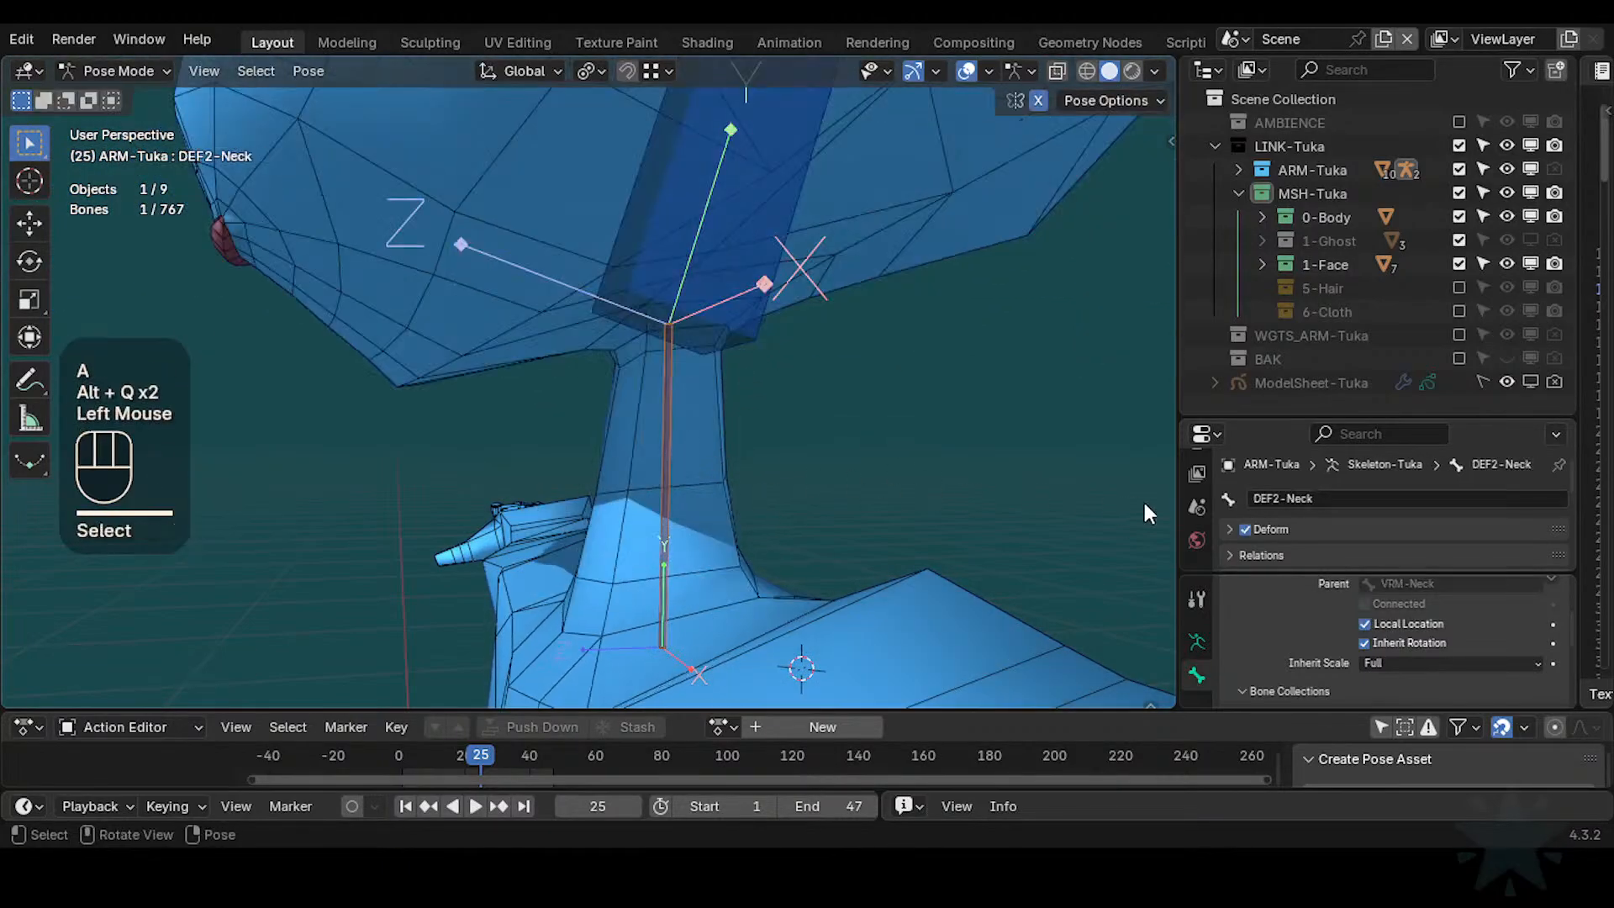
left_click_drag(1331, 413, 1331, 172)
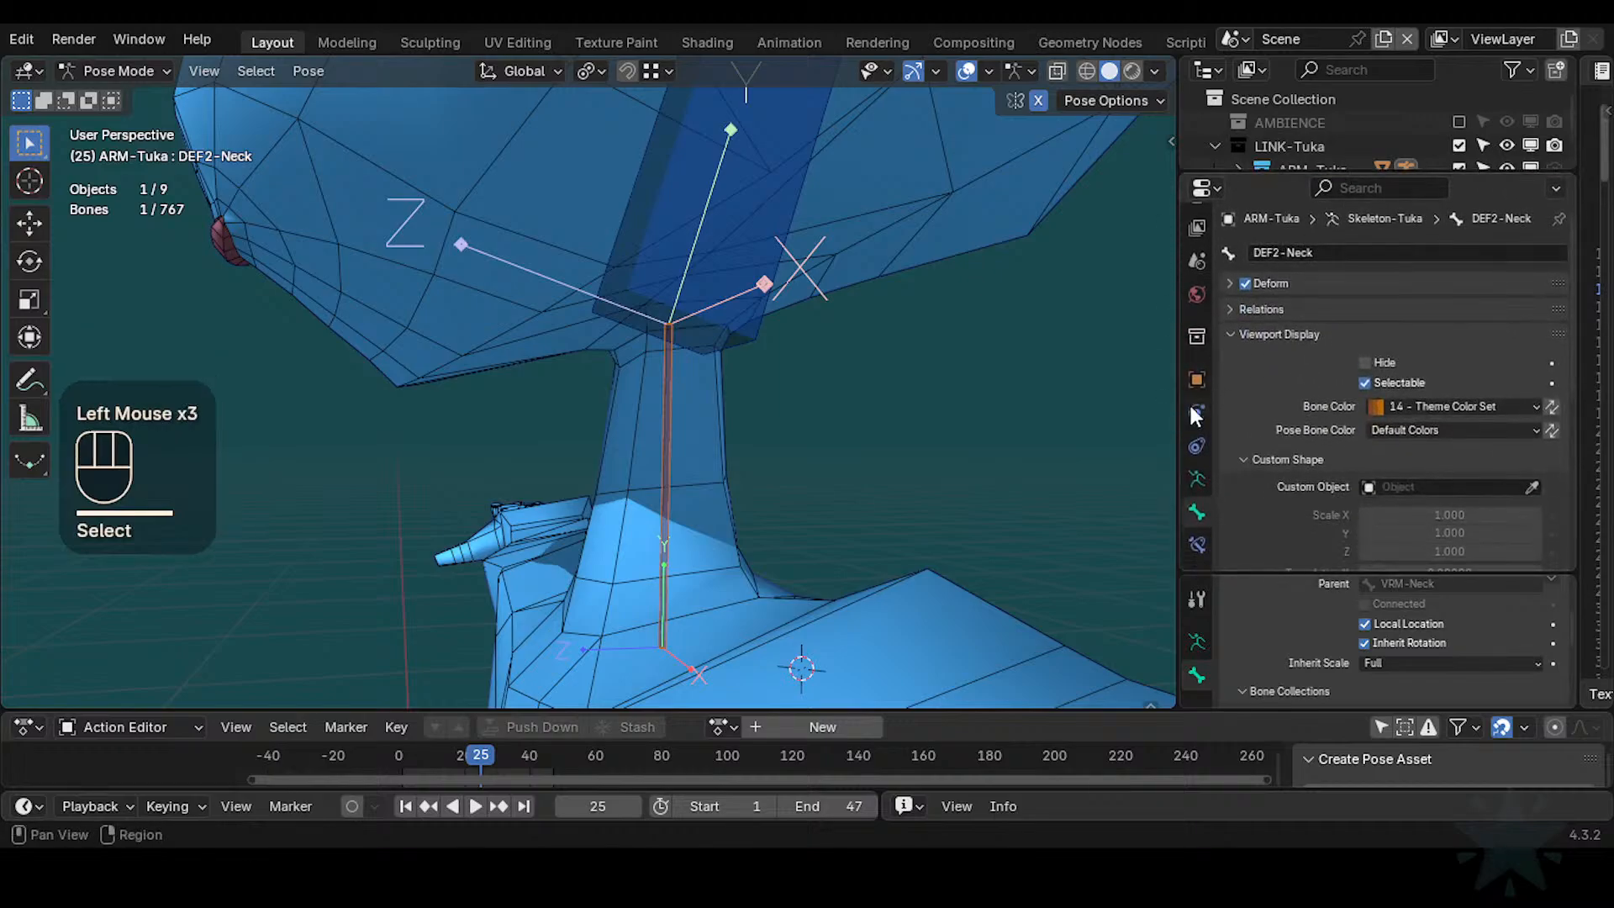
scroll(1221, 464, "down", 2)
scroll(1187, 525, "down", 2)
left_click(1196, 542)
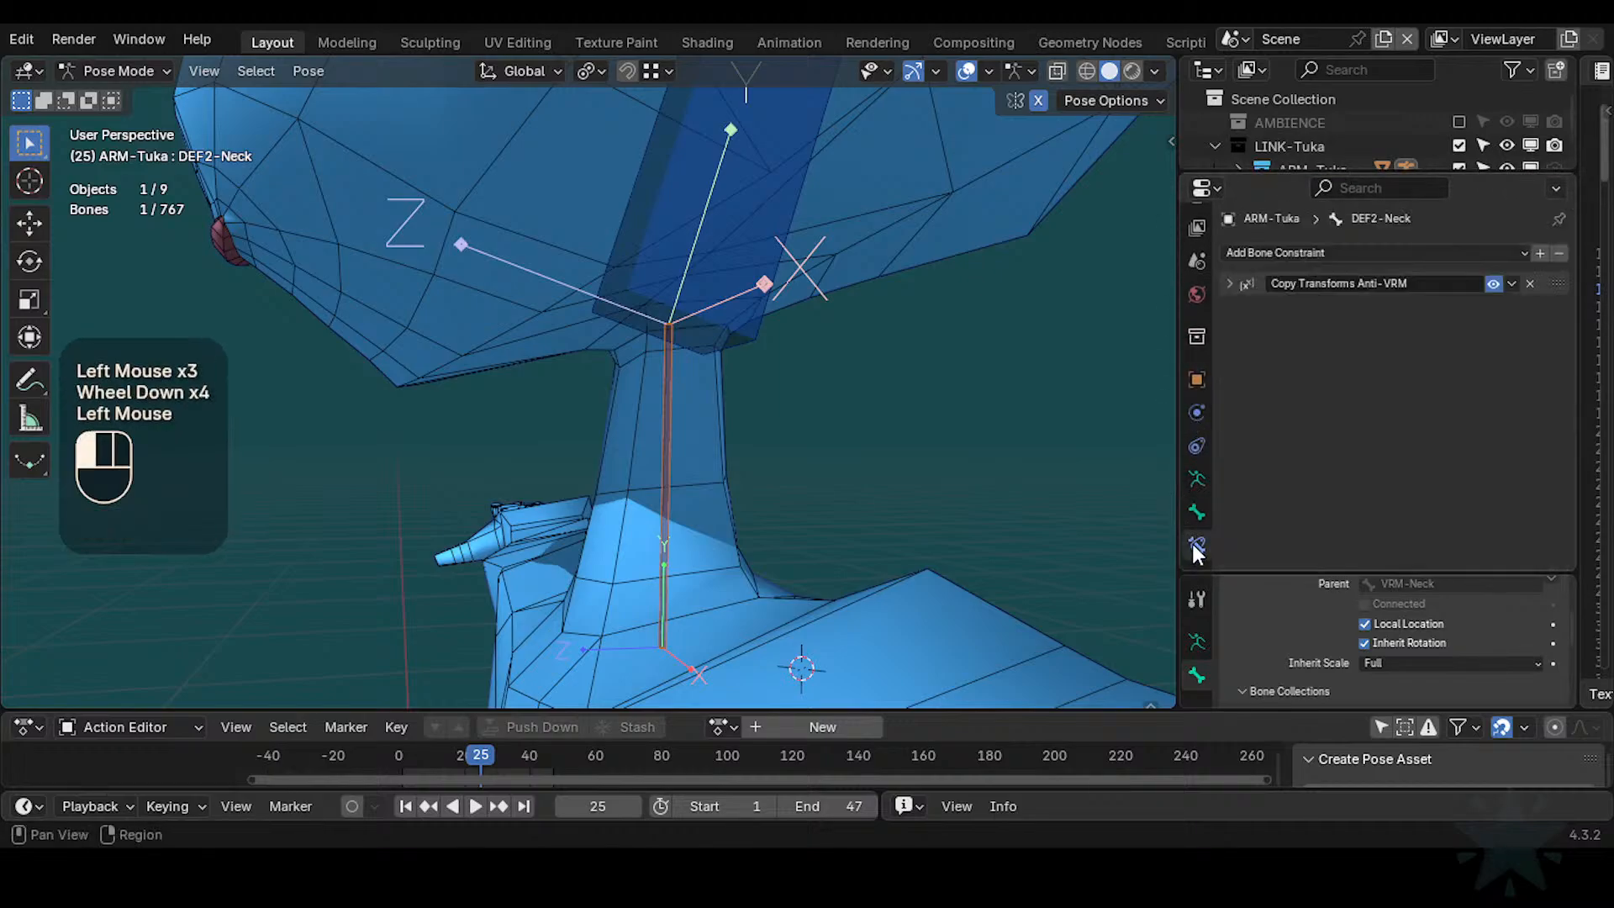
left_click(1230, 284)
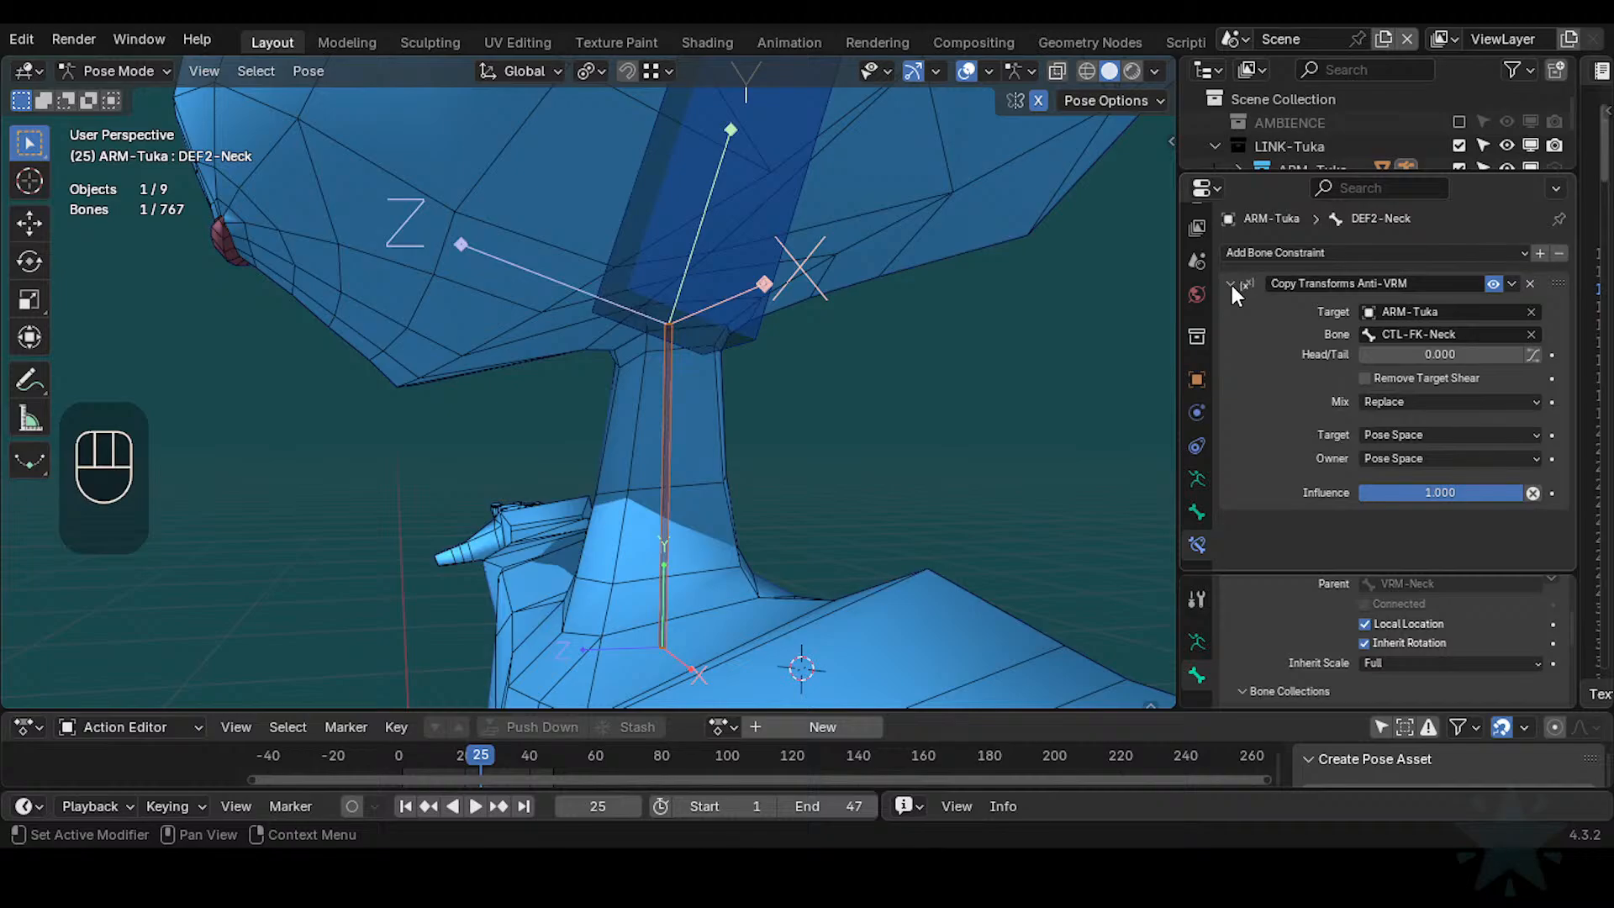
Select CTL-IK-Head and test the neck deformation again with a free trackball rotation of the head
scroll(831, 567, "down", 4)
mouse_move(830, 567)
middle_mouse_down("shift")
mouse_move(755, 550)
mouse_move(684, 461)
mouse_move(824, 536)
middle_mouse_up("shift")
scroll(703, 506, "down", 1)
scroll(593, 376, "up", 2)
left_click(513, 295)
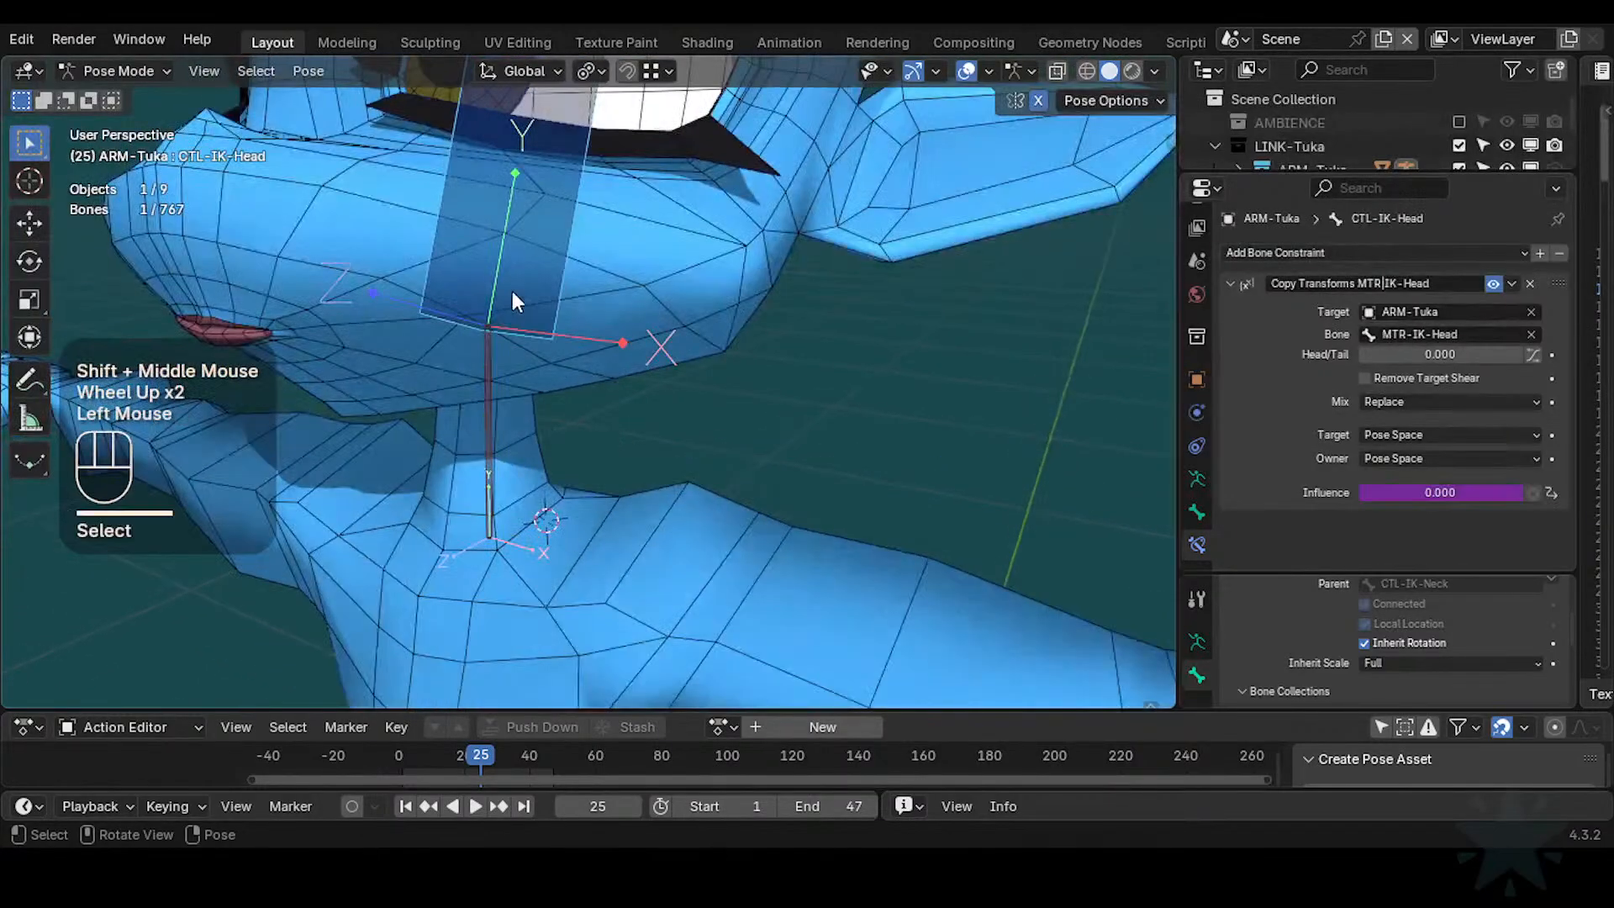
middle_click_drag(514, 299, 558, 330, "shift")
key("r")
key("r")
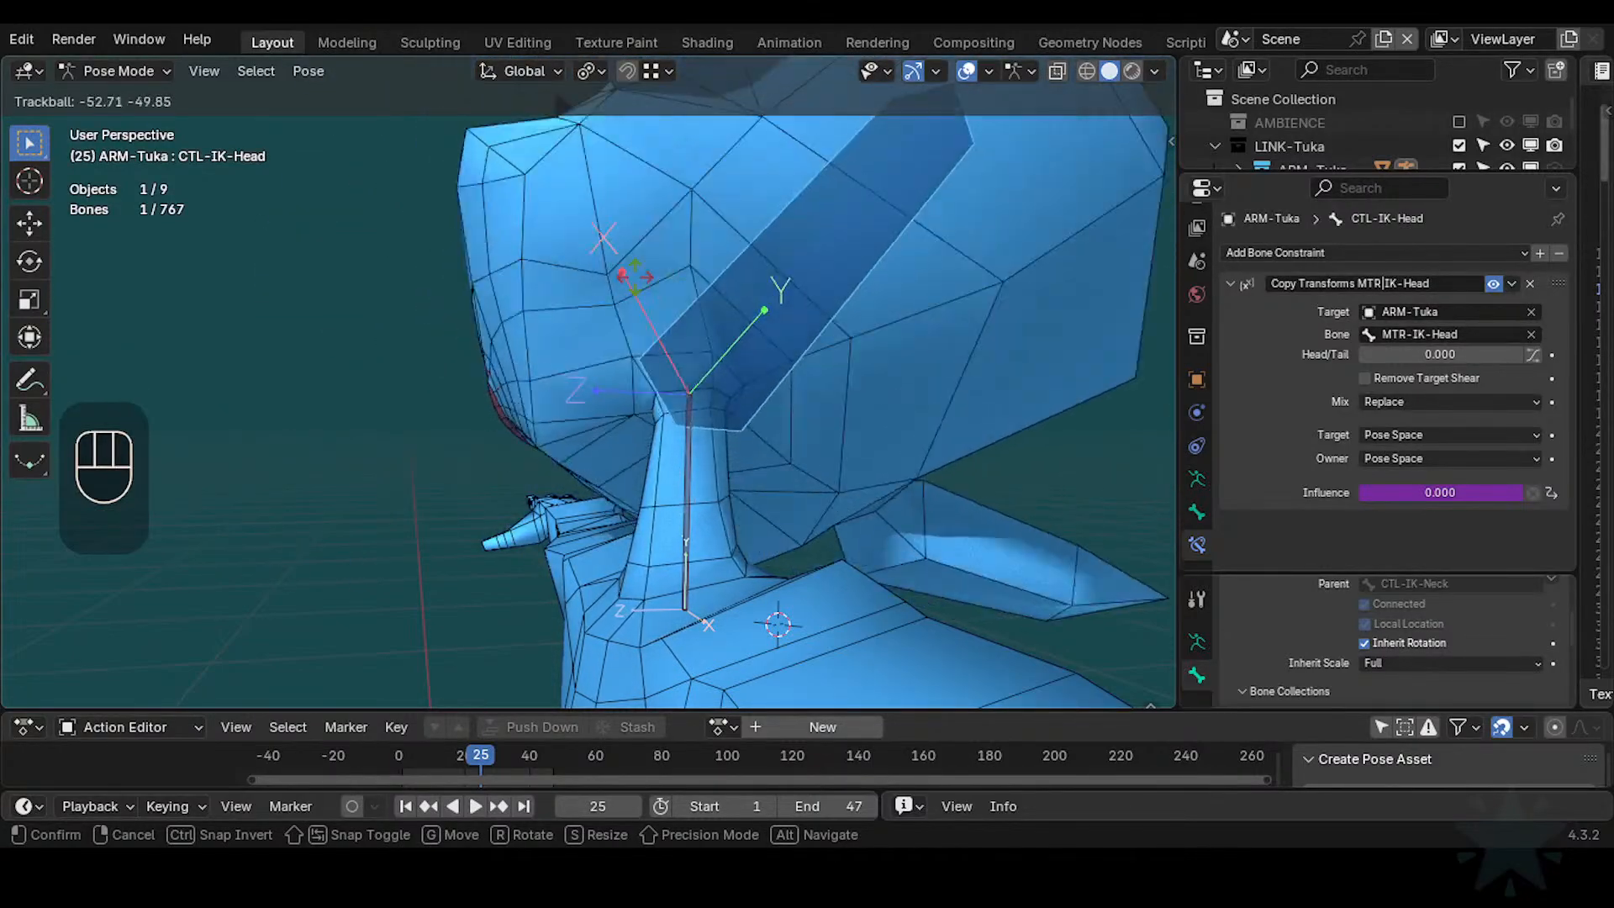
left_click(694, 338, "ctrl")
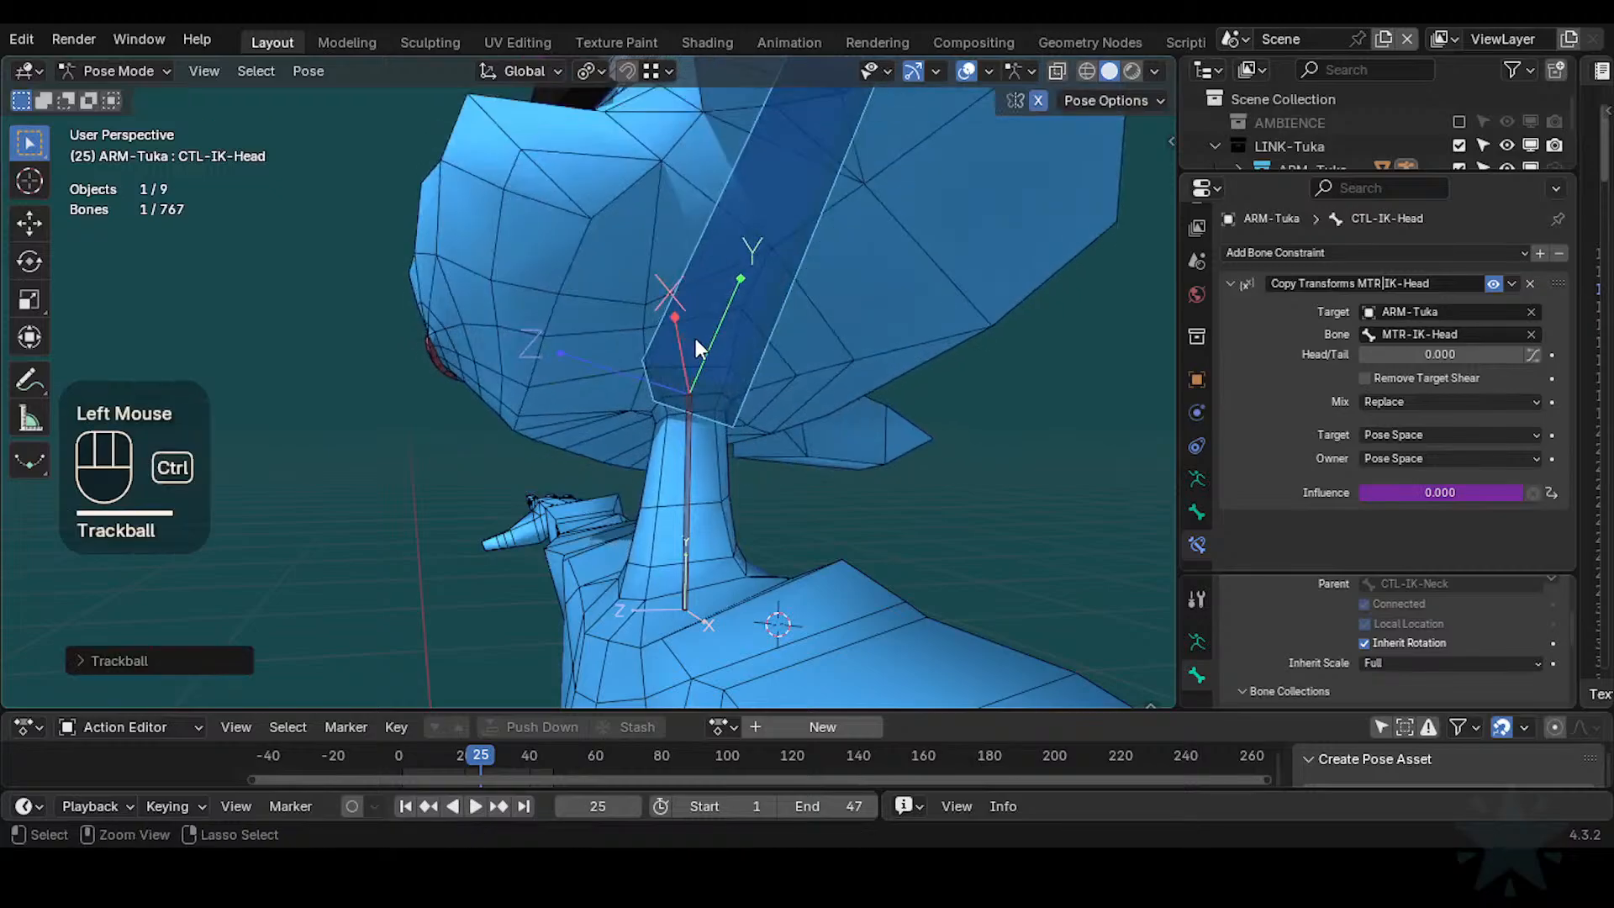
Save the file and clear the pose transforms of the two visible bones
key("ctrl+s")
key("a")
key("alt+q")
key("alt+q")
Reveal all hidden bones, select every bone and clear their pose transforms
middle_click_drag(752, 342, 773, 436, "shift")
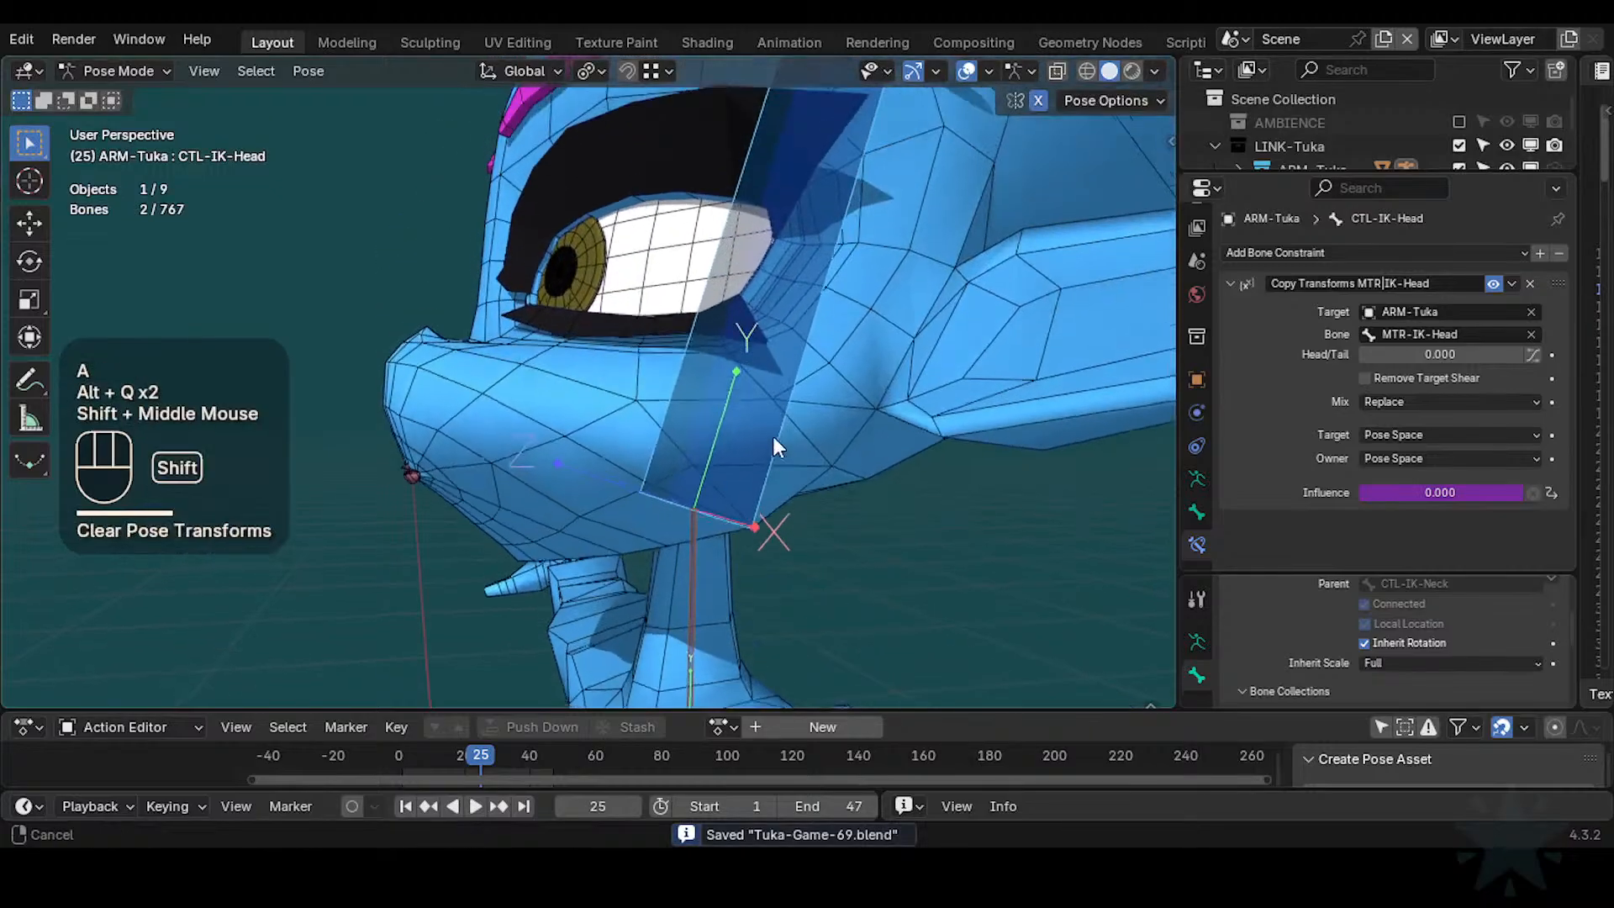
scroll(763, 457, "down", 1)
scroll(763, 457, "down", 1)
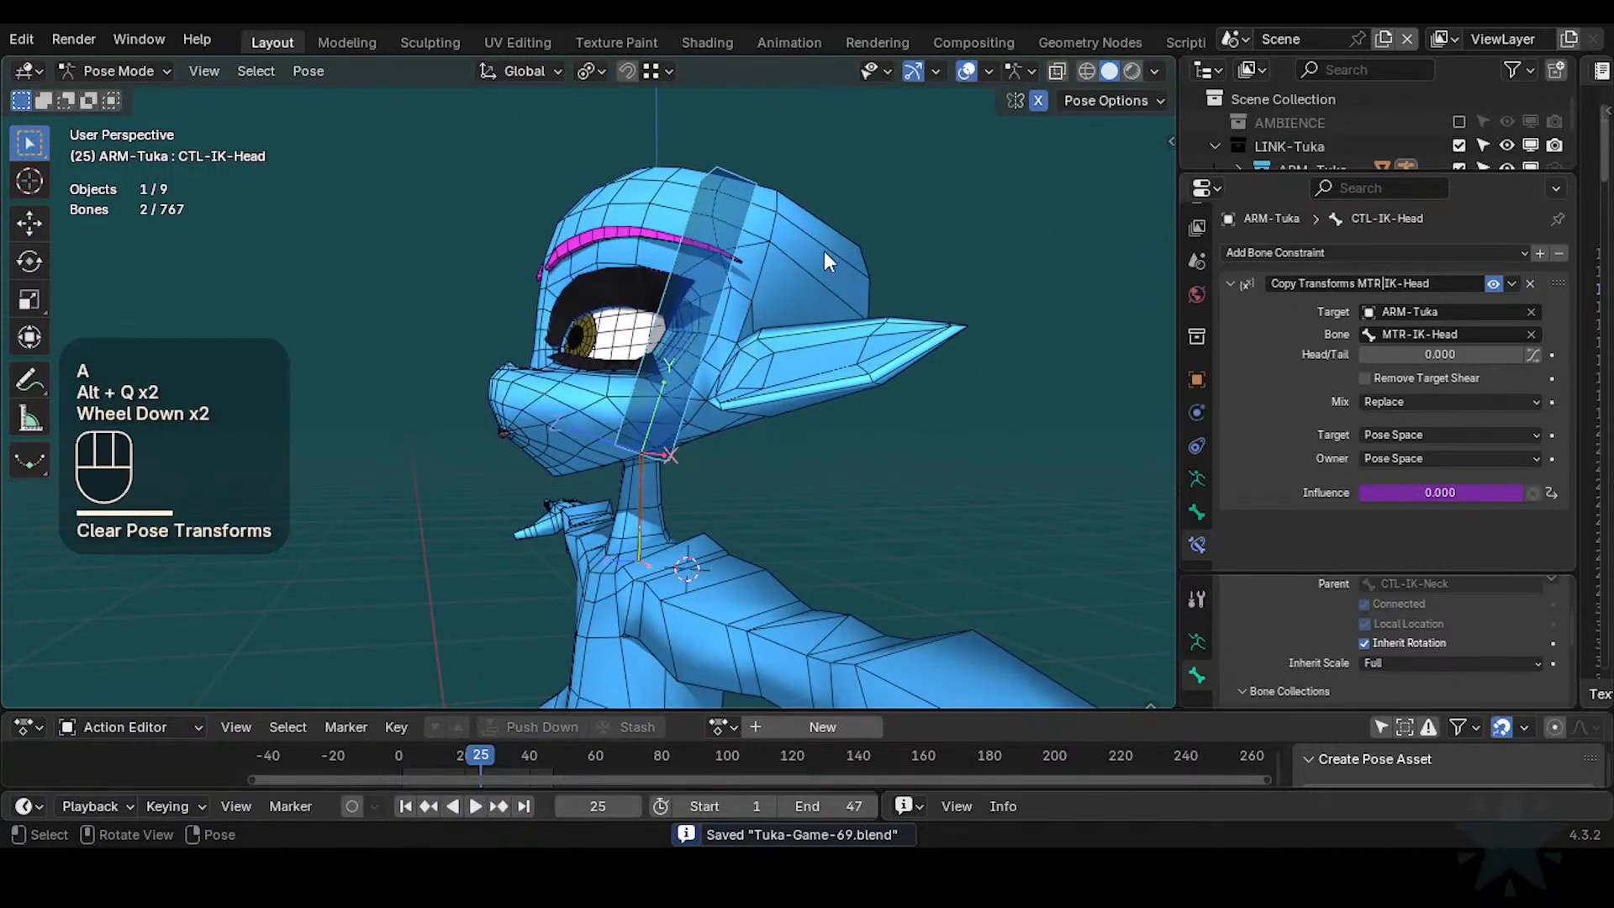
key("alt+h")
key("a")
key("alt+q")
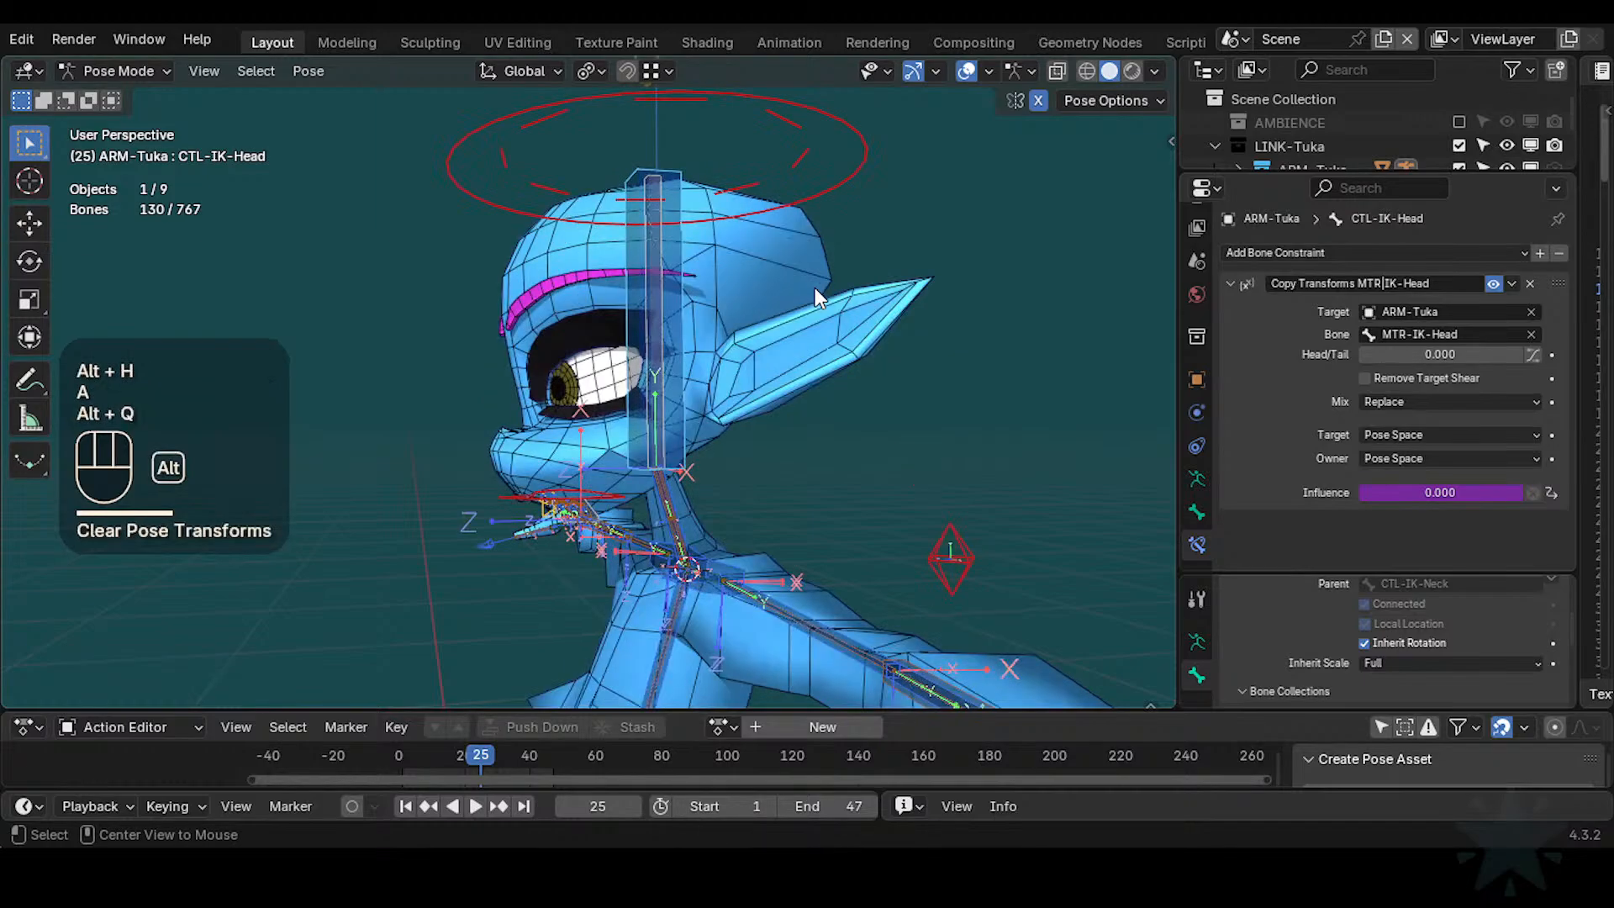
key("alt+q")
Try rotating the SWT-Head gear control above the head, then clear its rotation
left_click(772, 109)
scroll(713, 298, "down", 2)
left_click(631, 144)
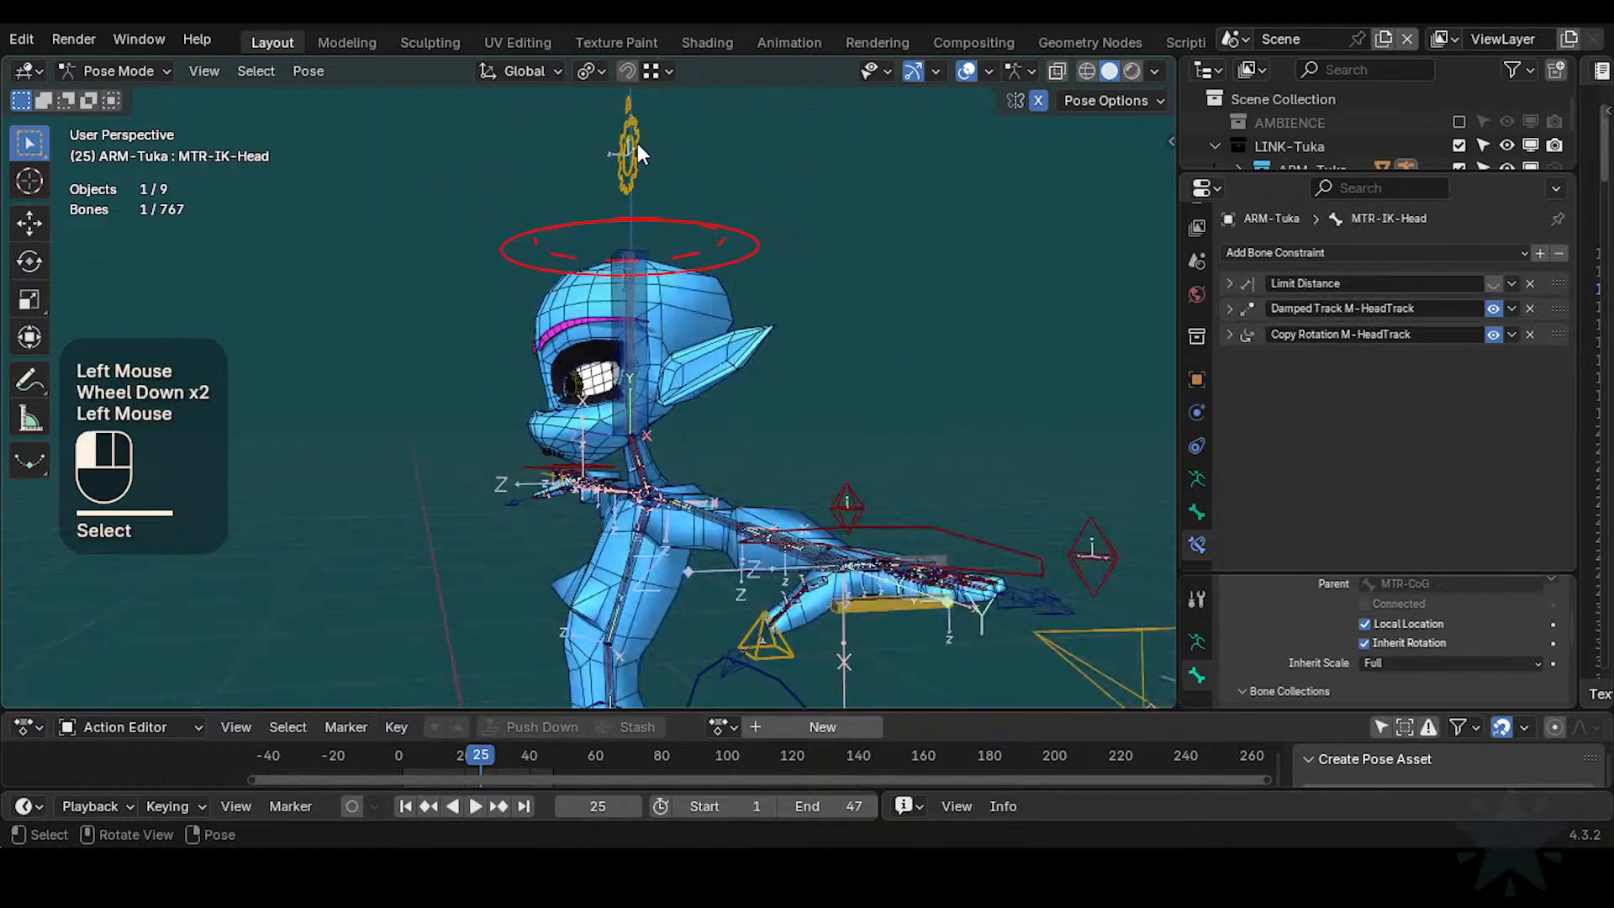
key("r")
left_click(452, 313)
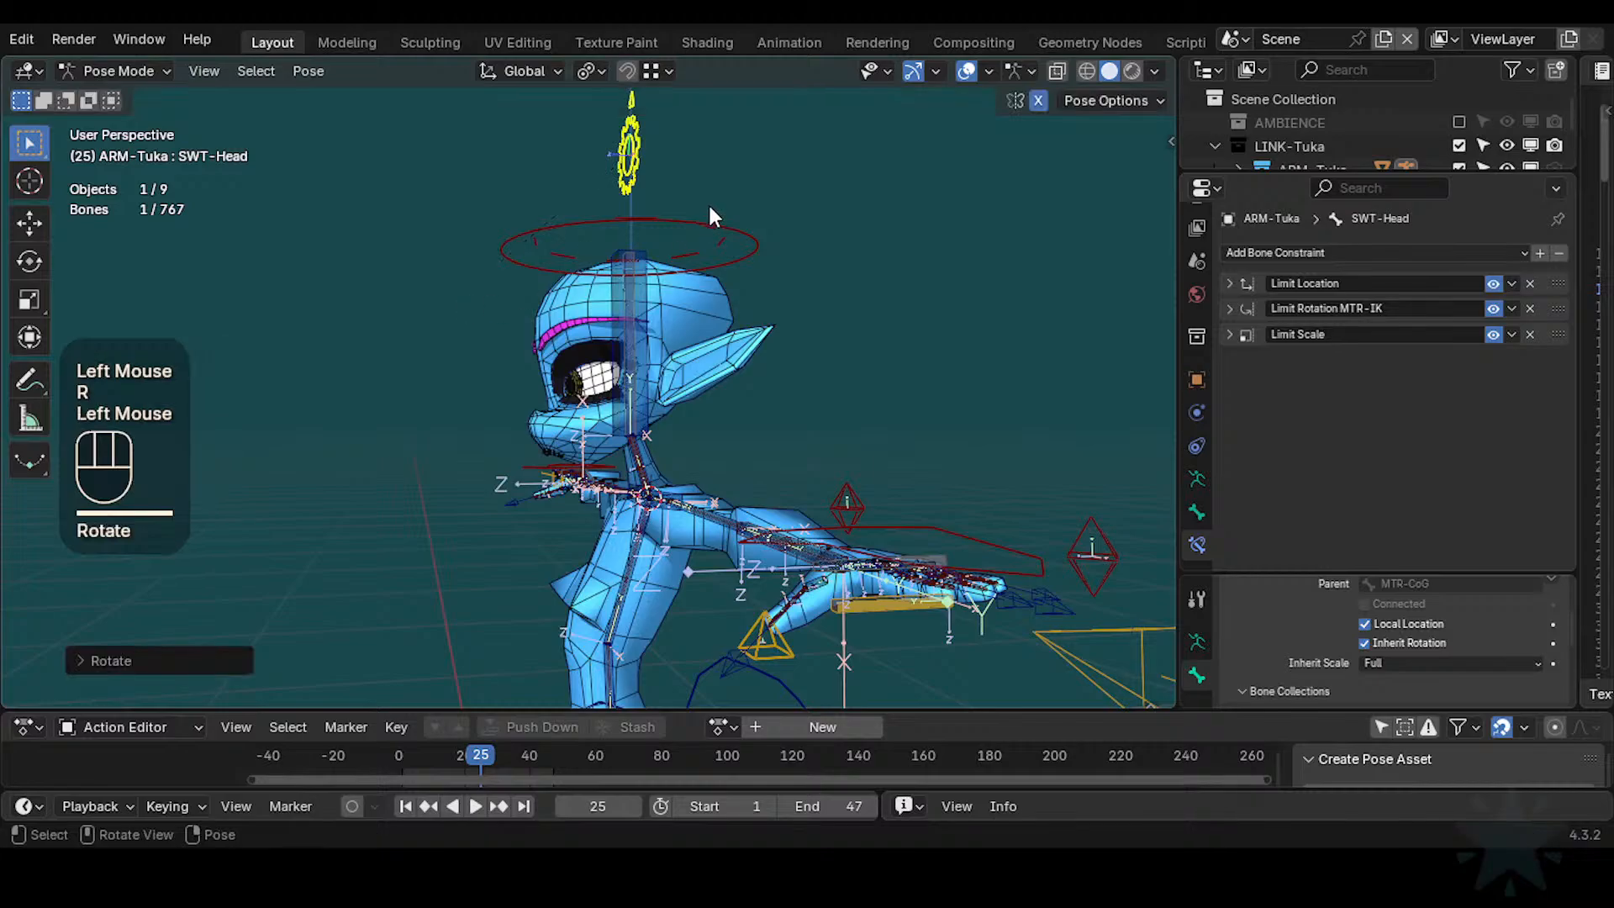
key("alt+r")
Rotate the SWT-Head gear control twice from a closer view of the head to try its IK switch
scroll(643, 225, "down", 2)
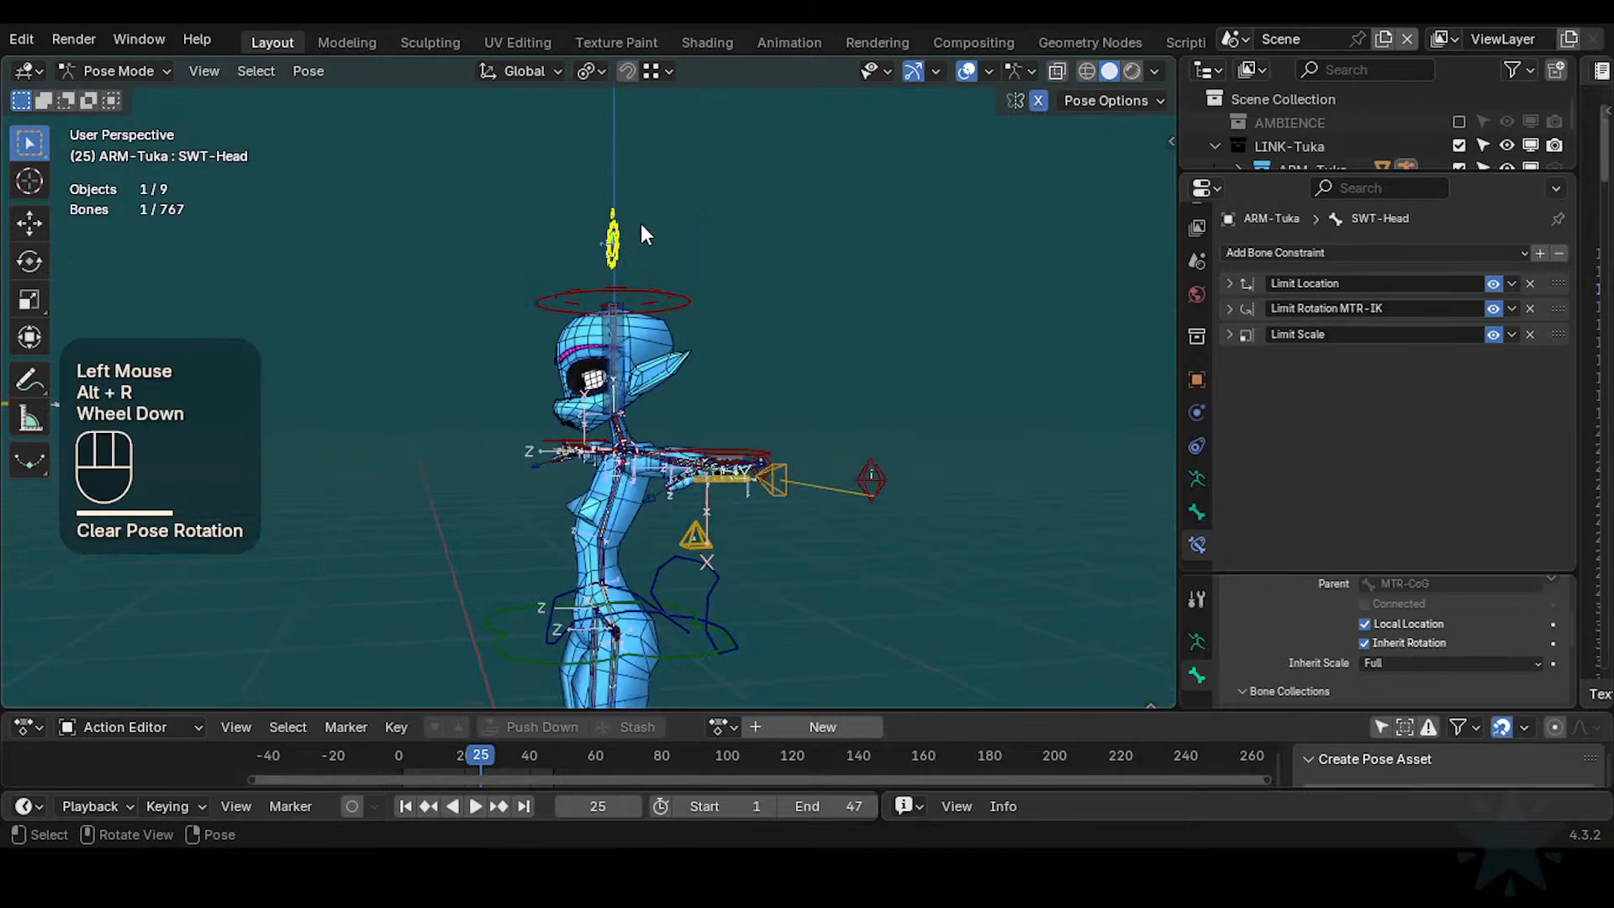
middle_click_drag(824, 301, 703, 249, "shift")
scroll(798, 361, "up", 2)
scroll(721, 281, "up", 3)
middle_click_drag(781, 282, 901, 443)
key("r")
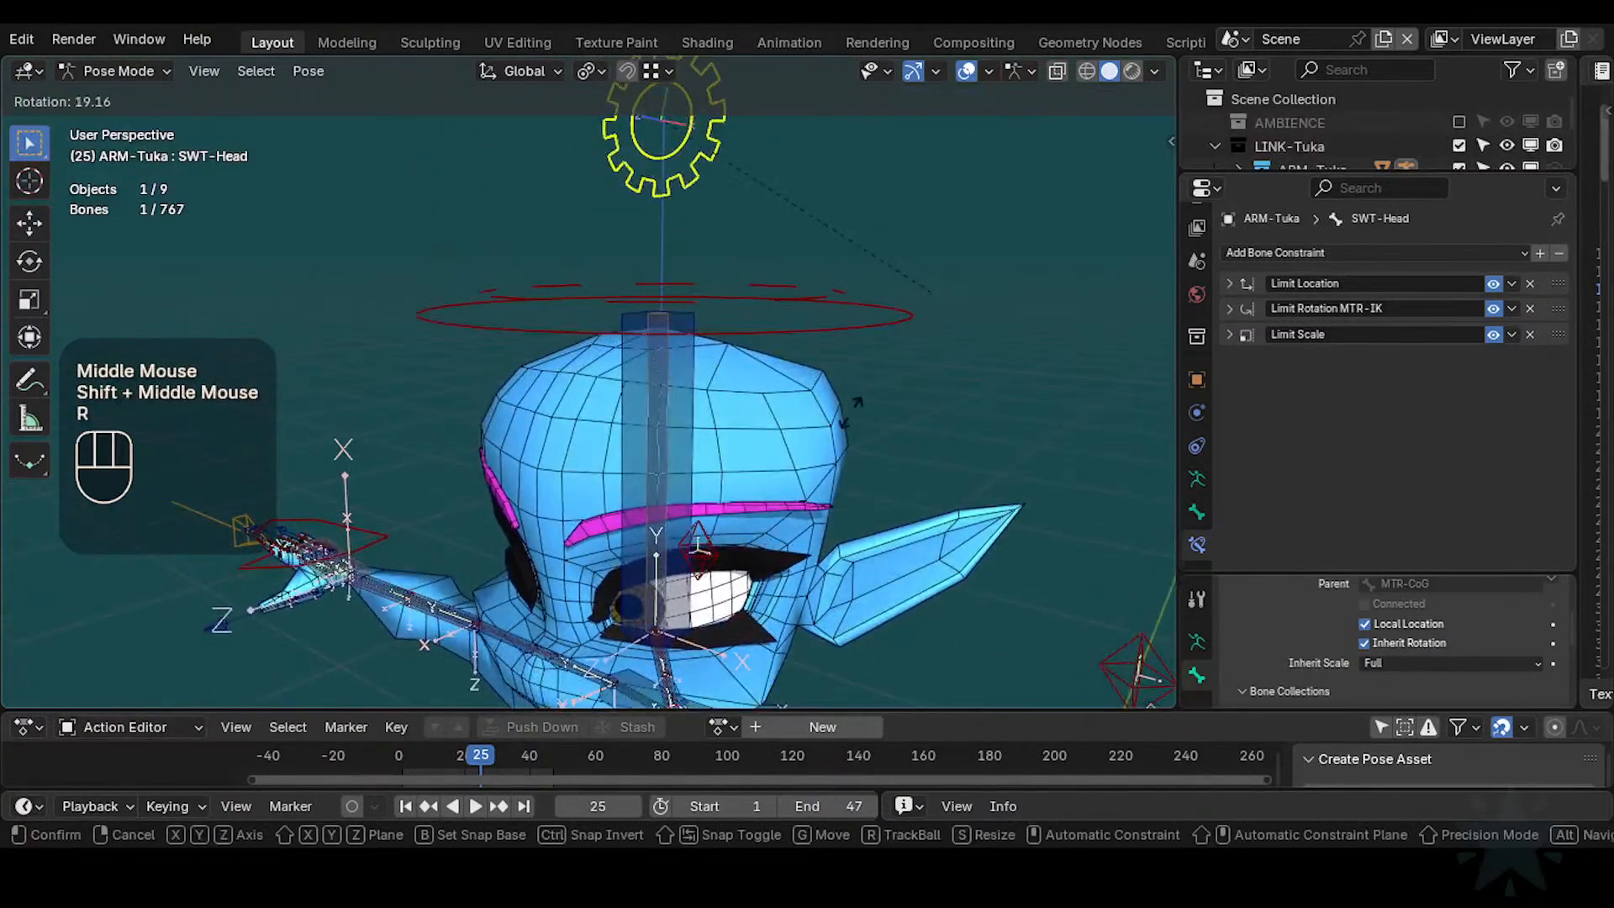
left_click(283, 375)
key("r")
left_click(778, 382)
Select the MTR-IK-Head ring and test the head with a free trackball rotation
left_click(812, 328)
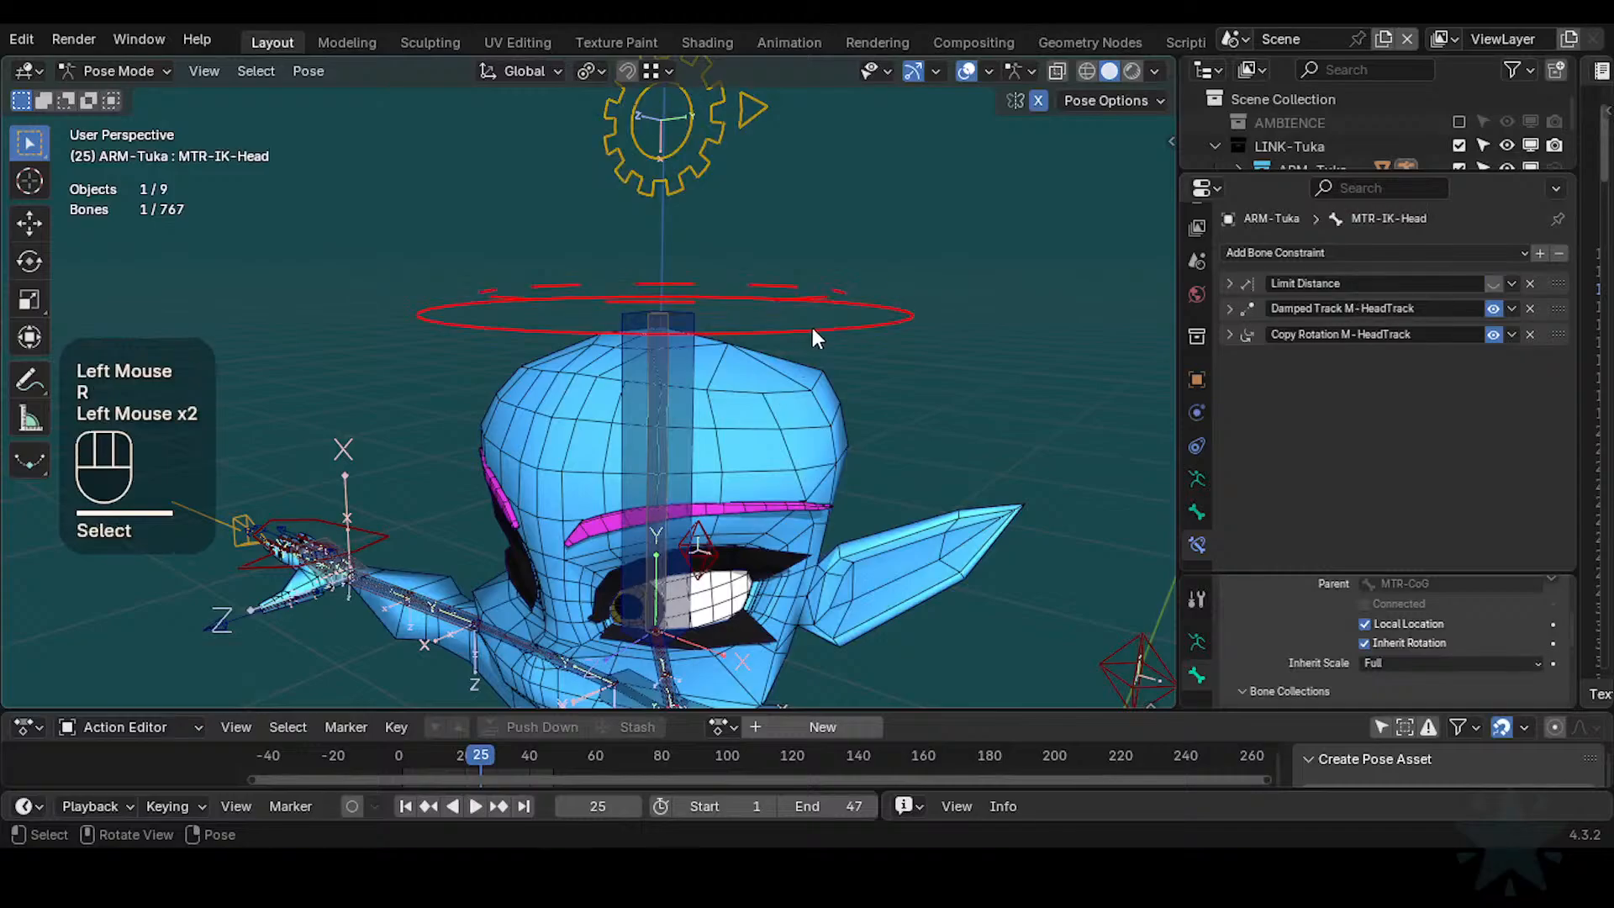
scroll(813, 328, "down", 1, "shift")
middle_click_drag(812, 328, 786, 398, "shift")
key("r")
key("r")
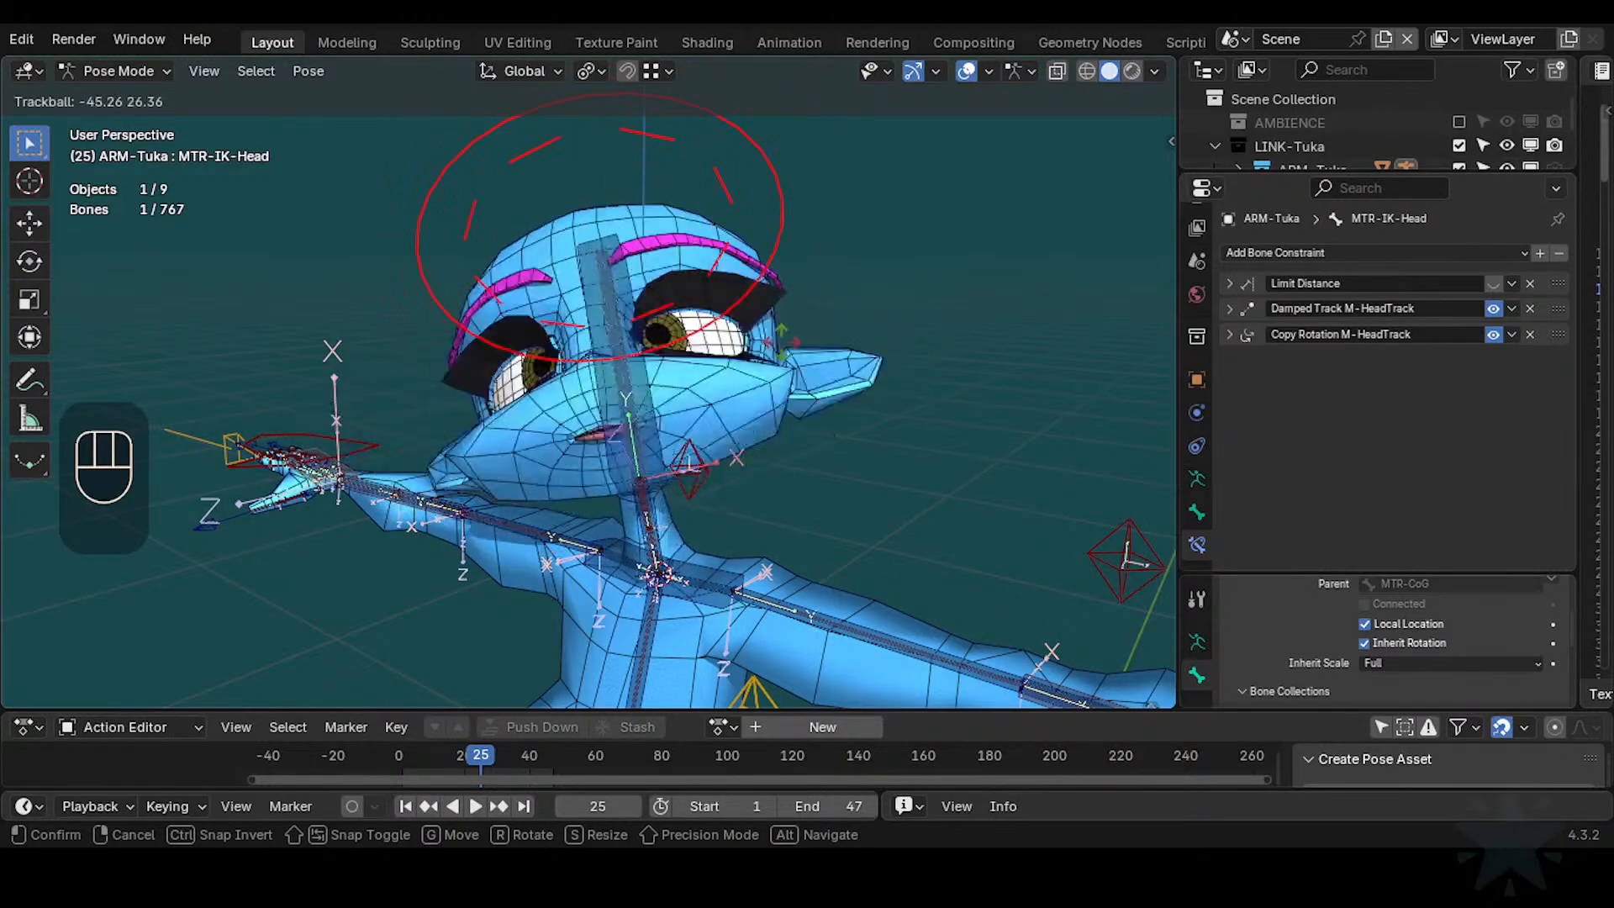
left_click(790, 409)
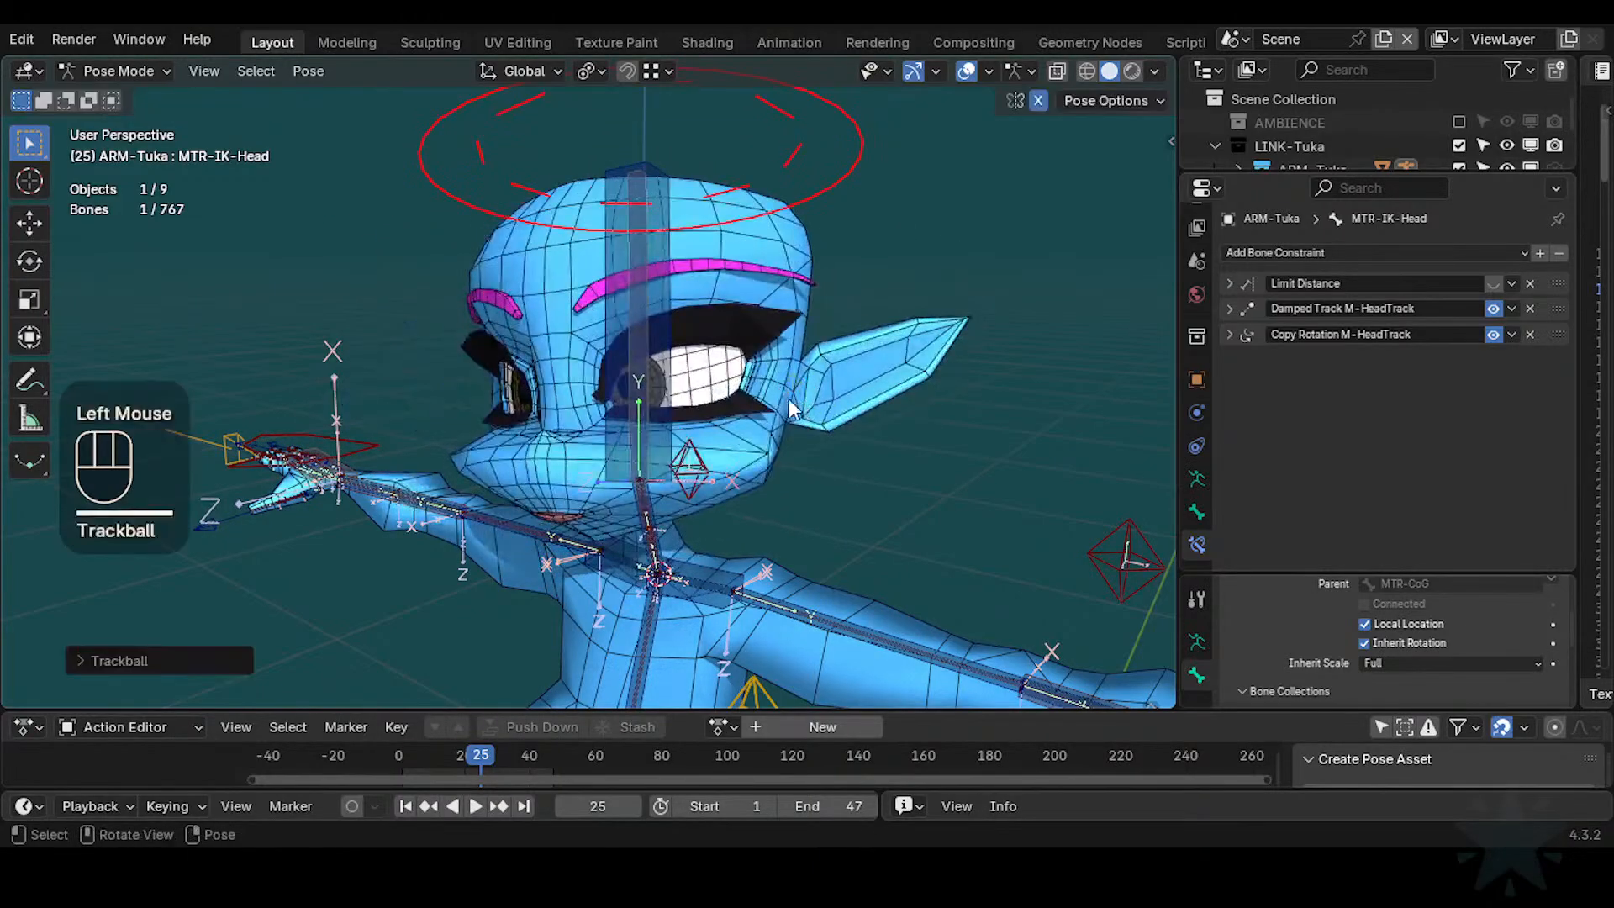
Pick CTL-IK-Head from the overlapping head bones and check the influence of its Copy Transforms constraint
left_click(662, 299)
left_click(658, 293)
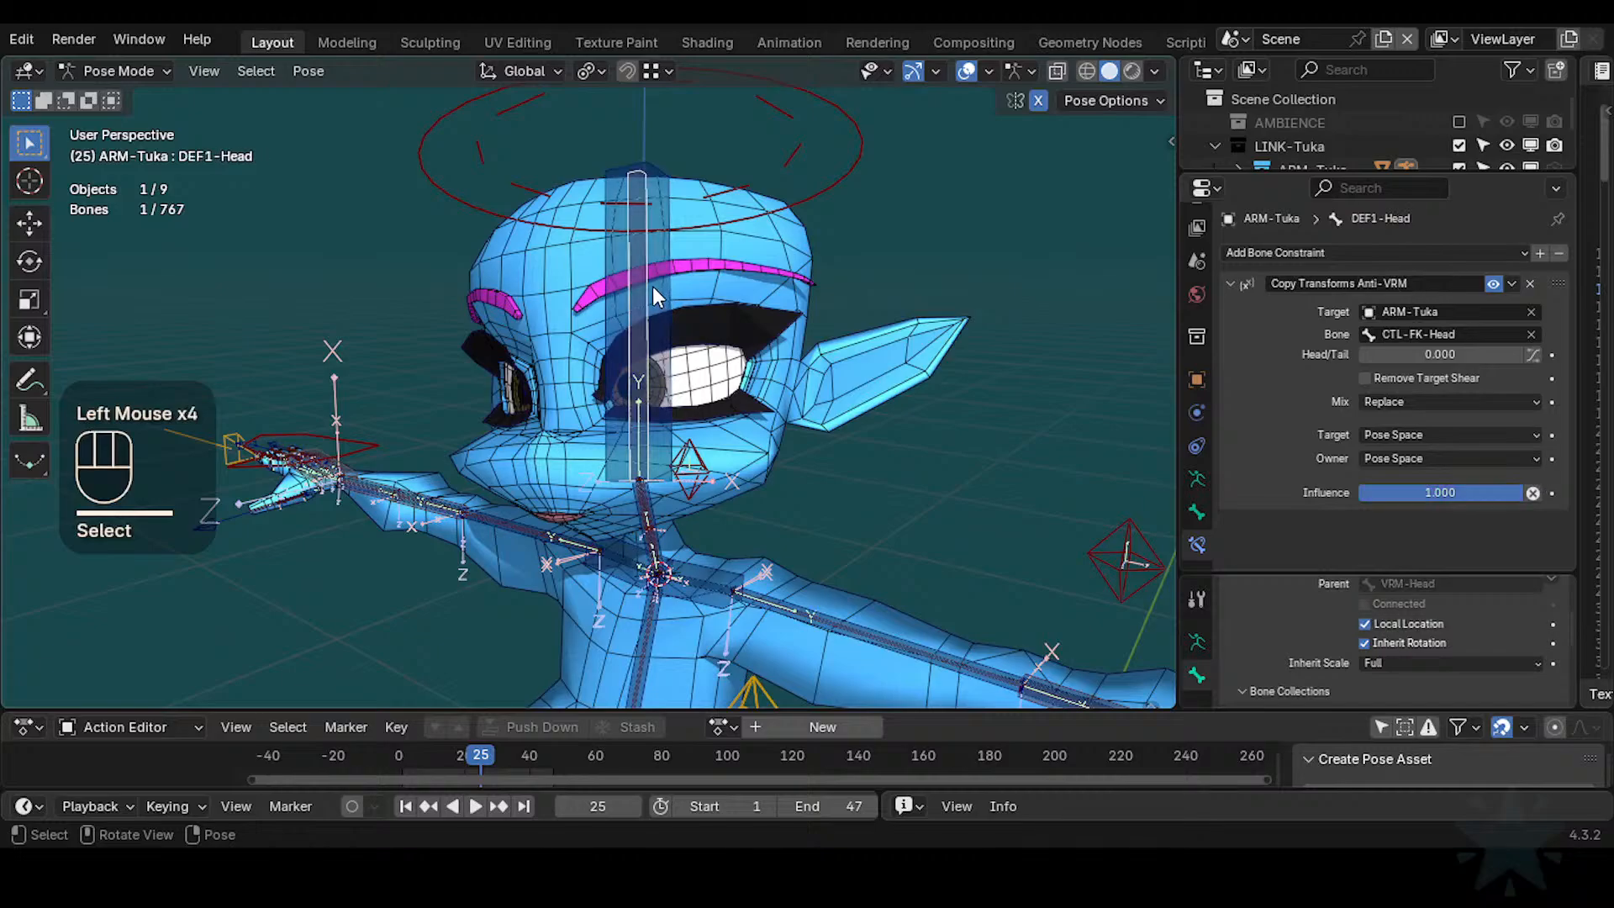
left_click(638, 361)
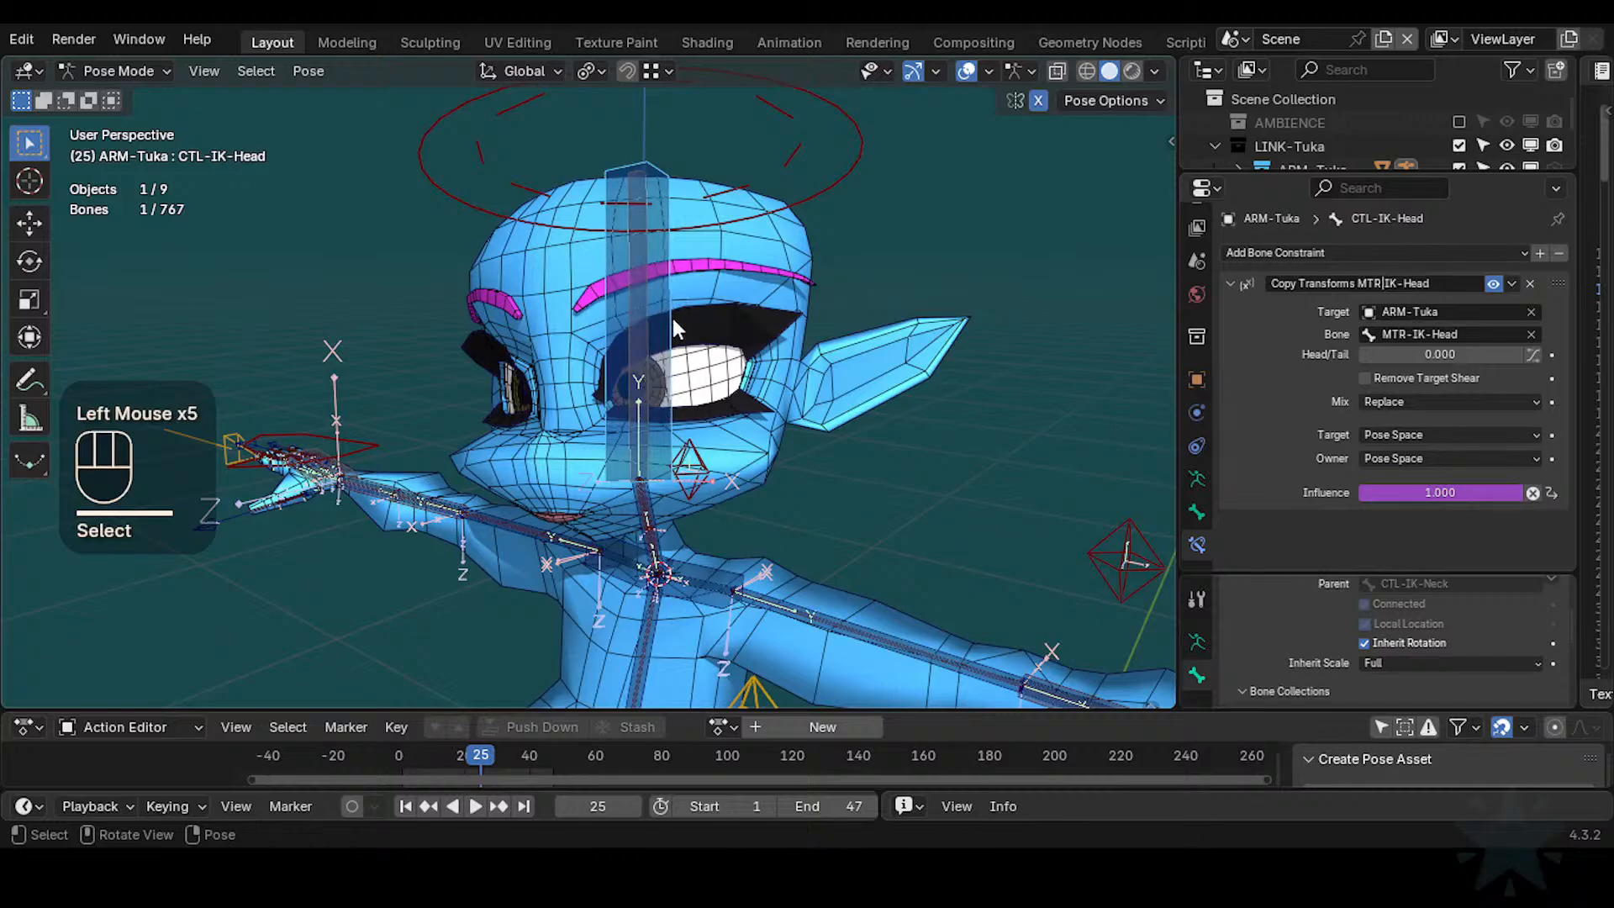
Select all bones and clear their pose transforms to restore the rest pose
middle_click_drag(645, 502, 626, 433, "shift")
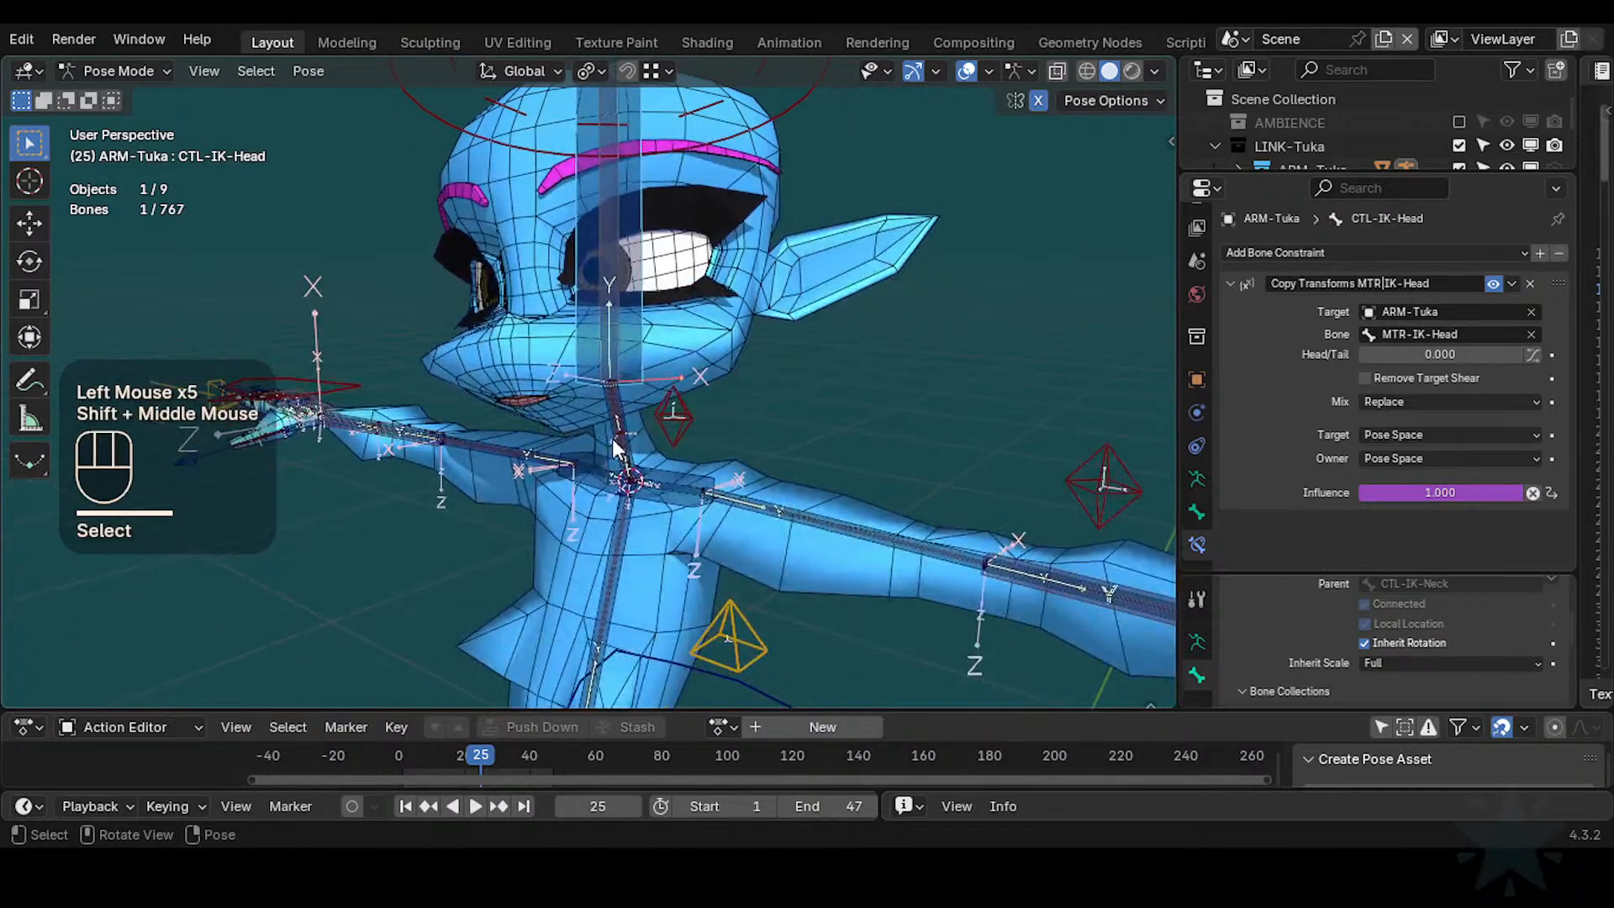
key("a")
key("alt+g")
key("alt+g")
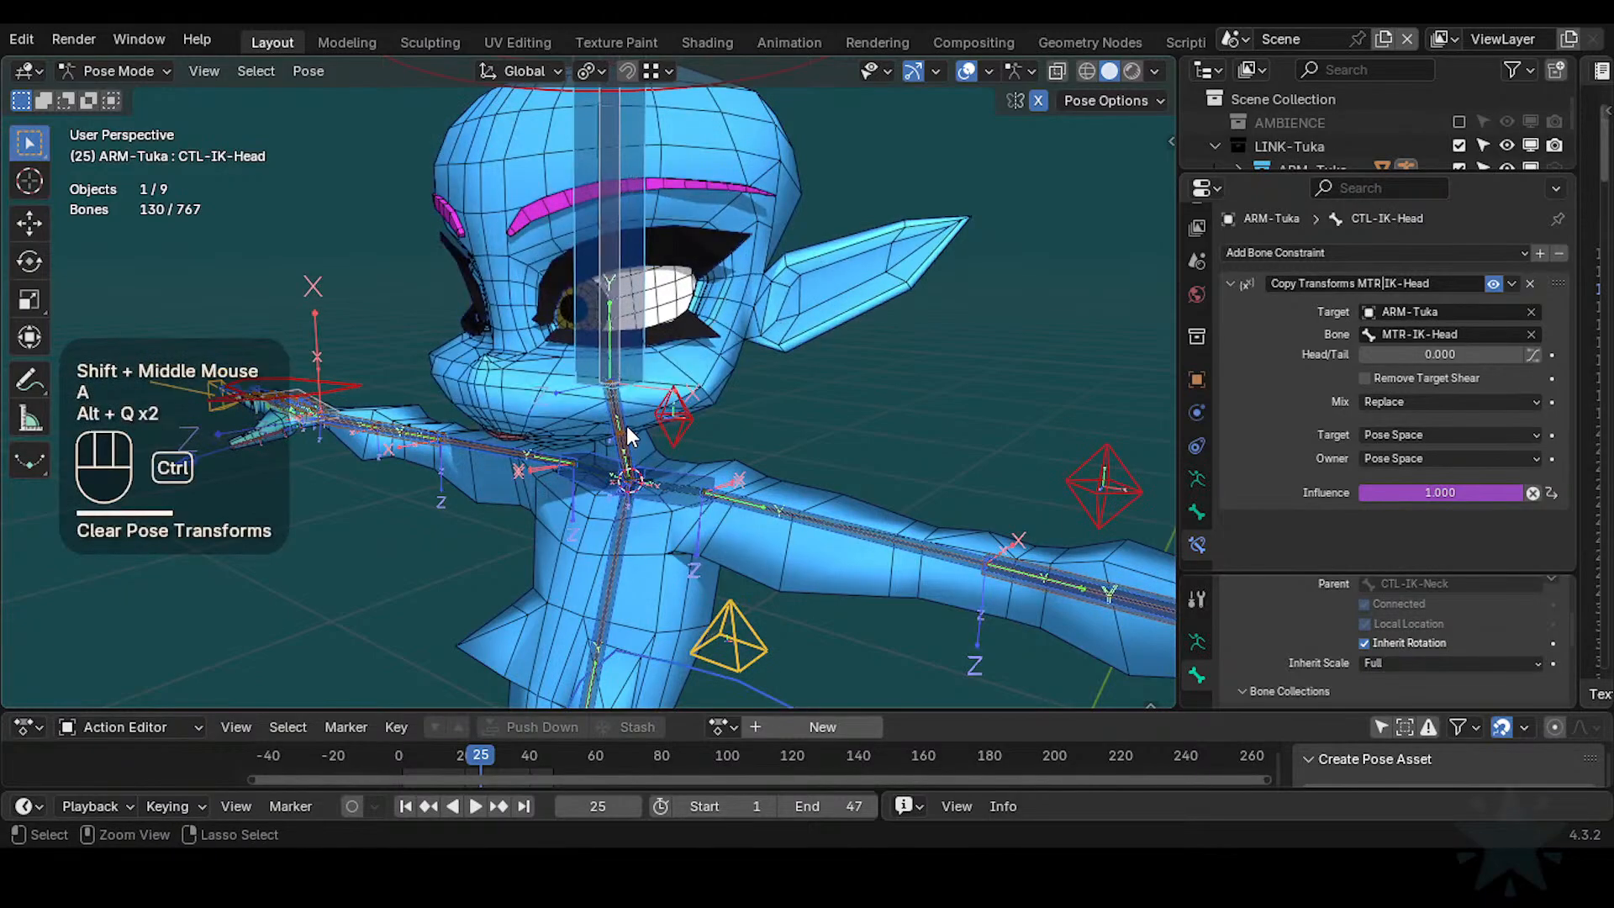
Hide the bone axes and save the file
key("ctrl+3")
scroll(708, 384, "down", 2)
key("ctrl+s")
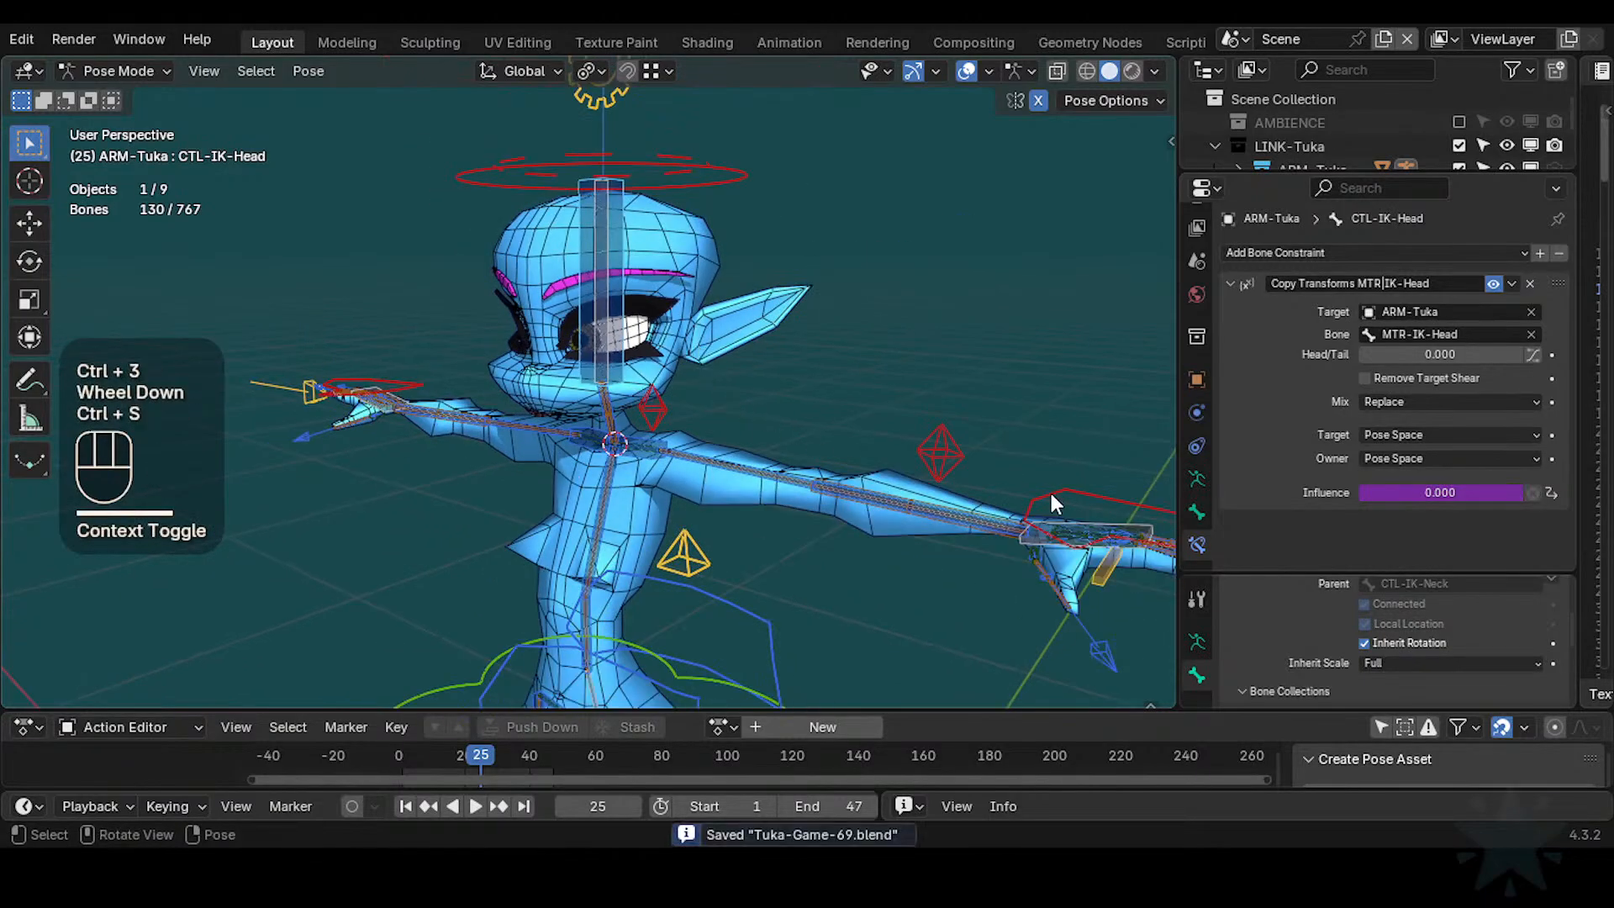
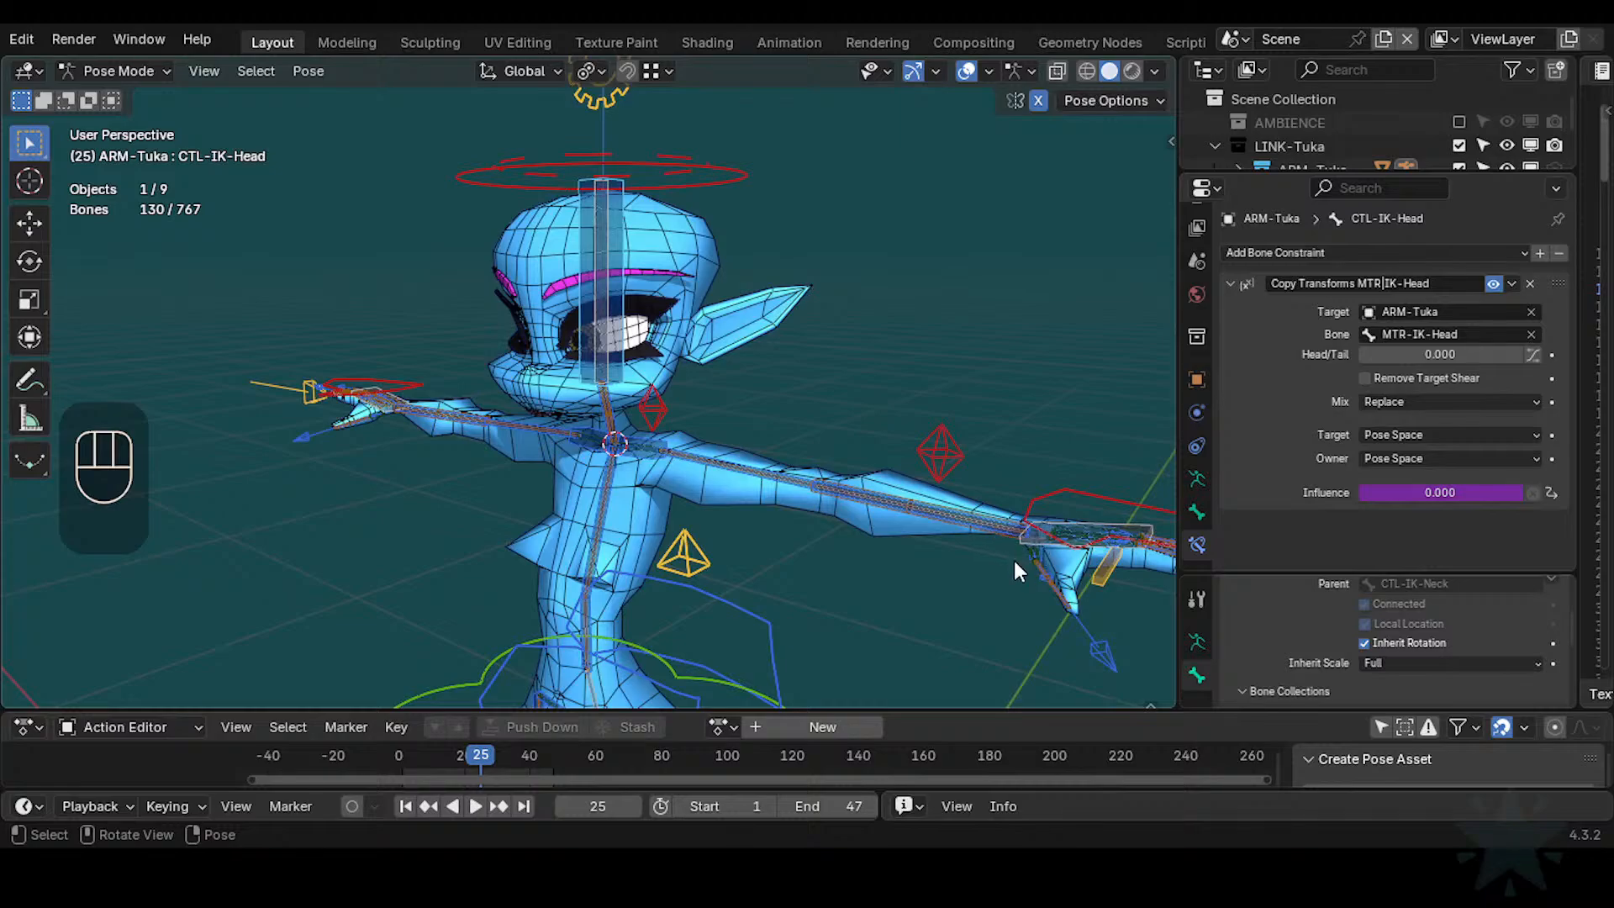
Show the H0-Helper bone collection and select the MTR-IK-Hand.L control at the character's left hand
middle_click_drag(1013, 559, 921, 523, "shift")
scroll(876, 443, "up", 3)
key("n")
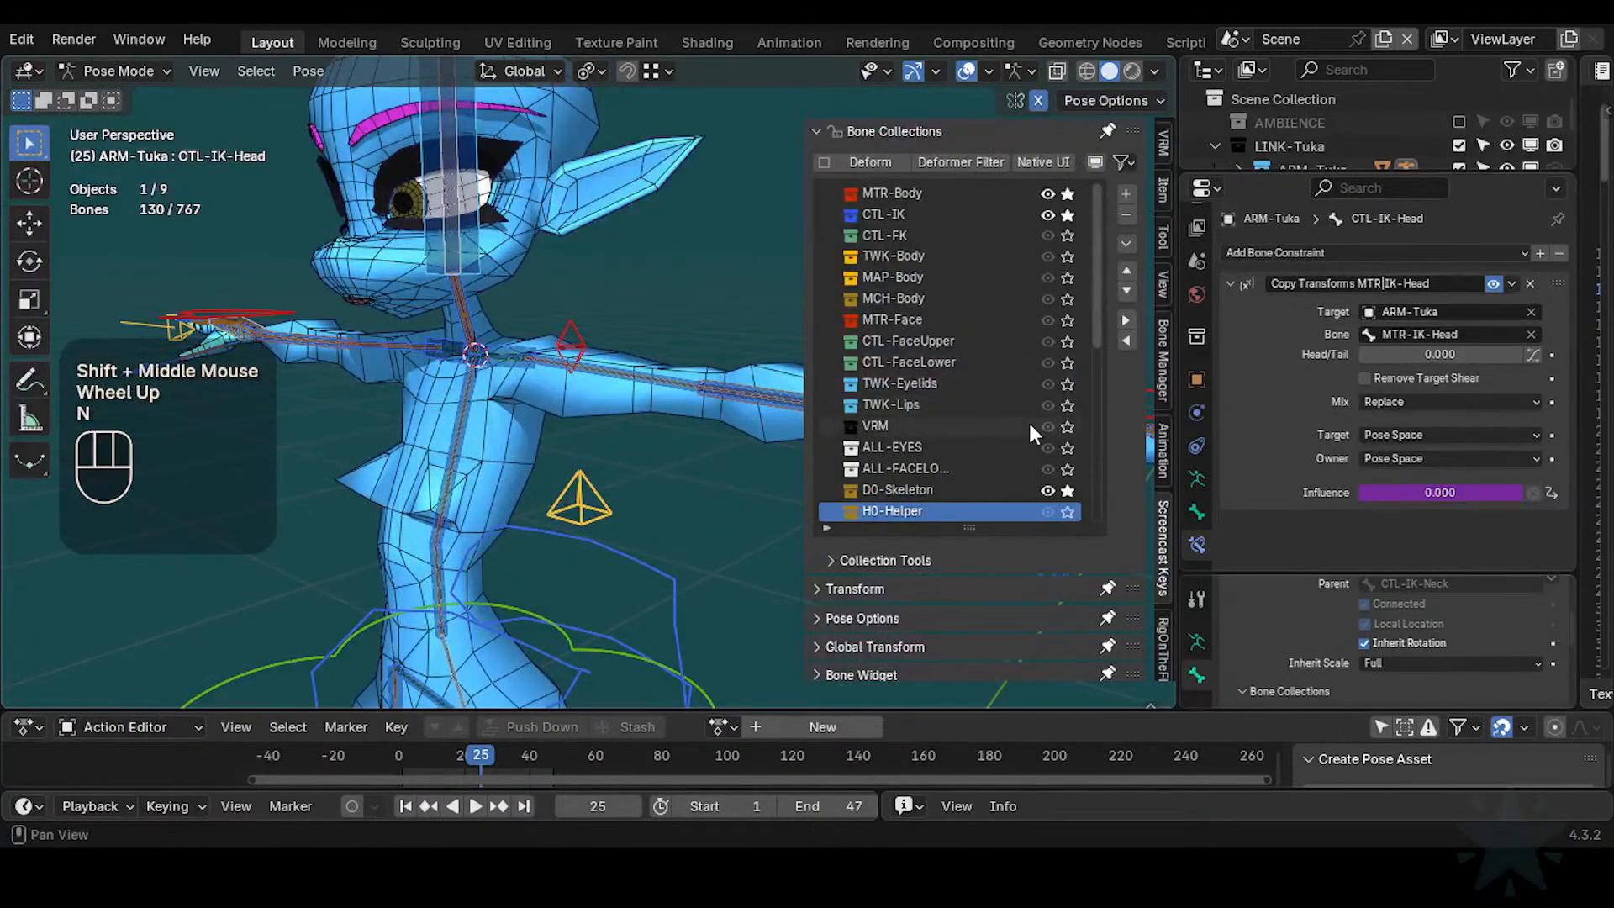
scroll(1058, 466, "down", 1)
left_click(1069, 491)
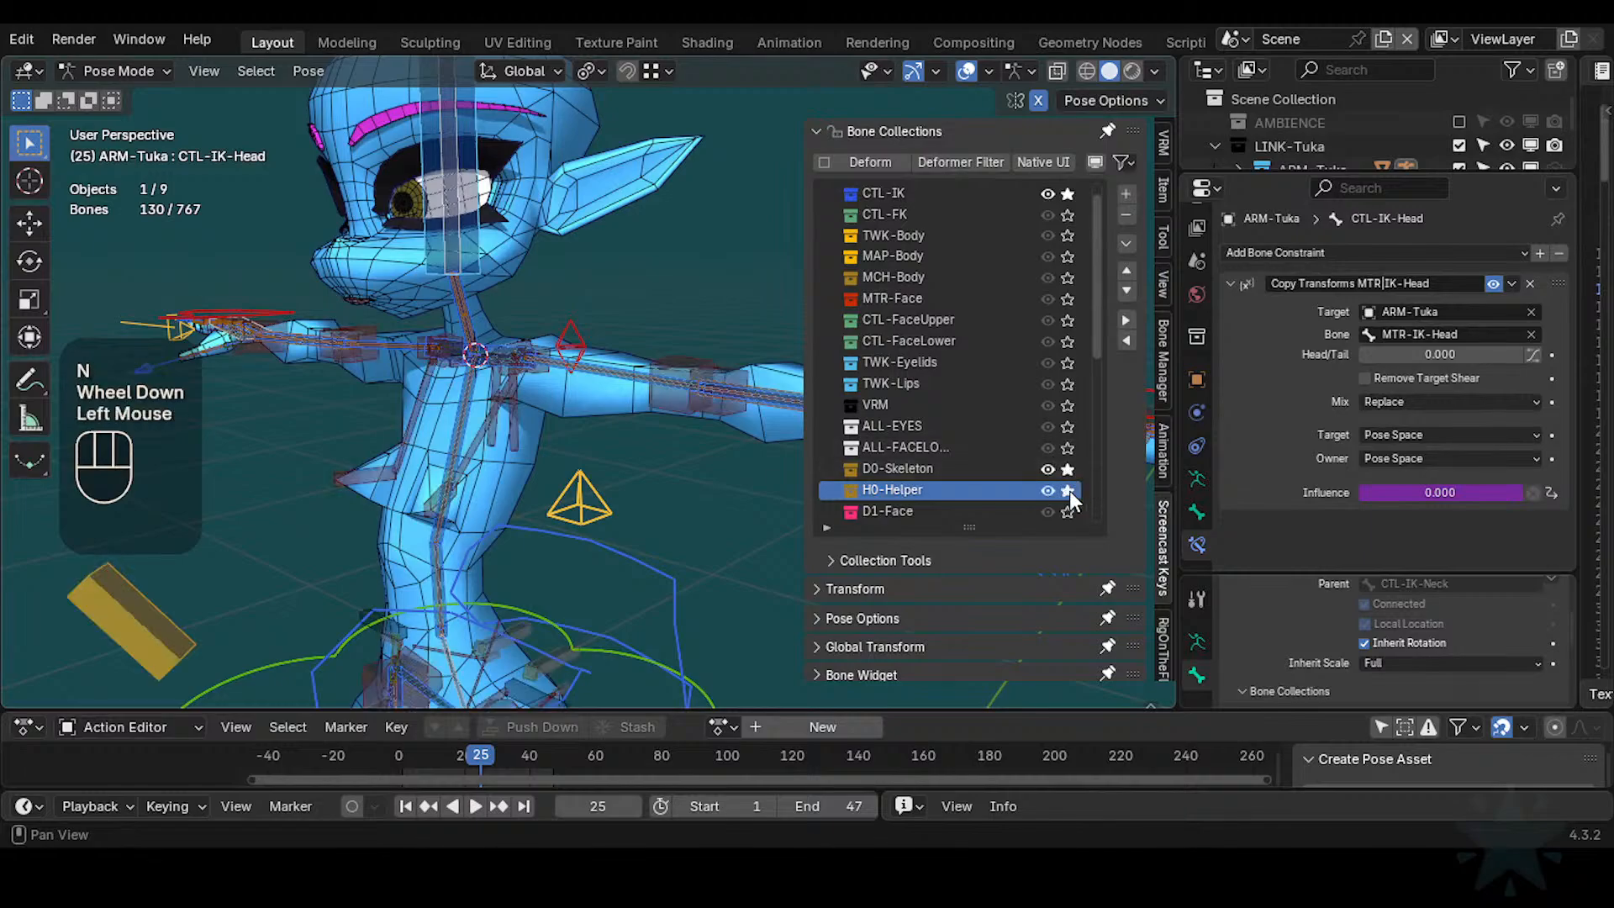
key("n")
middle_click_drag(827, 468, 775, 428, "shift")
left_click(861, 370)
middle_click_drag(860, 370, 787, 437)
scroll(875, 396, "up", 2)
scroll(788, 437, "up", 2)
scroll(888, 423, "down", 2)
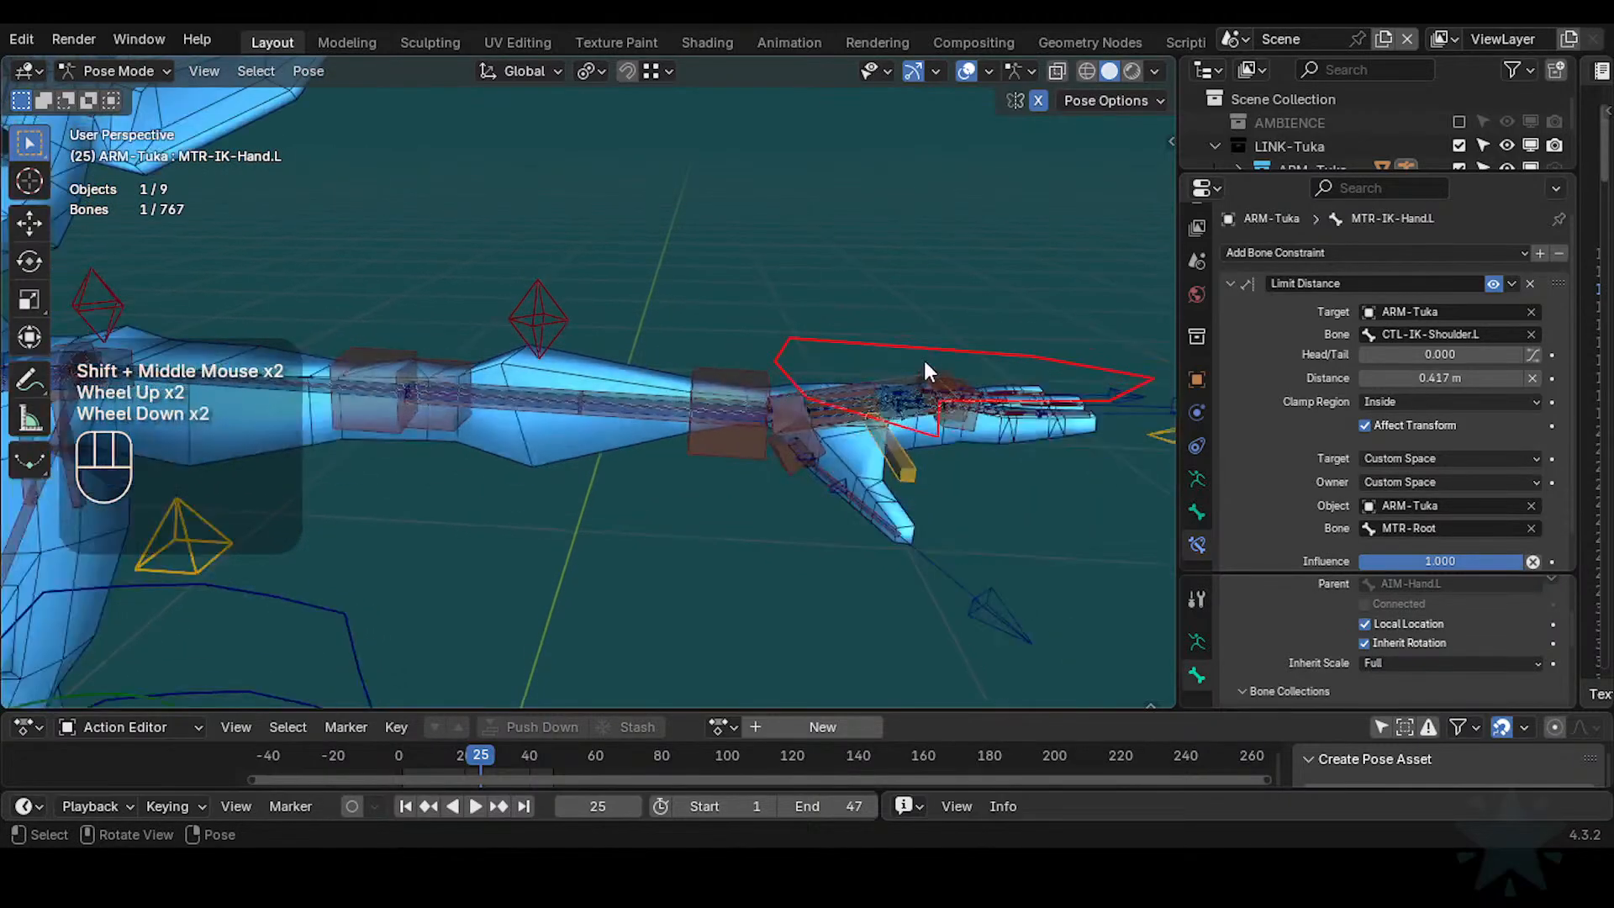
Show the CTL-FK bone collection and select the CTL-FK-Hand.L ring around the left wrist, leaving its rotation unchanged
key("n")
left_click(1068, 218)
key("n")
scroll(710, 370, "up", 1)
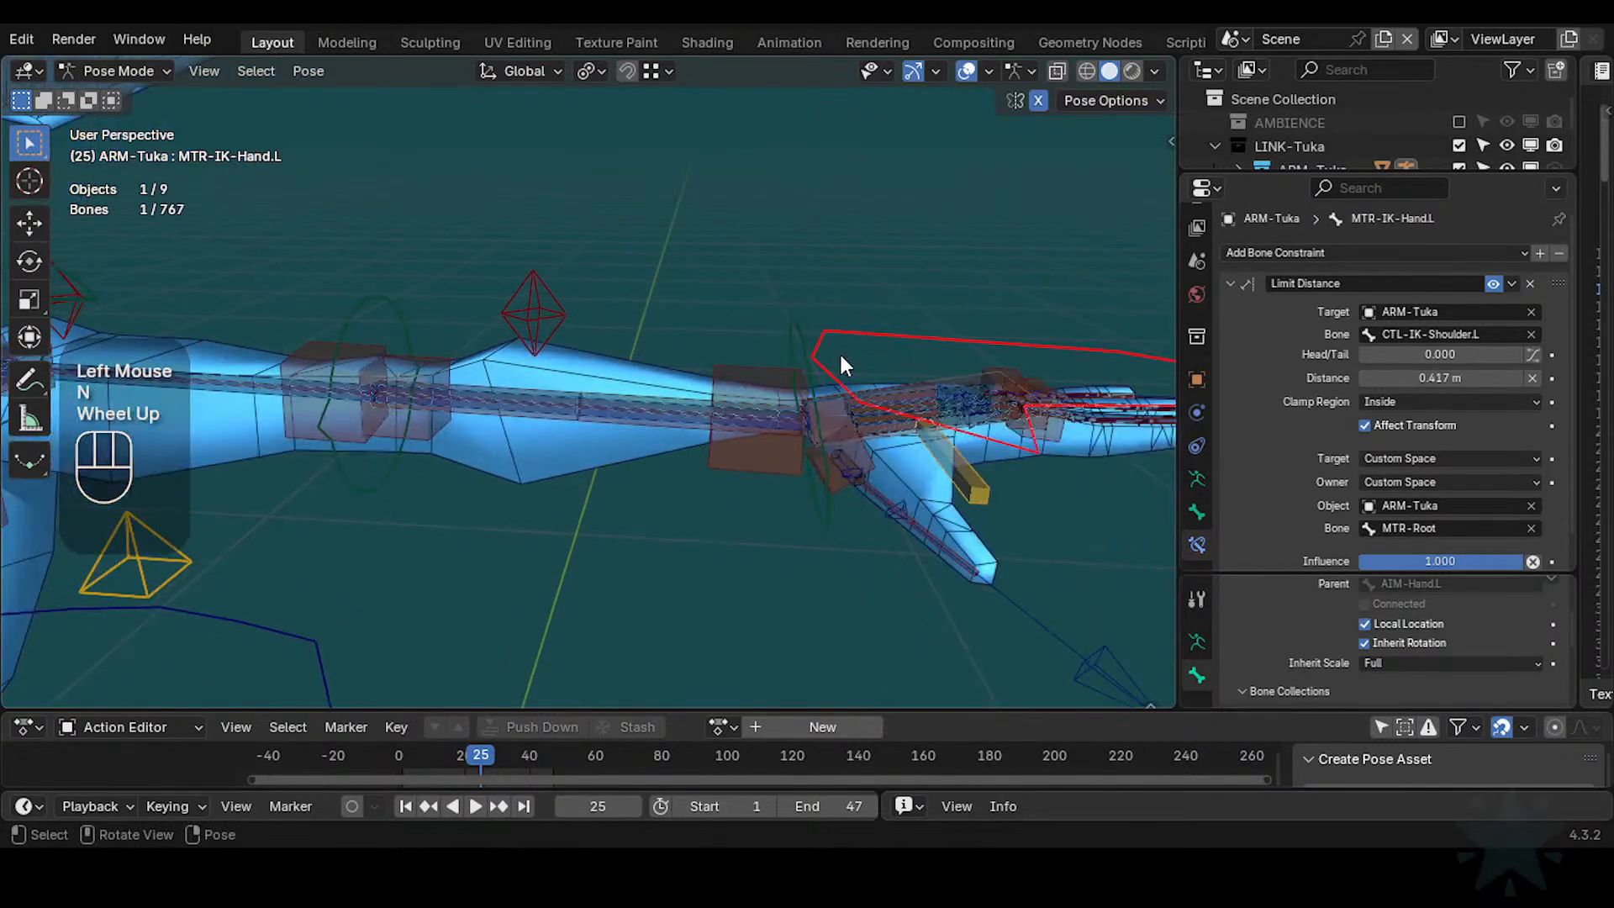
left_click(792, 330)
key("r")
key("Escape")
scroll(851, 449, "up", 1)
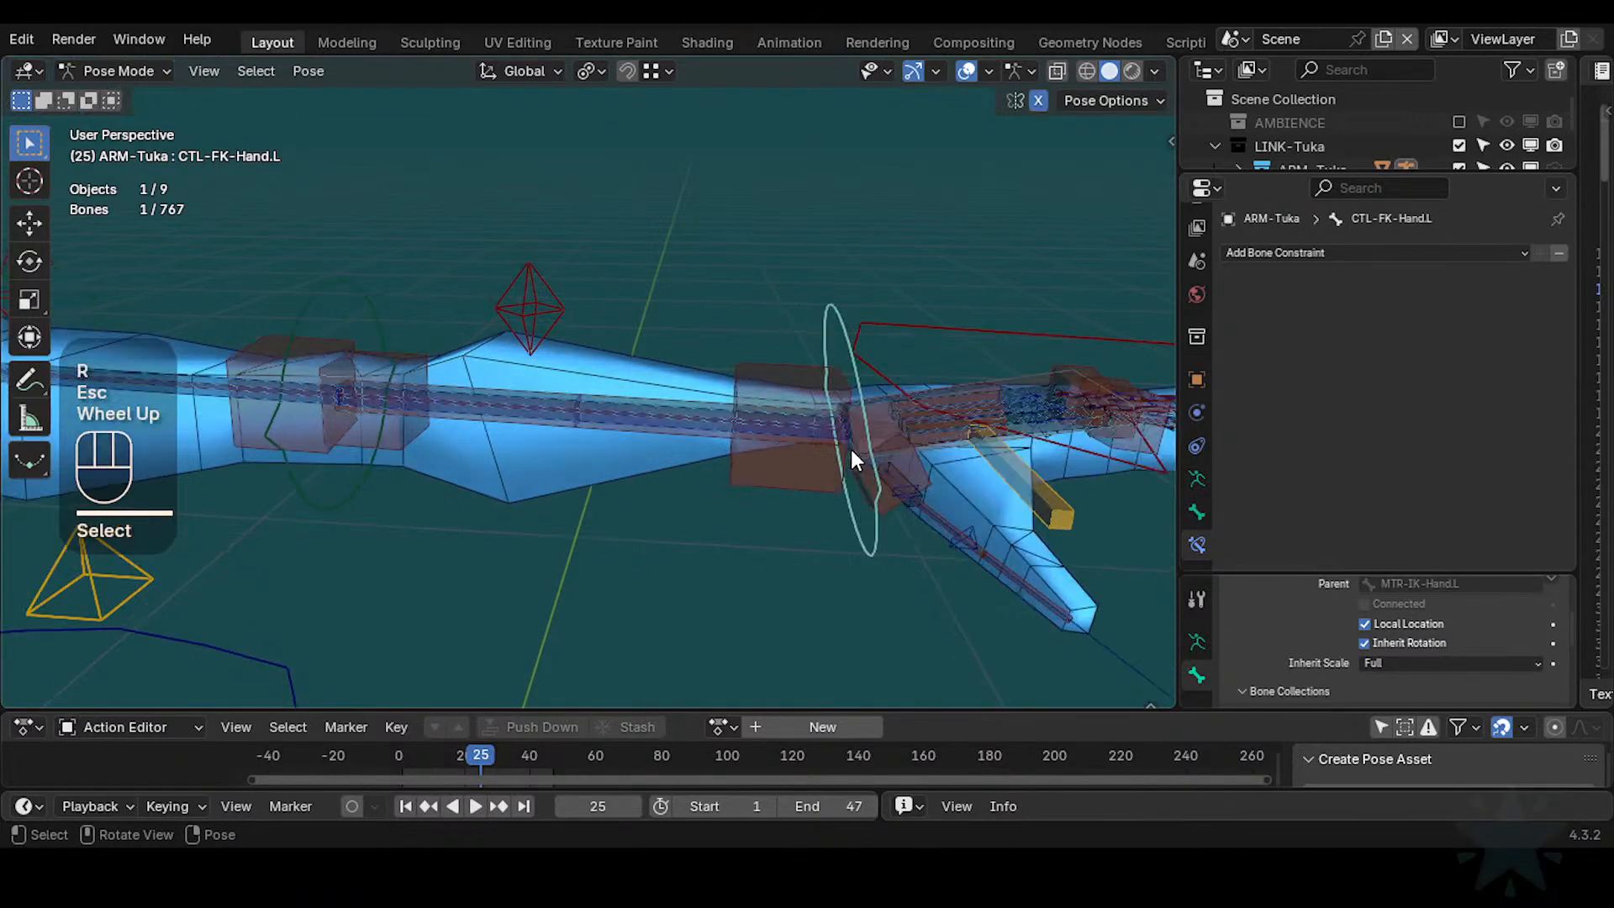
Pick HLP4-WristHand.L from the overlapping left-hand bones to examine its Transformation constraint
middle_click_drag(851, 449, 638, 490, "shift")
scroll(827, 503, "up", 3)
left_click(918, 512)
left_click(918, 512)
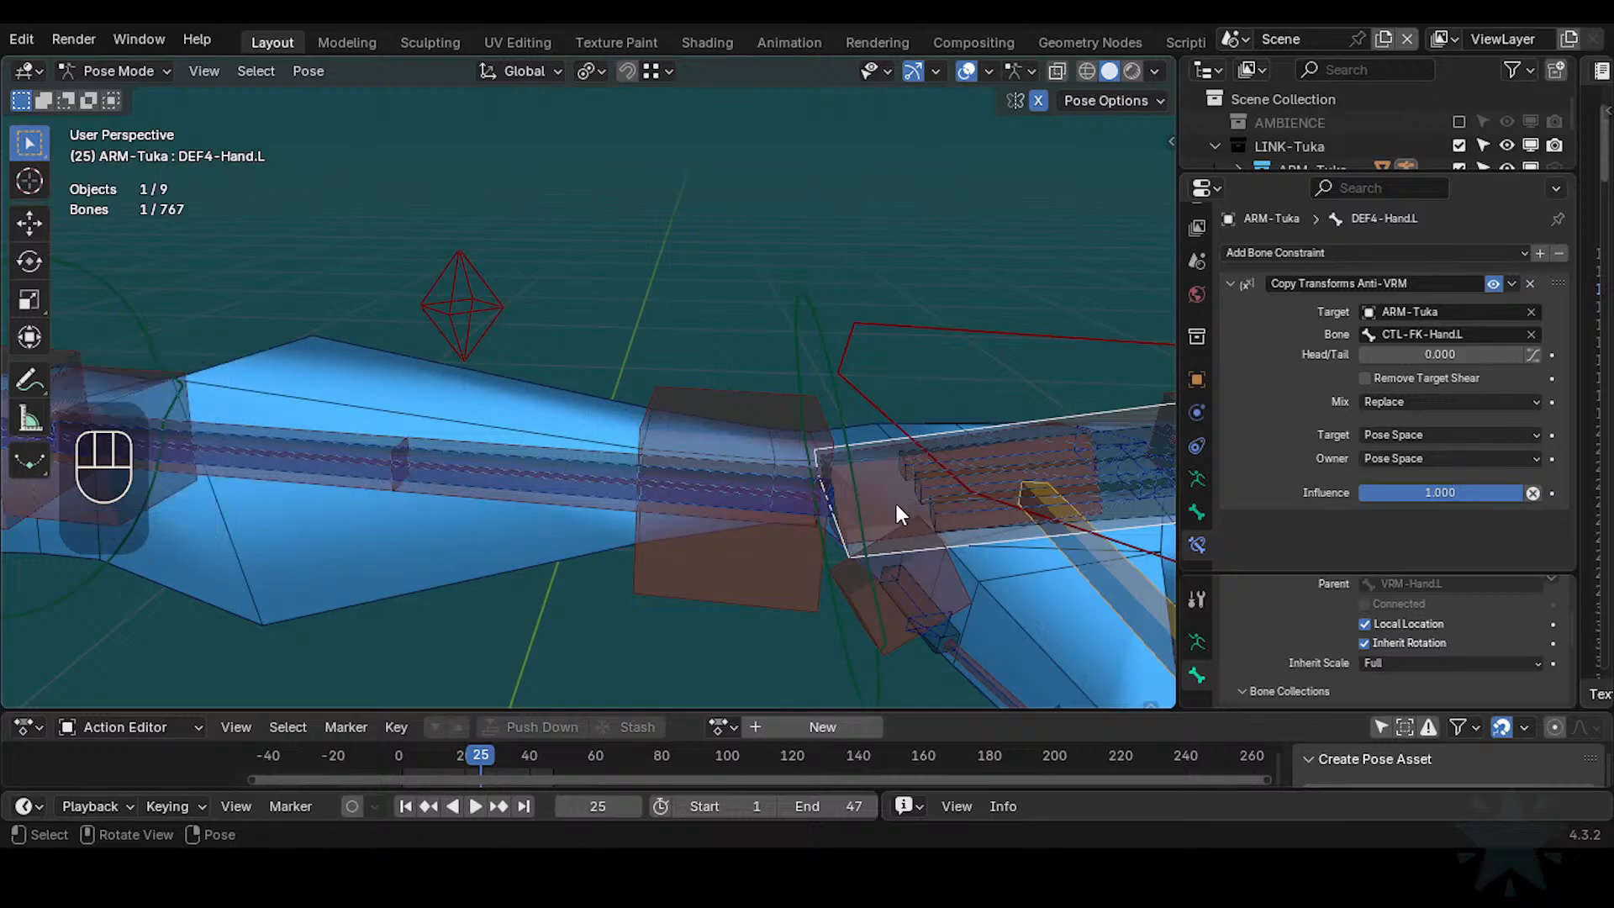
scroll(874, 505, "down", 1)
left_click(844, 471)
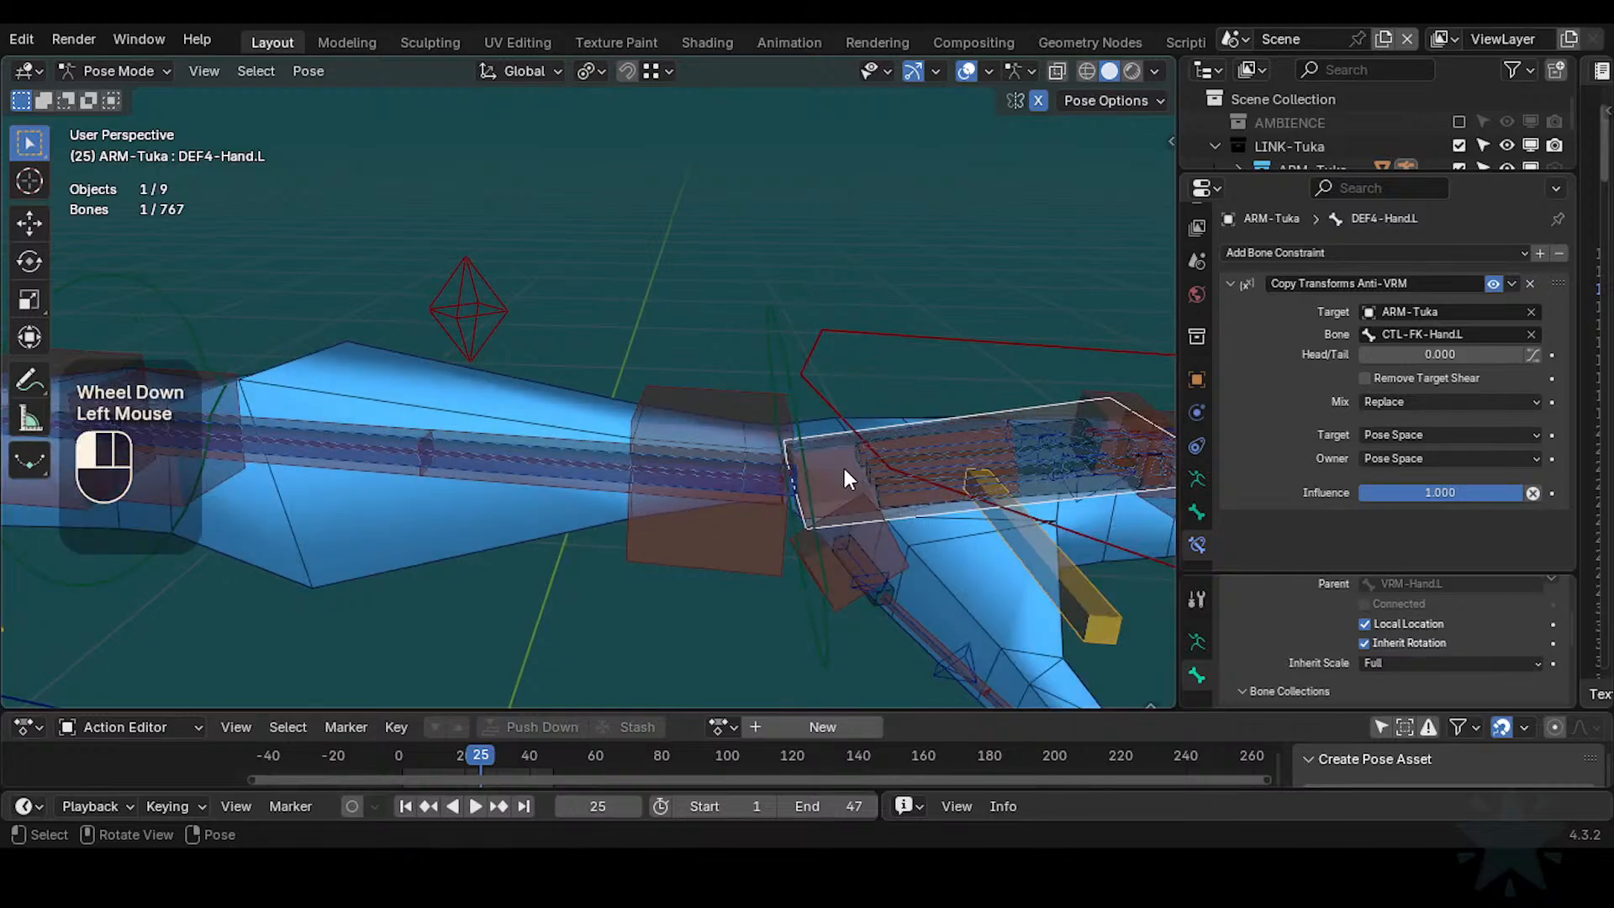
left_click(844, 471)
left_click(844, 471)
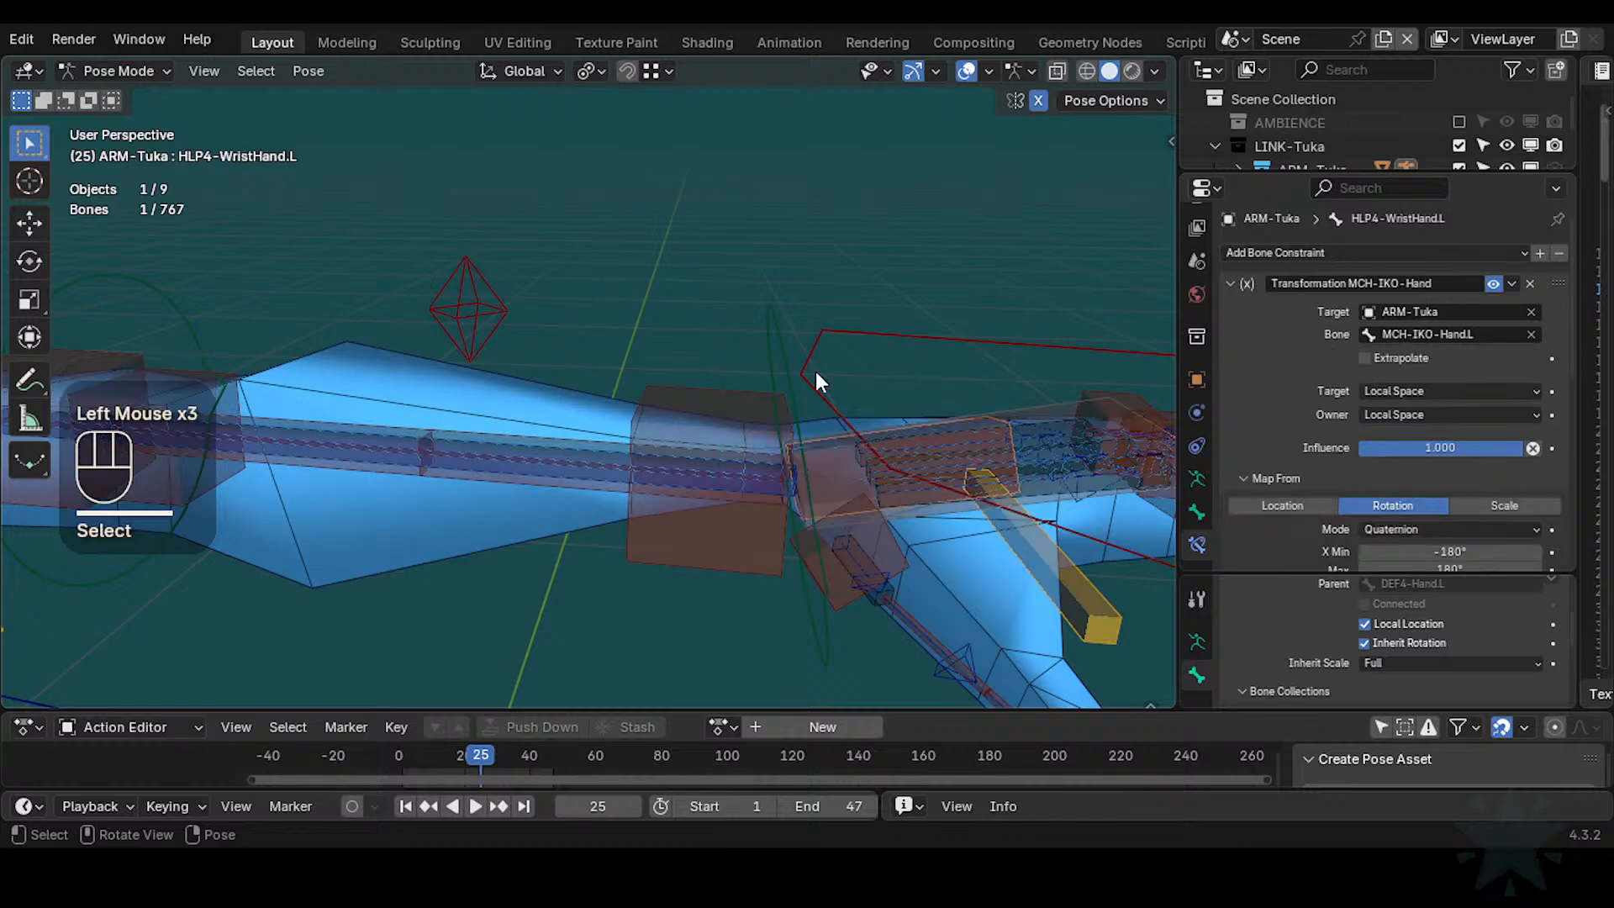
Show the MCH-Body bone collection, then hide it again
scroll(849, 311, "down", 1)
key("n")
left_click(1065, 280)
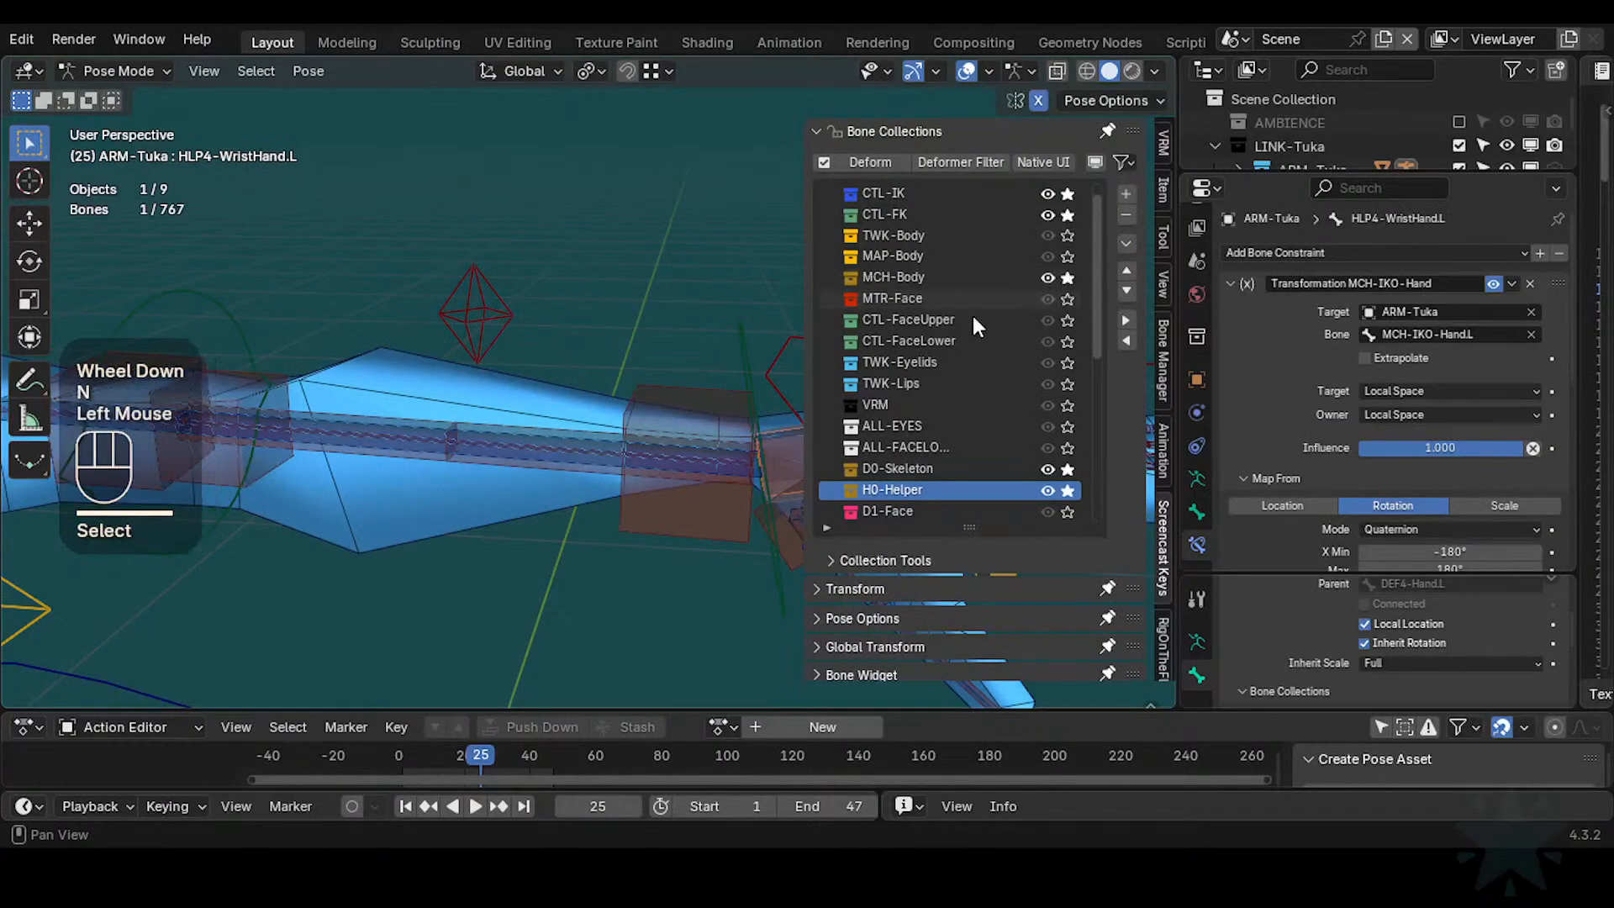
key("n")
key("n")
left_click(1066, 280)
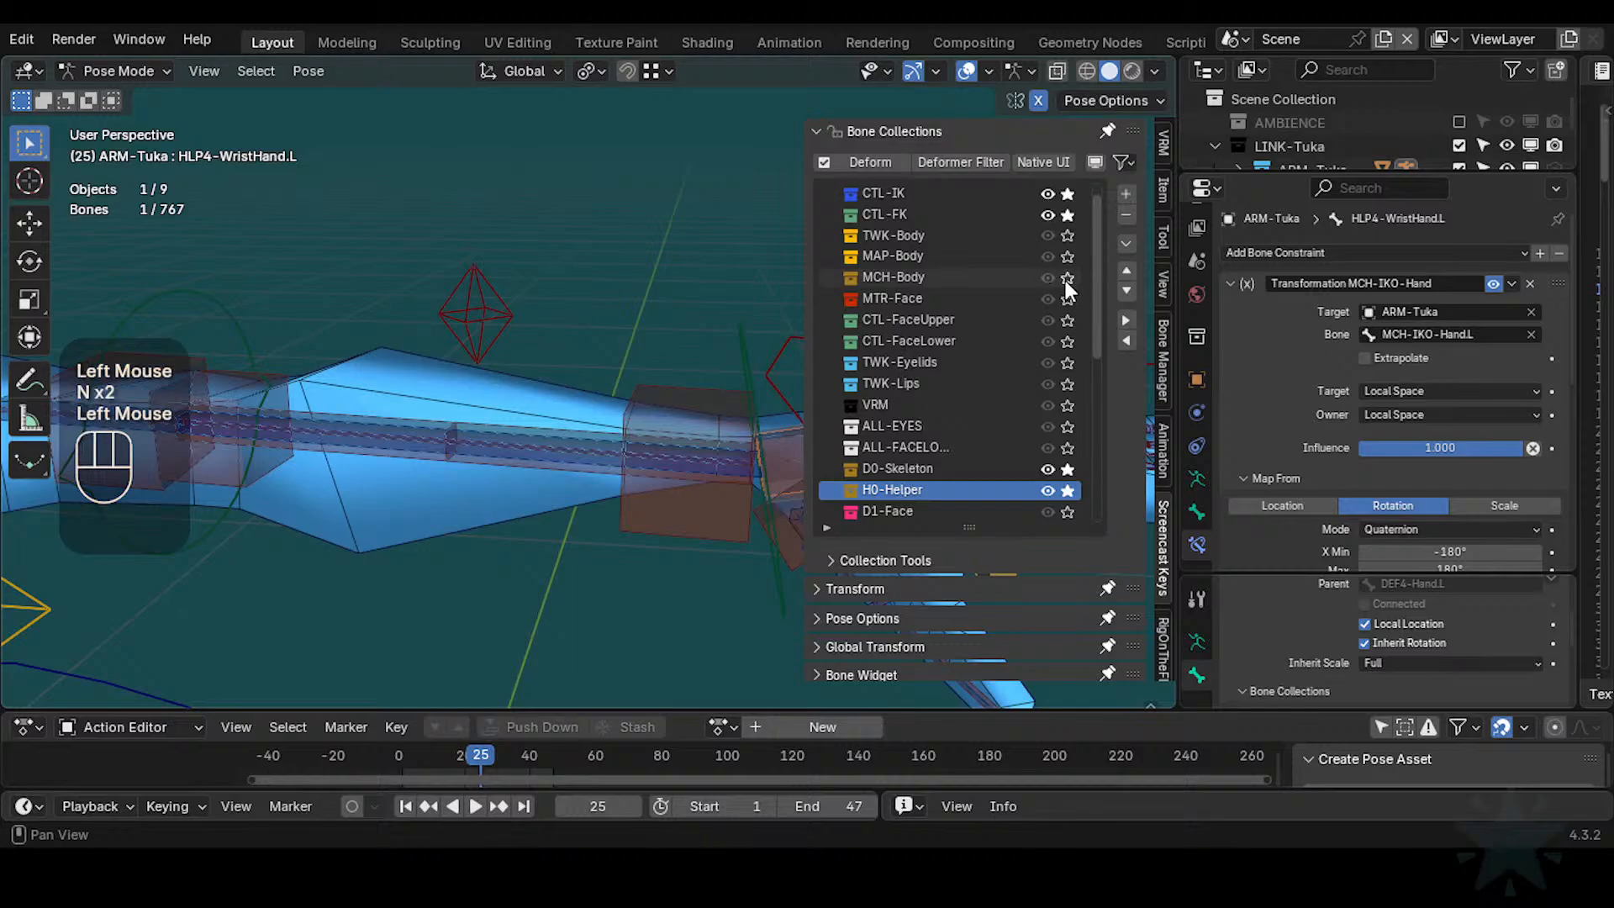
key("n")
Select the CTL-FK-Hand.L ring at the left wrist again
scroll(855, 367, "up", 1)
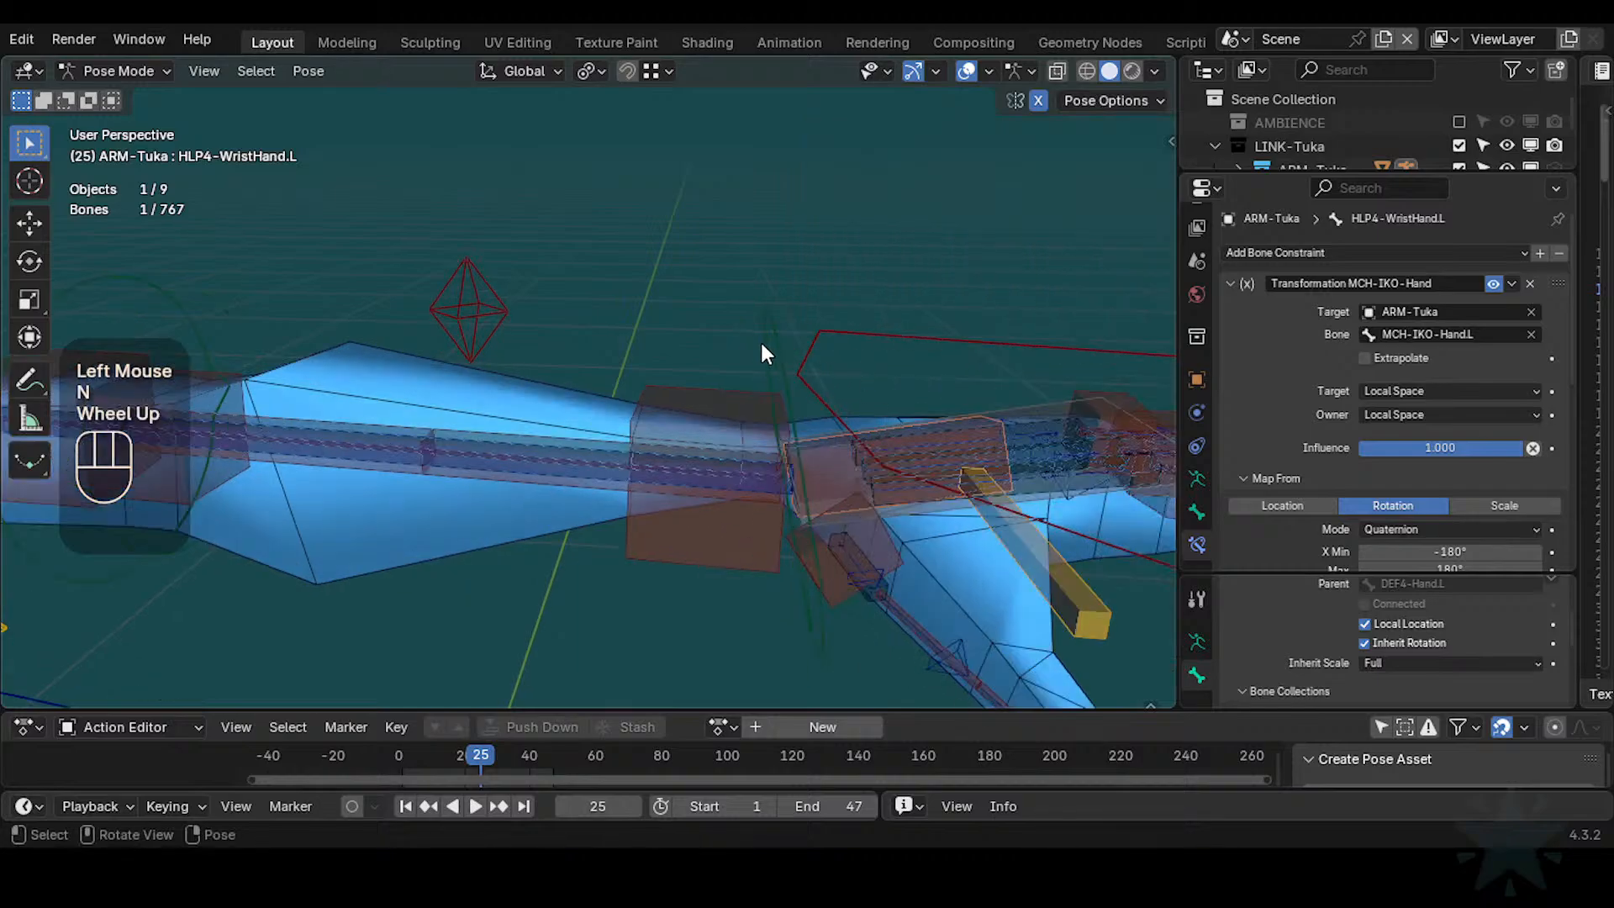
left_click(702, 421)
left_click(809, 512)
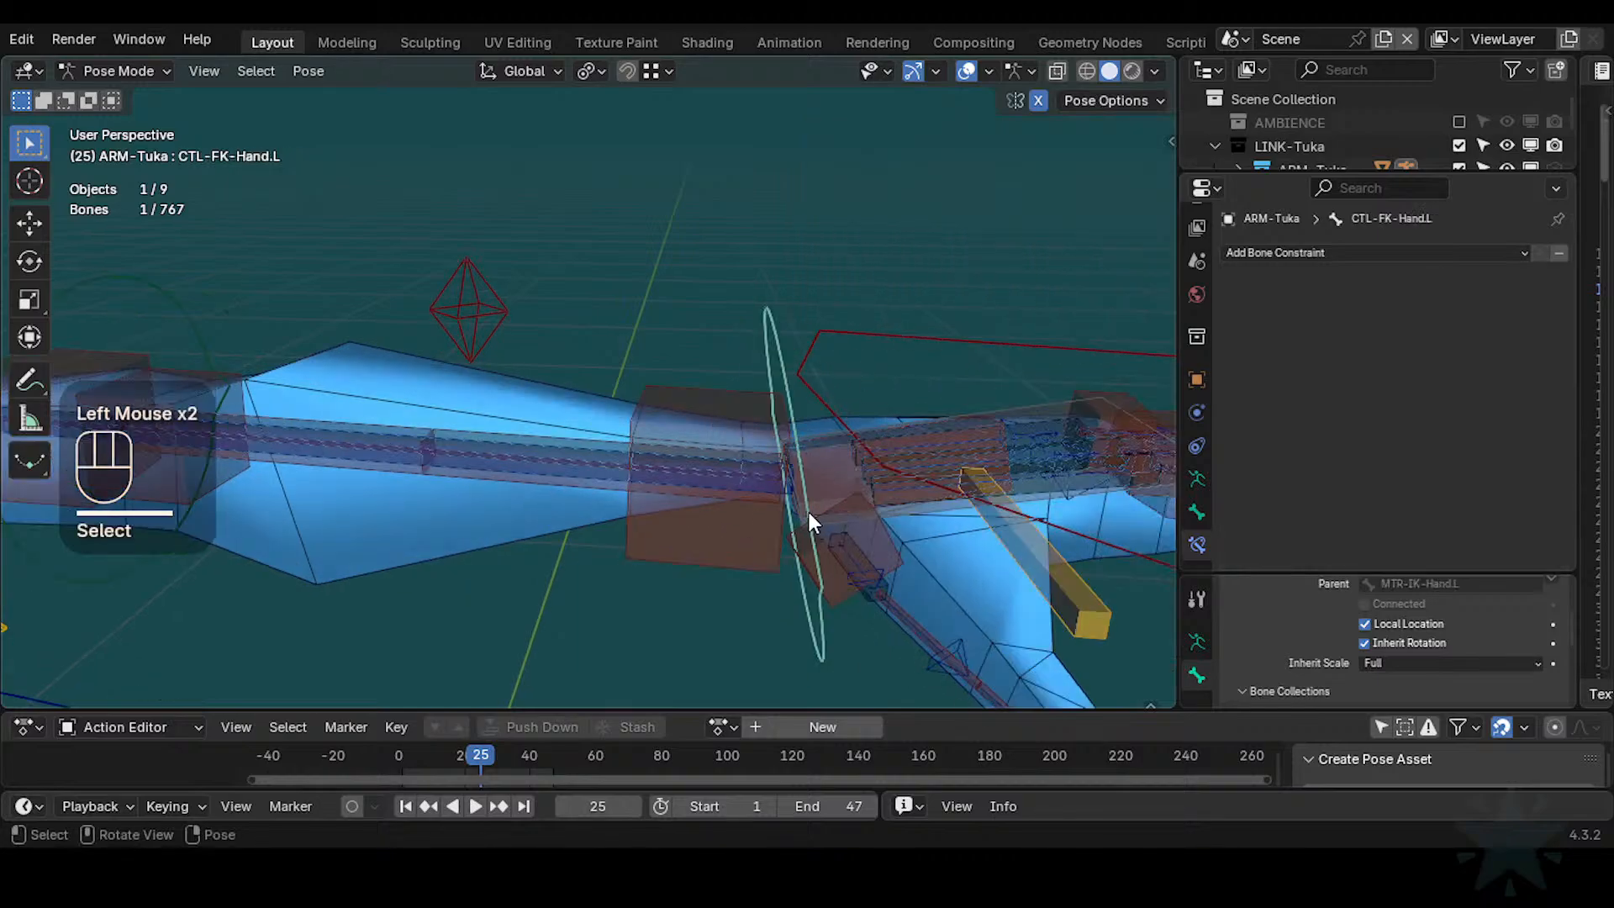
Examine the overlapping wrist bones and the Transformation constraint on the helper HLP4-WristHand.L, and collapse that constraint
left_click(825, 512)
left_click(845, 513)
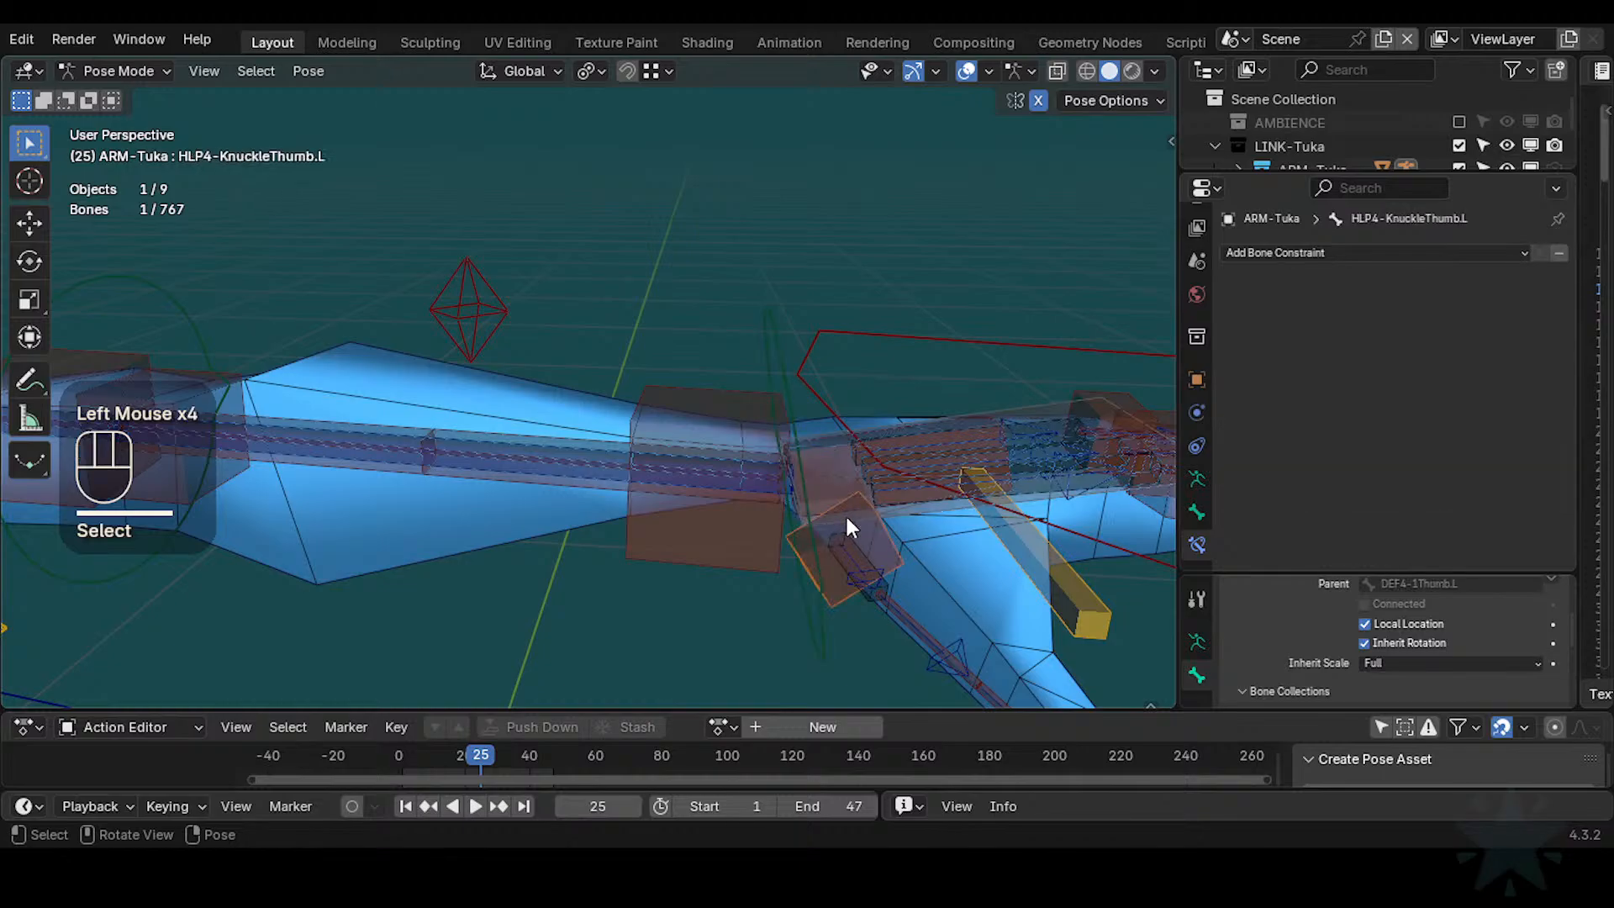
middle_click_drag(880, 518, 893, 447)
left_click(834, 469)
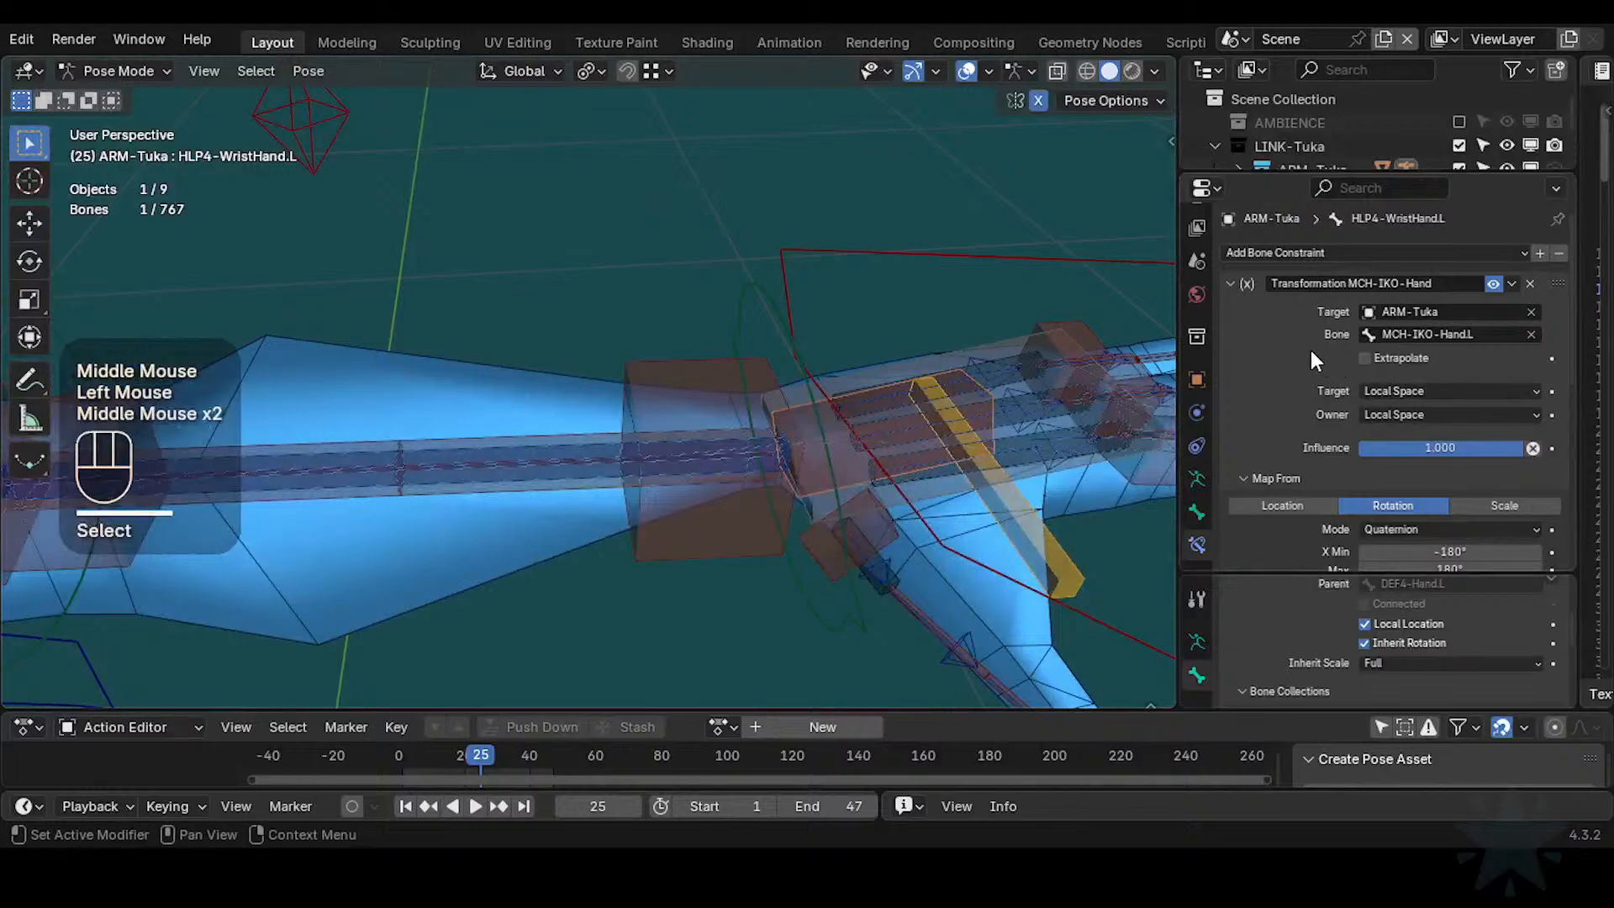
scroll(1303, 337, "down", 1)
scroll(1278, 303, "up", 2)
left_click(1238, 284)
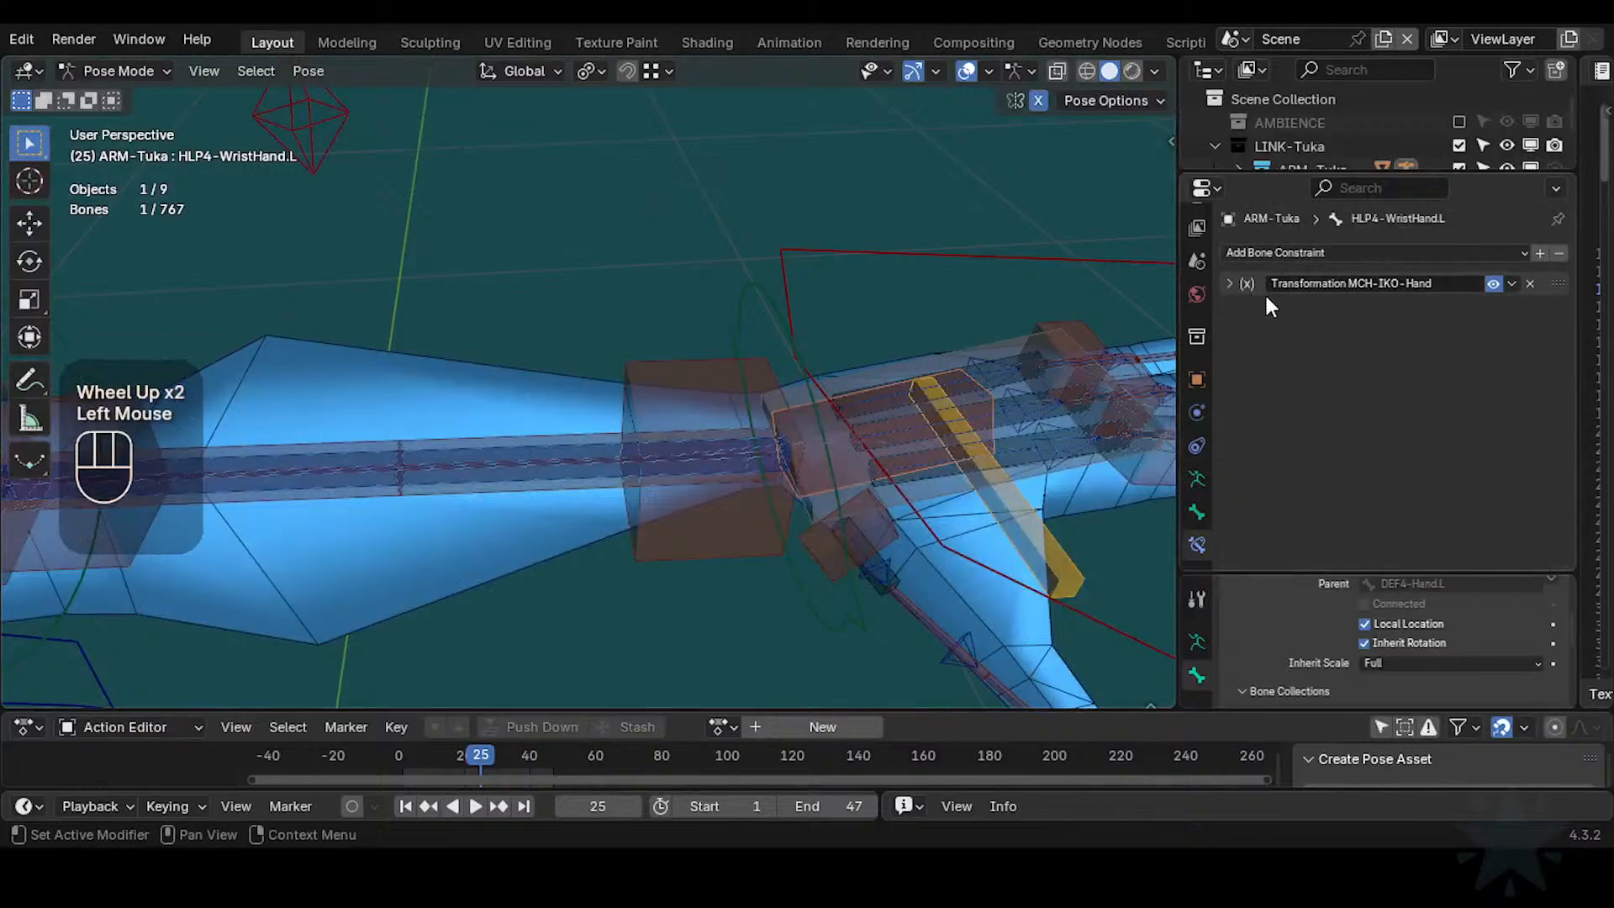
Try rotating the left hand controls MTR-IK-Hand.L and CTL-FK-Hand.L to check how the wrist deforms
left_click(834, 250)
key("r")
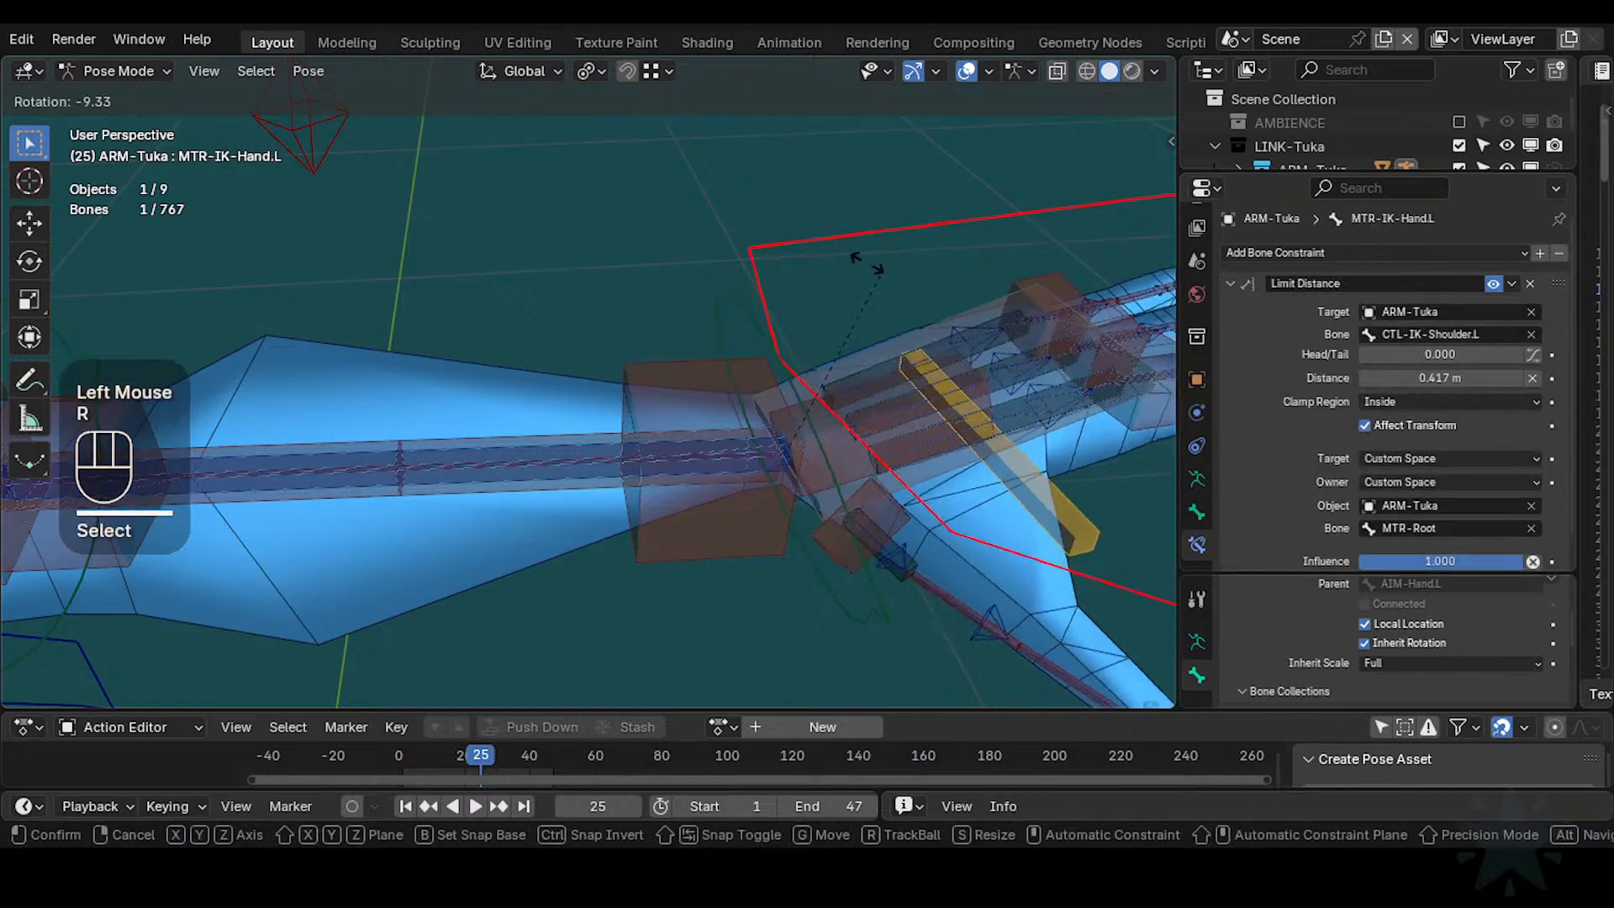
key("Escape")
left_click(772, 279)
key("r")
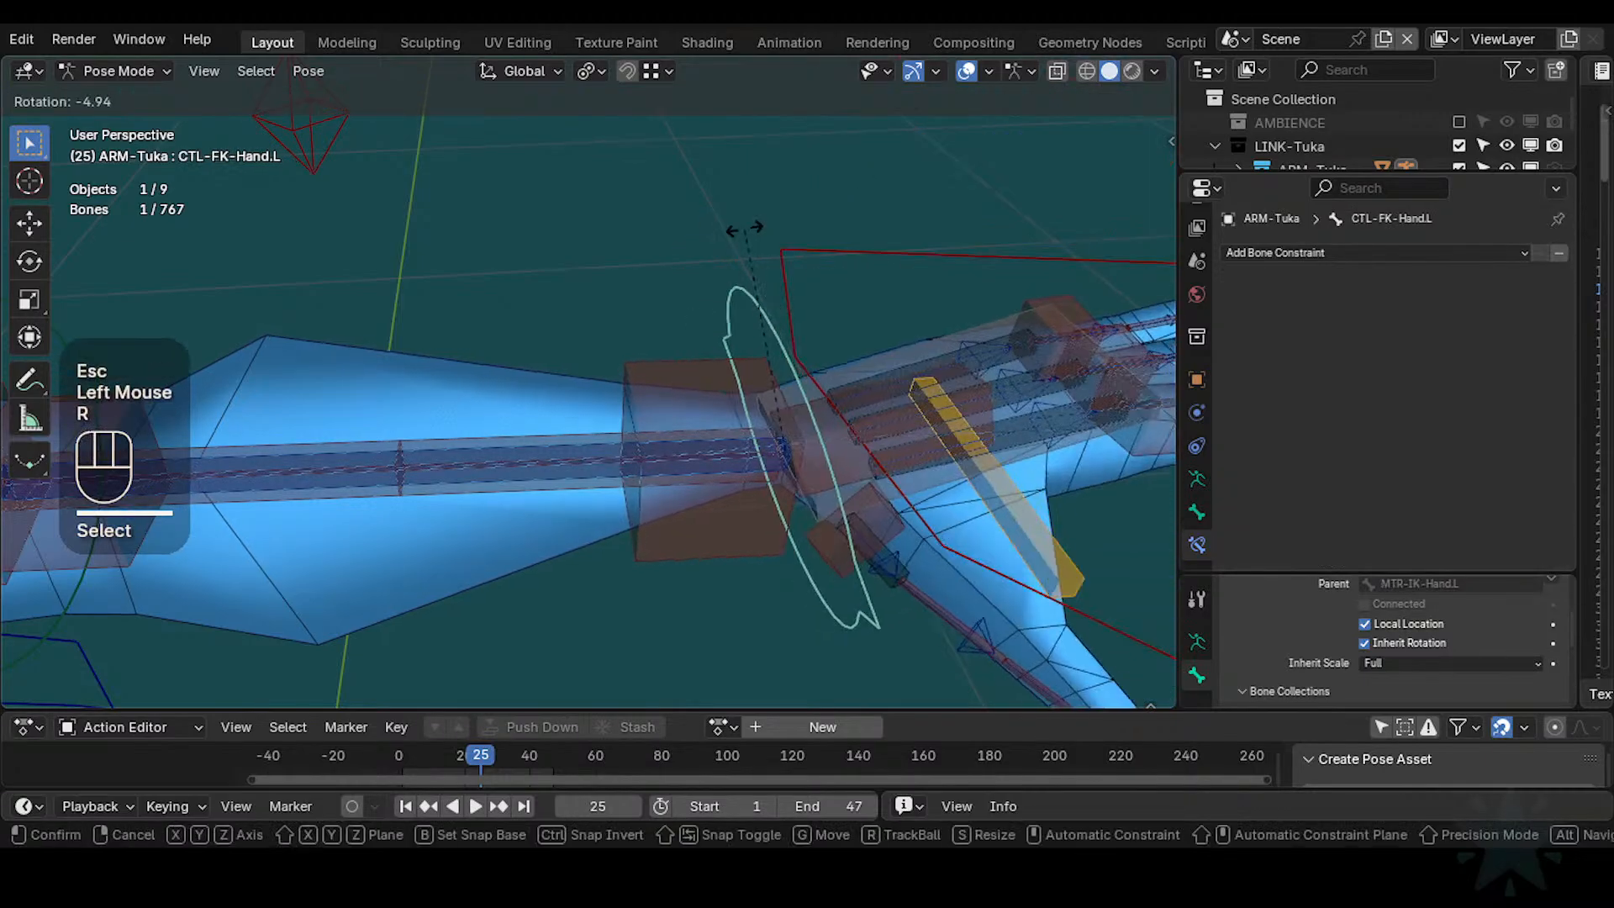
key("Escape")
left_click(845, 269)
key("r")
key("Escape")
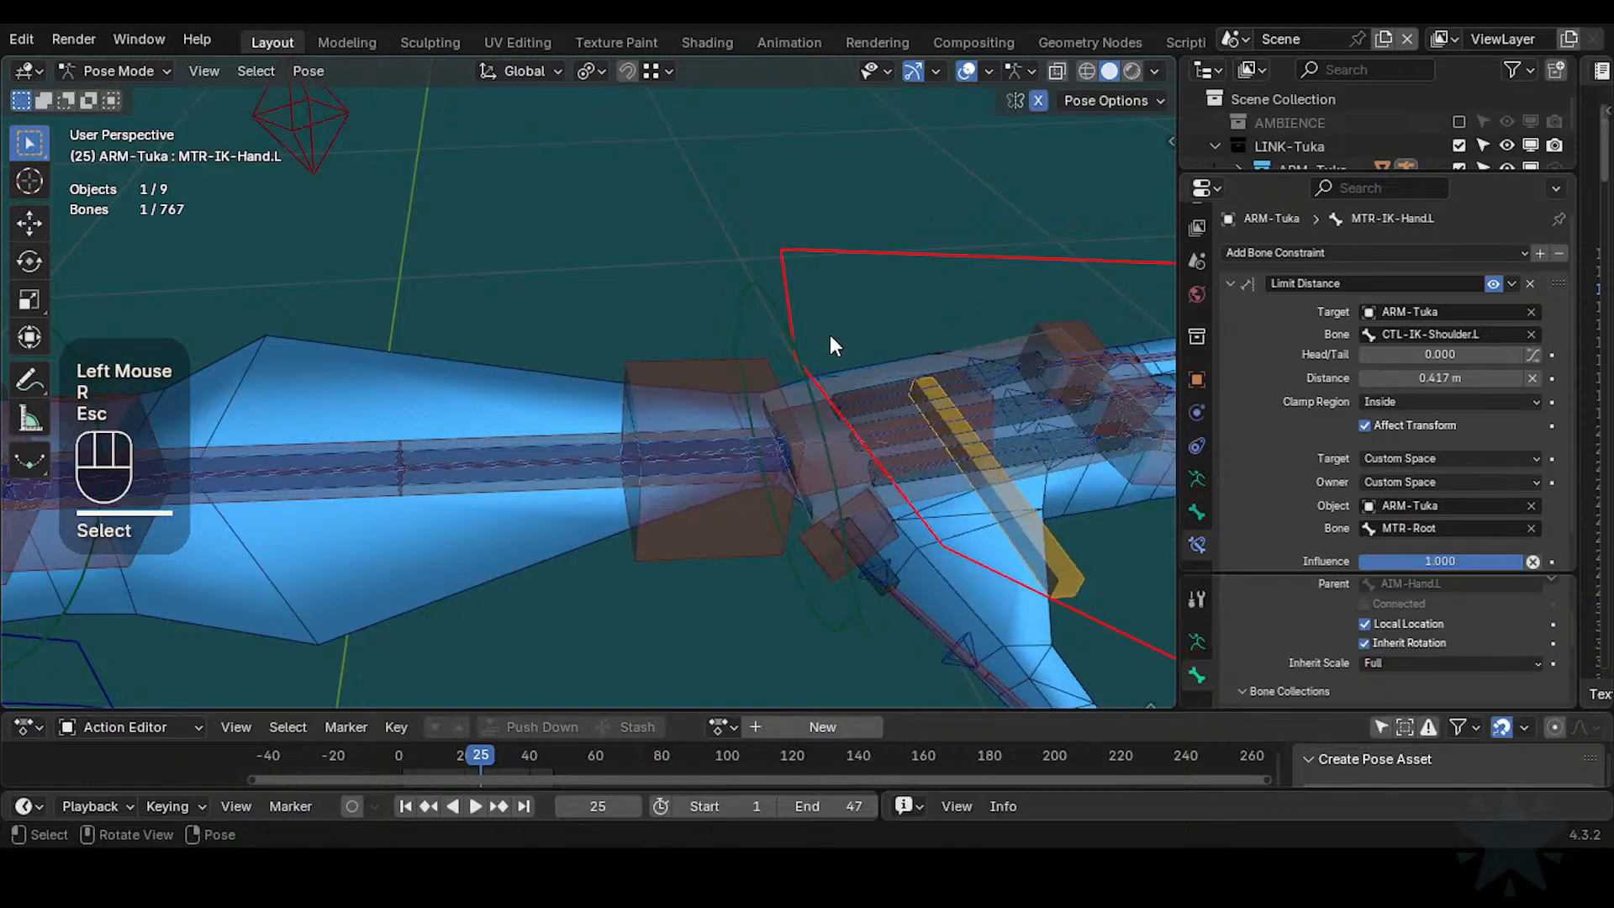
key("r")
key("Escape")
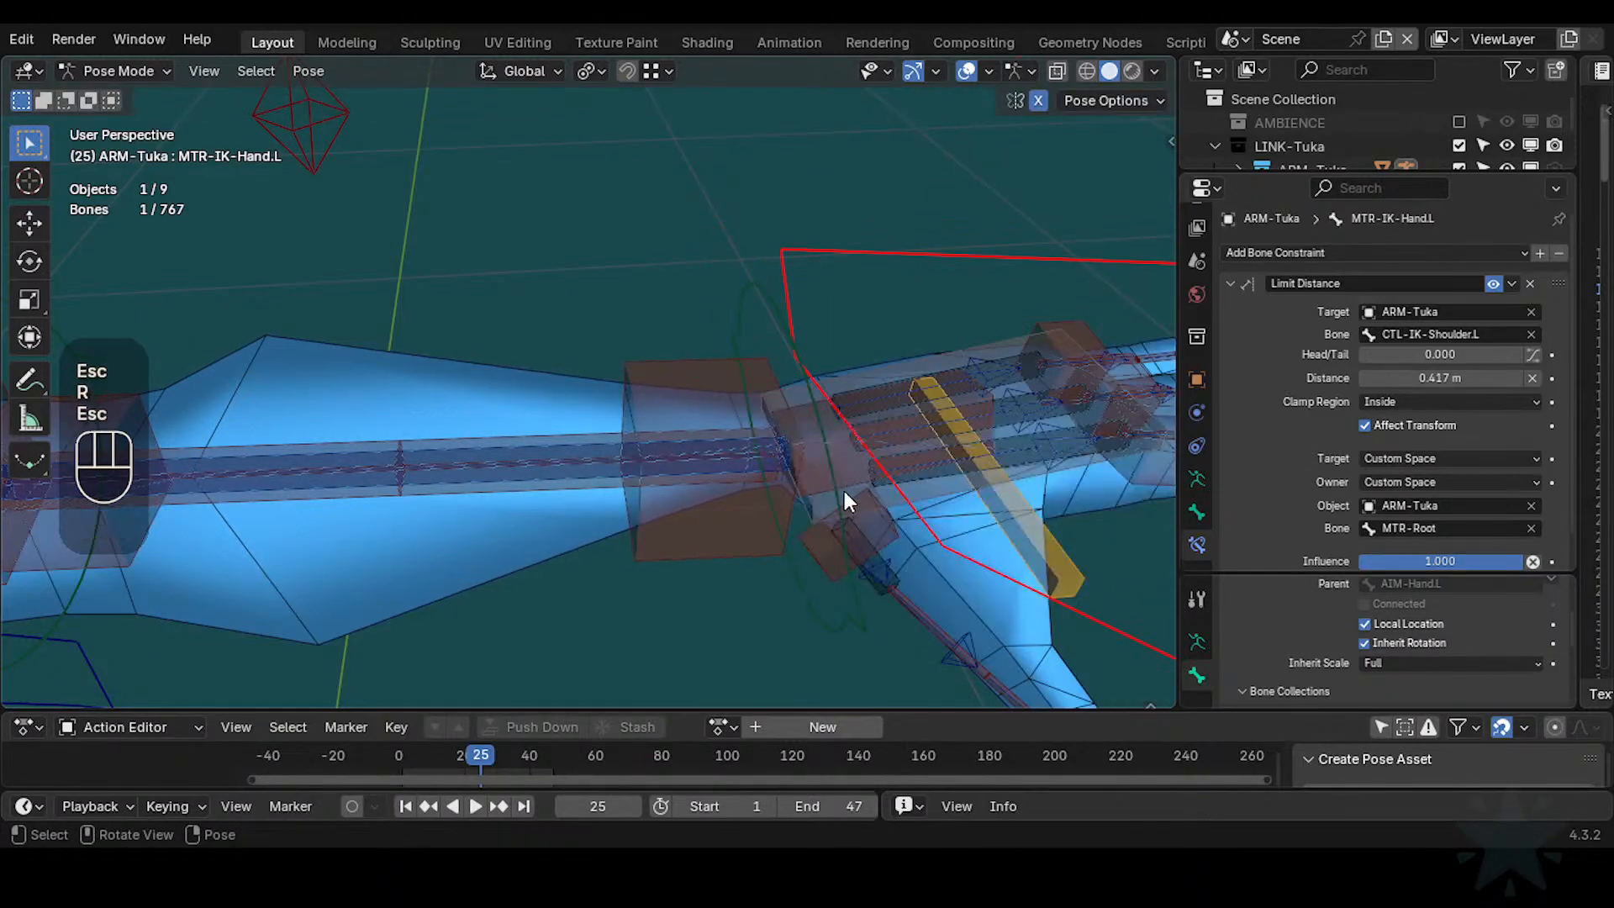
Pick through the overlapping bones at the left wrist and examine the Copy Transforms constraint on DEF4-Hand.L
left_click(844, 491)
left_click(827, 466)
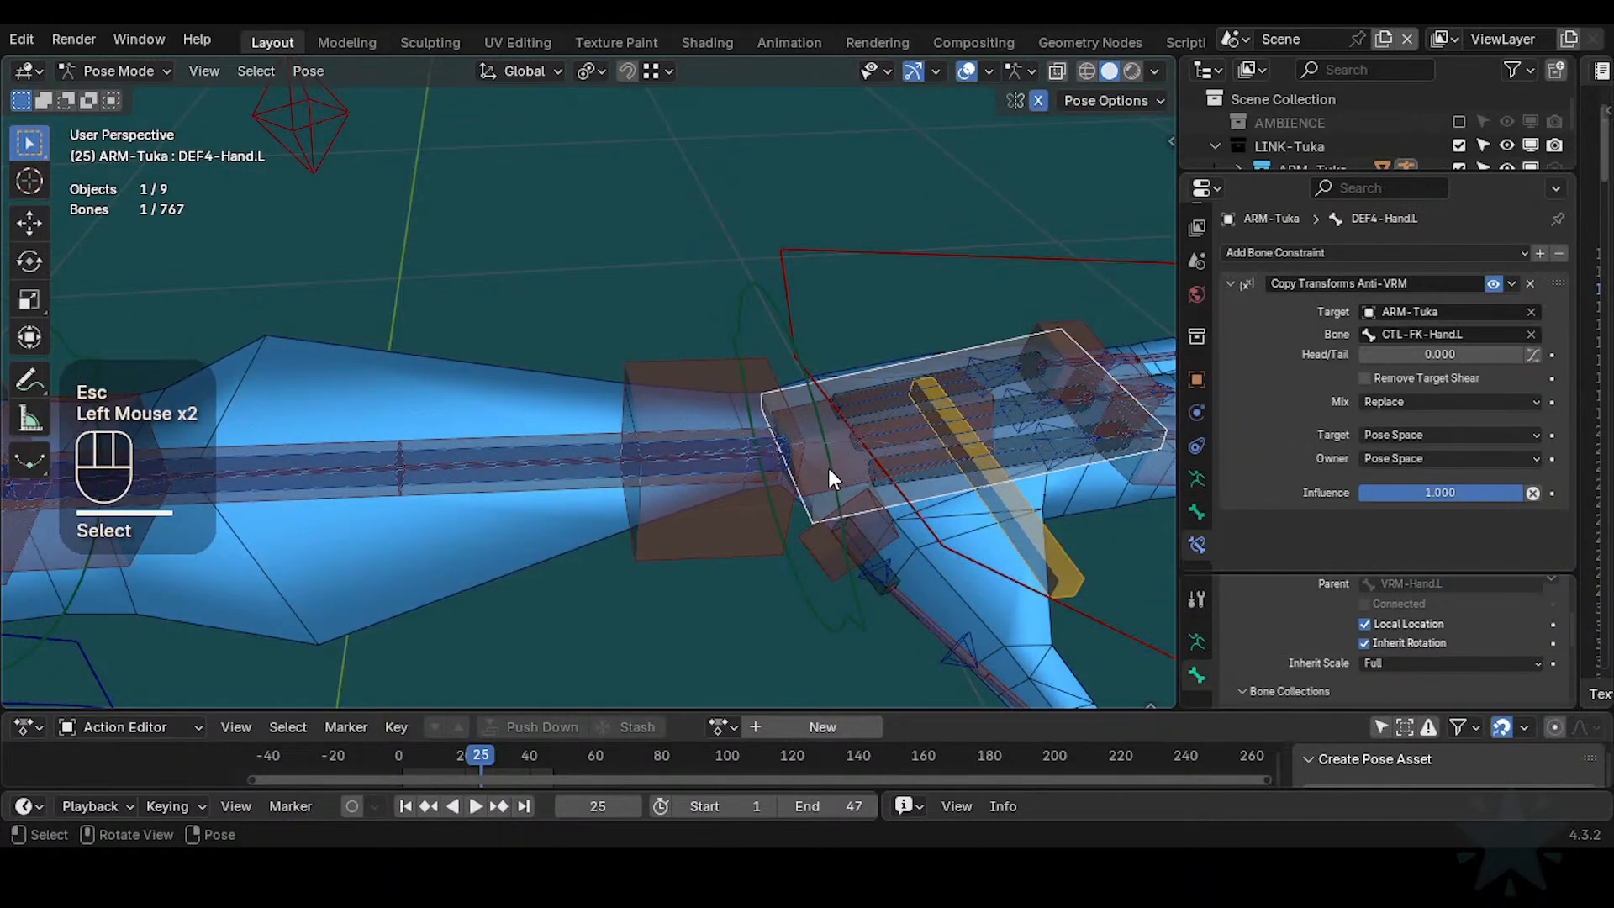
left_click(832, 472)
left_click(851, 454)
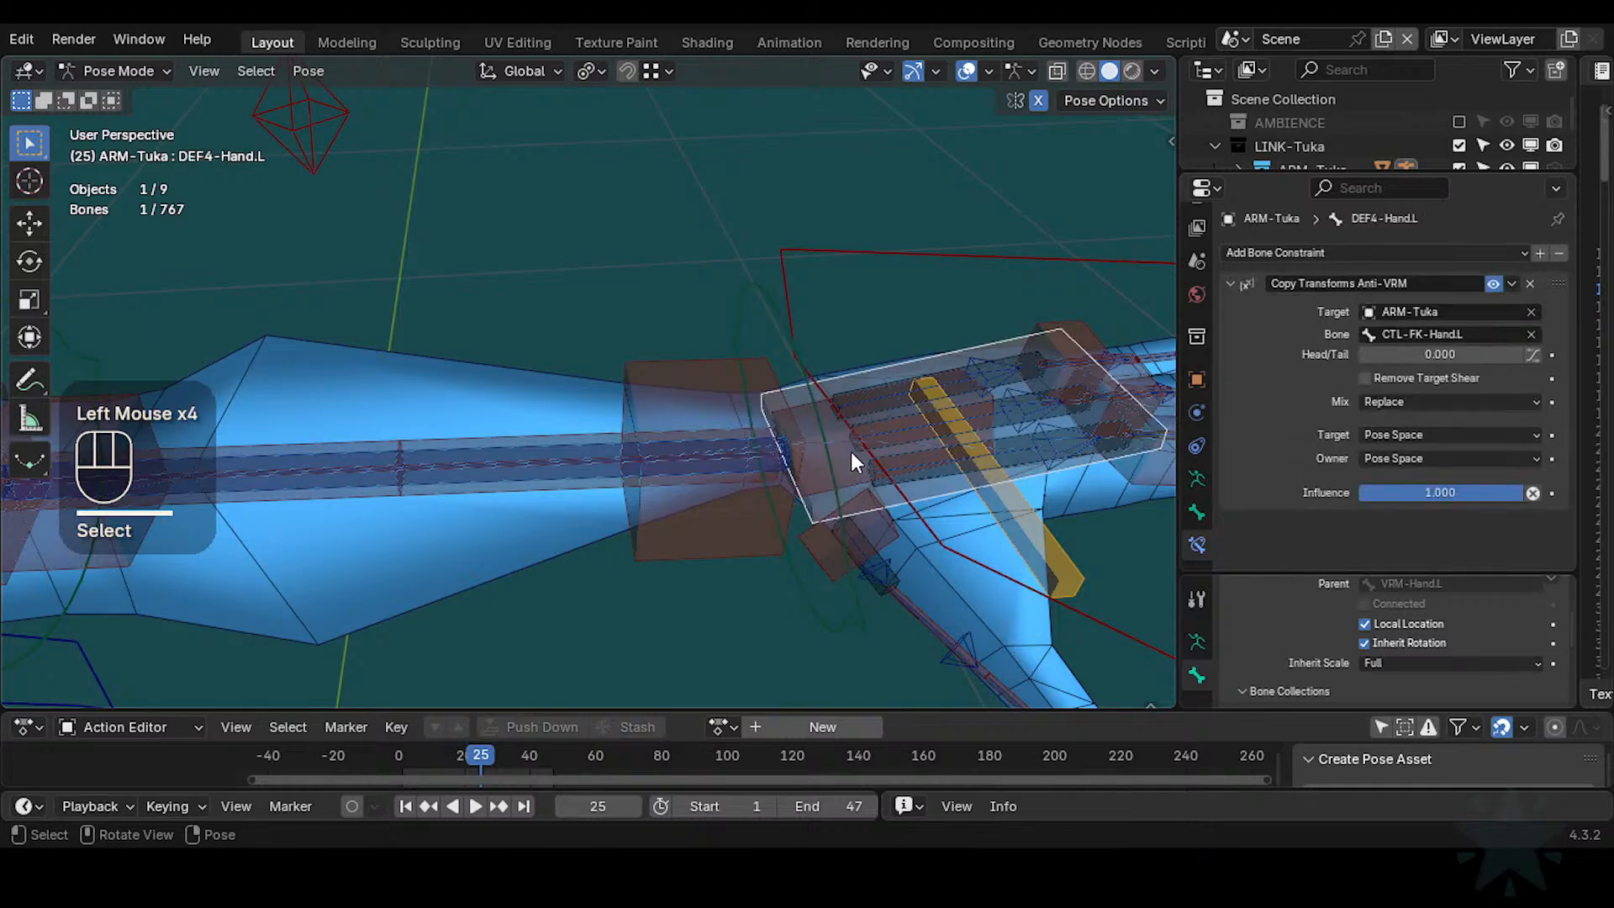
Try free trackball rotations on MTR-IK-Hand.L and CTL-FK-Hand.L to test the wrist from several angles
left_click(829, 259)
key("r")
key("r")
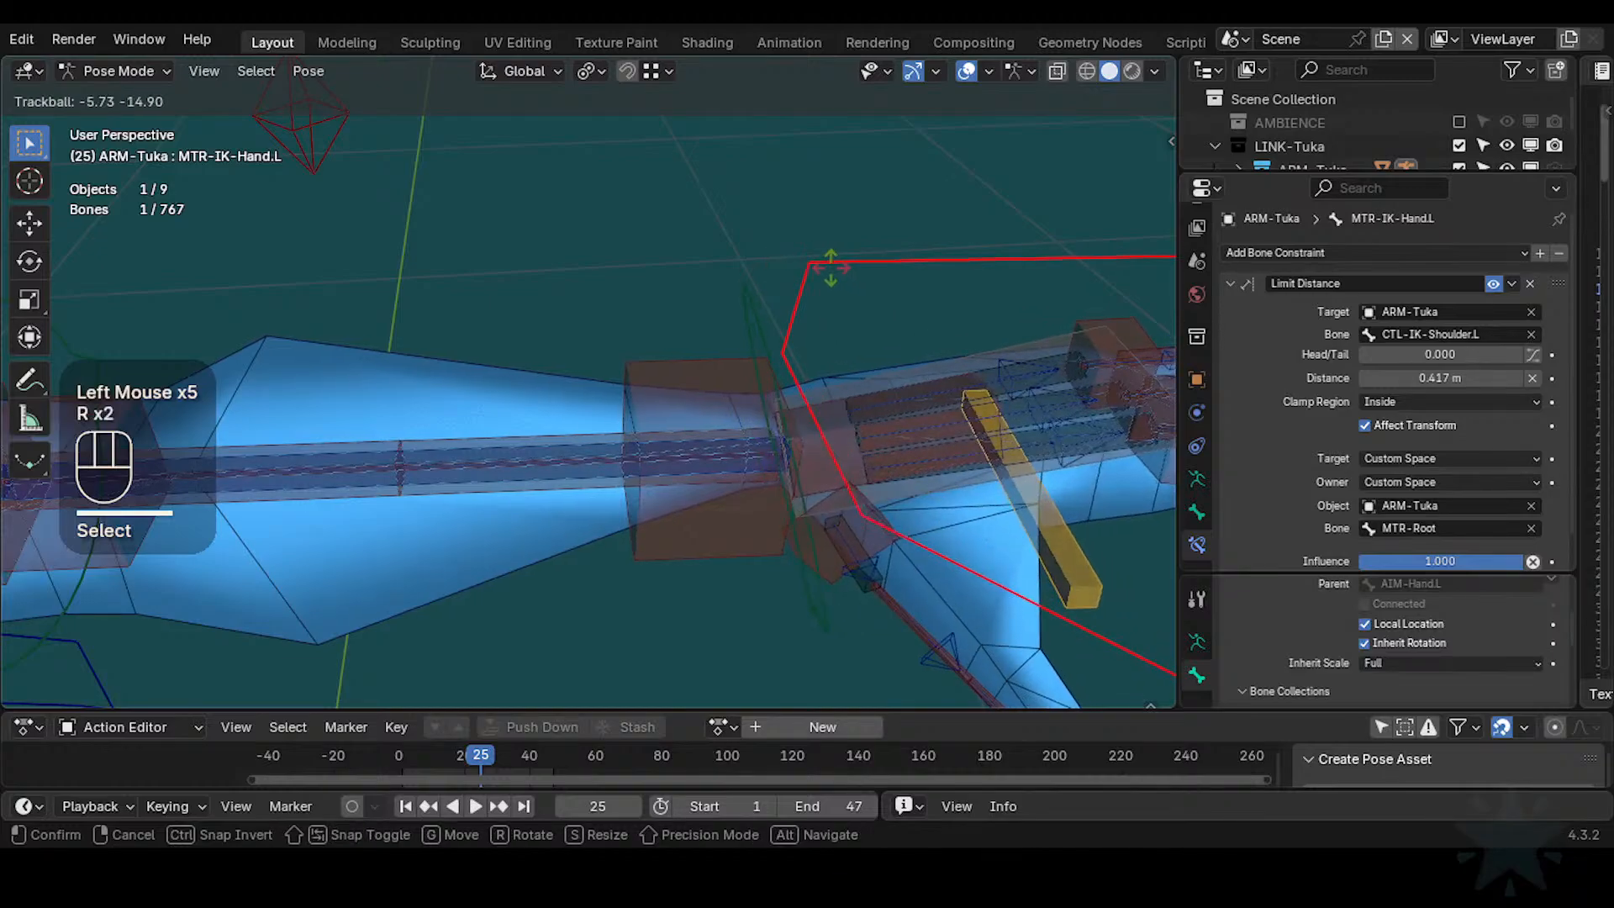
key("r")
key("Escape")
left_click(745, 292)
key("r")
key("r")
key("Escape")
Try rotating MTR-IK-Hand.L again, both in the view plane and as a free trackball rotation
left_click(848, 261)
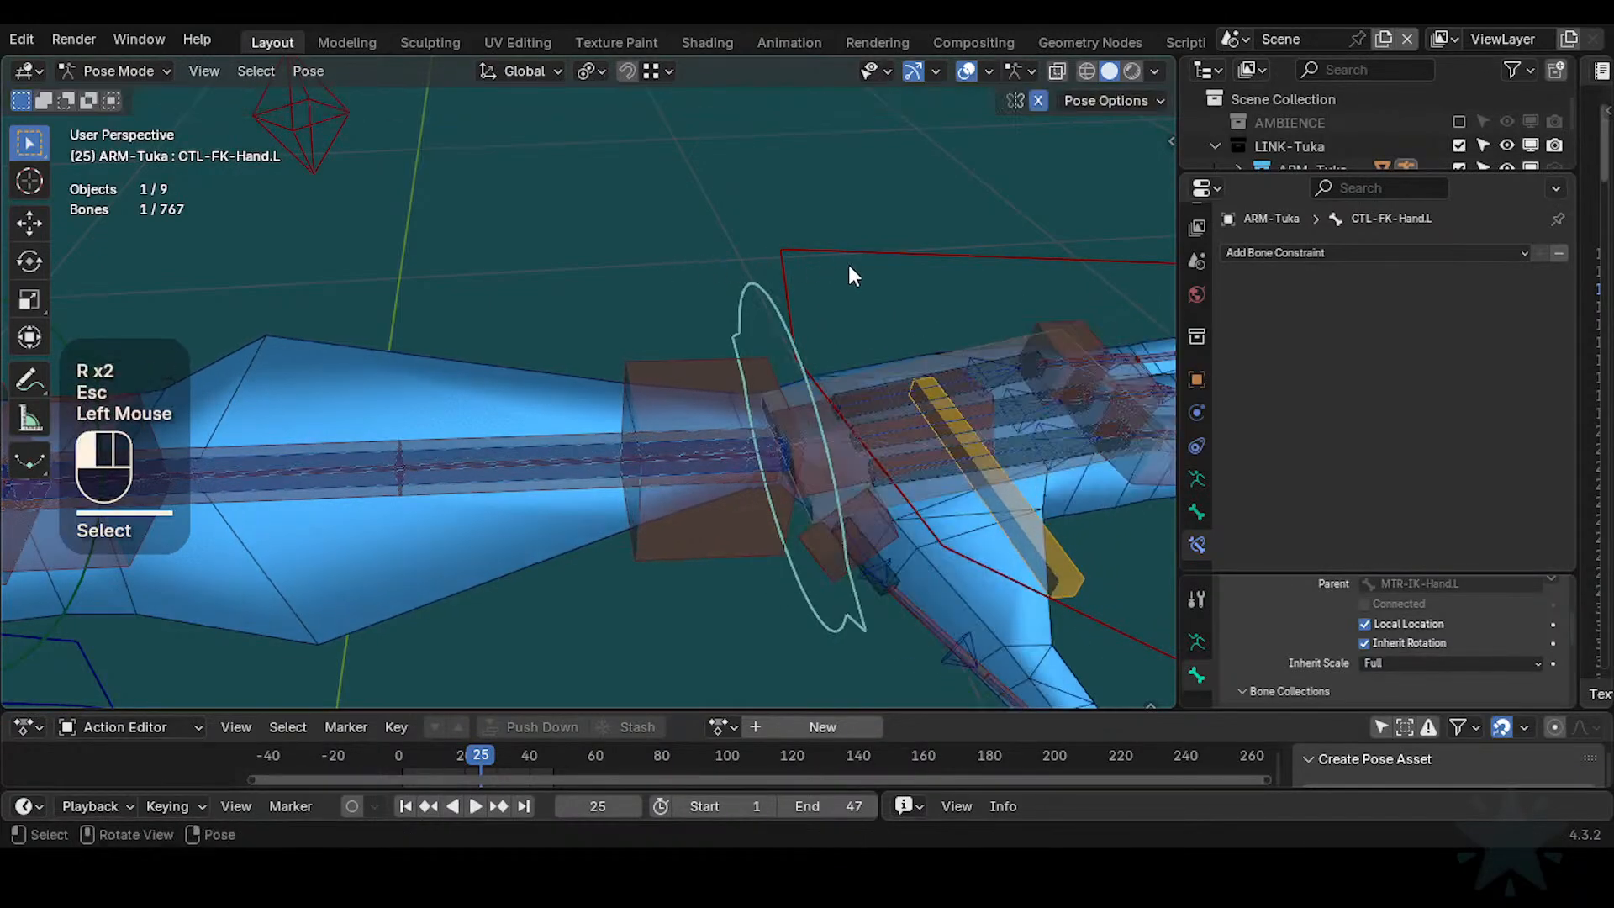
key("r")
key("Escape")
scroll(867, 393, "down", 1)
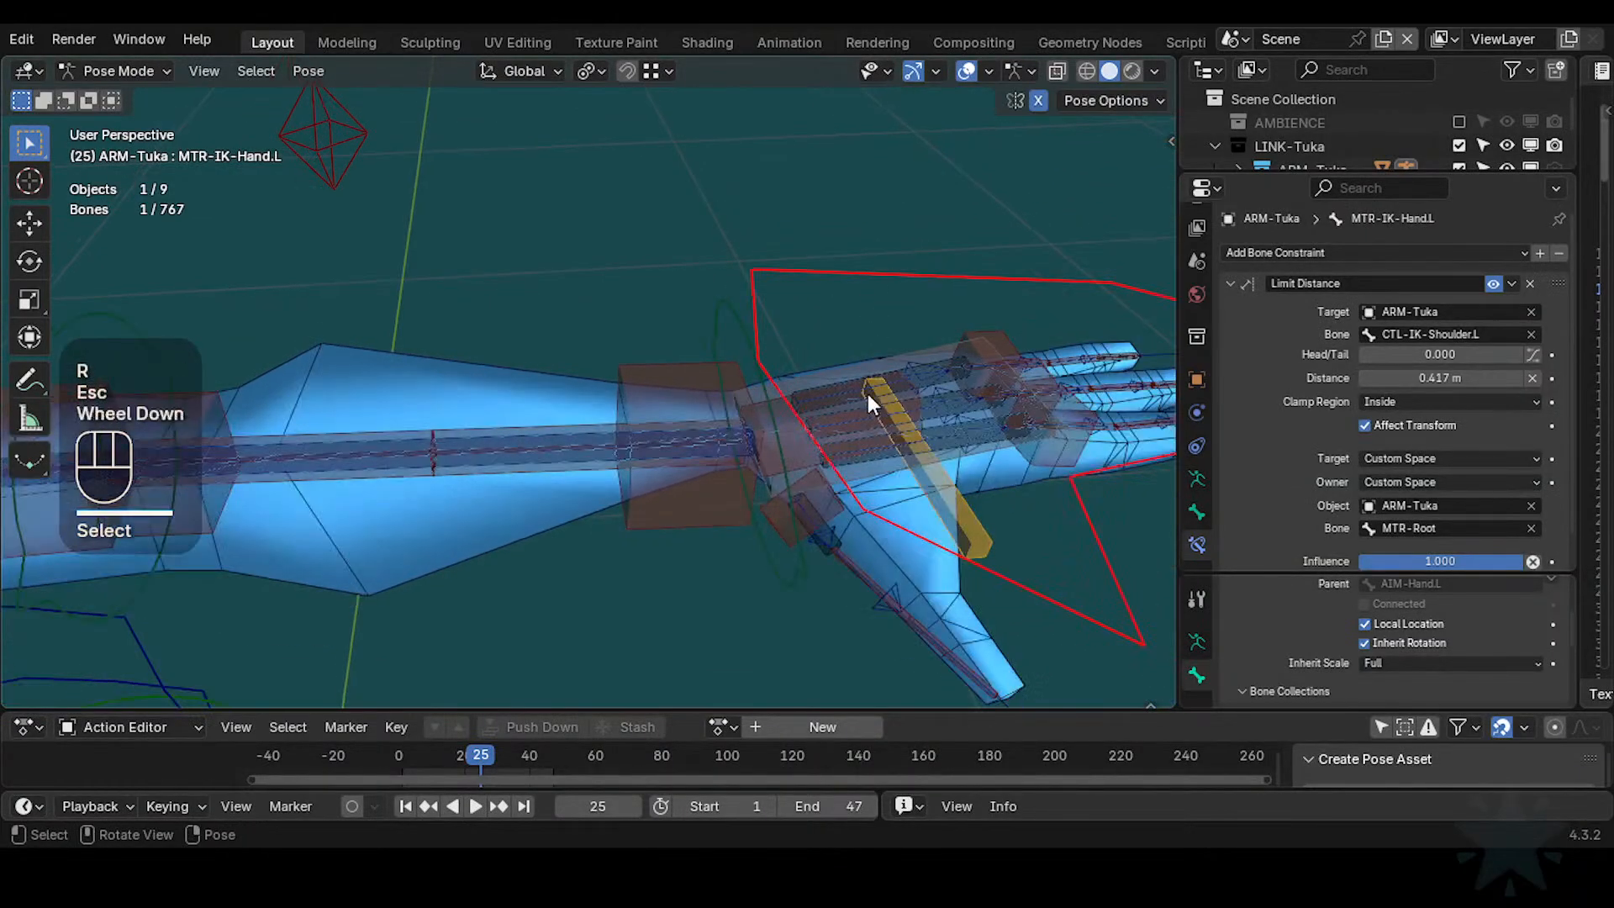
key("r")
key("r")
key("Escape")
Select all visible bones of the ARM-Tuka armature and clear their pose transforms
middle_click_drag(761, 397, 513, 429, "shift")
scroll(708, 458, "down", 2)
key("a")
key("alt+q")
key("alt+q")
Rotate the head control CTL-IK-Head to test how the head and neck deform
scroll(732, 471, "down", 1)
scroll(738, 473, "up", 2)
middle_click_drag(513, 429, 565, 377)
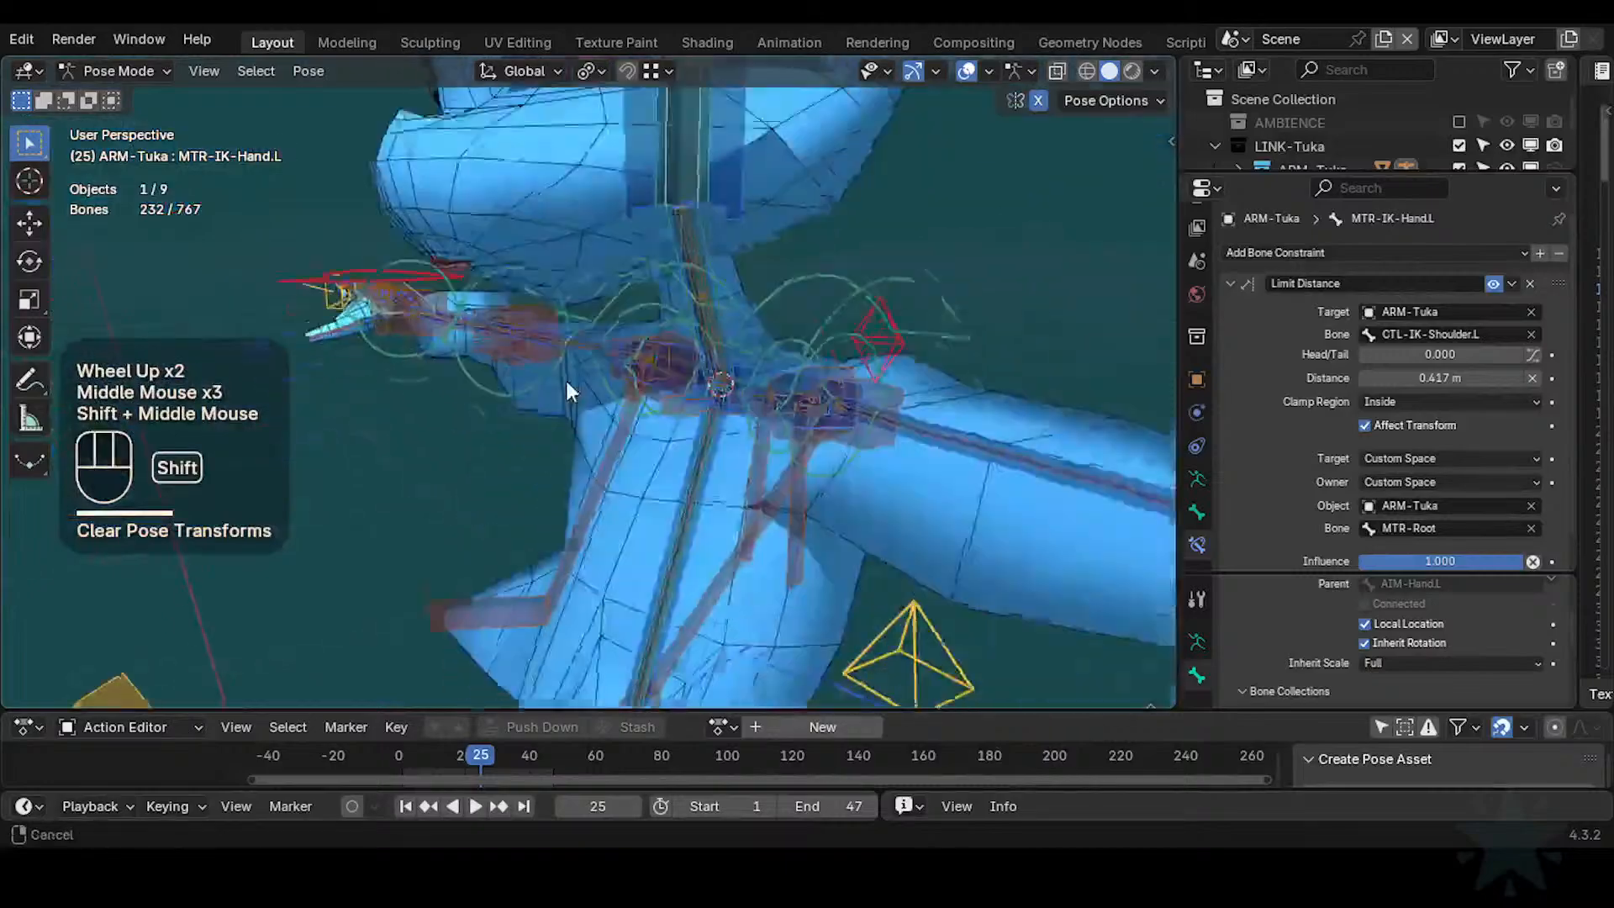
scroll(739, 280, "up", 2)
middle_click_drag(739, 280, 719, 379, "shift")
middle_click_drag(719, 378, 710, 483, "shift")
middle_click_drag(711, 483, 705, 584, "shift")
scroll(676, 391, "down", 2)
middle_click_drag(676, 391, 684, 311, "shift")
scroll(600, 487, "up", 1)
scroll(600, 487, "up", 1)
scroll(684, 311, "down", 4)
left_click(643, 189)
key("r")
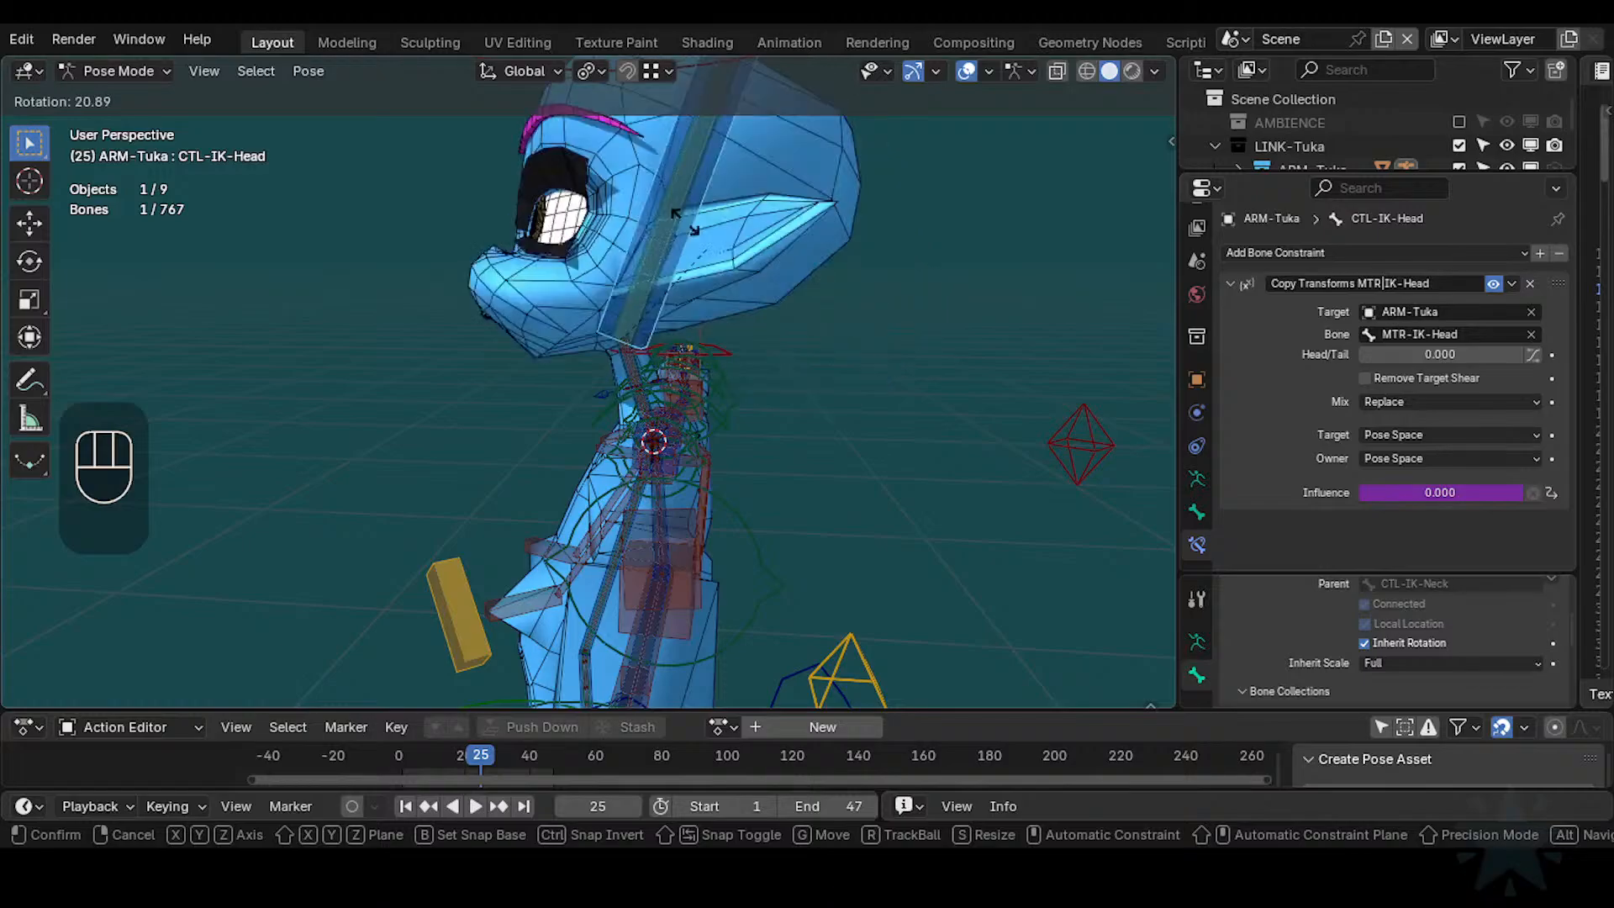
left_click(673, 247)
scroll(698, 473, "up", 3)
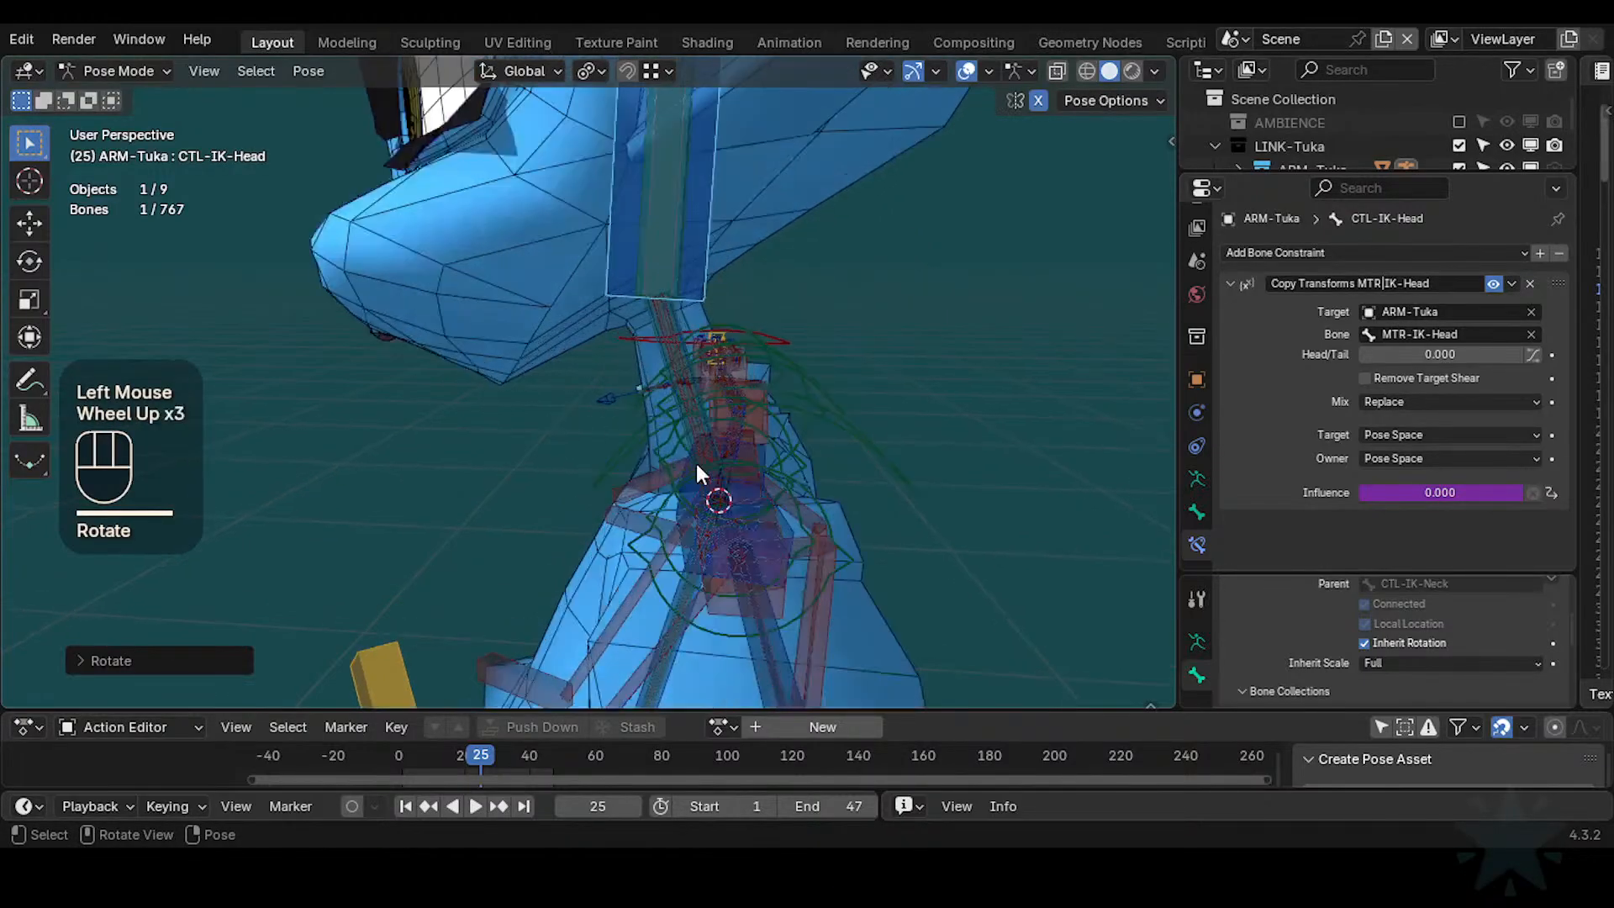
Select CTL-IK-Neck instead of CTL-FK-Neck and try tilting the neck backward in the side view
left_click(686, 328)
key("n")
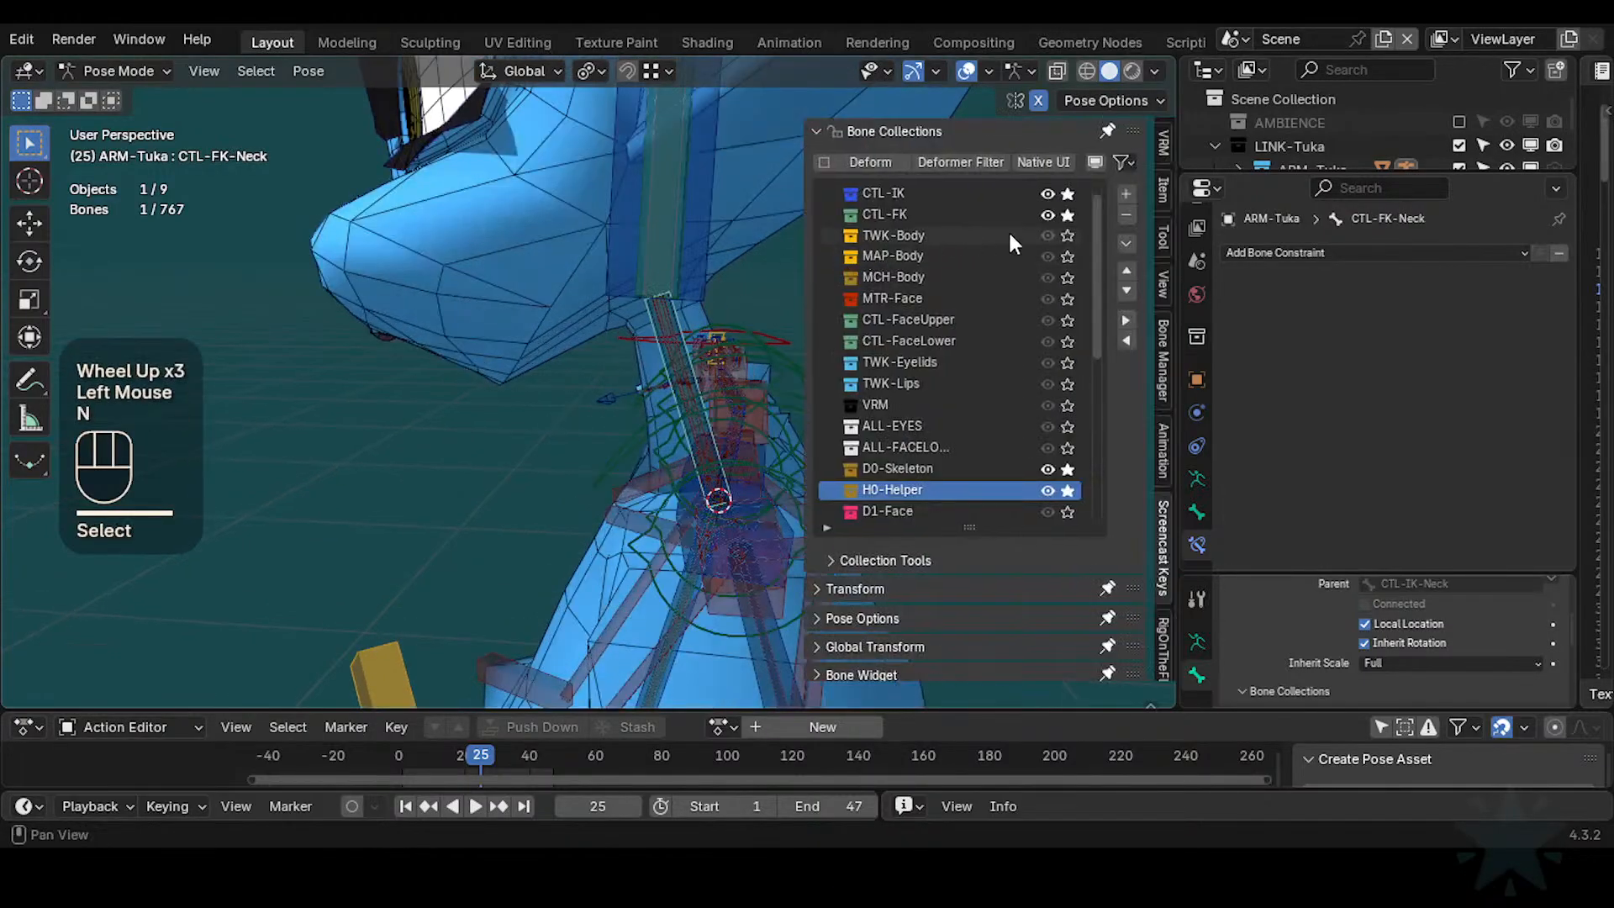
key("n")
left_click(684, 319)
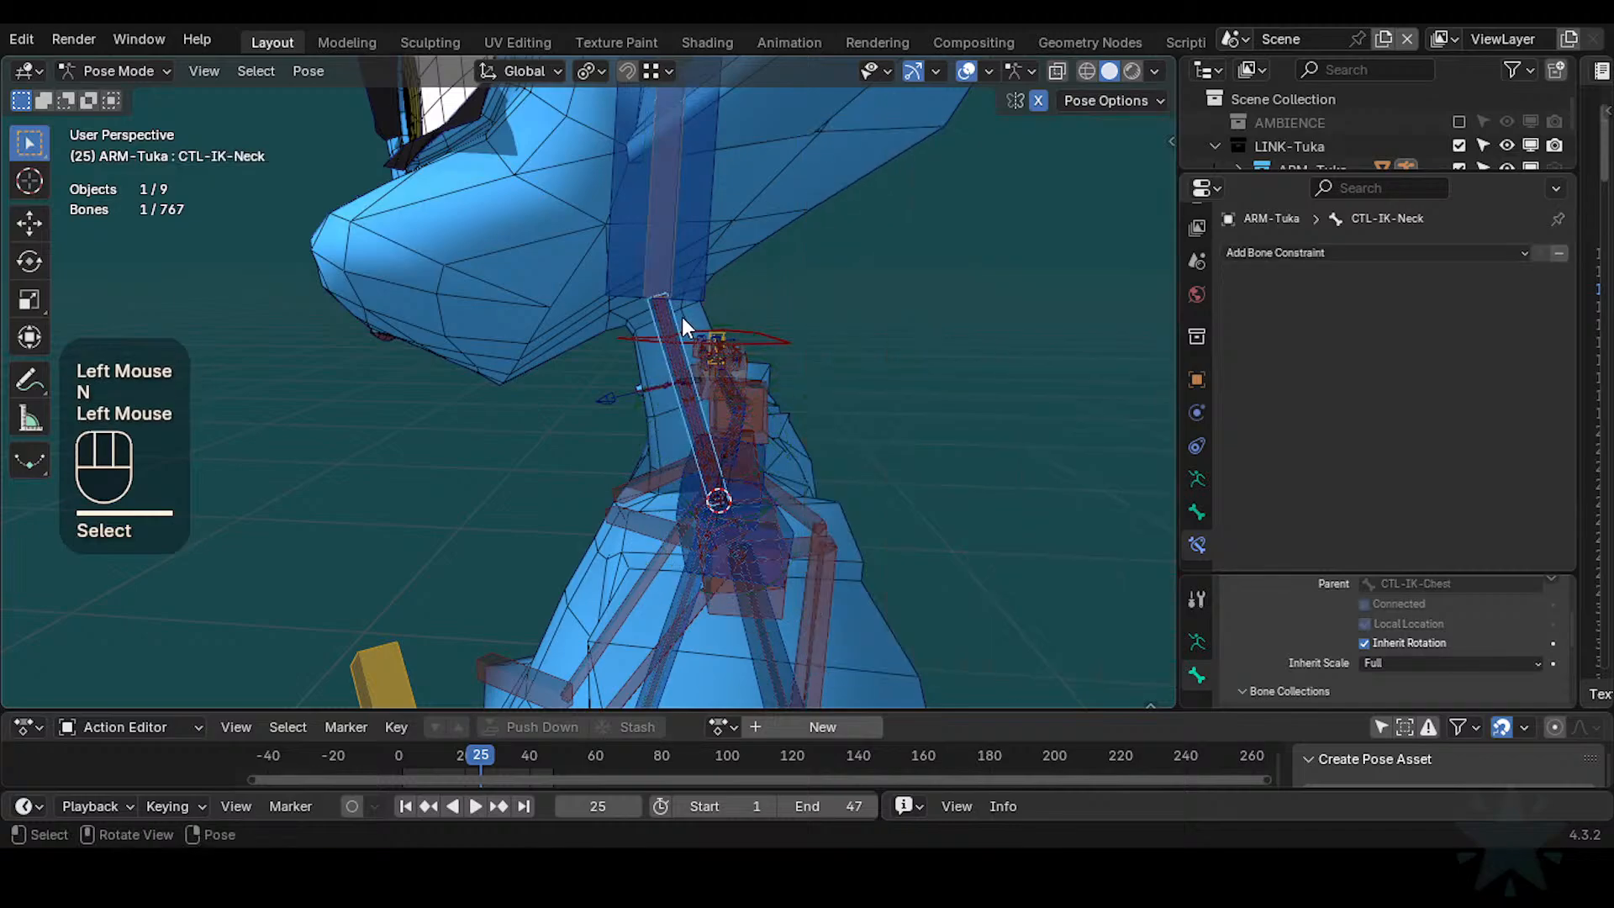
key("r")
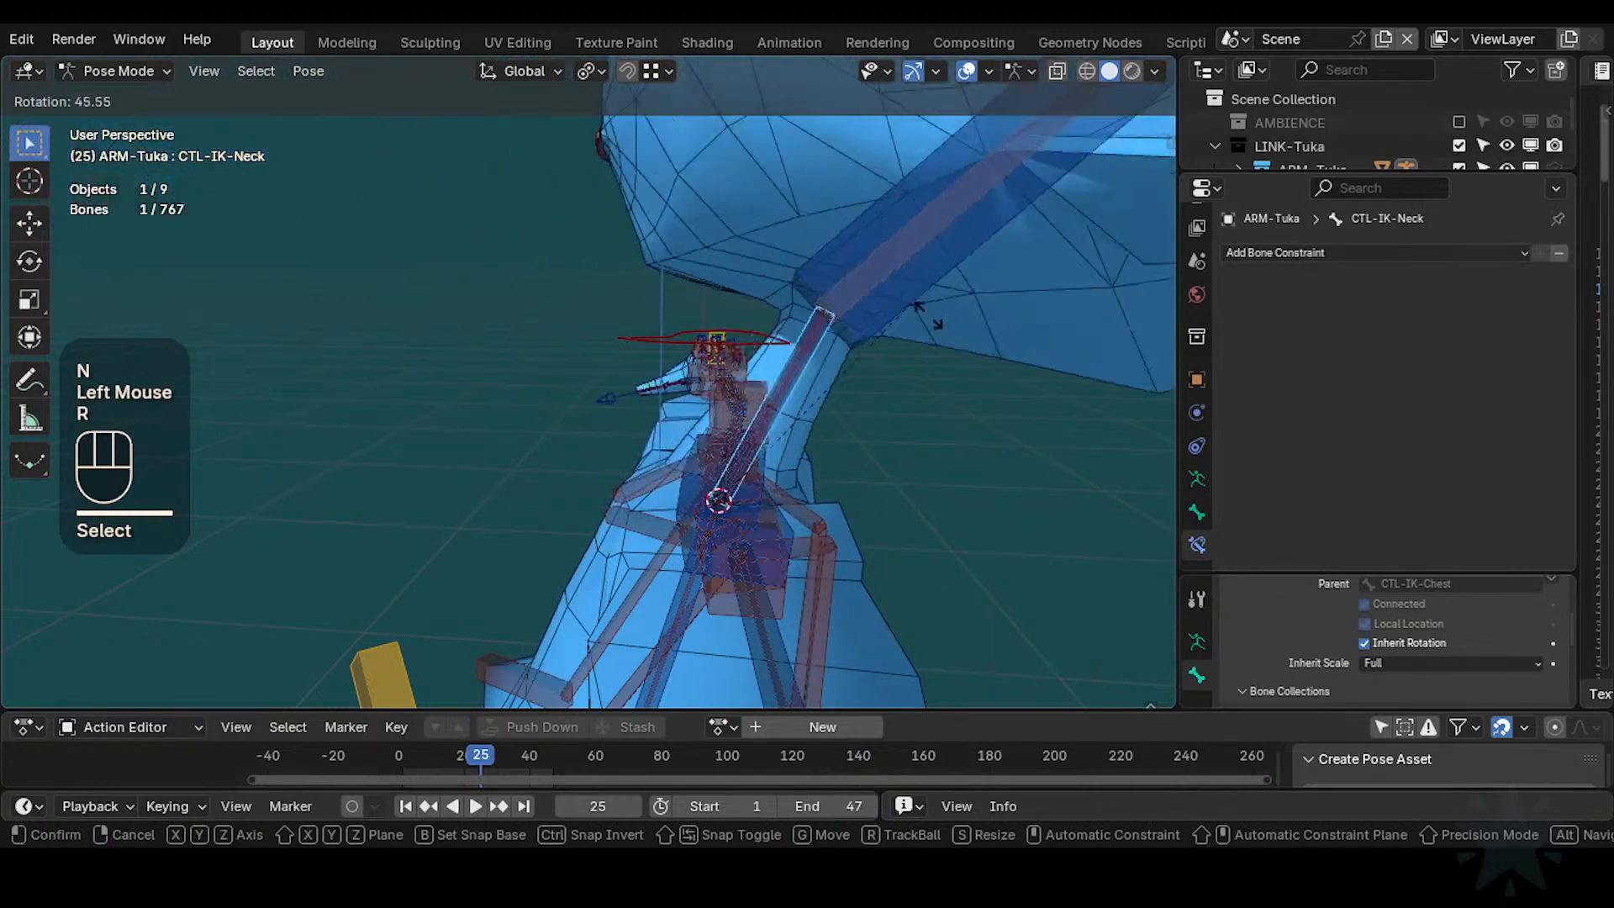
middle_click(950, 330)
key("Escape")
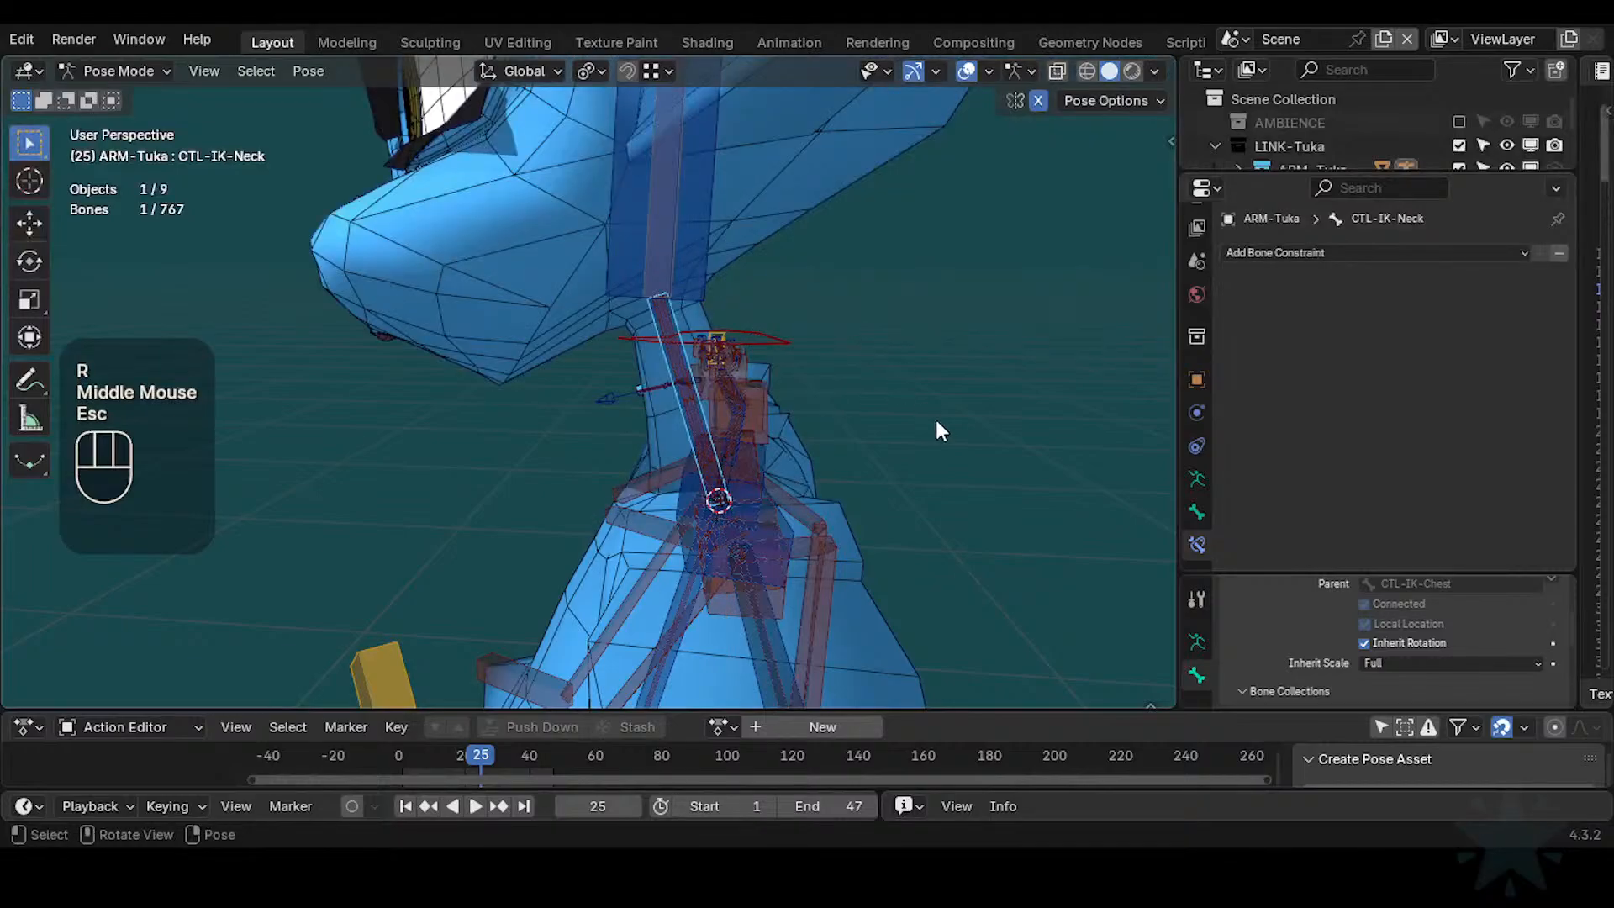
Rotate CTL-IK-Neck and check the neck deformation from a closer, different angle
middle_click_drag(936, 421, 702, 366, "shift")
scroll(703, 366, "up", 2)
key("r")
left_click(815, 437)
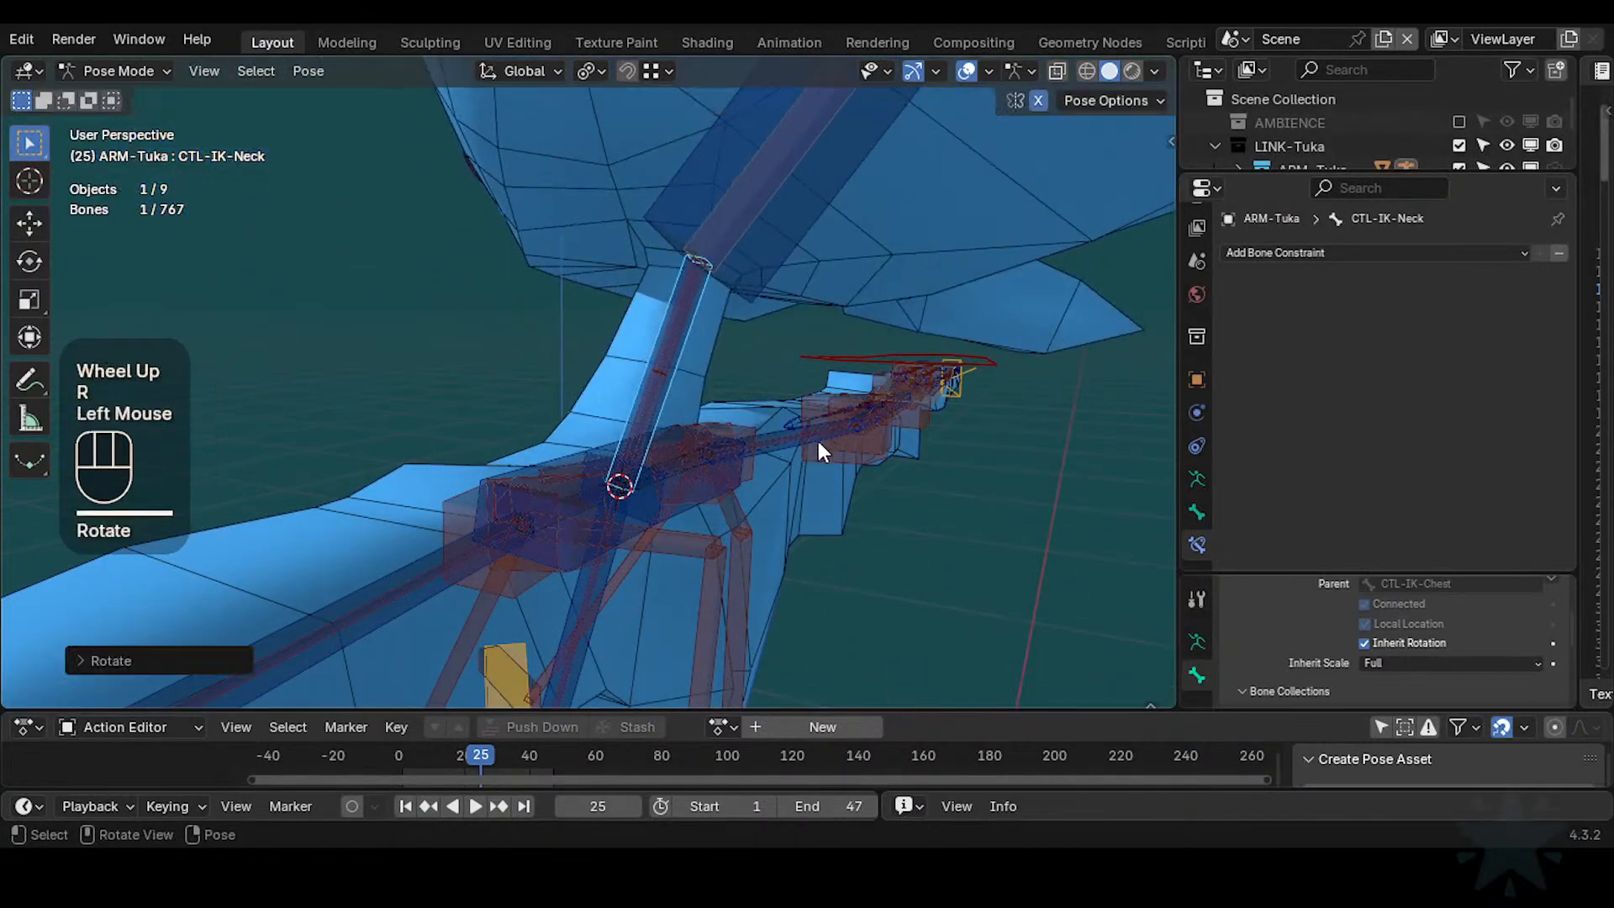
middle_click_drag(815, 438, 824, 386)
key("r")
left_click(659, 386)
Turn CTL-IK-Neck with a free trackball rotation and a plain rotation to test the neck further
key("r")
middle_click(849, 424)
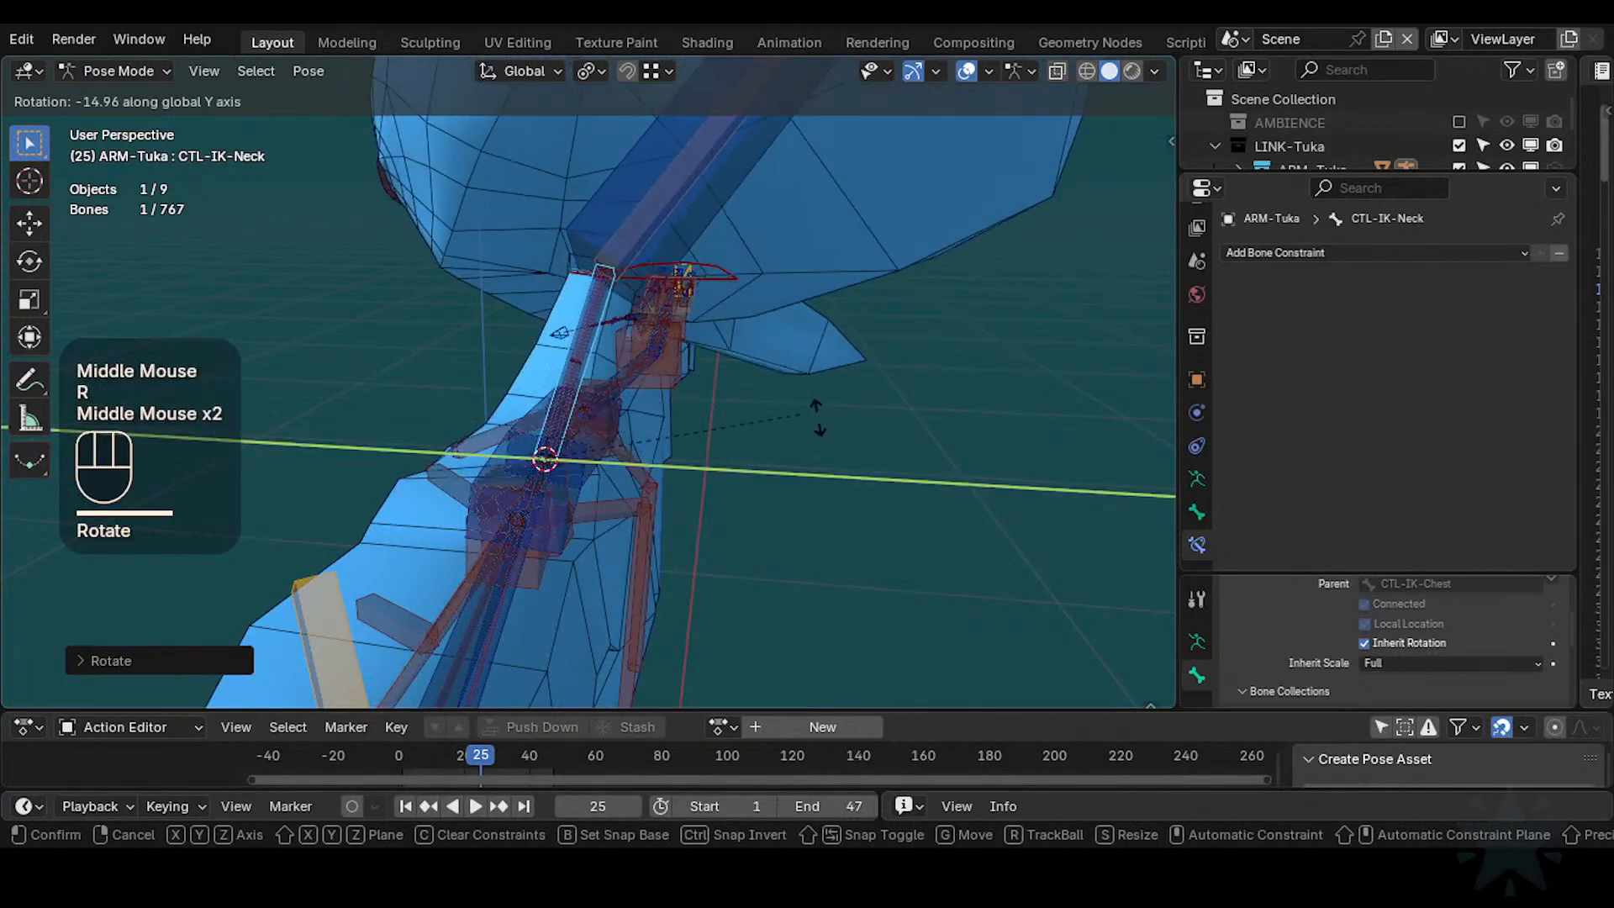
key("r")
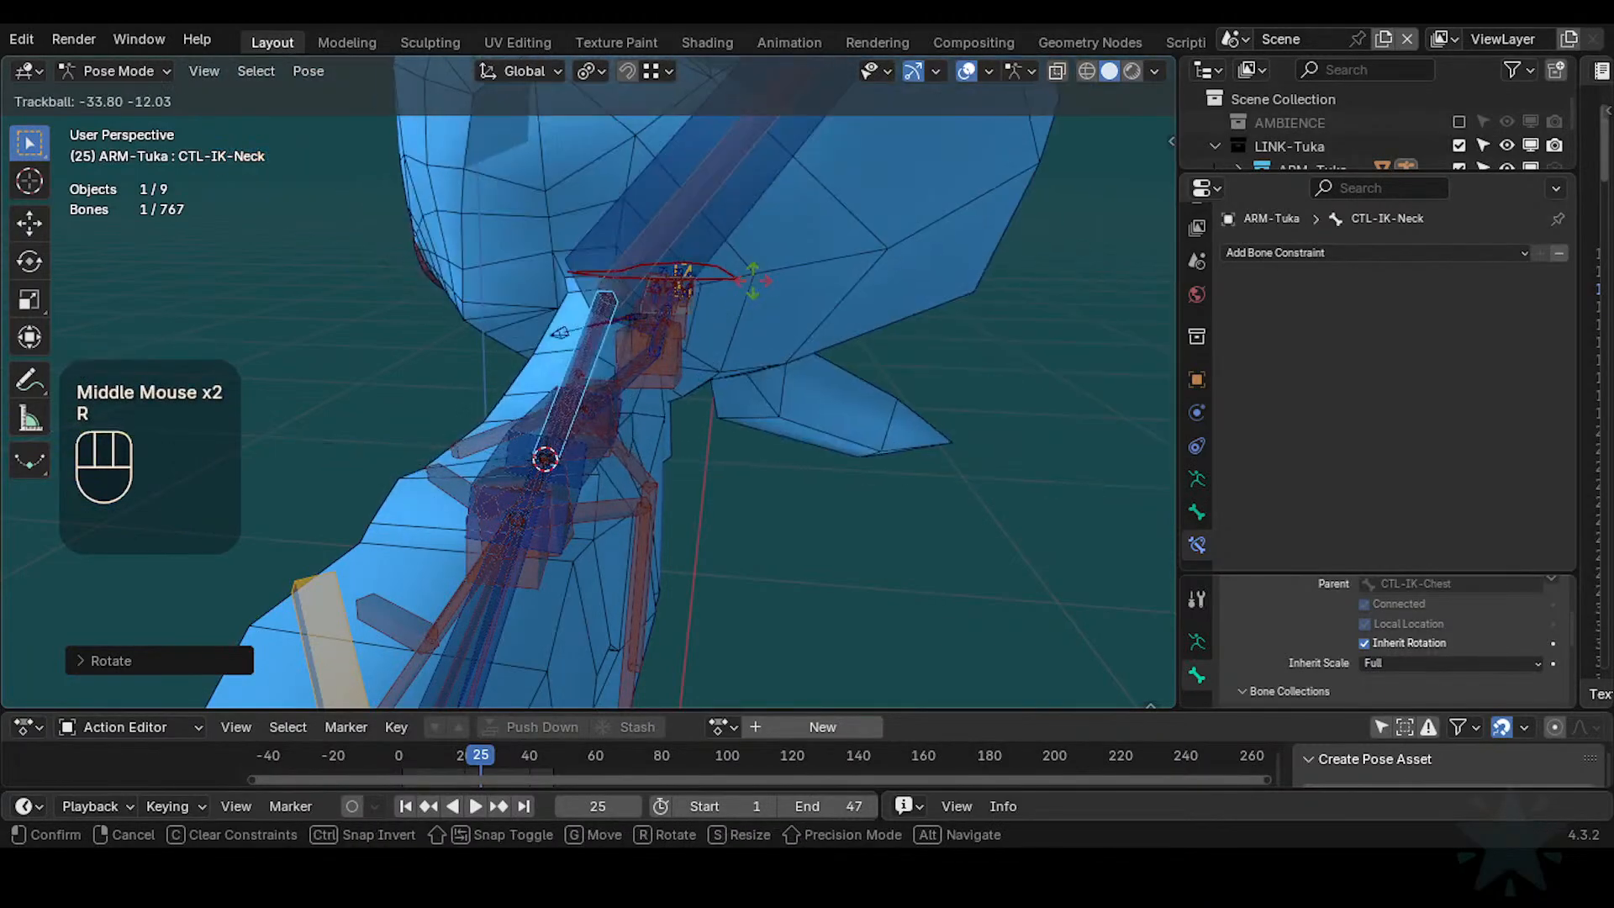
left_click(880, 415)
key("r")
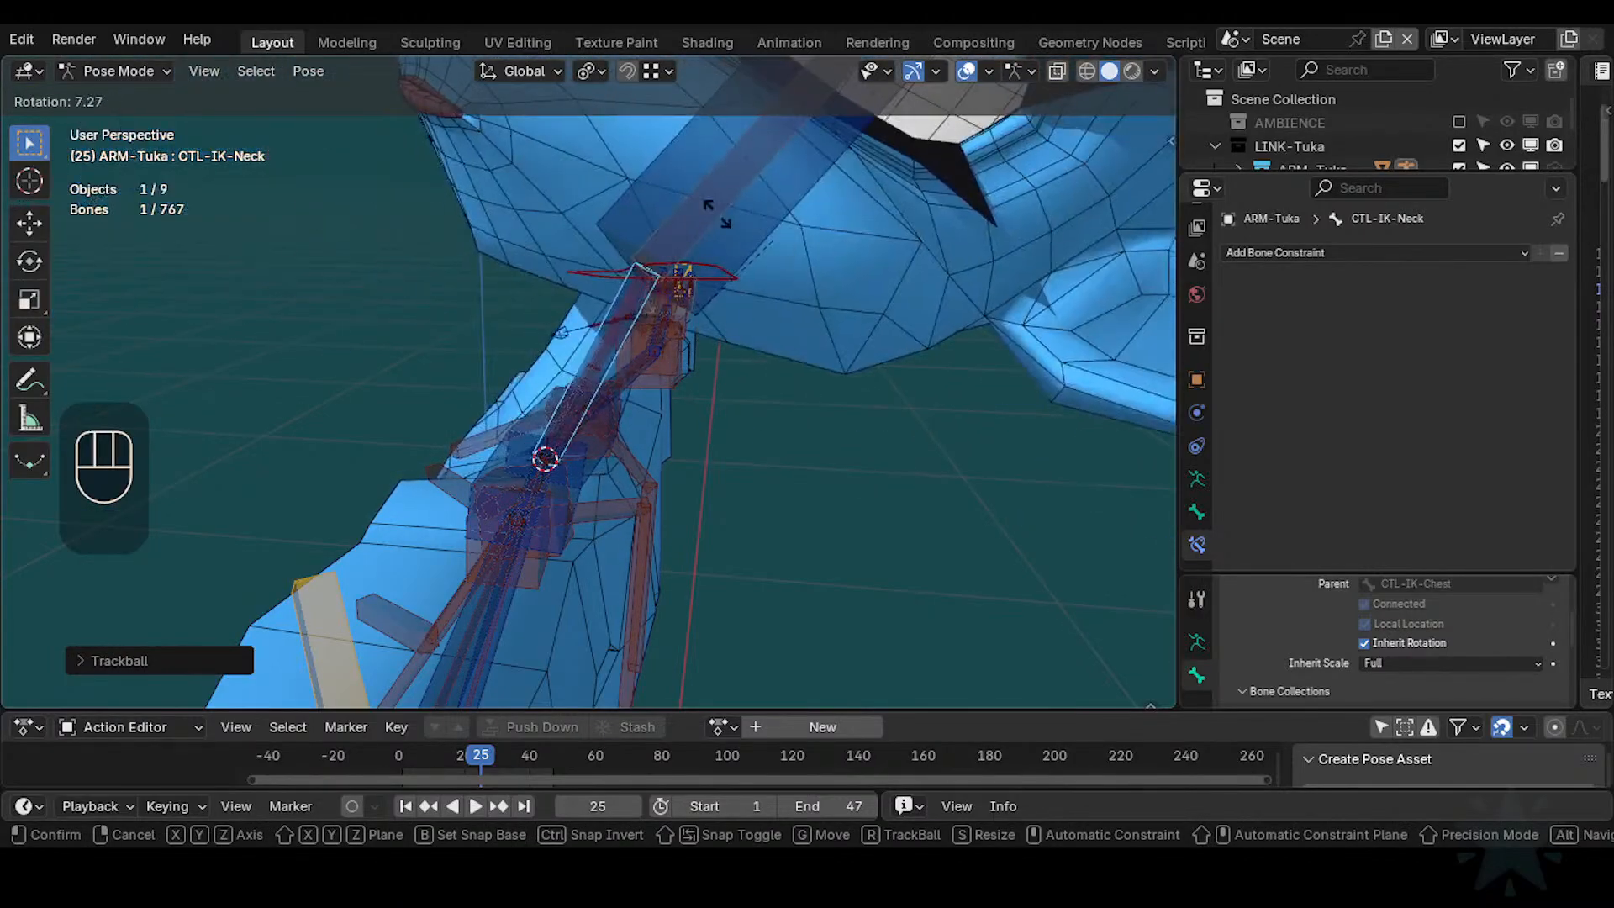
left_click(571, 164)
Reset the test pose by selecting all visible bones and clearing their pose transforms
middle_click_drag(570, 160, 709, 387, "shift")
key("a")
key("alt+q")
key("alt+q")
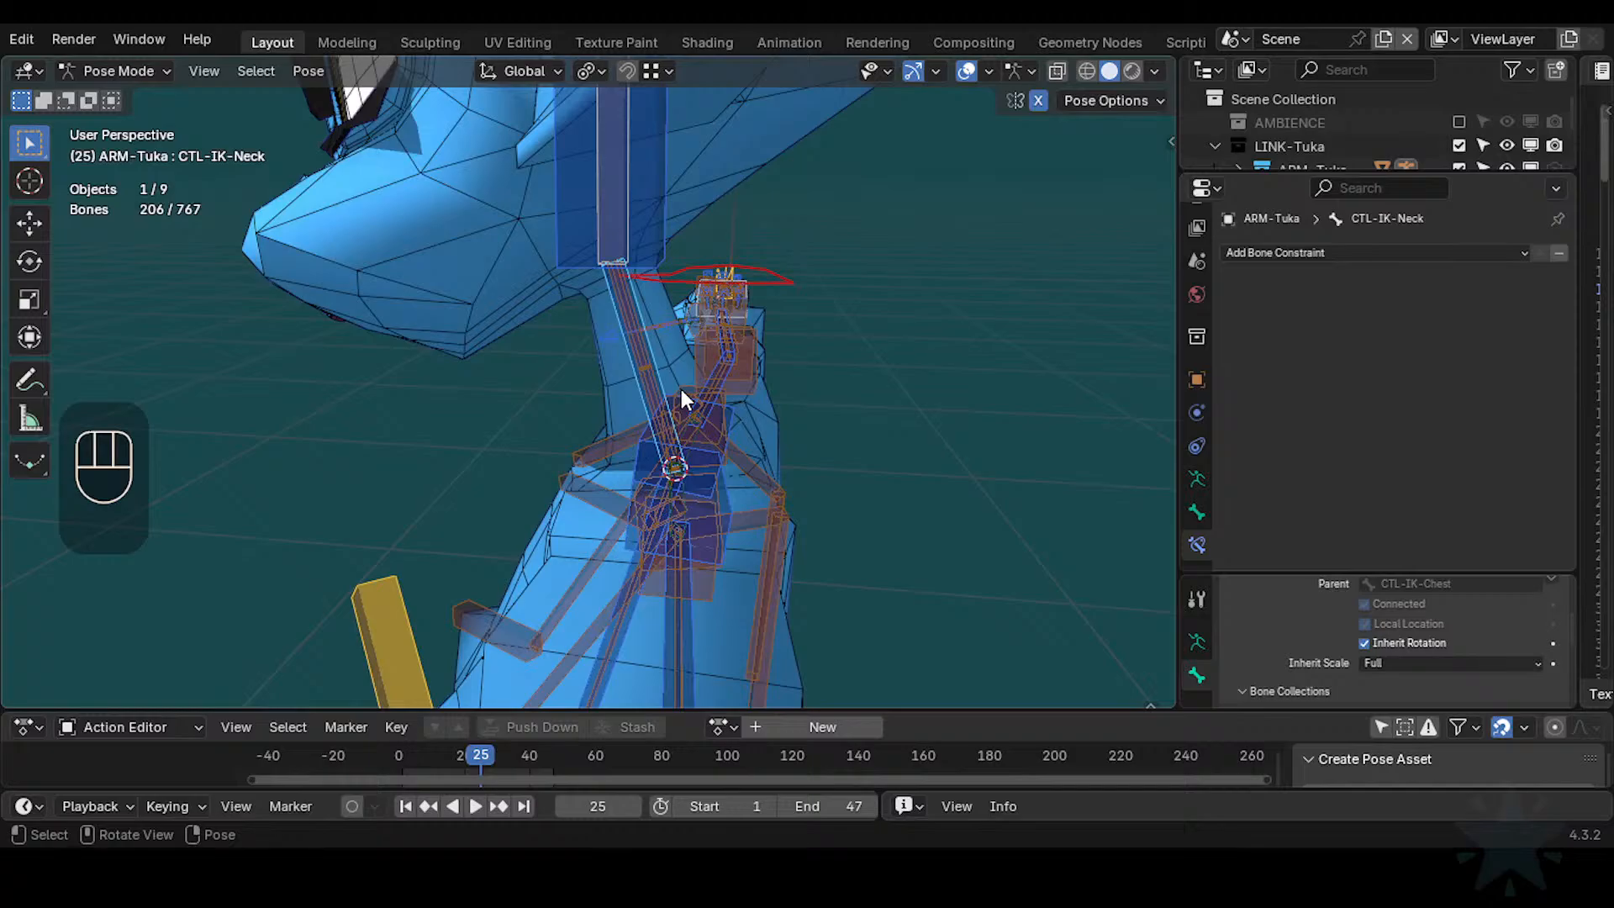
Try rotating the lower neck twist bone DEF2-TwistNeck, picked from under DEF2-Neck
scroll(681, 399, "up", 1)
left_click(681, 380)
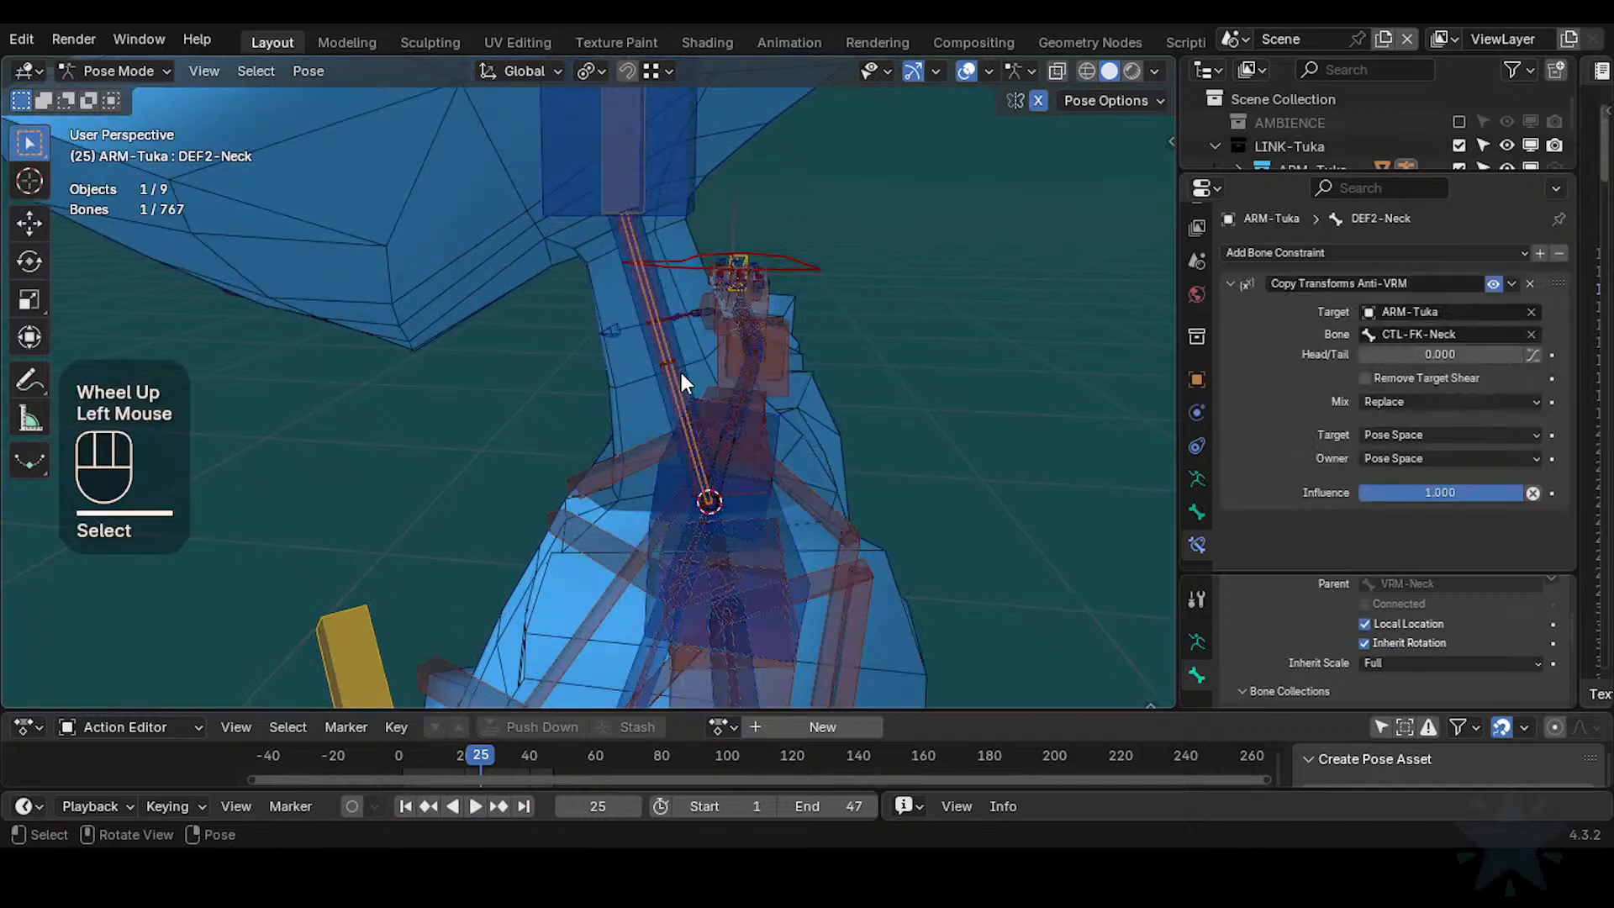
left_click(681, 372)
key("r")
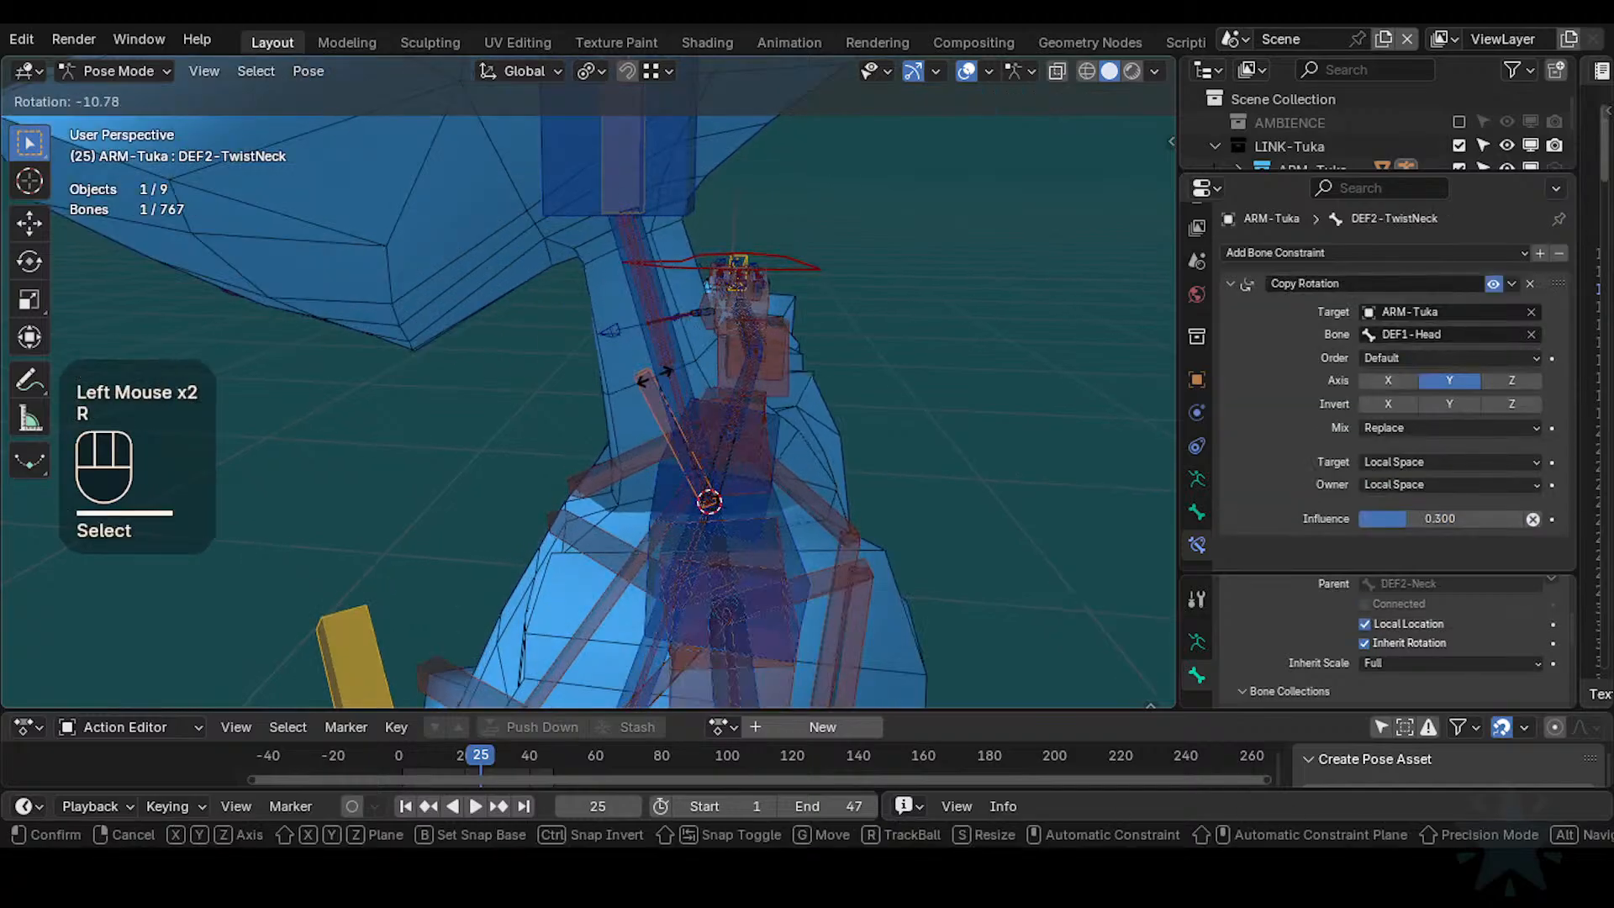
key("Escape")
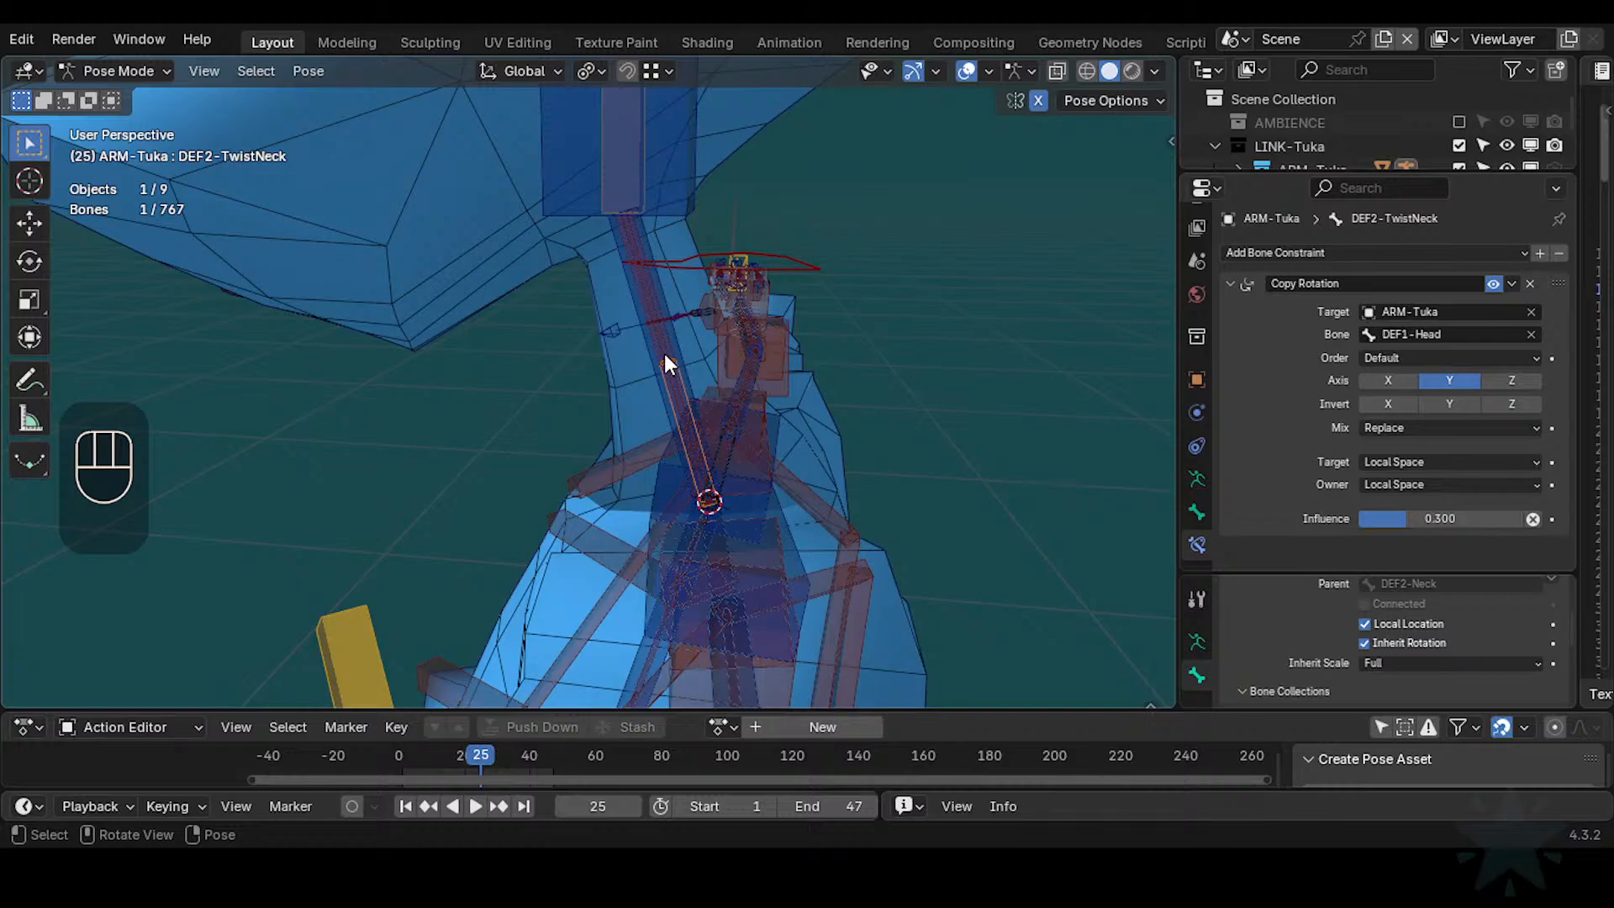
Review the Copy Rotation constraint on the upper neck twist bone DEF2-TwistNeck.001 and save the blend file
key("ctrl+s")
middle_click_drag(665, 513, 545, 505, "shift")
scroll(556, 505, "up", 2)
scroll(563, 504, "down", 2)
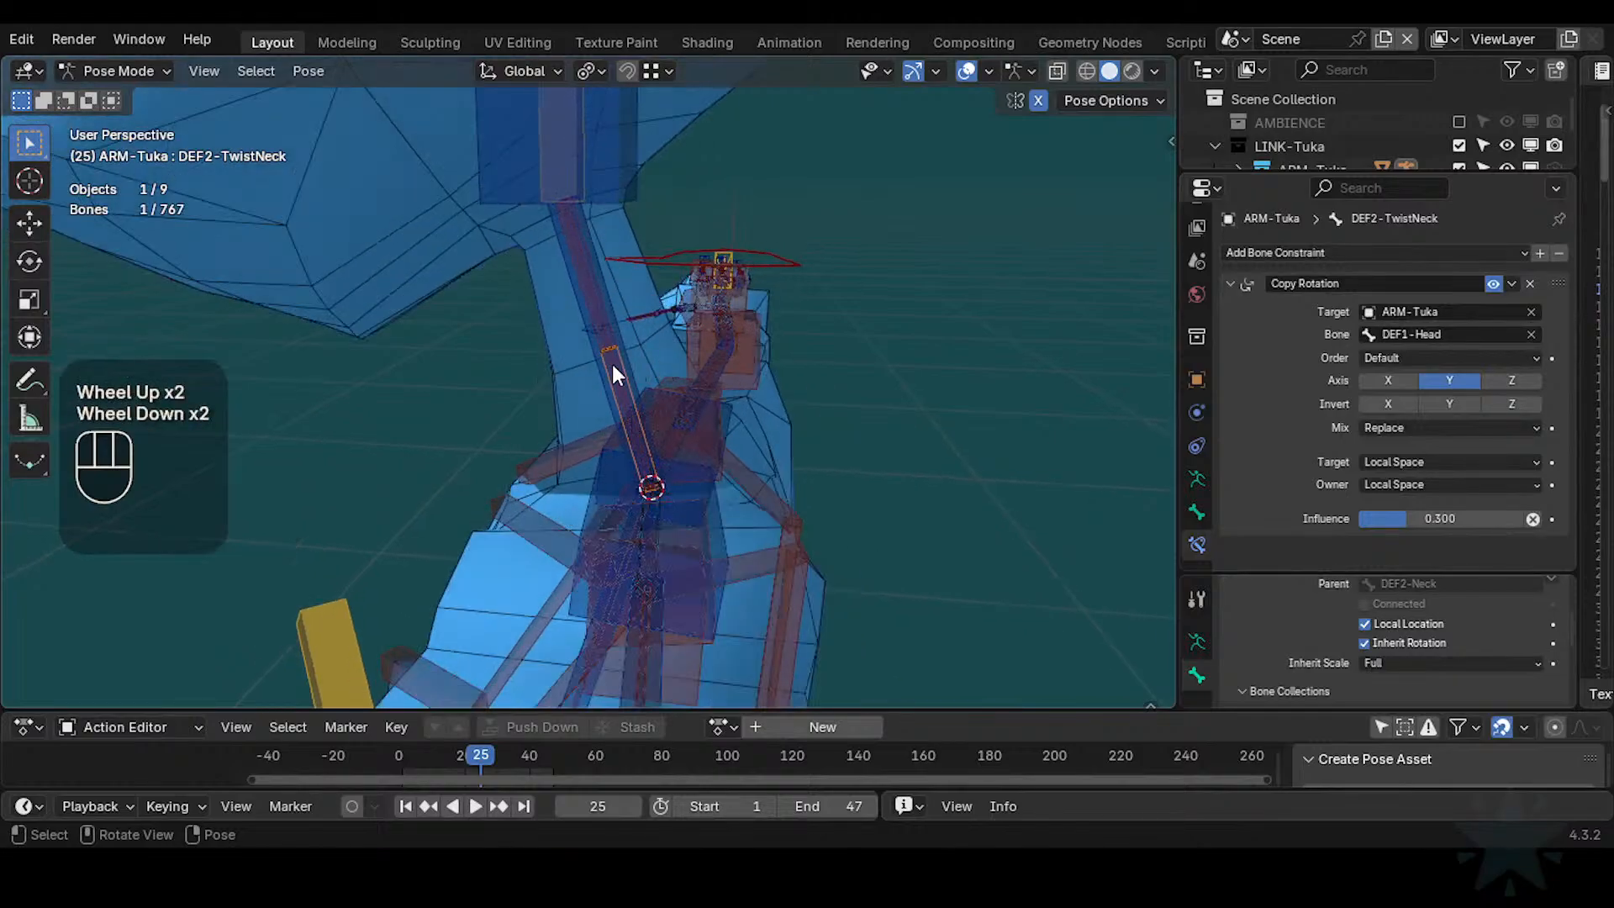
middle_click_drag(623, 291, 668, 365, "shift")
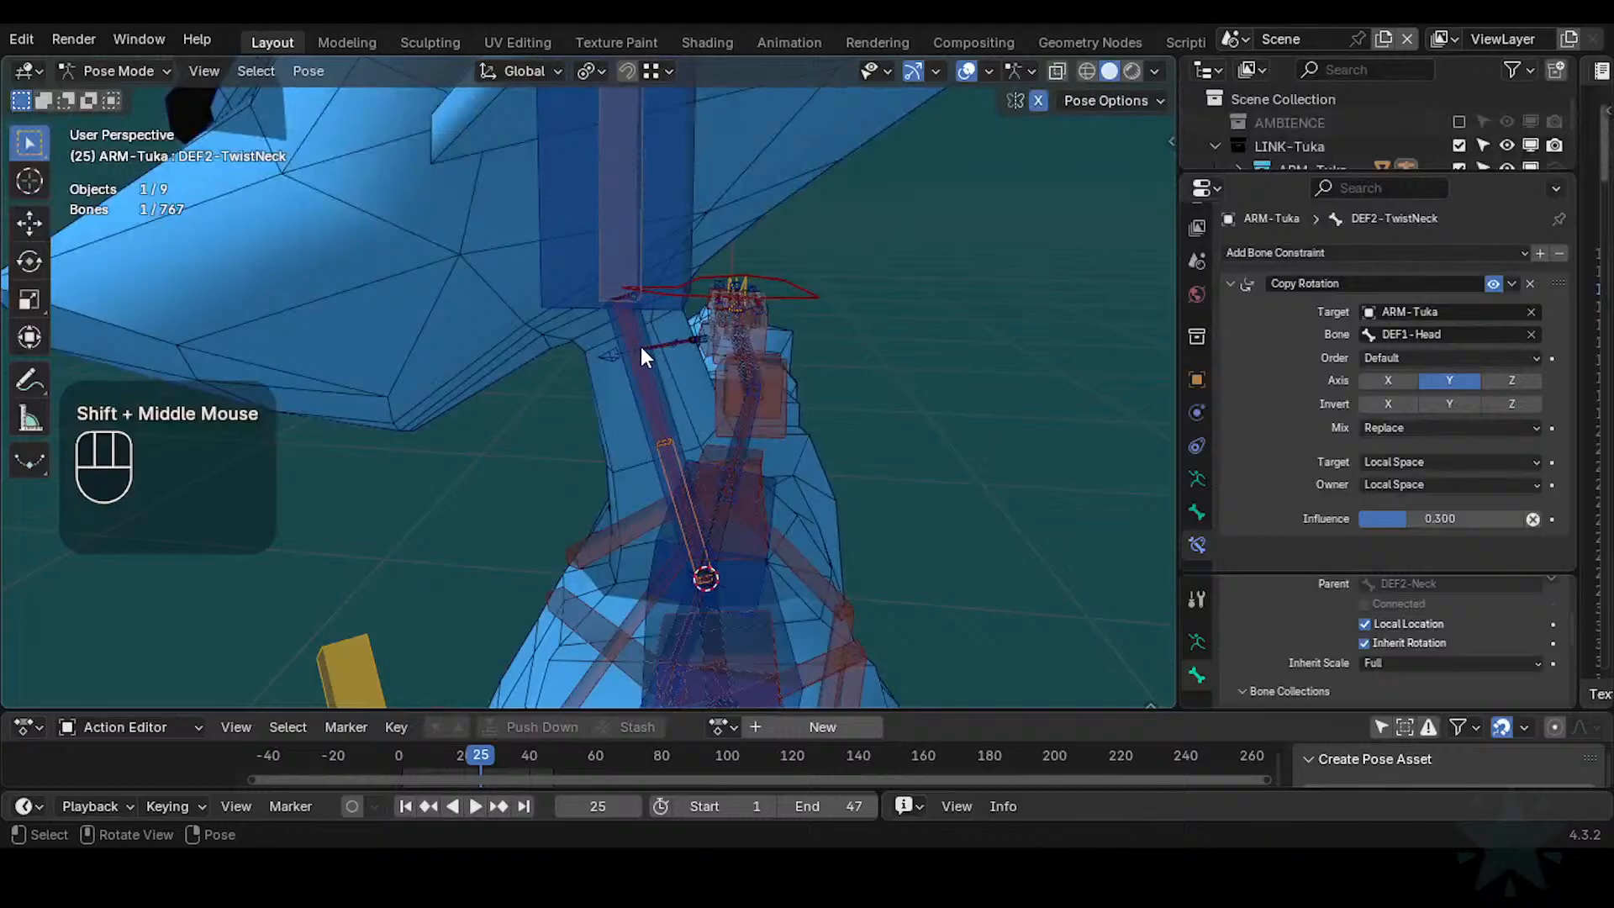
left_click(640, 341)
left_click(641, 341)
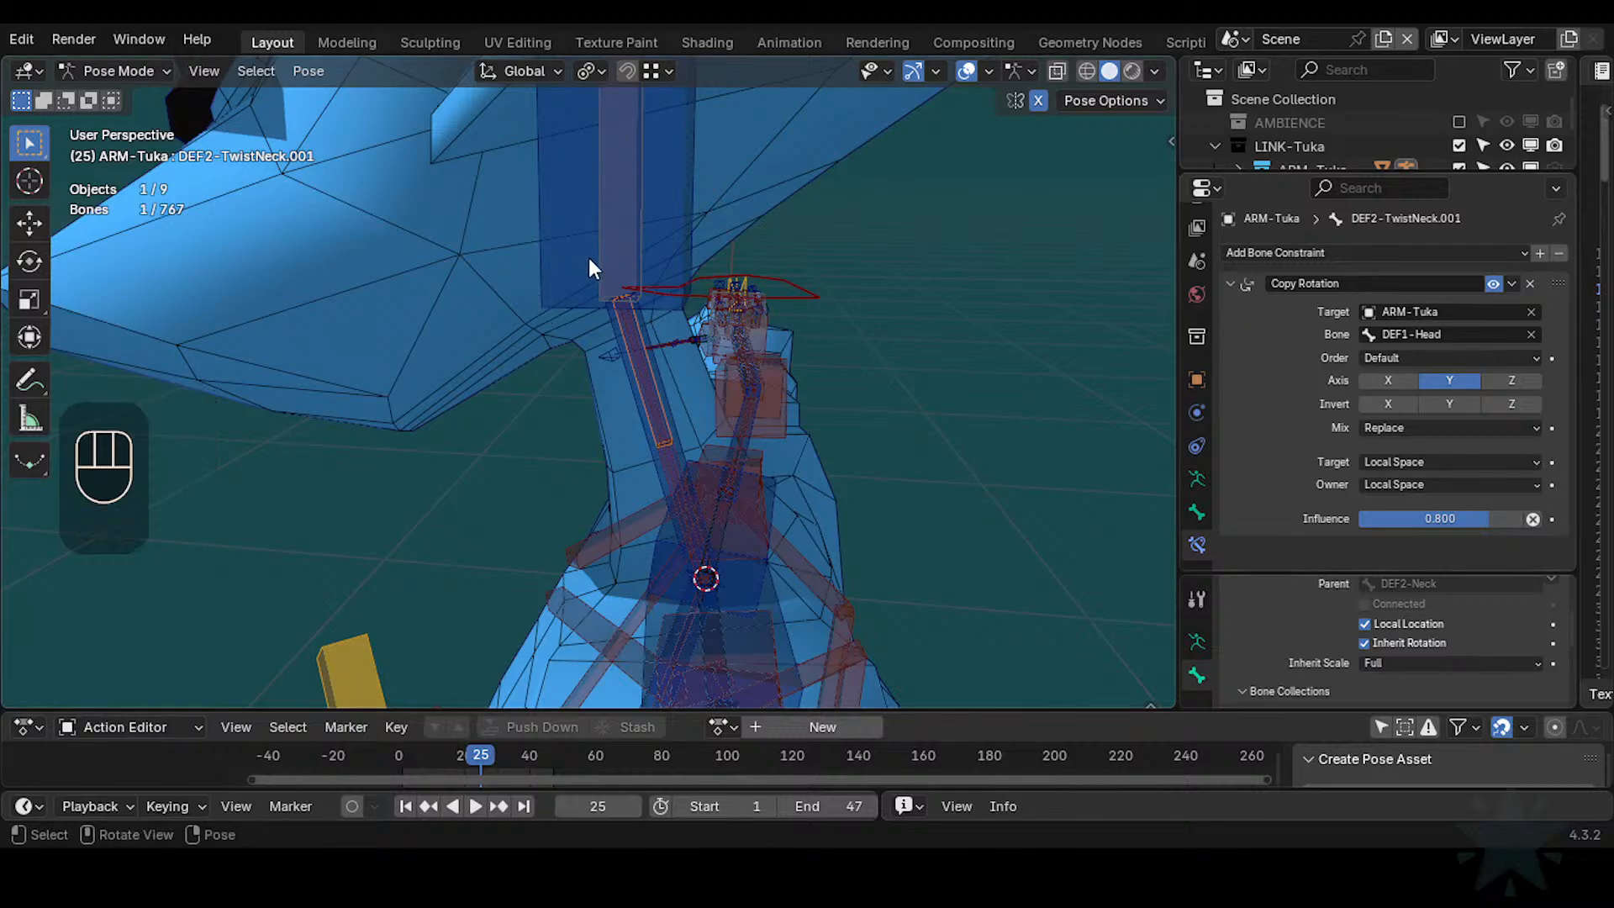
left_click(613, 294)
left_click(638, 338)
left_click(639, 341)
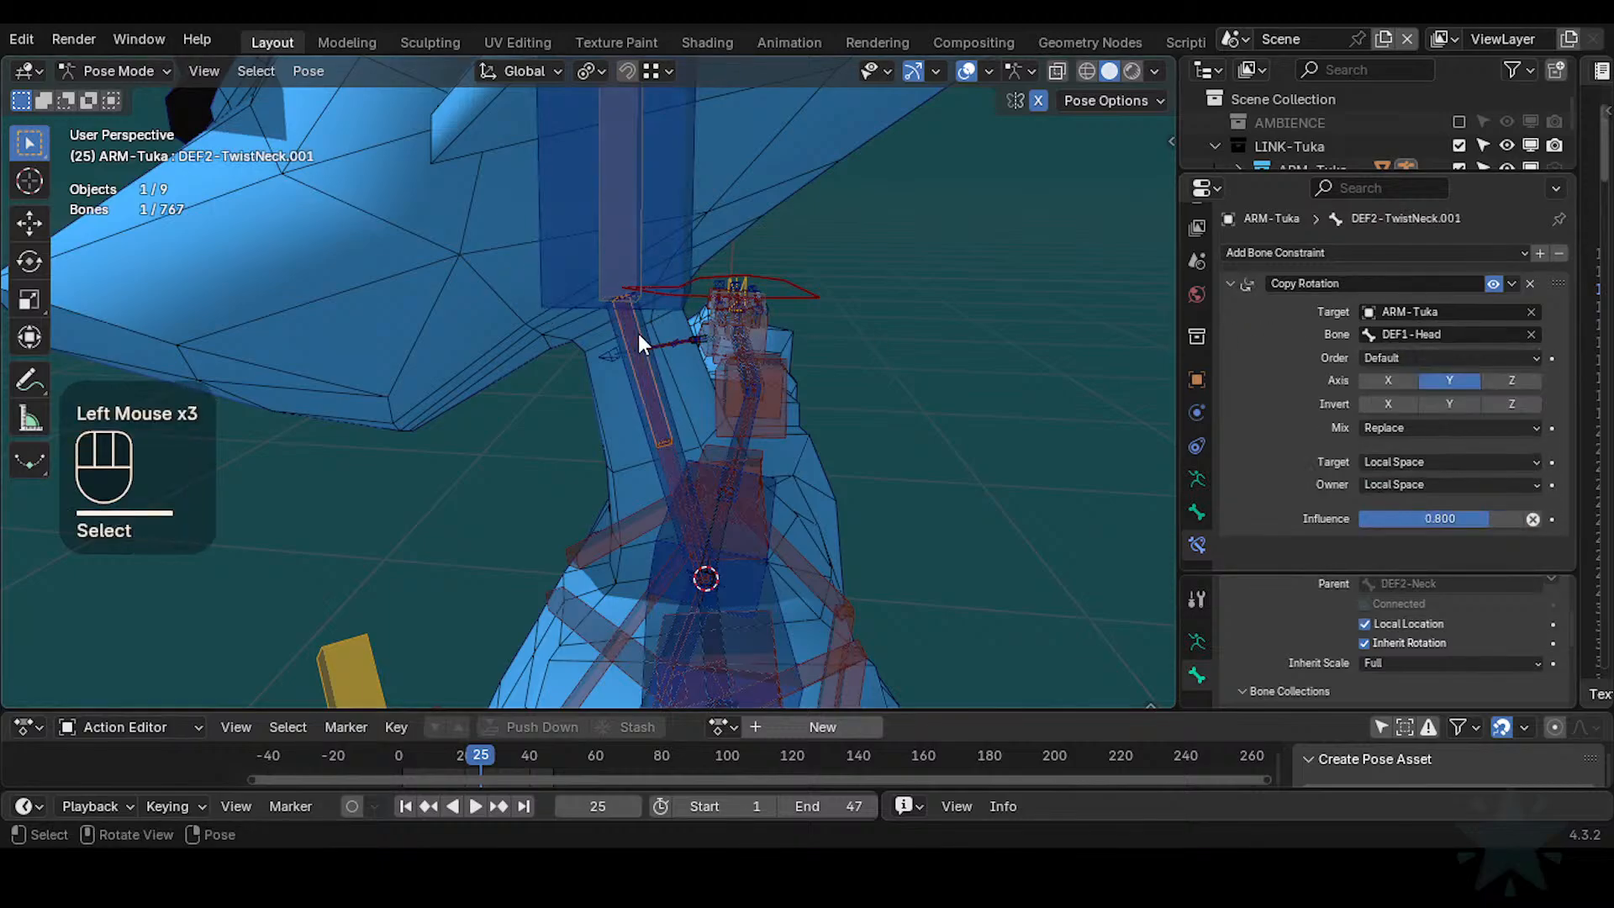
key("ctrl+s")
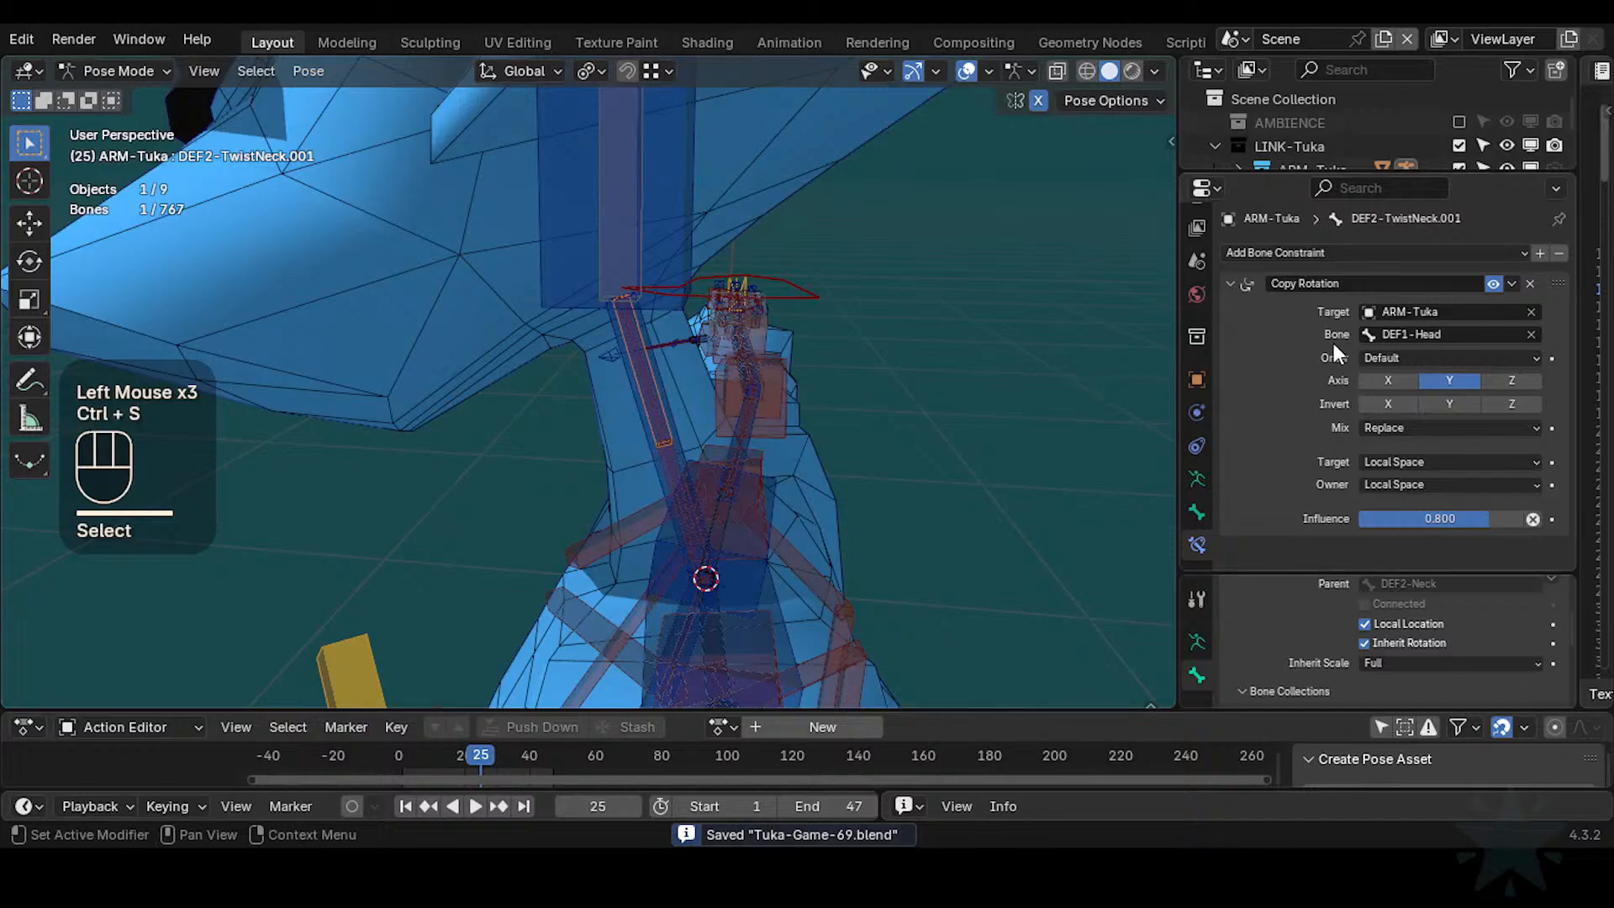
Collapse the Copy Rotation constraint on DEF2-TwistNeck.001 and rename it "Copy Rotation Twist"
left_click(1229, 284)
double_click(1379, 283)
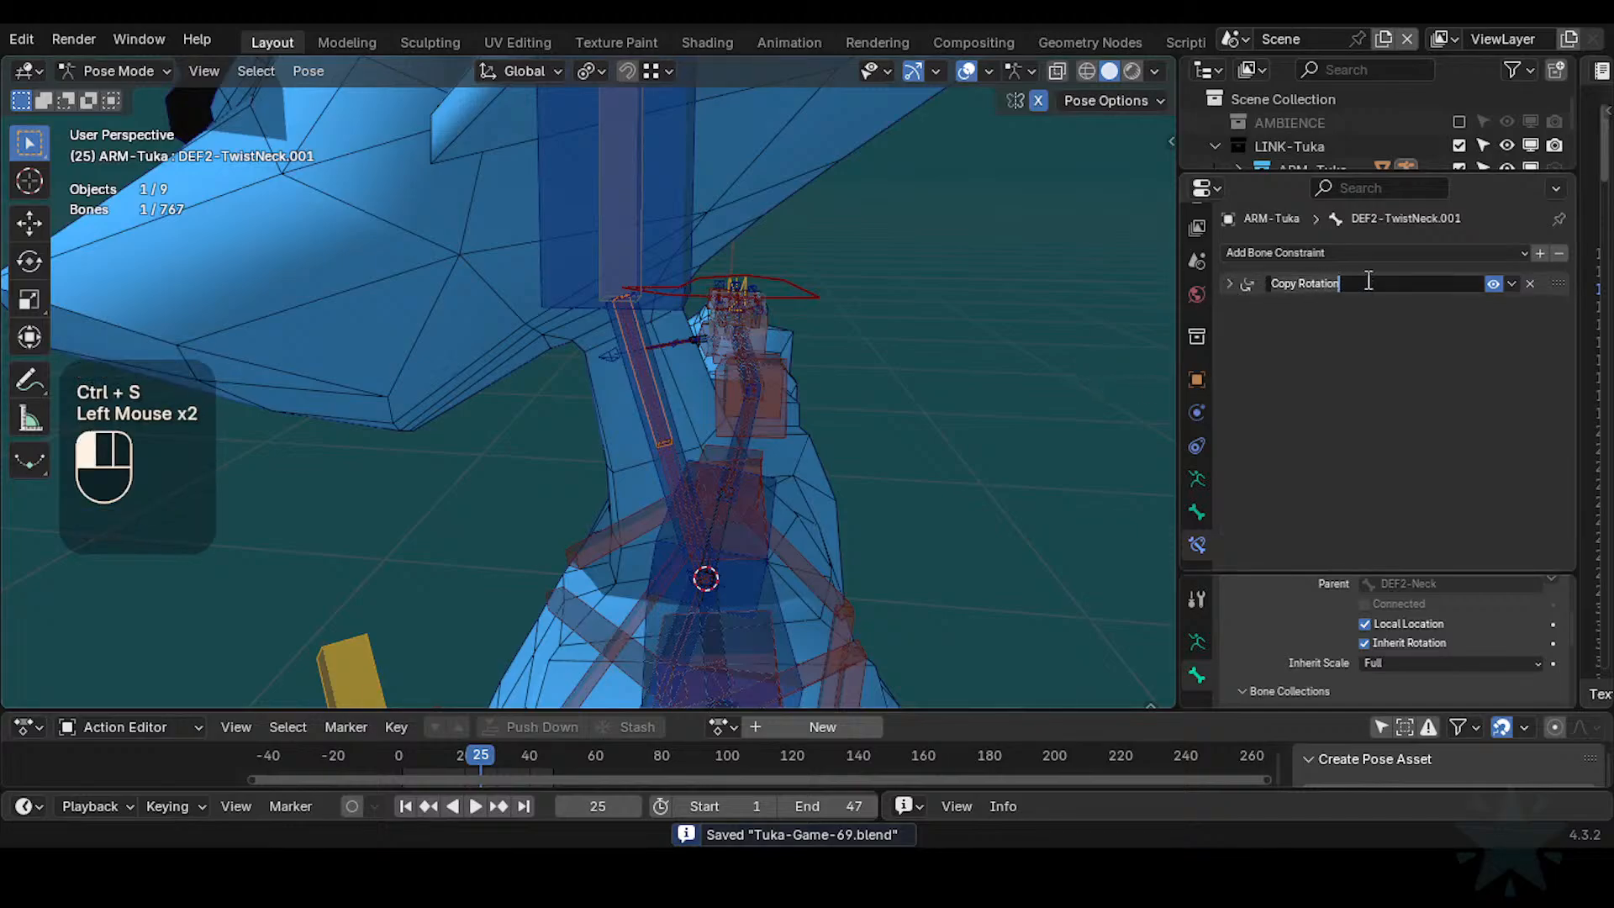
type("Twist")
key("Return")
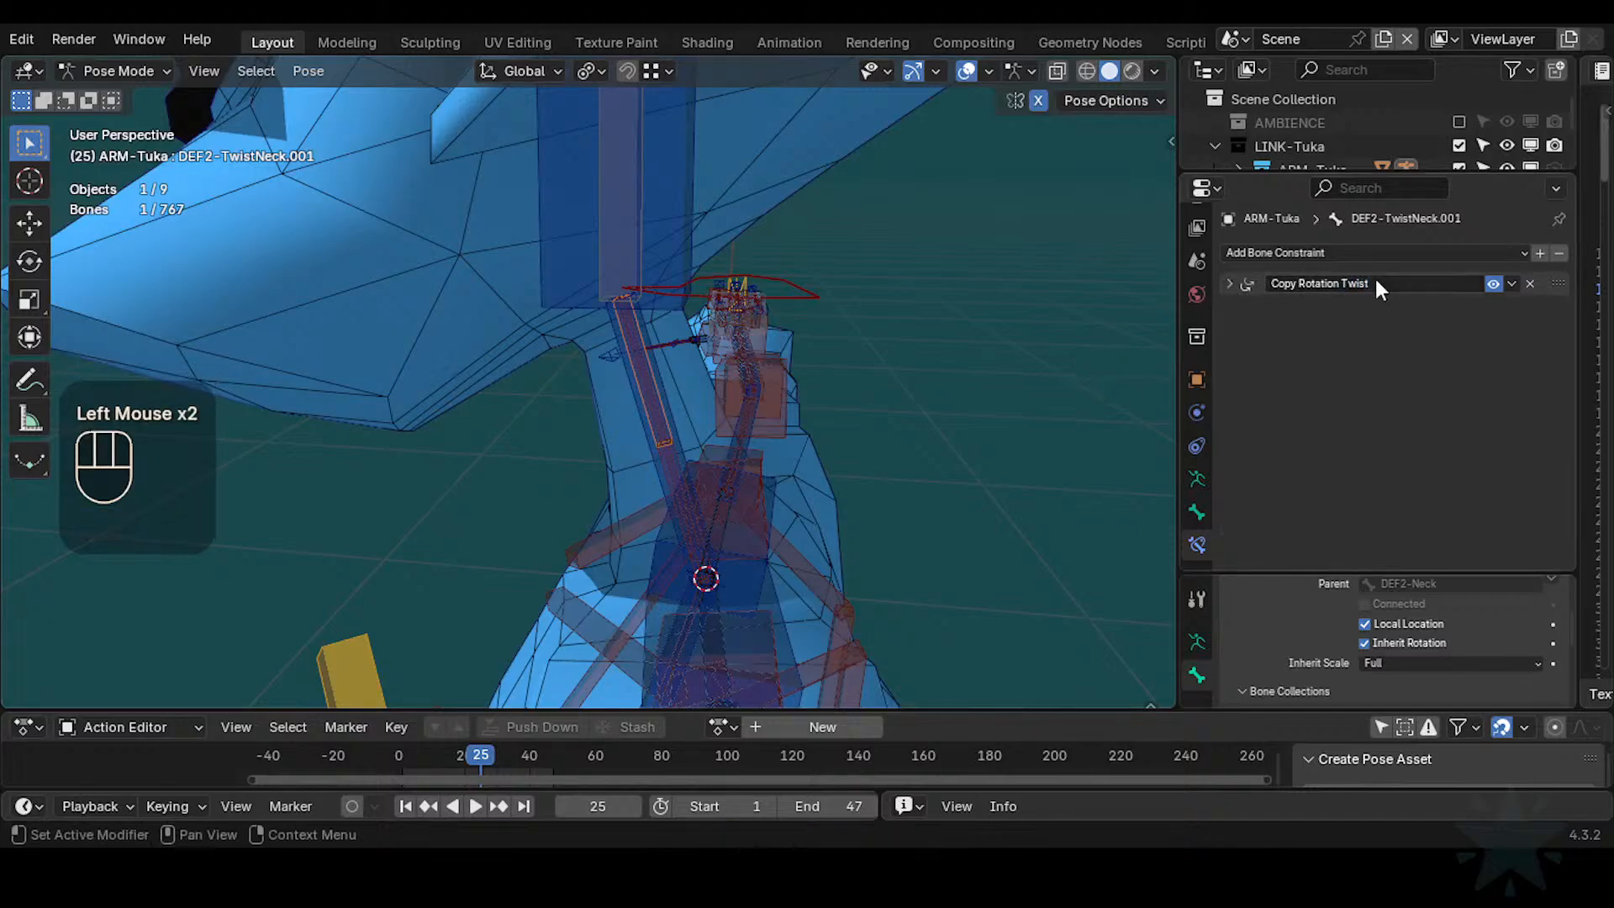
Rename the Copy Rotation constraint on the lower neck twist bone DEF2-TwistNeck to "Copy Rotation Twist" and save the blend file
left_click(666, 461)
left_click(664, 467)
left_click(658, 464)
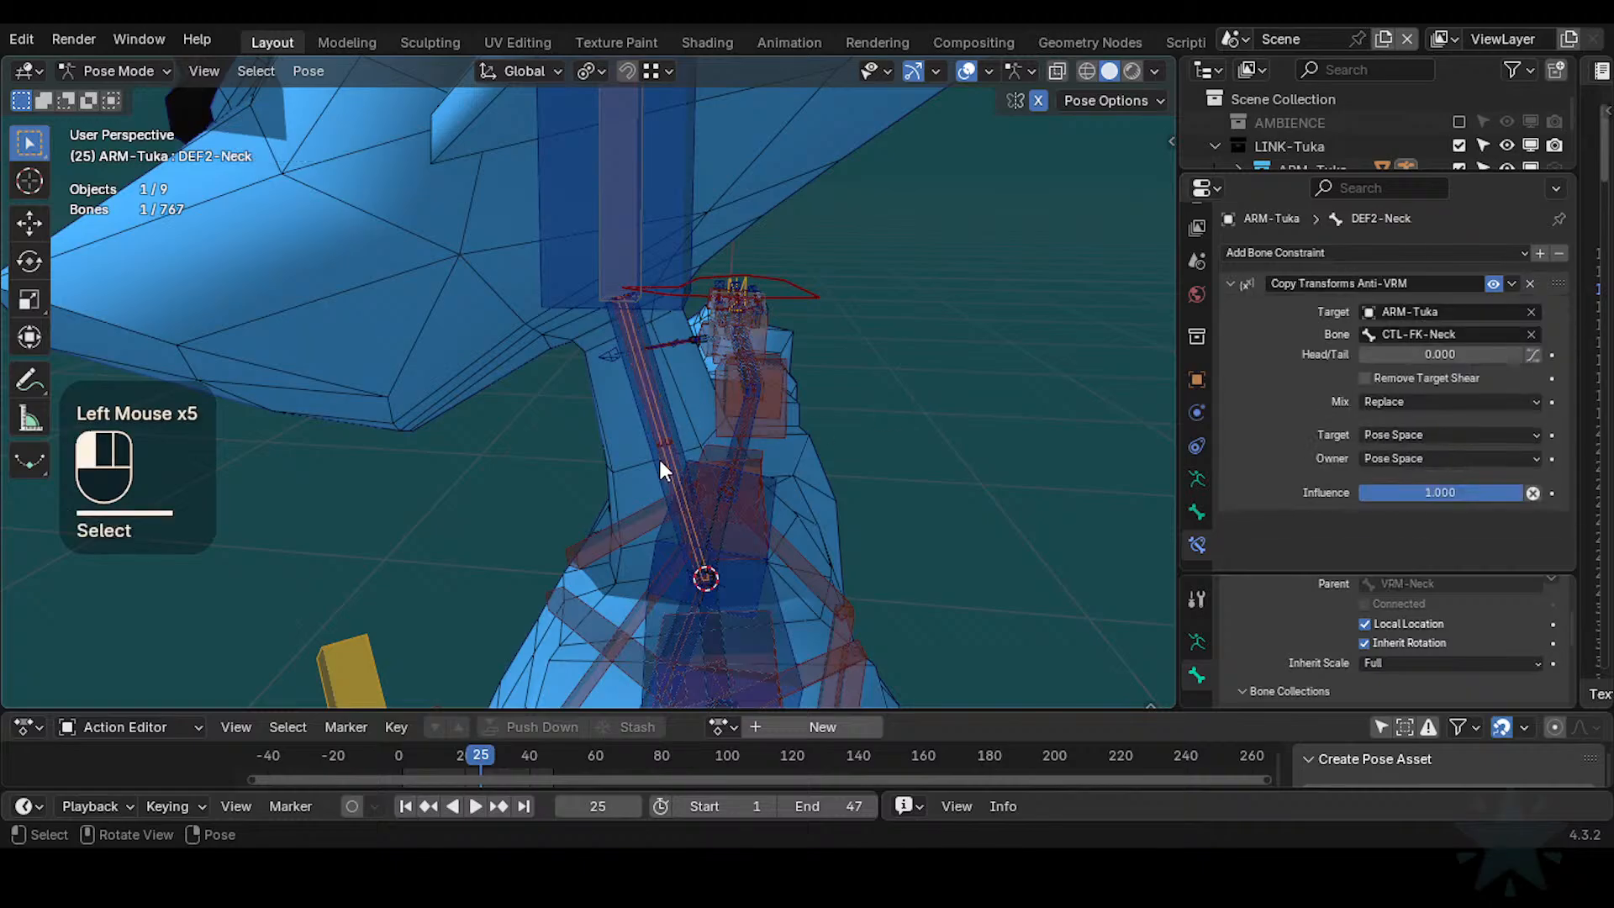
left_click(658, 464)
double_click(1341, 283)
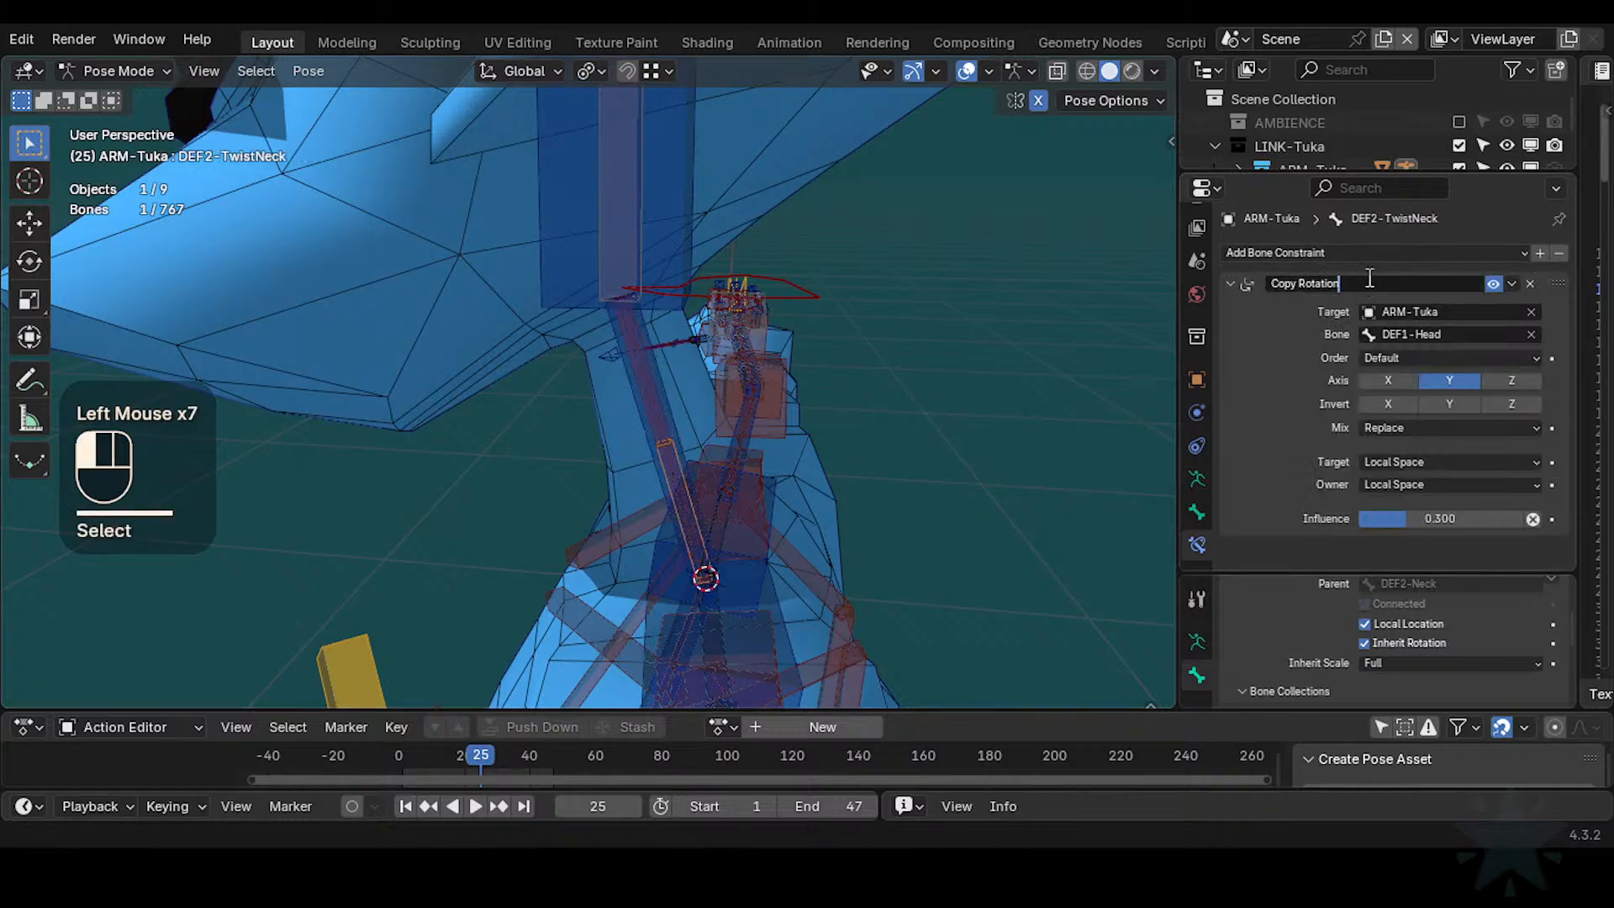
type("Twis")
type("t")
key("Return")
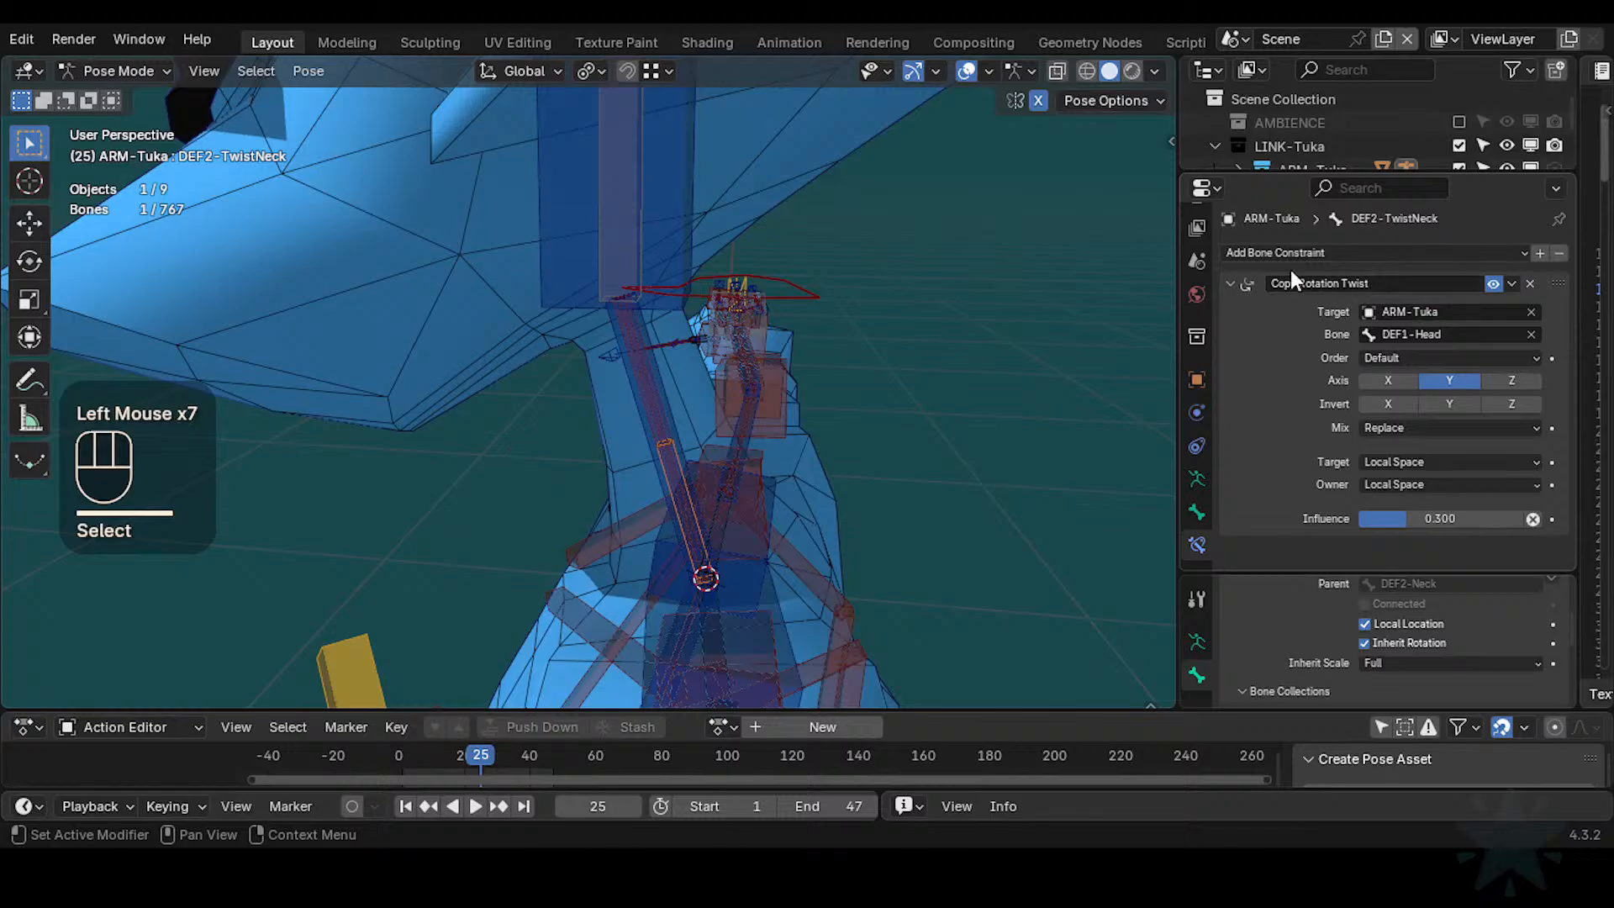
key("ctrl+s")
Copy the name "Copy Rotation Twist" onto the Copy Rotation constraints of HLP4-TwistArmLower.L and HLP4-TwistArmLower.L.001
scroll(566, 461, "down", 1)
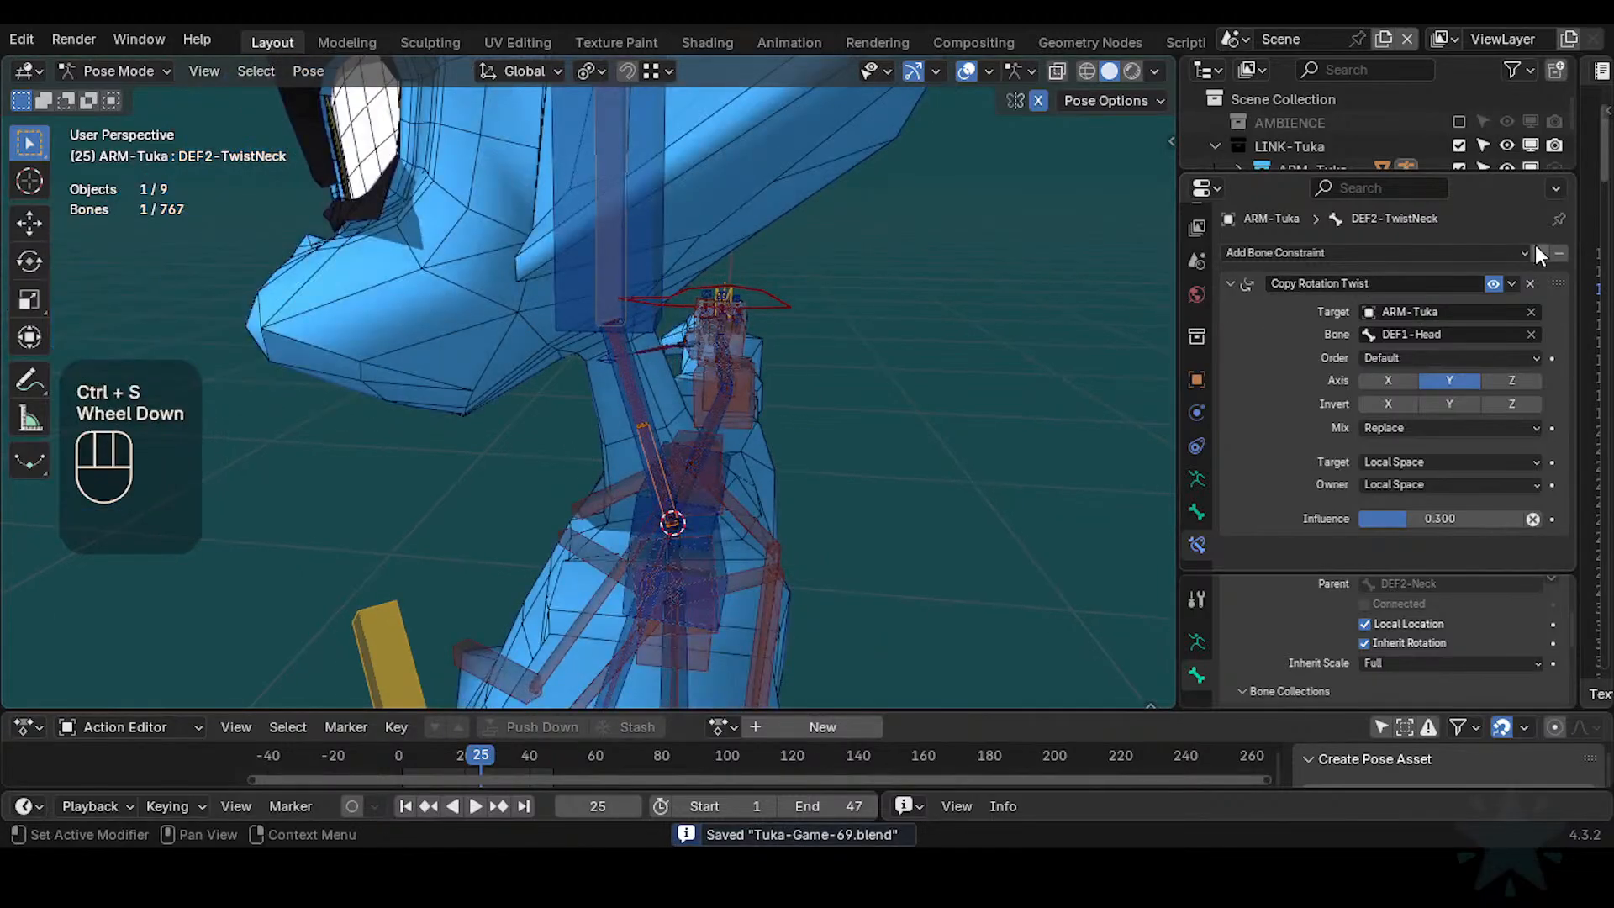
left_click(1320, 283)
scroll(648, 503, "down", 2)
middle_click_drag(647, 503, 763, 358, "shift")
scroll(792, 485, "down", 1)
middle_click_drag(792, 479, 871, 538)
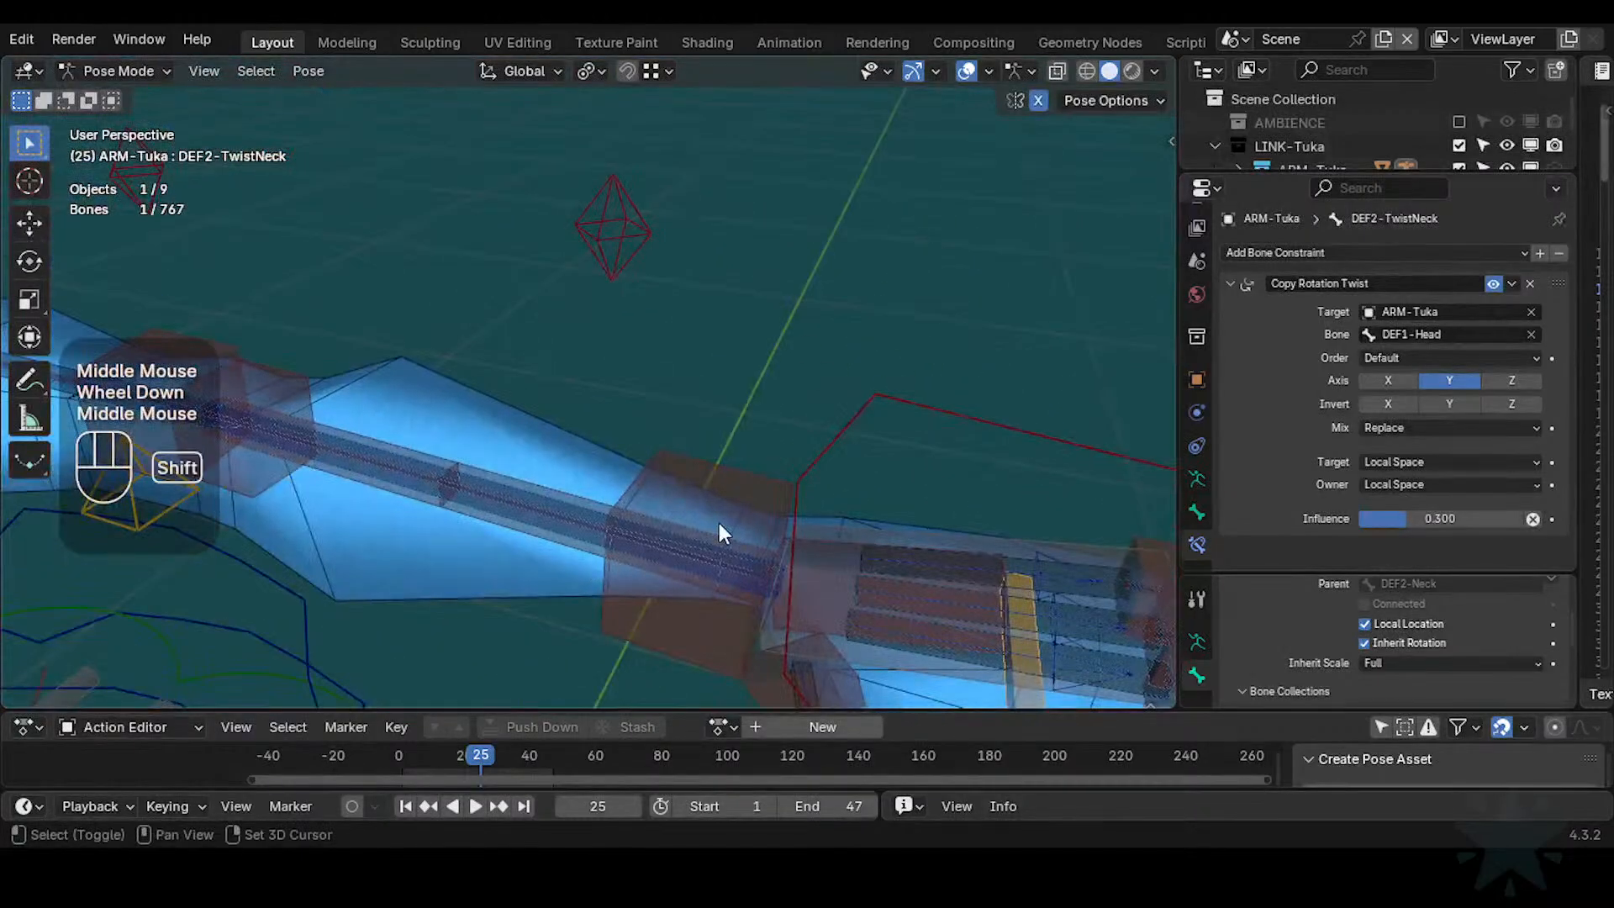
left_click(418, 453)
left_click(419, 447)
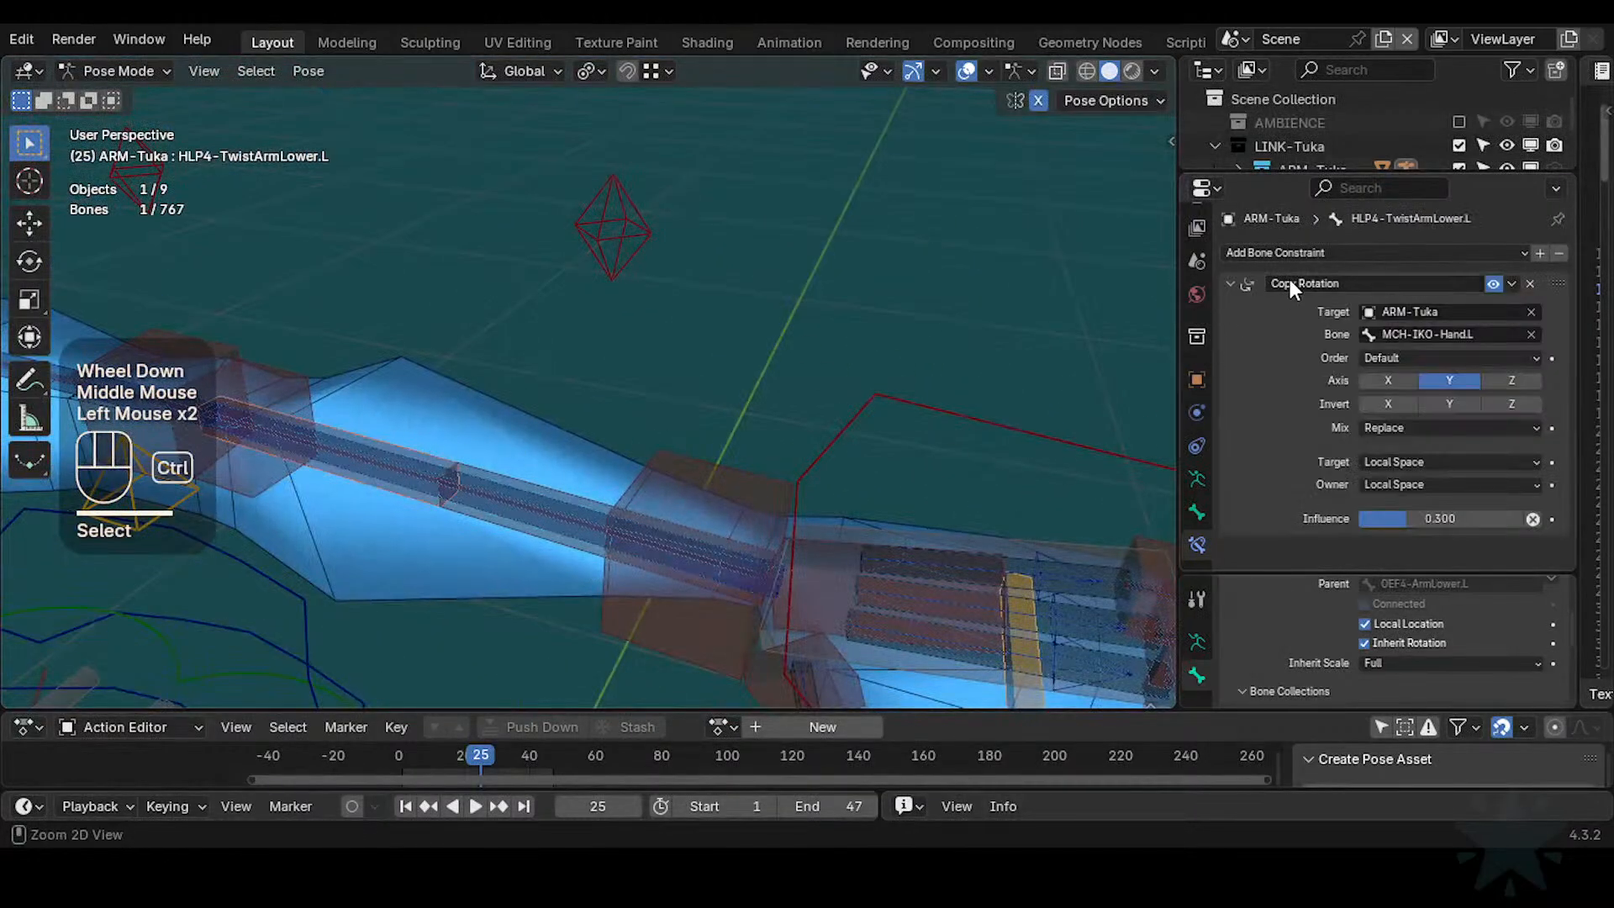
key("ctrl+v")
left_click(558, 488)
type("Copy Rotation Twist")
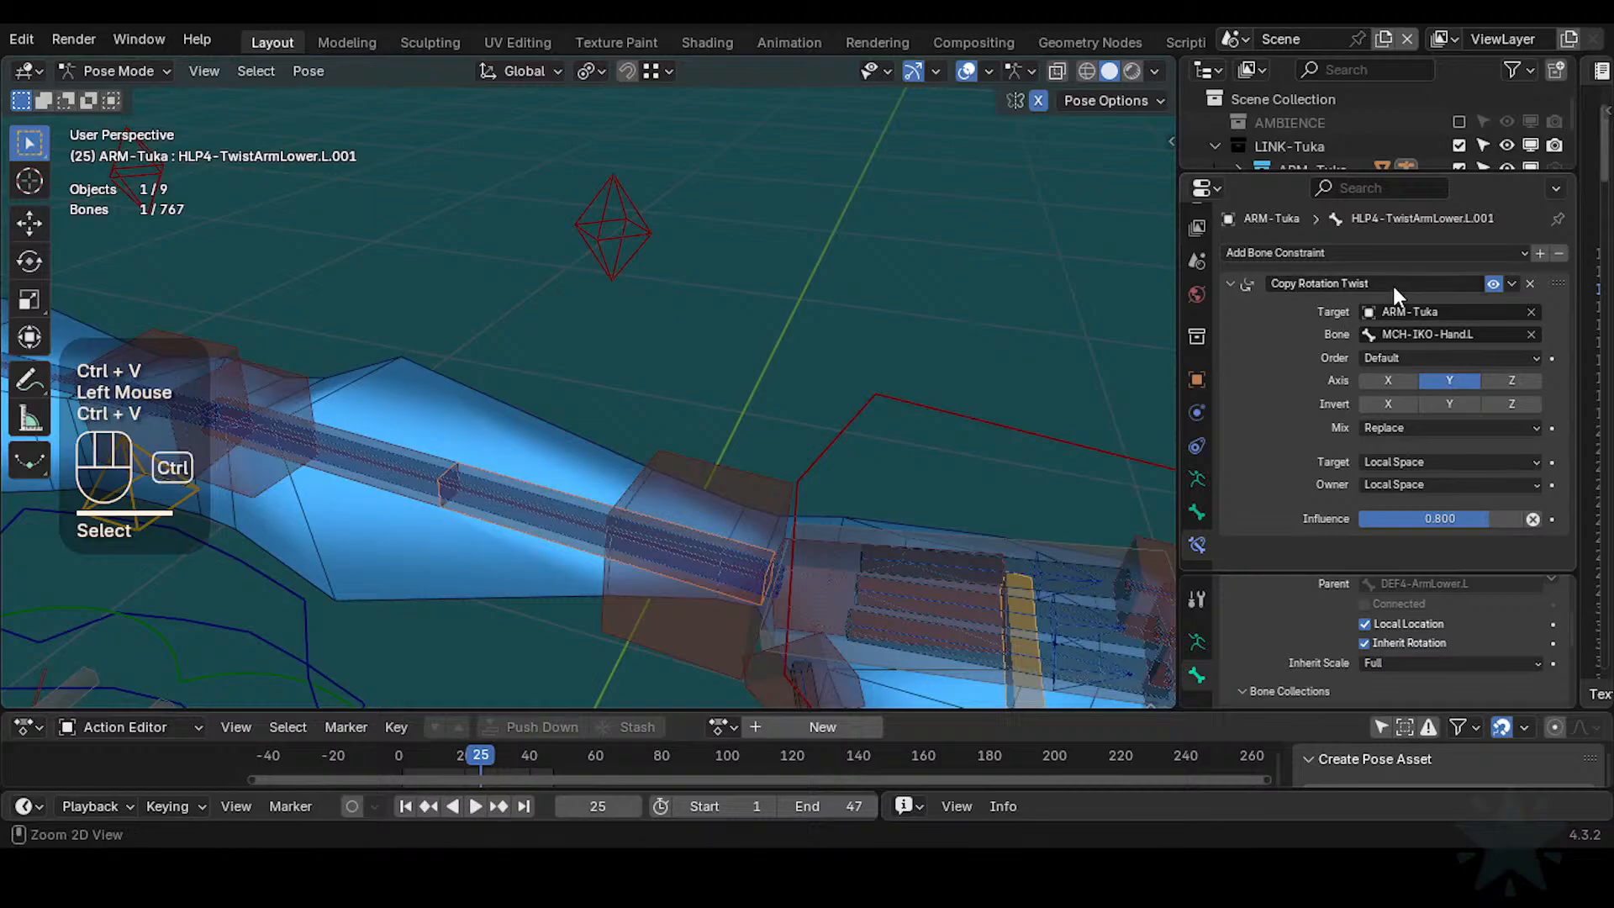
Symmetrize the two left lower-arm twist bones in Edit Mode so their right-side counterparts get the renamed constraints, and return to Pose Mode
left_click(376, 447)
left_click(521, 481, "shift")
key("Tab")
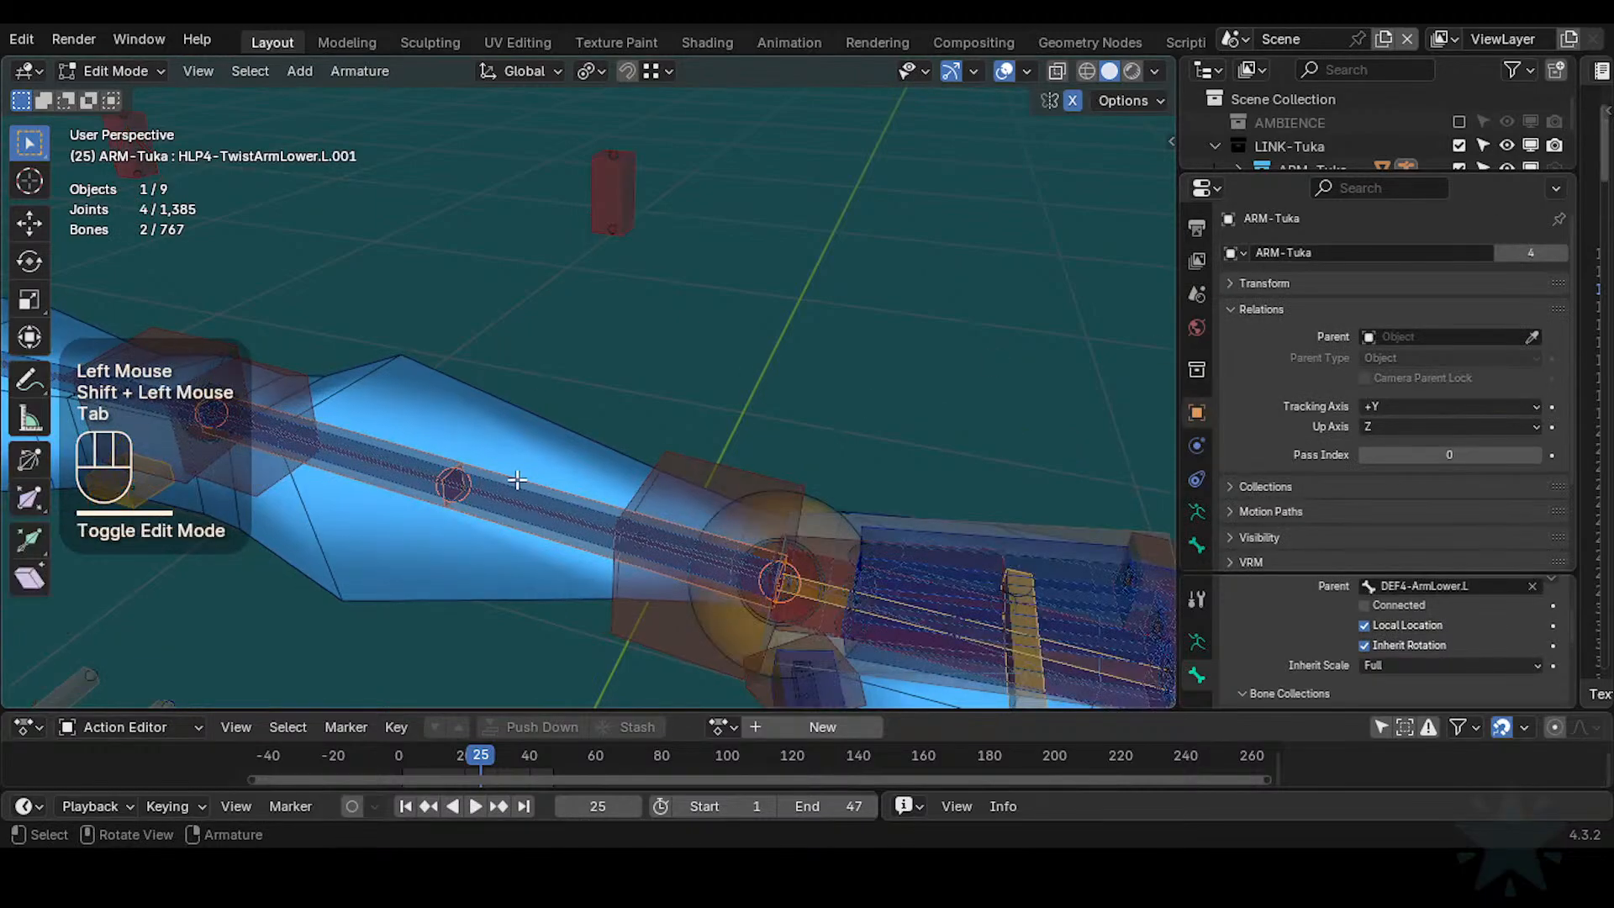
right_click(517, 476)
left_click(471, 603)
key("Tab")
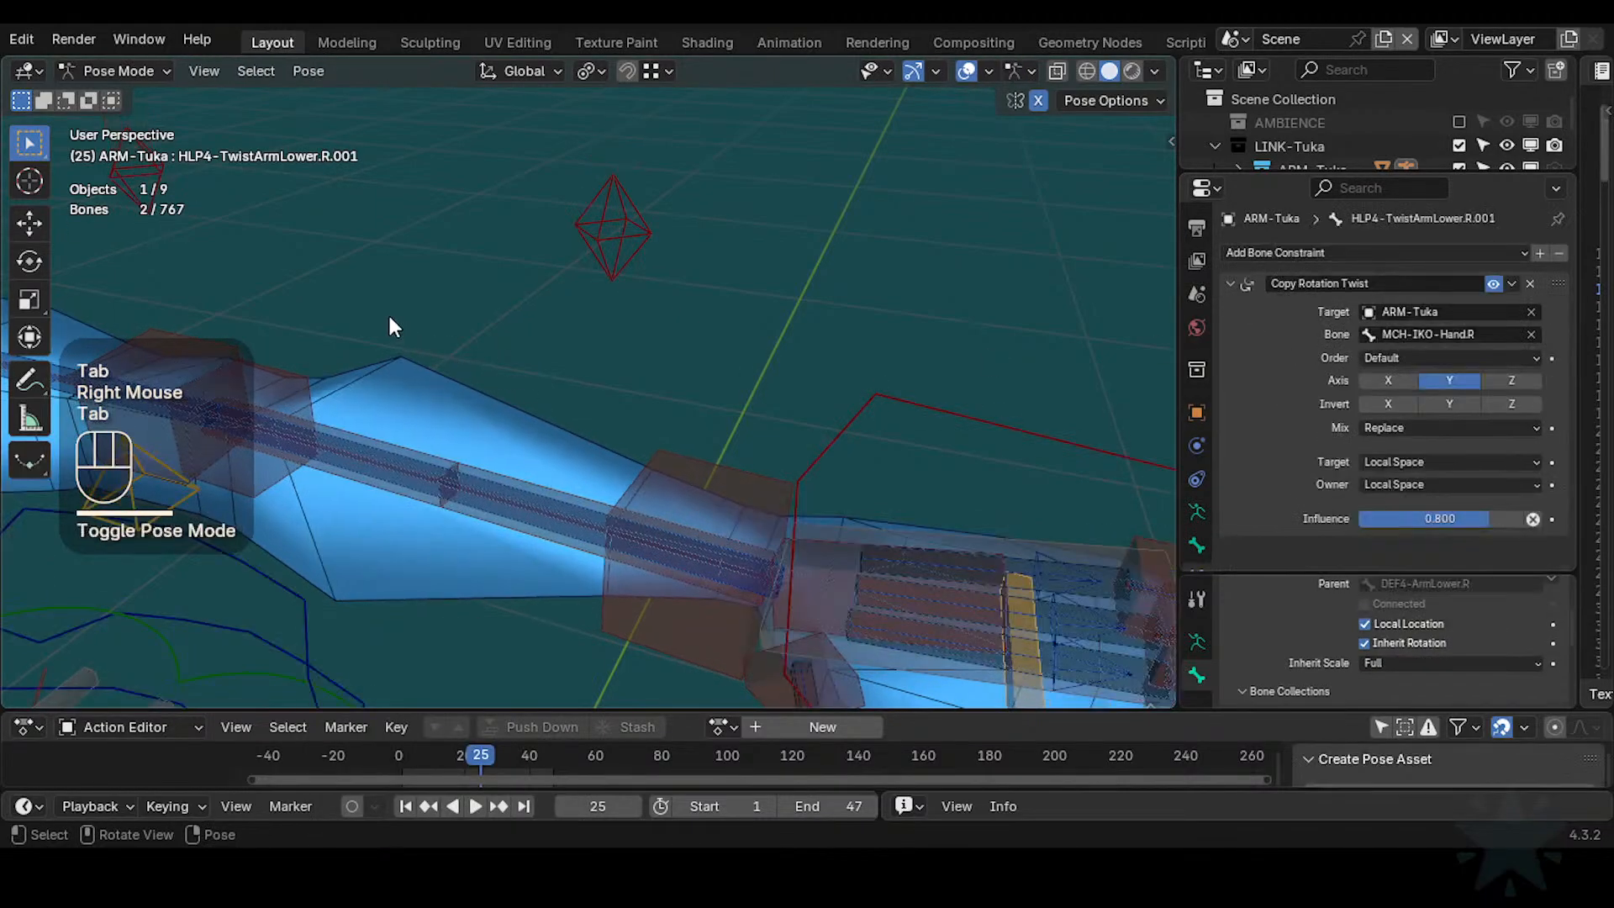
Check the Copy Rotation Twist constraints on both neck twist bones, collapse the one on DEF2-TwistNeck and save the blend file
middle_click_drag(387, 311, 836, 493, "shift")
scroll(219, 264, "down", 2)
middle_click_drag(223, 277, 428, 325, "shift")
scroll(341, 294, "up", 2)
scroll(594, 370, "up", 3)
left_click(699, 387)
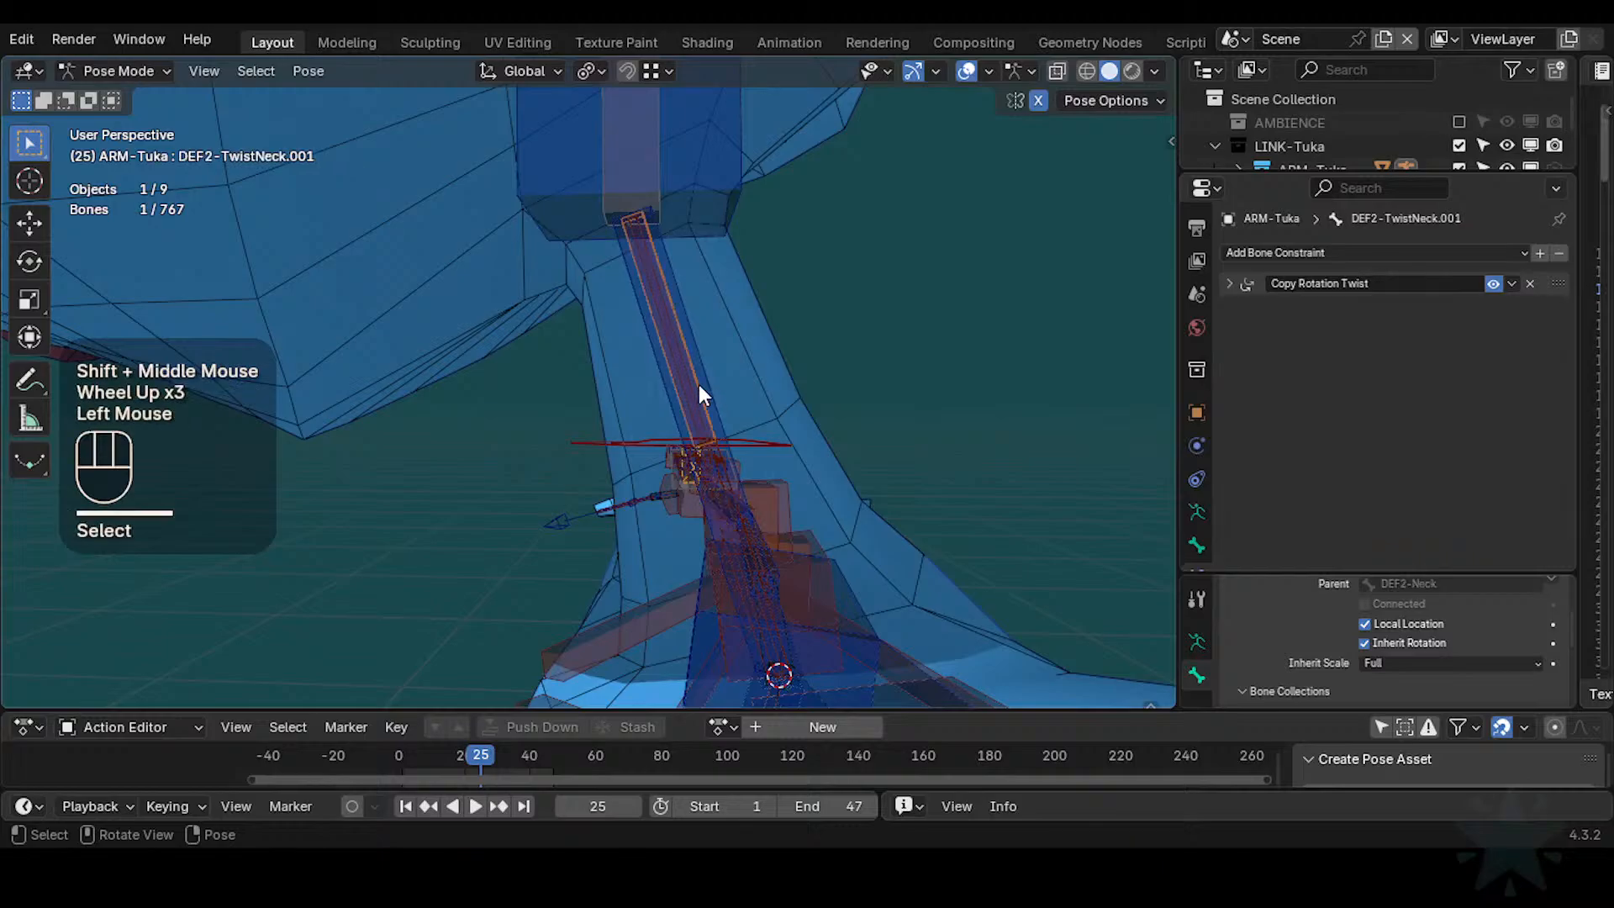
middle_click_drag(696, 405, 777, 458)
left_click(683, 448)
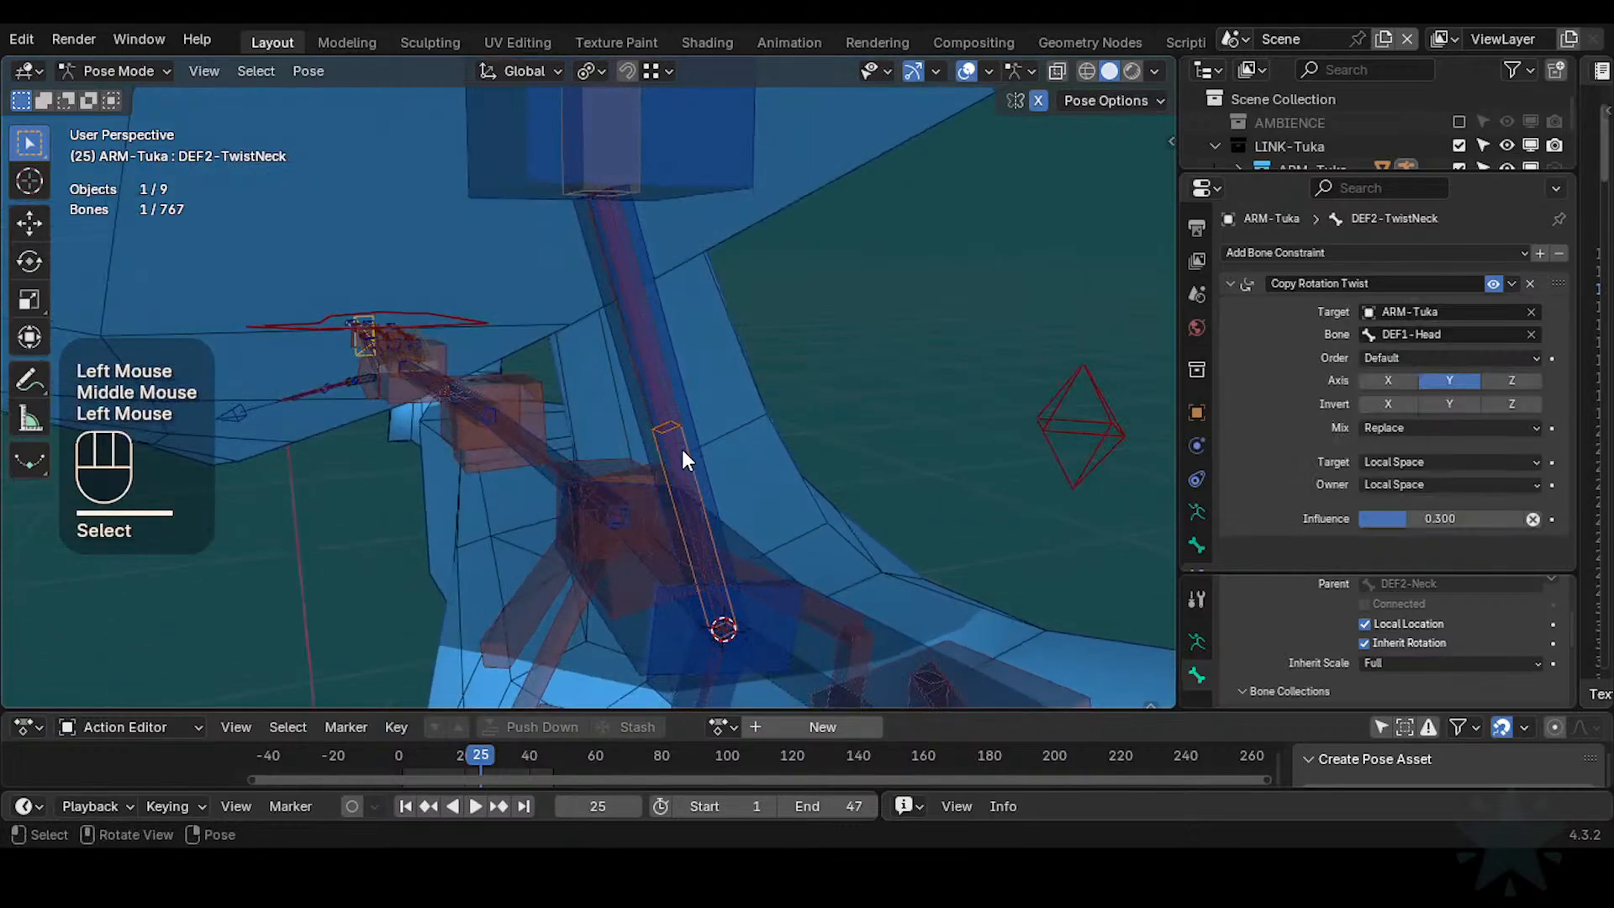
key("ctrl+s")
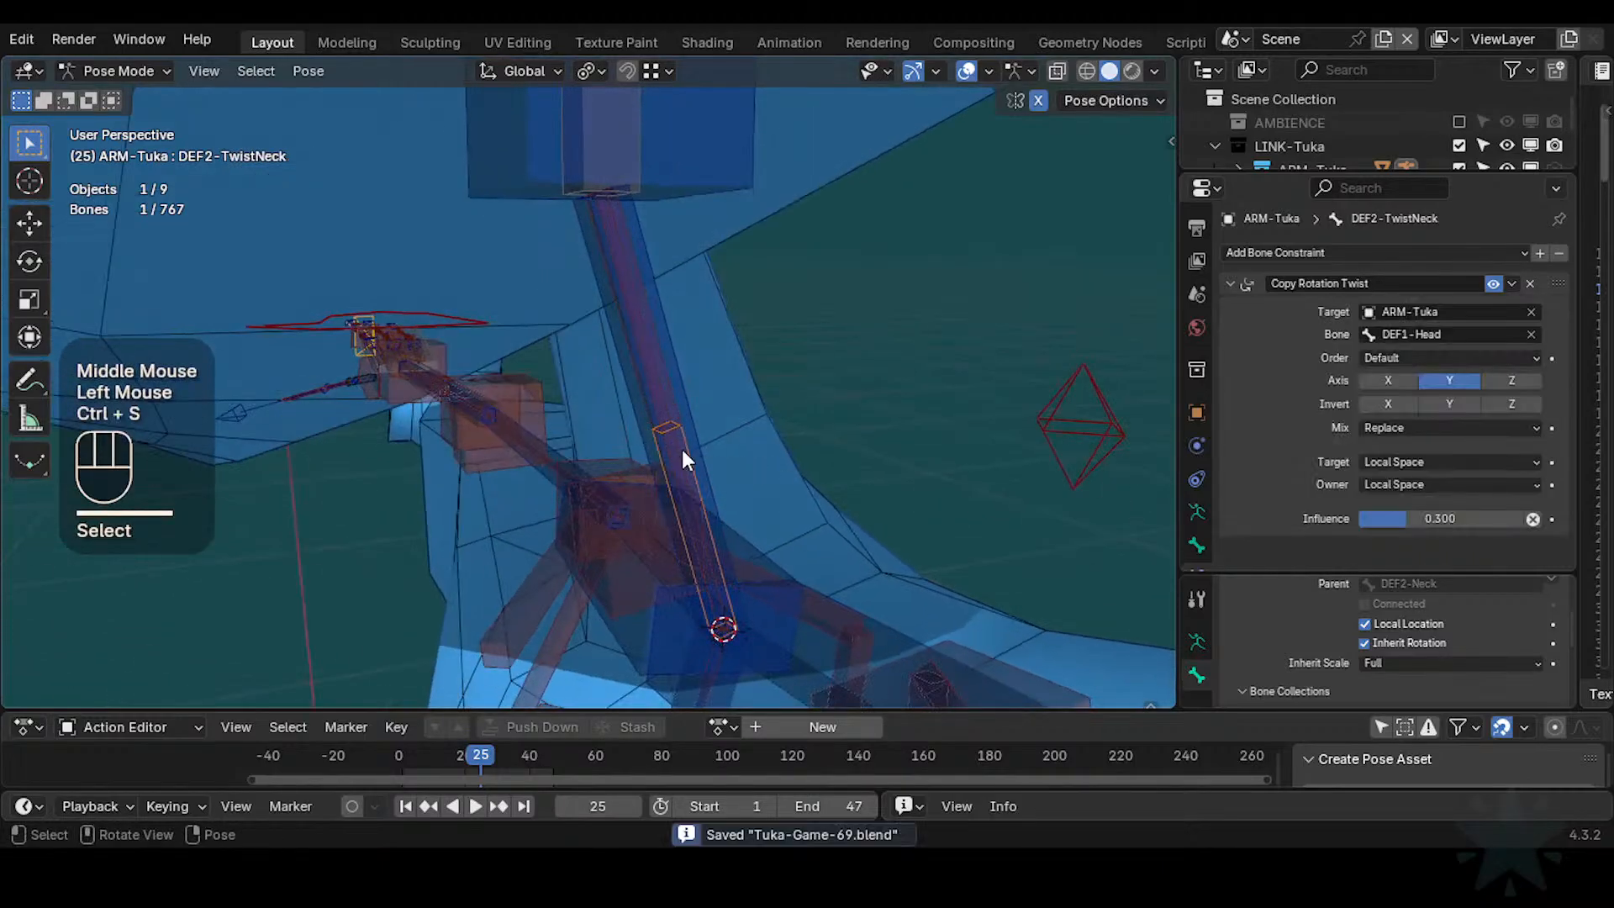
left_click(1228, 283)
scroll(912, 405, "down", 2)
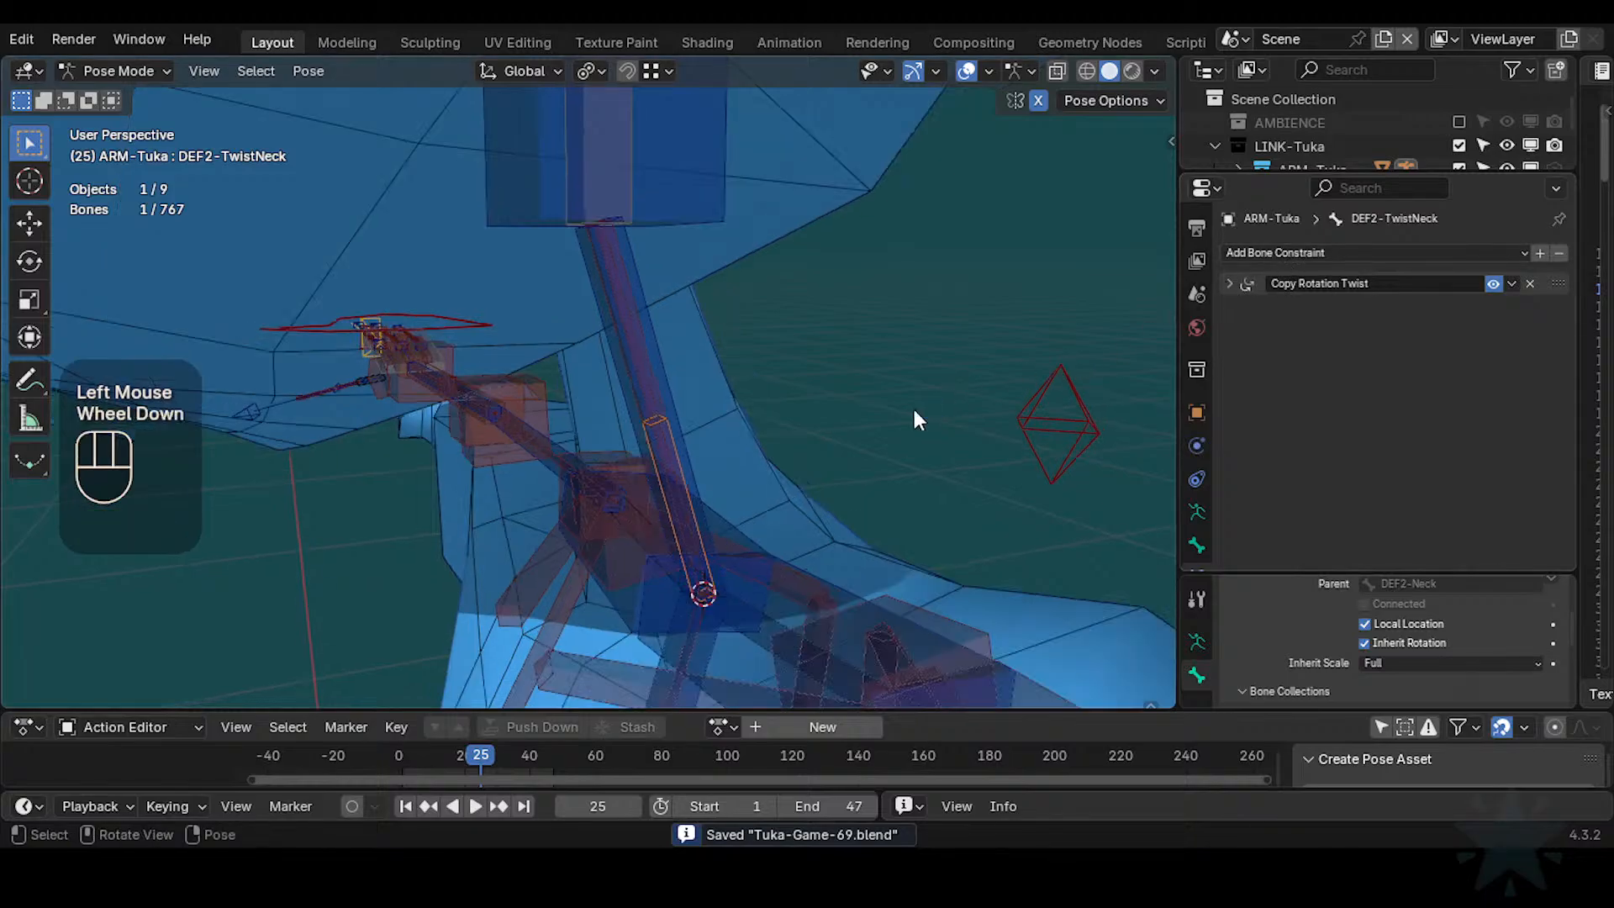
middle_click_drag(912, 406, 800, 370, "shift")
key("ctrl+s")
Add the overlapping neck bones and the adjoining head bones to the selection, hide all unselected bones and save the blend file
left_click(632, 311, "shift")
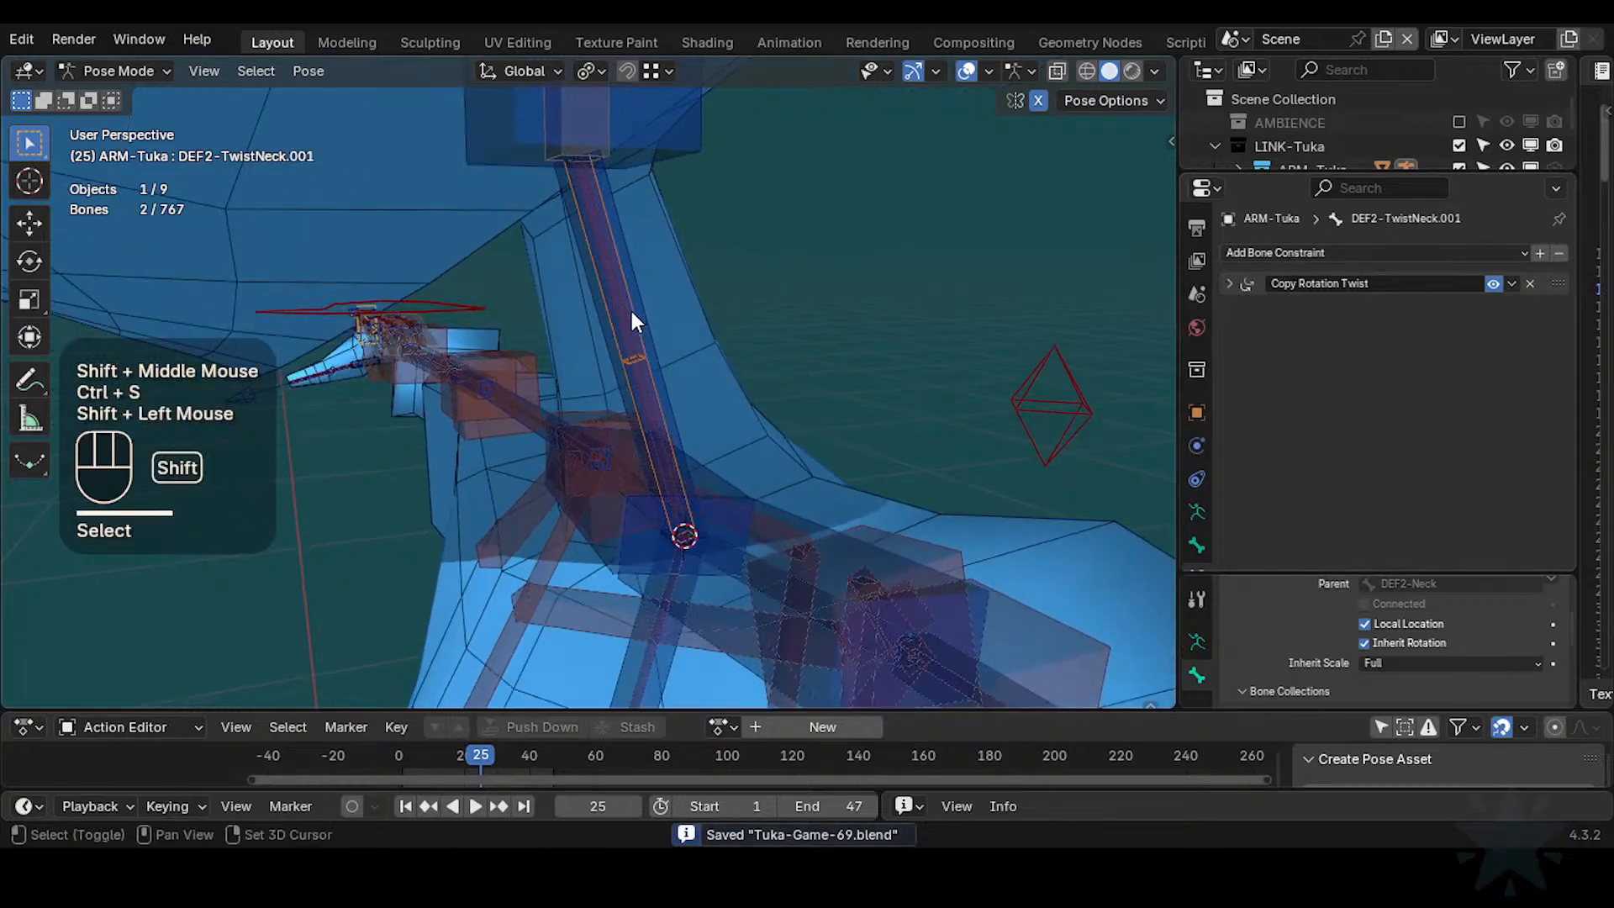
left_click(623, 309, "shift")
left_click(637, 283, "shift")
scroll(636, 303, "down", 1)
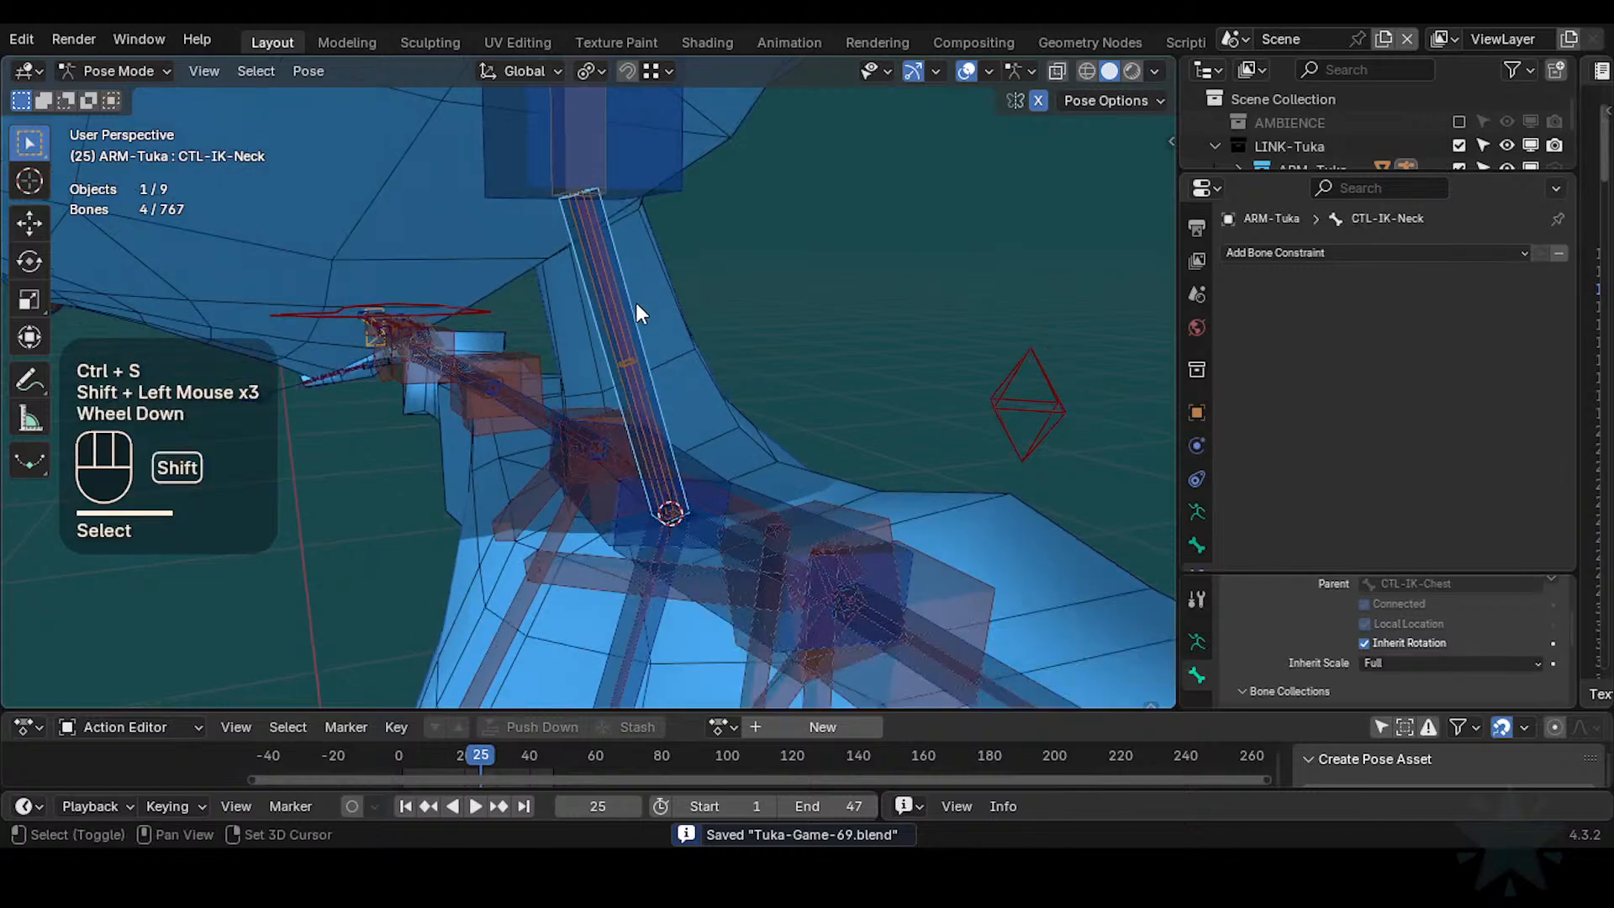
left_click(661, 628, "shift")
middle_click_drag(713, 351, 680, 334, "shift")
left_click(637, 216, "shift")
left_click(618, 210, "shift")
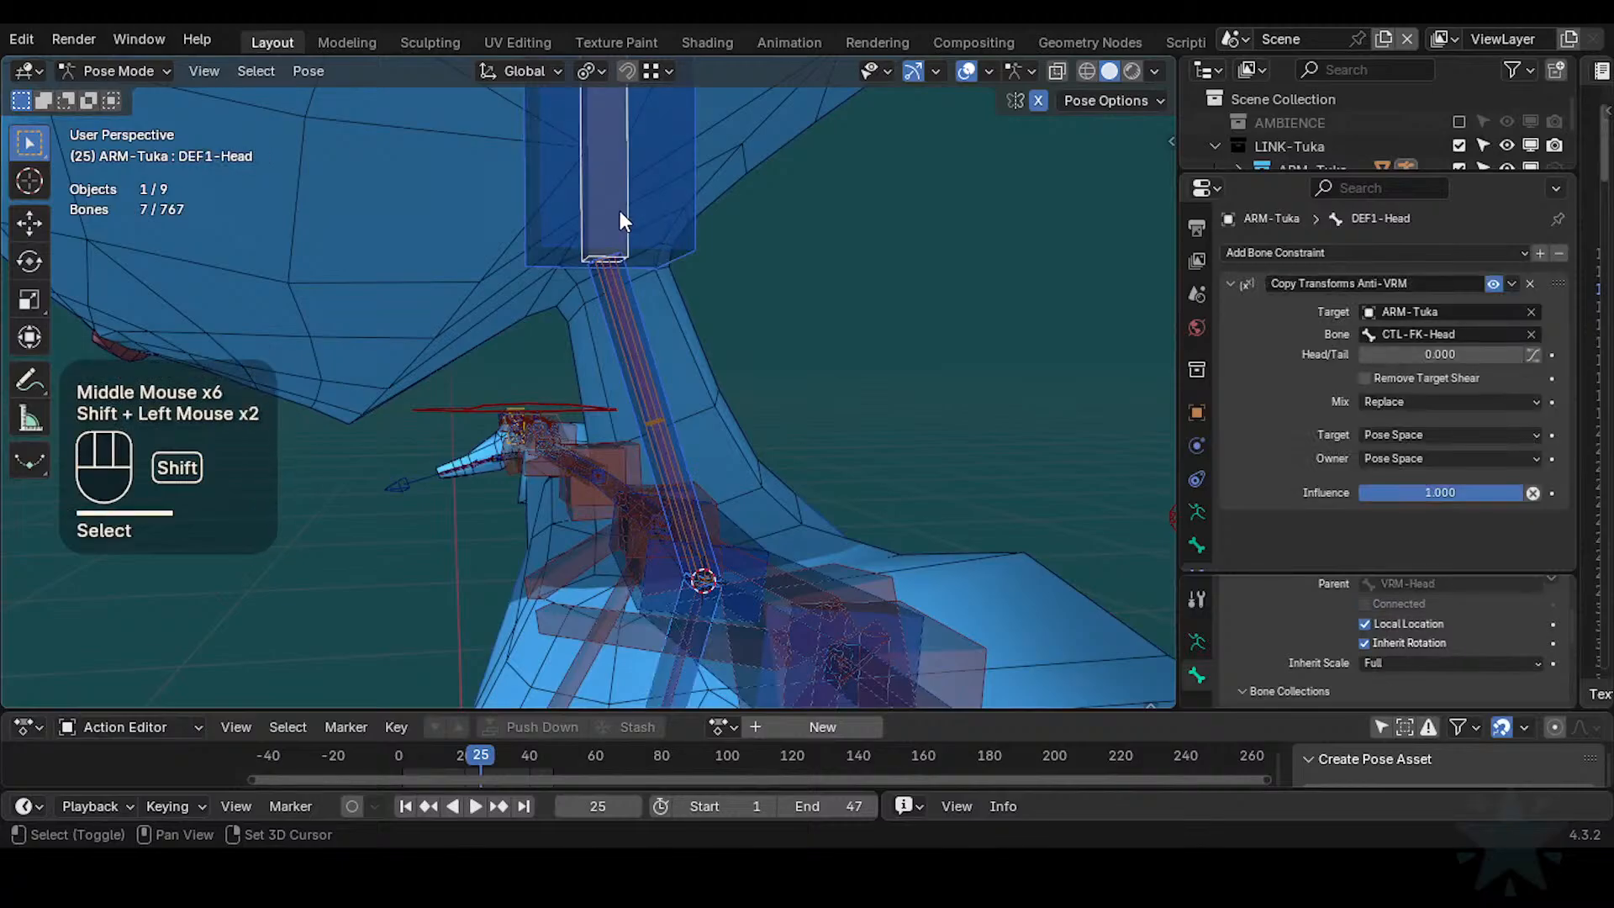
key("shift+h")
key("ctrl+s")
scroll(646, 356, "down", 1)
middle_click_drag(605, 366, 613, 419)
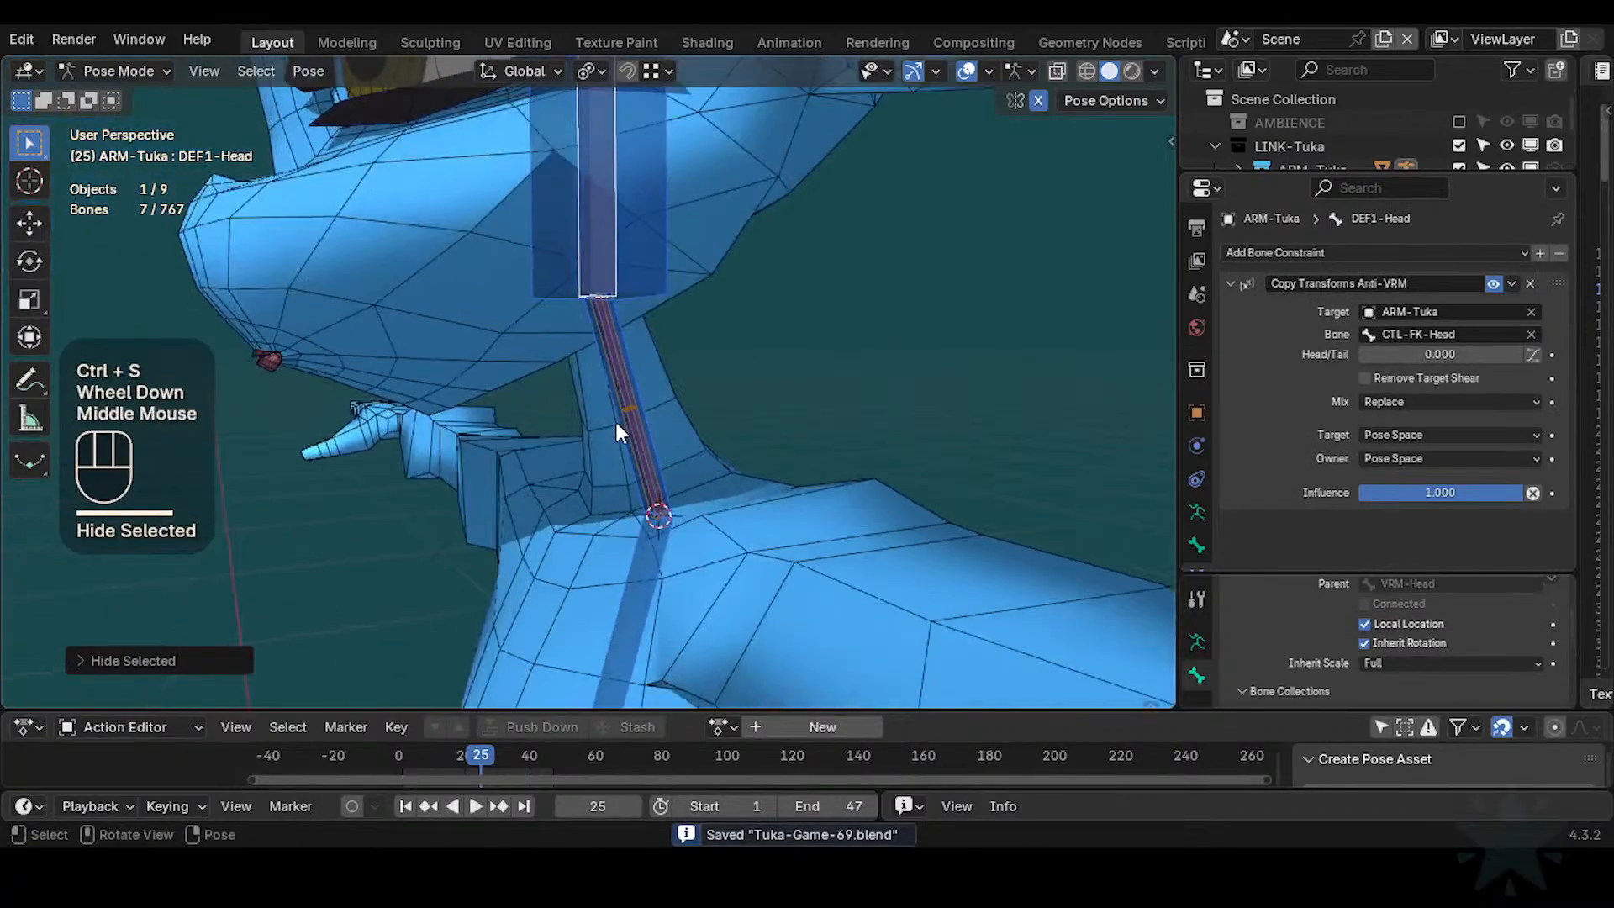
Duplicate the Copy Rotation Twist constraint on DEF2-TwistNeck and name the copy "Copy Rotation Fan"
left_click(612, 371)
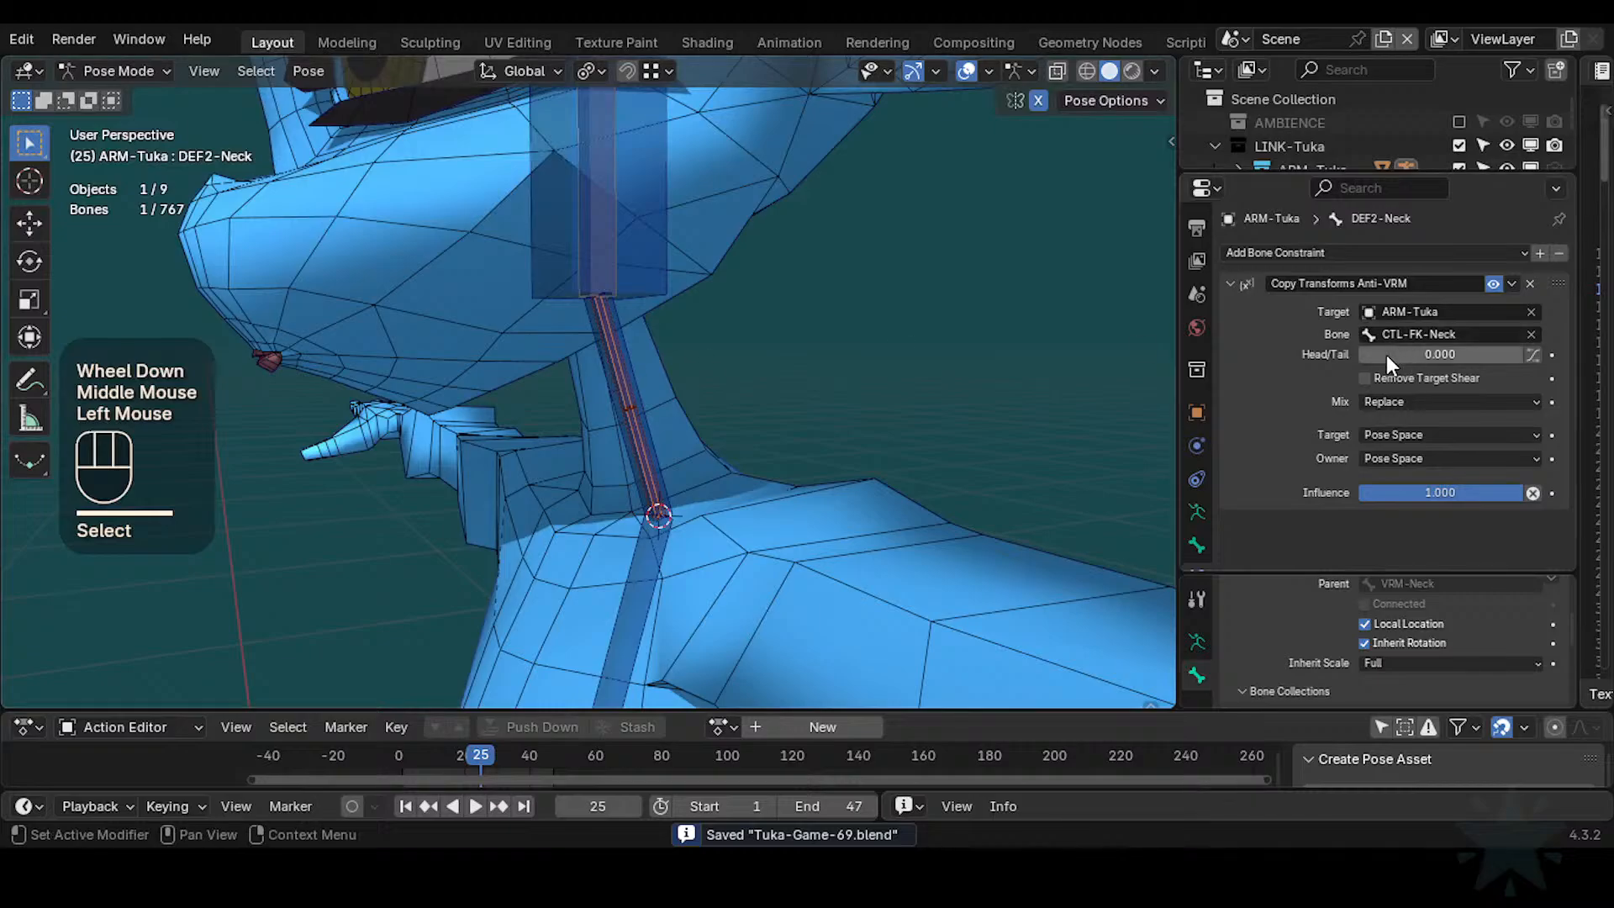
double_click(645, 439)
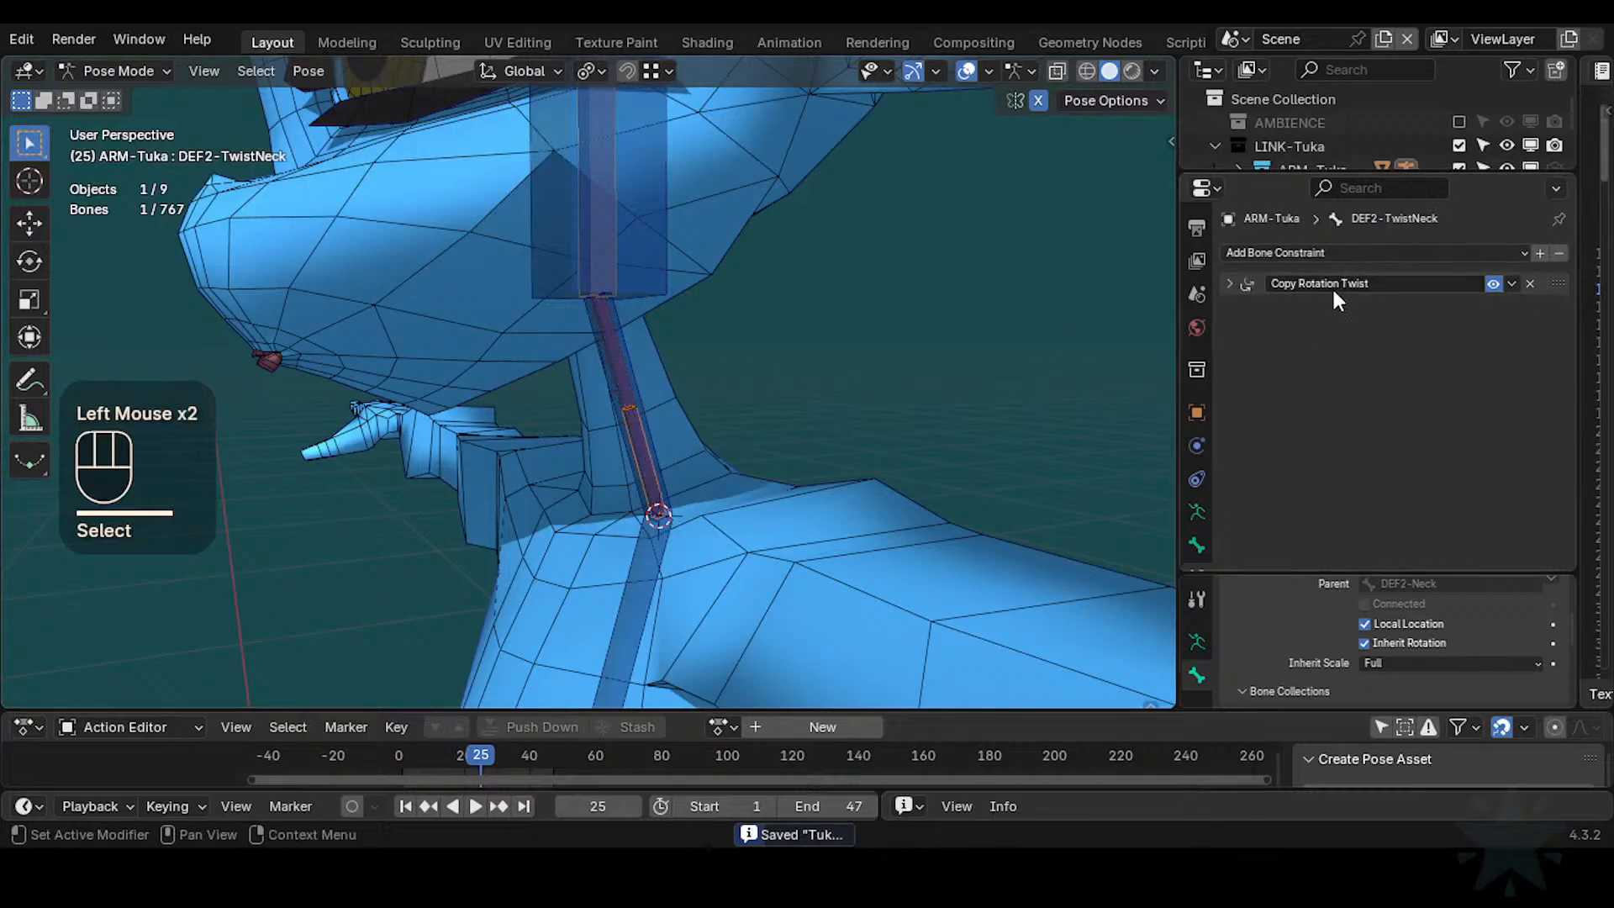
key("shift+d")
left_click_drag(1337, 308, 1467, 318)
key("BackSpace")
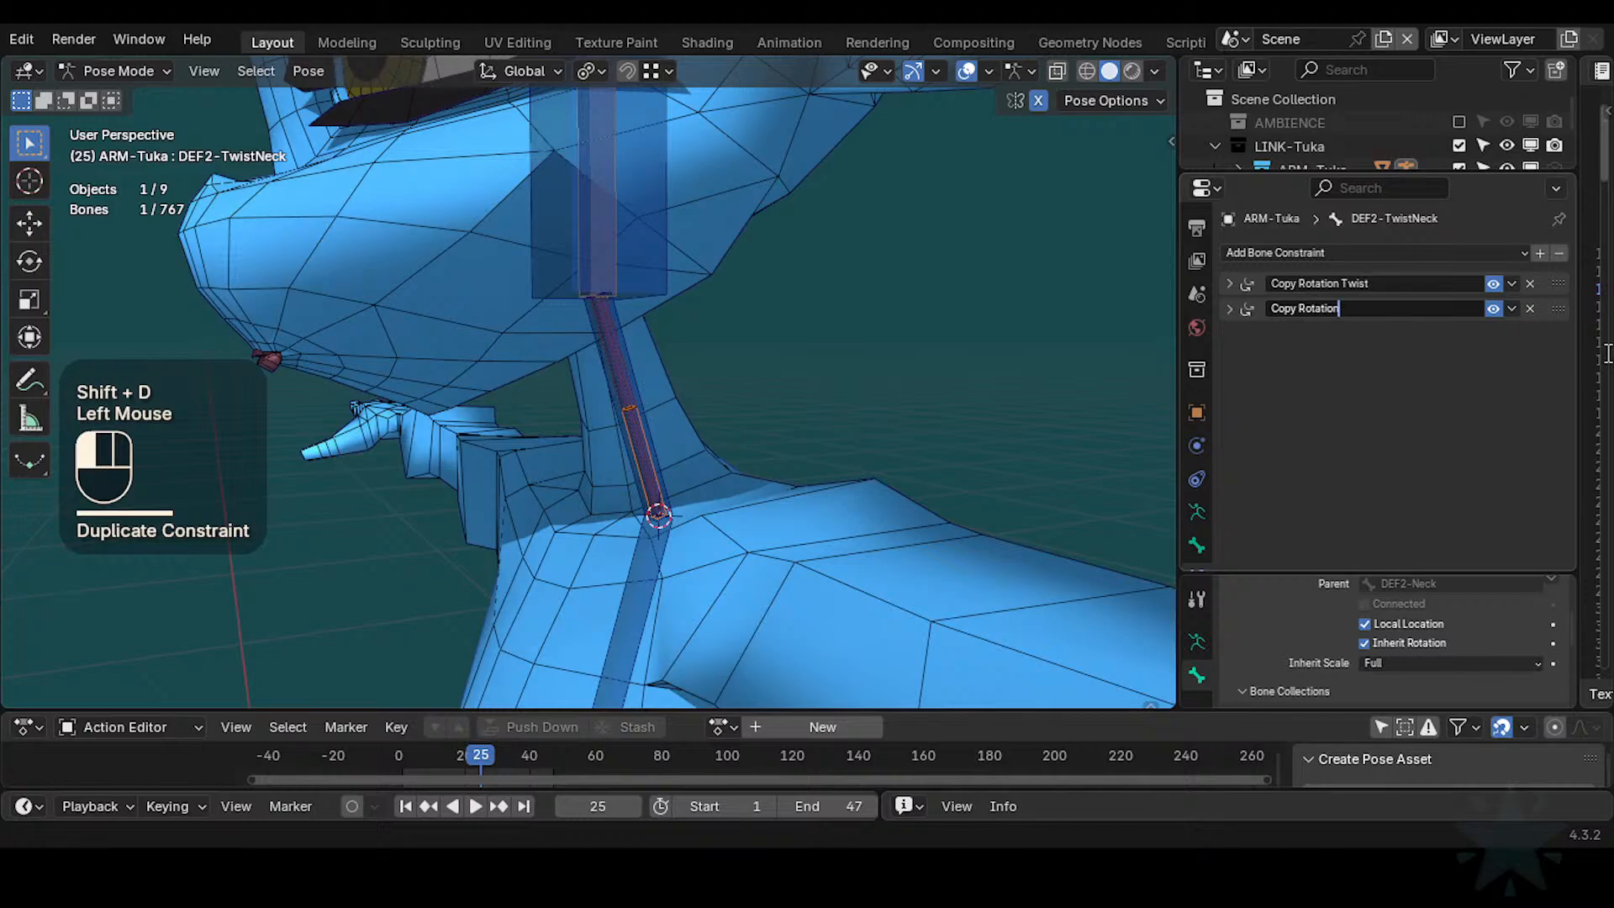
left_click(1602, 360)
left_click(1230, 309)
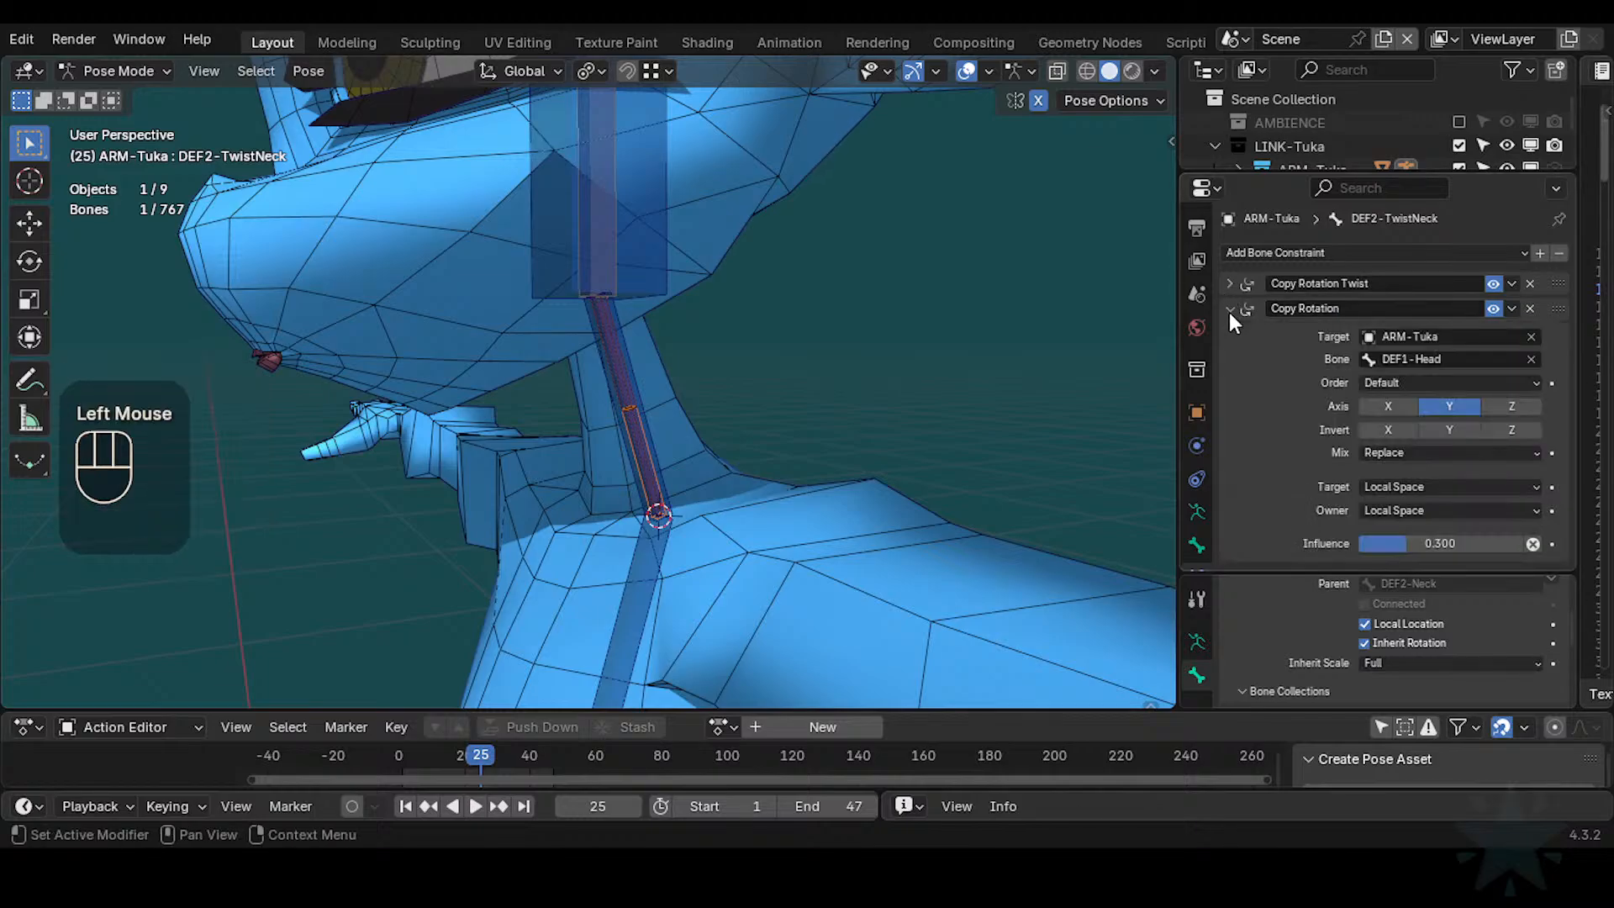
double_click(1379, 309)
type("Far")
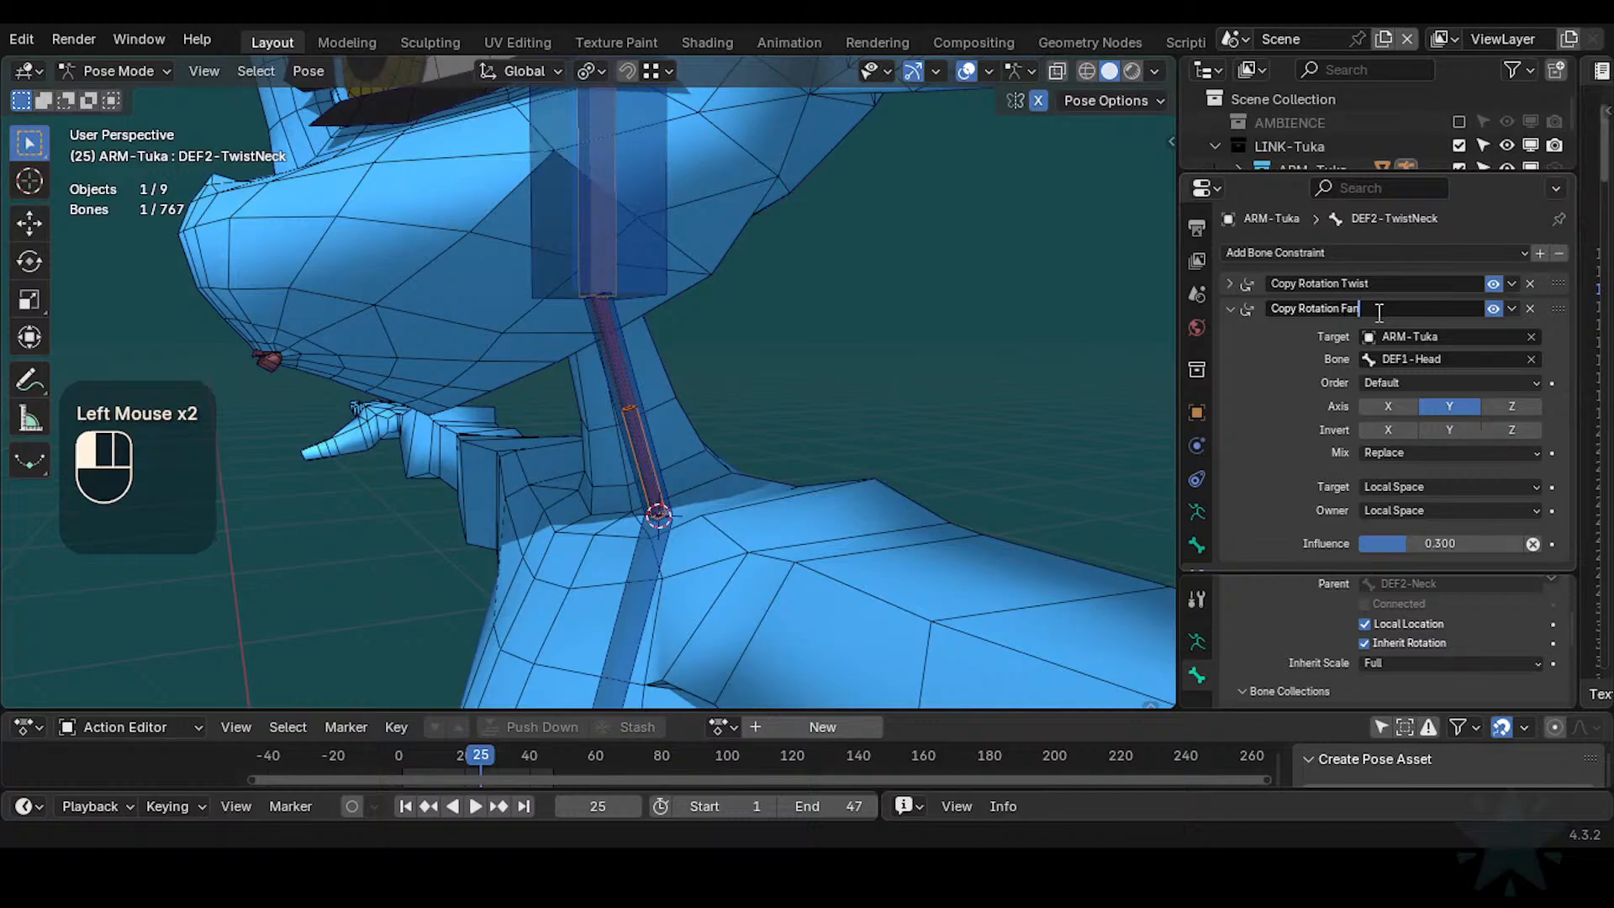
key("BackSpace")
type("n")
key("Return")
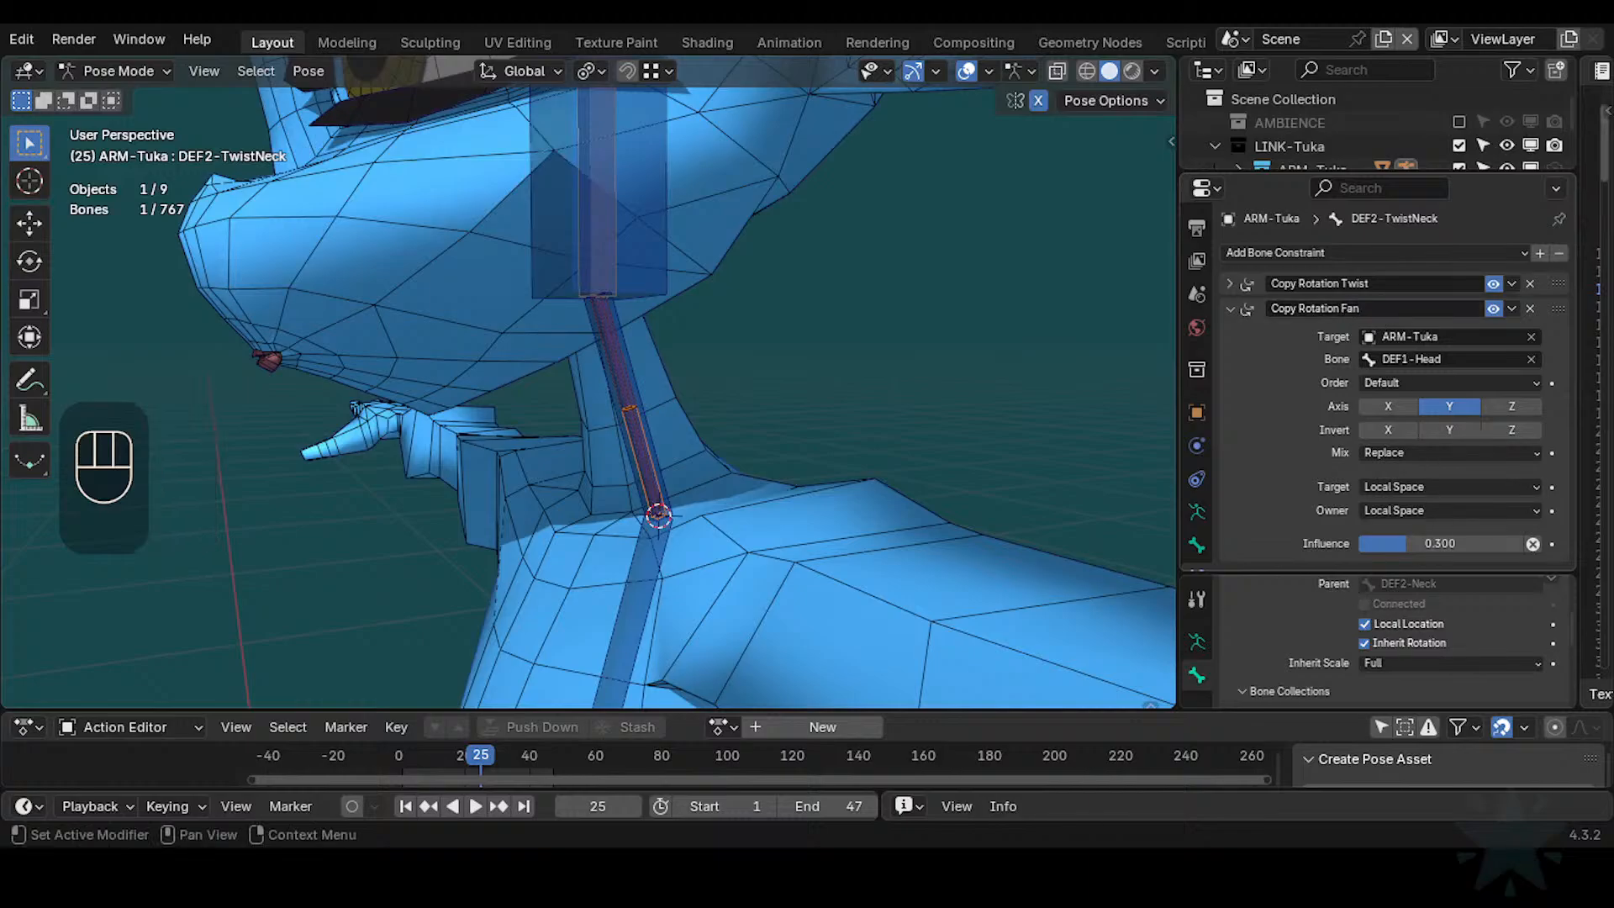
Make the Copy Rotation Fan constraint on DEF2-TwistNeck act on the X and Z axes instead of Y
left_click(1370, 284)
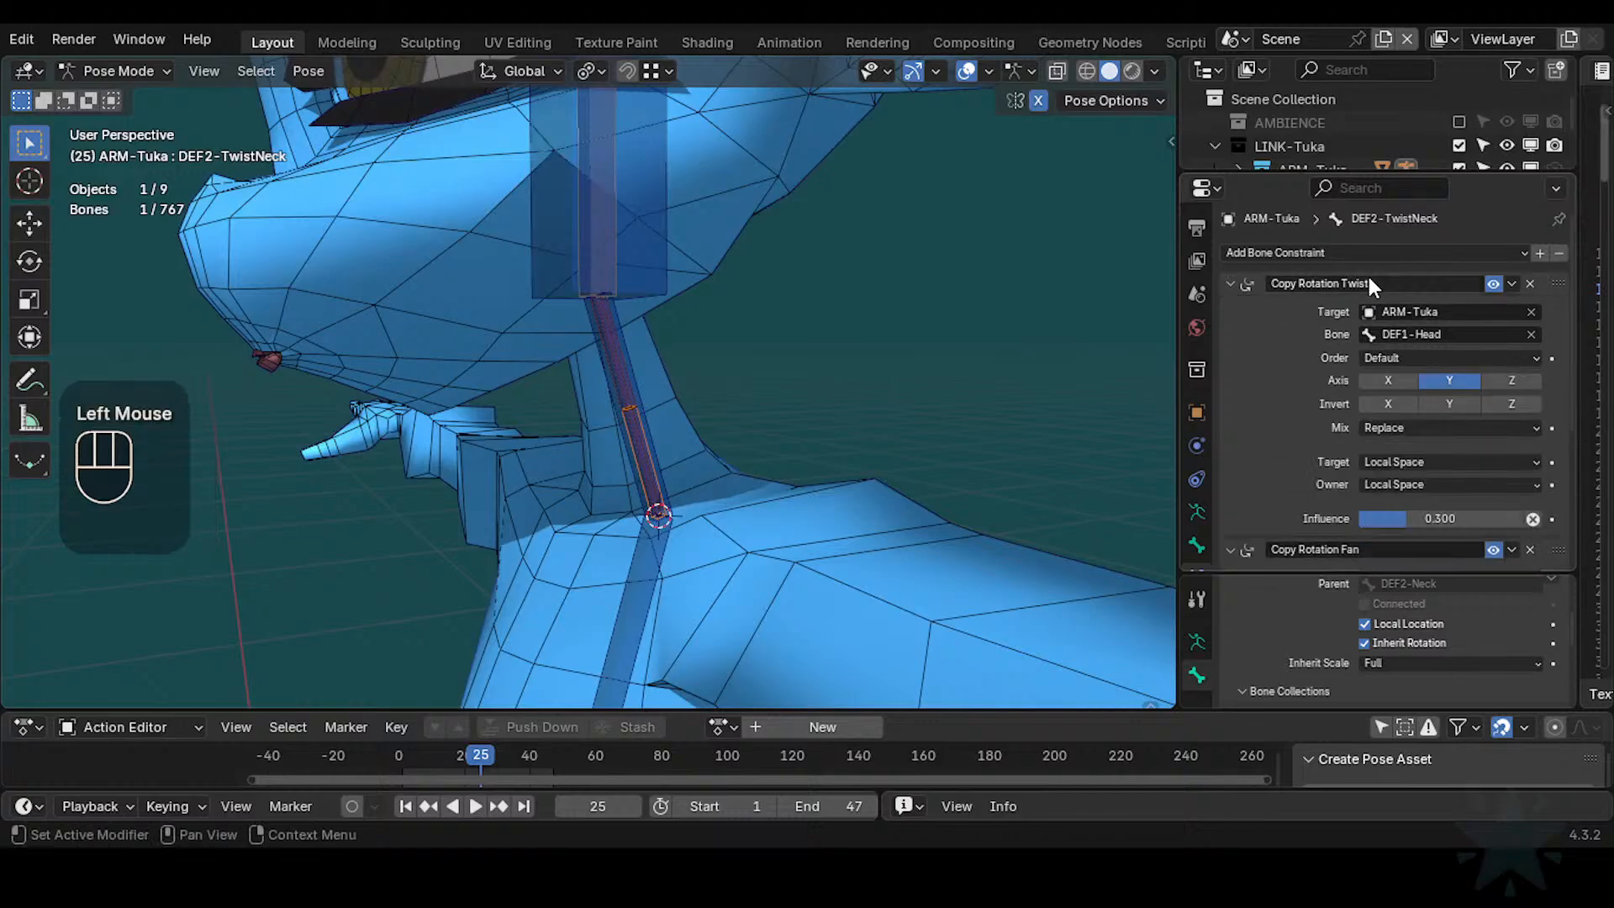
left_click(1232, 284)
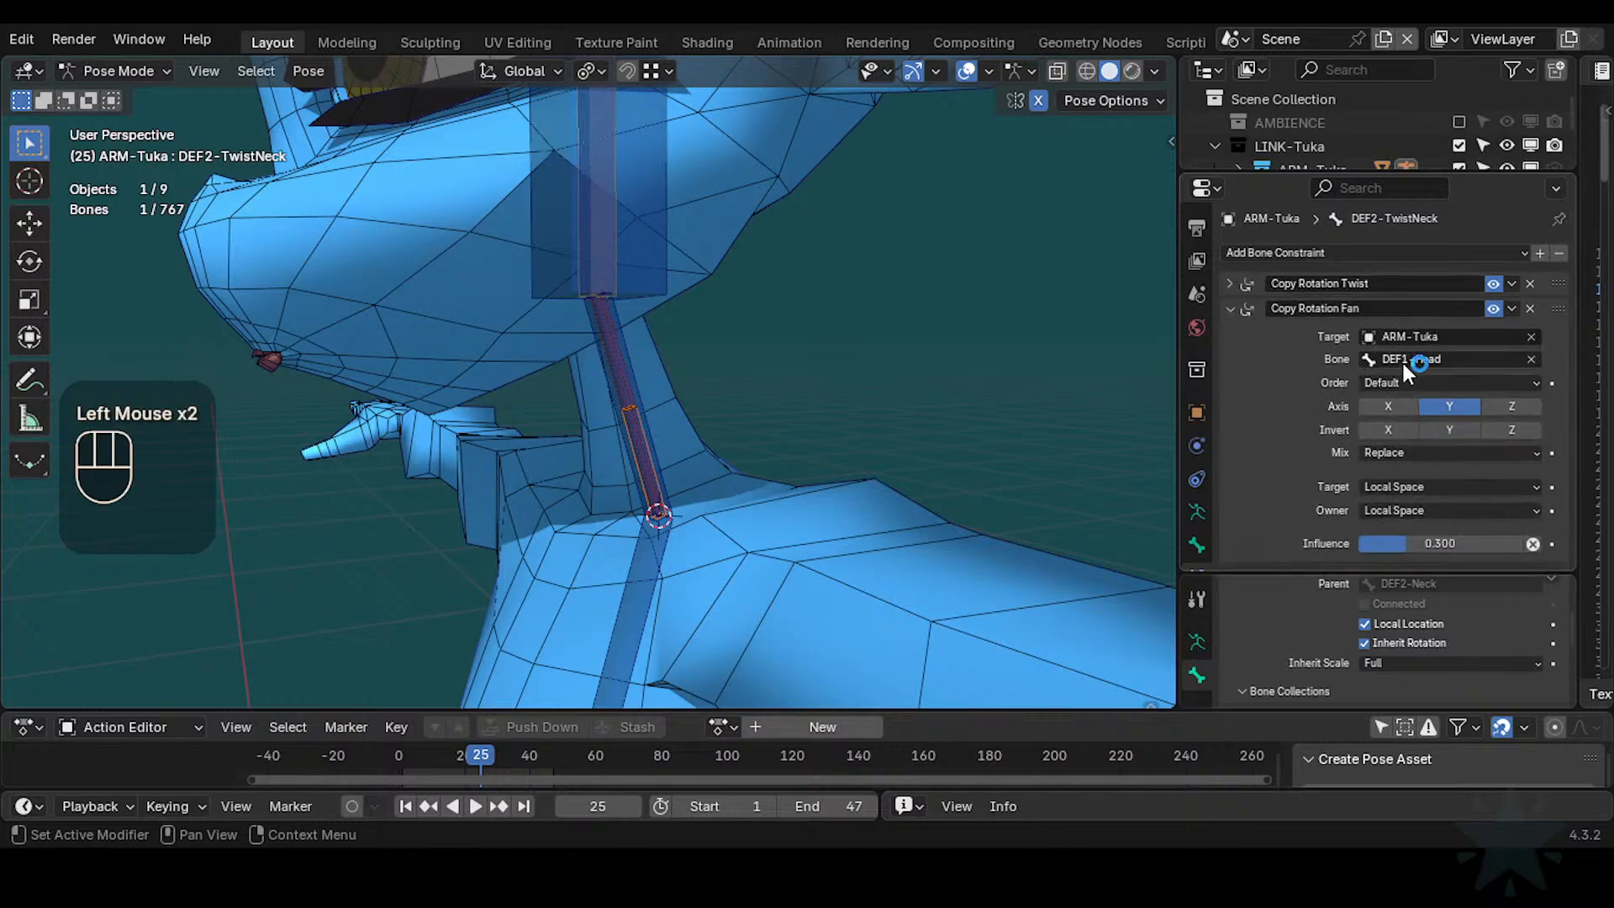
left_click(1434, 408)
left_click(1410, 406)
left_click(1511, 406)
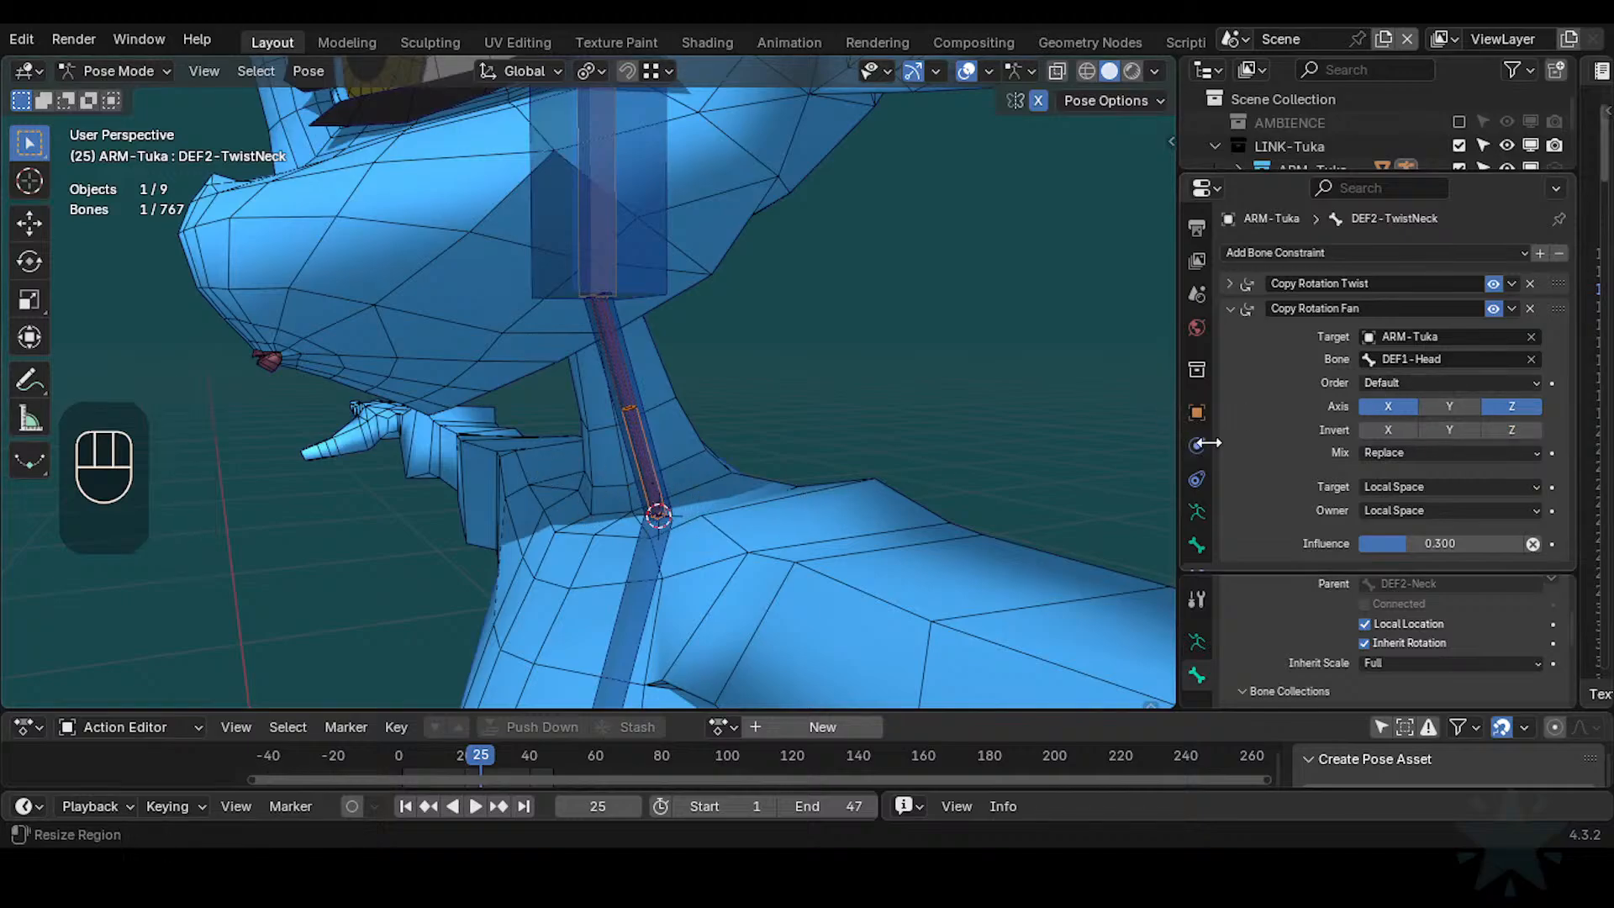
Try ordering Copy Rotation Fan above Copy Rotation Twist on DEF2-TwistNeck, and put it back in second place with its settings expanded
left_click(1236, 309)
left_click_drag(1558, 308, 1550, 282)
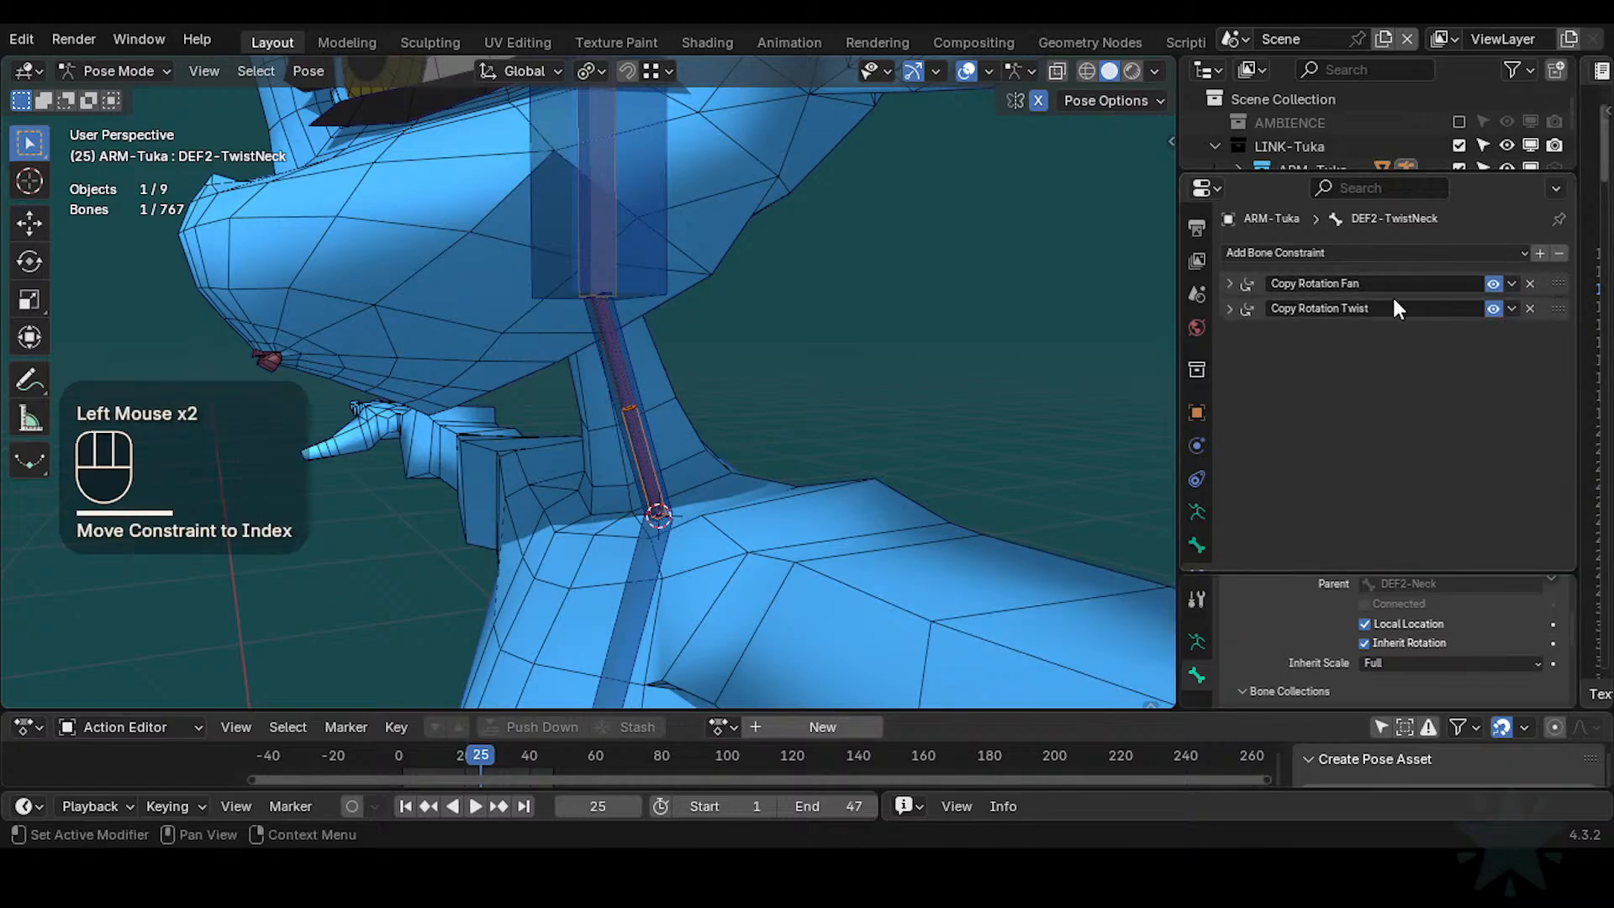
left_click(1228, 280)
left_click(1228, 280)
left_click_drag(1551, 284, 1366, 345)
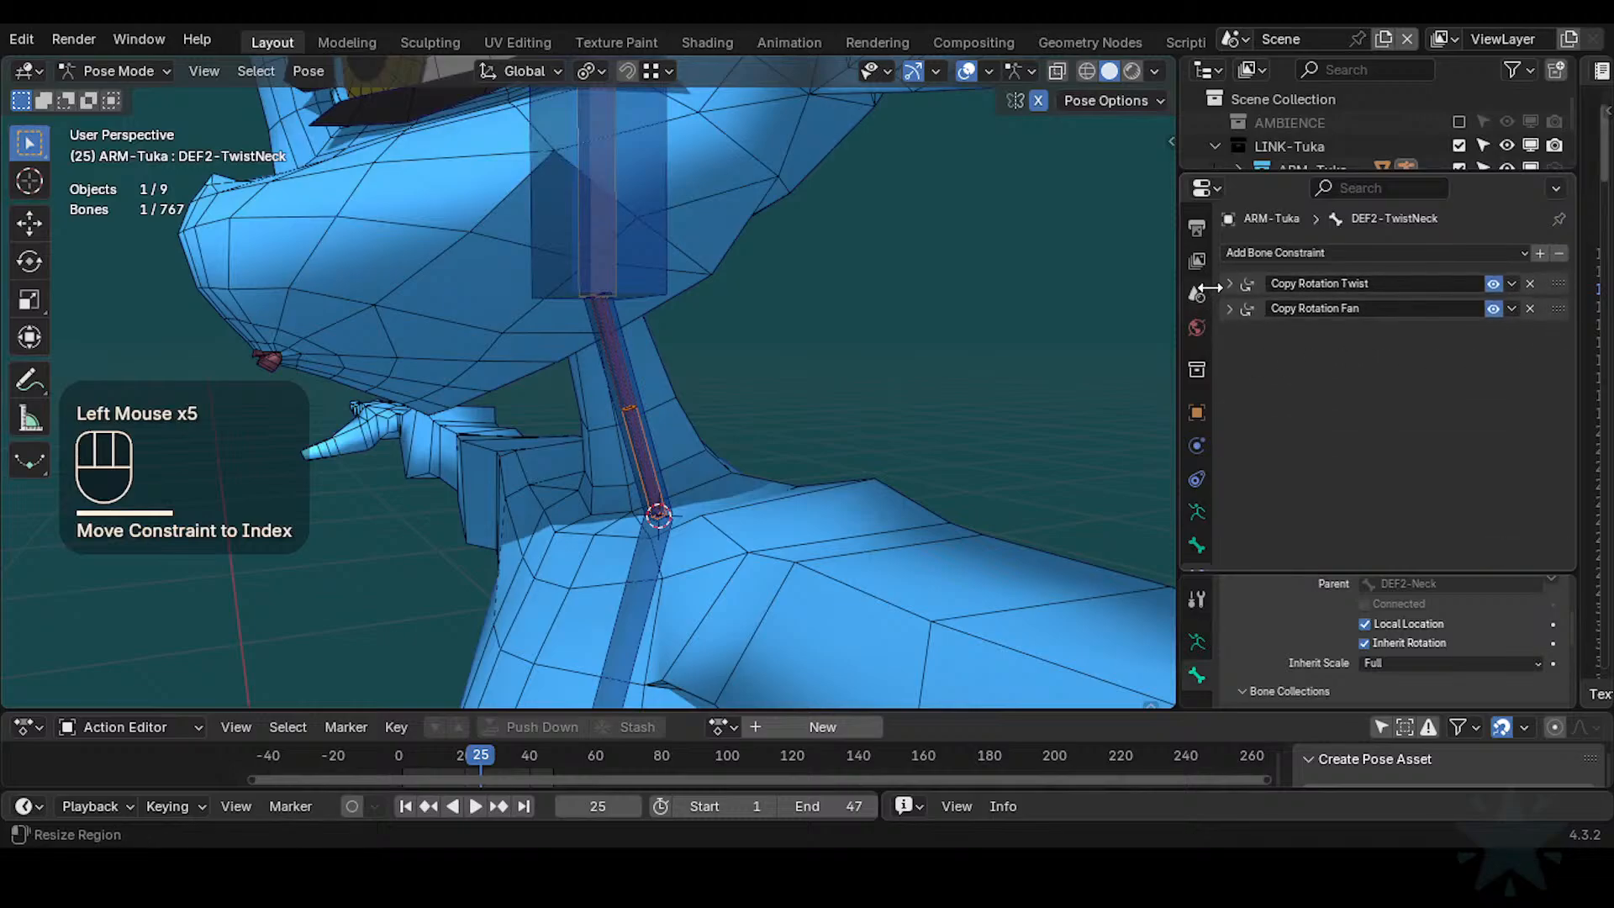
left_click(1228, 310)
left_click(1228, 309)
left_click(1229, 309)
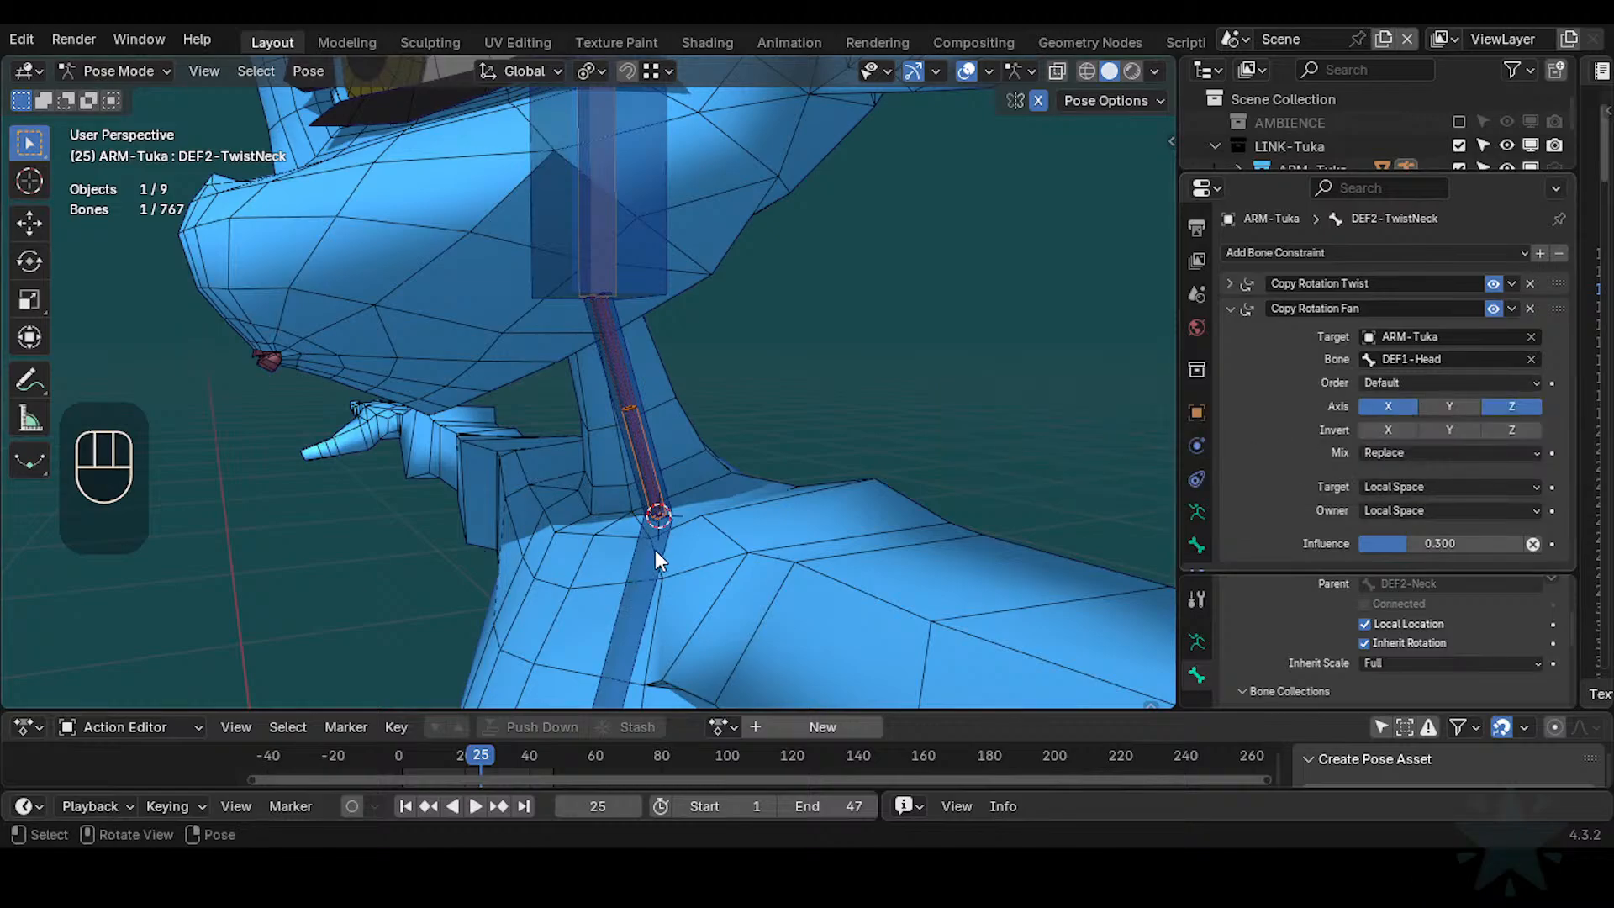
Copy only the Copy Rotation Fan constraint from DEF2-TwistNeck to DEF2-TwistNeck.001, with DEF2-TwistNeck as the active bone
scroll(673, 353, "down", 2)
scroll(765, 387, "up", 1)
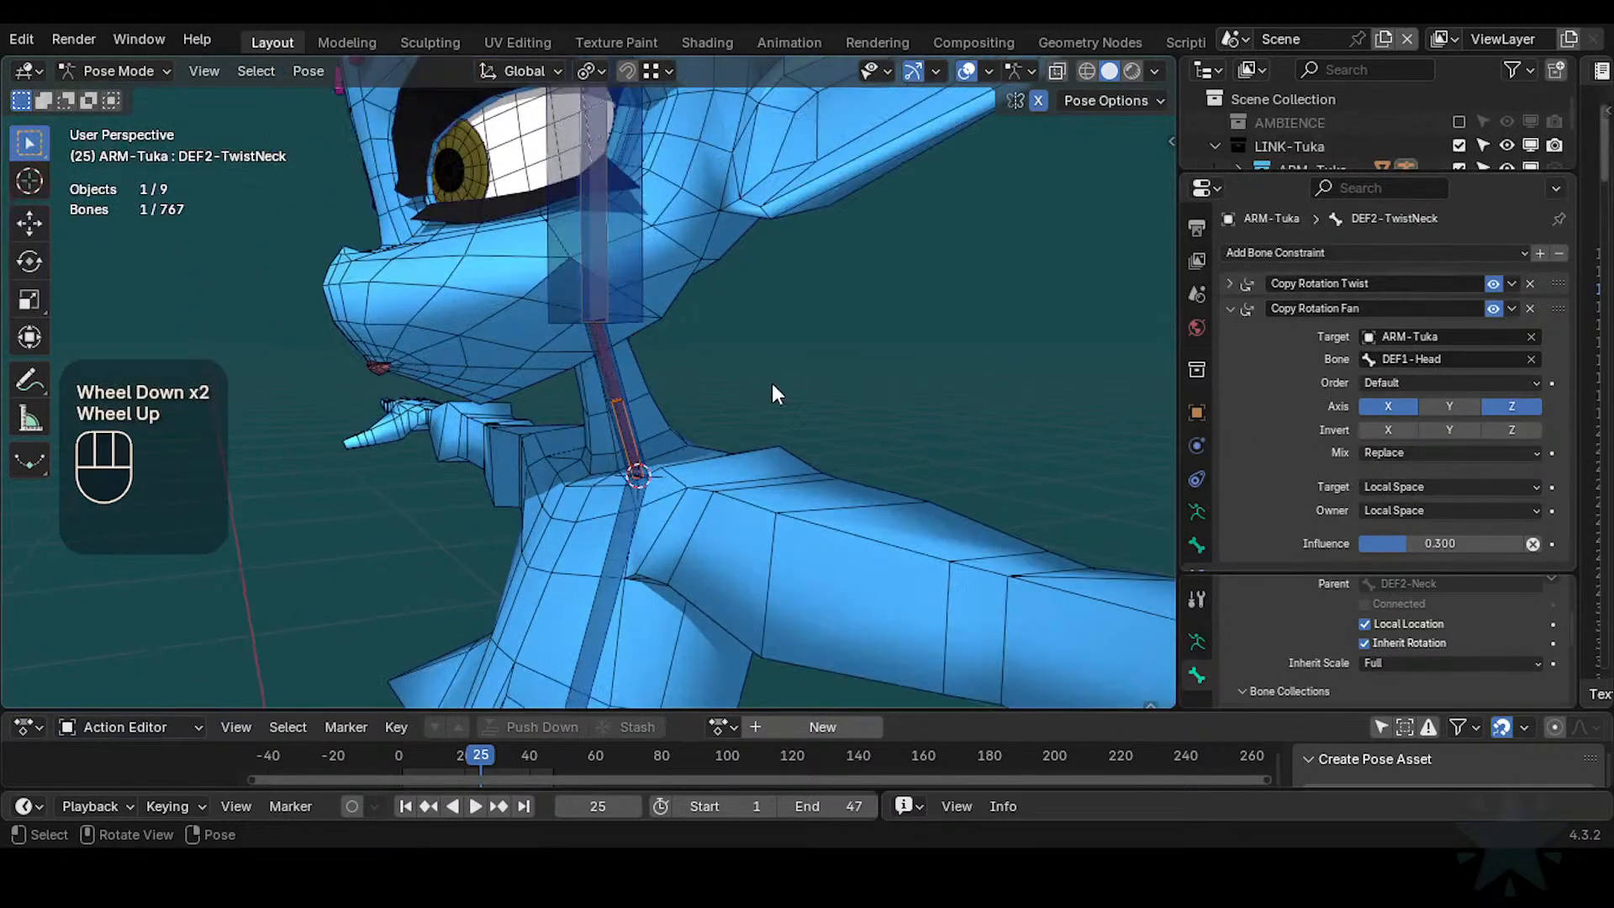
double_click(609, 379)
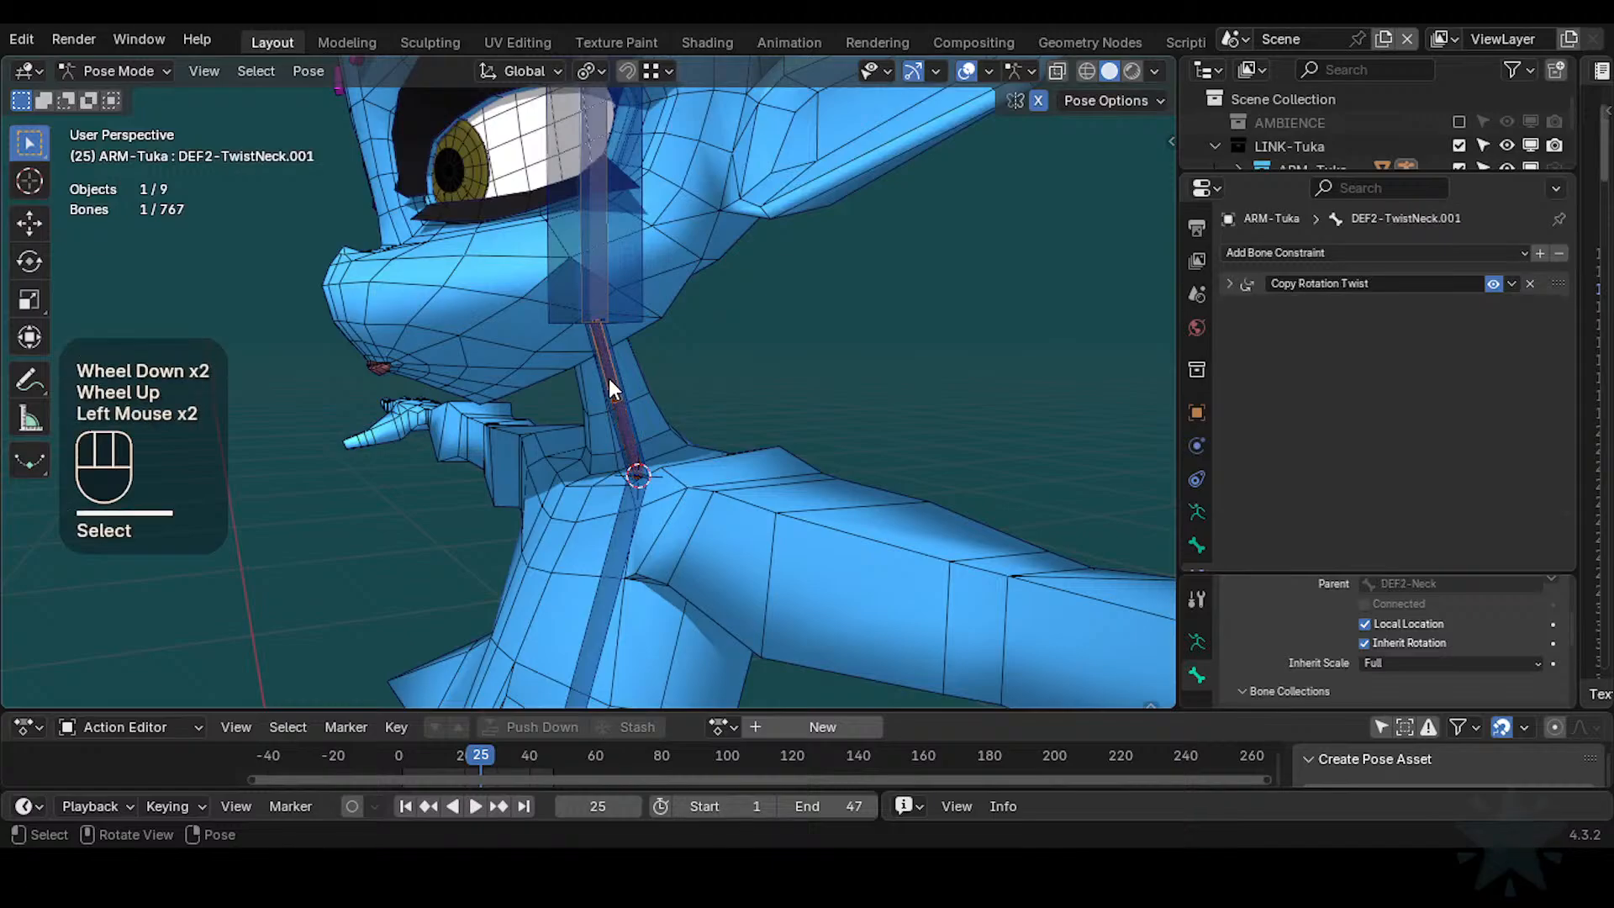
scroll(618, 436, "up", 1)
left_click(643, 427, "alt+shift")
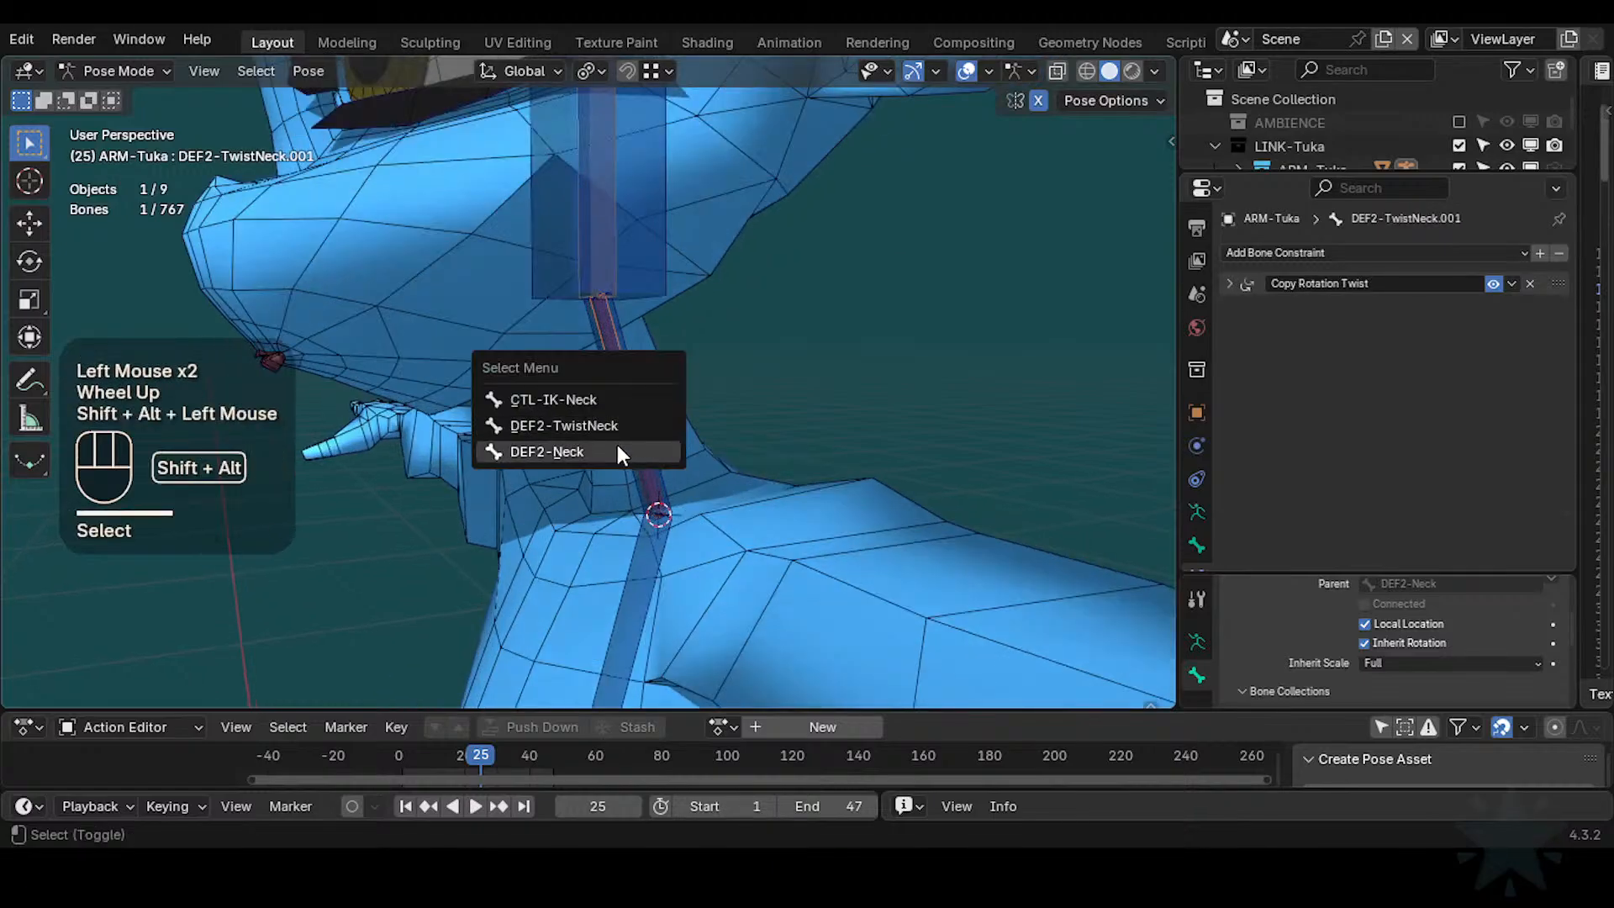
left_click(617, 427, "ctrl")
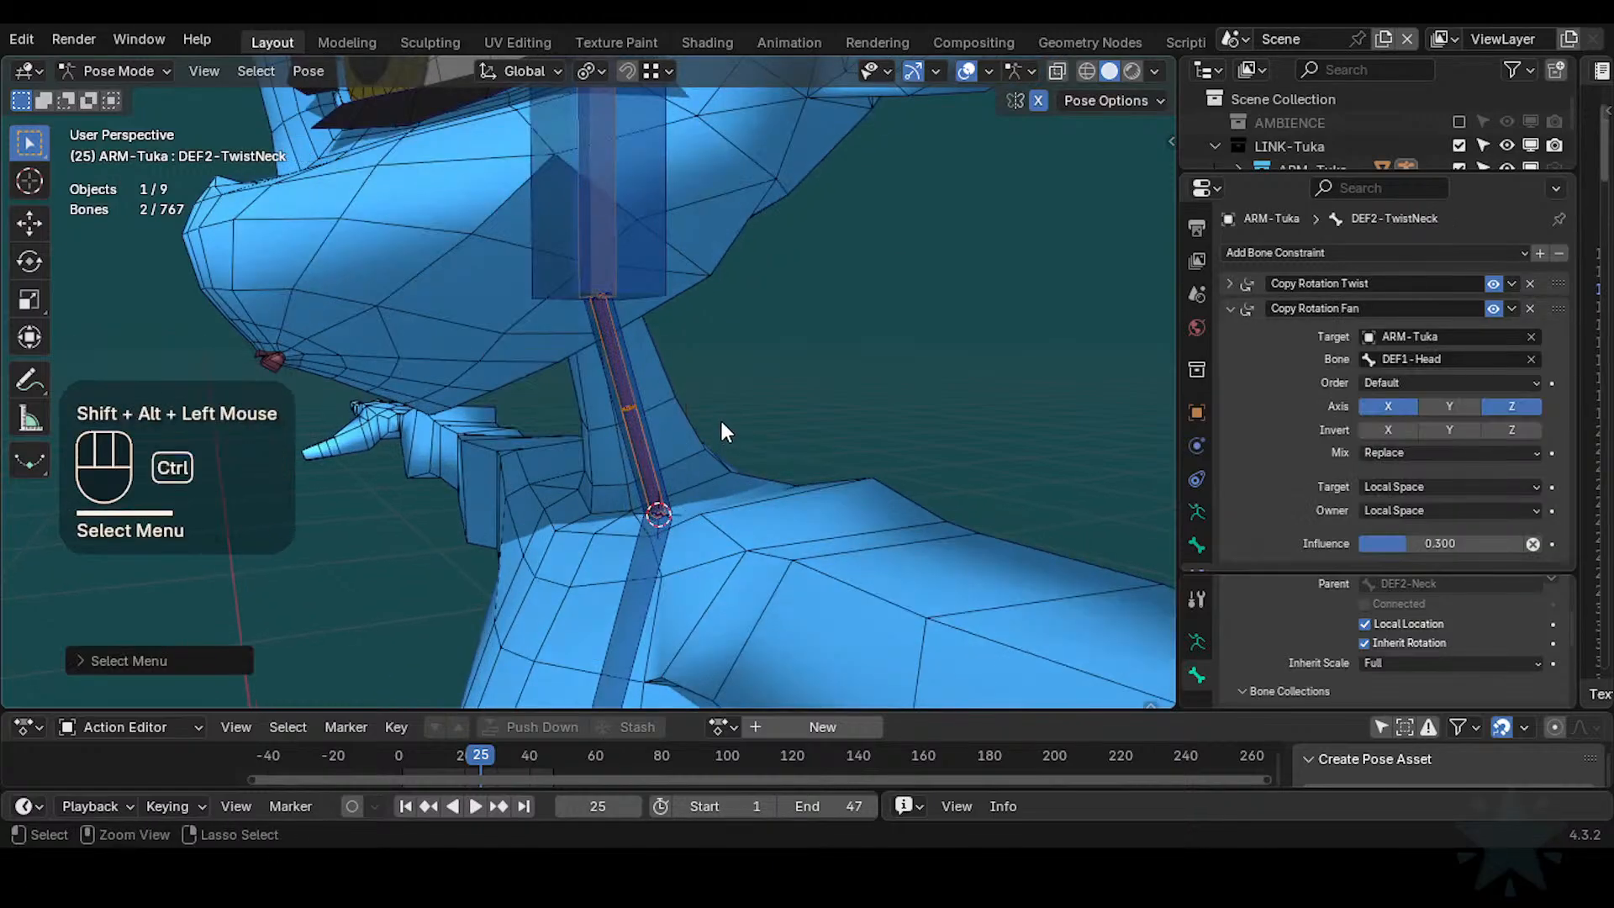
key("ctrl+c")
left_click(629, 685)
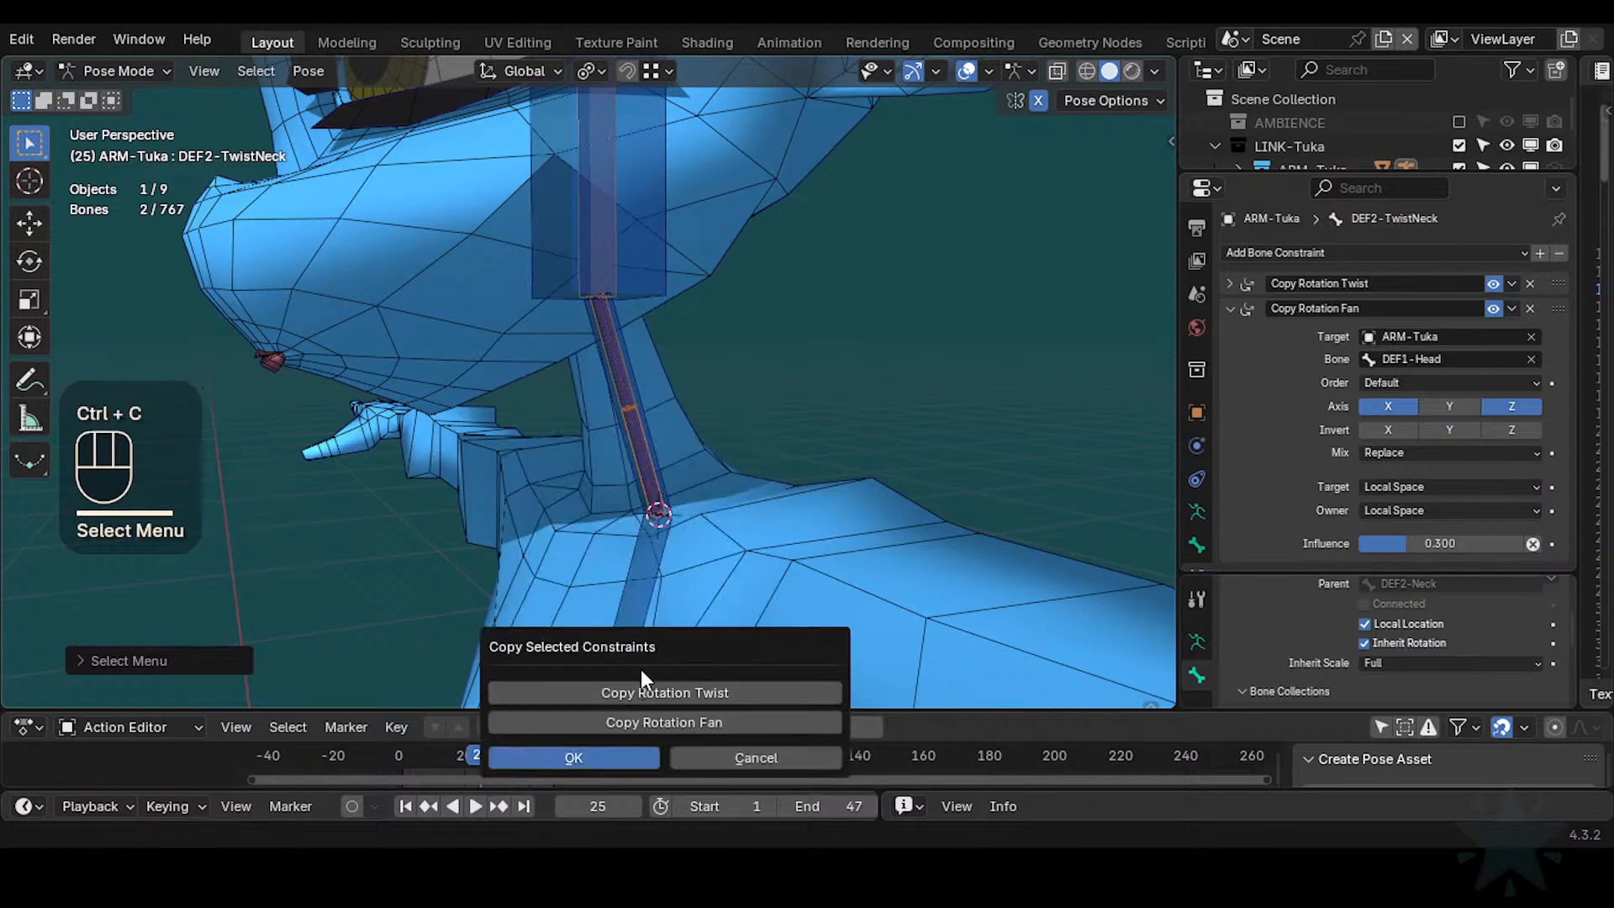
left_click(662, 722)
left_click(617, 751)
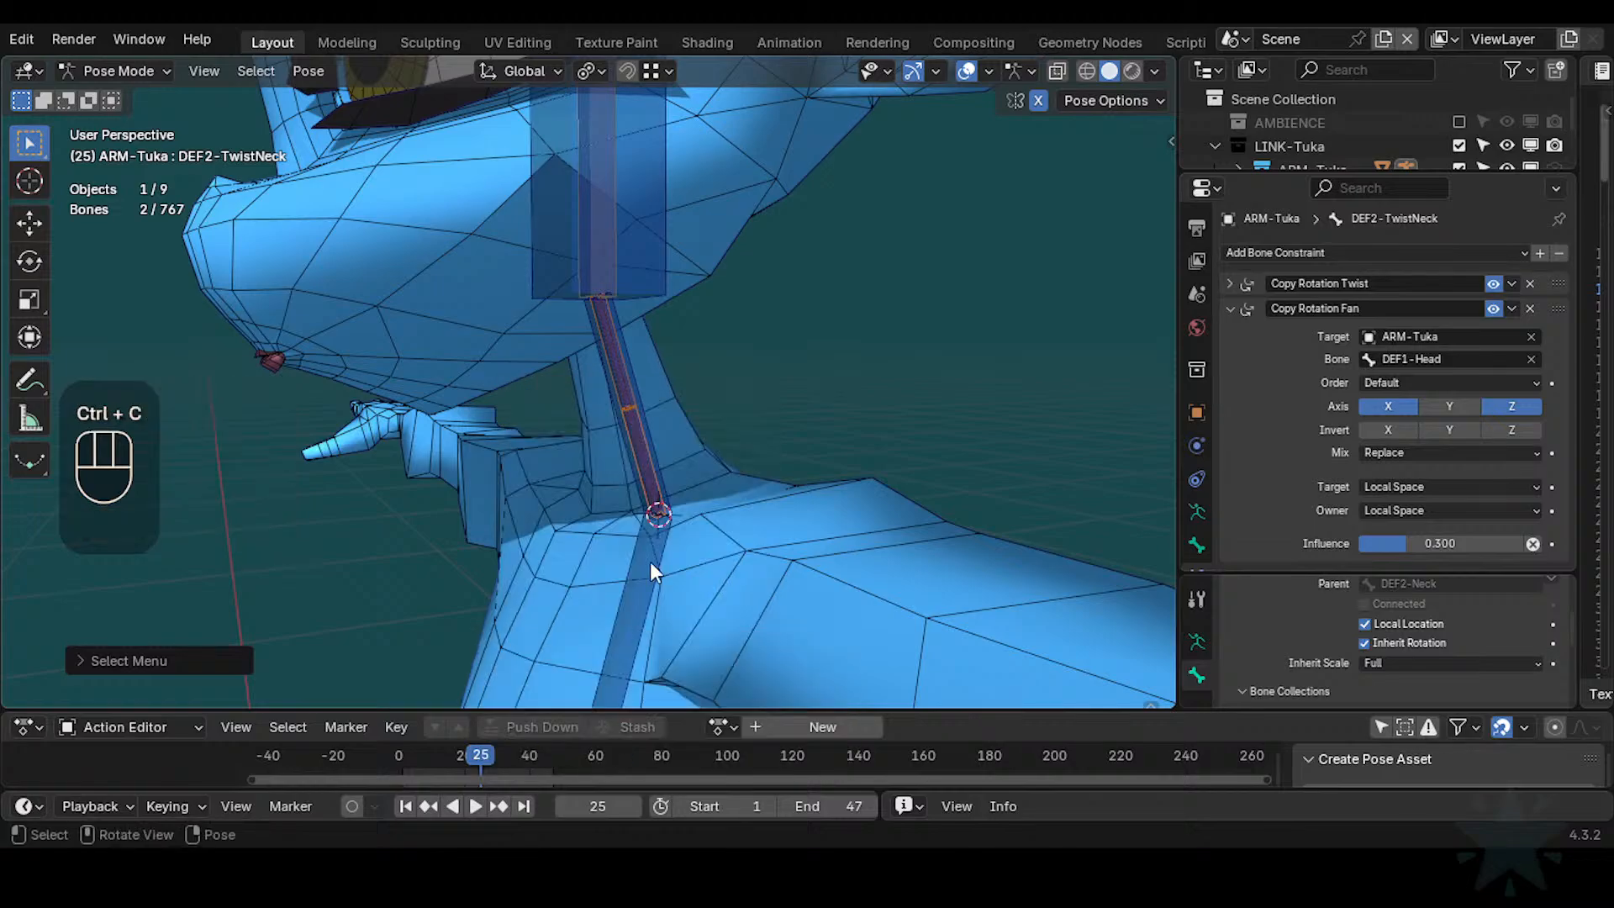
Check the copied Copy Rotation Fan on DEF2-TwistNeck.001 and tilt CTL-IK-Head forward to test how the neck twist bones follow
left_click(628, 389)
left_click(627, 388)
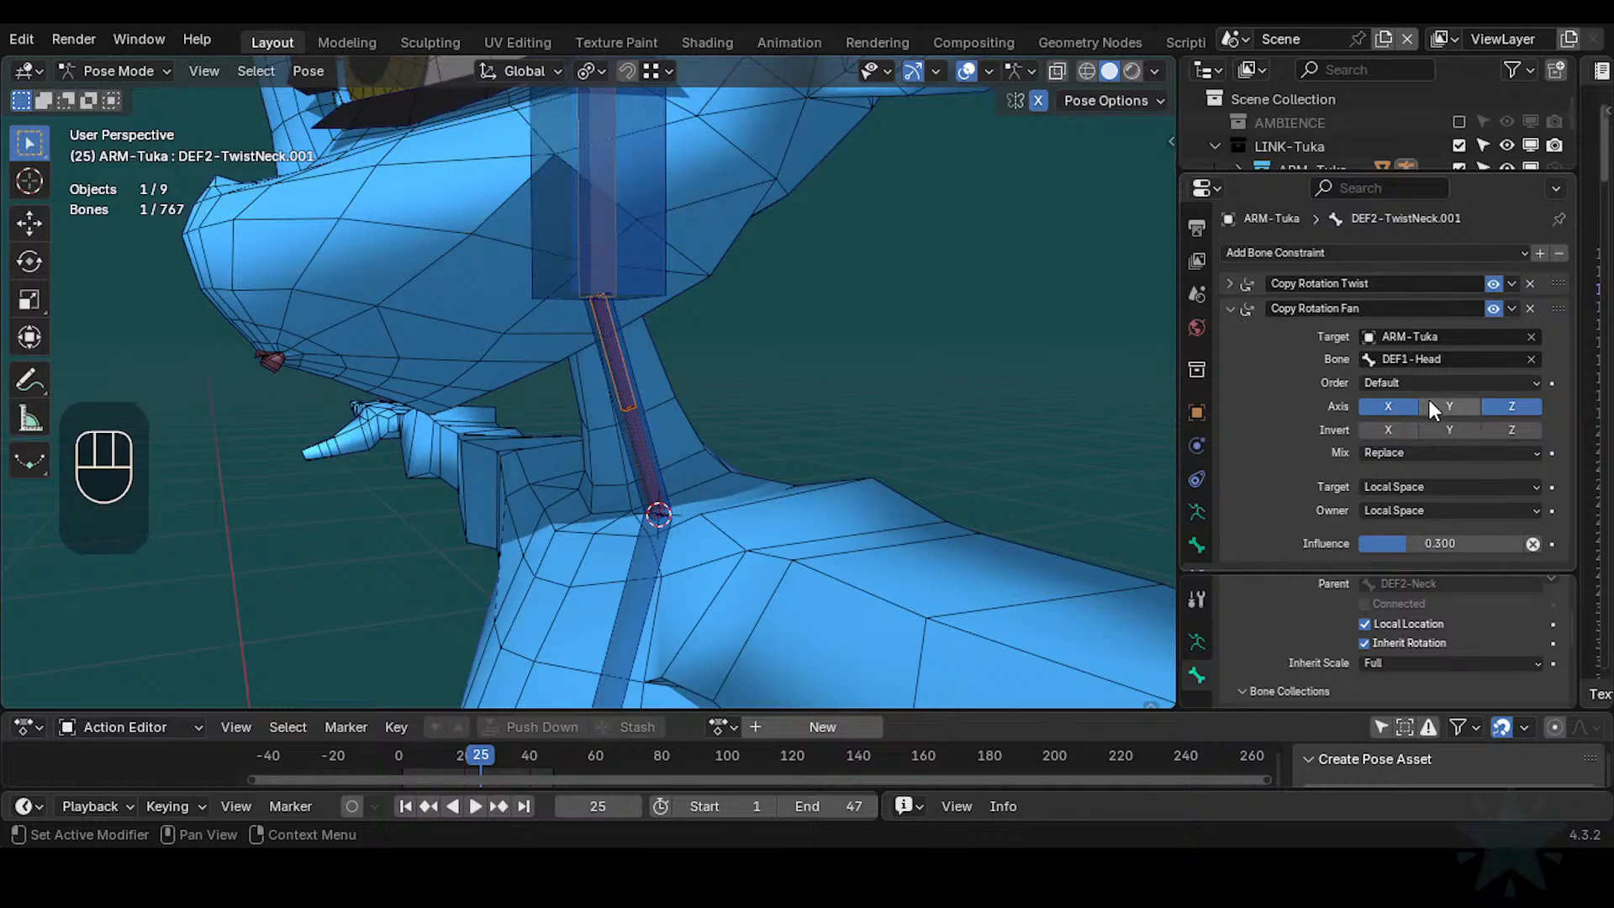
left_click(653, 237)
key("r")
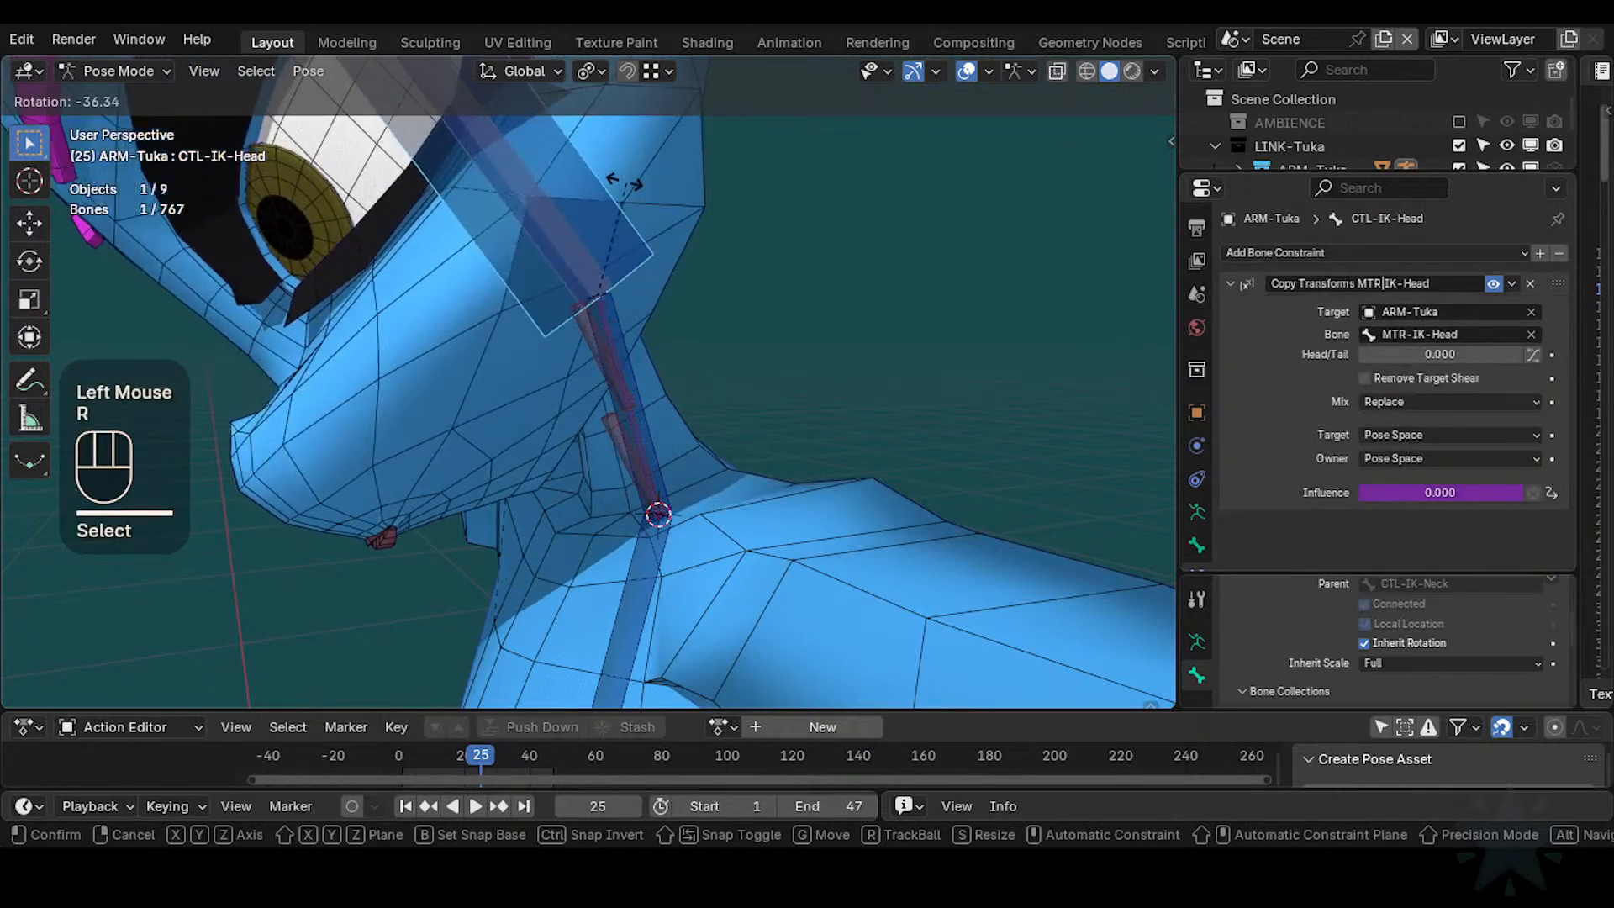
left_click(673, 269)
mouse_move(672, 269)
middle_mouse_down()
mouse_move(639, 240)
mouse_move(689, 261)
middle_mouse_up()
key("r")
left_click(715, 414)
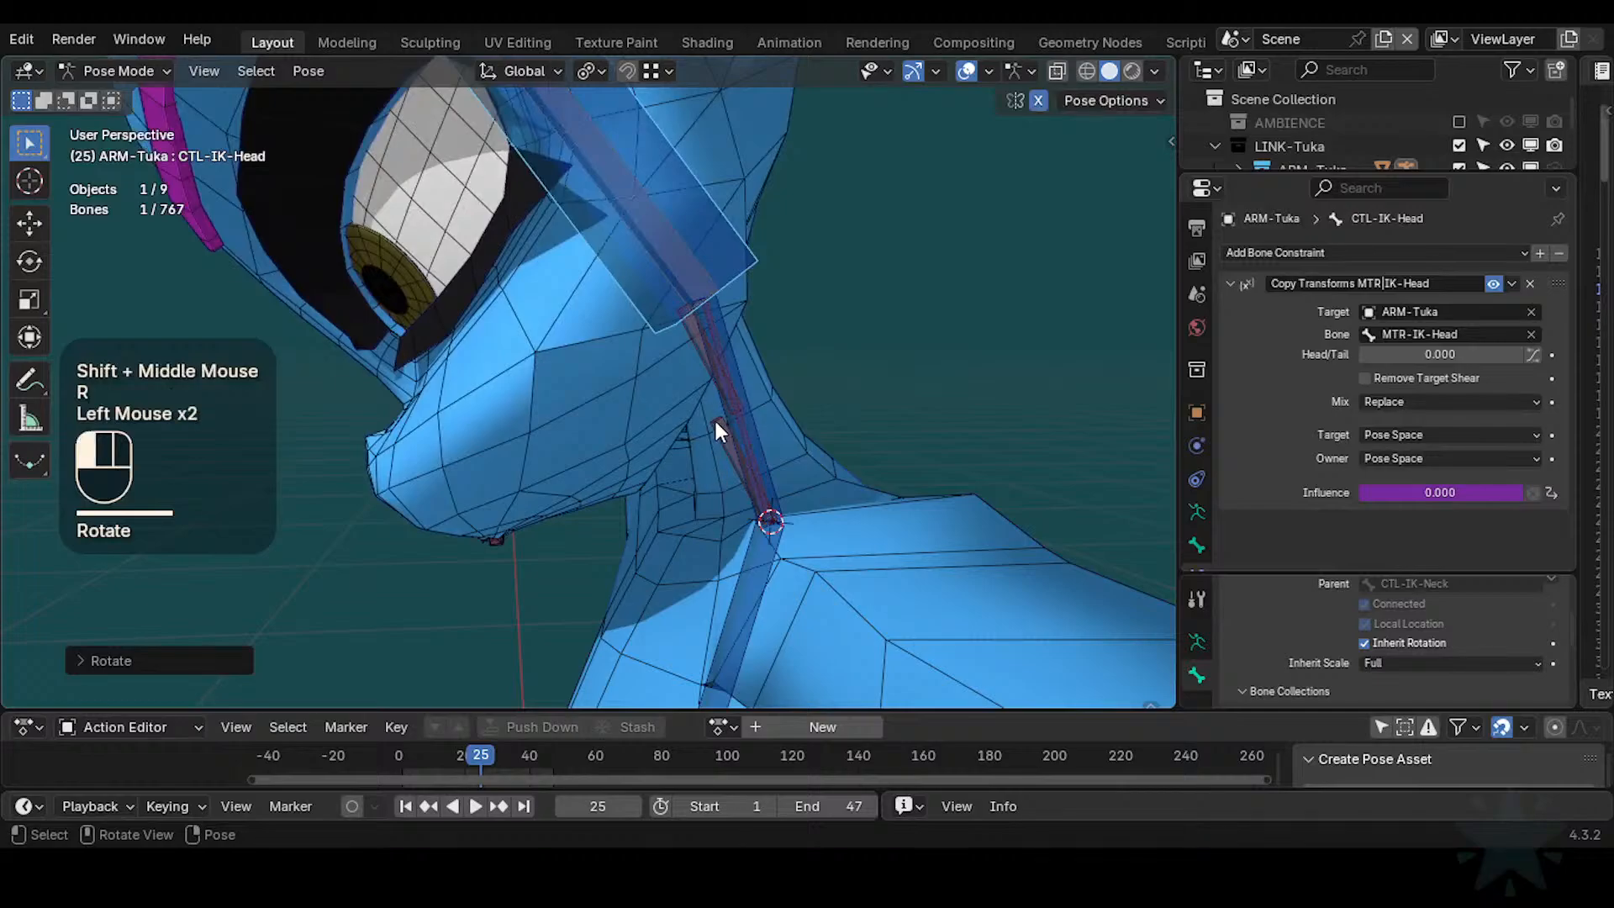
left_click(717, 423)
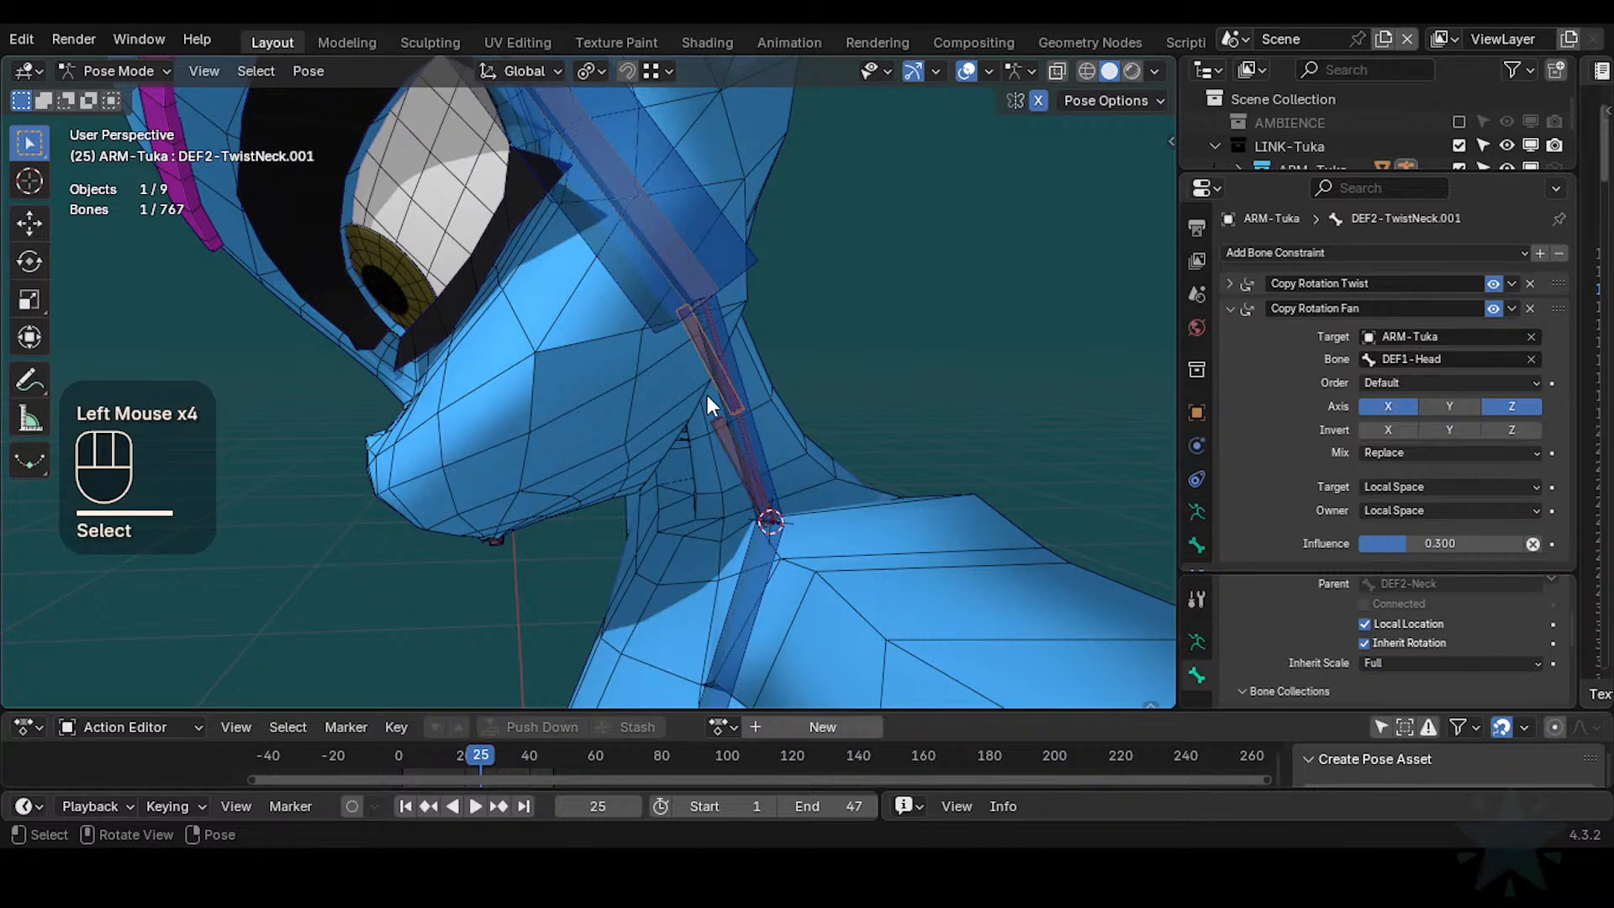
Tilt CTL-IK-Head again and invert the X and Z axes of Copy Rotation Fan on DEF2-TwistNeck.001
key("r")
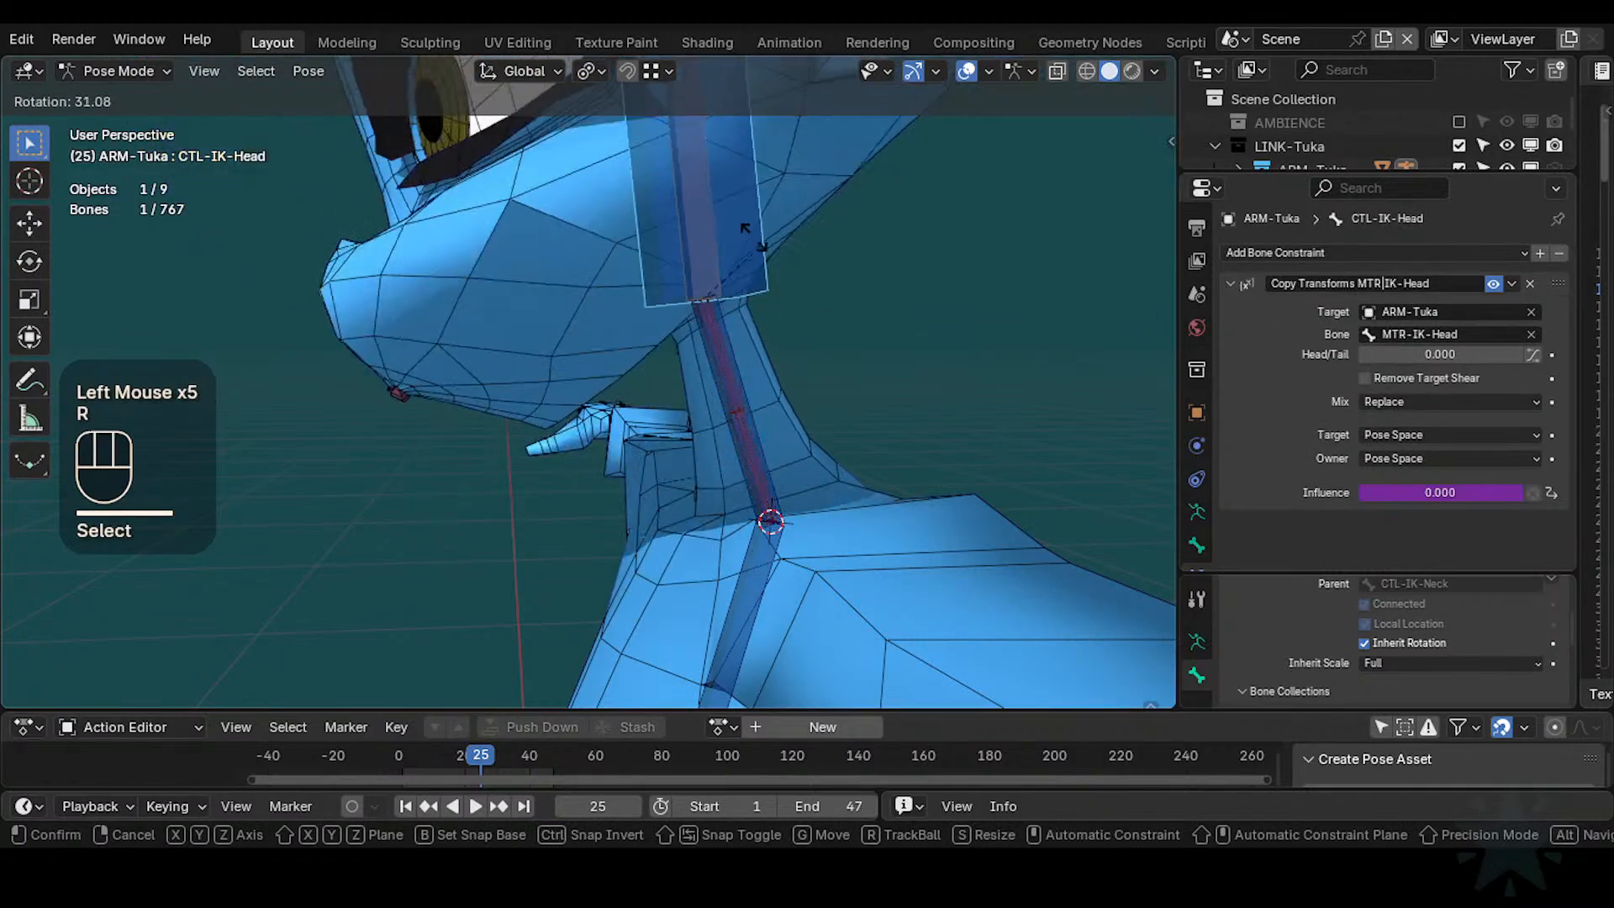
left_click(698, 311)
left_click(688, 318)
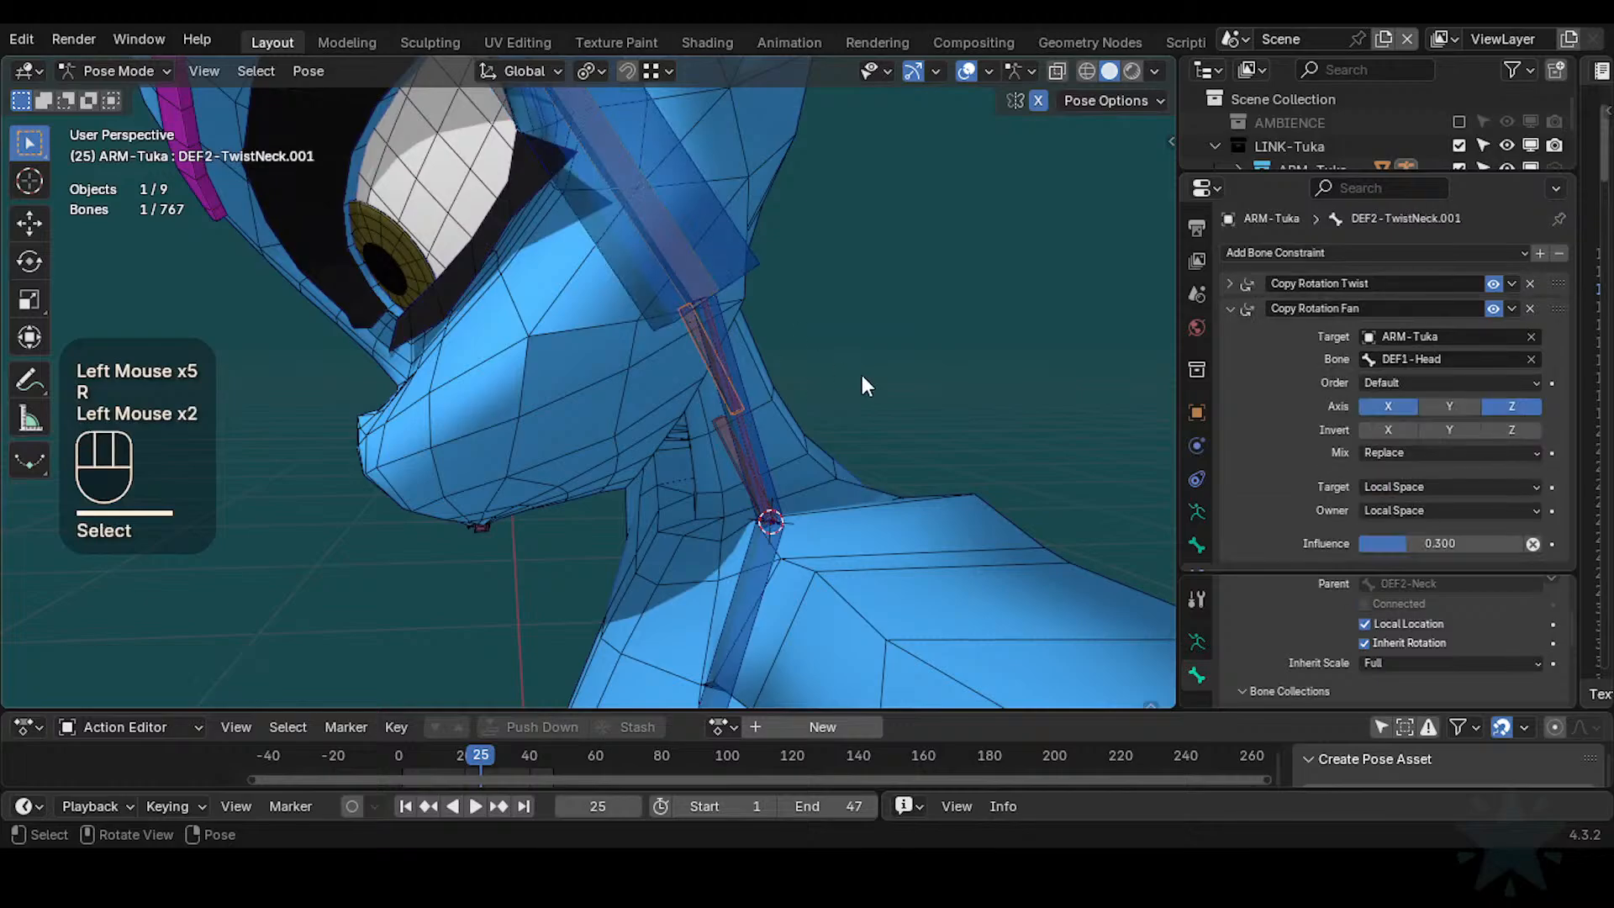
left_click(1379, 430)
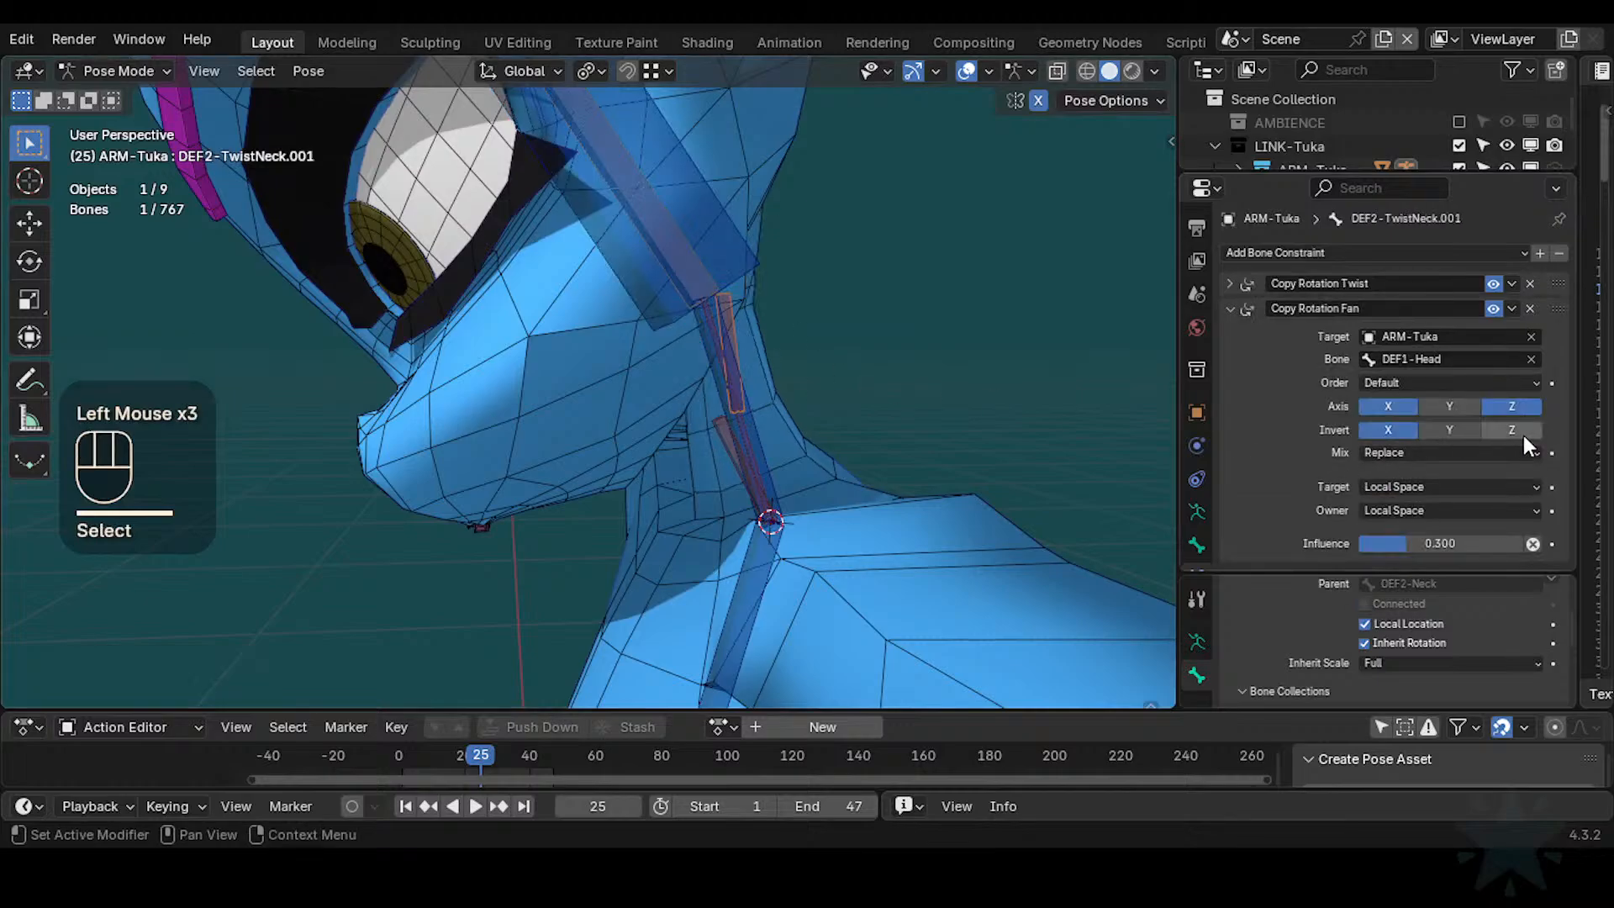
Swing CTL-IK-Head back slightly and invert the X and Z axes of Copy Rotation Fan on DEF2-TwistNeck
left_click(712, 199)
key("r")
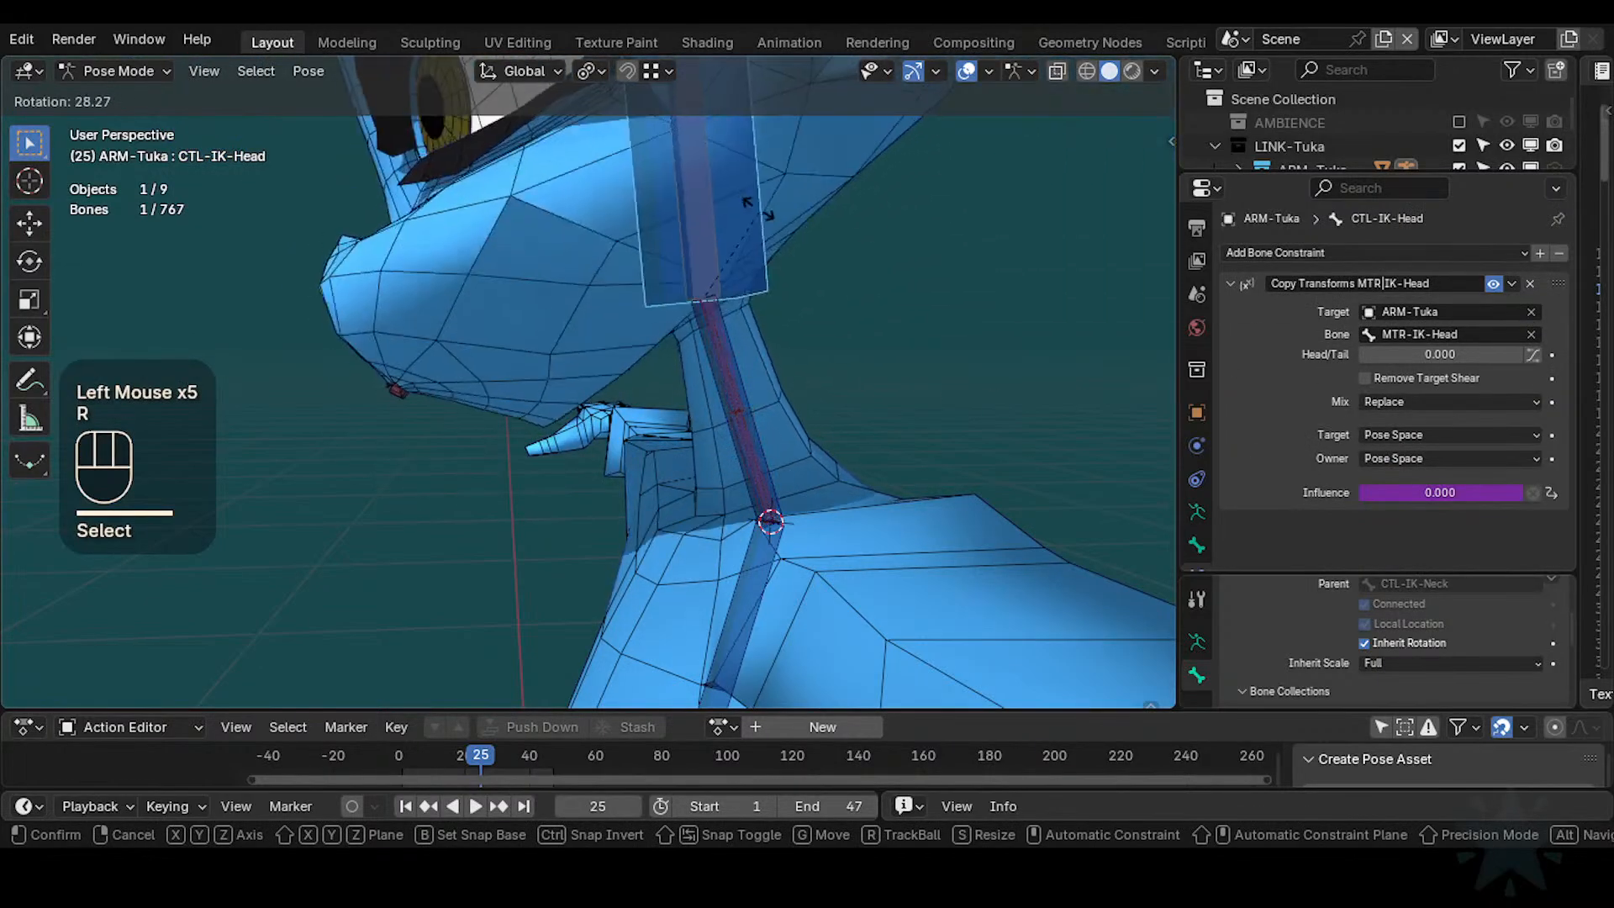
left_click(749, 200)
left_click(728, 432)
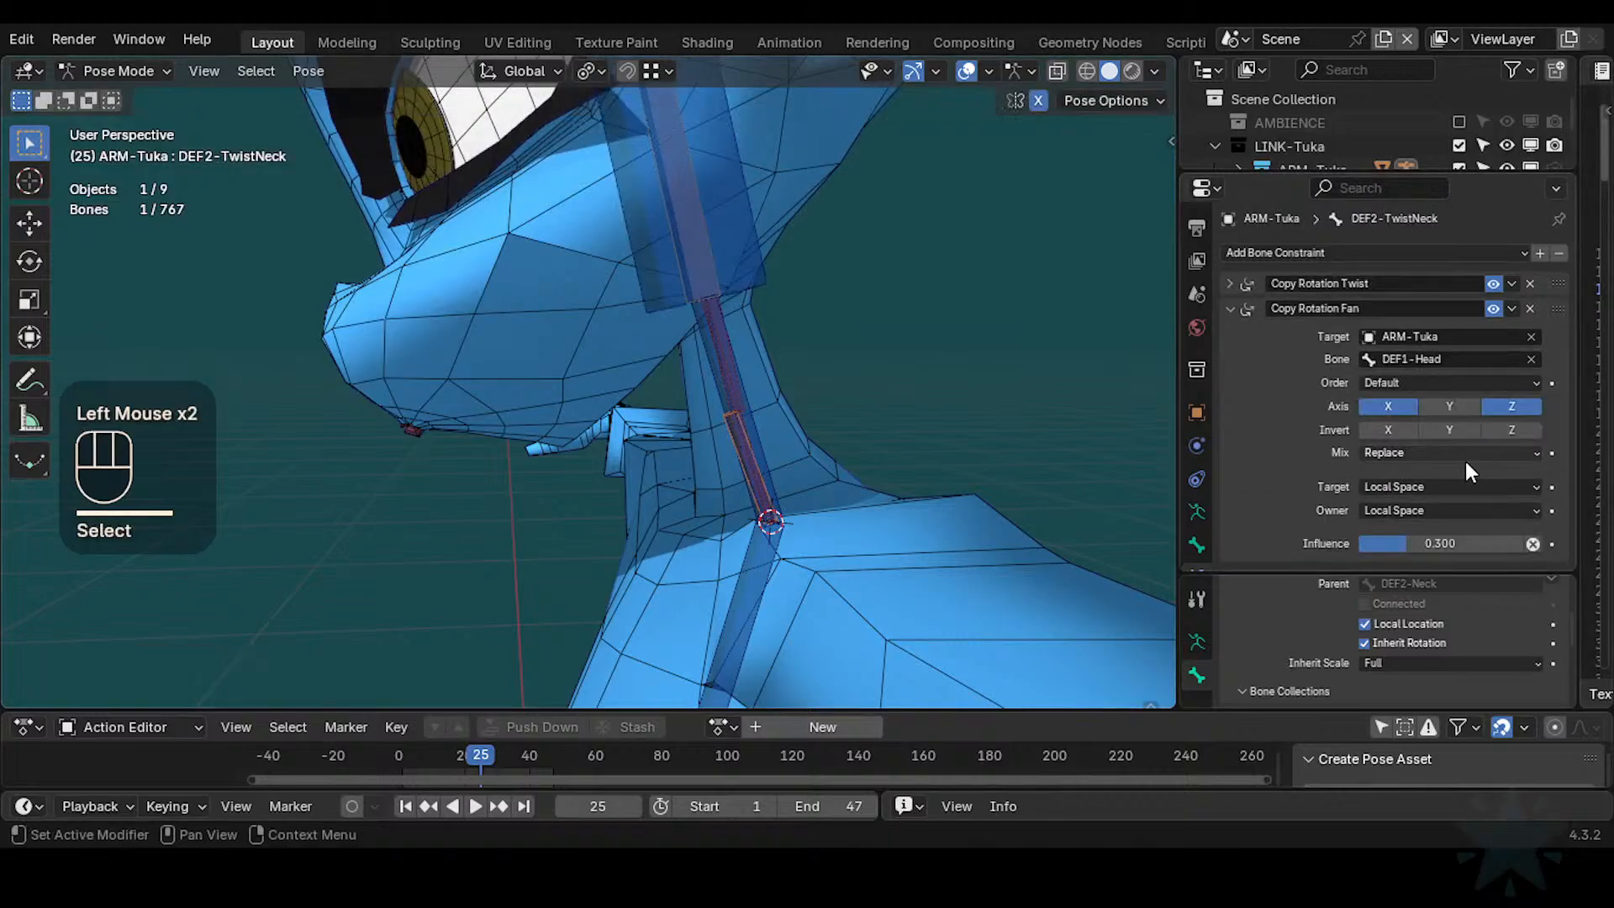
left_click(1399, 430)
Tilt CTL-IK-Head forward and backward to test the inverted fan constraints on both neck twist bones
left_click(784, 218)
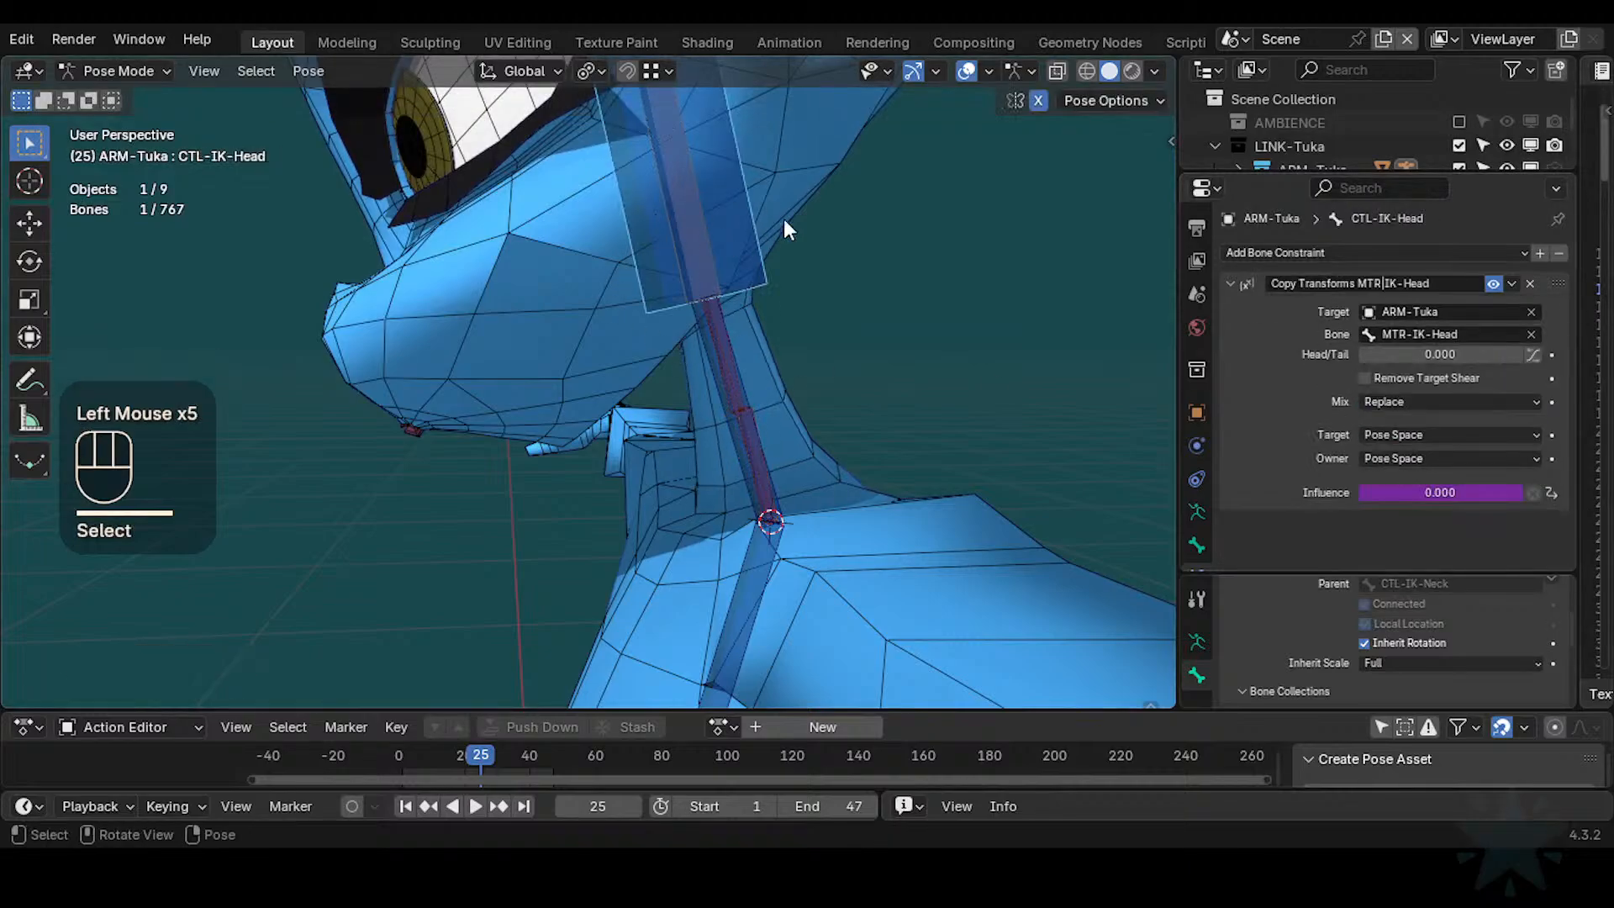
key("r")
left_click(782, 195)
middle_click_drag(782, 195, 731, 201)
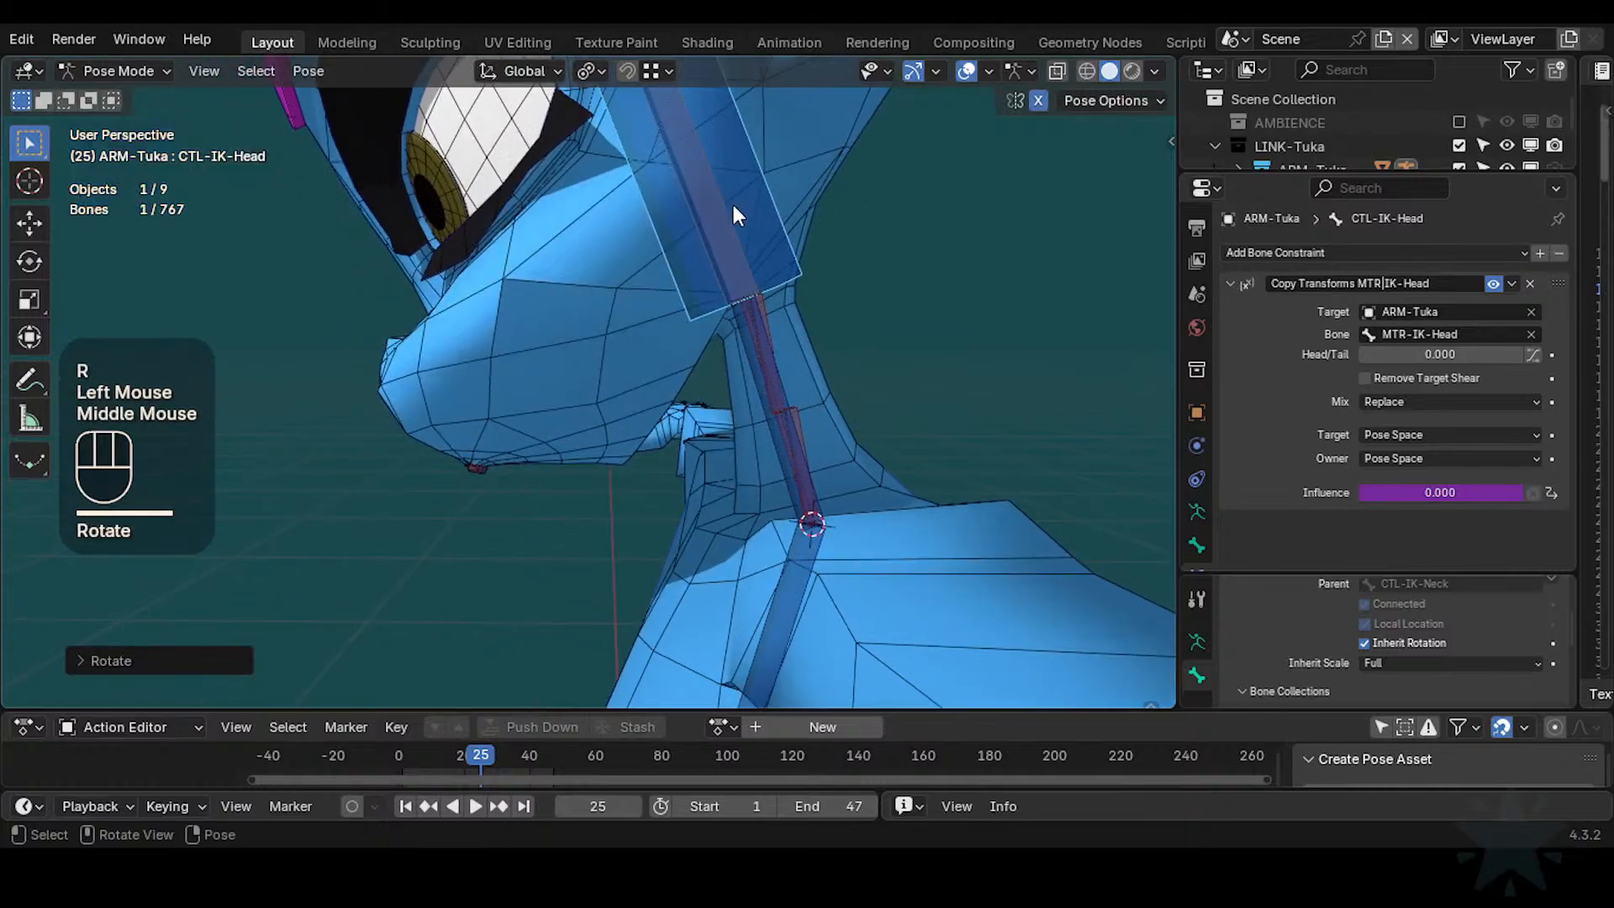
key("r")
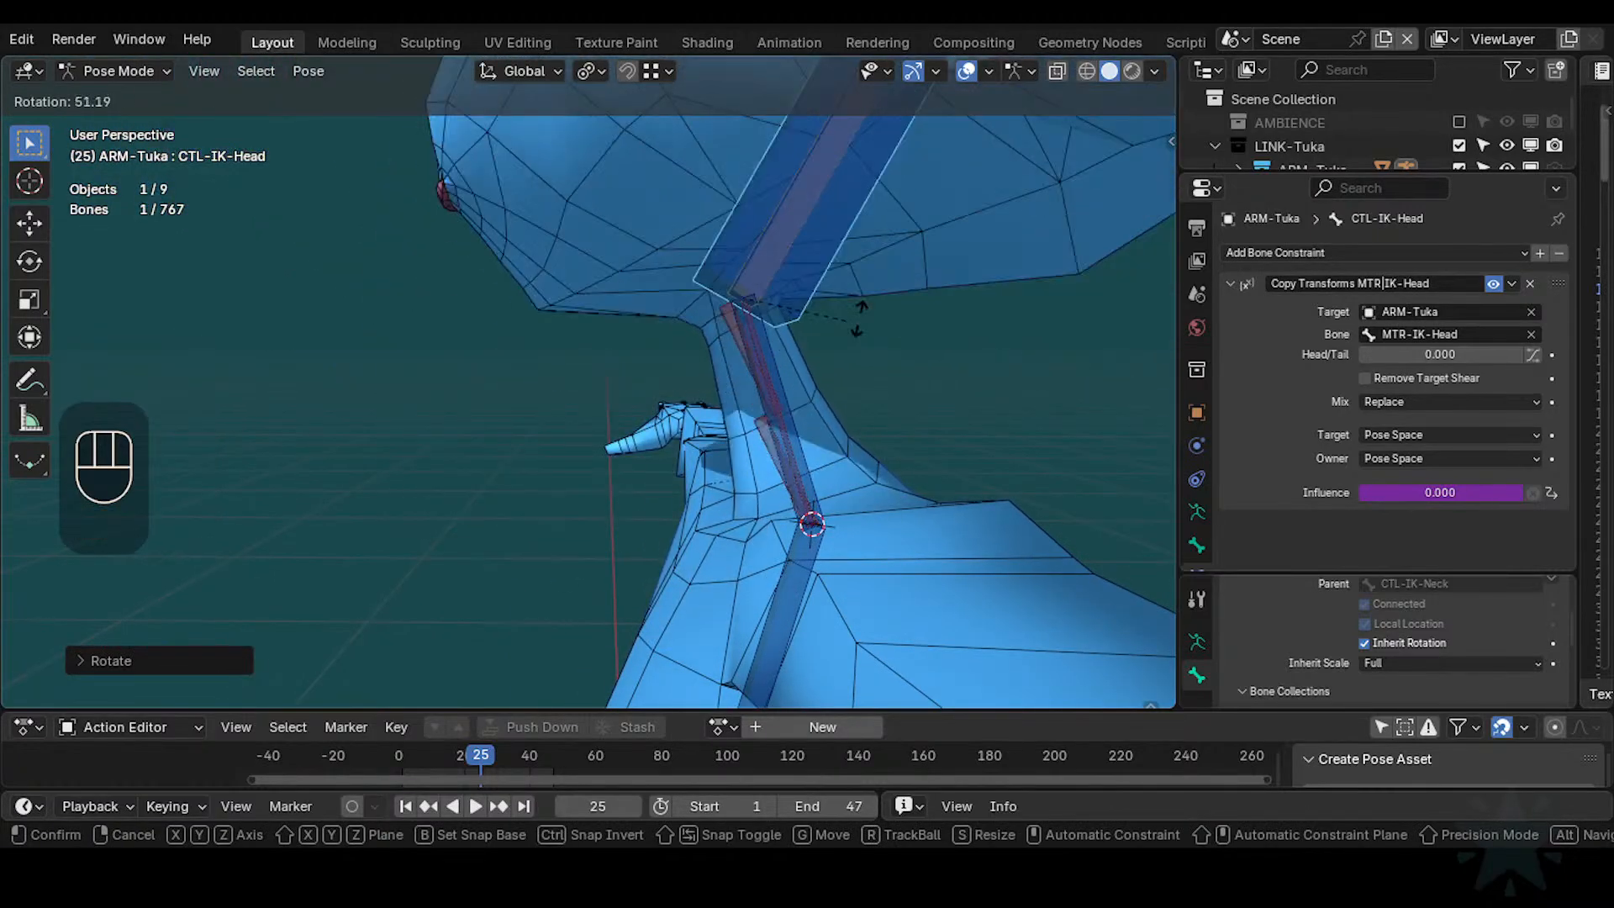
middle_click(810, 332)
middle_click(810, 332)
middle_click(809, 332)
key("Escape")
key("r")
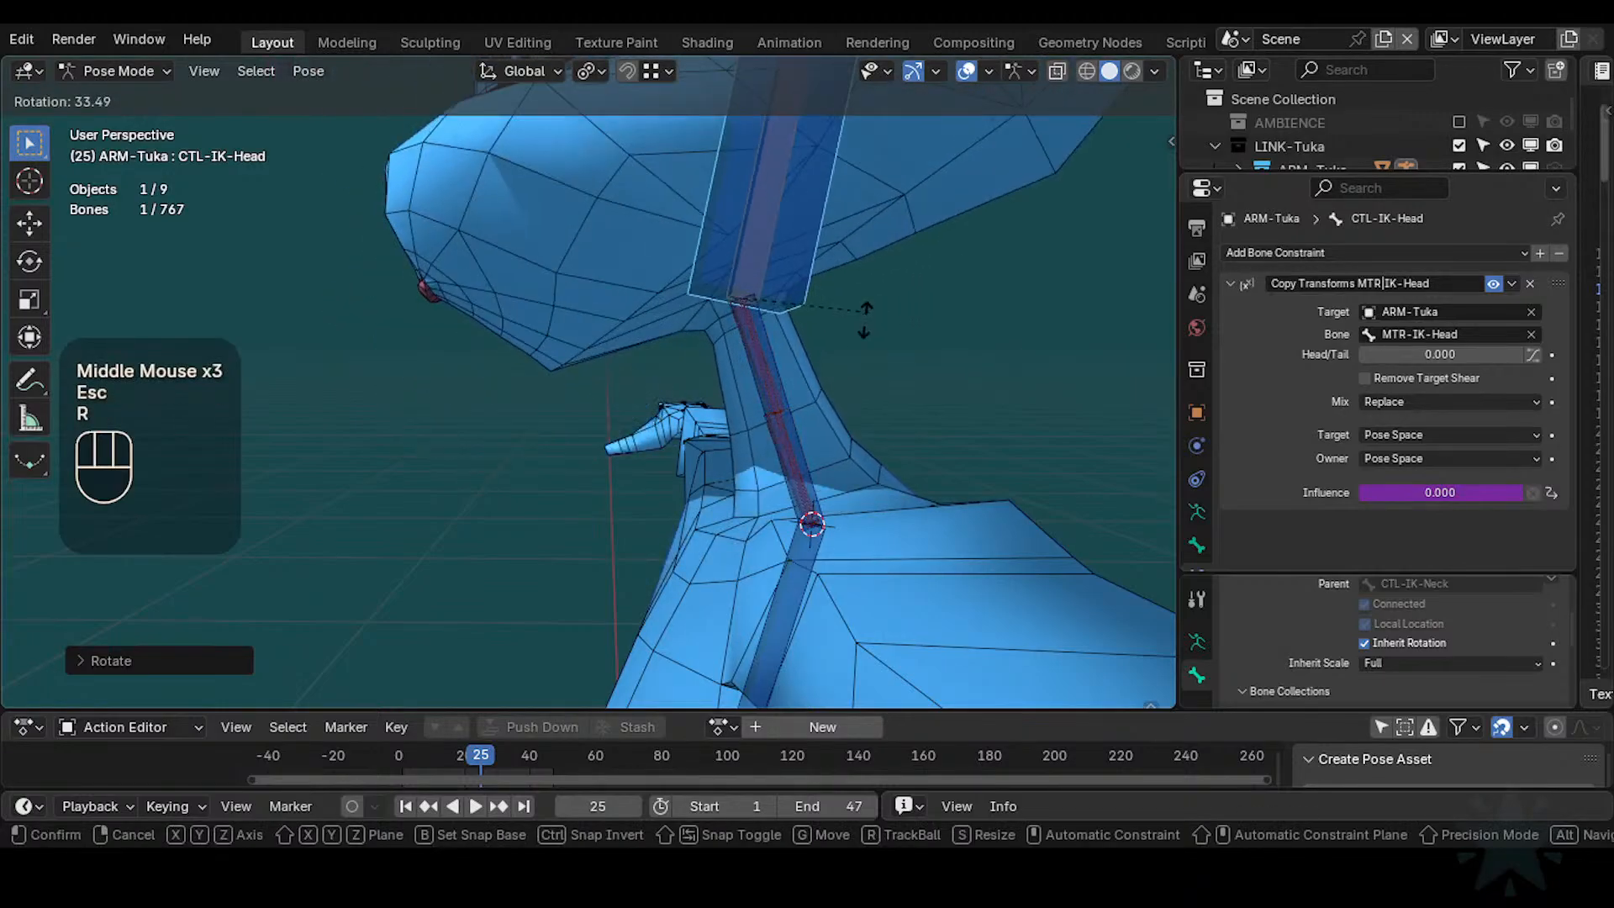
left_click(871, 326)
key("r")
left_click(710, 335)
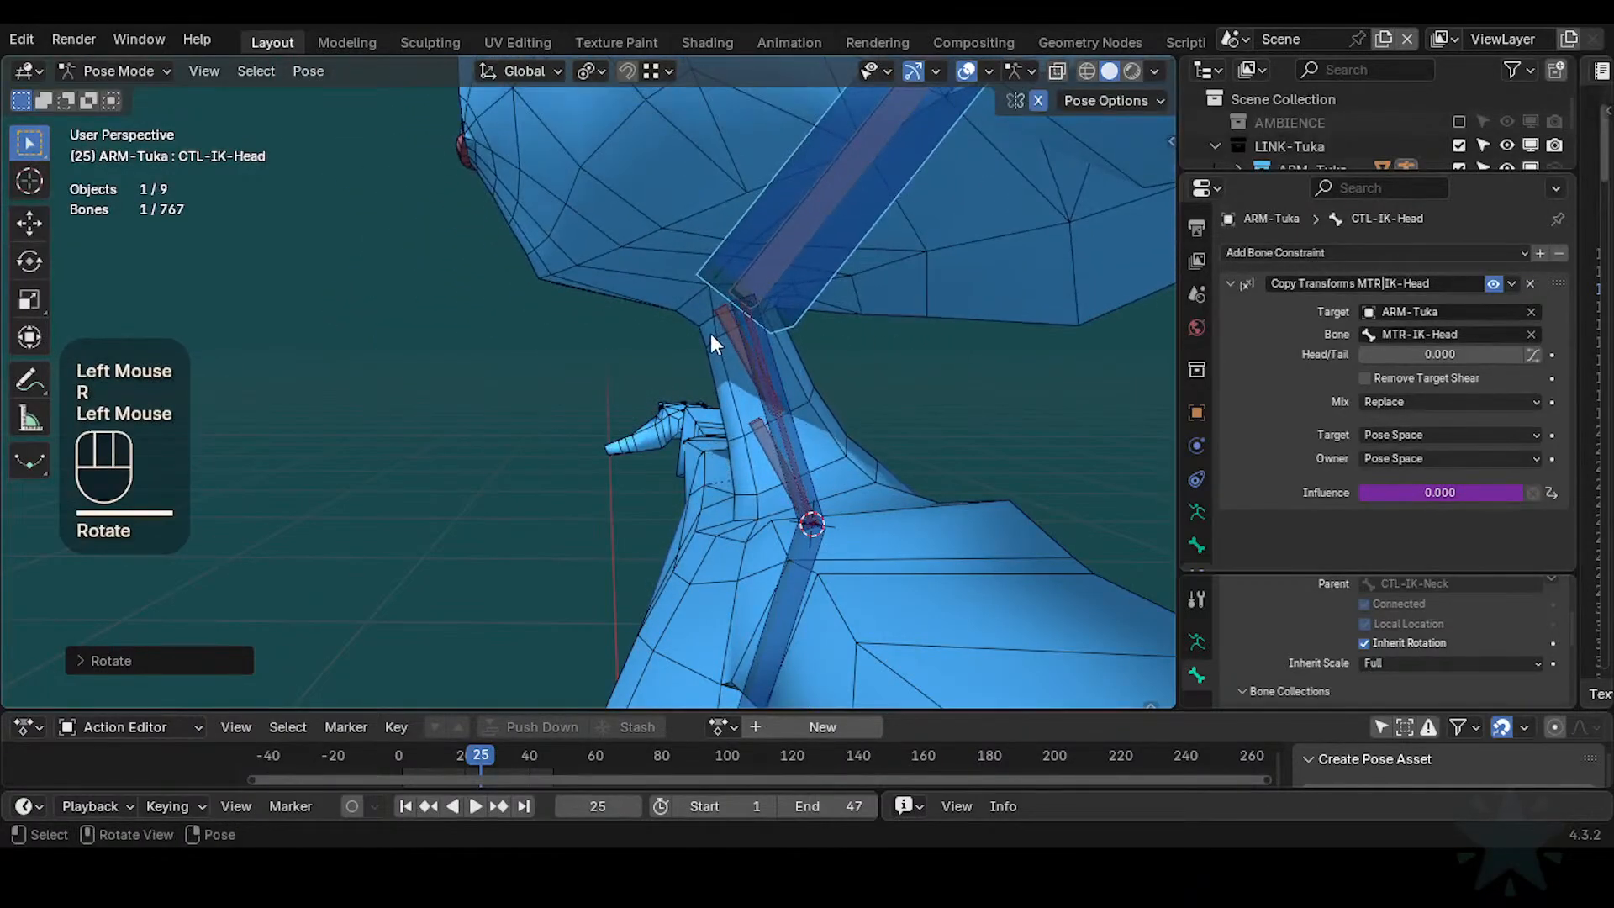
Set the Copy Rotation Fan influence on DEF2-TwistNeck.001 to 0.306 and tilt CTL-IK-Head forward to check it
left_click(744, 347)
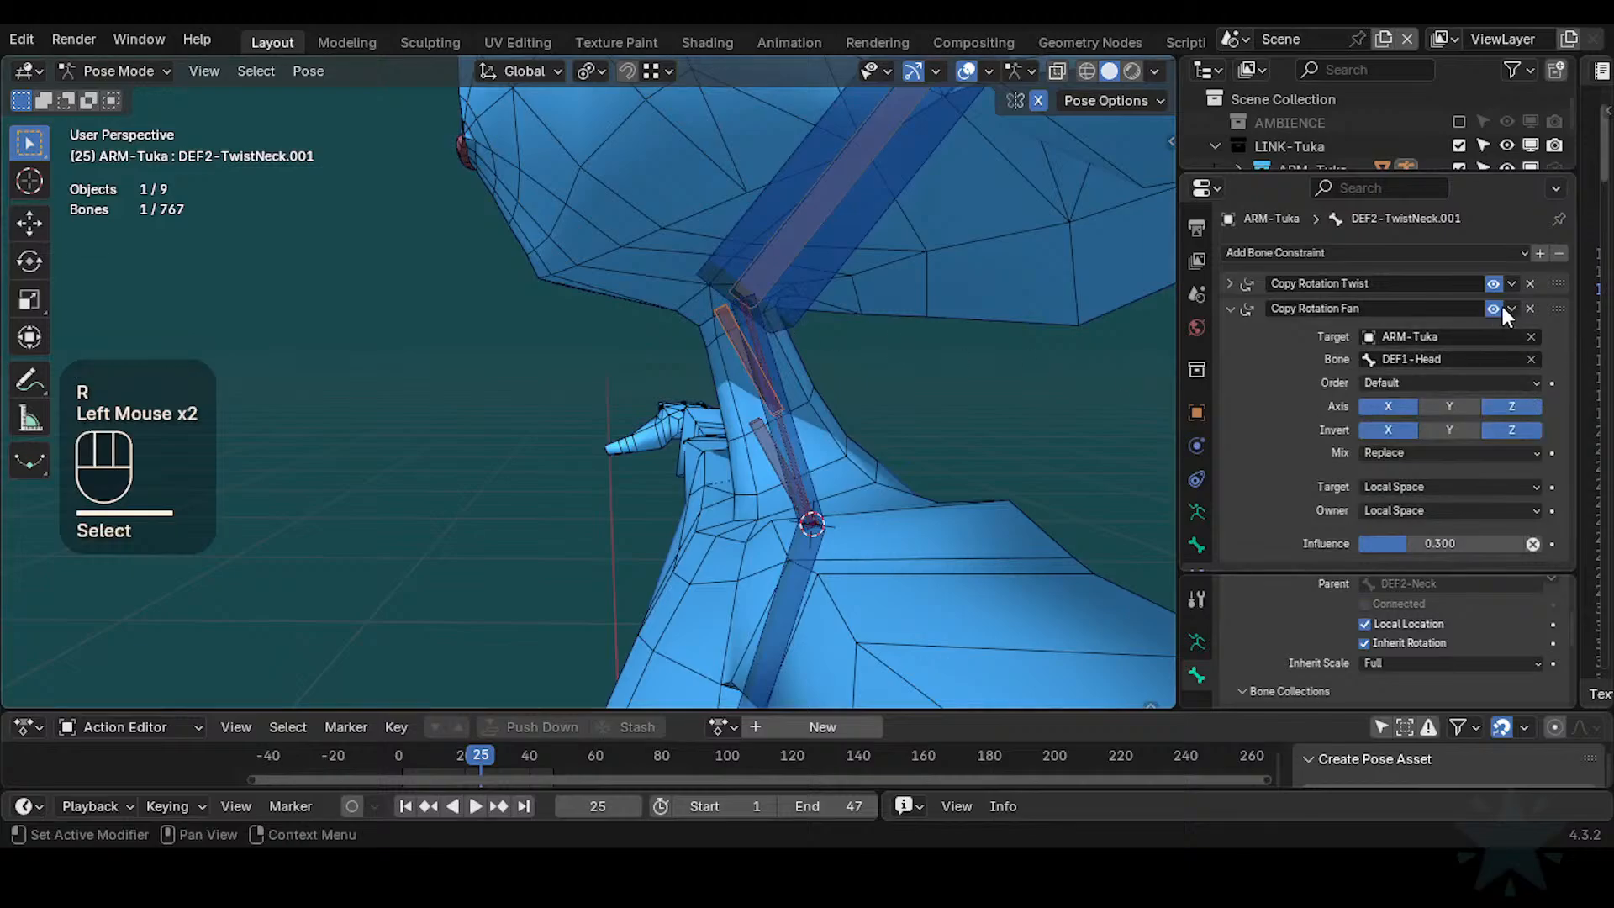
mouse_move(1404, 548)
left_mouse_down()
mouse_move(1361, 549)
mouse_move(1411, 543)
left_mouse_up()
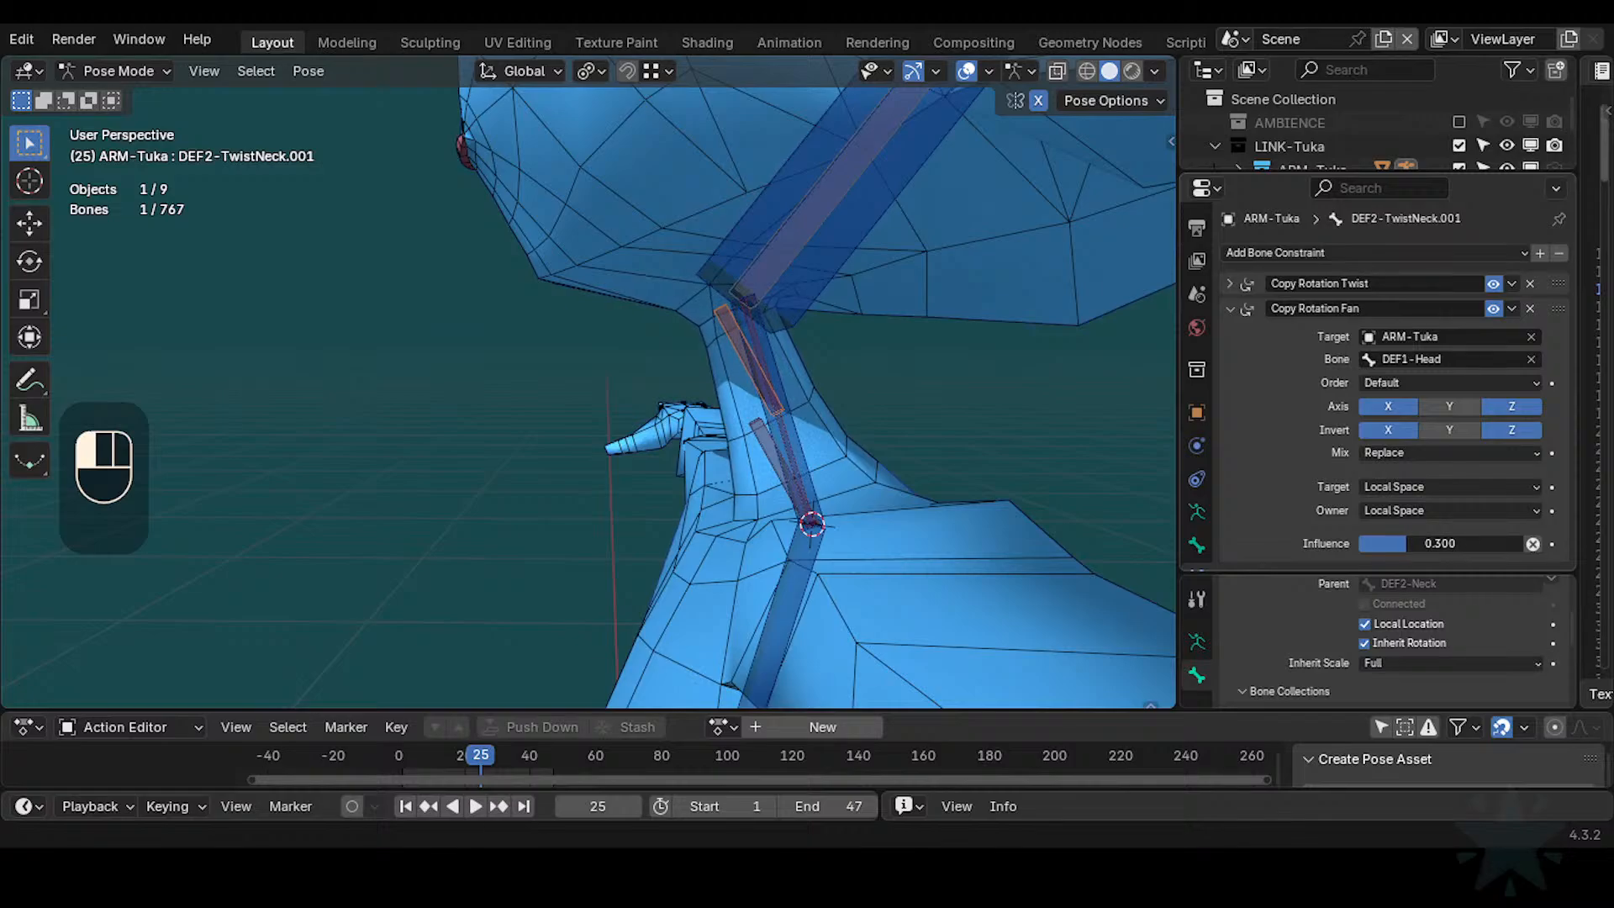
left_click(819, 290)
key("r")
left_click(864, 178)
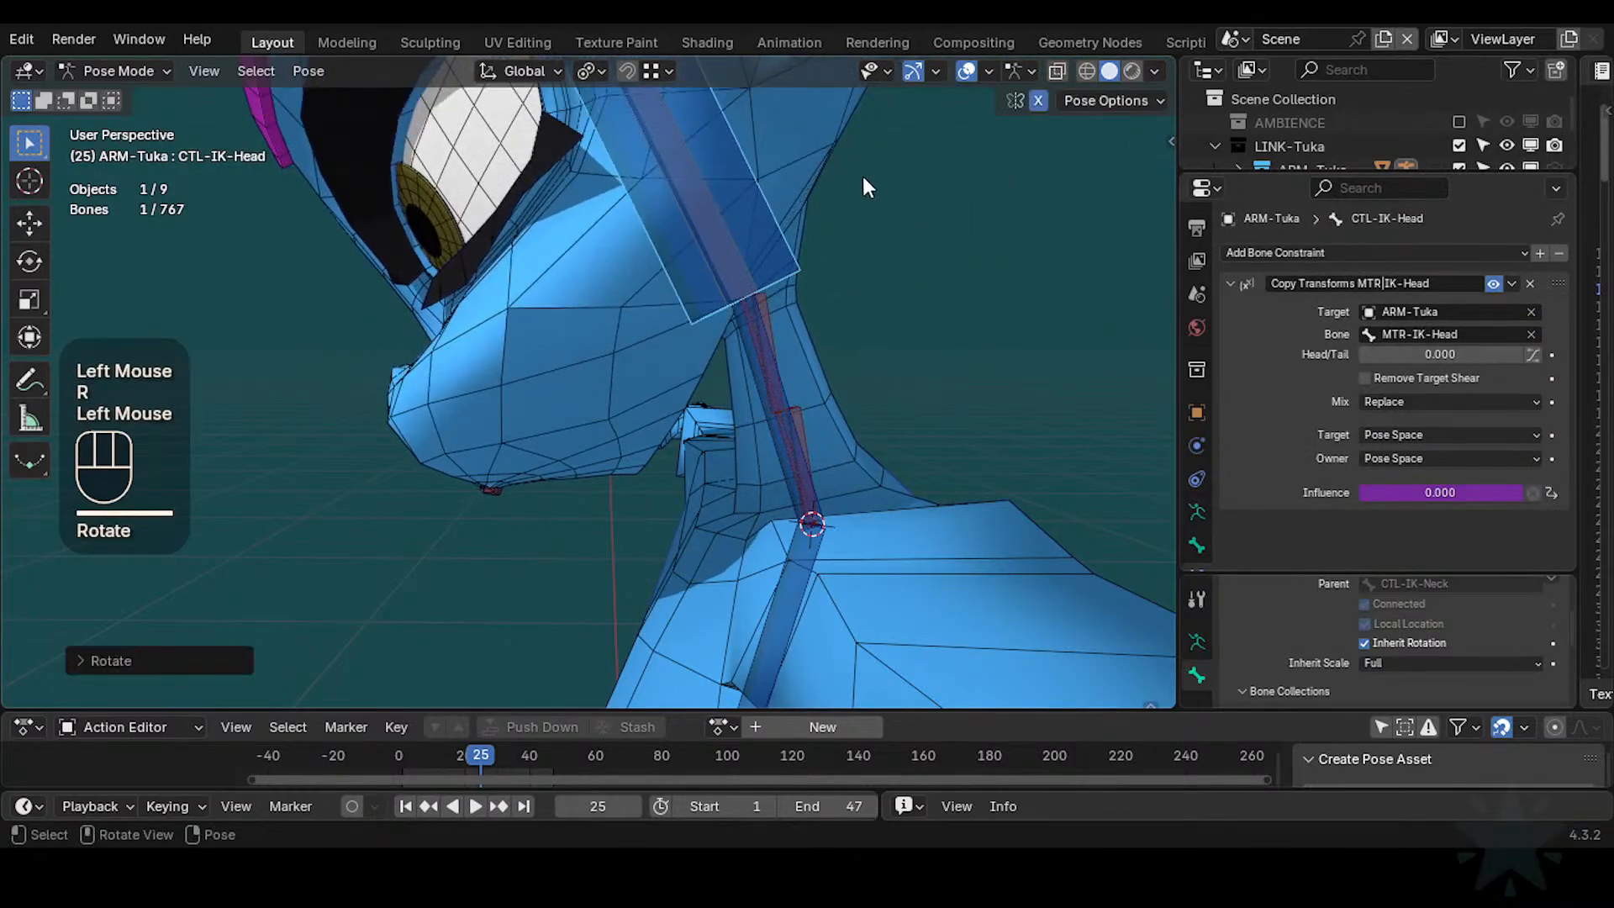
scroll(866, 187, "down", 1)
middle_click_drag(866, 186, 807, 192)
key("r")
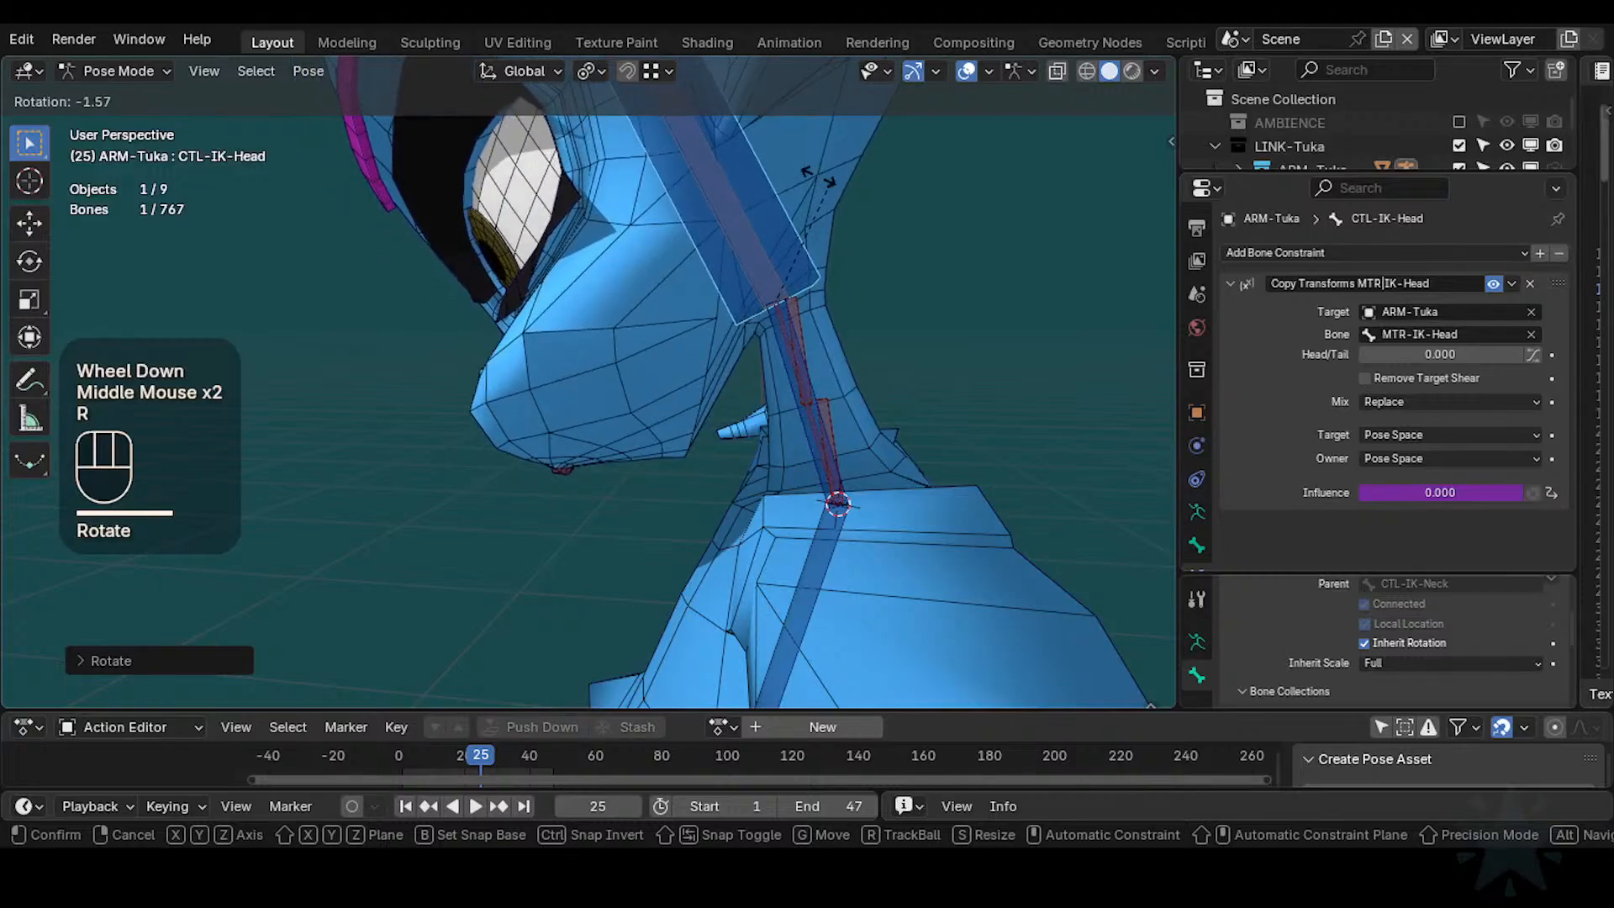
left_click(895, 196)
Compare DEF2-TwistNeck.001 with its Copy Rotation Fan constraint disabled and enabled, leaving the constraint enabled
left_click(778, 323)
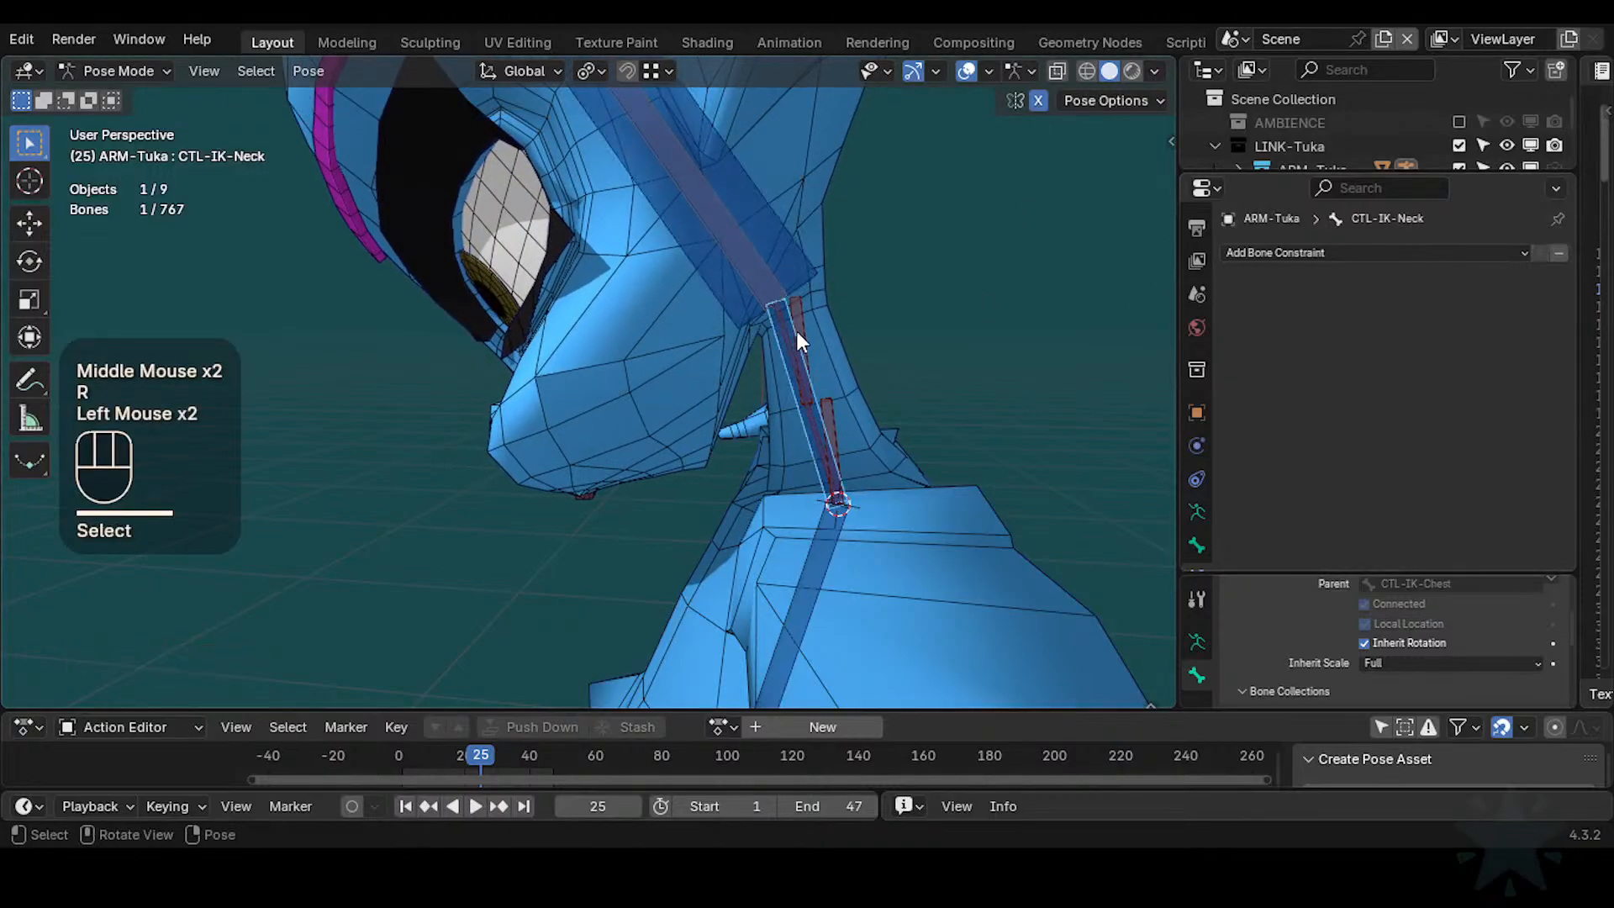
left_click(795, 333)
left_click(1493, 308)
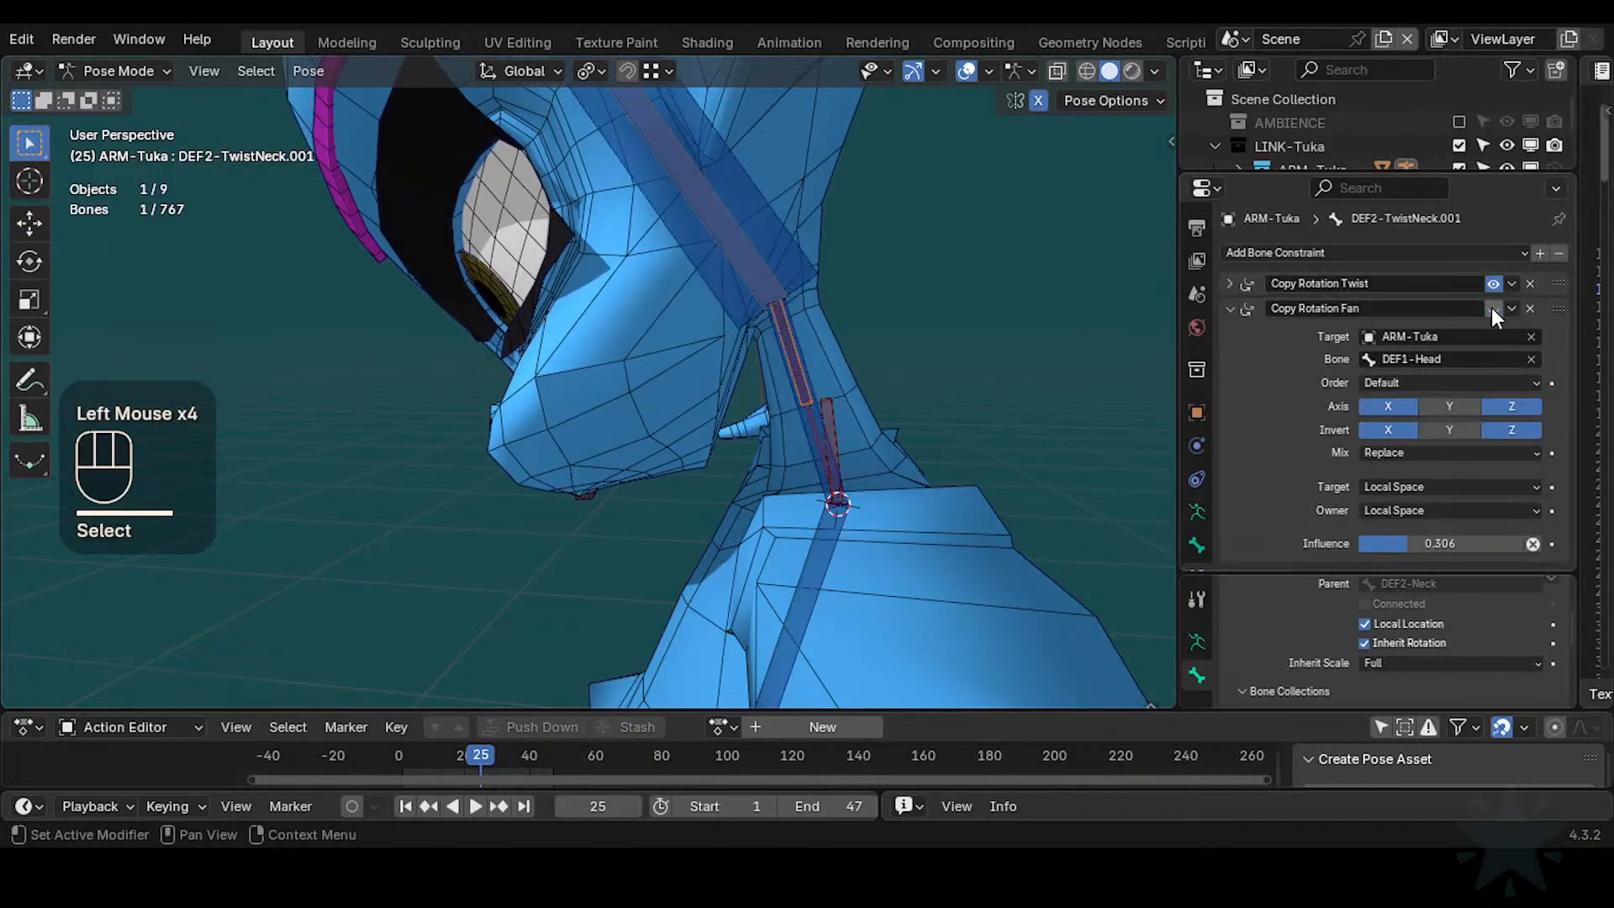
left_click(1494, 308)
left_click(1493, 309)
left_click(1492, 308)
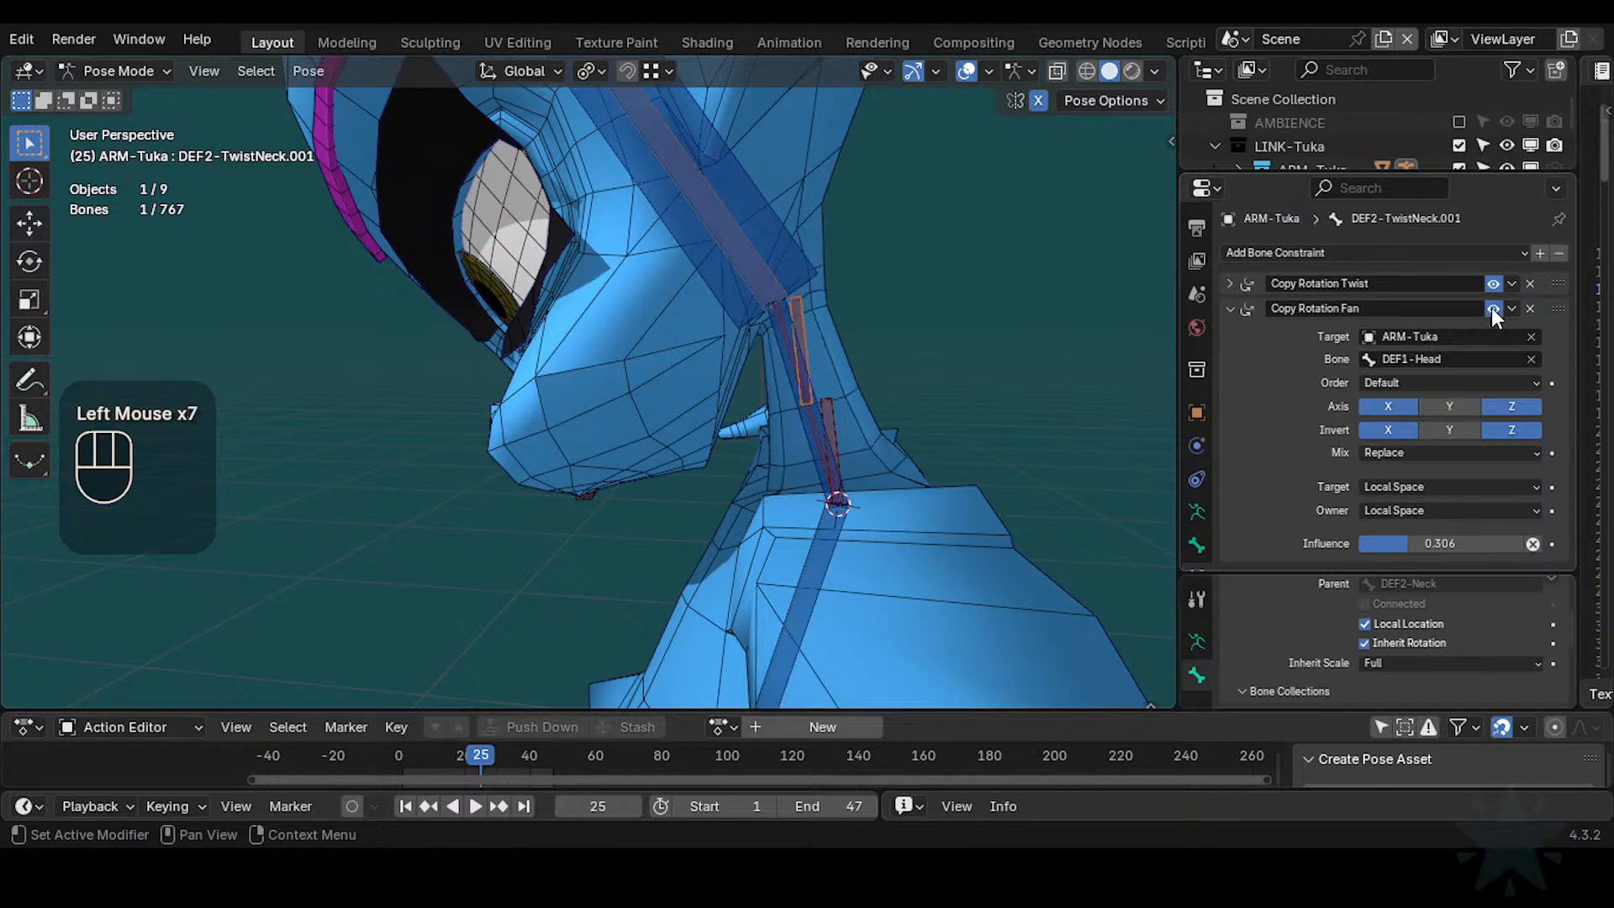
left_click(1492, 308)
left_click(1493, 309)
left_click(1493, 308)
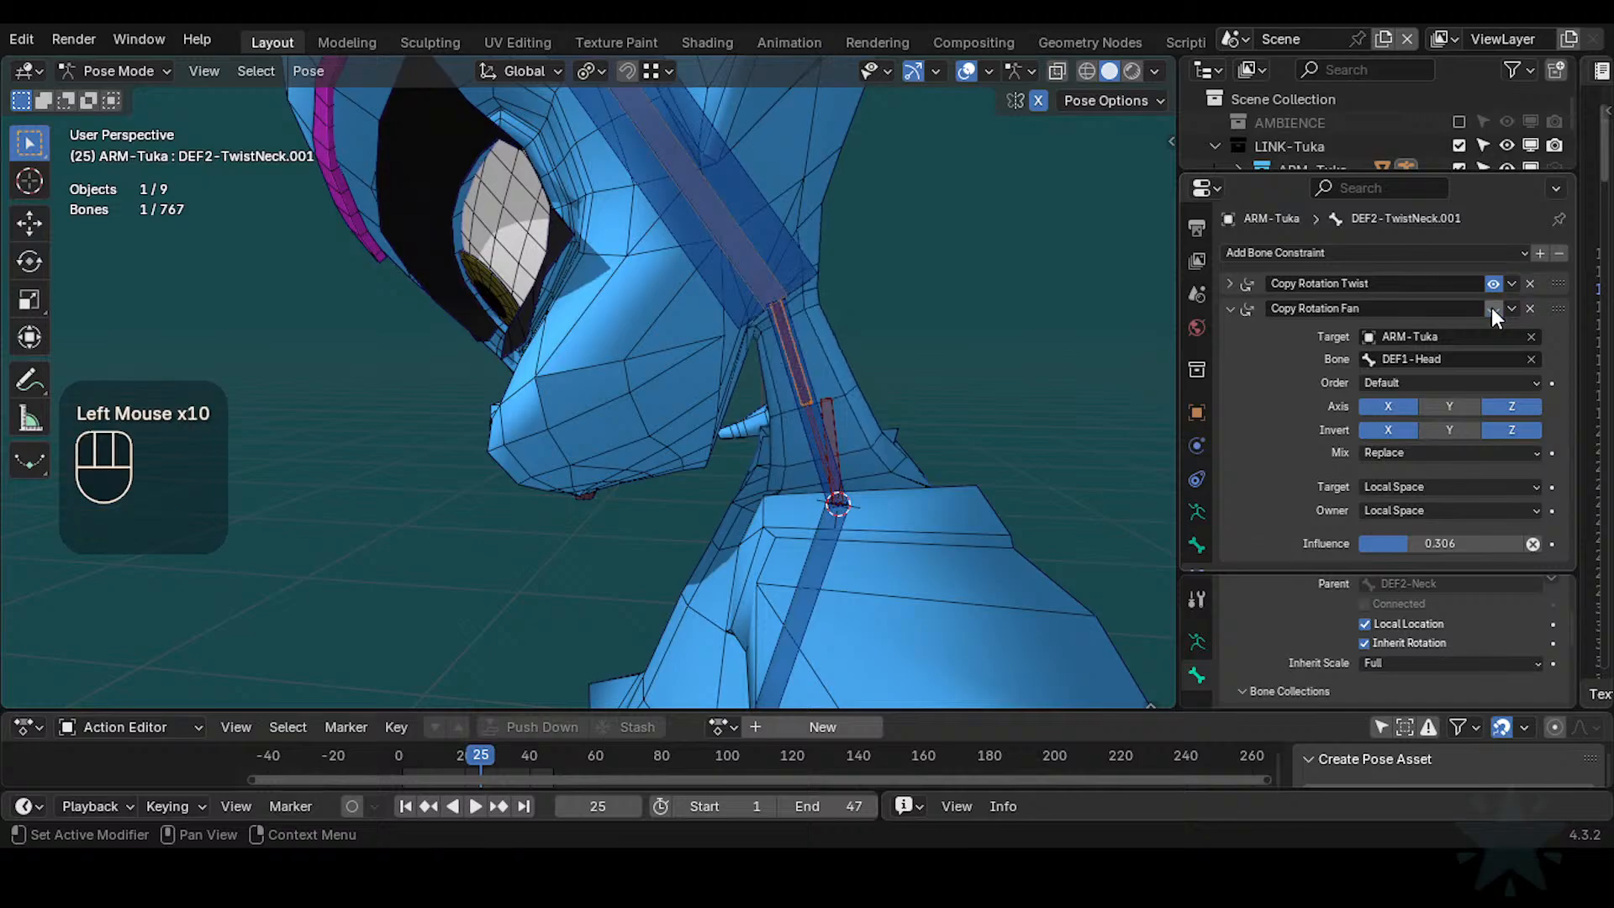
left_click(1493, 309)
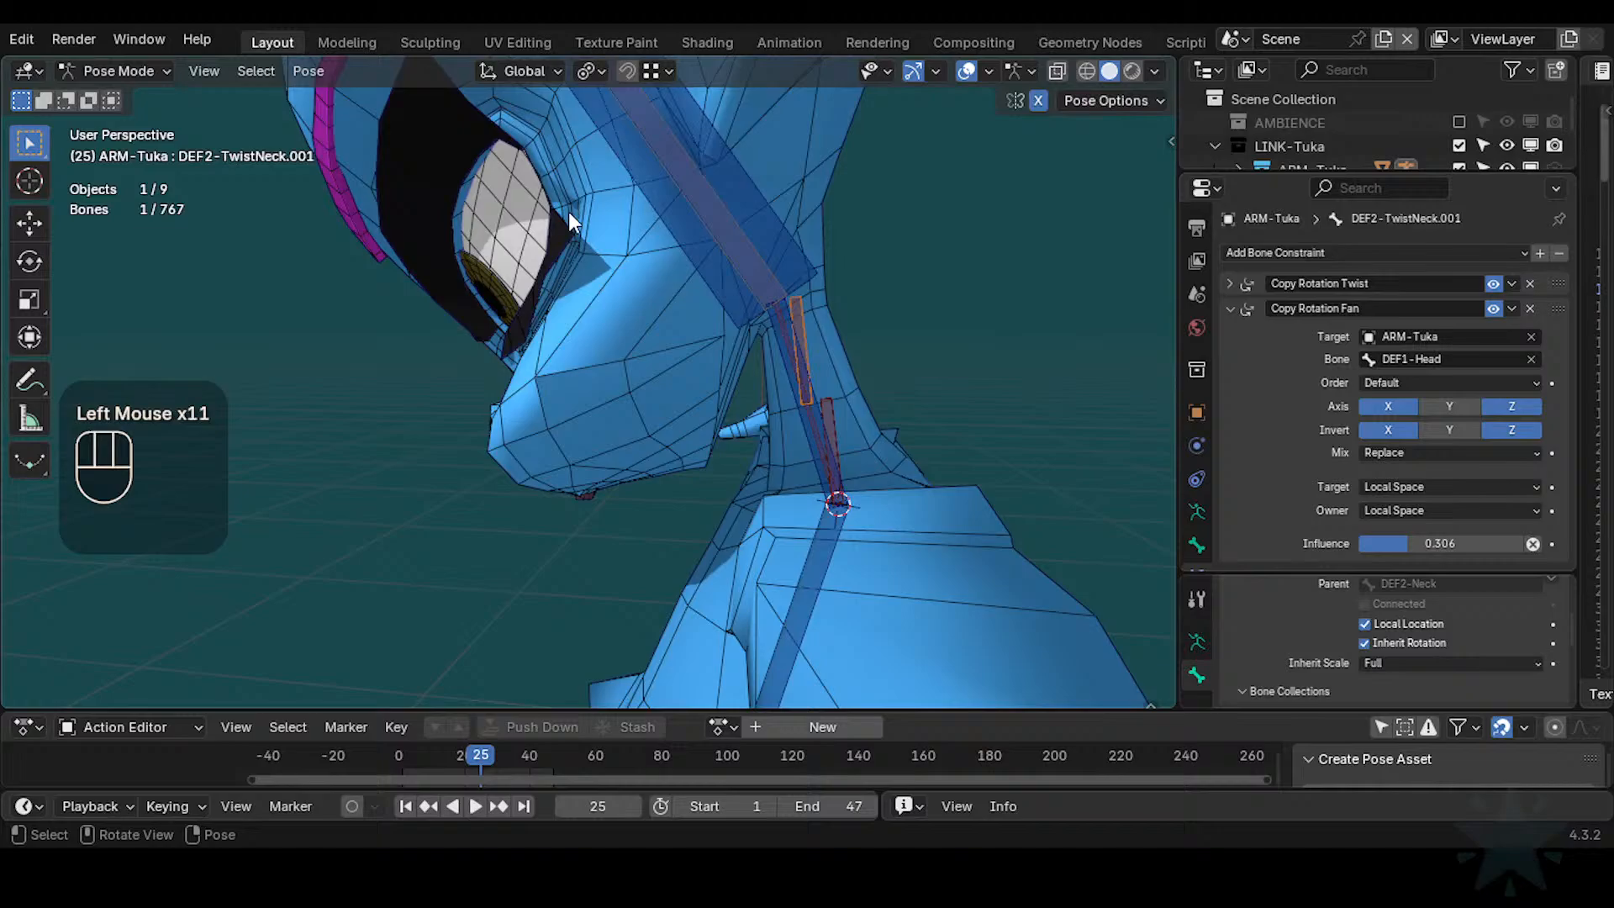
Tilt CTL-IK-Head far backward and examine how DEF2-TwistNeck.001 fans out at the neck
left_click(763, 200)
key("r")
double_click(731, 336)
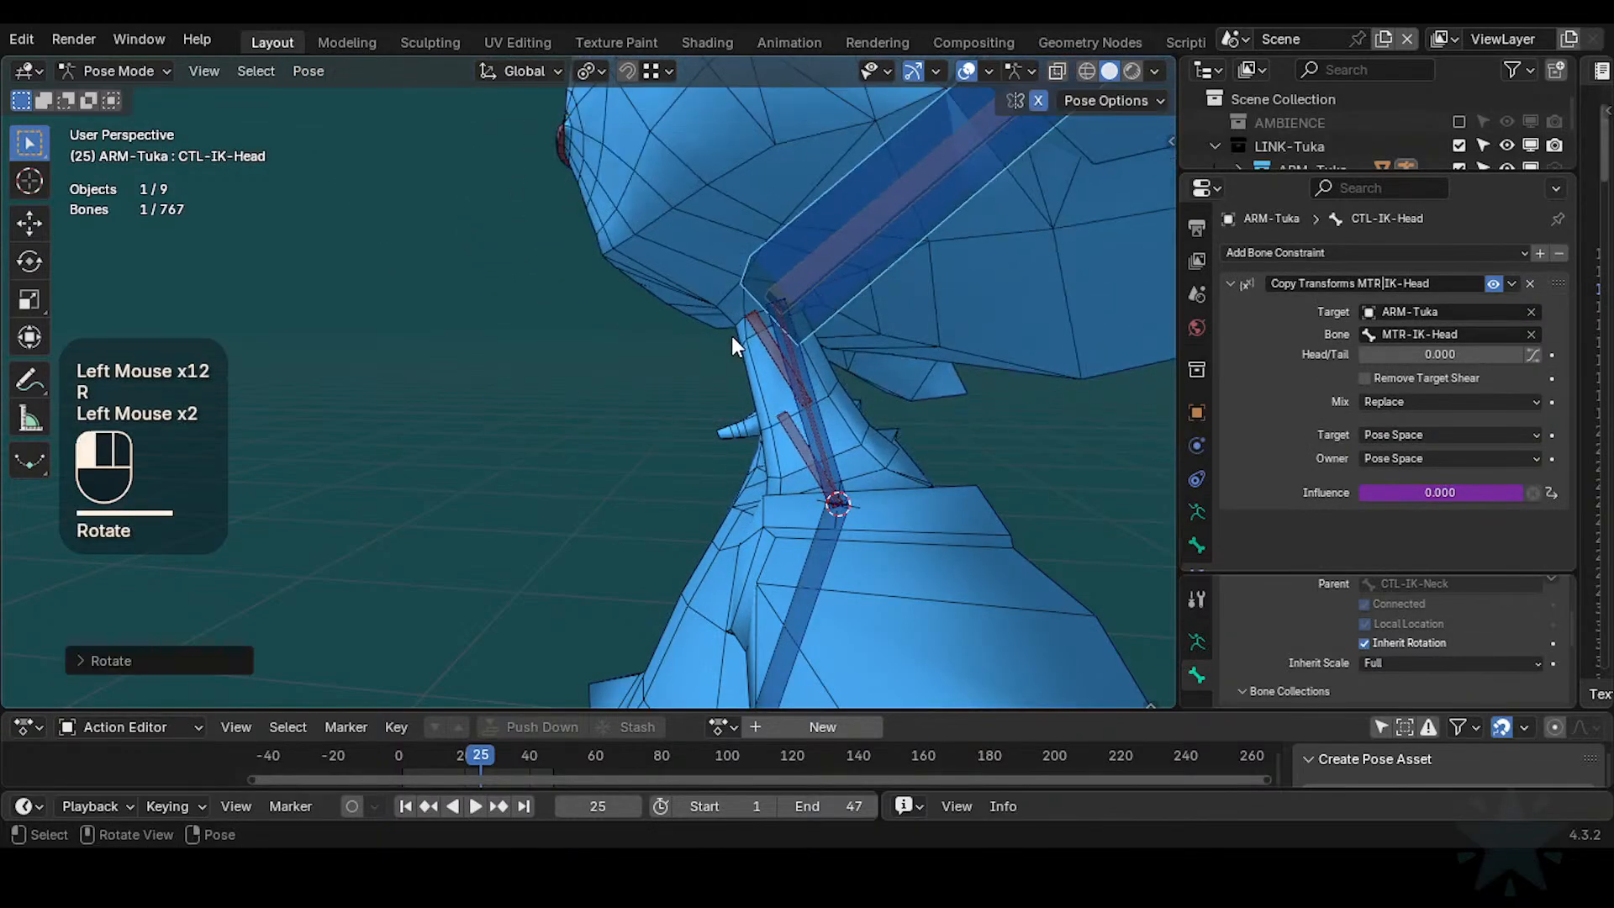
left_click(765, 338)
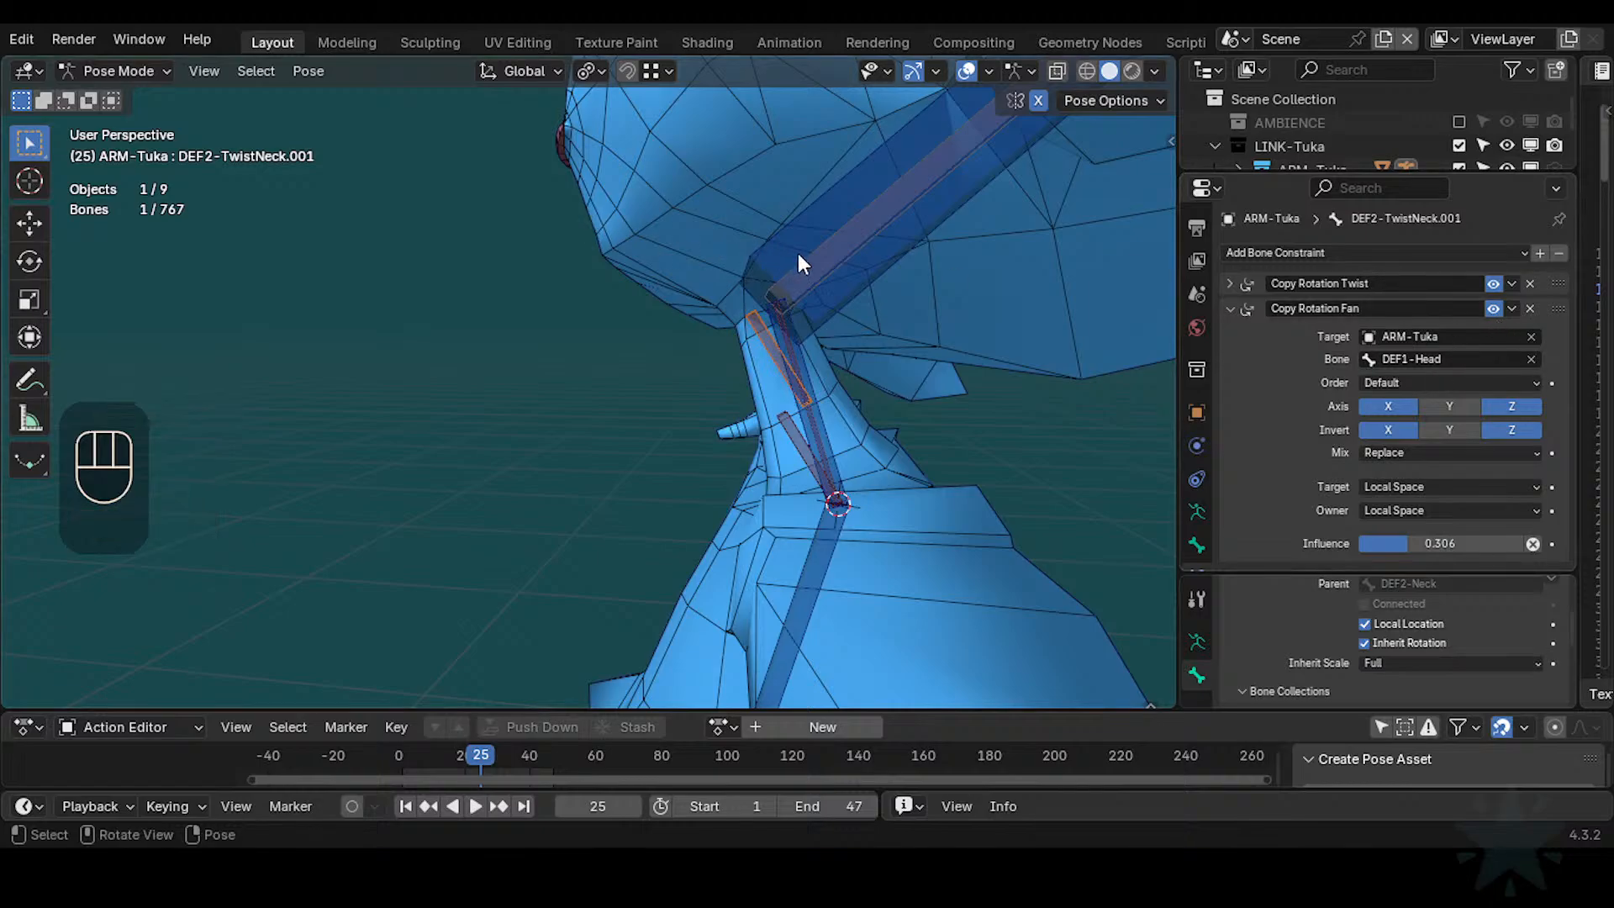
left_click(891, 251)
key("r")
key("r")
key("Escape")
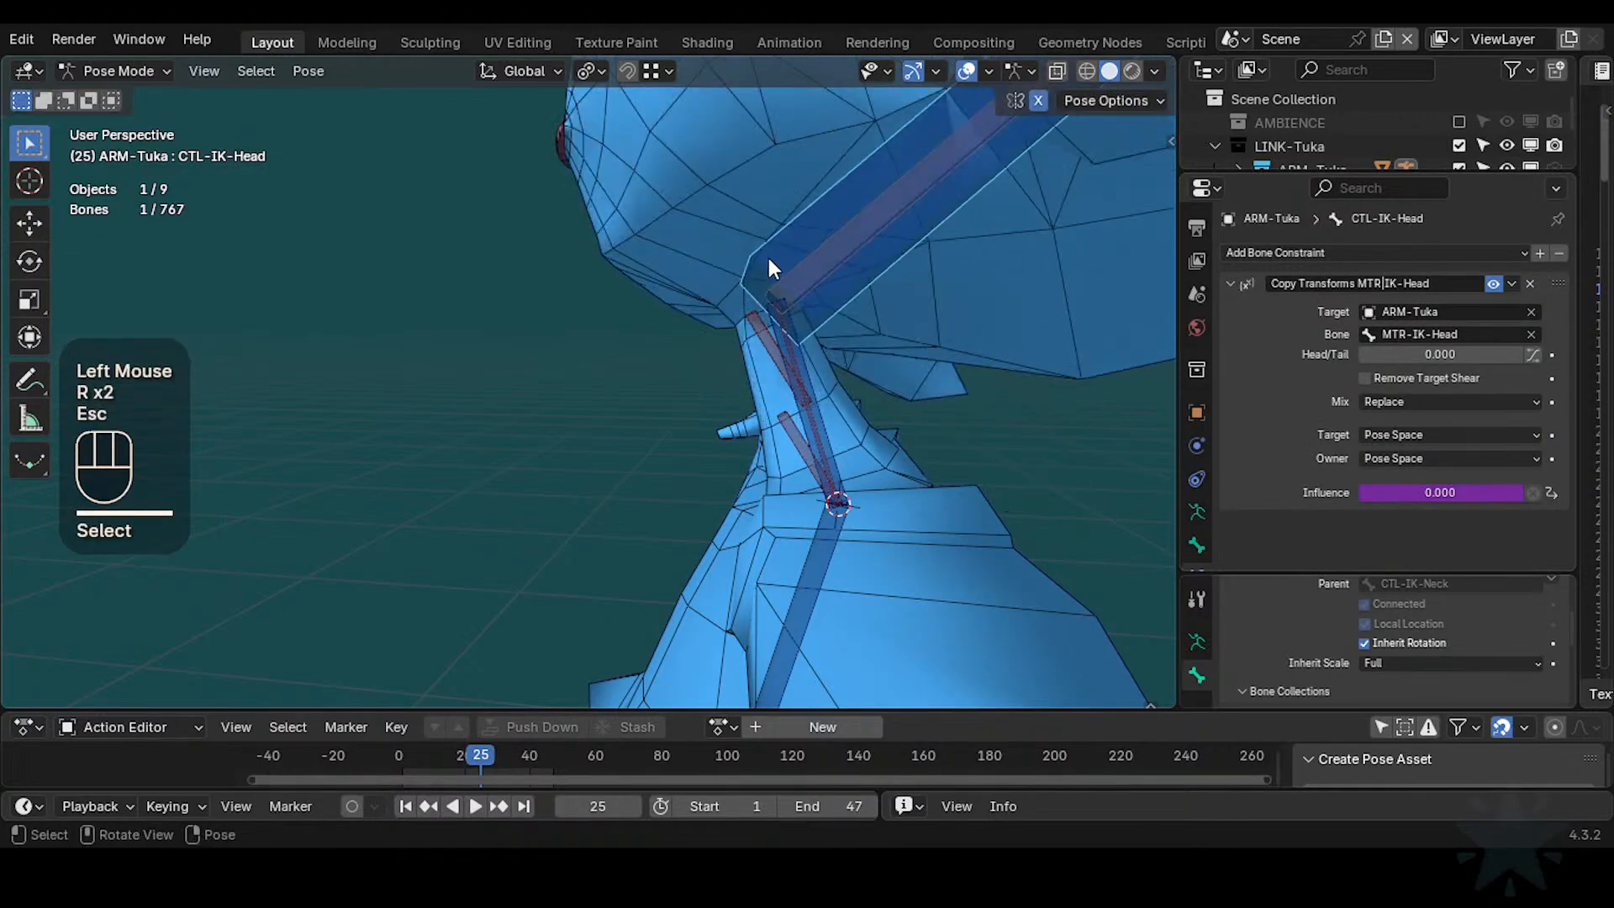
From the front, test the neck by rotating CTL-IK-Head freely, around Z, and sideways
middle_click_drag(956, 225, 934, 354)
key("r")
key("r")
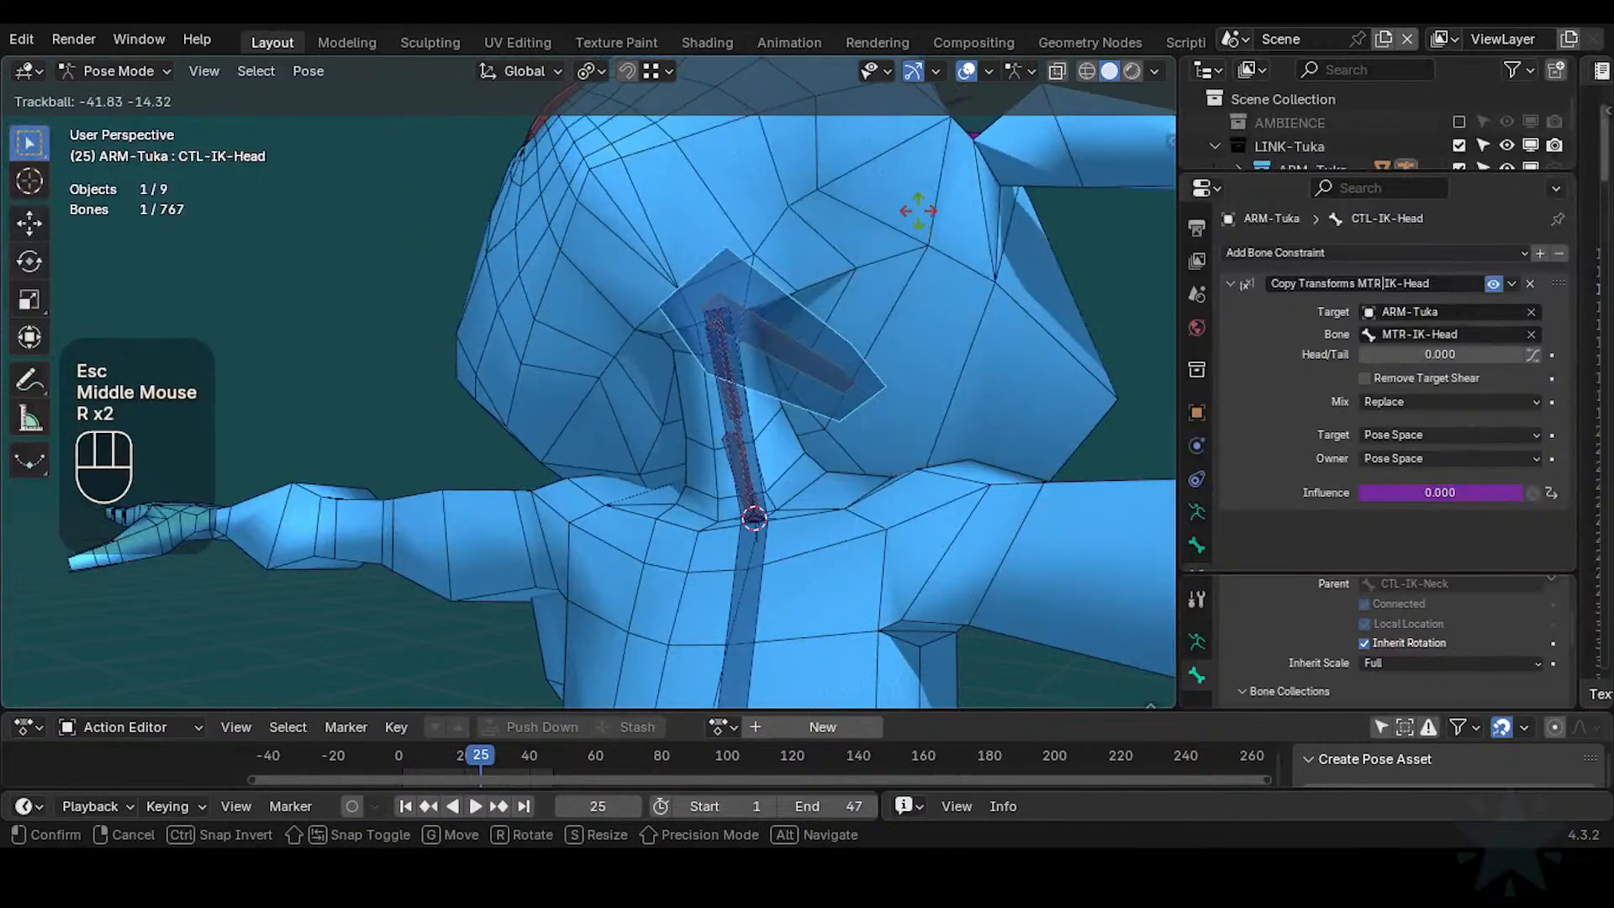
left_click(990, 352)
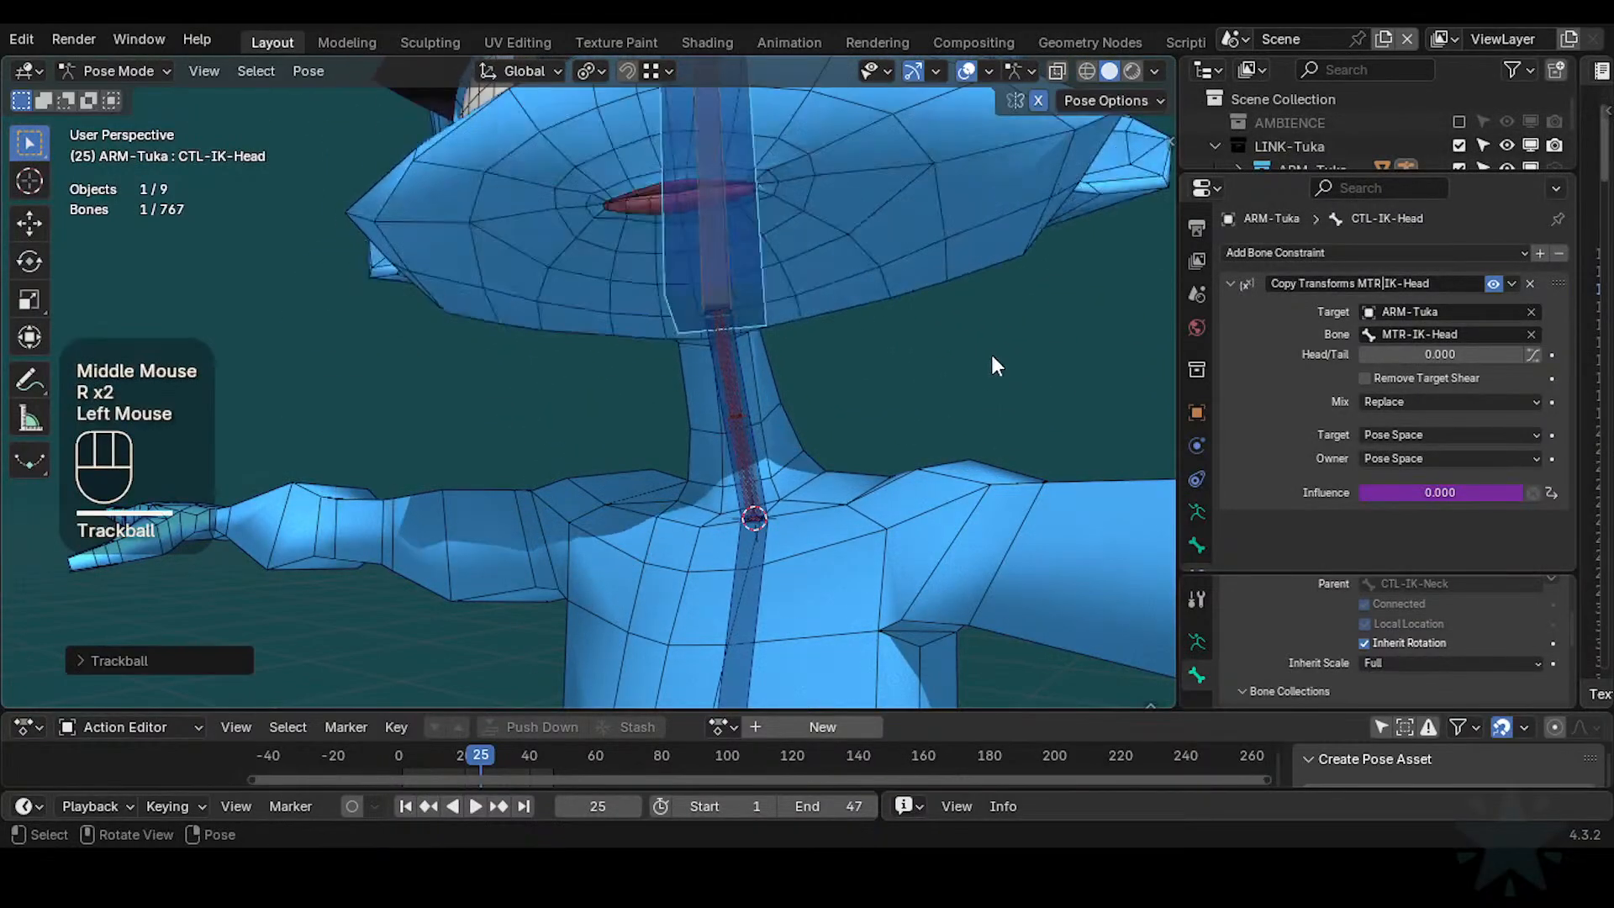
key("r")
key("z")
left_click(990, 269)
key("r")
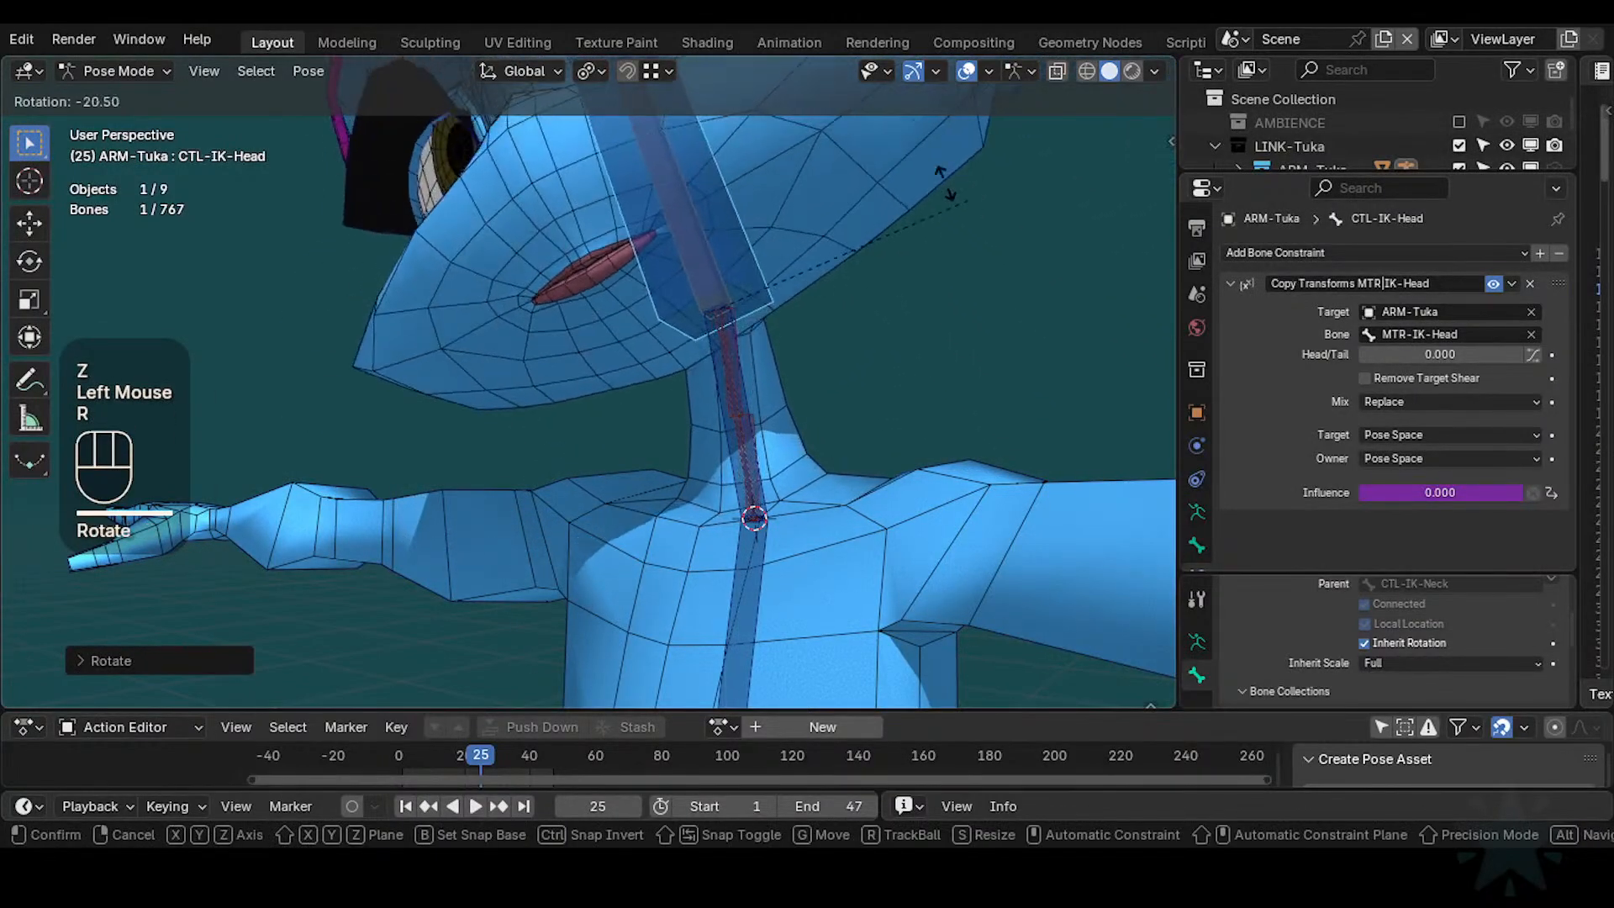
left_click(929, 343)
Test the neck deformation from the back and side with free trackball rotations of CTL-IK-Head
middle_click_drag(929, 342, 814, 396)
key("r")
key("r")
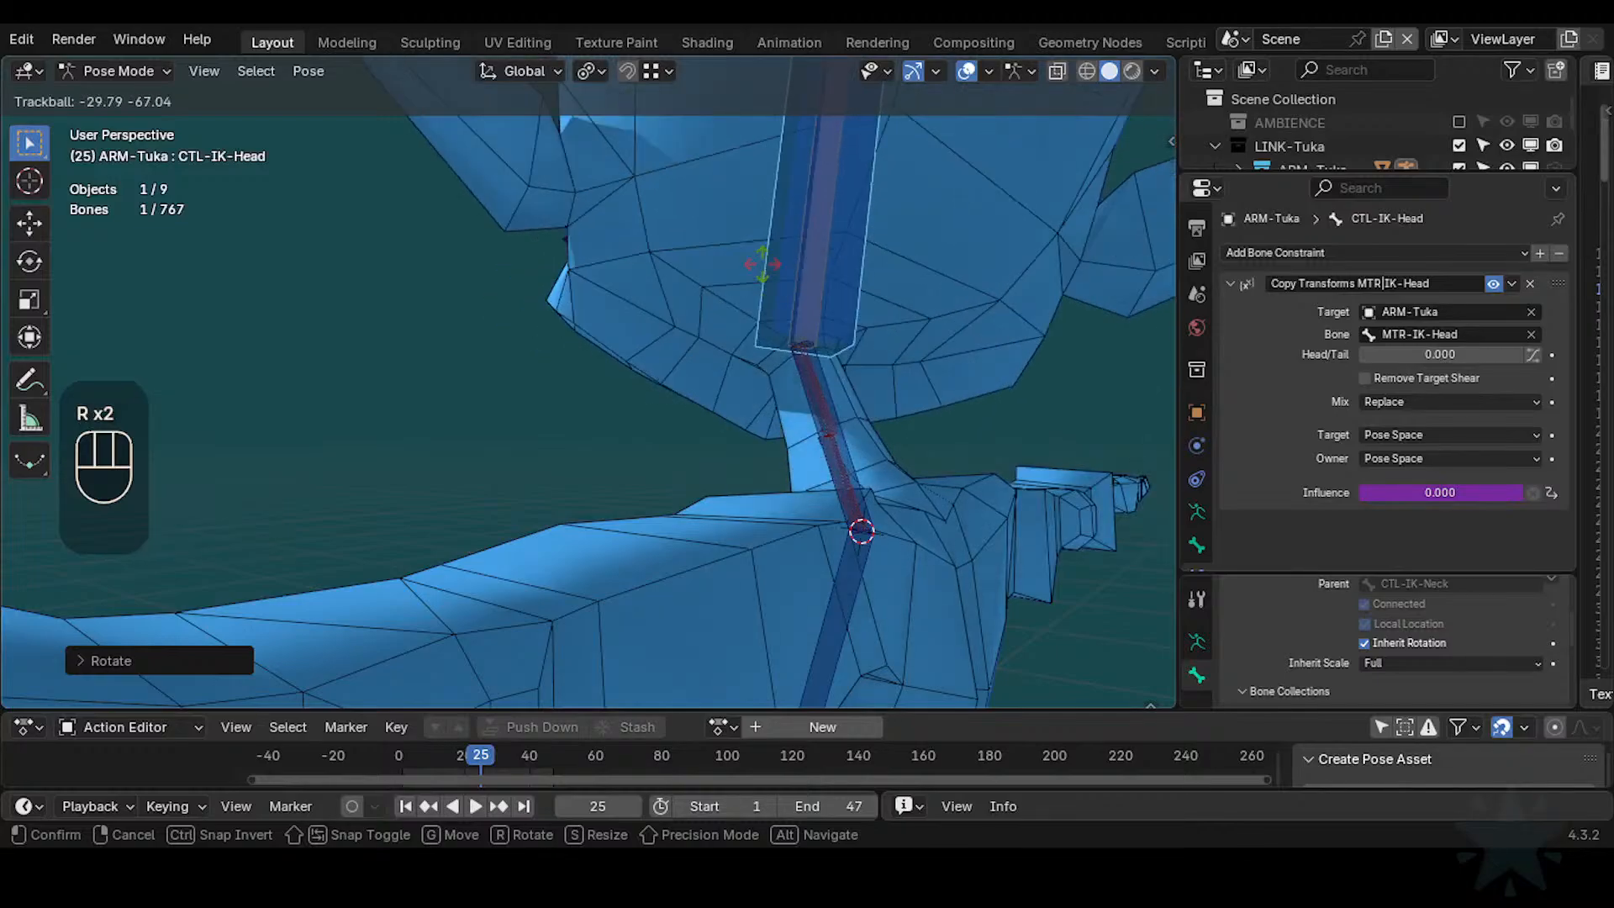
left_click(783, 315)
scroll(782, 314, "up", 2)
middle_click_drag(781, 315, 959, 364)
key("r")
key("r")
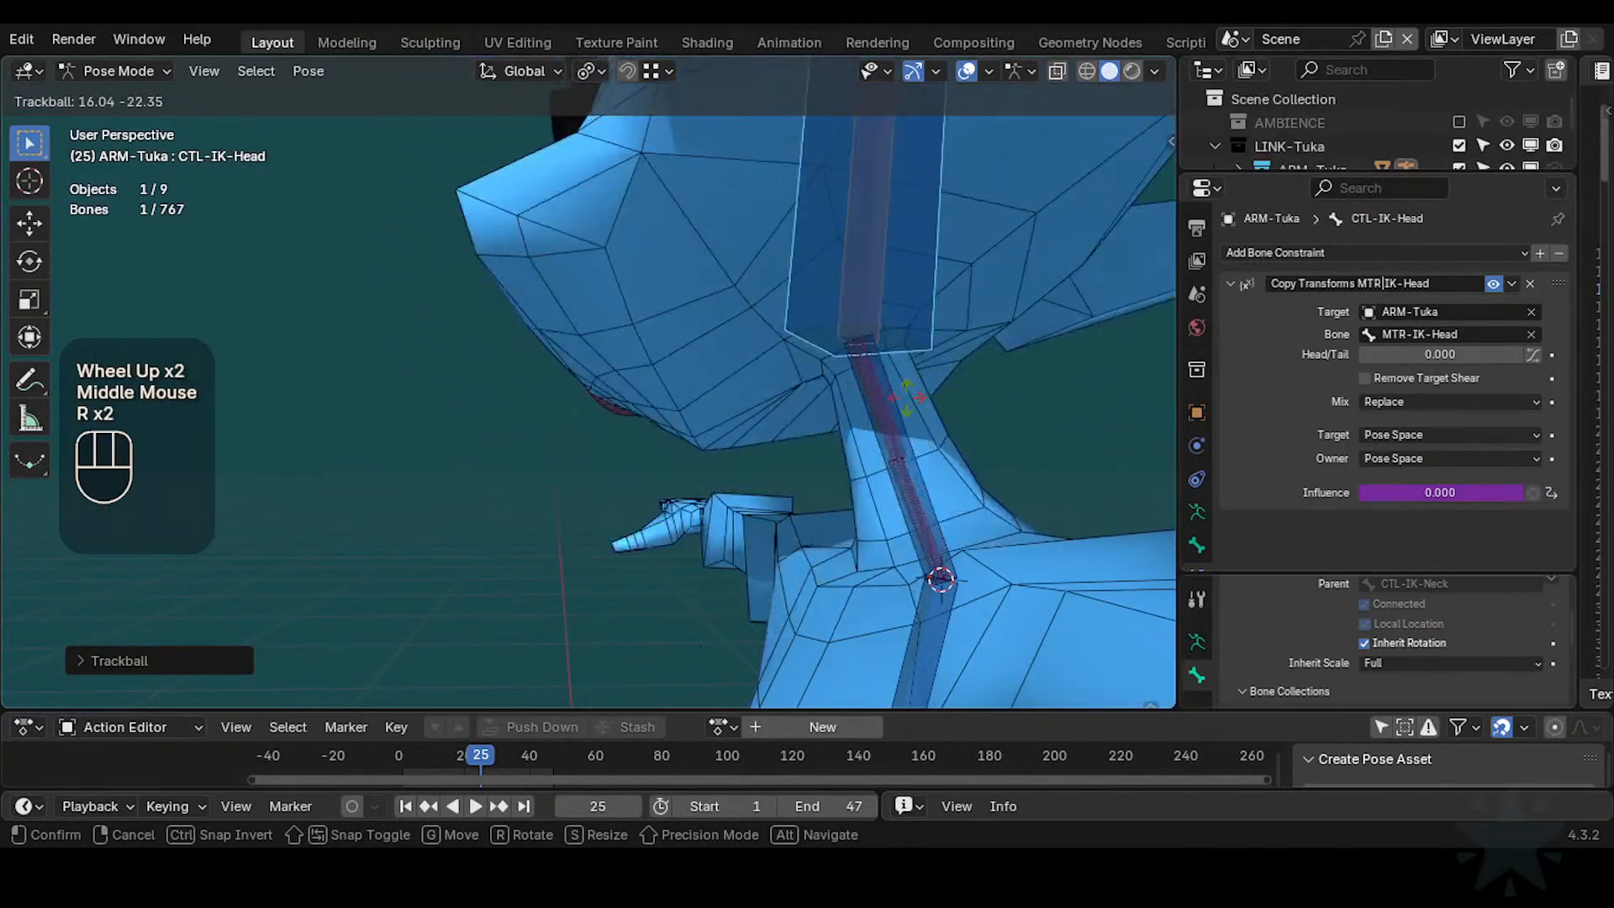
left_click(999, 359)
Rotate CTL-IK-Head about global X and about its local Z axis, and inspect the neck twist bones from the side
key("r")
key("x")
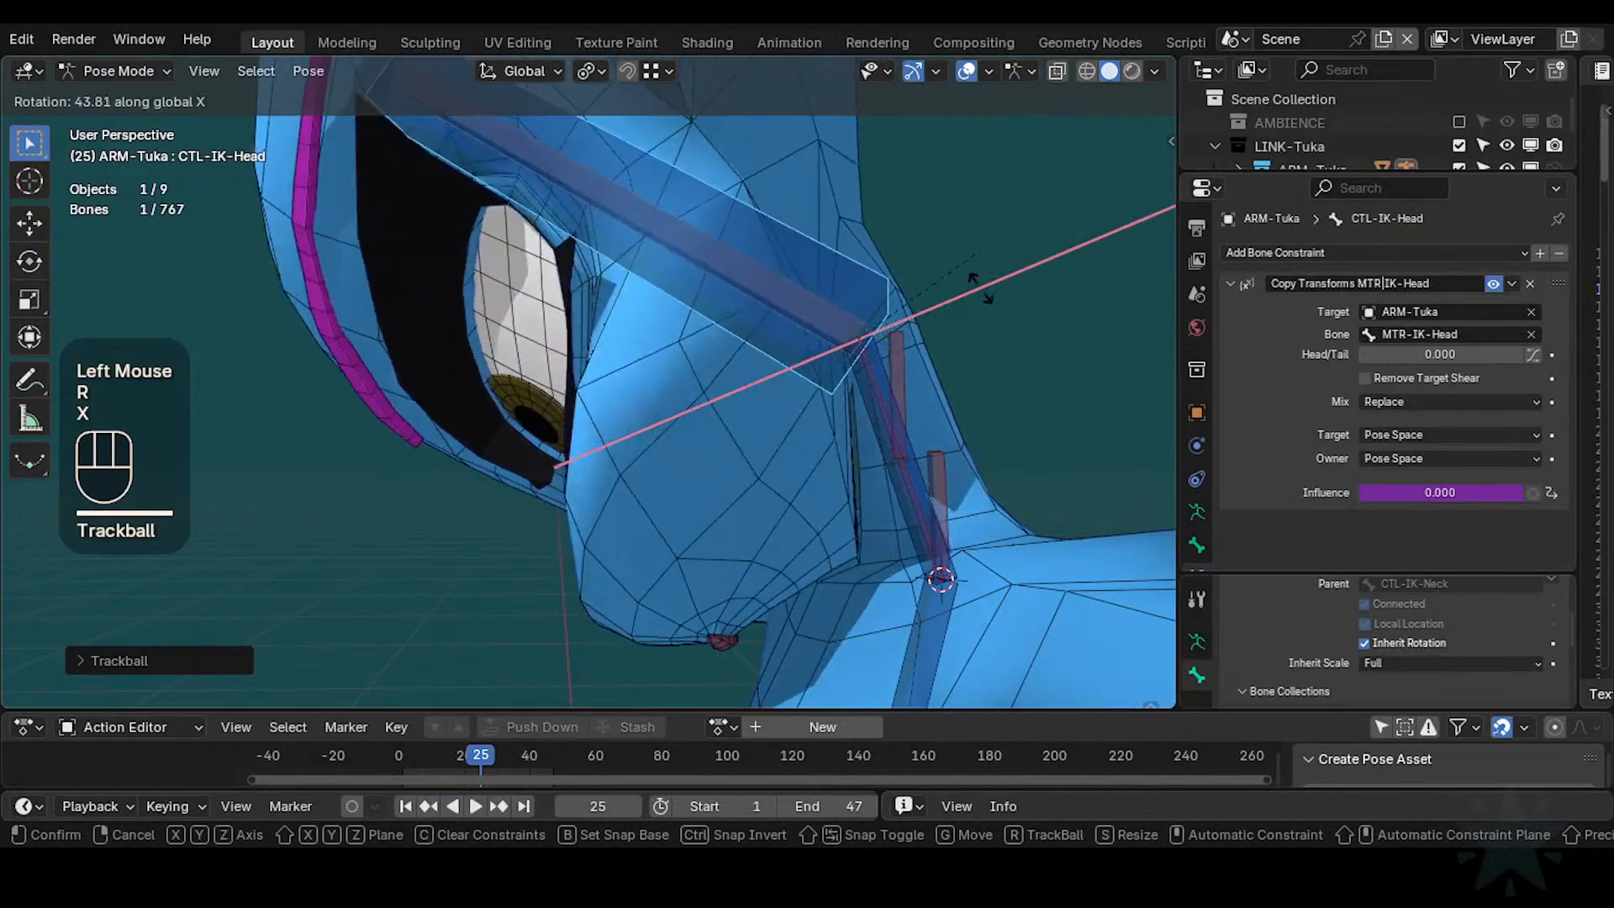
left_click(954, 414)
middle_click_drag(954, 413, 920, 336)
key("r")
key("z")
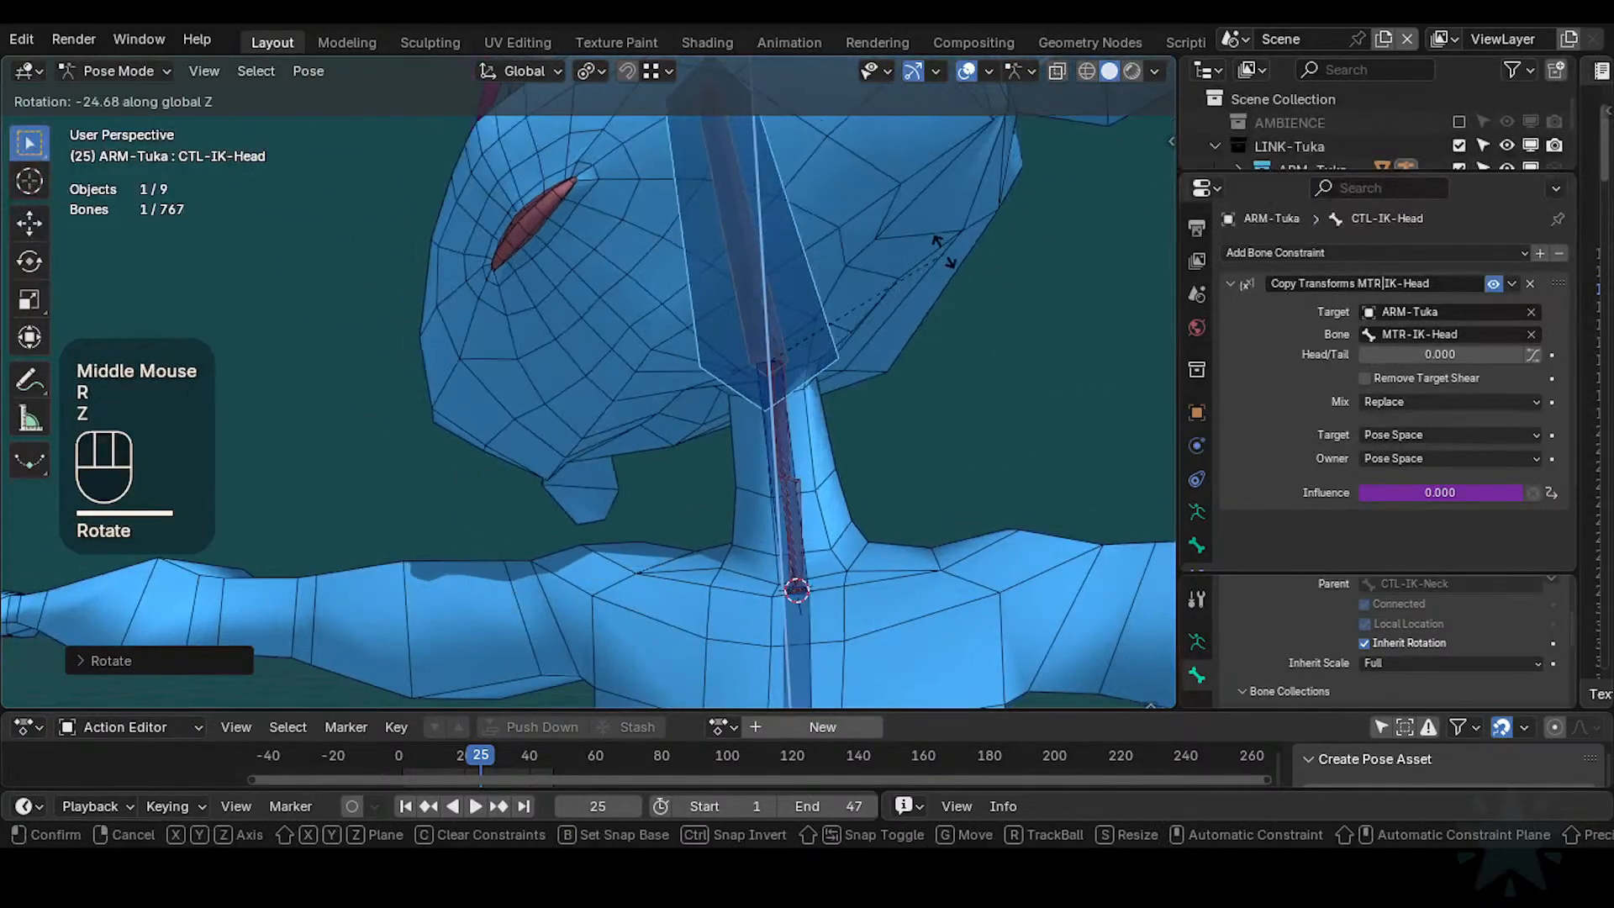
key("z")
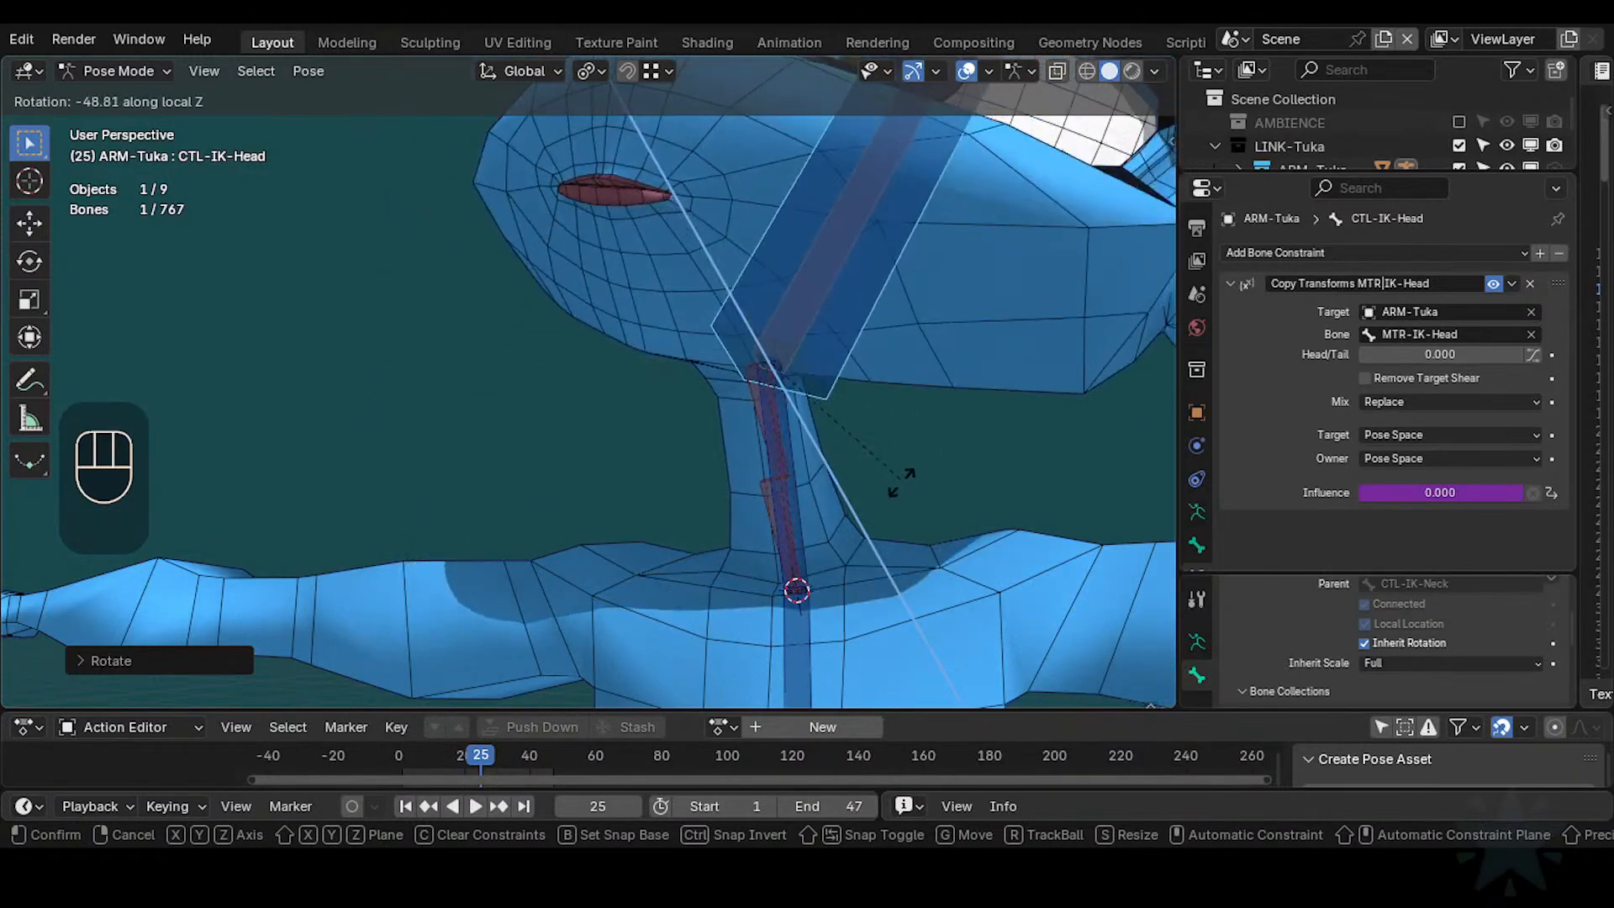
left_click(894, 477)
middle_click_drag(887, 420, 821, 413)
left_click(843, 392)
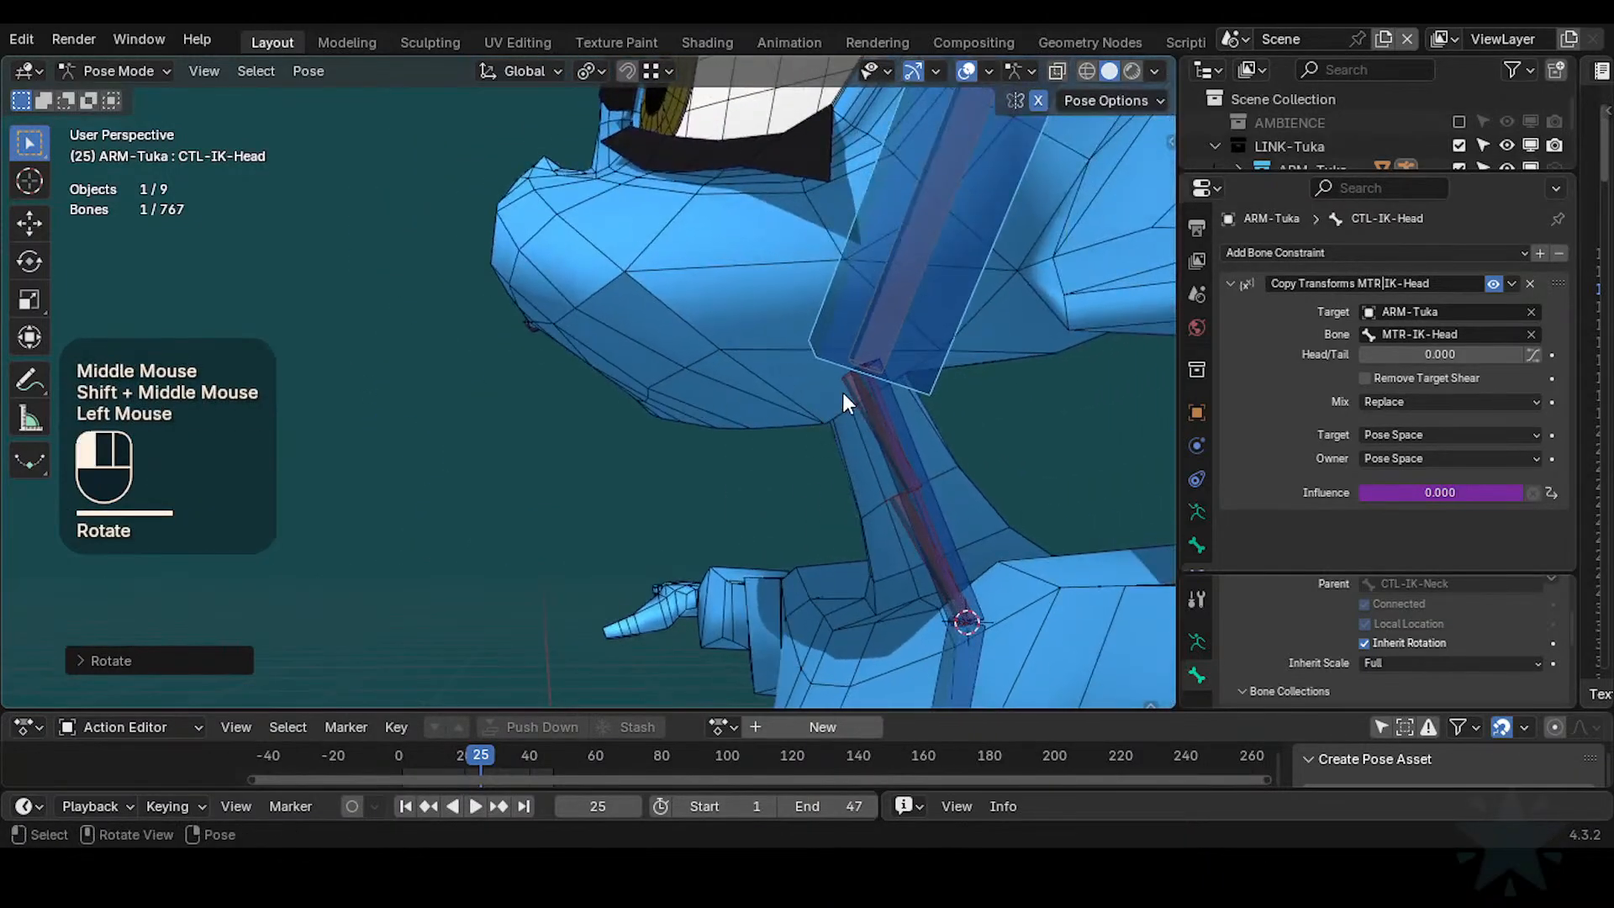
Test the neck deformation from the side by rotating CTL-IK-Head about global X and about its local X axis
double_click(939, 366)
key("r")
key("x")
left_click(941, 395)
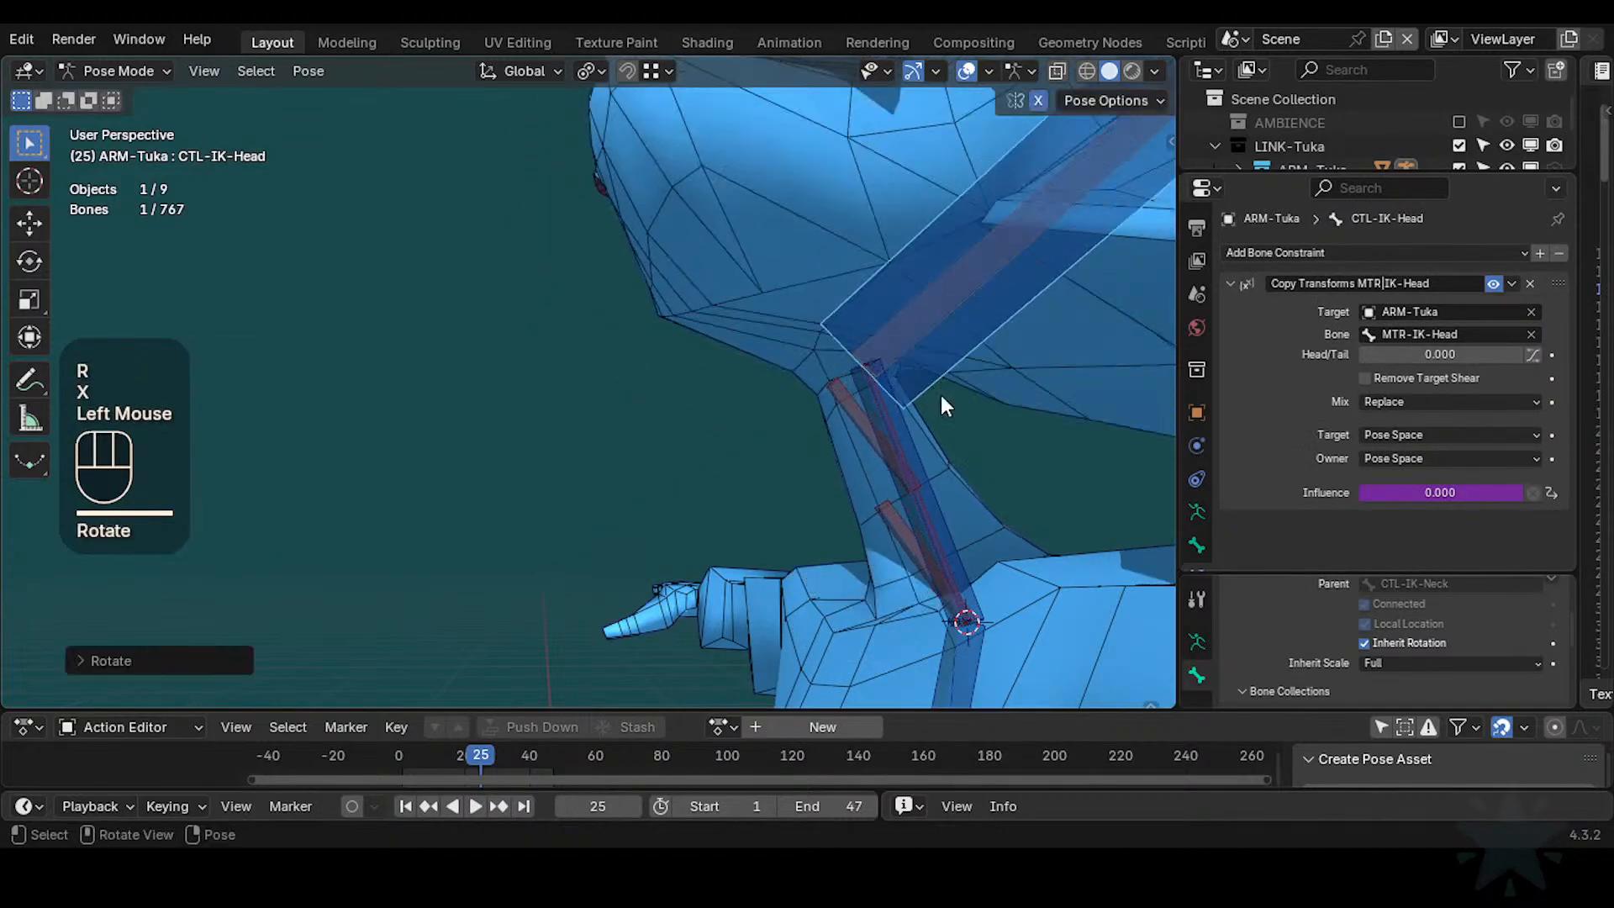
key("r")
key("x")
key("x")
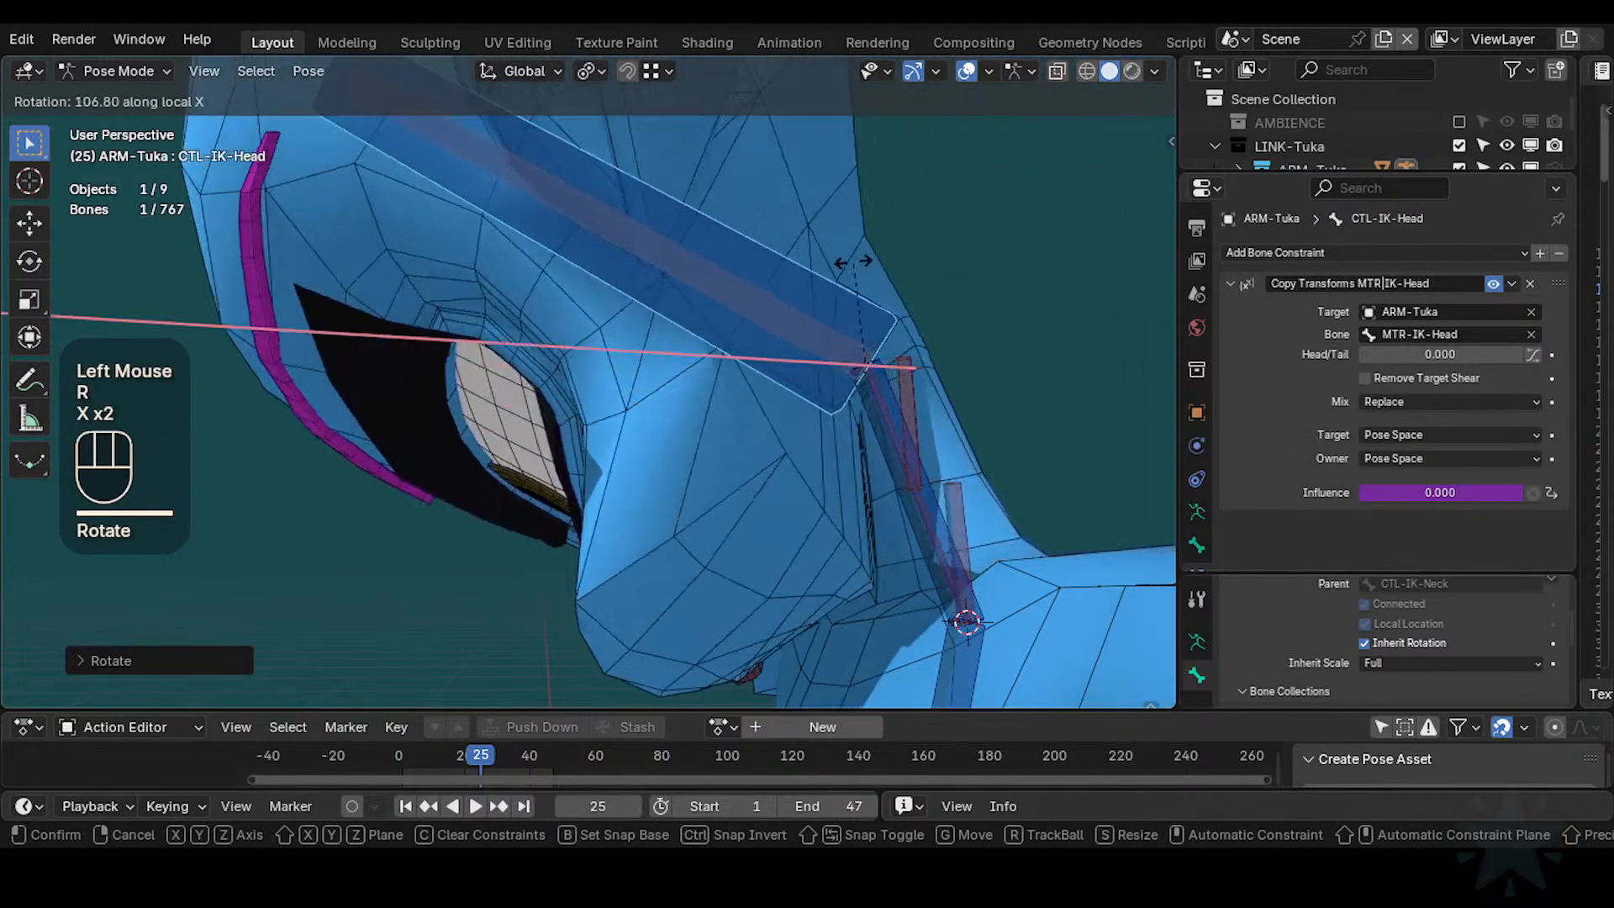
left_click(954, 357)
Clear the pose transforms of all visible bones to return the head and neck to rest
key("a")
key("alt+q")
key("alt+q")
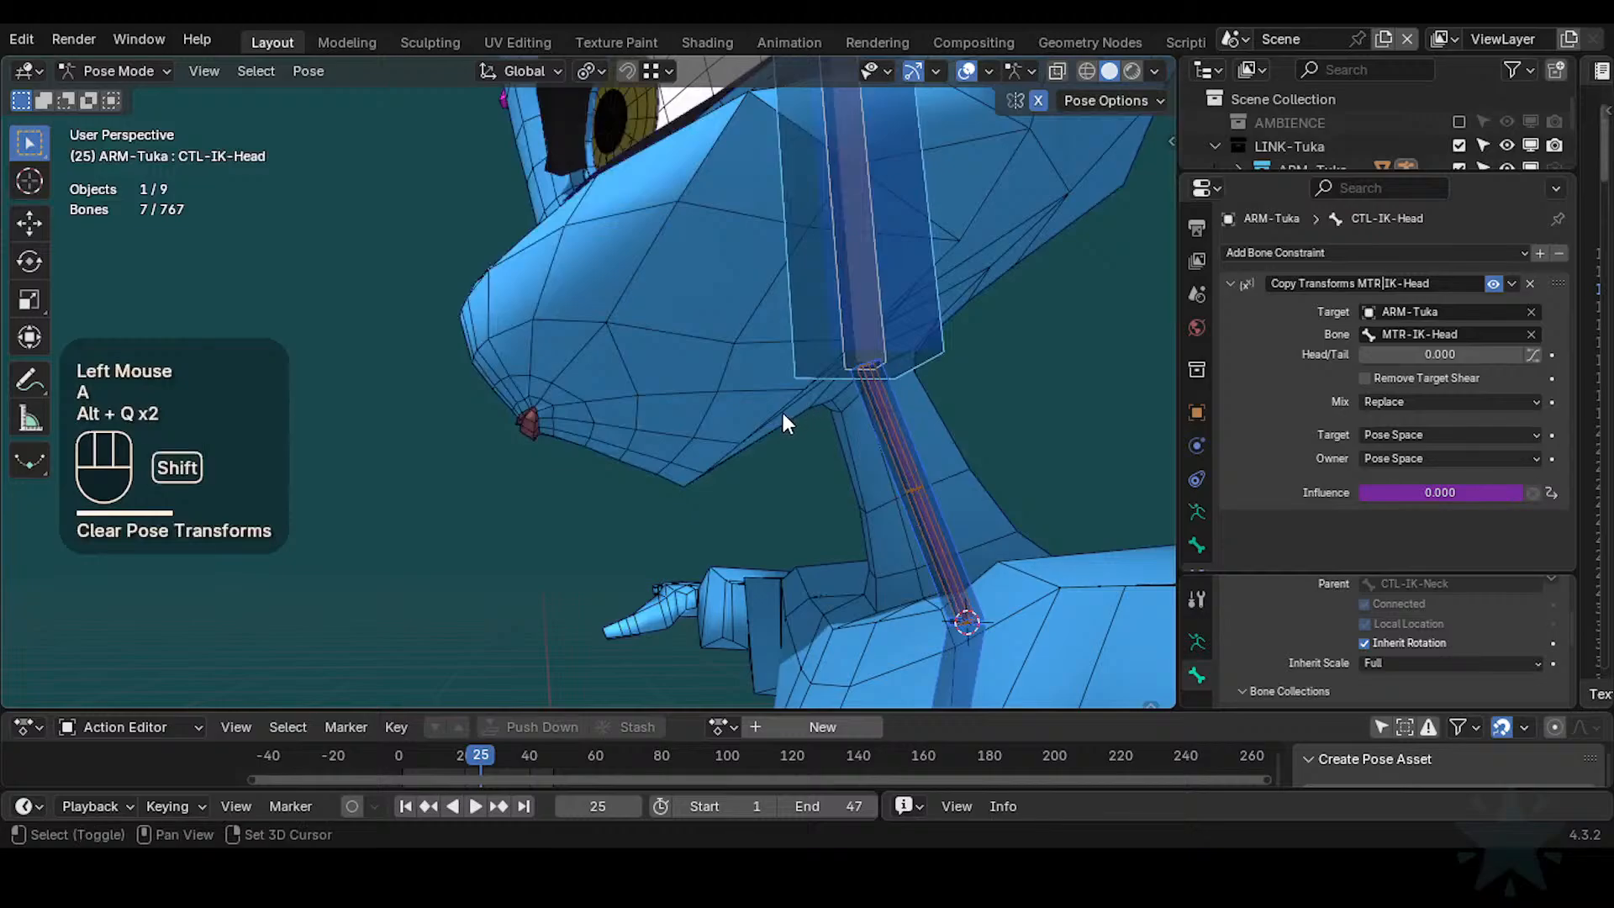
Inspect the constraints of the overlapping neck bones, ending on DEF2-TwistNeck.001 and its Copy Rotation Fan settings
middle_click_drag(783, 412, 746, 374, "shift")
left_click(721, 396)
left_click(731, 395)
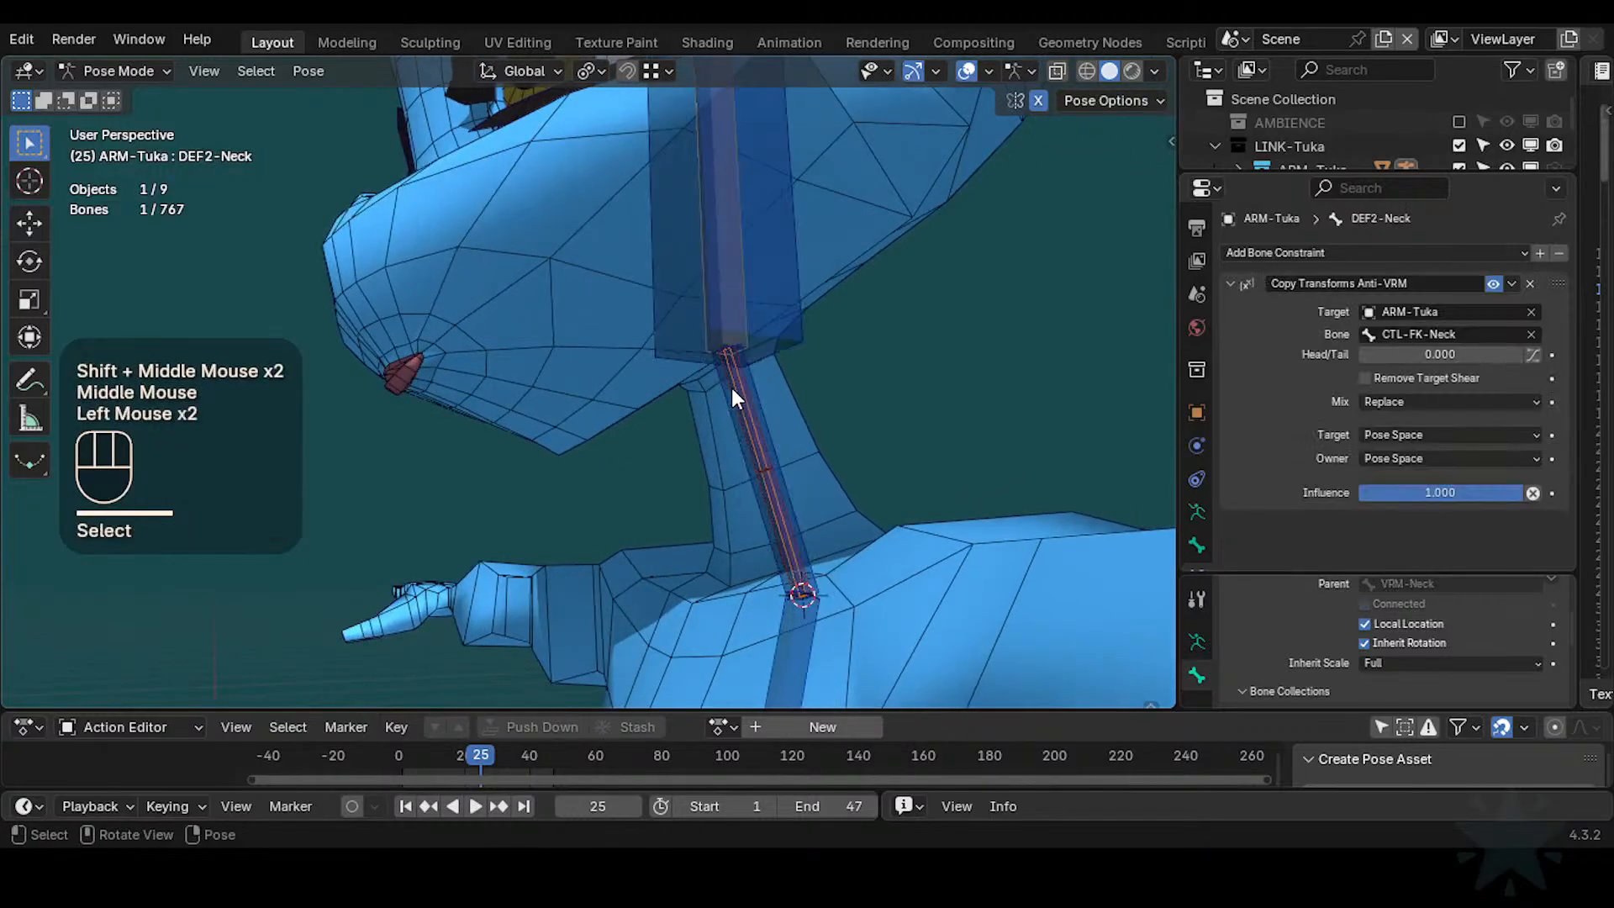
left_click(731, 375)
left_click(731, 377)
left_click(732, 377)
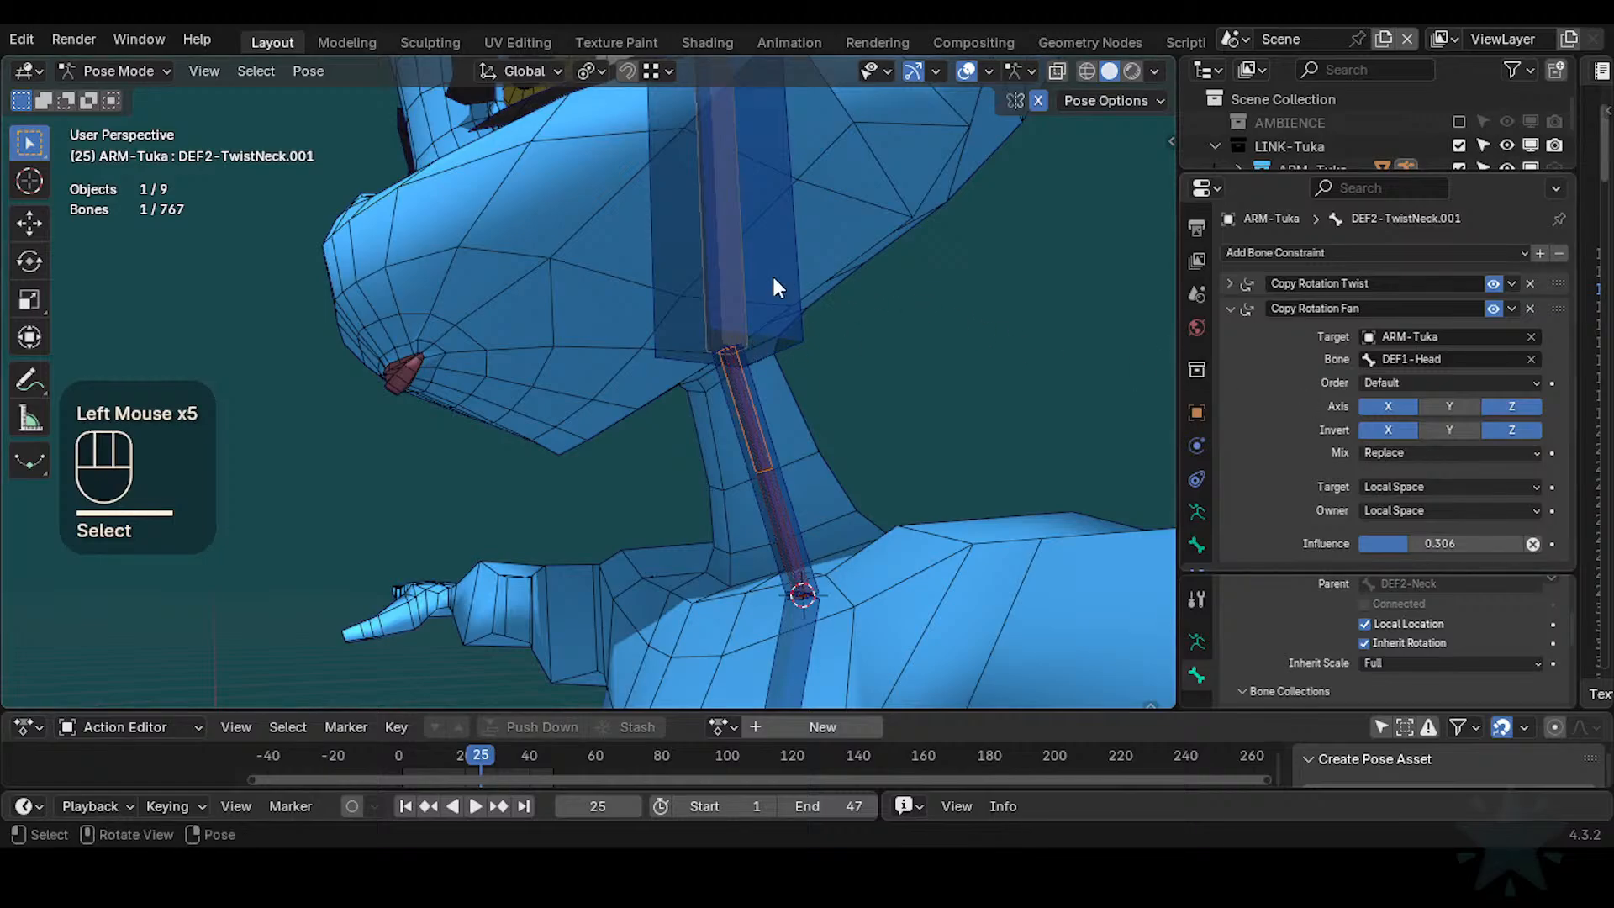
Tilt CTL-IK-Head freely to check the neck bones from an angled side view, and clear all pose transforms
left_click(782, 307)
middle_click_drag(782, 307, 738, 358)
key("r")
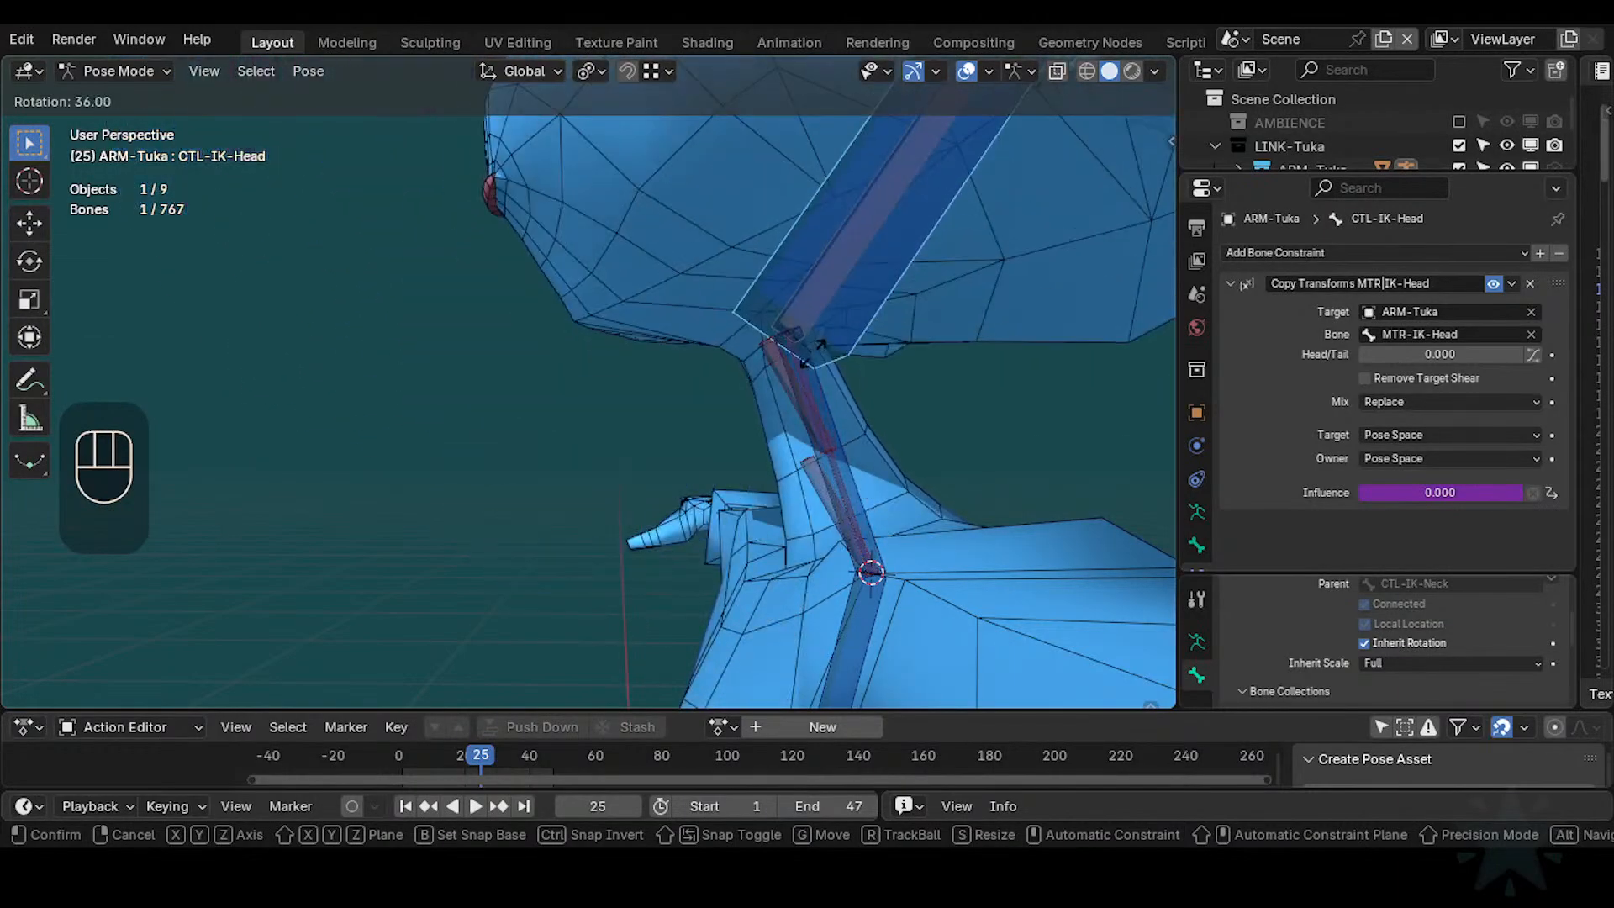
left_click(825, 385)
key("a")
key("alt+q")
key("alt+q")
Inspect the Copy Rotation Fan constraint on DEF2-TwistNeck and preview its effect with a cancelled rotation of CTL-IK-Head
left_click(833, 483)
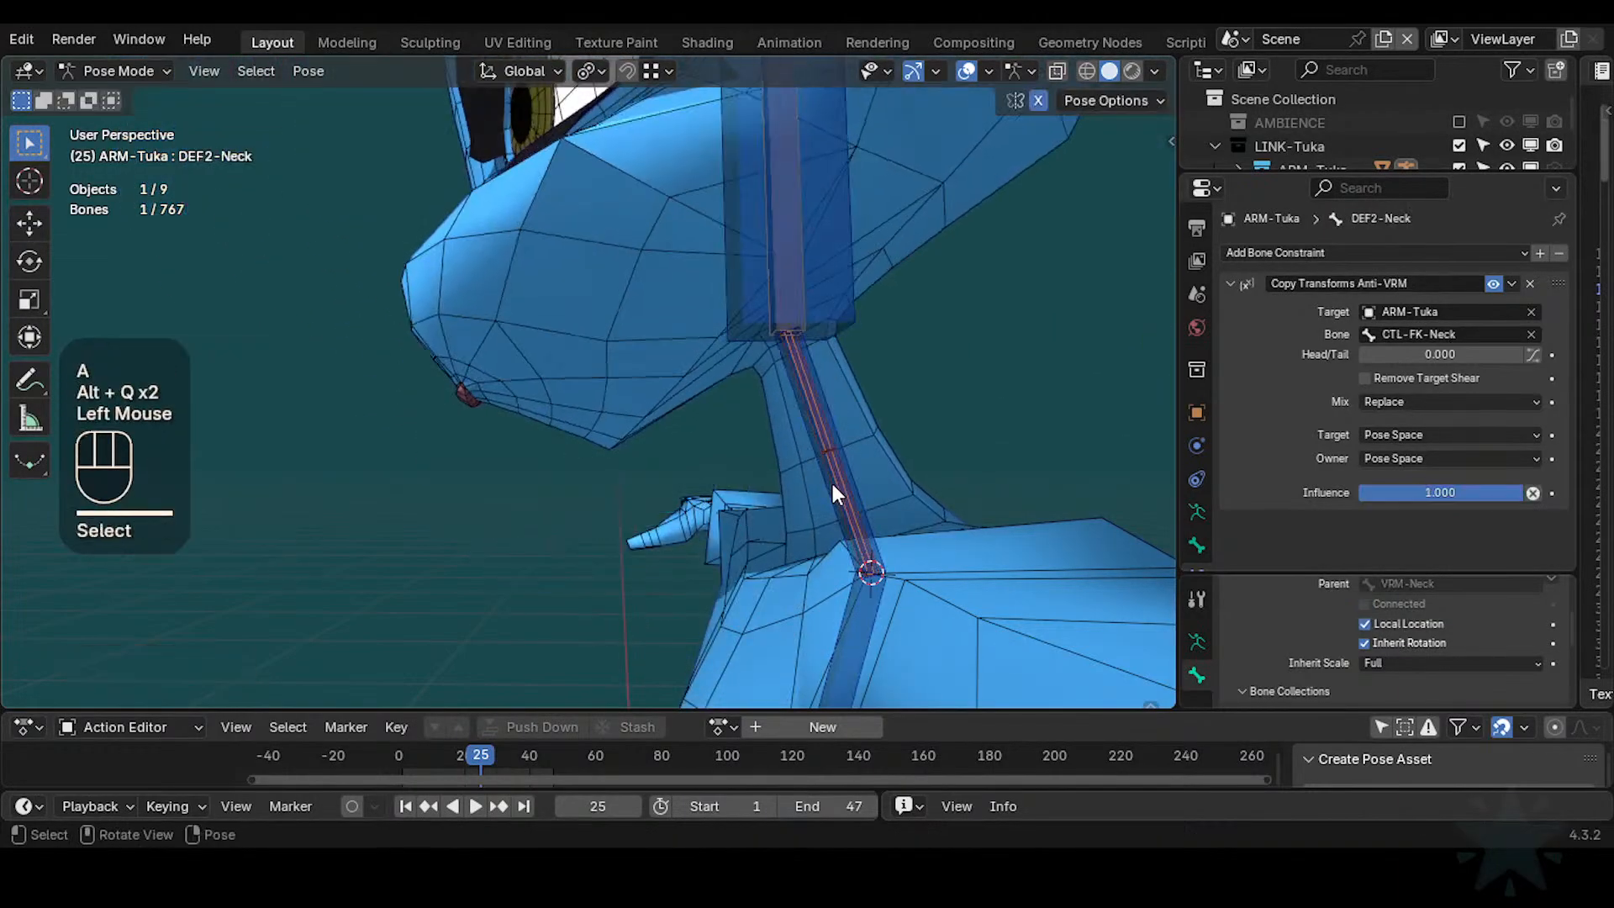
left_click(832, 482)
middle_click_drag(832, 483, 775, 432, "shift")
scroll(765, 414, "up", 2)
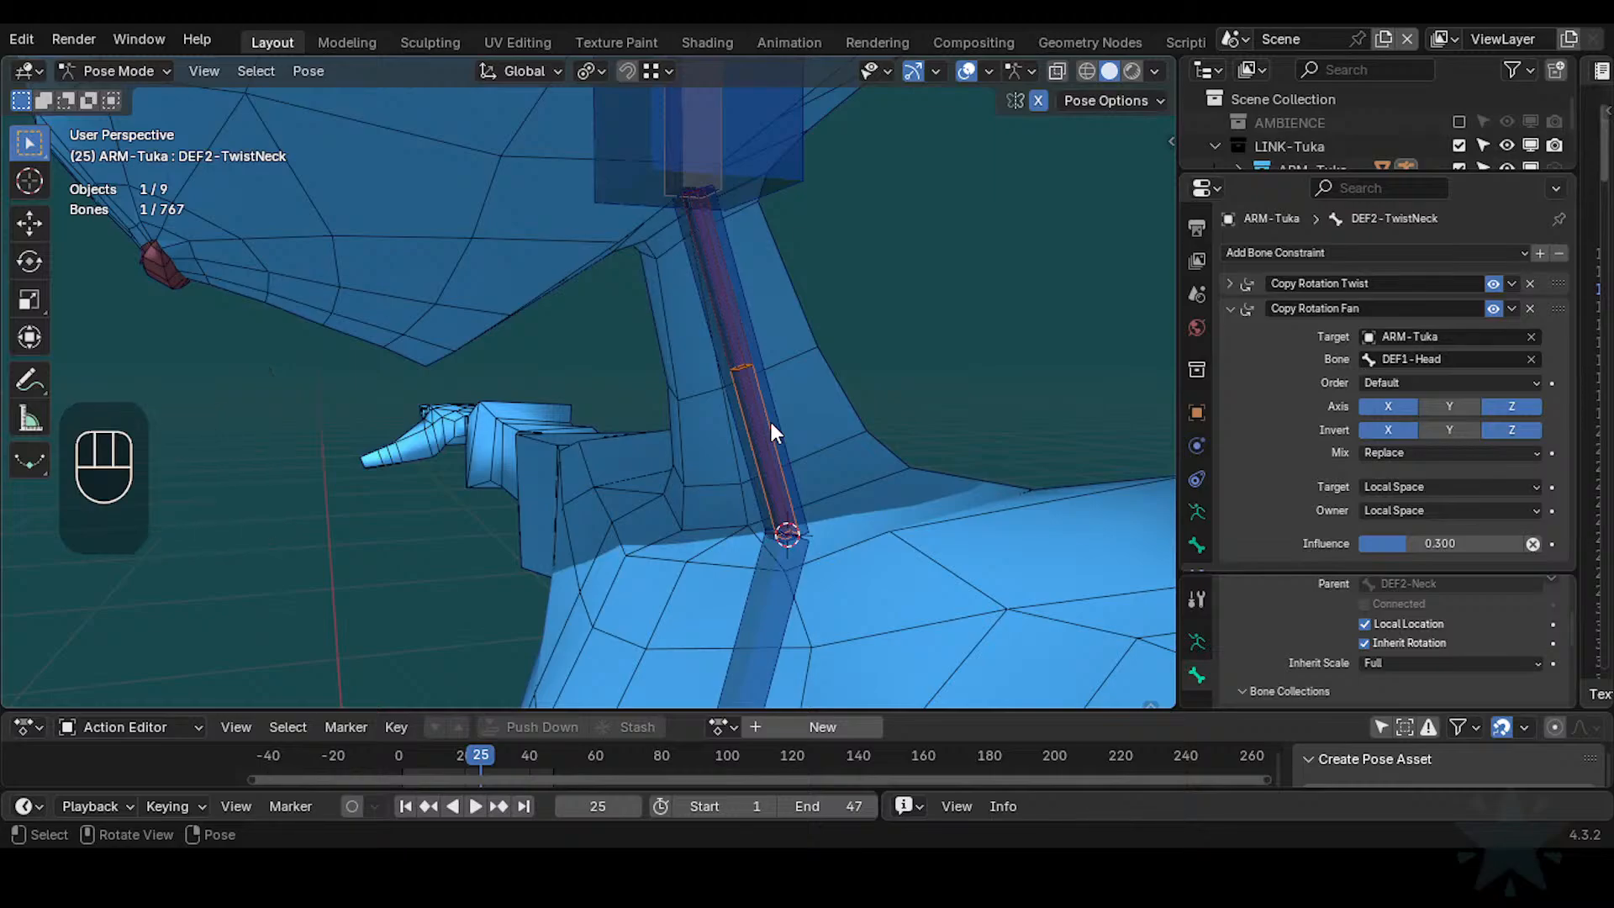
left_click(790, 206)
key("r")
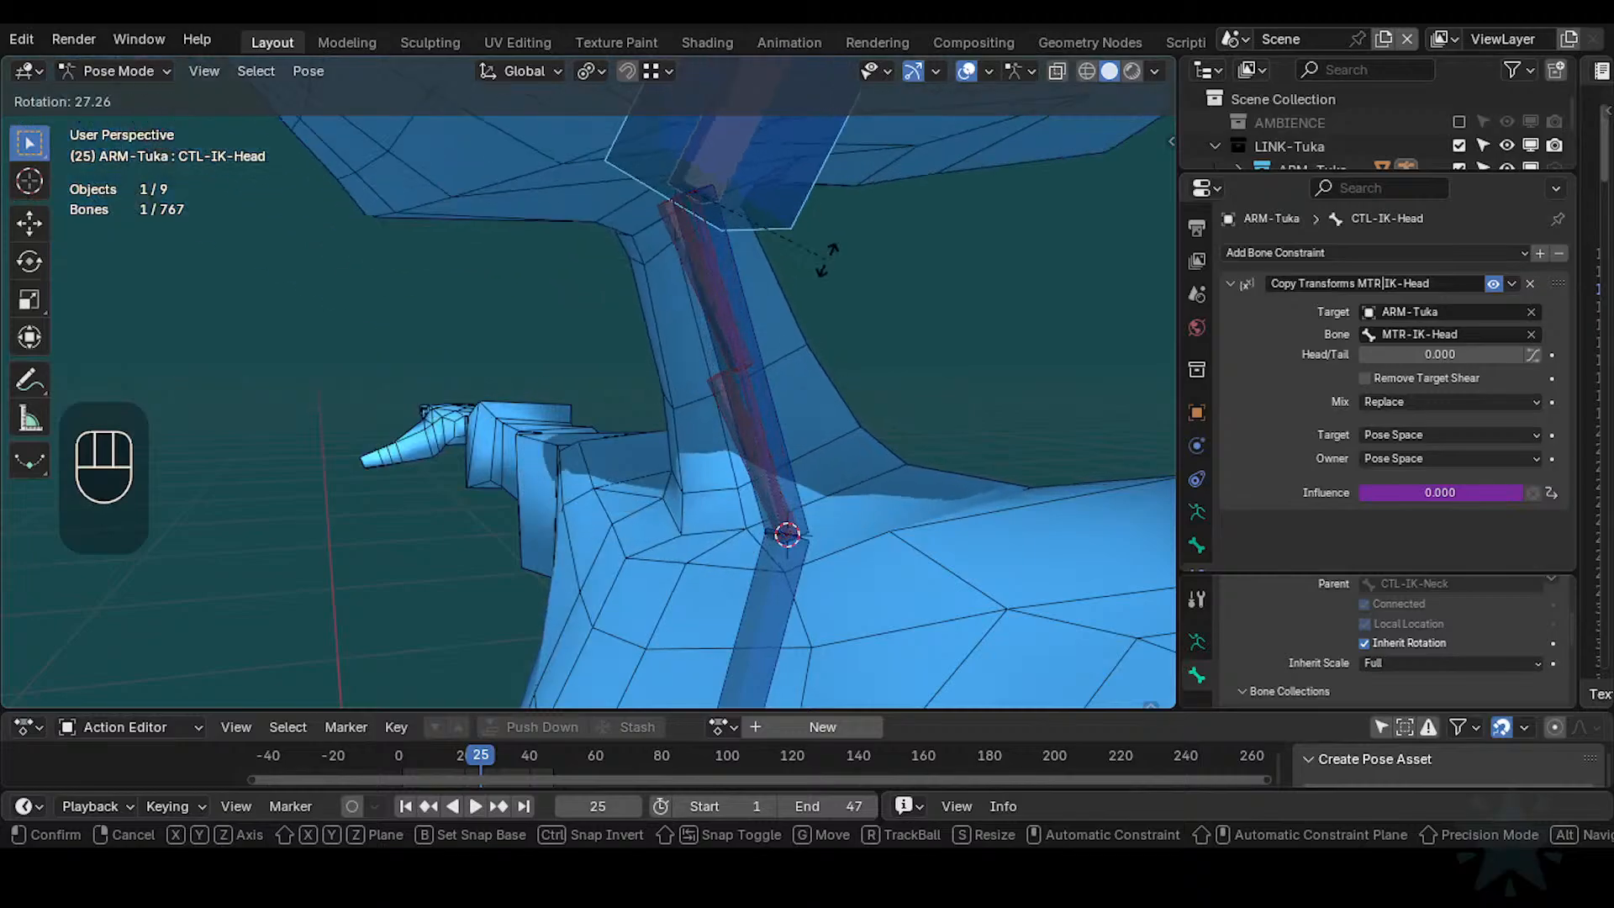
key("Escape")
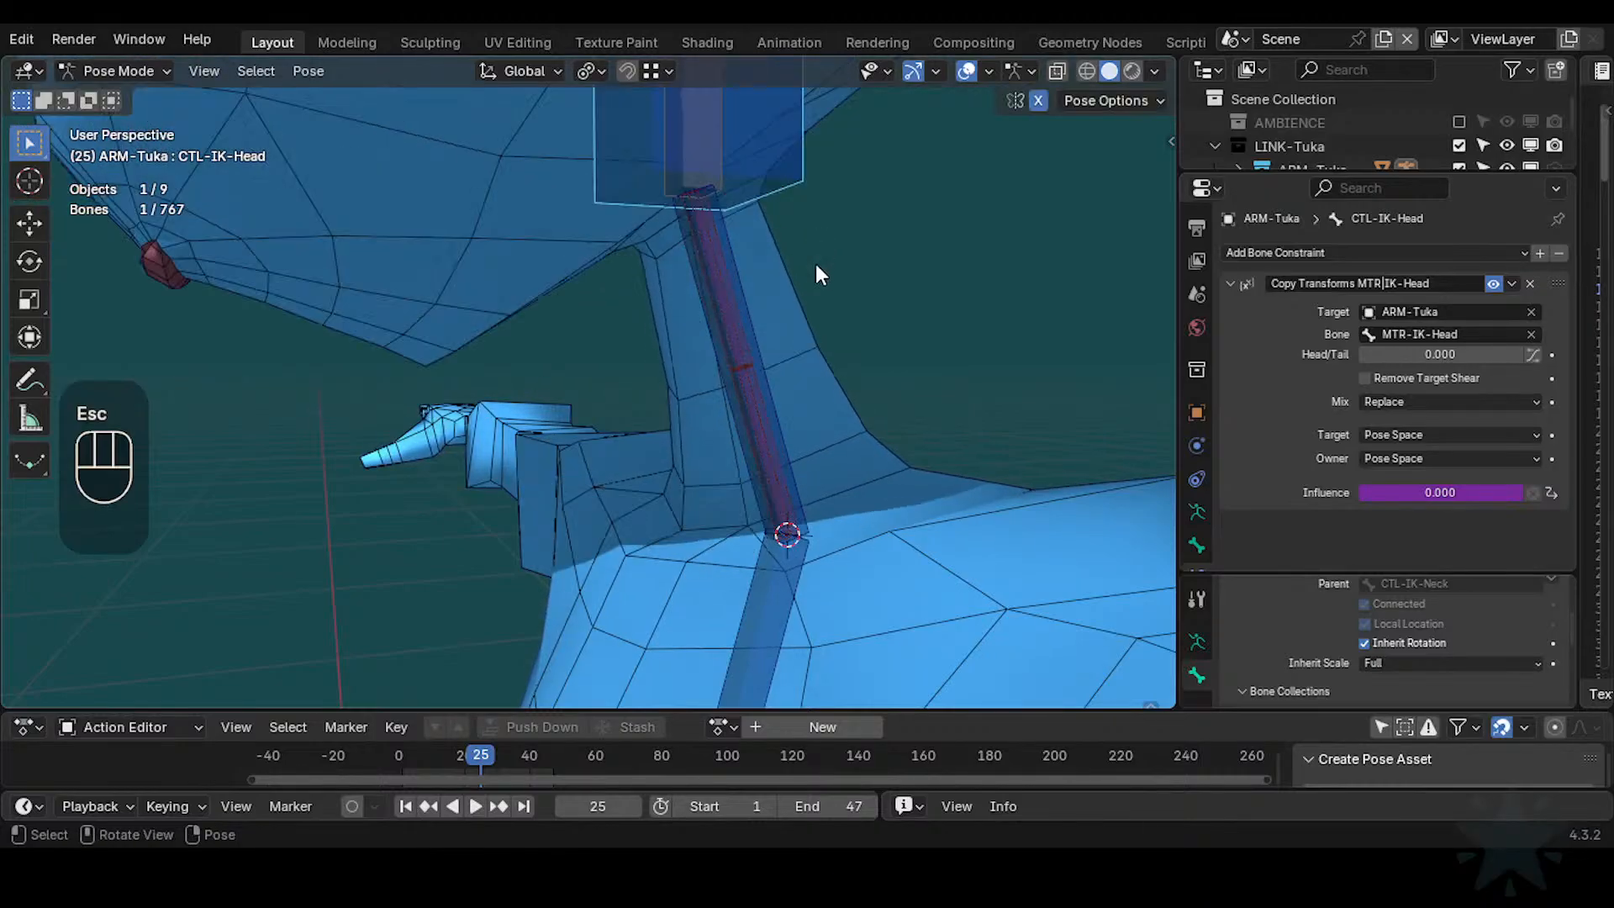
Add a Stretch To constraint on DEF2-TwistNeck targeting DEF2-TwistNeck.001, and collapse the settings of its Fan and Stretch To constraints
left_click(749, 356)
left_click(758, 380, "shift")
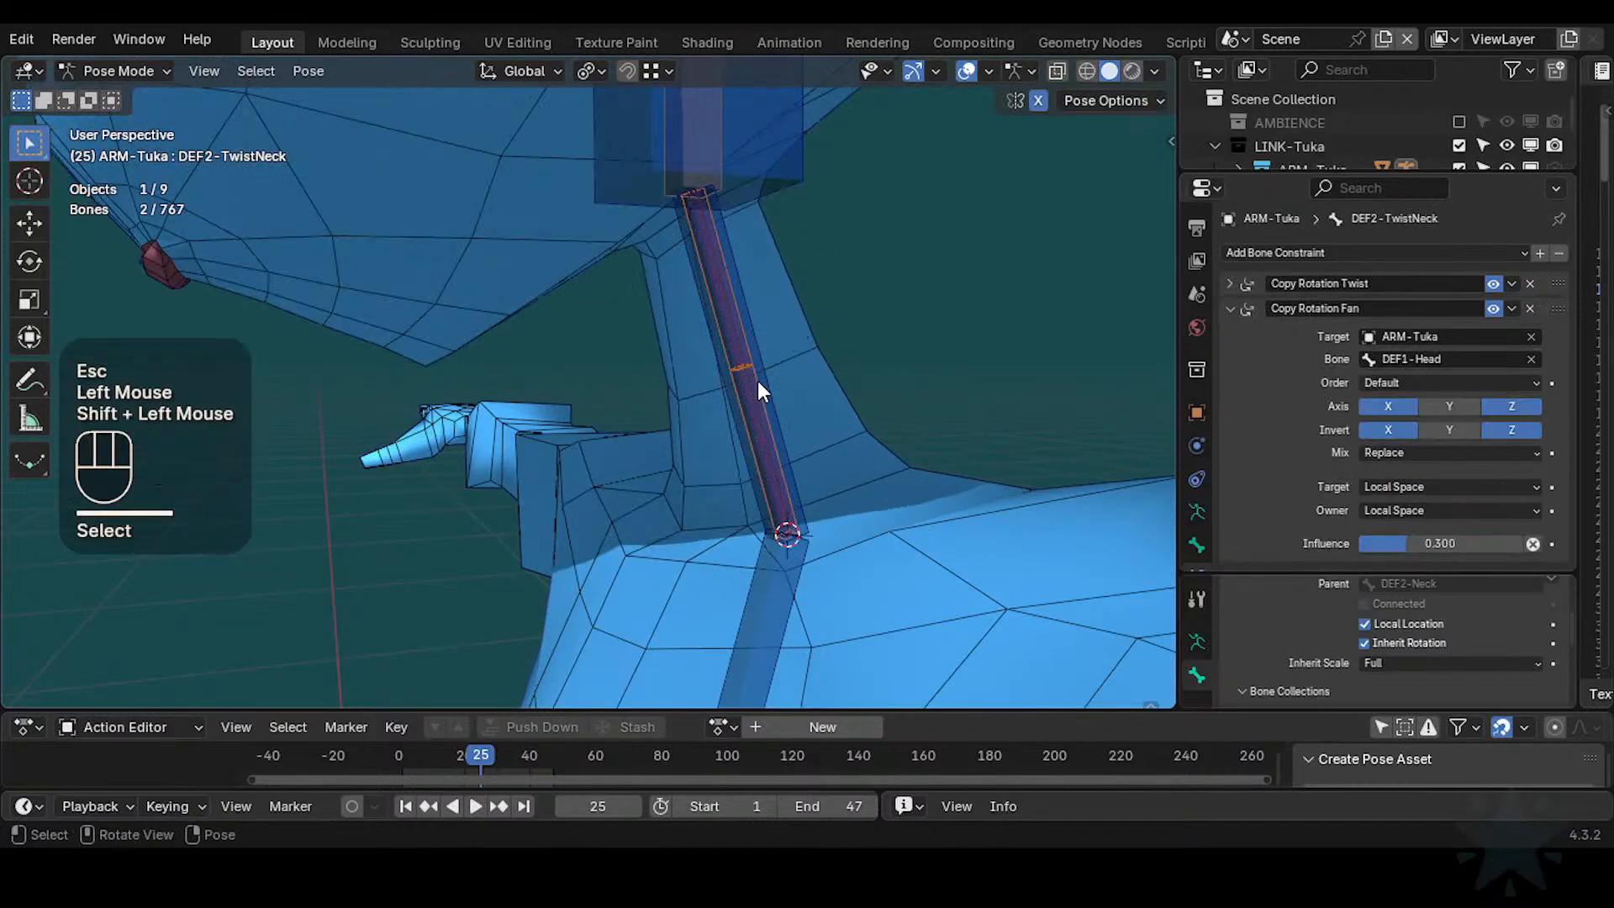
key("ctrl+shift+c")
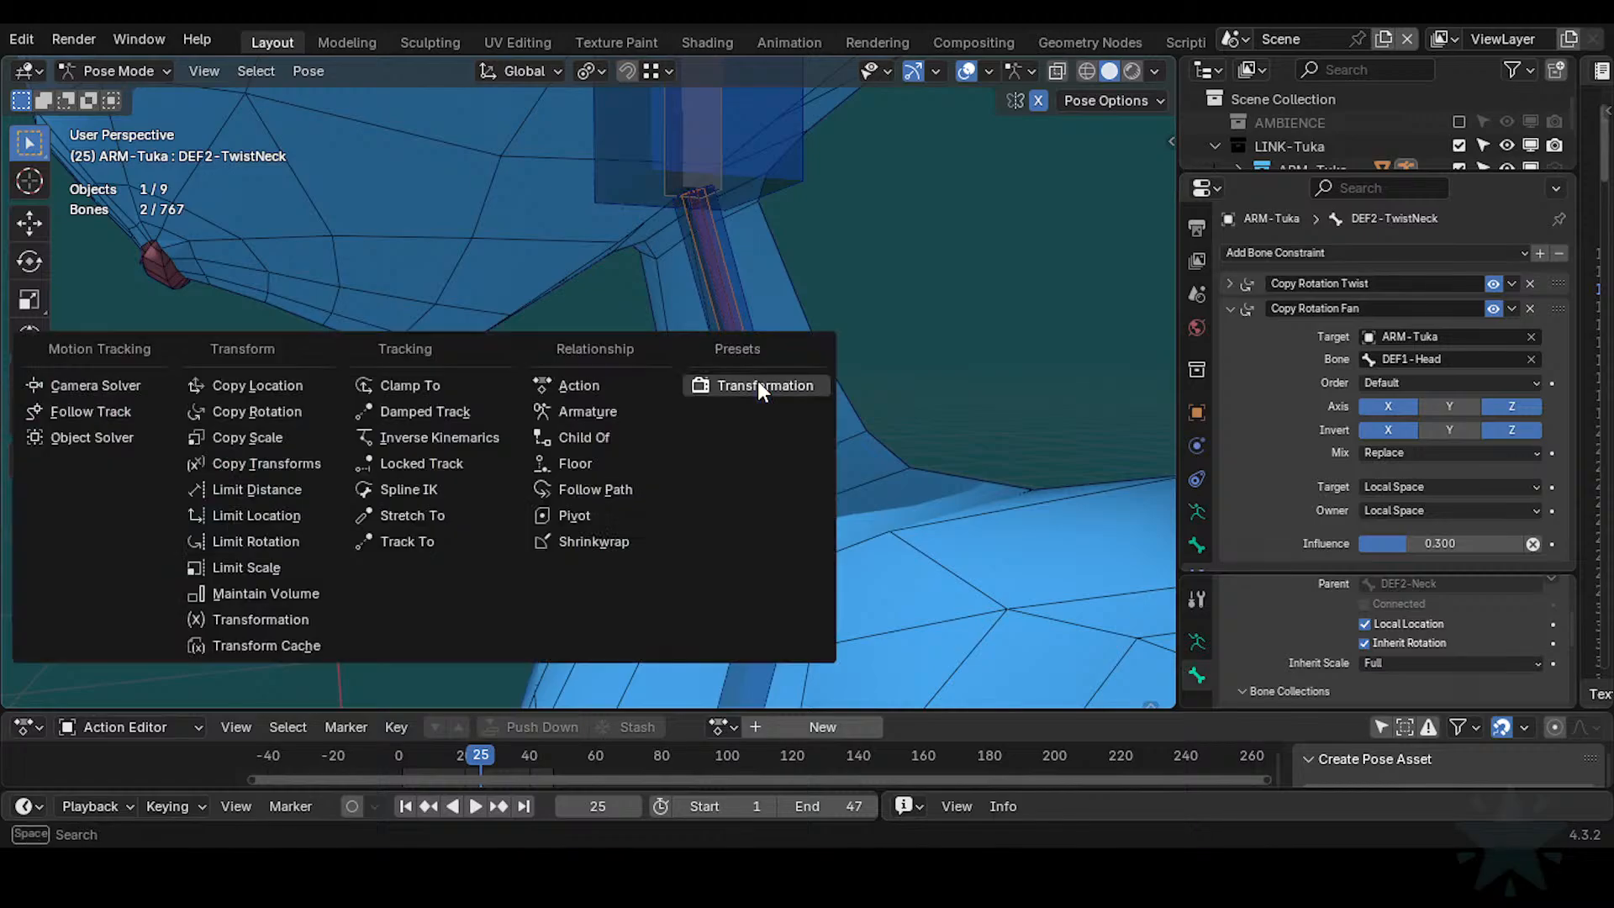
left_click(414, 519)
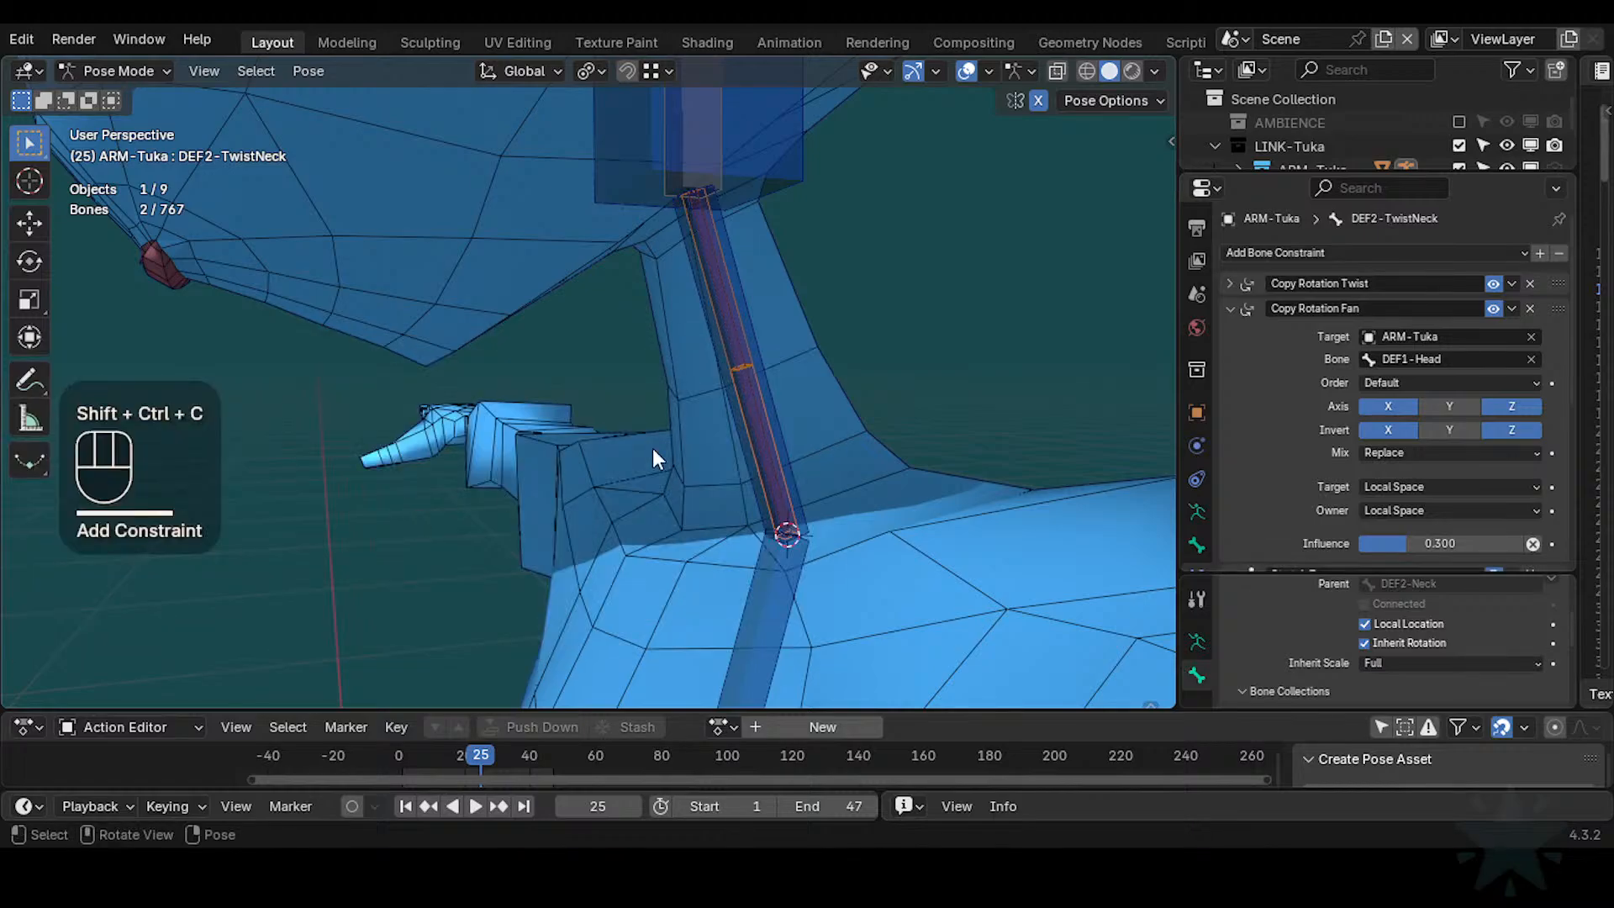
scroll(1279, 355, "down", 3)
scroll(1273, 356, "up", 3)
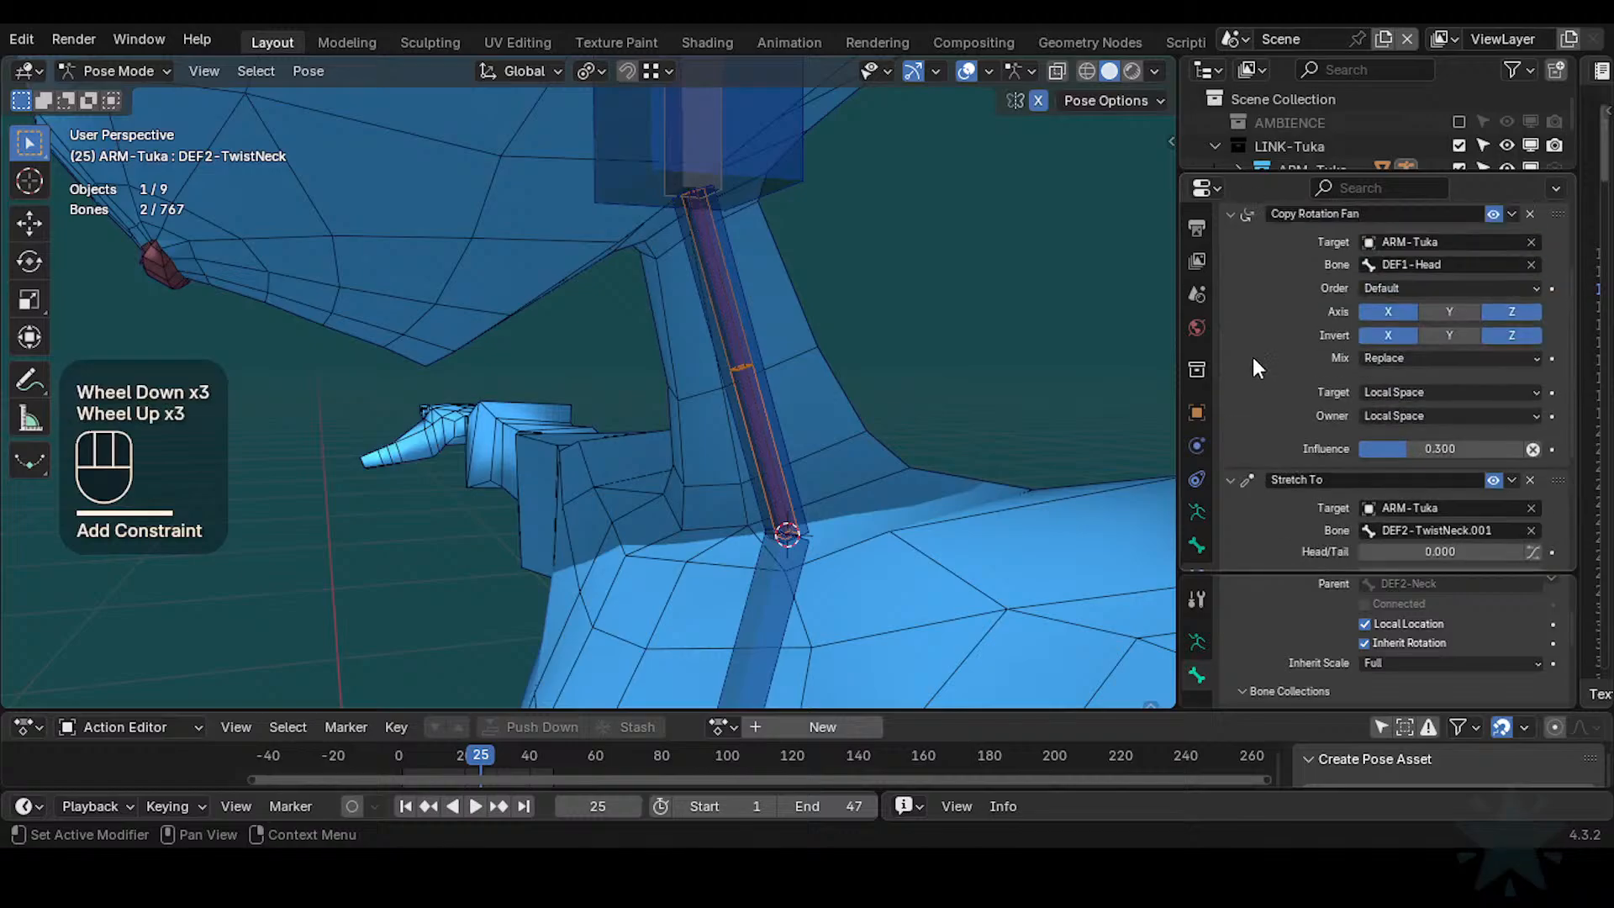
left_click(1229, 212)
scroll(1009, 319, "down", 1)
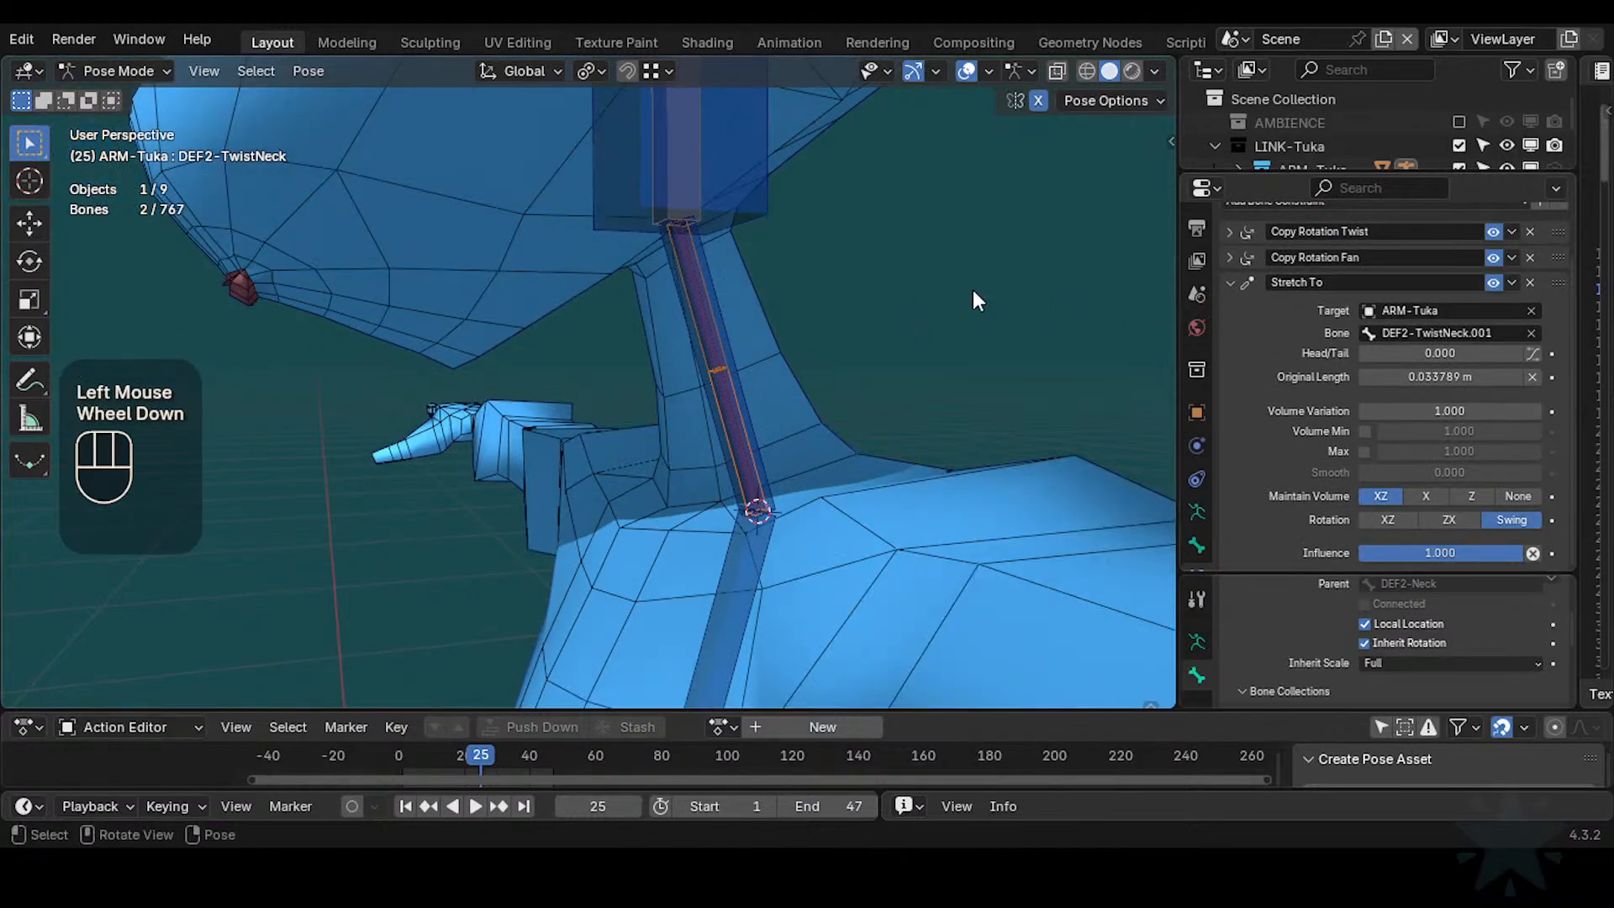
left_click(1230, 282)
Rotate CTL-IK-Head freely back and forth to test the new Stretch To constraint on the lower neck bone
left_click(754, 315)
left_click(723, 294)
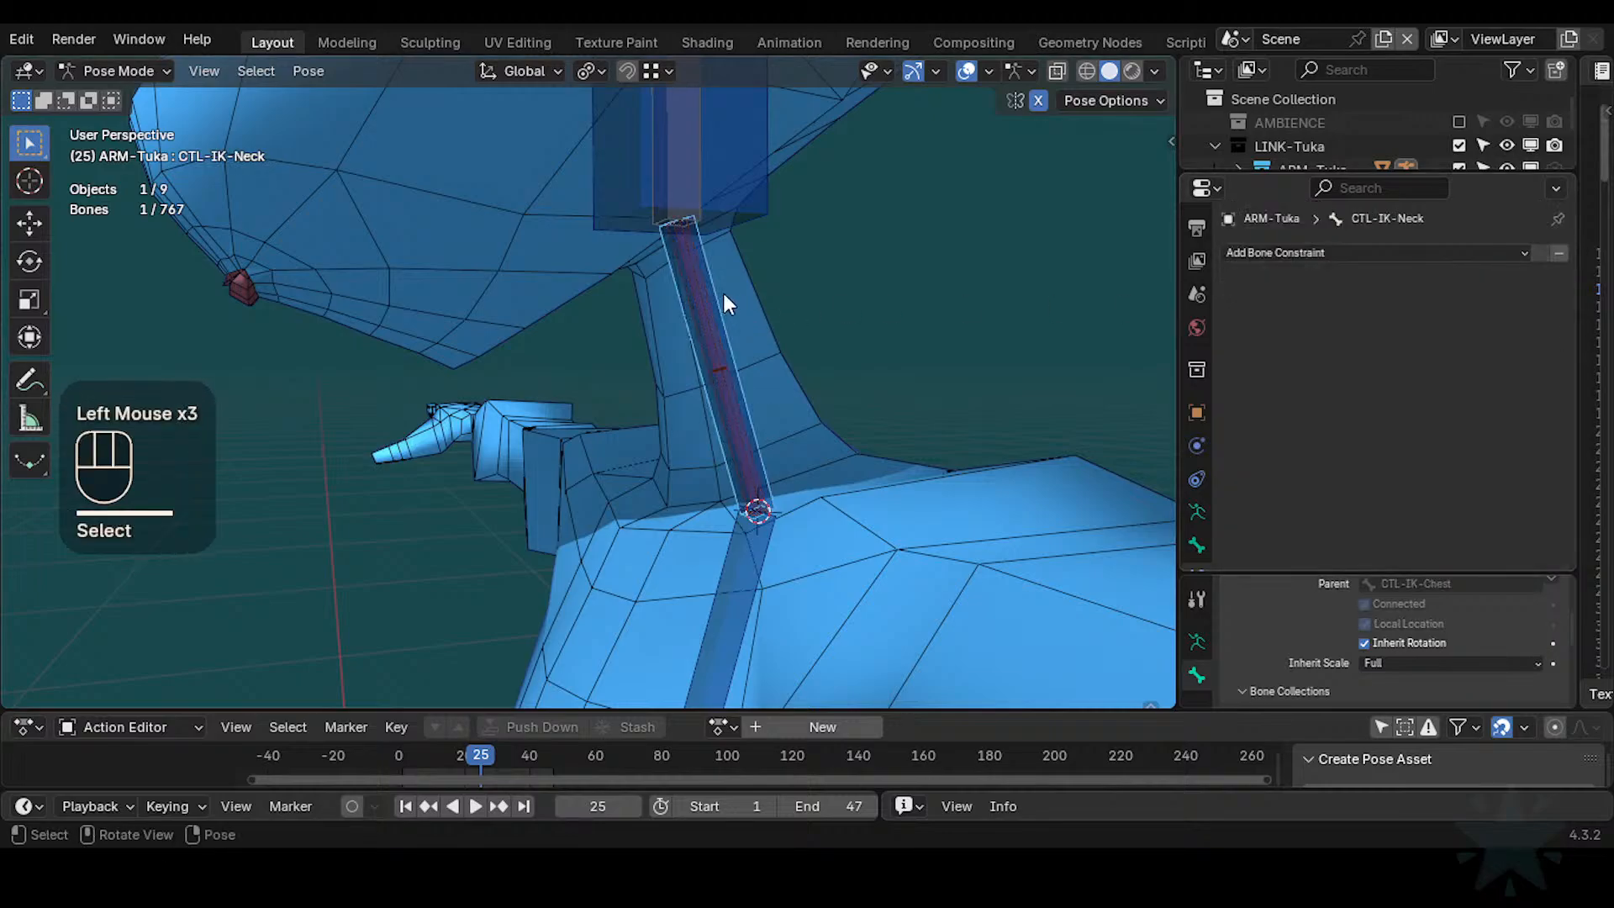
left_click(799, 224)
key("r")
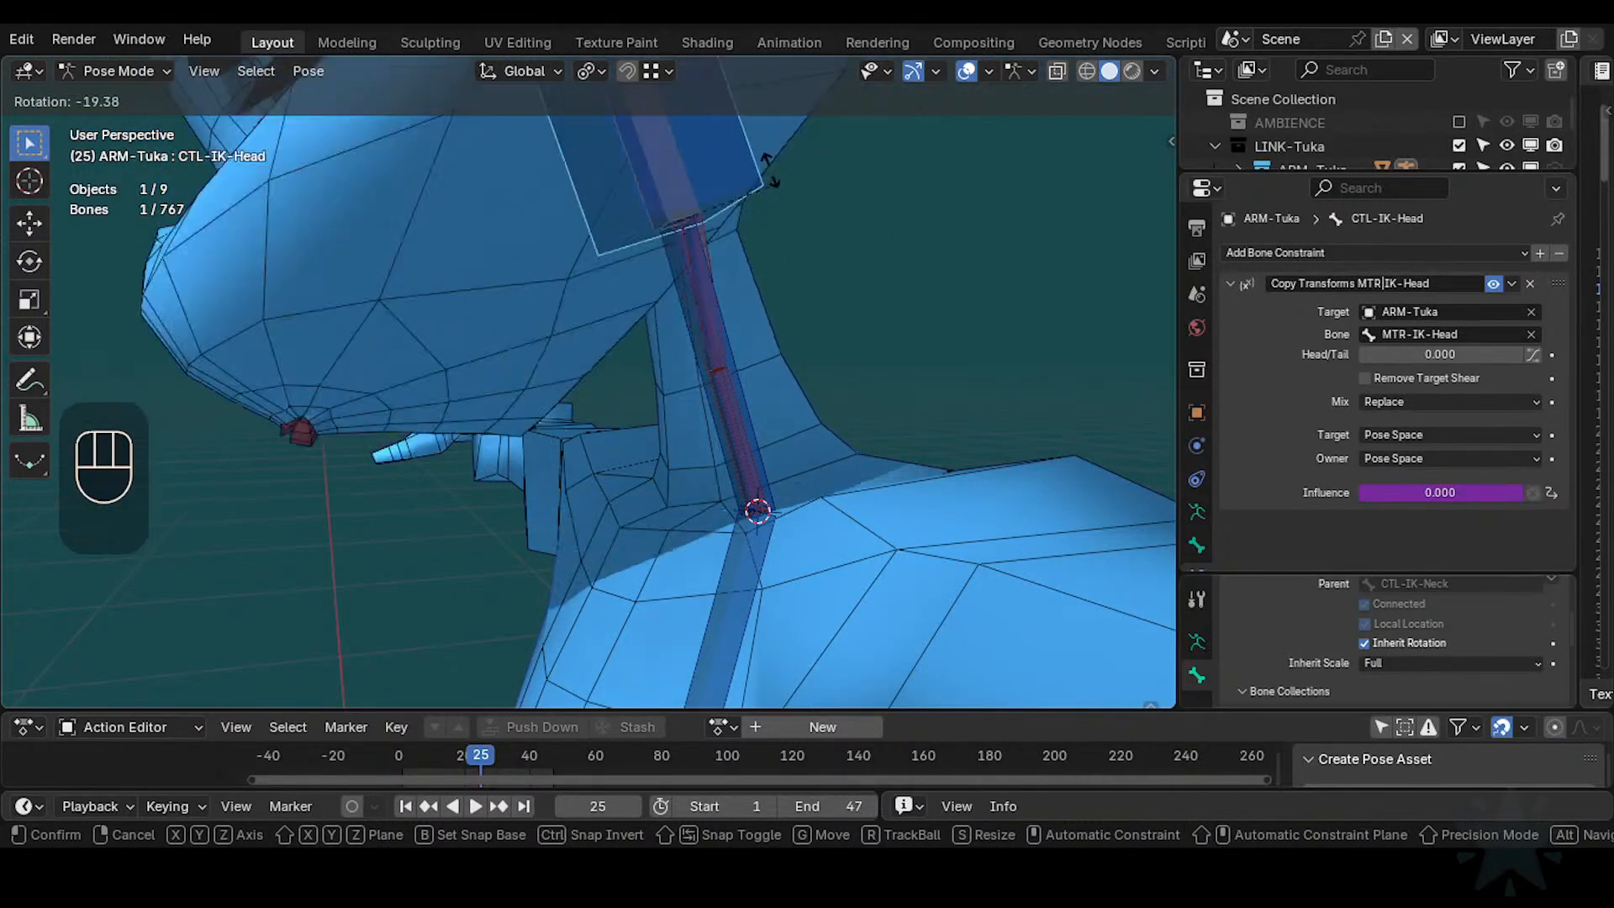
left_click(782, 239)
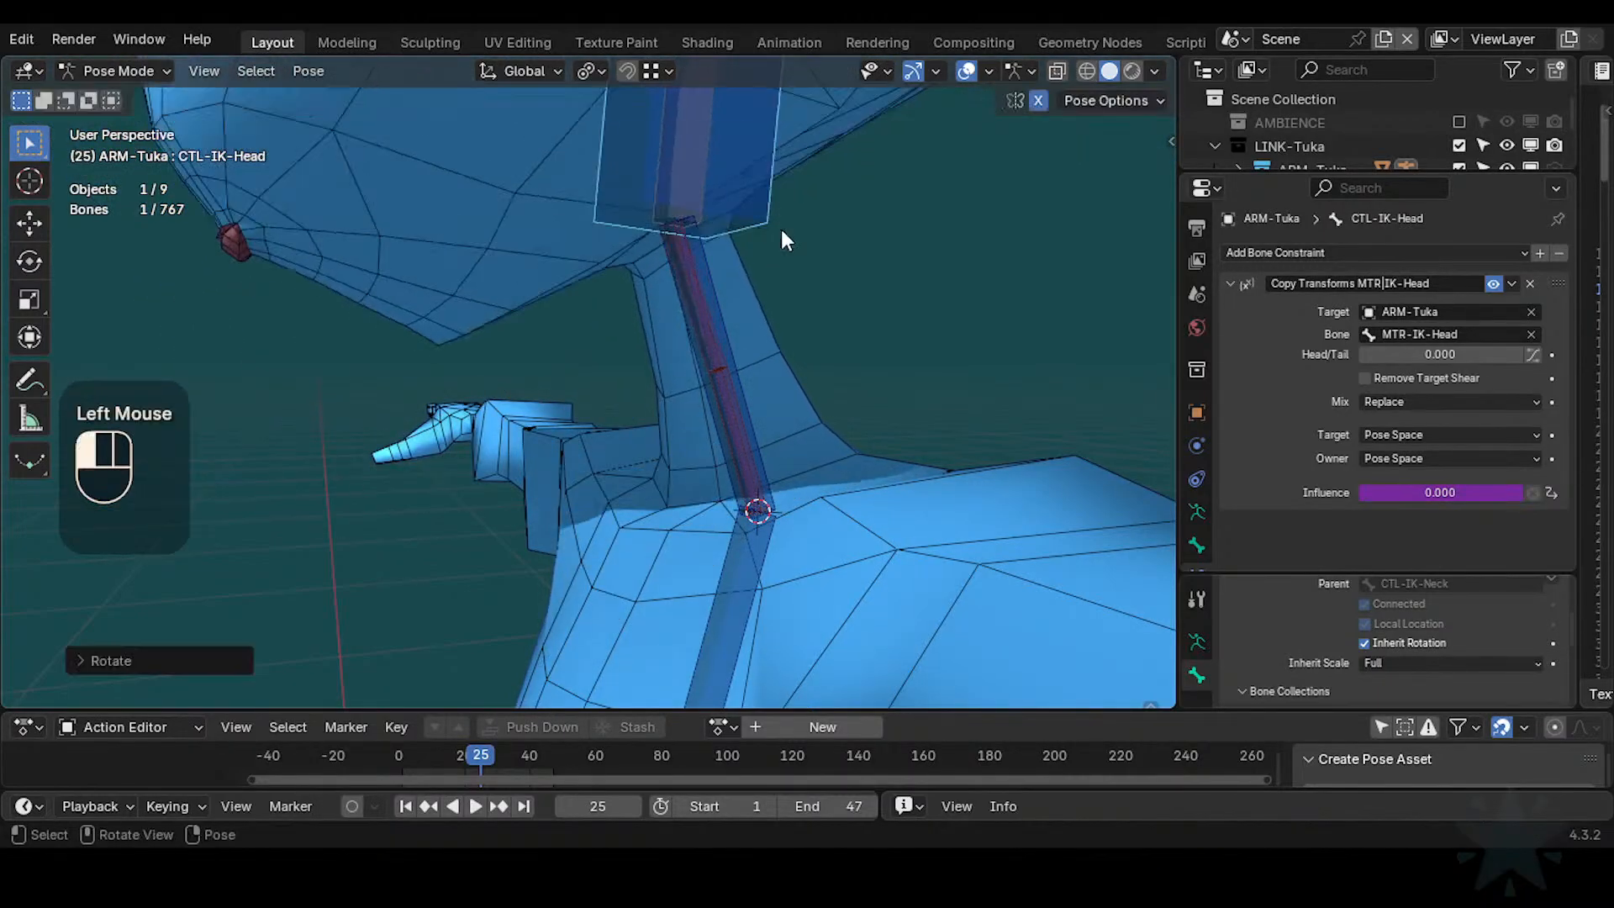
Try rotating DEF2-TwistNeck directly several times, cancelling each attempt
left_click(743, 421)
key("r")
key("Escape")
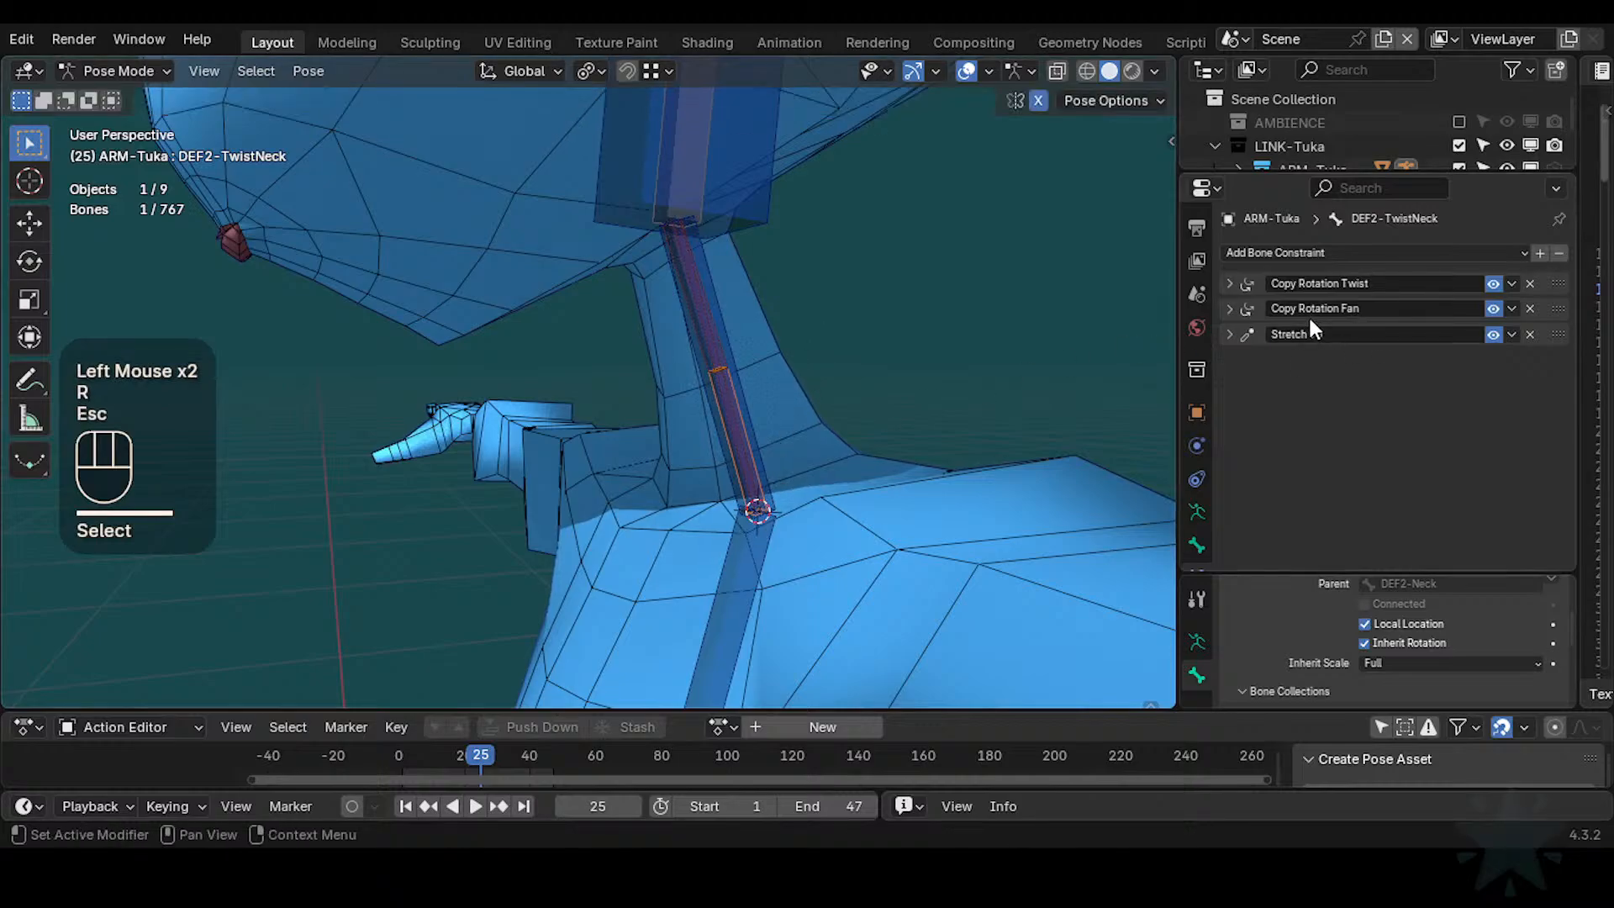
key("r")
key("Escape")
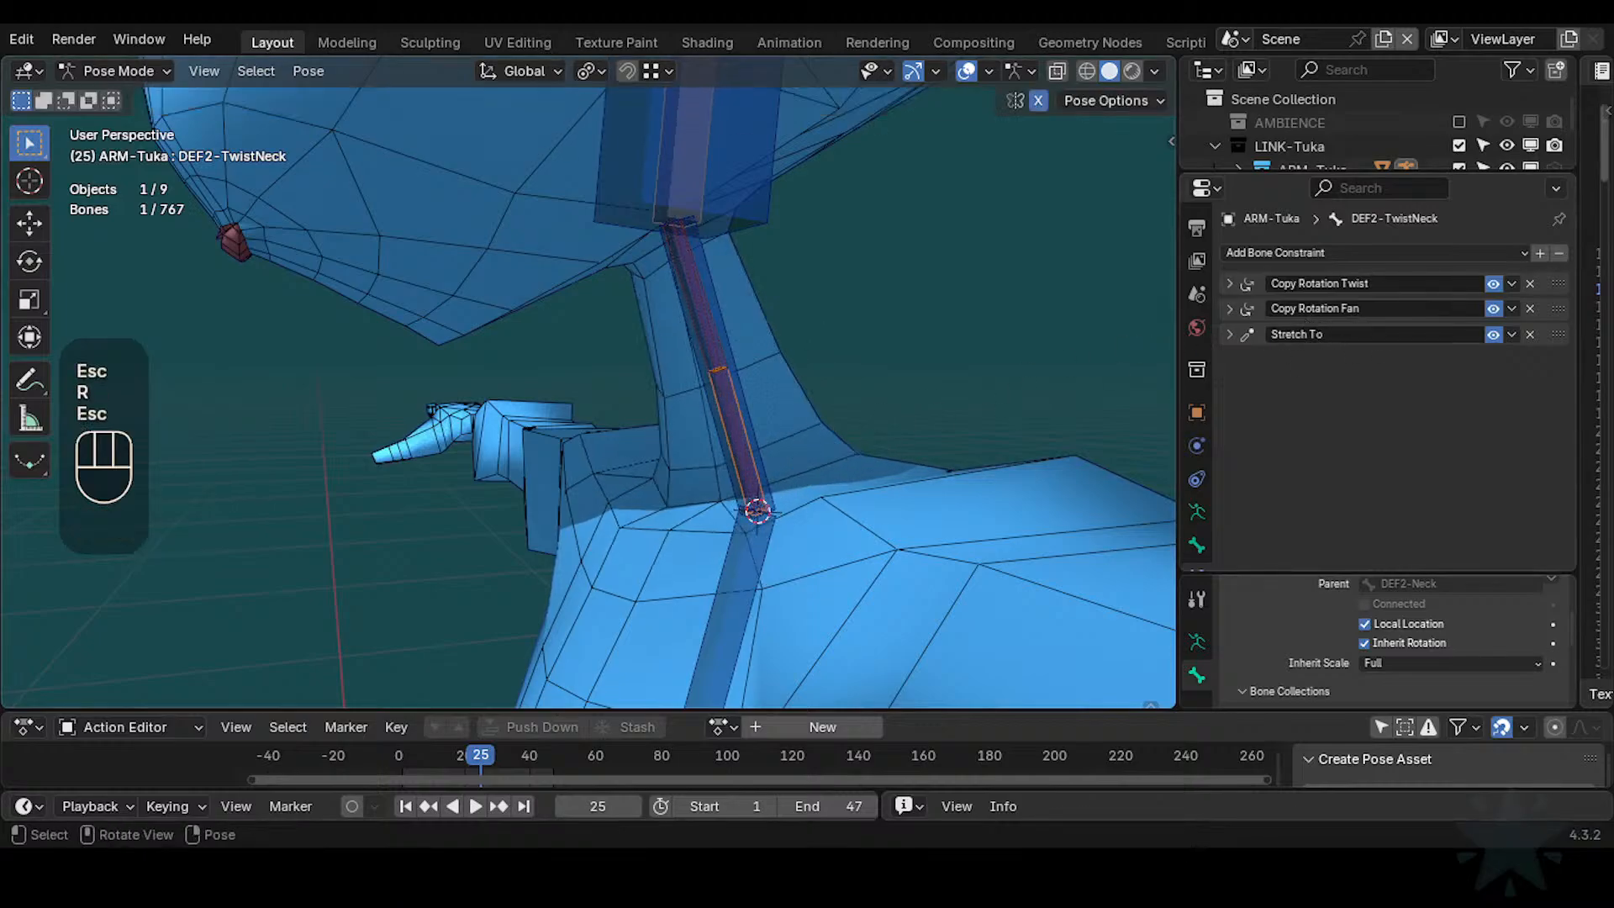
key("r")
key("Escape")
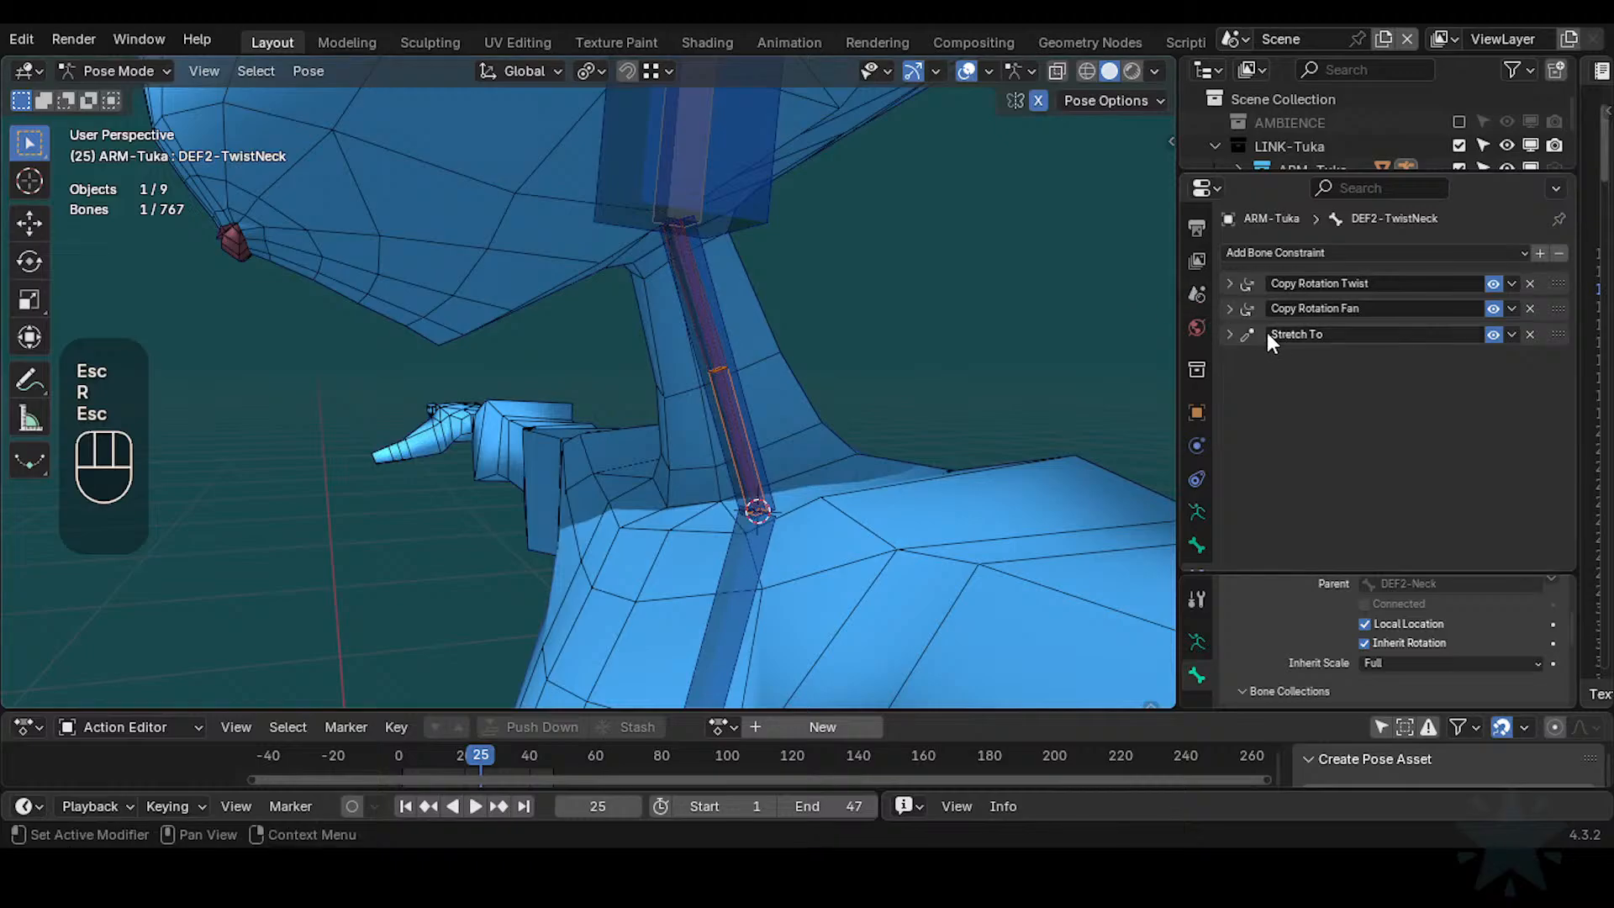
Expand the Stretch To settings on DEF2-TwistNeck and try rotating and moving the bone, cancelling each transform
left_click(1232, 335)
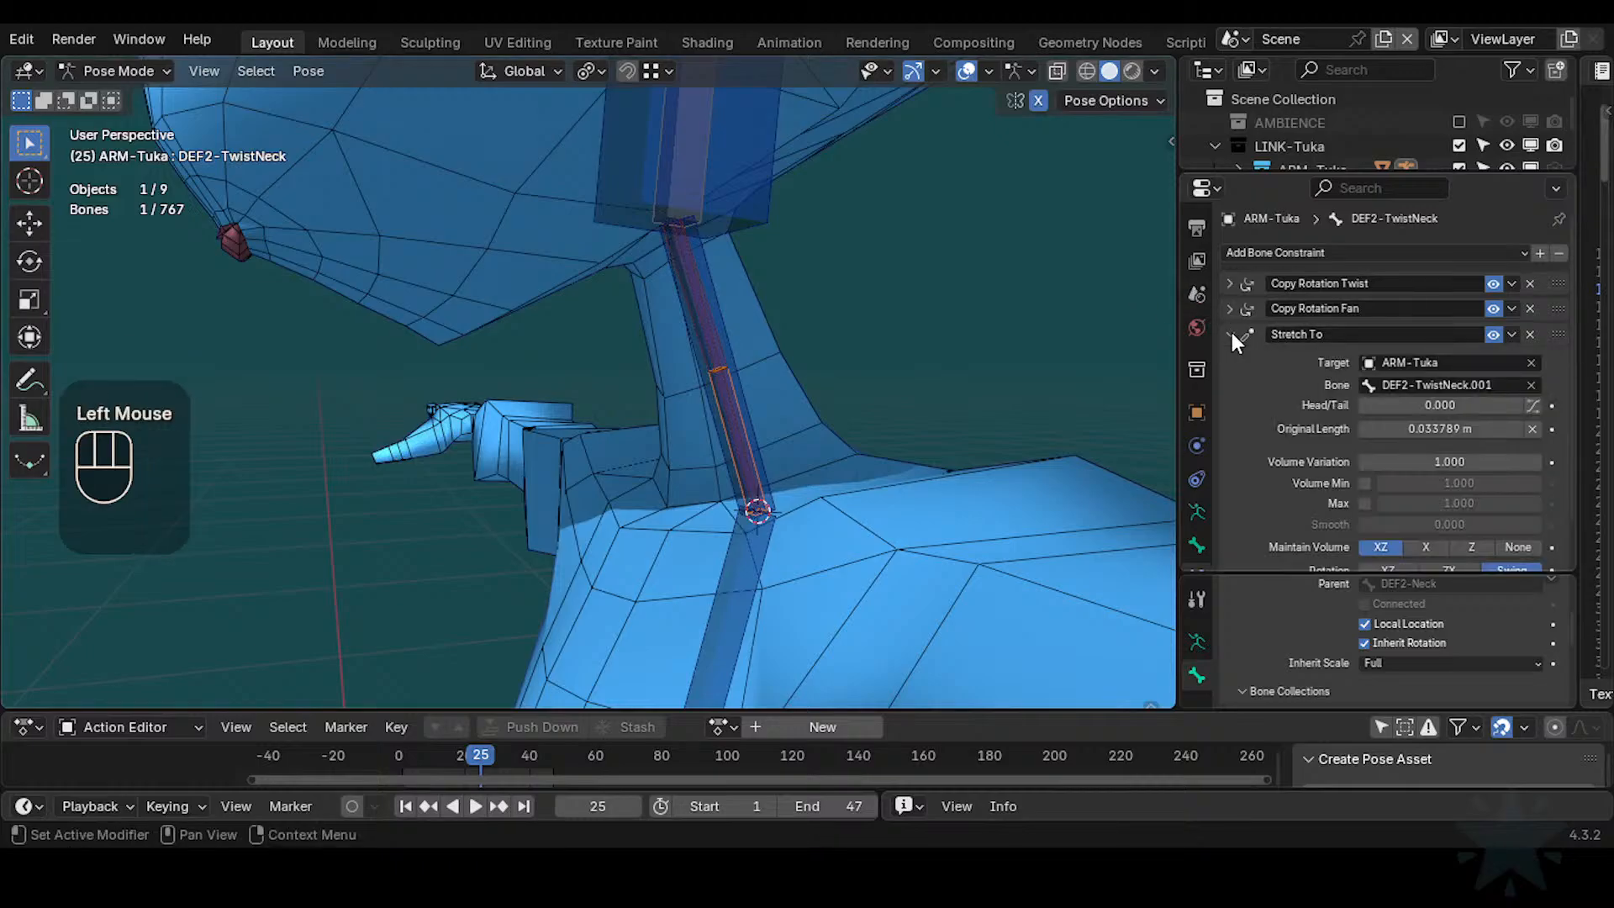
key("r")
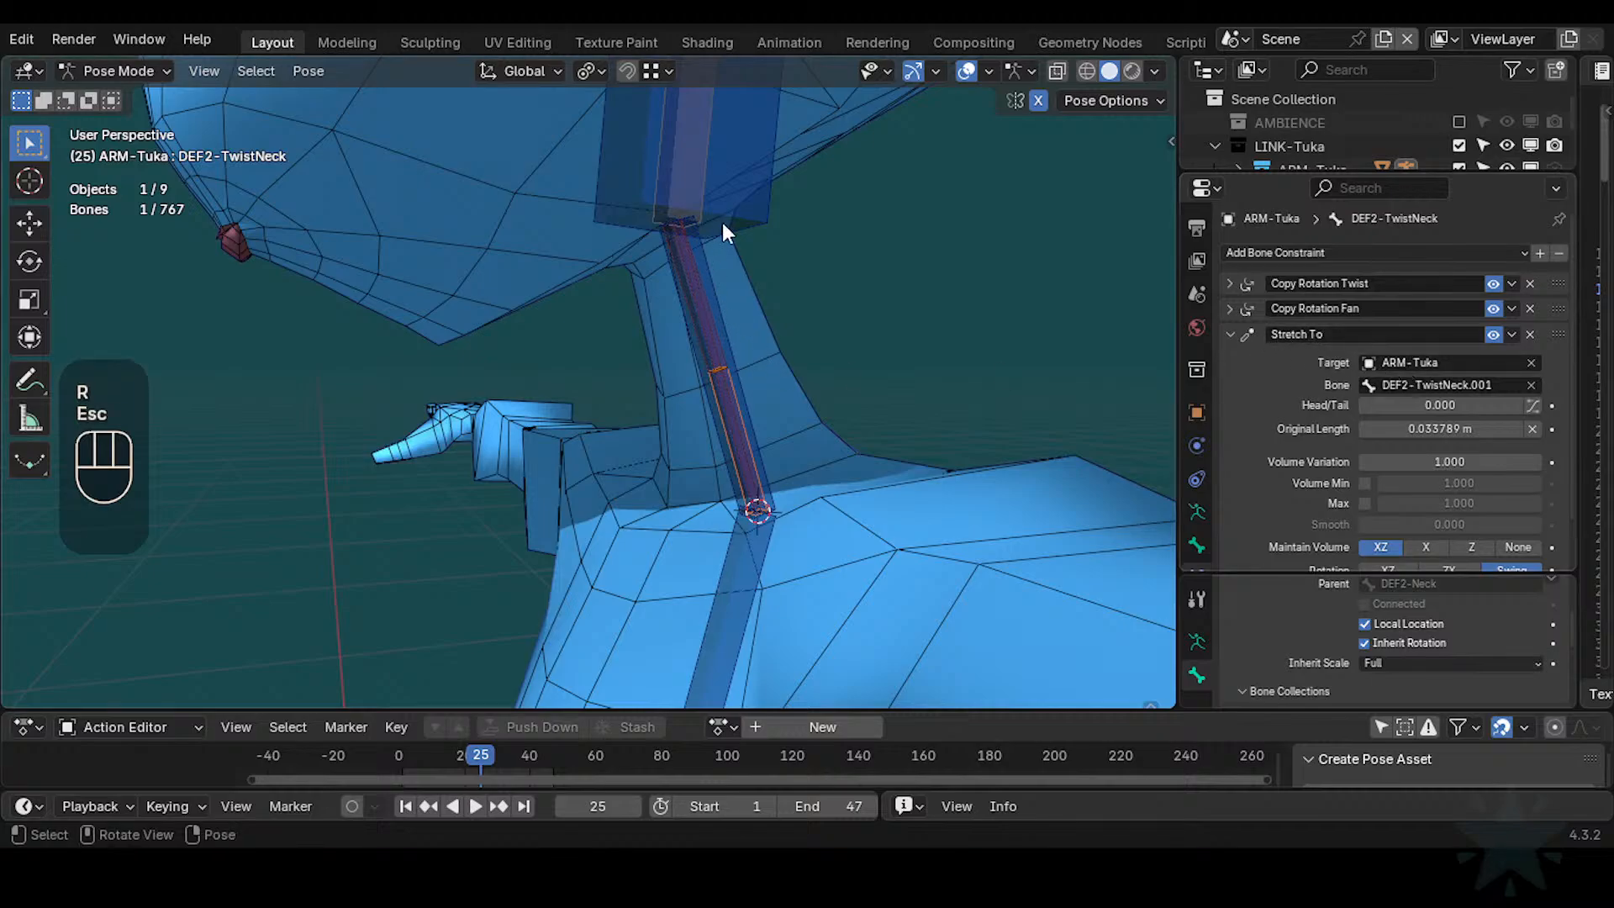
key("r")
key("Escape")
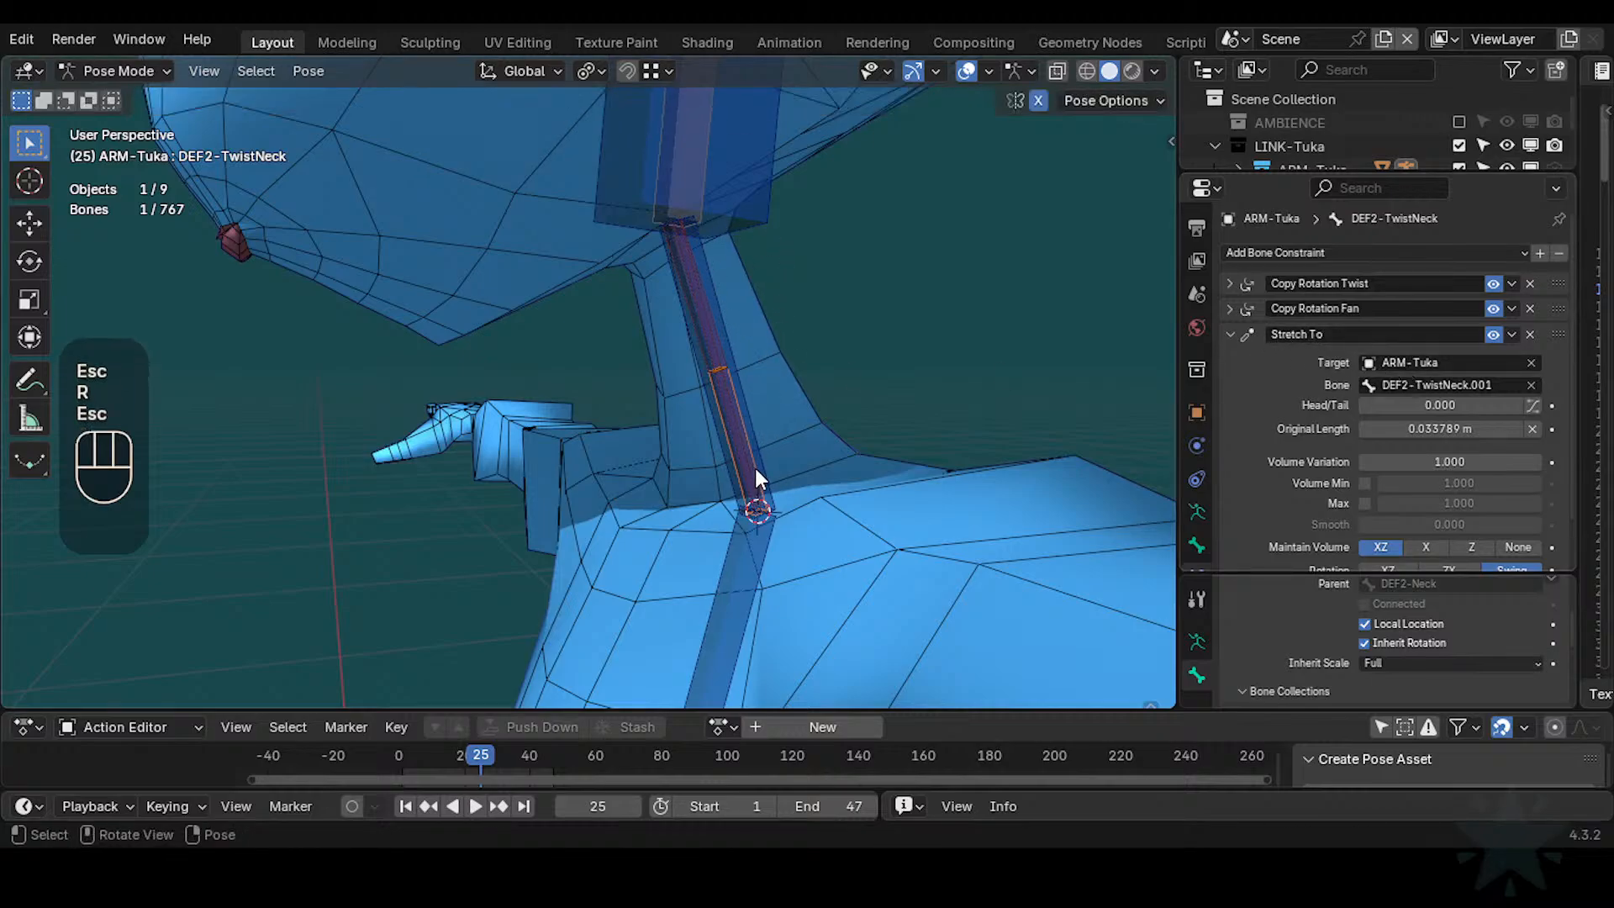
key("g")
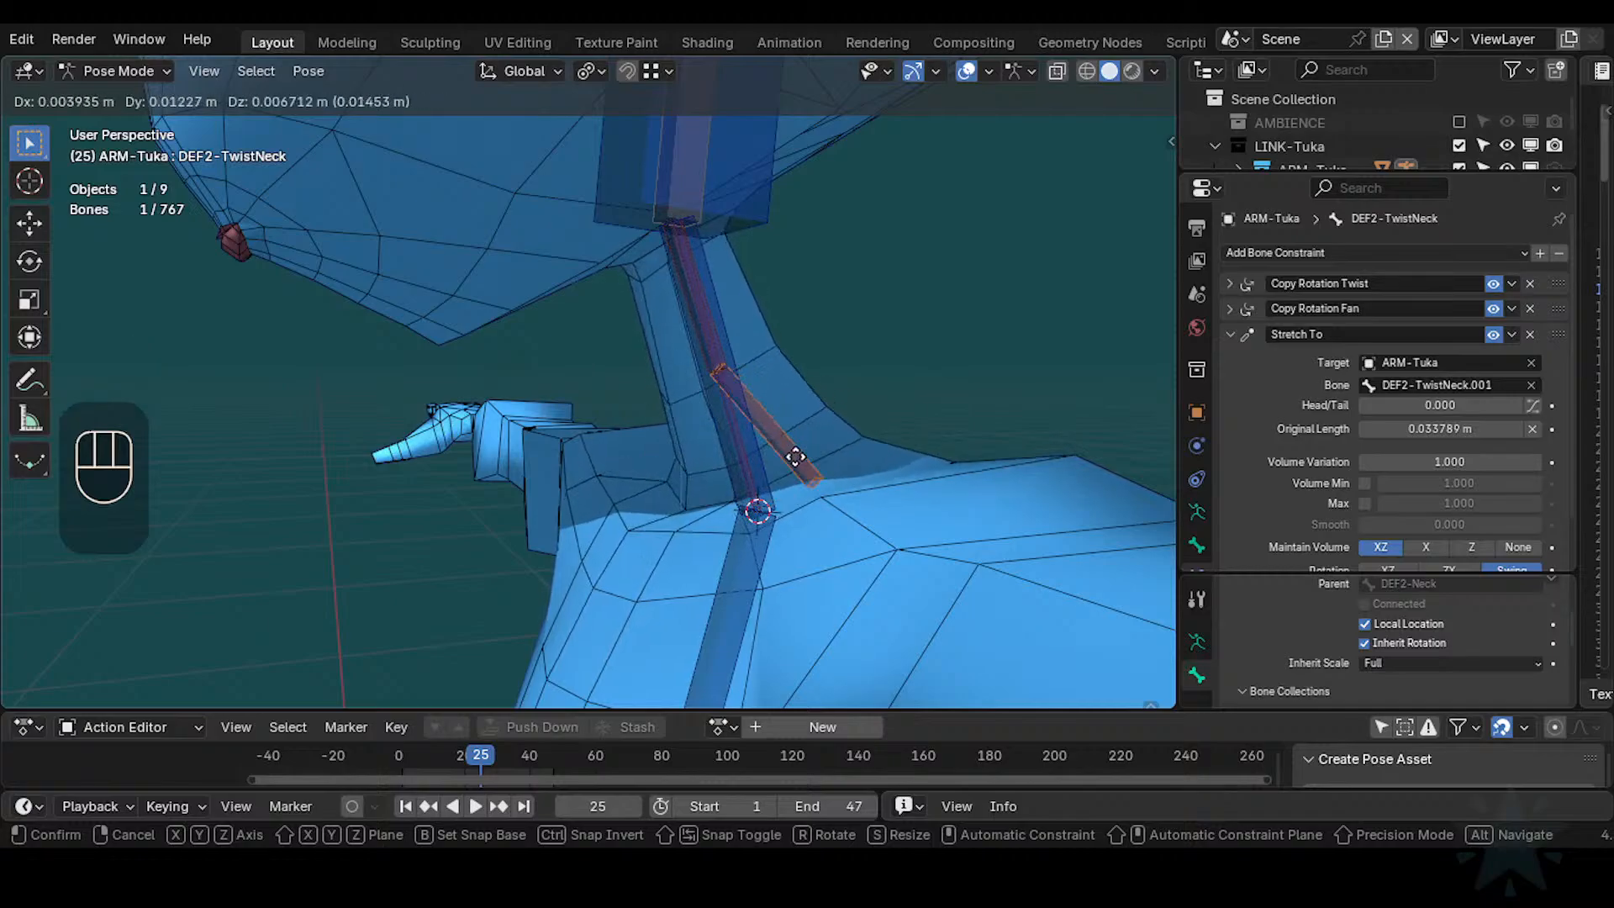
key("Escape")
key("g")
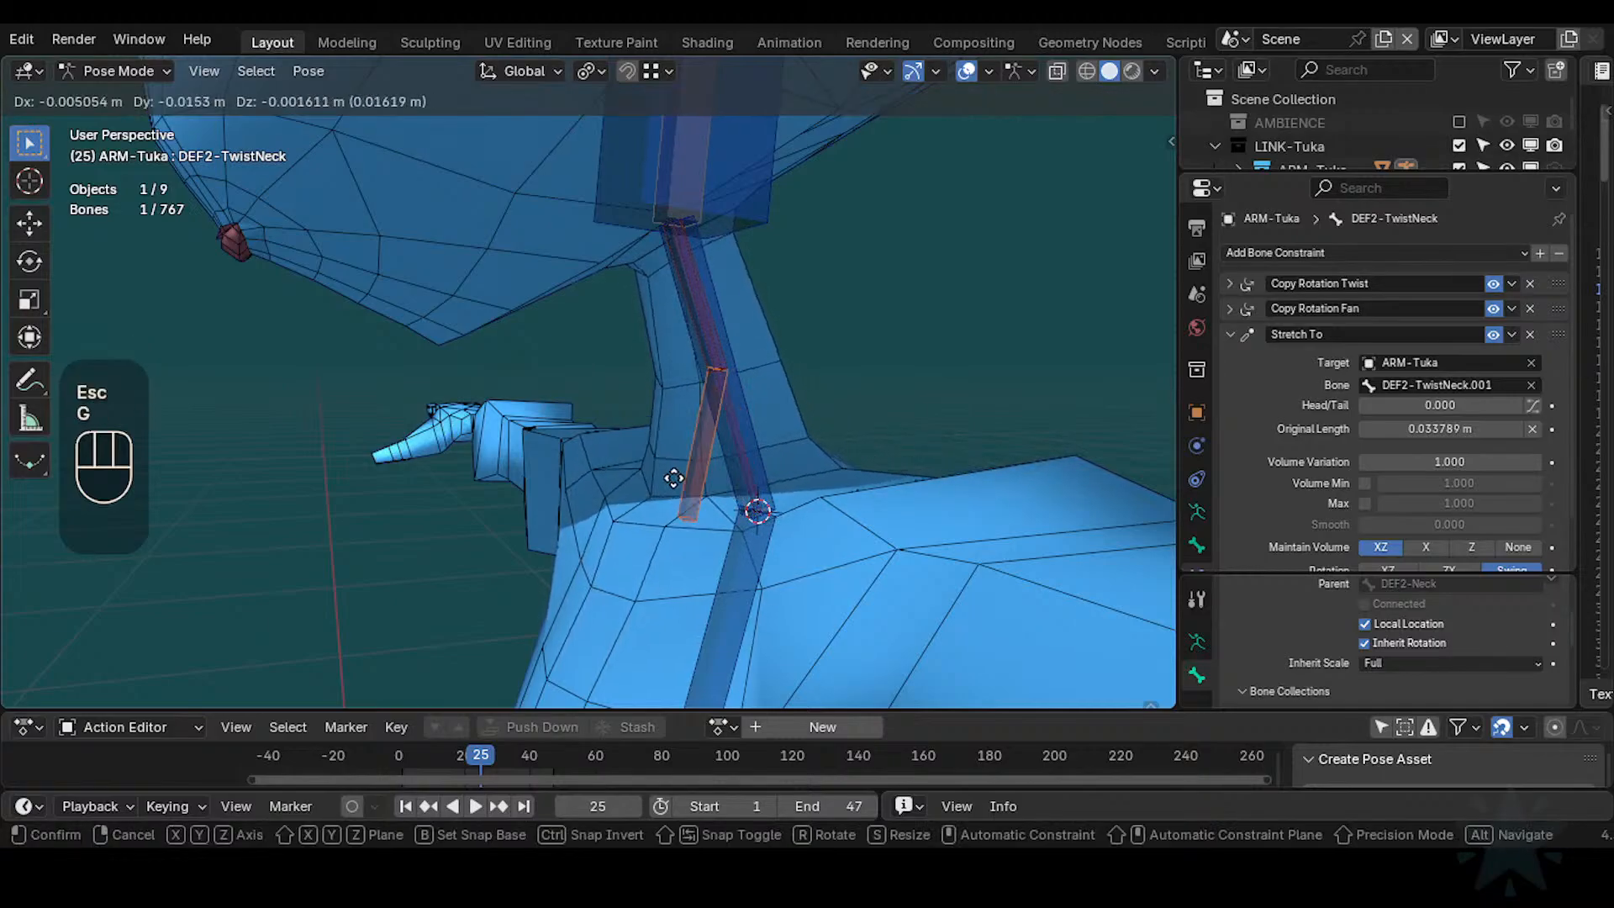
key("Escape")
Set the Copy Rotation Fan owner space on DEF2-TwistNeck to Custom Space, with object ARM-Tuka and bone DEF1-Head
left_click(1228, 308)
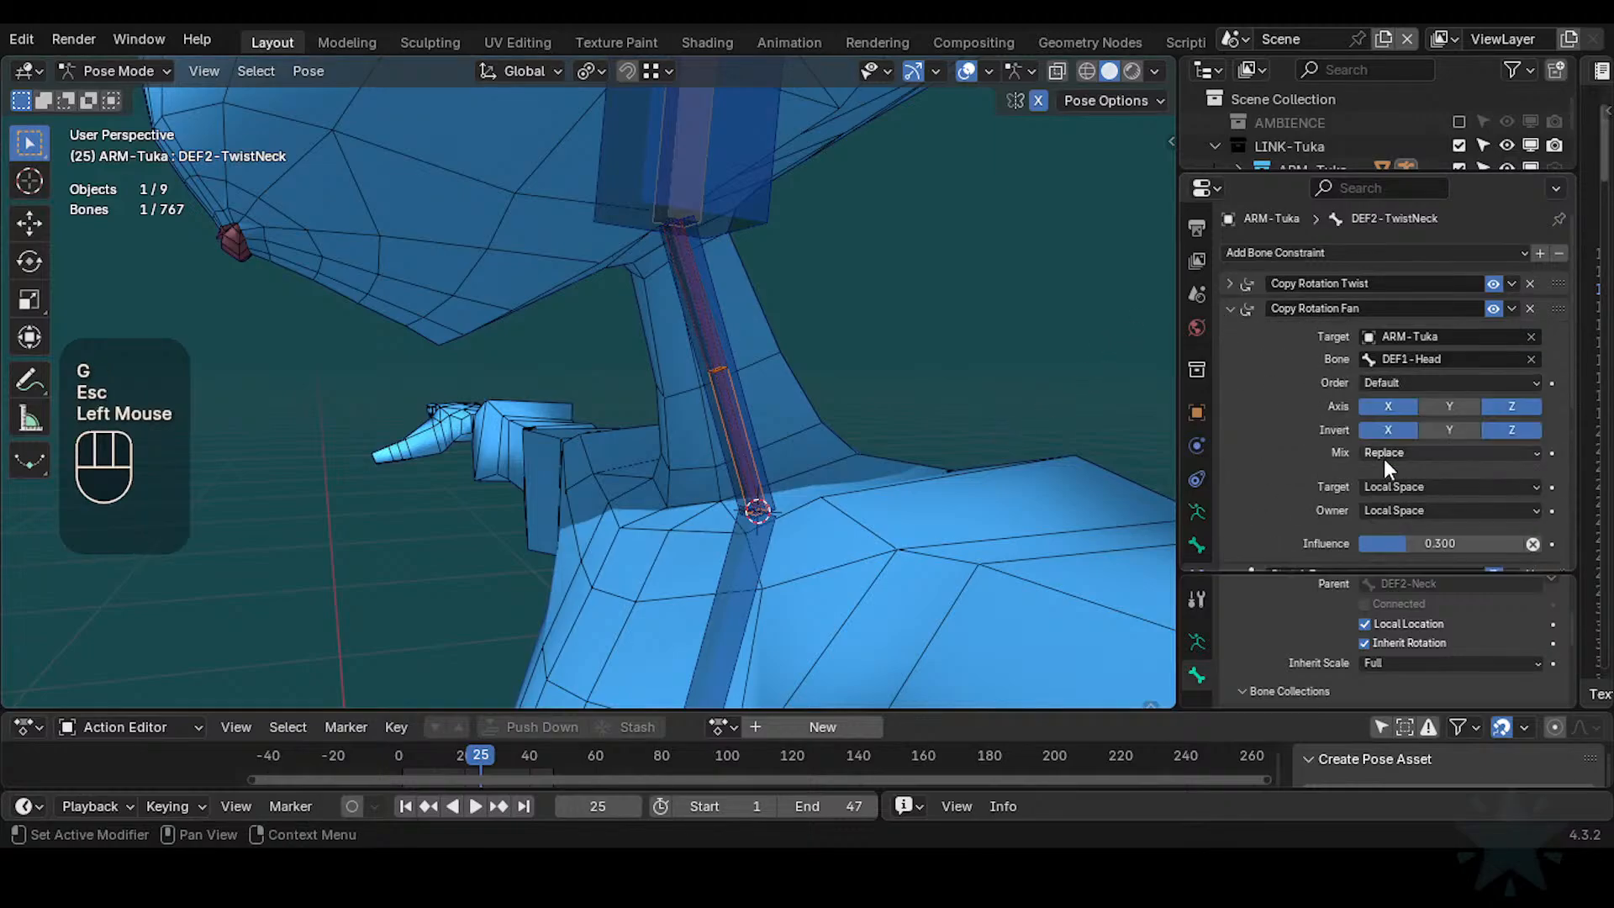
left_click(1390, 488)
left_click(1389, 488)
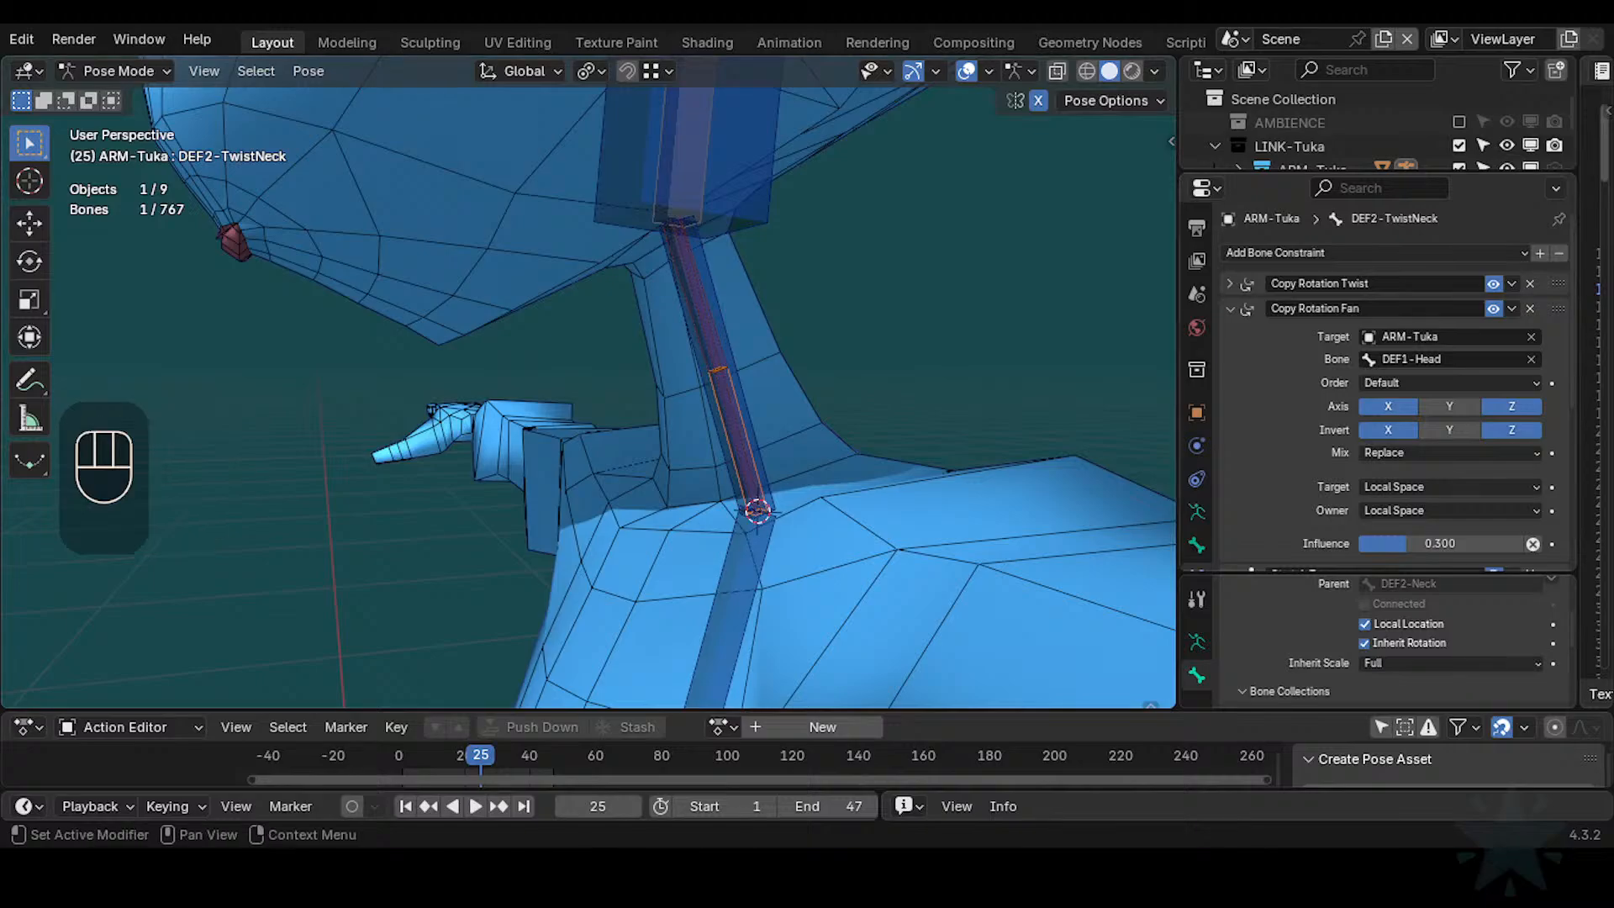
left_click(1412, 511)
left_click(1406, 551)
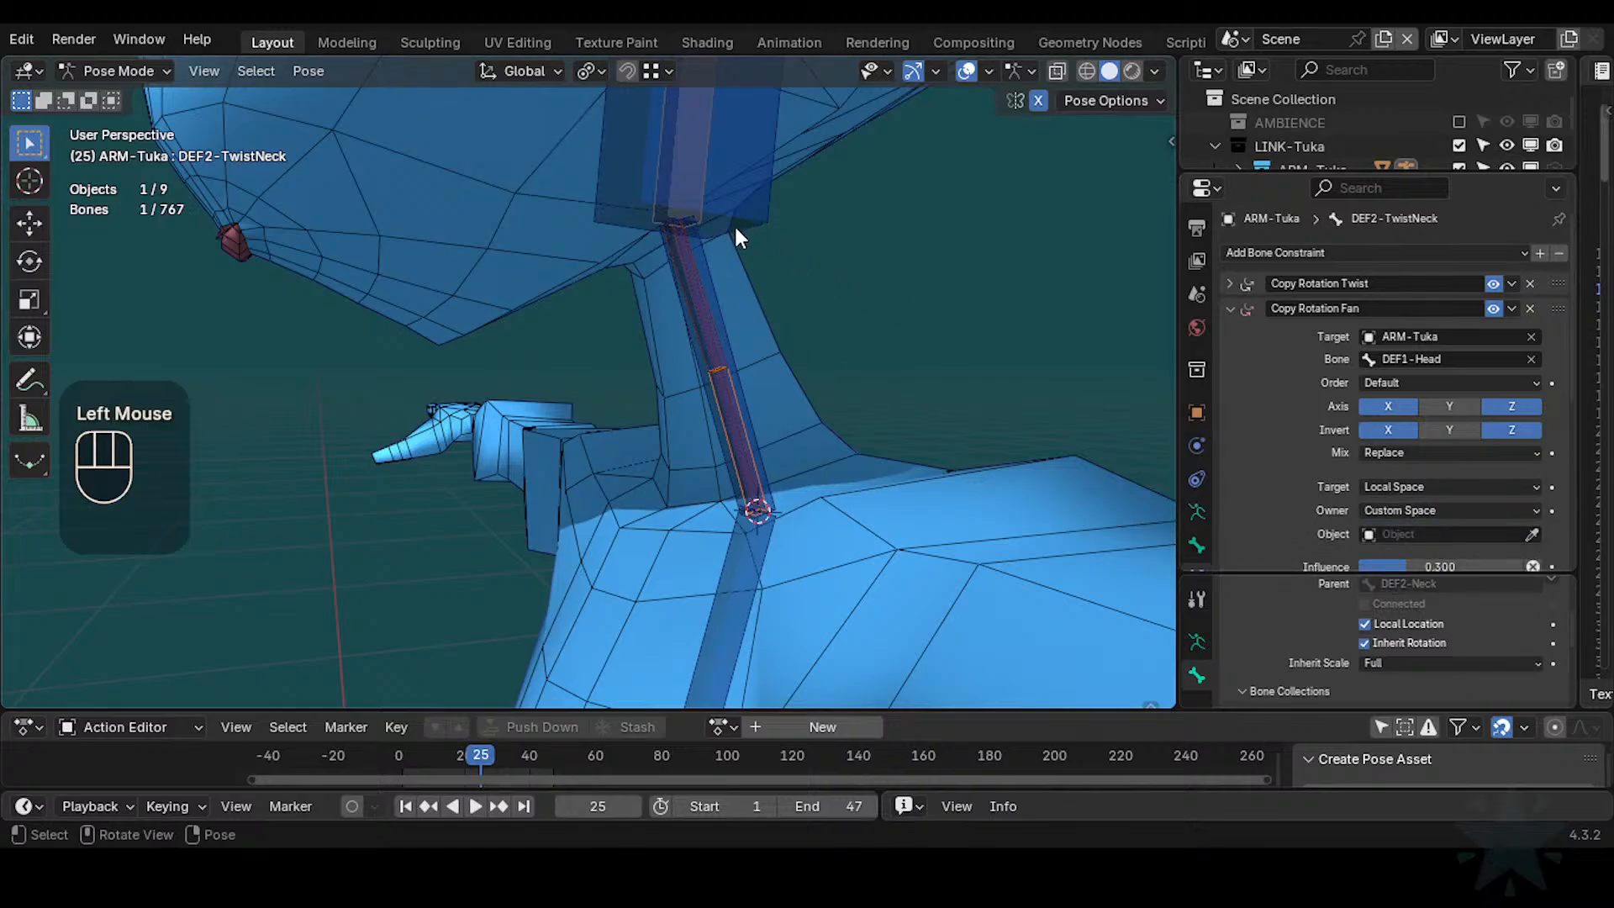
key("ctrl+c")
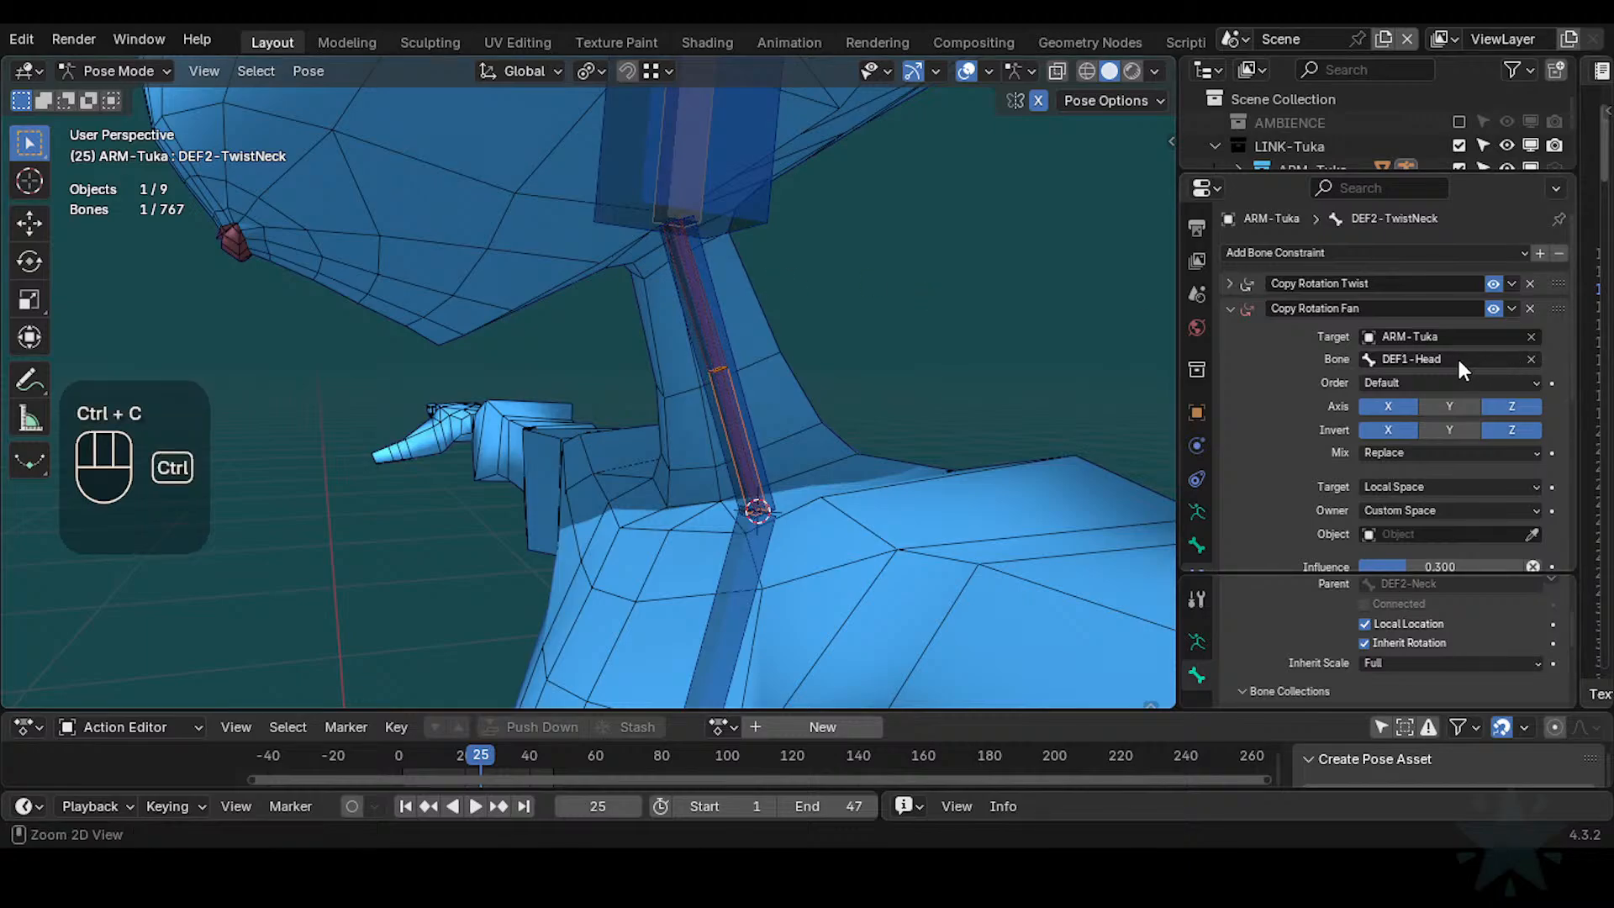
left_click(1445, 534)
left_click(1408, 560)
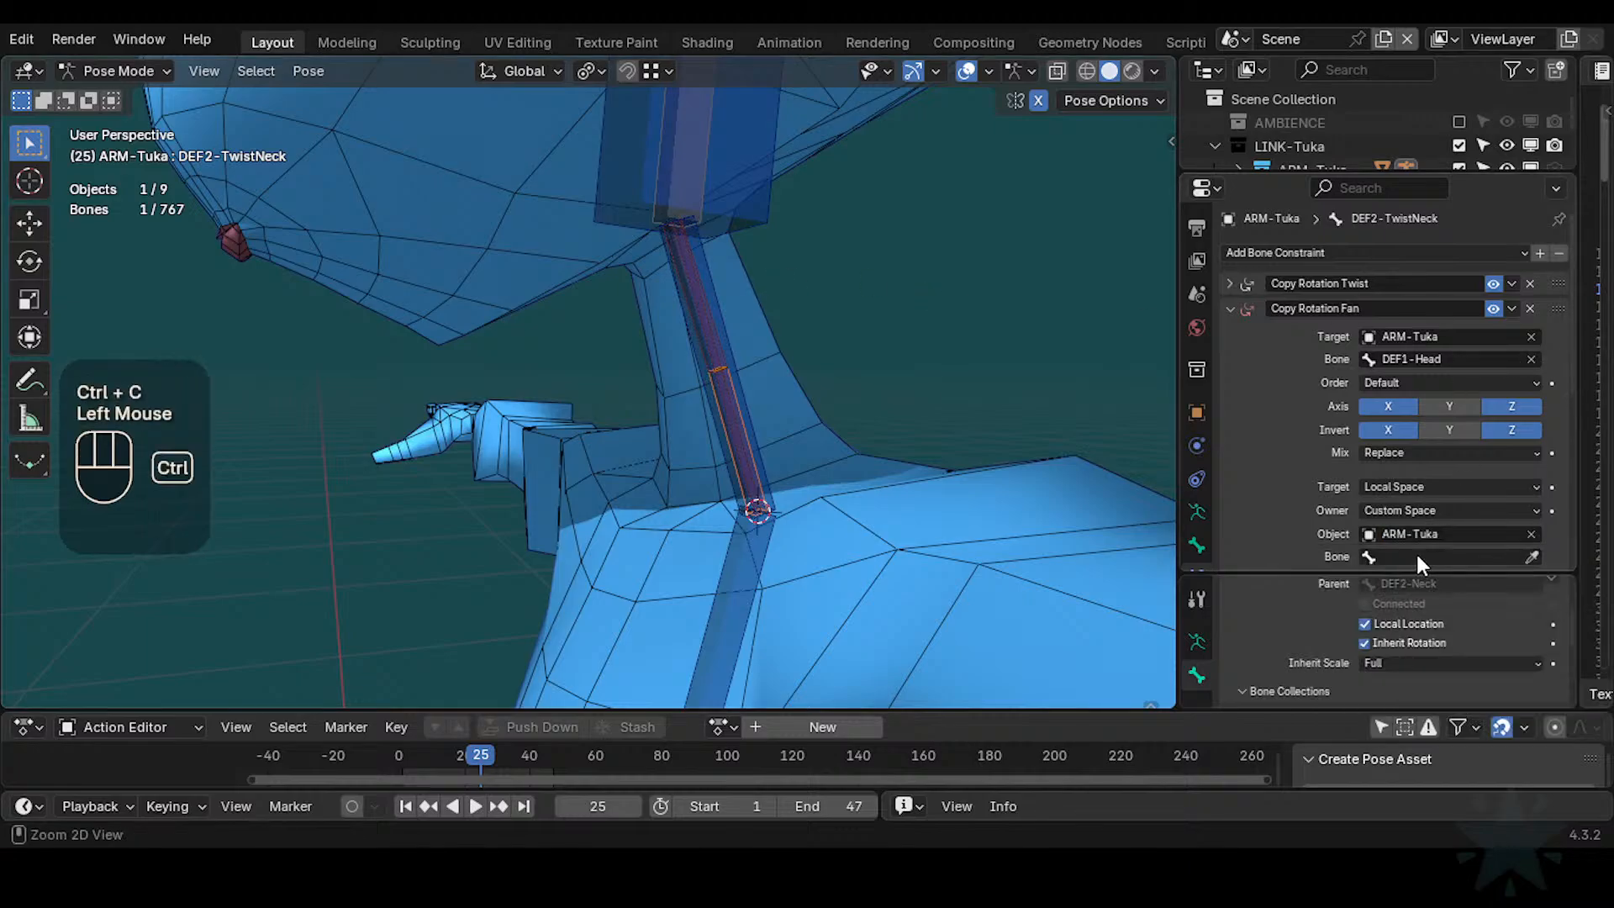
key("ctrl+v")
Test the custom owner space by tilting CTL-IK-Head backward, and review the Fan and Stretch To settings on DEF2-TwistNeck
key("r")
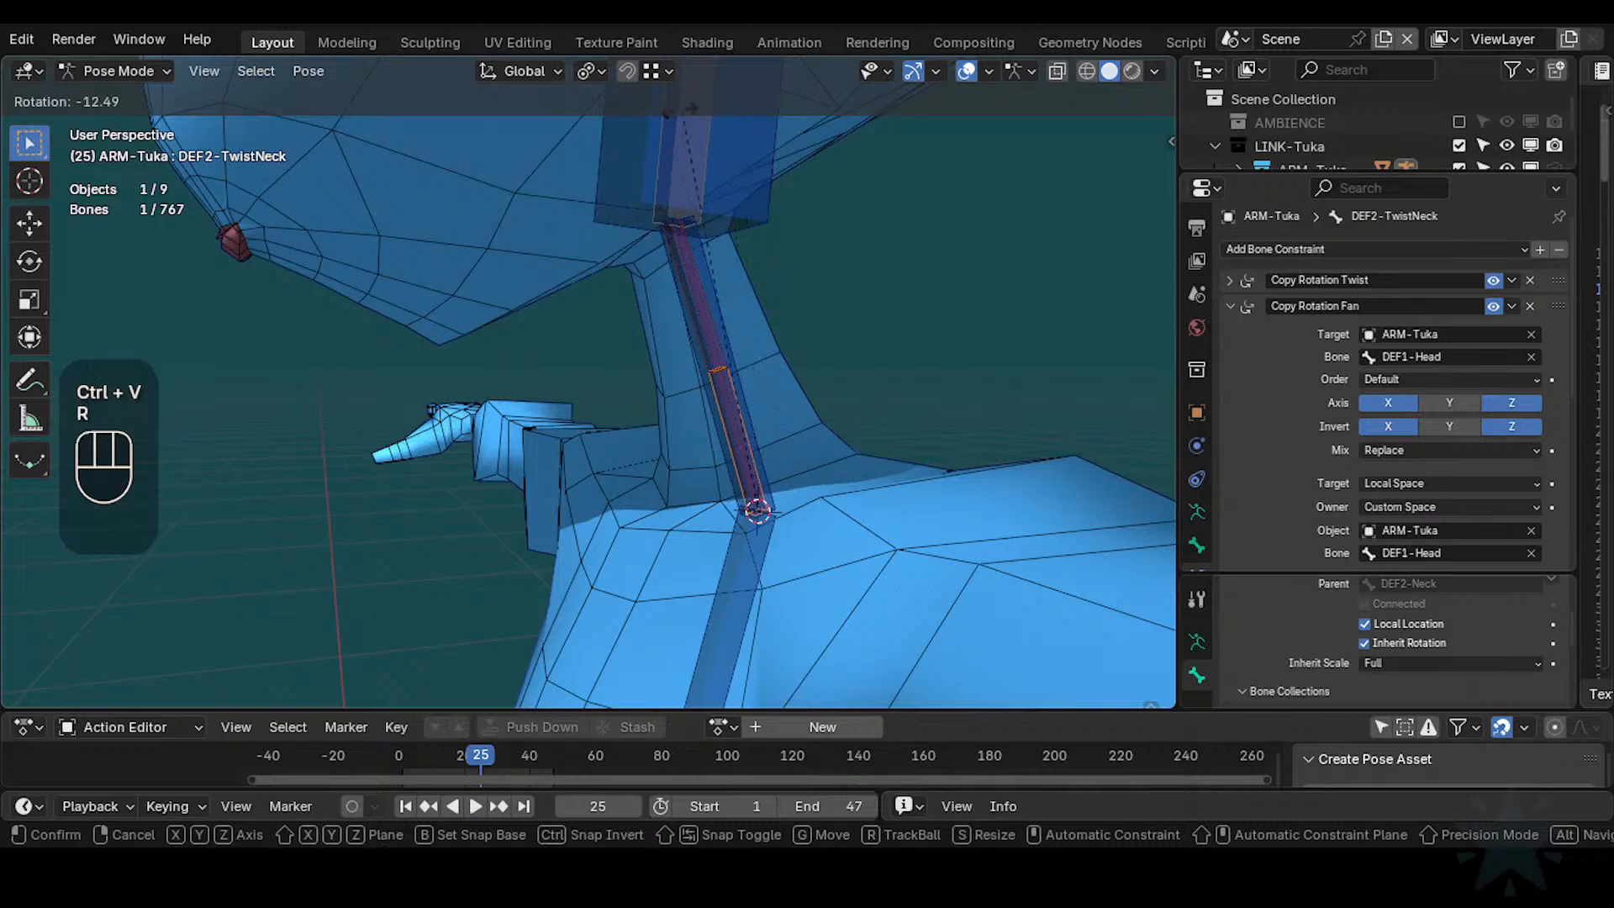
left_click(767, 220)
left_click(766, 220)
key("r")
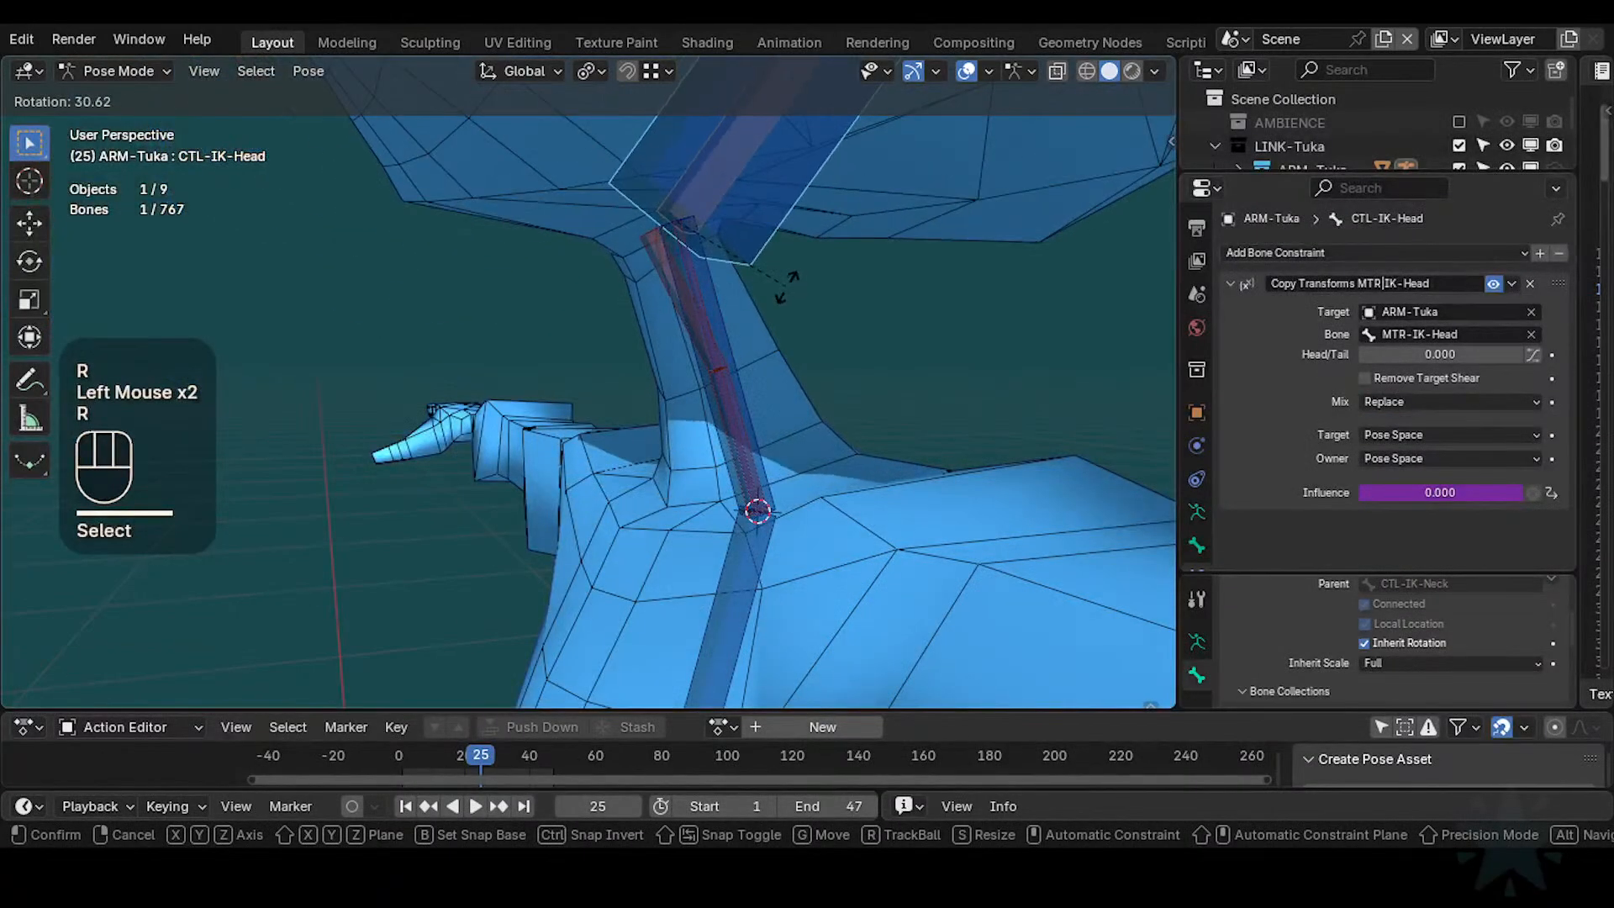
left_click(728, 394)
left_click(729, 395)
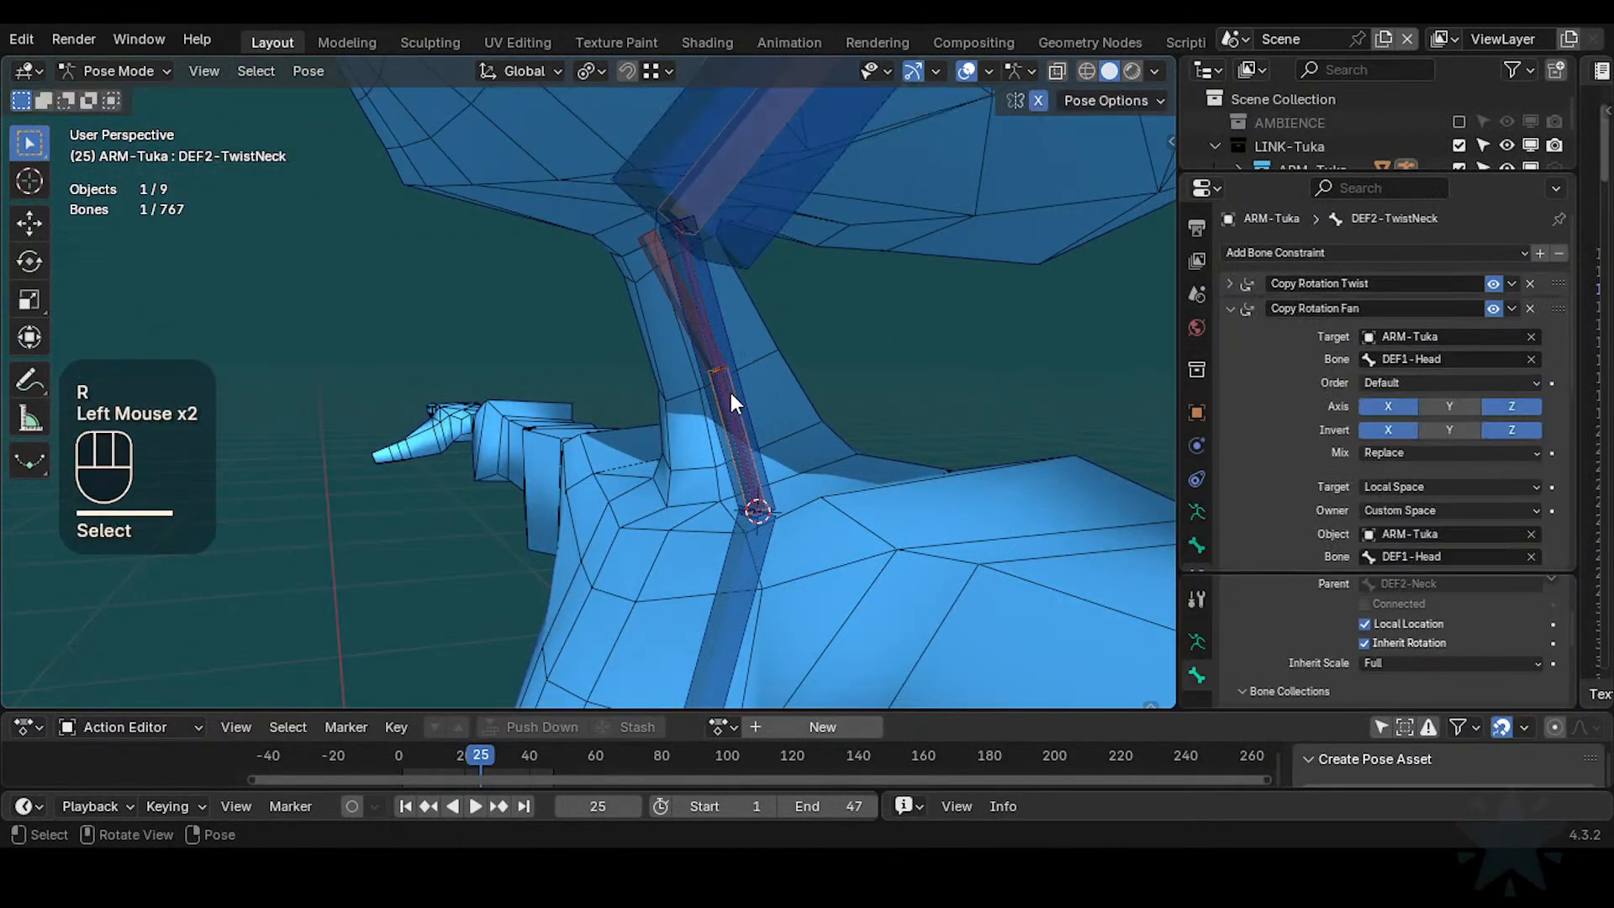
scroll(1246, 330, "down", 3)
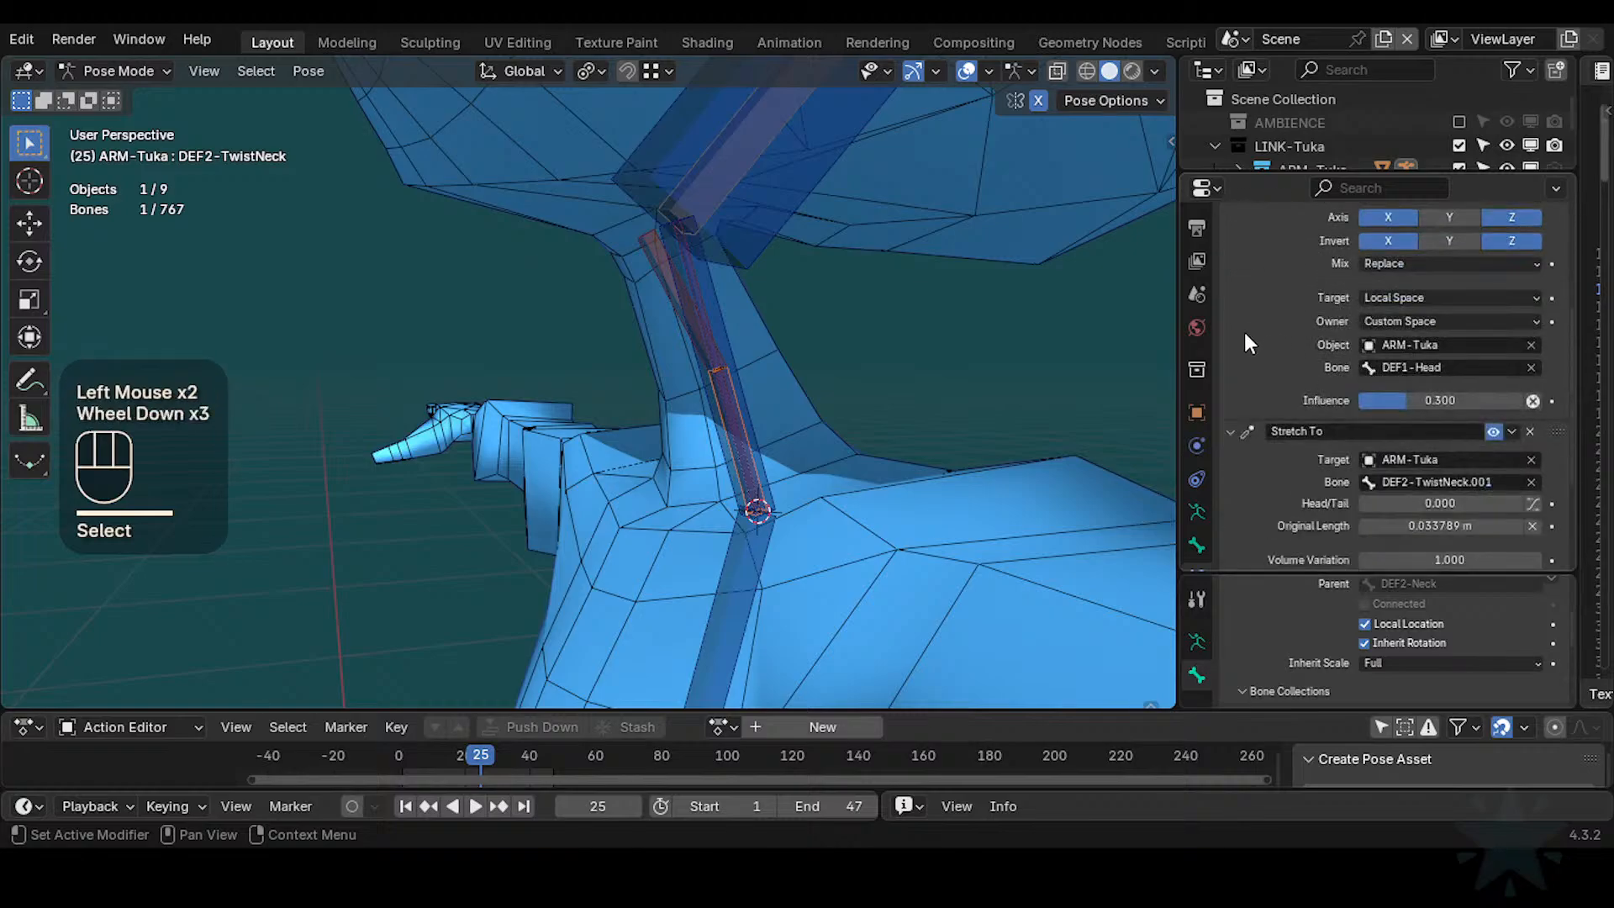
Try Stretch To above Copy Rotation Fan in DEF2-TwistNeck's constraint stack, and restore the original order
scroll(1241, 328, "up", 1)
left_click(1230, 261)
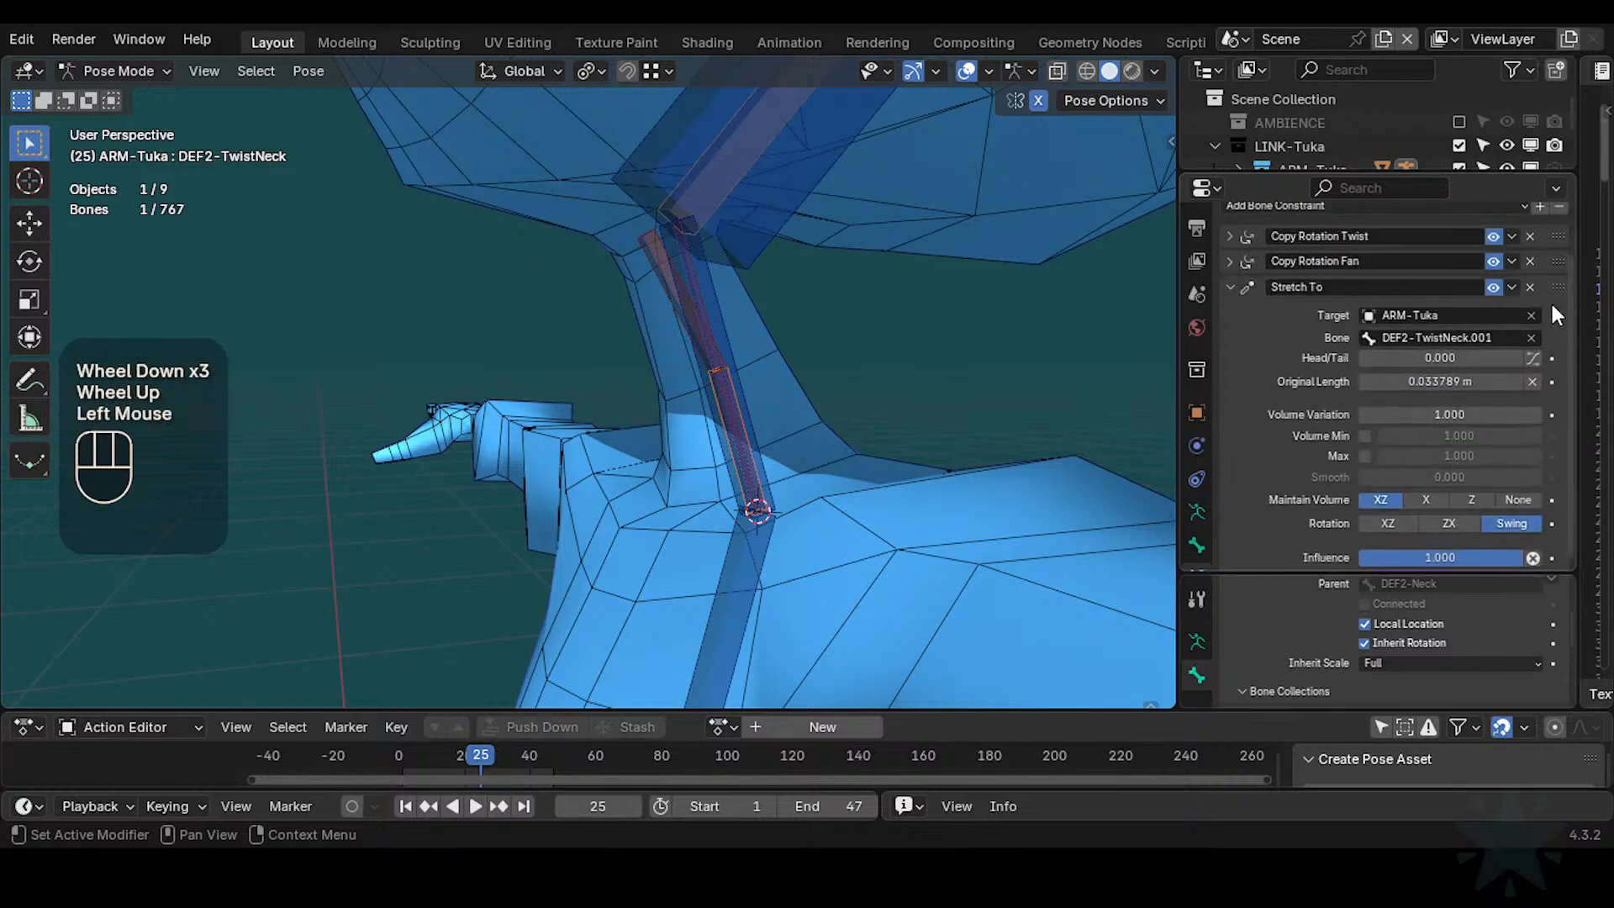
left_click_drag(1556, 296, 1561, 249)
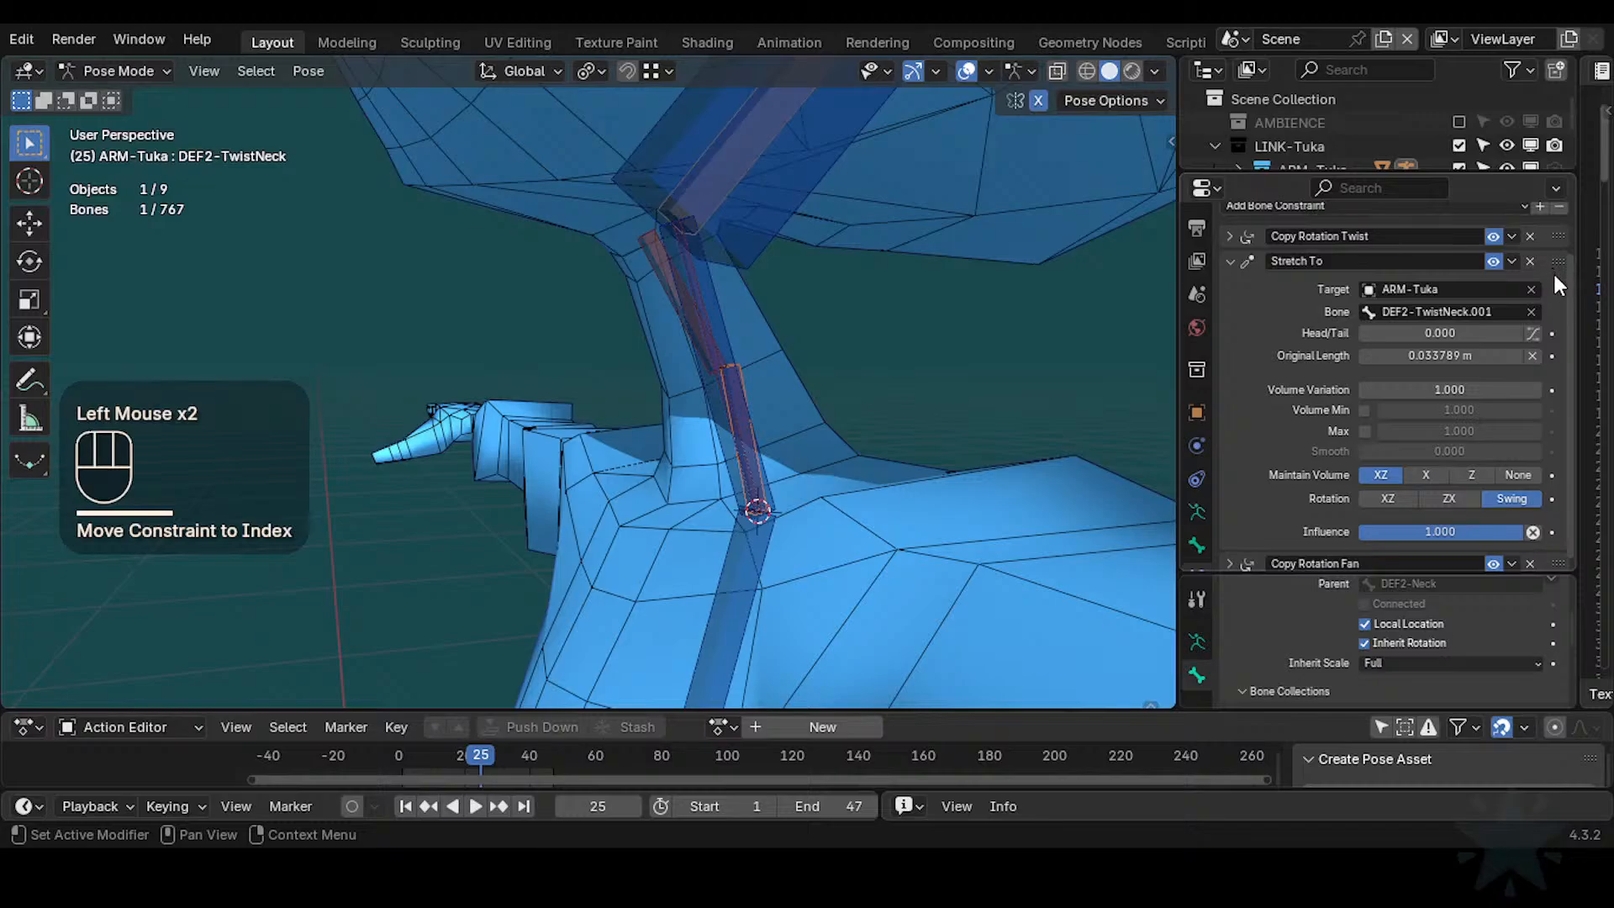
left_click(1234, 261)
left_click_drag(1557, 308, 1560, 376)
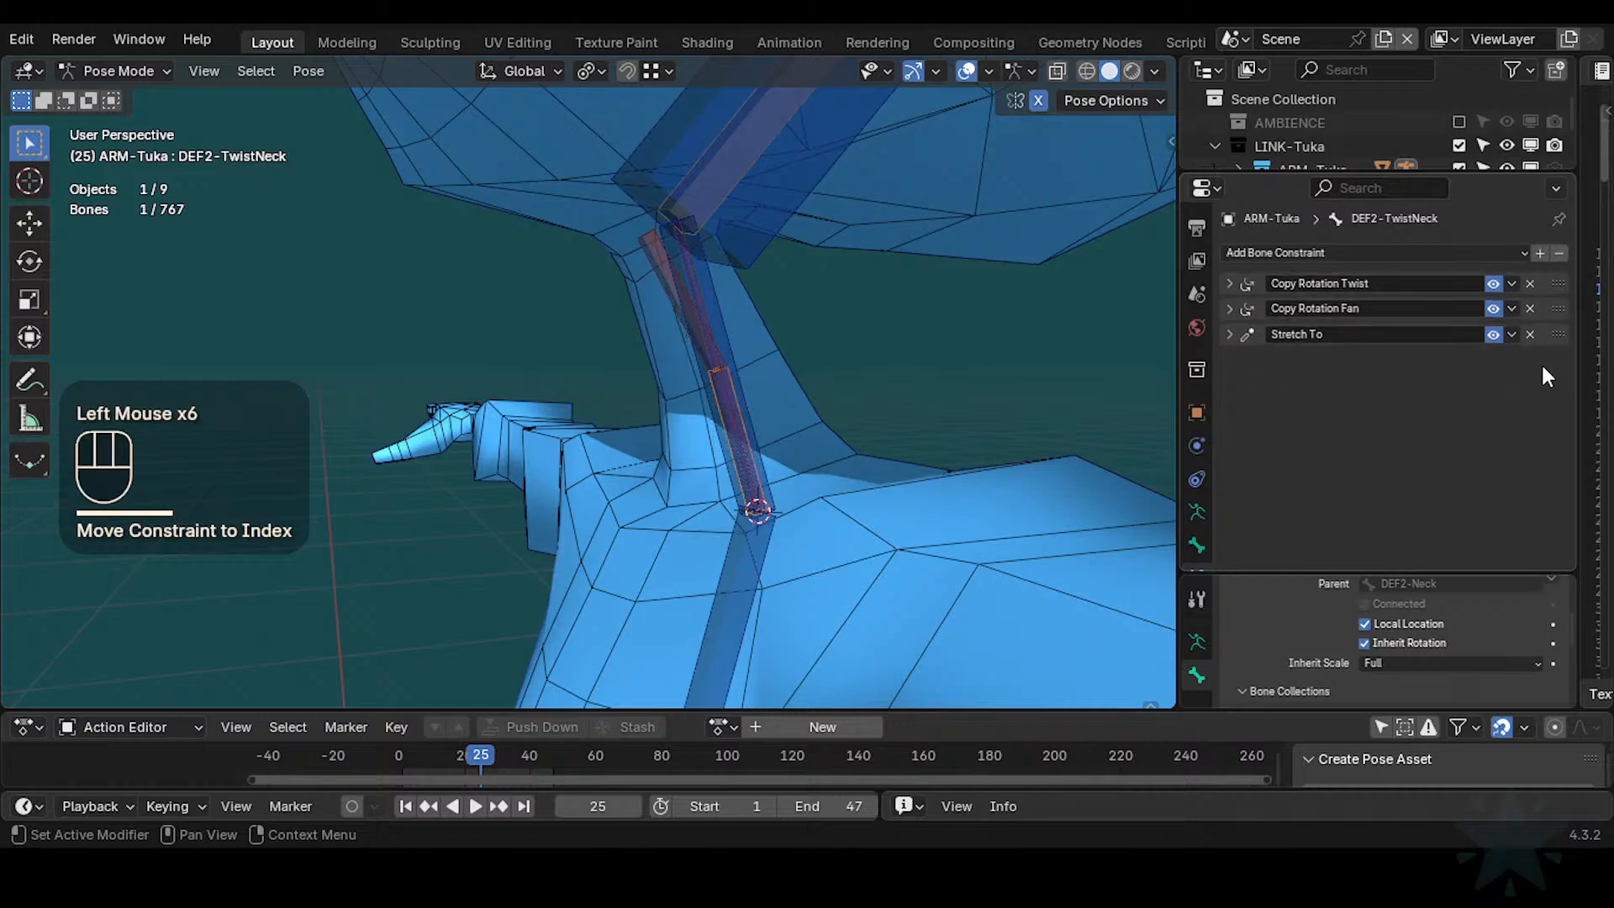
Expand Copy Rotation Fan on DEF2-TwistNeck and try it without X inversion, switching the inversion back on
left_click(1229, 307)
scroll(1403, 396, "down", 2)
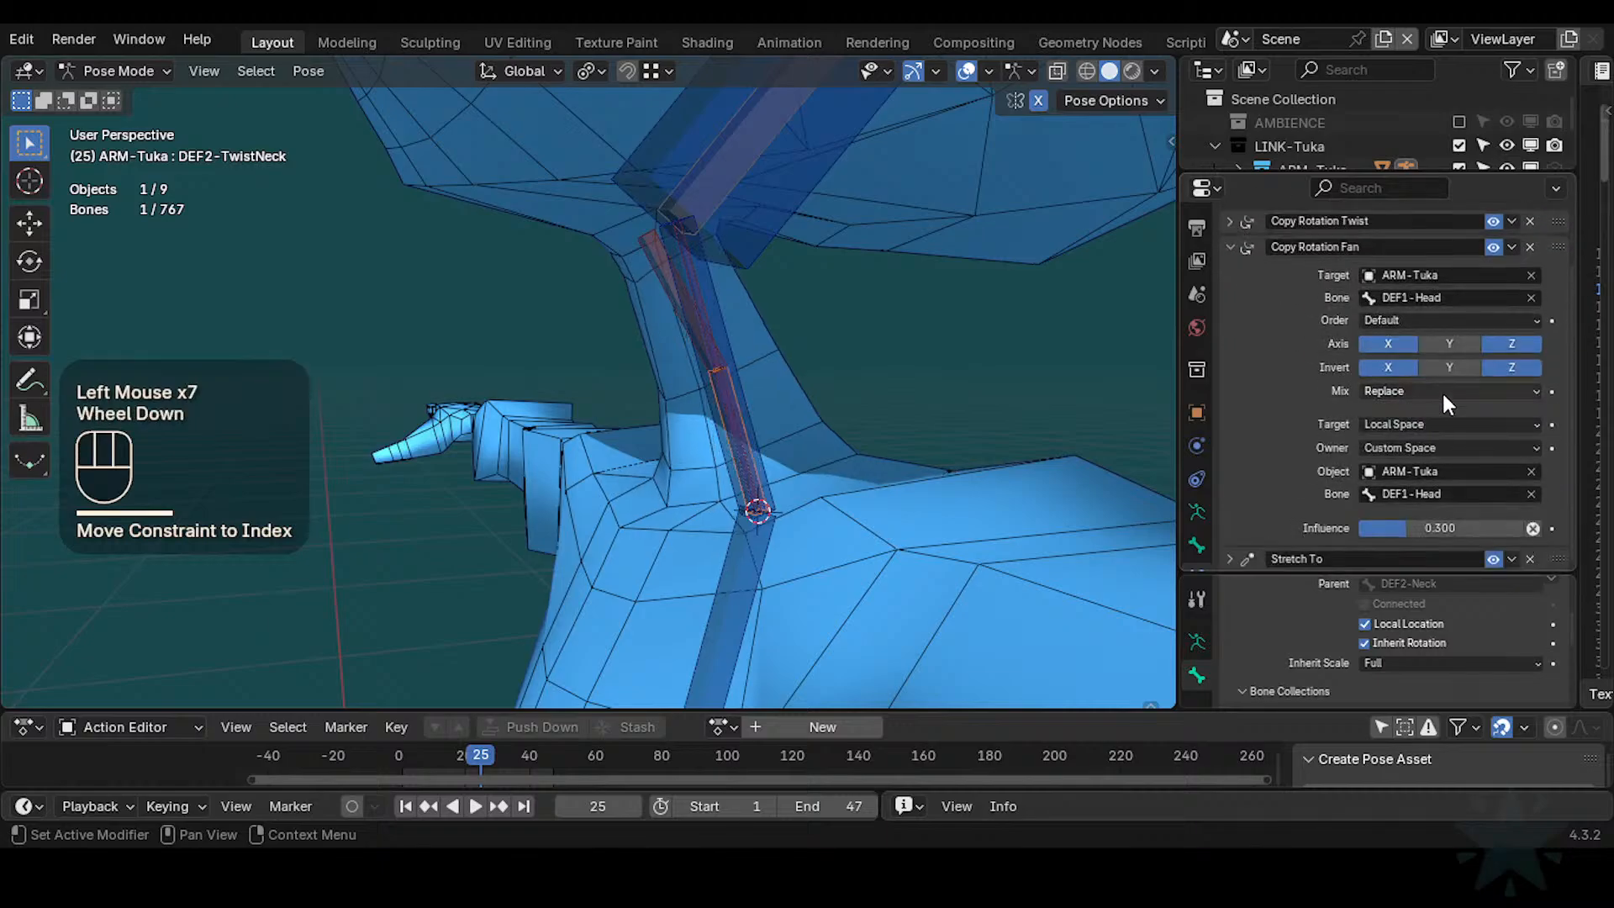
left_click(1388, 367)
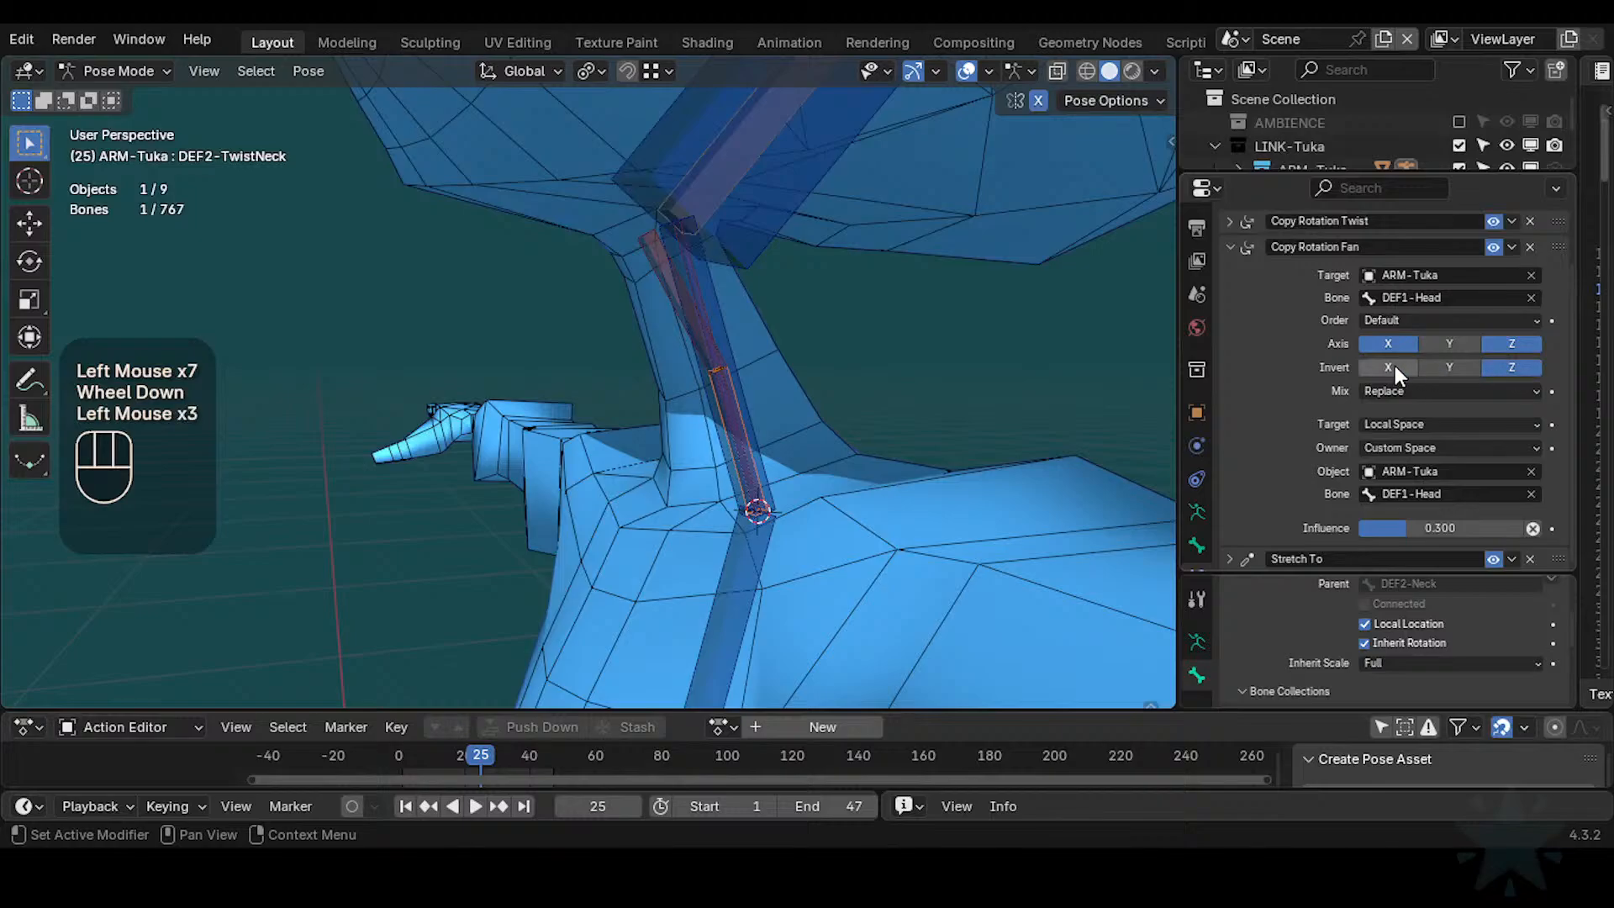
left_click(1395, 370)
left_click(1401, 391)
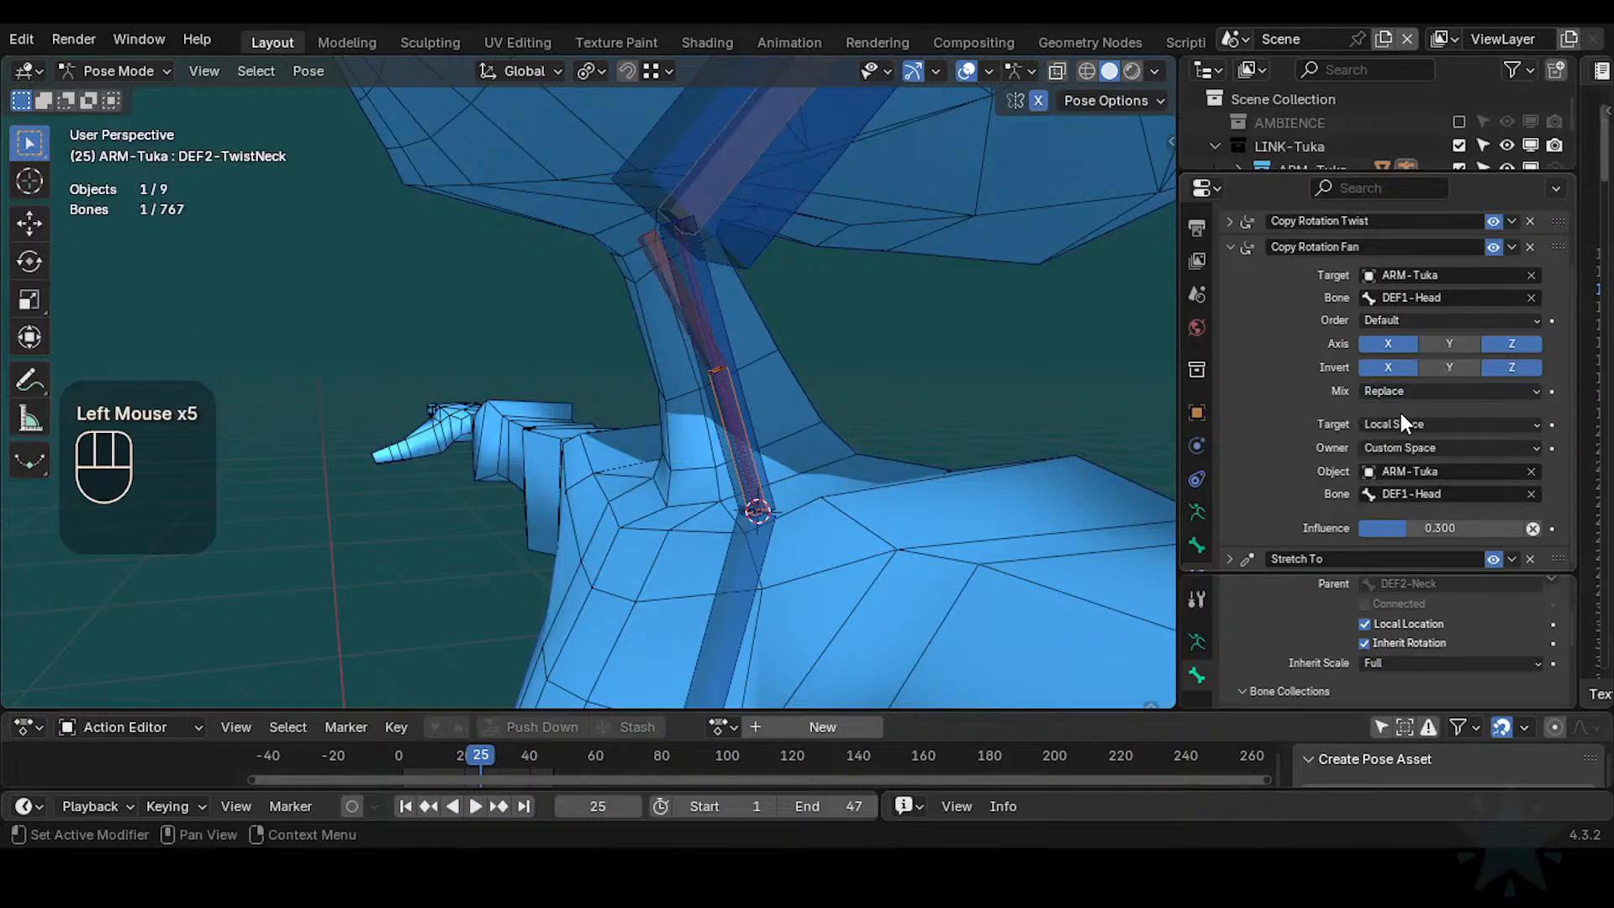
Set the Copy Rotation Fan target space to Local Space (Owner Orientation) and its influence to 0.508
left_click_drag(1400, 420, 1377, 556)
left_click_drag(1381, 421, 1379, 509)
left_click_drag(1395, 415, 1441, 527)
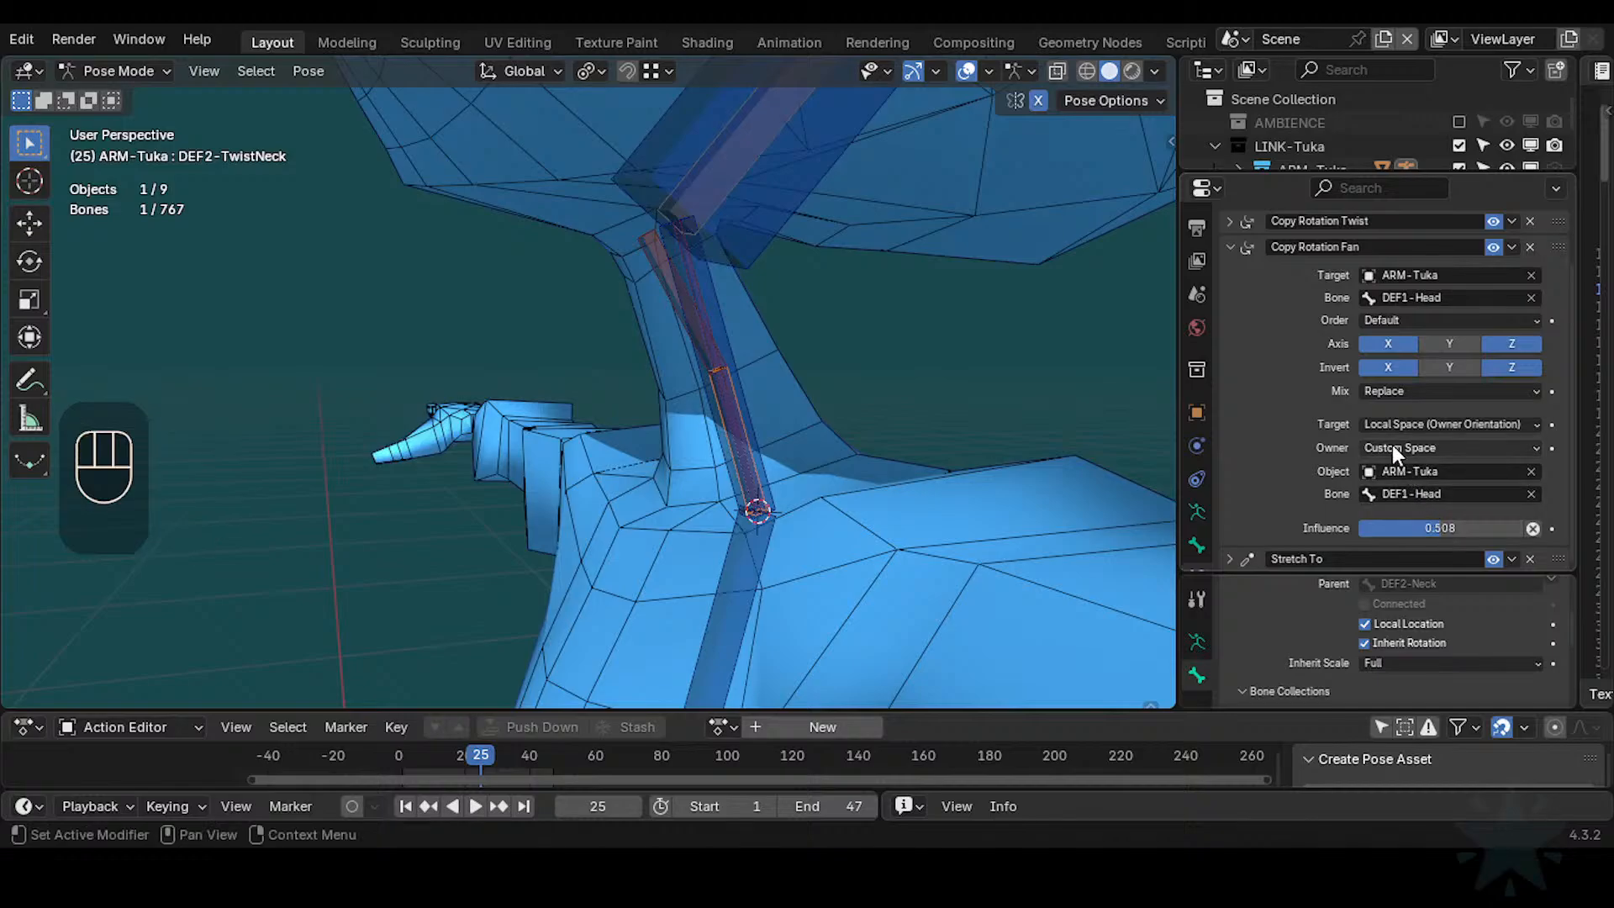
Try Local With Parent for both the owner and target spaces of Copy Rotation Fan, and Custom Space as the target
left_click_drag(1392, 447, 1384, 511)
left_click(1395, 539)
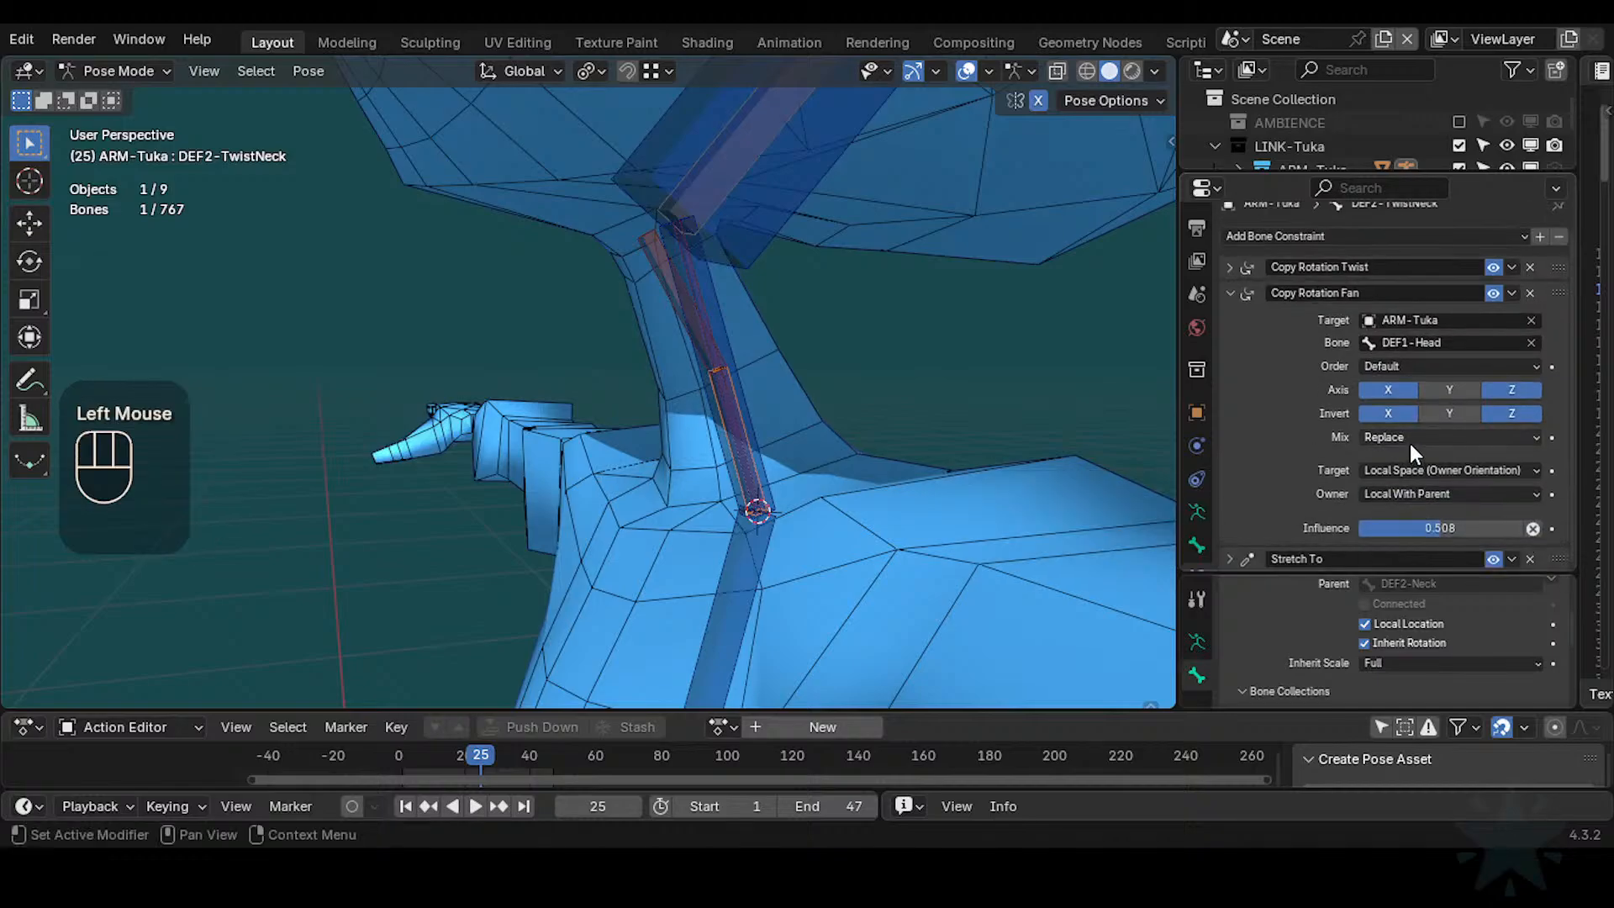
left_click(1410, 473)
left_click(1395, 562)
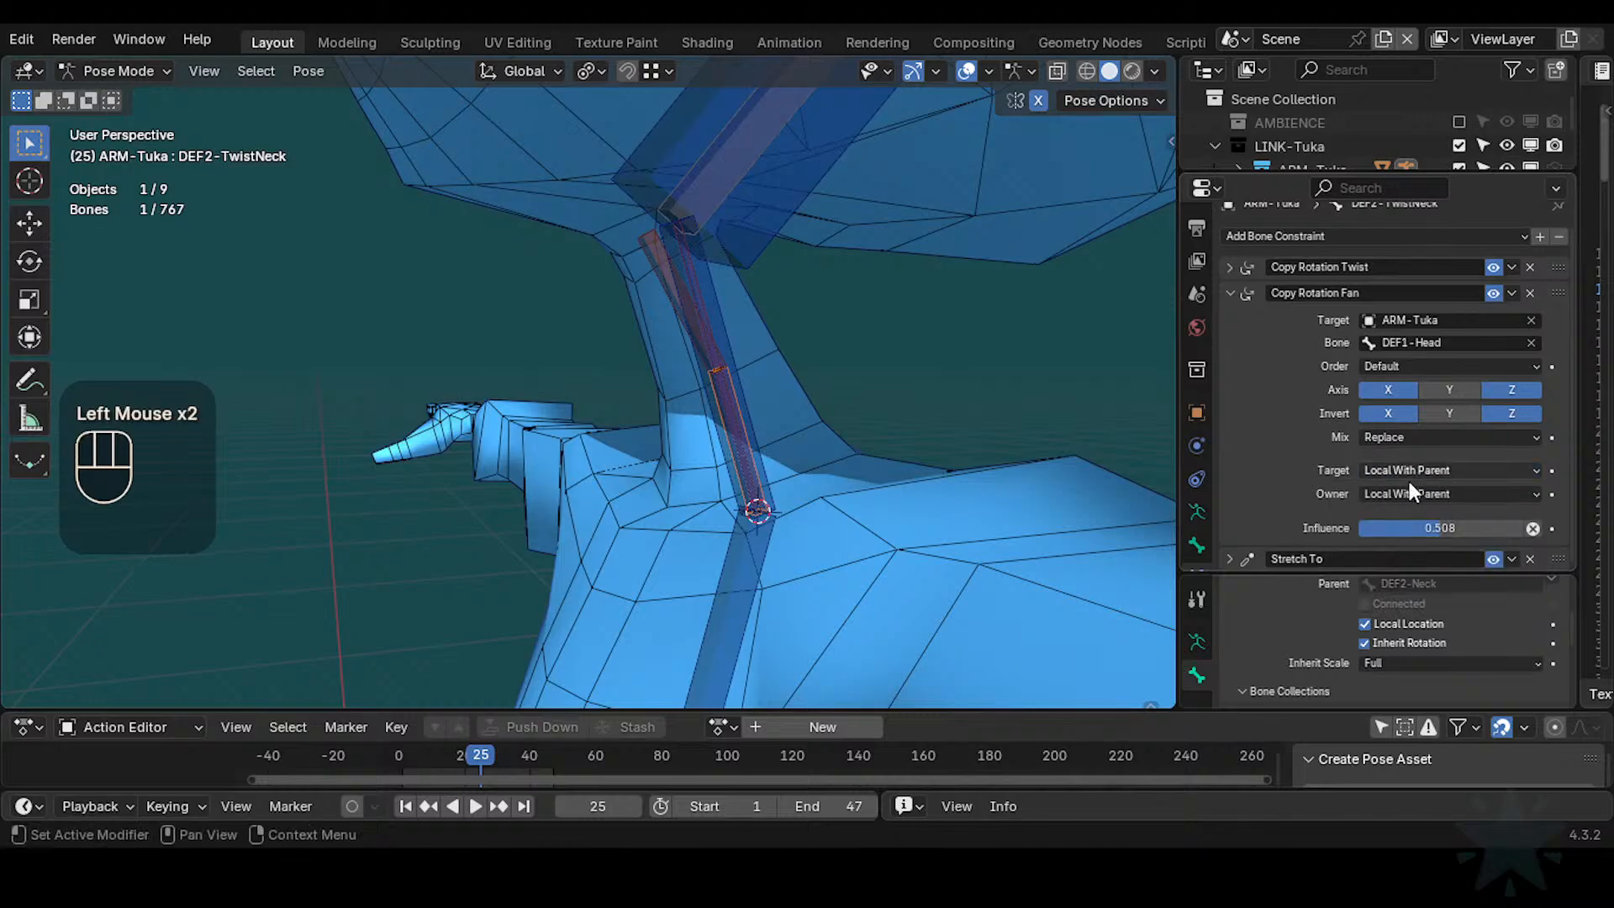
left_click(1406, 493)
left_click(1396, 467)
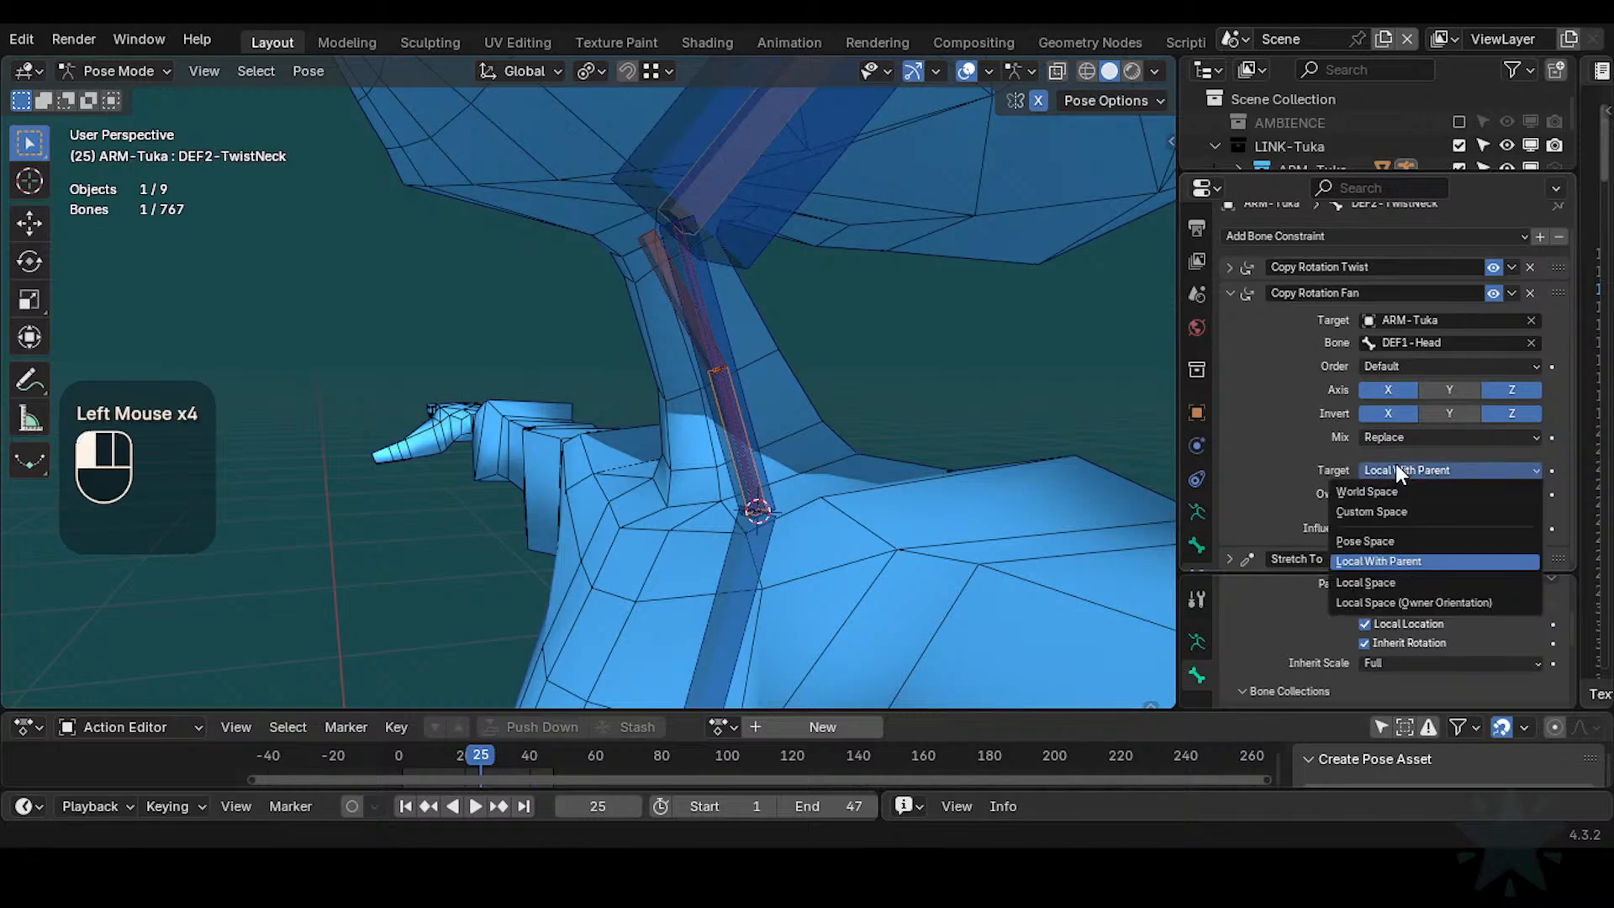
left_click(1380, 511)
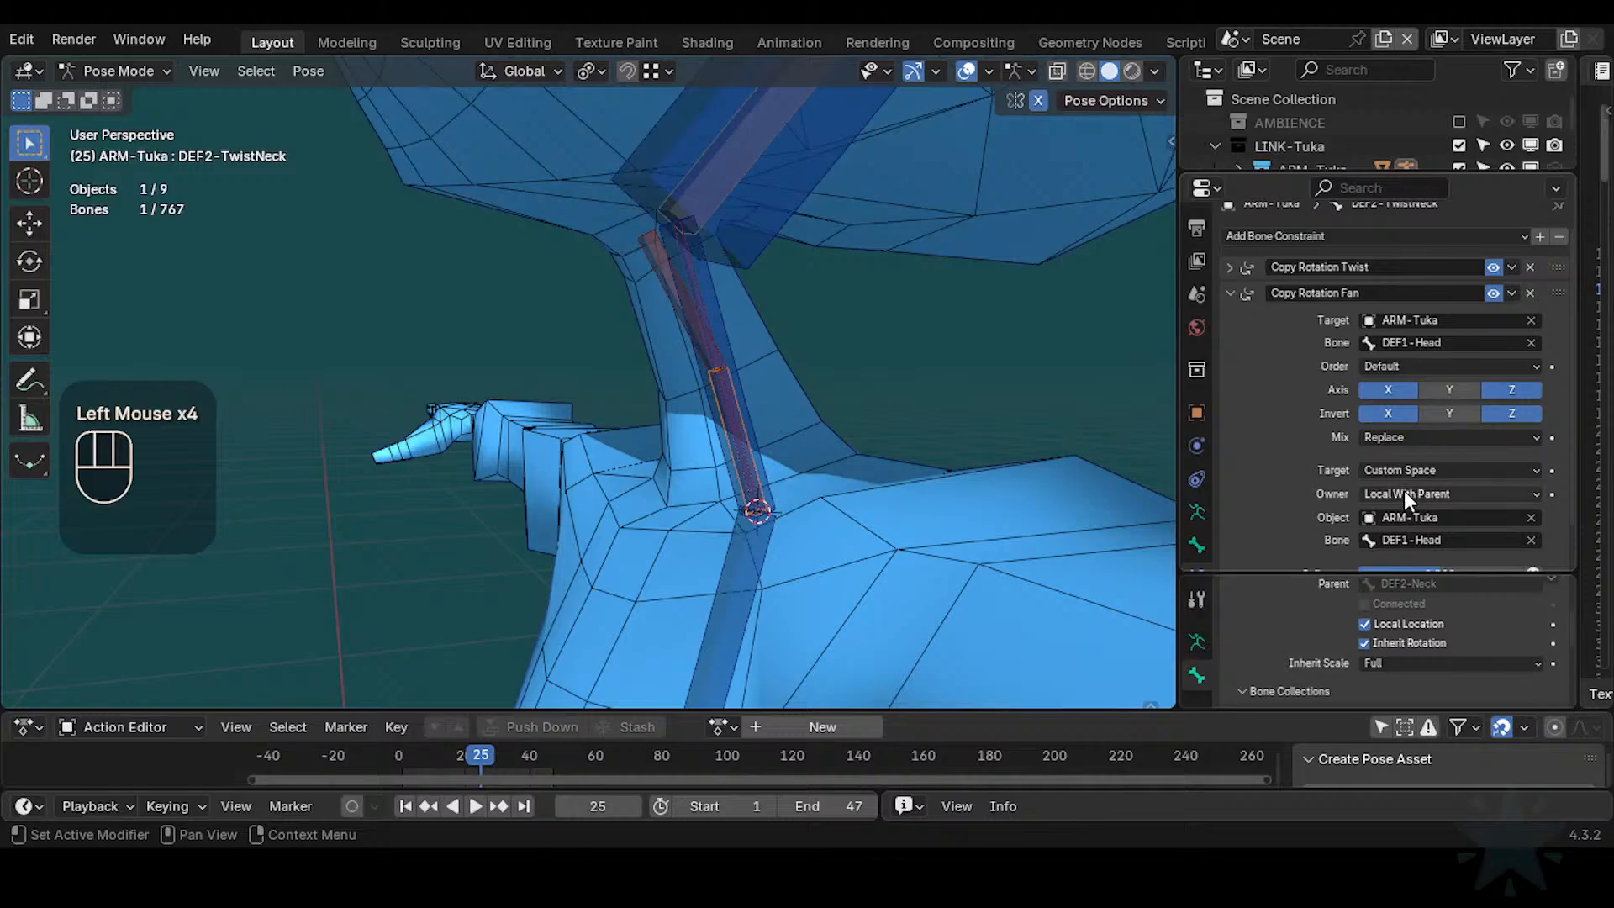
Set Copy Rotation Fan to Custom Space owner and Local Space target, with the mix mode Before Original
left_click(1403, 493)
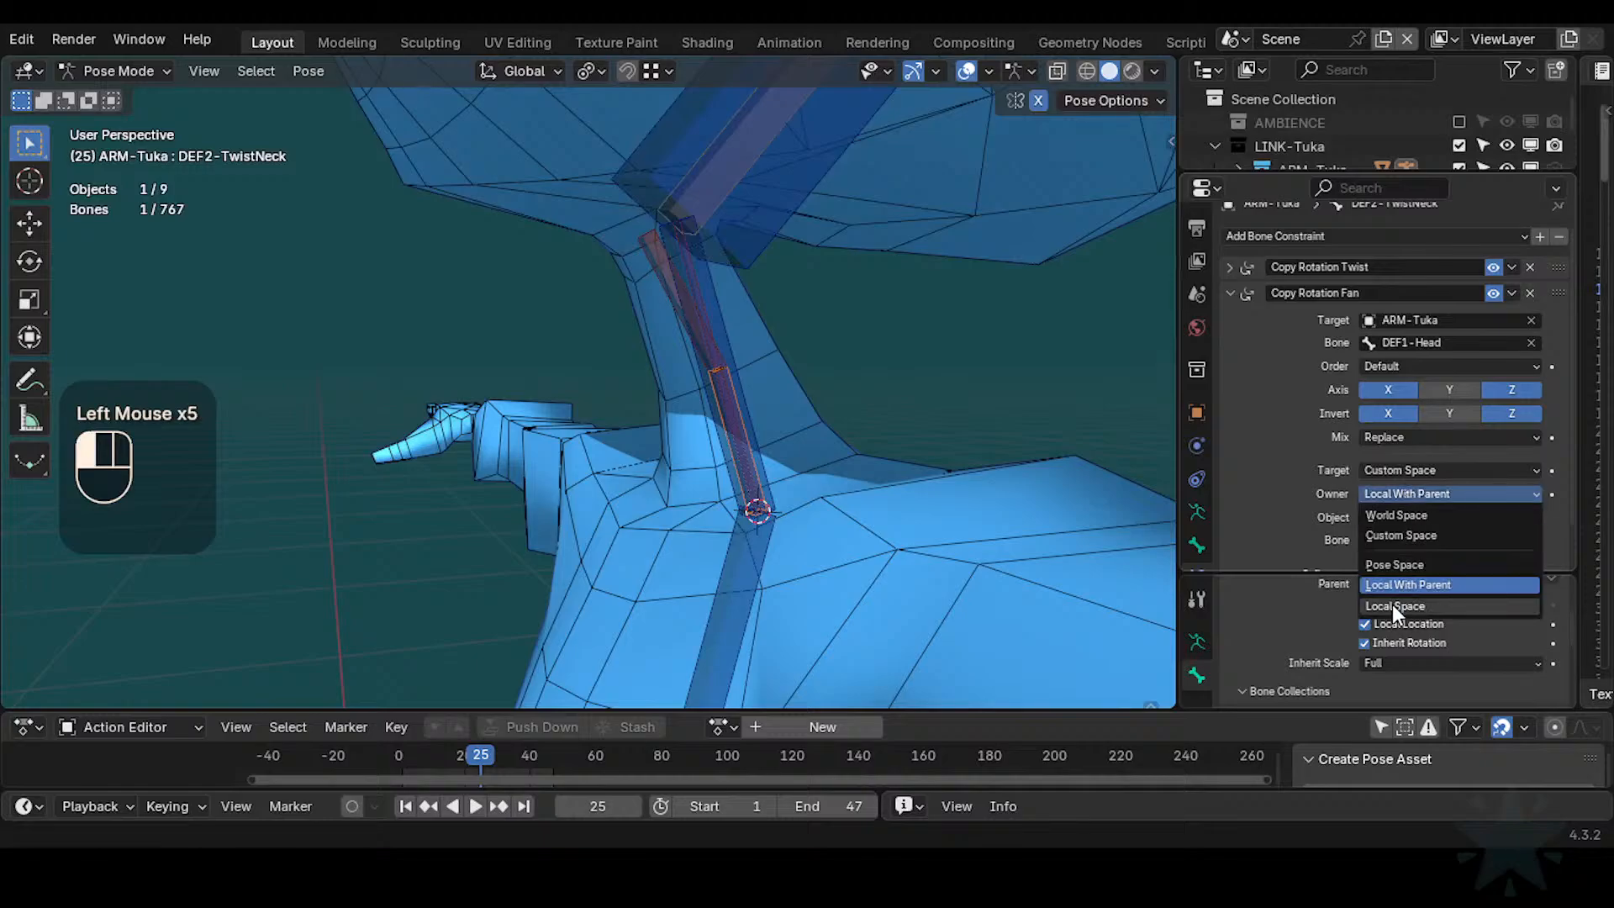
left_click(1379, 471)
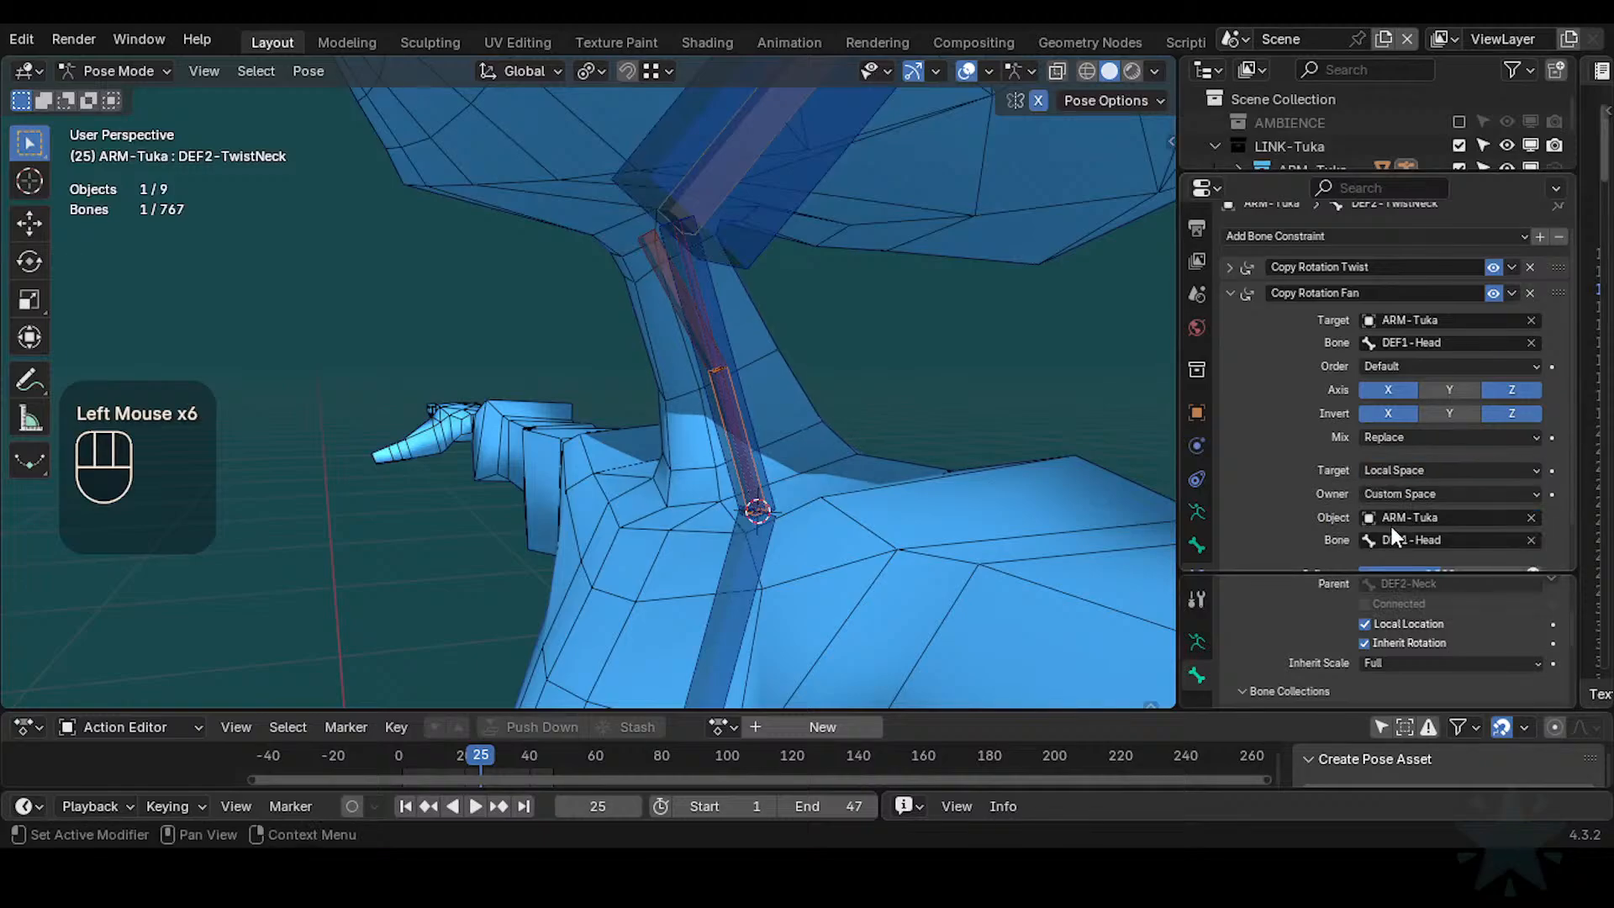
left_click(1380, 438)
left_click_drag(1375, 474, 1384, 497)
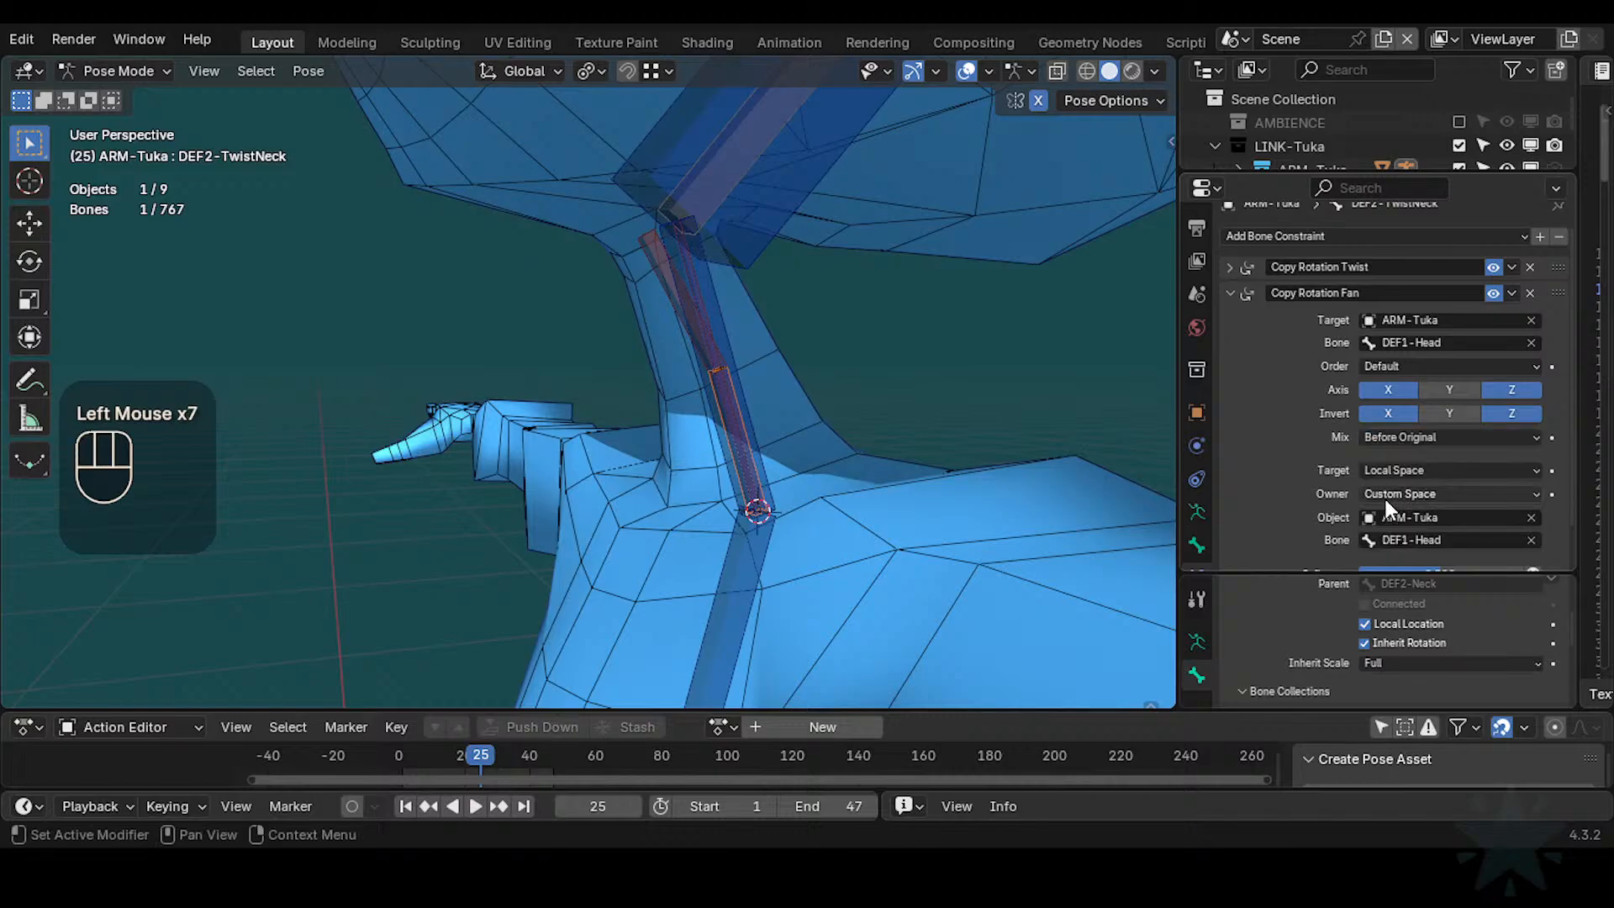
Test the Before Original mix by rotating DEF2-TwistNeck and tilting CTL-IK-Head forward and back
left_click(760, 245)
key("r")
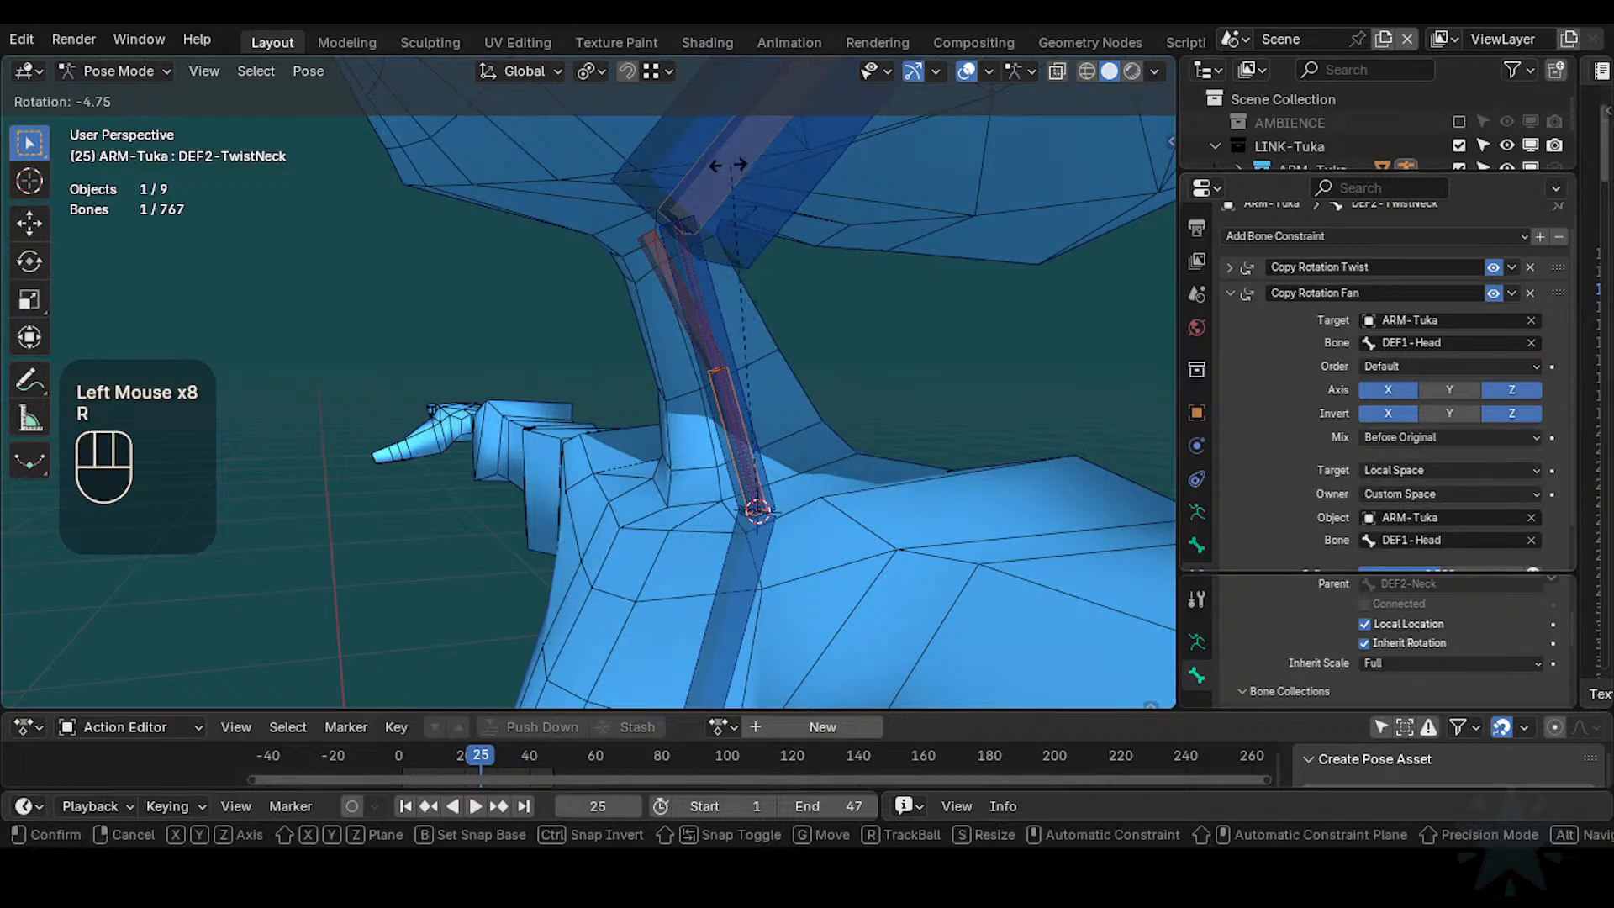
left_click(754, 224)
left_click(754, 224)
key("r")
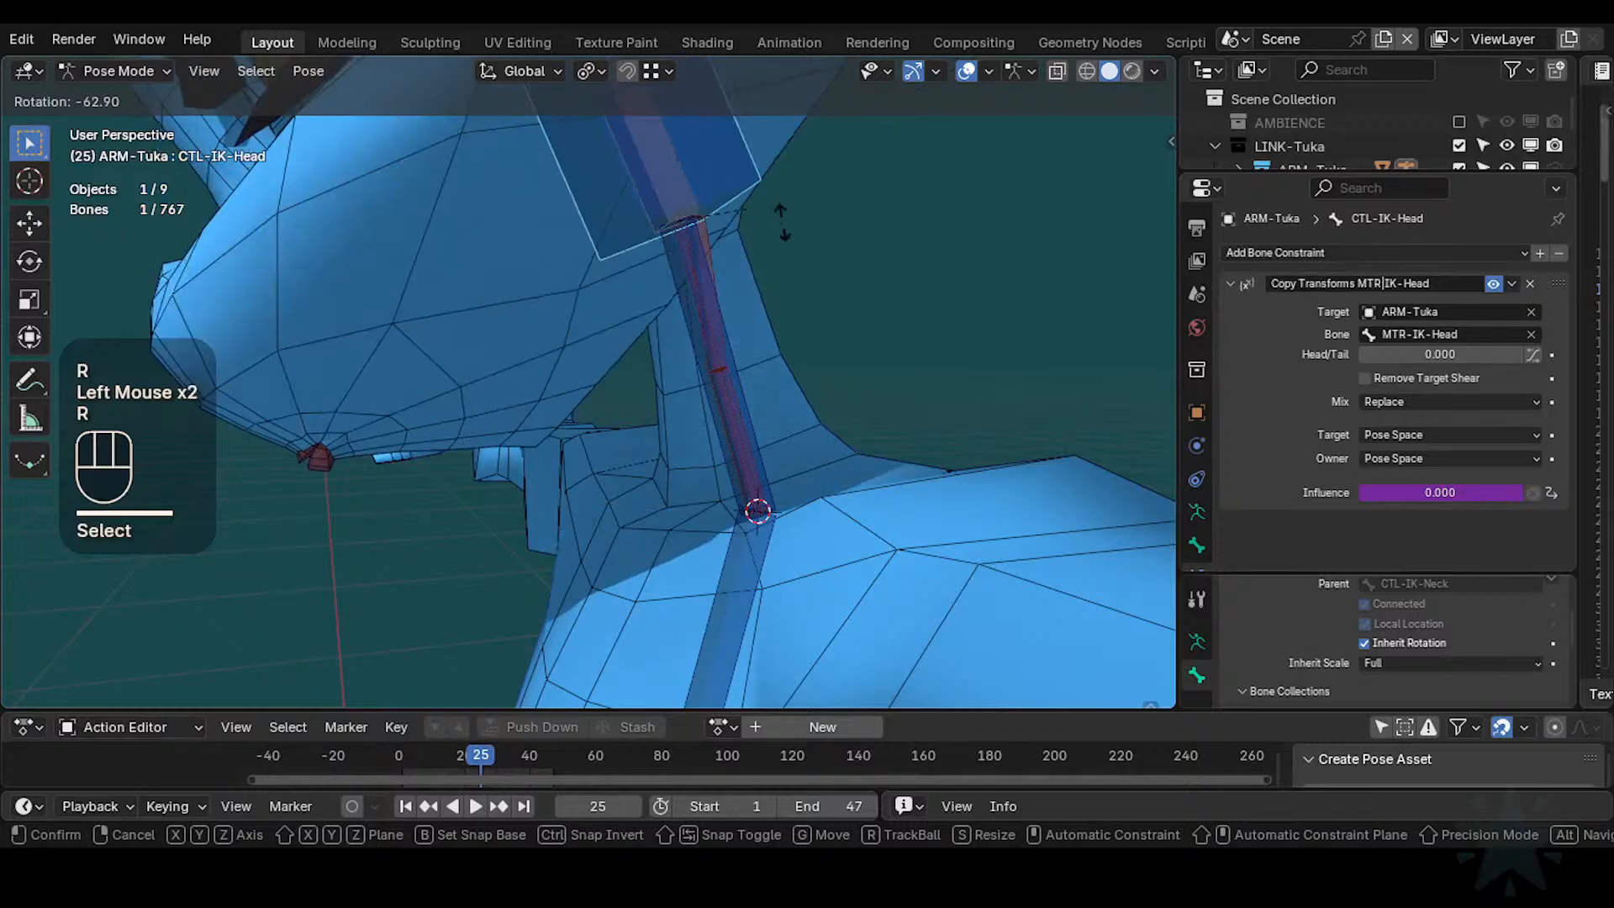
left_click(747, 427)
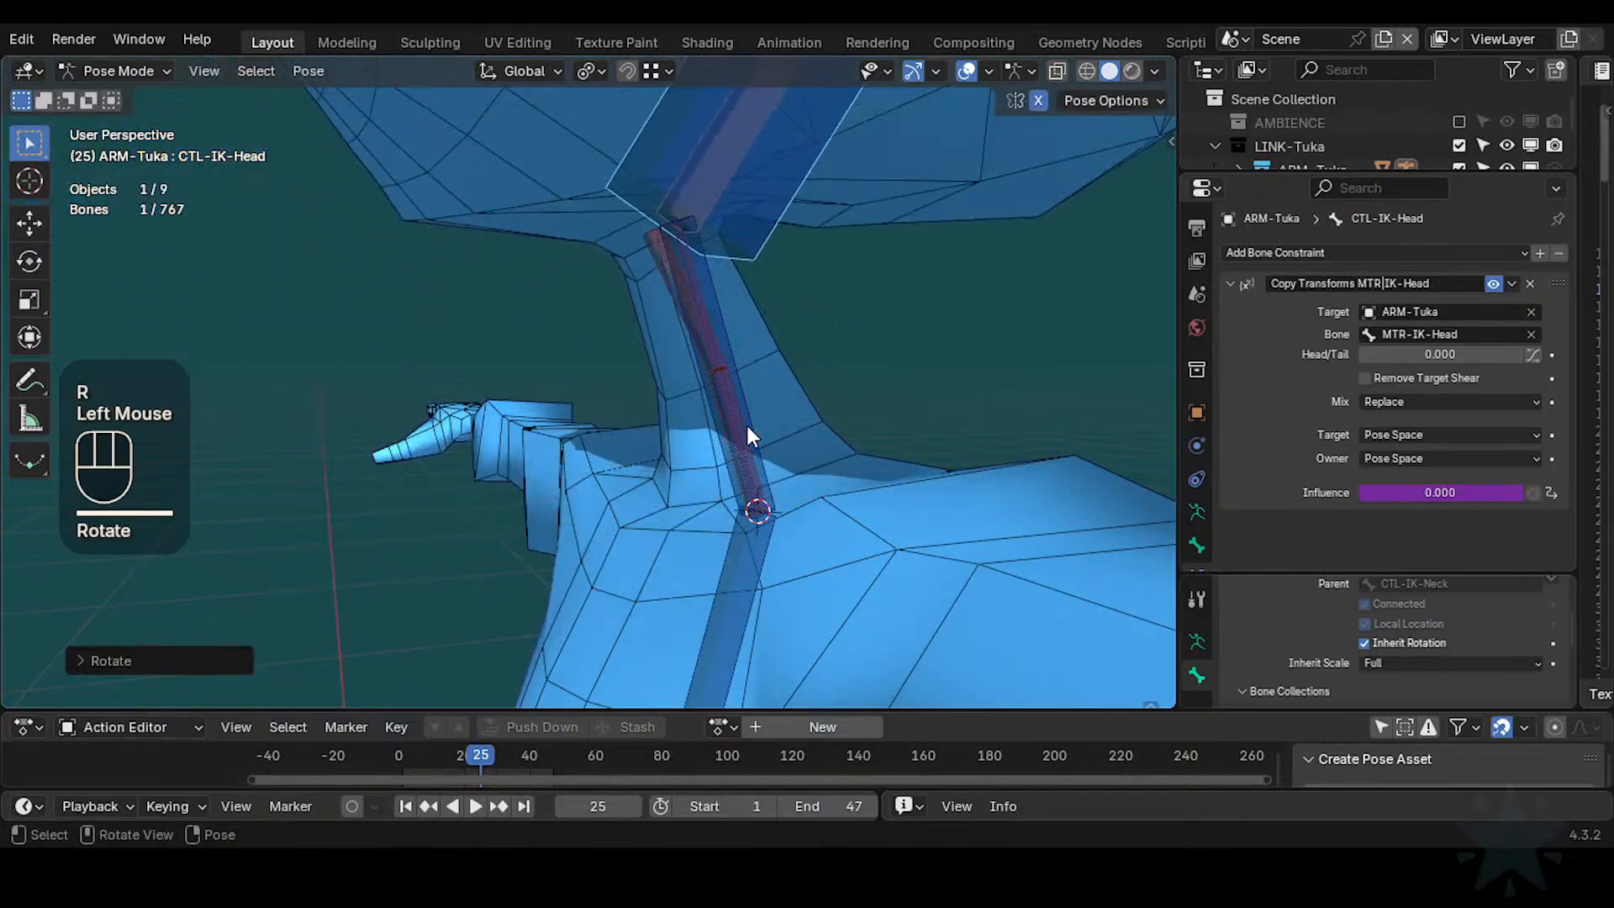
Select DEF2-TwistNeck and try rotating it directly, cancelling the rotation
left_click(747, 427)
left_click(747, 427)
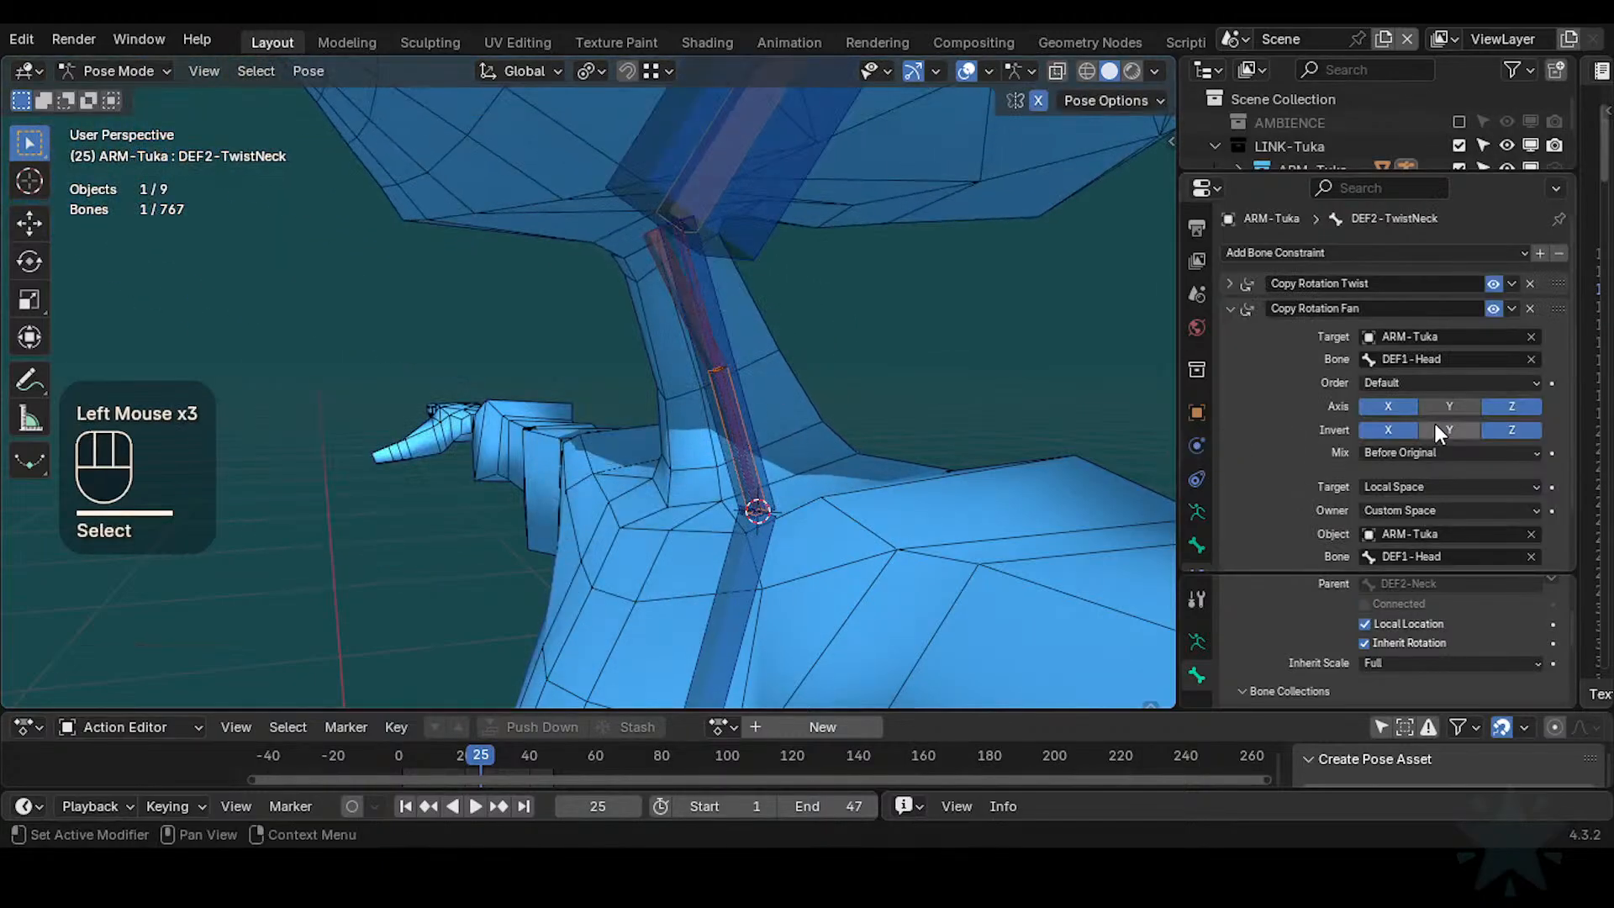
key("r")
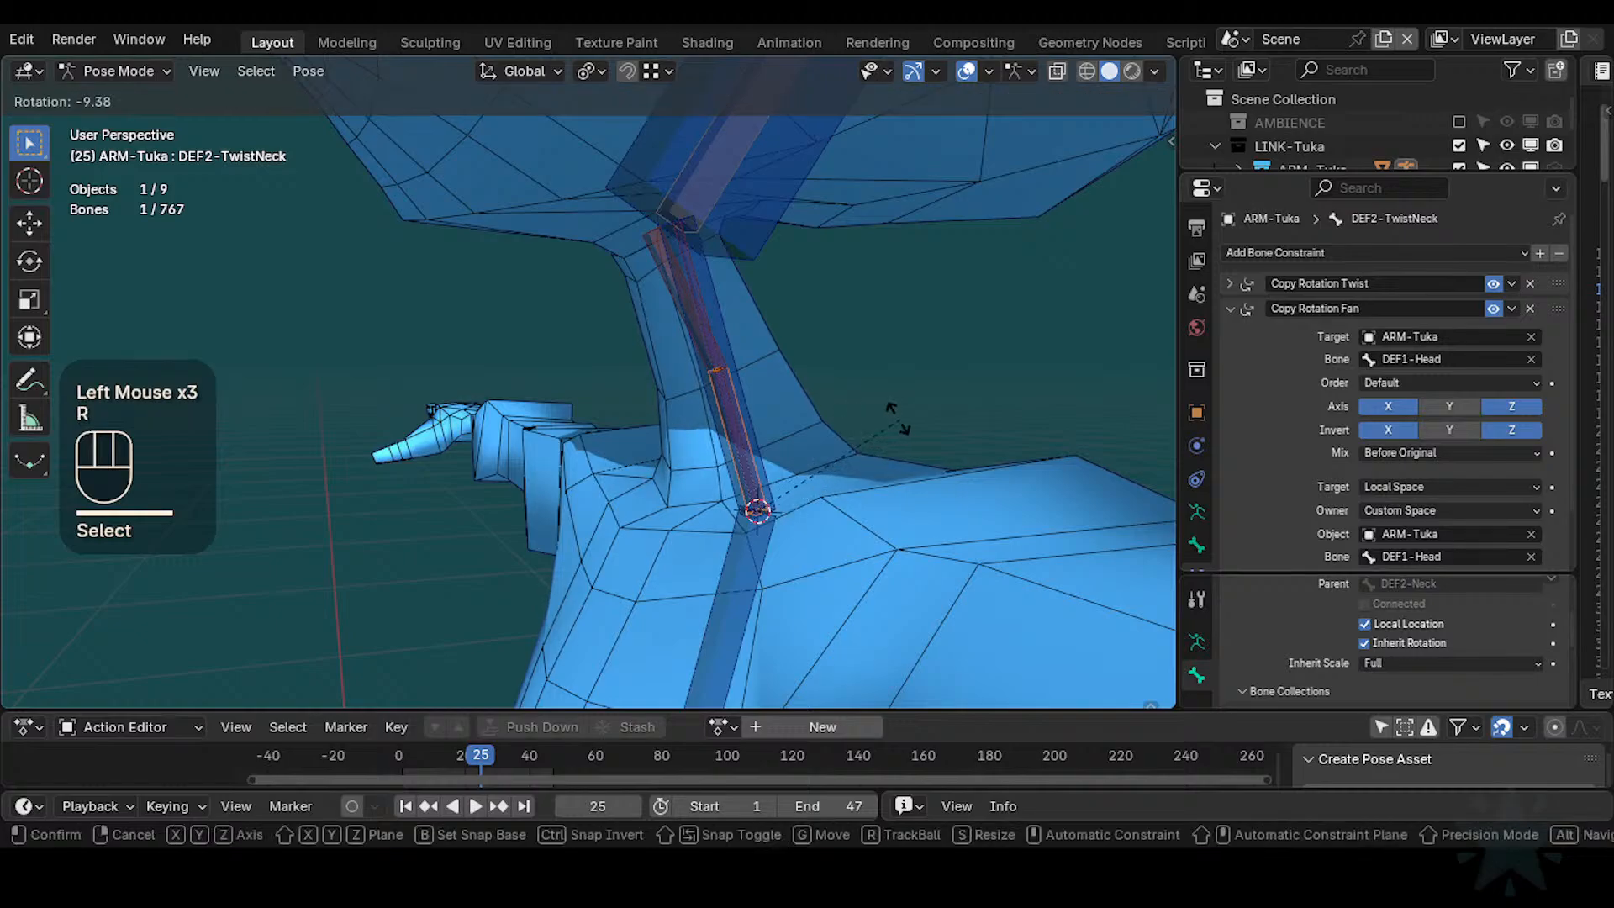
key("Escape")
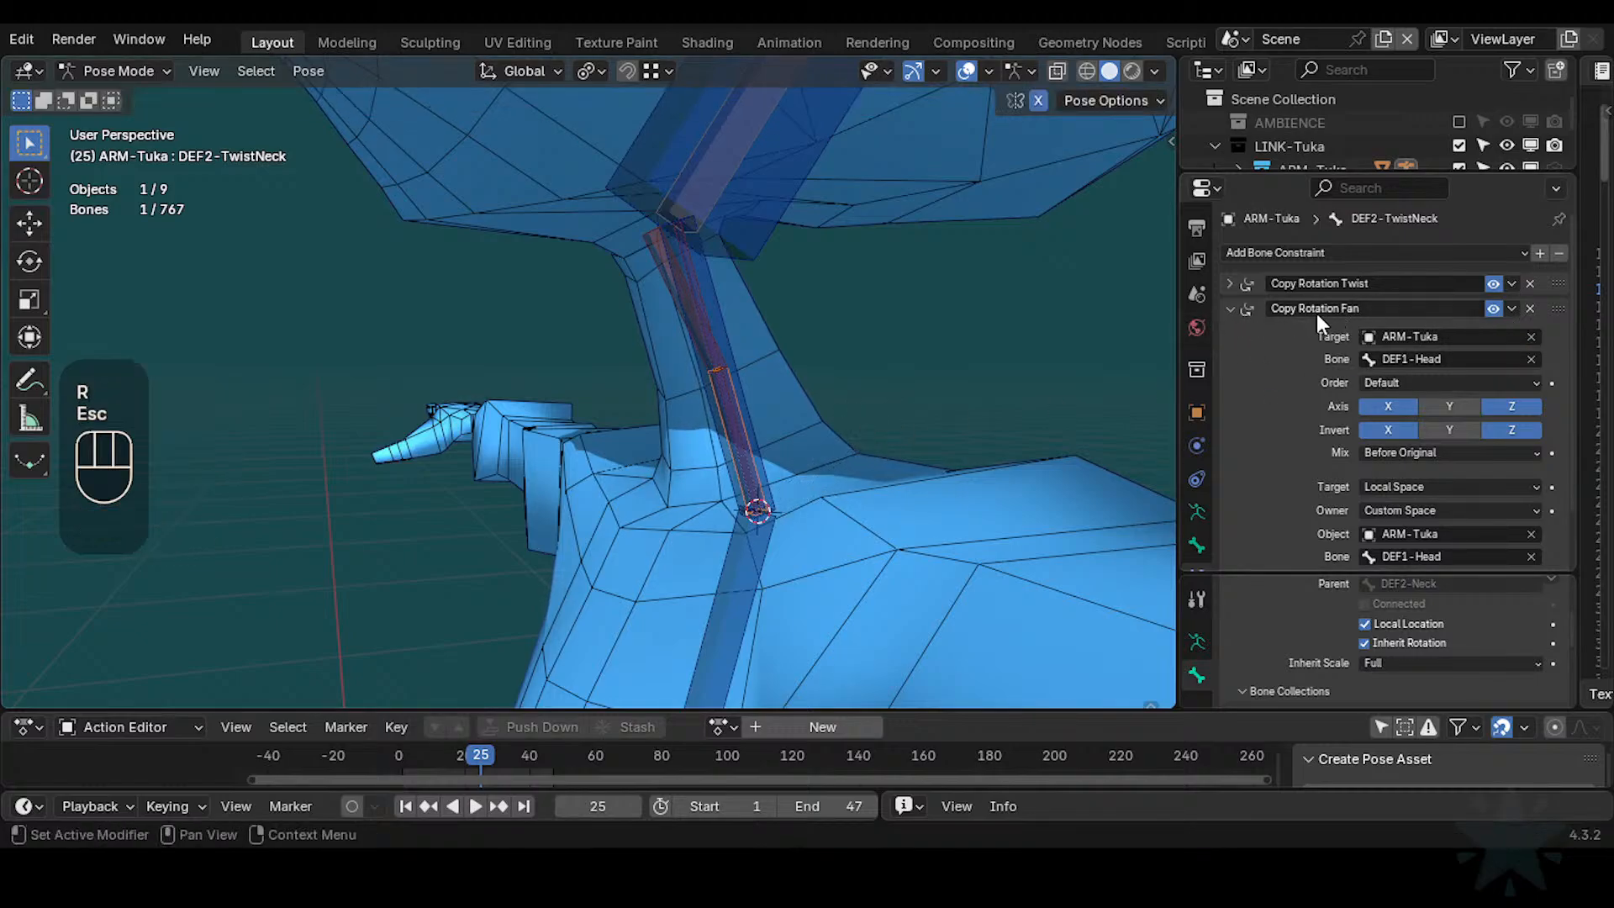
Move Copy Rotation Fan below Stretch To on DEF2-TwistNeck and test the order by tilting CTL-IK-Head forward
left_click(1229, 309)
left_click_drag(1557, 309, 1557, 337)
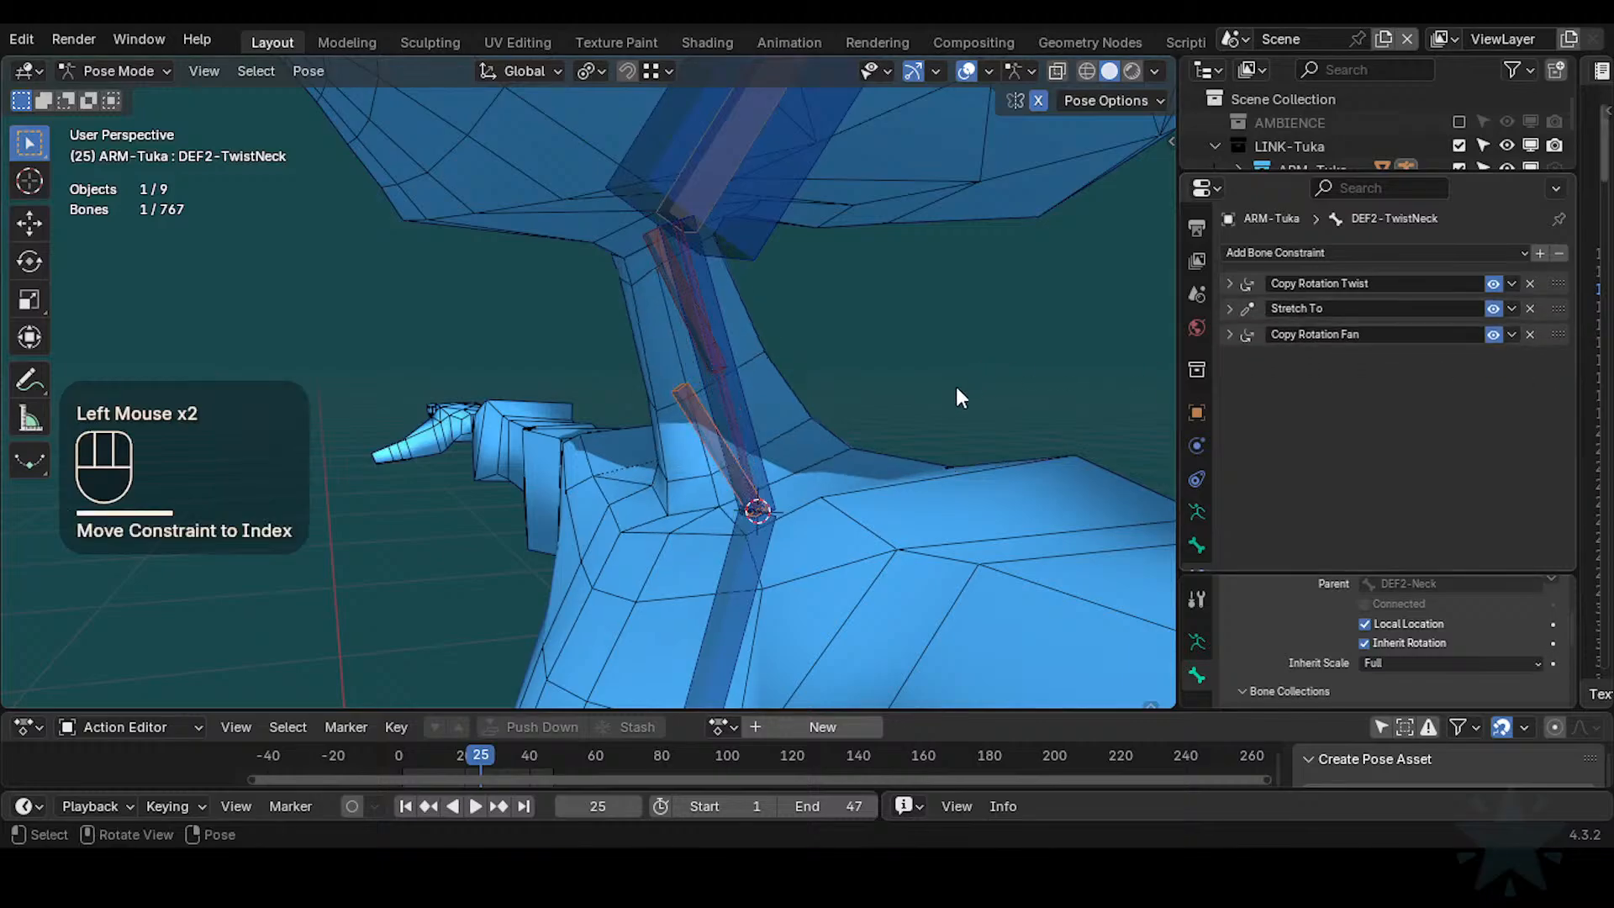
left_click(746, 269)
key("r")
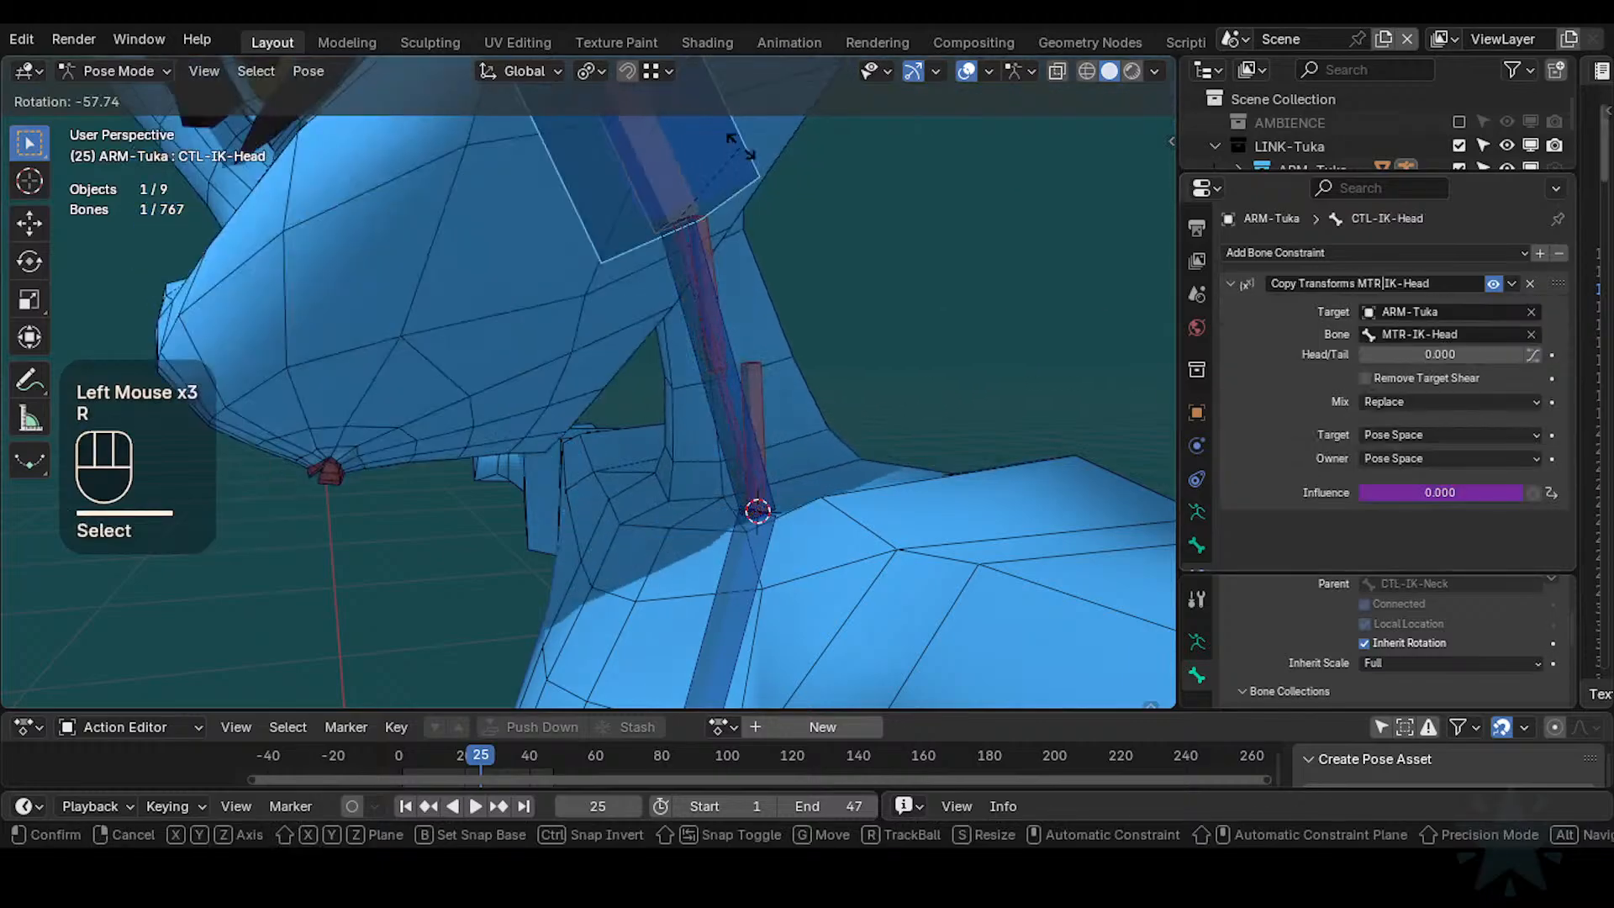
left_click(745, 318)
key("r")
left_click(744, 393)
Set DEF2-TwistNeck's Copy Rotation Fan target space to Local Space (Owner Orientation) and its owner space to Local Space
left_click(751, 380)
left_click(751, 380)
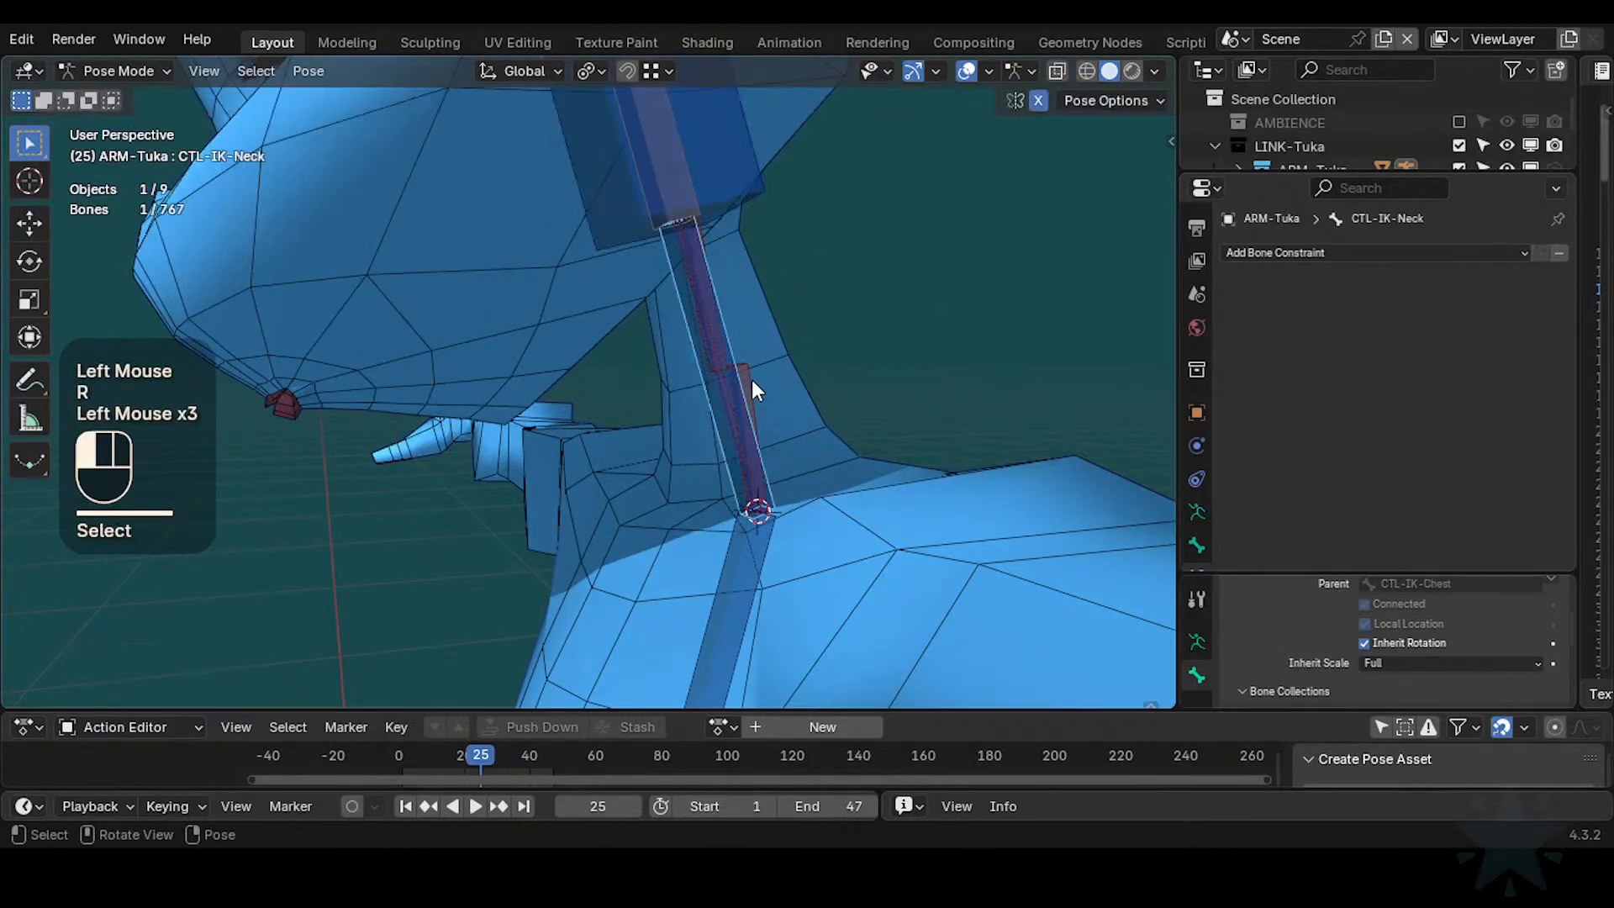
left_click(1229, 334)
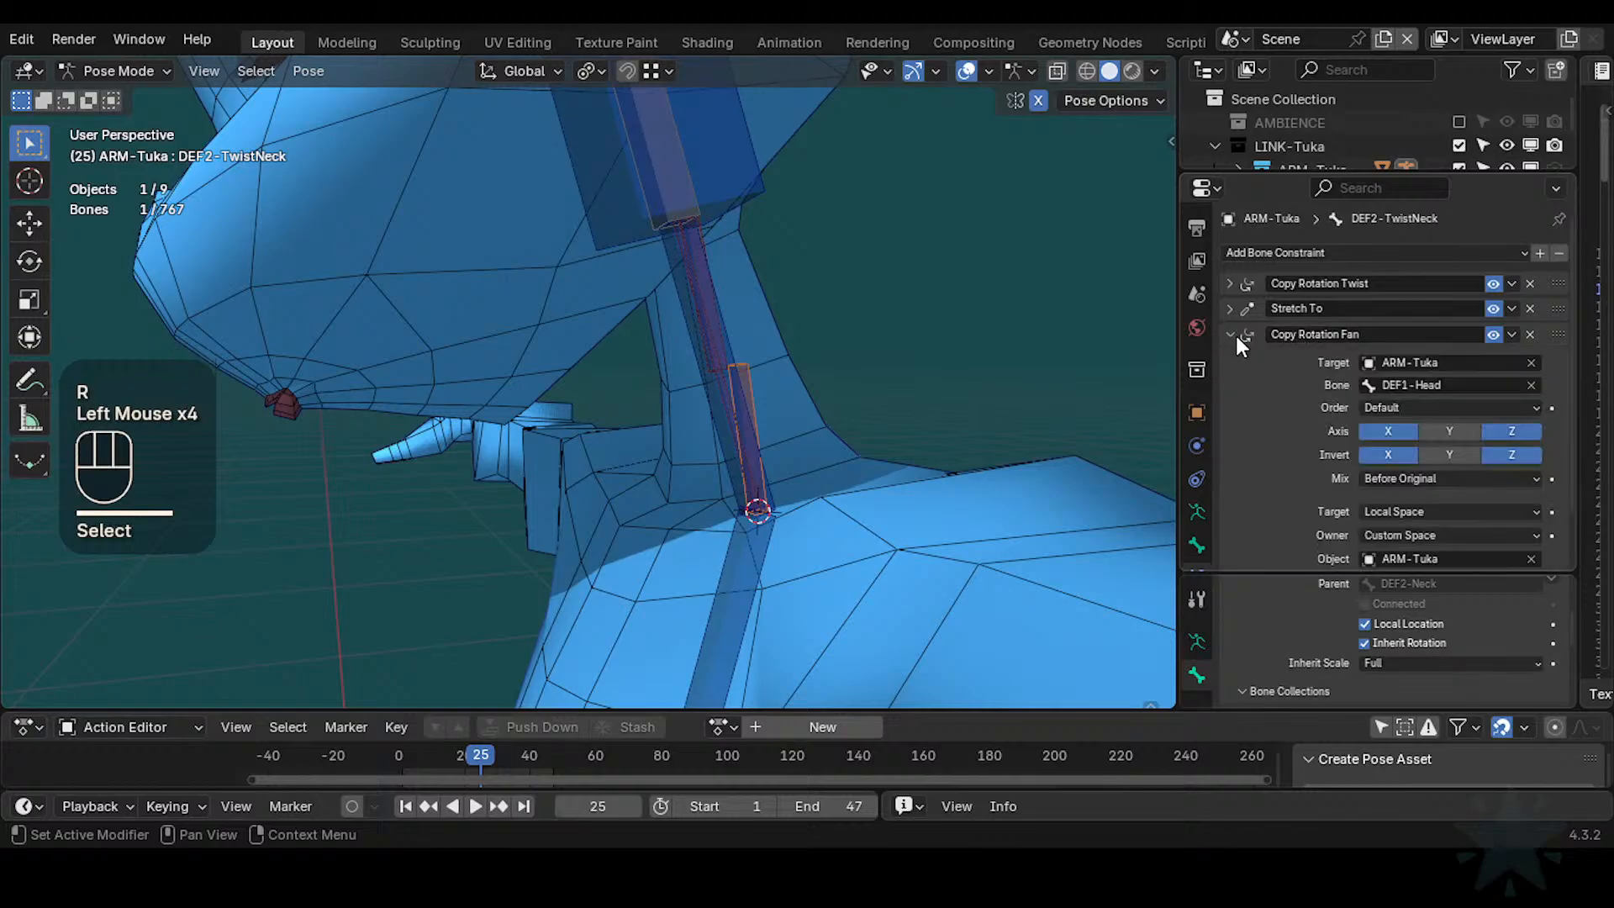
scroll(1311, 387, "down", 3)
left_click(1424, 457)
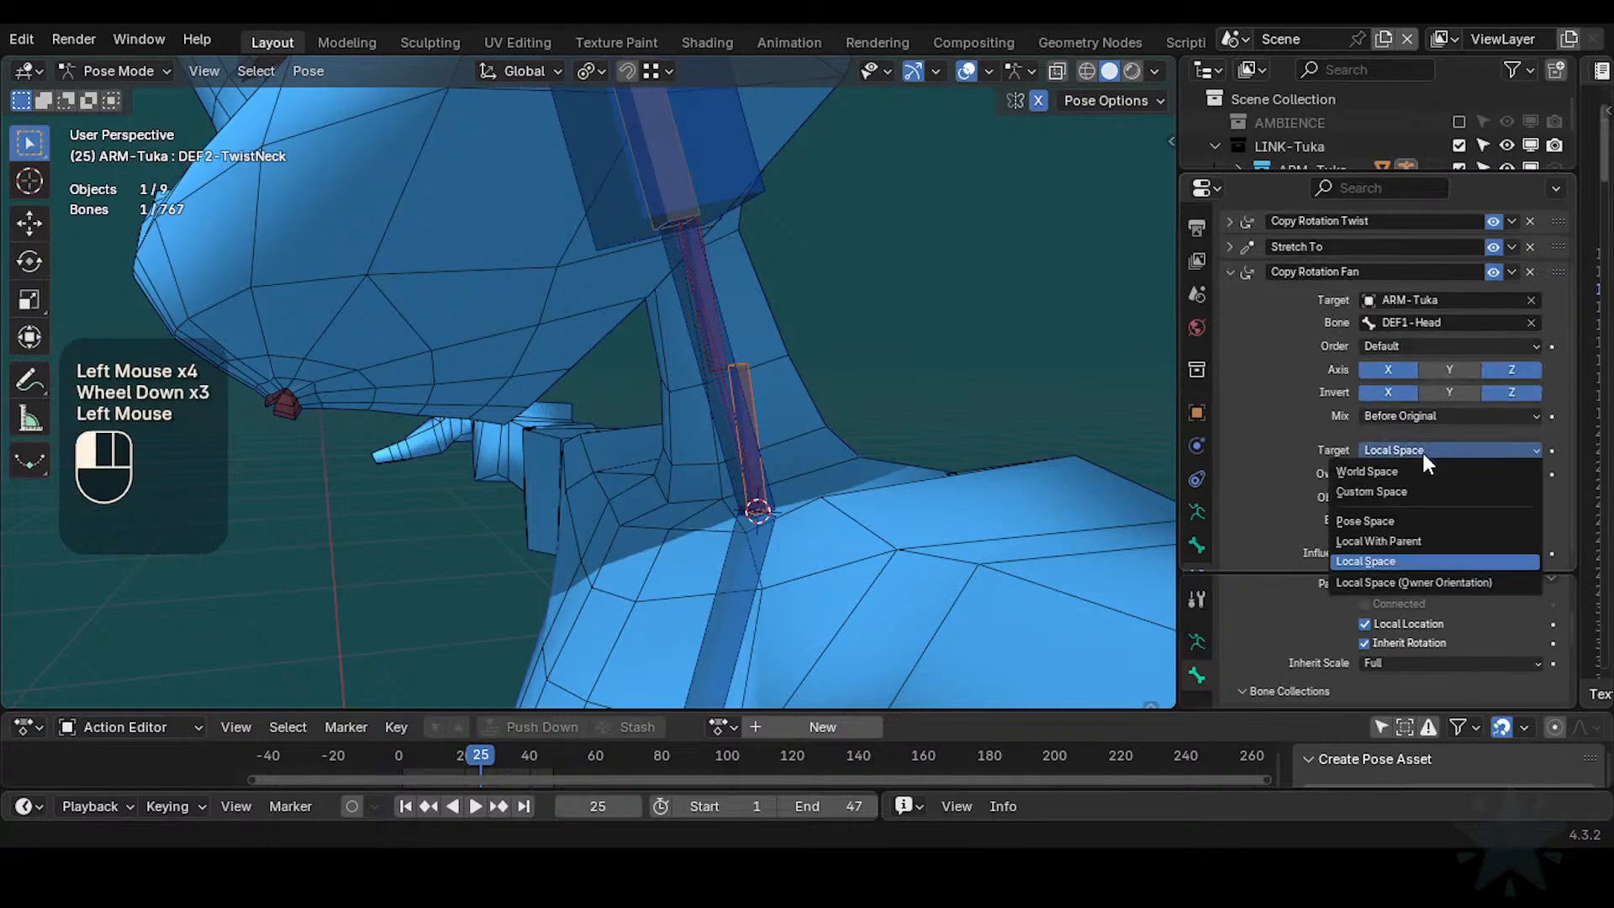
left_click(1394, 579)
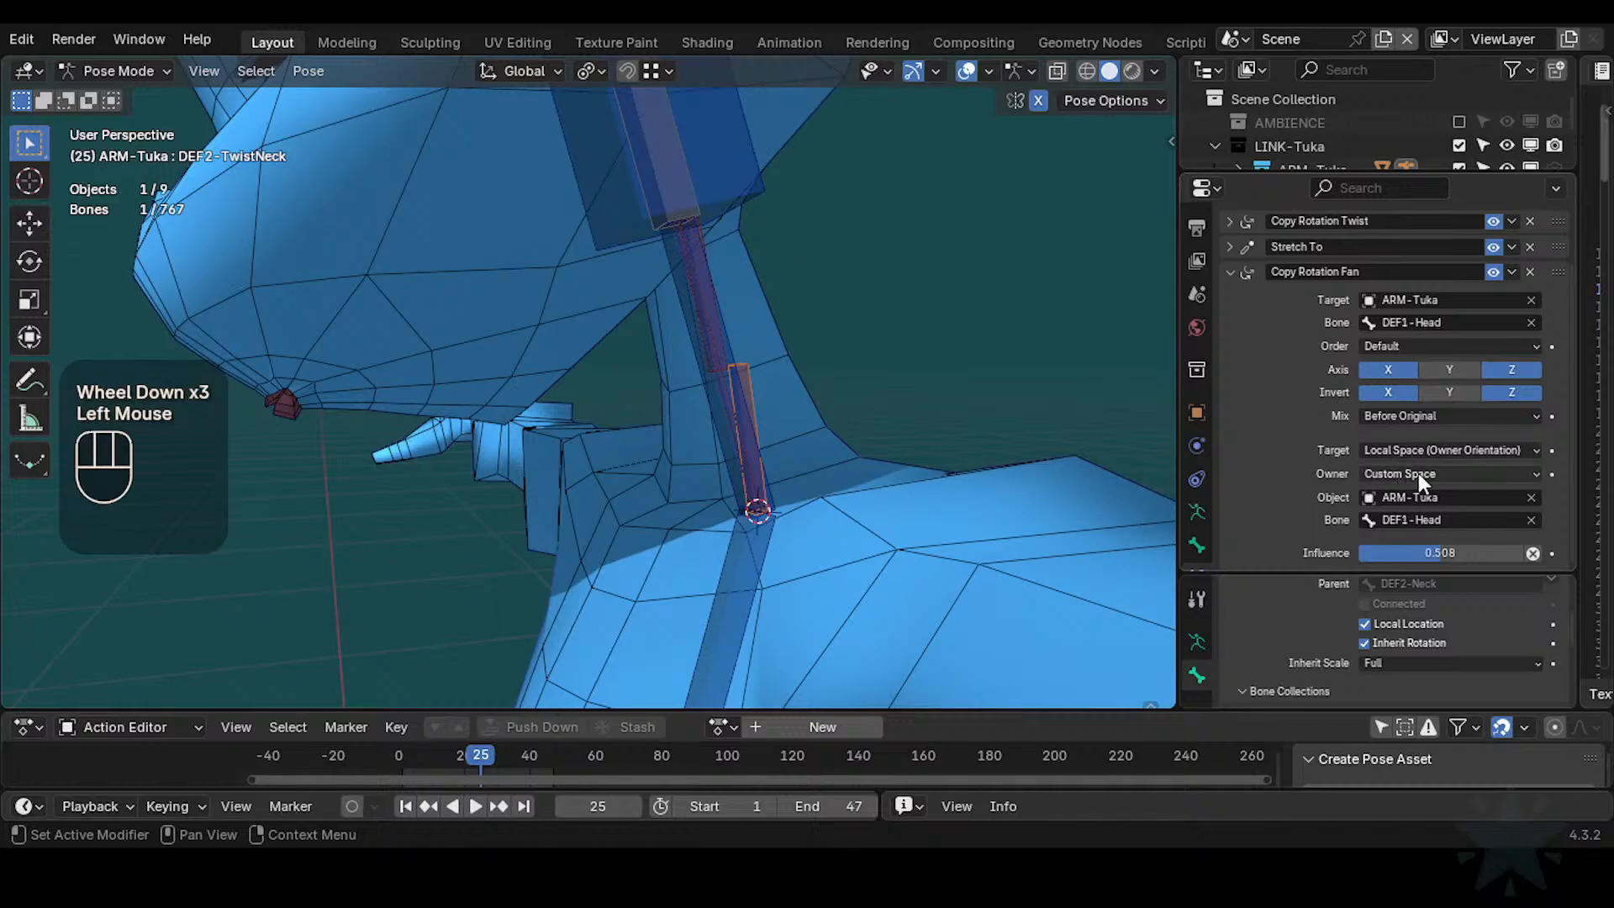
left_click(1419, 473)
left_click(1404, 584)
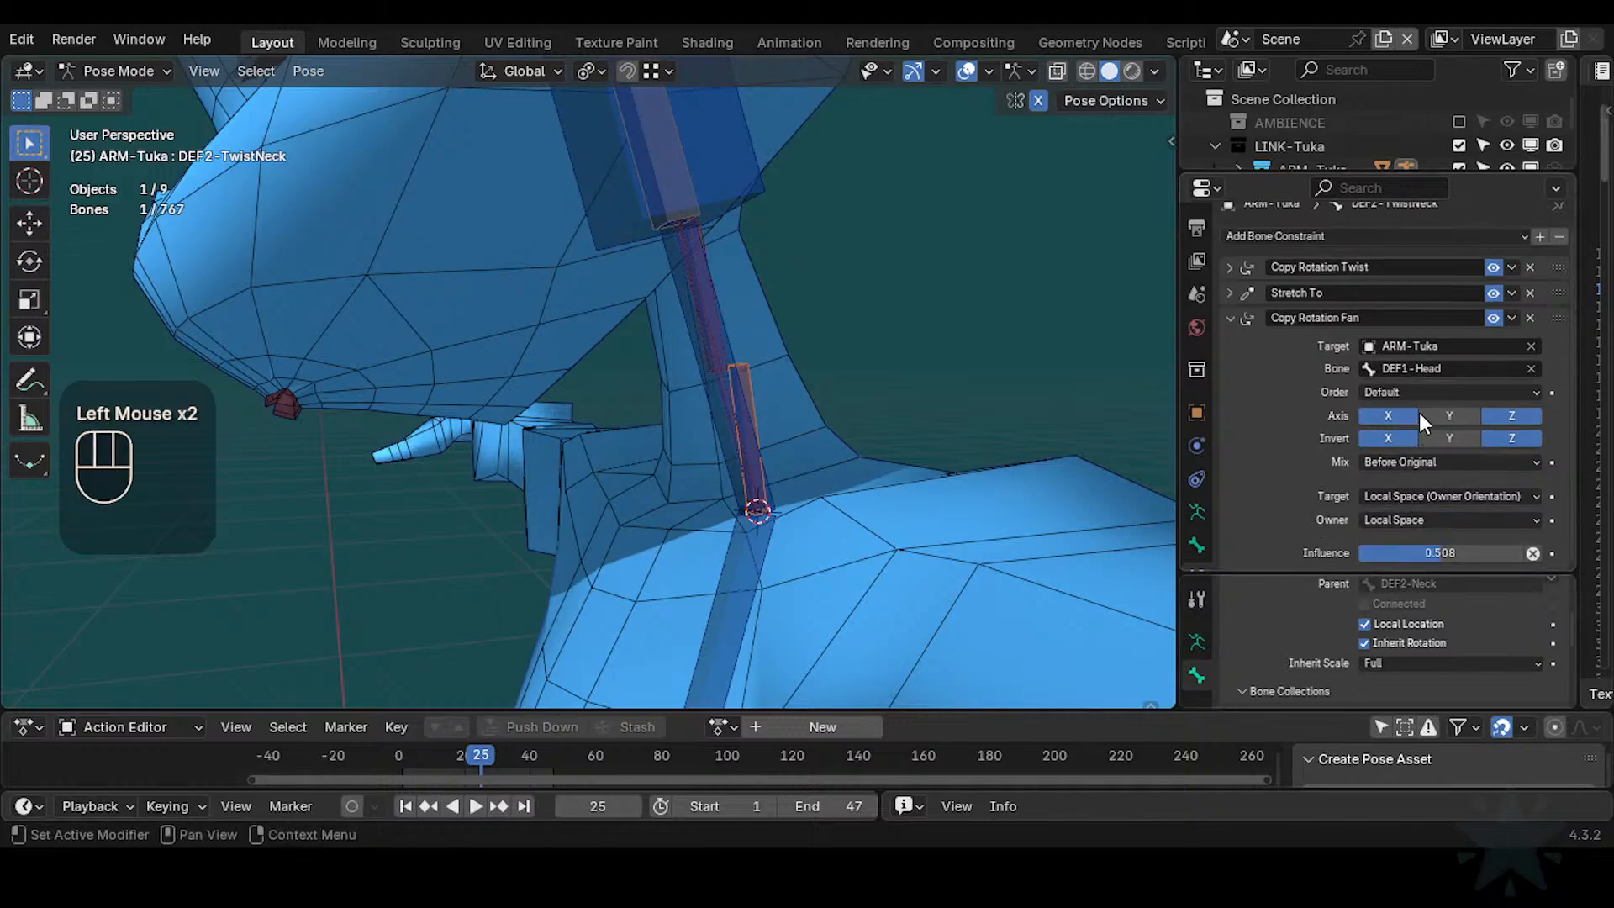
Move Copy Rotation Fan above Stretch To on DEF2-TwistNeck and delete the Stretch To constraint
mouse_move(1530, 319)
left_mouse_down()
mouse_move(1546, 290)
mouse_move(1530, 296)
left_mouse_up()
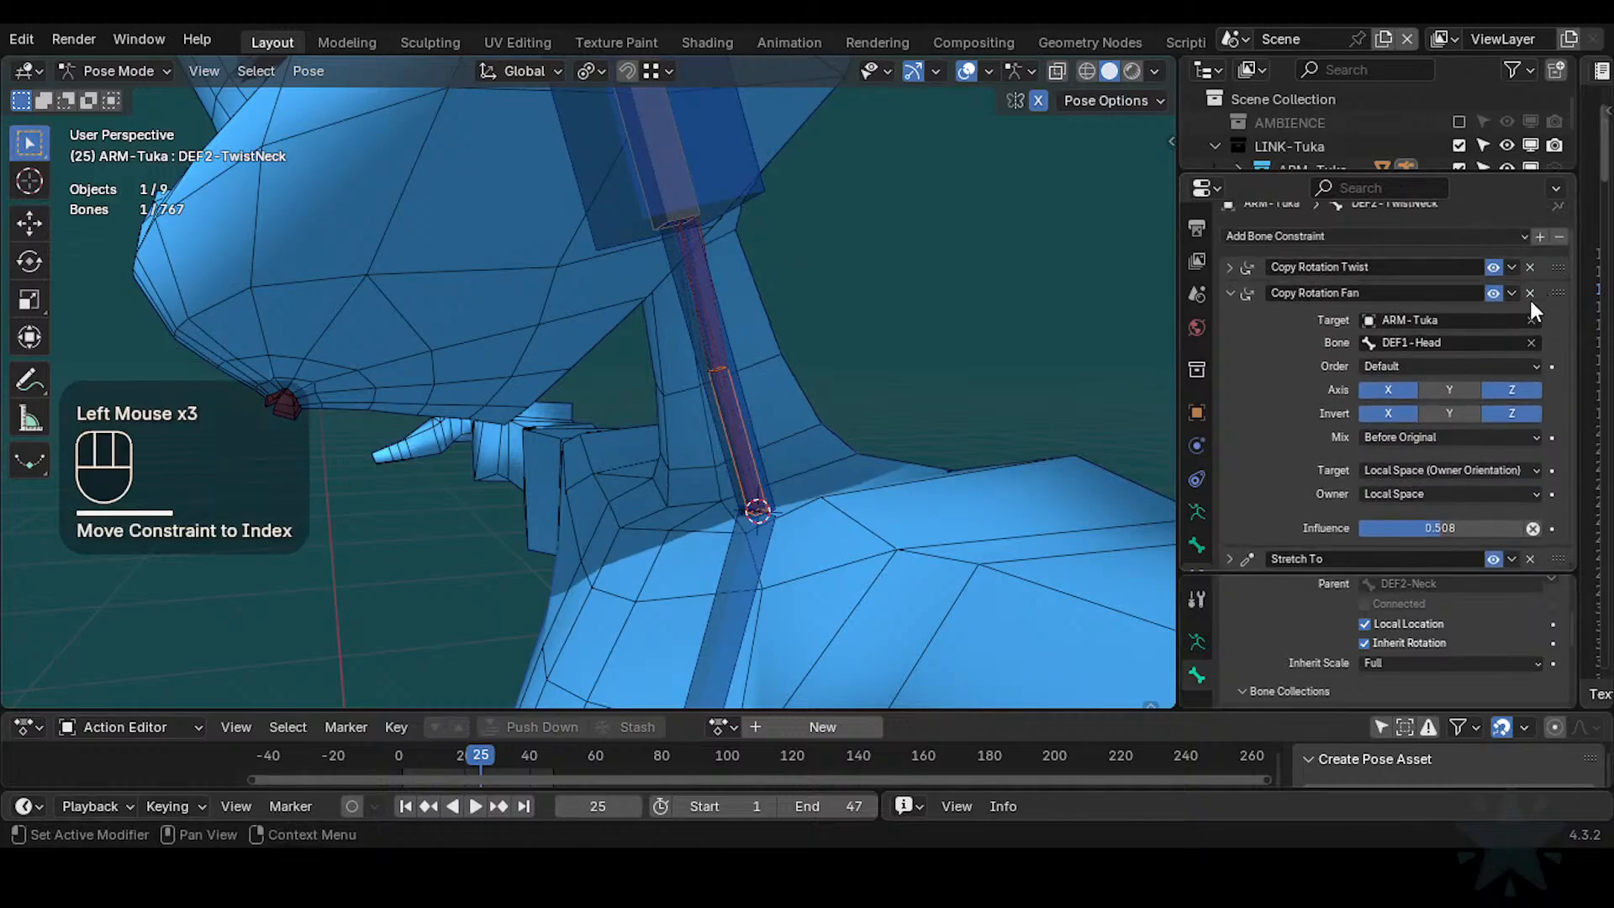
scroll(1258, 531, "down", 2)
left_click(1530, 559)
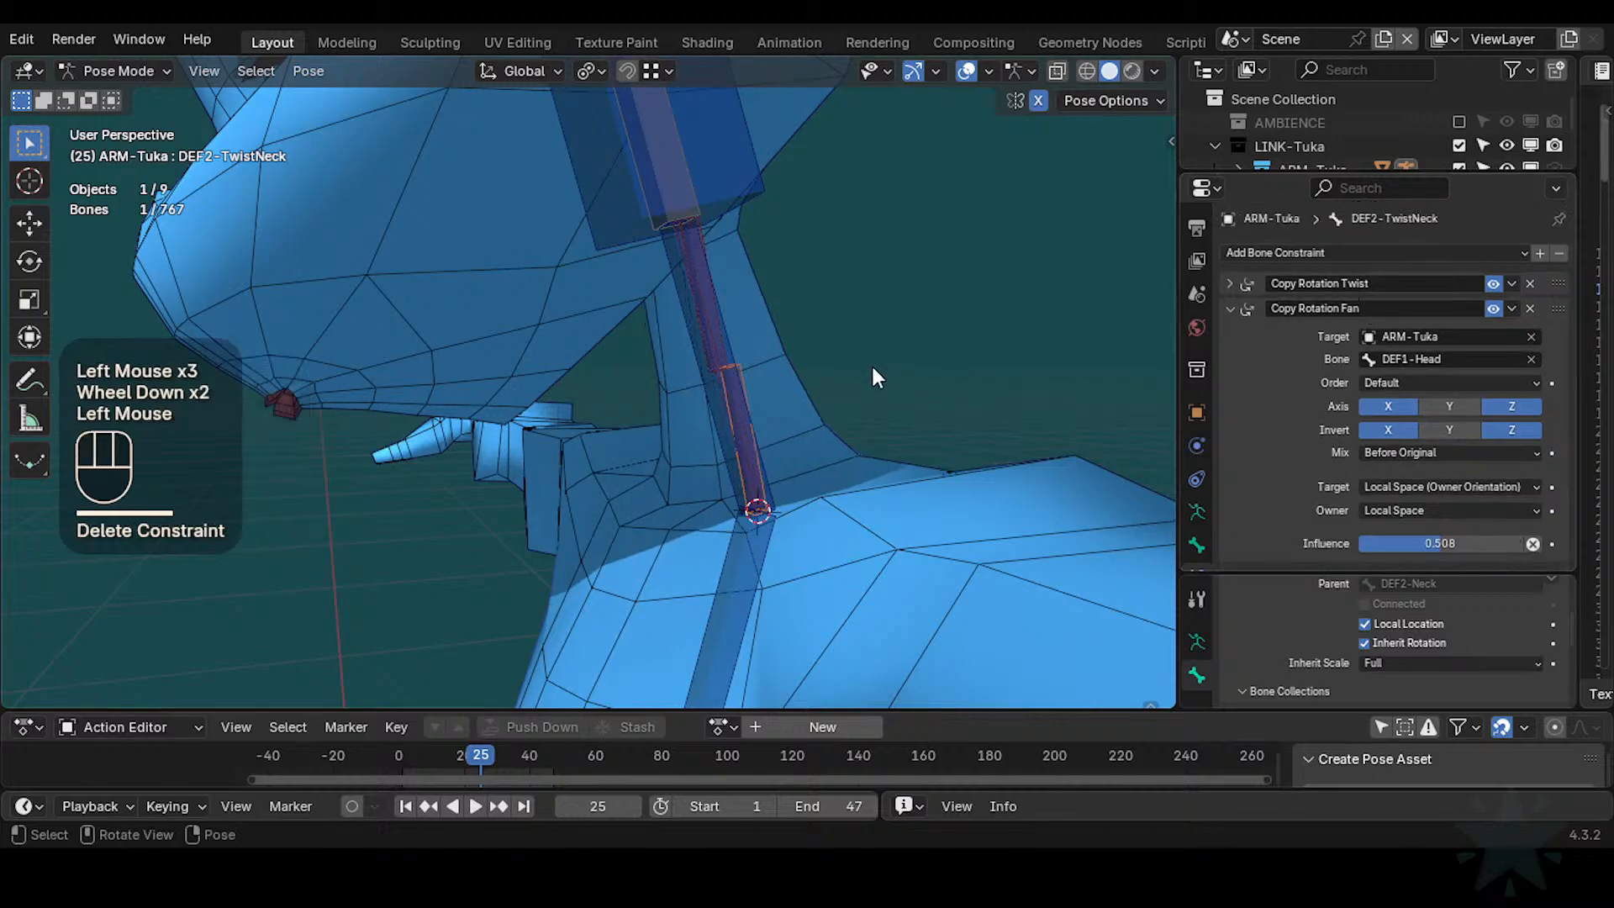
Adjust the Copy Rotation Fan influence on DEF2-TwistNeck slightly and test it by rotating CTL-IK-Head back toward upright
scroll(1434, 534, "down", 2)
left_click_drag(1427, 542, 1435, 542)
scroll(700, 216, "down", 2)
left_click(698, 197)
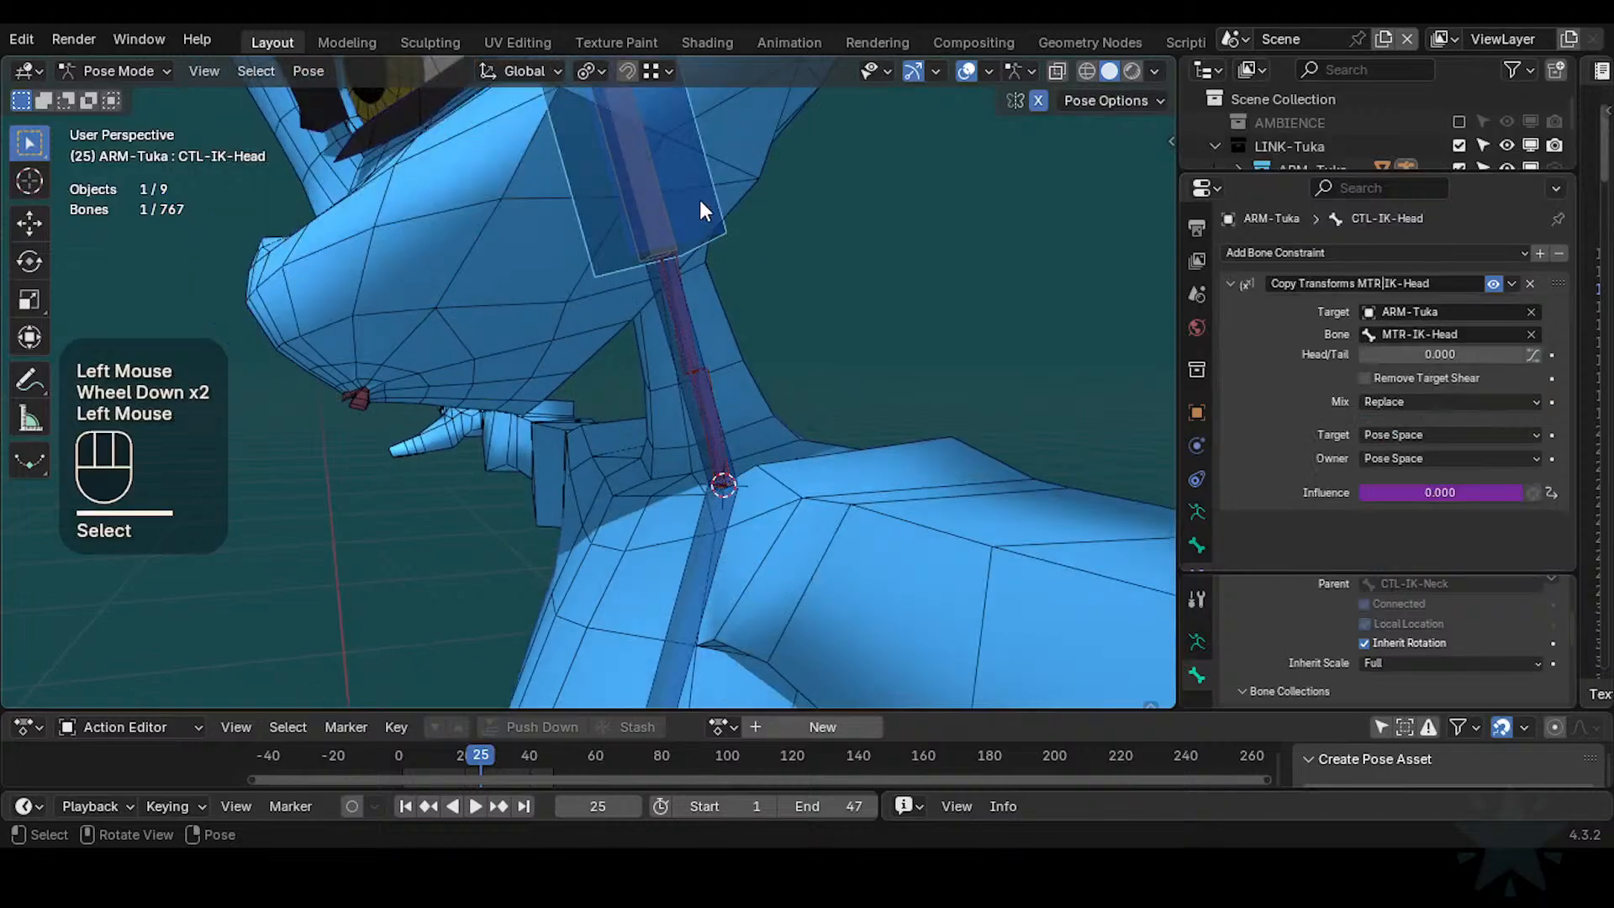
key("r")
left_click(723, 232)
scroll(723, 232, "down", 2)
middle_click_drag(723, 233, 703, 313, "shift")
middle_click_drag(702, 312, 706, 437, "shift")
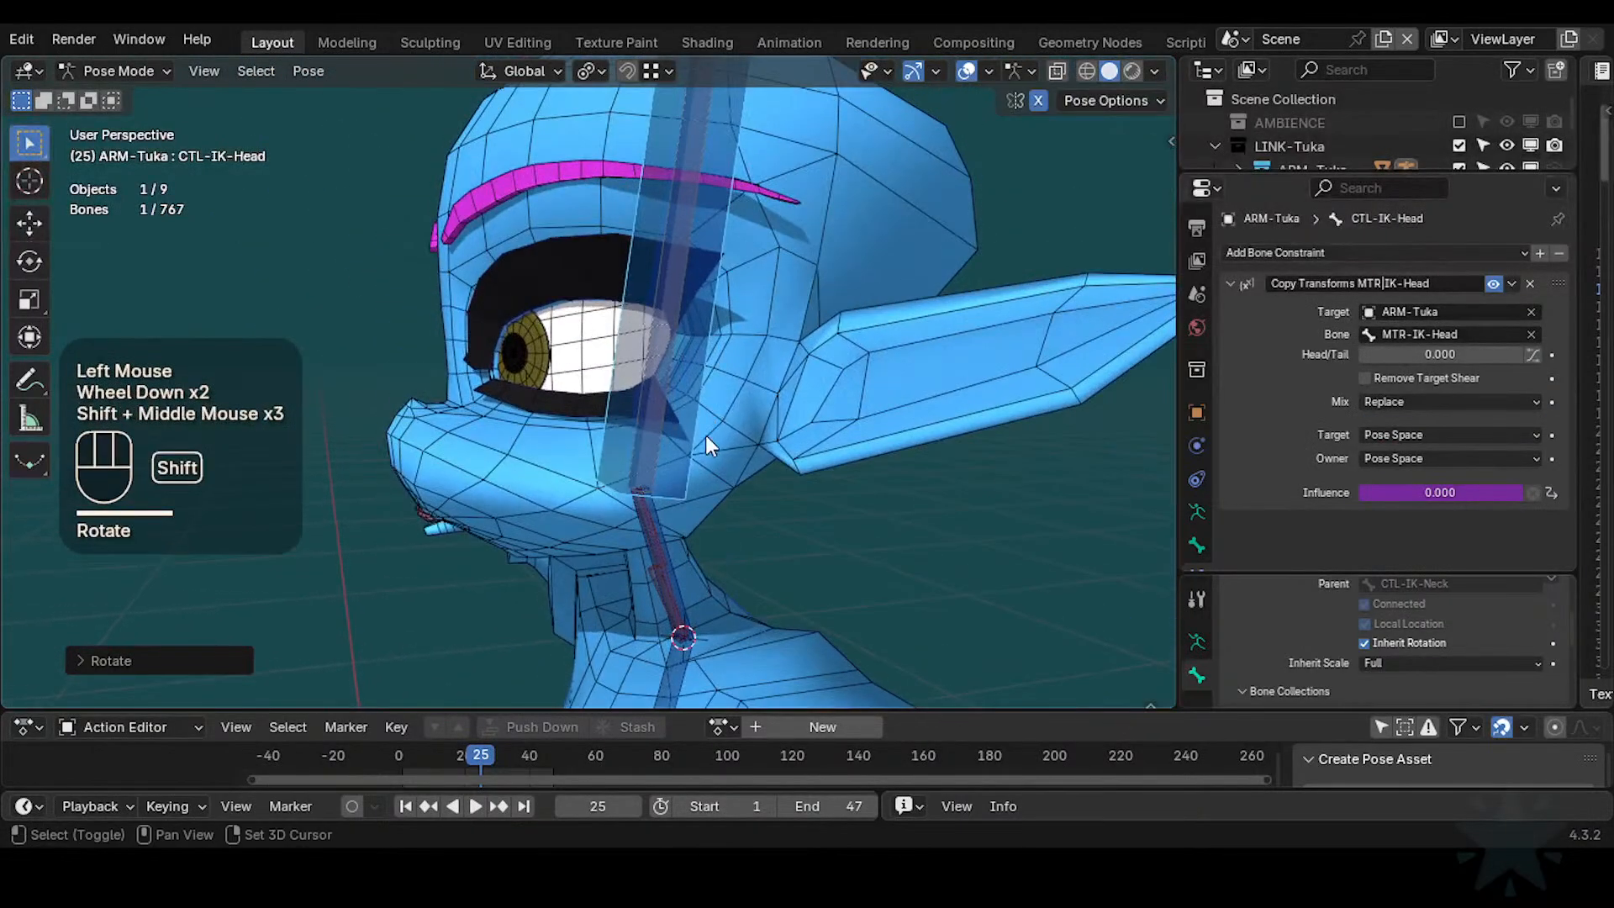
Show the bone collections and reveal all hidden bones of the Tuka rig
scroll(717, 252, "down", 1)
key("n")
scroll(1043, 219, "up", 1)
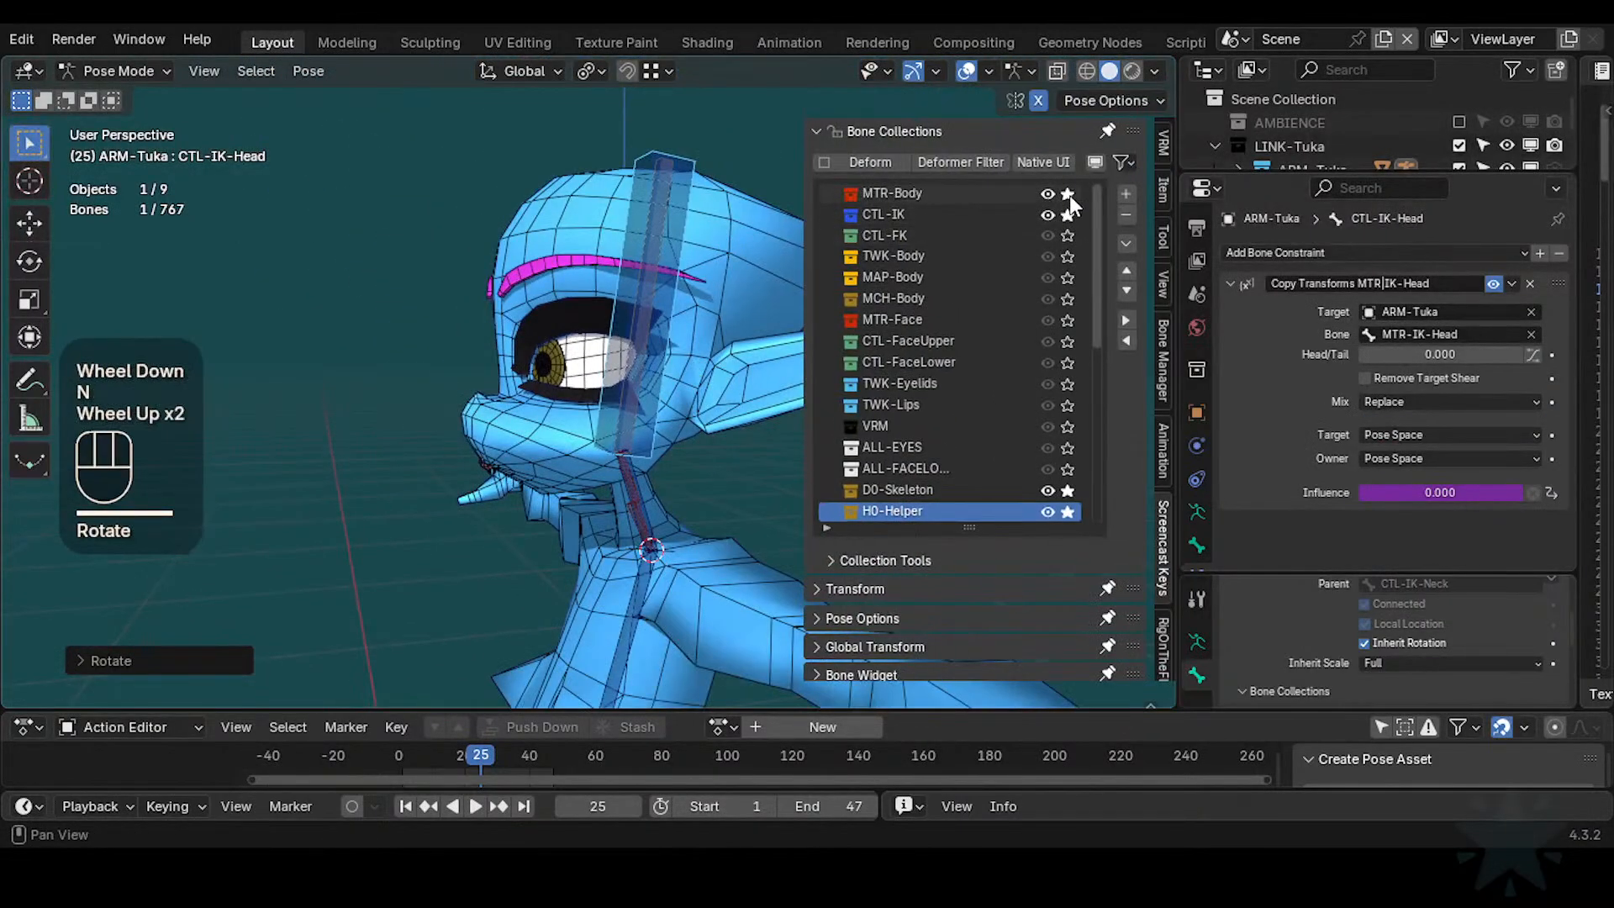
key("alt+h")
Select the SWT-Head switch bone above the character's head and rotate it twice to change the head's switch setting
left_click(693, 138)
scroll(639, 143, "down", 1)
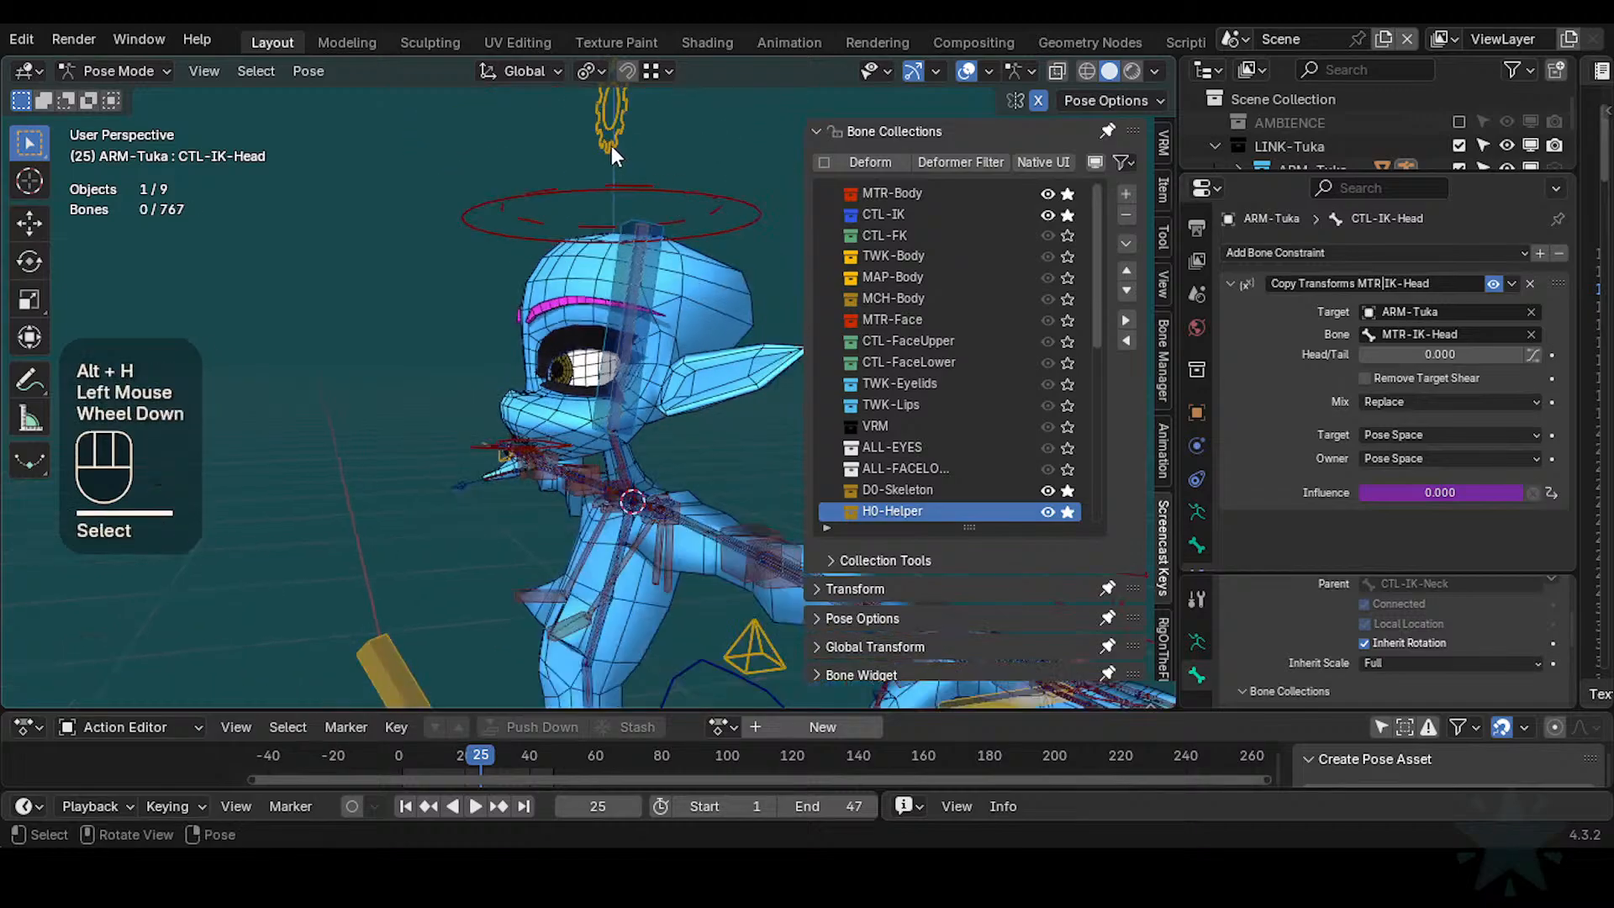
left_click(612, 127)
key("r")
left_click(639, 256)
key("r")
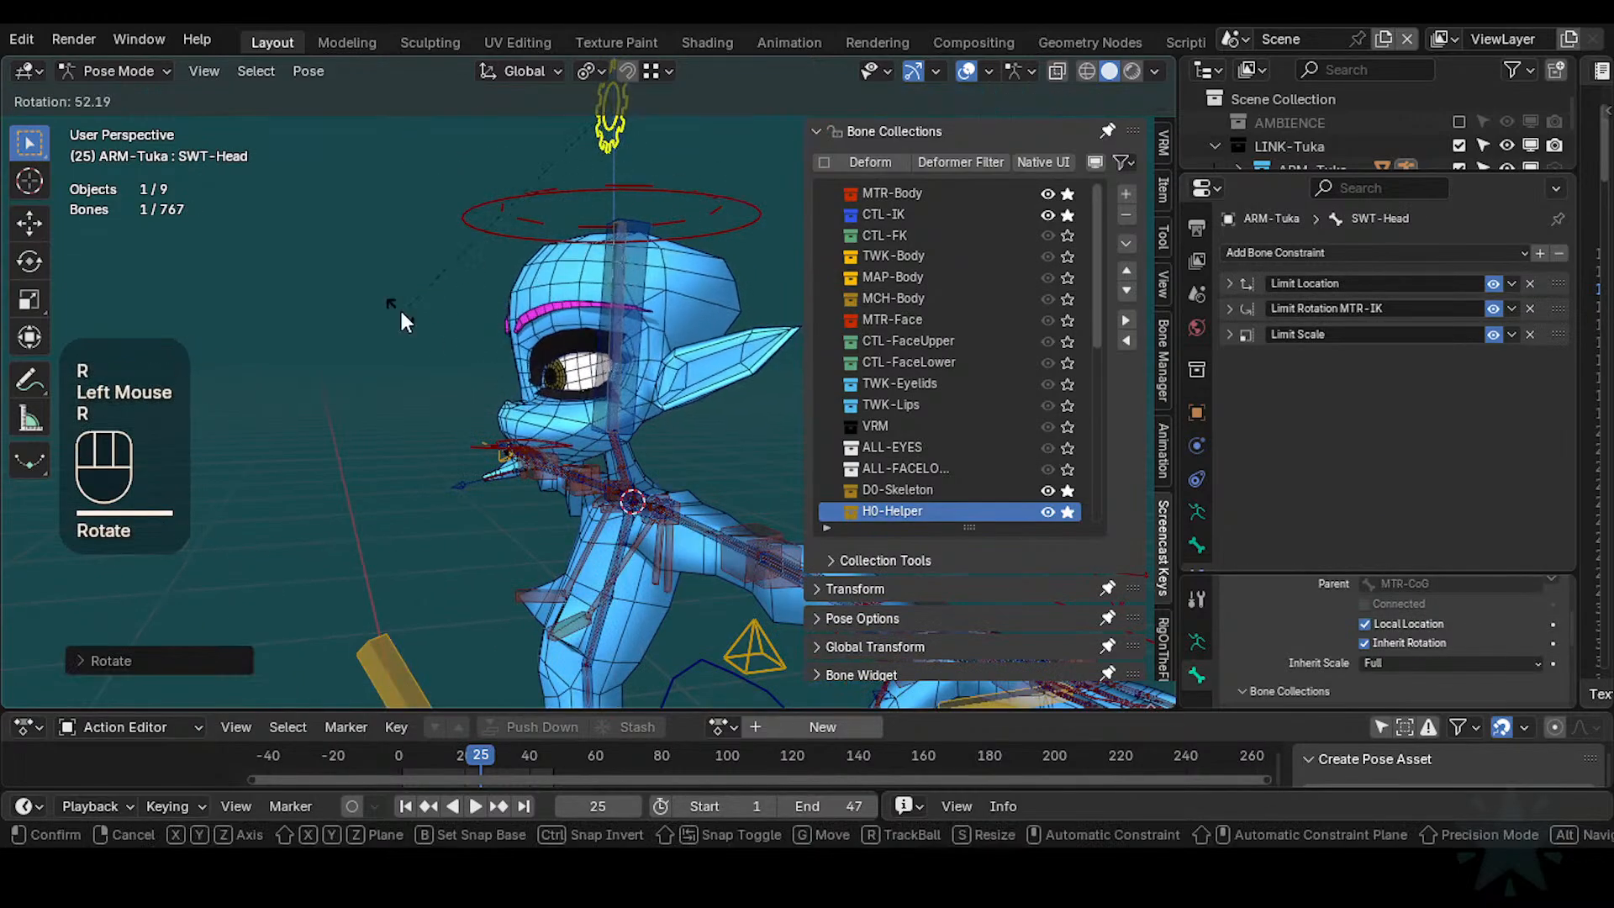
left_click(644, 256)
scroll(656, 244, "down", 1)
middle_click_drag(664, 202, 676, 229, "shift")
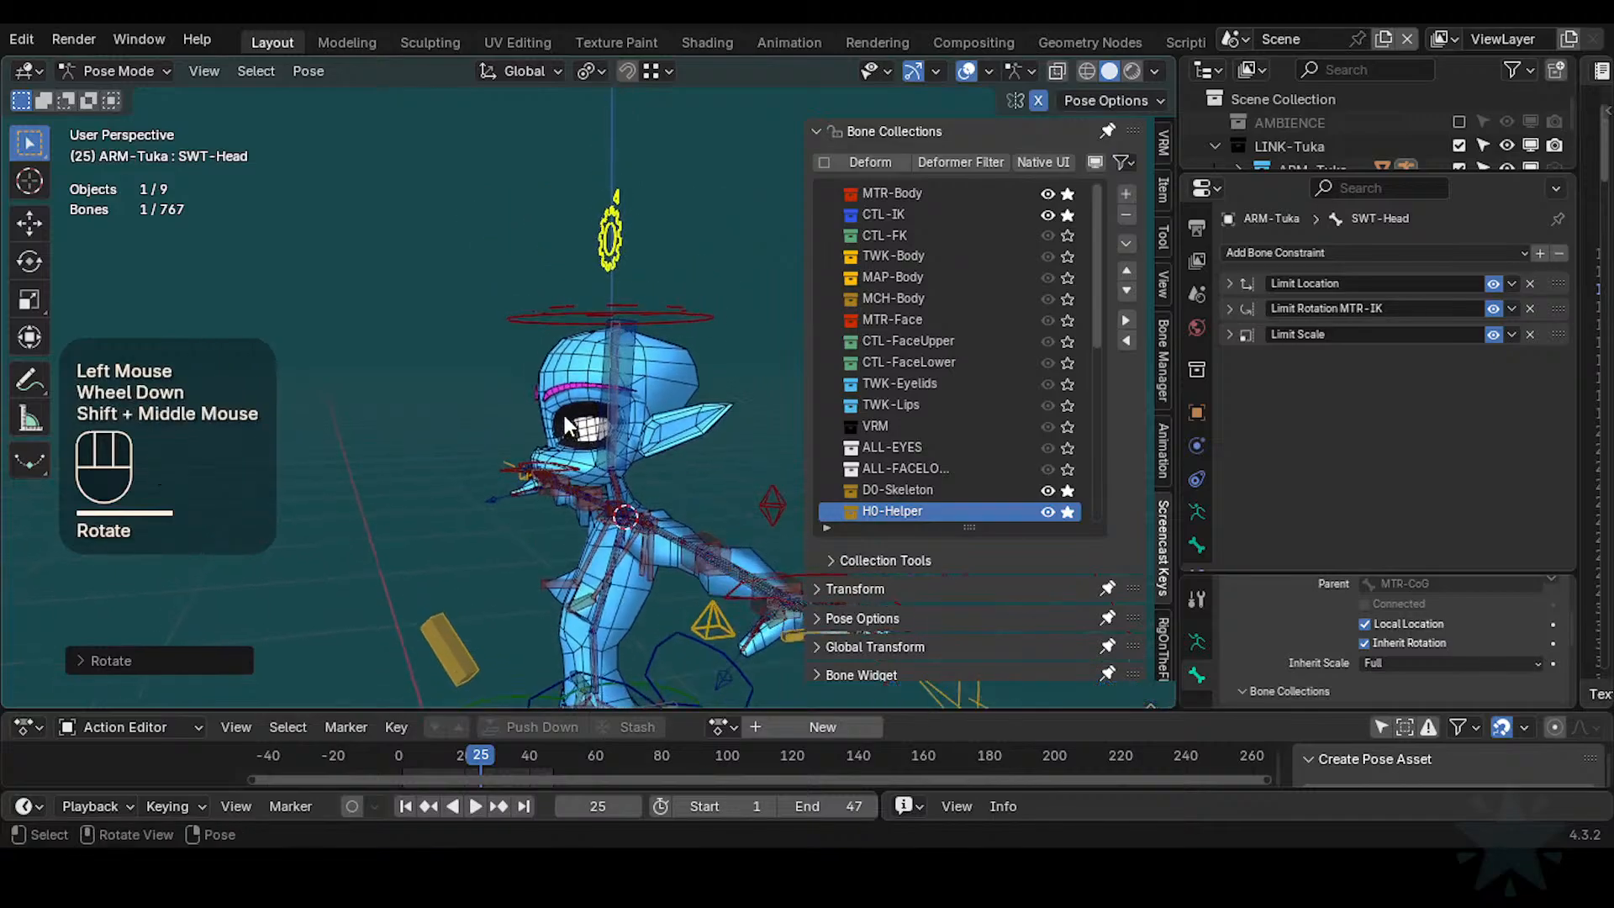
Rotate the SWT-Head switch bone above the head two more times to adjust the head's switch setting
scroll(676, 228, "up", 1)
key("r")
left_click(544, 270)
scroll(544, 270, "down", 1)
middle_click_drag(544, 270, 614, 340)
key("r")
left_click(513, 320)
Select the MTR-IK-Head control and move and rotate it to test how the neck follows the head
left_click(541, 326)
scroll(614, 427, "up", 2)
scroll(613, 427, "up", 1)
key("g")
left_click(658, 358)
key("r")
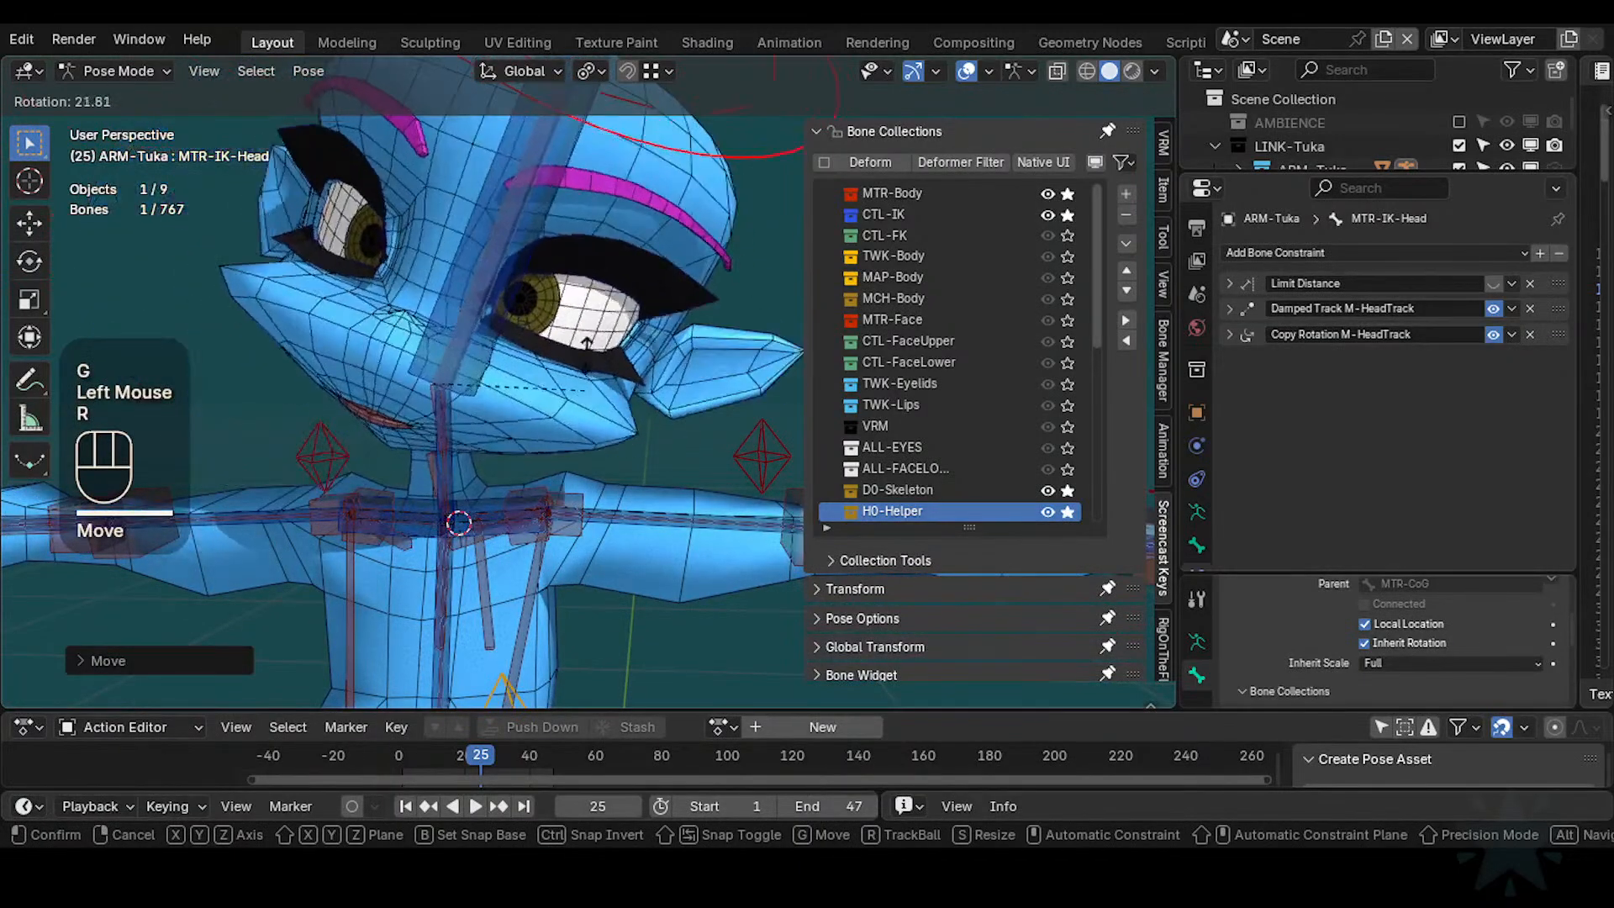
left_click(590, 380)
Clear the pose transforms of all bones and hide the sidebar to expose the neck area
key("a")
key("alt+q")
key("alt+q")
middle_click_drag(621, 202, 599, 299, "shift")
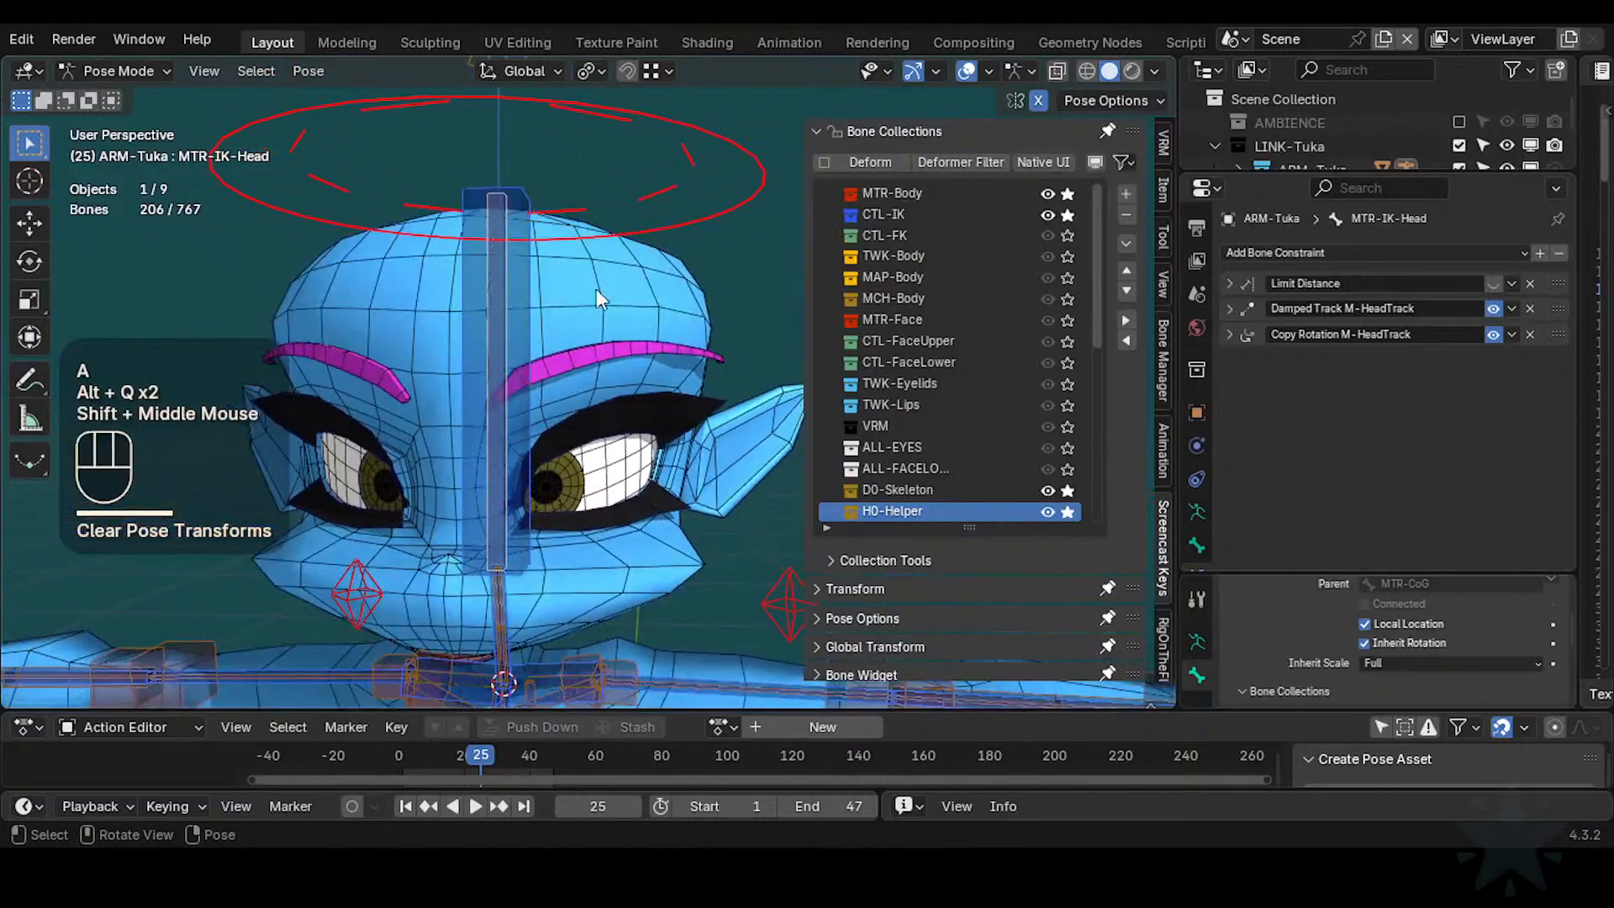
middle_click_drag(624, 391, 661, 209, "shift")
scroll(609, 346, "up", 2)
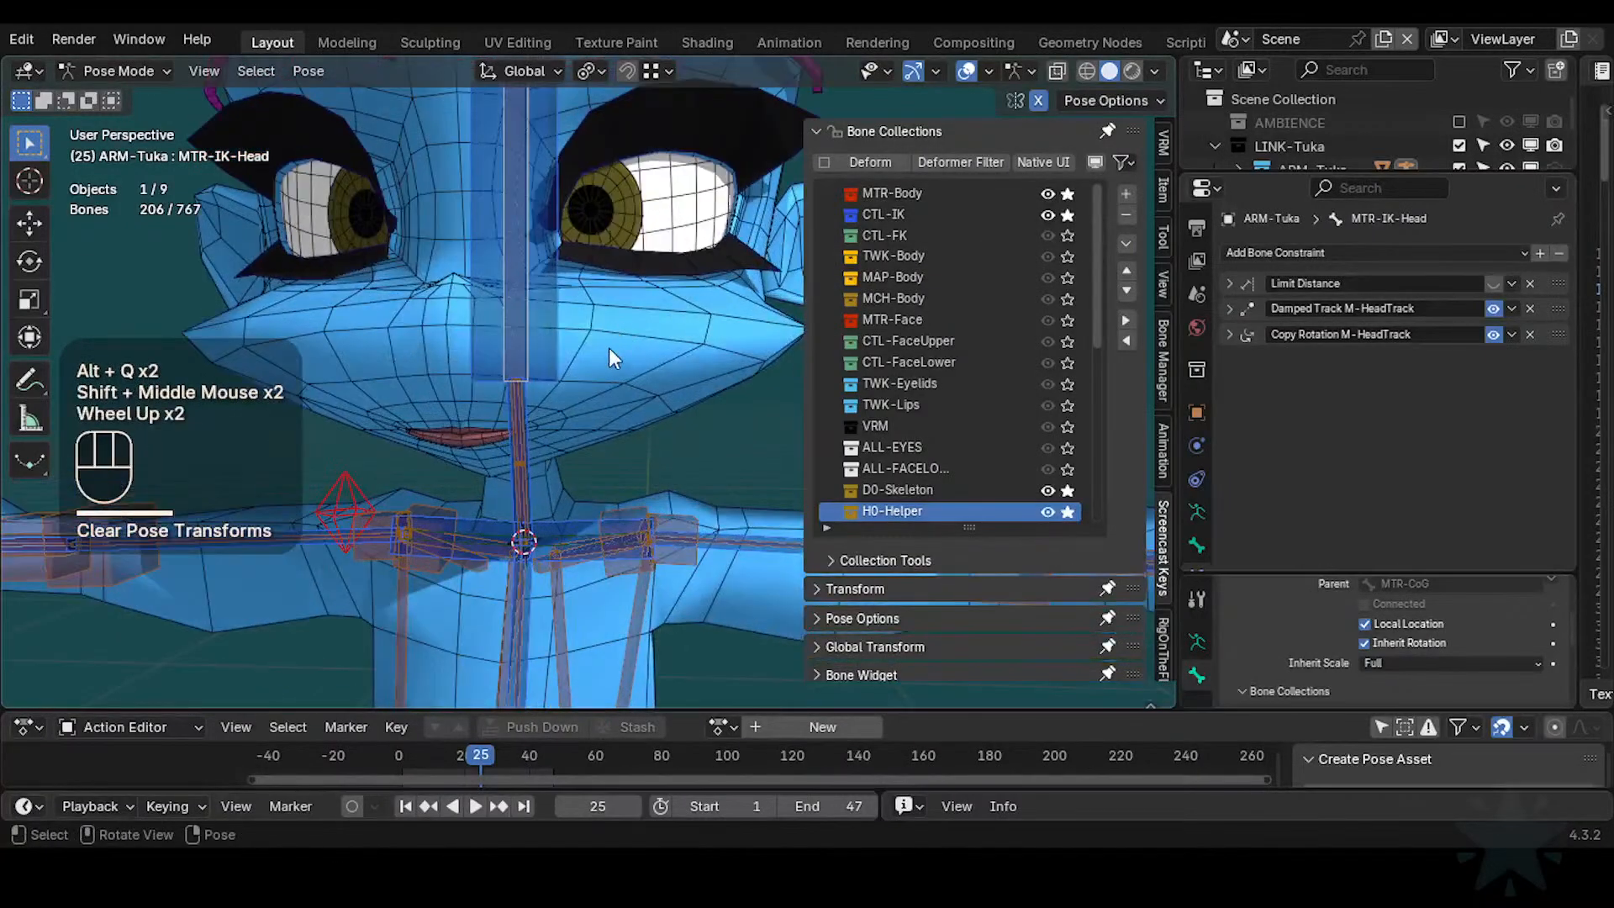
middle_click_drag(609, 347, 543, 410)
scroll(676, 408, "up", 2)
left_click(670, 406)
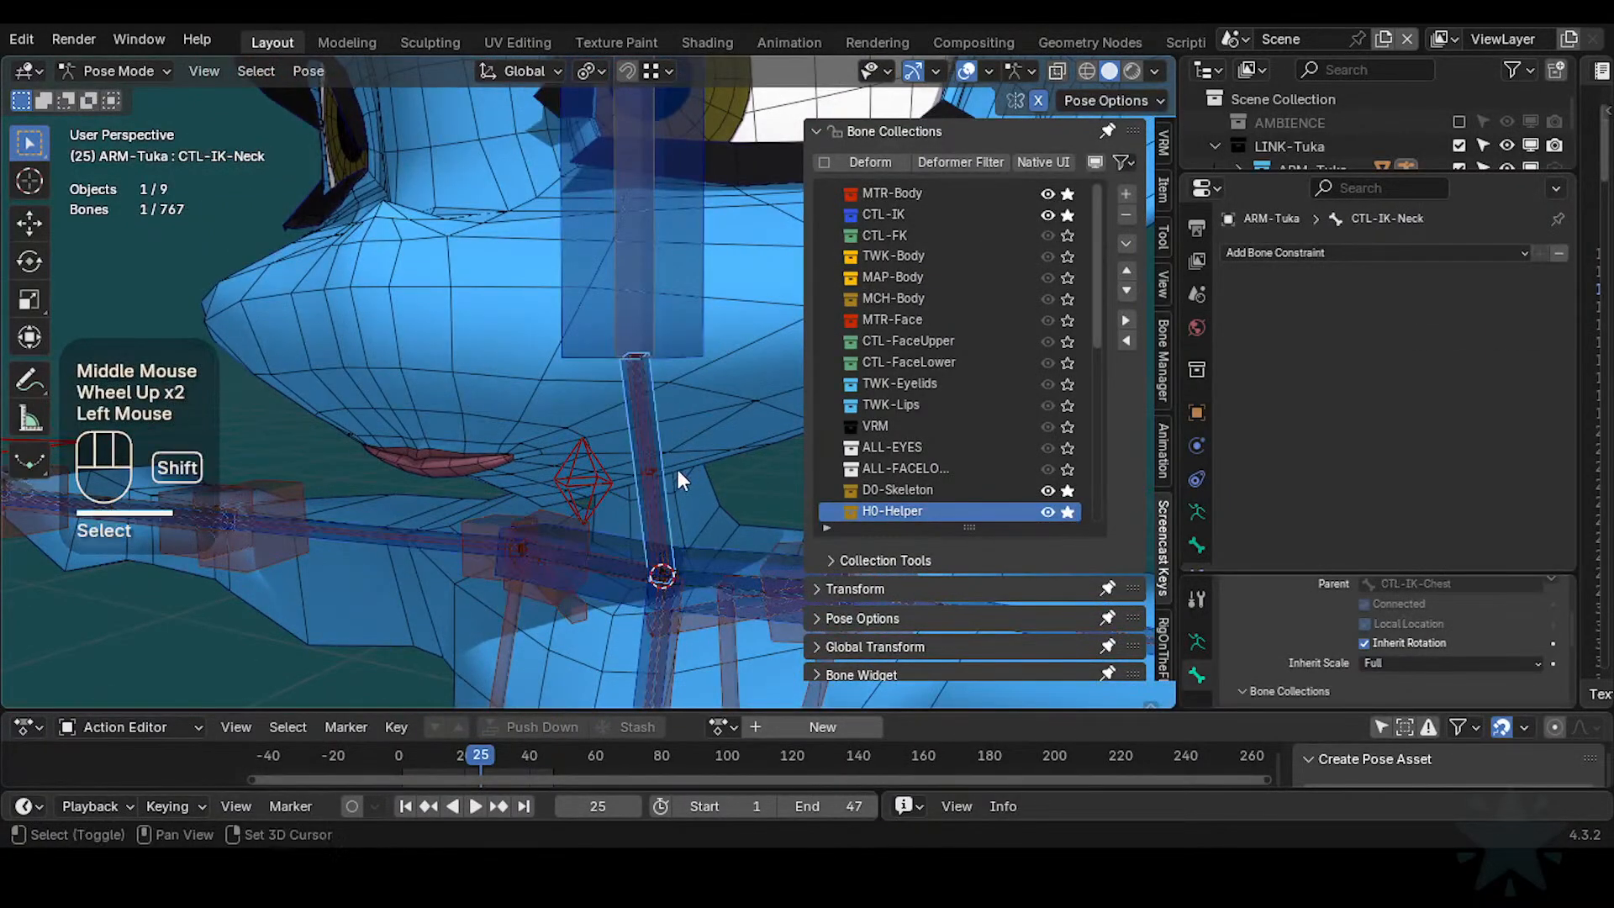
scroll(639, 442, "up", 2)
key("n")
middle_click_drag(659, 447, 301, 396)
Isolate the neck twist bones together with the neck, head and chest control bones by hiding all unselected bones, and save the file
left_click(773, 367)
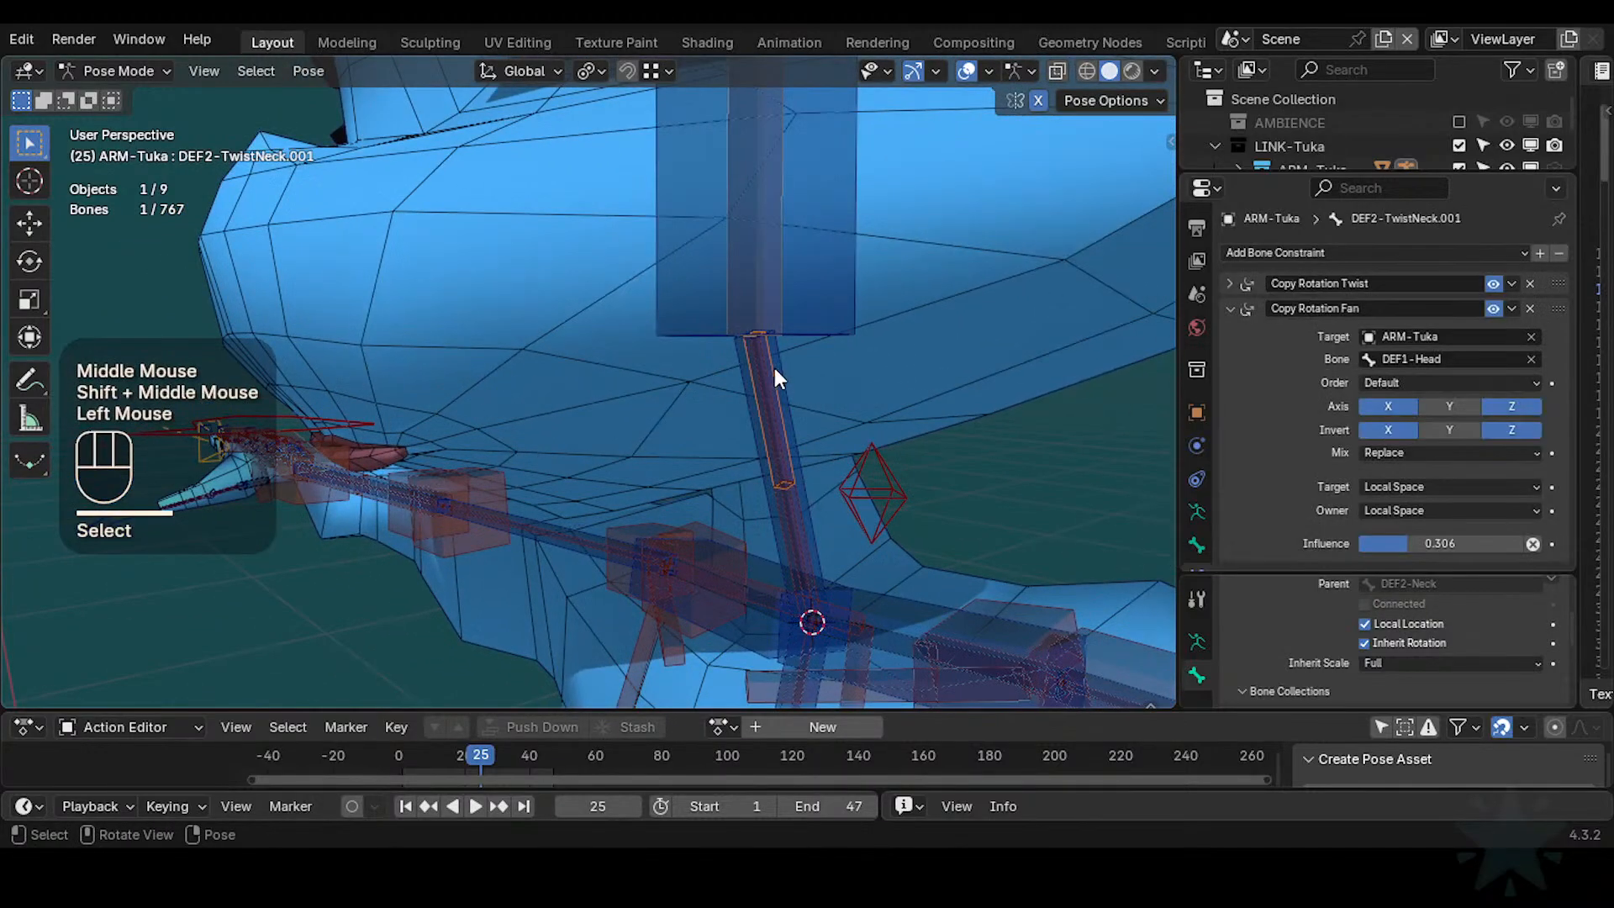
left_click(799, 521, "shift")
left_click(801, 508)
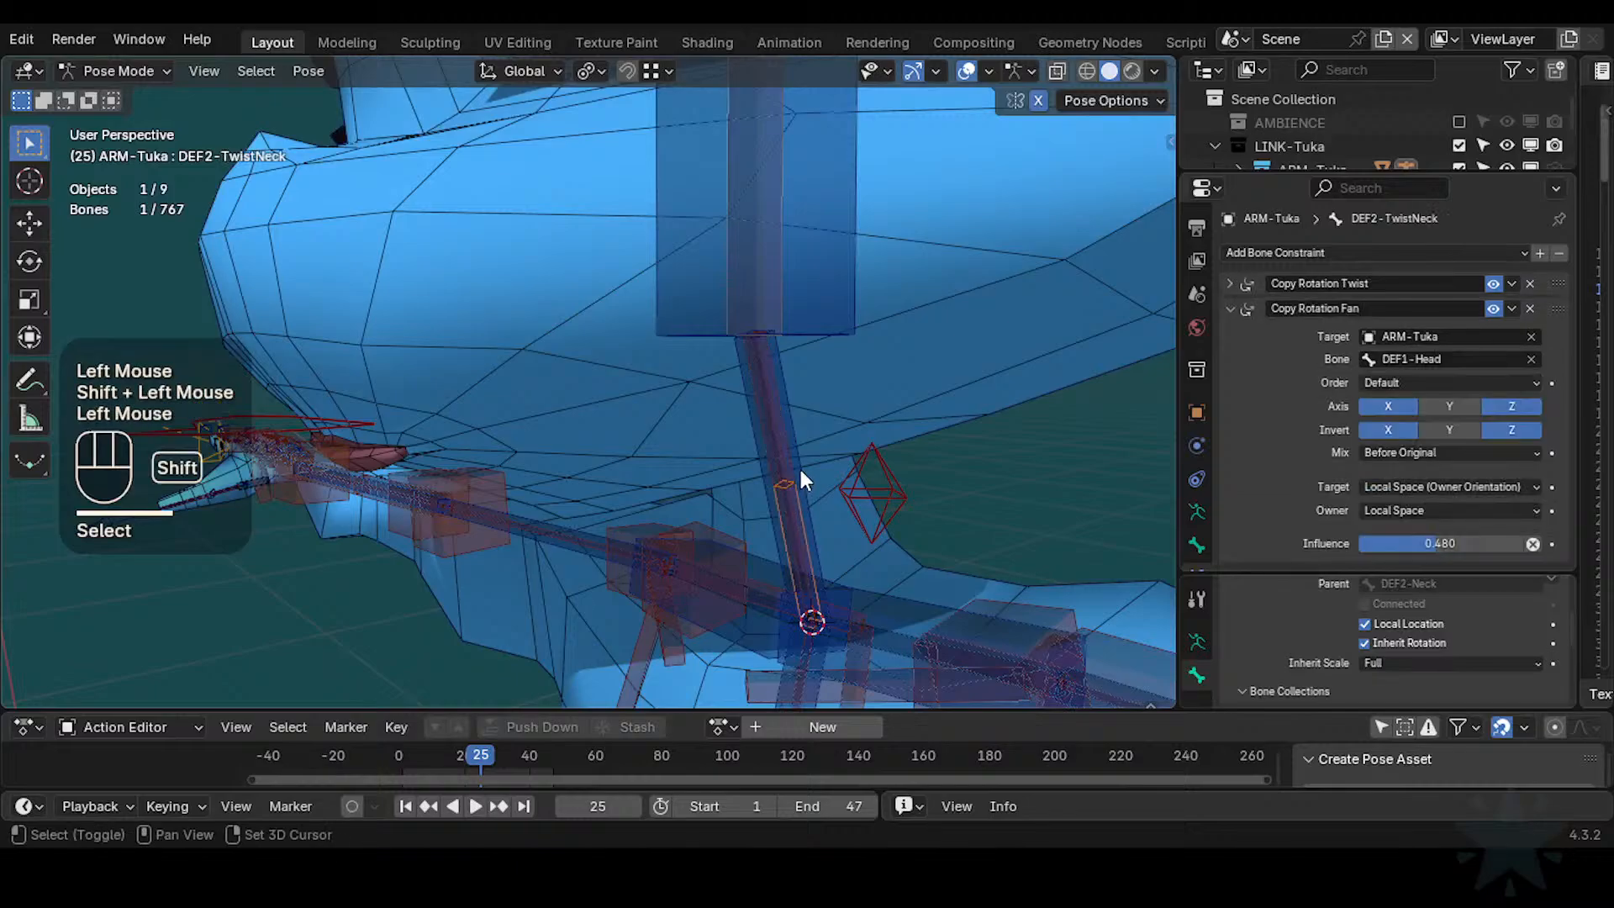
left_click(790, 458, "shift")
left_click(804, 435, "shift")
left_click(792, 370, "shift")
scroll(792, 376, "down", 2)
middle_click_drag(792, 377, 780, 476, "shift")
left_click(730, 499, "shift")
scroll(743, 486, "up", 2)
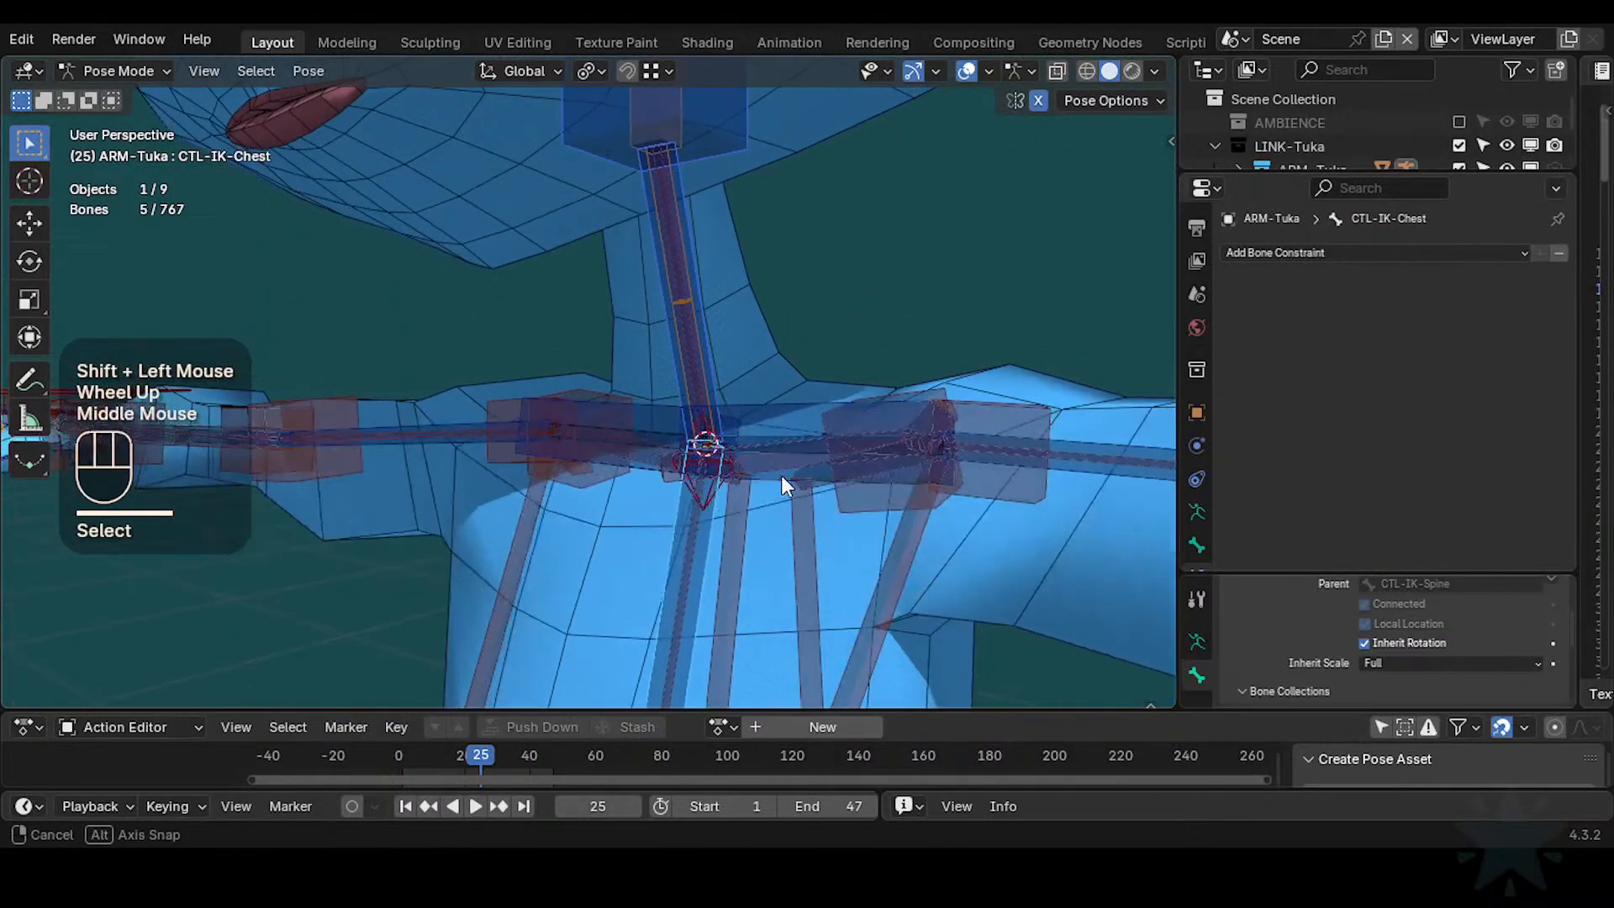
key("shift+h")
scroll(714, 374, "down", 2)
key("ctrl+s")
Rotate and move CTL-IK-Head to test how the isolated neck twist bones follow
left_click(713, 183)
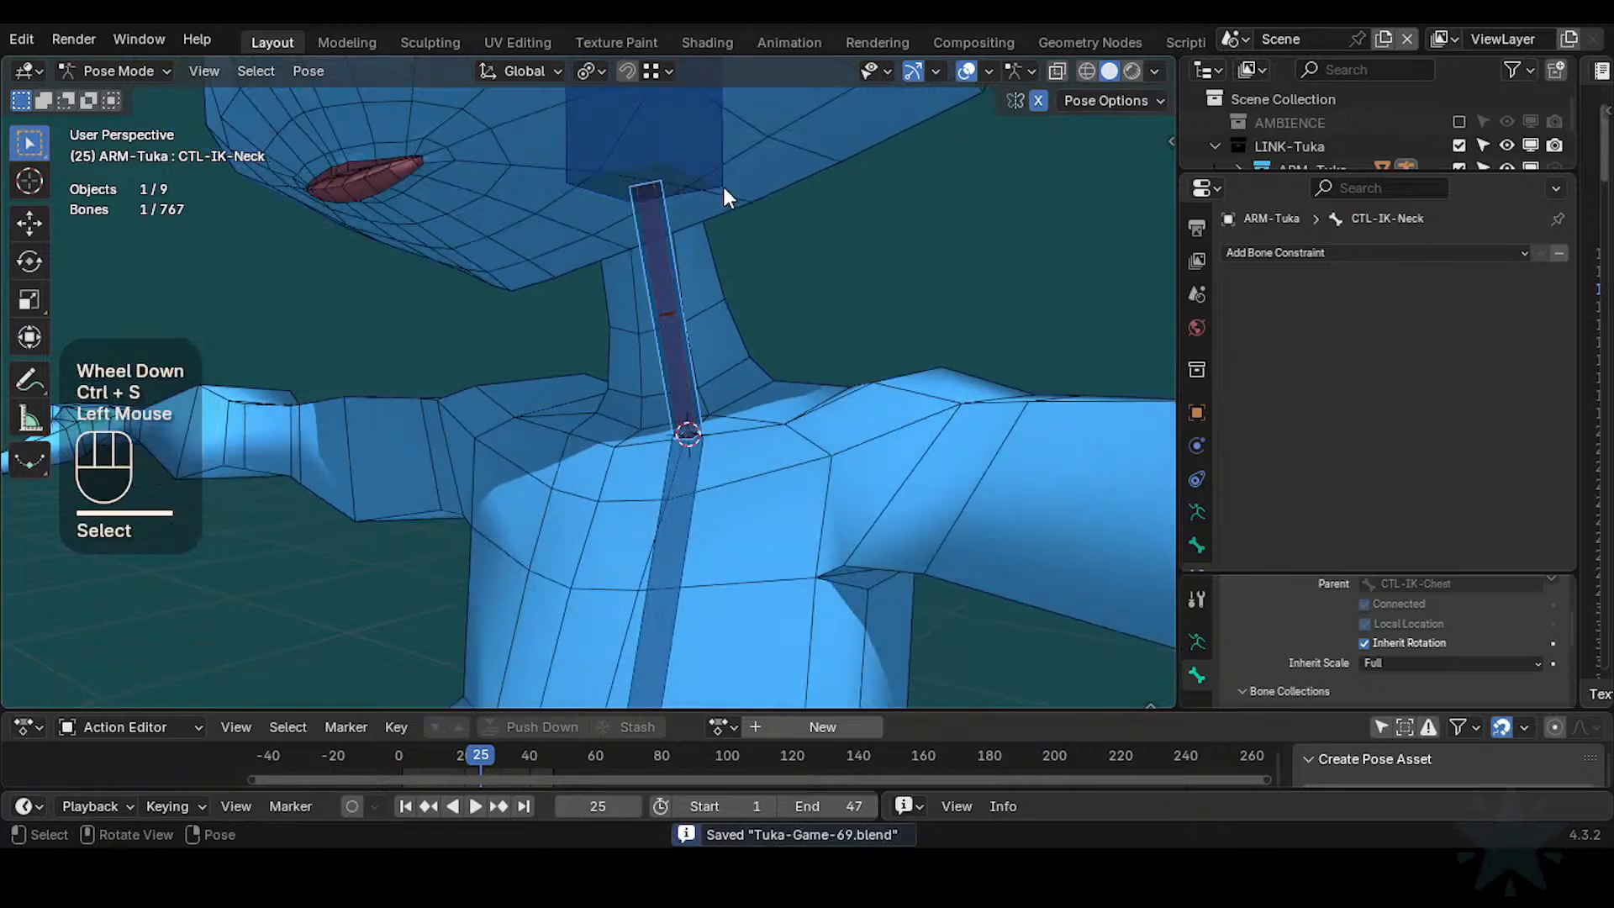
left_click(713, 183)
key("g")
key("Escape")
scroll(696, 325, "down", 2)
middle_click_drag(753, 315, 668, 461)
key("r")
left_click(780, 354)
key("g")
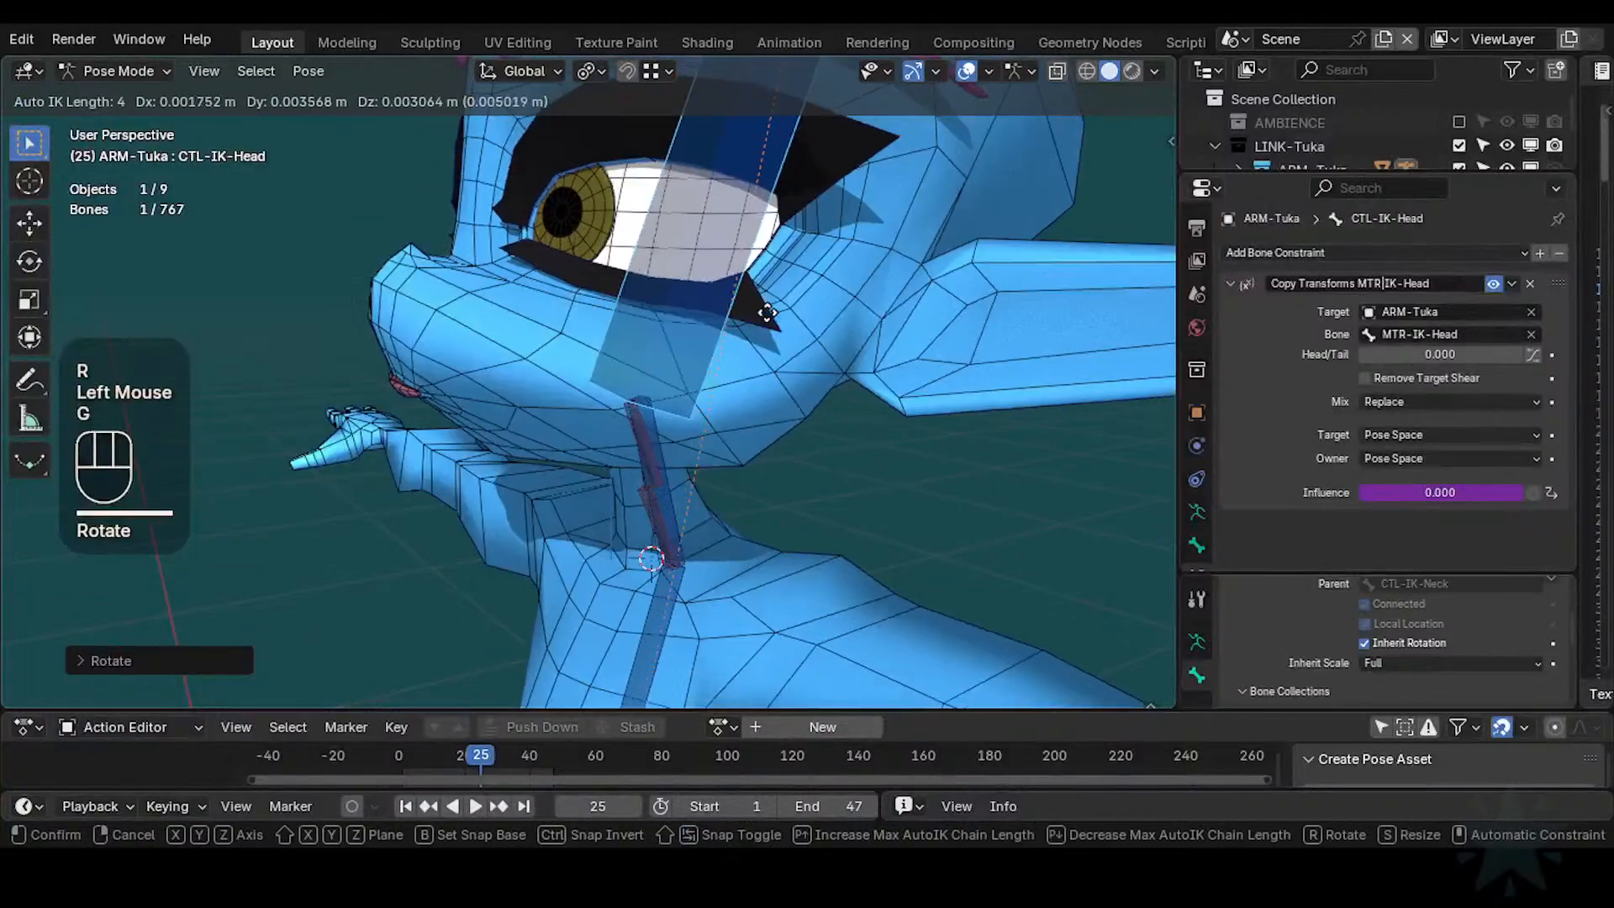
left_click(643, 503)
Select DEF2-TwistNeck and clear the DEF1-Head bone target from its Copy Rotation Fan constraint
left_click(641, 506)
middle_click_drag(693, 506, 834, 451, "shift")
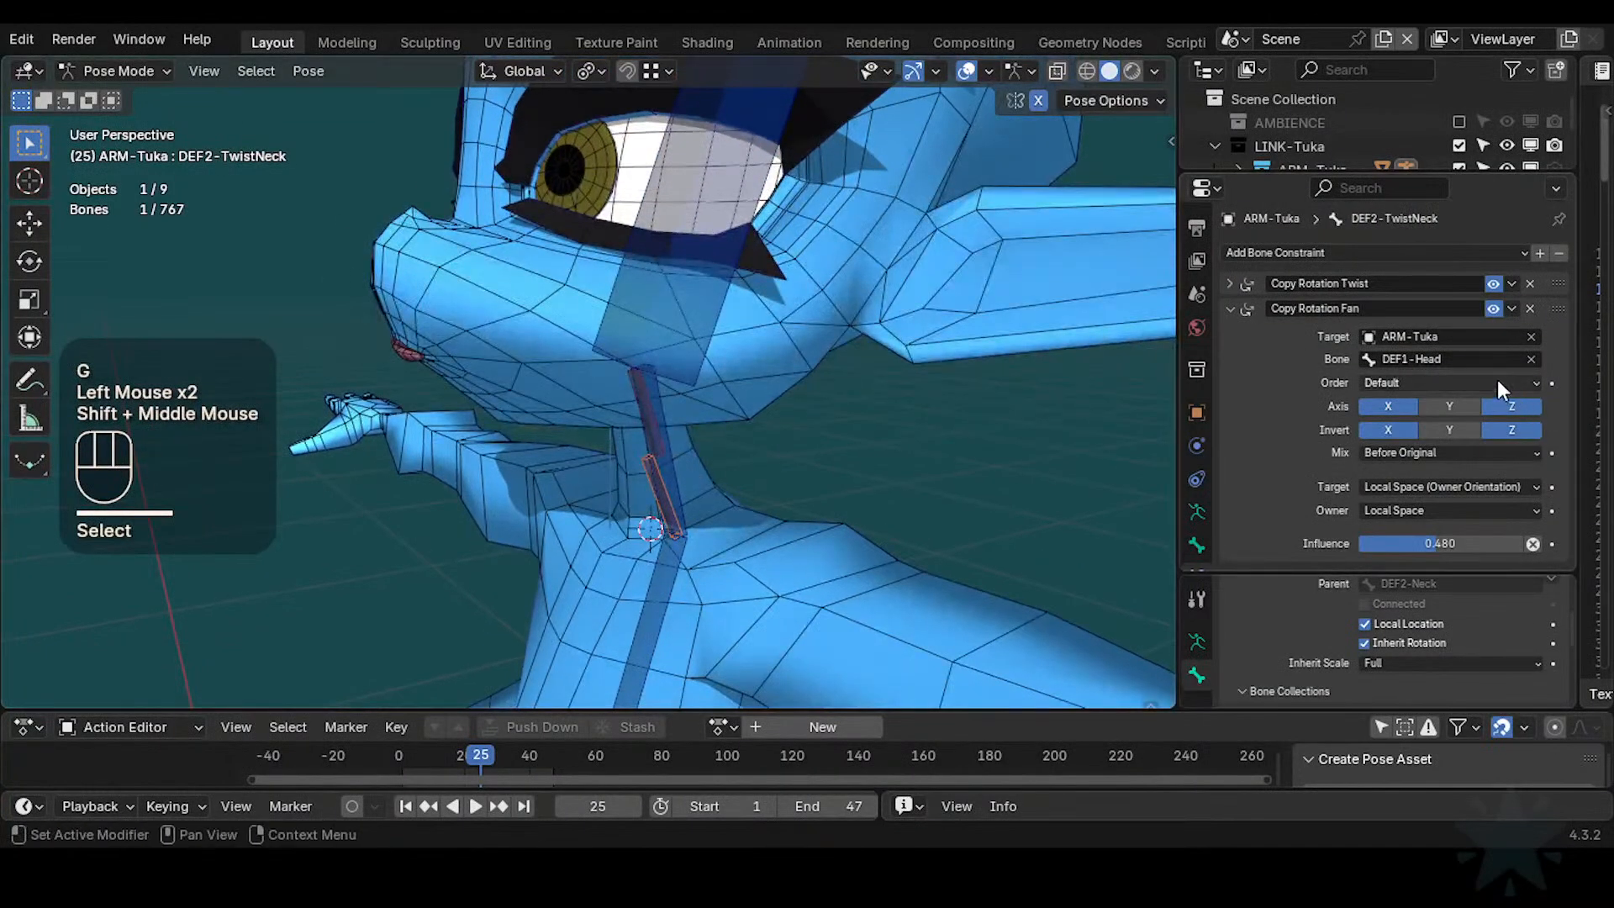
scroll(1349, 387, "down", 2)
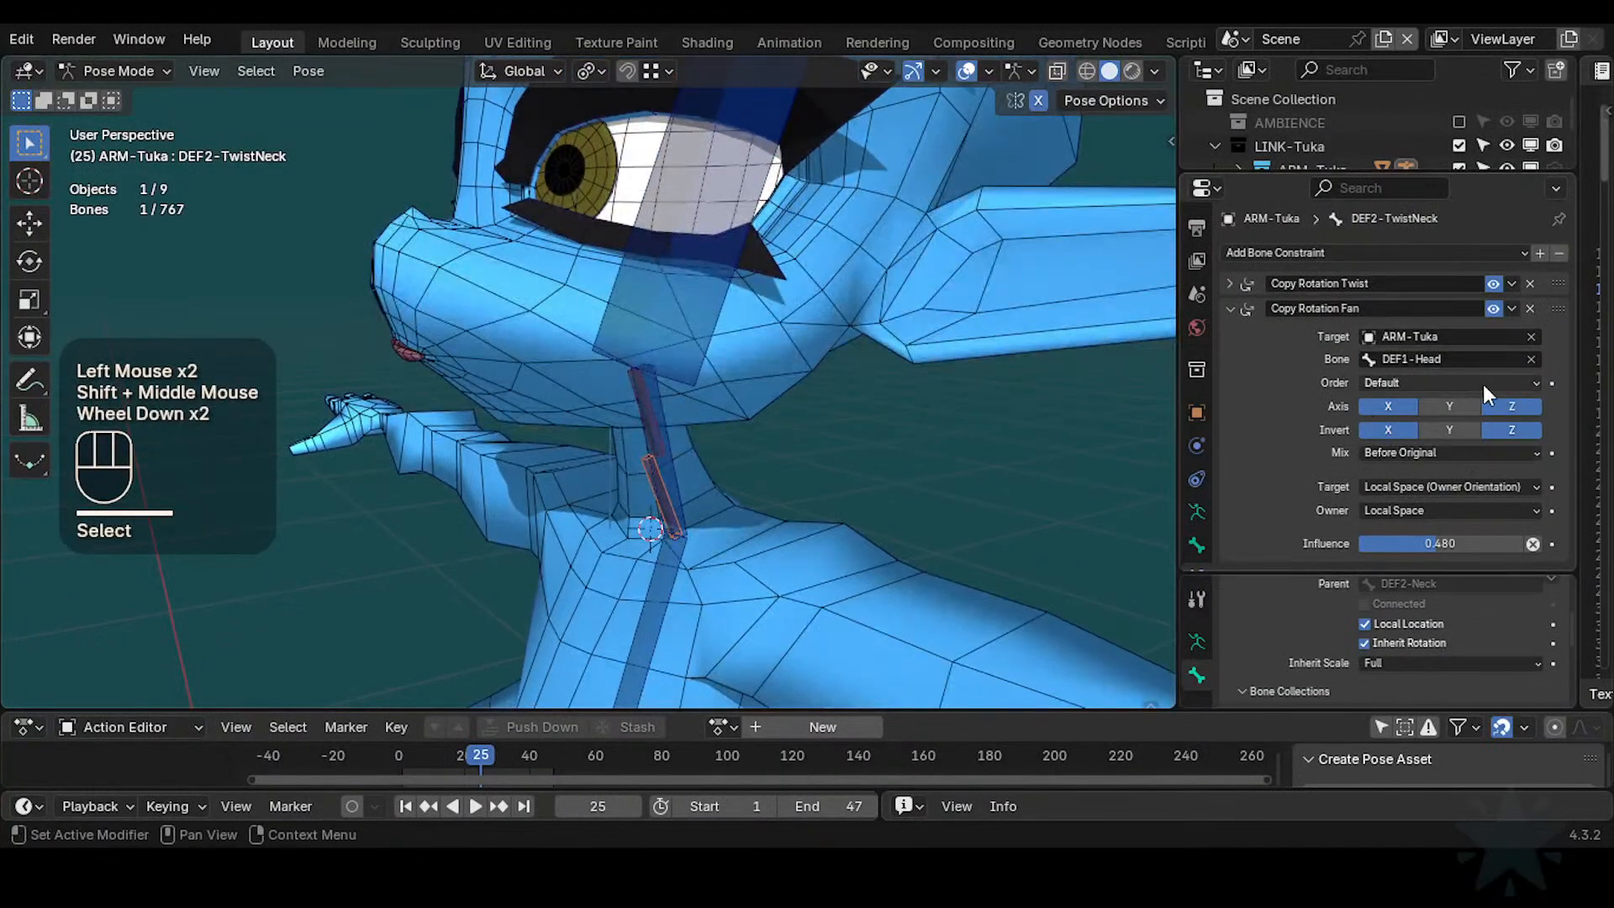
left_click(1529, 358)
scroll(681, 524, "up", 2)
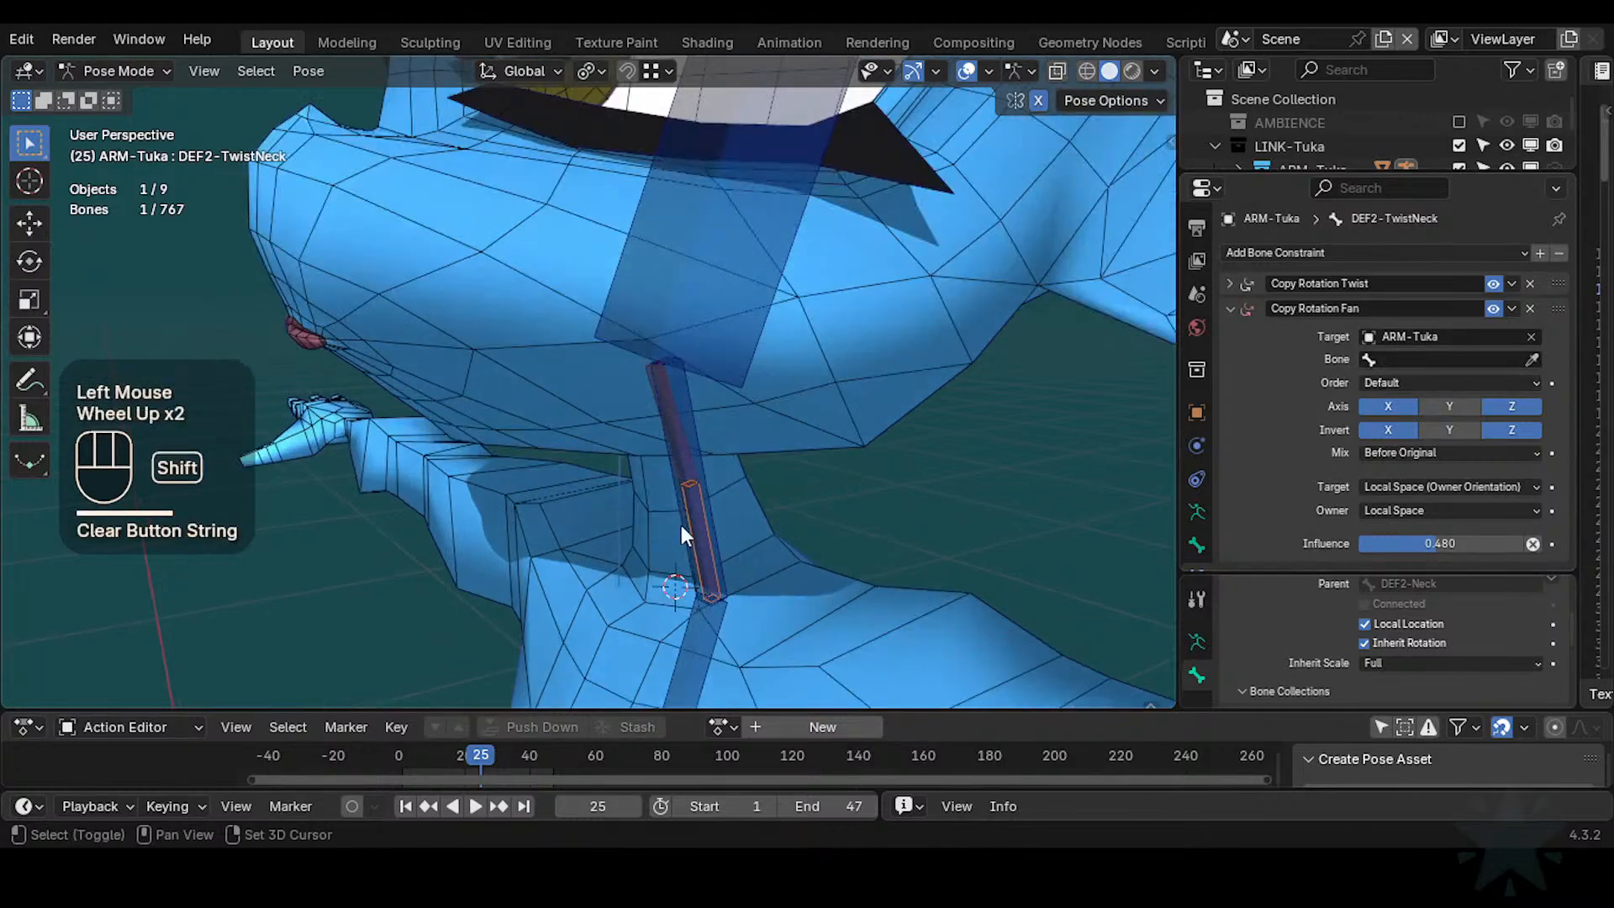
middle_click_drag(681, 526, 711, 407, "shift")
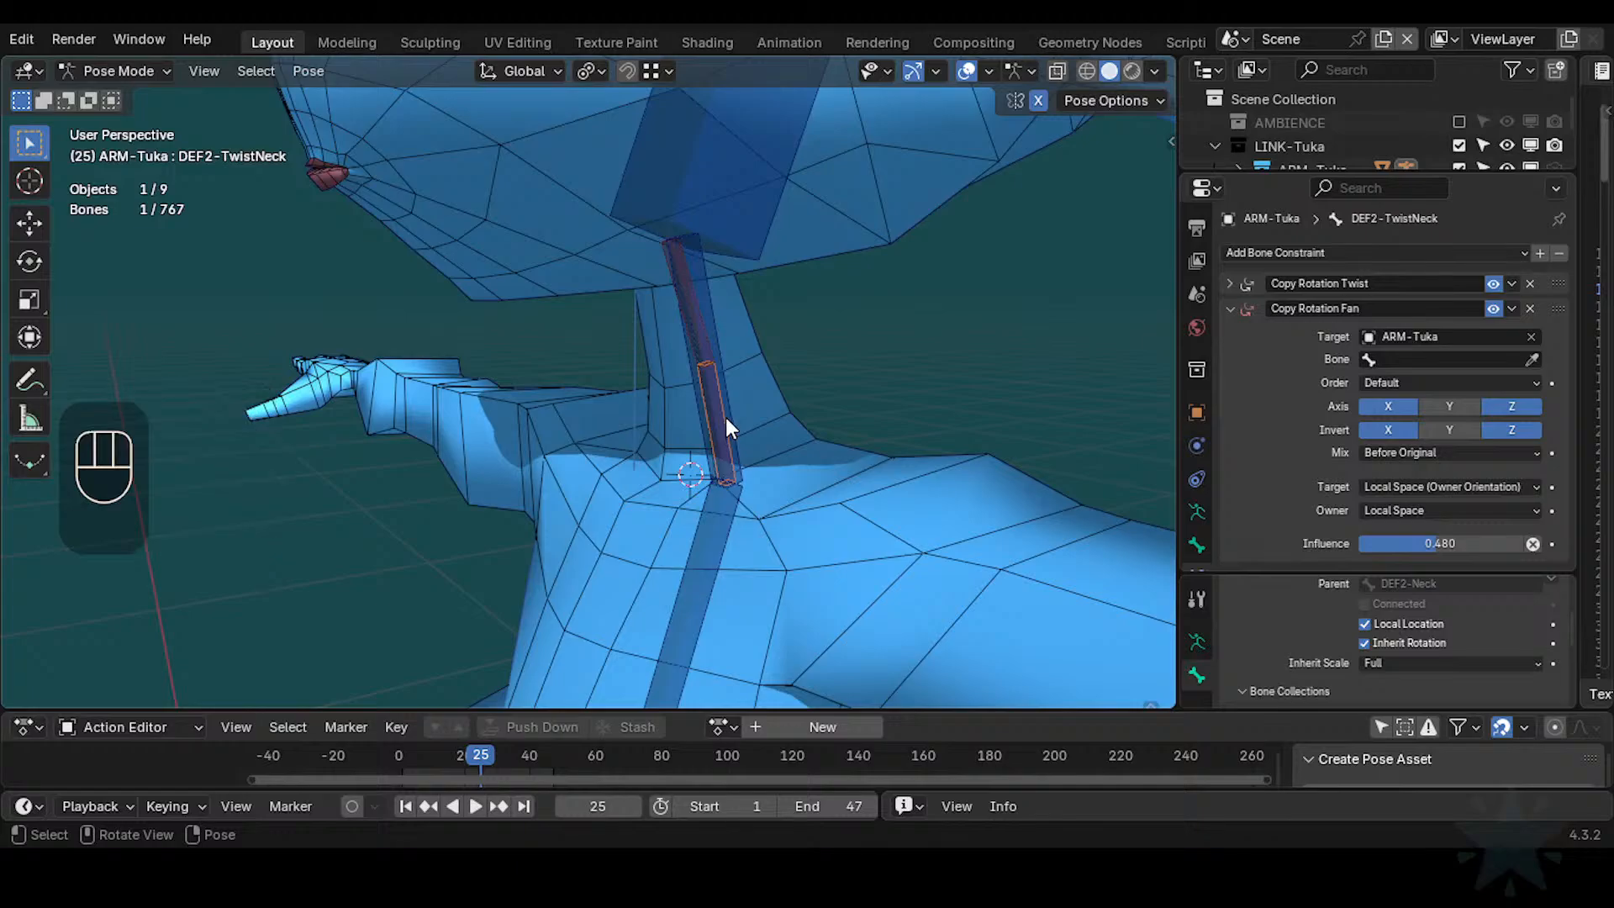
Switch the direction of DEF2-TwistNeck in Edit Mode and display the bone axes
left_click(723, 415)
left_click(723, 415)
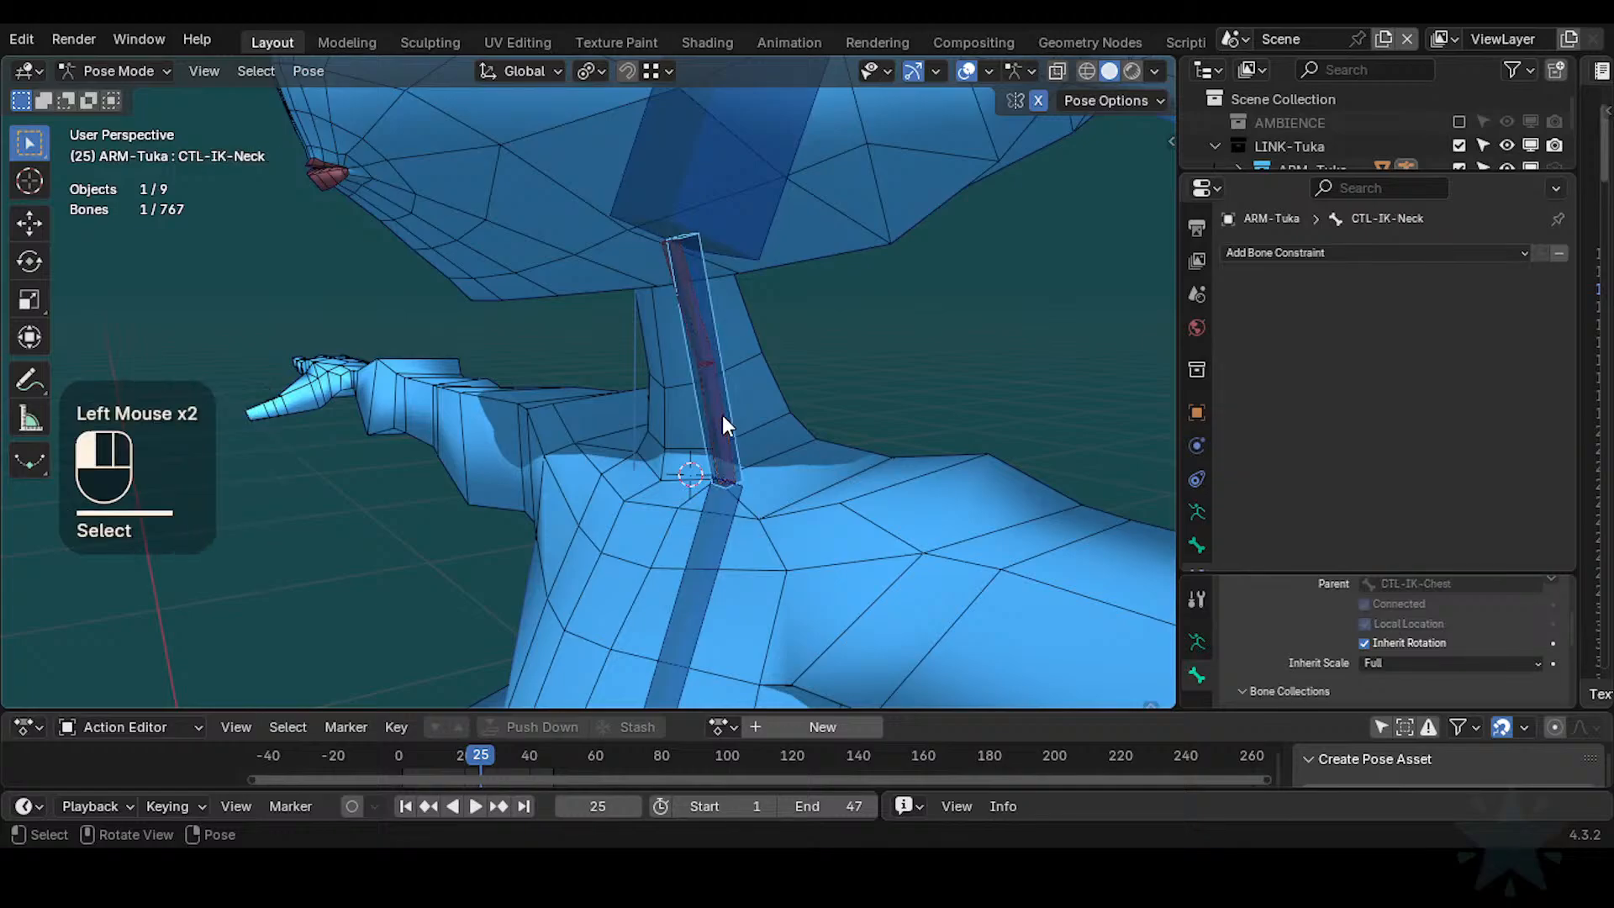
key("Tab")
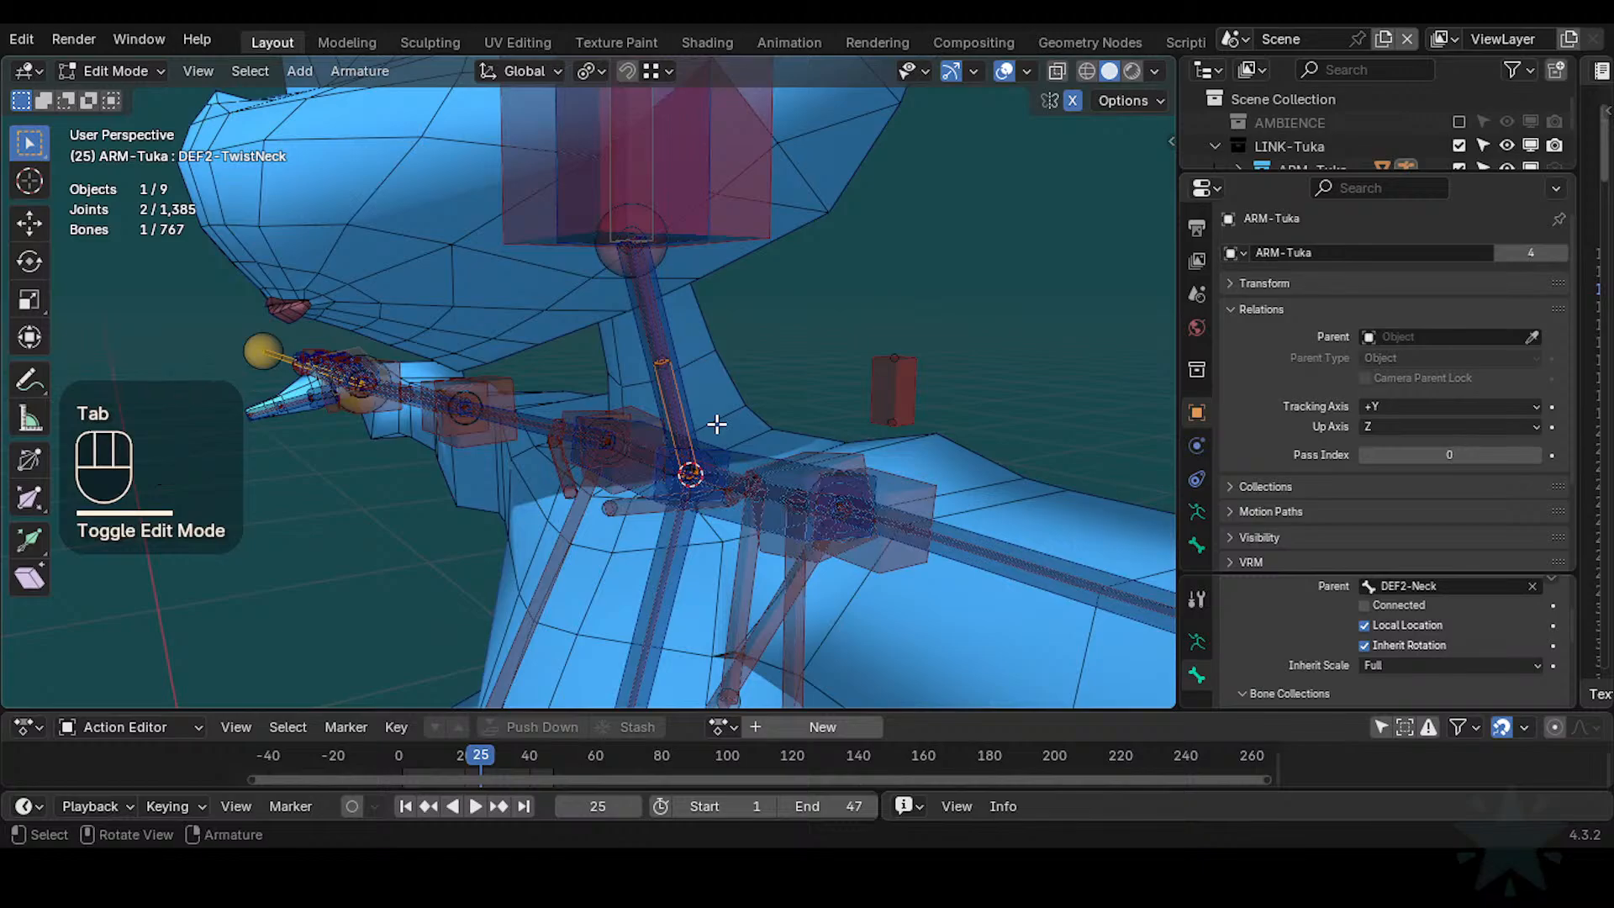
key("alt")
key("alt+f")
key("ctrl+3")
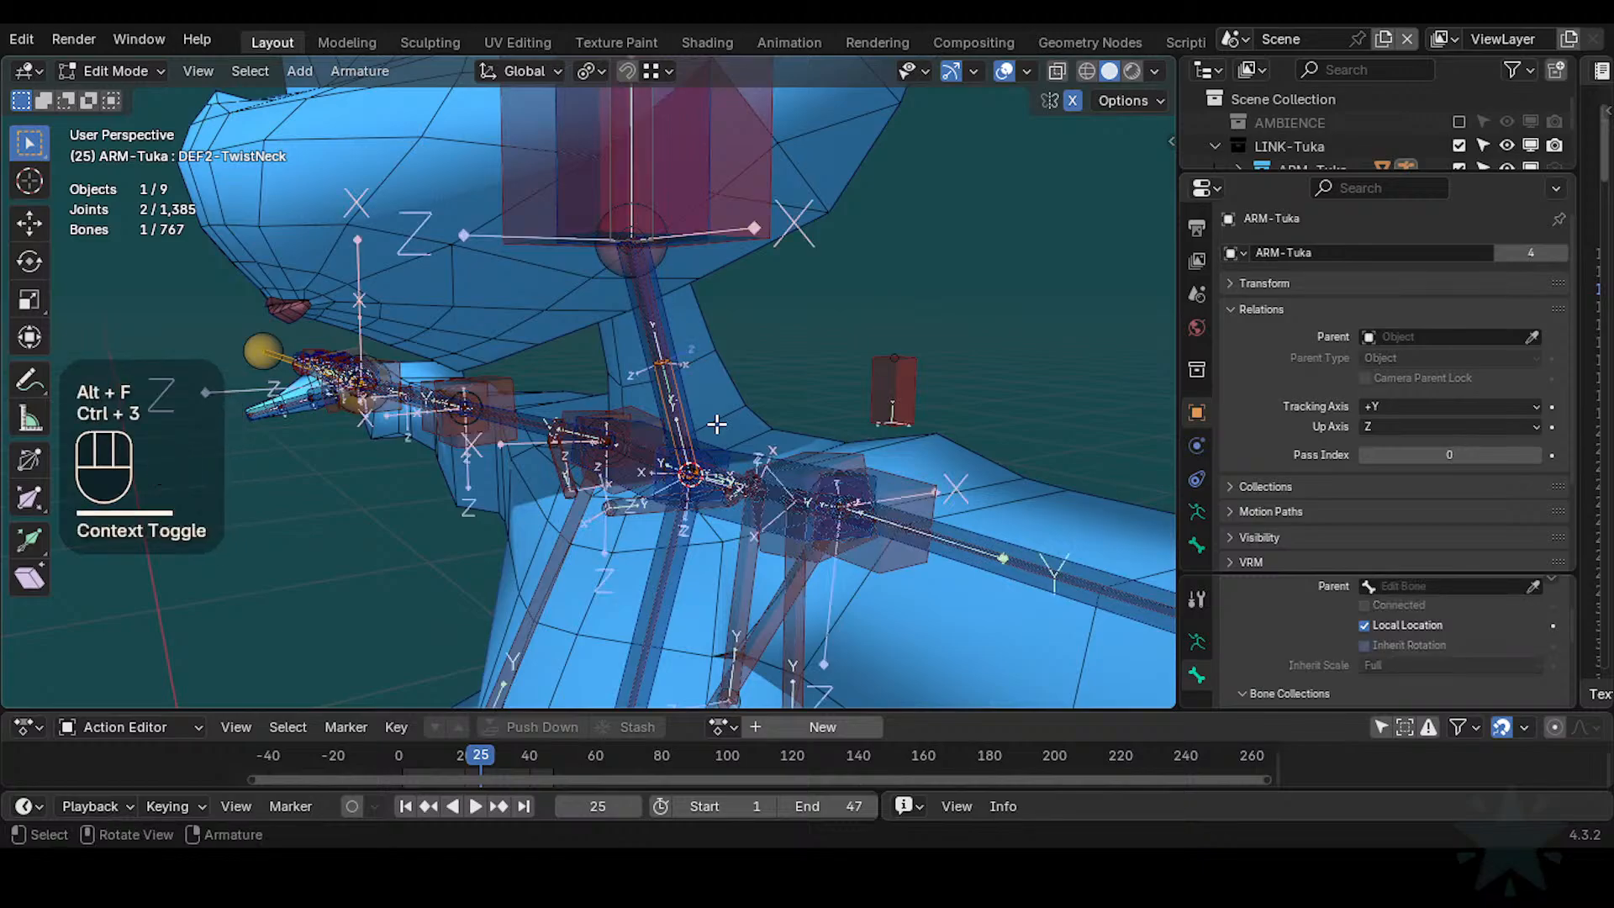
scroll(729, 419, "up", 2)
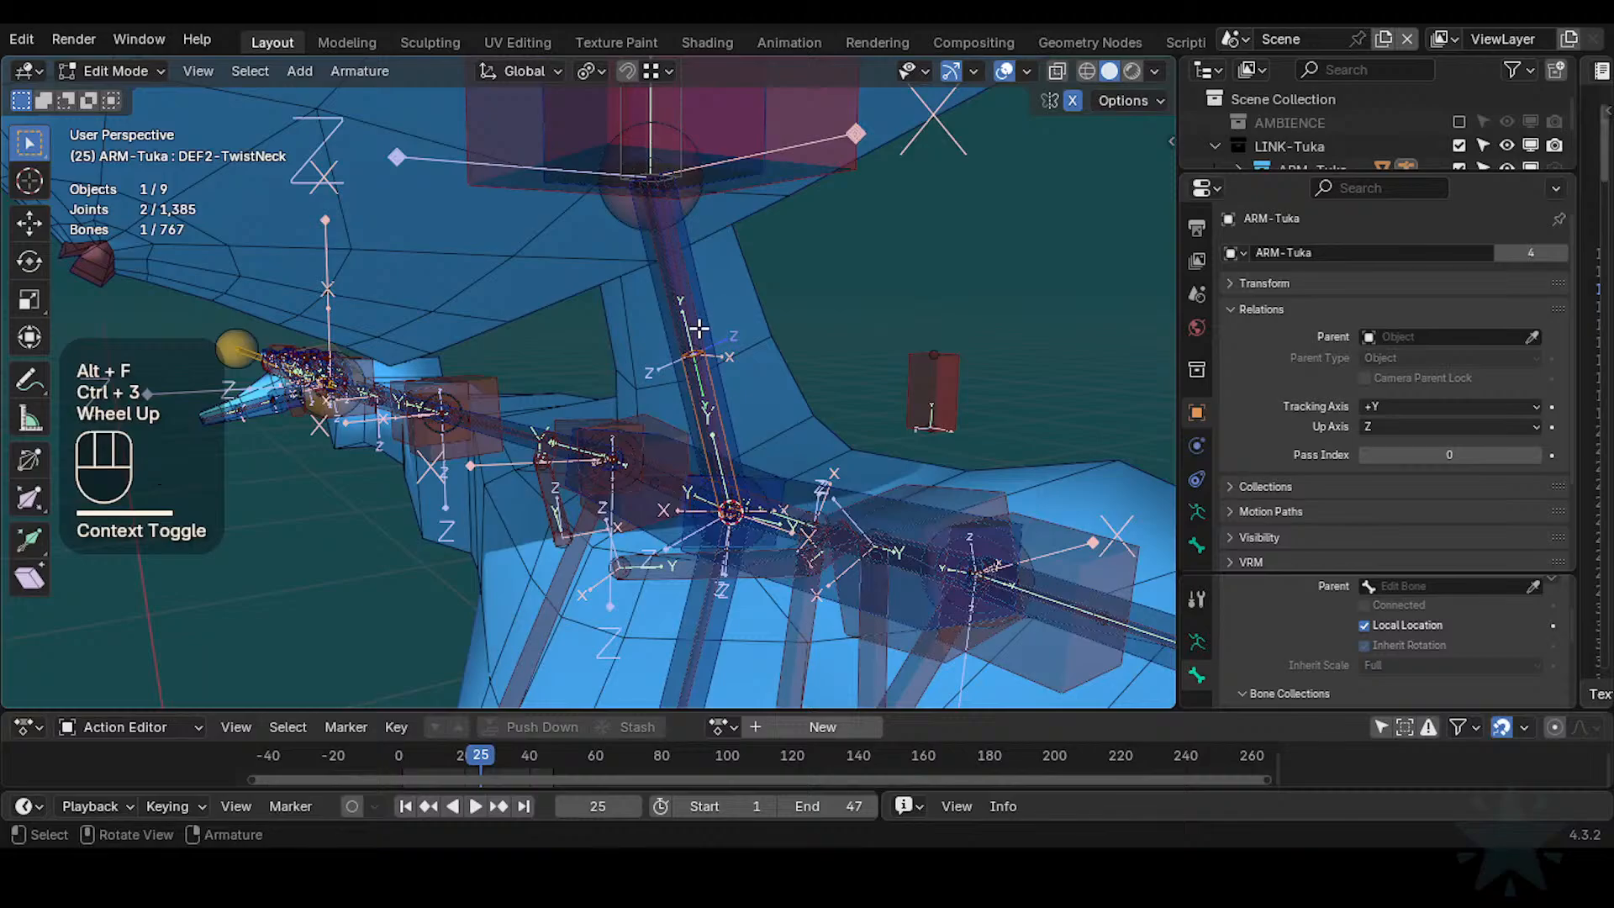
Clear the roll of DEF2-TwistNeck and return to Pose Mode
key("alt+r")
key("g")
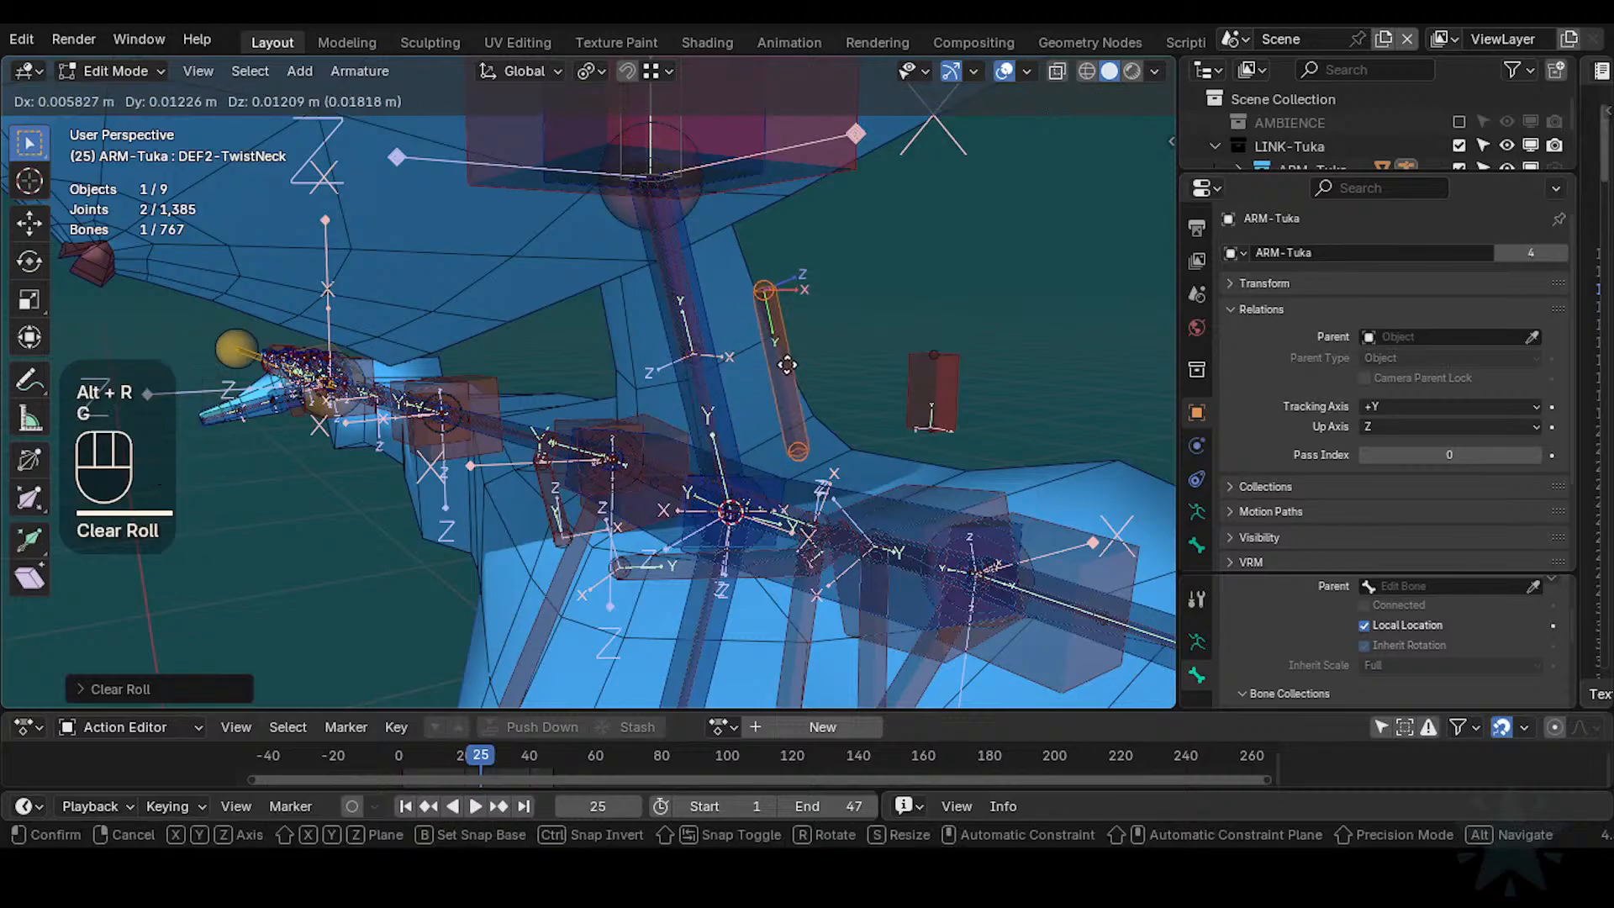
key("Escape")
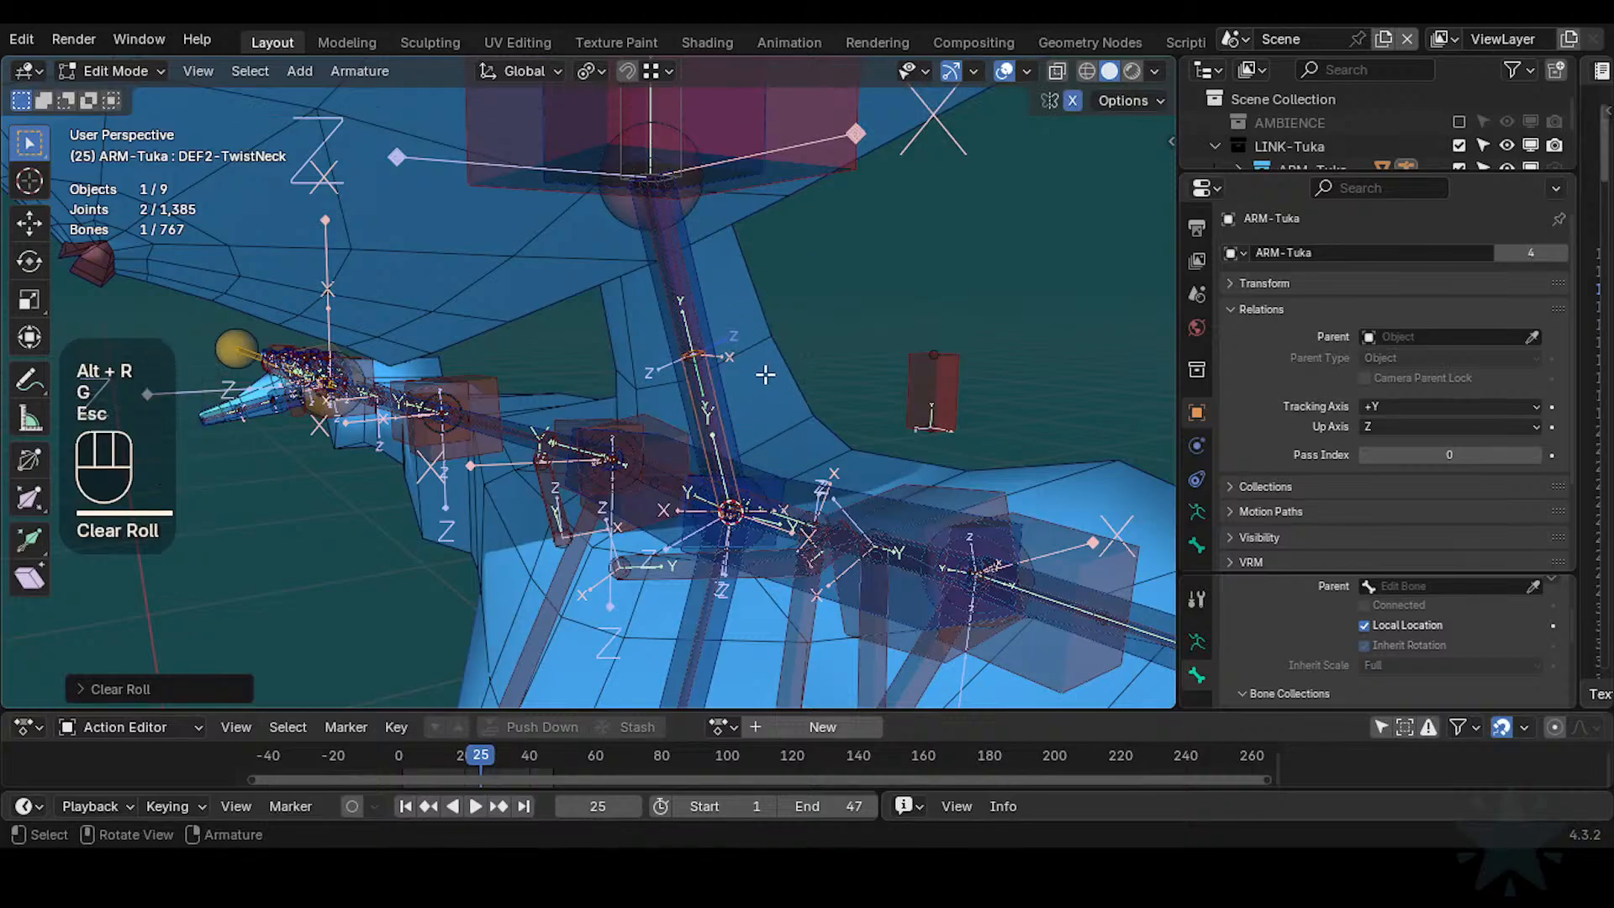
key("Tab")
scroll(757, 373, "down", 3)
scroll(734, 410, "up", 2)
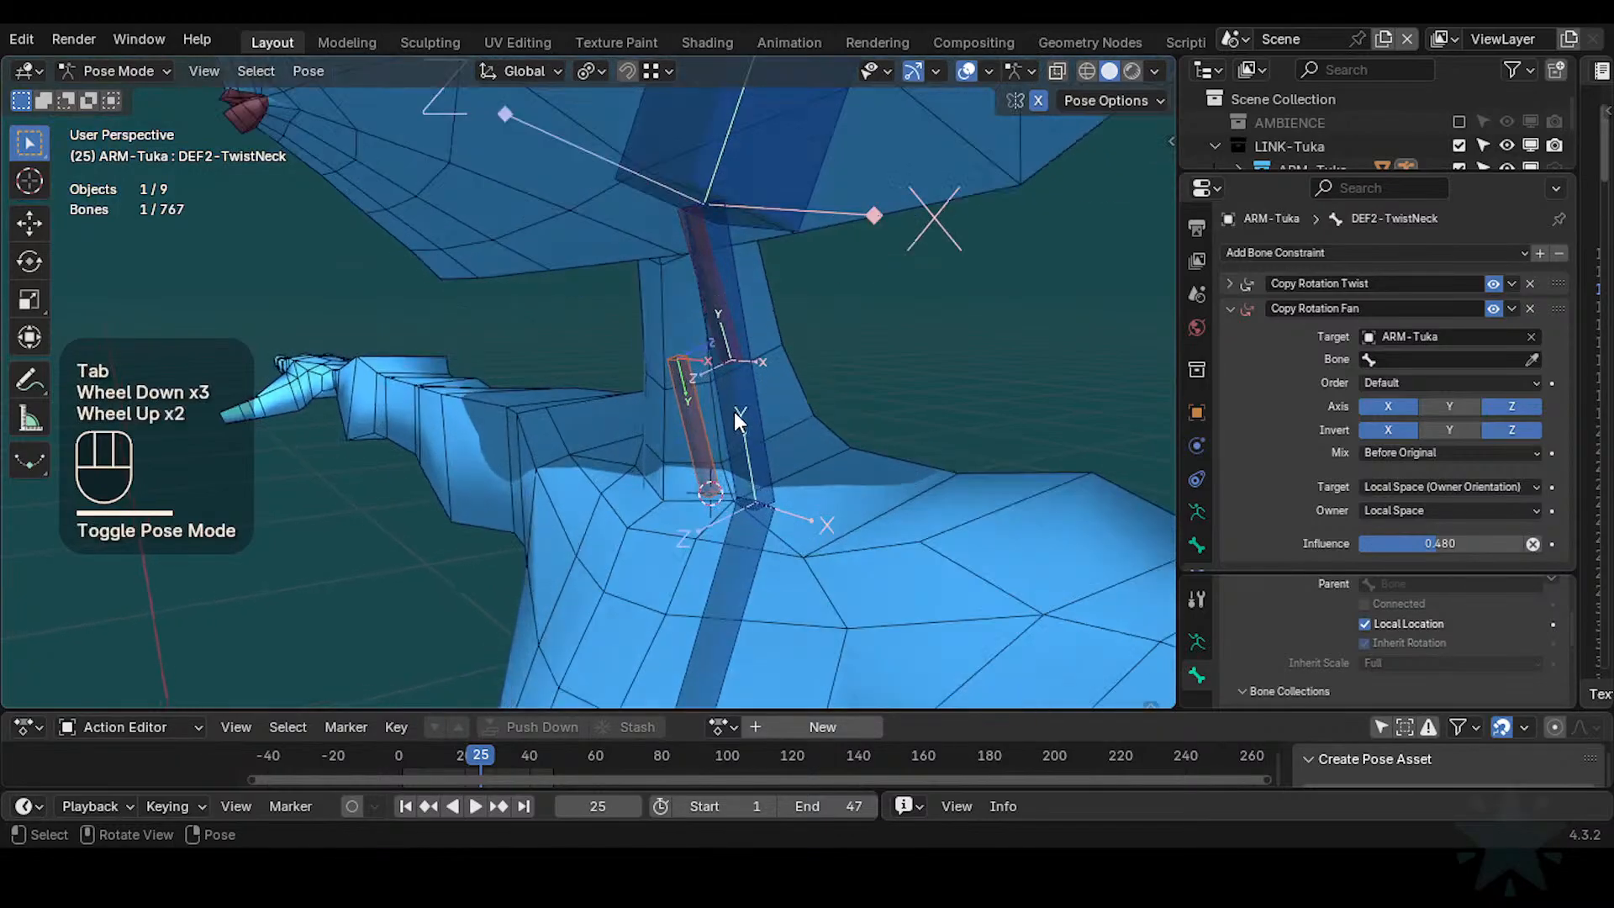
Clear the pose transforms of all bones and delete the Copy Rotation Fan constraint from DEF2-TwistNeck
key("a")
key("alt+q")
left_click(698, 415)
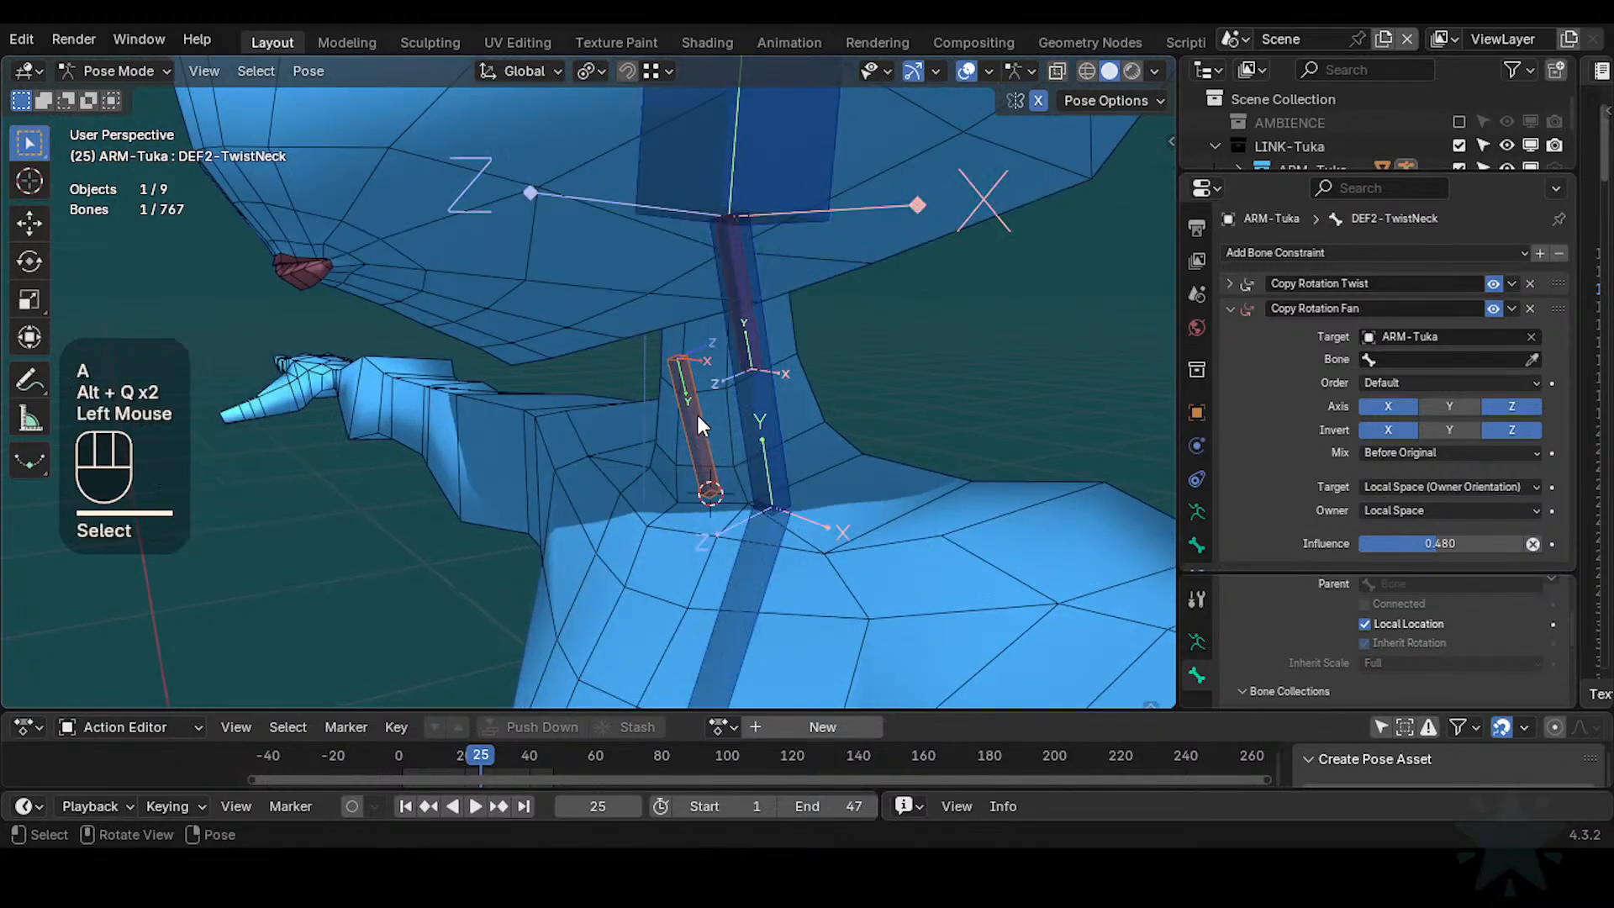
left_click(1530, 307)
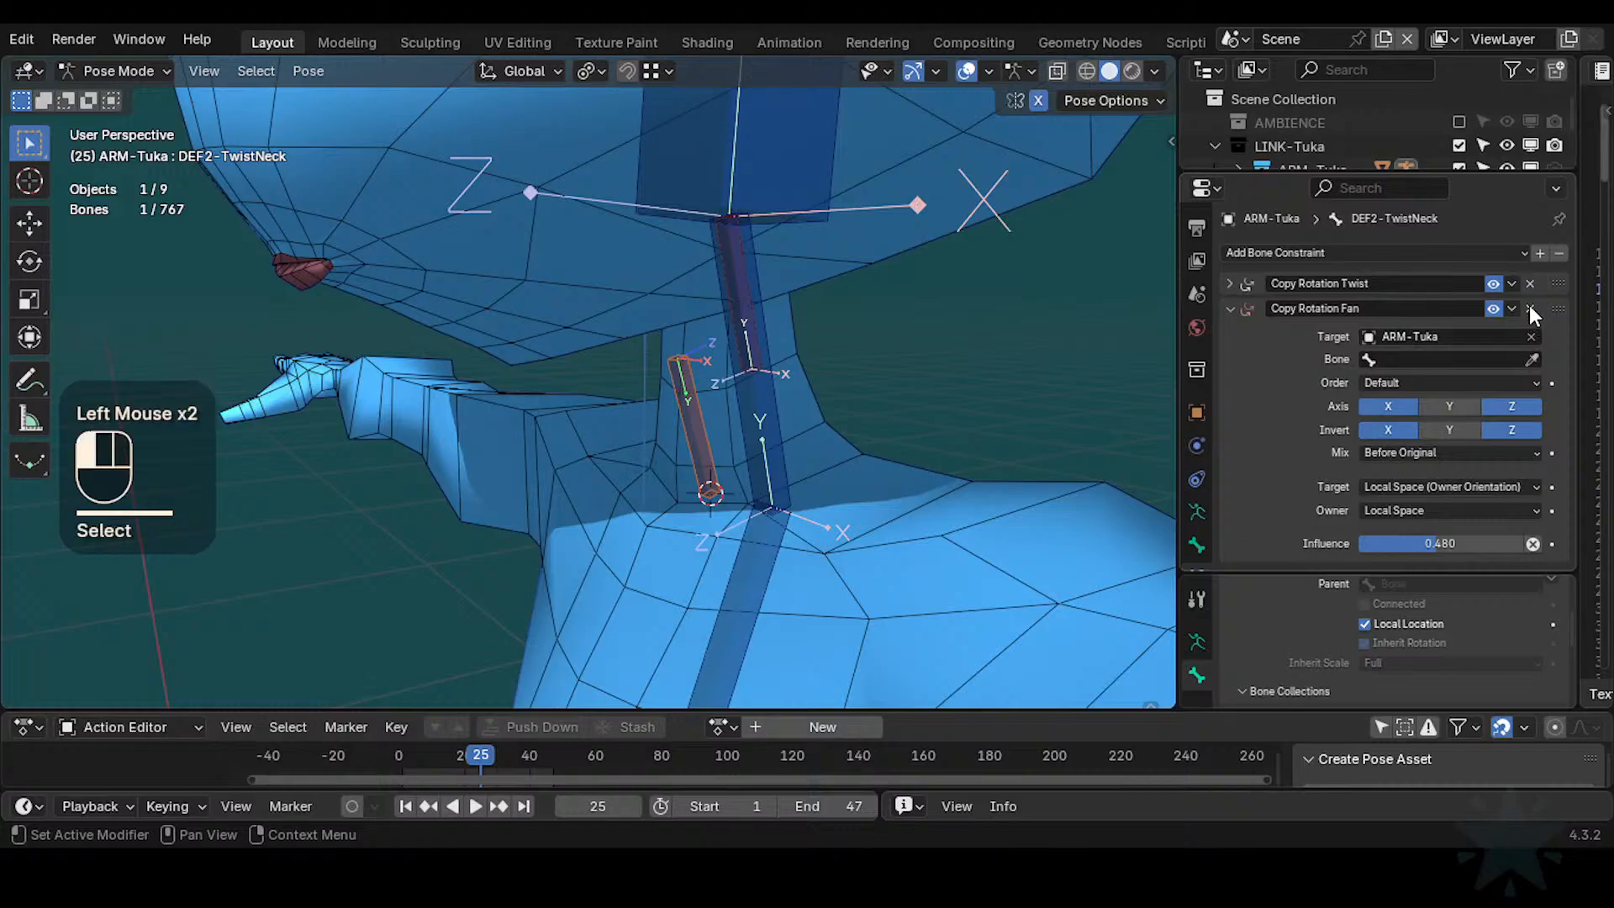
Turn off the Y inversion in DEF2-TwistNeck's Copy Rotation Twist constraint and disable the constraint
left_click(1230, 284)
left_click(1466, 408)
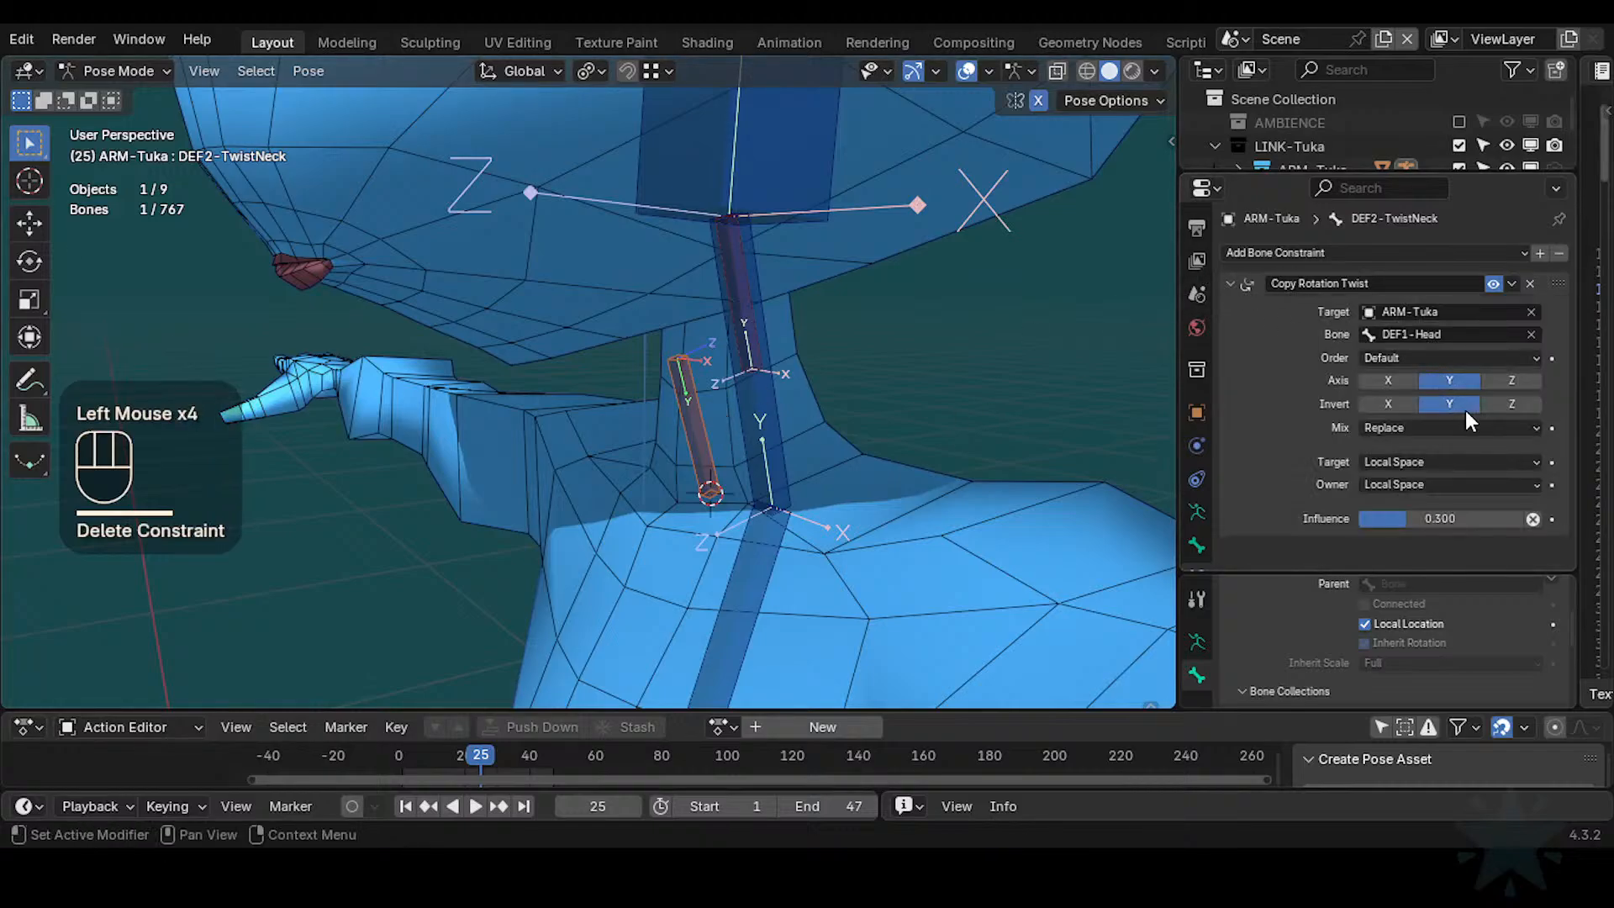
left_click(1489, 282)
Parent DEF2-TwistNeck to the DEF2-Neck bone in Edit Mode and return to Pose Mode
key("Tab")
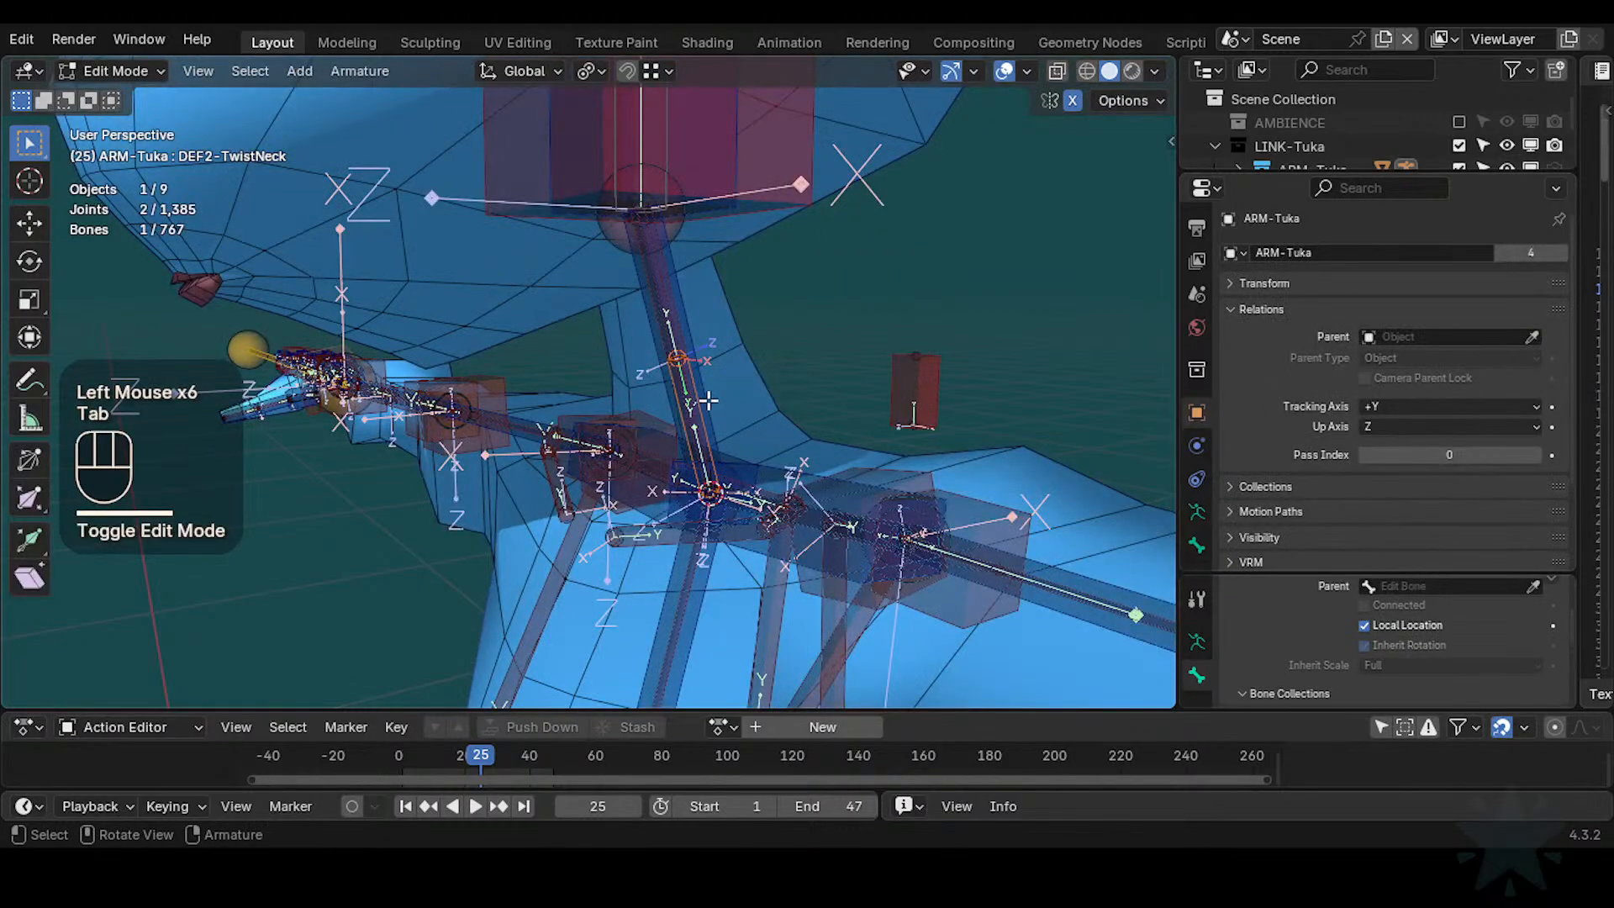
key("Tab")
key("Tab")
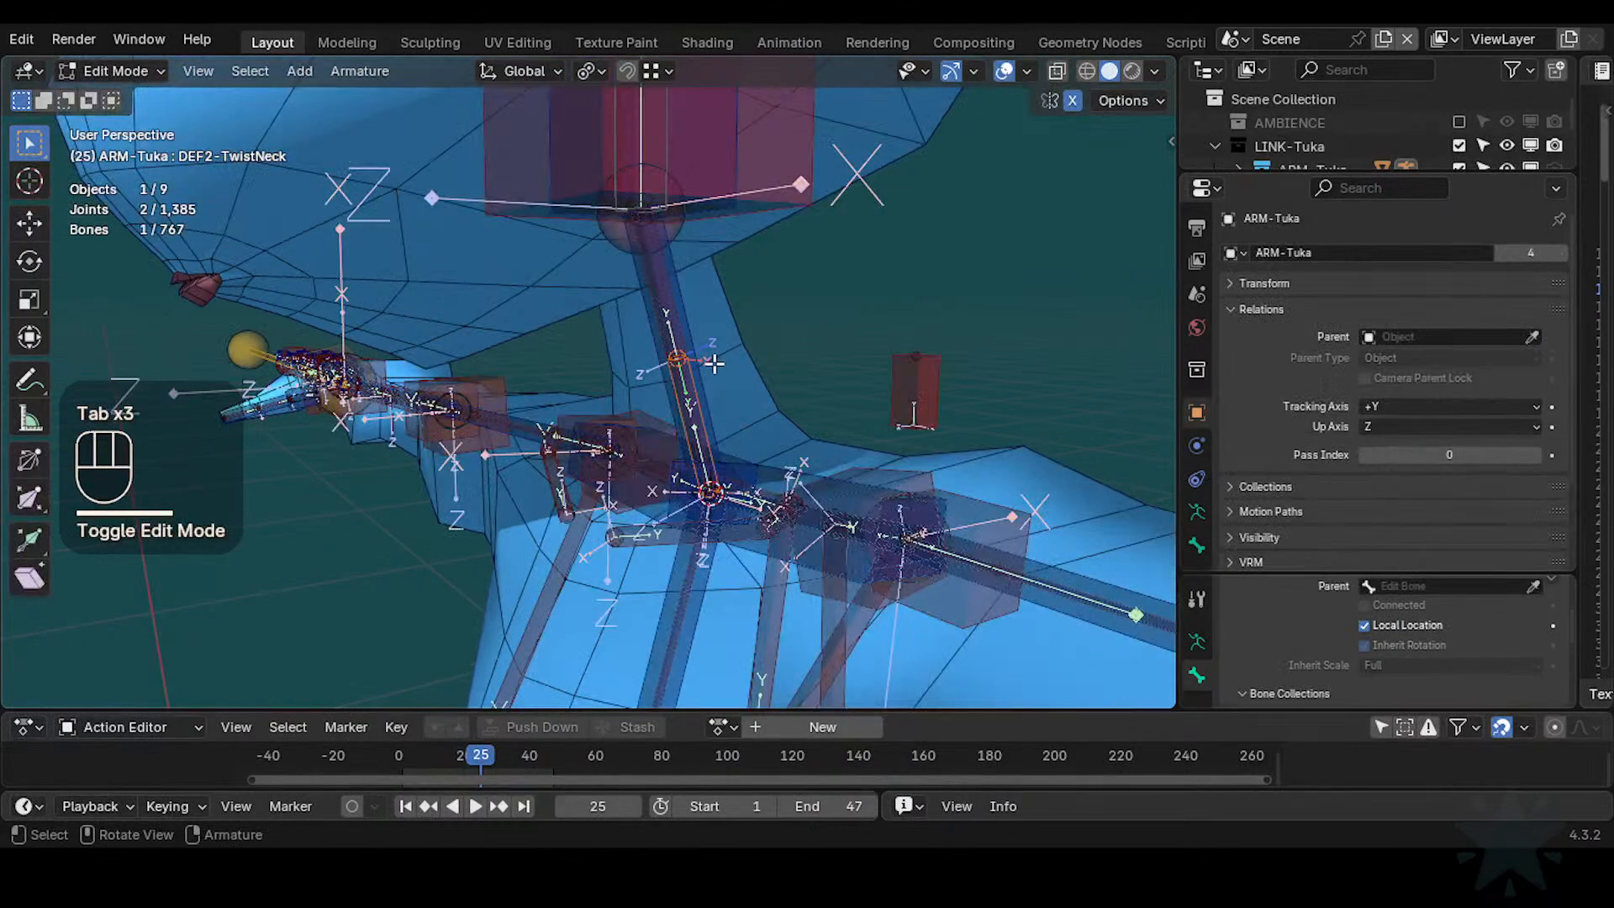
left_click(671, 332, "alt+shift")
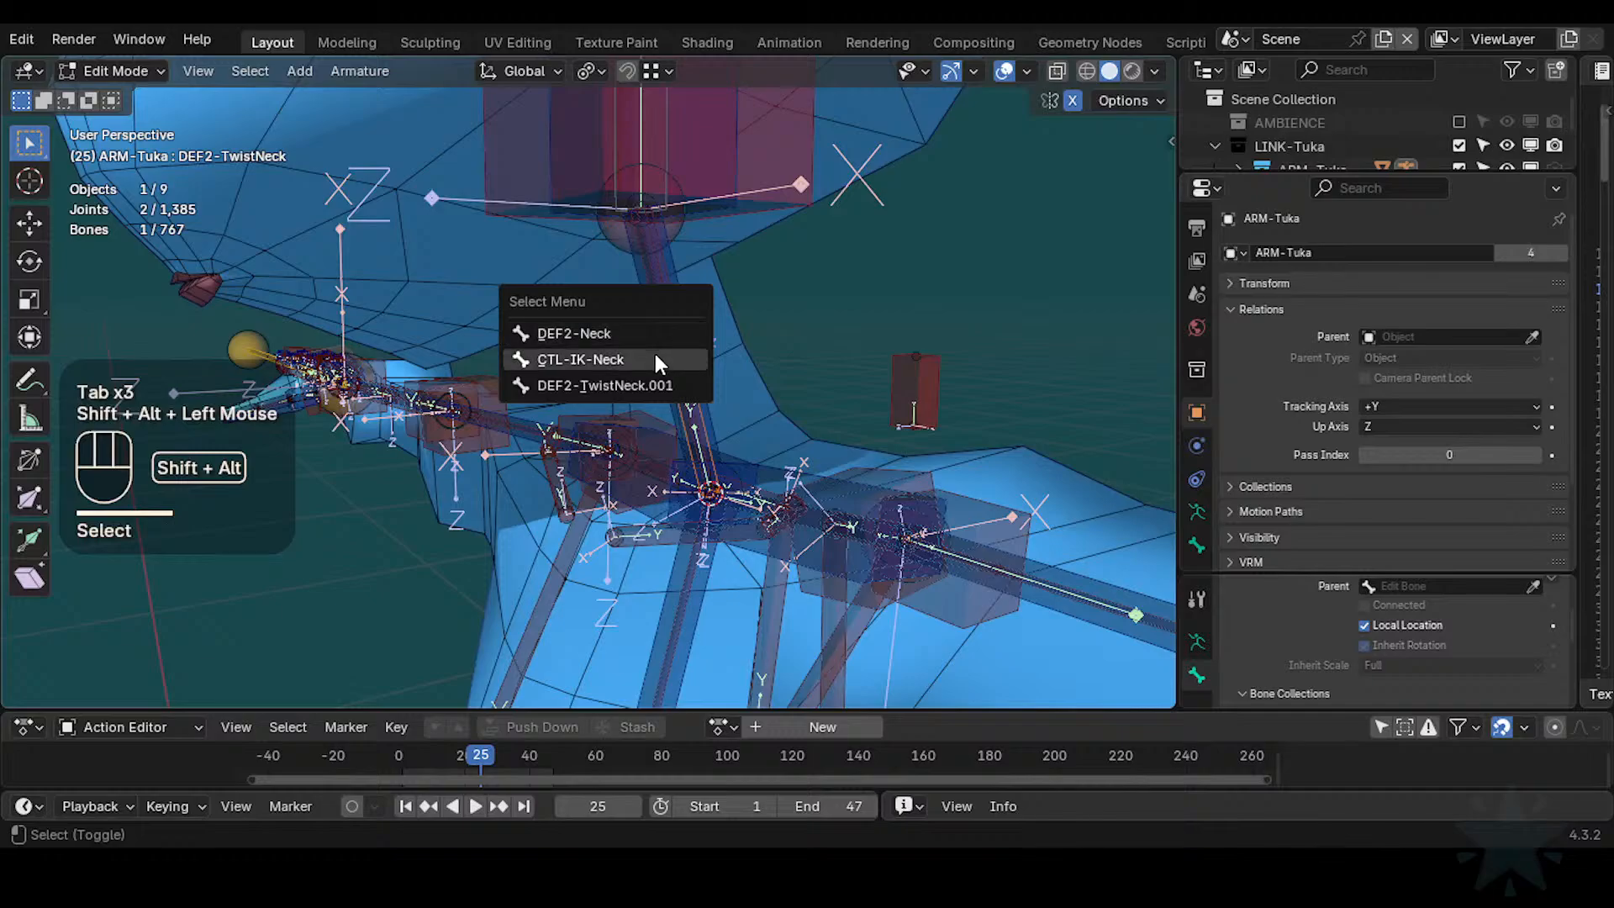
left_click(641, 331)
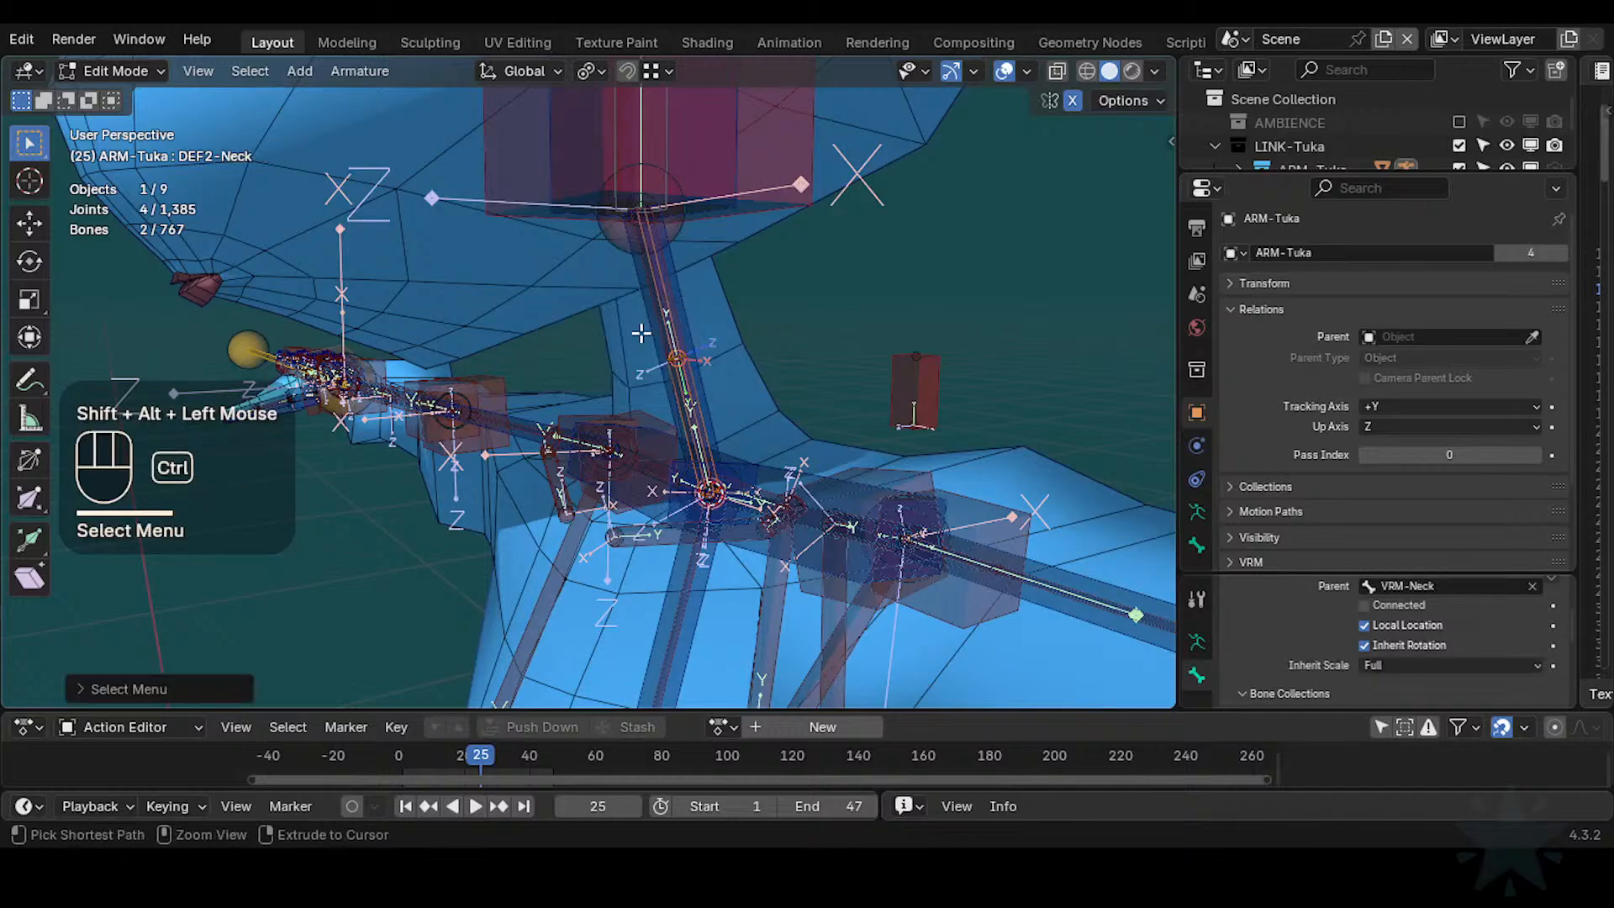
key("ctrl+p")
left_click(640, 332)
key("ctrl+Tab")
left_click(626, 464)
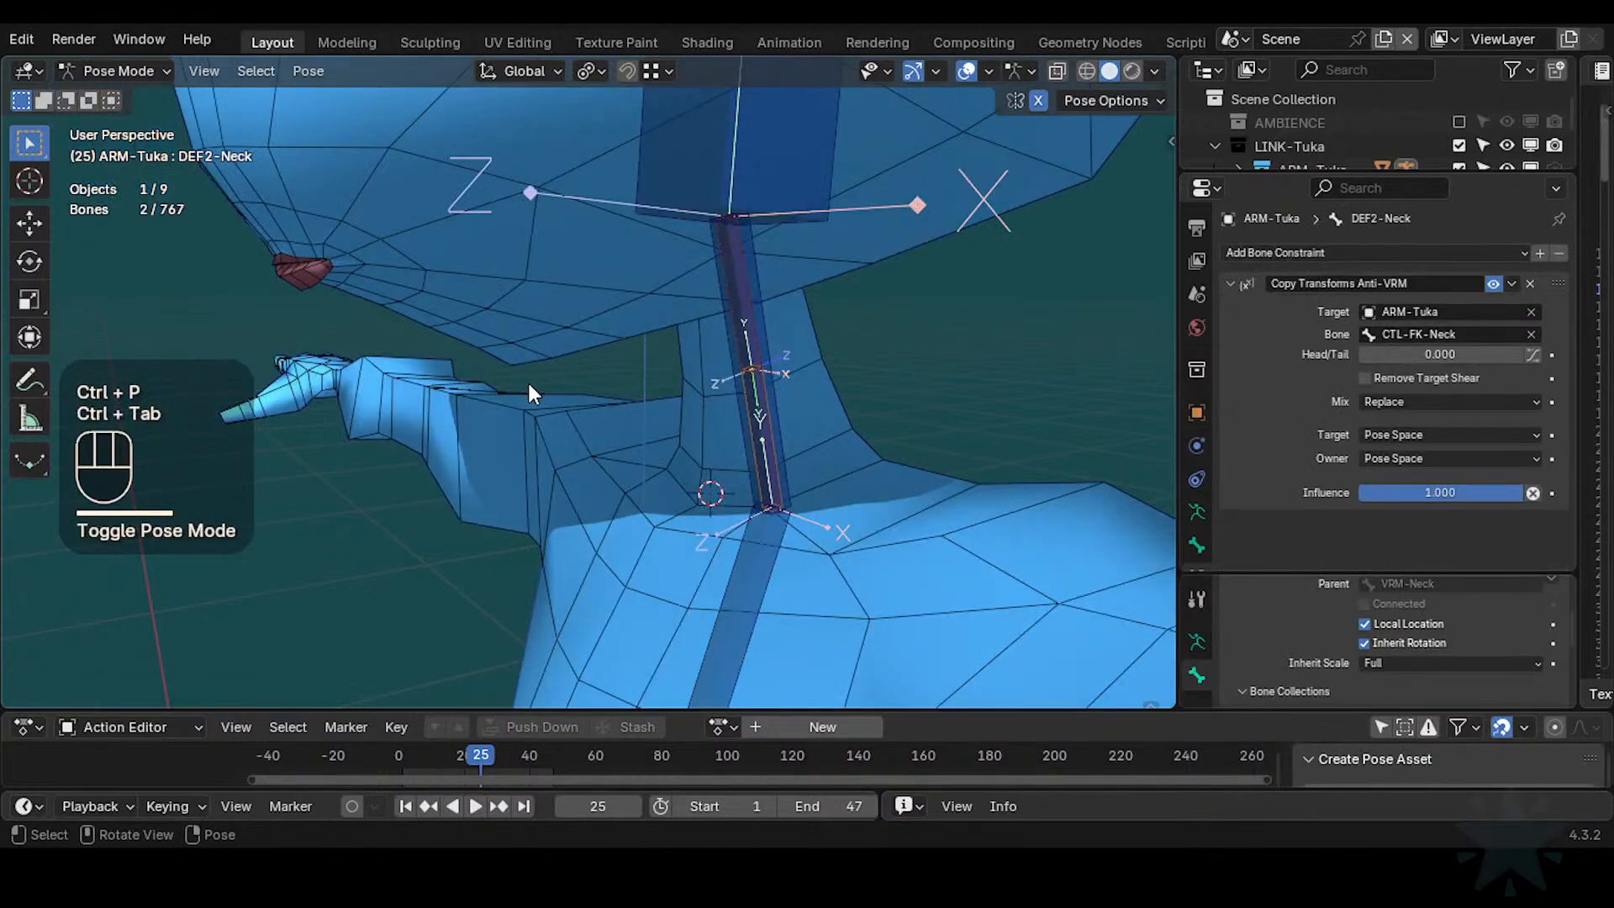
Move and rotate CTL-IK-Head to test whether the reparented DEF2-TwistNeck follows the neck
scroll(744, 394, "down", 3)
middle_click_drag(743, 393, 673, 406, "shift")
scroll(748, 385, "up", 2)
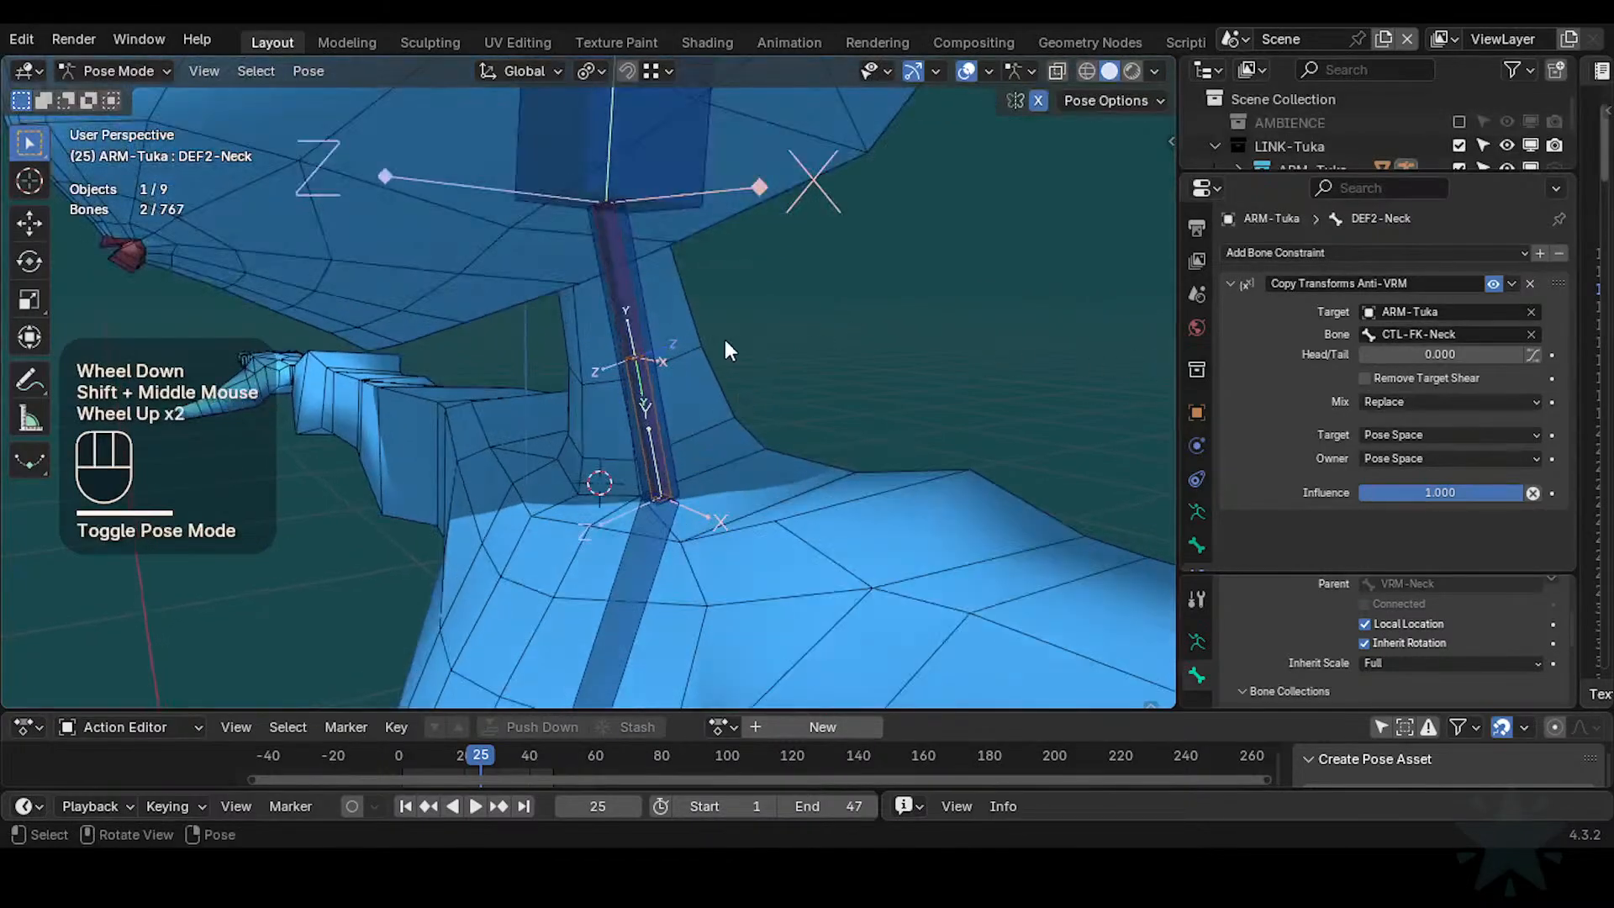
left_click(715, 192)
key("g")
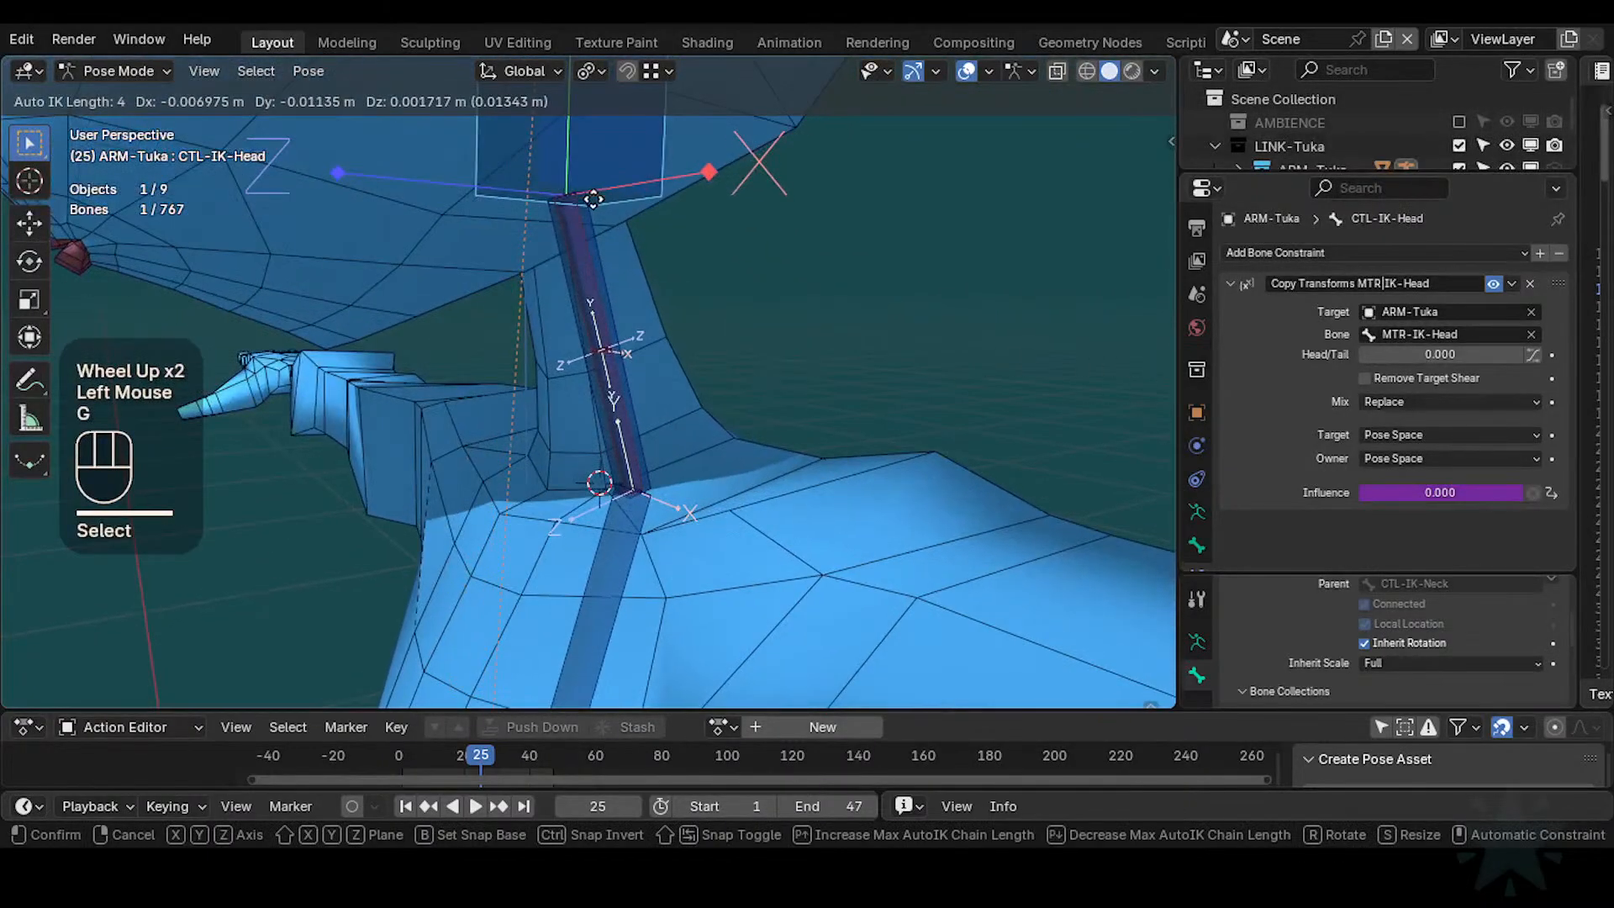
left_click(686, 227)
key("r")
left_click(680, 234)
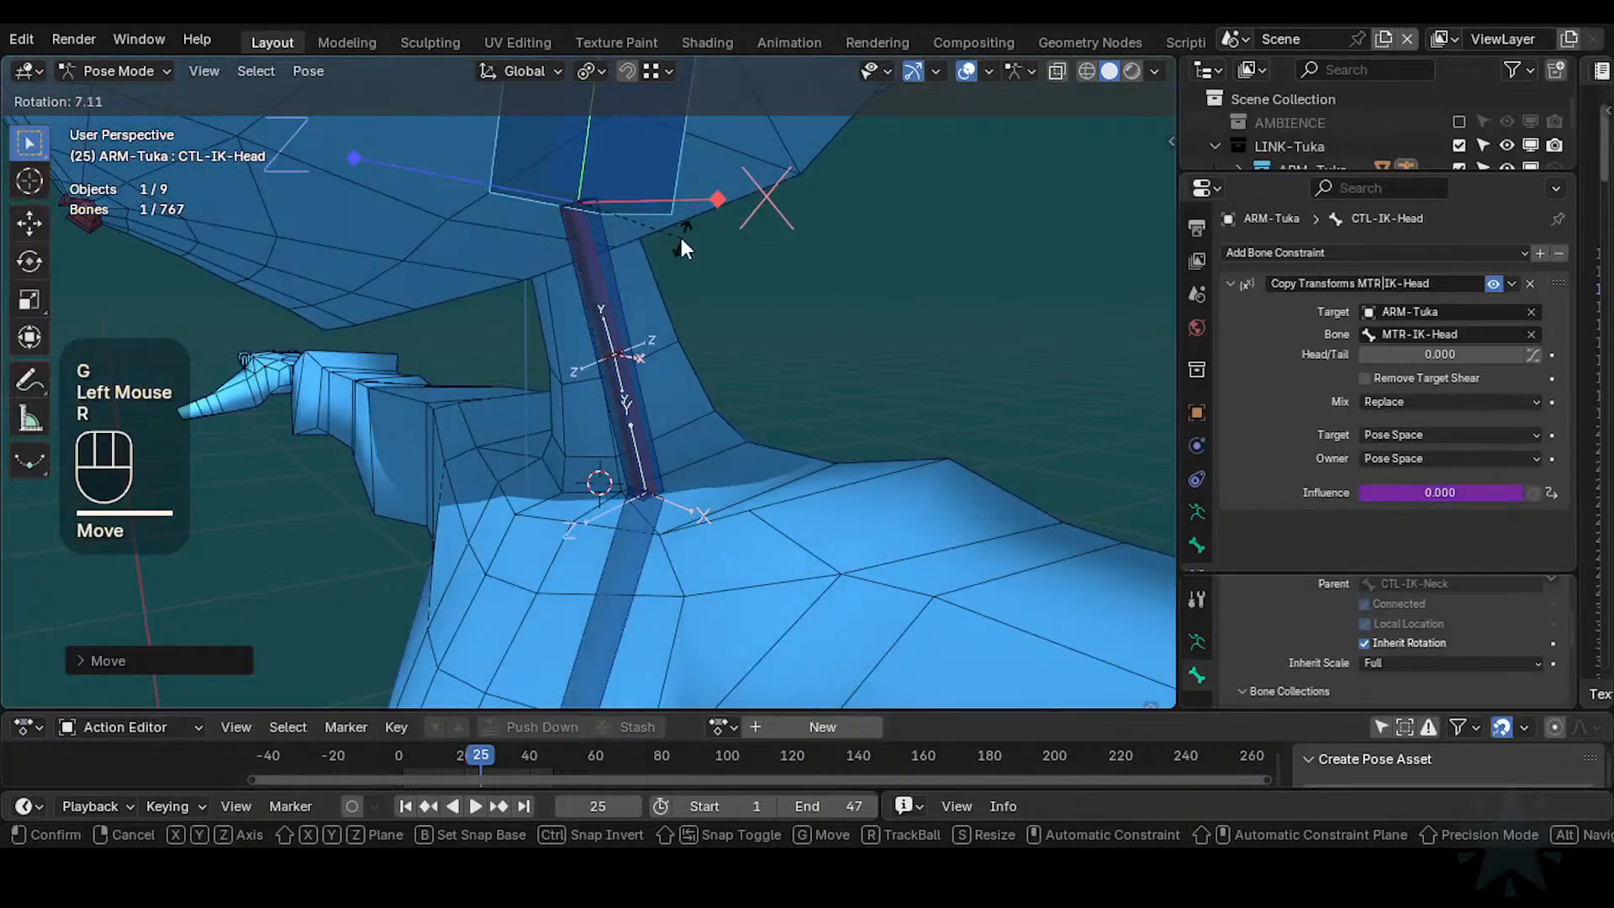
key("r")
left_click(694, 241)
Select DEF2-TwistNeck and re-enable its Copy Rotation Twist constraint
left_click(635, 436)
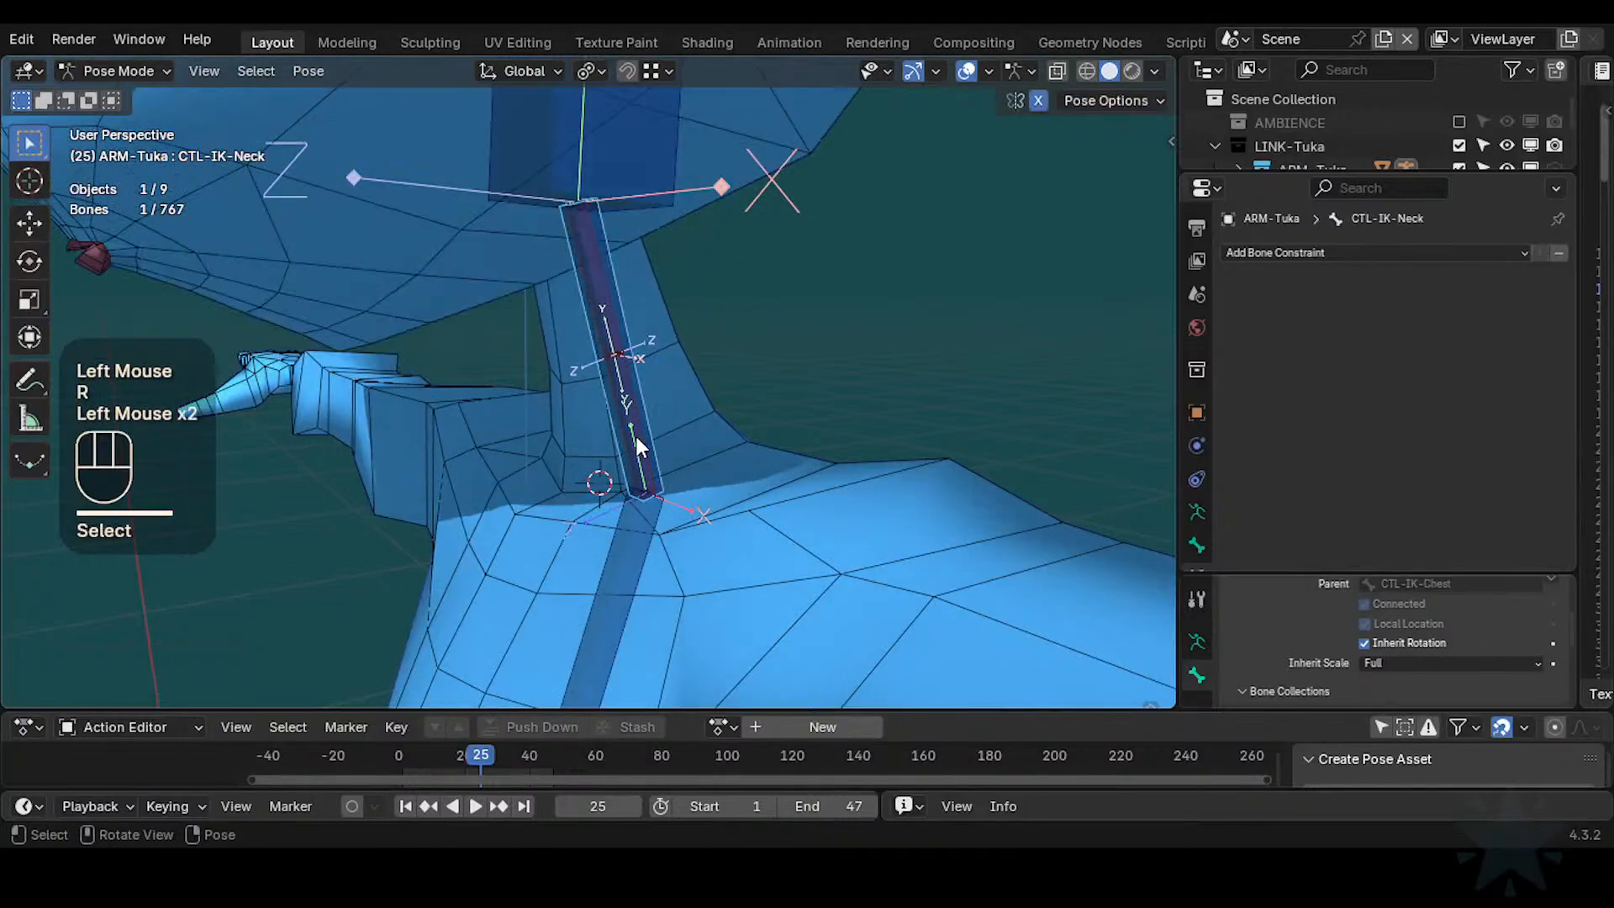
left_click(644, 445)
left_click(1493, 284)
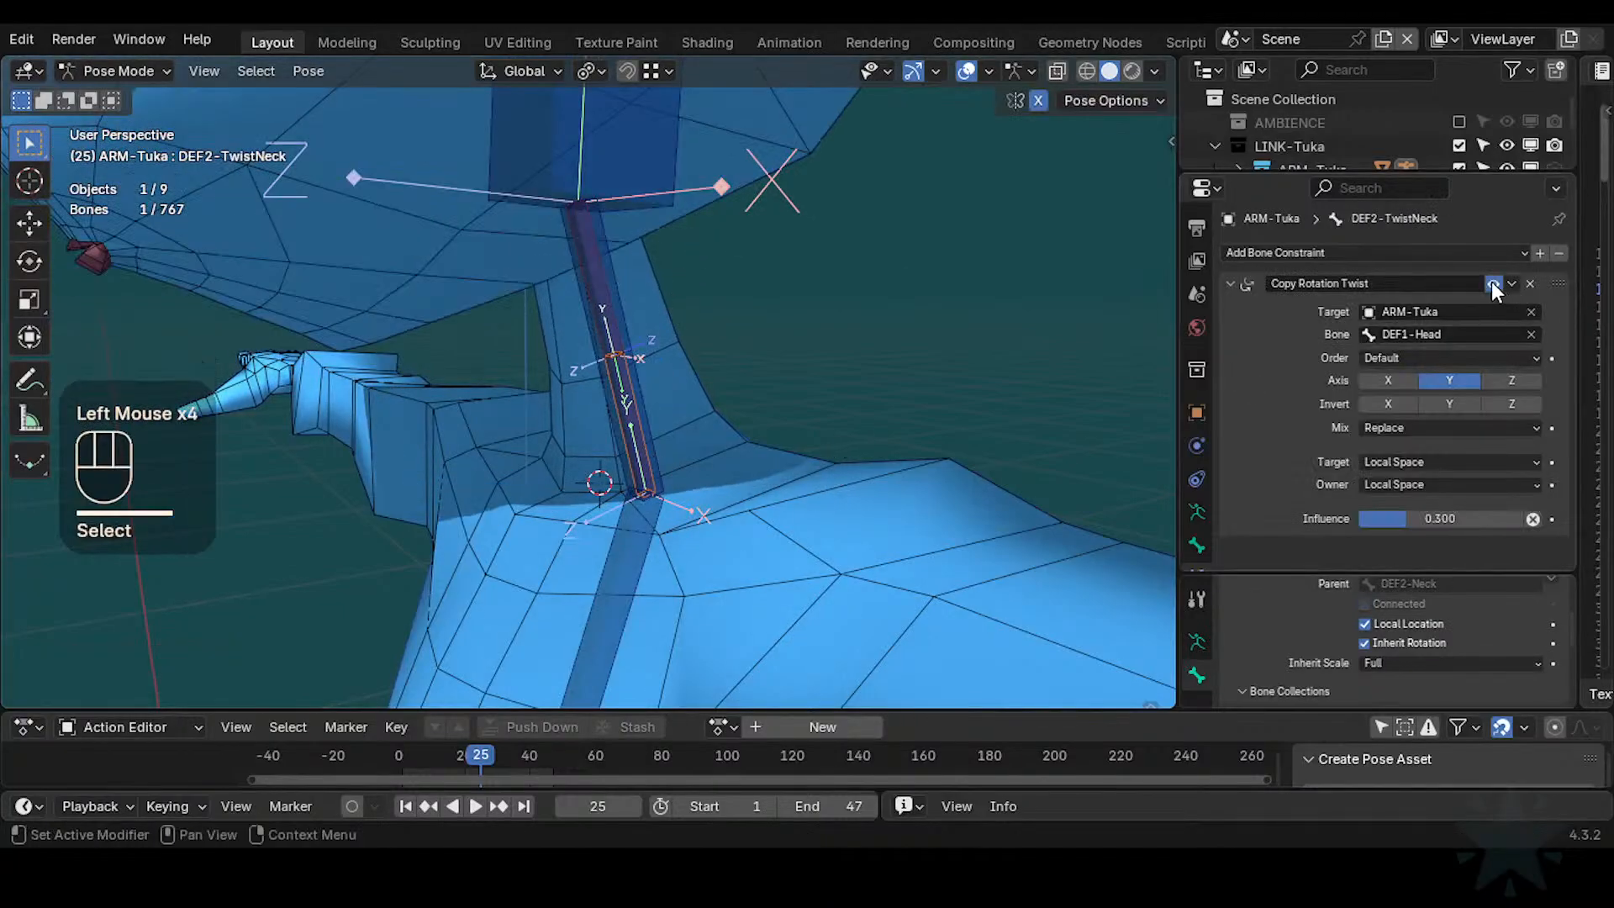
Rotate CTL-IK-Head around its local Y axis to test the re-enabled neck twist, then cancel the rotation
left_click(670, 200)
key("r")
key("y")
key("y")
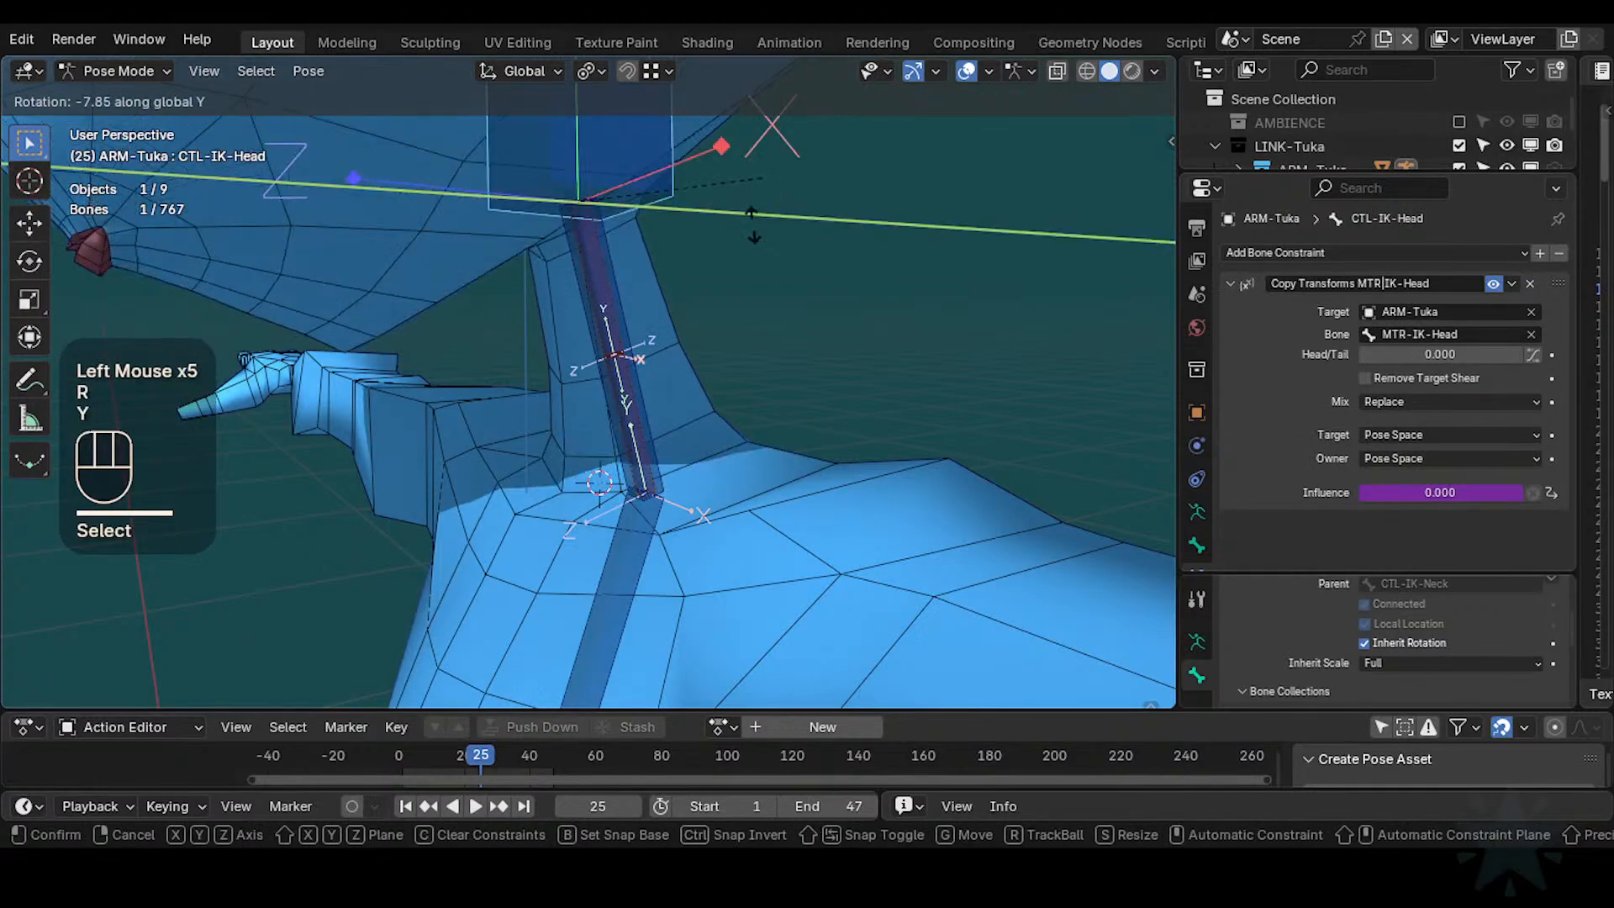
key("Escape")
key("r")
key("y")
key("y")
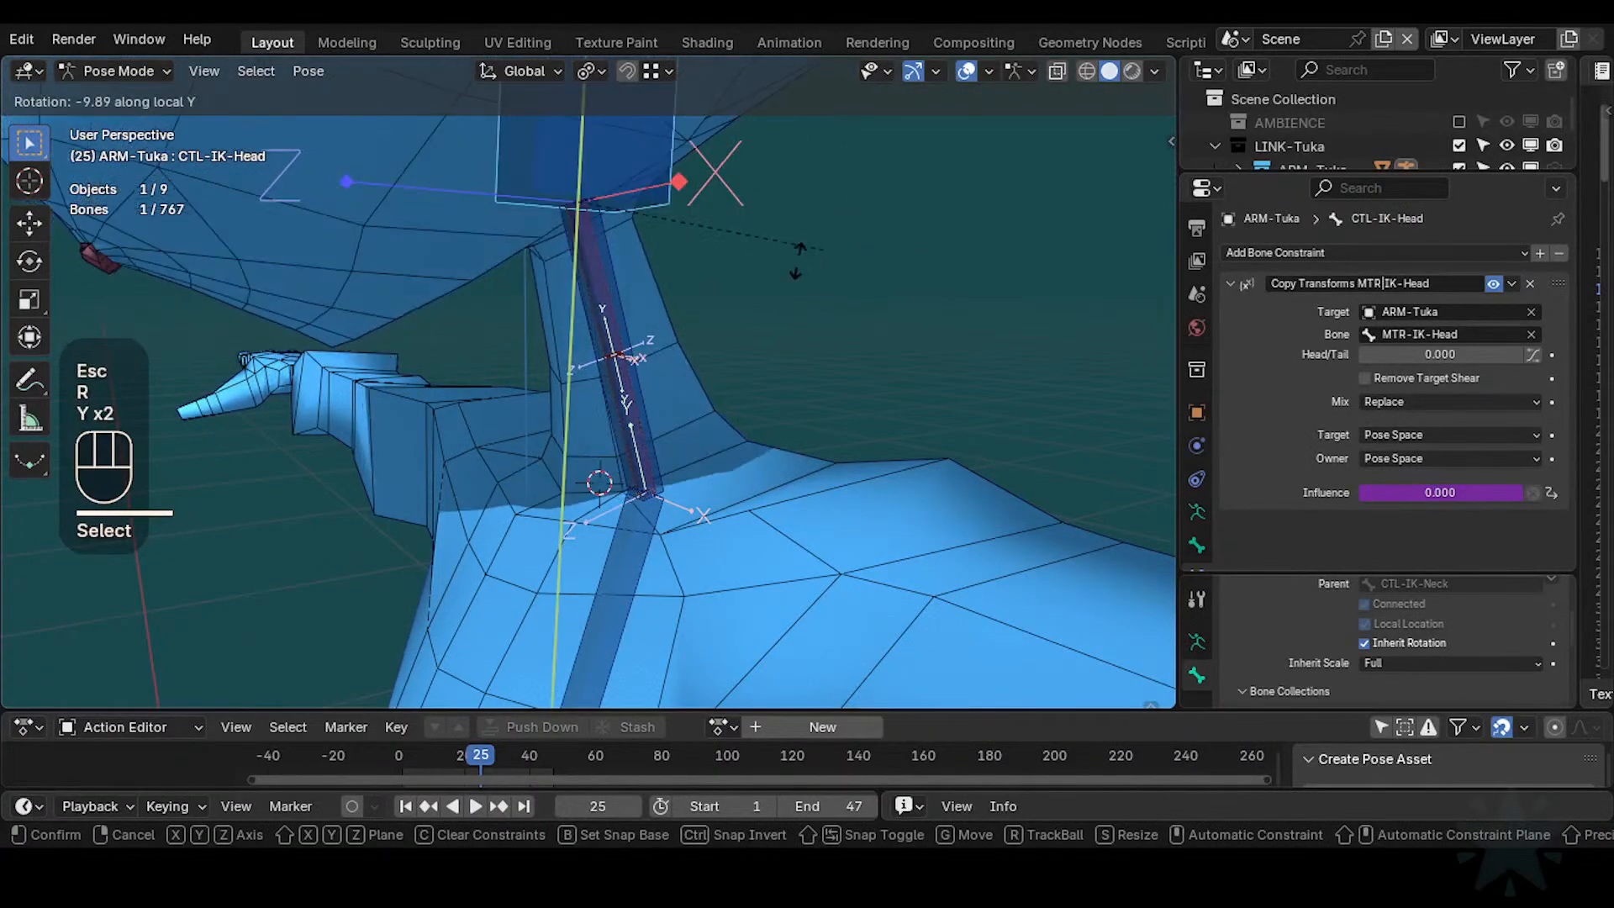
key("Escape")
Isolate DEF2-TwistNeck and CTL-IK-Head by hiding all other bones
left_click(616, 401)
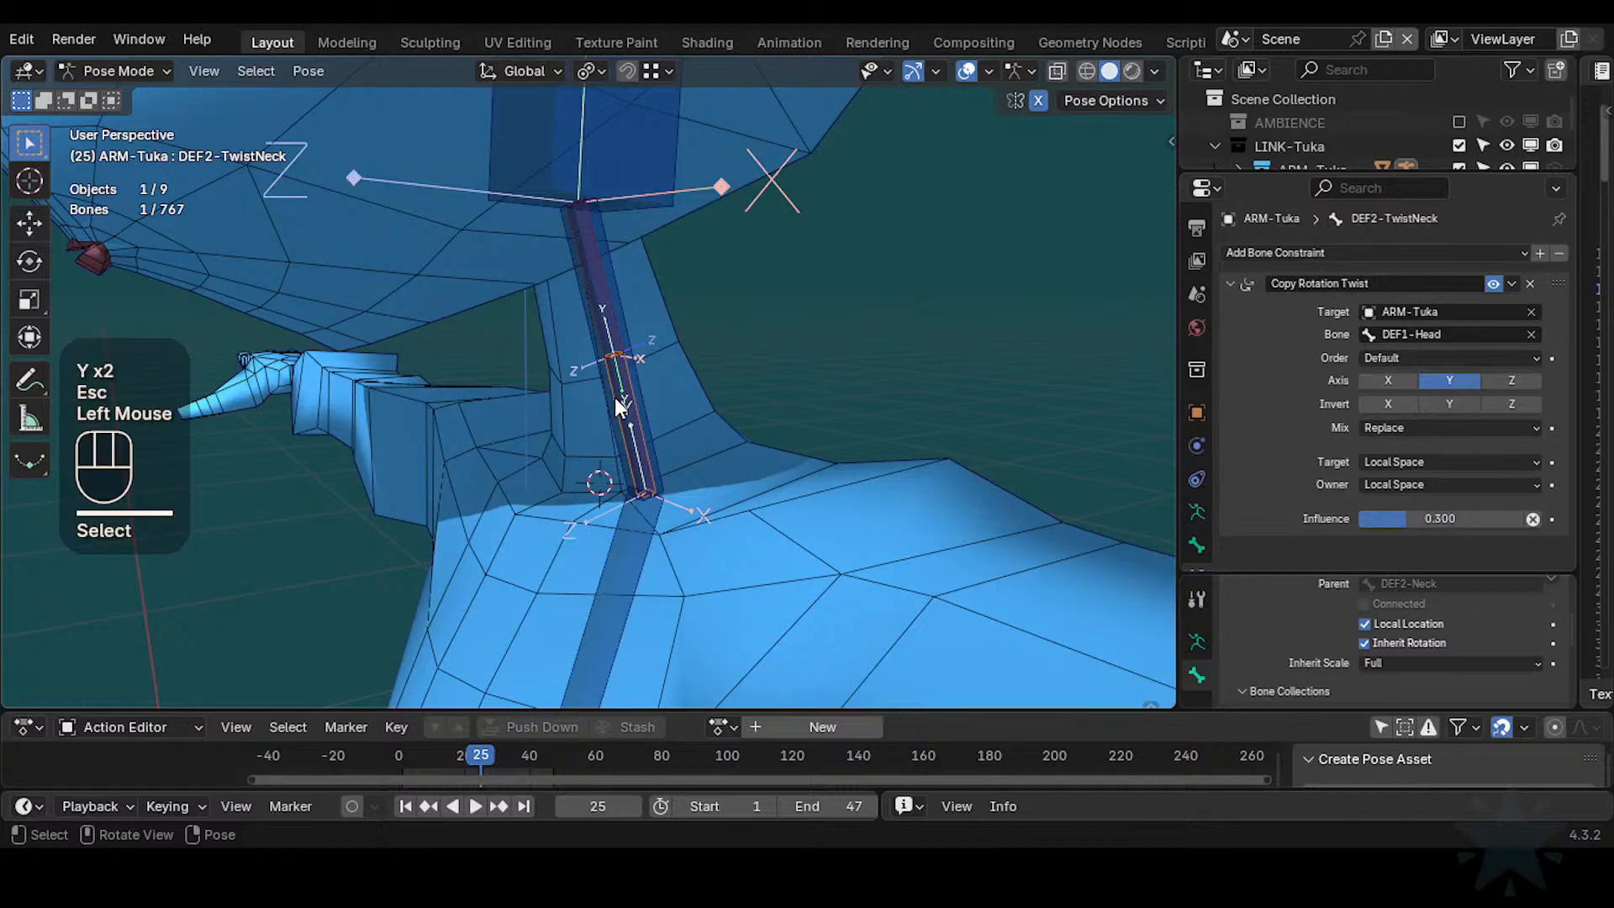
left_click(622, 397)
left_click(623, 396)
left_click(623, 397, "shift")
left_click(654, 204, "shift")
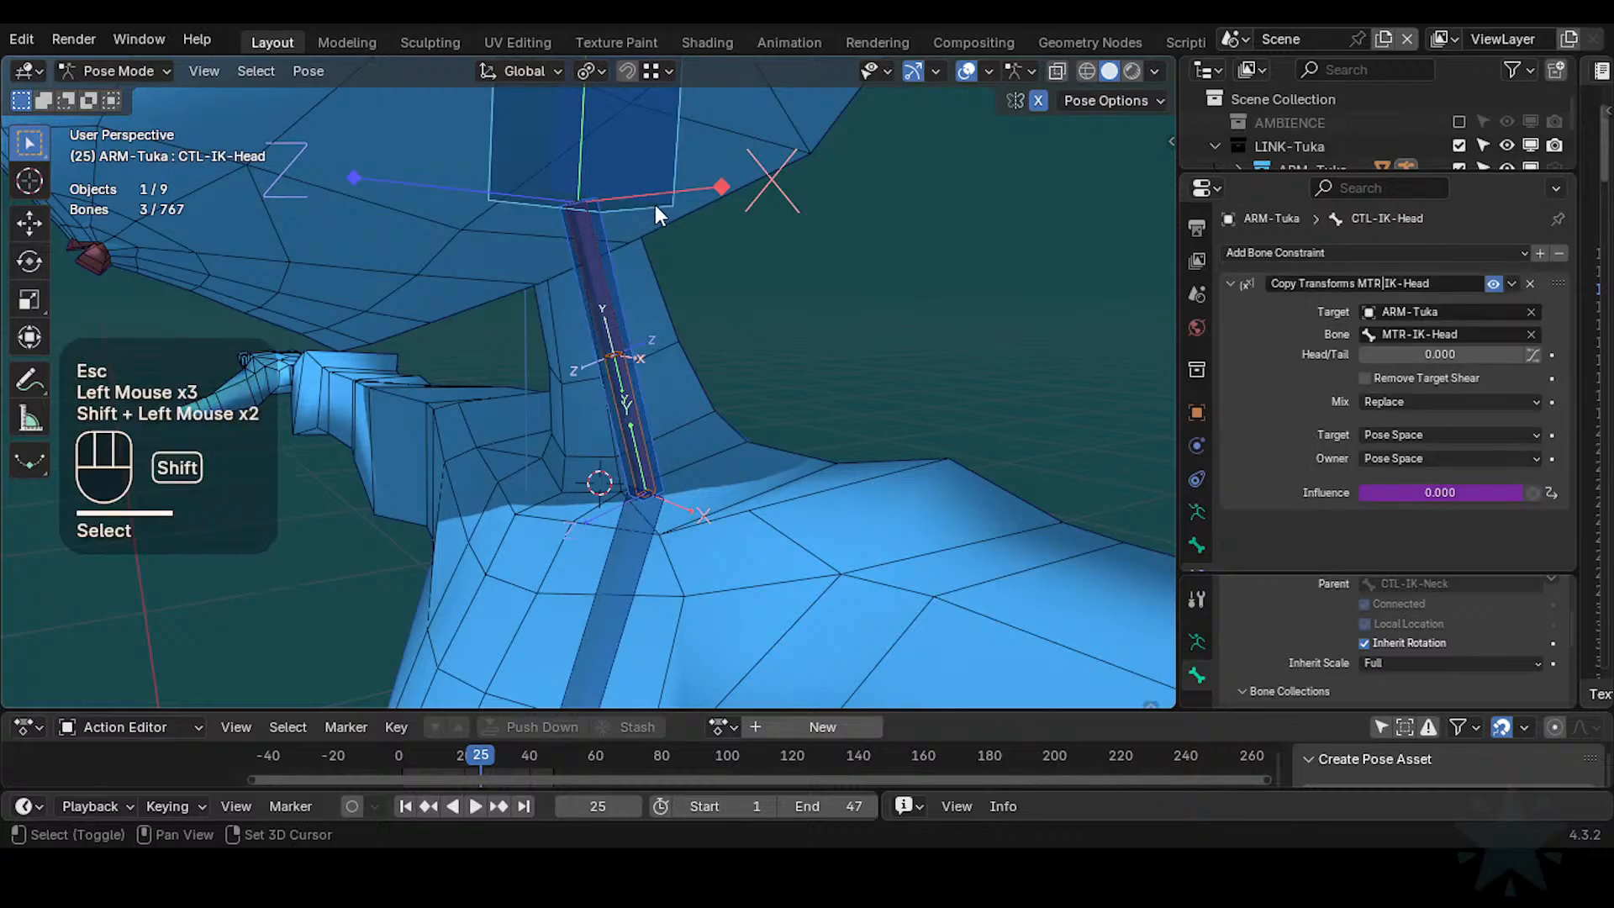
left_click(629, 387)
left_click(629, 387)
left_click(628, 375)
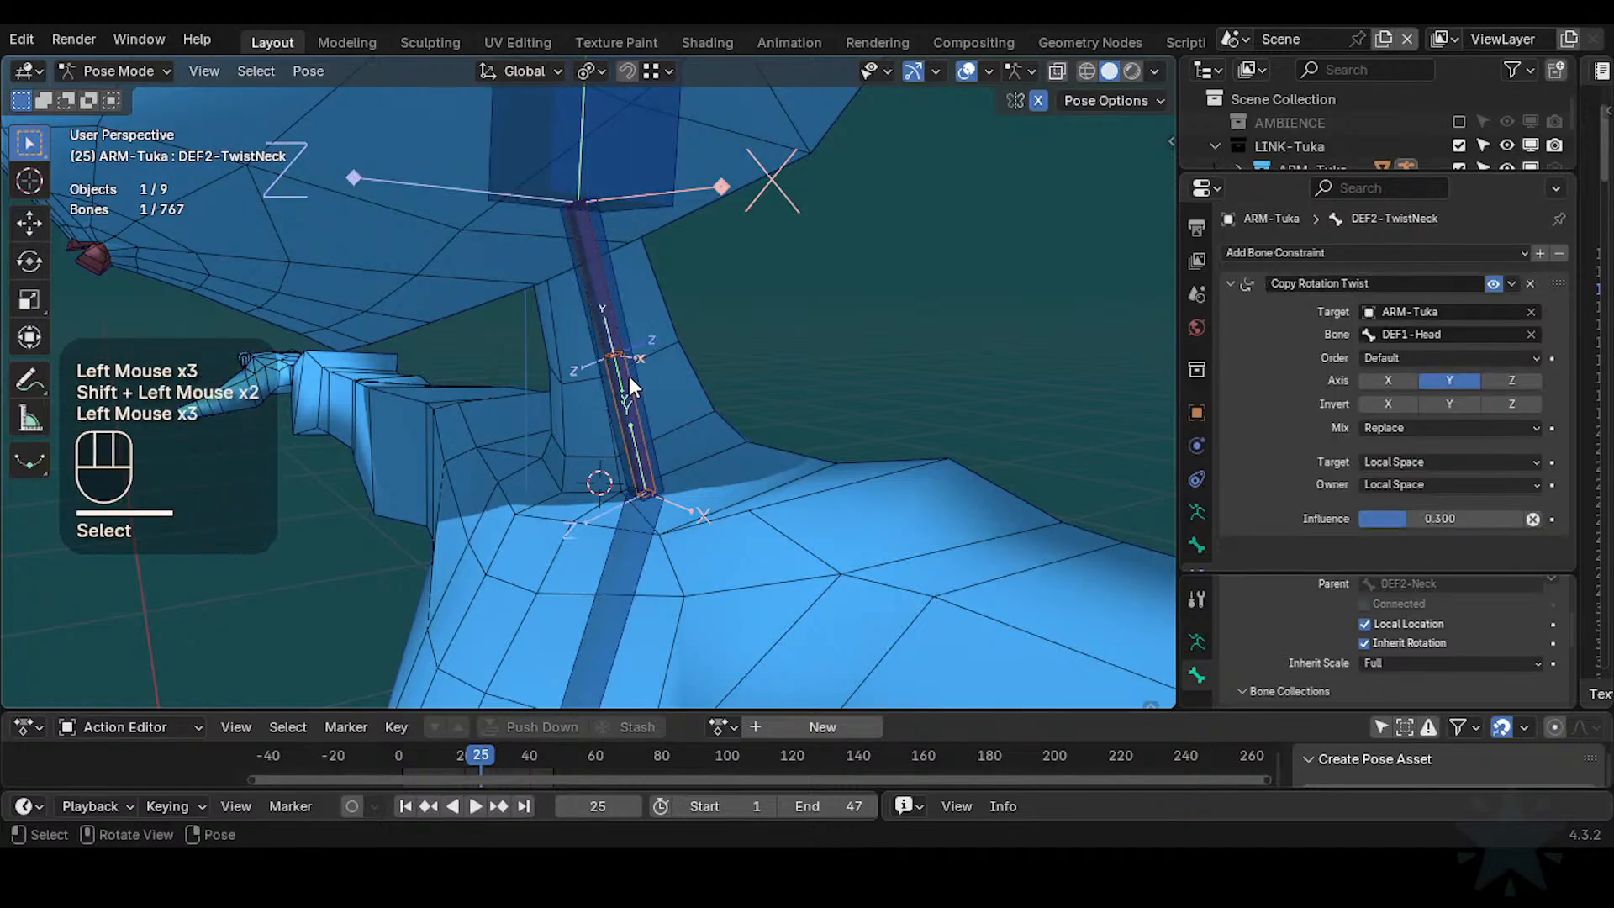
left_click(655, 187, "shift")
key("shift+h")
Test the isolated twist bone by rotating CTL-IK-Head freely and around its global and local Y axes, cancelling each rotation
left_click(652, 183)
key("r")
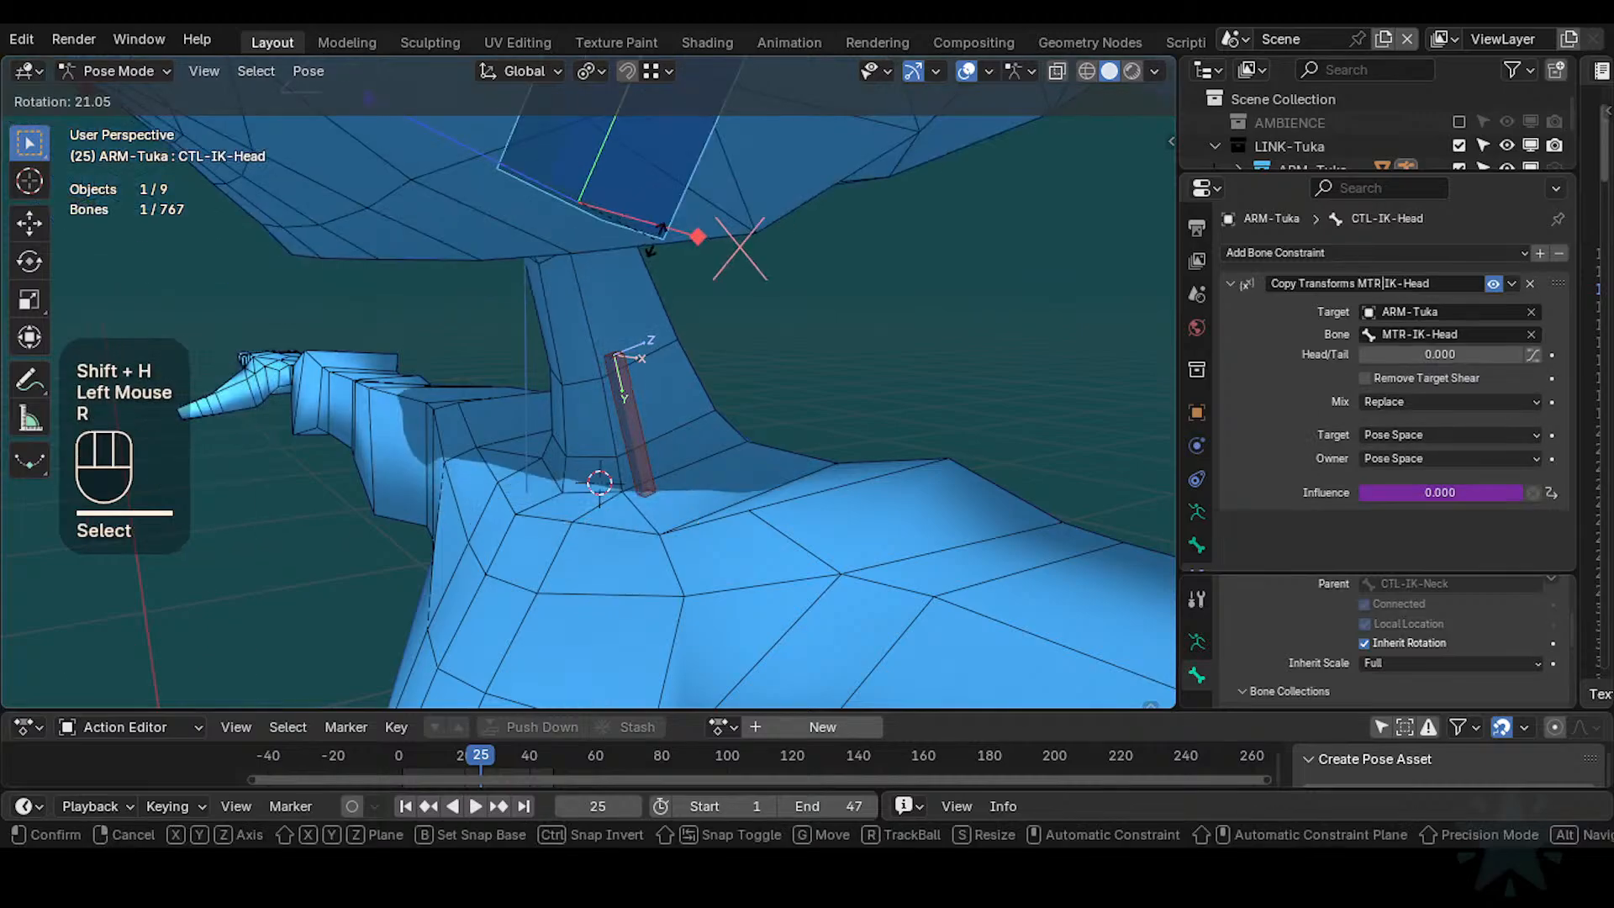
key("y")
key("Escape")
key("r")
key("y")
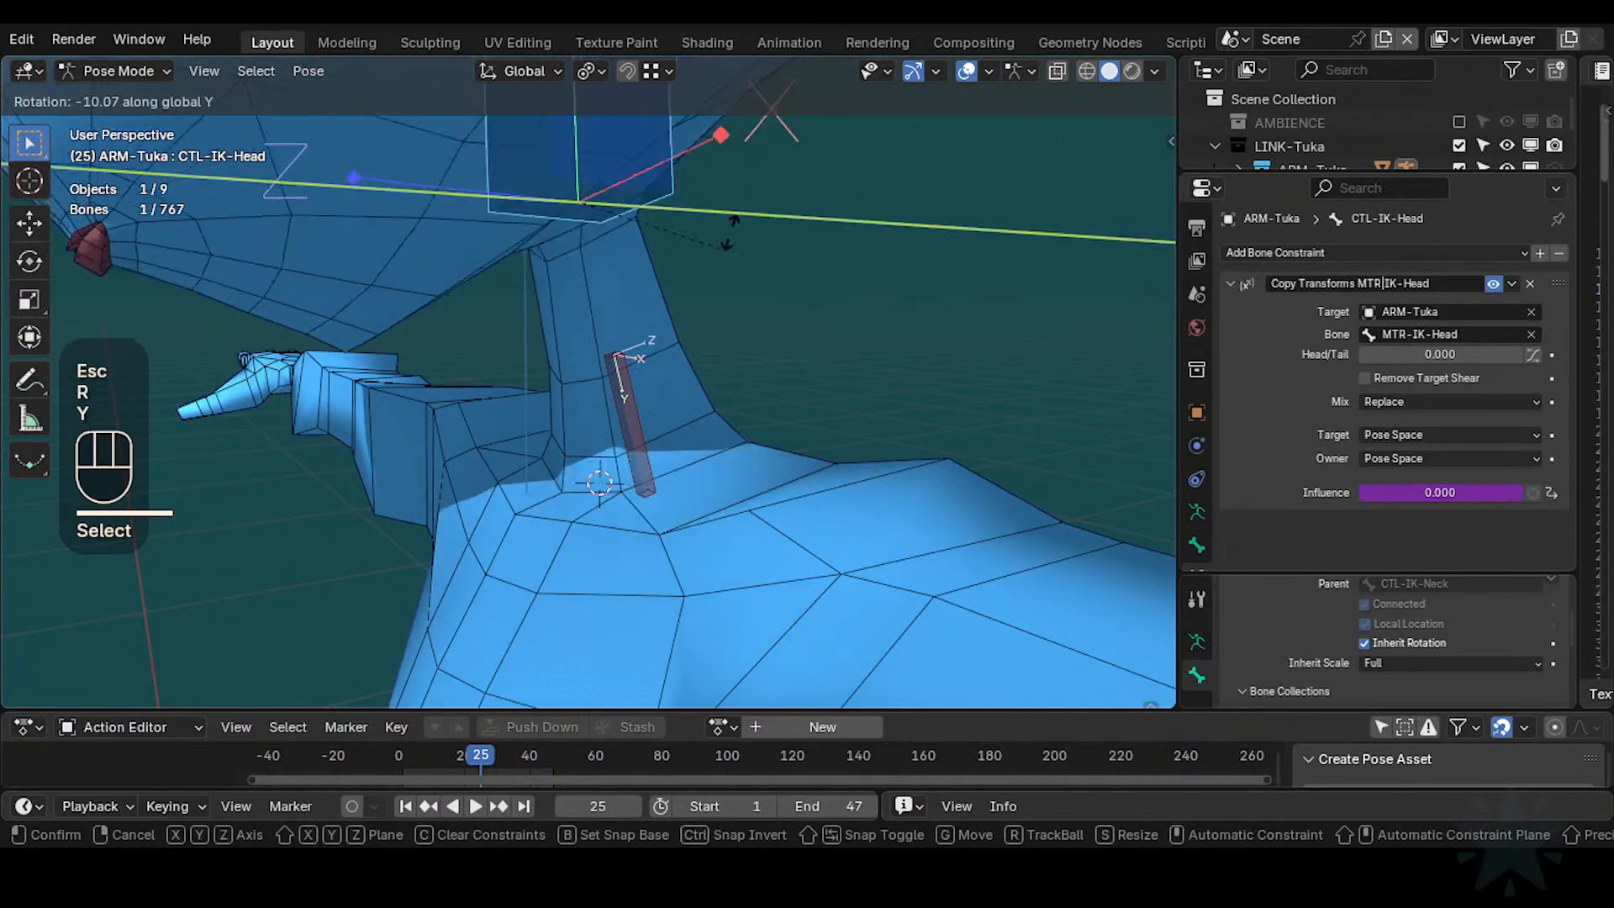
key("y")
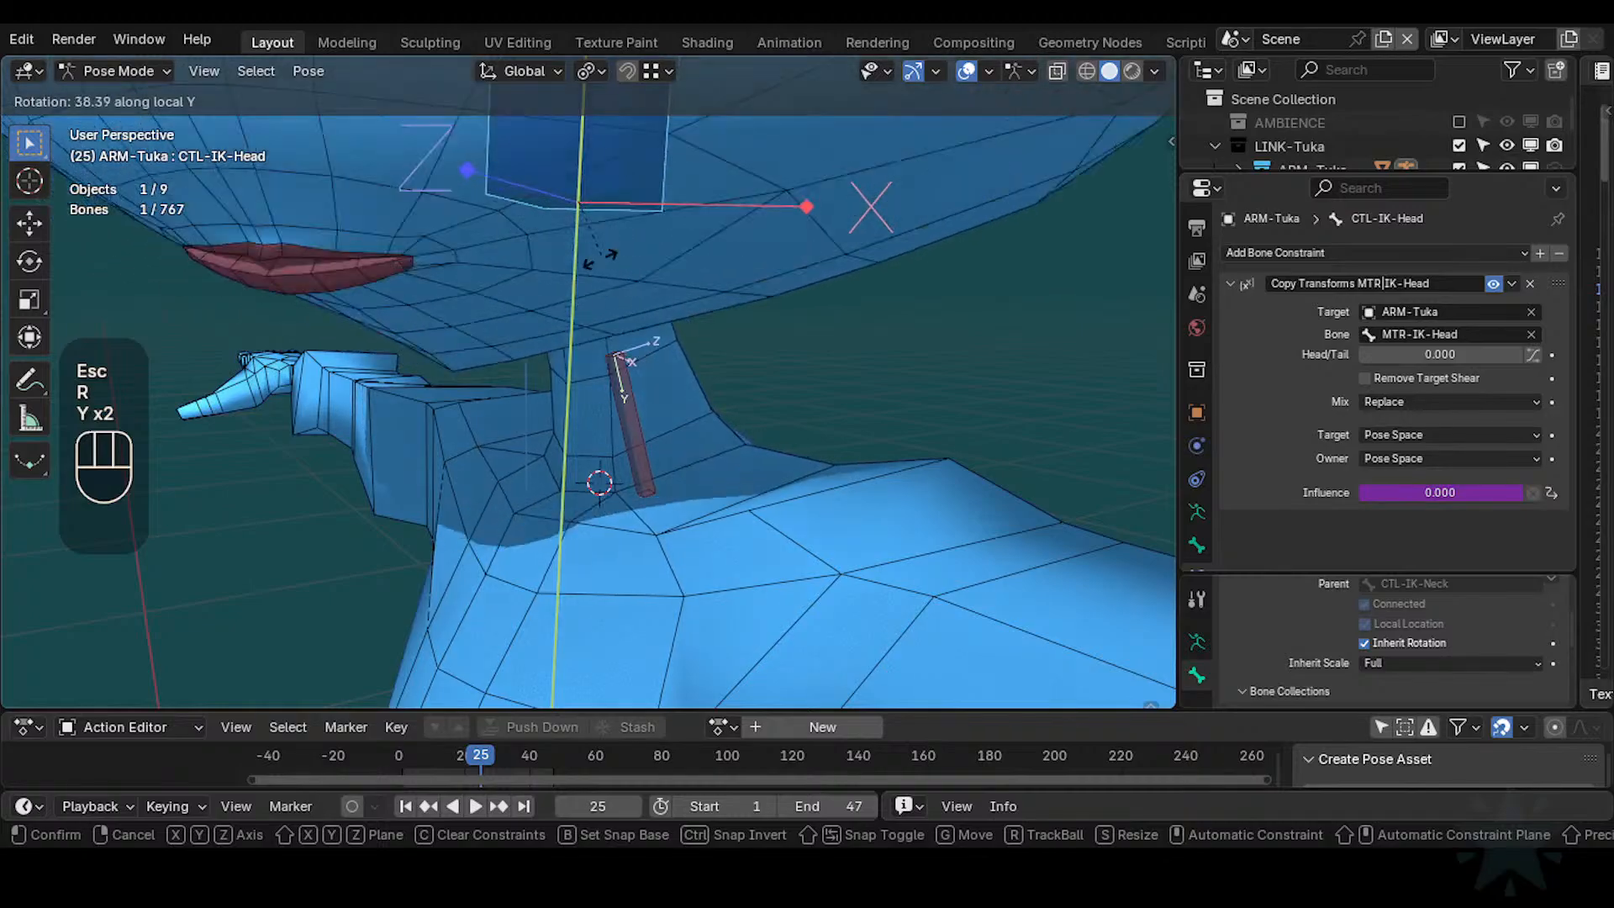
key("Escape")
Check the neck from behind while rotating CTL-IK-Head around its local Y axis to judge DEF2-TwistNeck's twist direction
middle_click_drag(833, 236, 760, 415)
key("r")
key("y")
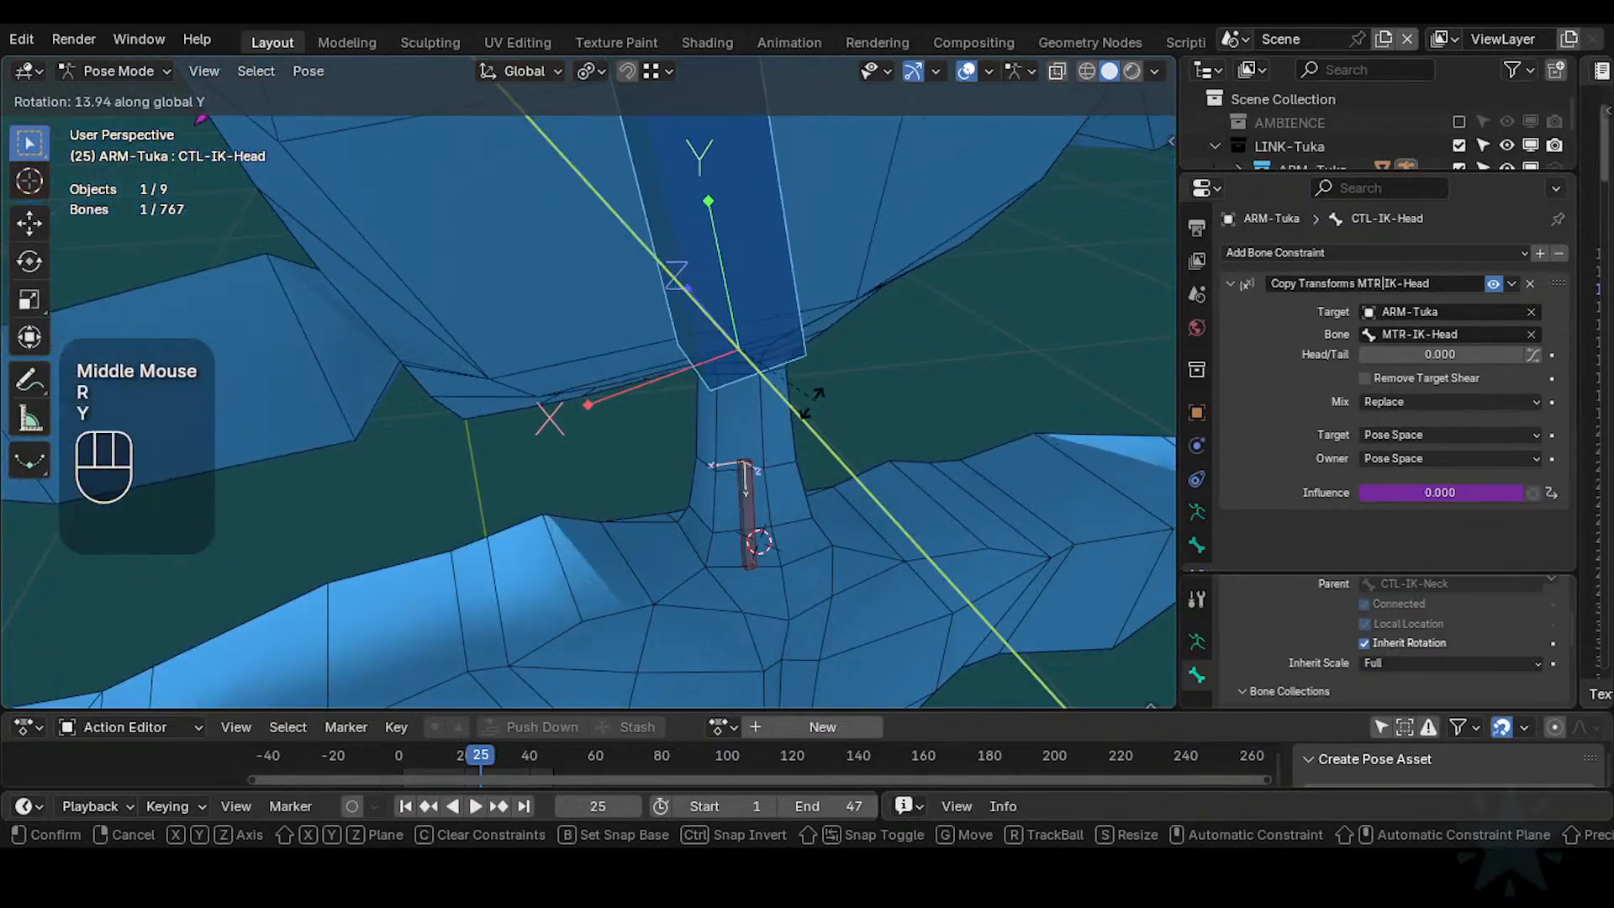
key("Escape")
key("r")
key("y")
key("y")
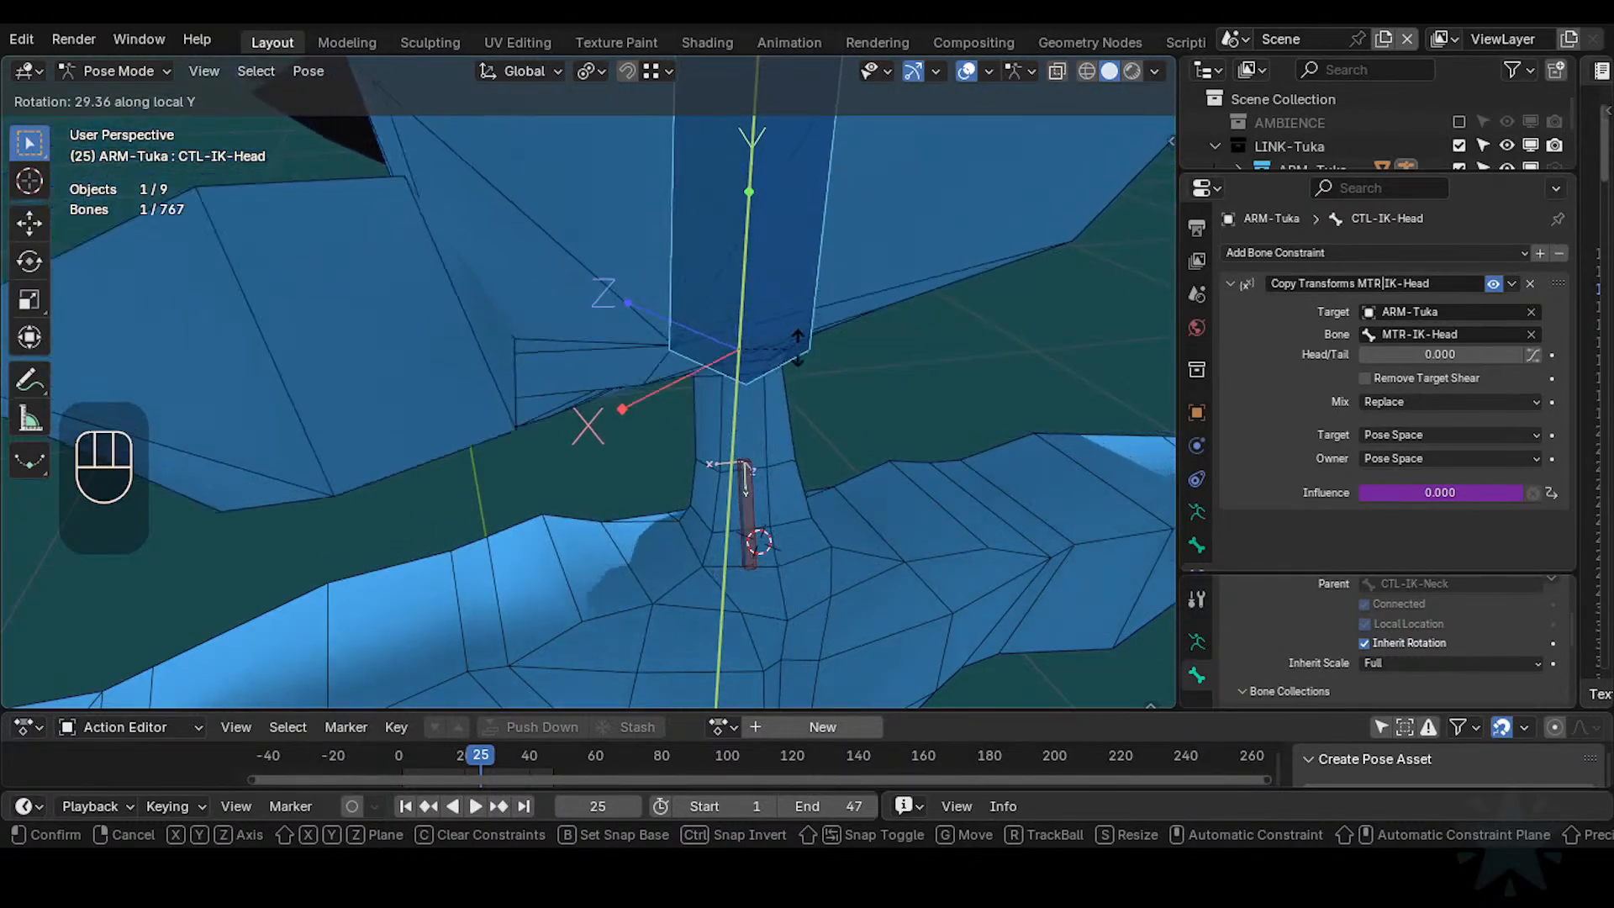
left_click(756, 471)
Invert the Y axis in DEF2-TwistNeck's Copy Rotation Twist constraint and retest by rotating CTL-IK-Head around its local Y axis
left_click(747, 496)
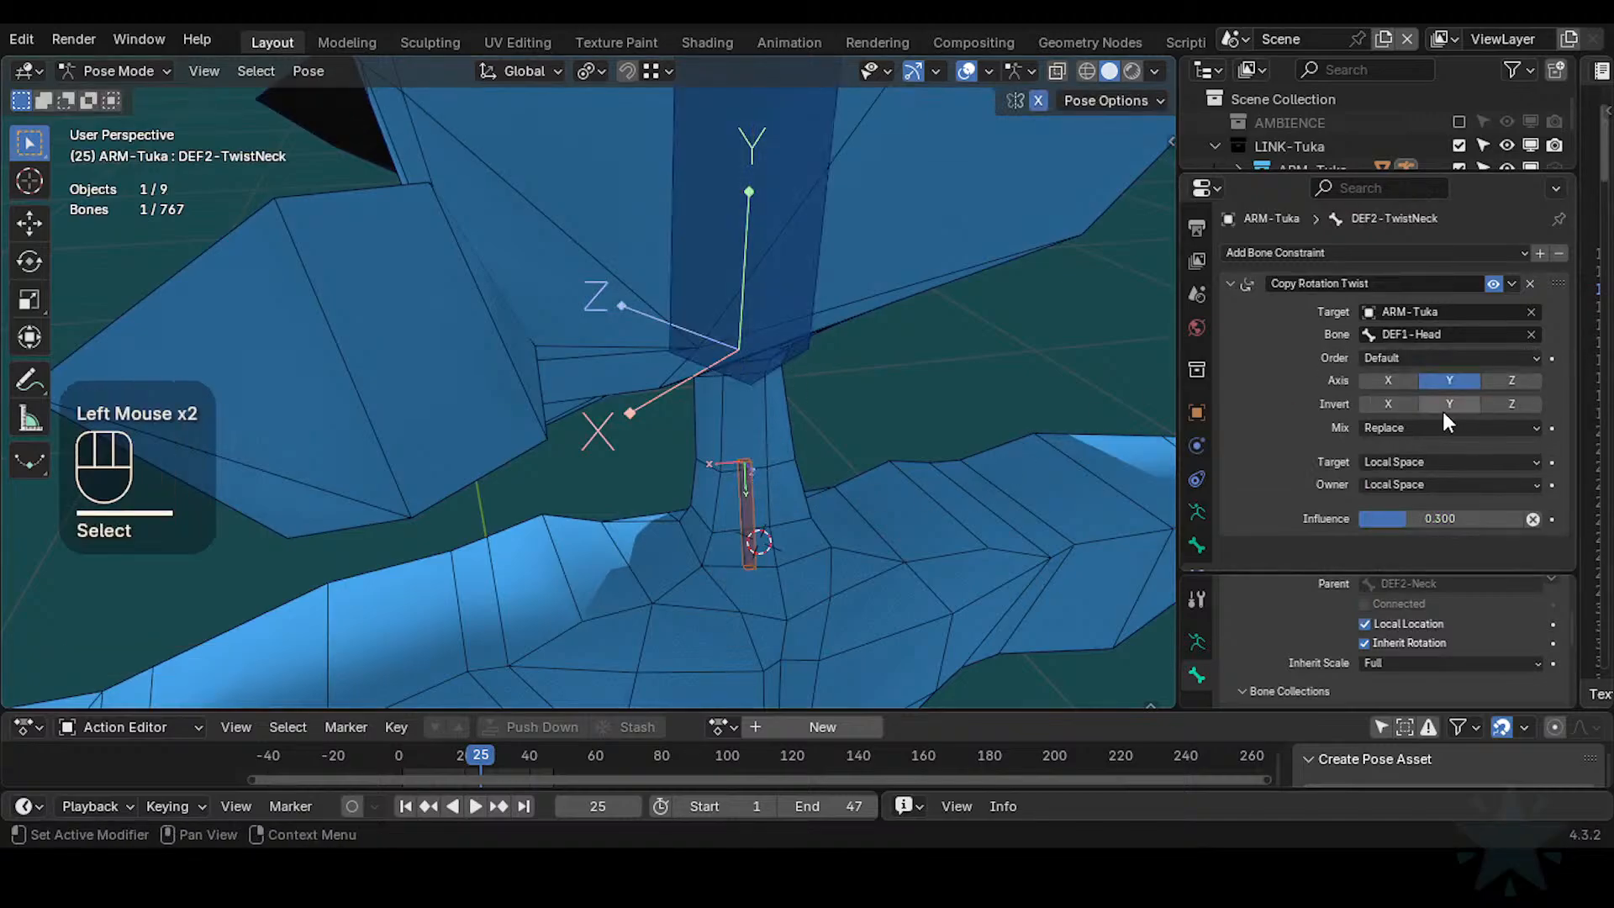
left_click(875, 308)
left_click(856, 341)
key("r")
key("y")
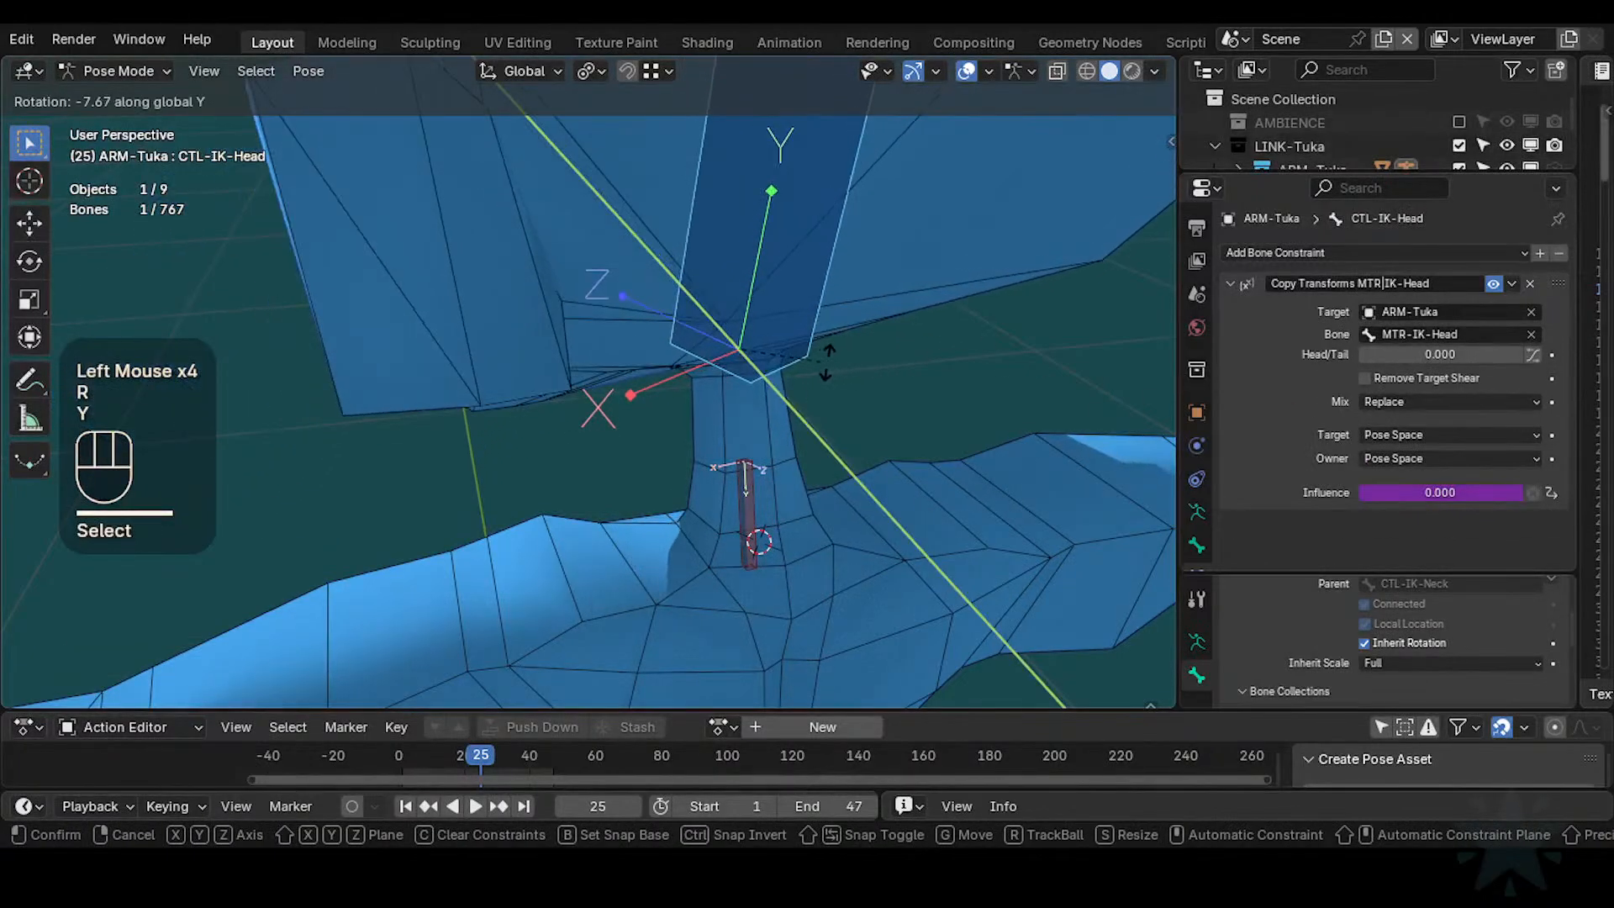
key("y")
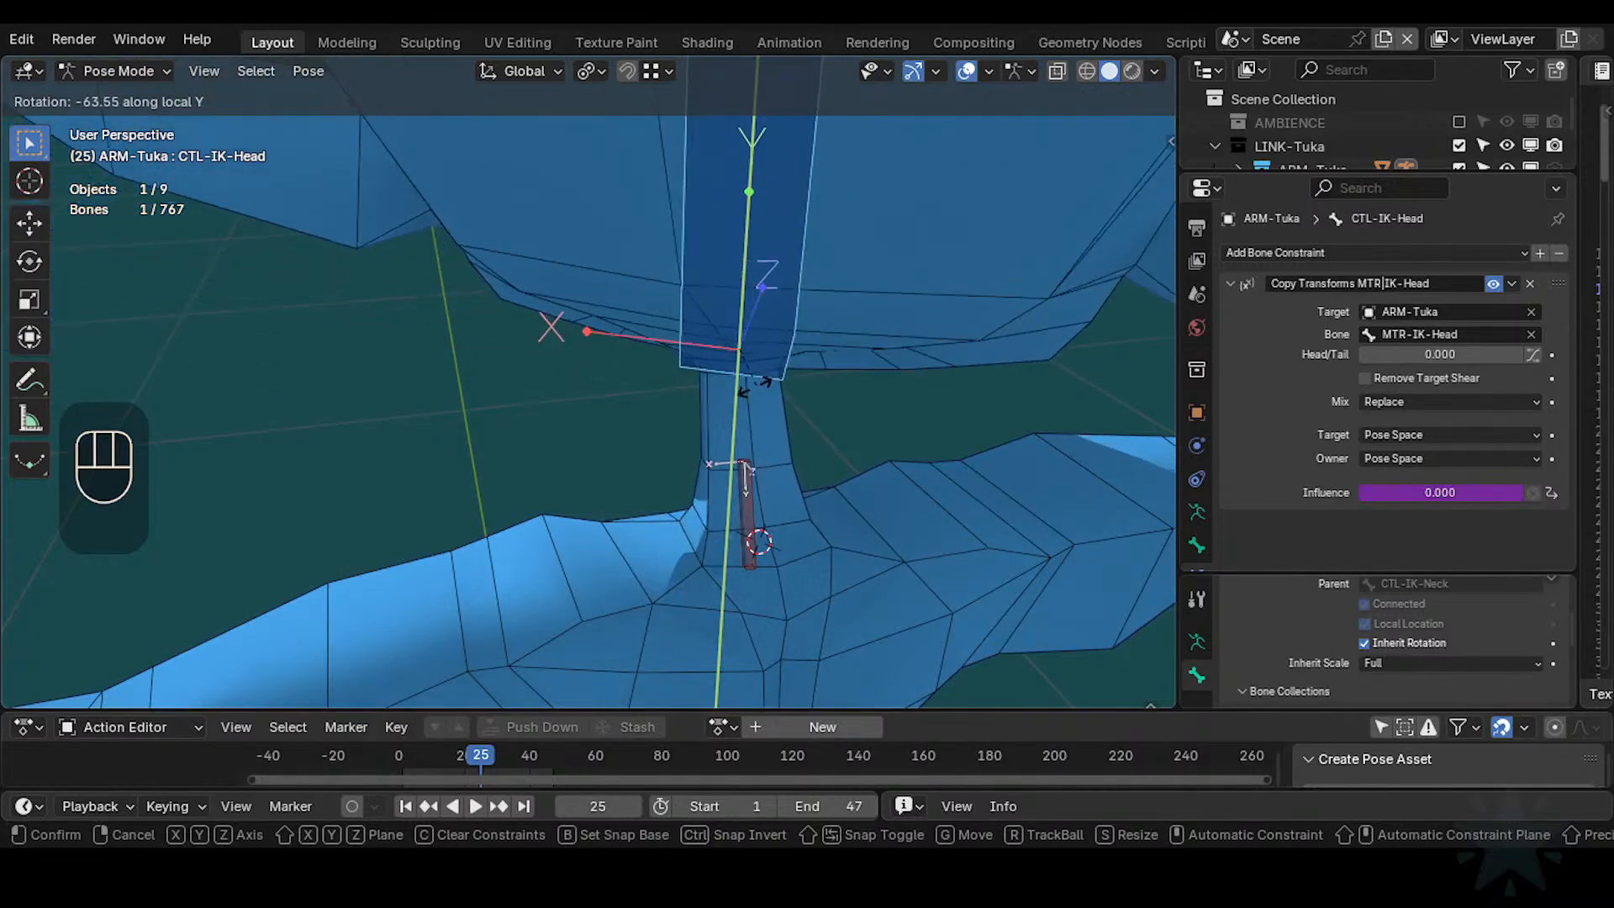
left_click(744, 474)
Clear the test rotation from all visible bones
left_click(745, 476)
left_click(724, 291)
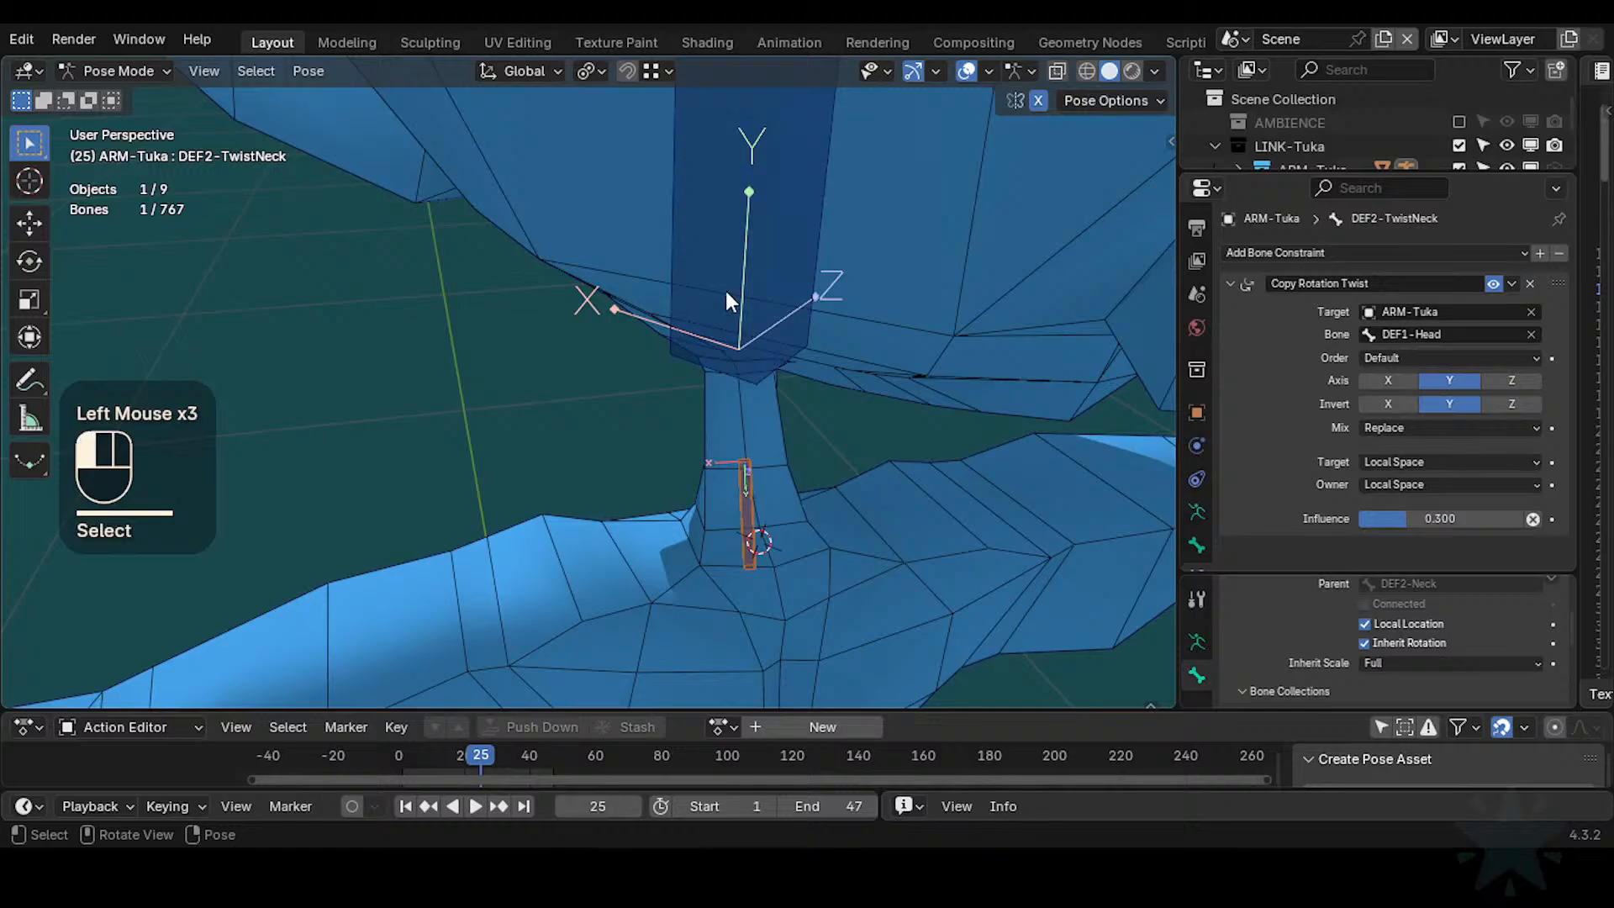
key("a")
key("alt+q")
key("alt+q")
Test-rotate DEF2-TwistNeck in the right orthographic view to examine its pivot, then cancel the rotation
left_click(745, 461)
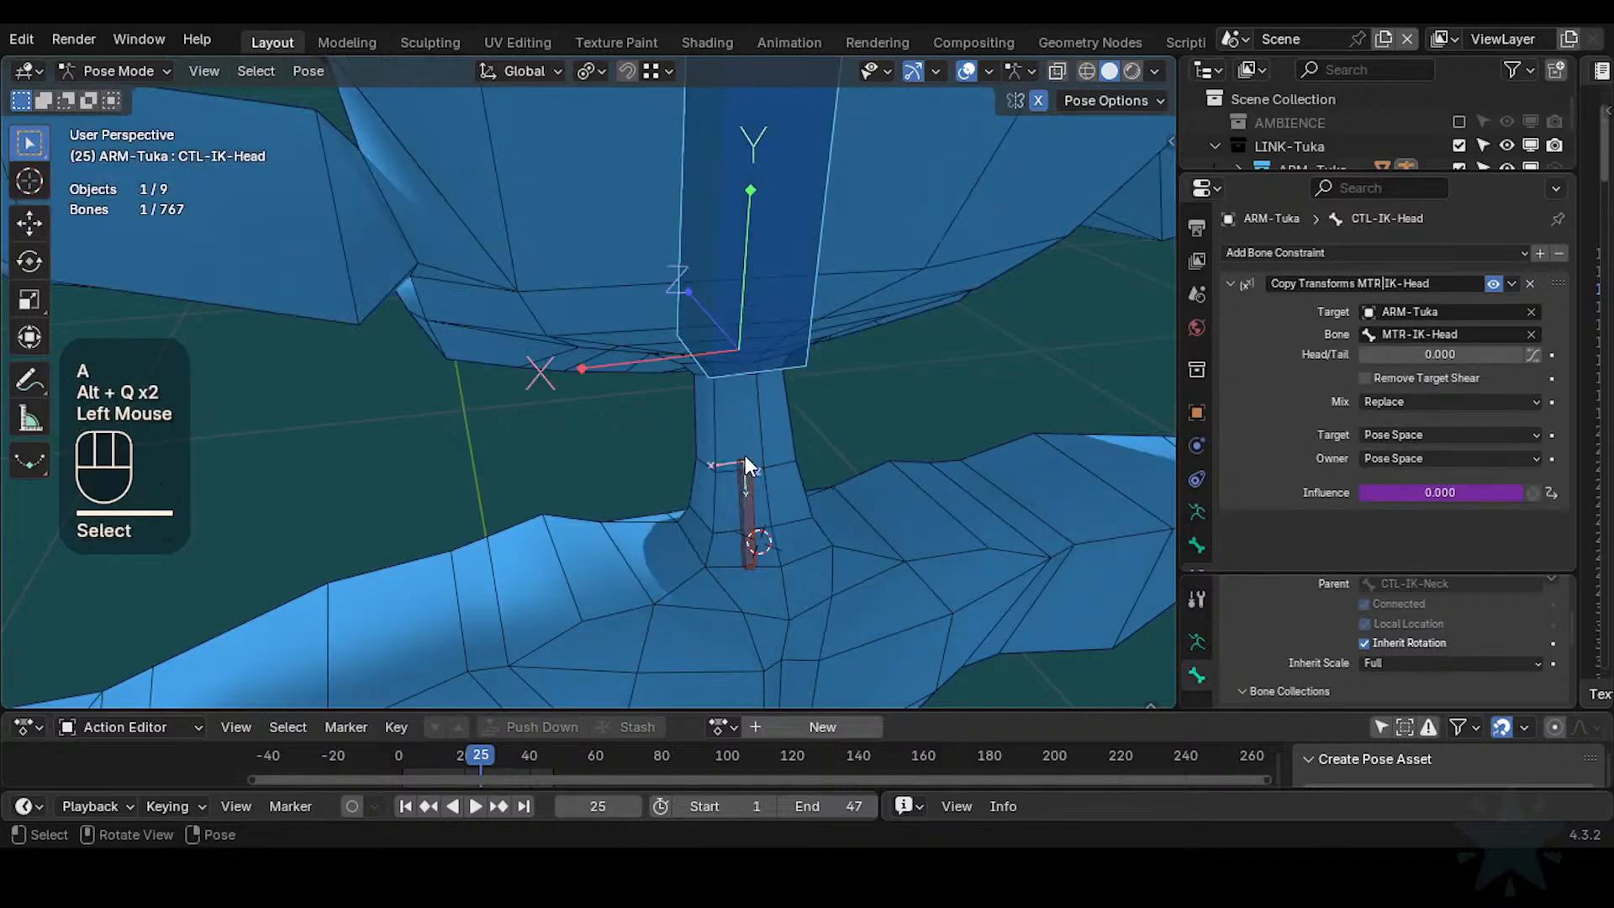
scroll(745, 456, "up", 1)
left_click(793, 502)
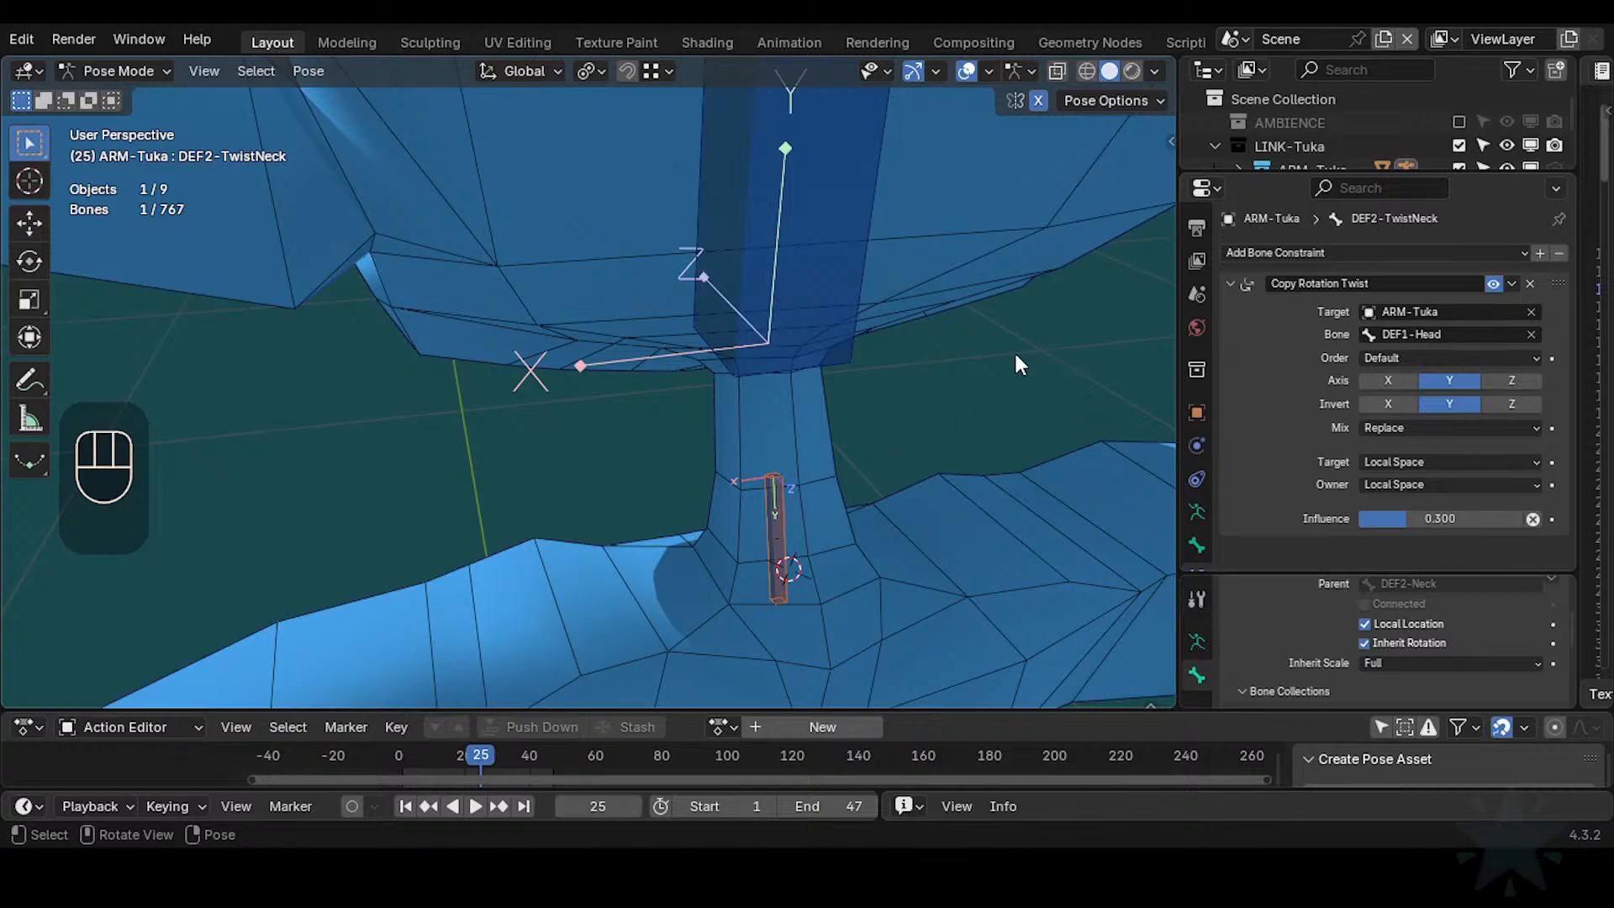
key("KP_3")
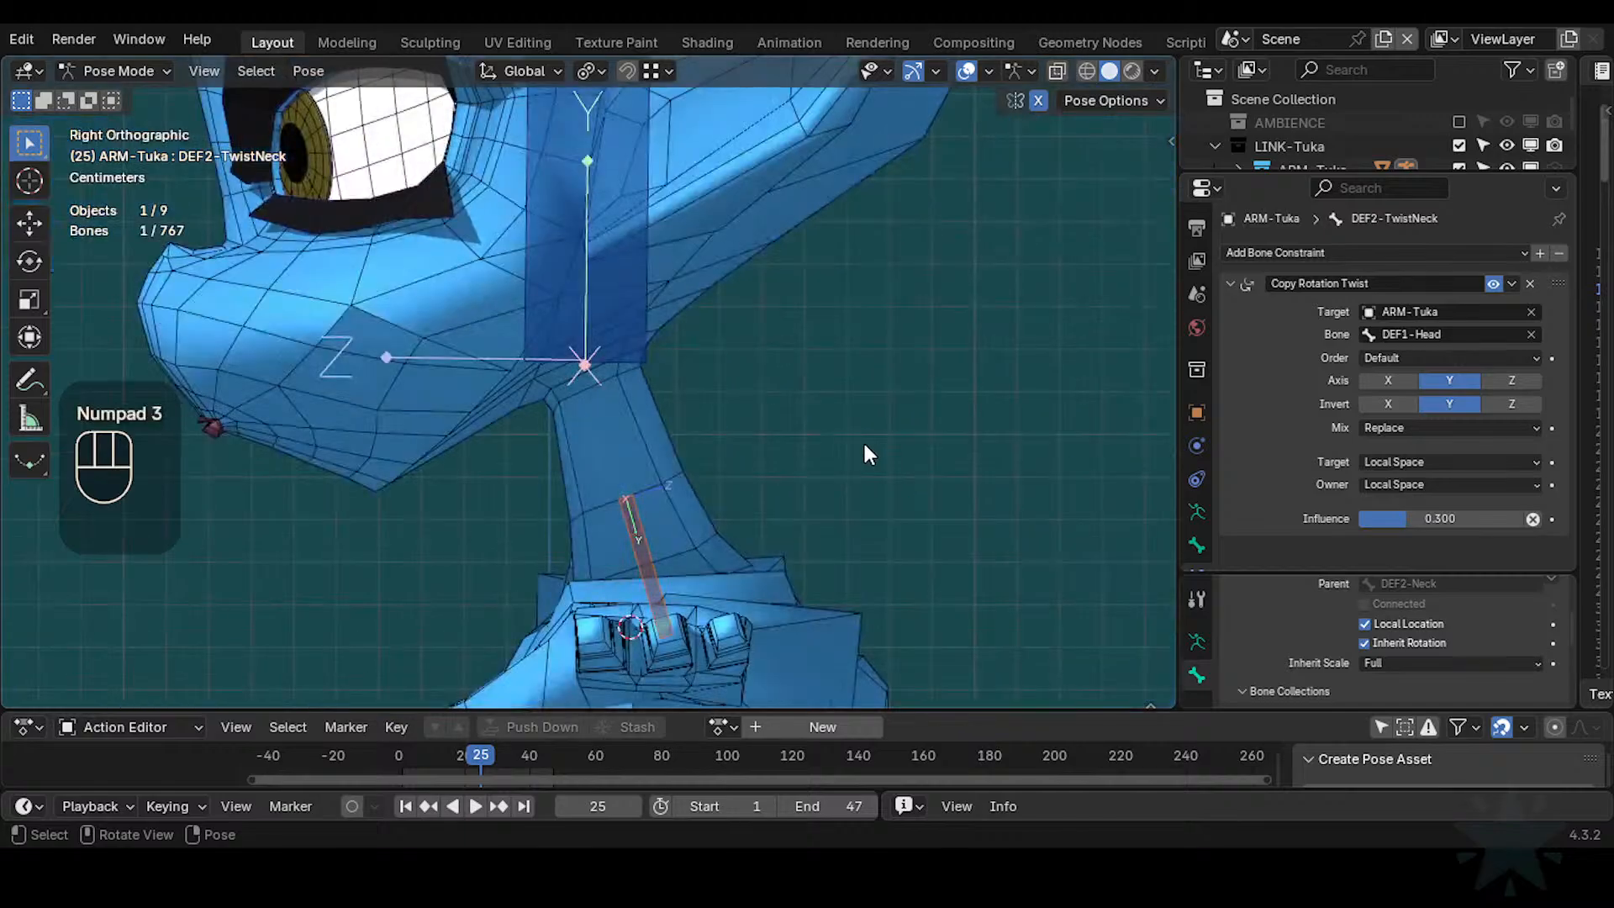
middle_click_drag(720, 467, 760, 425, "shift")
scroll(760, 426, "down", 1, "shift")
scroll(760, 425, "up", 1, "shift")
scroll(761, 428, "up", 1)
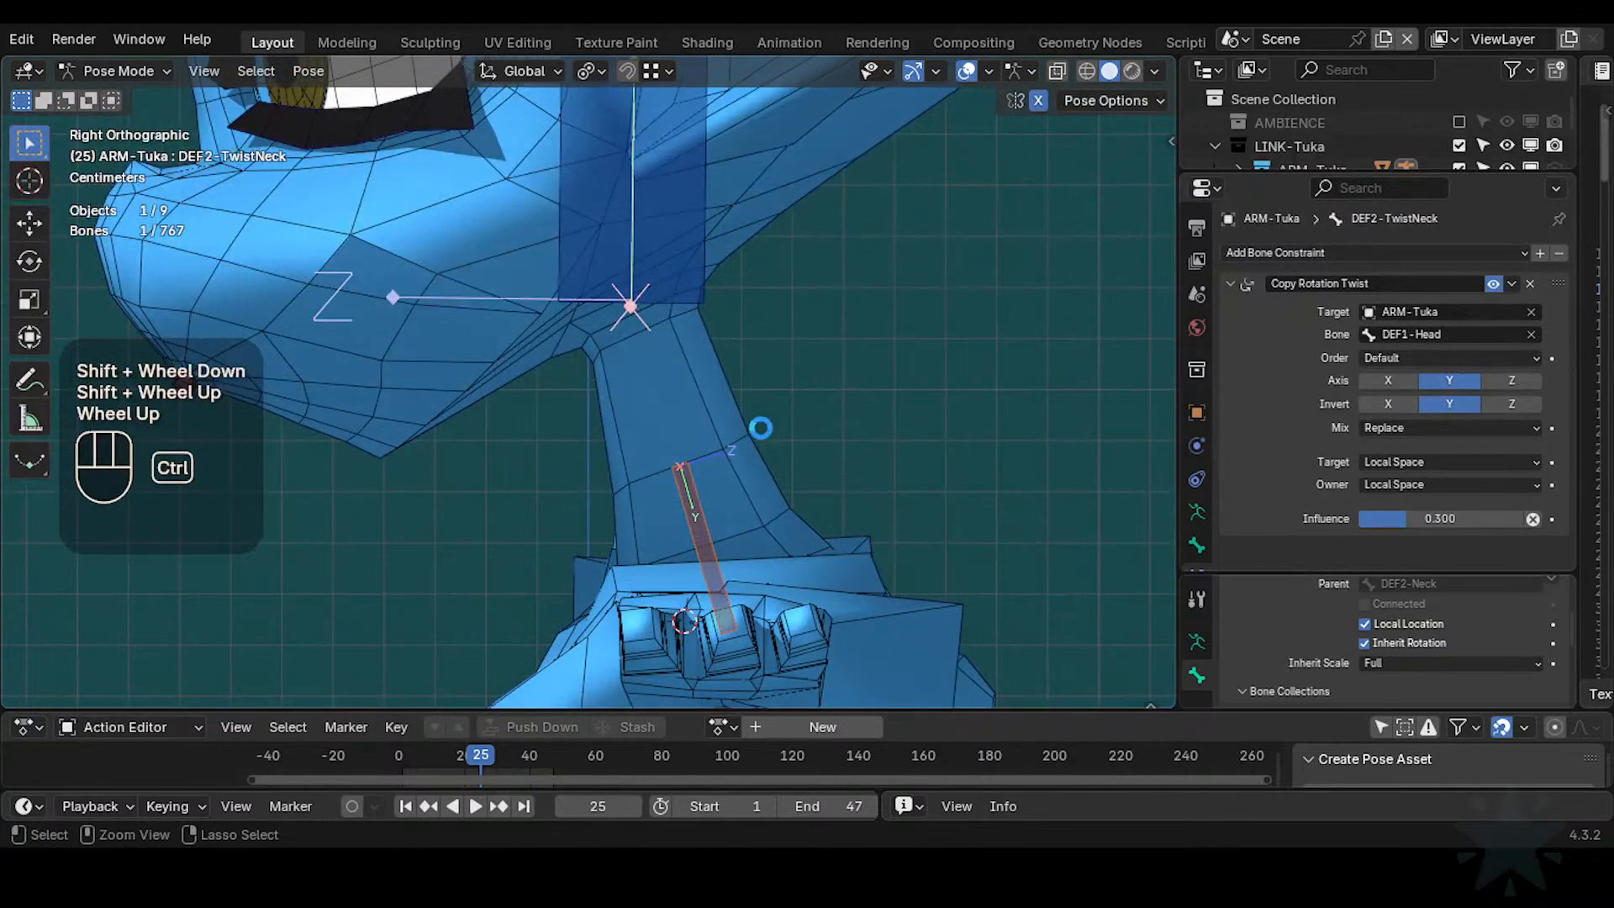
left_click(690, 501)
key("r")
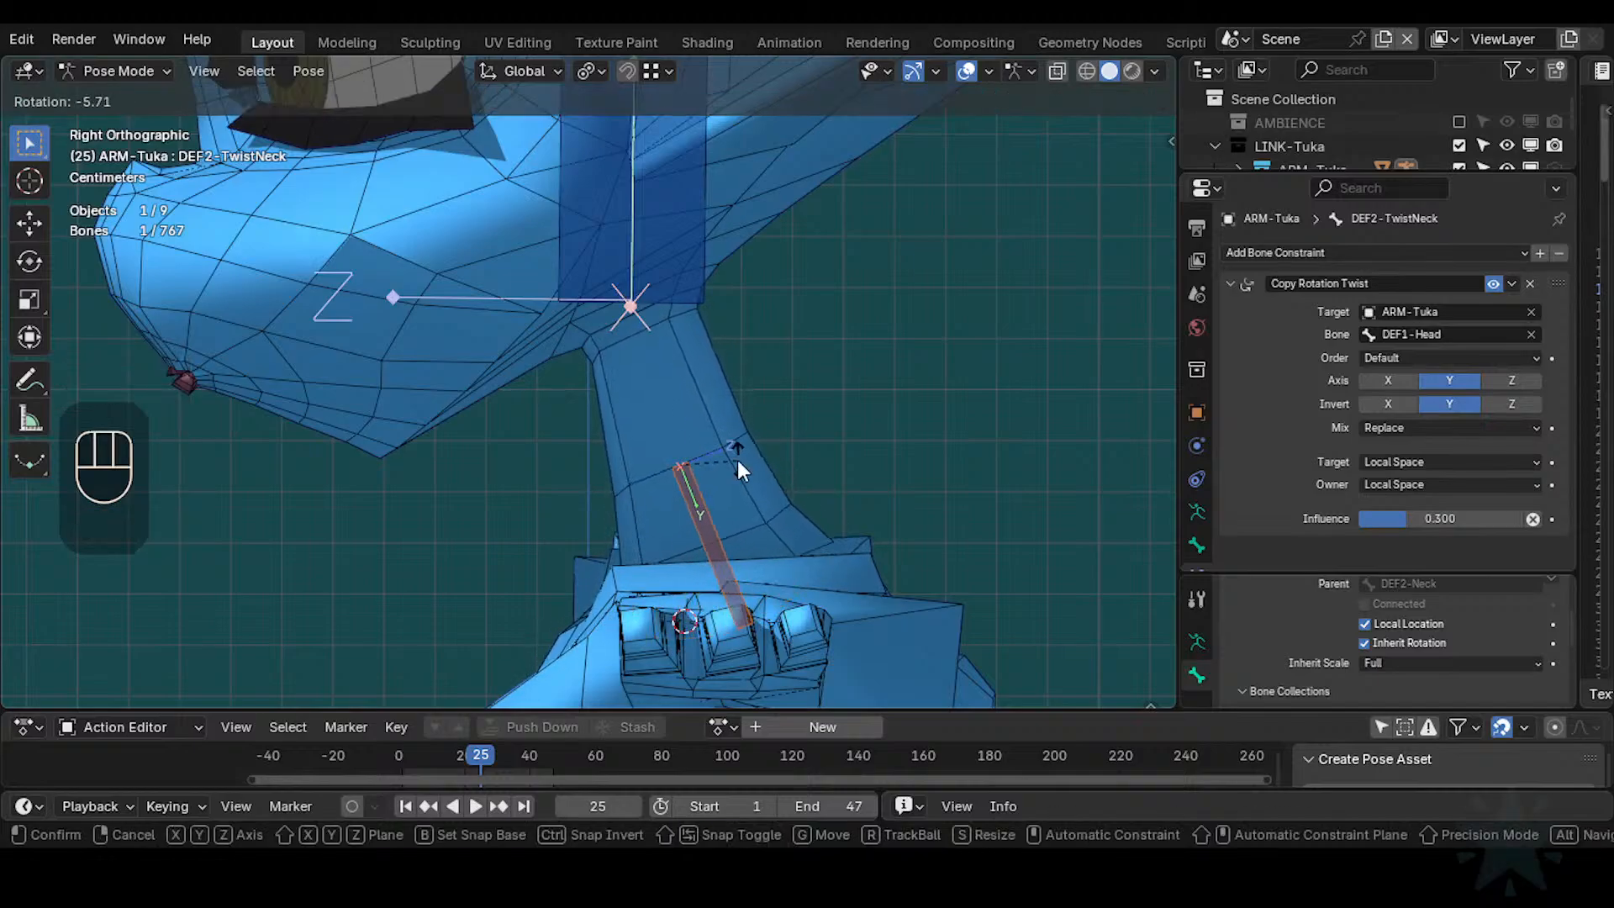
key("Escape")
scroll(701, 514, "down", 1)
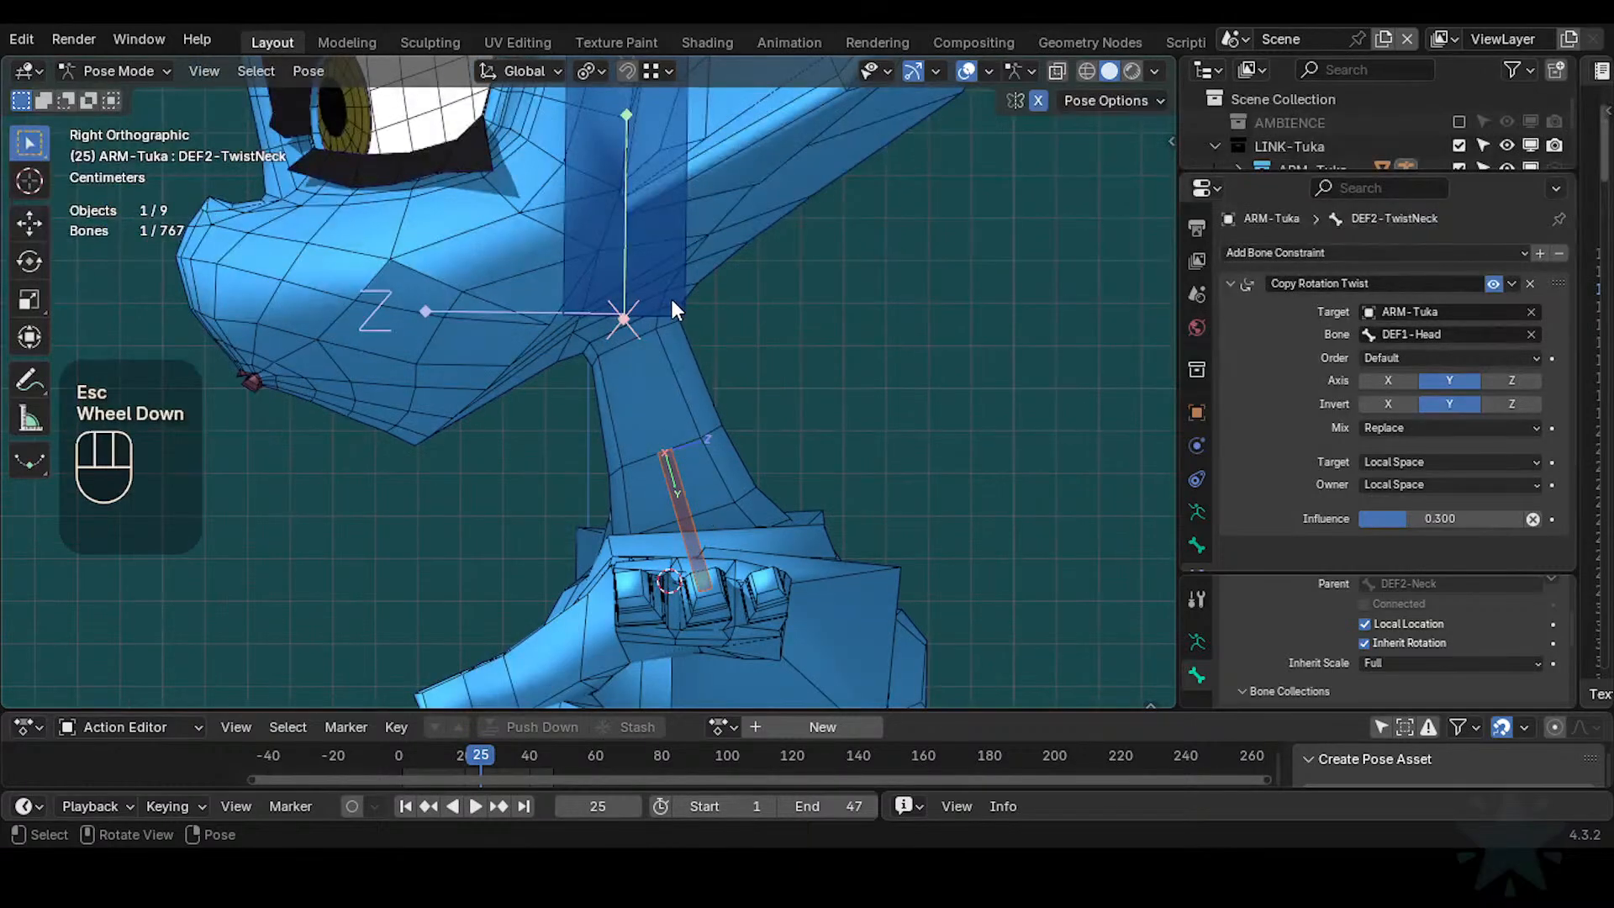
Reveal all bones and isolate DEF2-TwistNeck, DEF2-TwistNeck.001, CTL-IK-Neck and CTL-IK-Head
key("alt+h")
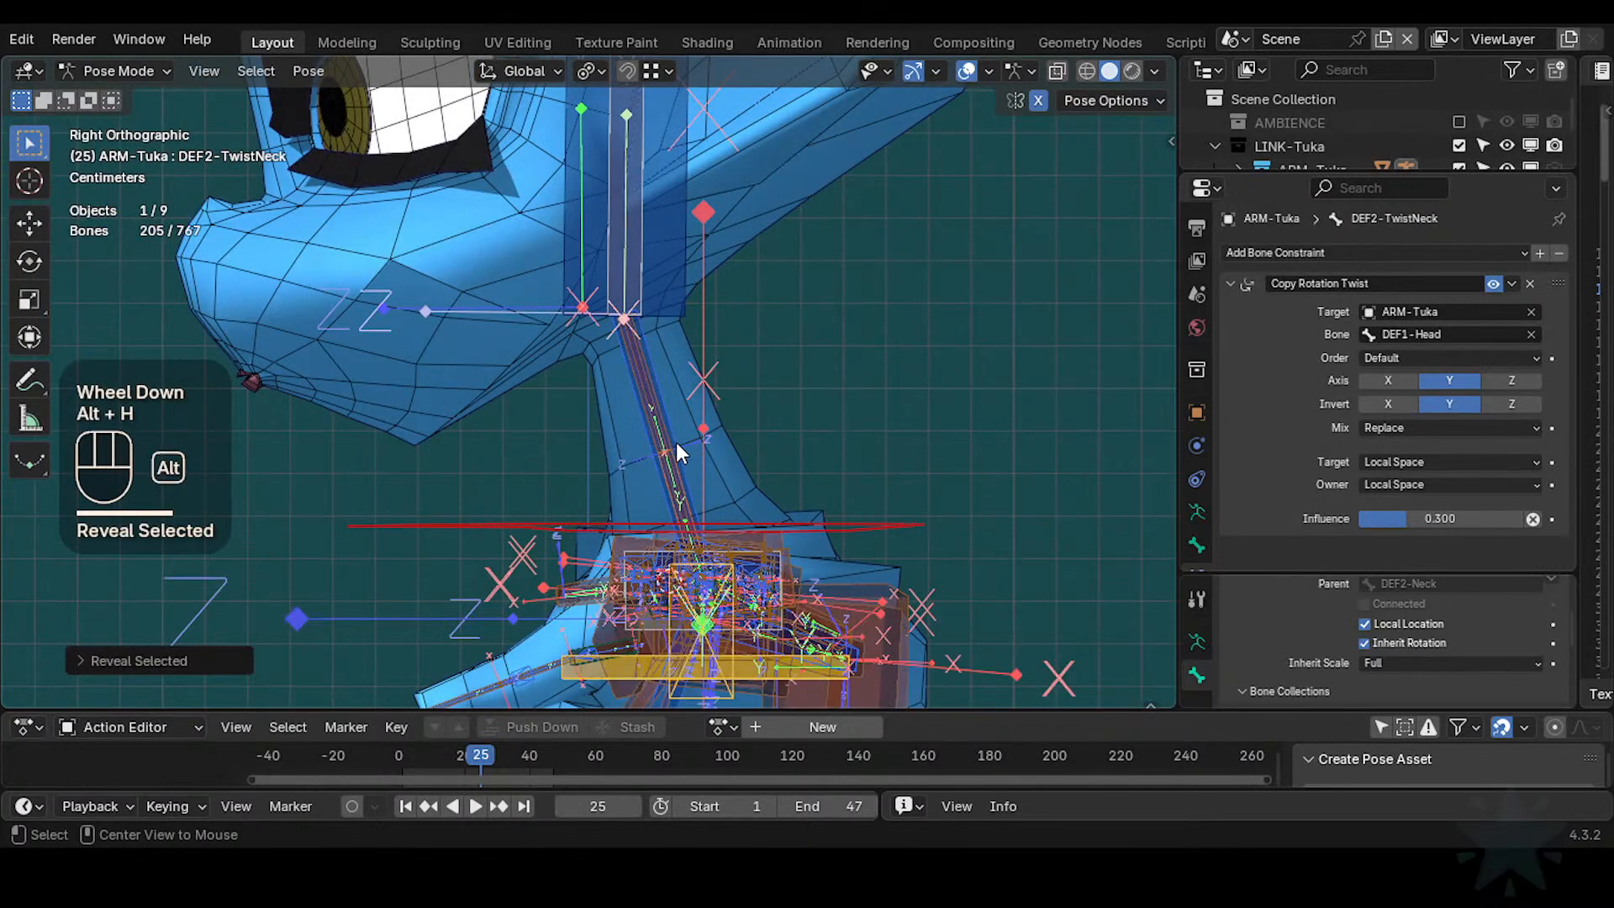
left_click(653, 397)
scroll(664, 425, "up", 1)
left_click(696, 502)
left_click(696, 503)
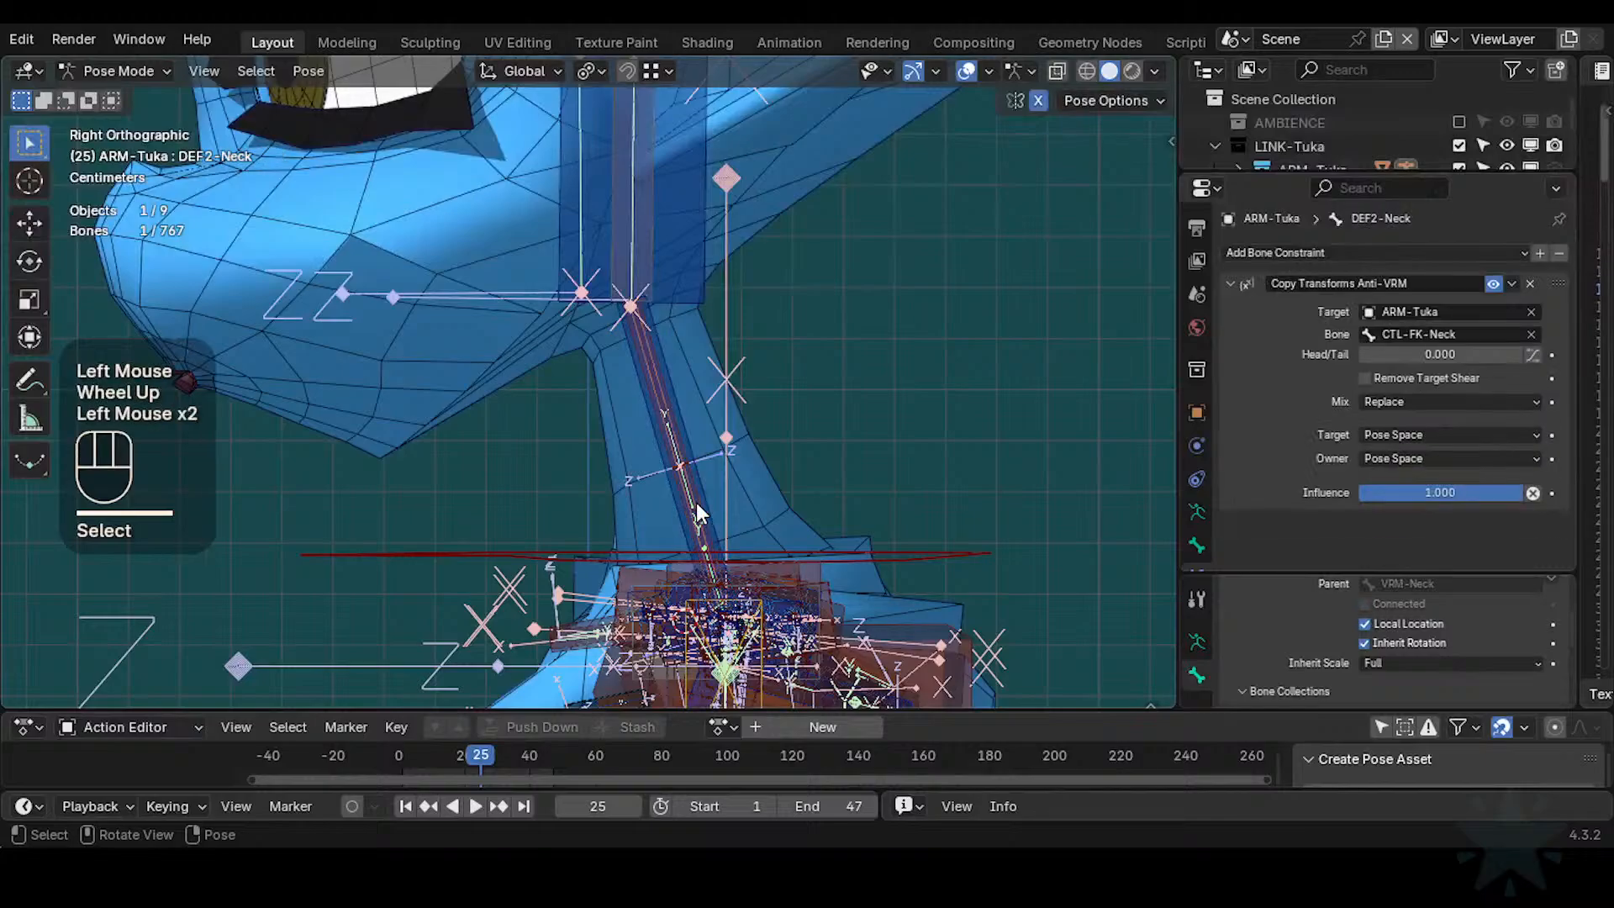
left_click(696, 503)
left_click(696, 503)
left_click(696, 503)
left_click(696, 503)
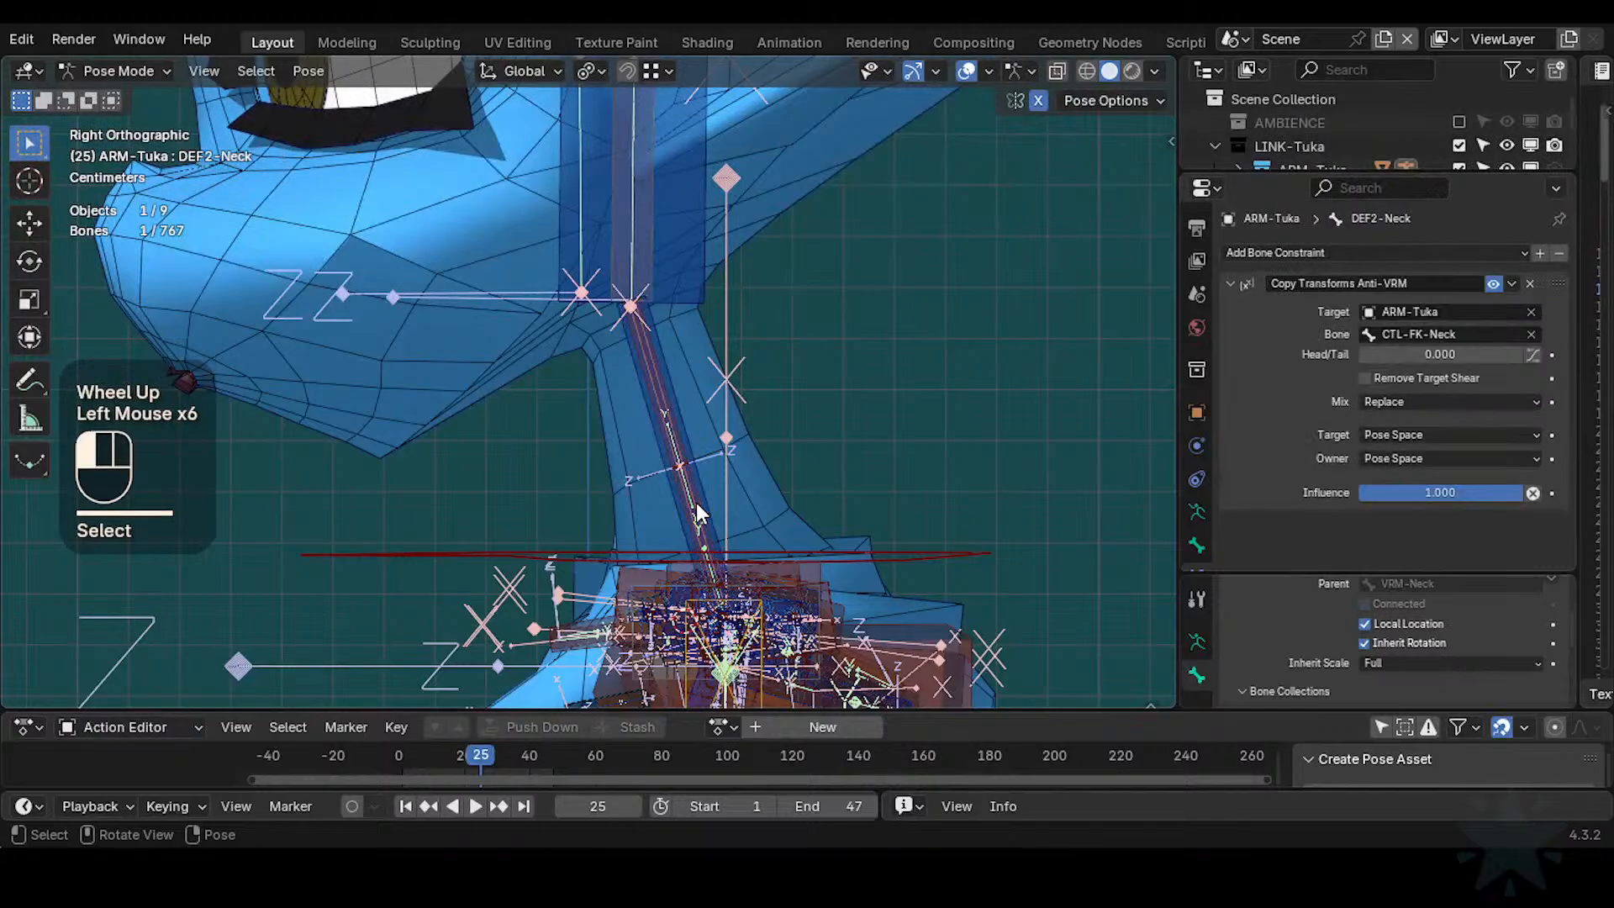
left_click(696, 503)
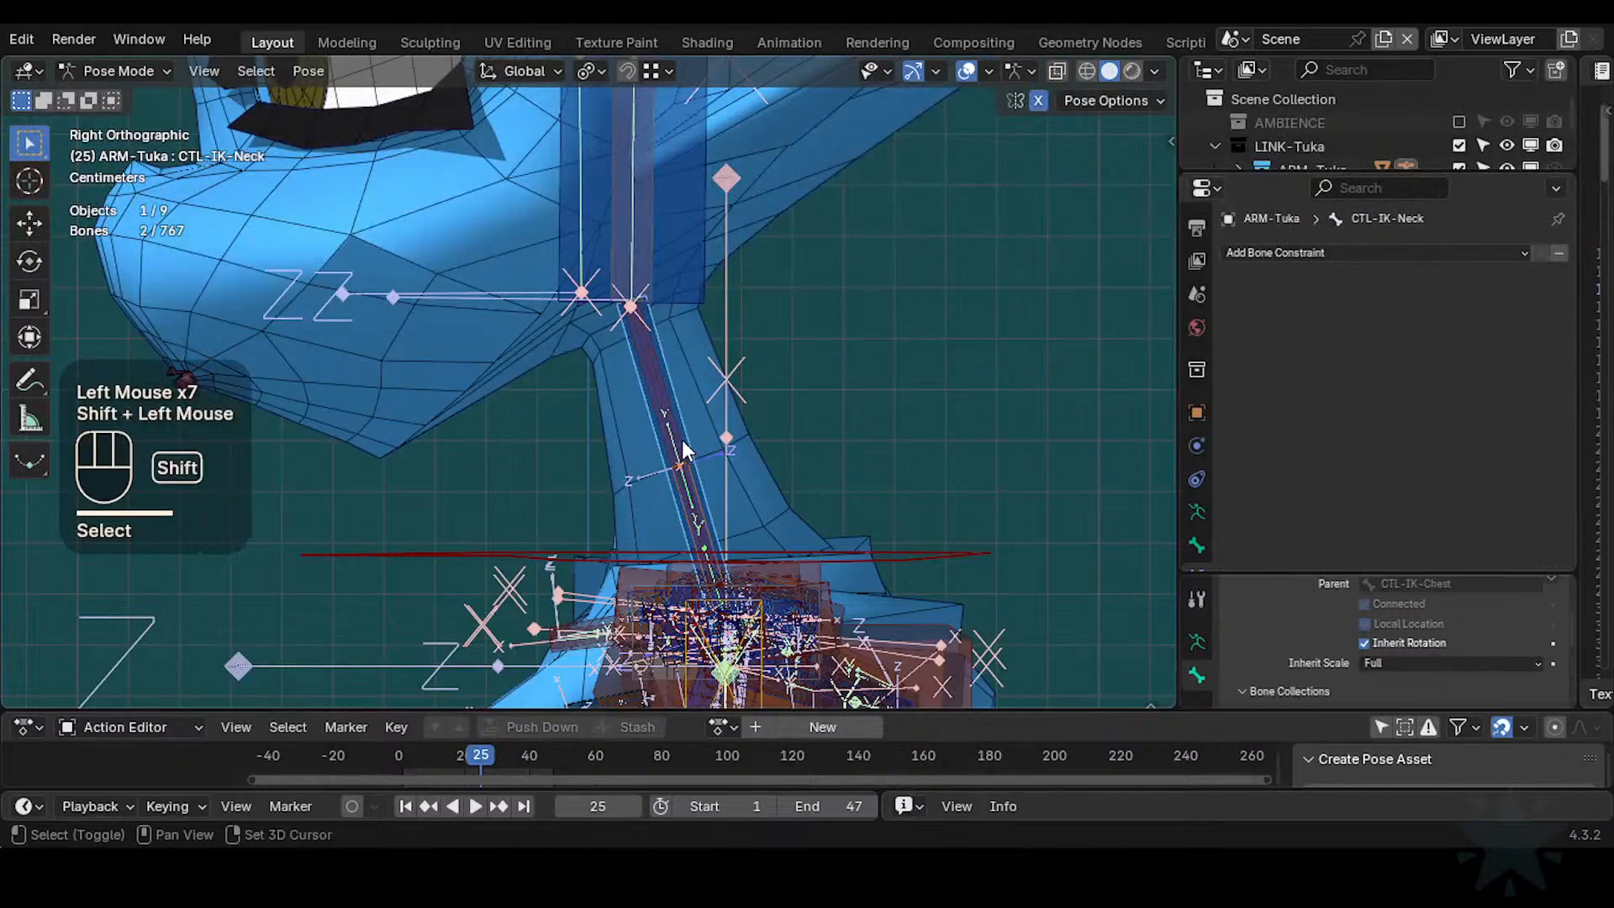
left_click(682, 441, "shift")
left_click(683, 311, "shift")
key("shift+h")
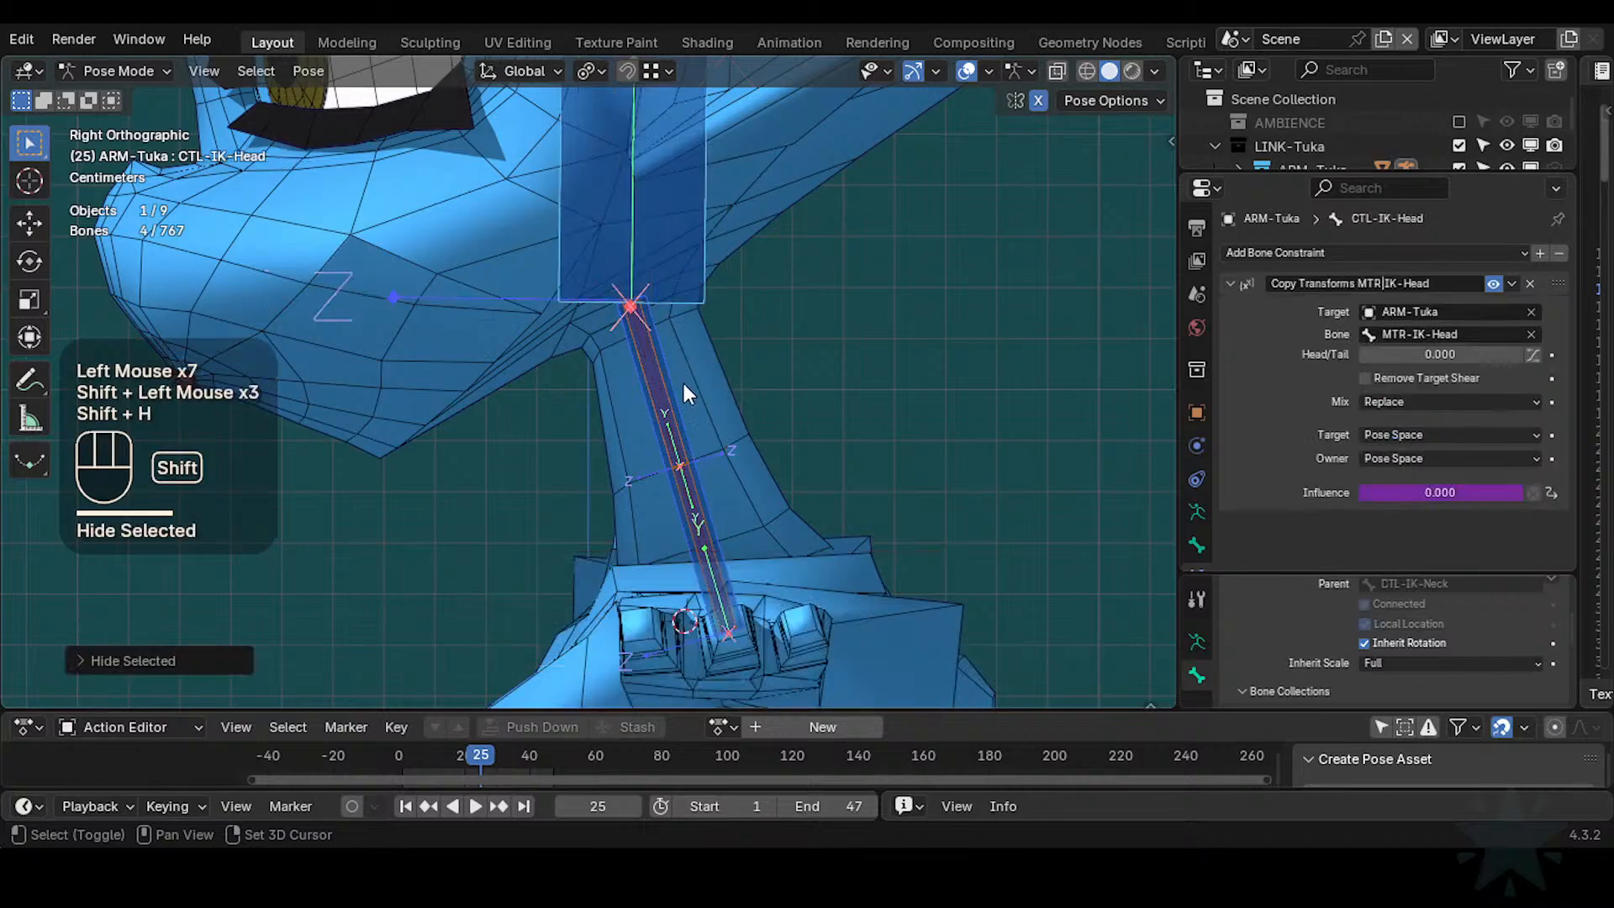
Save the file and hide CTL-IK-Neck so the two DEF2-TwistNeck bones can be selected directly
key("ctrl+3")
left_click(699, 501)
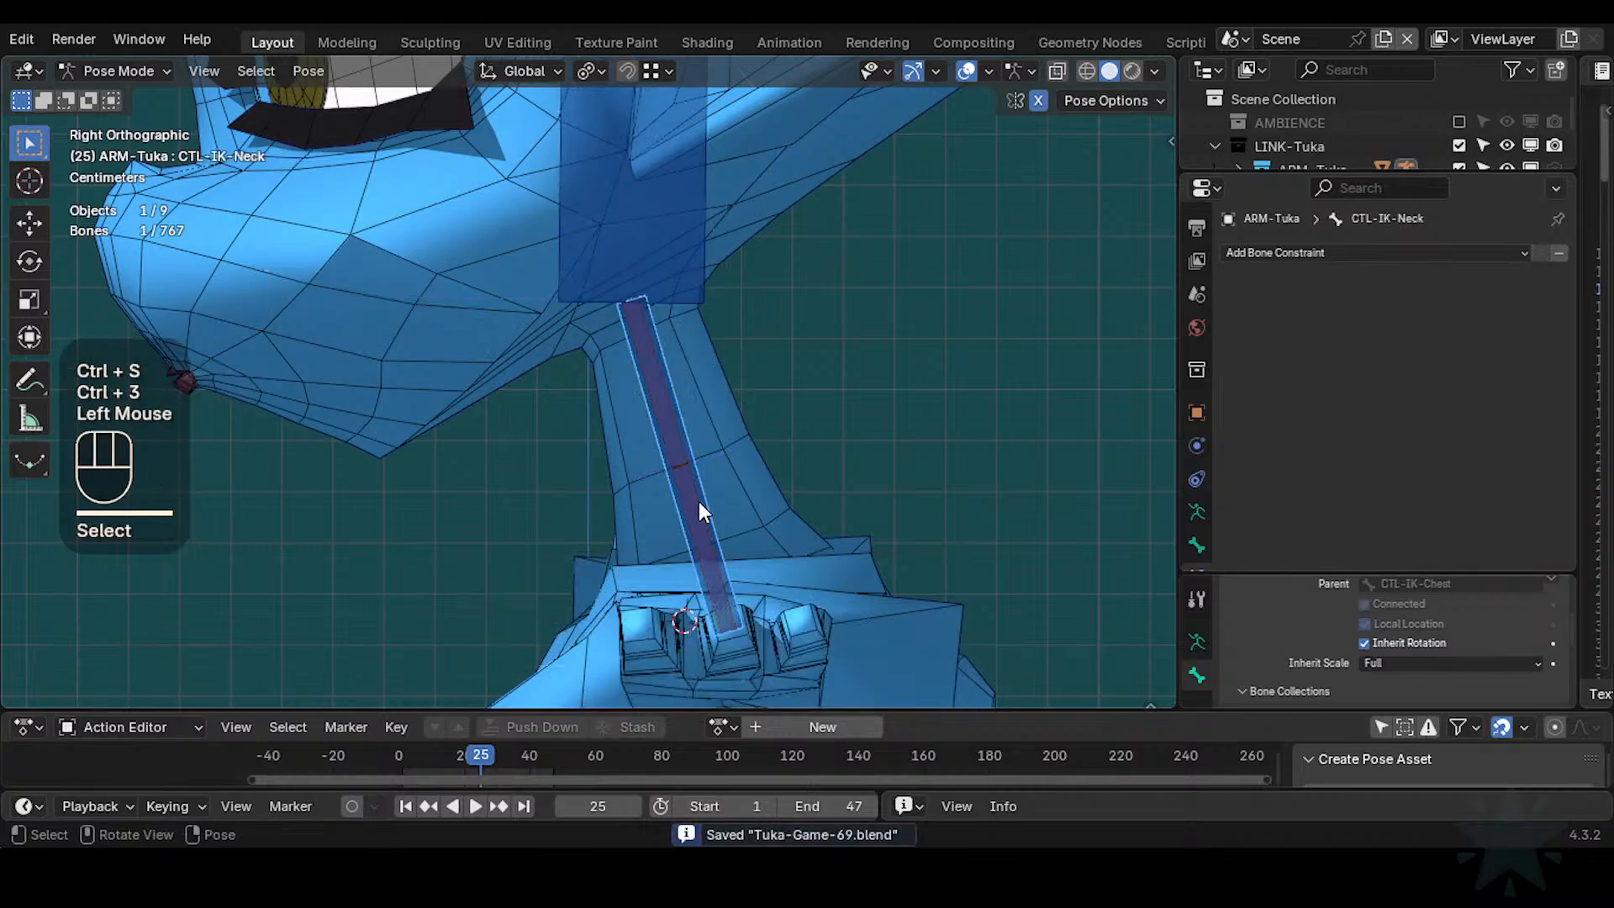
left_click(678, 443)
left_click(694, 492)
left_click(693, 492)
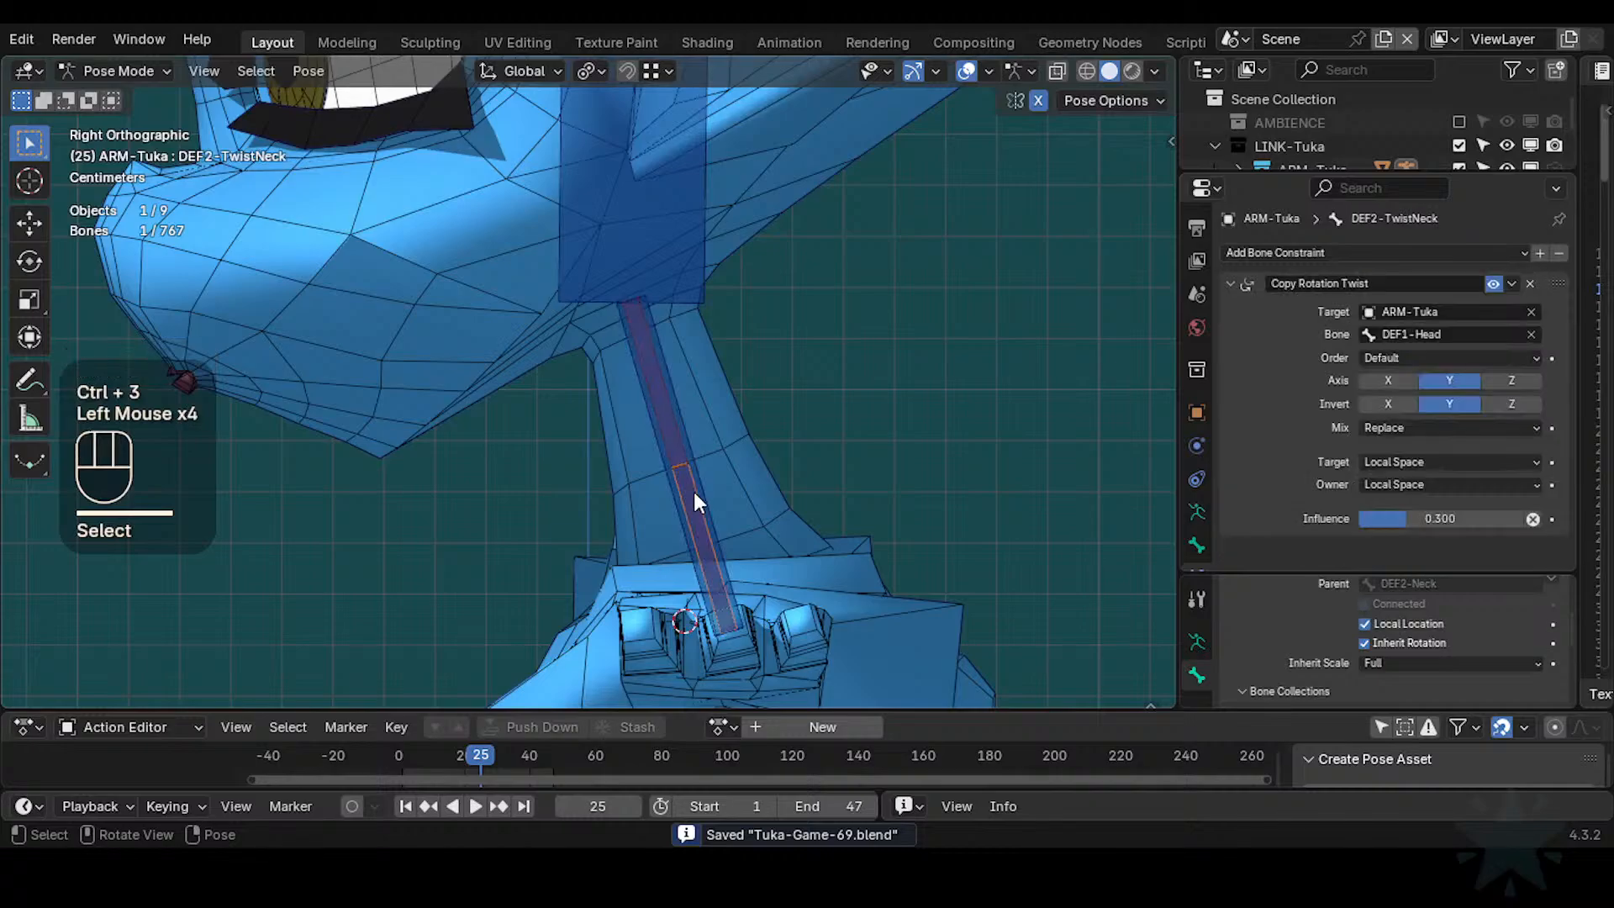
left_click(678, 436, "shift")
left_click(681, 438, "shift")
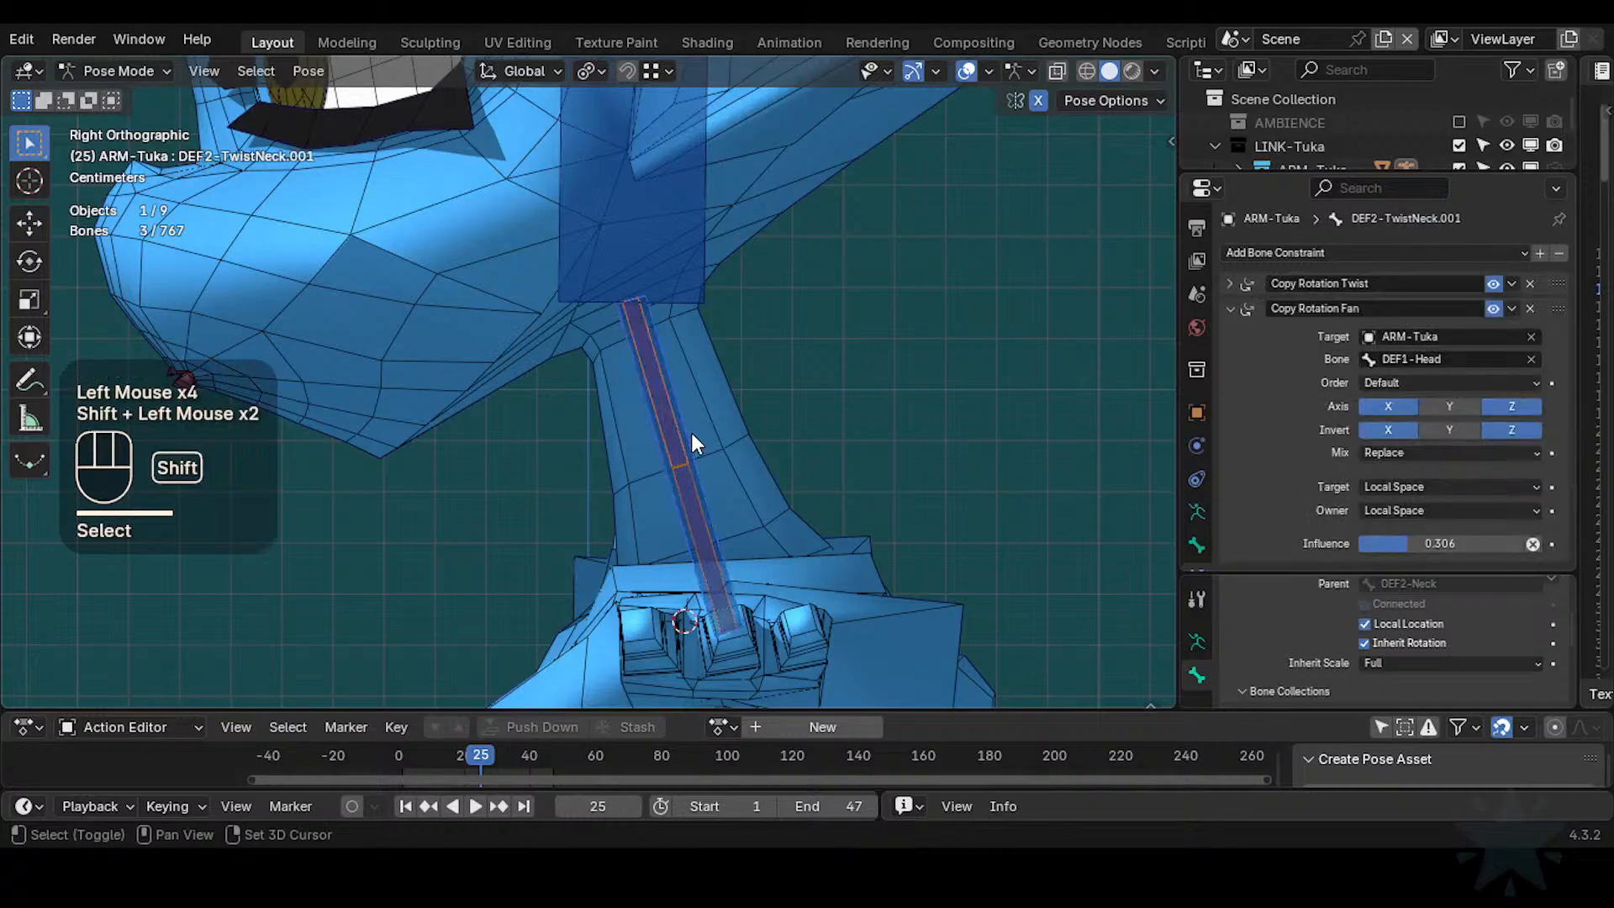
left_click(692, 434, "shift")
left_click(692, 434, "shift")
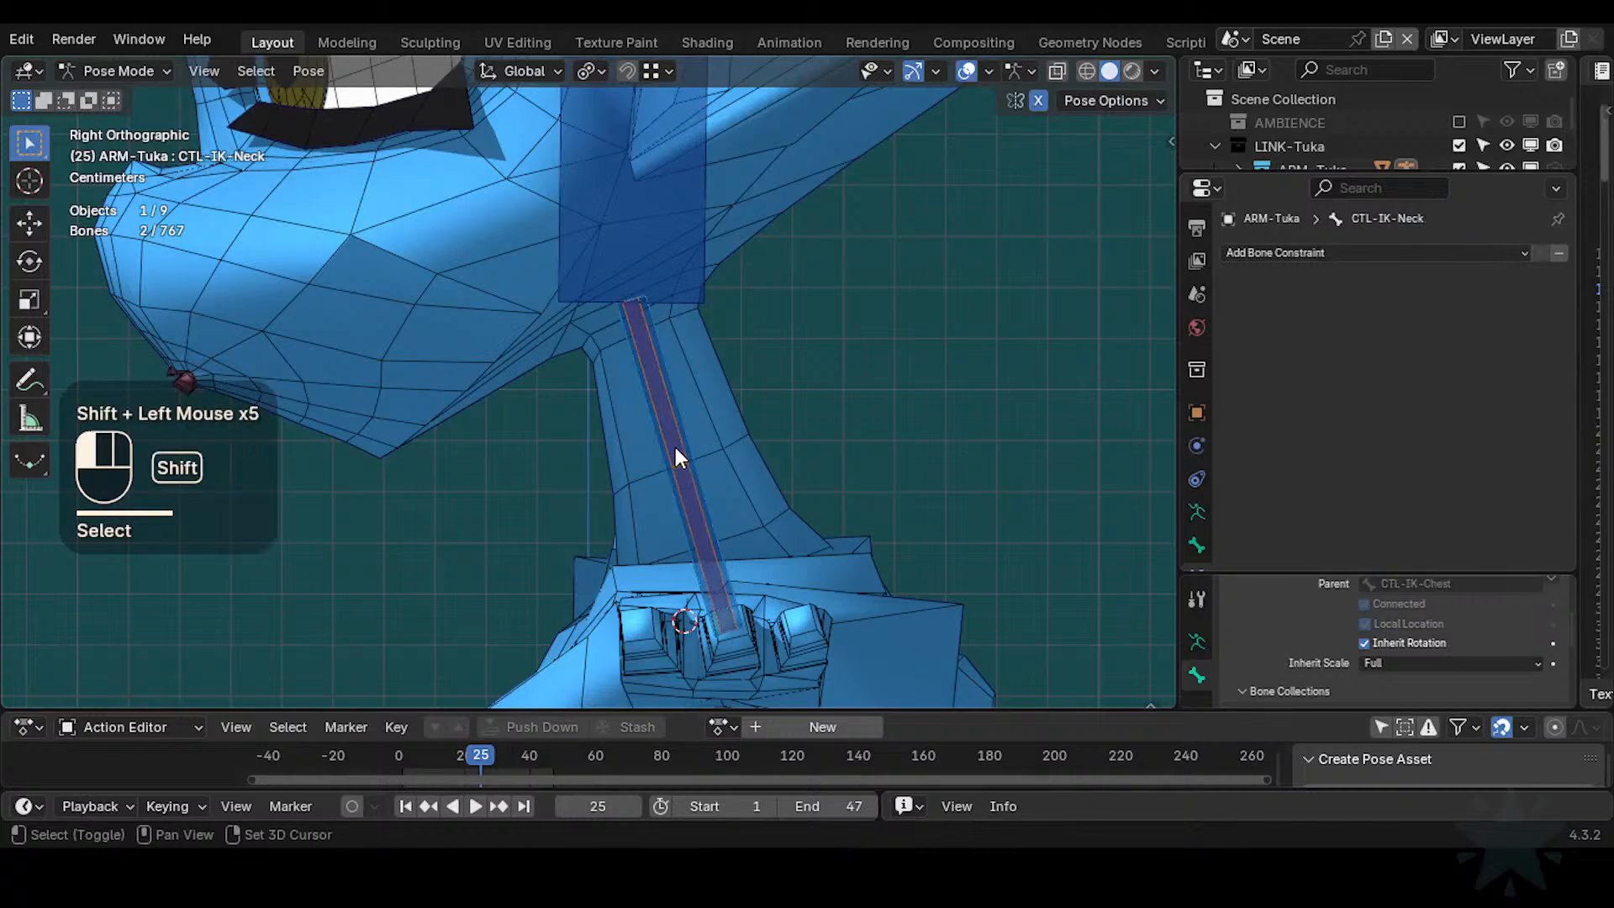
left_click(674, 447, "shift")
left_click(700, 461)
key("h")
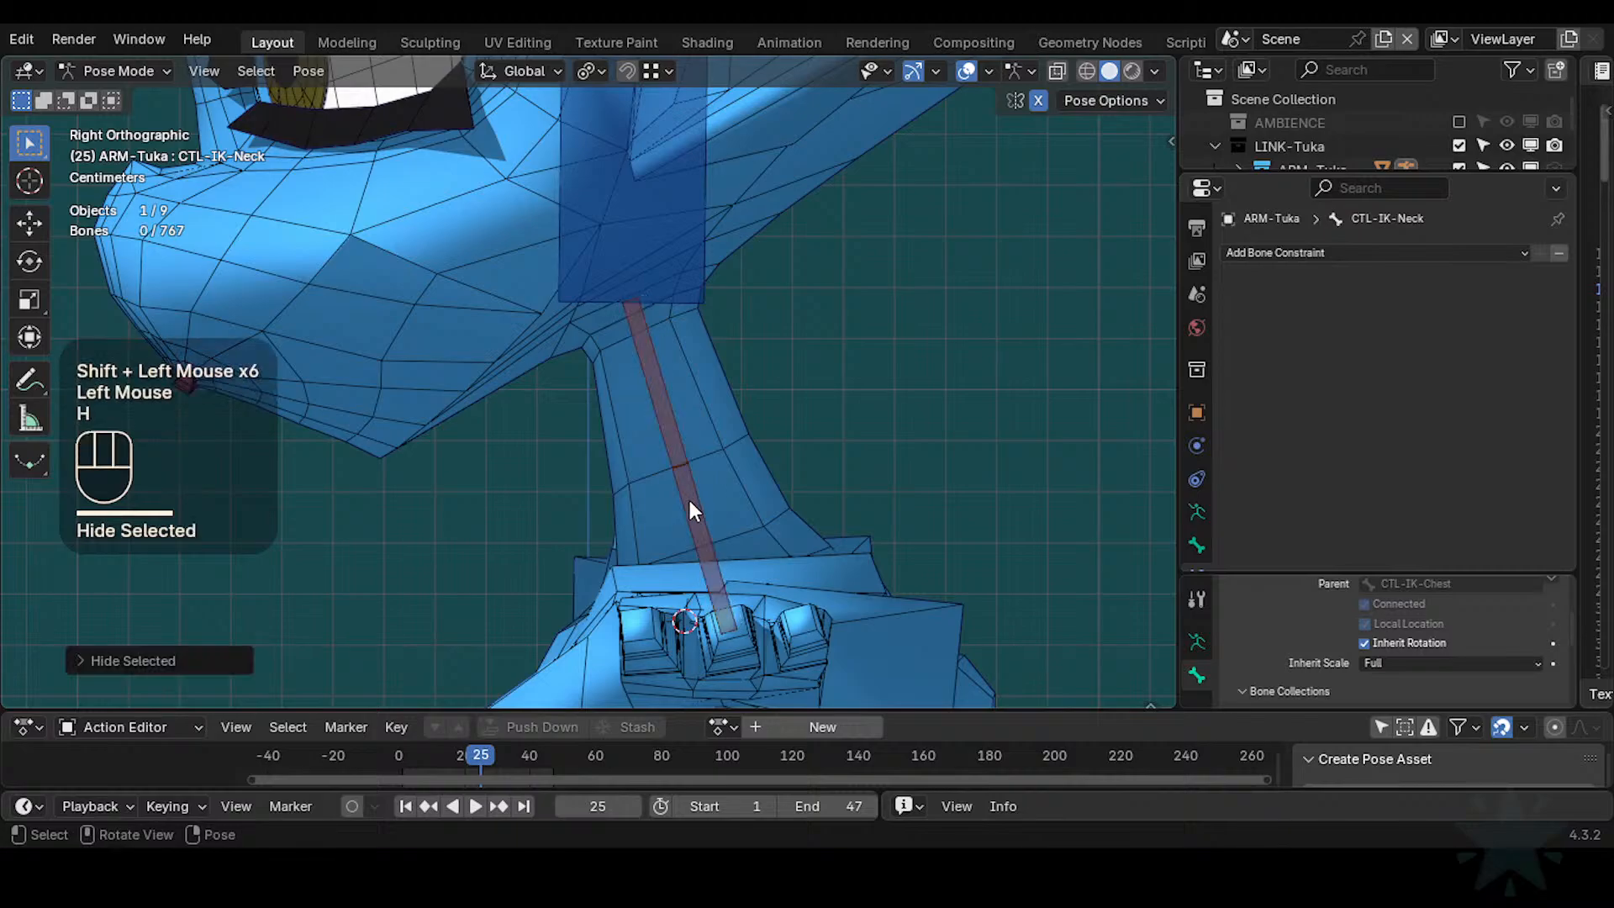
Copy only the Copy Rotation Fan constraint from DEF2-TwistNeck.001 to DEF2-TwistNeck
left_click(690, 502)
left_click(676, 442, "shift")
key("ctrl+c")
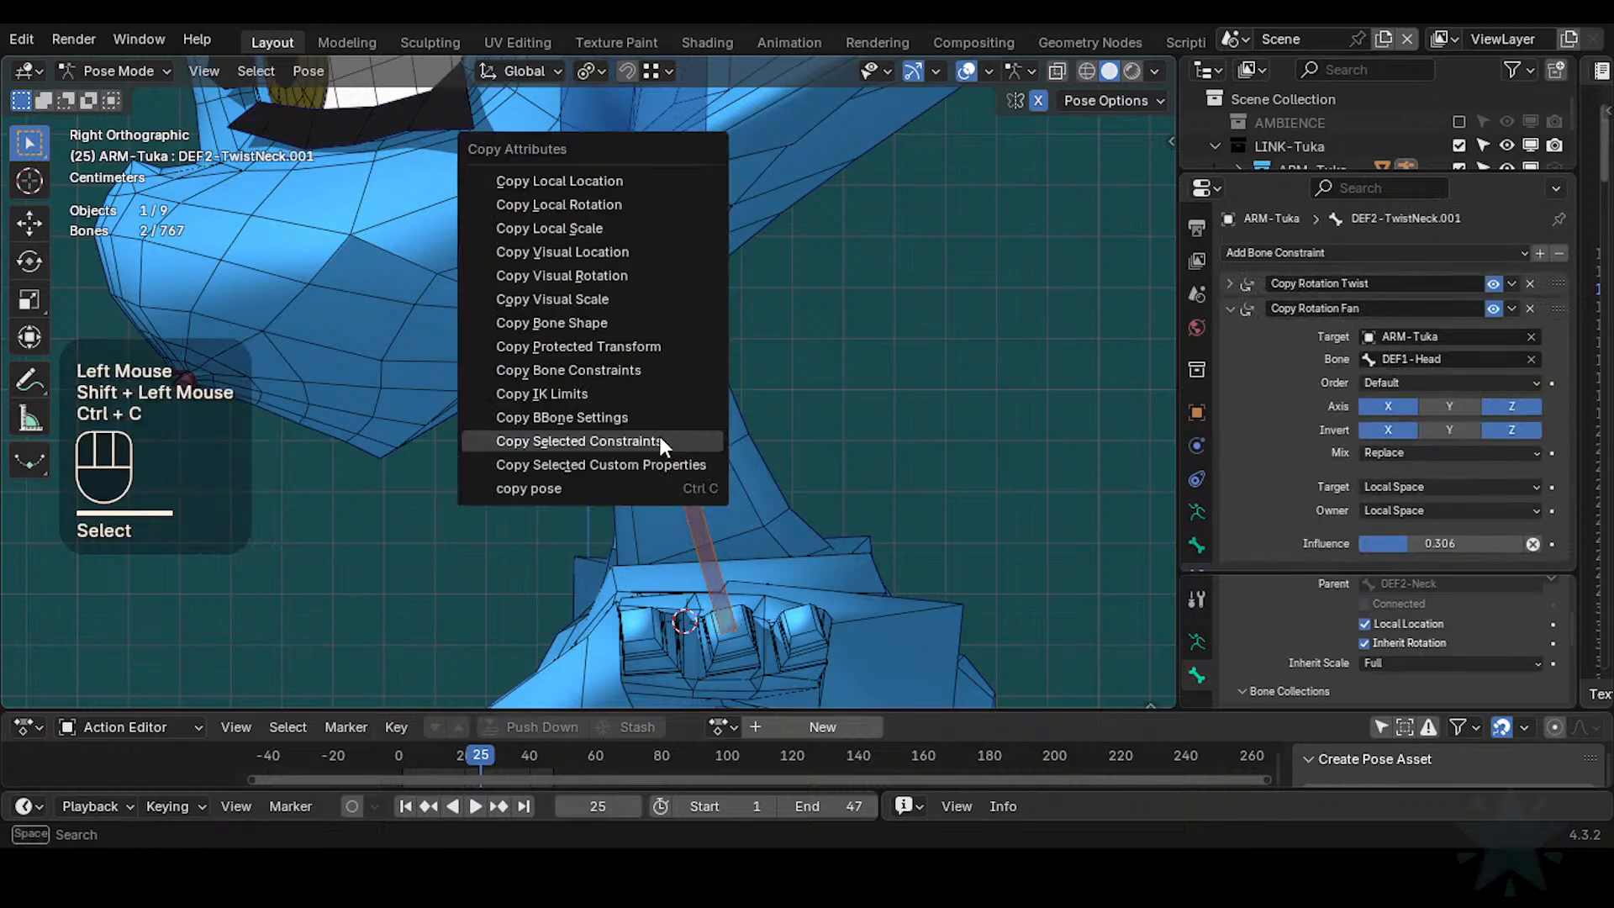
left_click(660, 440)
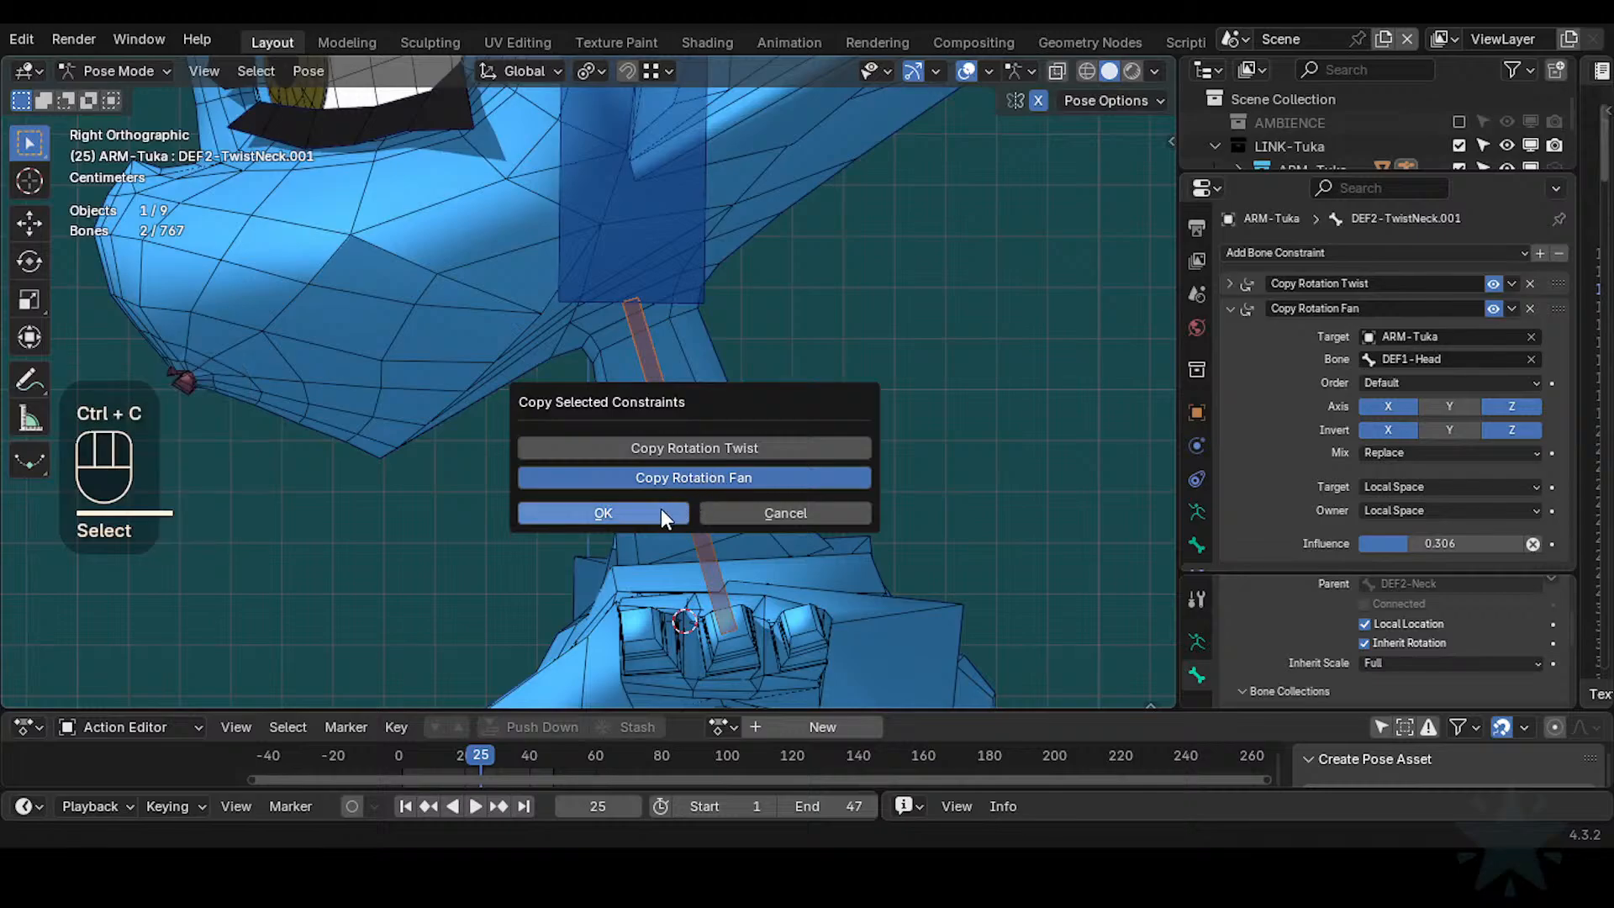
left_click(658, 511)
Select DEF2-TwistNeck, collapse its Copy Rotation Twist constraint and turn off the X and Z inversion of its Copy Rotation Fan
left_click(674, 418)
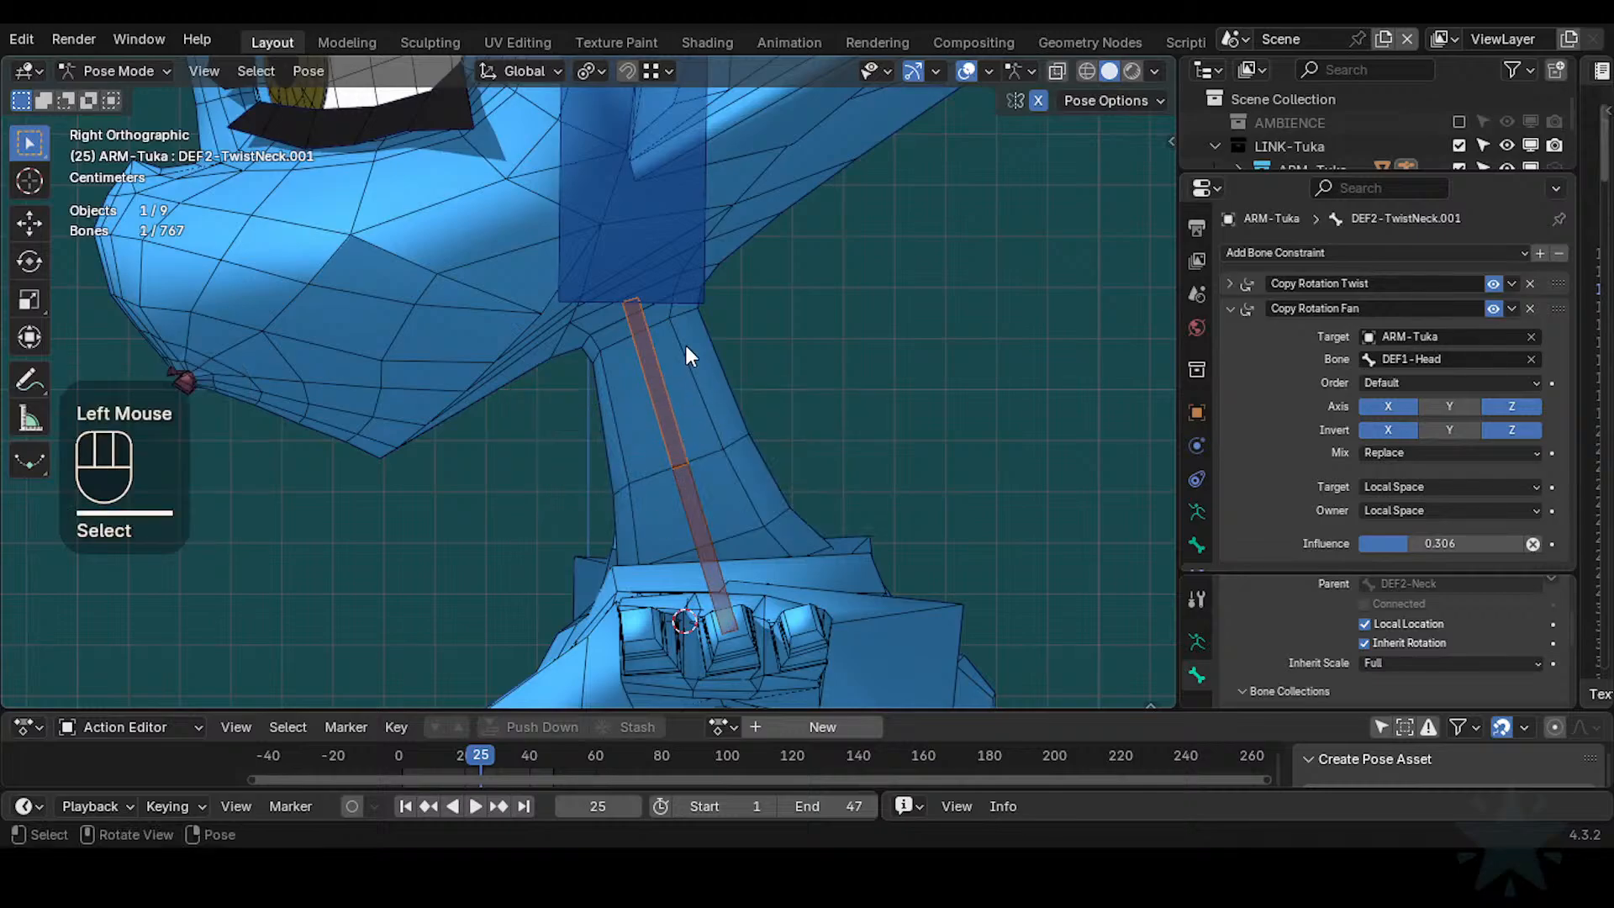
left_click(655, 403)
left_click(698, 506)
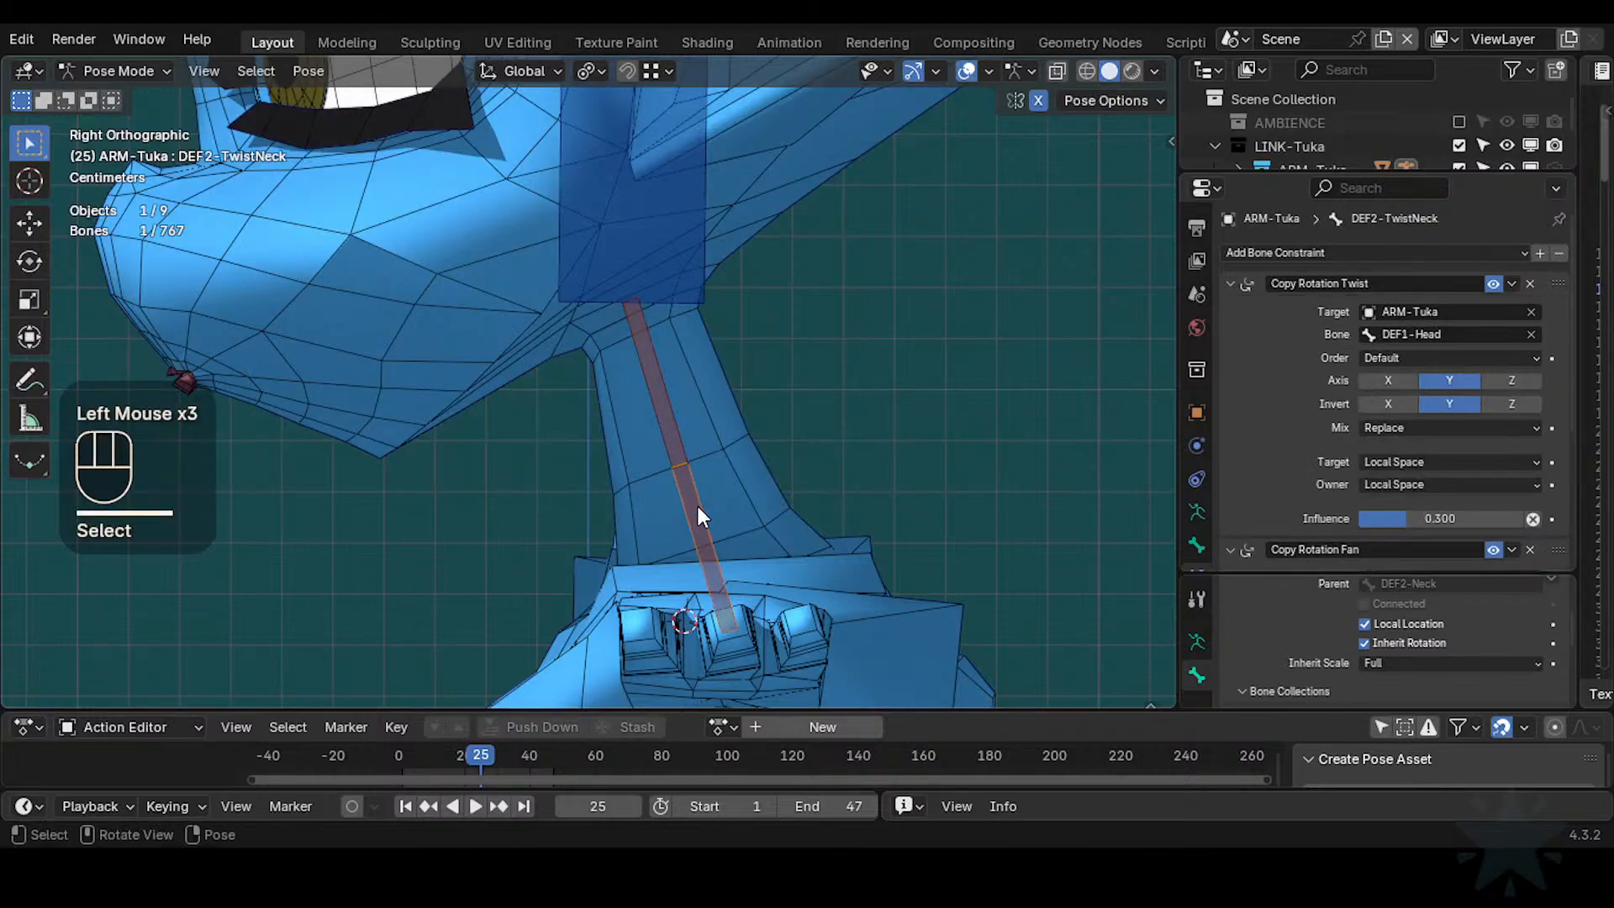
scroll(1444, 400, "down", 2)
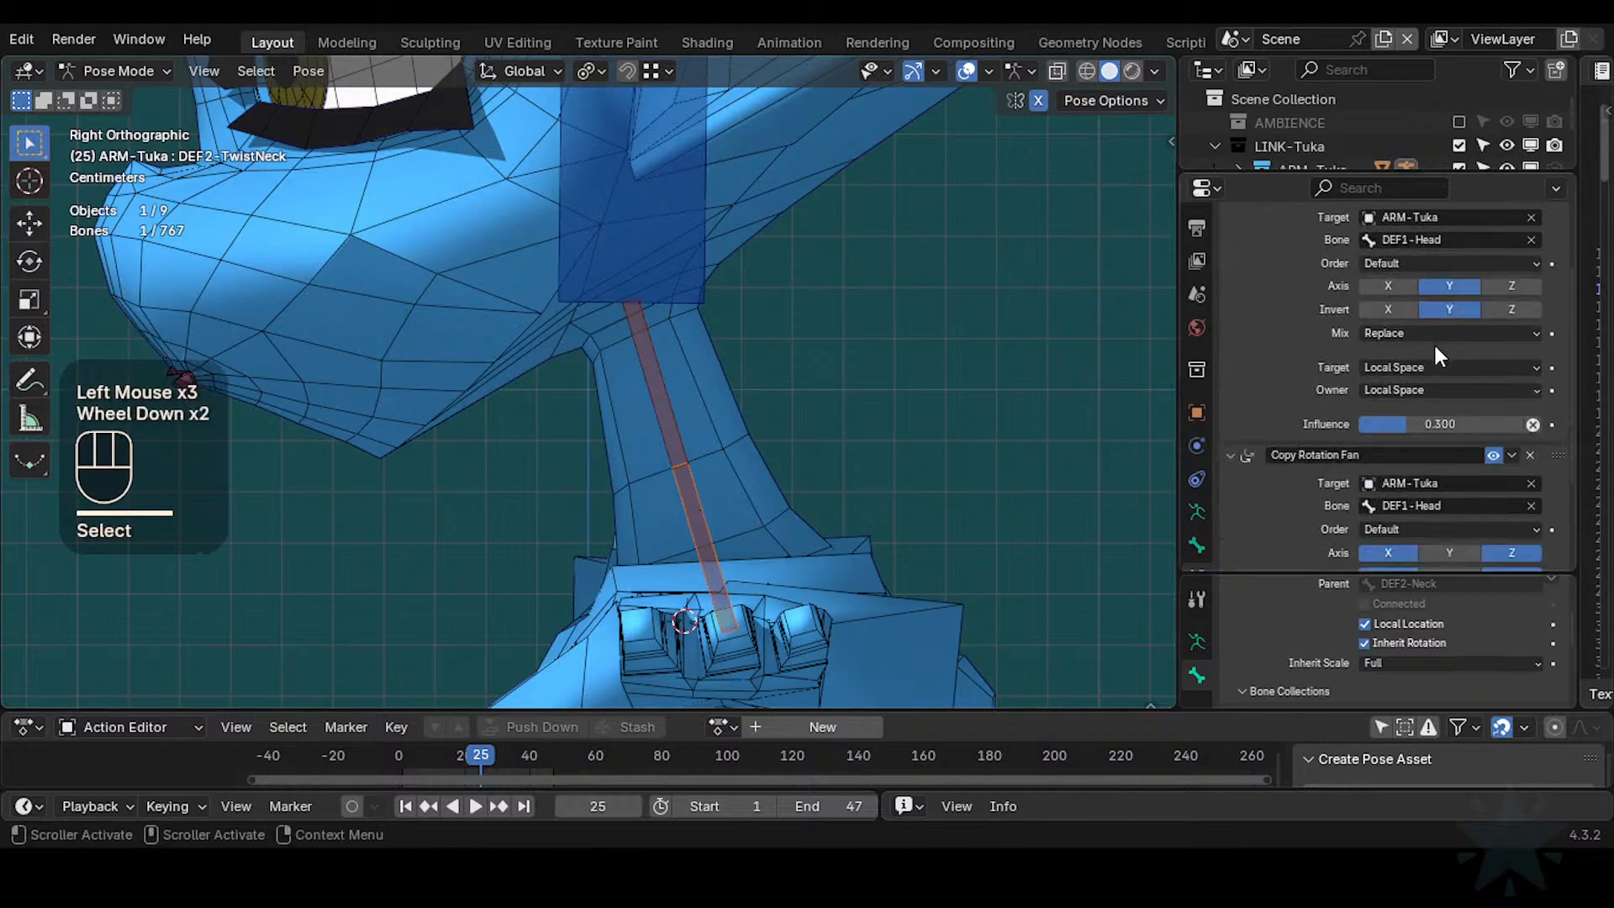
scroll(1434, 341, "up", 2)
left_click(1231, 283)
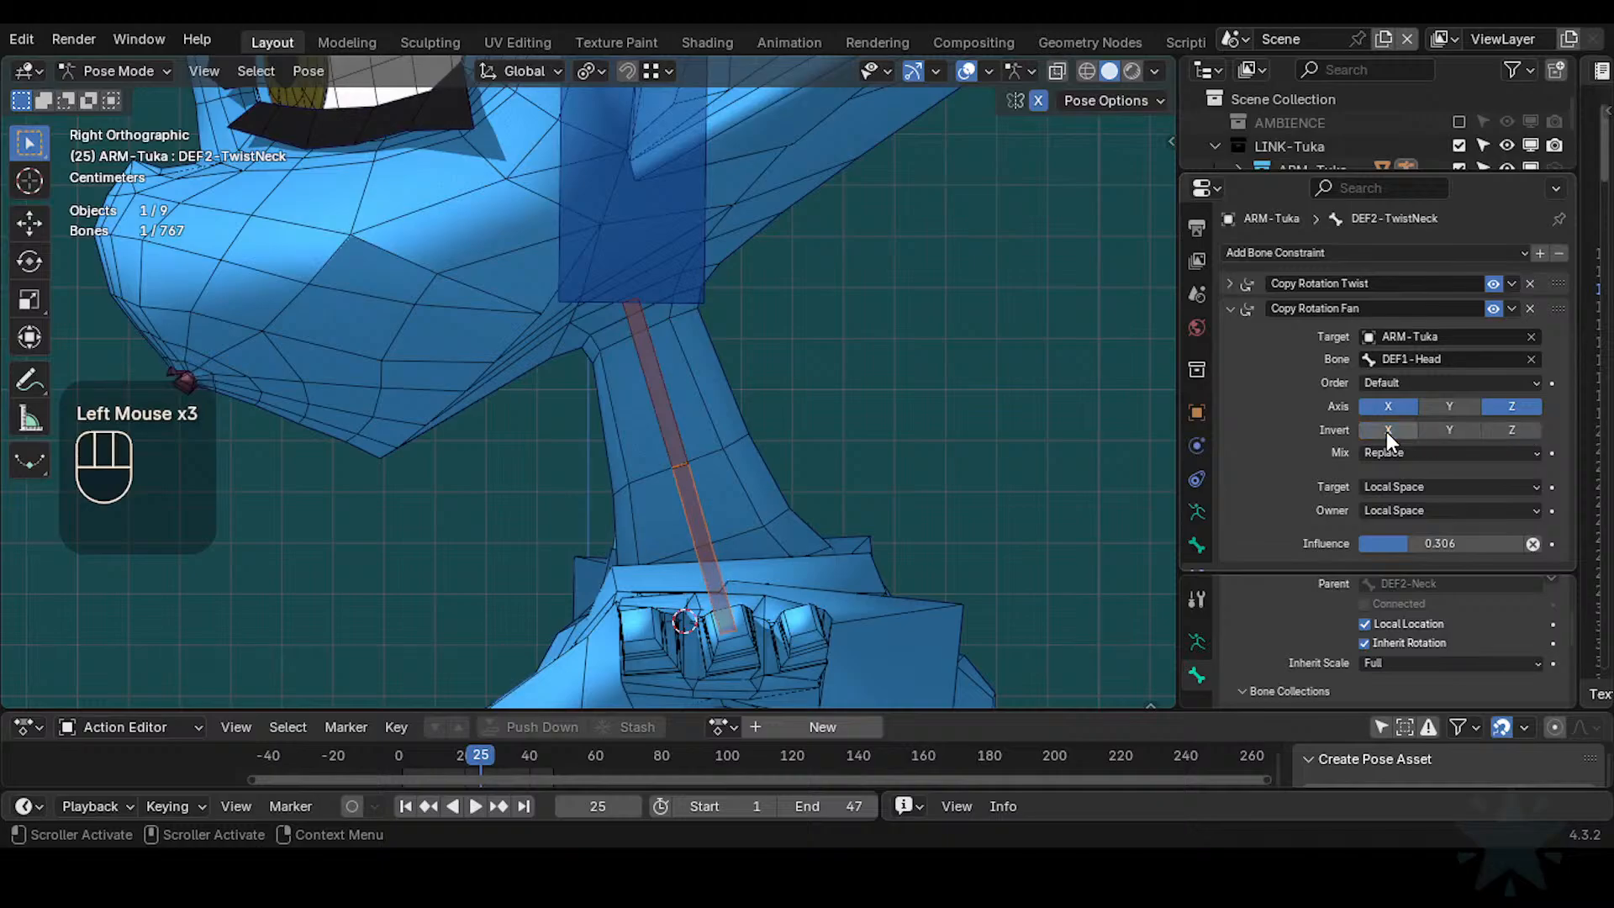
Rotate CTL-IK-Head from the side and in perspective to examine how the two twist neck bones follow
scroll(1032, 334, "down", 1)
left_click(668, 220)
key("r")
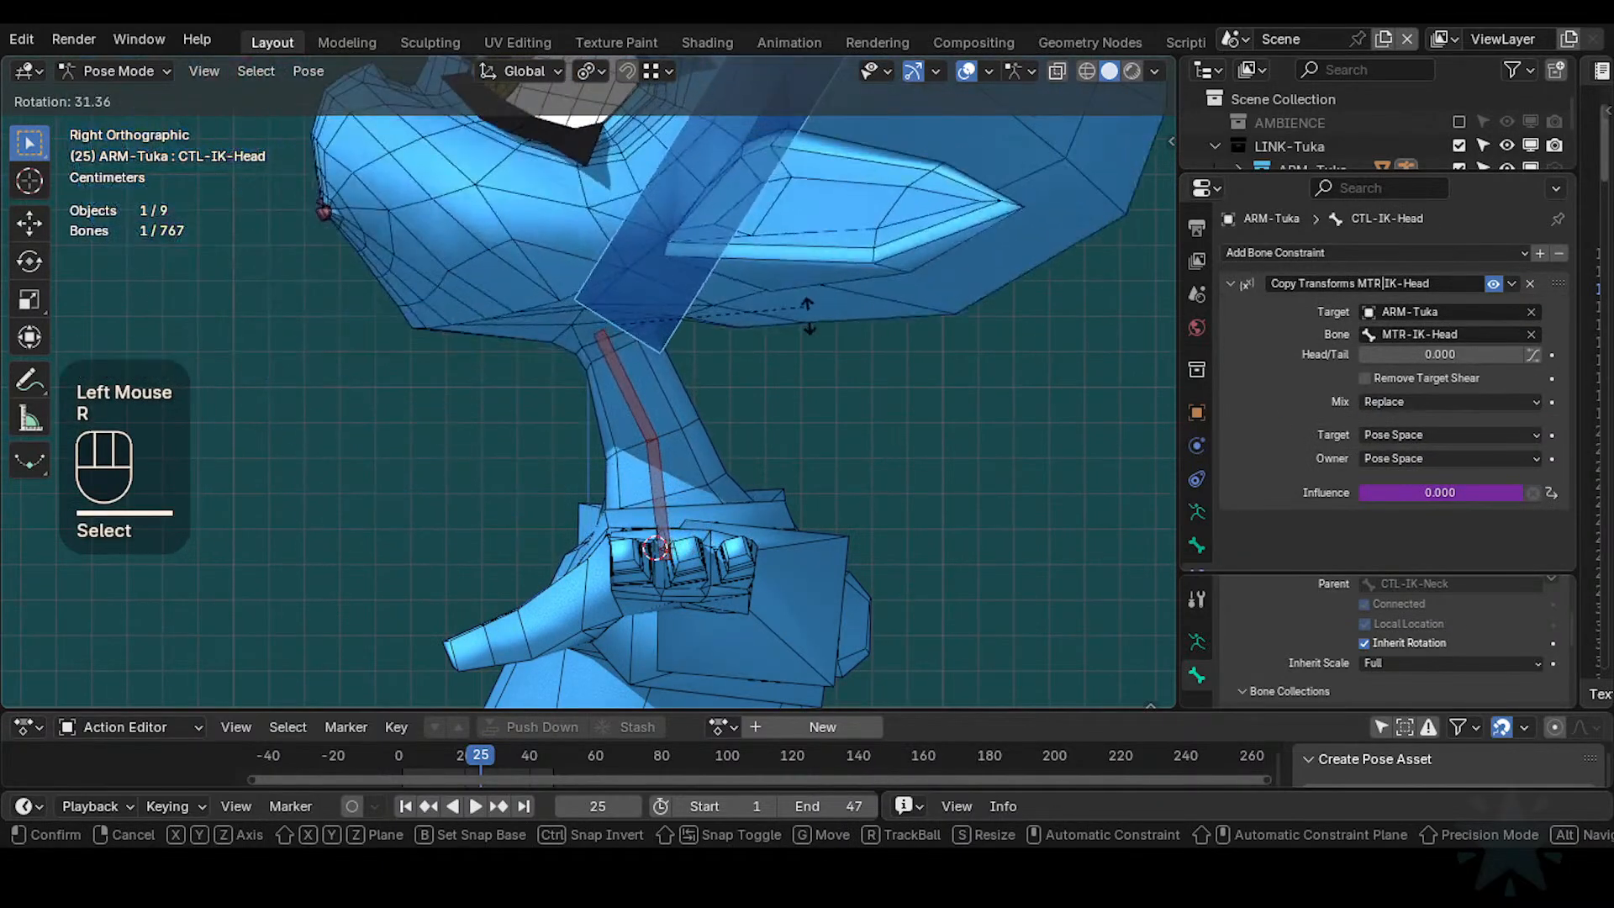
left_click(800, 306)
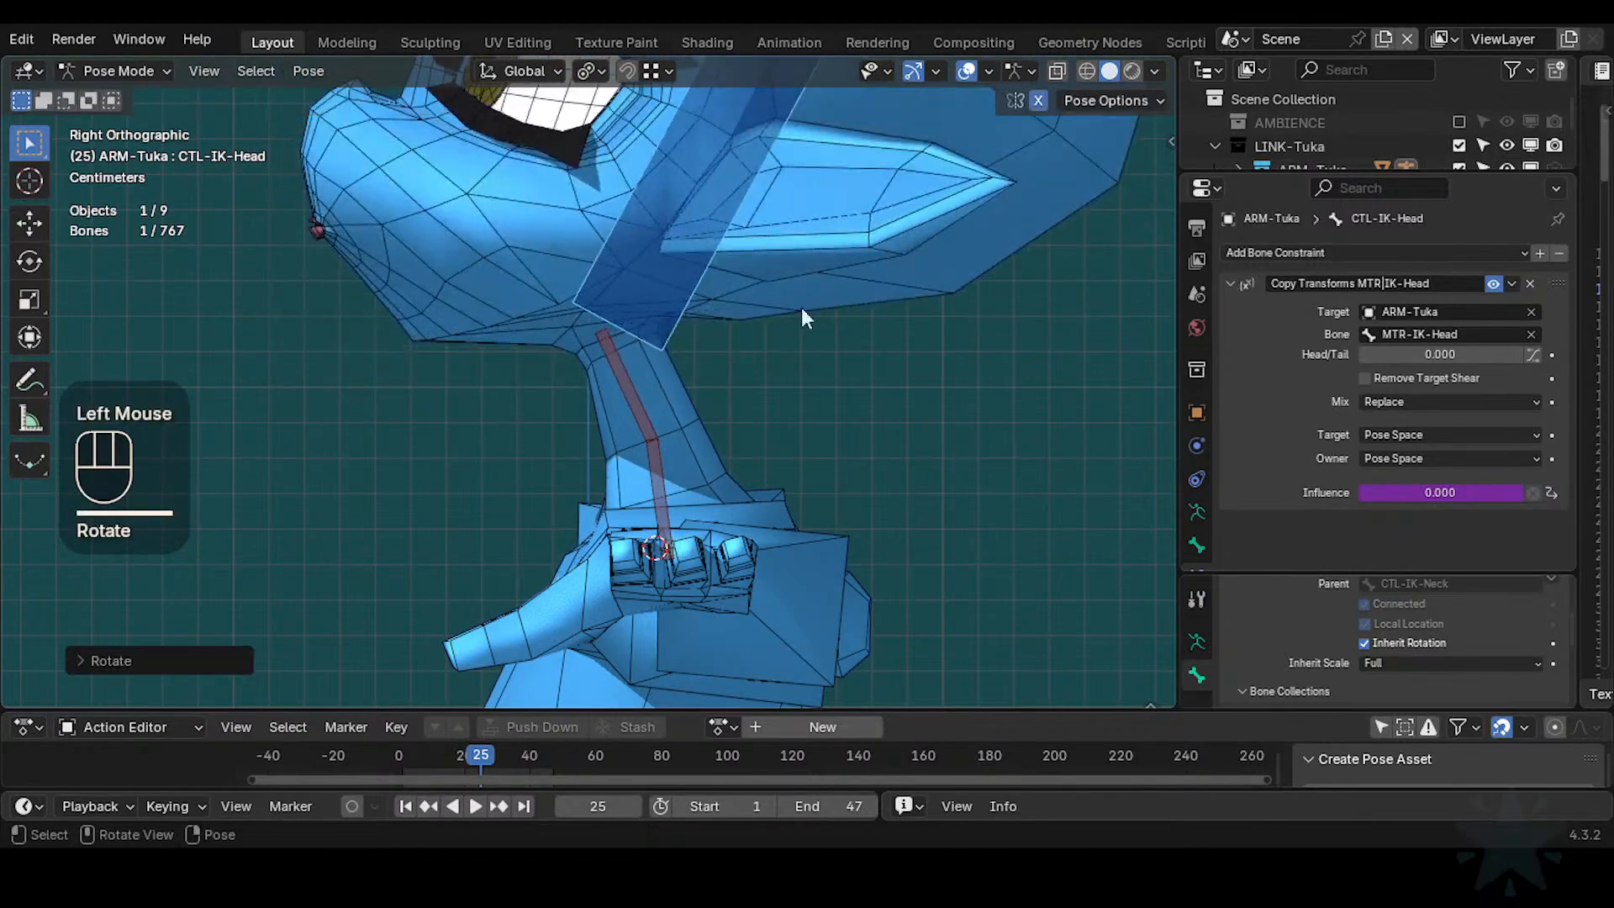
middle_click_drag(801, 306, 704, 399)
key("r")
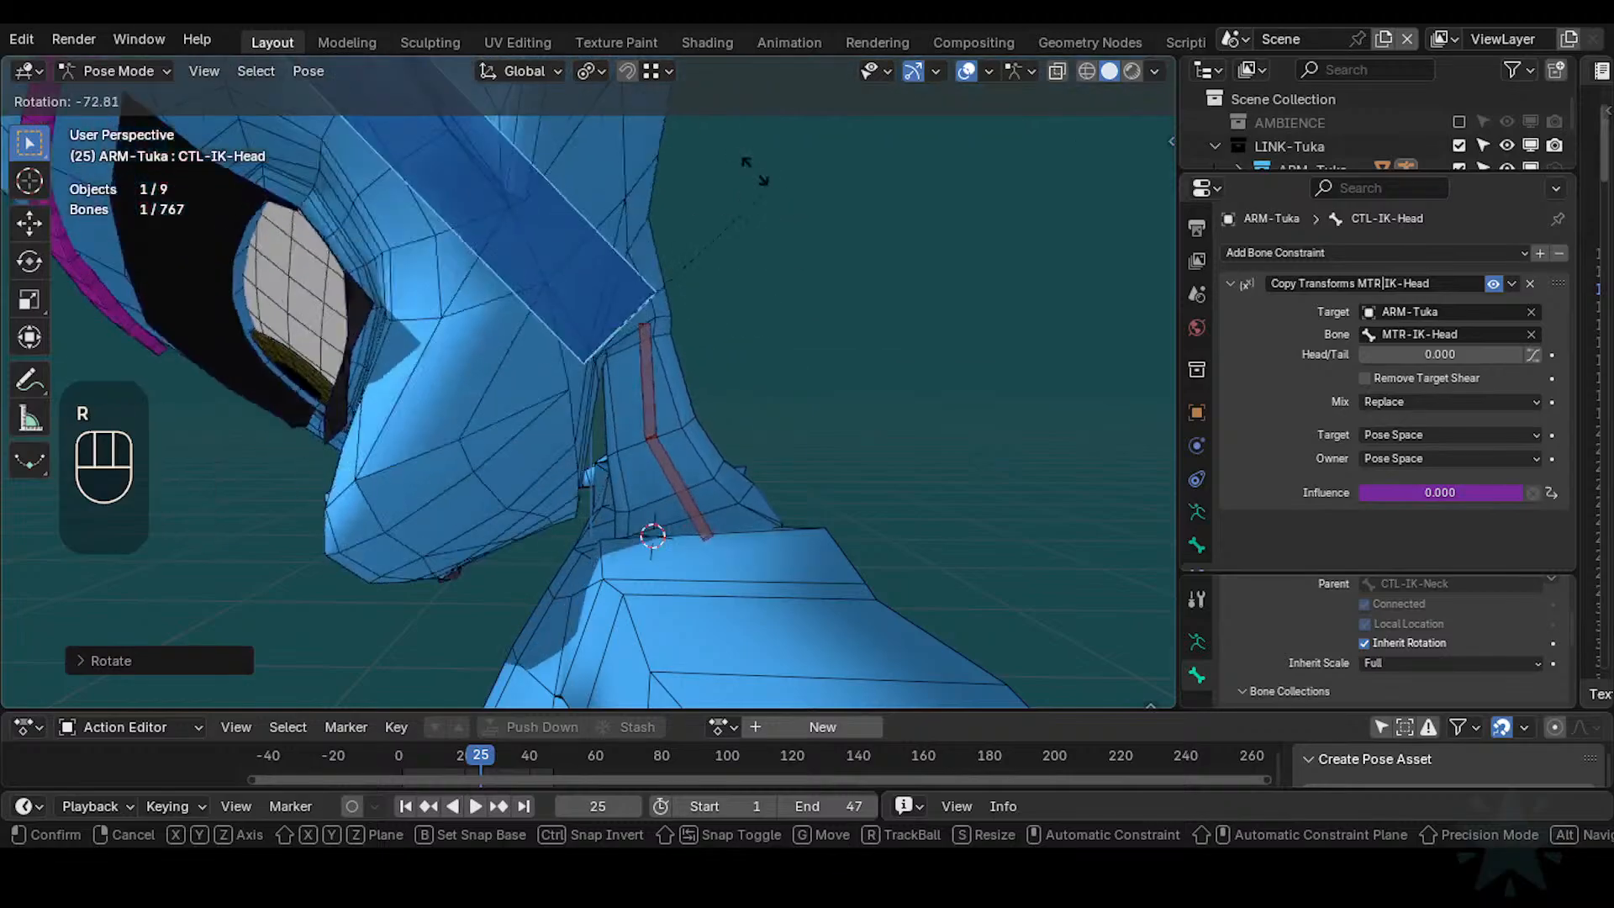
left_click(720, 486)
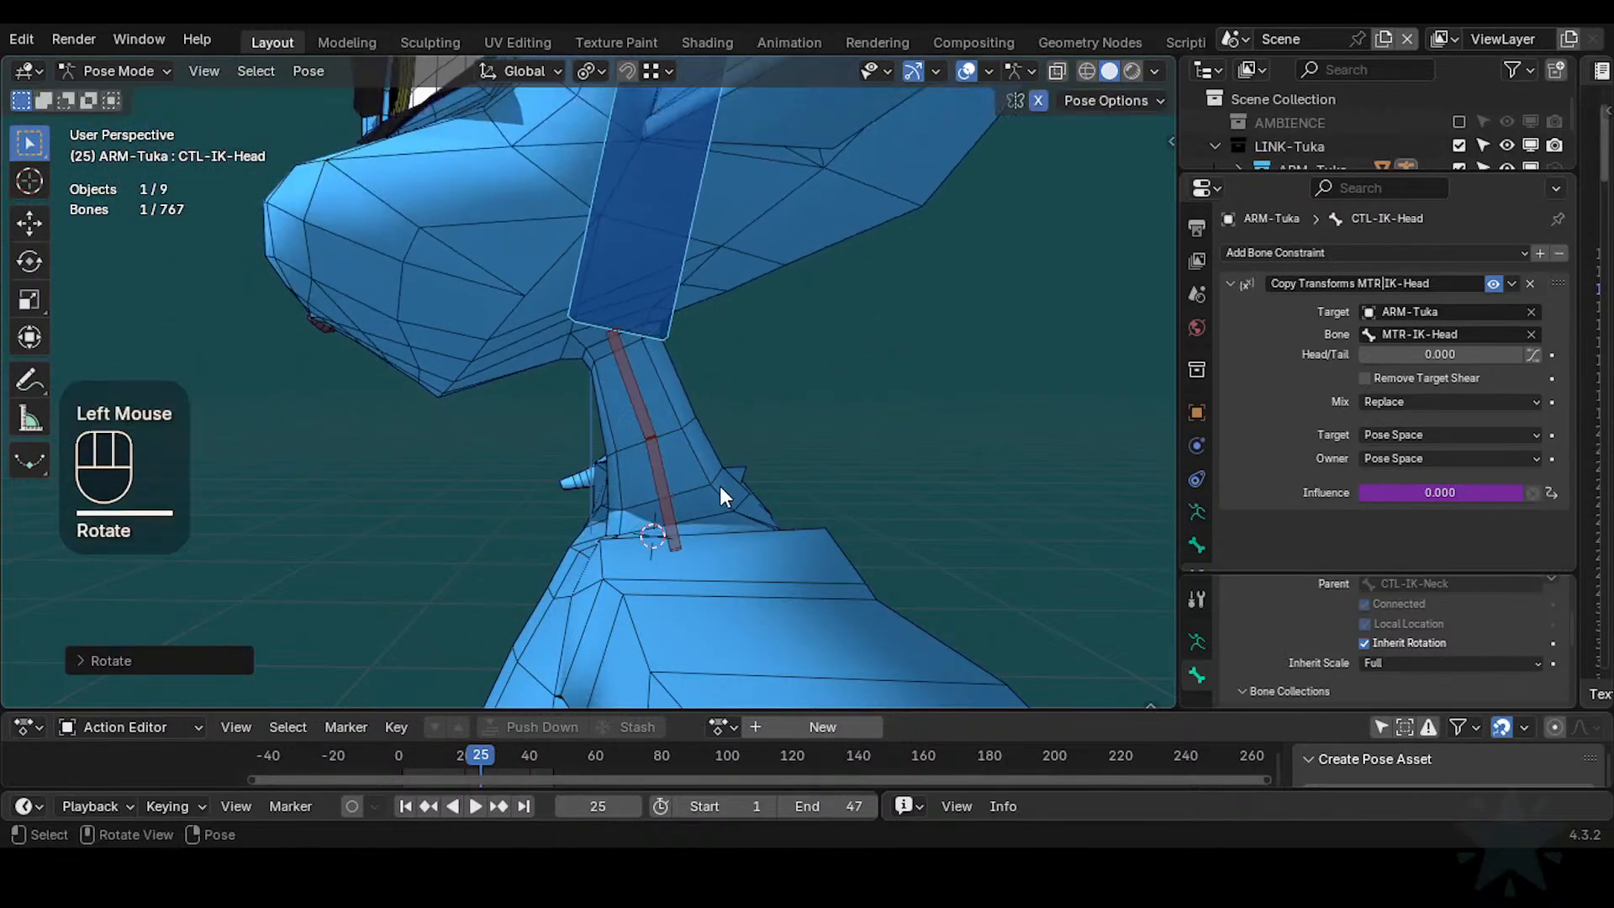
Turn on X and Z inversion for DEF2-TwistNeck's Copy Rotation Fan and set its influence to 0.542
left_click(706, 486)
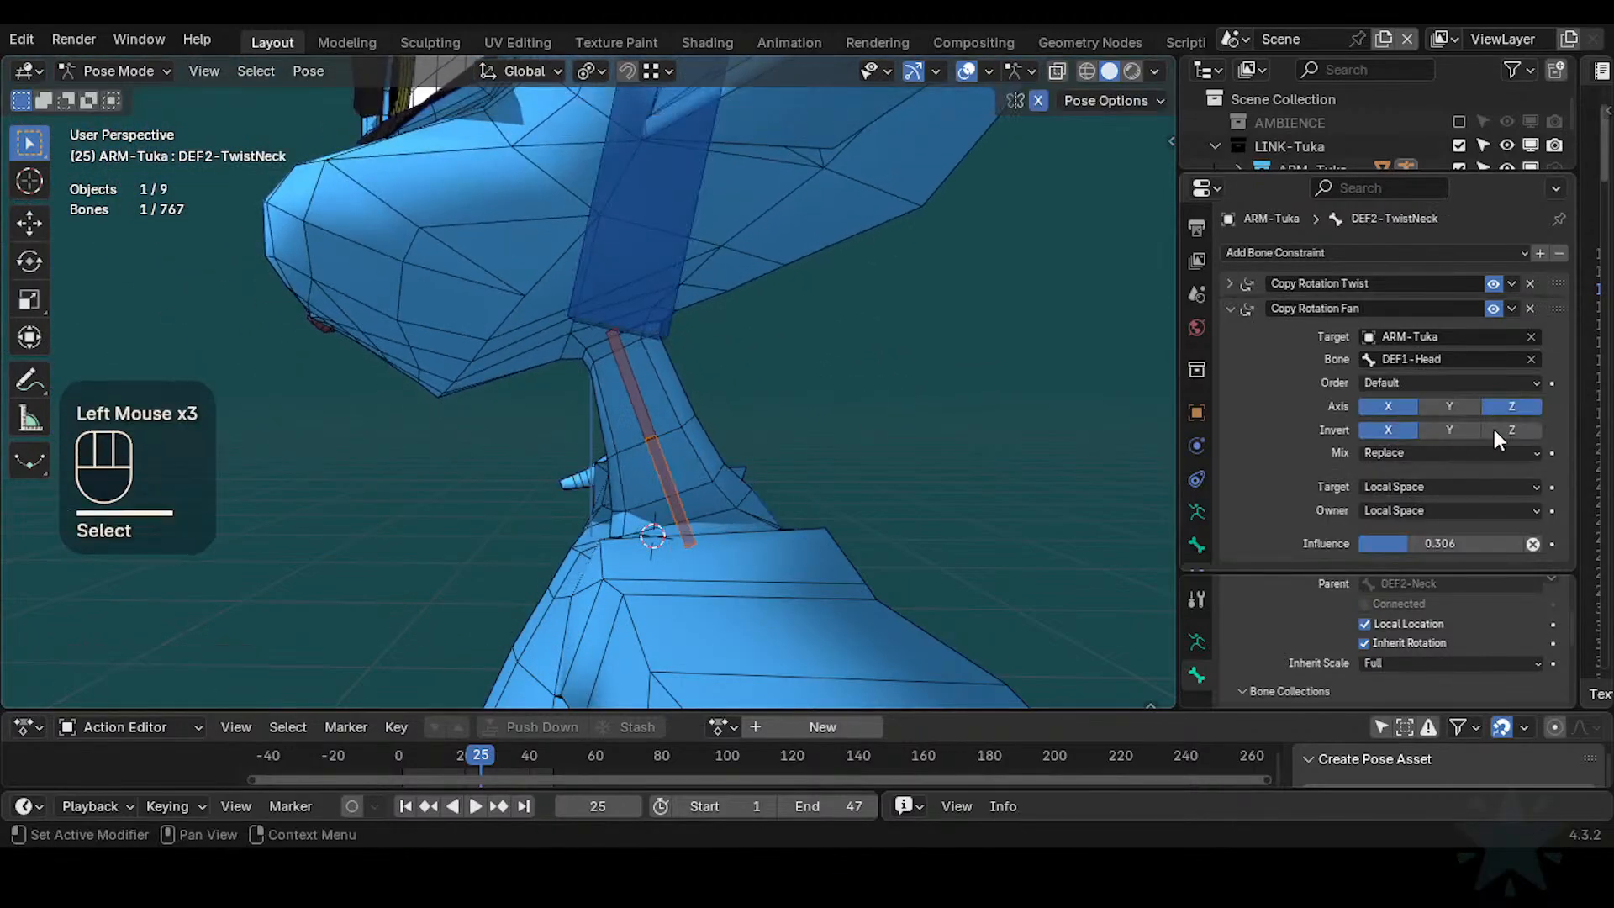
left_click_drag(1421, 546, 1464, 543)
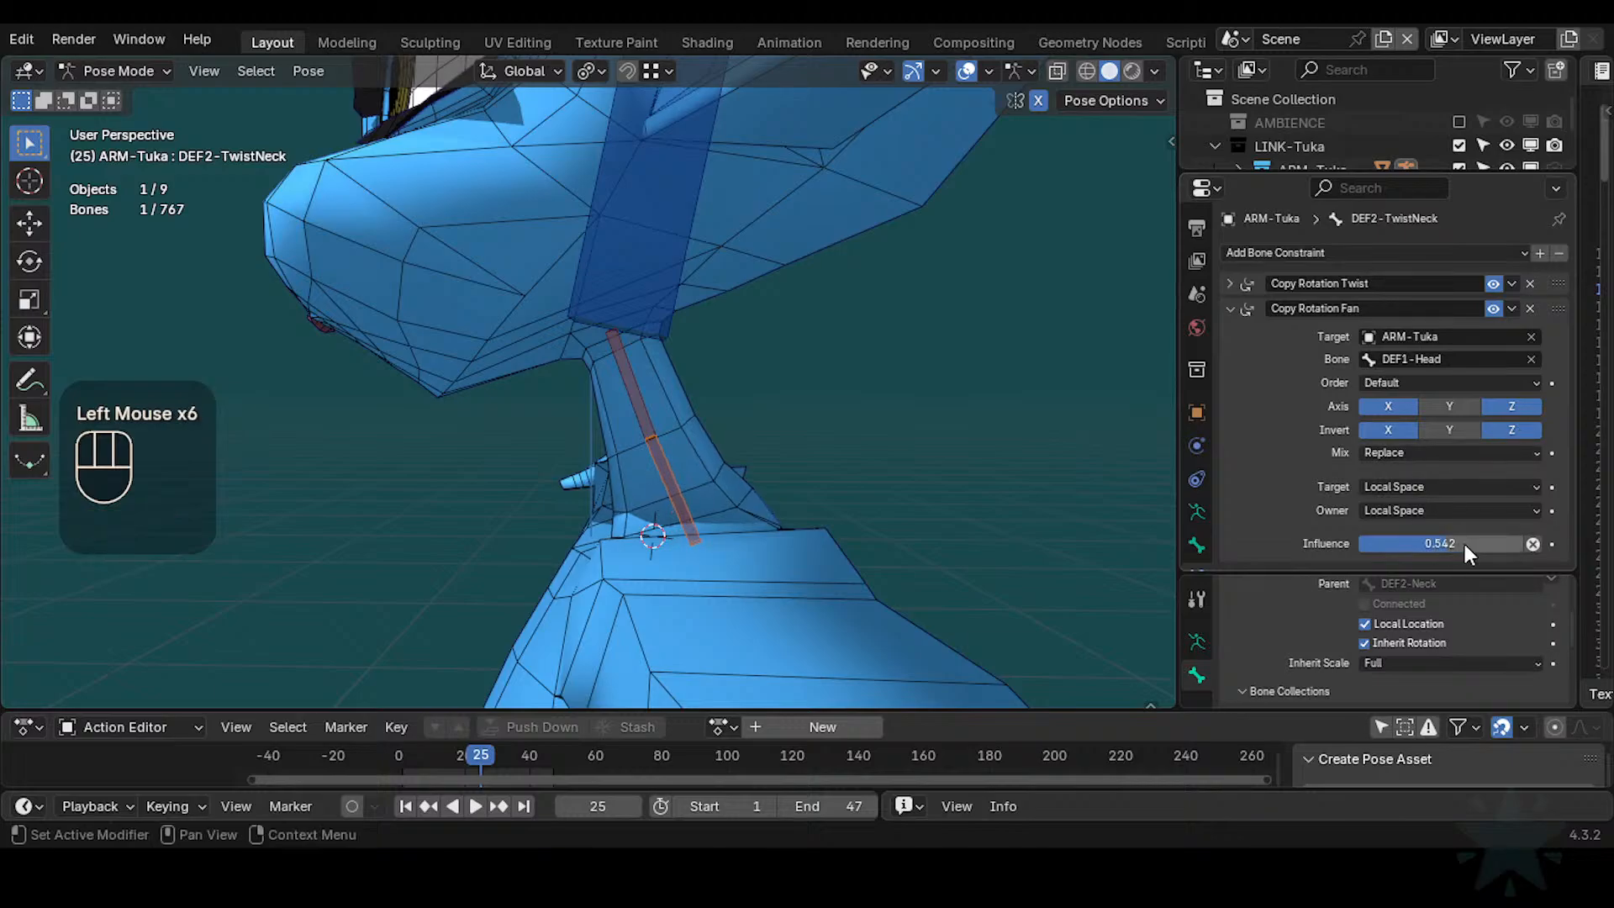
Test-rotate CTL-IK-Head freely and around the global Y axis to examine the neck bend, then cancel the rotation
left_click(696, 257)
key("r")
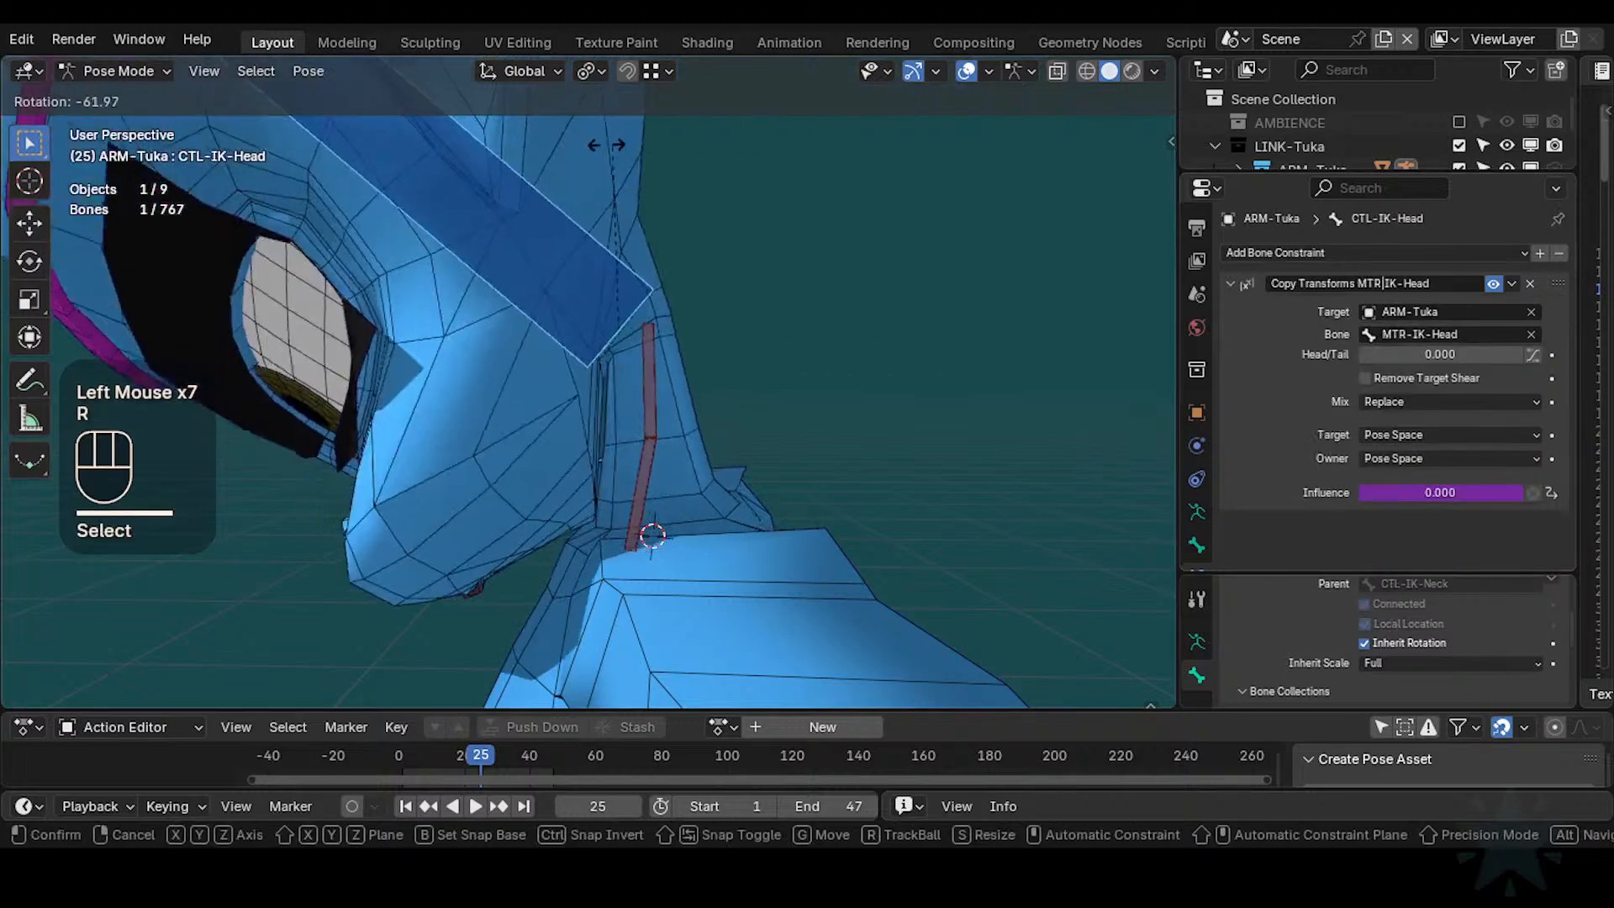
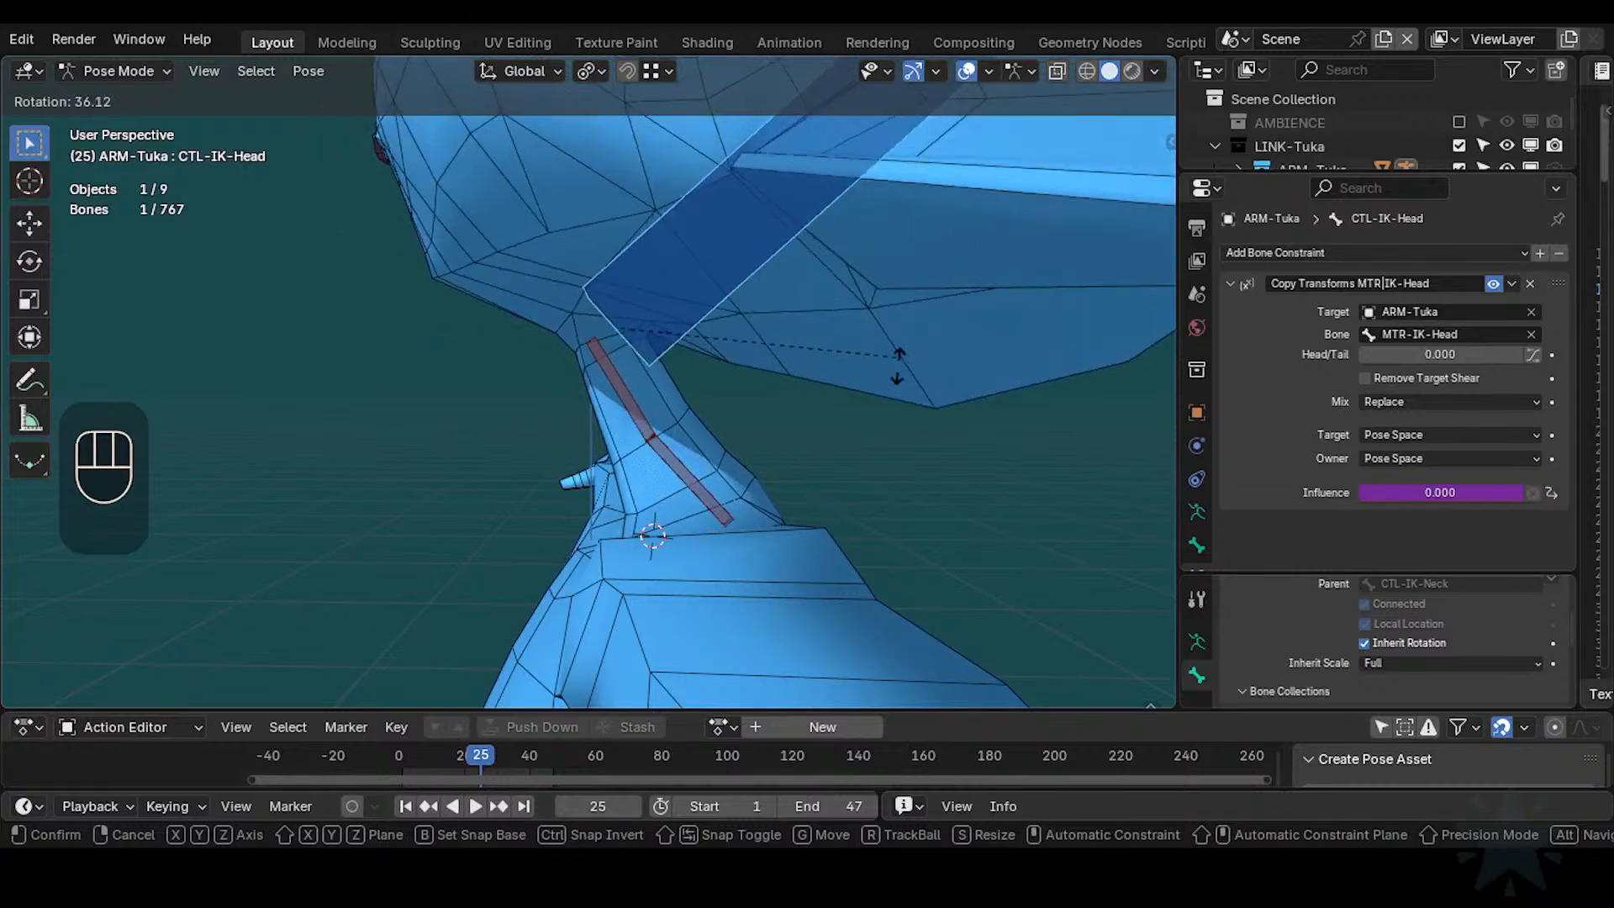
middle_click(891, 362)
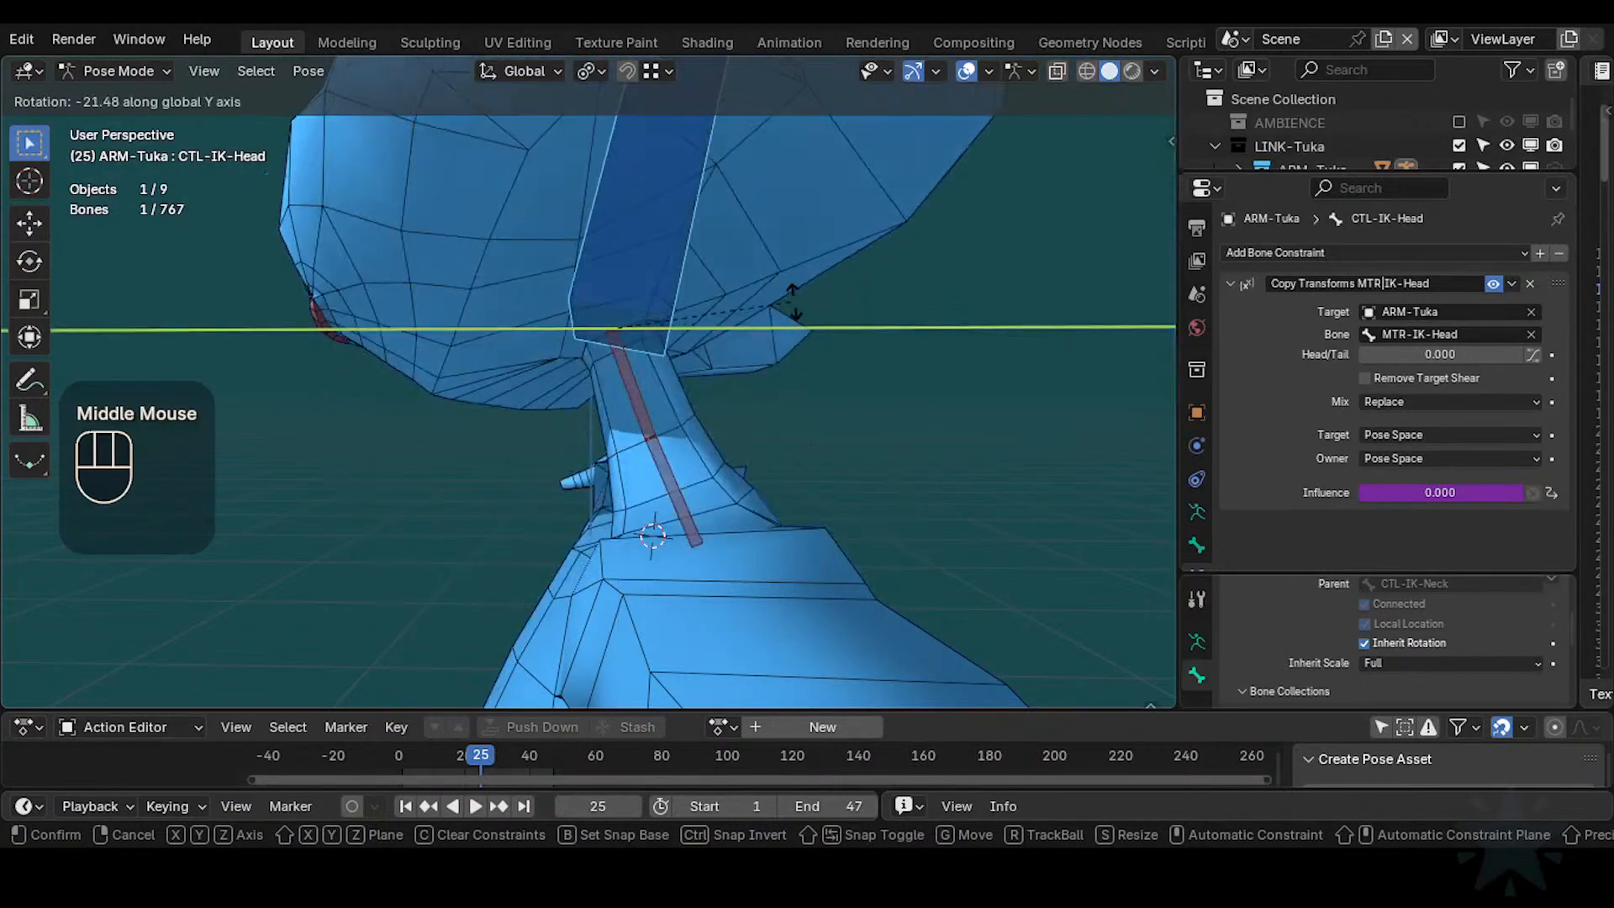
key("Escape")
Tilt CTL-IK-Head sideways from several rear angles to examine how the neck bones counter-rotate
scroll(789, 309, "down", 1)
middle_click_drag(787, 304, 537, 384, "shift")
key("r")
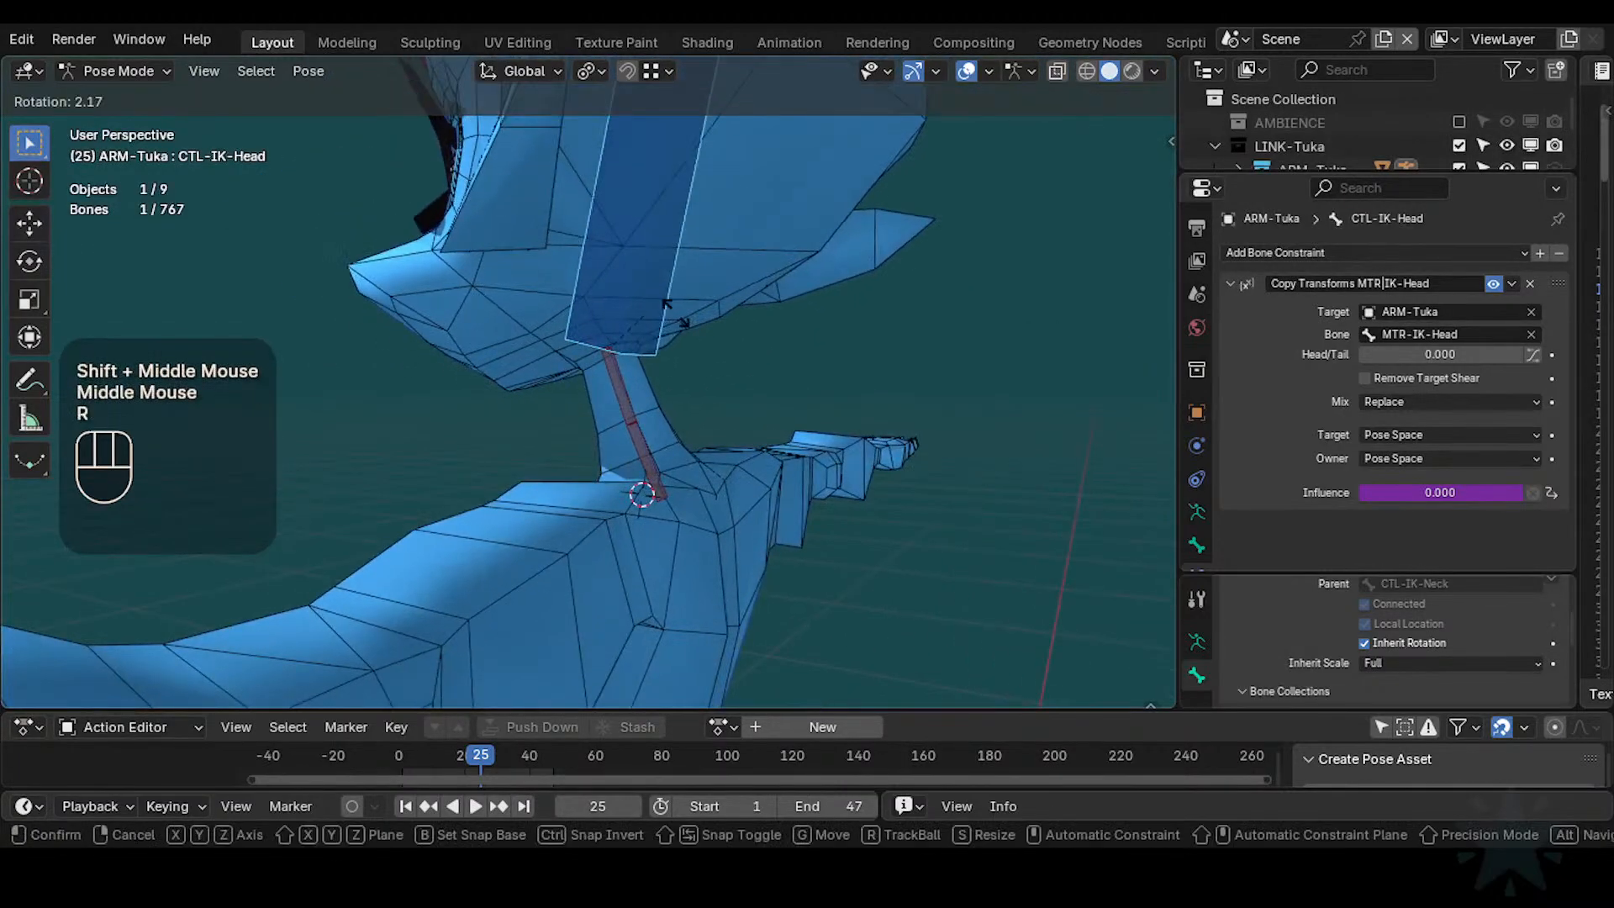
left_click(694, 309)
middle_click_drag(694, 310, 454, 294)
key("r")
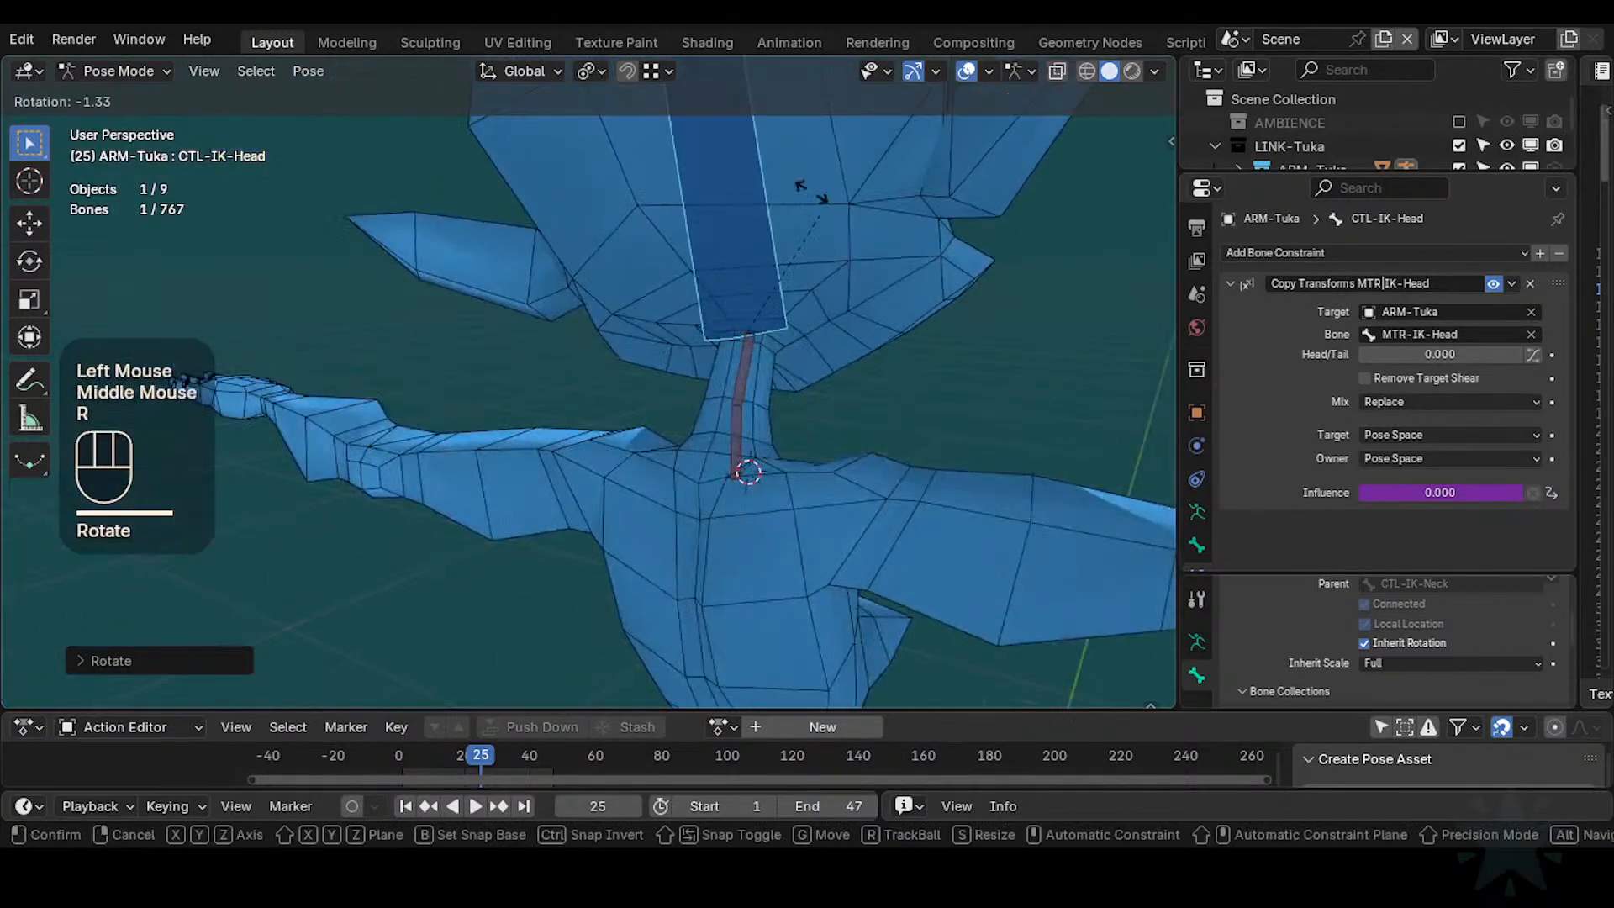
left_click(745, 168)
middle_click_drag(745, 168, 827, 245)
key("r")
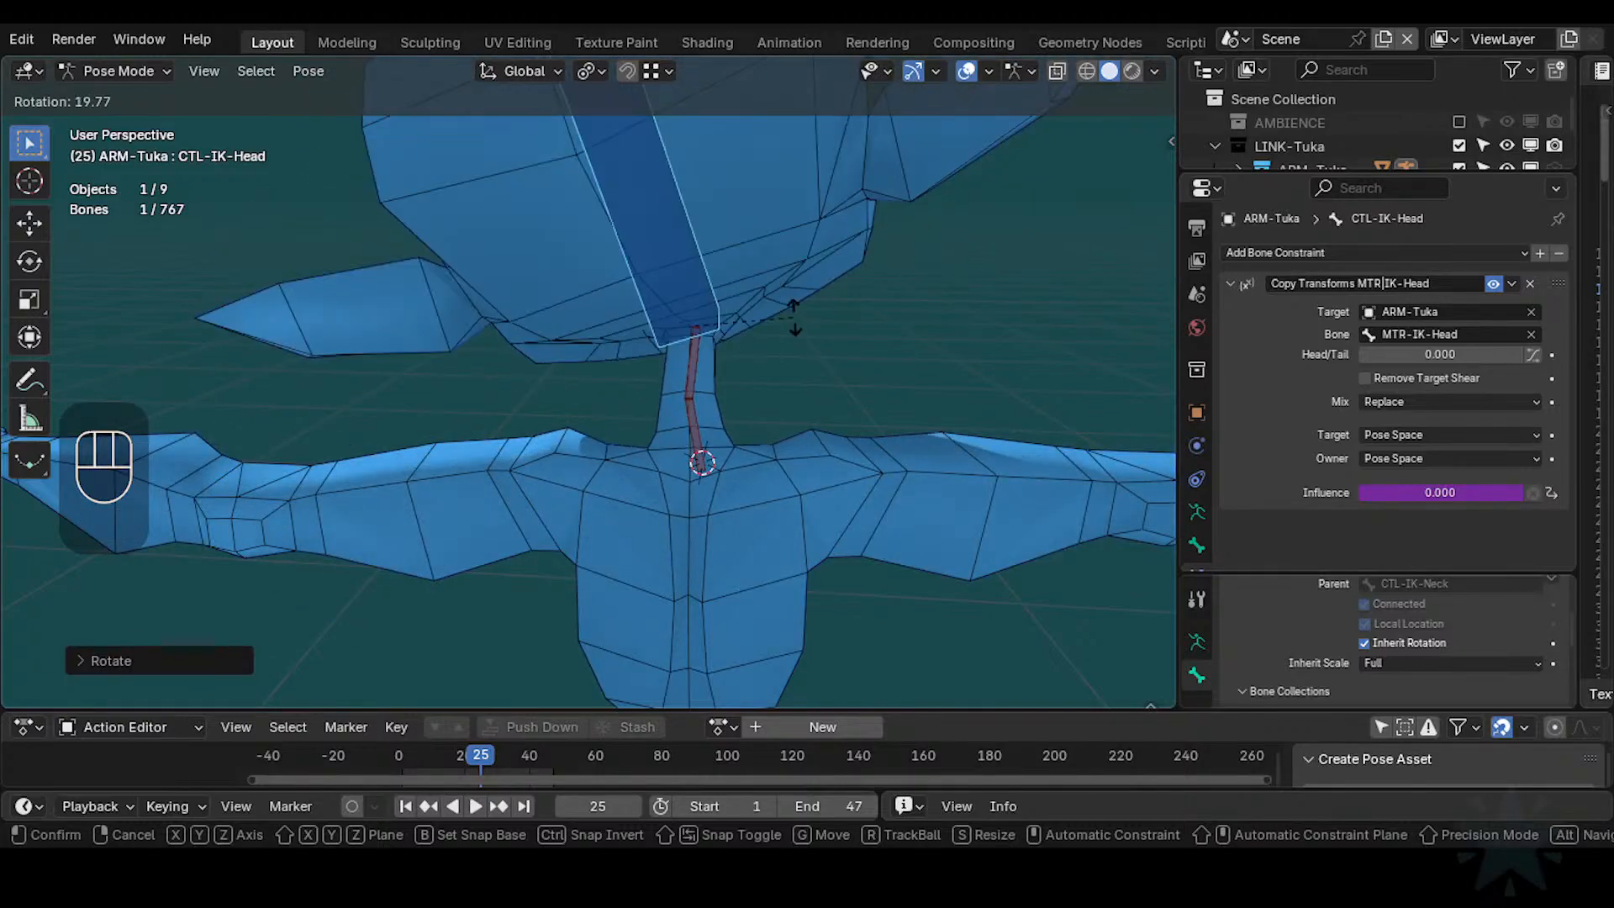
left_click(779, 323)
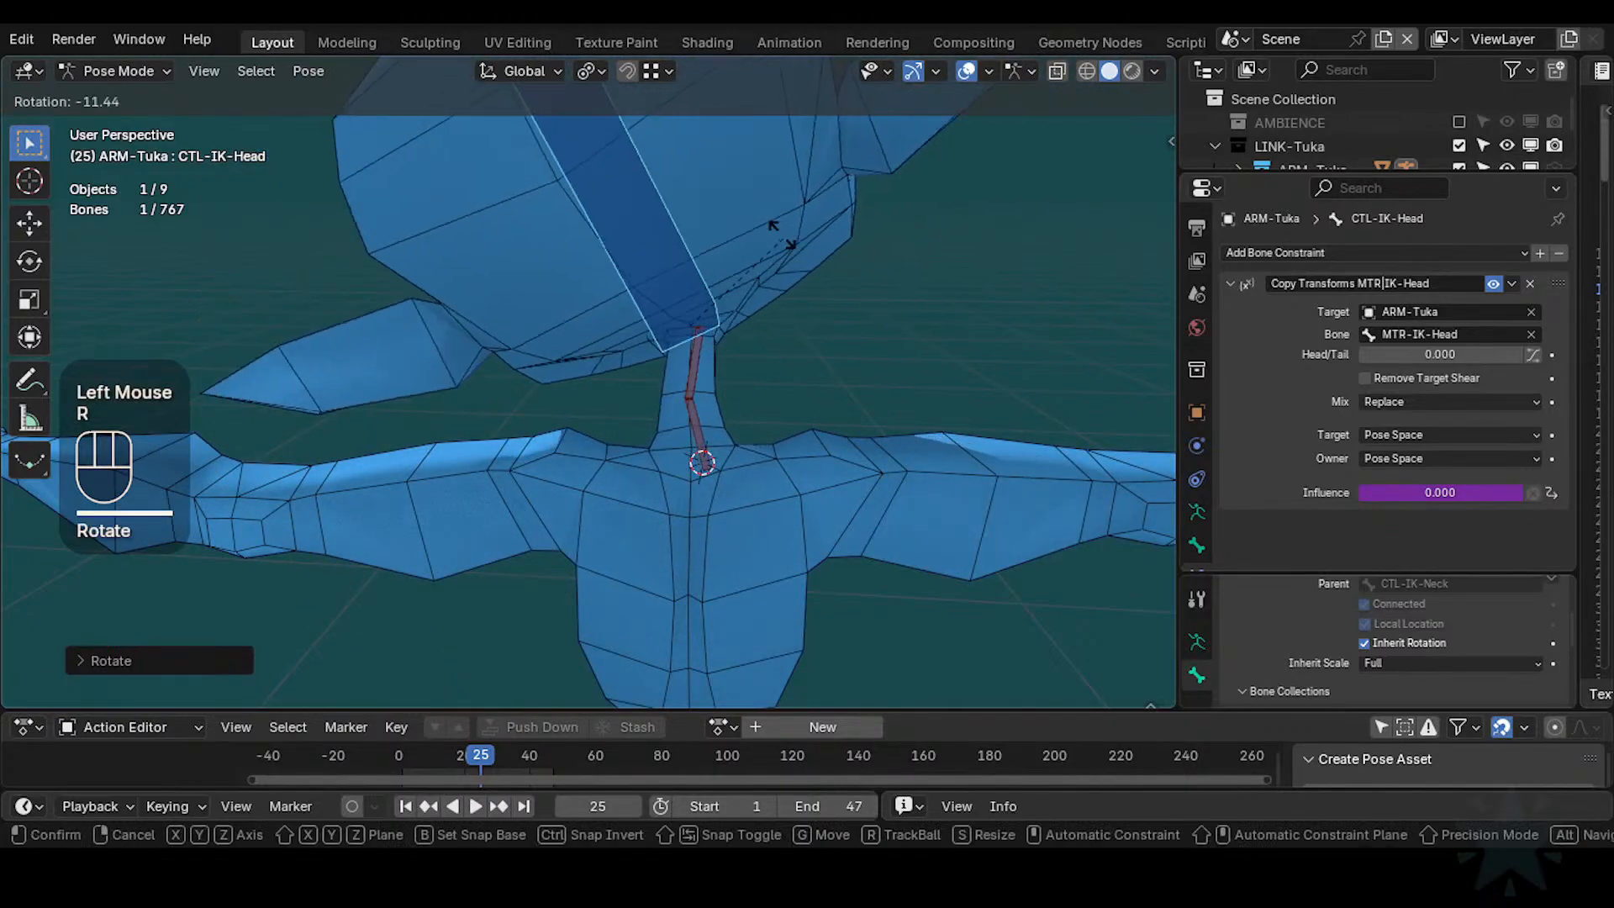
Set DEF2-TwistNeck's Copy Rotation Fan to influence 1.000 without Z inversion and test it by tilting CTL-IK-Head sideways
left_click(708, 409)
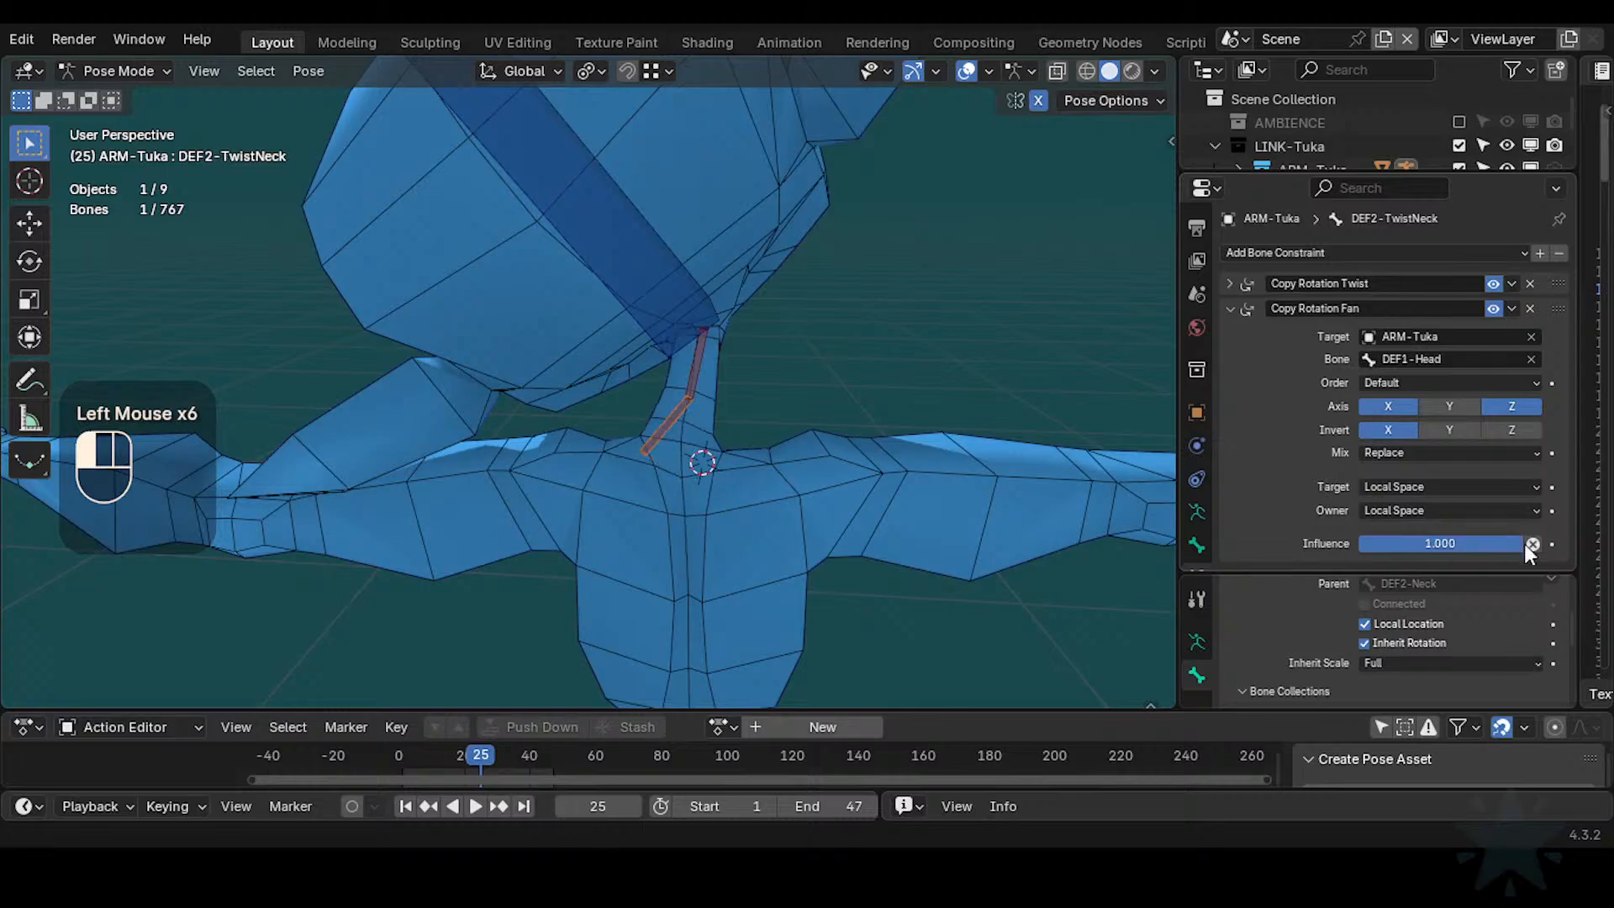
left_click(649, 254)
key("r")
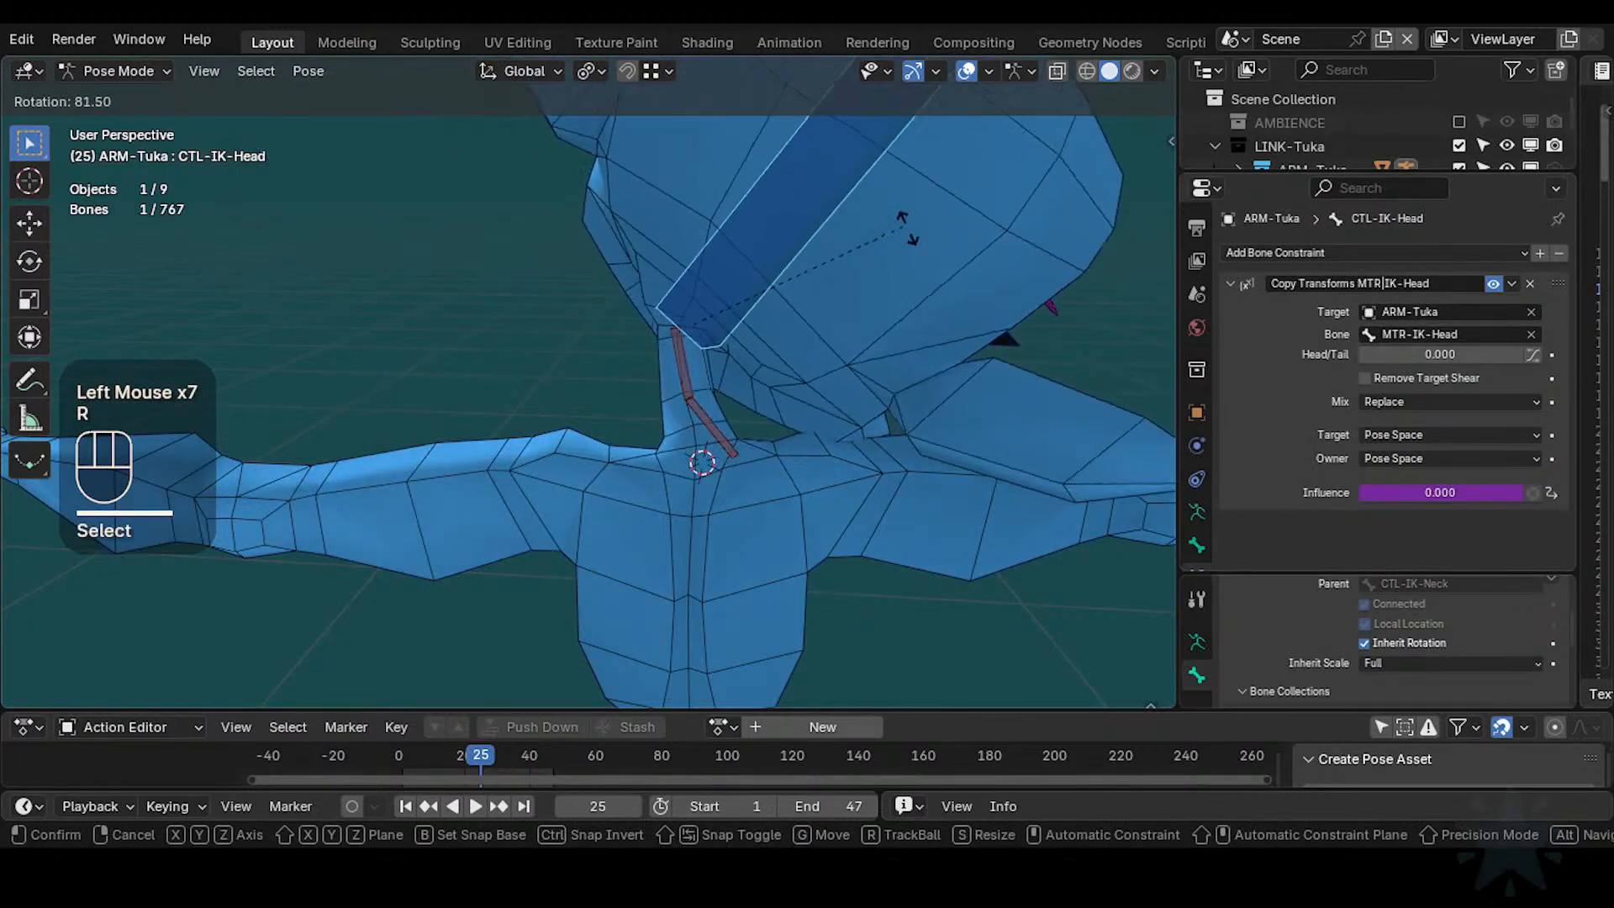
left_click(690, 431)
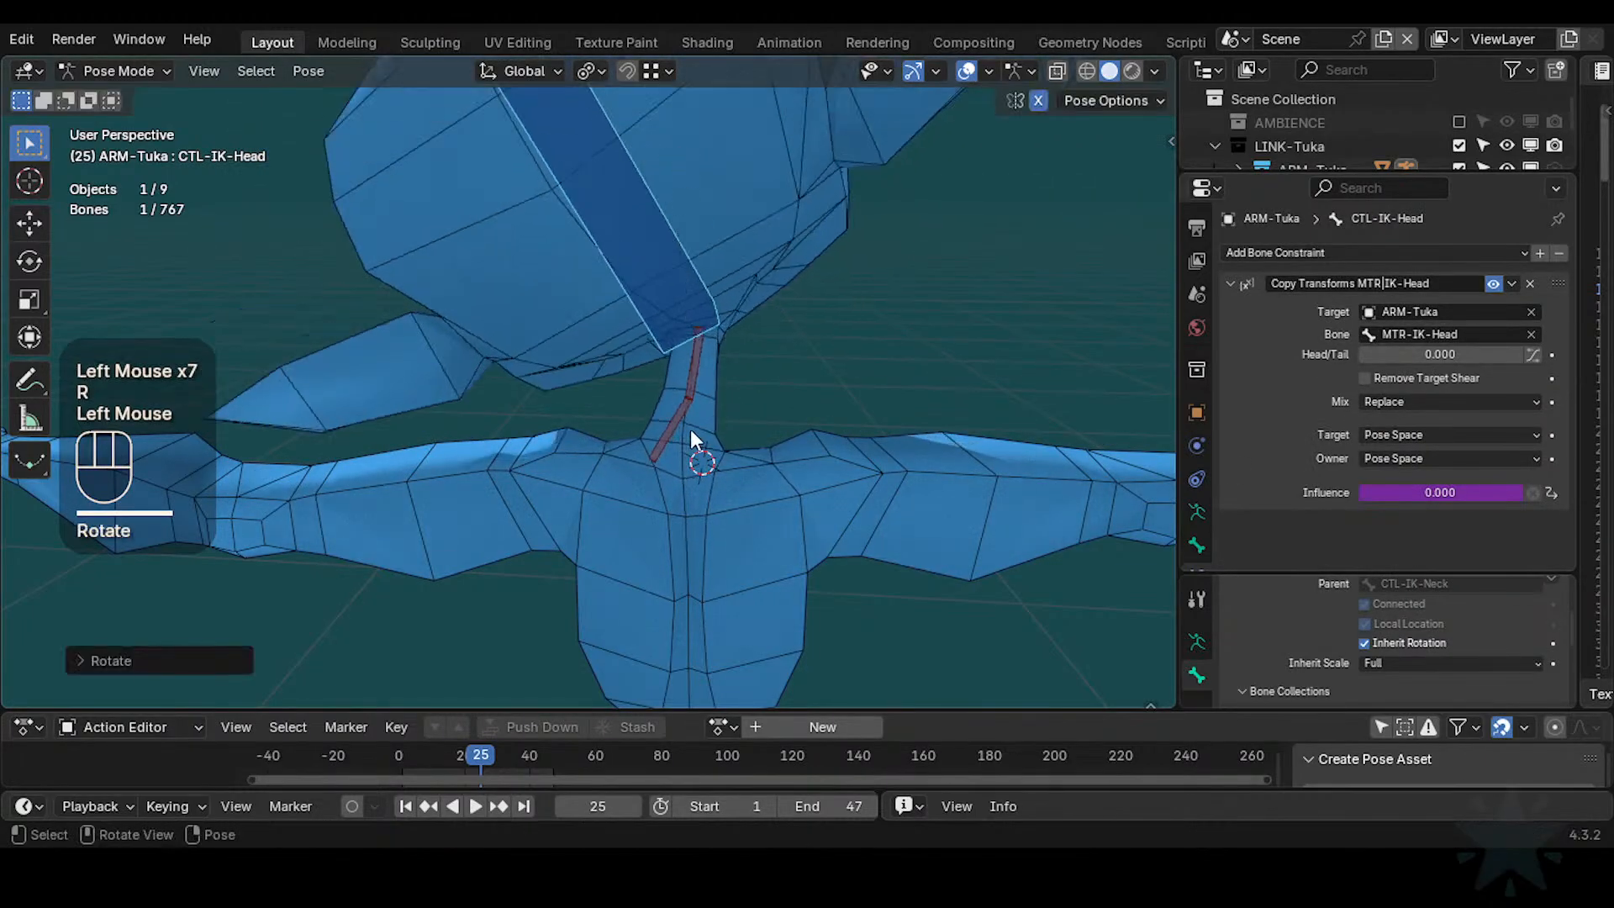
Enable Z inversion on DEF2-TwistNeck's Copy Rotation Fan and test it by tilting CTL-IK-Head sideways
left_click(686, 425)
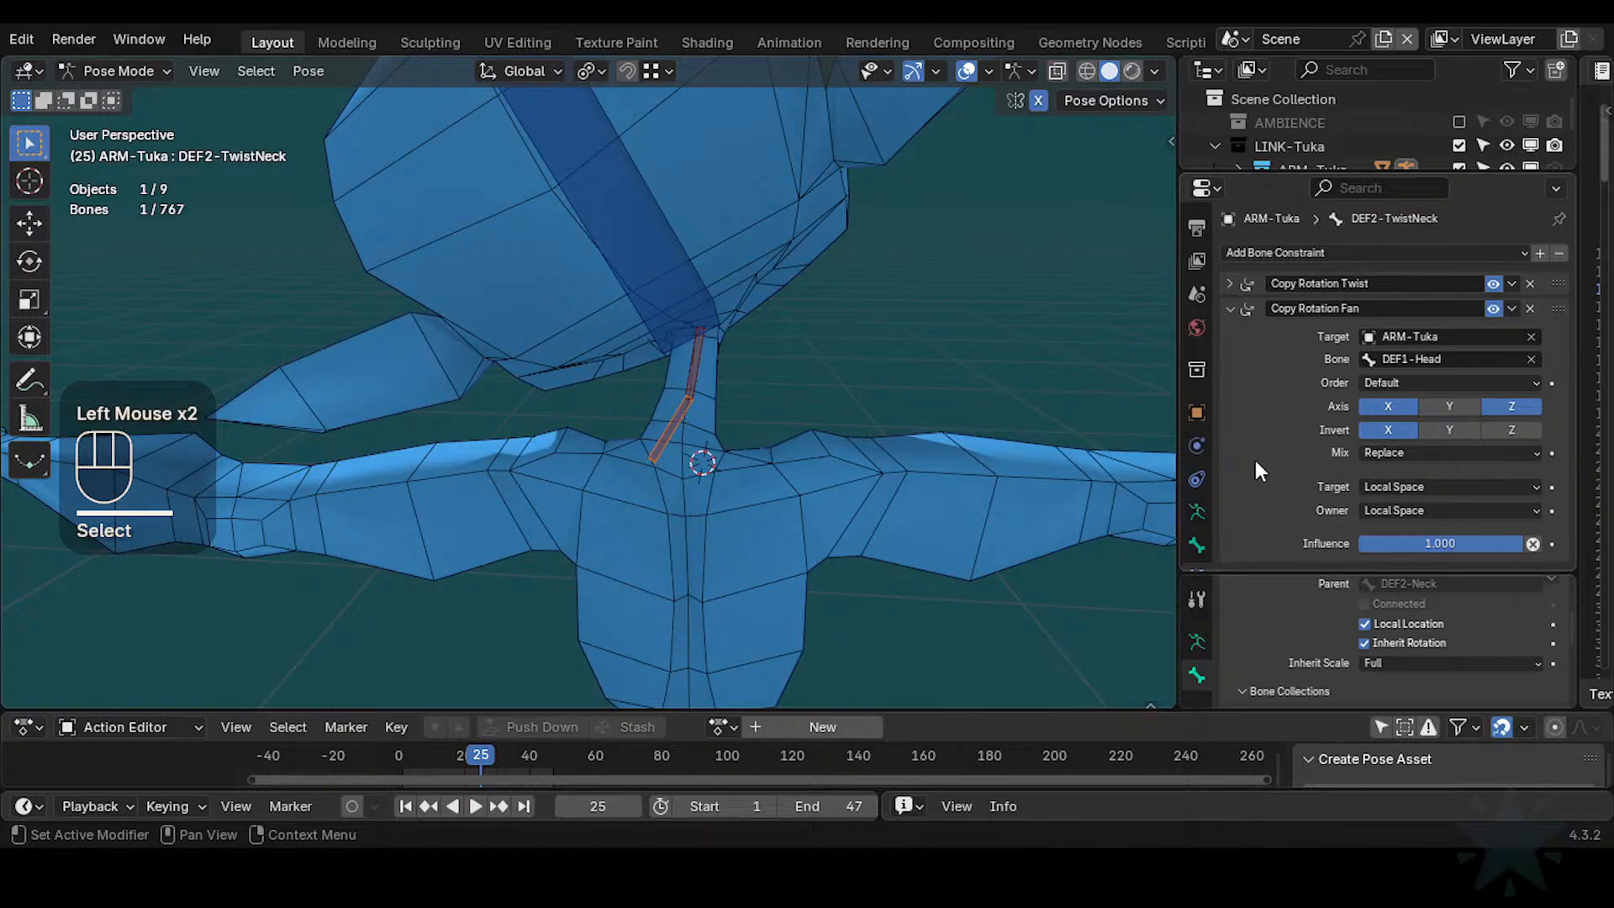
left_click(660, 225)
key("r")
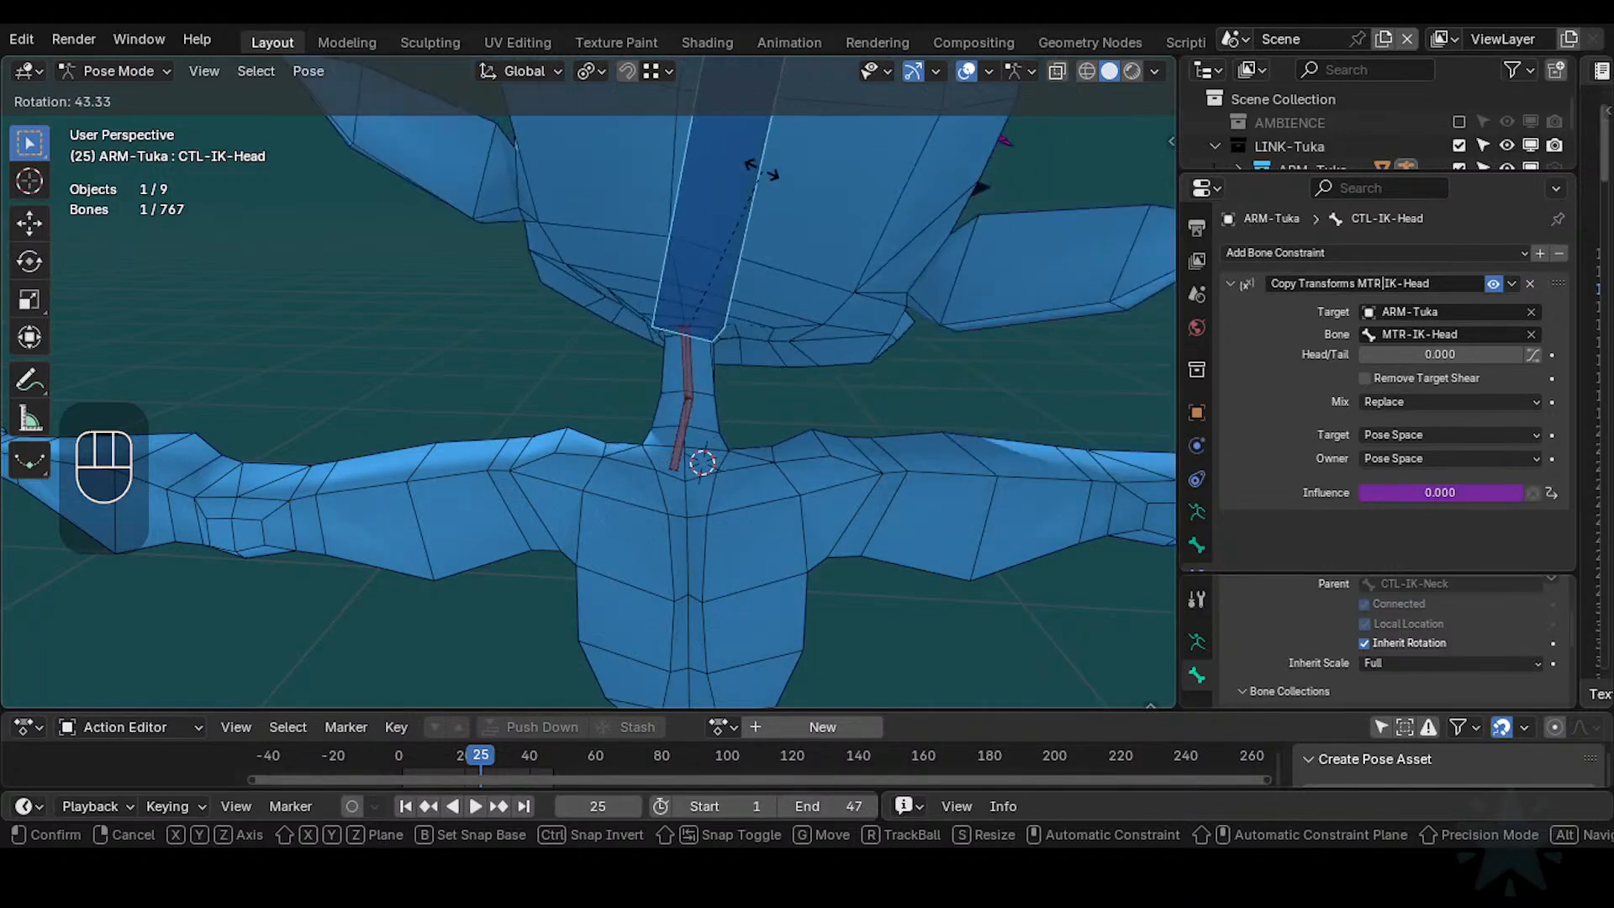
left_click(673, 420)
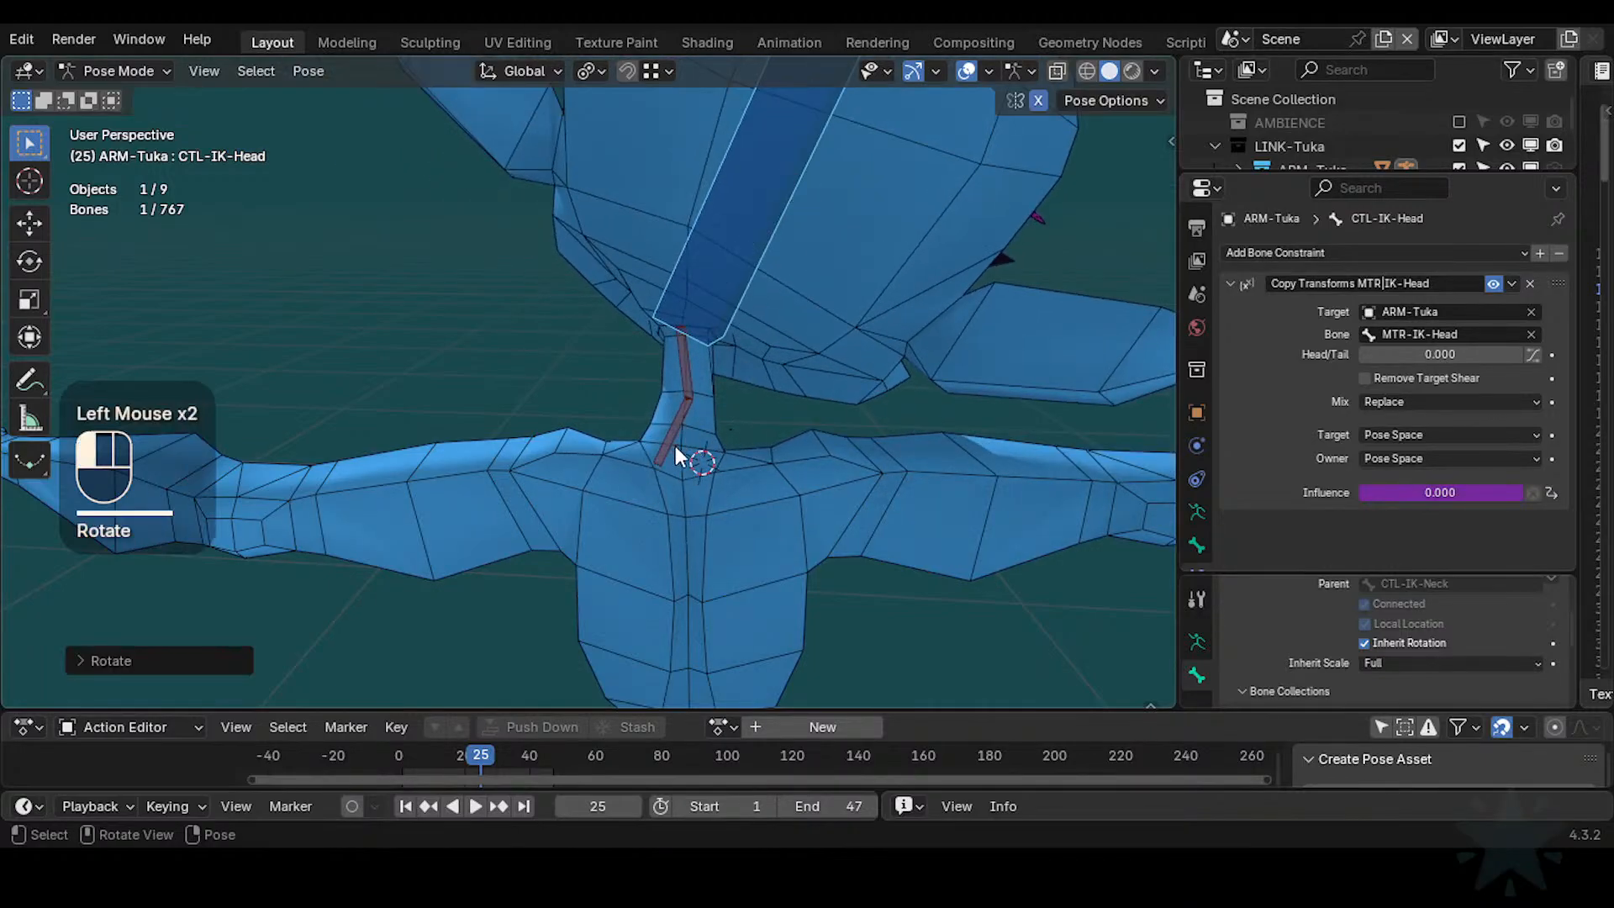
Set the influence of DEF2-TwistNeck's Copy Rotation Fan to 0.365 and test it with a sideways tilt of CTL-IK-Head
left_click(676, 448)
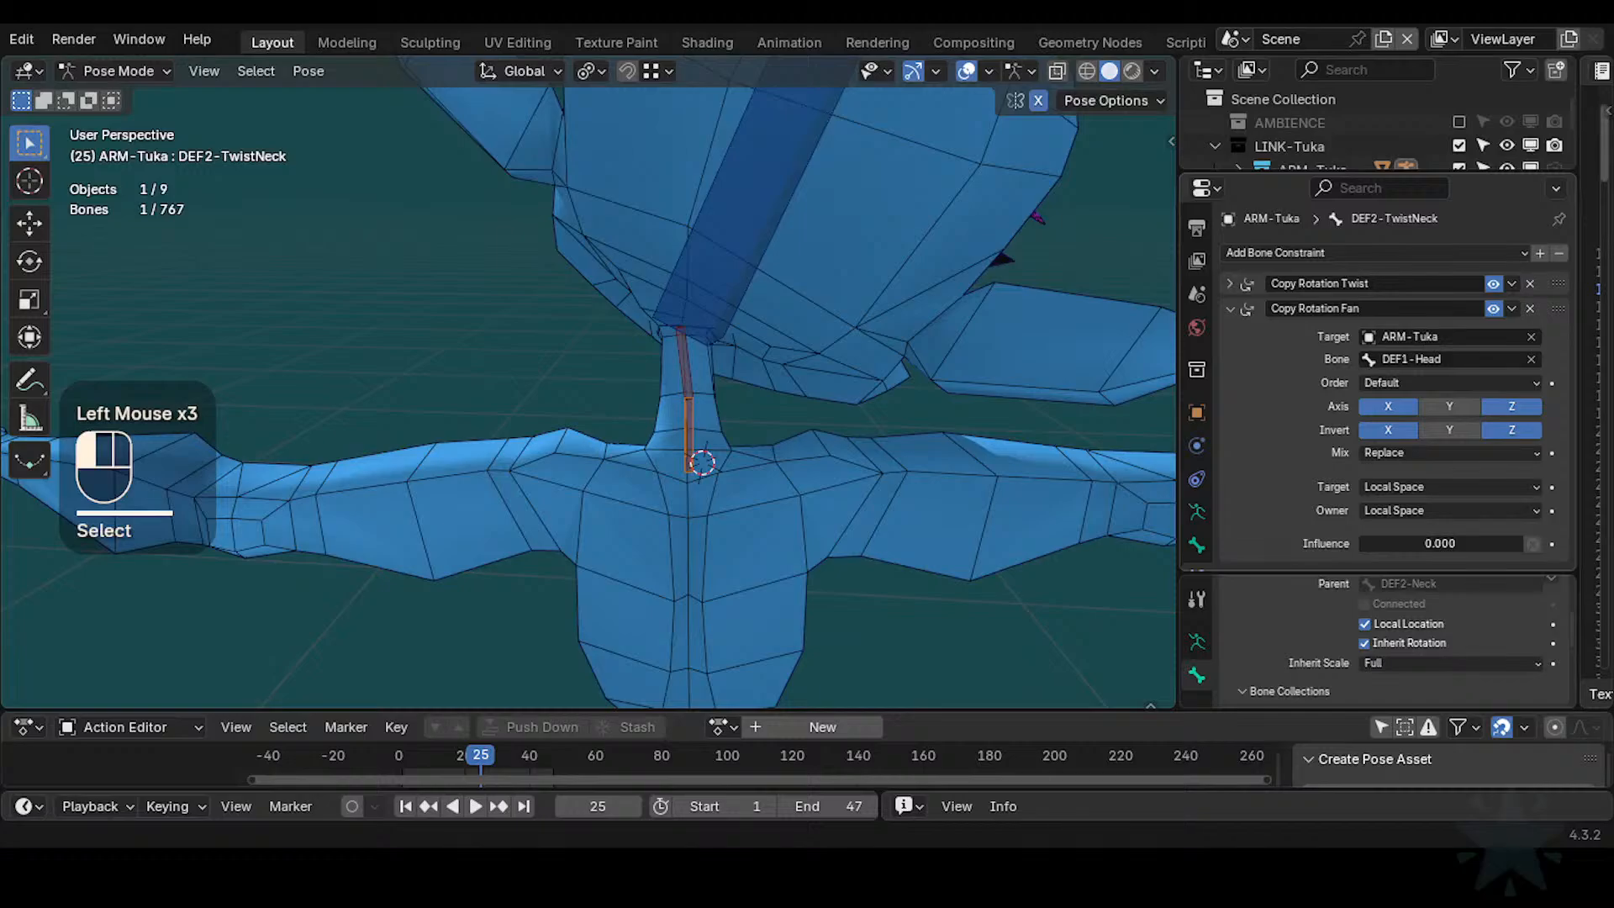
left_click(785, 239)
key("r")
left_click(692, 356)
Lower the Copy Rotation Fan influence of DEF2-TwistNeck.001 and test the neck by tilting CTL-IK-Head to both sides
left_click(684, 362)
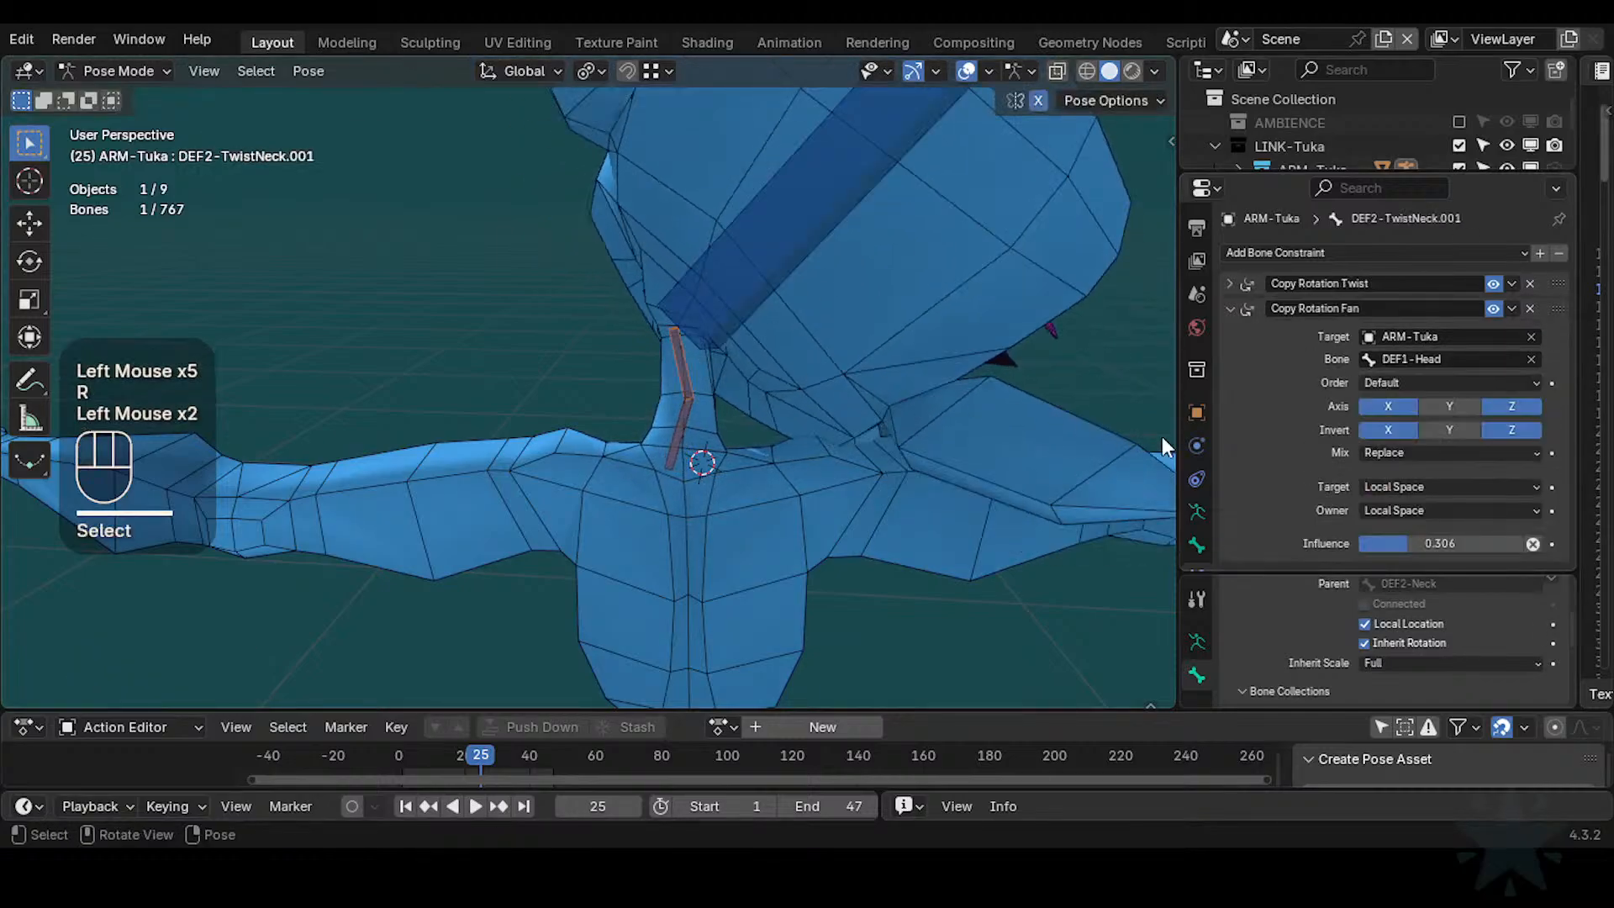
left_click(765, 202)
key("r")
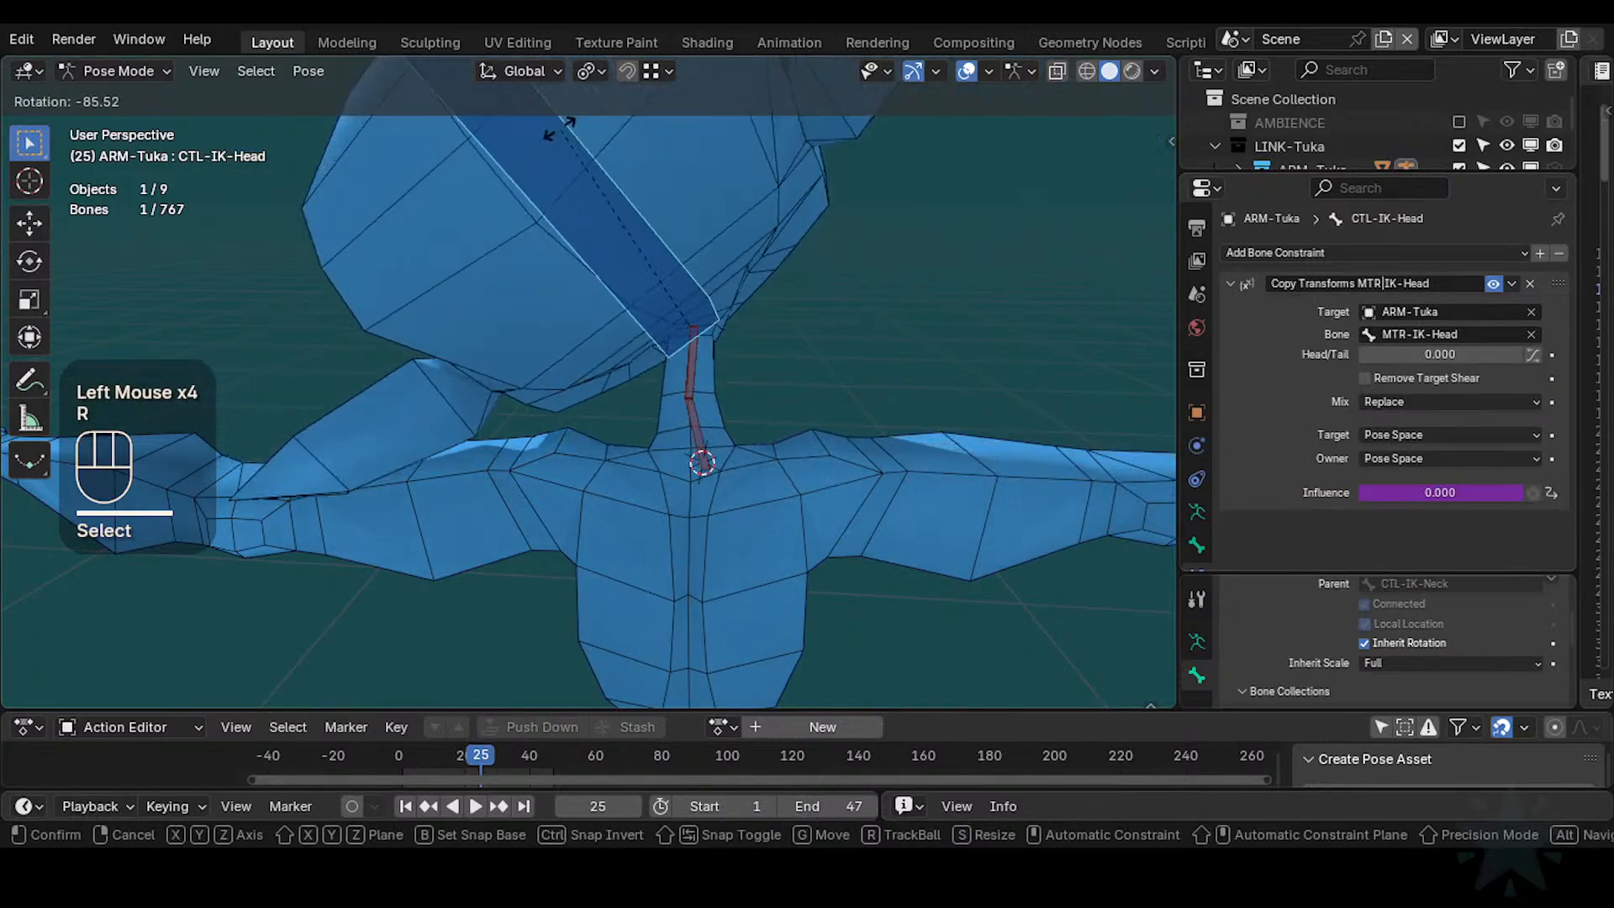
left_click(755, 249)
Reset the pose of the three visible bones and test the sideways tilt of CTL-IK-Head again
key("alt+a")
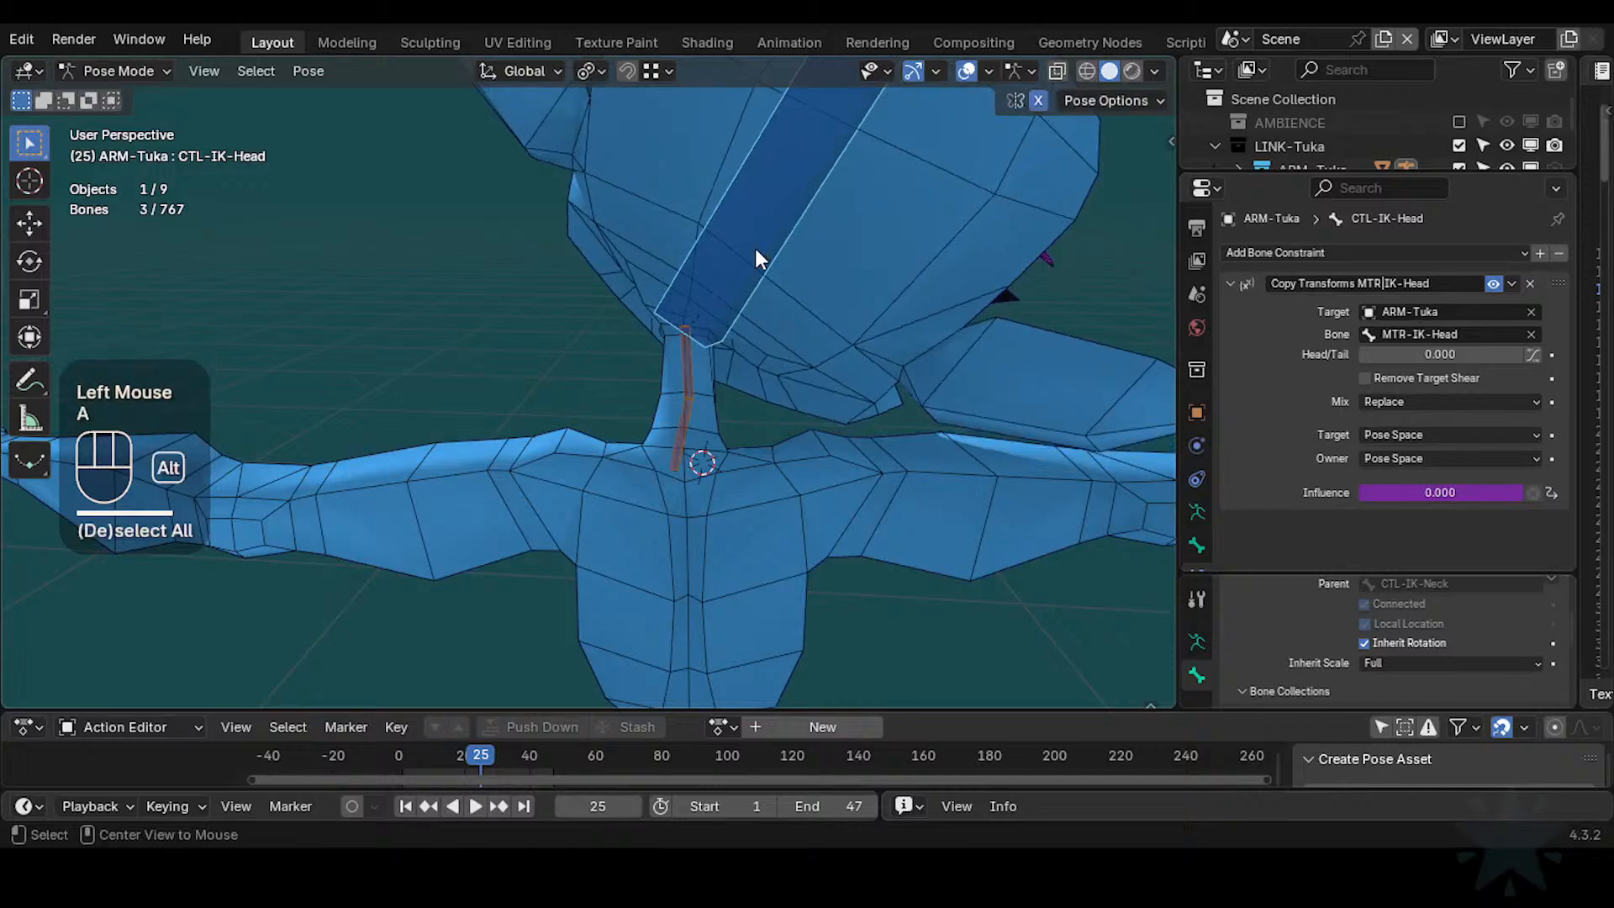
key("alt+q")
key("alt+q")
left_click(693, 175)
key("r")
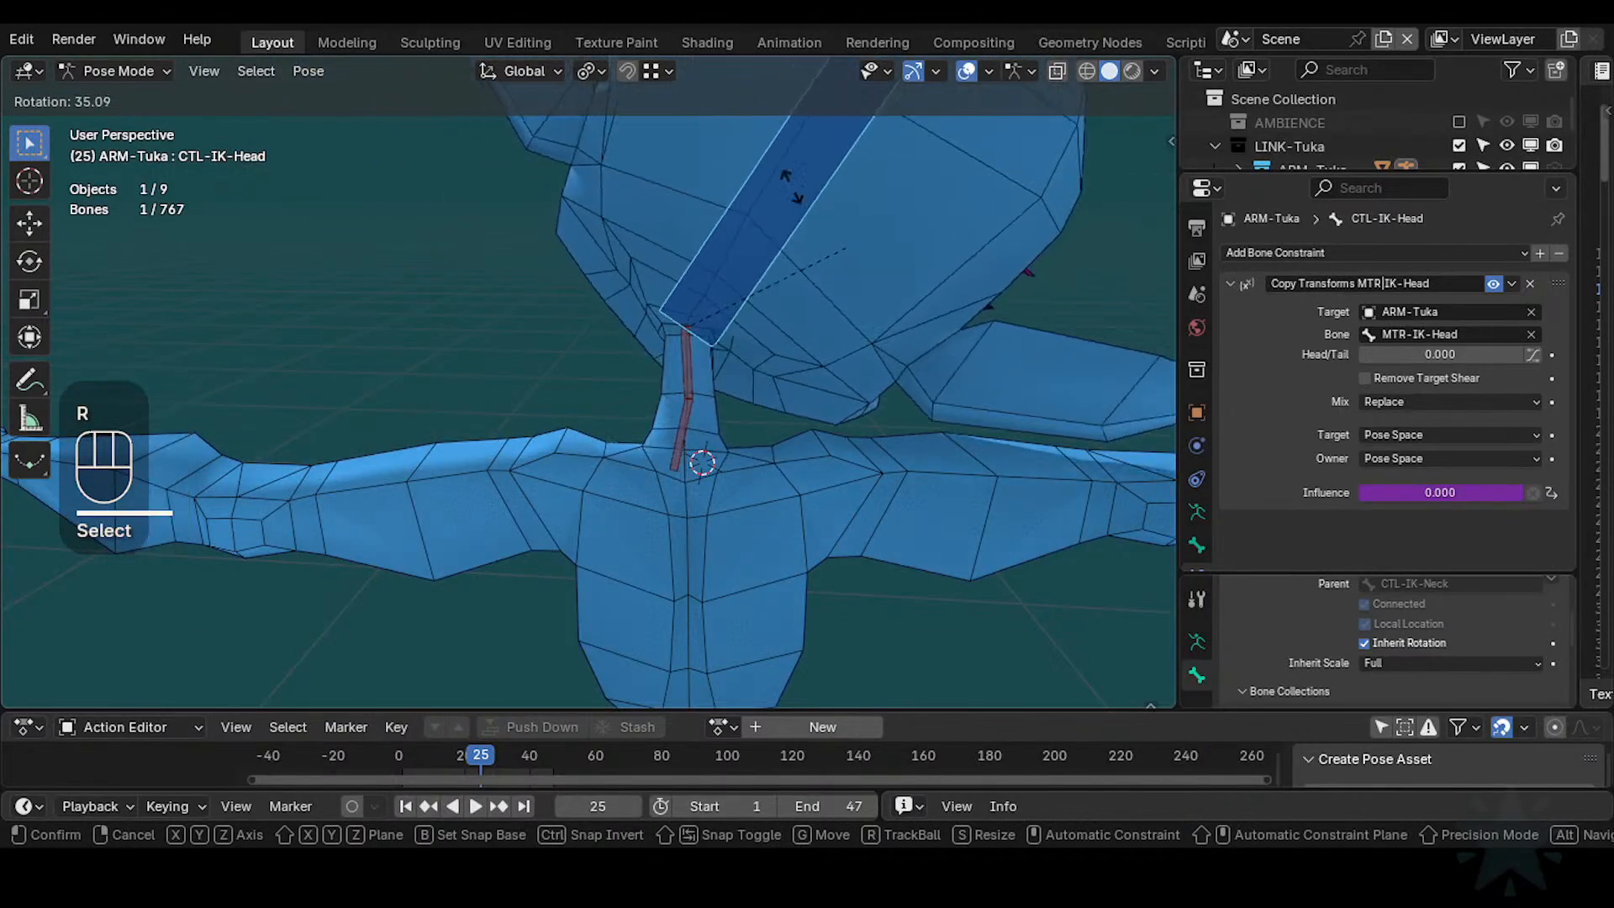
left_click(749, 164)
Rotate CTL-IK-Head around the global X axis in a side view to examine the forward and backward neck bend, then select DEF2-TwistNeck
middle_click_drag(749, 164, 595, 360)
scroll(594, 360, "up", 2)
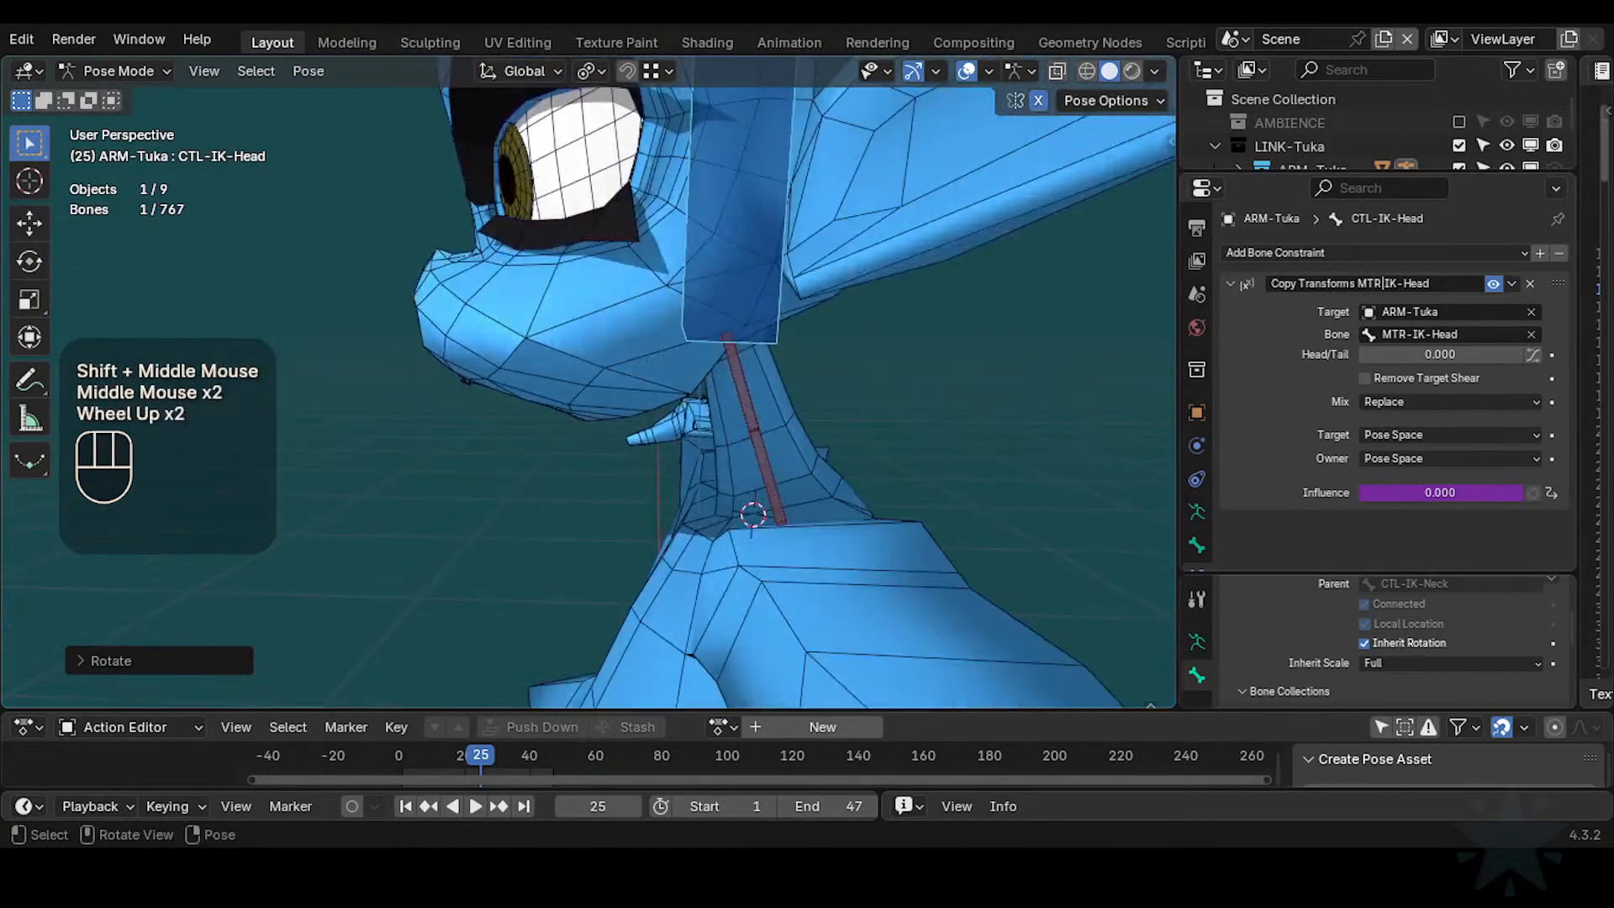
key("r")
key("x")
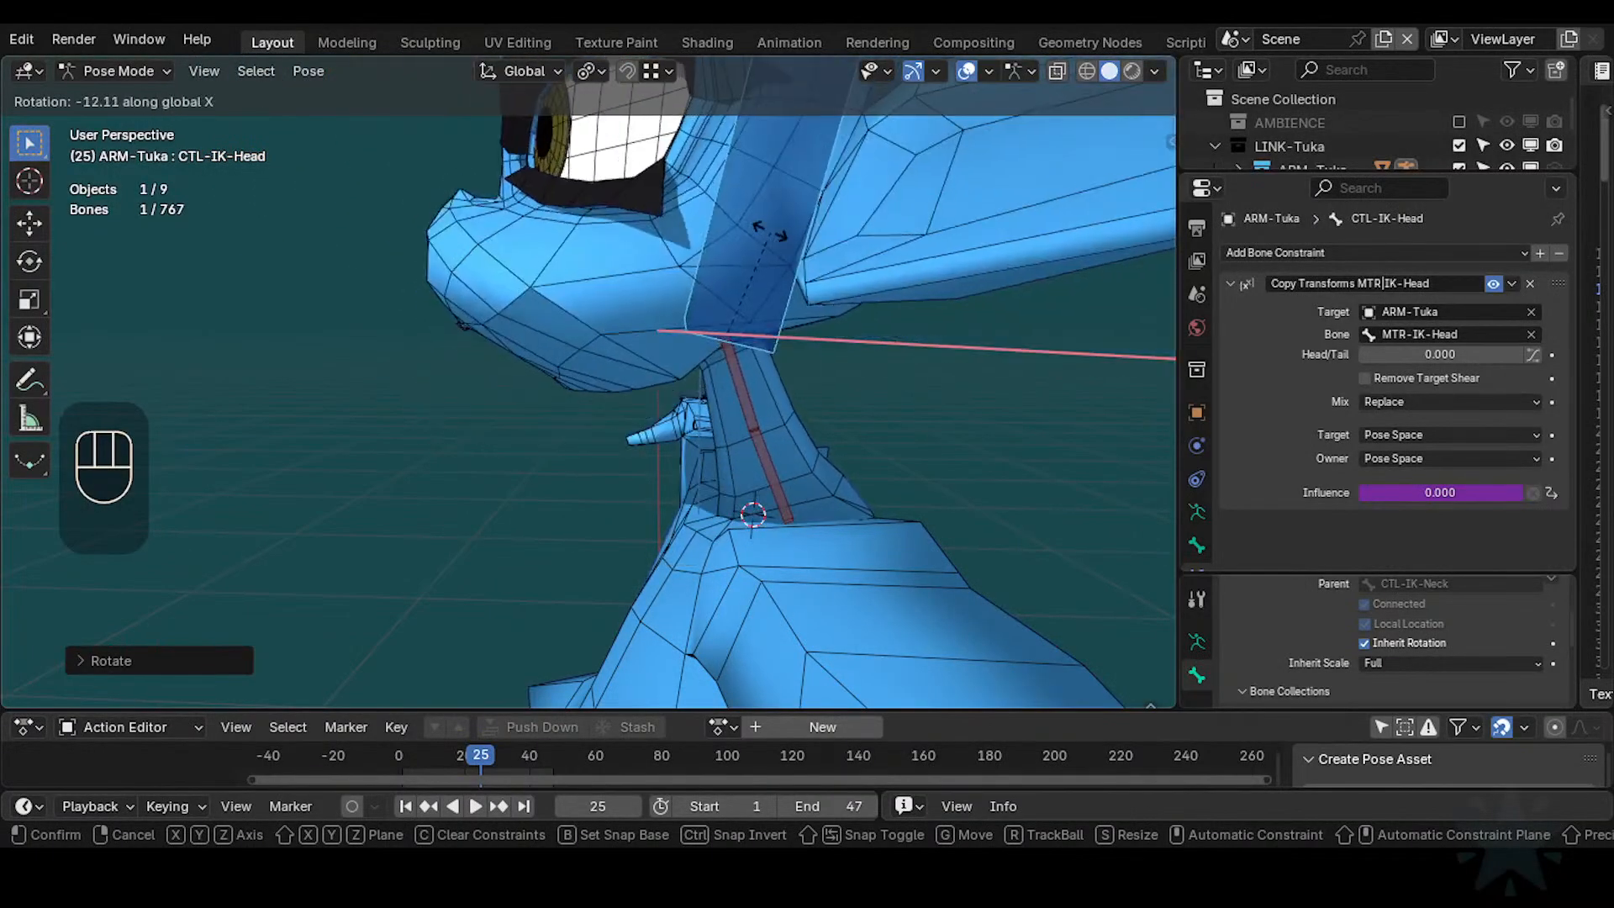
left_click(771, 467)
left_click(772, 467)
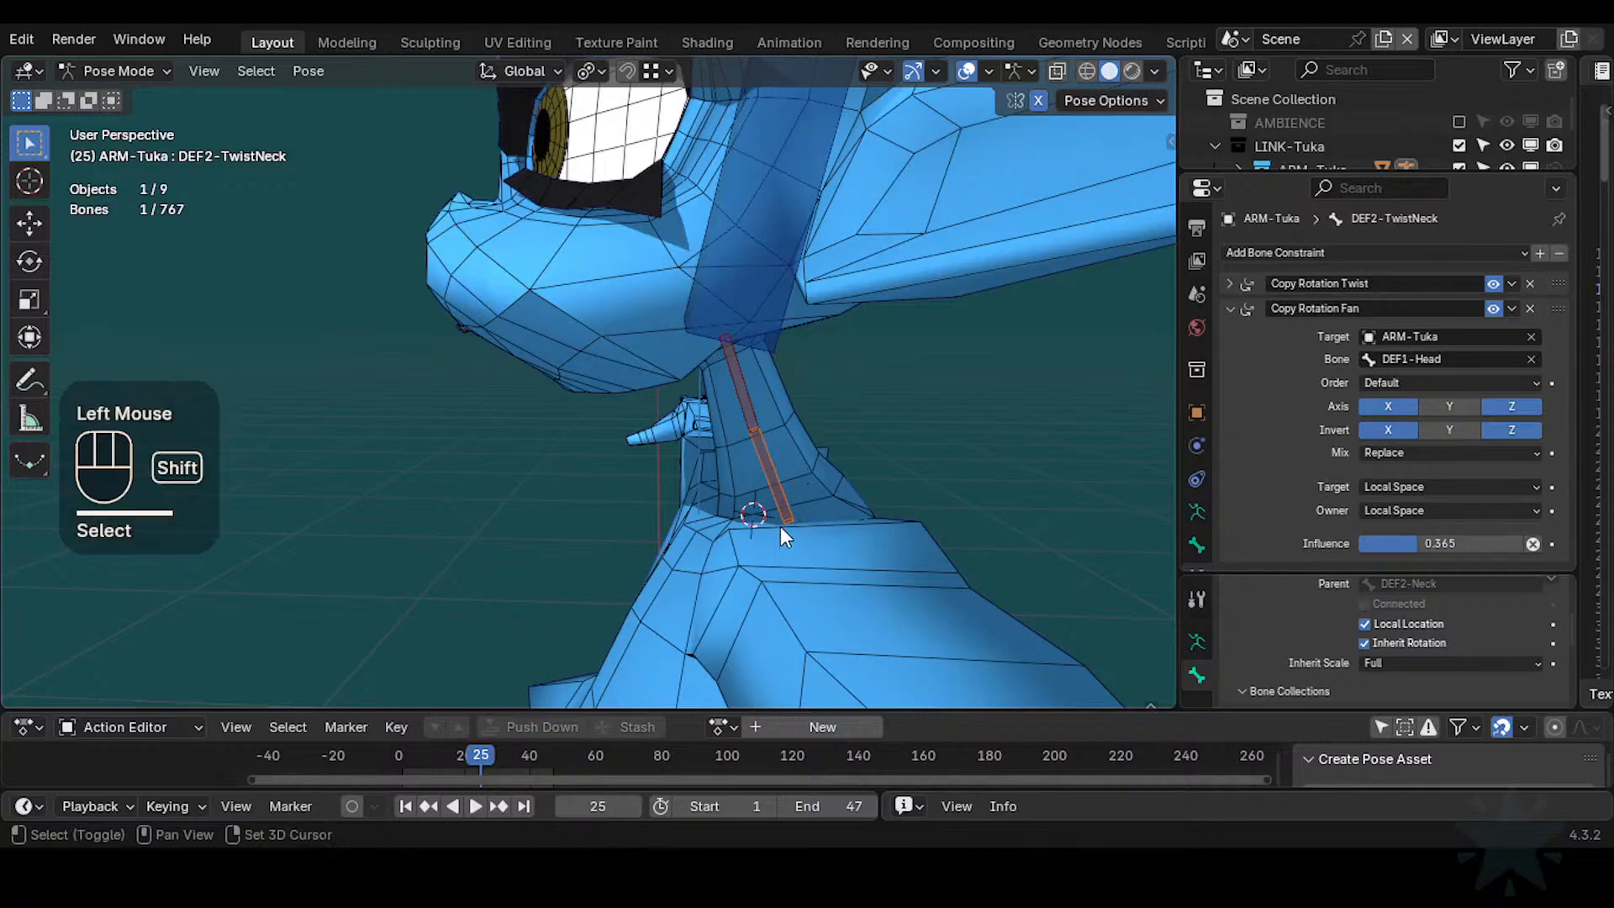
Reveal all hidden bones and select DEF2-TwistNeck from the overlapping bones in the neck
key("alt+h")
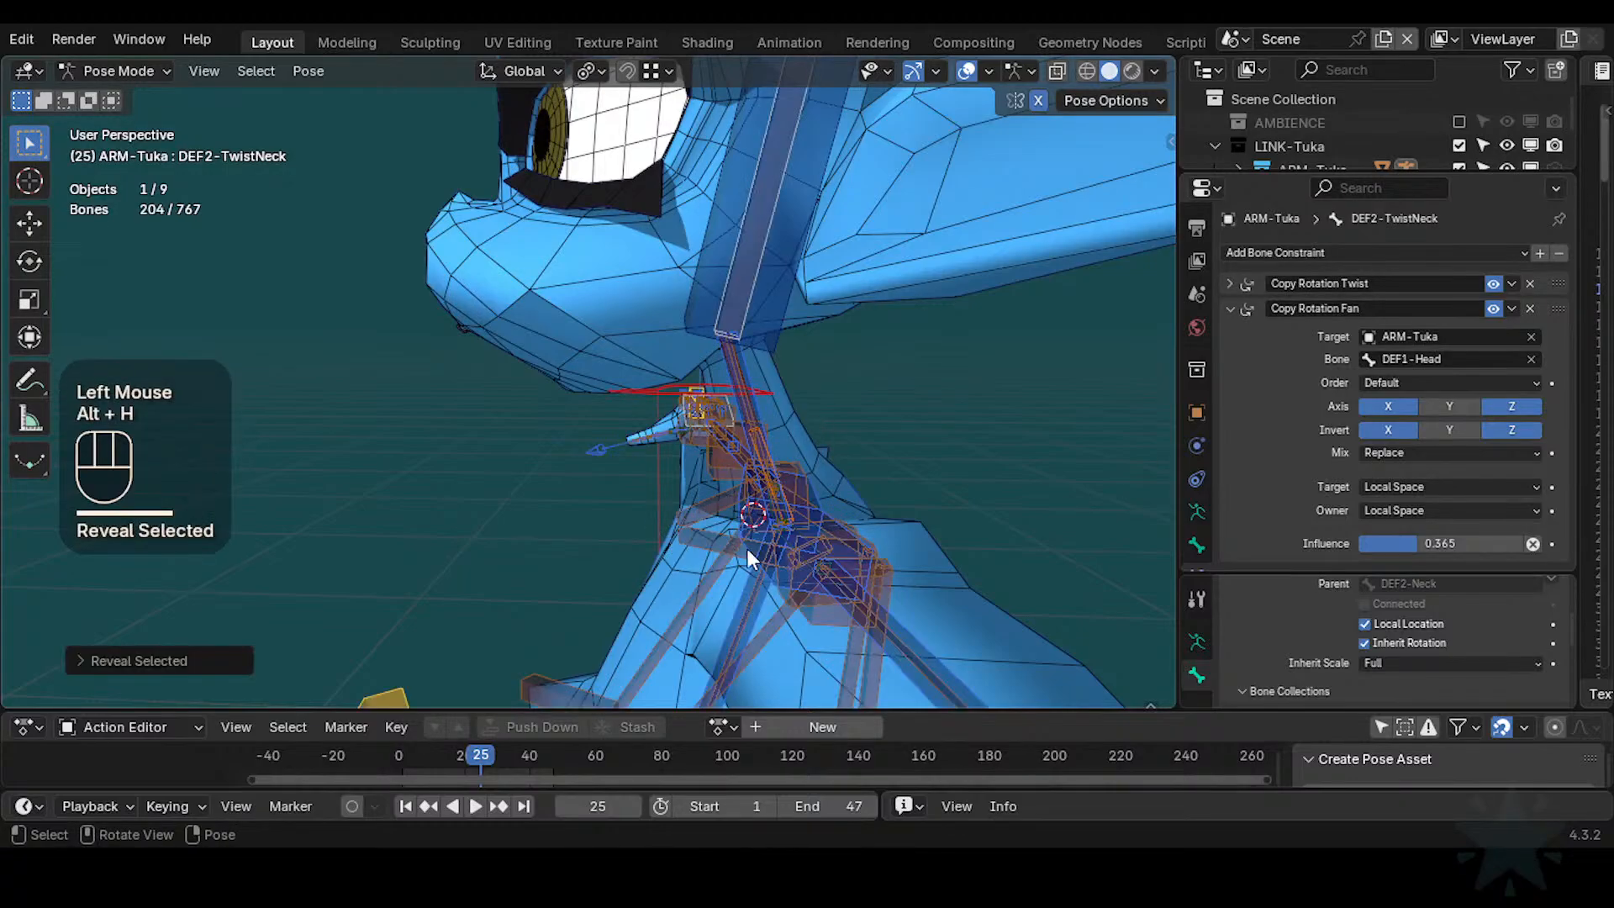
middle_click_drag(748, 551, 717, 552)
middle_click_drag(687, 460, 720, 367, "shift")
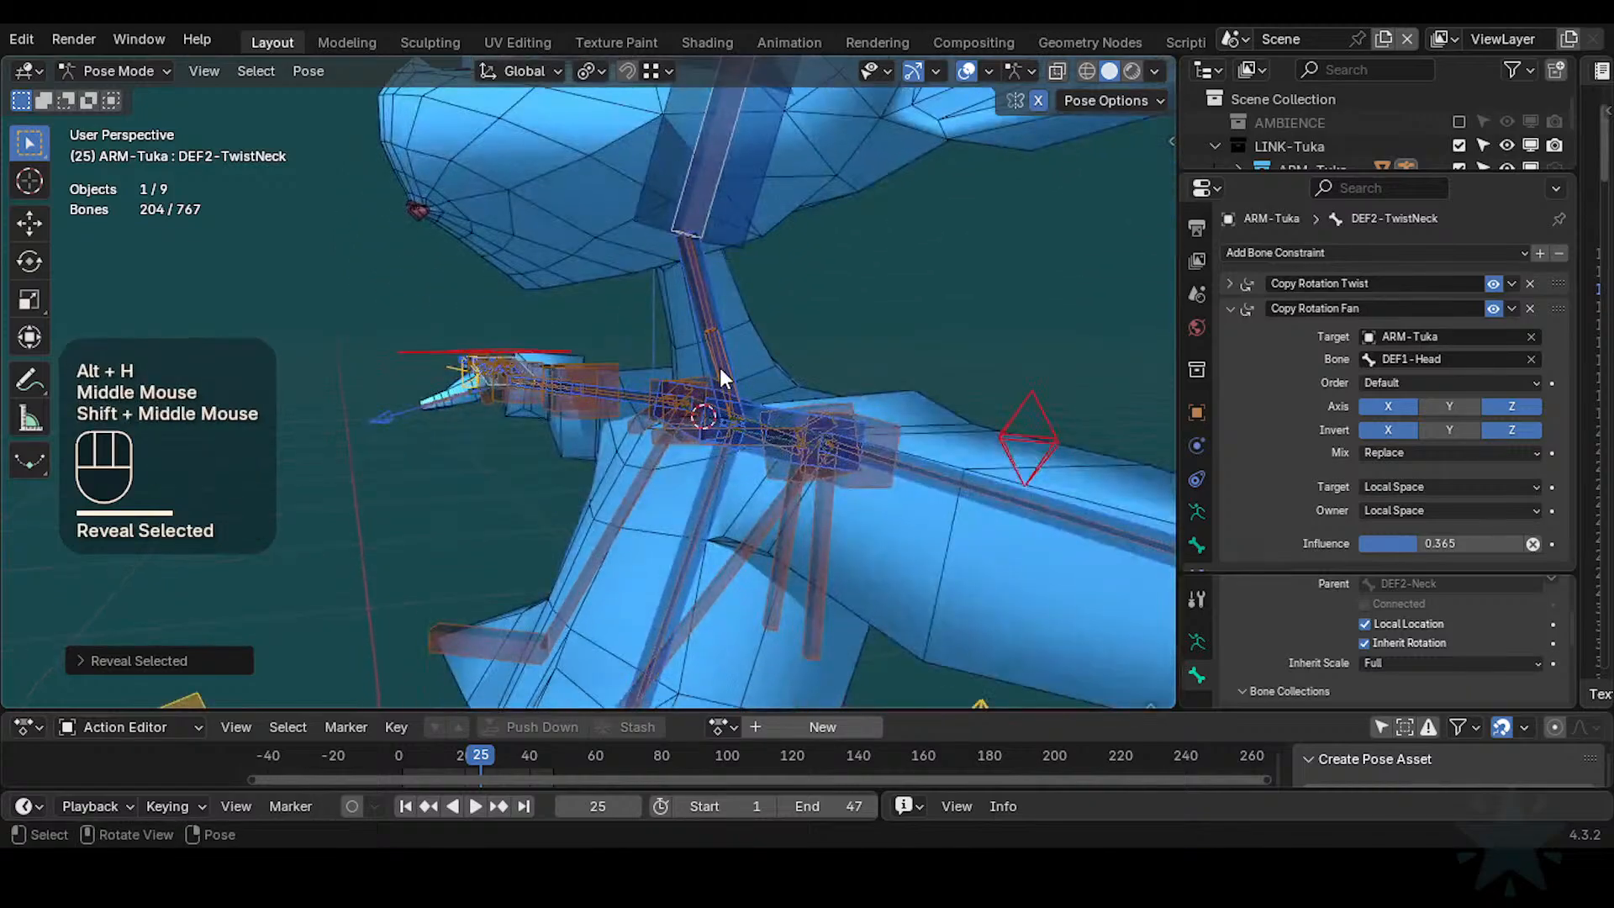
triple_click(725, 367)
double_click(725, 367)
scroll(719, 446, "up", 2)
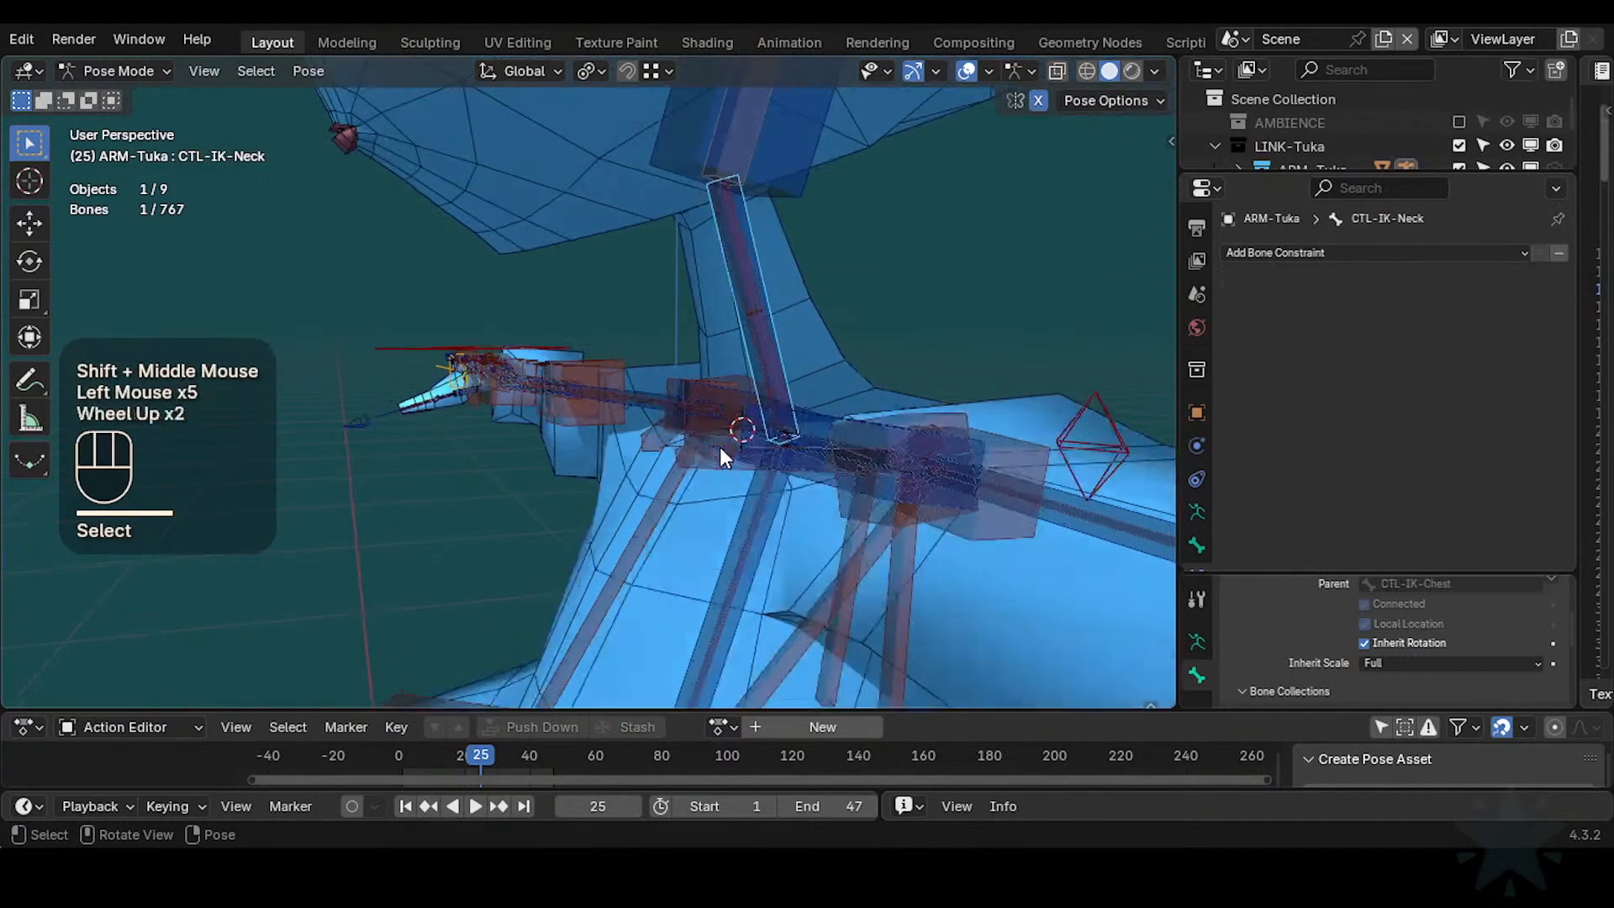
left_click(772, 375)
left_click(769, 362)
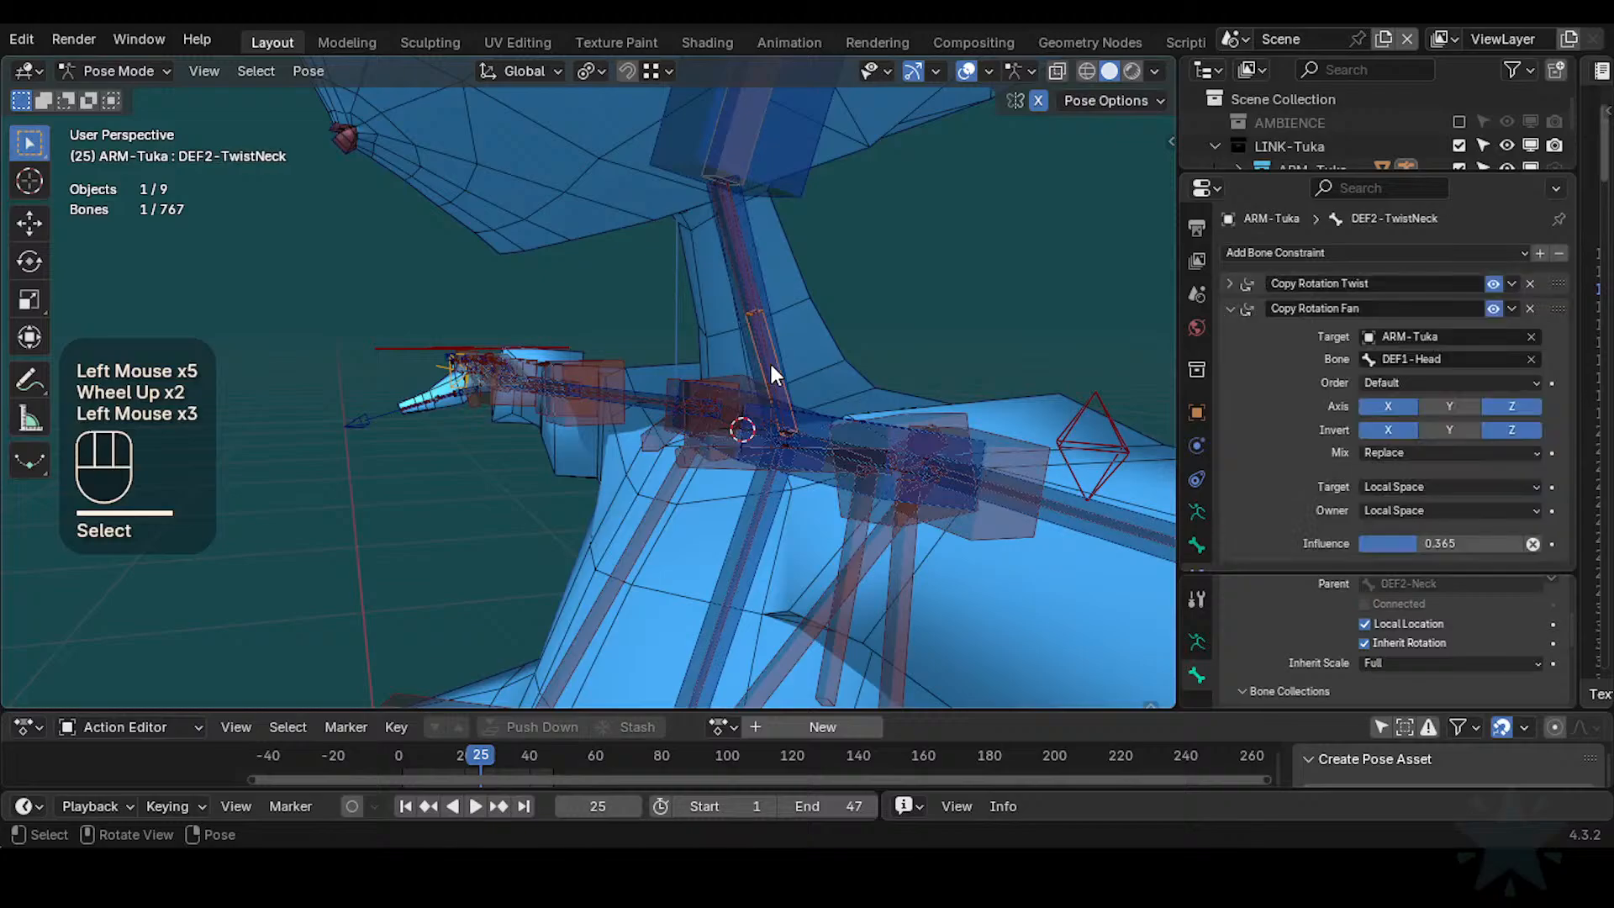
Add DEF2-Chest and CTL-IK-Chest to the DEF2-TwistNeck selection and hide all other bones
scroll(805, 468, "up", 1)
left_click(797, 517, "alt+shift")
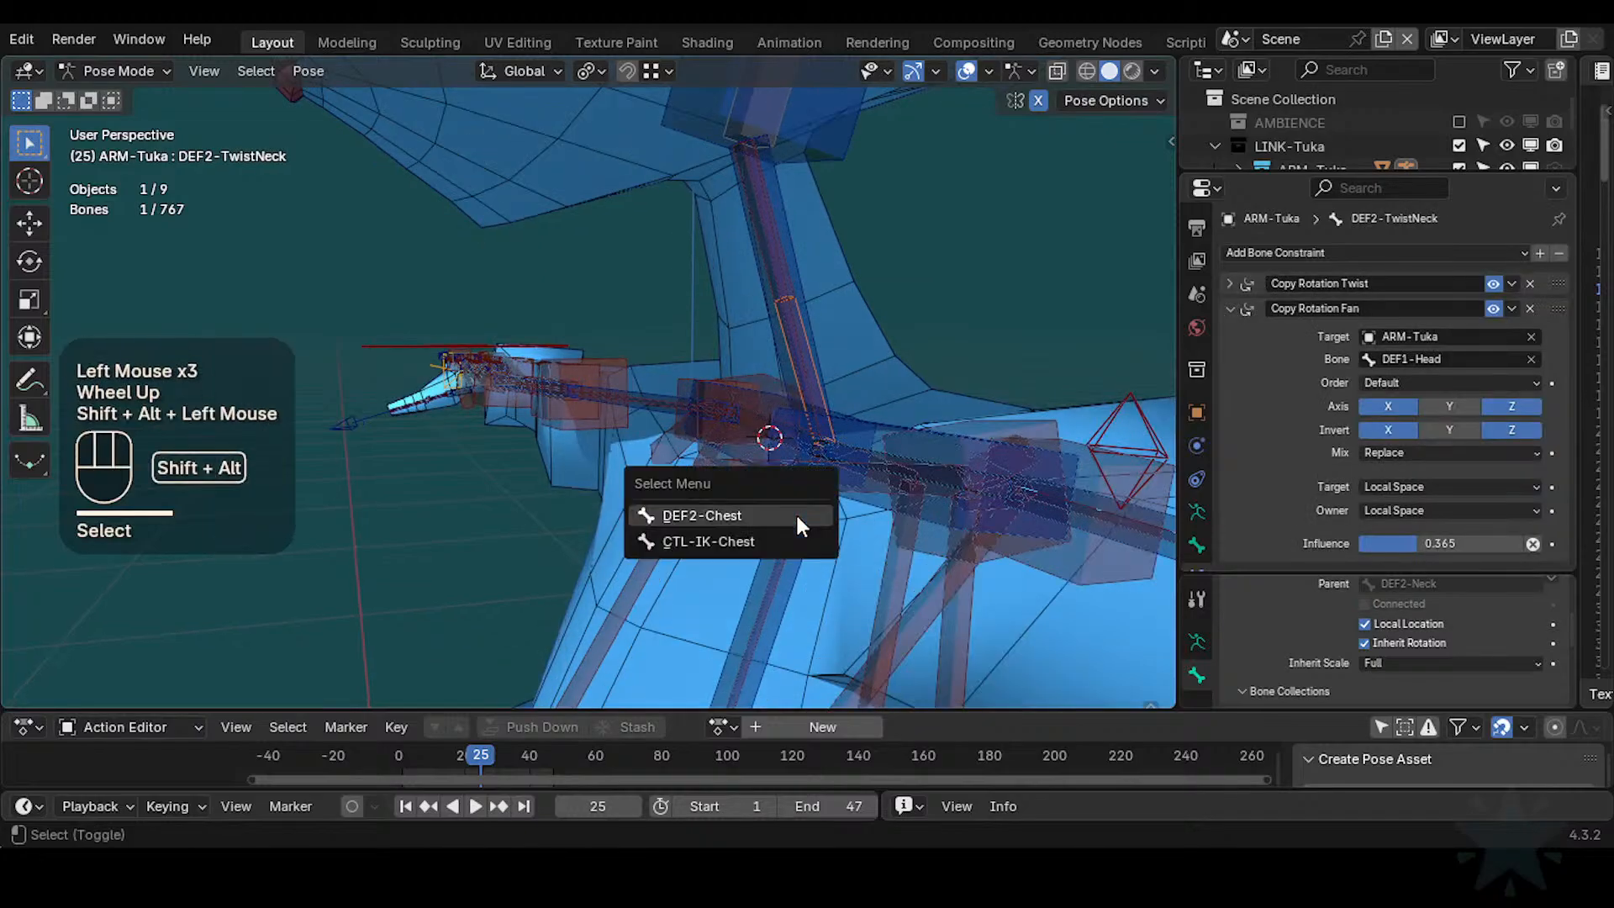
left_click(774, 515)
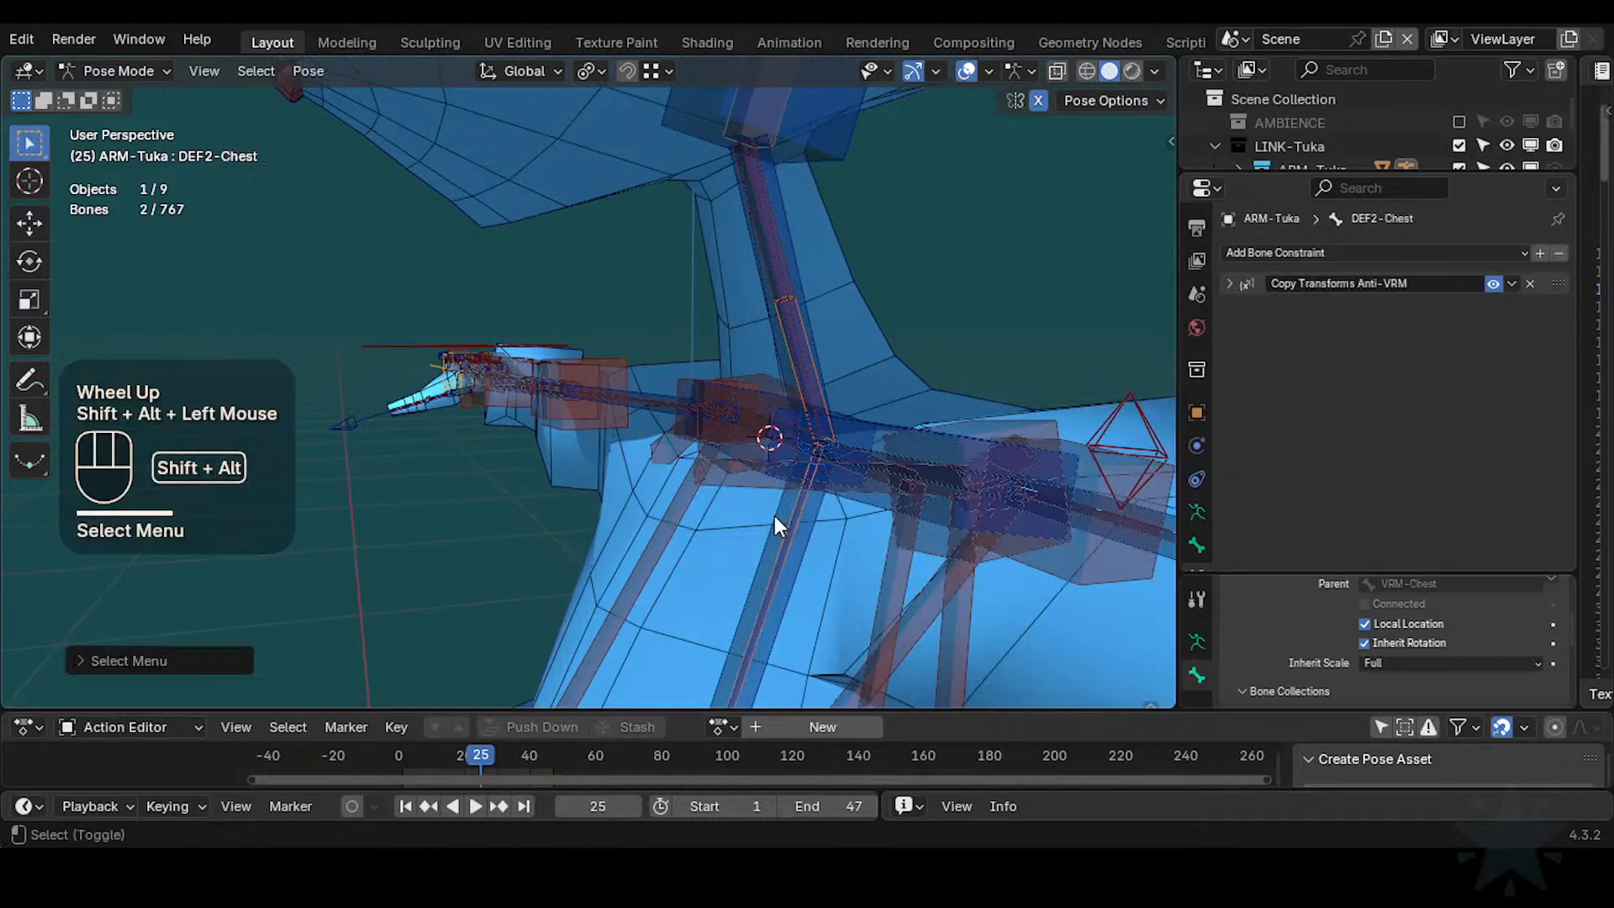
left_click(817, 527, "shift")
key("shift+h")
scroll(790, 427, "down", 1)
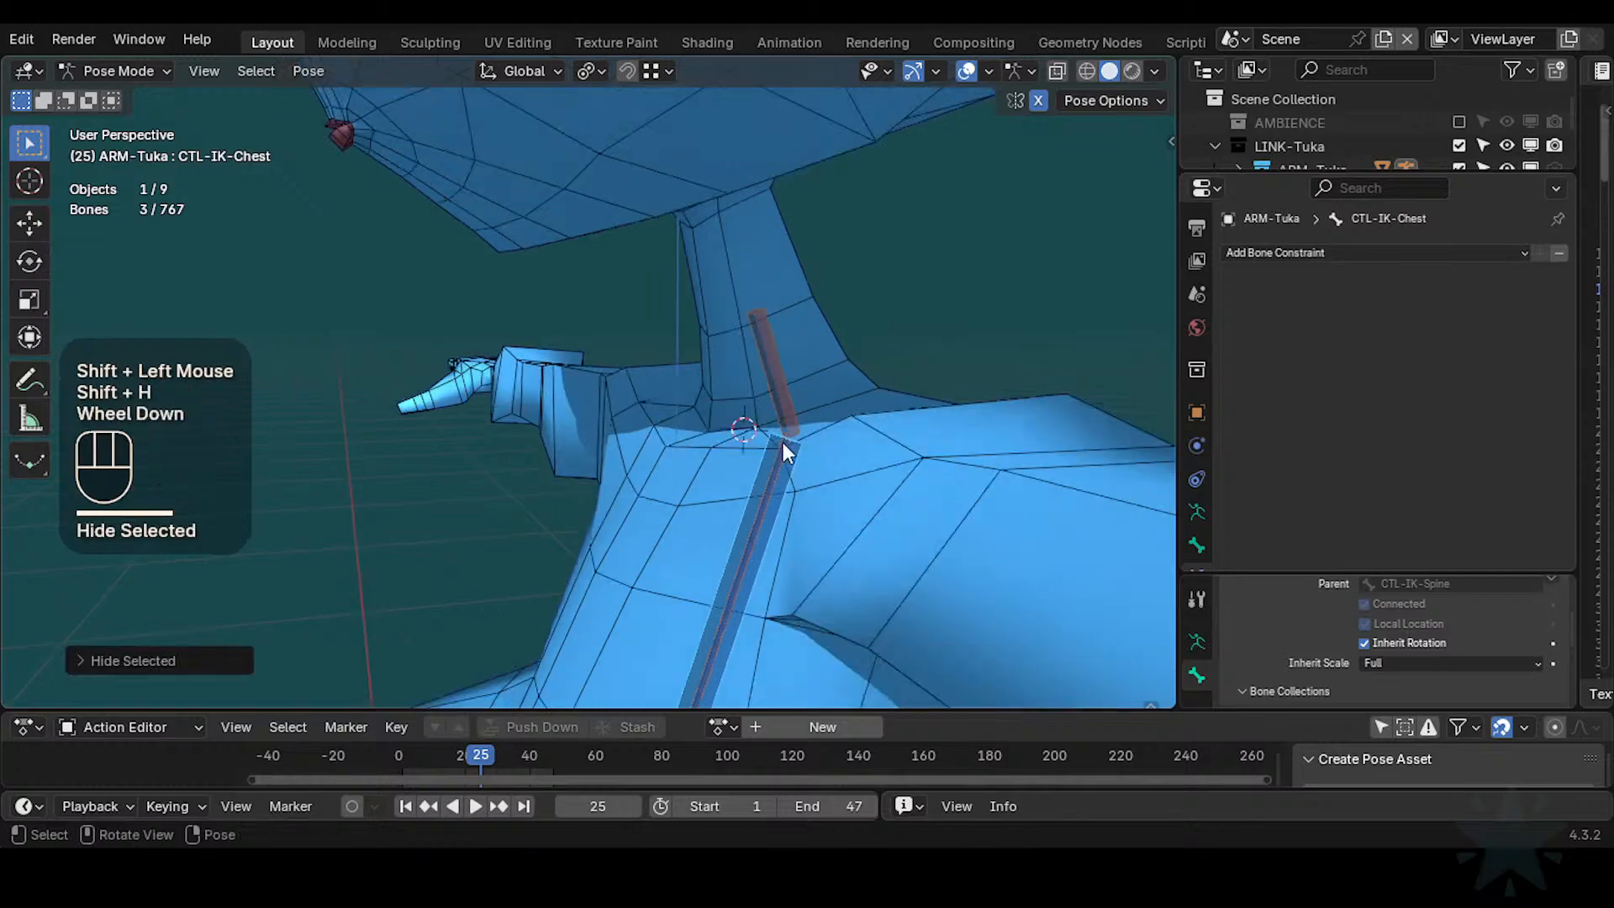
Copy the name DEF2-Chest and paste it as the target bone of DEF2-TwistNeck's Copy Rotation Fan constraint
left_click(782, 410)
left_click(760, 493)
left_click(769, 494)
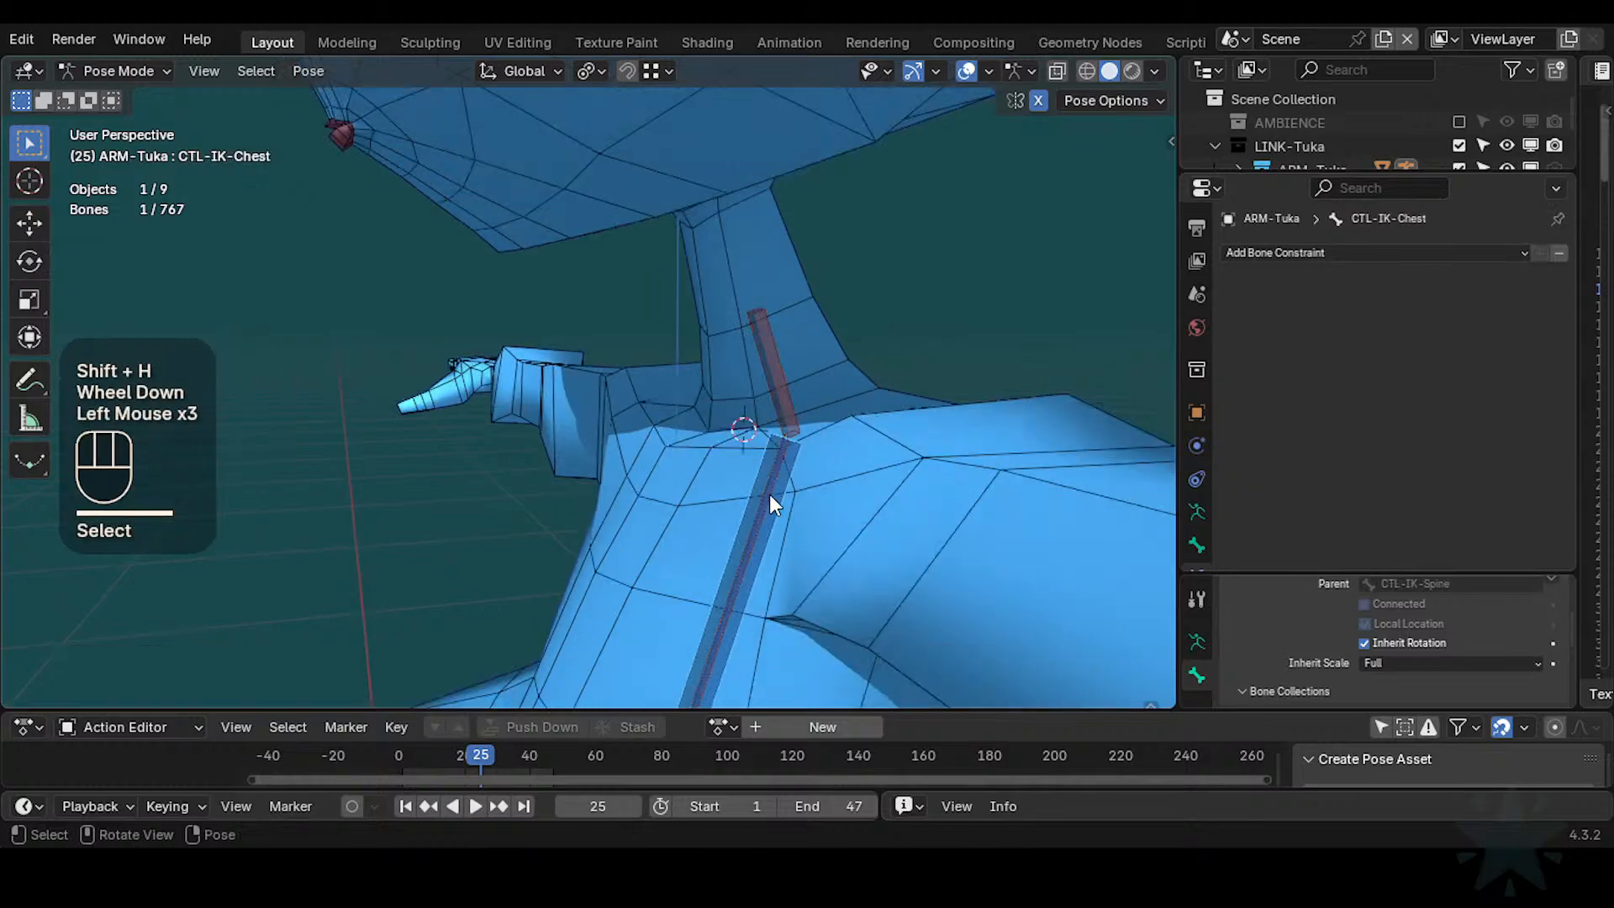
left_click(770, 495)
key("F2")
key("ctrl+c")
left_click(772, 345)
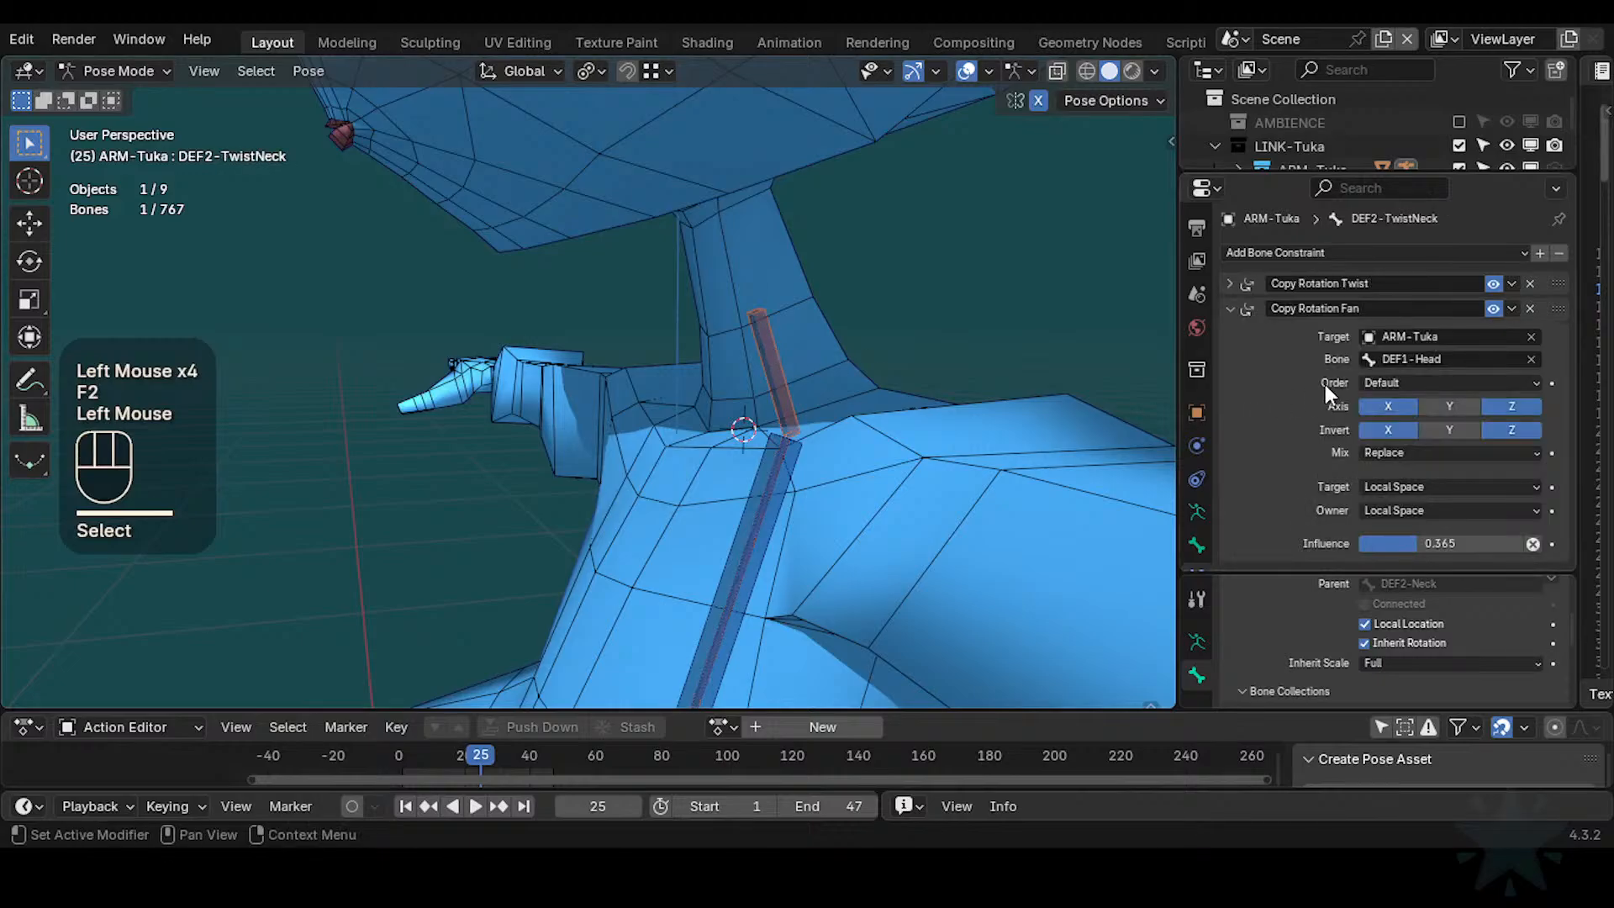
key("ctrl+v")
scroll(938, 420, "down", 2)
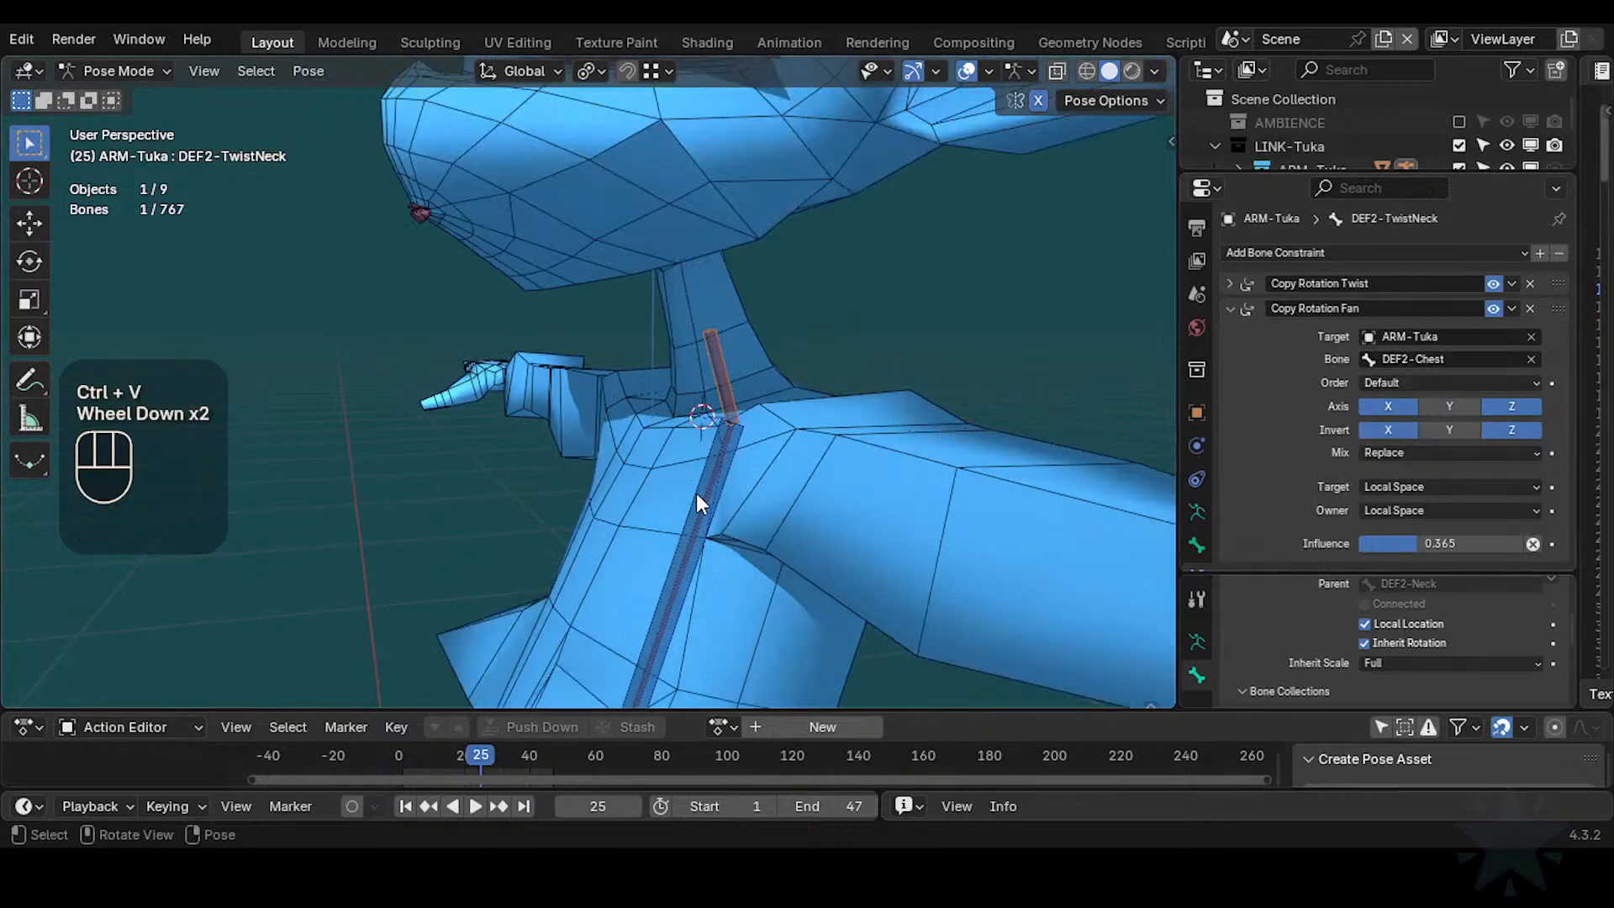
Rotate CTL-IK-Chest forward and backward in the side view to test how the neck follows
left_click(742, 466)
key("r")
left_click(716, 470)
key("r")
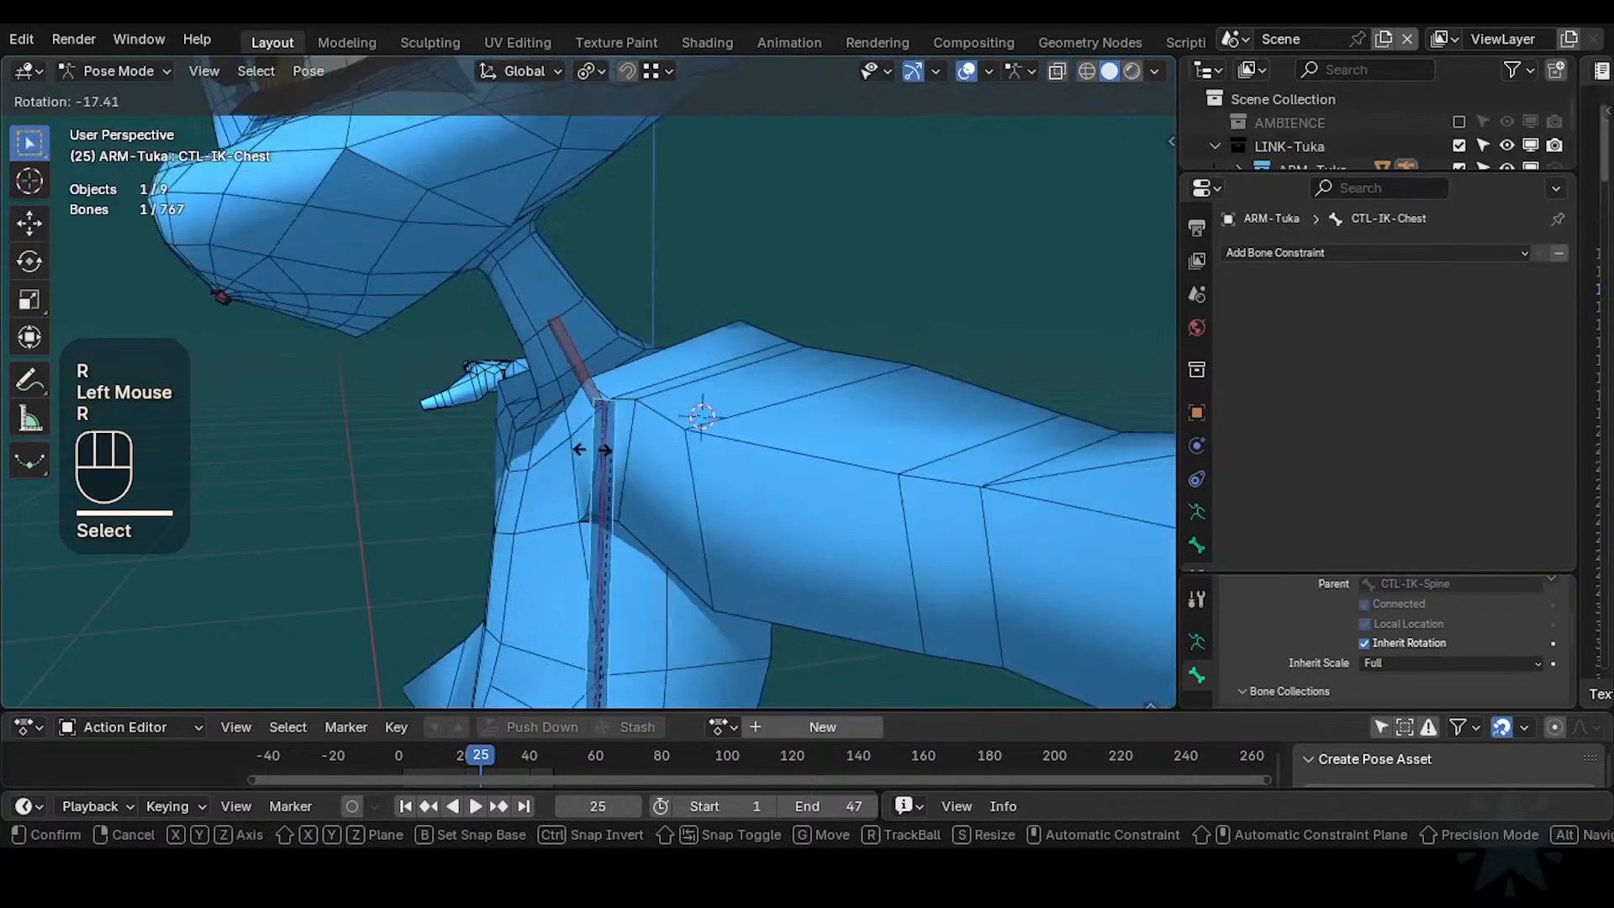
left_click(699, 454)
Tilt CTL-IK-Chest to both sides from the front to examine the reaction of DEF2-TwistNeck
middle_click_drag(699, 454, 885, 474)
key("r")
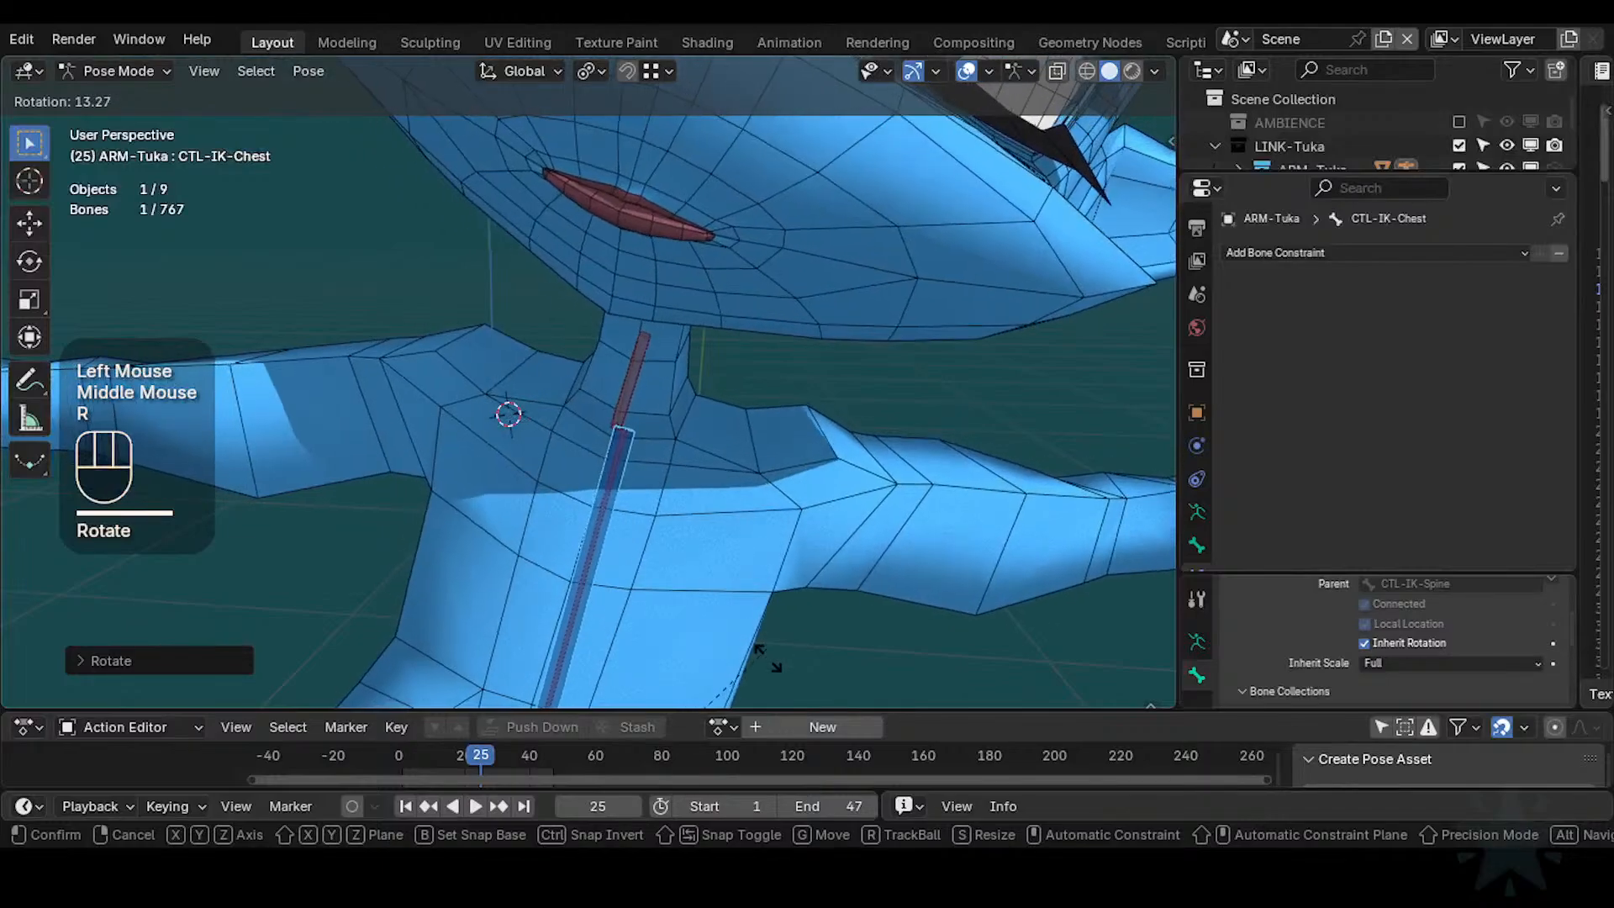
left_click(559, 475)
middle_click_drag(562, 471, 748, 419, "shift")
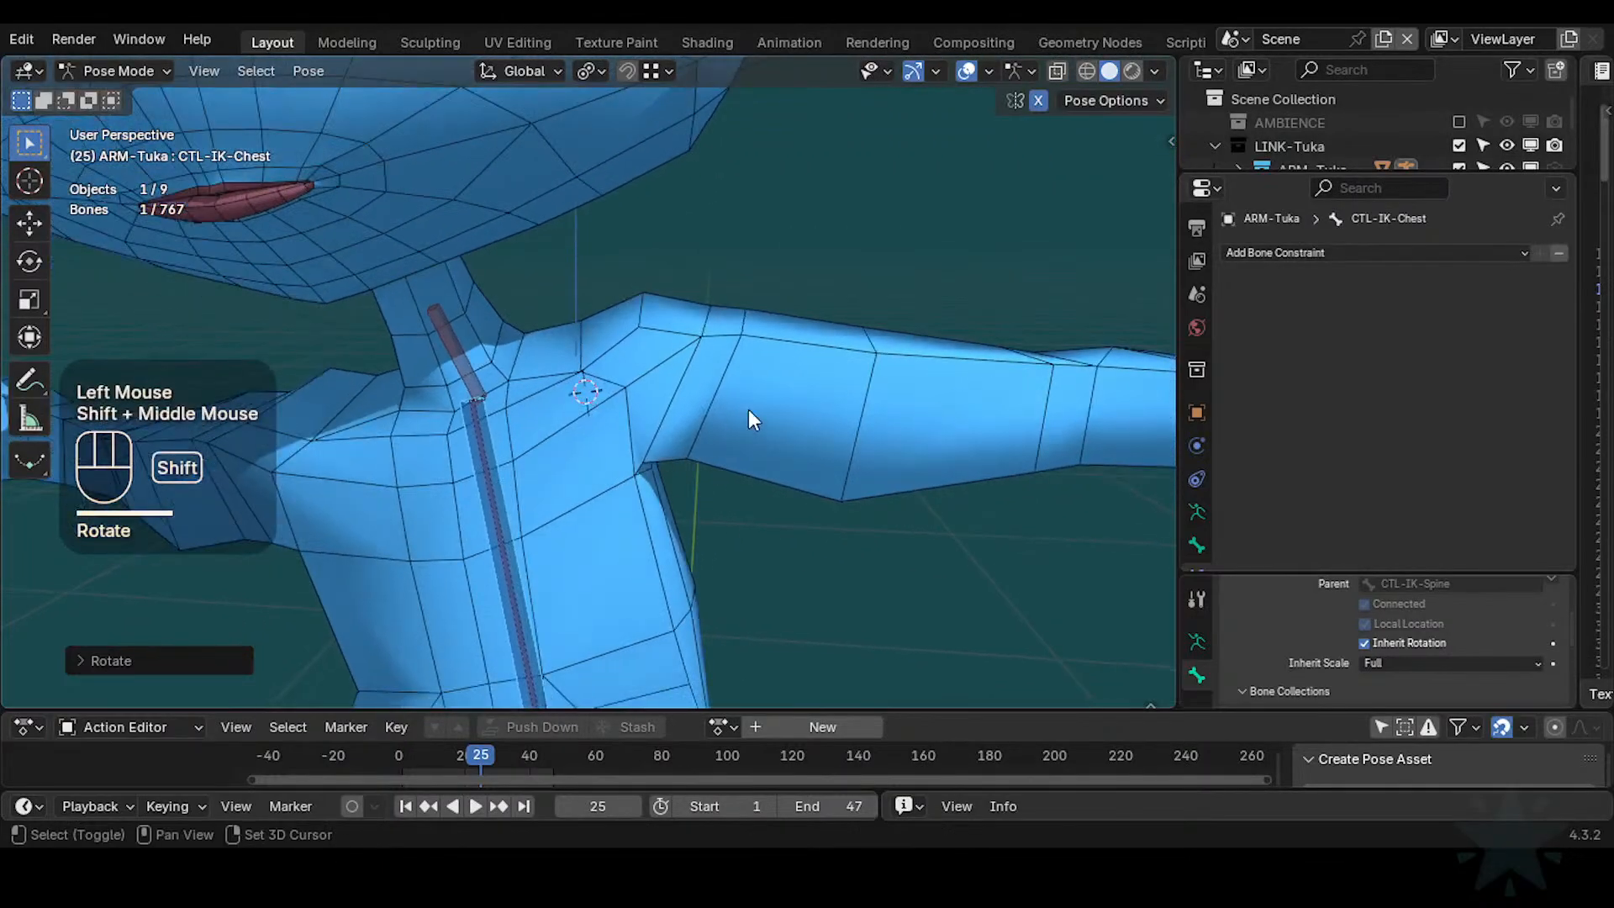
scroll(568, 479, "down", 2)
middle_click_drag(567, 479, 631, 517, "shift")
middle_click_drag(631, 517, 644, 531)
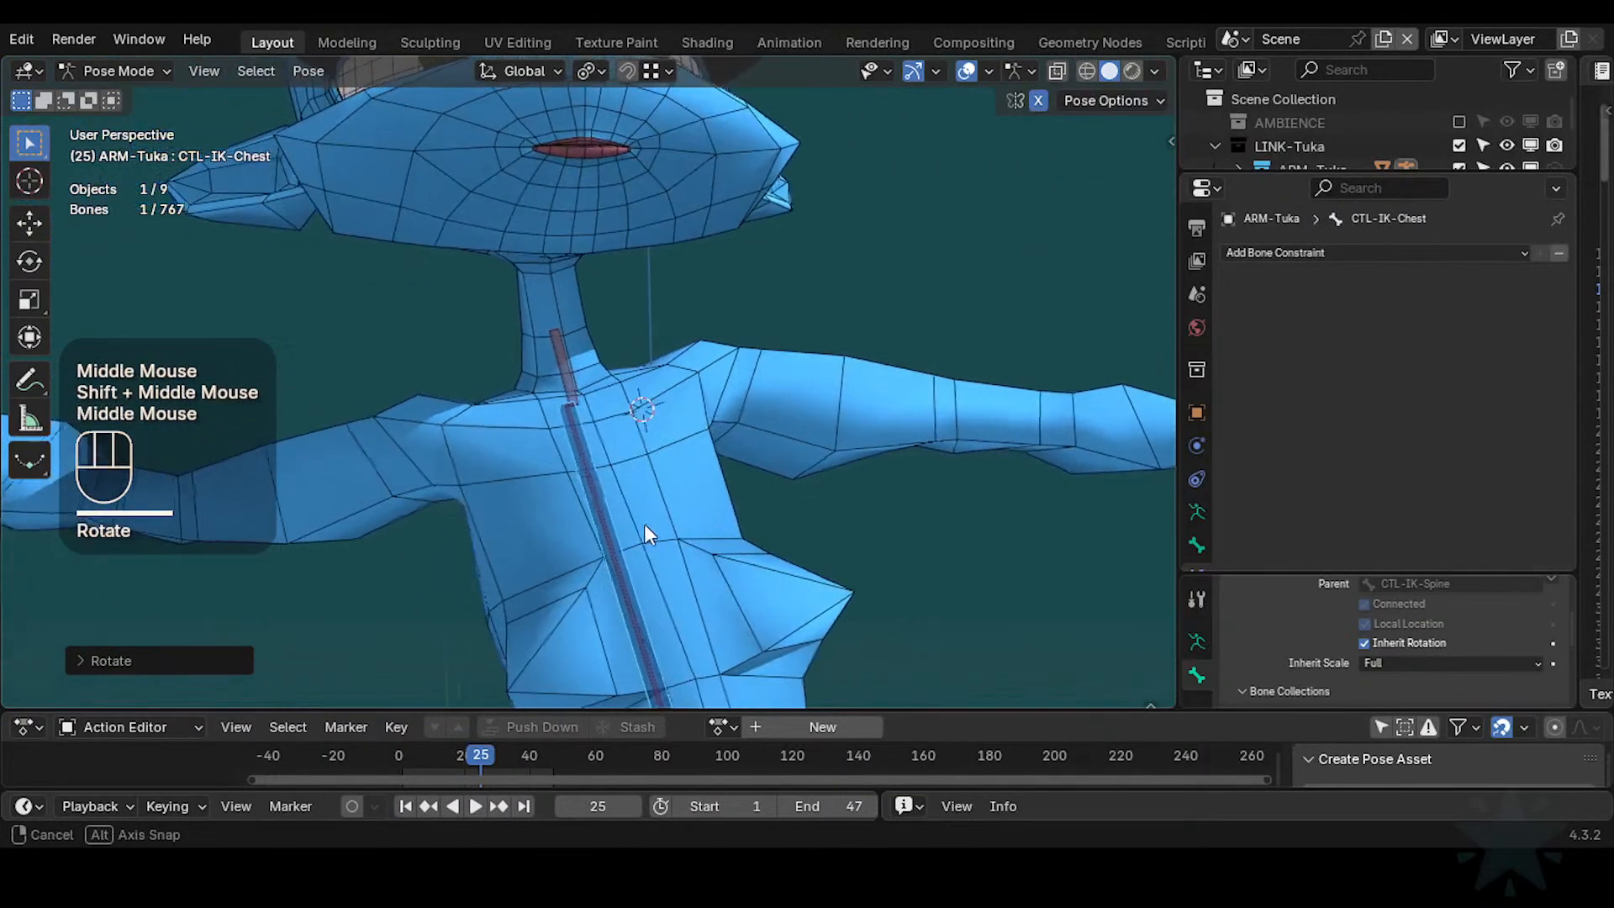
key("r")
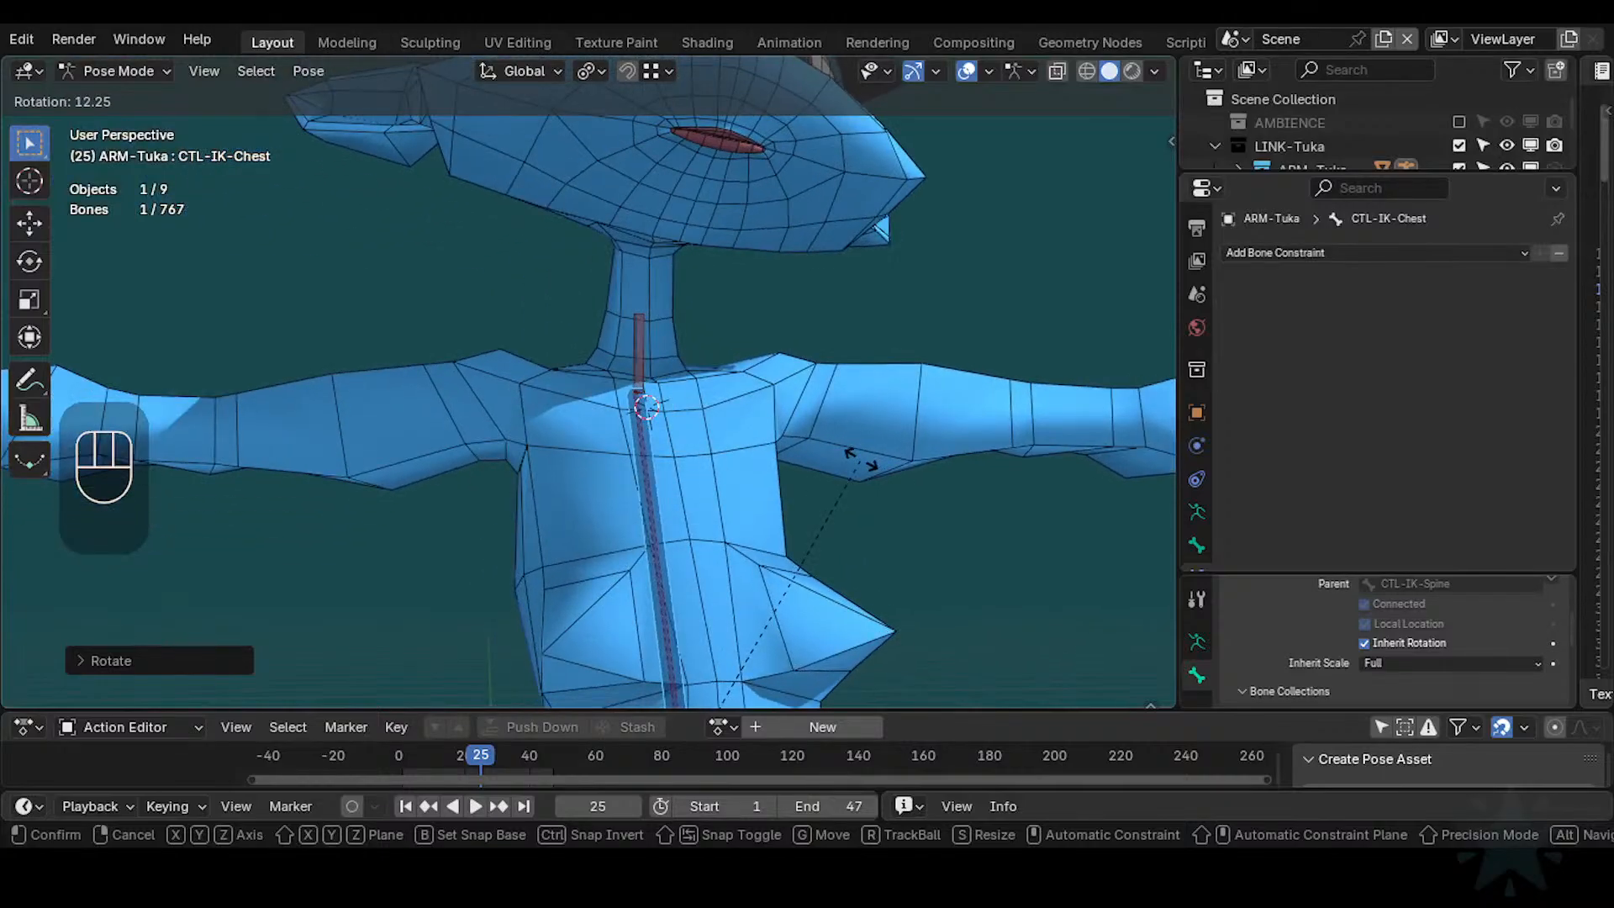
left_click(860, 462)
Set the target bone of DEF2-TwistNeck's Copy Rotation Fan constraint to DEF2-Neck
left_click(658, 410)
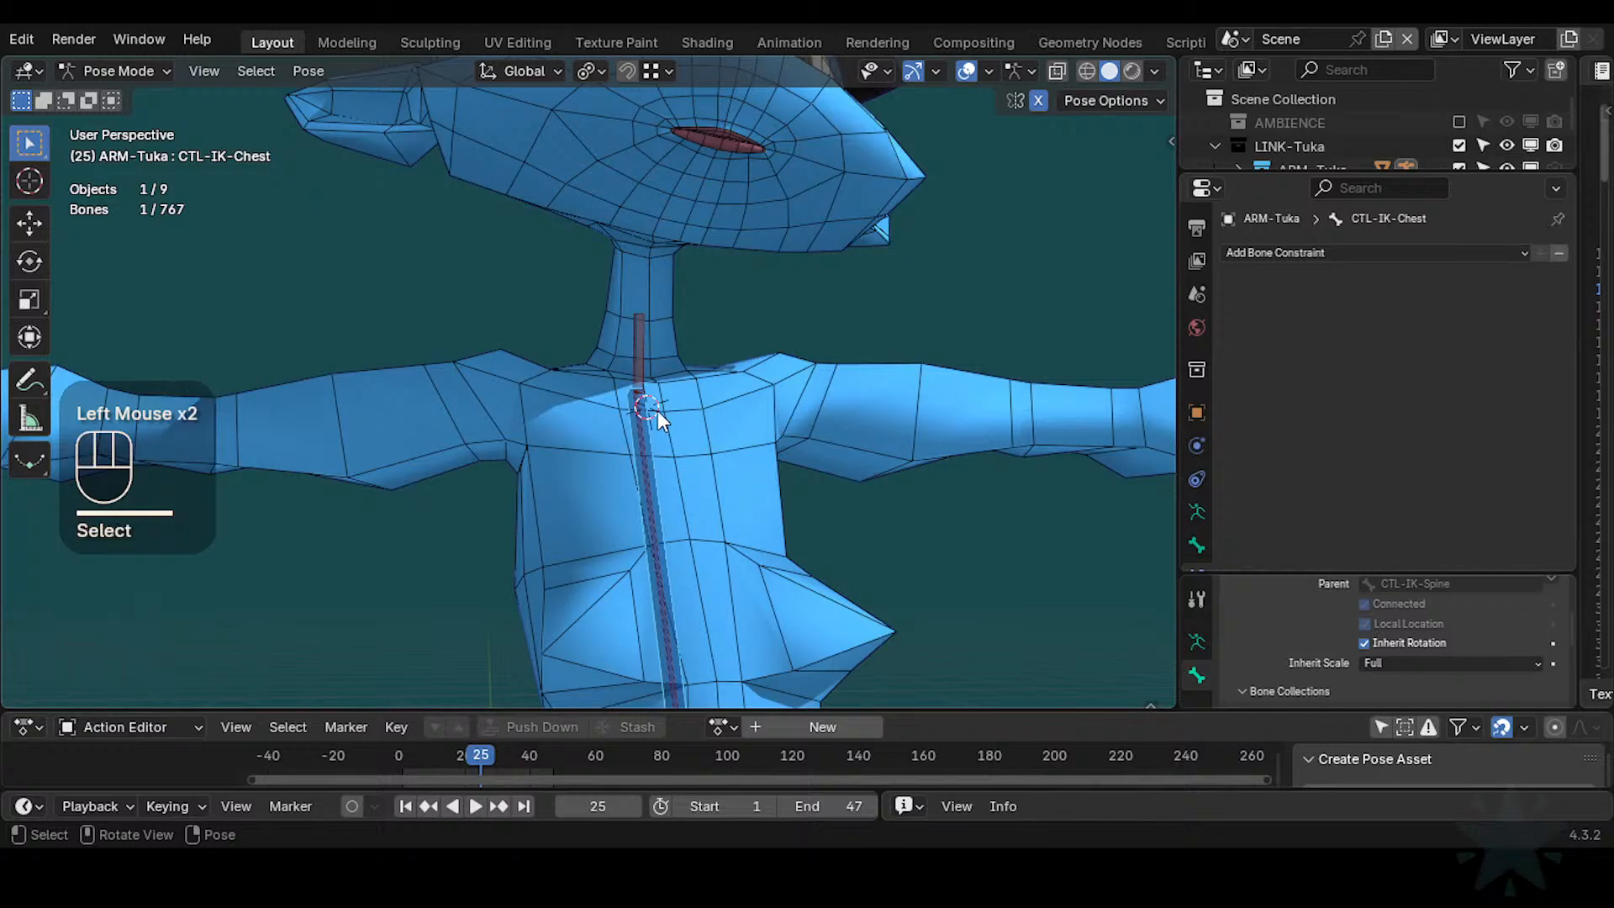
left_click(659, 341)
left_click(639, 338)
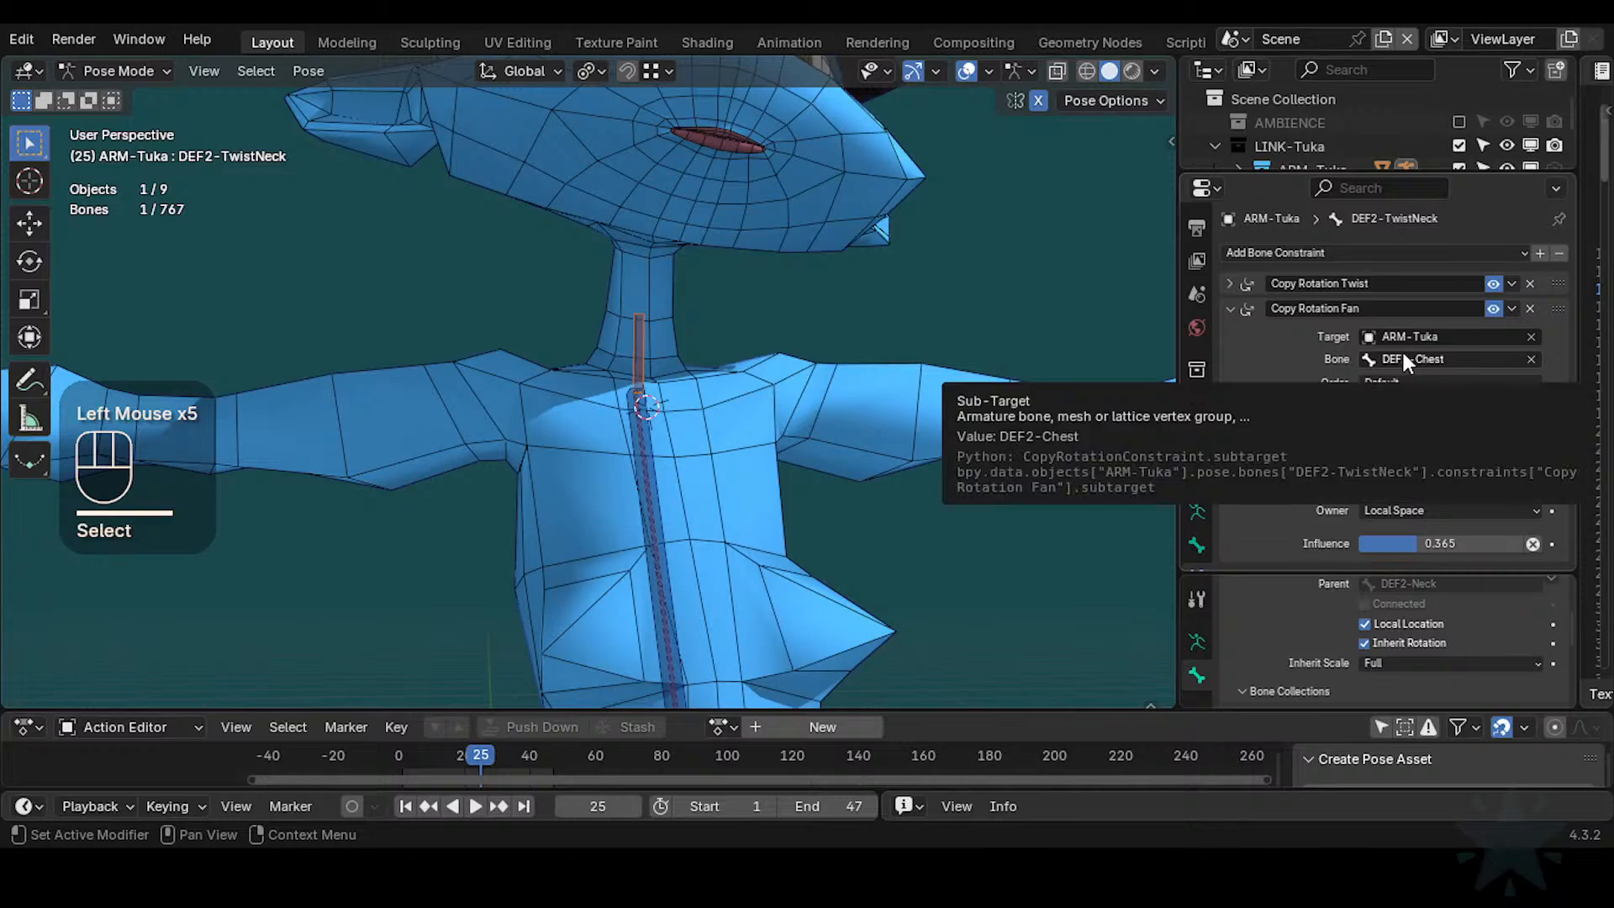
left_click(1463, 357)
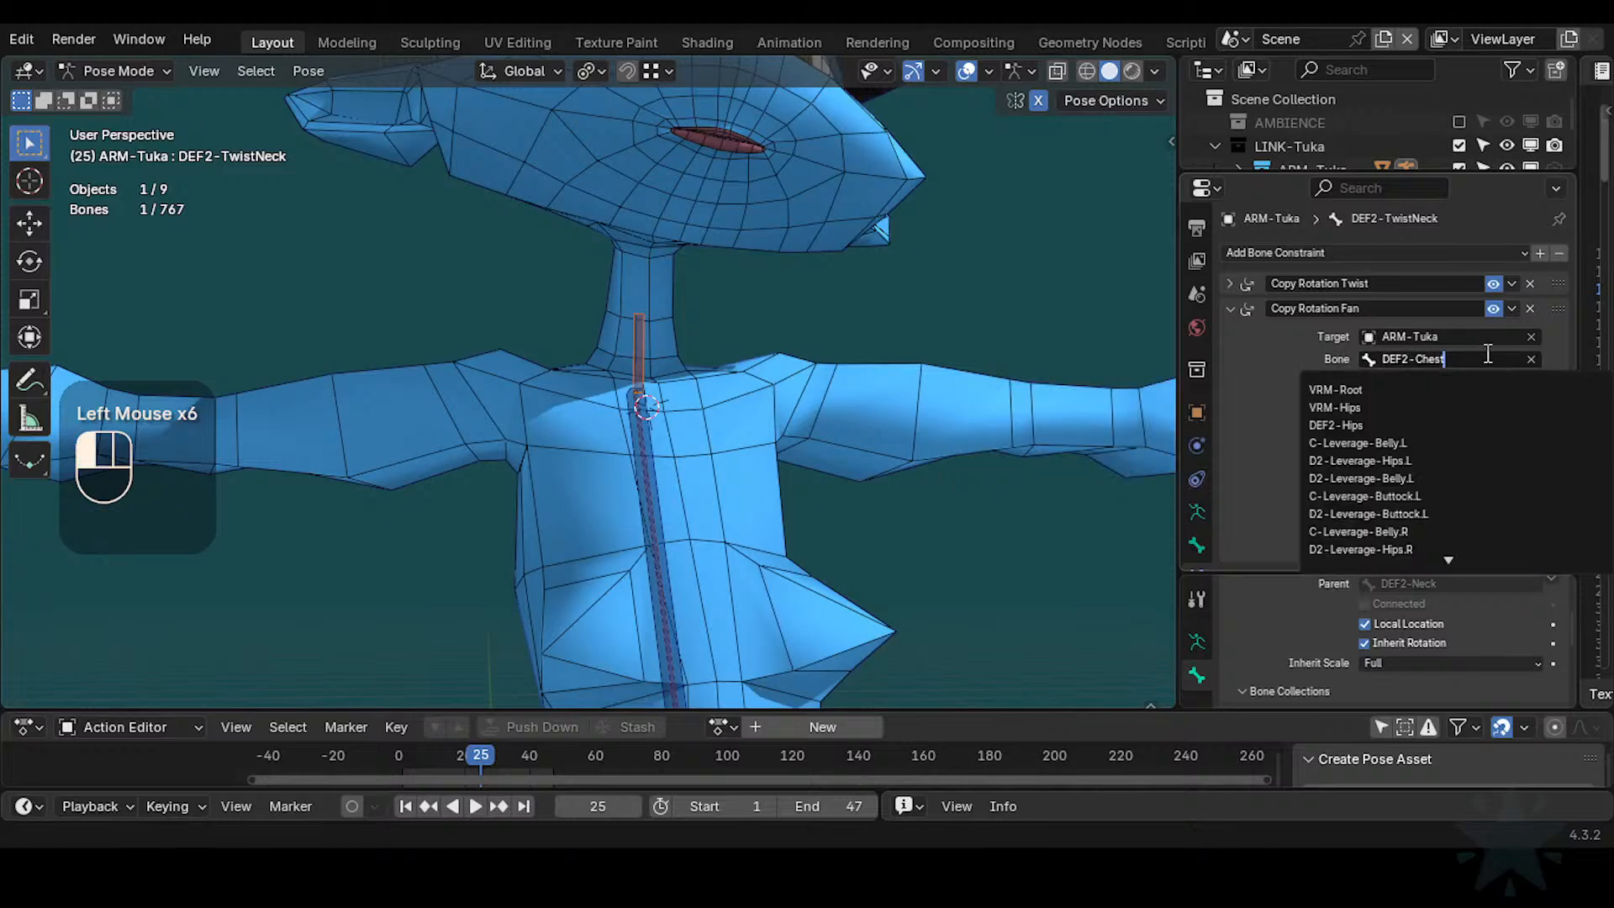
key("BackSpace")
key("BackSpace")
key("shift+BackSpace")
key("shift+BackSpace")
type("Neck")
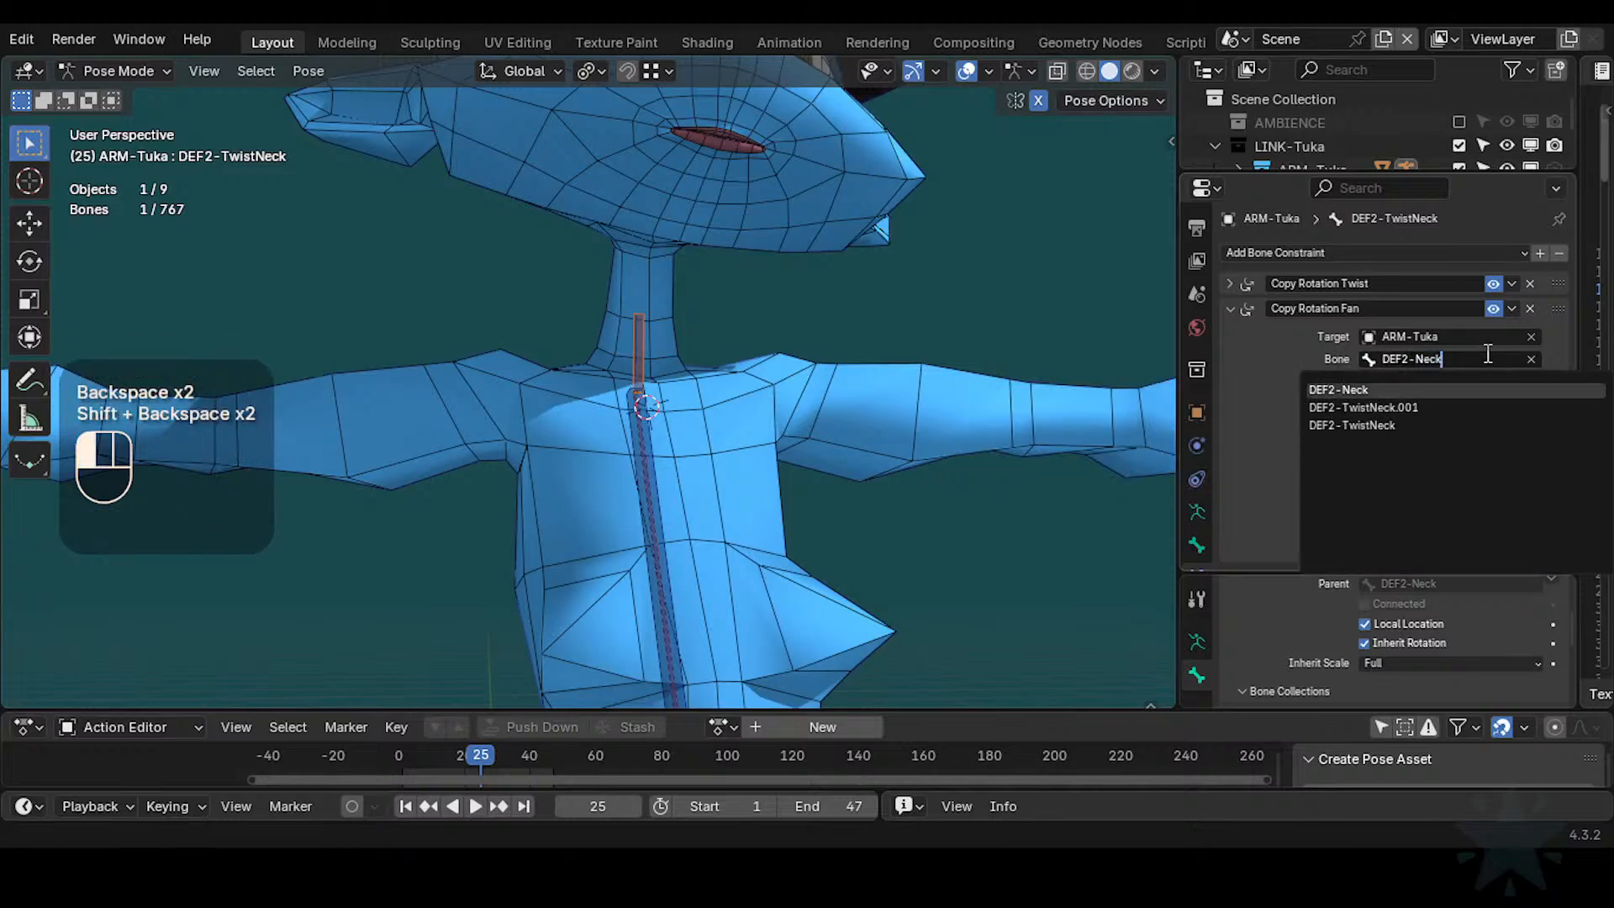
left_click(1487, 354)
Reset the pose of the three visible bones and reveal all hidden bones
key("a")
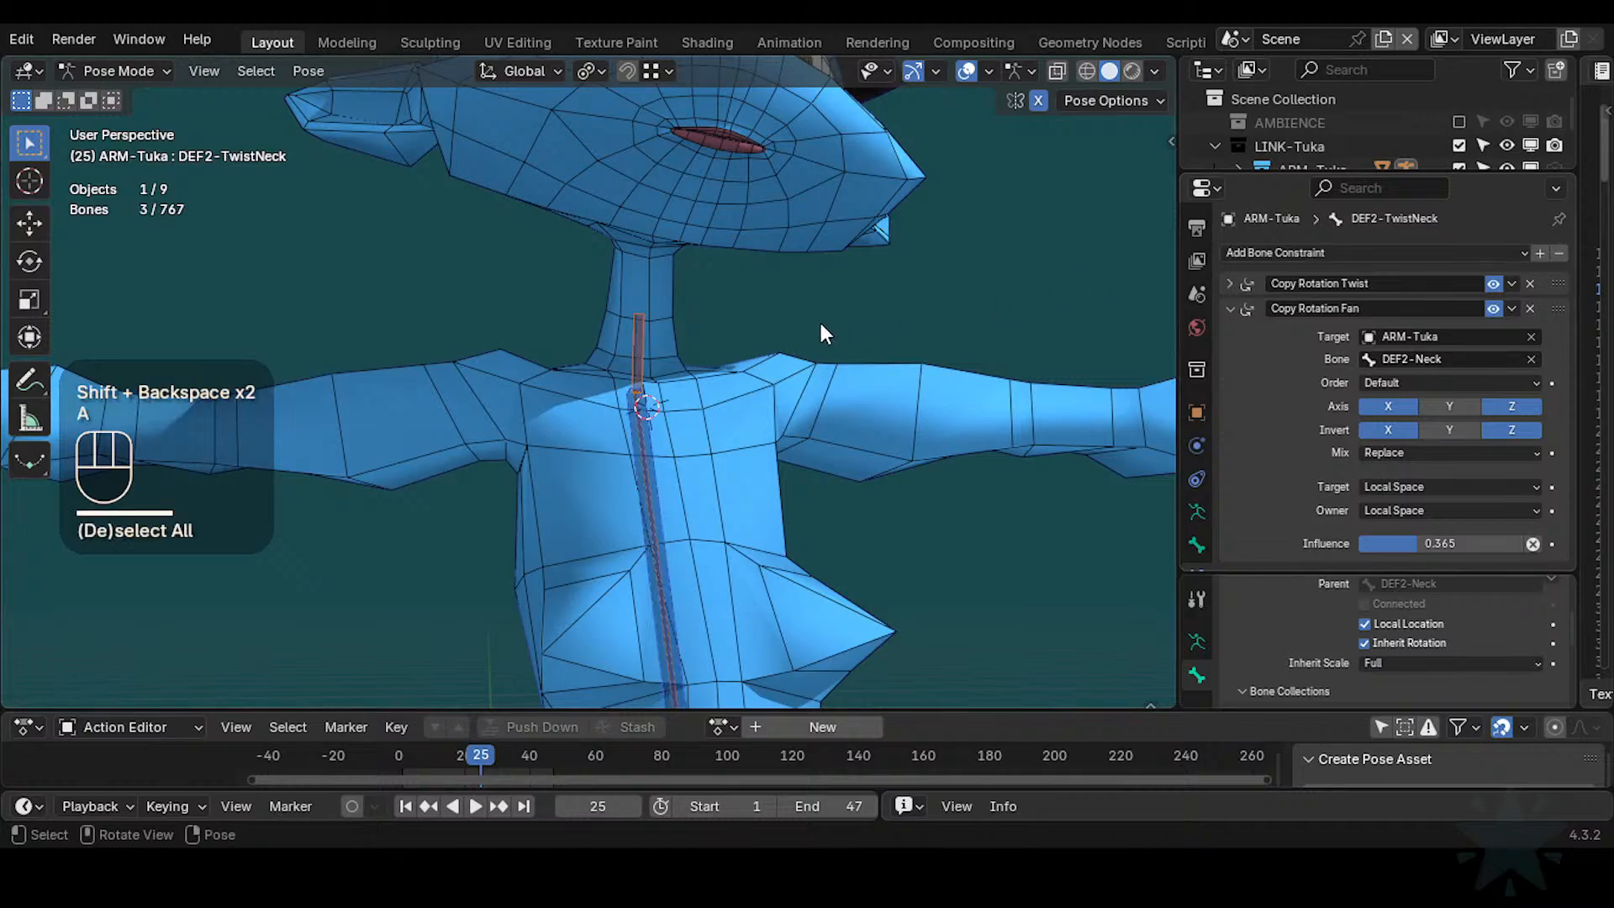
key("alt+q")
key("alt+q")
key("alt+h")
Rotate CTL-IK-Neck to both sides to test the neck deformation with the new fan target
middle_click_drag(800, 334, 703, 370, "shift")
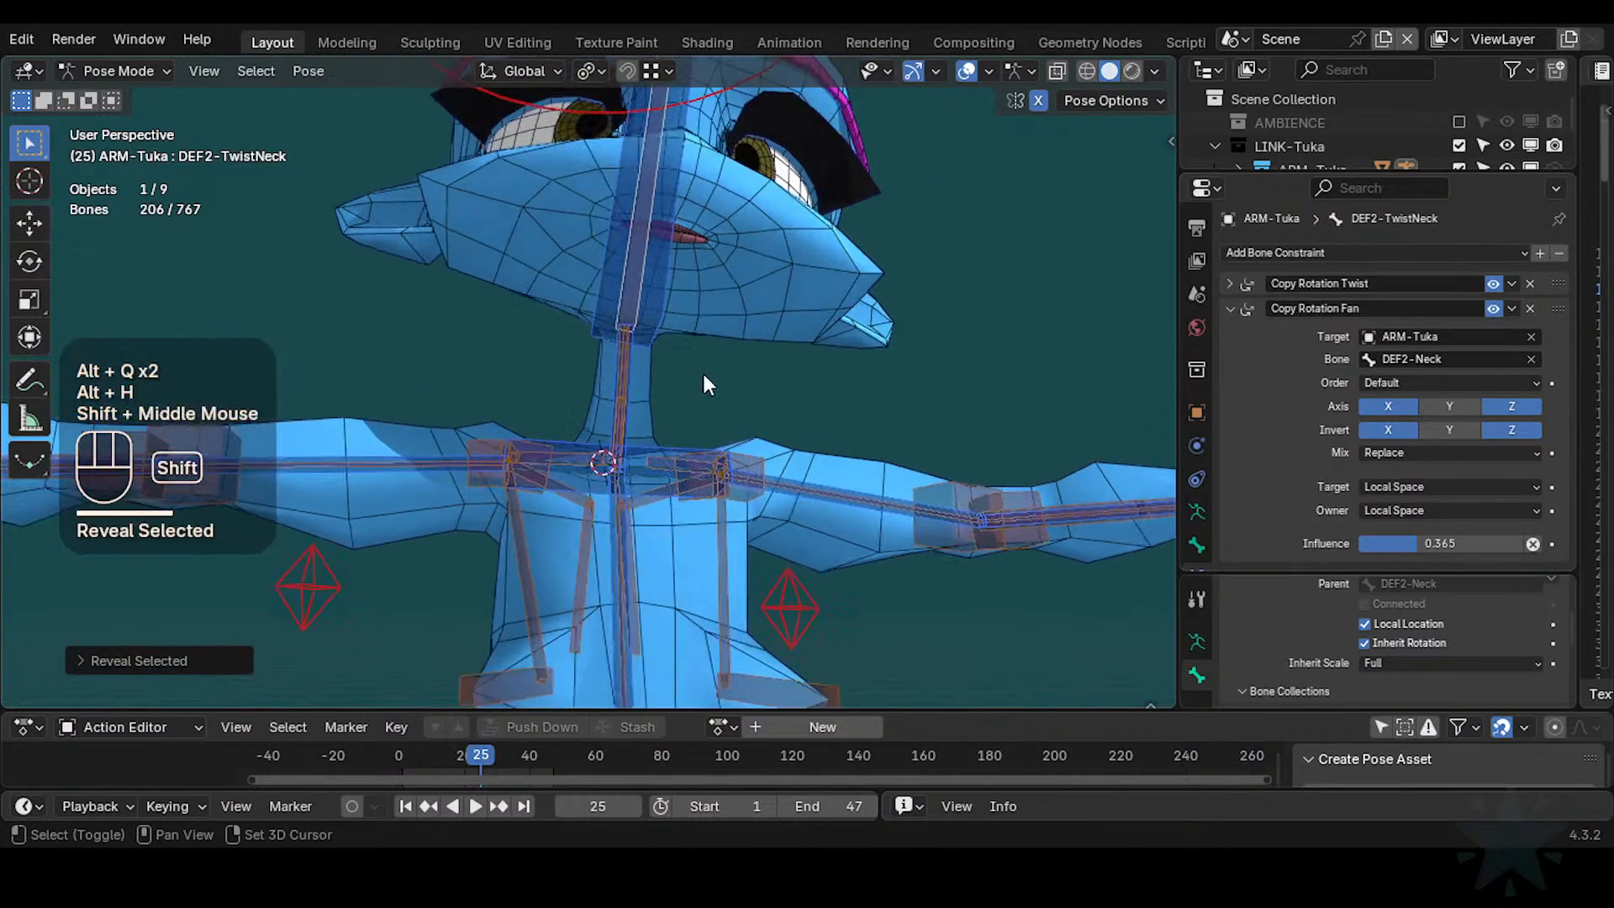
left_click(628, 379)
scroll(740, 341, "up", 2)
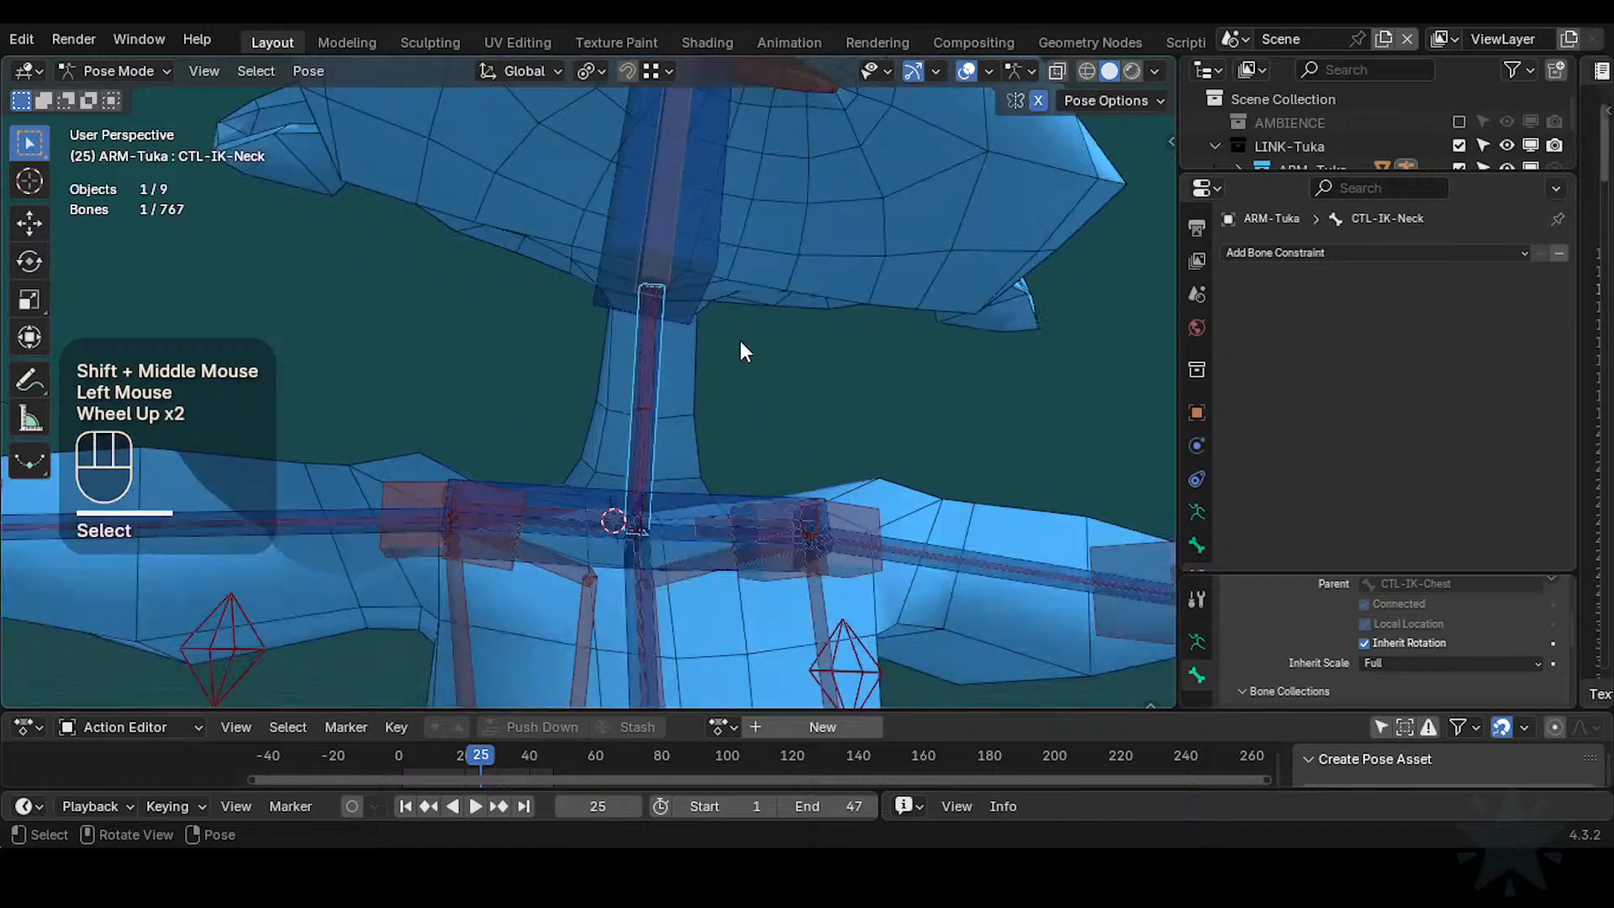
key("r")
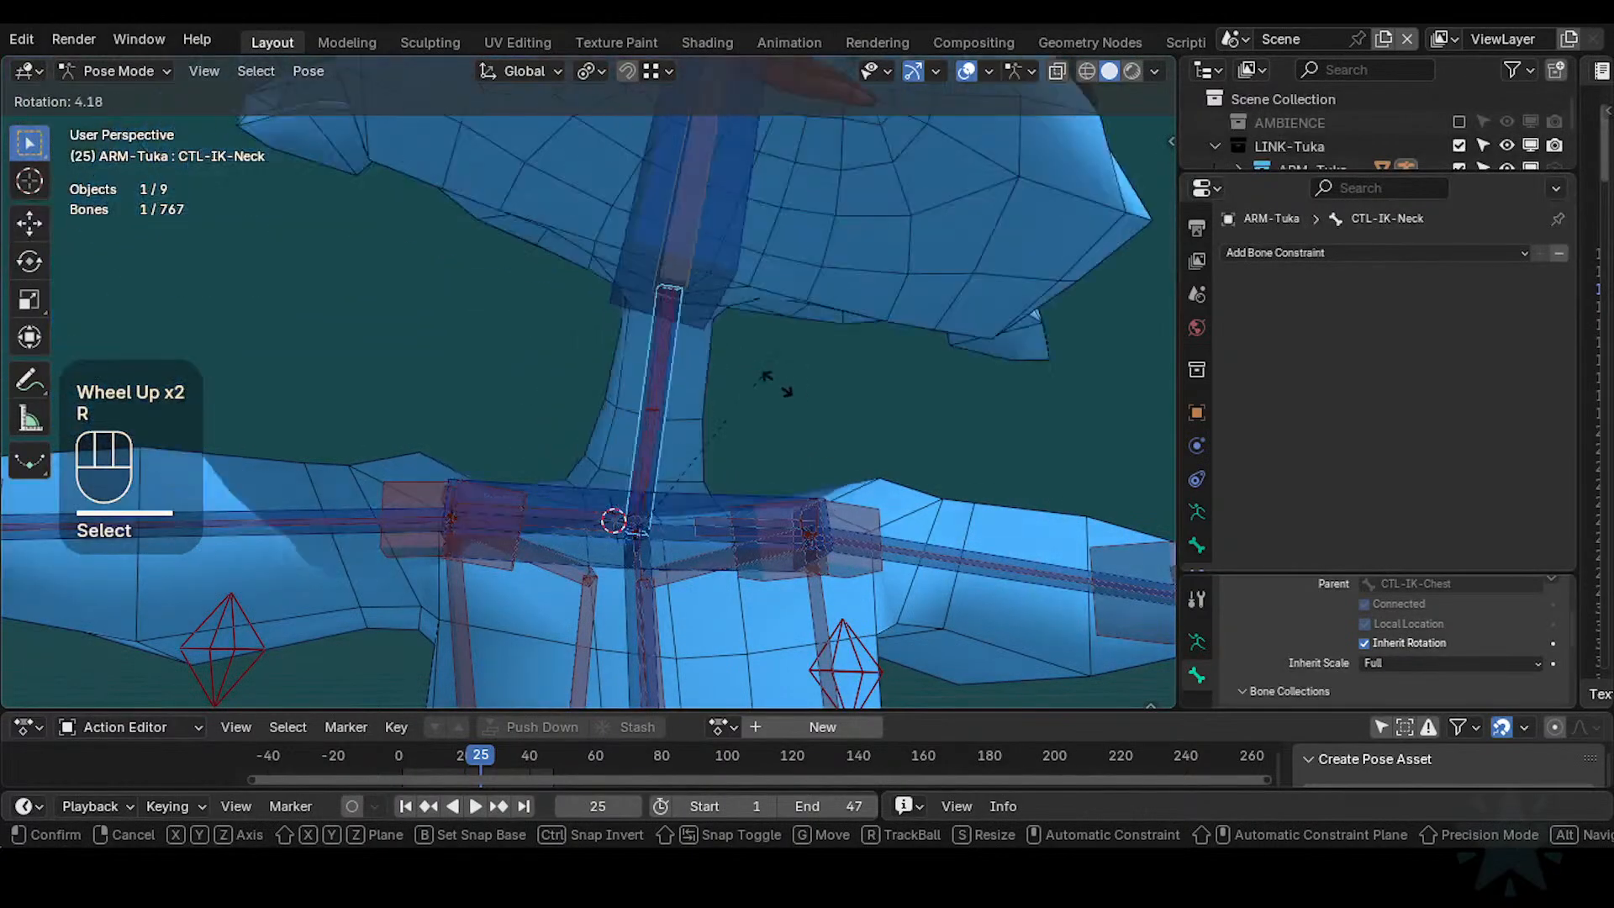
left_click(821, 417)
scroll(821, 426, "down", 1)
middle_click_drag(820, 425, 740, 417)
key("r")
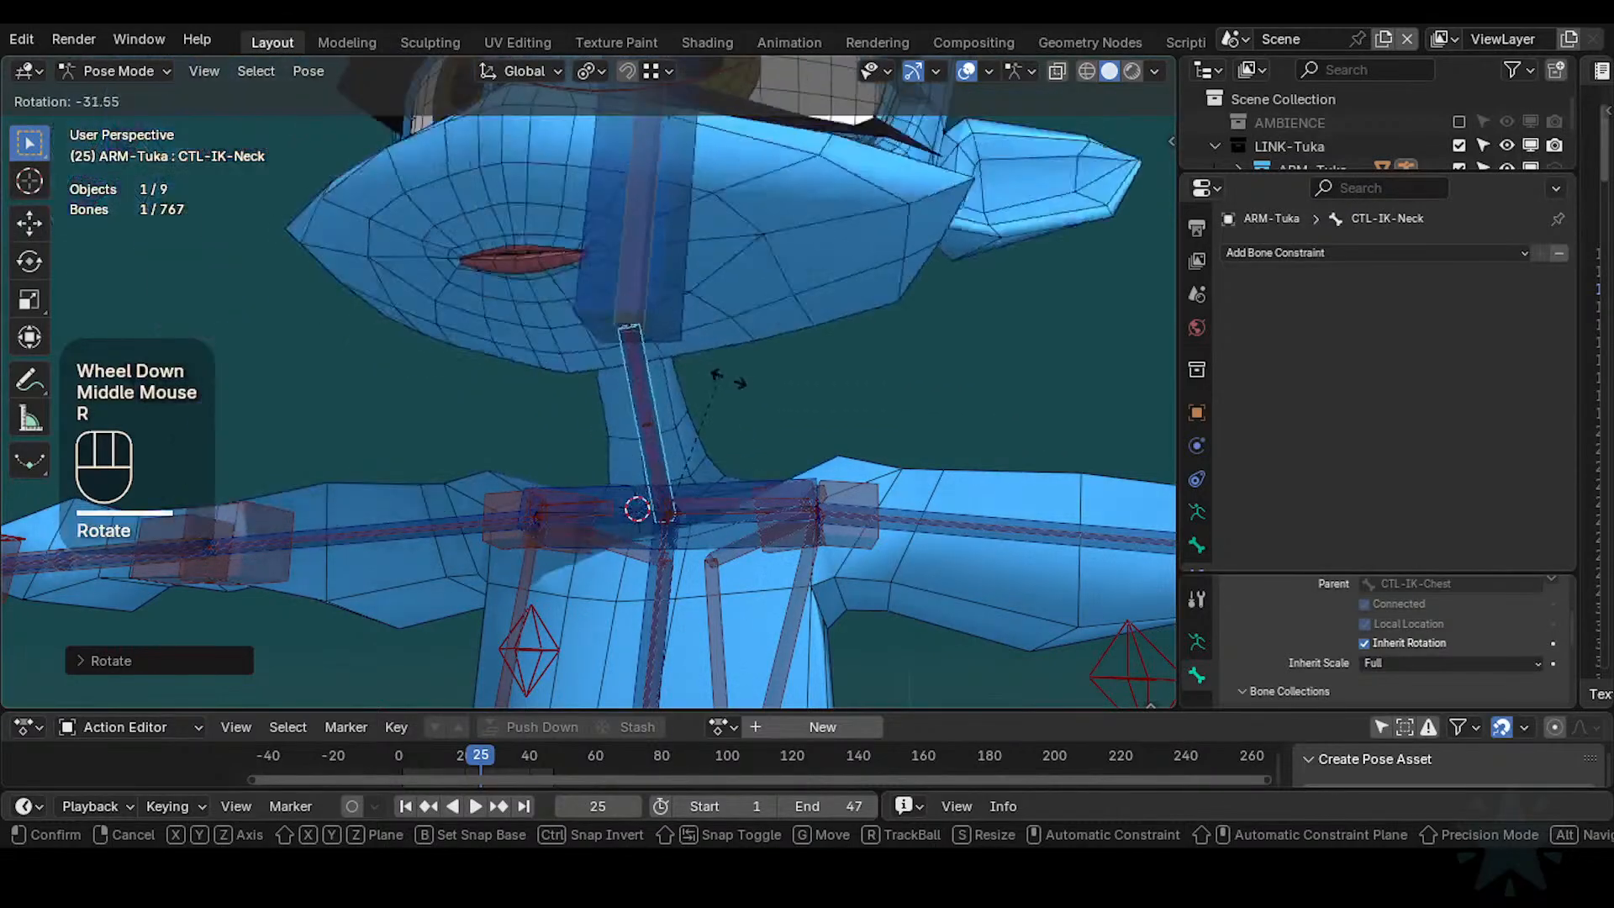
left_click(789, 392)
Test the neck twist by turning CTL-IK-Head around its local Y axis, then cancel the rotation
left_click(796, 270)
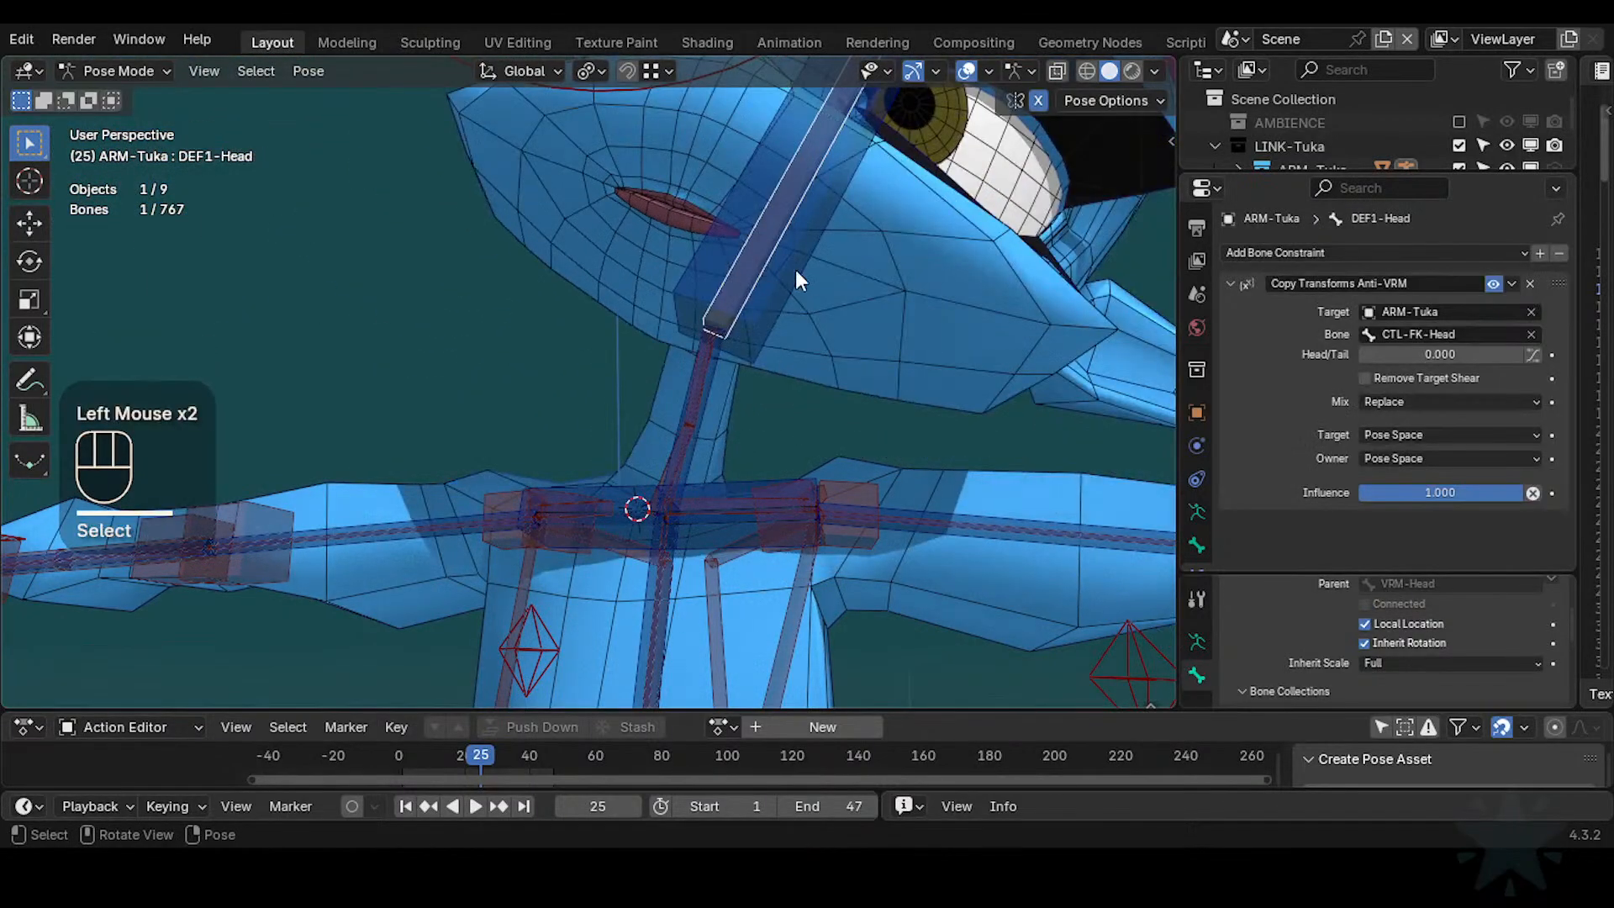
left_click(795, 270)
key("r")
key("y")
key("y")
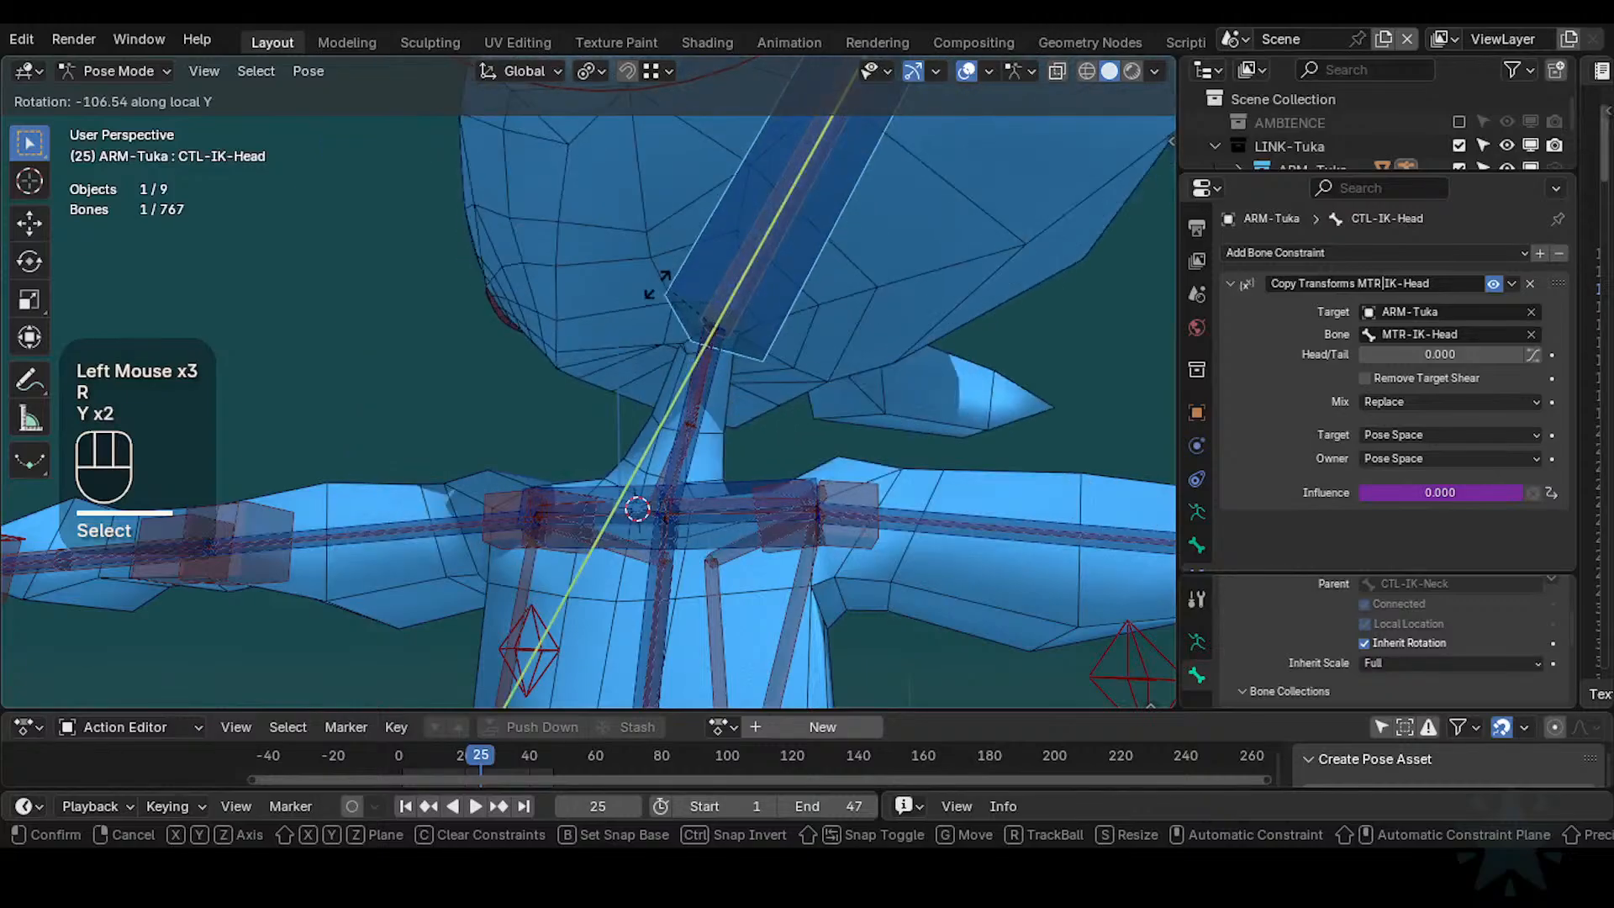
key("Escape")
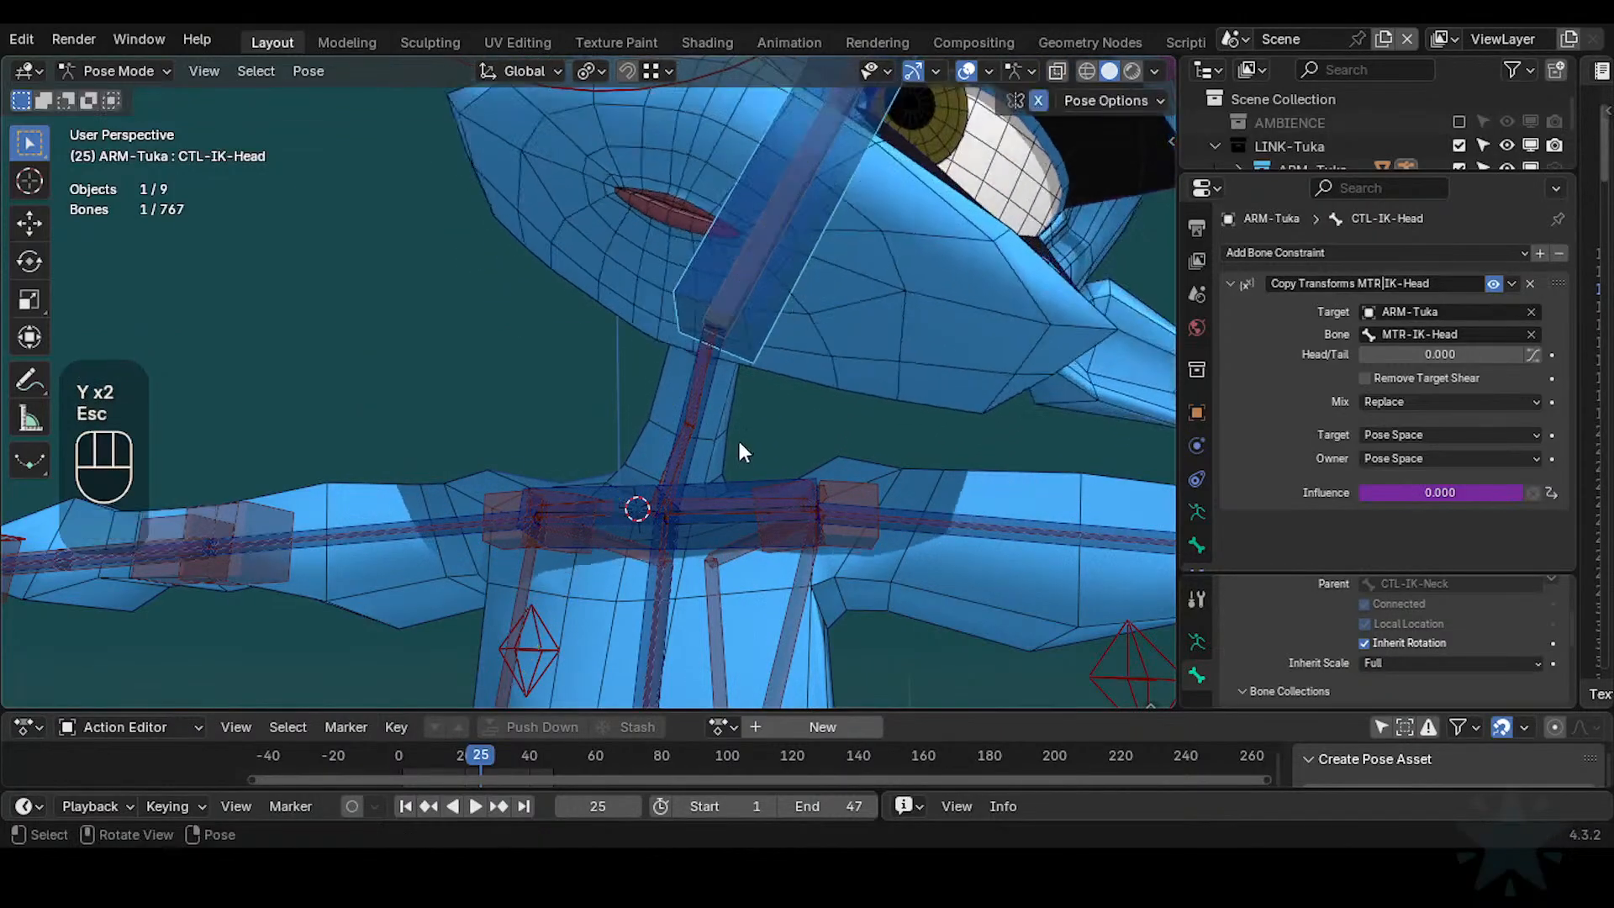
Rotate CTL-IK-Neck and move CTL-IK-Head to examine the neck bend
left_click(740, 442)
key("r")
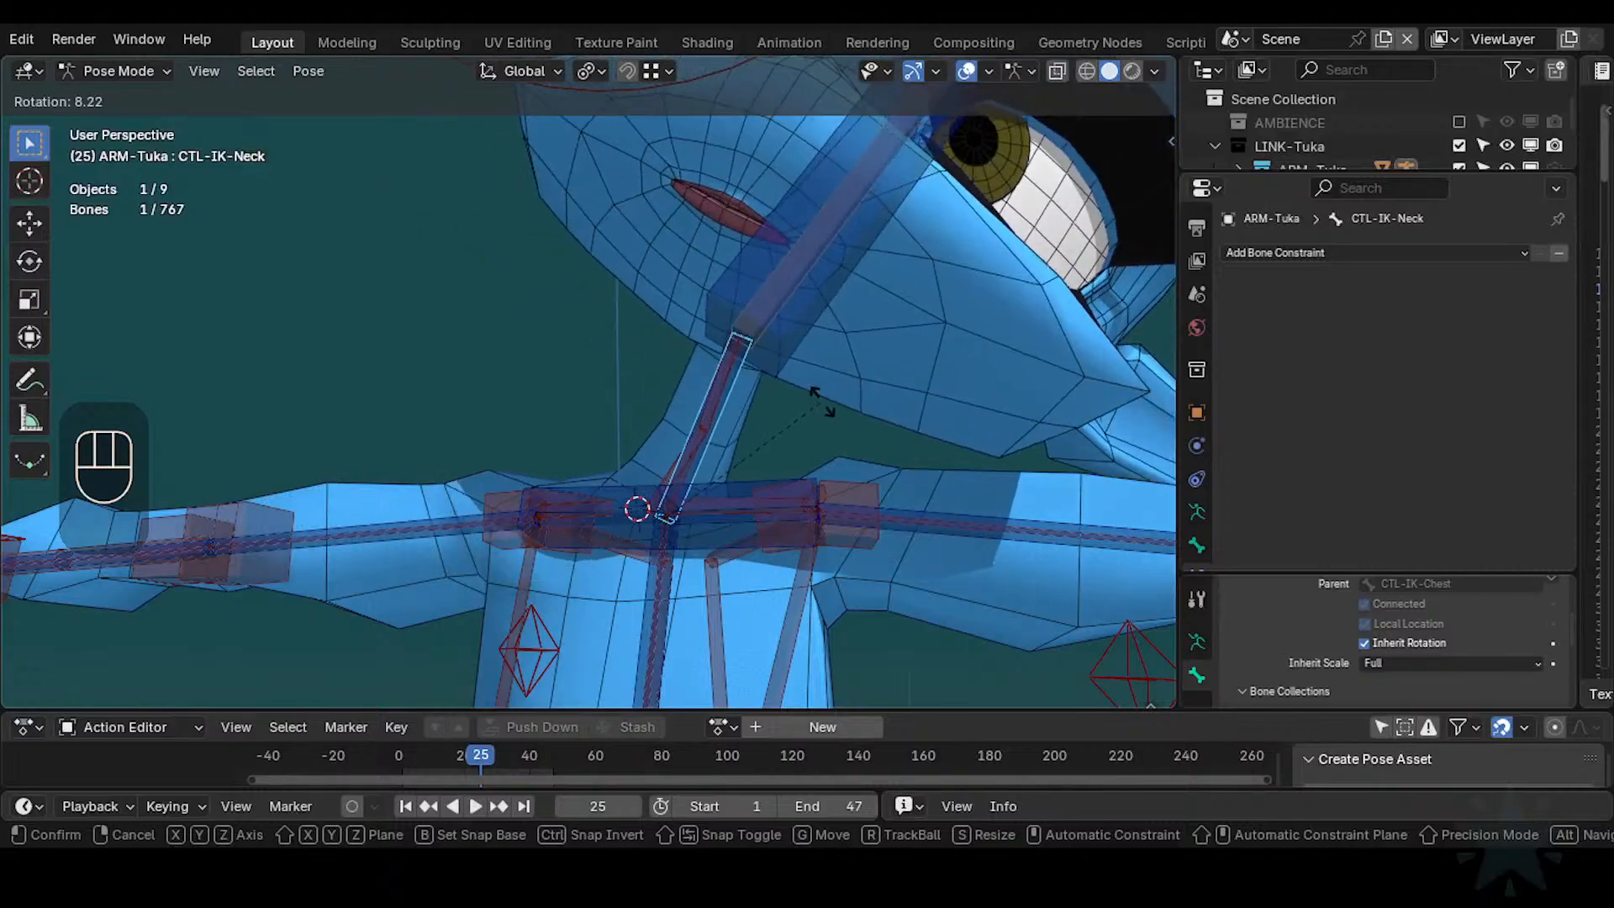
left_click(819, 280)
left_click(795, 270)
key("g")
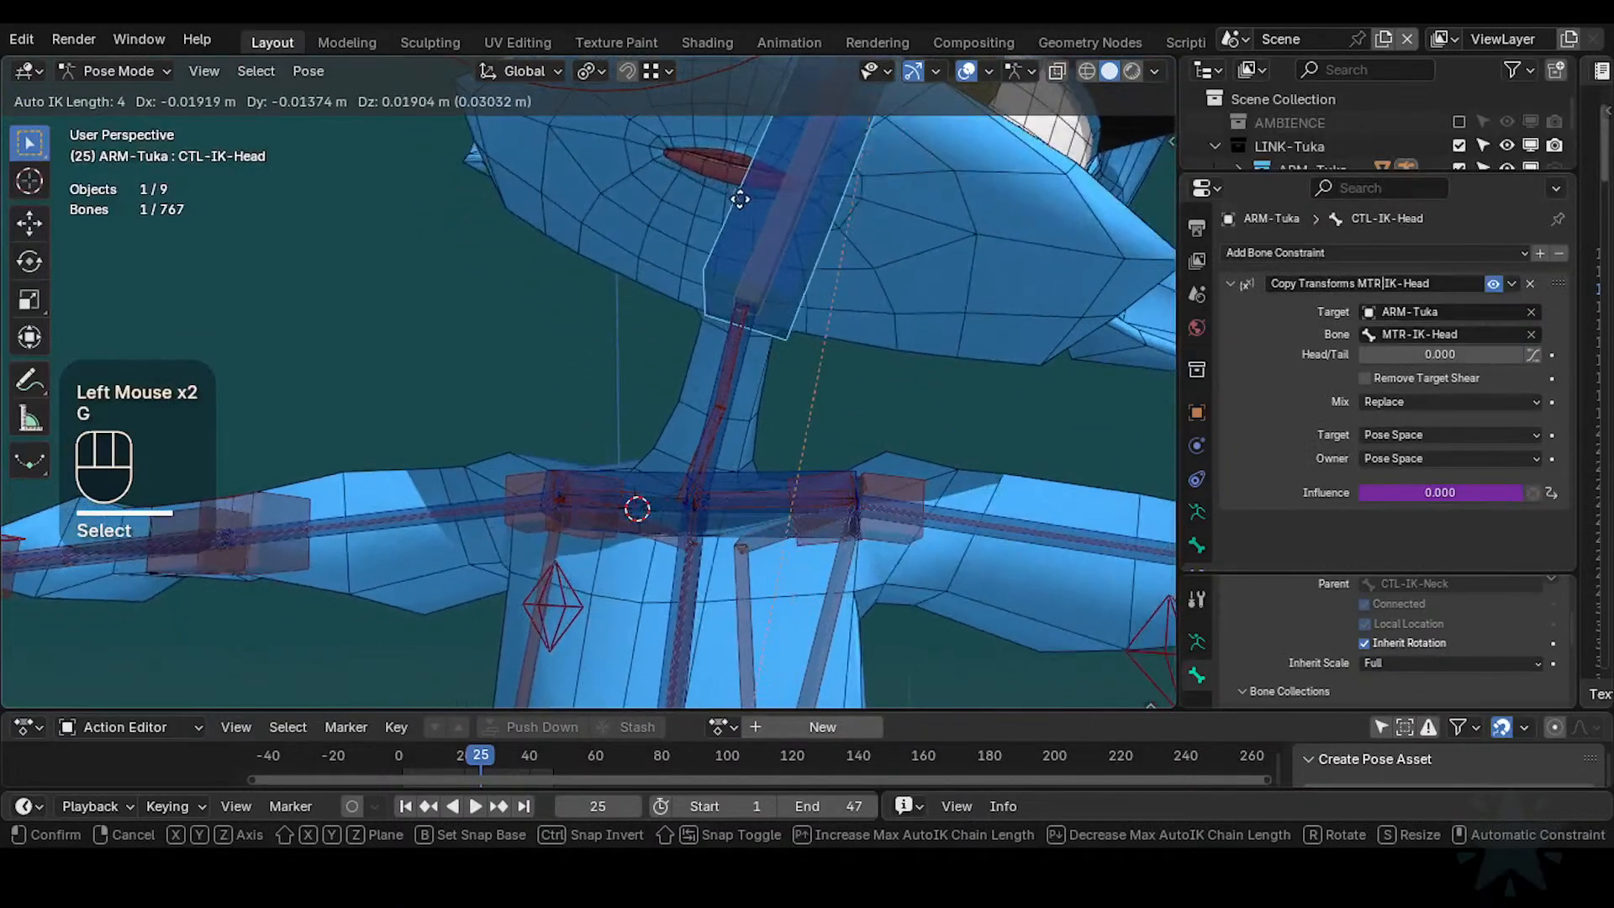
left_click(716, 326)
Reset the pose of all visible bones and test the neck again by moving and rotating CTL-IK-Head
key("a")
key("alt+q")
key("alt+q")
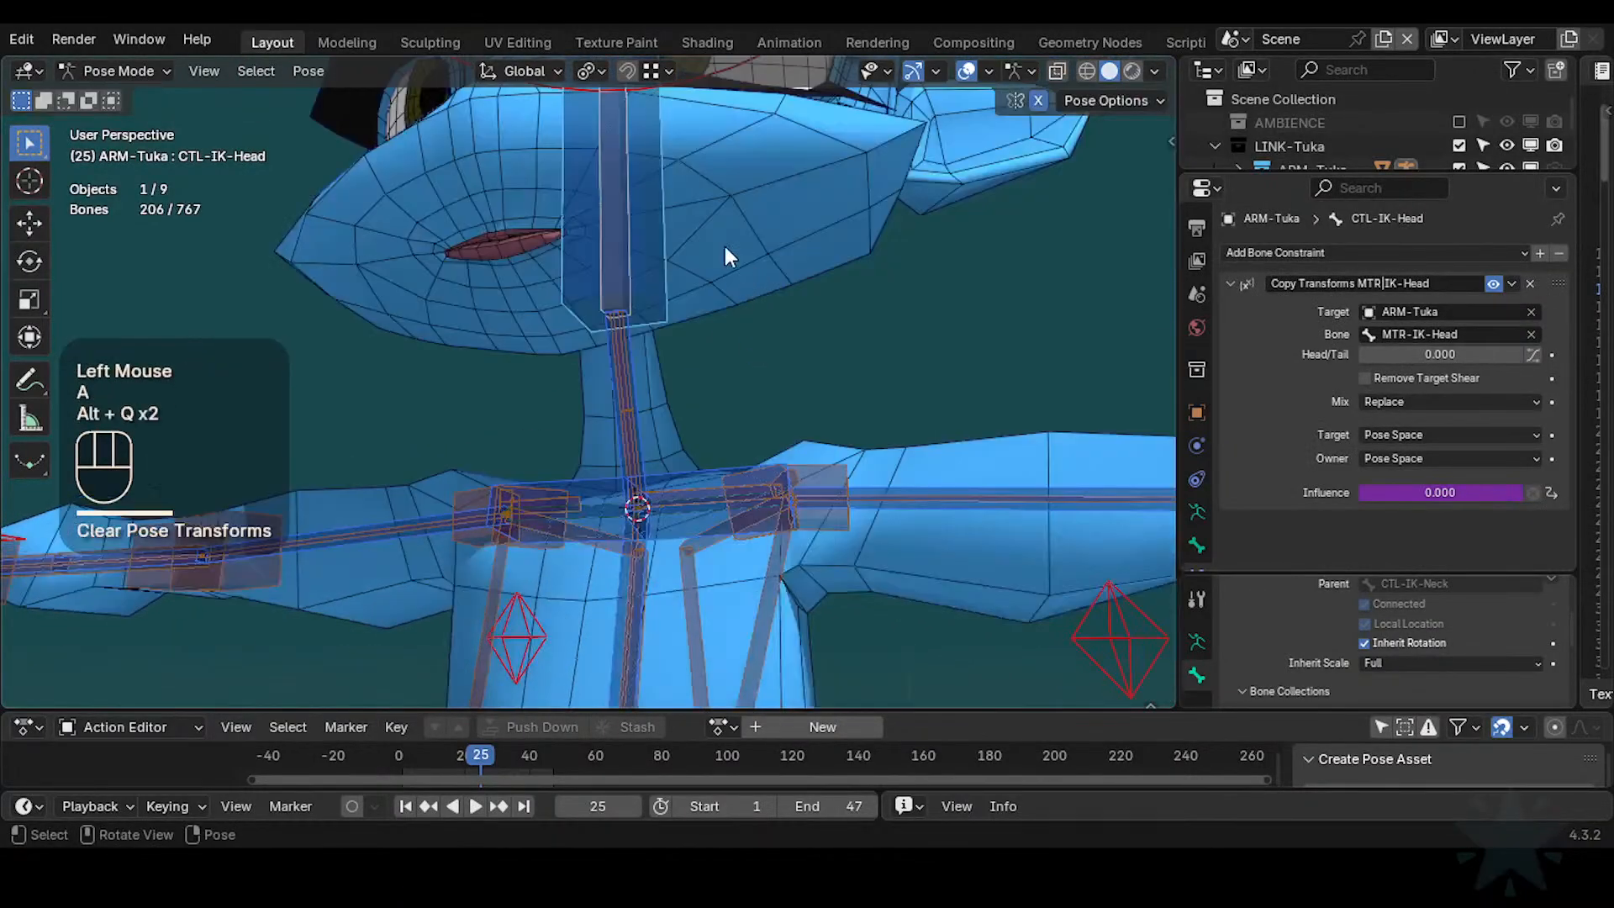
left_click(669, 238)
key("g")
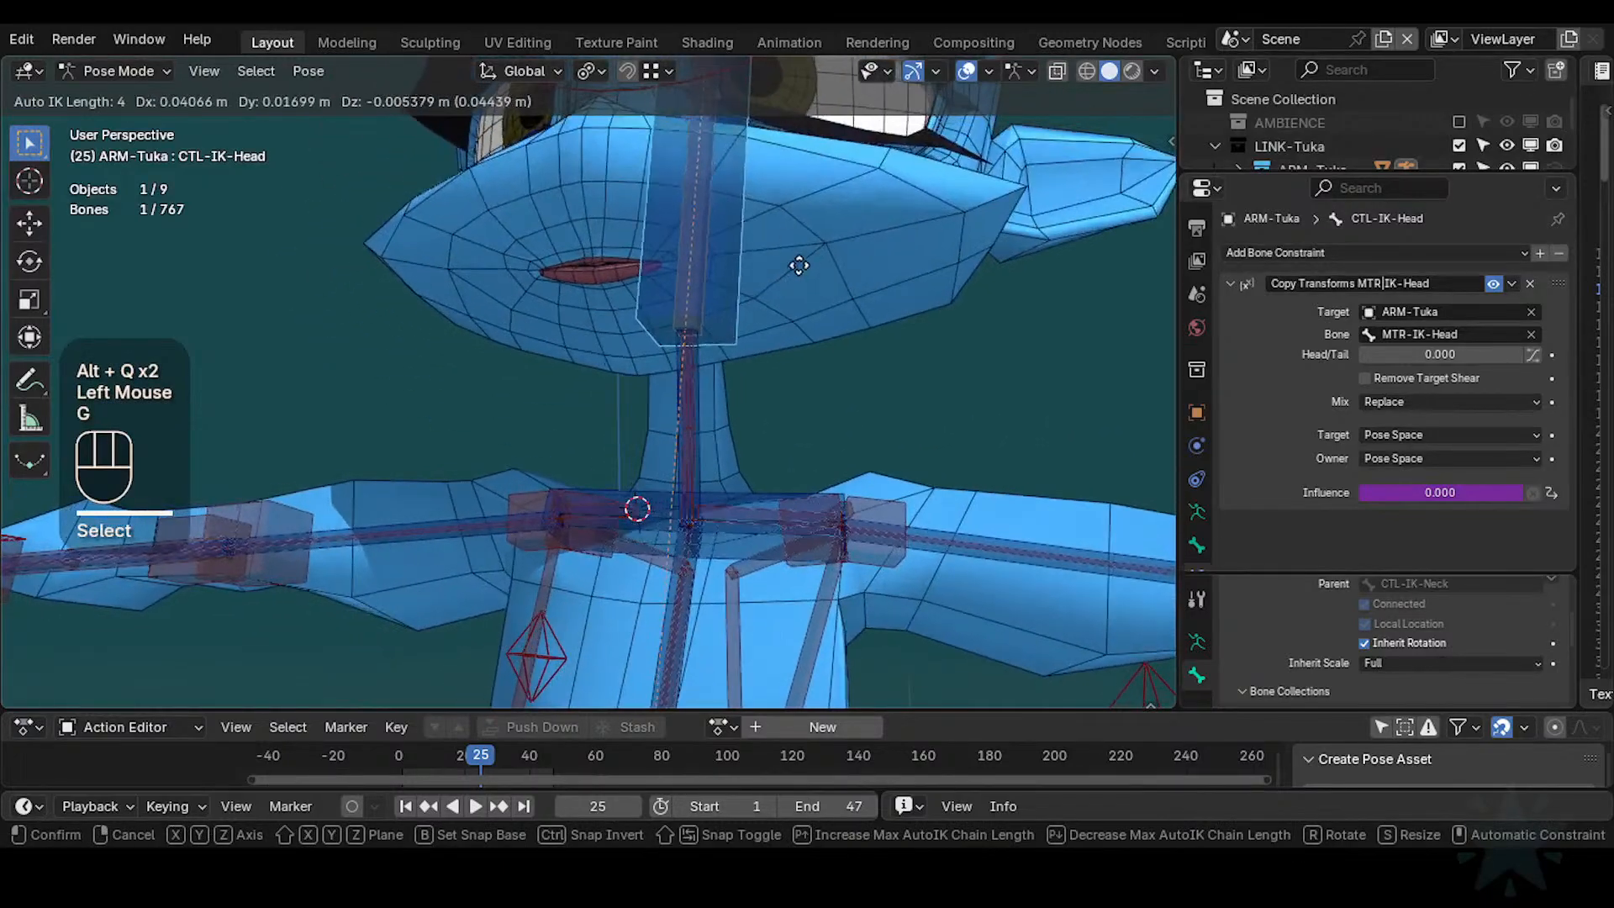
left_click(772, 229)
key("r")
left_click(829, 265)
Move CTL-IK-Head far to the side from several view angles to examine the neck deformation
middle_click_drag(755, 268, 800, 274)
key("g")
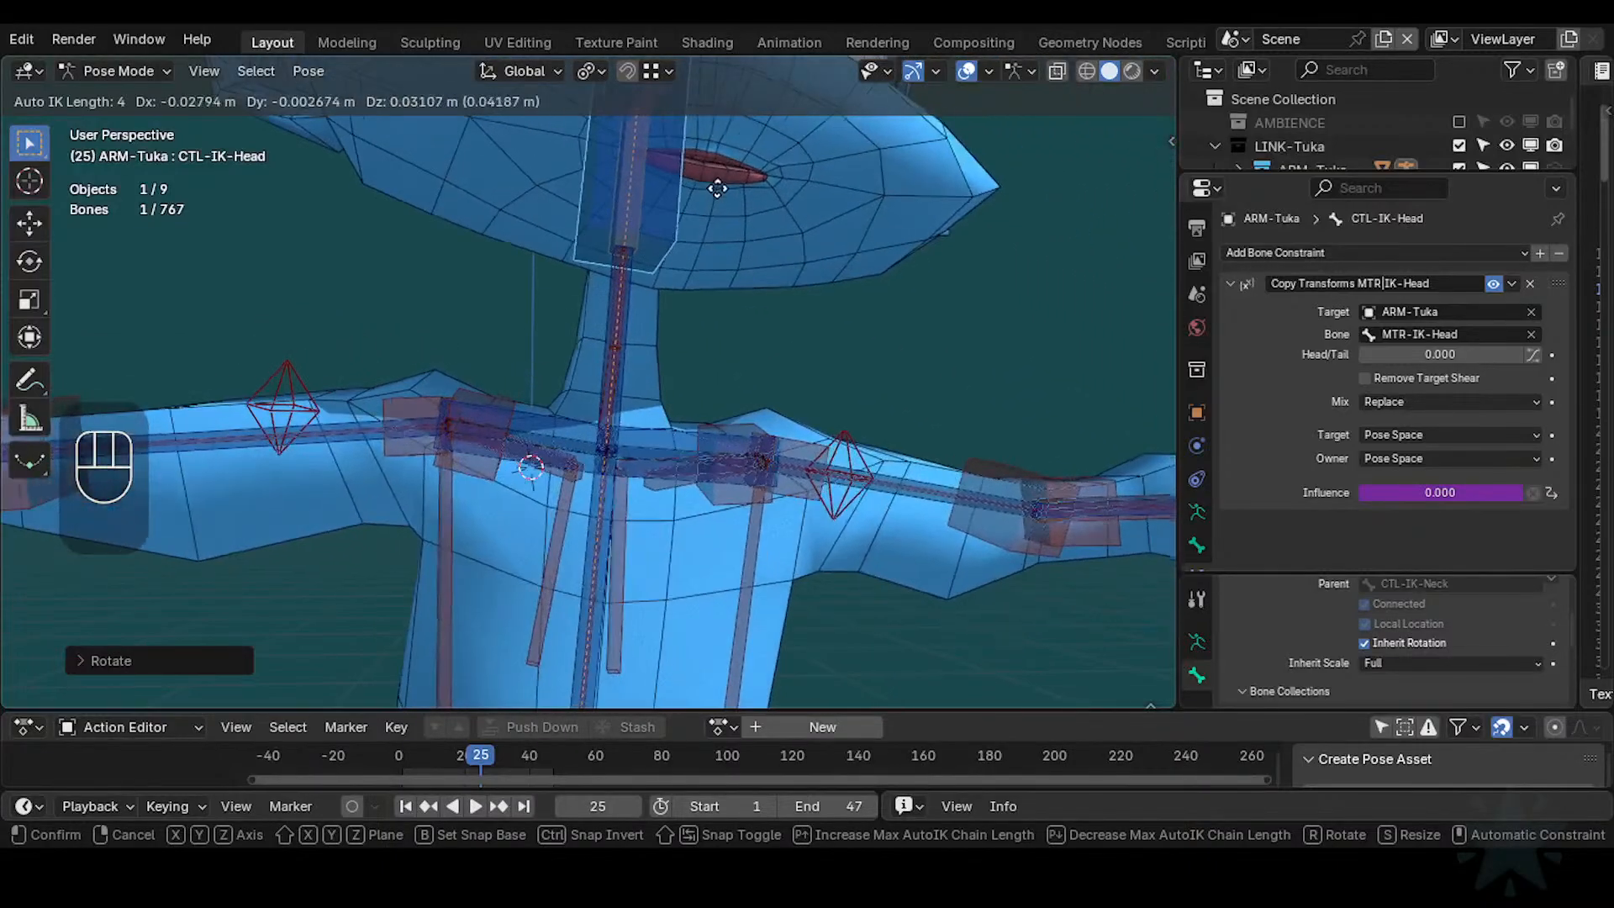
left_click(539, 160)
key("g")
left_click(707, 285)
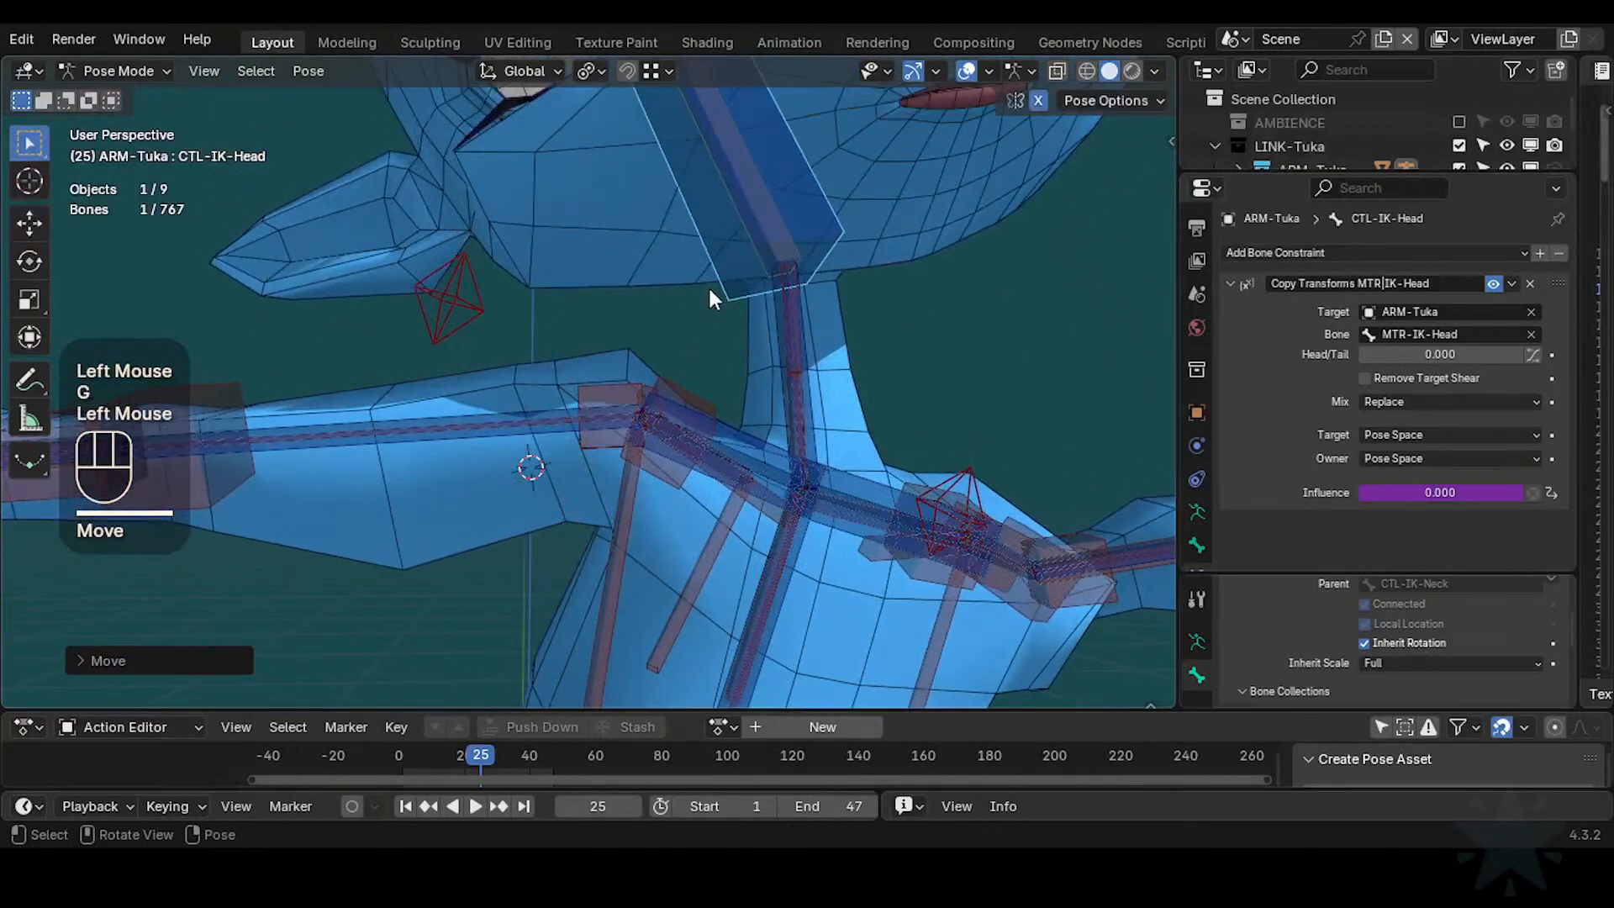
middle_click_drag(707, 285, 575, 406)
key("g")
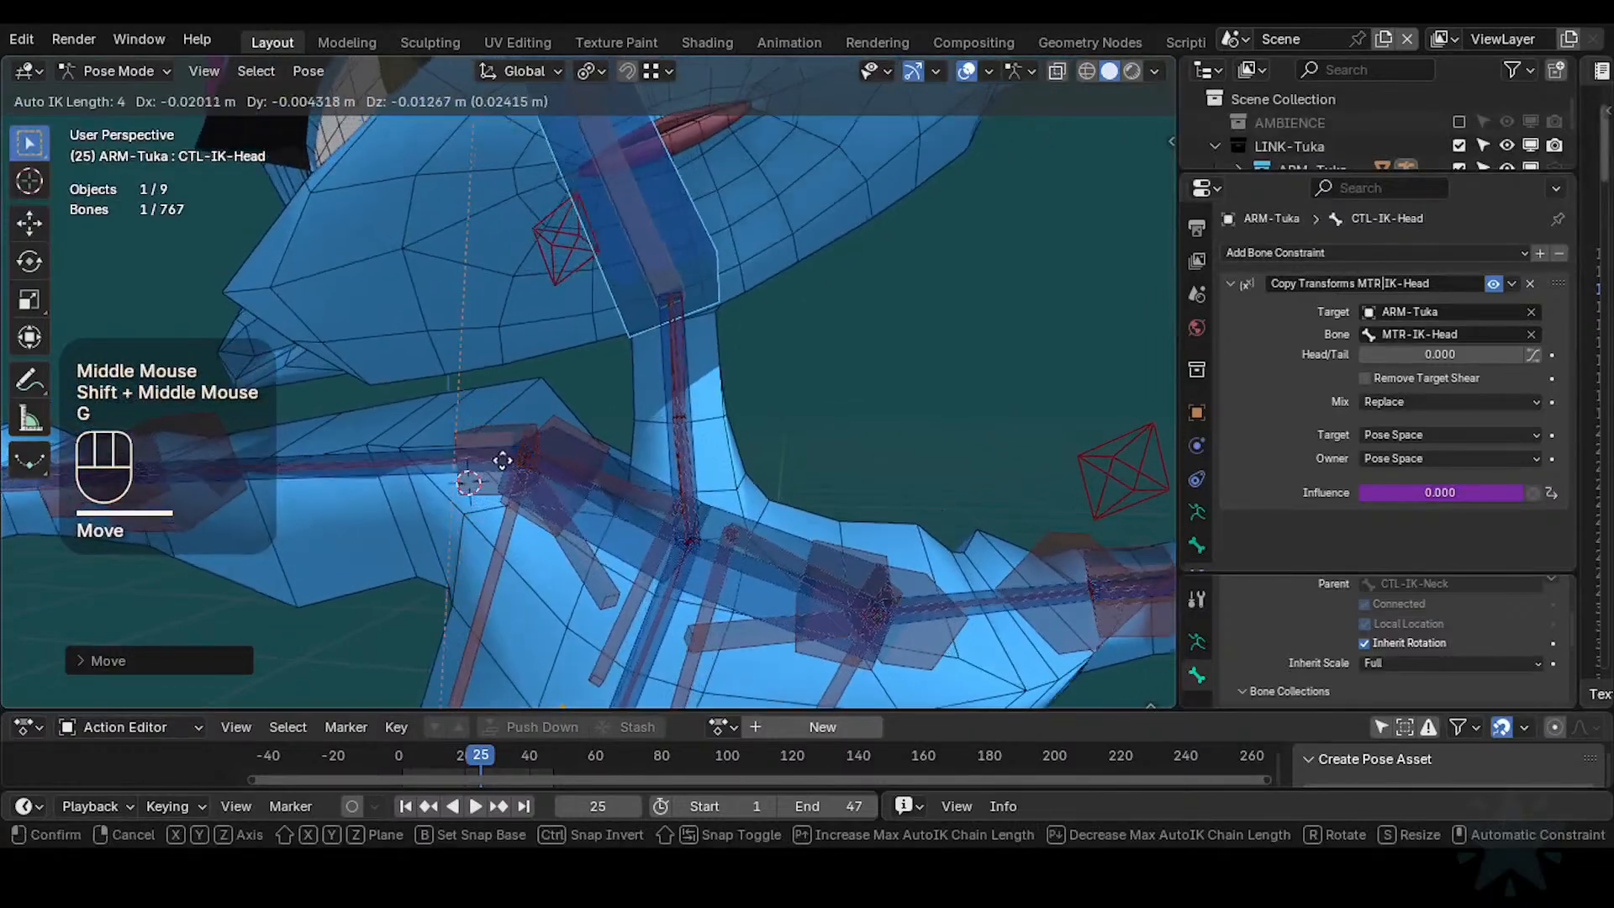
left_click(276, 529)
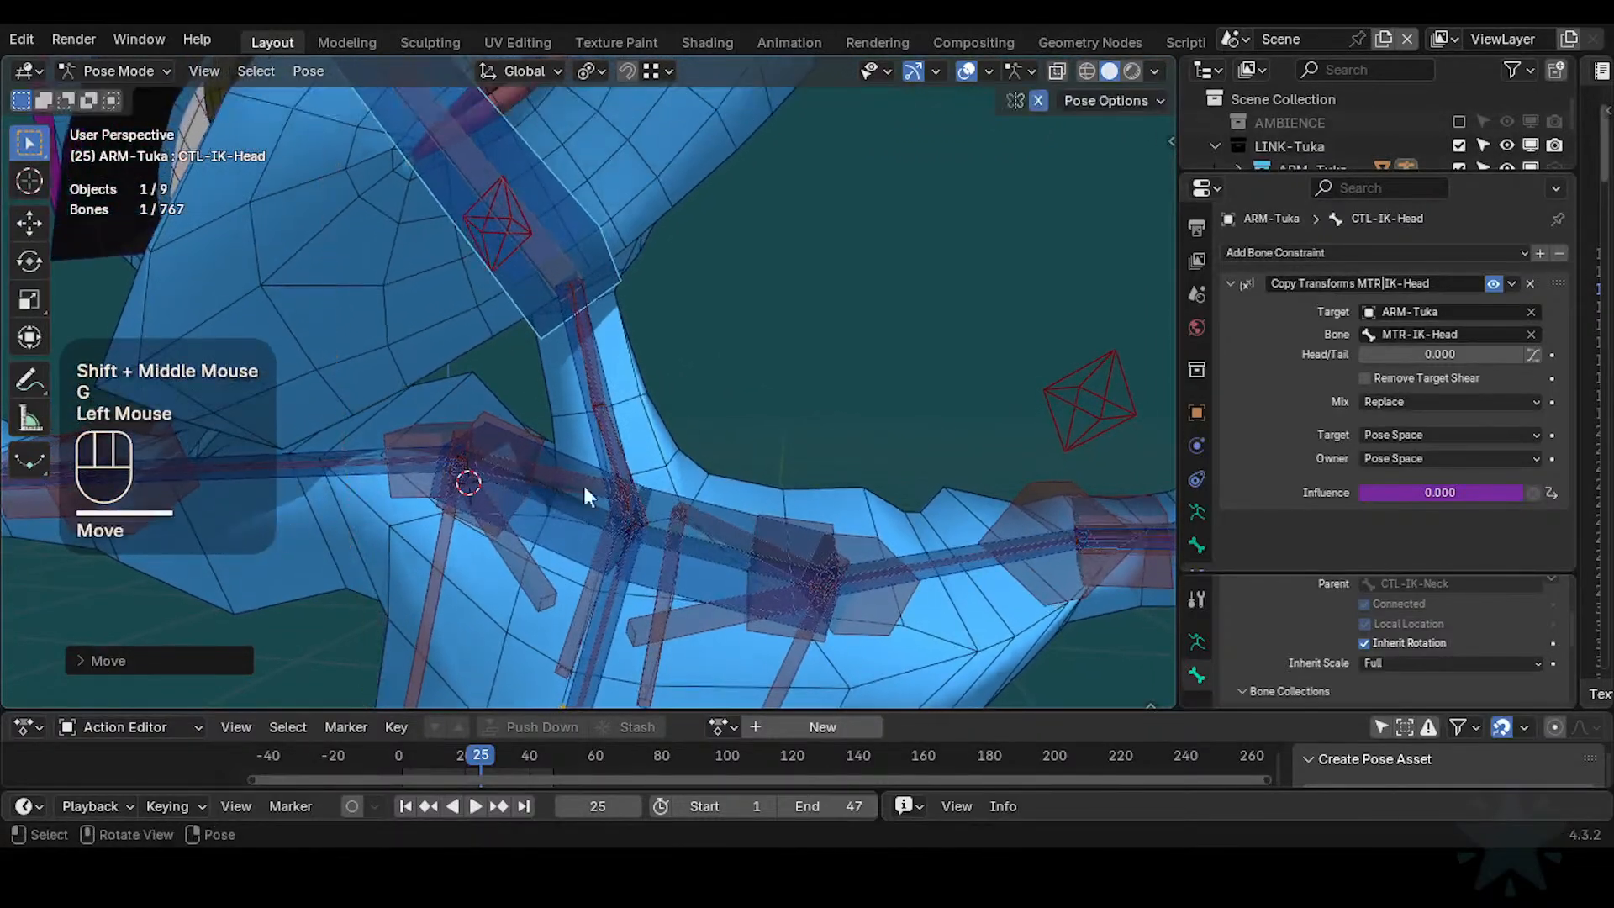
Select DEF2-TwistNeck at the base of the neck and try a free rotation on it, then cancel
left_click(613, 436)
left_click(623, 452)
left_click(623, 453)
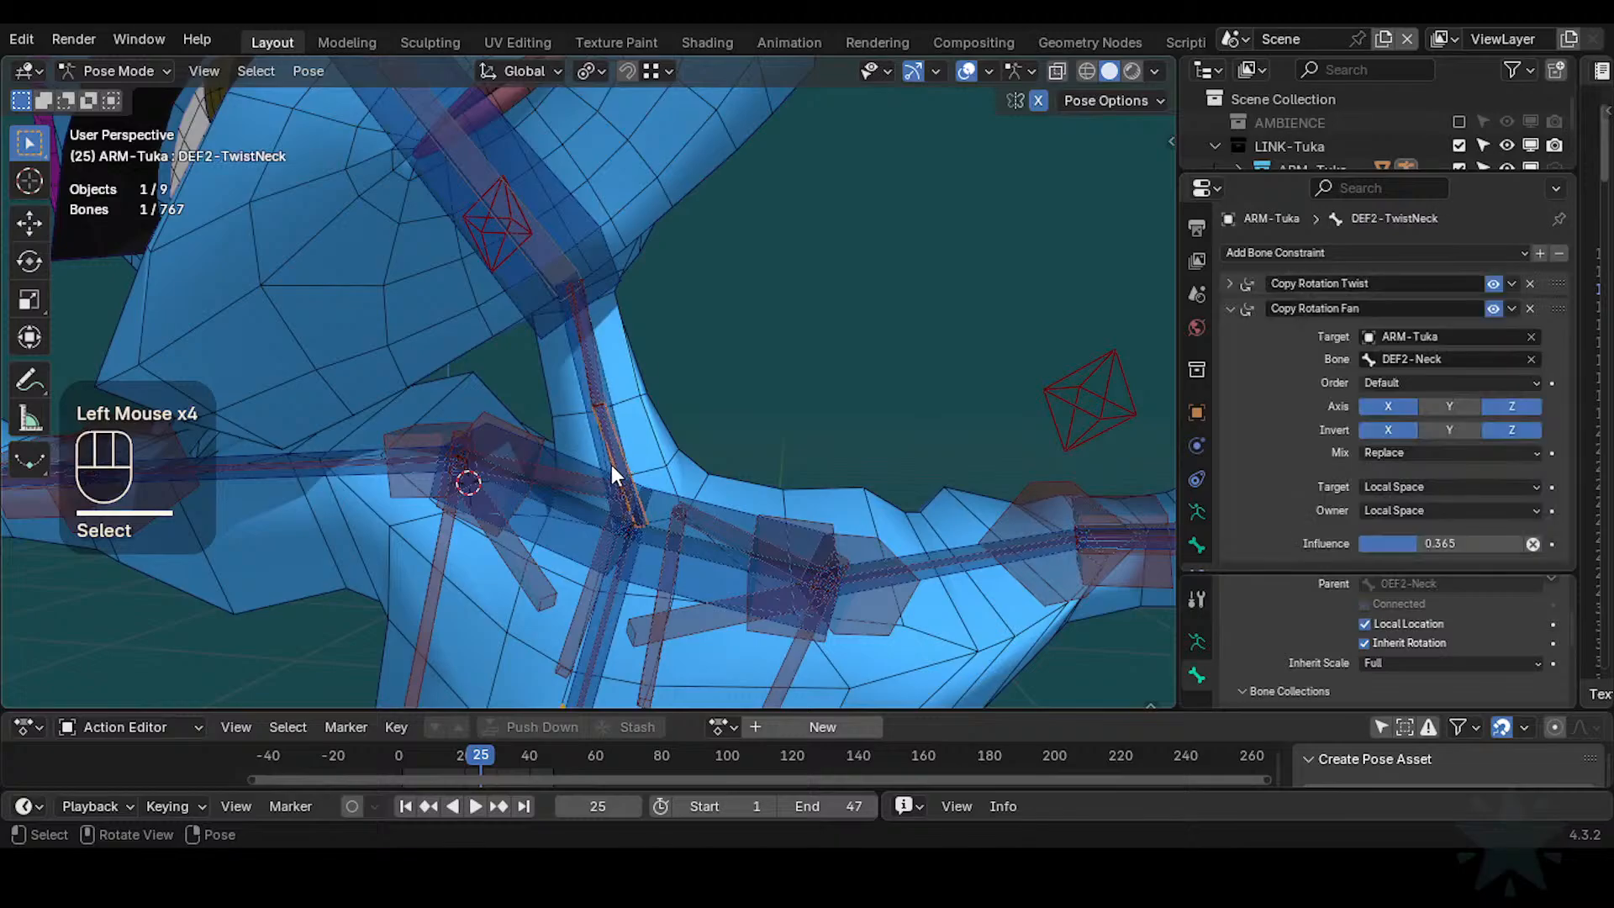
scroll(580, 429, "up", 1)
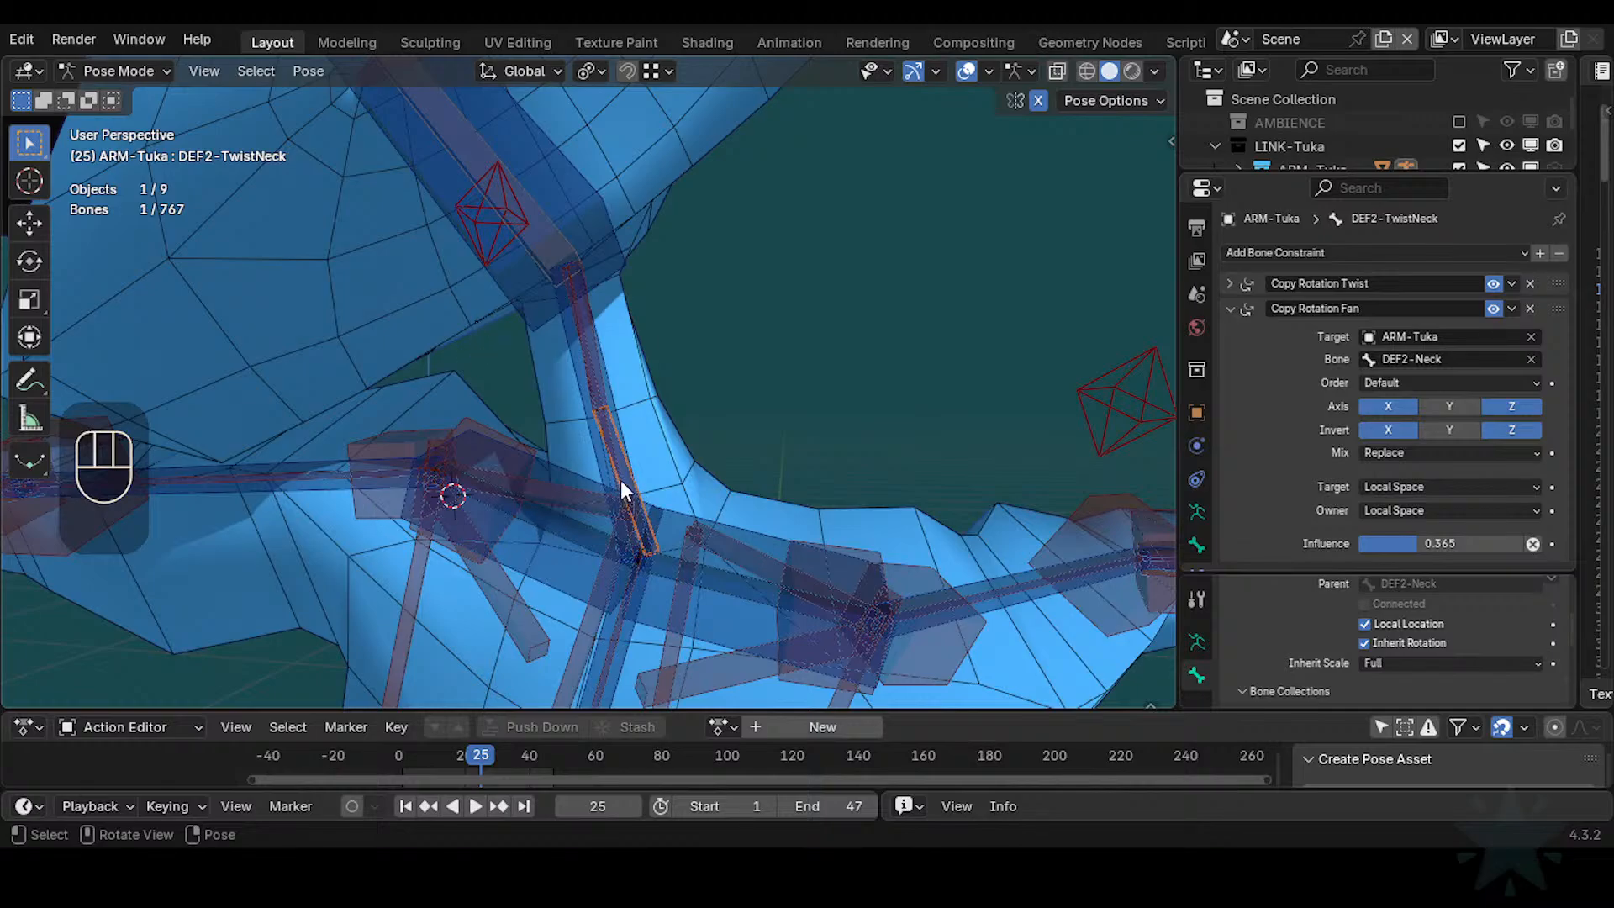
key("r")
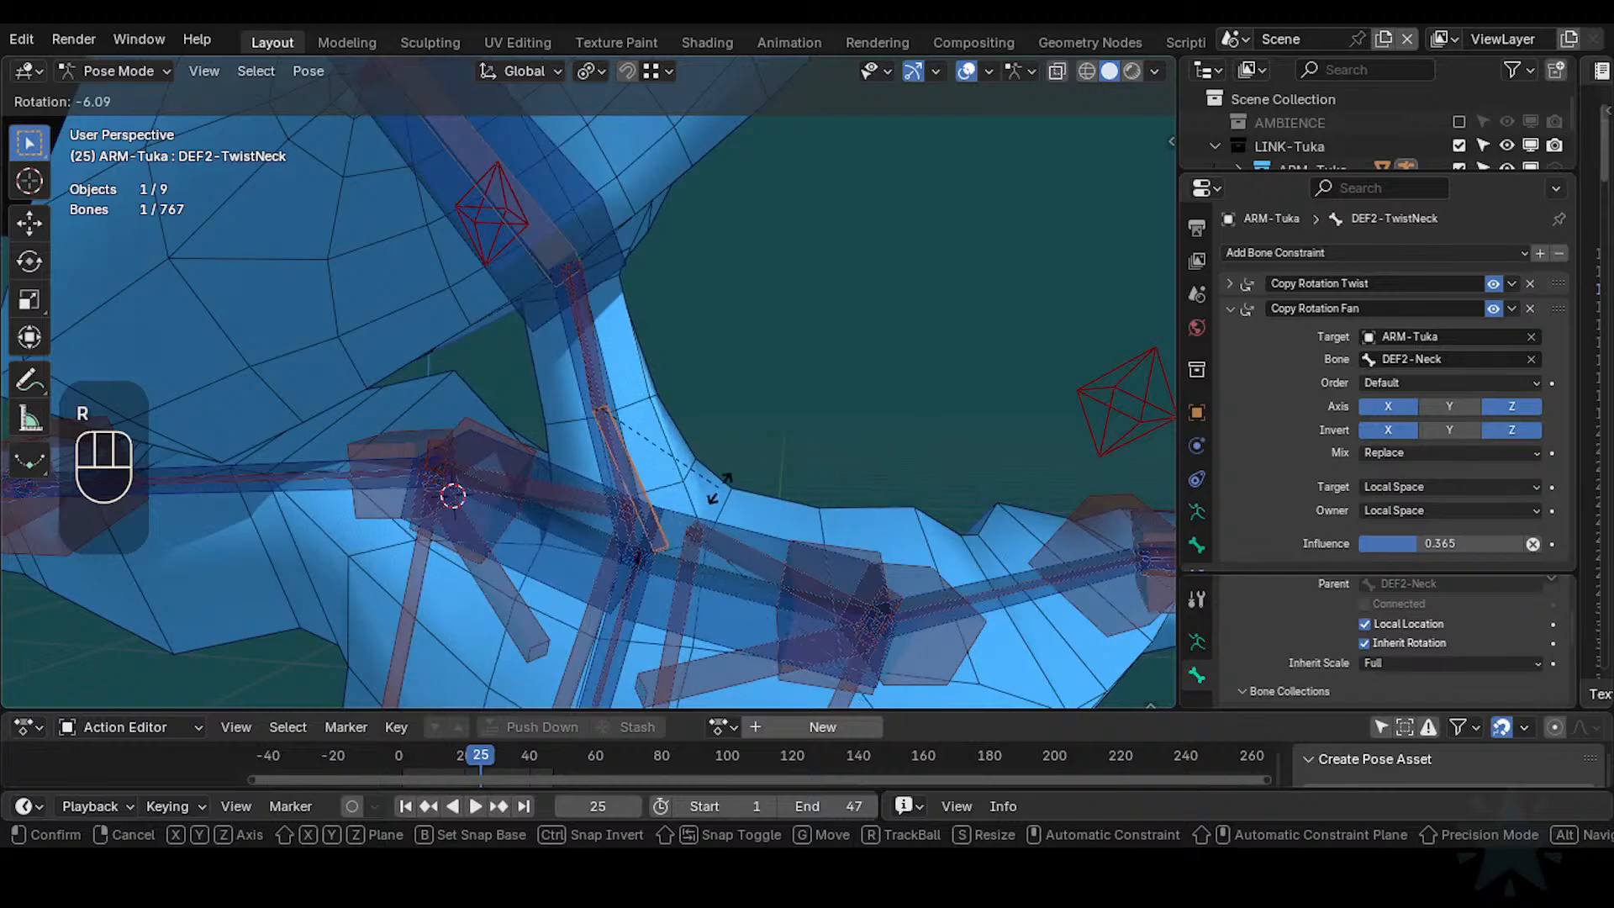
key("Escape")
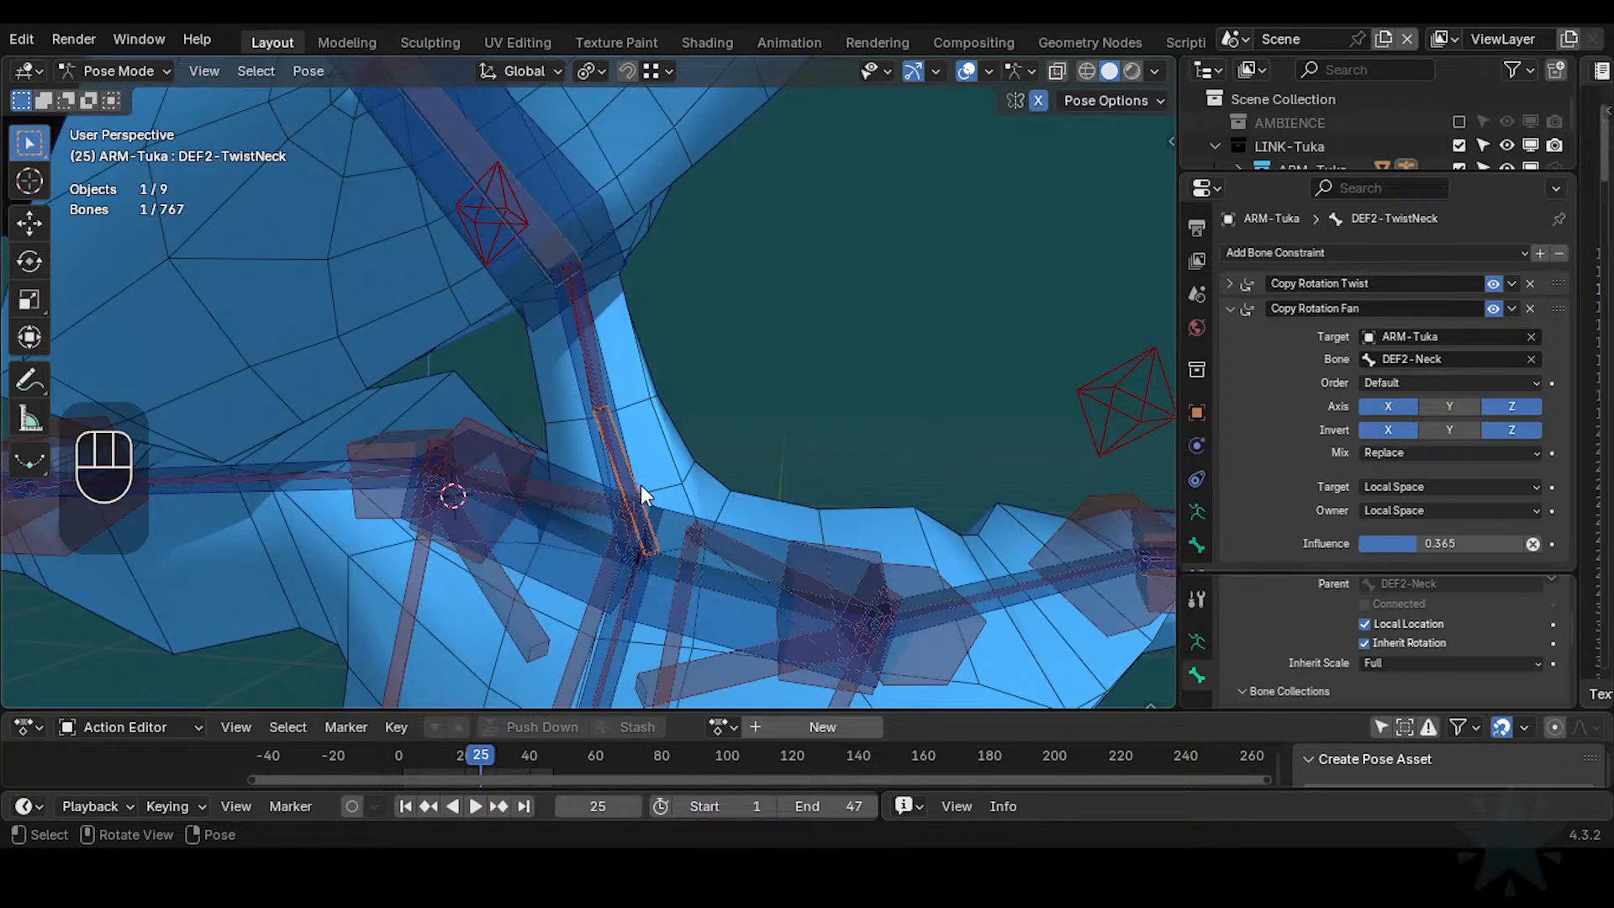
Clear the pose transforms of all visible bones and turn on the bone axes display
key("a")
key("alt+q")
key("alt+q")
middle_click_drag(540, 476, 637, 441, "shift")
scroll(655, 435, "up", 2)
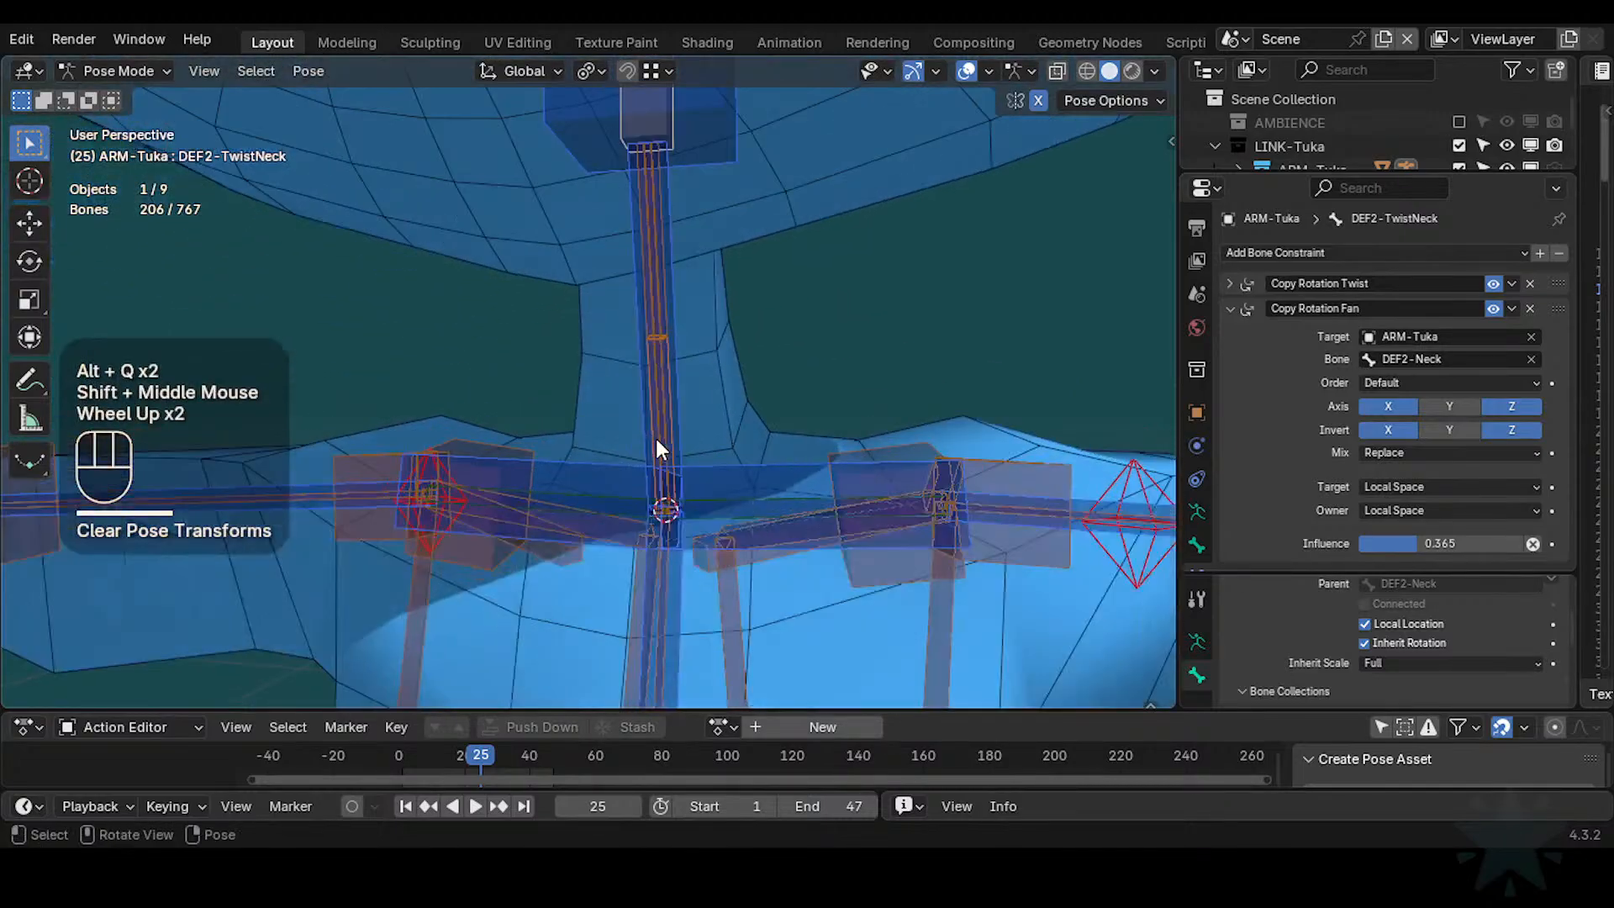
key("ctrl+3")
scroll(664, 376, "up", 1)
Switch the direction of DEF2-TwistNeck in Edit Mode and clear its roll
left_click(695, 387)
left_click(695, 388)
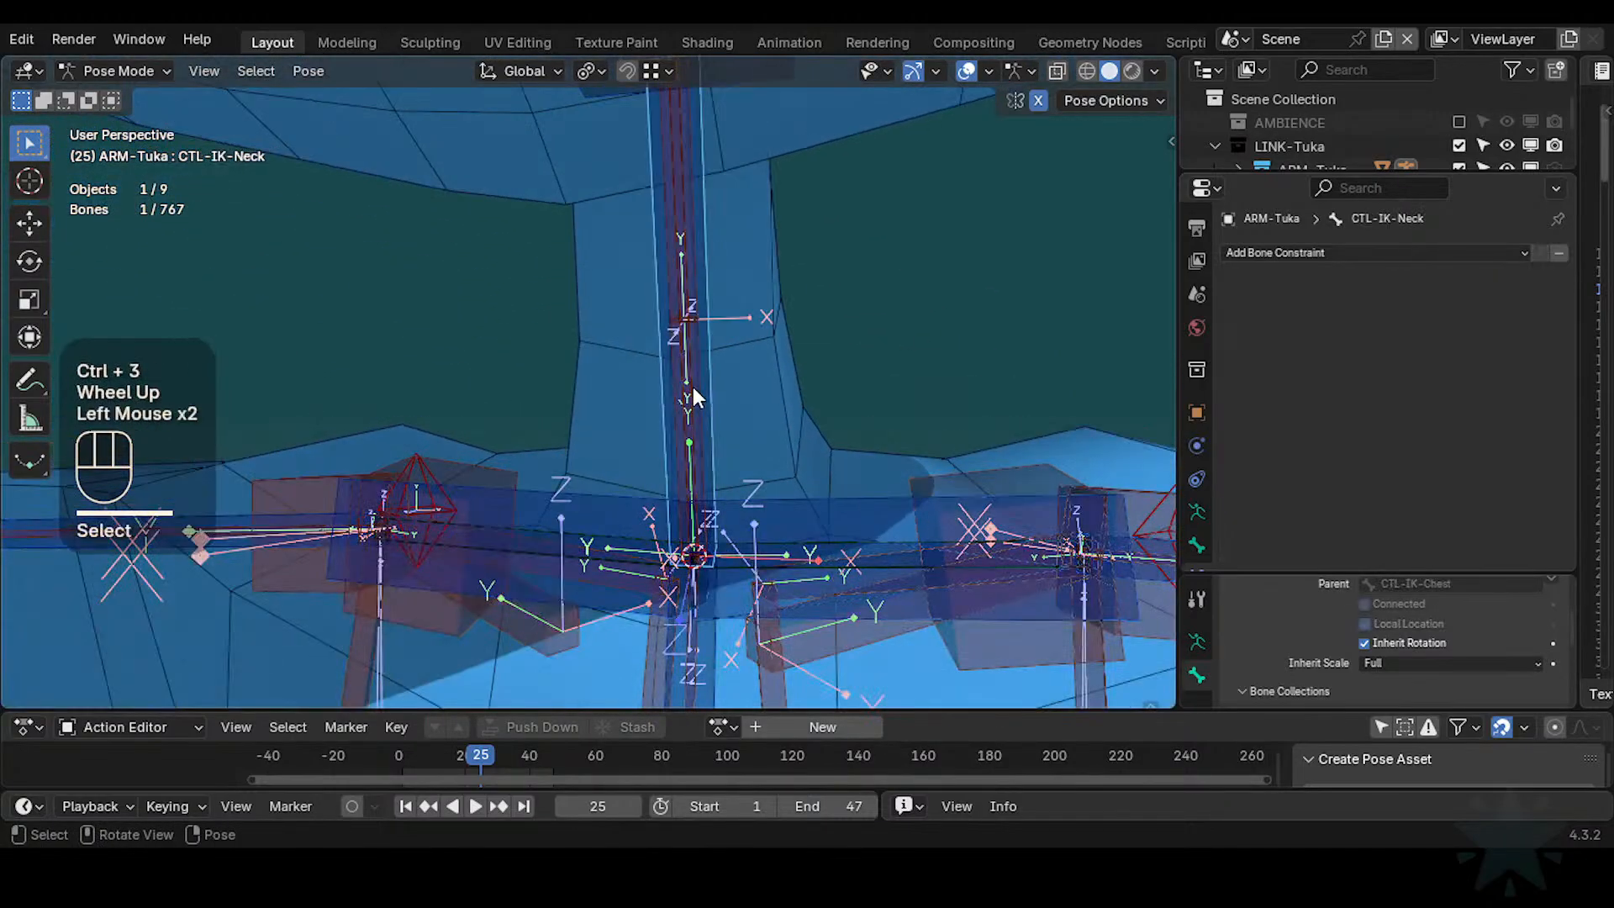
key("Tab")
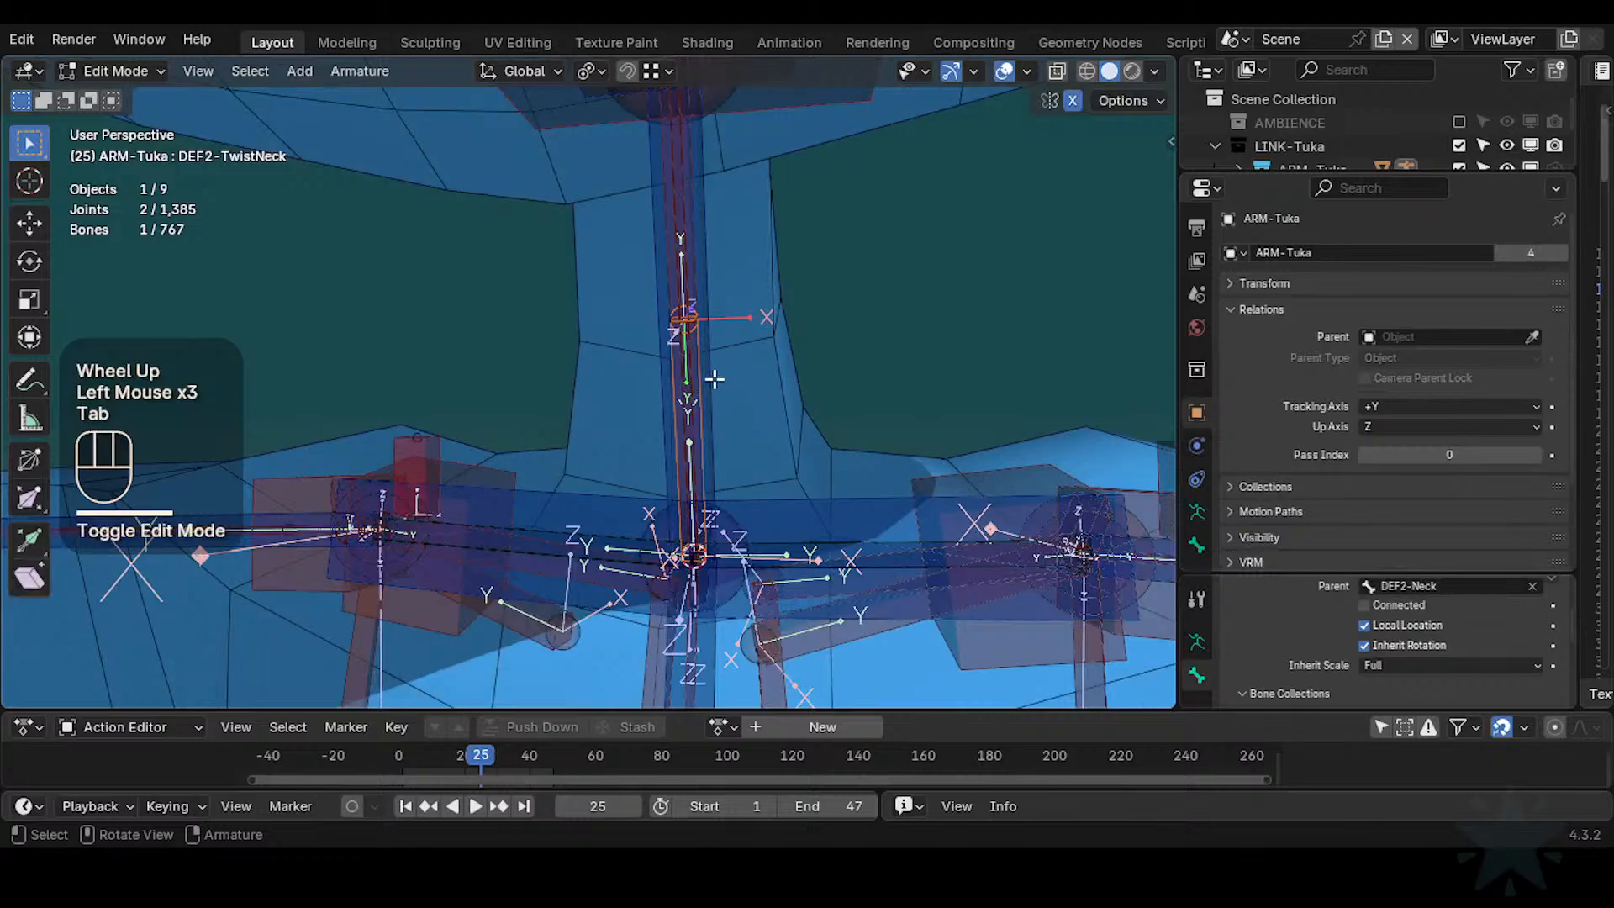
key("alt+f")
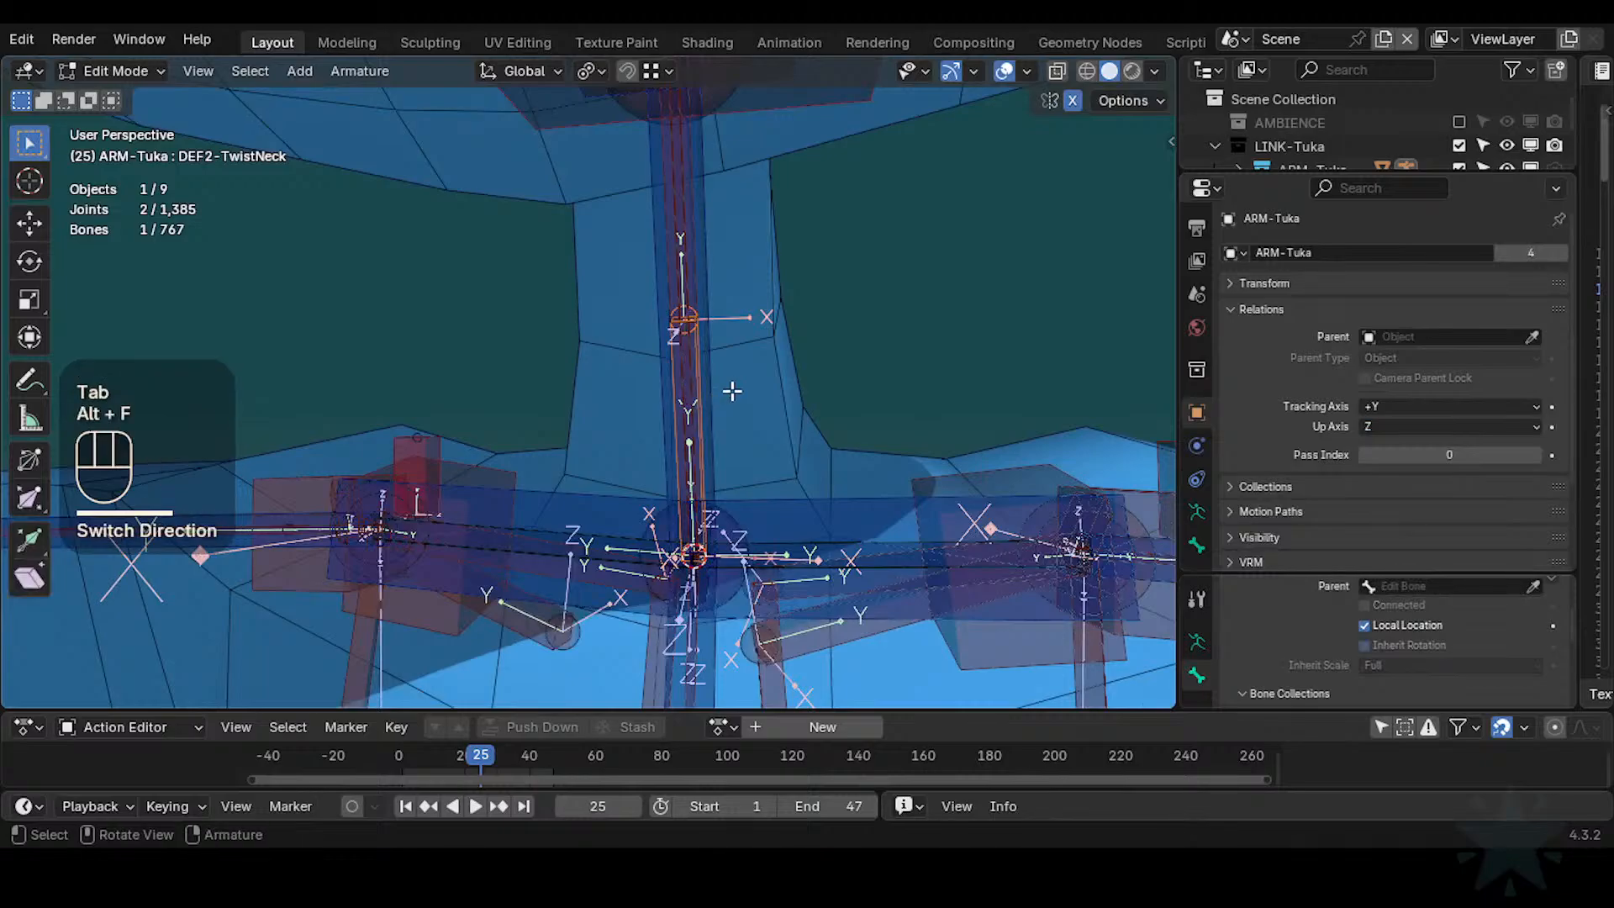
key("alt+r")
key("alt+r")
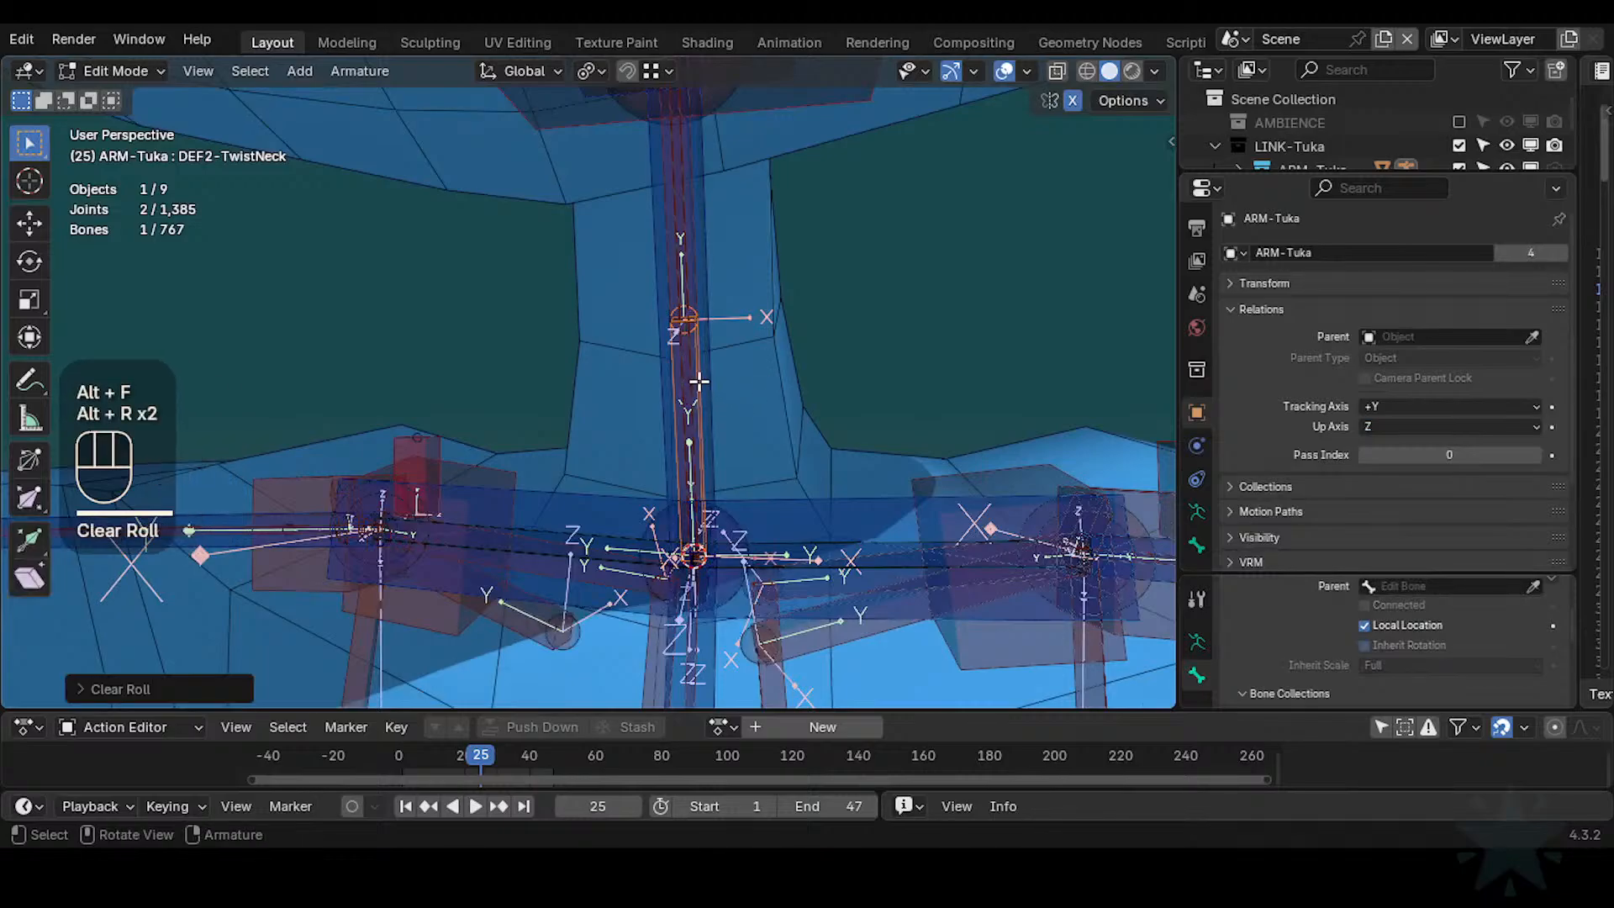
Parent DEF2-TwistNeck to DEF2-Neck without connecting it, and return the armature to Pose Mode
scroll(699, 381, "up", 1)
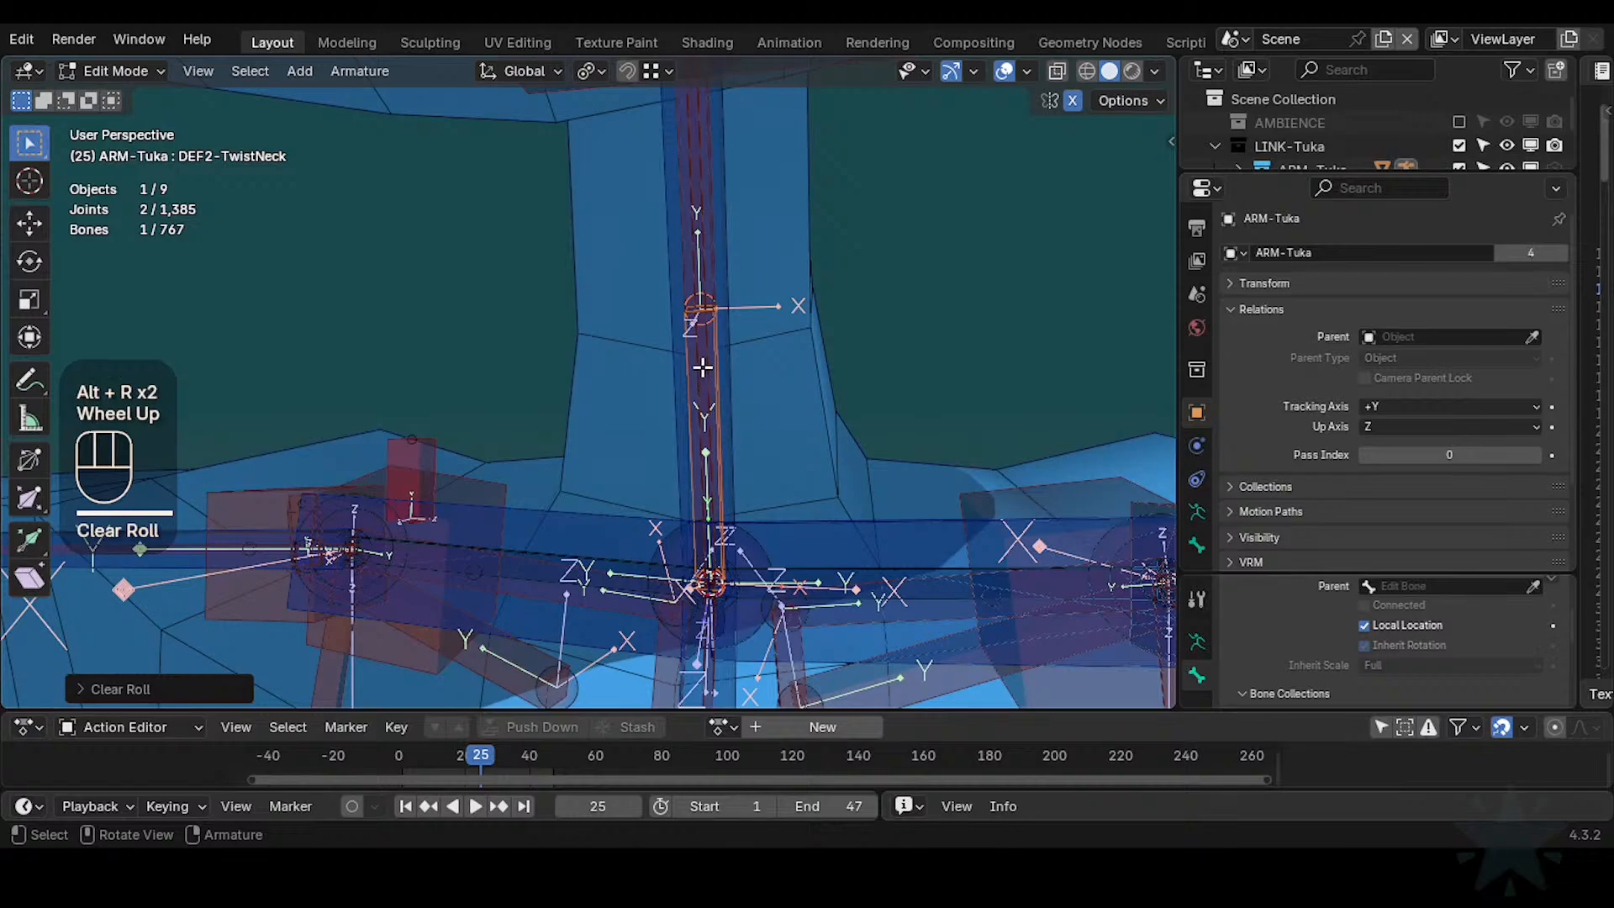
left_click(703, 368, "alt+shift")
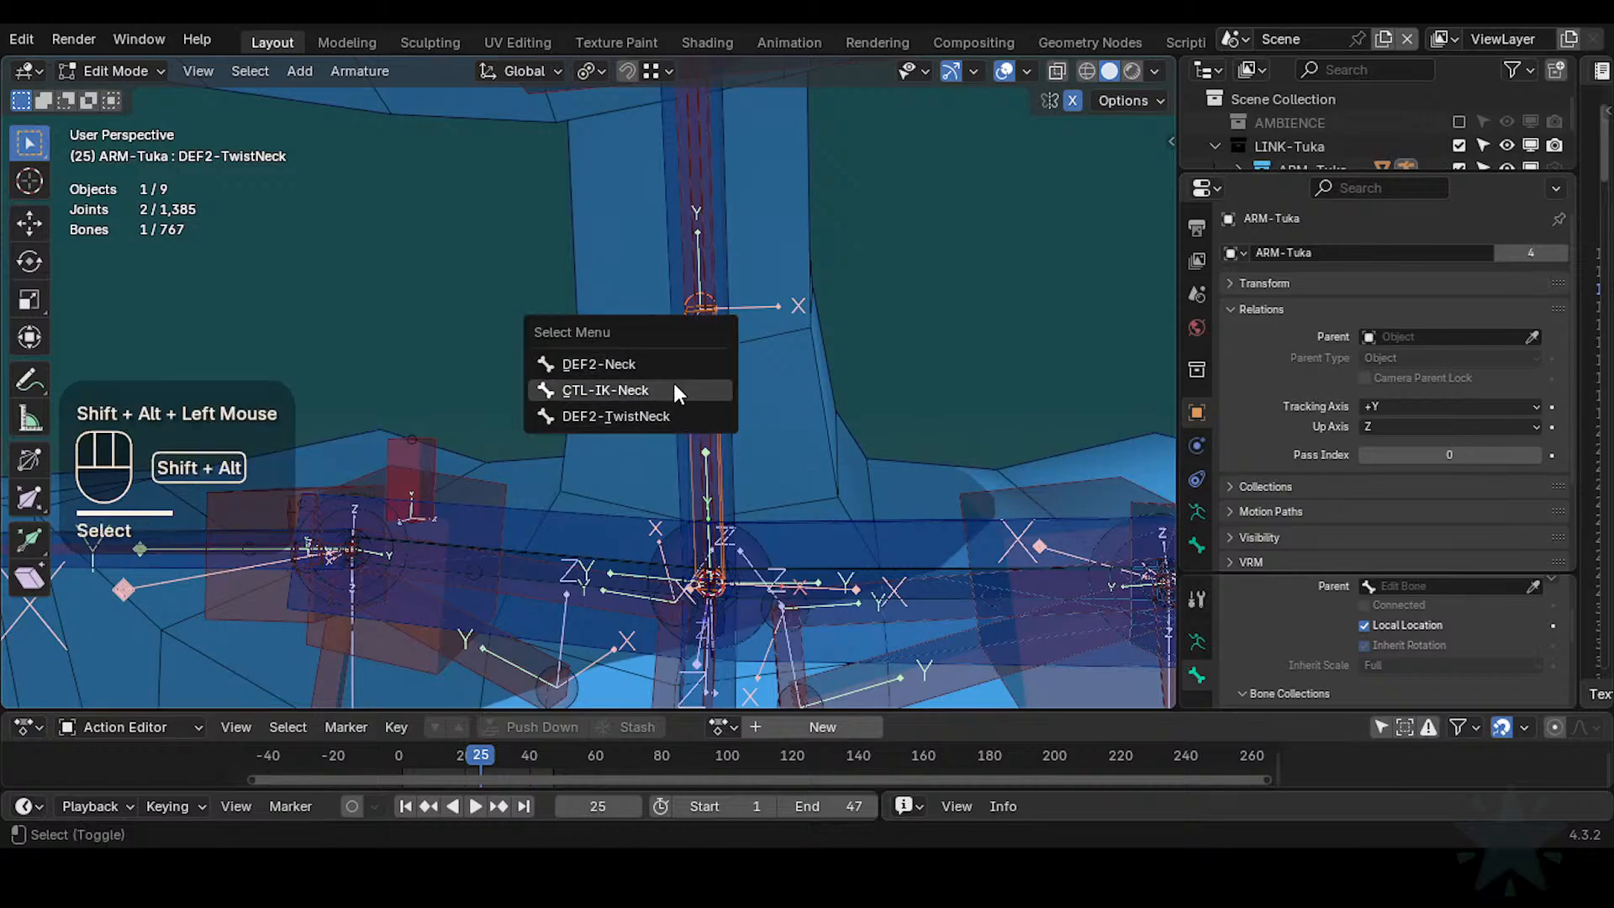
left_click(670, 365)
key("ctrl")
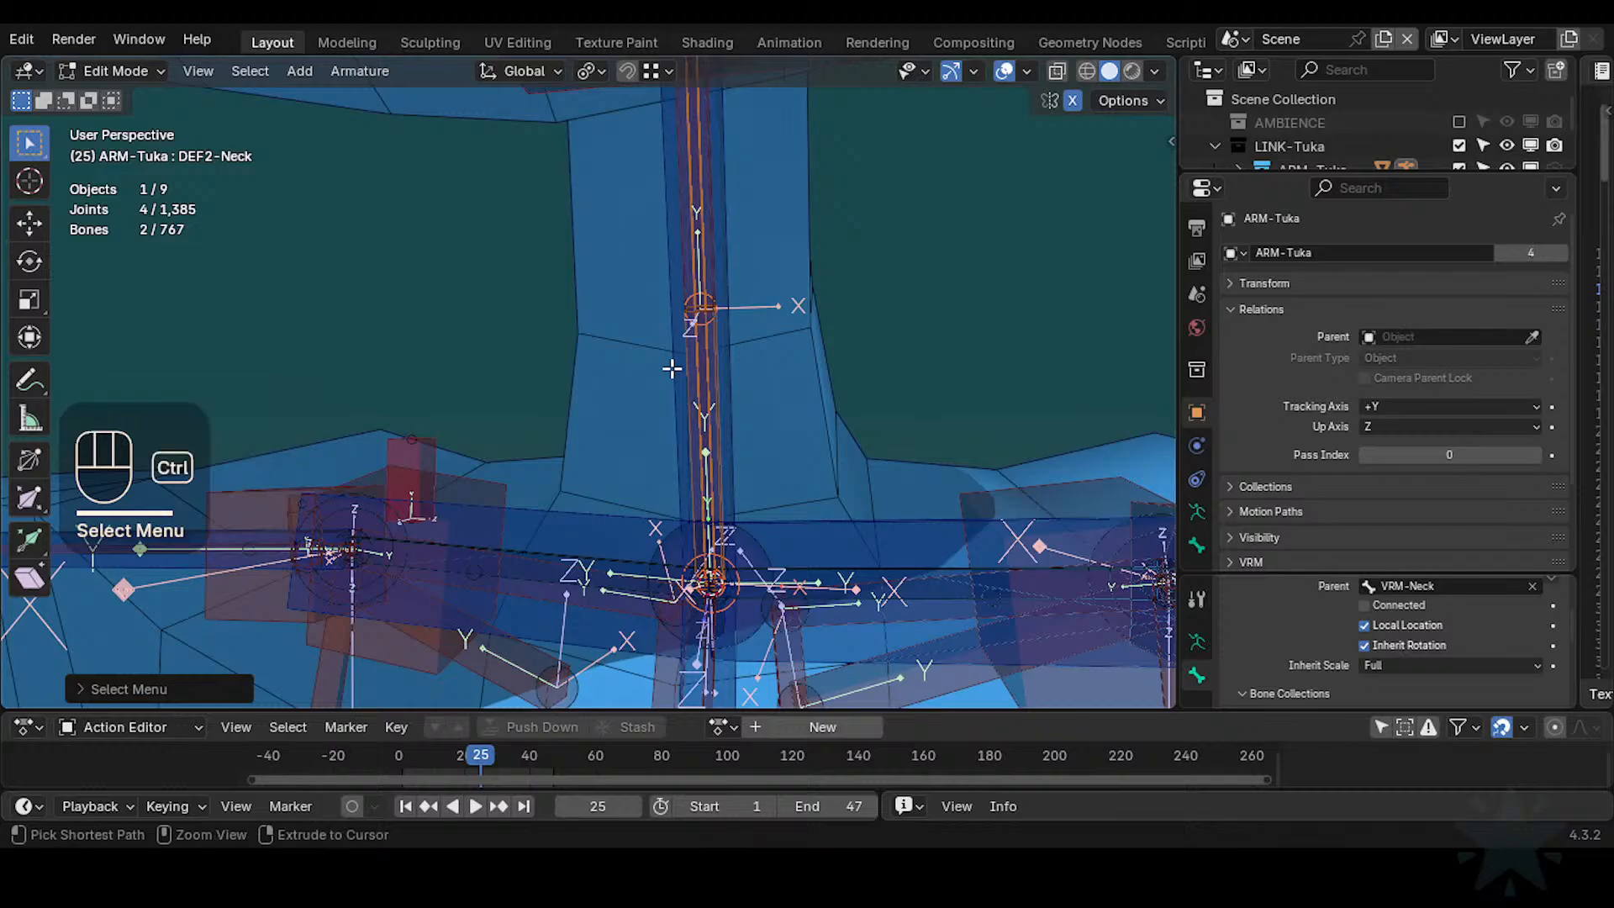
key("ctrl+p")
left_click(672, 368)
key("ctrl+Tab")
key("2")
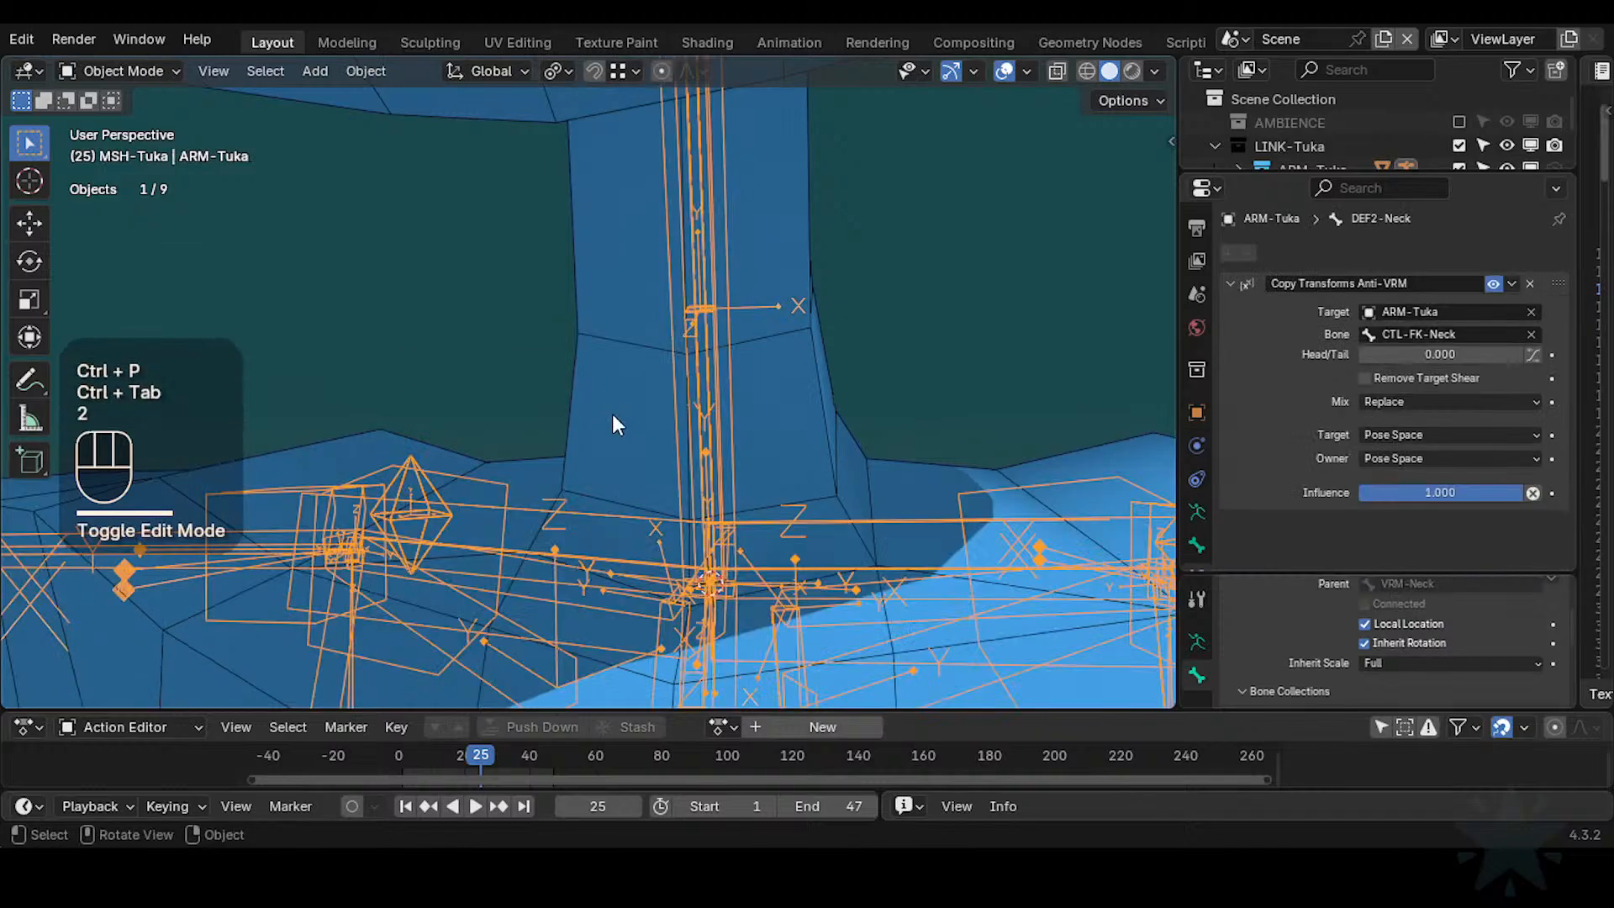
scroll(728, 392, "down", 2)
key("ctrl+Tab")
Rotate and slightly move CTL-IK-Head to test the reoriented twist bone
left_click(690, 350)
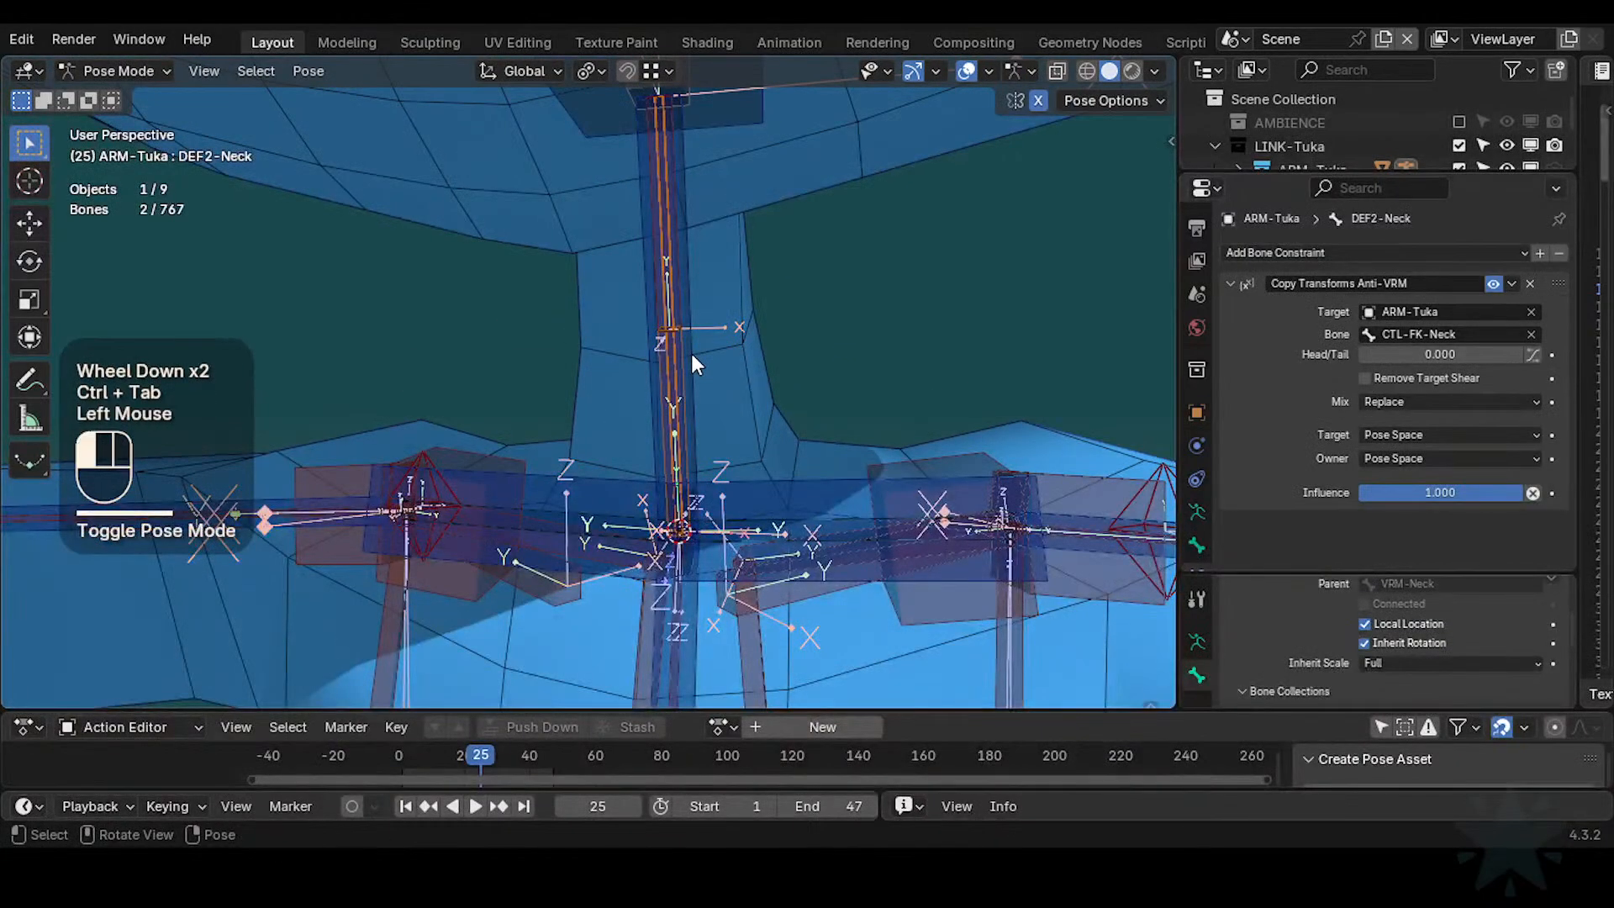
scroll(684, 252, "down", 2)
left_click(683, 210)
key("r")
left_click(698, 215)
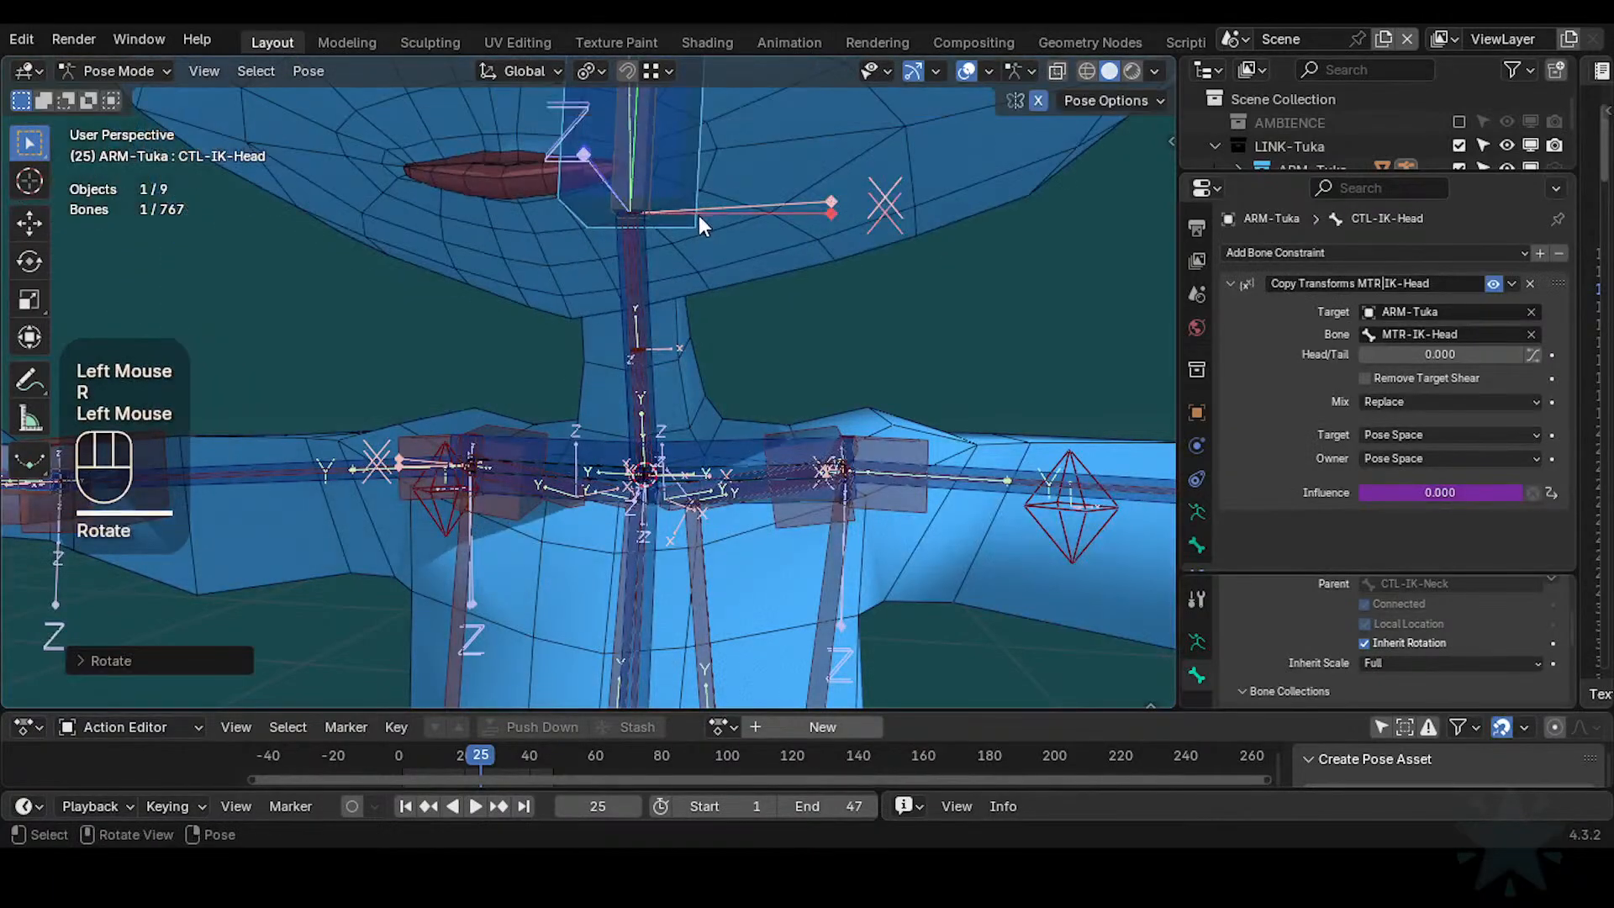
key("g")
left_click(711, 254)
Bend CTL-IK-Neck sideways about 37° and set the Copy Rotation Fan influence on DEF2-TwistNeck to 0.213
left_click(661, 310)
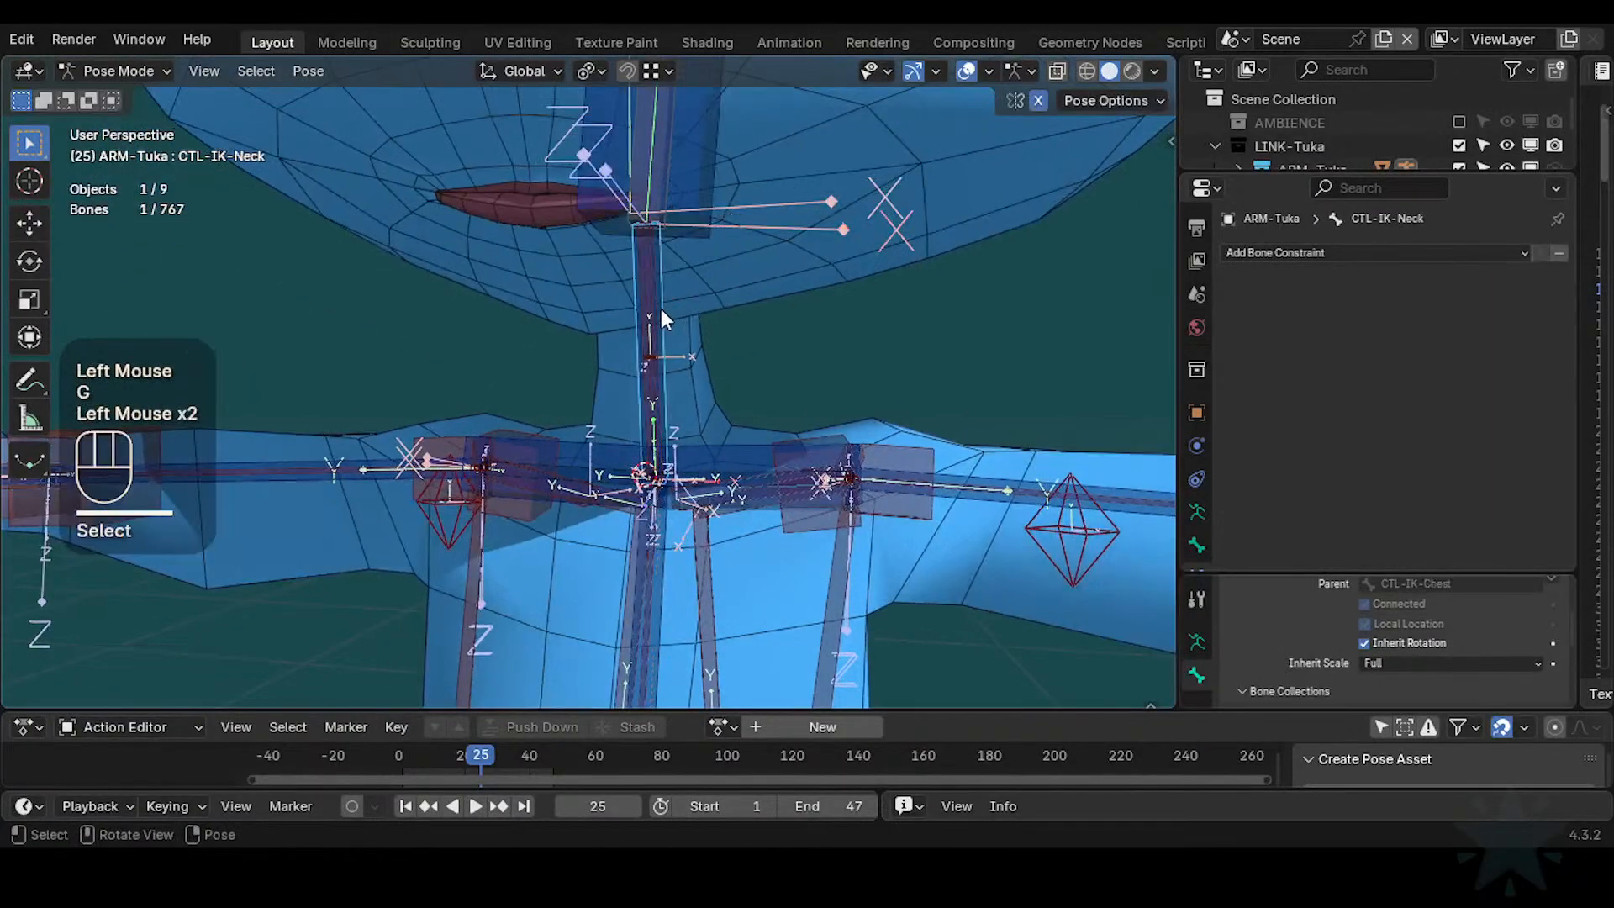
key("r")
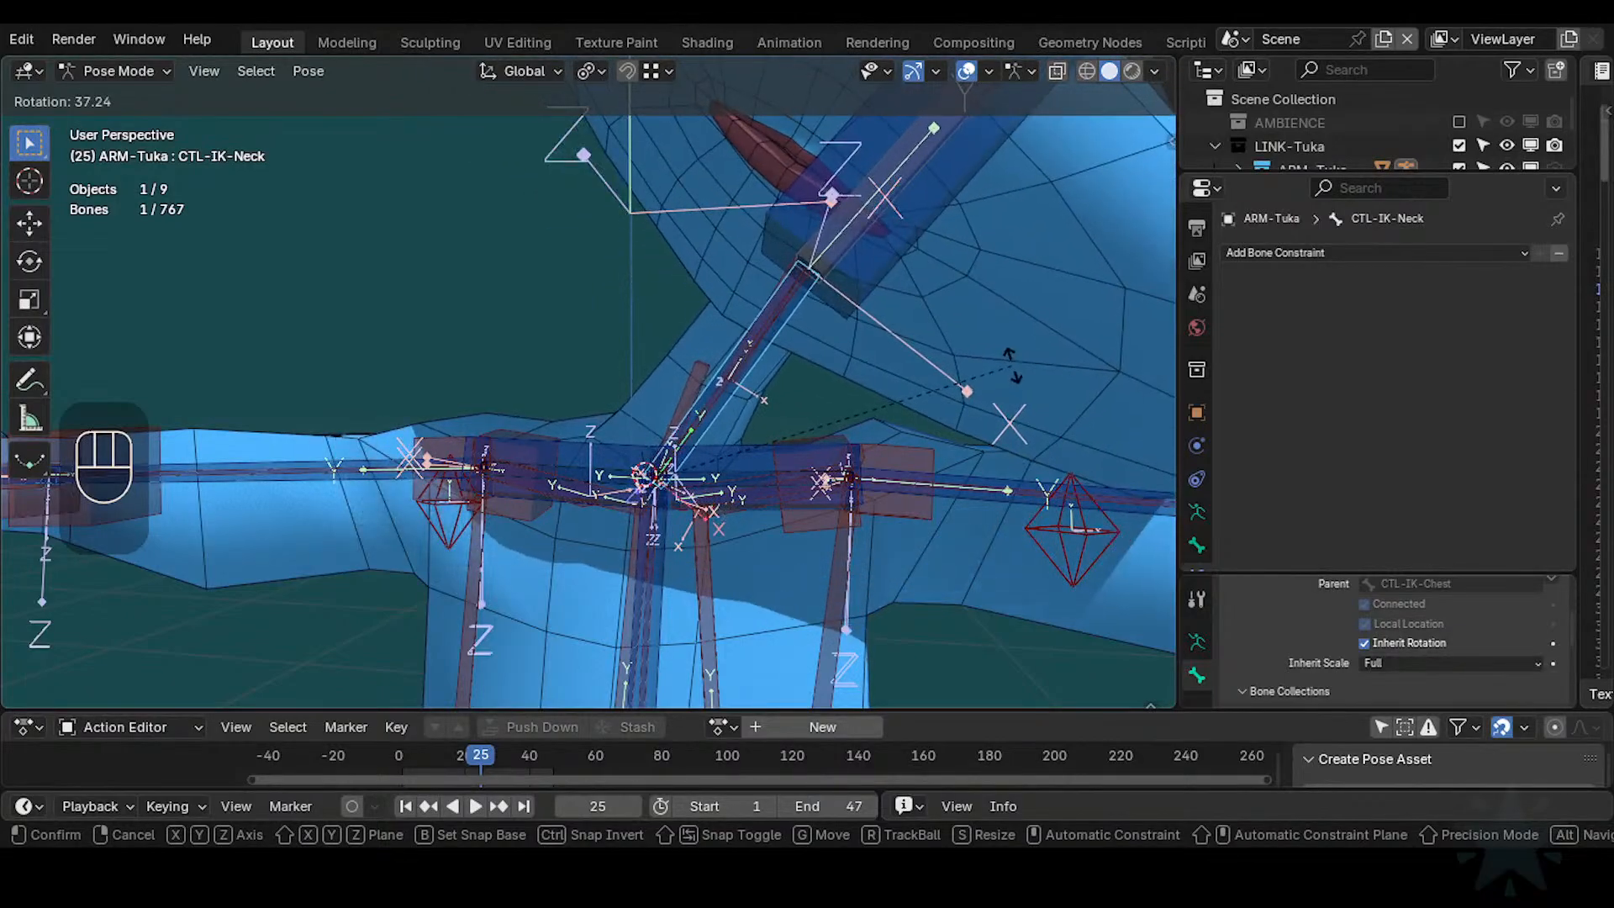
left_click(972, 361)
left_click(699, 364)
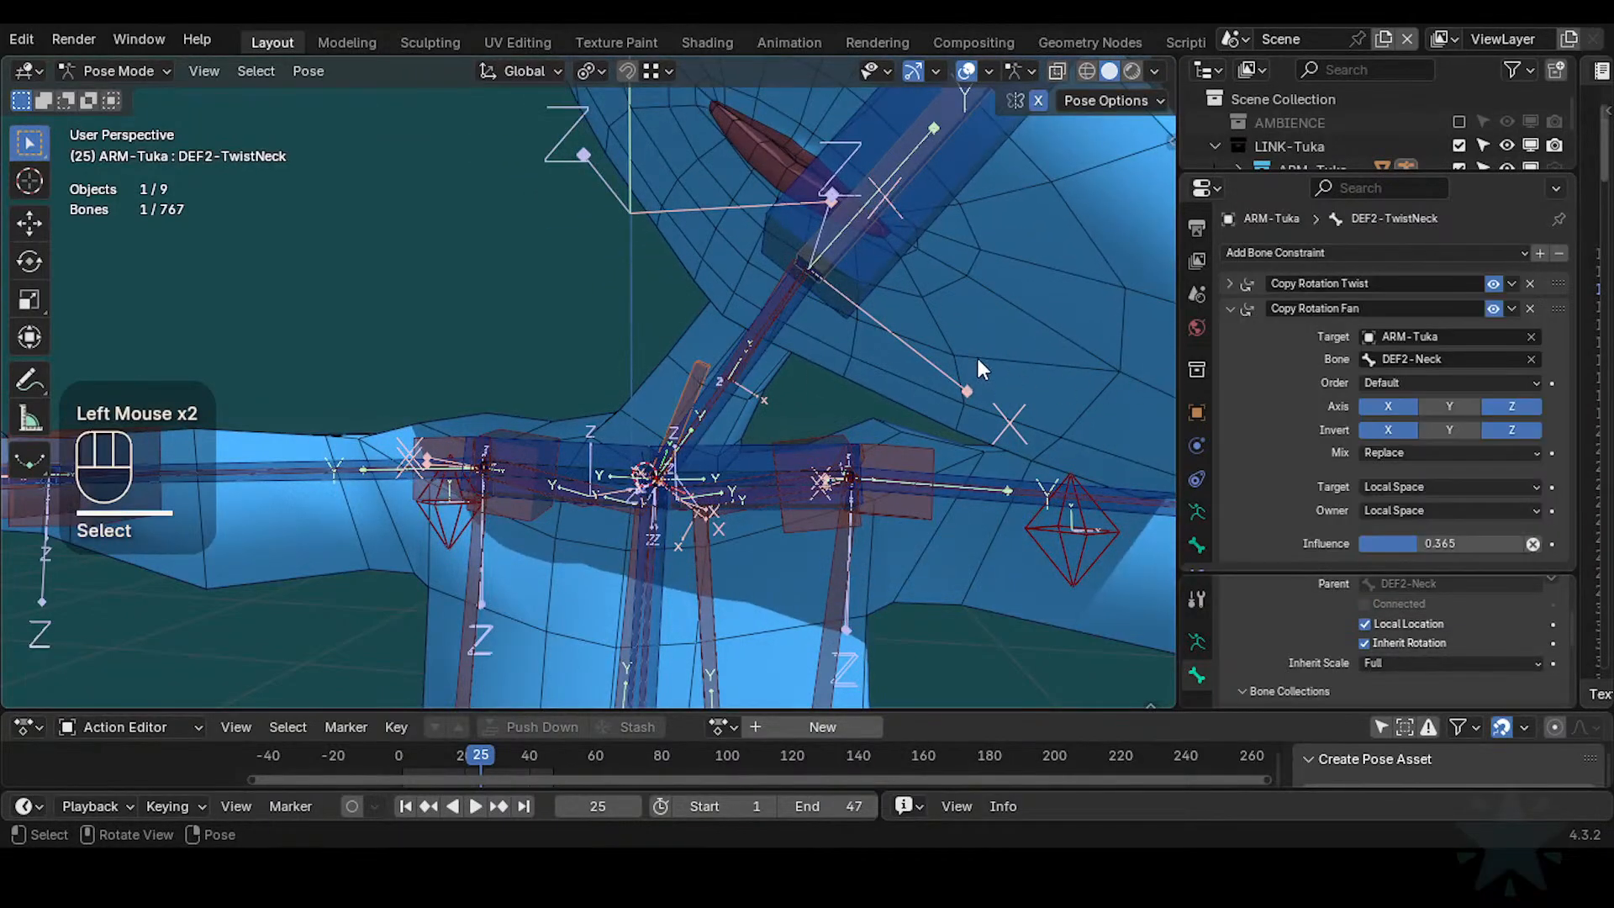
mouse_move(1416, 543)
left_mouse_down()
mouse_move(1455, 543)
mouse_move(1423, 543)
left_mouse_up()
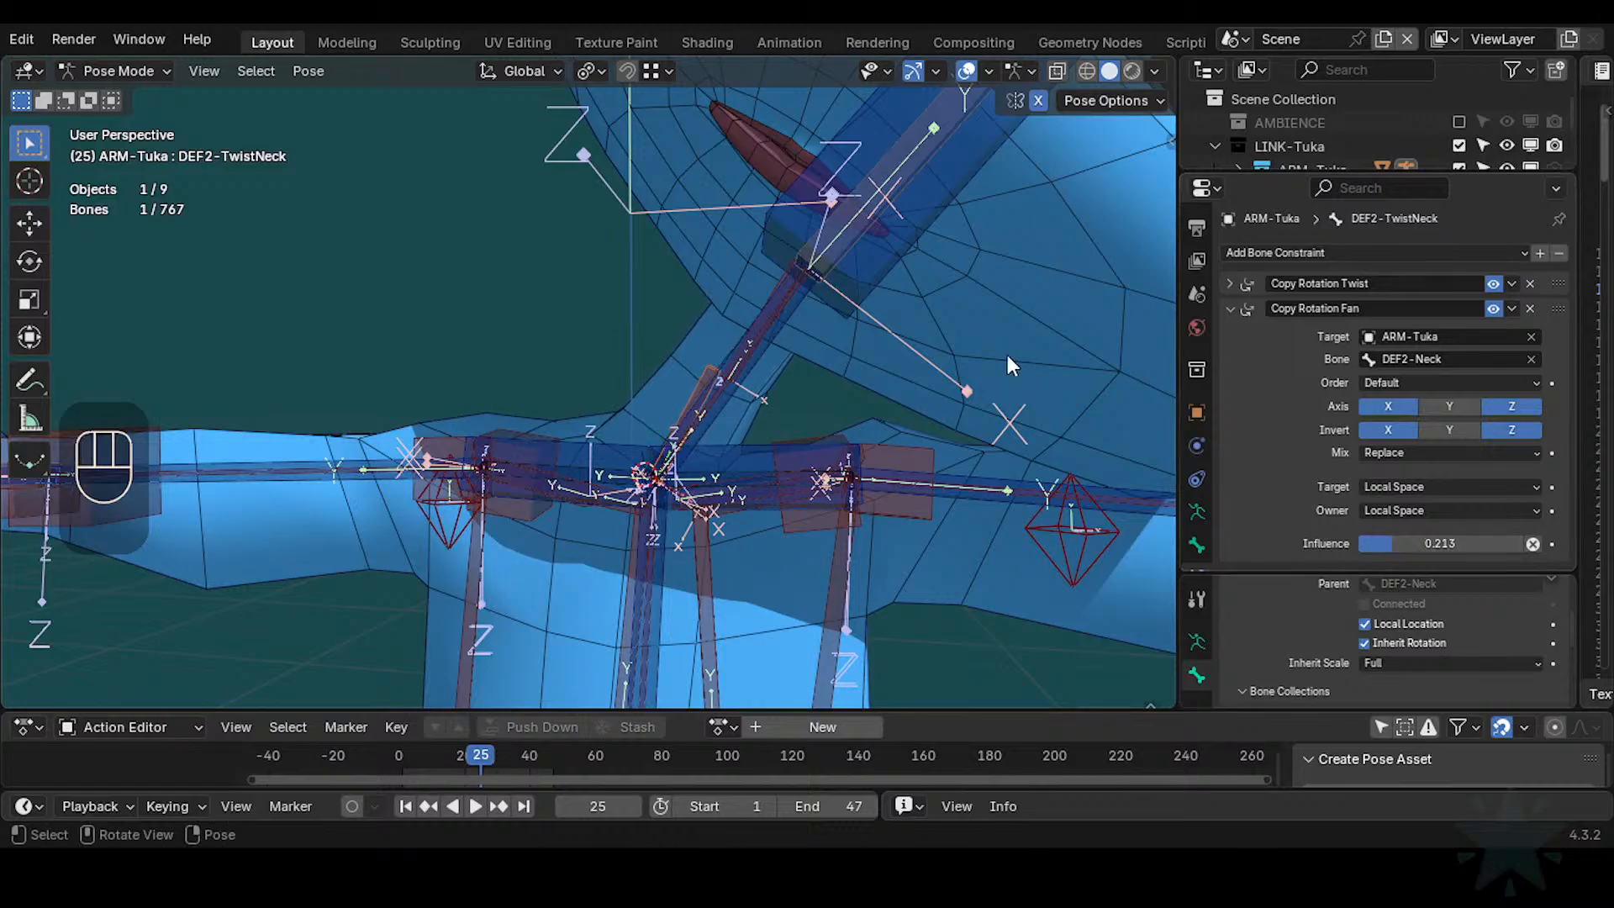
Move CTL-IK-Head slightly and rotate CTL-IK-Neck to check the neck bend with the changed influence
left_click(891, 280)
key("g")
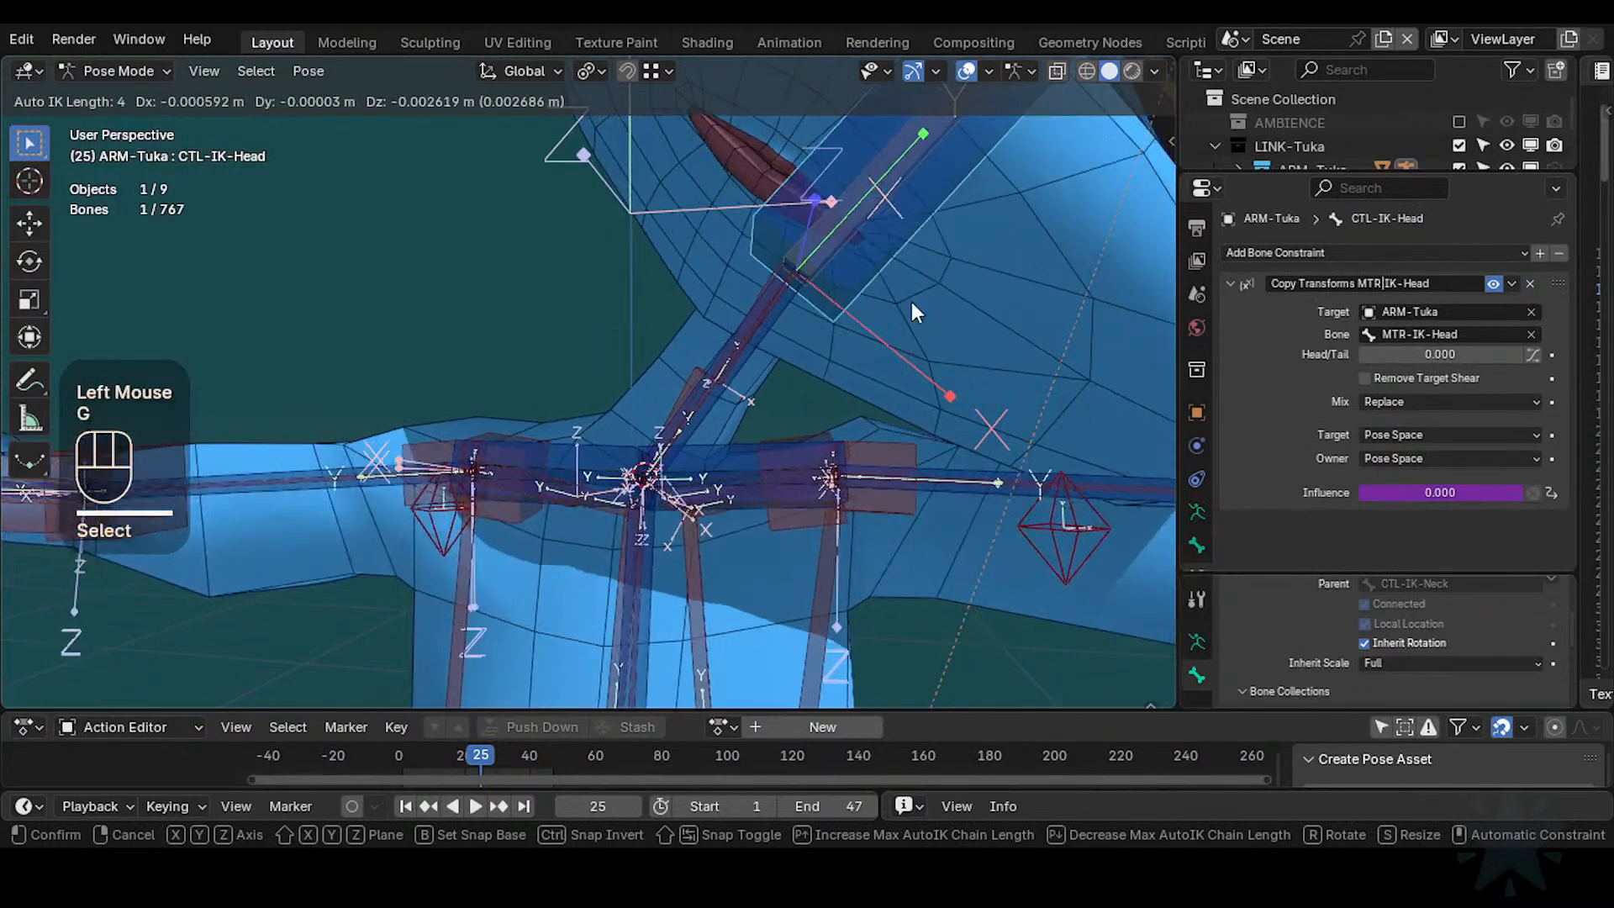
left_click(912, 302)
left_click(763, 341)
key("r")
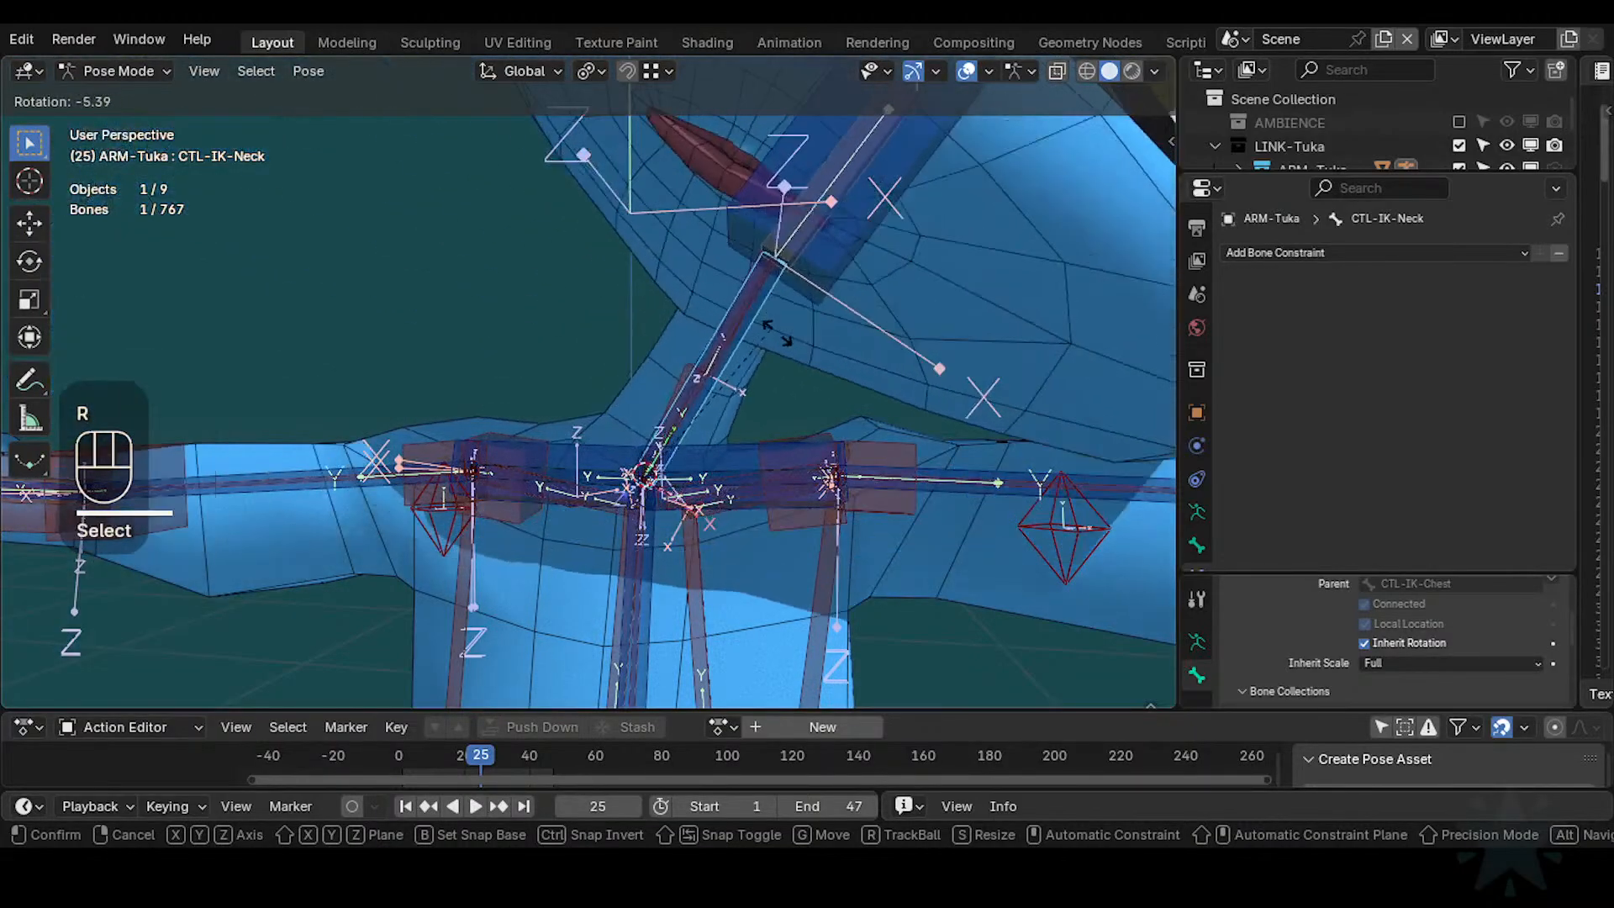
left_click(785, 347)
Swing CTL-IK-Neck to both sides, examine its bend in a side view, and turn off the bone axes display
key("r")
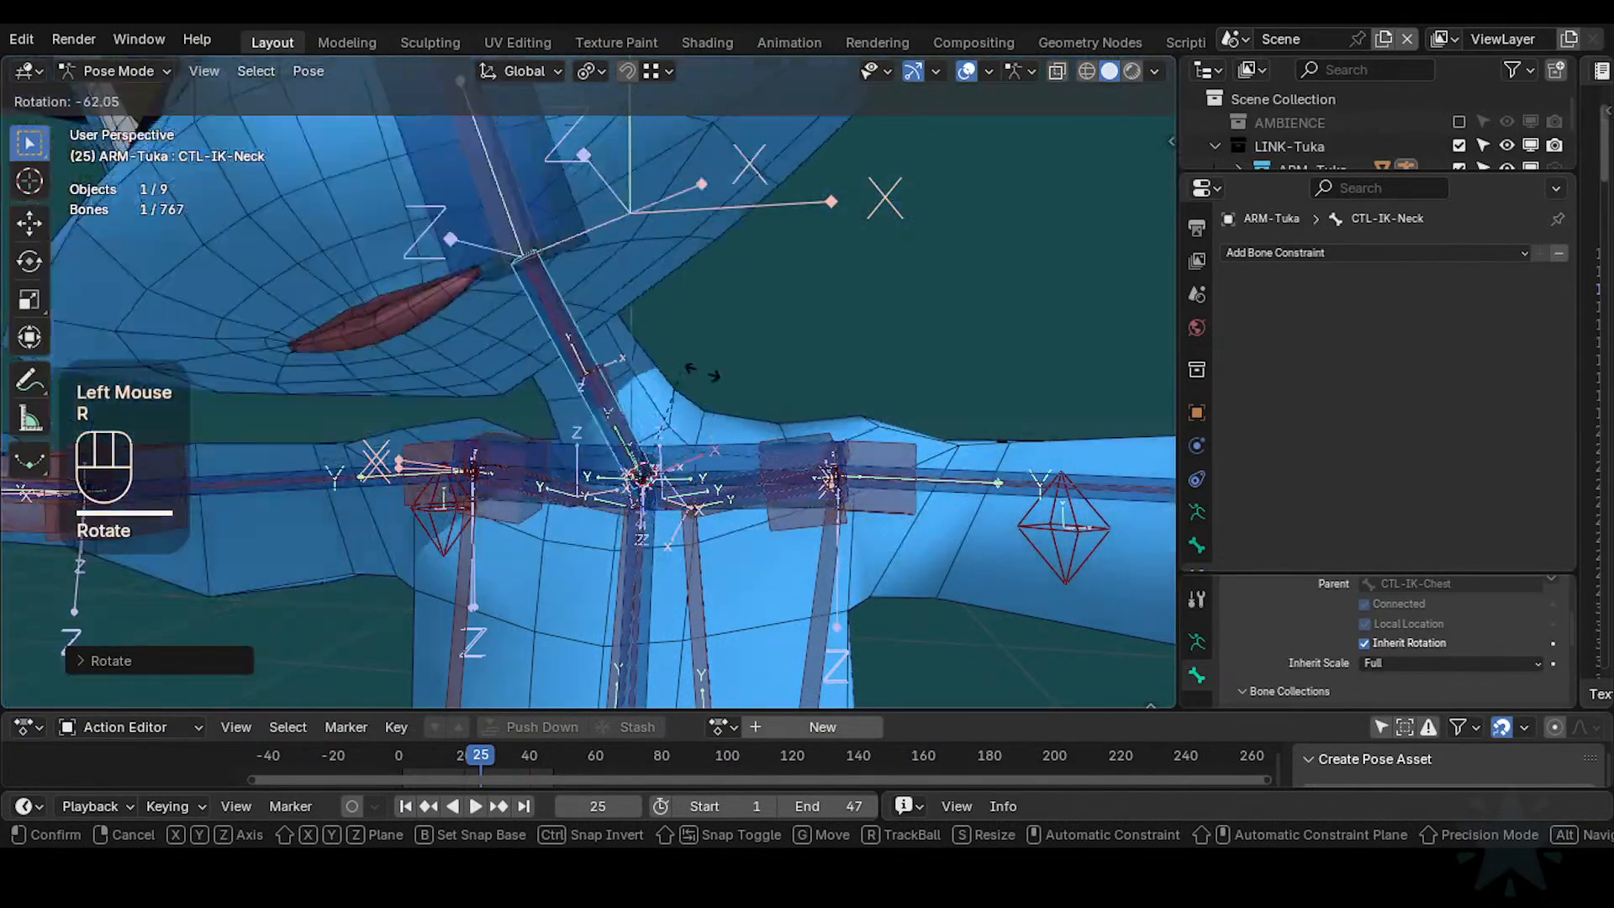
left_click(795, 412)
key("r")
left_click(679, 343)
middle_click_drag(680, 345, 738, 358)
key("r")
left_click(703, 321)
key("ctrl+3")
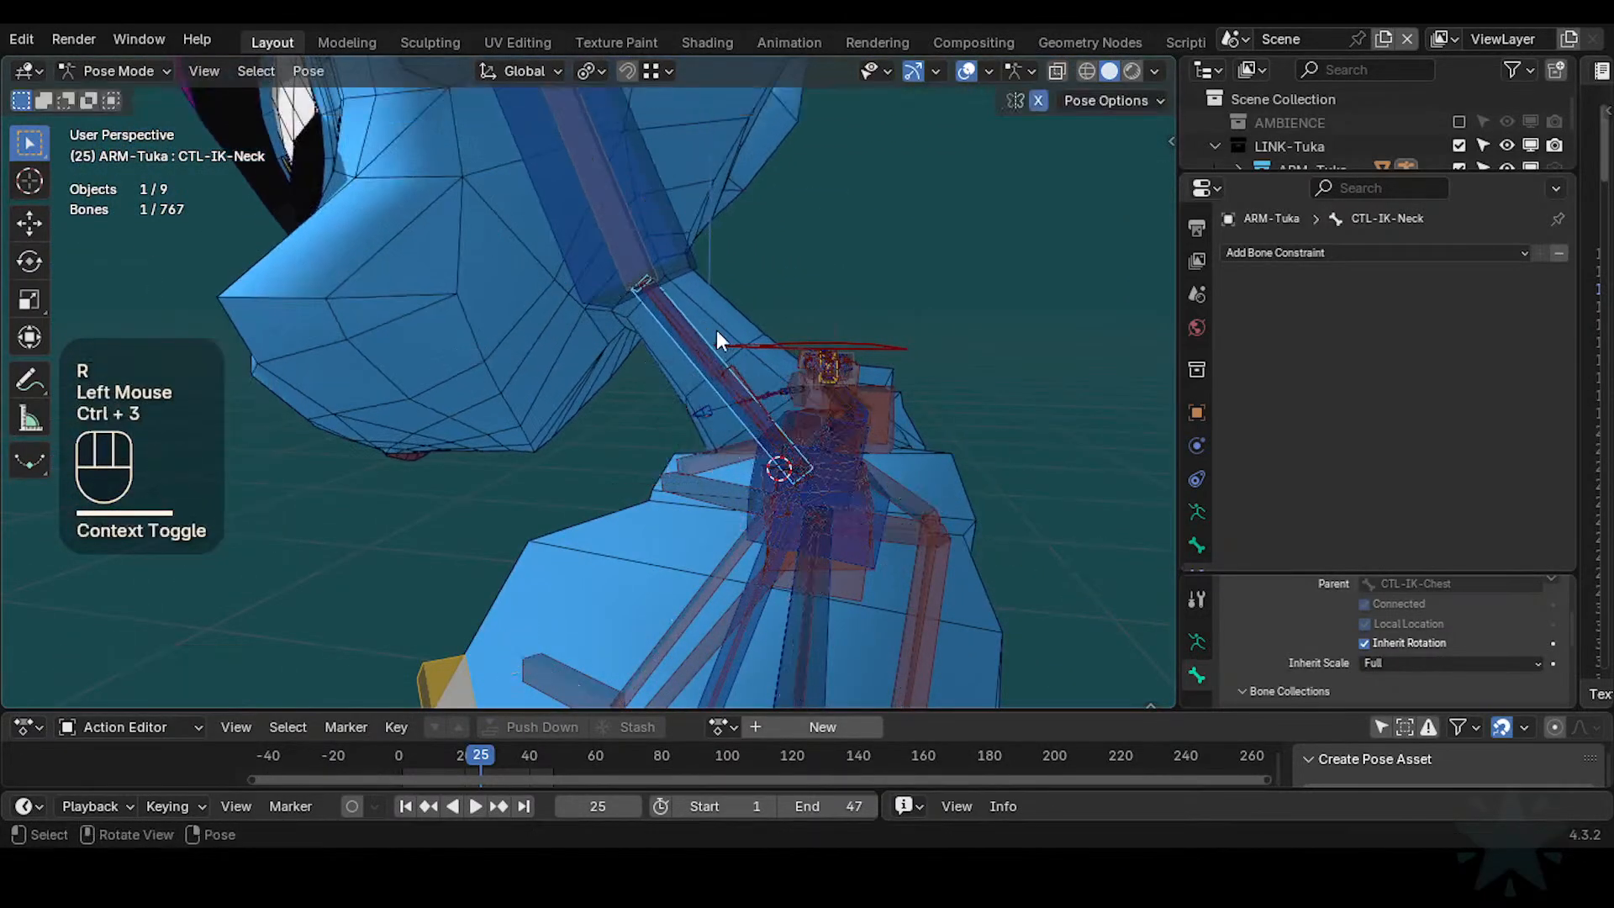
scroll(772, 357, "up", 2)
left_click(787, 381, "shift")
left_click(786, 373, "shift")
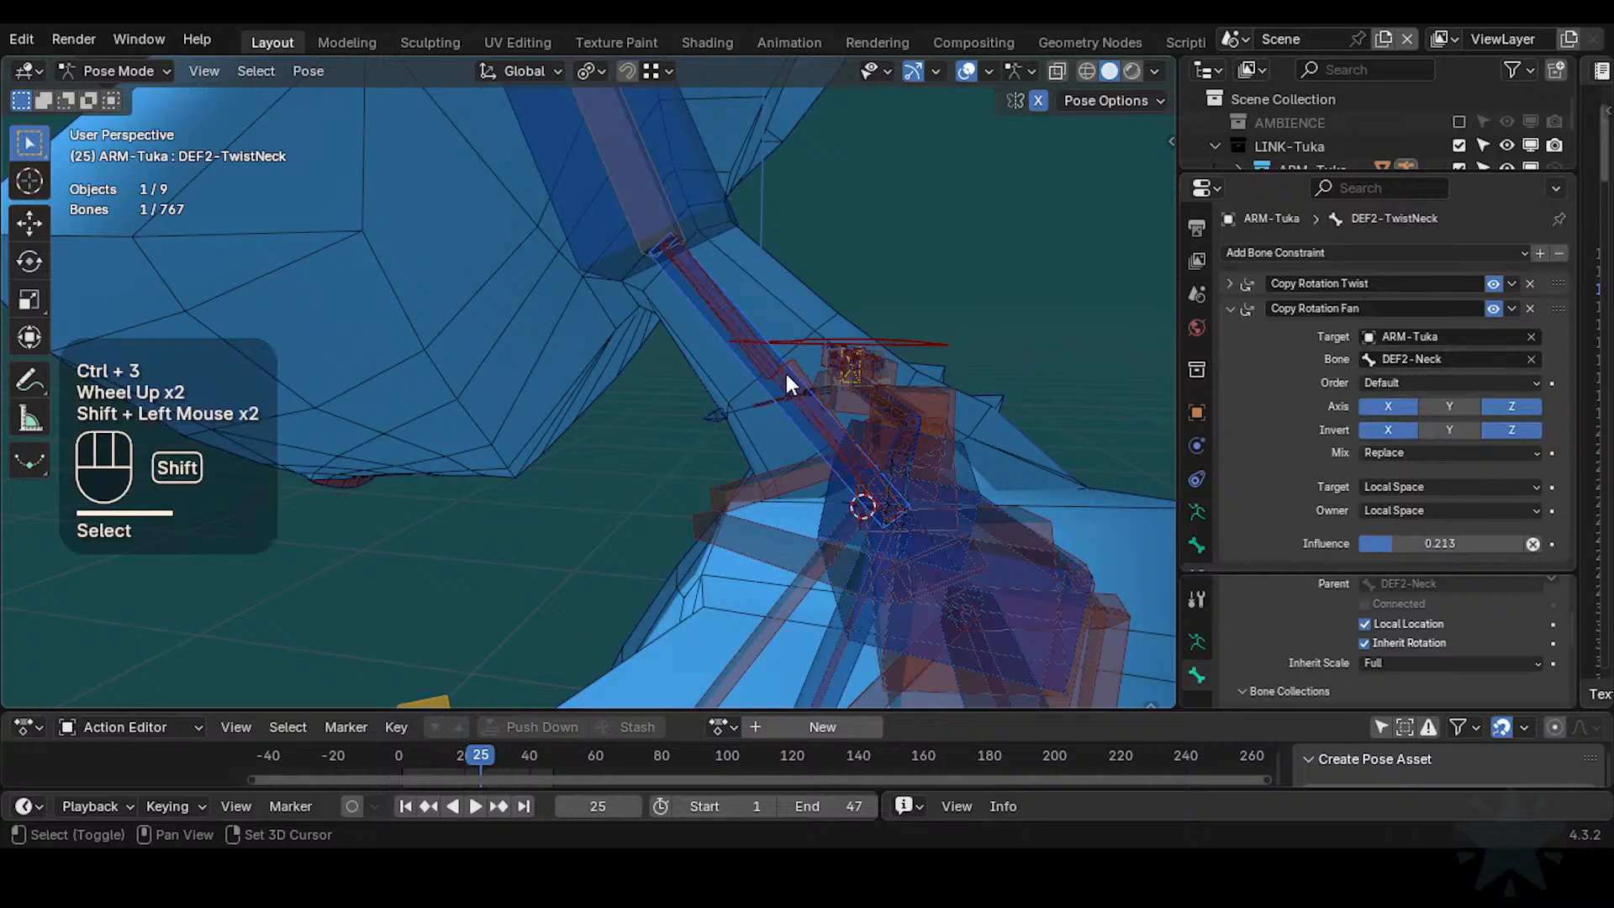
left_click(778, 371, "shift")
key("c")
left_click(780, 375)
right_click(774, 372)
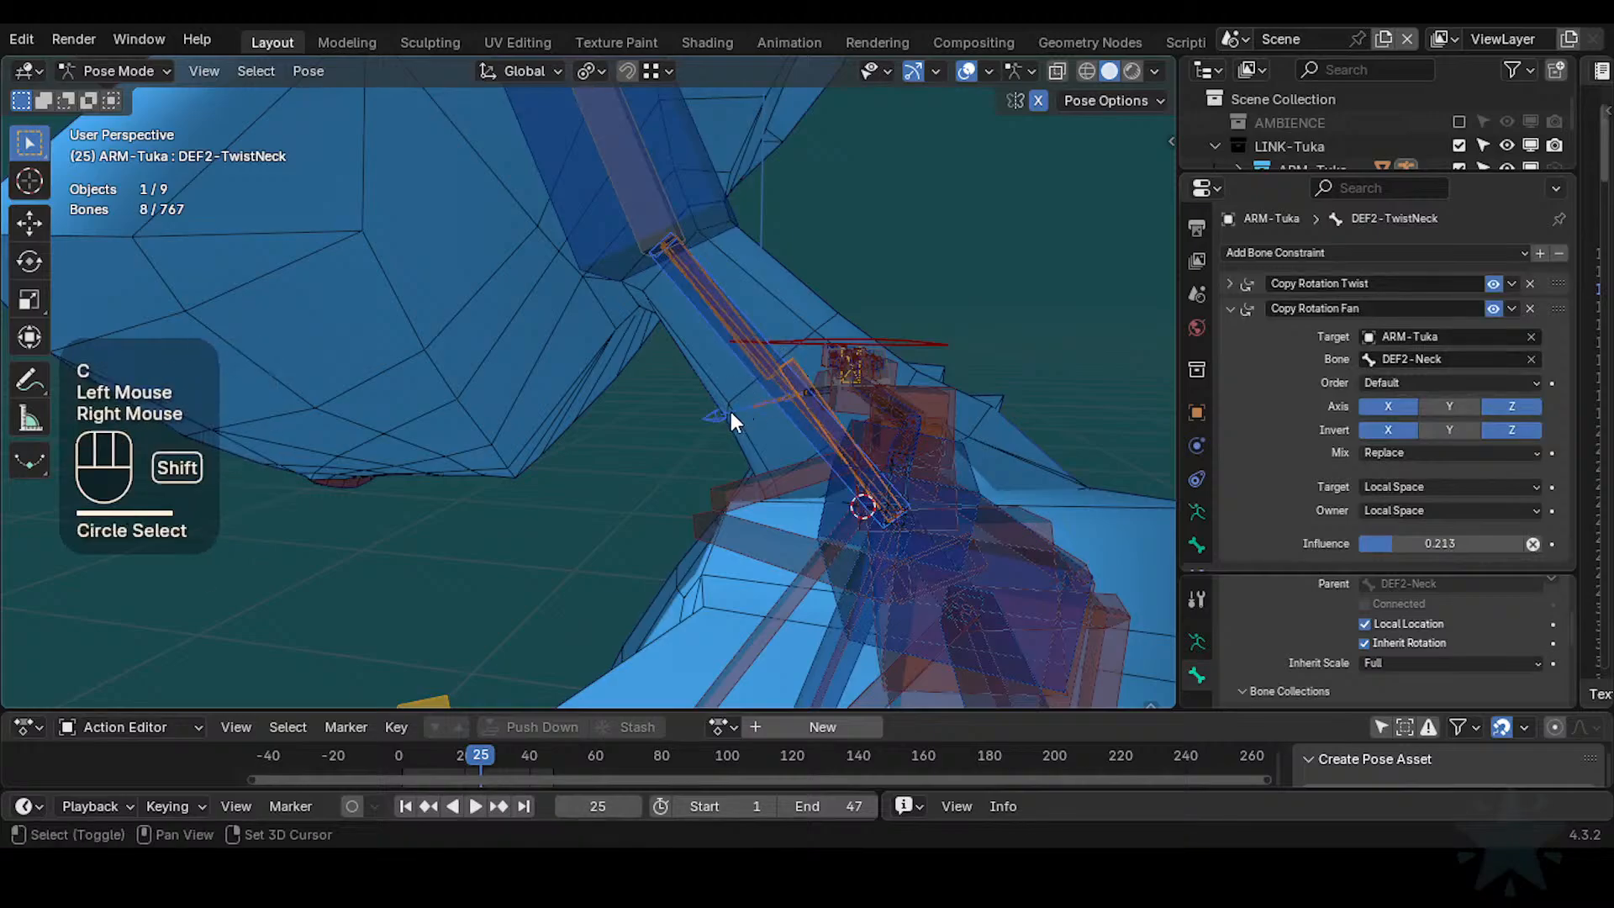
left_click(730, 411, "shift")
left_click(730, 411, "shift")
key("alt+a")
Circle-select the neck and head bones and hide all unselected bones
scroll(775, 360, "down", 1)
middle_click_drag(775, 360, 703, 383)
scroll(703, 384, "up", 1)
key("c")
left_click(779, 357)
right_click(789, 358)
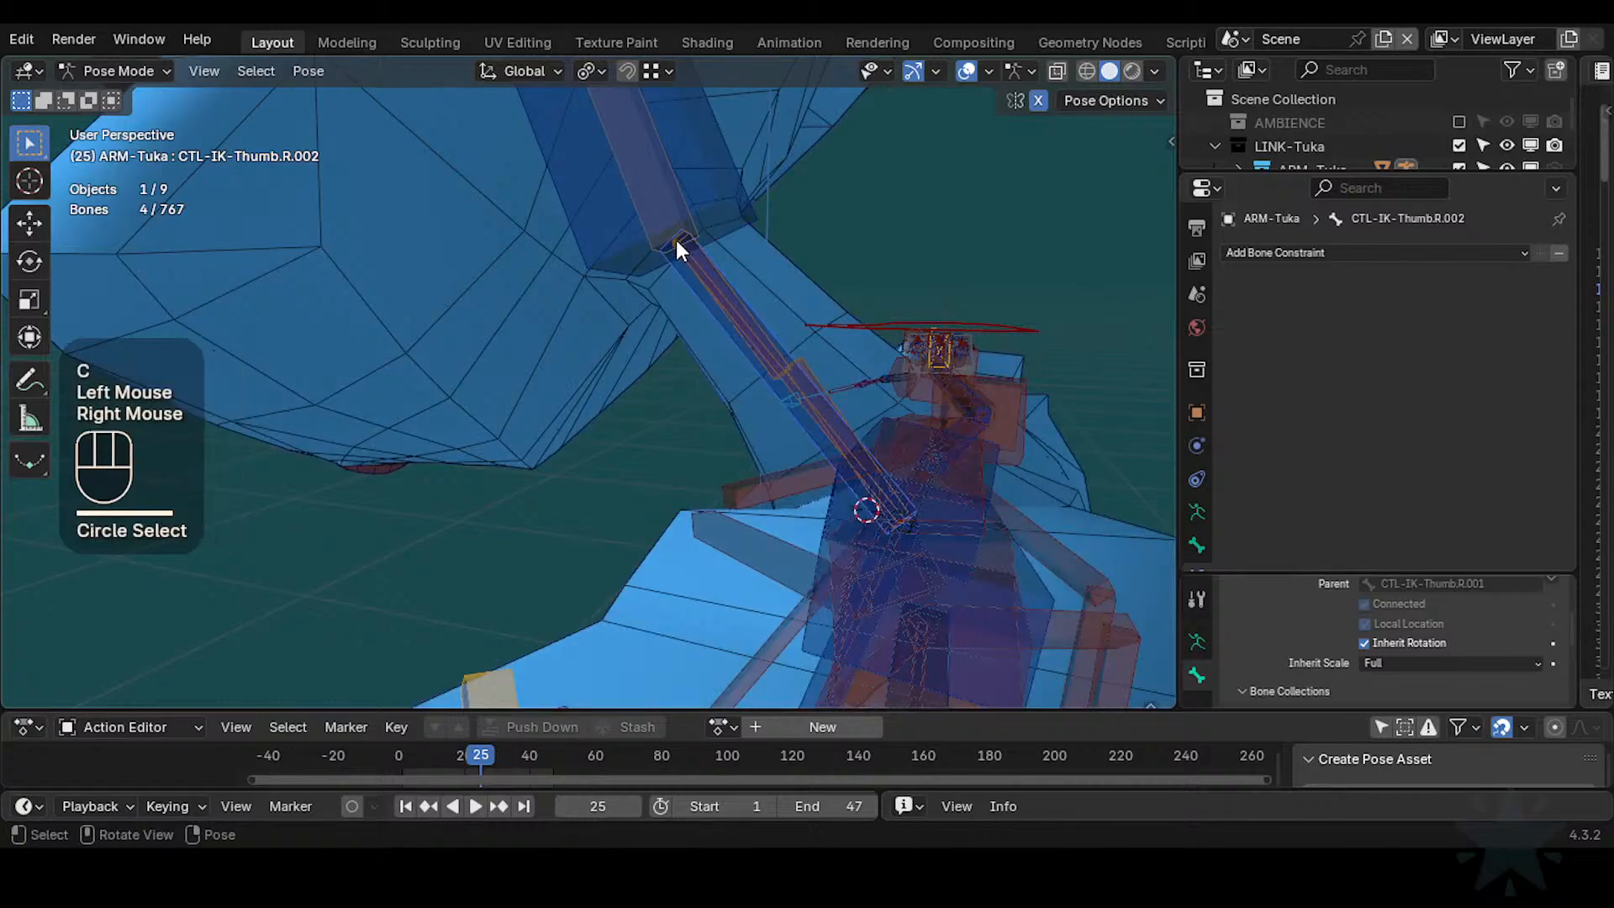
key("c")
left_click(677, 187)
right_click(694, 305)
key("shift+h")
scroll(699, 376, "down", 2)
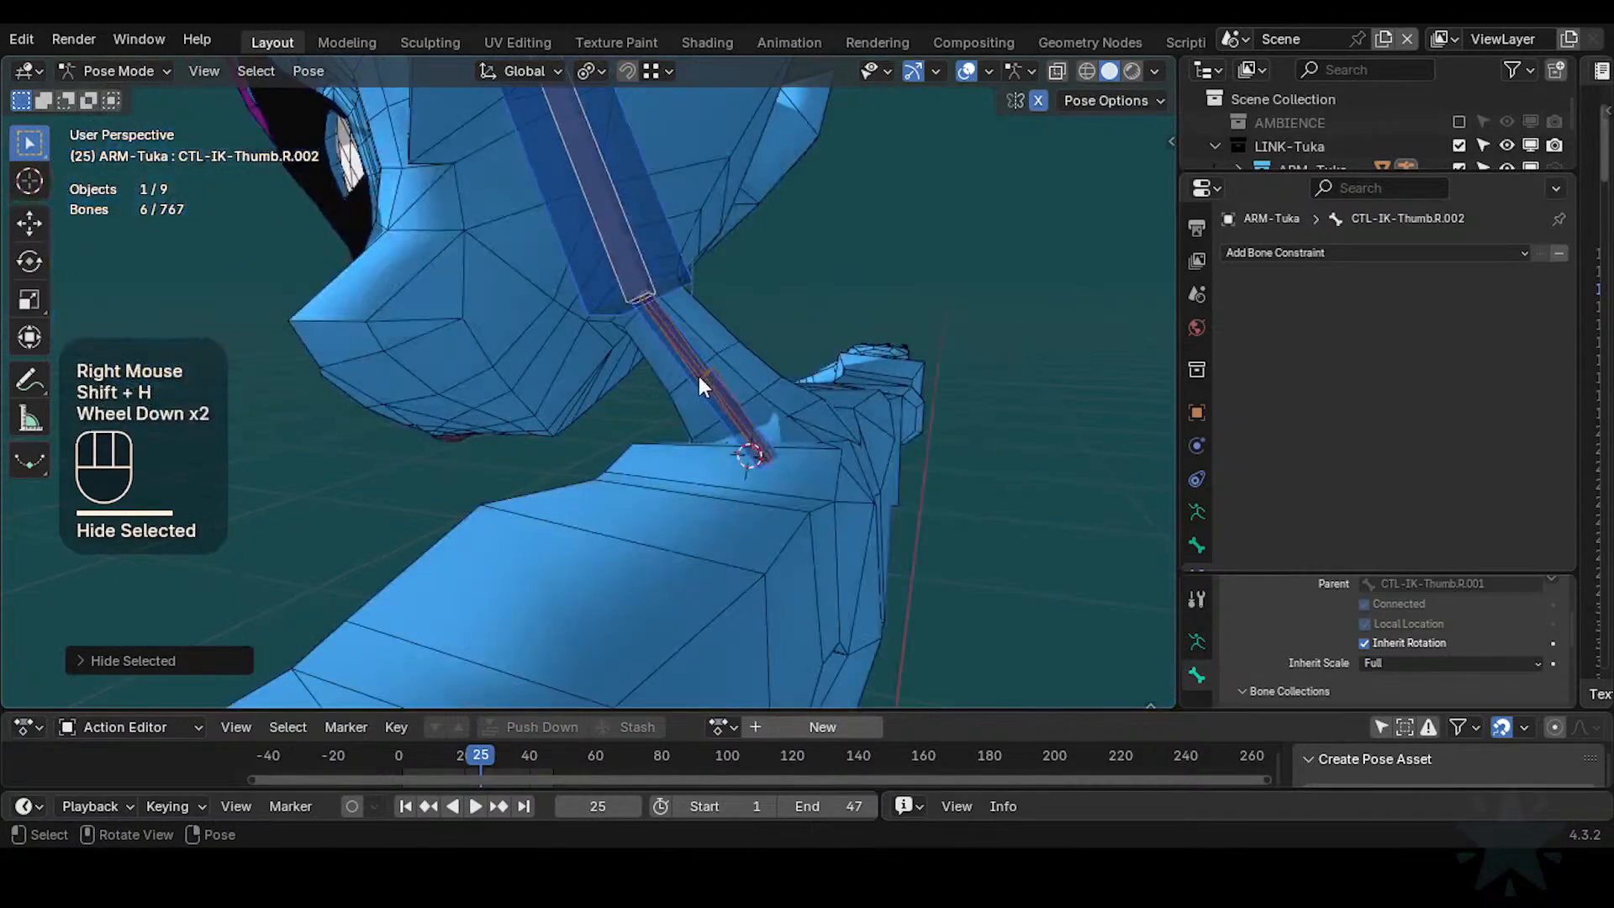
Rotate CTL-IK-Head forward and move it to examine how the neck deforms
left_click(686, 288)
middle_click_drag(687, 288, 742, 277)
key("r")
left_click(681, 277)
key("g")
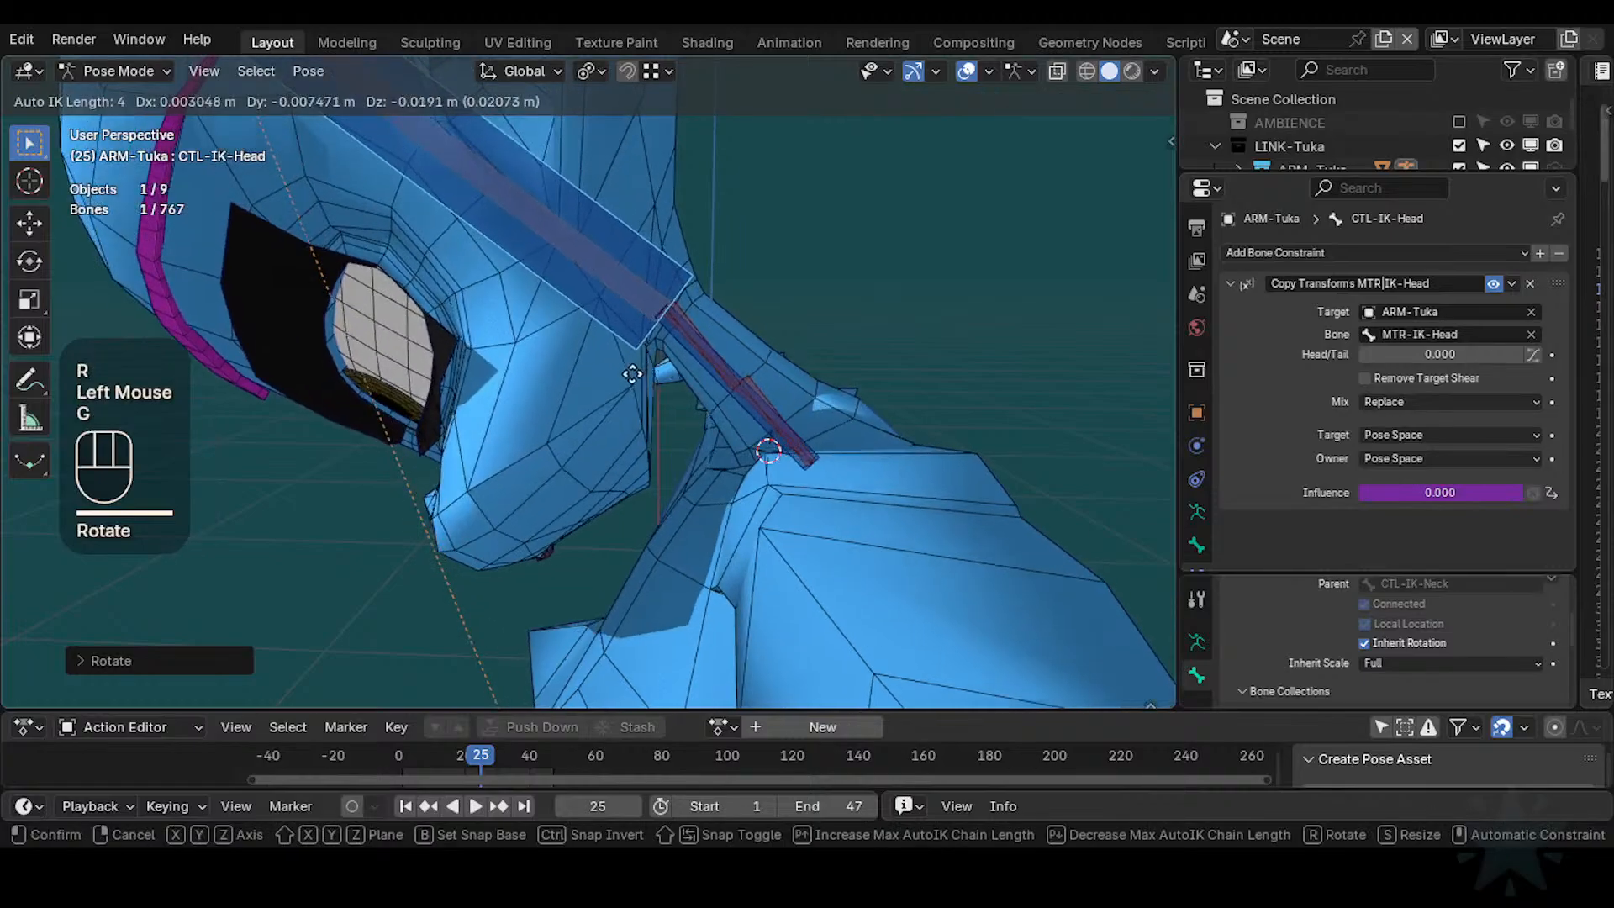
left_click(748, 465)
Rotate CTL-IK-Neck backward in two stages to examine the DEF2-TwistNeck fan behaviour
scroll(750, 466, "up", 1)
left_click(831, 417)
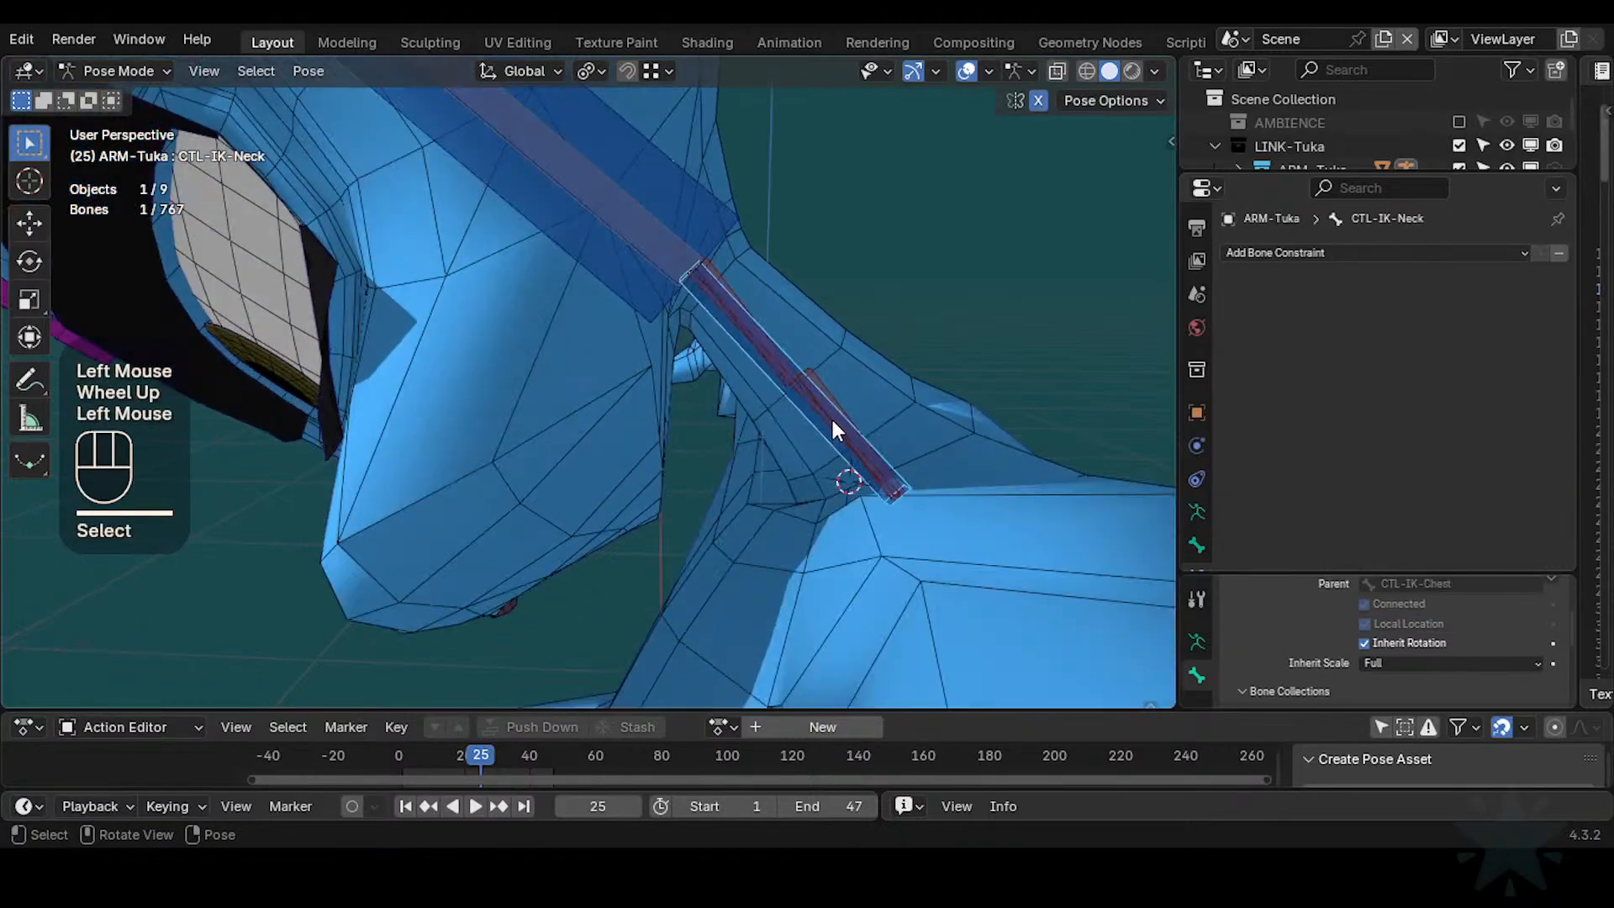
key("r")
left_click(958, 395)
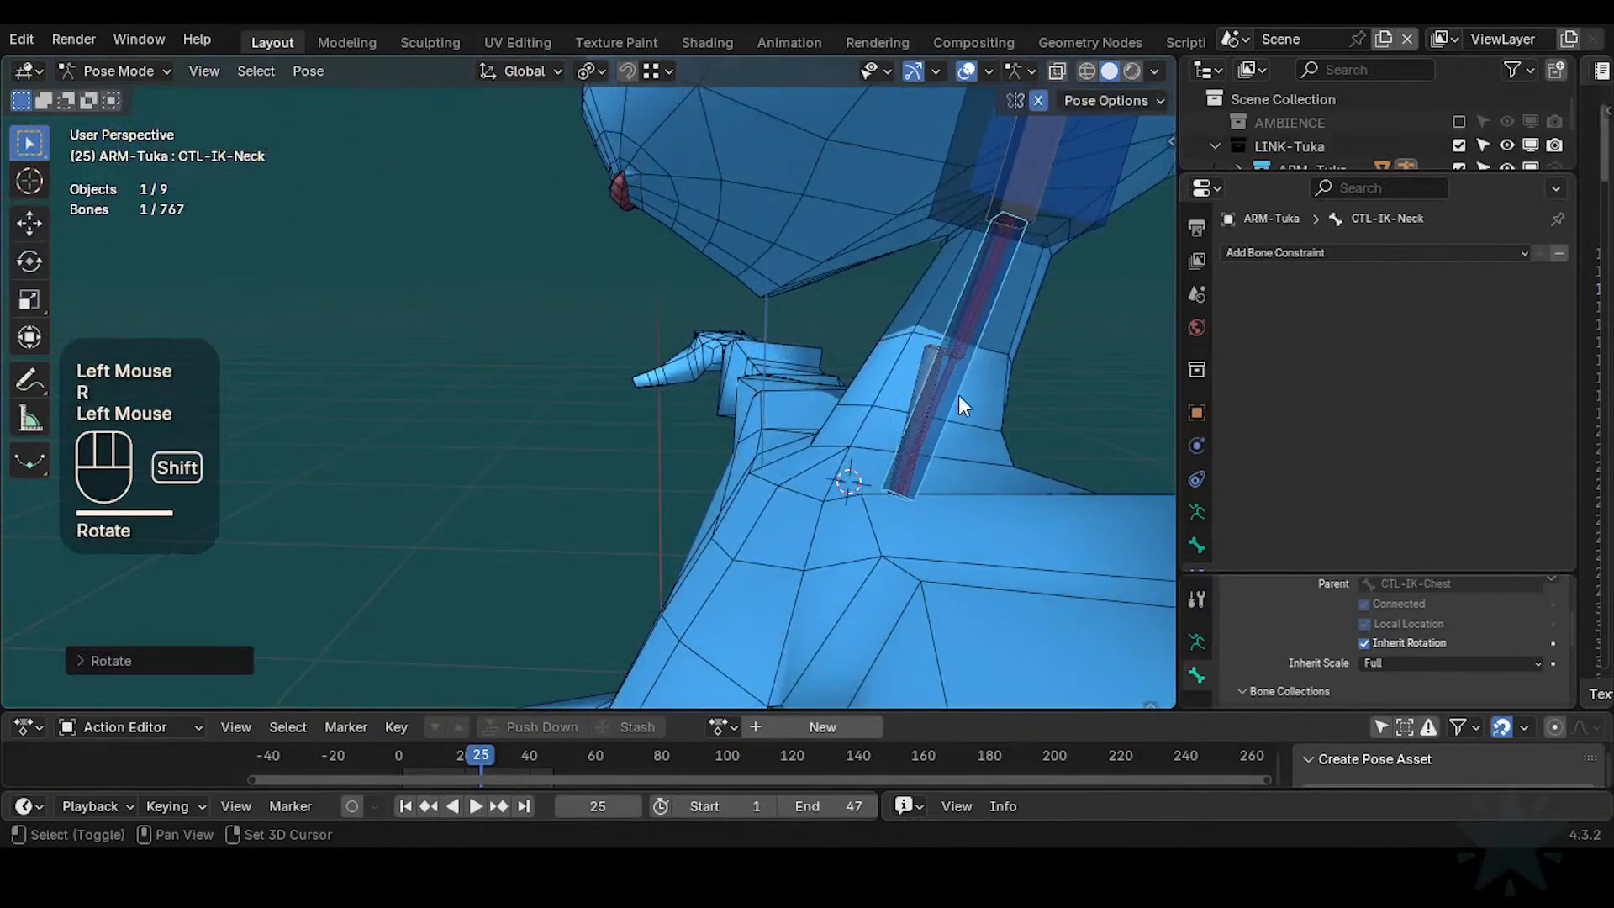
middle_click_drag(958, 395, 658, 422, "shift")
key("r")
left_click(789, 459)
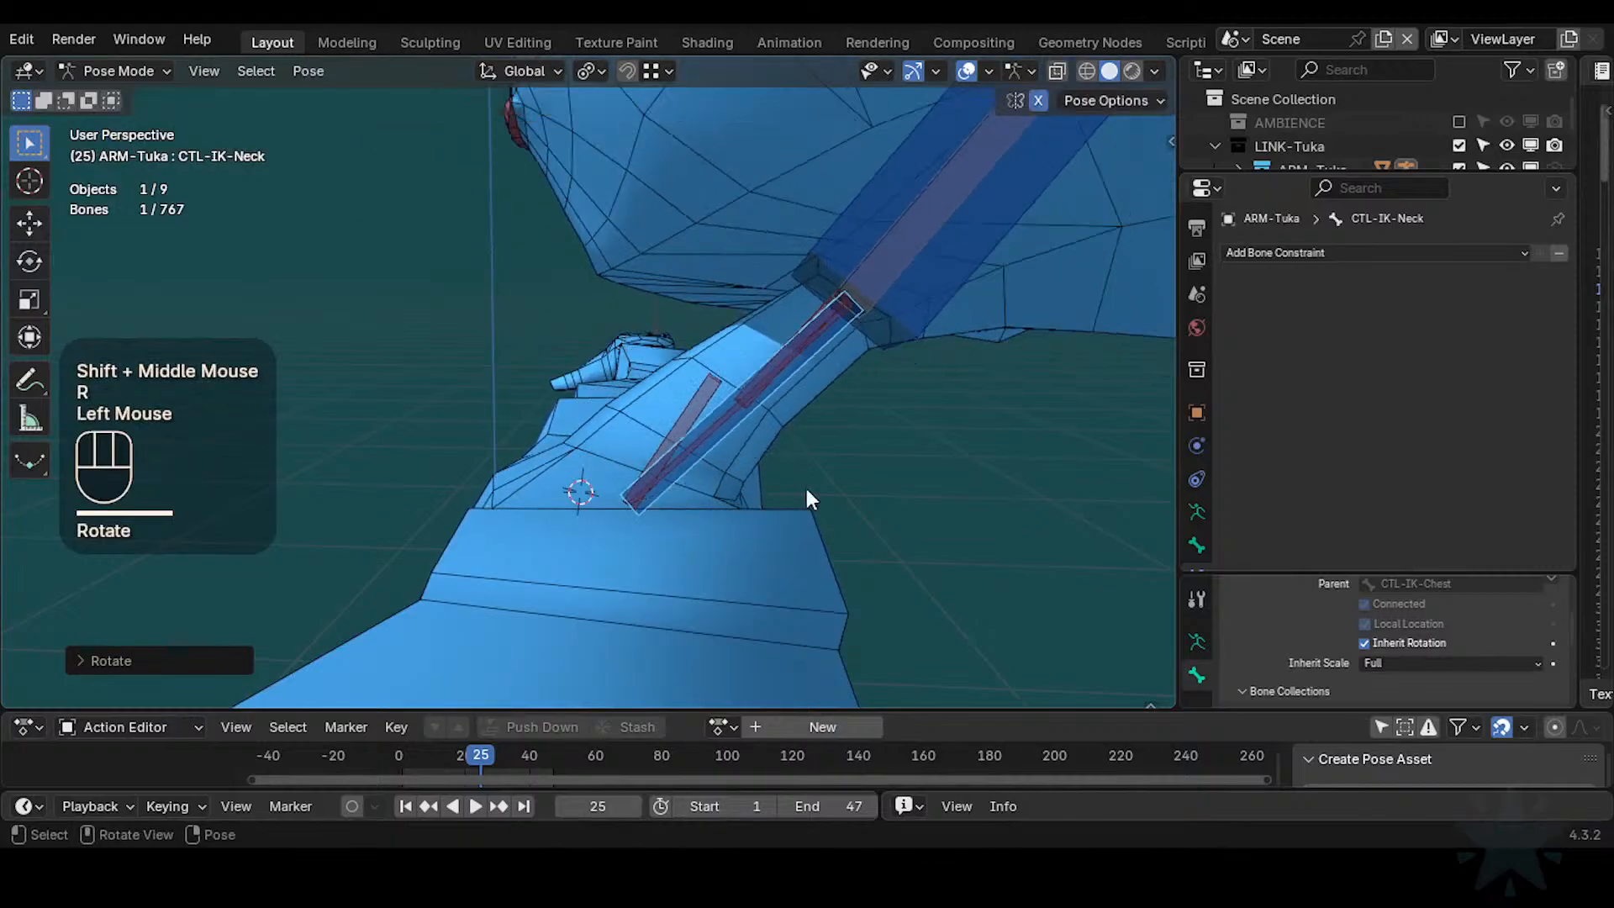
Swing CTL-IK-Neck repeatedly forward and backward from several view angles to compare the neck deformation
middle_click_drag(805, 489, 683, 508)
middle_click_drag(848, 492, 998, 505)
key("r")
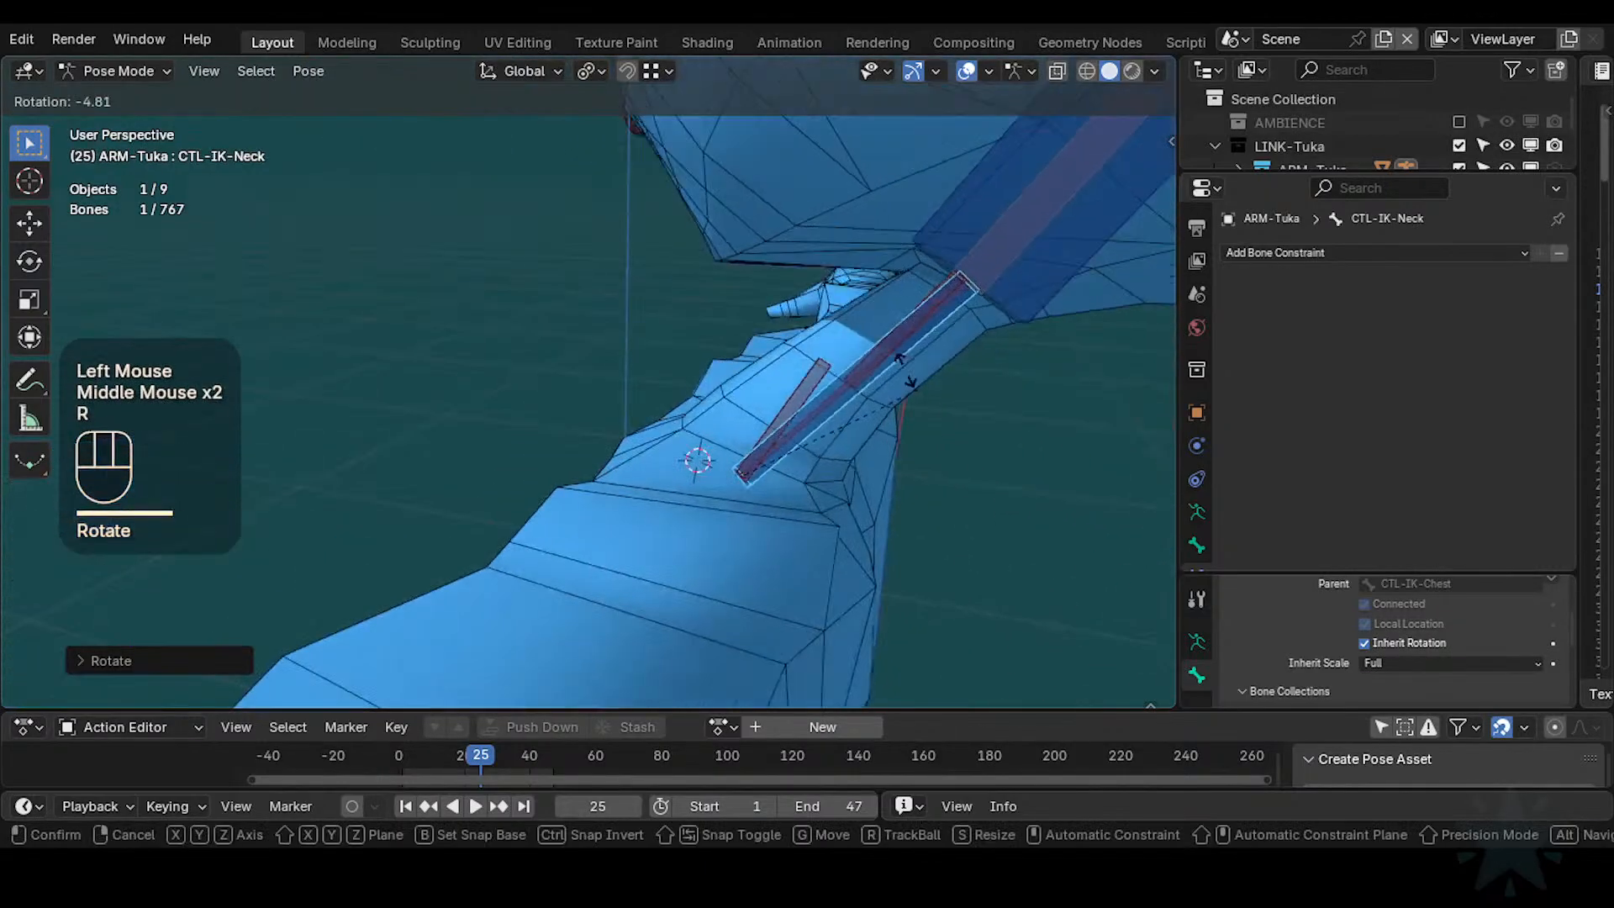
left_click(657, 346)
middle_click_drag(657, 347, 692, 355)
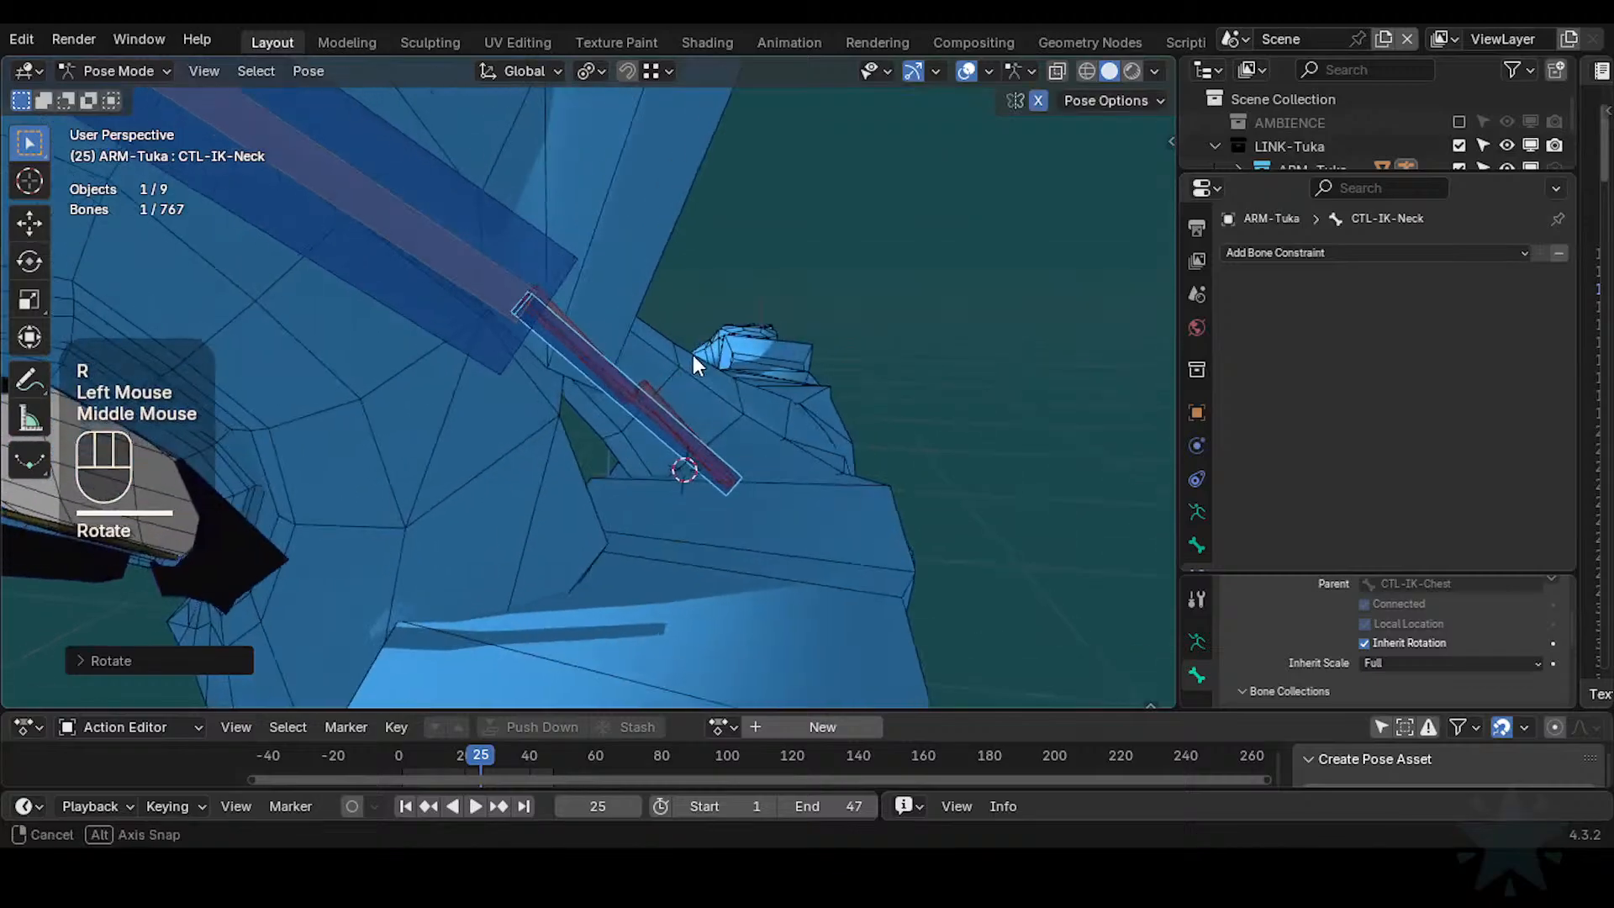
key("r")
left_click(850, 358)
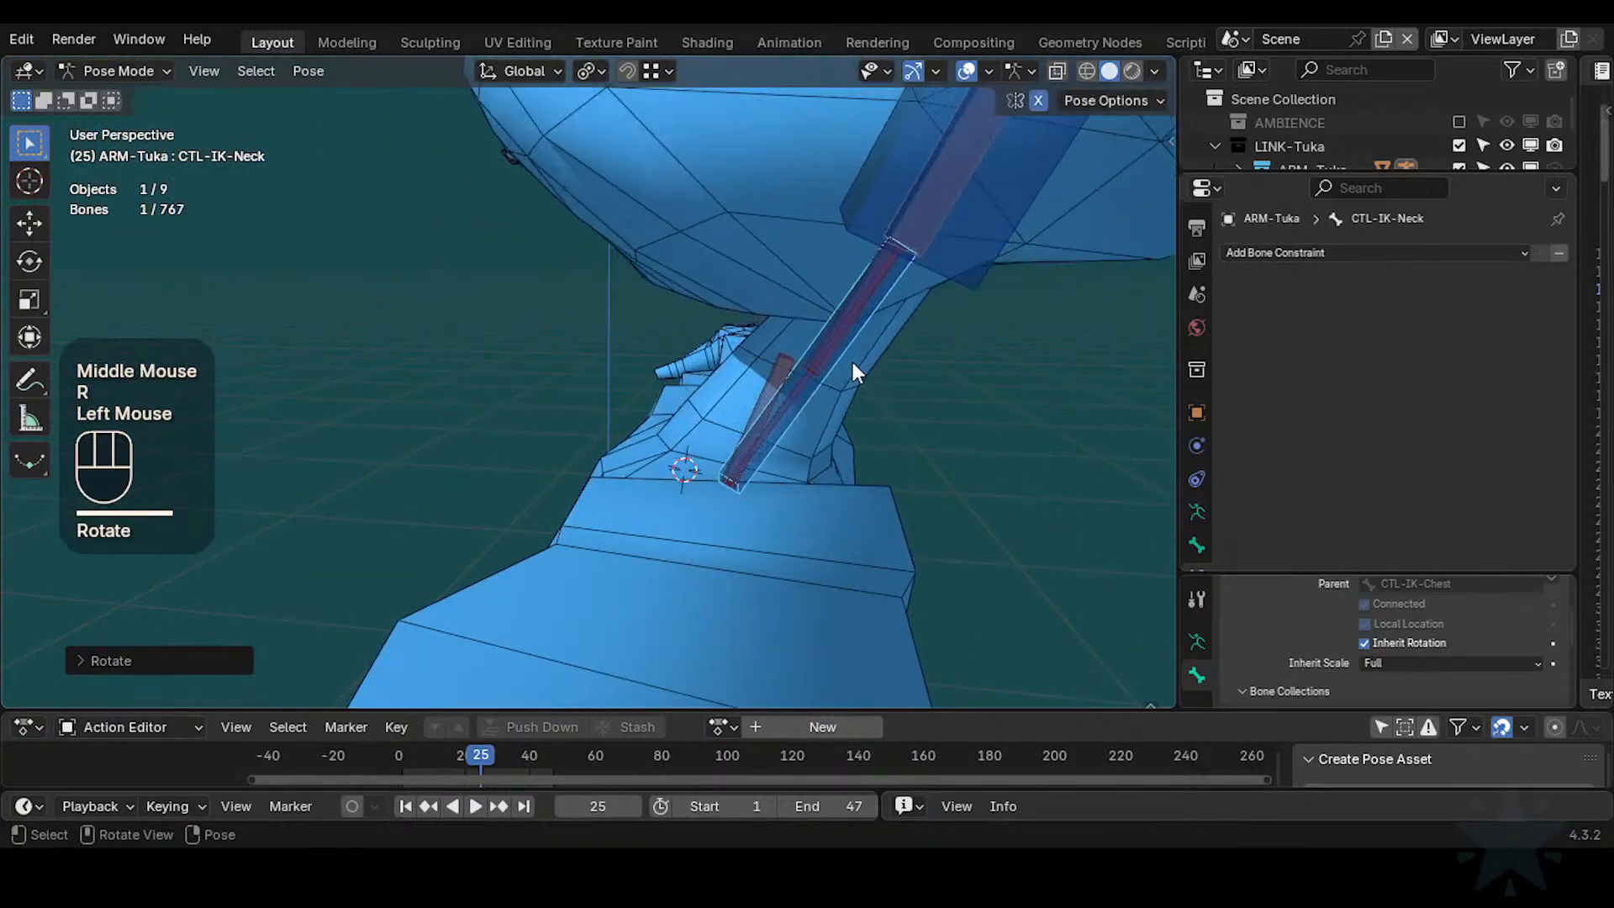
key("r")
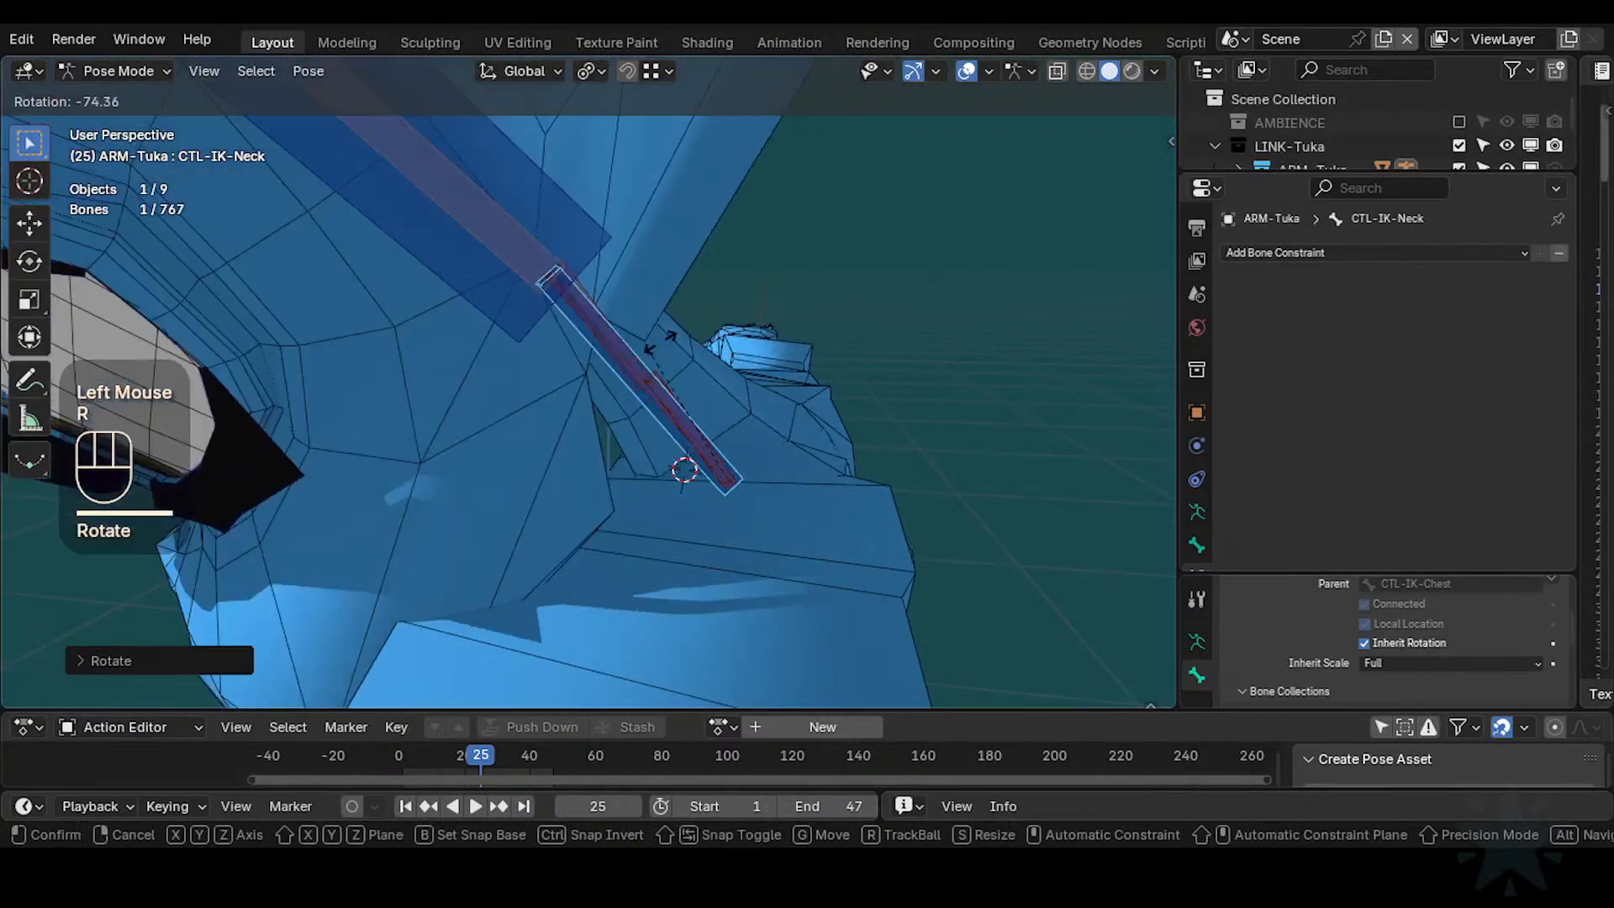
left_click(824, 208)
Rotate CTL-IK-Head backward and forward to examine the joint between head and neck
left_click(907, 198)
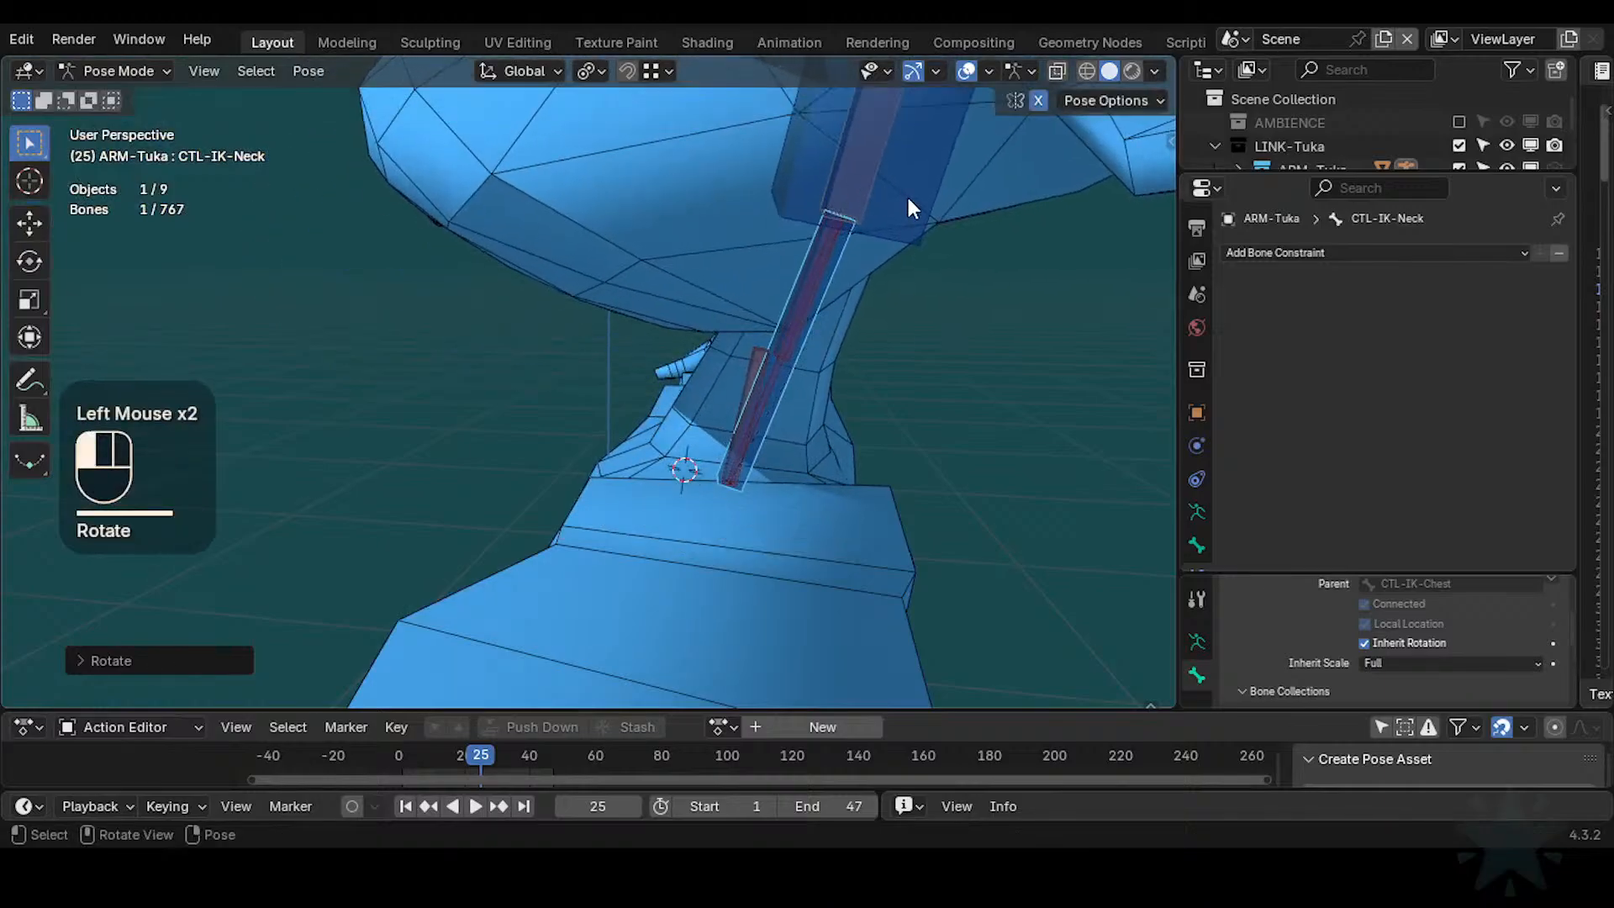
key("r")
left_click(841, 215)
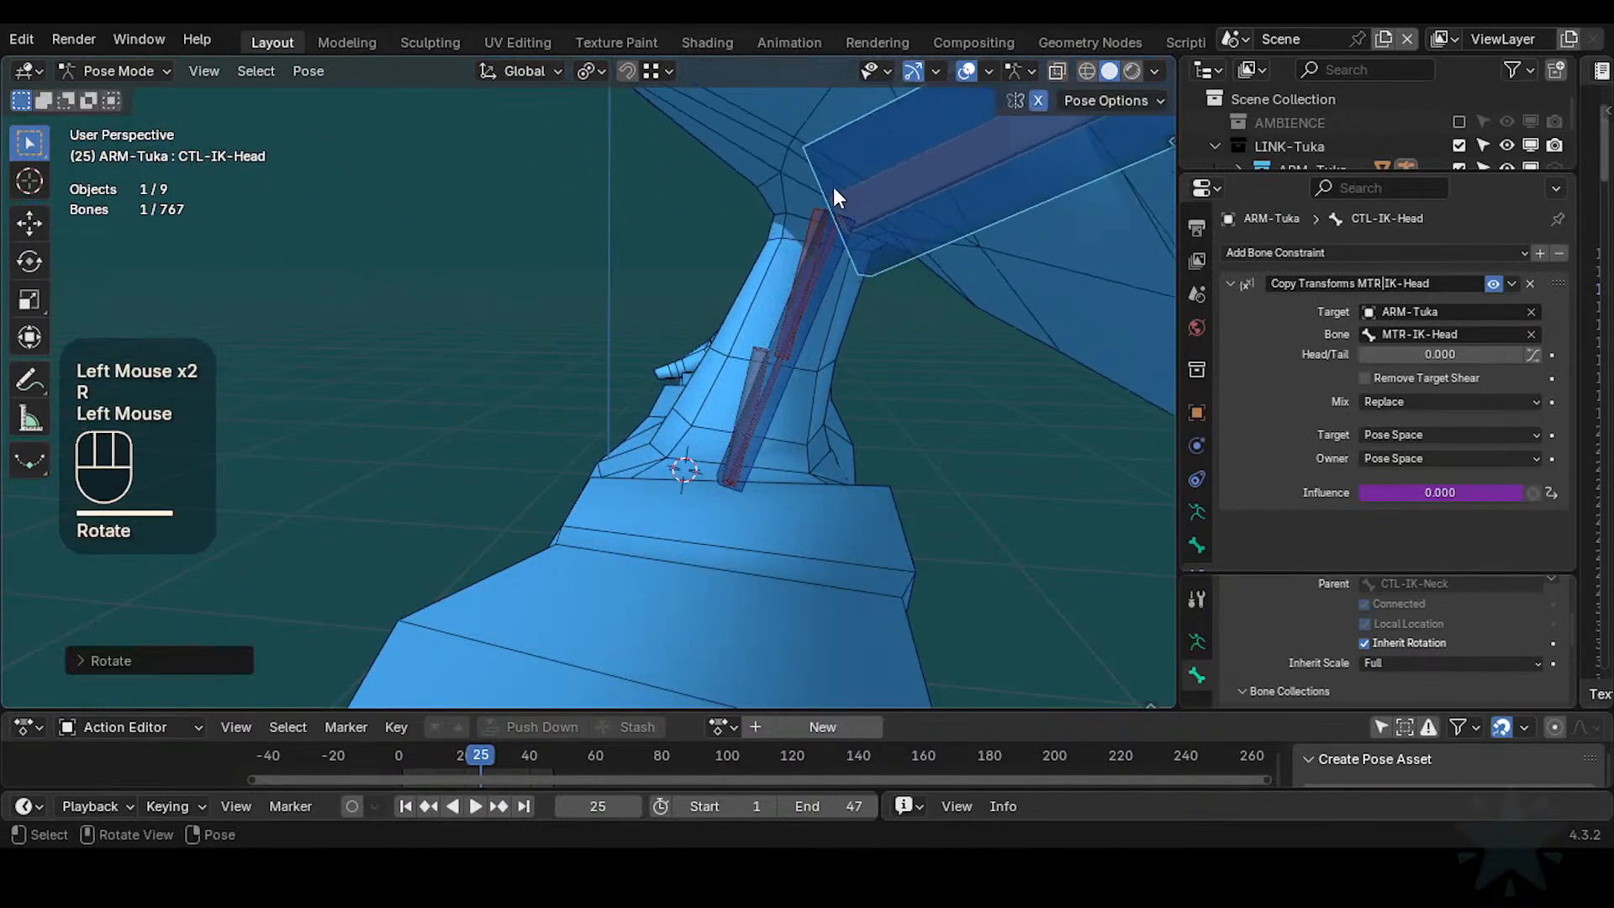
key("r")
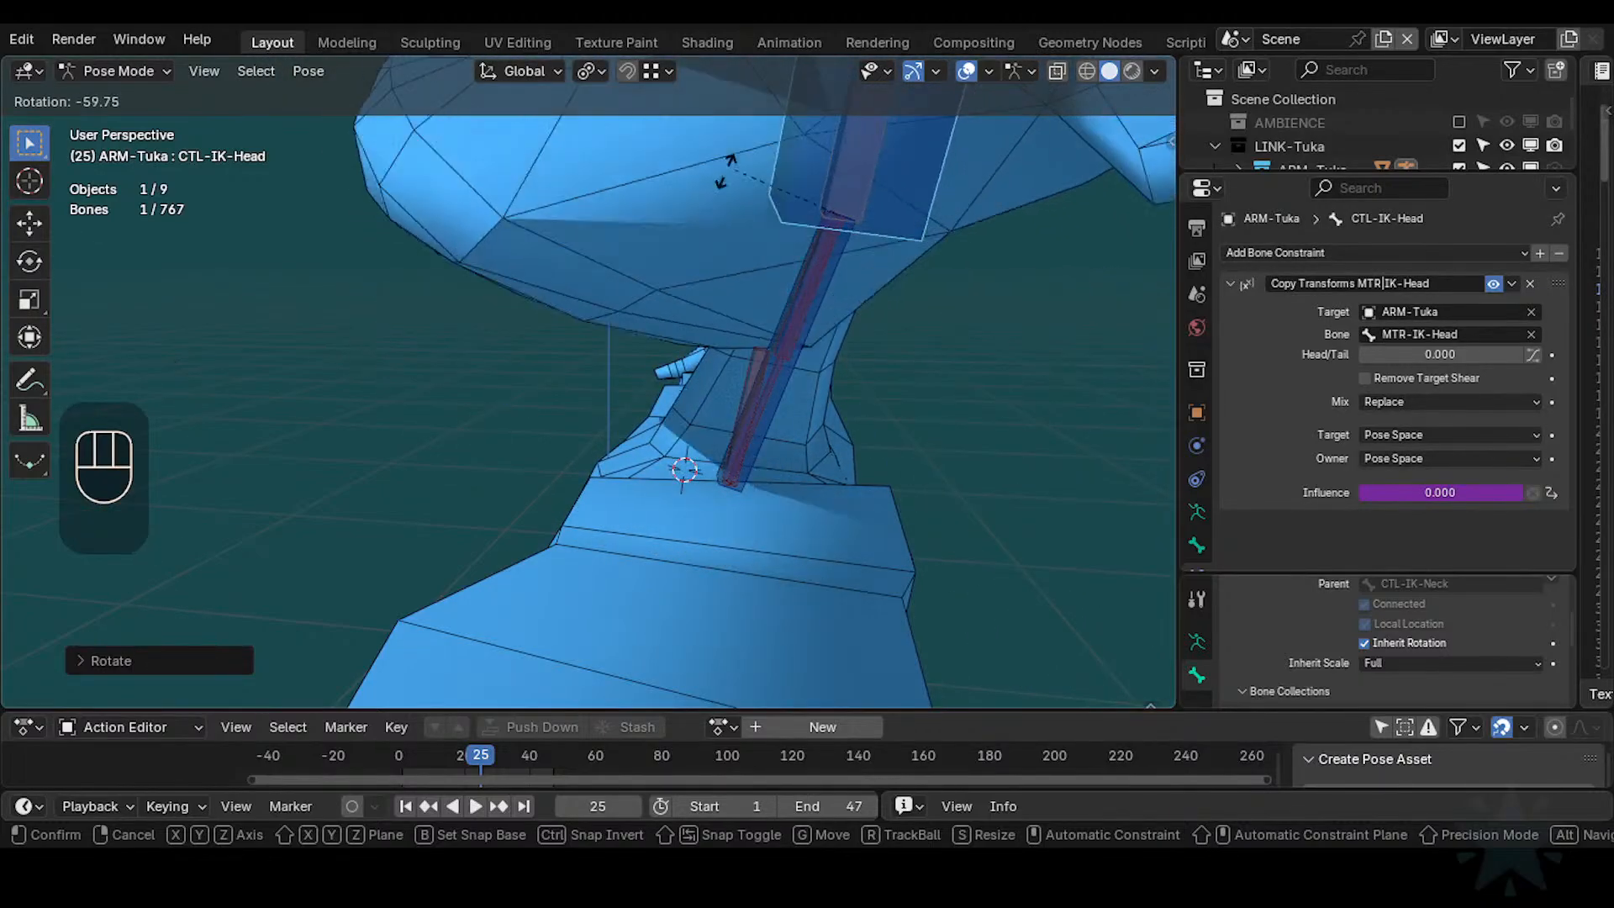
left_click(836, 178)
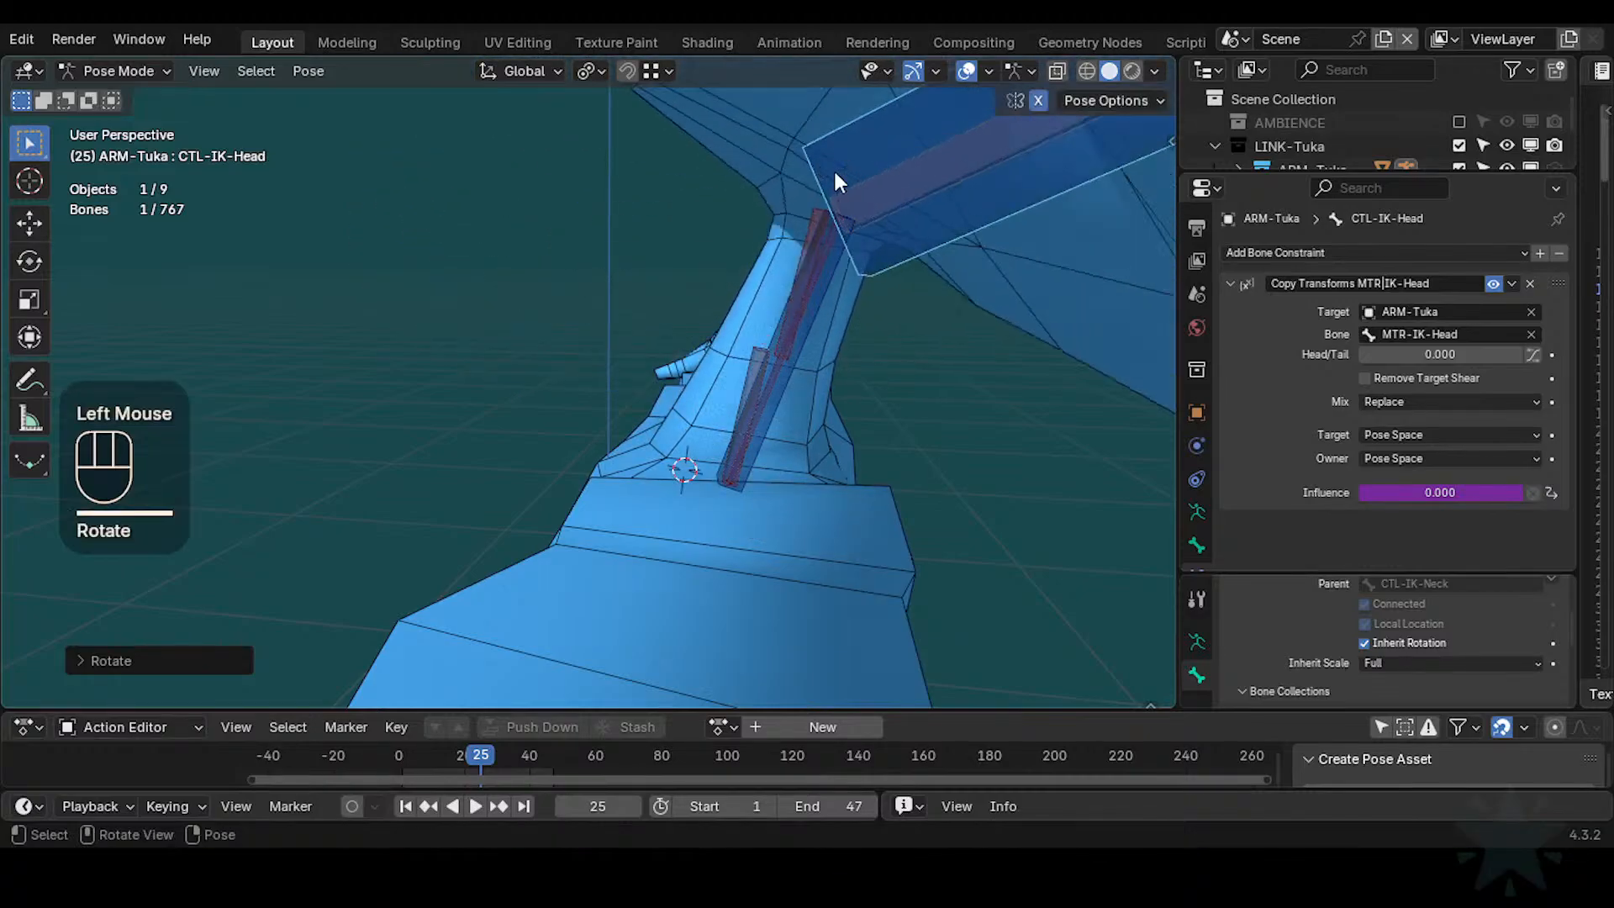
Collapse the Copy Rotation Fan constraint of DEF2-TwistNeck.001 and rotate CTL-IK-Head to examine the head and neck joint
left_click(807, 224)
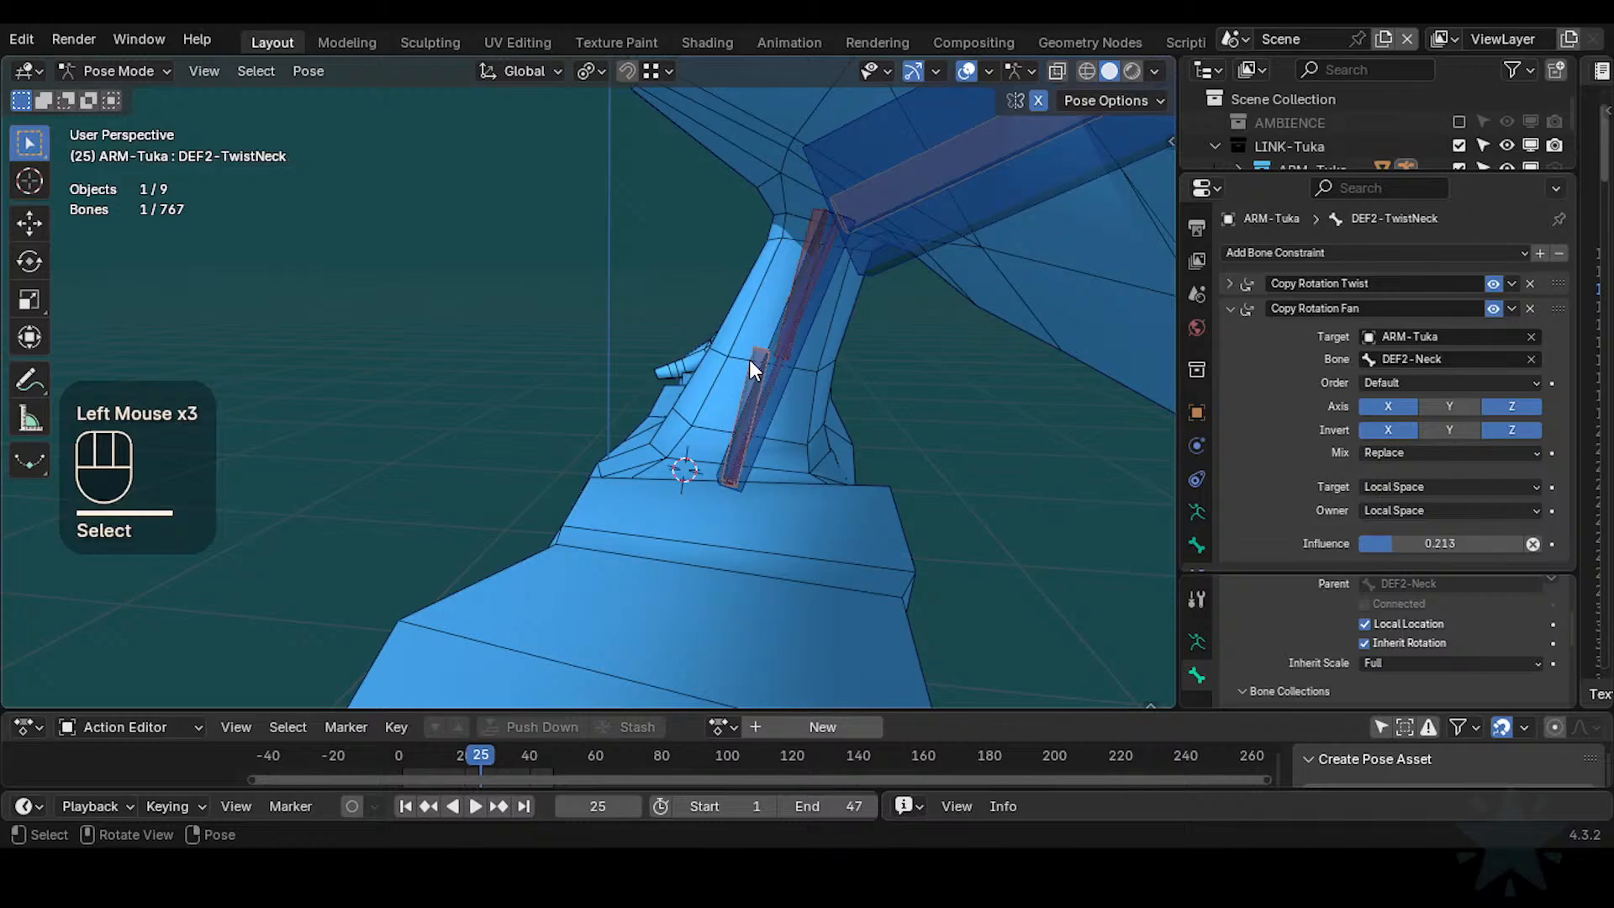
left_click(1229, 309)
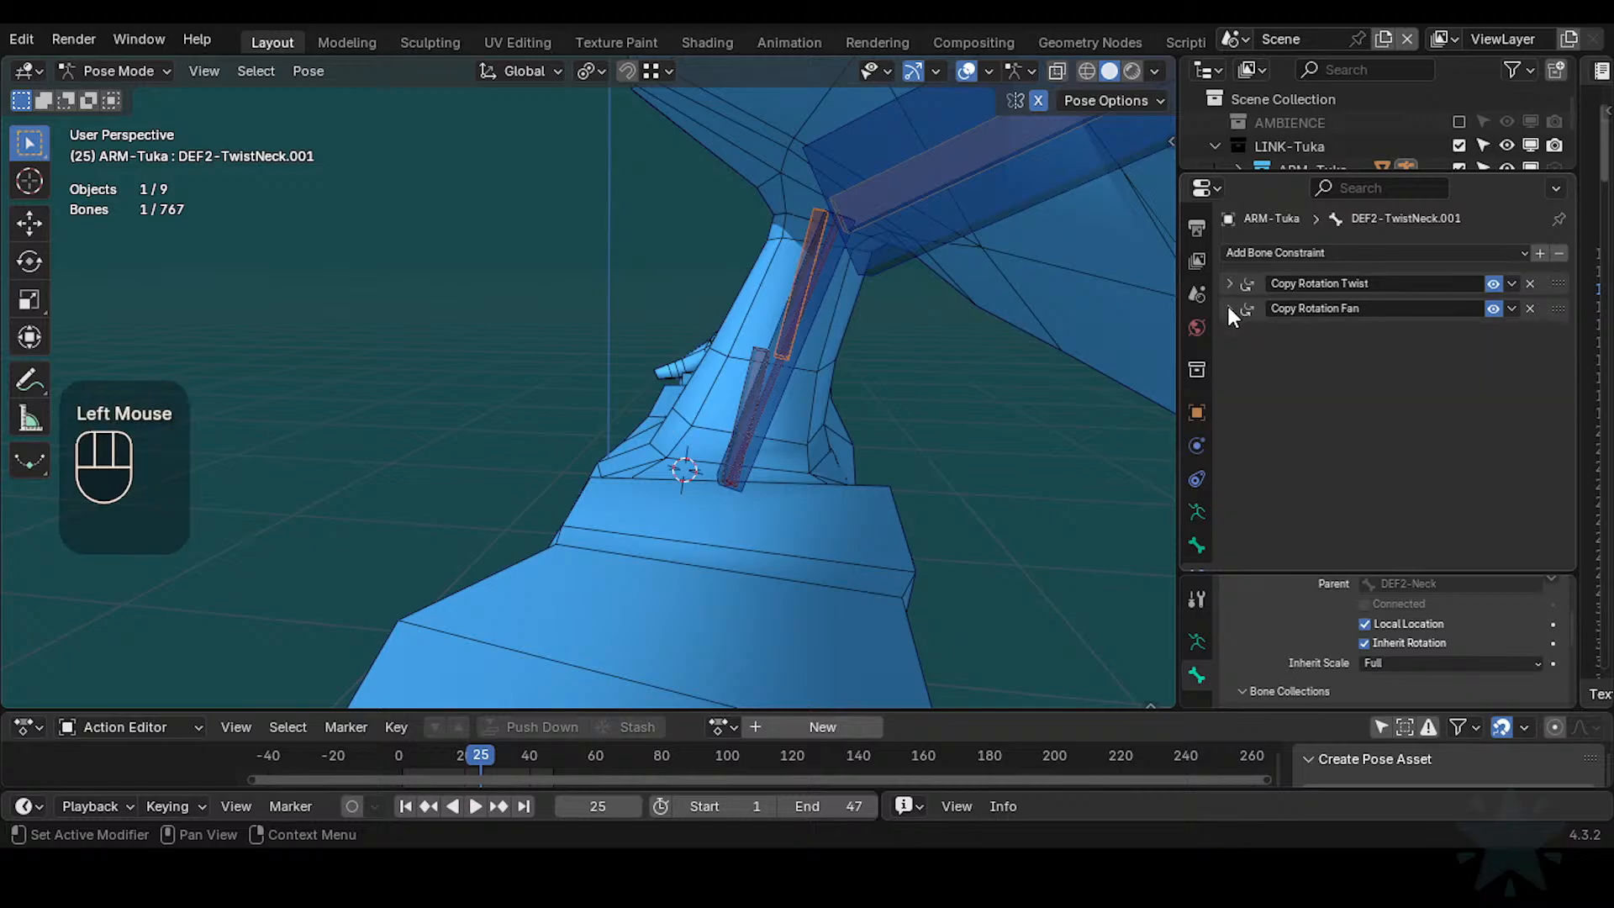
double_click(883, 135)
key("r")
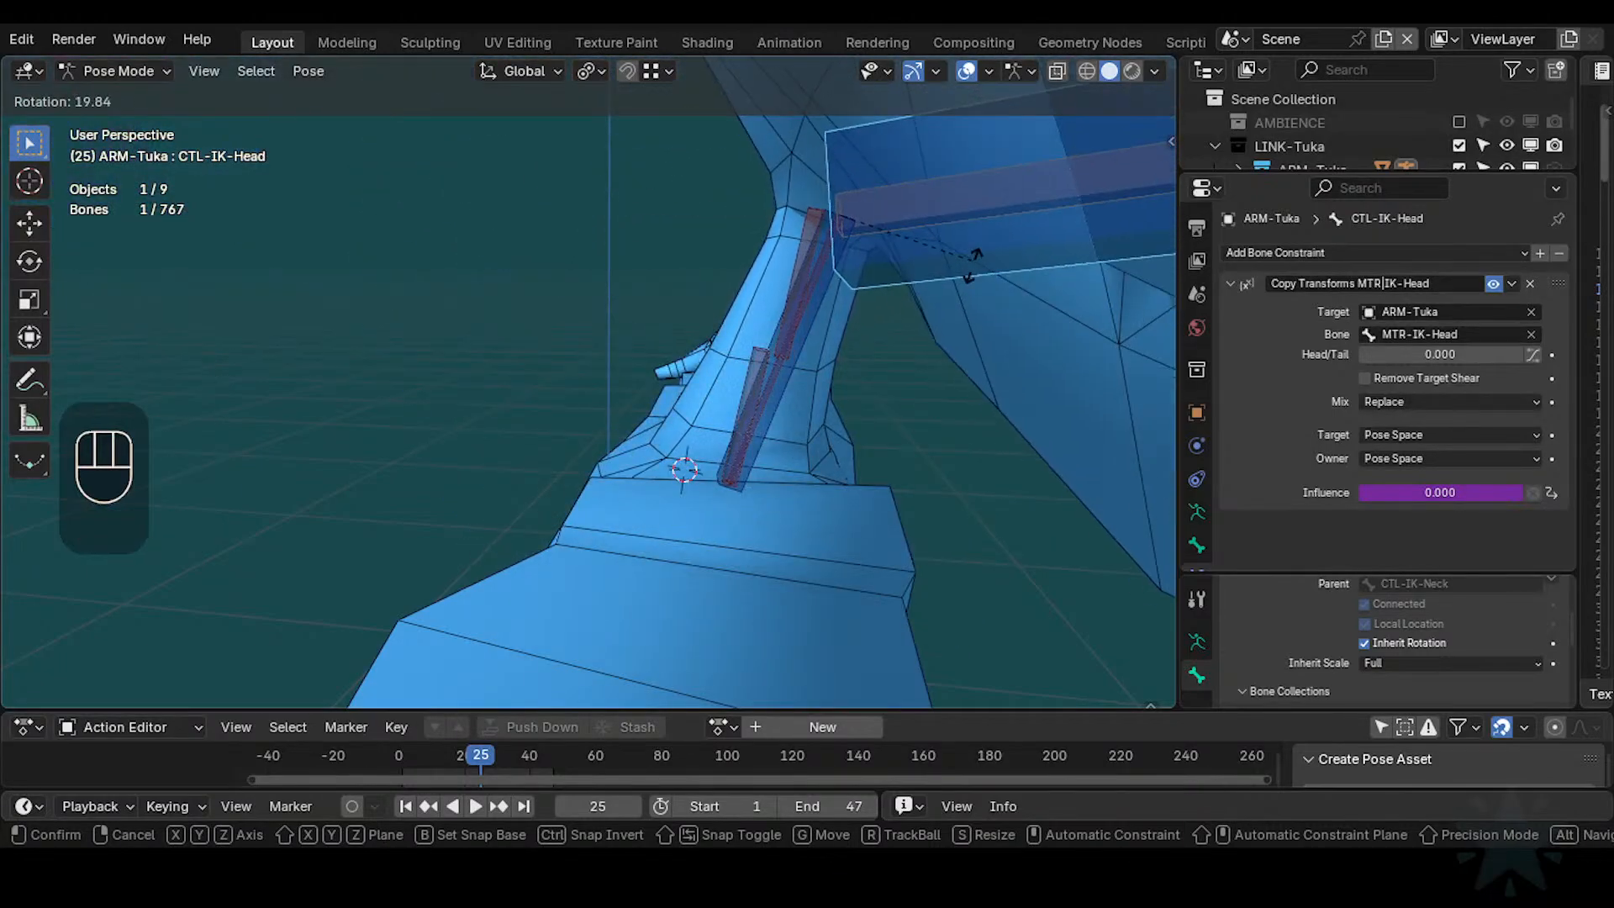
left_click(932, 184)
Clear the pose transforms of all visible bones and save the file
key("a")
key("alt+q")
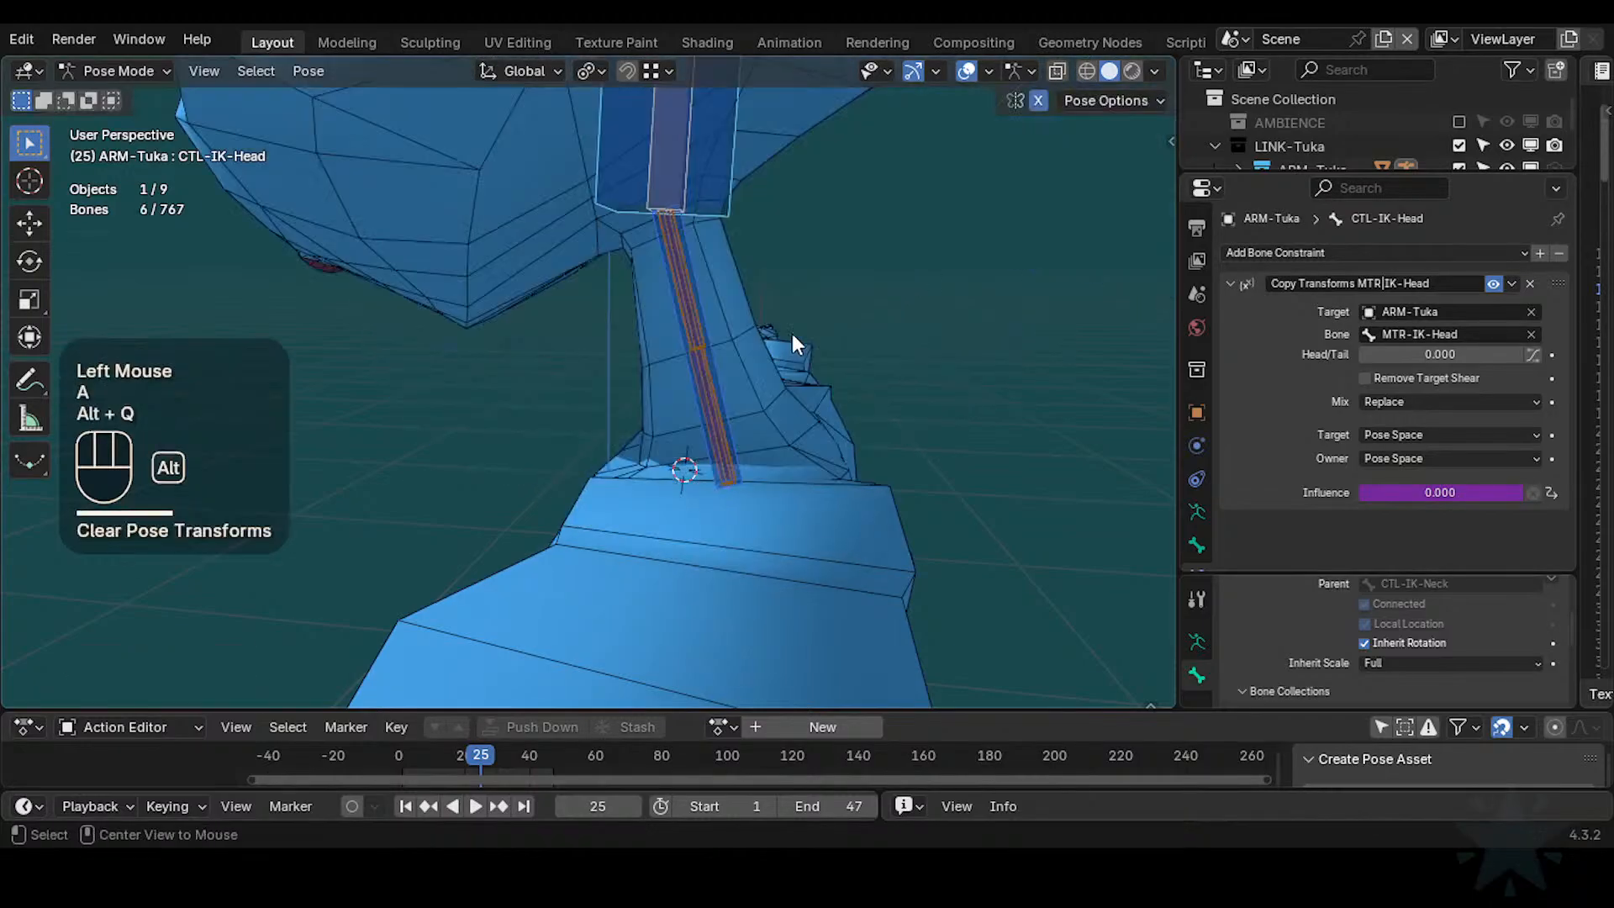
key("alt+q")
middle_click_drag(792, 334, 734, 361)
scroll(734, 361, "down", 1)
key("ctrl+s")
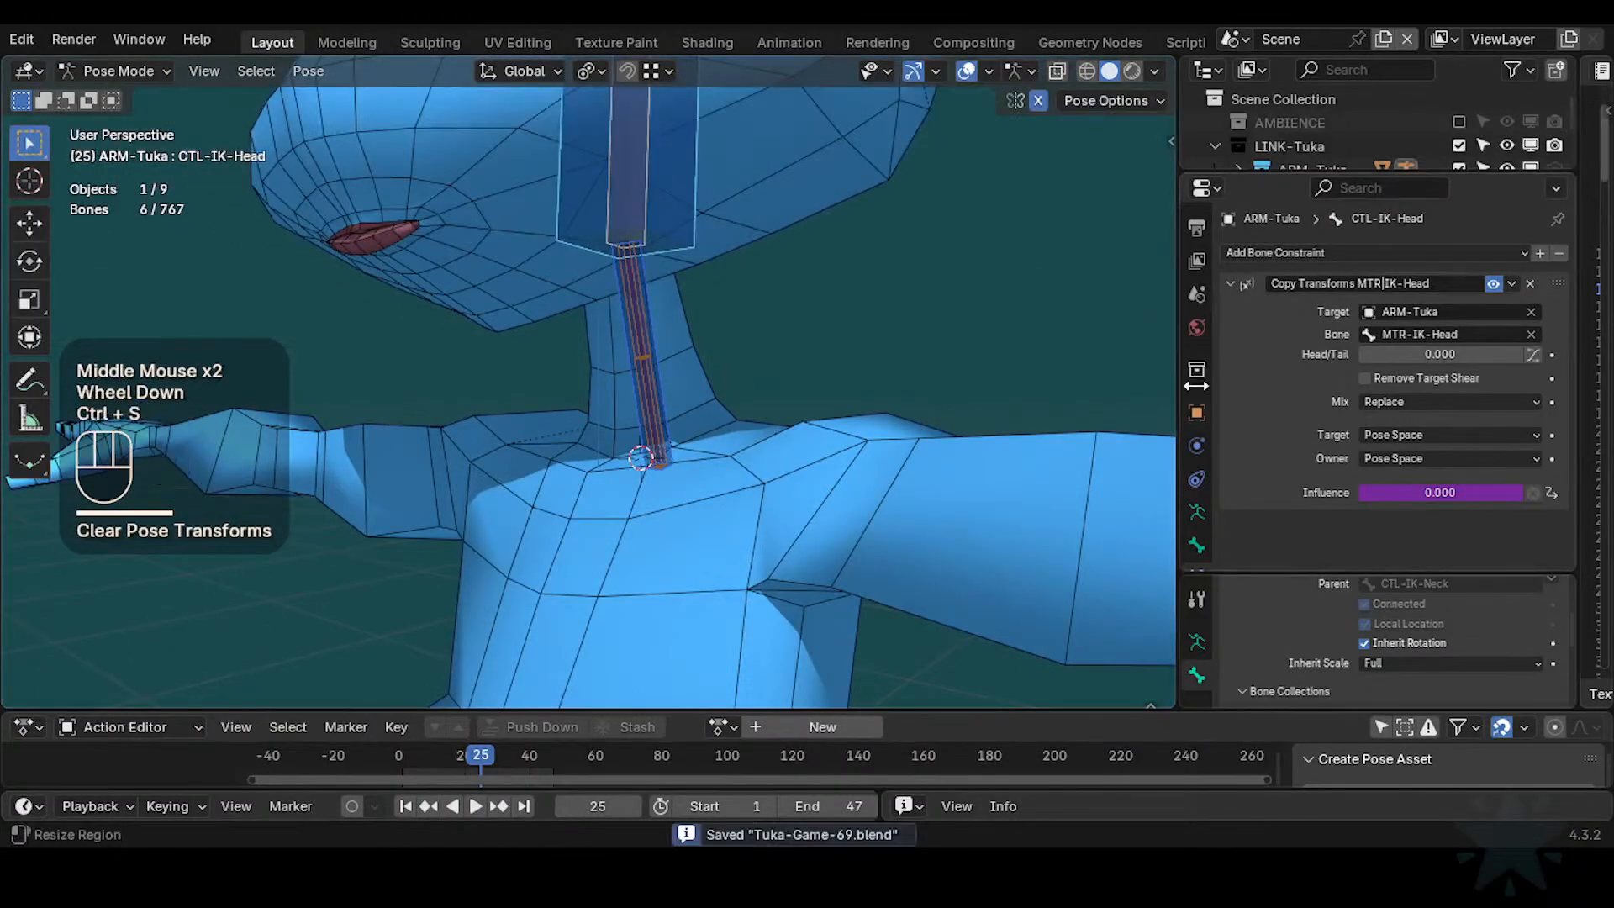
Reveal all hidden bones of the ARM-Tuka armature and return to Object Mode
scroll(875, 370, "down", 2)
key("alt+h")
scroll(784, 371, "up", 2)
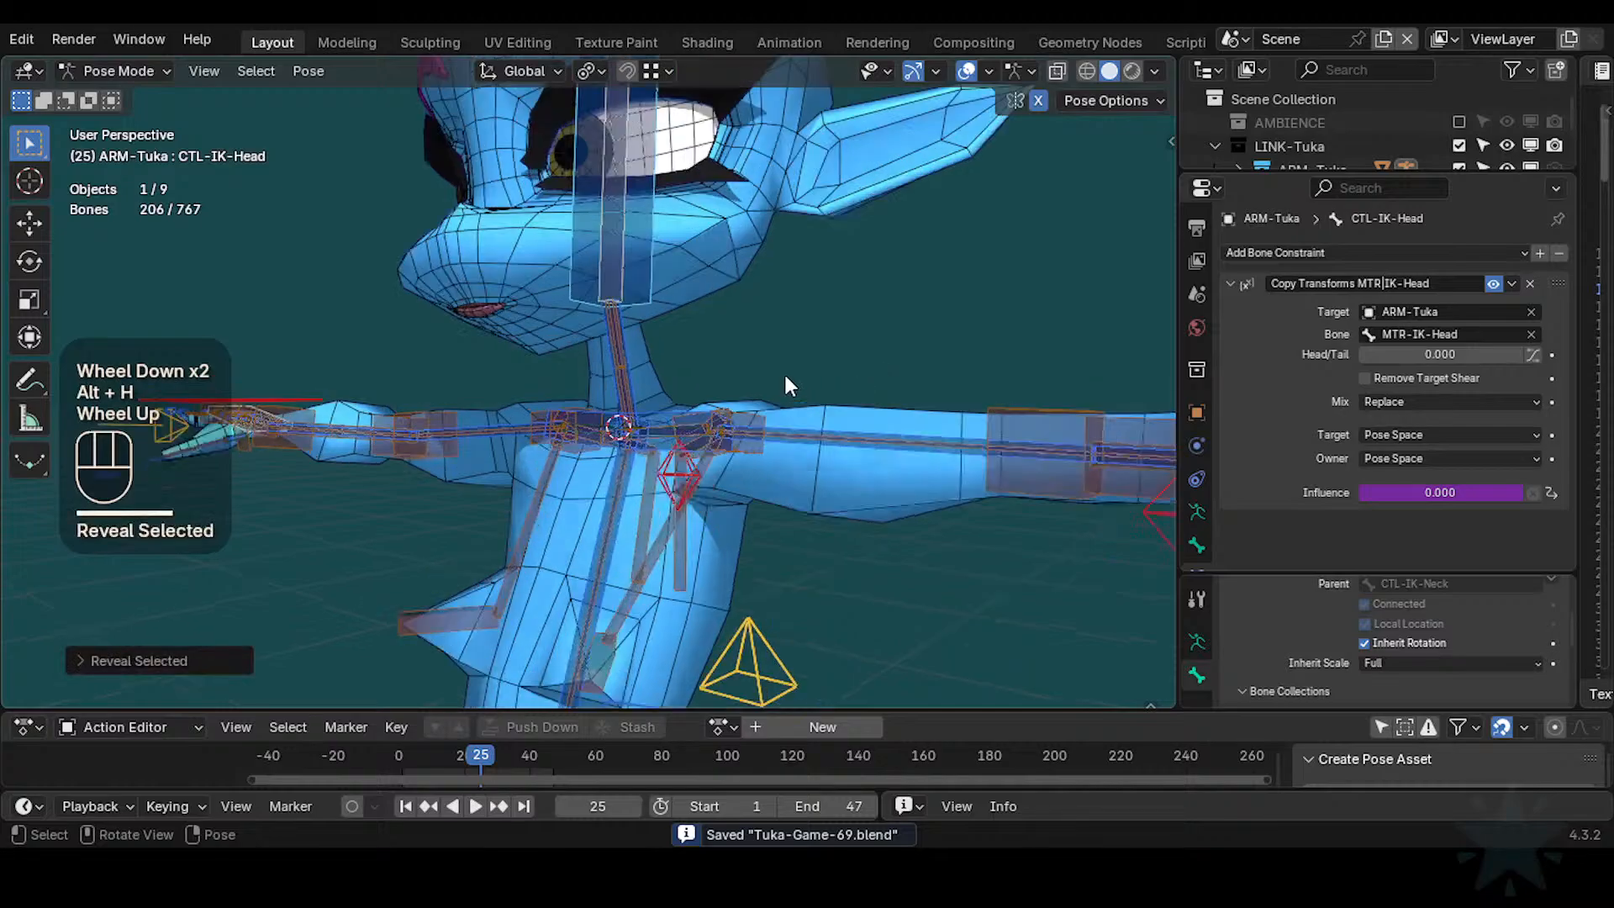
key("ctrl+Tab")
Select the armature together with the 0-Body-Tuka mesh and display the DEF2-Chest weights in Weight Paint mode
middle_click_drag(776, 304, 664, 440, "shift")
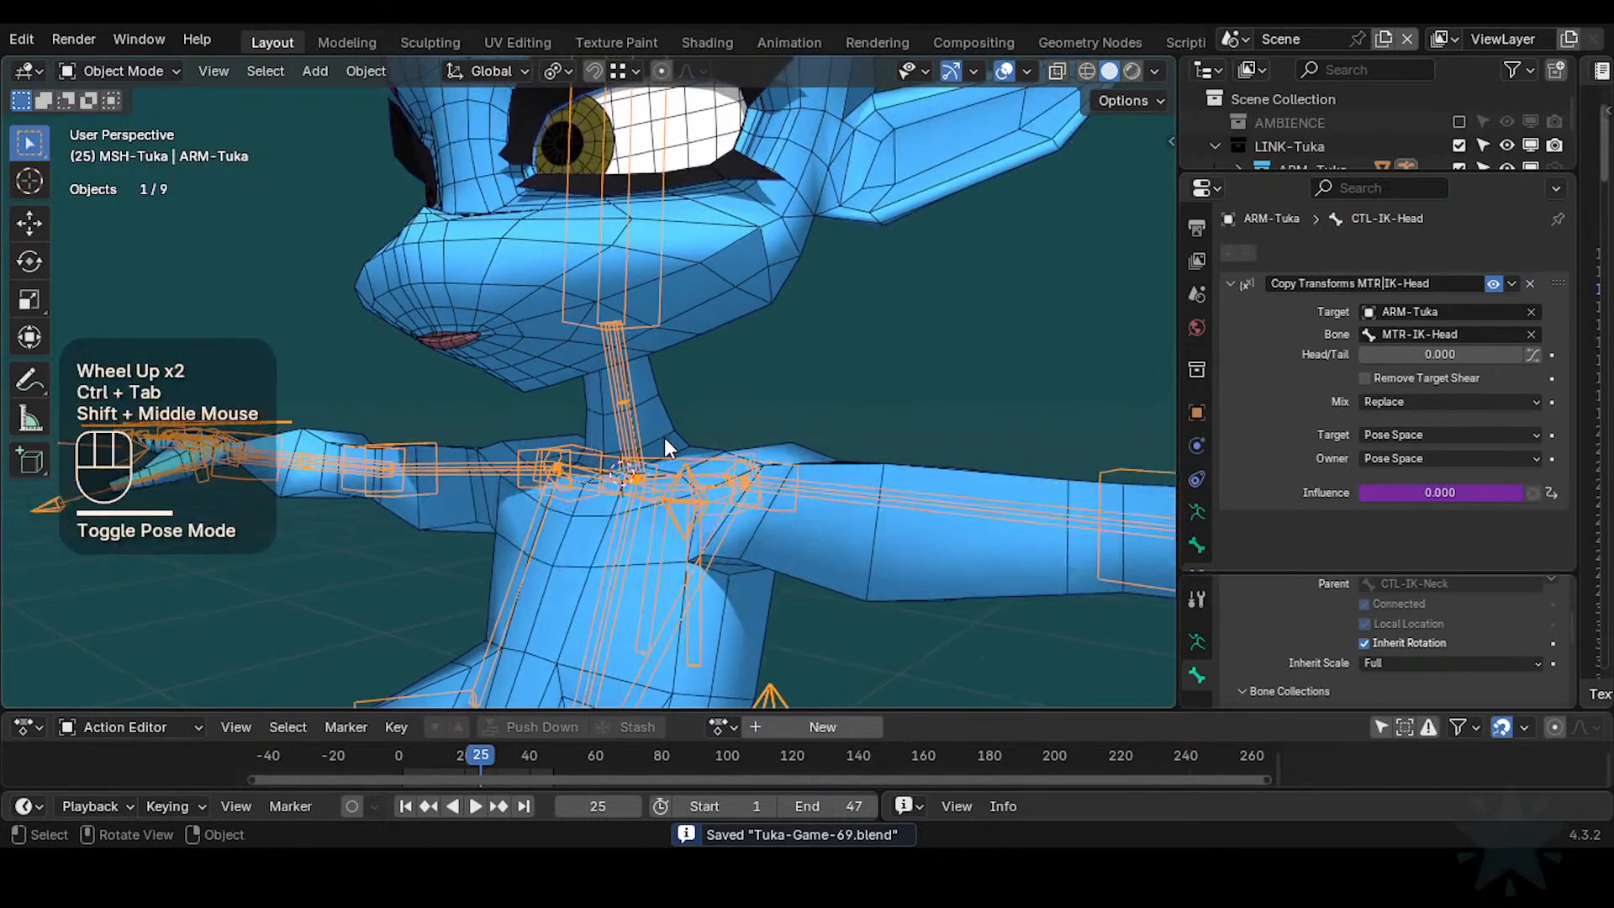
middle_click_drag(719, 528, 777, 415, "shift")
left_click(706, 478)
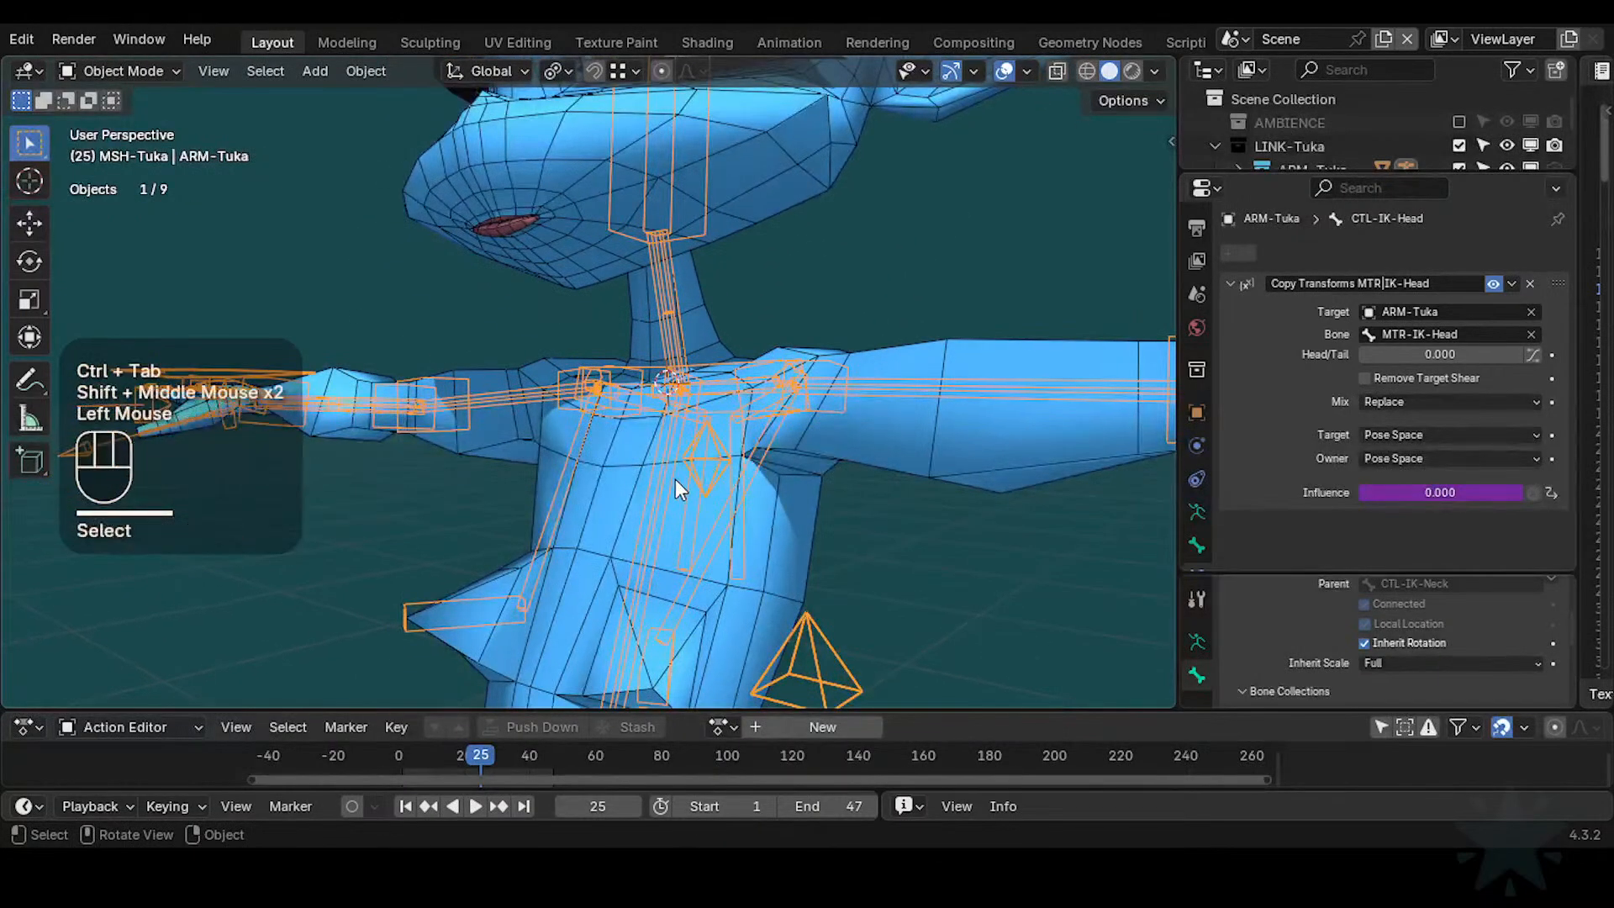
left_click(662, 457)
left_click(640, 445, "shift")
key("ctrl+Tab")
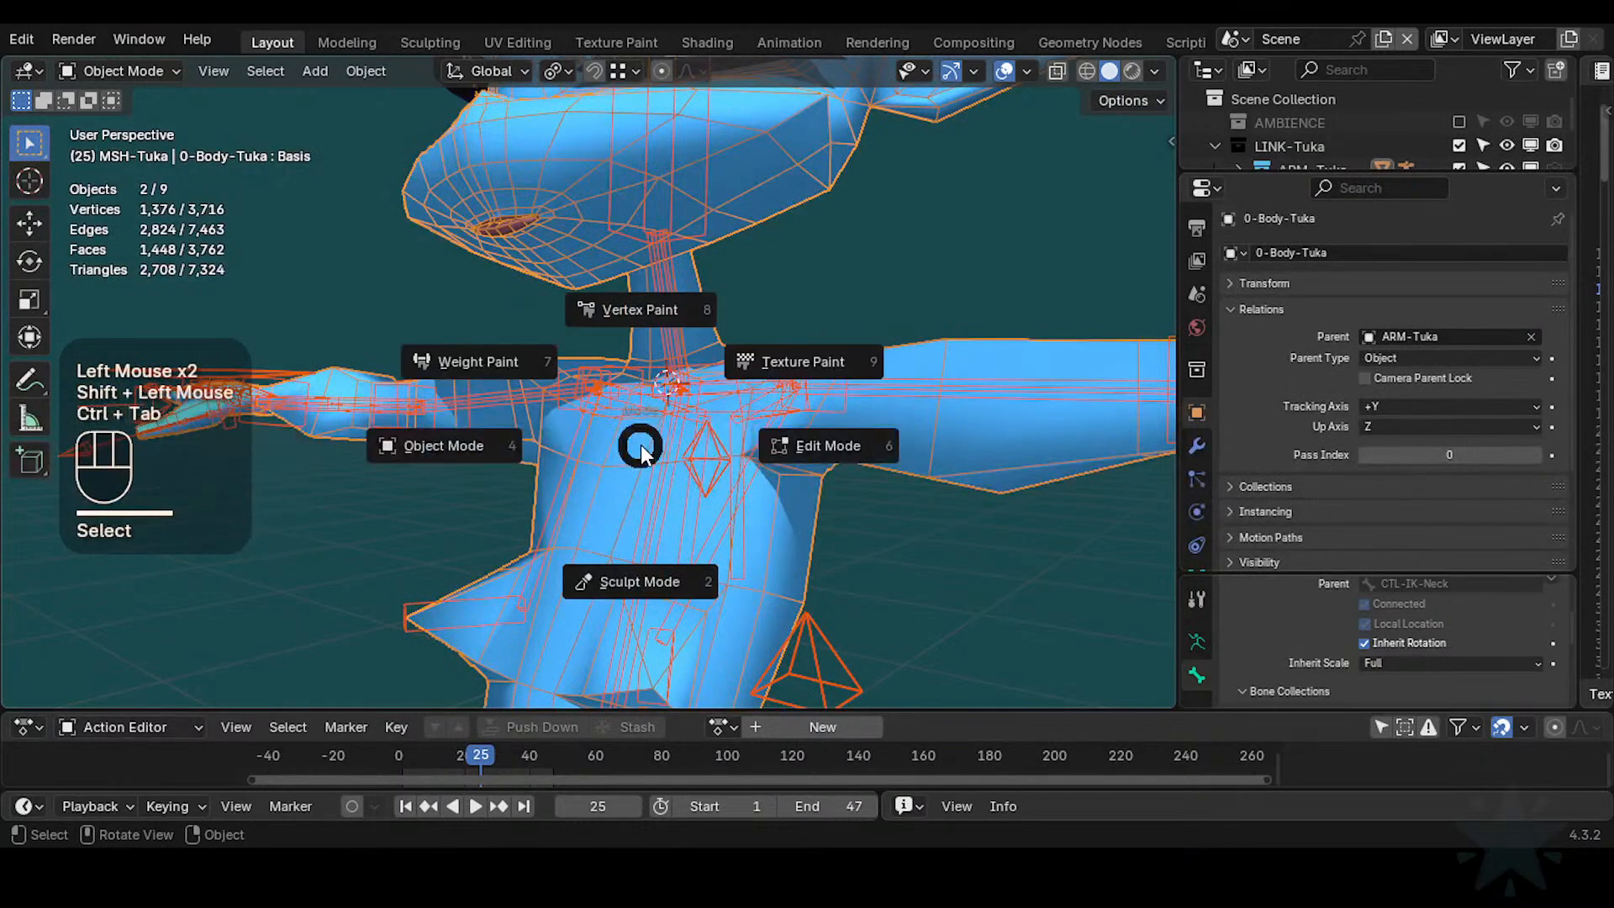
key("7")
left_click(673, 455, "alt")
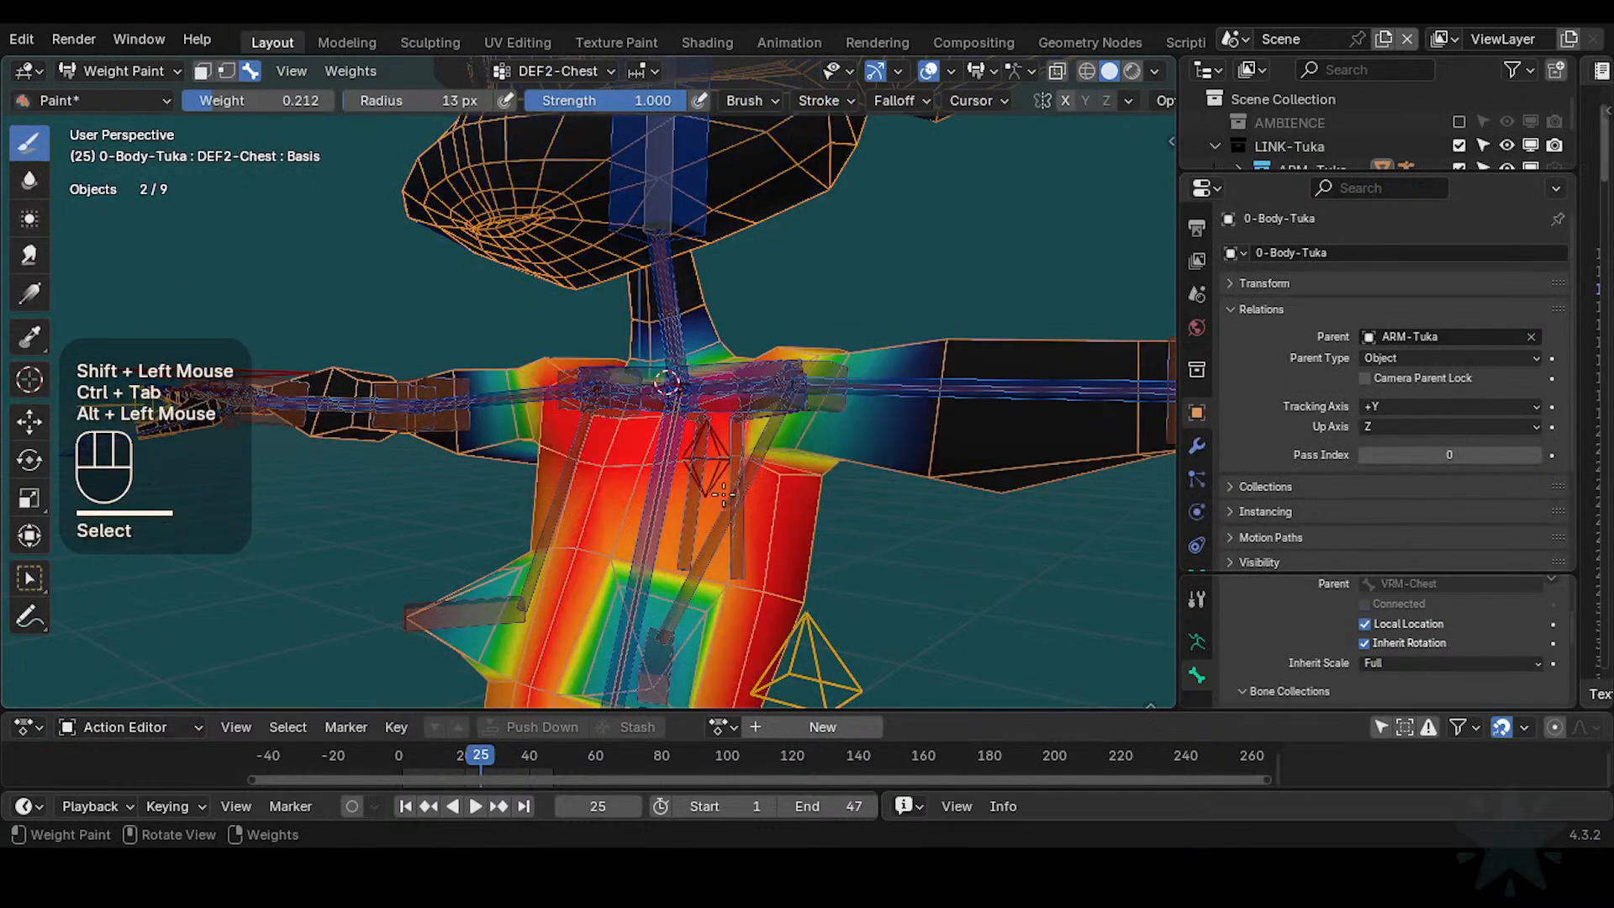
Select the HLP2-Boob.L bone to display its weights on the chest from the side
scroll(723, 494, "up", 2)
scroll(723, 495, "down", 2)
middle_click_drag(723, 495, 861, 489, "shift")
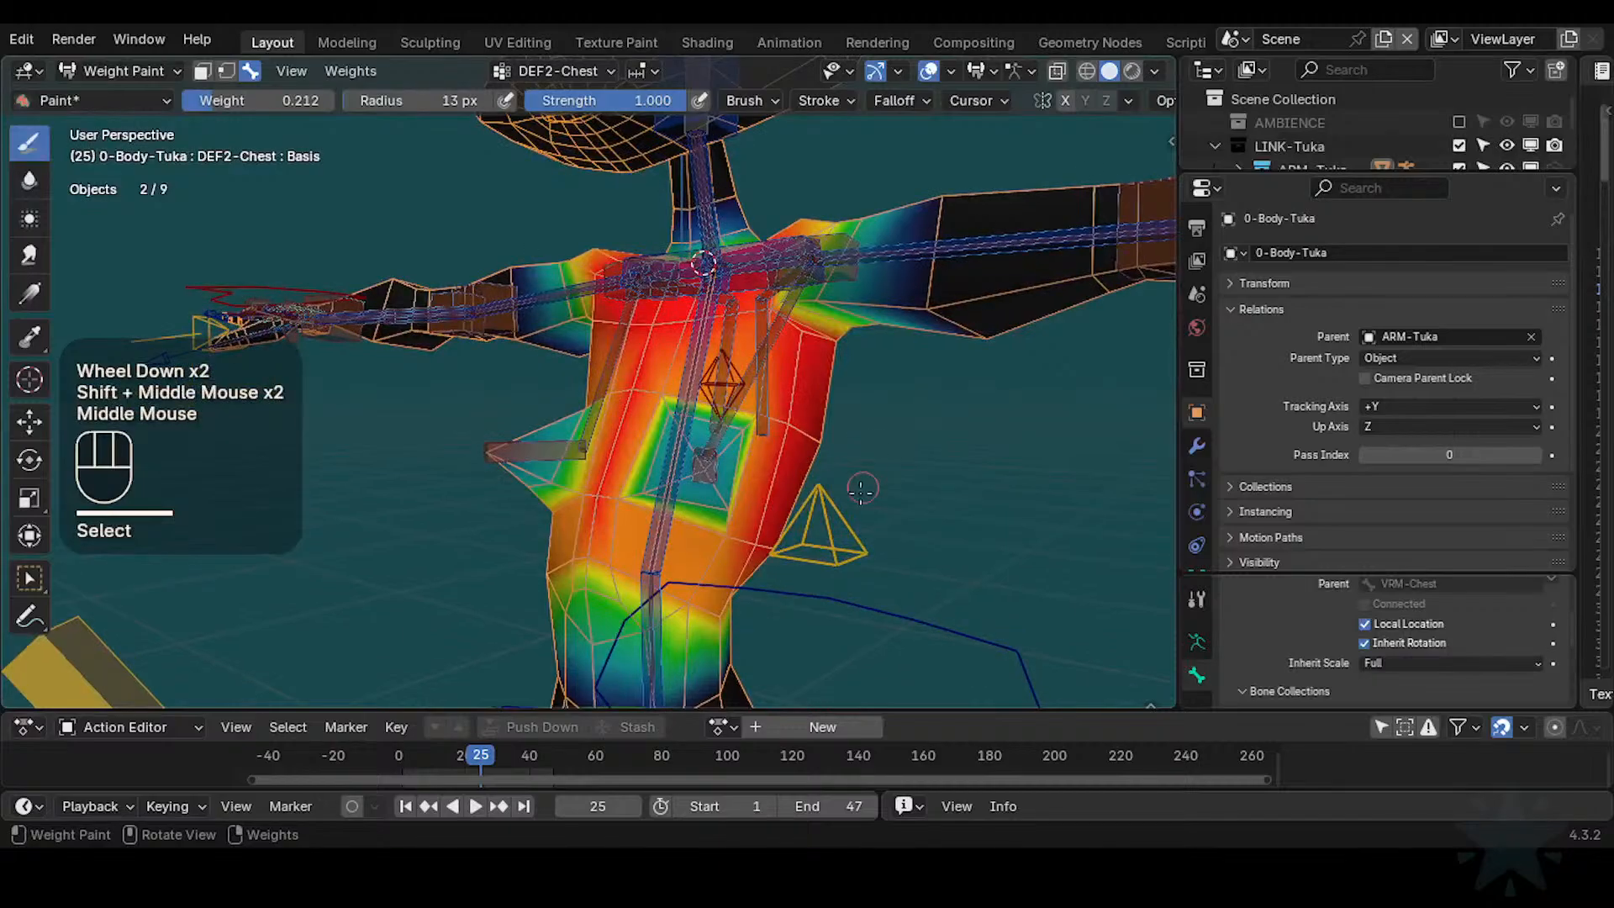
left_click(705, 475, "alt")
scroll(704, 475, "up", 1)
middle_click_drag(710, 473, 505, 504)
scroll(572, 530, "down", 1)
Try rotating and moving HLP2-Boob.L in Weight Paint mode to examine how it responds
key("r")
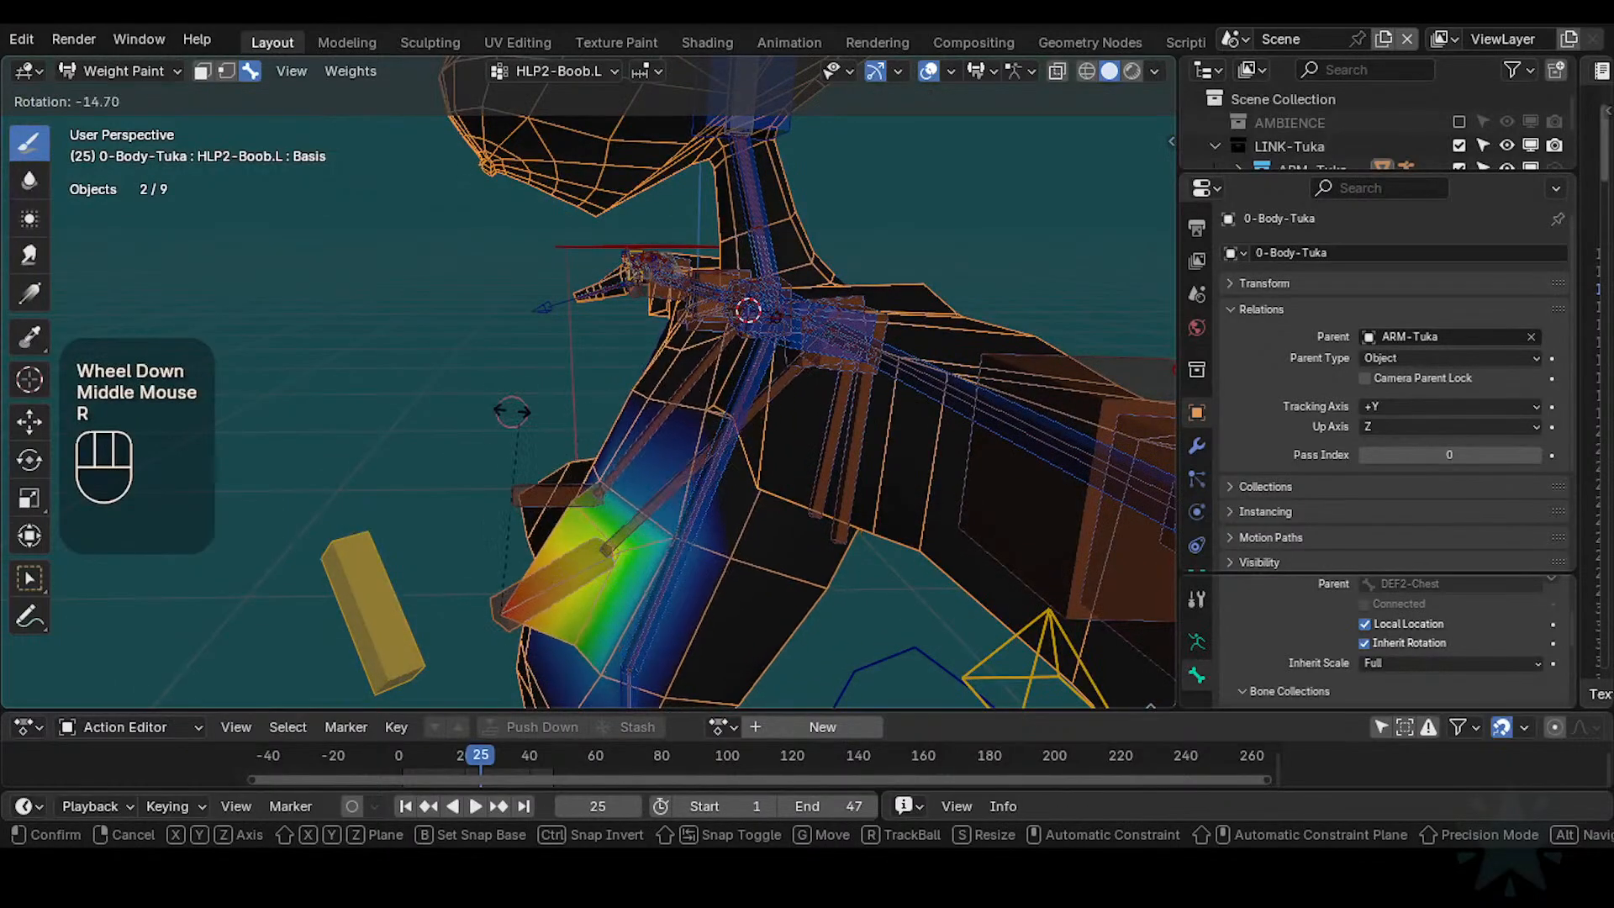
key("Escape")
key("alt+x")
key("g")
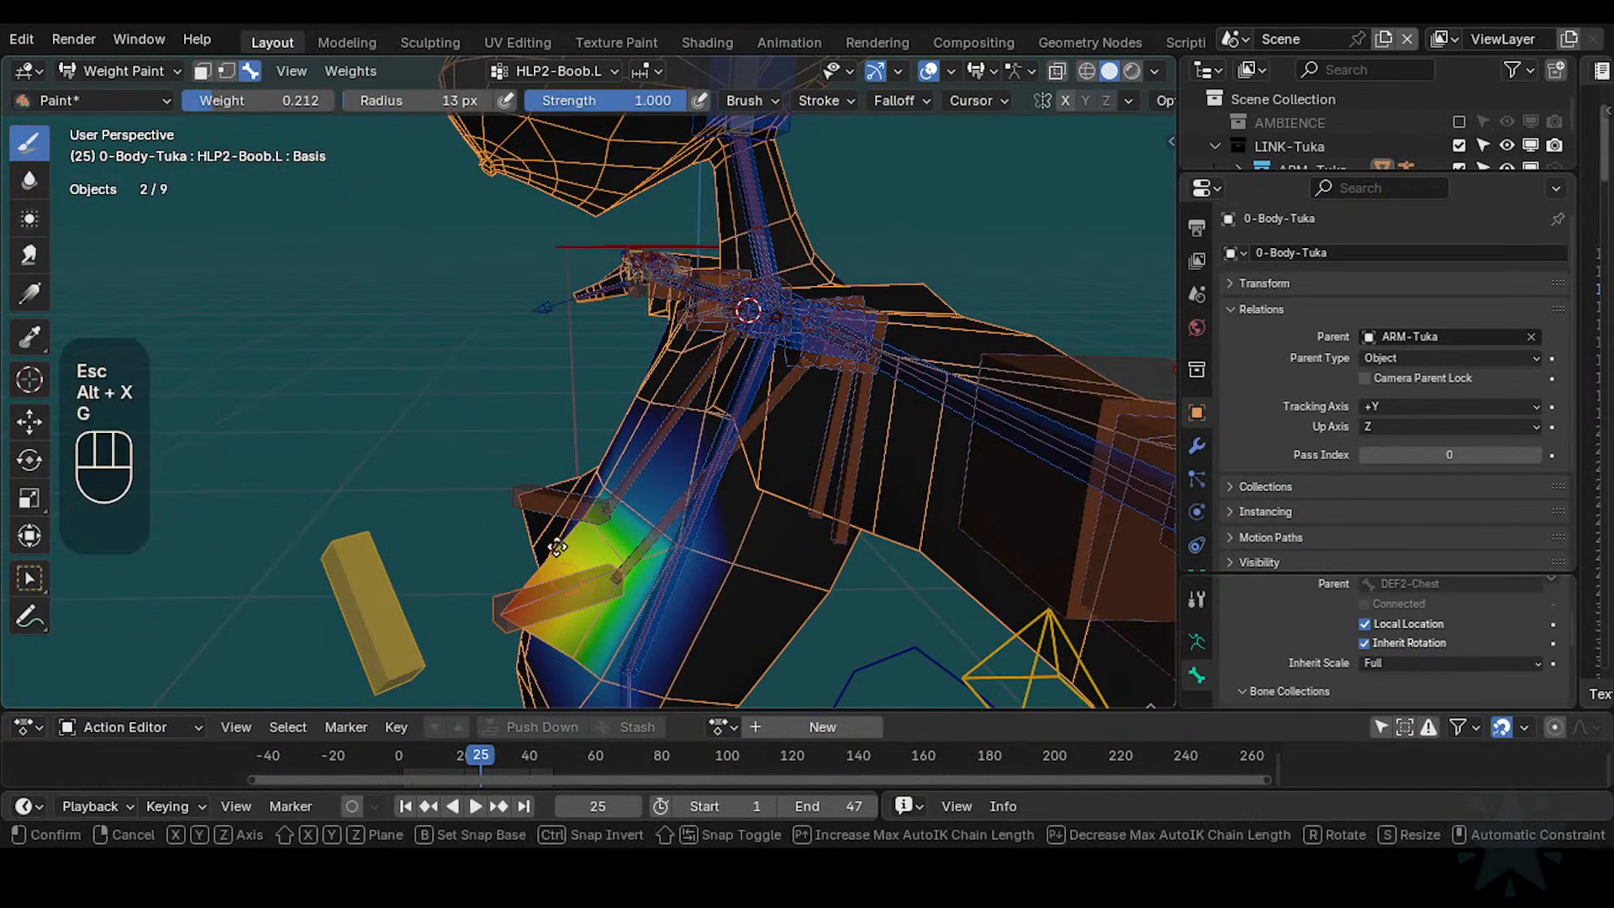
key("Escape")
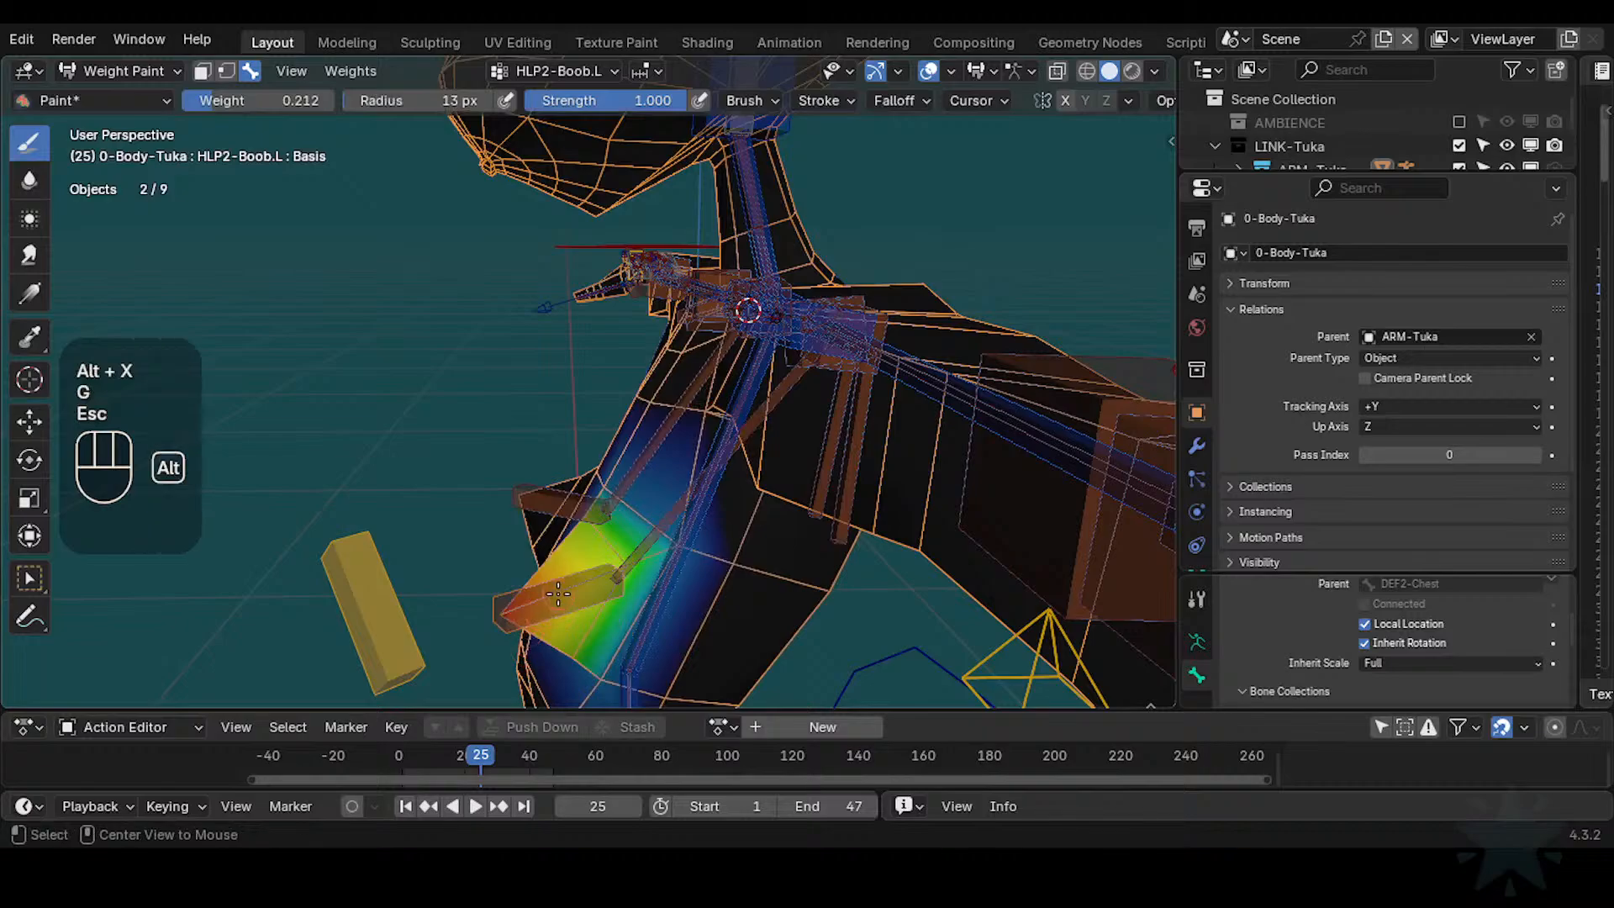
Repeat trial moves of HLP2-Boob.L with the posing option toggled between them to compare the chest deformation
left_click(527, 627, "alt")
key("g")
key("Escape")
key("alt+x")
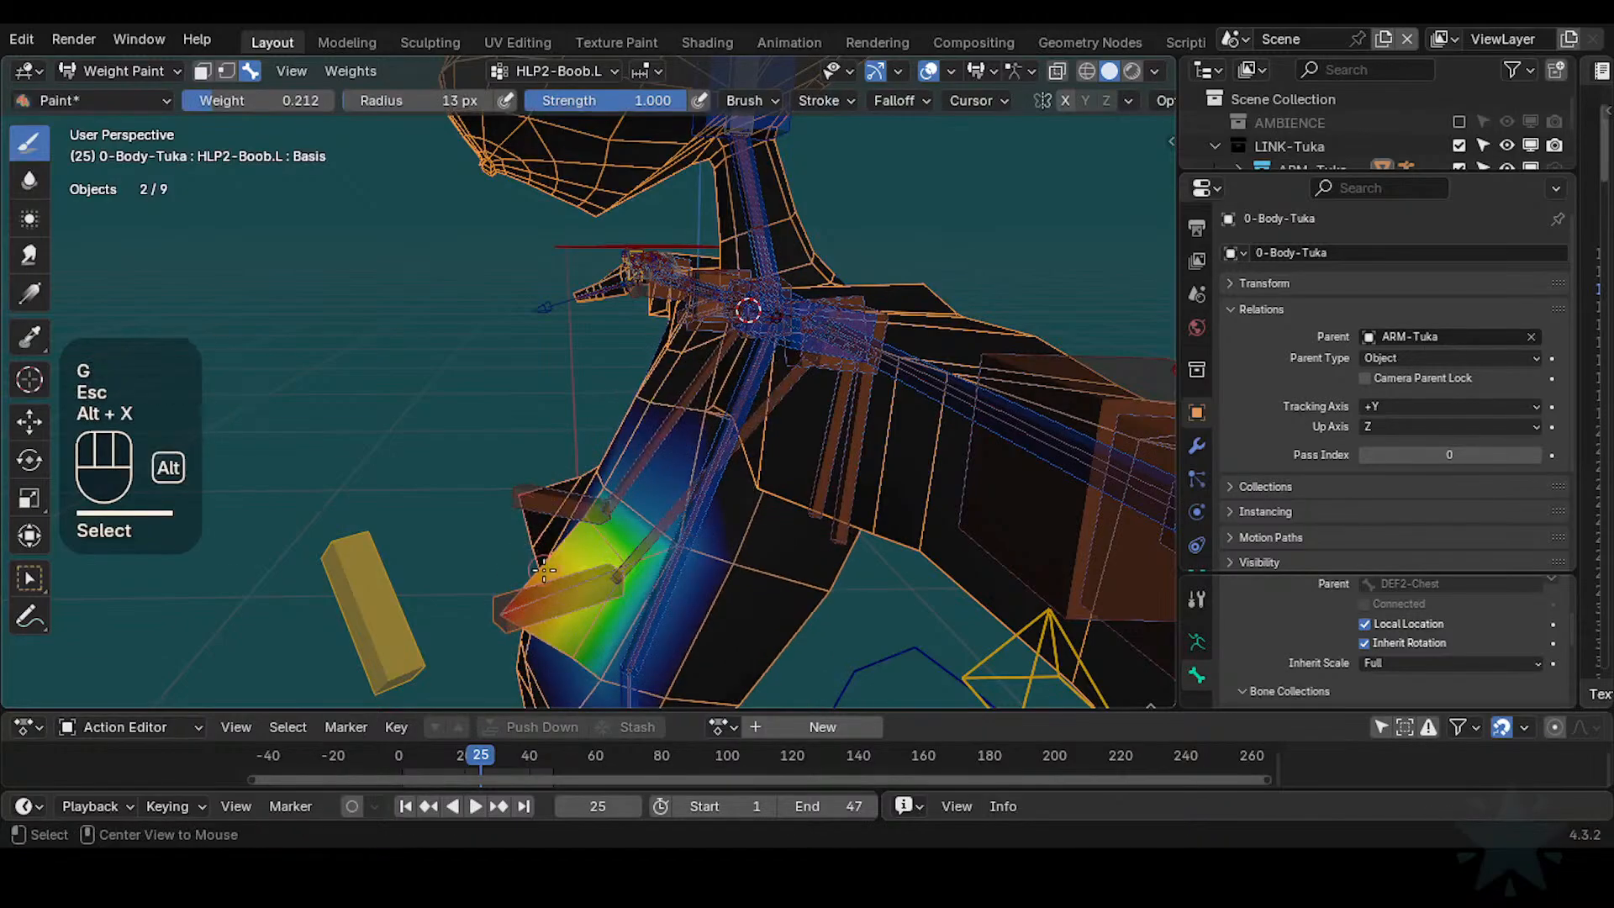
key("g")
key("Escape")
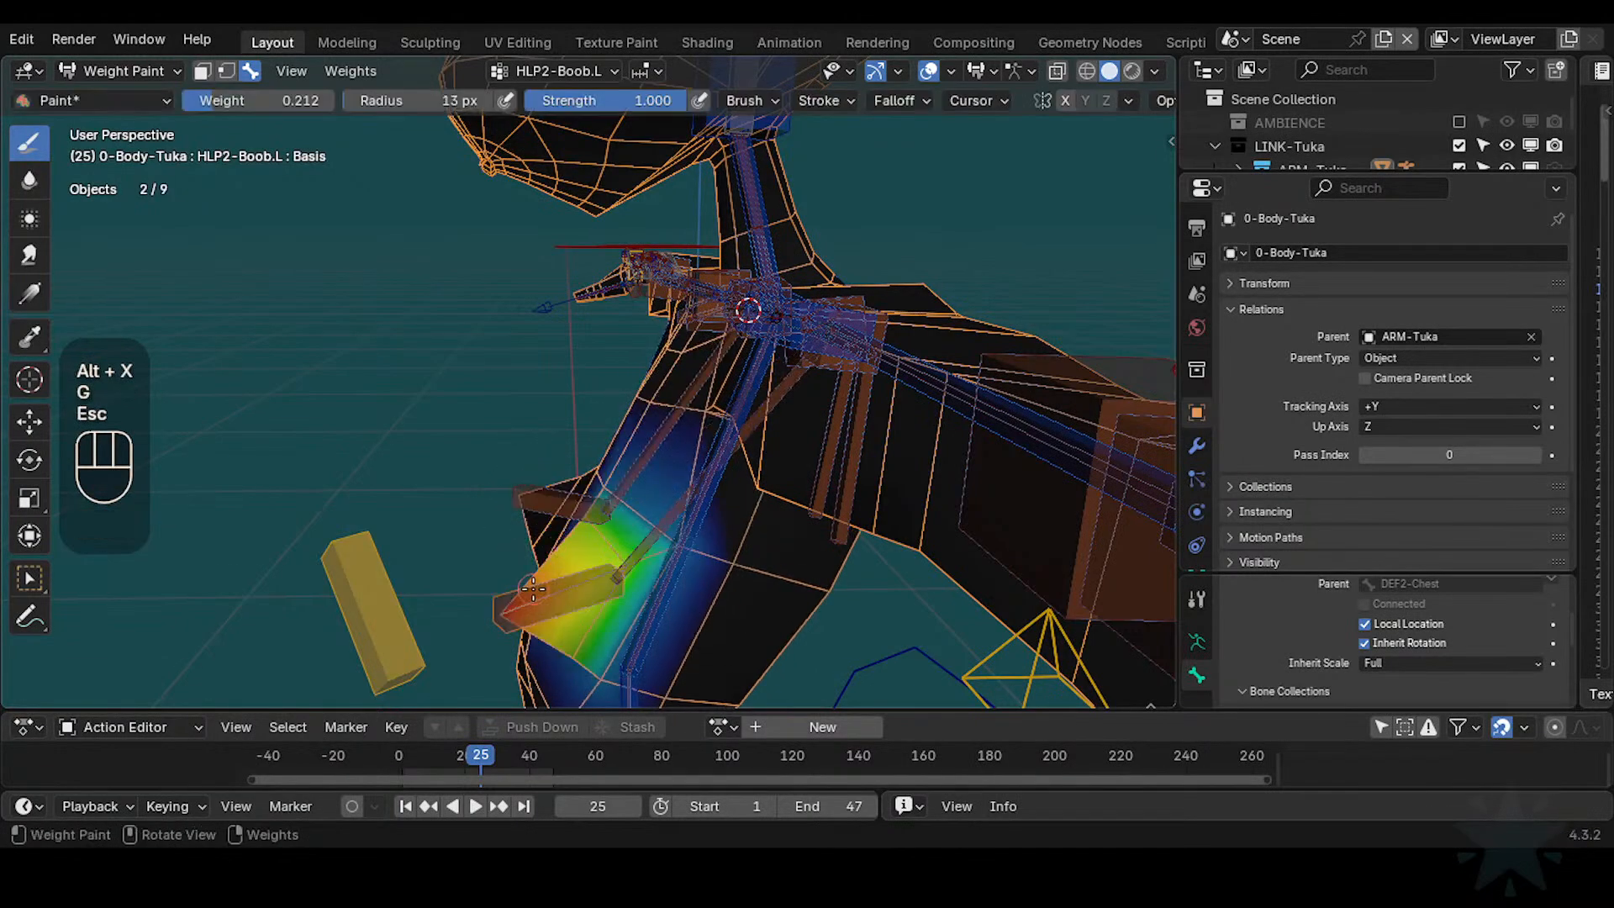
key("g")
key("Escape")
key("alt+x")
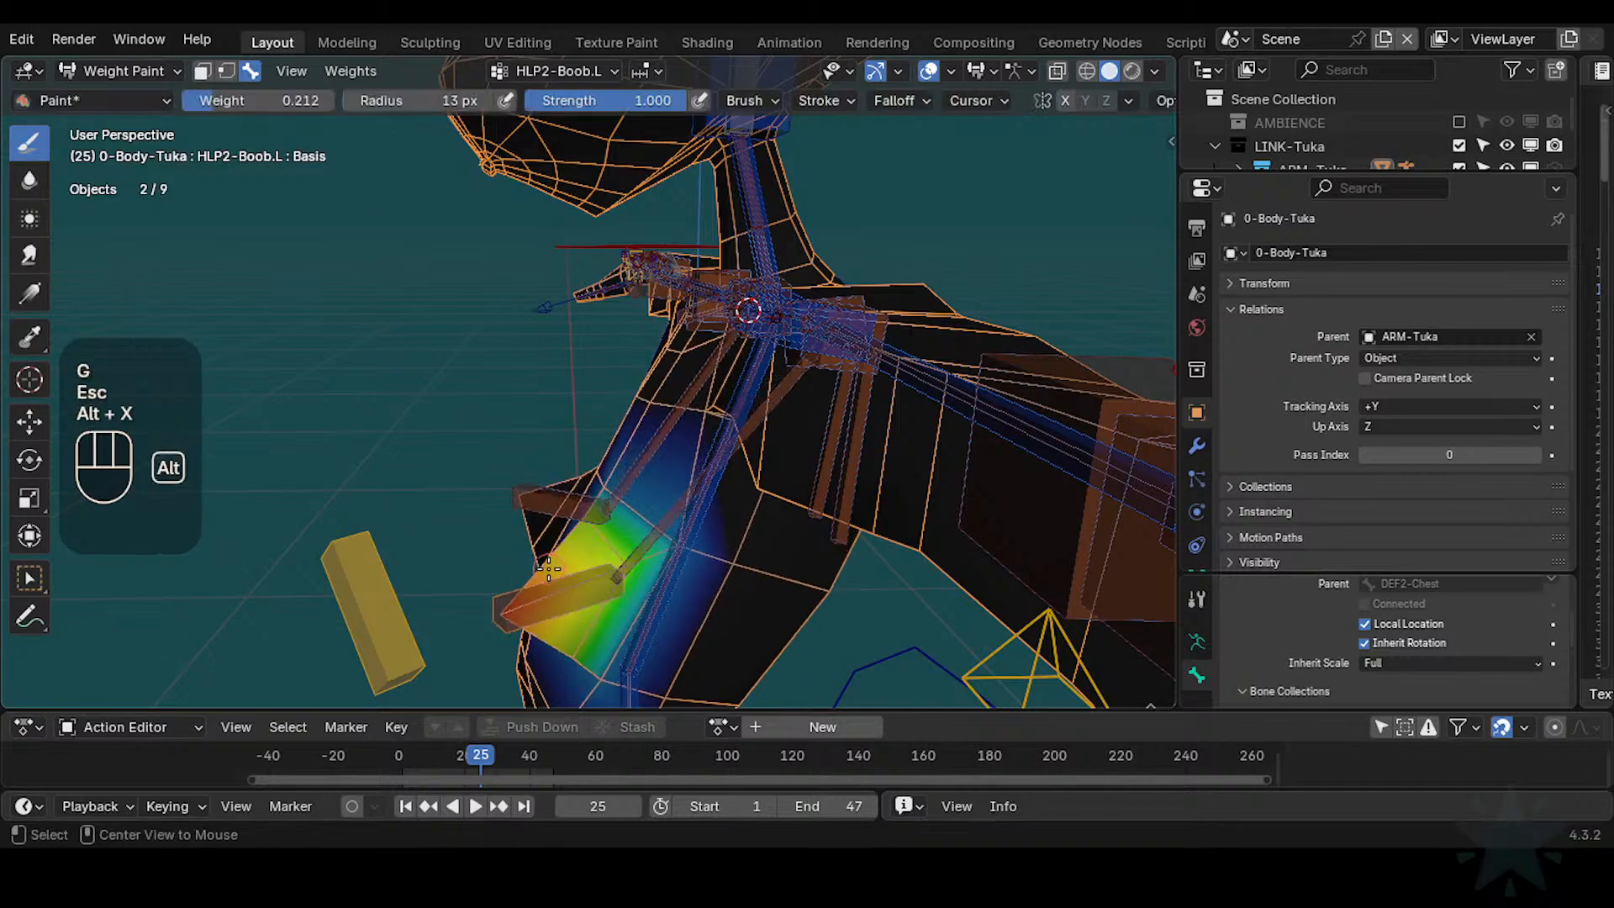
key("g")
key("Escape")
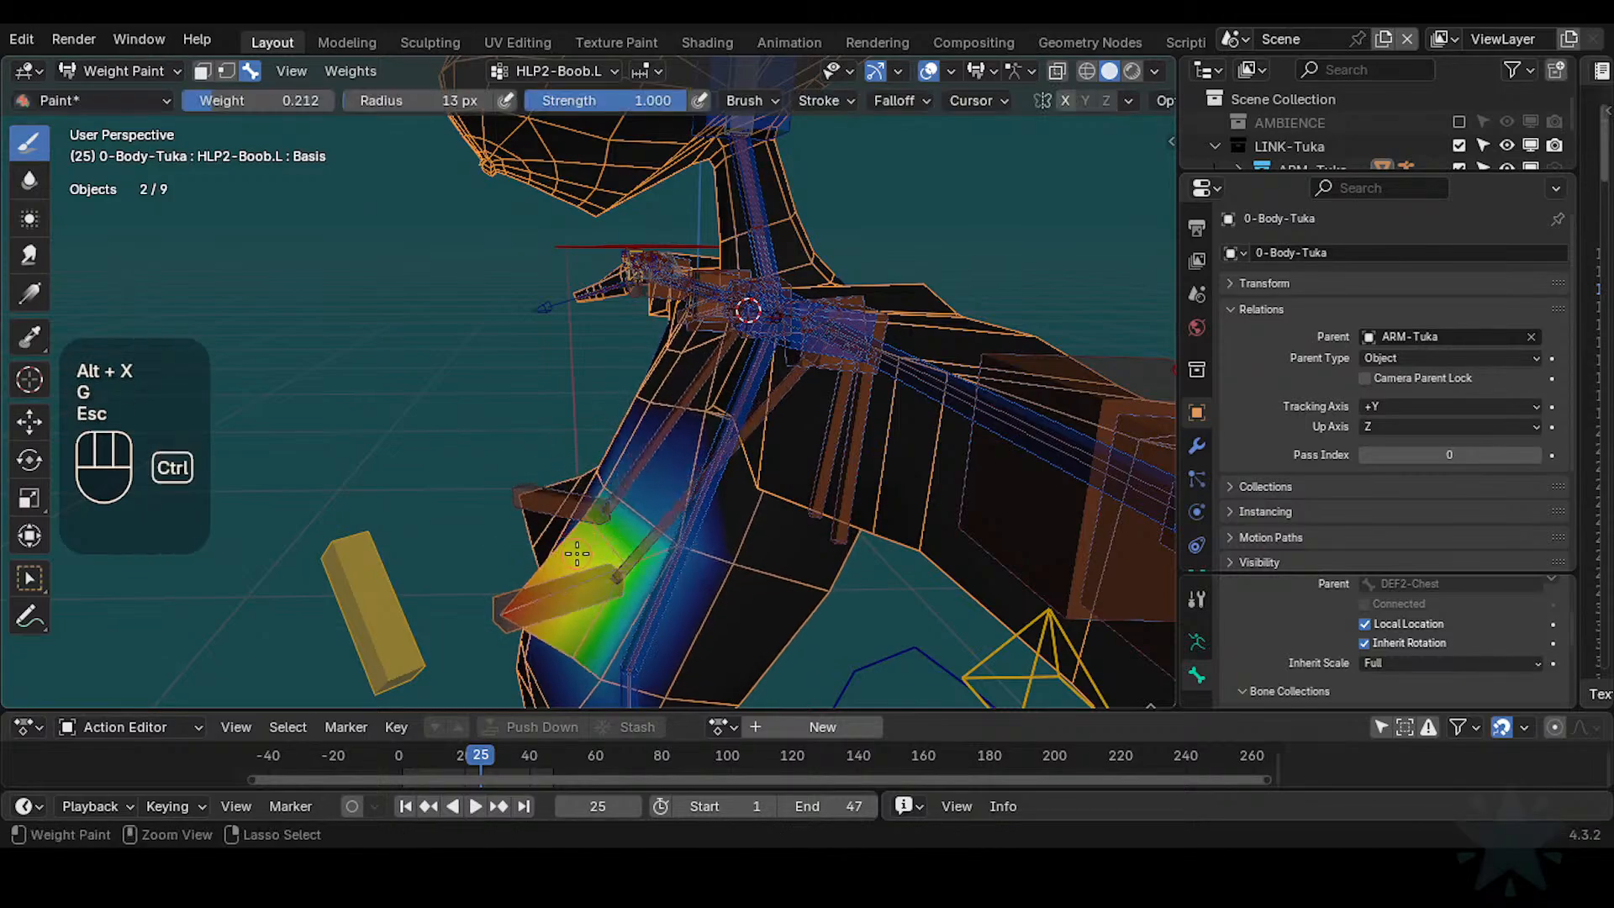
Show the Tuka mesh's object data properties and collapse the Vertex Groups section
left_click(662, 509)
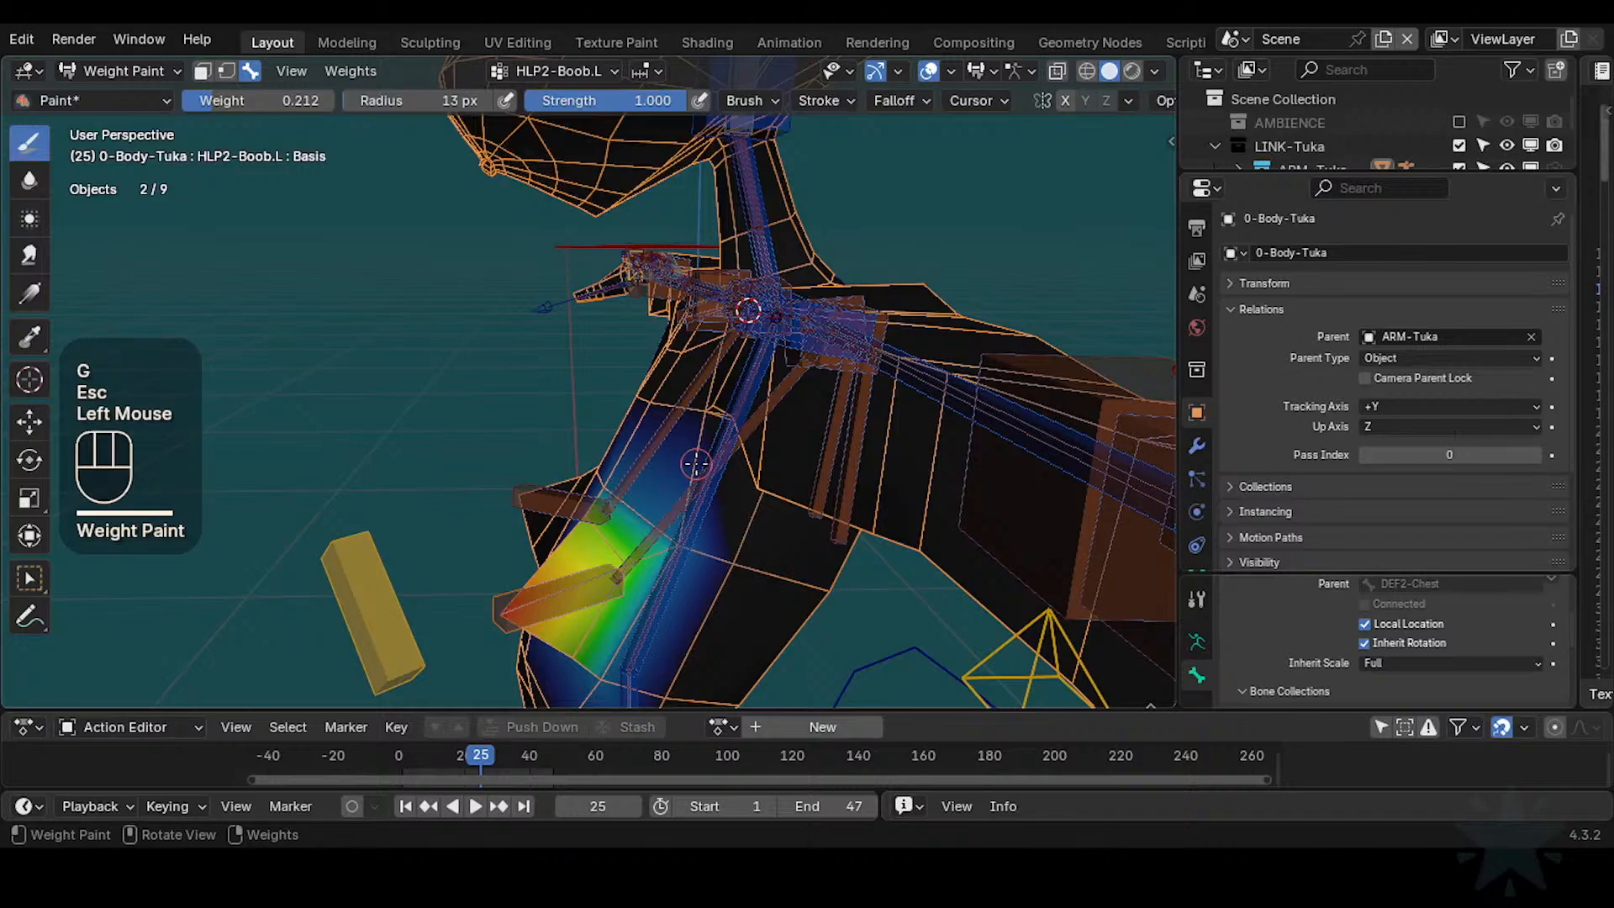
scroll(1208, 490, "down", 2)
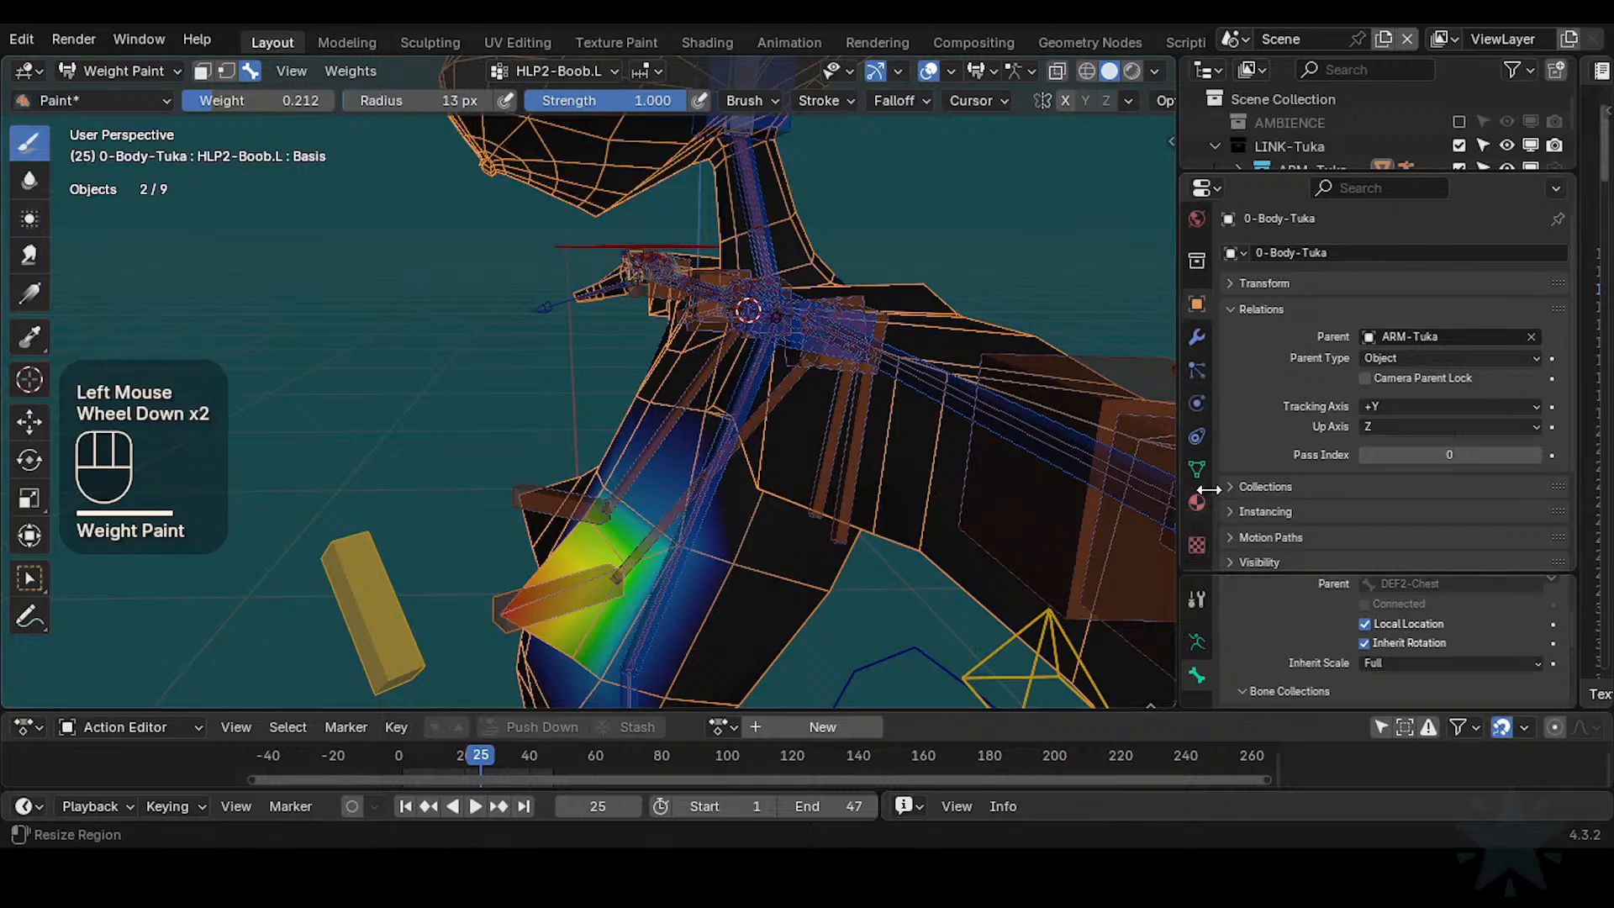
left_click(1195, 471)
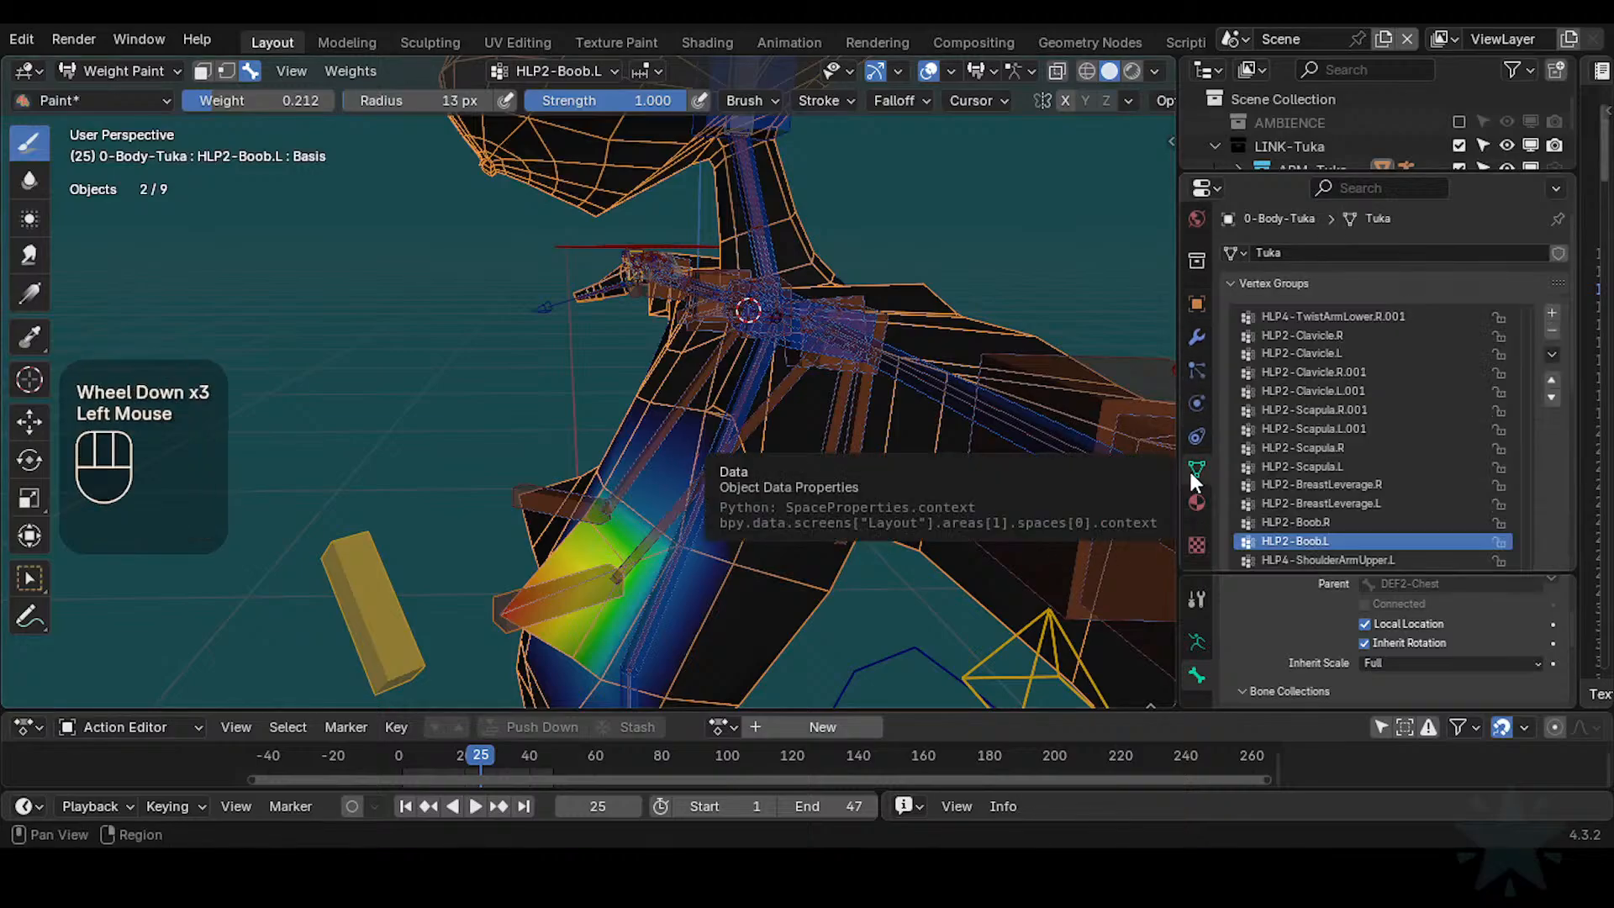
left_click(1234, 280)
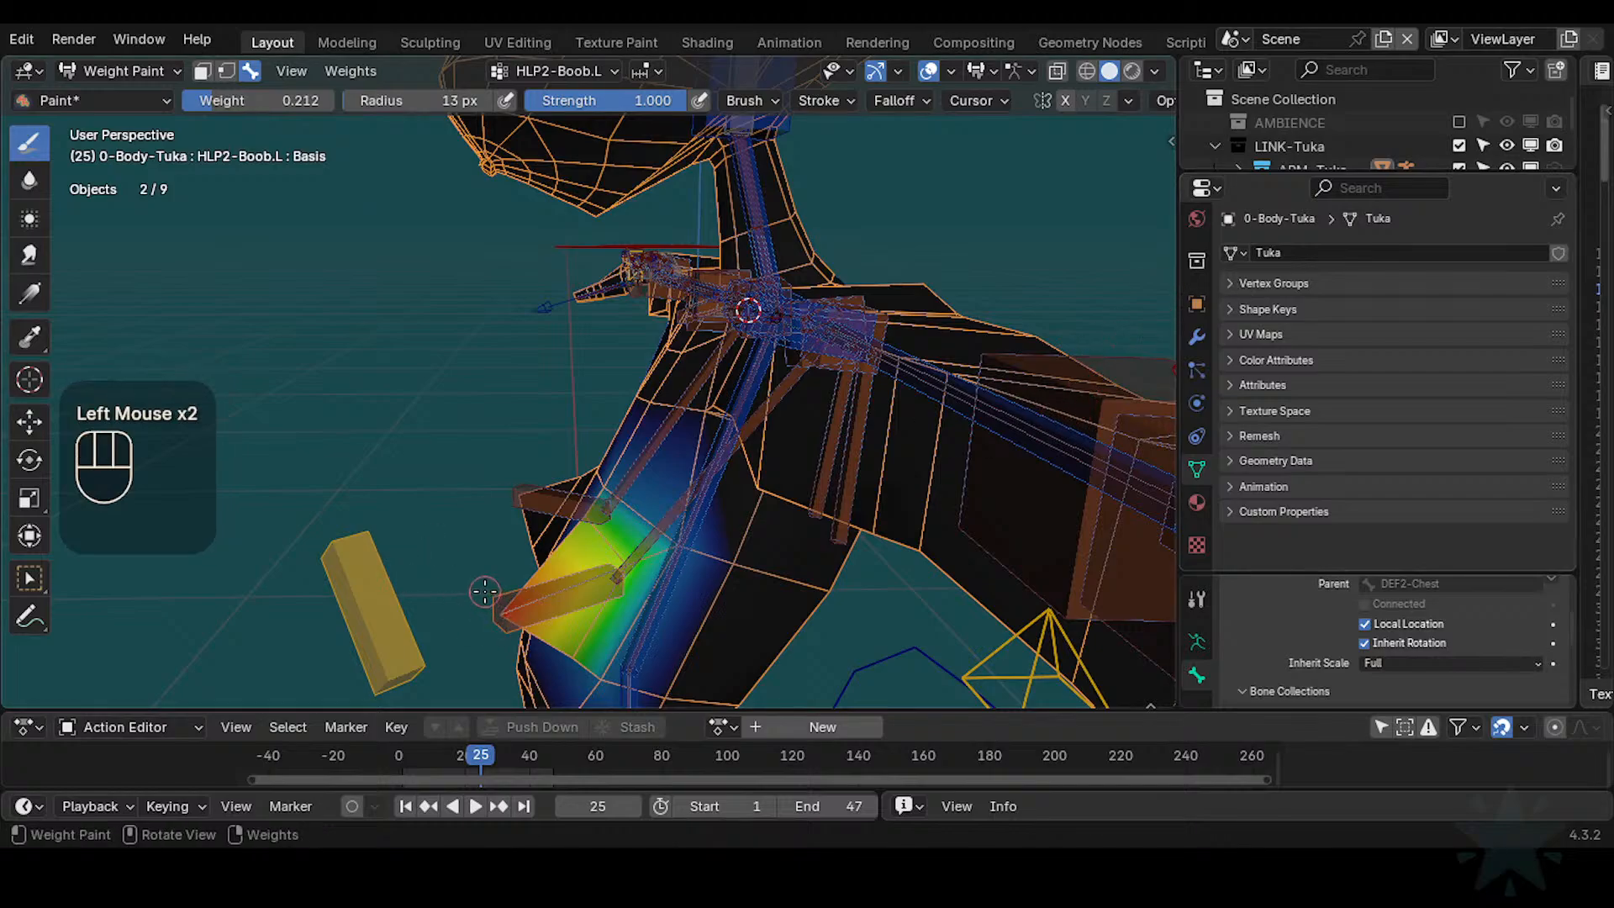
key("ctrl+3")
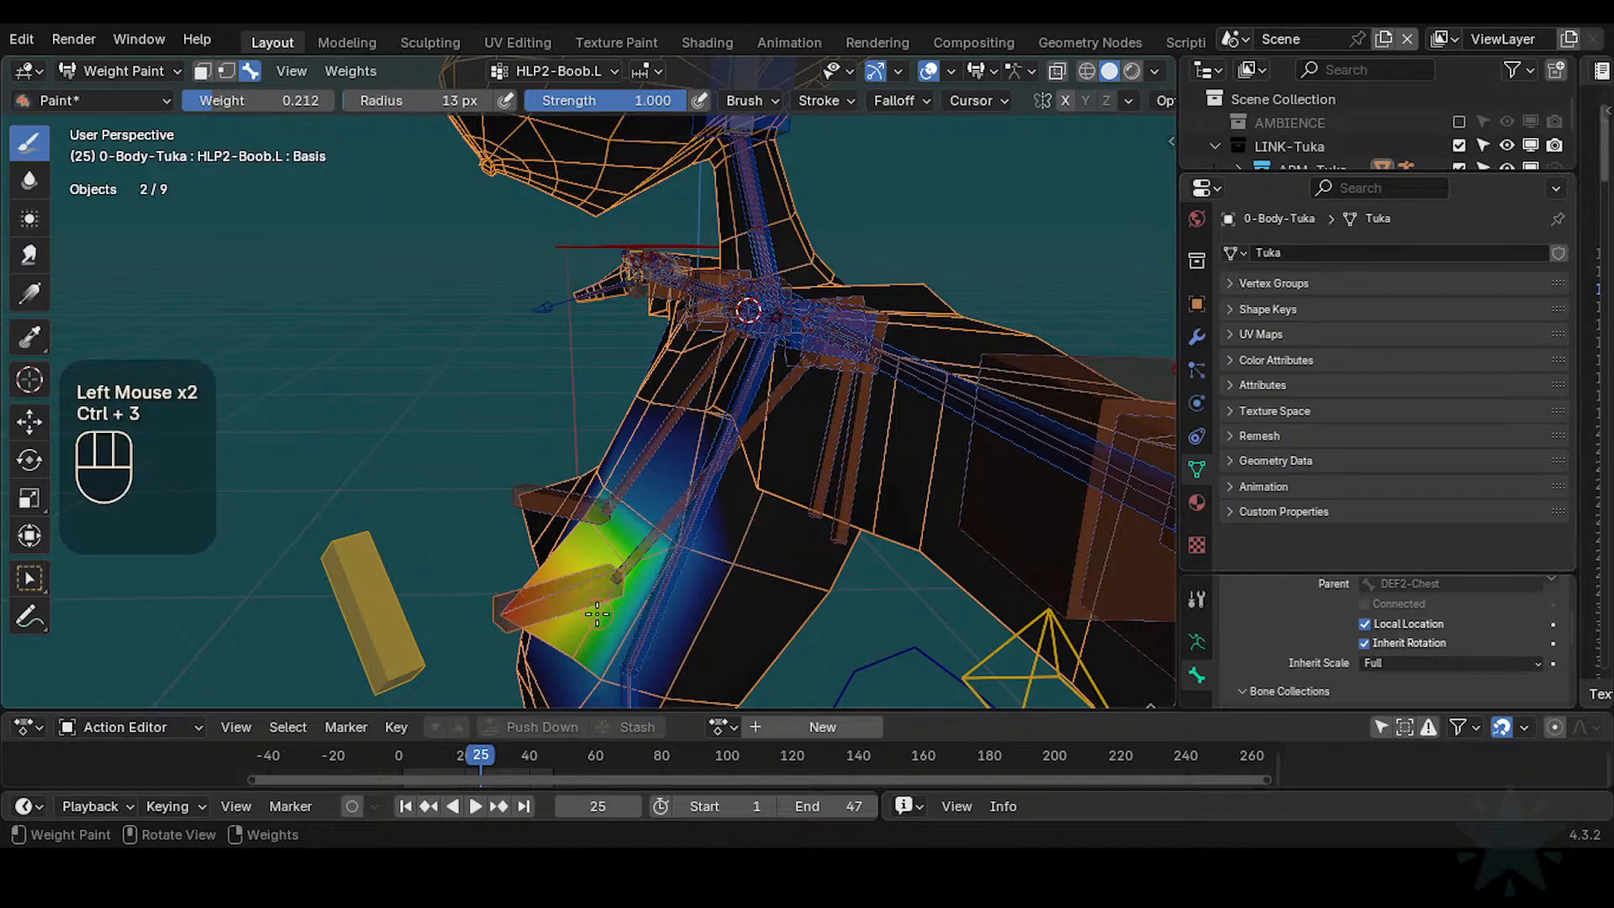
Switch from weight painting to posing ARM-Tuka and try moving HLP2-Boob.L
key("ctrl+Tab")
left_click(541, 593)
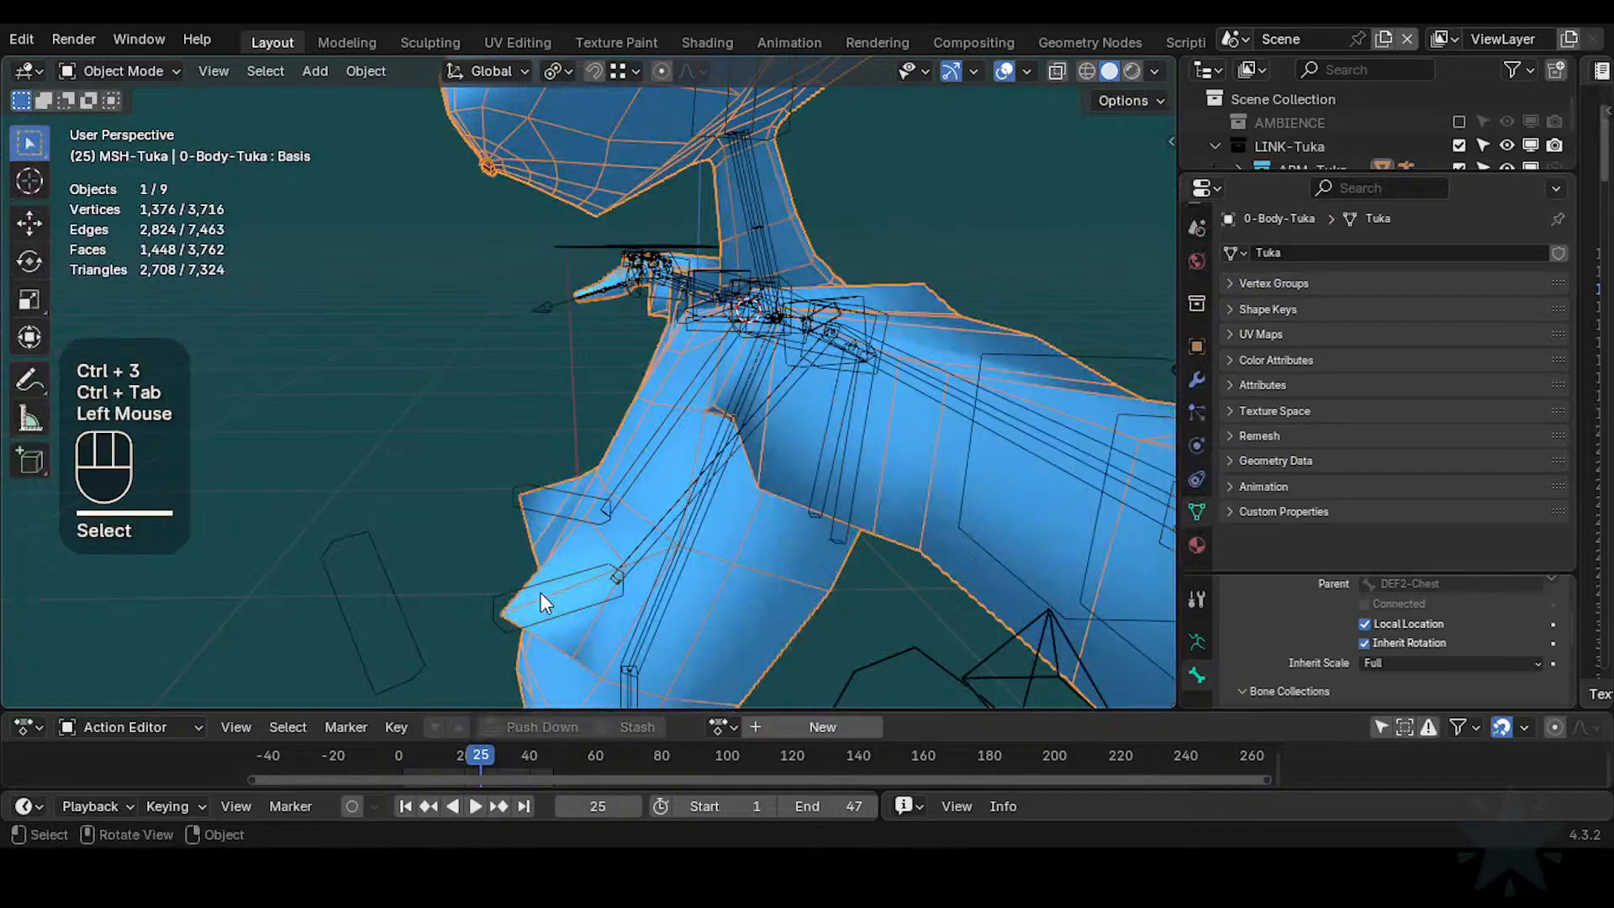
left_click(537, 583)
key("ctrl+Tab")
key("g")
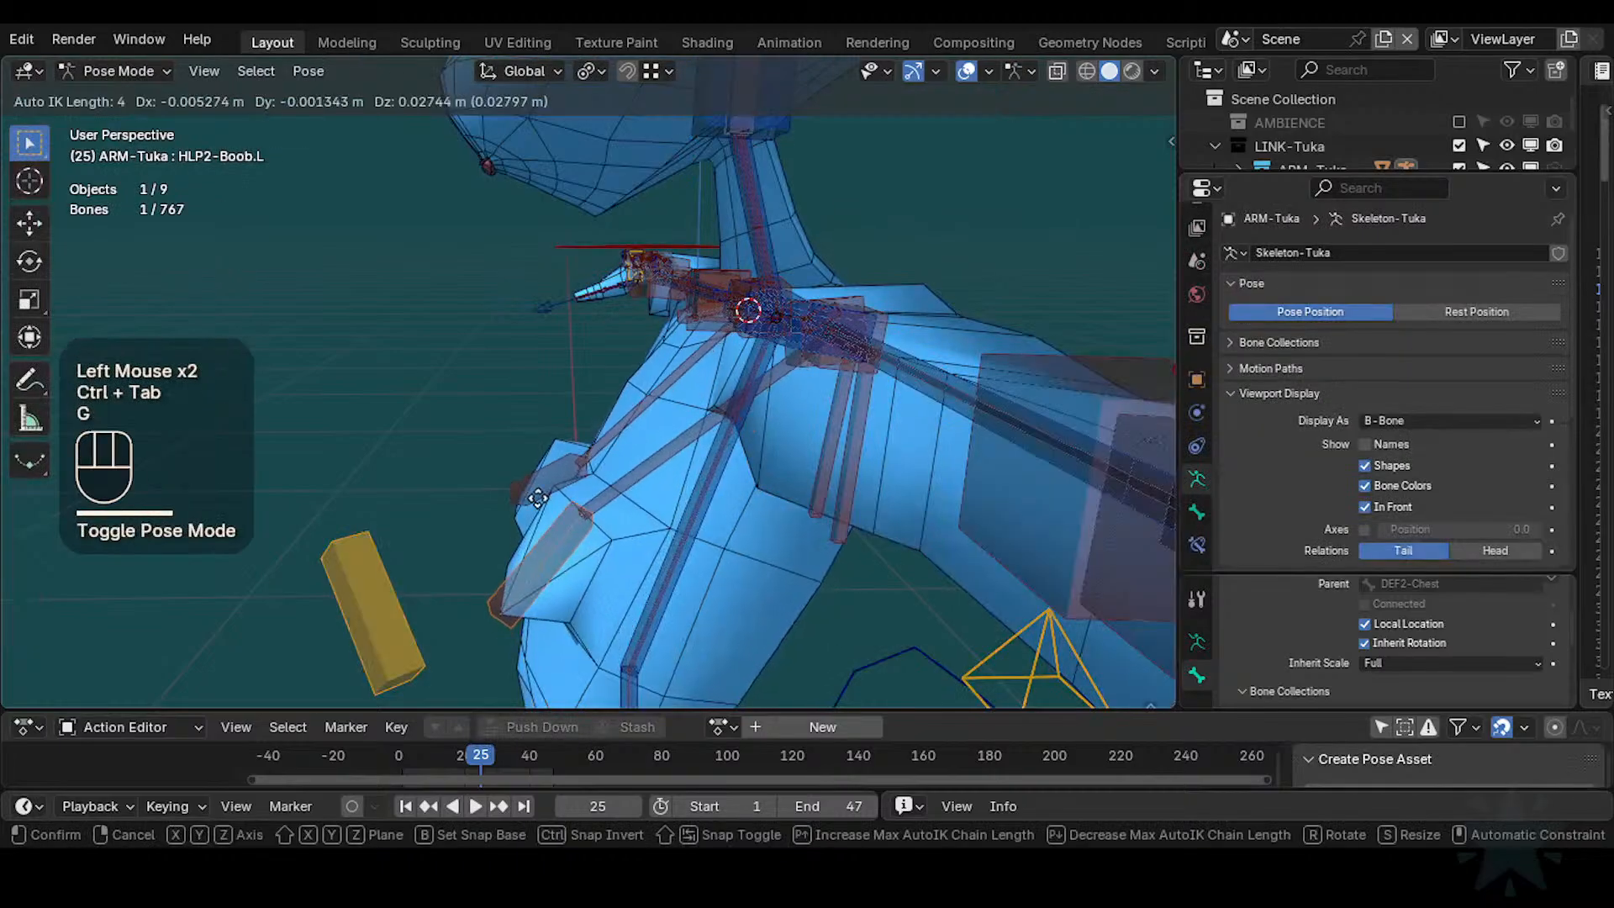
key("Escape")
Try moving HLP2-BreastLeverage.L and display its IK constraint settings
left_click(654, 504)
left_click(662, 507)
key("g")
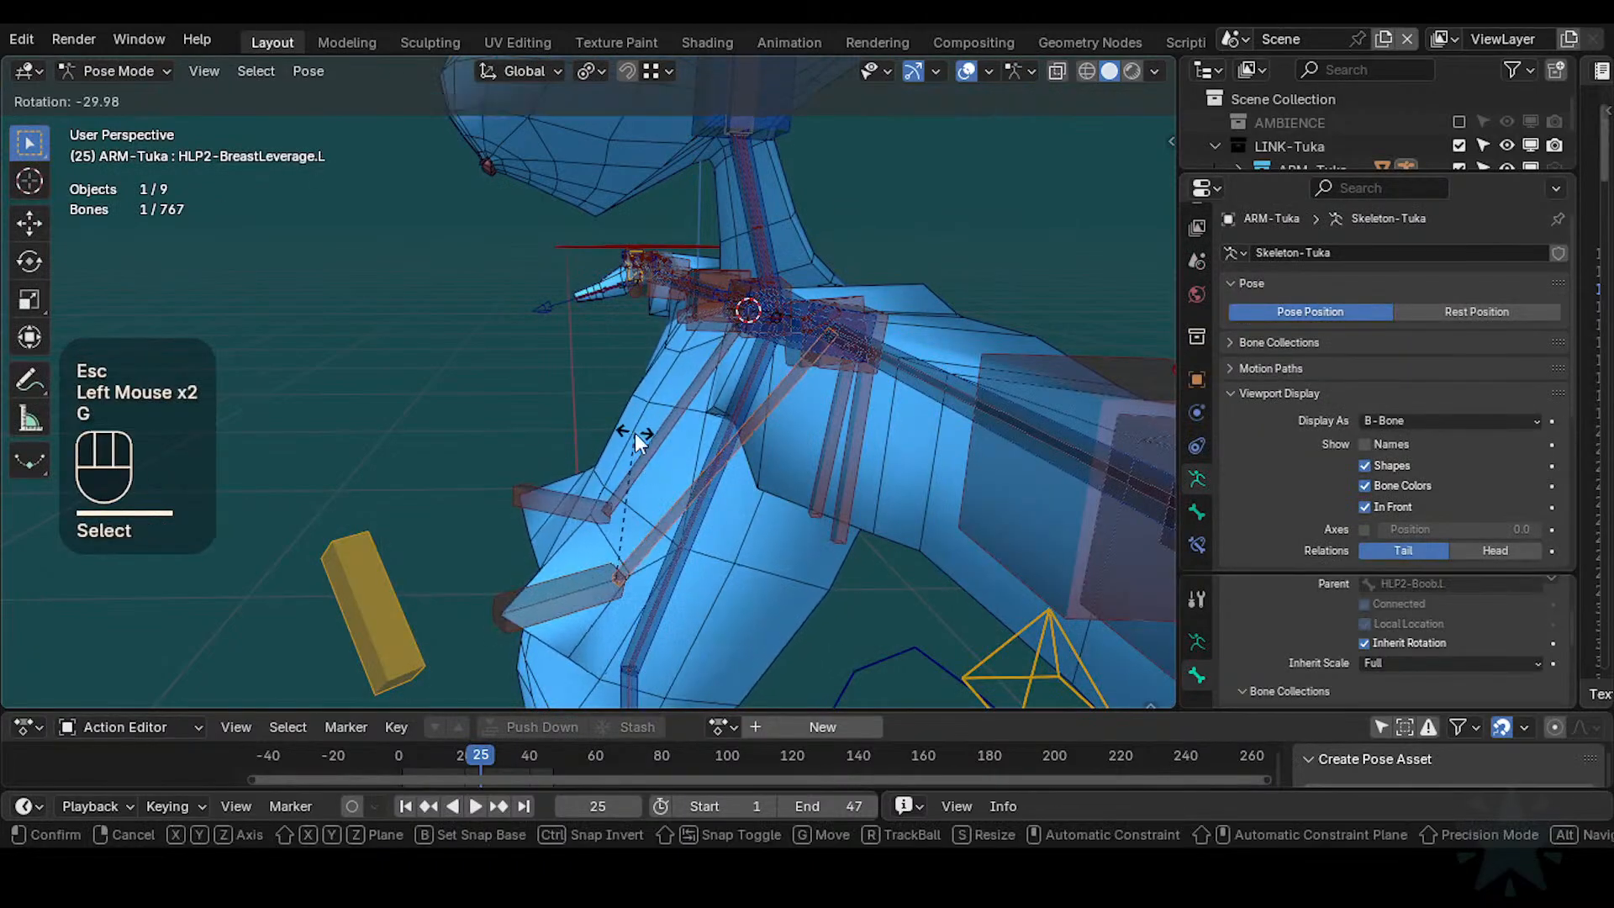
key("Escape")
left_click(1196, 546)
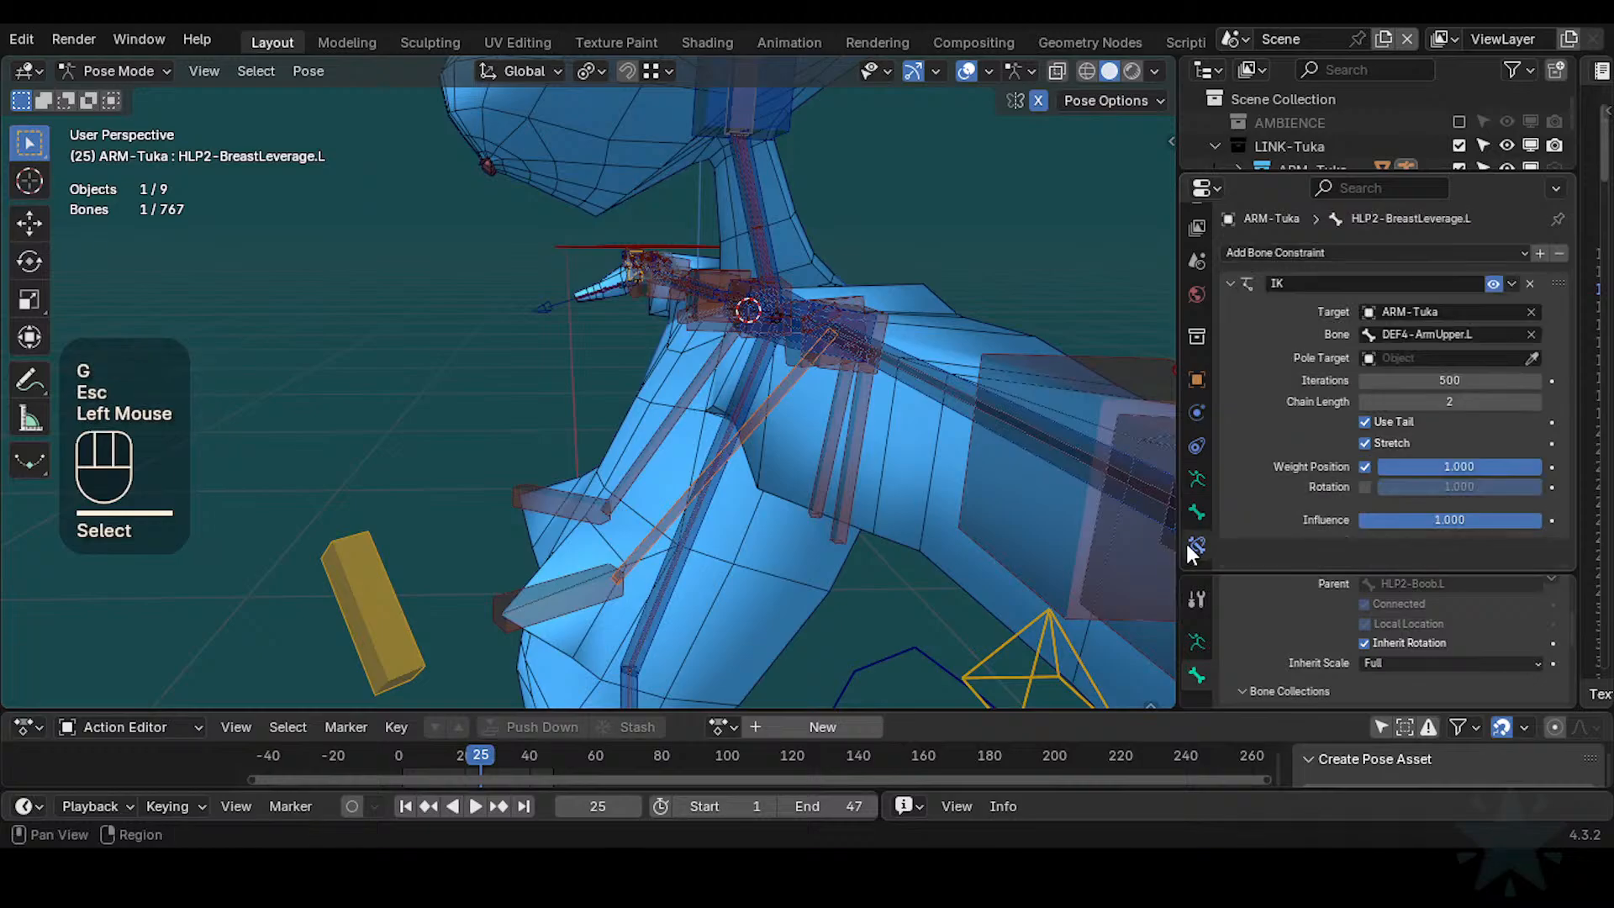
Select HLP2-Boob.L and examine the bone and its parent relation in Edit Mode
left_click(673, 542)
left_click(560, 585)
key("Tab")
middle_click_drag(511, 593, 573, 497, "shift")
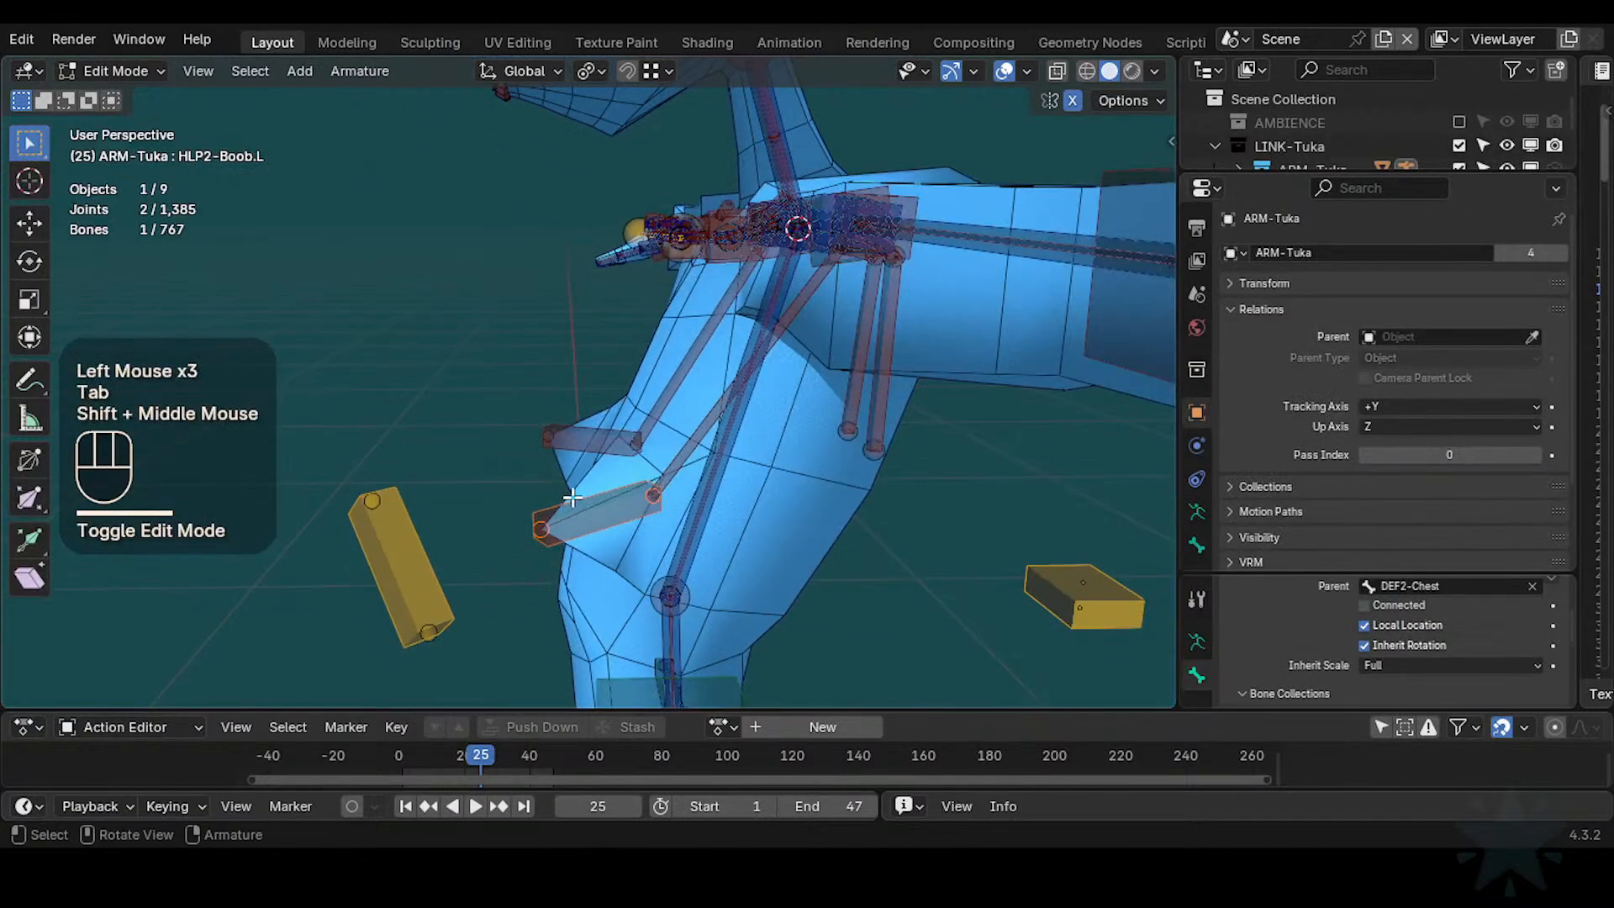
scroll(572, 497, "up", 1)
Try moving and rotating HLP2-Boob.L in Pose Mode, and reopen the armature in Edit Mode
key("Tab")
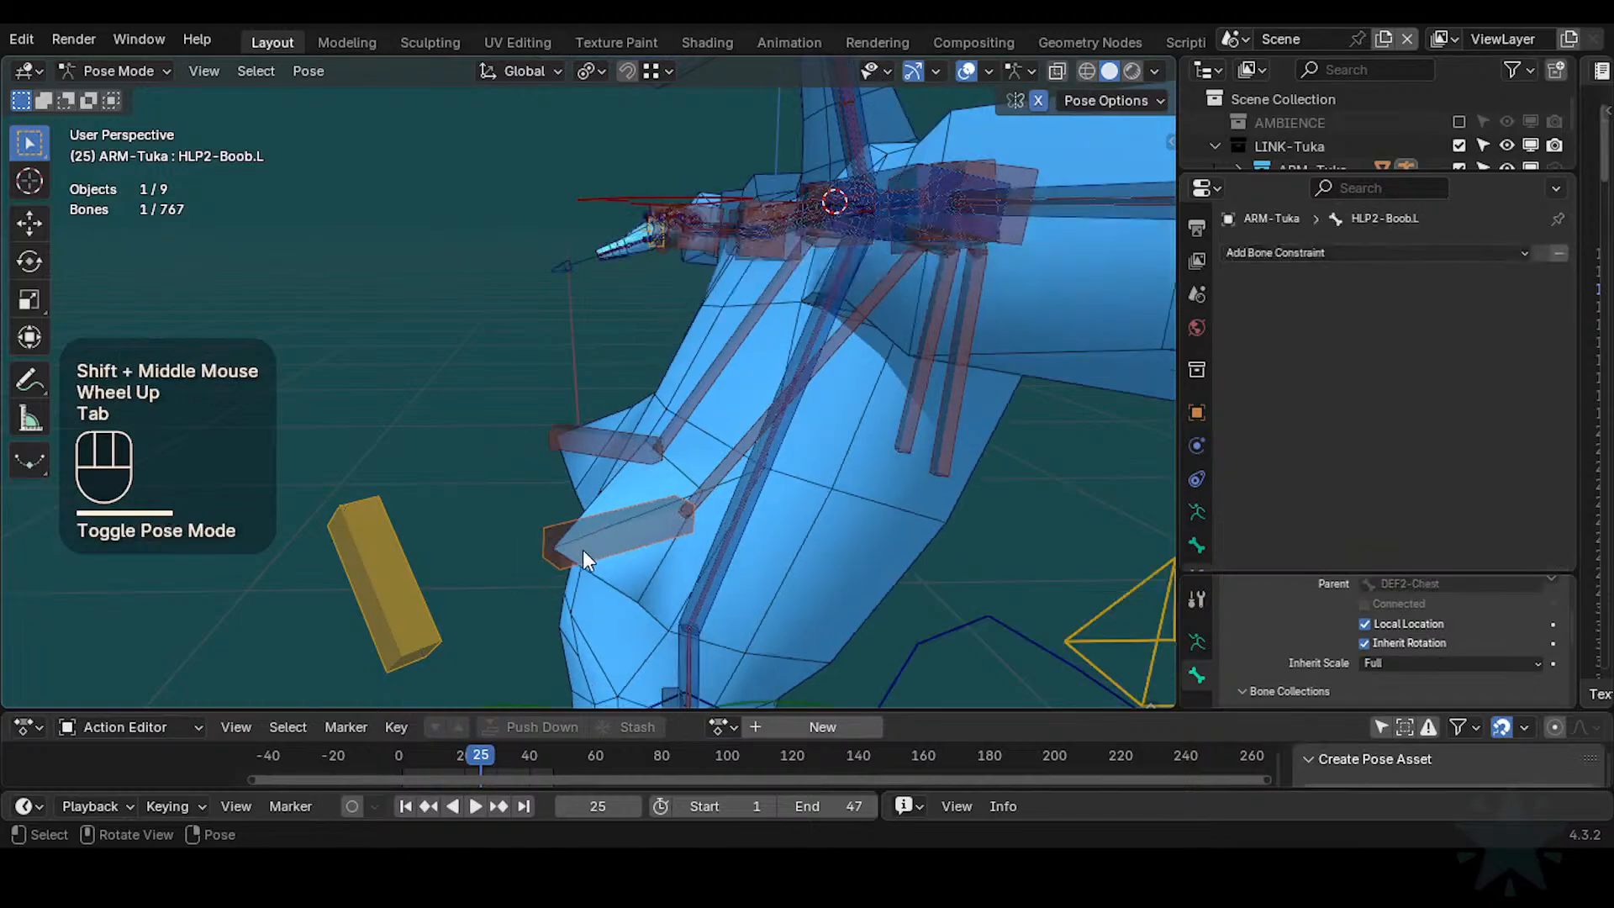
key("g")
key("Escape")
scroll(637, 363, "down", 2)
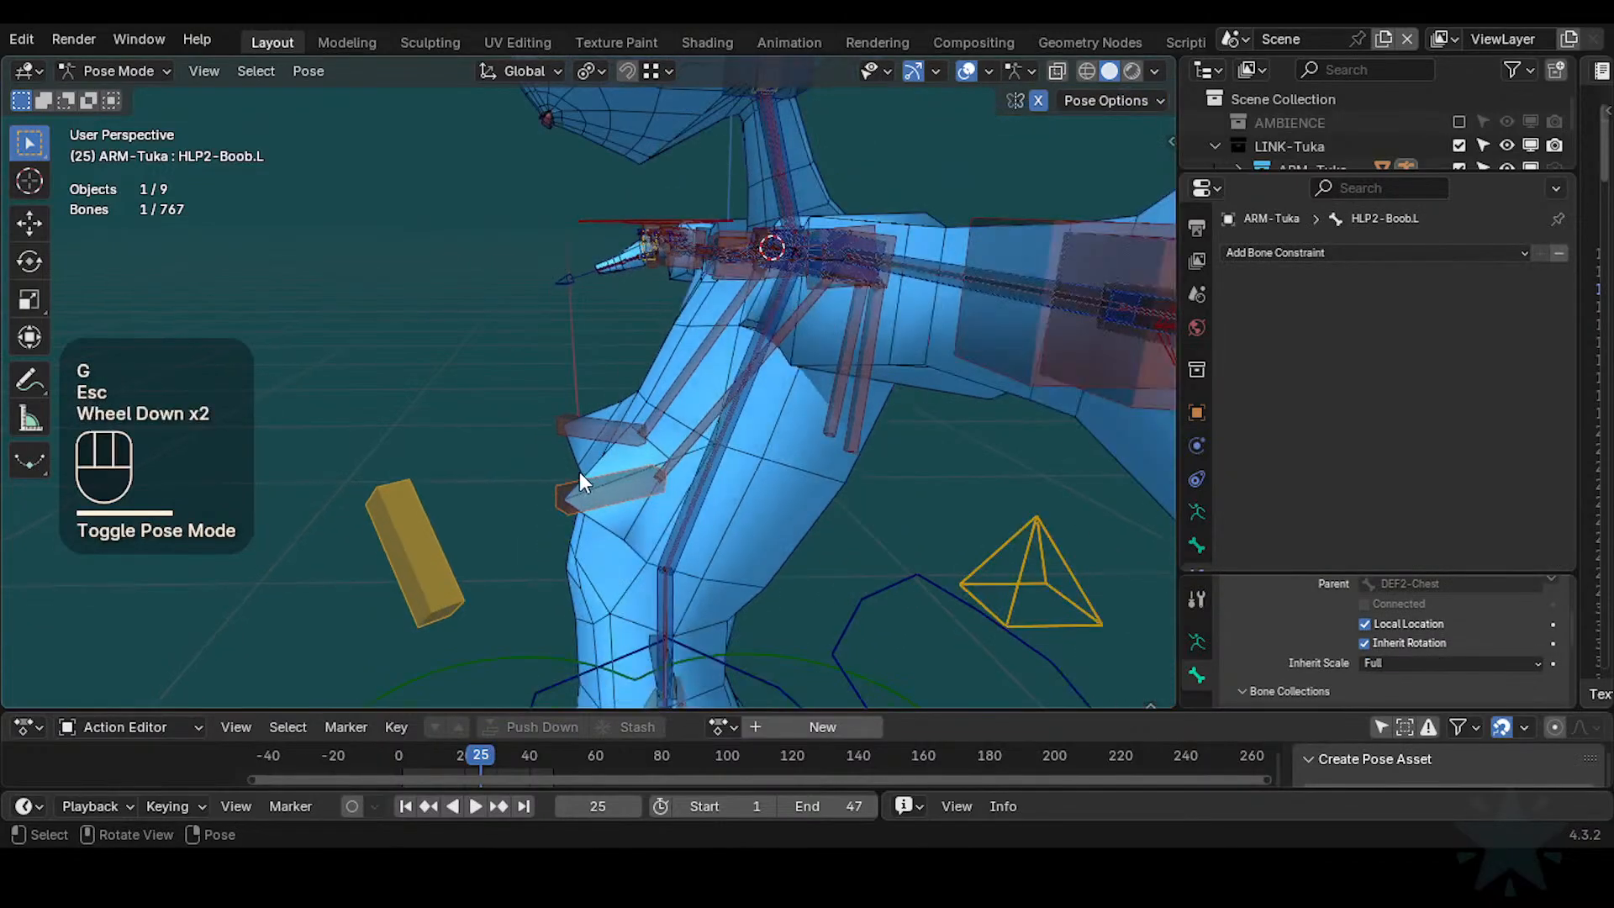
key("r")
key("Escape")
scroll(587, 518, "up", 1)
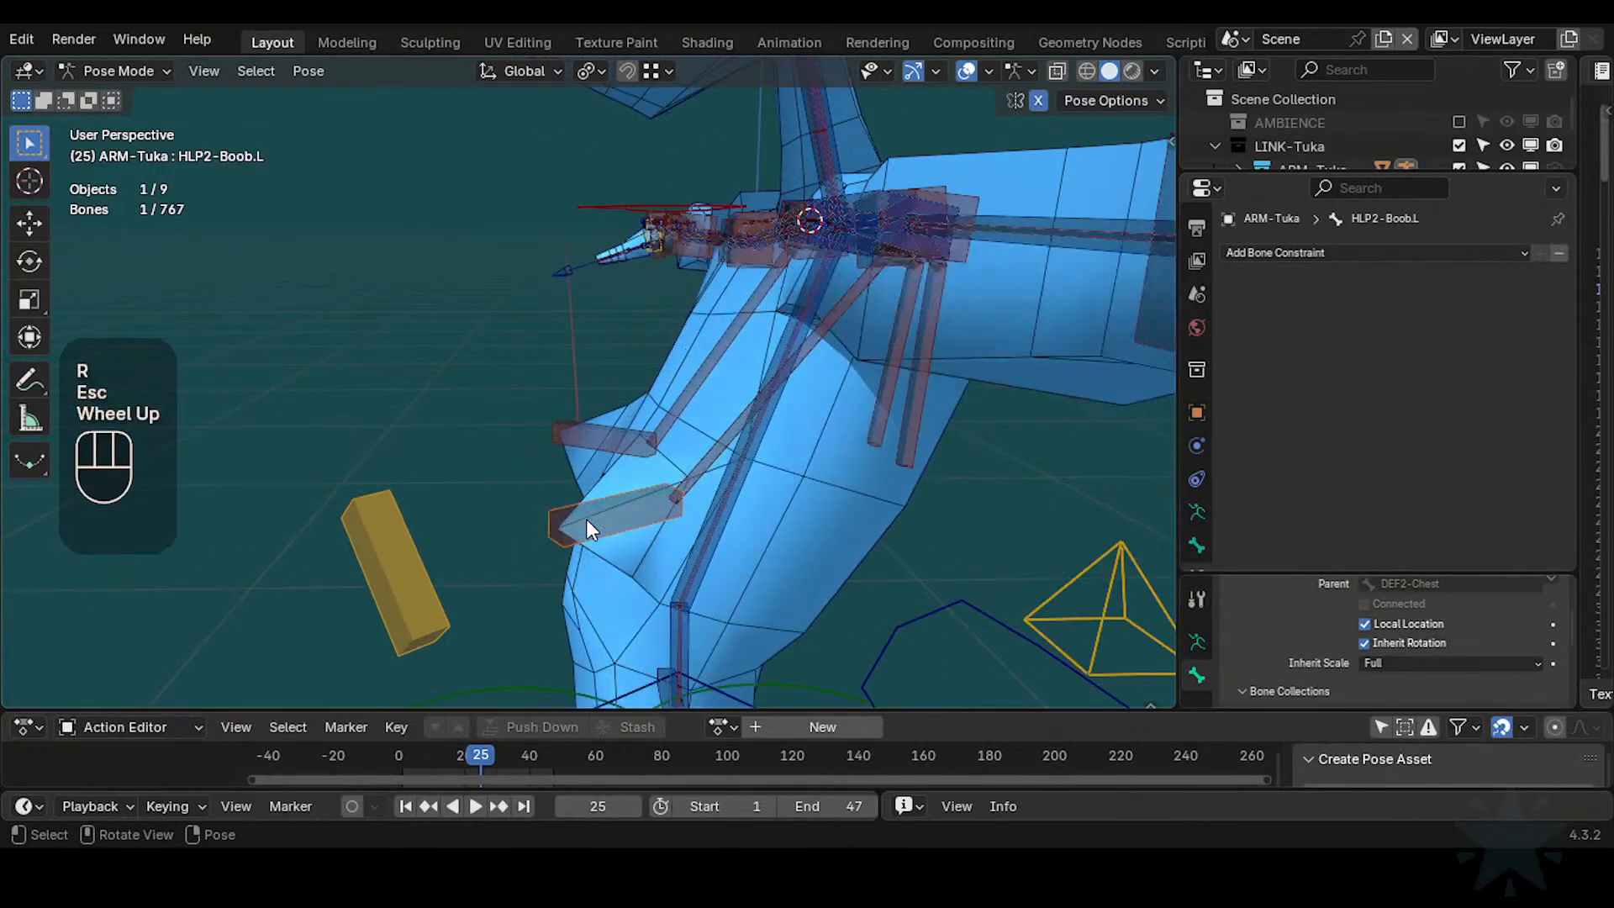
key("Tab")
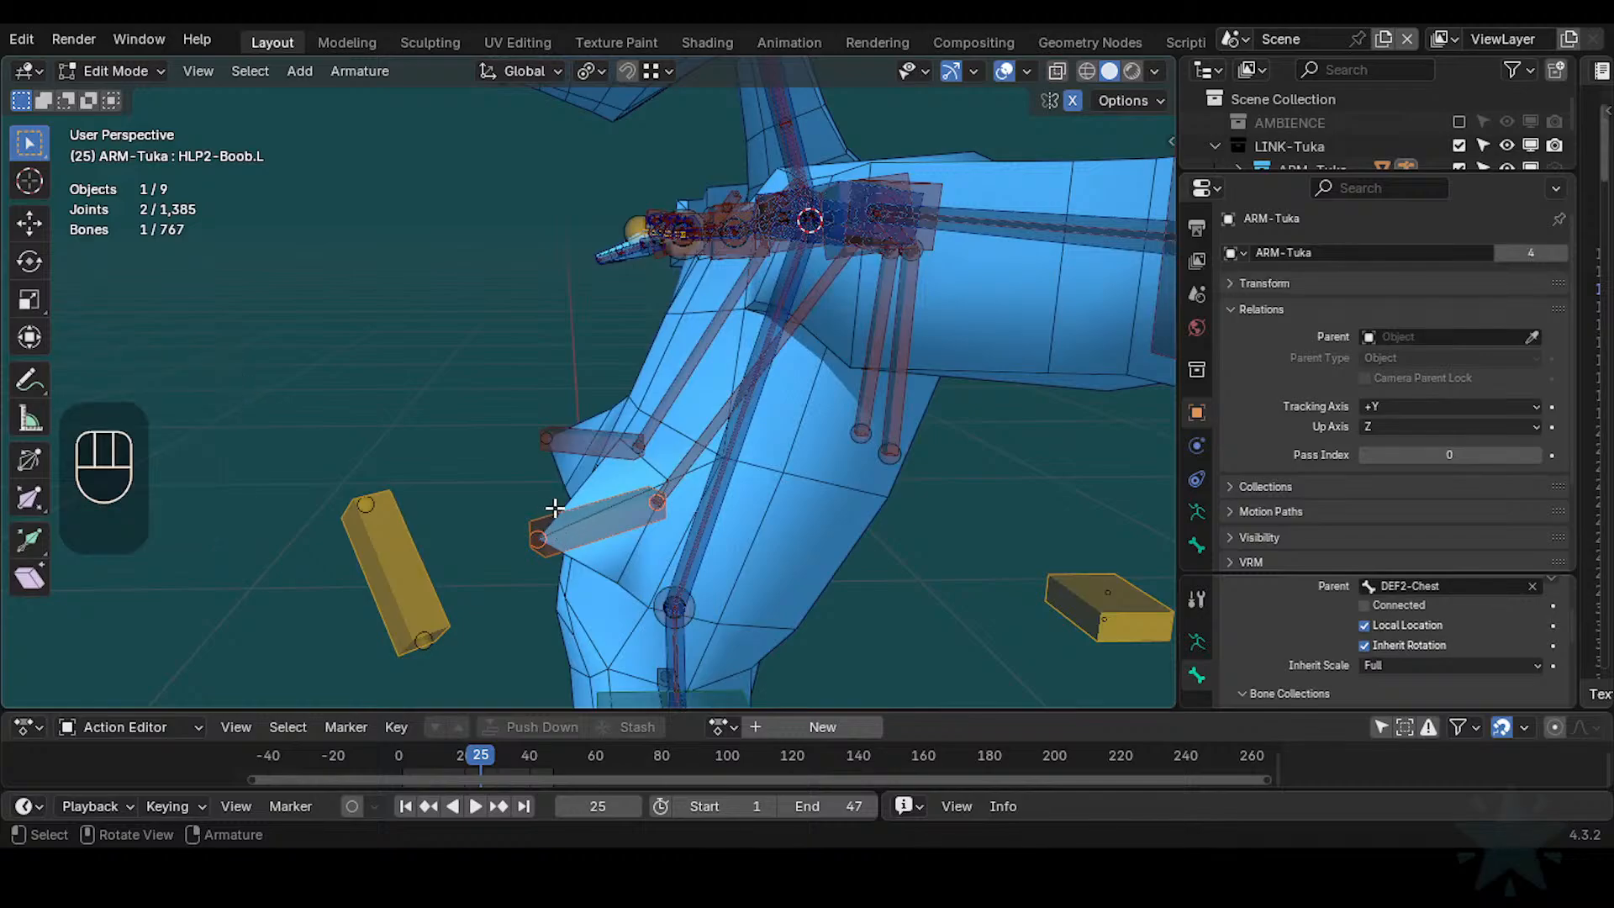
Snap the 3D cursor to the tip joint of the HLP2-Boob.L bone and add a new bone there
left_click(543, 536)
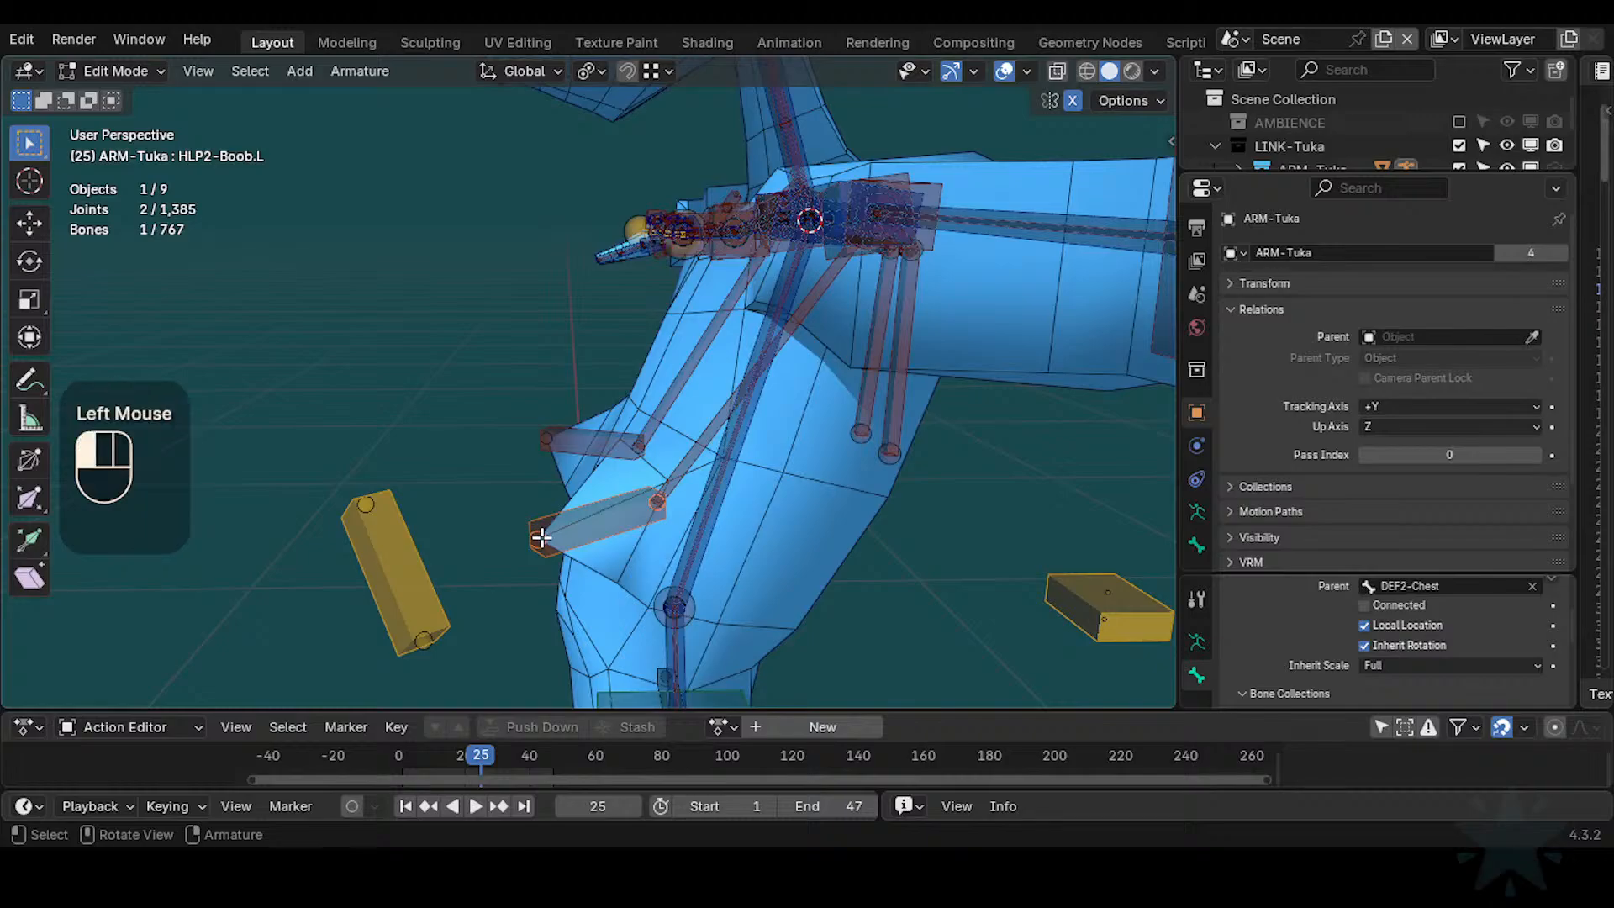
key("shift+s")
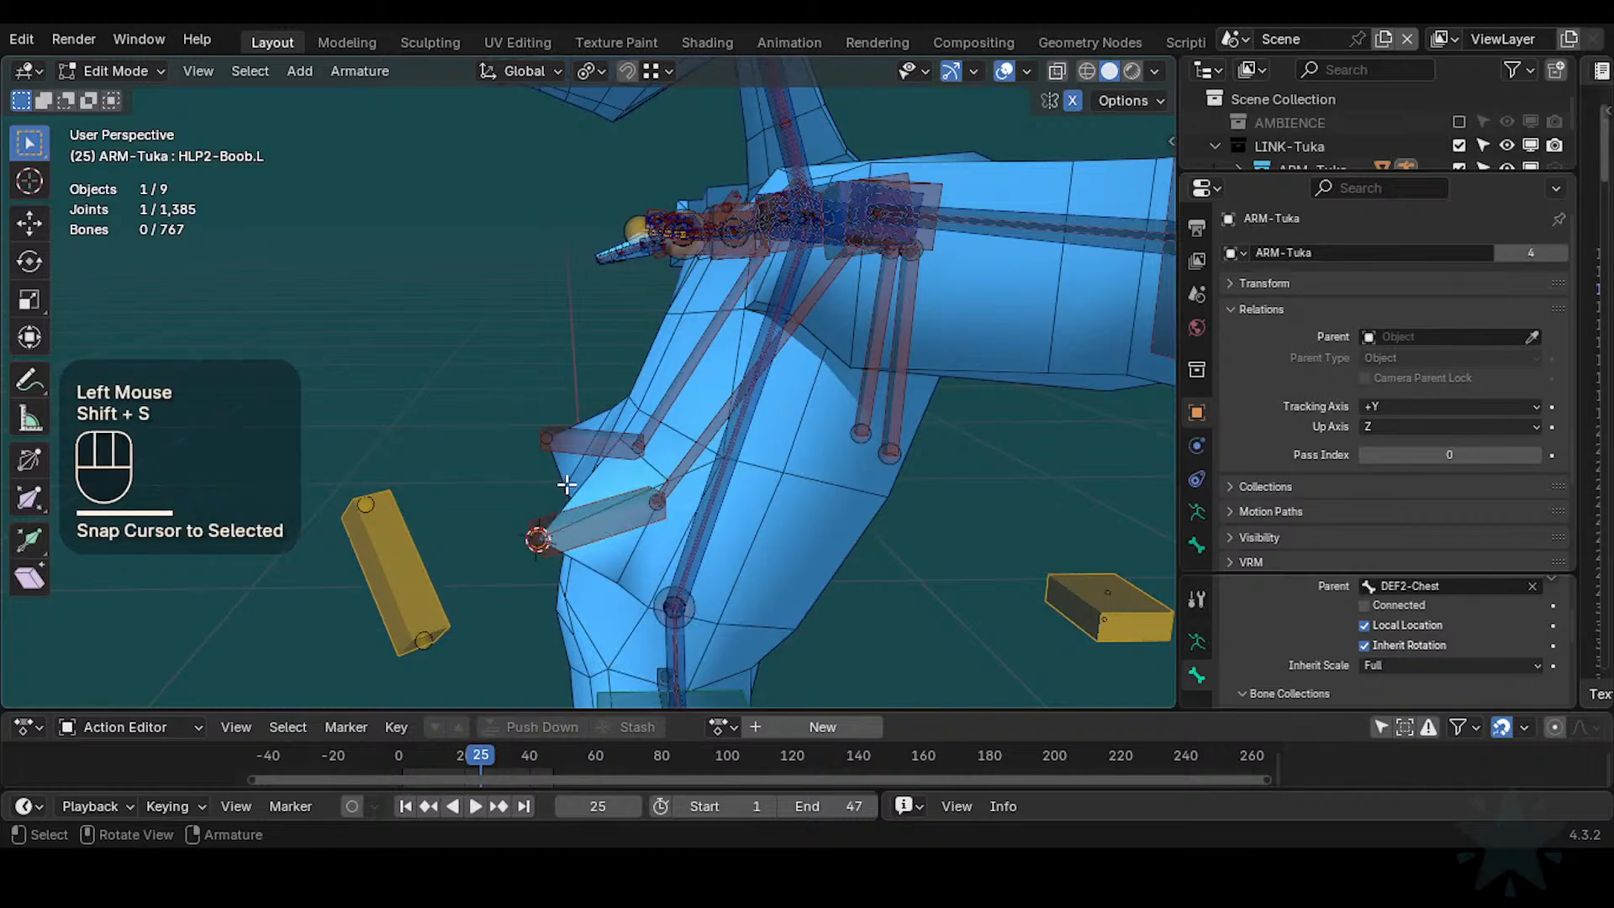
key("shift+a")
left_click(540, 281)
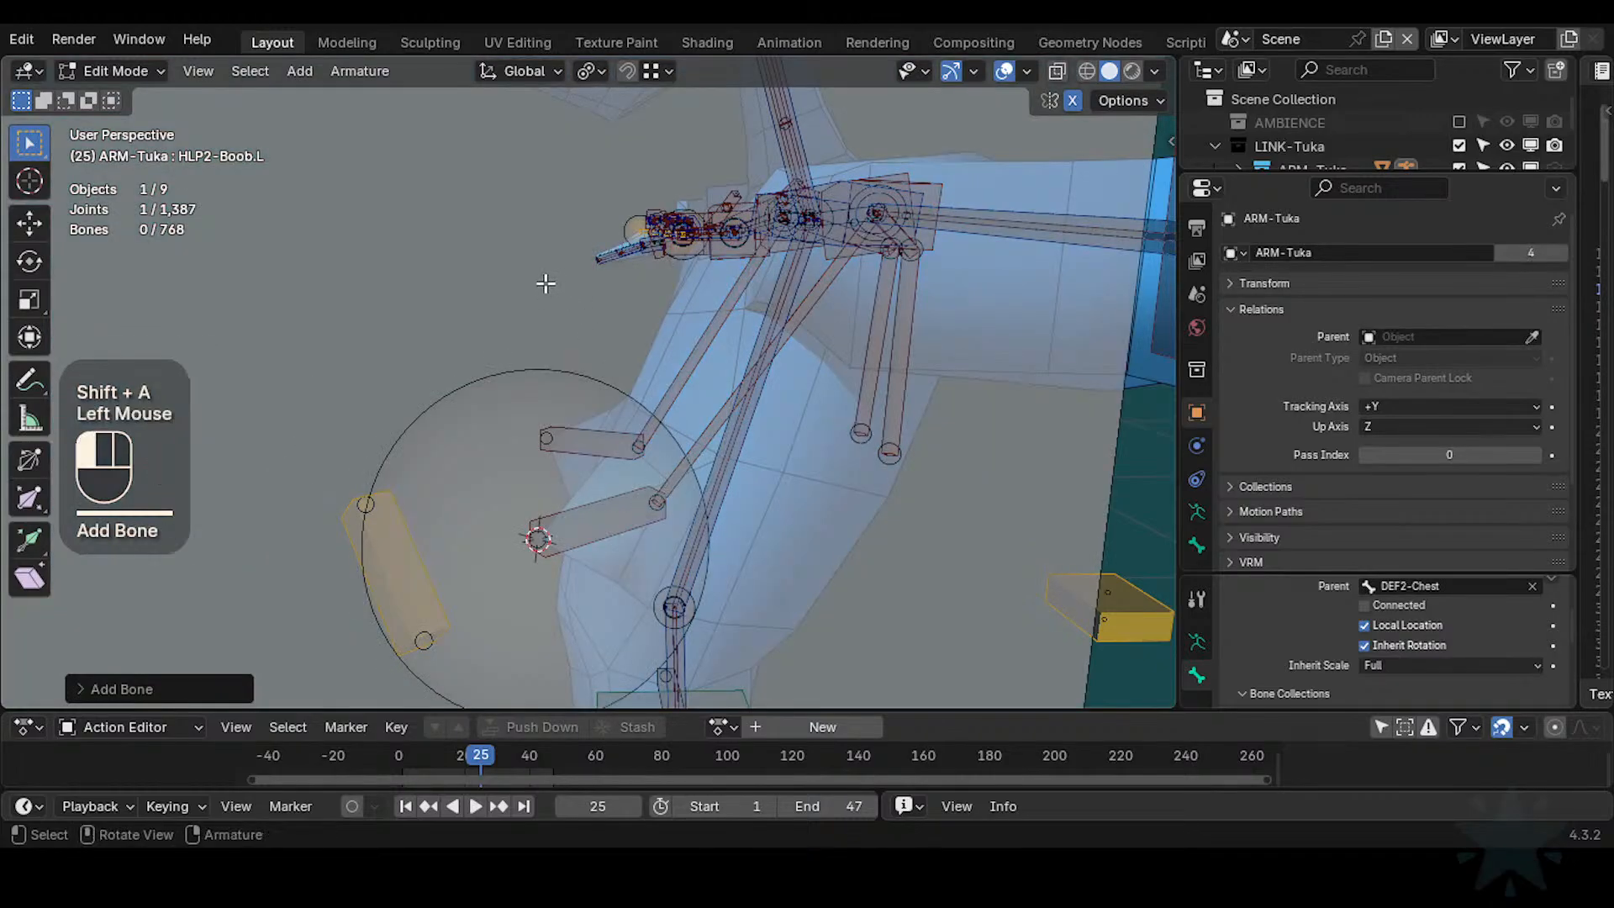
Scale down the new bone's length and its B-Bone display size until it is a short, thin bone beside the chest
scroll(702, 381, "down", 2)
key("shift+ctrl+alt+a")
left_click(568, 210)
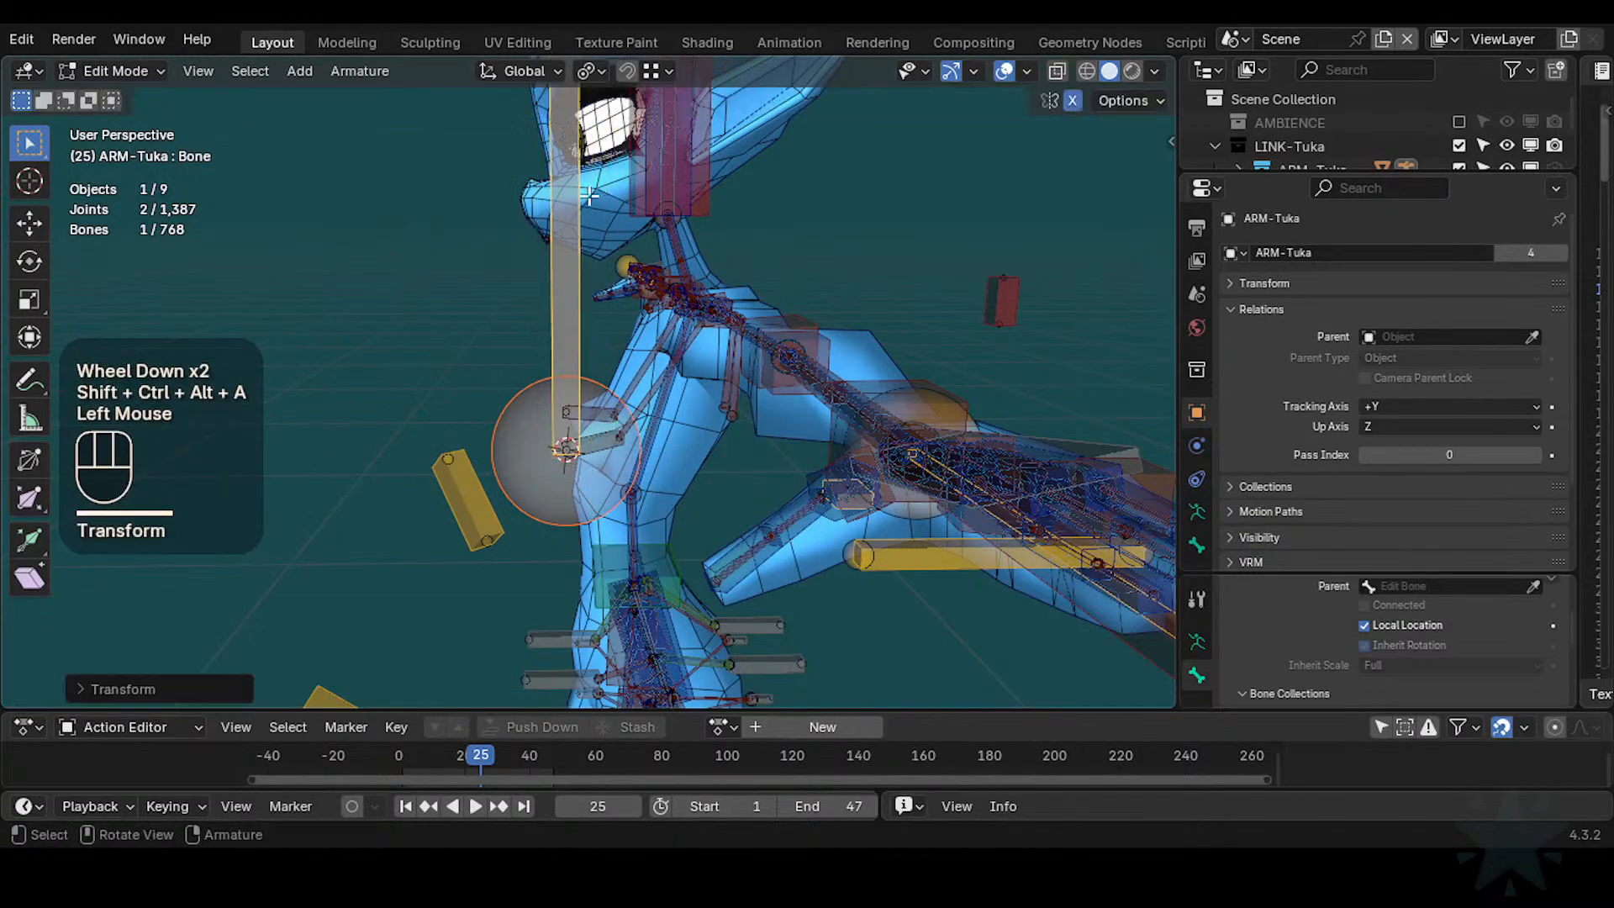
key("s")
left_click(559, 424)
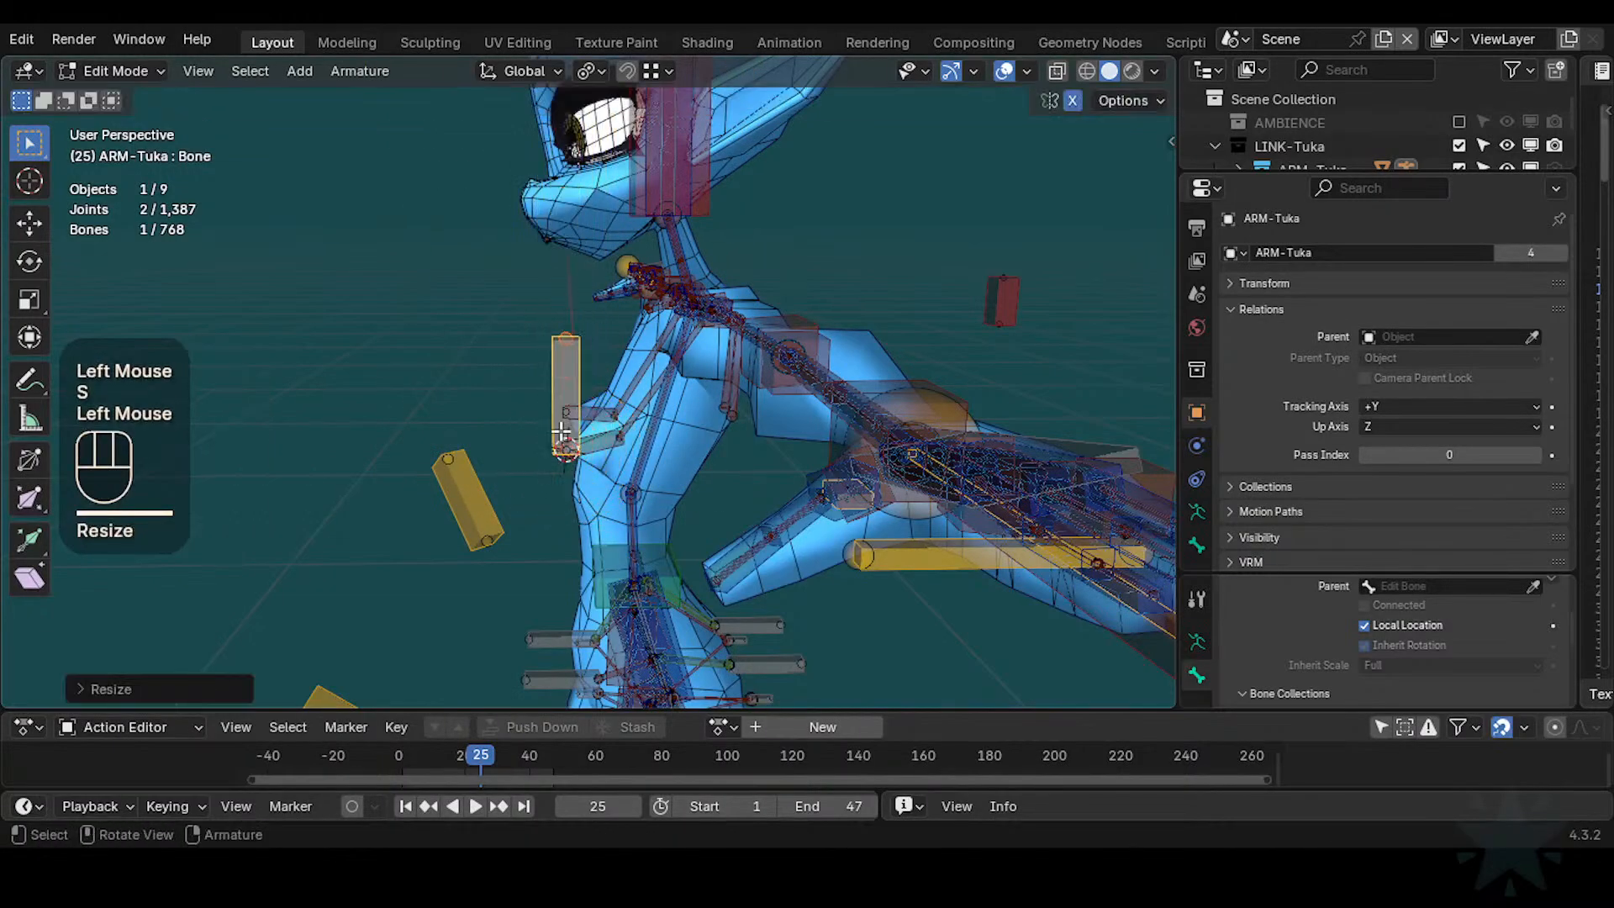
scroll(559, 428, "up", 3)
key("shift+ctrl+alt+a")
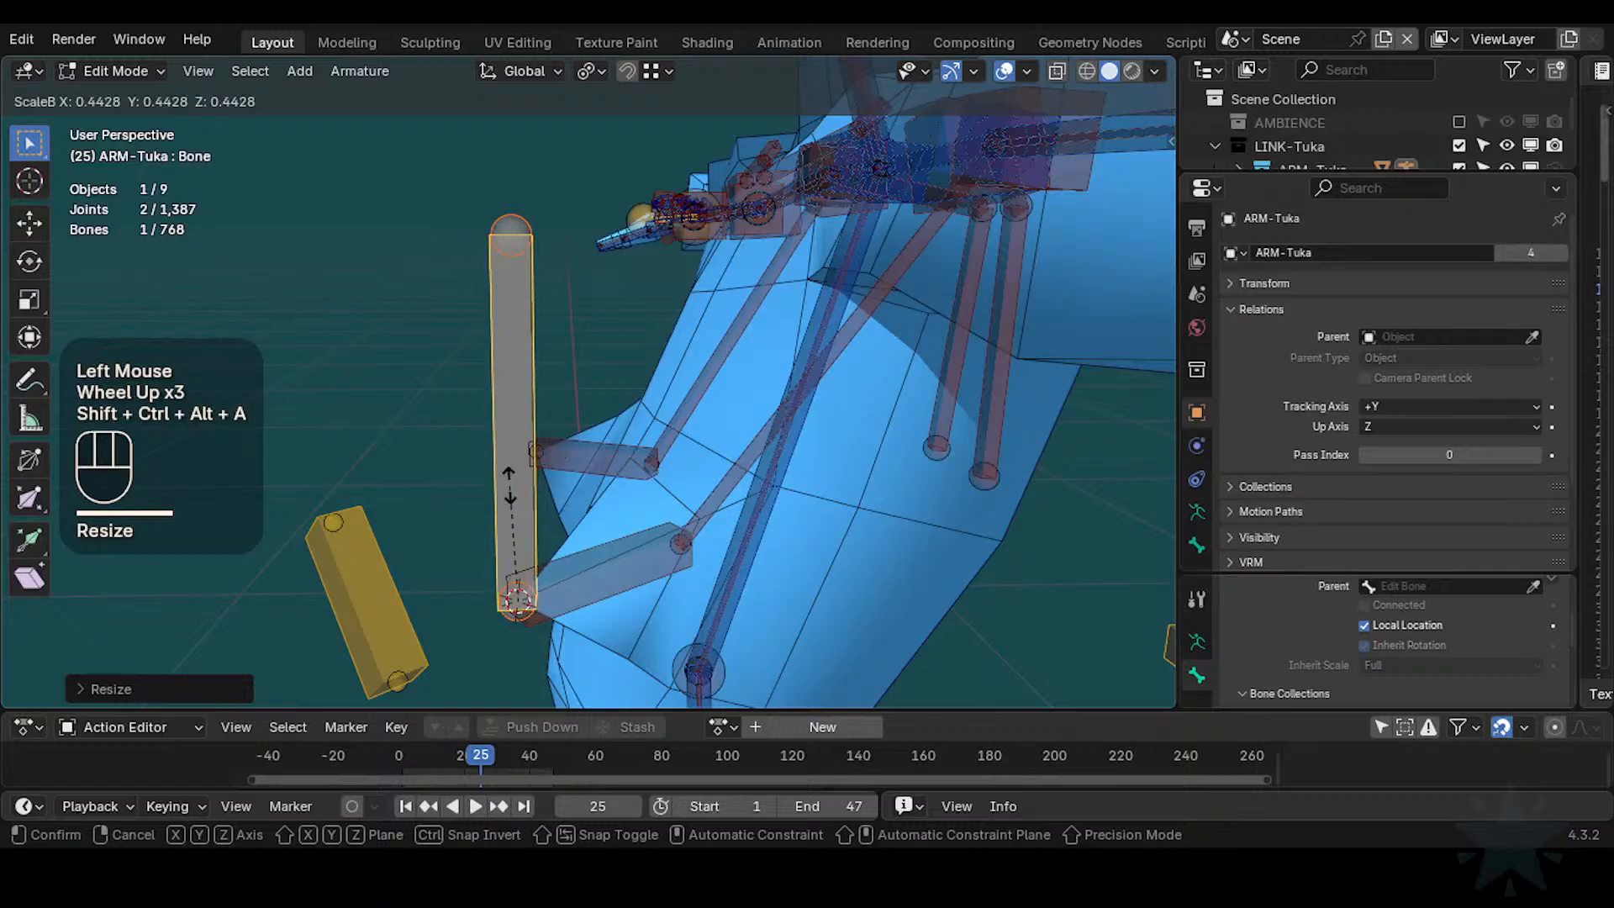
left_click(538, 483)
key("s")
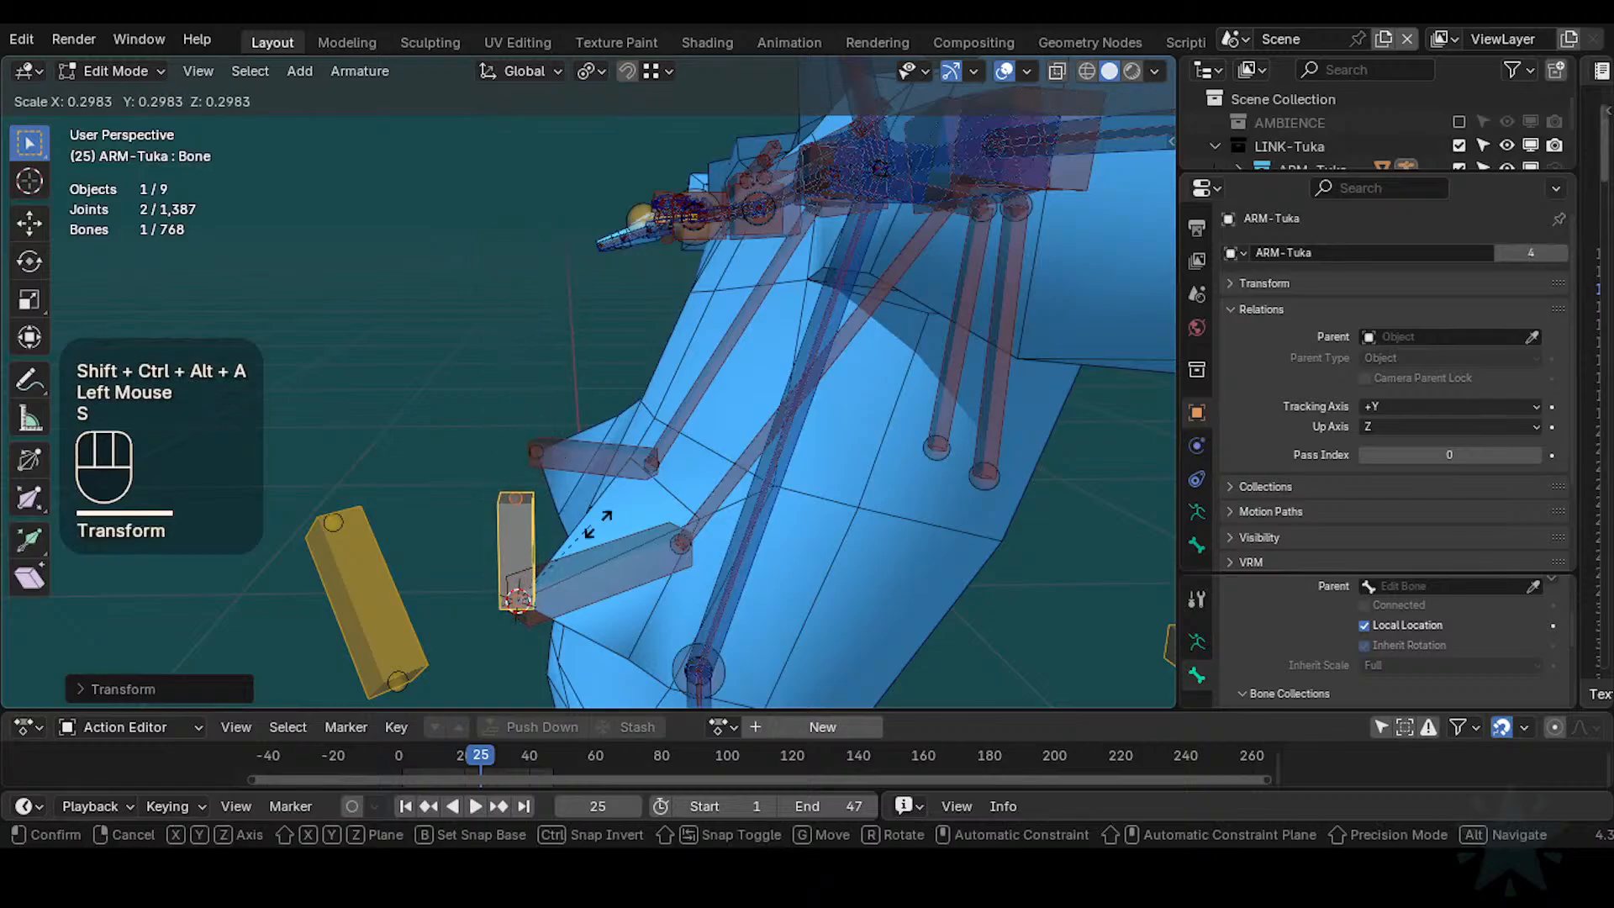
key("shift+ctrl+alt+a")
left_click(643, 495)
key("shift+ctrl+alt+a")
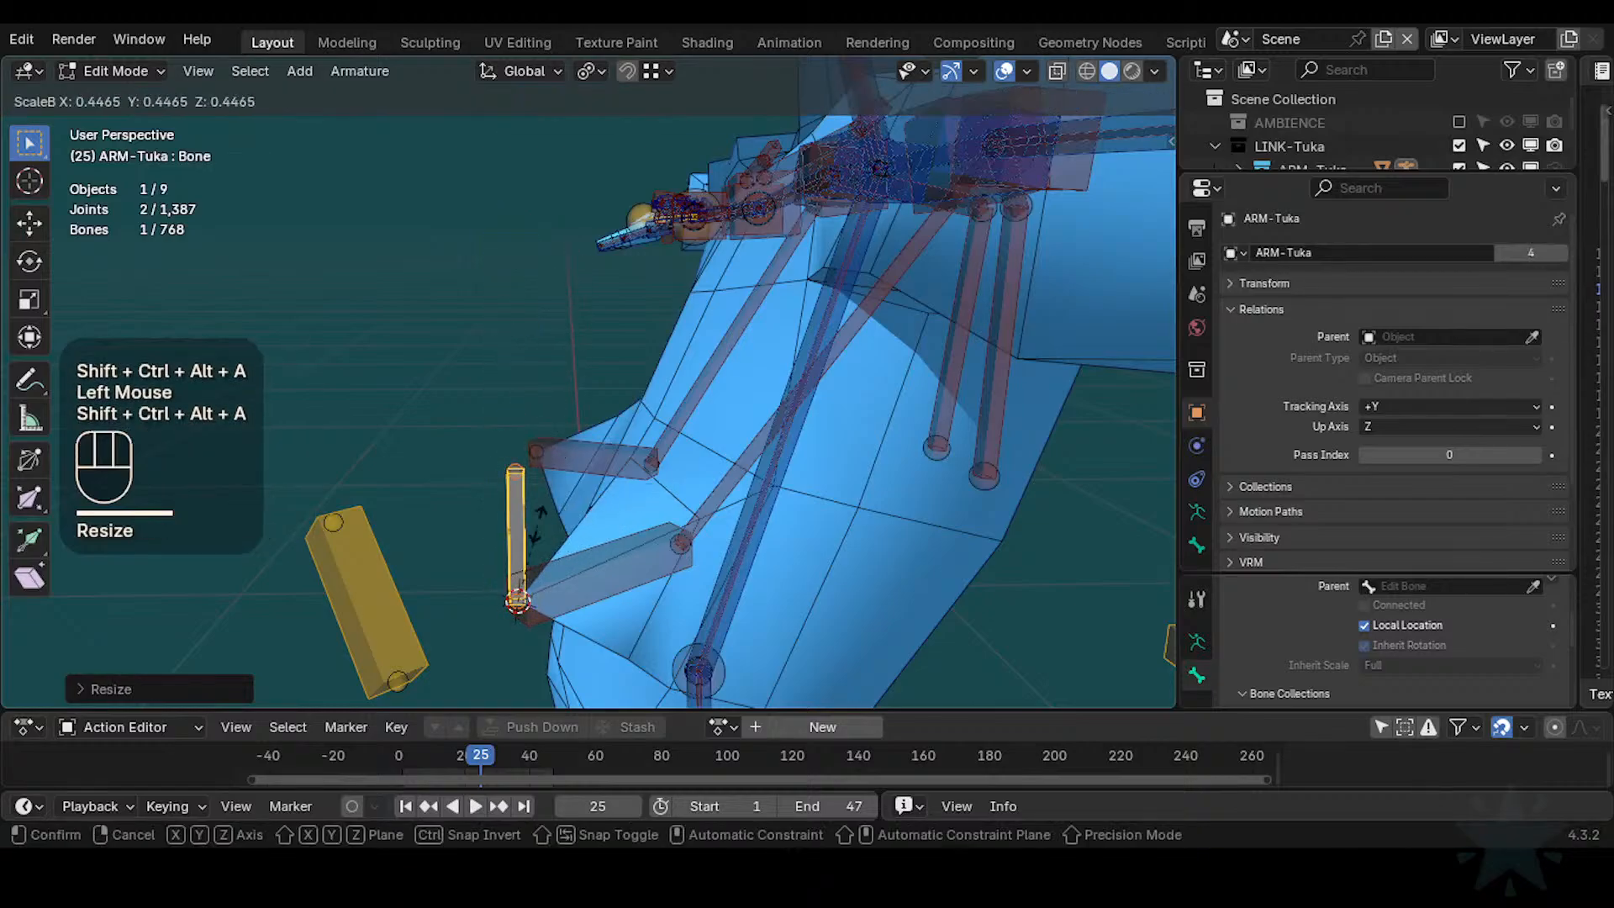
left_click(583, 350)
key("s")
left_click(622, 500)
Rename the new bone as TWK-Boob.L
key("F2")
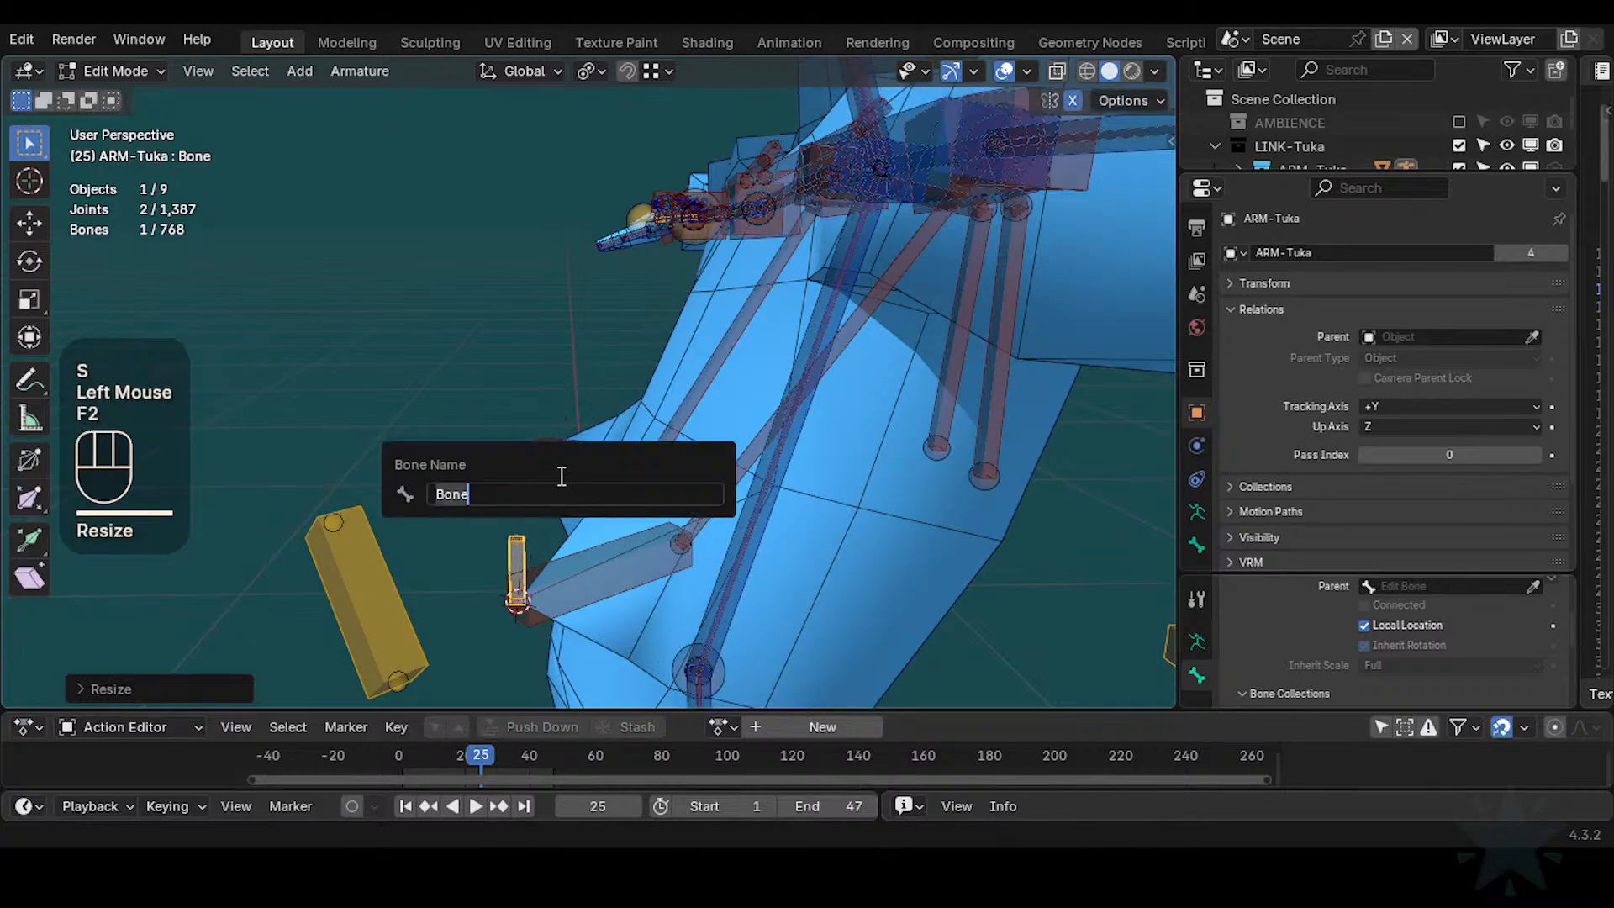
key("shift")
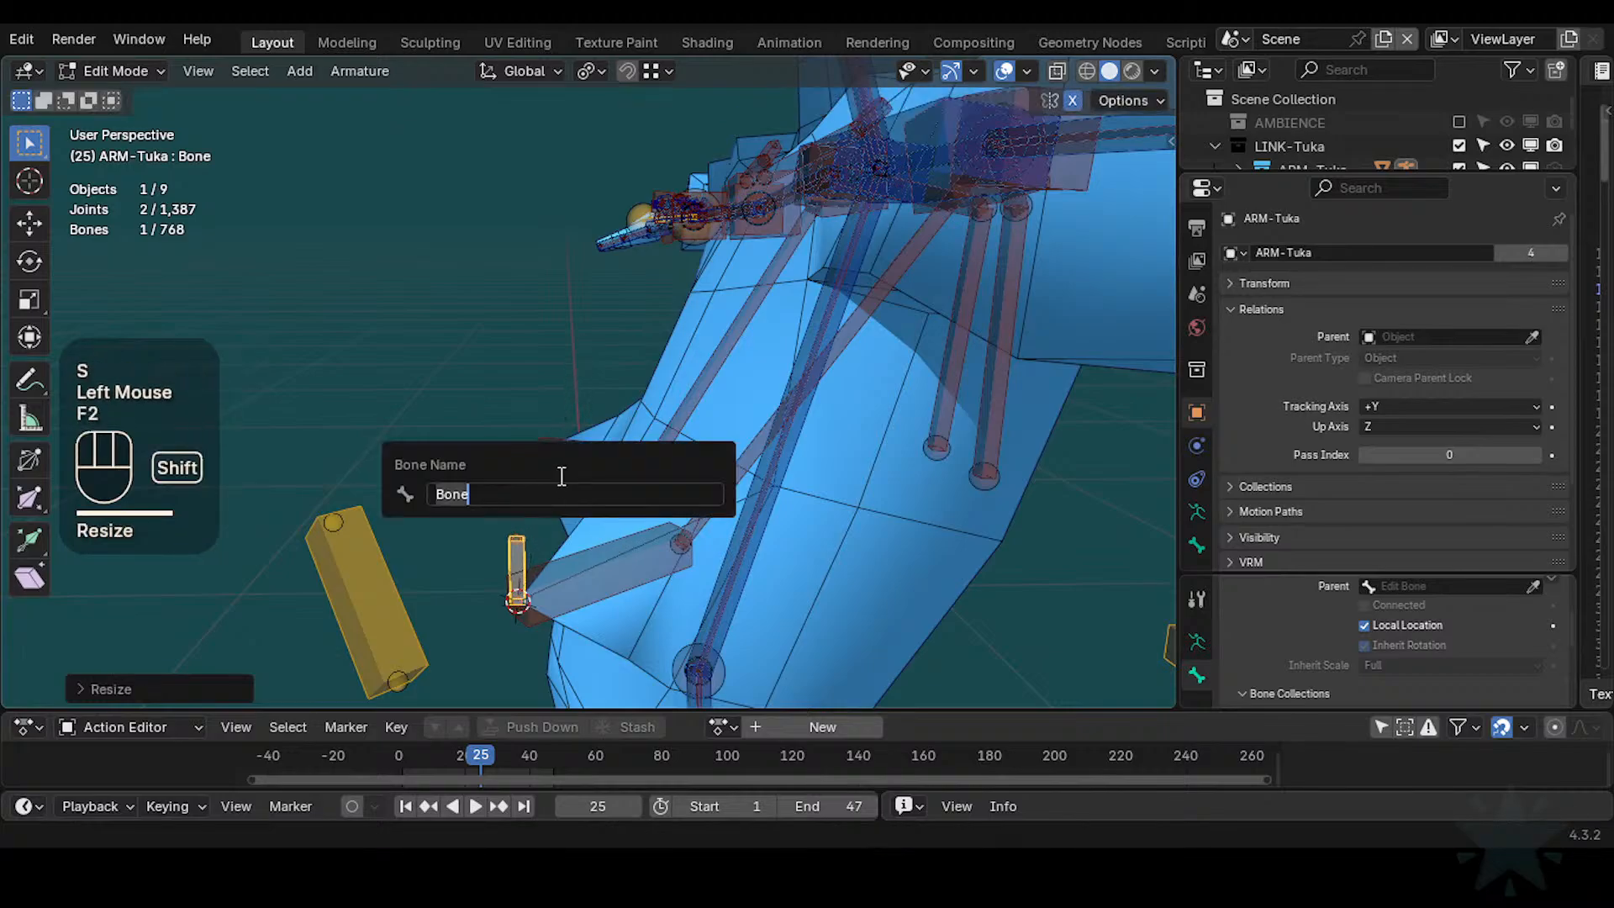
type("TWK-Boob")
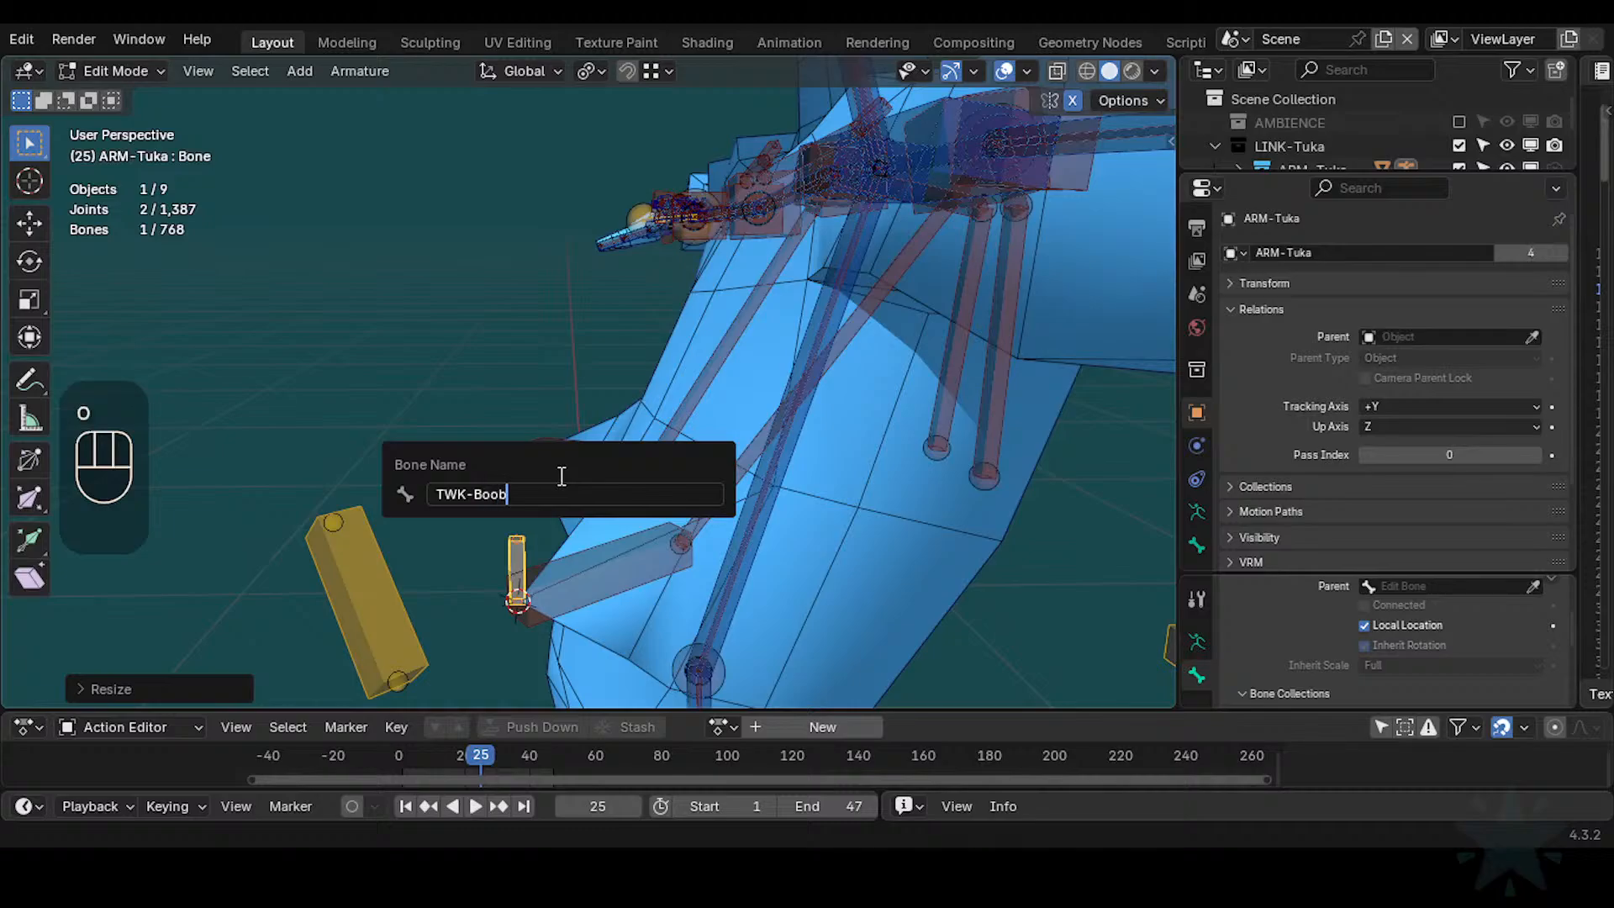
type(".L")
key("Return")
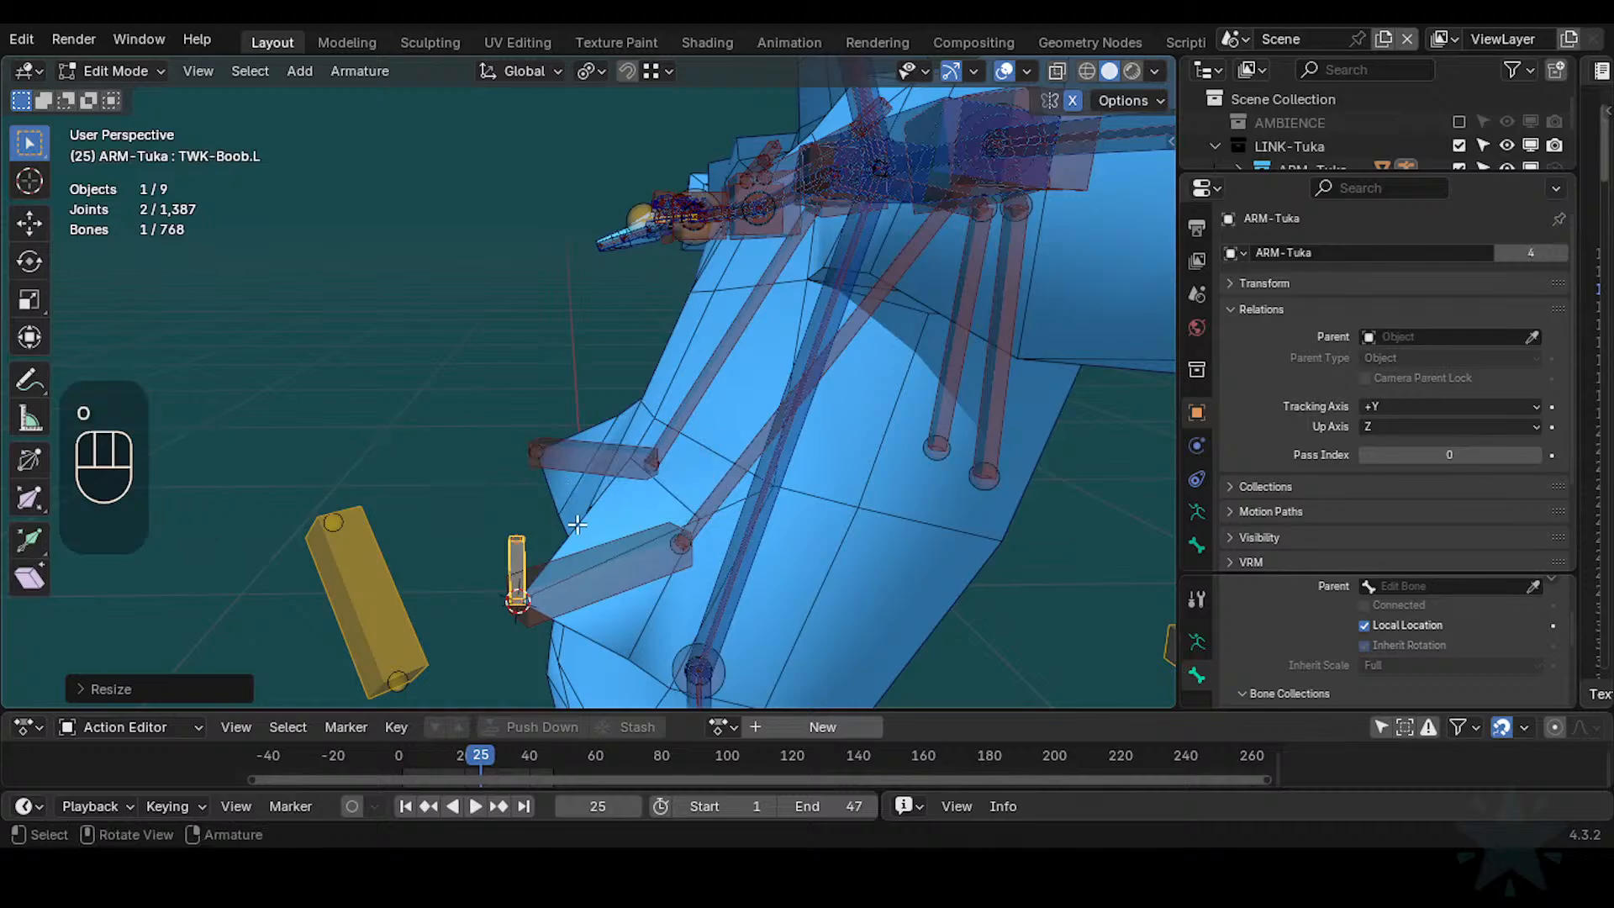
Parent the TWK-Boob.L bone to the CTL-IK-Chest bone
key("ctrl")
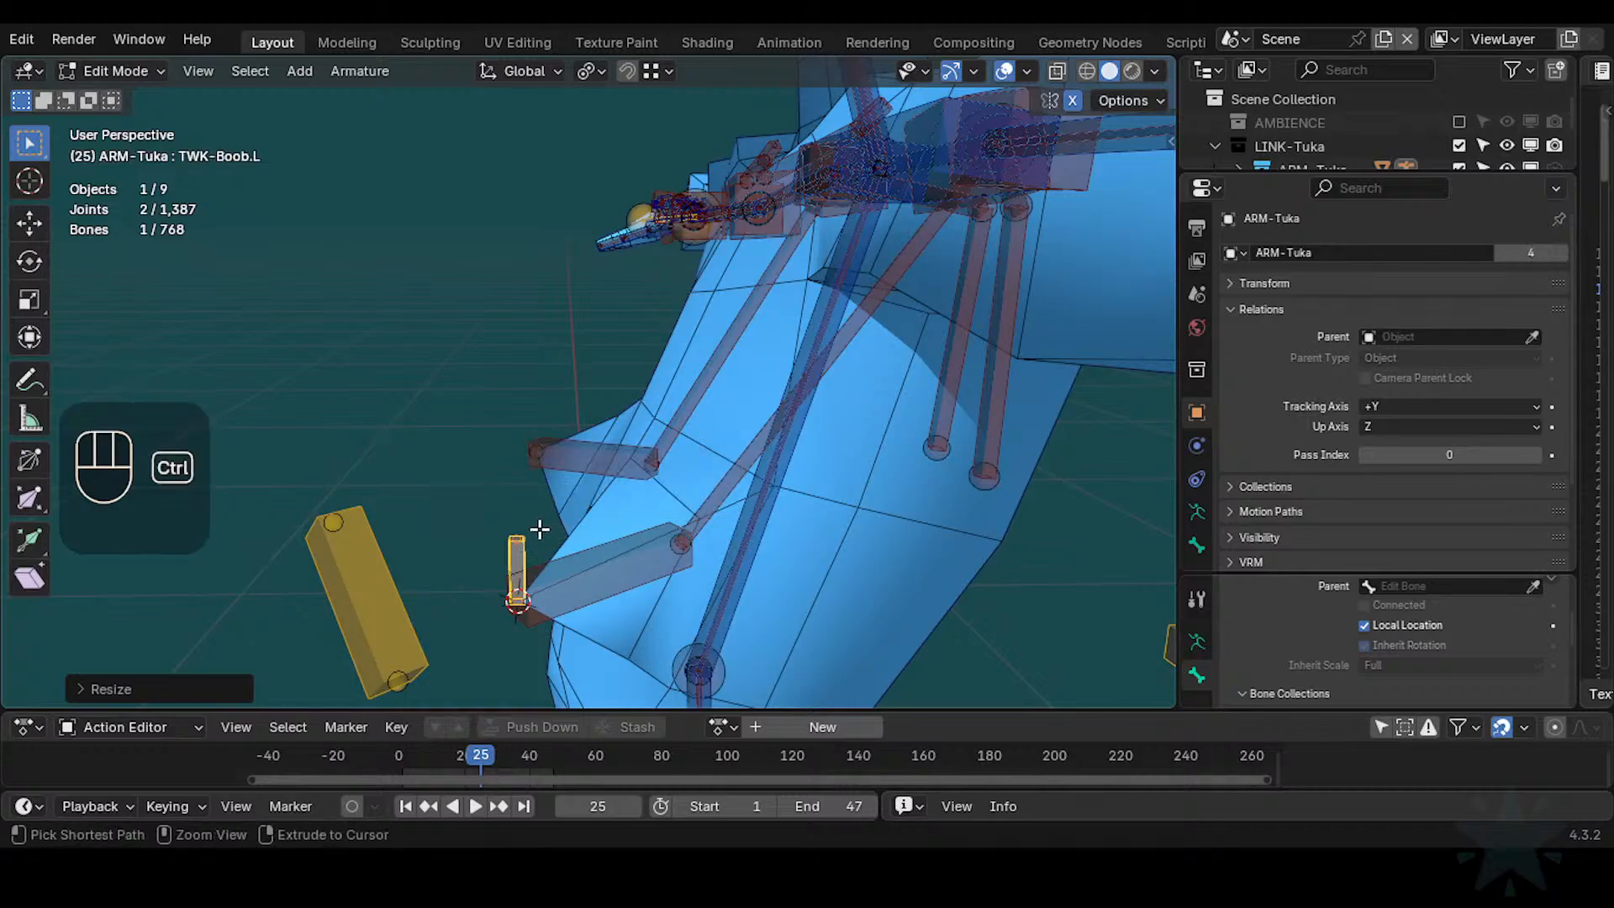
left_click(518, 555)
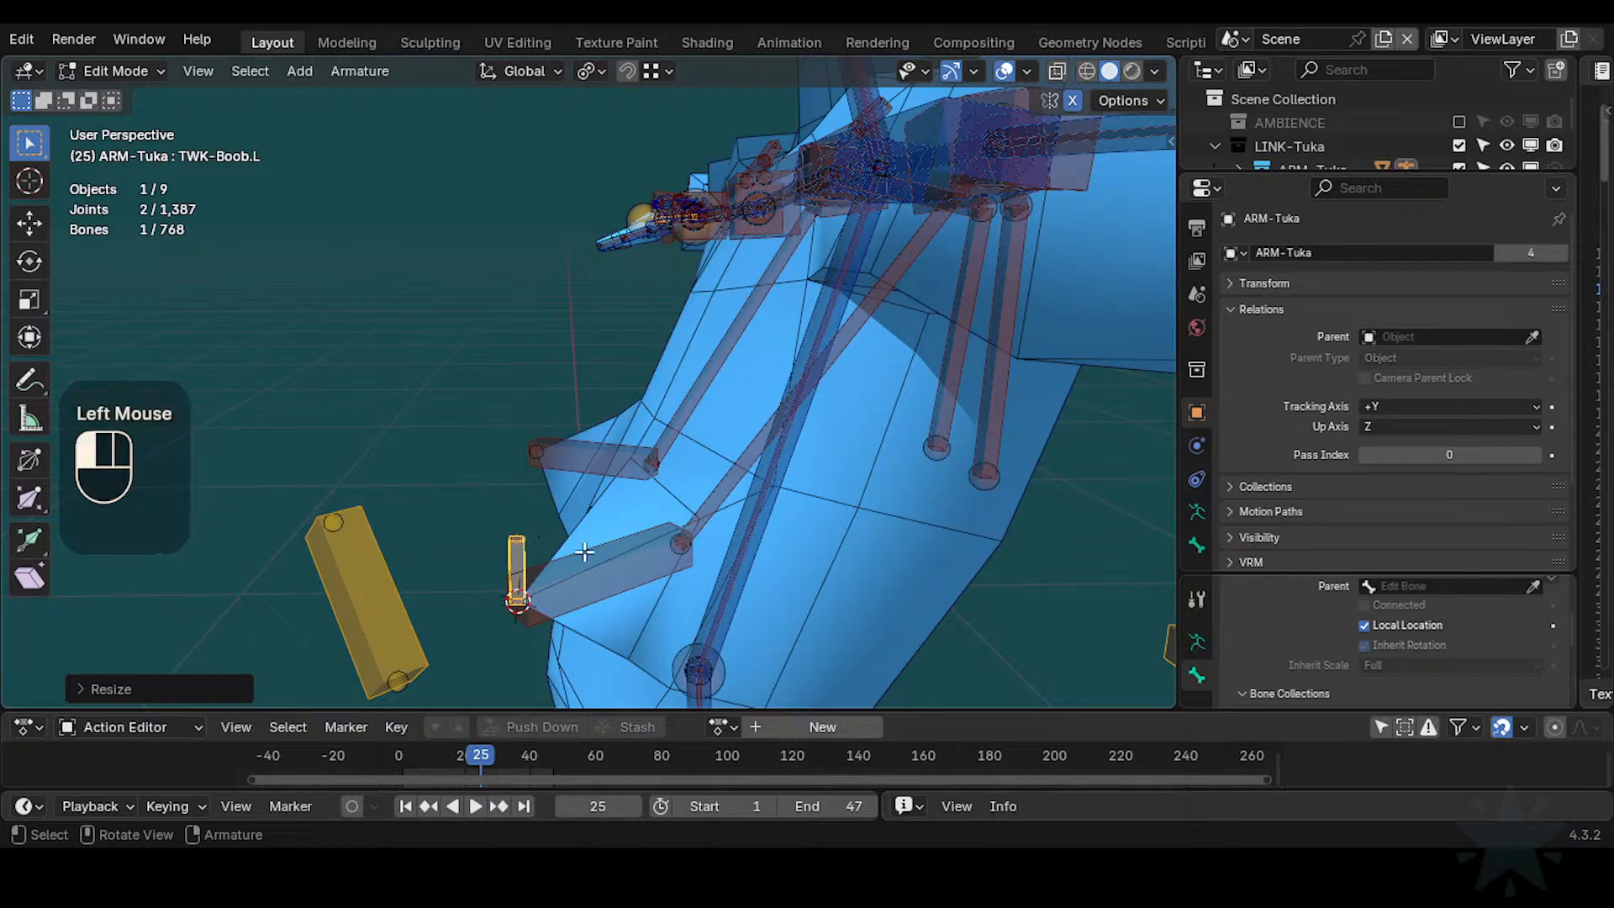
left_click(518, 553)
left_click(517, 553)
key("shift")
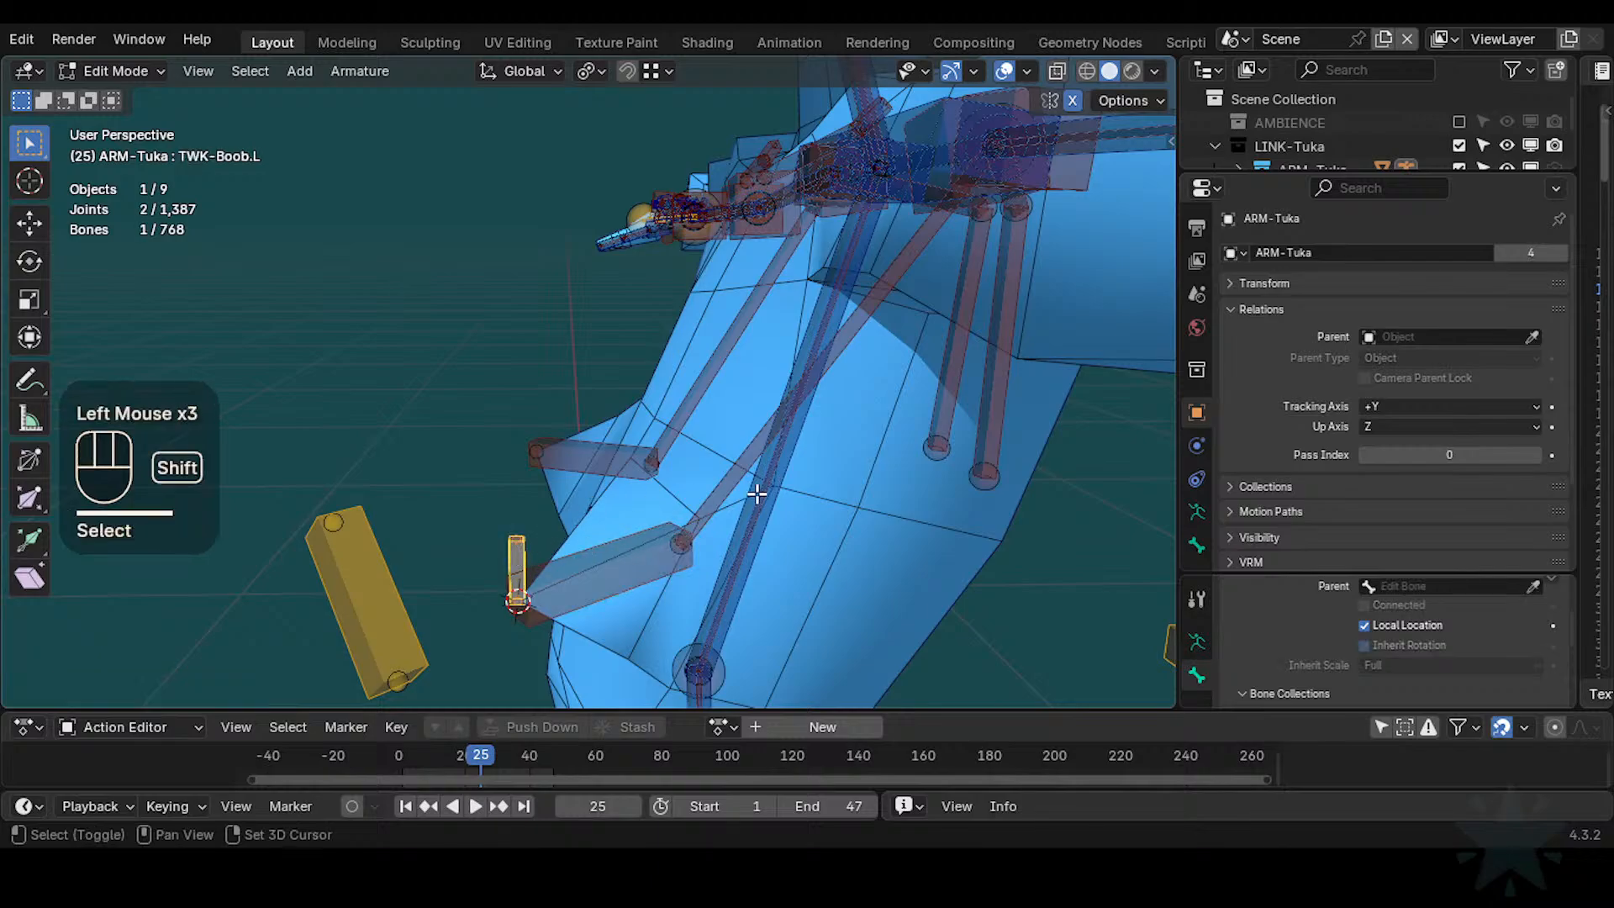
key("shift")
left_click(798, 455, "shift")
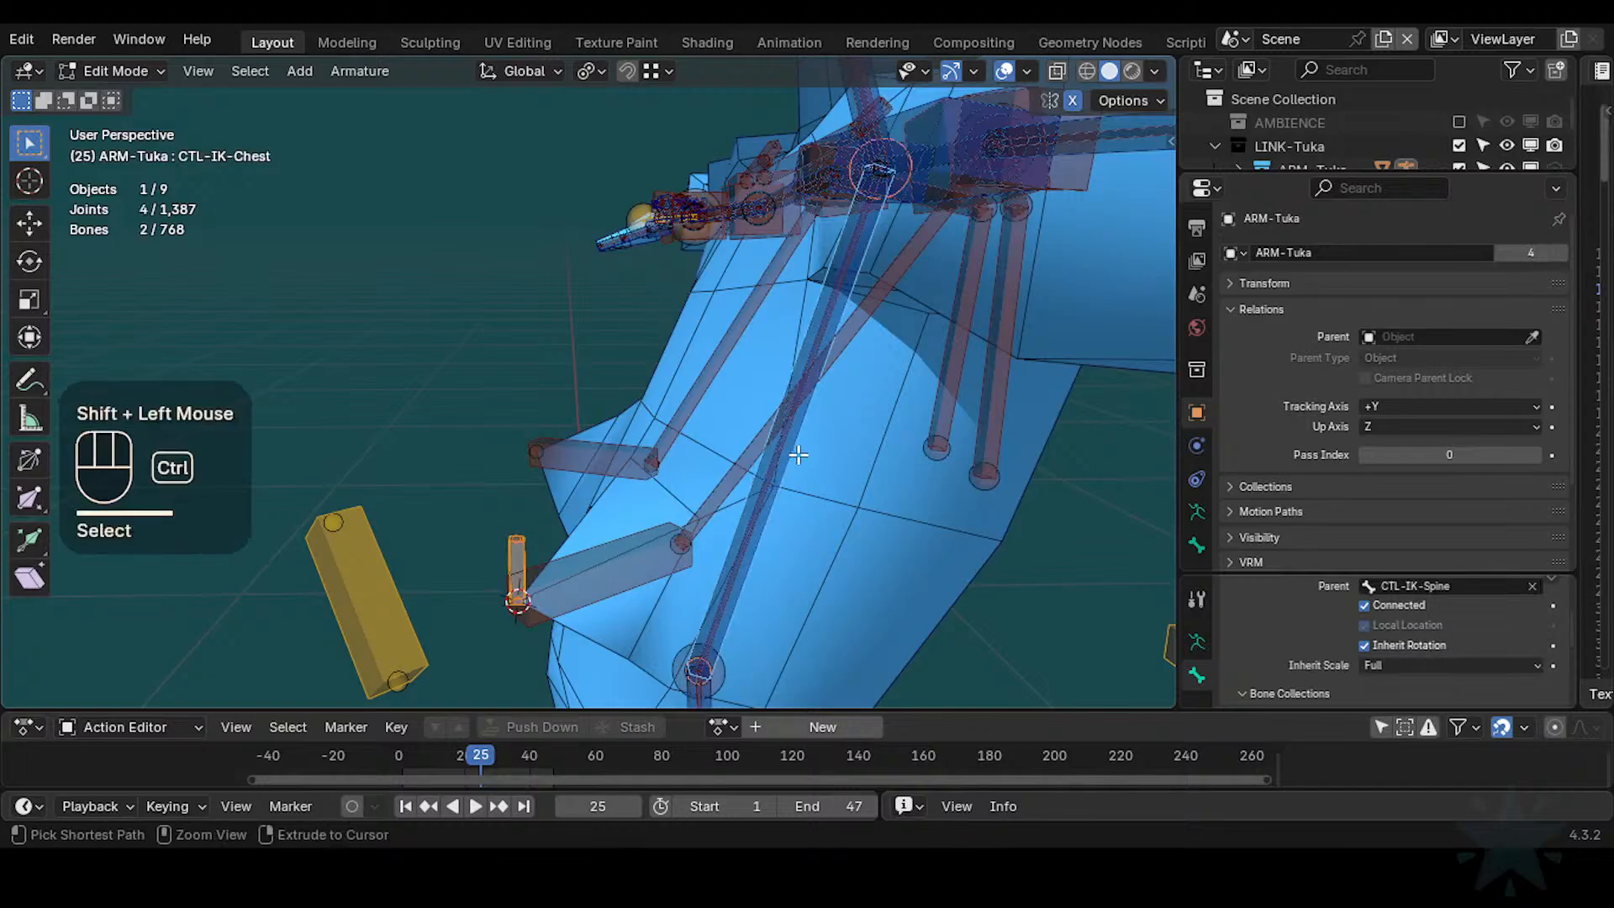
key("ctrl+p")
left_click(799, 454)
Switch the armature to Pose Mode and select the TWK-Boob.L bone
key("ctrl+Tab")
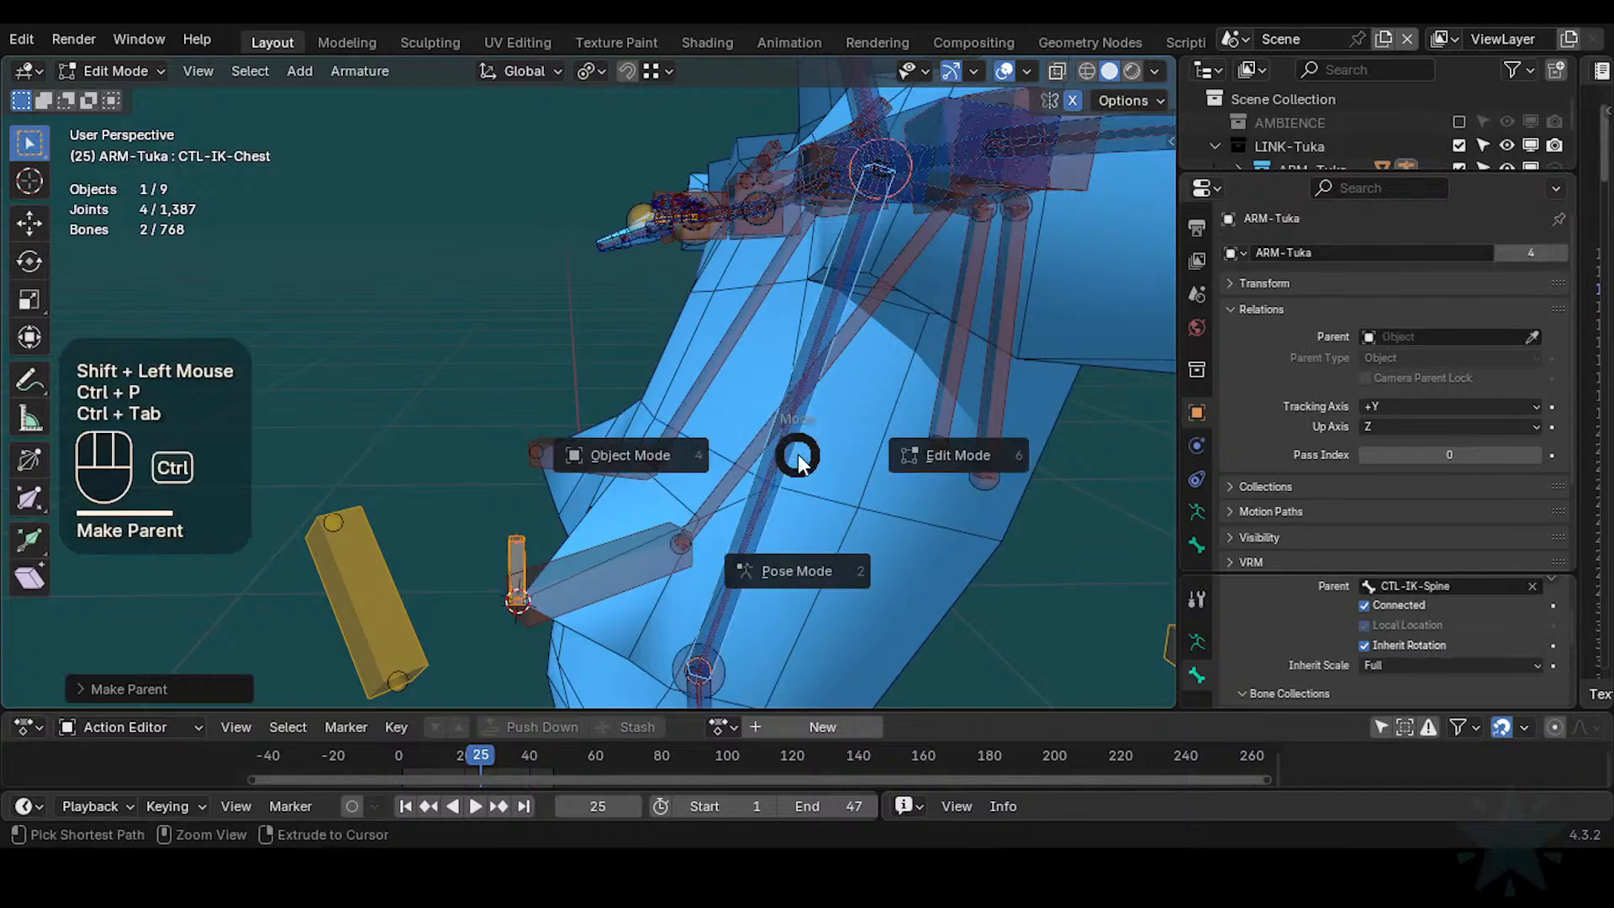
left_click(795, 555)
left_click(545, 531)
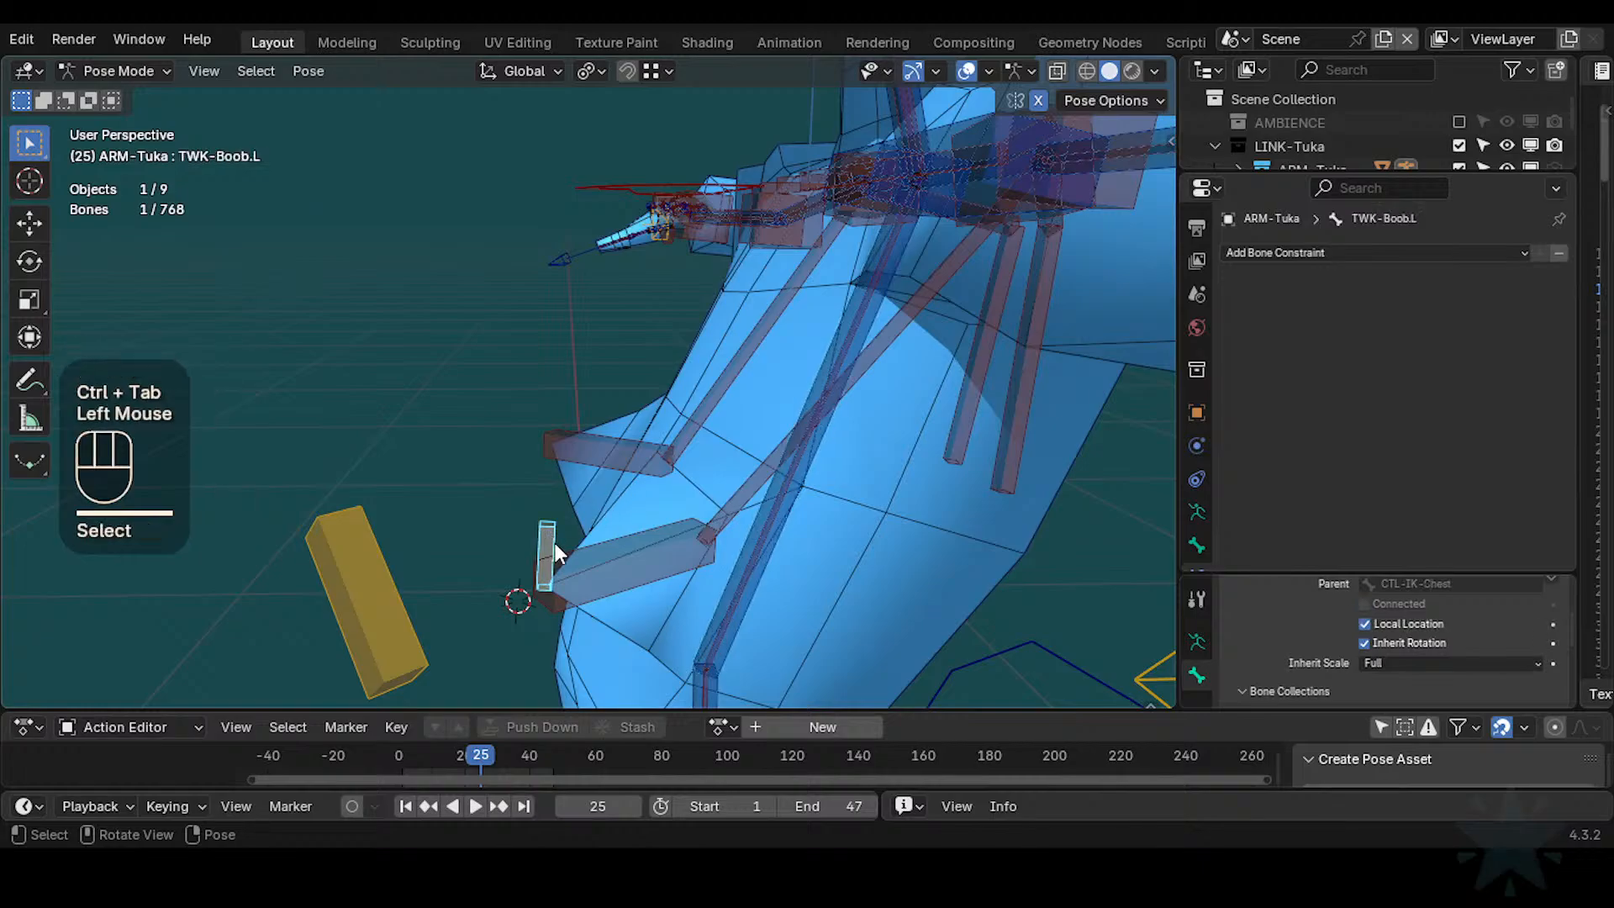
key("Tab")
key("Tab")
left_click(608, 551)
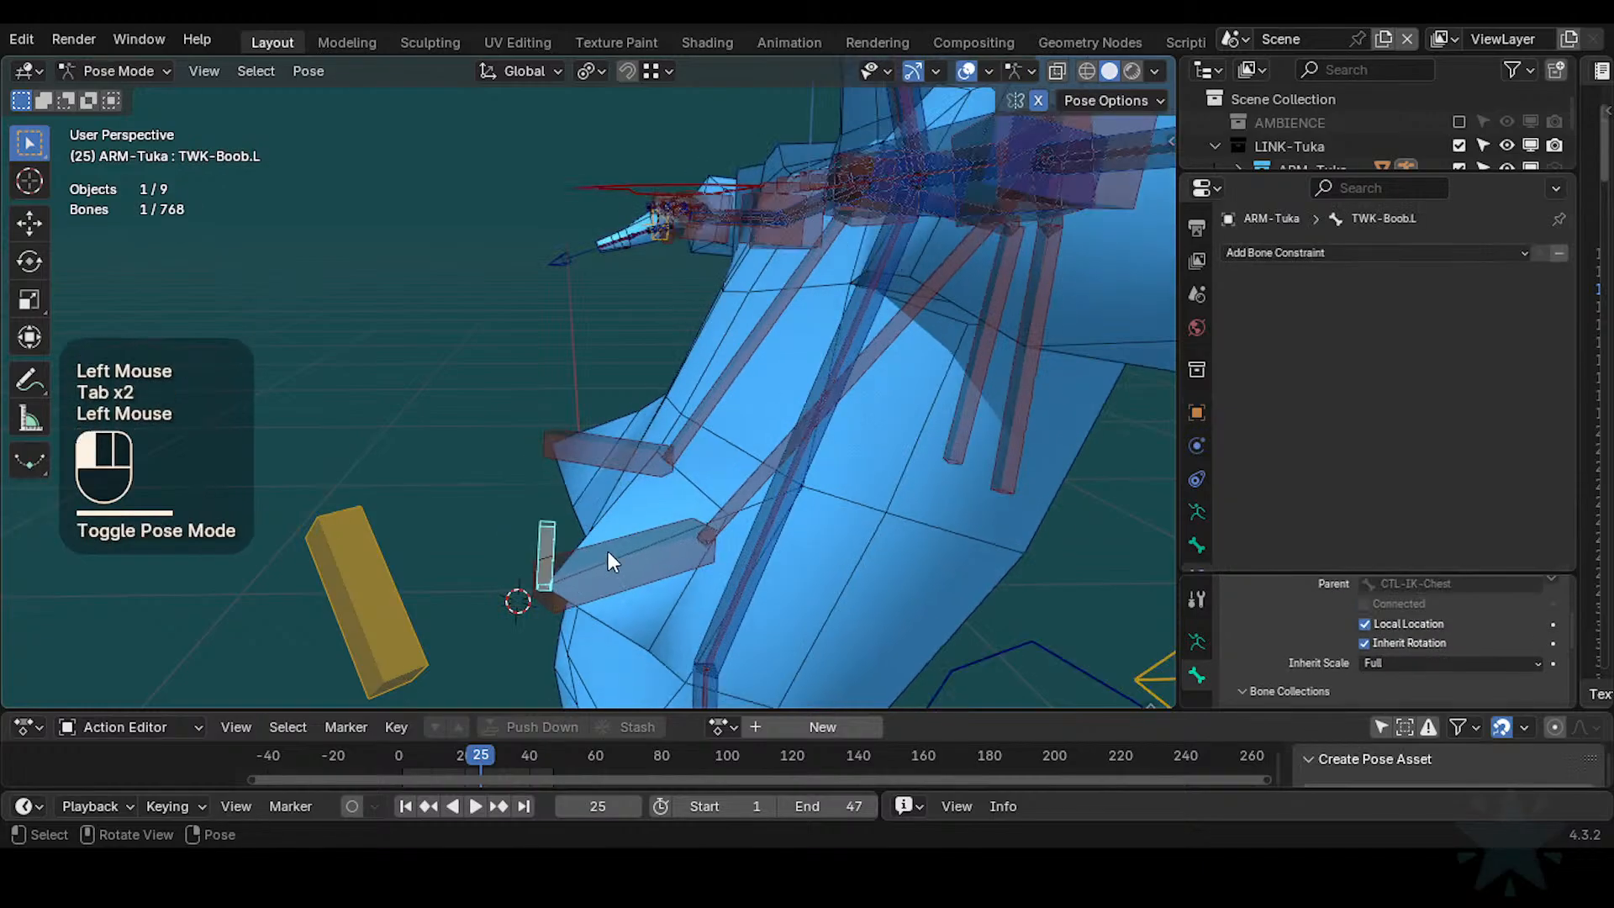
left_click(544, 538, "shift")
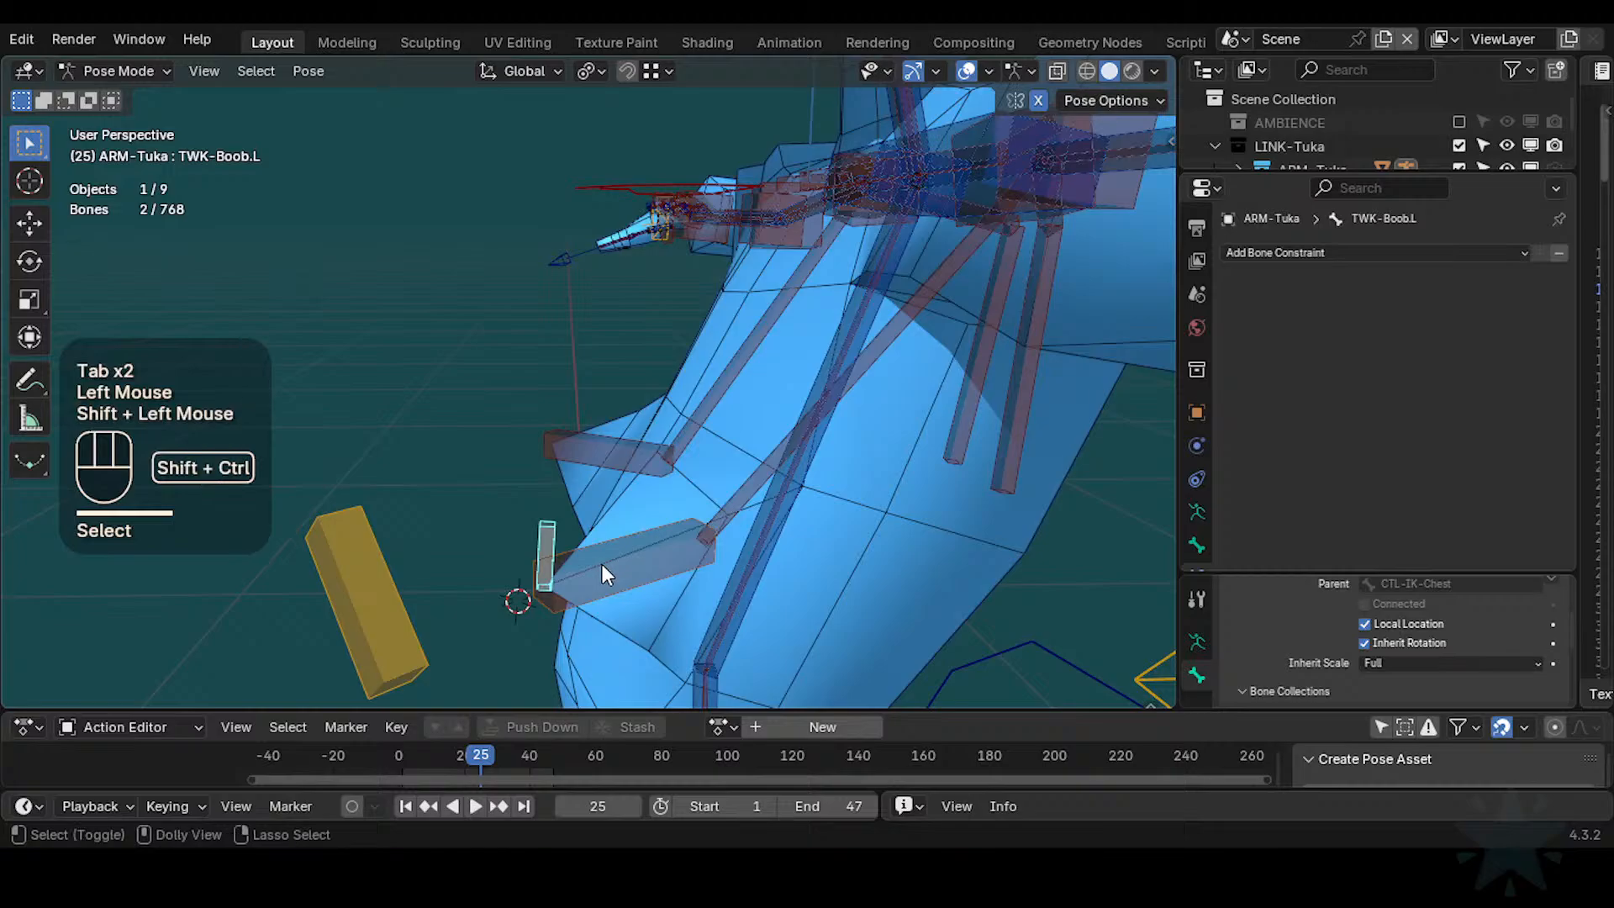
key("shift+ctrl+c")
left_click(522, 525)
Add a Copy Transforms constraint to HLP2-Boob.L with TWK-Boob.L as its target bone
double_click(551, 533)
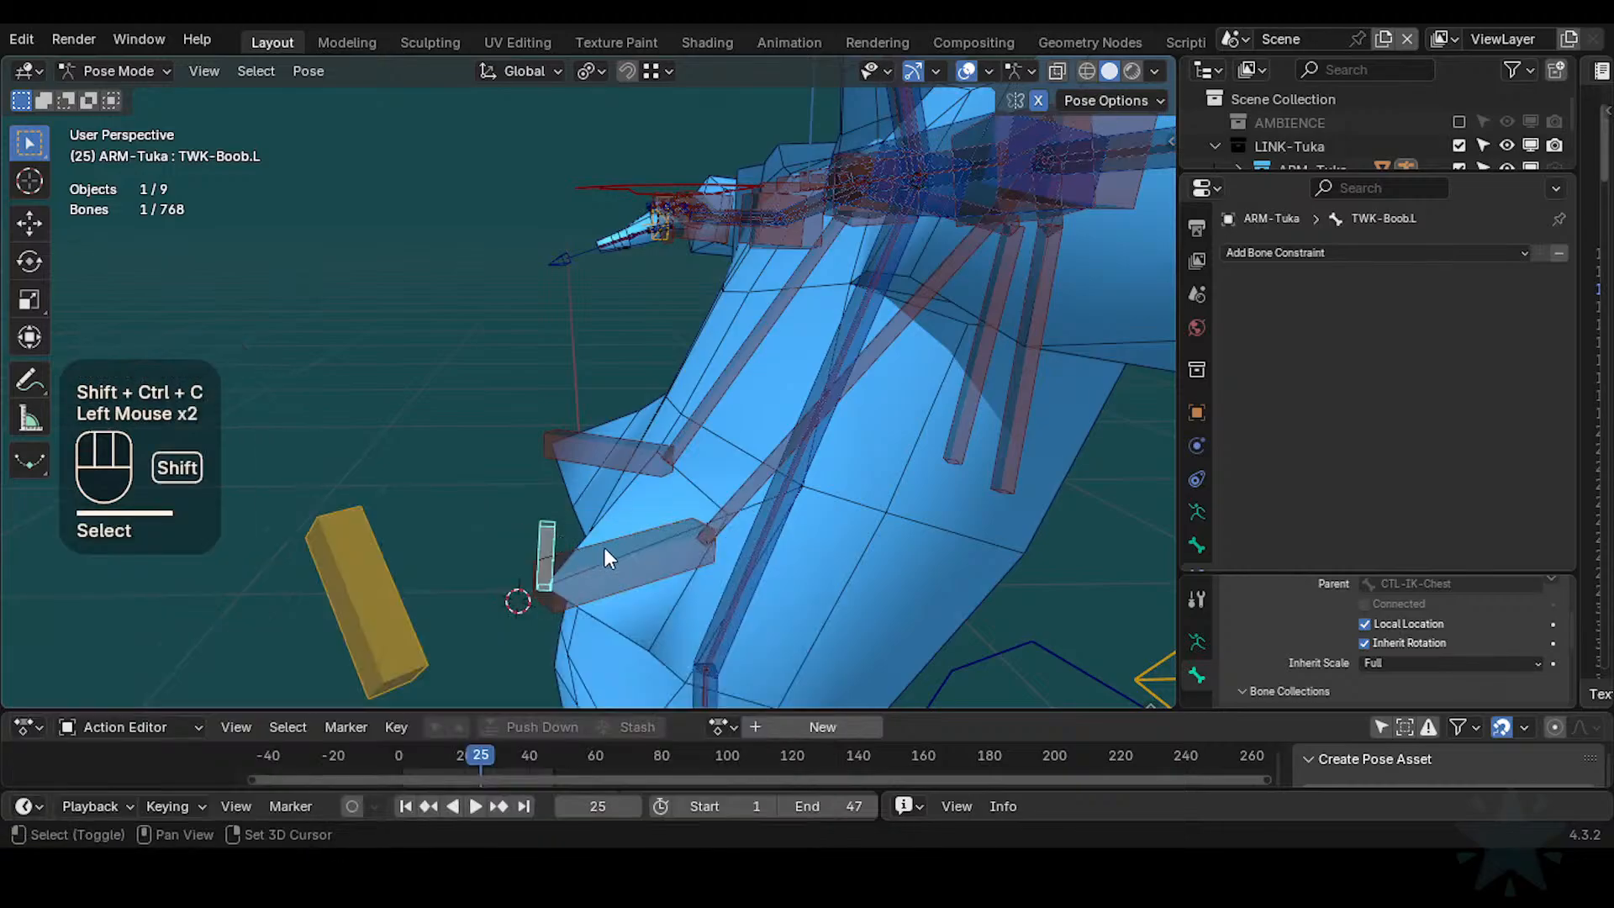
left_click(629, 558, "shift")
key("shift+ctrl+c")
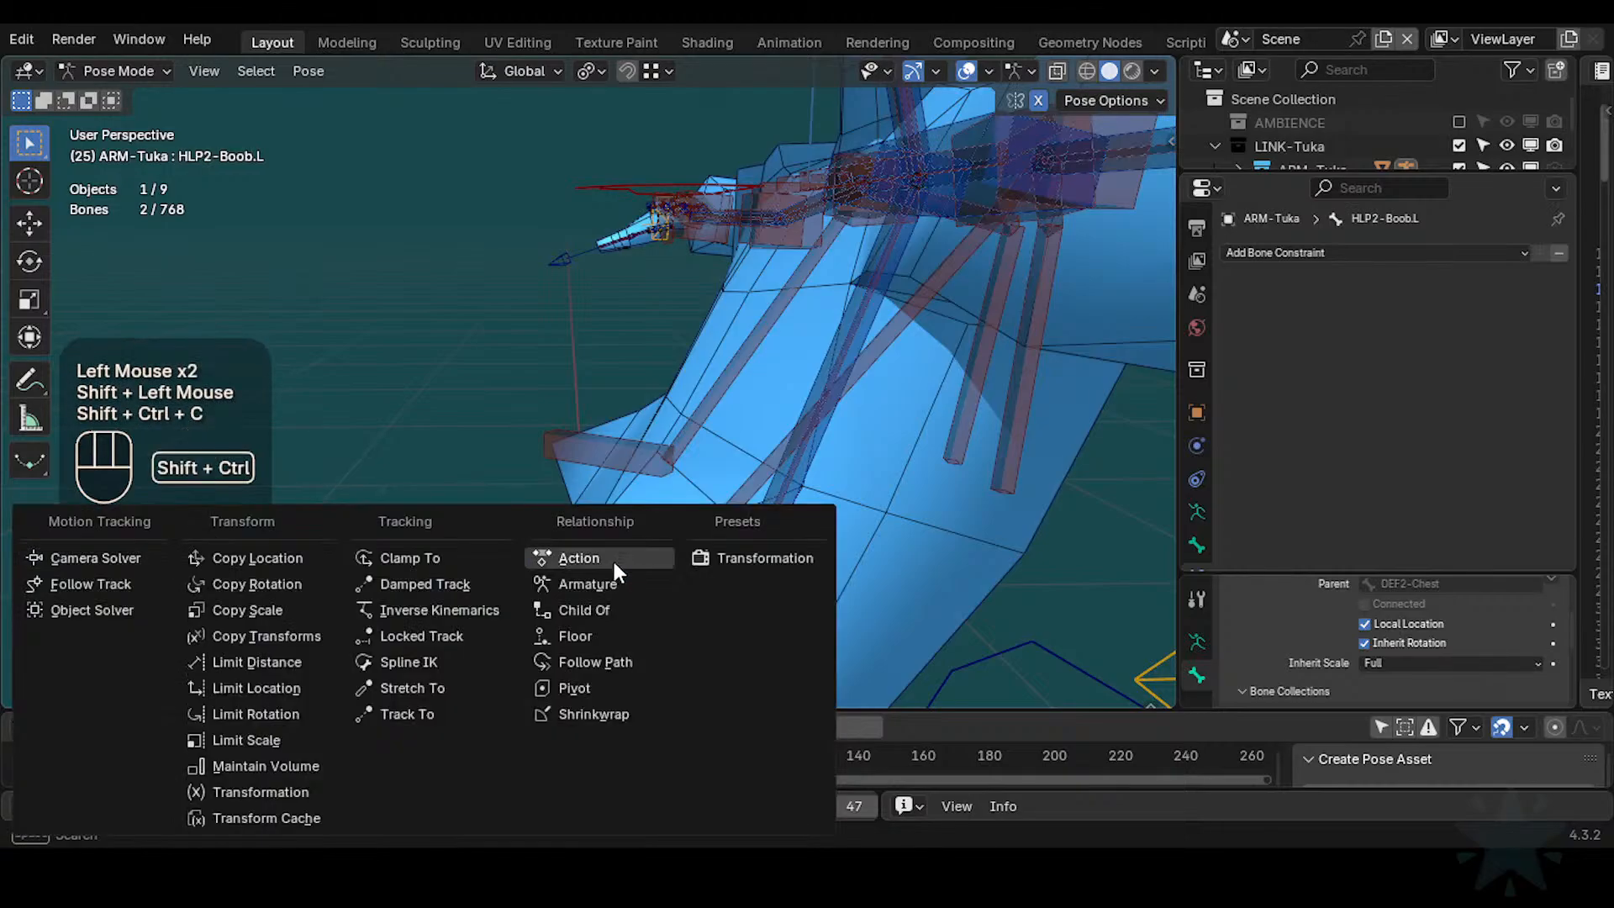
left_click(326, 632)
Set the constraint's target space to Local Space (Owner Orientation), owner space to Local Space and mix to Before Original (Full)
left_click(1413, 435)
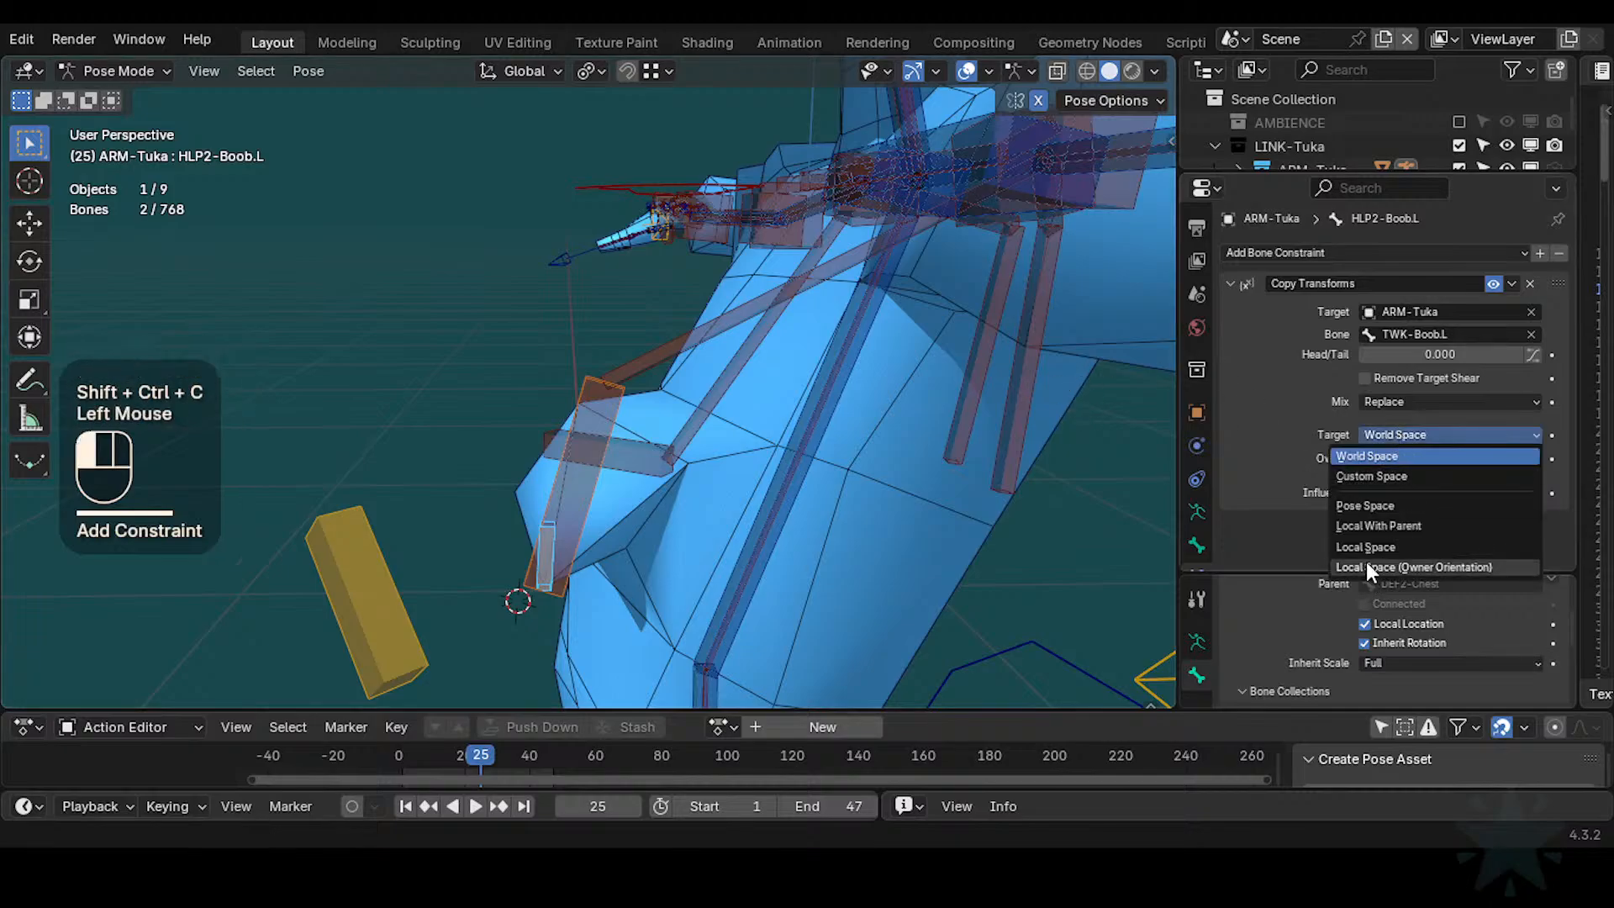
left_click(1379, 566)
left_click(1404, 459)
left_click(1385, 551)
left_click(1387, 458)
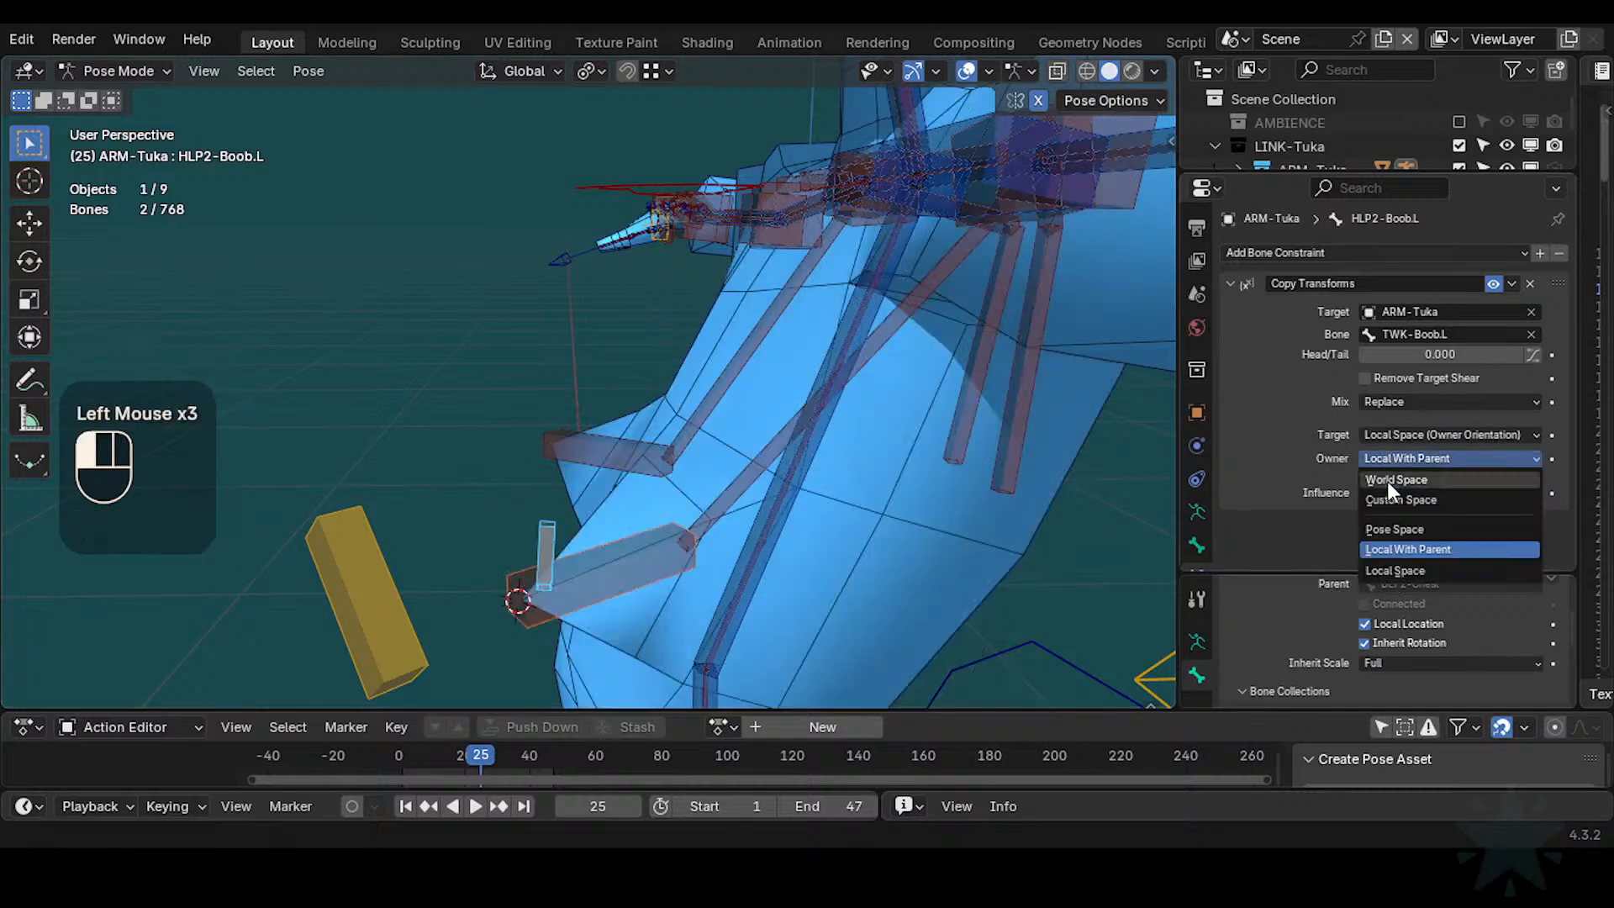
left_click(1395, 570)
left_click(1387, 402)
left_click(1386, 449)
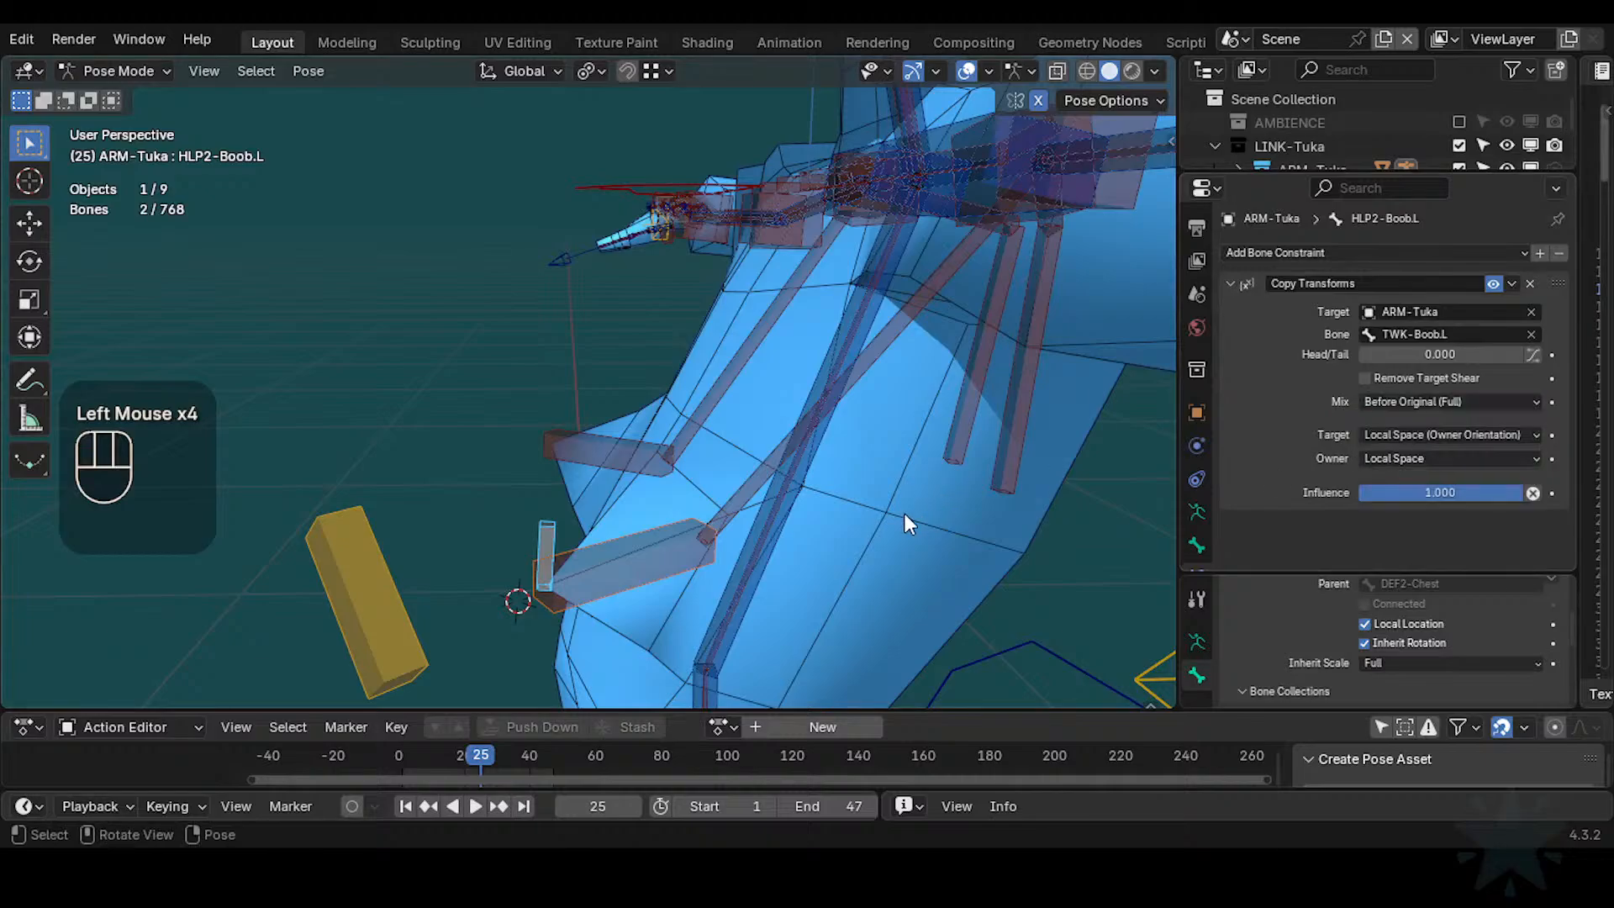
Test the constraint by moving and rotating the TWK-Boob.L bone, and restore its original pose
left_click(1489, 284)
left_click(559, 538)
key("g")
key("Escape")
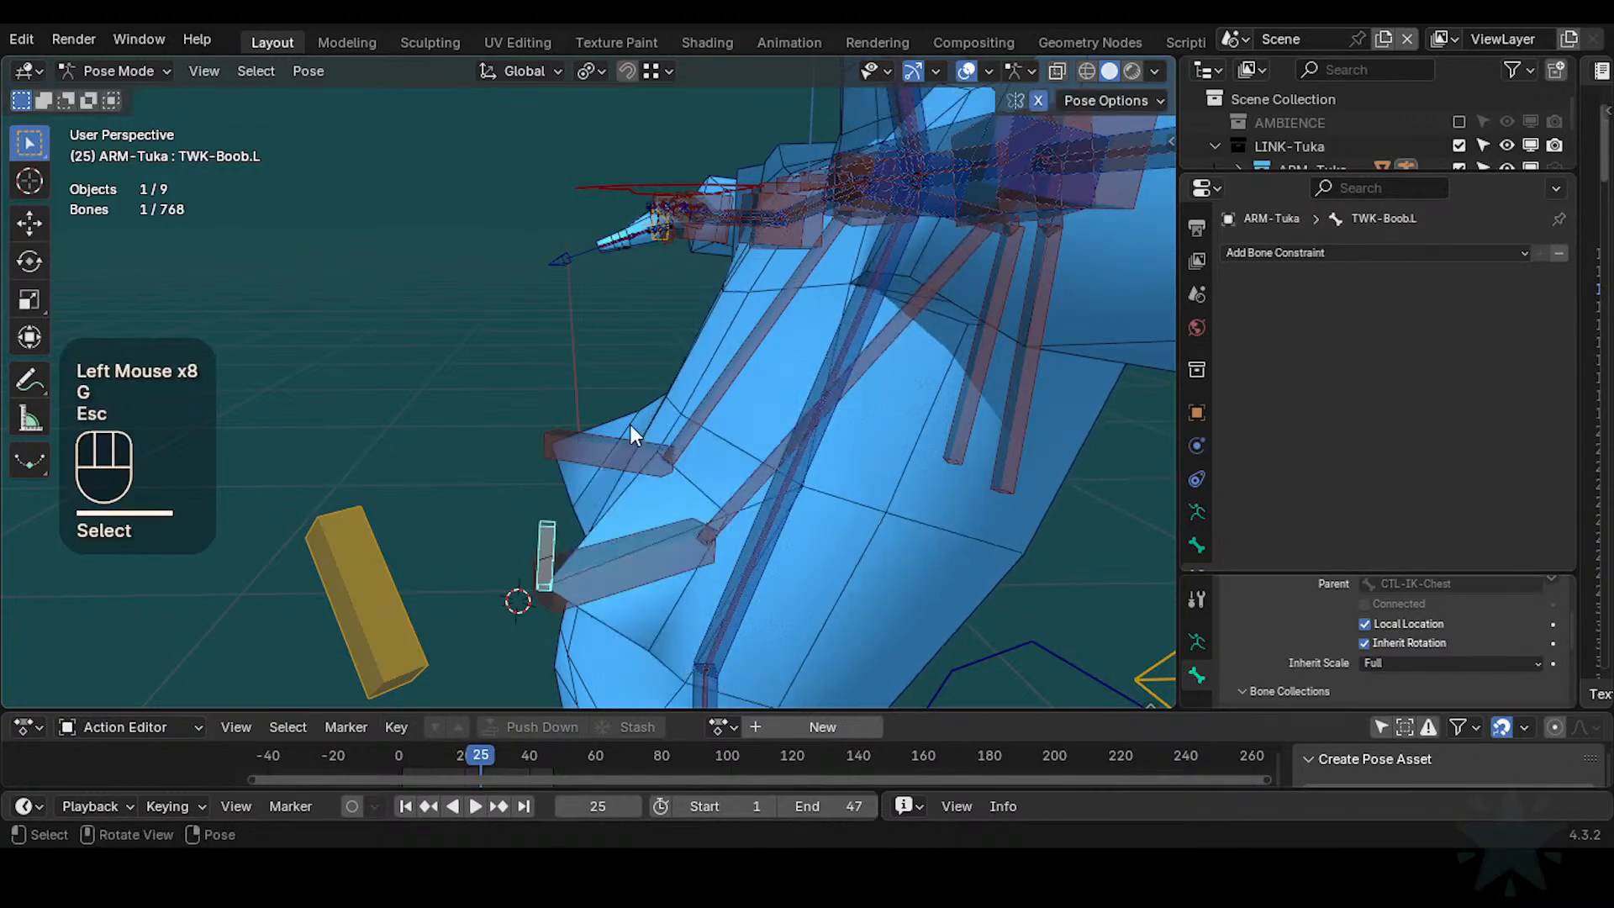
key("r")
left_click(723, 433)
key("g")
left_click(698, 488)
key("r")
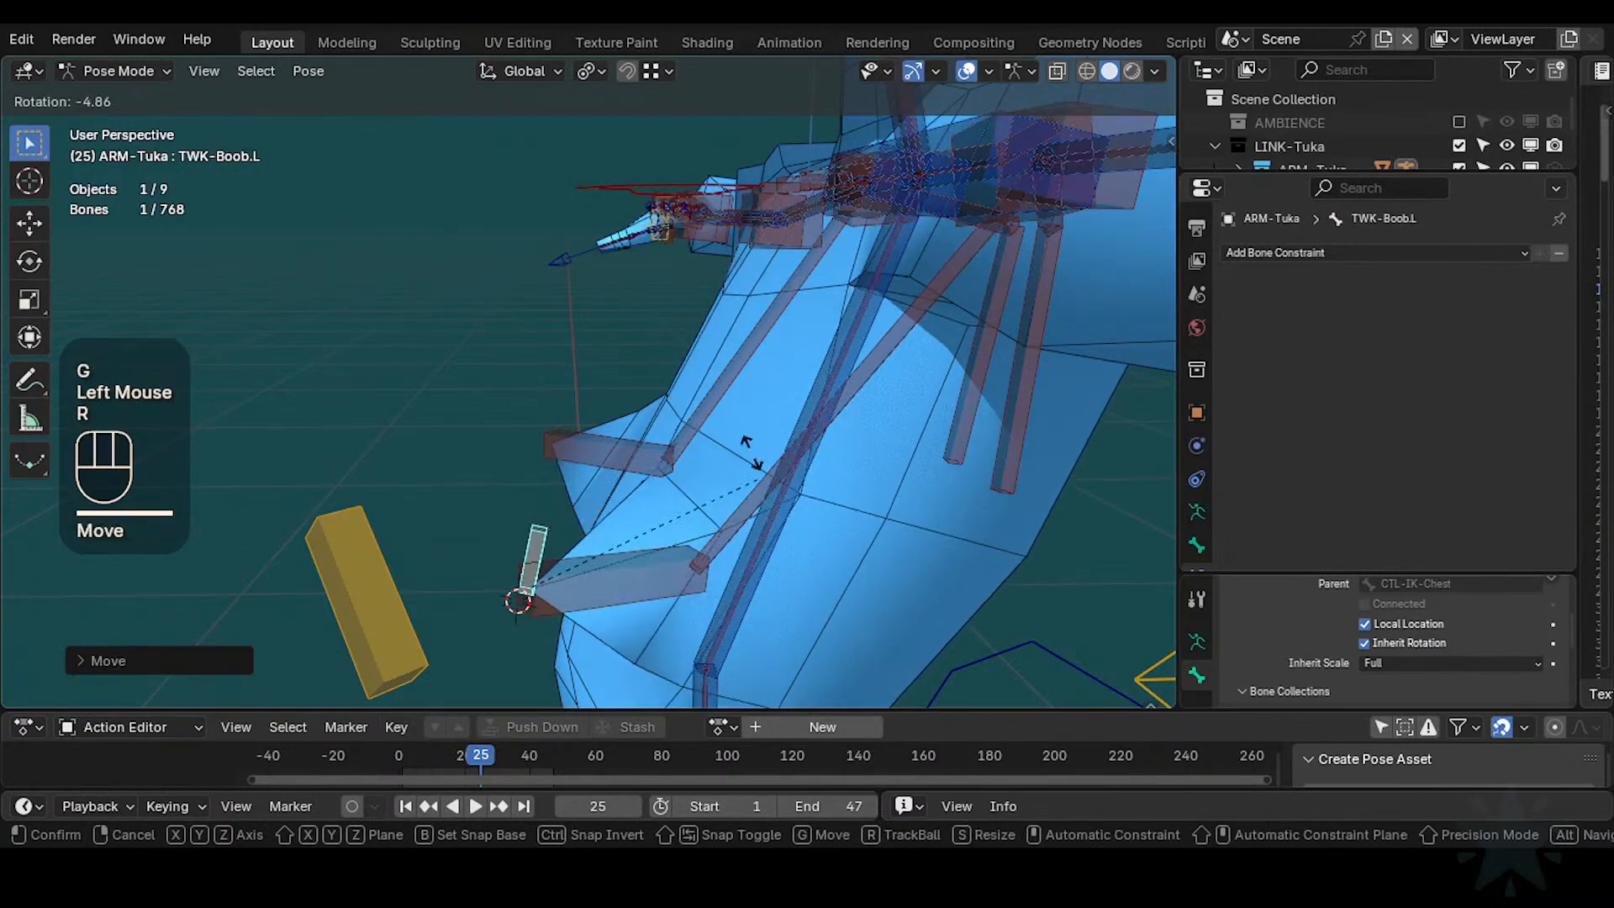
left_click(644, 539)
key("alt+q")
key("alt+q")
Move the TWK-Boob.L bone to the TWK-Body bone collection
left_click(548, 535)
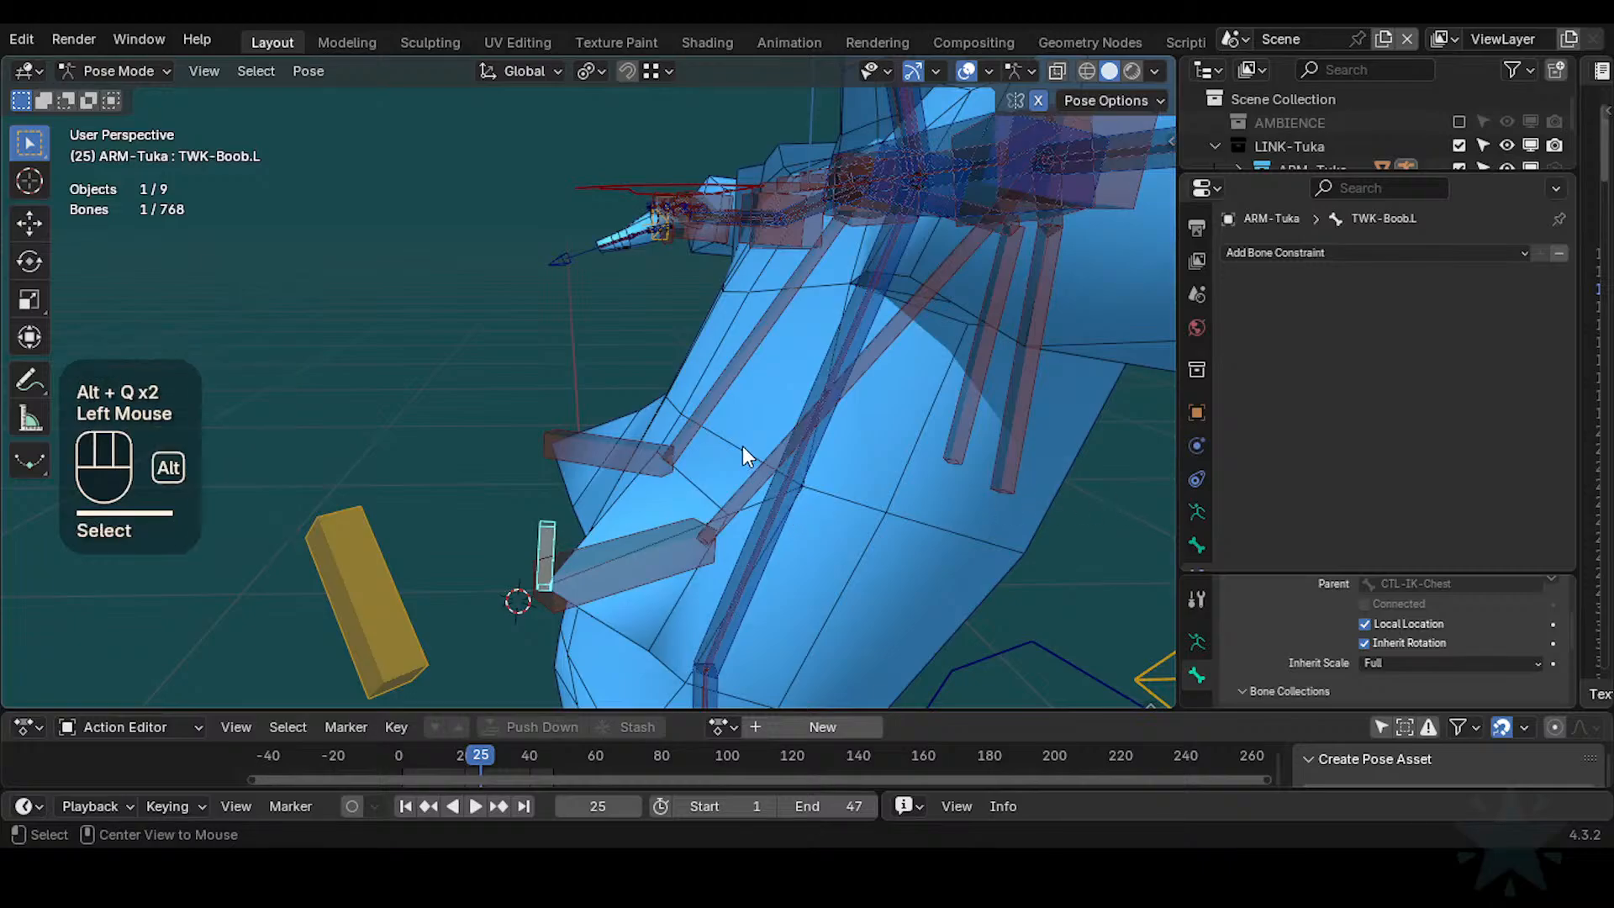
key("alt+m")
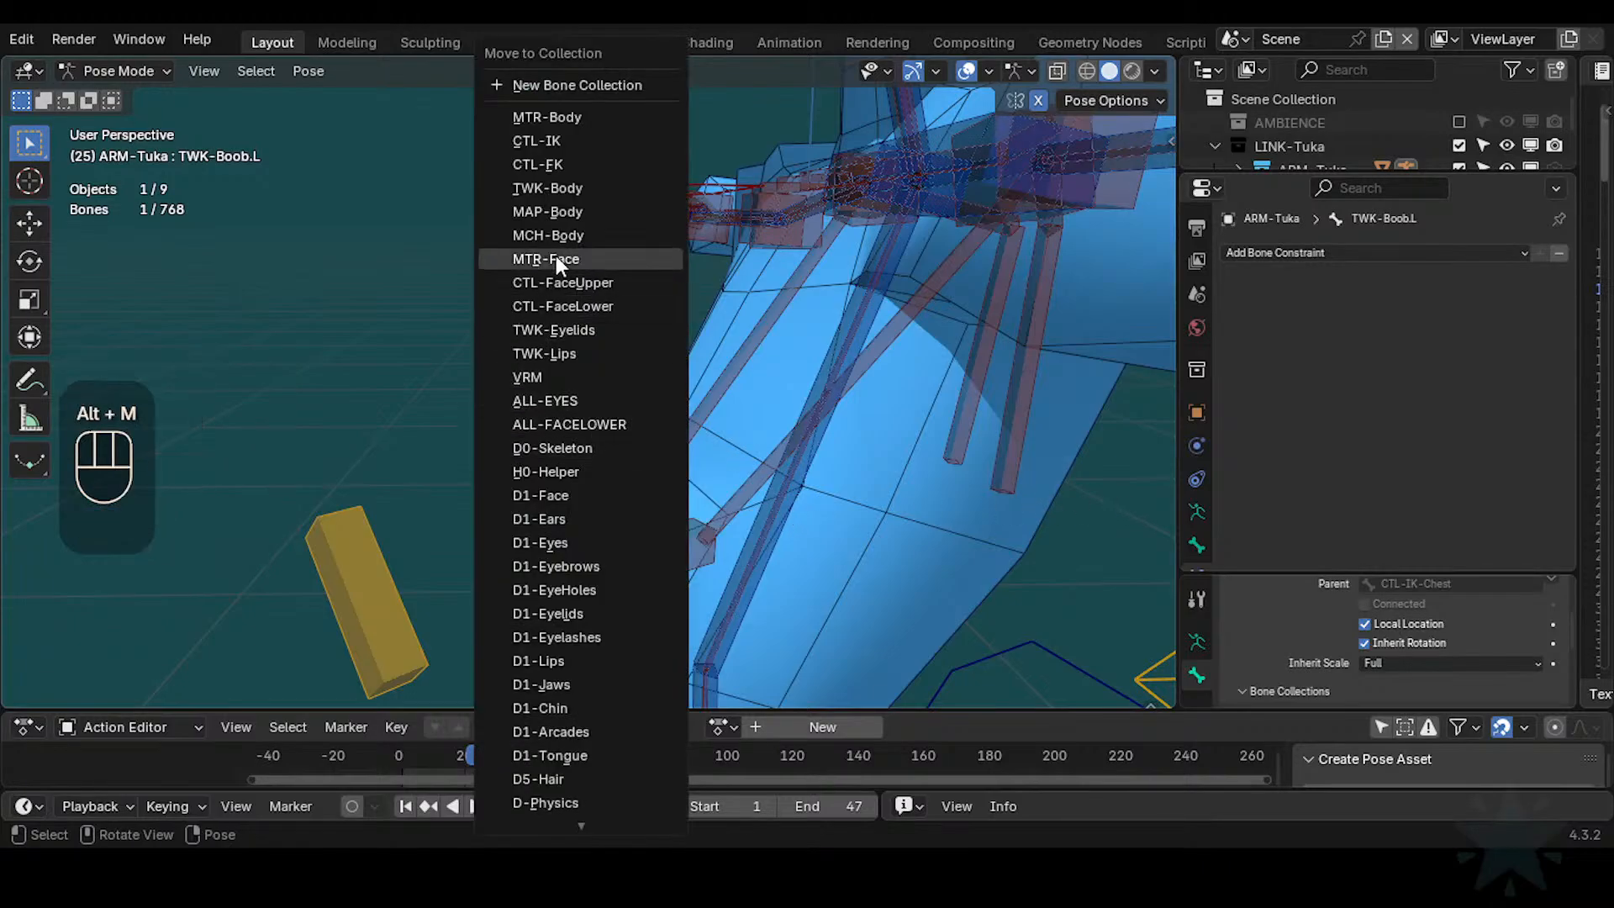
left_click(563, 187)
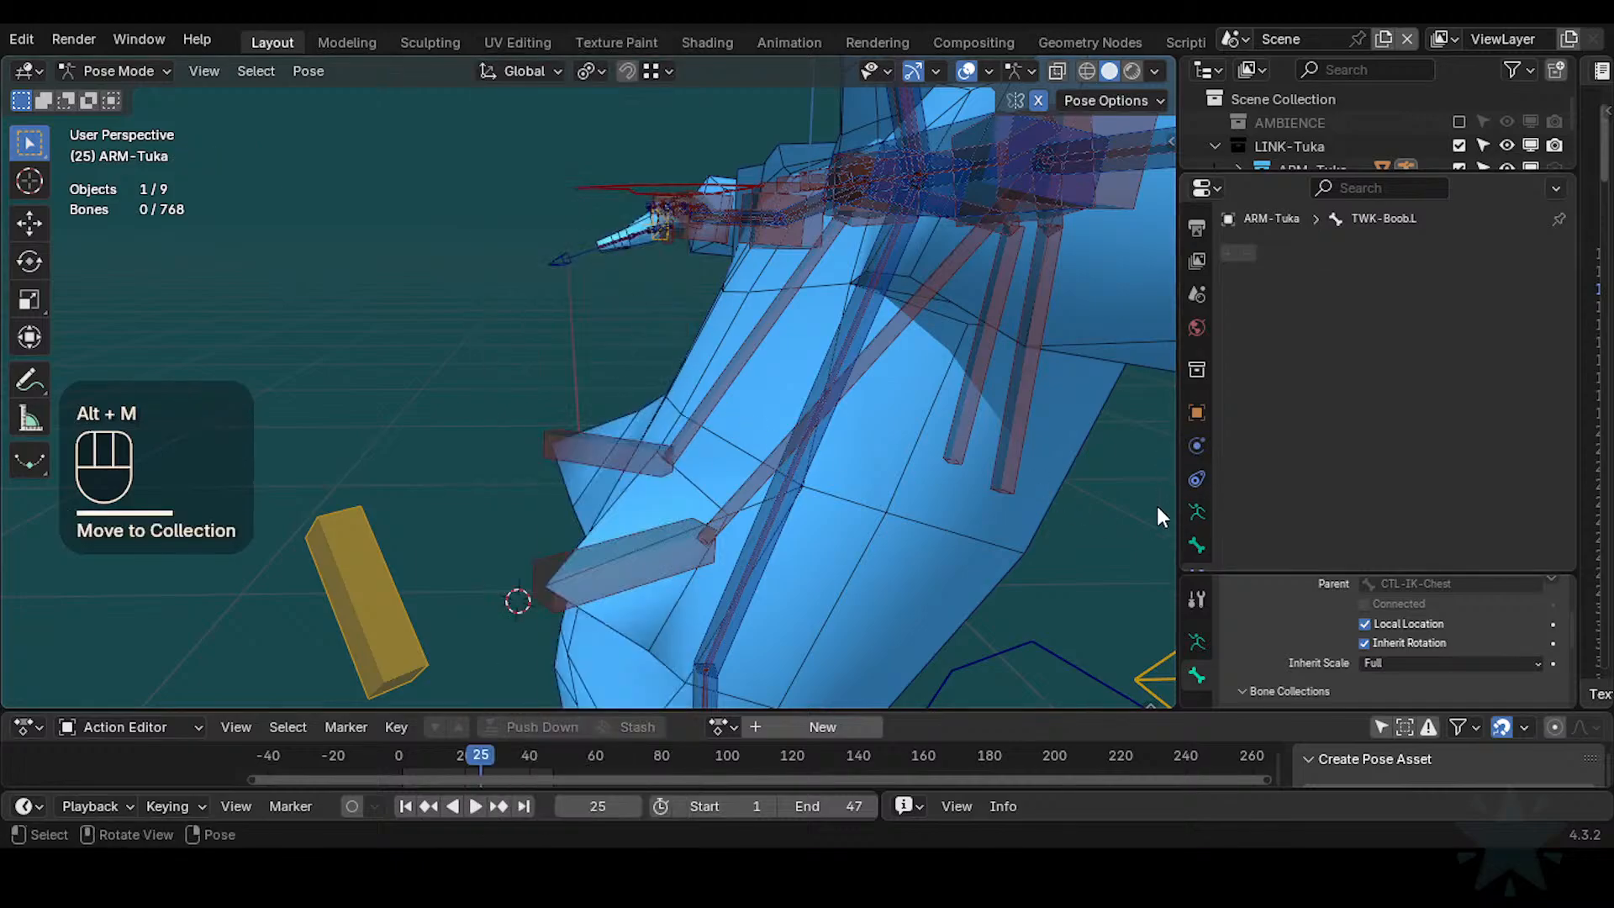
Show the bone properties and solo the TWK-Body bone collection along with the other soloed collections
left_click(1196, 545)
key("n")
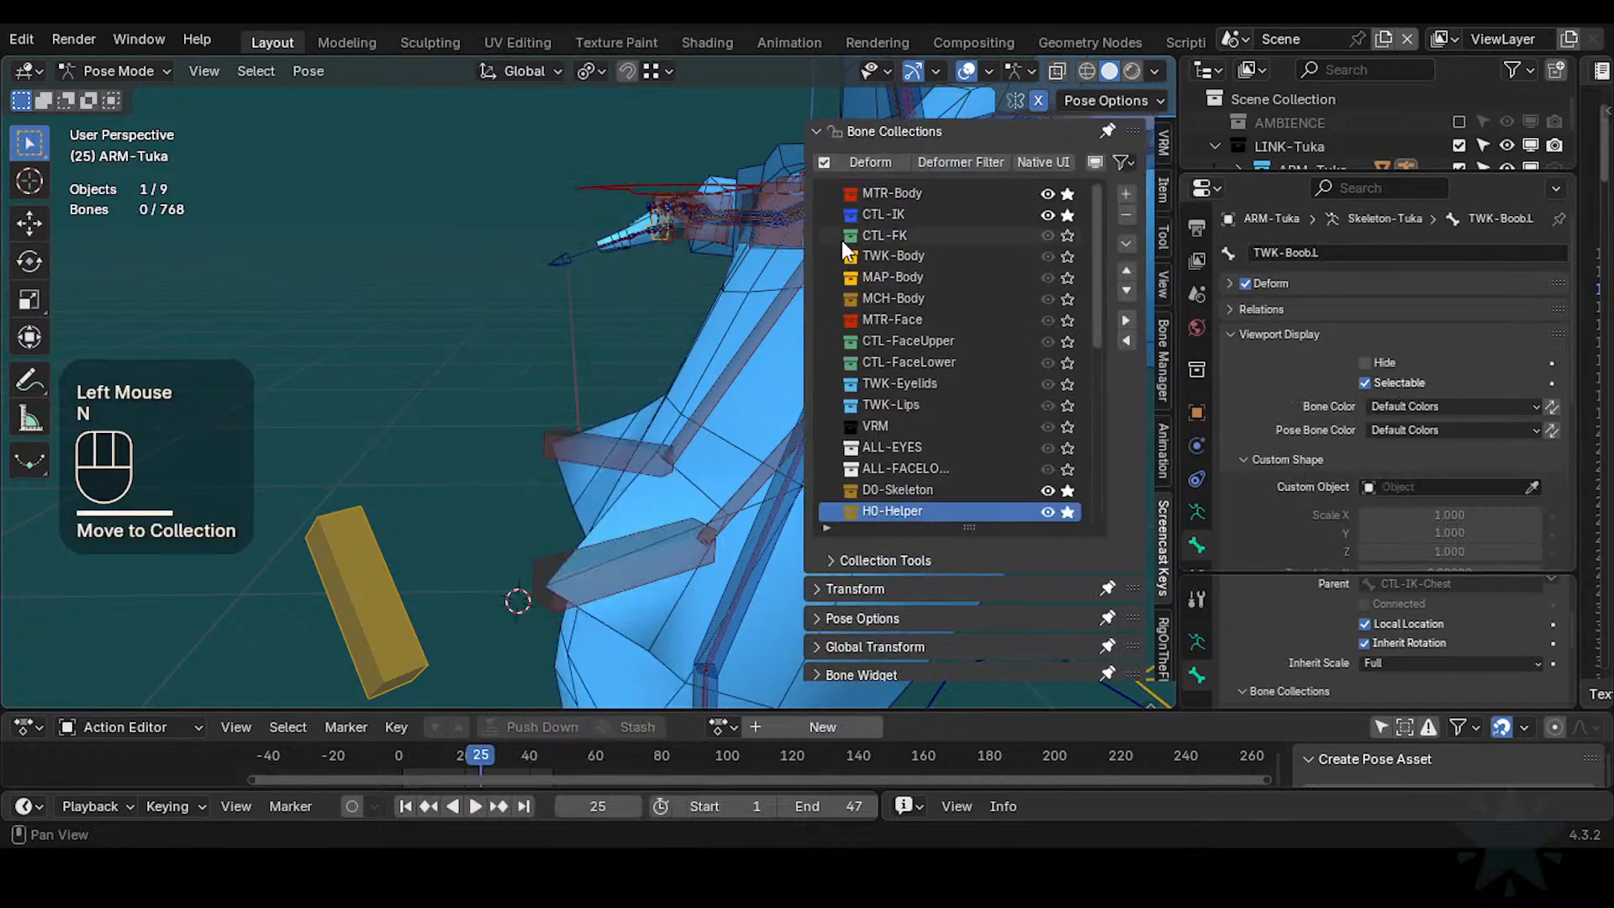
left_click(1068, 254)
key("n")
Set the bone color of TWK-Boob.L to 03 - Theme Color Set, keeping the bone selectable
left_click(748, 517)
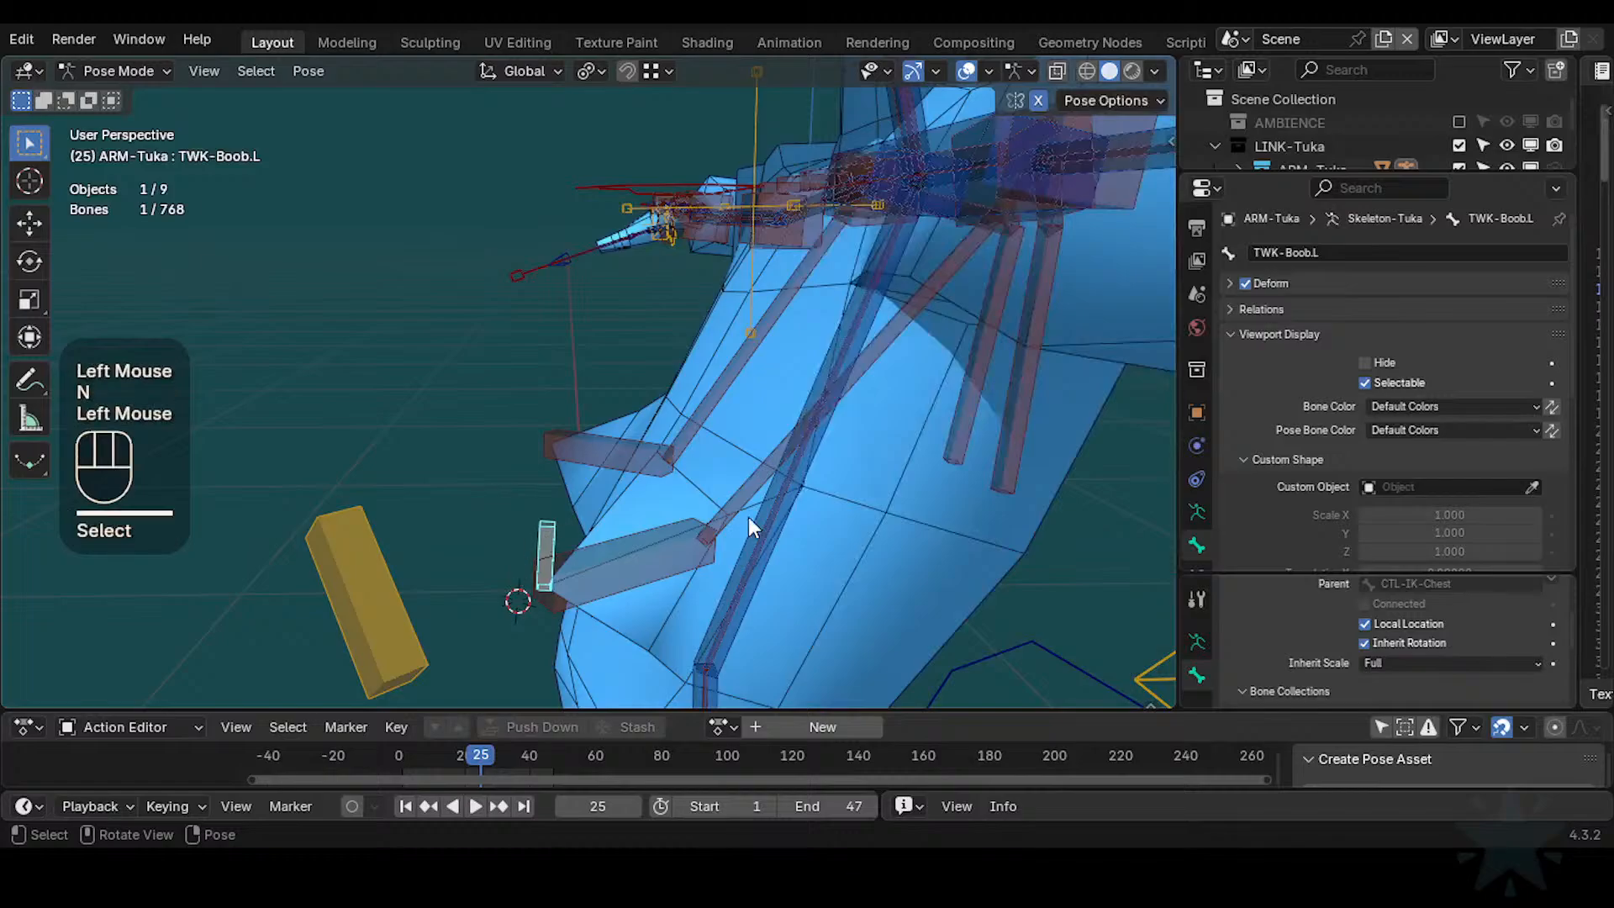
left_click(1439, 391)
left_click(1439, 405)
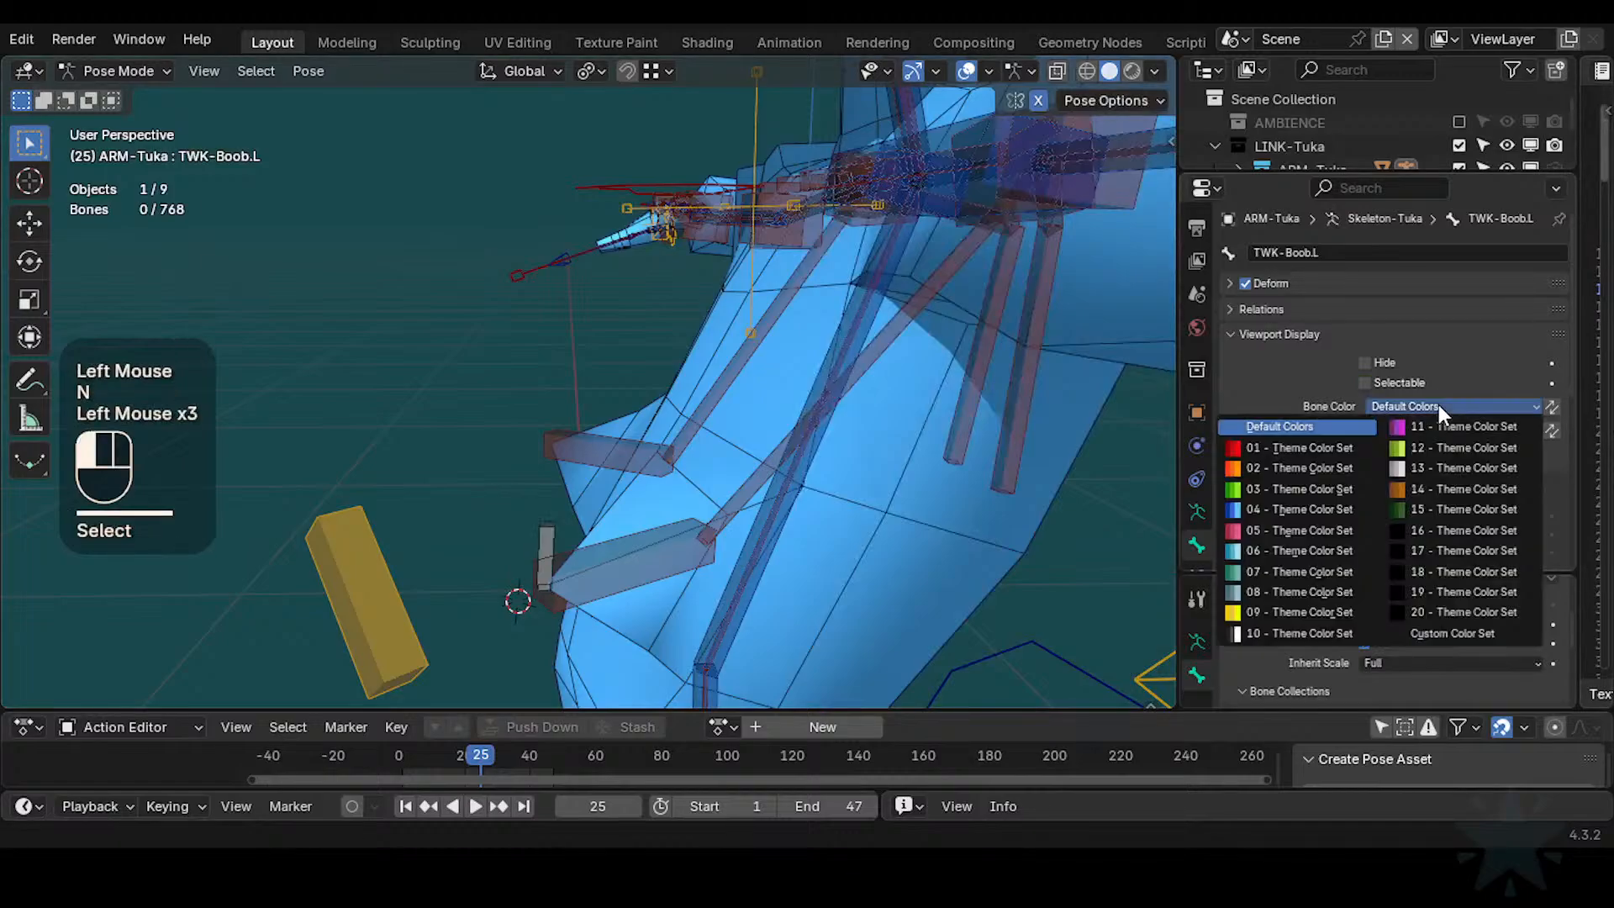
left_click(1410, 387)
left_click(1419, 402)
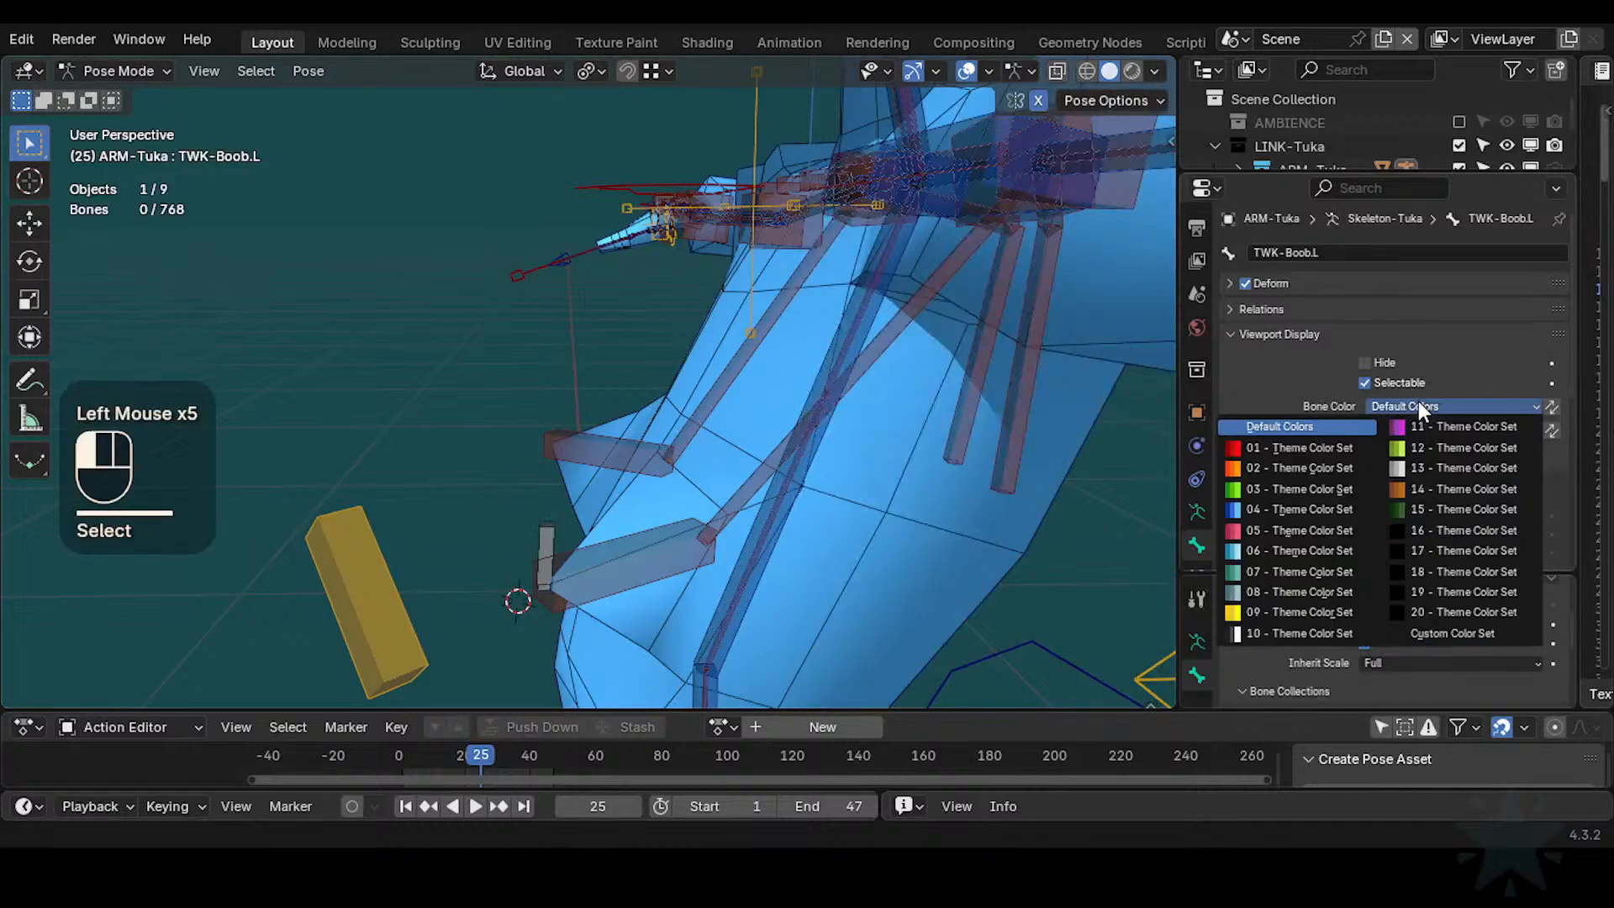
left_click(1276, 487)
left_click(543, 555)
left_click(540, 553)
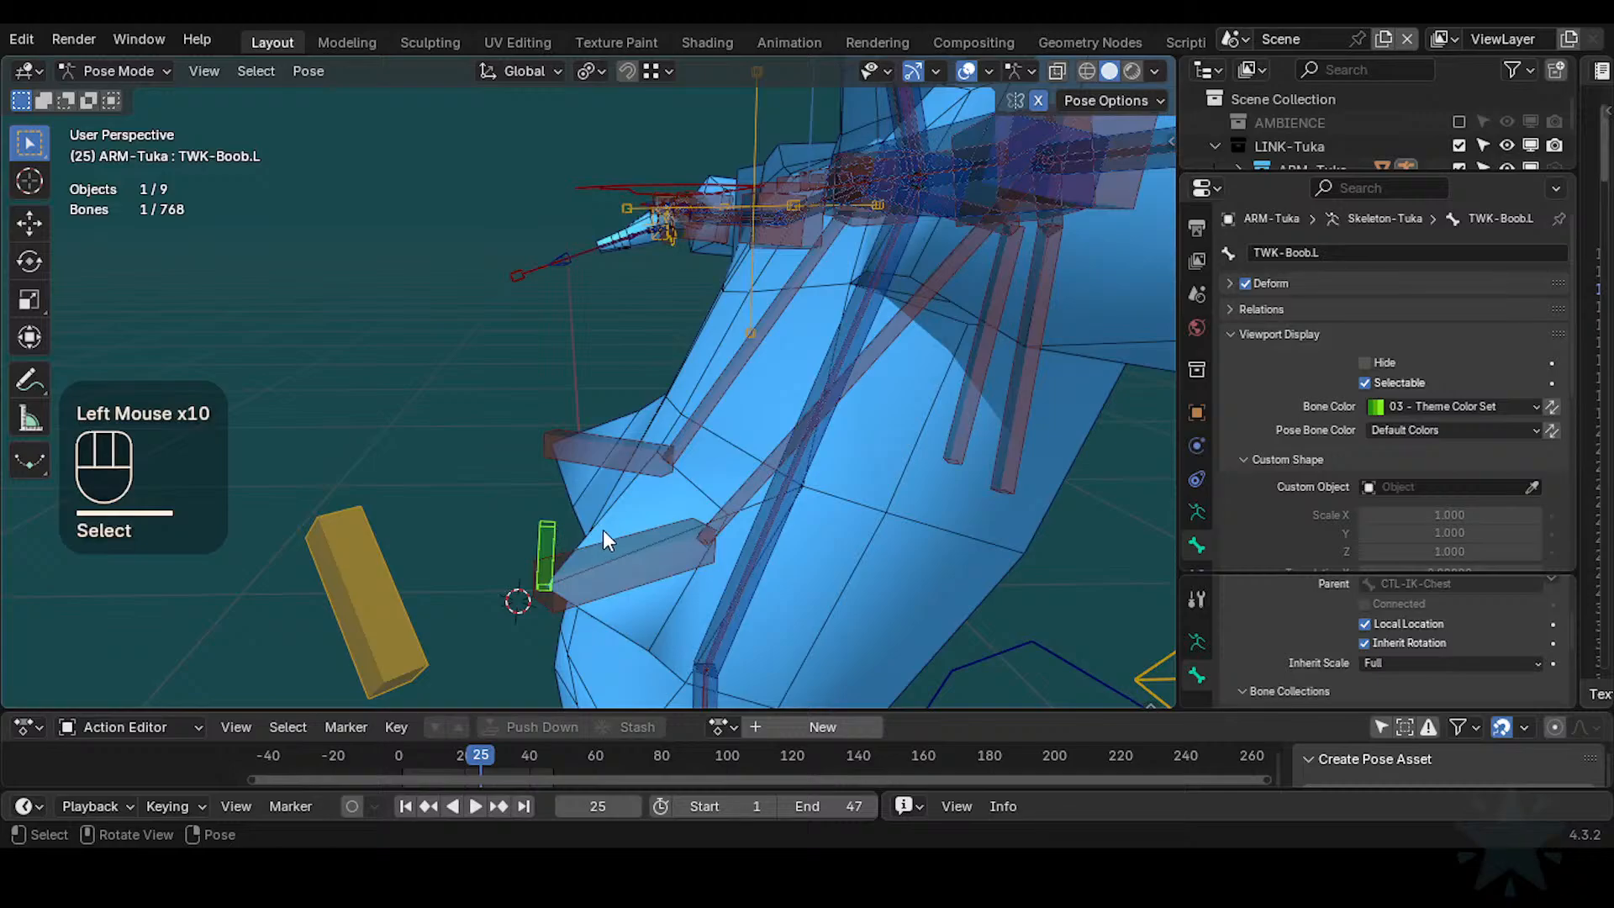
Test the TWK-Boob.L control by rotating and moving it, and reset its pose
key("g")
key("Escape")
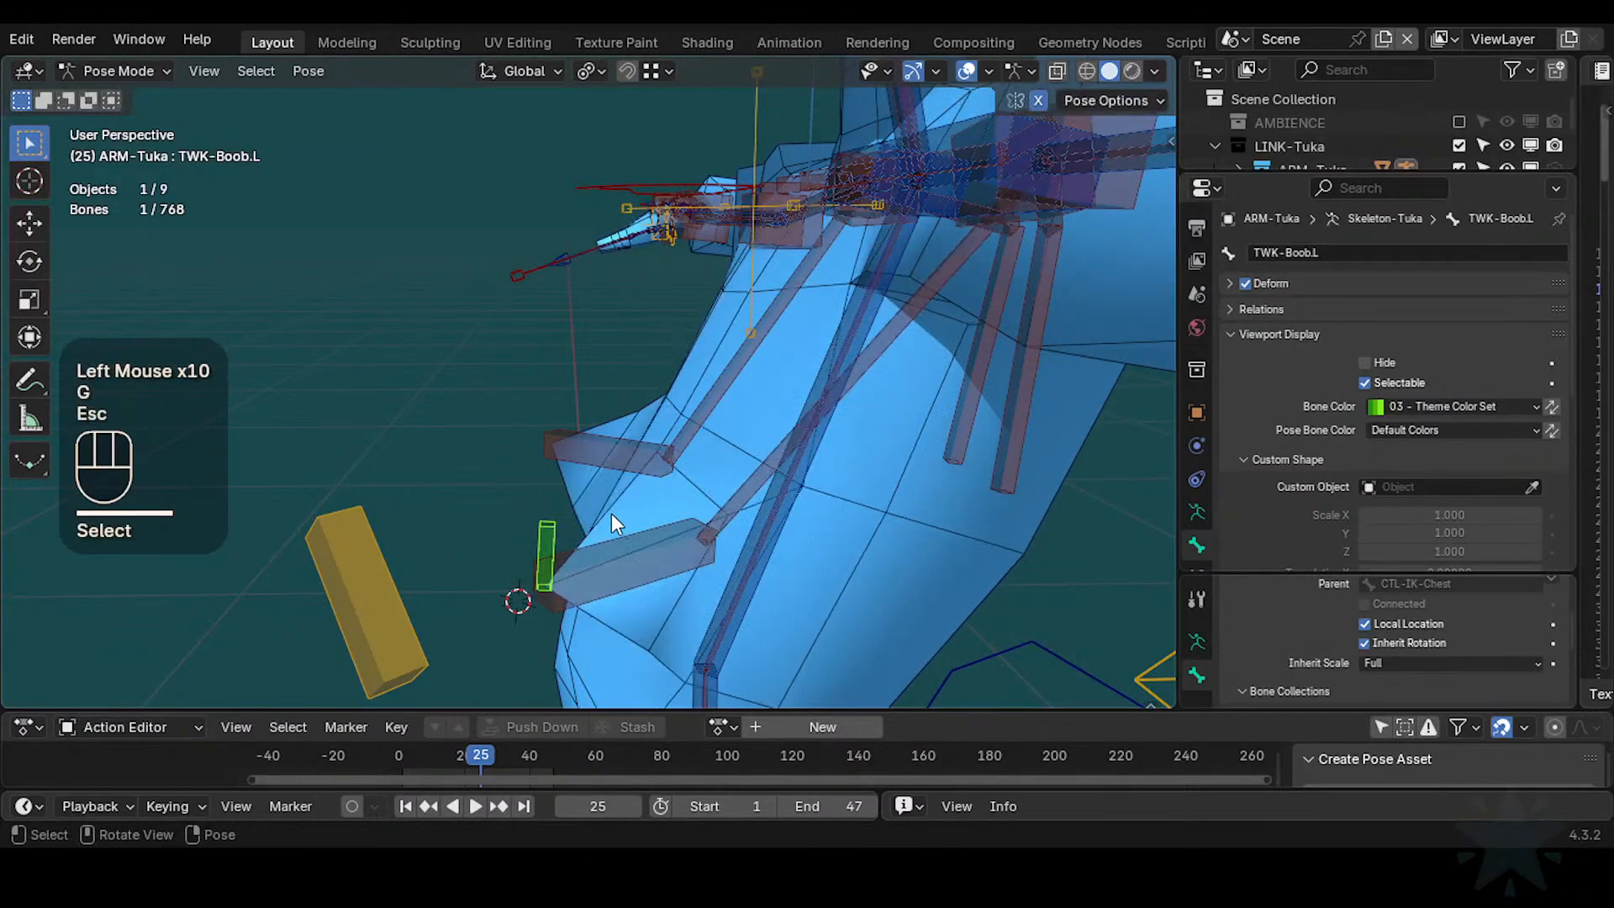
key("r")
left_click(626, 504)
key("g")
left_click(646, 481)
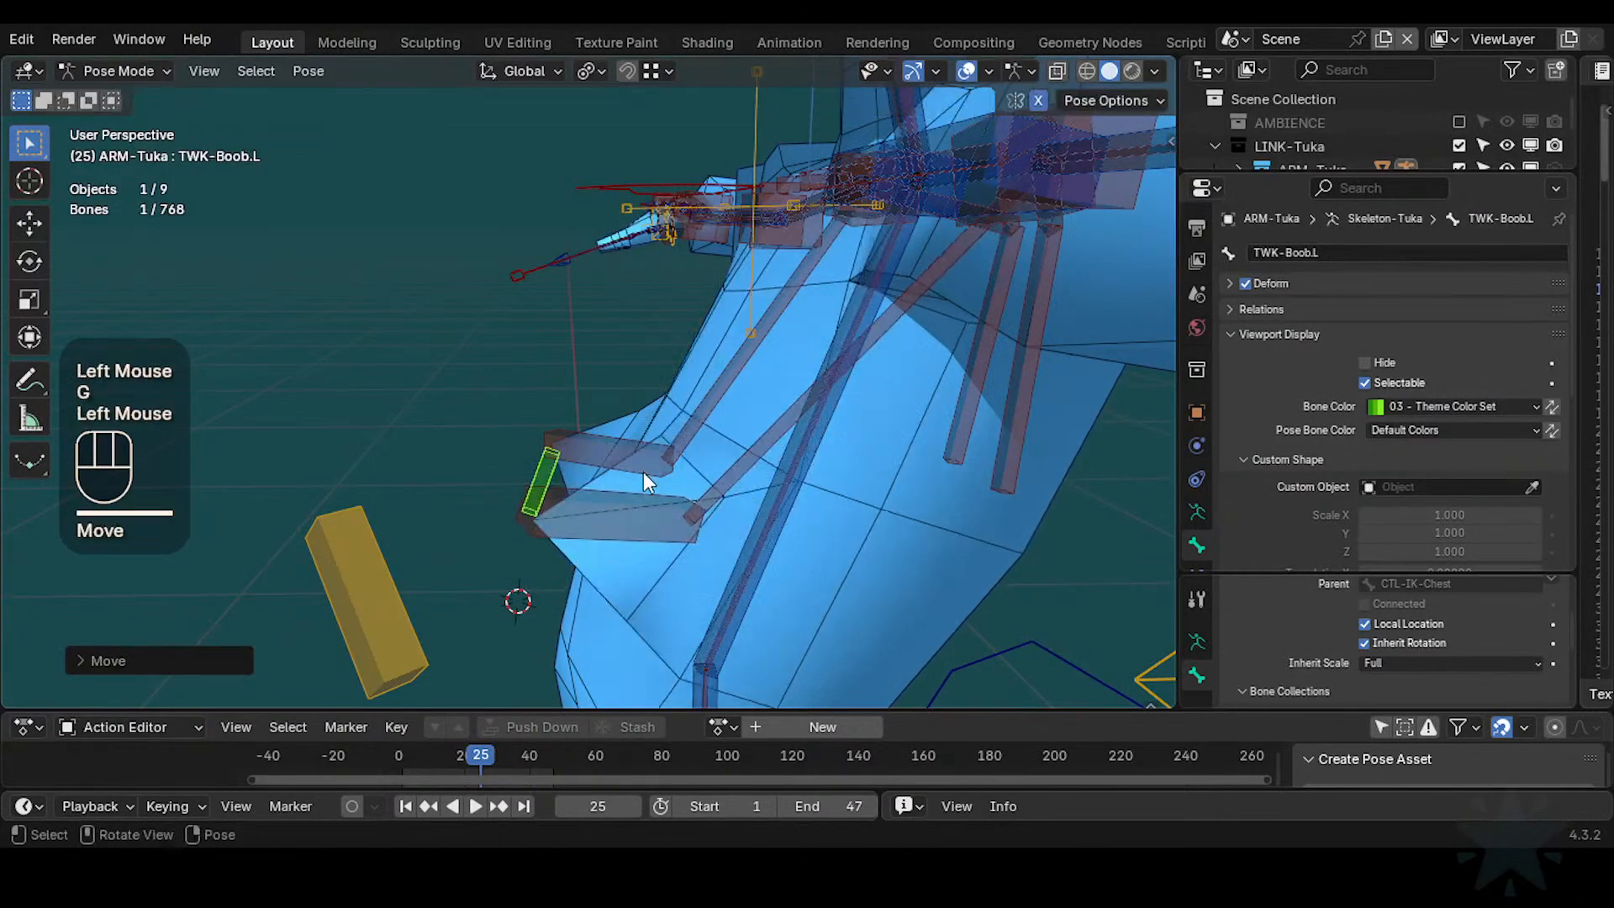
key("alt+q")
Symmetrize the TWK-Boob.L bone to the right side of the armature in Edit Mode, and return to Pose Mode
left_click(548, 533)
key("Tab")
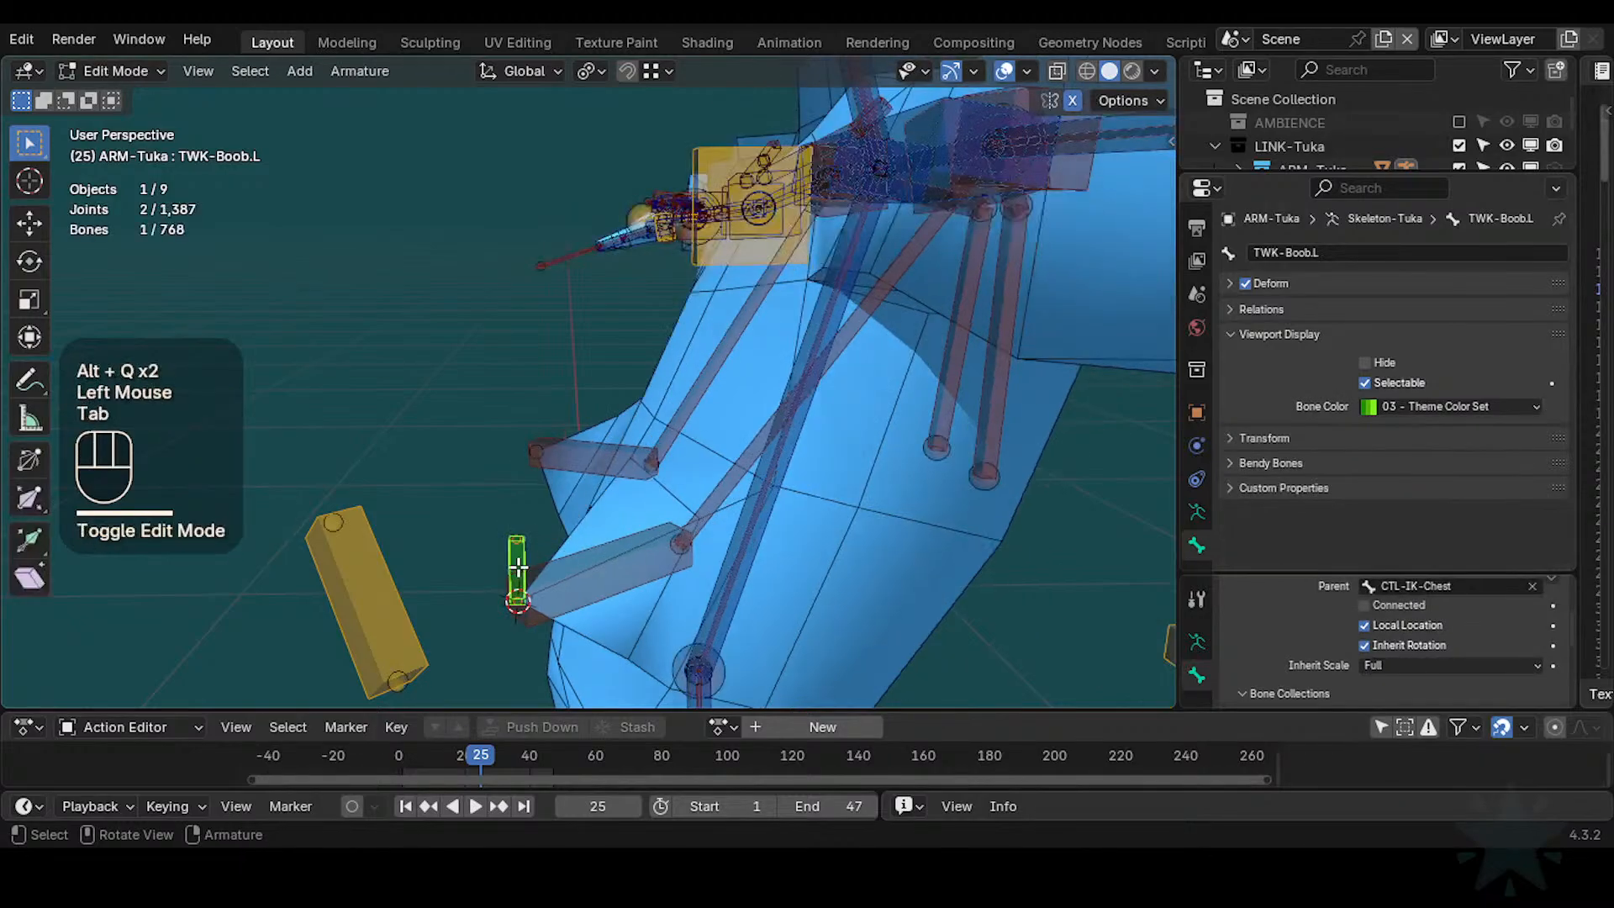
right_click(512, 549)
left_click(513, 552)
key("Tab")
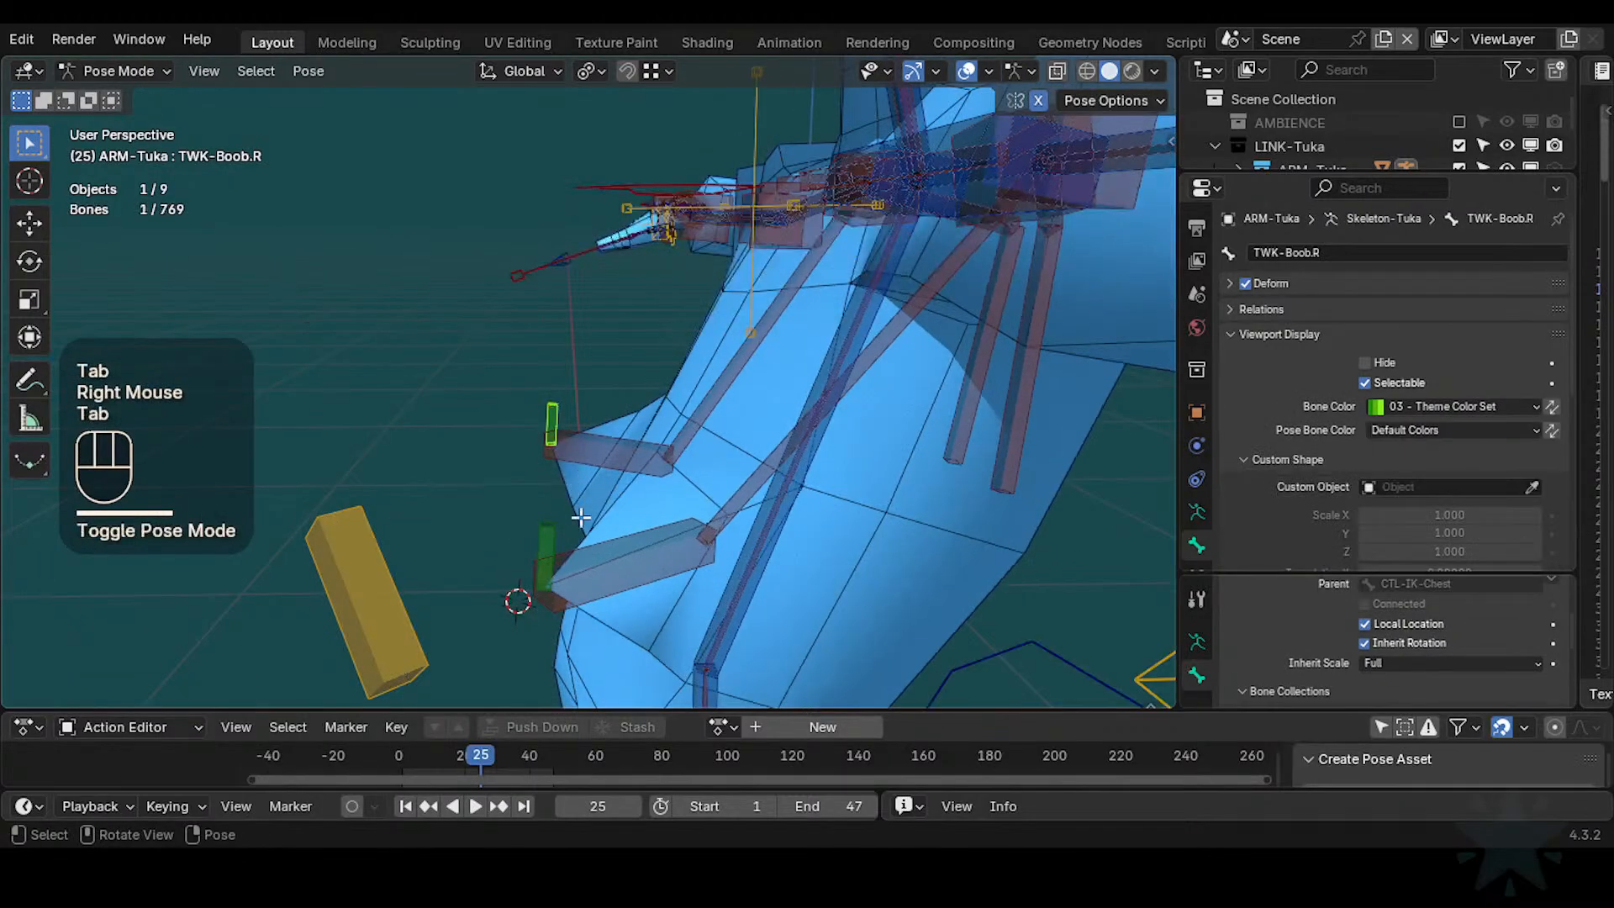
Symmetrize the HLP2-Boob.L helper bone to the right side in Edit Mode, and return to Pose Mode
key("Tab")
left_click(604, 551)
right_click(603, 550)
left_click(604, 550)
key("Tab")
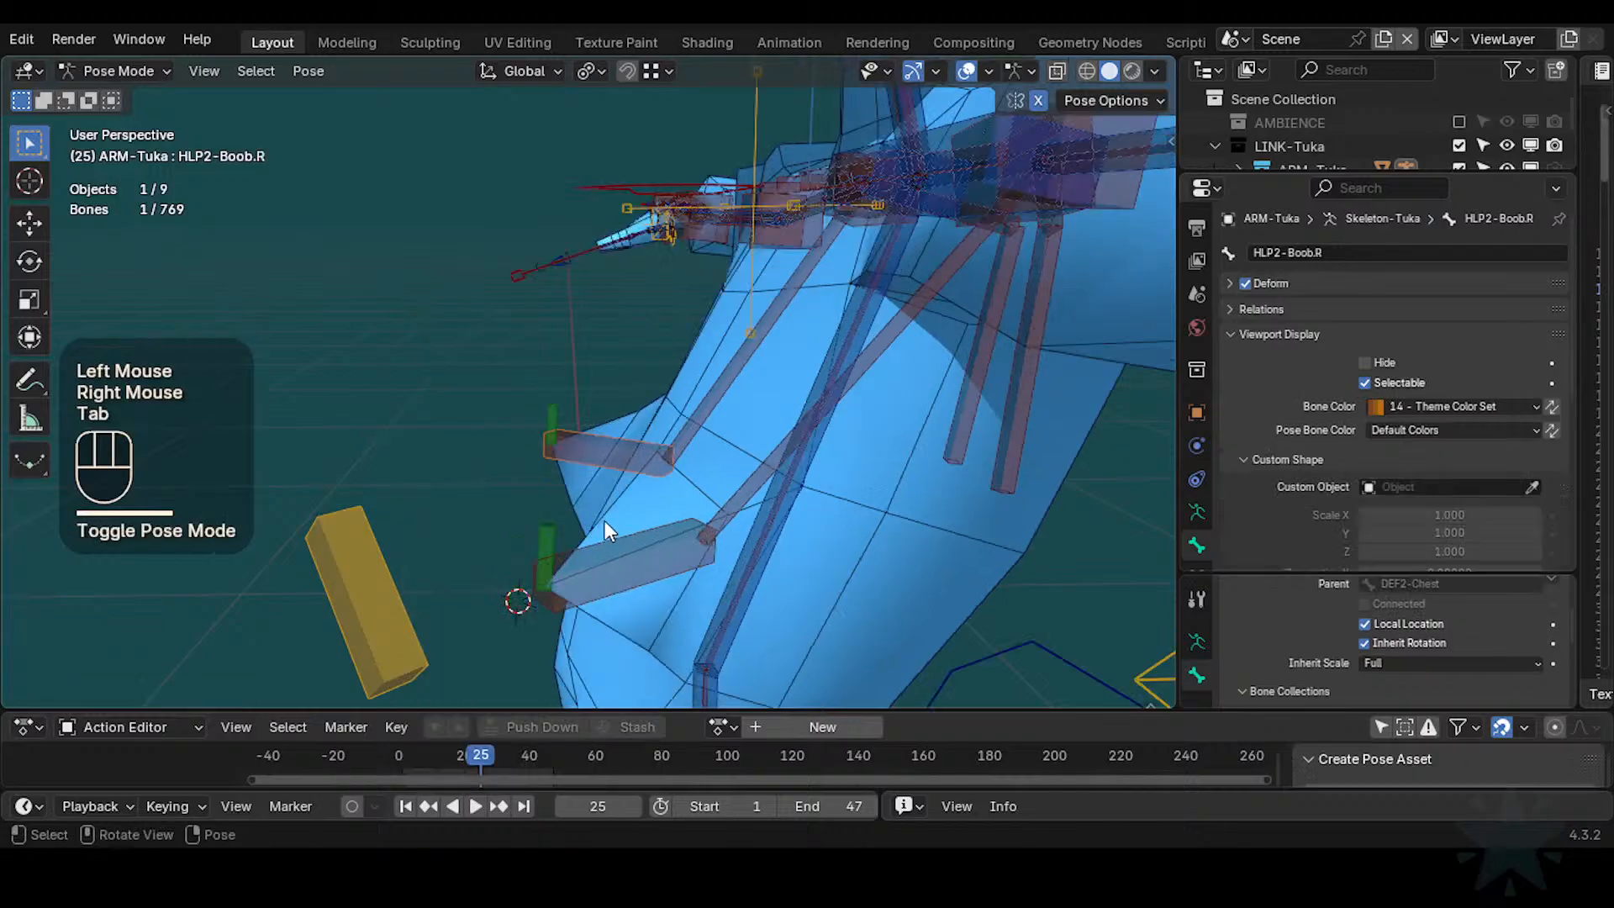
Turn off X-axis mirroring and try moving and rotating TWK-Boob.L, cancelling each transform
left_click(541, 548)
key("g")
key("Escape")
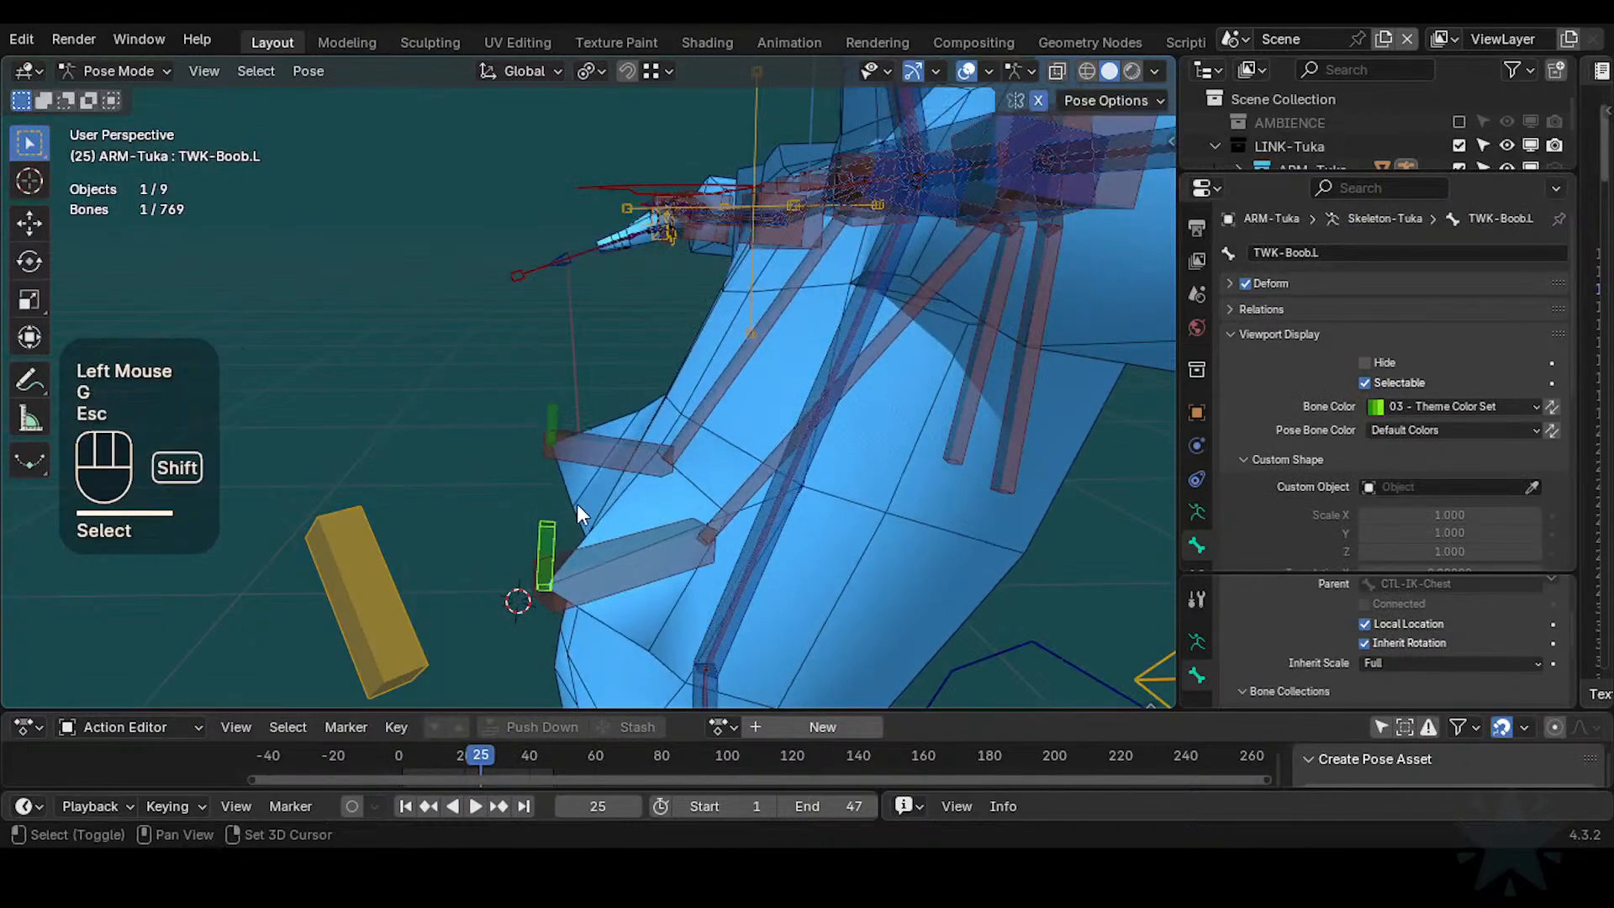
key("shift+x")
key("g")
key("Escape")
key("r")
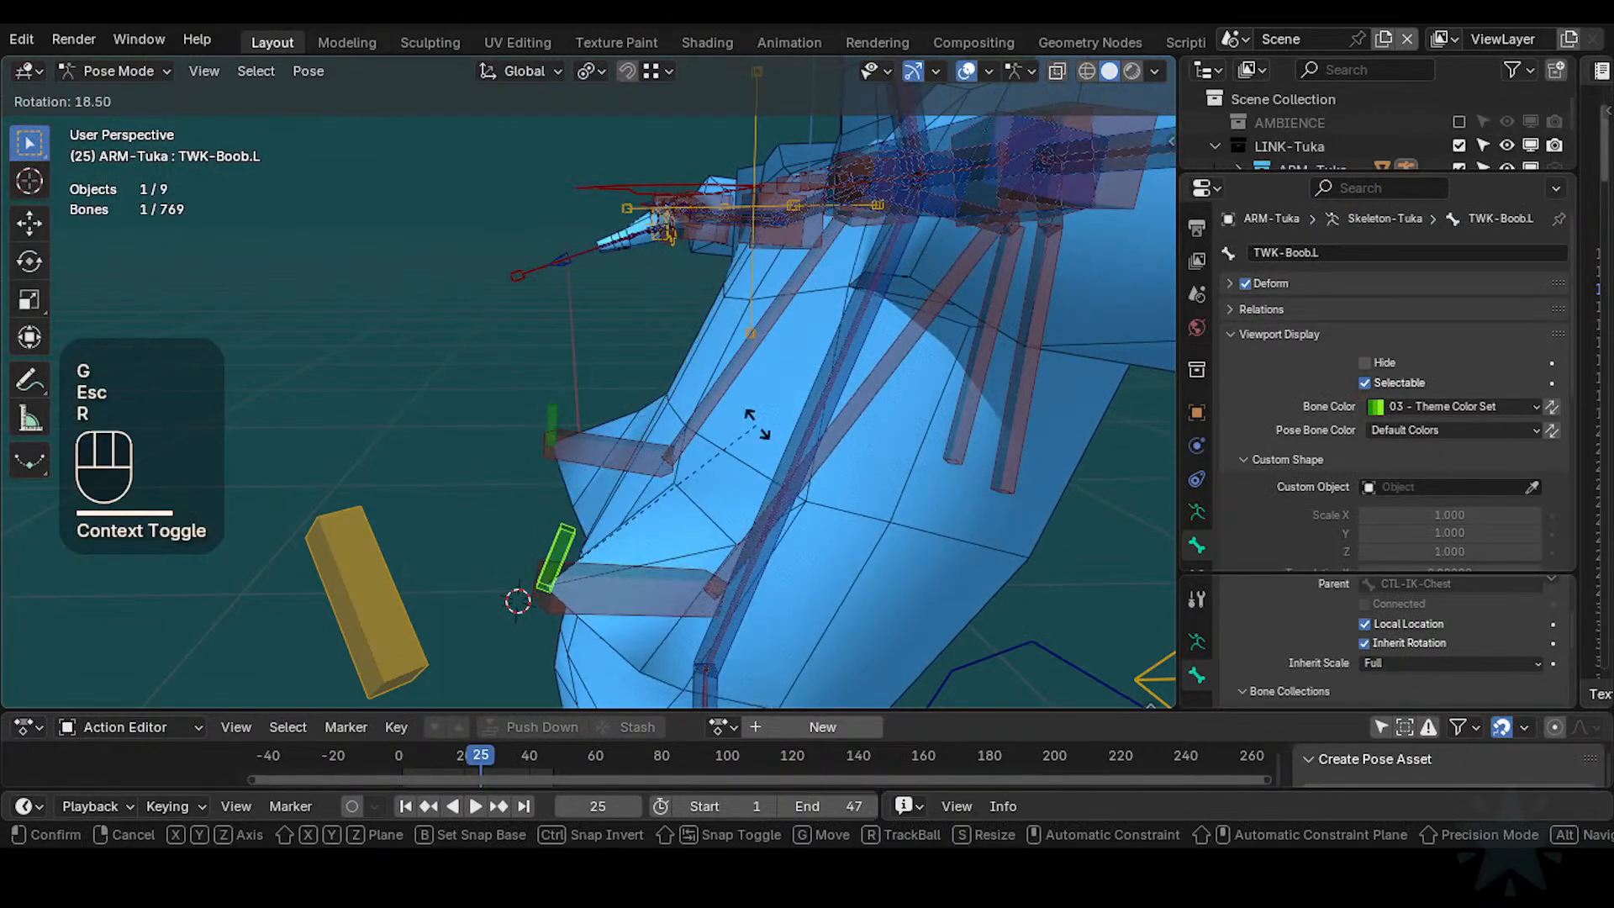
middle_click(564, 448)
key("Escape")
scroll(564, 448, "down", 2)
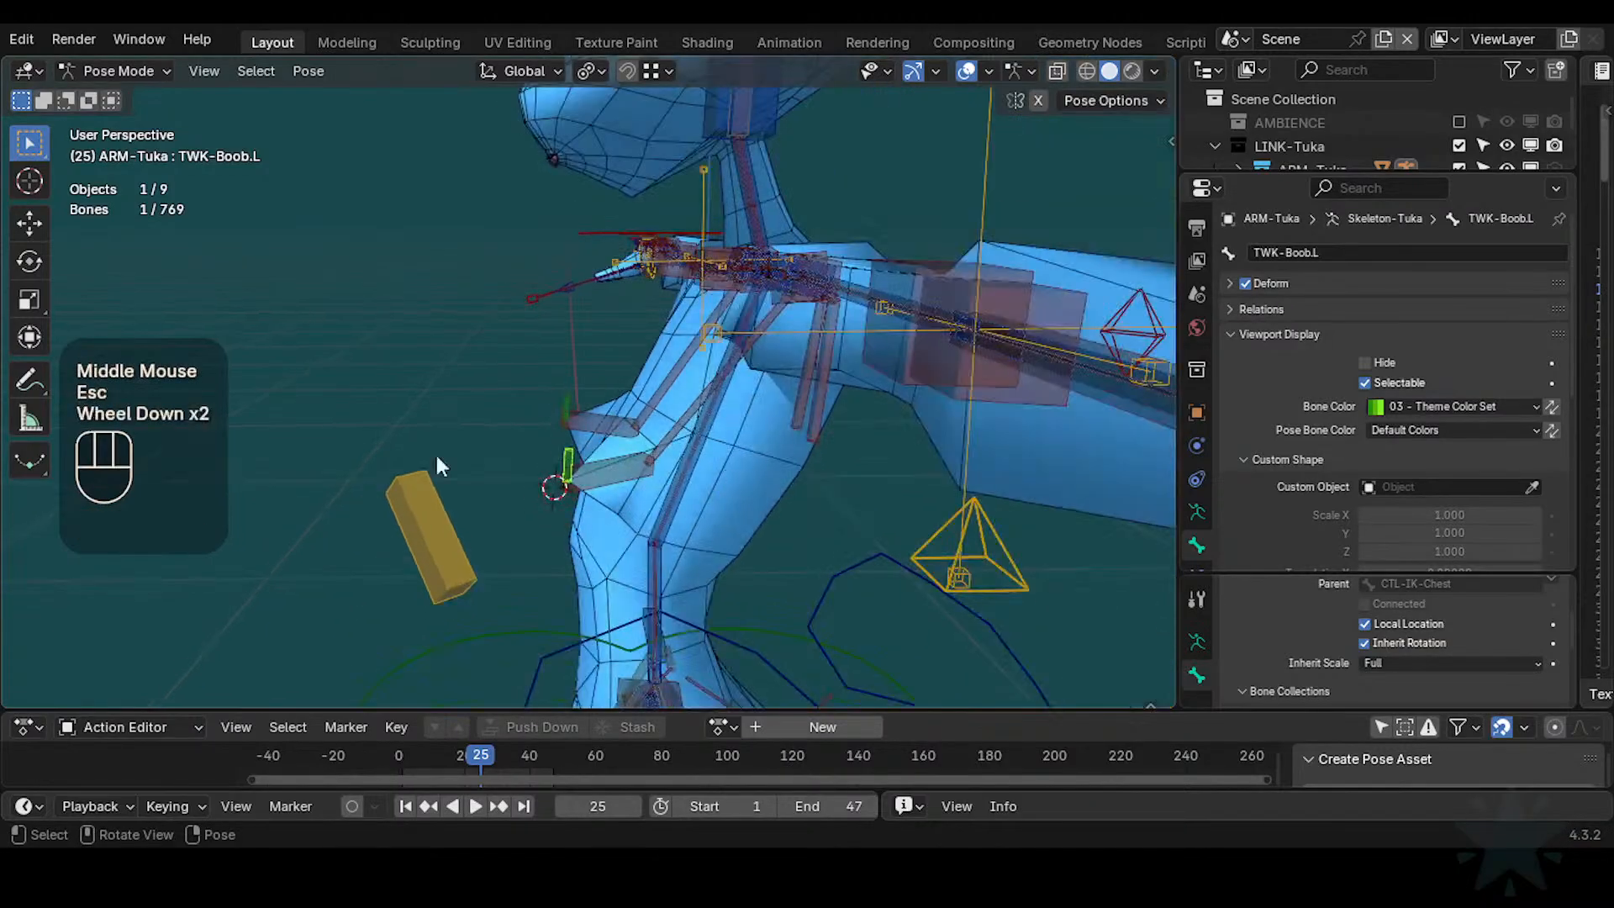
Save the file in Object Mode and turn off solo for the TWK-Body bone collection
middle_click_drag(437, 466, 502, 486)
scroll(665, 460, "up", 1)
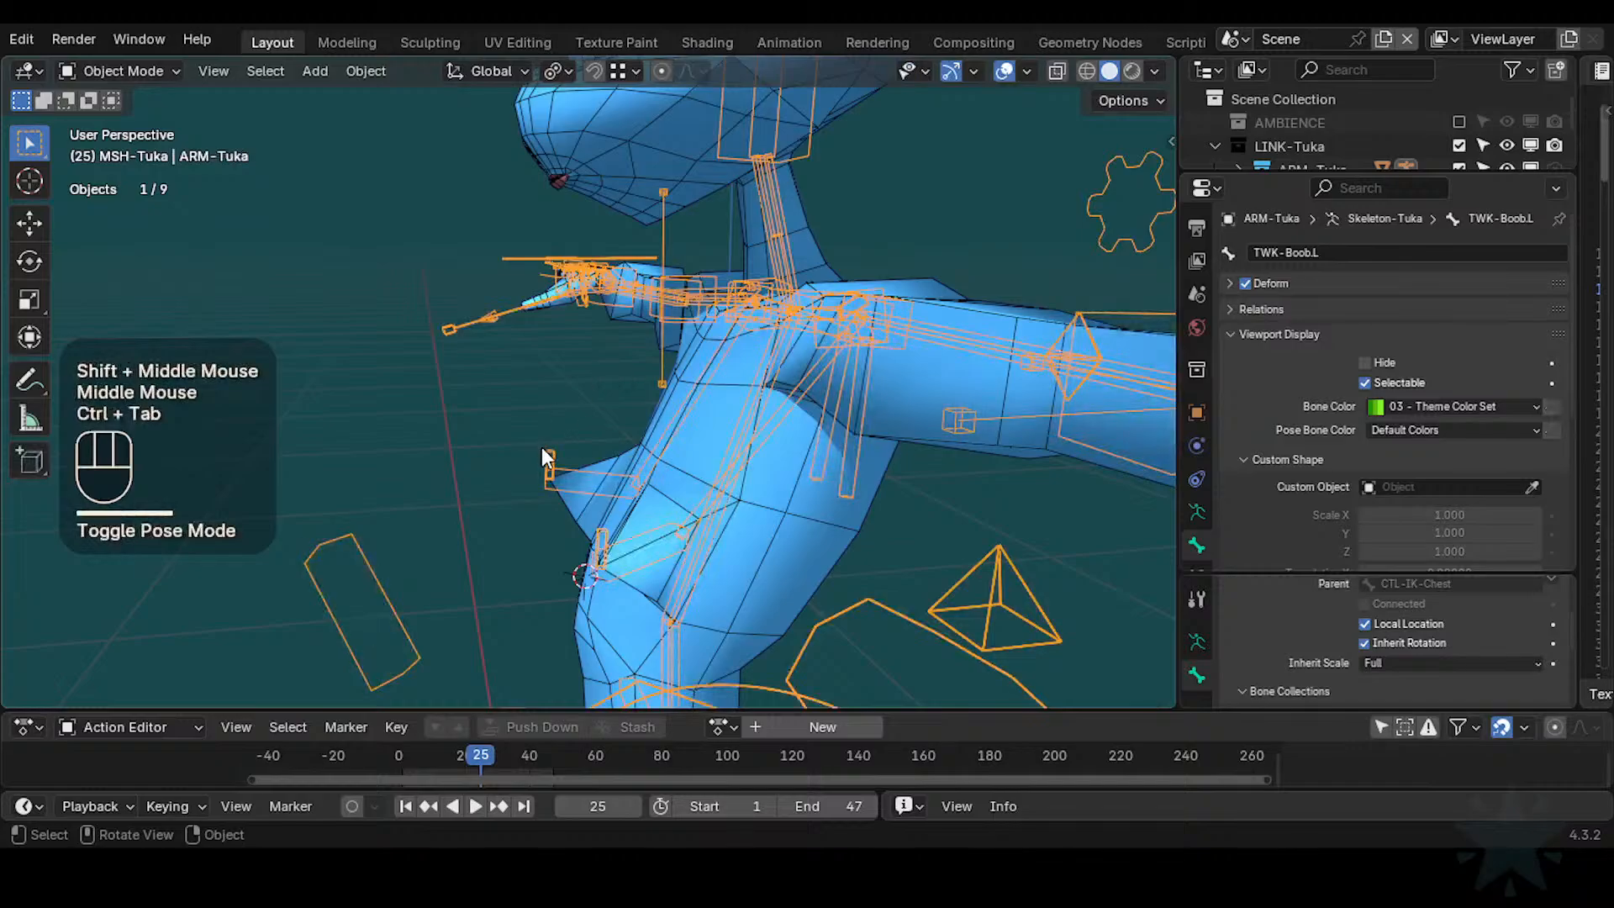
key("ctrl+s")
key("n")
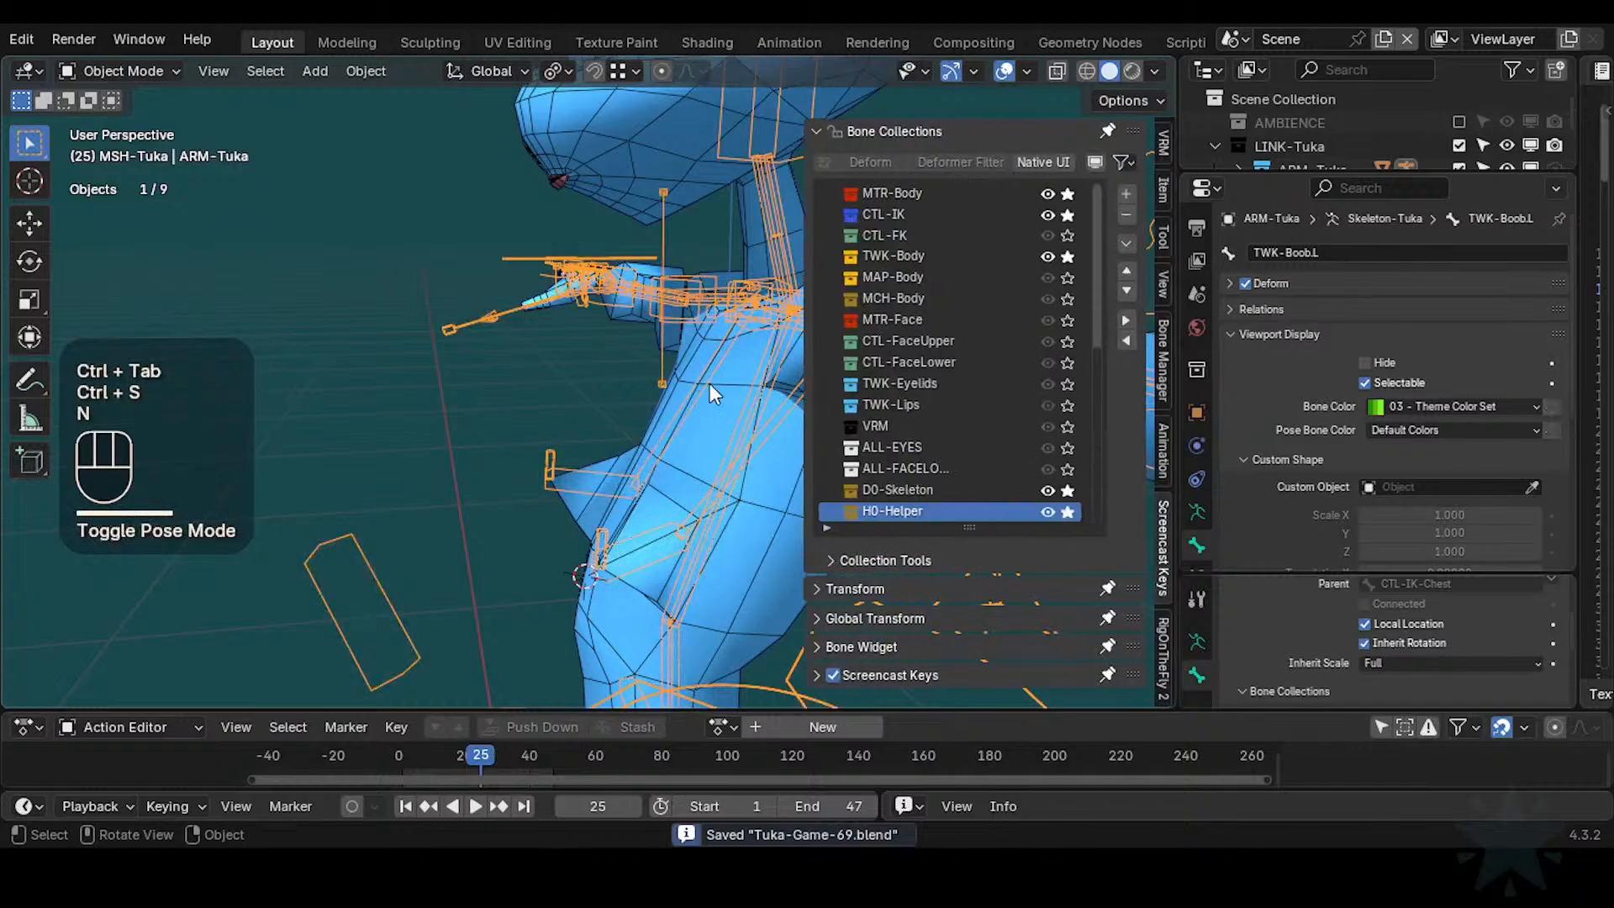
left_click(1049, 275)
key("n")
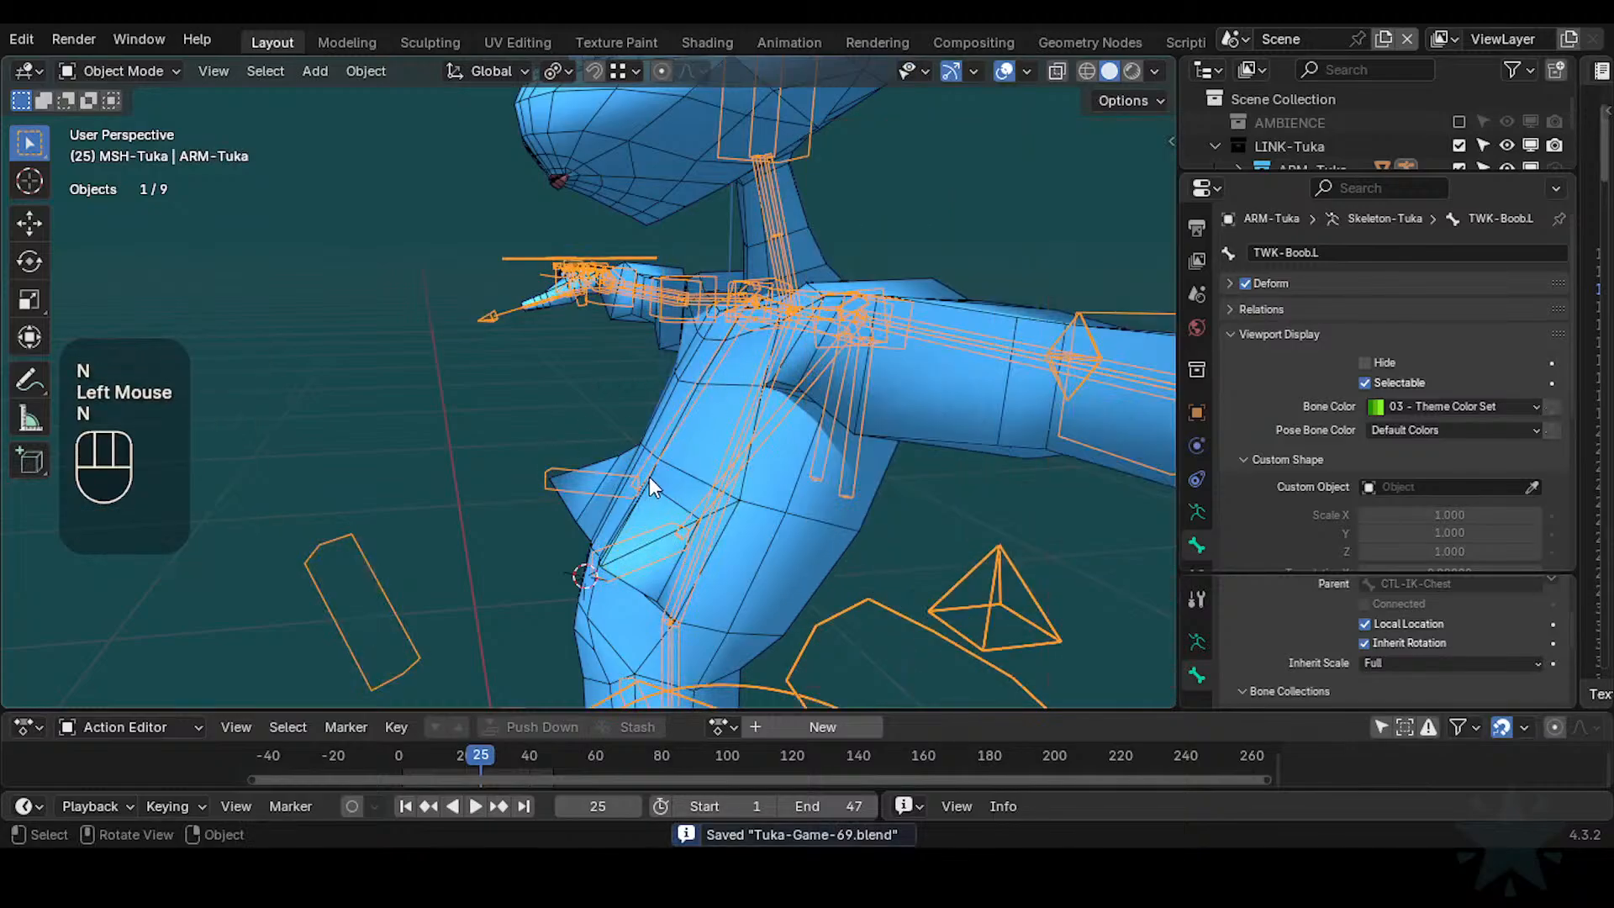
In Pose Mode, solo the CTL-FK bone collection and turn off solo for MTR-Body and CTL-IK
middle_click_drag(649, 476, 709, 498)
scroll(715, 496, "up", 2)
left_click(733, 503)
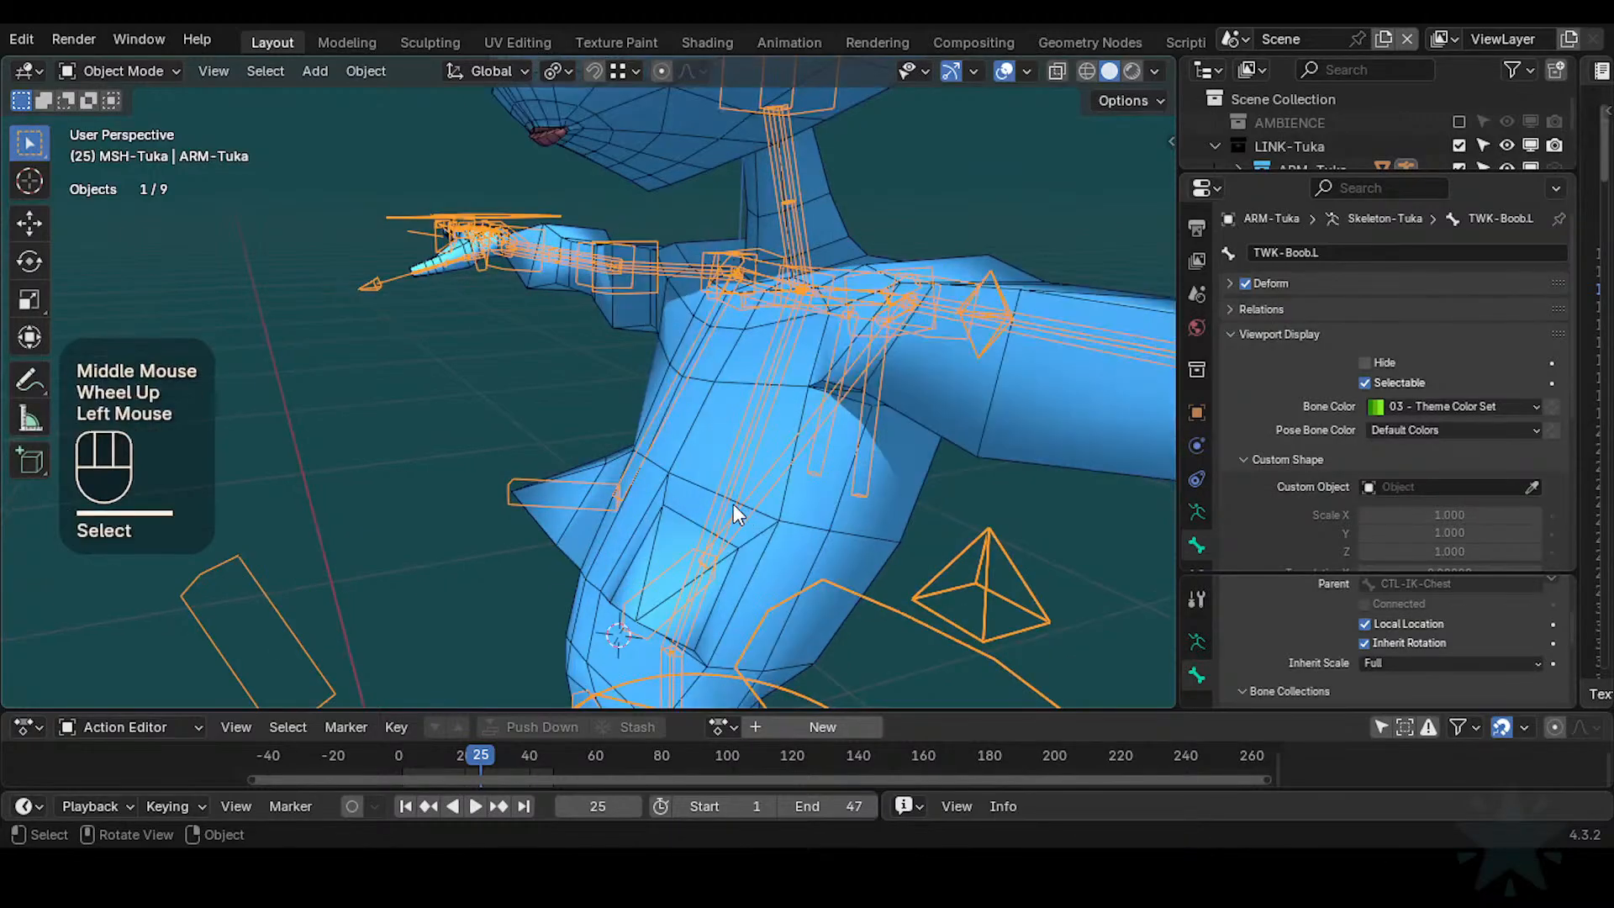
key("ctrl+Tab")
middle_click_drag(879, 264, 895, 305)
key("n")
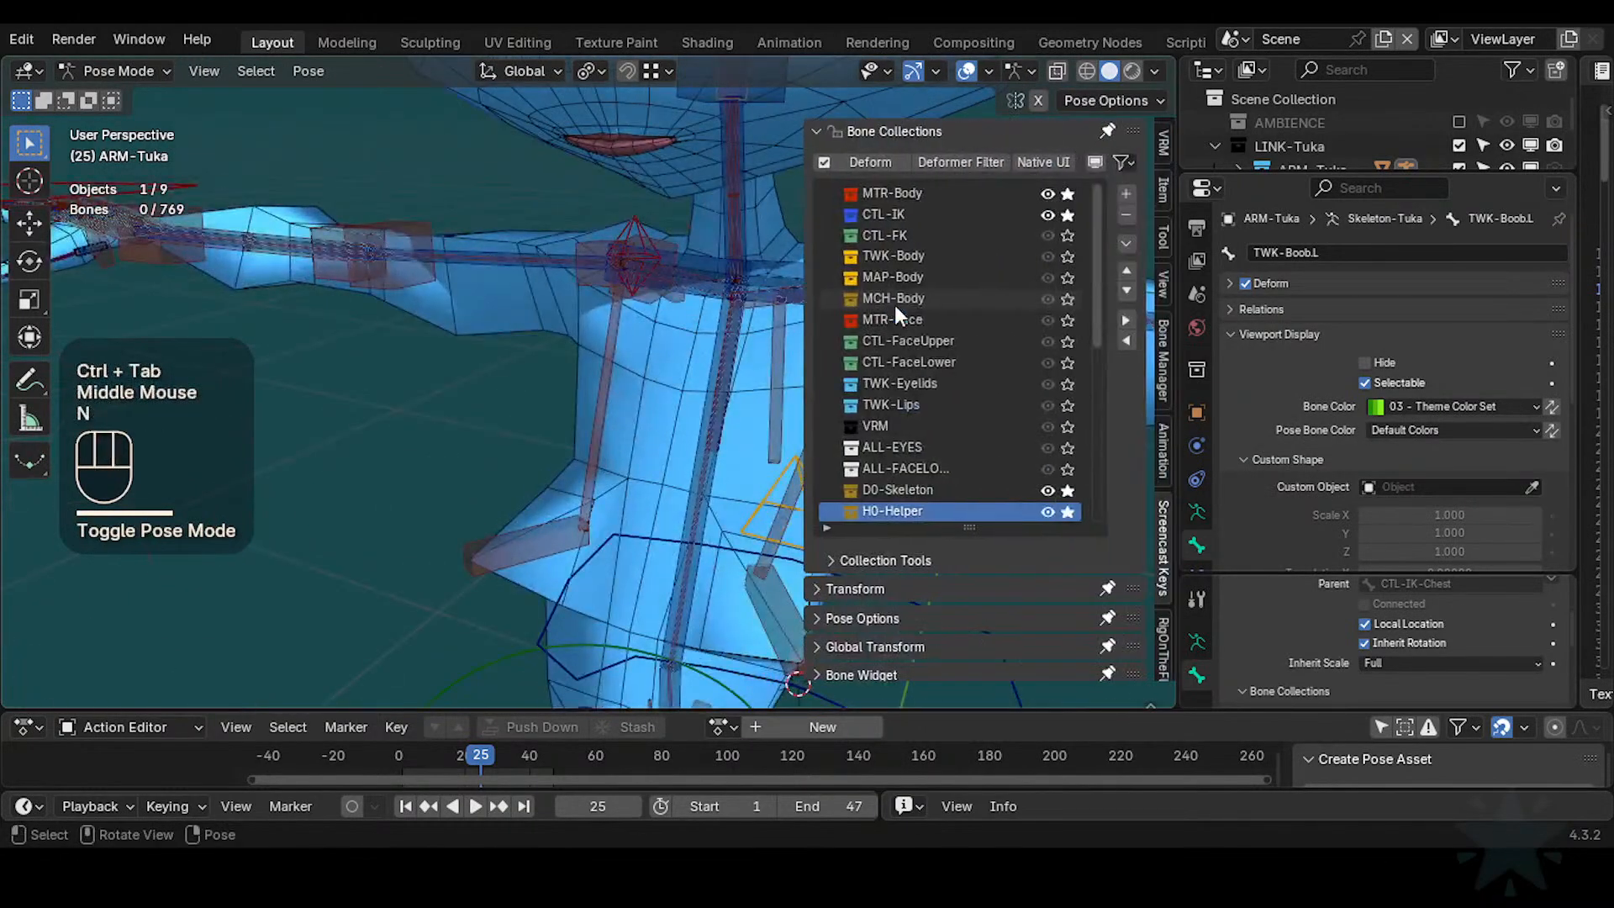
left_click(1070, 193)
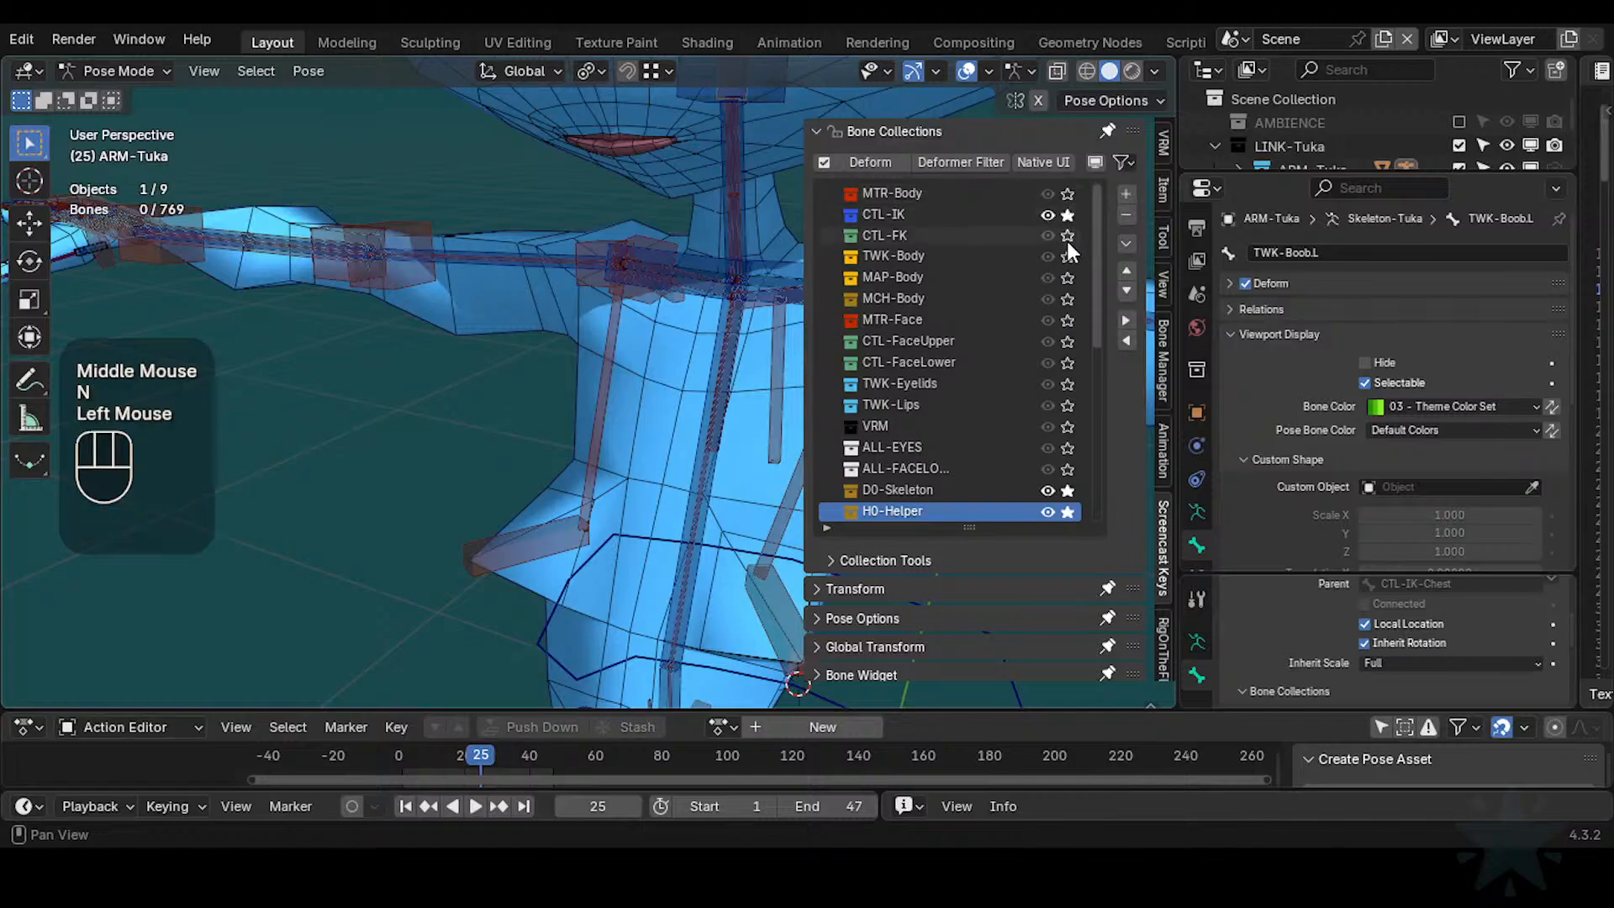
left_click(1067, 237)
left_click(1068, 216)
key("n")
Move the MTR-FK-Shoulder.L control in several directions and examine how the left chest and its helper bones deform
left_click(965, 228)
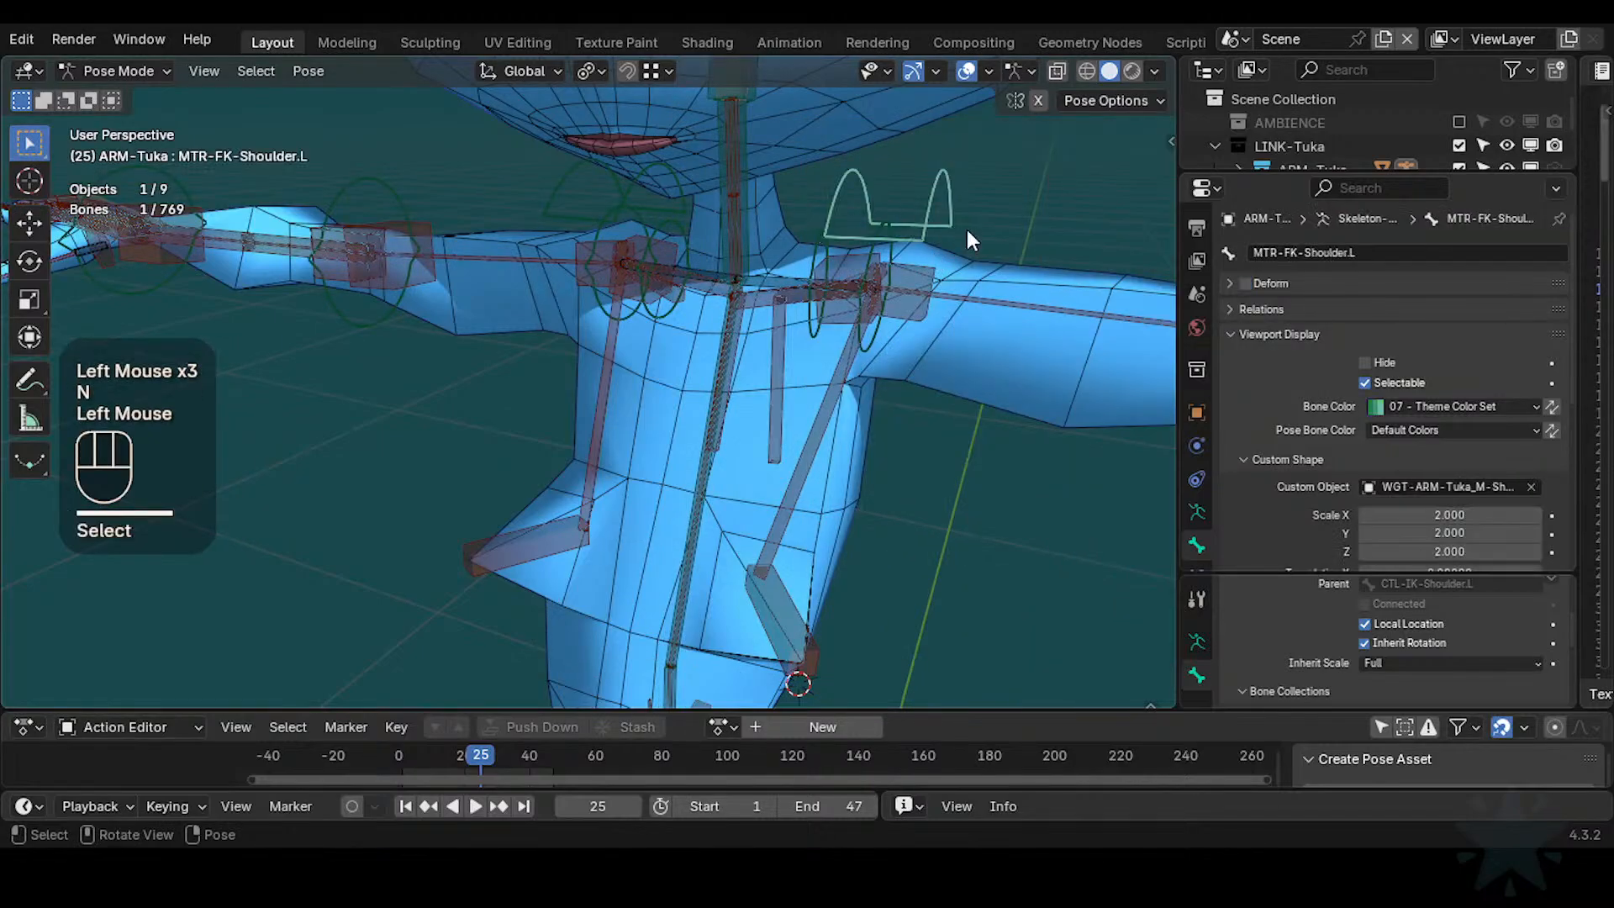
key("g")
left_click(971, 173)
key("g")
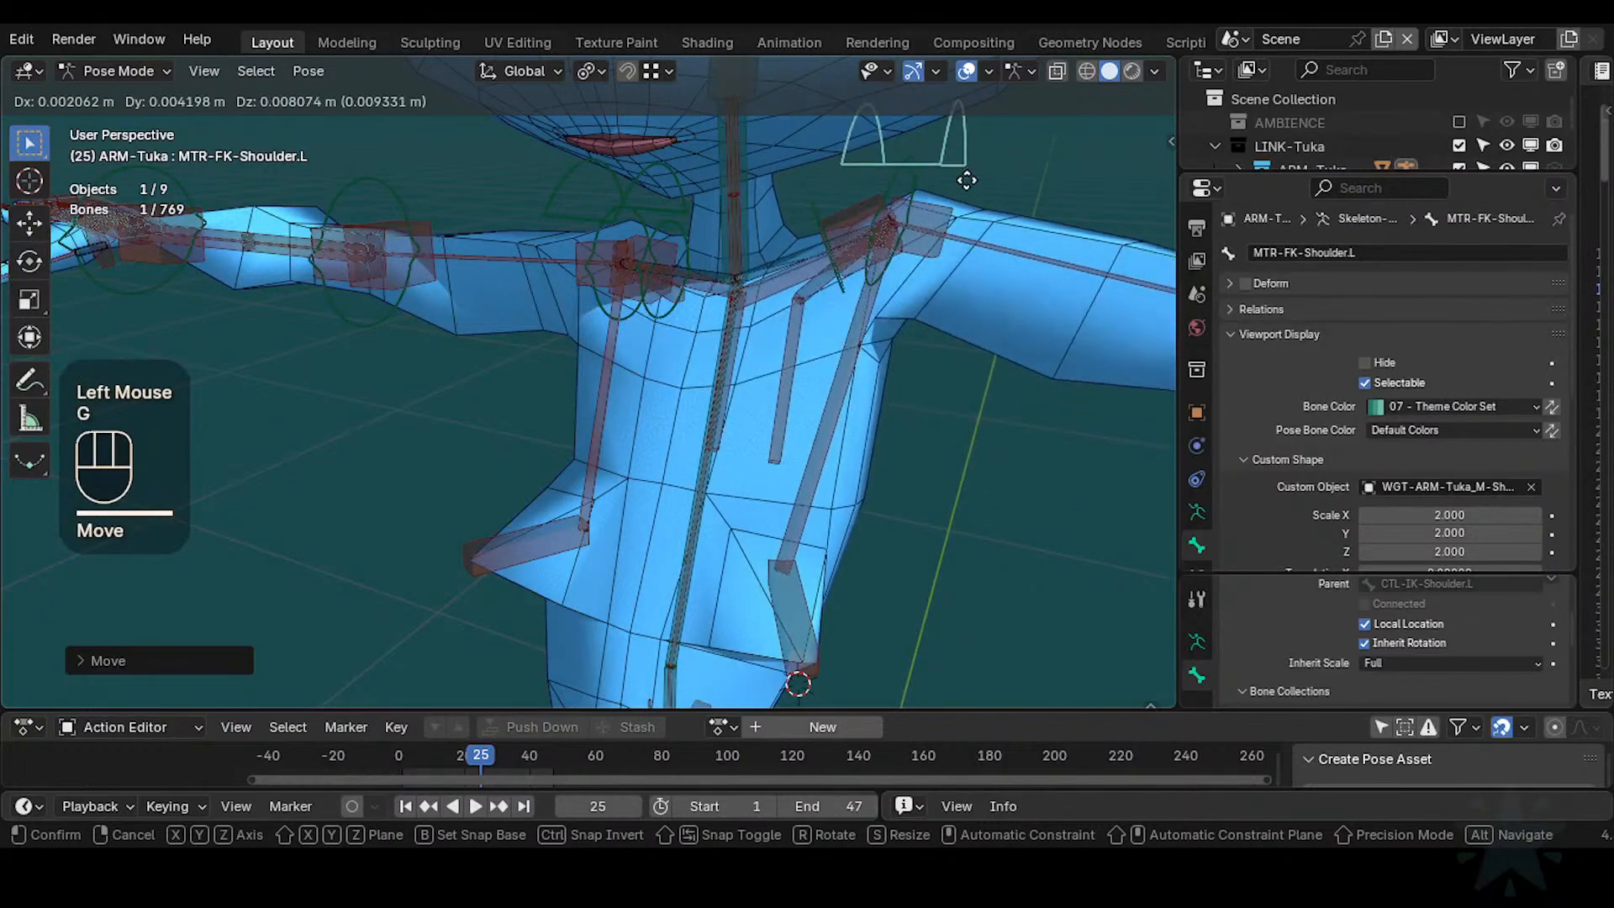
left_click(938, 174)
scroll(869, 356, "down", 2)
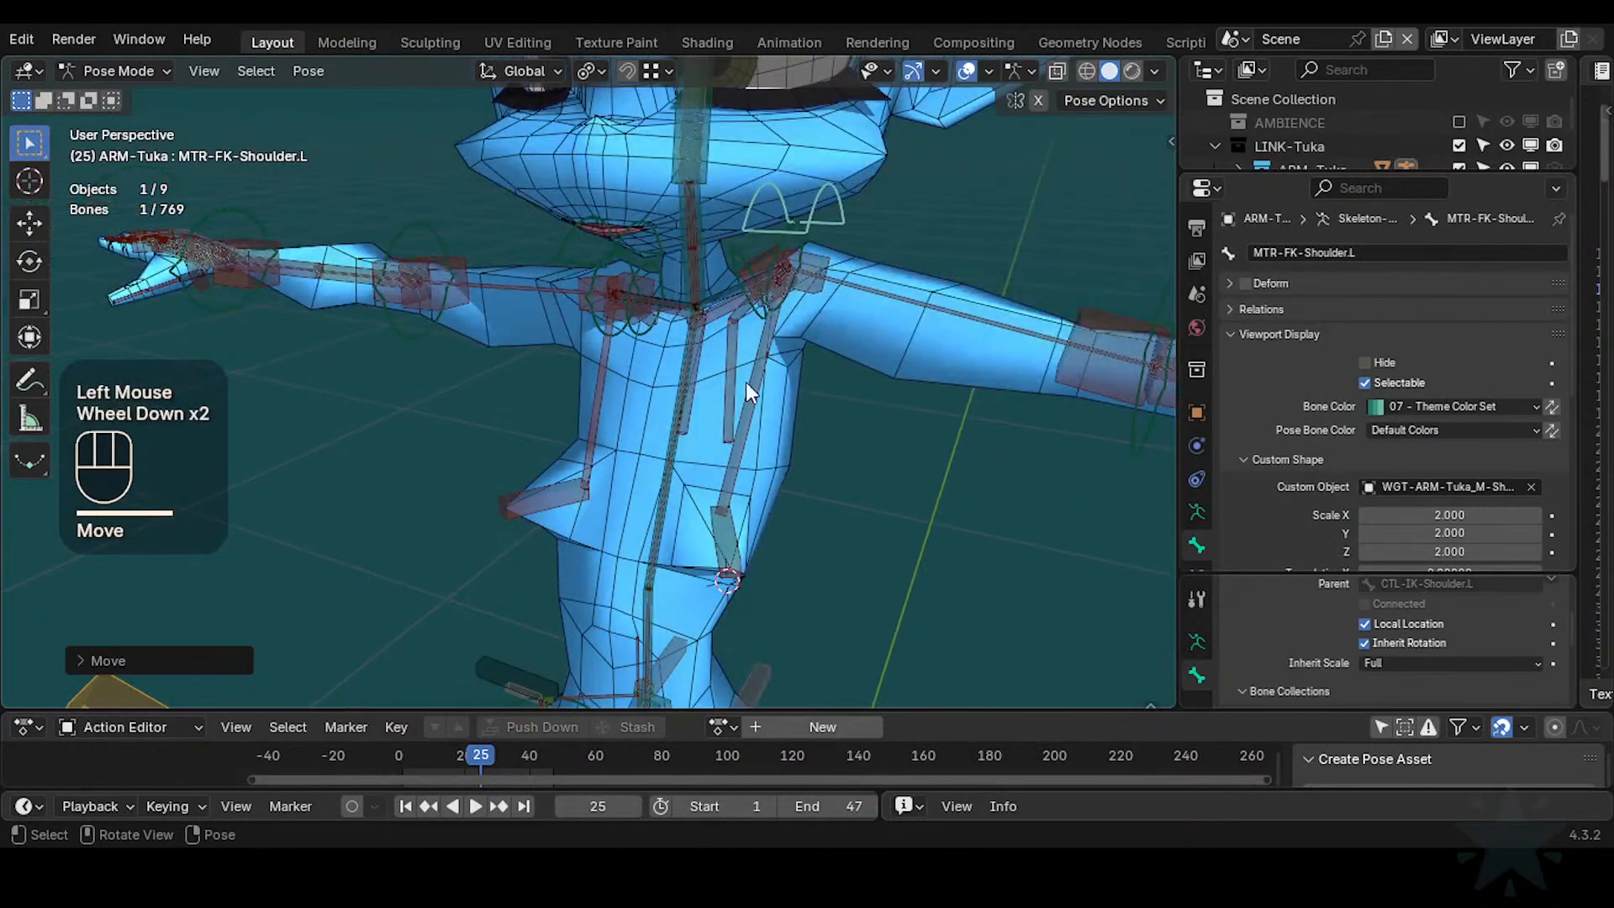
middle_click_drag(682, 428, 578, 452)
scroll(579, 452, "up", 1)
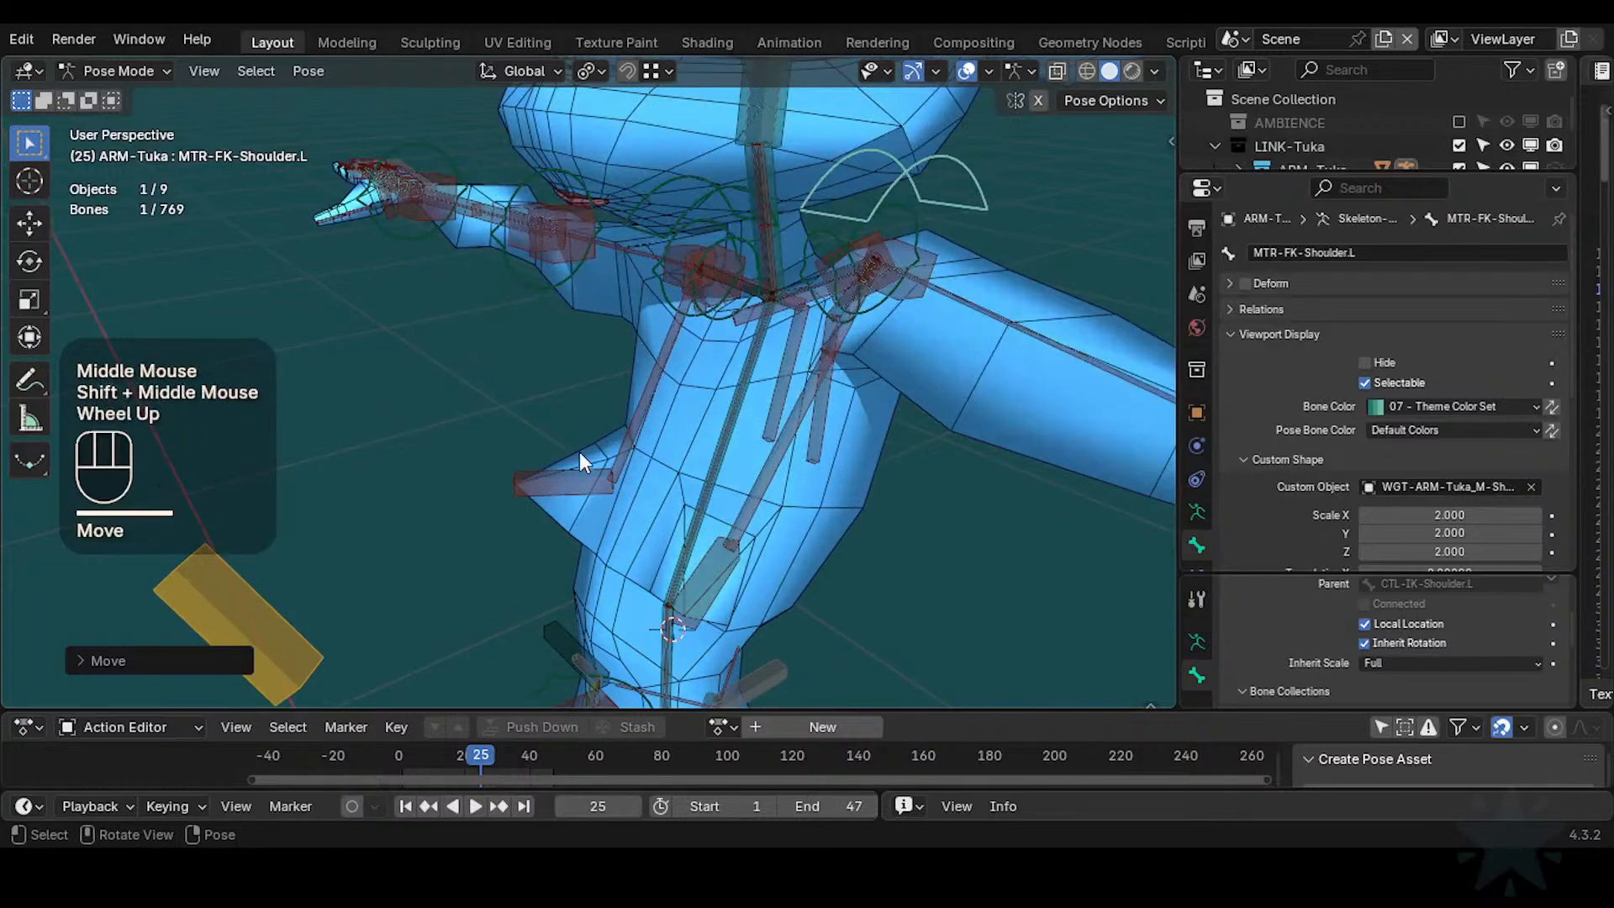
scroll(845, 426, "down", 1)
middle_click_drag(845, 426, 791, 457)
key("g")
left_click(761, 412)
key("g")
left_click(891, 440)
middle_click_drag(891, 439, 926, 420)
key("g")
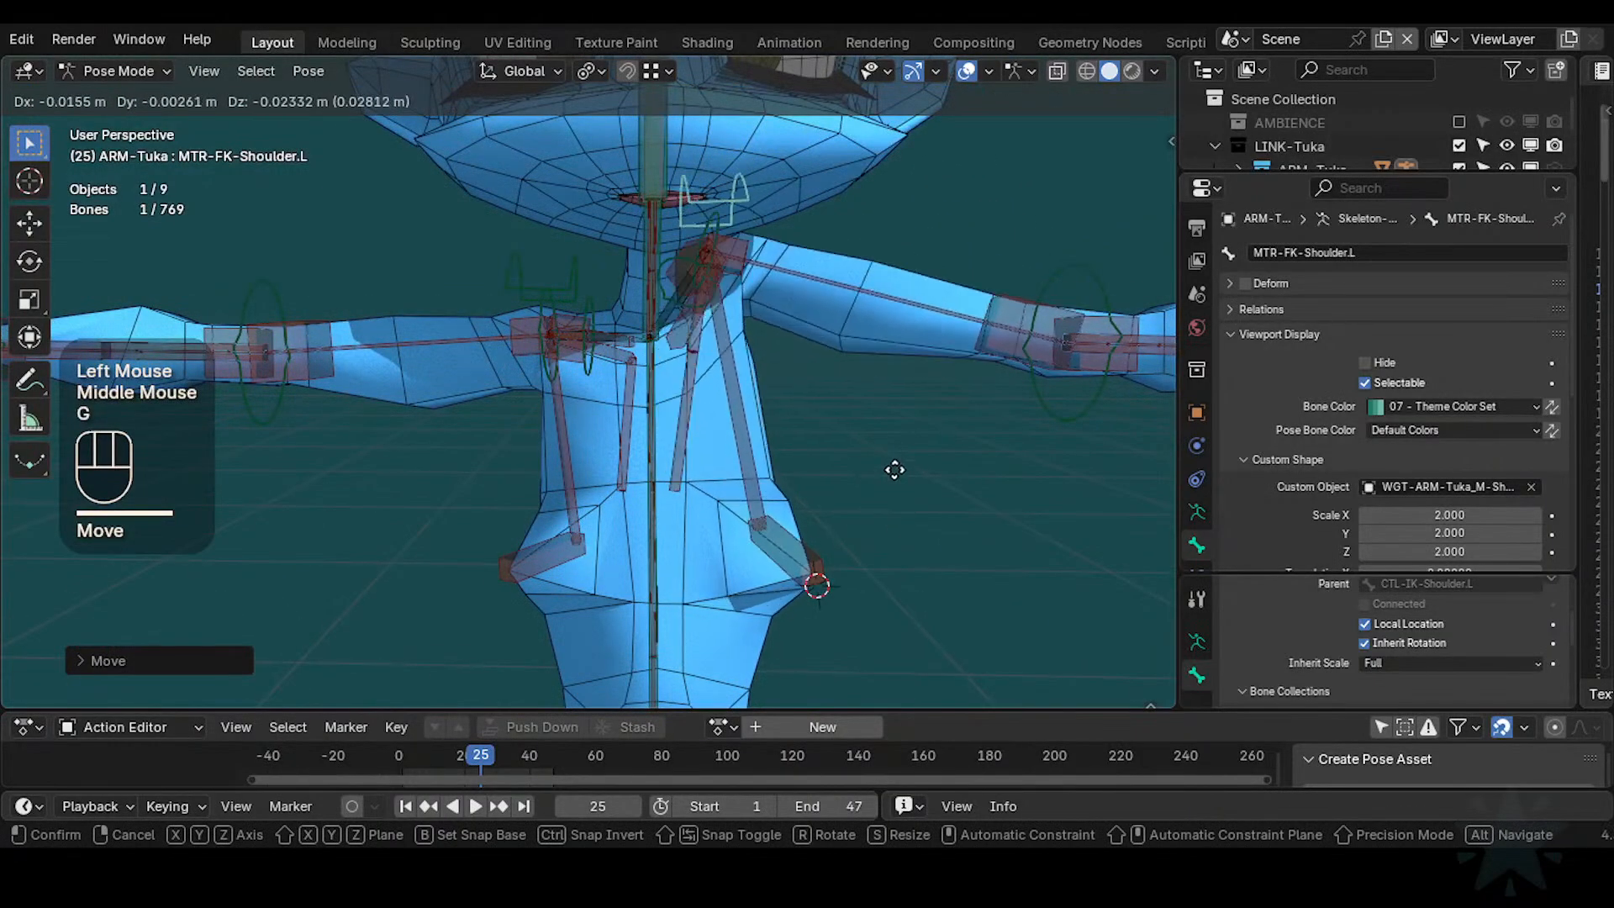
left_click(827, 389)
key("g")
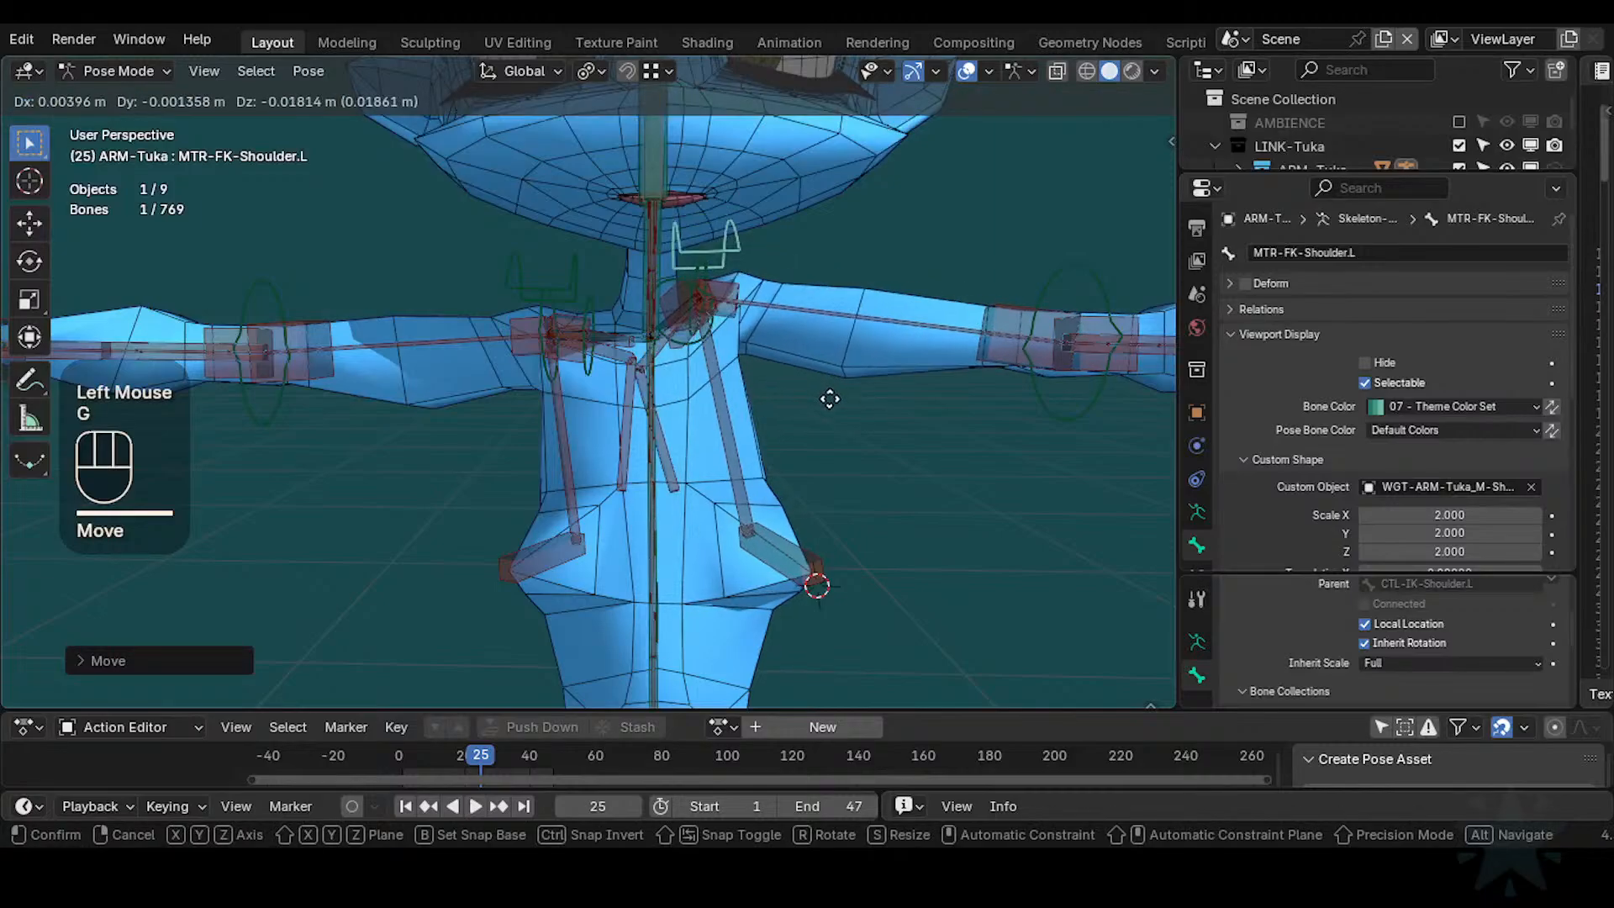
left_click(881, 395)
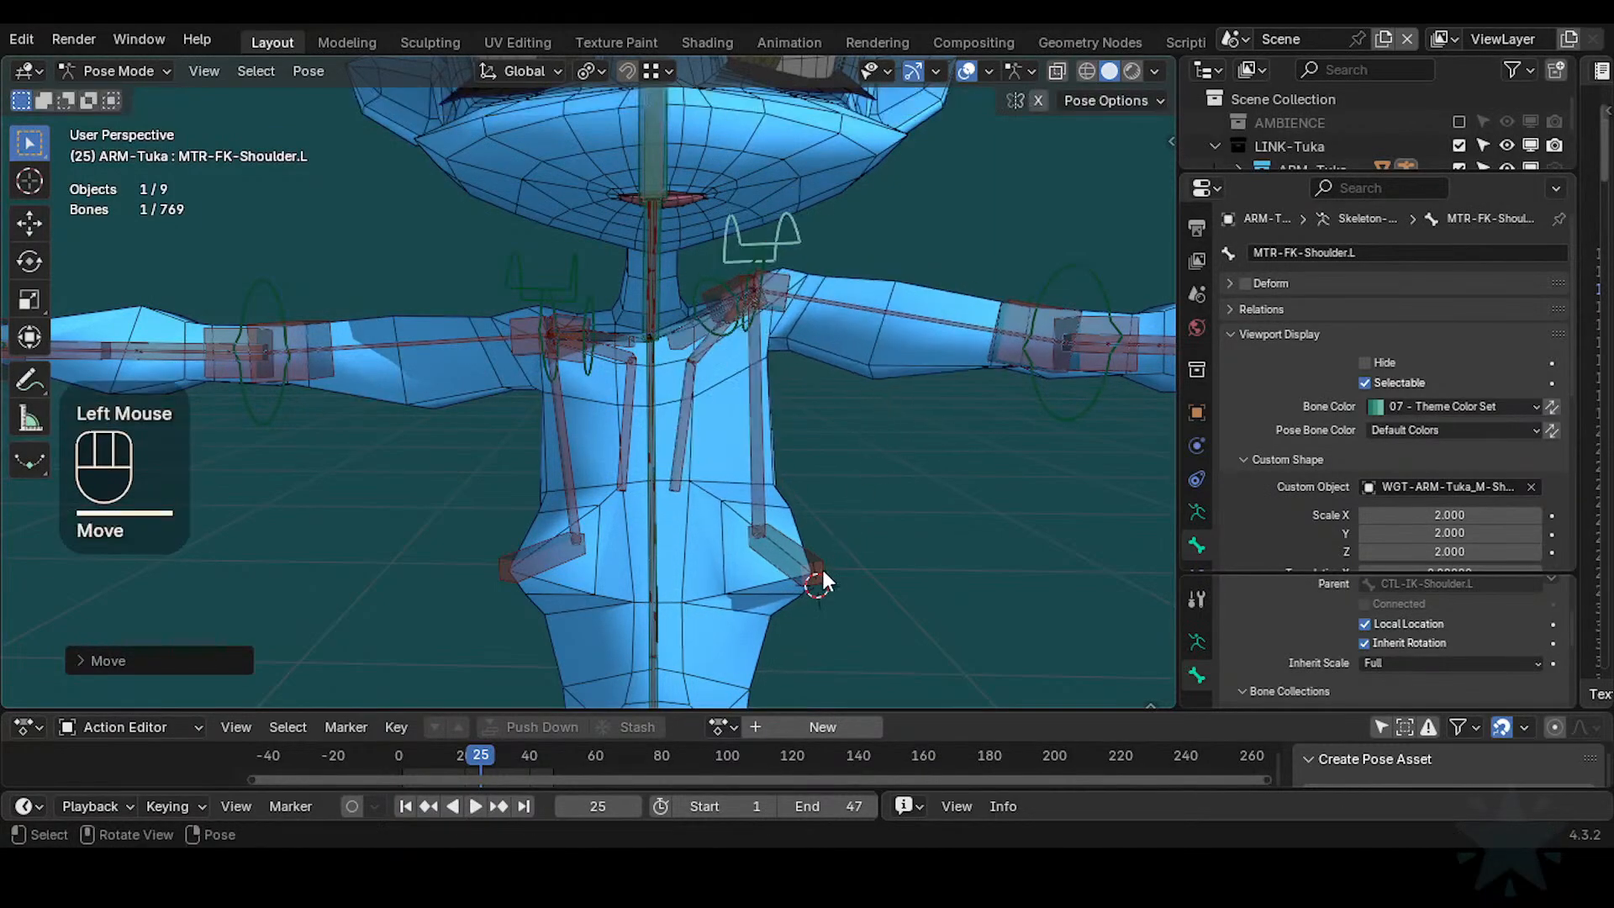
Try moving HLP2-Boob.L and MTR-FK-Shoulder.L to compare their effect on the chest, cancelling each move
left_click(809, 530)
key("g")
key("Escape")
left_click(760, 538)
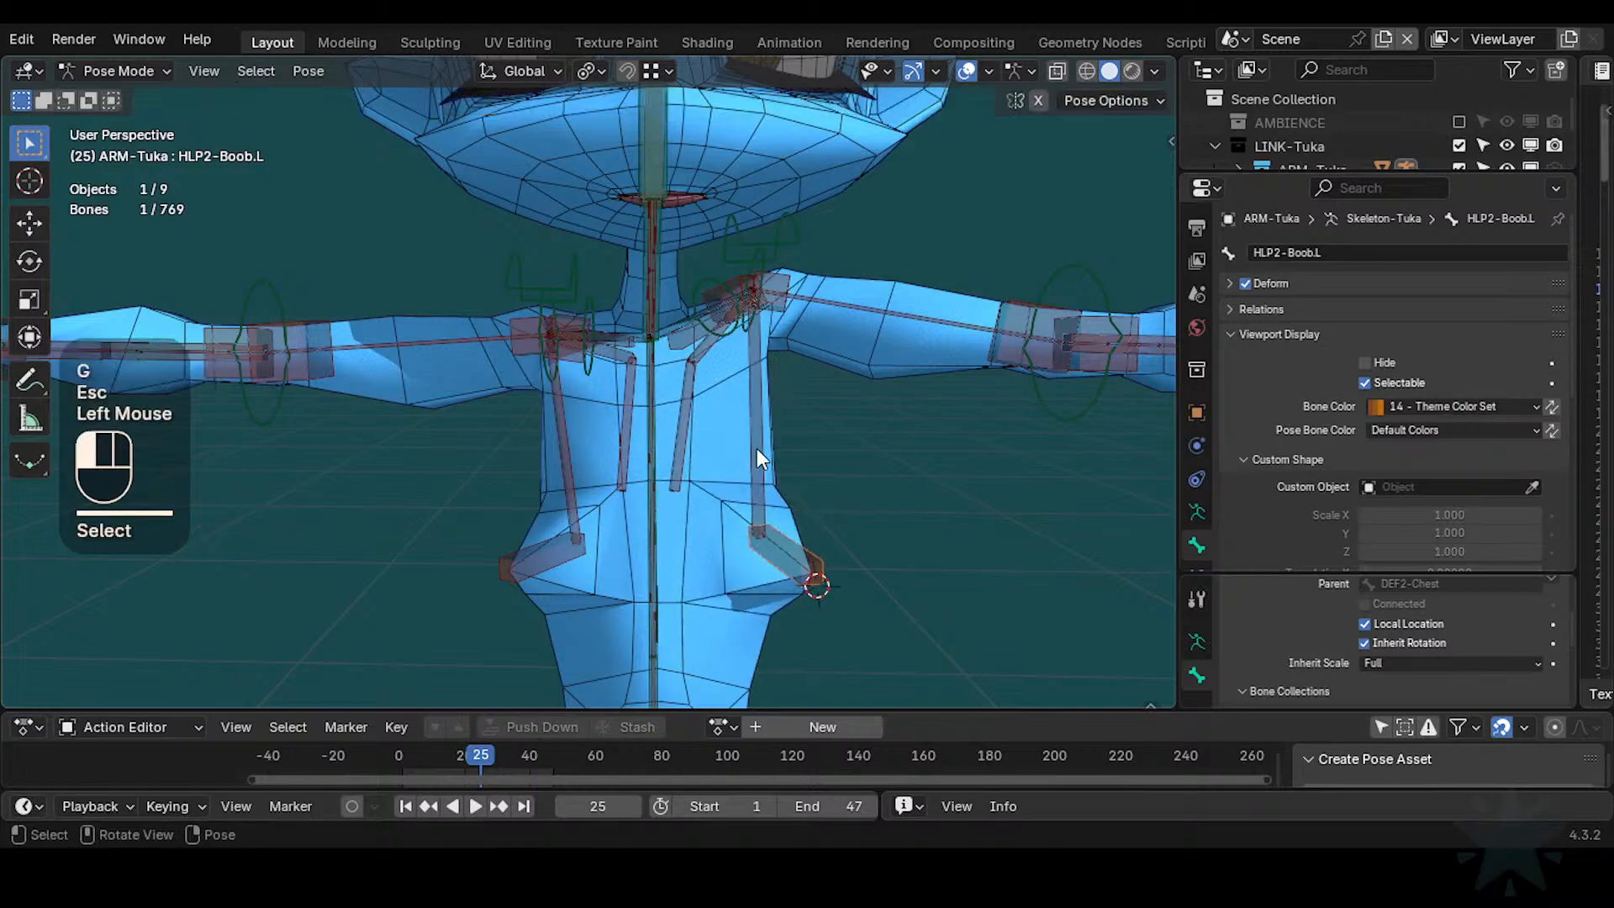
left_click(775, 558)
key("g")
key("Escape")
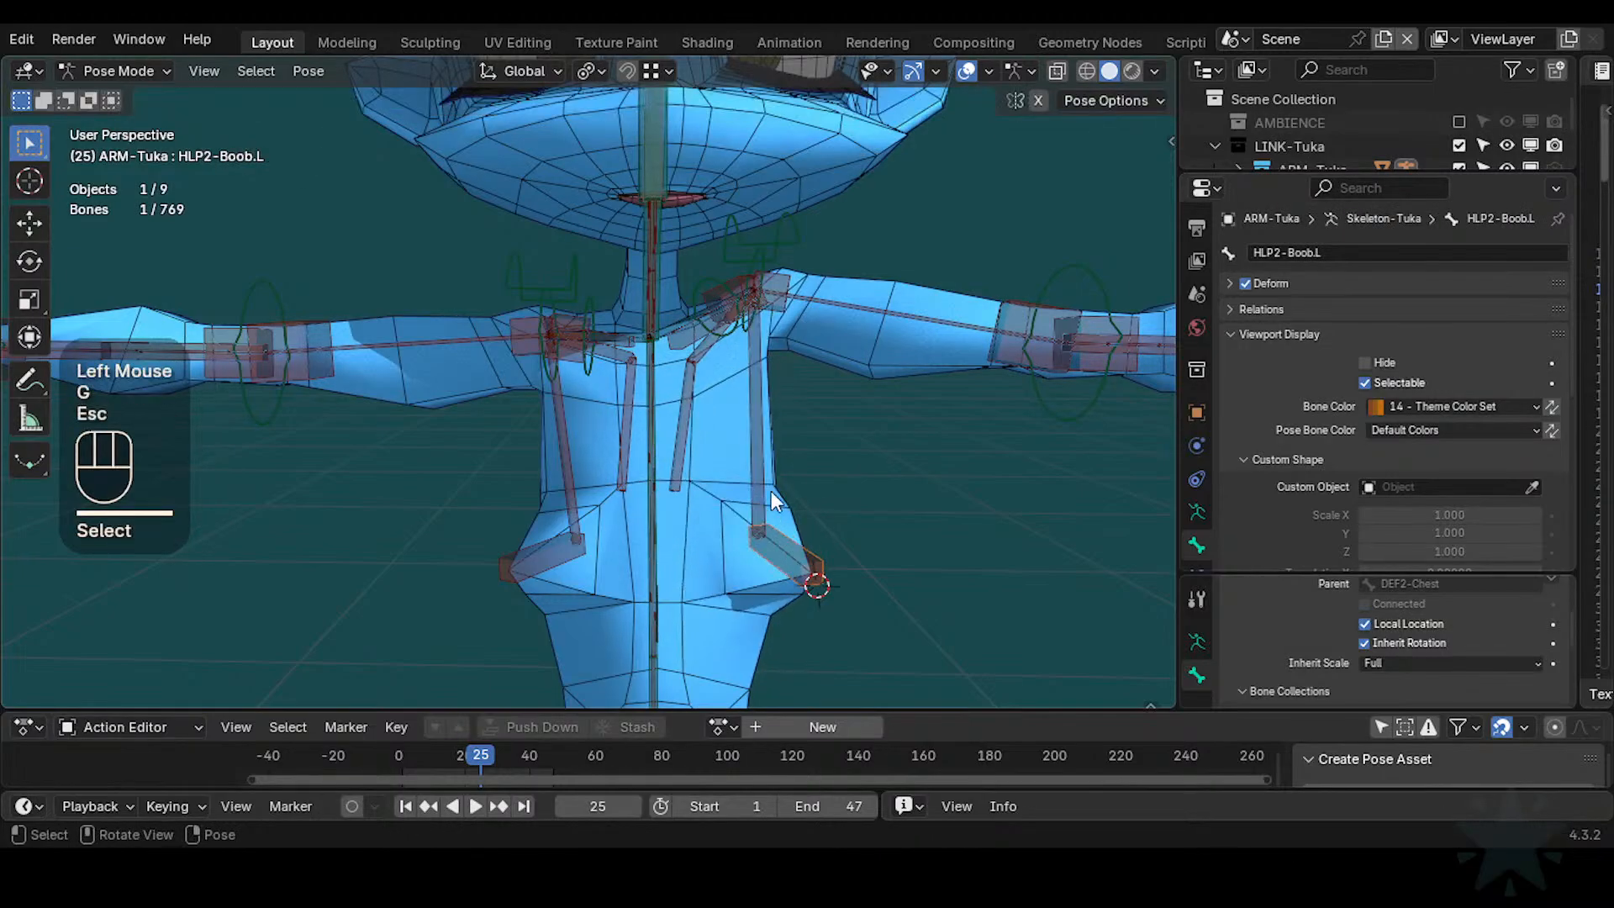
left_click(778, 245)
key("g")
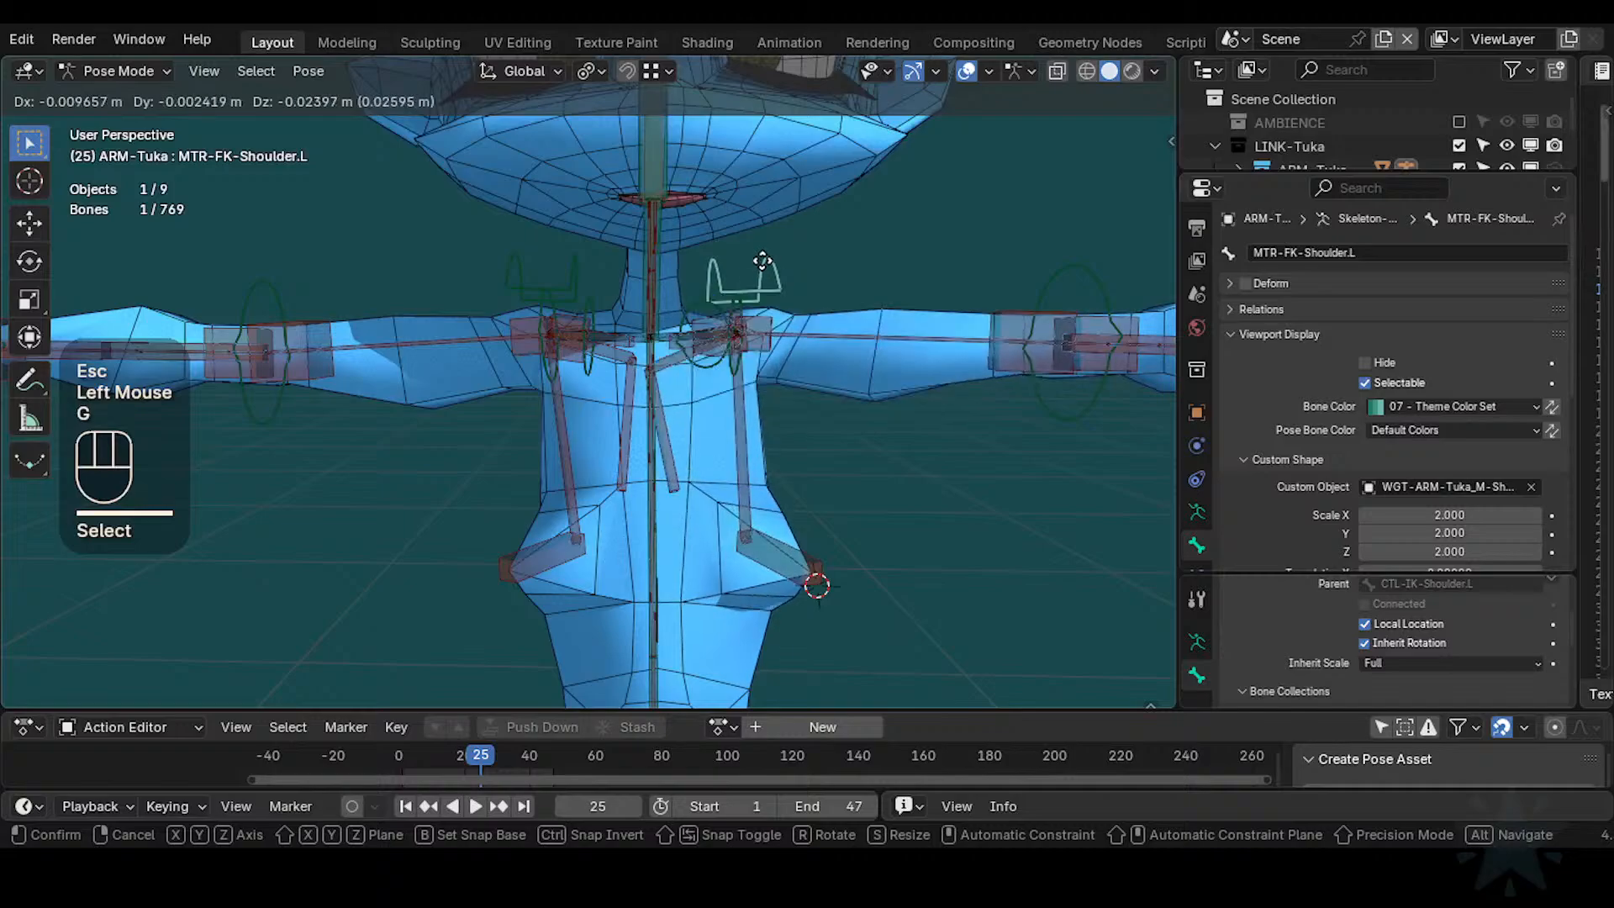
key("Escape")
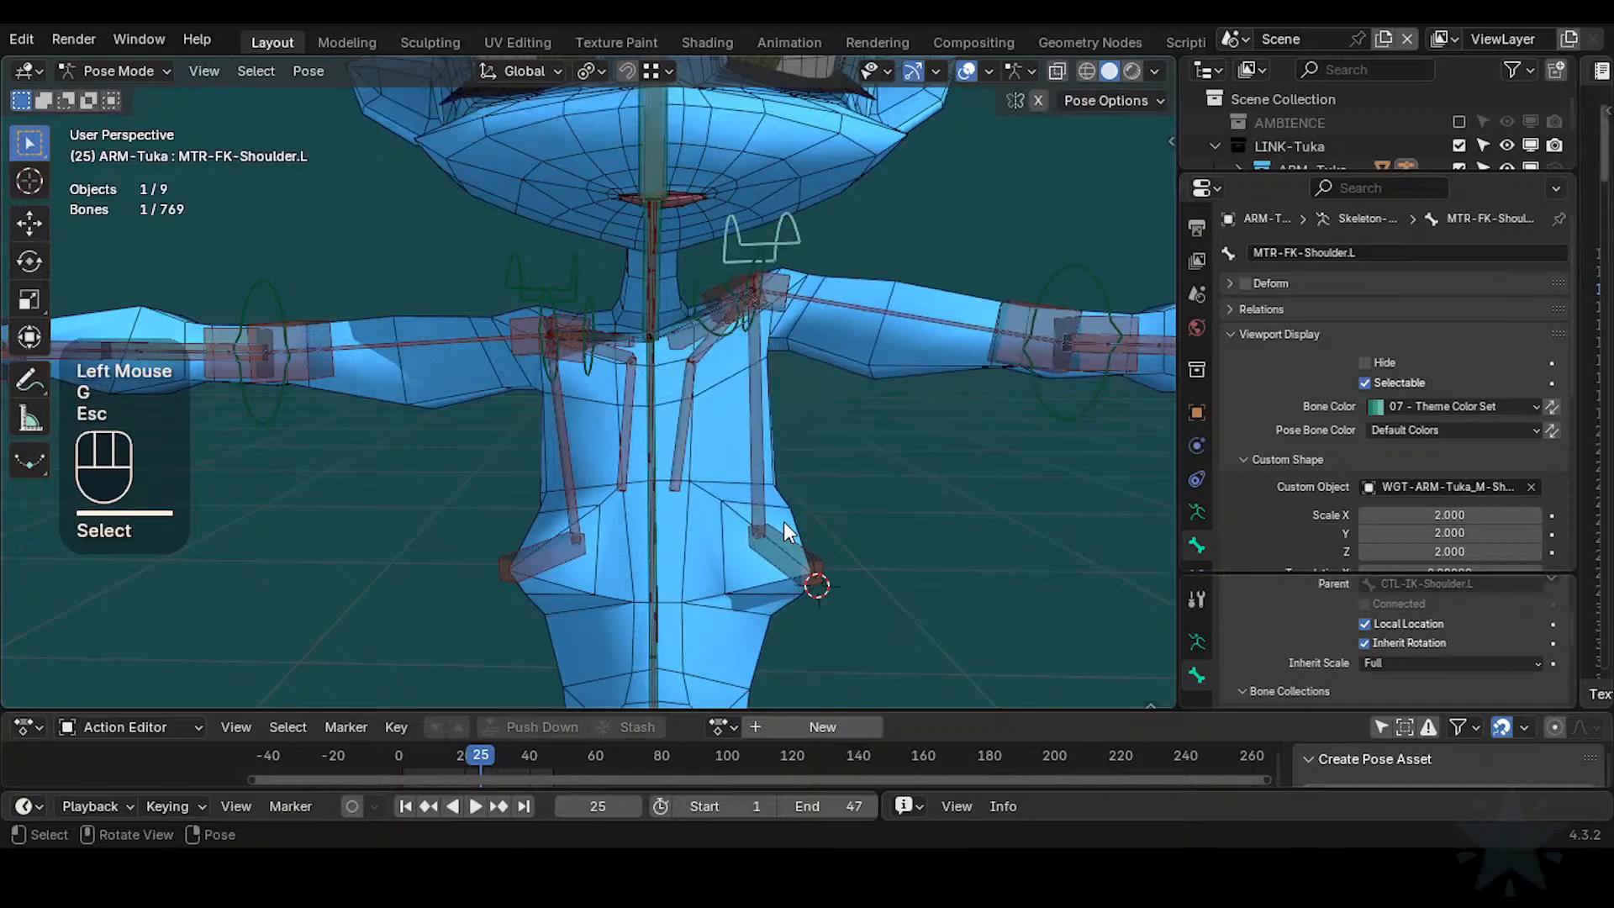
Reset the pose of all bones and save the file
key("a")
key("alt+q")
key("alt+q")
left_click(792, 270)
key("ctrl+Tab")
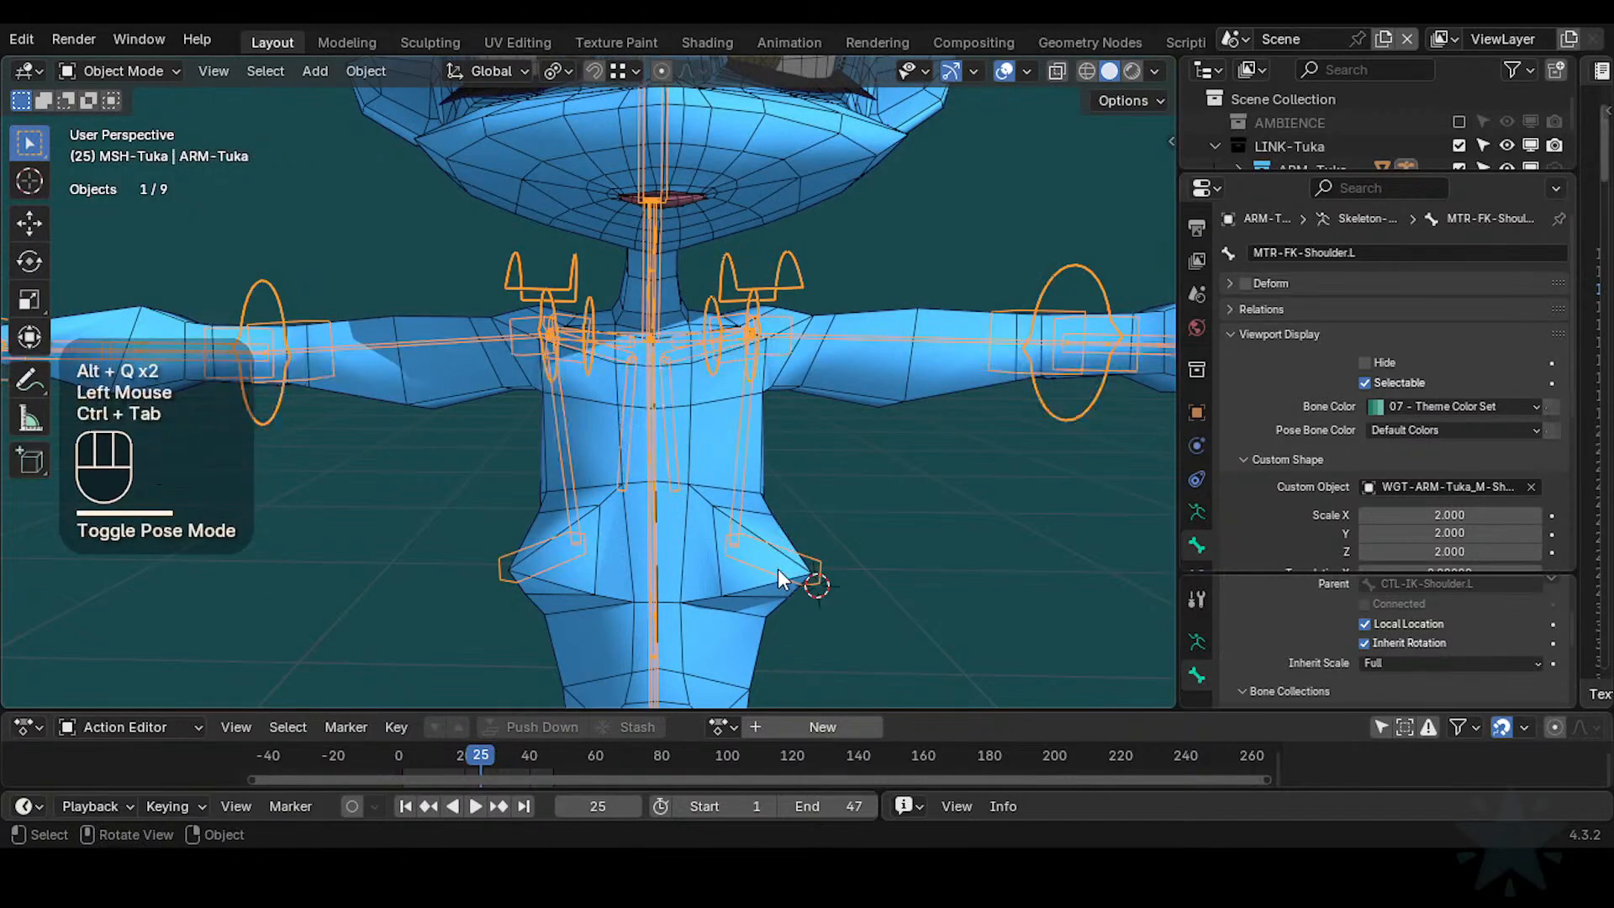
key("ctrl+Tab")
key("ctrl+s")
left_click(780, 548)
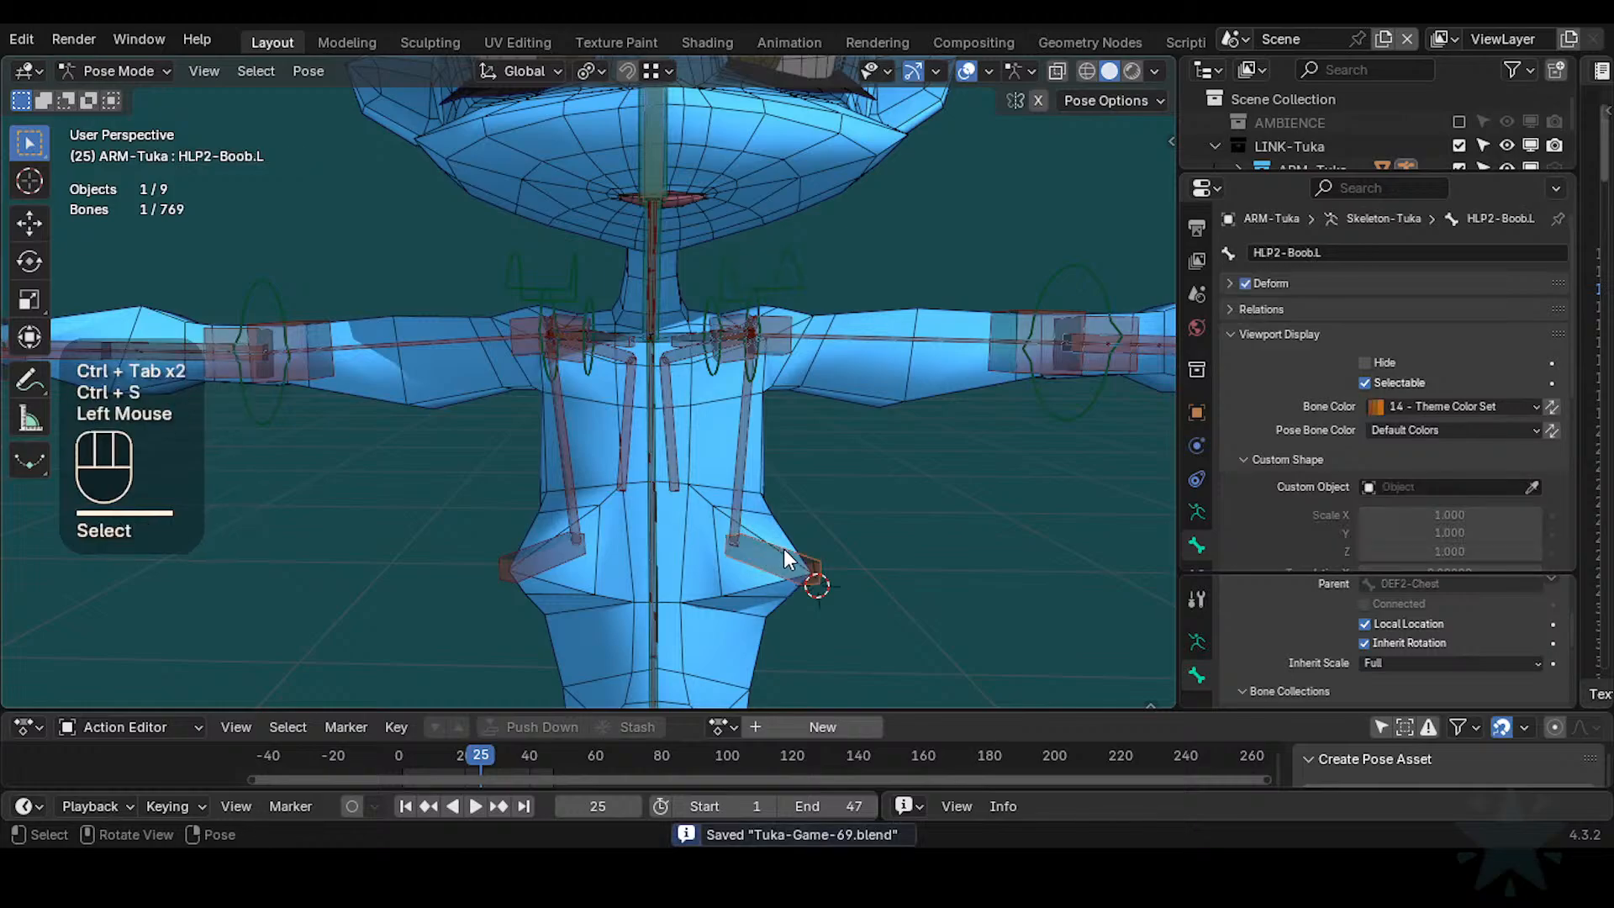
key("ctrl+F1")
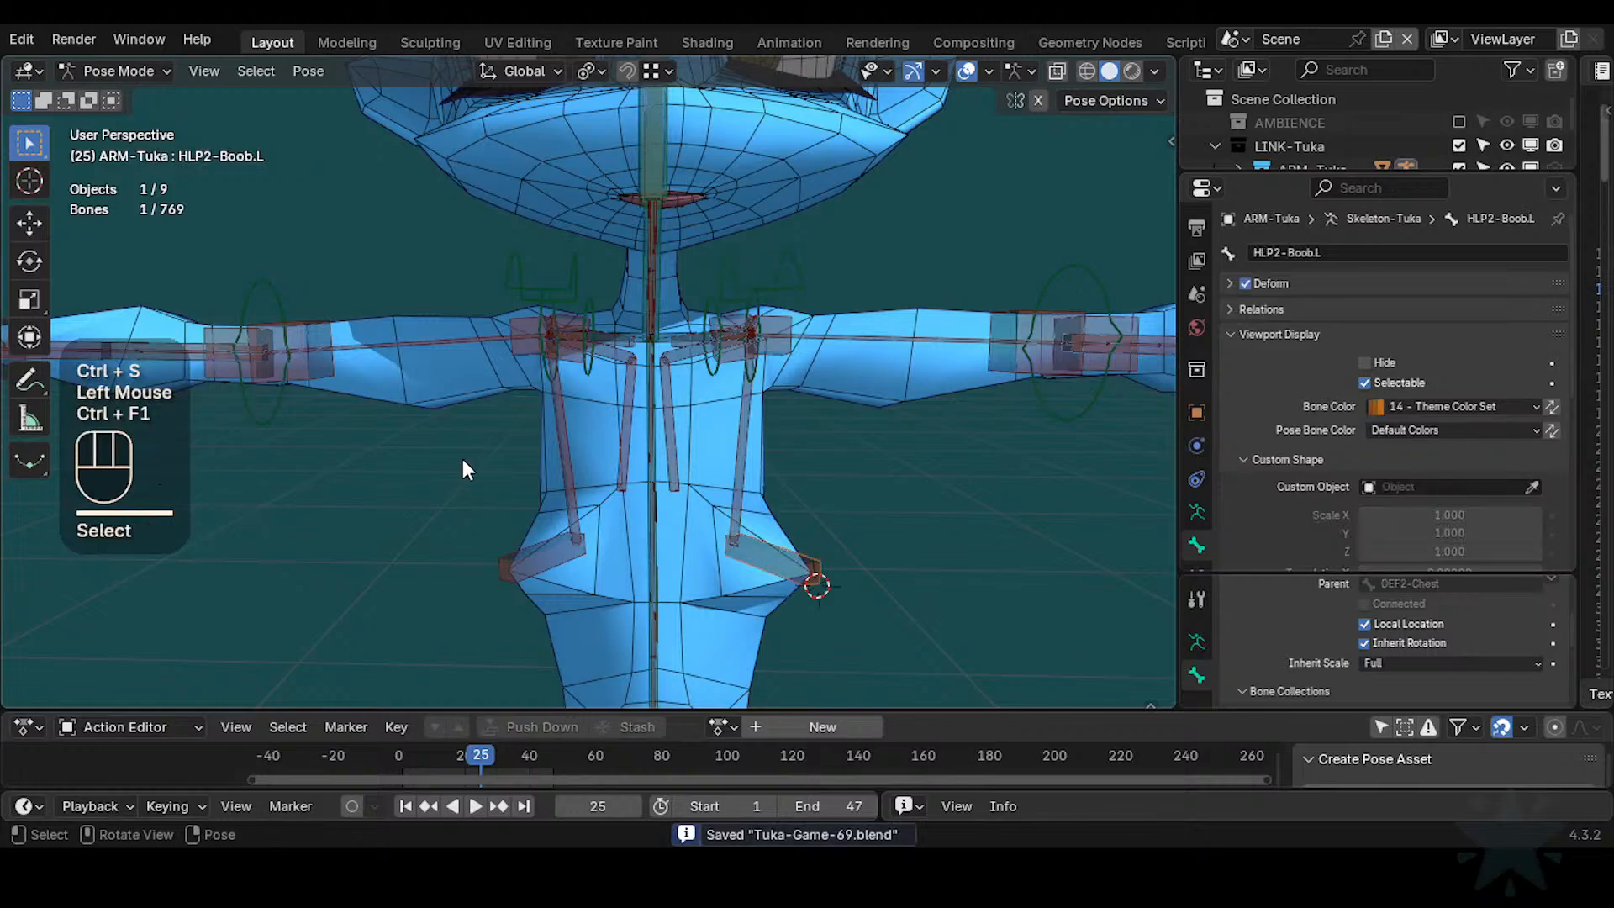
key("ctrl+F1")
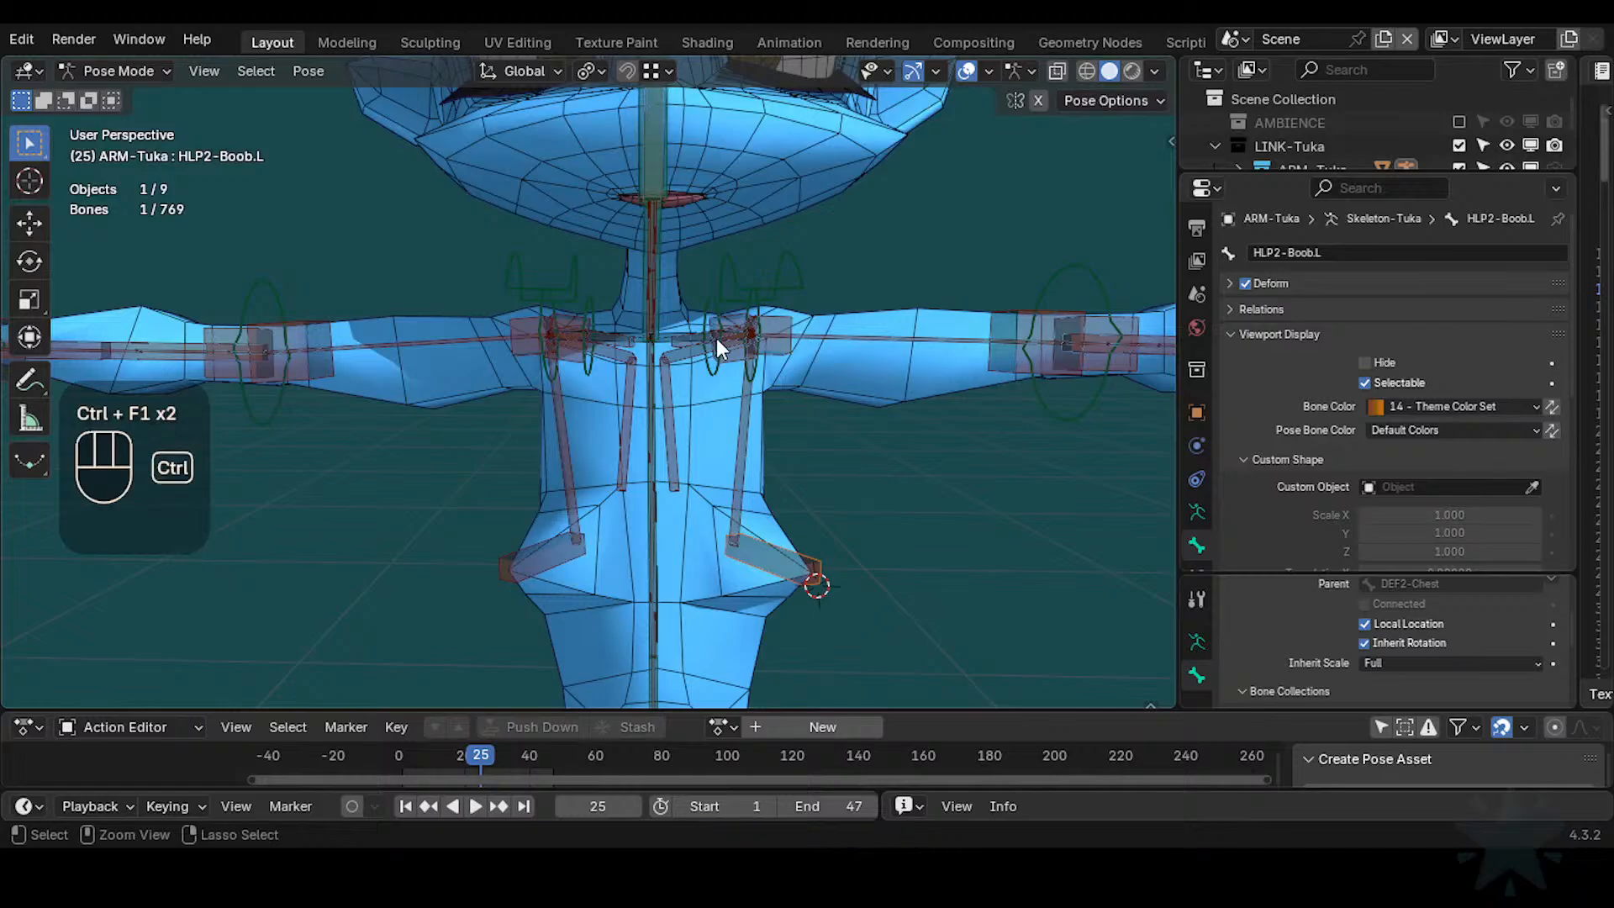
key("ctrl+s")
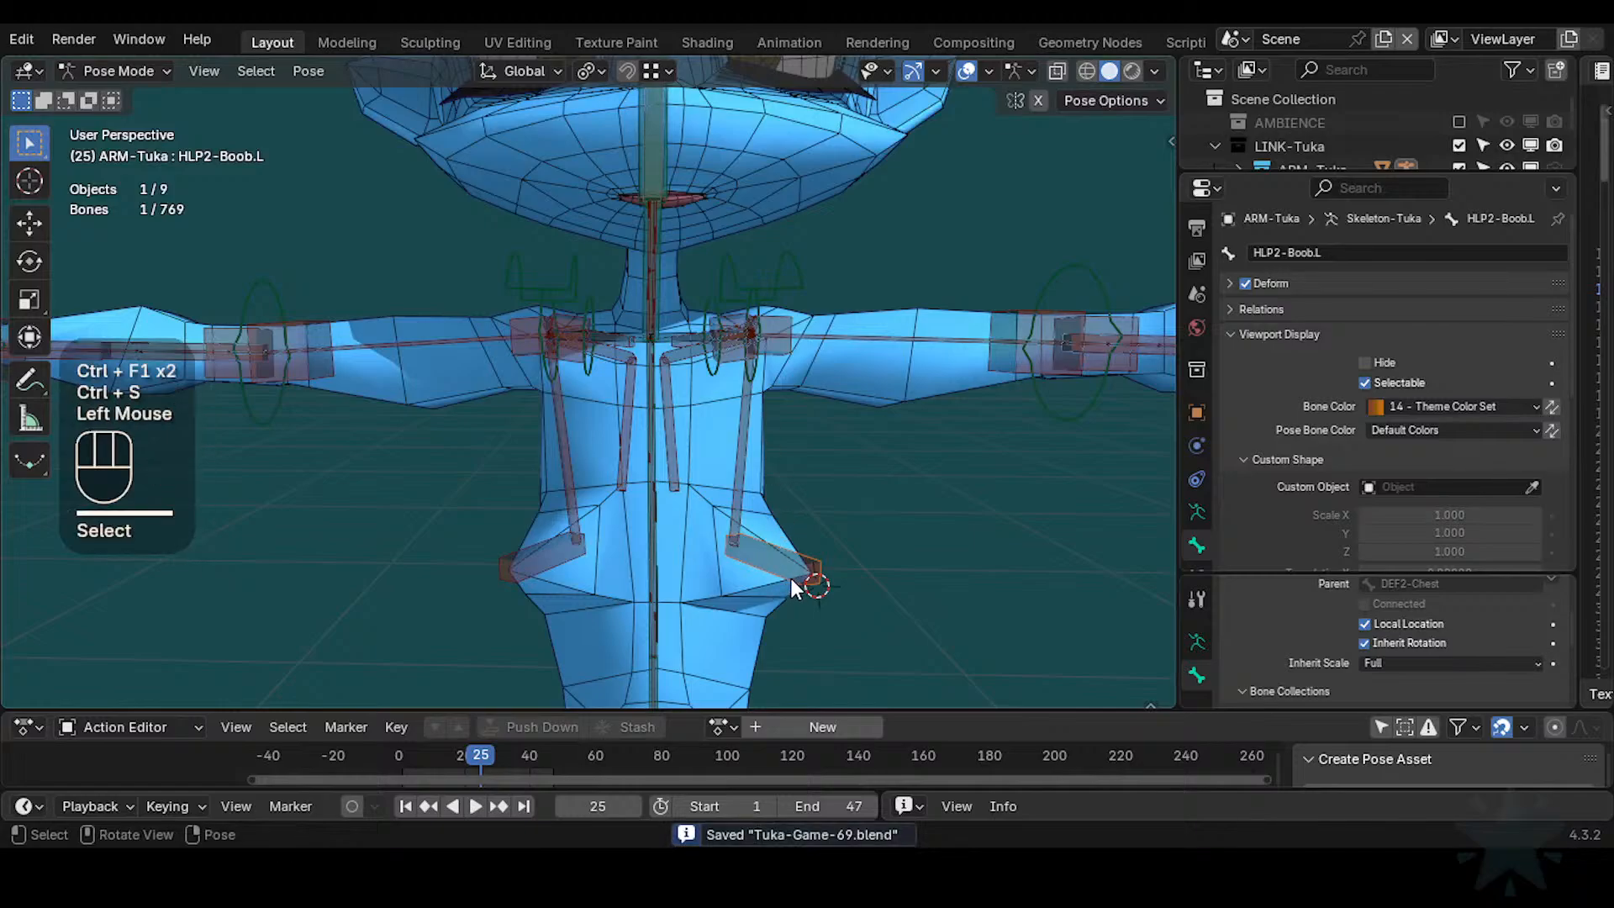
Solo the TWK-Body bone collection alongside the other soloed collections
key("n")
left_click(1051, 254)
key("n")
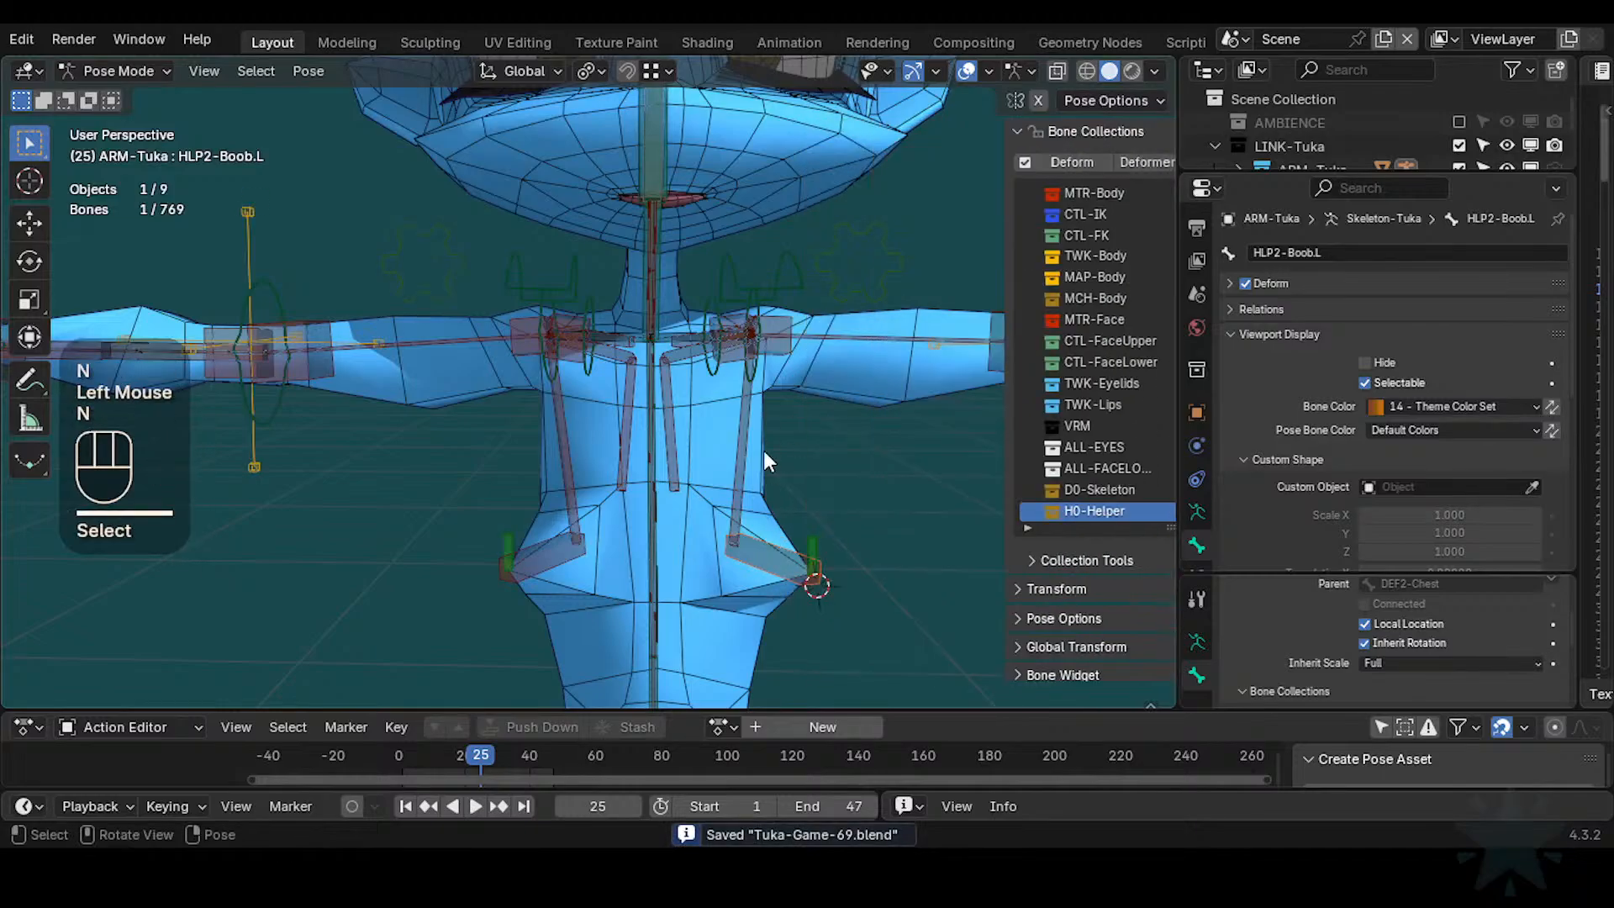
Add a bone constraint to TWK-Boob.L with MTR-FK-Shoulder.L as its target
left_click(788, 314)
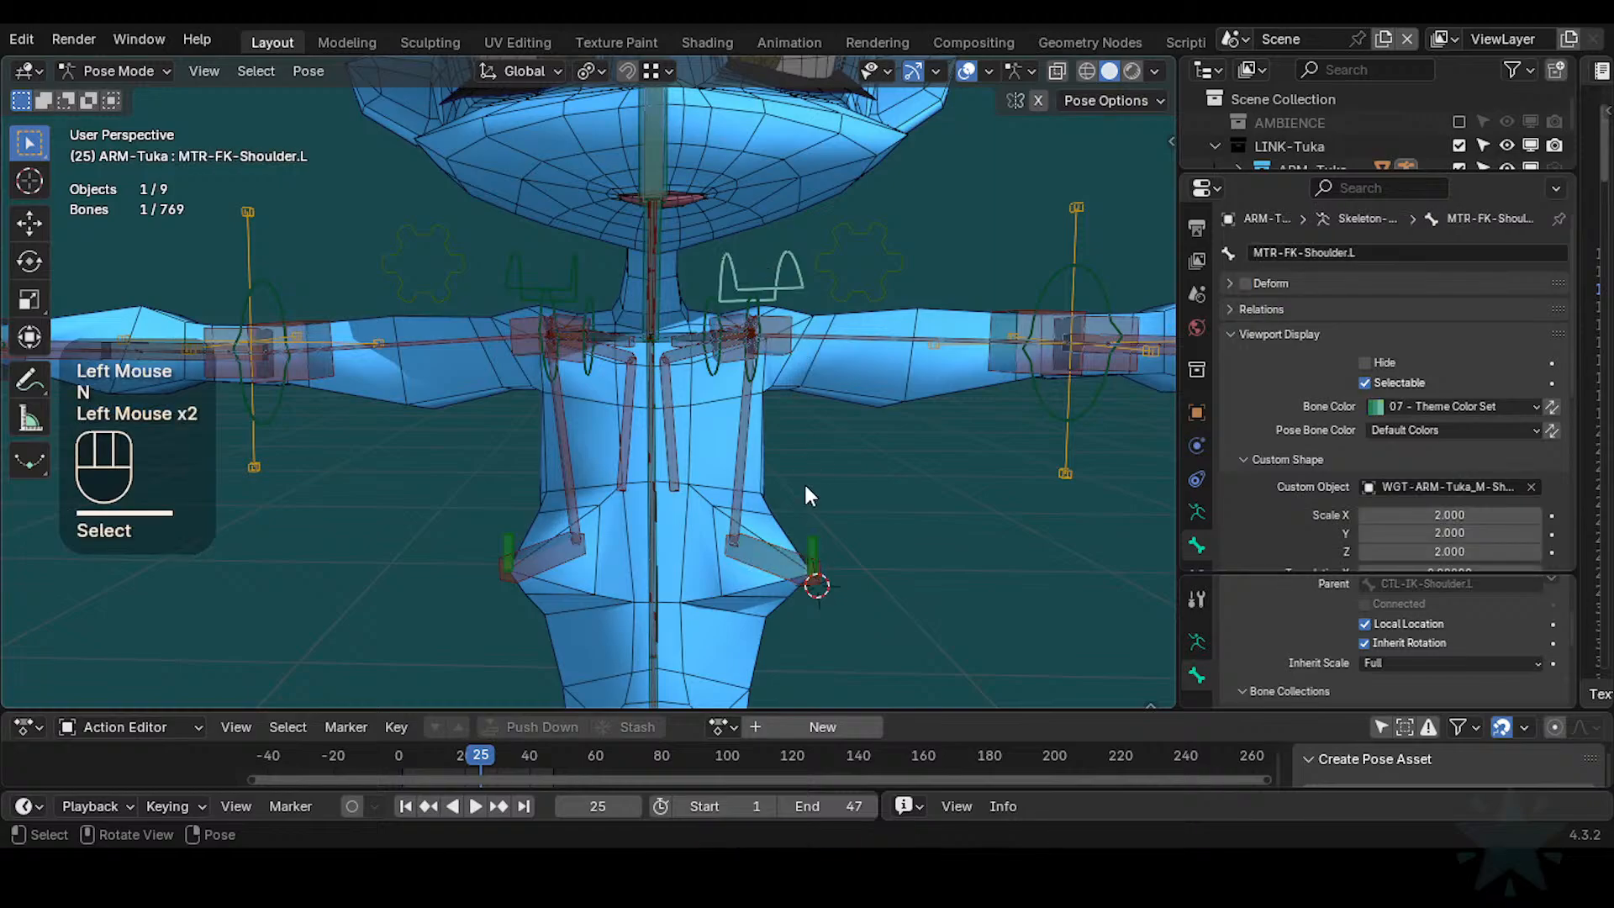
left_click(812, 548, "shift")
left_click(817, 545)
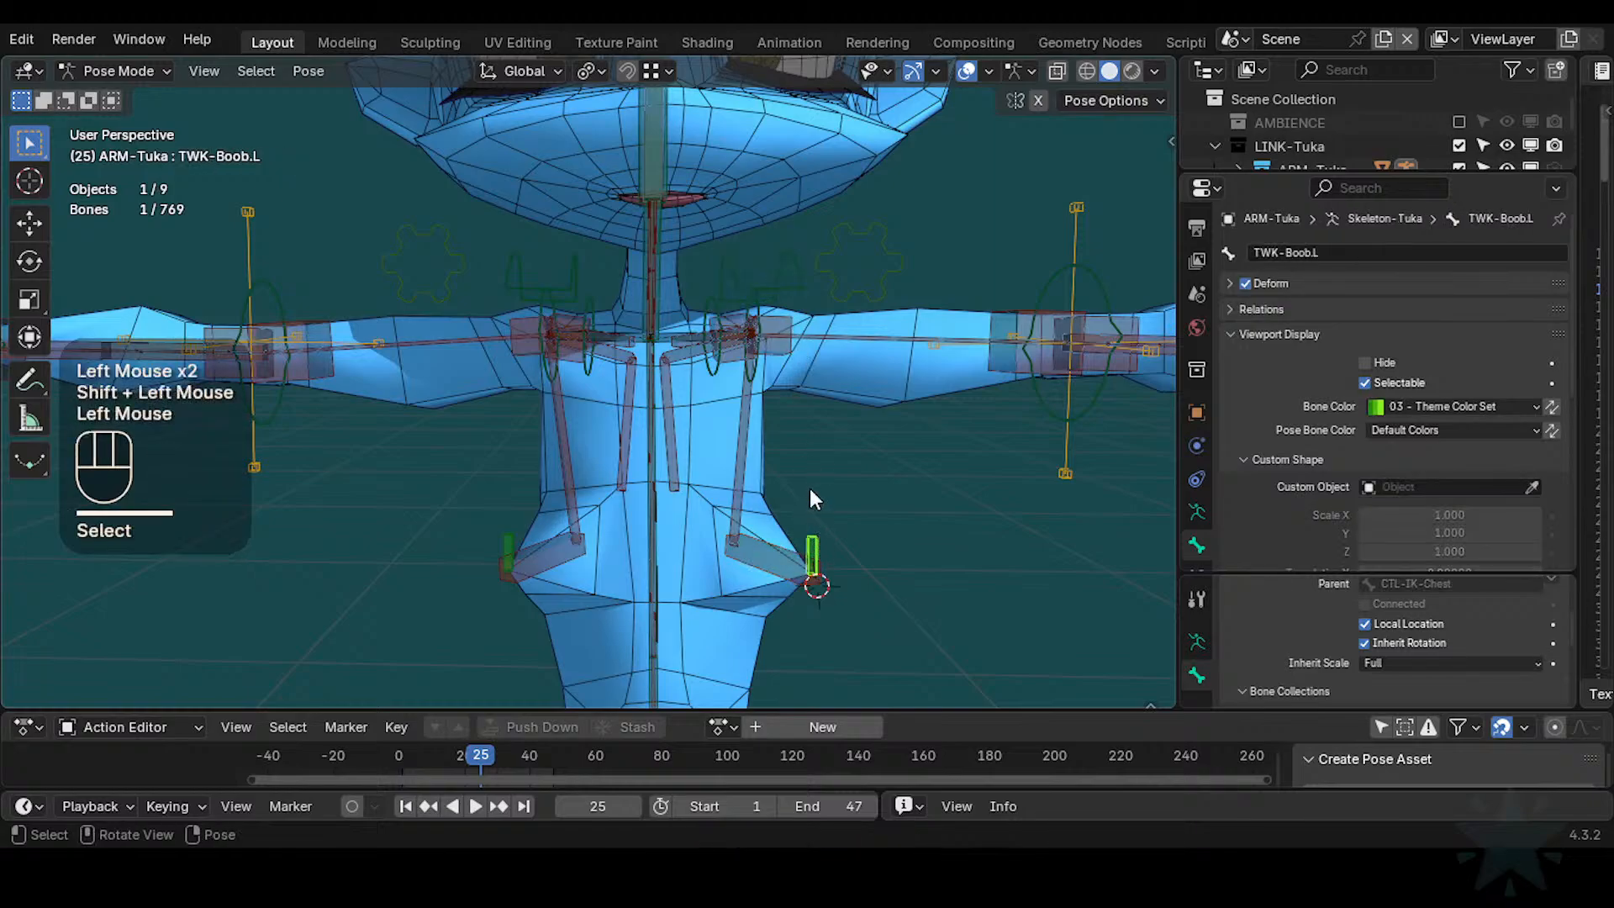
left_click(797, 275, "shift")
left_click(820, 538, "shift")
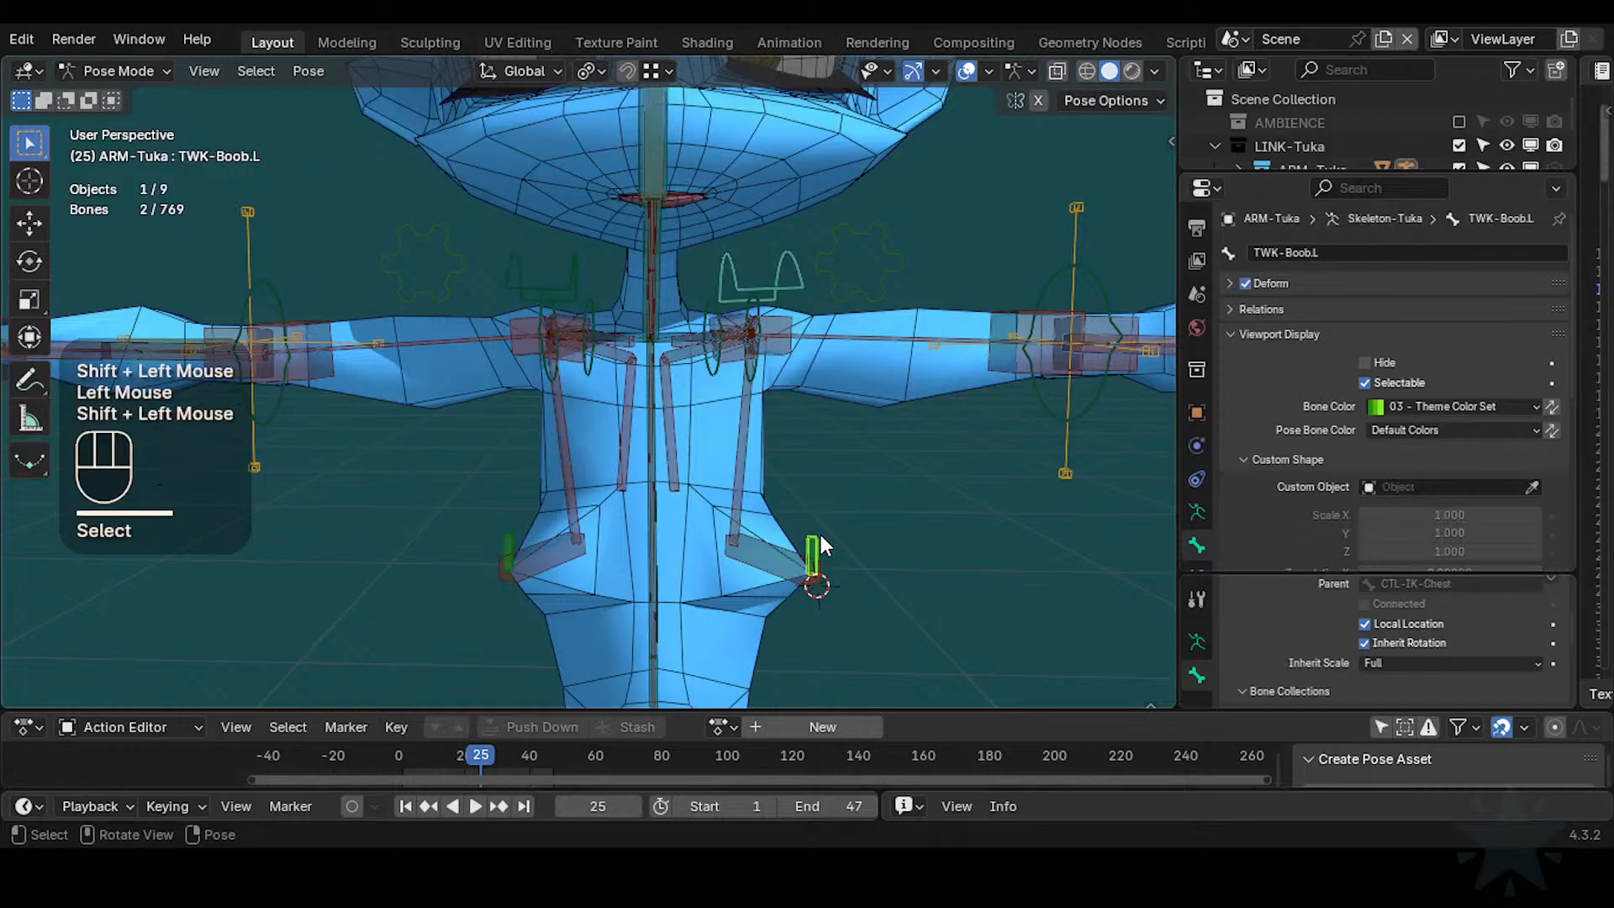
key("shift+ctrl+c")
left_click(244, 616)
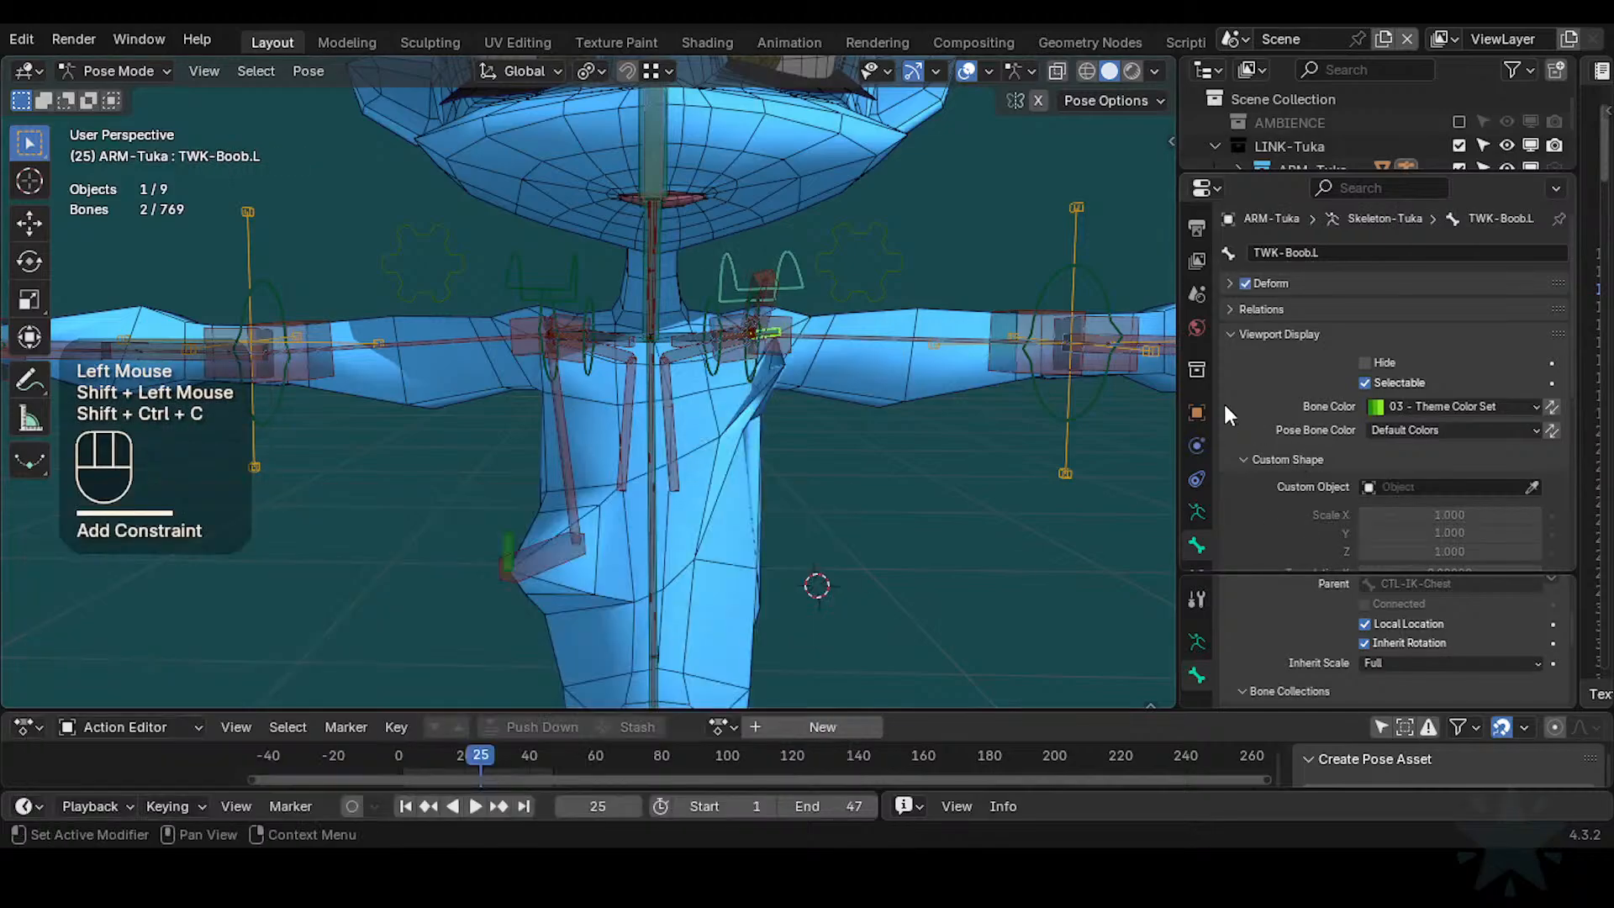
Set TWK-Boob.L's Copy Transforms constraint to Local Space (Owner Orientation) for the target and Local Space for the owner
scroll(1193, 543, "down", 2)
left_click(1194, 544)
left_click(1403, 434)
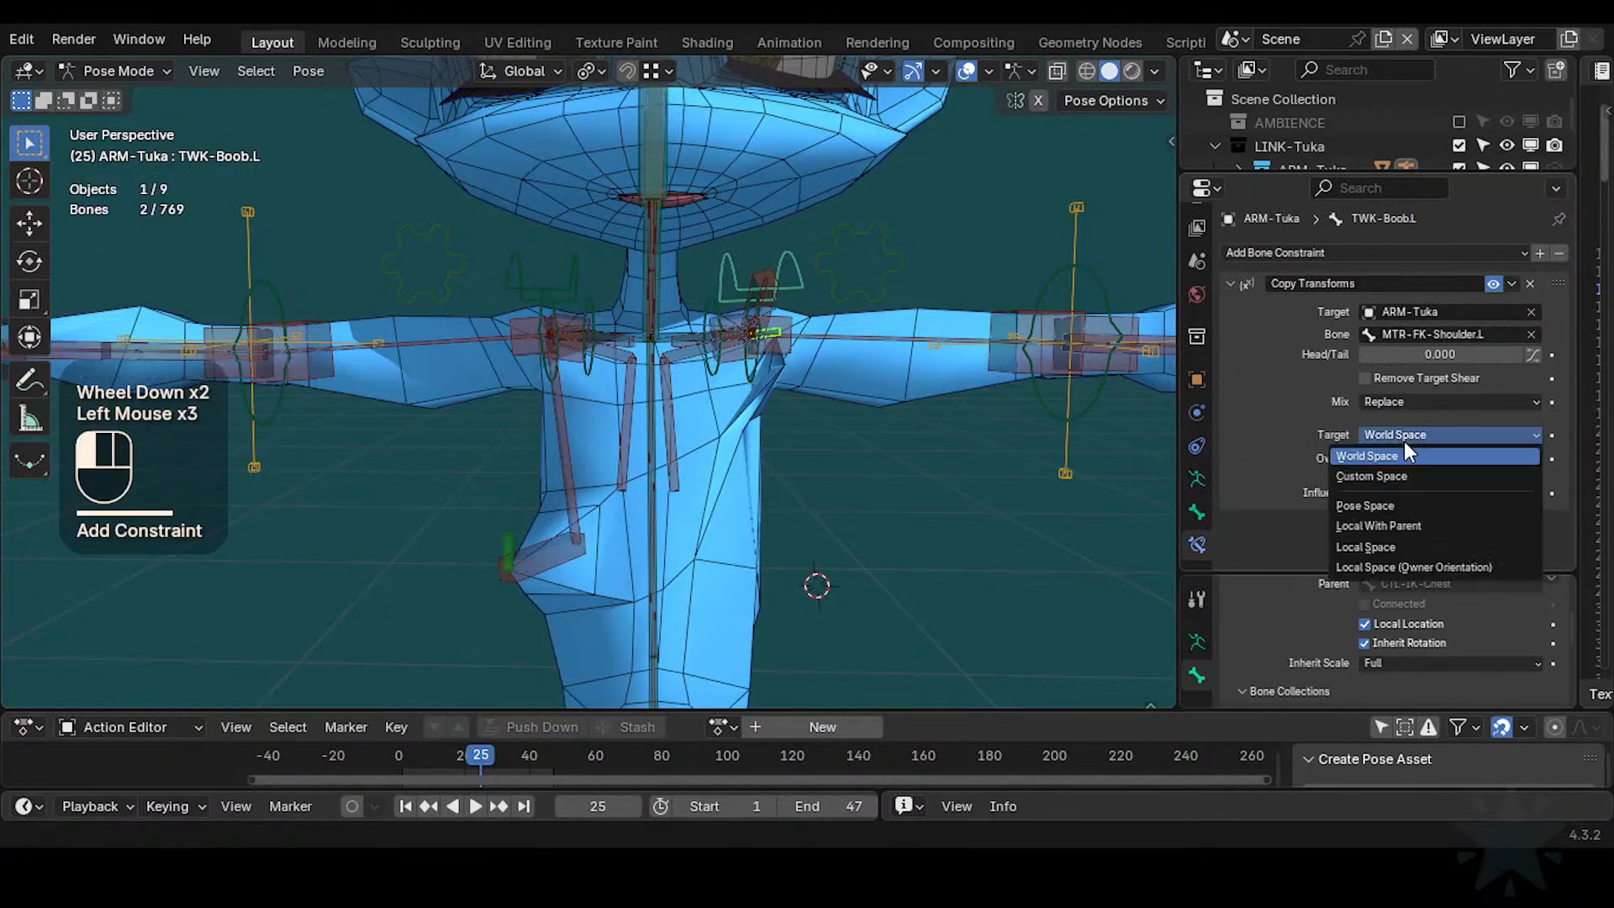
left_click(1400, 566)
left_click(1429, 458)
left_click(1404, 548)
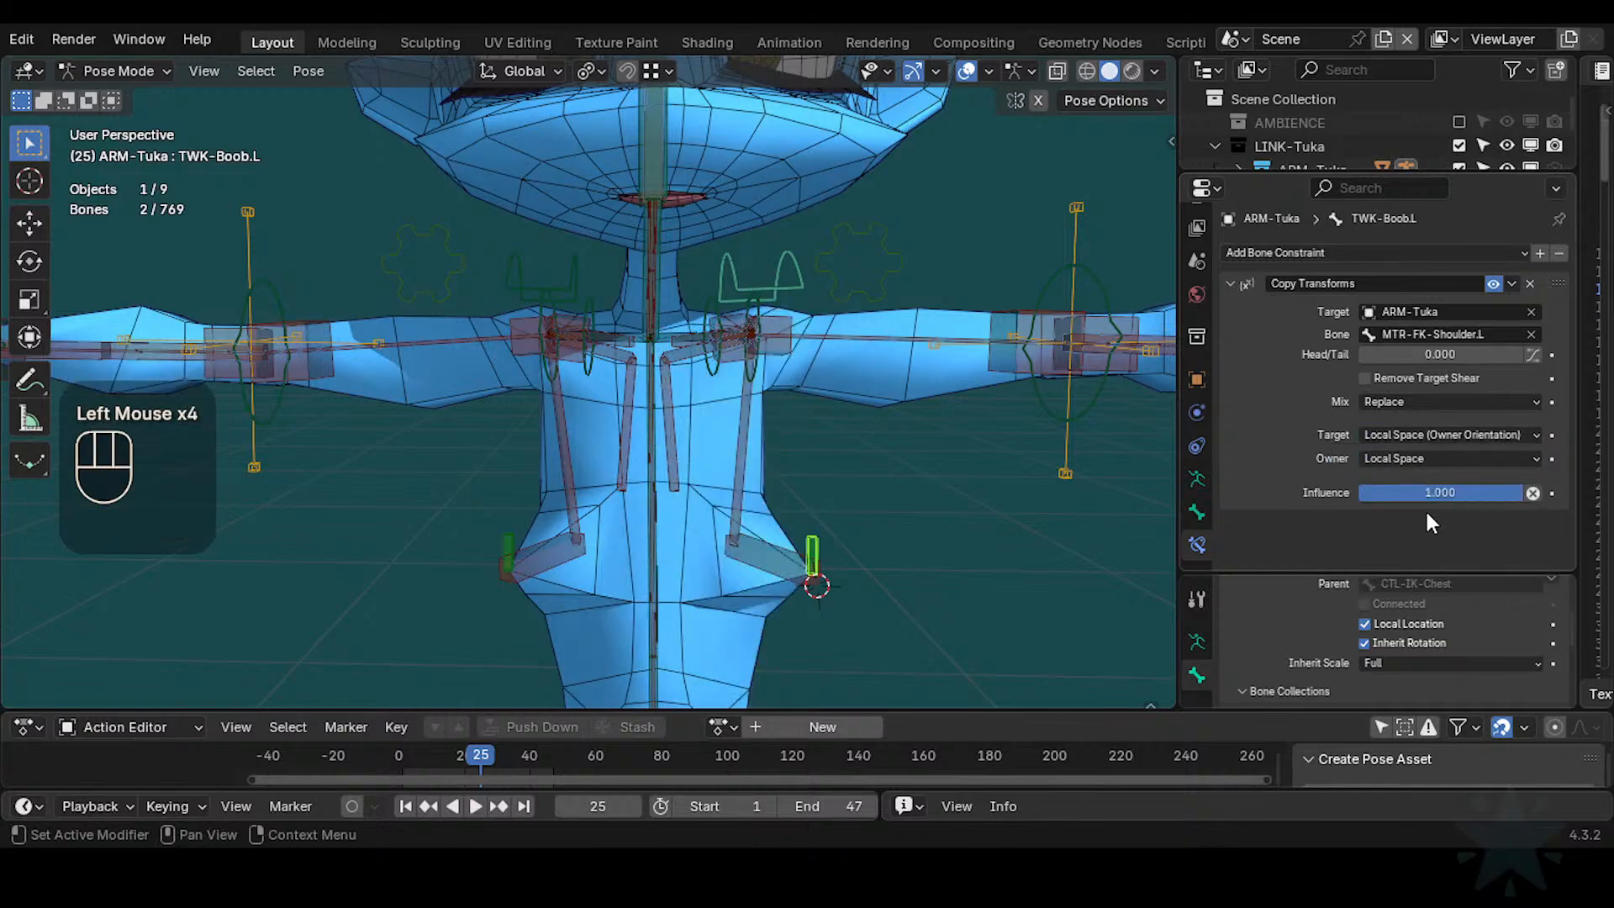
Set TWK-Boob.L's Copy Transforms mix to Before Original (Full) and its influence to 0.112
left_click(1372, 403)
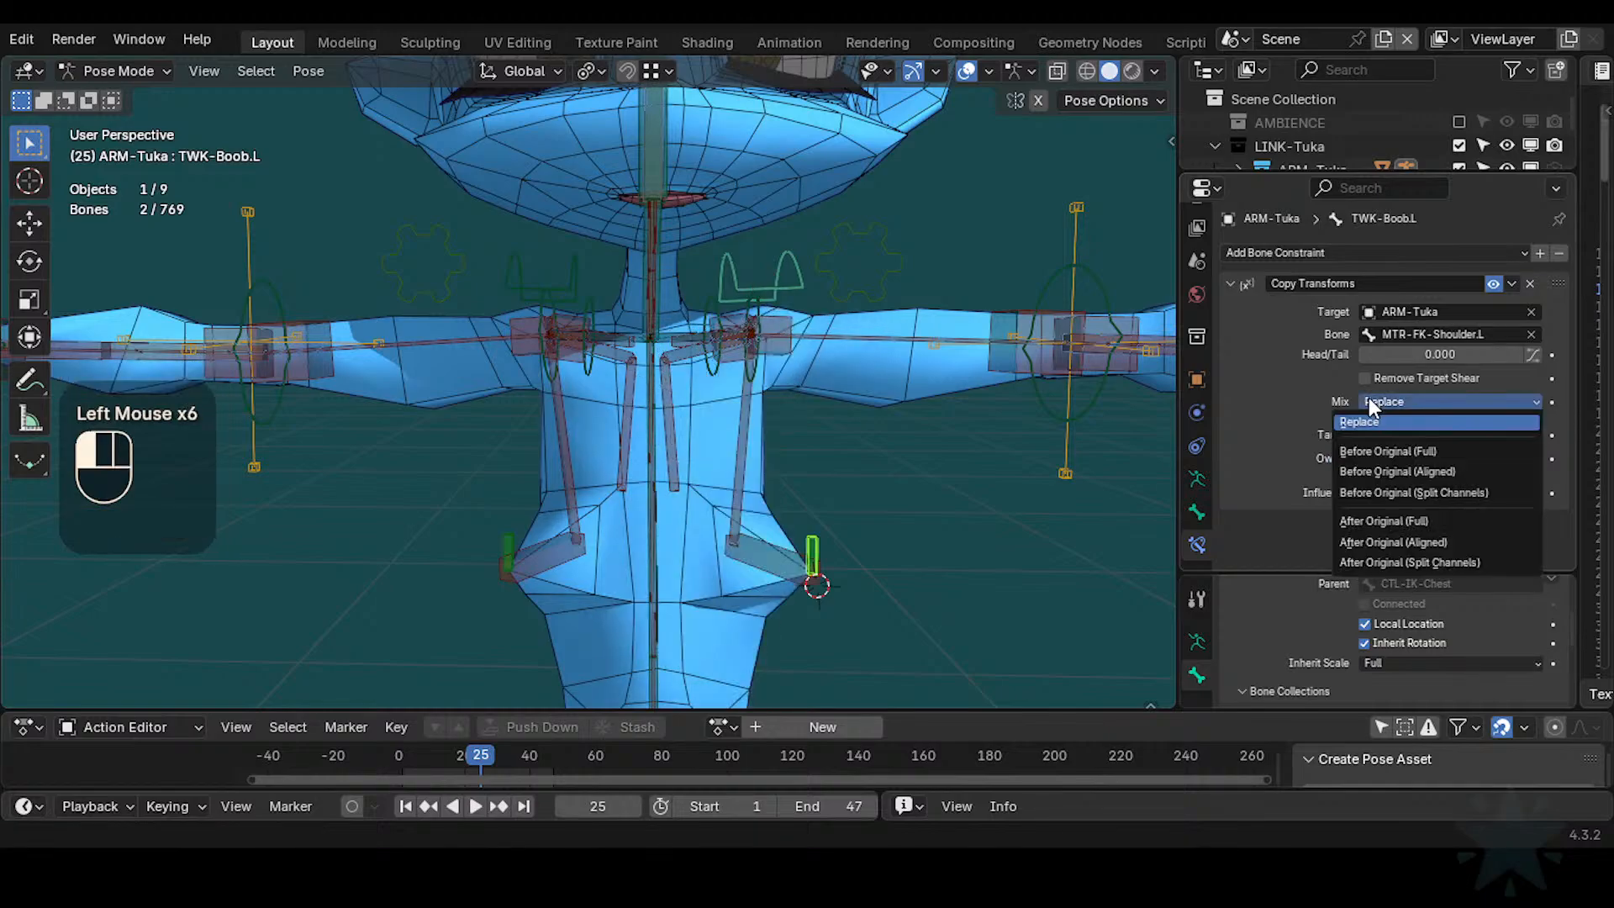
left_click(1374, 452)
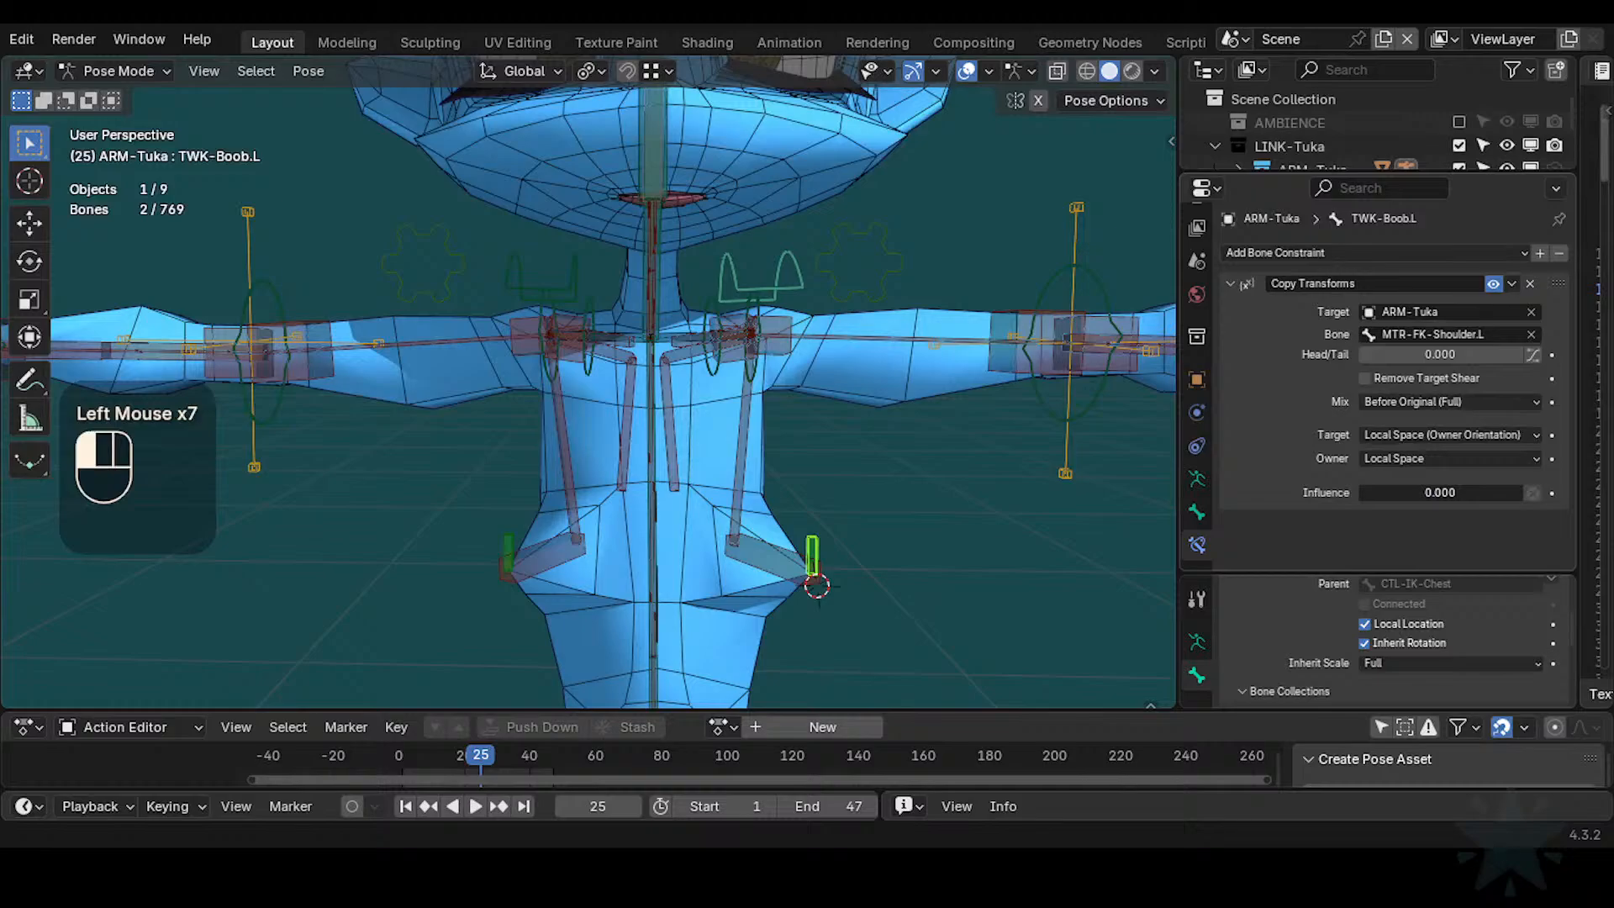
key("ctrl+F1")
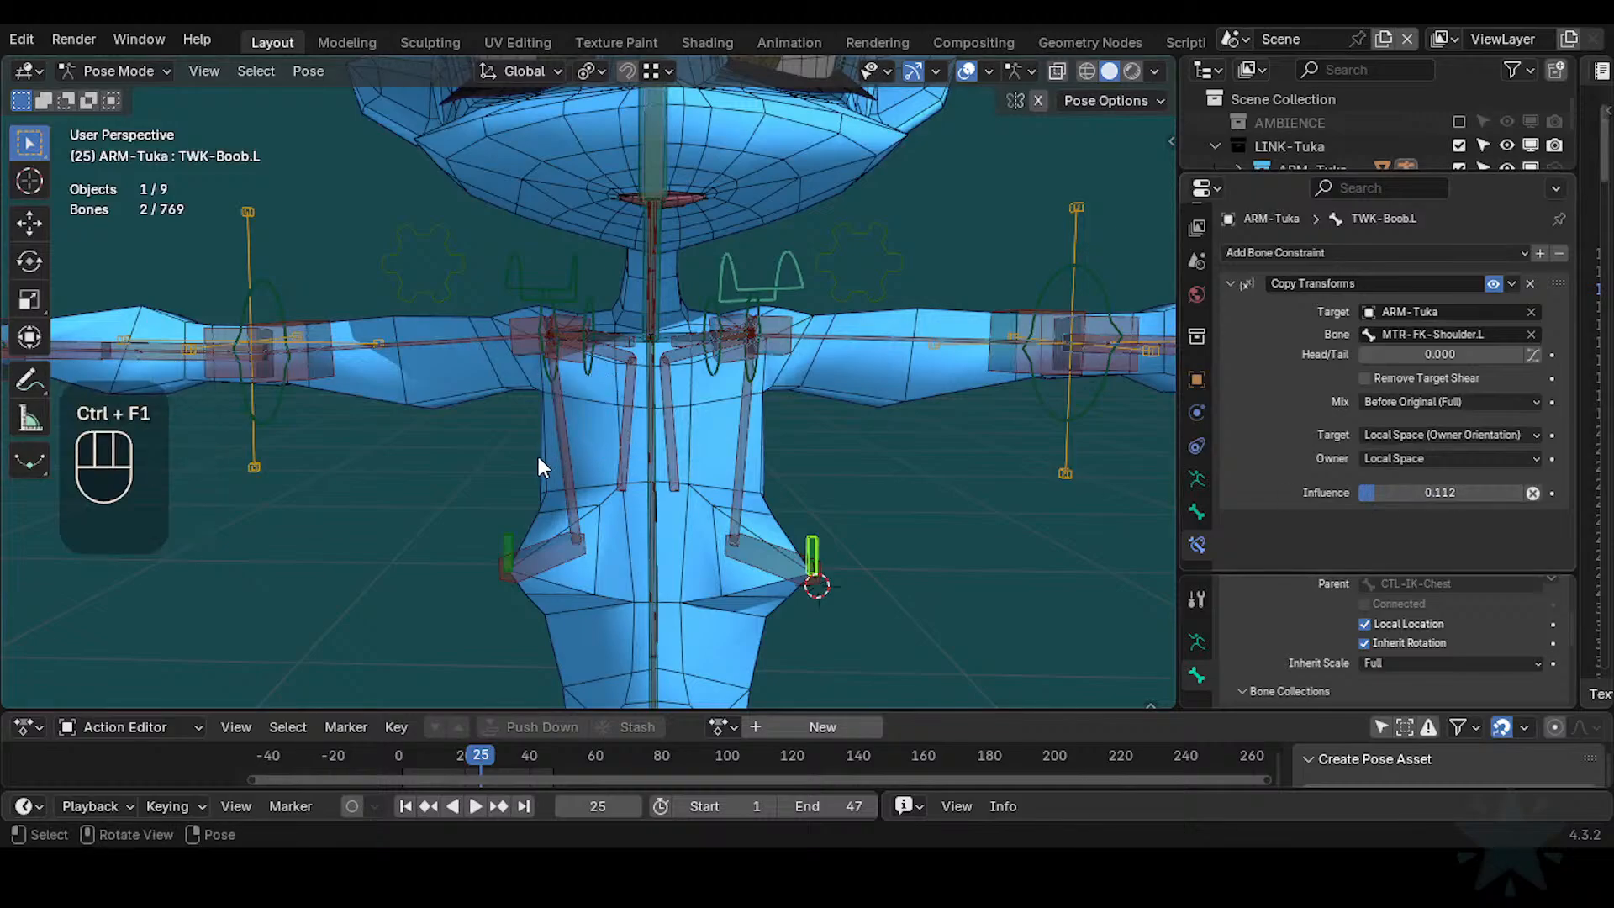
Move MTR-FK-Shoulder.L upward to test how strongly the chest follows it
left_click(781, 340)
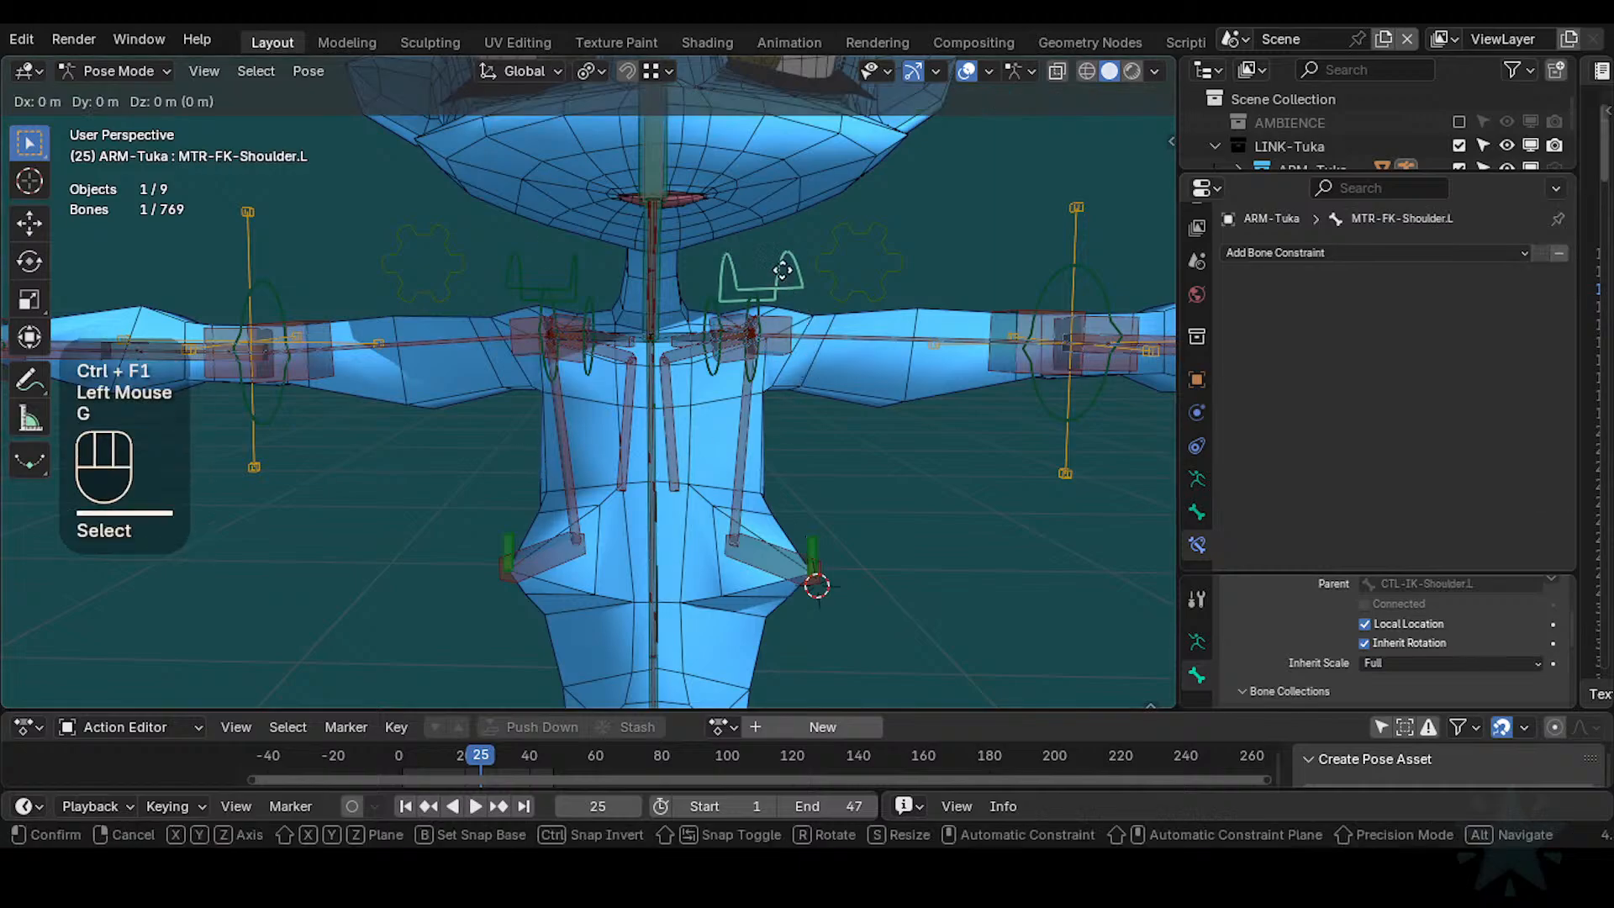
key("g")
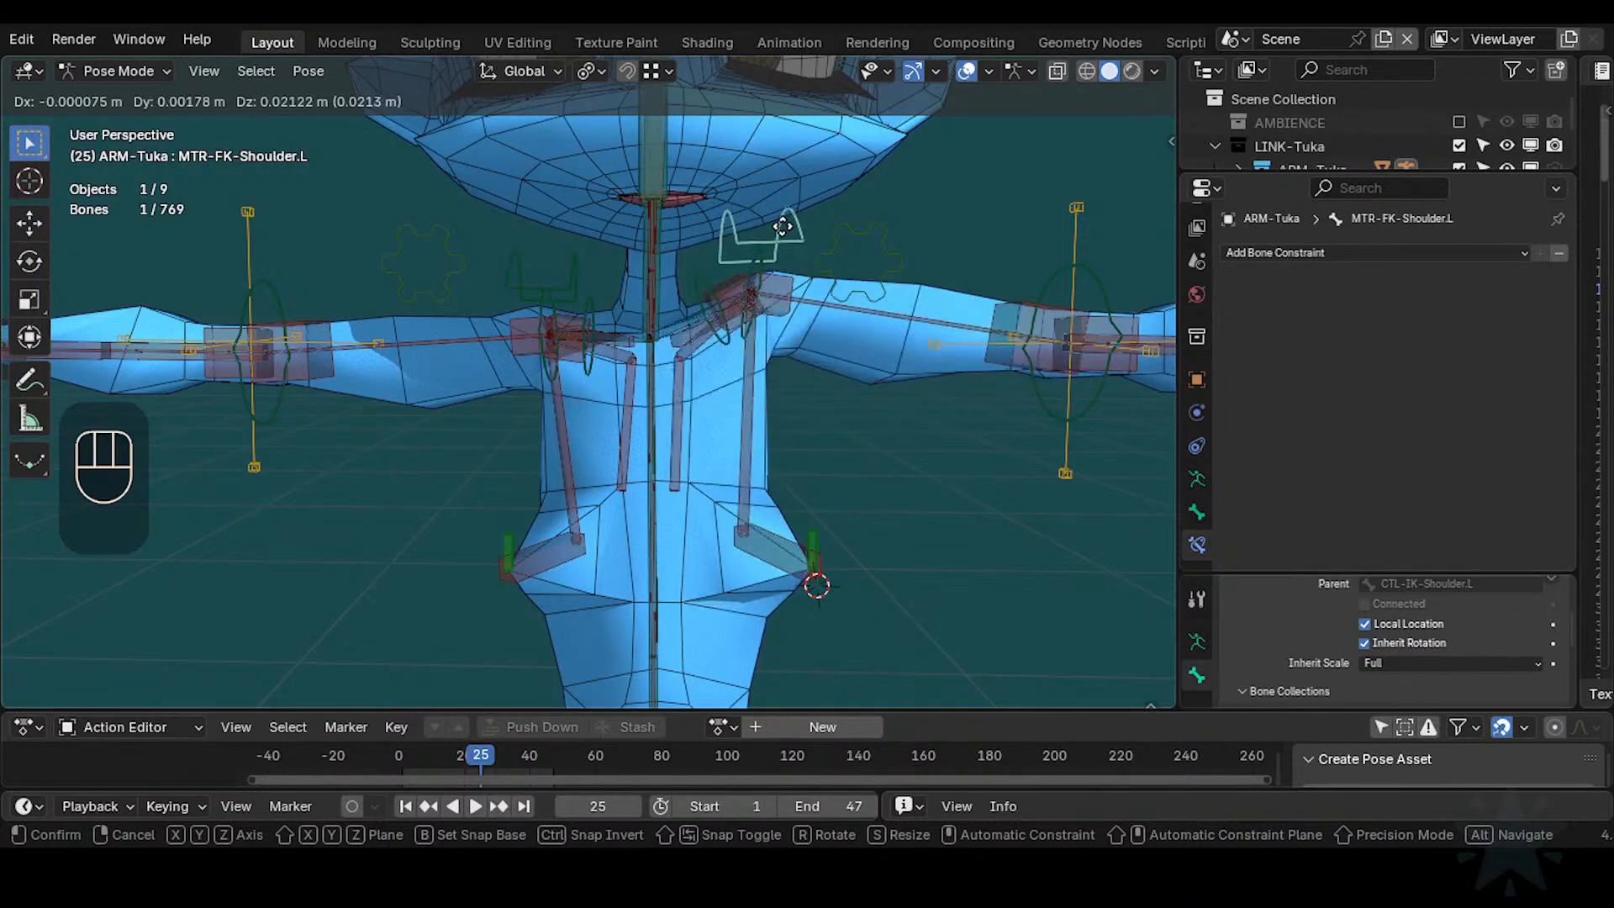
left_click(783, 217)
Set TWK-Boob.L's Copy Transforms influence to 0.230 and try moving MTR-FK-Shoulder.L, cancelling the move
left_click(812, 545)
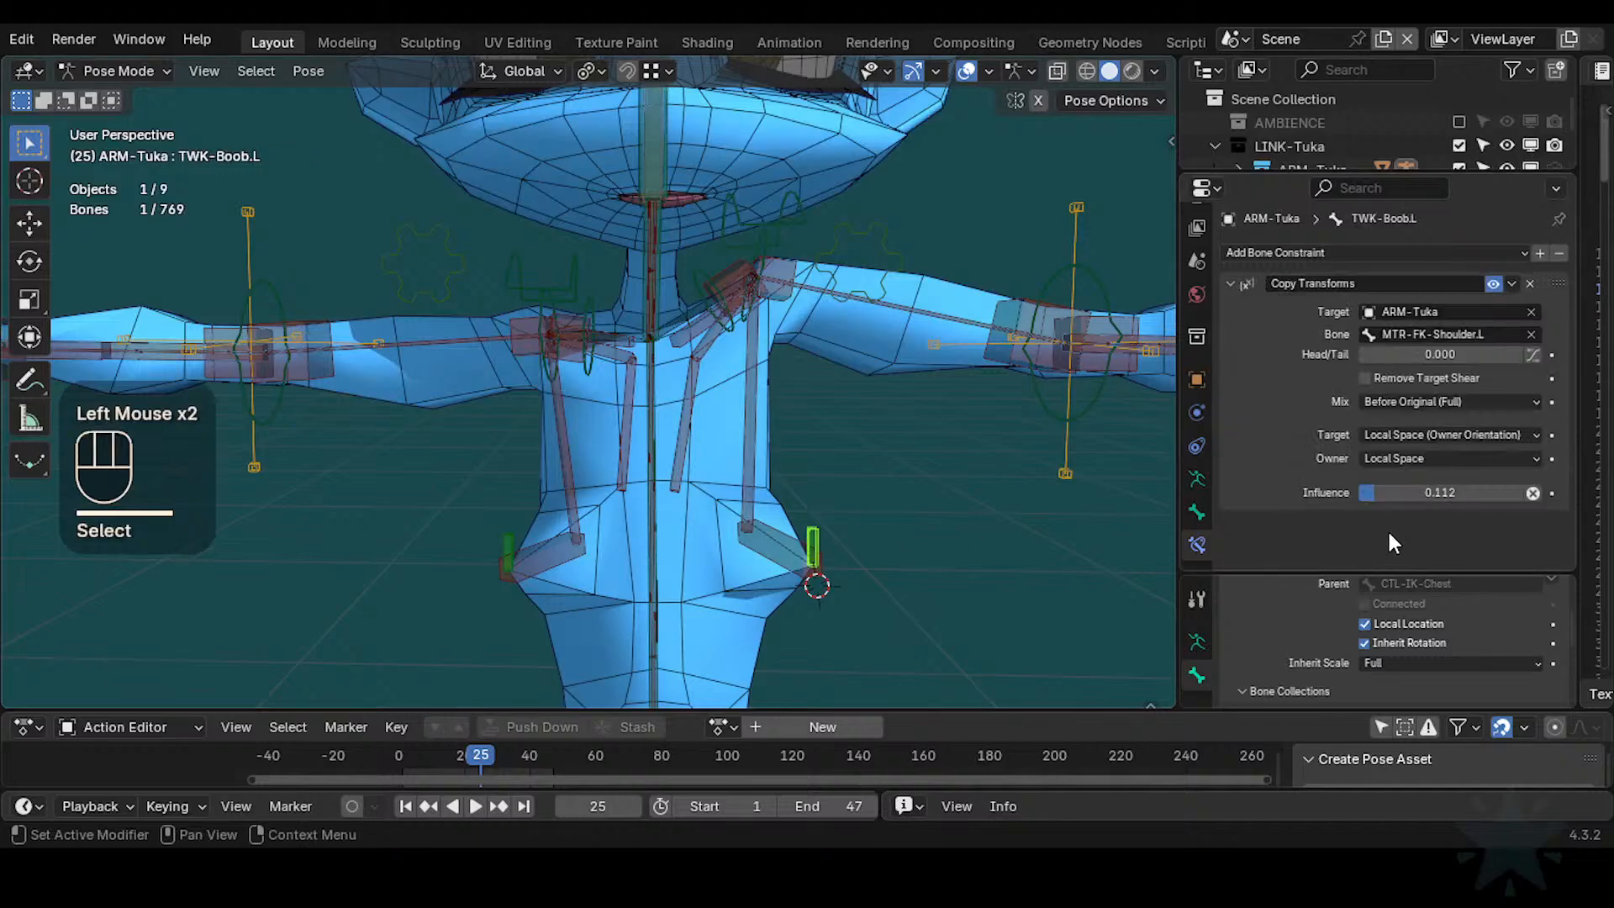
left_click(746, 203)
key("g")
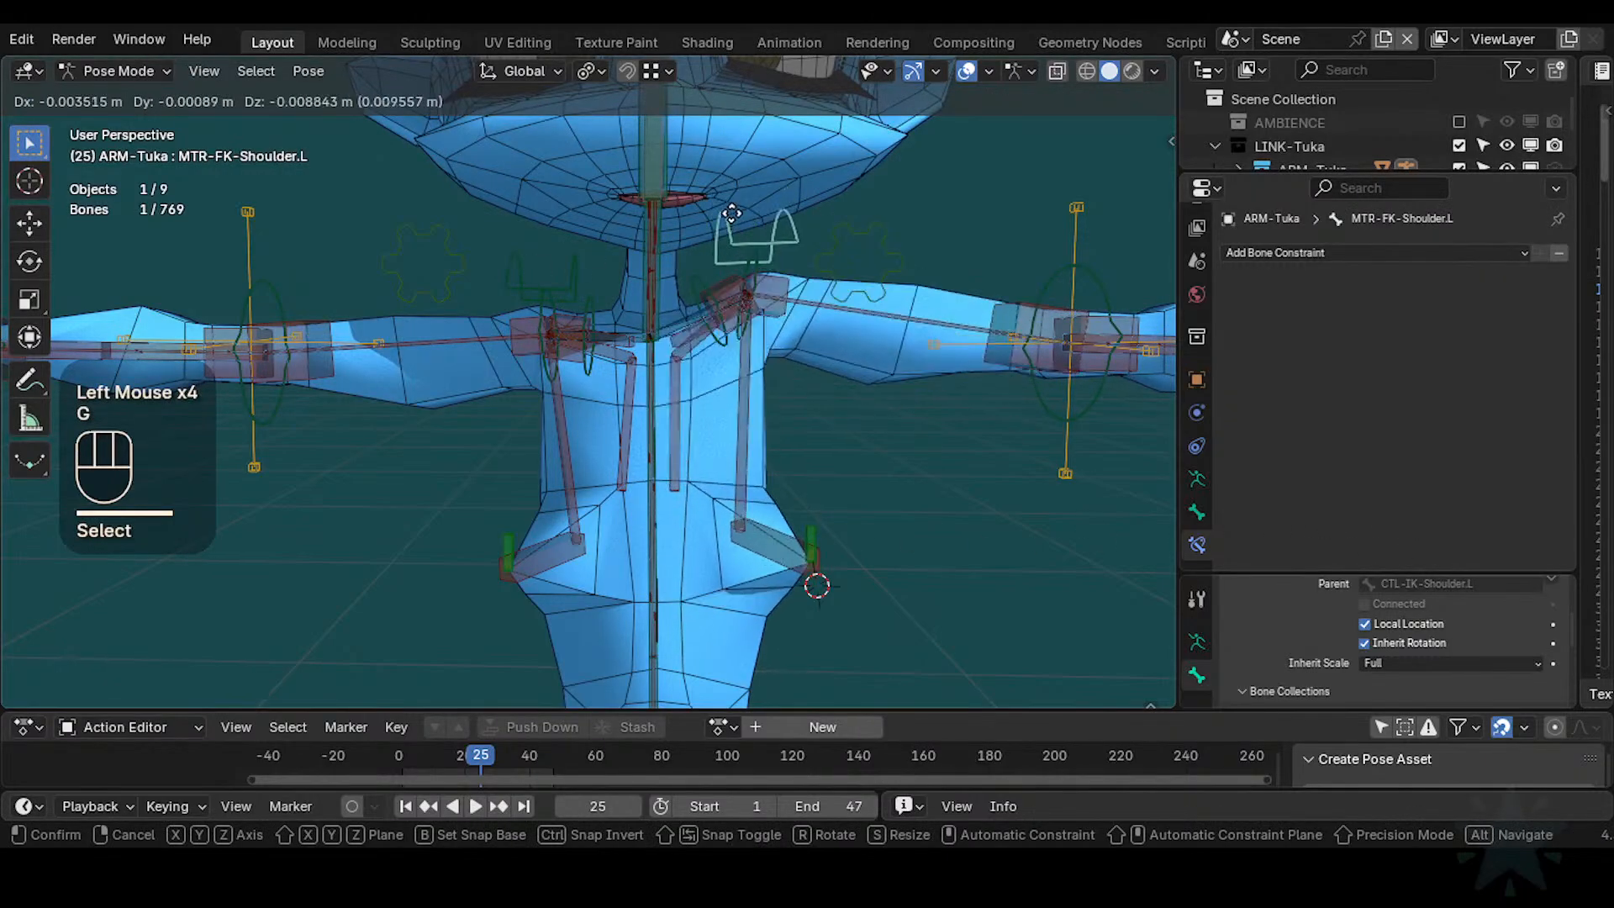
key("Escape")
Set HLP2-Boob.L's inverse kinematics to an IK stretch of 0.01 and a Z stiffness of 0.877
left_click(767, 512)
left_click(774, 527)
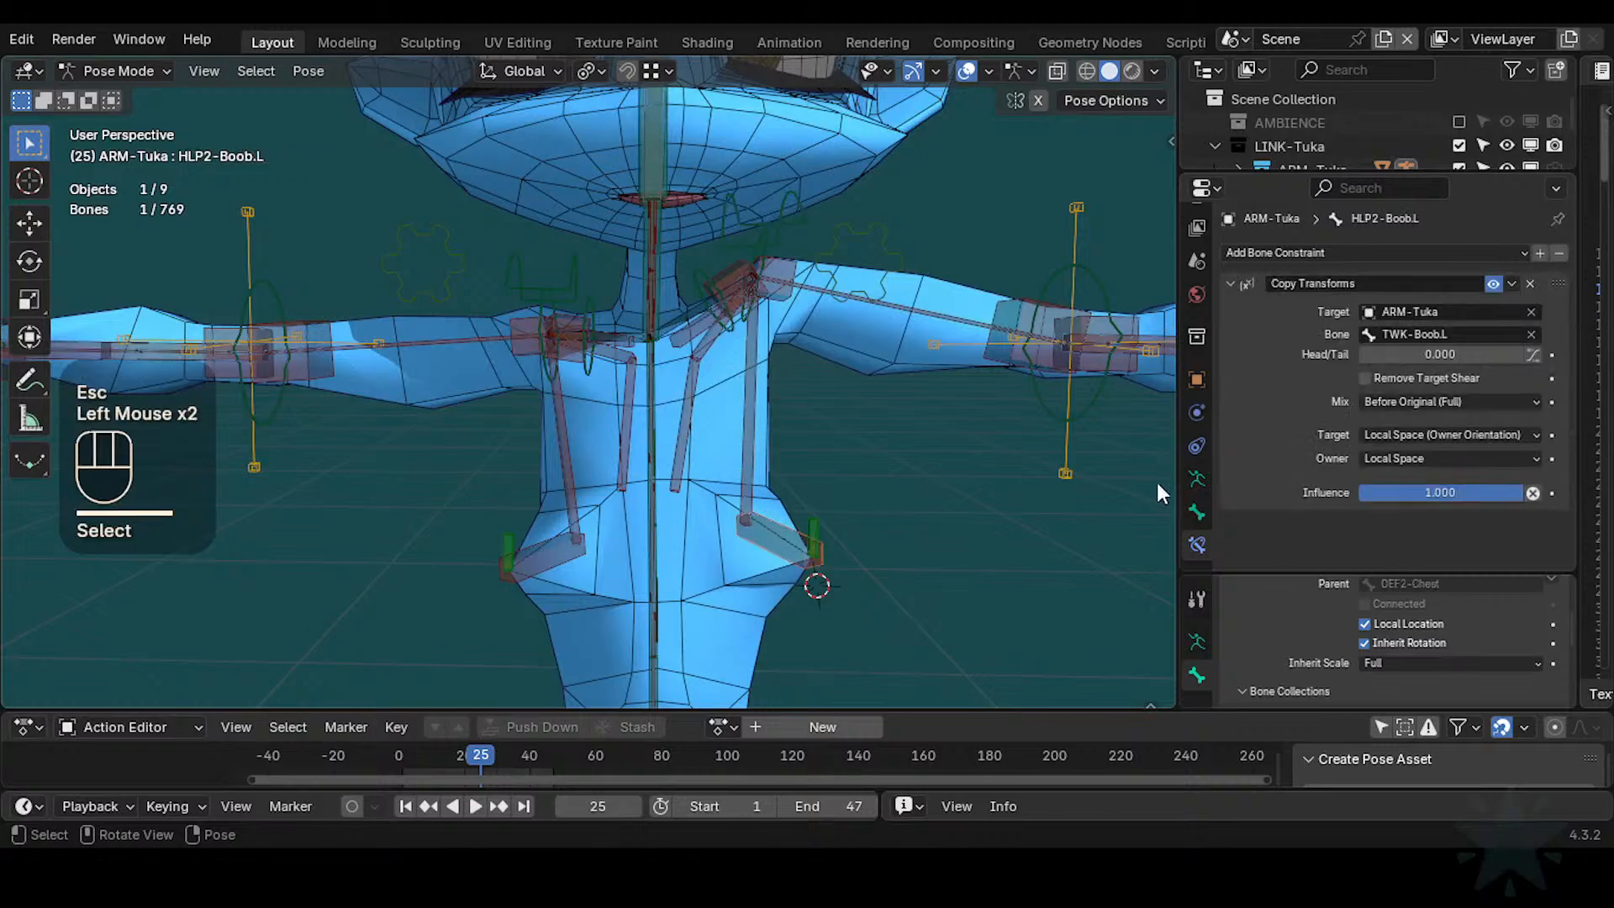
left_click(1201, 511)
scroll(1400, 414, "down", 4)
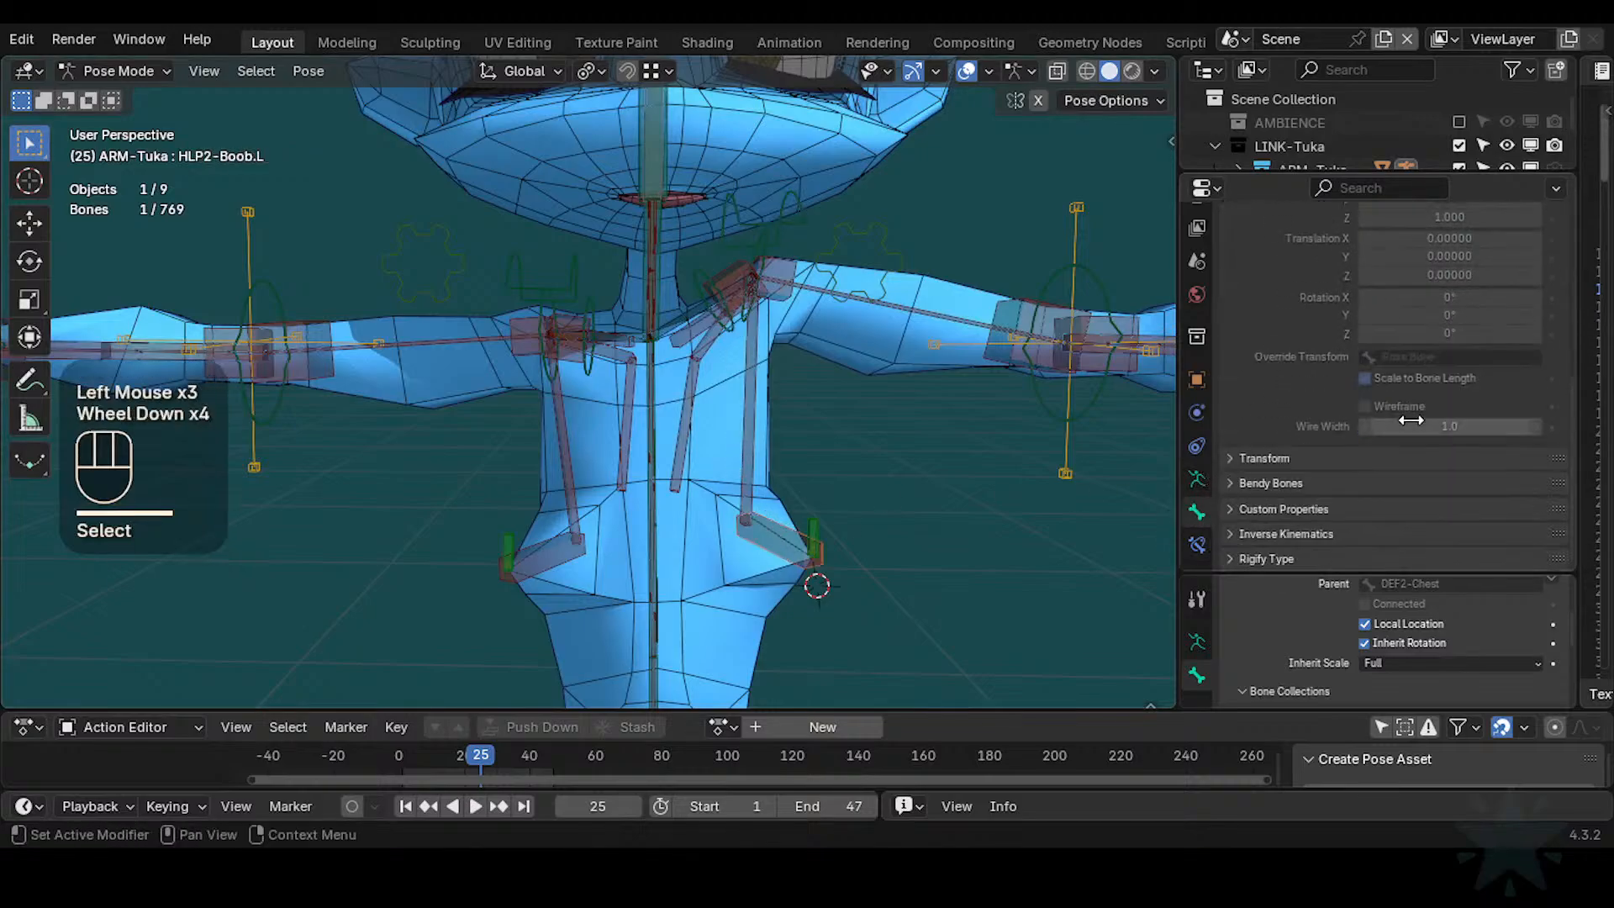
left_click(1269, 534)
scroll(1380, 506, "down", 3)
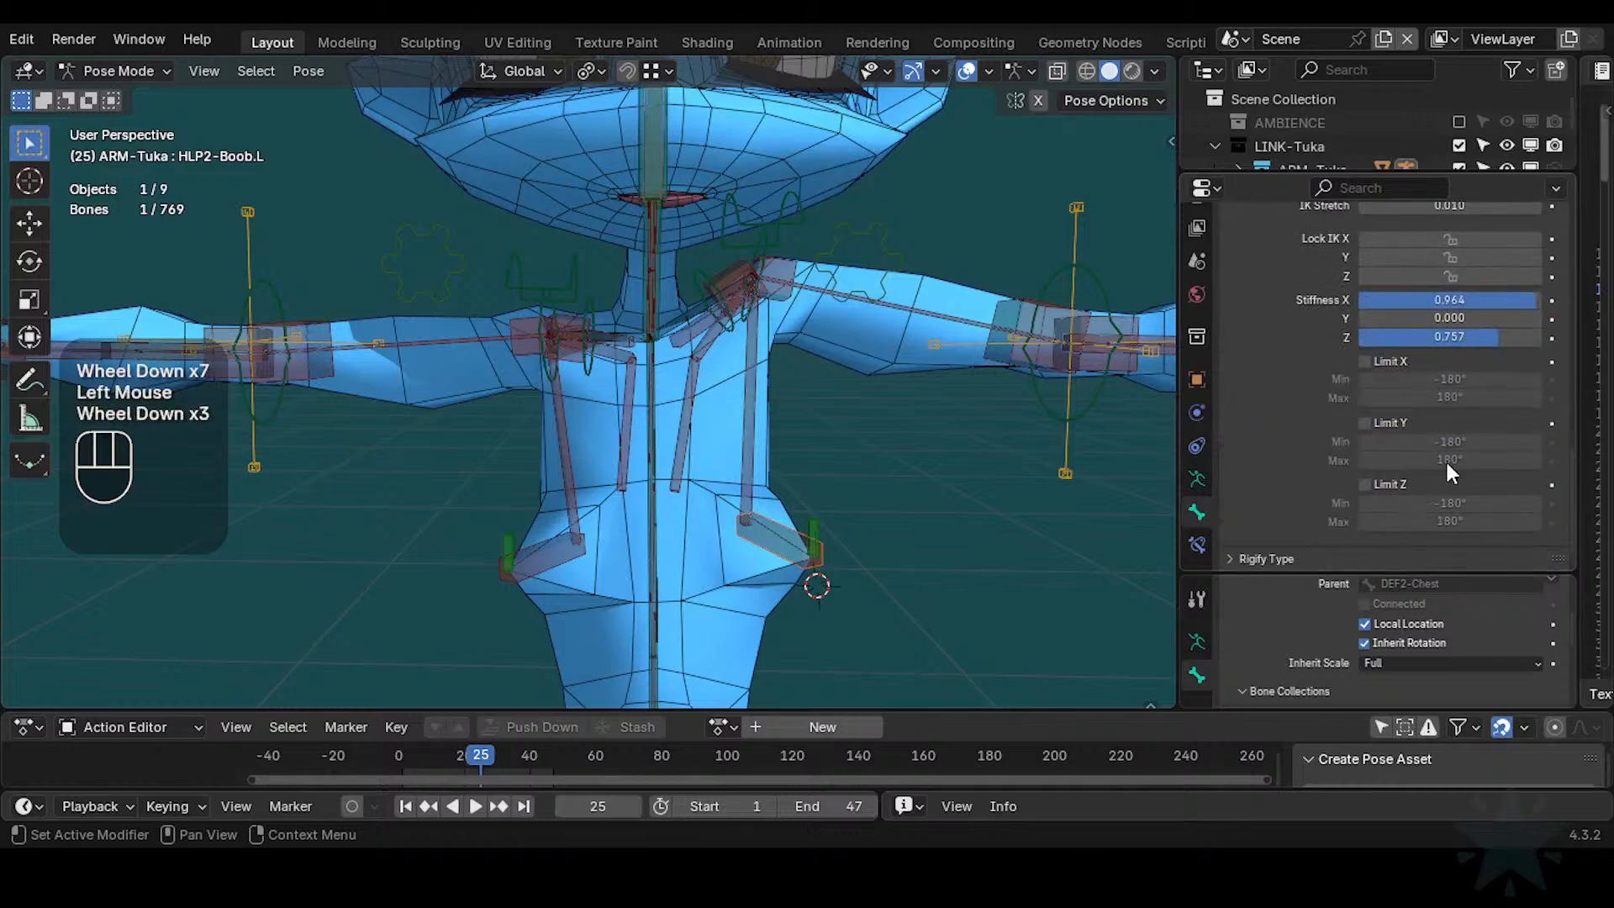
scroll(1479, 460, "up", 1)
mouse_move(1426, 302)
left_mouse_down()
mouse_move(1382, 311)
mouse_move(1414, 311)
left_mouse_up()
type("0")
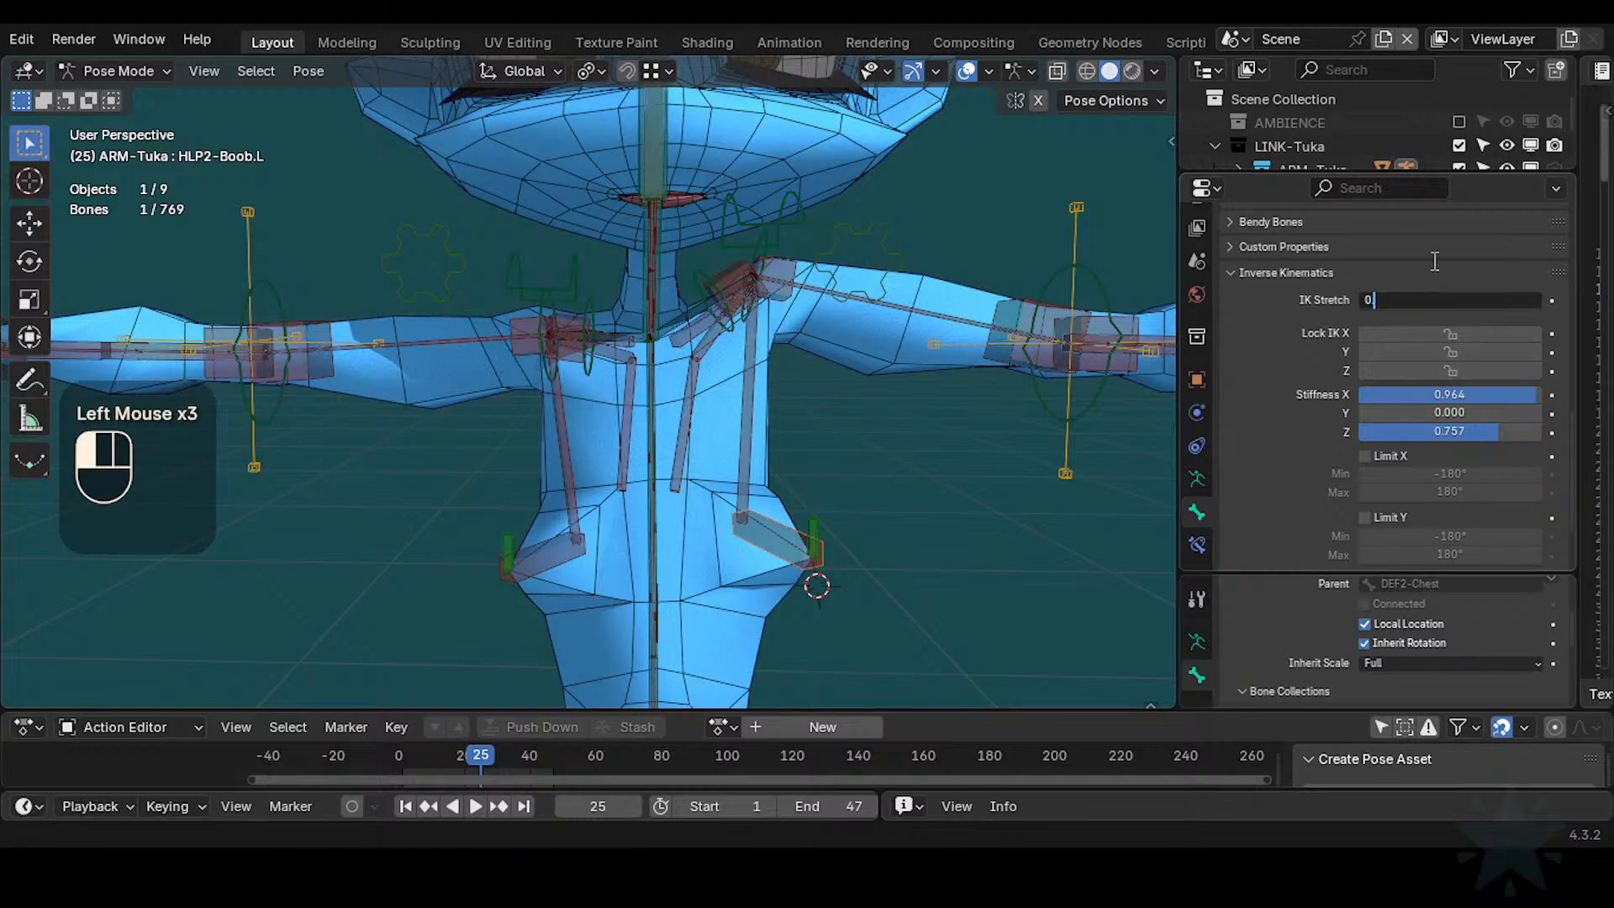
type(".01")
key("Return")
left_click_drag(1456, 393, 1522, 434)
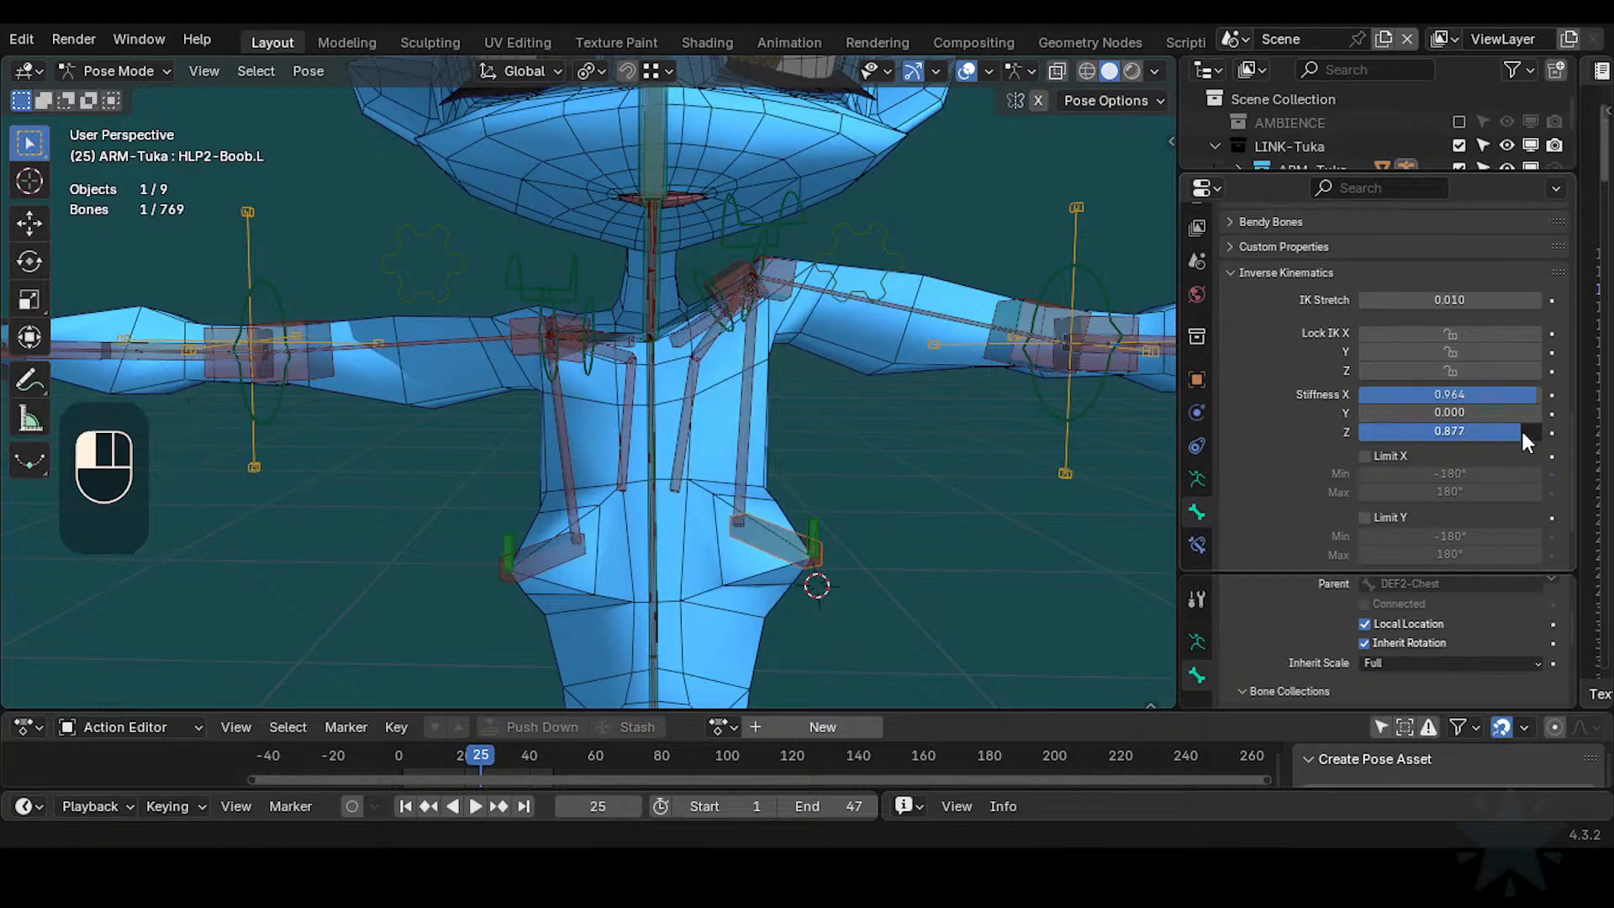
Move MTR-FK-Shoulder.L down and back up to check the deformation of the left chest
left_click(779, 210)
key("g")
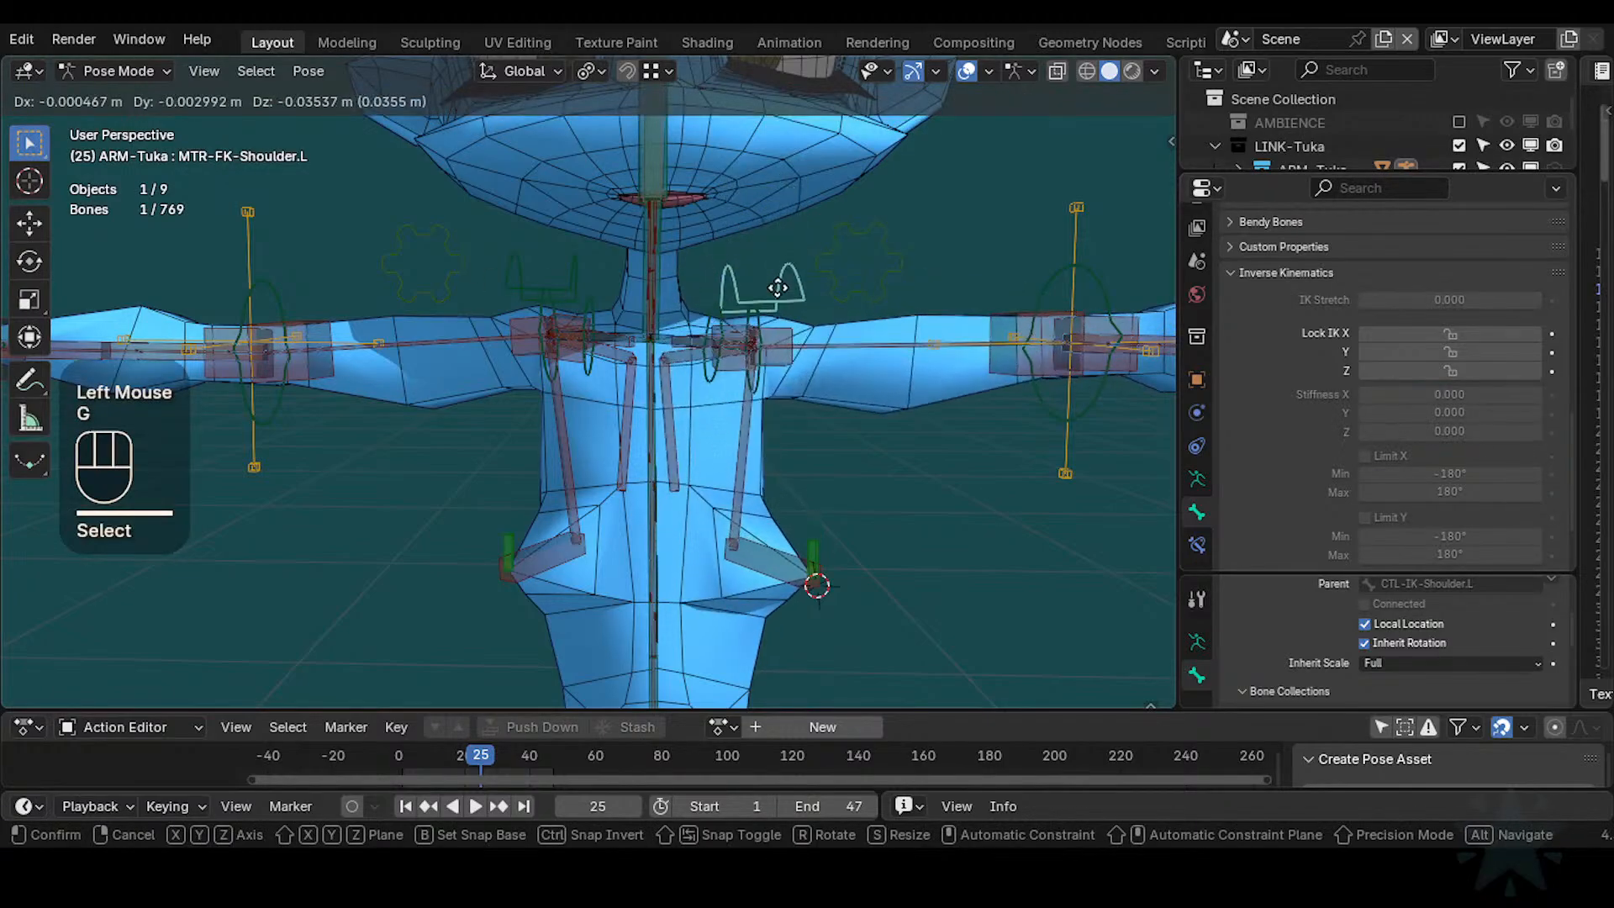
left_click(773, 215)
Set HLP2-BreastLeverage.L's IK stretch to 0.217, its X stiffness to 0.374 and its Z stiffness to 0.726
left_click(729, 422)
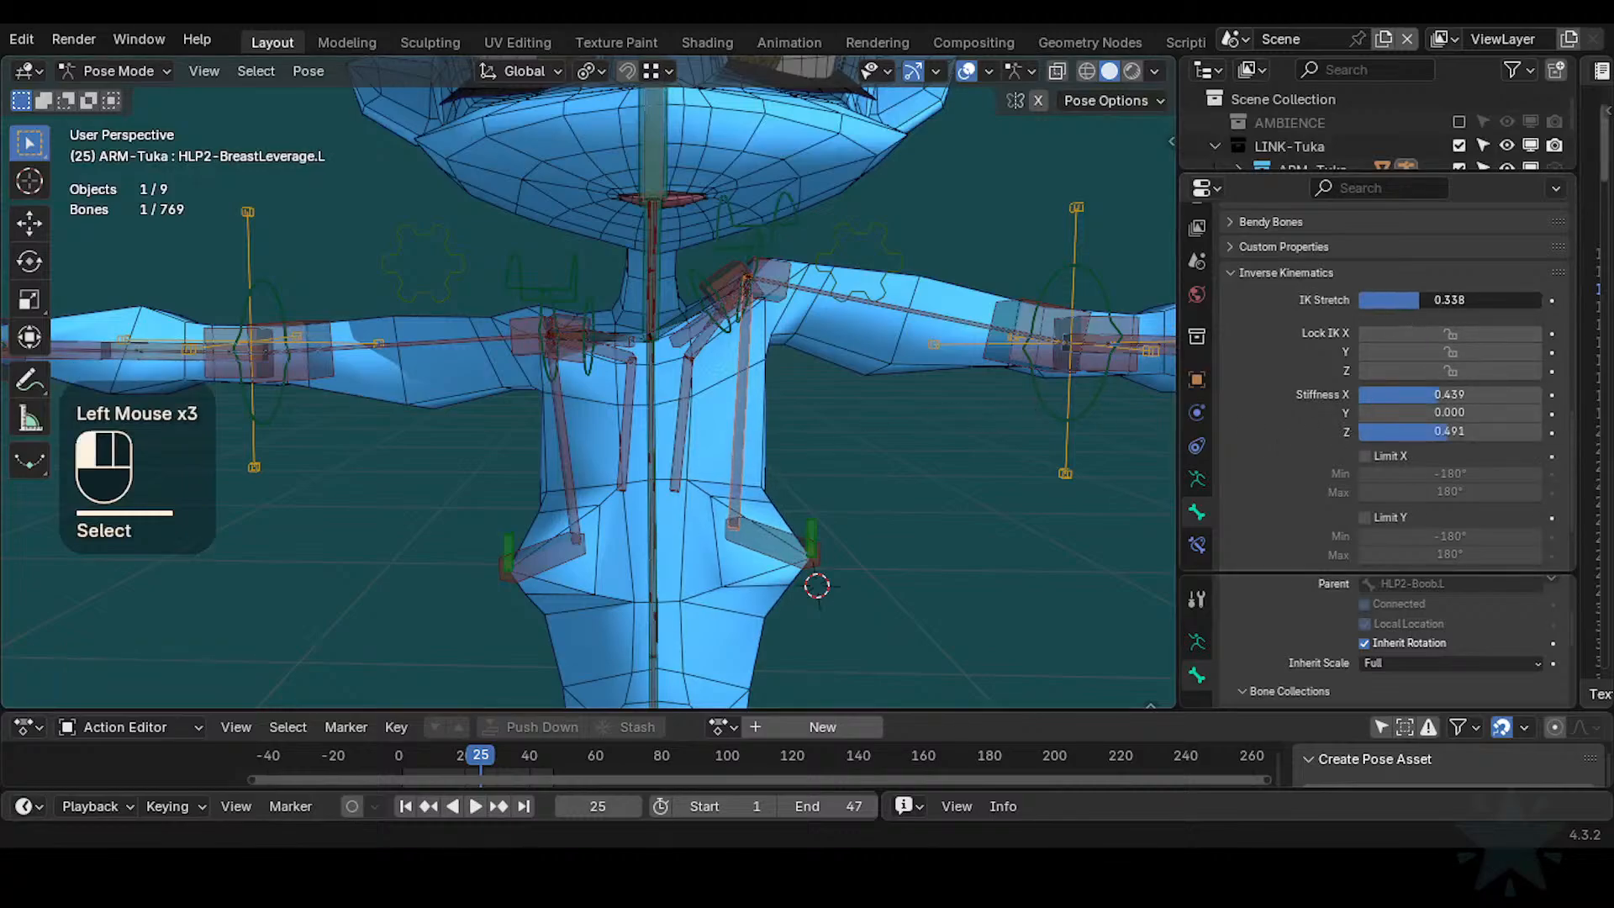
mouse_move(1420, 300)
left_mouse_down()
mouse_move(1372, 300)
mouse_move(1404, 300)
left_mouse_up()
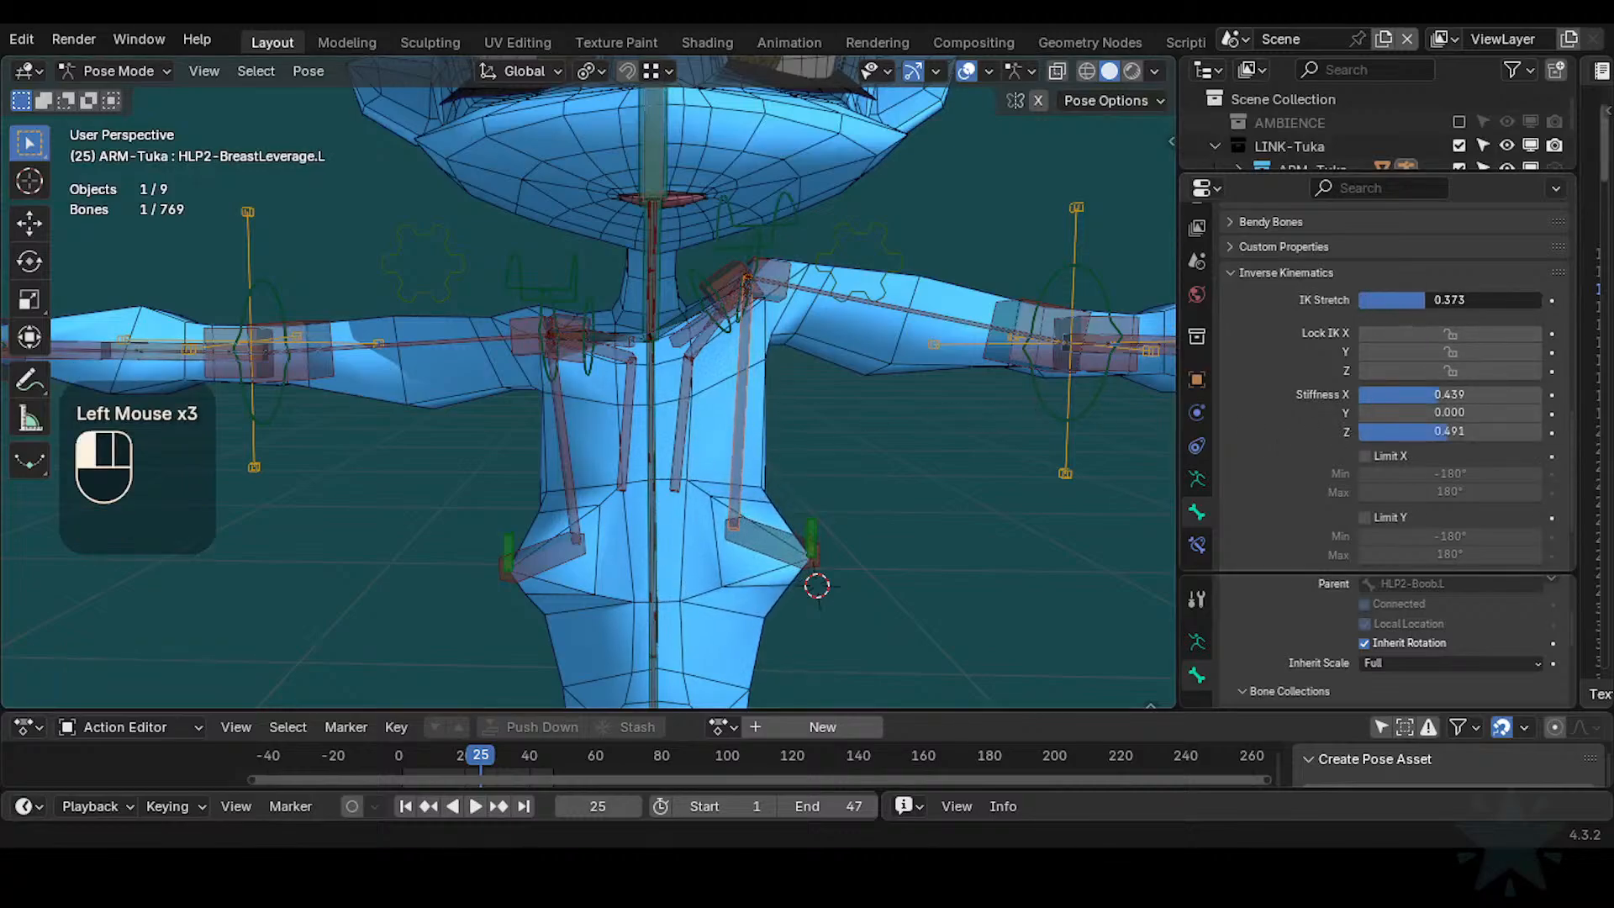
left_click_drag(1503, 300, 1397, 300)
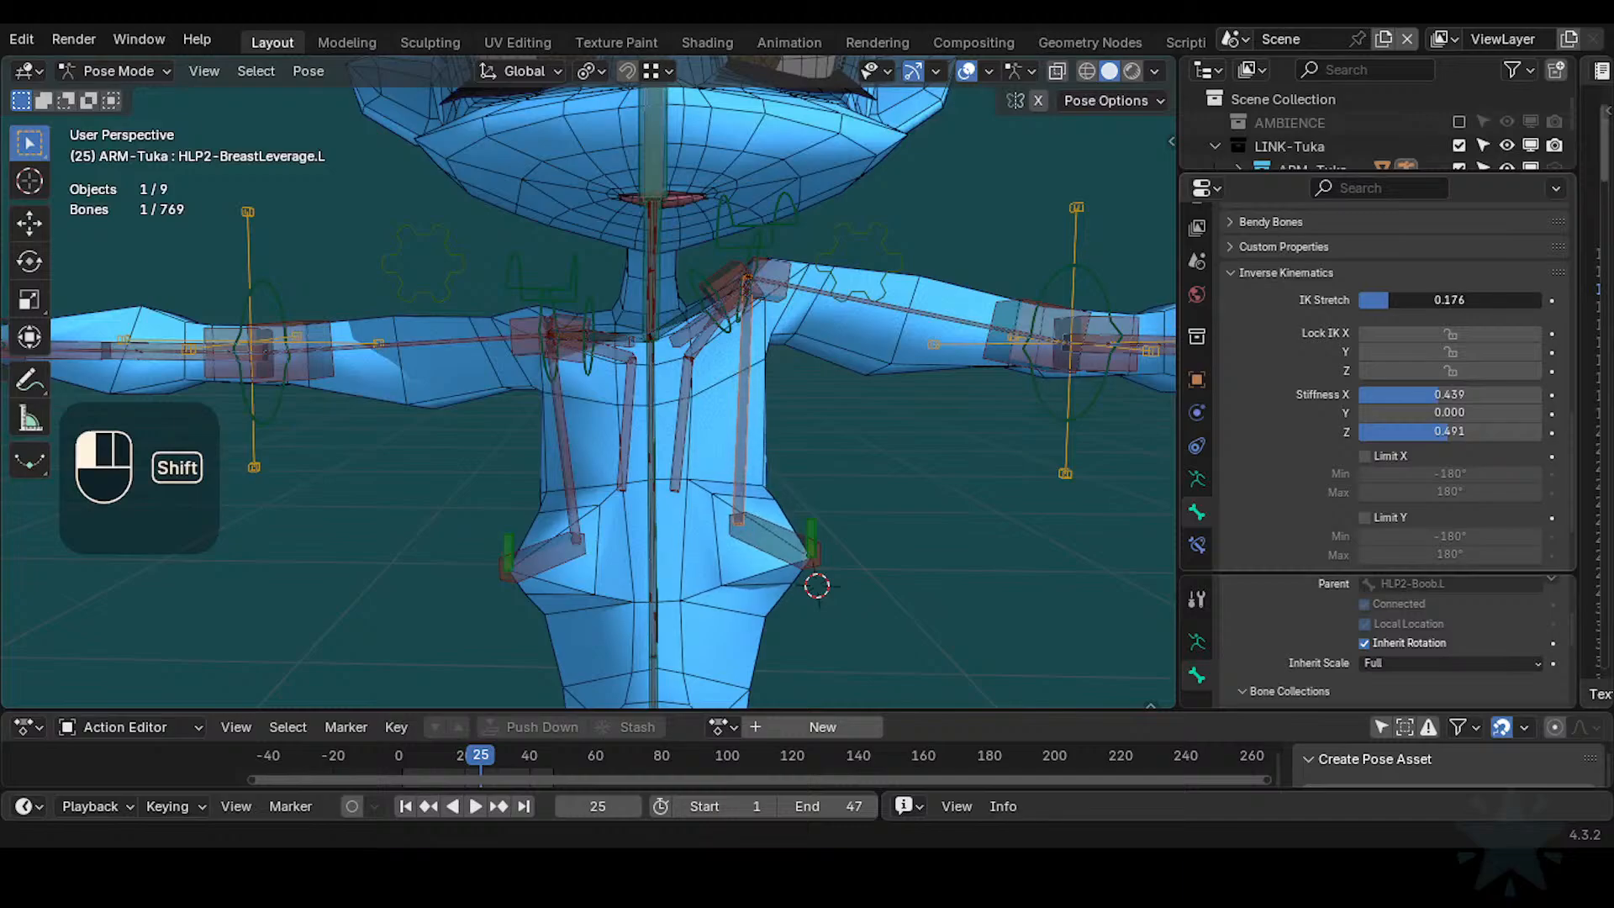
left_click_drag(1419, 395, 1359, 395)
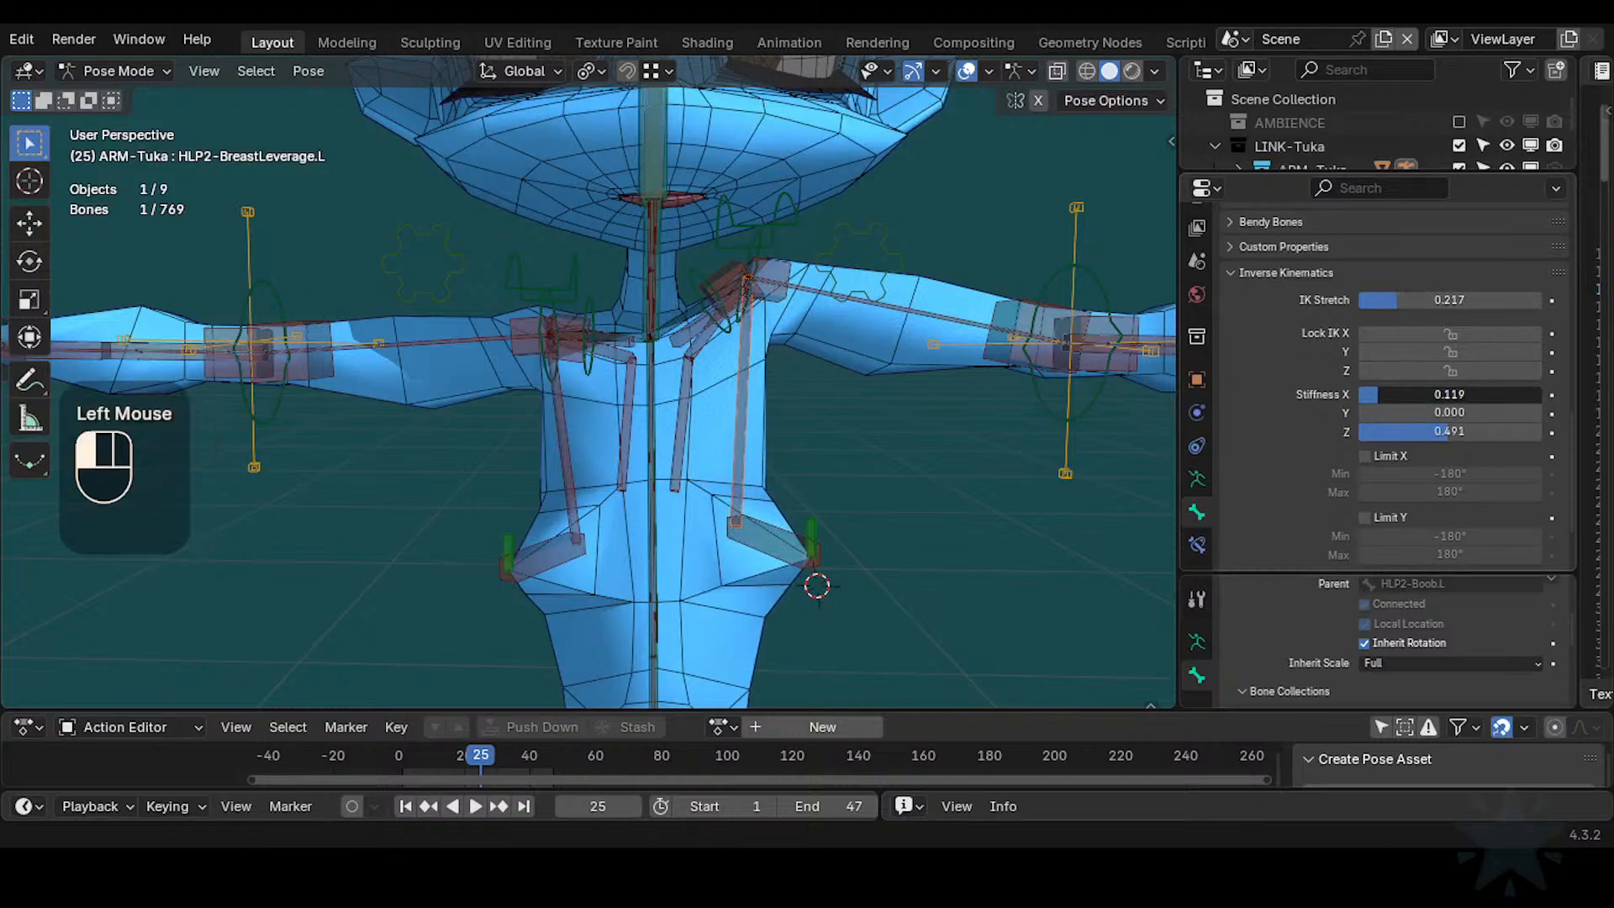
left_click_drag(1436, 431, 1358, 431)
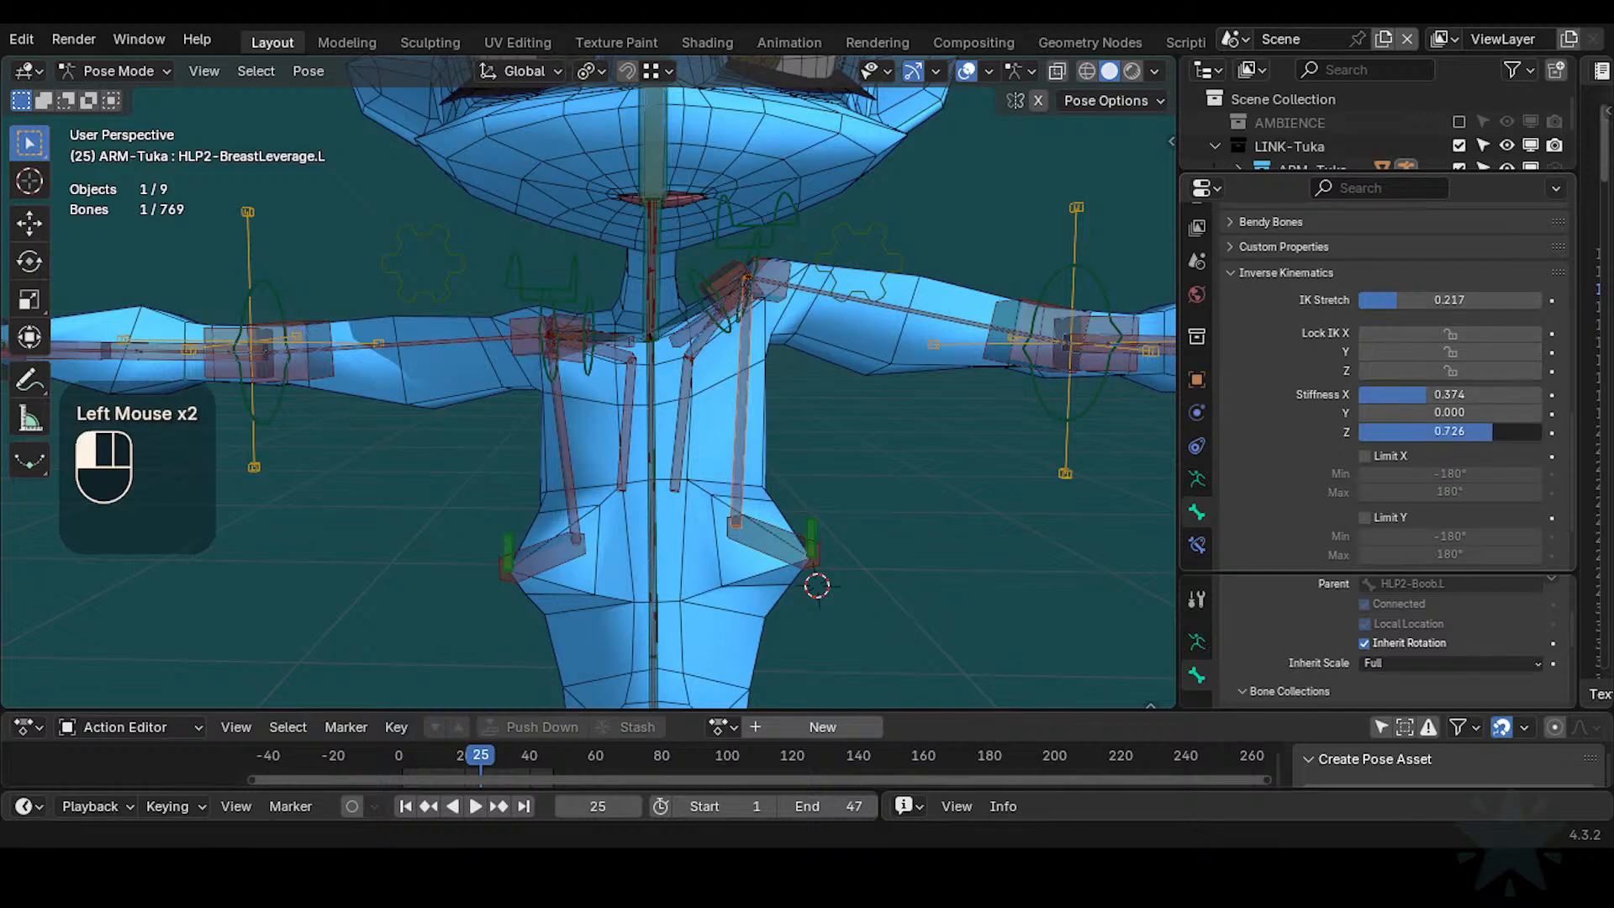
Reposition MTR-FK-Shoulder.L slightly and try moving TWK-Boob.L by itself, cancelling that second move
left_click(749, 250)
key("g")
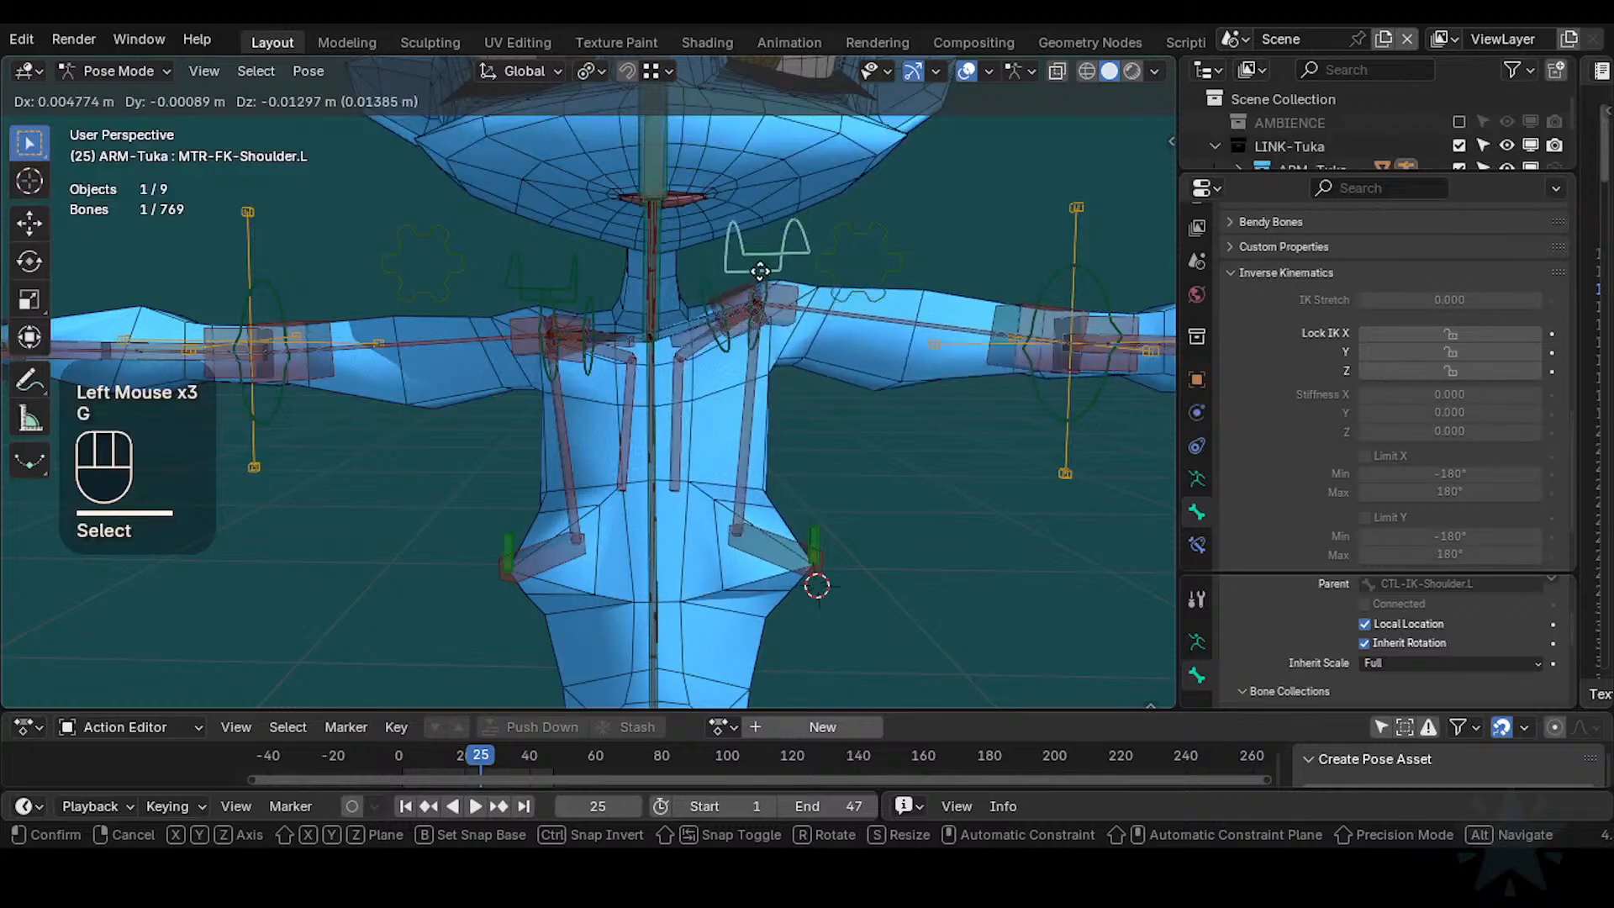
left_click(759, 232)
left_click(814, 523)
key("g")
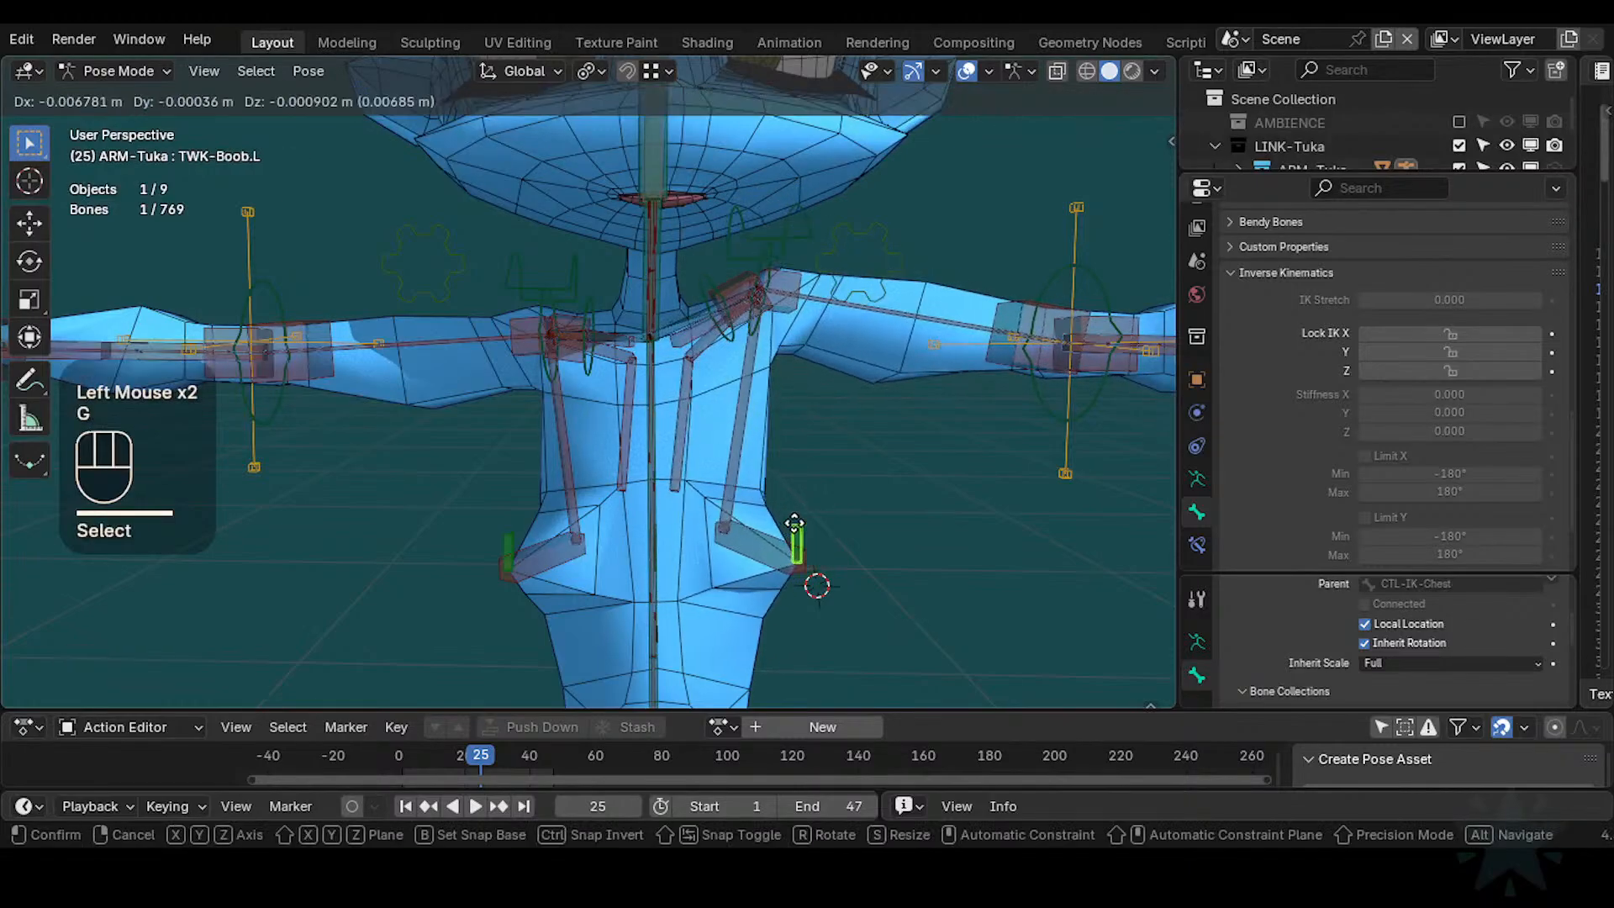
key("Escape")
Move MTR-FK-Shoulder.L along the global Y axis and then freely to test the chest from other directions
left_click(790, 217)
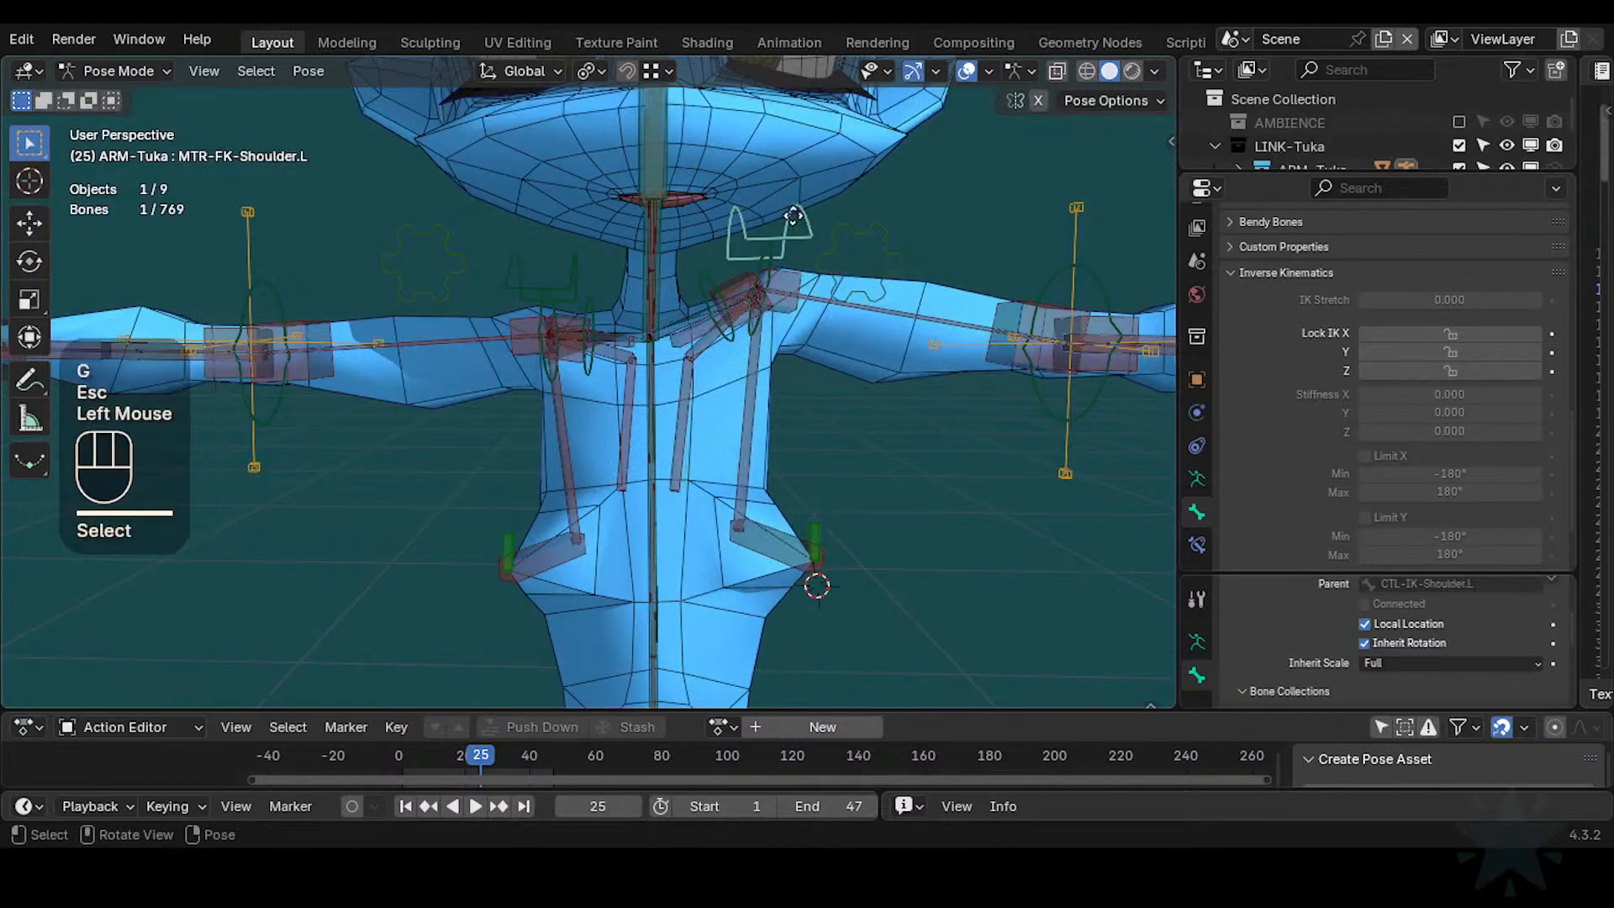
key("g")
key("y")
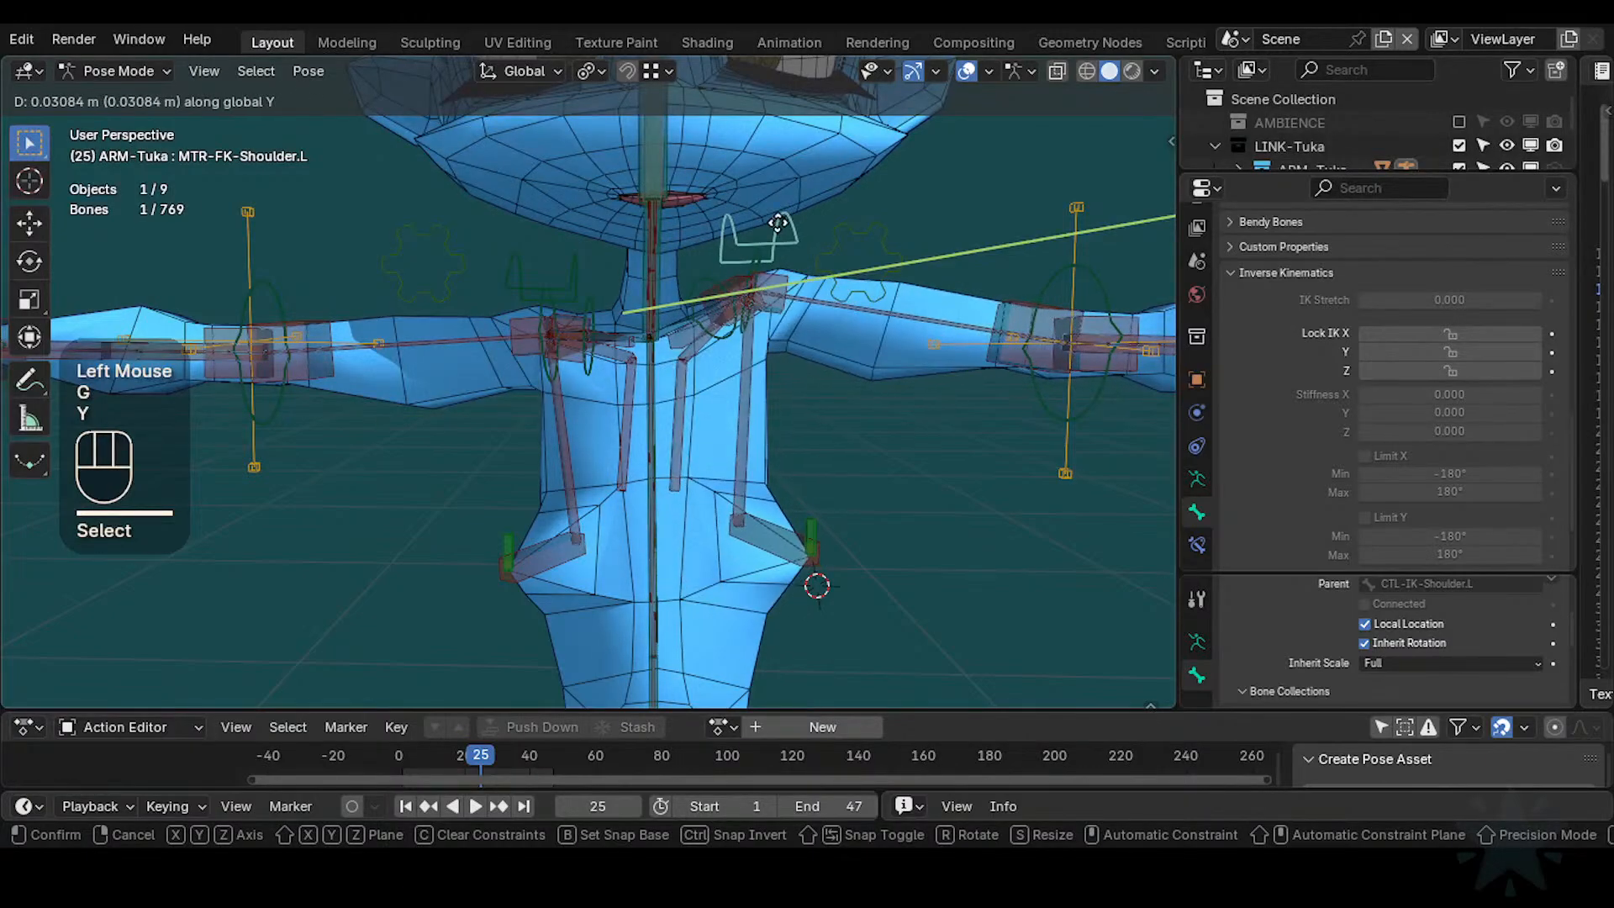
left_click(783, 230)
key("g")
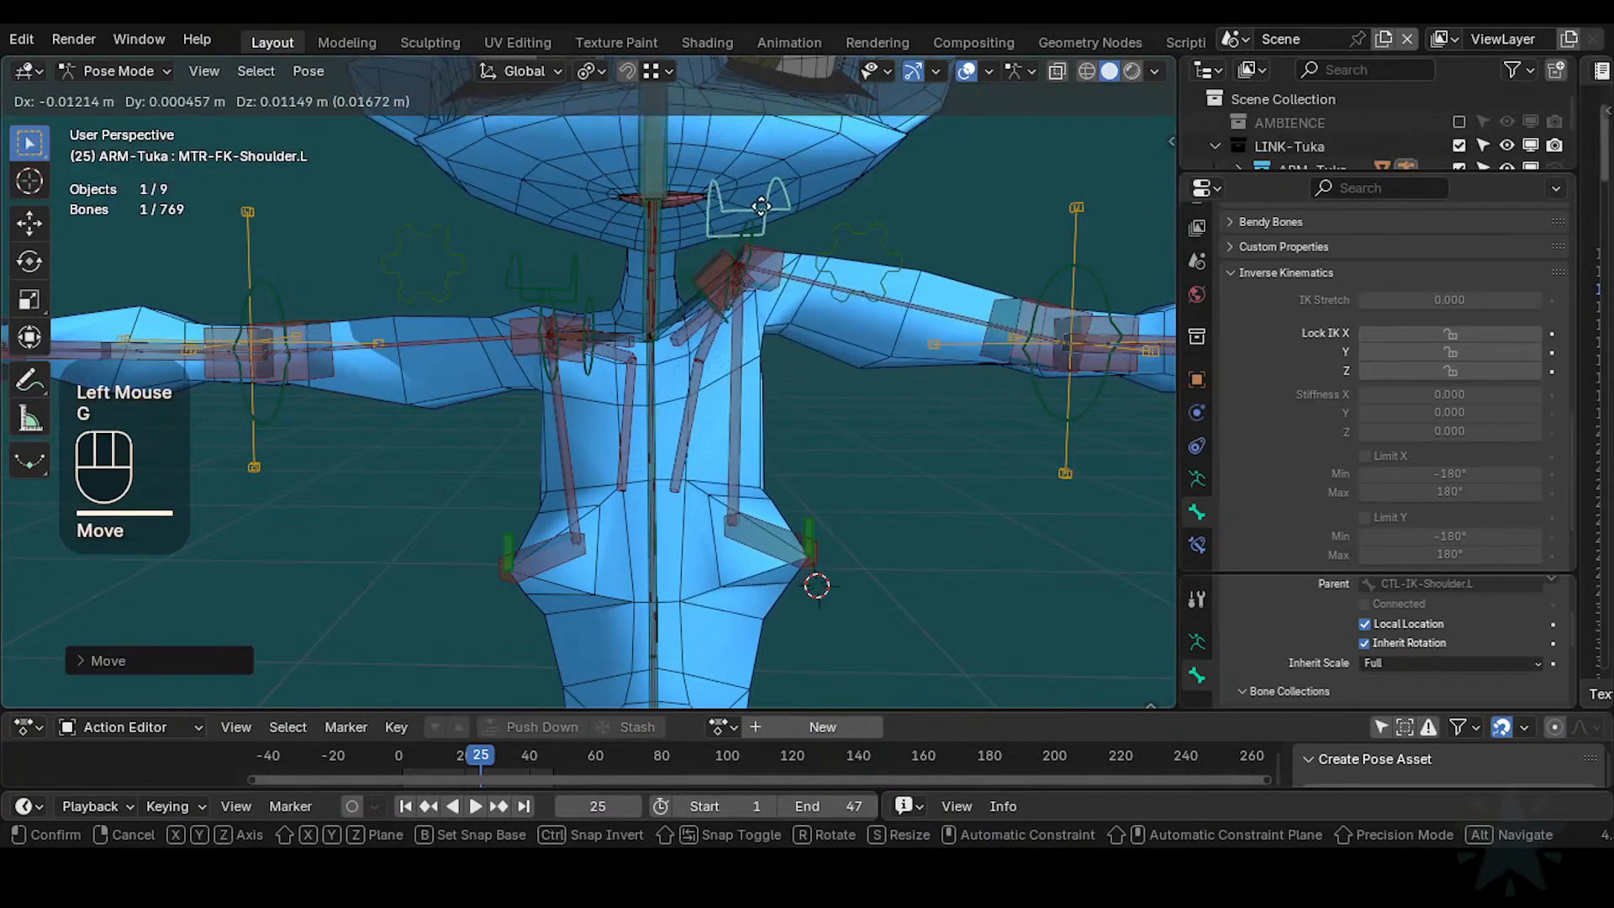
left_click(765, 232)
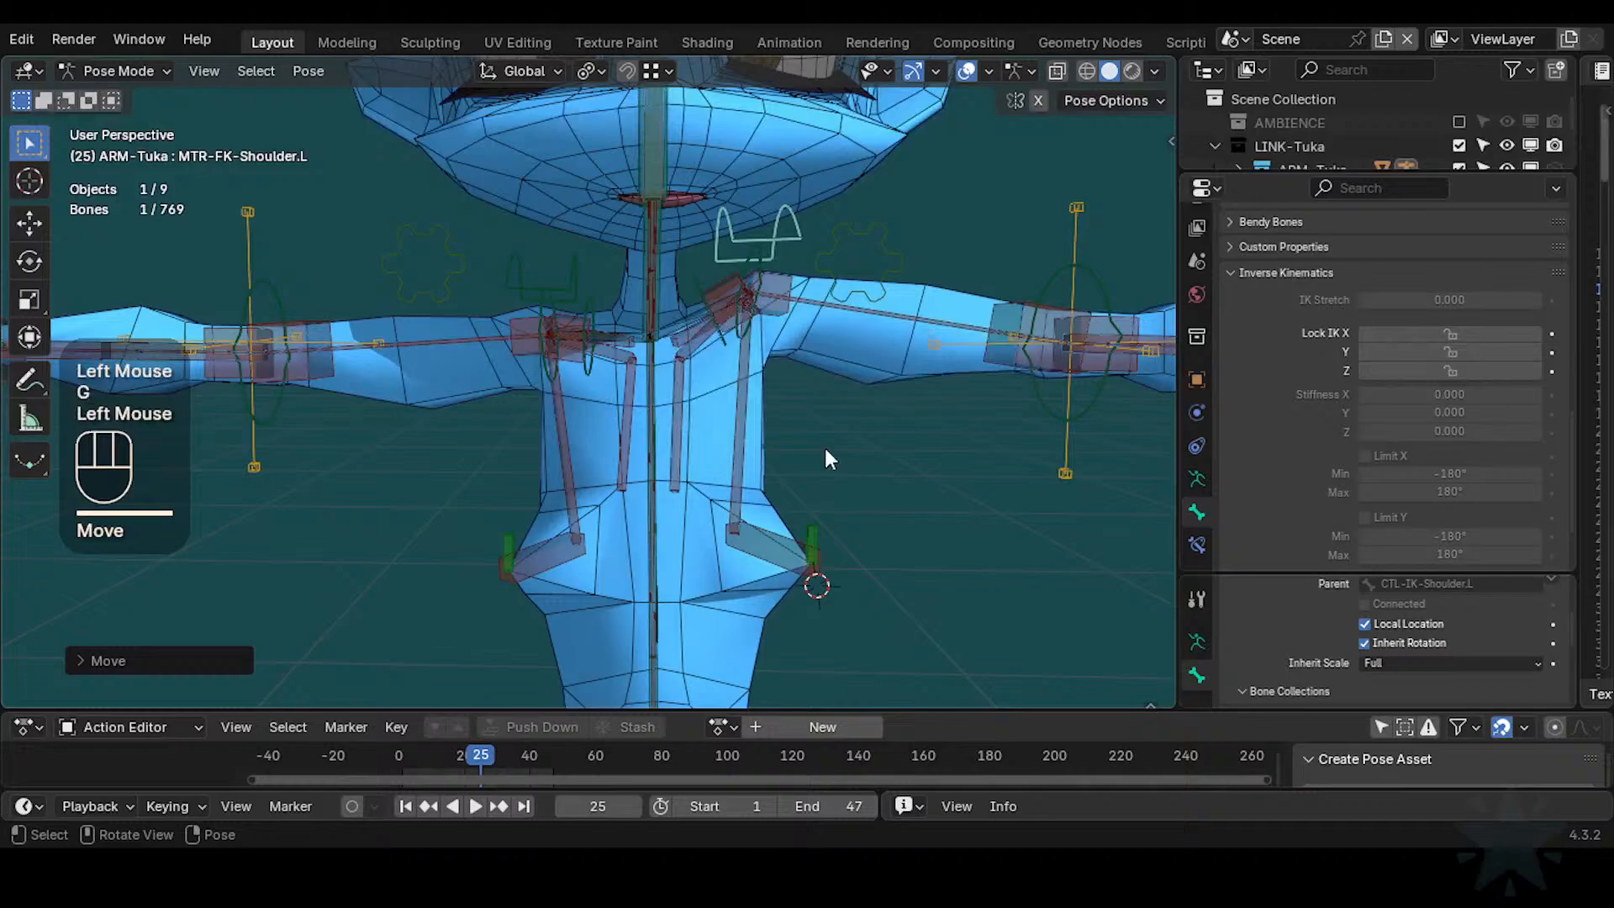
Change the owner of TWK-Boob.L's Copy Transforms to Custom Space, using object ARM-Tuka and bone MTR-FK-Shoulder.L
left_click(810, 543)
left_click(1198, 545)
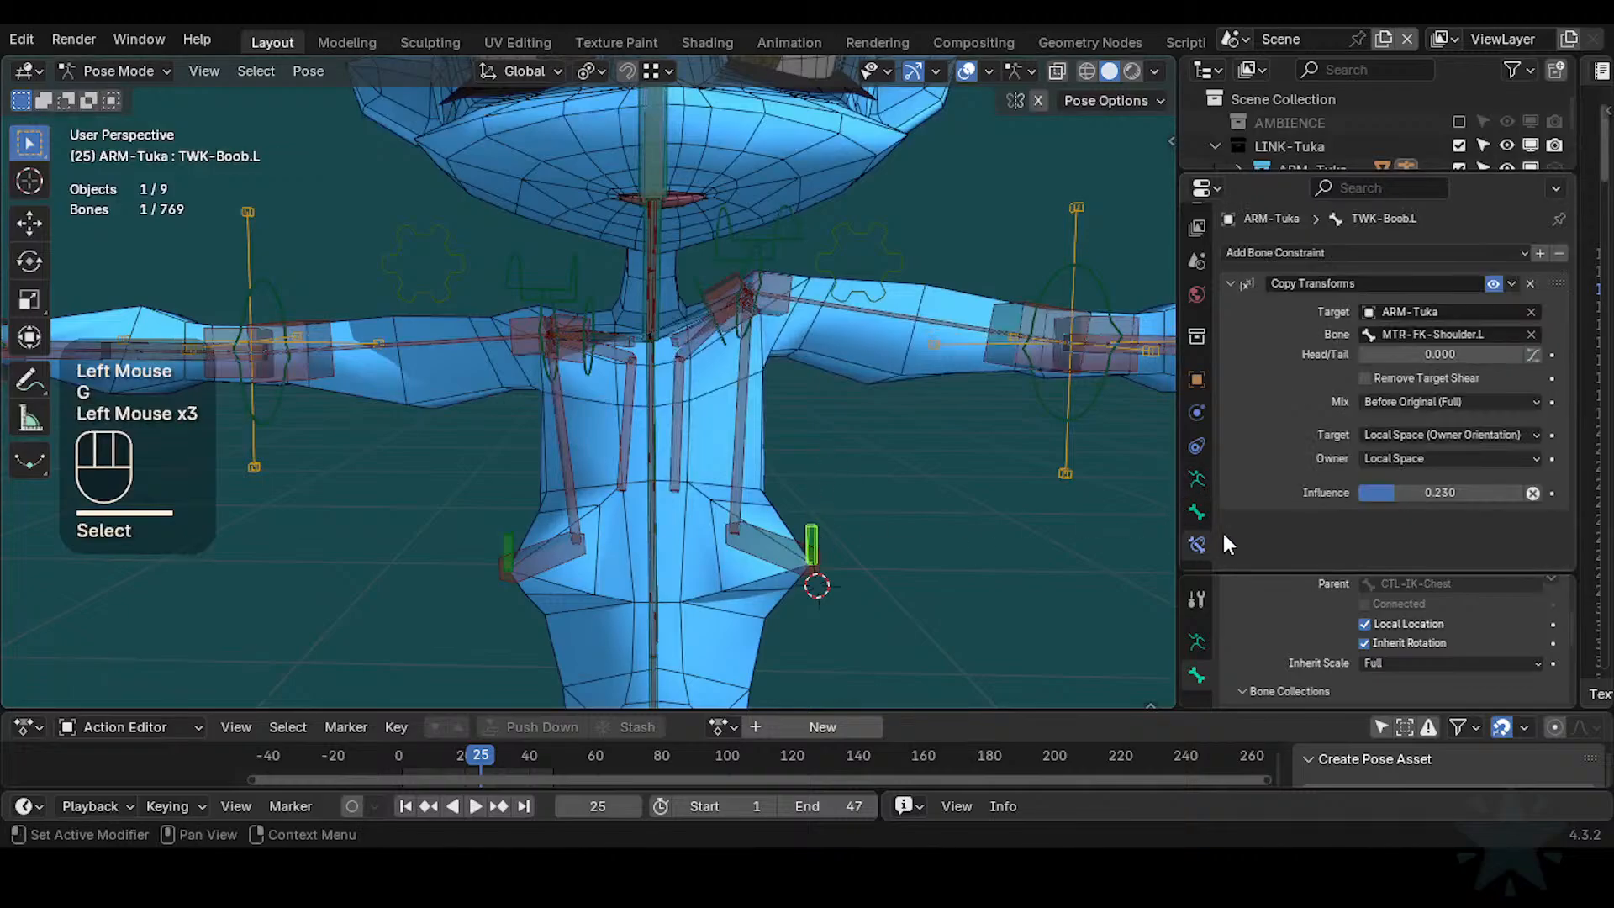
left_click(1417, 459)
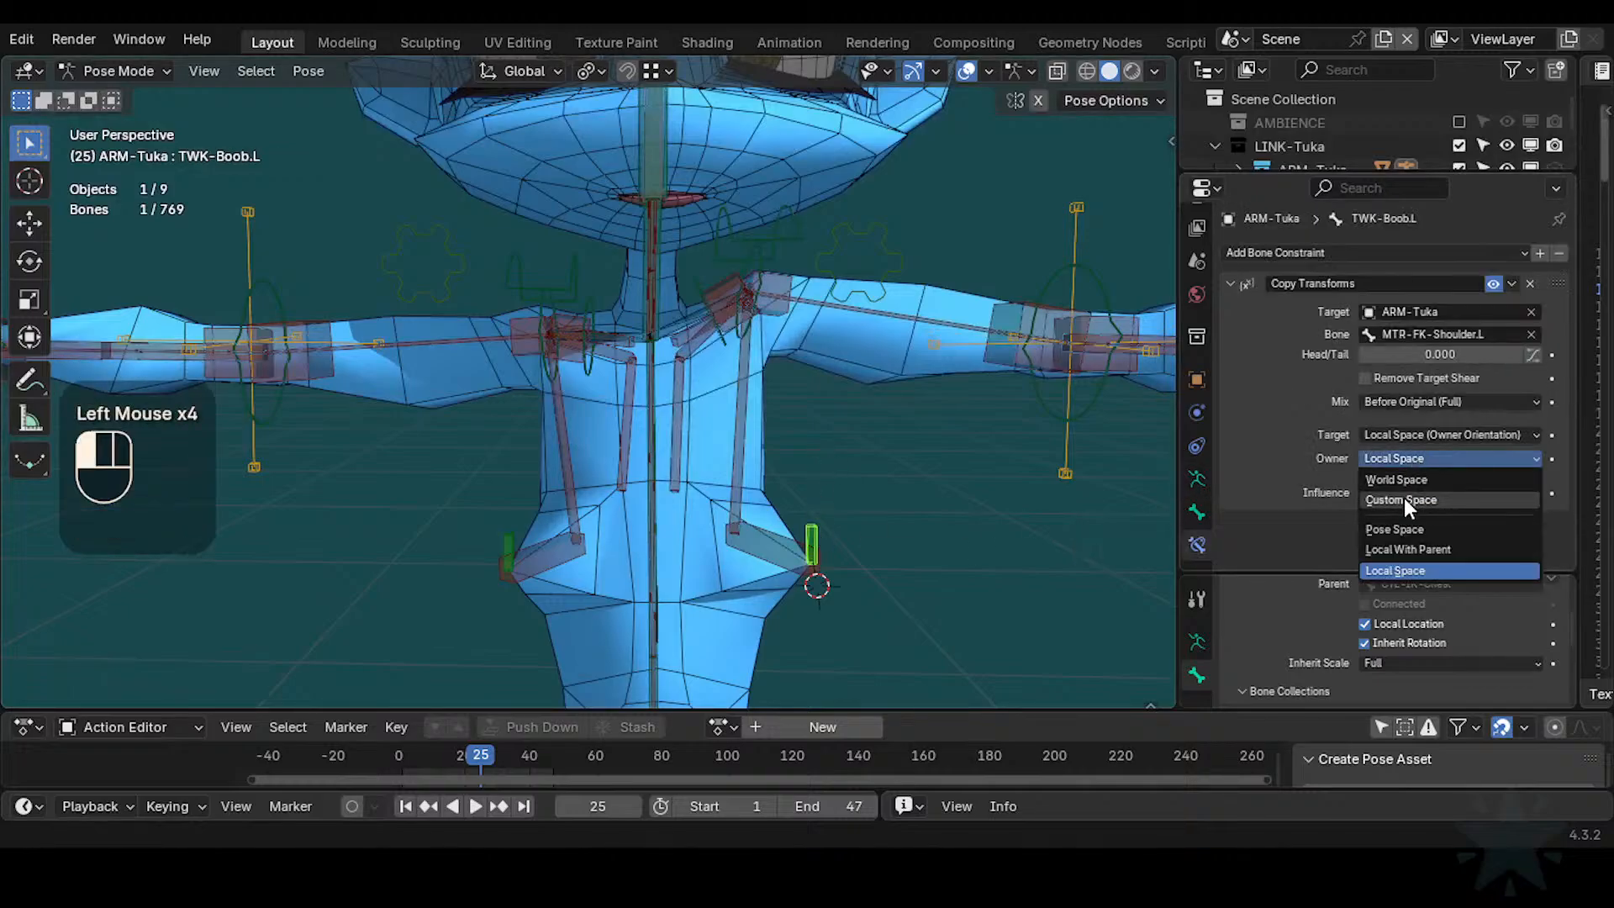
left_click(1404, 499)
left_click(1462, 484)
type("ar")
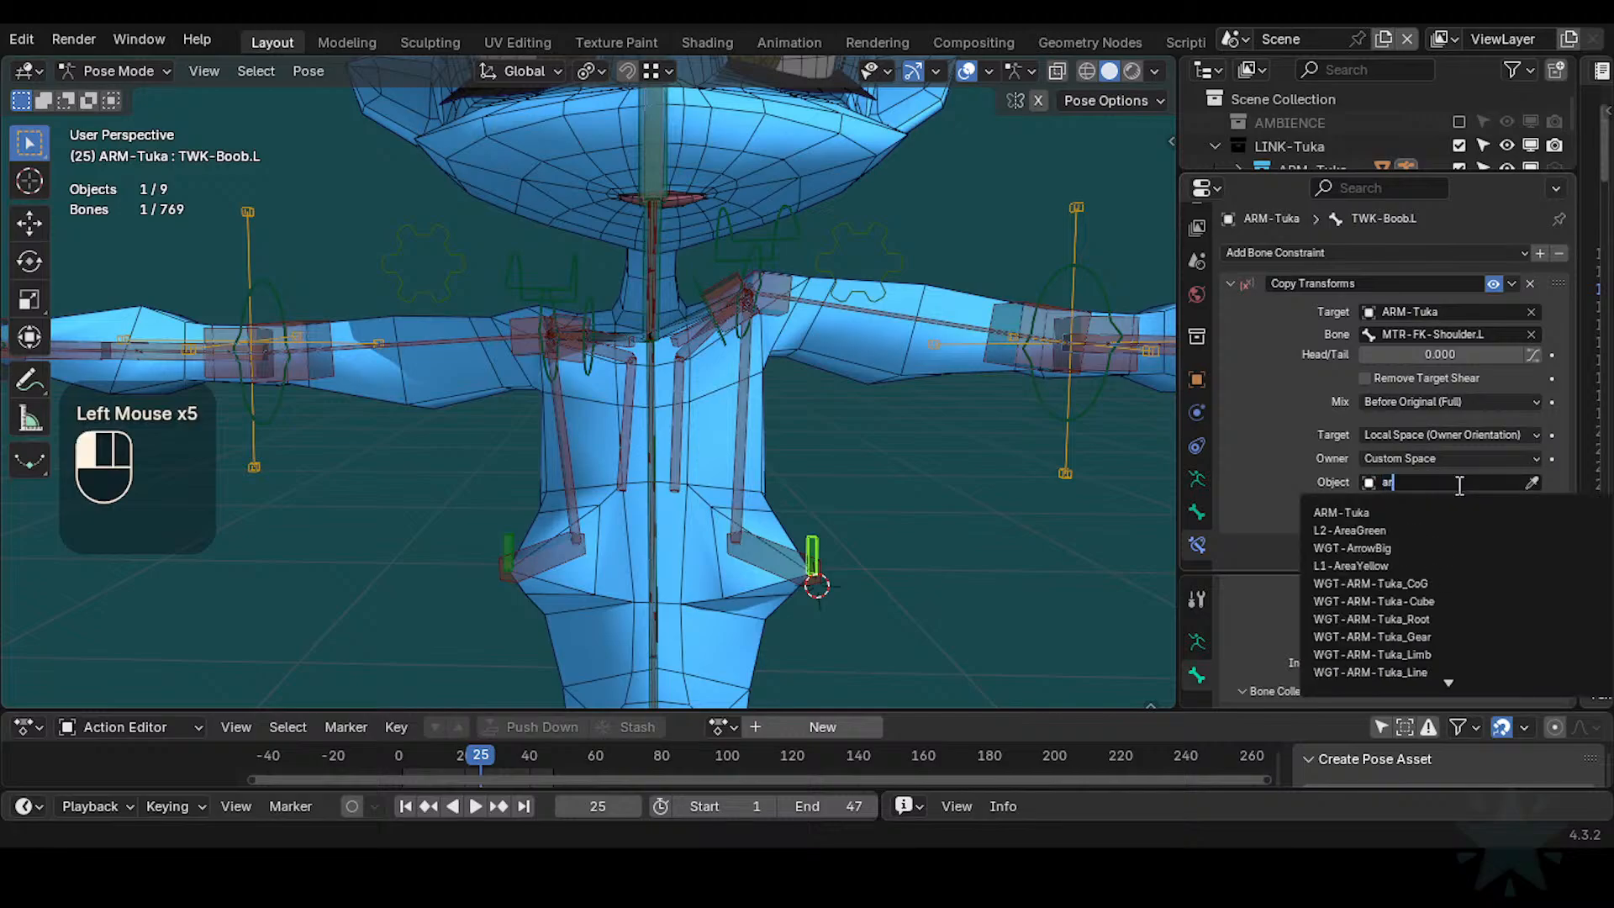
left_click(1413, 523)
key("ctrl+c")
key("ctrl+v")
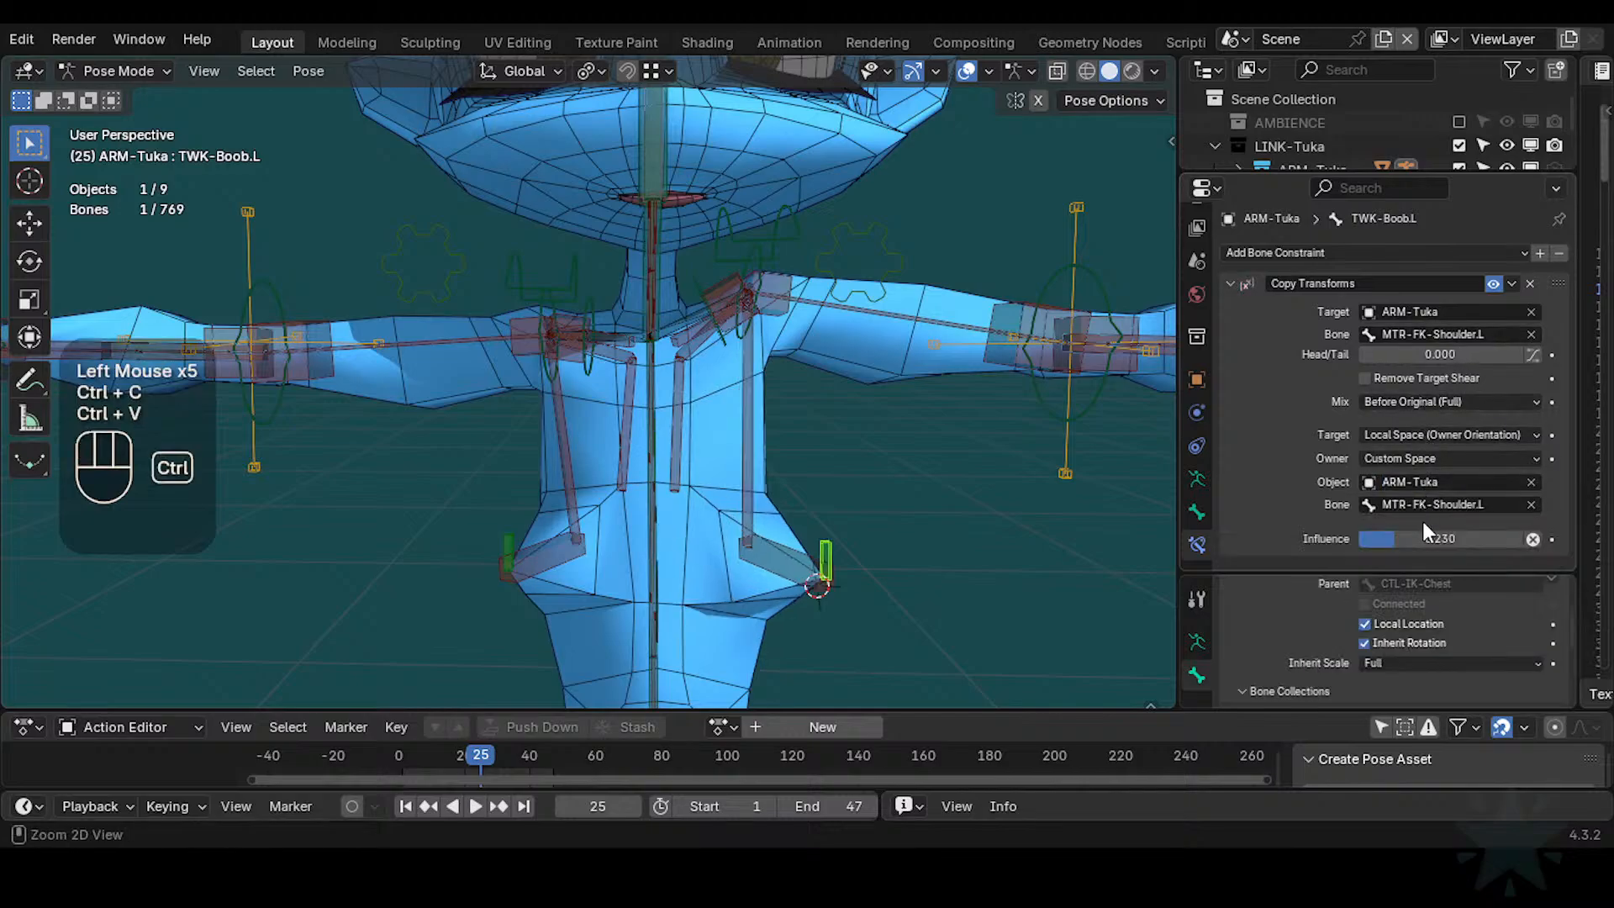
Set the influence of TWK-Boob.L's Copy Transforms constraint to 0.198
left_click(1425, 536)
left_click_drag(1425, 537, 1443, 536)
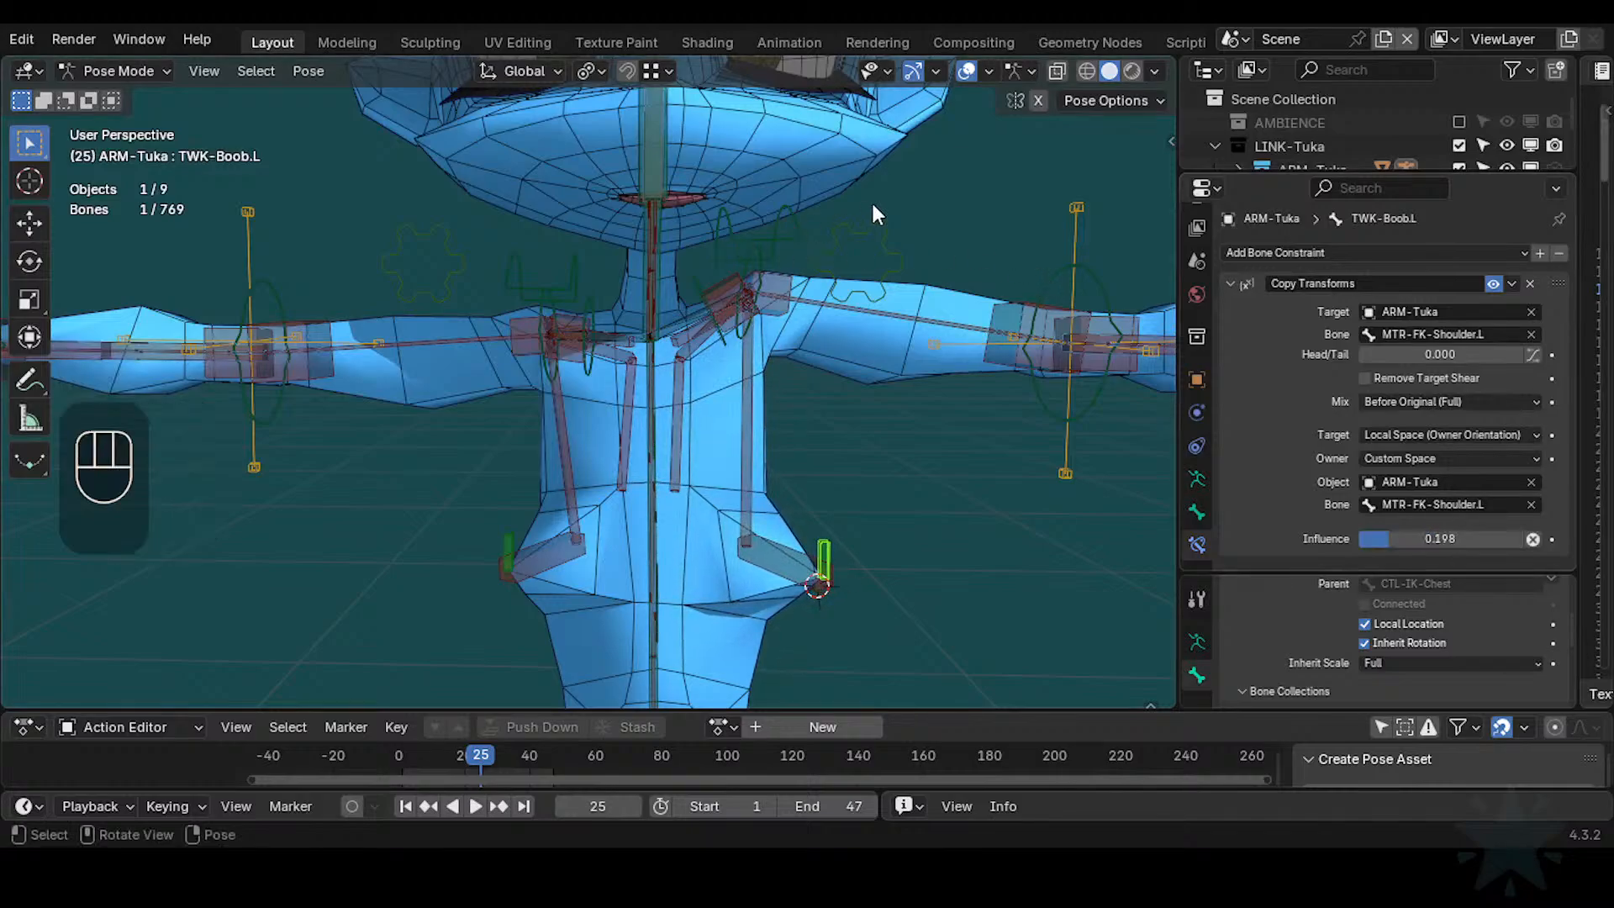
key("Escape")
Rotate and move MTR-FK-Shoulder.L alternately to test how the left chest follows in custom space
left_click(769, 237)
key("r")
left_click(777, 240)
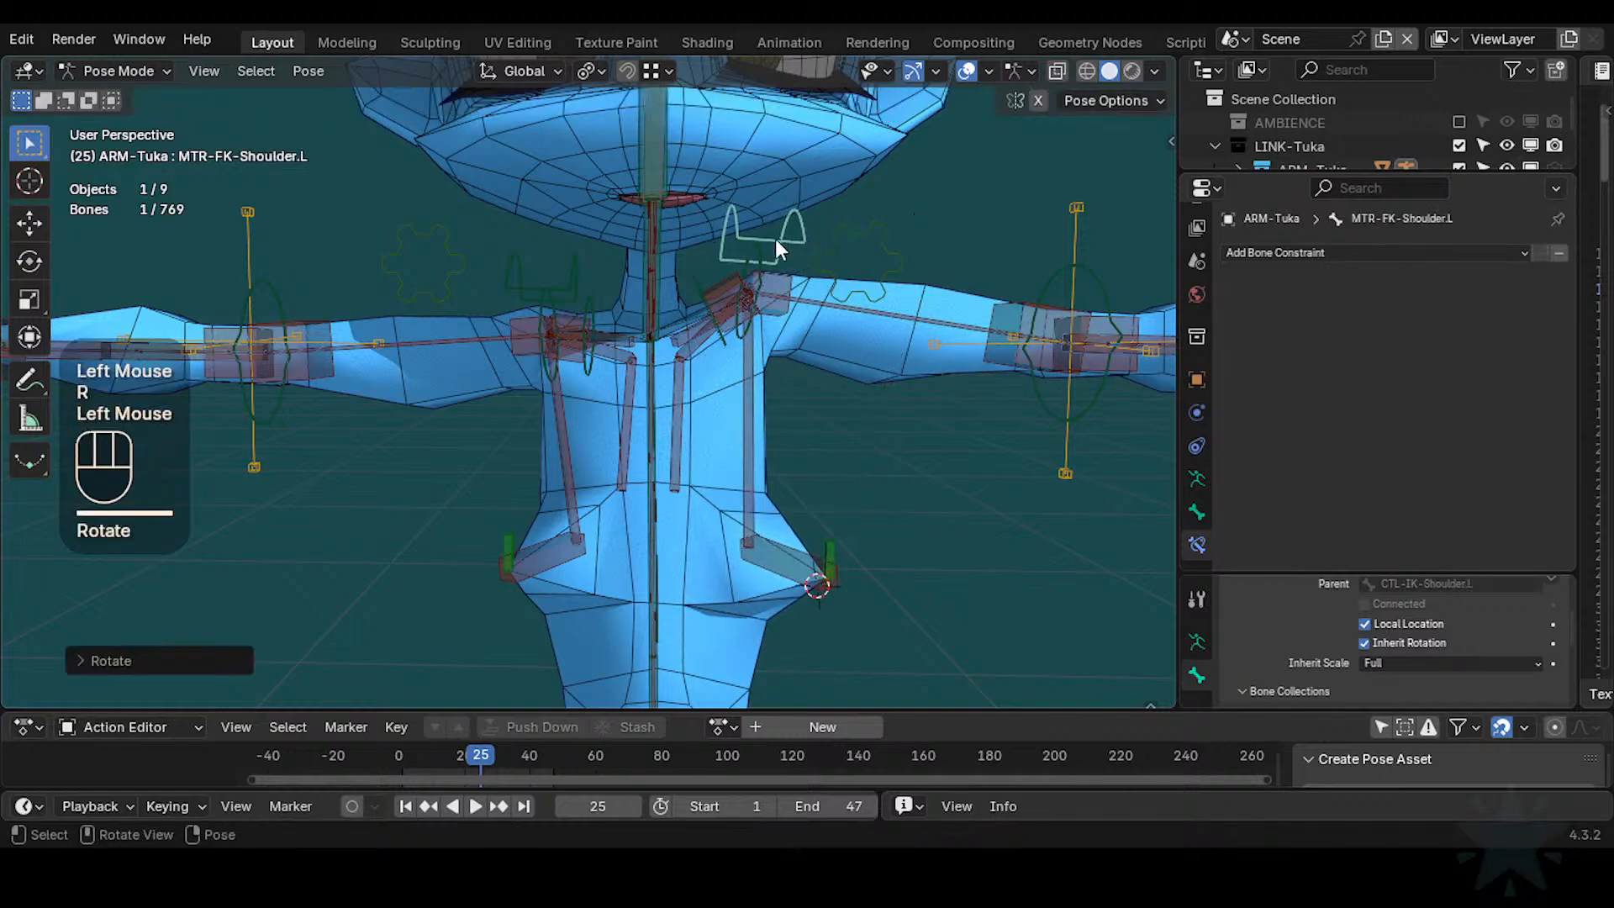
key("g")
key("r")
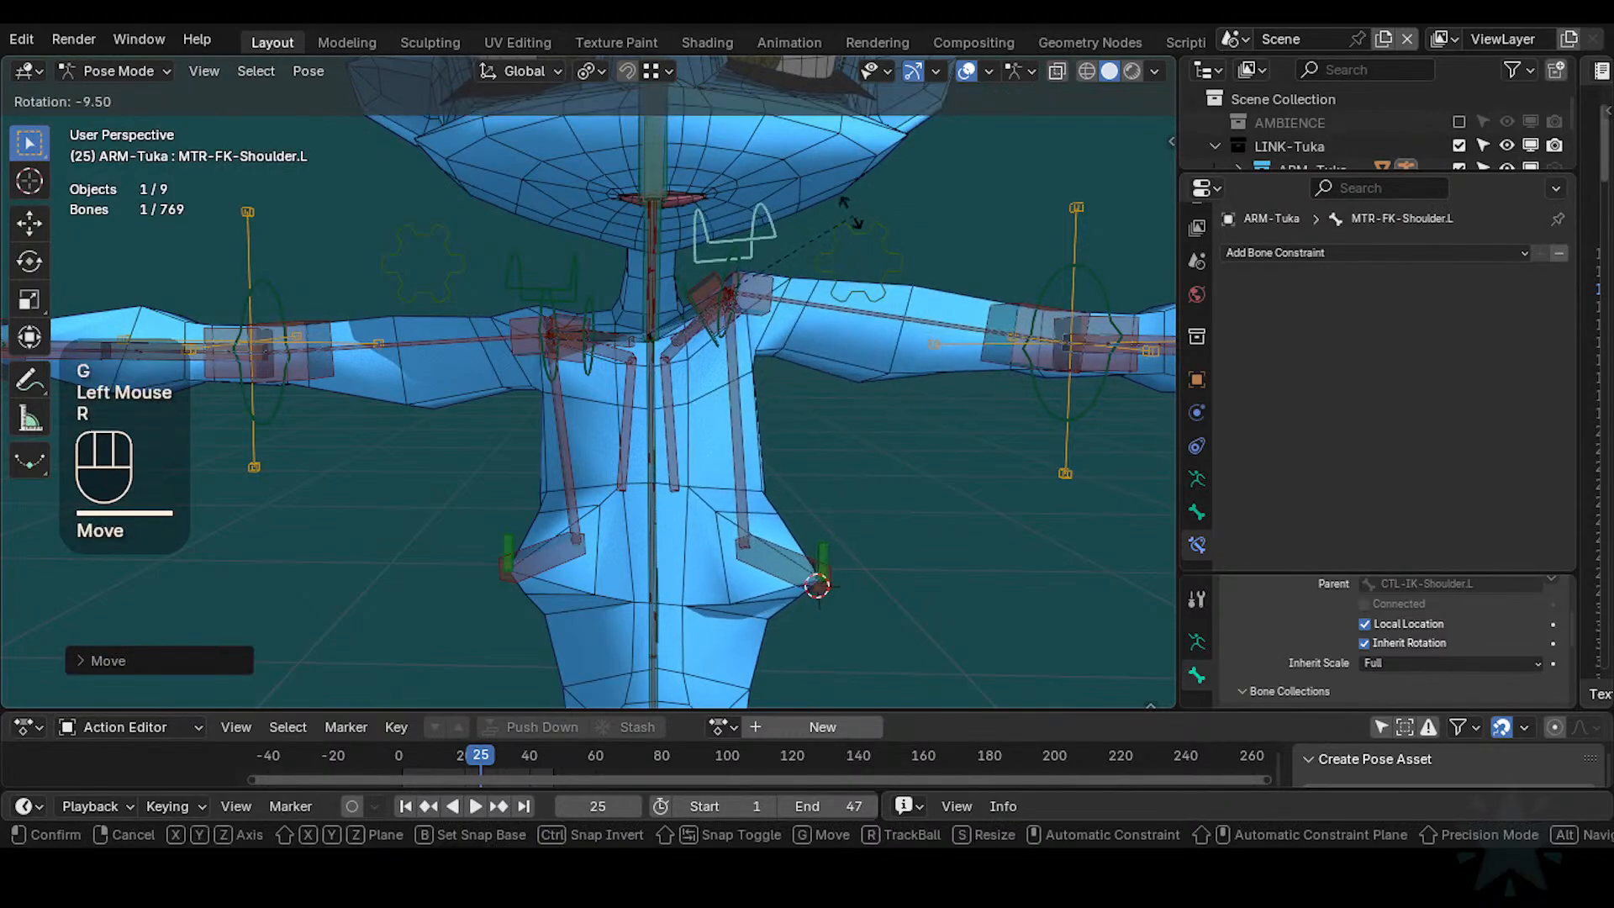
left_click(803, 211)
key("g")
left_click(799, 222)
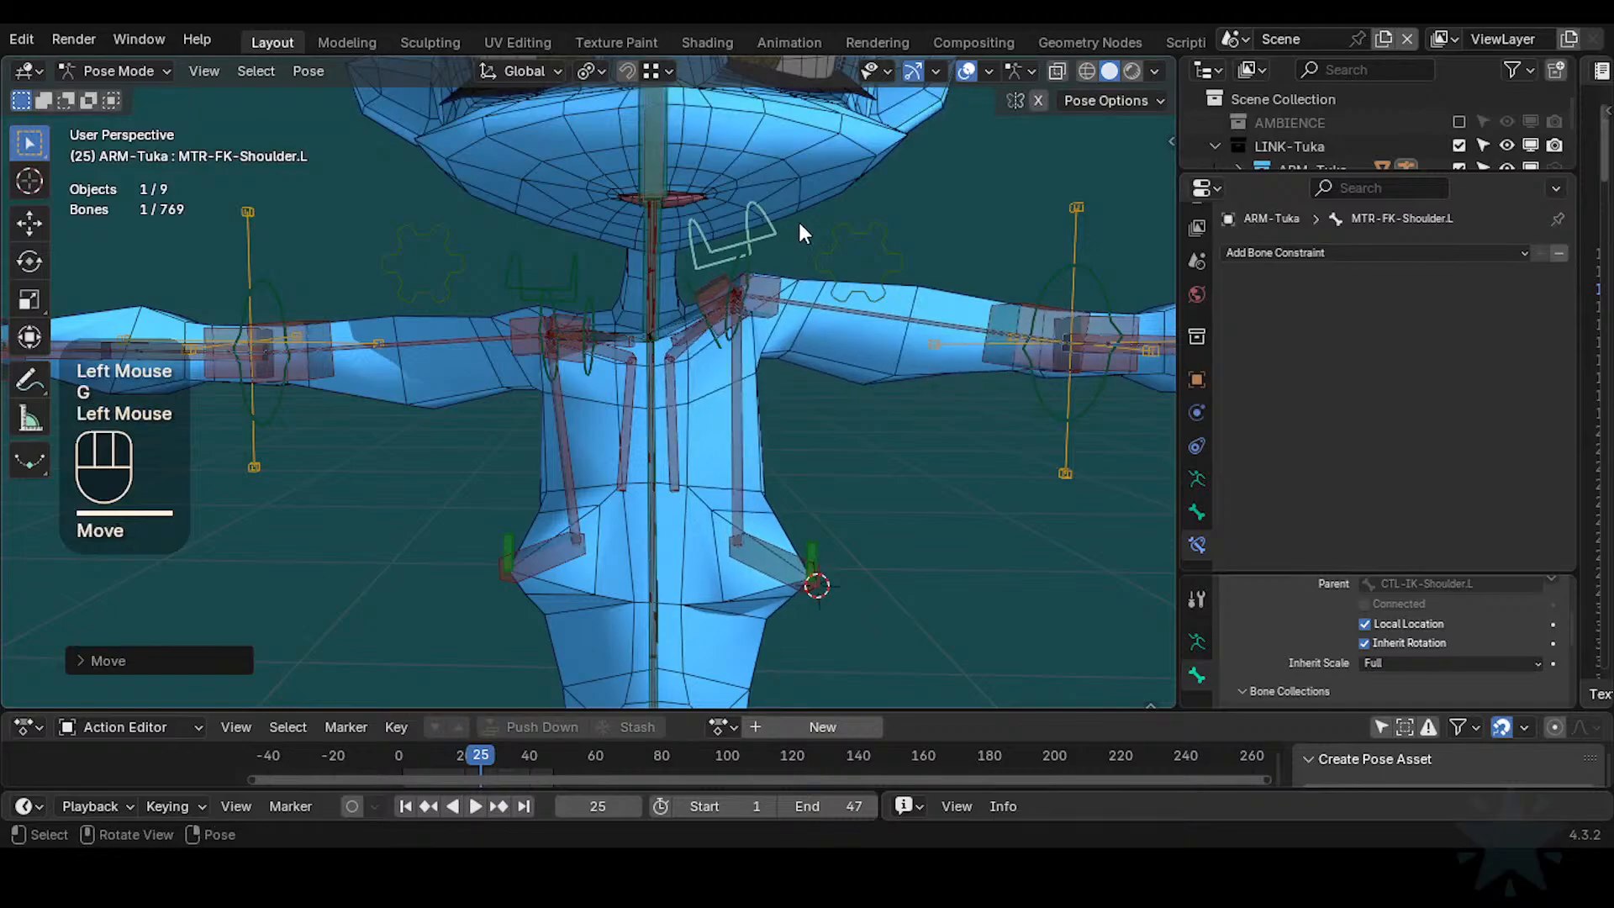
key("r")
left_click(799, 248)
key("g")
left_click(805, 285)
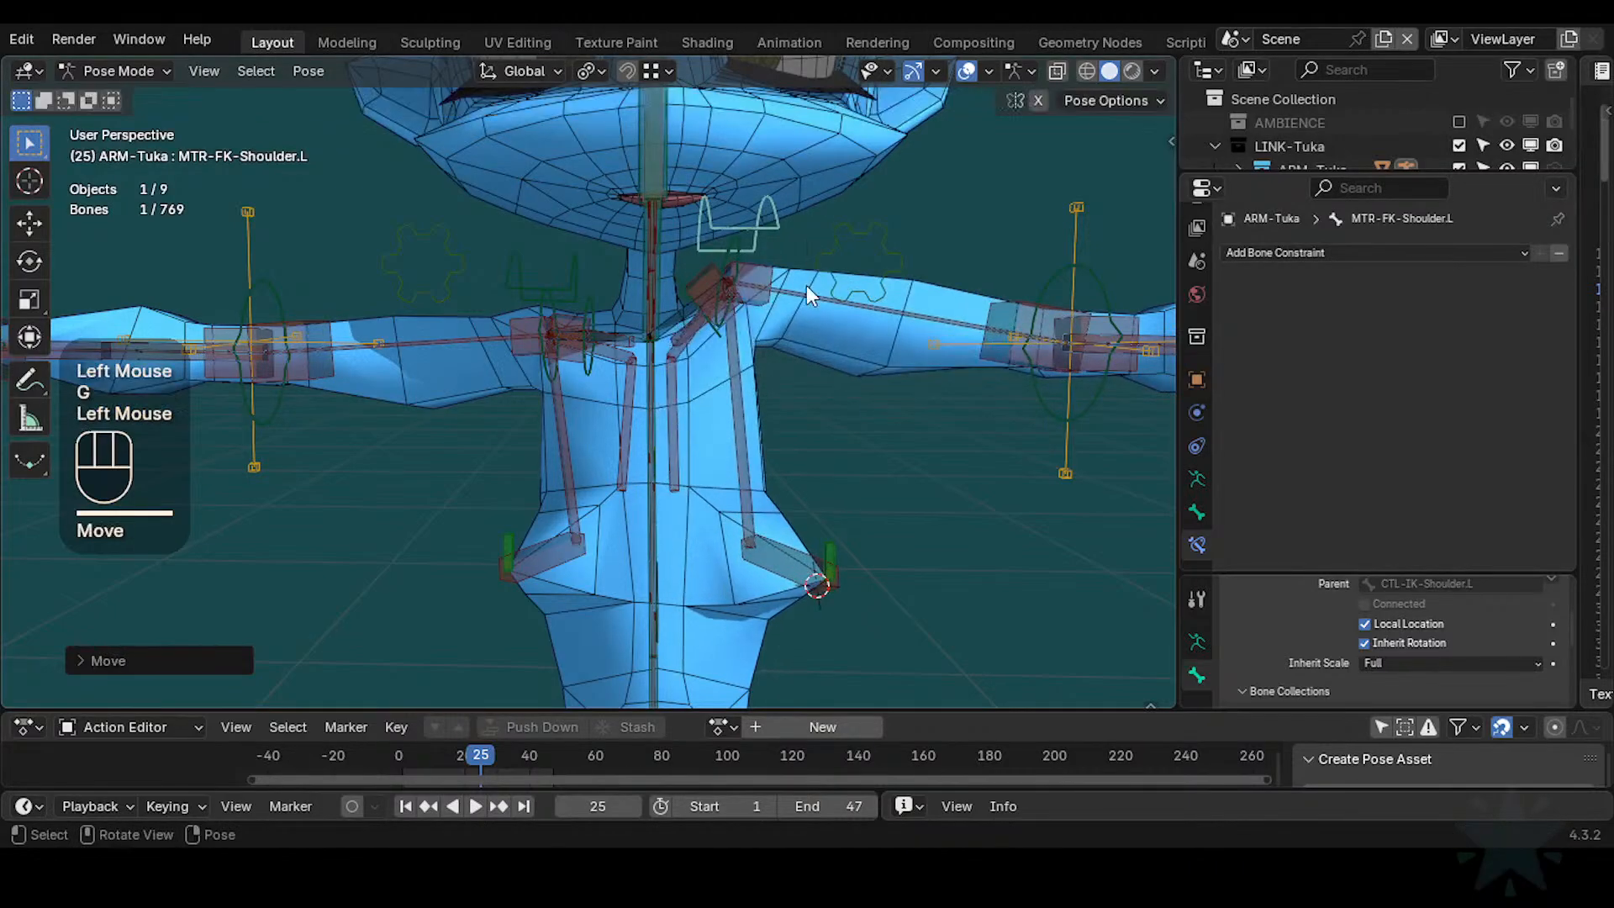
Change the target space of TWK-Boob.L's Copy Transforms constraint to Local Space
left_click(821, 581)
left_click(829, 555)
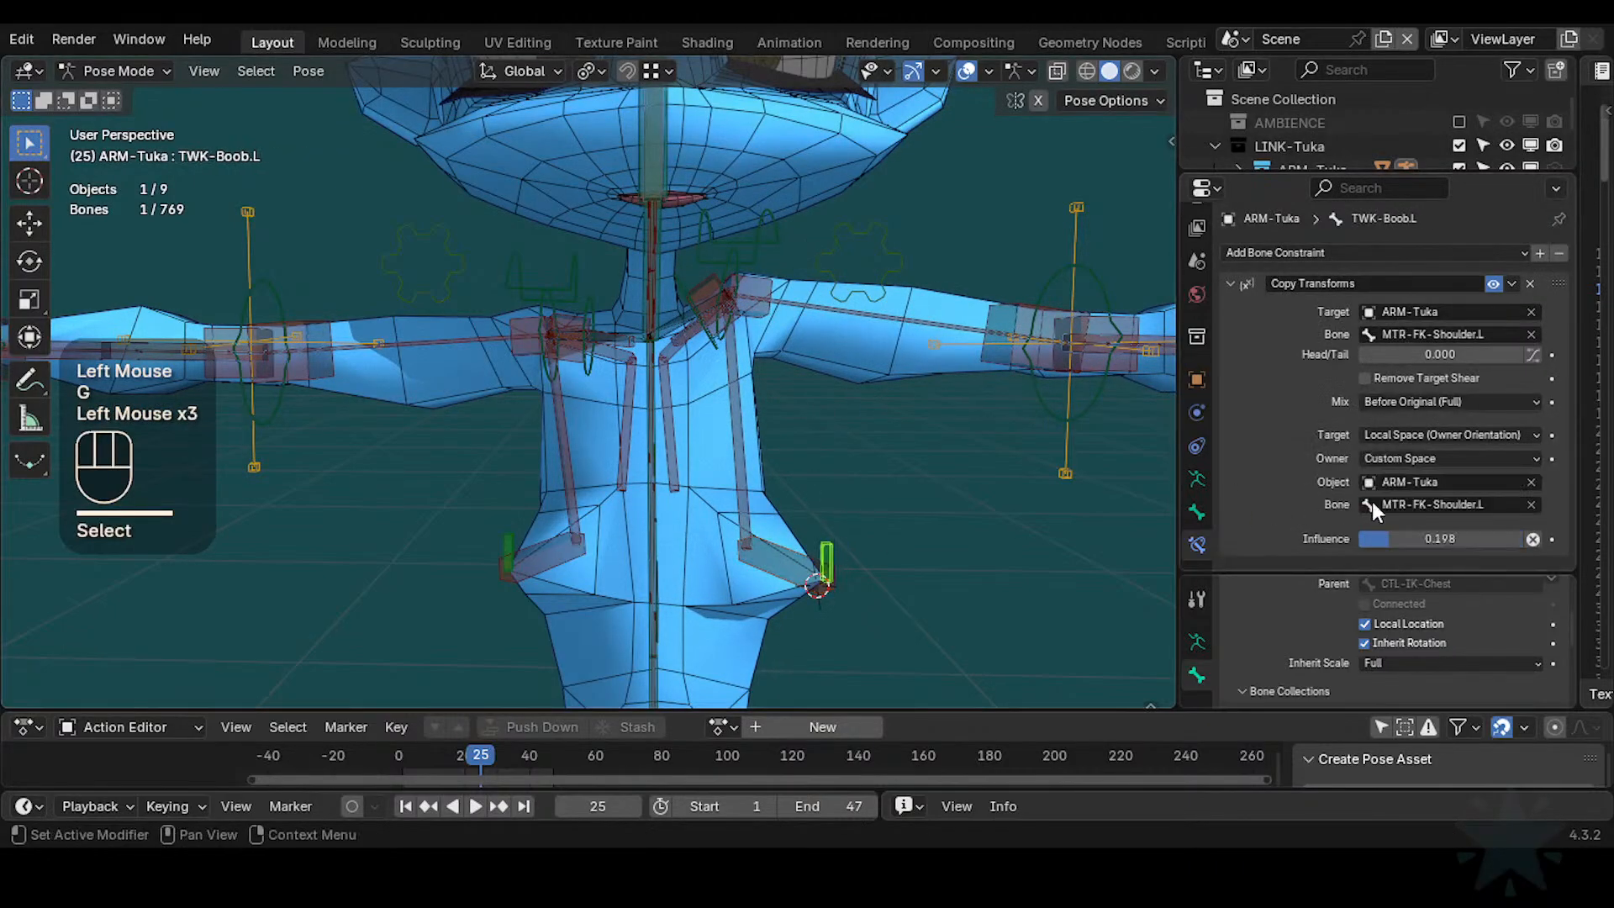
left_click(1434, 435)
left_click(1370, 546)
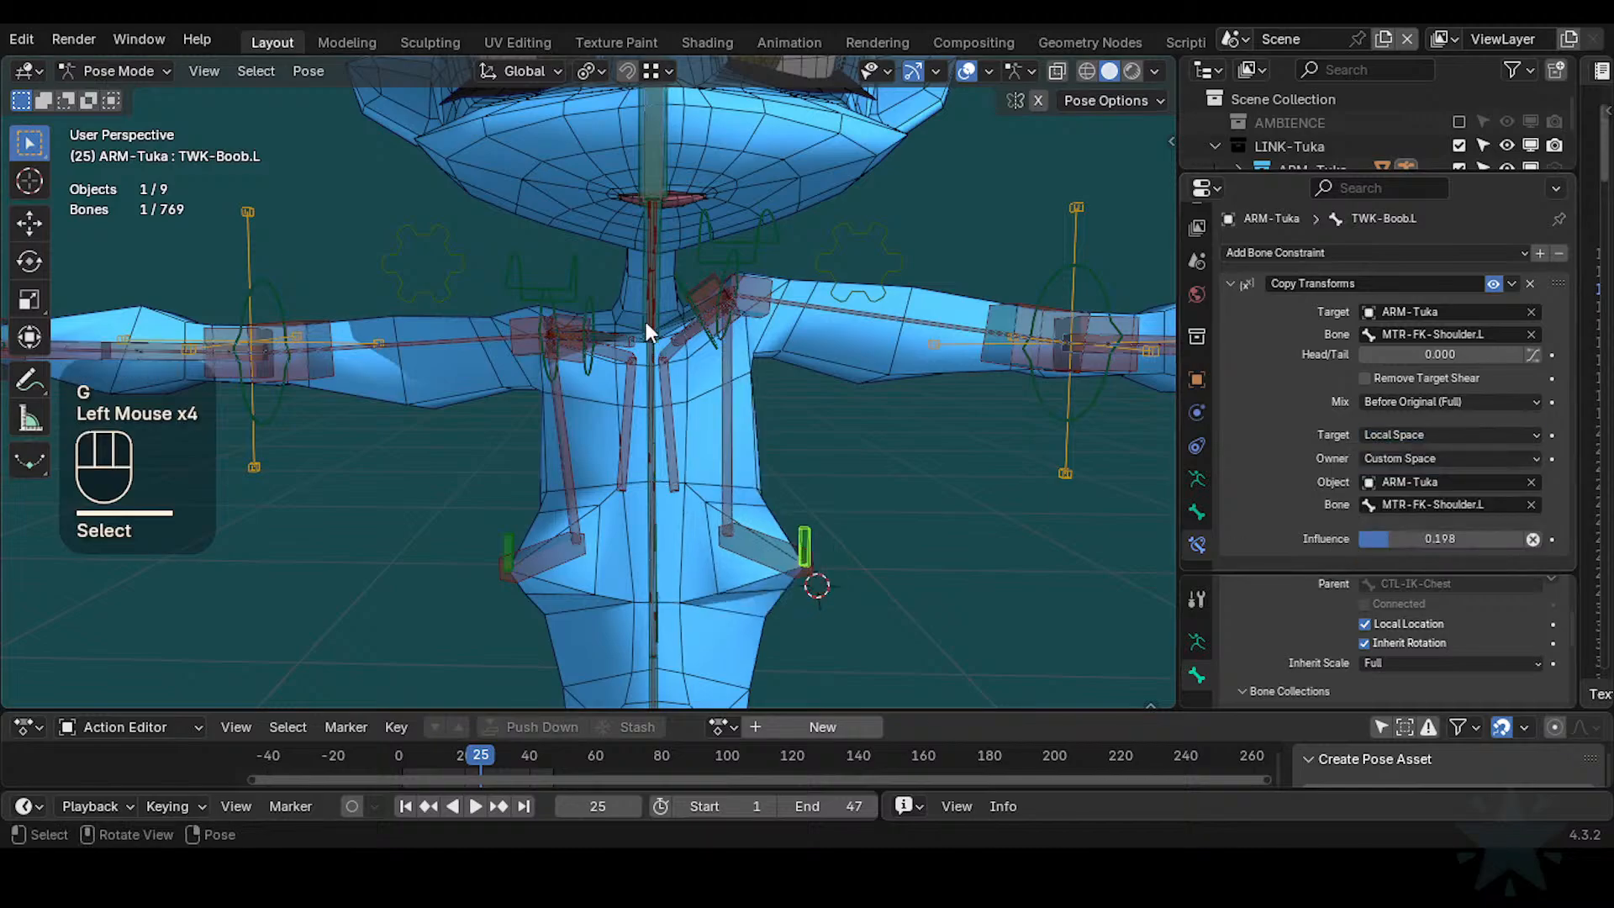
Rotate and move MTR-FK-Shoulder.L to test how the left chest follows with the Local Space target
left_click(754, 213)
key("r")
left_click(764, 246)
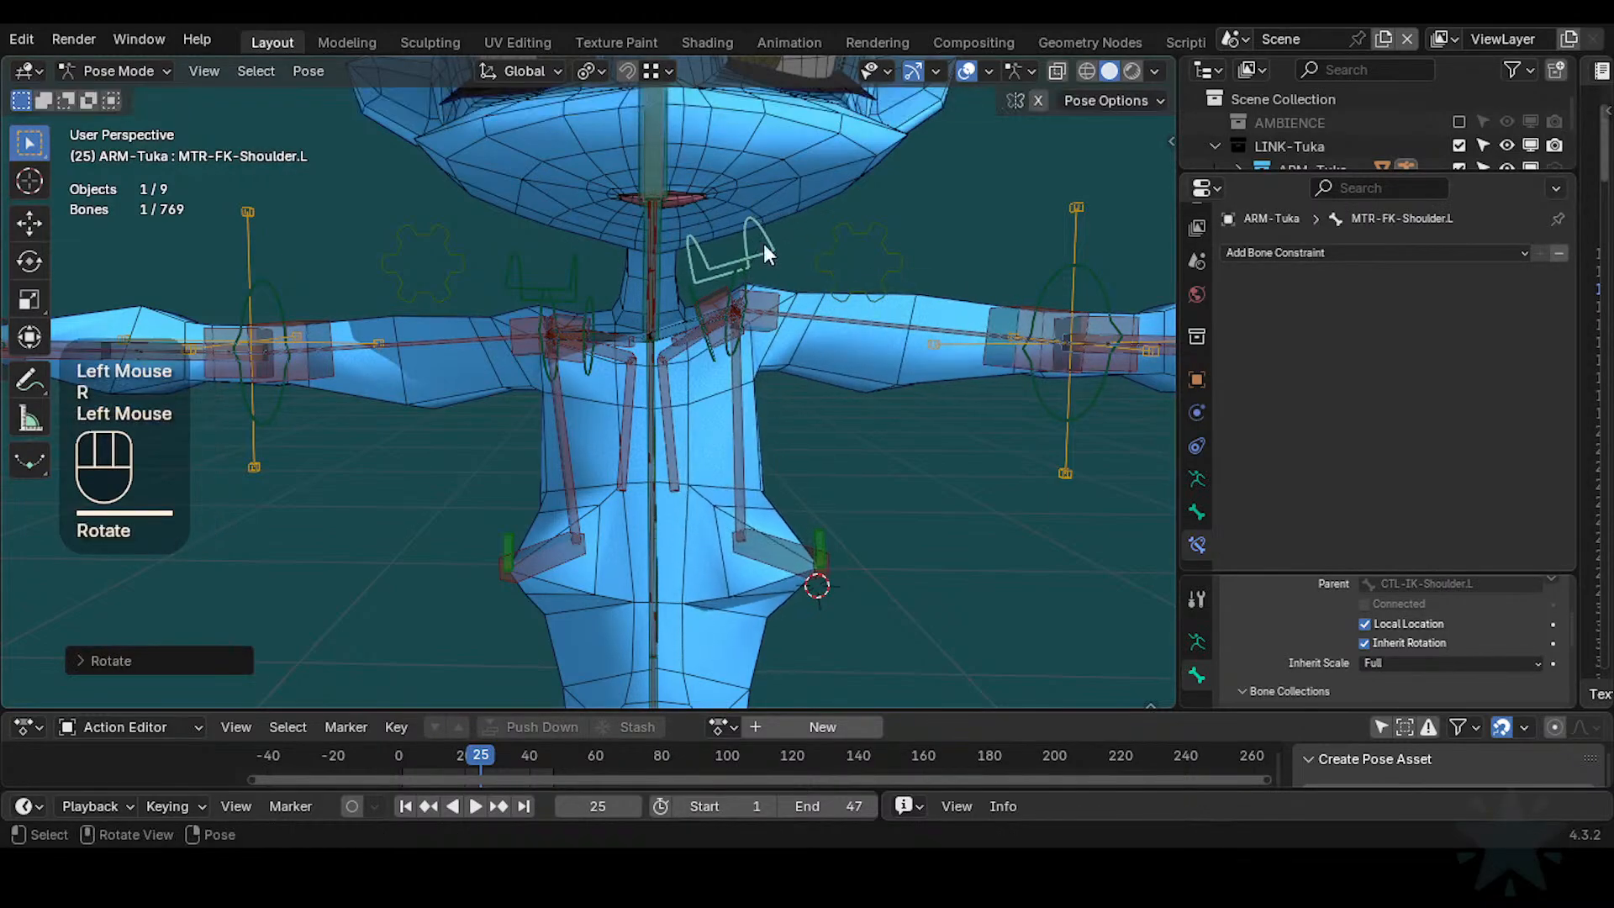
key("g")
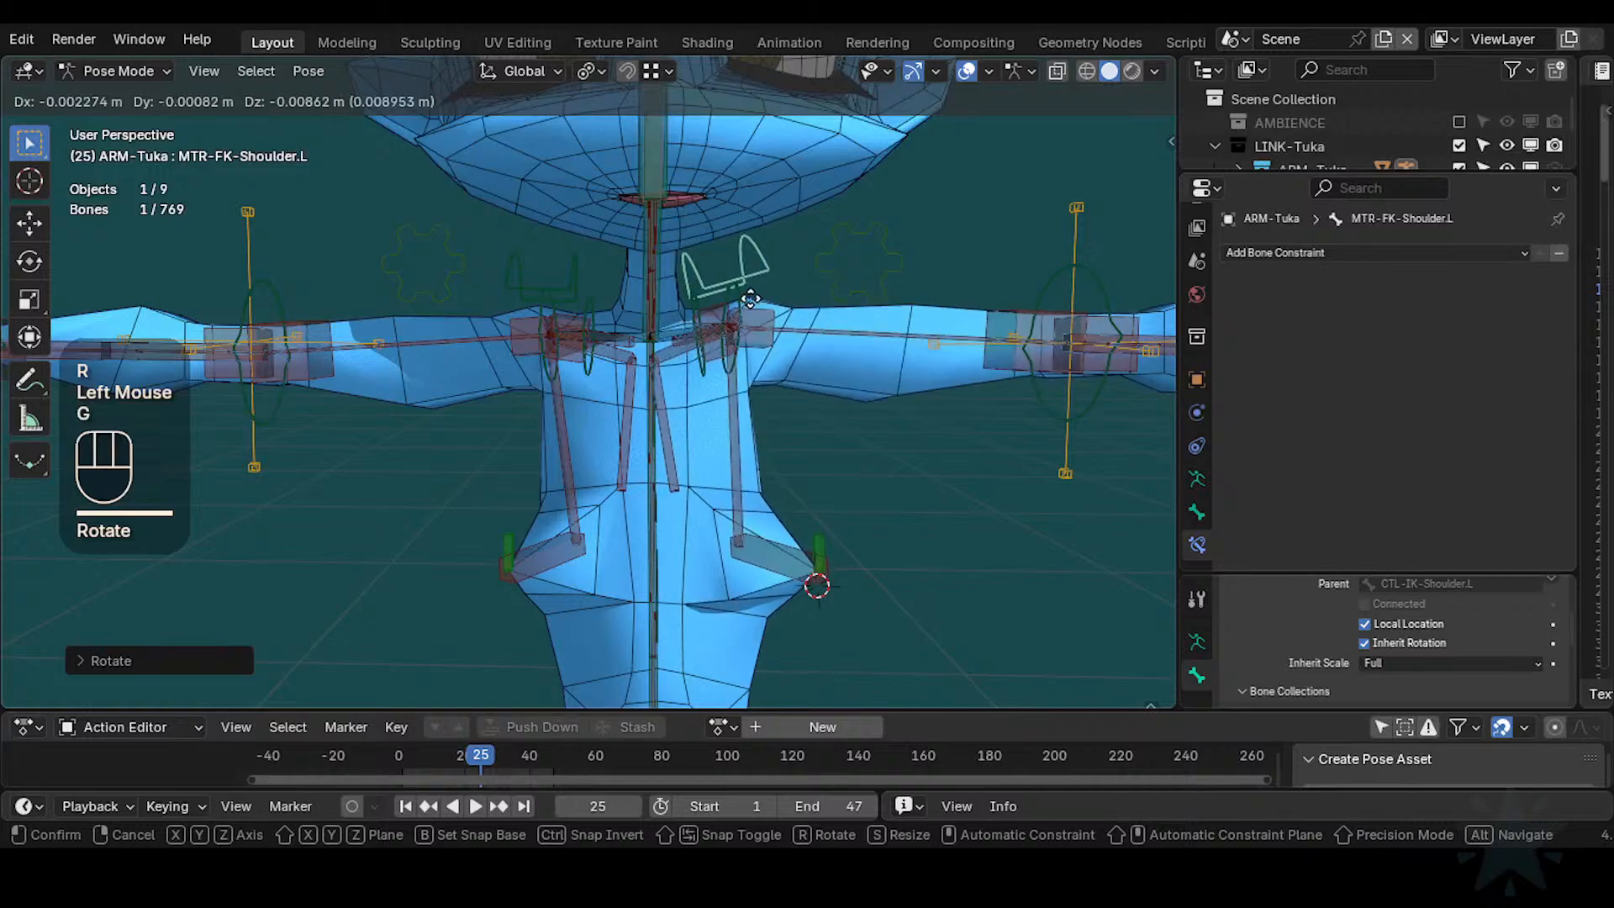
left_click(750, 300)
Set the influence of TWK-Boob.L's Copy Transforms to 0.091 and test it by moving and rotating MTR-FK-Shoulder.L
left_click(818, 544)
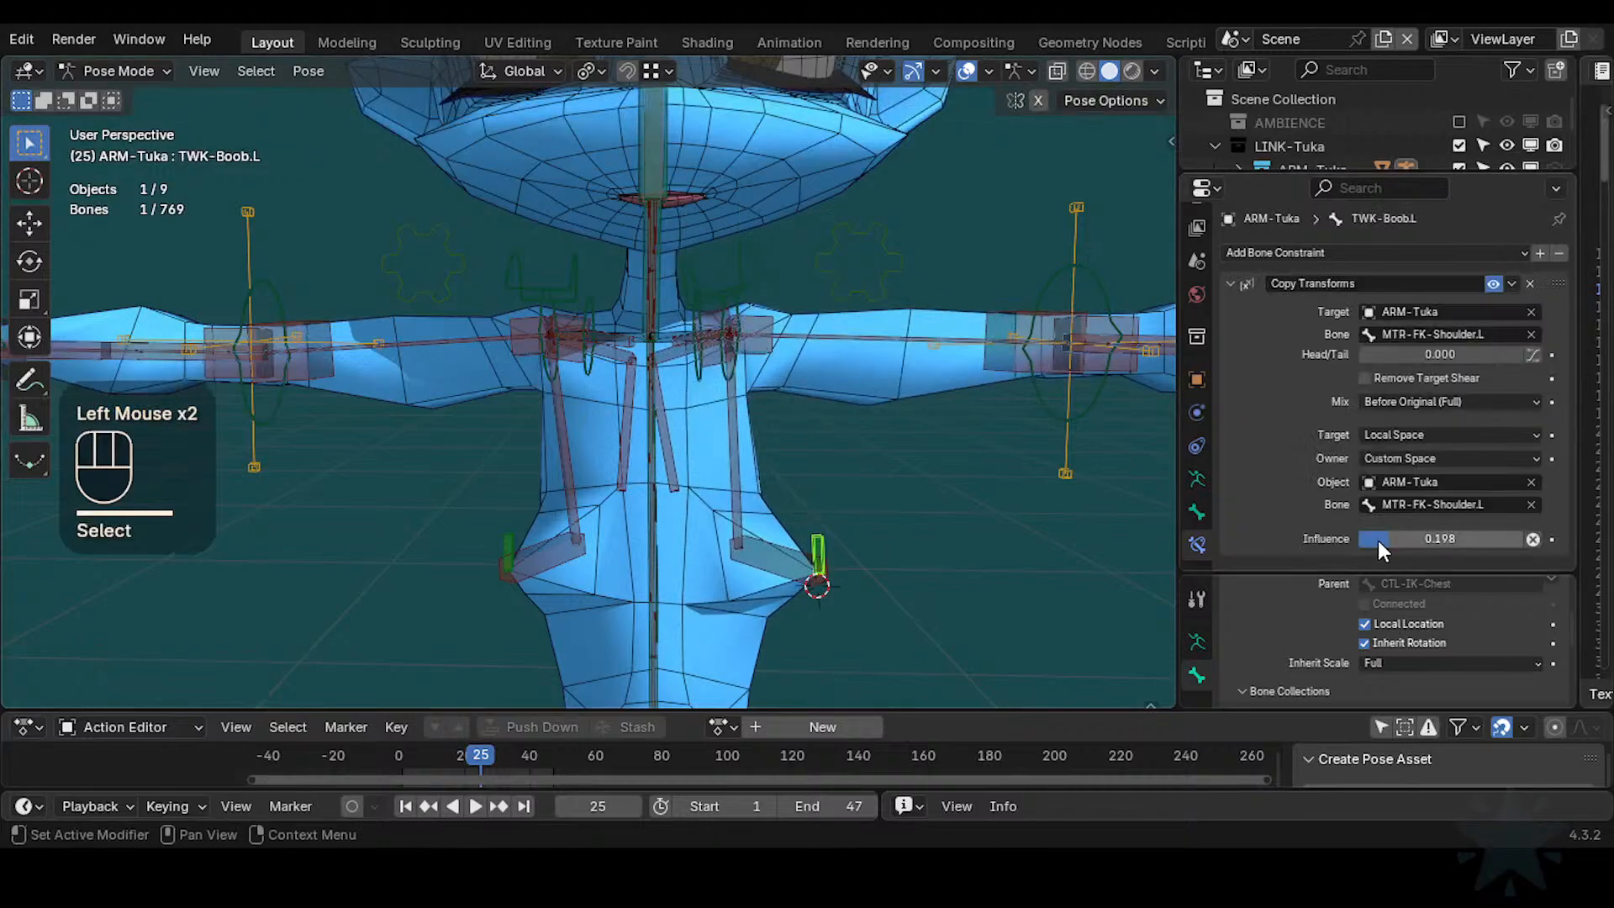
left_click(768, 256)
key("g")
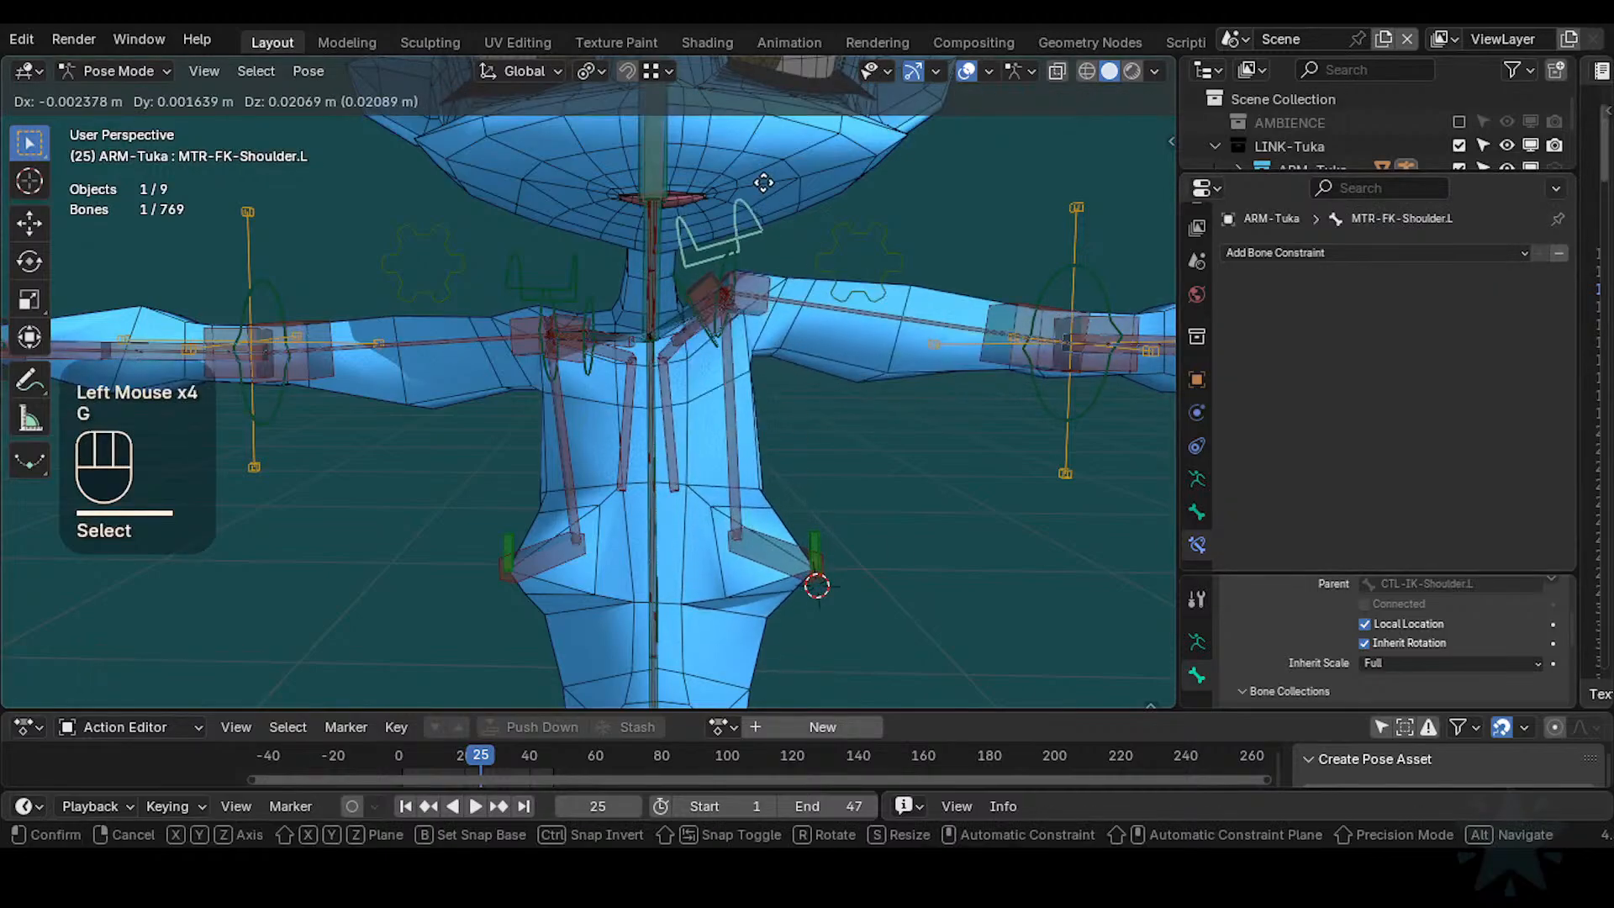
left_click(810, 191)
key("r")
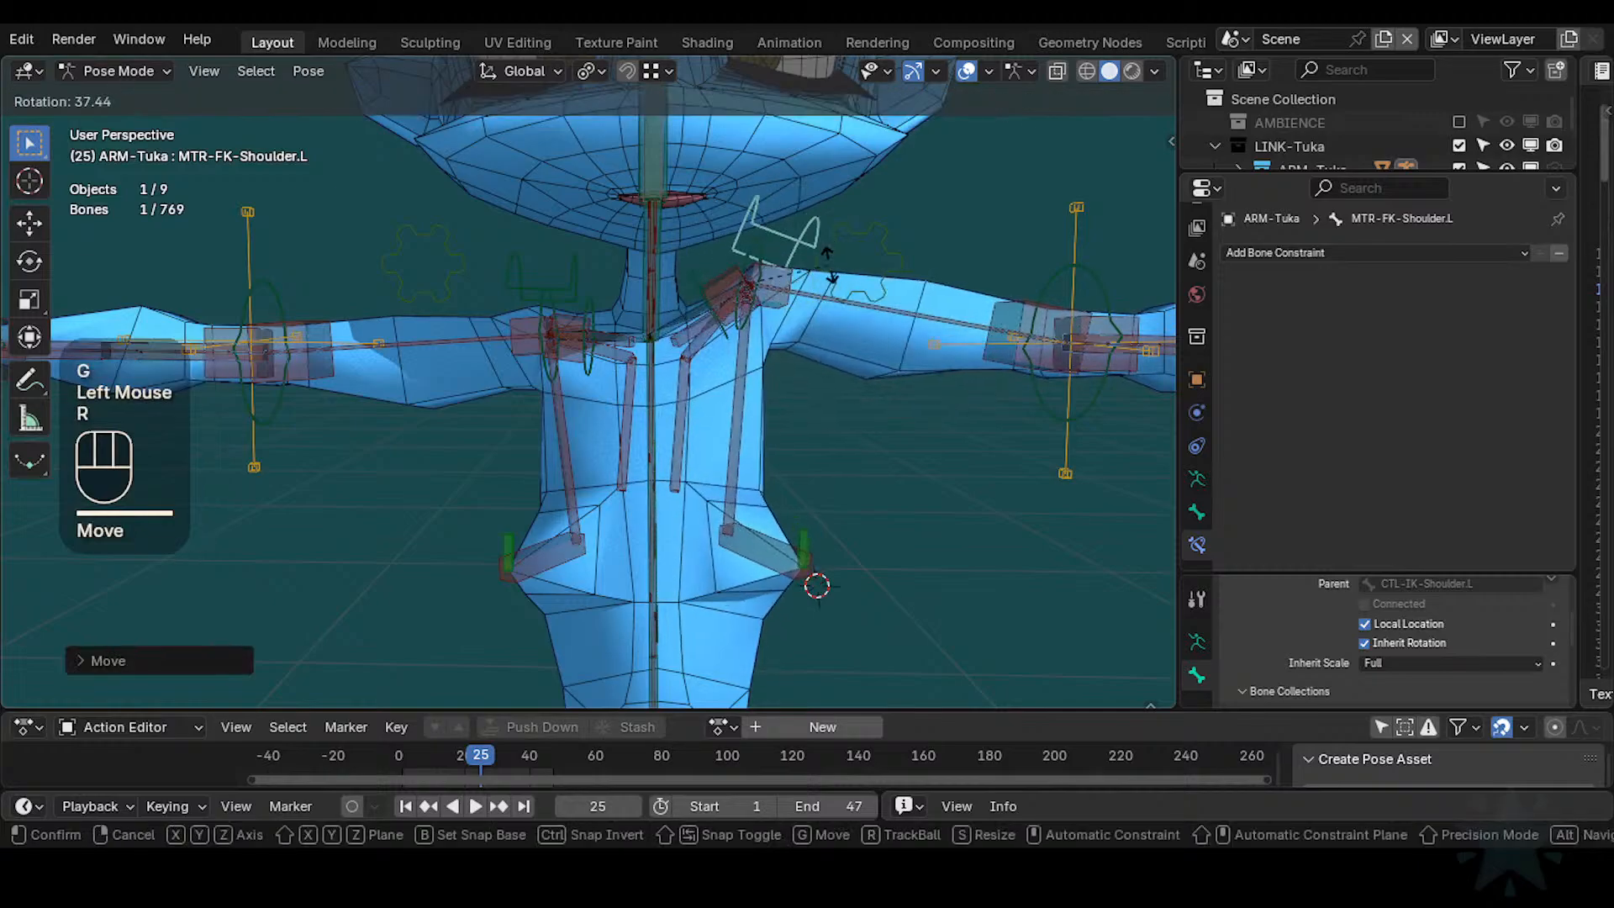
left_click(815, 288)
Alternate further moves and rotations of MTR-FK-Shoulder.L to check the left chest's response at the reduced influence
key("g")
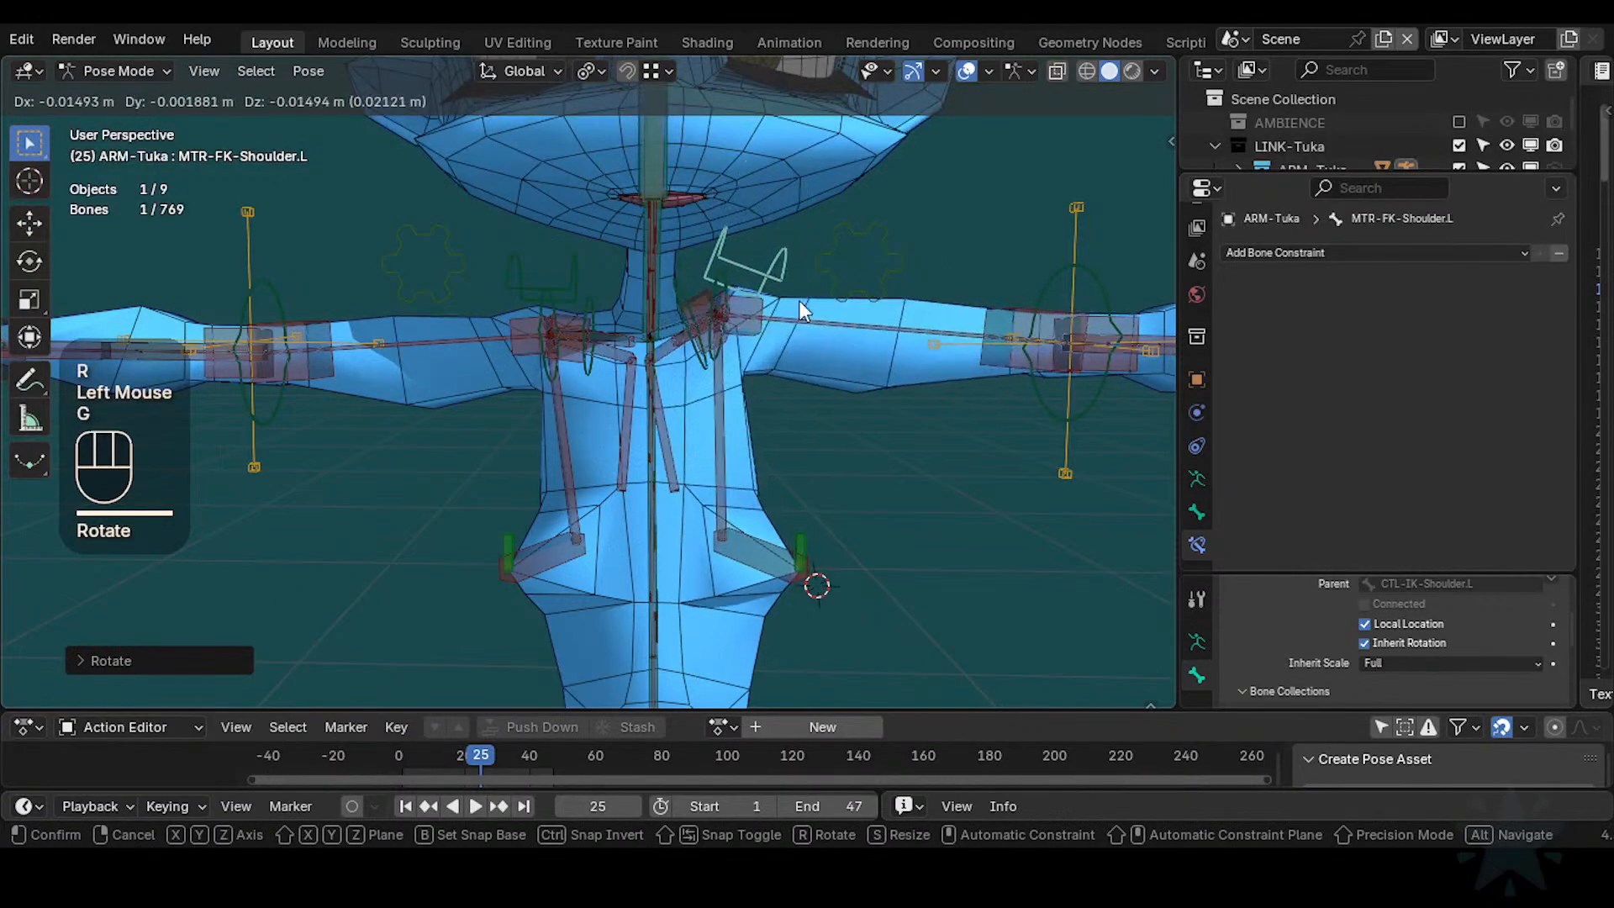
left_click(800, 306)
key("r")
left_click(798, 216)
key("g")
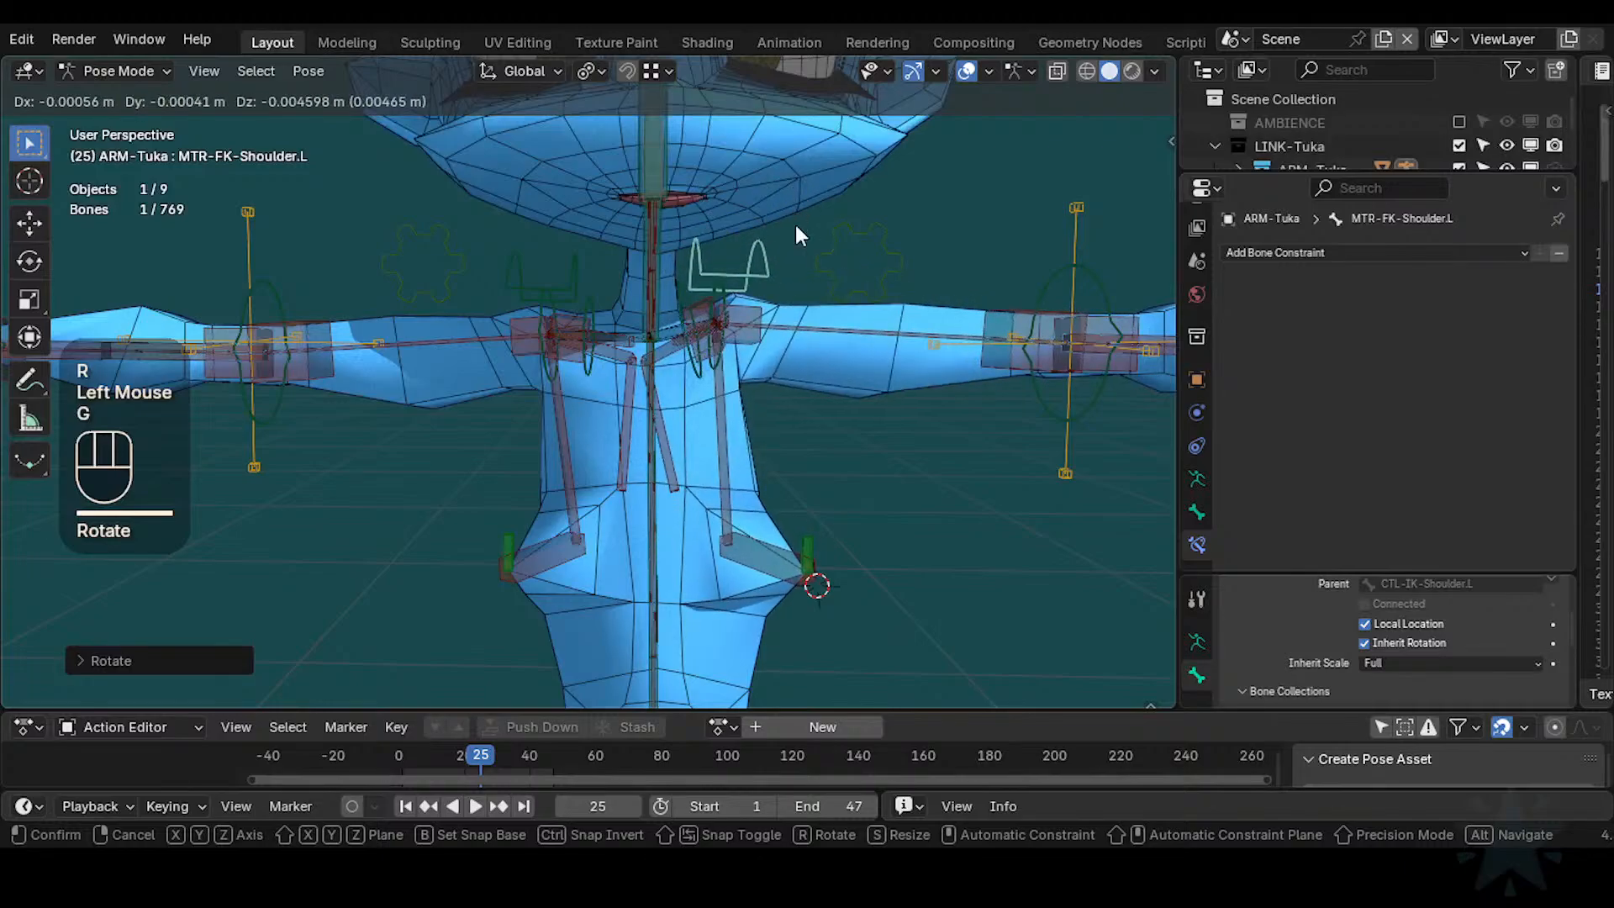
left_click(807, 210)
key("r")
left_click(832, 243)
key("g")
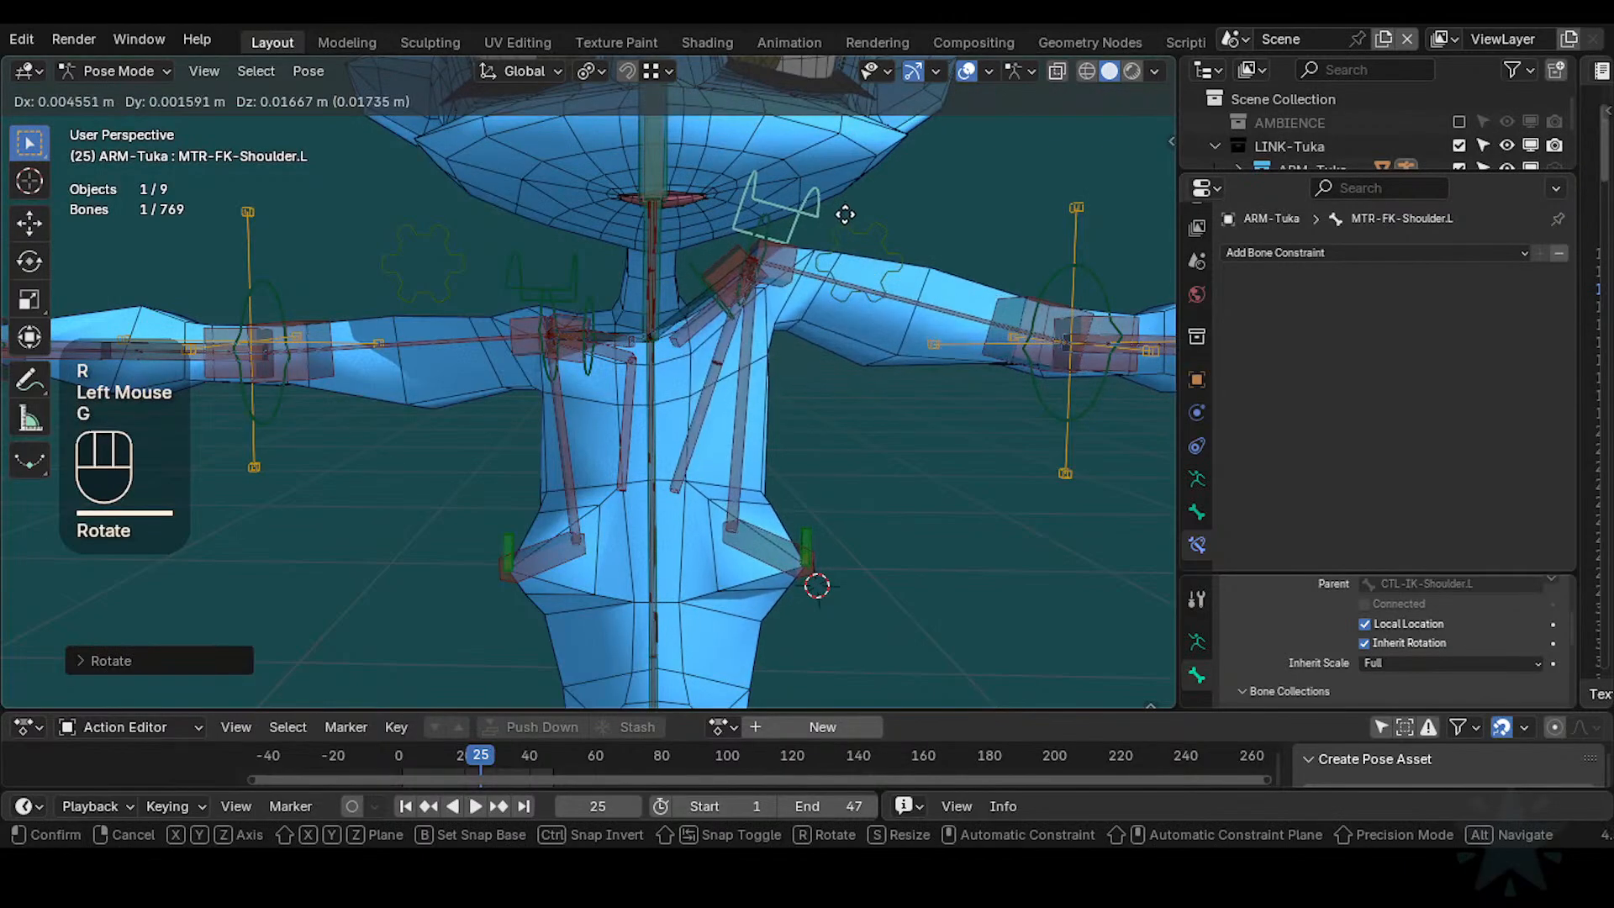
left_click(830, 254)
key("r")
left_click(832, 236)
key("g")
left_click(832, 235)
Select all visible bones and clear their pose transforms back to the rest pose
key("a")
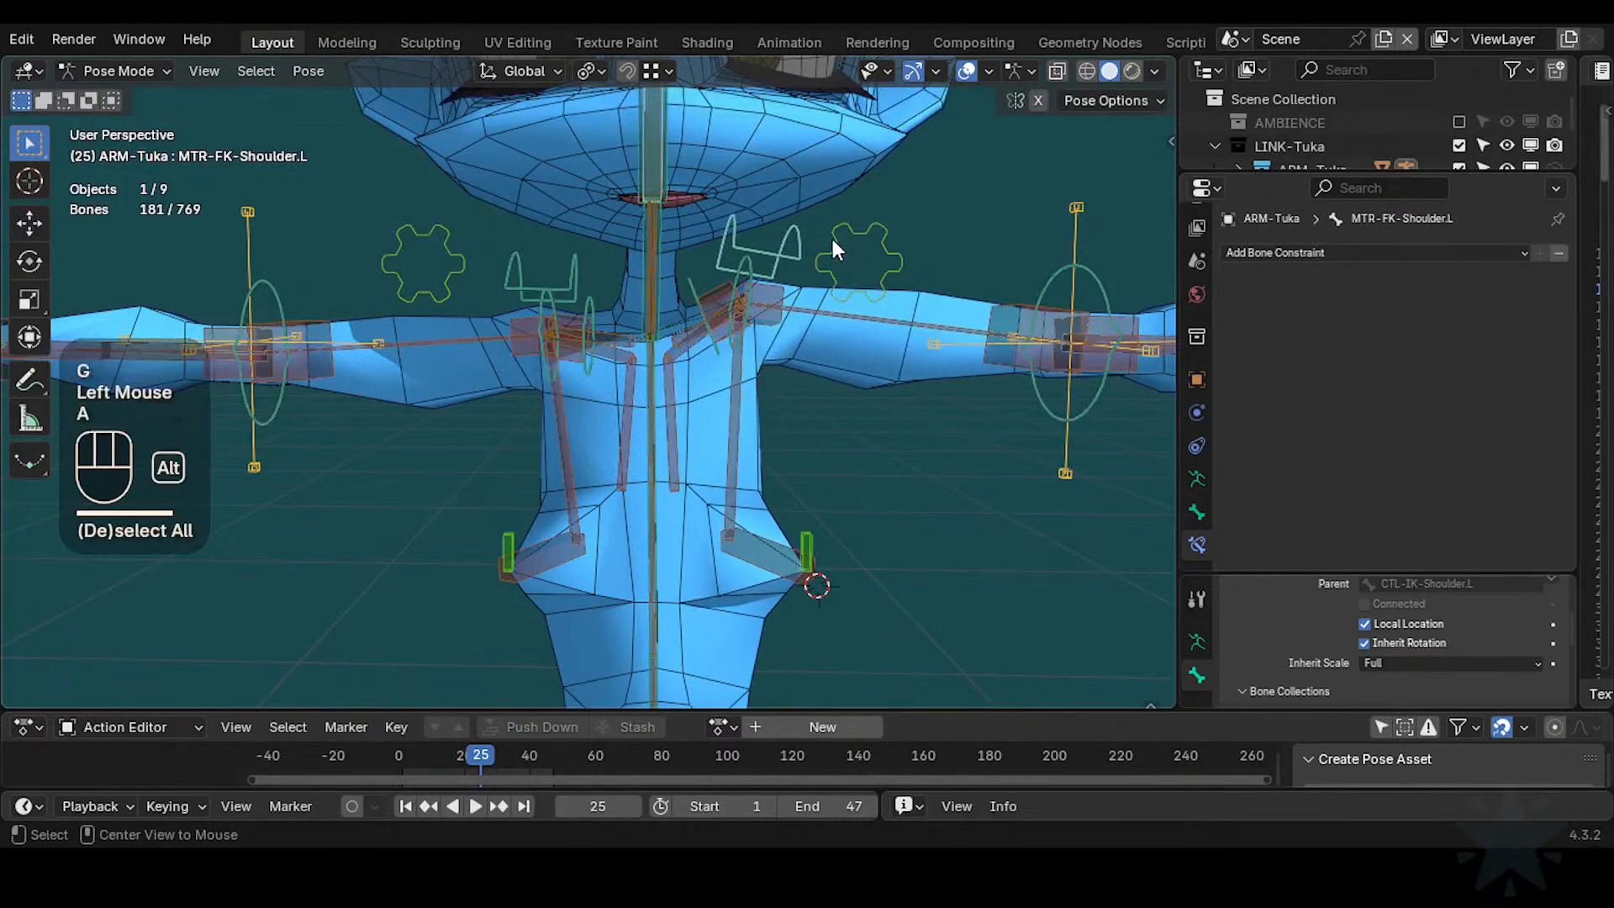
key("alt+q")
key("alt+q")
Symmetrize TWK-Boob.L, HLP2-Boob.L and HLP2-BreastLeverage.L to the right side in Edit Mode, and save the file from Pose Mode
left_click(811, 559)
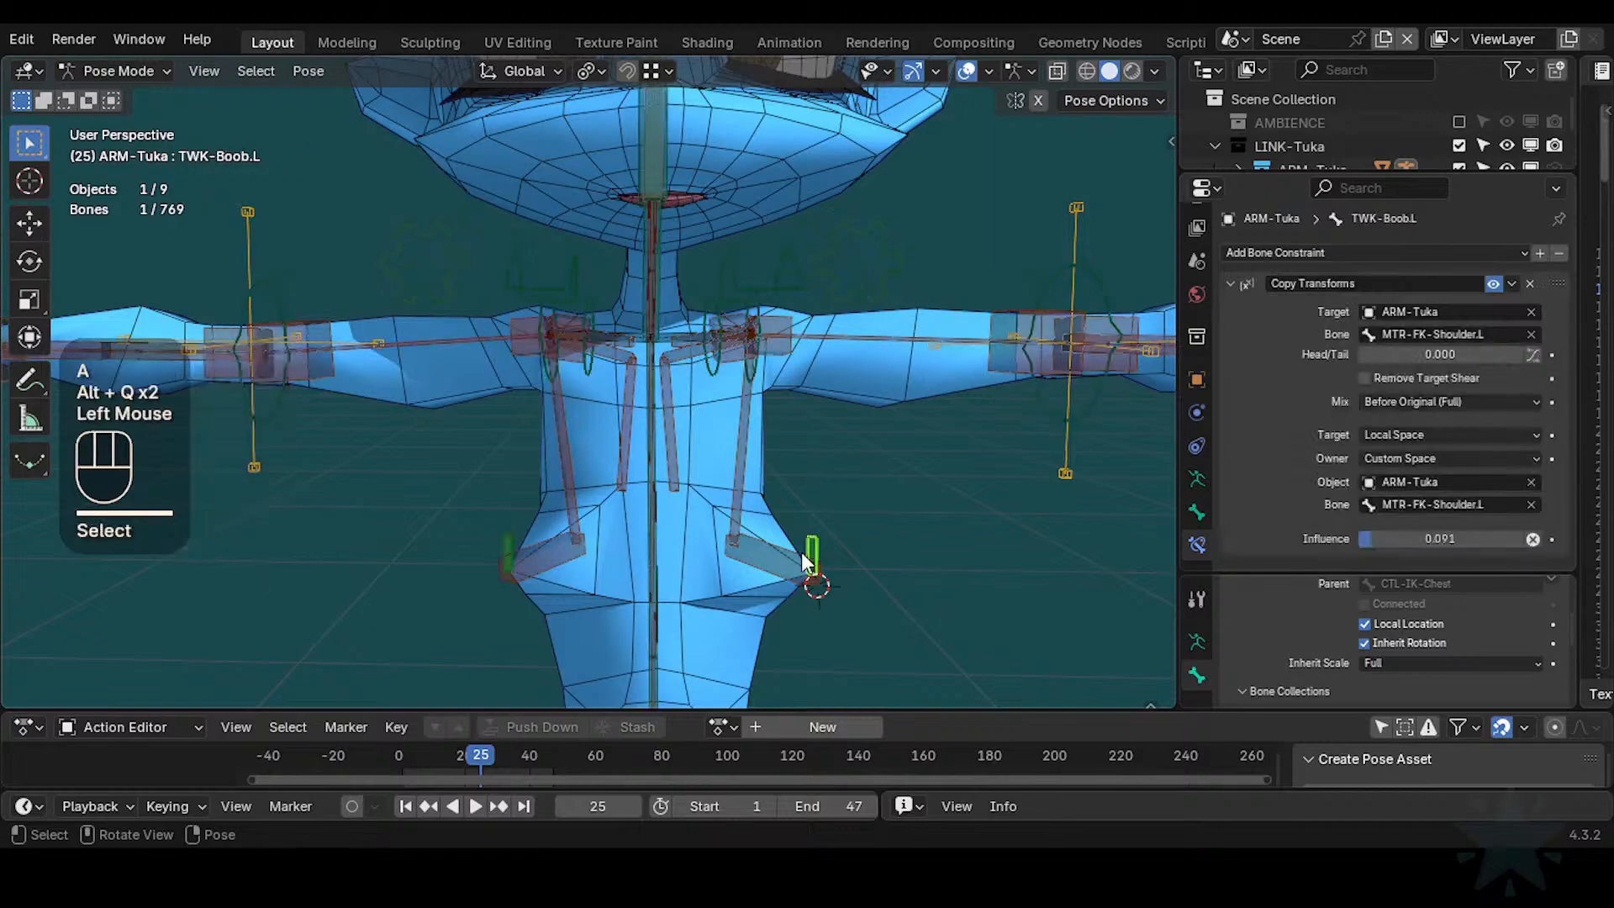
left_click(775, 554, "shift")
left_click(748, 453, "shift")
key("Tab")
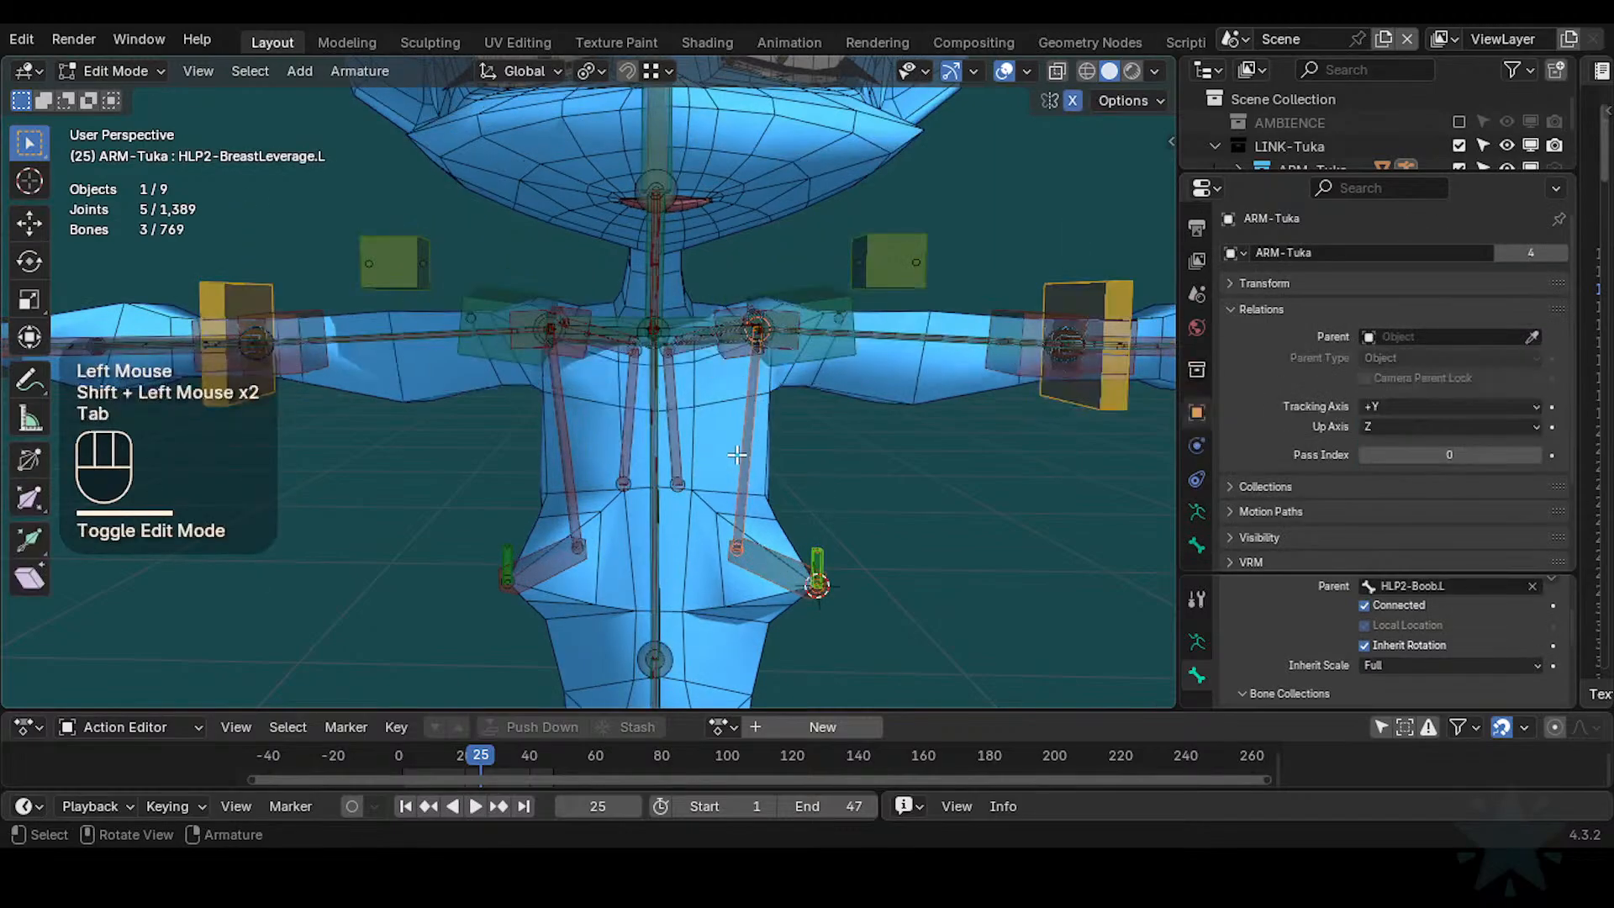
right_click(738, 450)
left_click(738, 451)
key("ctrl+s")
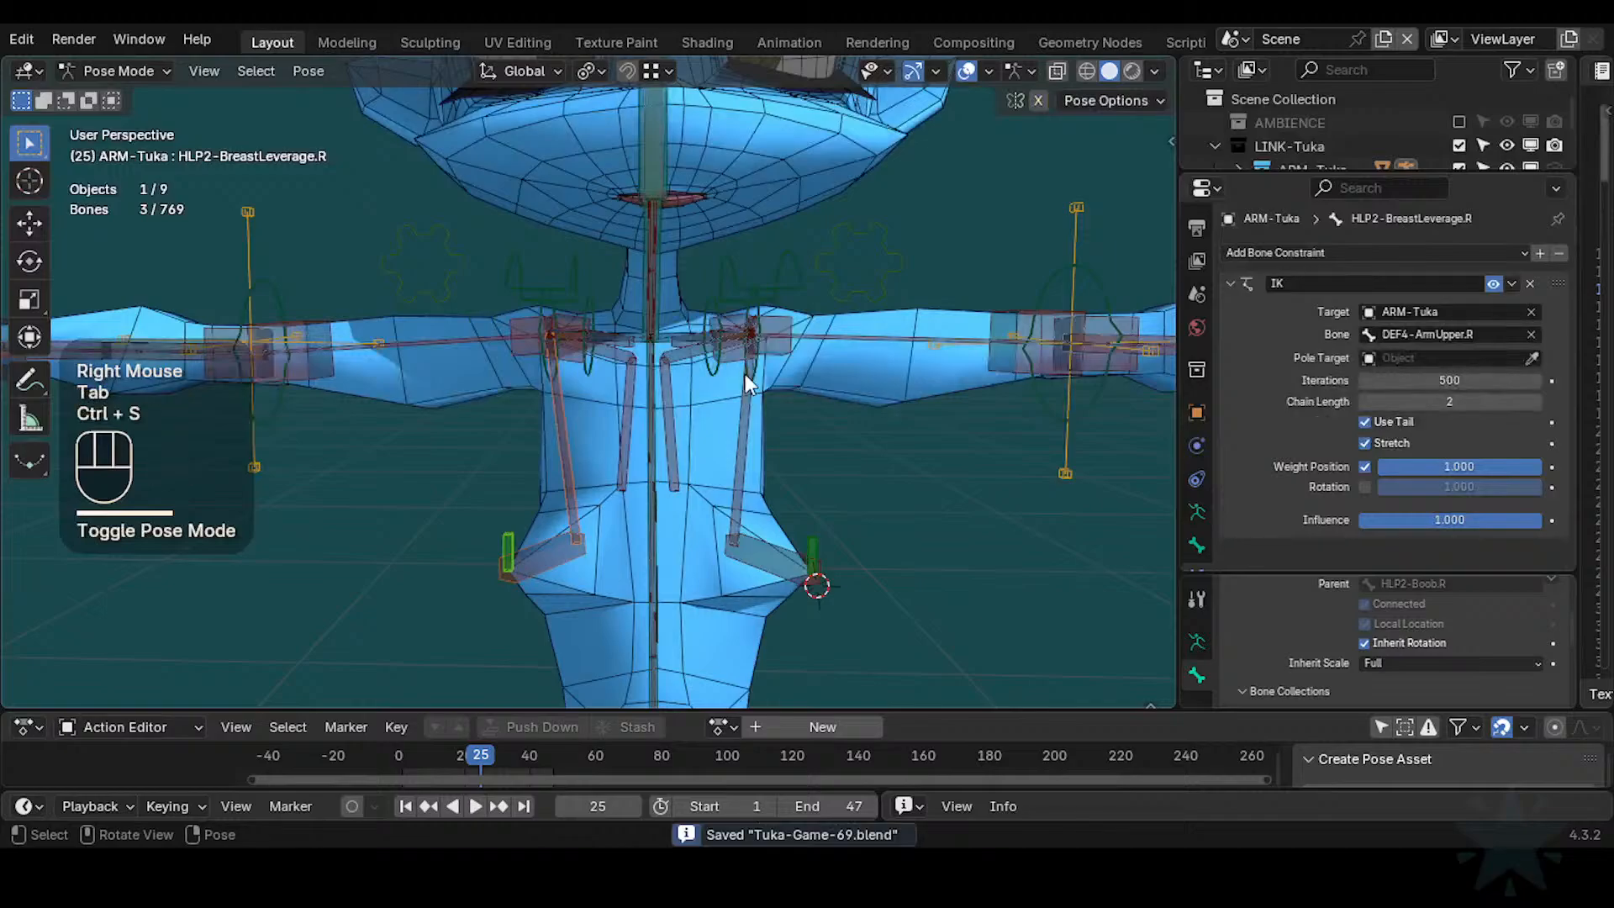
Select ARM-Tuka together with 0-Body-Tuka, enter Weight Paint mode and show the weights of HLP2-BreastLeverage.L
scroll(750, 375, "down", 2)
scroll(750, 375, "up", 2)
middle_click_drag(750, 375, 707, 375)
key("ctrl+Tab")
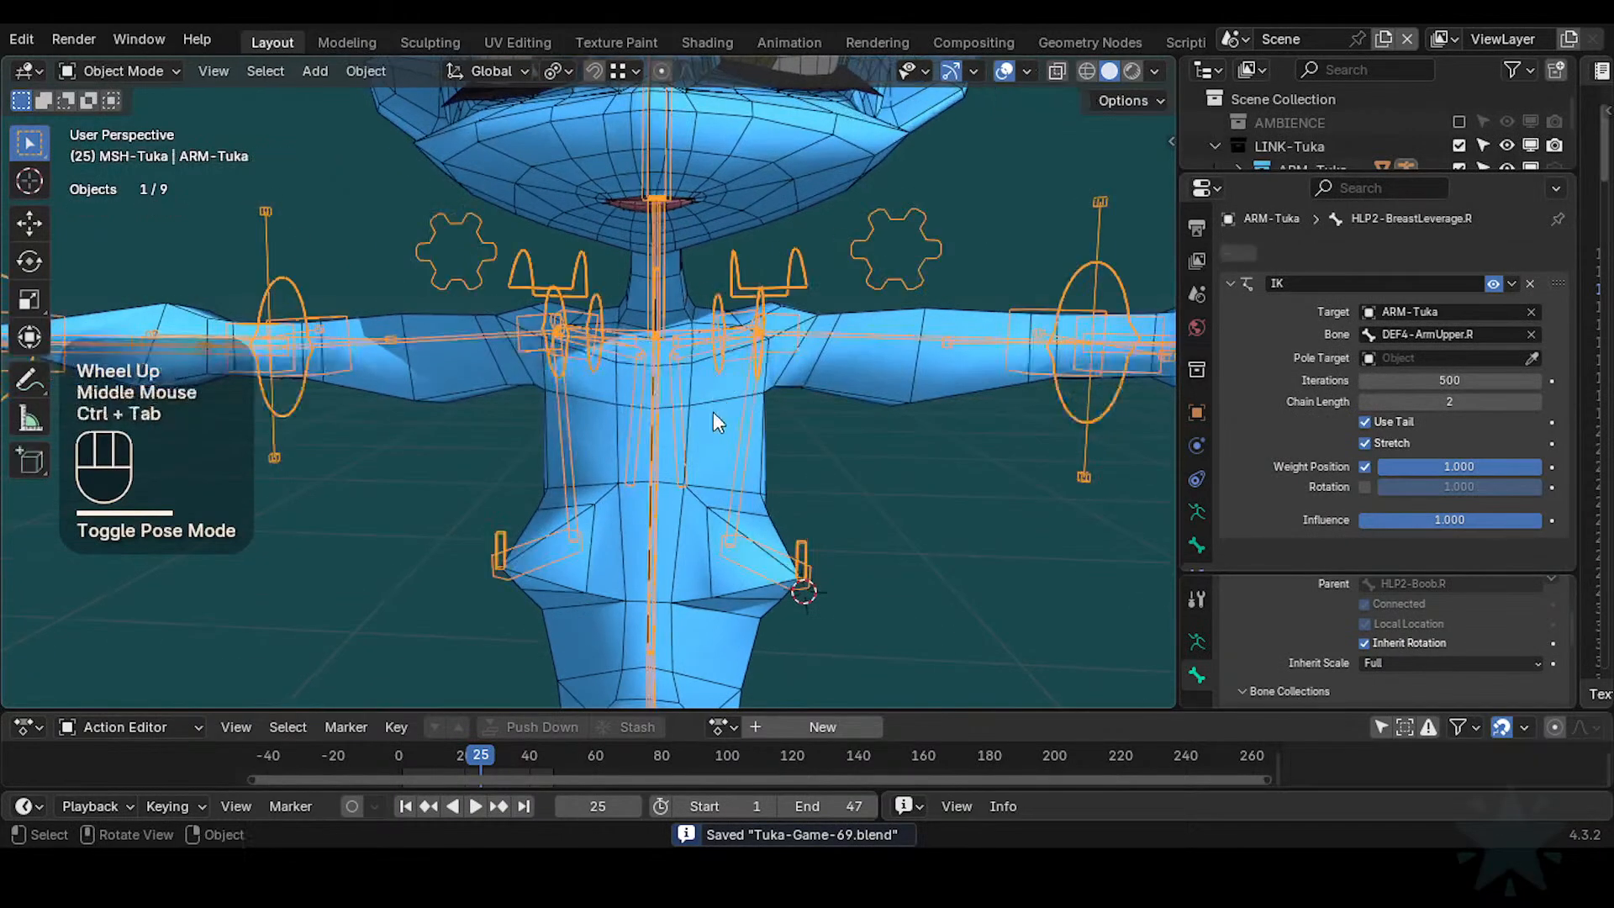
left_click(760, 385)
left_click(713, 409, "shift")
key("ctrl+Tab")
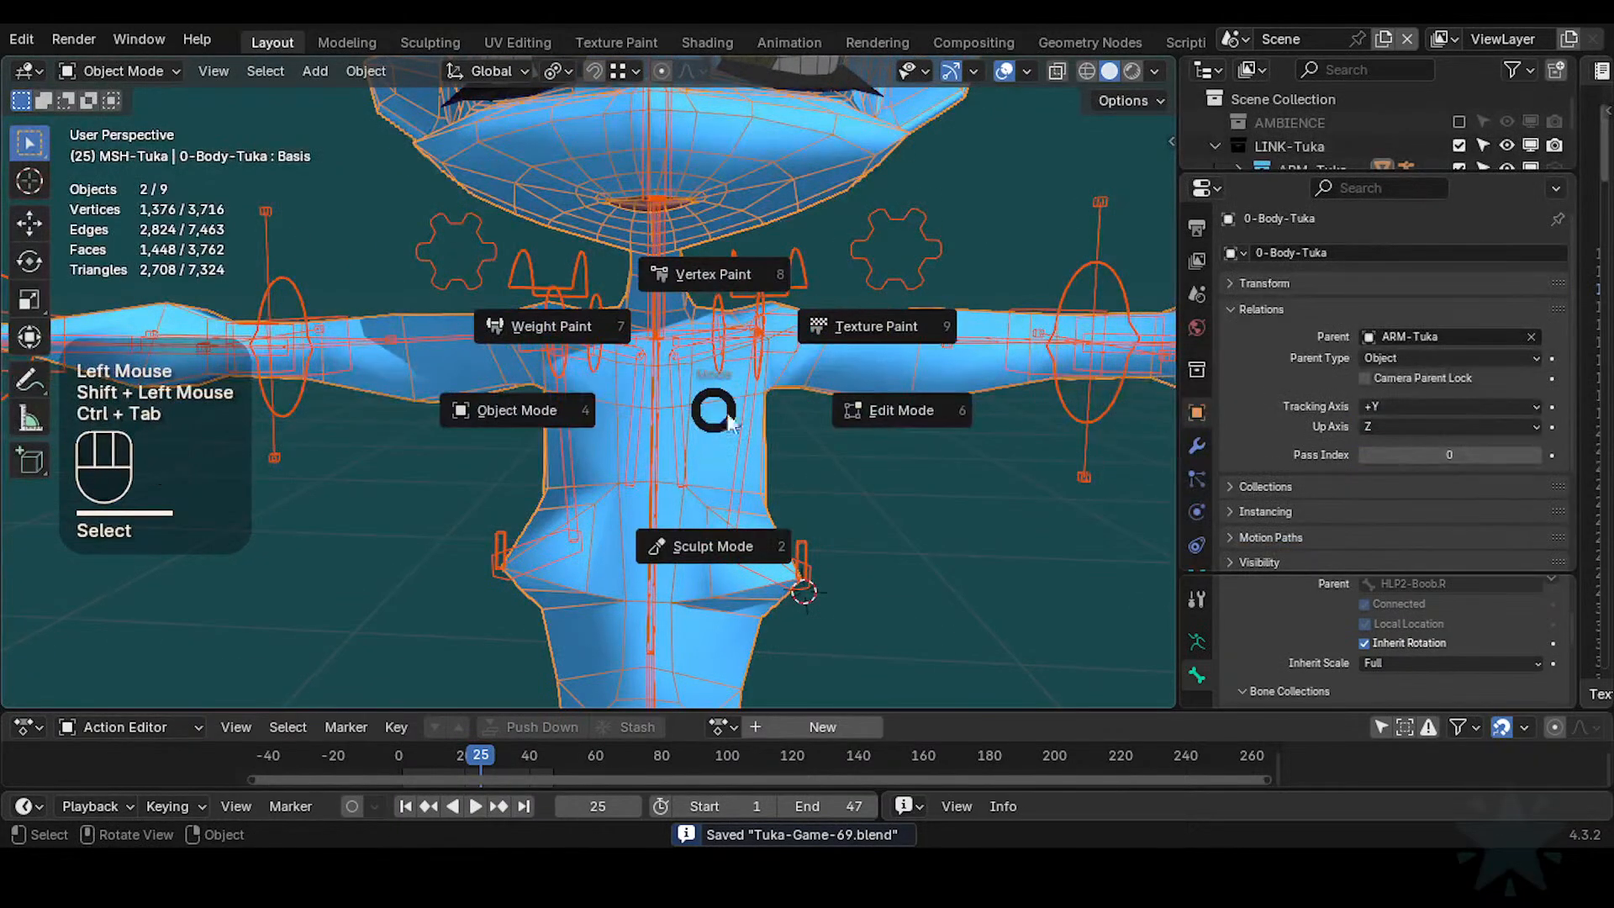
key("w")
left_click(763, 478, "alt")
middle_click_drag(781, 403, 765, 378, "shift")
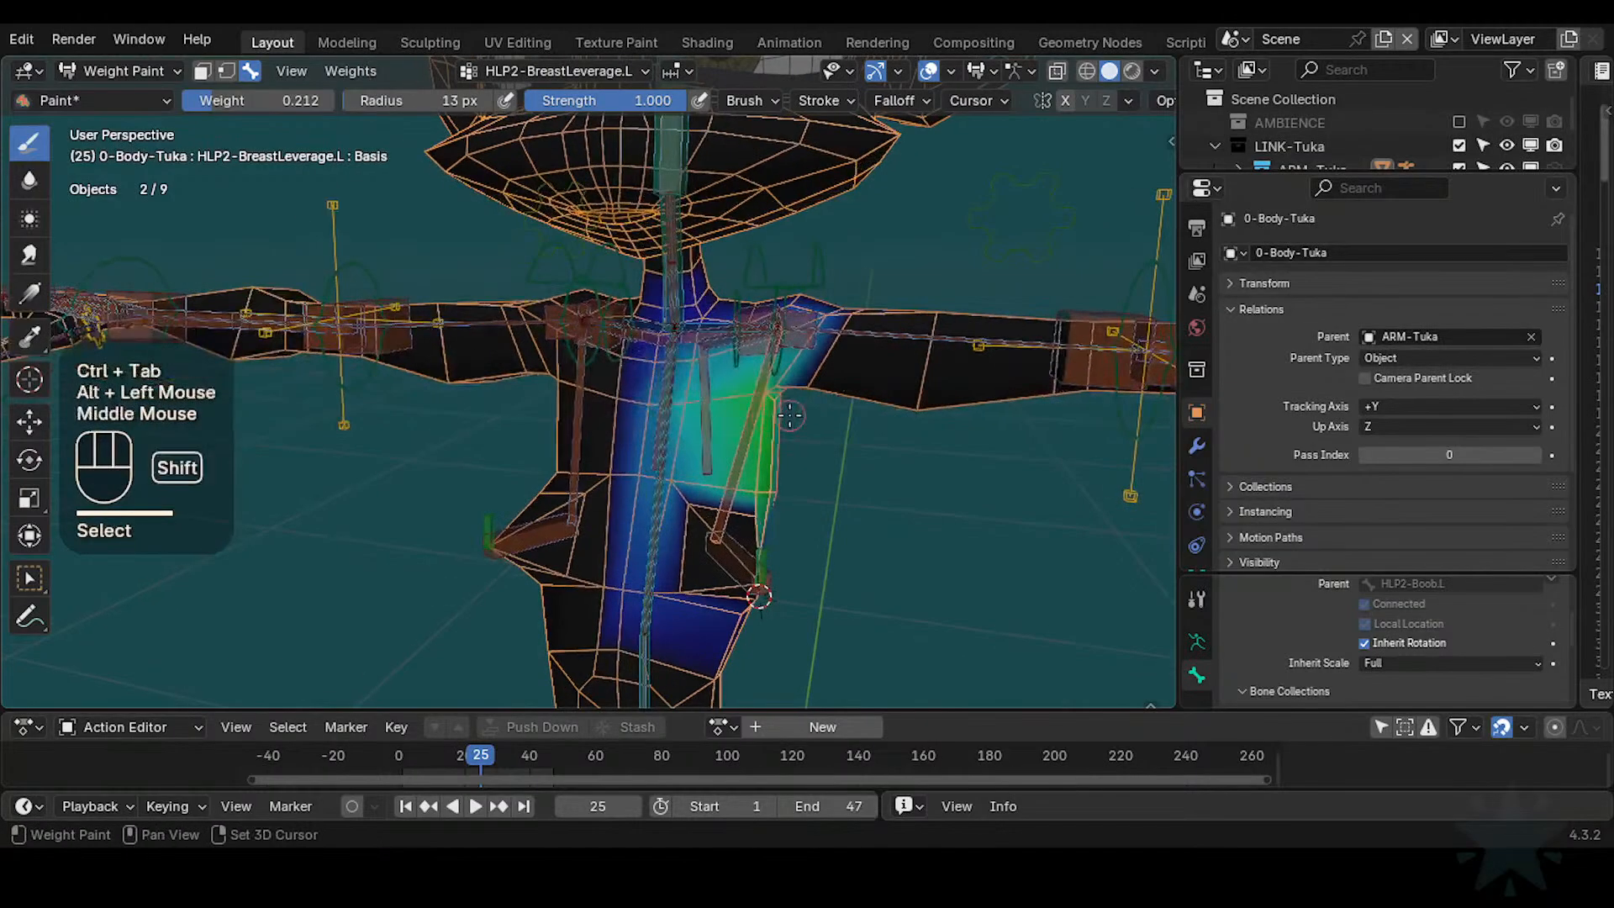
Turn off solo for the CTL-FK and TWK-Body bone collections, leaving D0-Skeleton and H0-Helper soloed
scroll(780, 396, "up", 2)
key("n")
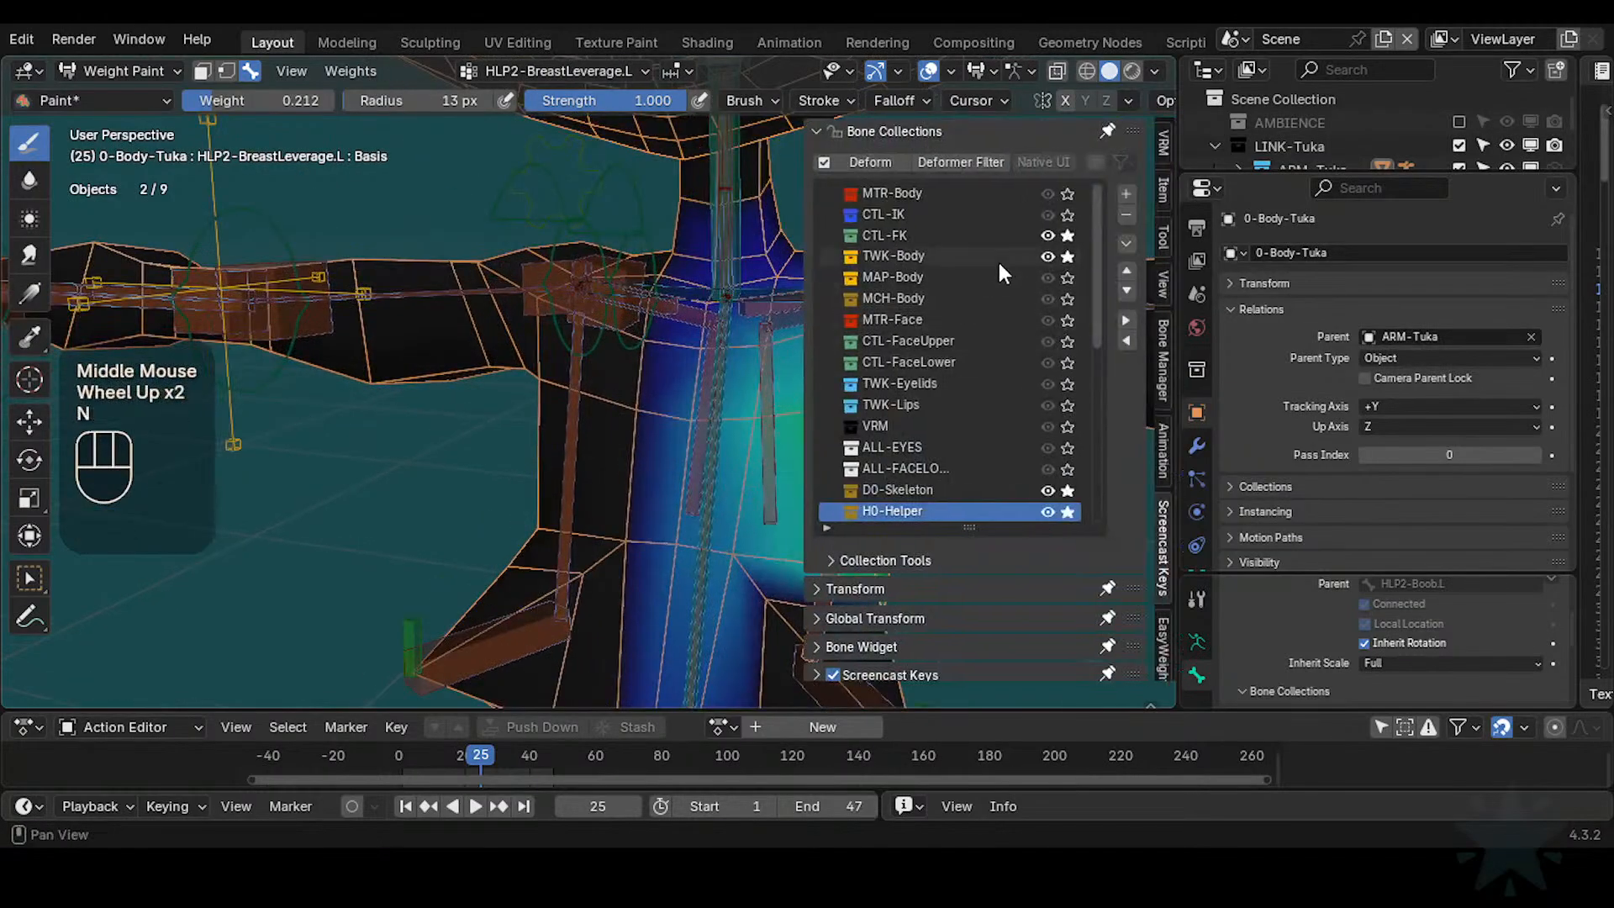
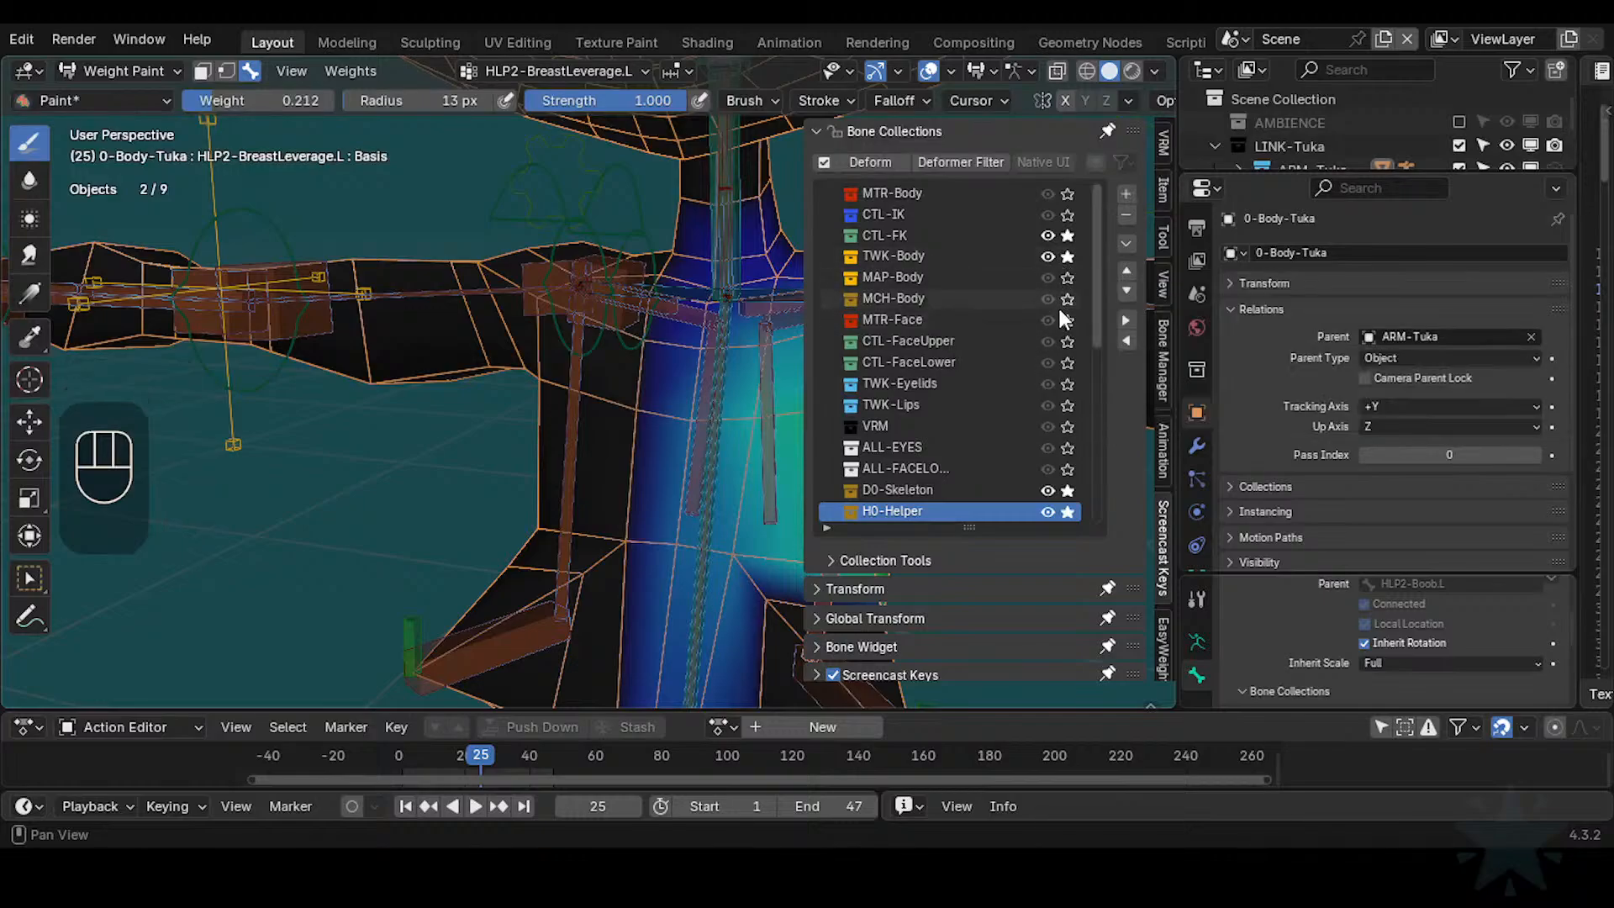
scroll(1070, 252, "up", 1)
left_click(1068, 235)
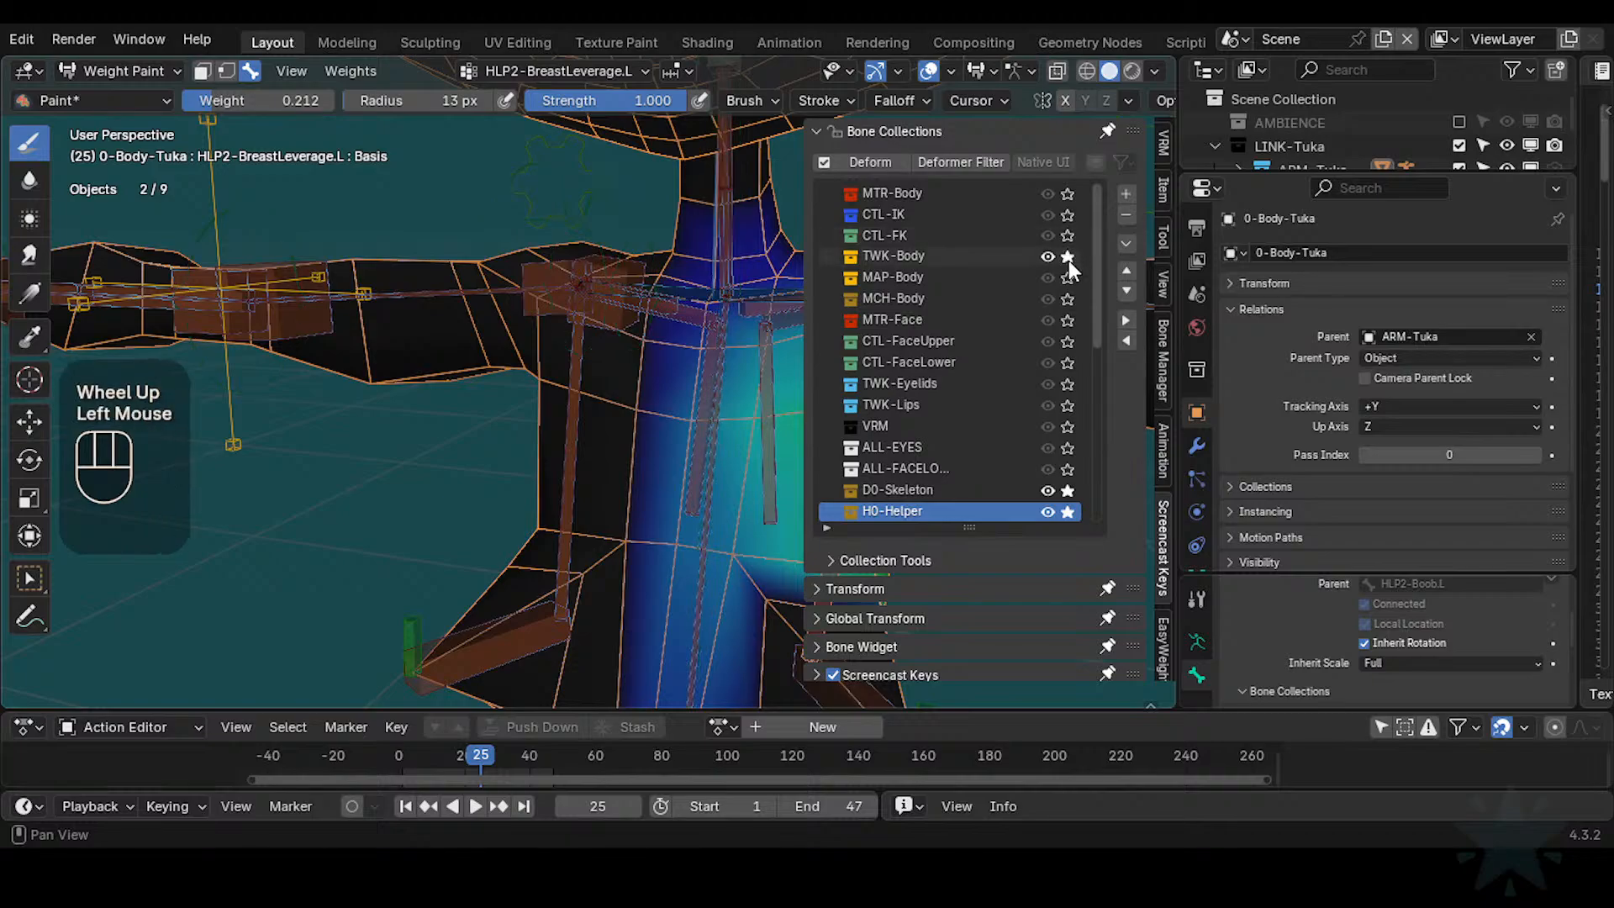
left_click(1068, 257)
scroll(1072, 392, "down", 7)
scroll(1061, 382, "down", 2)
scroll(1057, 396, "up", 2)
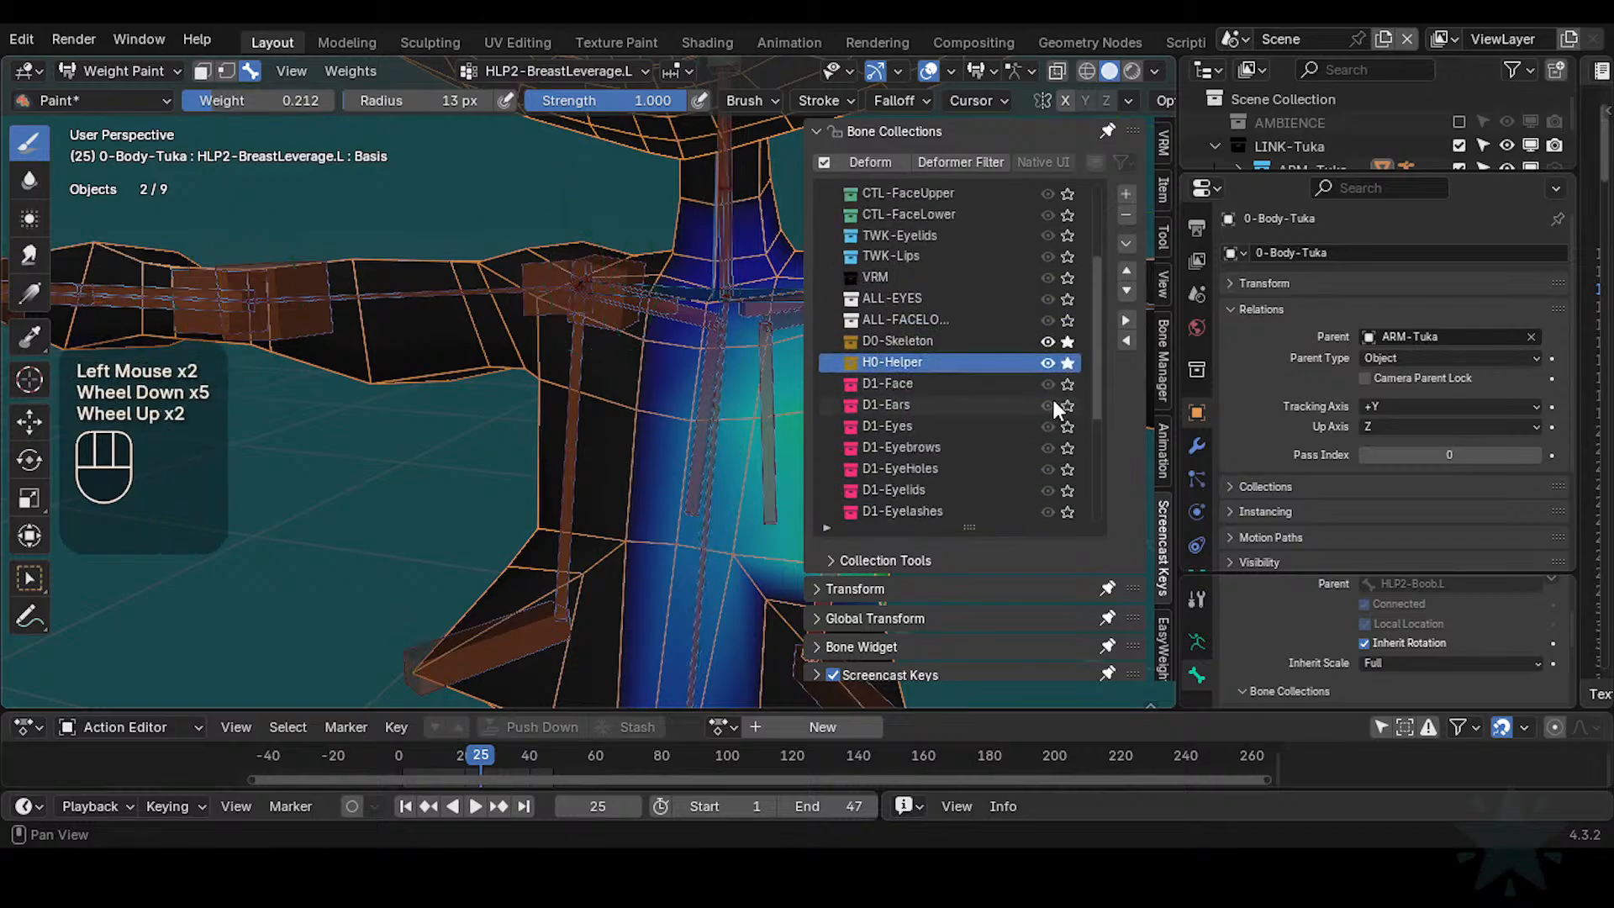
key("n")
Inspect the weights of DEF2-Chest, DEF2-TwistNeck and DEF2-Neck on the body, saving the file along the way
left_click(730, 364, "alt")
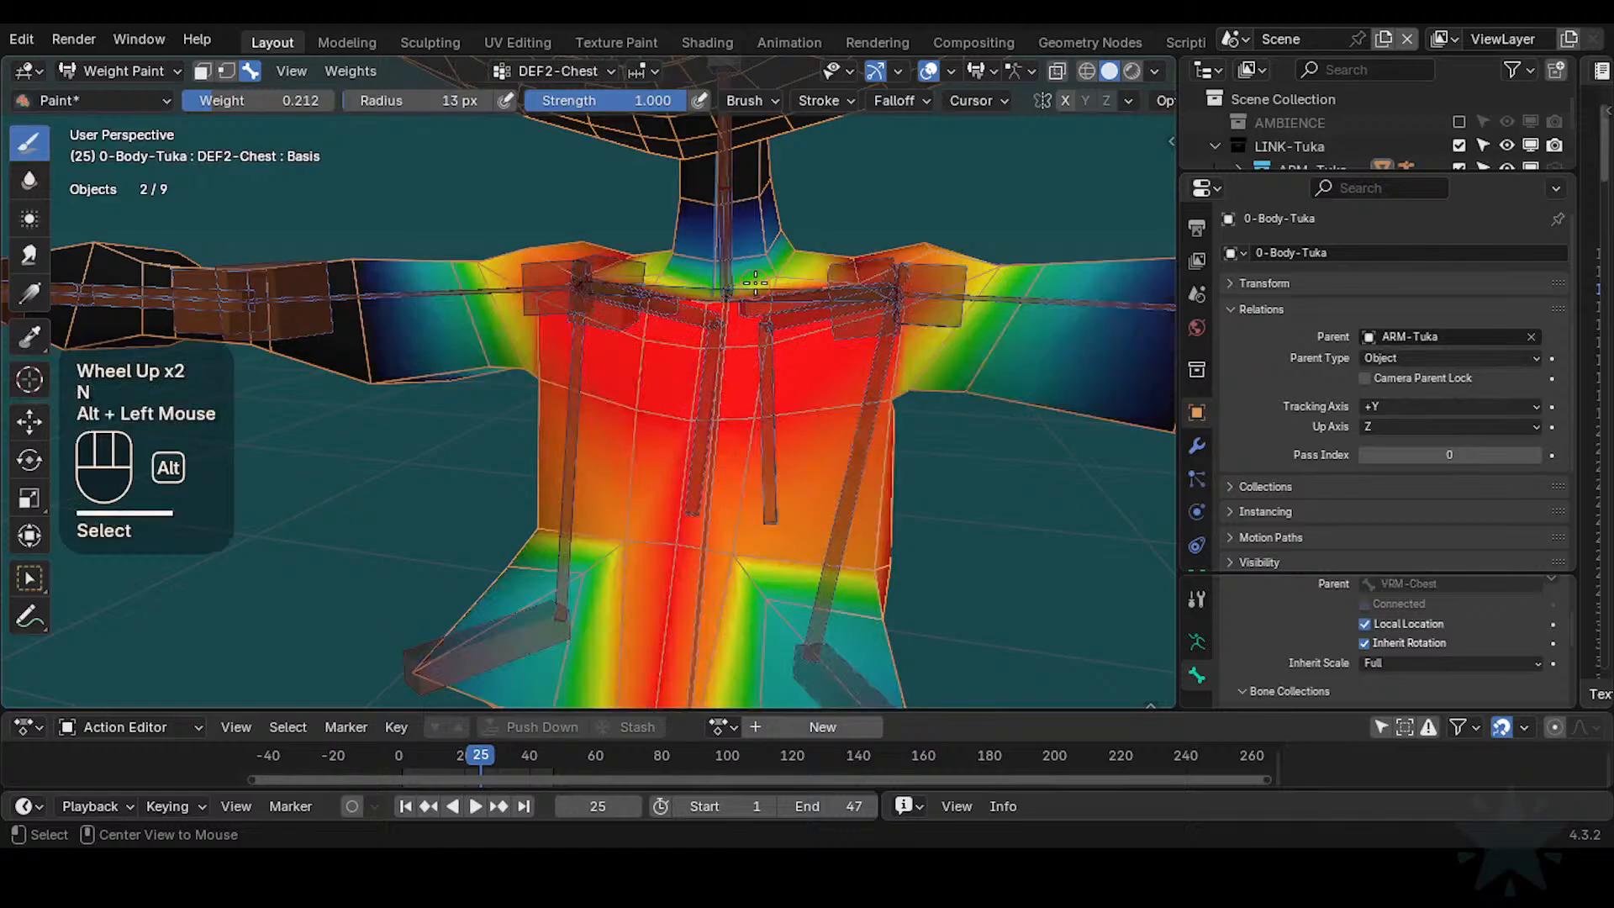
key("ctrl+s")
left_click(780, 420, "alt")
middle_click_drag(780, 421, 782, 433, "shift")
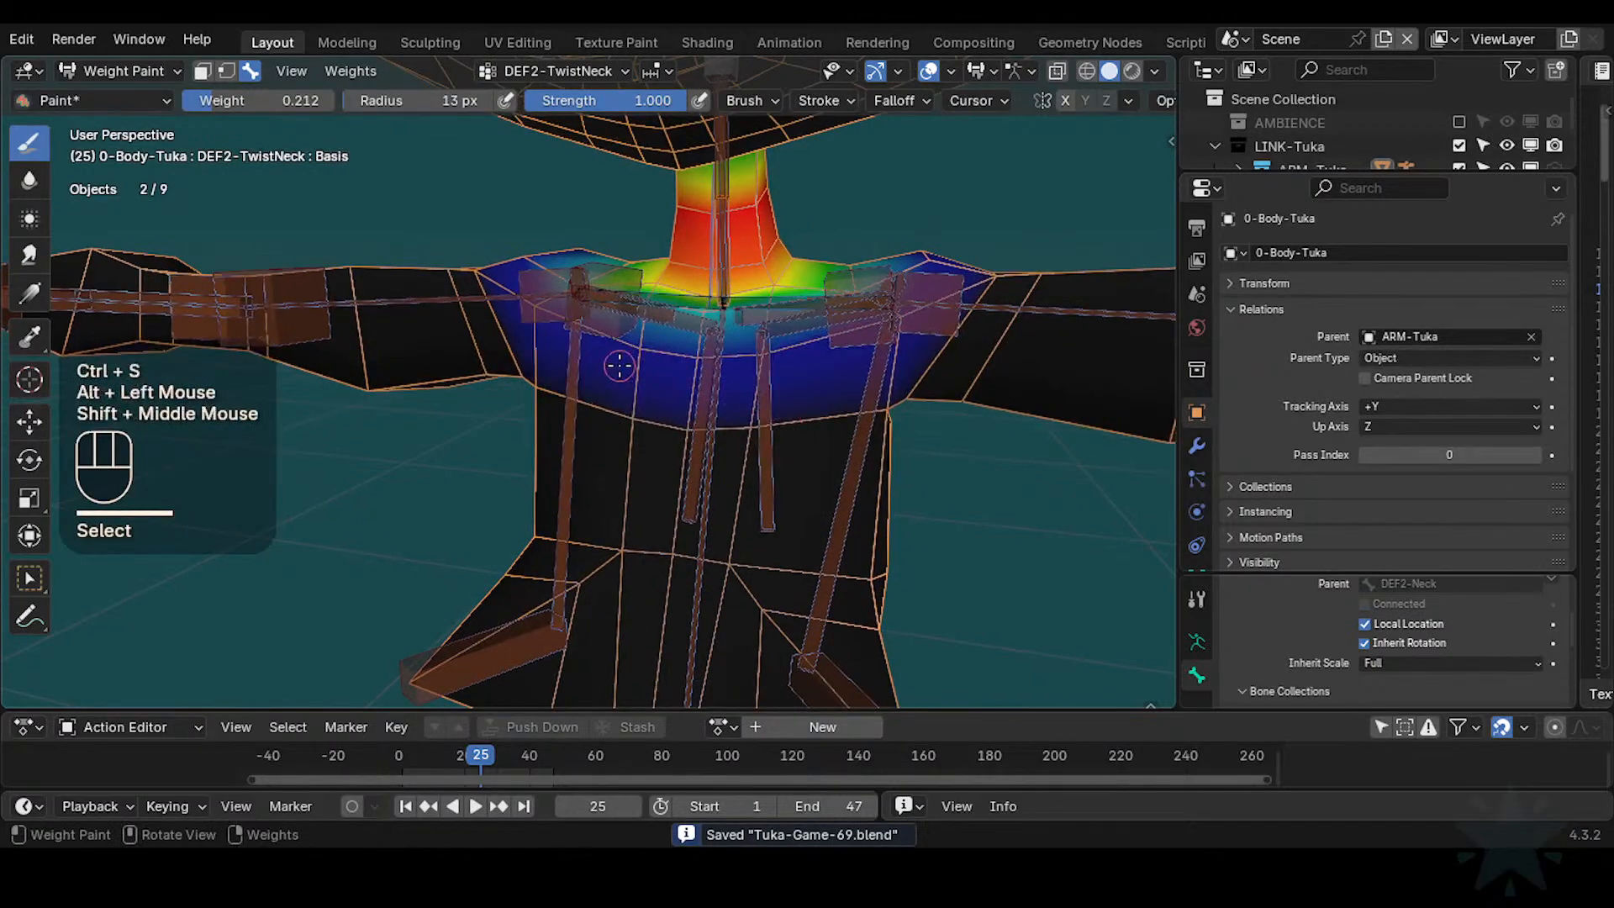
middle_click_drag(620, 365, 508, 312, "shift")
left_click(736, 294, "alt")
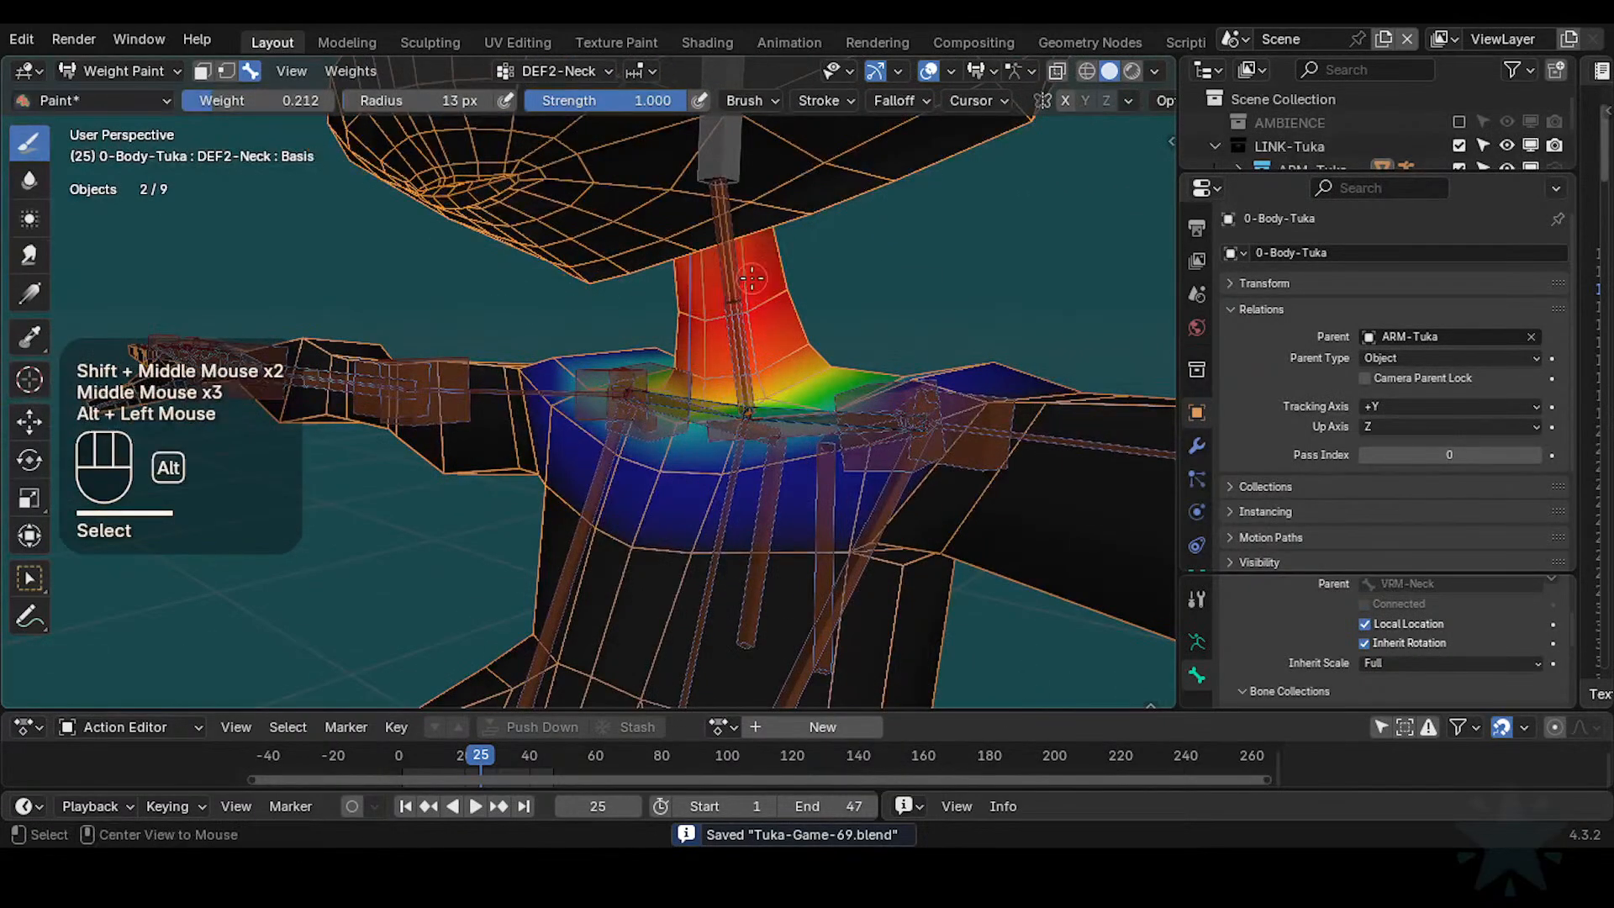
middle_click_drag(736, 294, 446, 341, "shift")
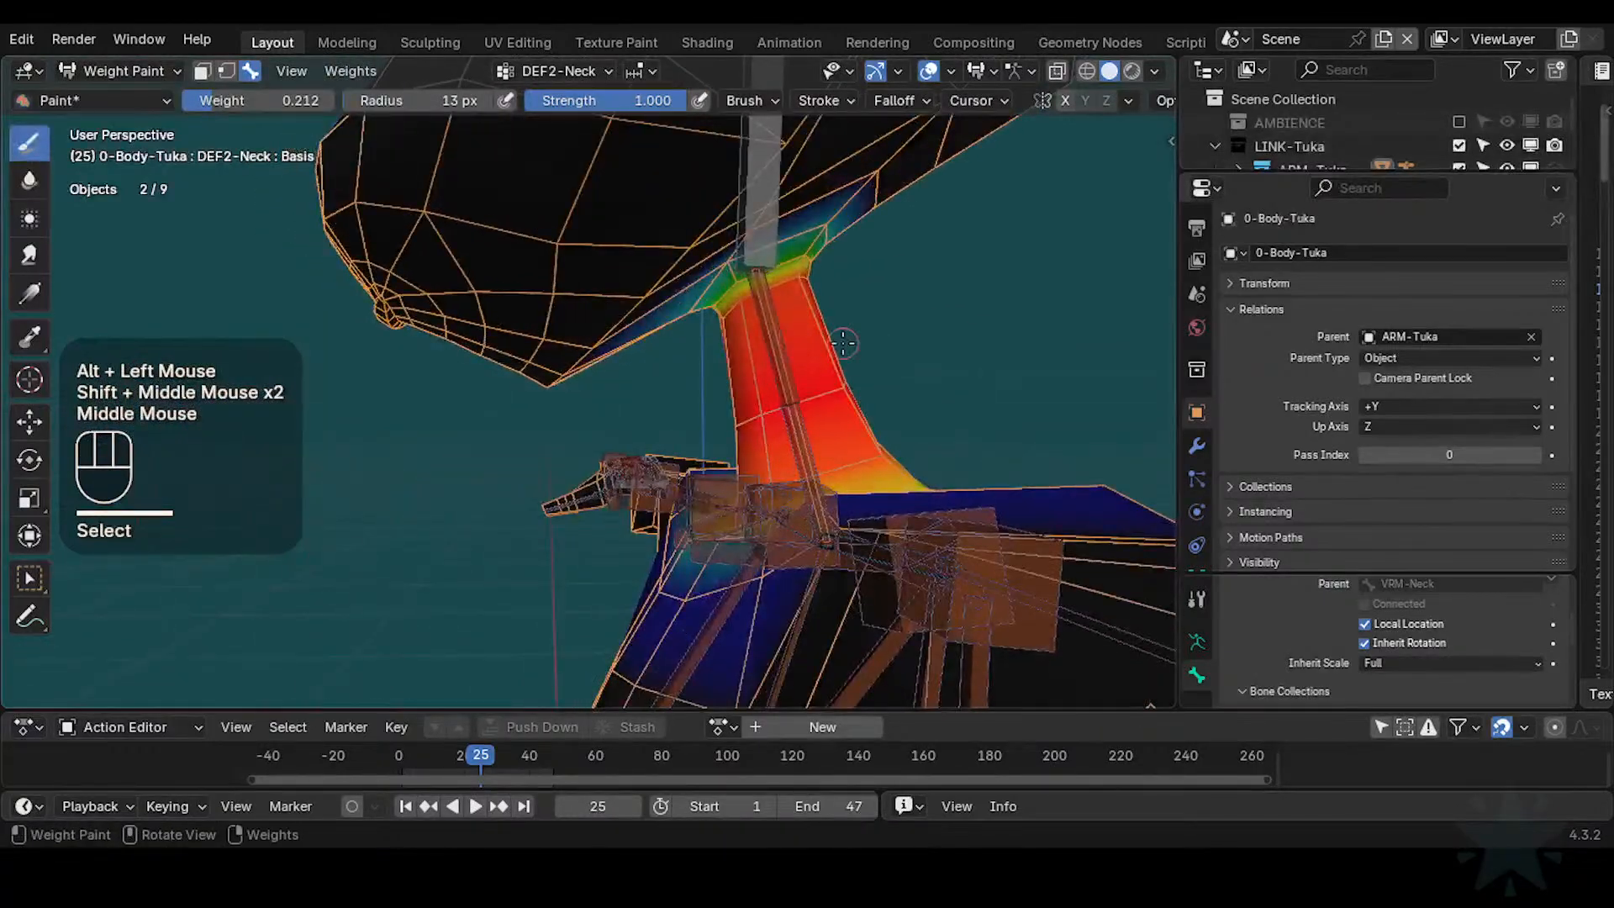
Inspect the weights of the upper neck twist bone DEF2-TwistNeck.001 and of DEF1-Head
left_click(790, 332, "alt")
left_click(791, 332, "alt")
left_click(791, 335, "alt")
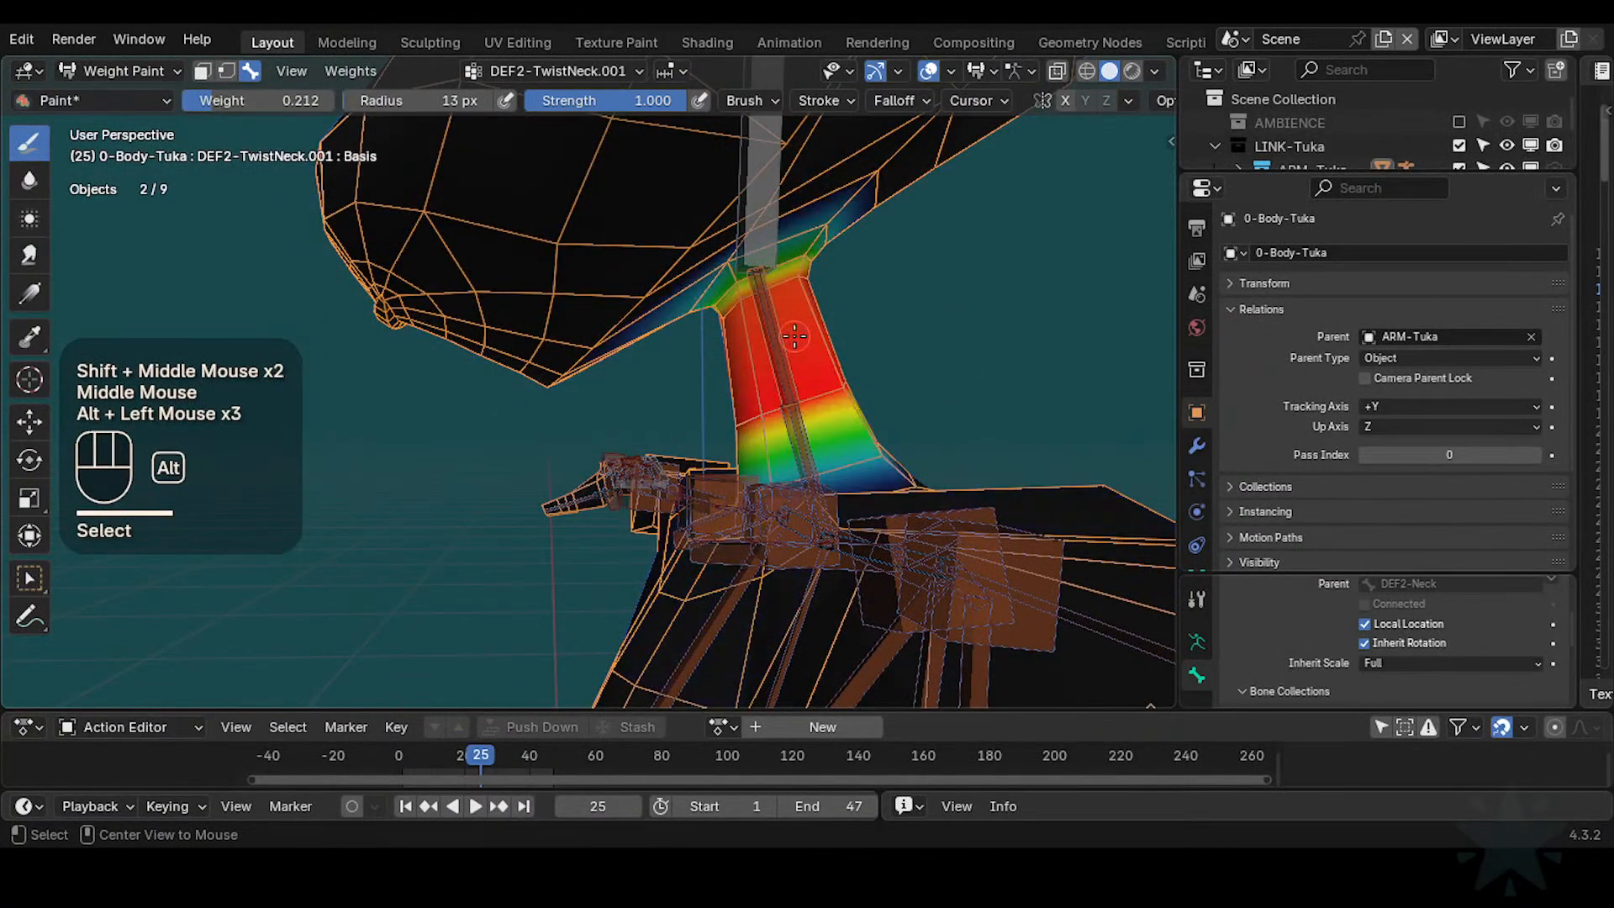
left_click(788, 219, "alt")
scroll(789, 219, "down", 1)
middle_click_drag(789, 219, 765, 252)
scroll(765, 252, "down", 3)
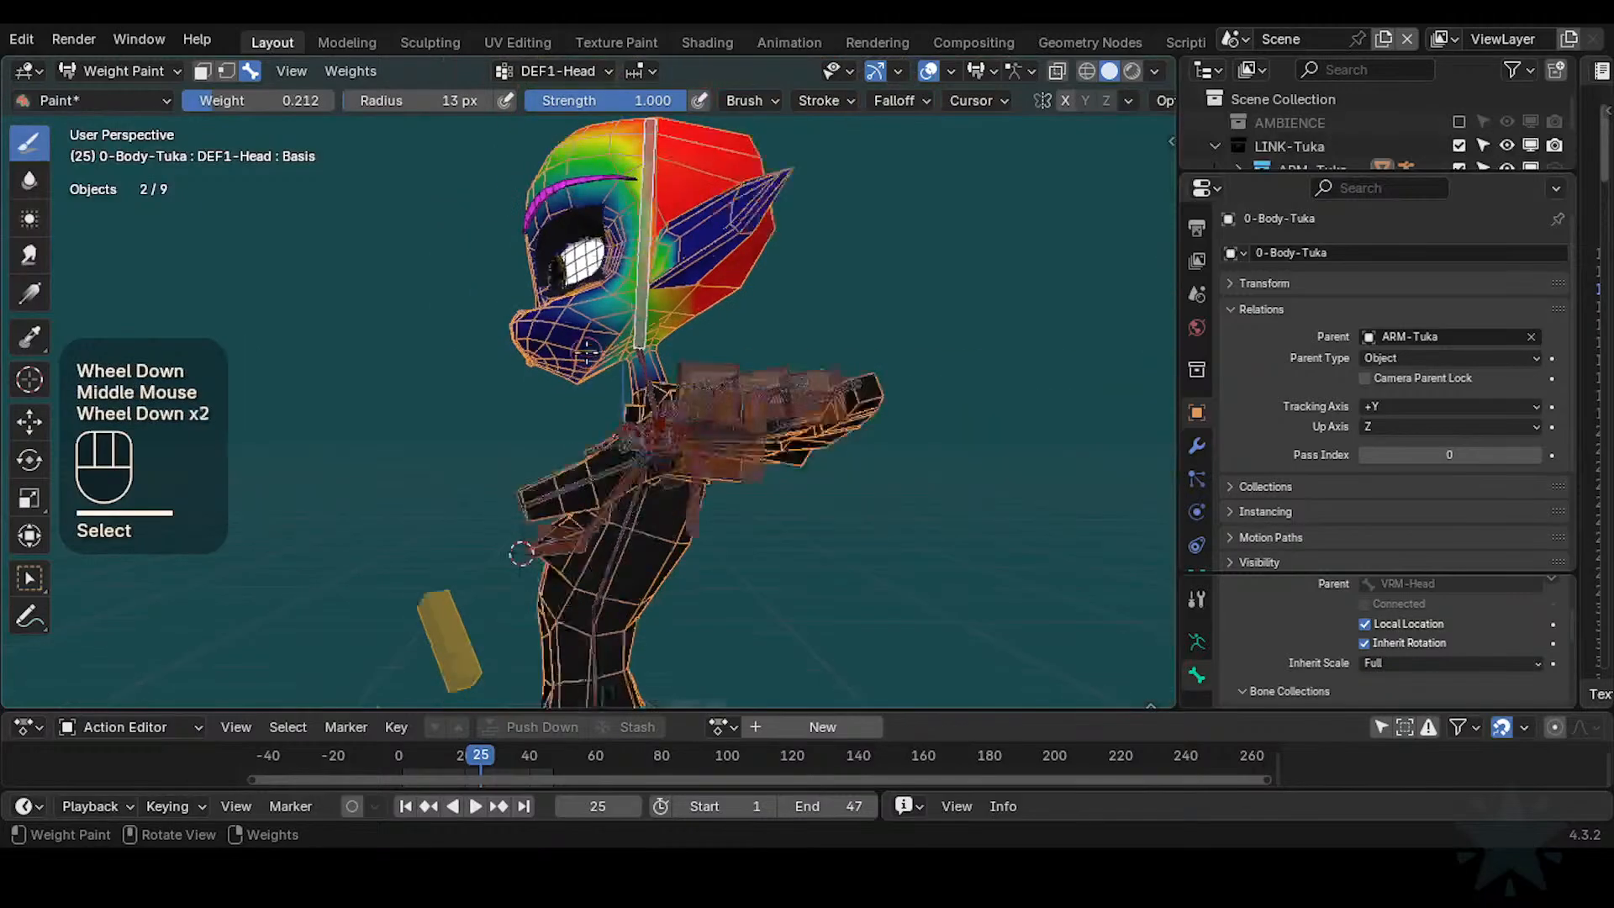
middle_click_drag(740, 337, 796, 433)
Examine the body weights around the left shoulder, including those of HLP4-ShoulderArmUpper.L
scroll(701, 393, "up", 4)
left_click(611, 379, "alt")
scroll(571, 477, "up", 2)
scroll(753, 454, "down", 2)
scroll(753, 453, "up", 1)
left_click(853, 366, "alt")
scroll(669, 478, "down", 2)
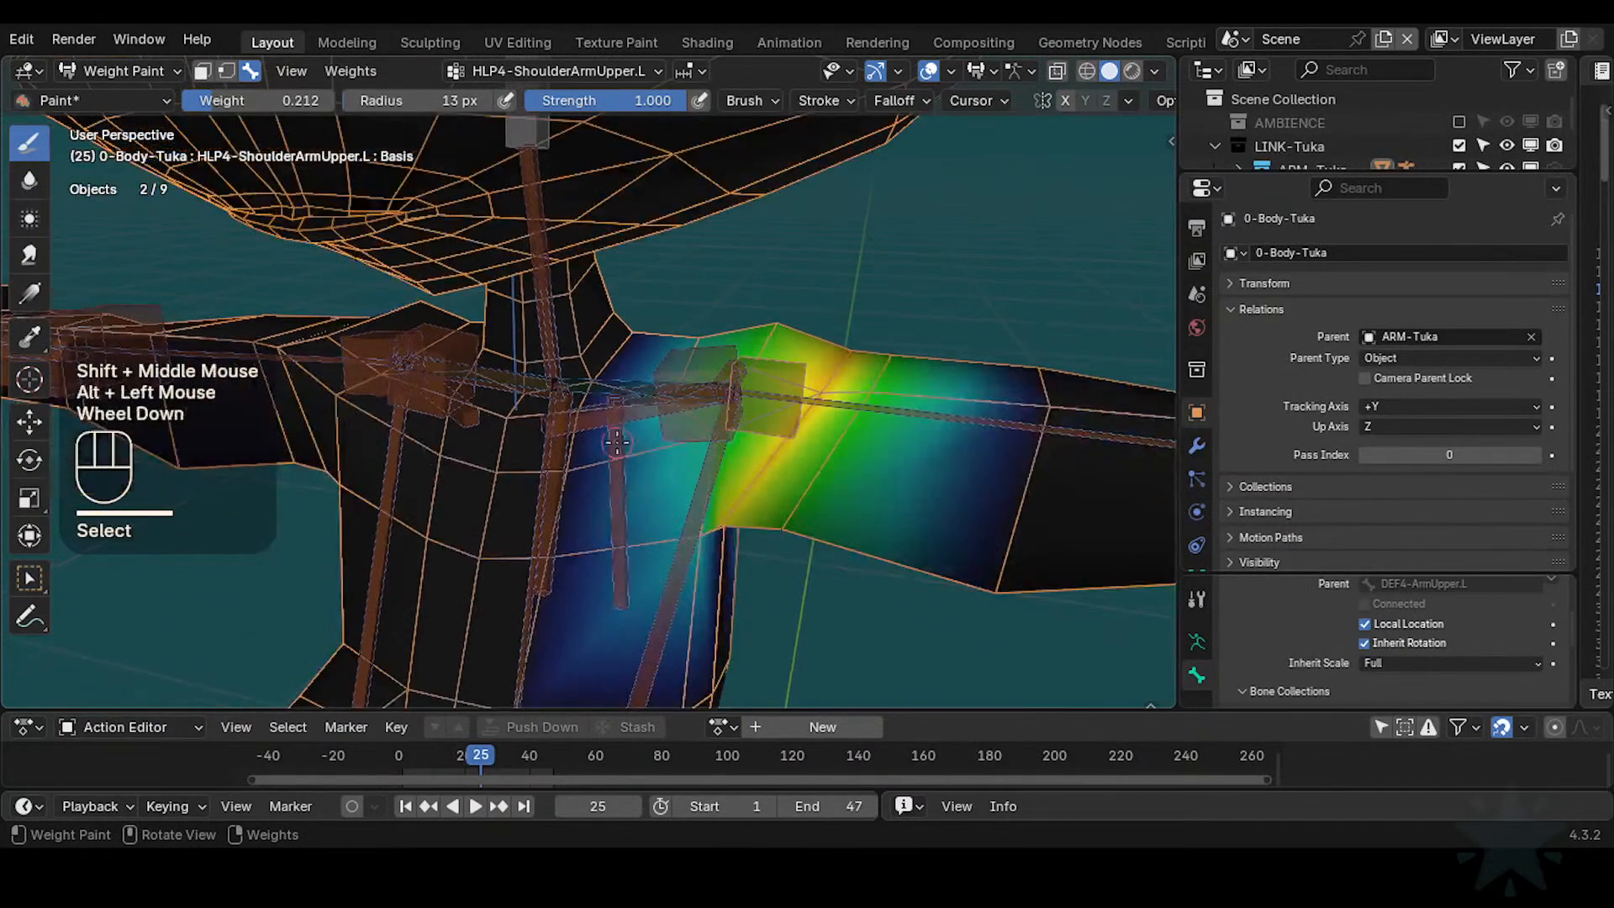
Compare the weights of the bones around the left chest and upper arm, including DEF4-ArmUpper.L
left_click(673, 471, "alt")
scroll(673, 470, "up", 1)
middle_click_drag(672, 471, 647, 521)
scroll(688, 500, "down", 2)
left_click(742, 519, "alt")
scroll(742, 519, "down", 3)
left_click(649, 554, "alt")
middle_click_drag(502, 548, 874, 488)
left_click(543, 426, "alt")
mouse_move(645, 491)
middle_mouse_down("shift")
mouse_move(774, 465)
mouse_move(673, 429)
mouse_move(799, 471)
middle_mouse_up("shift")
scroll(774, 465, "up", 1)
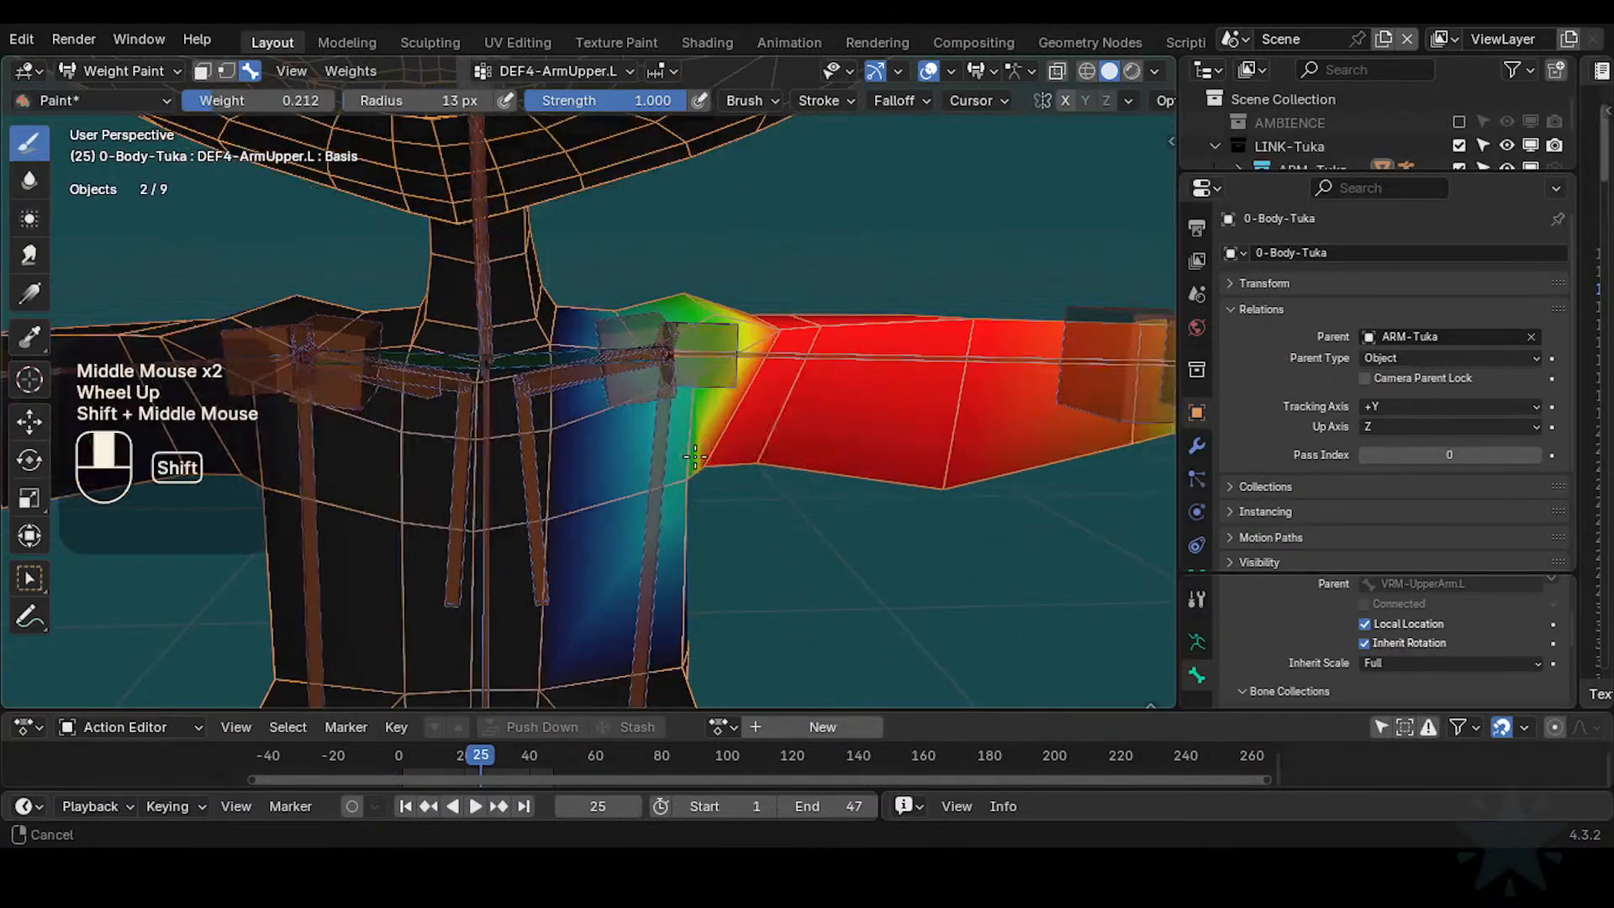
middle_click_drag(695, 457, 830, 454, "shift")
Inspect the weights of the clavicle helper bones HLP2-Clavicle.L and HLP2-Clavicle.L.001
left_click(660, 401, "alt")
scroll(756, 393, "up", 3)
middle_click_drag(757, 393, 877, 427)
left_click(672, 477, "alt")
left_click(672, 477, "alt")
scroll(673, 476, "up", 2)
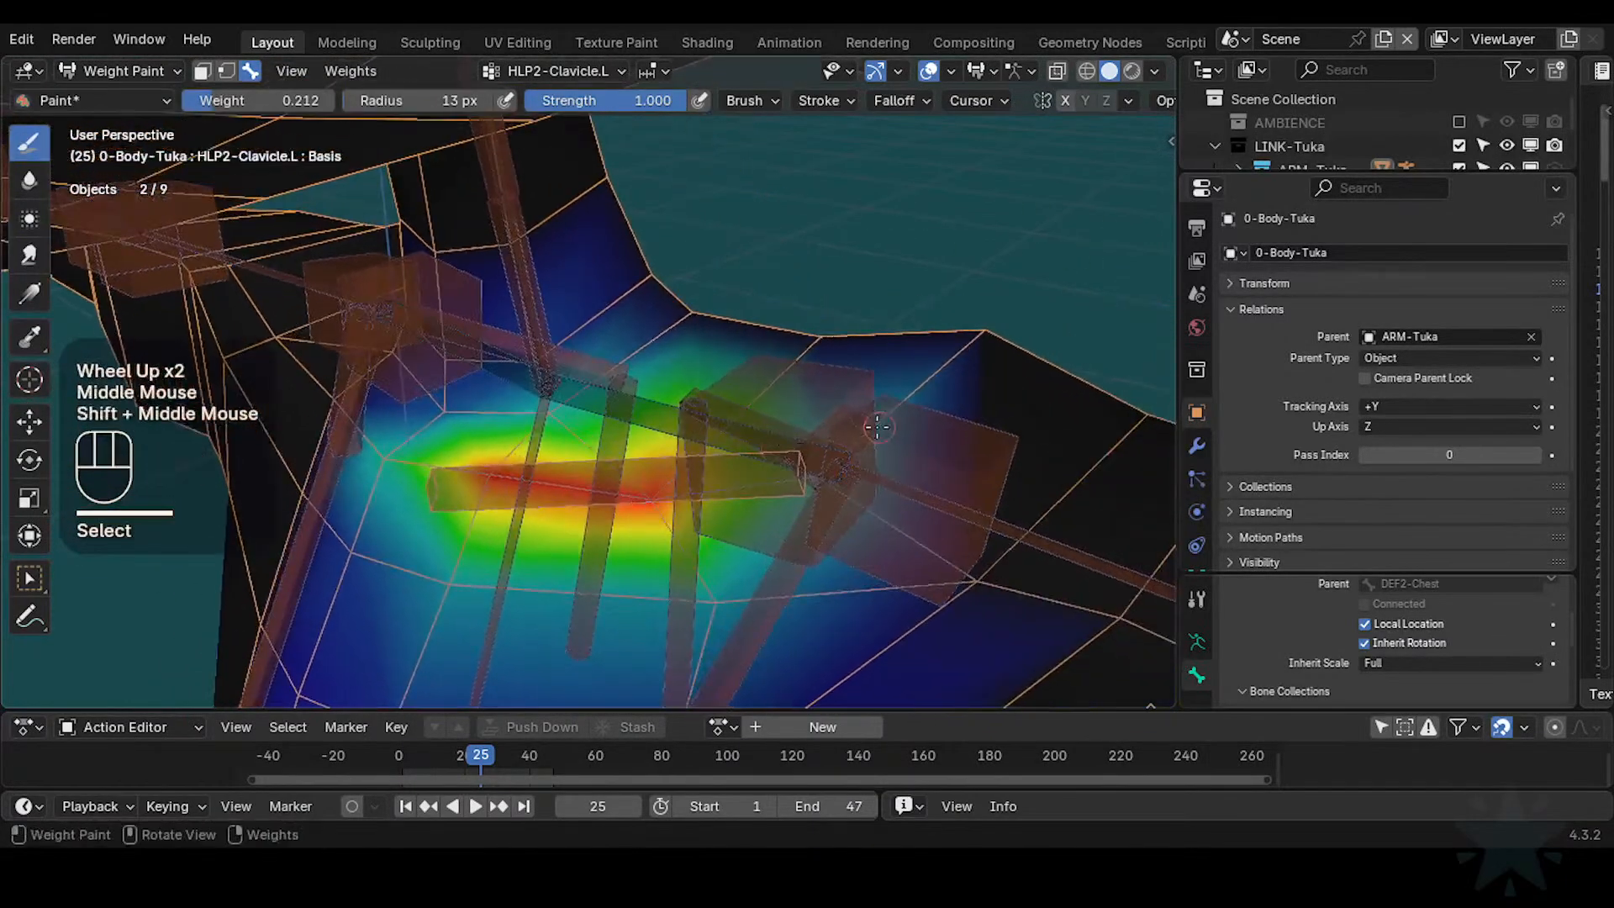
left_click(822, 411, "alt")
left_click(829, 425, "alt")
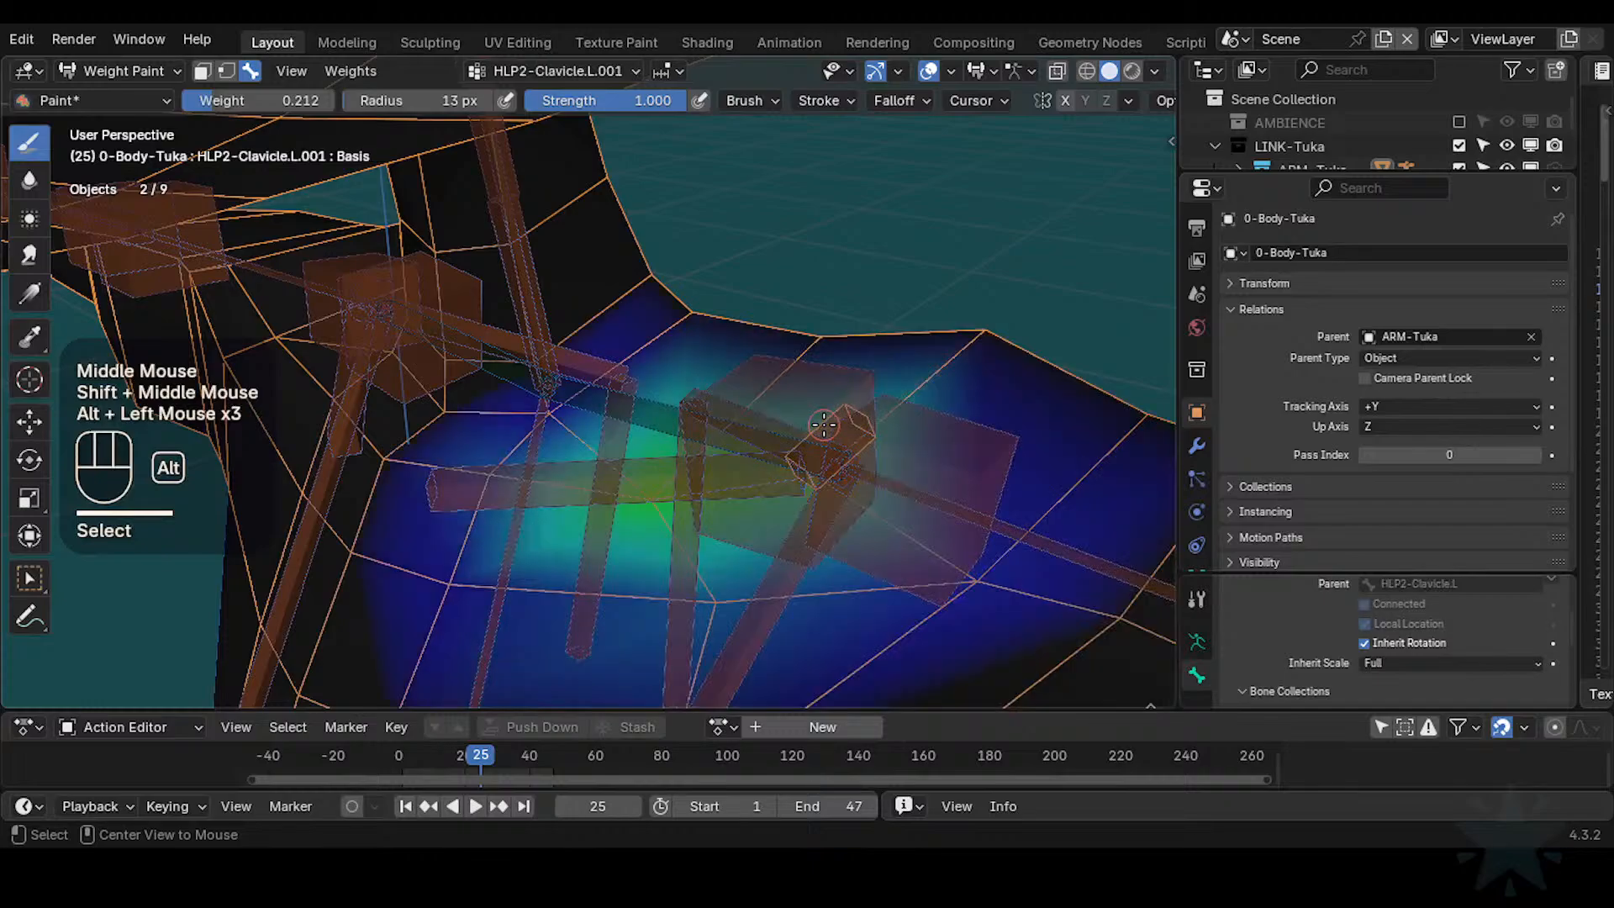
left_click(828, 424, "alt")
left_click(828, 425, "alt")
scroll(823, 429, "down", 1)
middle_click_drag(767, 461, 767, 521)
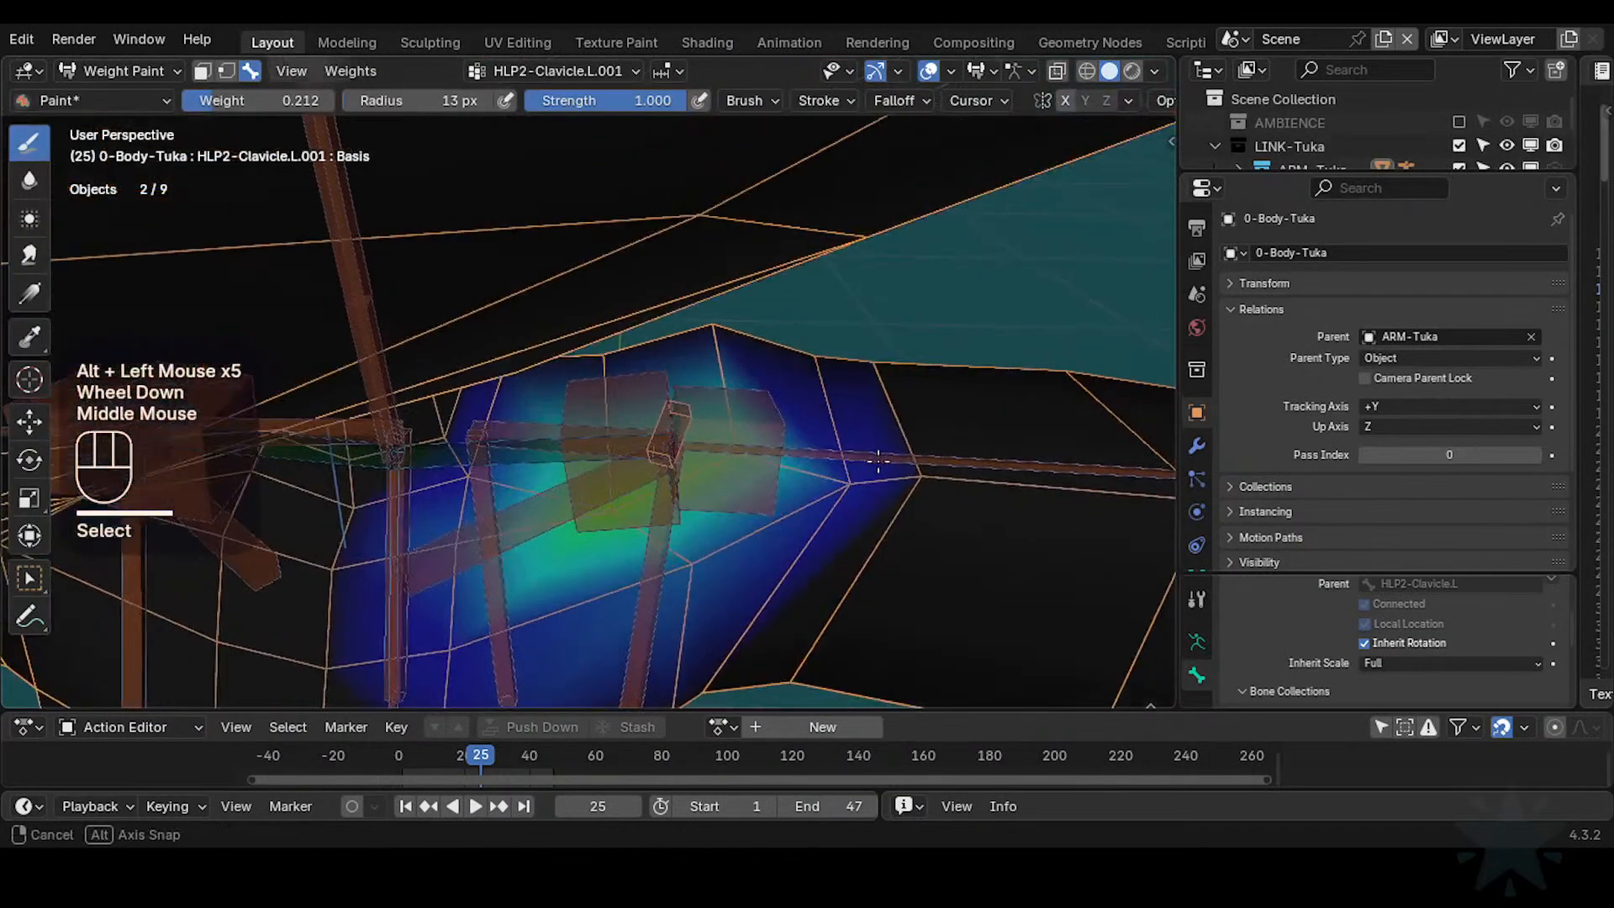
Inspect the weights of HLP2-Boob.L on the left chest from the front and side
scroll(767, 531, "down", 2)
scroll(641, 555, "down", 1)
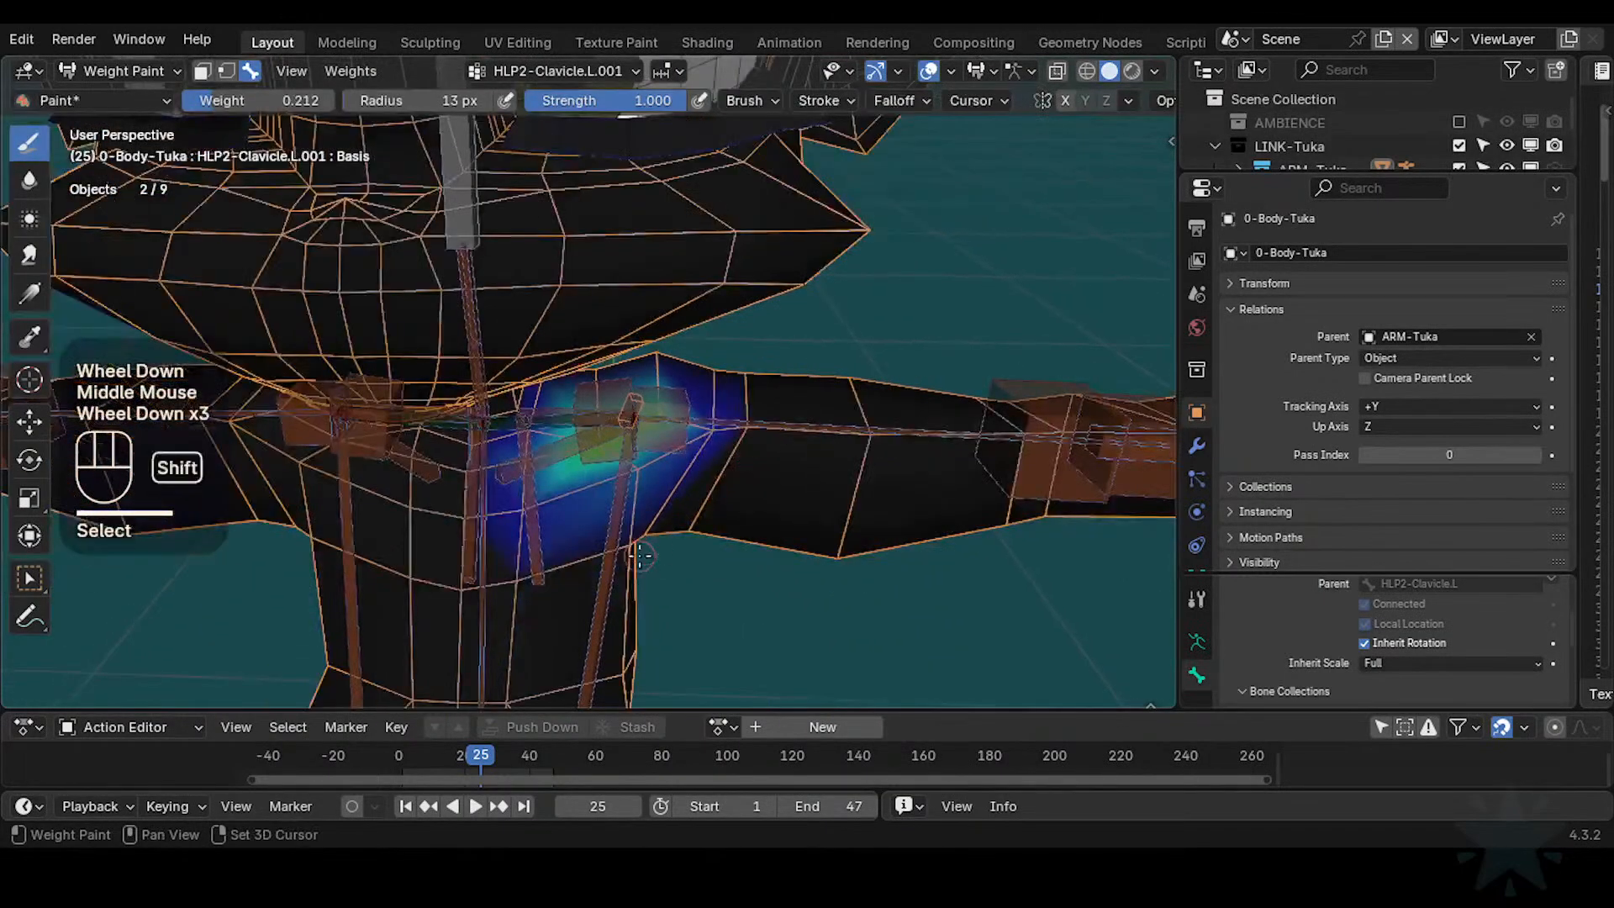
left_click(647, 510, "alt")
scroll(648, 512, "down", 2)
middle_click_drag(647, 538, 672, 664, "shift")
left_click(660, 607, "alt")
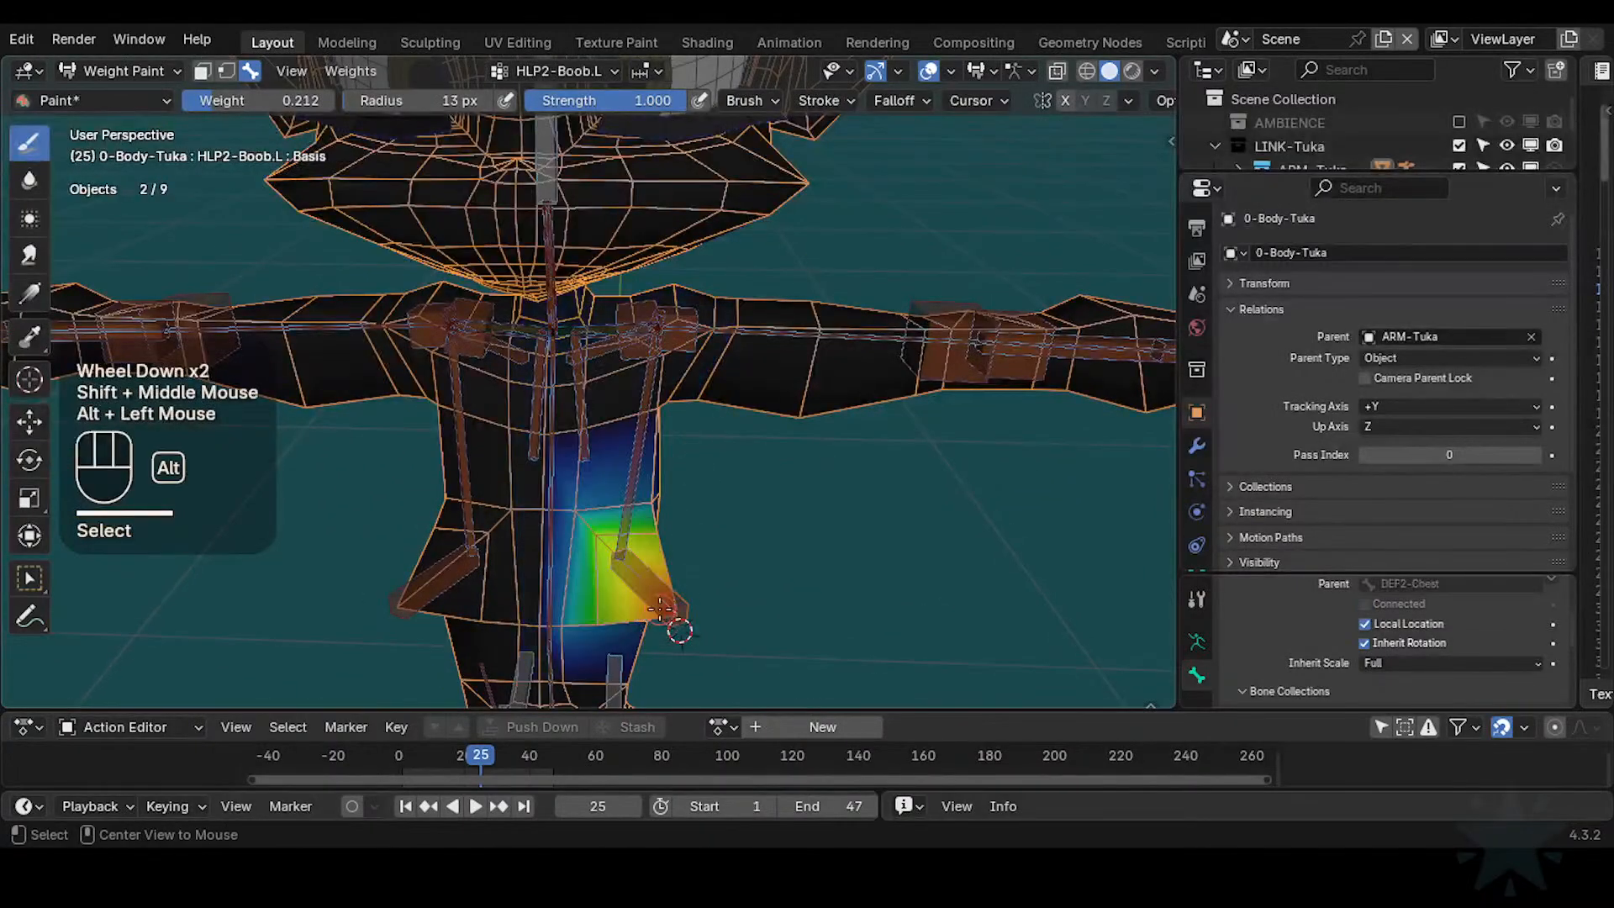
middle_click_drag(660, 607, 696, 433)
scroll(639, 505, "down", 1)
scroll(648, 546, "up", 2)
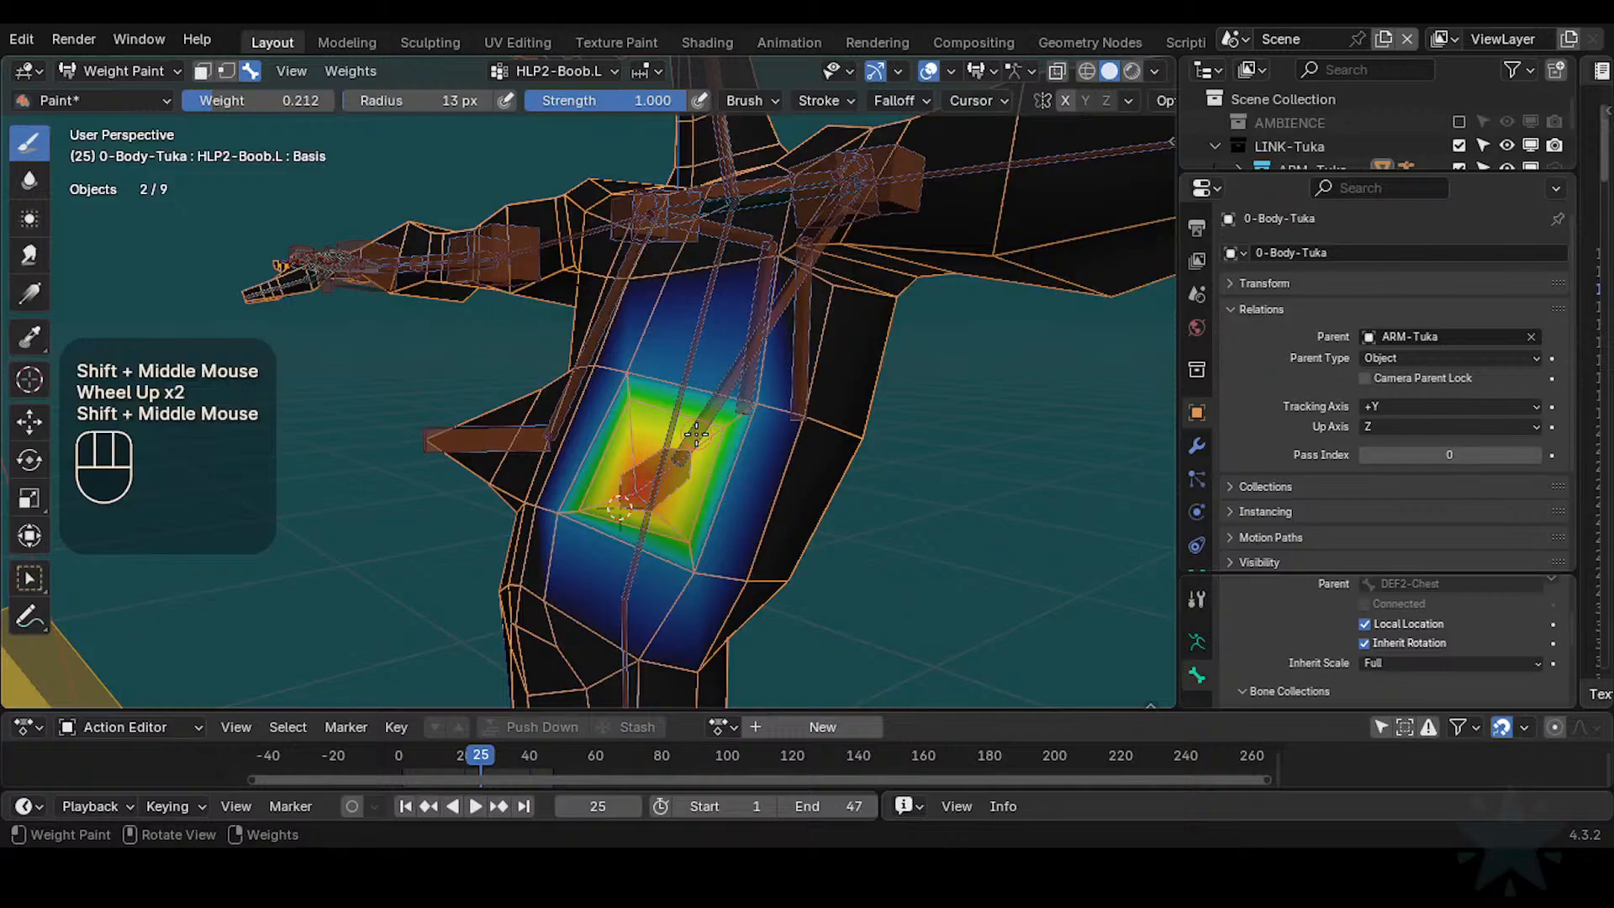
Paint the HLP2-Boob.L weights on the left chest with 0.715 at the patch's upper corner and 1.000 at the tip
key("shift+x")
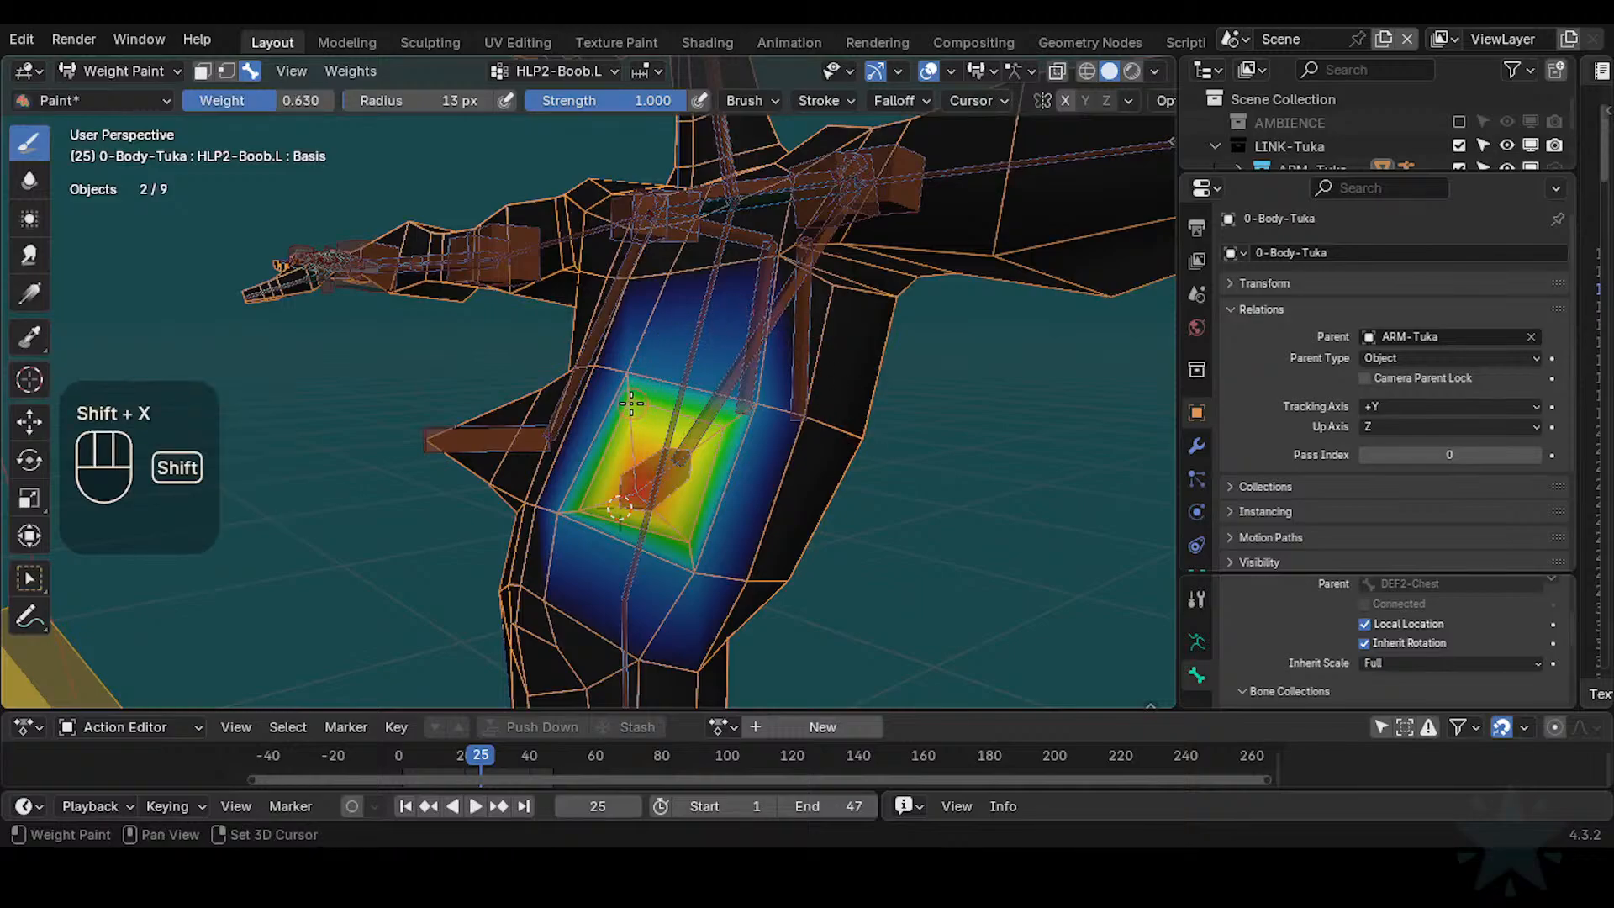
key("ctrl+f")
left_click(646, 402)
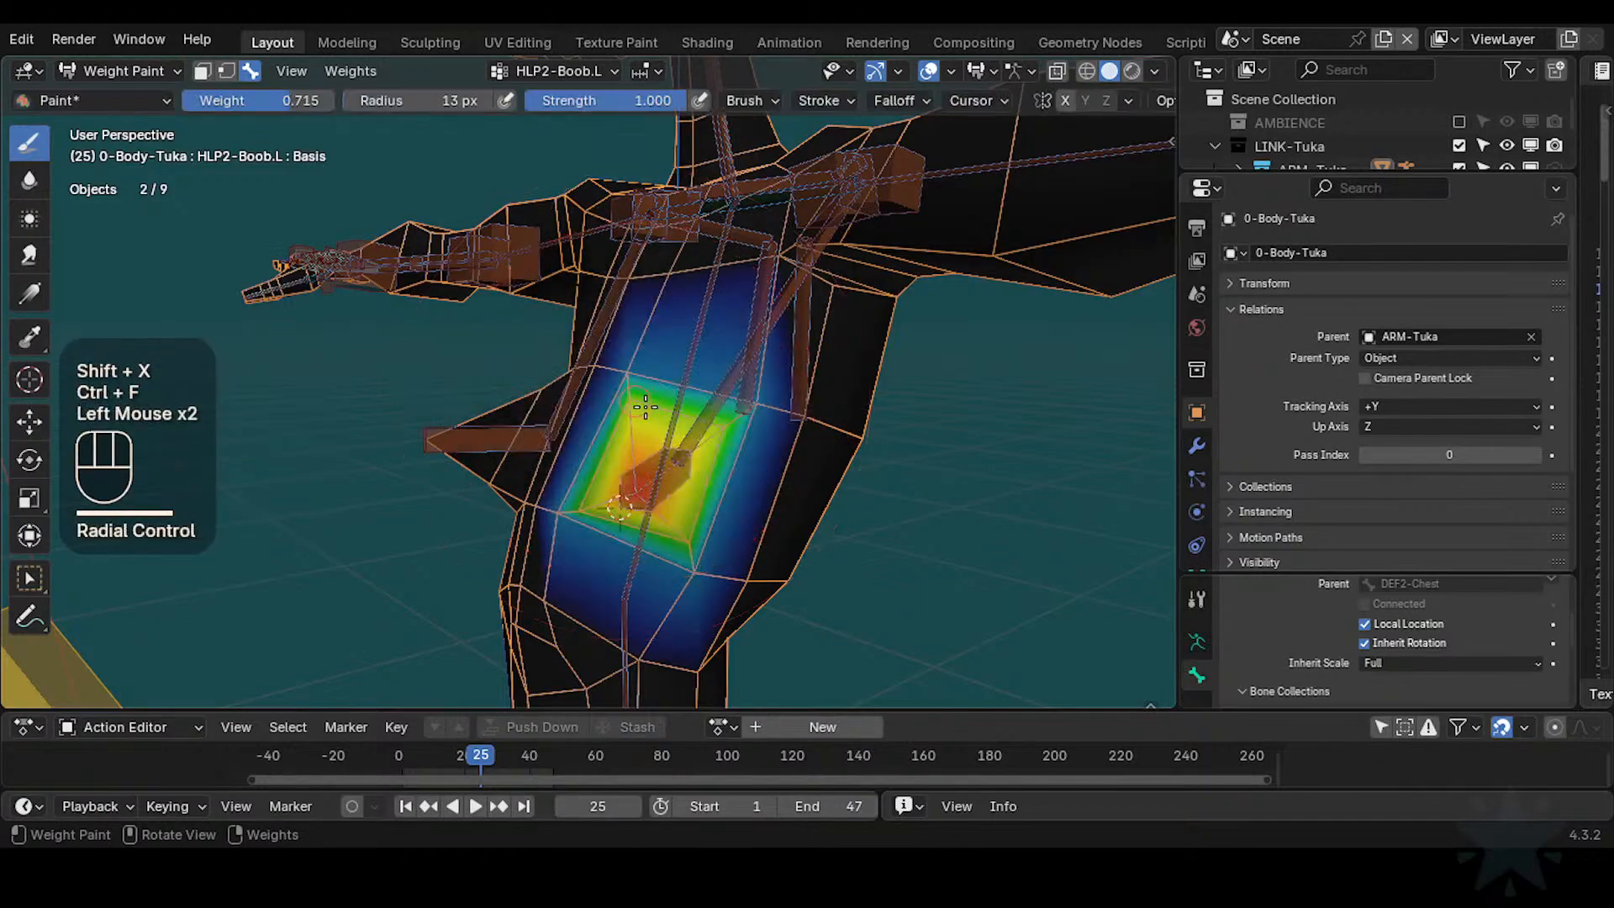
key("ctrl+f")
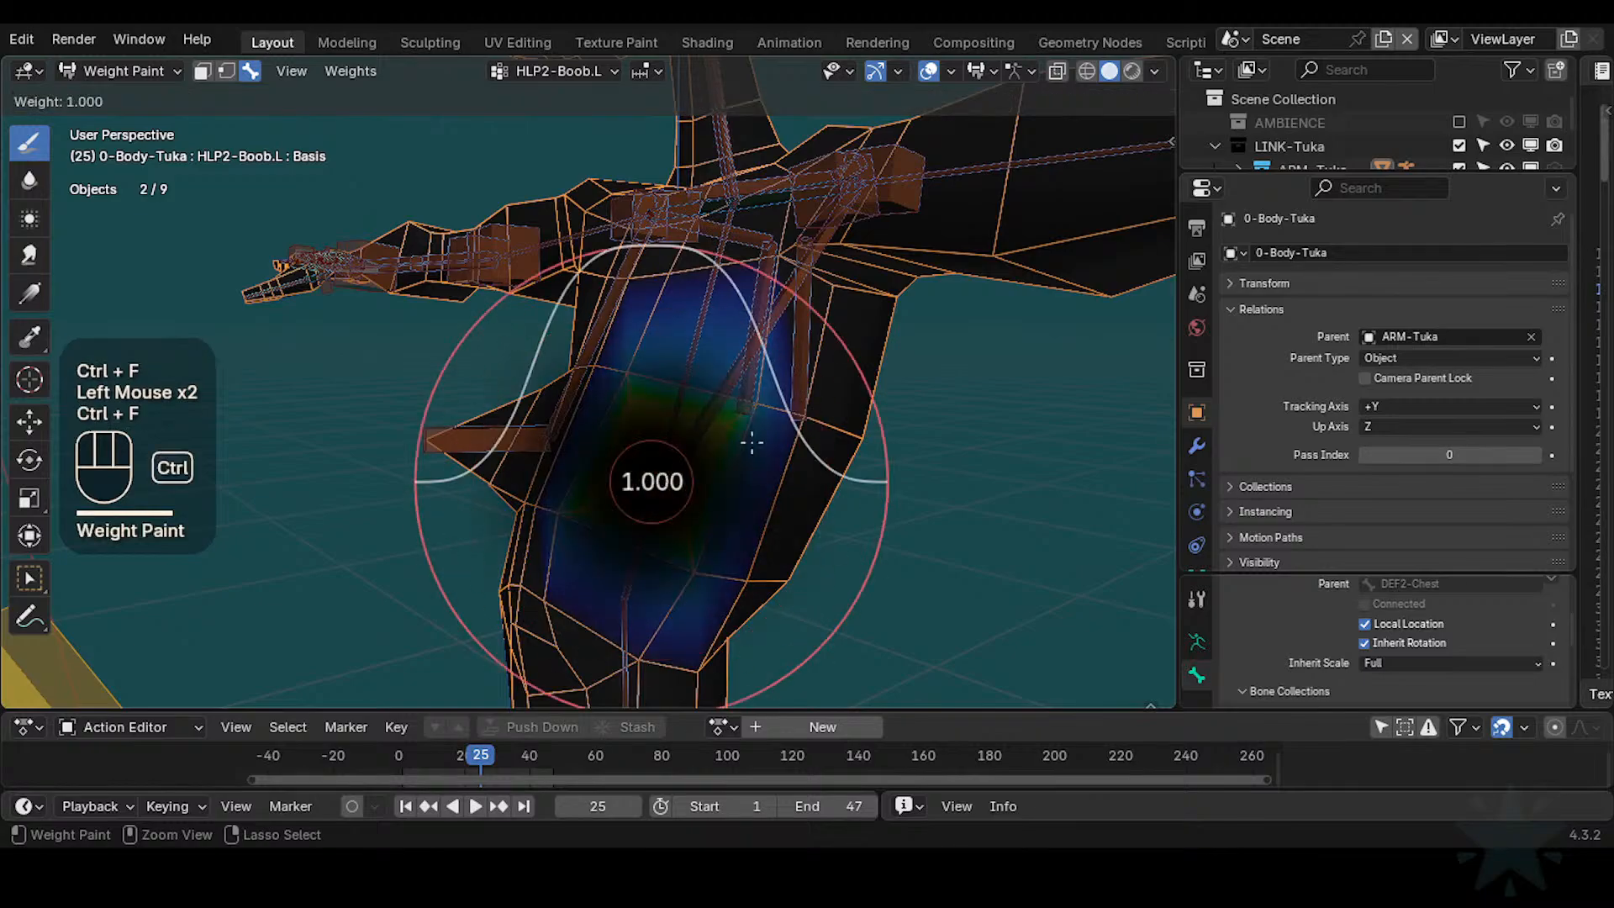
left_click(646, 488, "ctrl")
left_click(641, 491)
middle_click_drag(635, 484, 673, 466)
mouse_move(673, 467)
middle_mouse_down("shift")
mouse_move(711, 449)
mouse_move(618, 463)
middle_mouse_up("shift")
key("ctrl+f")
left_click(706, 446, "ctrl")
left_click(711, 449)
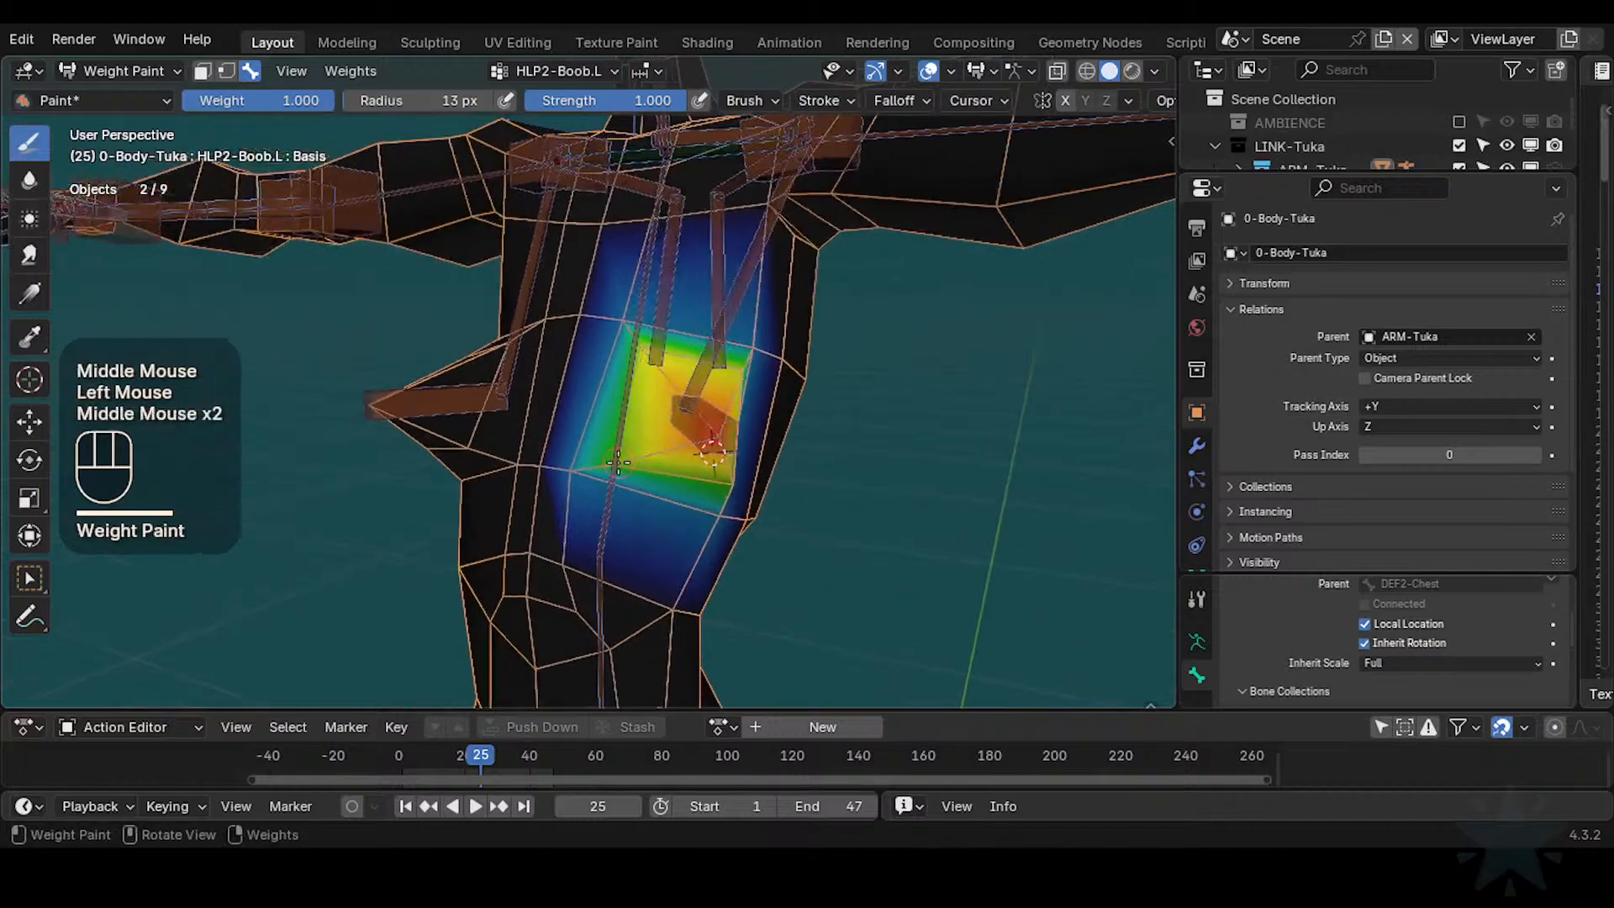
Enlarge the brush radius to 16 px and paint the inner corners around the left chest tip with weight 0.818
key("shift+x")
key("ctrl+f")
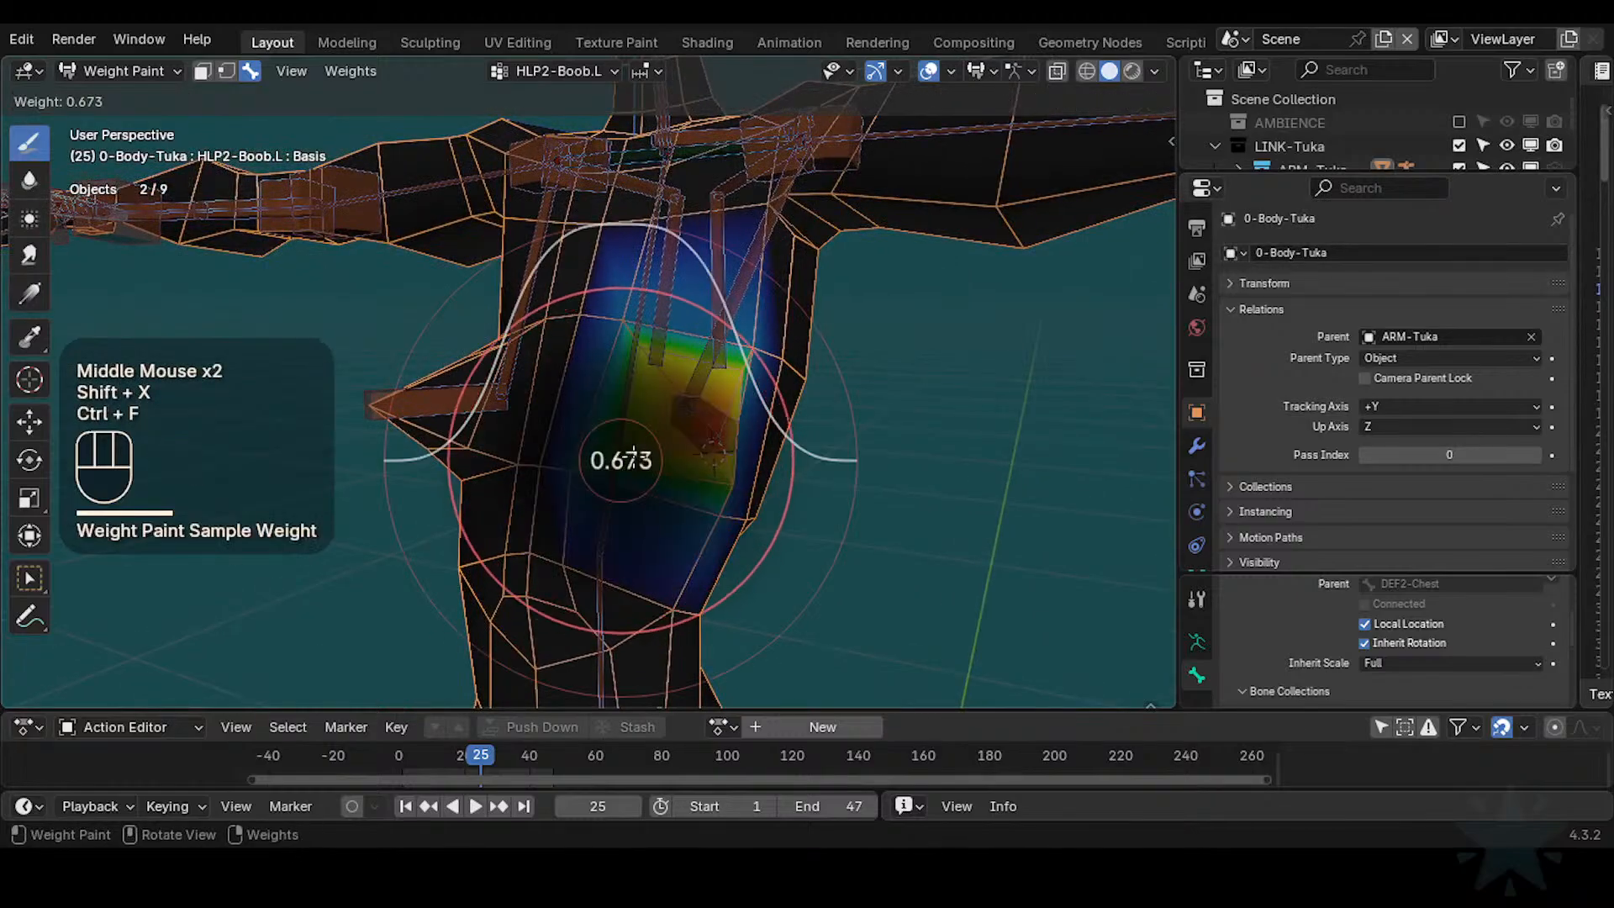
left_click(663, 447)
middle_click_drag(663, 447, 660, 433, "ctrl")
key("f")
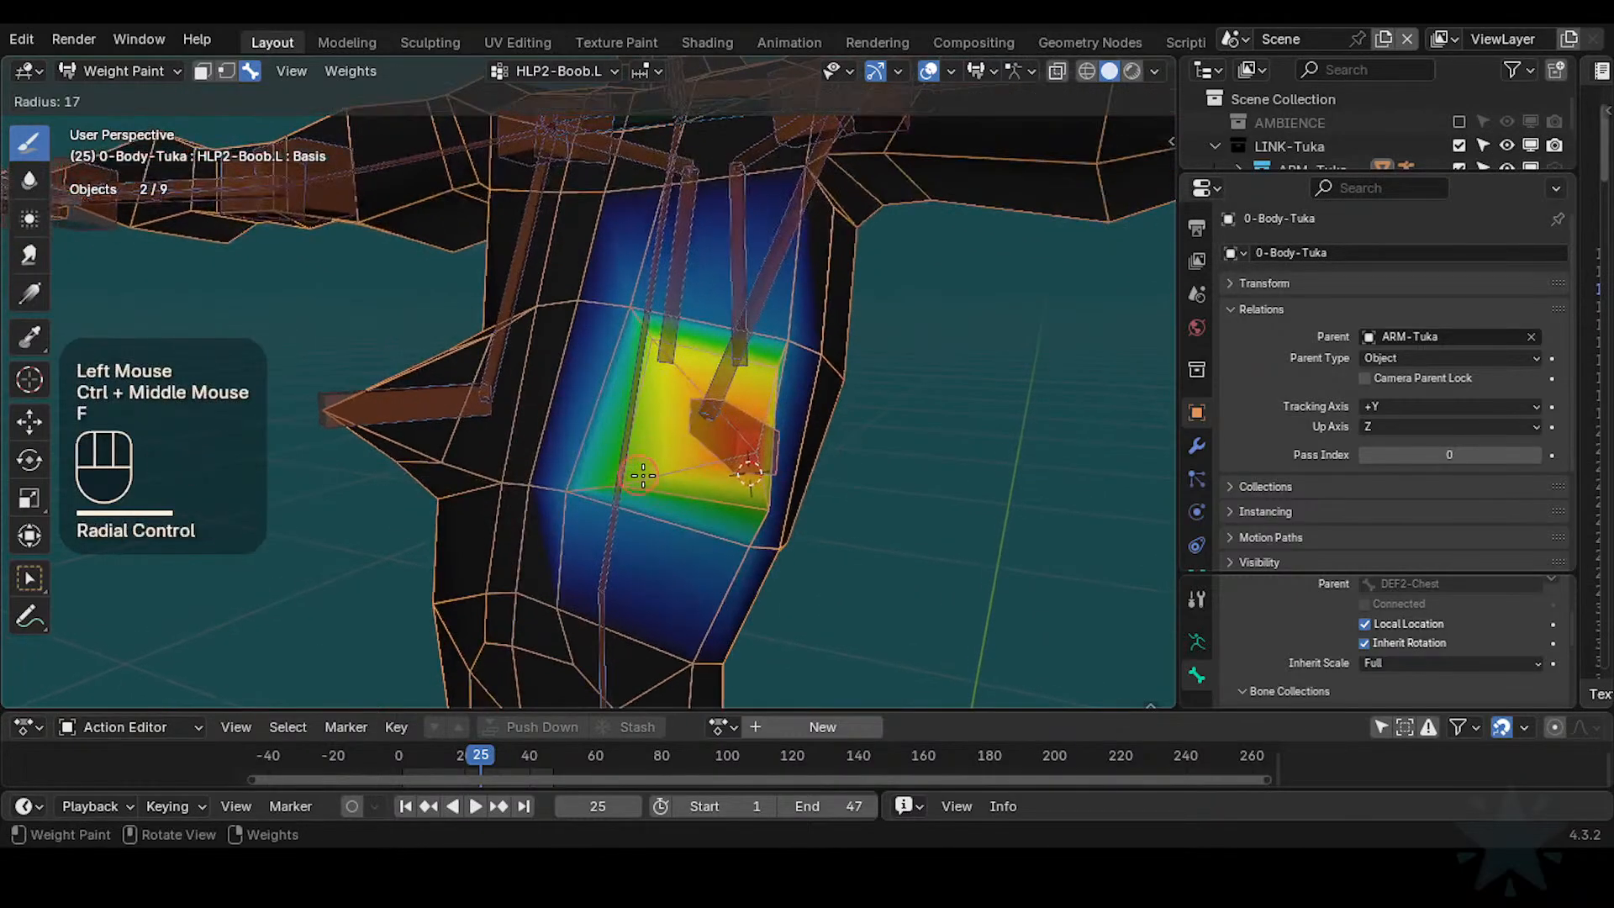
left_click(641, 484)
middle_click_drag(653, 496, 690, 471)
mouse_move(690, 470)
middle_mouse_down("shift")
mouse_move(723, 454)
mouse_move(686, 535)
middle_mouse_up("shift")
left_click(708, 502)
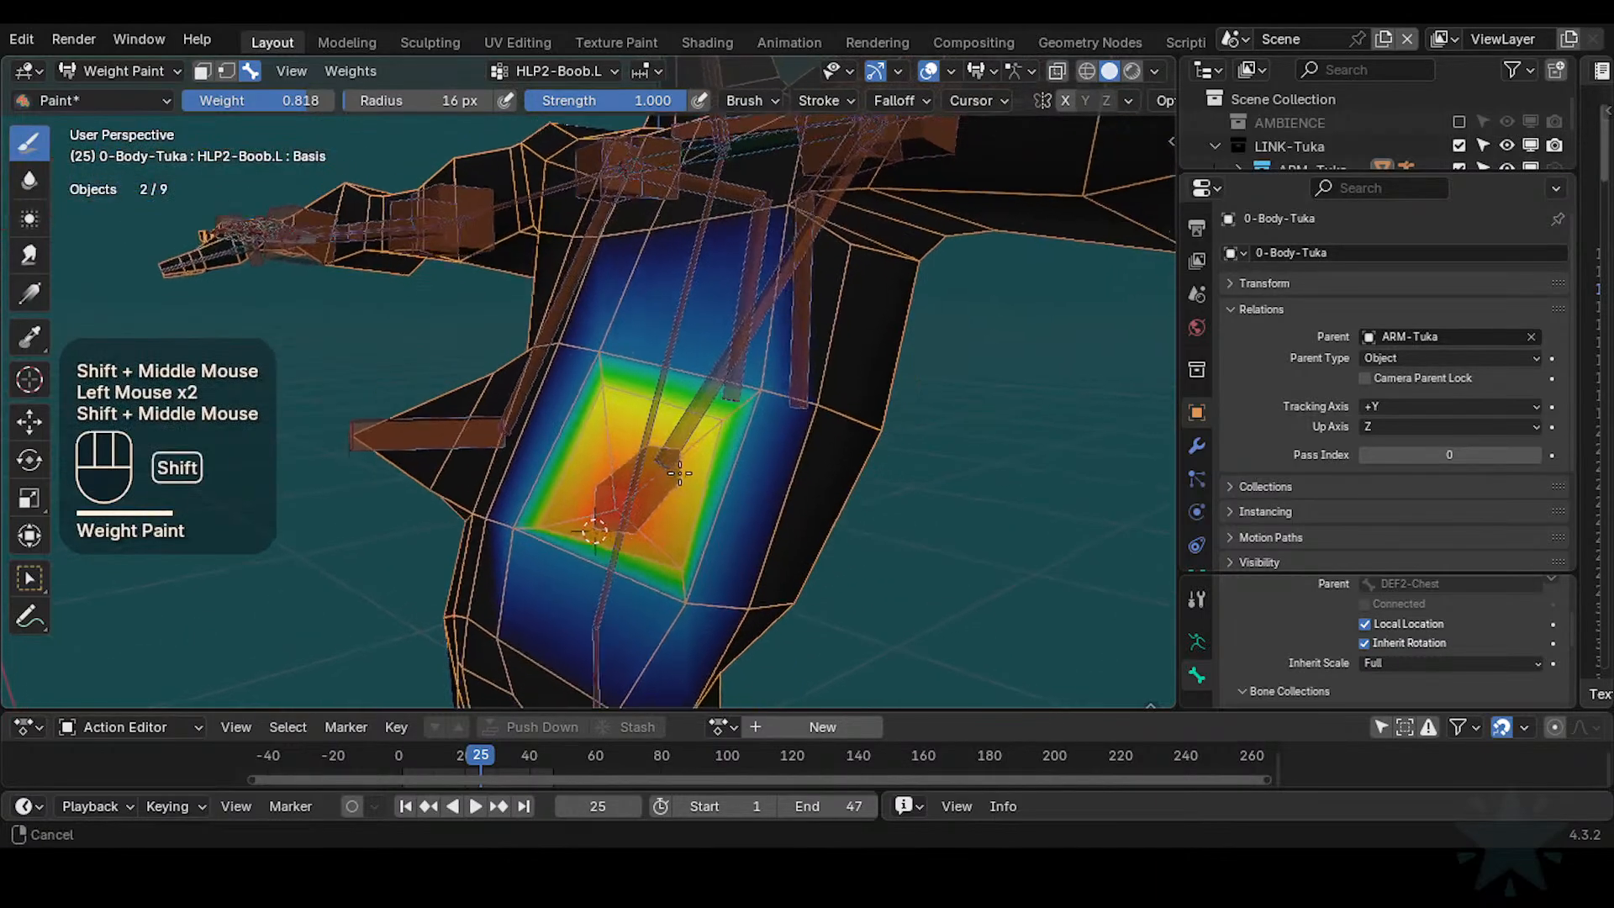
left_click(716, 433)
left_click_drag(620, 387, 594, 402)
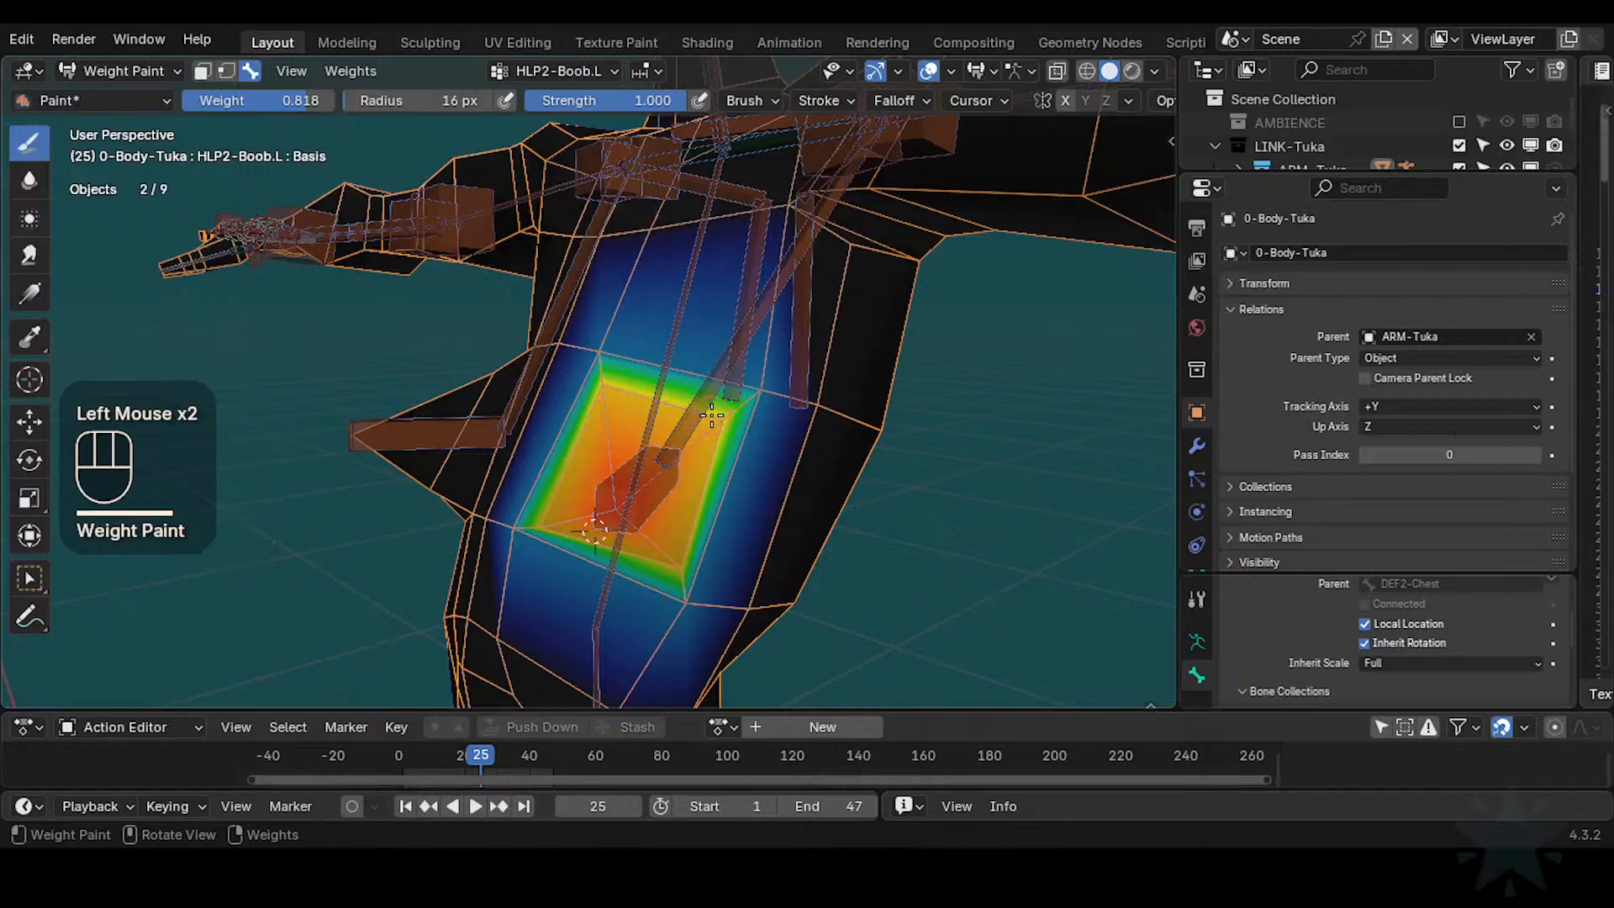
Paint the lower inner corners of the left chest patch with weight 0.703
middle_click_drag(698, 418, 745, 423, "shift")
middle_click_drag(566, 427, 603, 434)
middle_click_drag(603, 433, 699, 430, "shift")
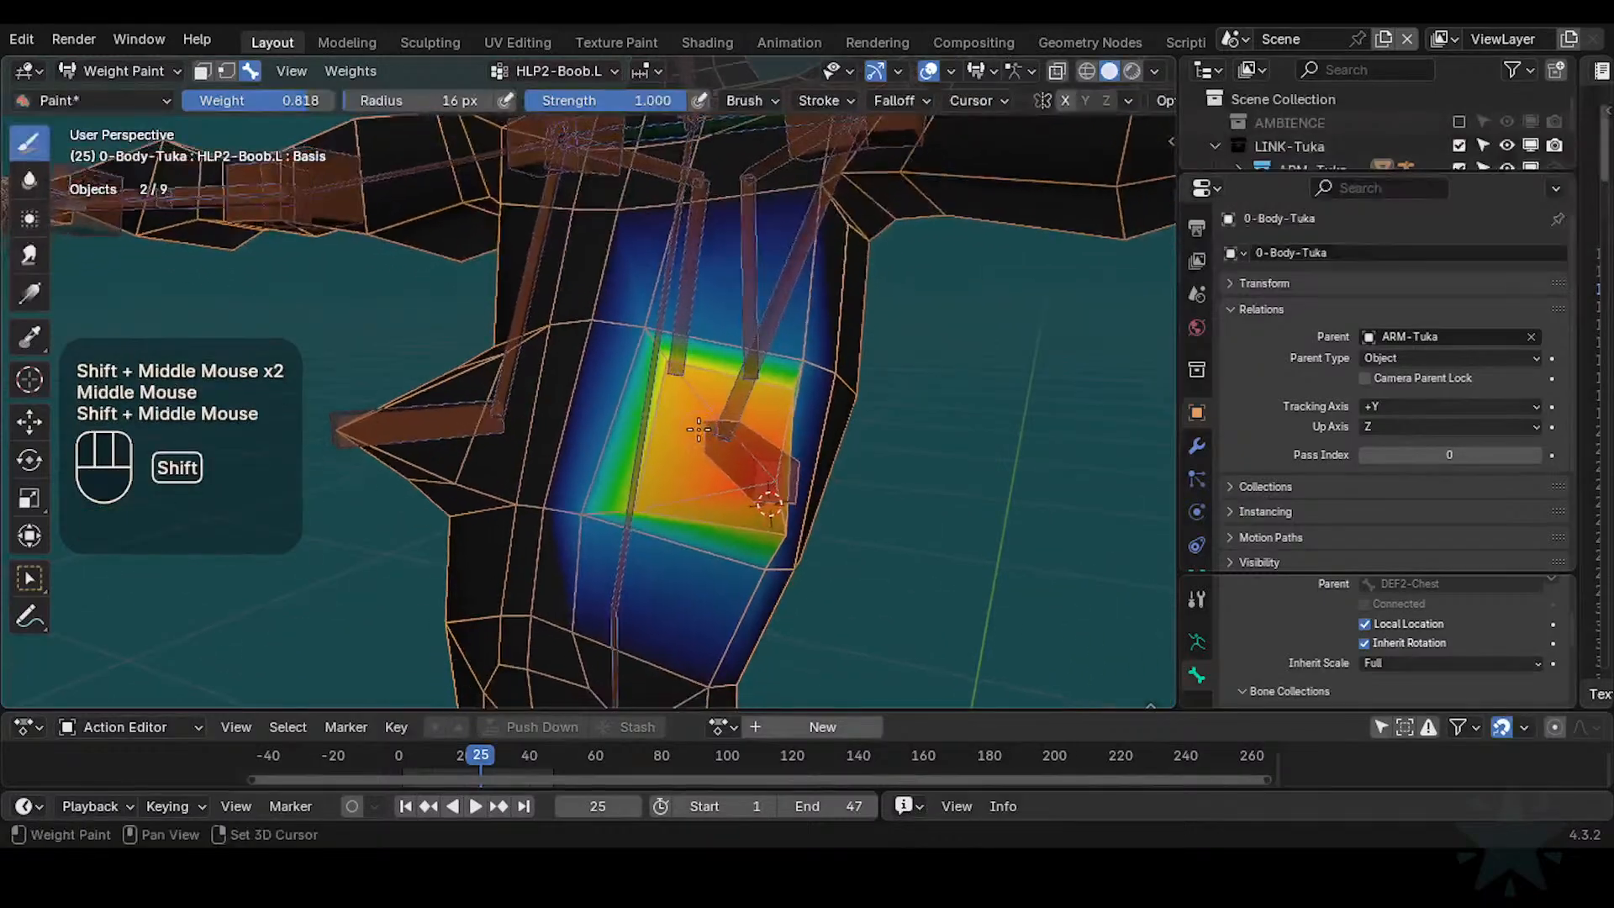
mouse_move(650, 519)
middle_mouse_down()
mouse_move(678, 479)
mouse_move(651, 484)
middle_mouse_up()
key("ctrl+f")
left_click(652, 501)
mouse_move(651, 484)
middle_mouse_down()
mouse_move(648, 411)
mouse_move(643, 515)
mouse_move(740, 473)
middle_mouse_up()
left_click(633, 468)
left_click(719, 526)
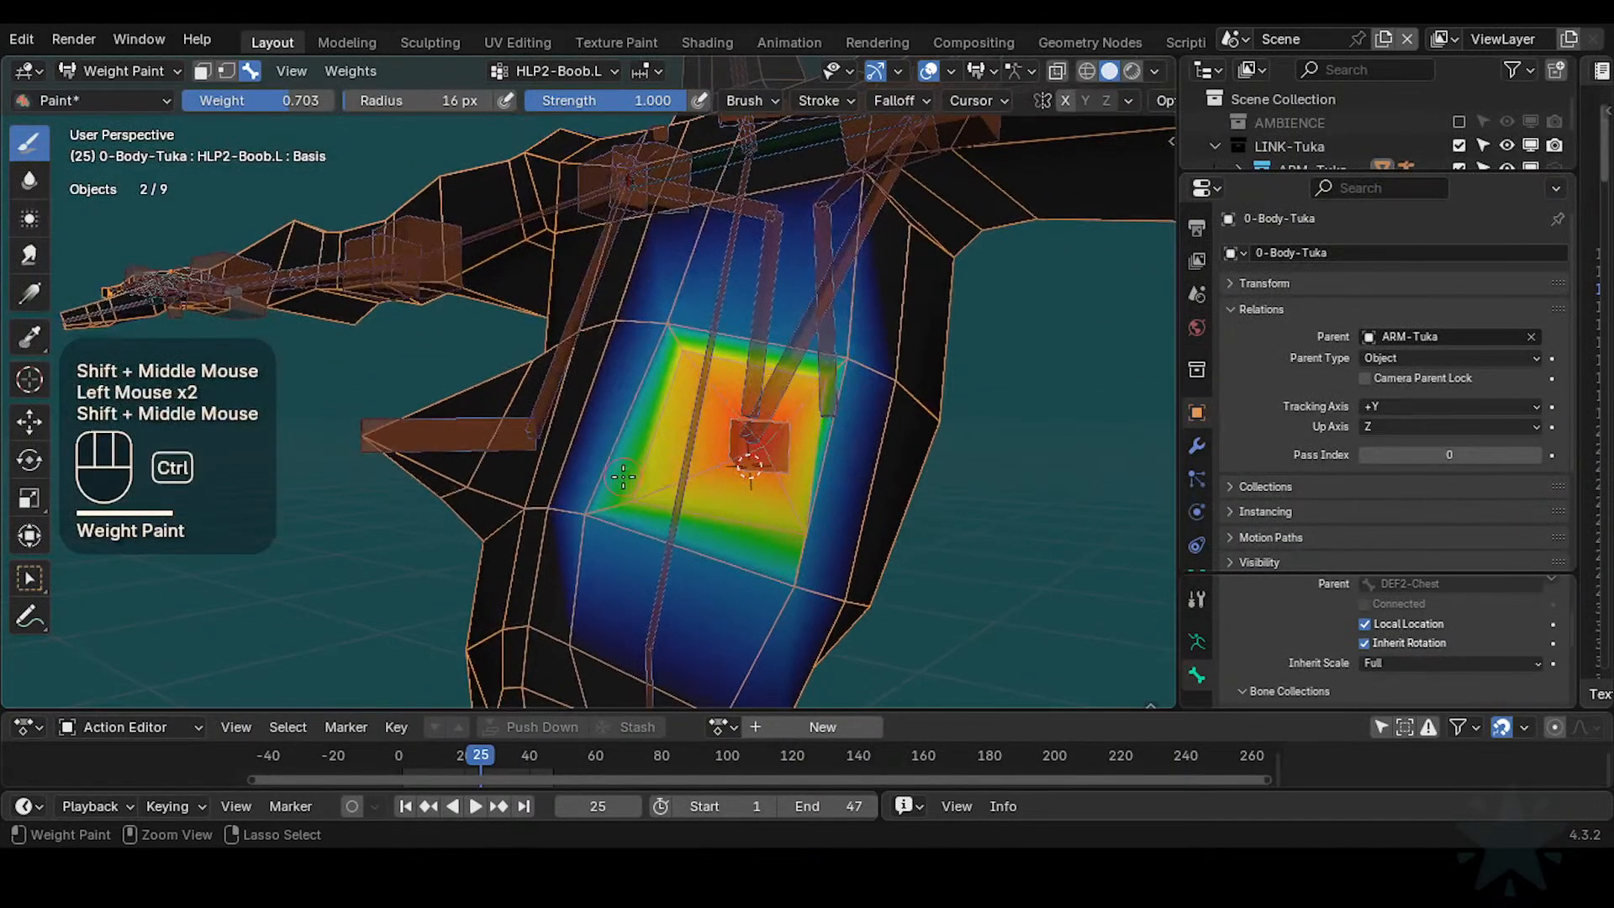
Sample the lower outer edge of the left chest patch and paint its corners with weight 0.194
key("ctrl+f")
left_click(592, 494)
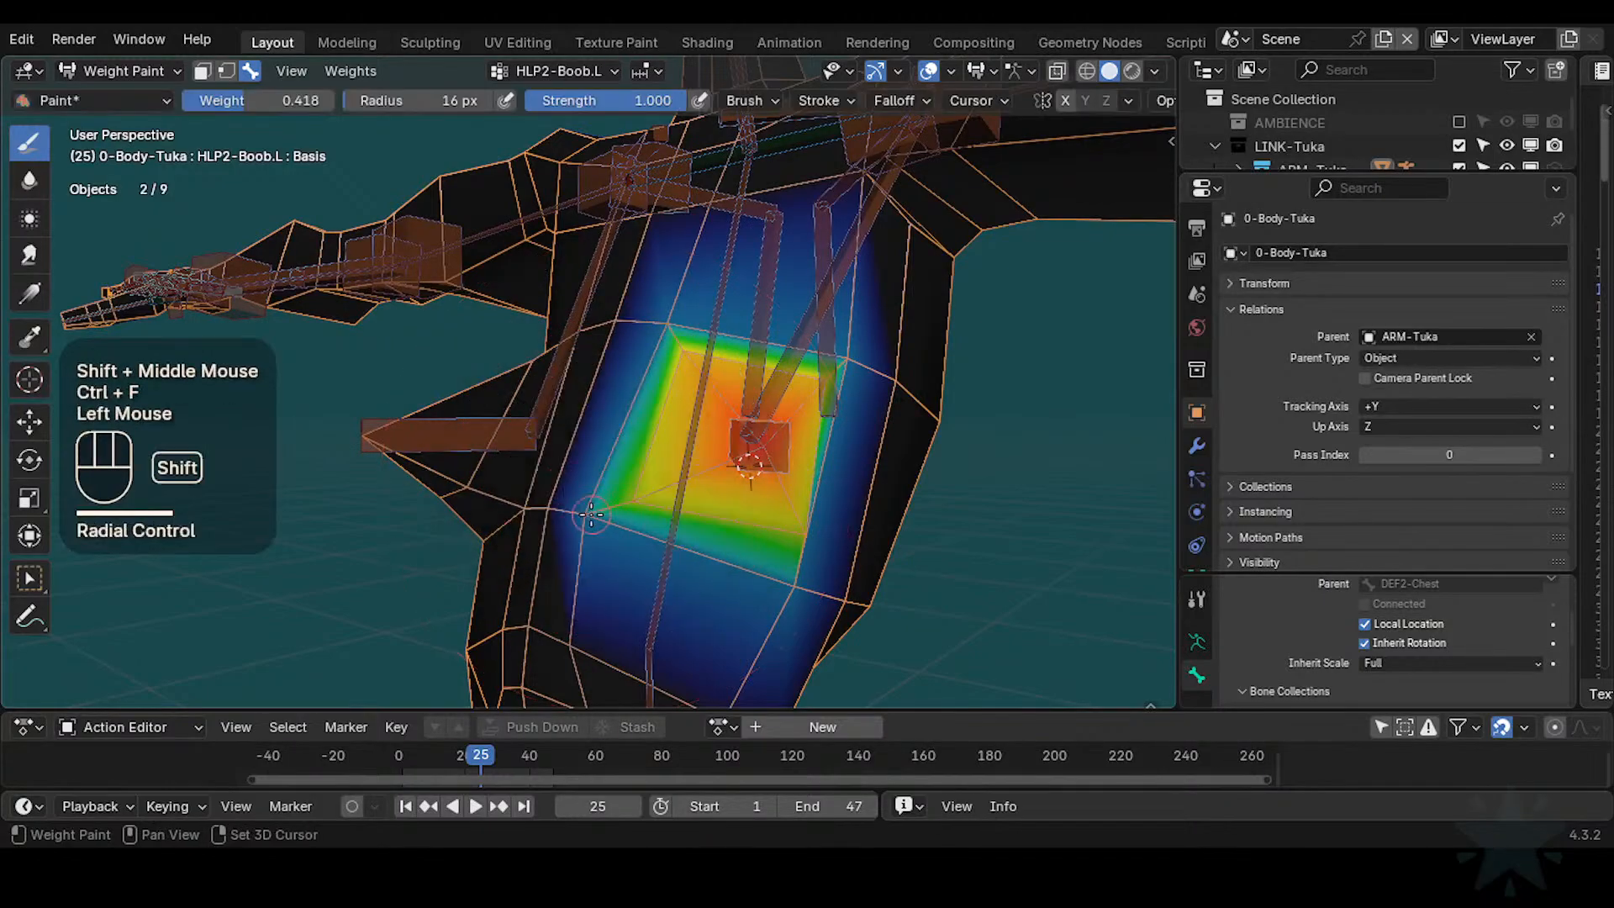
key("shift+x")
key("ctrl+f")
double_click(588, 513)
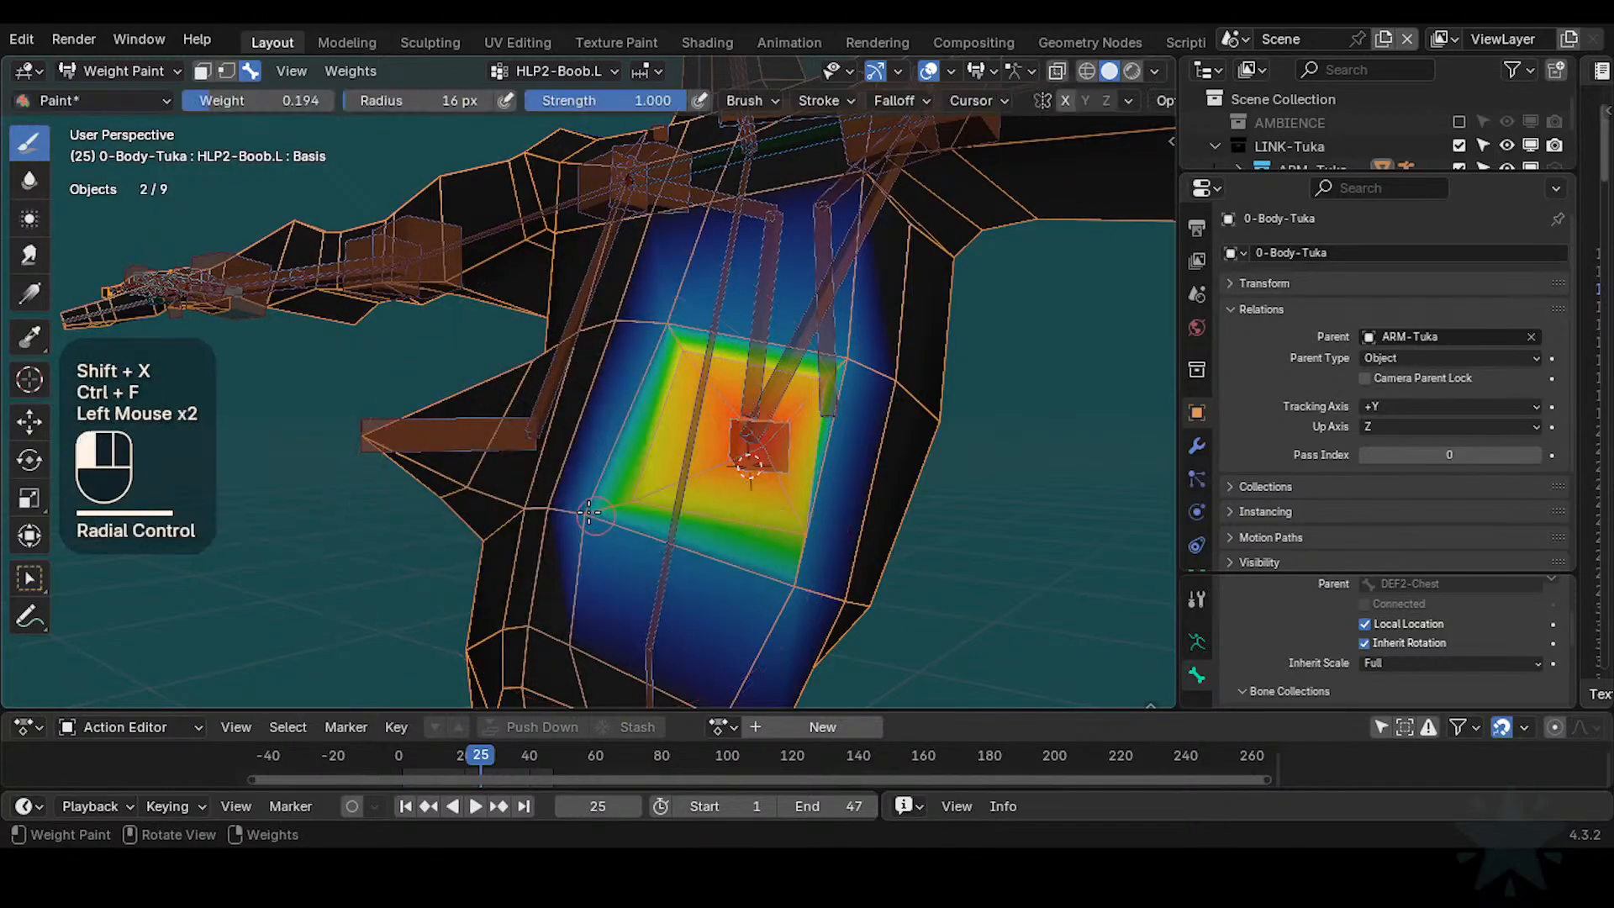
left_click_drag(743, 577, 788, 586)
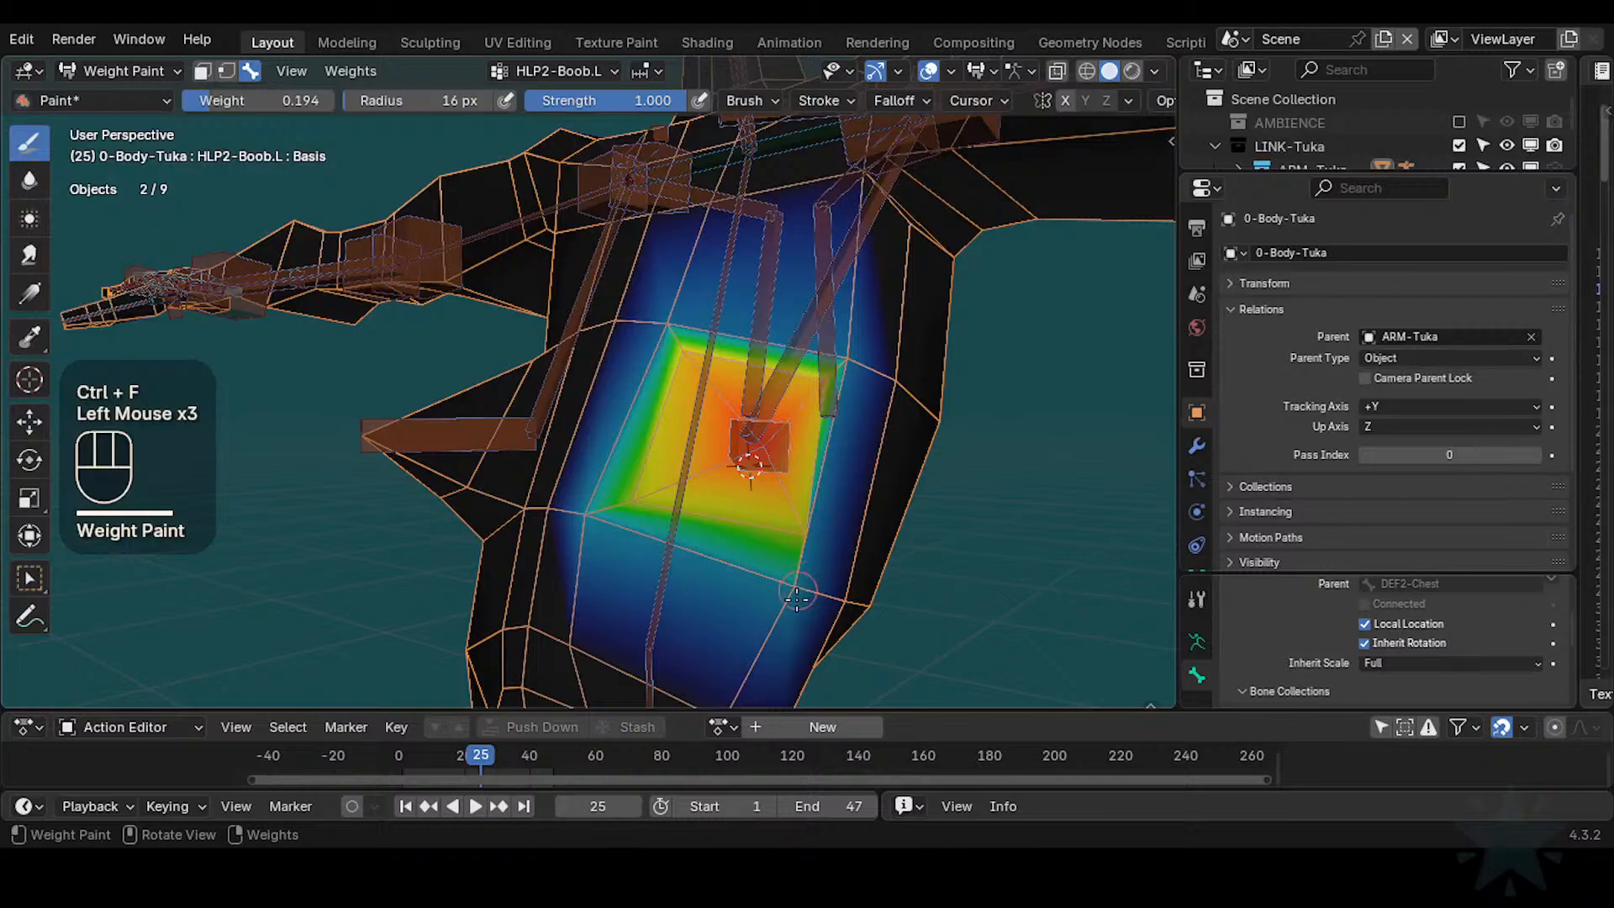
Paint the upper outer corners of the left chest patch with weight 0.345
middle_click_drag(714, 385, 710, 438, "shift")
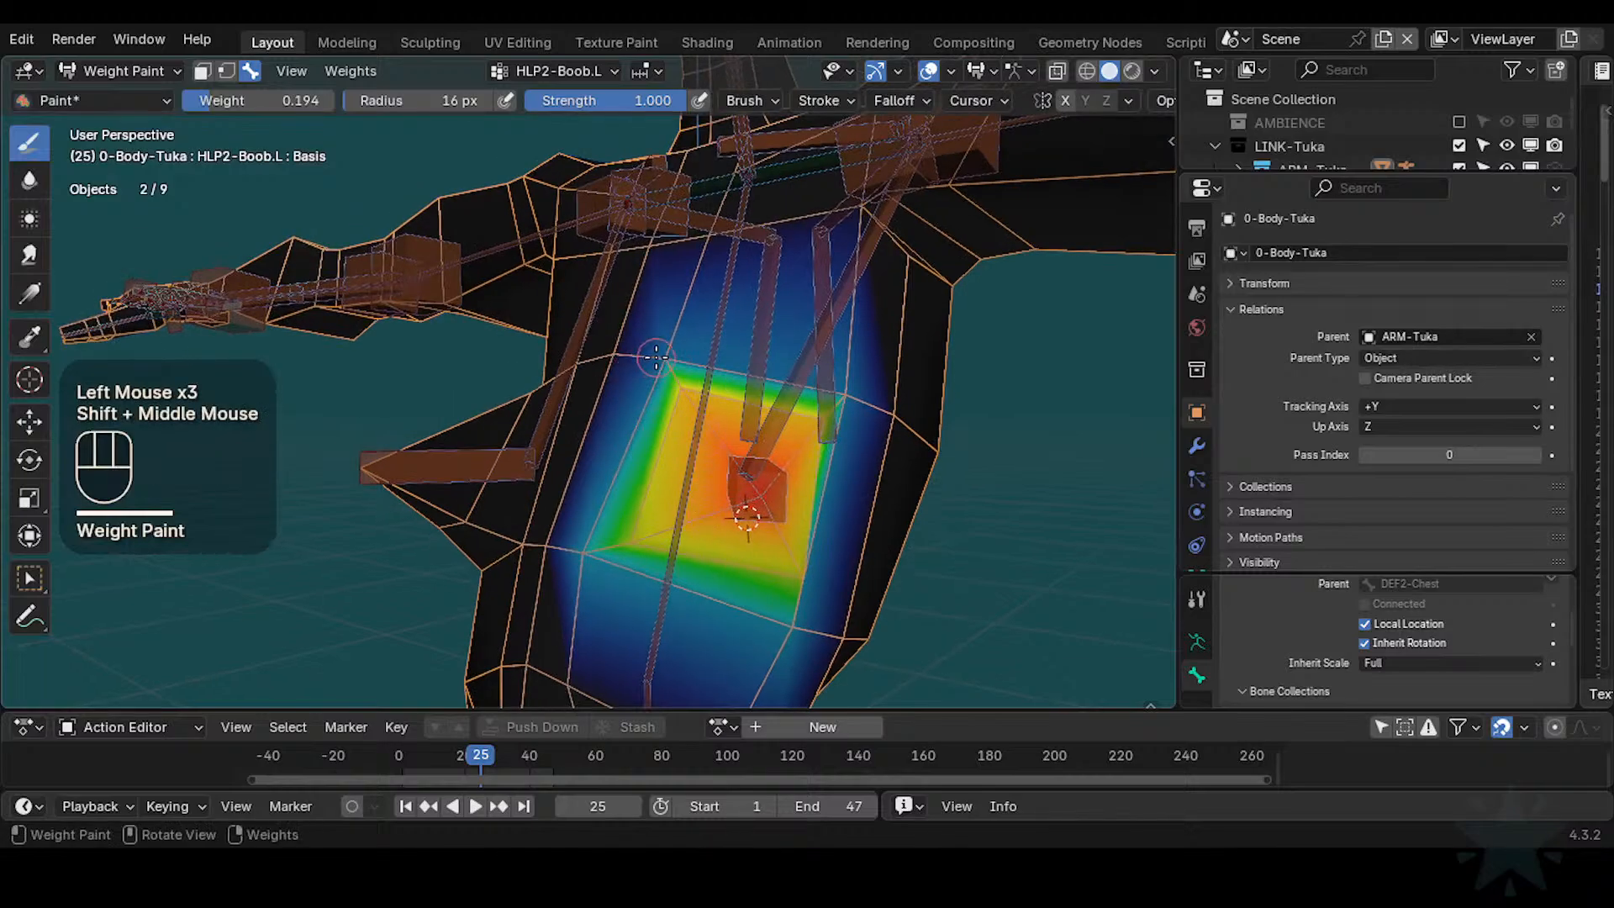
key("ctrl+f")
key("ctrl+f")
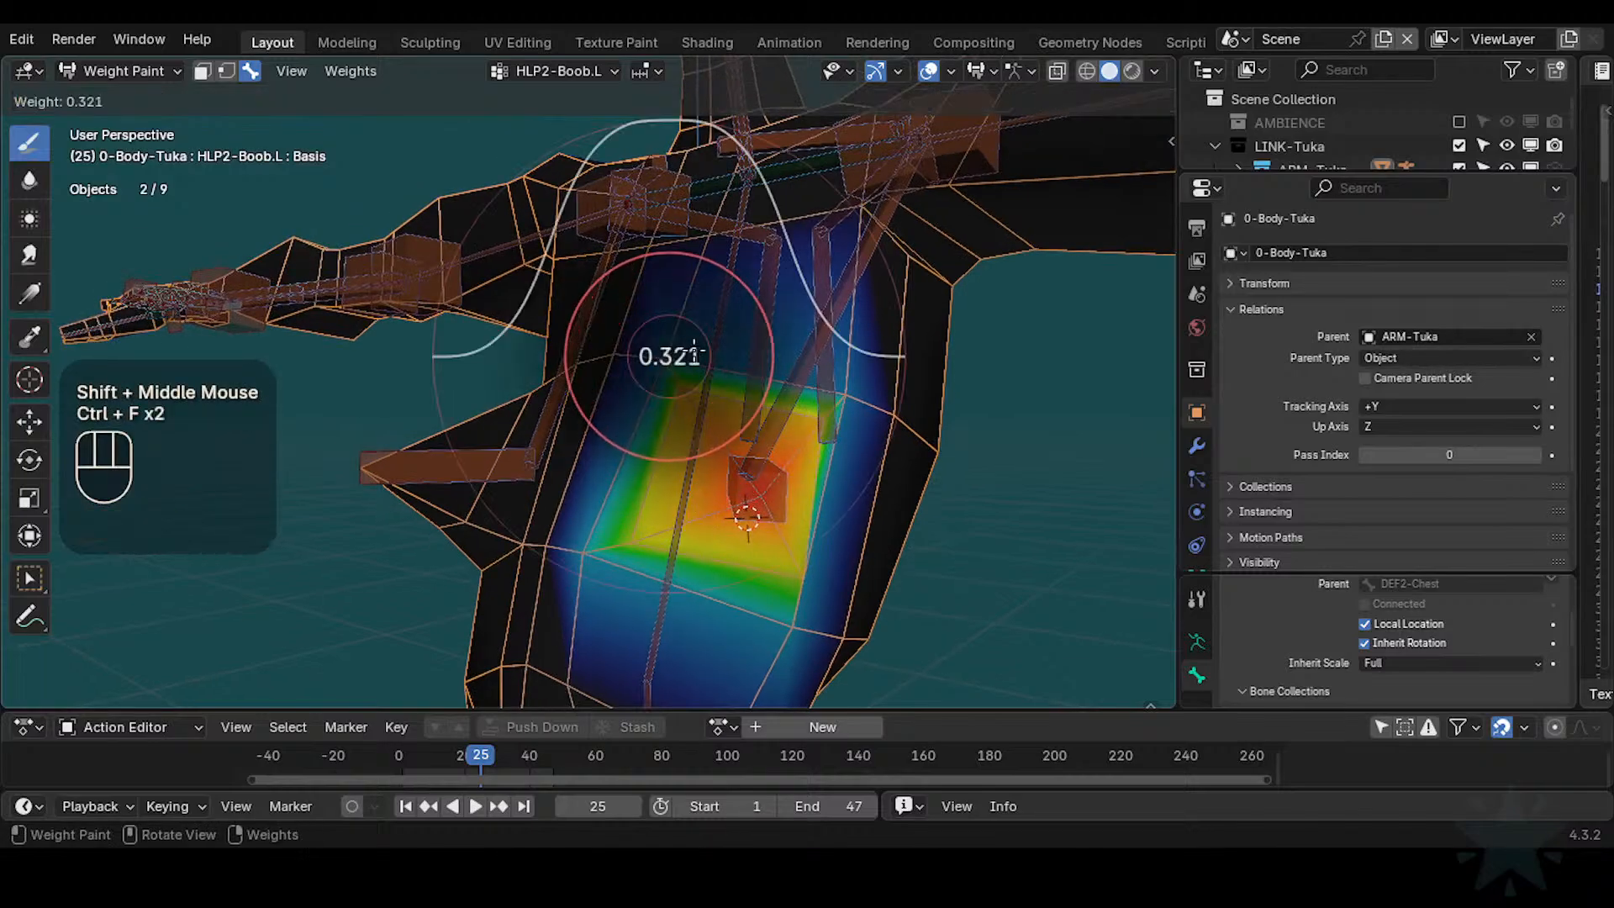
left_click(594, 538)
key("shift+x")
key("ctrl+f")
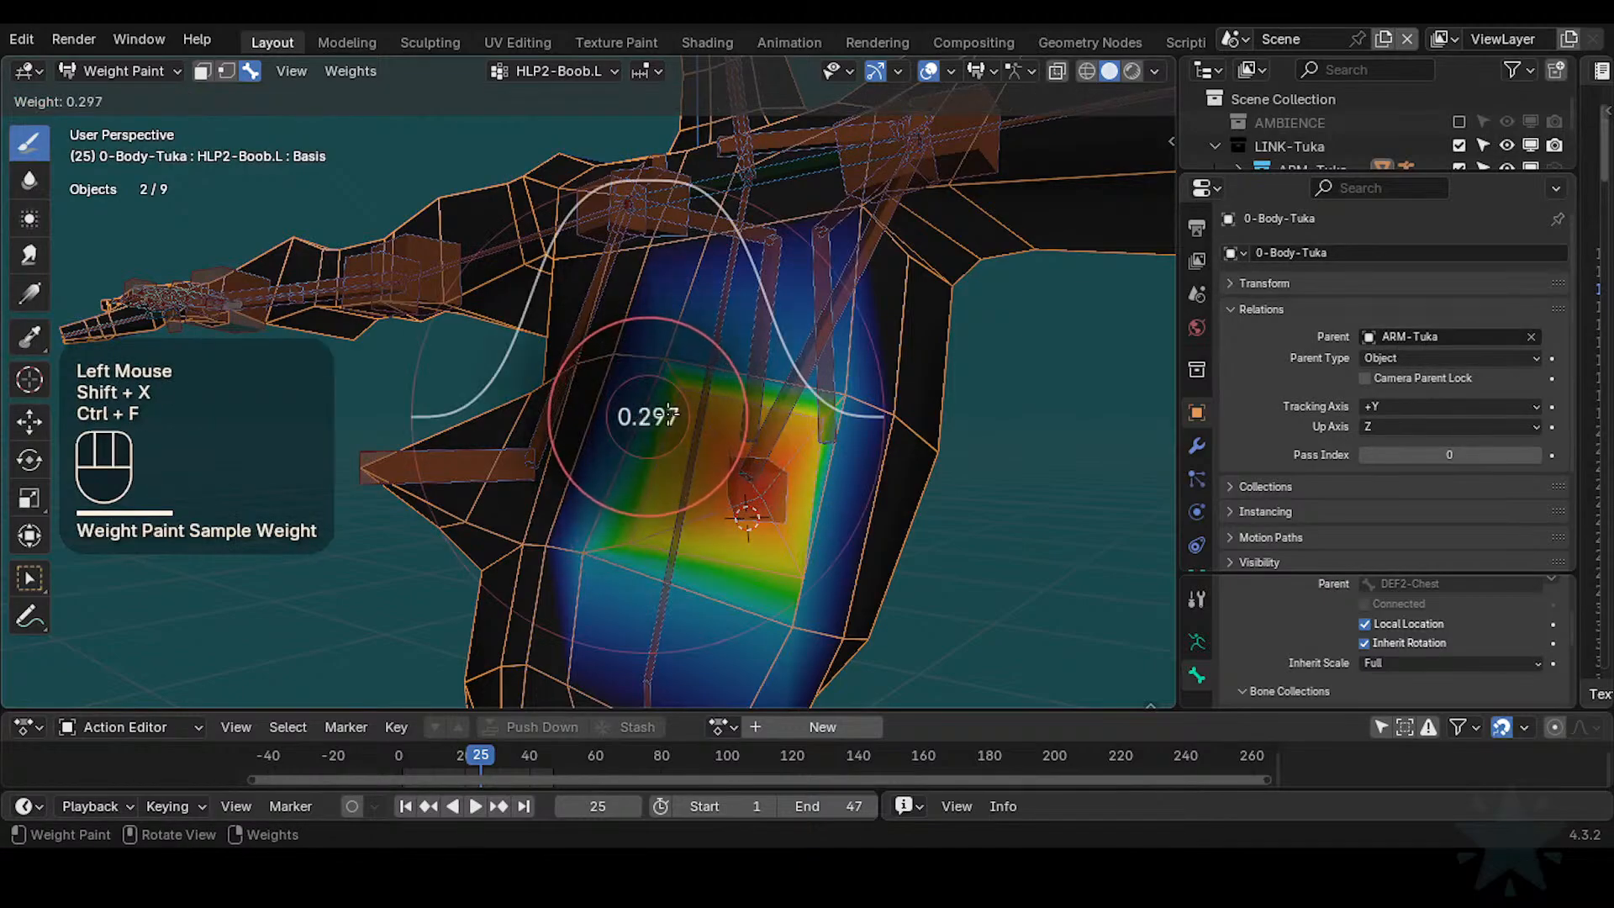
left_click(666, 409)
key("ctrl+f")
left_click(670, 402)
left_click(668, 360)
middle_click_drag(694, 338, 588, 346)
middle_click_drag(588, 346, 599, 333, "shift")
left_click(807, 390)
Sample the painted HLP2-Boob.L weights at the inner corners of the left chest patch and save the file
middle_click_drag(794, 399, 766, 433)
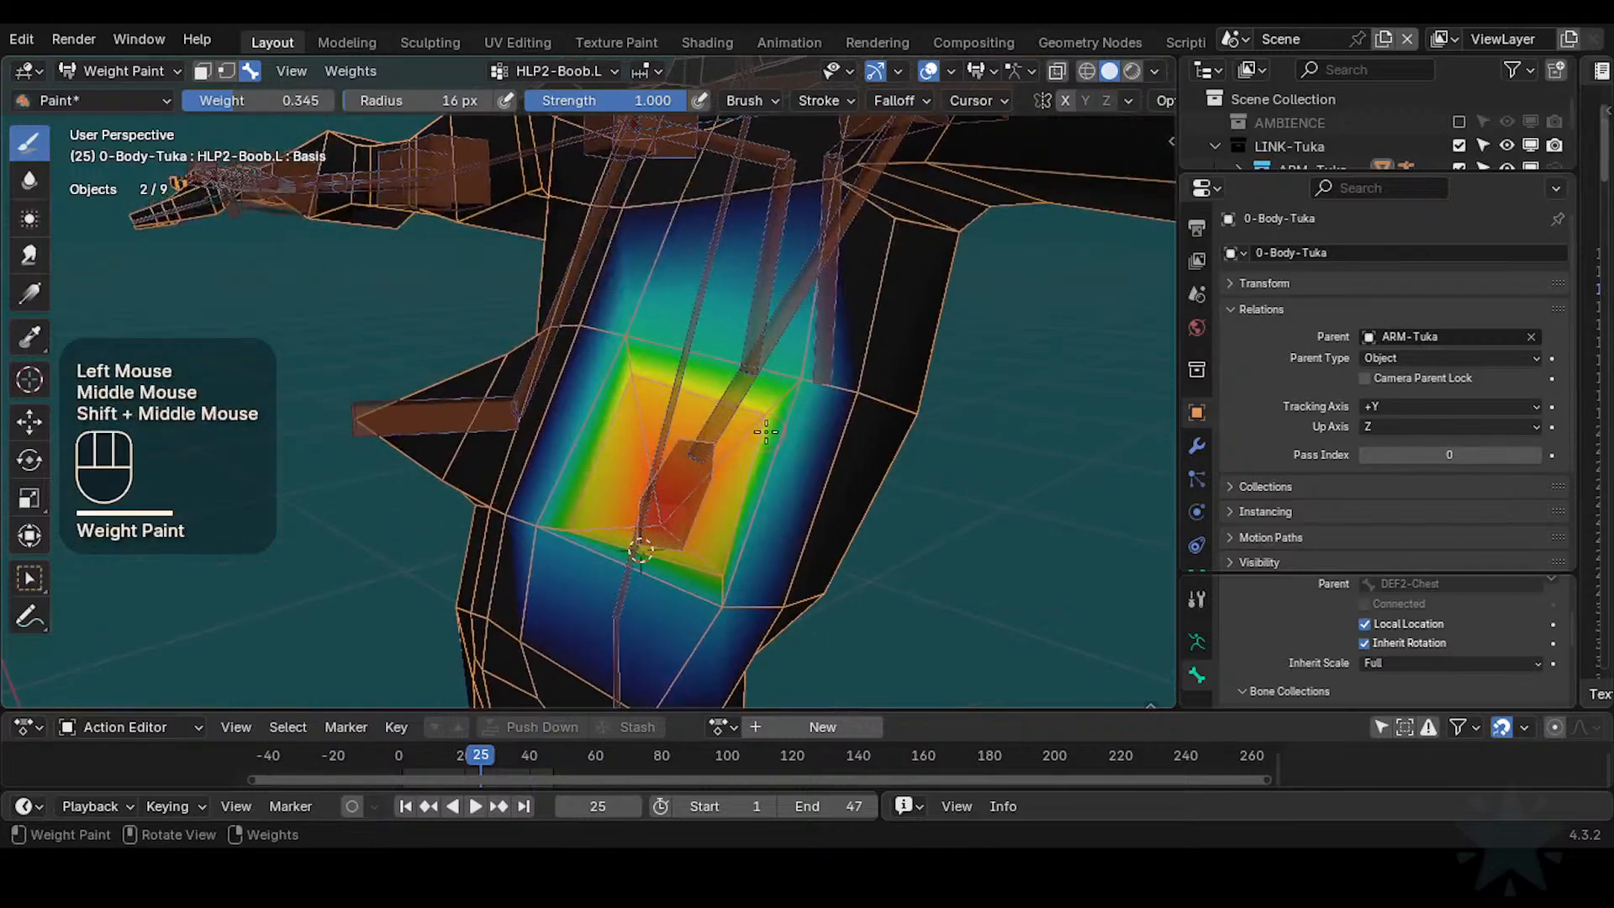
key("shift+x")
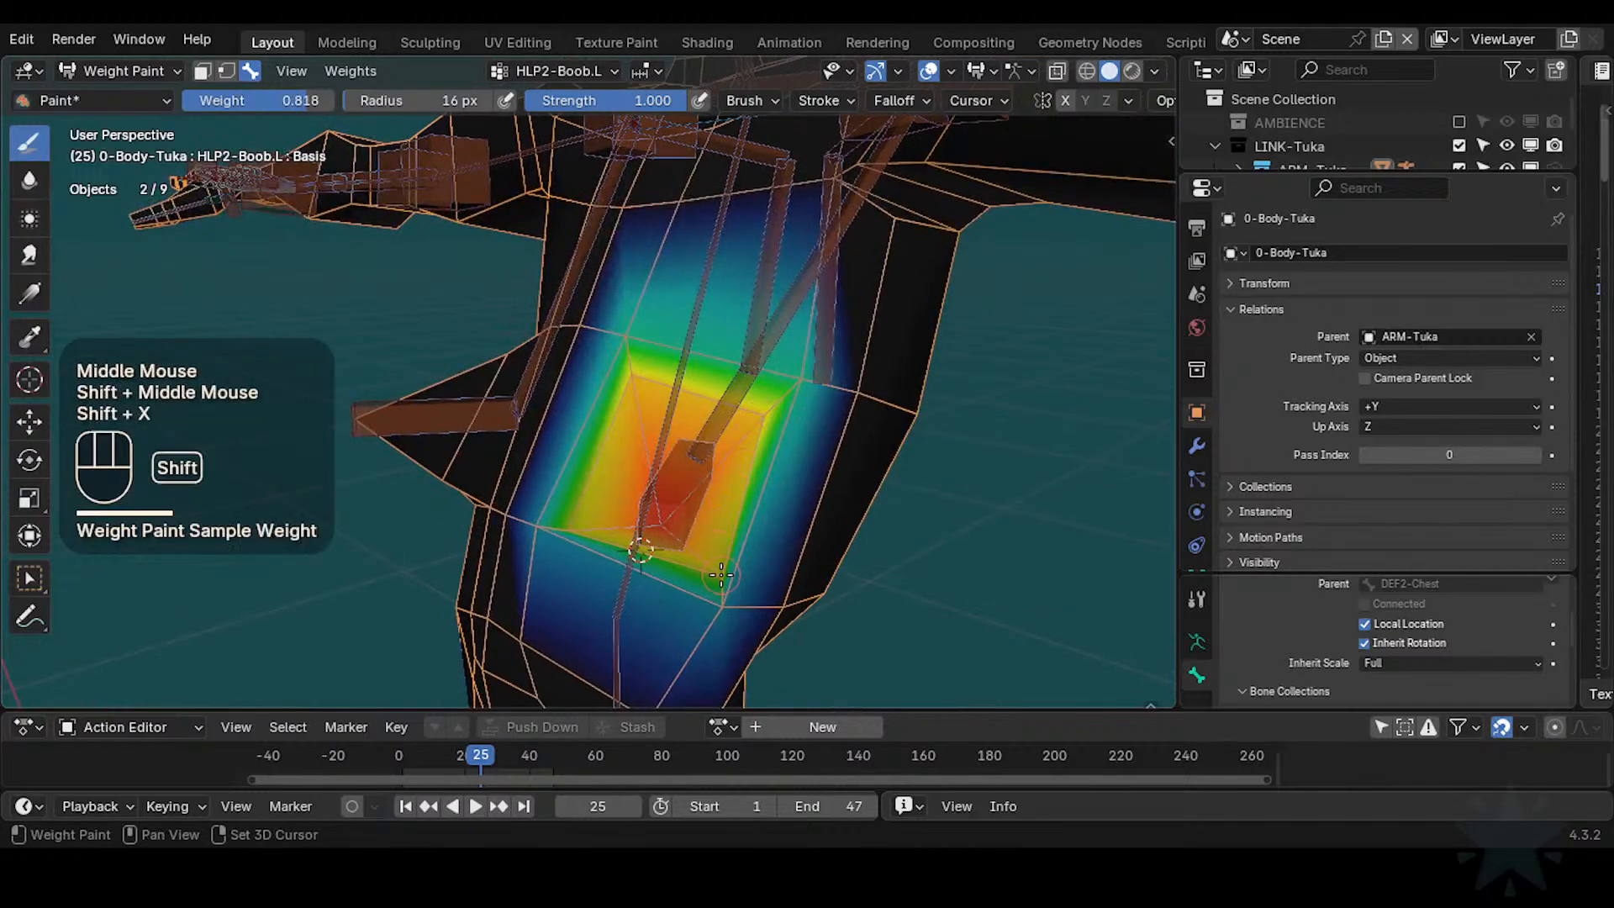
key("shift+x")
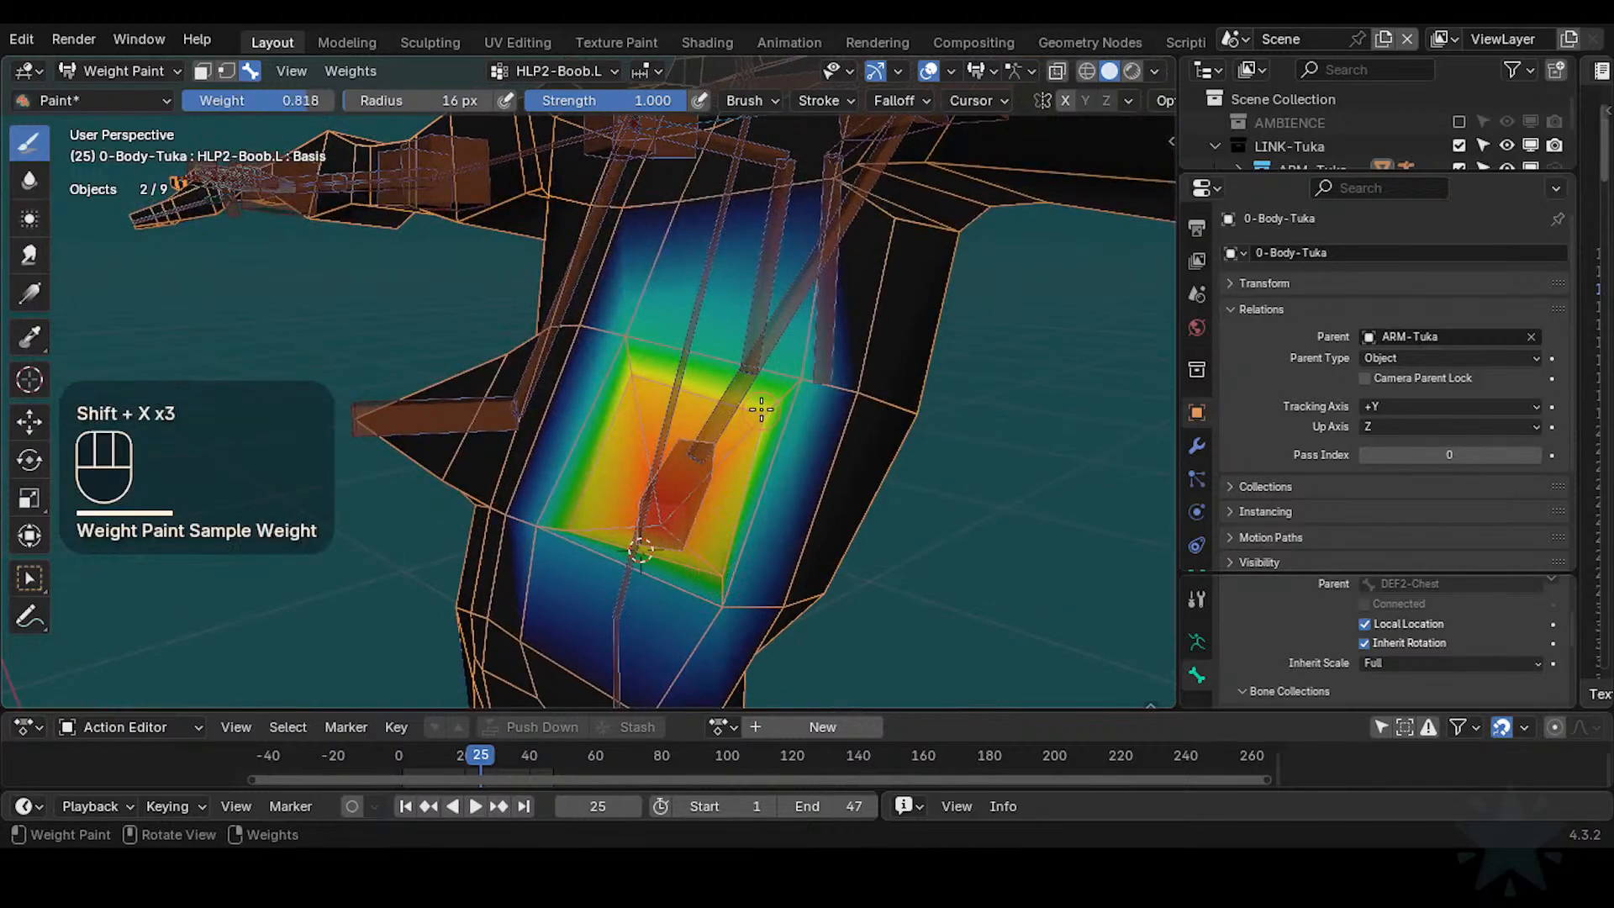
middle_click_drag(755, 407, 795, 385, "shift")
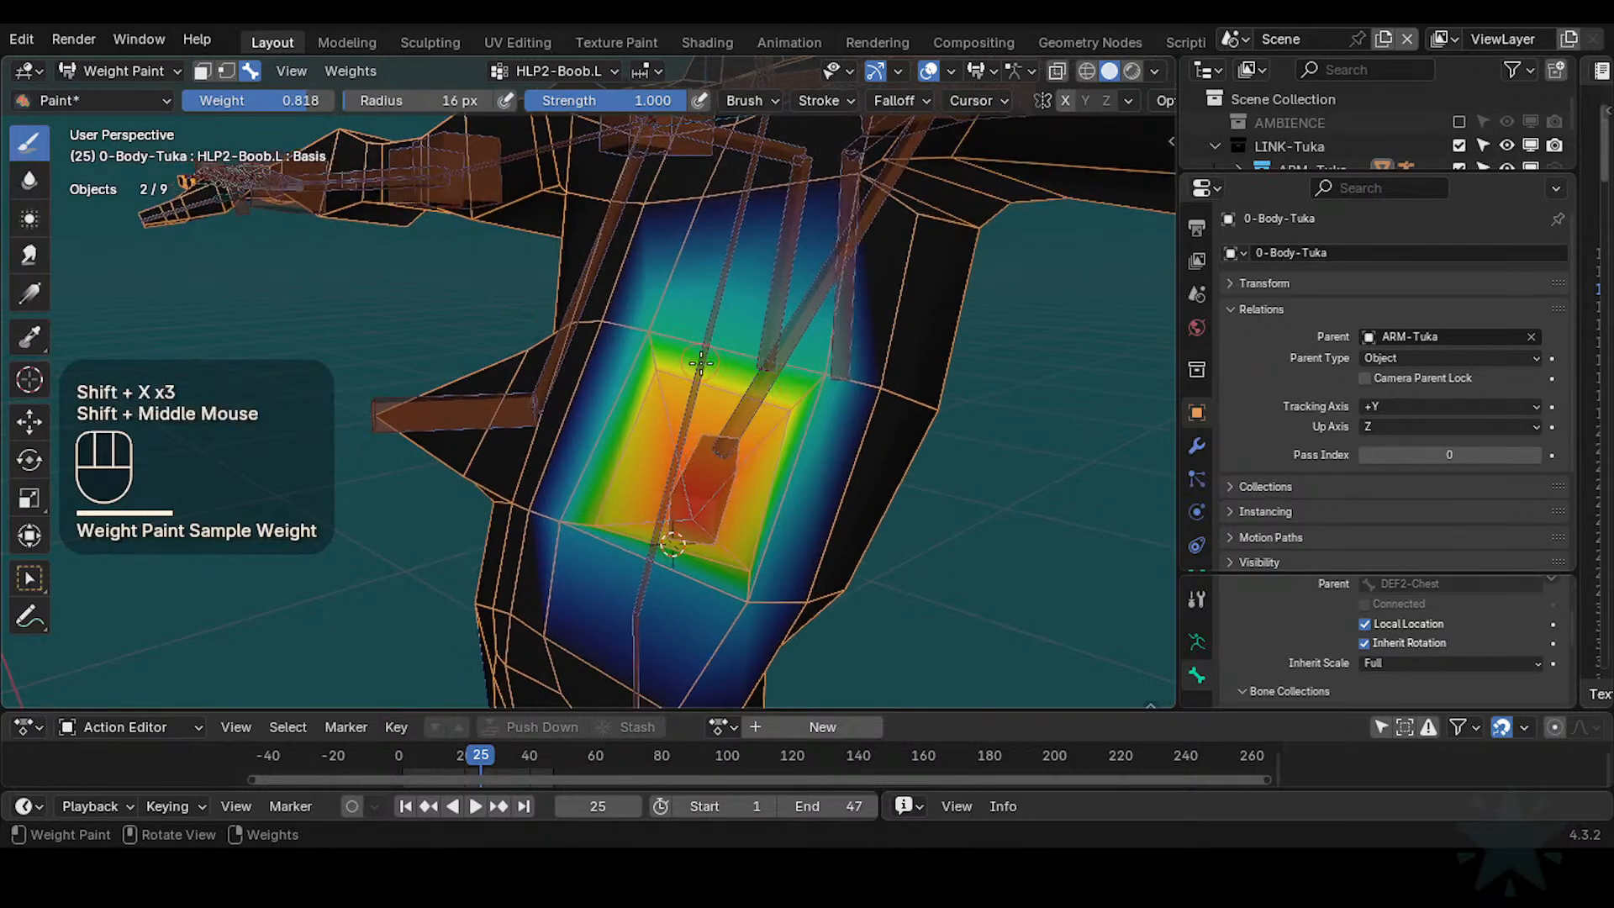
middle_click_drag(700, 362, 771, 366)
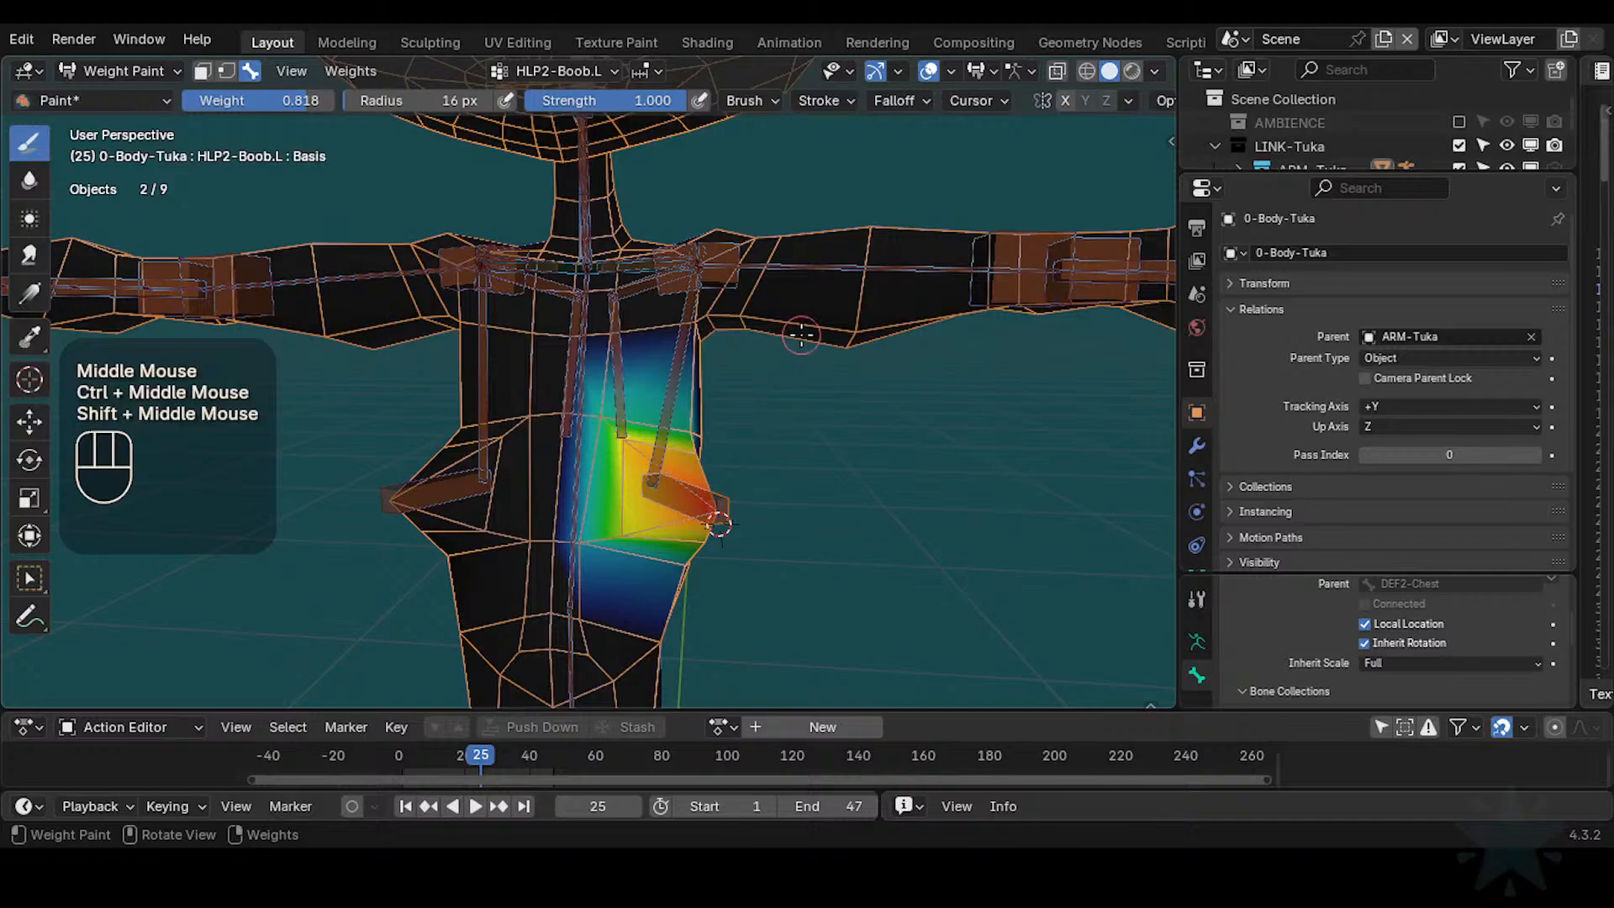
key("ctrl+s")
Try rotating the left shoulder control CTL-IK-Shoulder.L with the CTL-IK bone collection soloed
key("n")
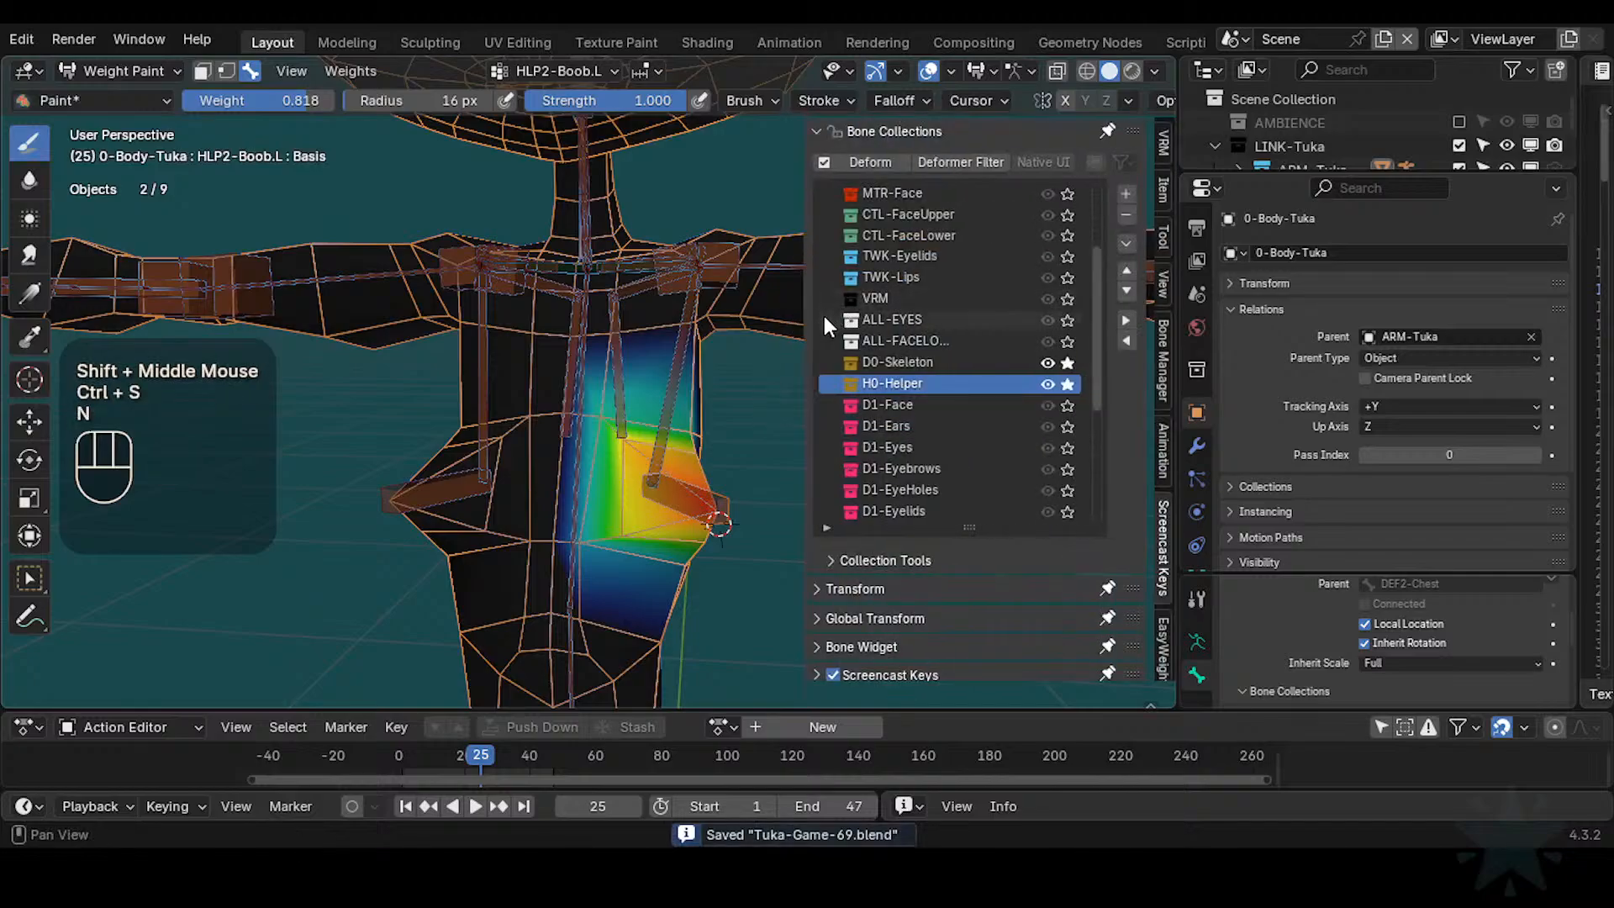
mouse_move(690, 370)
middle_mouse_down("shift")
mouse_move(646, 380)
mouse_move(664, 370)
middle_mouse_up("shift")
middle_click_drag(824, 362, 769, 361, "ctrl")
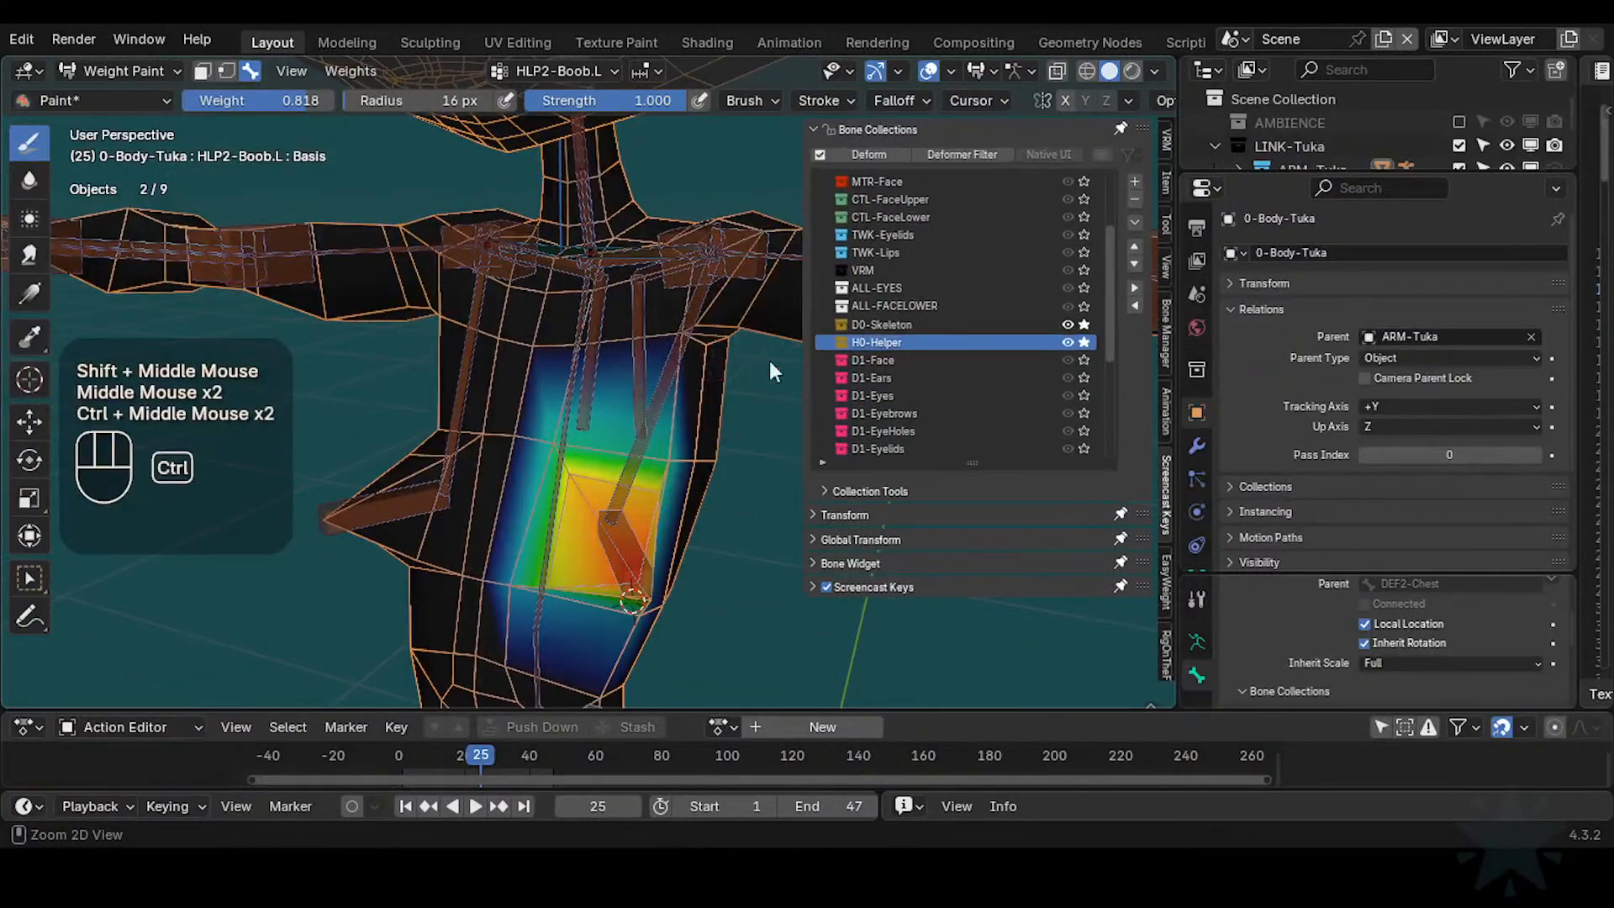
left_click_drag(1121, 269, 1103, 188)
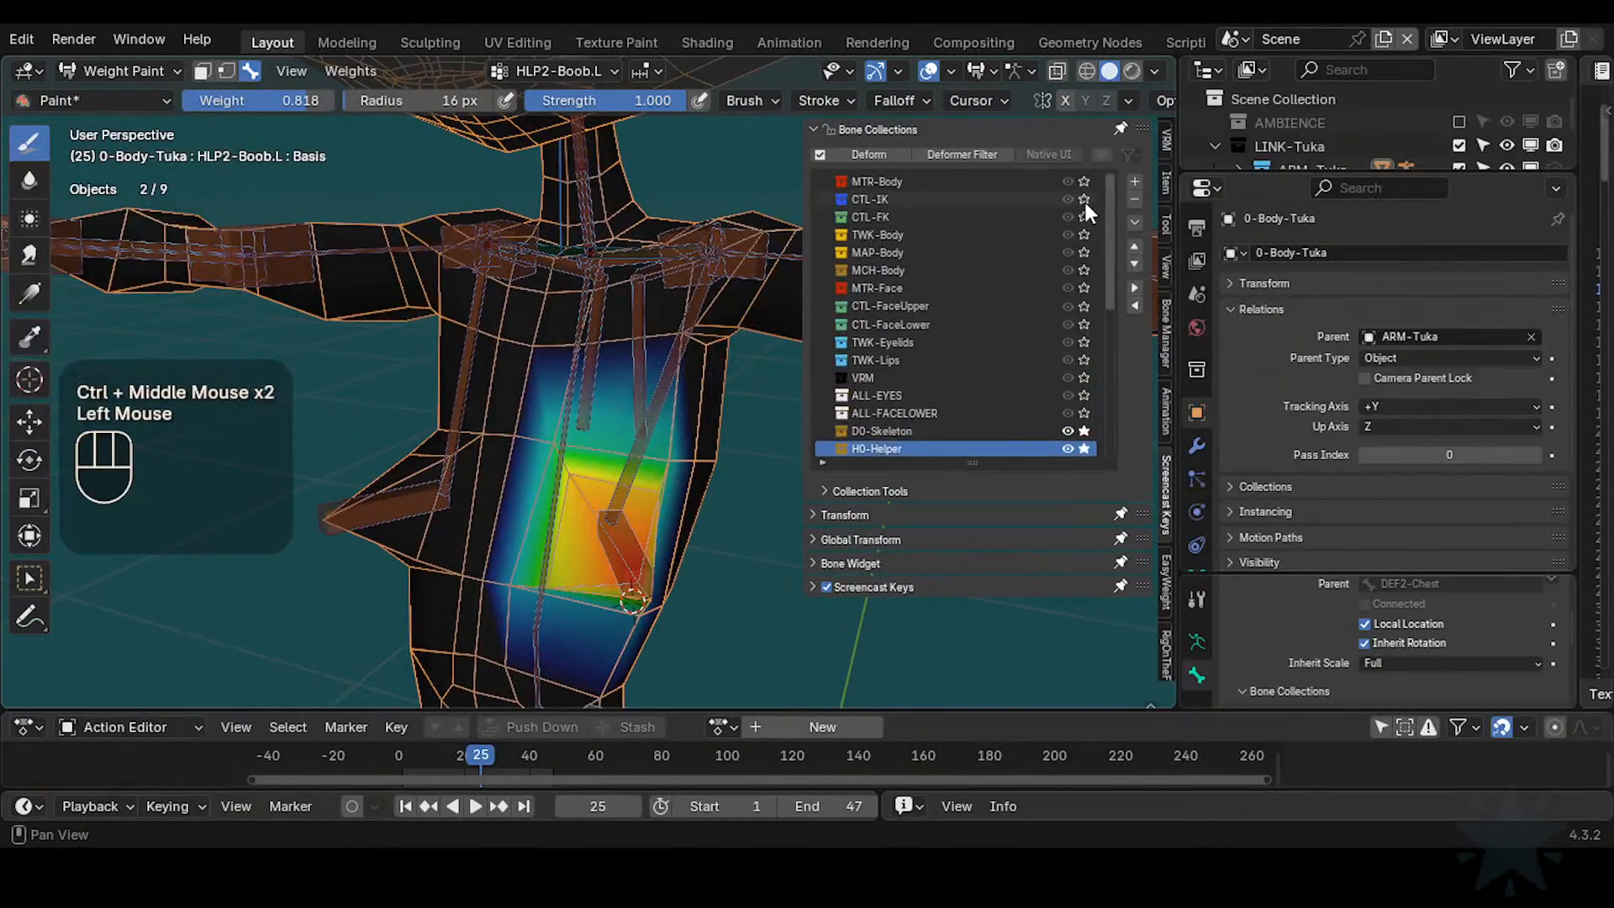
left_click(1084, 199)
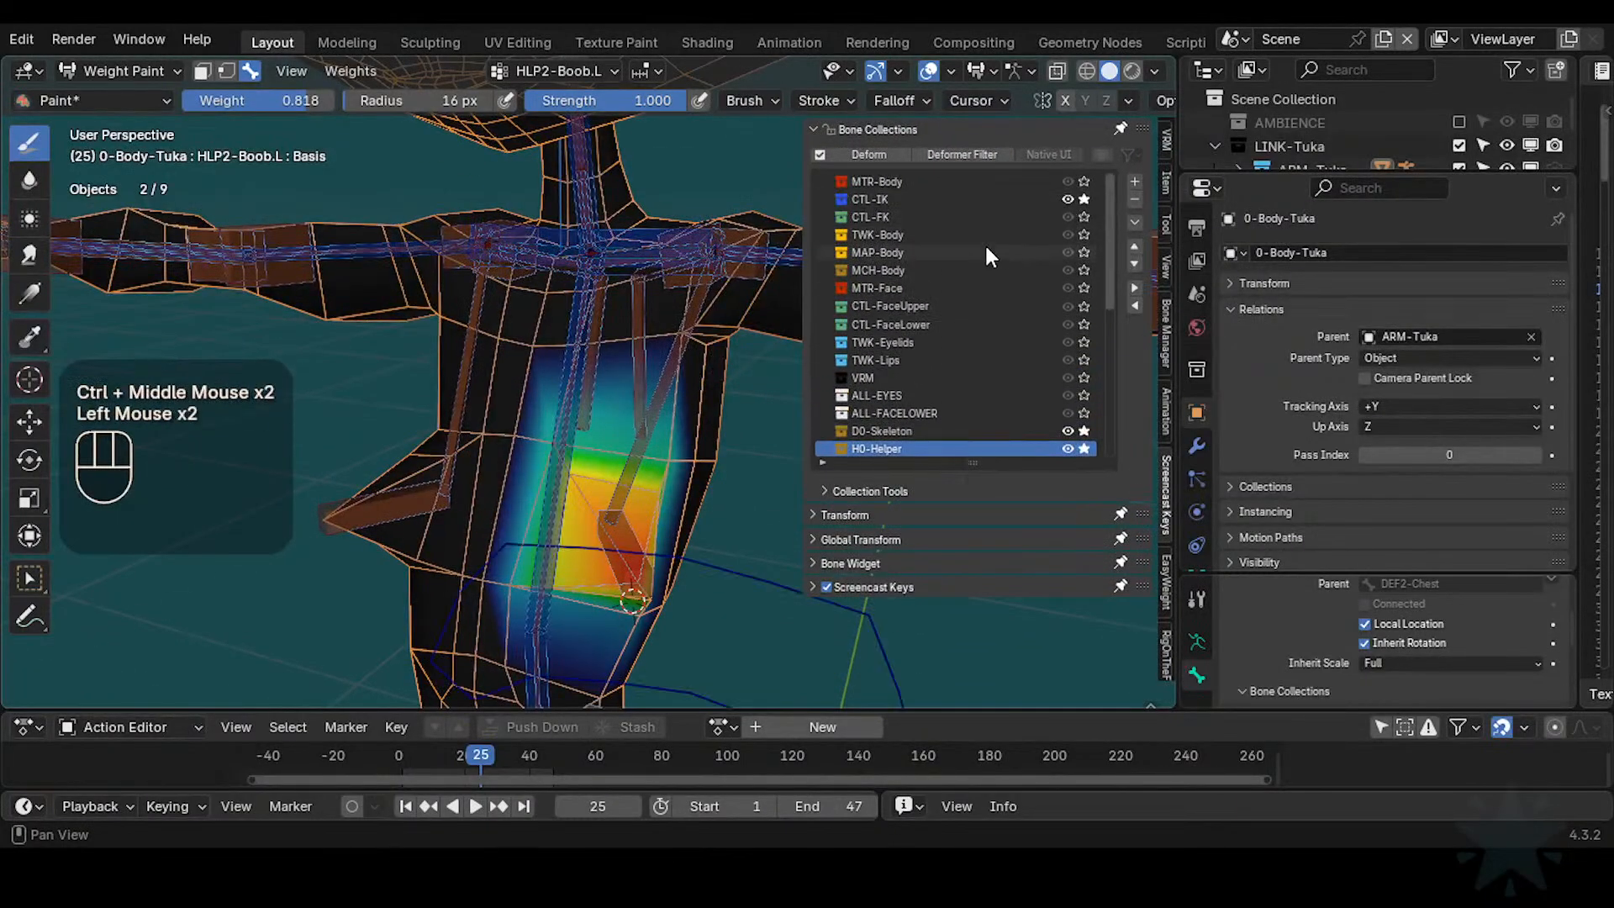
left_click(662, 219, "alt")
middle_click(661, 219)
key("r")
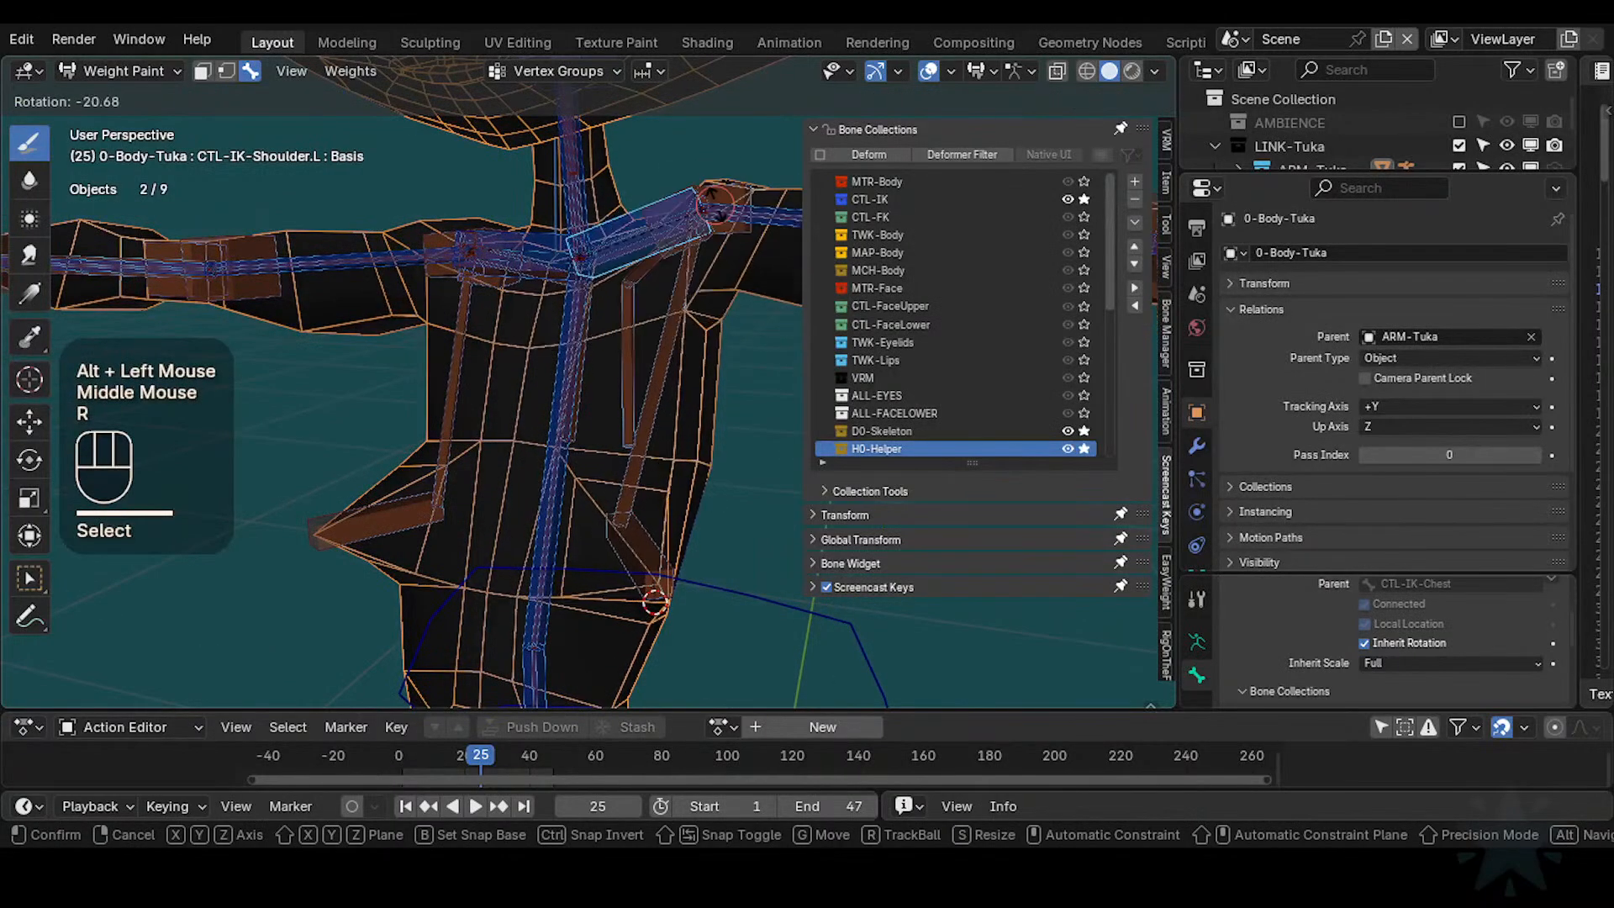
key("Escape")
left_click(1083, 199)
Solo the CTL-FK bone collection, move MTR-FK-Shoulder.L upward to test the chest deformation, and save the file
left_click(1083, 217)
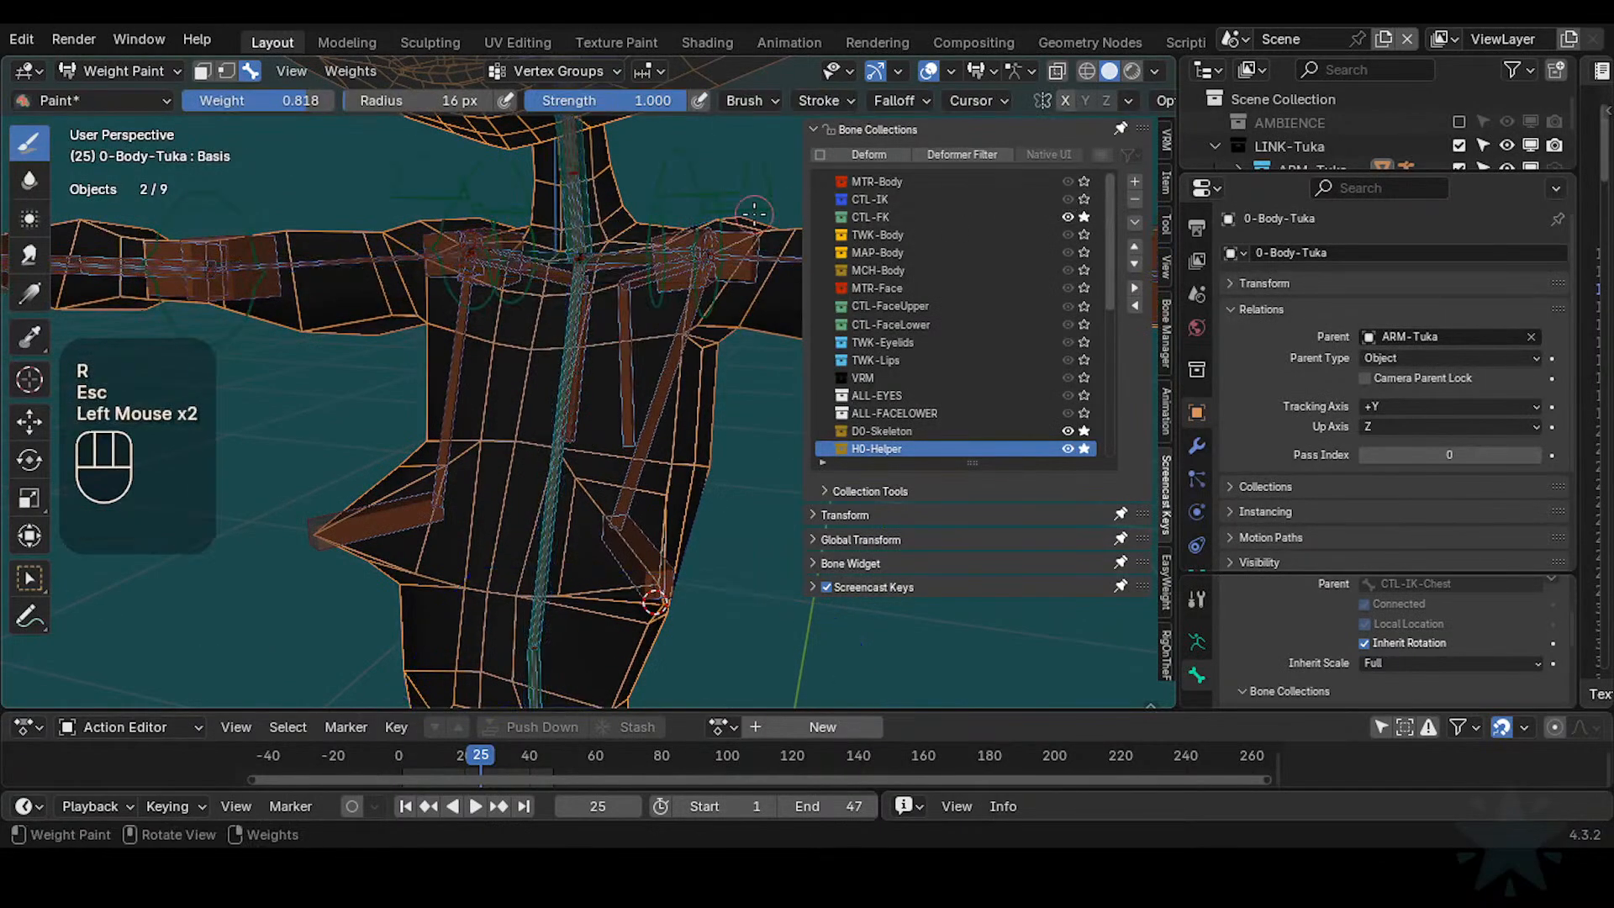
left_click(716, 177, "alt")
key("g")
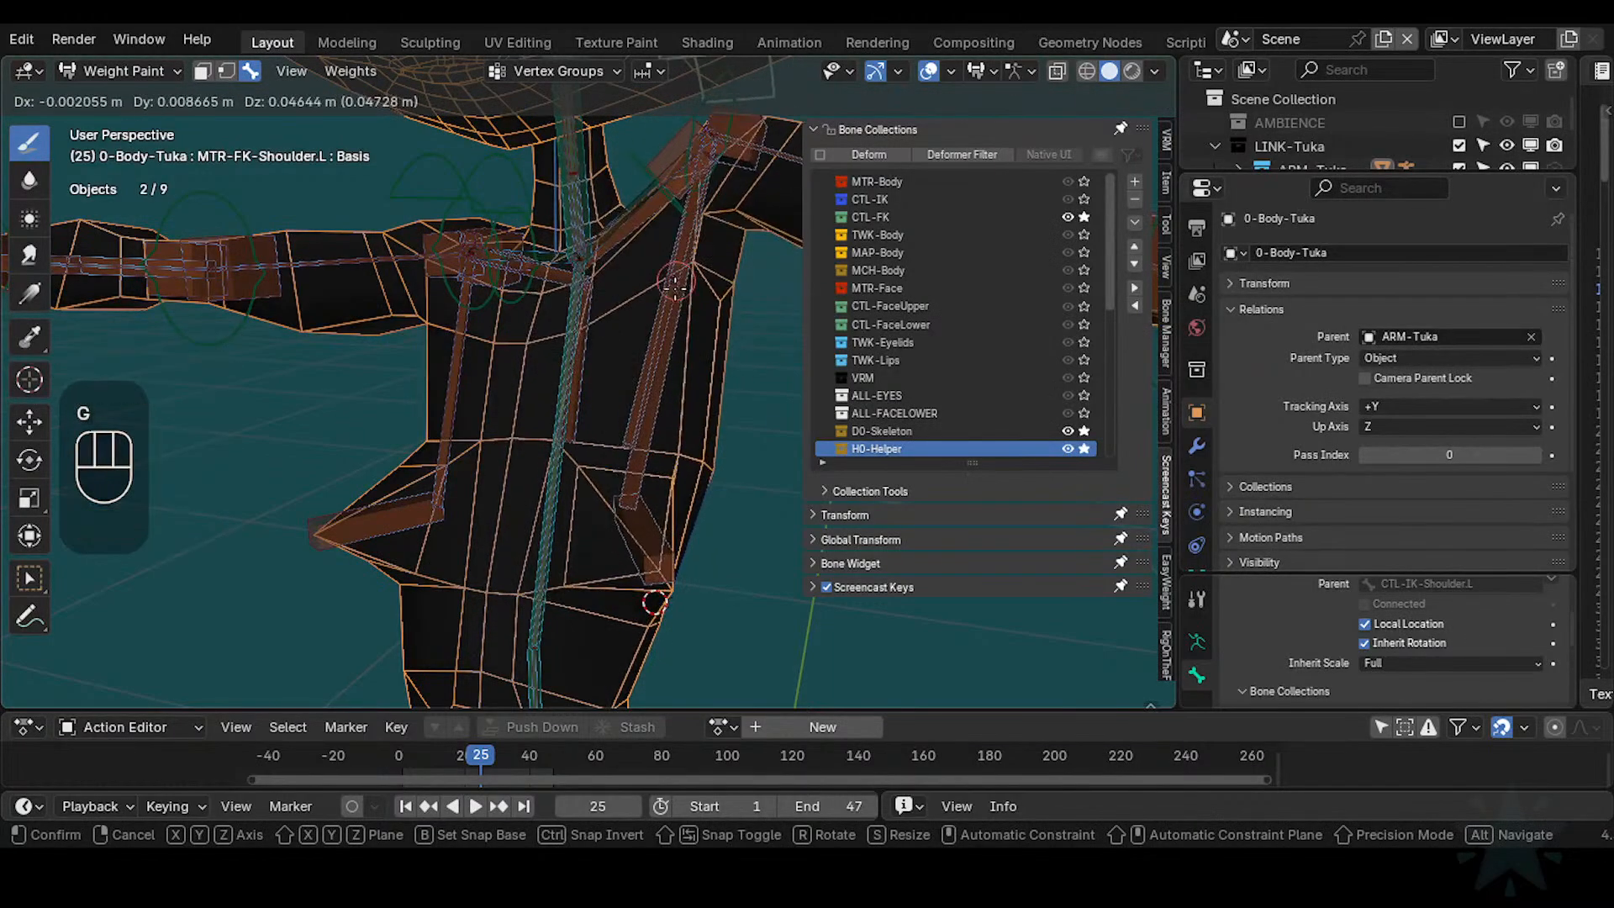
left_click(681, 363)
key("ctrl+s")
key("n")
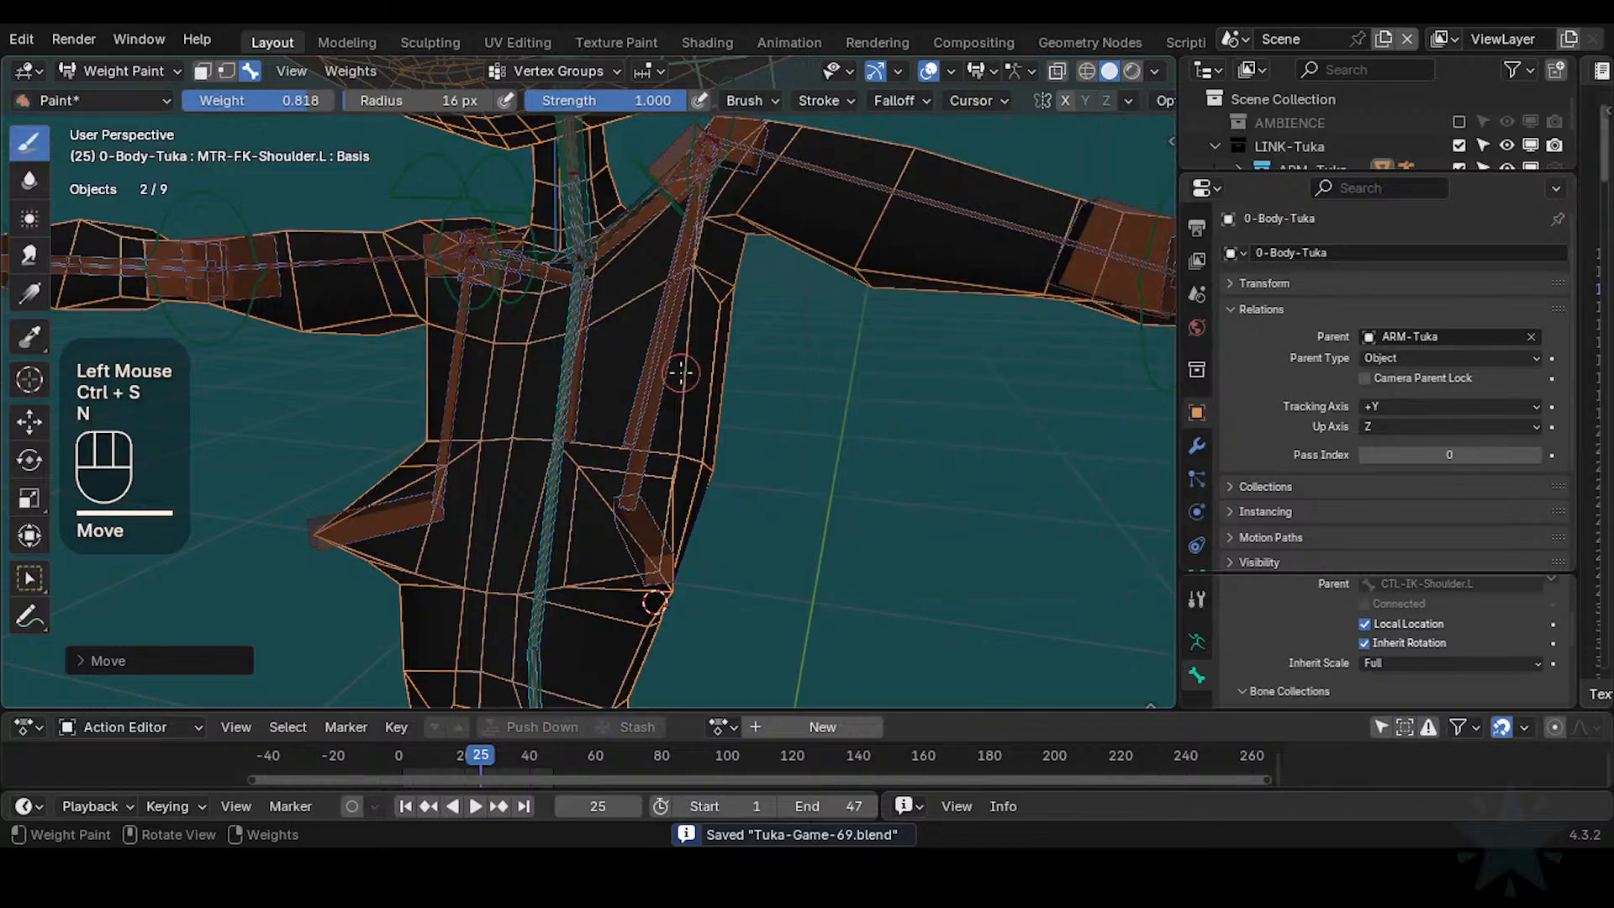
Lower and rotate MTR-FK-Shoulder.L to test the left shoulder and chest deformation from the front
middle_click_drag(677, 361, 706, 361)
key("g")
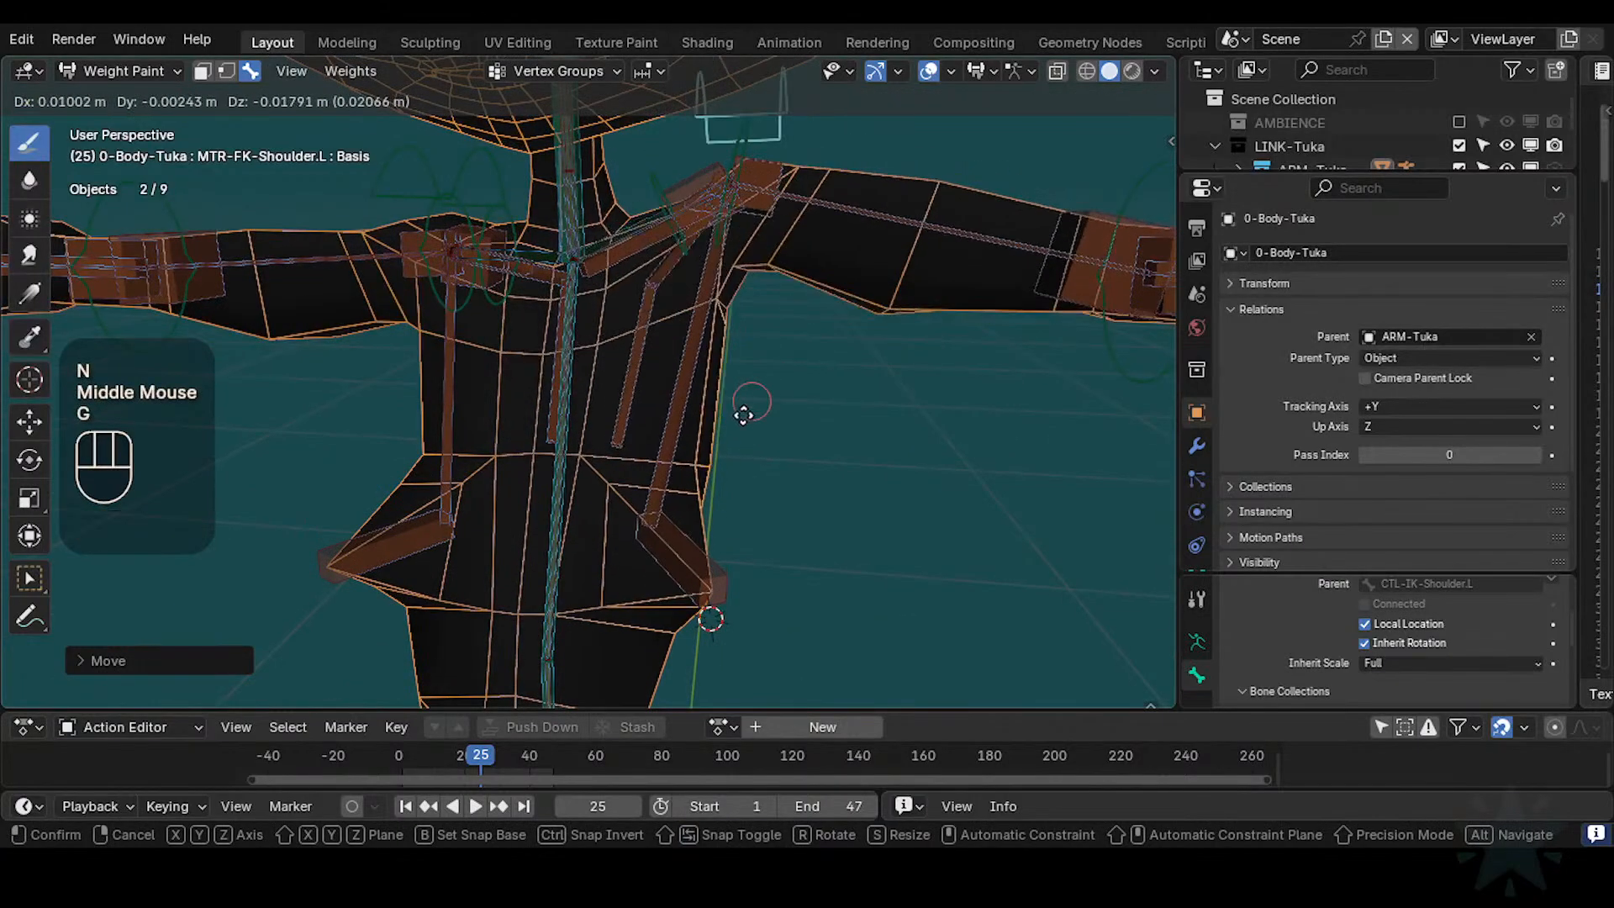
left_click(748, 370)
key("r")
left_click(807, 363)
key("g")
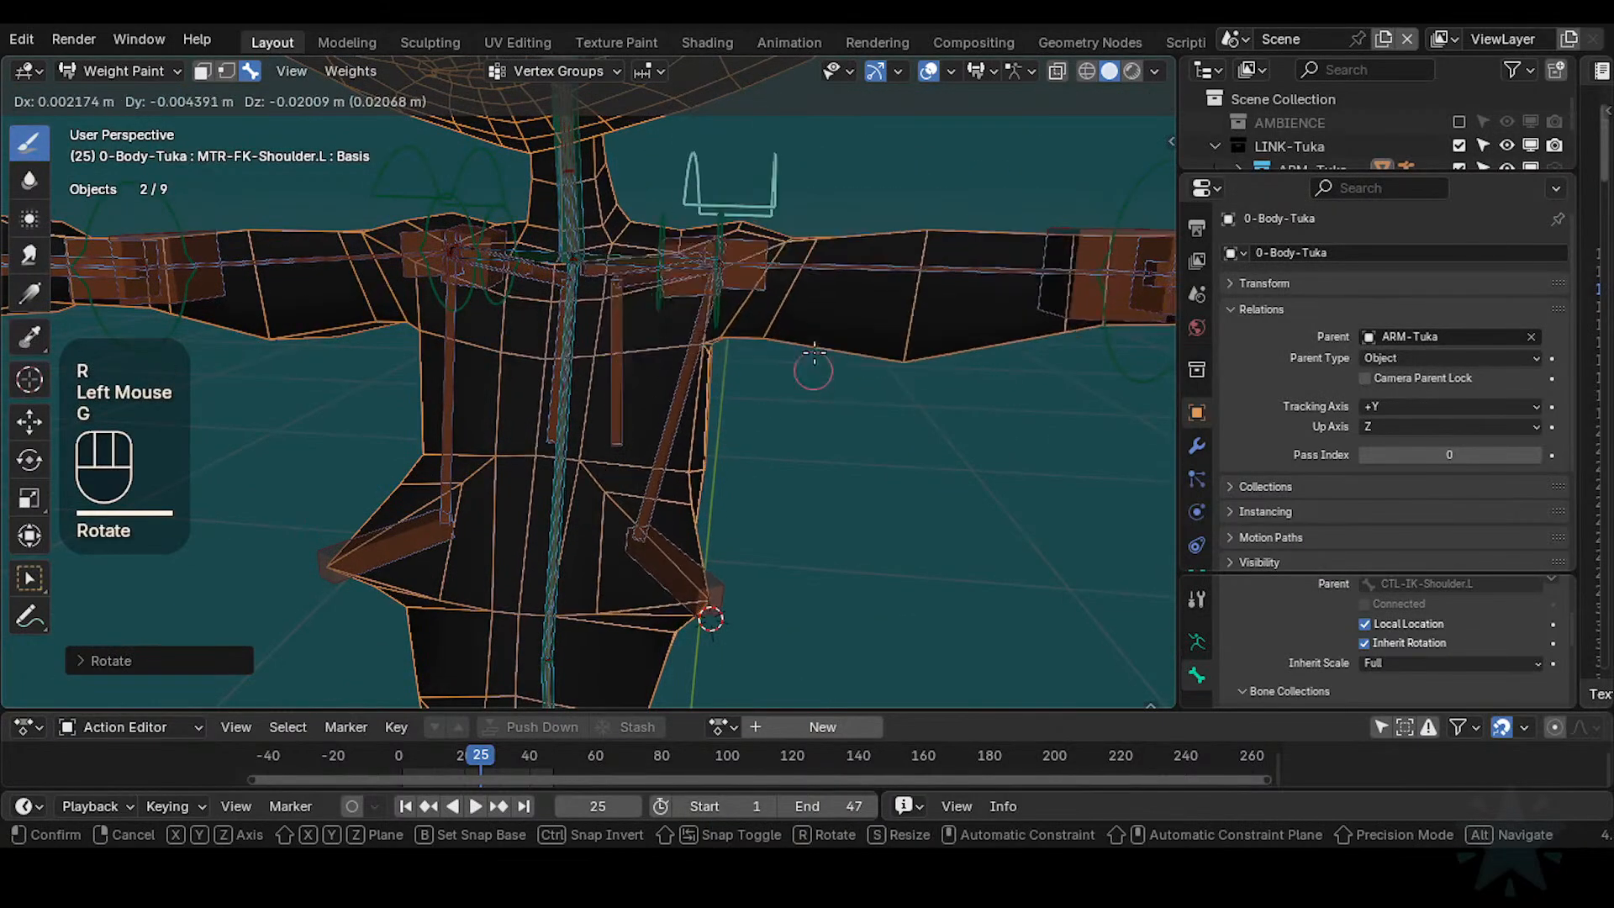
left_click(814, 367)
Move MTR-FK-Shoulder.L up and down to test the left shoulder deformation from the back
middle_click_drag(813, 367, 622, 328)
middle_click_drag(958, 311, 685, 322)
middle_click_drag(706, 318, 651, 296)
key("g")
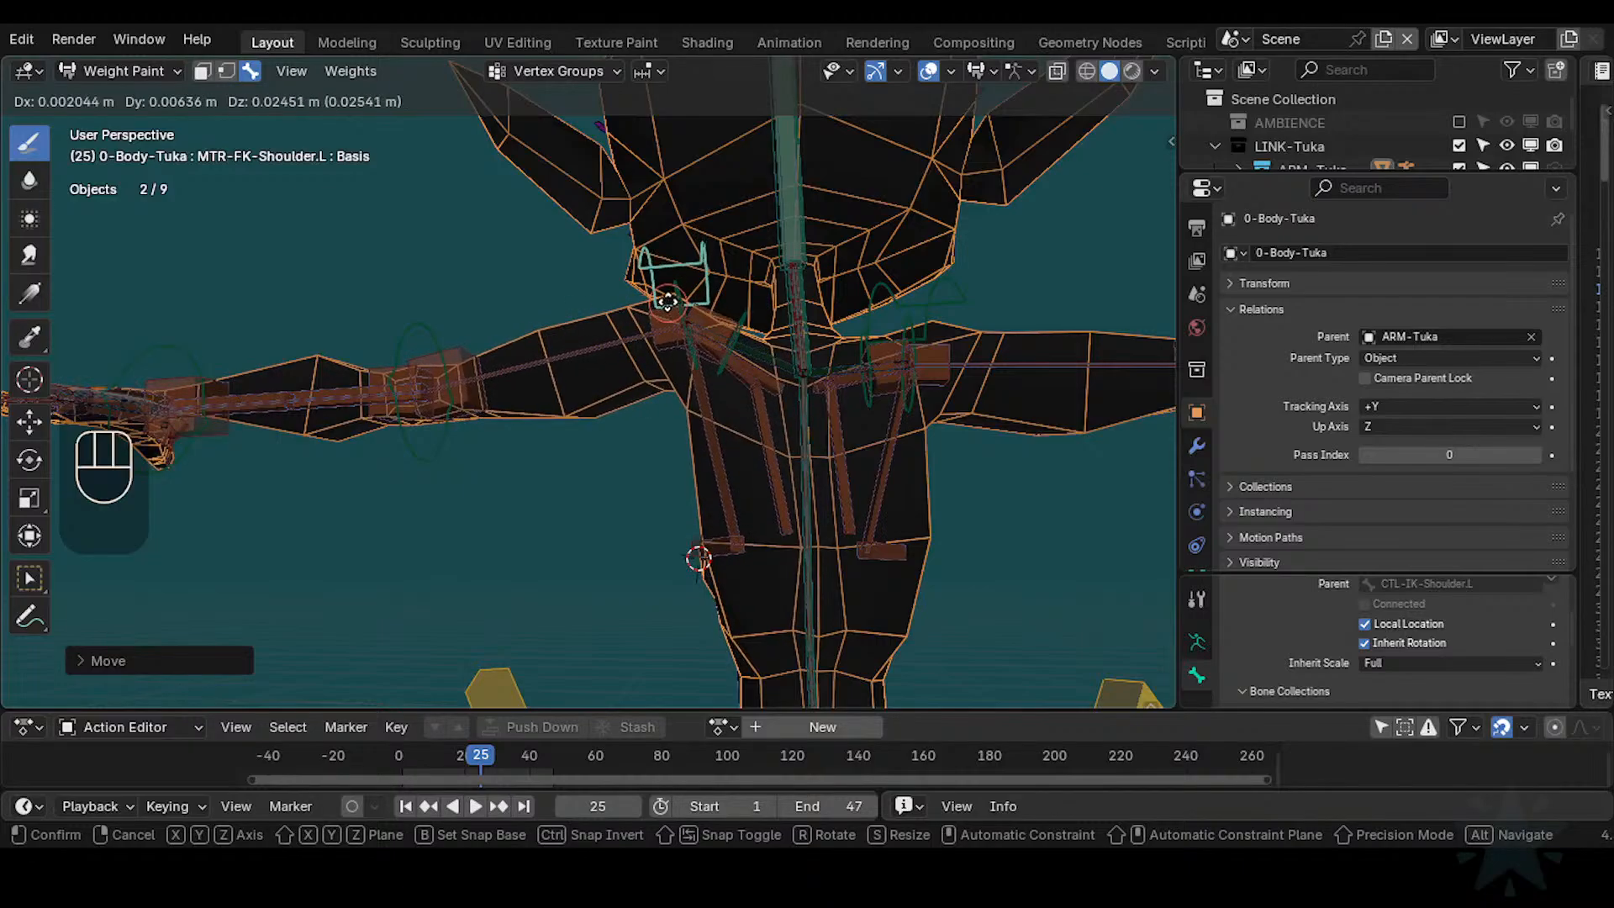
left_click(661, 367)
key("g")
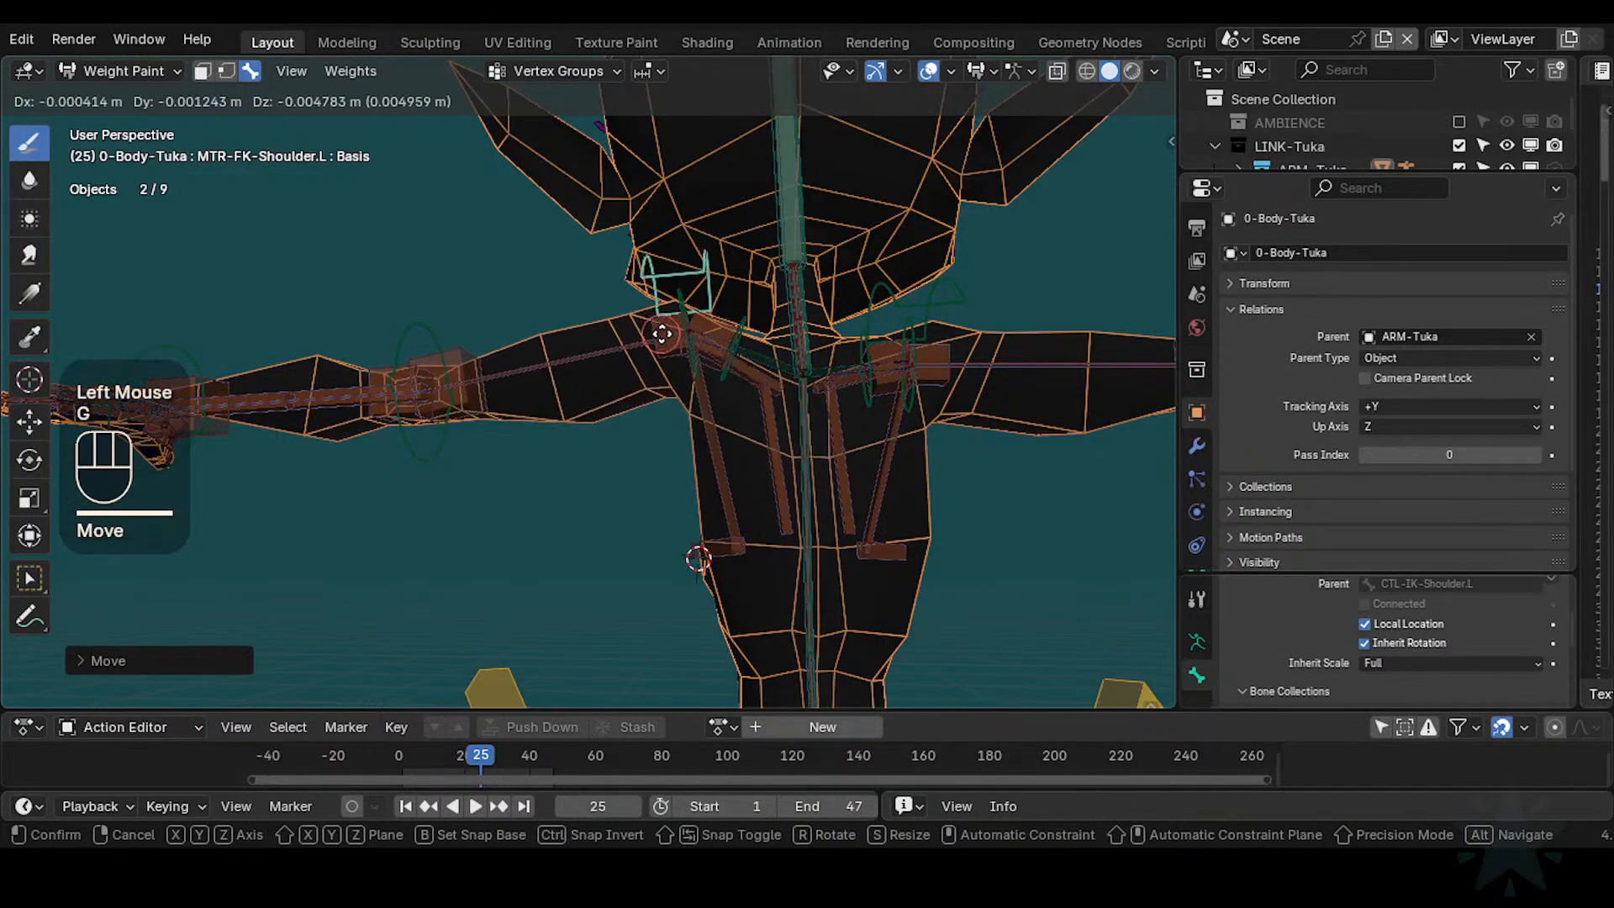
left_click(678, 401)
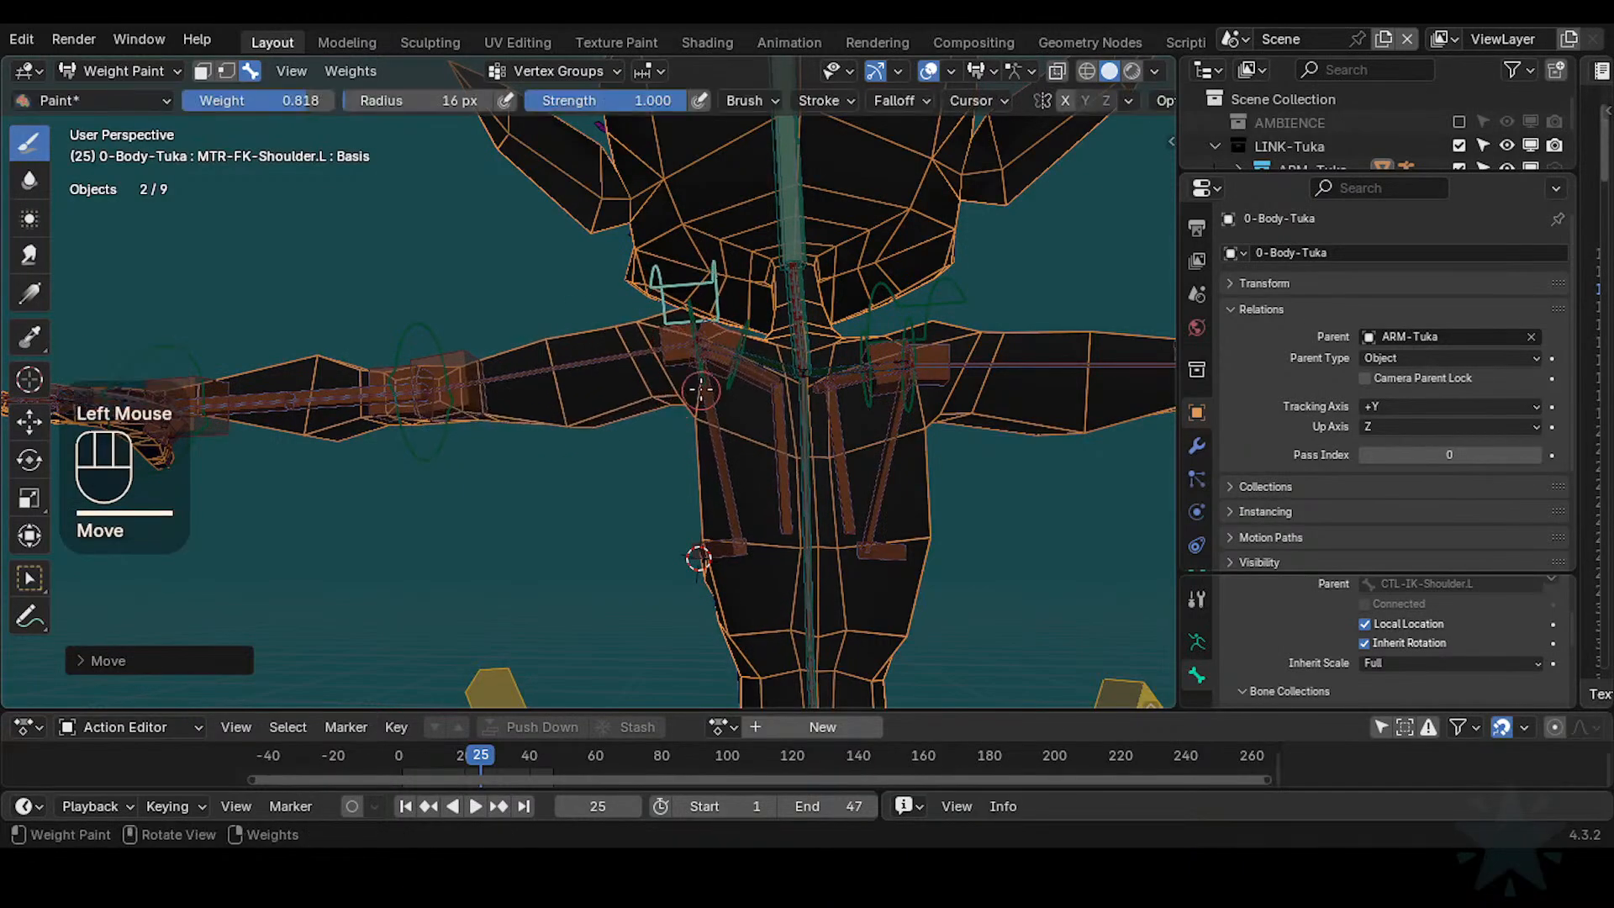
key("g")
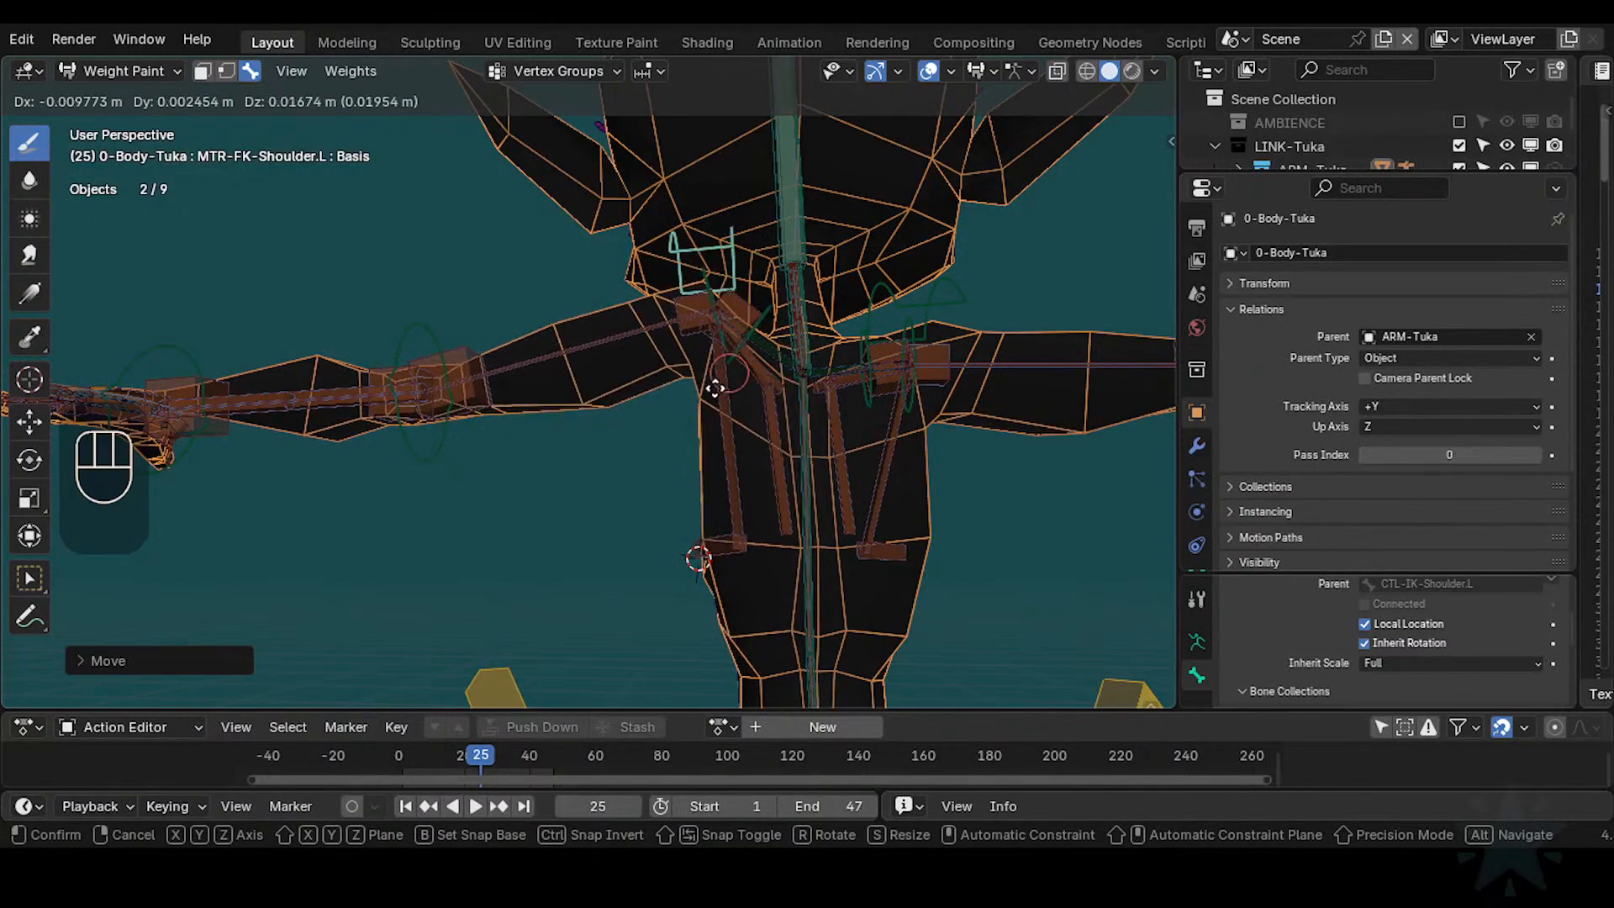
left_click(719, 391)
Select all the visible pose bones and reset their transforms to the rest pose
key("a")
key("alt+q")
key("alt+q")
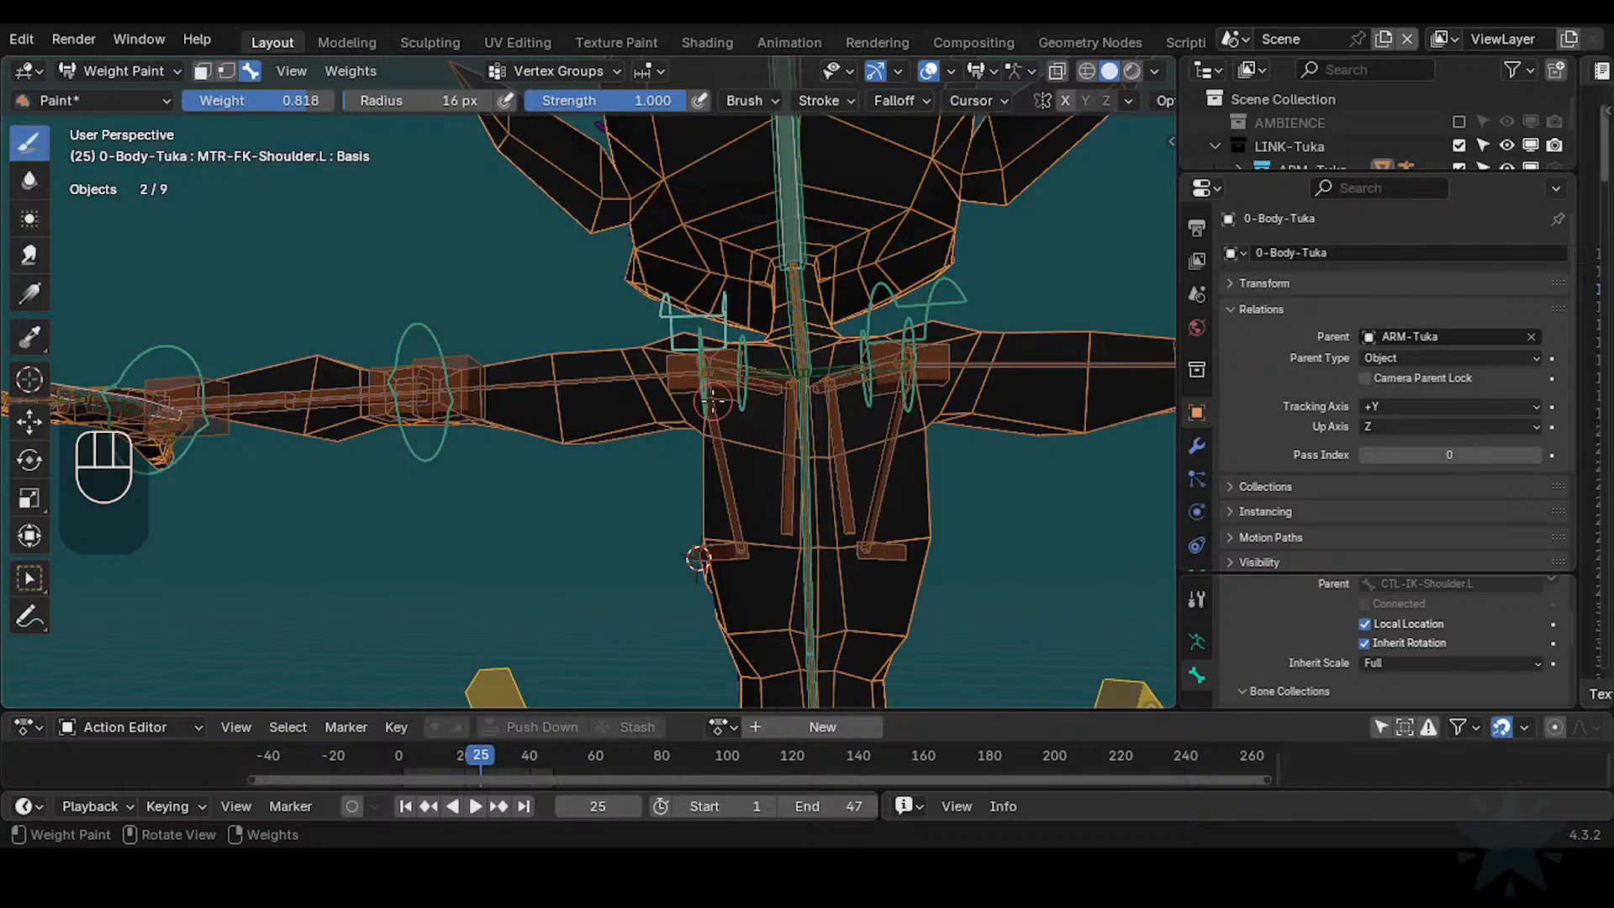
Return to Object Mode from the body's Weight Paint mode and save the file
scroll(605, 263, "down", 2)
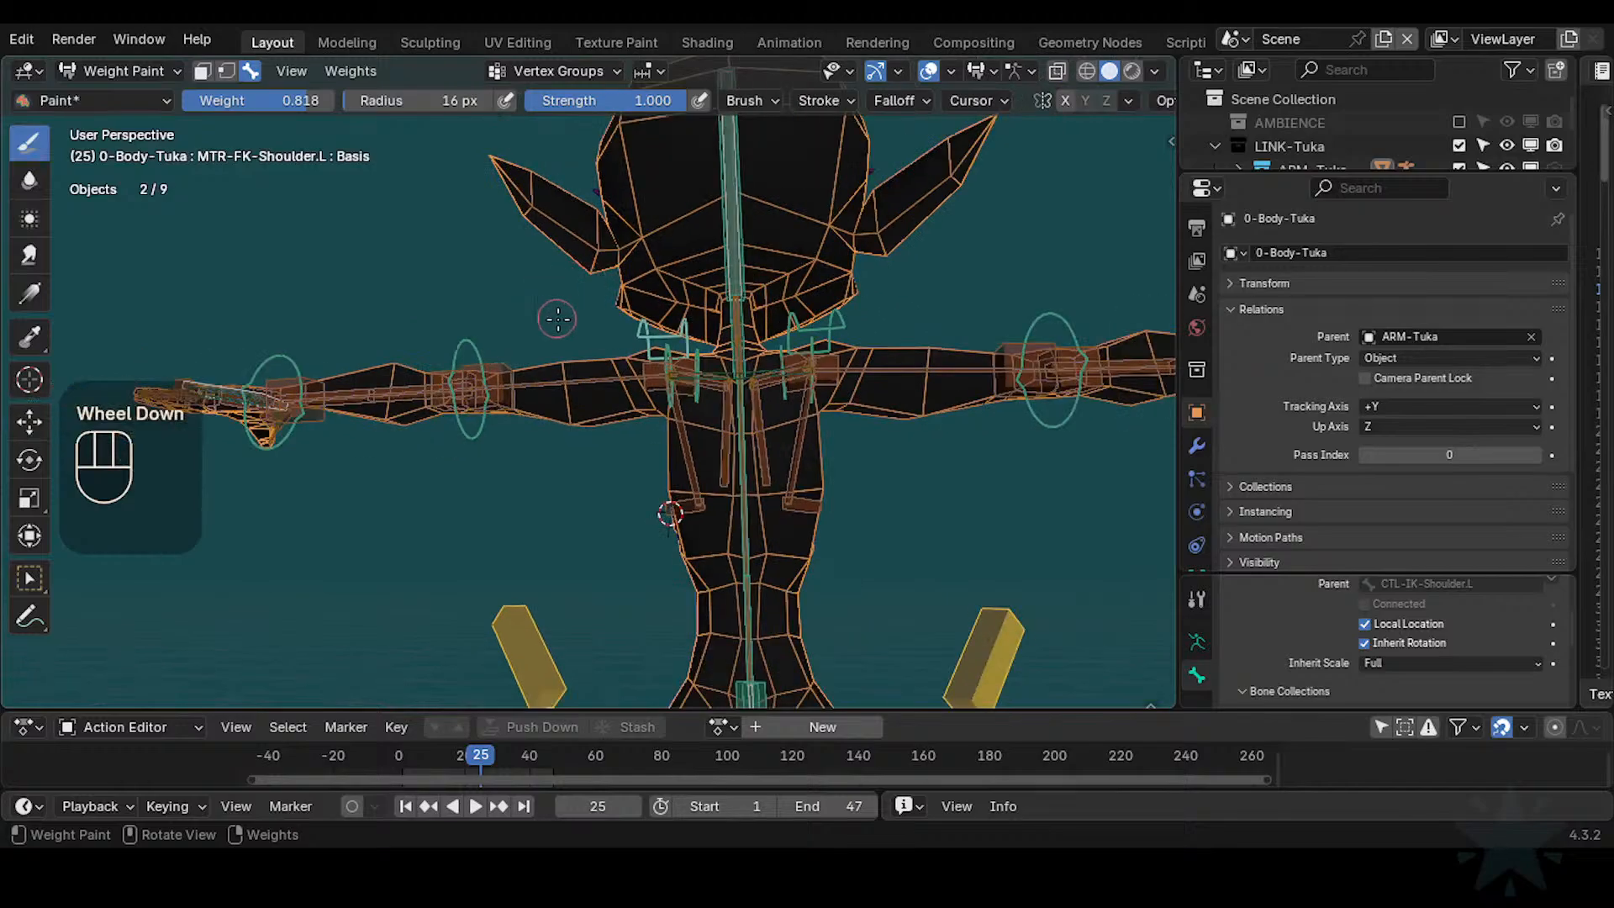
middle_click_drag(492, 315, 602, 349)
middle_click_drag(202, 260, 353, 256)
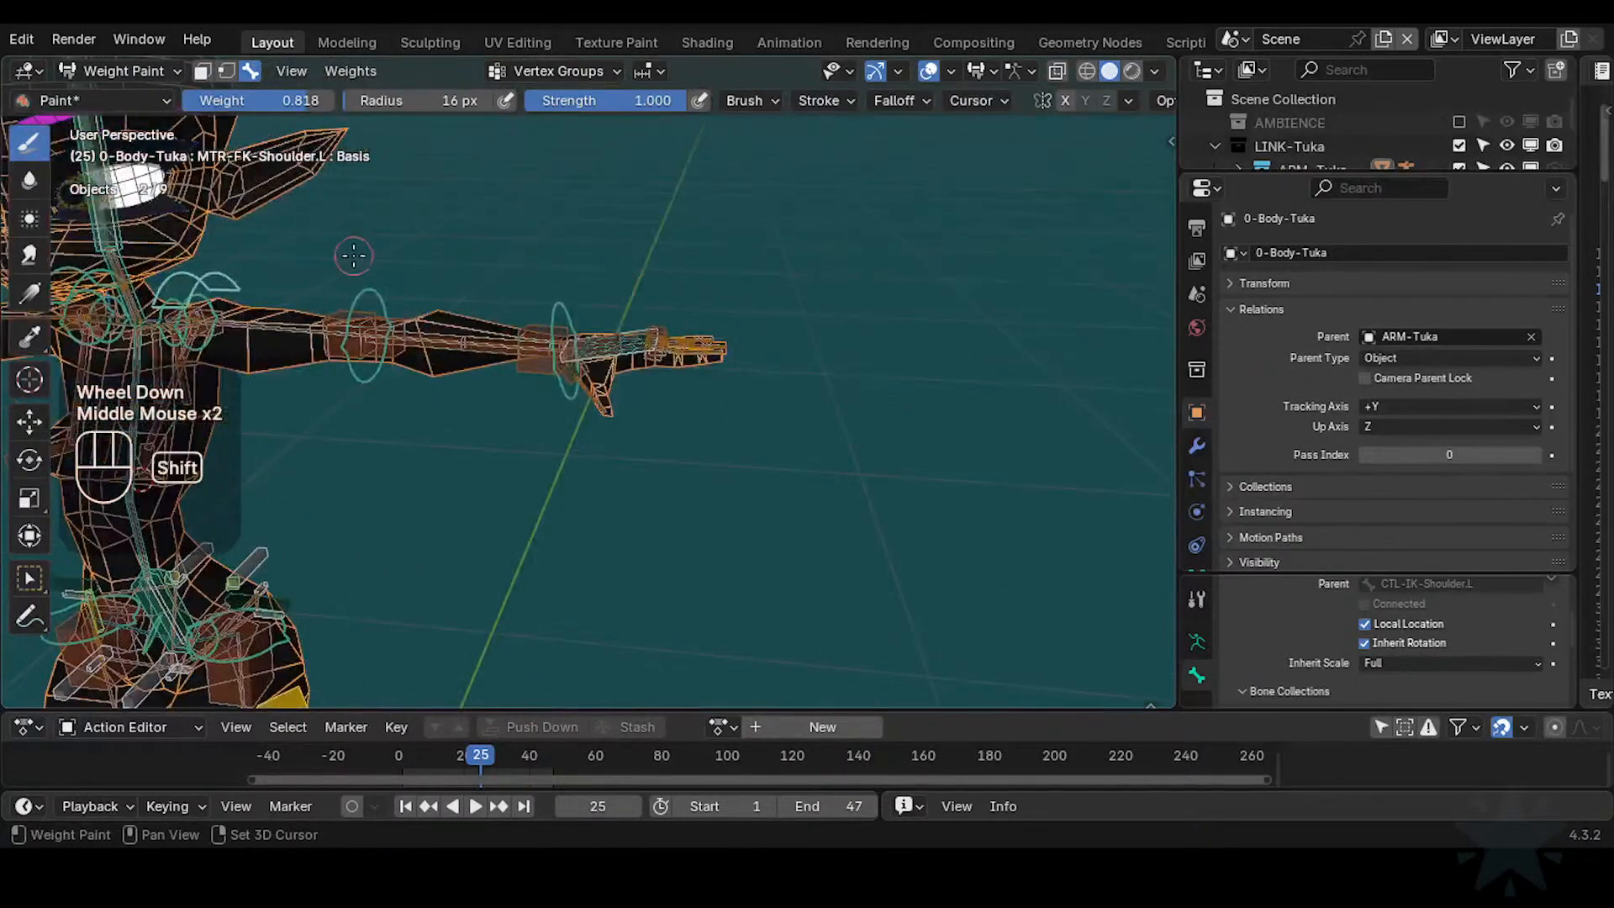
middle_click_drag(454, 286, 787, 388, "shift")
scroll(787, 388, "up", 2)
scroll(773, 353, "down", 1)
key("ctrl+Tab")
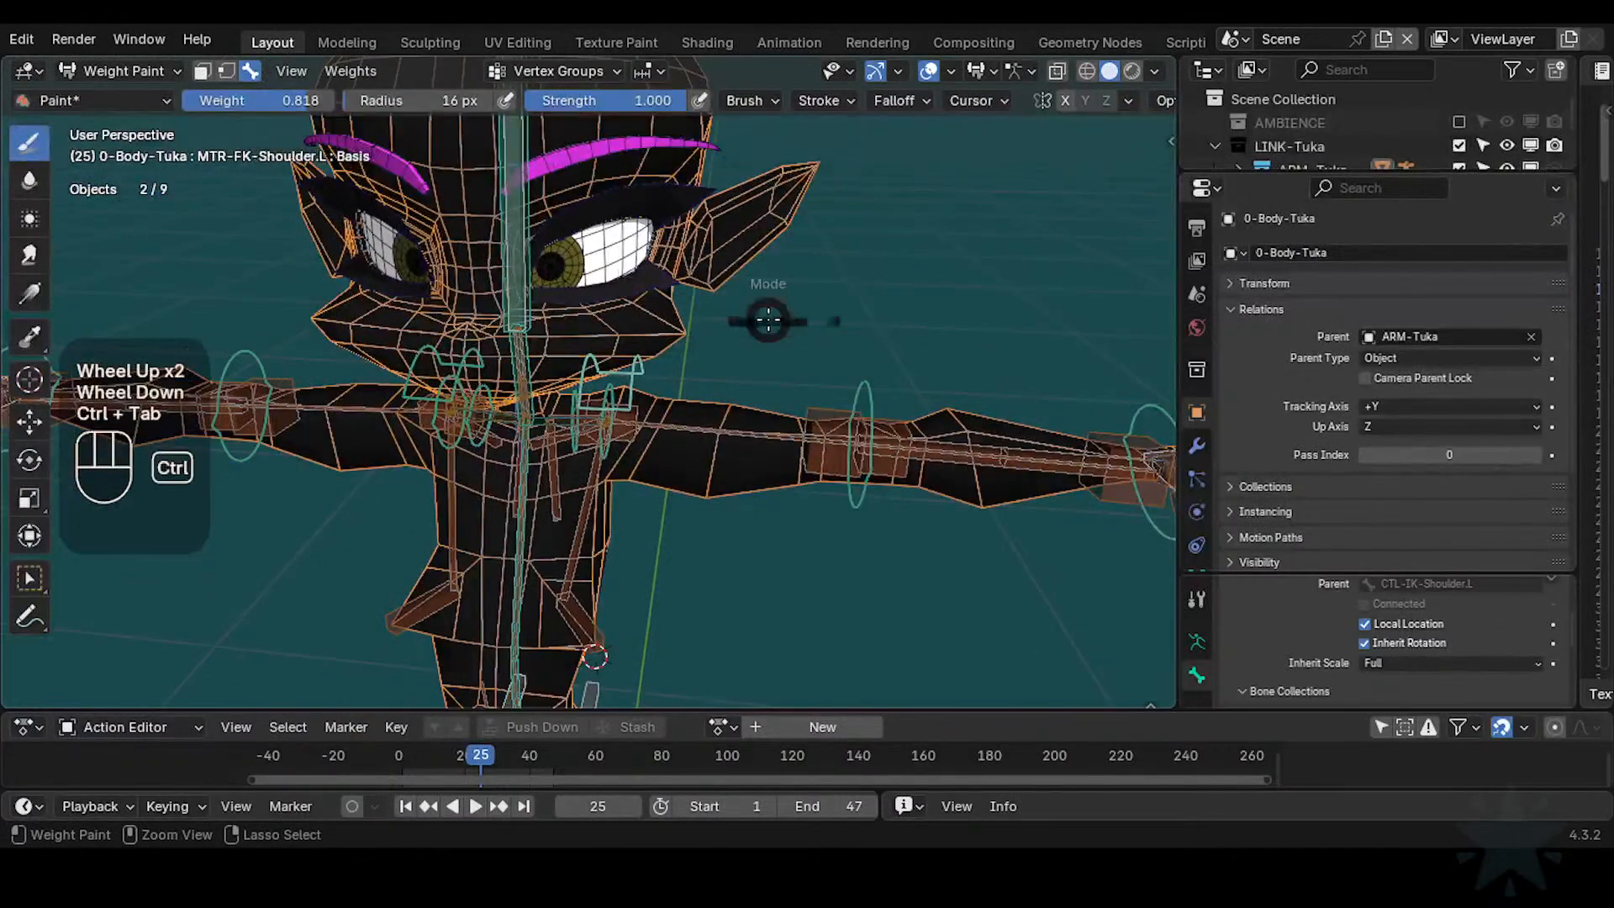
scroll(757, 322, "up", 1)
key("ctrl+s")
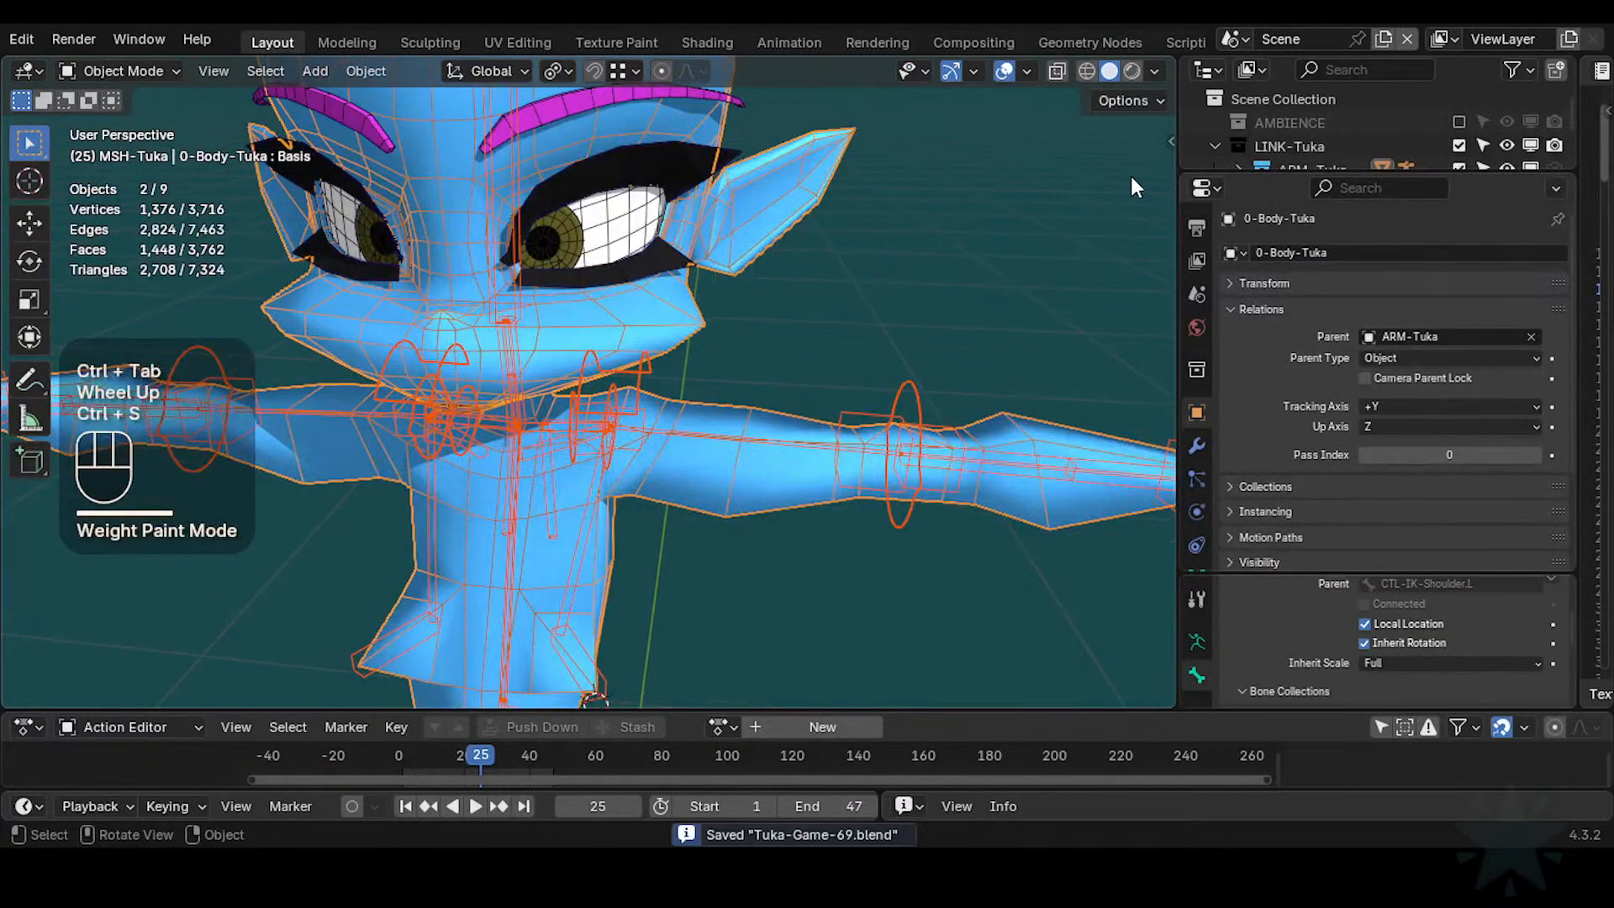
Collapse the MSH-Tuka collection in an enlarged Outliner and widen the ToDoList text editor area
left_click_drag(1241, 176, 1242, 374)
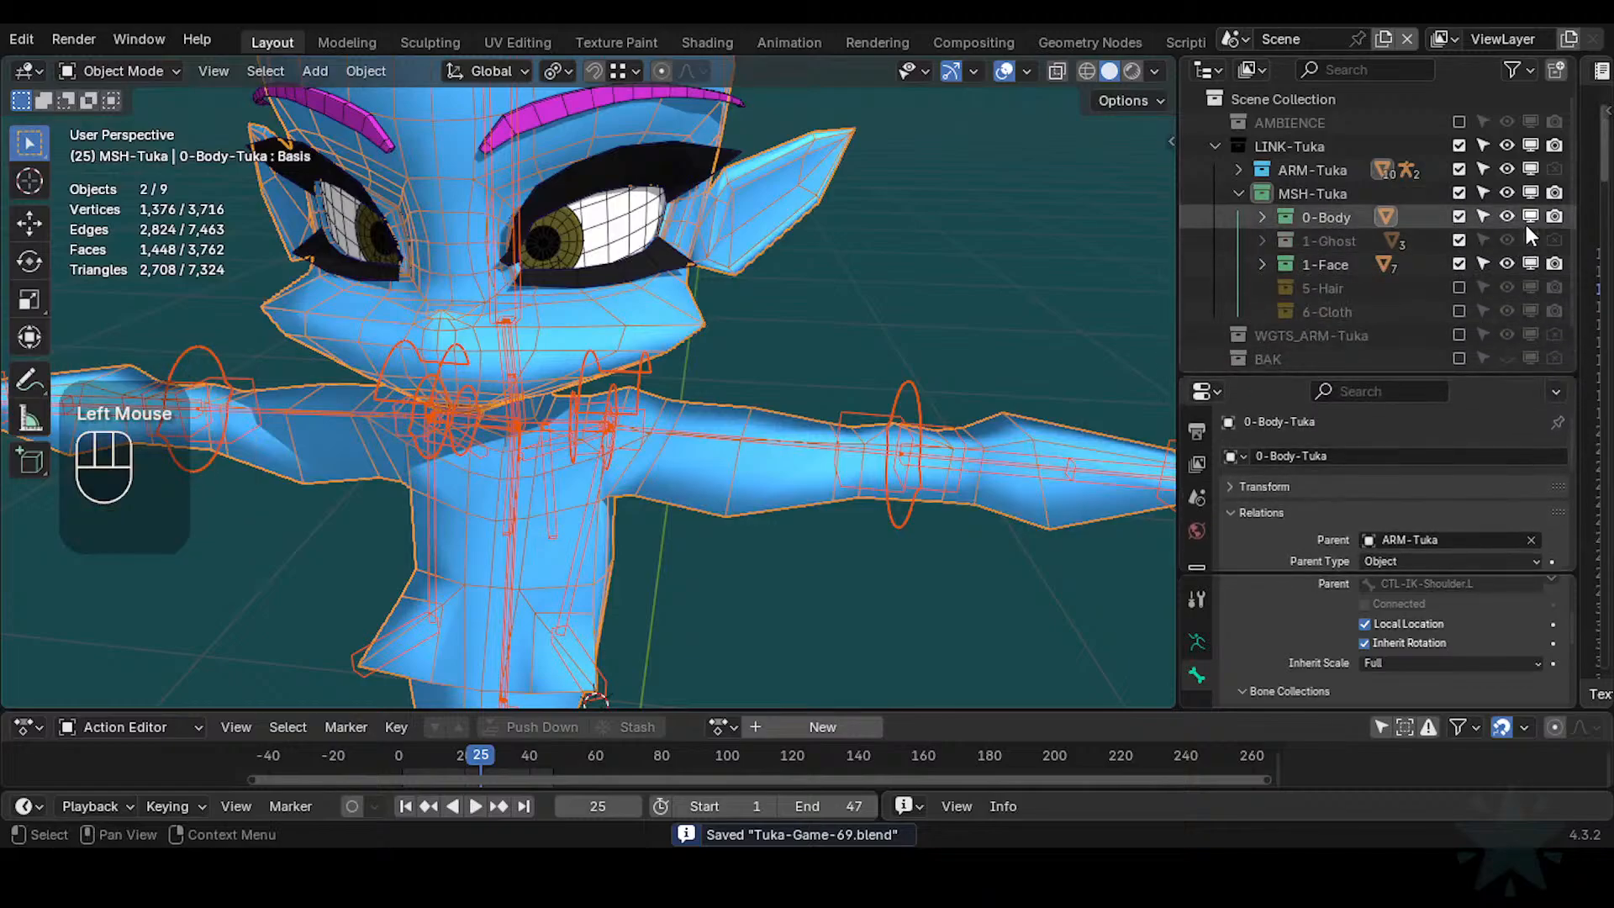
left_click(1236, 192)
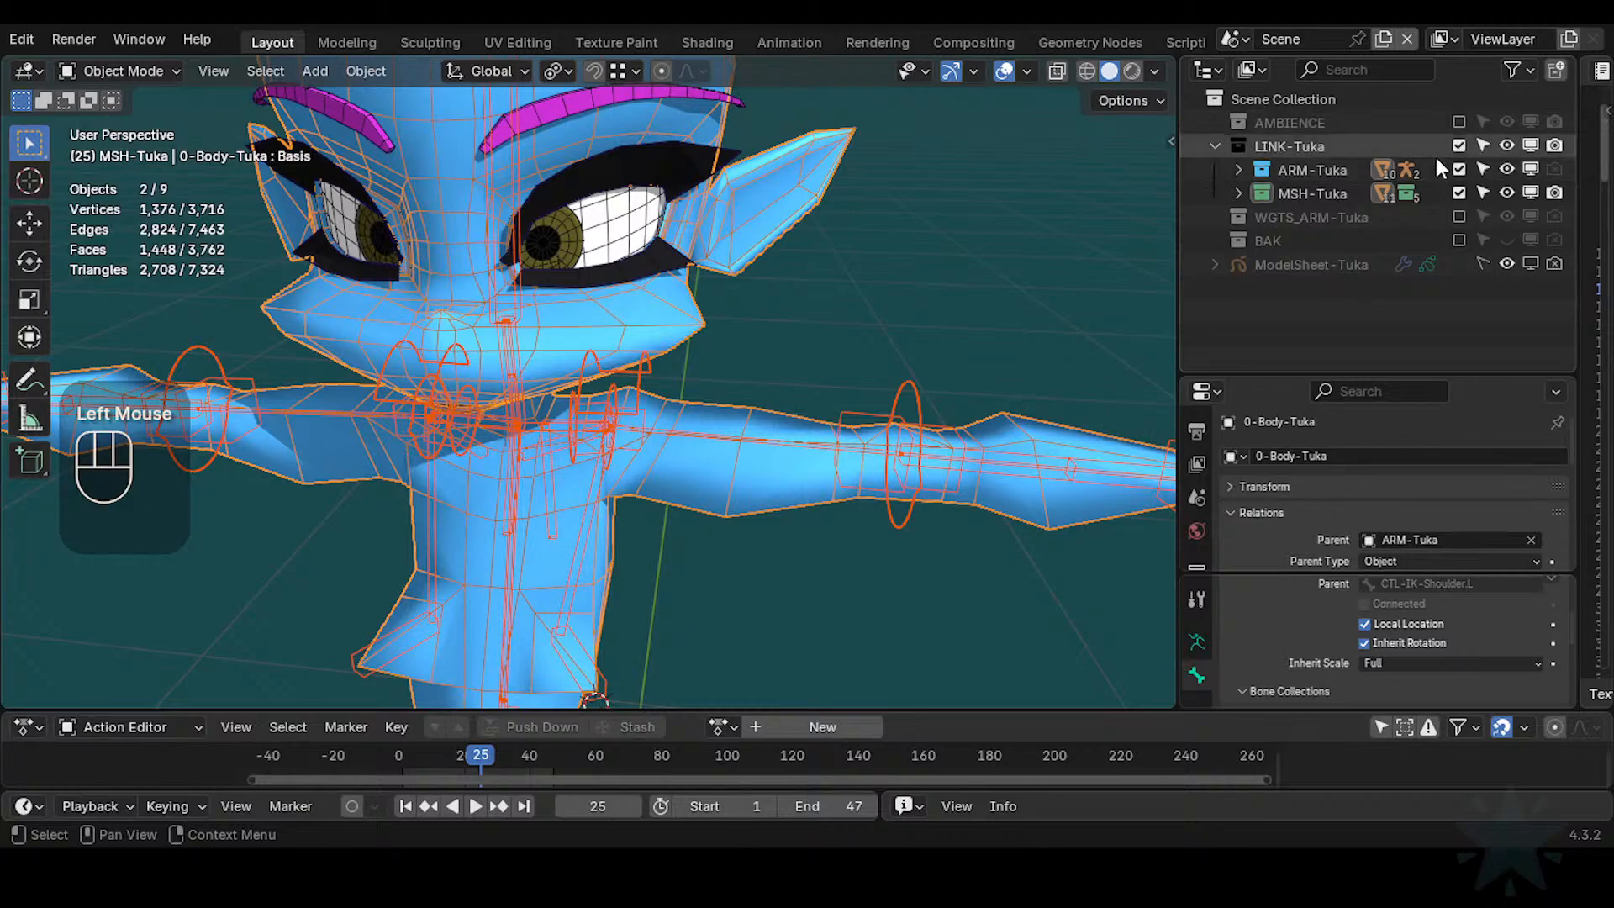
left_click_drag(1182, 176, 974, 177)
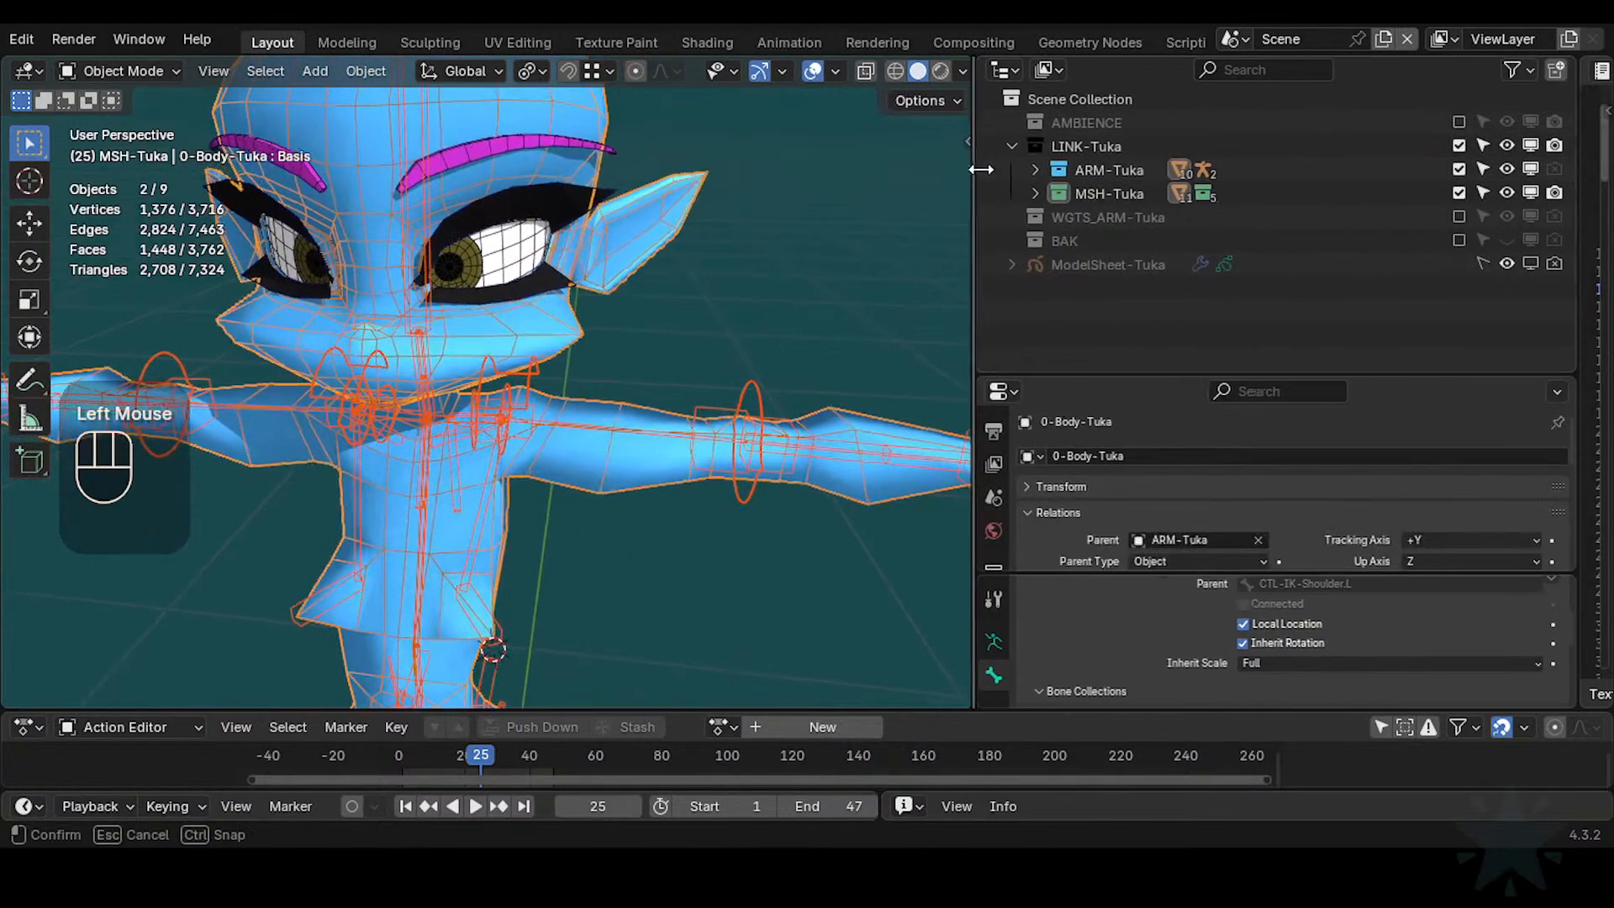
left_click_drag(1179, 210, 1076, 588)
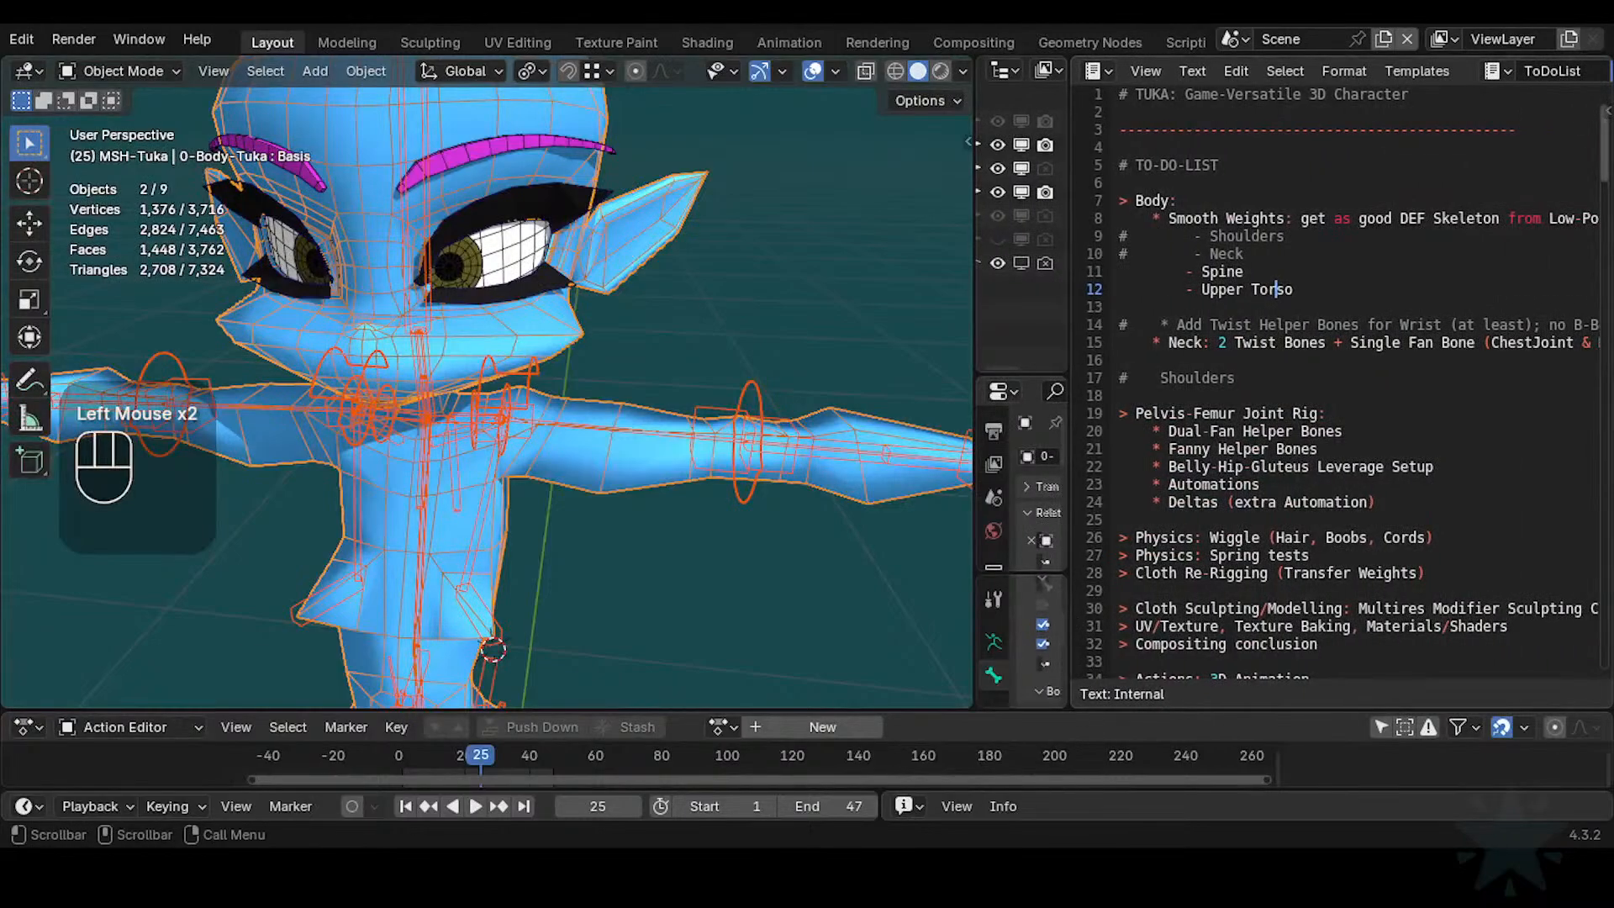
Mark the Spine and Upper Torso entries of the to-do list as done by commenting them out with #
left_click(1232, 273)
left_click(1227, 272)
key("Home")
type("#")
key("Down")
key("Home")
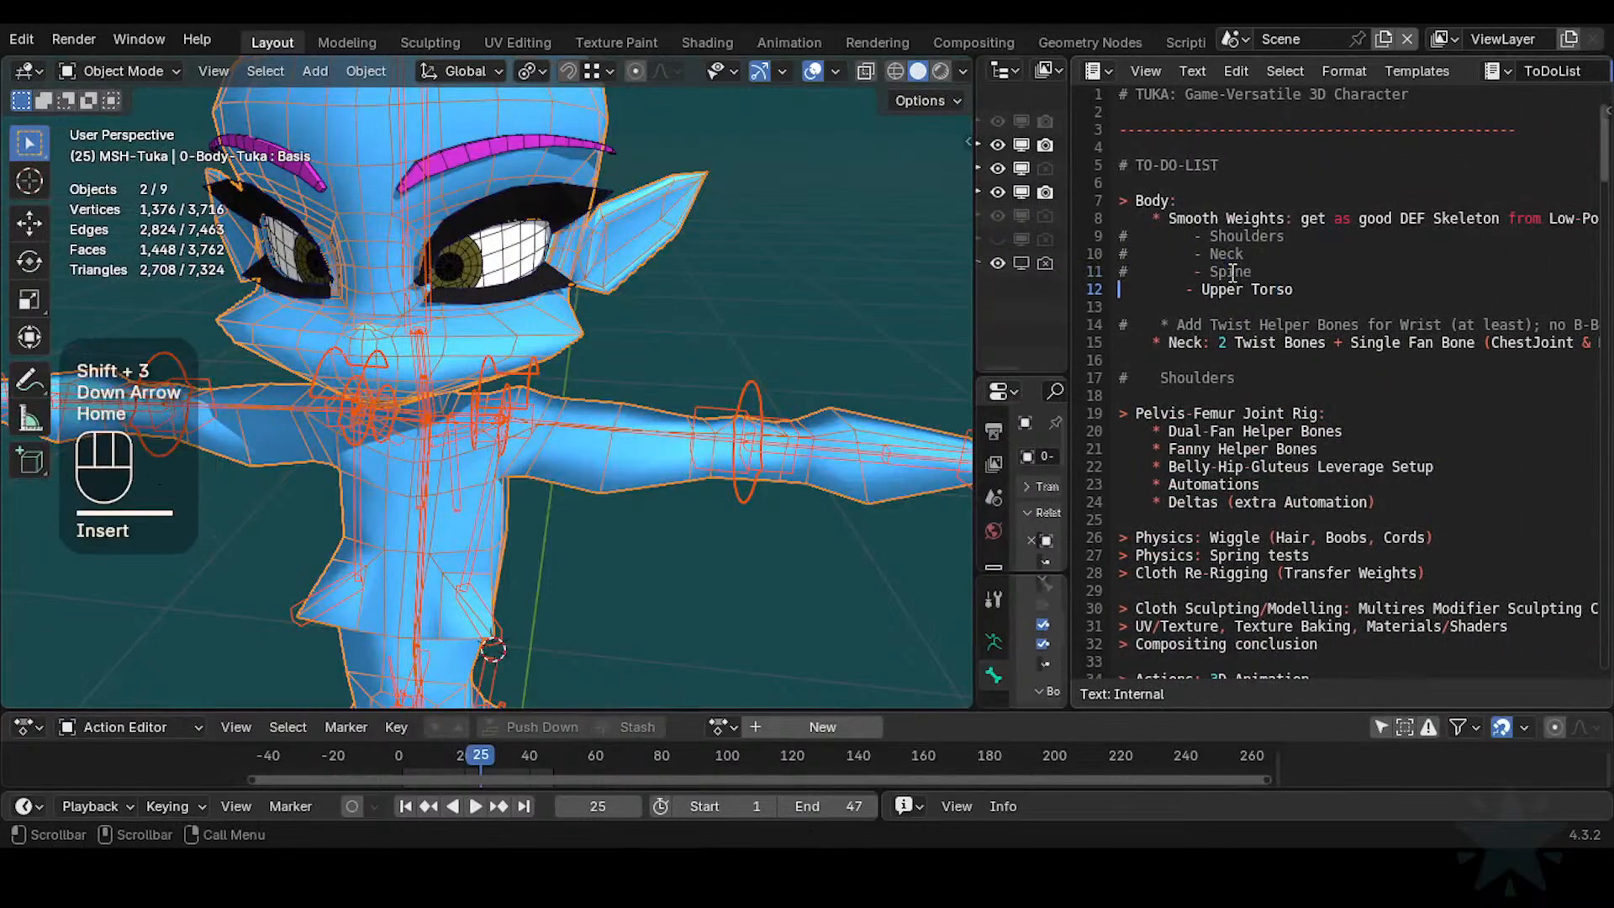
type("#")
Comment out the parent Smooth Weights entry under Body with #
key("Up")
key("Up")
key("Up")
key("Up")
key("Down")
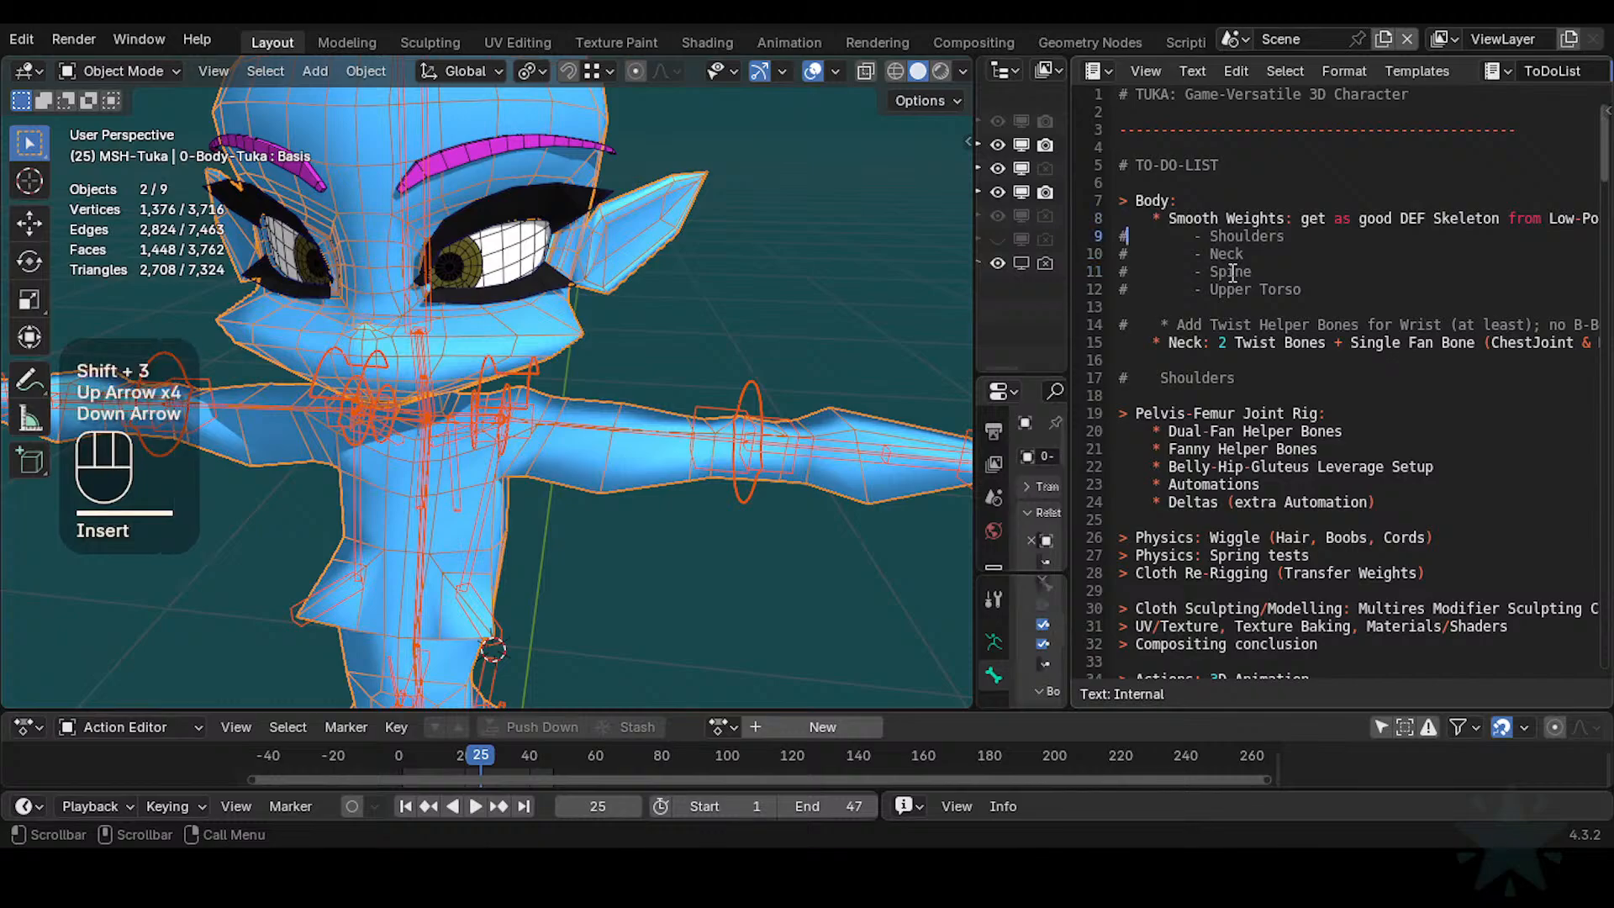
key("Up")
key("Left")
type("#")
key("Up")
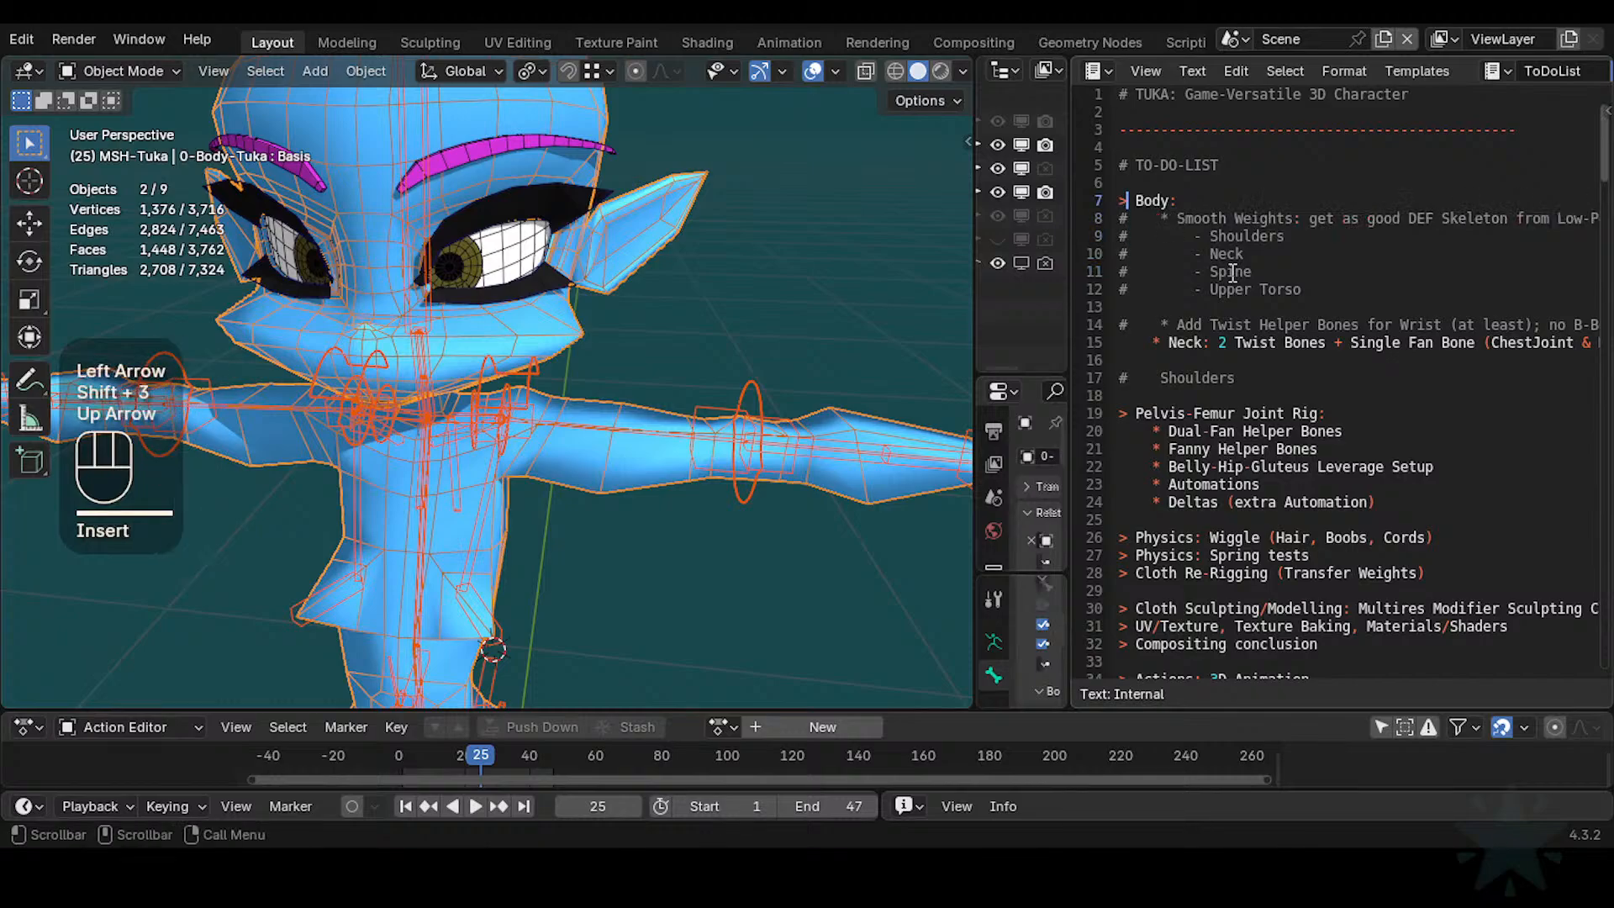
Review the Smooth Weights entry and its sub-items in the Body section of the to-do list
scroll(1324, 217, "down", 4, "shift")
left_click(1310, 218)
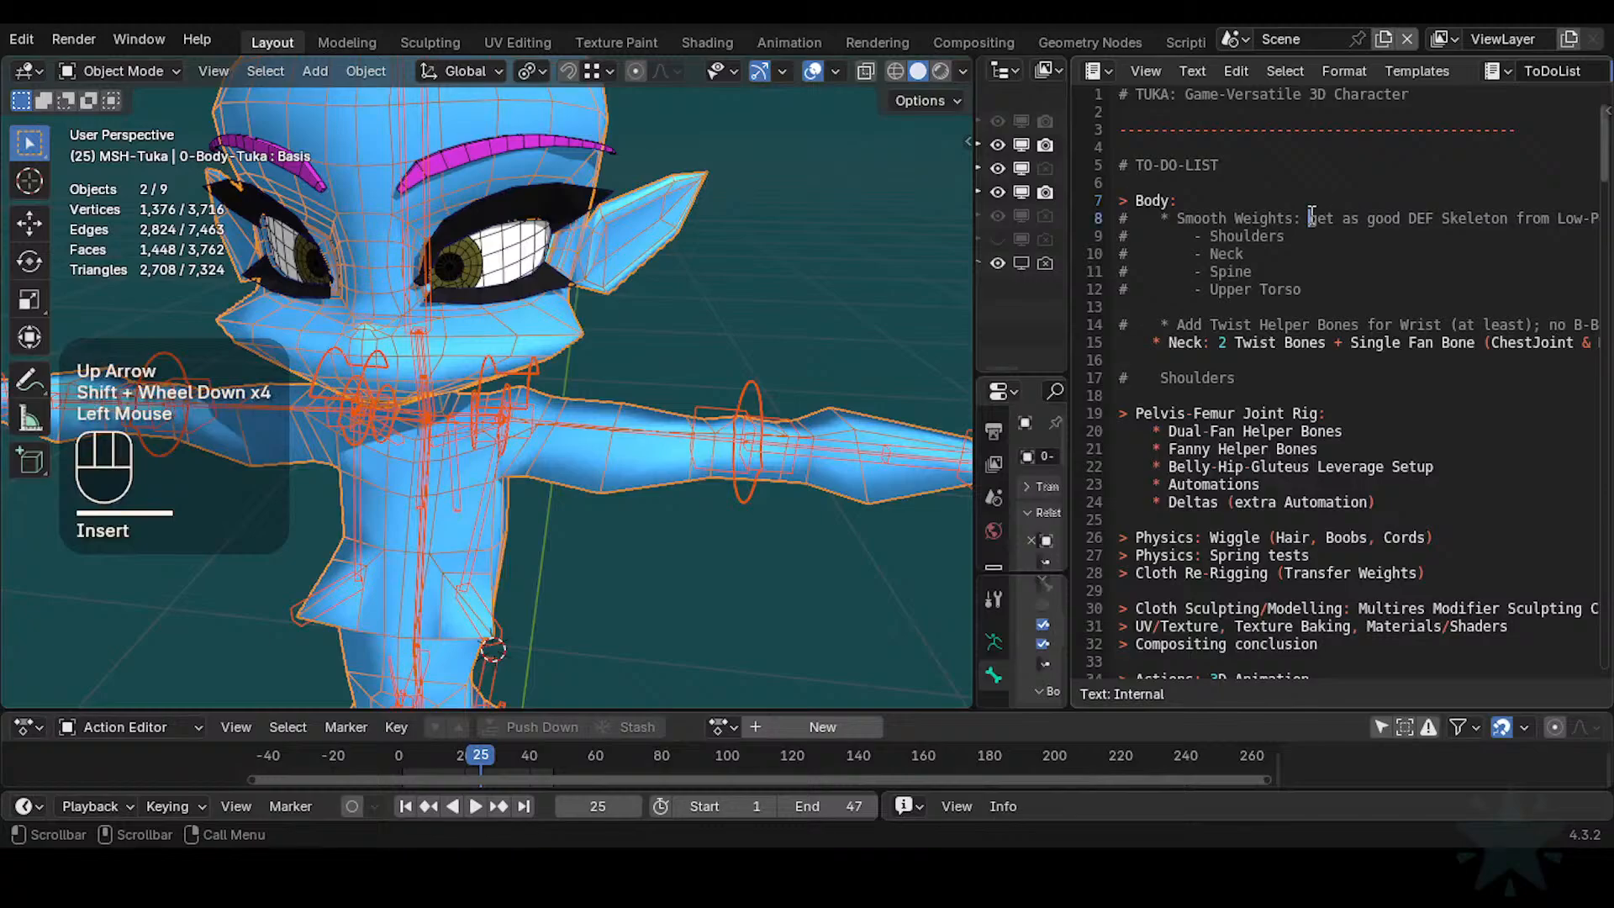
left_click(1209, 218)
key("Home")
key("Right")
key("Right")
key("Right")
key("Right")
key("Right")
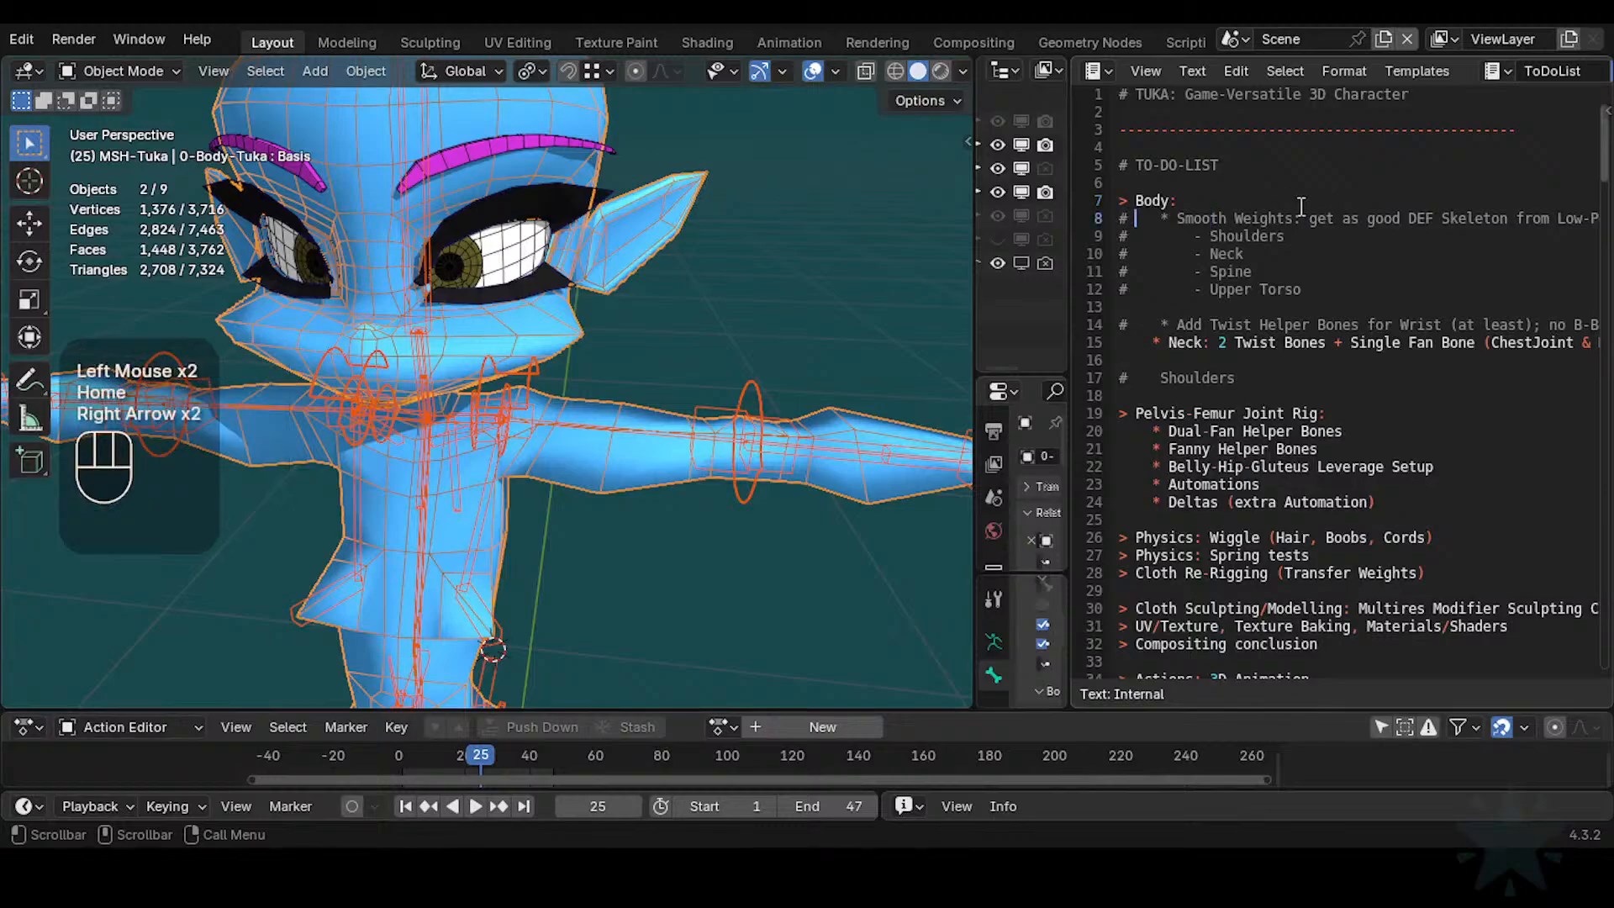
key("Down")
key("Up")
key("Up")
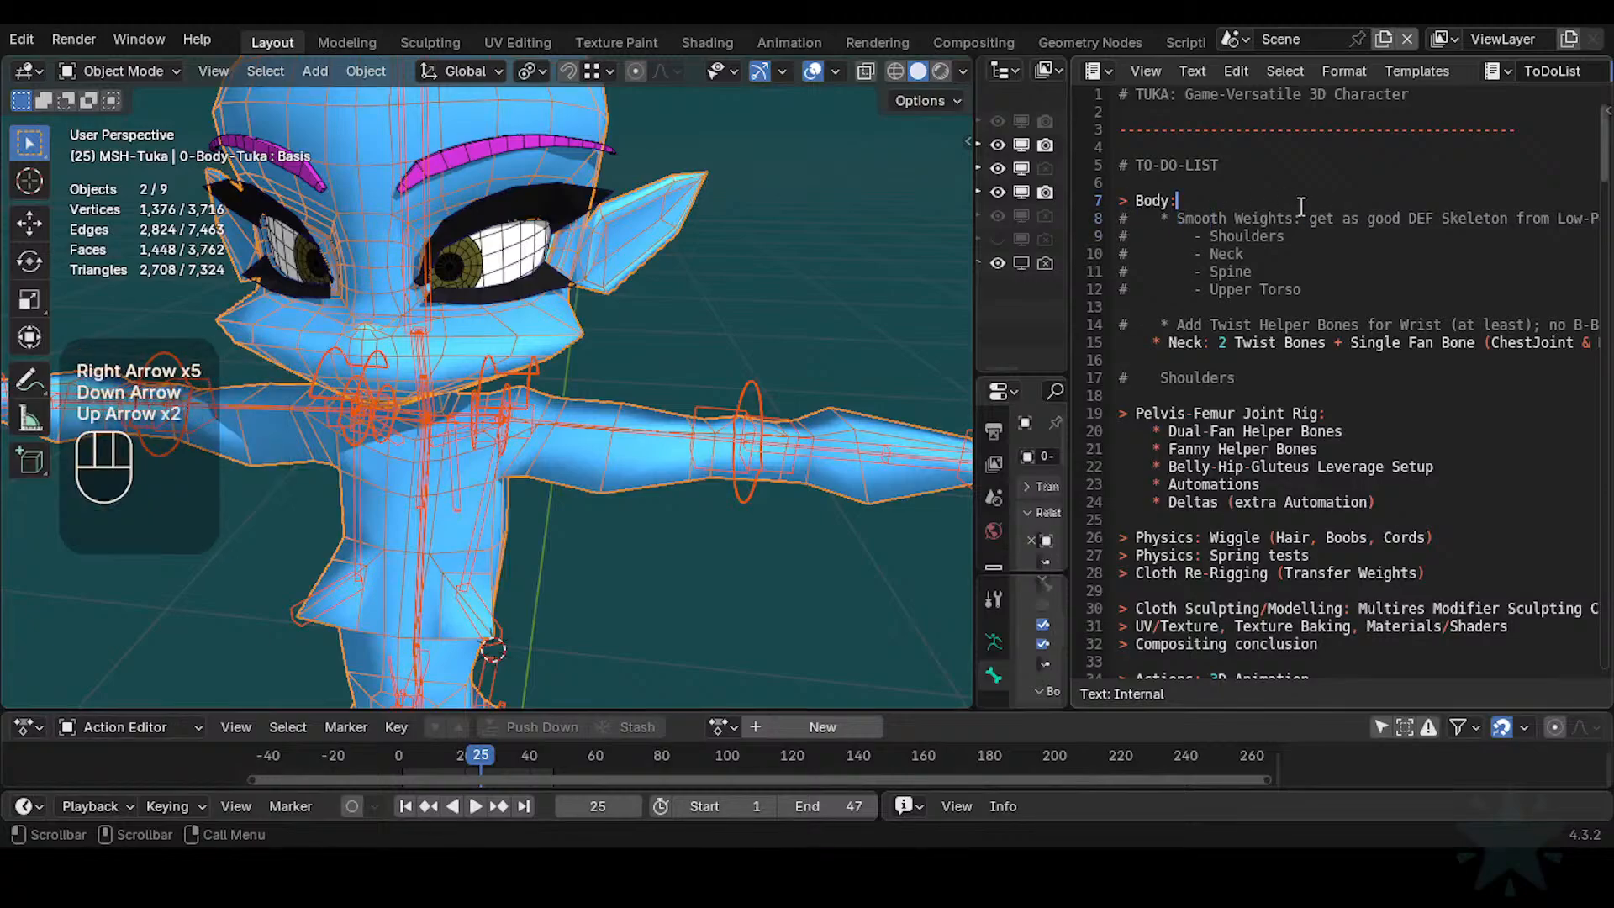
key("Home")
key("shift+End")
key("shift+Down")
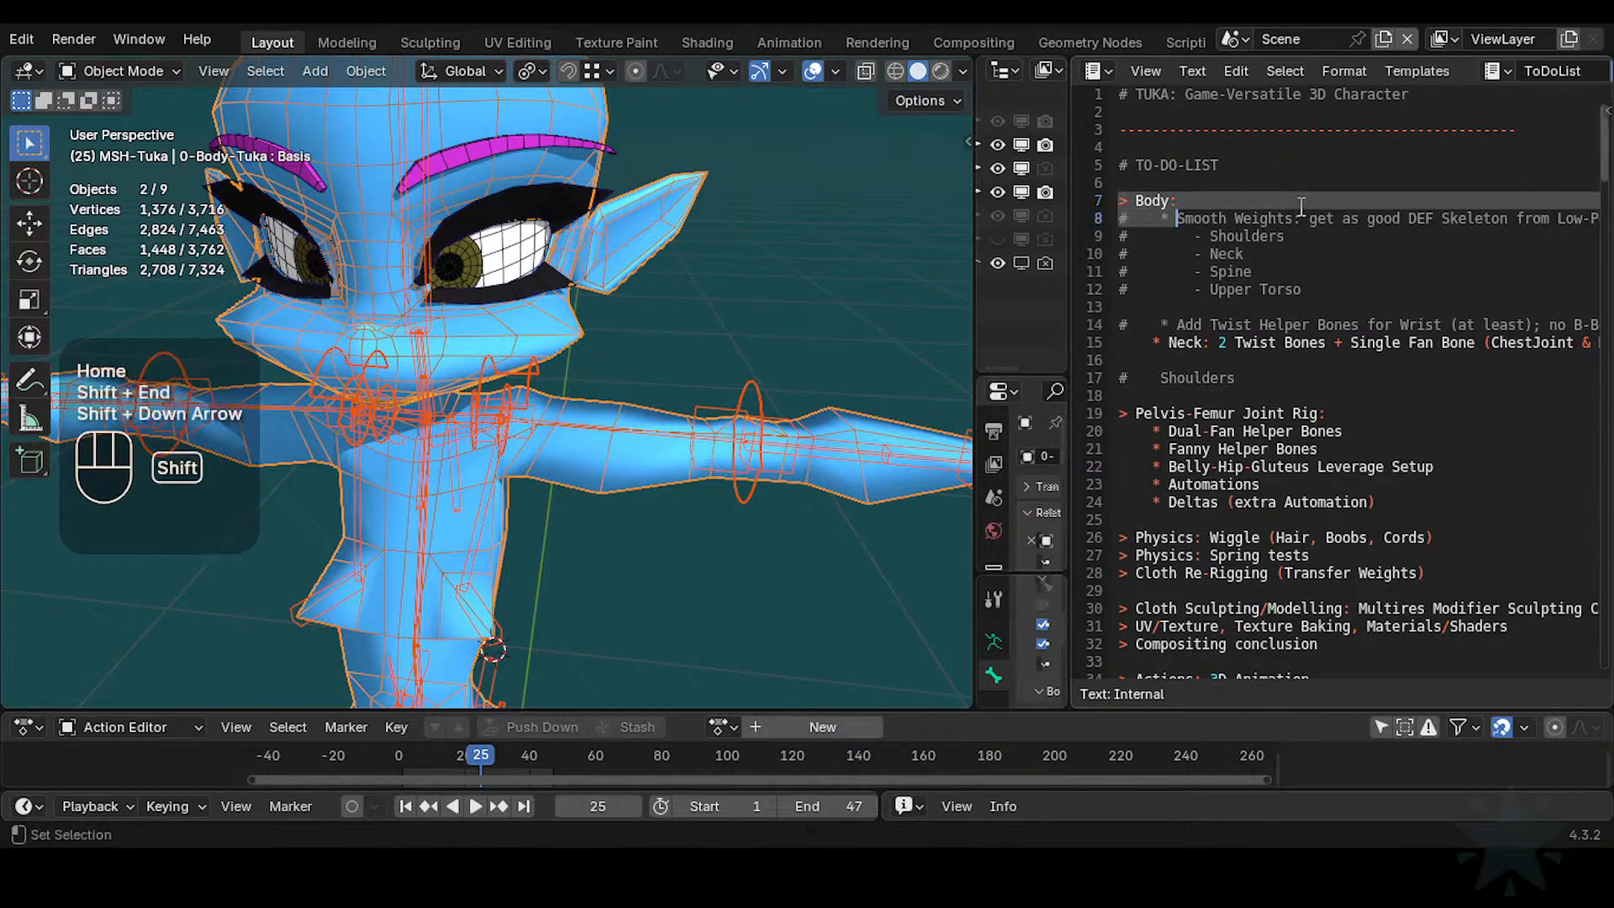
key("shift+Down")
key("shift+Down")
key("shift+Down")
key("shift+Down")
key("shift+Down")
key("shift+Down")
Comment out the Neck entry about twist bones and a single fan bone with #
key("Down")
key("Down")
key("Up")
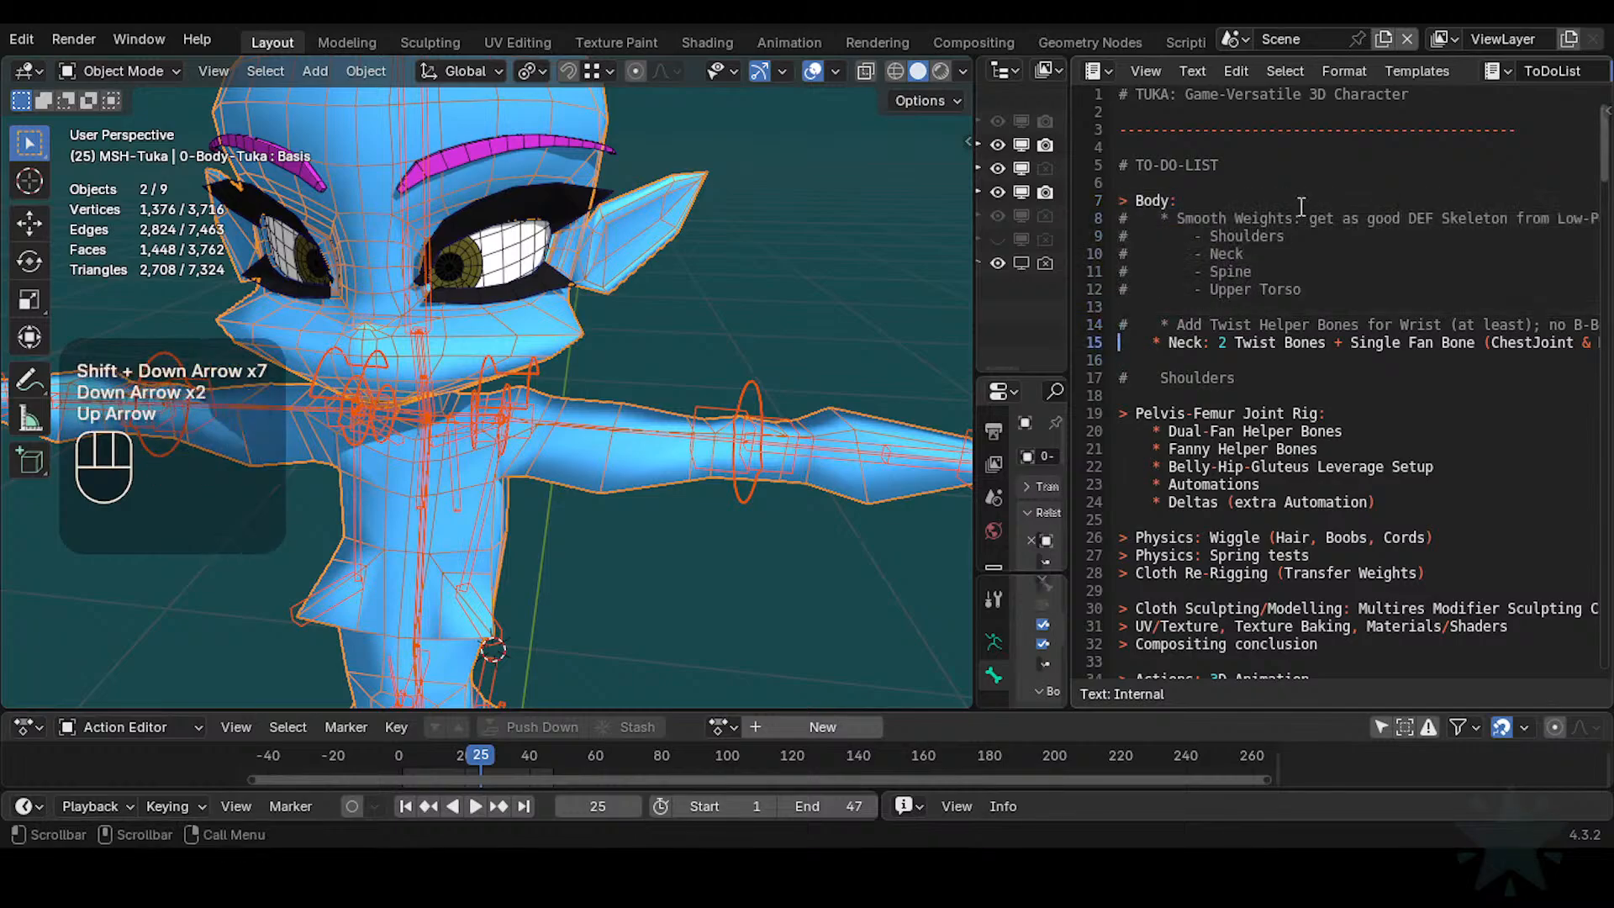
type("#")
key("Insert")
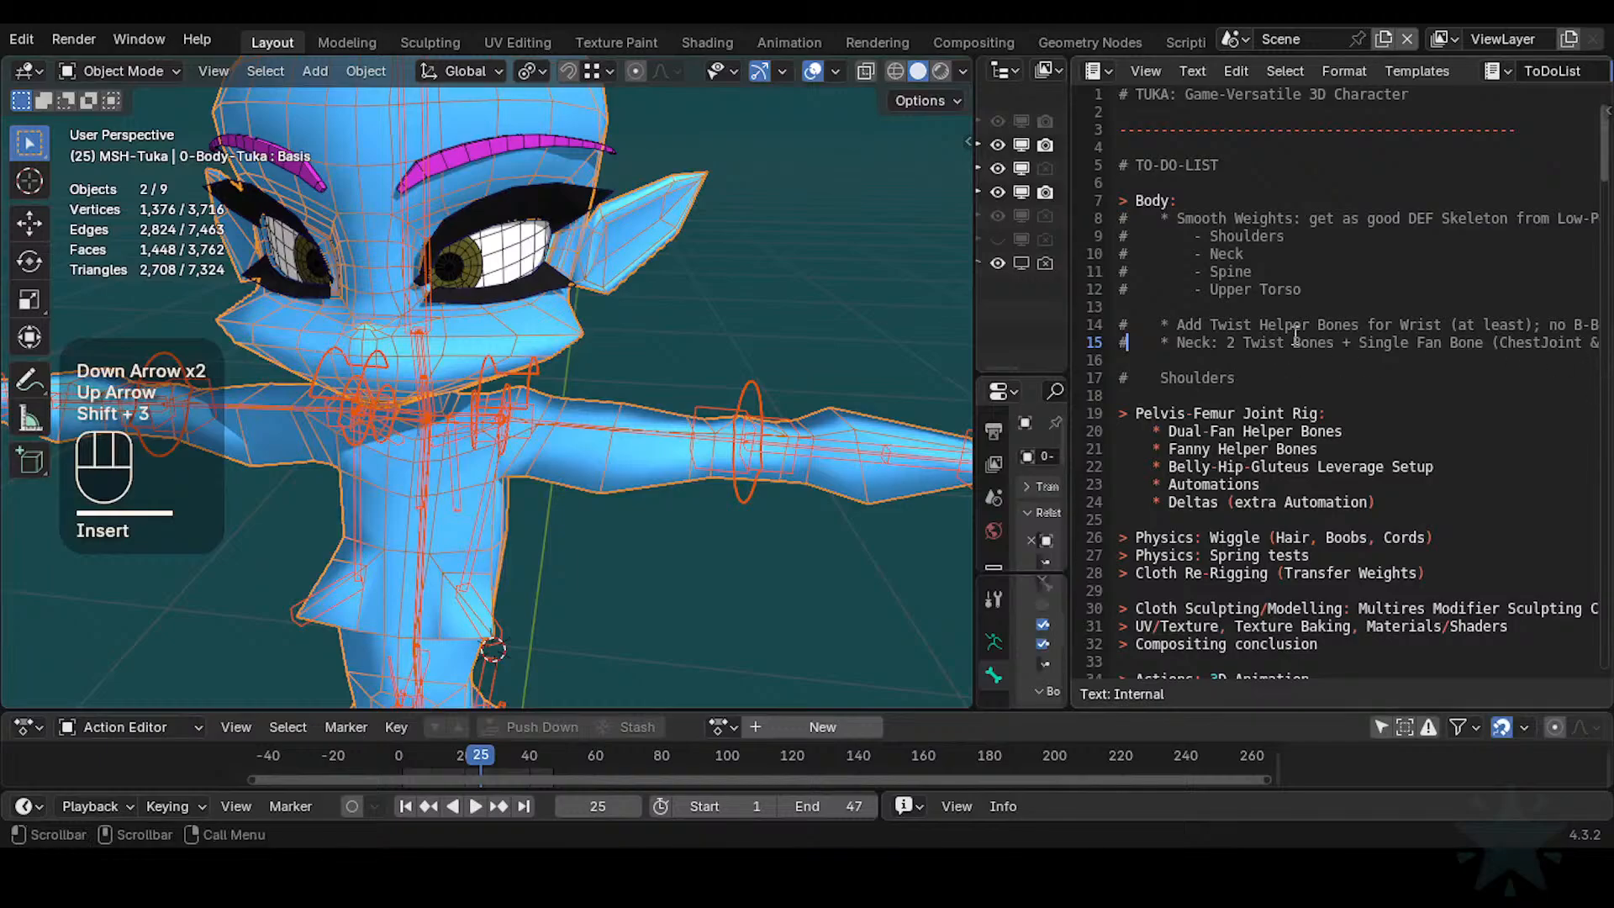
Read through the Neck entry to its end and check the neighbouring helper-bone and Shoulders lines
left_click(1310, 337)
left_click(1535, 342)
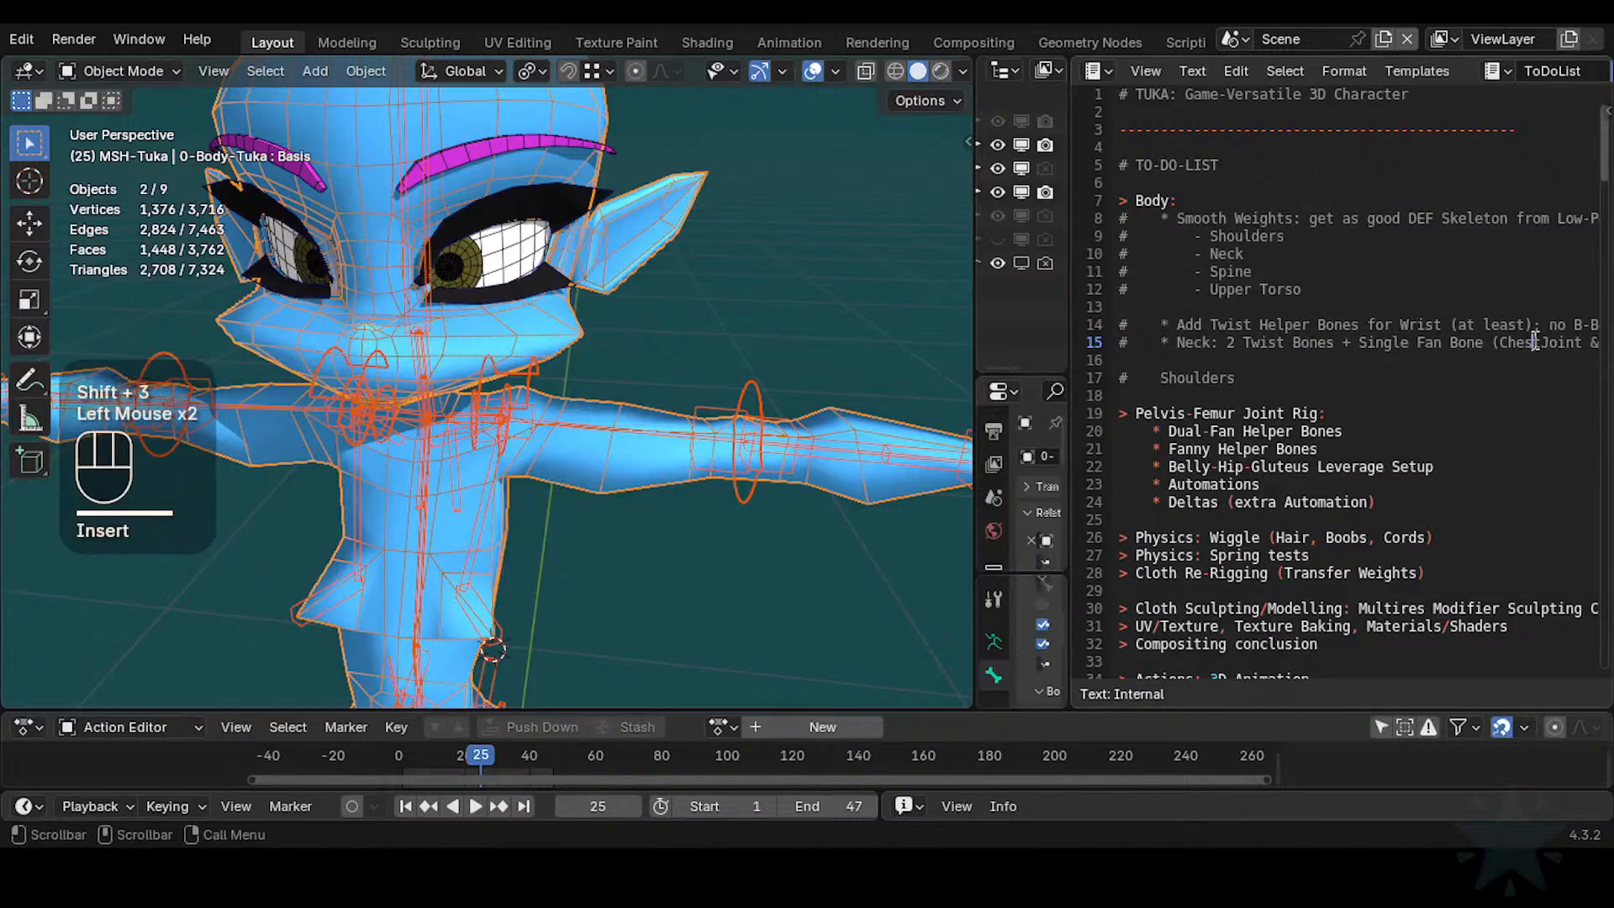
key("Right")
key("Right")
key("Right")
key("Right")
key("Right")
key("Right")
key("Right")
key("Right")
key("Right")
key("Left")
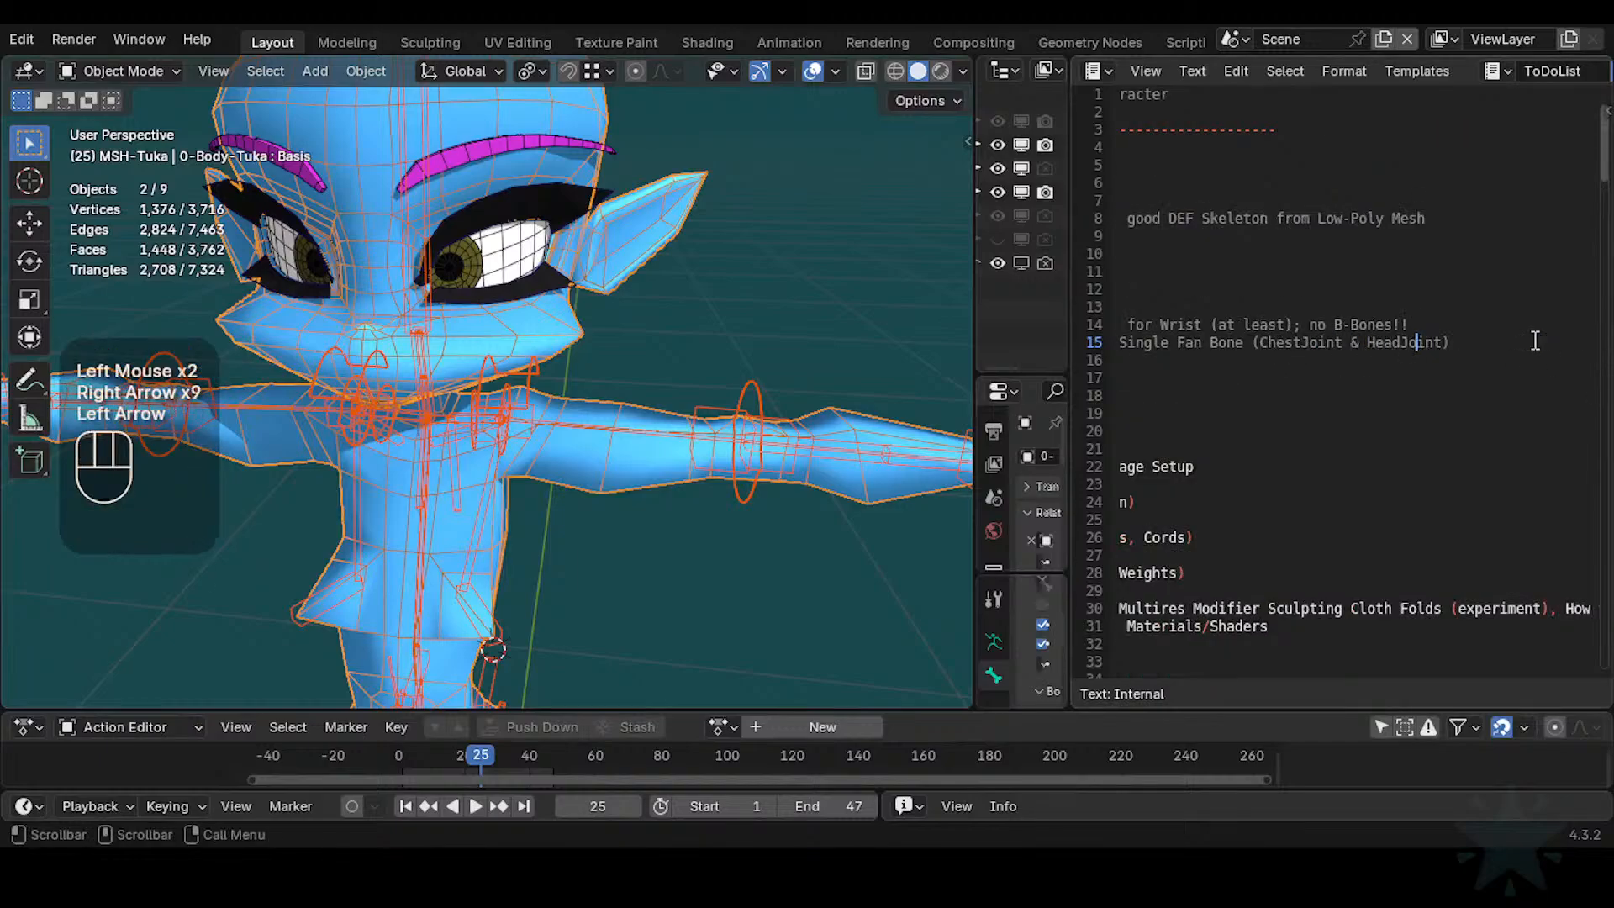
key("Home")
key("Right")
key("Right")
key("Right")
key("Right")
key("Right")
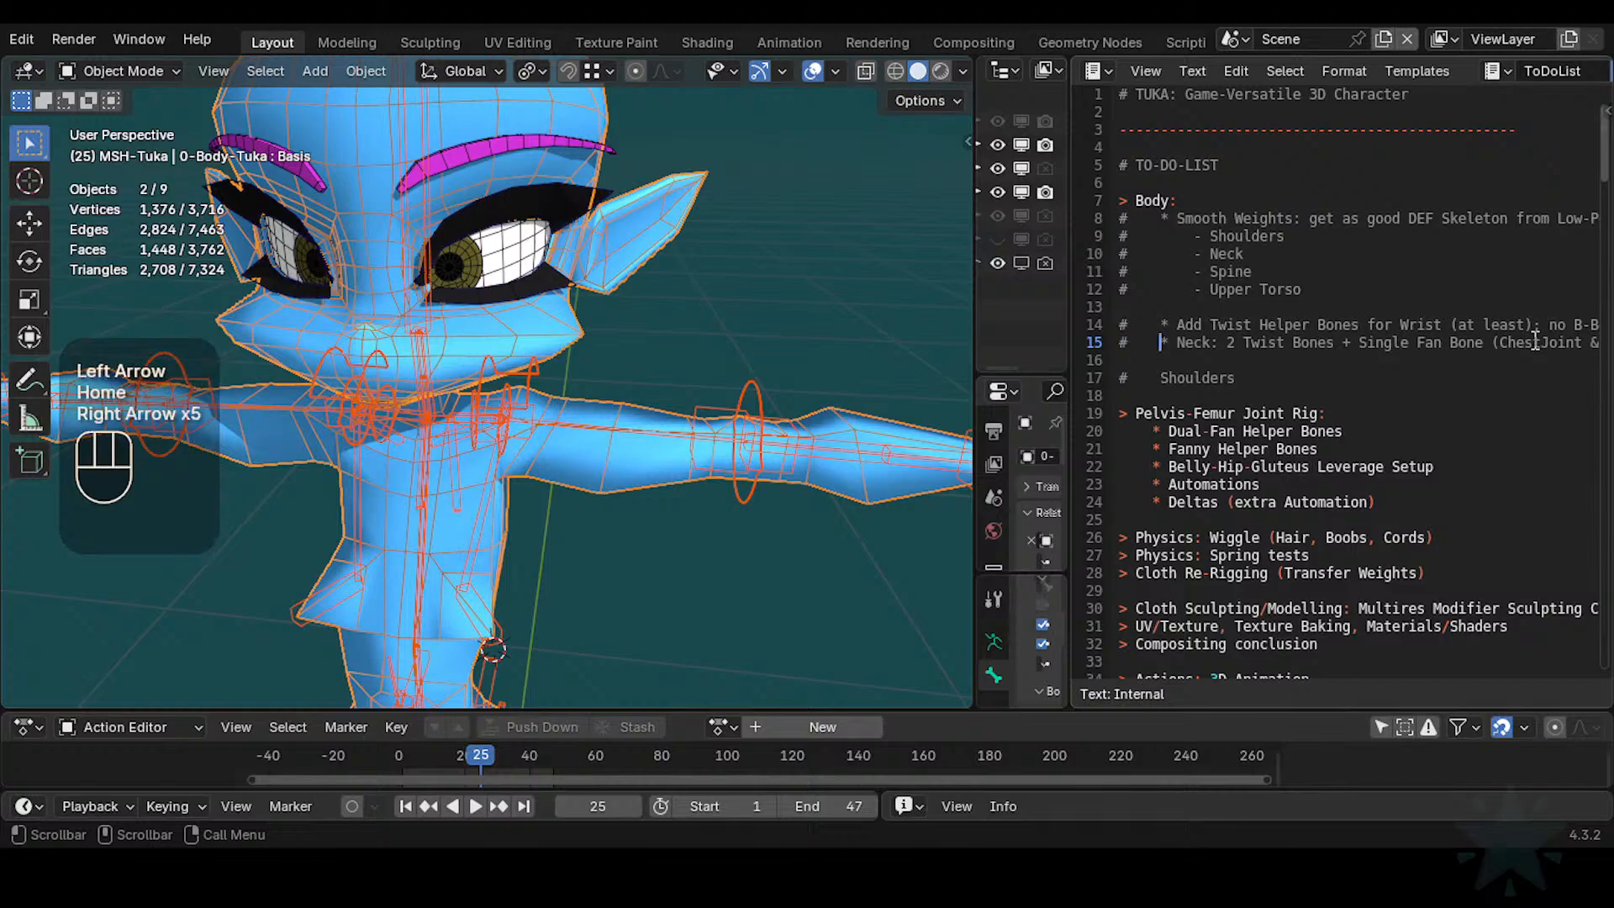
key("Right")
key("Right")
key("Right")
key("Right")
key("Right")
key("Right")
key("Right")
key("Right")
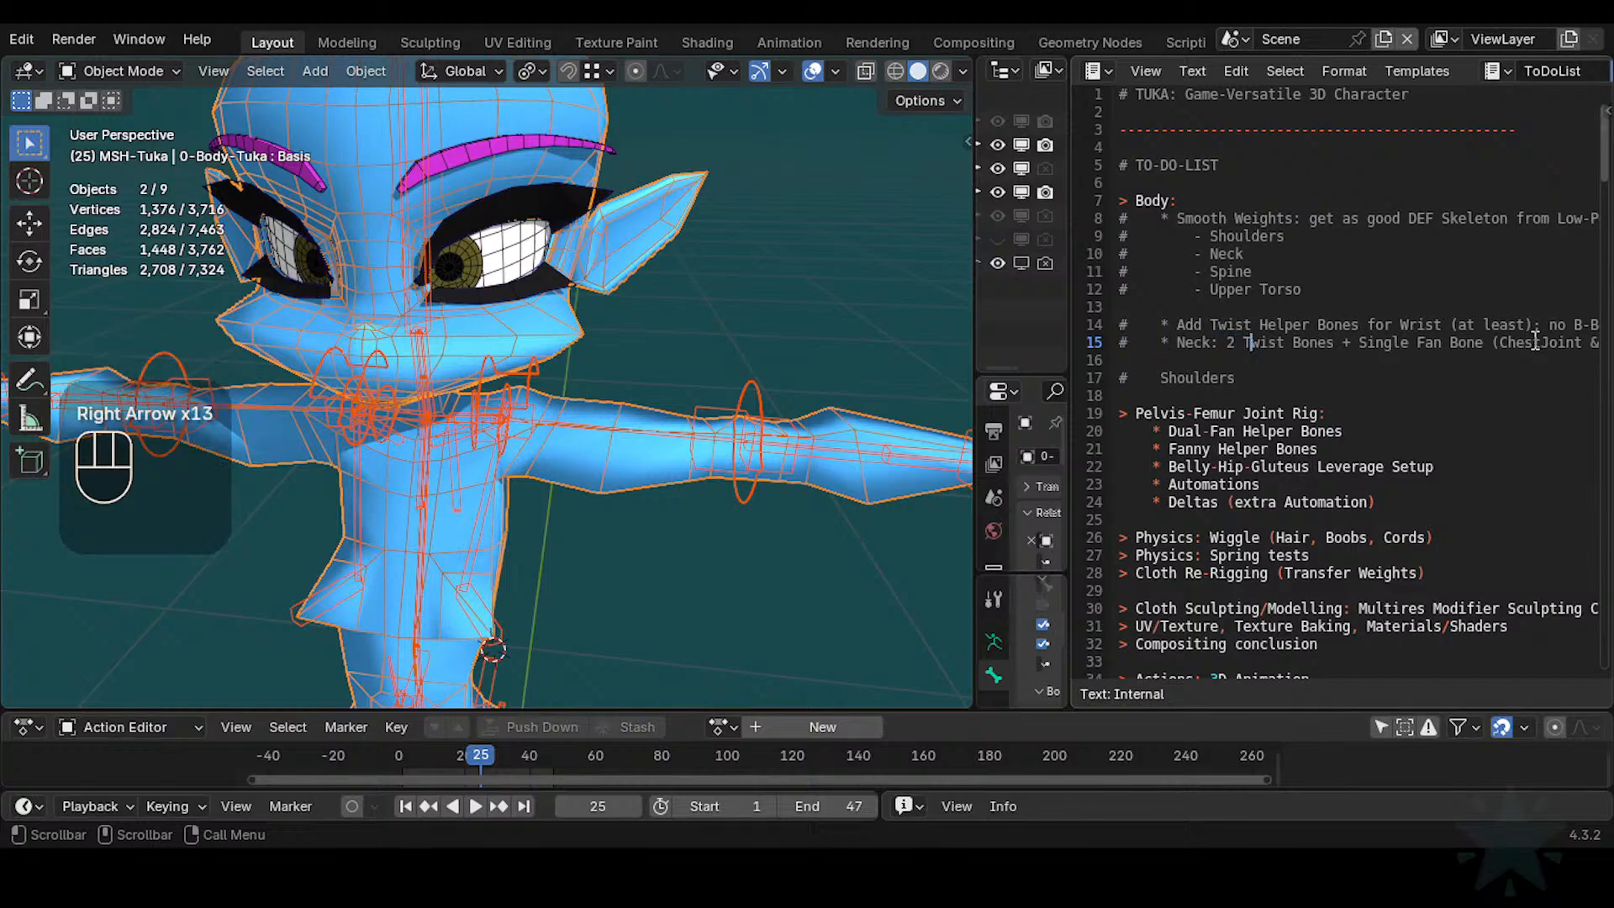
key("Left")
key("Right")
key("Right")
key("Left")
key("Left")
key("Left")
key("Right")
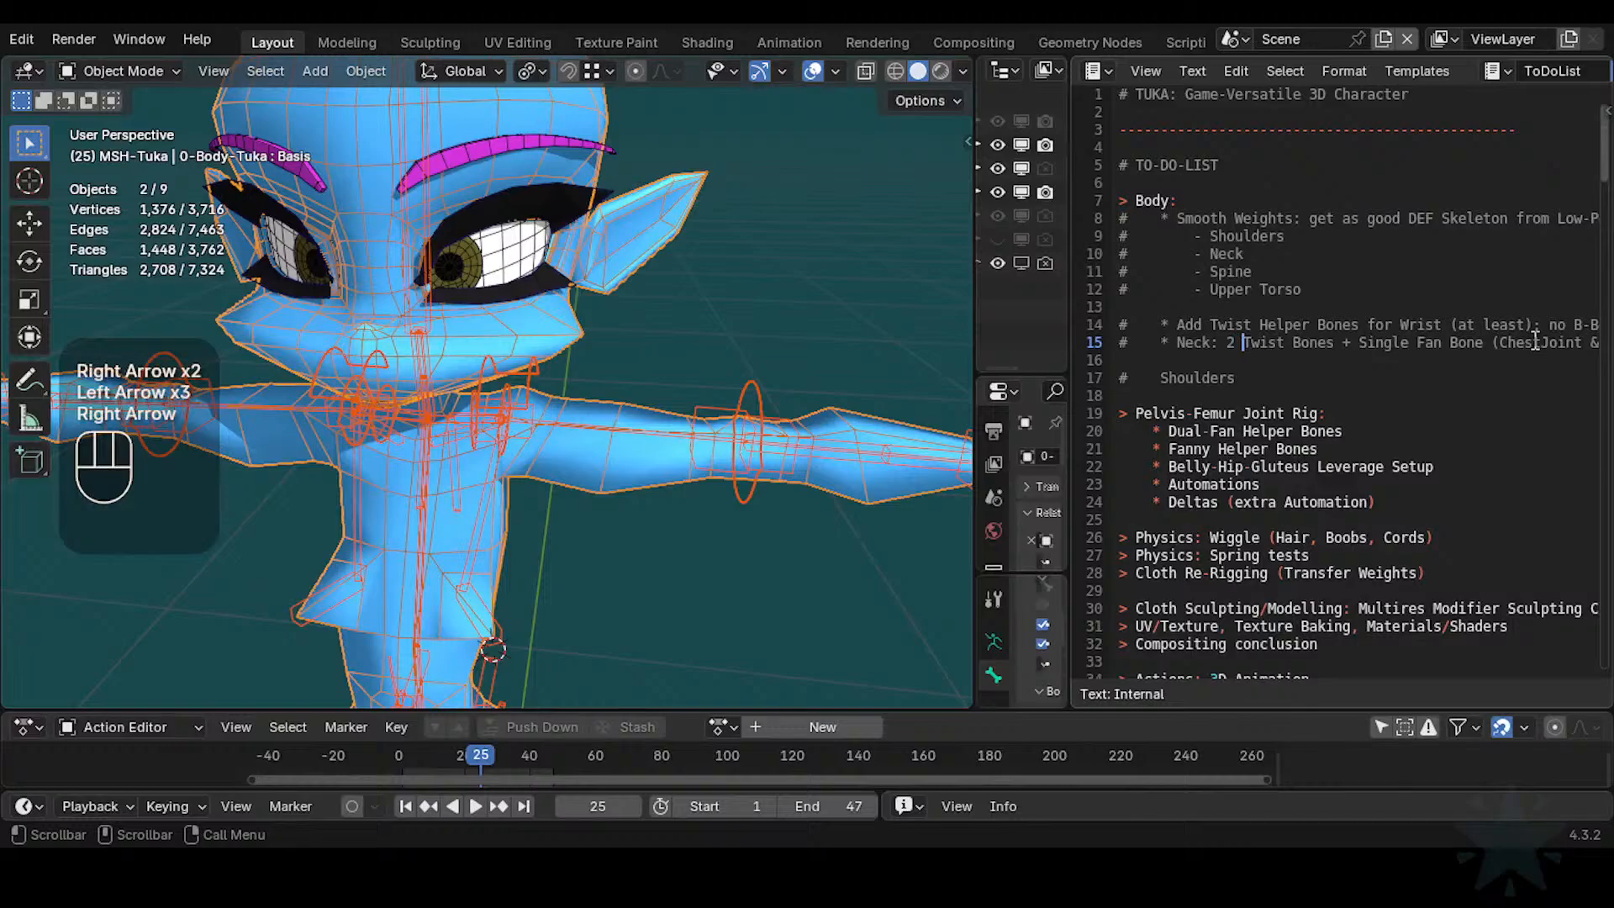
key("Down")
key("Down")
key("Up")
key("Down")
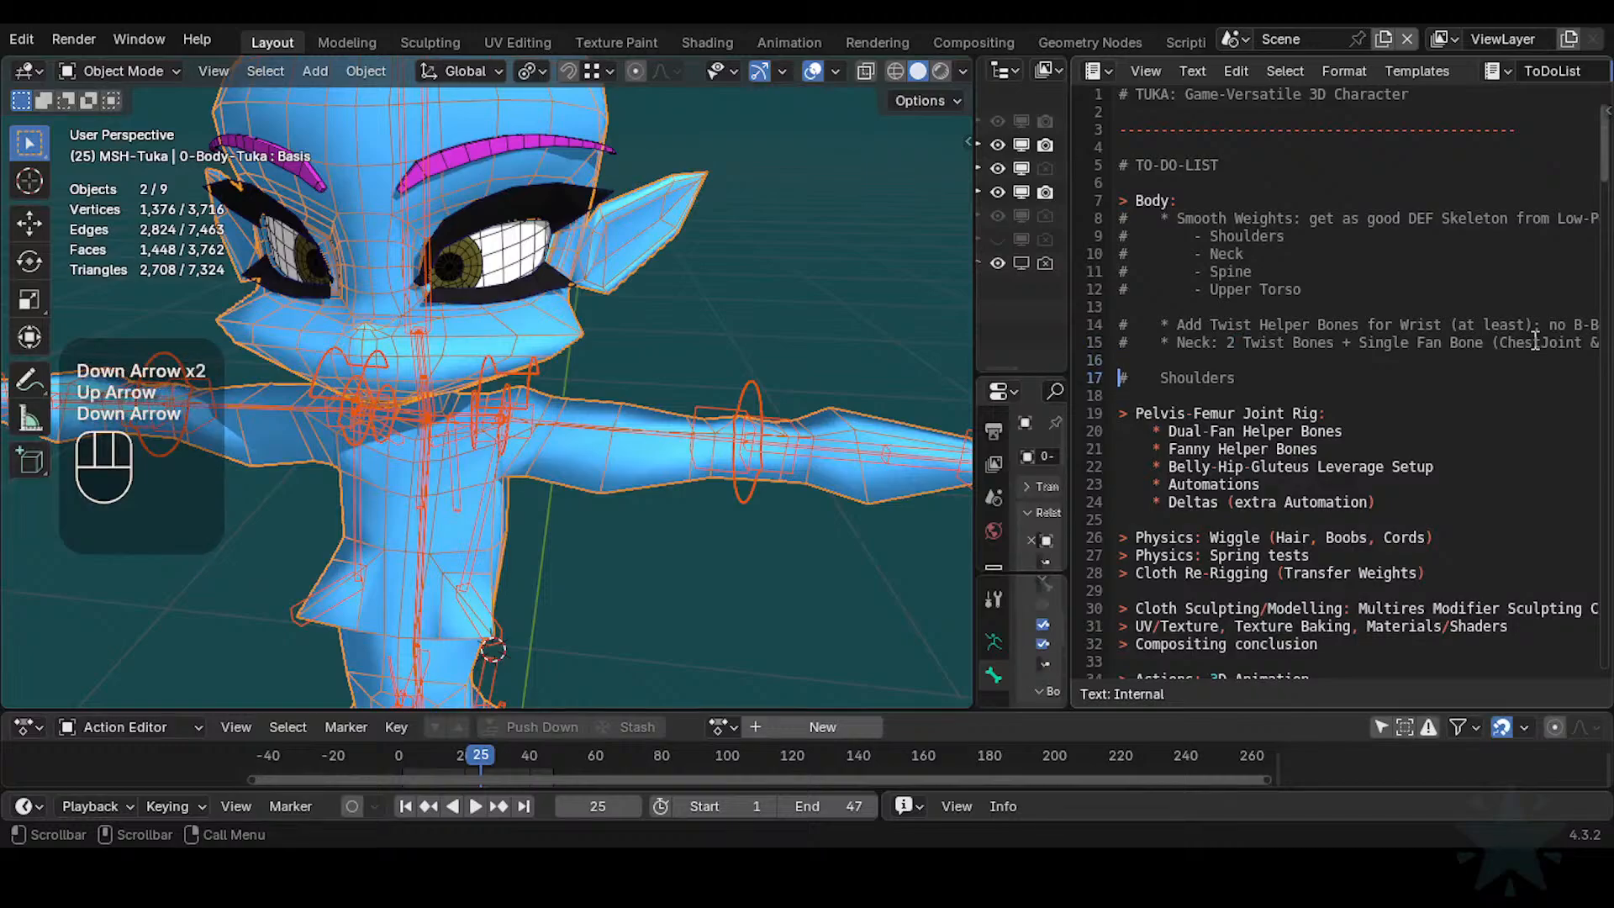
key("Up")
key("Up")
key("Up")
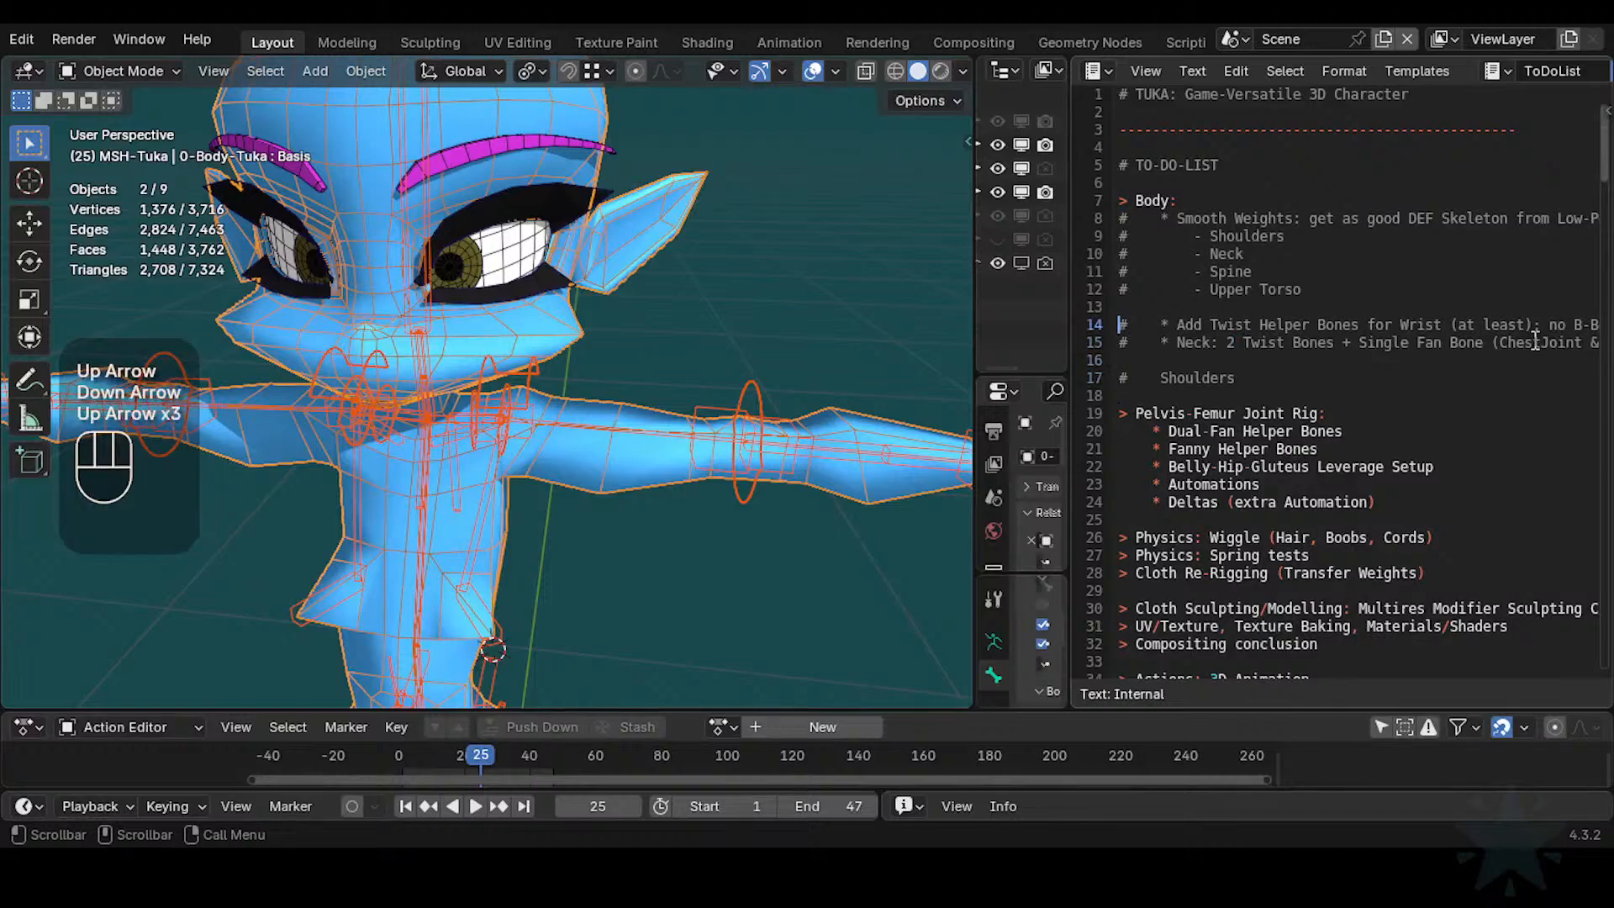
Move the separate Shoulders line from below the Neck entry to directly above the wrist twist helper bones entry
key("Down")
key("Down")
key("Down")
key("shift+End")
key("ctrl+x")
key("Up")
key("Up")
key("Up")
key("Up")
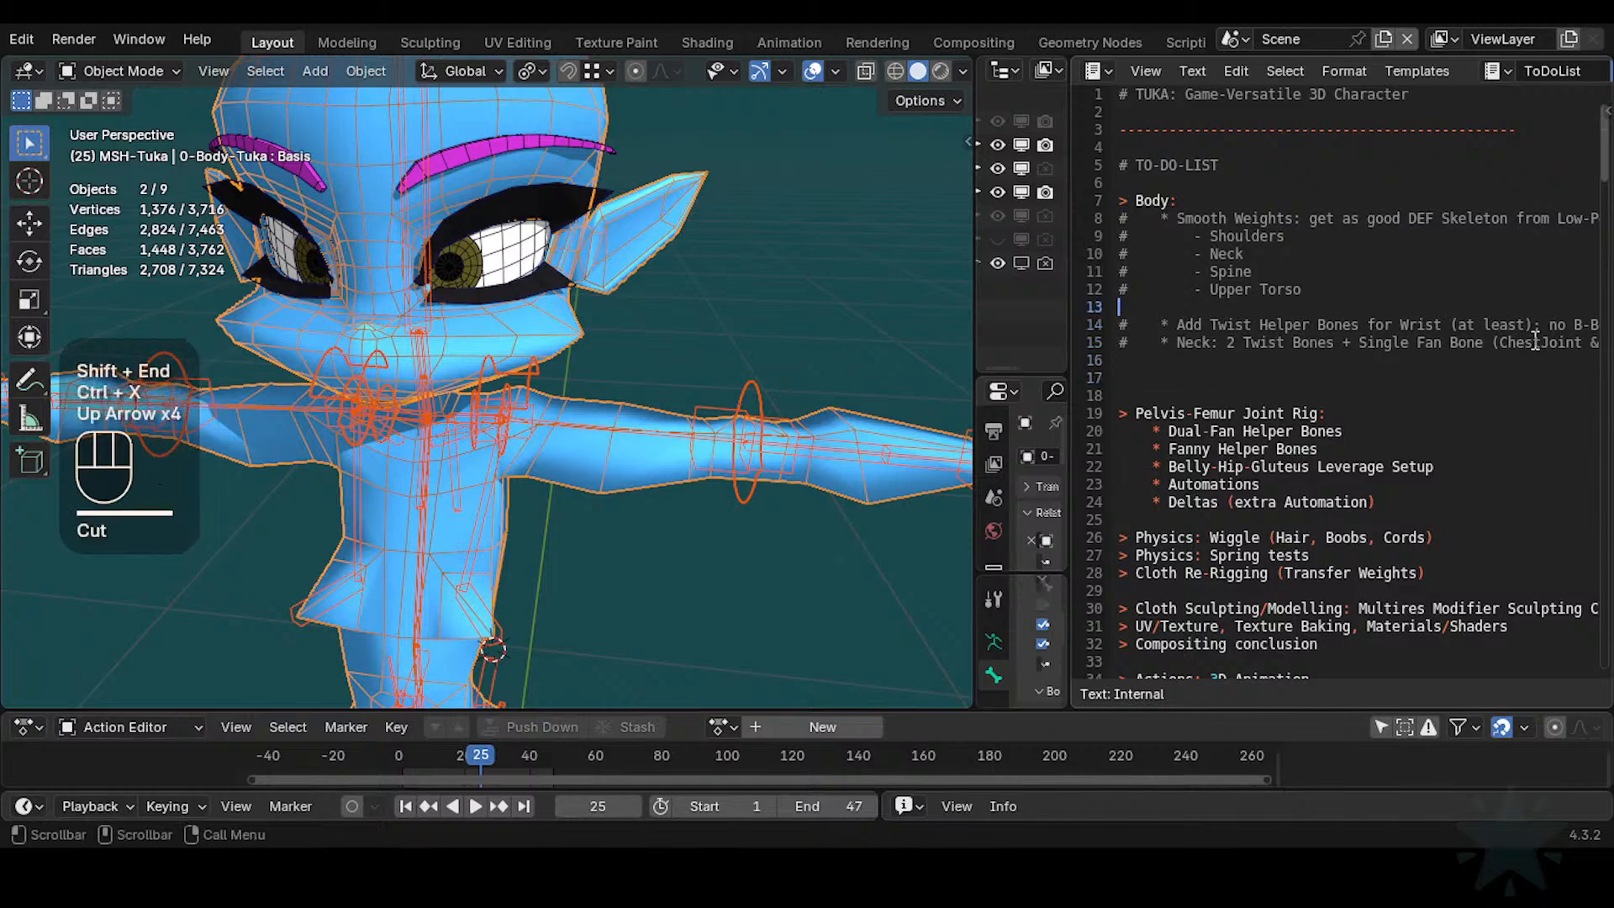
key("Return")
key("Up")
key("ctrl+v")
key("Delete")
key("Down")
key("Down")
key("Up")
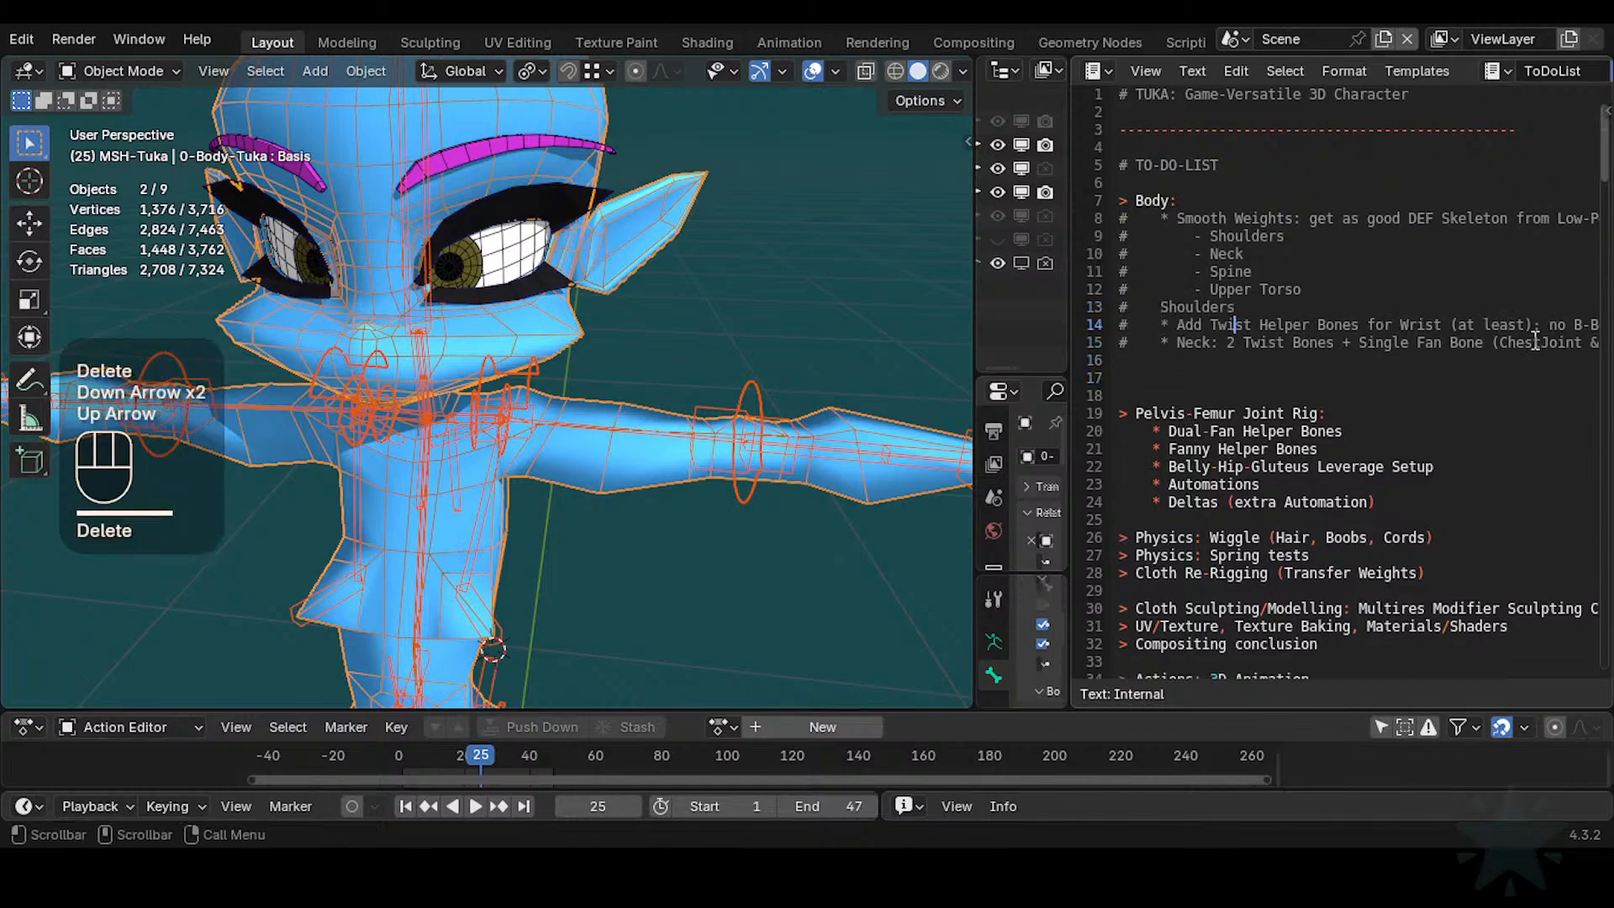
Insert a dash before the text of the relocated Shoulders line
key("Up")
key("Left")
key("Home")
key("Right")
key("Right")
key("Right")
key("Right")
key("Right")
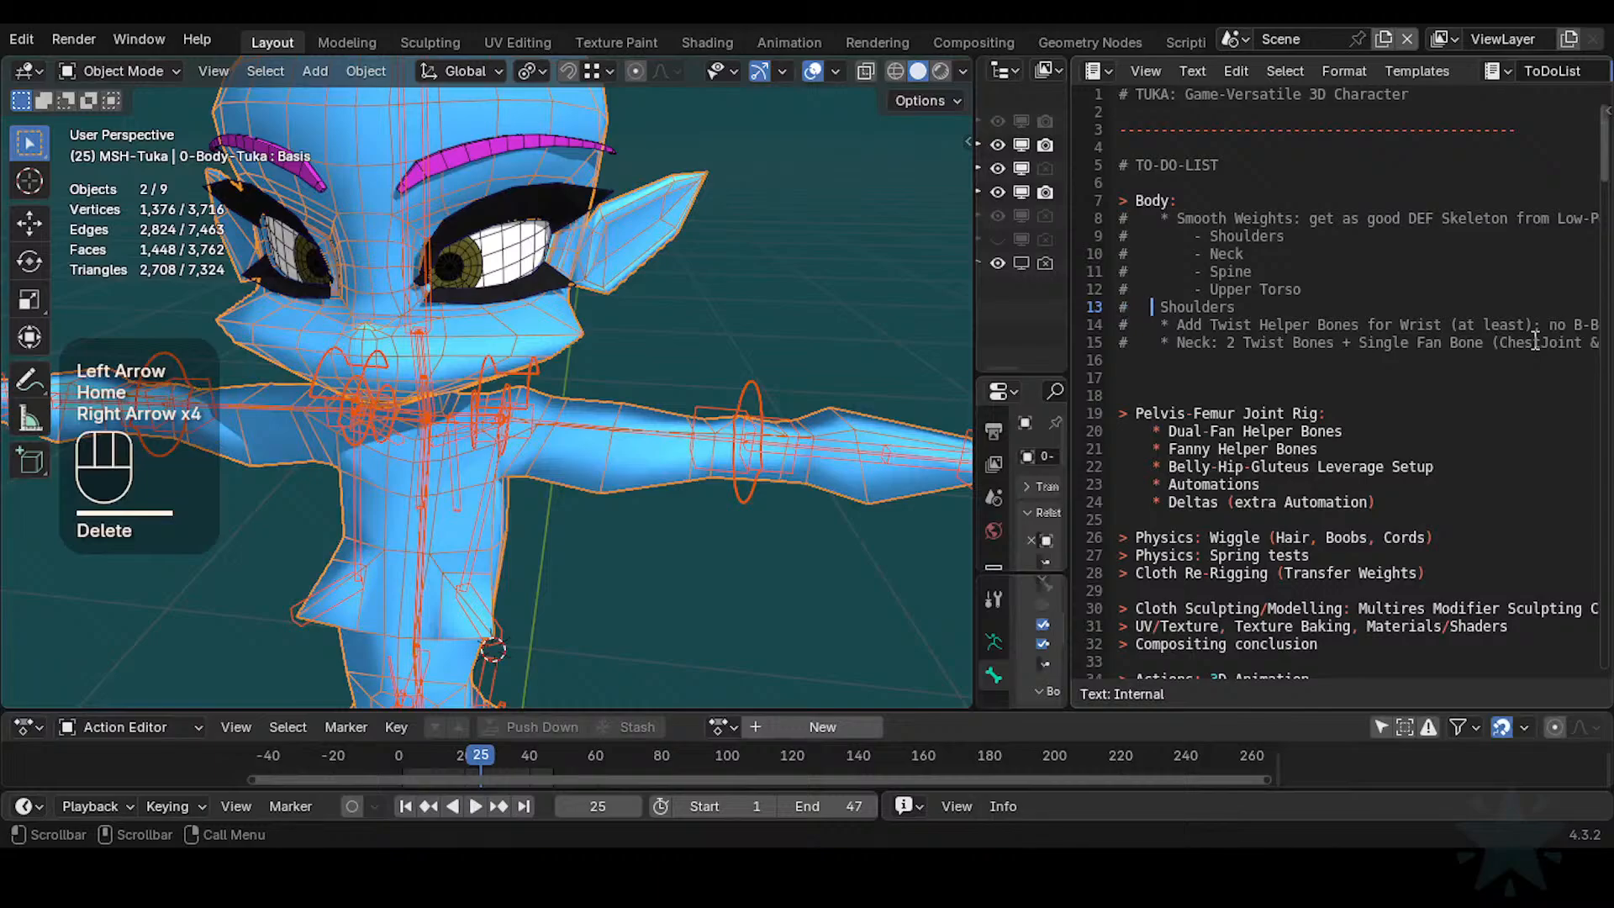
key("Insert")
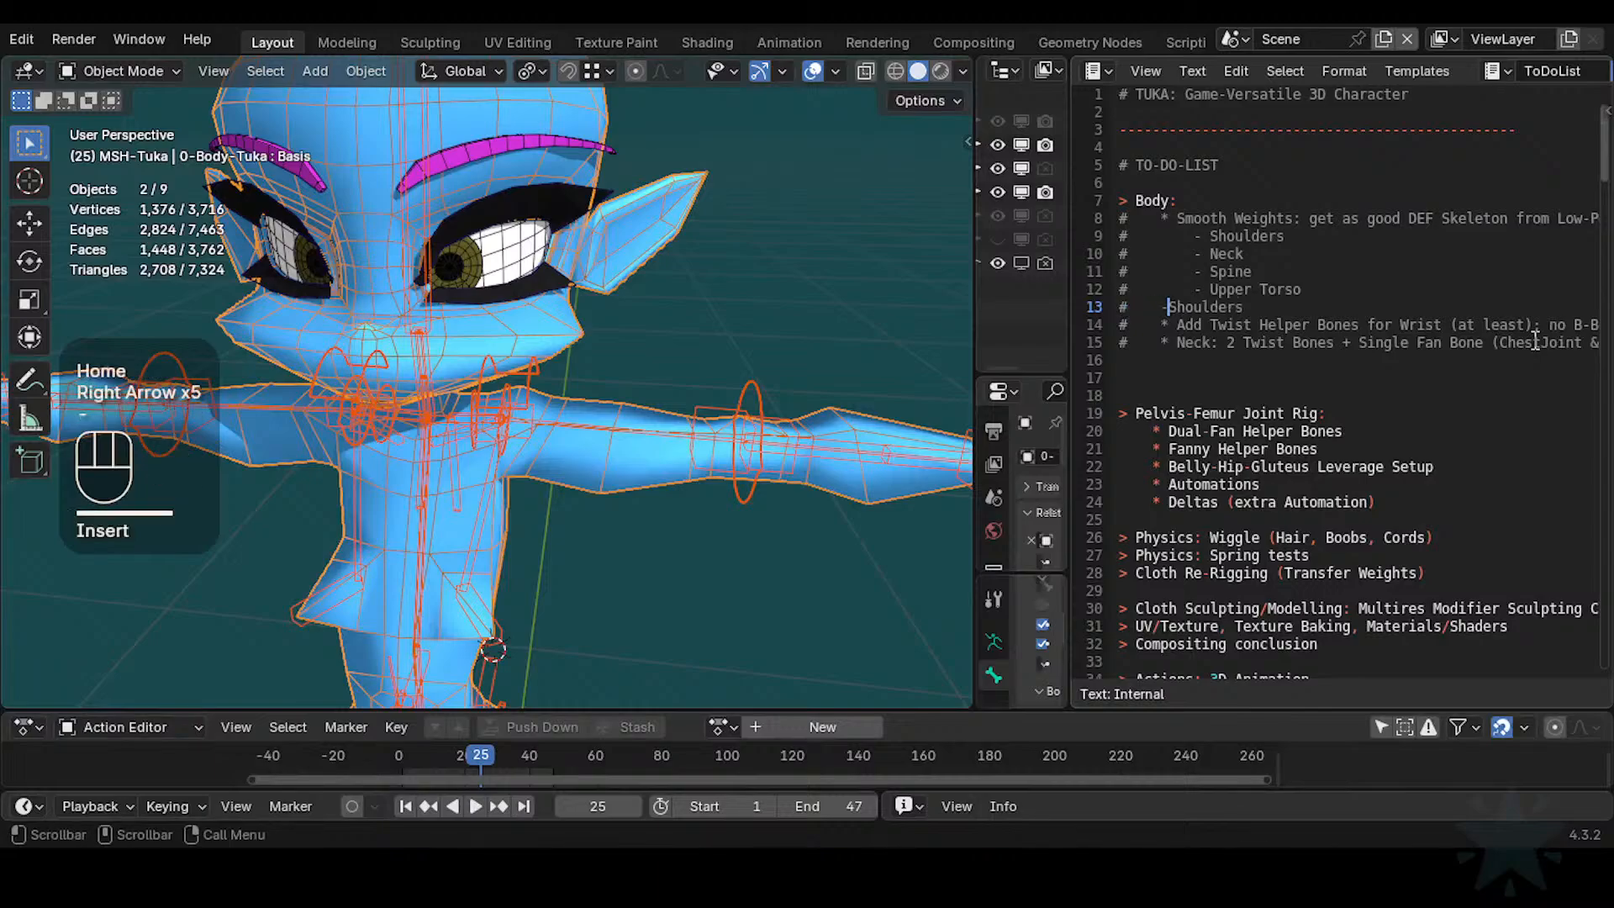
type("-")
Uncomment the relocated Shoulders line by removing its # and restore its indentation
key("Left")
key("Home")
key("Delete")
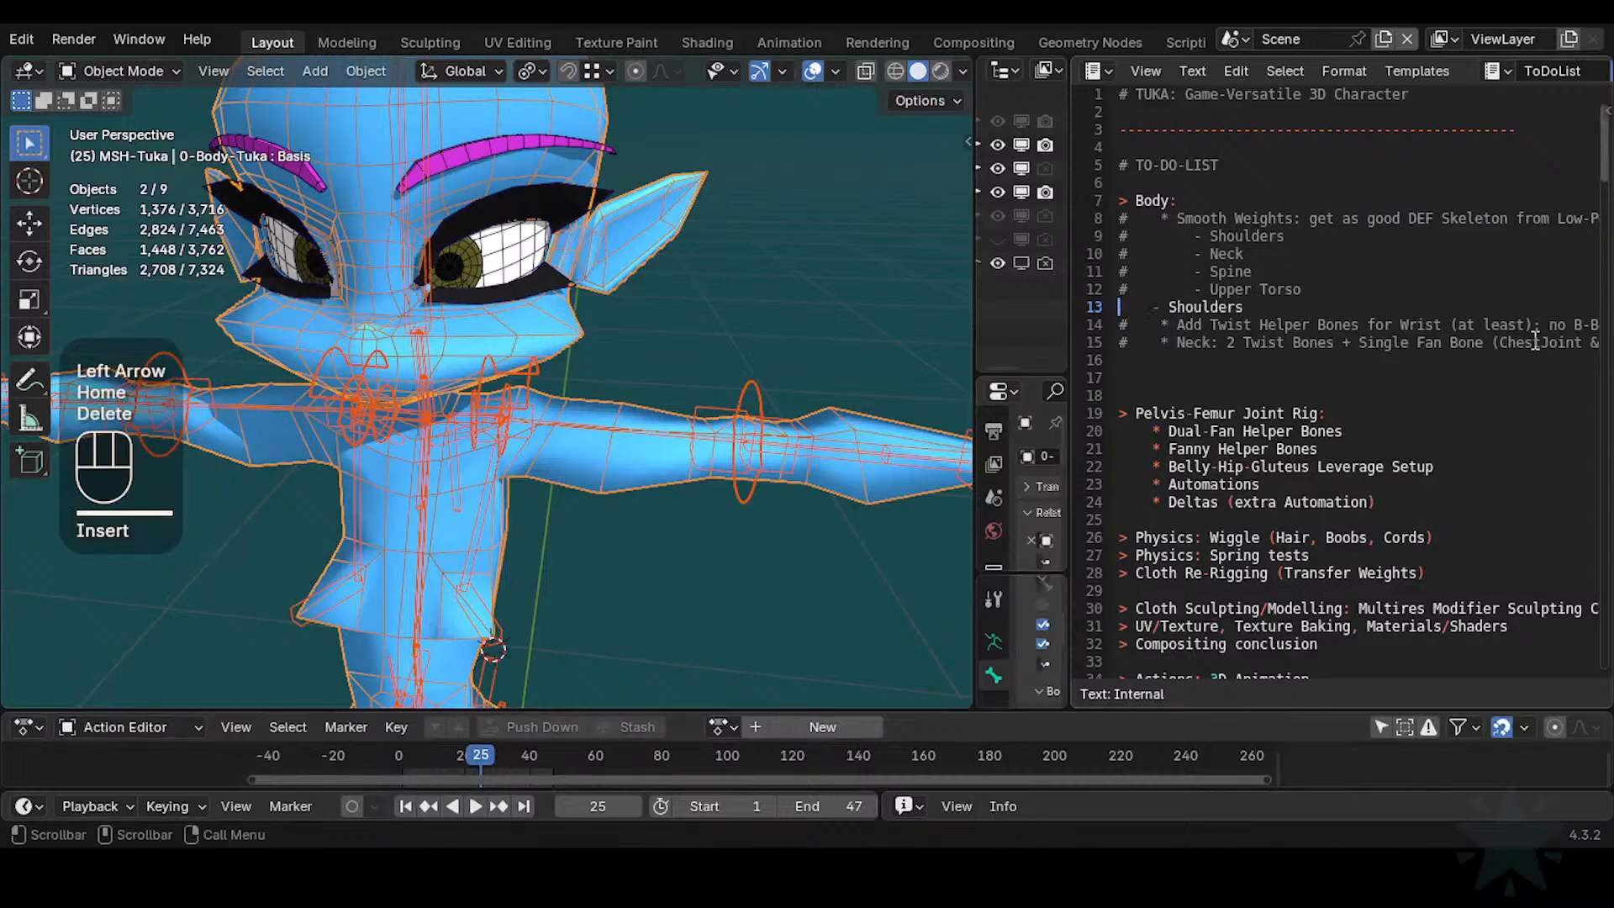
key("Tab")
key("Delete")
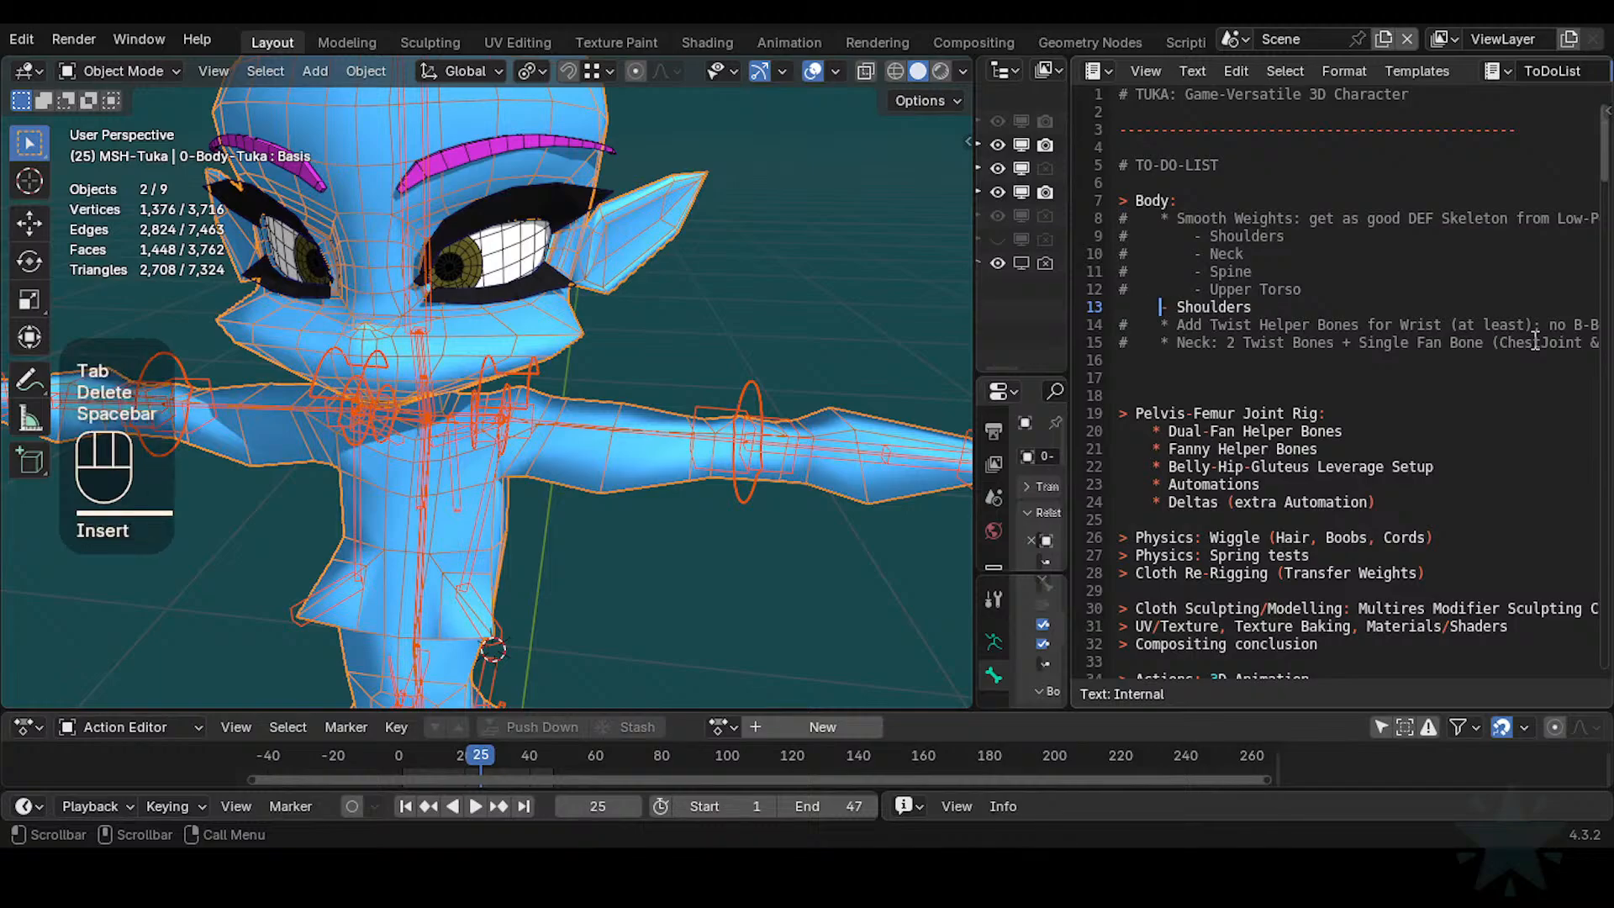
Indent the uncommented Shoulders line two levels so it sits with the Smooth Weights sub-items
key("BackSpace")
key("BackSpace")
key("shift+Home")
key("Tab")
key("Tab")
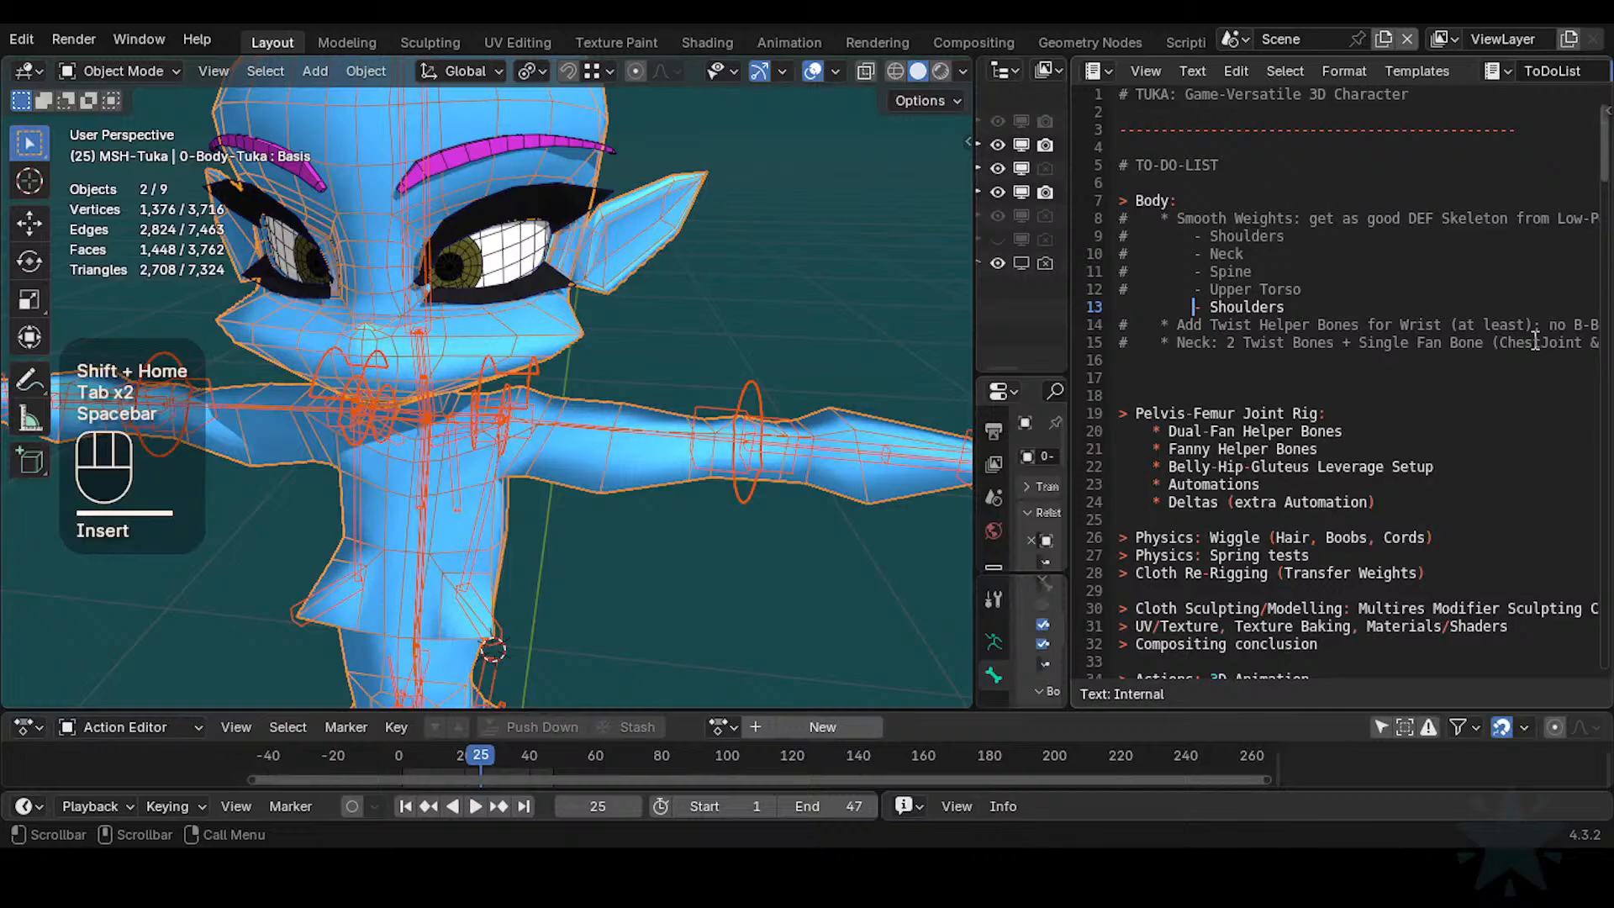
Remove one leading space from each of the five Smooth Weights sub-items, from the lower Shoulders line up to the first one
key("Left")
key("Left")
key("Right")
key("Delete")
key("Up")
key("Delete")
key("Up")
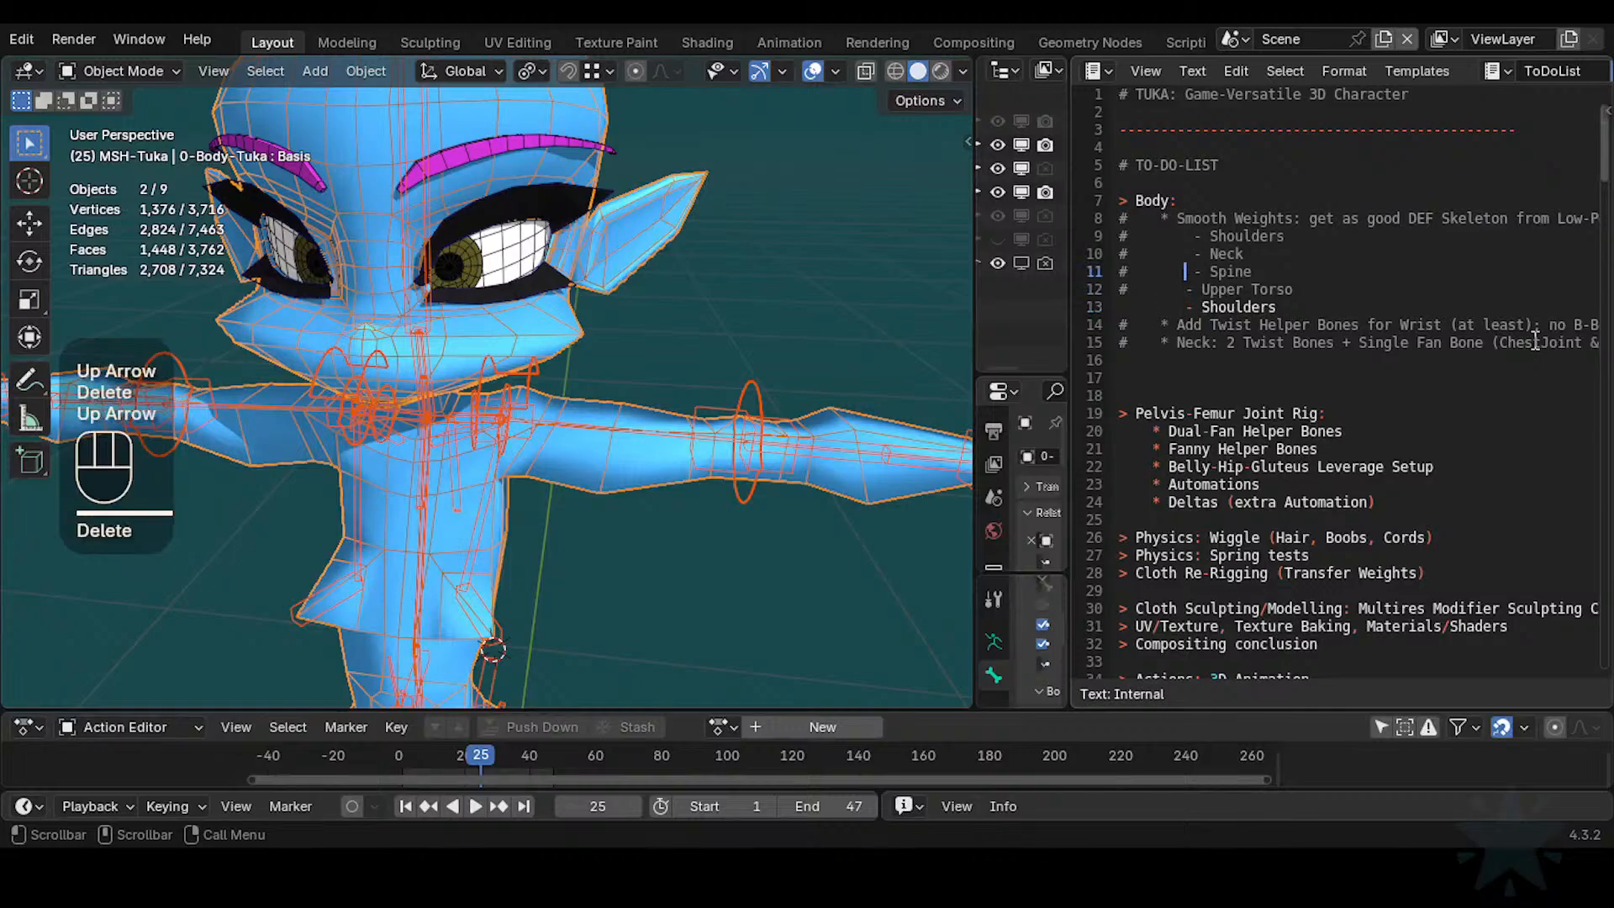
key("Delete")
key("Up")
key("Delete")
key("Up")
key("Delete")
key("Up")
key("Down")
key("Down")
key("Down")
key("Down")
key("Down")
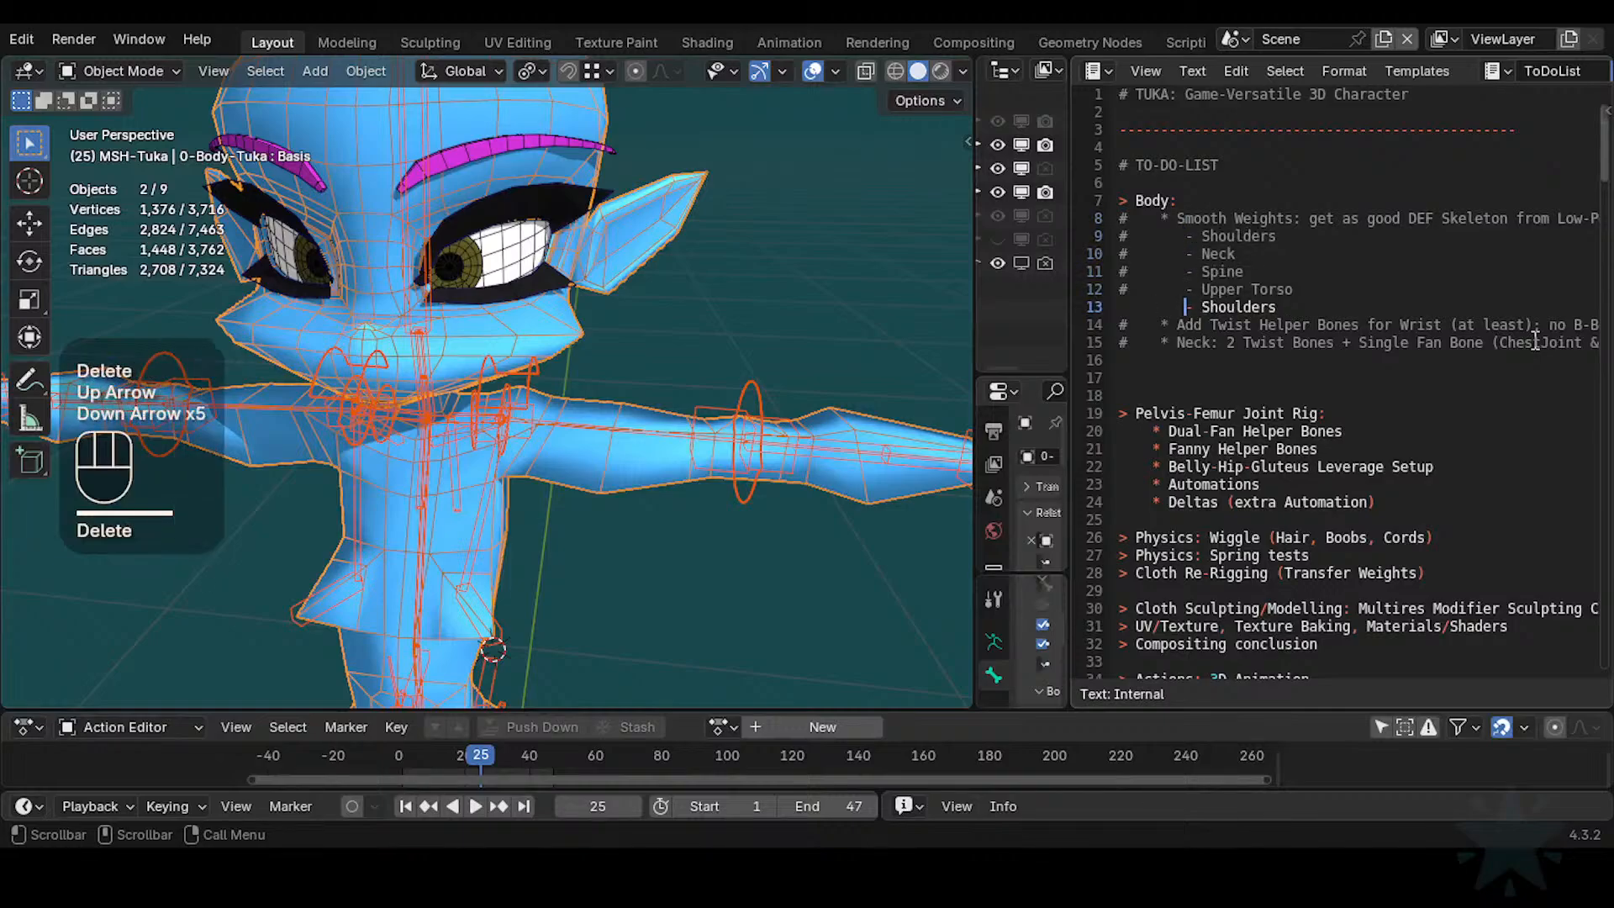
Comment out the lower Shoulders line with # and remove one space so it aligns with the sub-items above
key("Home")
type("#")
key("Down")
key("Down")
key("Down")
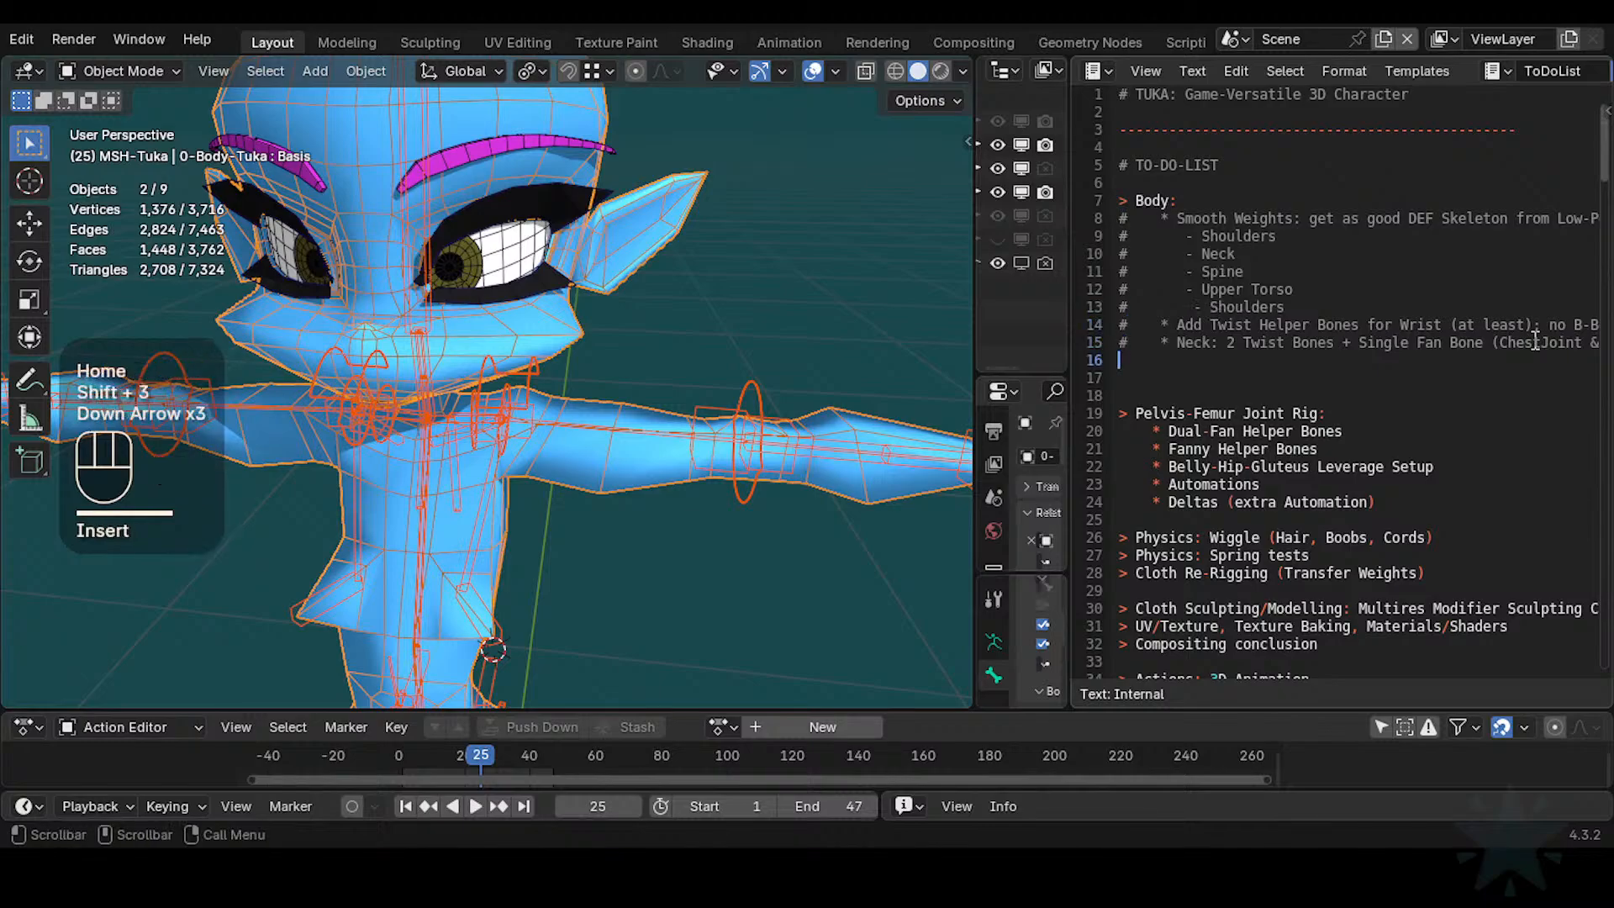
key("Up")
key("Up")
key("Up")
key("Right")
key("Delete")
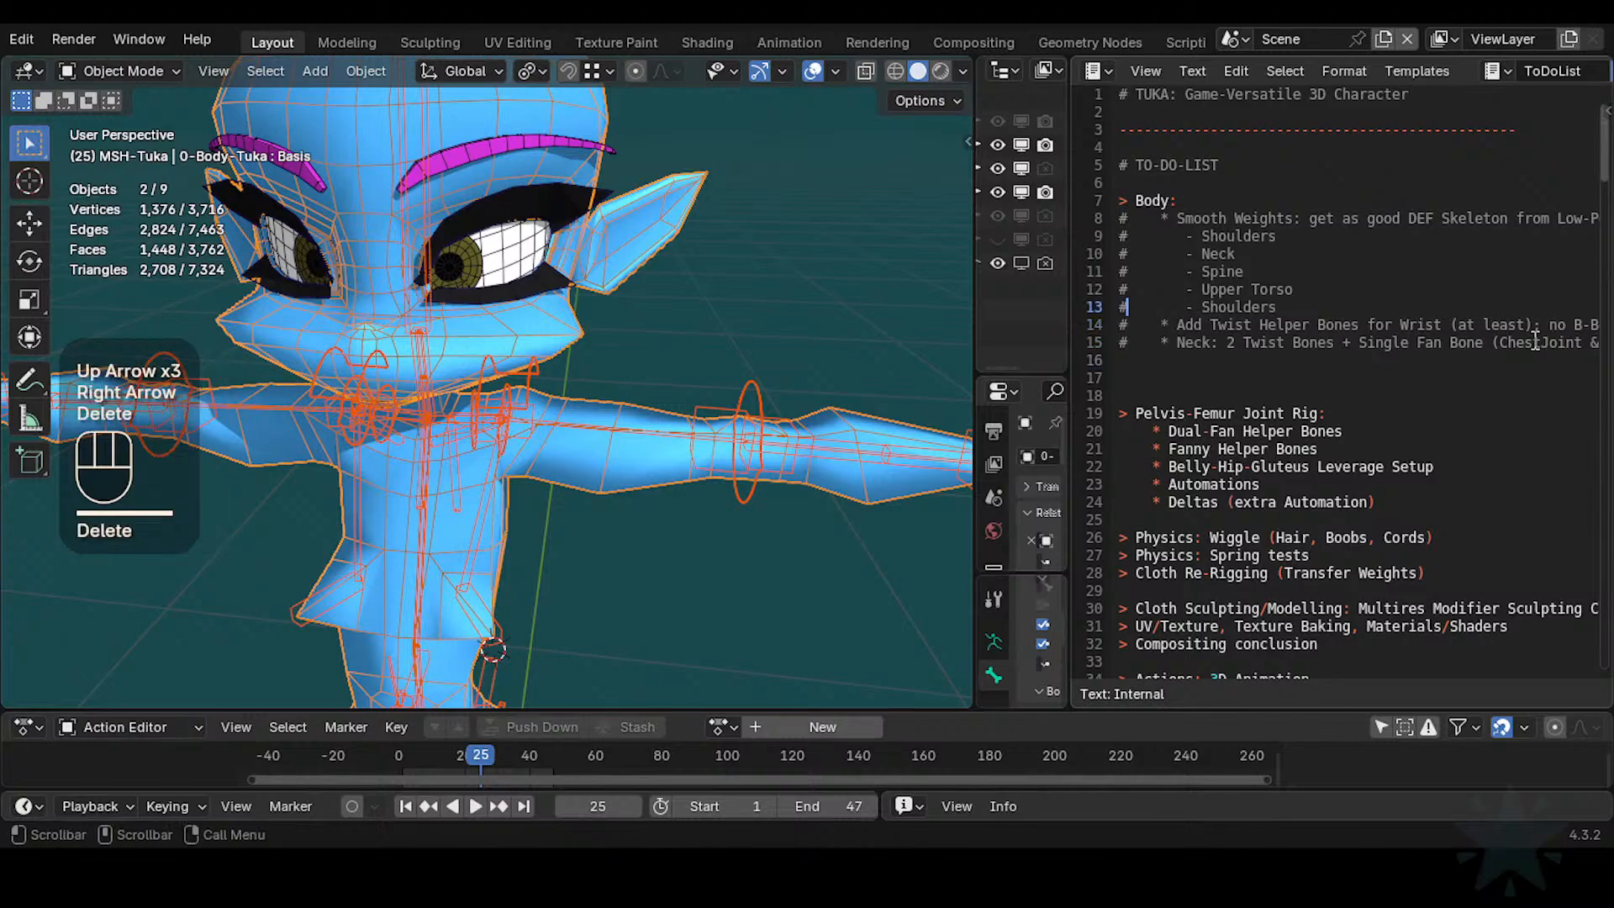
key("Down")
key("Down")
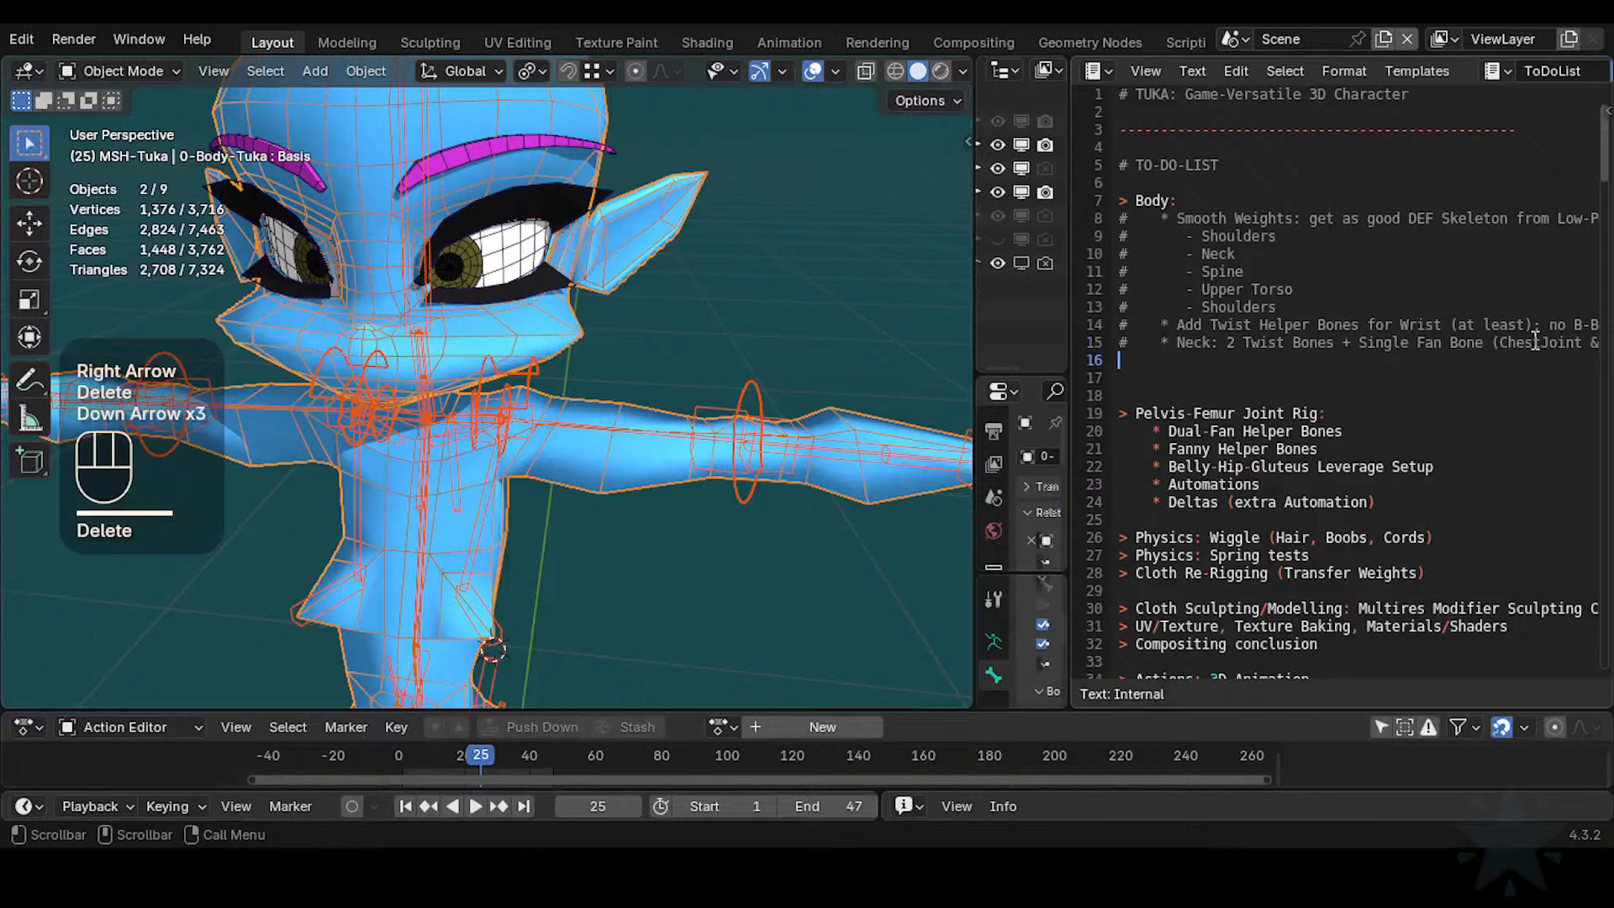
Delete the two surplus blank lines above the Pelvis-Femur Joint Rig section and save the file
key("Down")
key("Down")
key("Up")
key("Delete")
key("Delete")
key("Down")
key("Down")
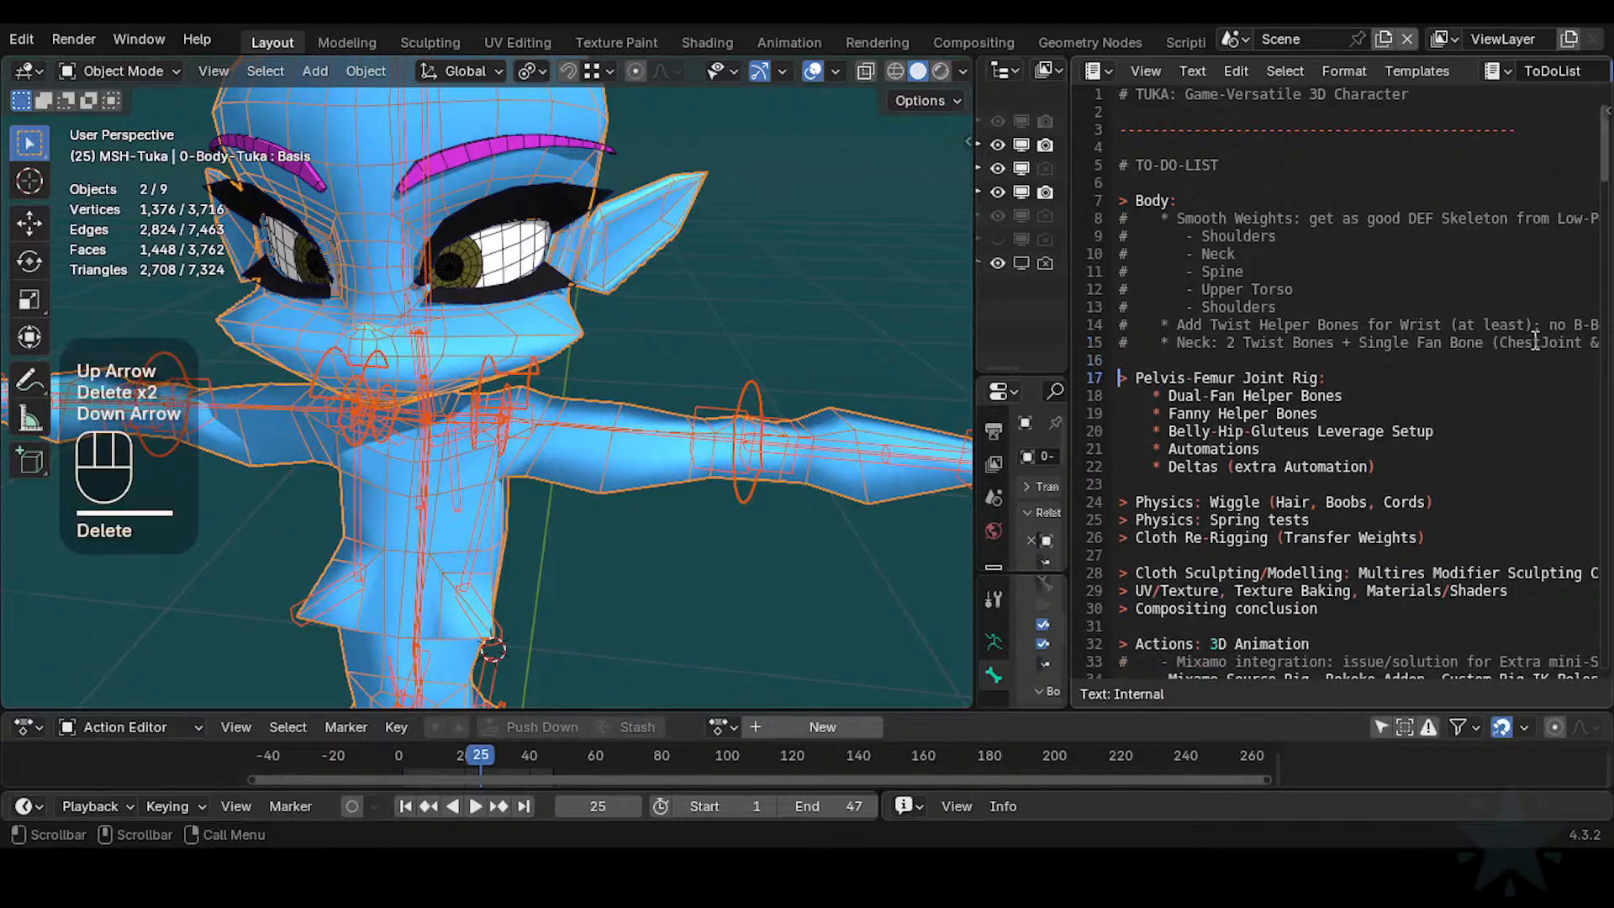
key("ctrl+s")
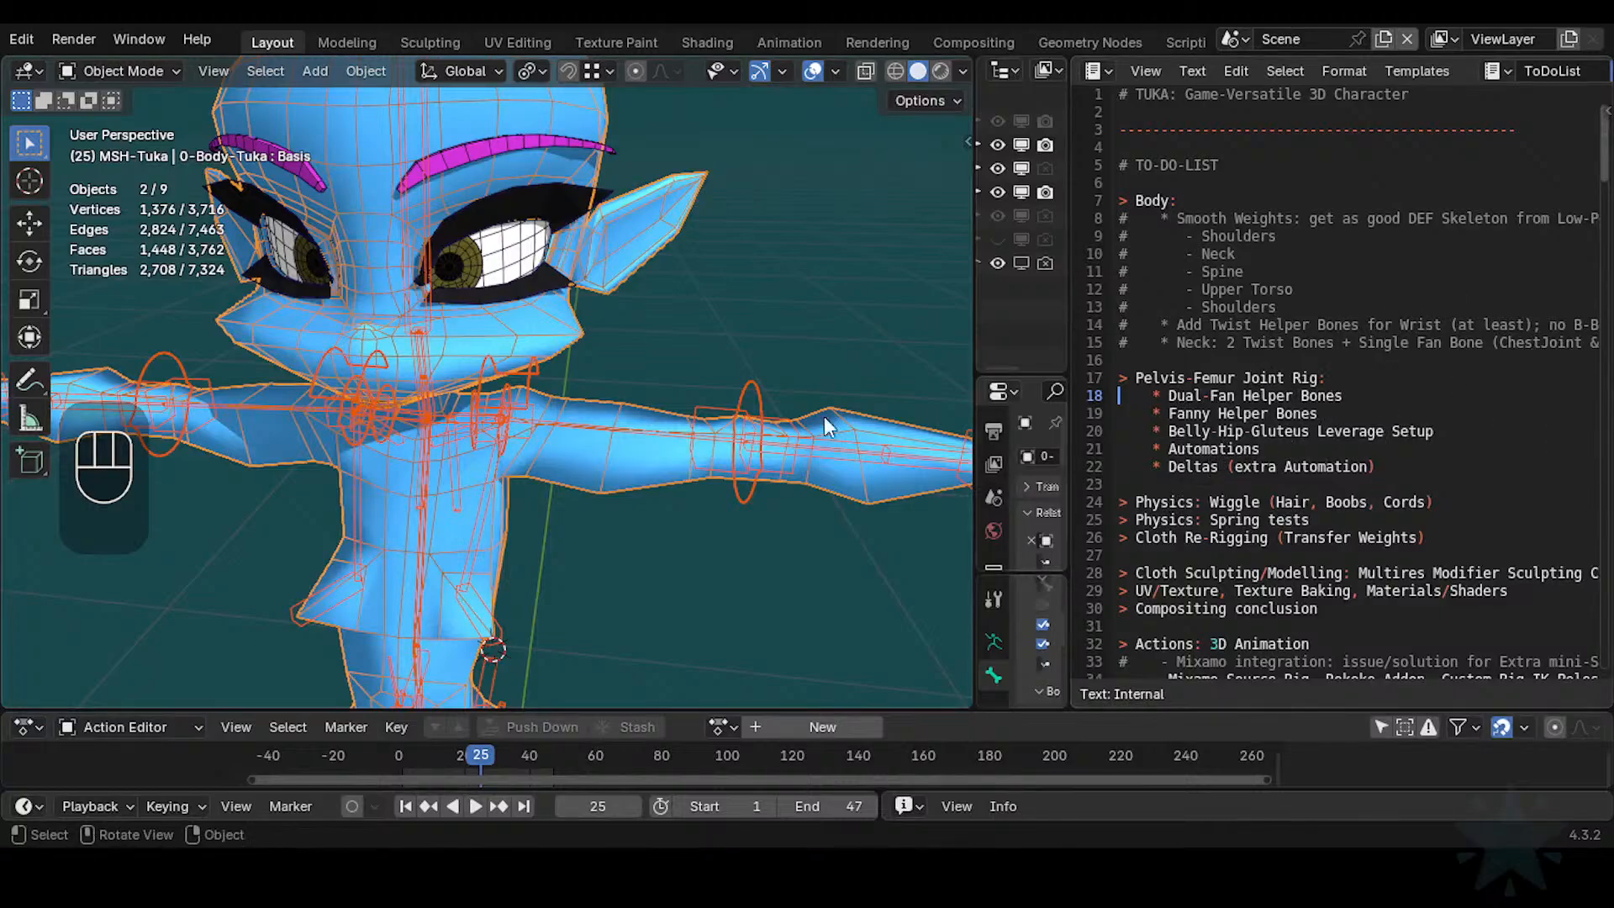
Check the hip area of the model and comment out the Dual-Fan Helper Bones entry with #
scroll(716, 502, "down", 1)
middle_click_drag(656, 605, 732, 370, "shift")
left_click(1246, 395)
scroll(1211, 408, "up", 1)
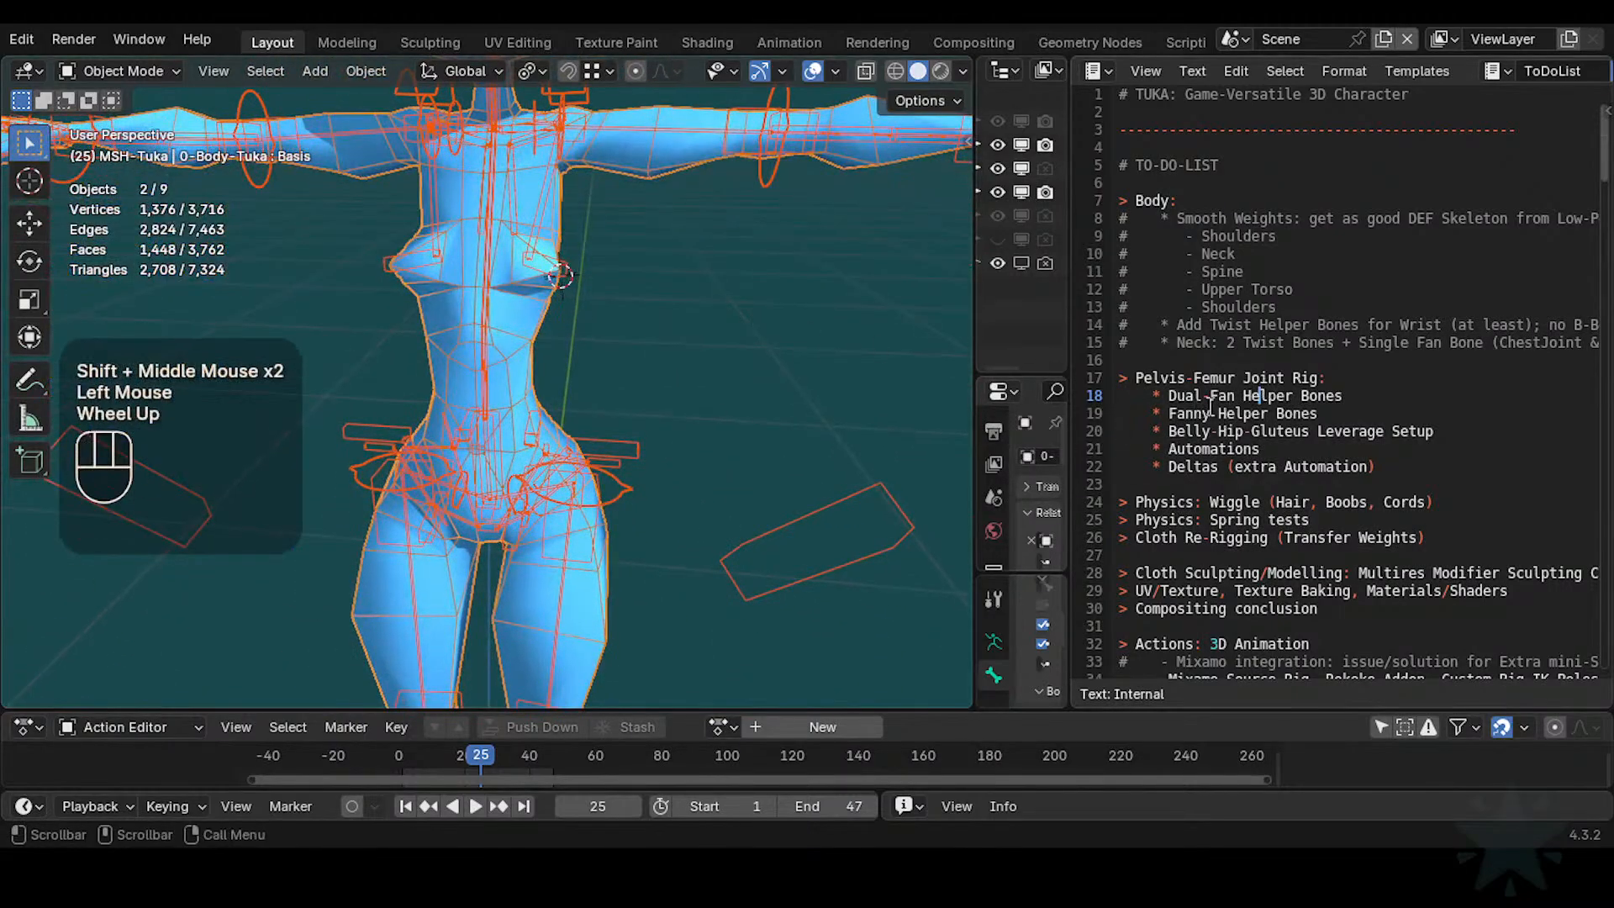
scroll(734, 555, "up", 2)
middle_click_drag(734, 554, 696, 411, "shift")
scroll(655, 480, "up", 2)
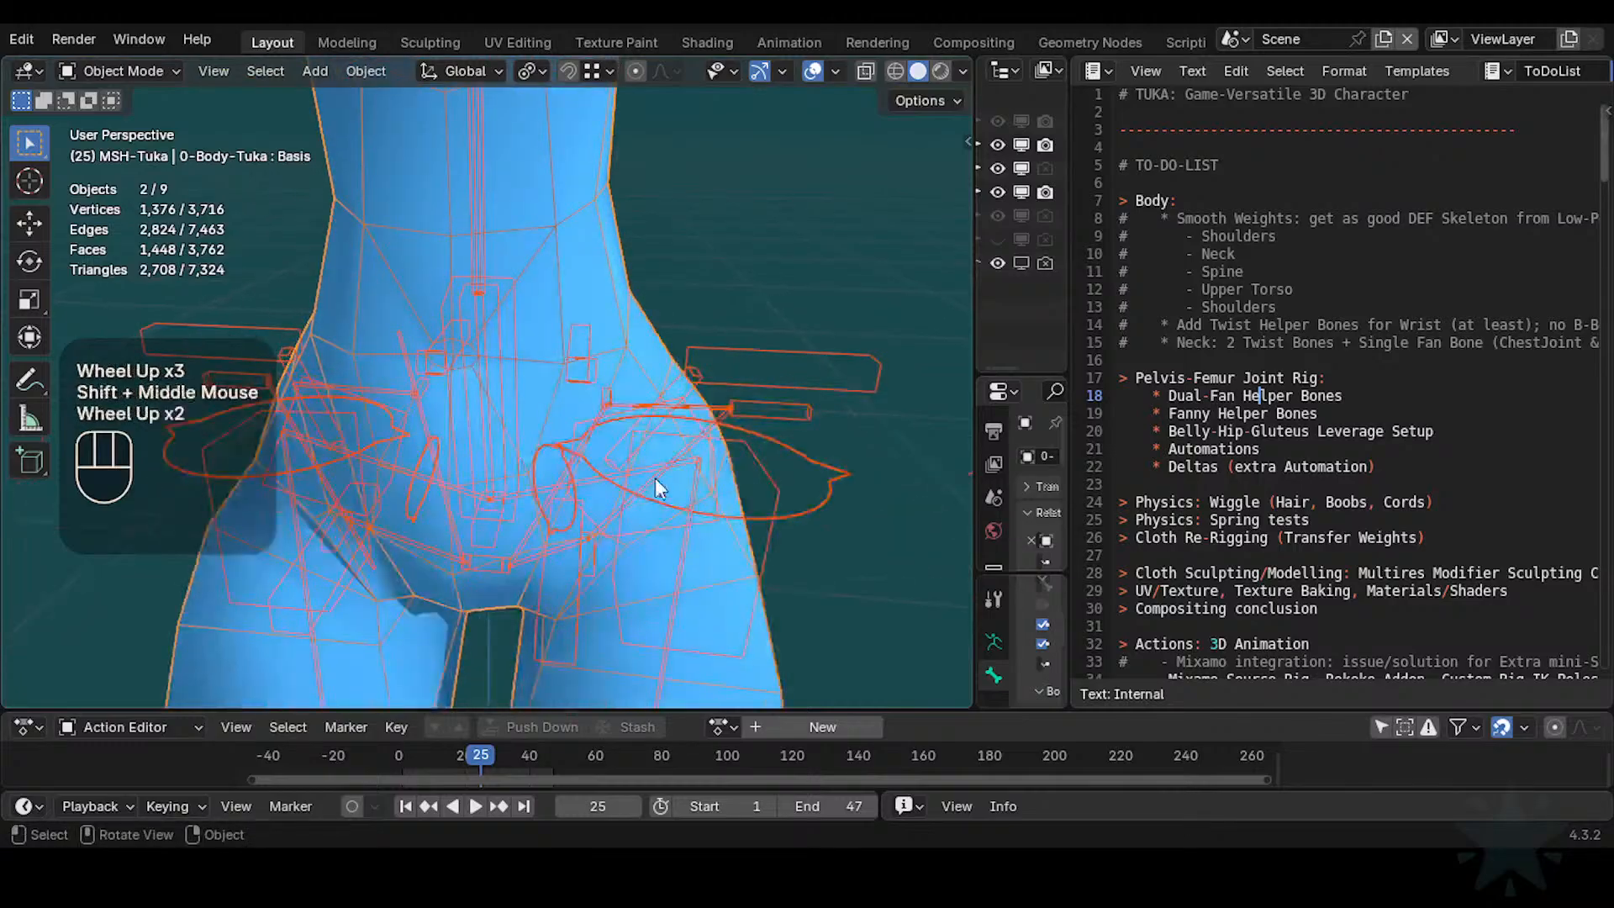
key("Home")
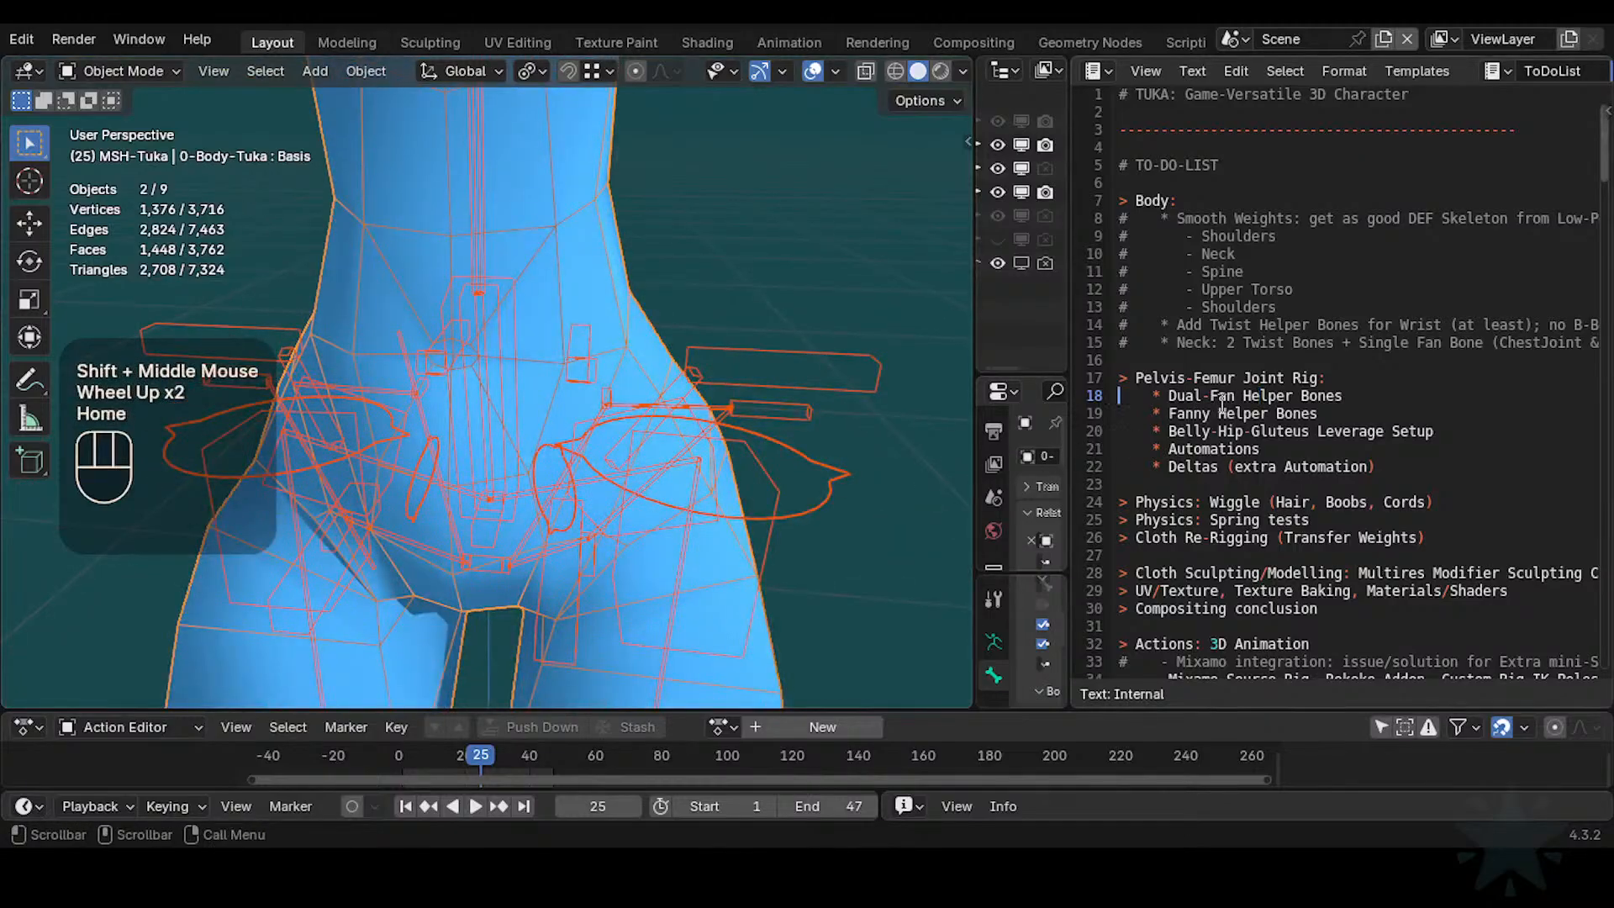
type("#")
key("Insert")
key("Down")
key("Down")
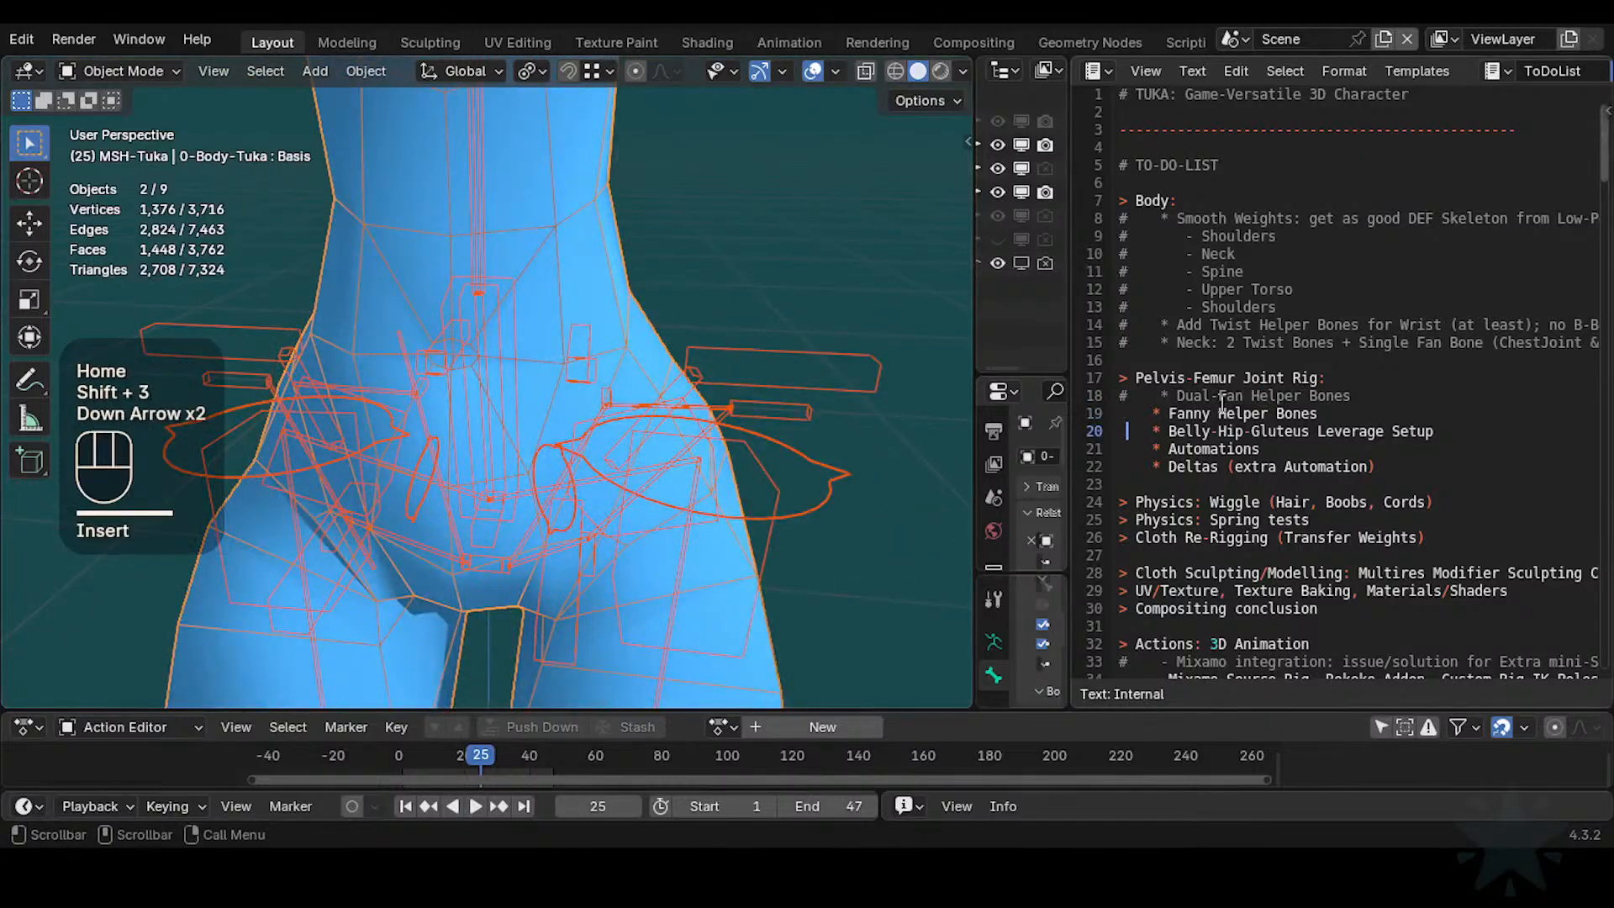
Review the Fanny Helper Bones and Belly-Hip-Gluteus Leverage Setup entries
key("Up")
key("Left")
key("Right")
key("Right")
key("Right")
key("Right")
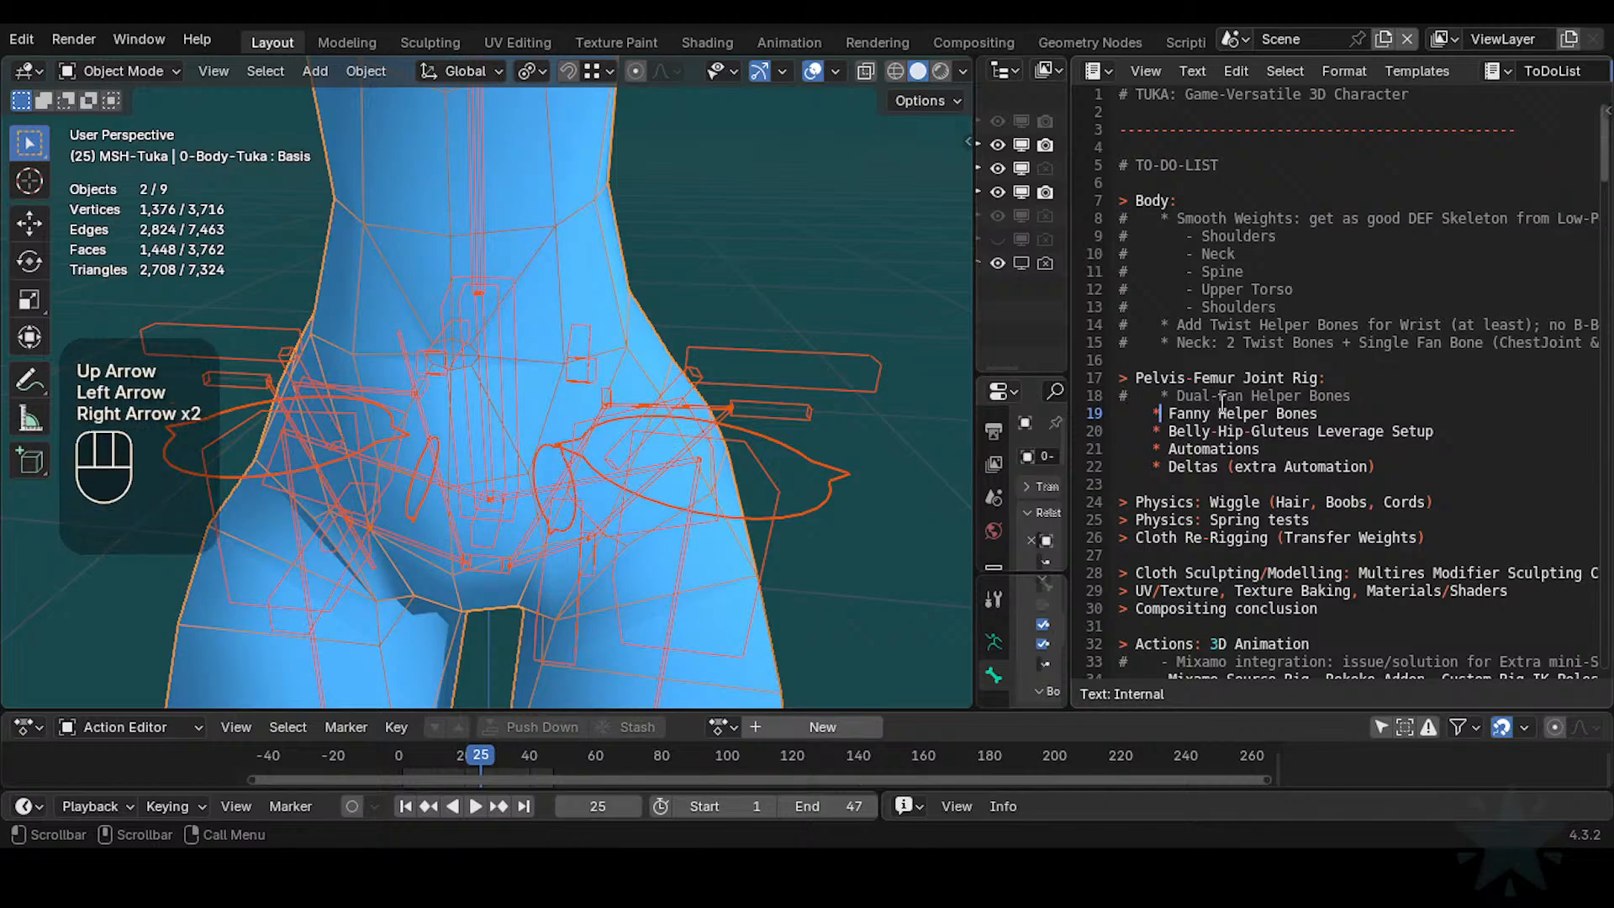
key("Left")
key("Right")
key("Down")
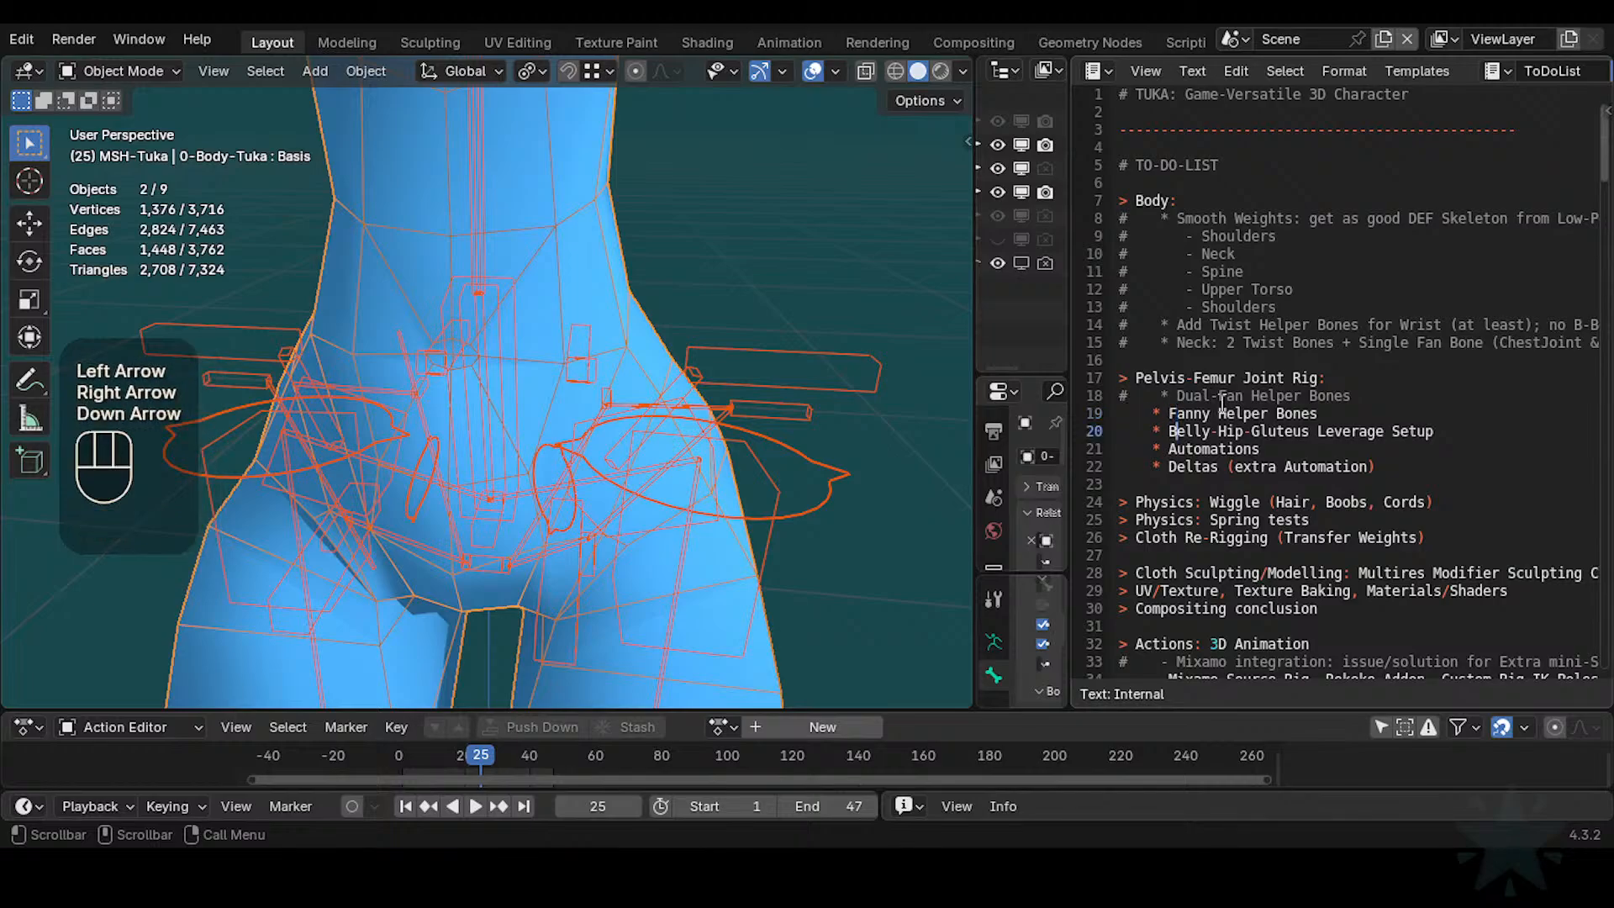
key("Home")
key("End")
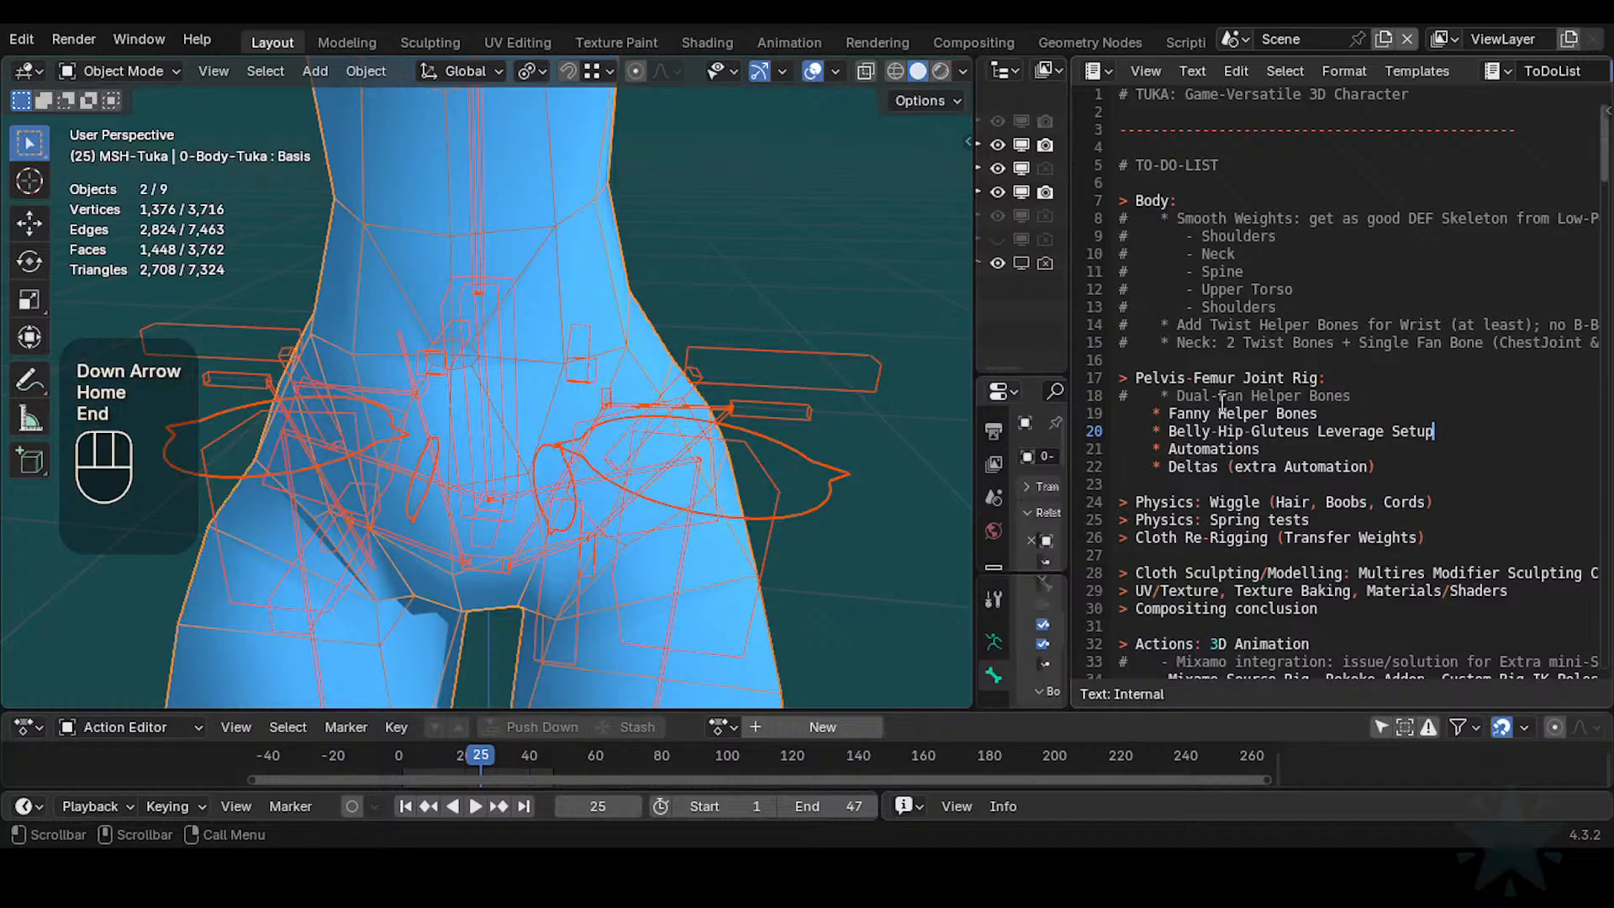
Select the ARM-Tuka armature, switch it to Pose Mode and select the C-Fanny-Pelvis-Out.L bone
key("ctrl+Tab")
left_click(664, 428)
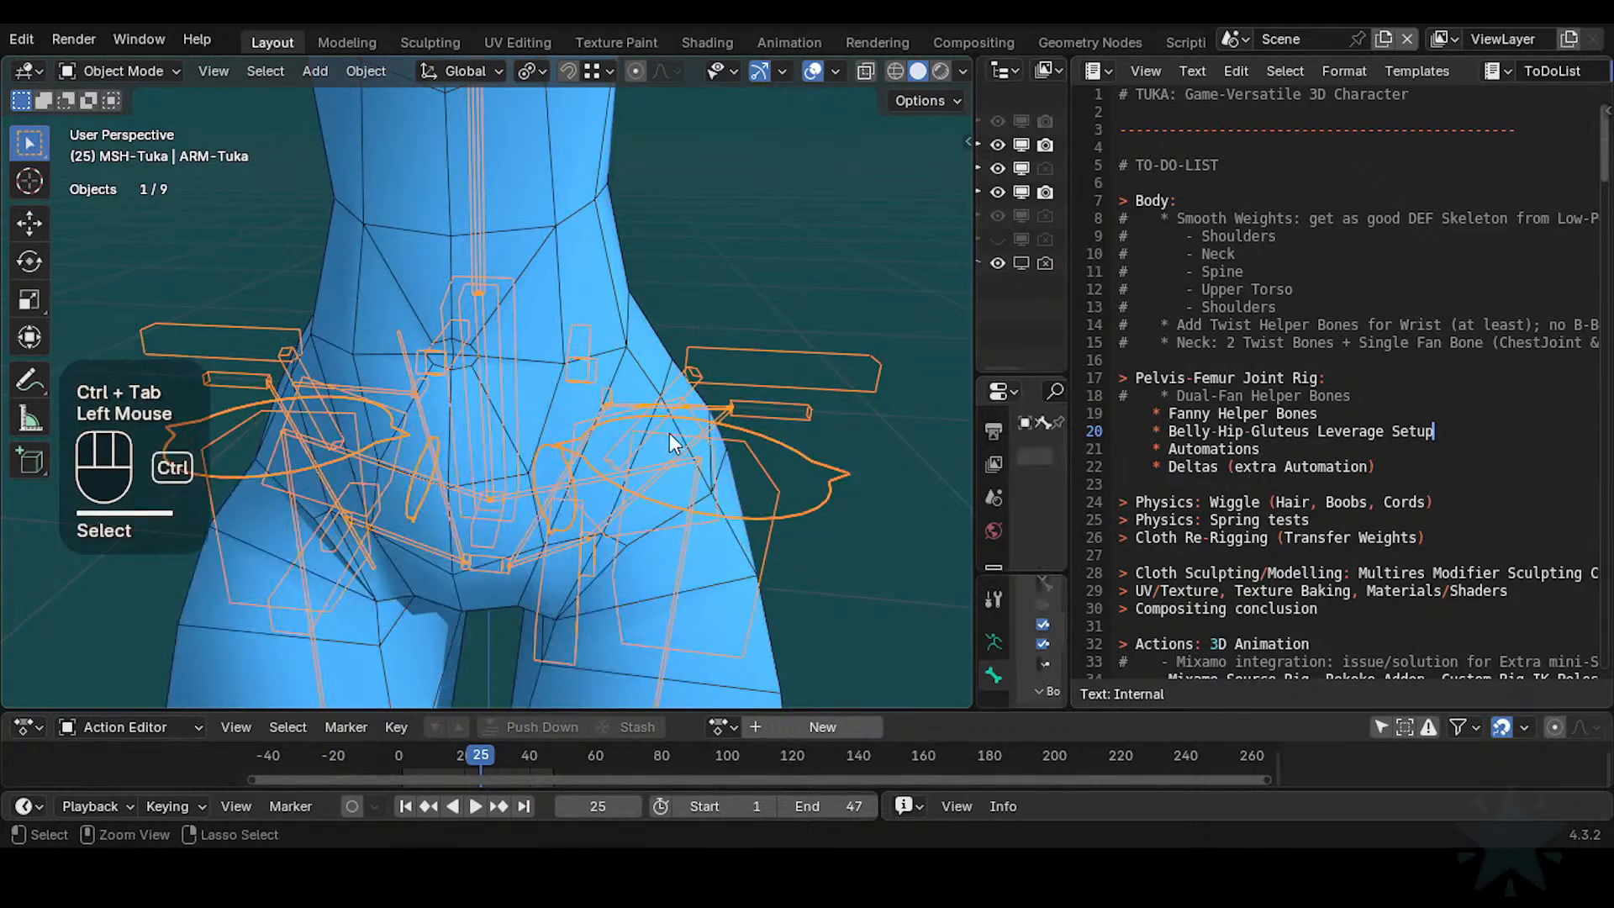
key("ctrl+Tab")
middle_click_drag(688, 521, 663, 436)
left_click(798, 434)
Test the hip deformation from several angles by moving the C-Fanny-Pelvis-Out.L bone and cancelling each move
key("g")
key("Escape")
scroll(702, 526, "down", 1)
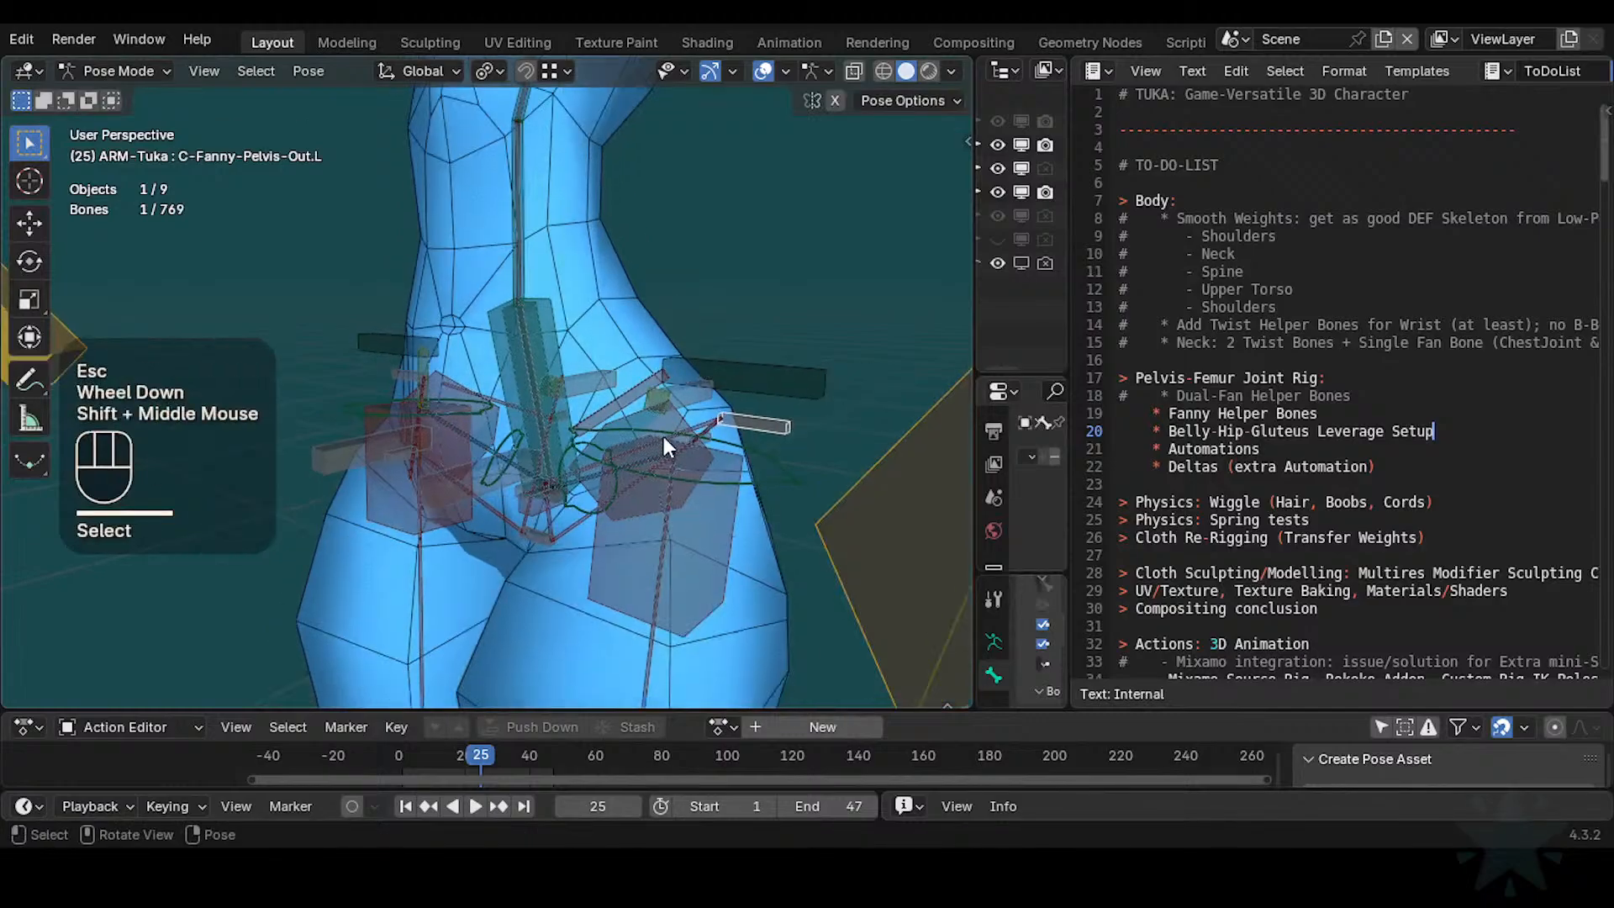
scroll(663, 436, "up", 2)
key("g")
key("Escape")
scroll(658, 502, "down", 1)
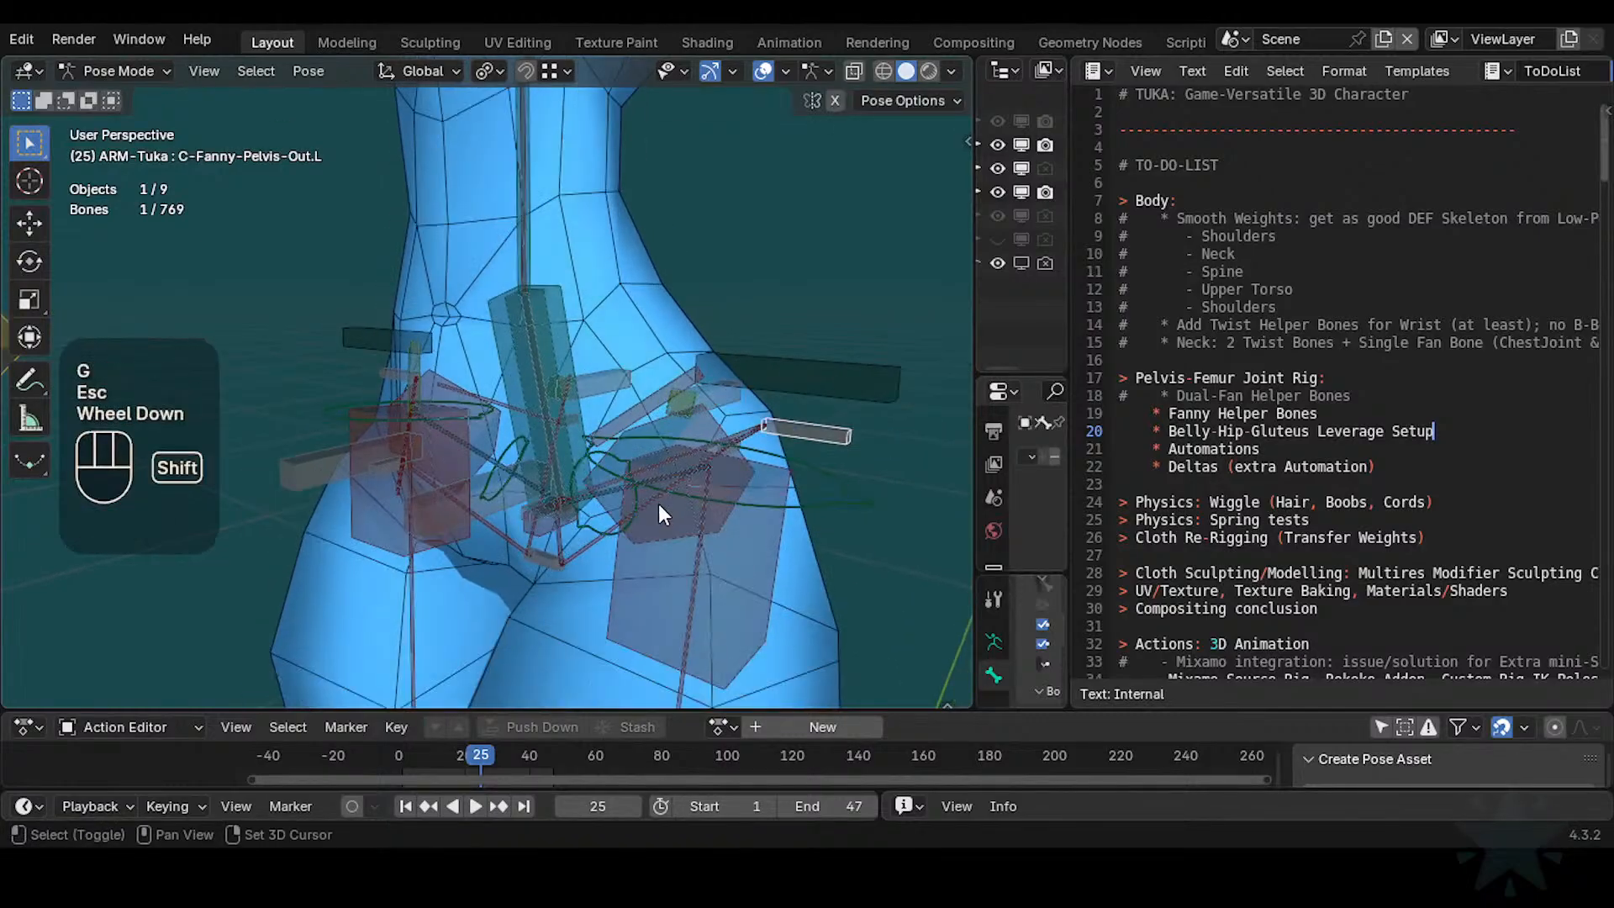
middle_click_drag(604, 486, 706, 508)
key("g")
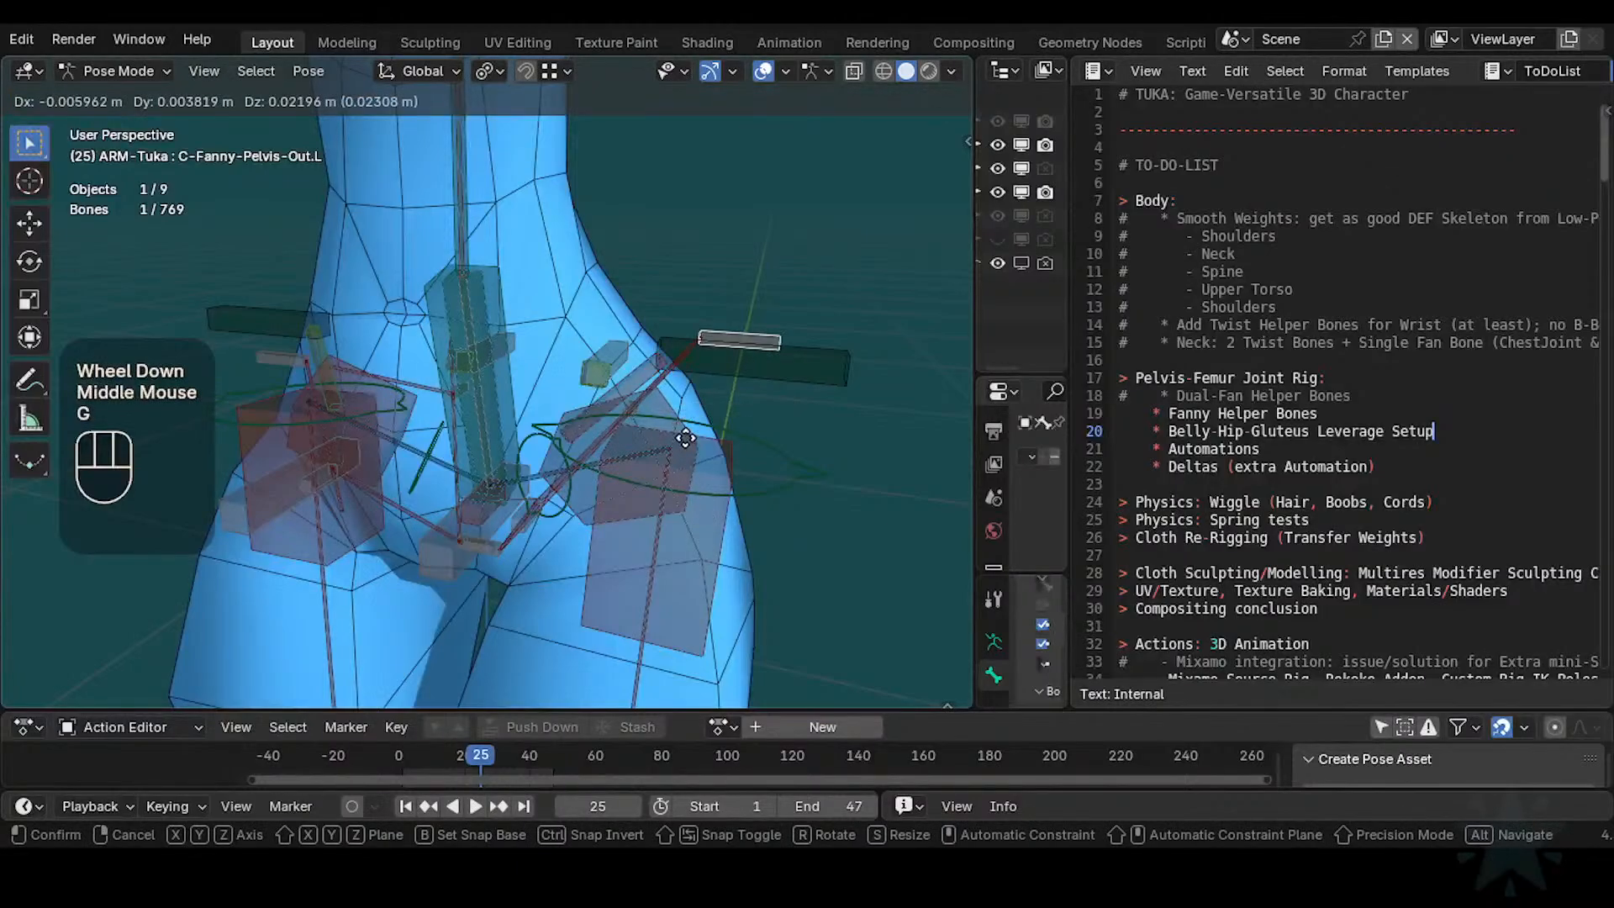
key("Escape")
left_click(1195, 449)
middle_click_drag(260, 557, 421, 522)
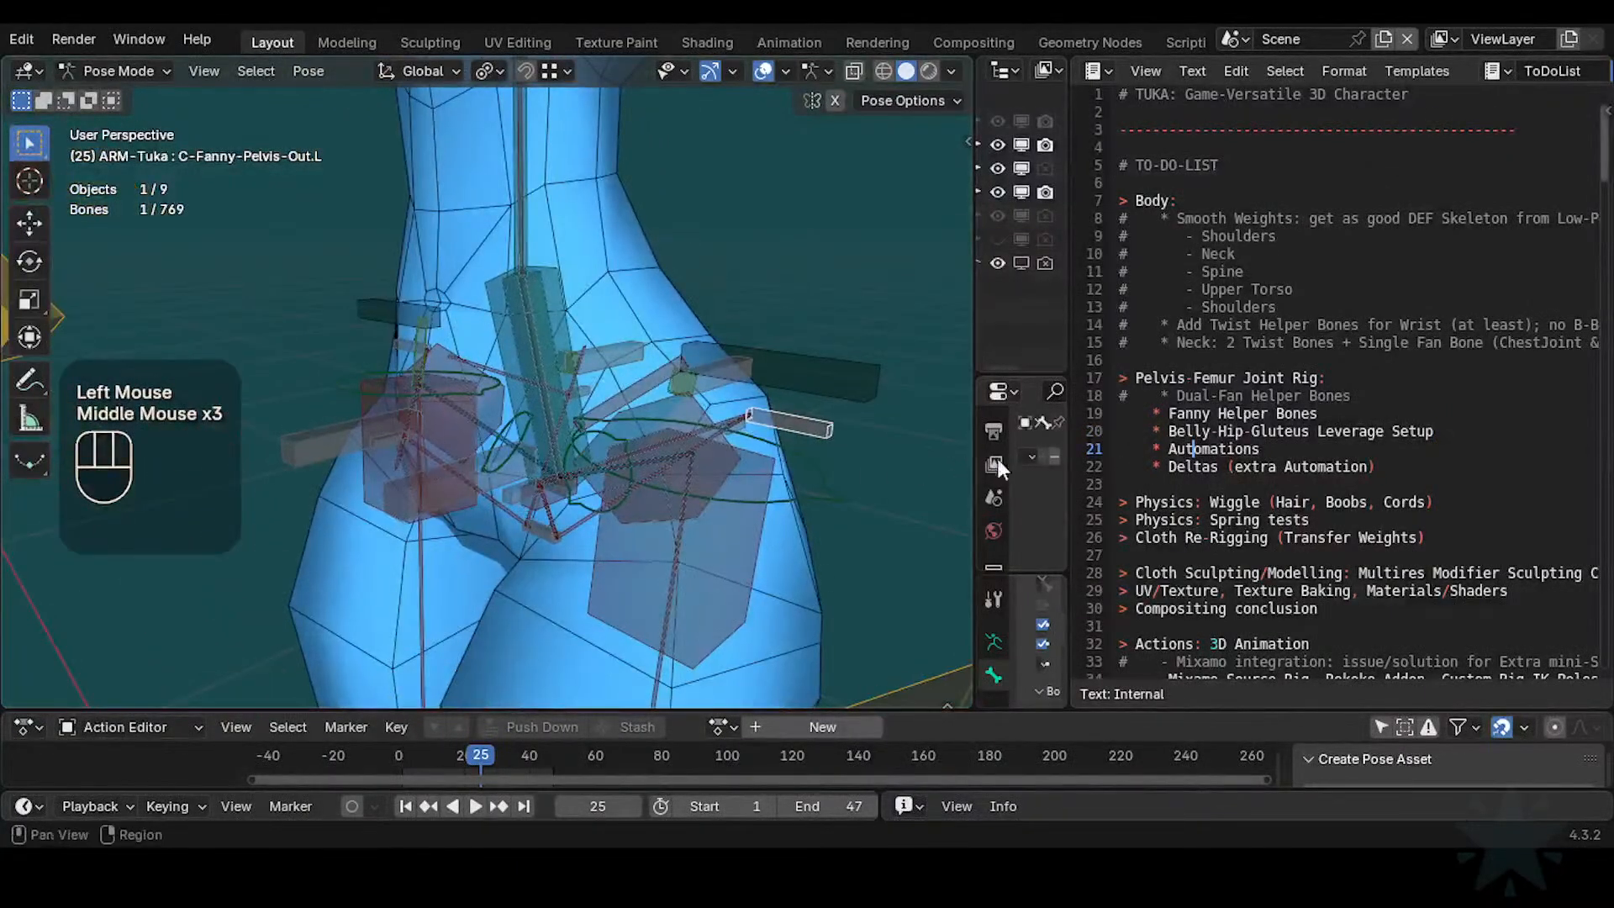
Insert an empty line between the Belly-Hip-Gluteus Leverage Setup and Automations entries
left_click(1218, 413)
key("Left")
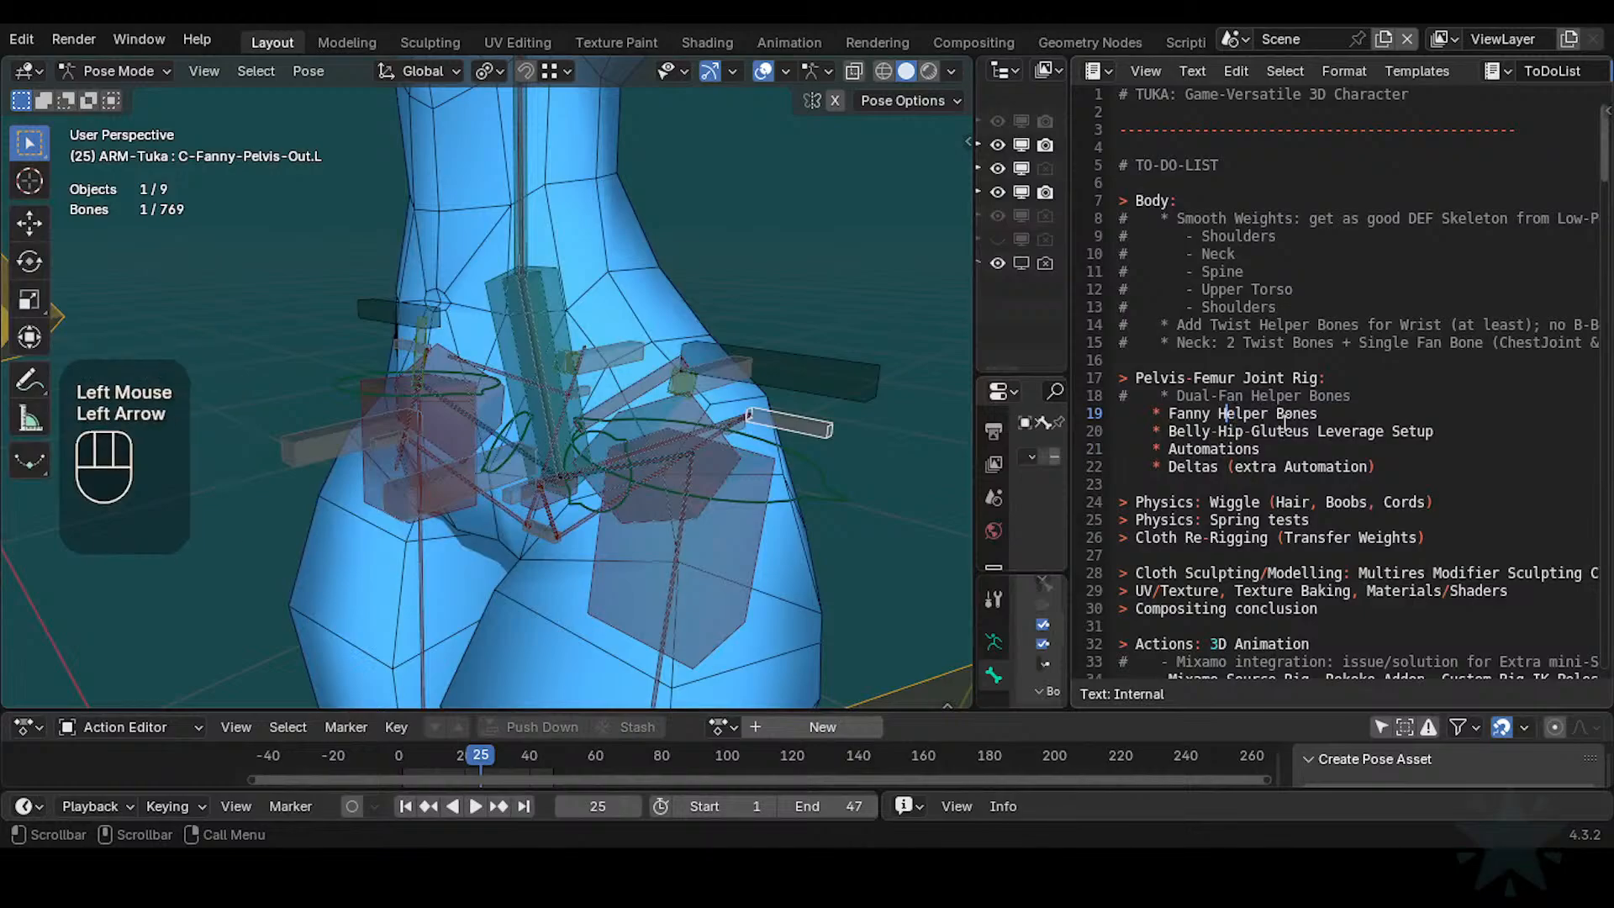
key("Home")
key("Down")
key("Down")
key("Return")
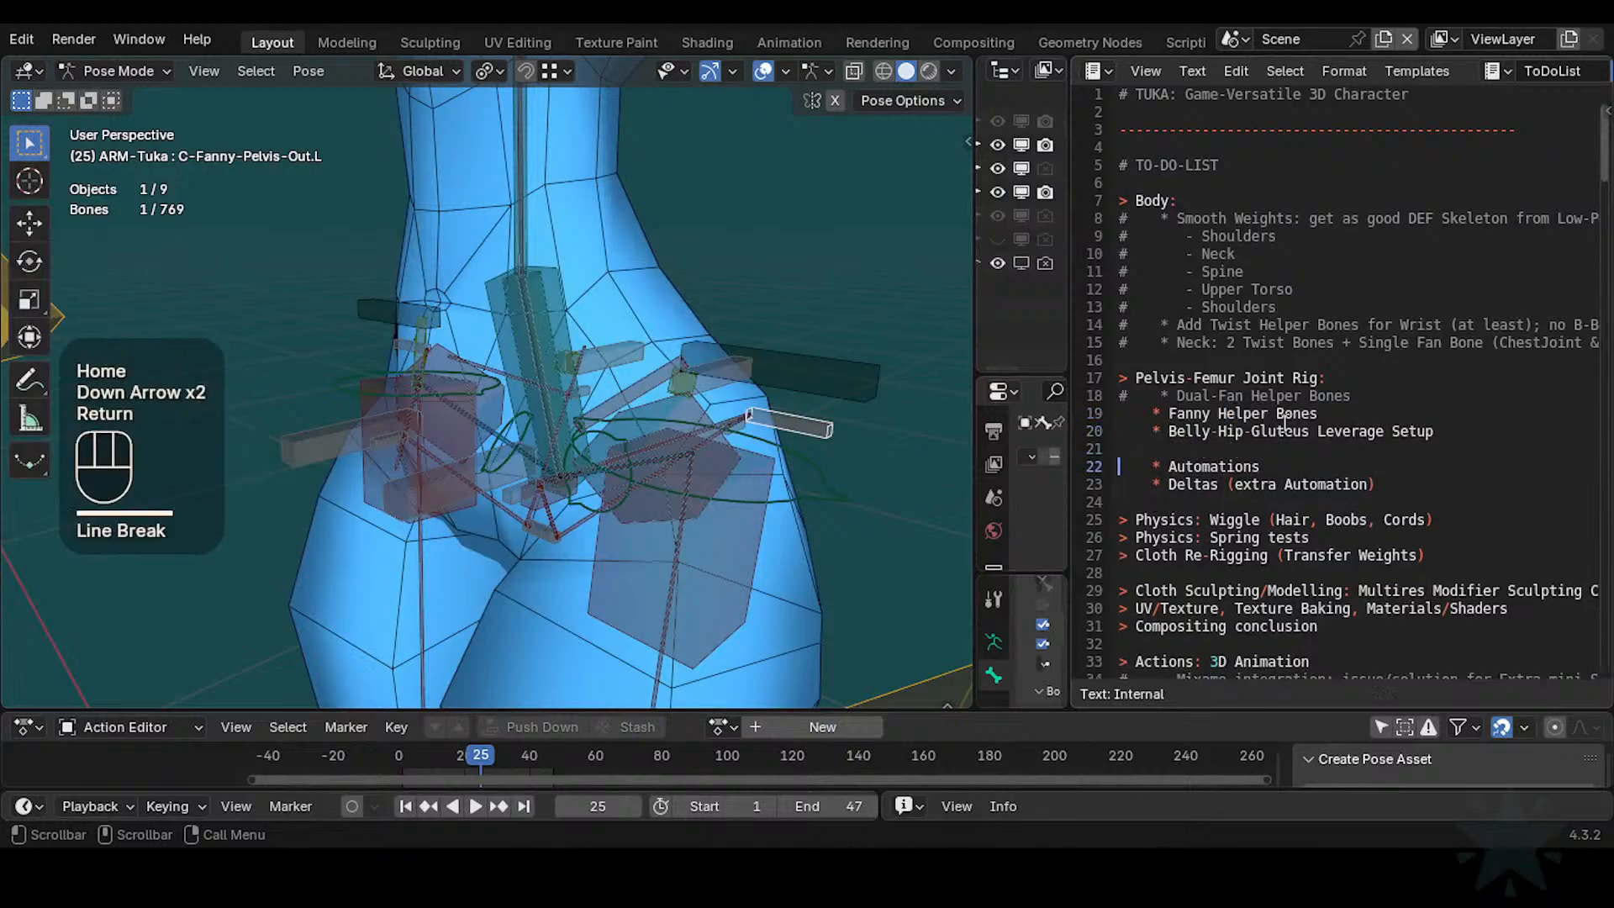
key("Up")
key("Right")
key("Right")
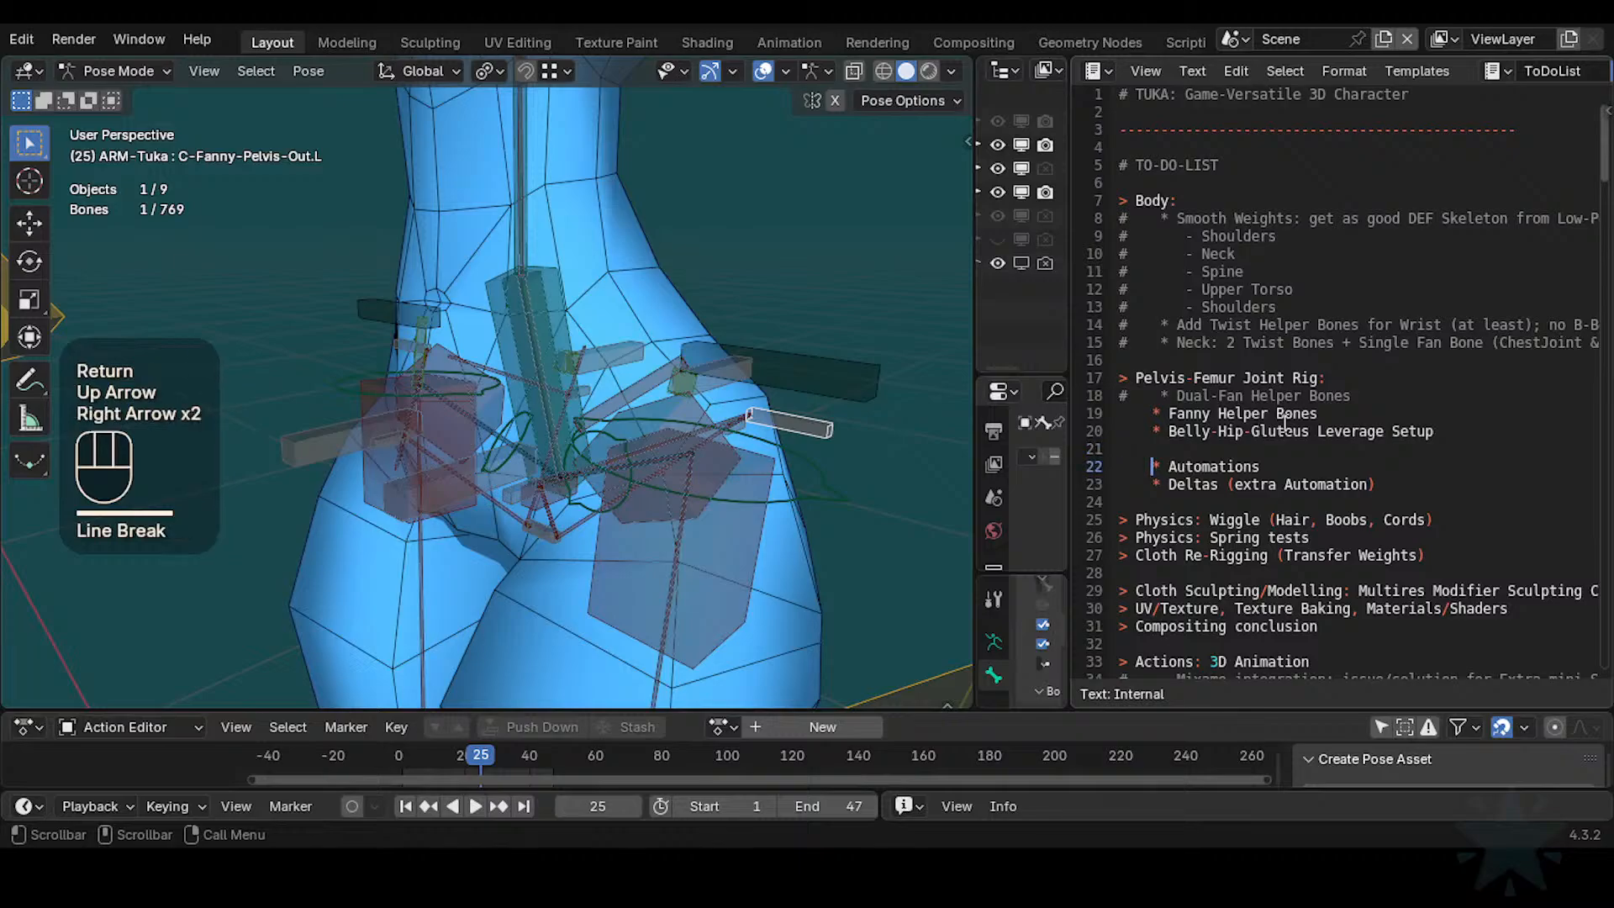
key("Left")
key("Left")
key("Delete")
key("Return")
key("Up")
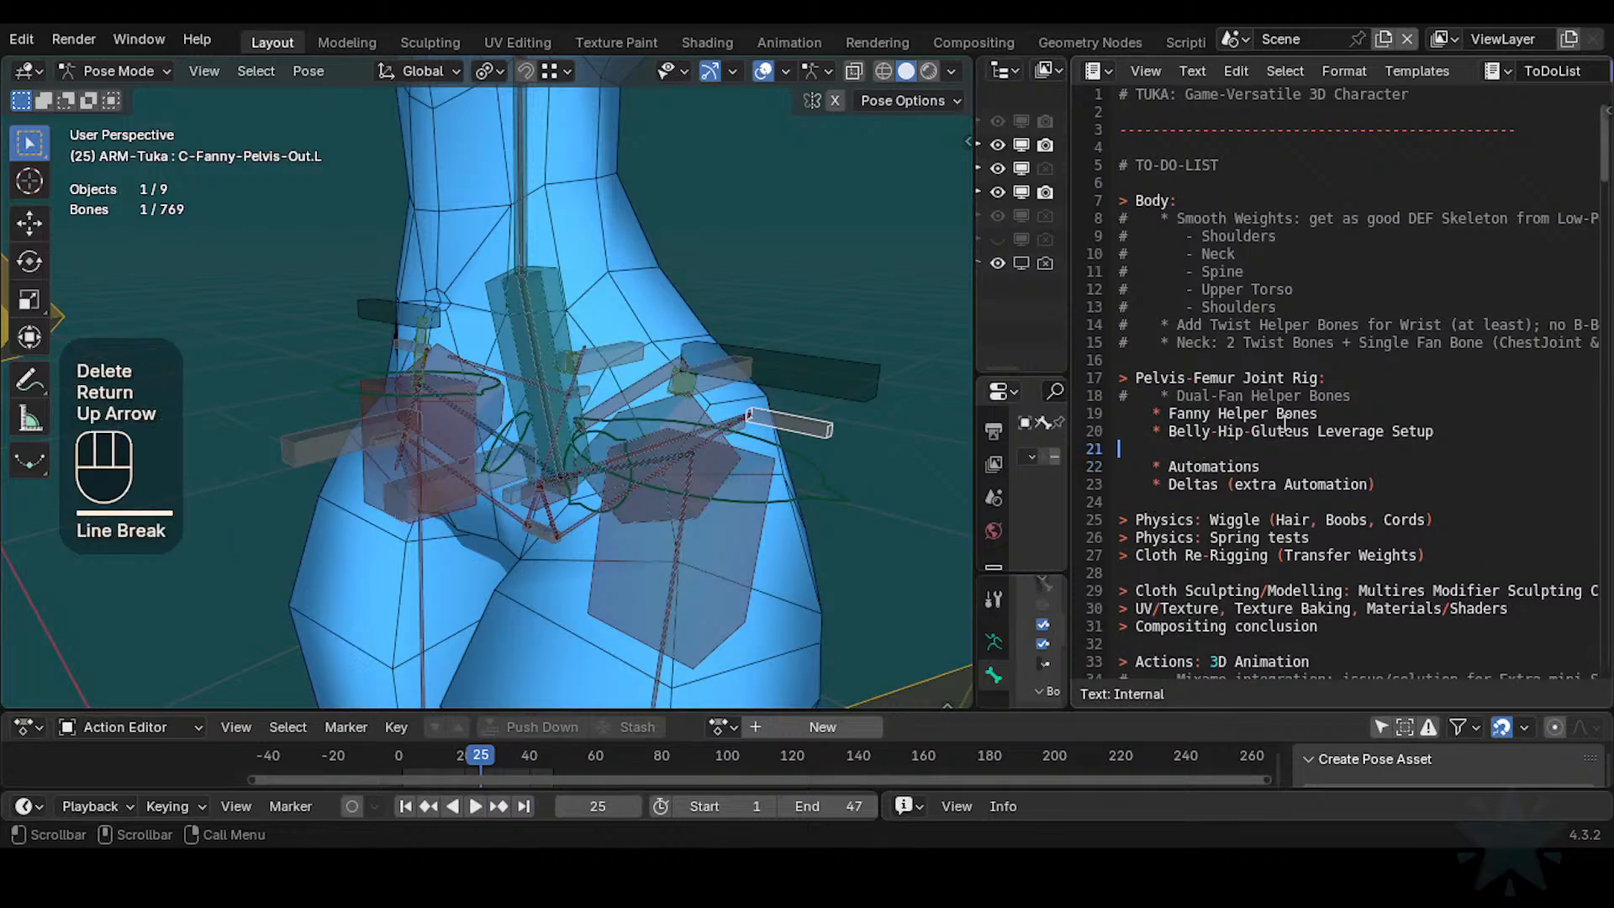
Start an indented * bullet on the empty line above Automations
type("&")
key("BackSpace")
type("*")
key("Home")
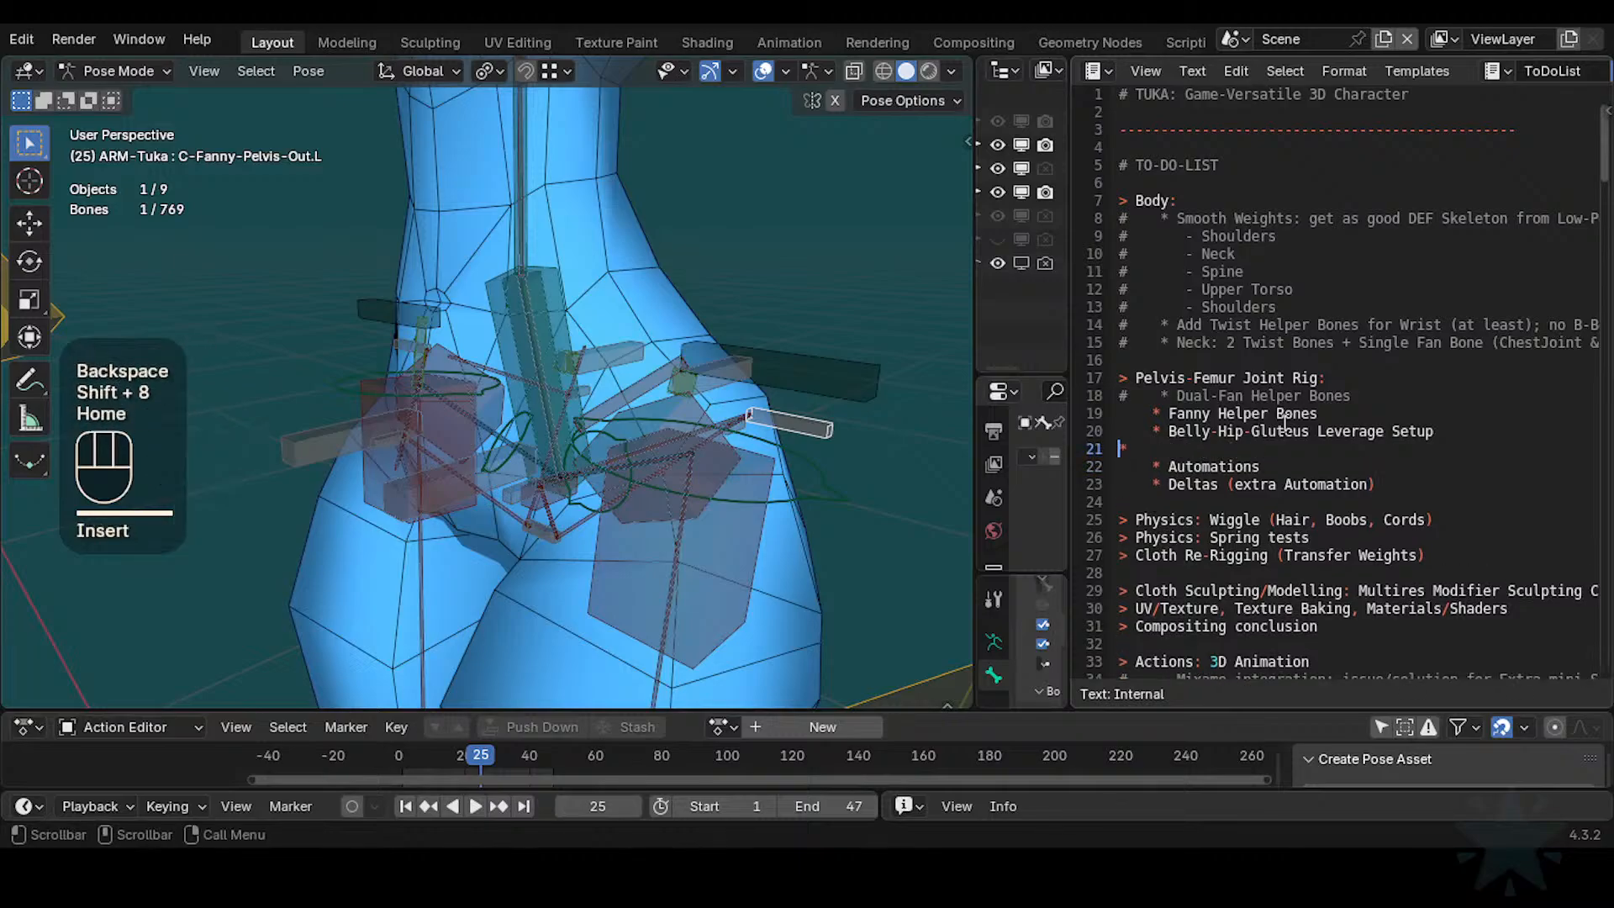
key("Tab")
key("Right")
key("Right")
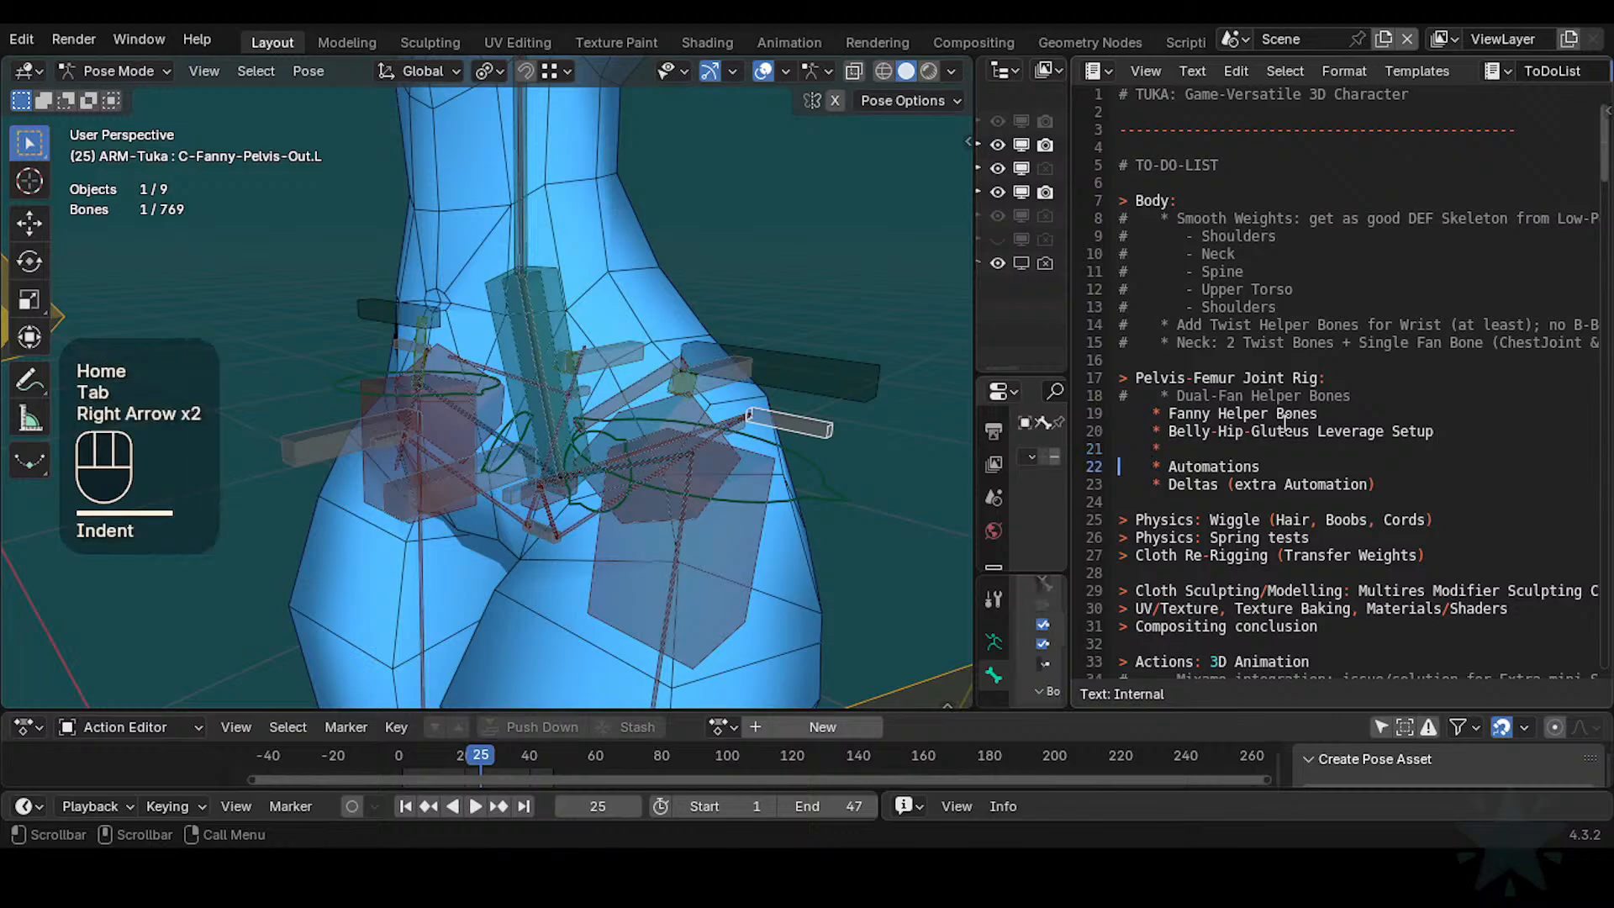
key("Left")
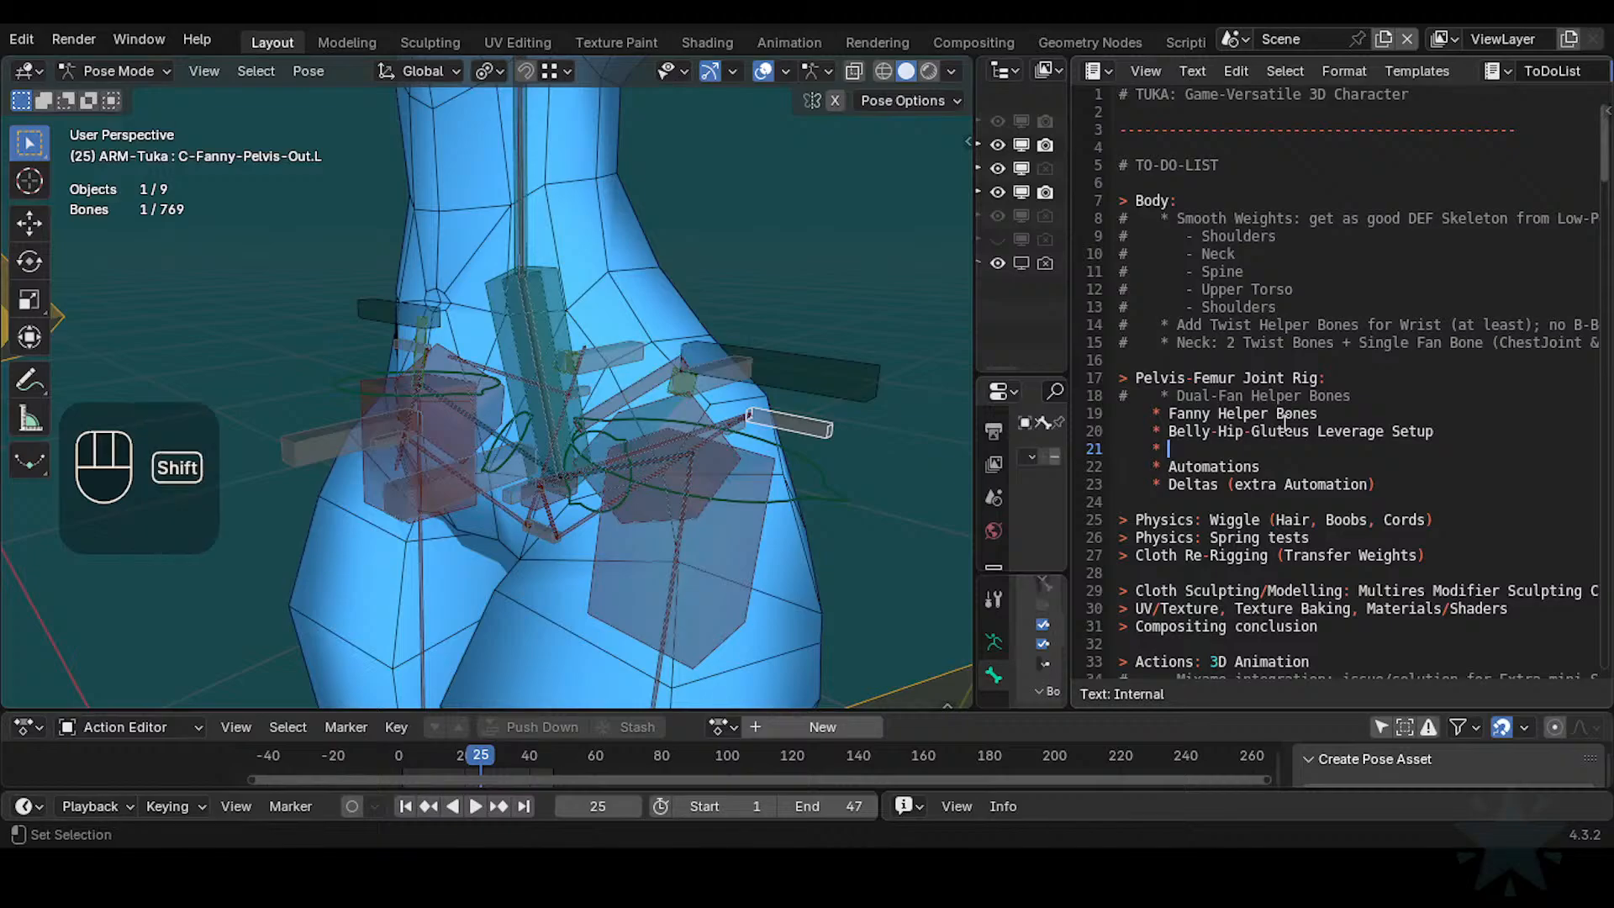
Write "DEF Crotch + Automation" as the new bullet's text and save the file
type("Crotch")
key("Home")
key("Right")
key("Right")
key("Right")
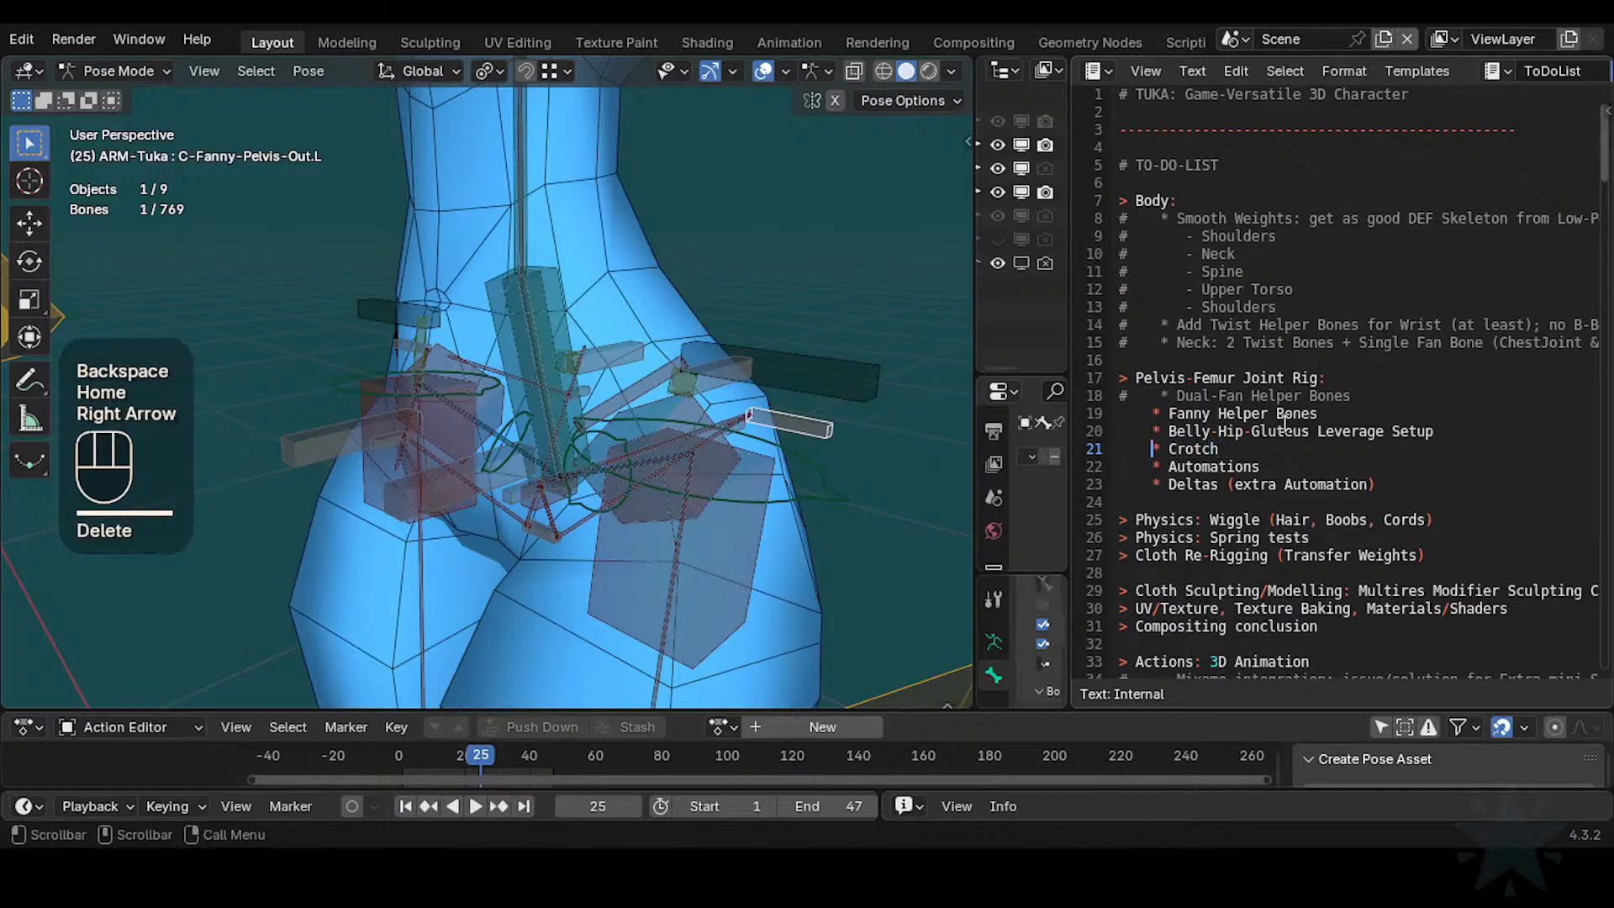
type("DEF")
key("End")
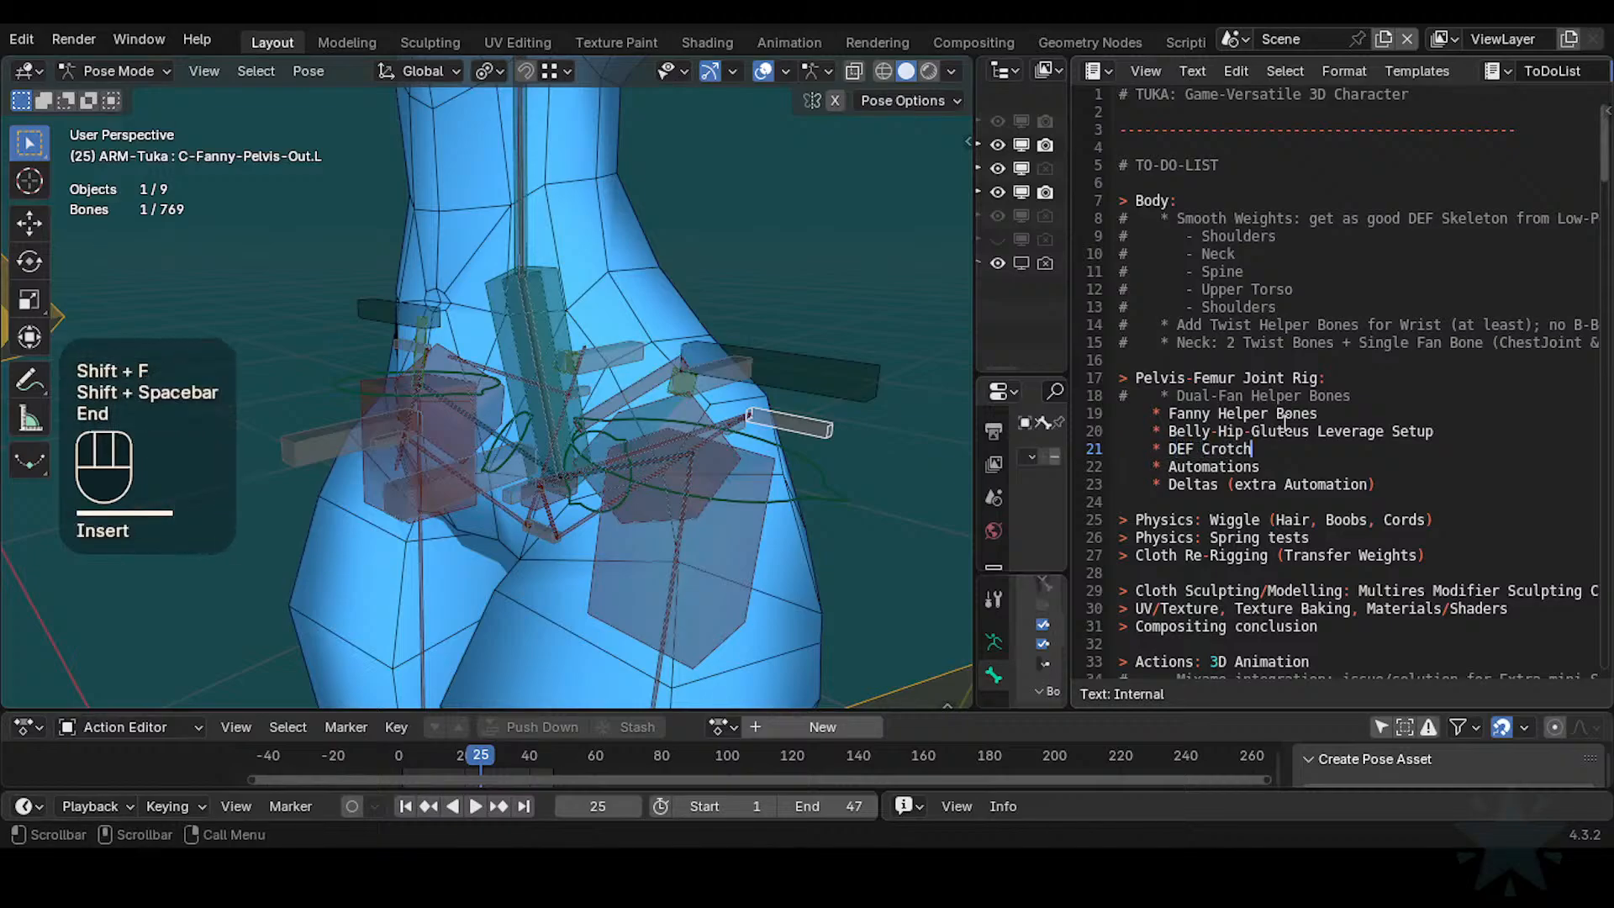
type("+ Automation")
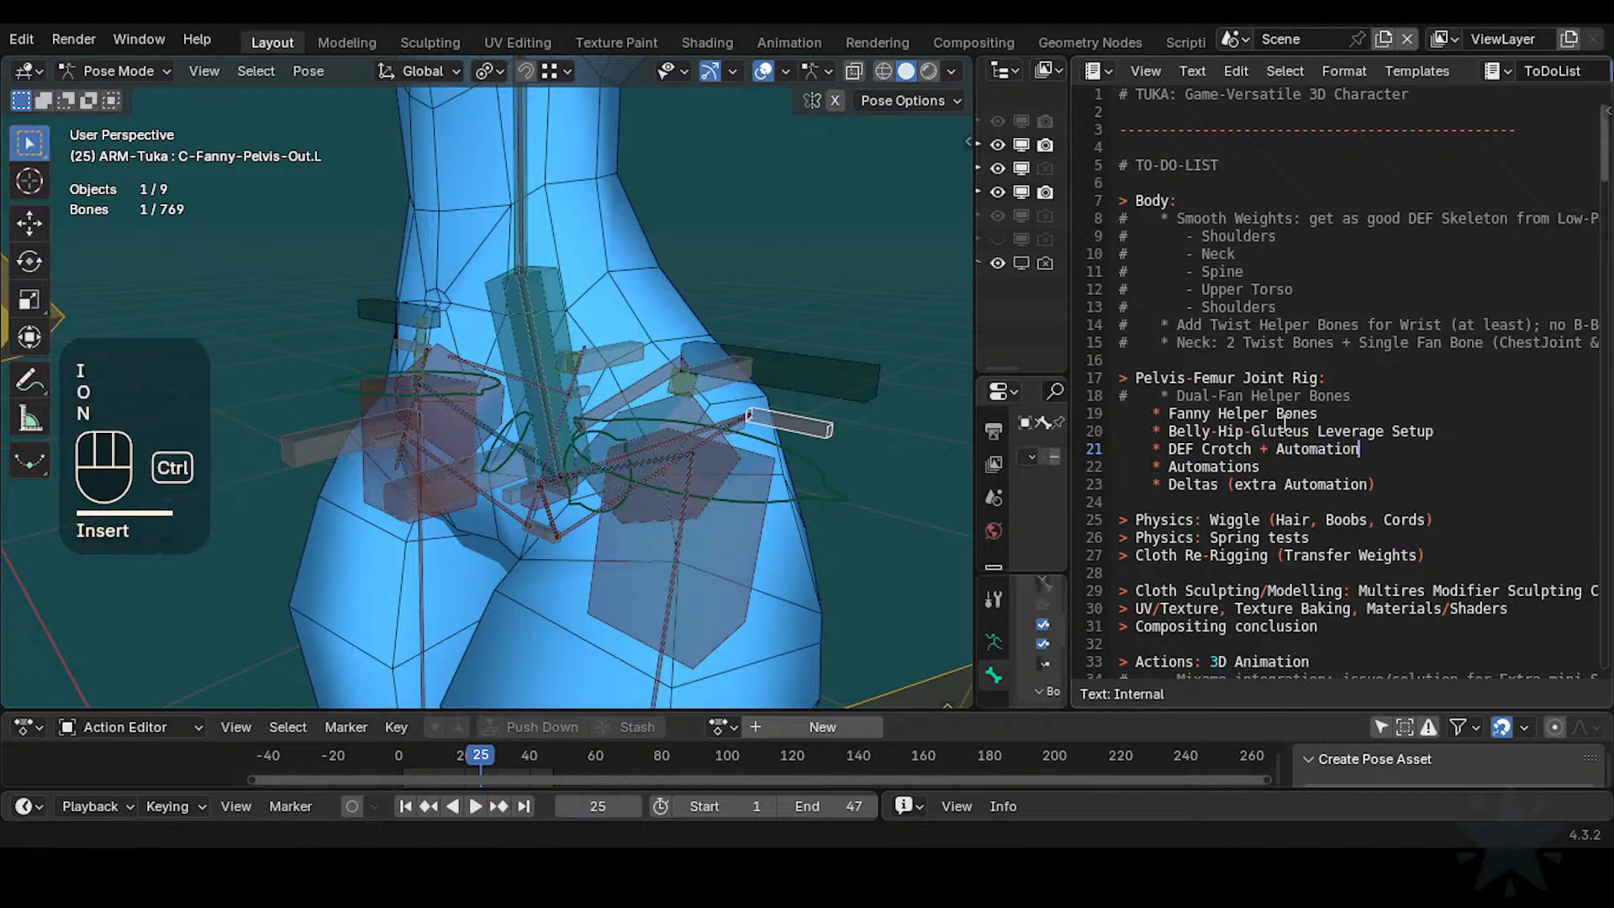
key("ctrl+s")
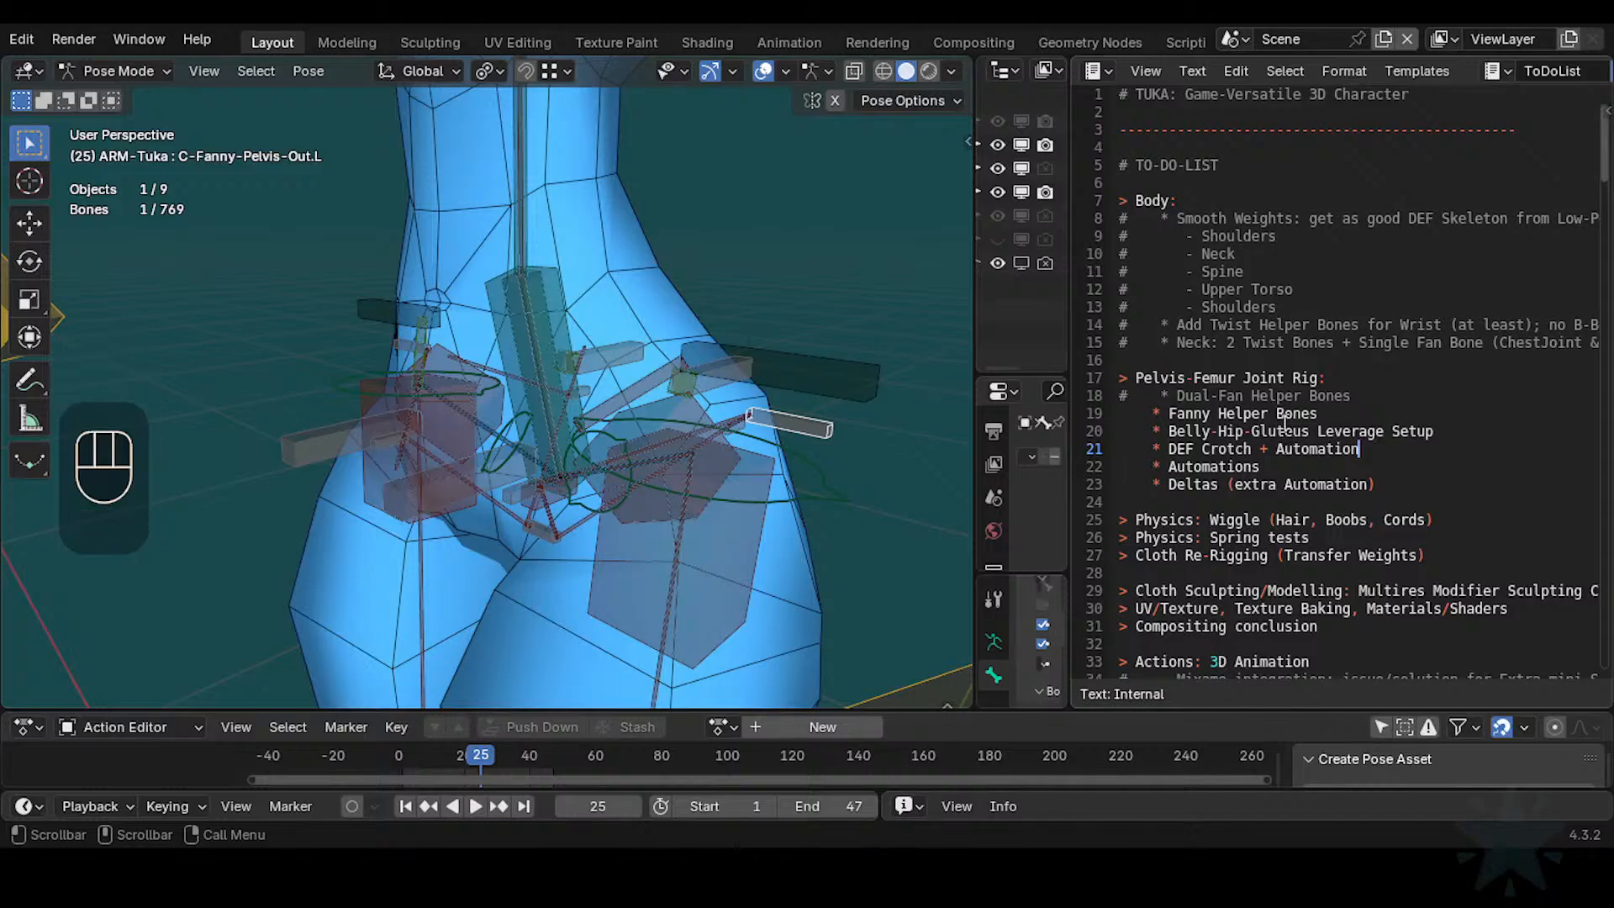
key("Left")
key("Left")
key("Left")
key("Left")
key("Left")
key("Left")
key("Left")
key("Left")
key("Left")
key("Left")
key("Left")
key("Left")
key("Left")
key("Left")
key("Left")
key("Left")
key("Left")
key("Left")
key("Left")
key("Left")
key("Right")
key("Left")
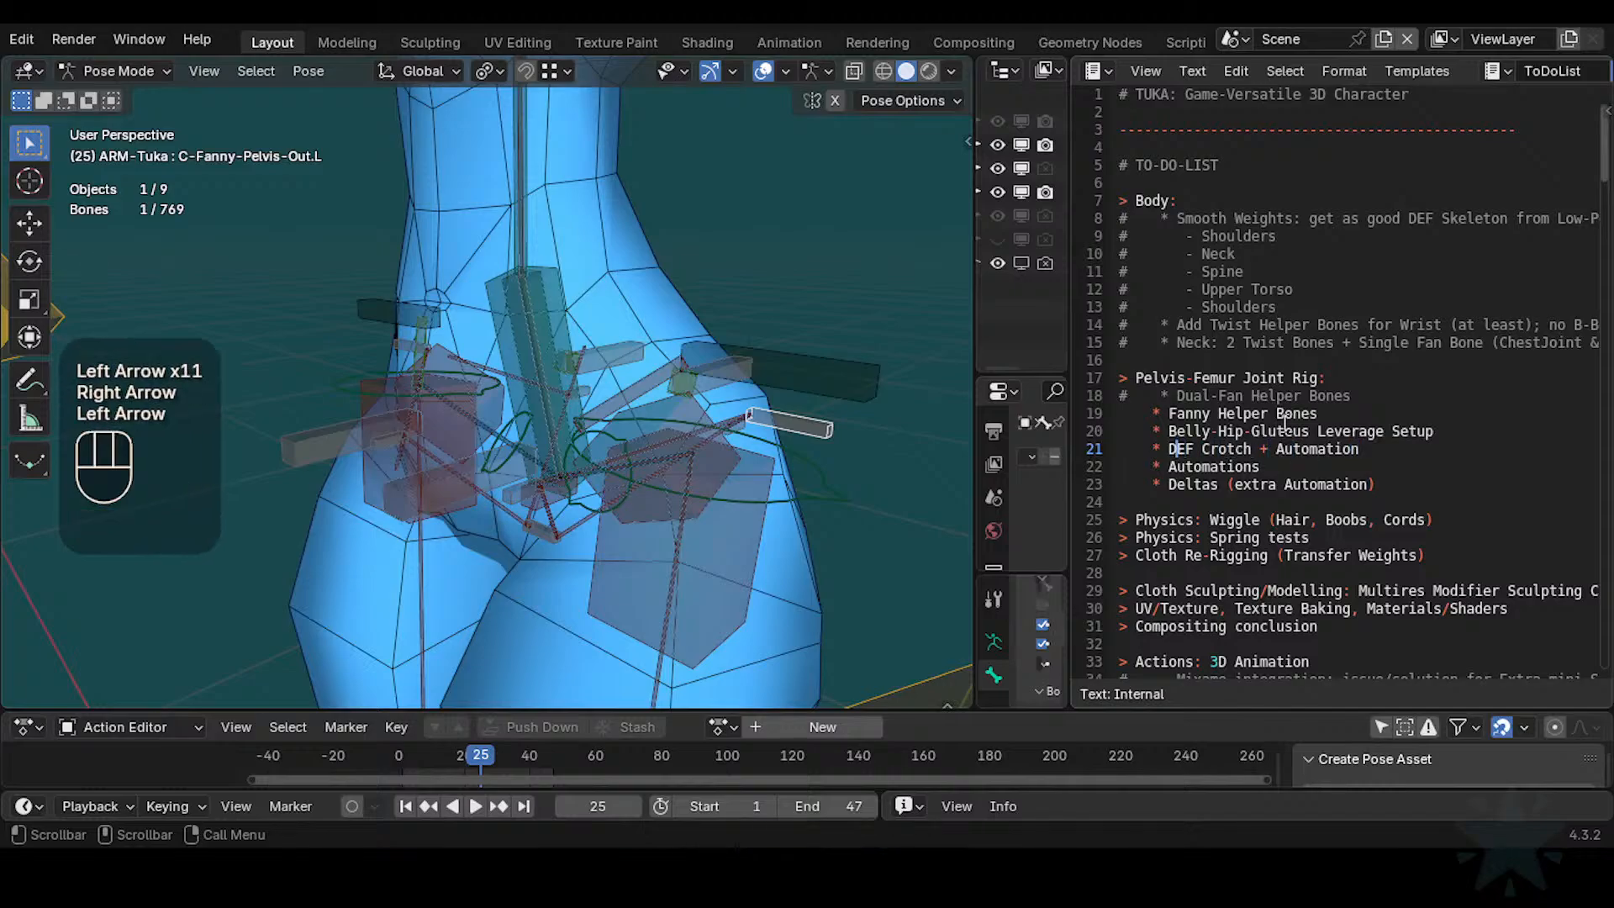
key("Left")
key("Right")
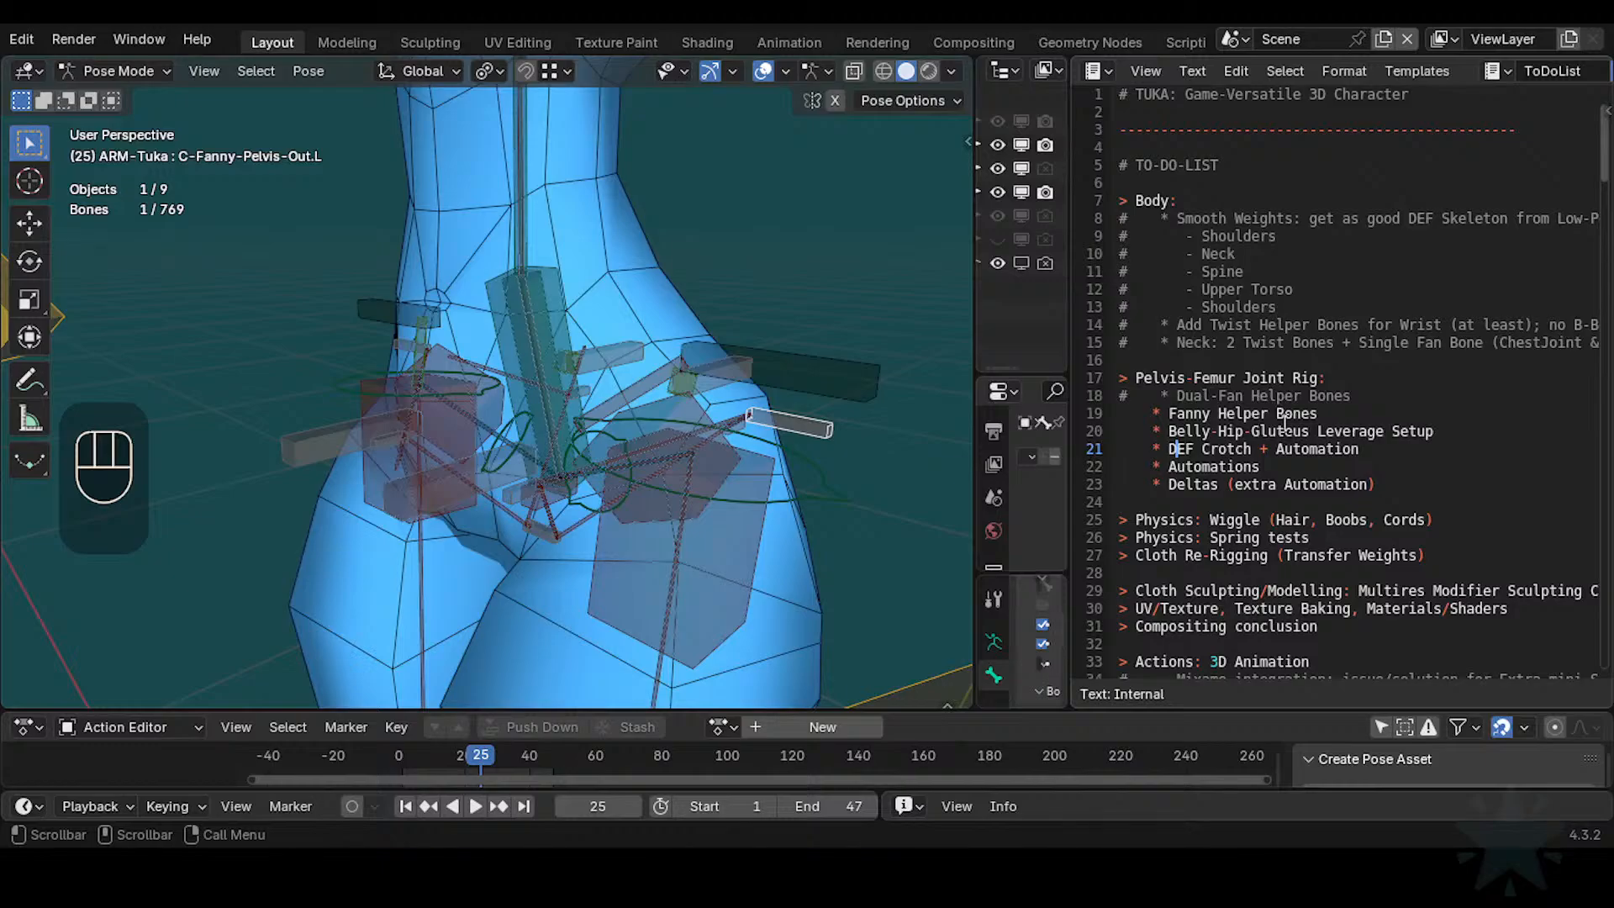
key("Right")
key("Right")
key("Right")
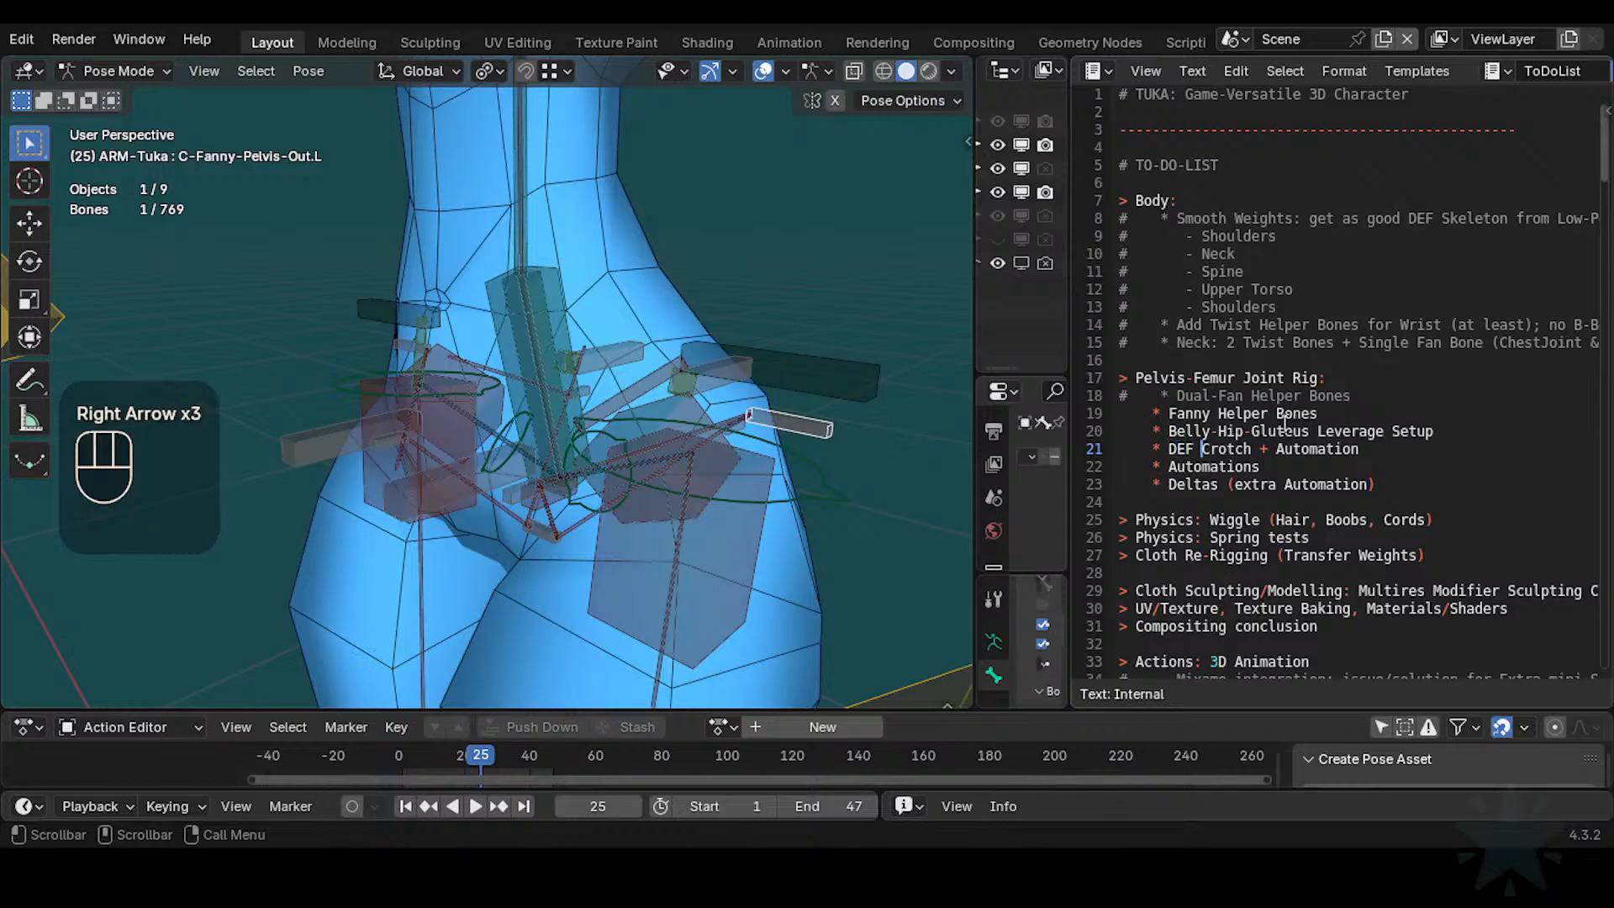
key("End")
key("Left")
key("Left")
key("Left")
key("Left")
key("Left")
key("Left")
key("Left")
key("Left")
key("Left")
key("Left")
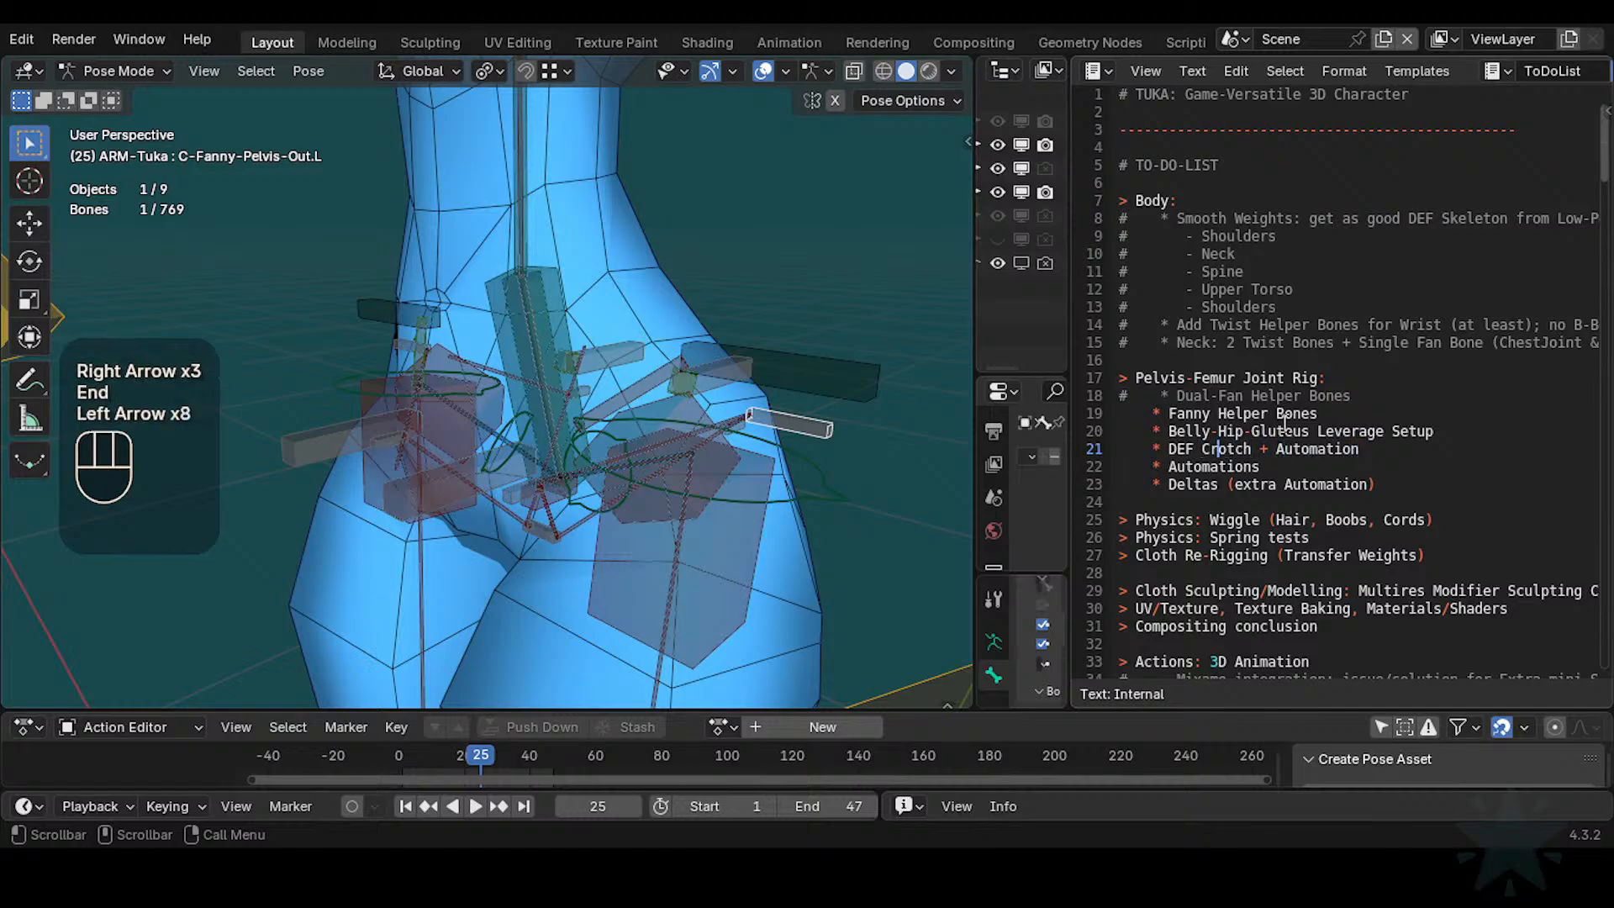
Remove the plus sign from the "DEF Crotch + Automation" bullet so it reads "DEF Crotch Automation"
key("Left")
key("Left")
key("Left")
key("Left")
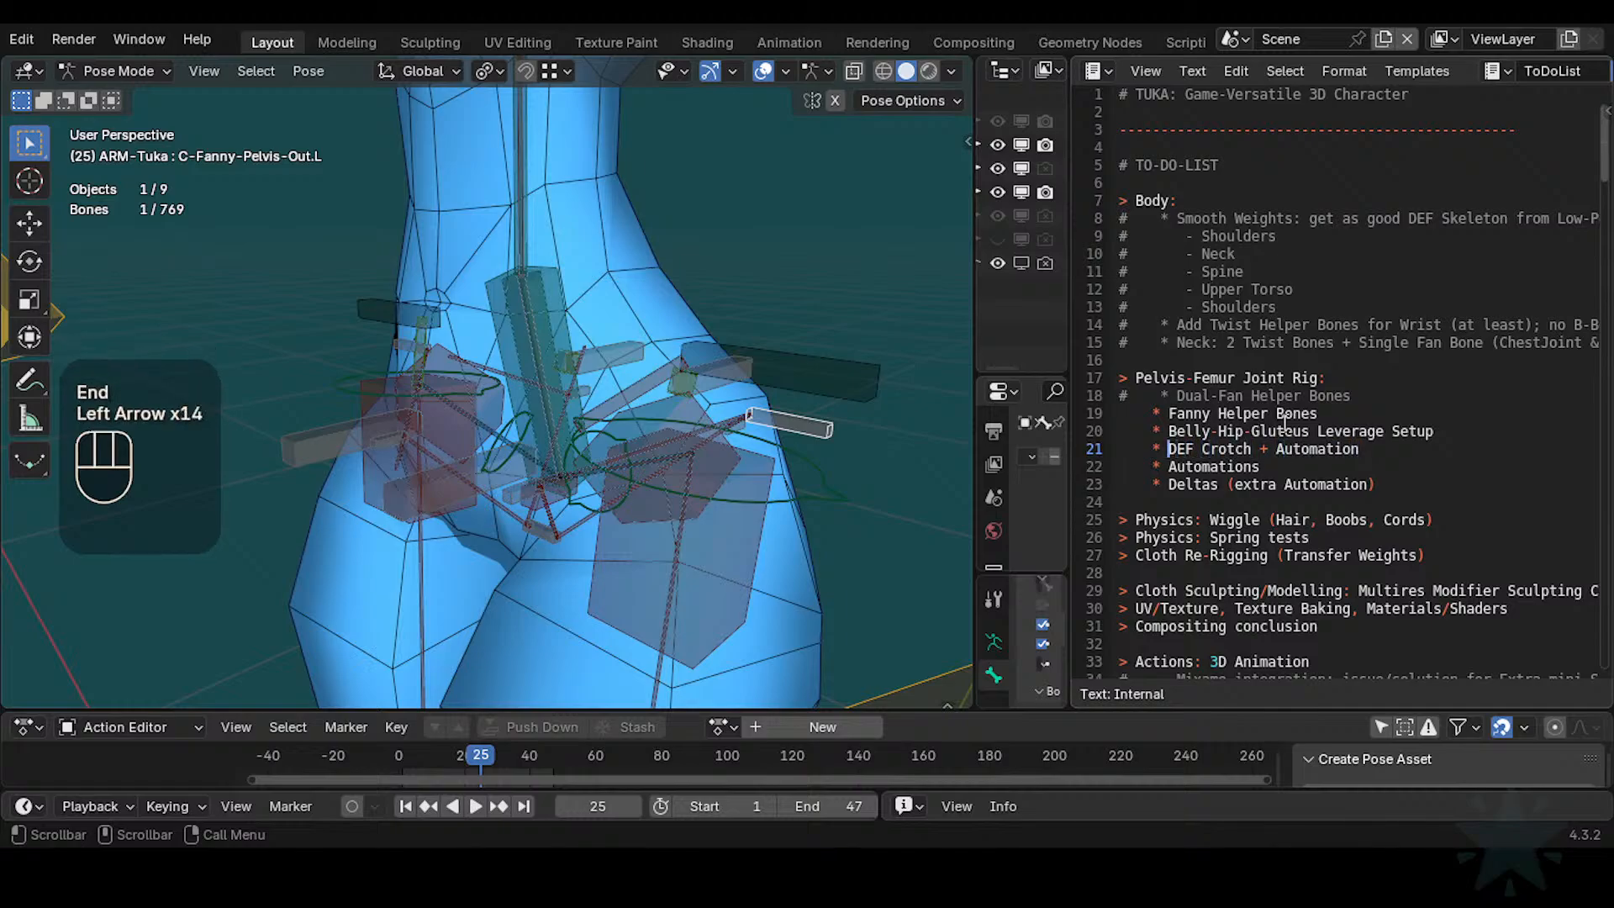
key("End")
key("Left")
key("Left")
key("Left")
key("Left")
key("Left")
key("Left")
key("Left")
key("Delete")
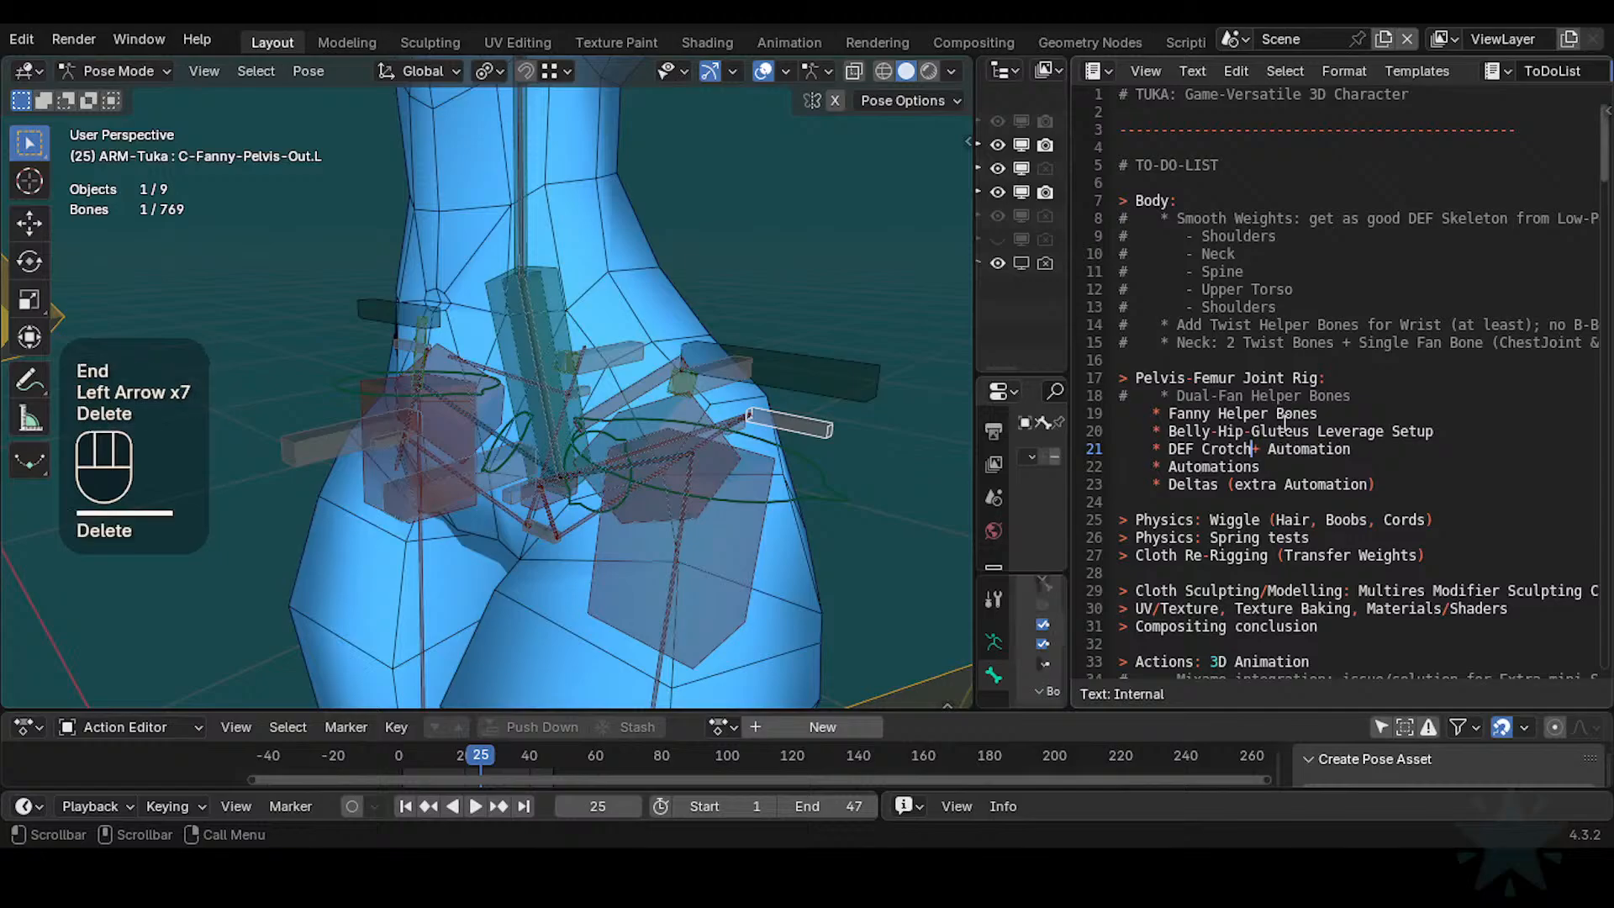
key("Delete")
key("Delete")
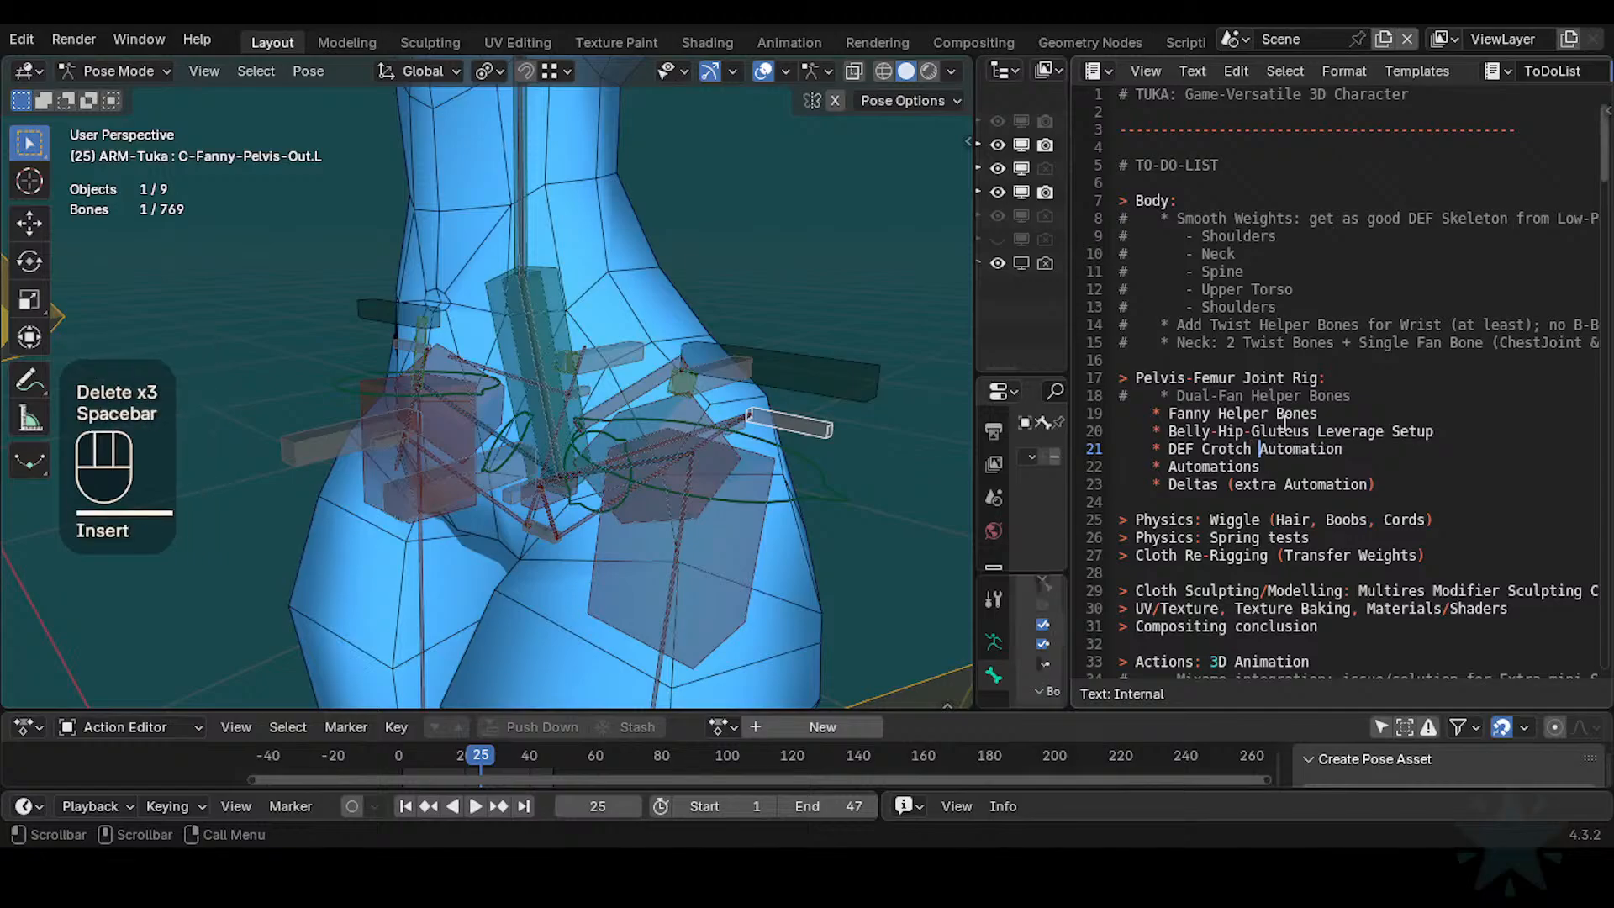
Delete the word "Automation" from the DEF Crotch bullet, leaving only "DEF Crotch"
key("Up")
key("Up")
key("Up")
key("Down")
key("Down")
key("Down")
key("Down")
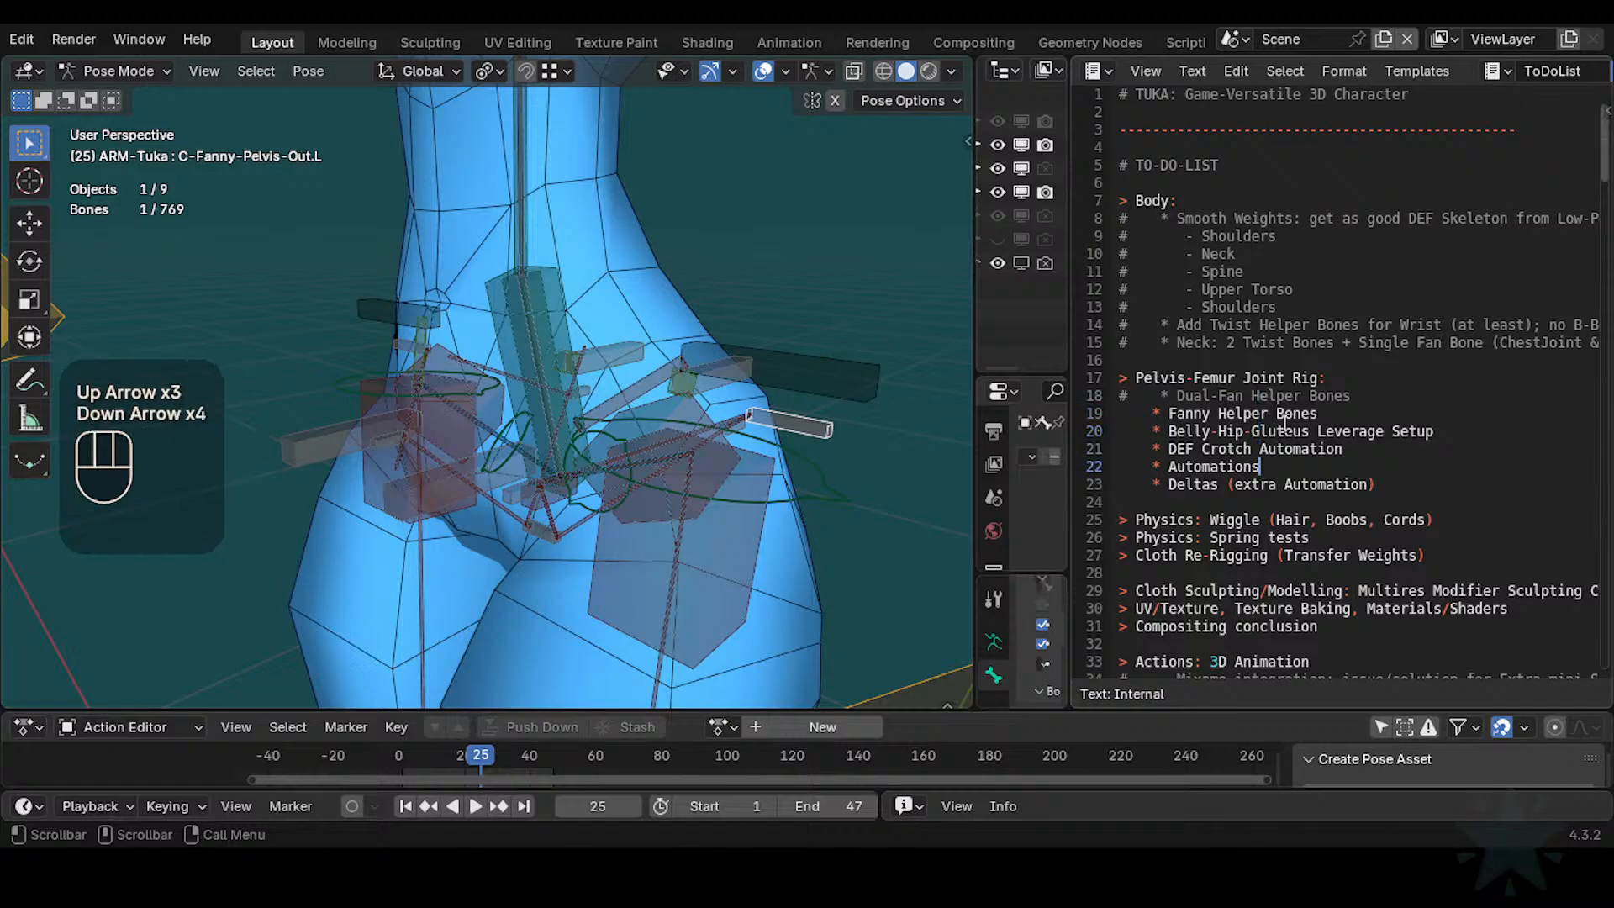
key("Left")
key("Left")
key("End")
key("Up")
key("Left")
key("shift+End")
key("Delete")
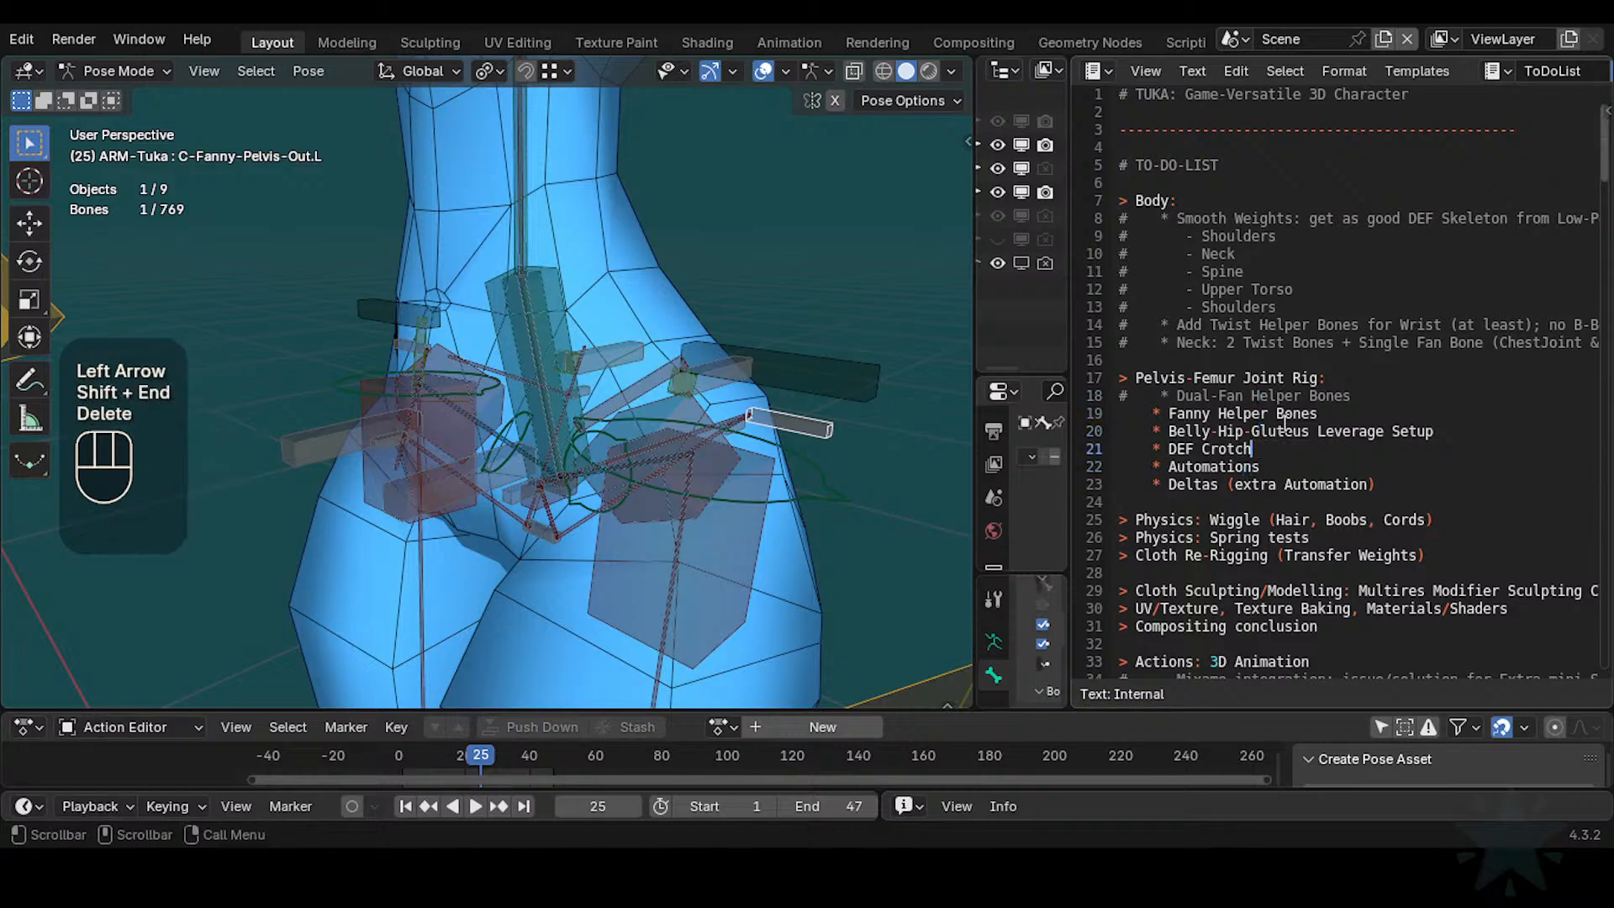
Start a further-indented "-" sub-bullet on a new line below "Deltas (extra Automation)"
key("Down")
key("Left")
key("Left")
key("Left")
key("Left")
key("Left")
key("Left")
key("Left")
key("Left")
key("Left")
key("Left")
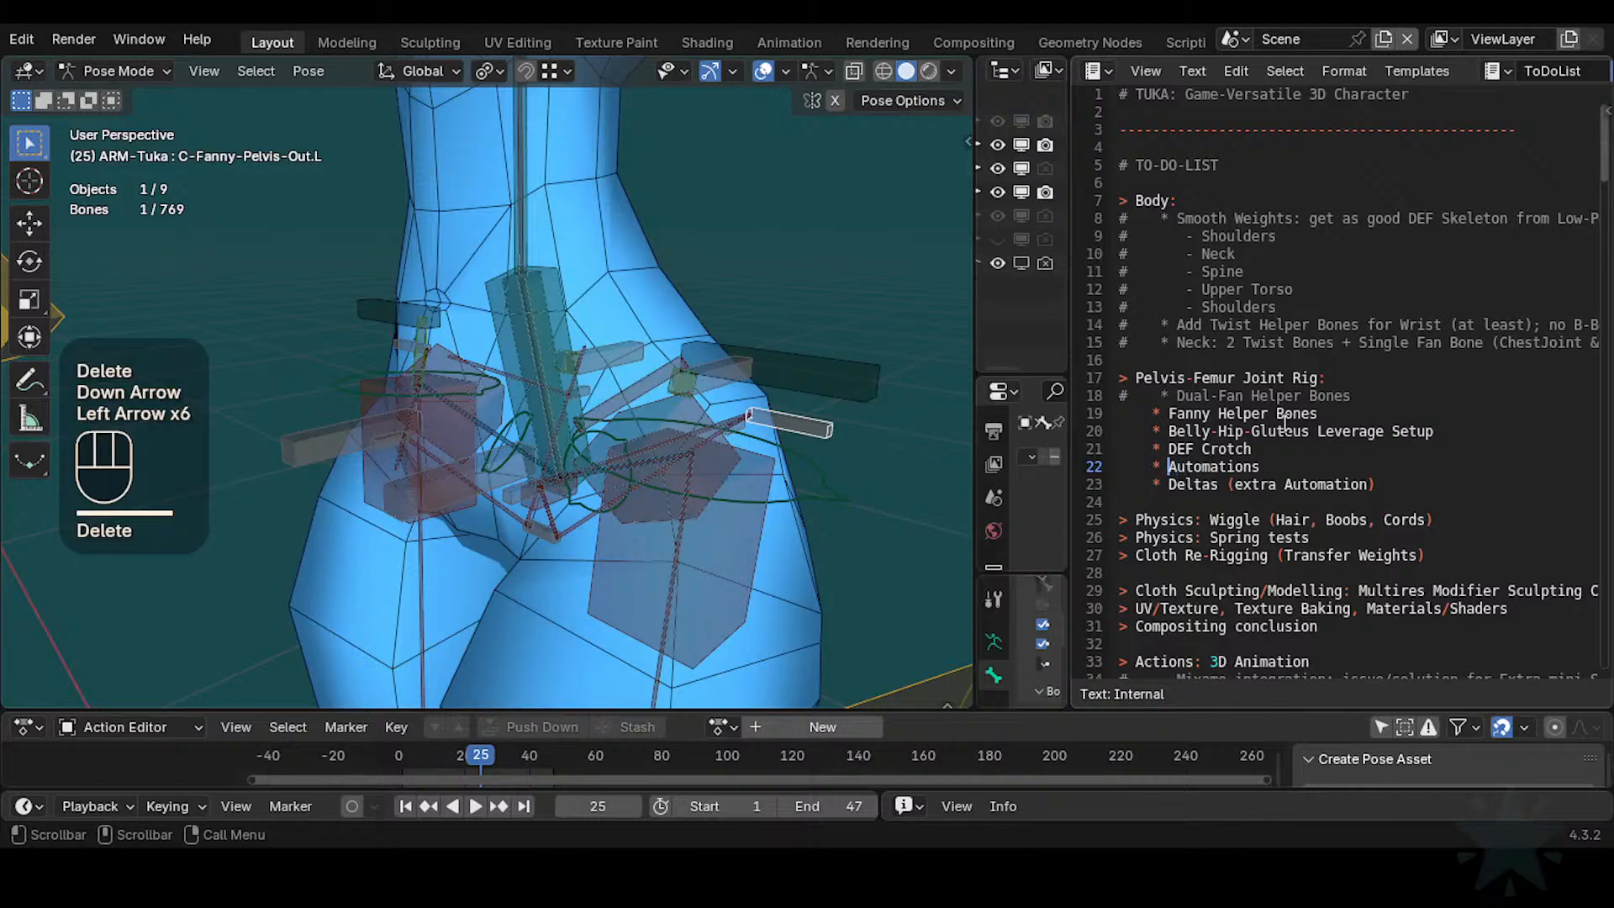
key("Down")
key("End")
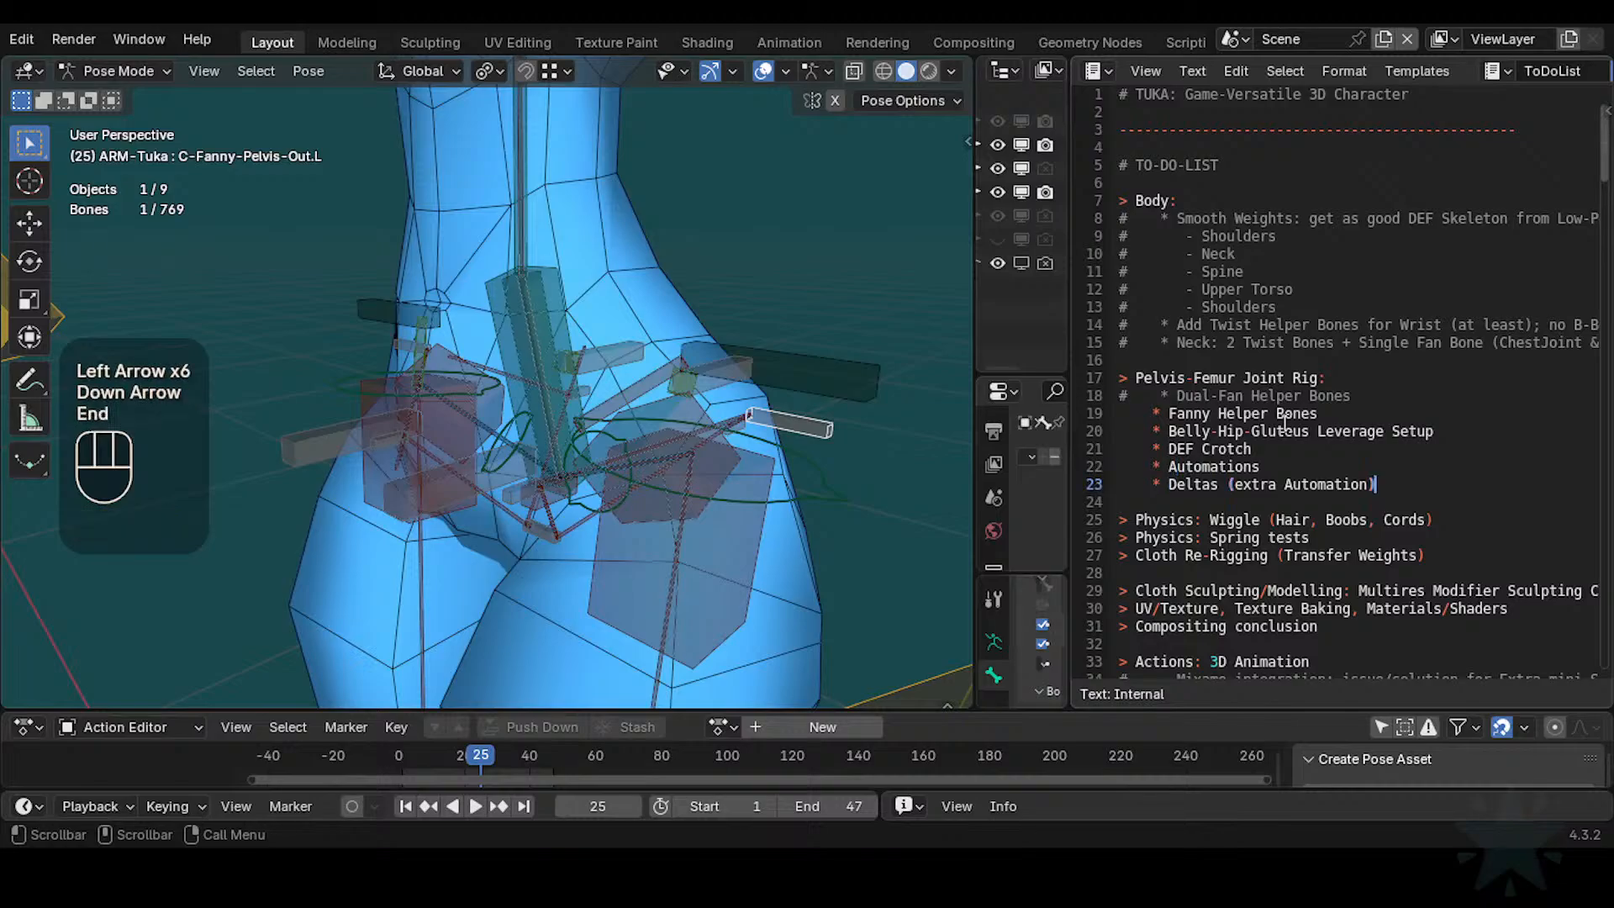
key("Left")
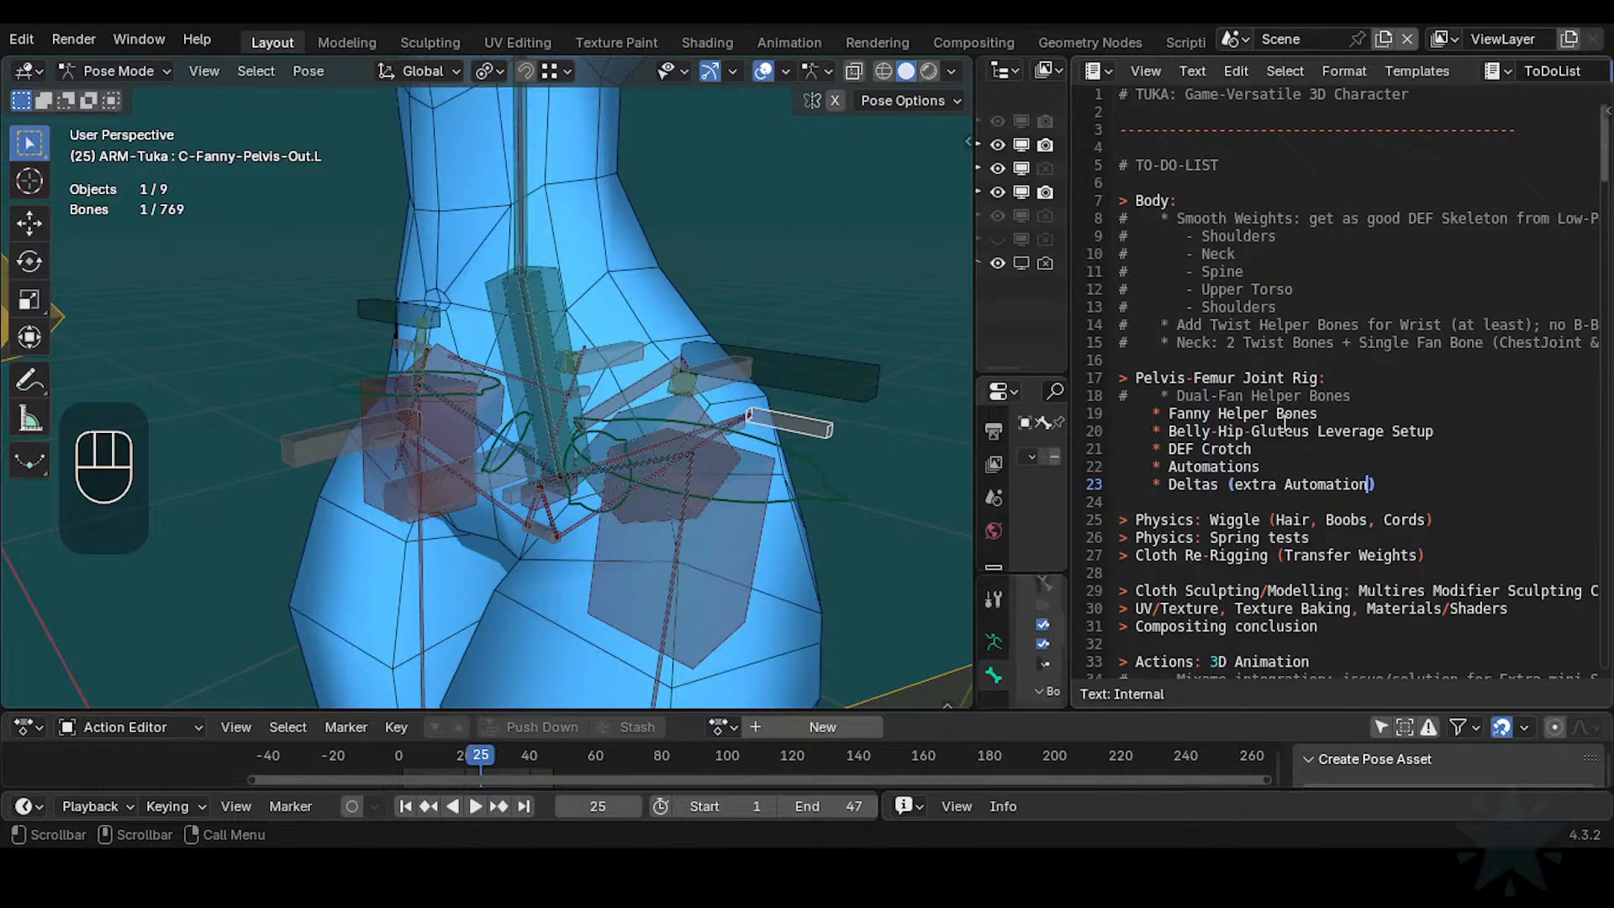
key("Right")
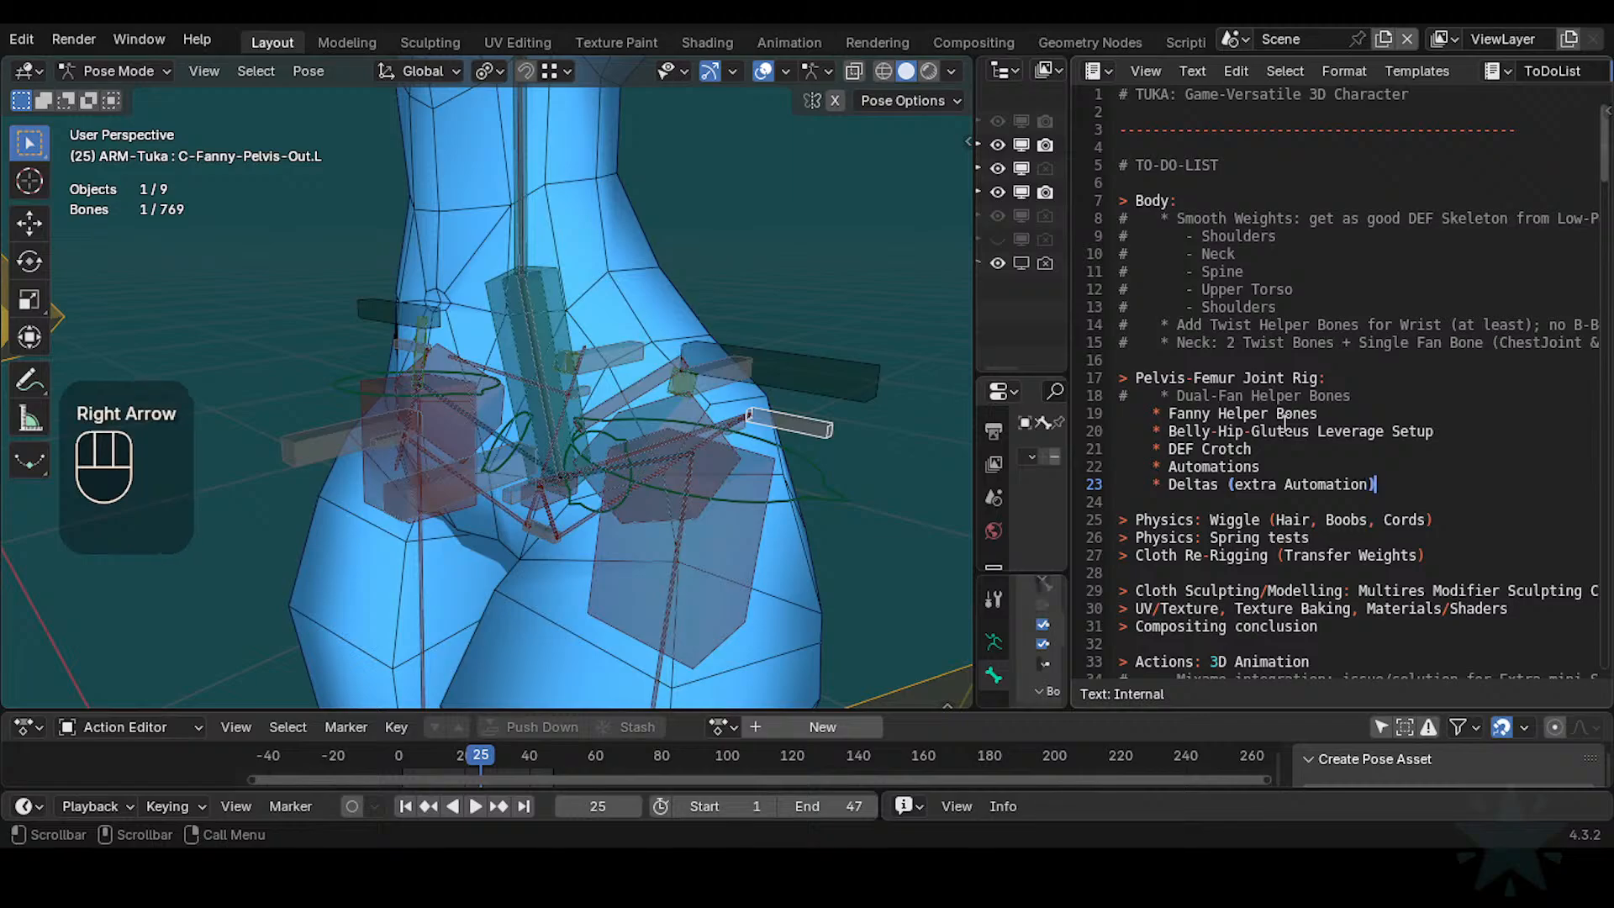
key("Return")
key("Tab")
type("- ")
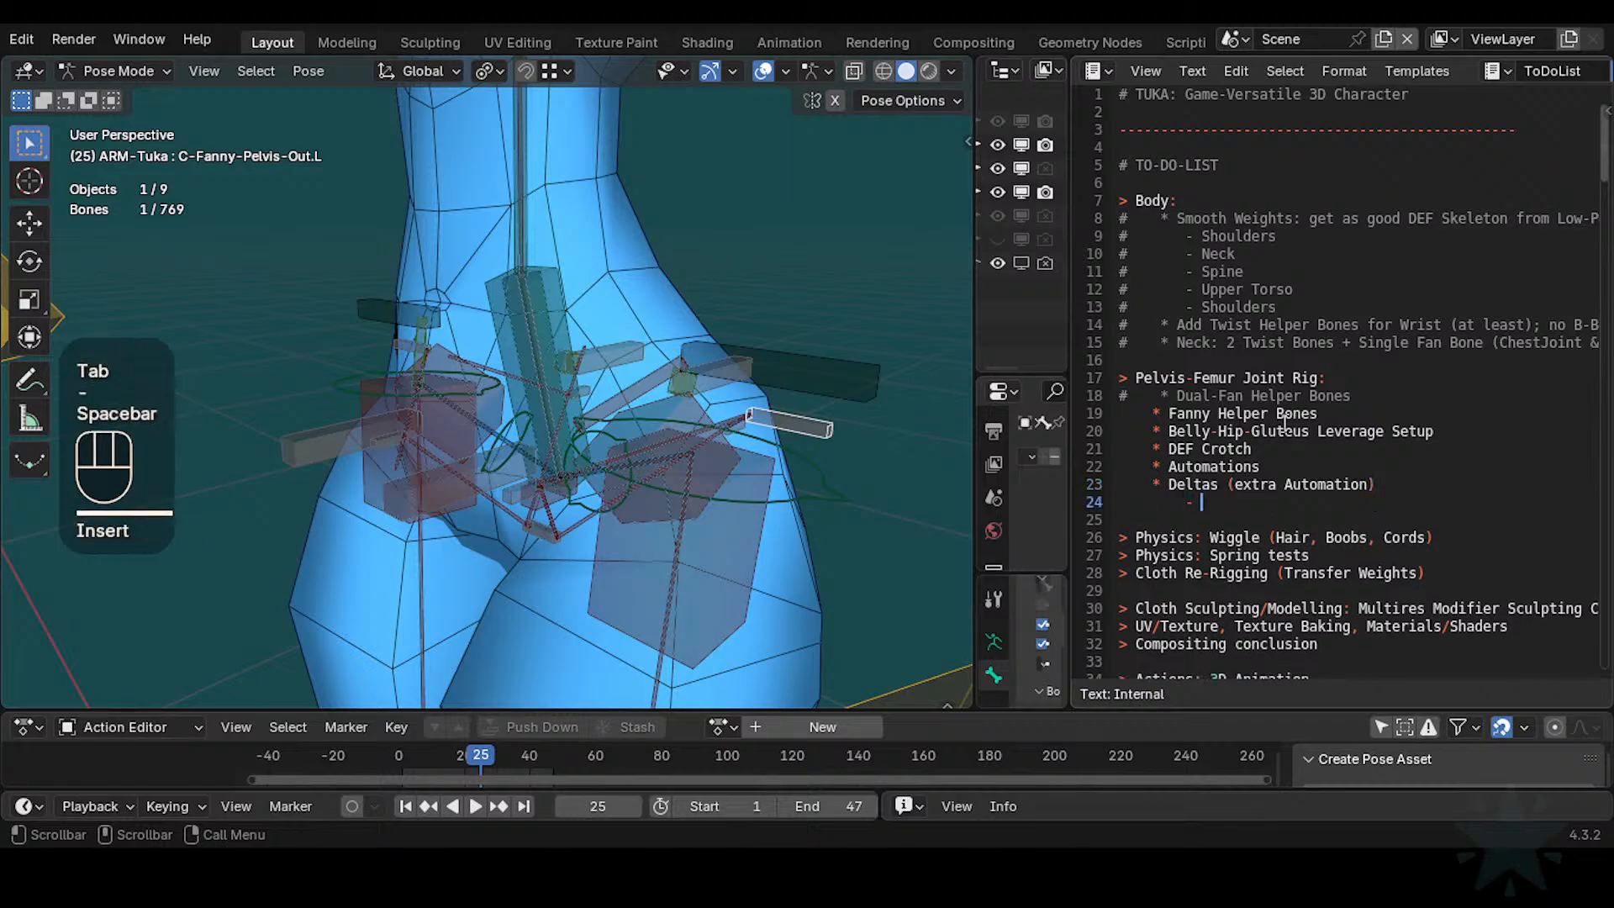
Write "multiplication XZ Axes from Bone" as the text of the sub-bullet under Deltas, correcting the spelling of "multiplication"
type("mult")
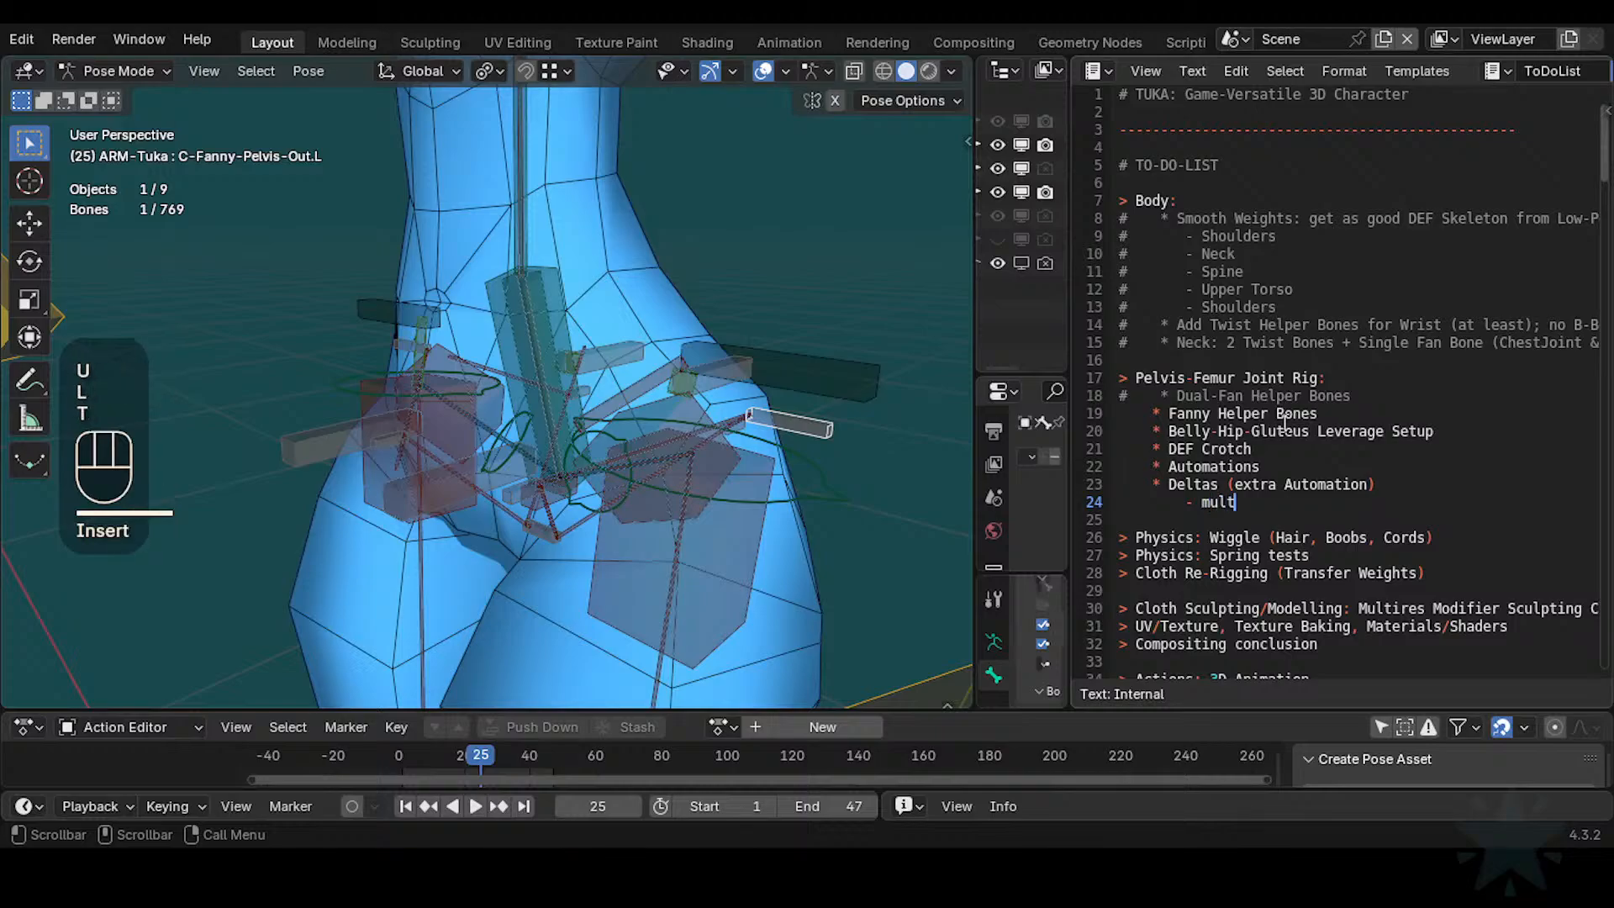
type("iplocation ")
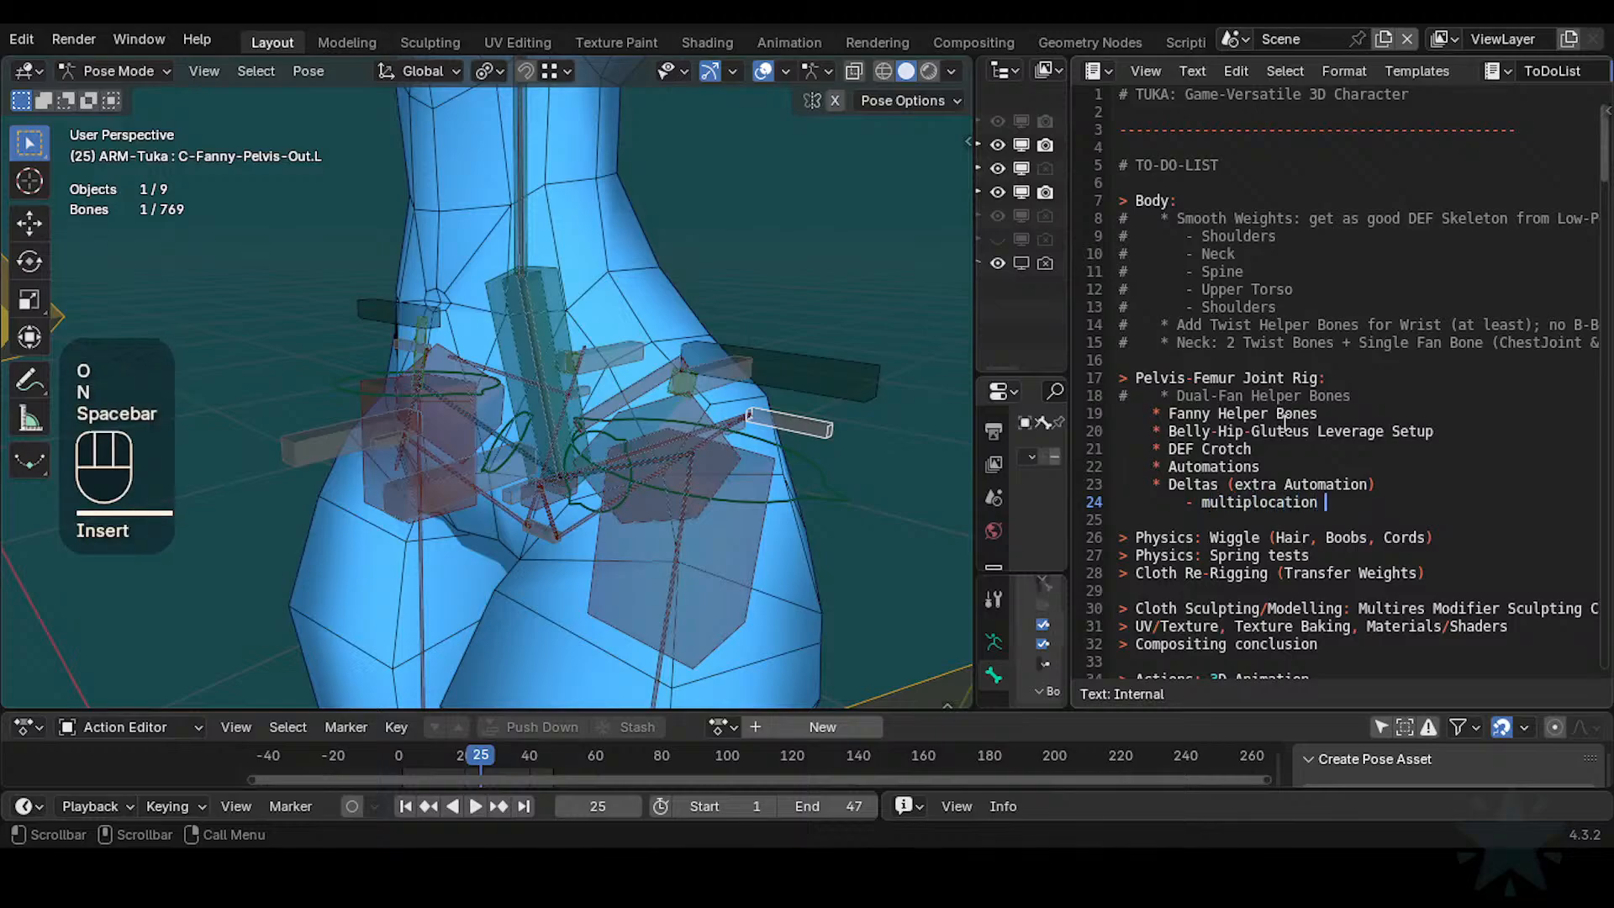
type("XZ Axes")
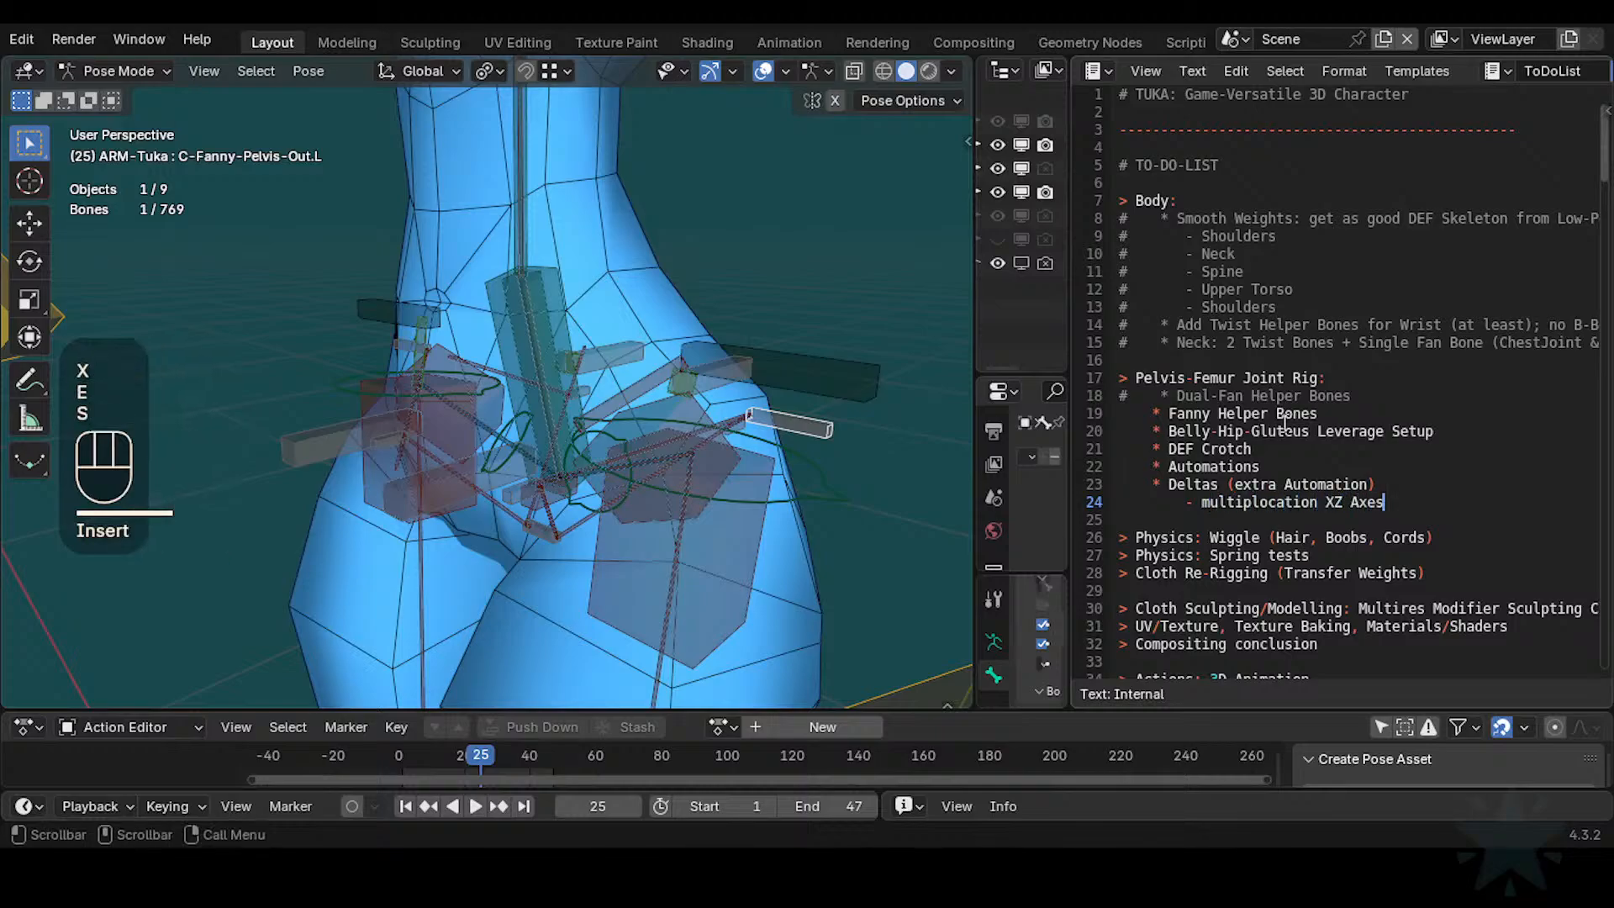
key("Home")
key("Right")
key("Right")
key("Right")
key("Right")
key("Right")
key("Right")
key("Right")
key("Right")
key("Right")
key("Right")
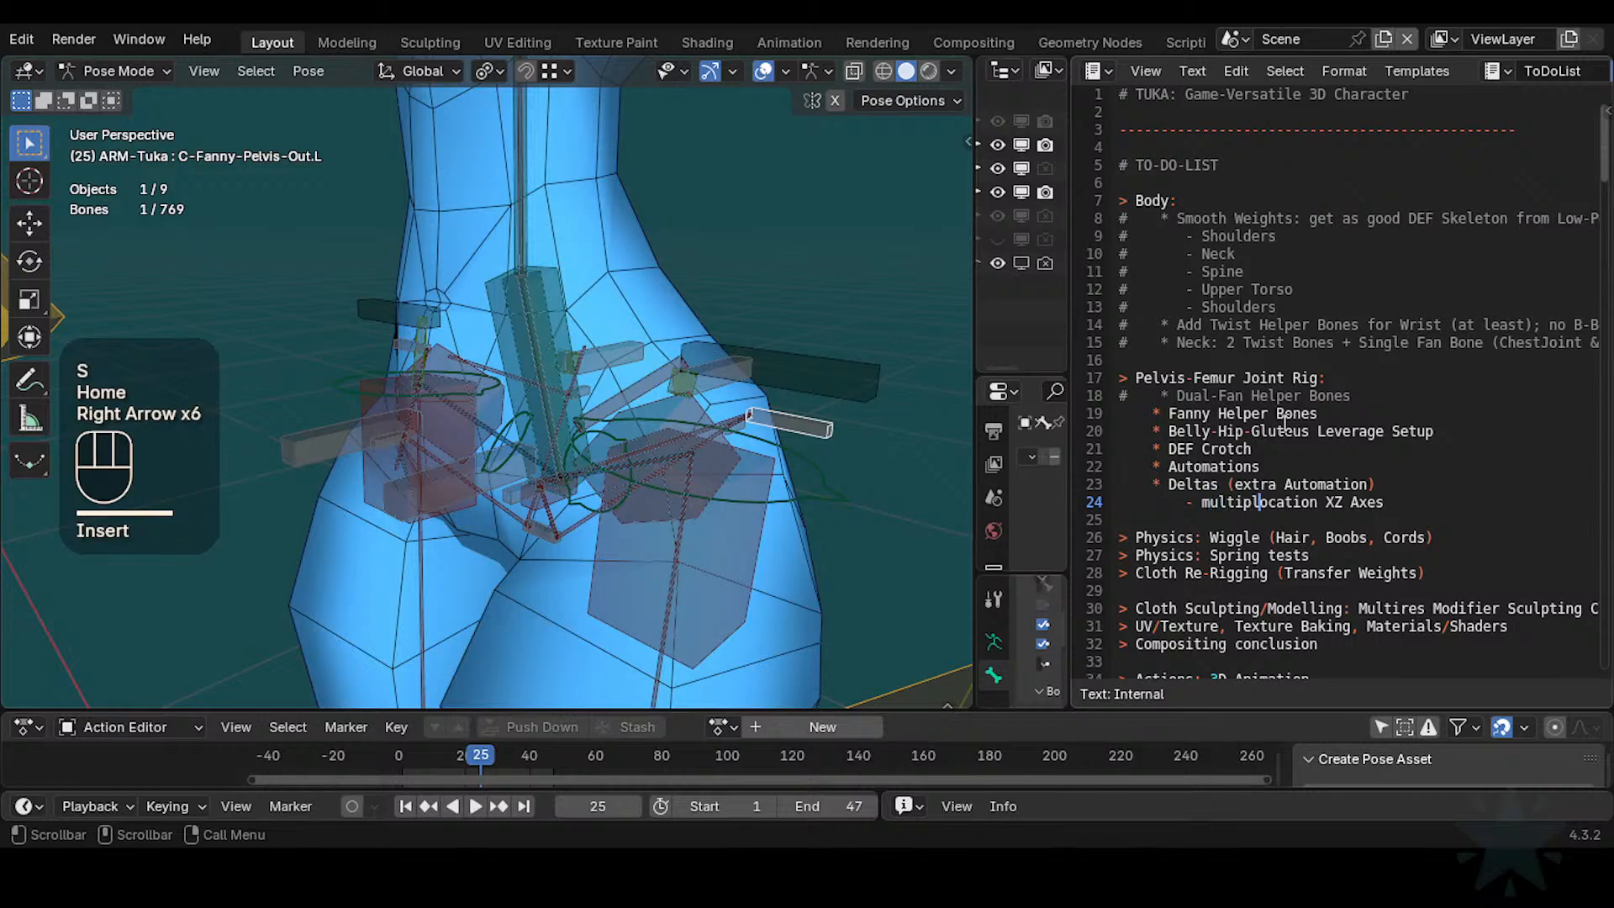
type("i")
key("Delete")
key("End")
type("f")
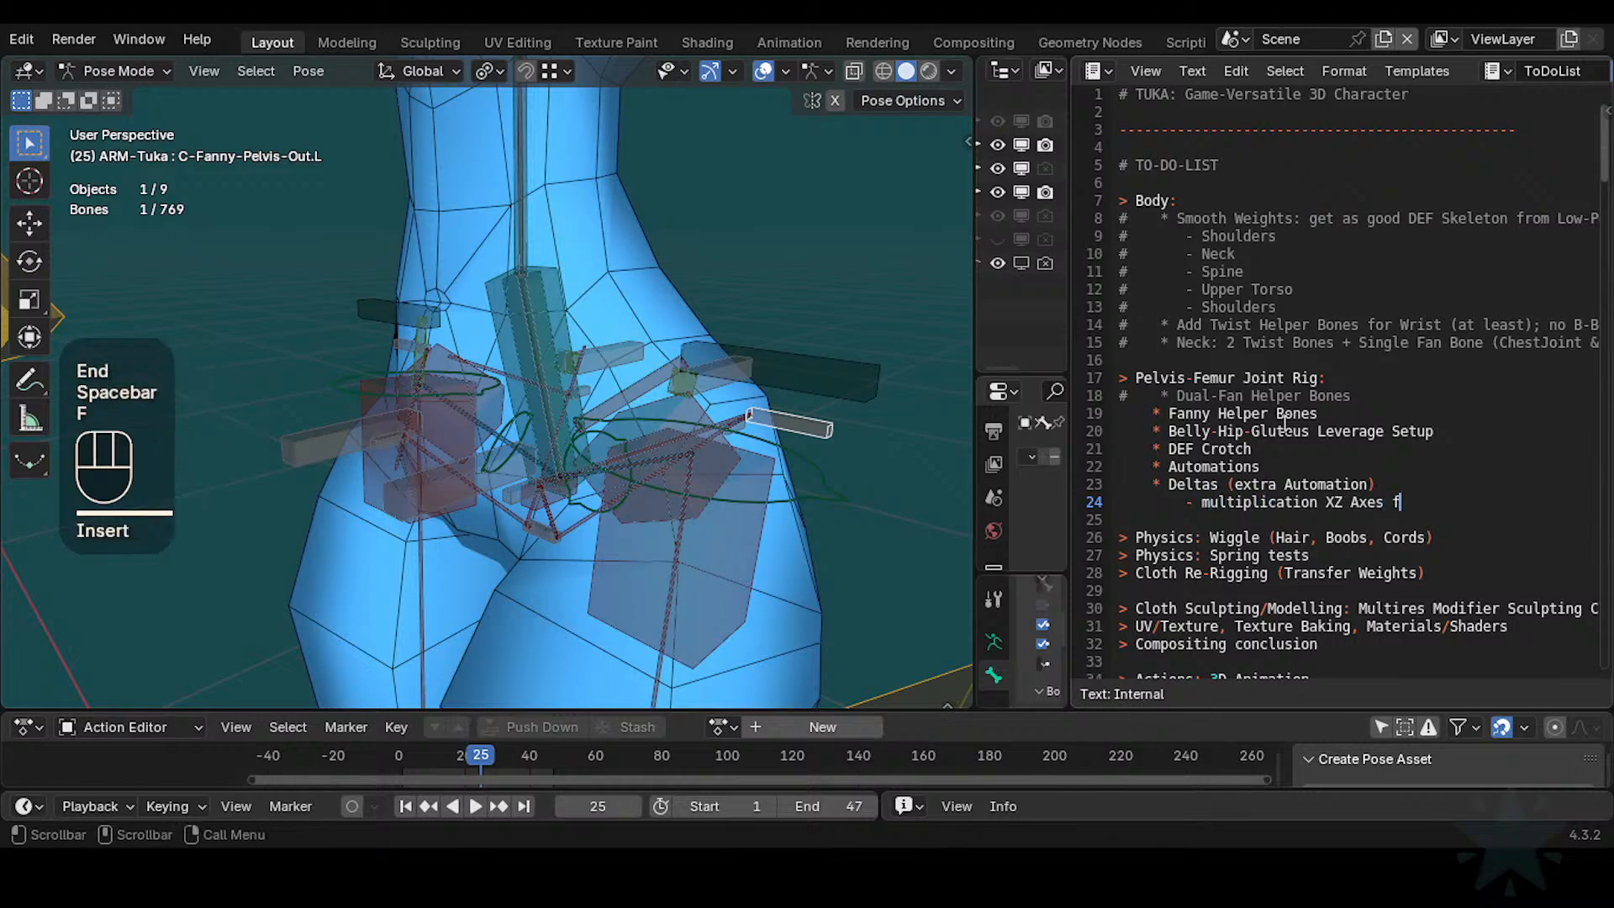
type("rom Bone ")
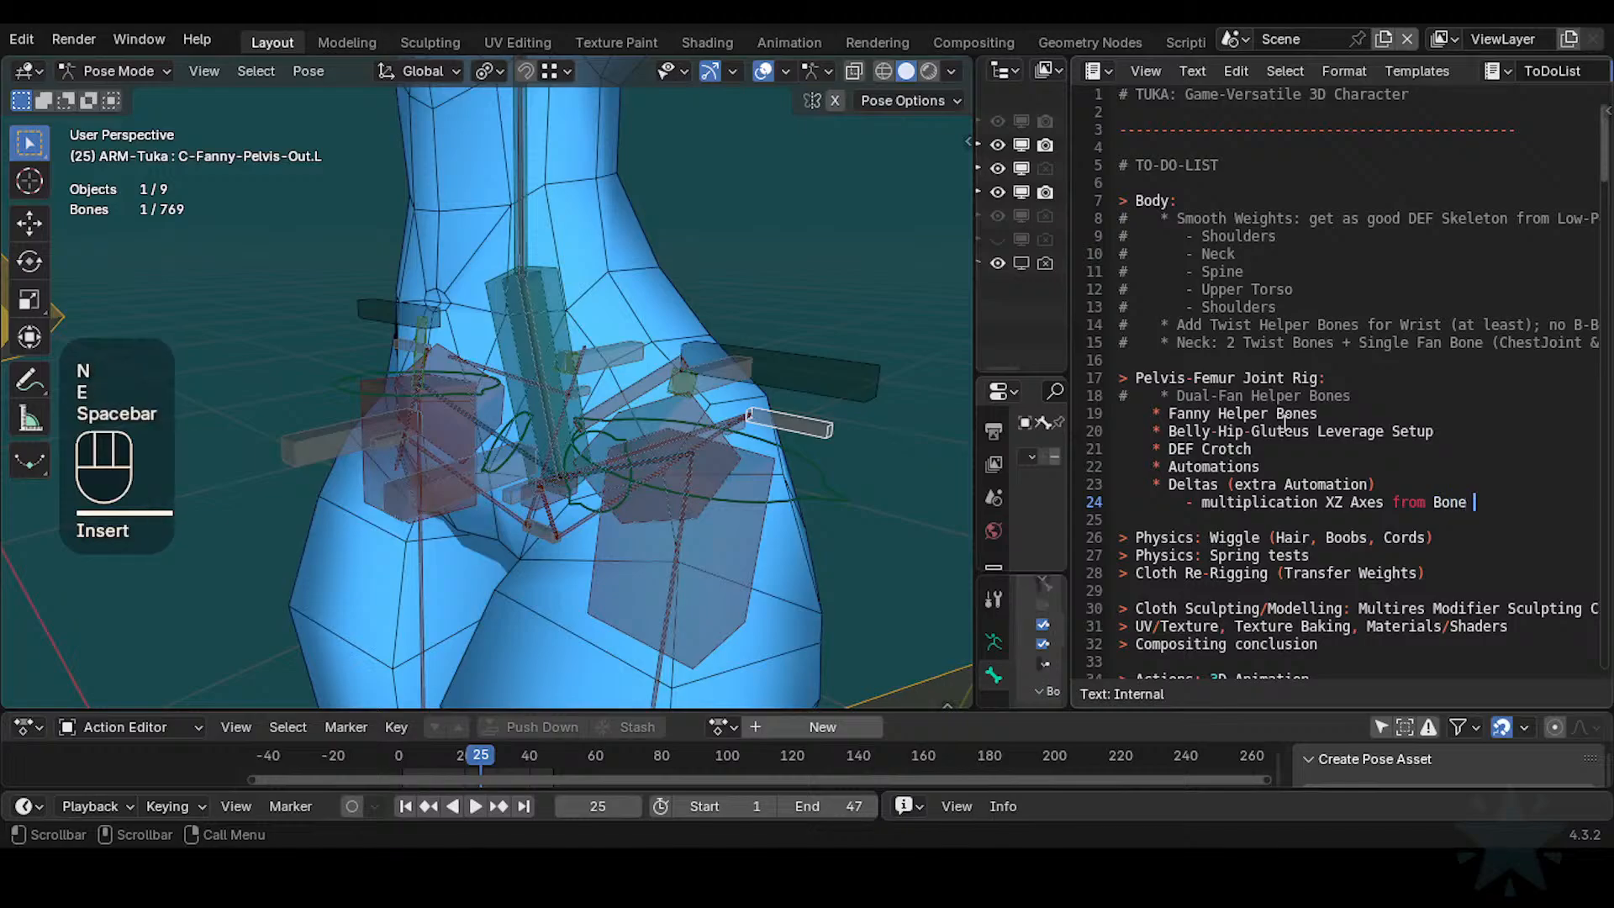
type("Constraint Set")
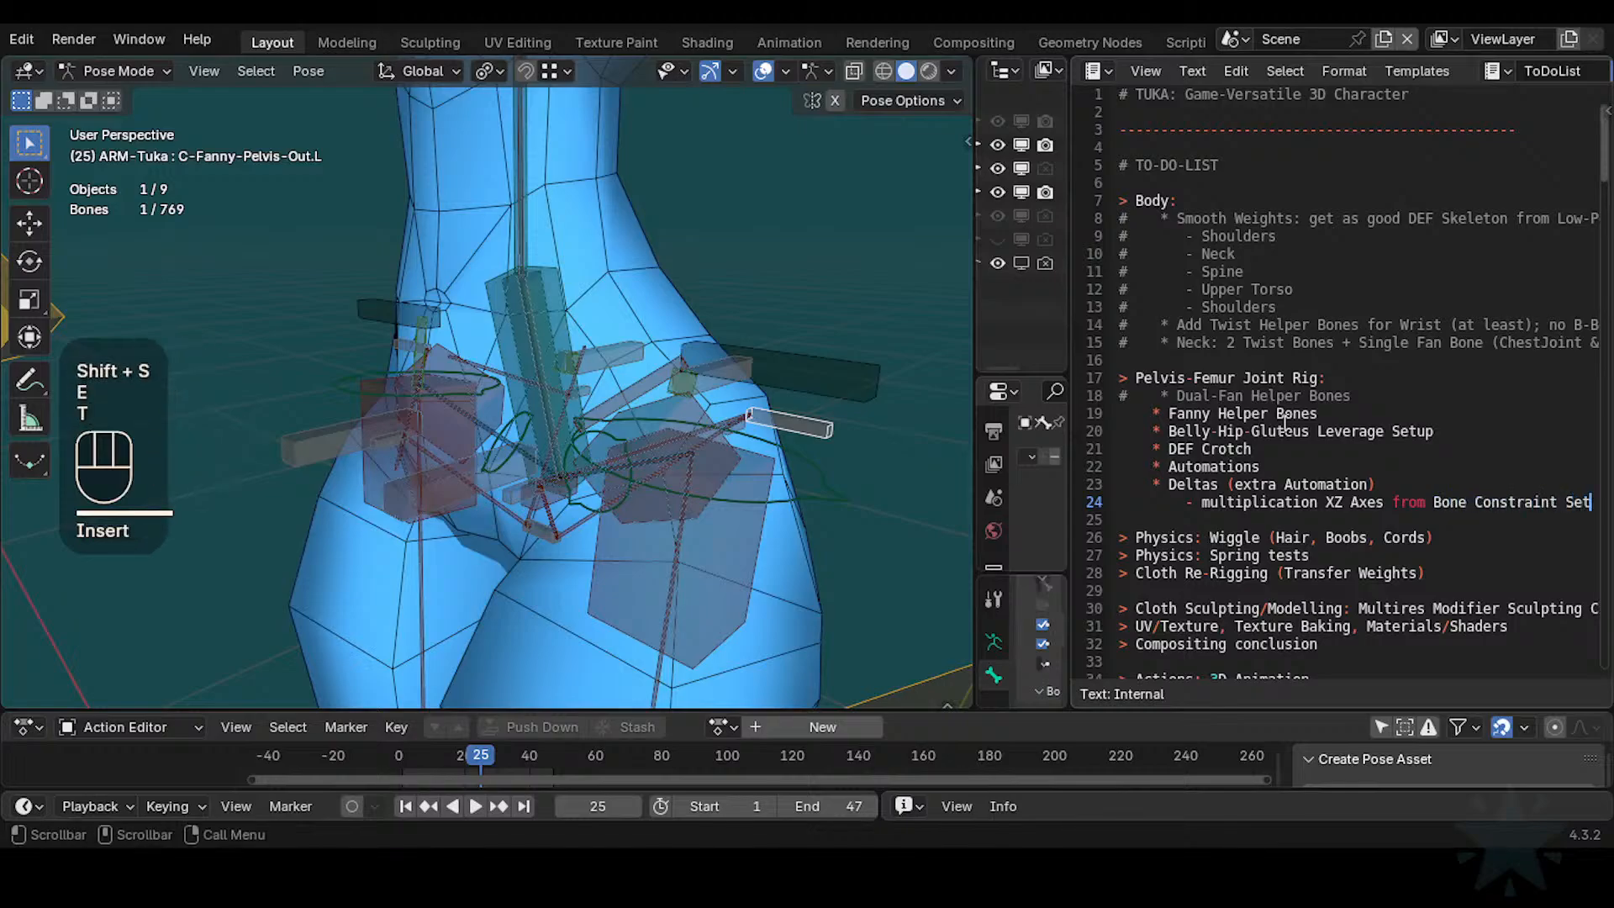
type("up")
key("BackSpace")
key("BackSpace")
key("BackSpace")
key("BackSpace")
key("BackSpace")
key("BackSpace")
key("BackSpace")
key("BackSpace")
key("BackSpace")
key("BackSpace")
key("BackSpace")
key("BackSpace")
key("BackSpace")
key("BackSpace")
key("BackSpace")
key("BackSpace")
key("BackSpace")
key("BackSpace")
key("BackSpace")
key("BackSpace")
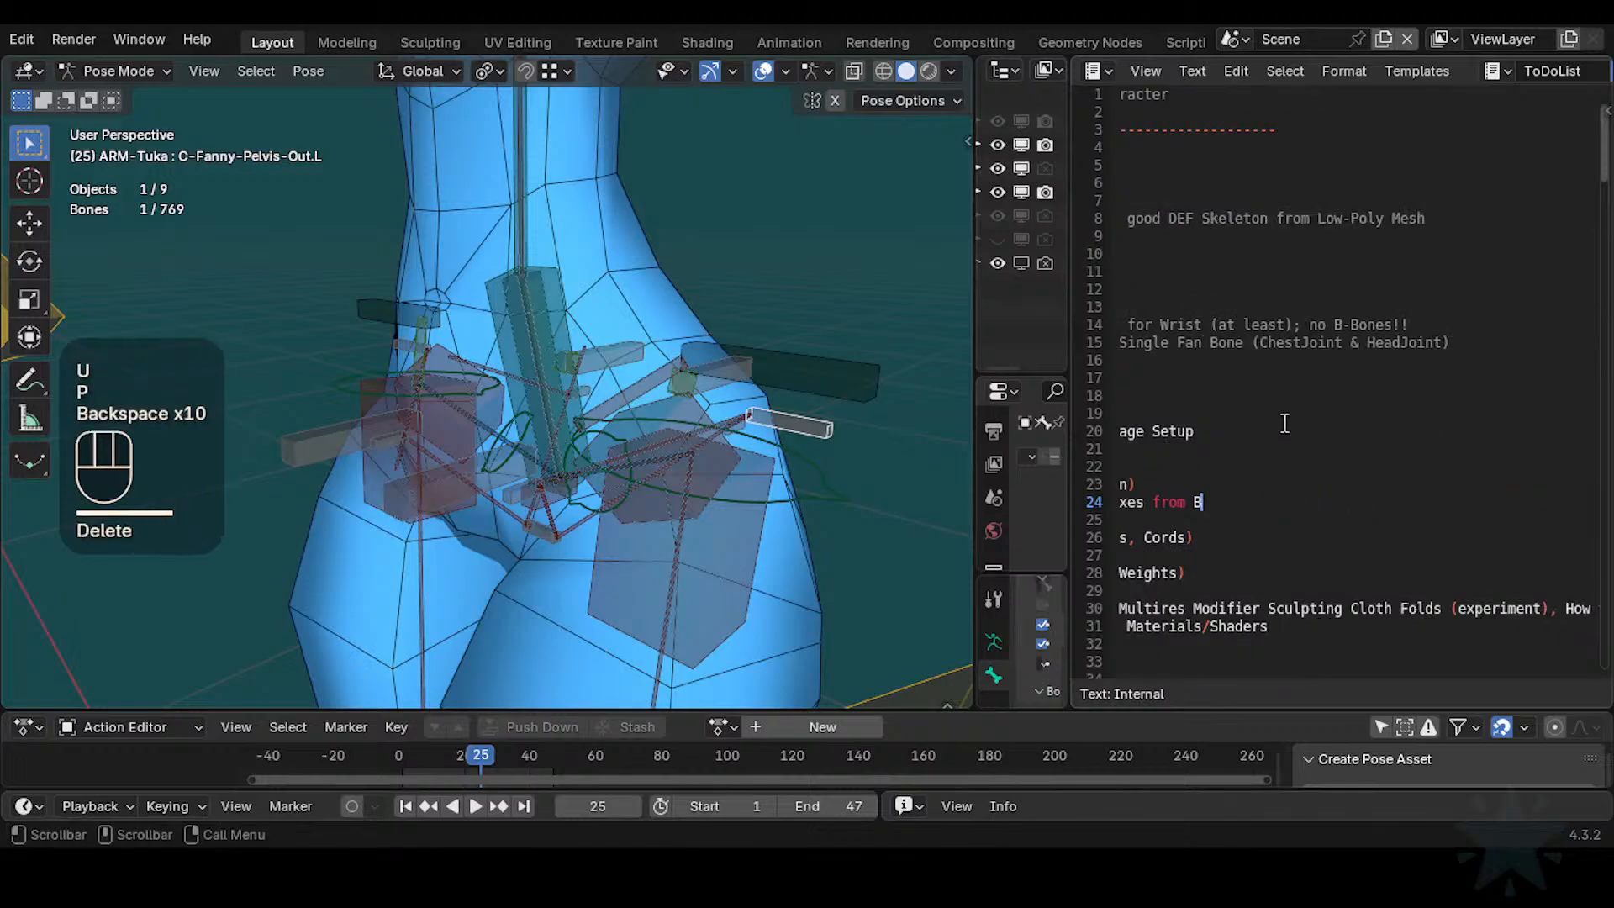
key("BackSpace")
Finish the Deltas sub-bullet with "MAP Bone?" after the word "from"
type("Mpp")
key("BackSpace")
key("BackSpace")
type("PA")
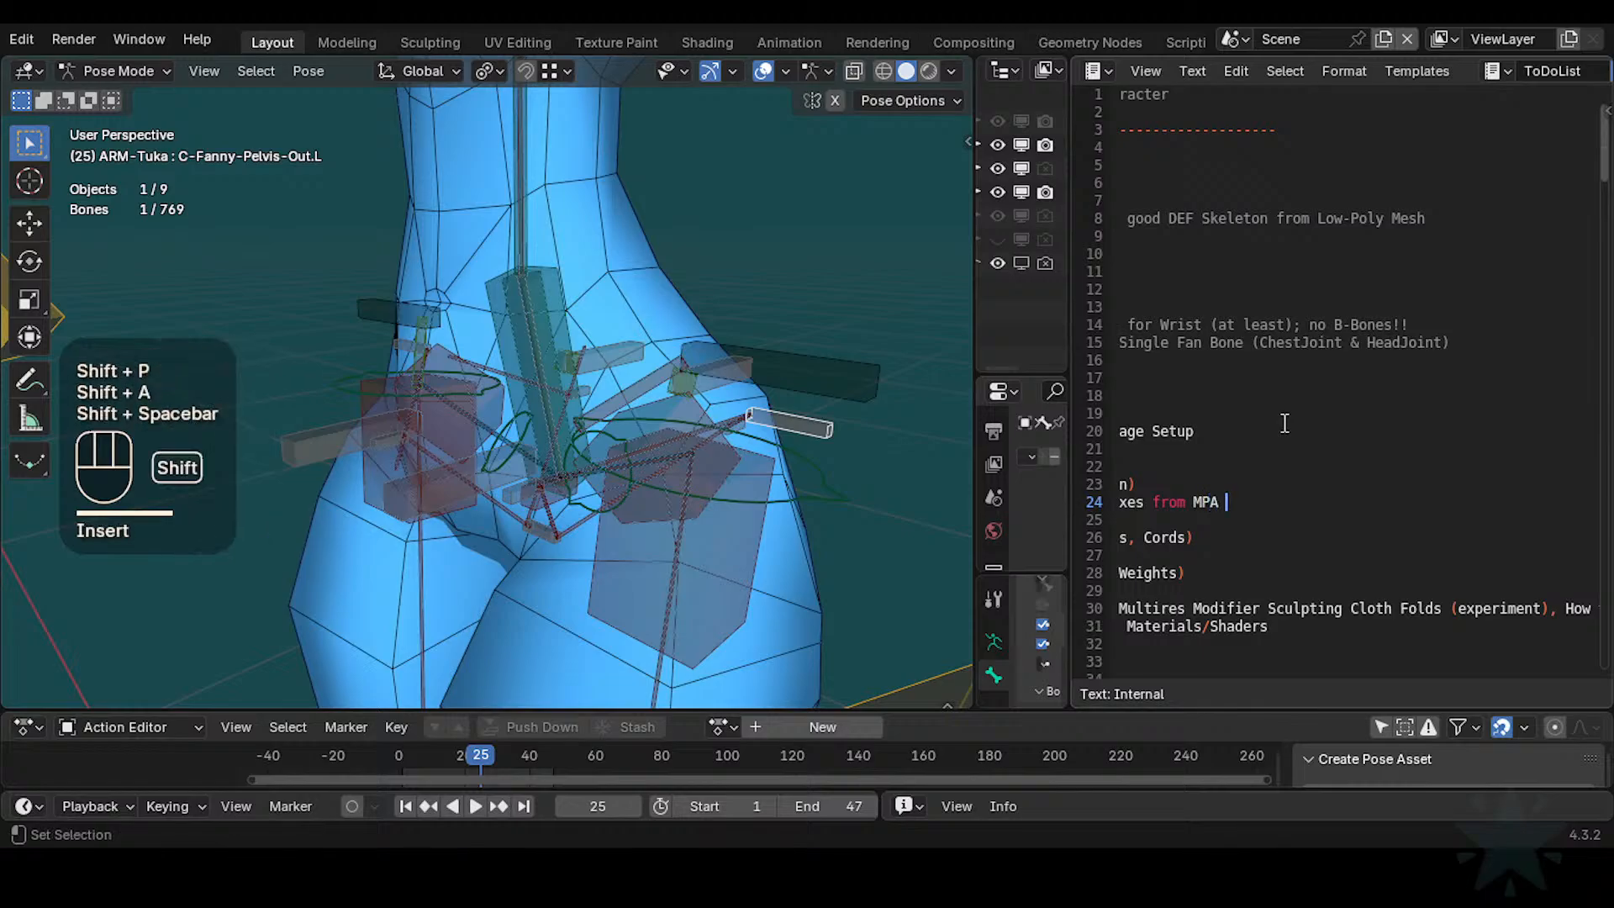
key("BackSpace")
key("BackSpace")
key("BackSpace")
type("AP Bone?")
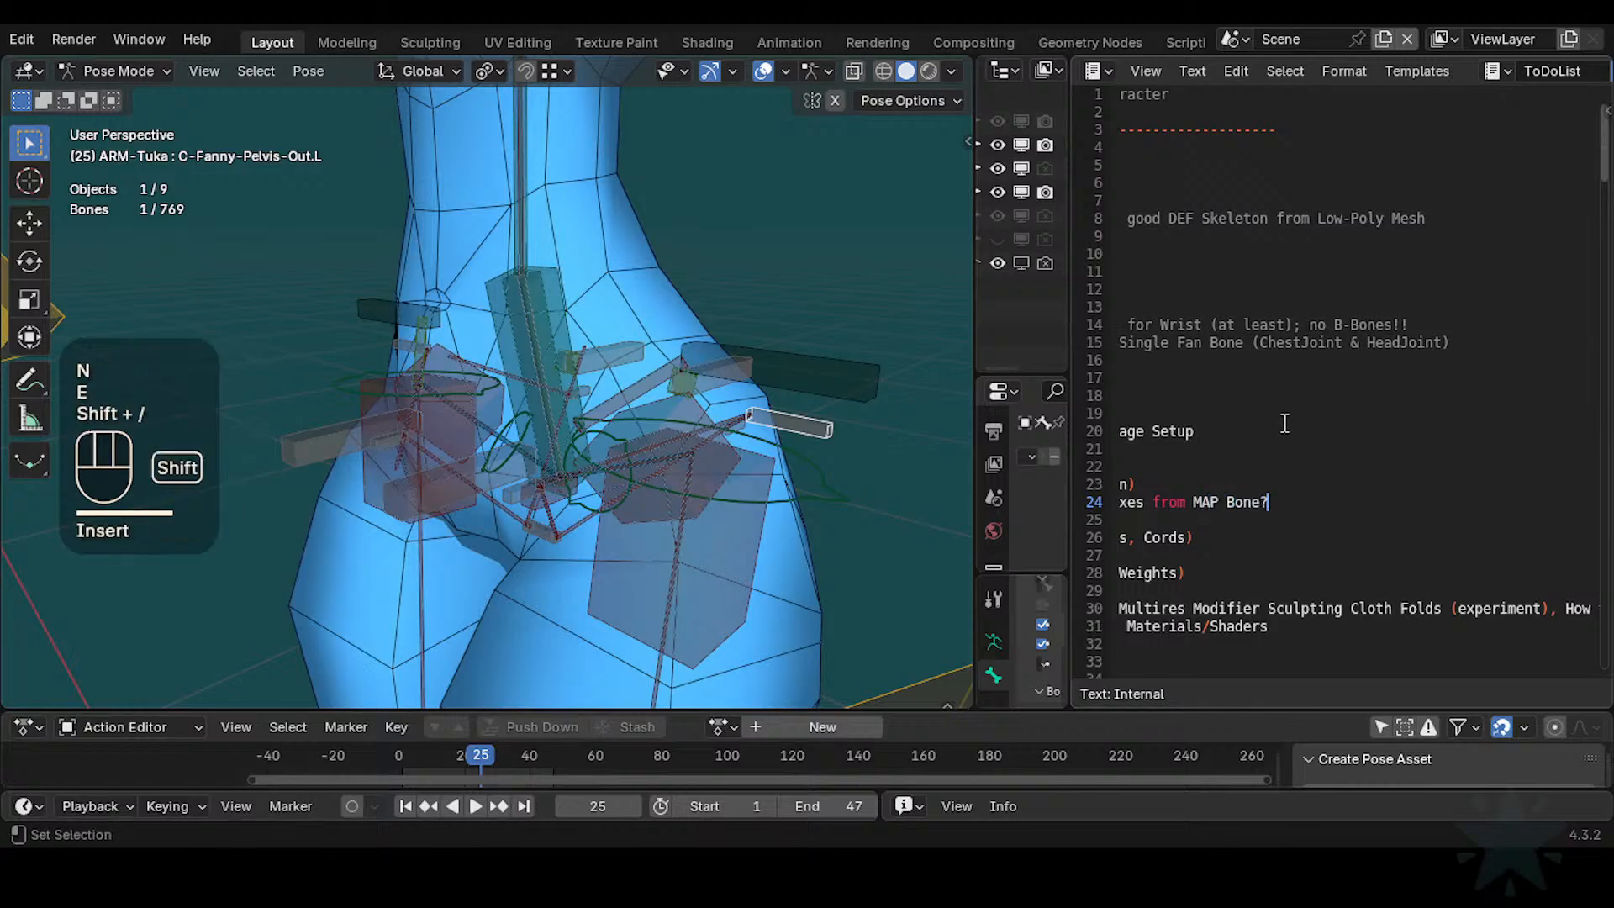
Start a second "-" sub-bullet on a new line below the MAP Bone entry
key("Home")
key("End")
key("Return")
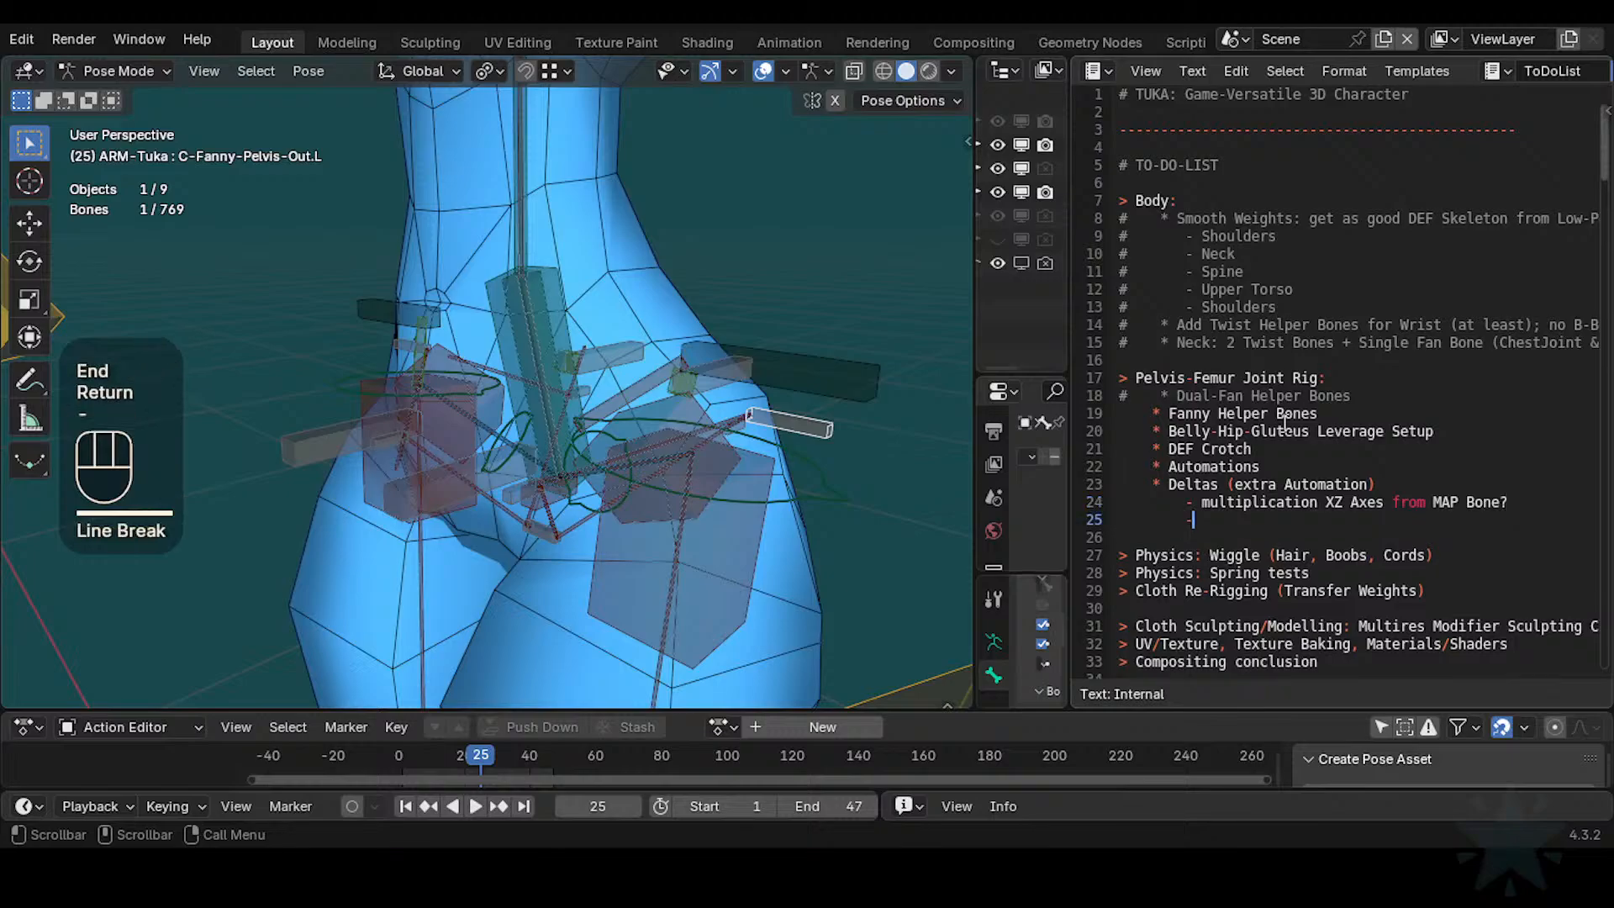
type("-")
Append "(research)" to the end of the "multiplication XZ Axes from MAP Bone?" line
key("Up")
key("End")
type("(resea")
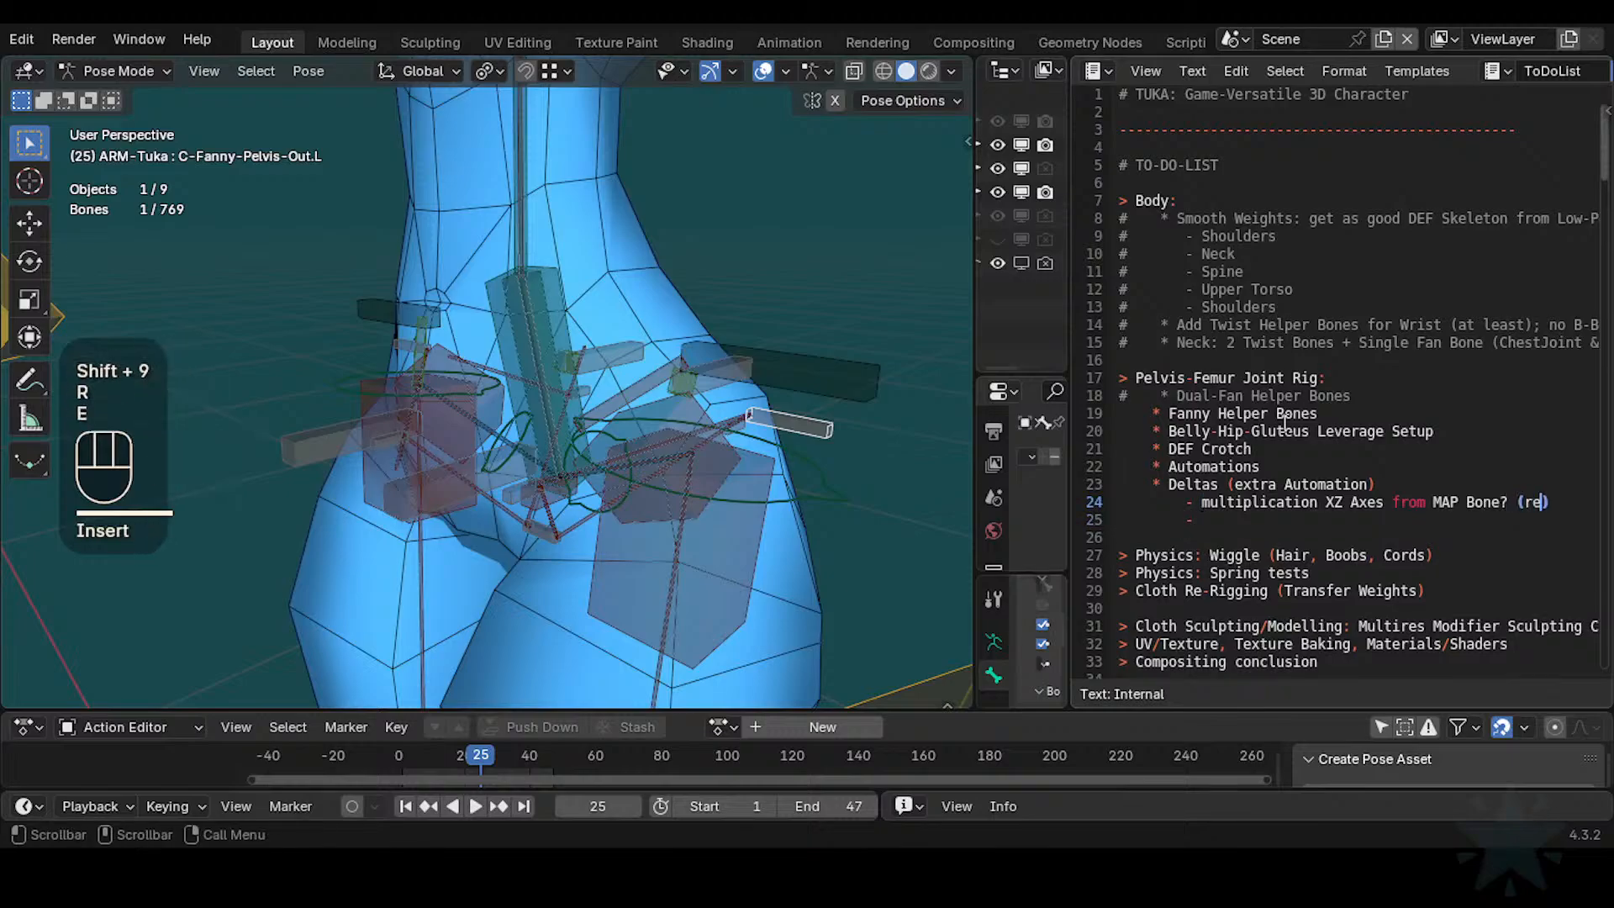
type("rch)")
key("BackSpace")
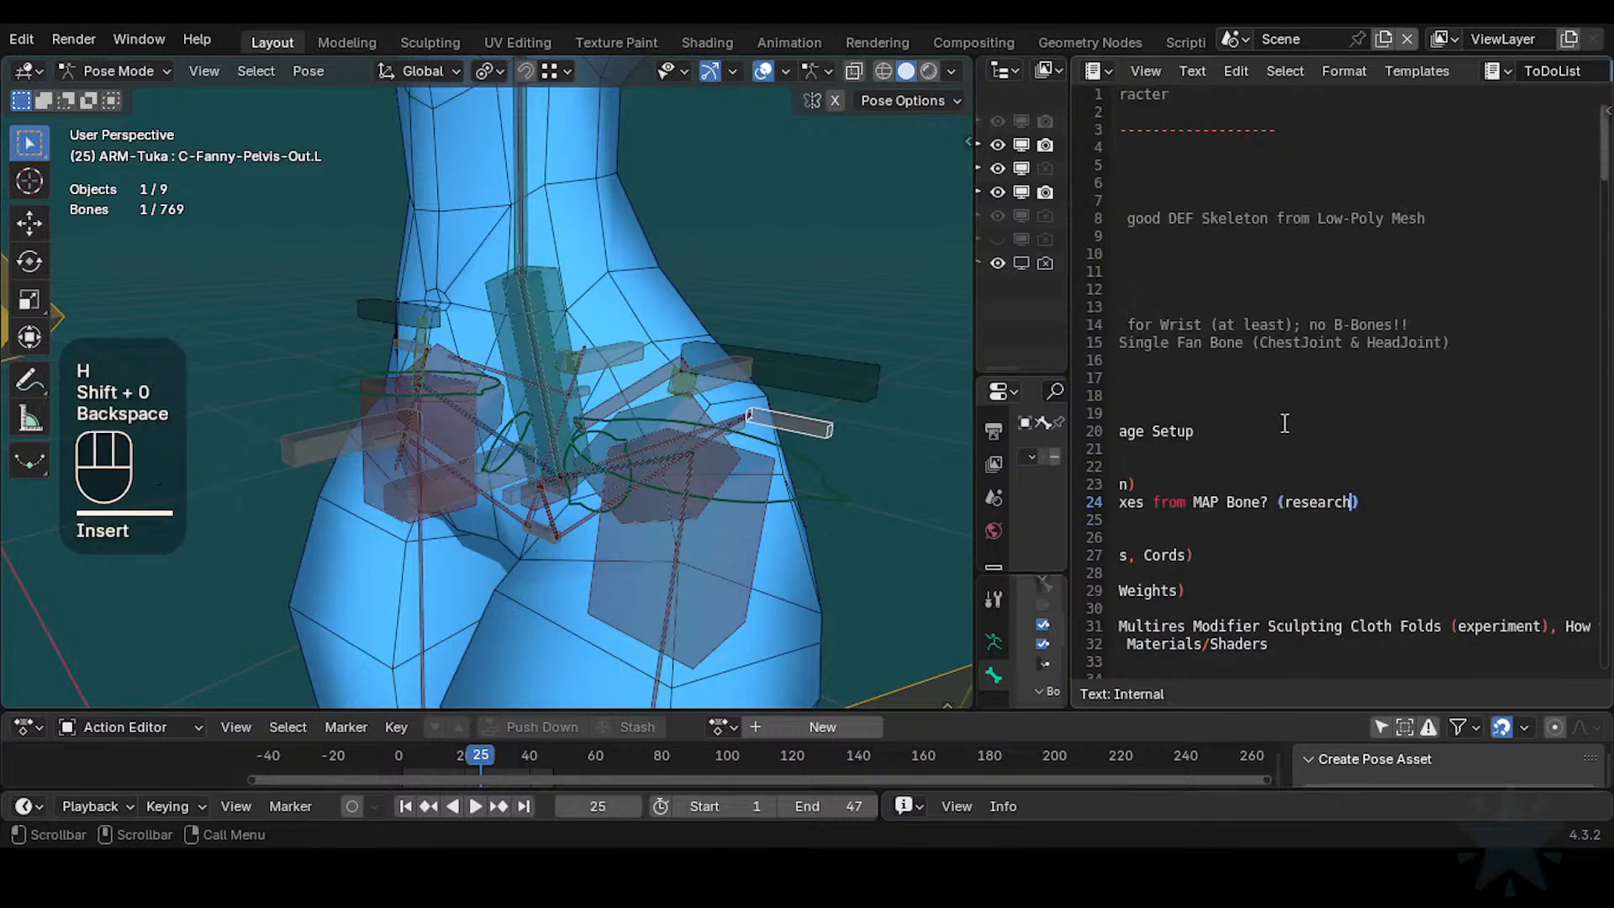
Write "multiplication XZ Axes from Drivers" as the text of the second sub-bullet under Deltas
key("Down")
key("Home")
key("Up")
key("Right")
key("Right")
key("Right")
key("Right")
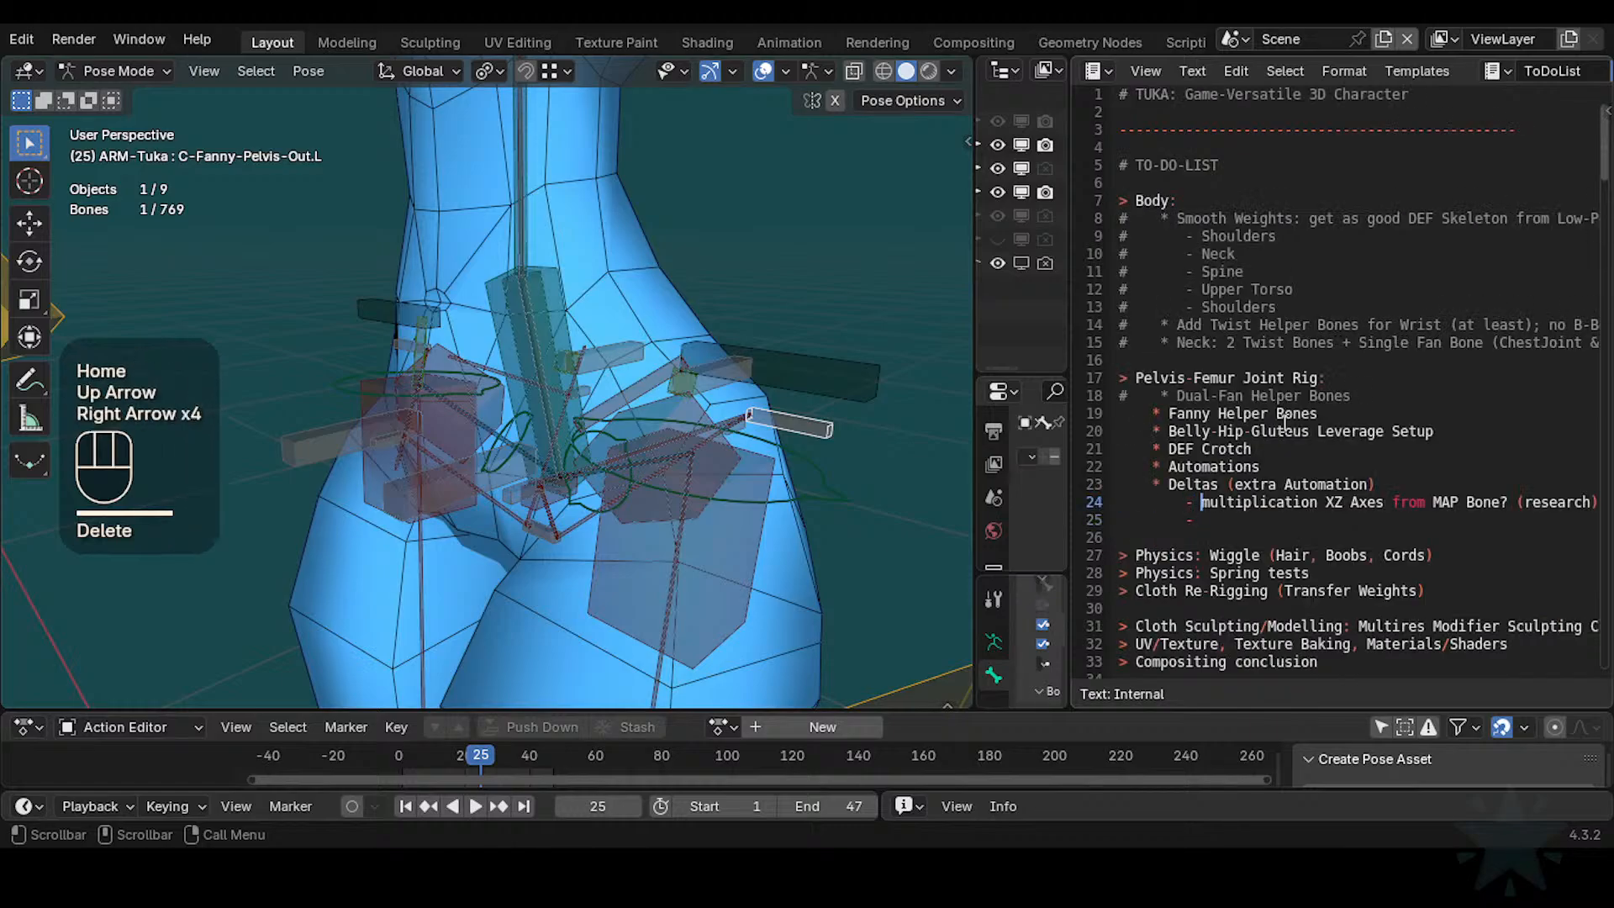
key("Down")
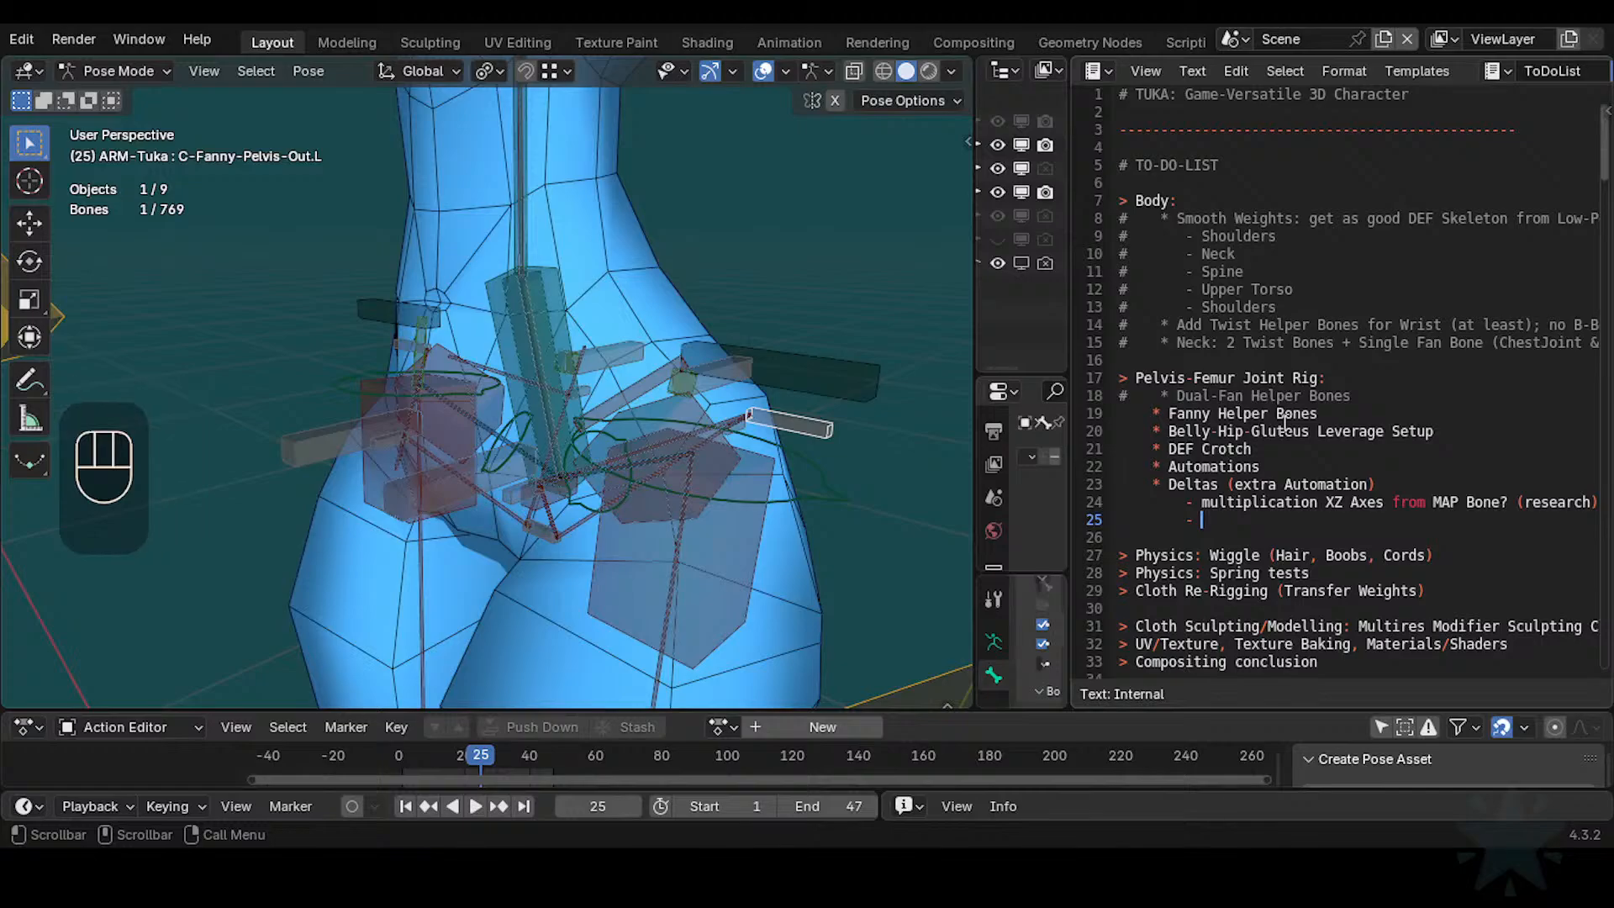
type("multiplicatio")
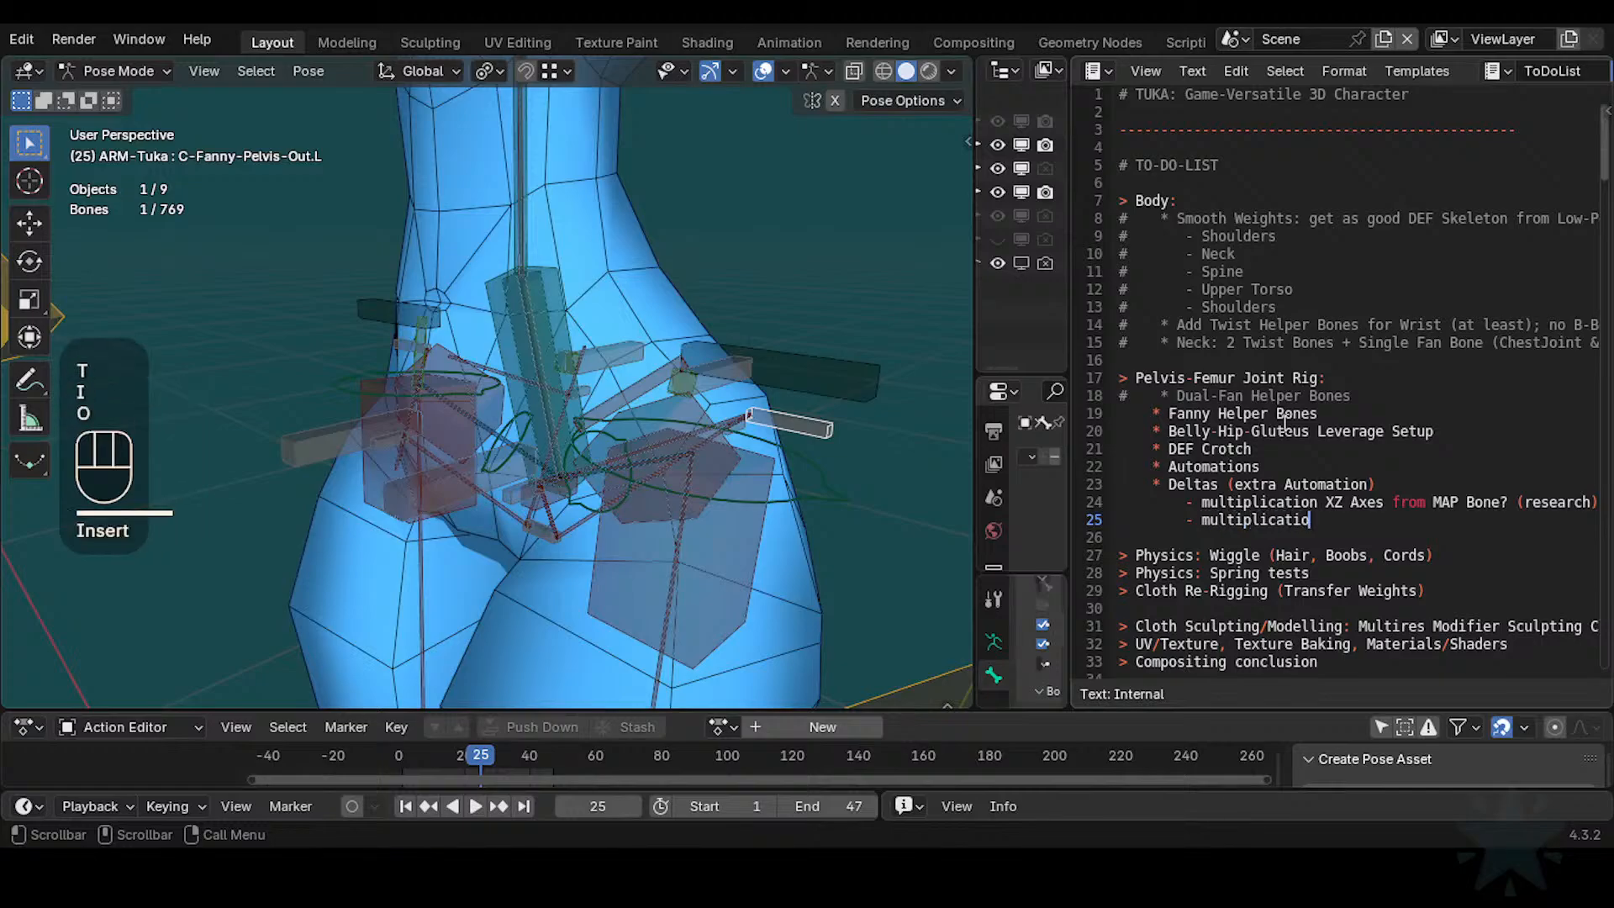
type("n XZ A")
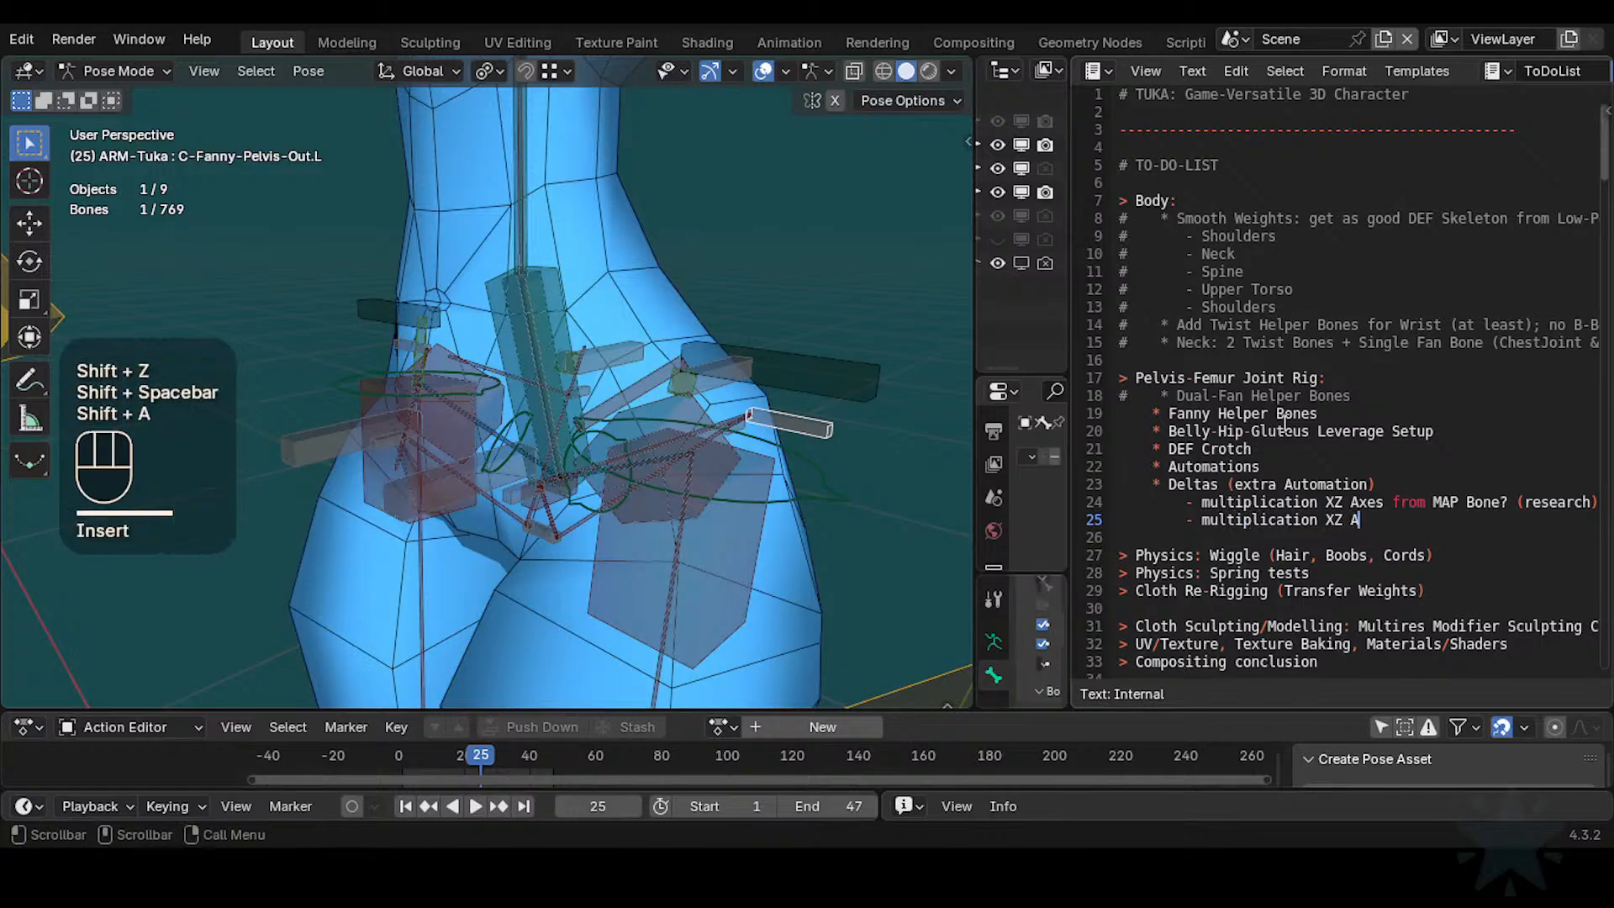
type("xes from Driver")
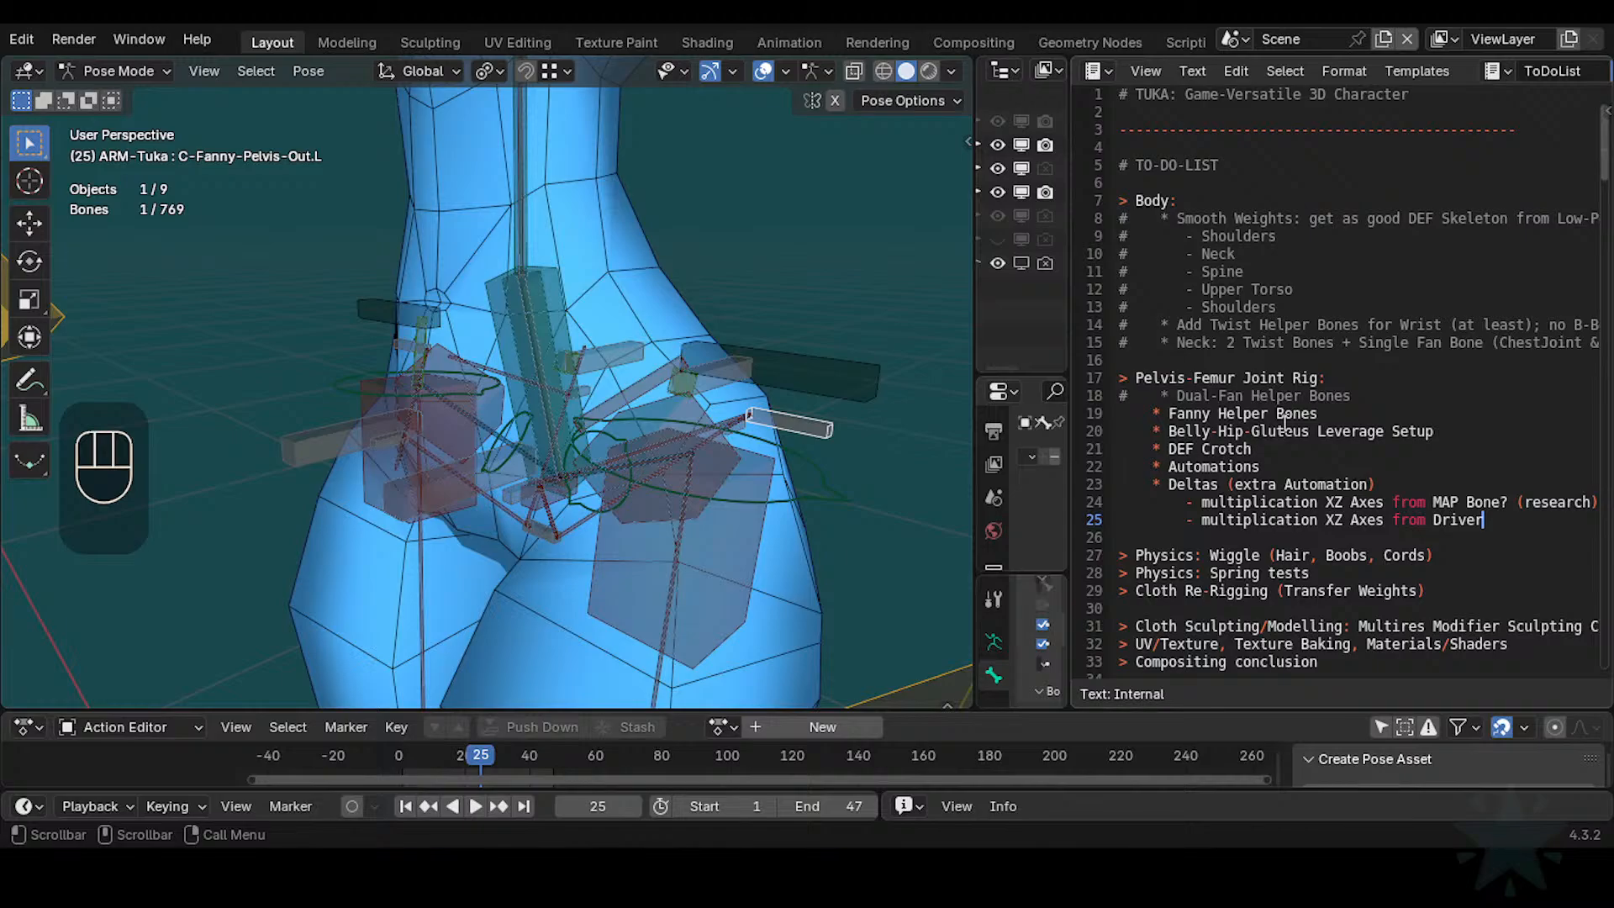
type("(s)")
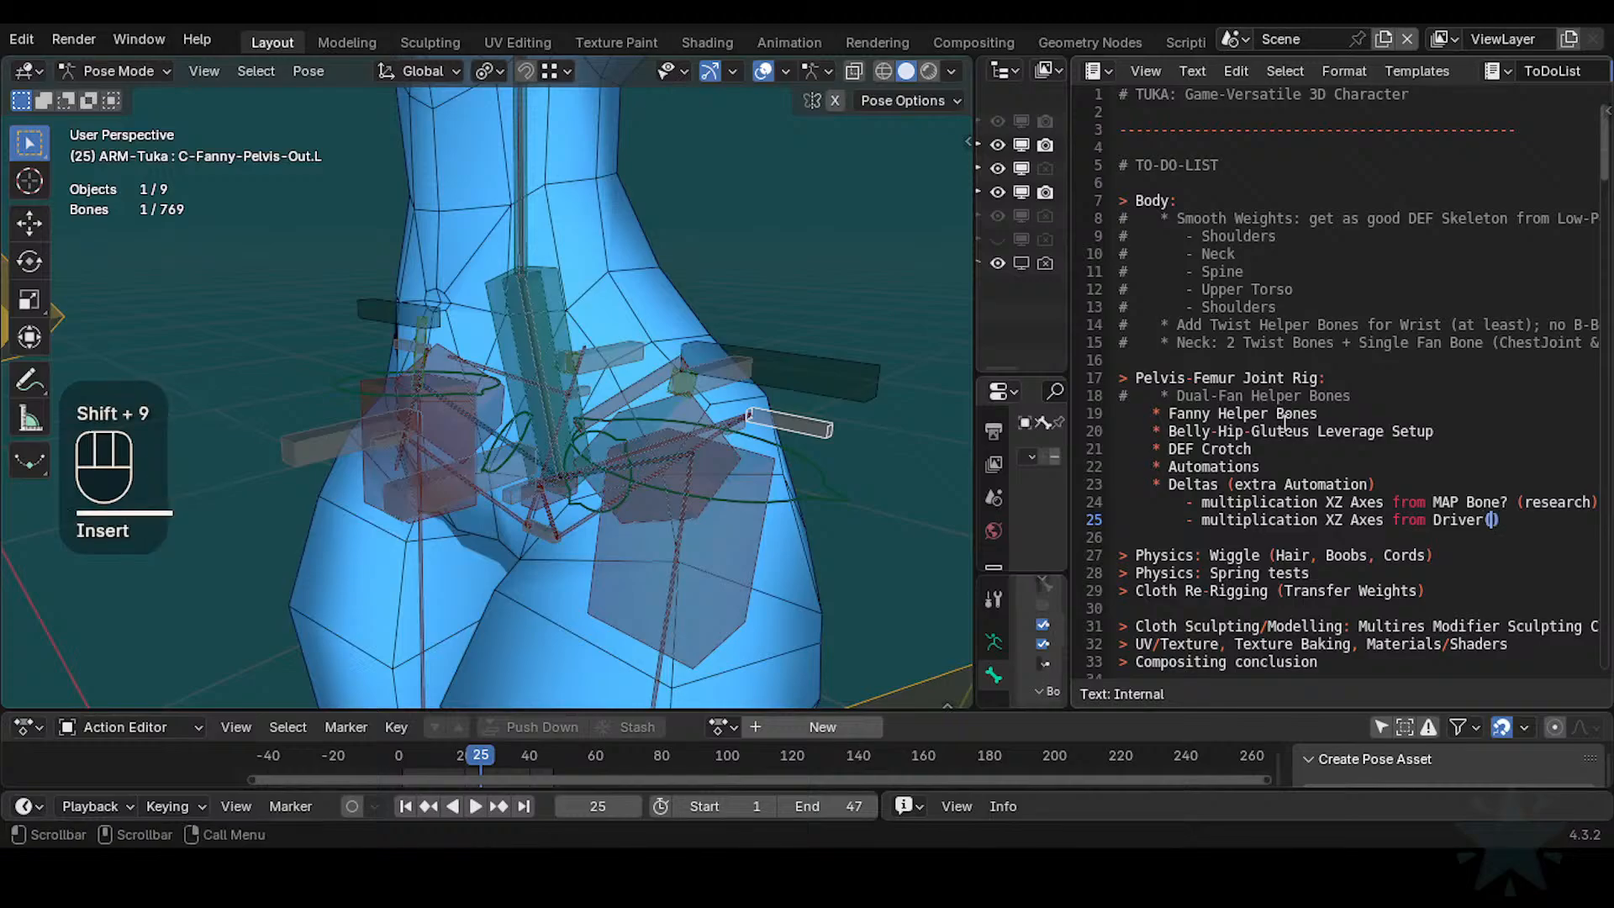
key("Delete")
key("Left")
key("Left")
key("Left")
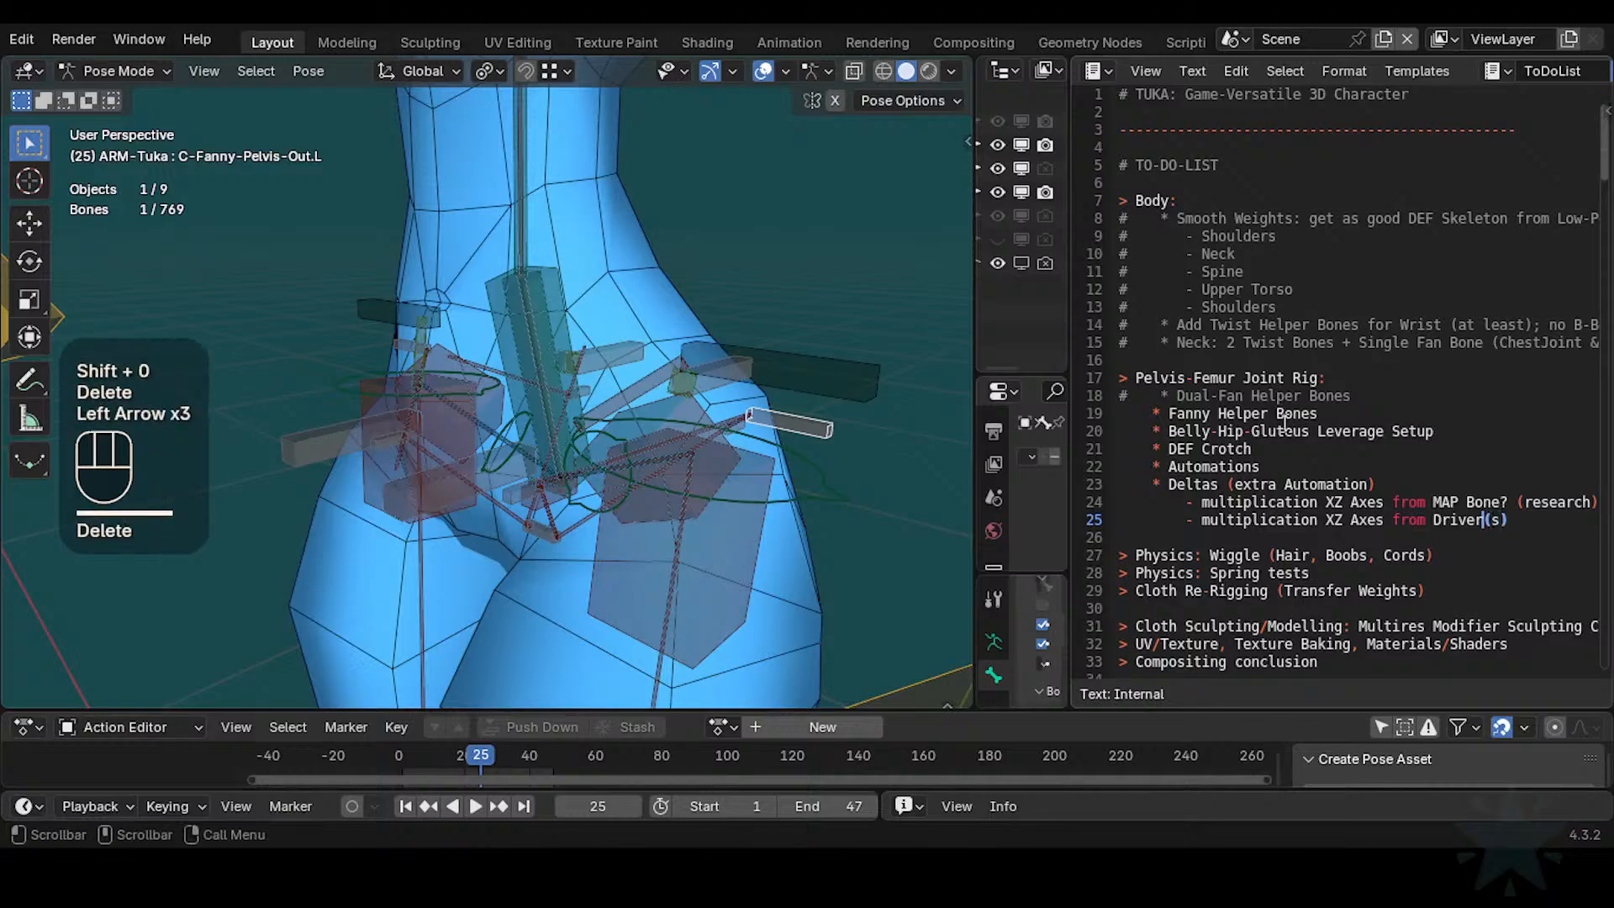
key("Delete")
key("End")
key("BackSpace")
key("Left")
key("Left")
key("Left")
key("Left")
key("Left")
key("Left")
key("Left")
key("Left")
key("Left")
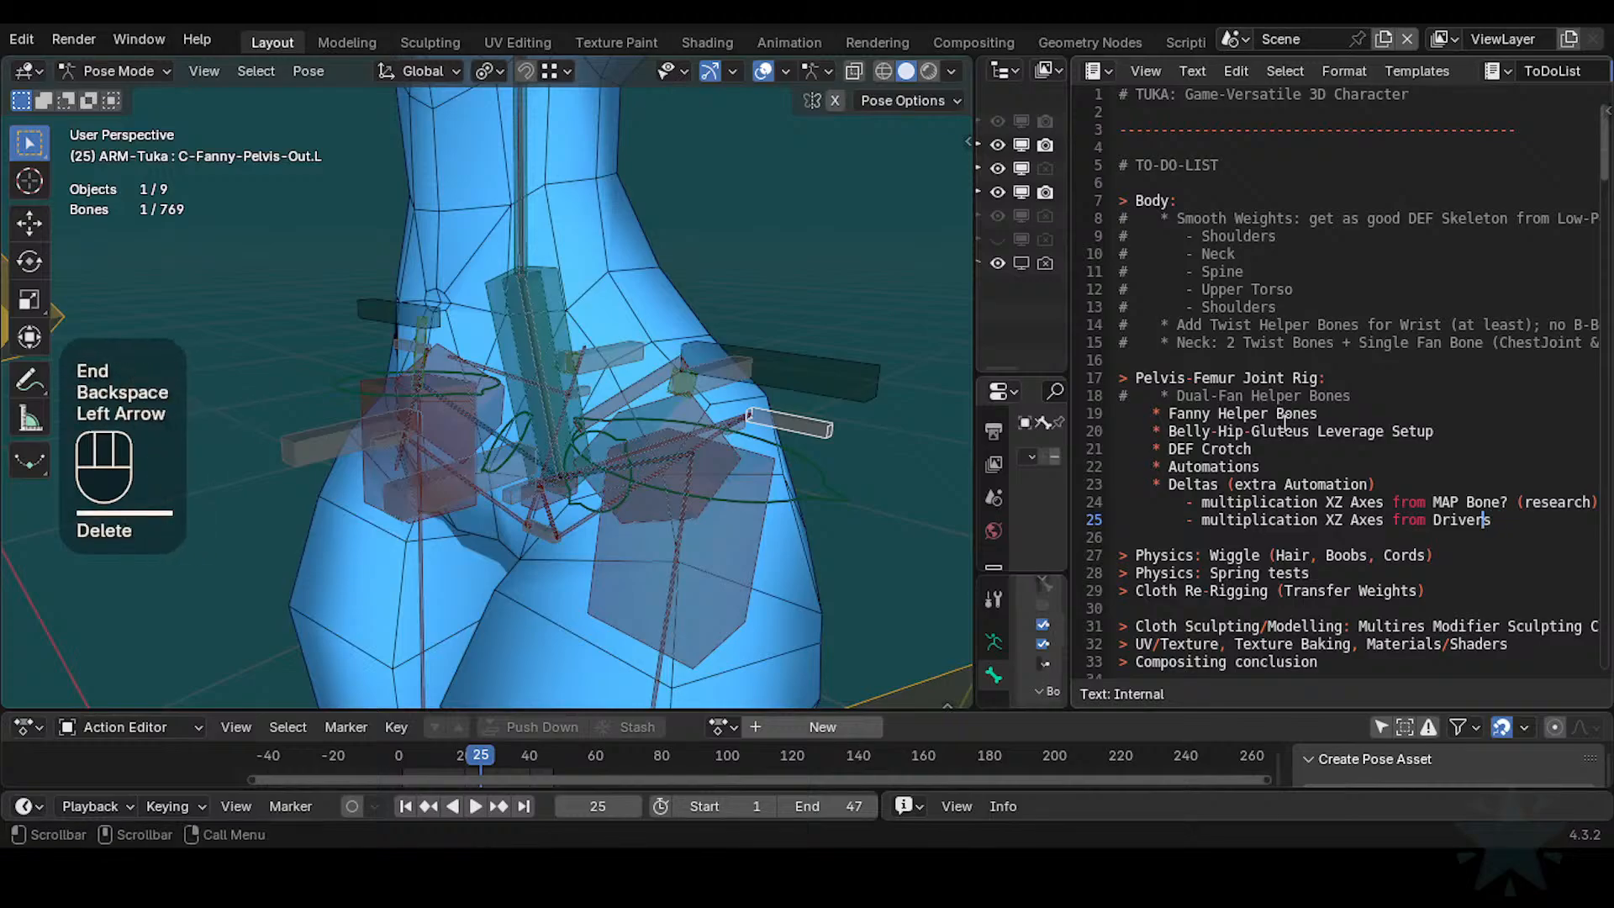
key("Up")
key("End")
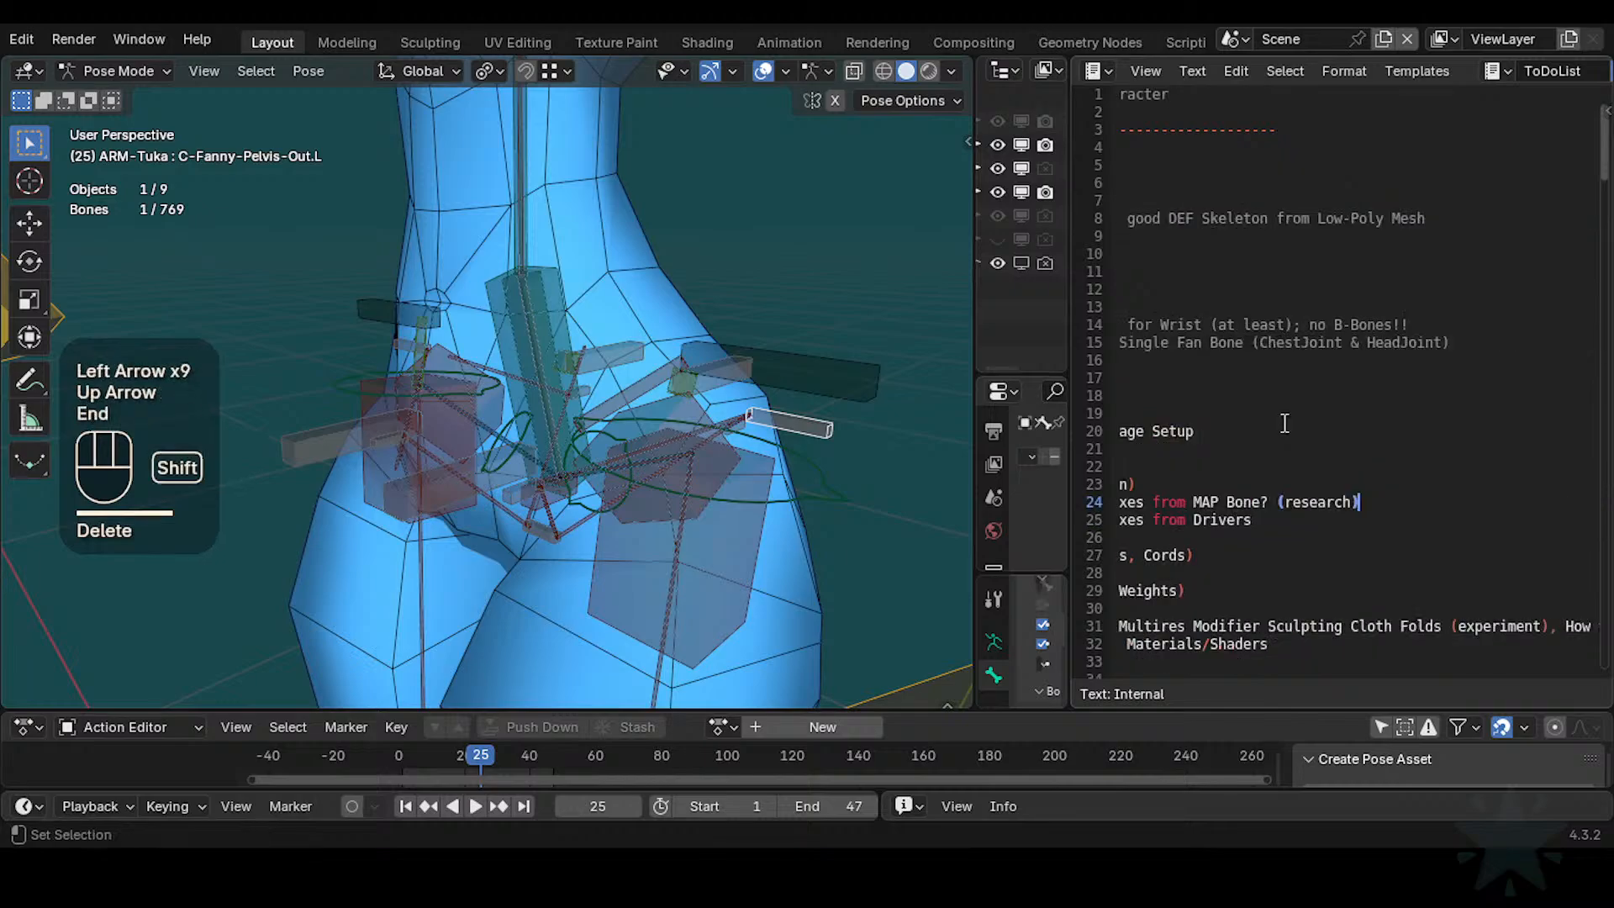
Select the large MAP-DeltaThigh.L bone beside the character's left hip in the armature
scroll(409, 402, "down", 2)
scroll(552, 386, "down", 2)
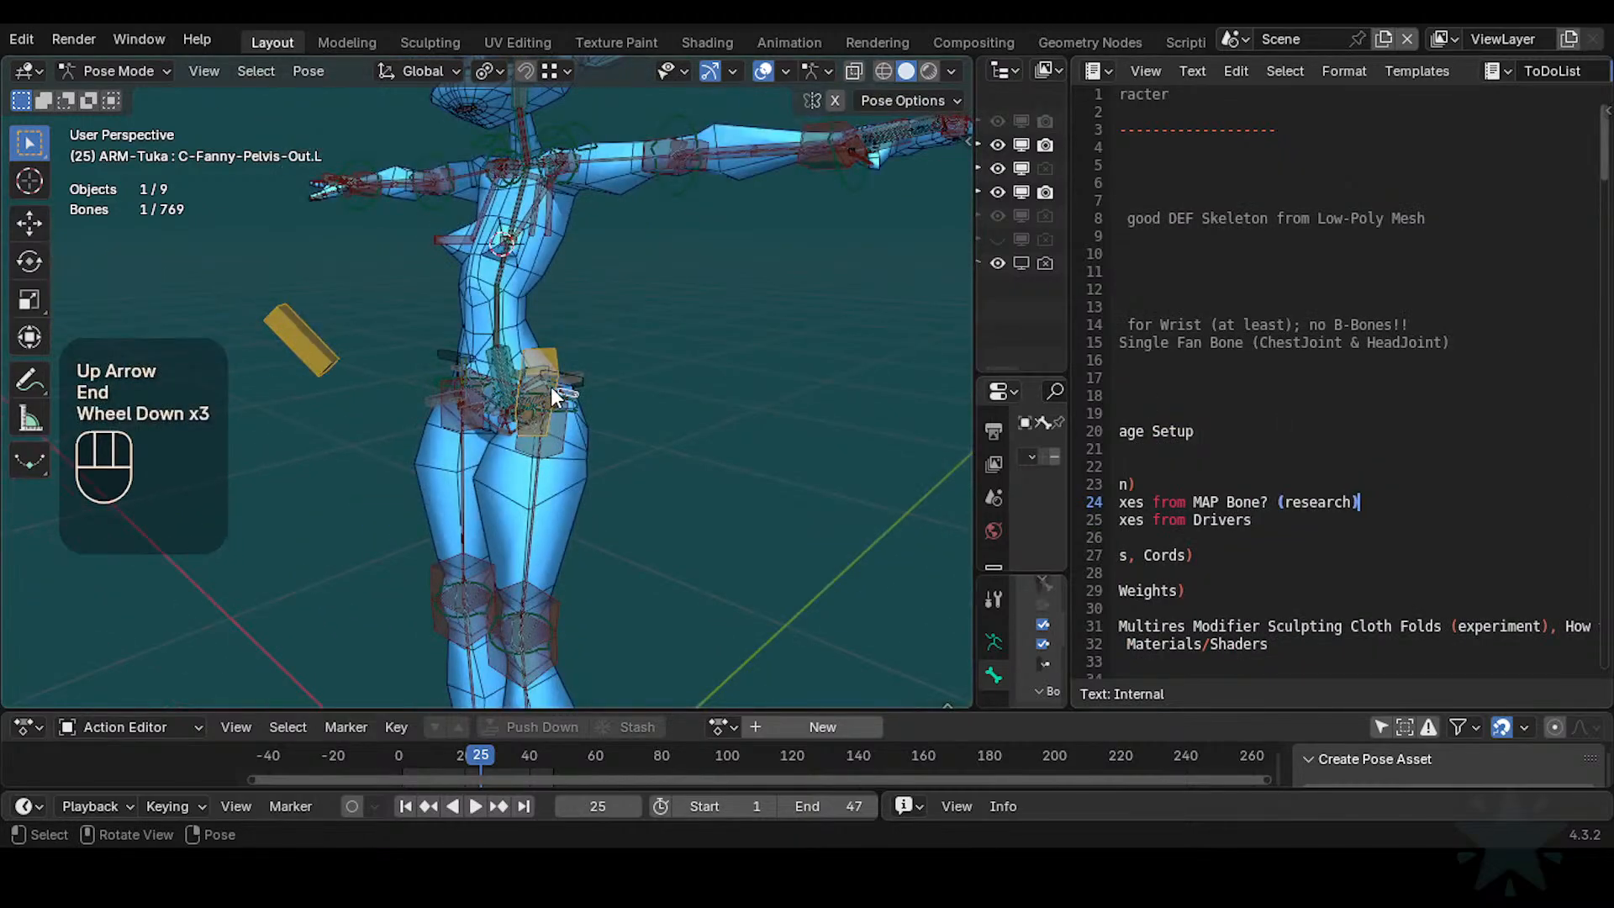
left_click(538, 345)
left_click(538, 345)
scroll(538, 346, "up", 2)
middle_click_drag(538, 370, 637, 386)
scroll(649, 400, "down", 2)
scroll(725, 380, "up", 1)
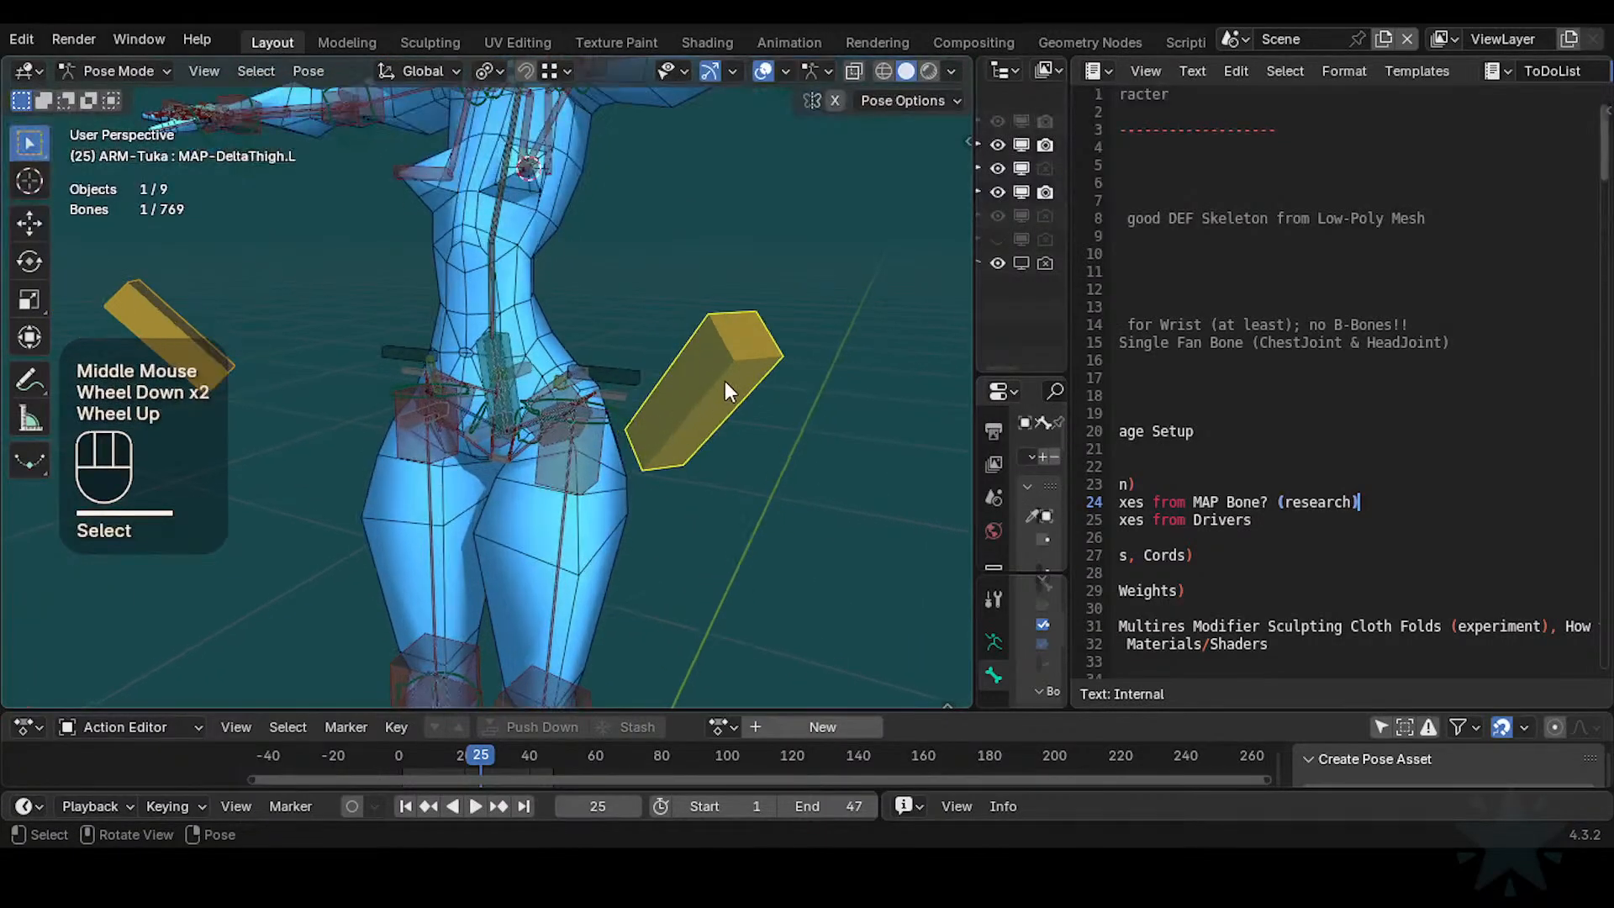
left_click(725, 381)
scroll(715, 391, "up", 1)
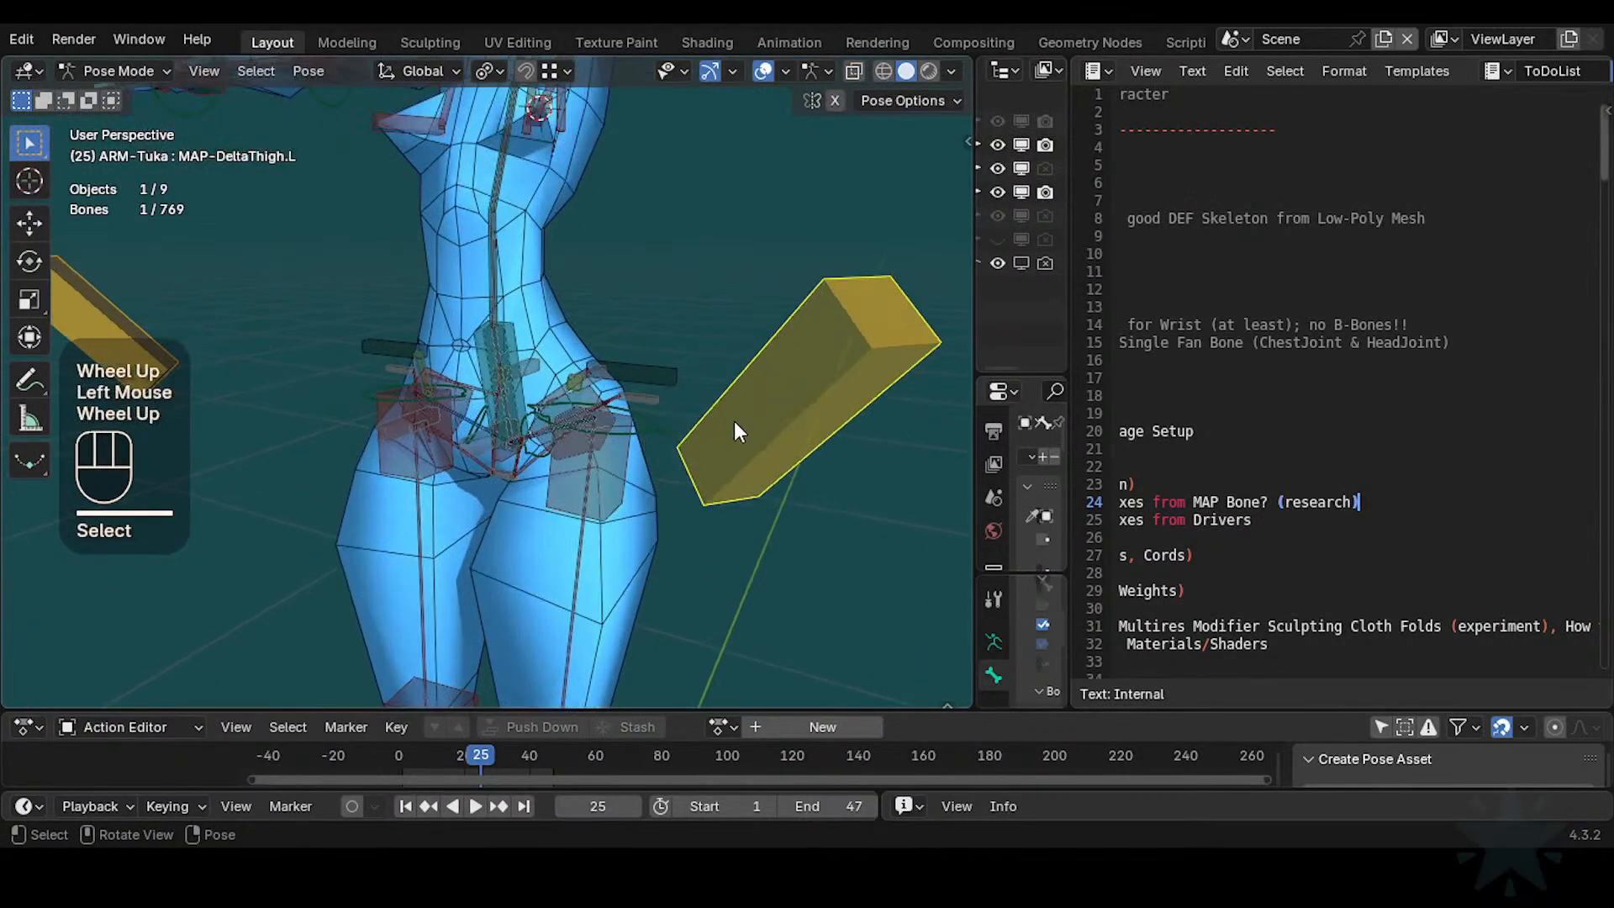
Examine the MAP-DeltaThigh.L bone in the viewport with its properties sidebar shown
scroll(733, 433, "down", 1)
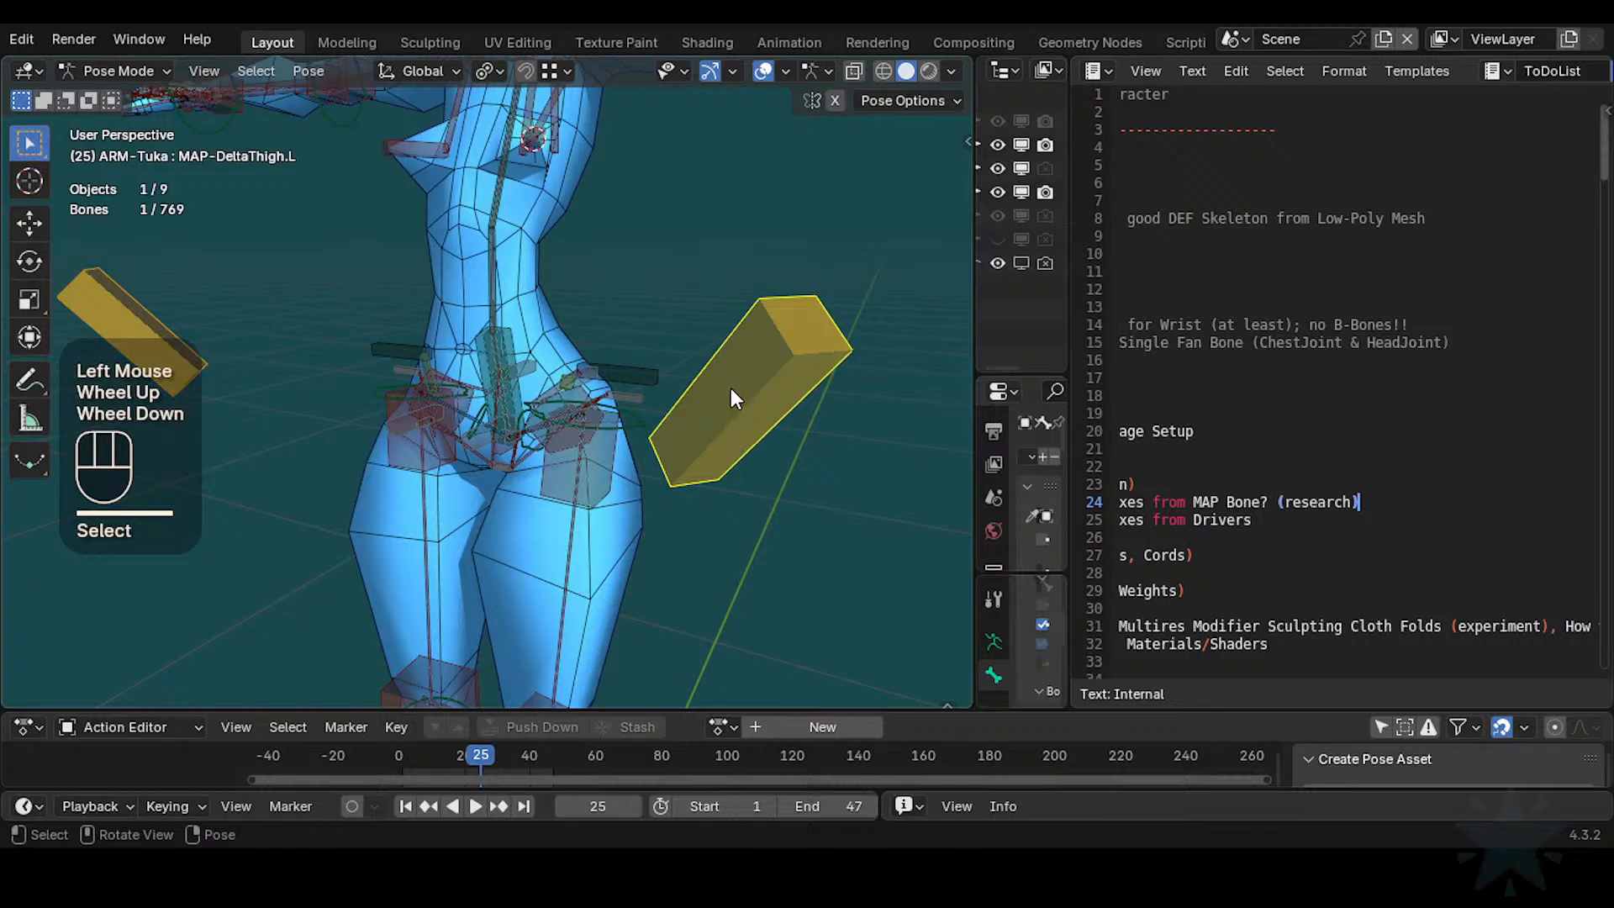
left_click(747, 399)
left_click(762, 408)
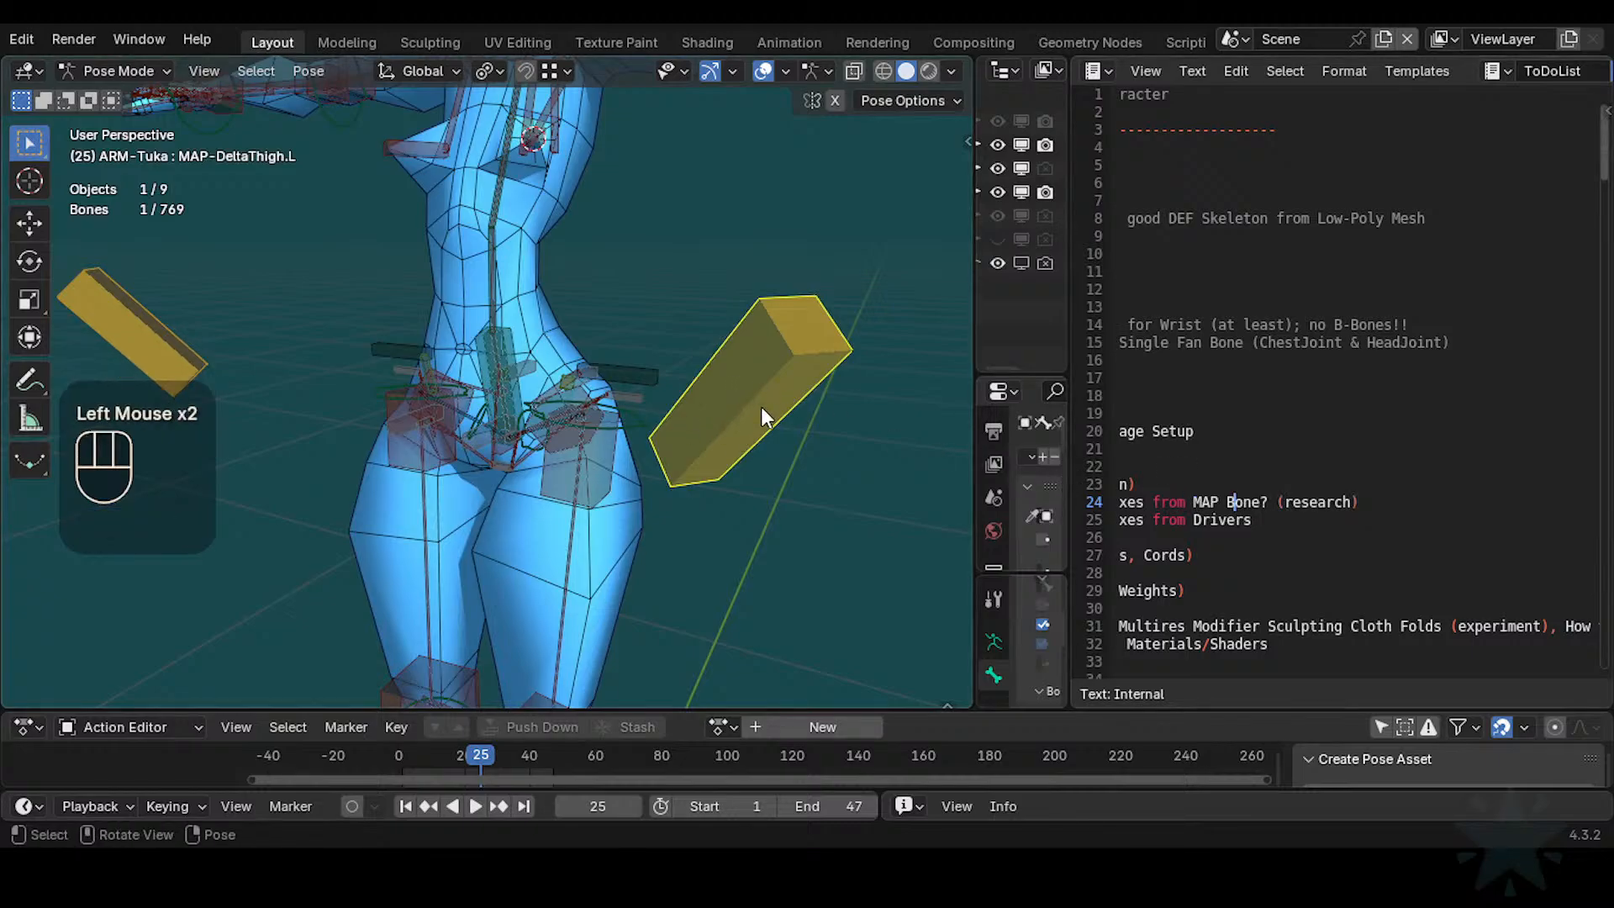
scroll(757, 404, "down", 1)
key("n")
left_click(641, 128)
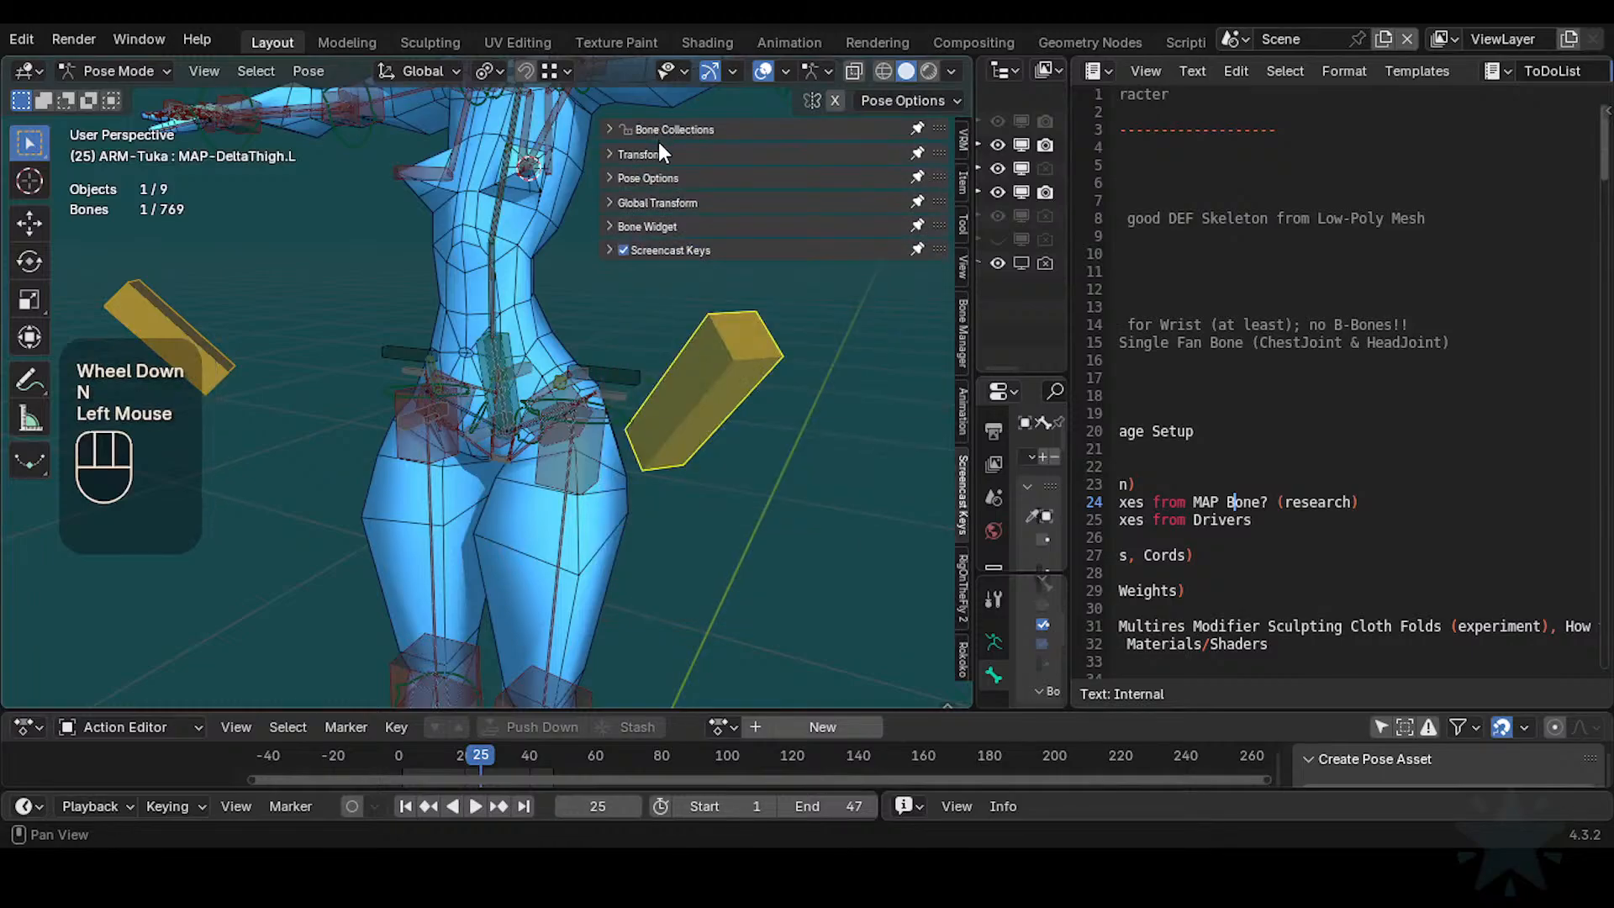
left_click(666, 152)
left_click(665, 153)
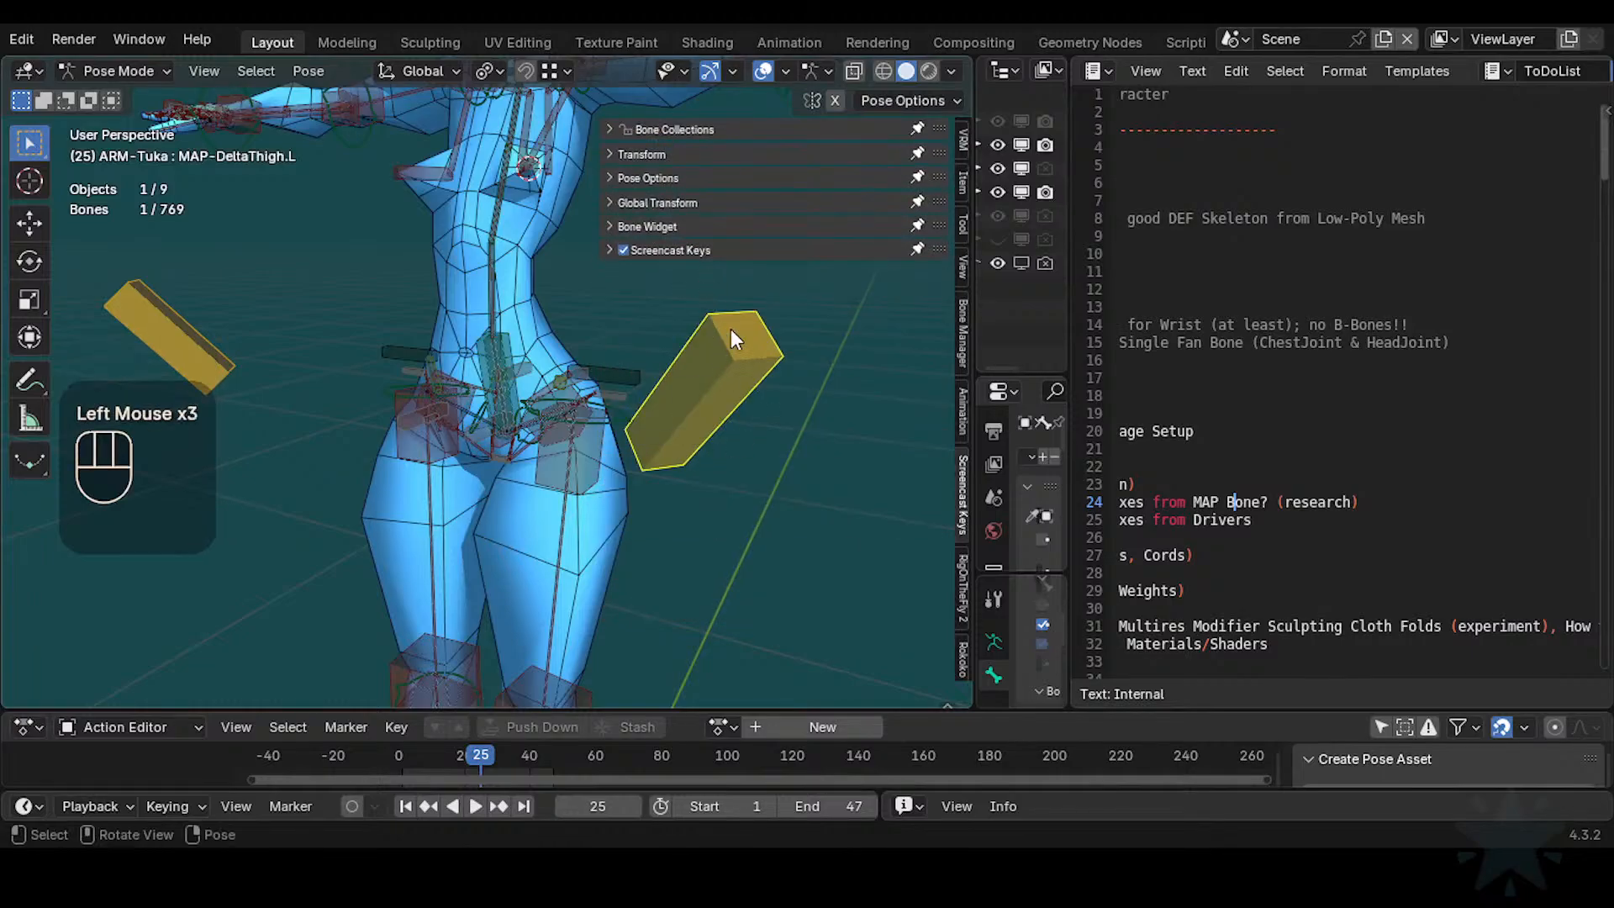
left_click(714, 426)
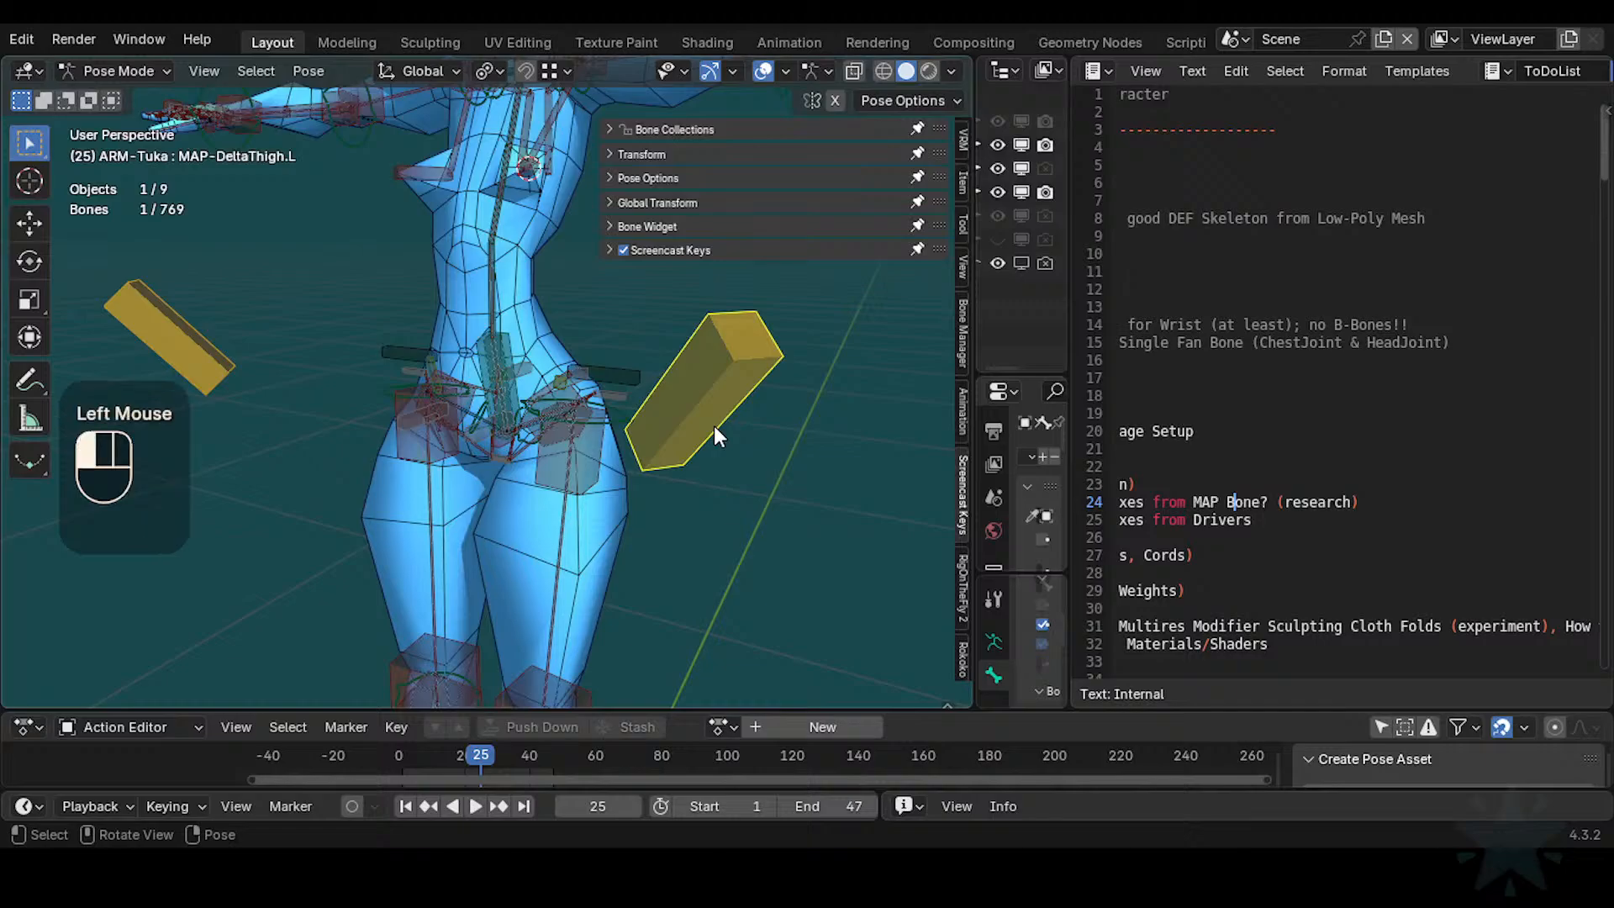
type("n")
left_click(1194, 502)
key("Right")
key("Right")
key("Right")
key("Right")
key("Right")
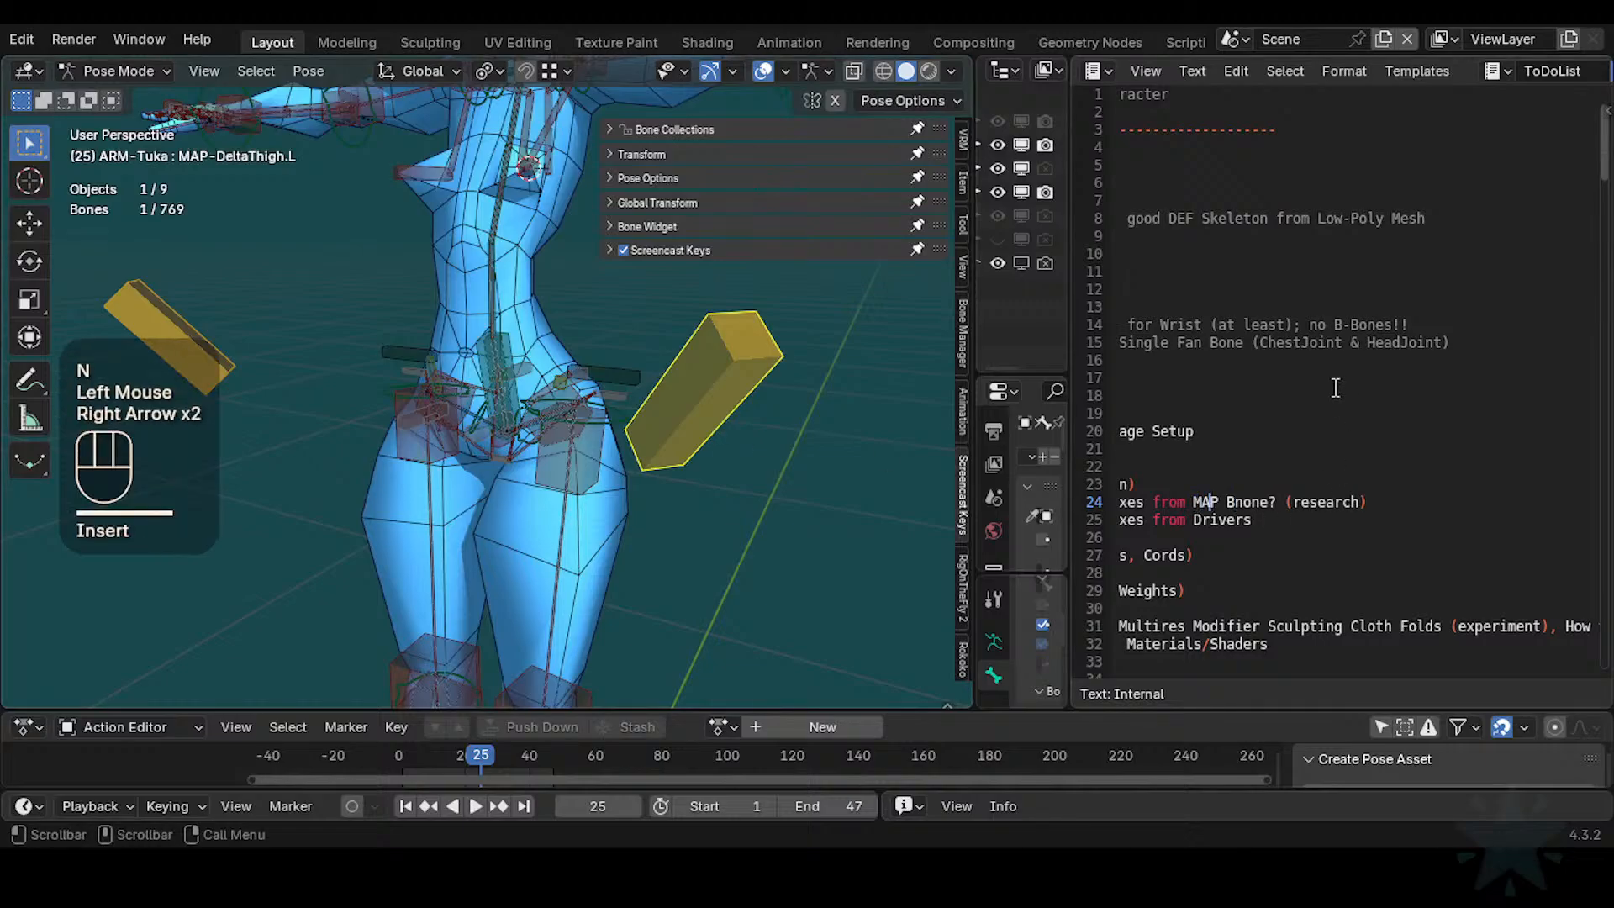
key("Delete")
Remove "(research)" from the end of the "multiplication XZ Axes from MAP Bone?" line
key("End")
key("shift+Left")
key("shift+Left")
key("shift+Left")
key("shift+Left")
key("shift+Left")
key("shift+Left")
key("shift+Left")
key("shift+Left")
key("shift+Left")
key("shift+Left")
key("shift+Left")
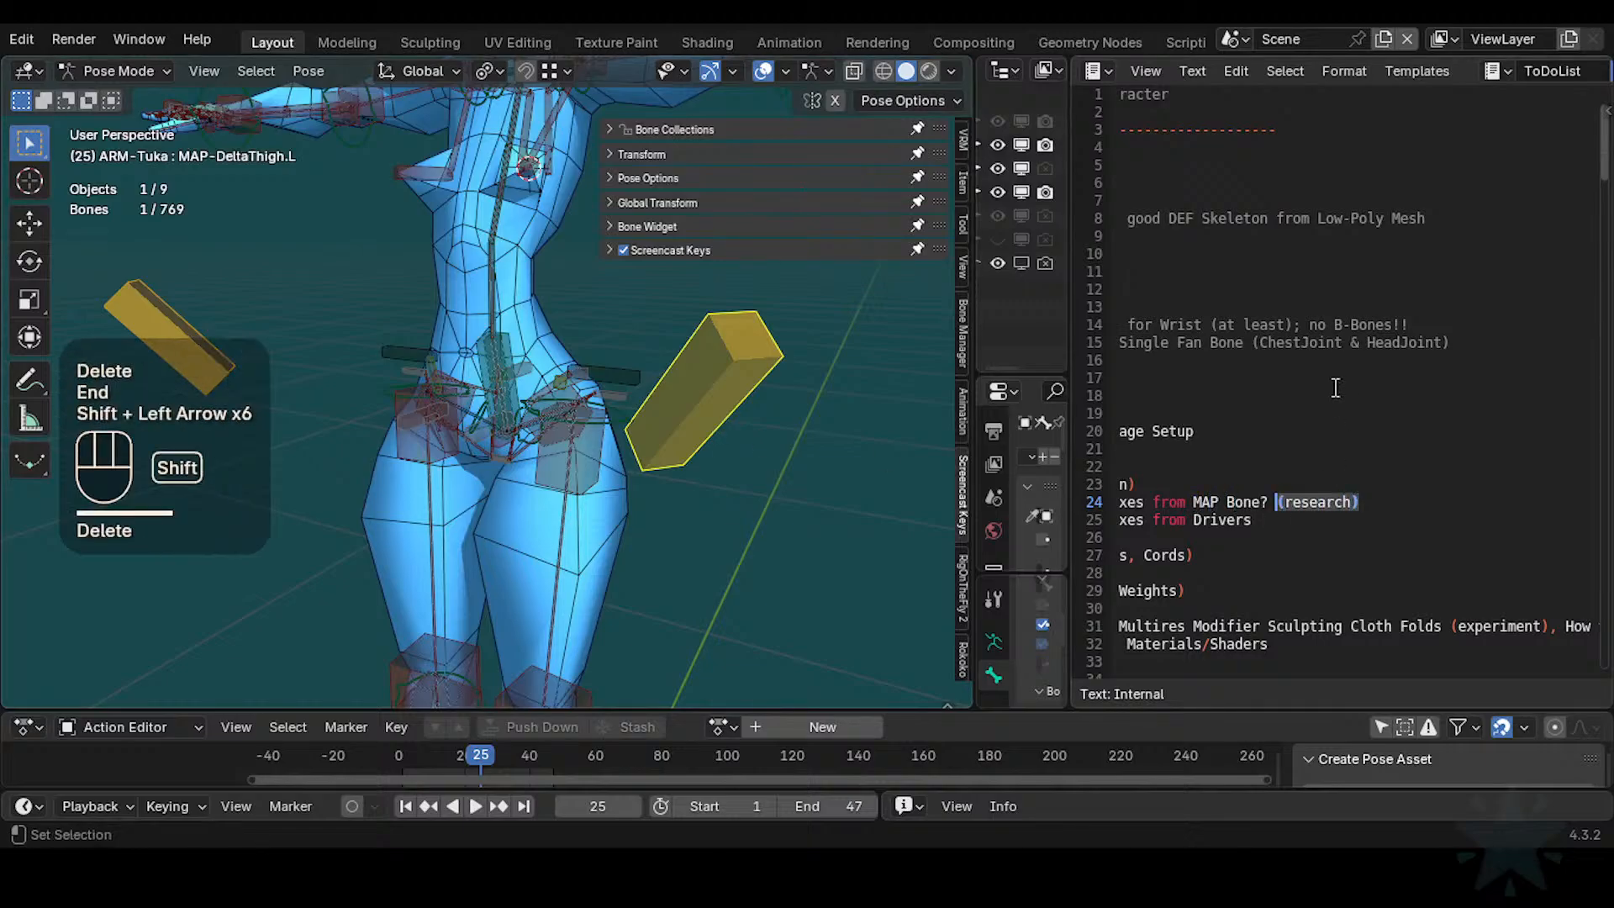
key("Delete")
Insert a new sub-bullet directly under Deltas reading "- multiplication is Drivers to MAP Bone"
key("Home")
key("Down")
key("Up")
key("Down")
key("Up")
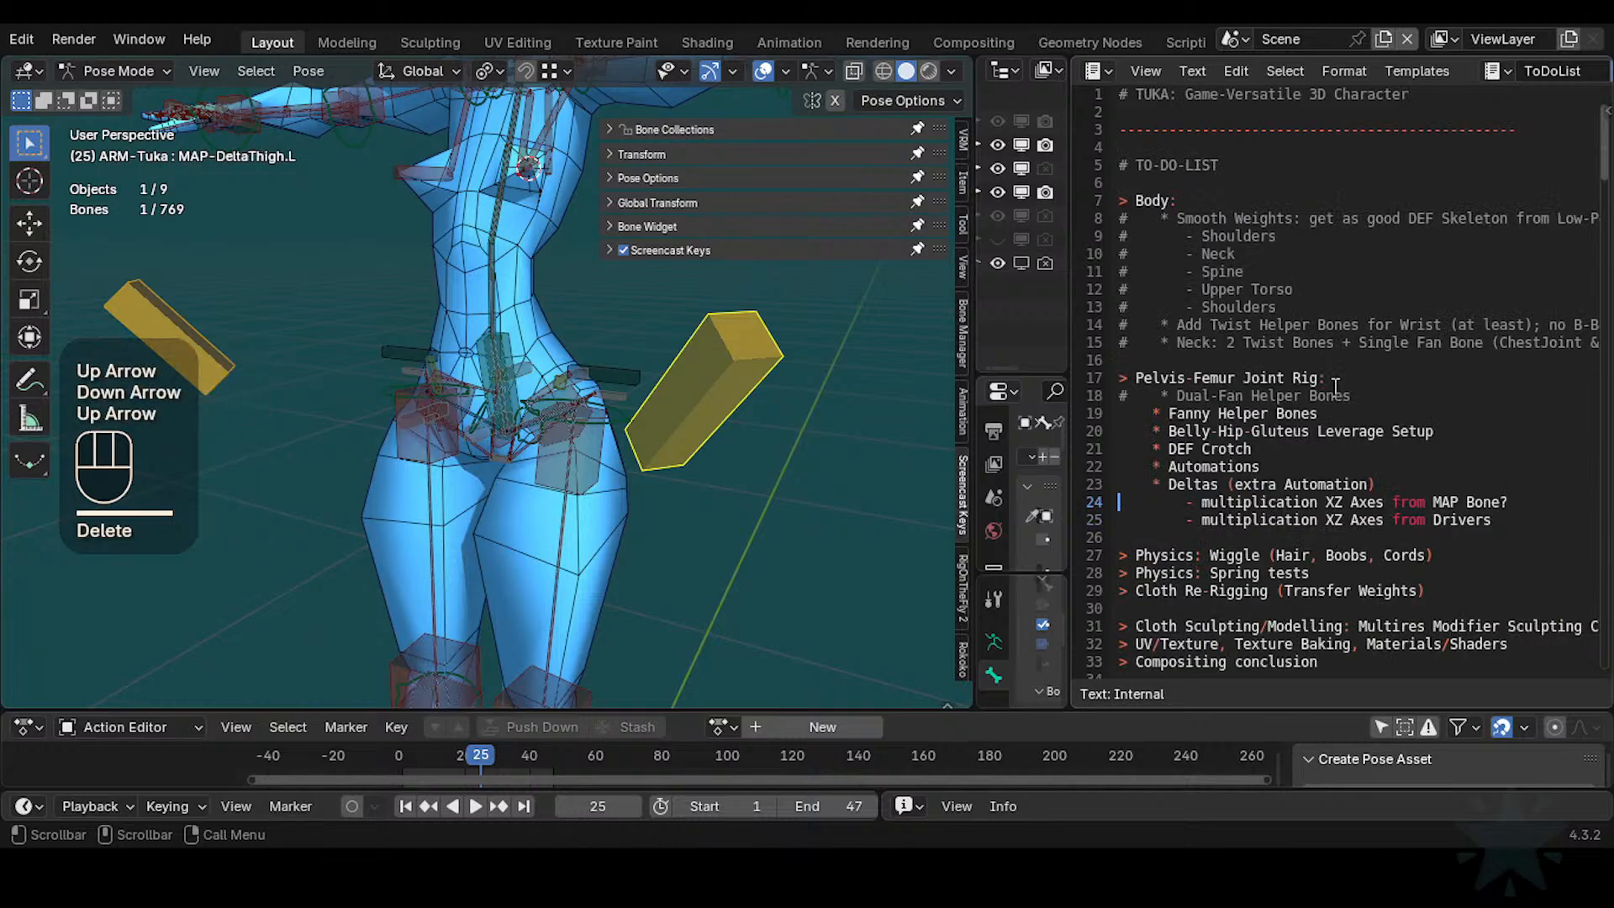
key("Return")
key("Up")
key("Tab")
type("-")
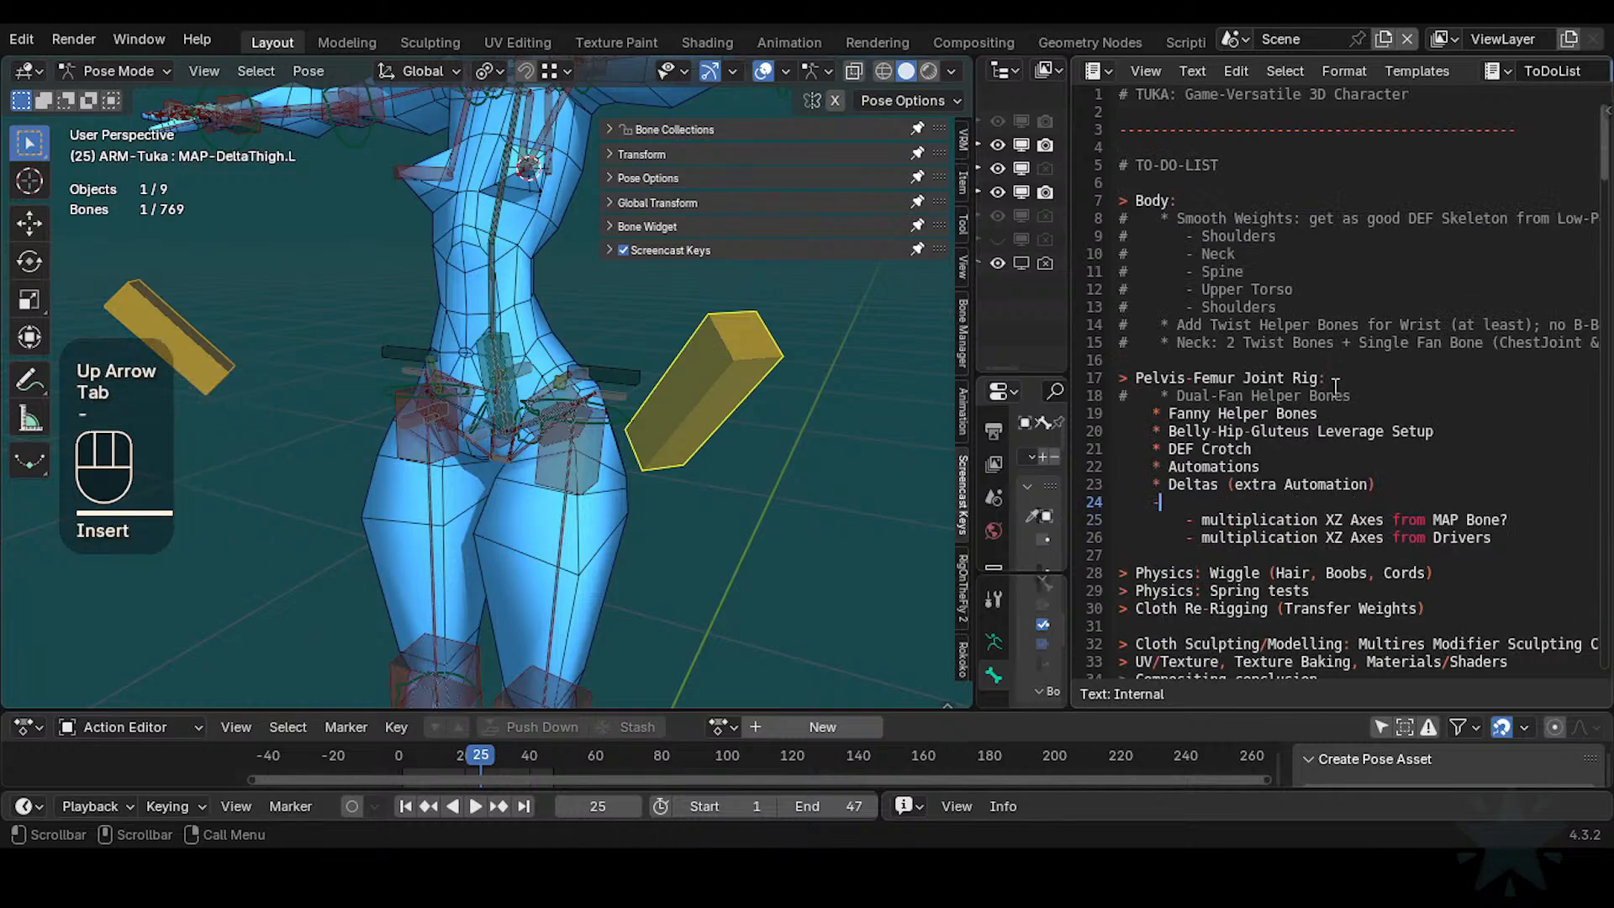
key("BackSpace")
key("Tab")
type("- multip")
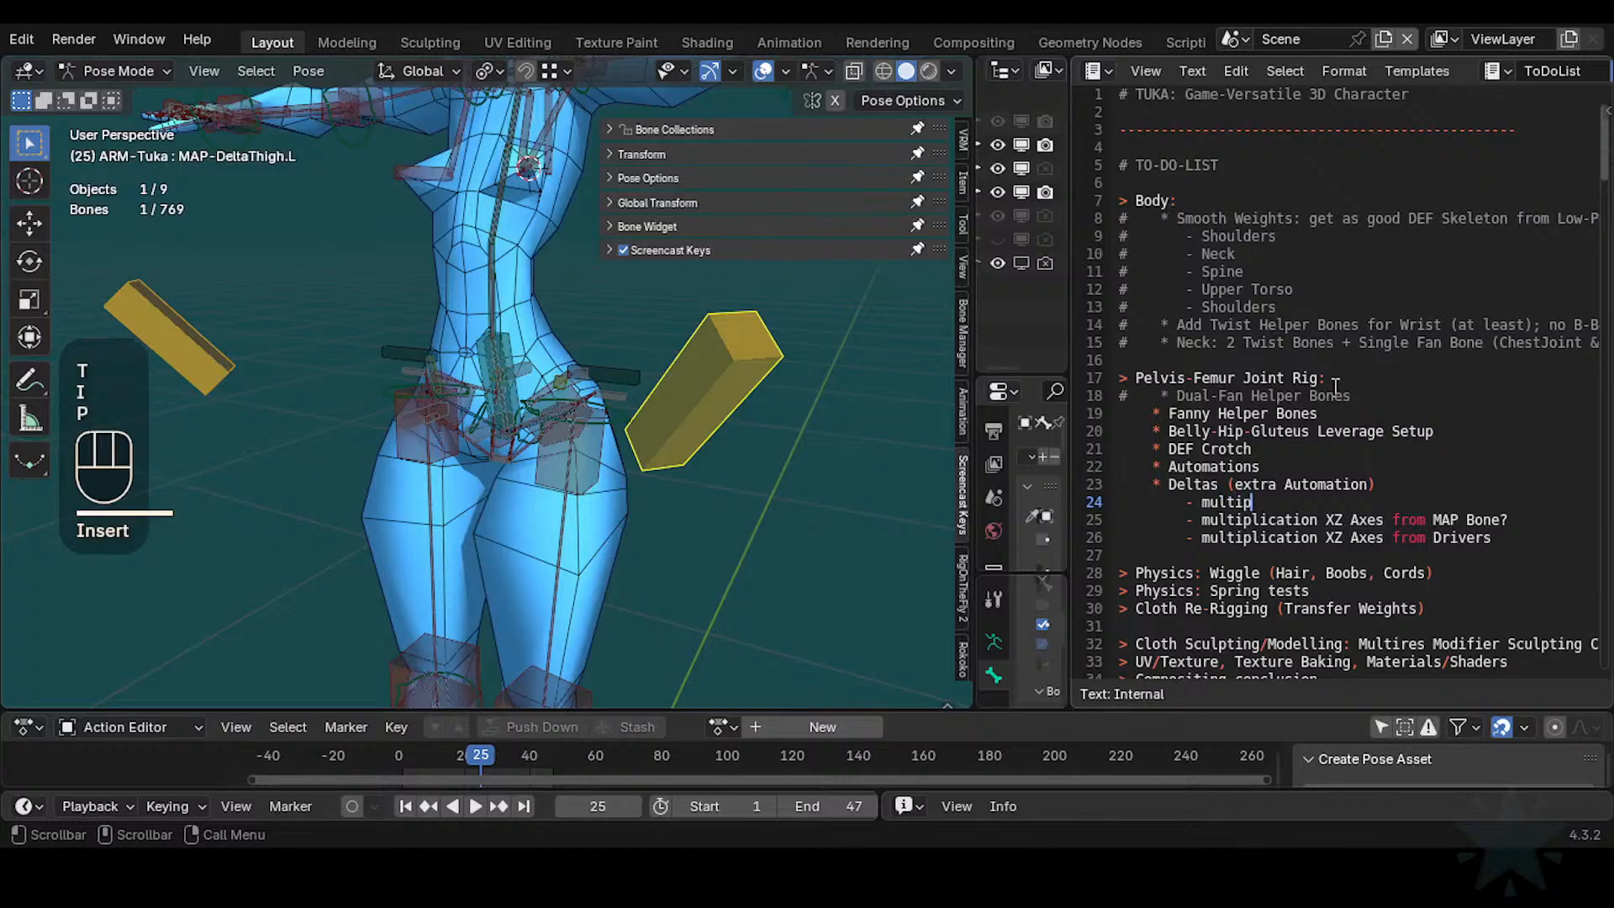
type("lication is Drivers to ")
type("MAP Bone")
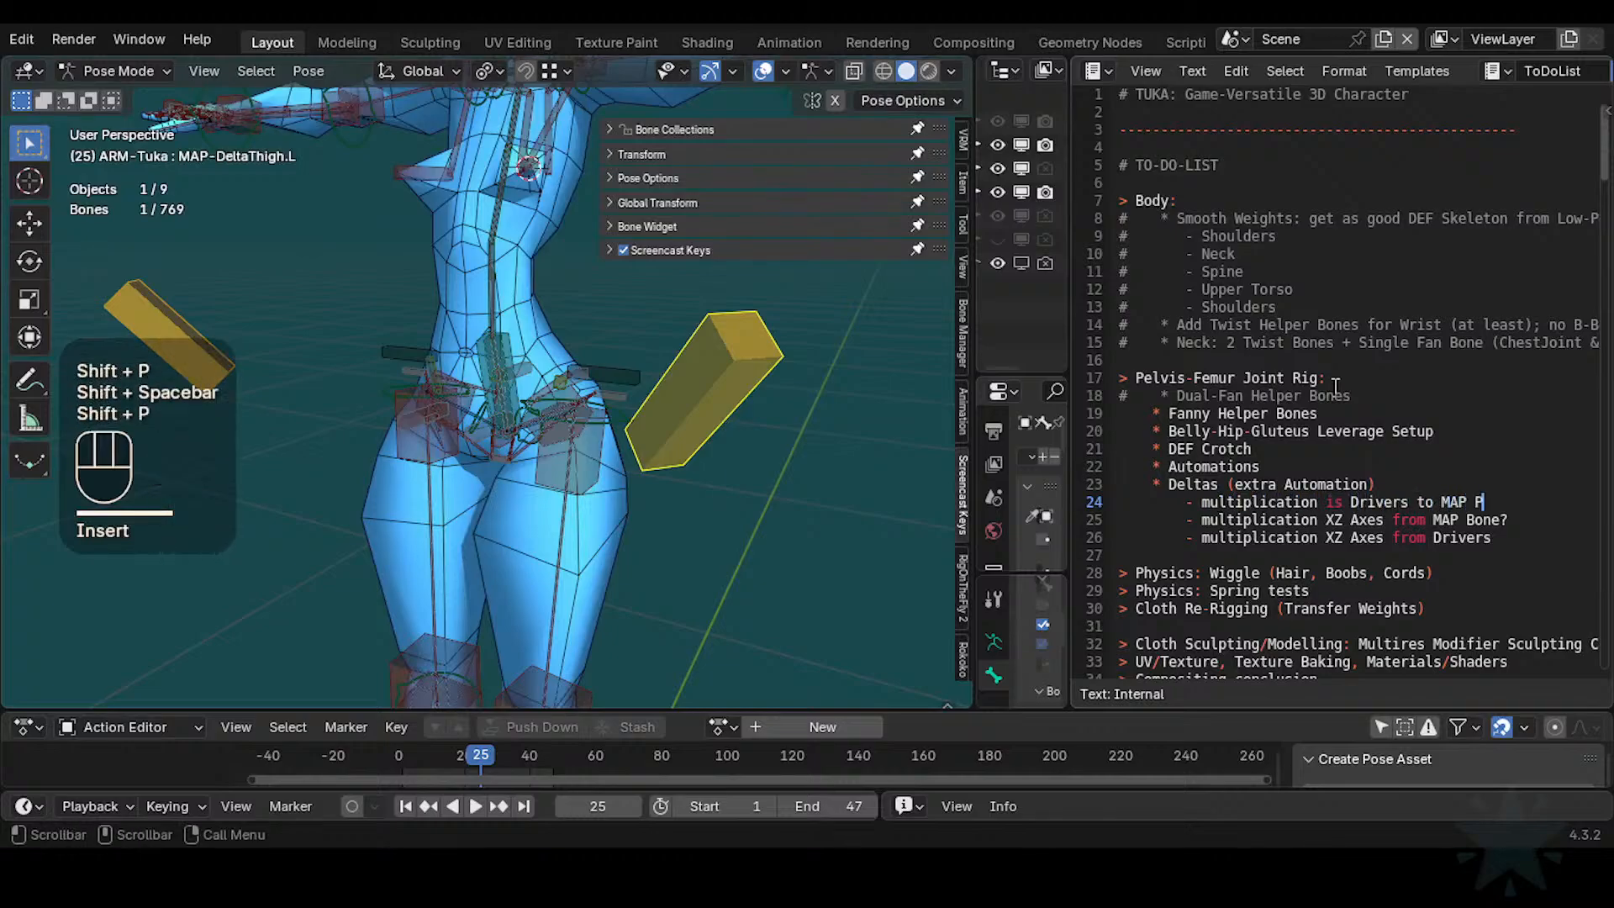
Replace "to" with "on" before "MAP Bone" in the new multiplication sub-bullet
key("Home")
key("End")
key("Left")
key("Left")
key("Left")
key("Left")
key("Left")
key("Left")
key("Left")
key("Left")
key("Left")
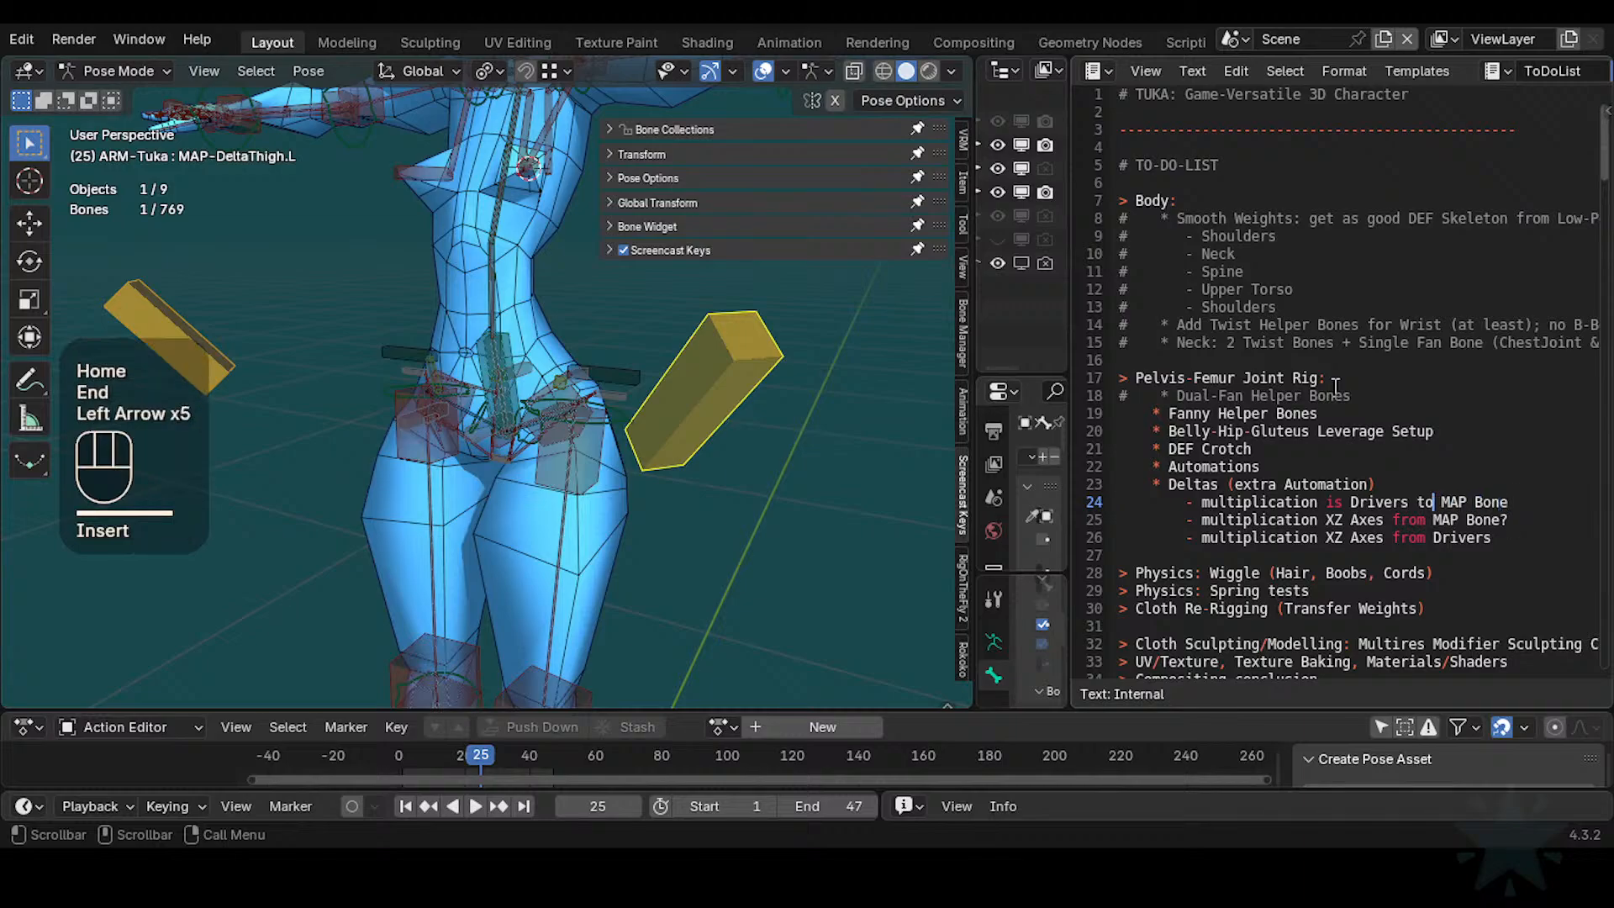
key("BackSpace")
key("BackSpace")
type("on")
Insert "XZ Axes" after "multiplication" in the first sub-bullet under Deltas
key("Left")
key("Left")
key("Left")
key("Left")
key("Left")
key("Left")
key("Left")
key("Left")
key("Left")
key("Left")
key("Left")
key("Left")
key("Left")
key("Left")
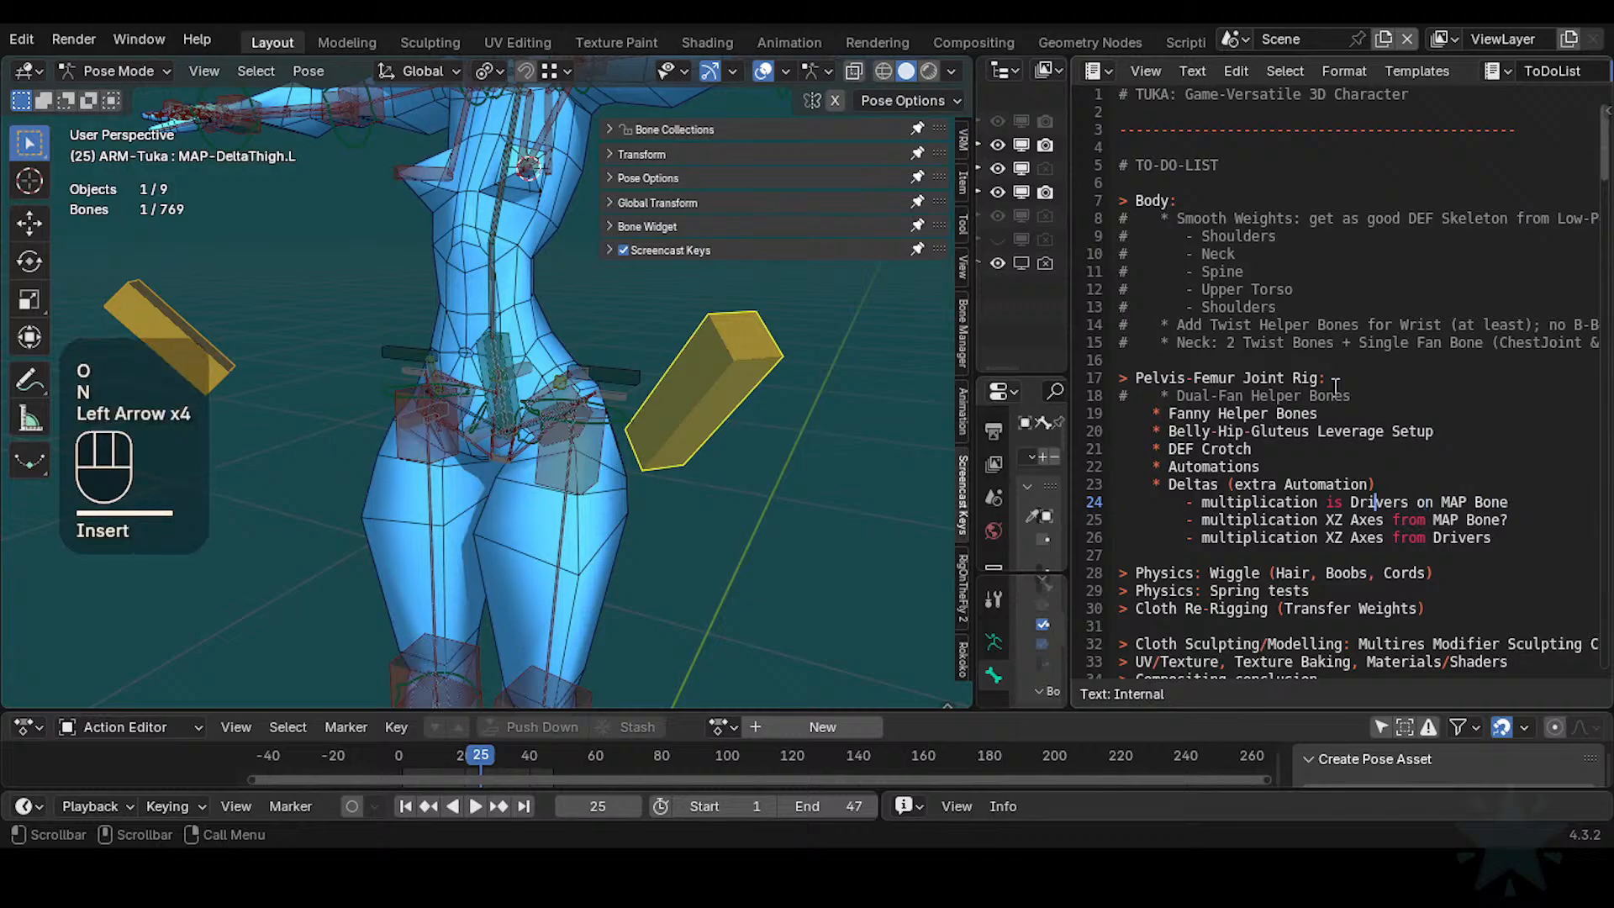
type("X")
key("BackSpace")
key("BackSpace")
type("XZ Axes")
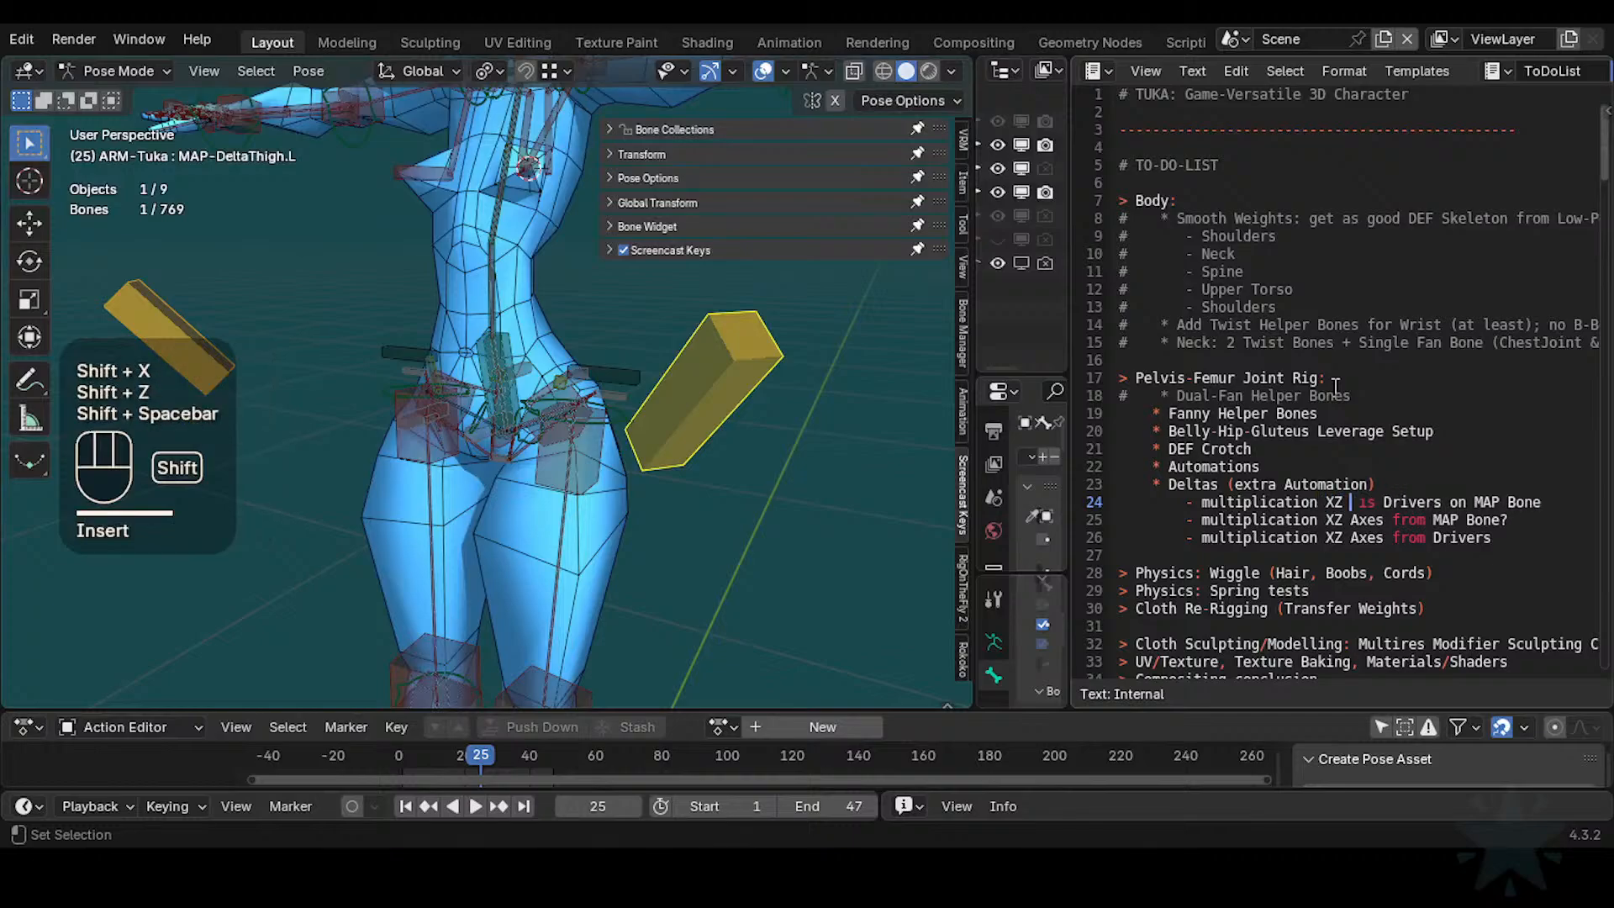
Change "Drivers" to "Driver" in the first Deltas sub-bullet and end the line with a question mark
key("Right")
key("Right")
key("Right")
key("Right")
key("Right")
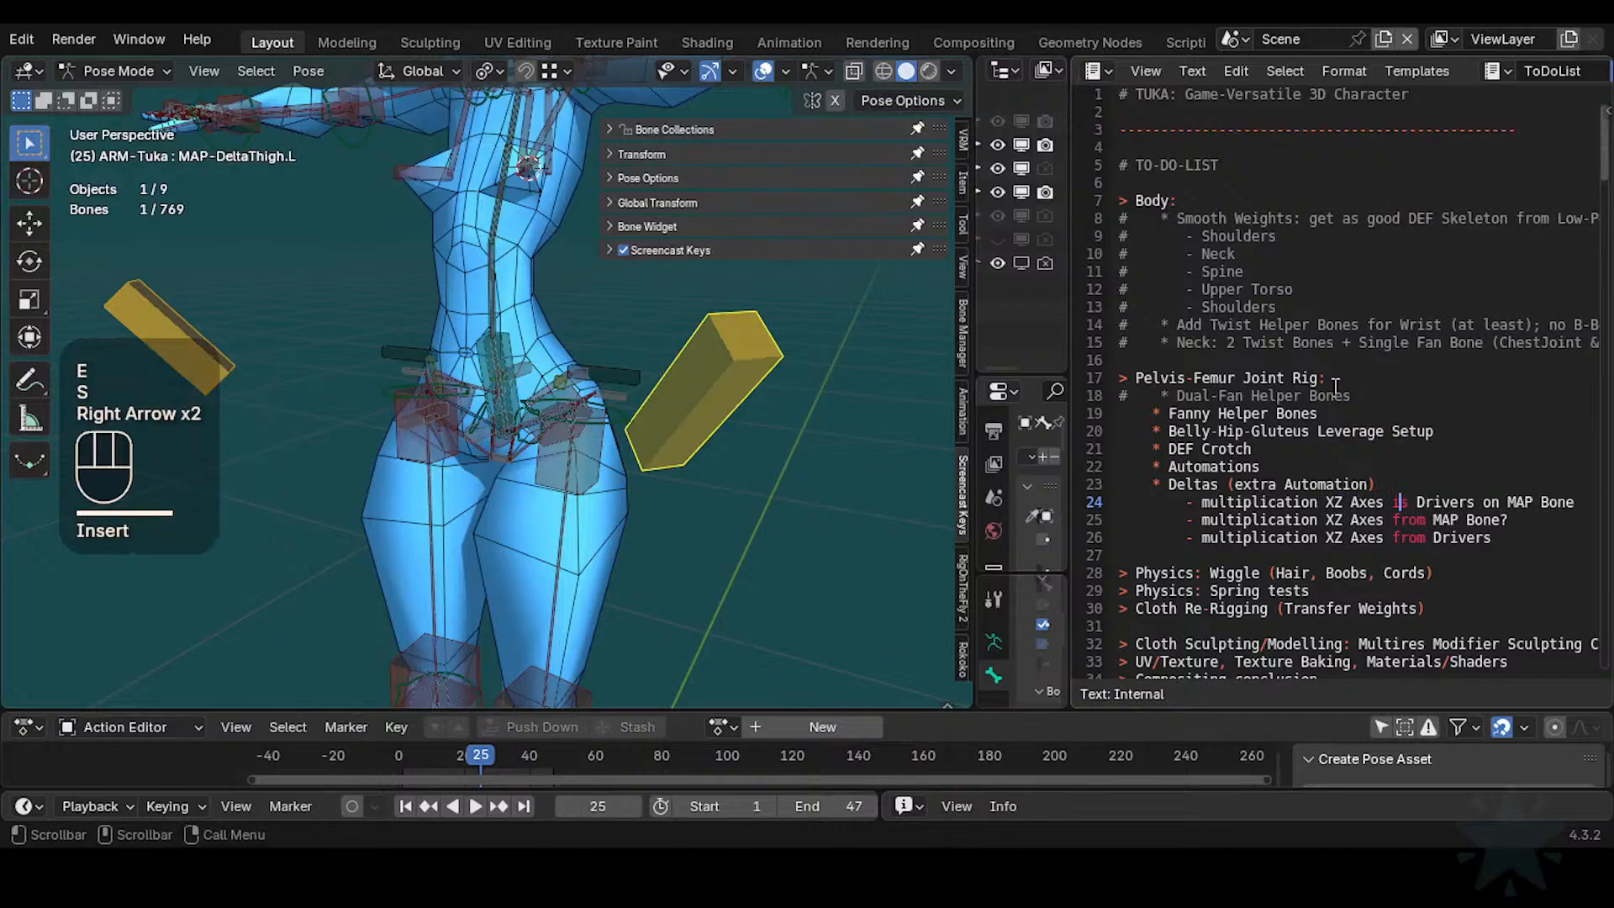
key("End")
key("Left")
key("Left")
key("Left")
key("Left")
key("Left")
key("Left")
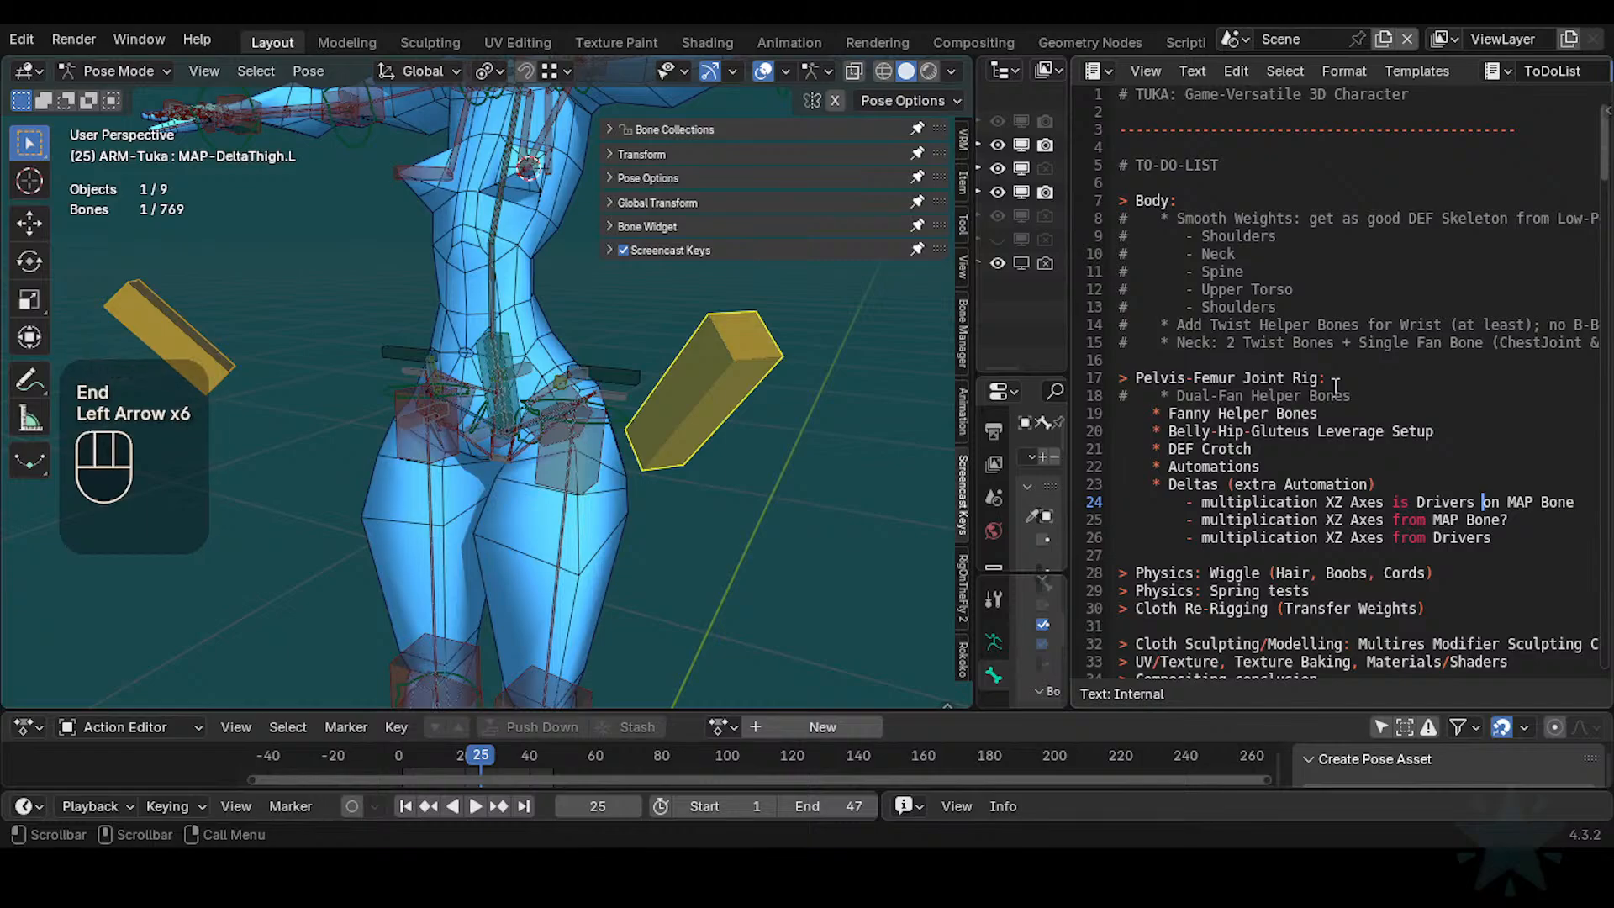
key("Left")
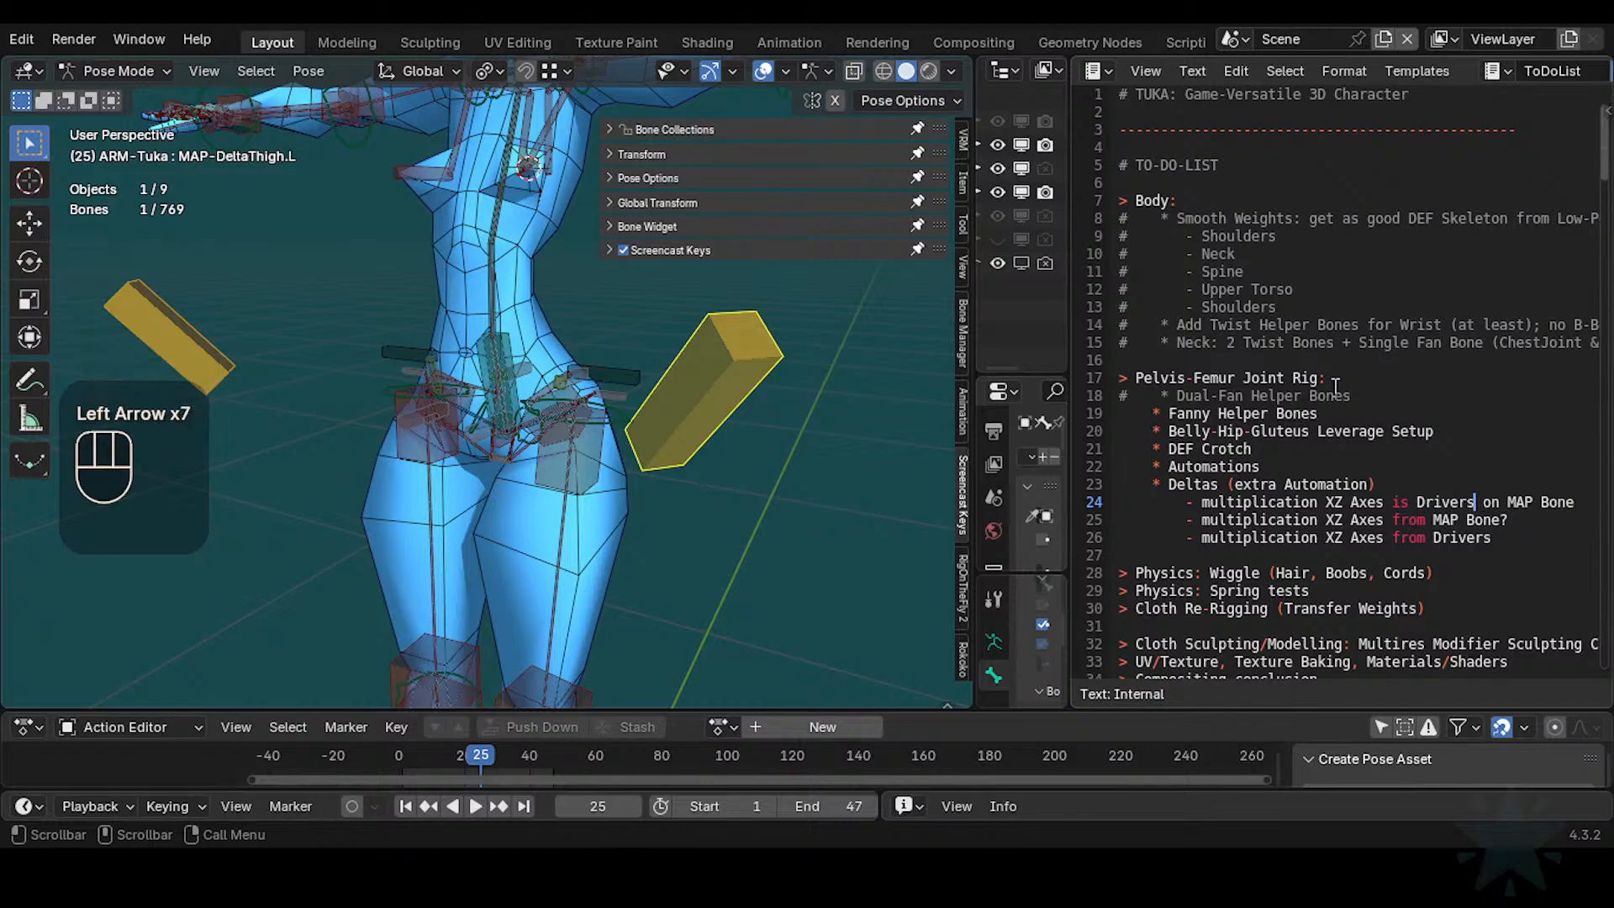
key("shift+BackSpace")
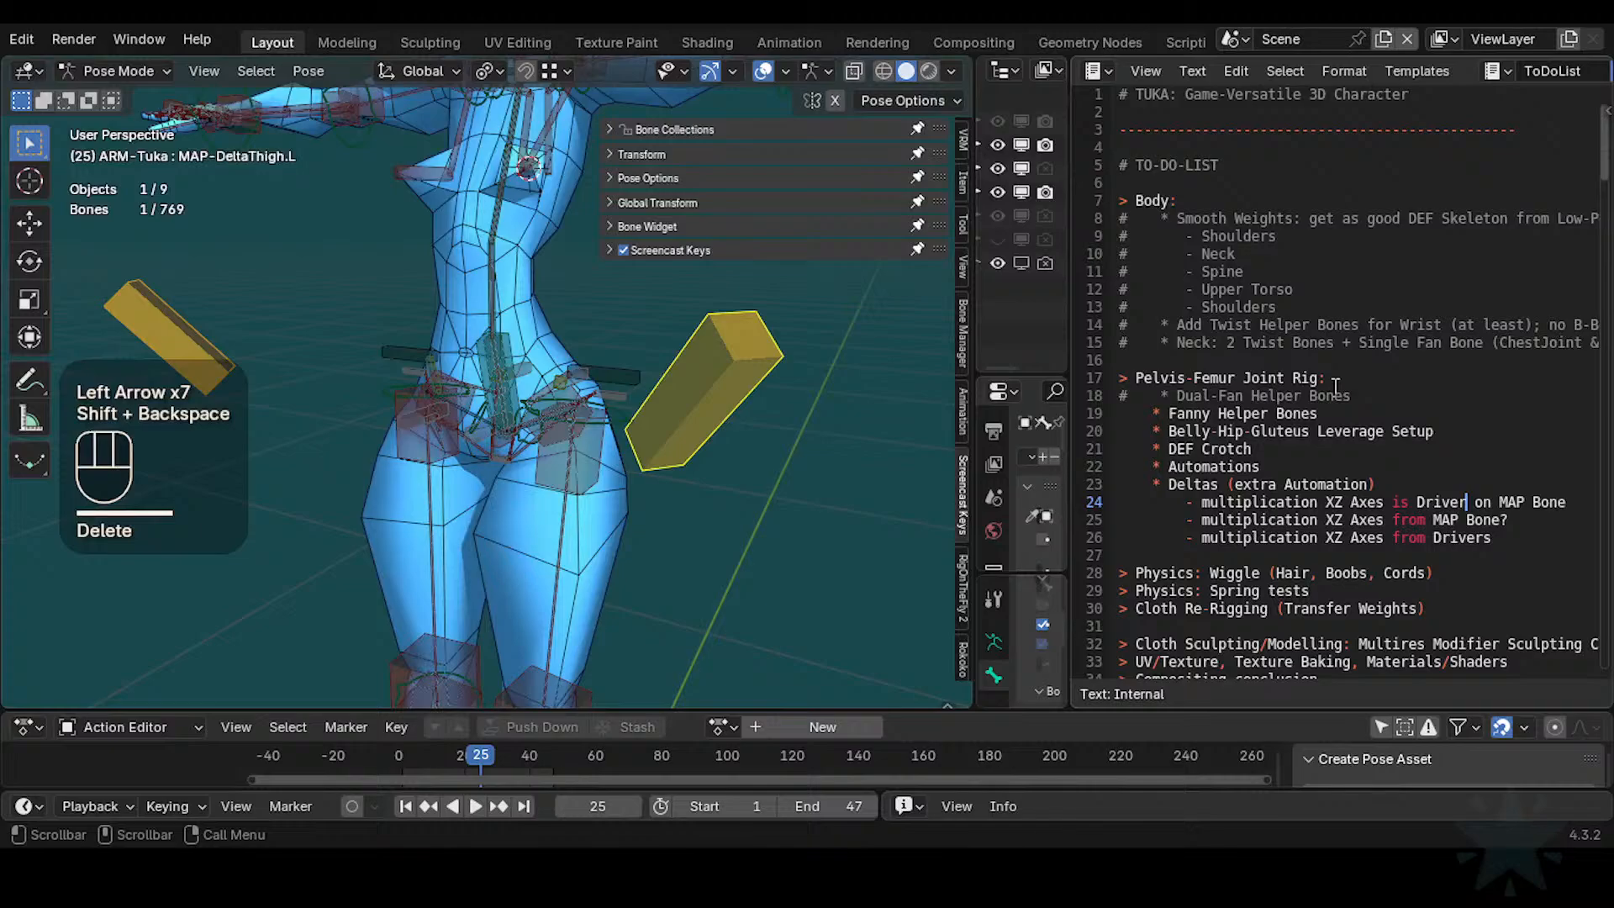
key("End")
type("?")
Delete the two "multiplication XZ Axes from" sub-bullets below the new line and save the Blender file
key("Left")
key("Down")
key("Left")
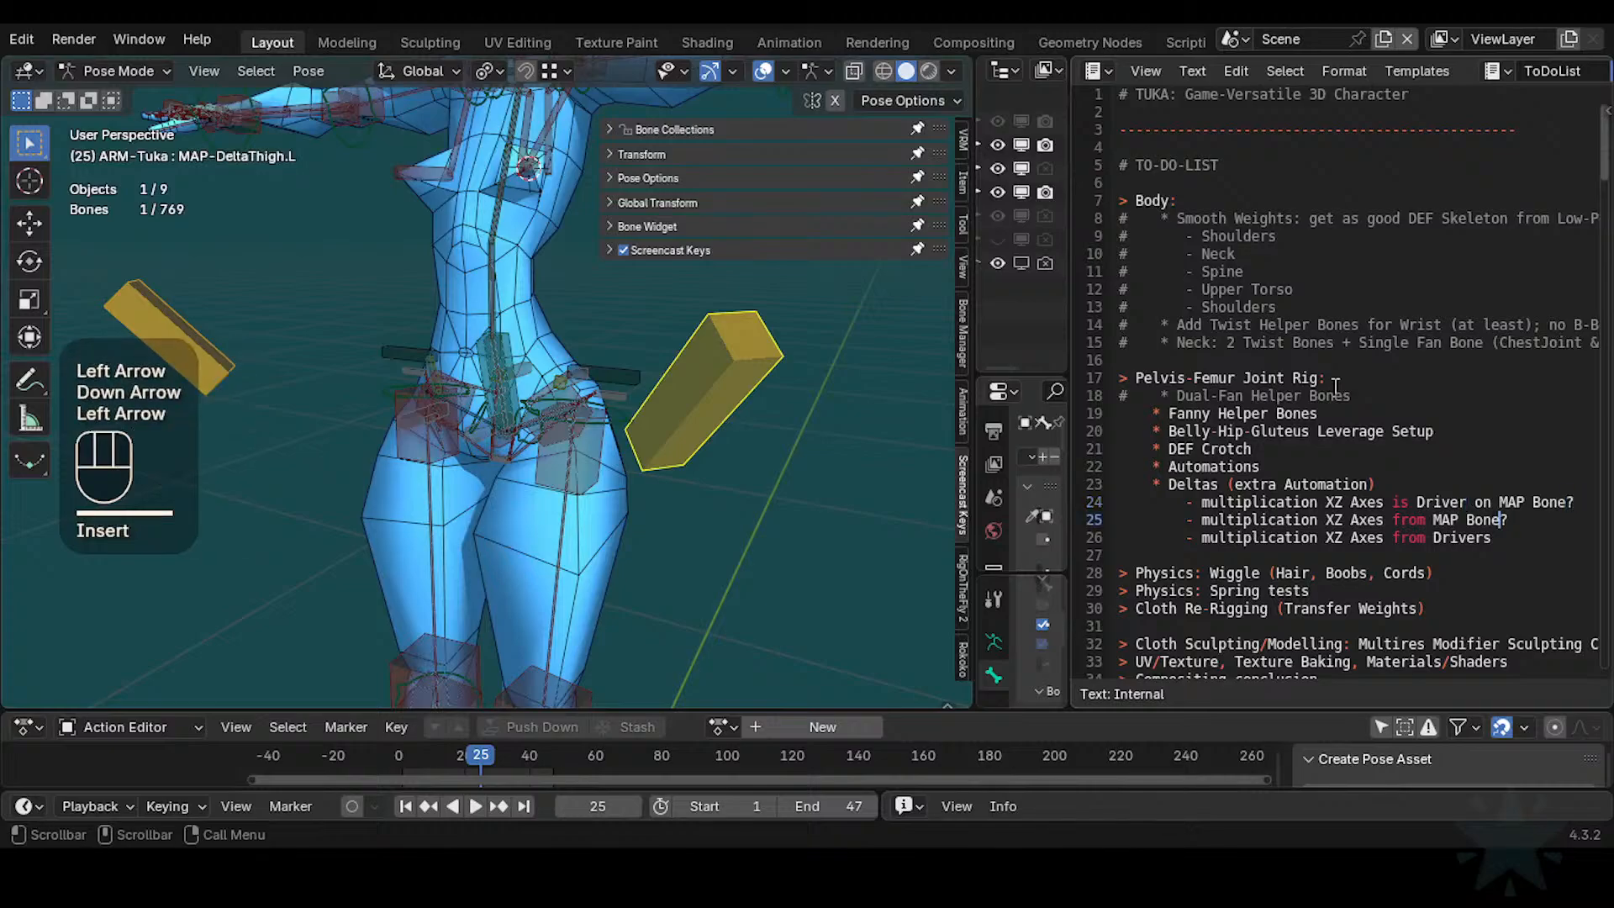
key("Home")
key("shift+Down")
key("shift+Down")
key("Delete")
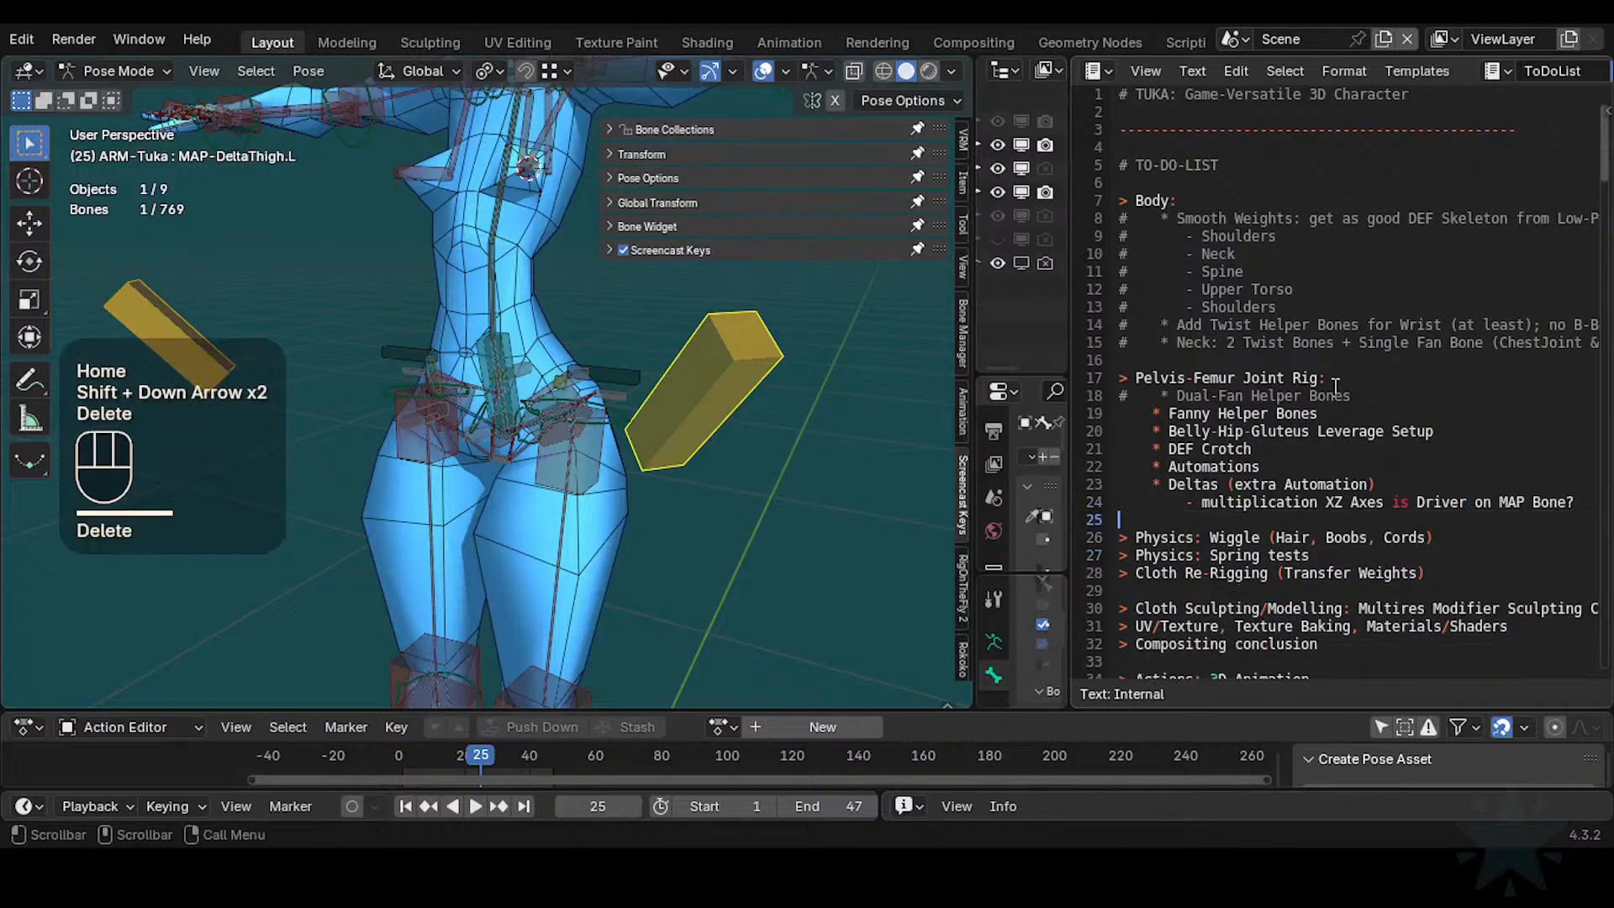
key("Up")
key("End")
key("ctrl+s")
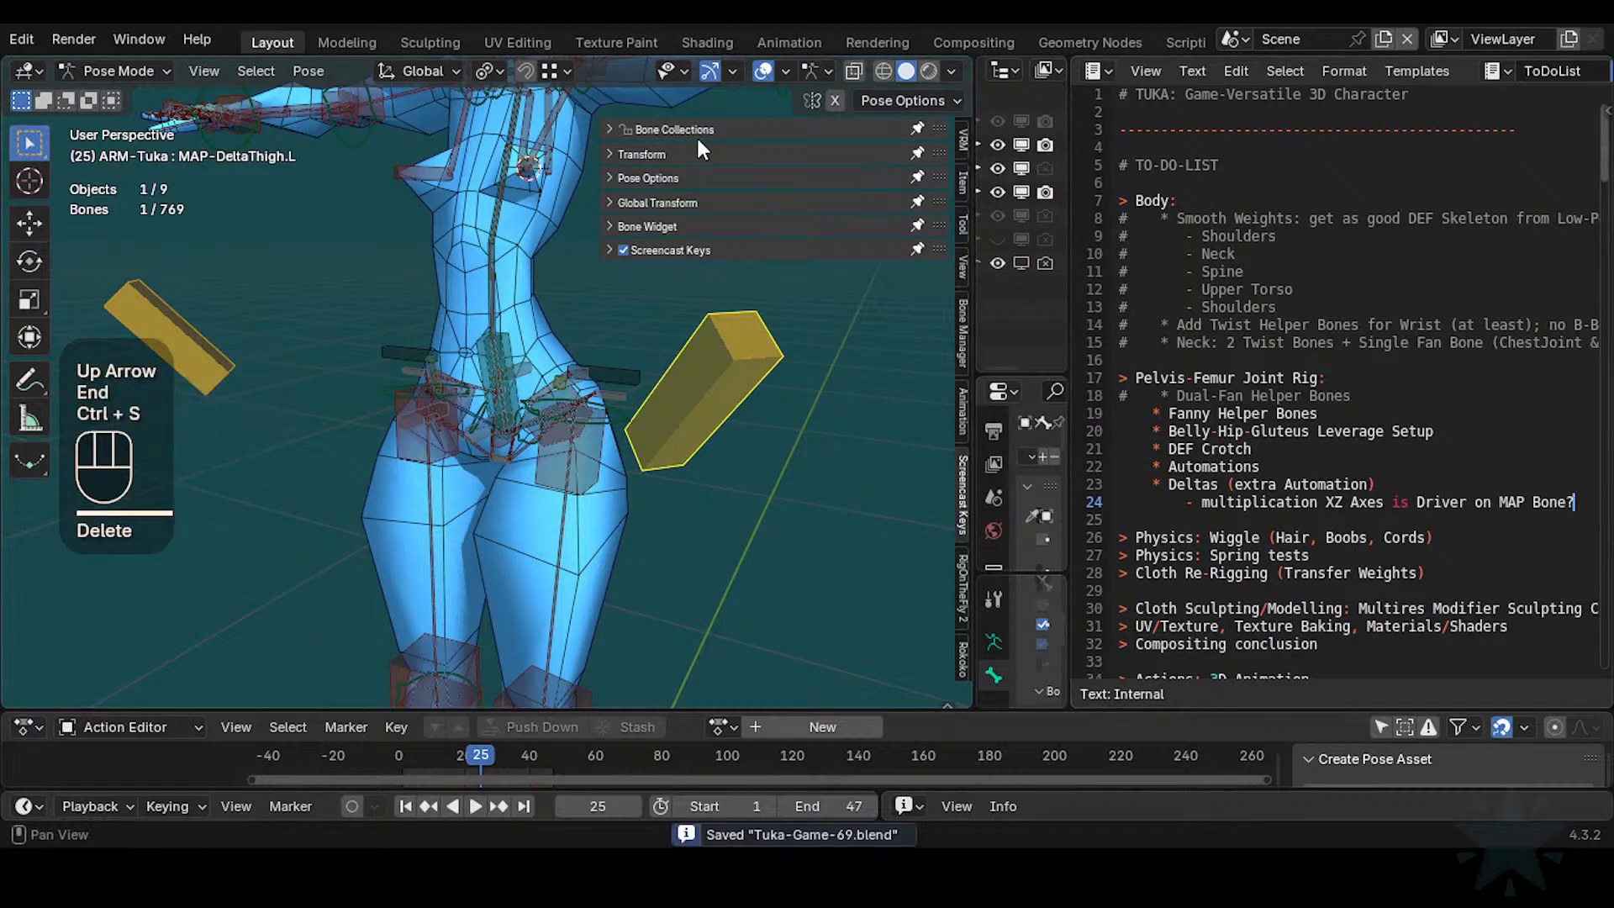
Examine the location, rotation and scale properties of the MAP-DeltaThigh.L bone beside the left hip
left_click(635, 154)
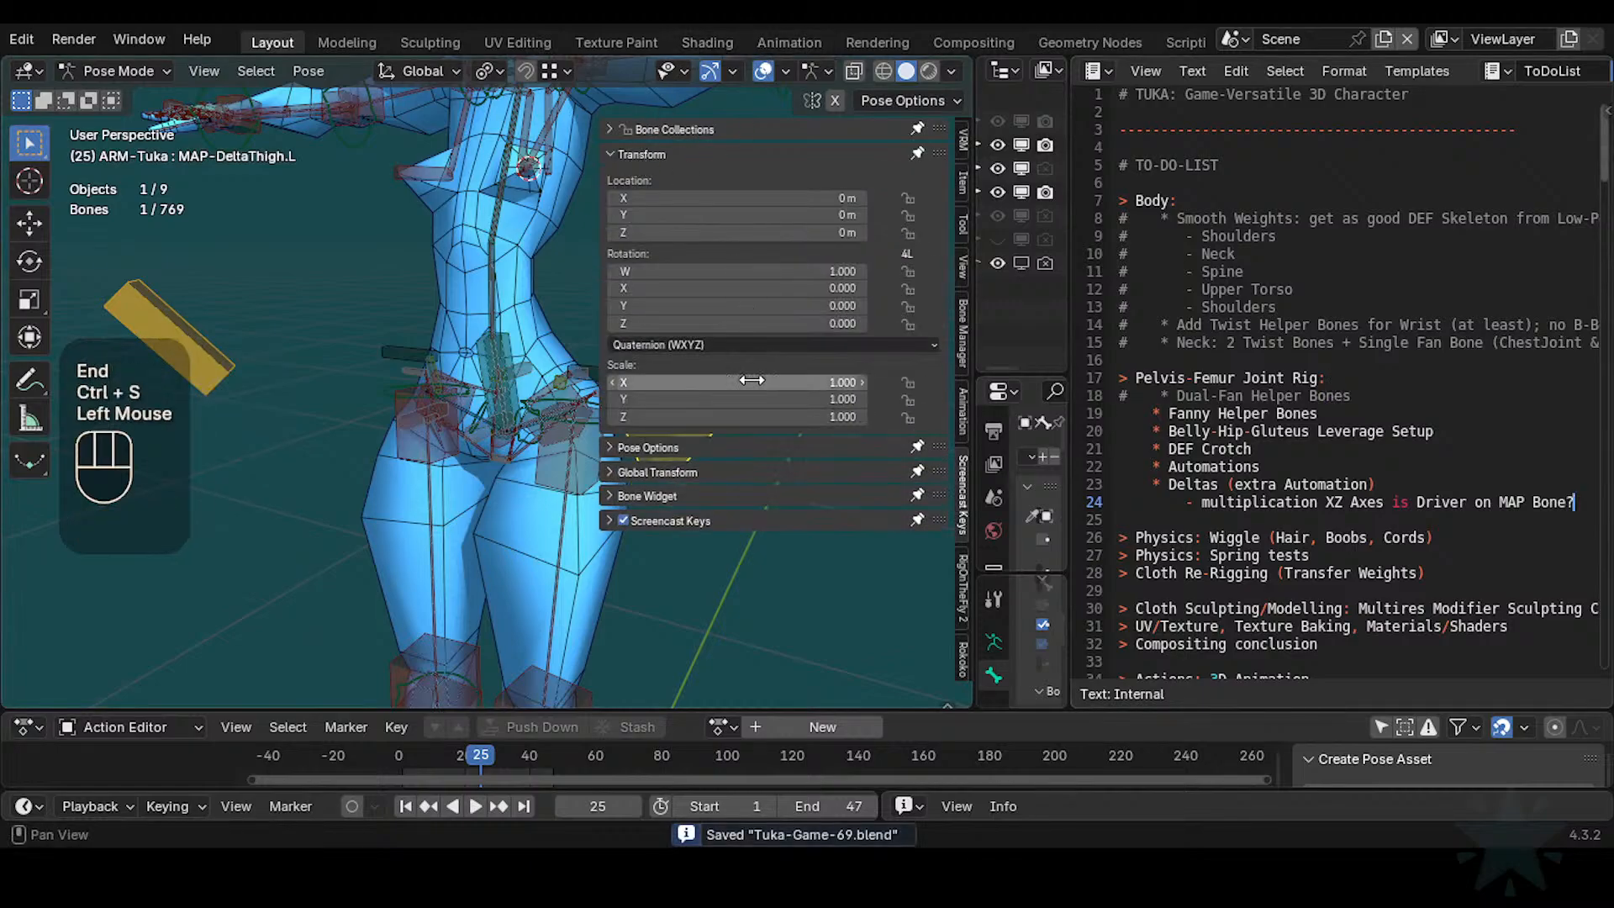
key("n")
left_click(711, 380)
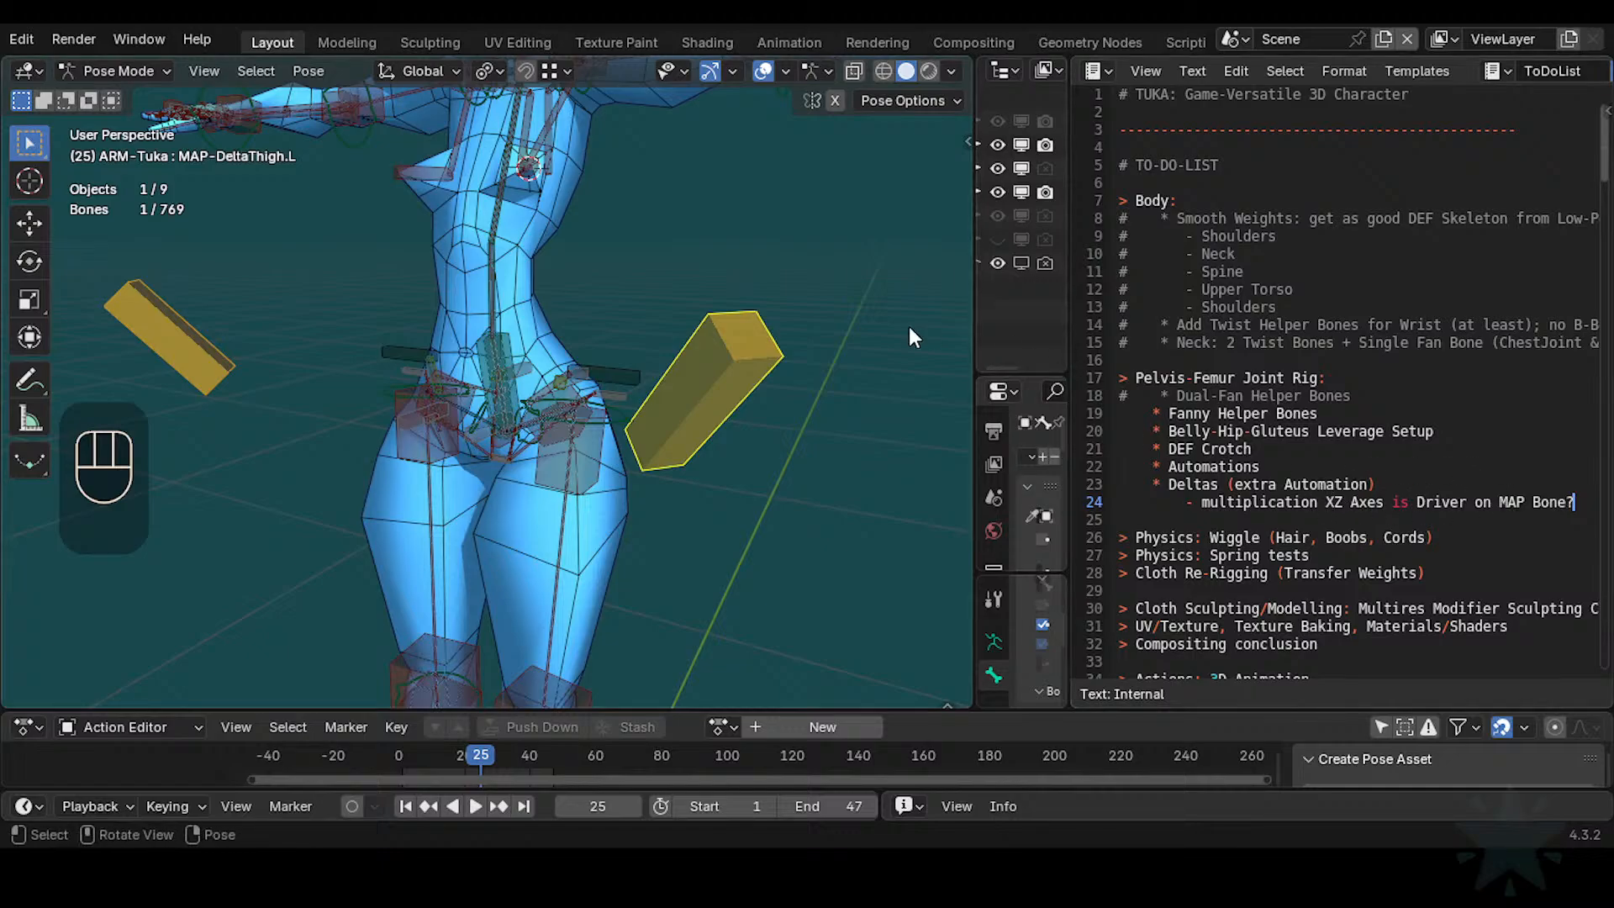
left_click(758, 338)
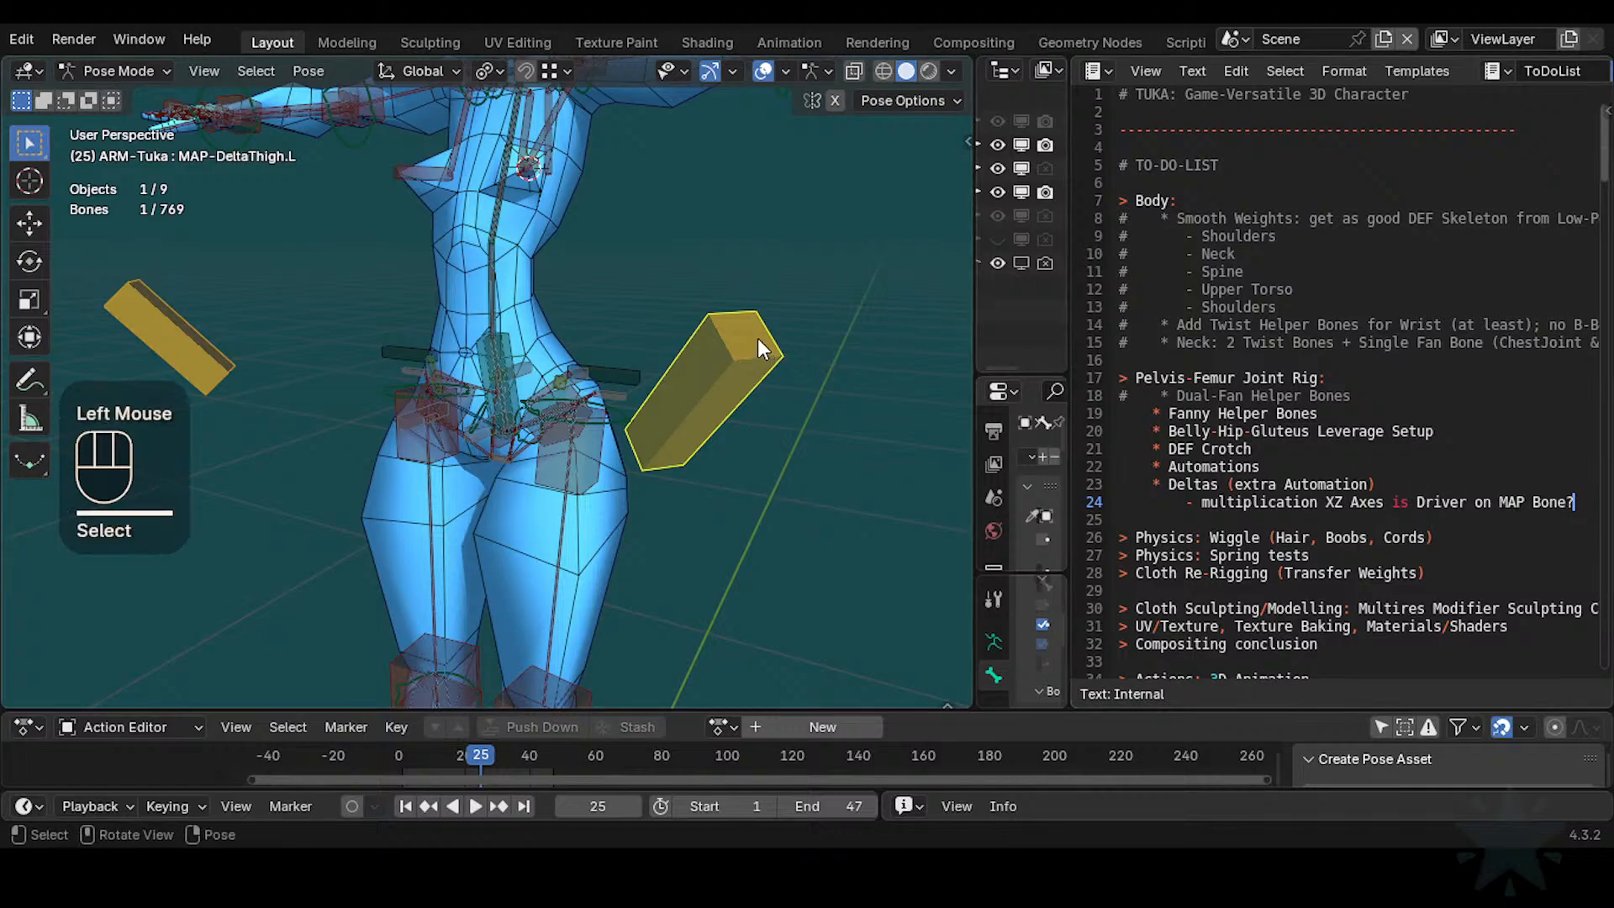
key("n")
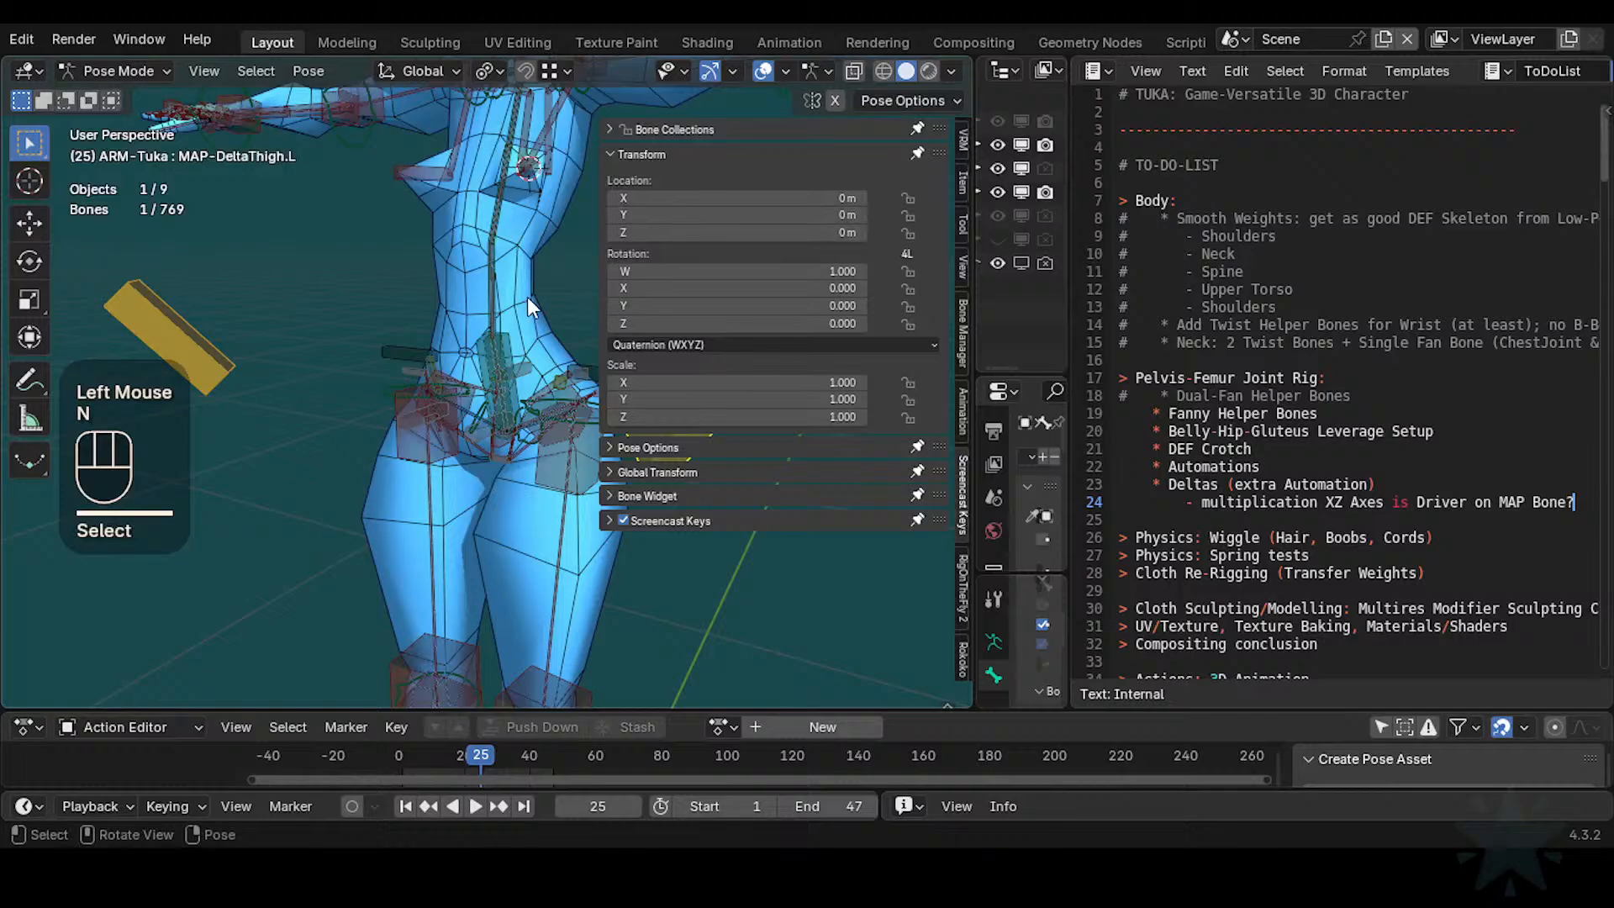
key("n")
left_click(679, 355)
scroll(699, 370, "up", 1)
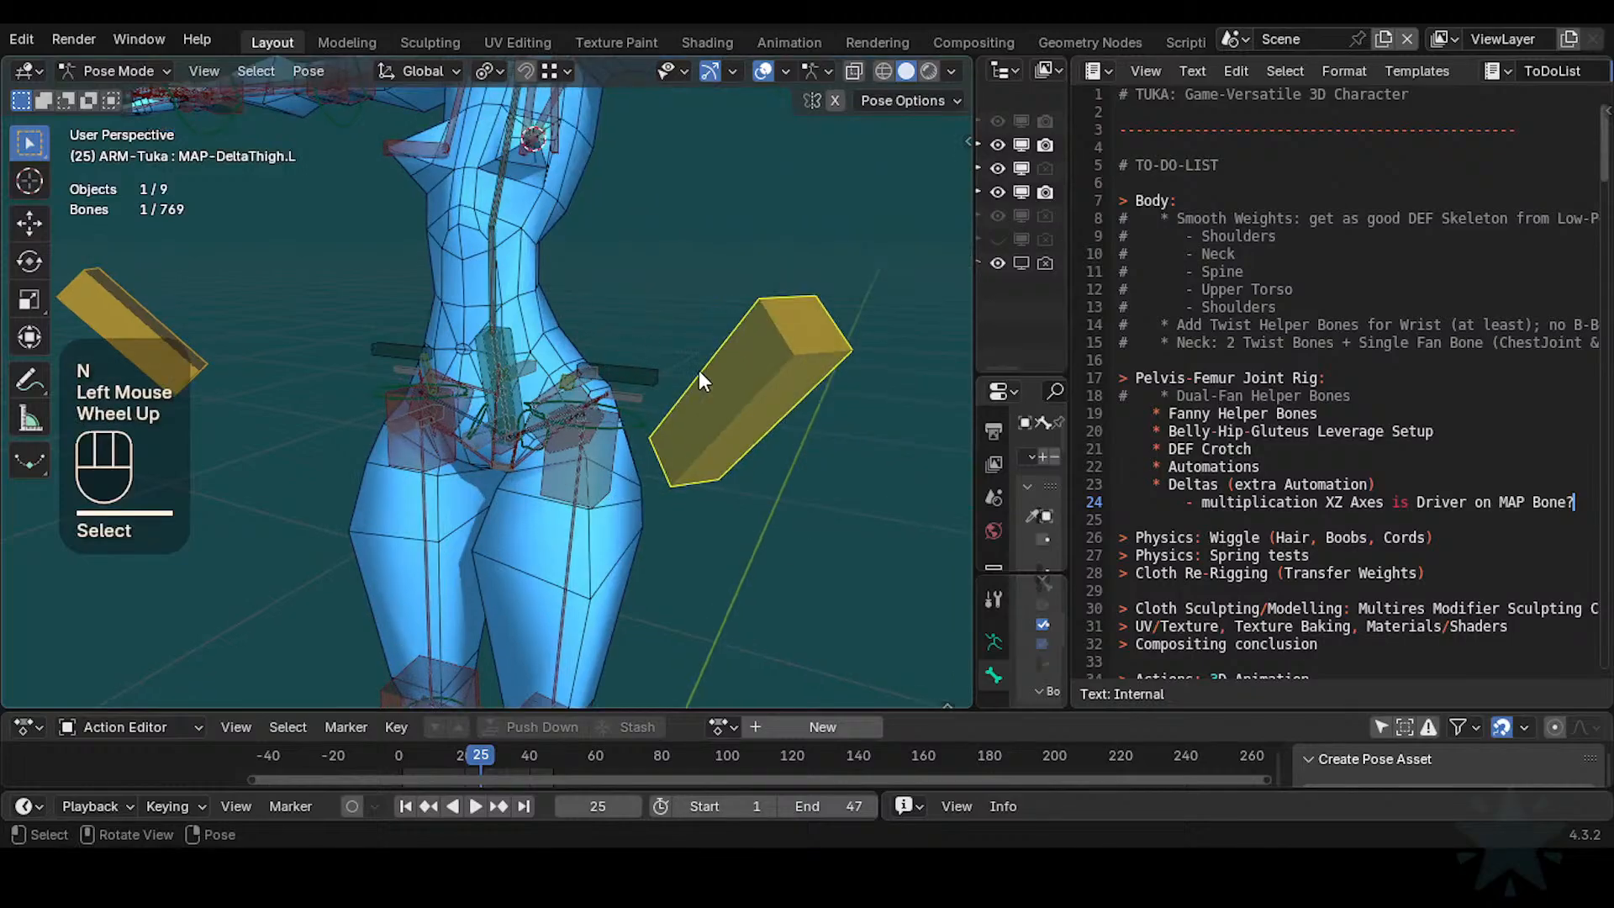
scroll(681, 406, "down", 1)
scroll(669, 429, "up", 1)
scroll(683, 425, "down", 2)
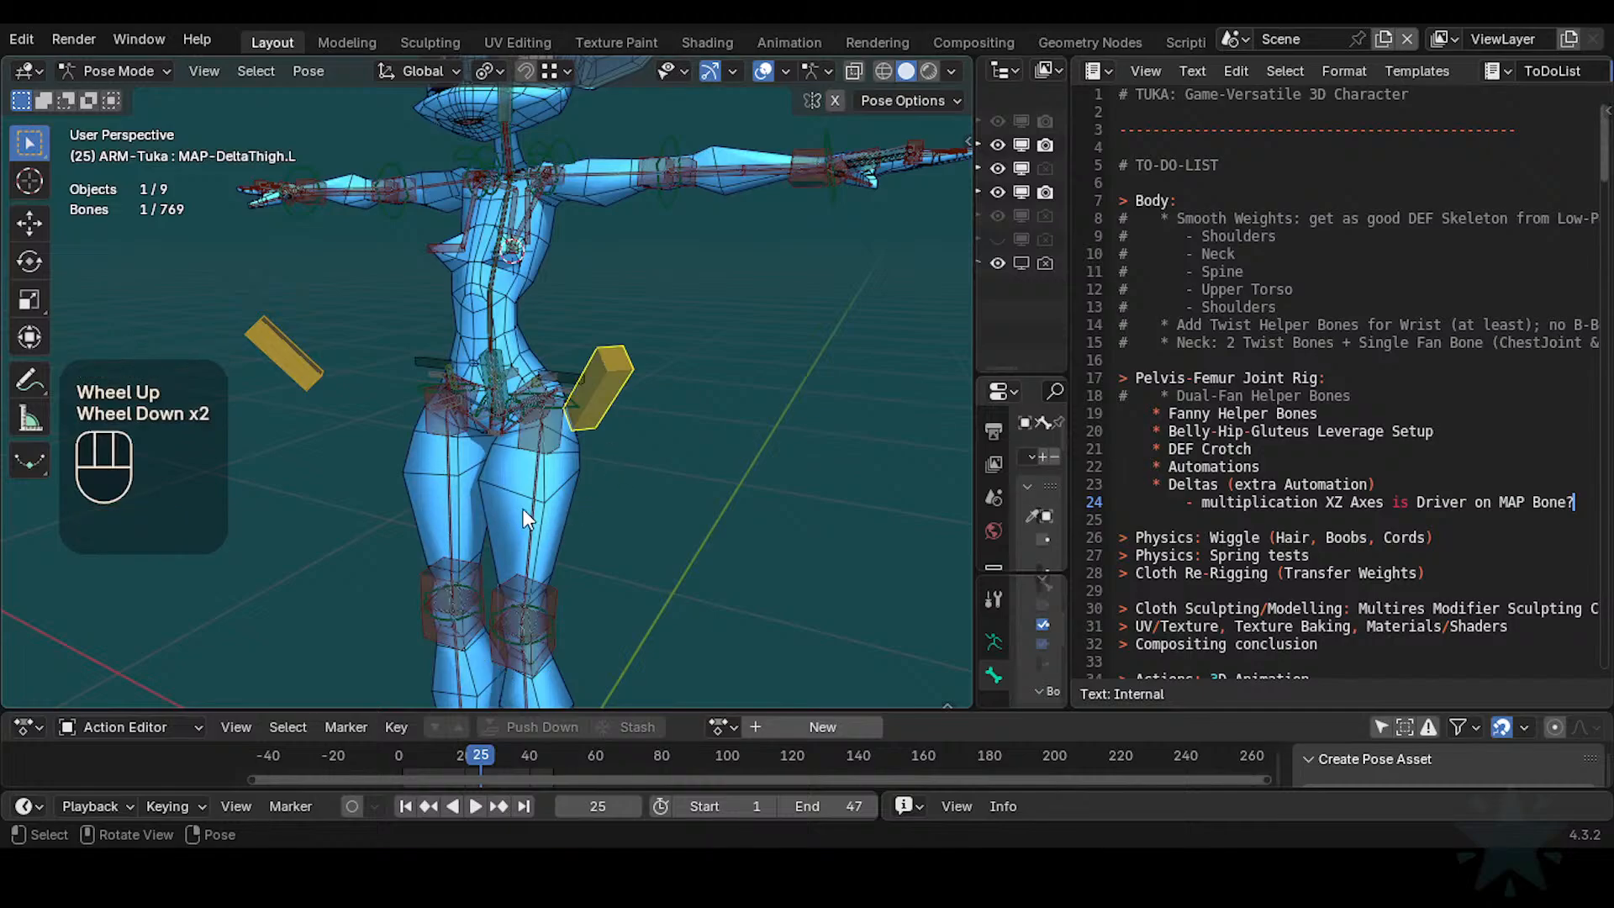
scroll(596, 439, "up", 1)
left_click(638, 385)
key("n")
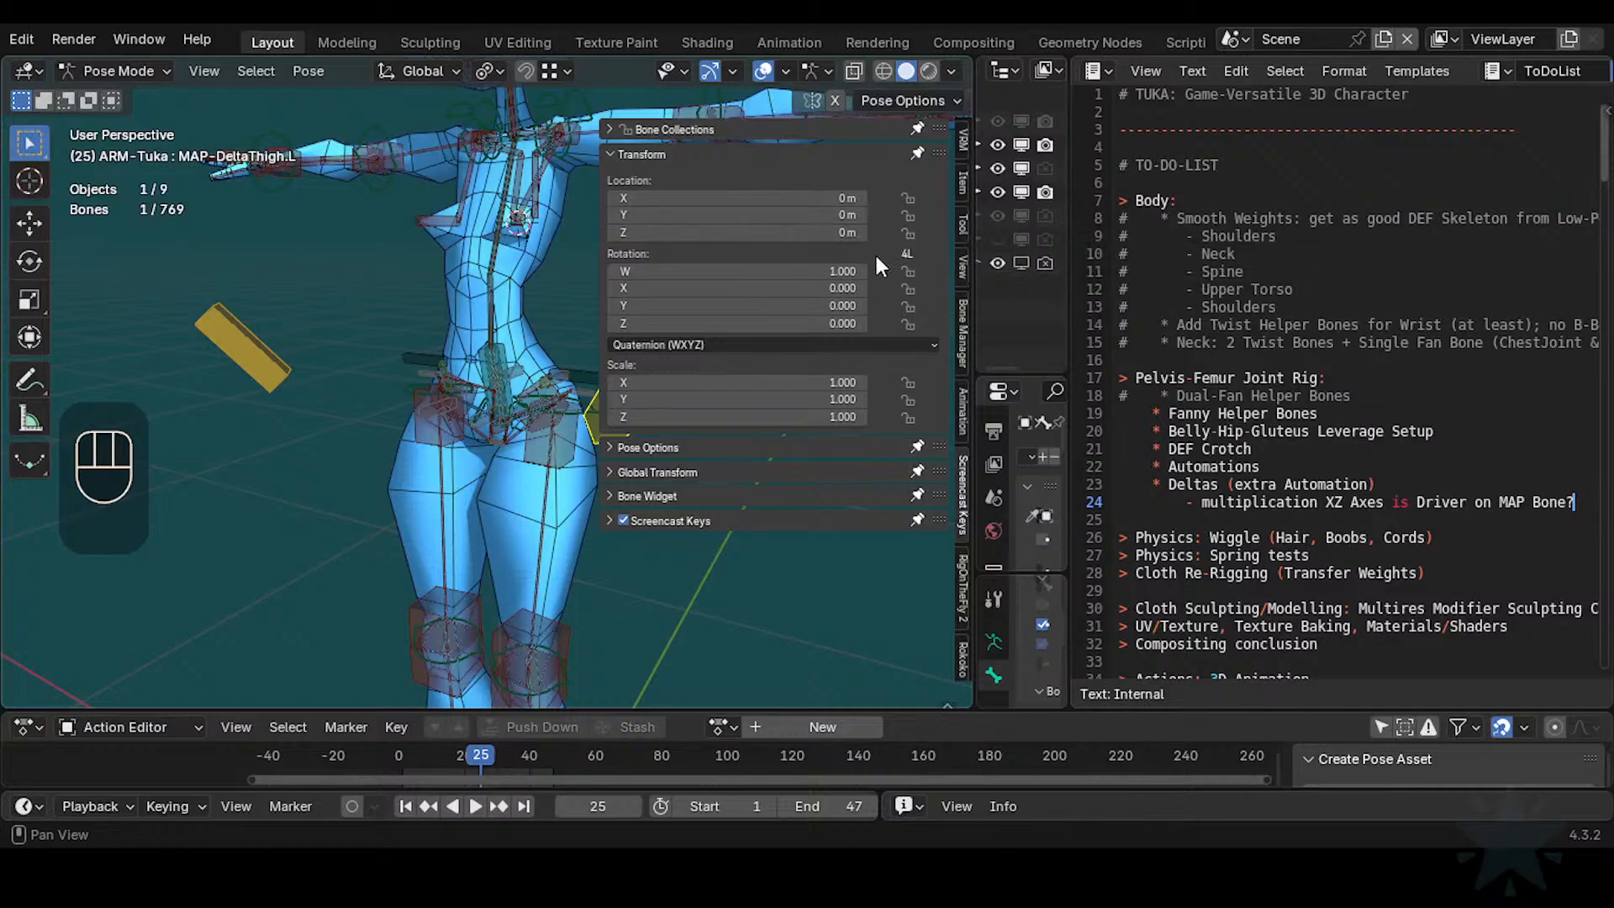
Change "Driver" to "Driver(s)" in the multiplication sub-bullet under Deltas
left_click(1452, 501)
left_click(1472, 502)
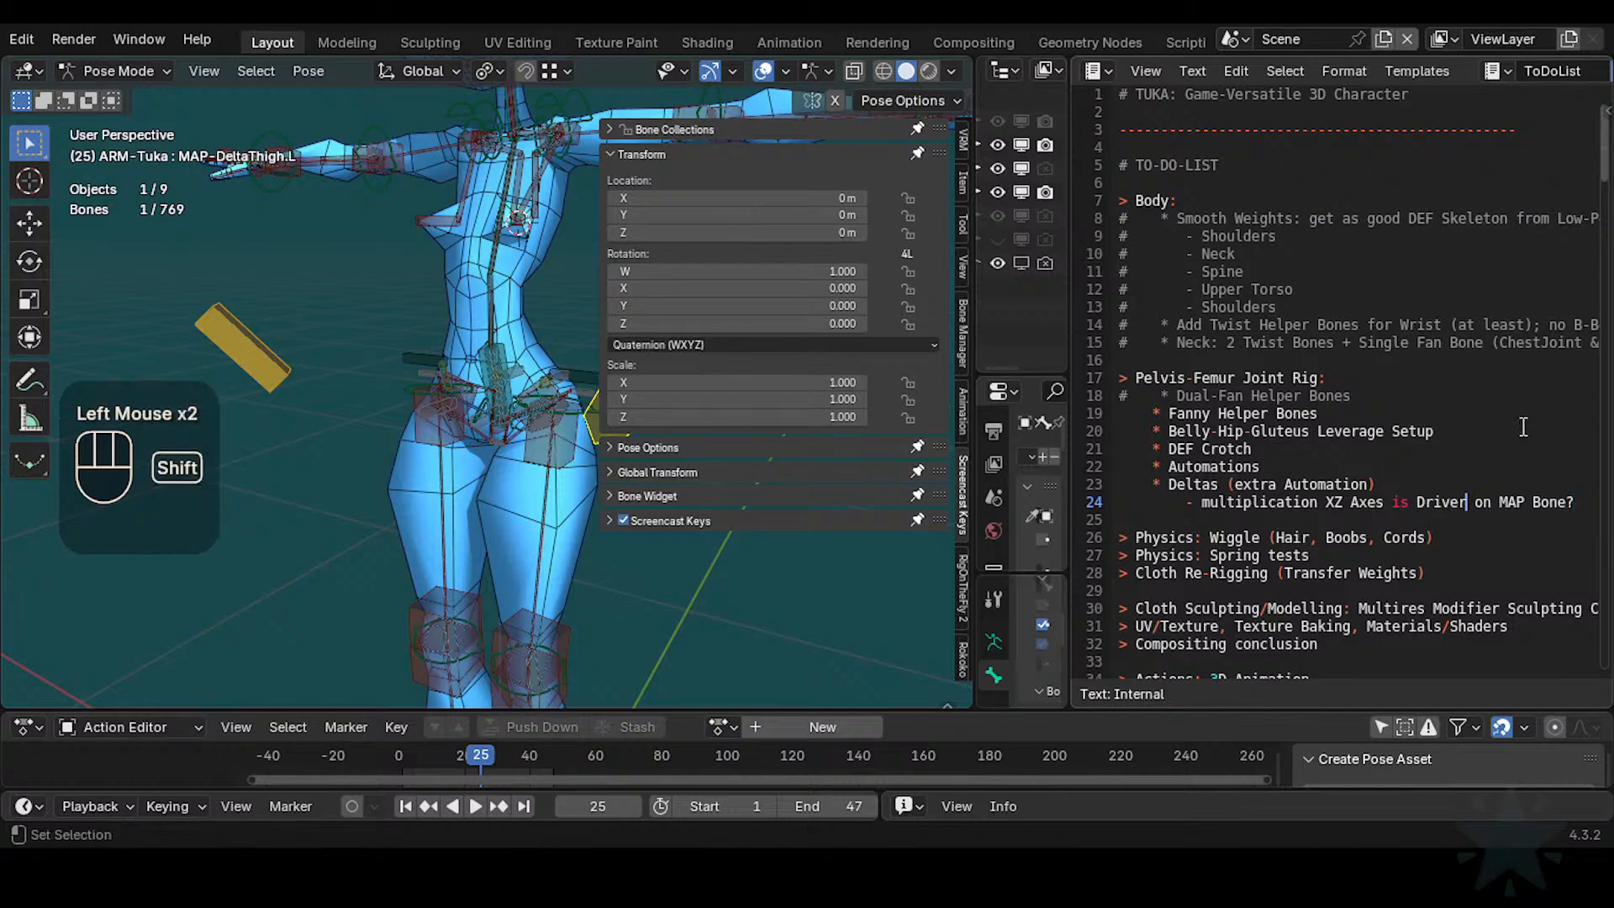
type("(")
key("shift+BackSpace")
key("shift+BackSpace")
type("(s)")
key("Delete")
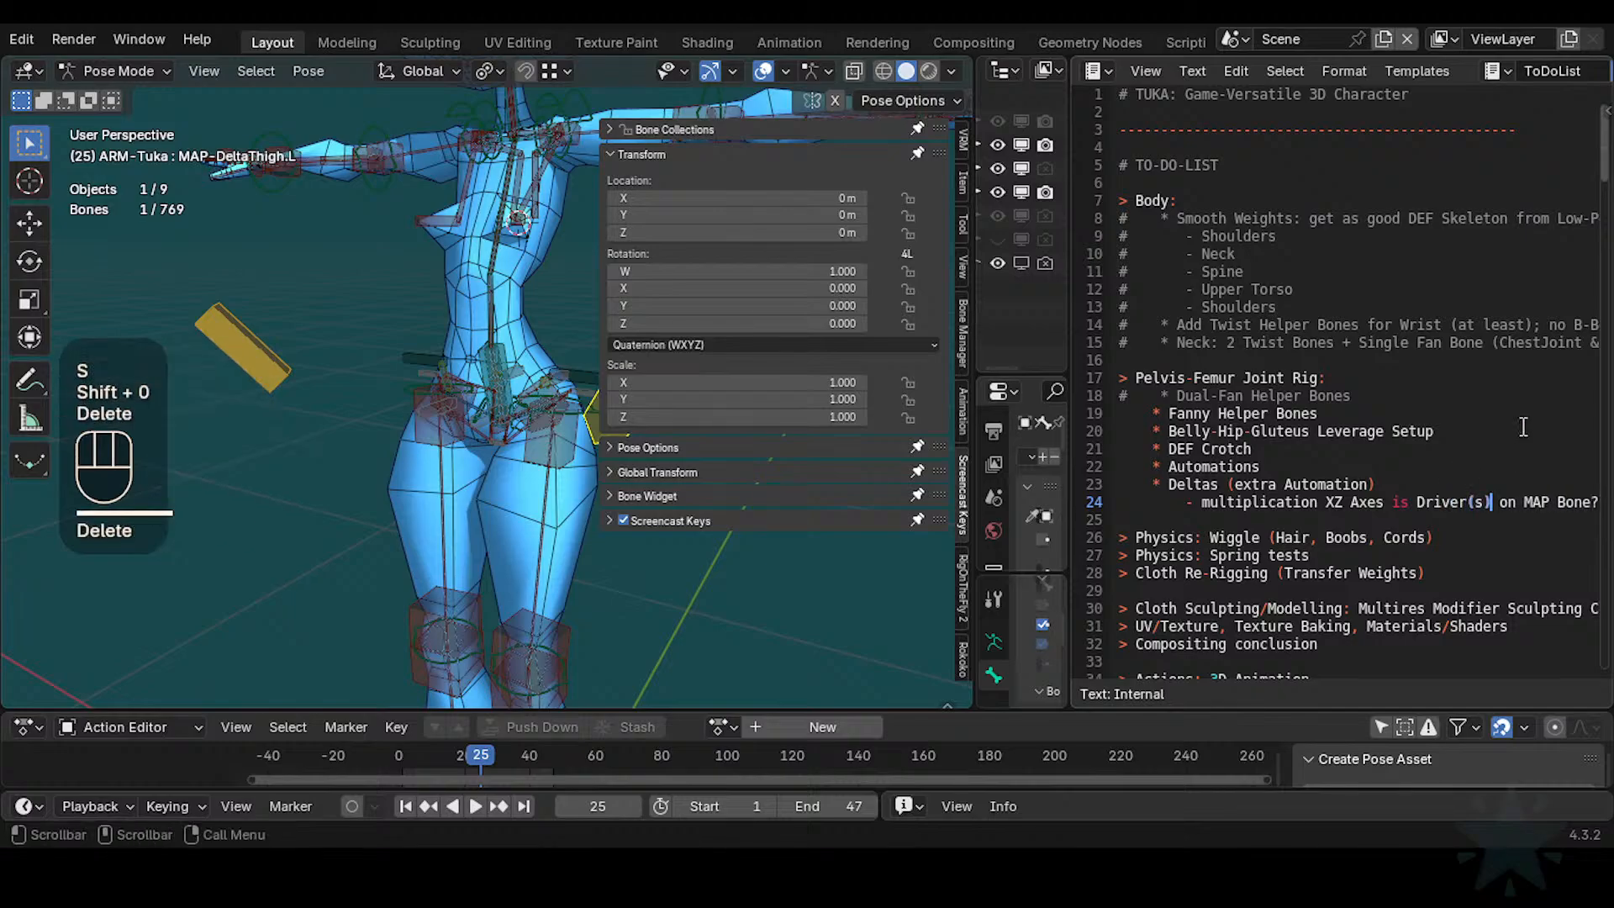
Try out a driver on the Y Location of the MAP-DeltaThigh.L bone and delete it again
right_click(666, 213)
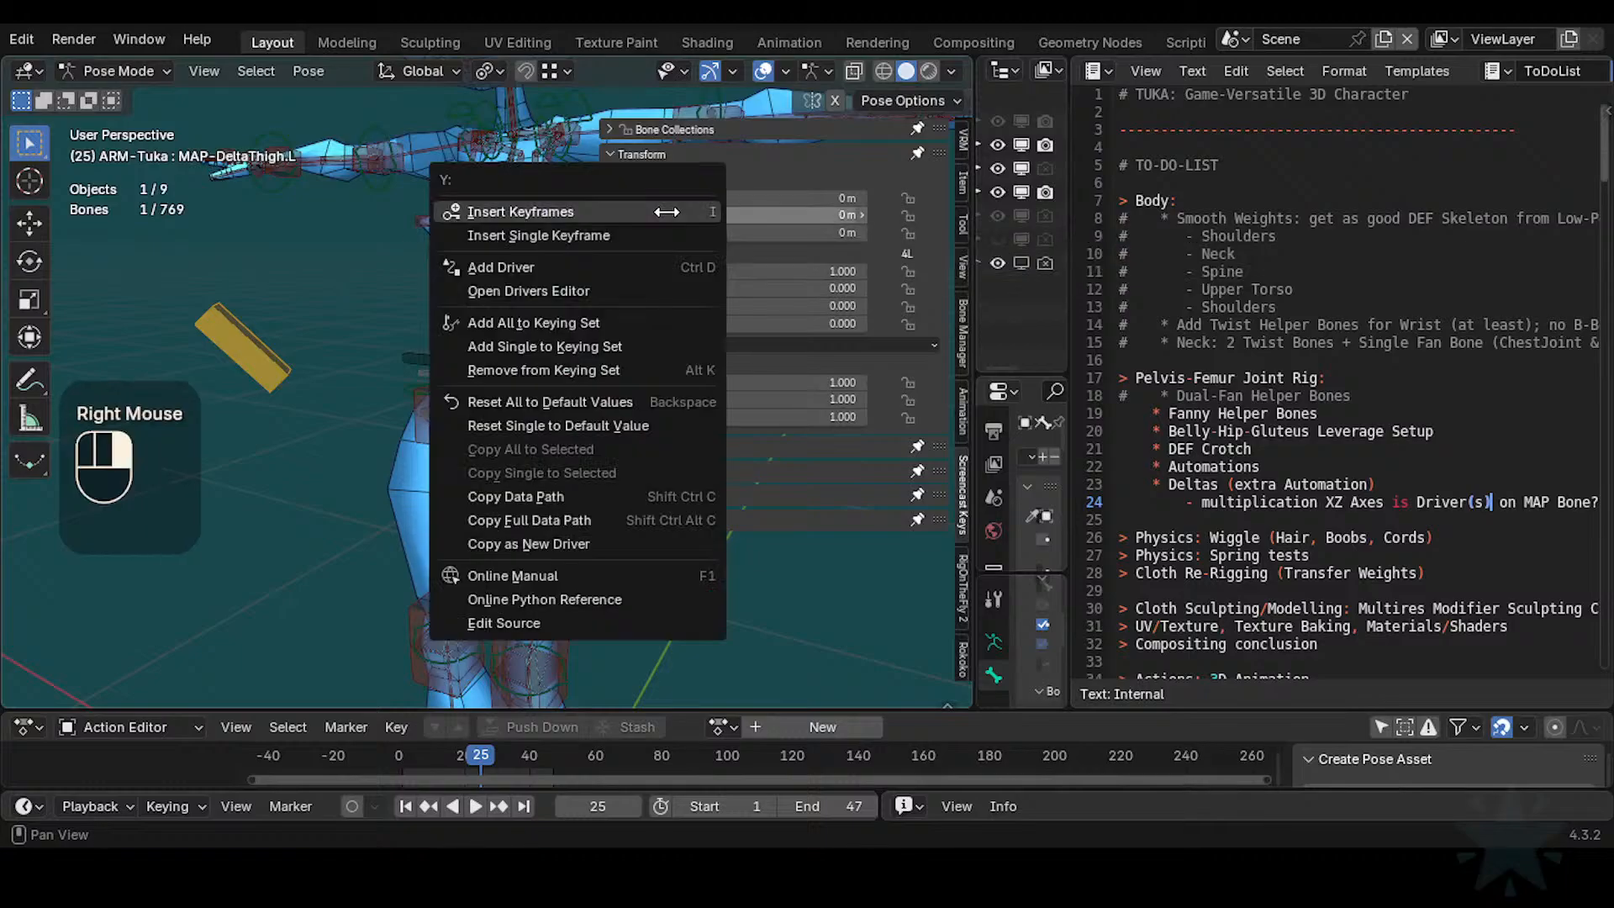
left_click(645, 266)
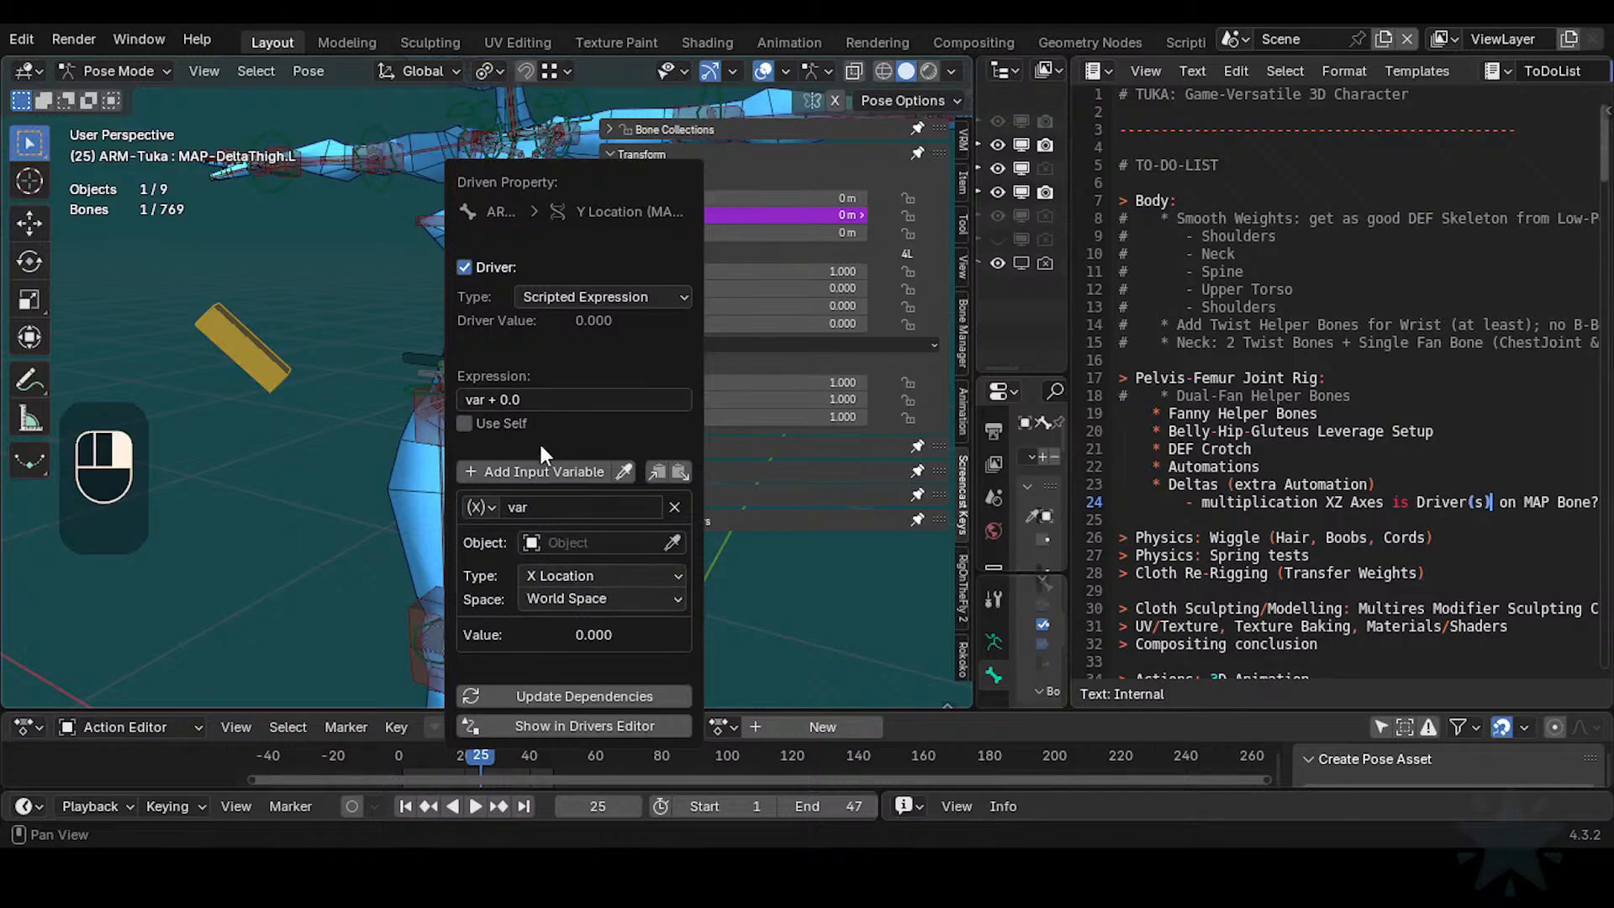
right_click(812, 216)
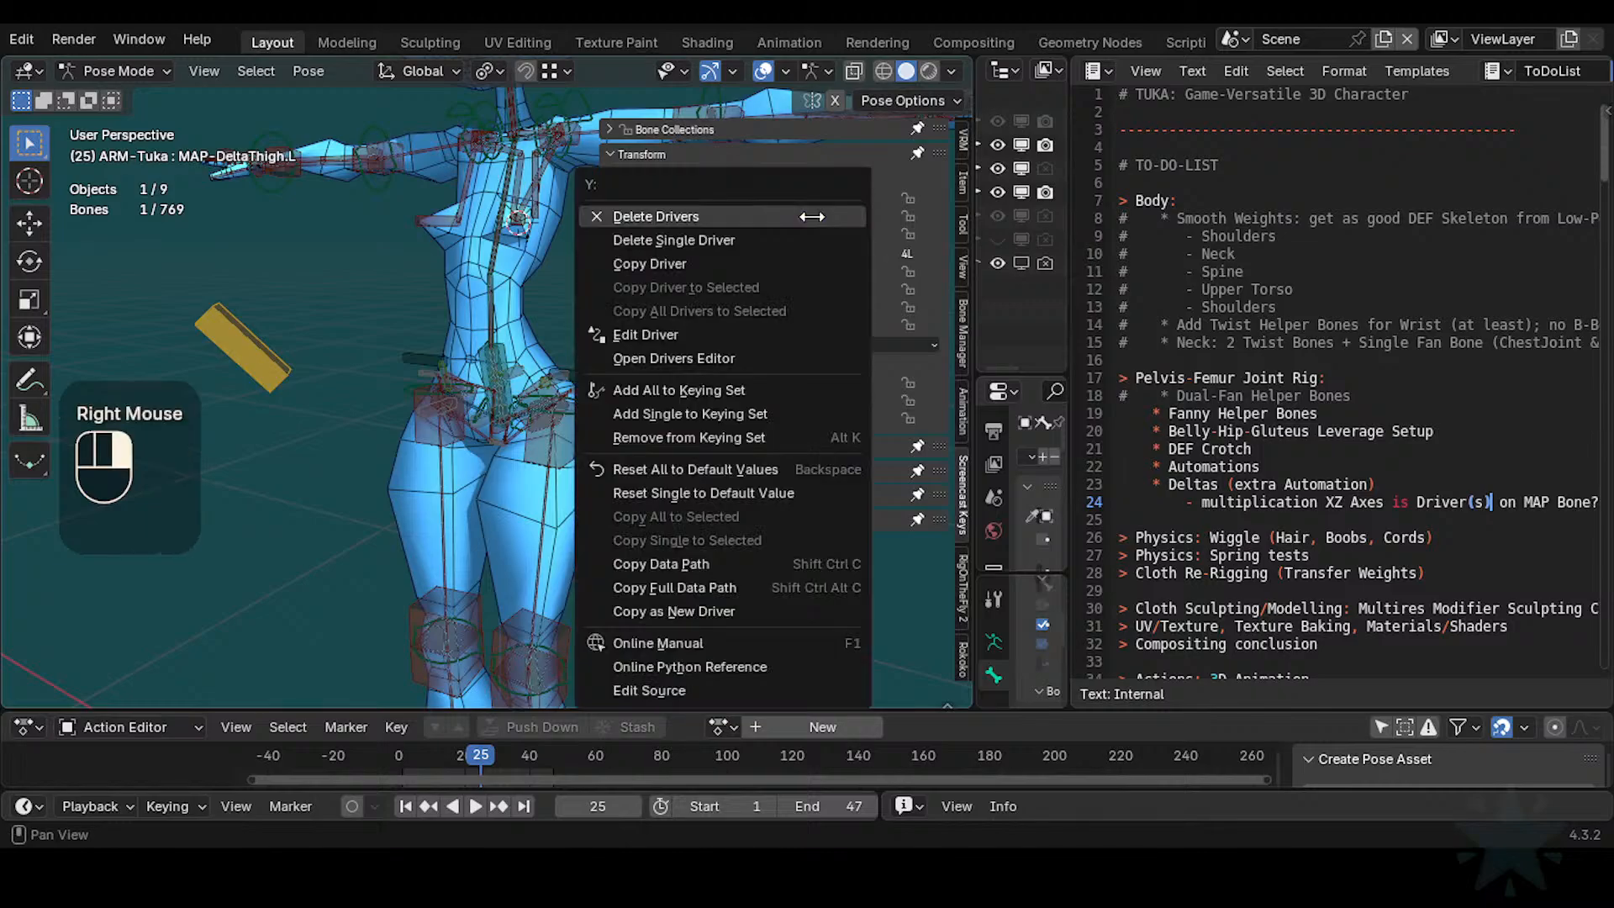
key("Escape")
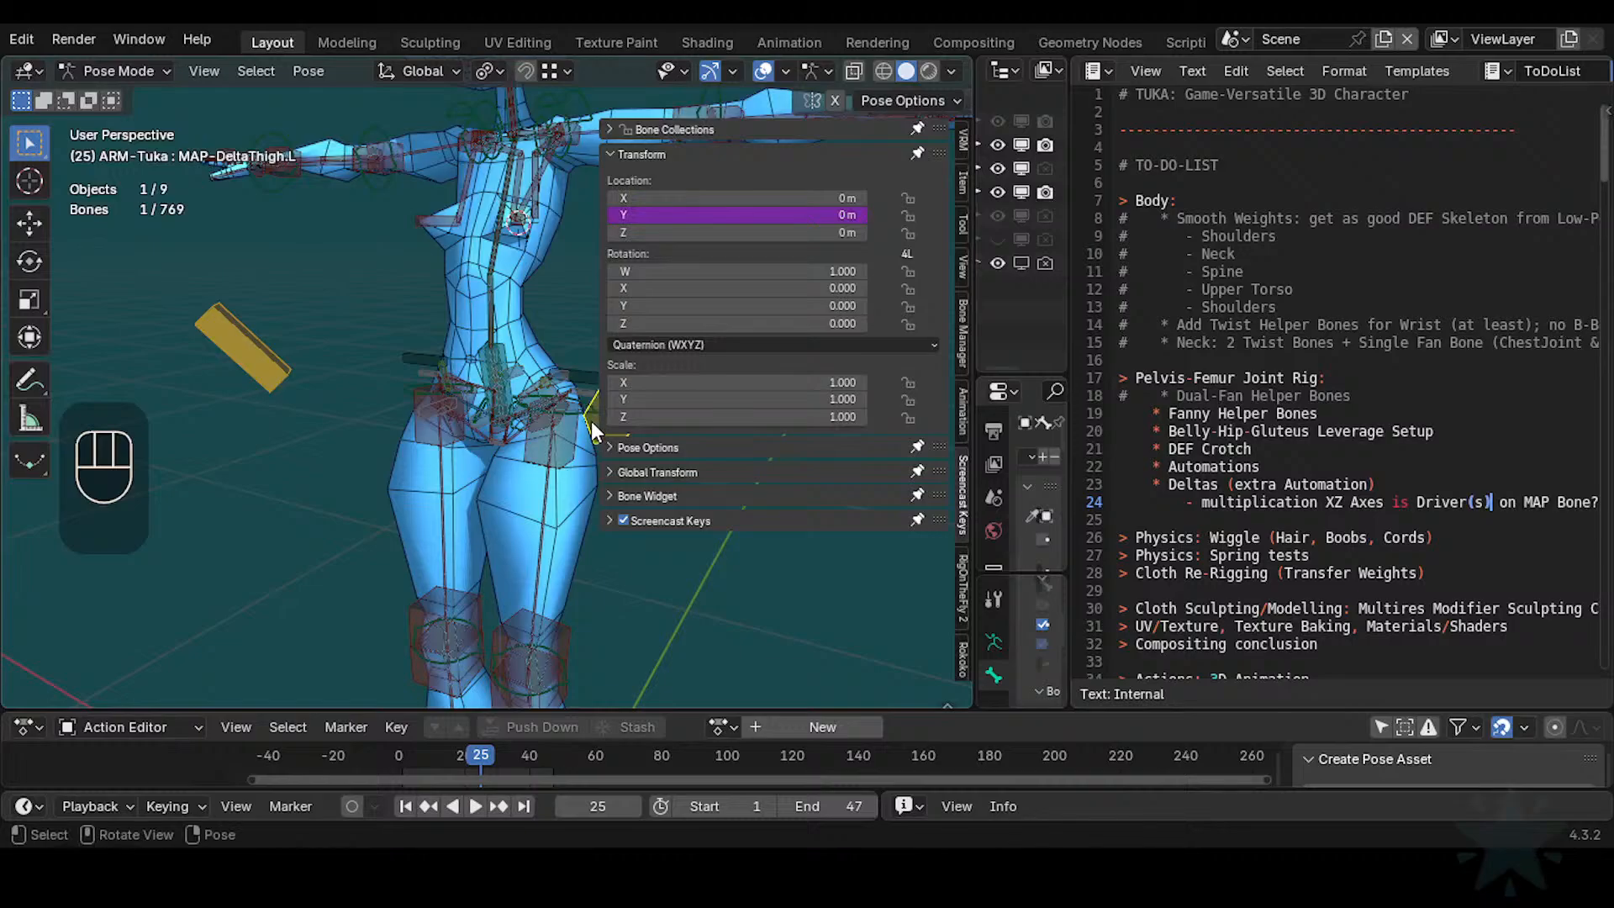
right_click(724, 217)
left_click(724, 222)
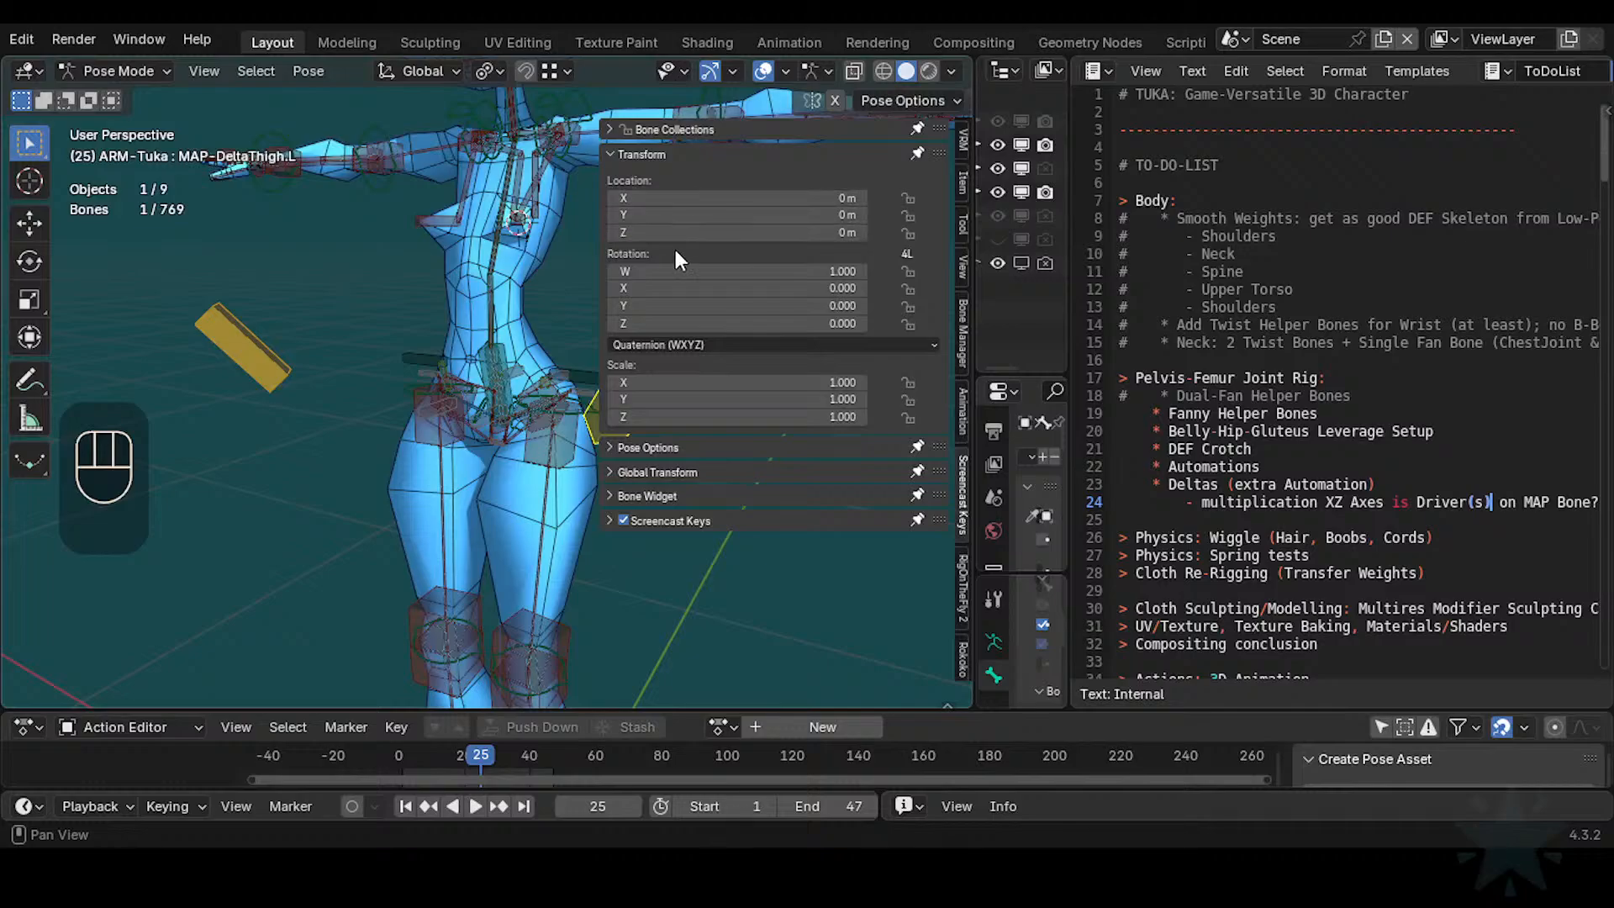
Add a driver to the MAP-DeltaThigh.L bone's Y Location again as a test and remove it
scroll(550, 360, "up", 1)
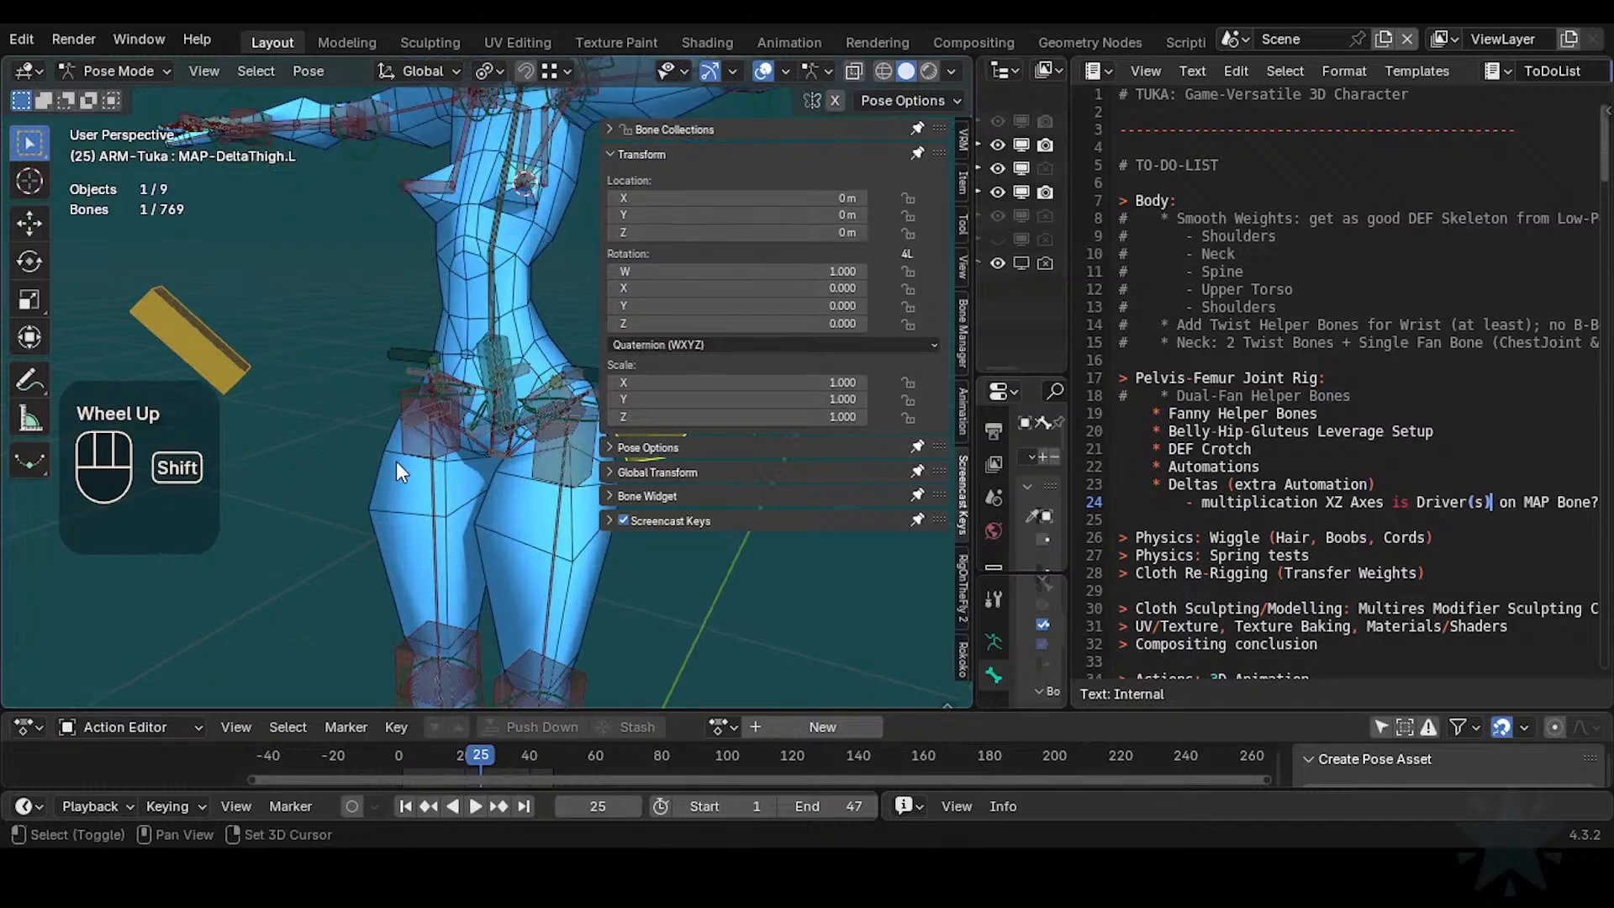
middle_click_drag(396, 461, 354, 451, "shift")
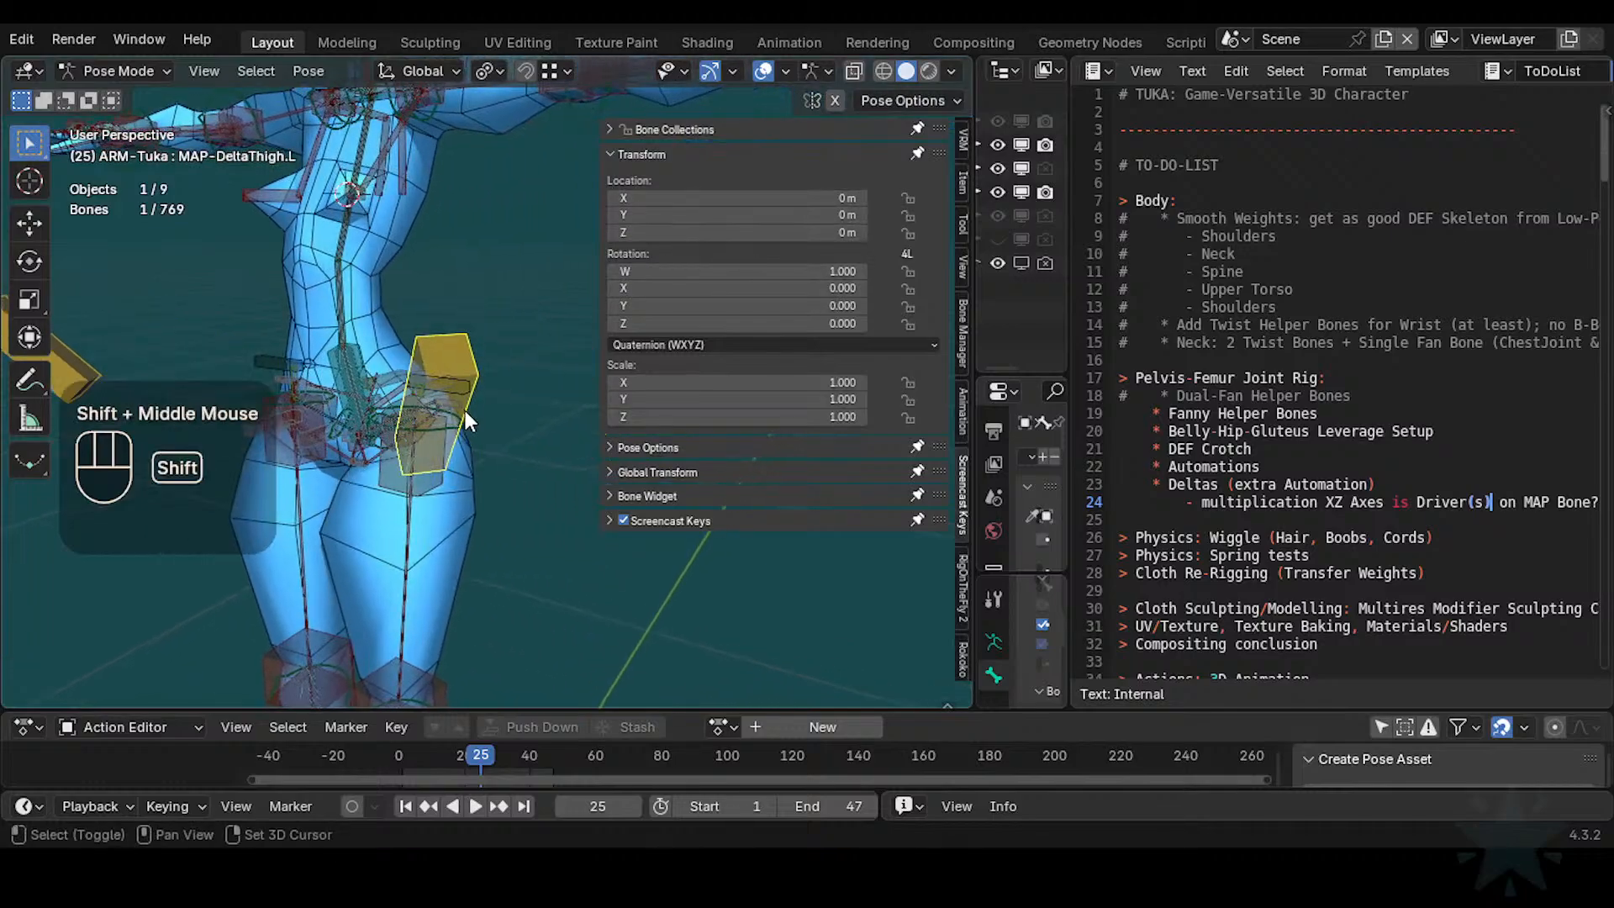
middle_click_drag(466, 410, 516, 427, "shift")
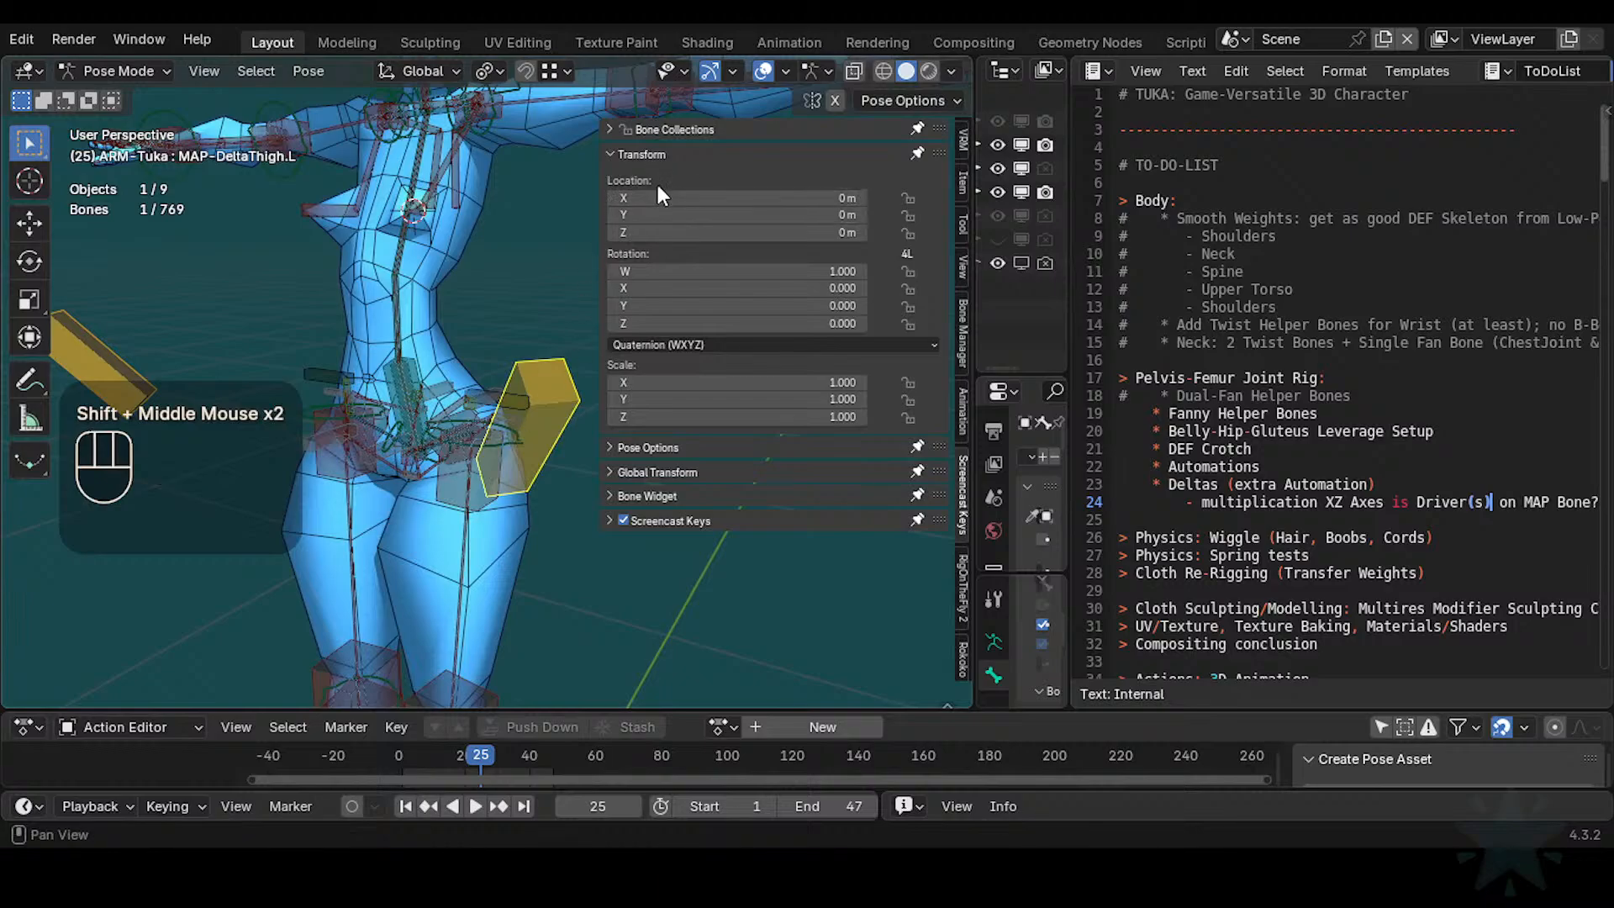
left_click(536, 372)
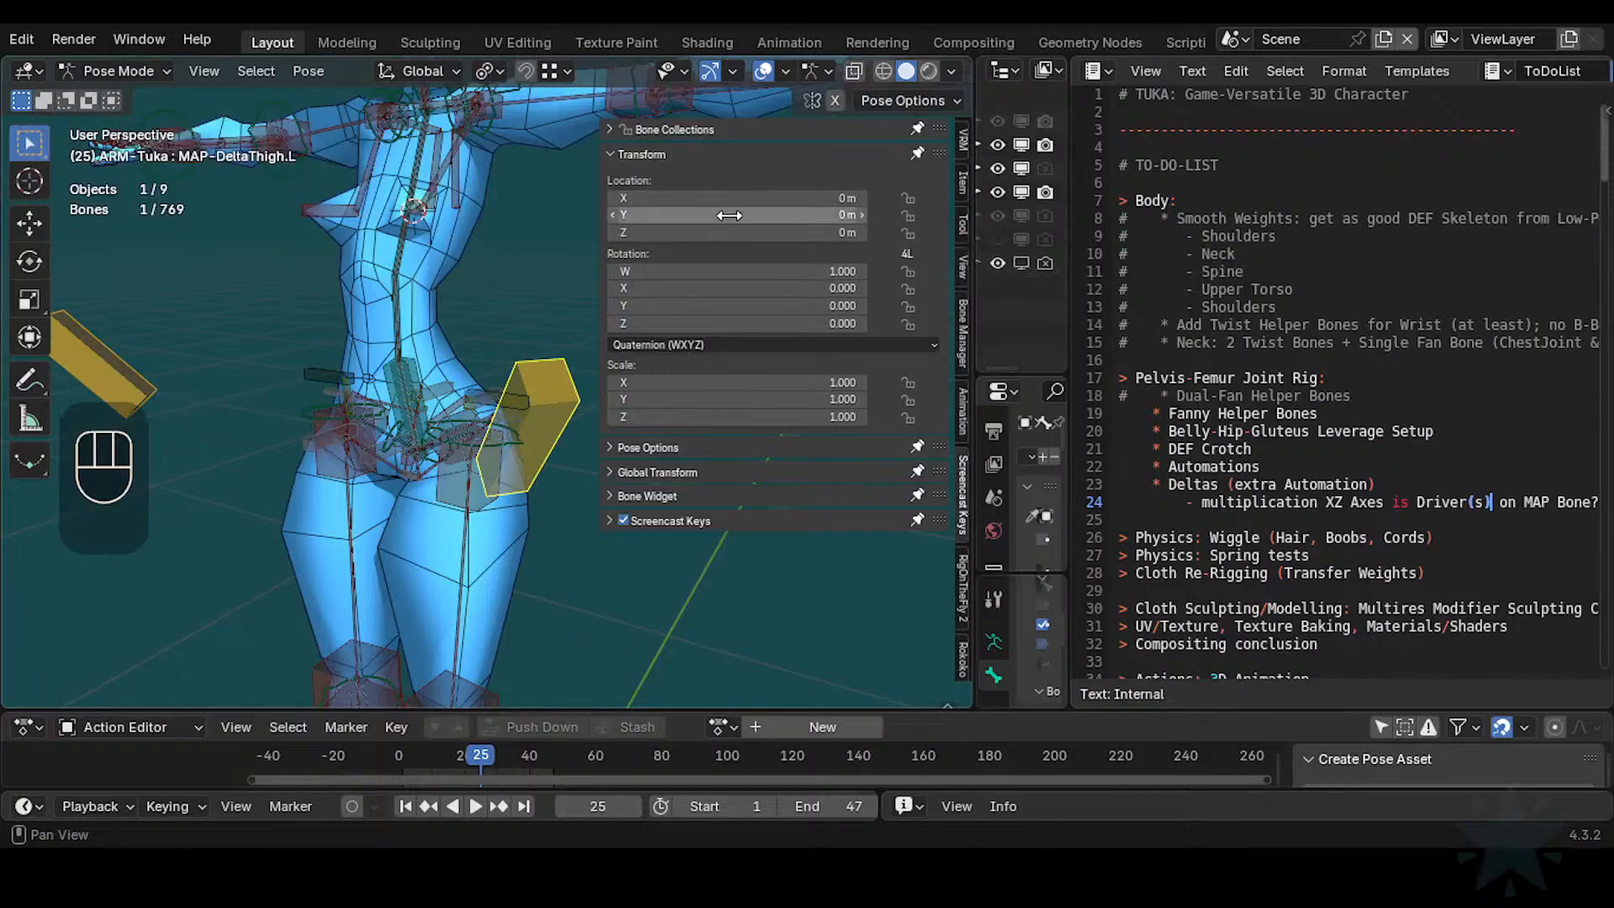
right_click(731, 216)
left_click(664, 272)
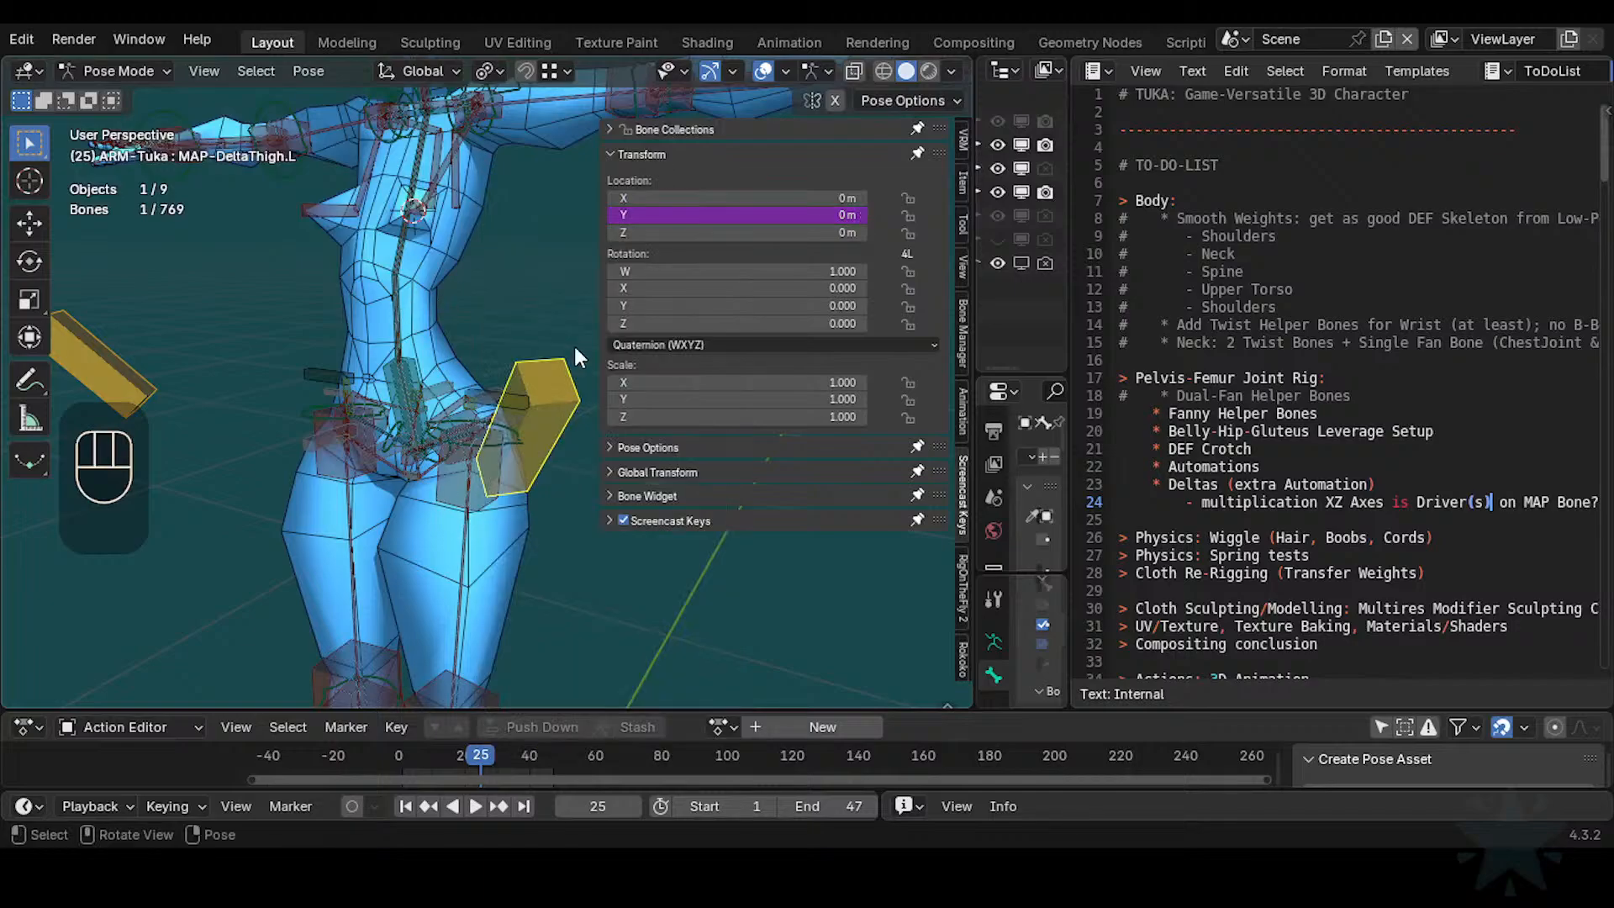
right_click(710, 215)
left_click(715, 217)
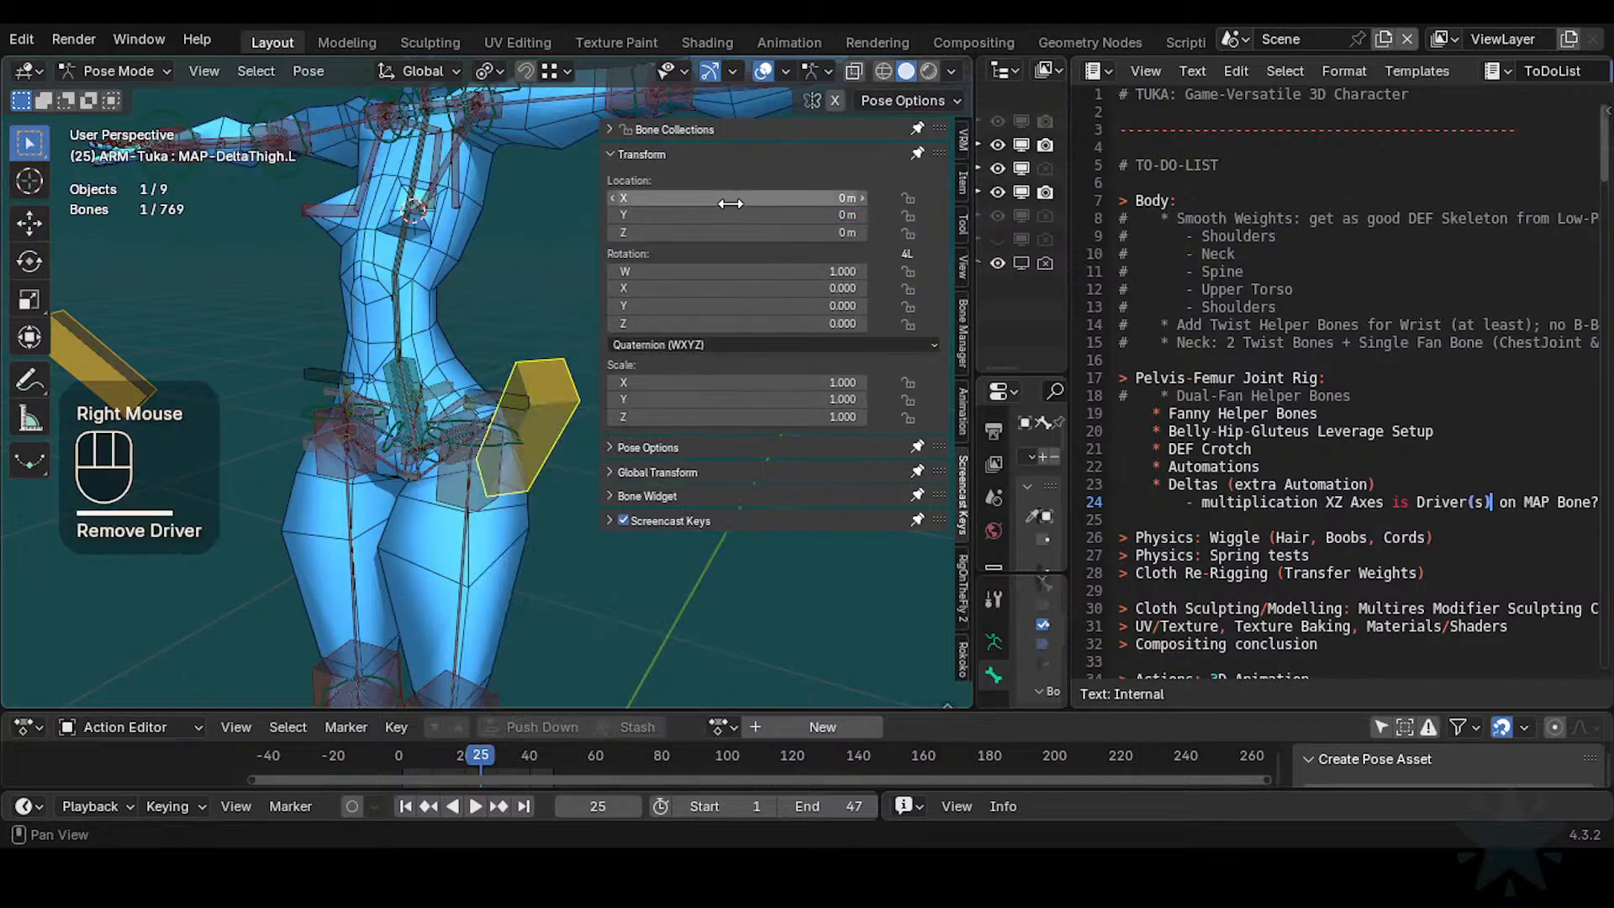
Reselect the MAP-DeltaThigh.L bone and try moving it along the global Y axis, cancelling each move
left_click(538, 364)
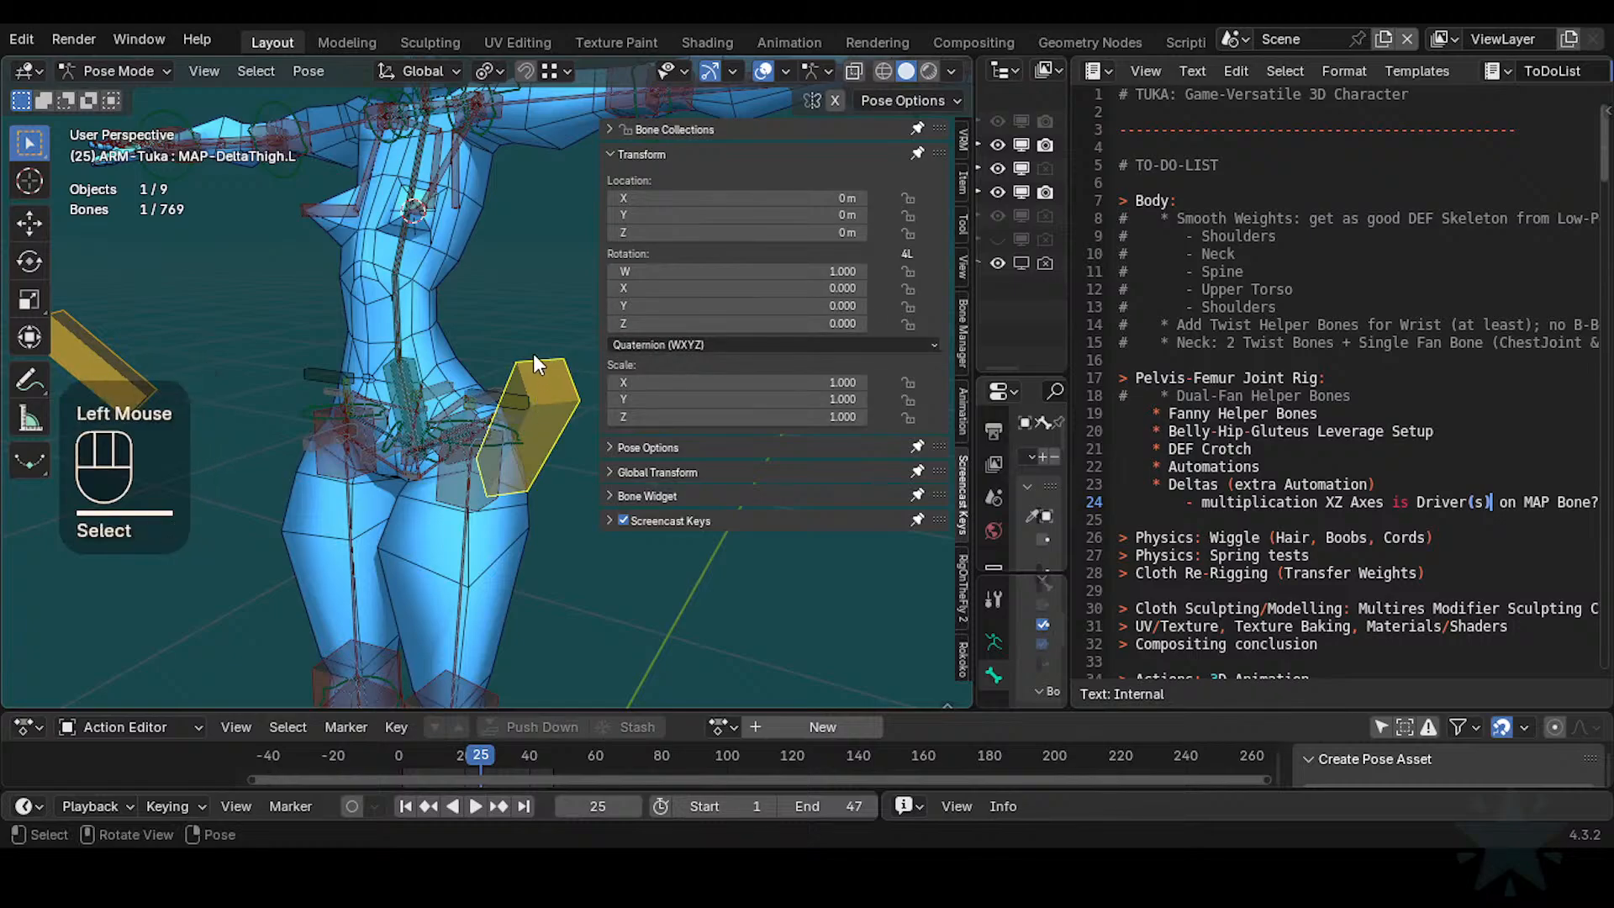
left_click(552, 383)
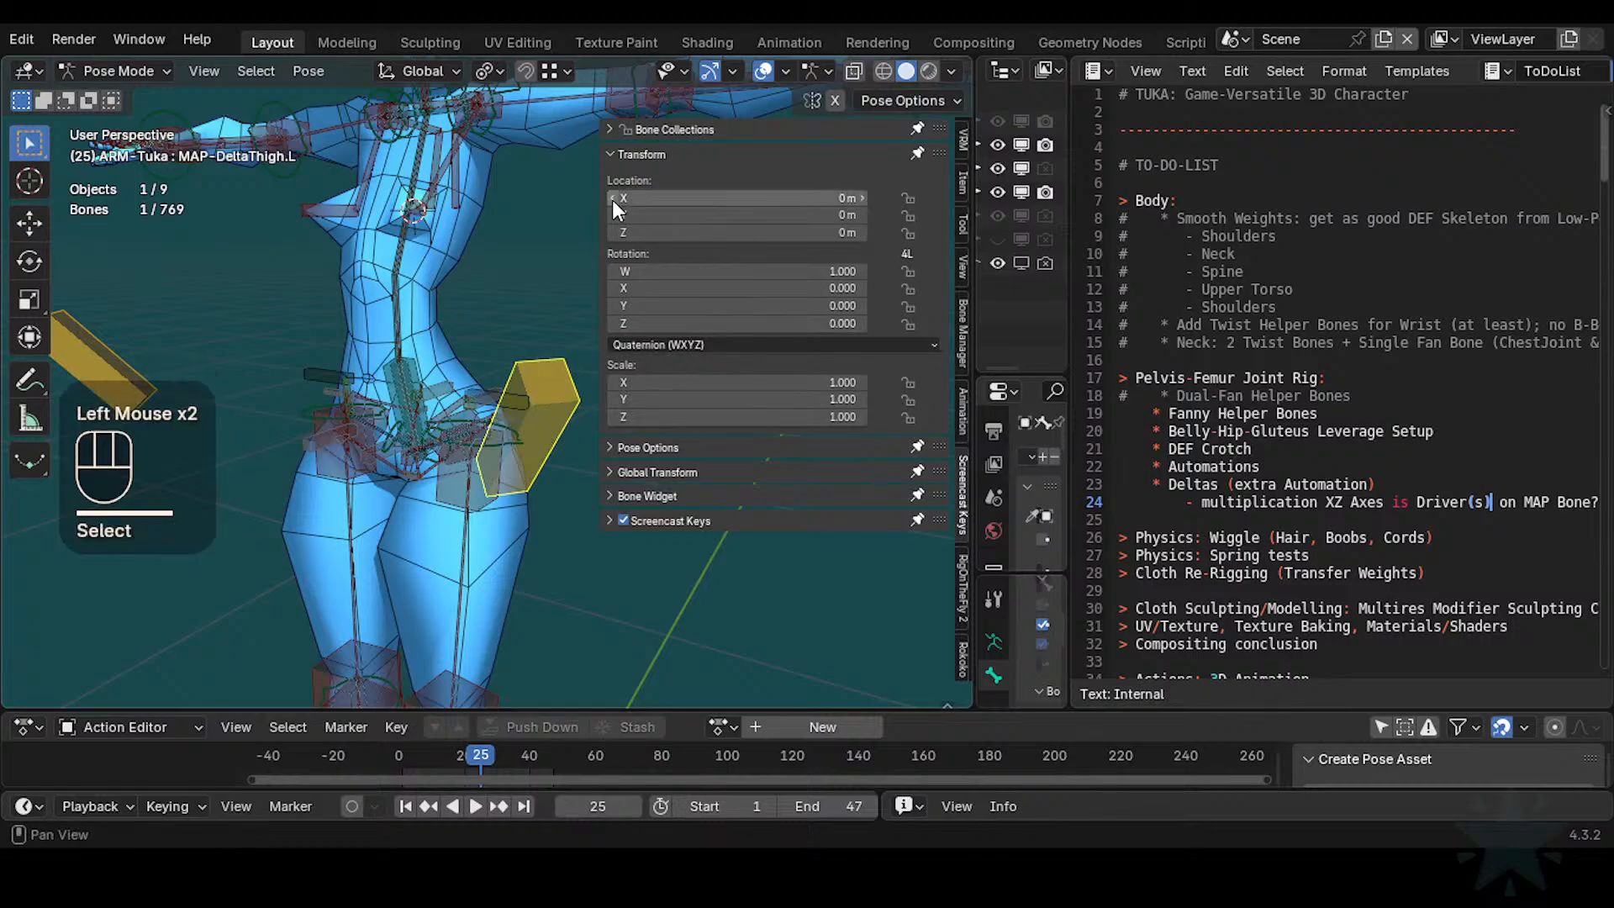
left_click(550, 380)
left_click(550, 380)
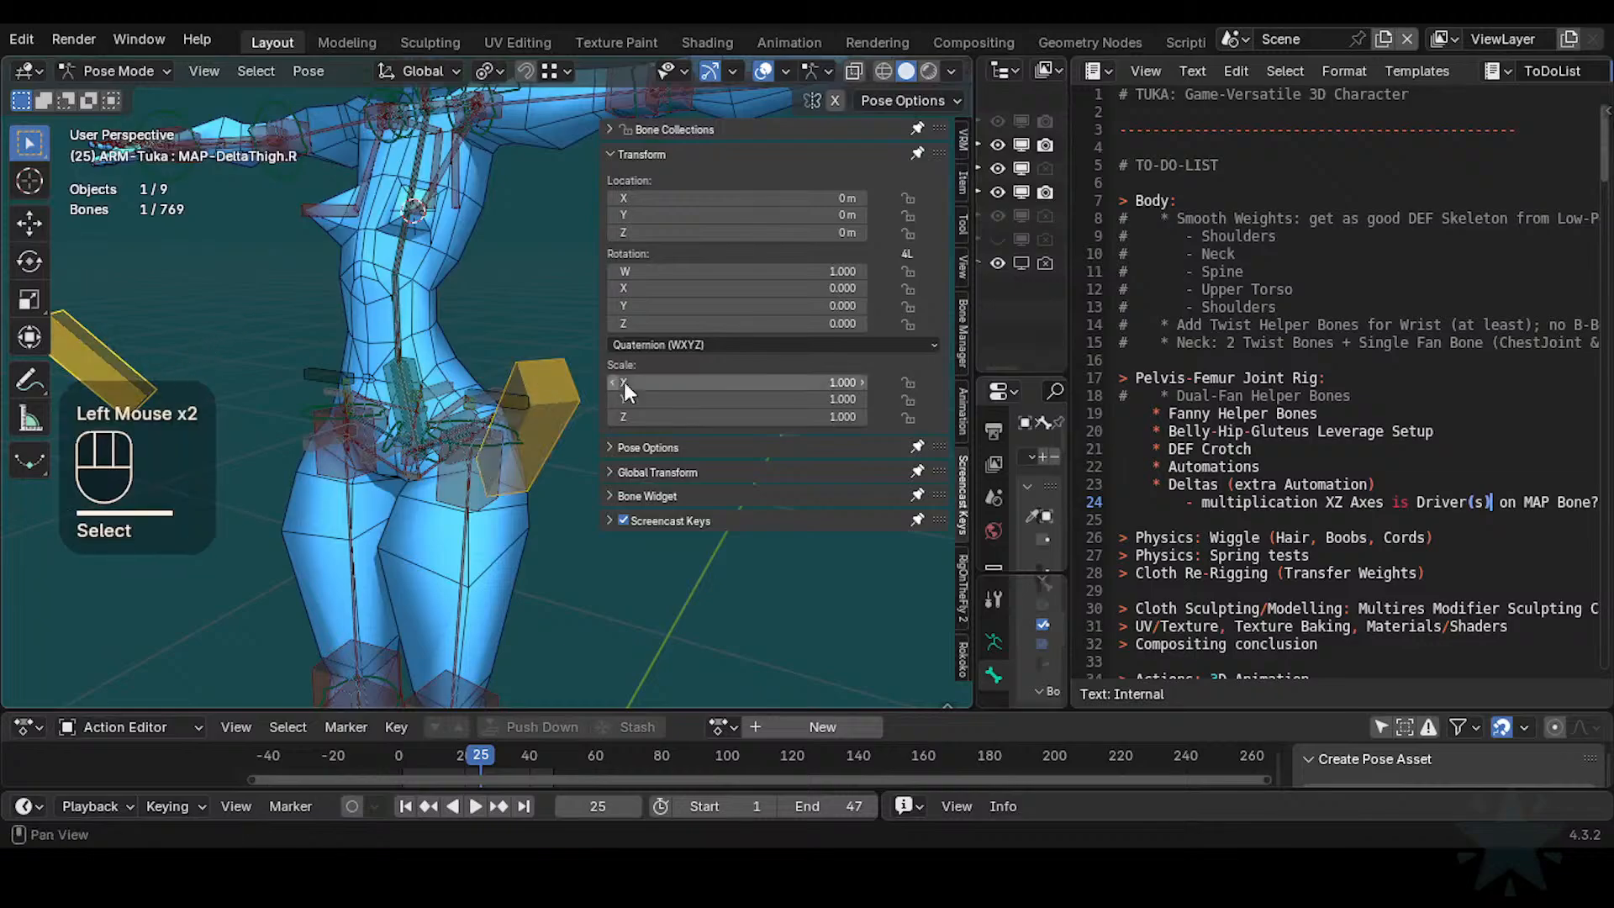
left_click(565, 370)
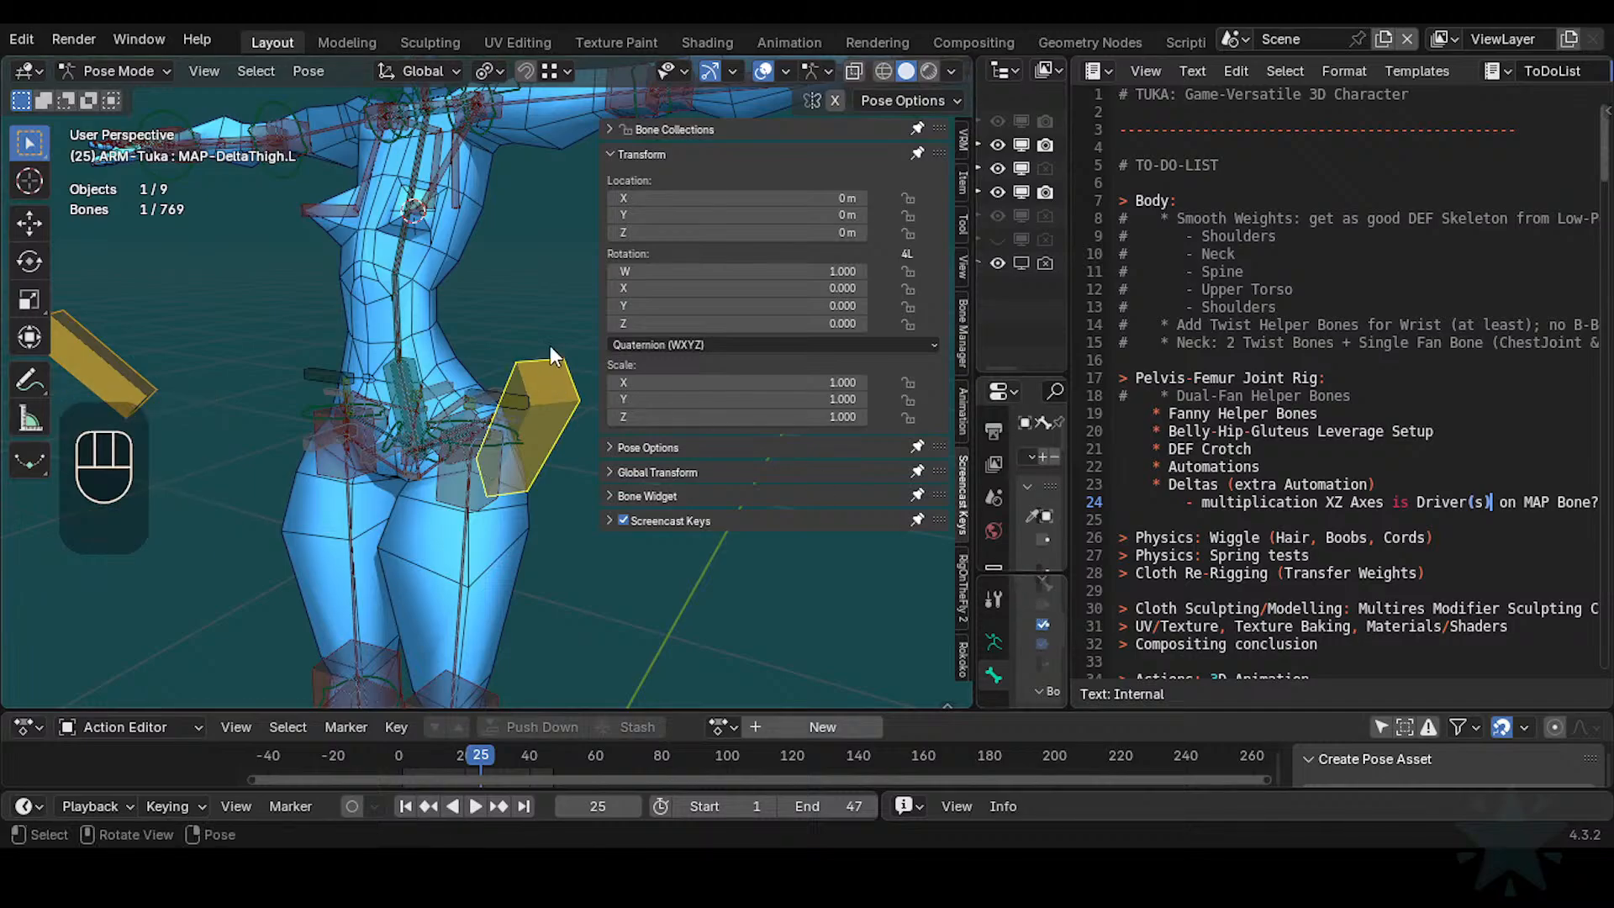
left_click(548, 379)
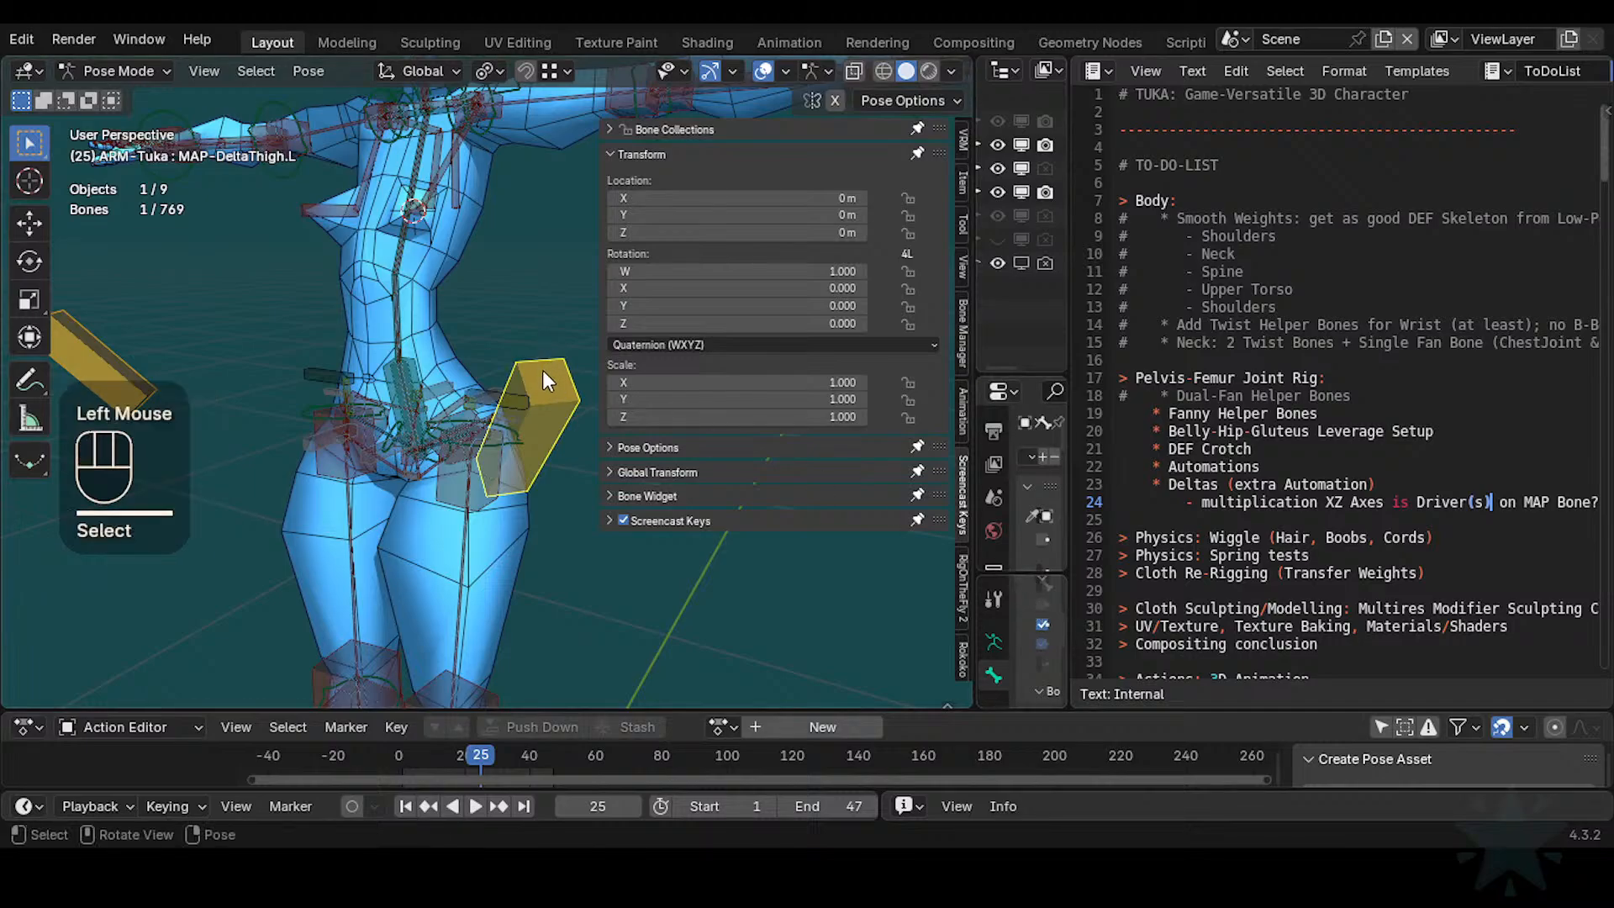
key("g")
key("y")
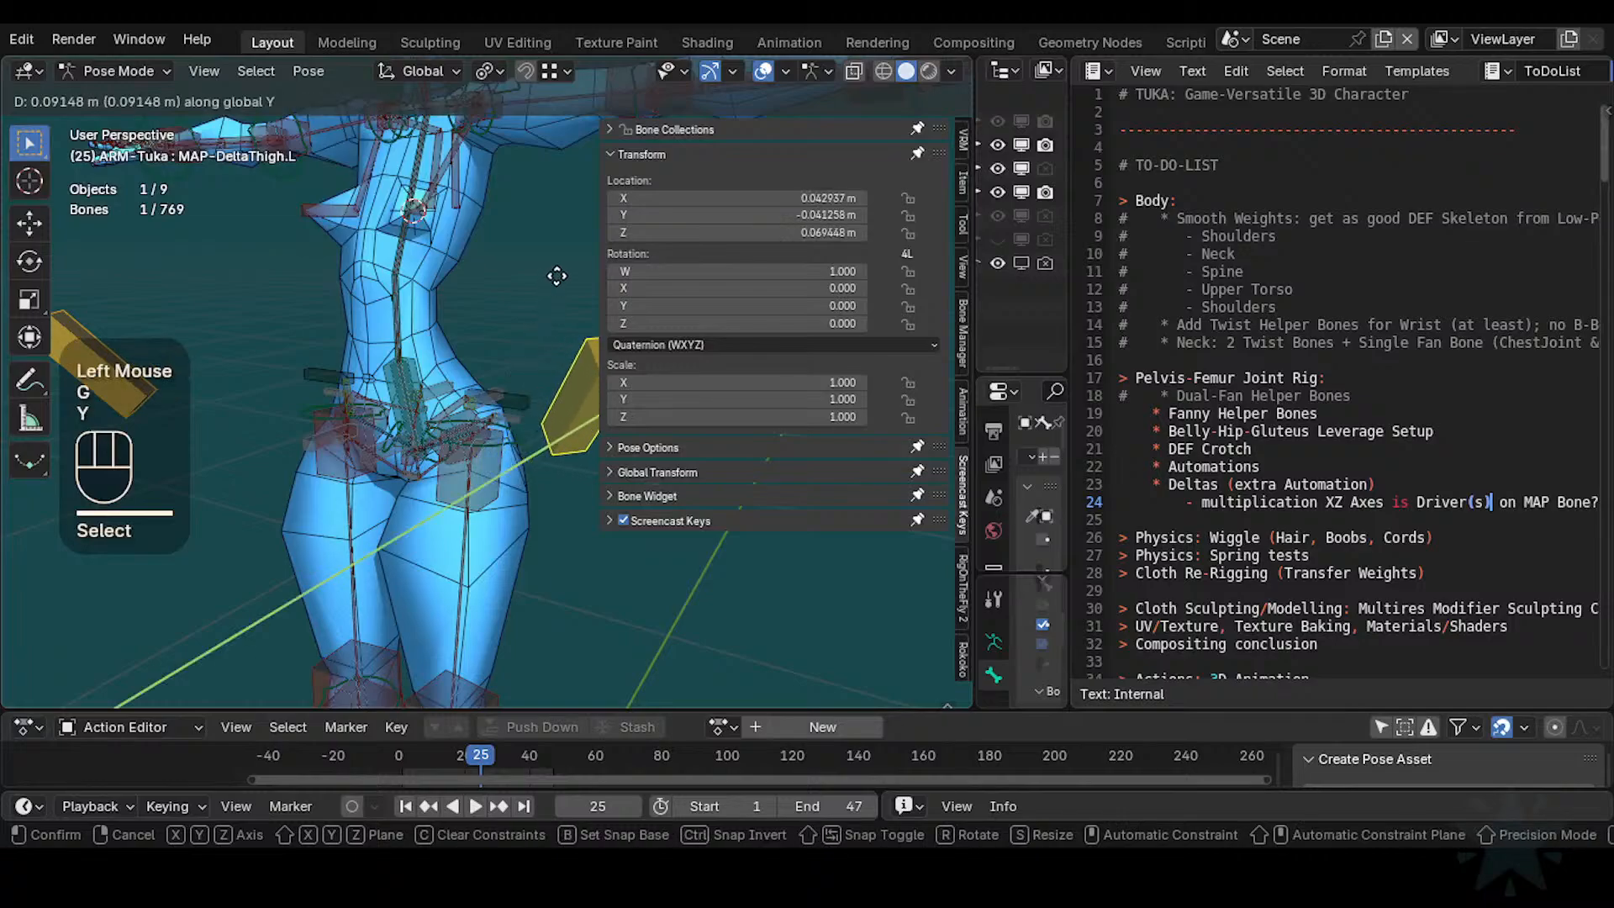
key("Escape")
key("g")
key("y")
key("u")
key("u")
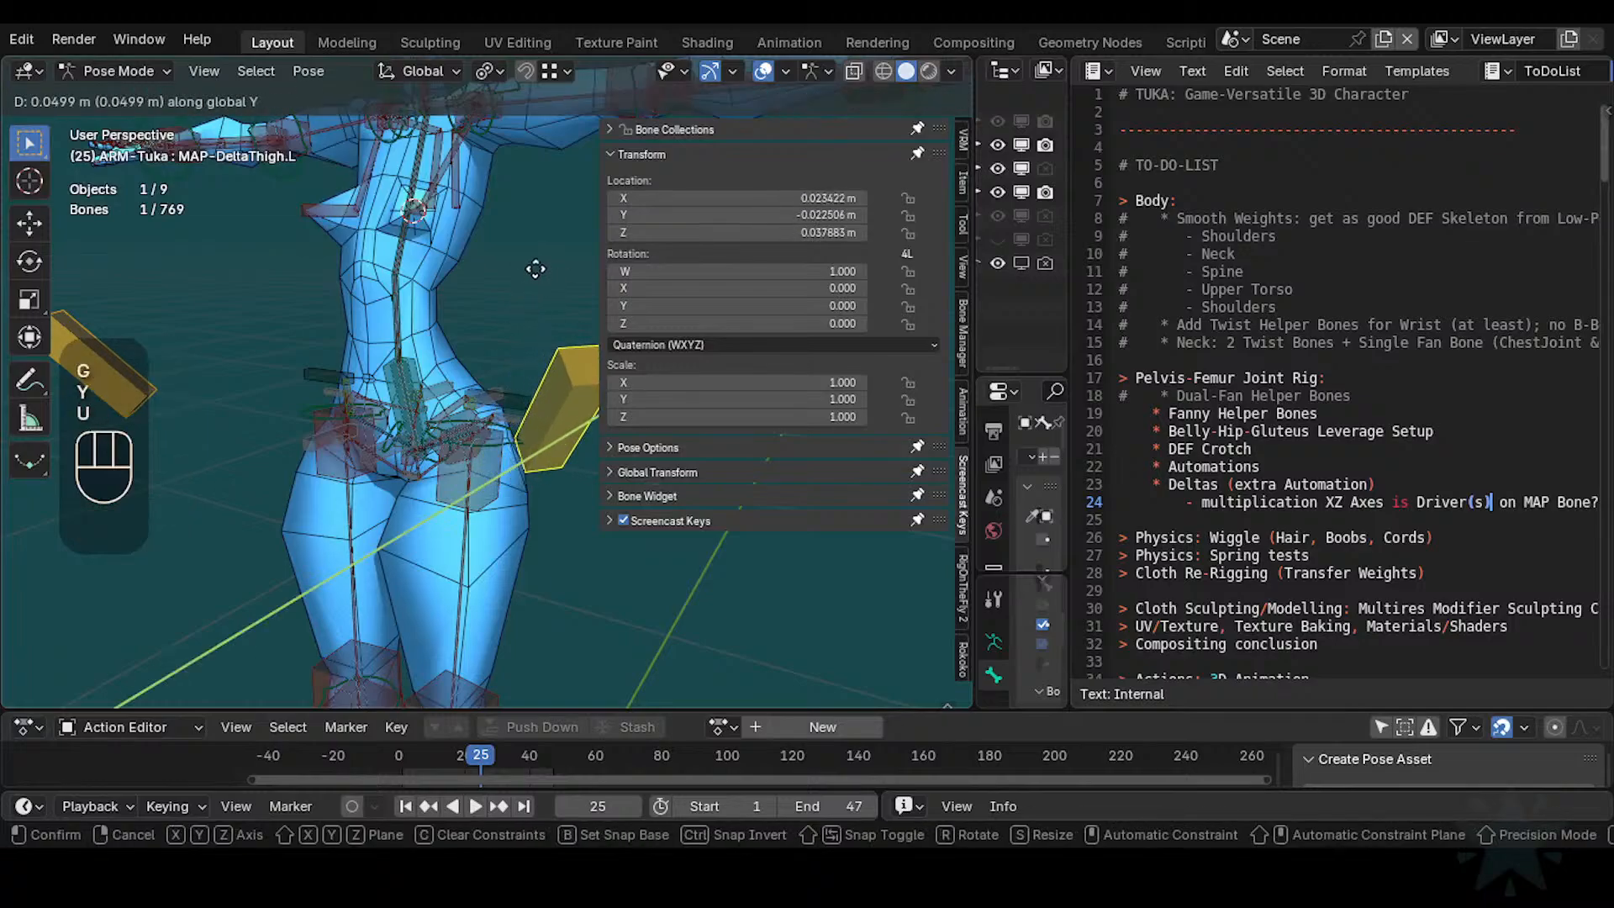
key("Escape")
Try moving the MAP-DeltaThigh.L bone along its local Z, X and Y axes, cancelling the moves
key("g")
key("z")
key("z")
key("z")
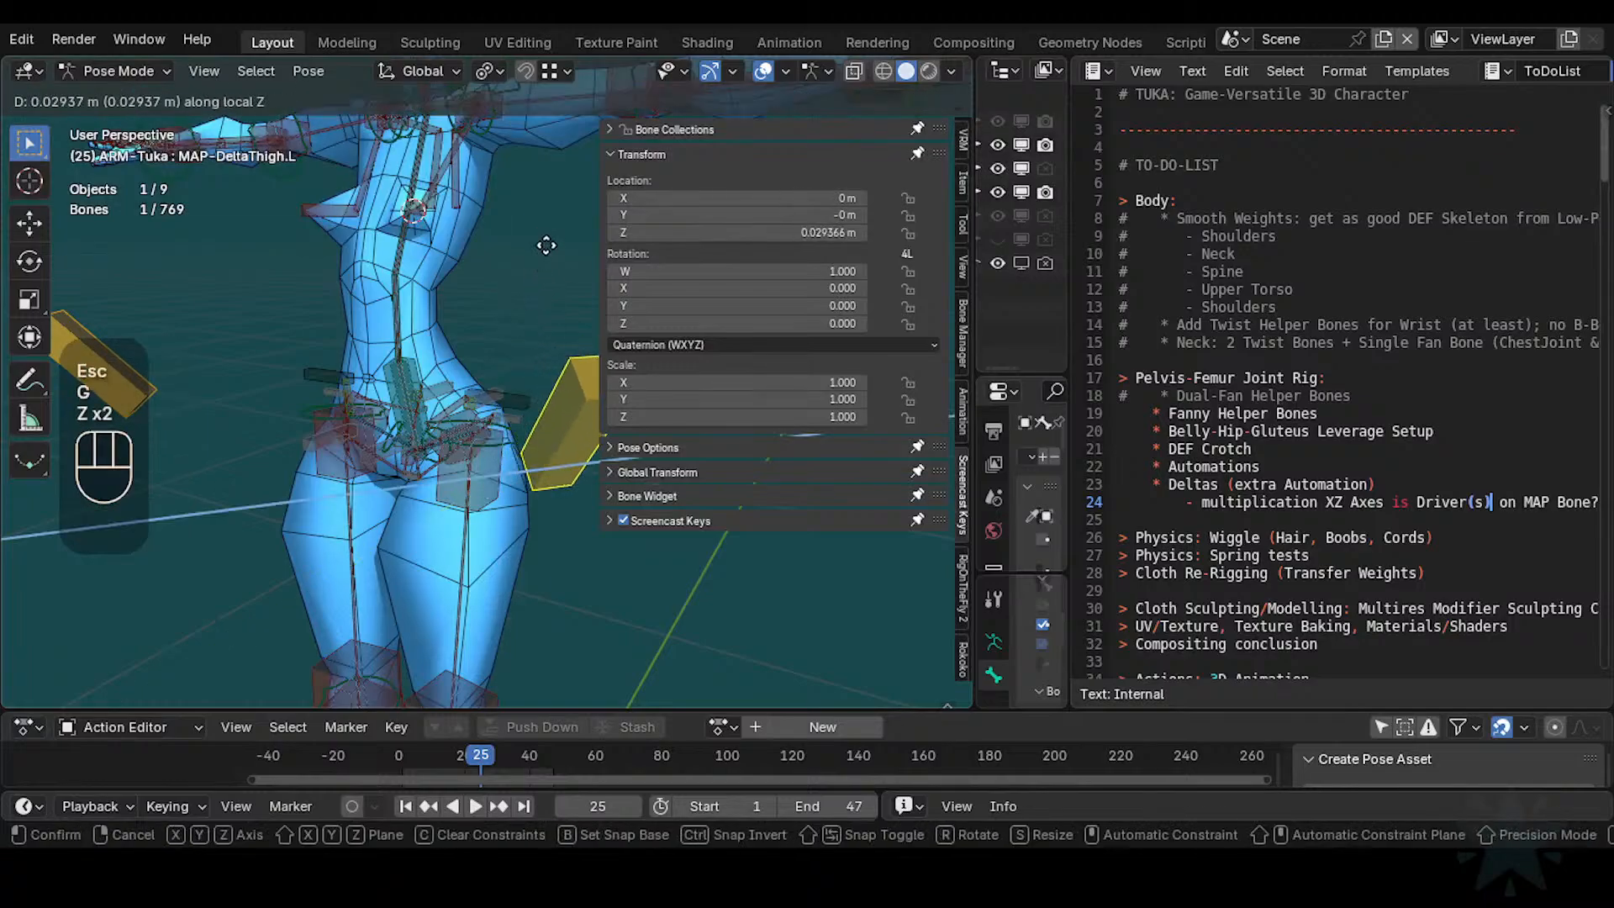
key("y")
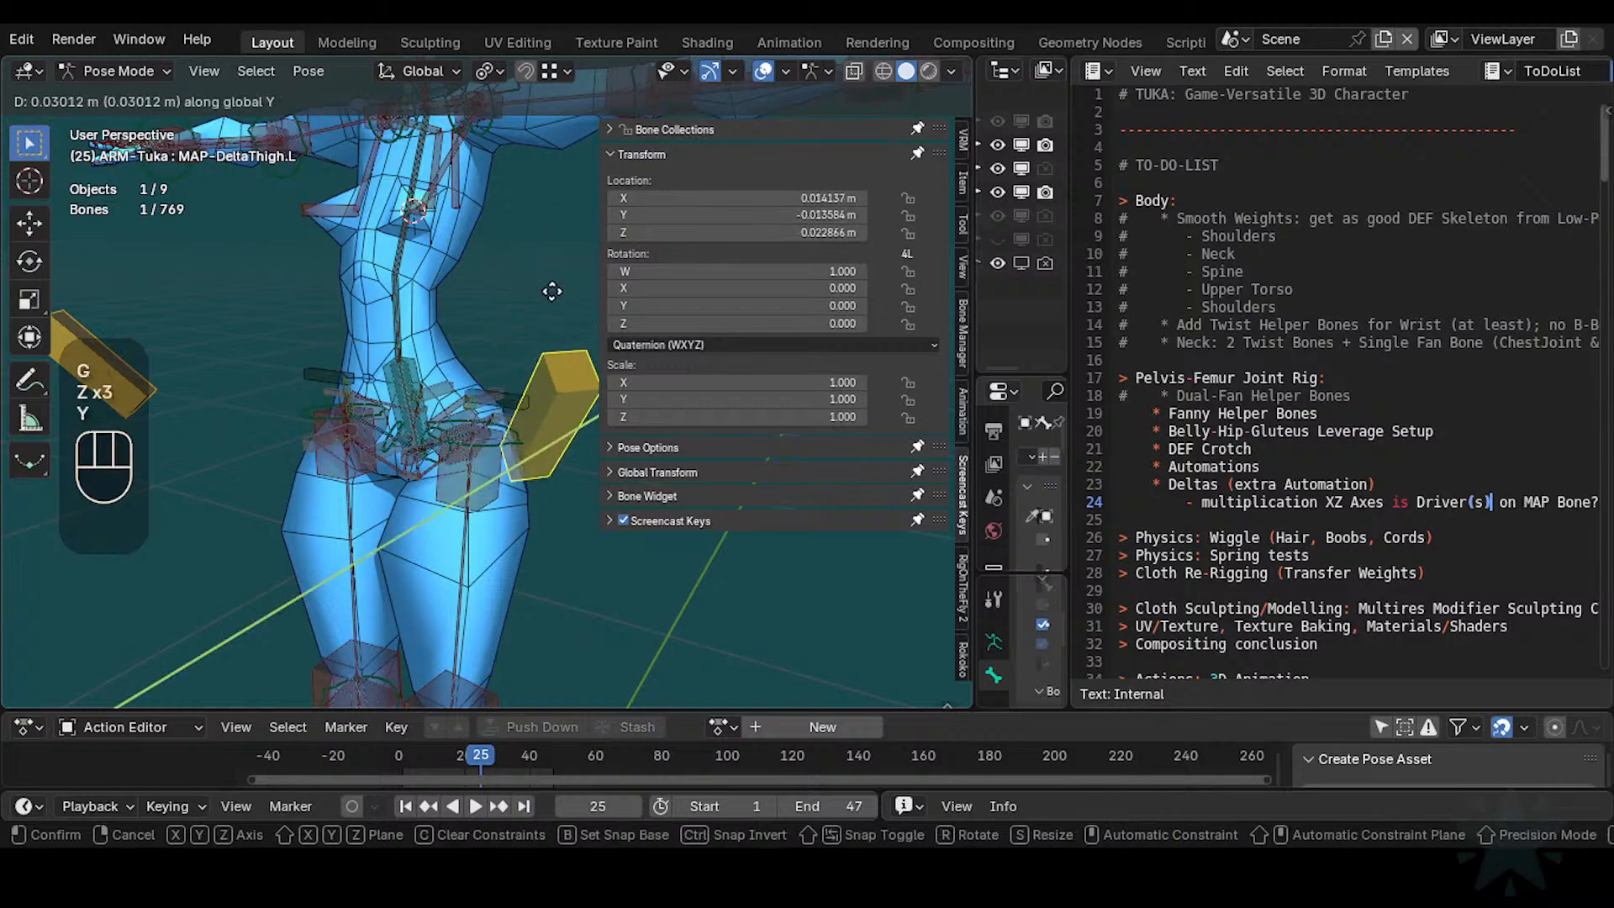
key("x")
key("x")
key("Escape")
key("g")
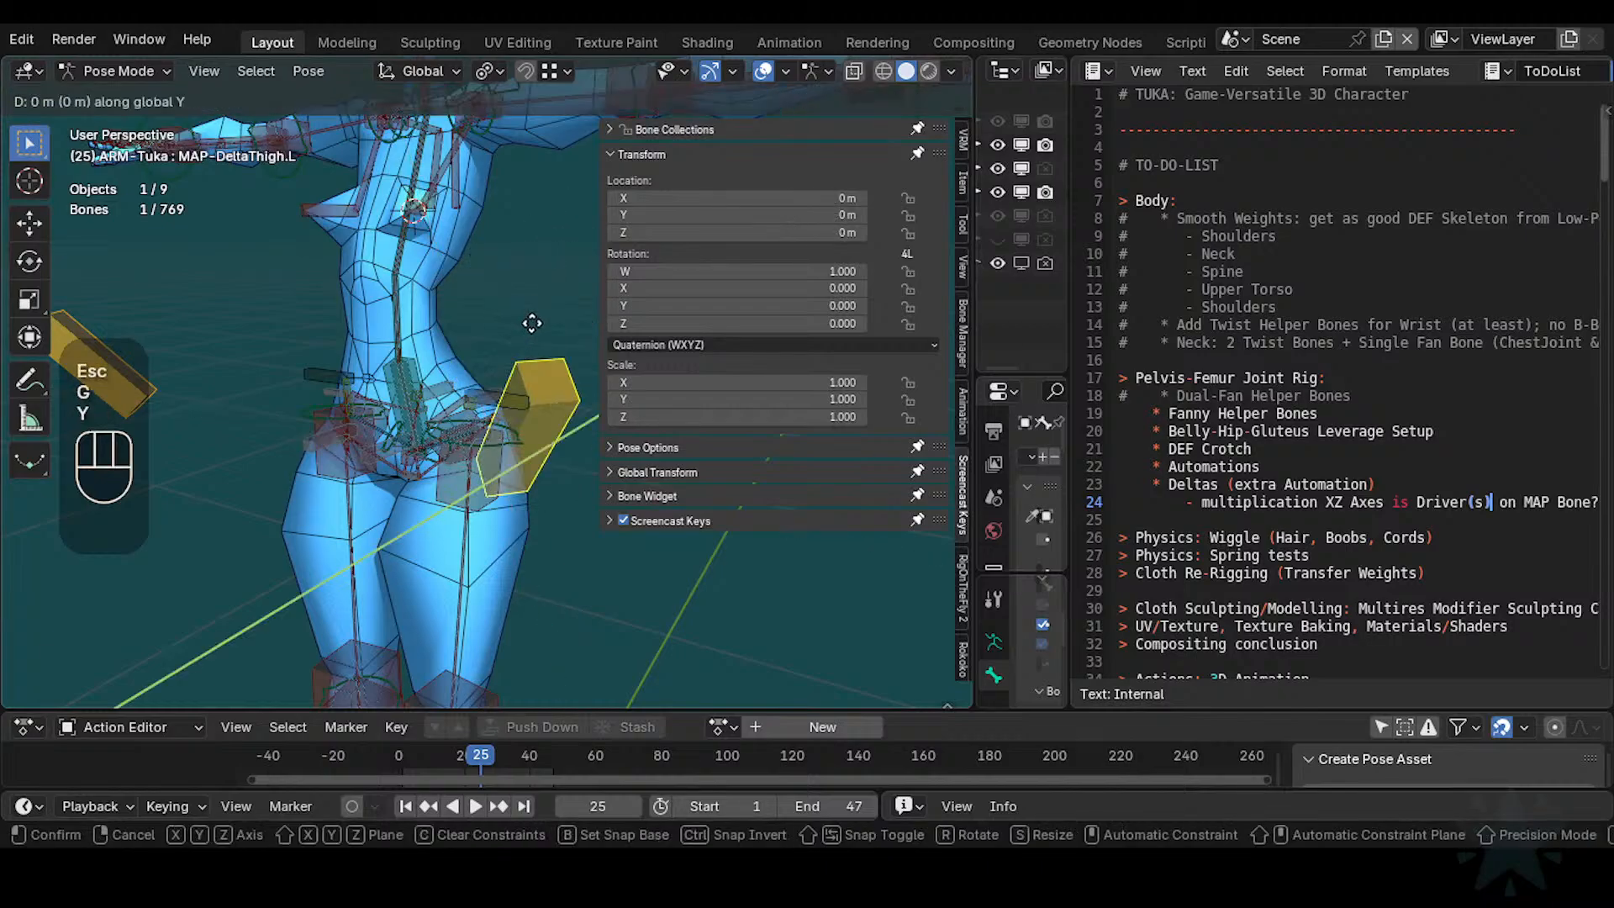
key("y")
key("y")
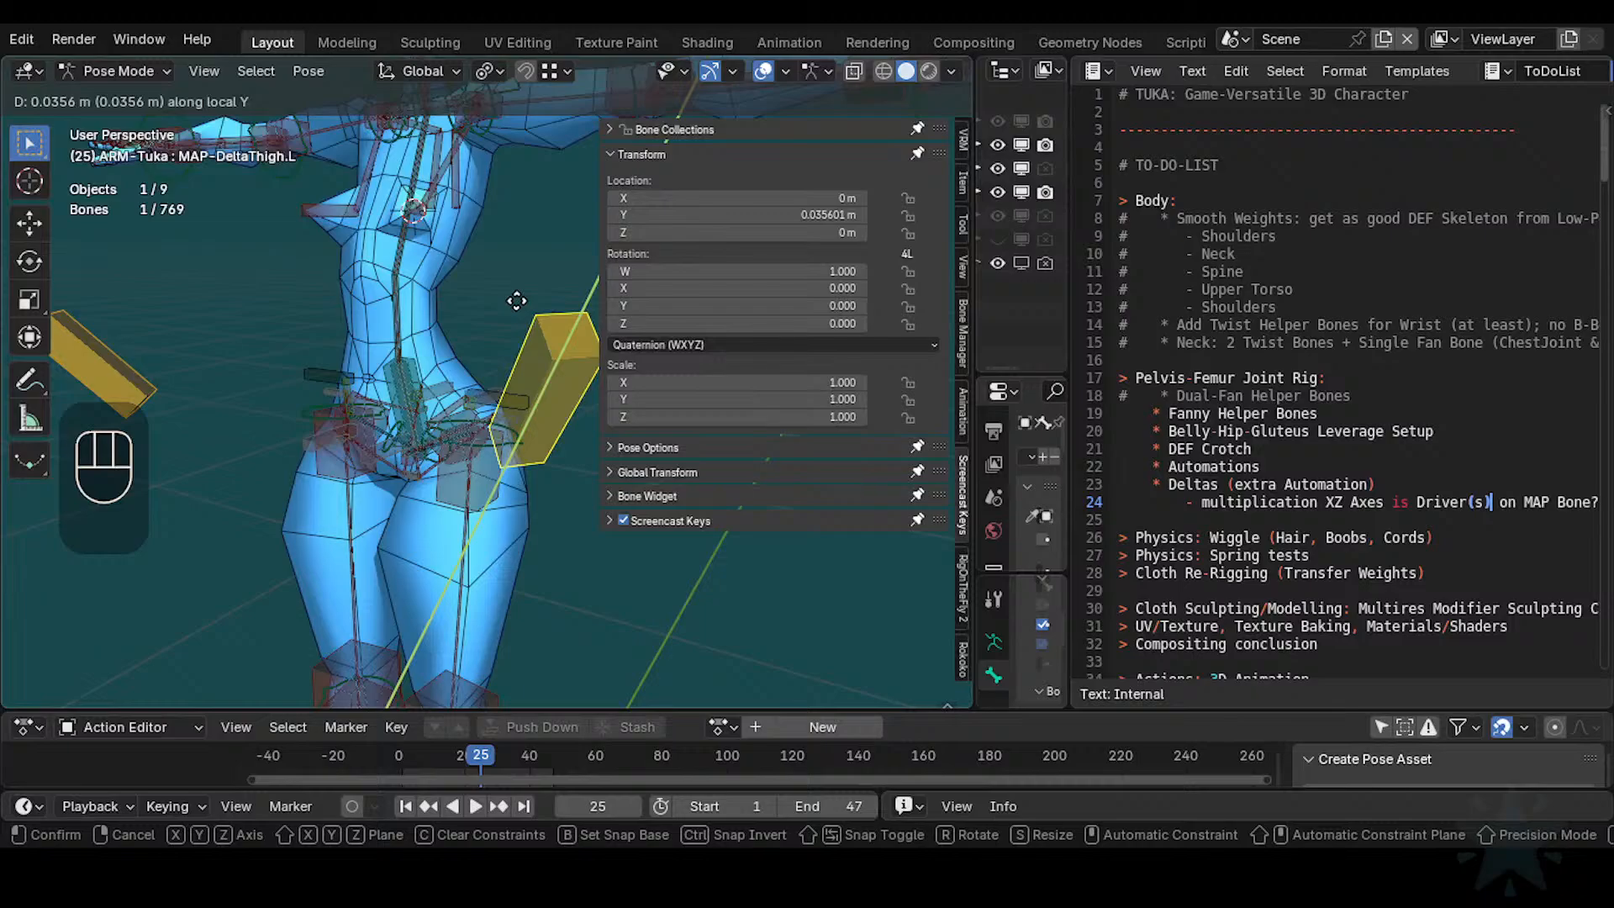
key("Escape")
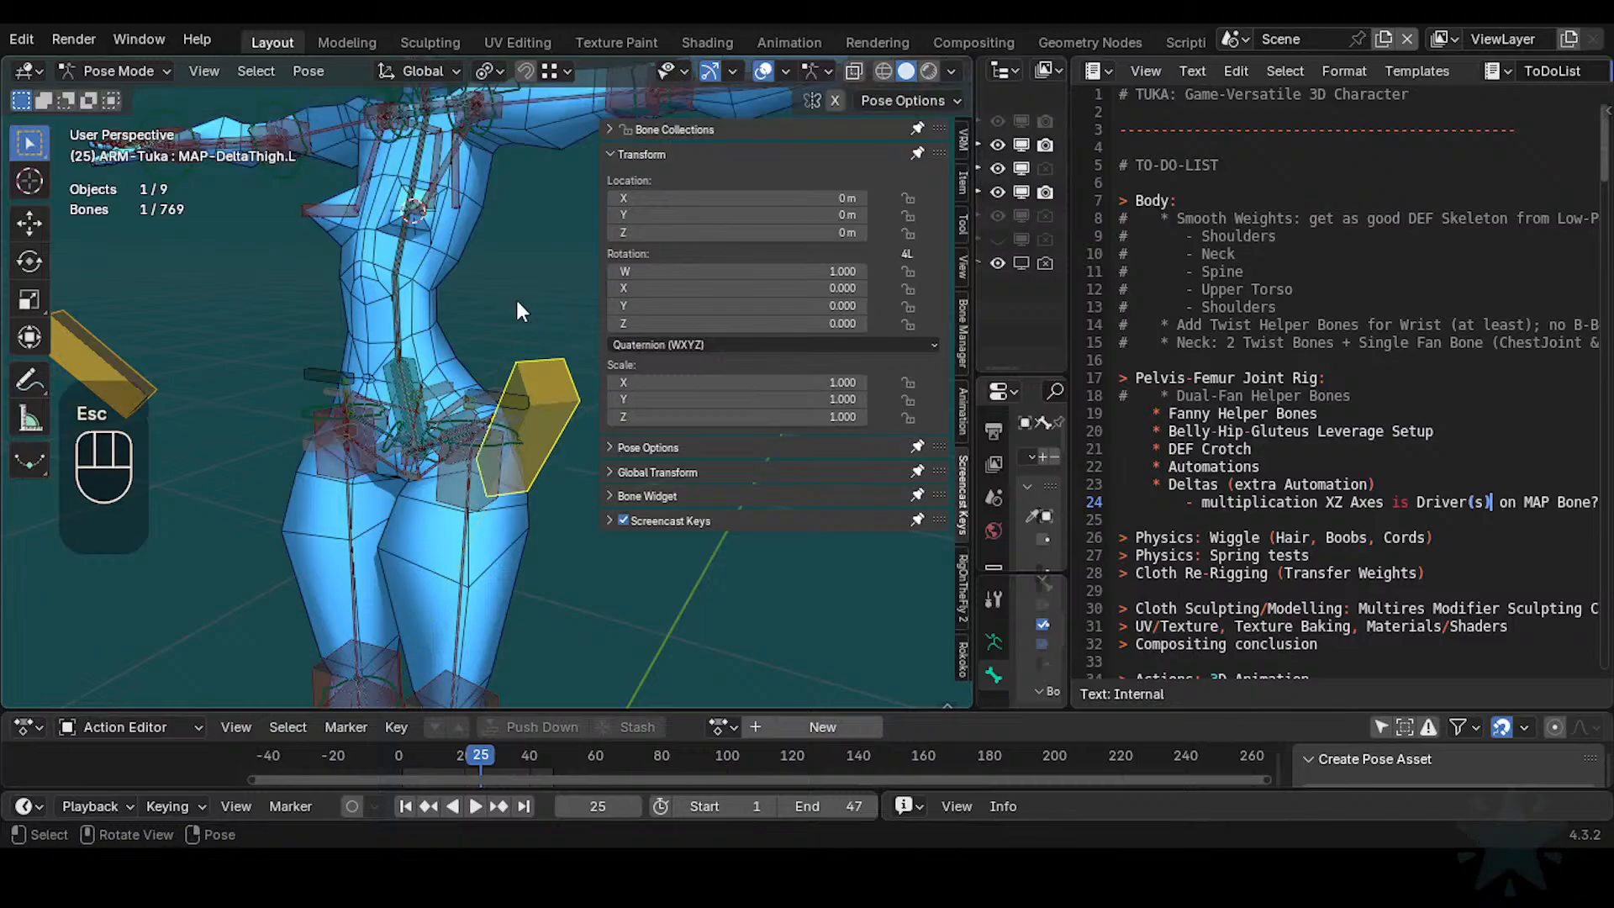
Hide the bone properties, examine the Delta thigh and hip leverage bones from several angles, and select C-Leverage-Buttock.L
key("n")
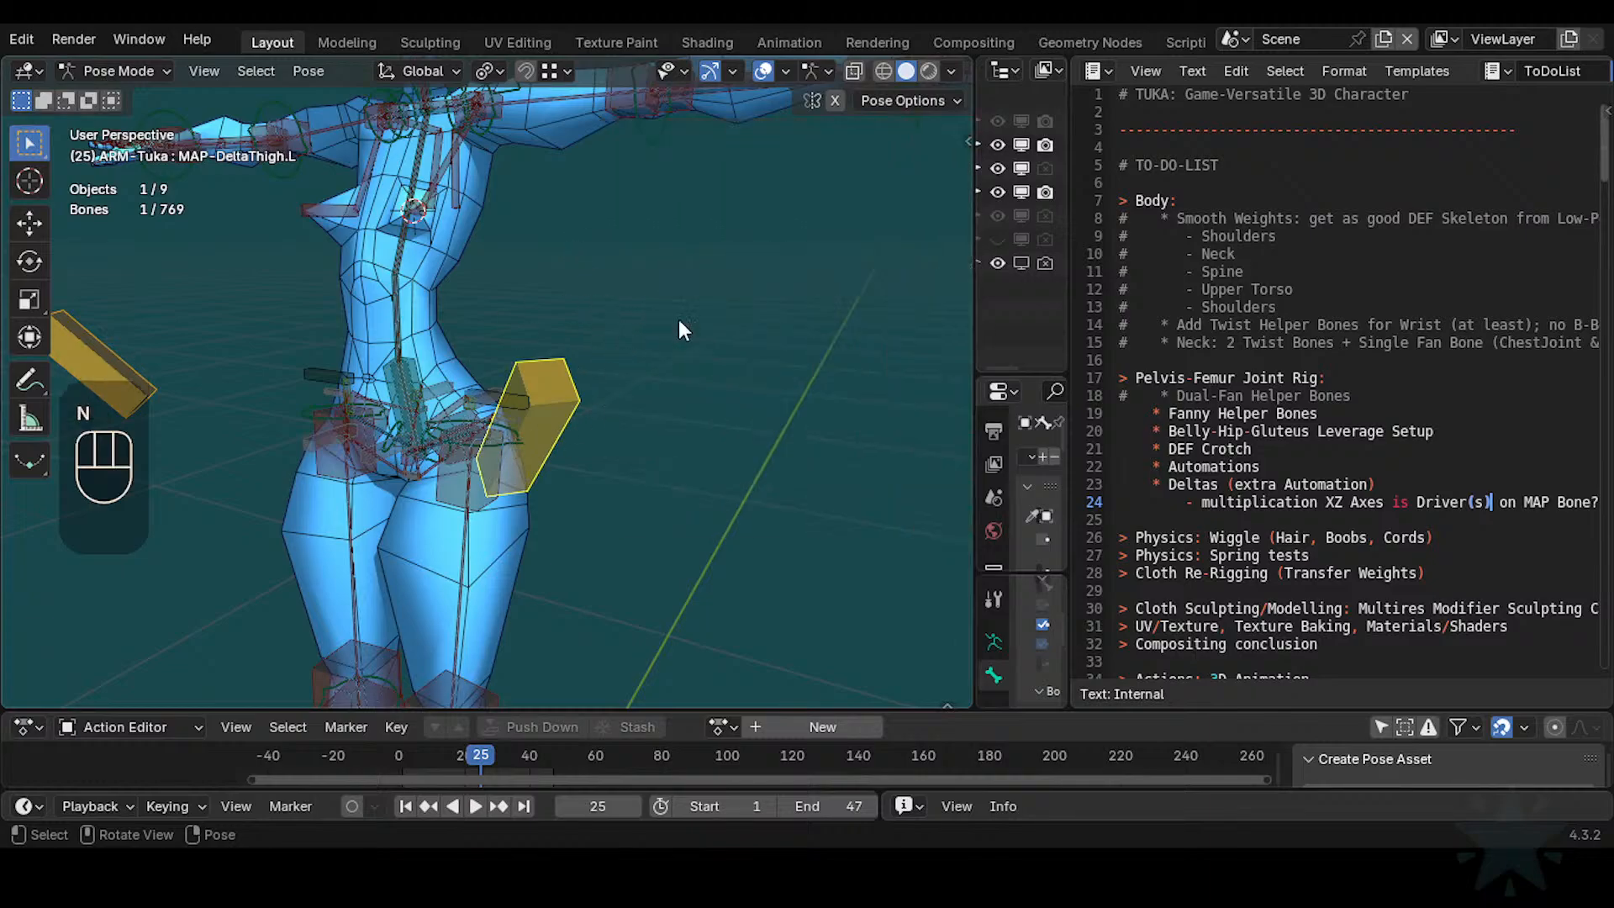
mouse_move(570, 502)
middle_mouse_down()
mouse_move(517, 512)
mouse_move(575, 526)
middle_mouse_up()
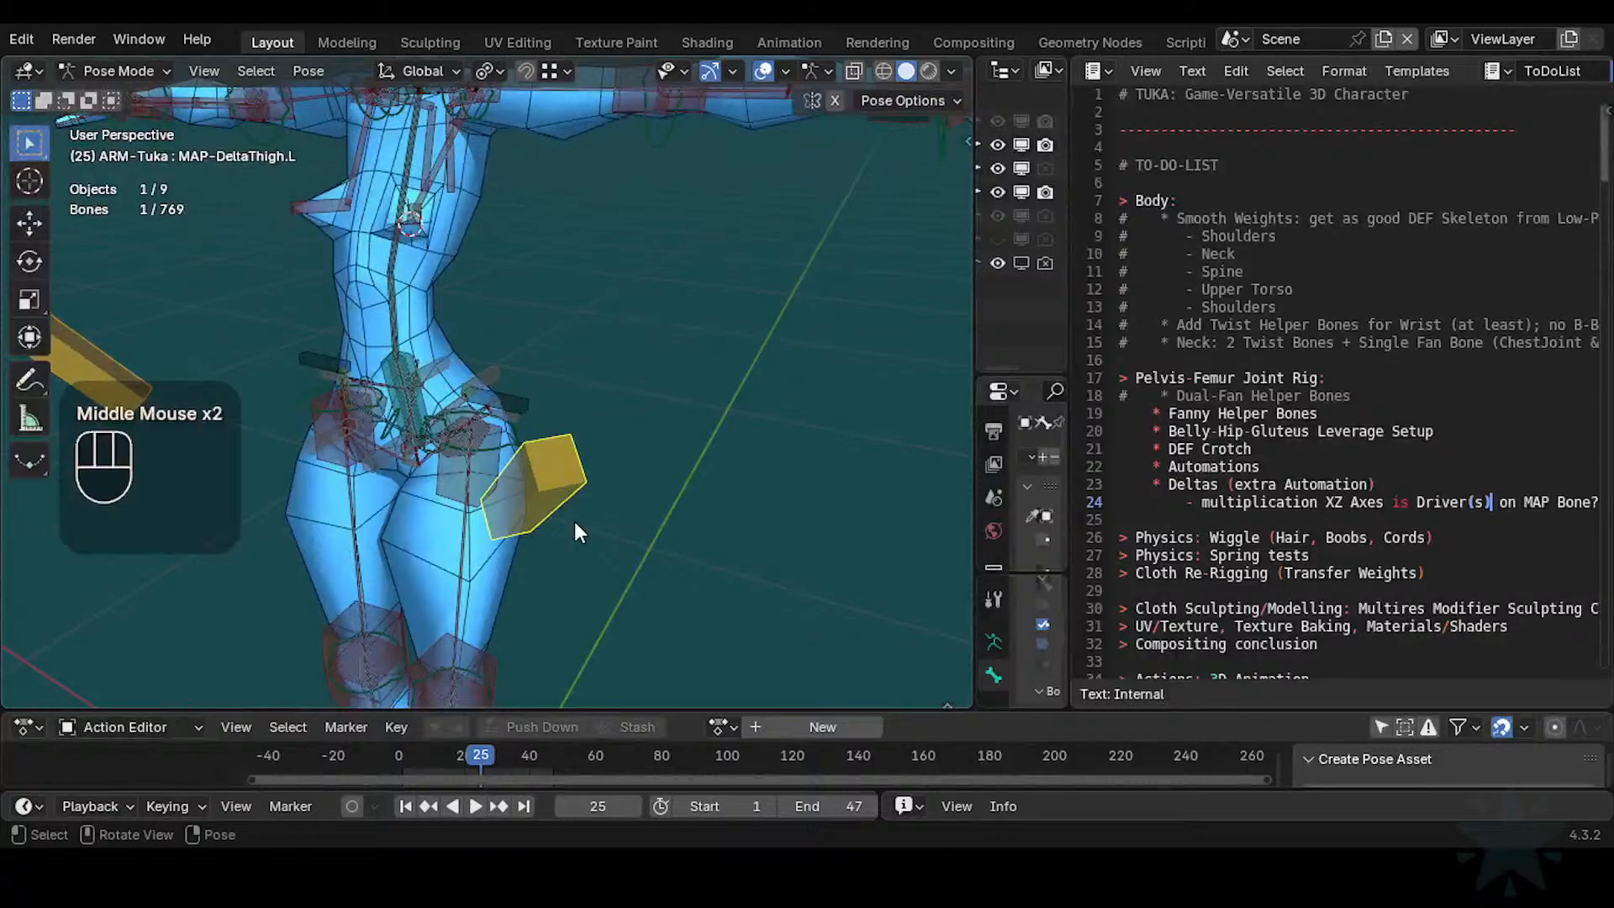
key("shift")
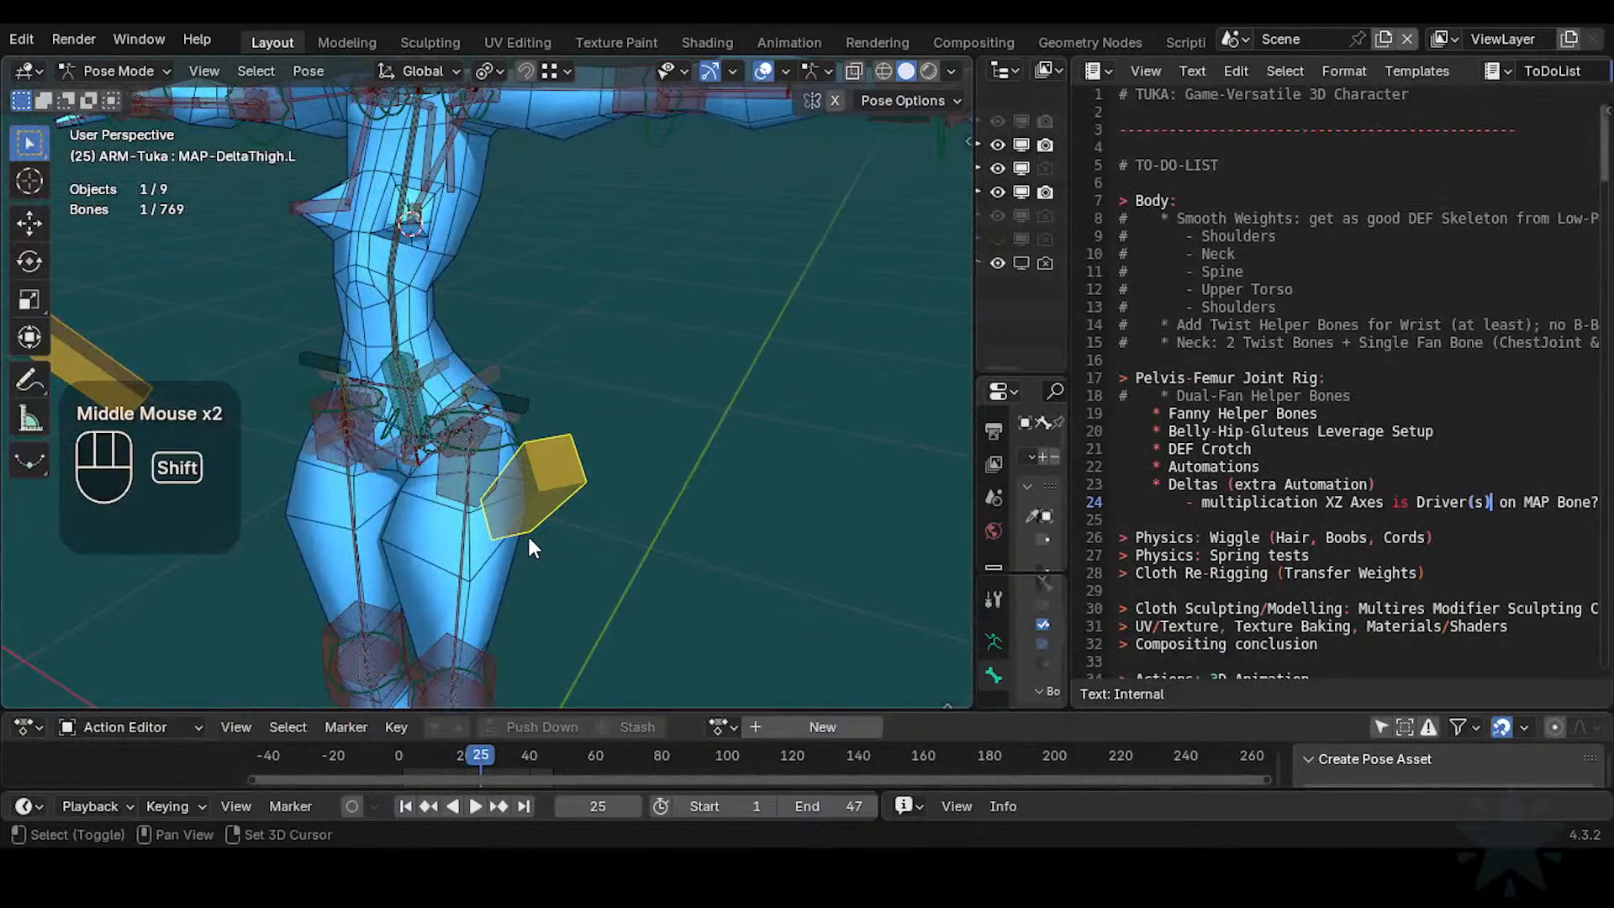
middle_click_drag(486, 543, 459, 608)
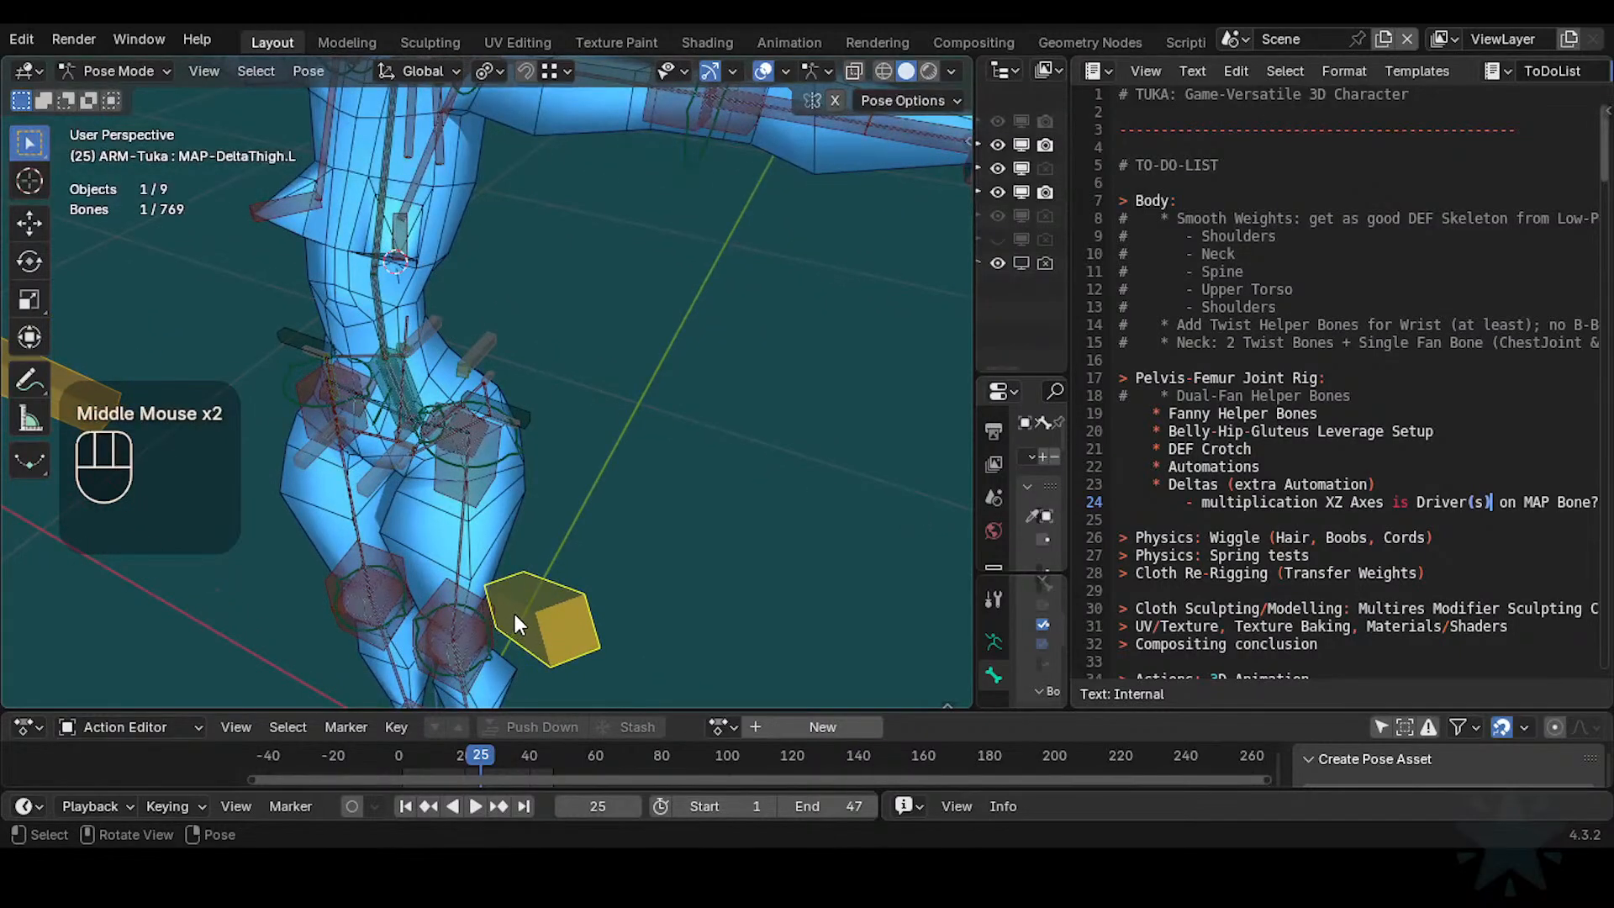
scroll(511, 589, "down", 1)
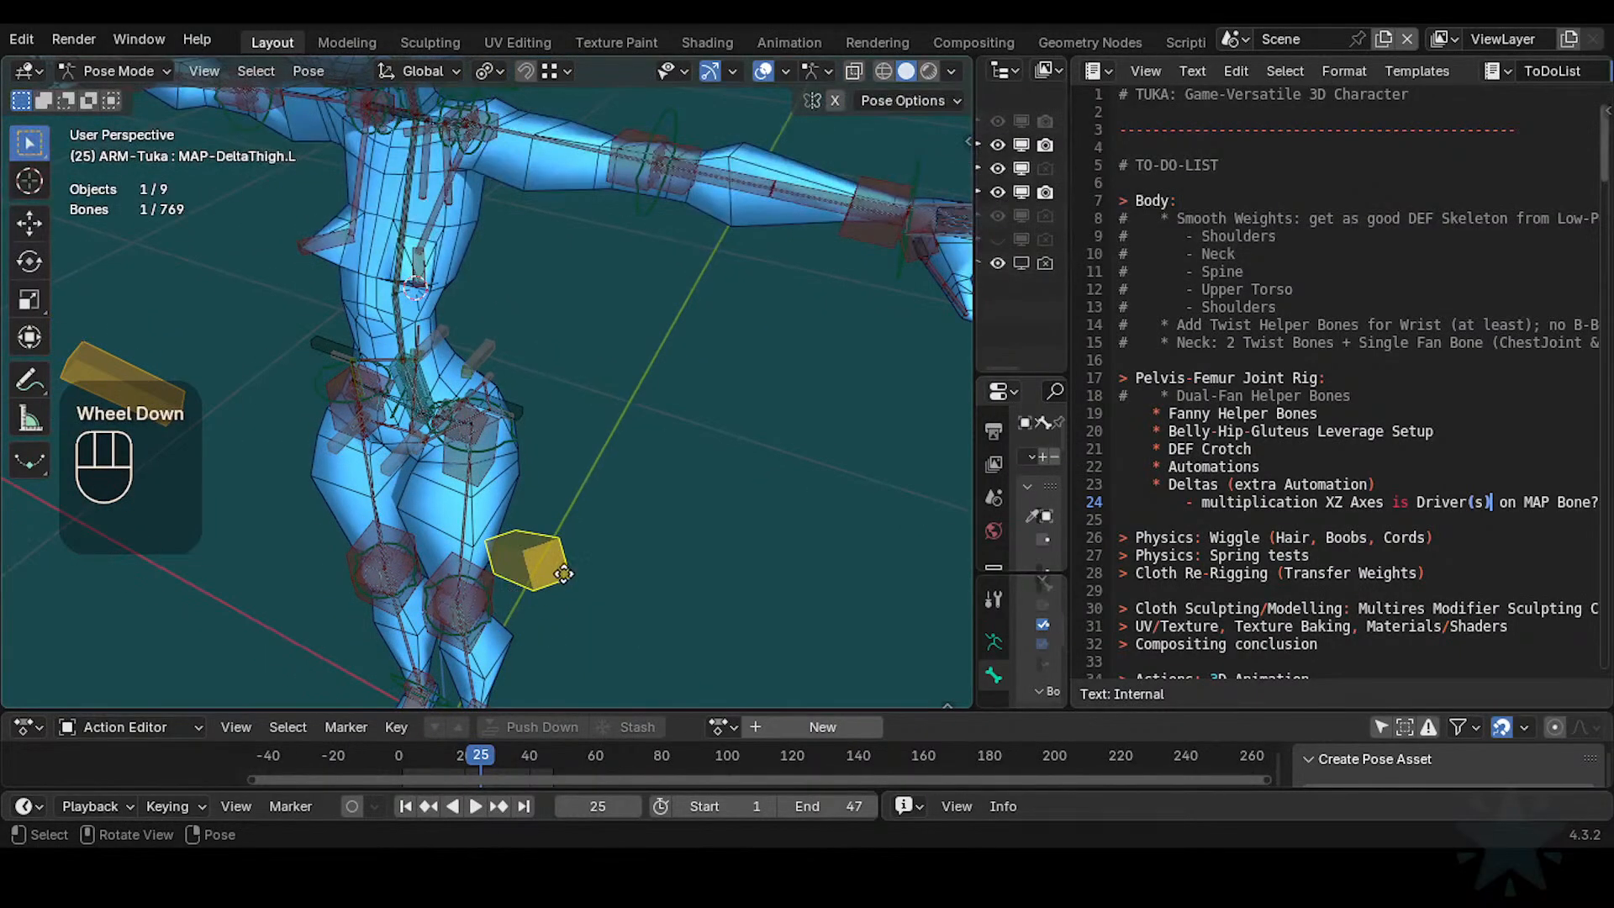
key("g")
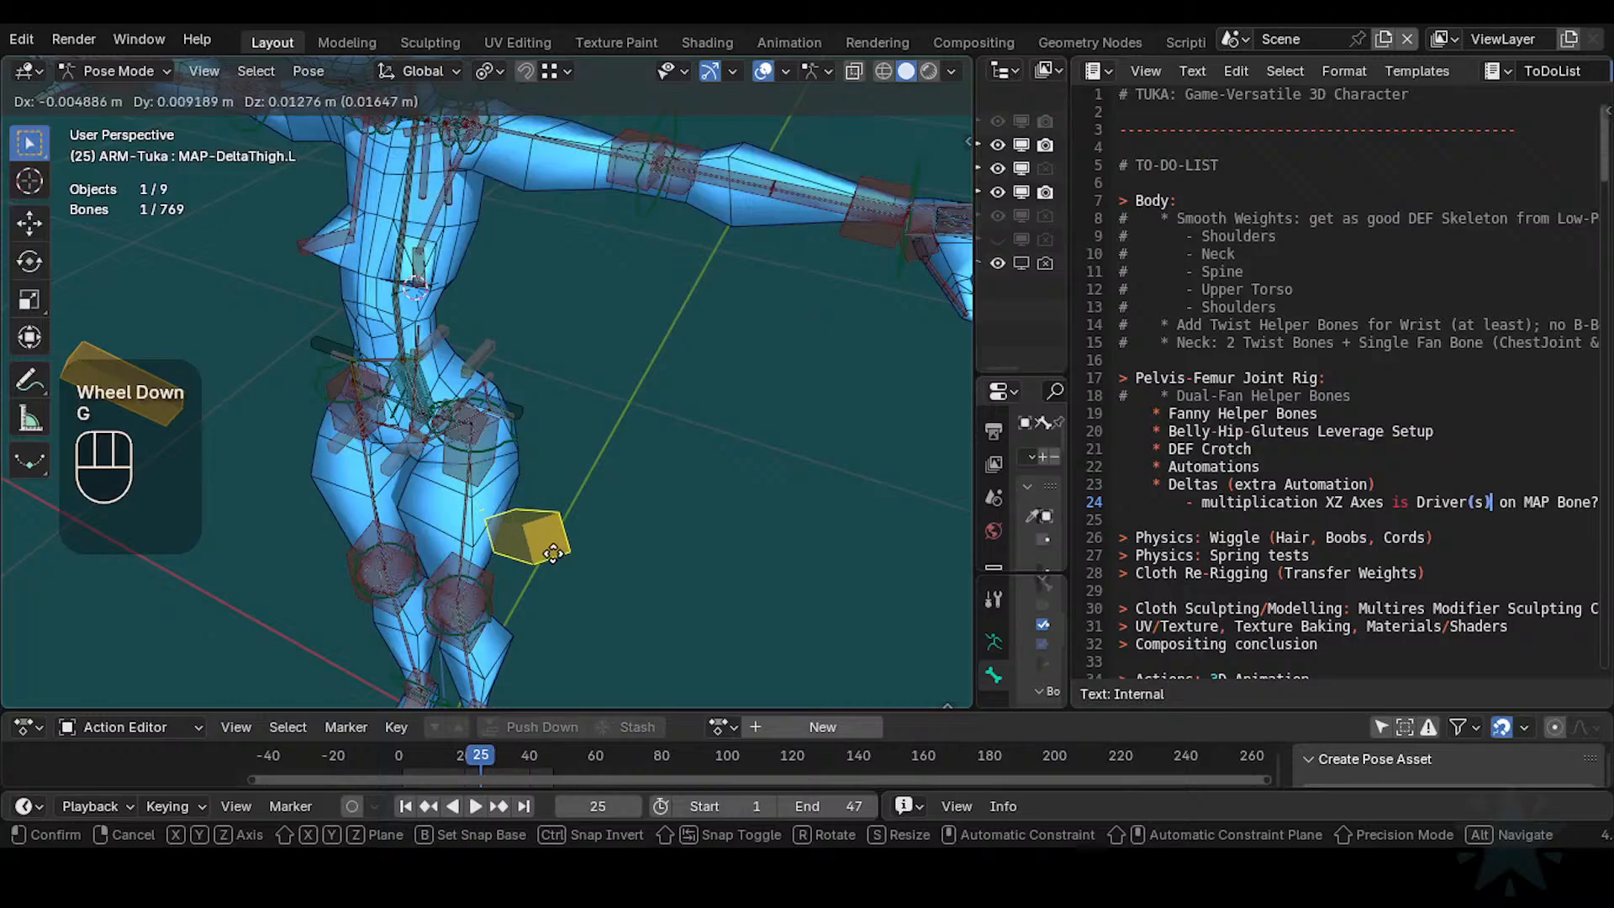
key("Escape")
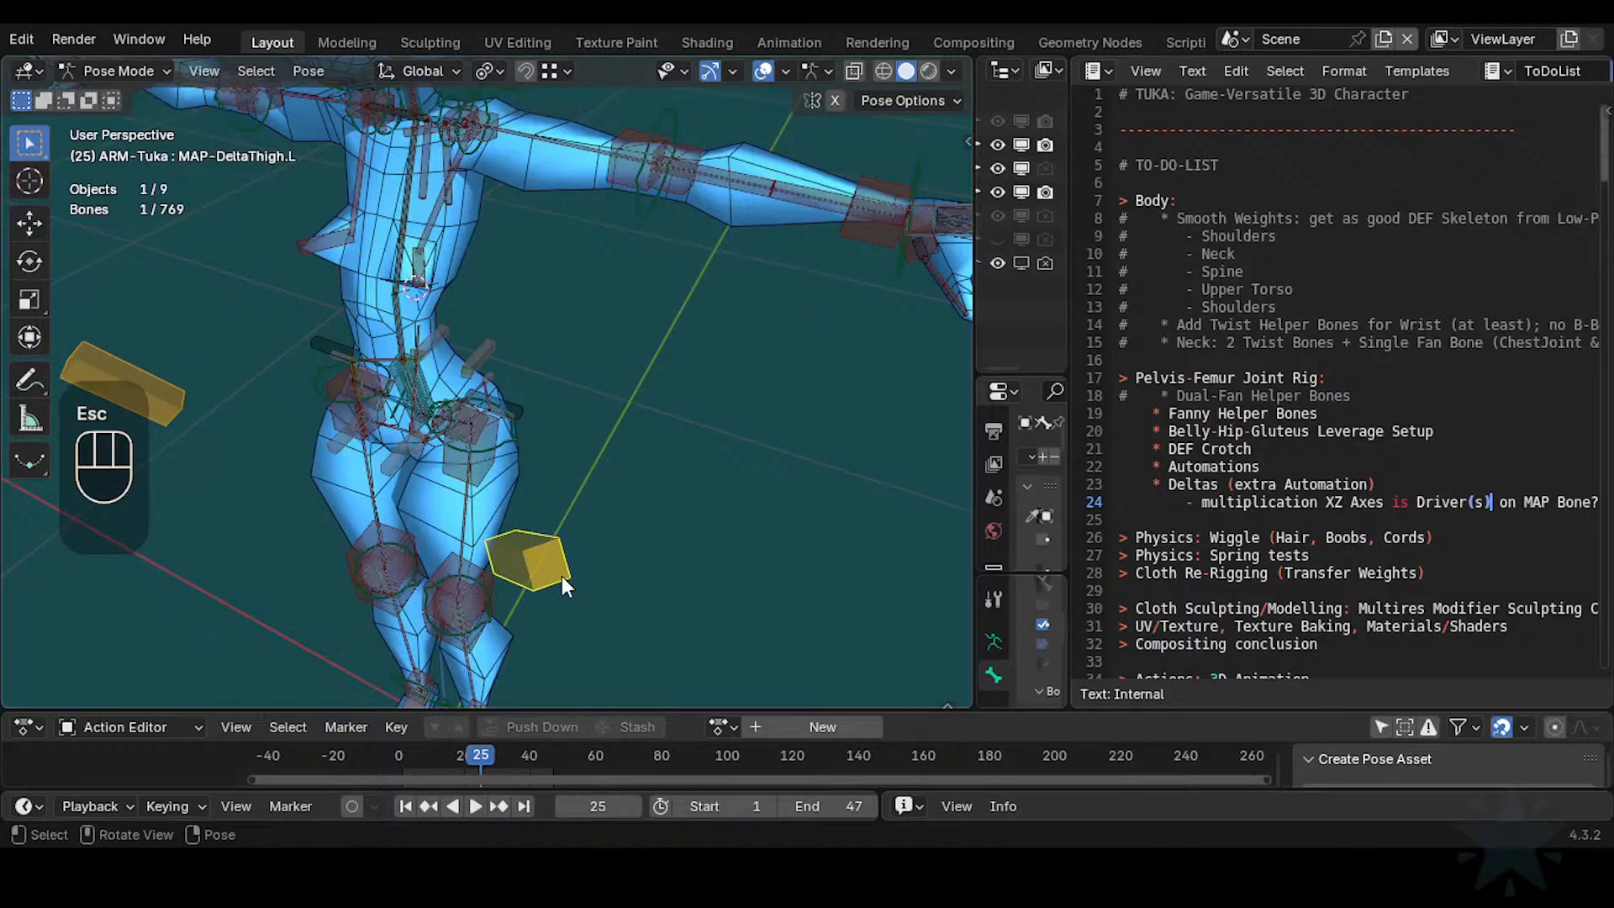
middle_click_drag(561, 583, 658, 534, "shift")
scroll(658, 538, "up", 1)
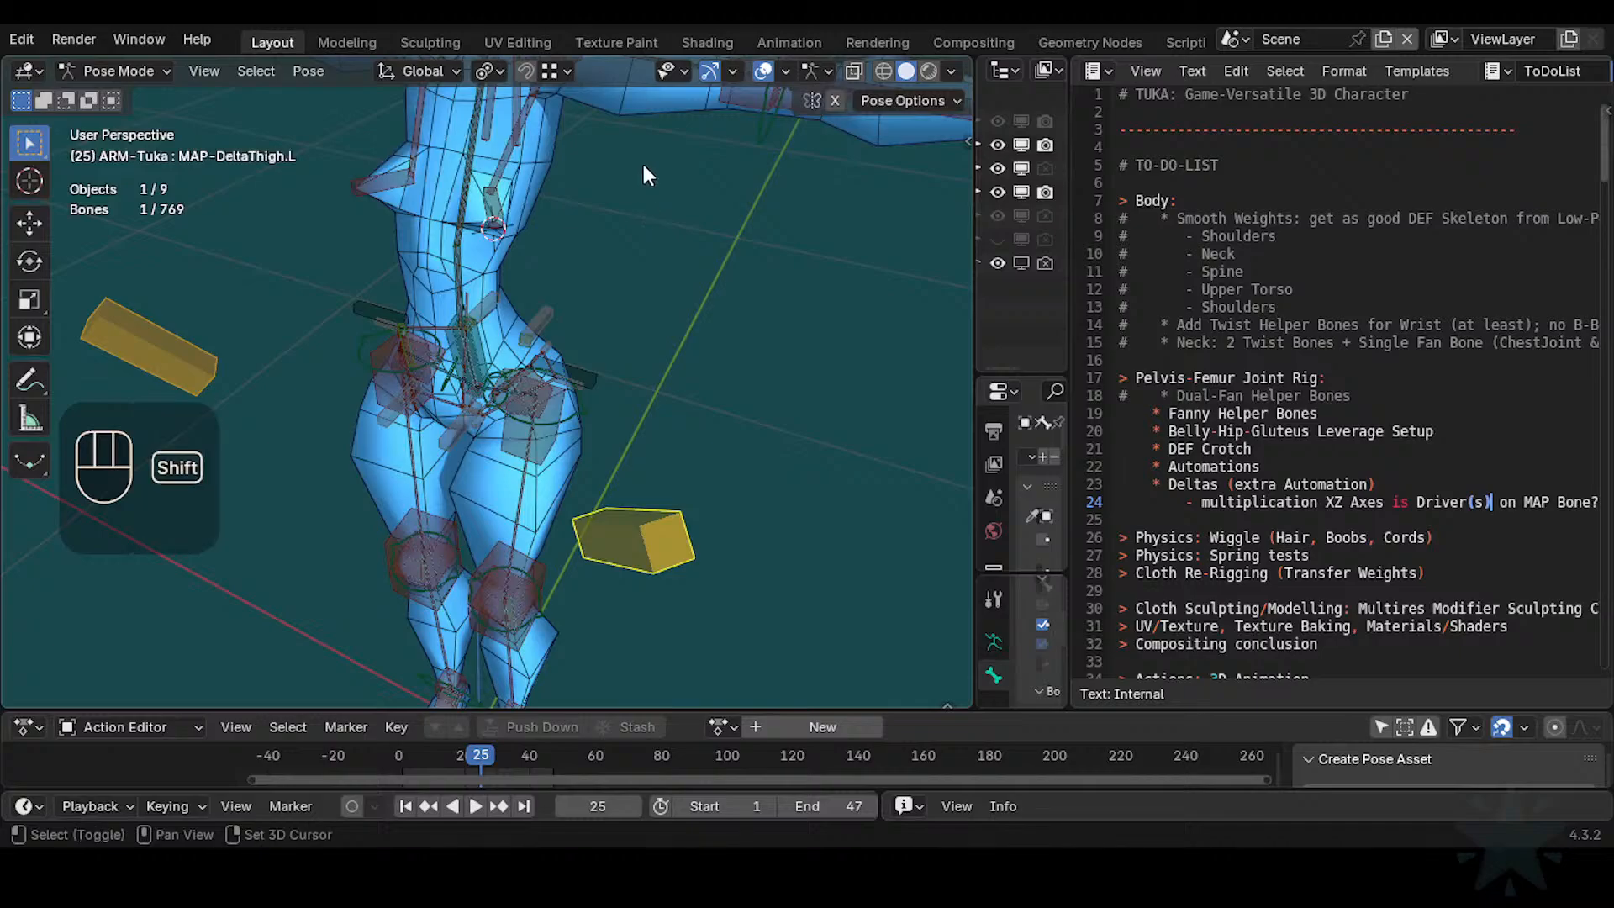
middle_click_drag(643, 167, 523, 516, "shift")
scroll(589, 403, "down", 1)
middle_click_drag(638, 565, 541, 402, "shift")
scroll(620, 333, "up", 1)
scroll(602, 385, "up", 1)
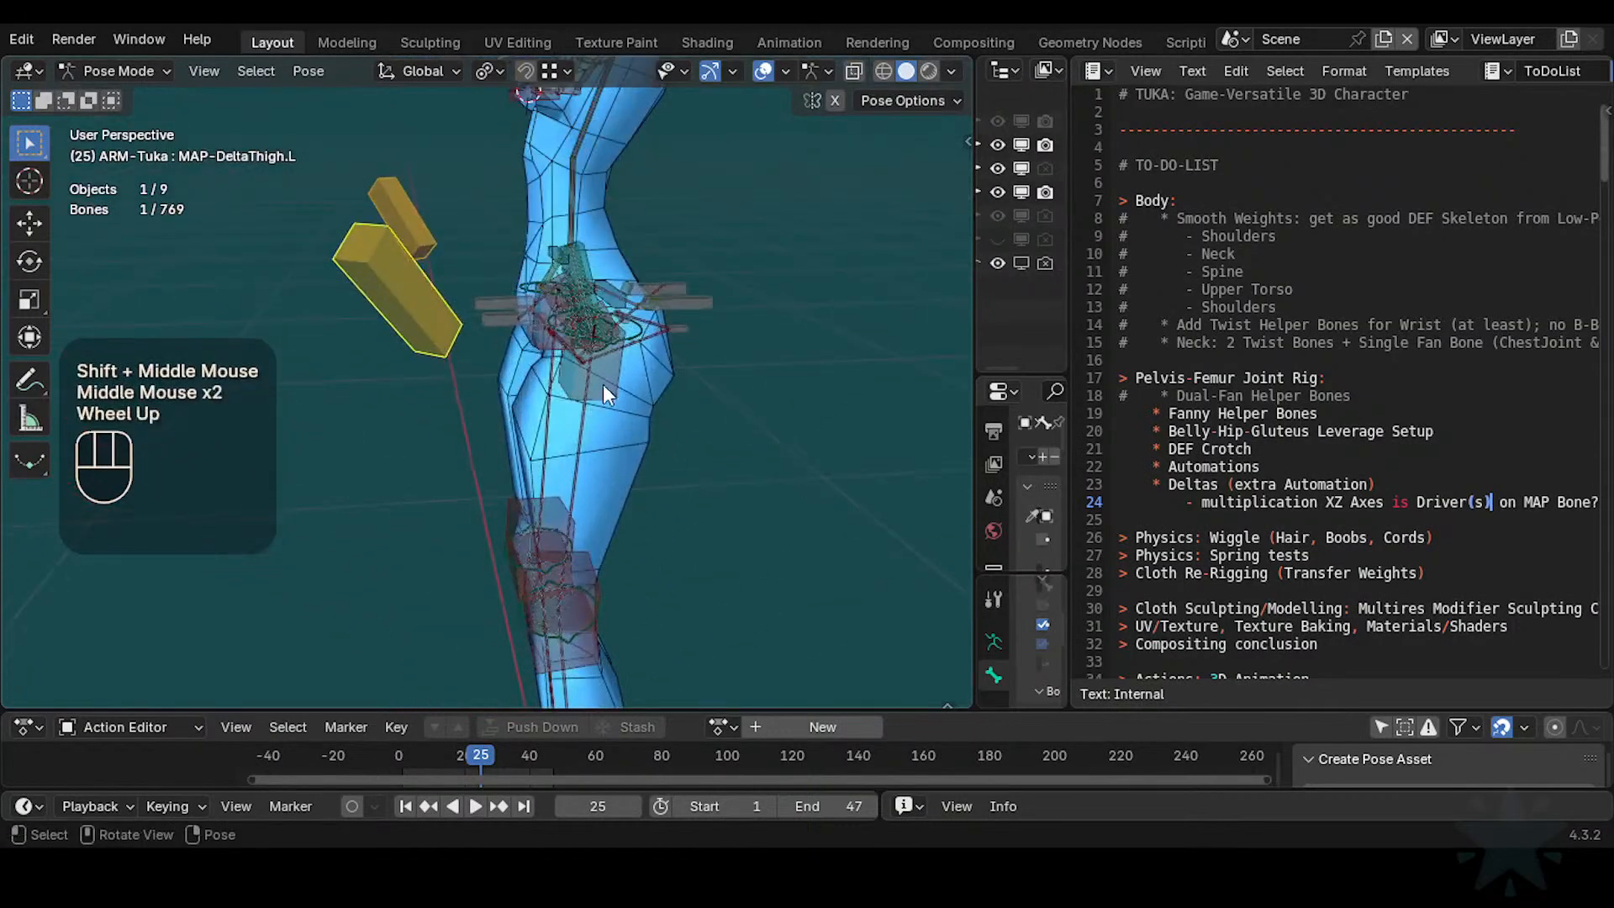
scroll(597, 497, "up", 1)
middle_click_drag(597, 496, 538, 538, "shift")
scroll(614, 548, "up", 1)
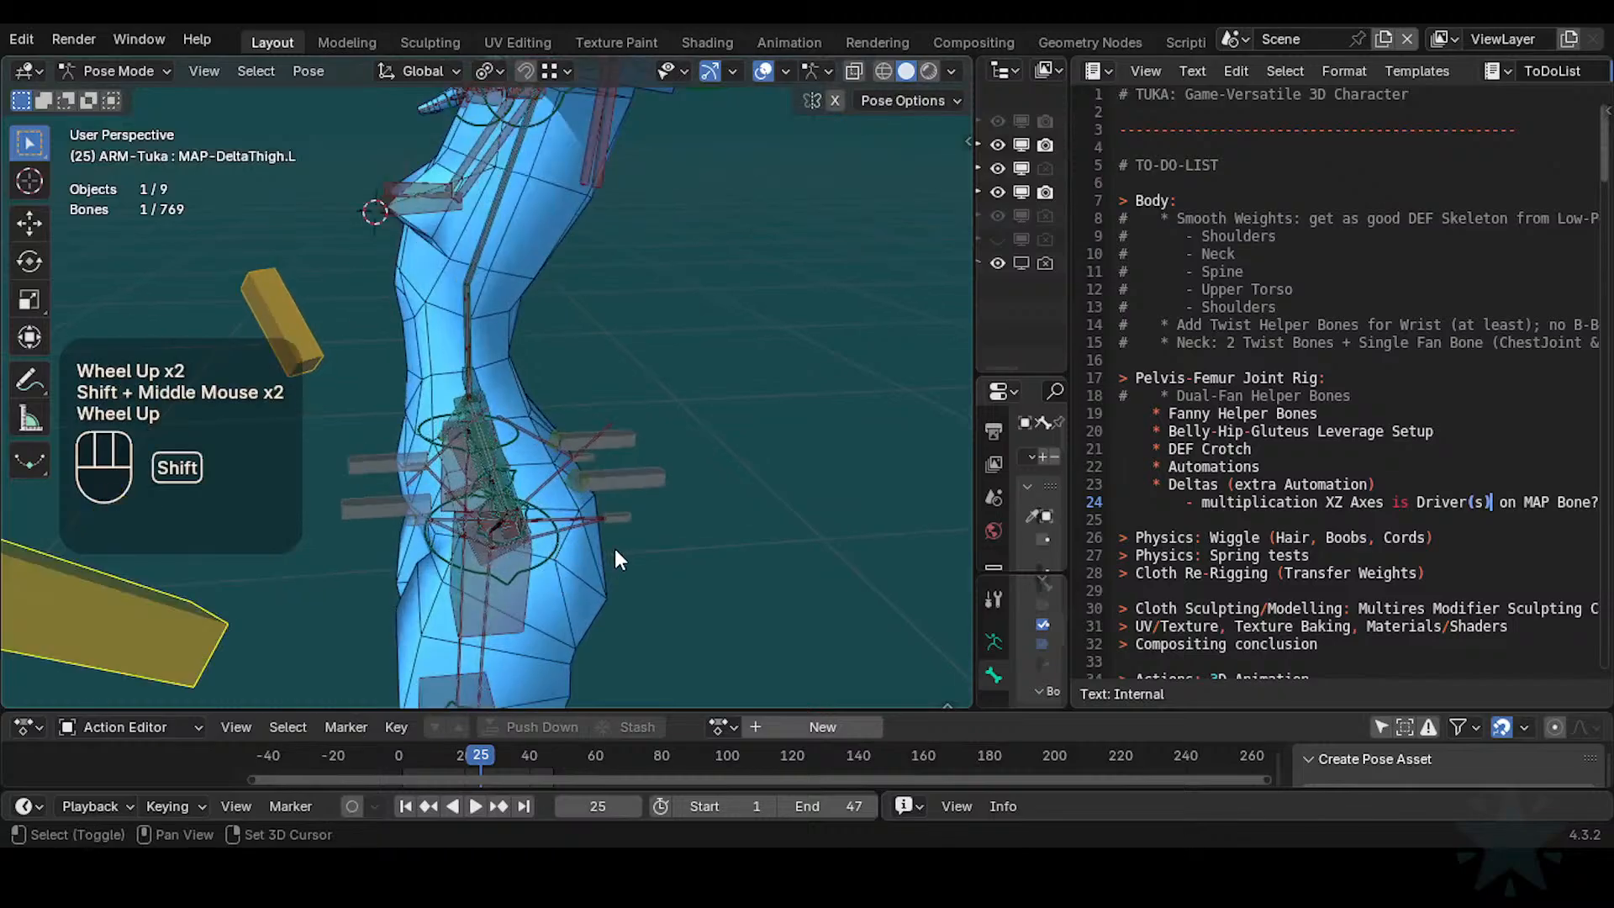
left_click(620, 477)
Append "(remember: Custom Space Pivot Point)" to the Automations bullet under Pelvis-Femur Joint Rig
left_click(1305, 490)
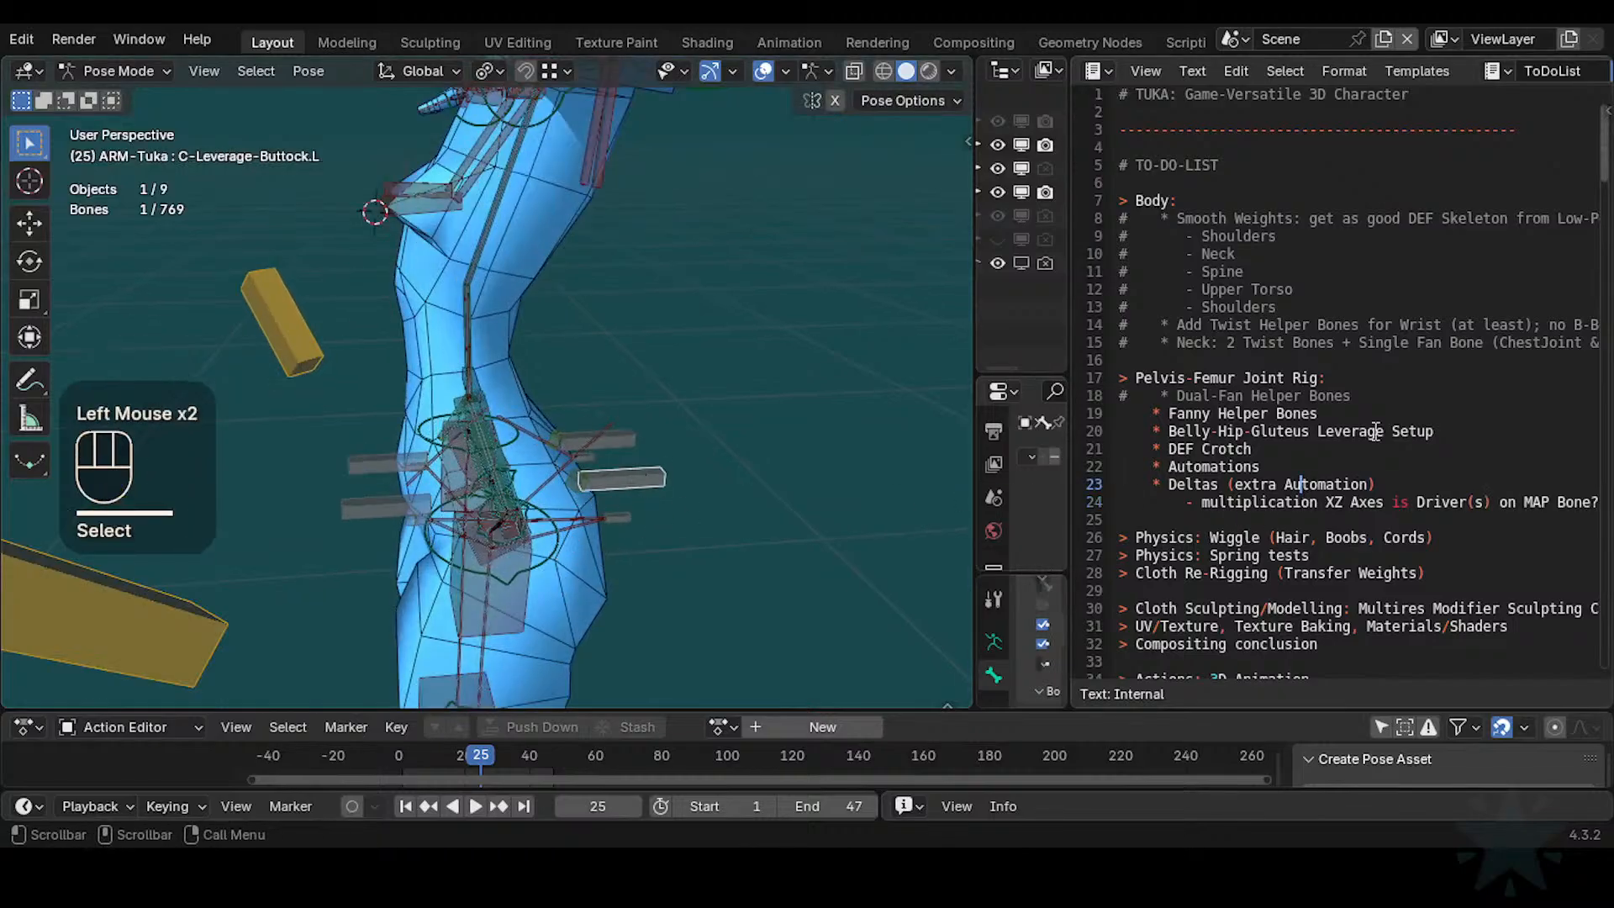
key("Up")
type("(remember: ")
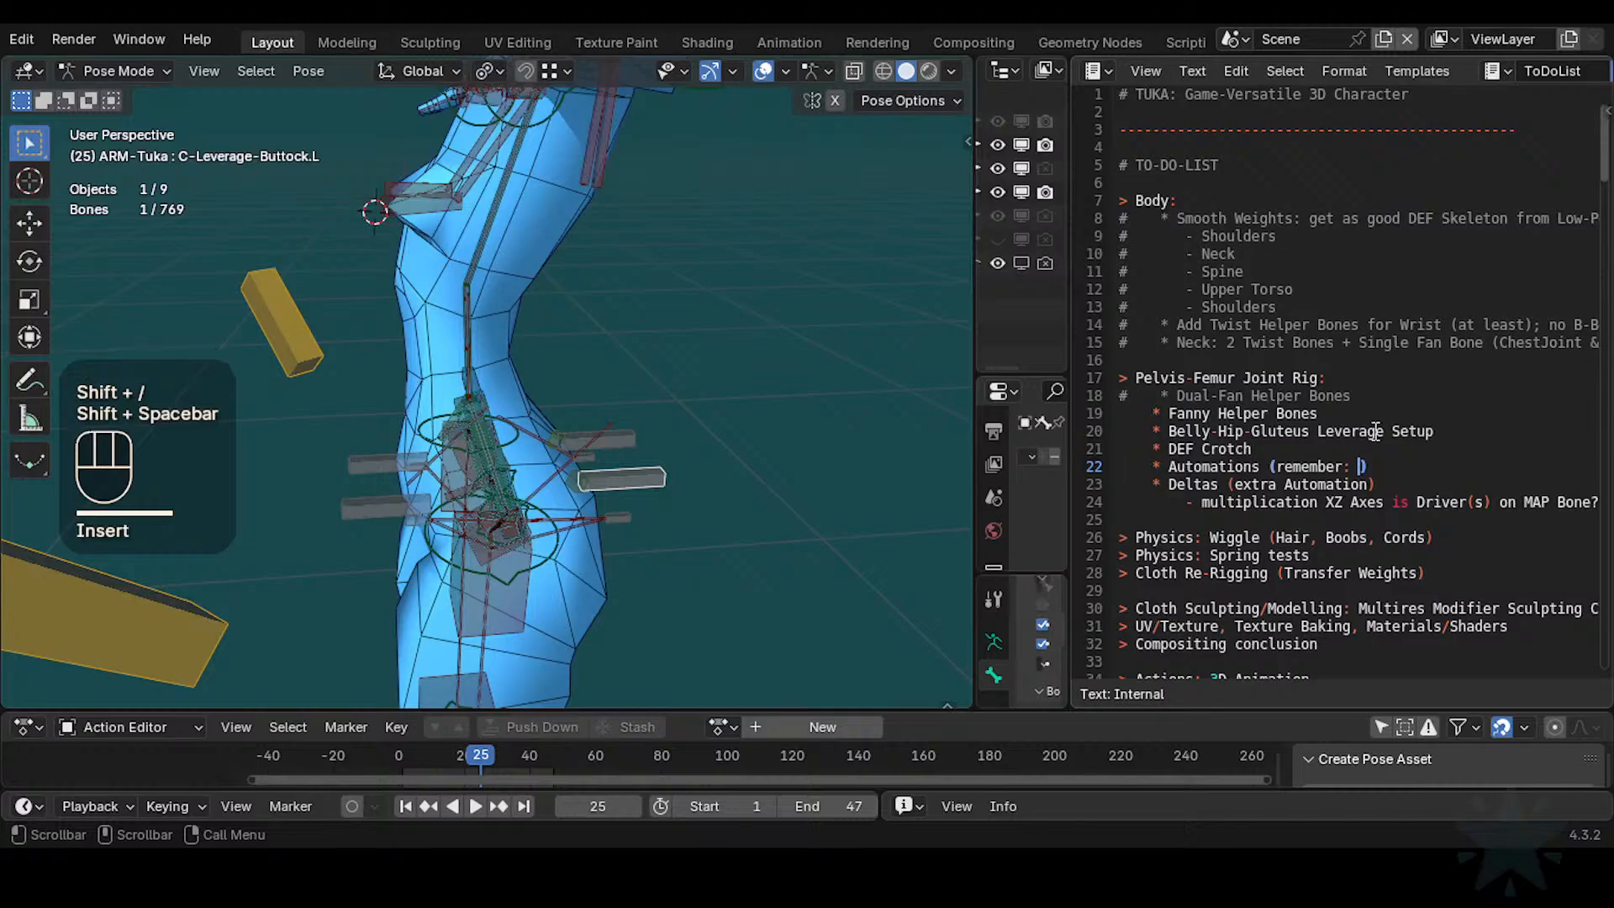
type("Custom Space")
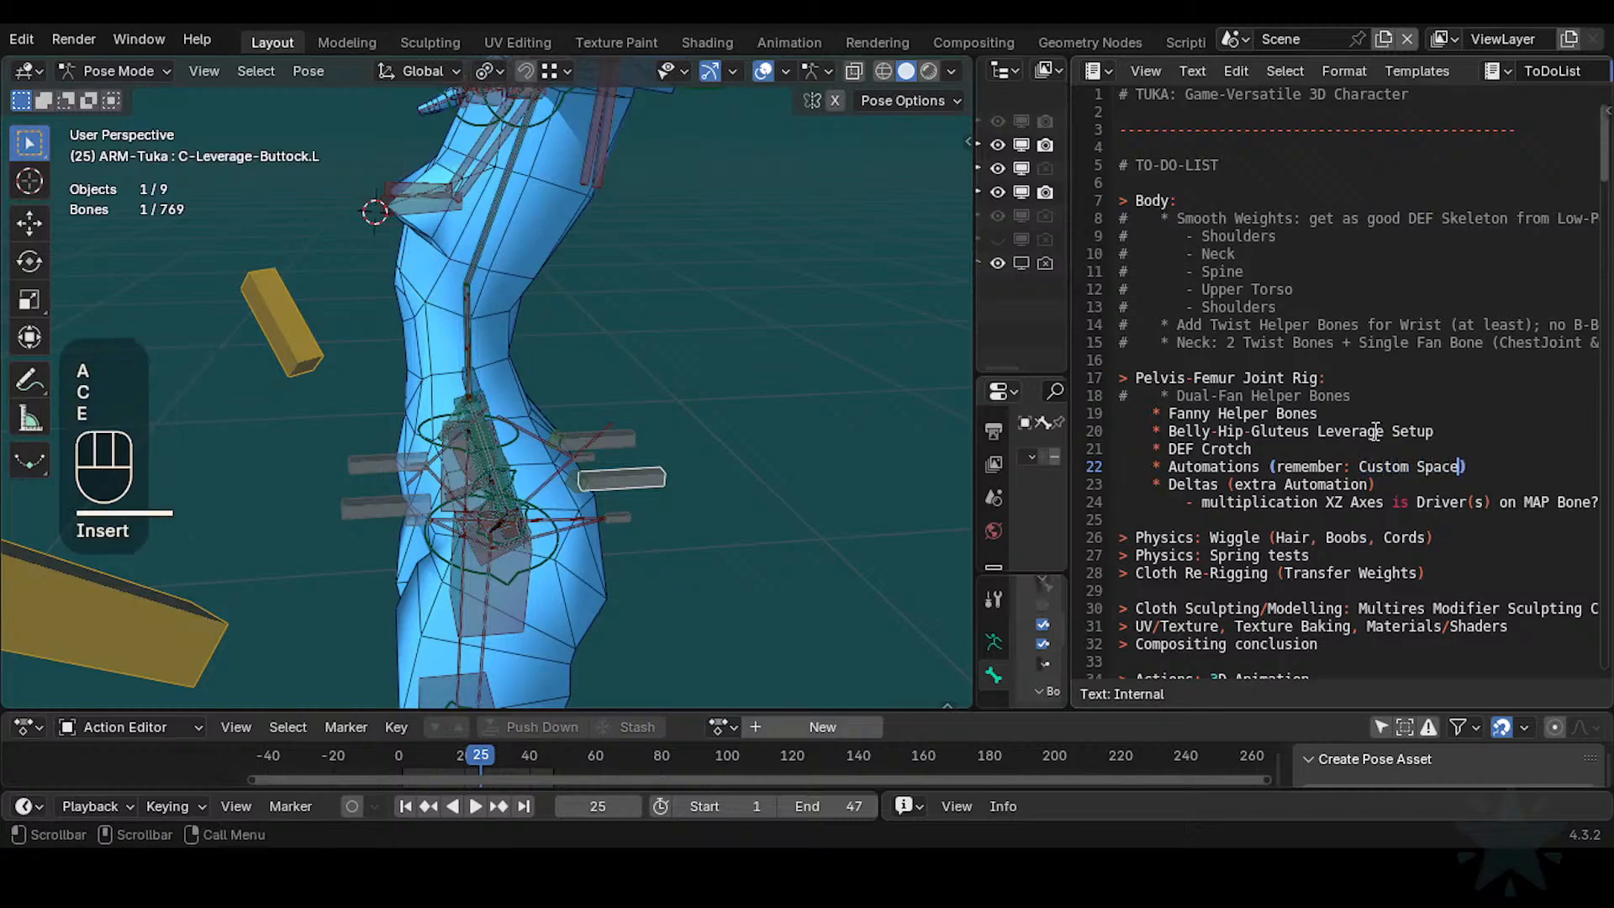
type(" Pivot Poi")
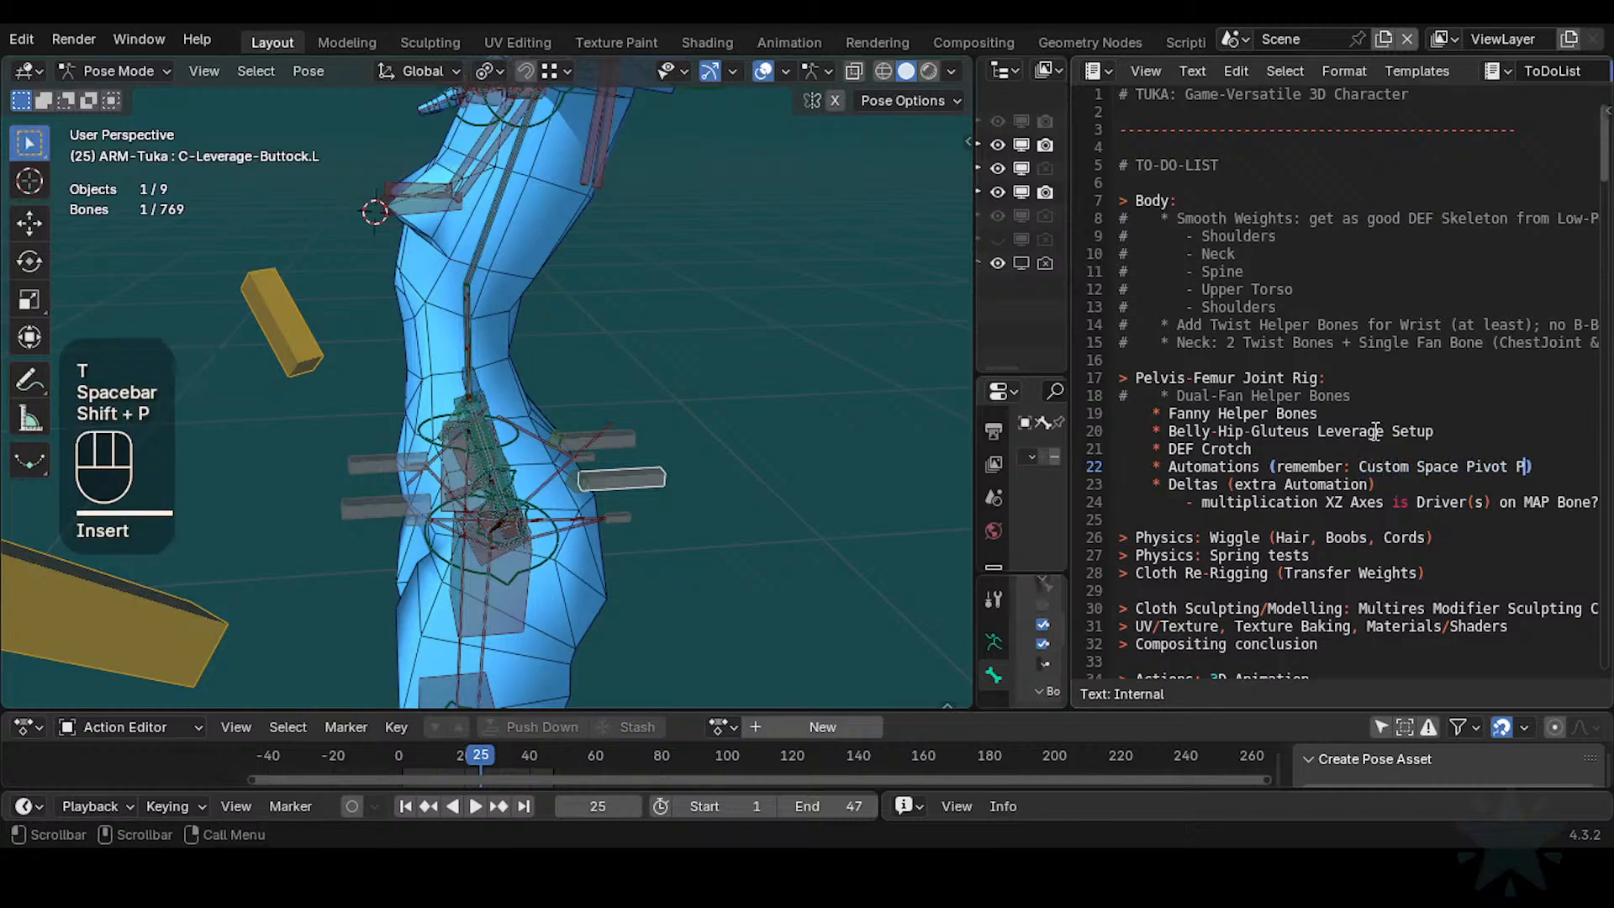
type("nt")
key("BackSpace")
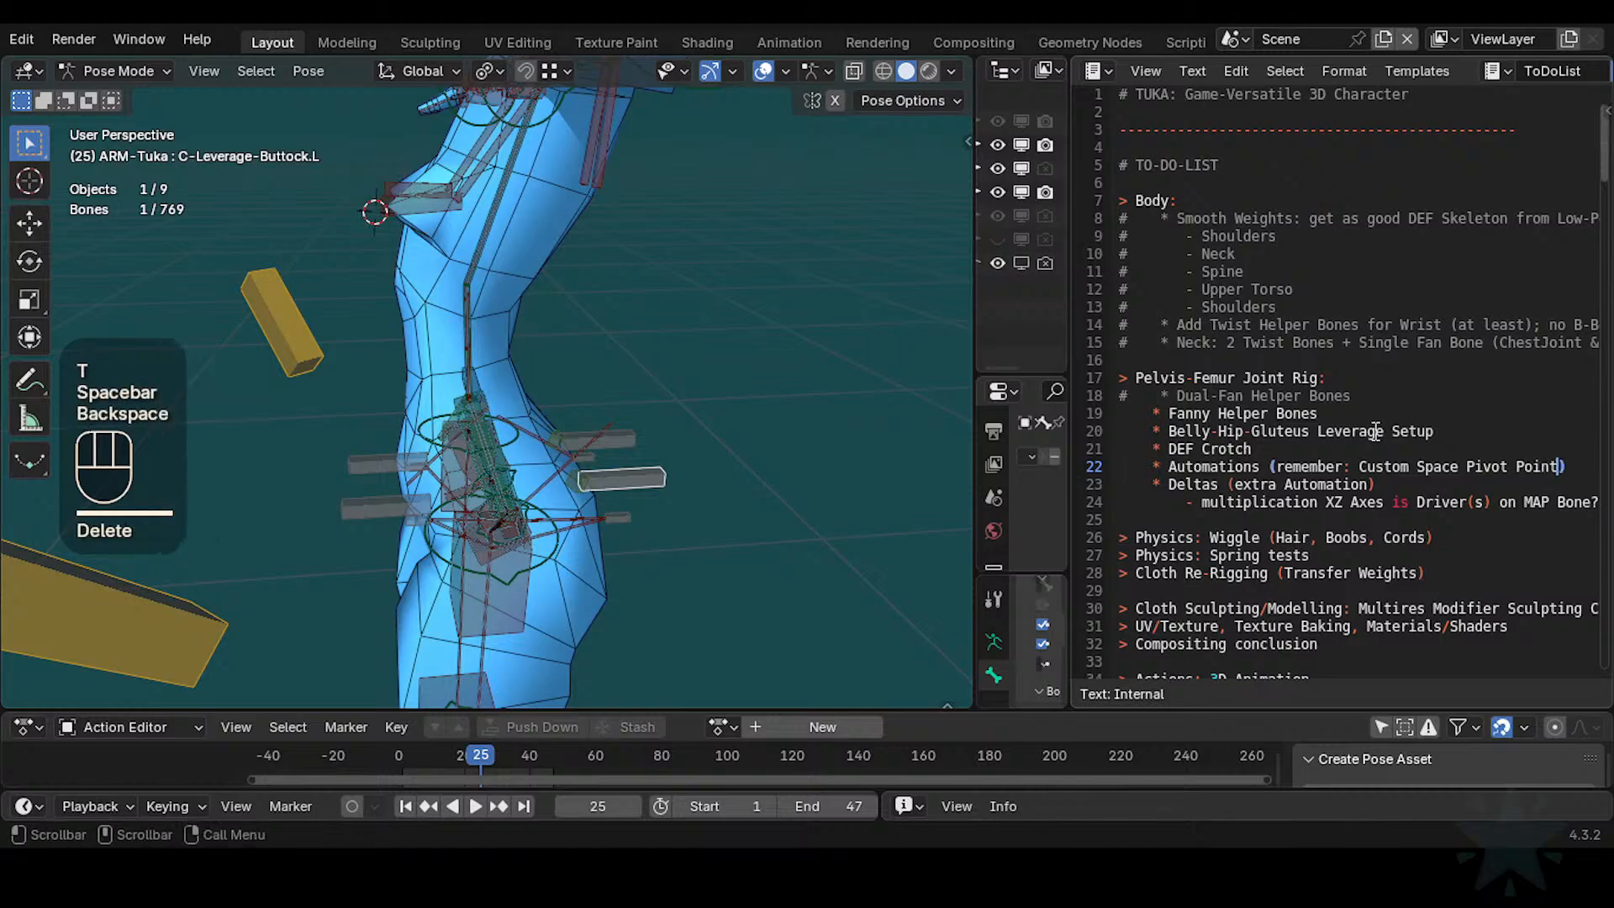
Insert "Ballistic" before "Pivot Point" in the reminder on the Automations line
key("Left")
key("Left")
key("Left")
key("Left")
key("Left")
key("Left")
key("Left")
type("Ballsi")
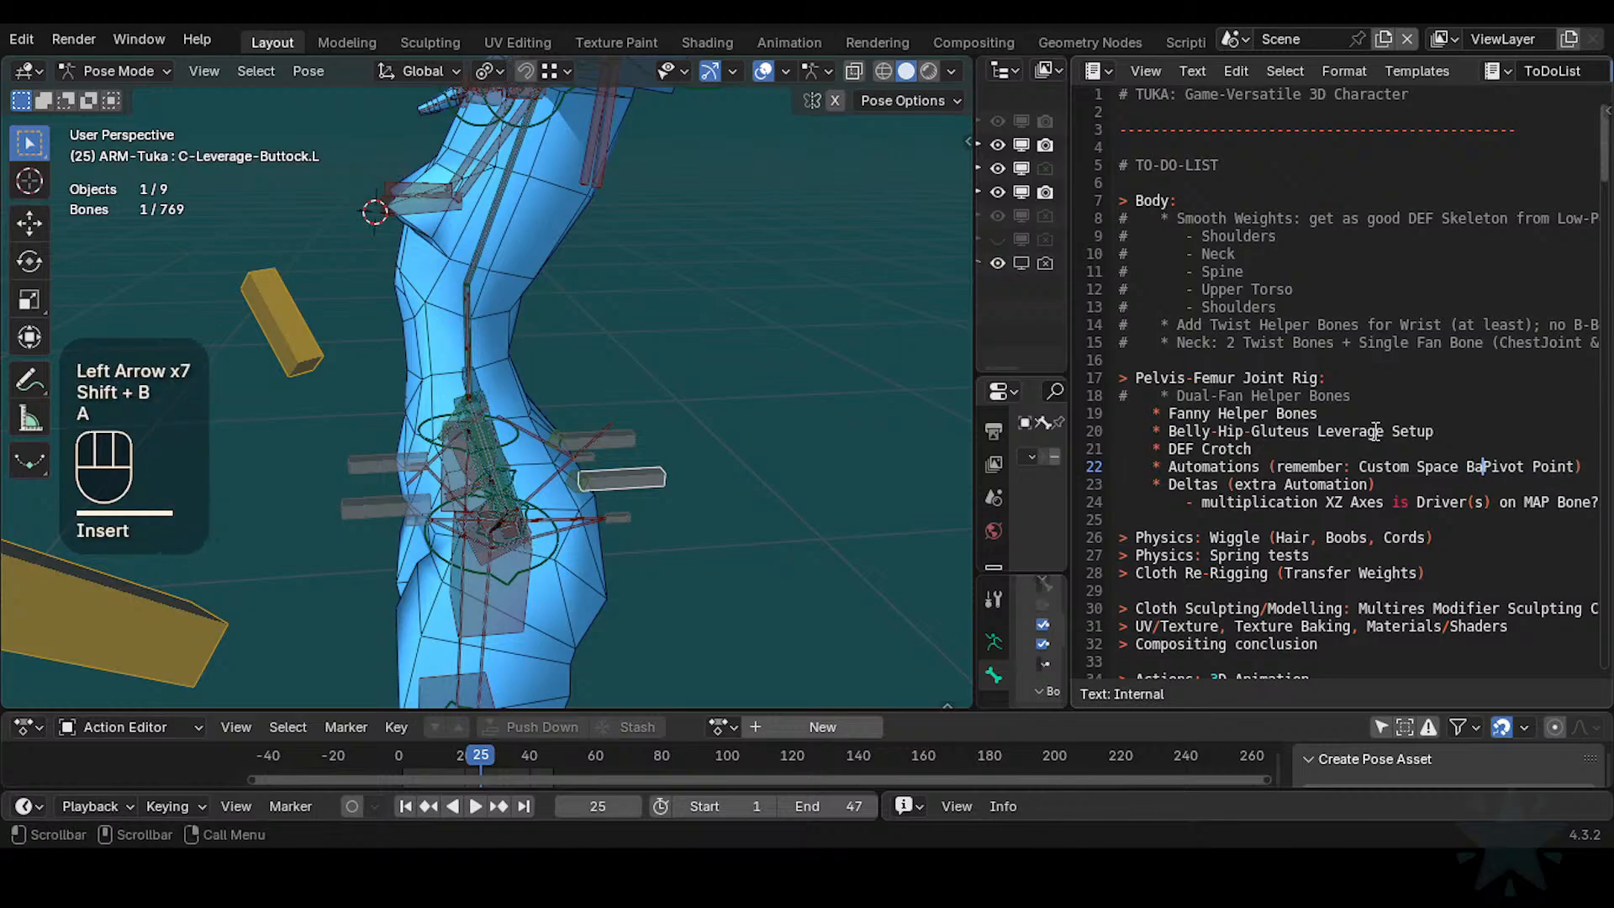
key("BackSpace")
key("BackSpace")
type("istic ")
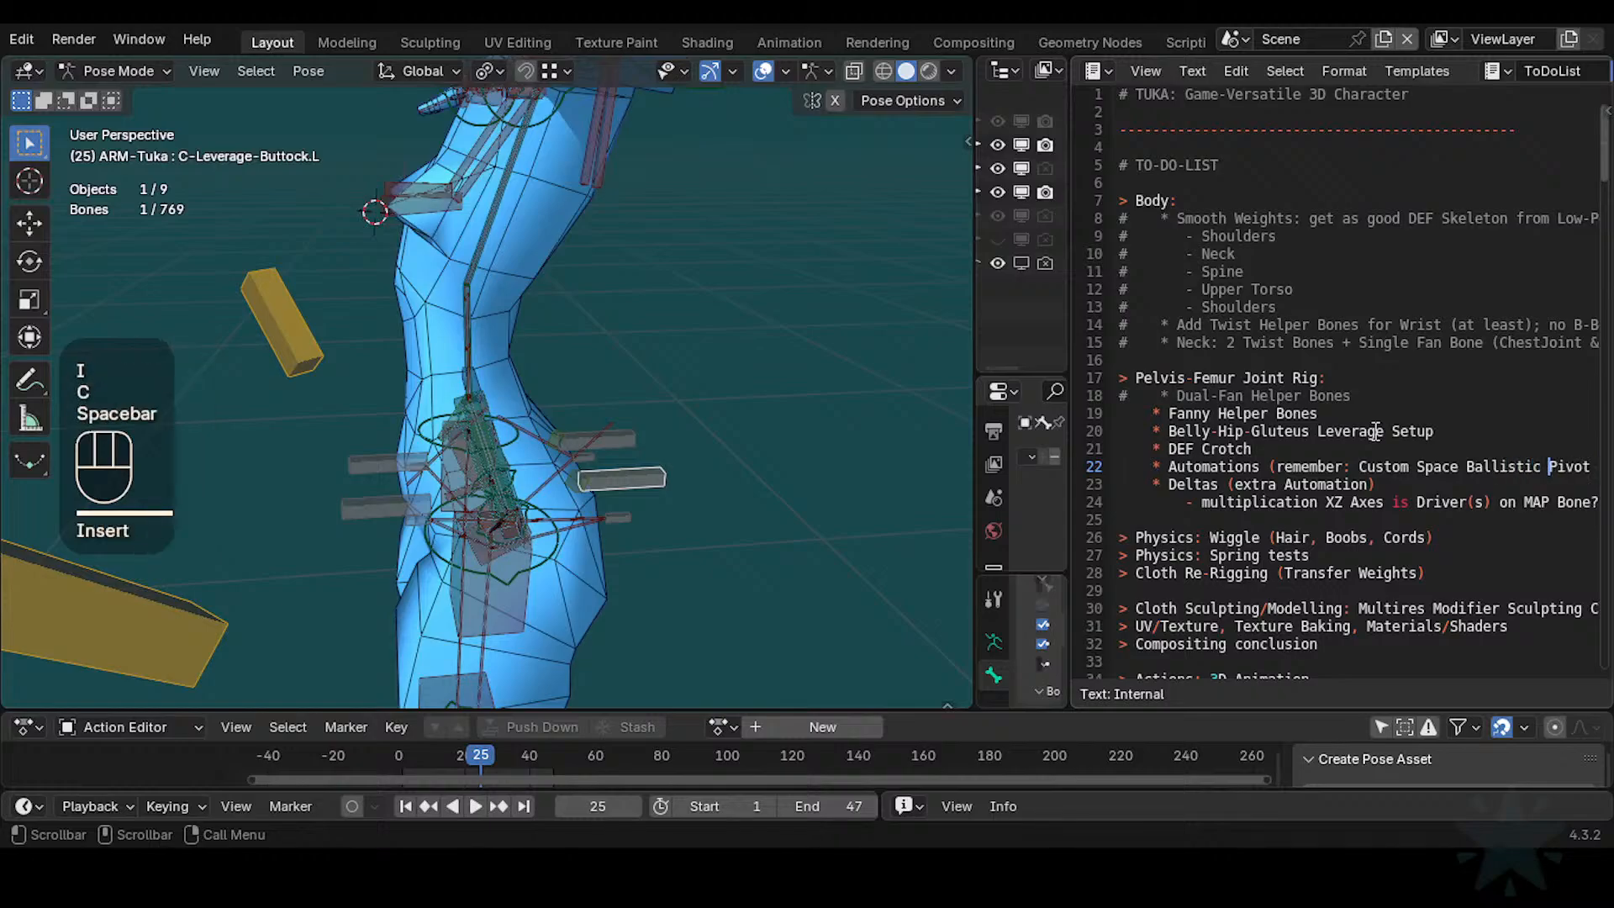
Insert "Rotation" before "Pivot Point" in the Automations reminder and check the full line from start to end
type("Rotation")
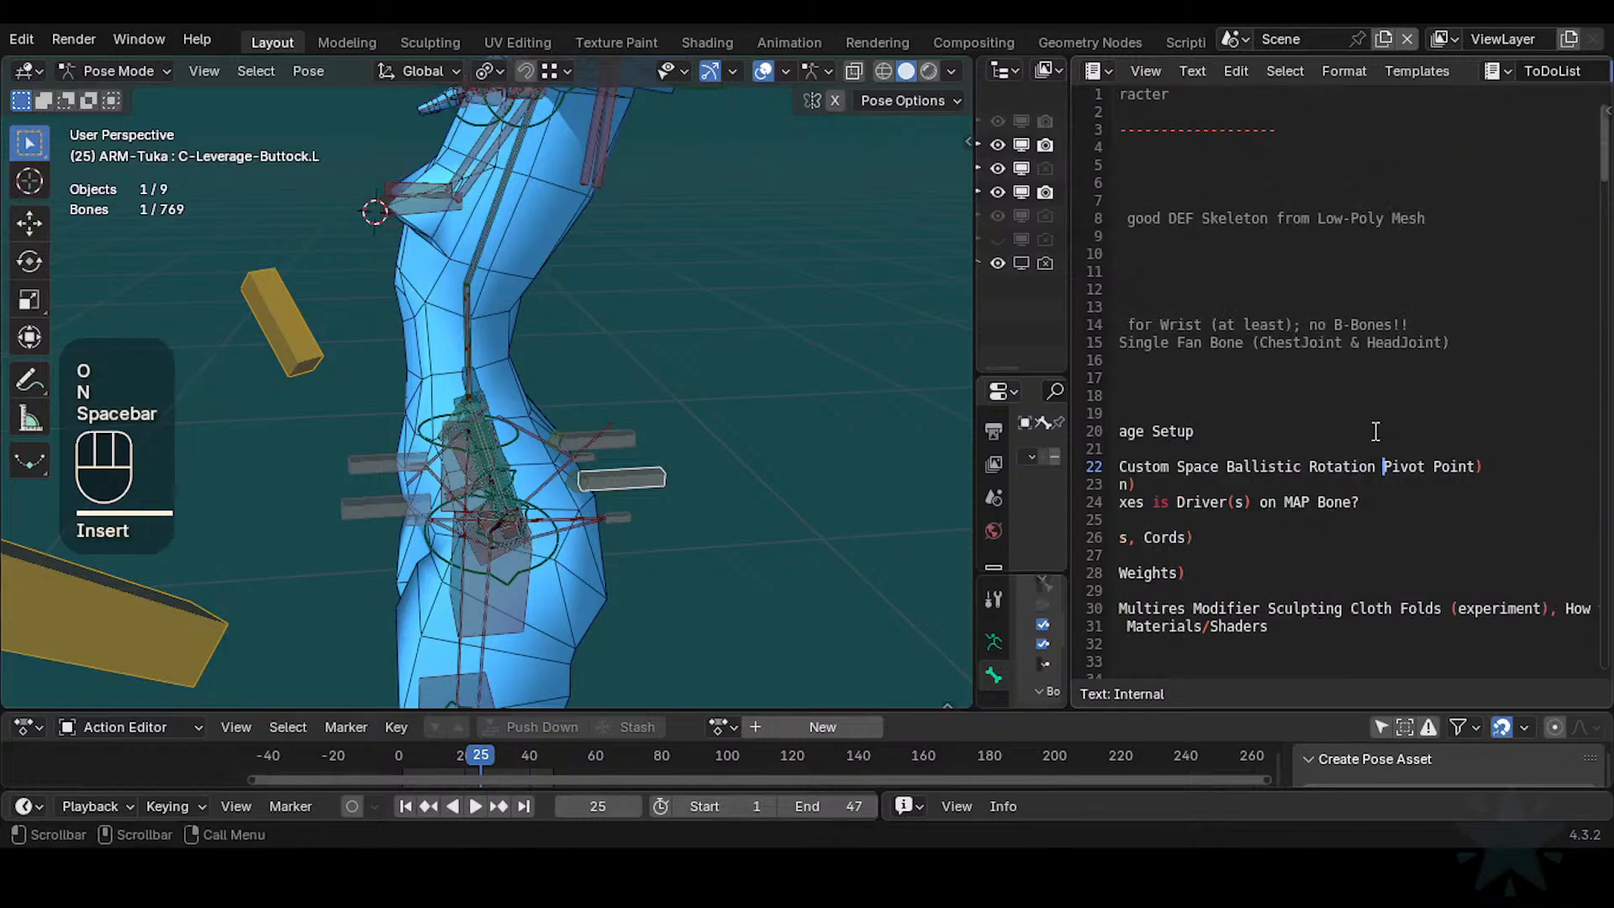
key("End")
key("Home")
key("End")
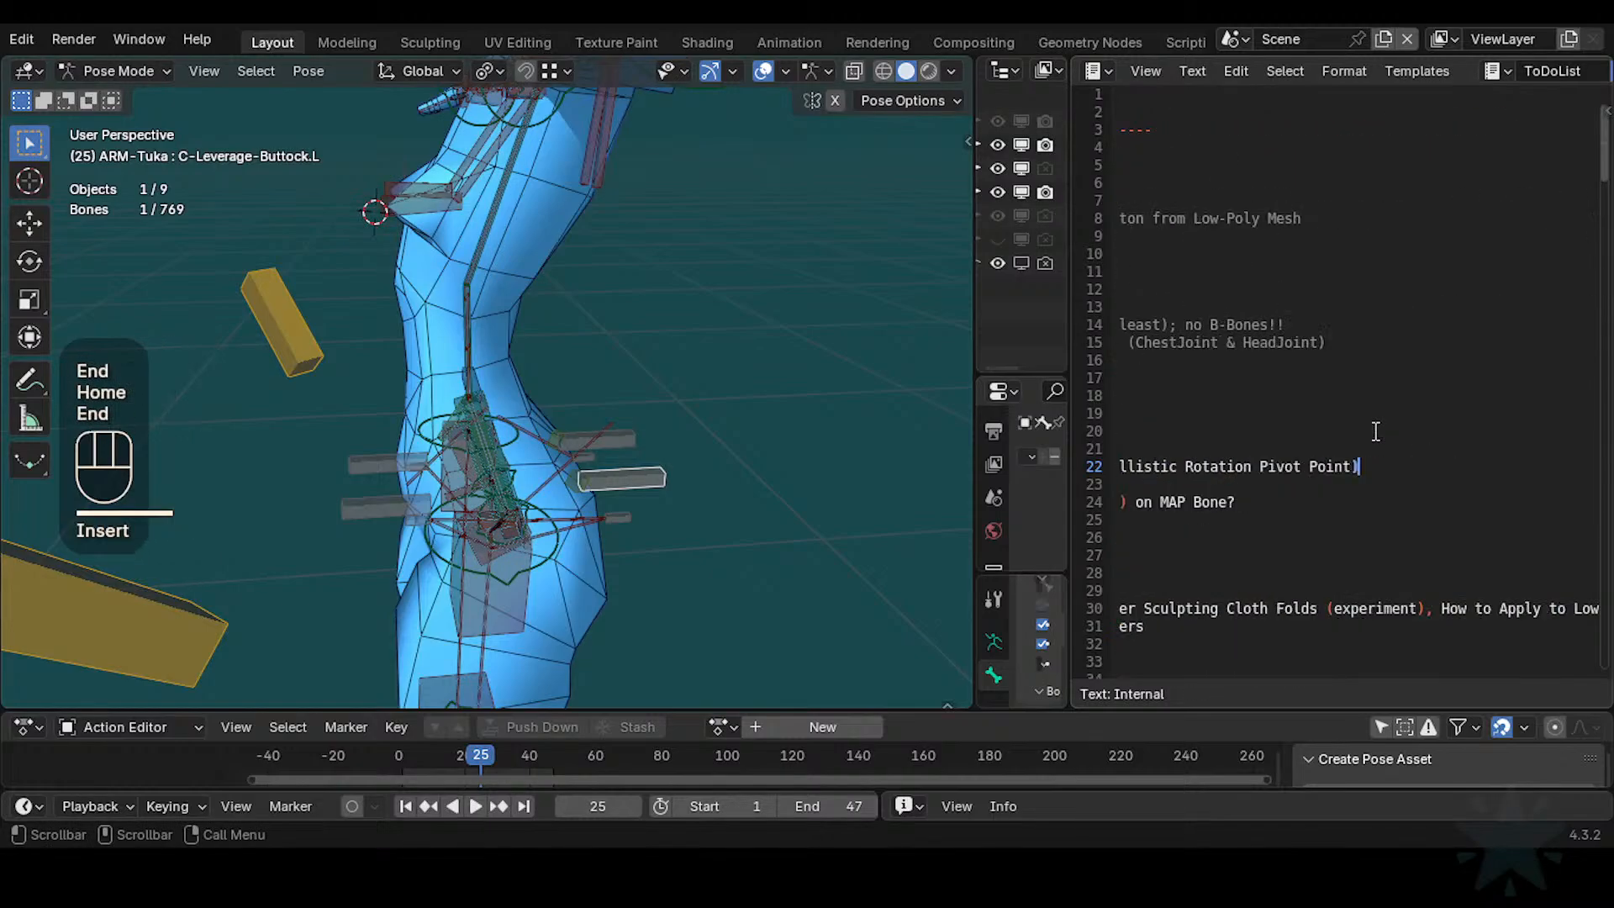
key("Home")
key("End")
key("Home")
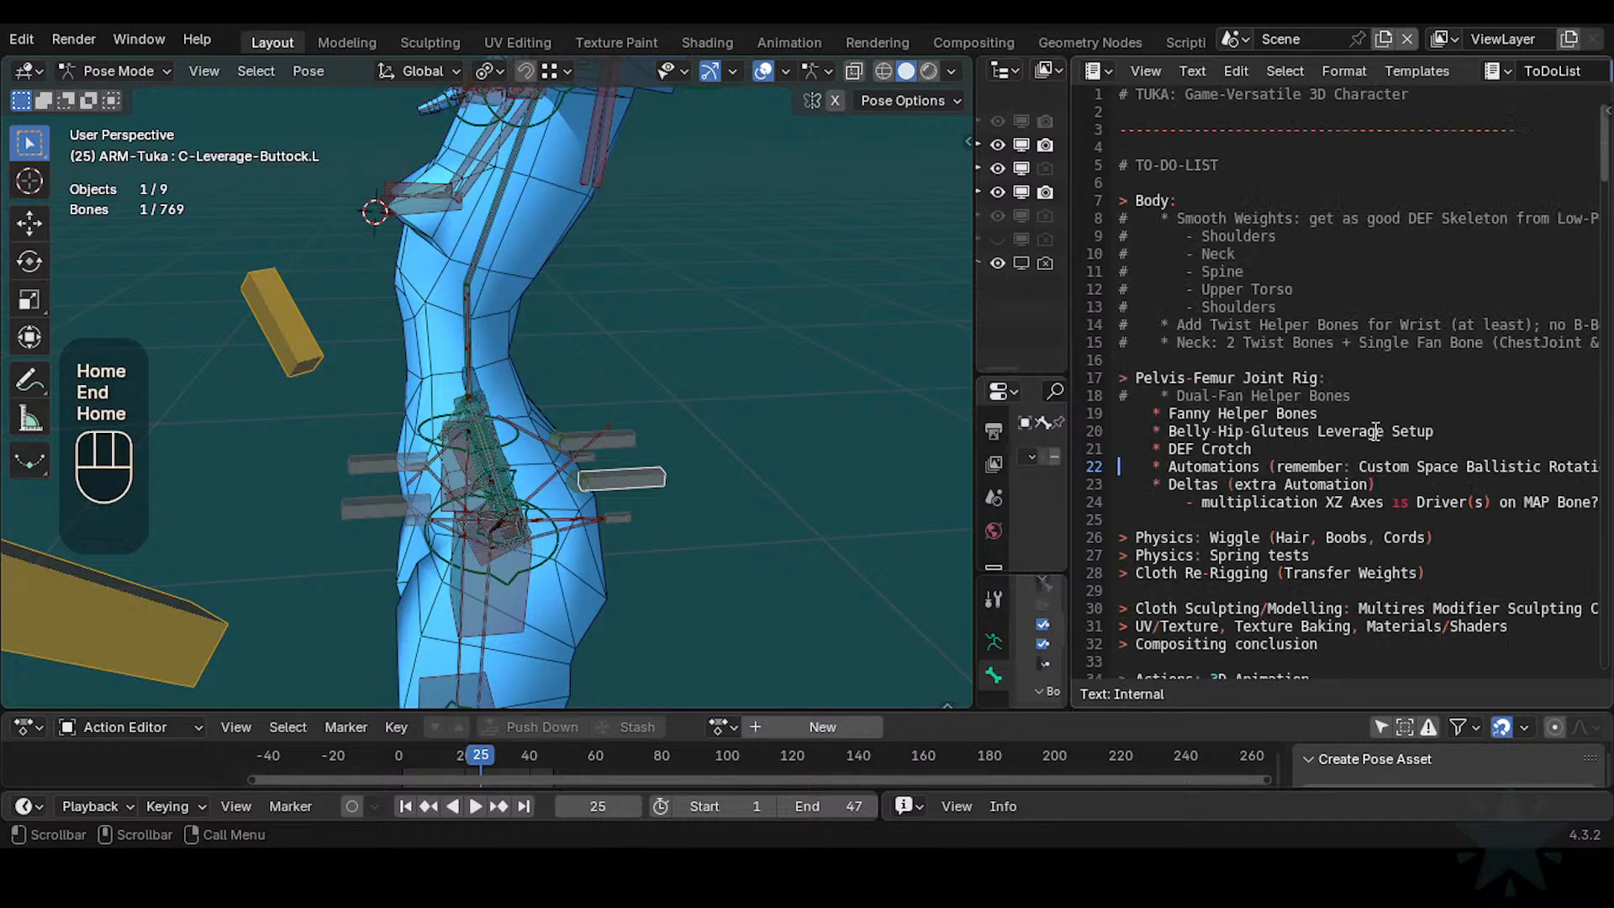
Reread the start of the Automations reminder and save the Blender file
left_click(1261, 469)
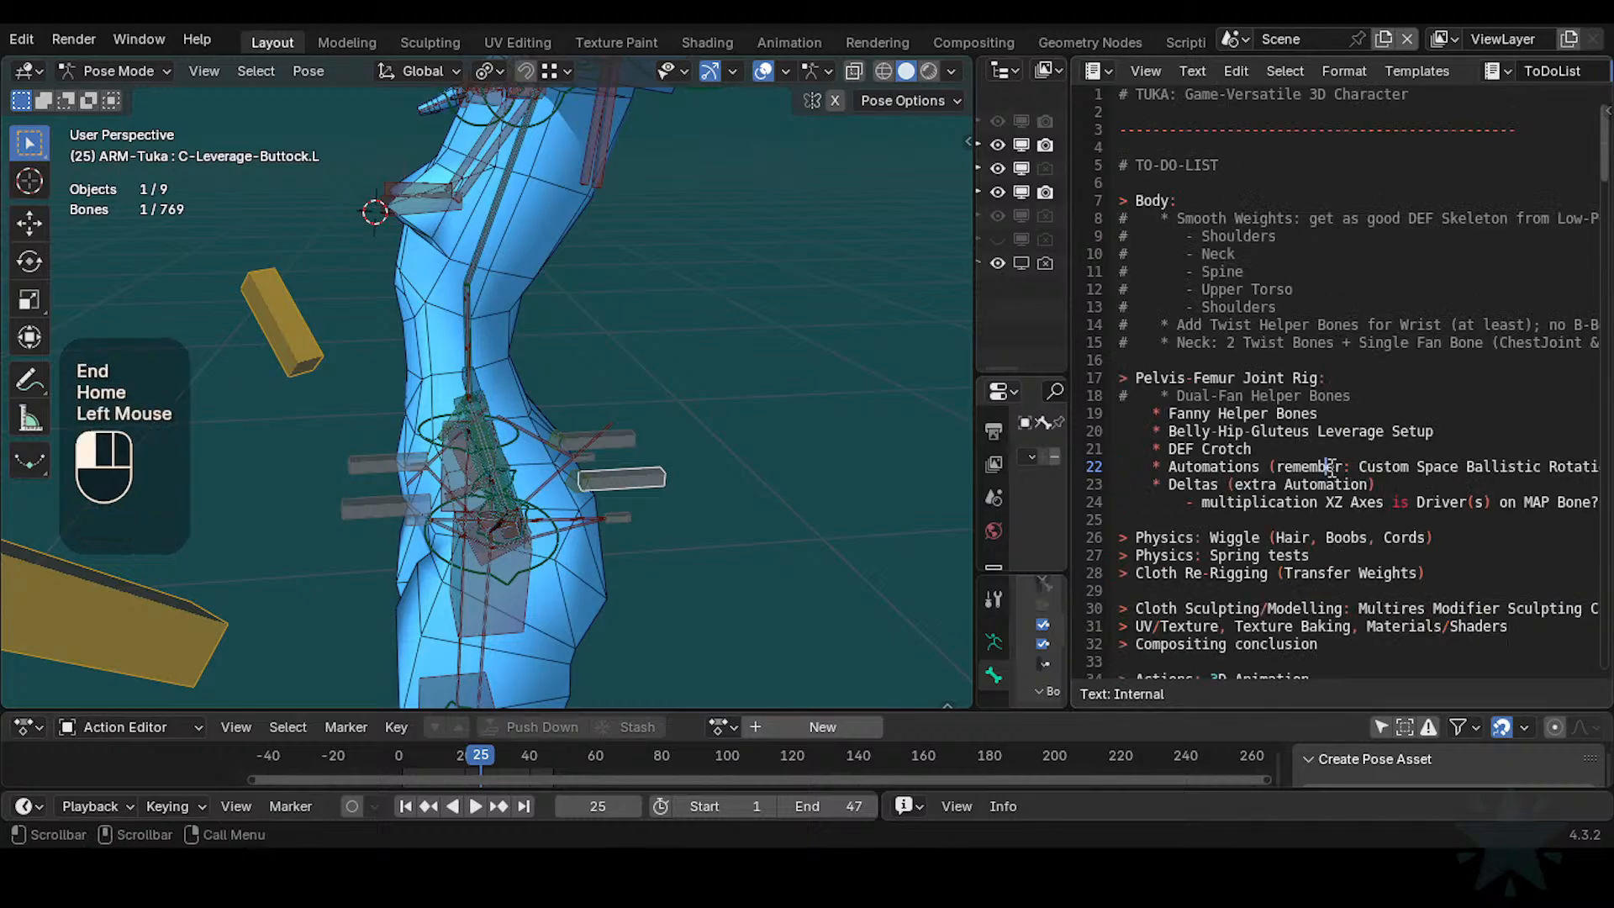
left_click(1199, 463)
left_click(1202, 464)
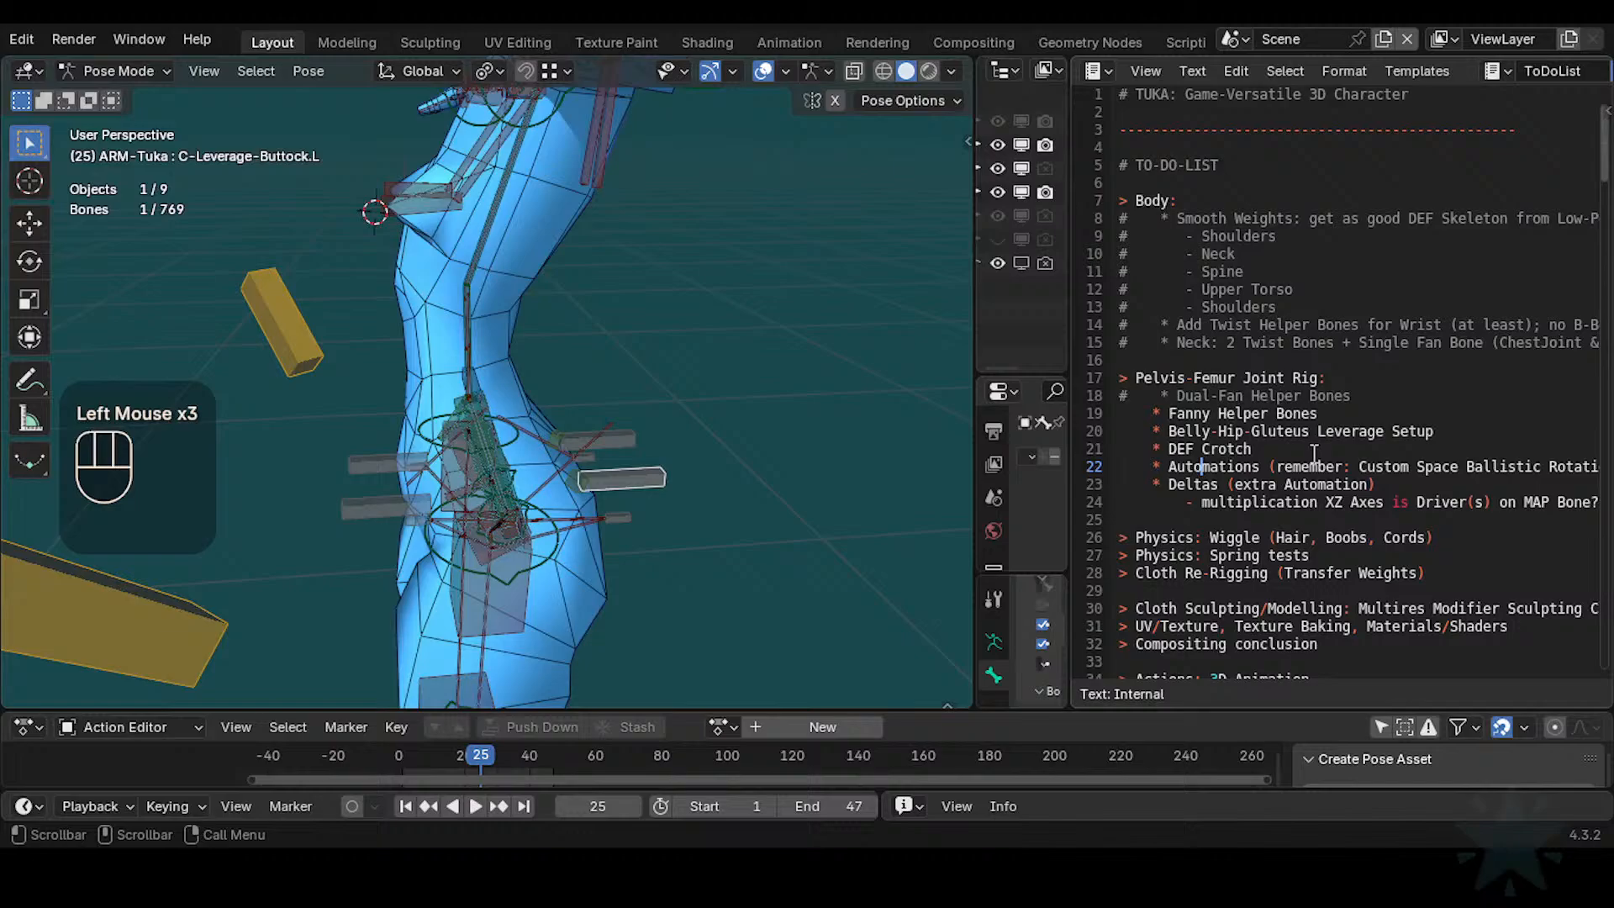
left_click(1360, 467)
left_click(1403, 465)
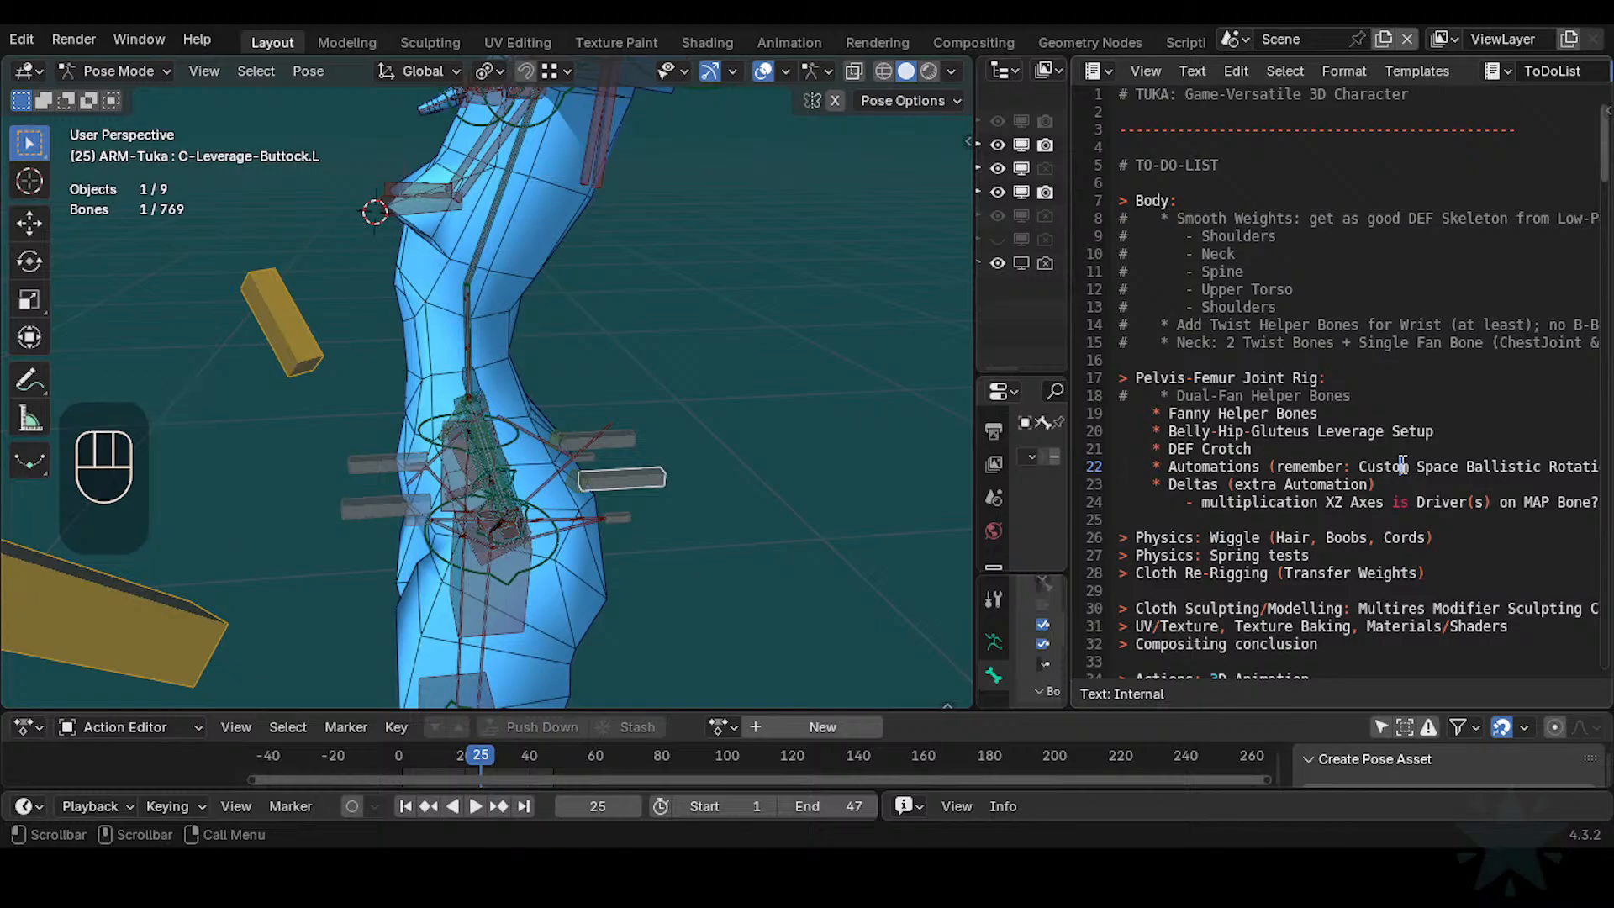
left_click(1403, 465)
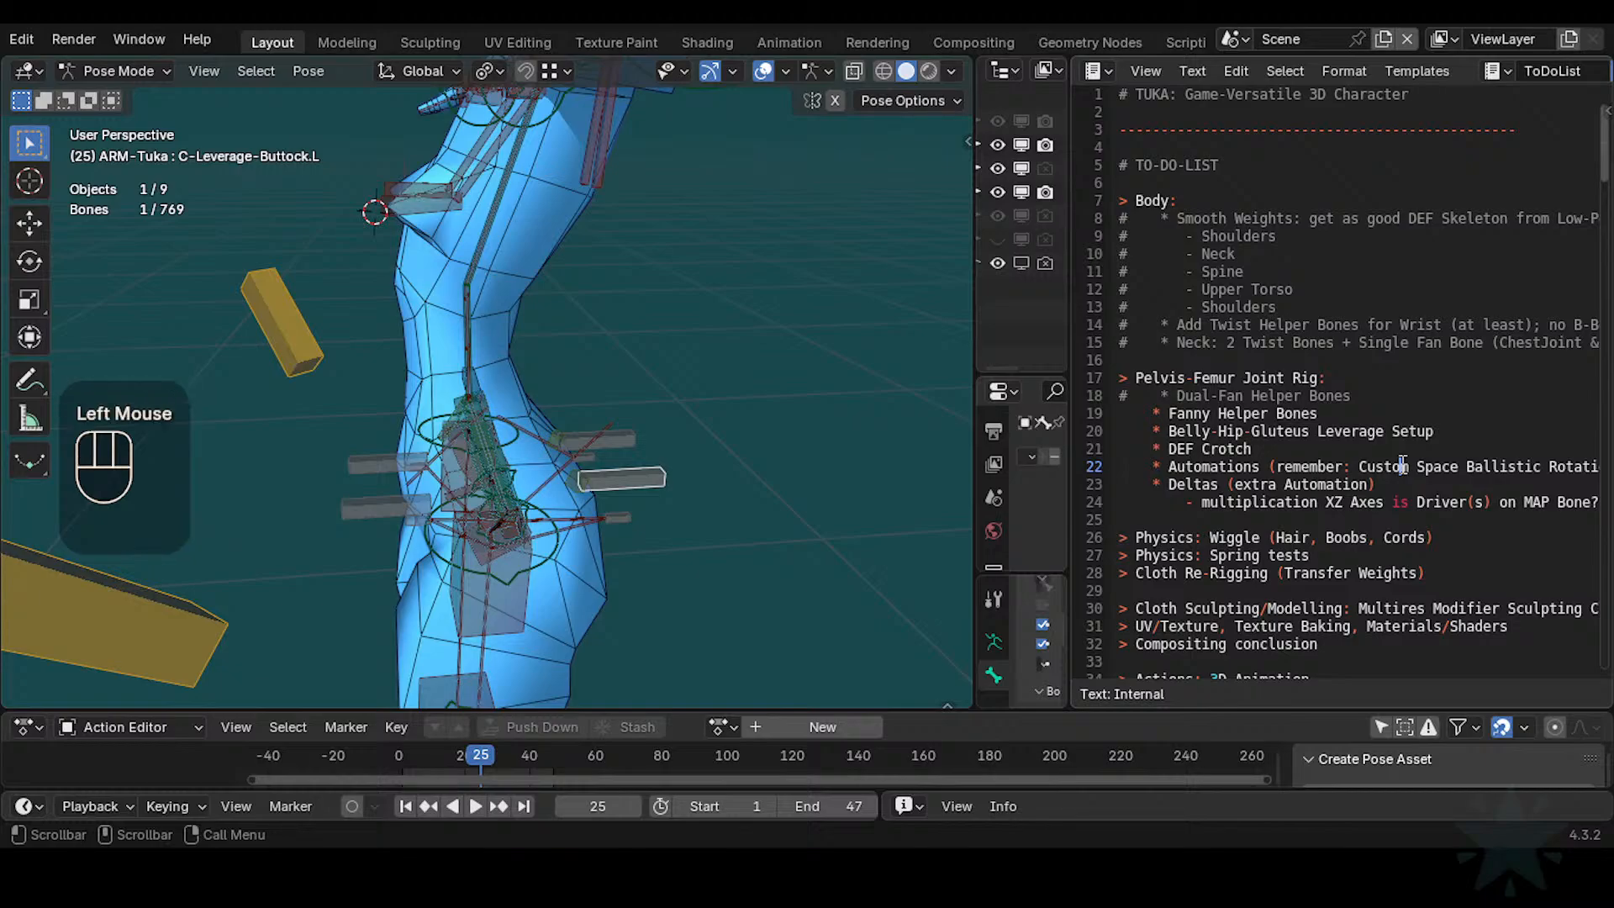
left_click(1201, 465)
key("ctrl+s")
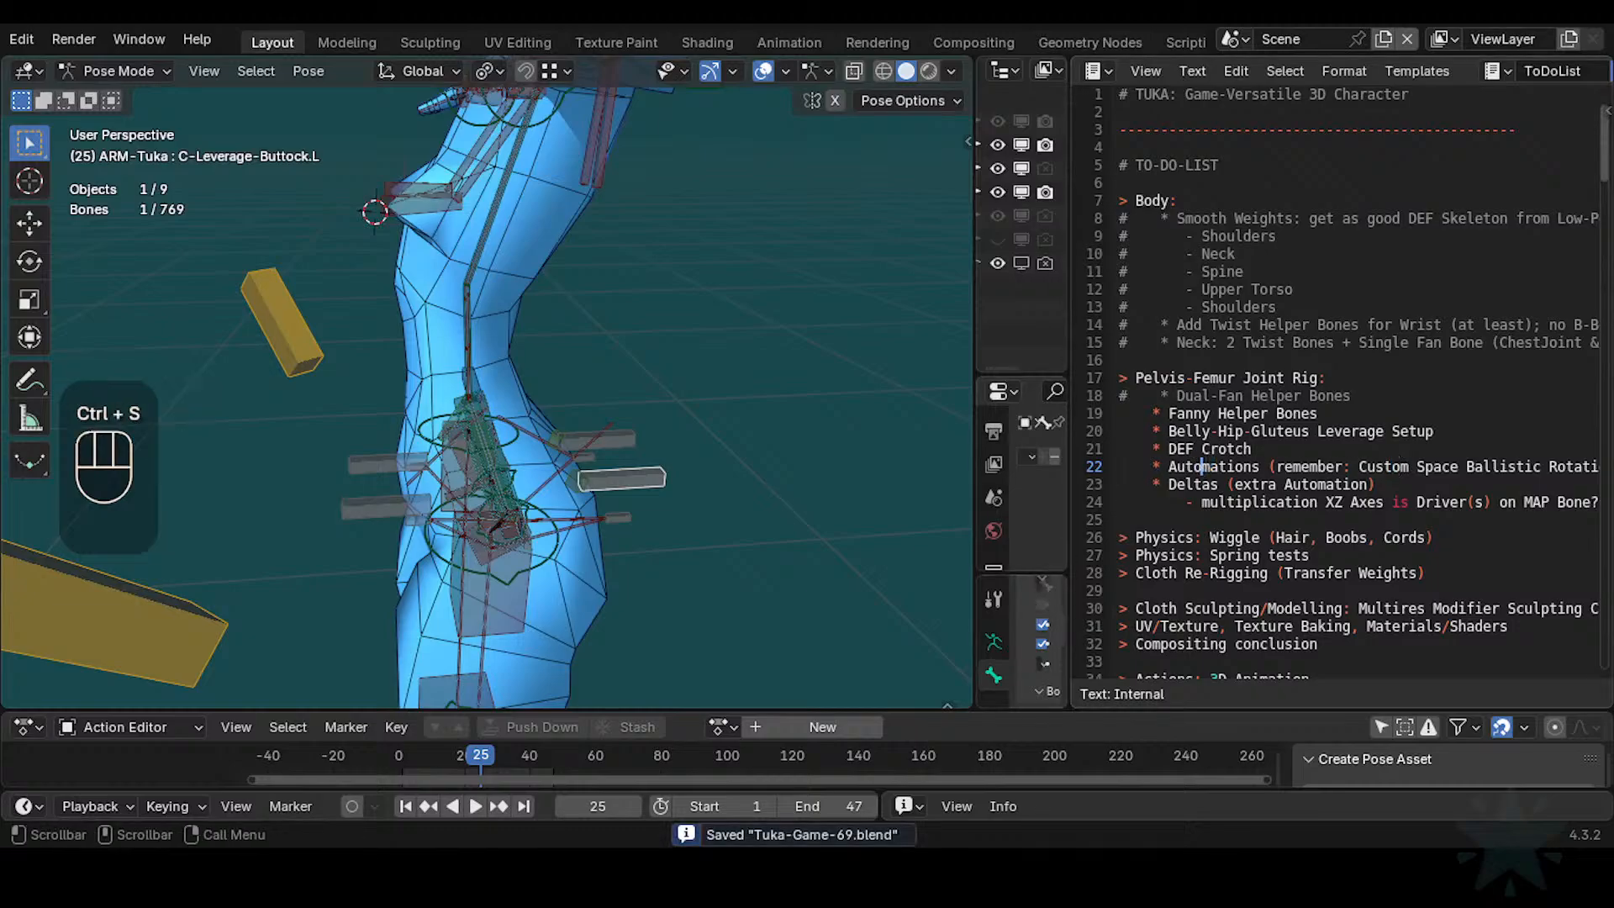
Read through the Pelvis-Femur Joint Rig tasks, from Dual-Fan Helper Bones down to the Deltas driver note
left_click(1211, 380)
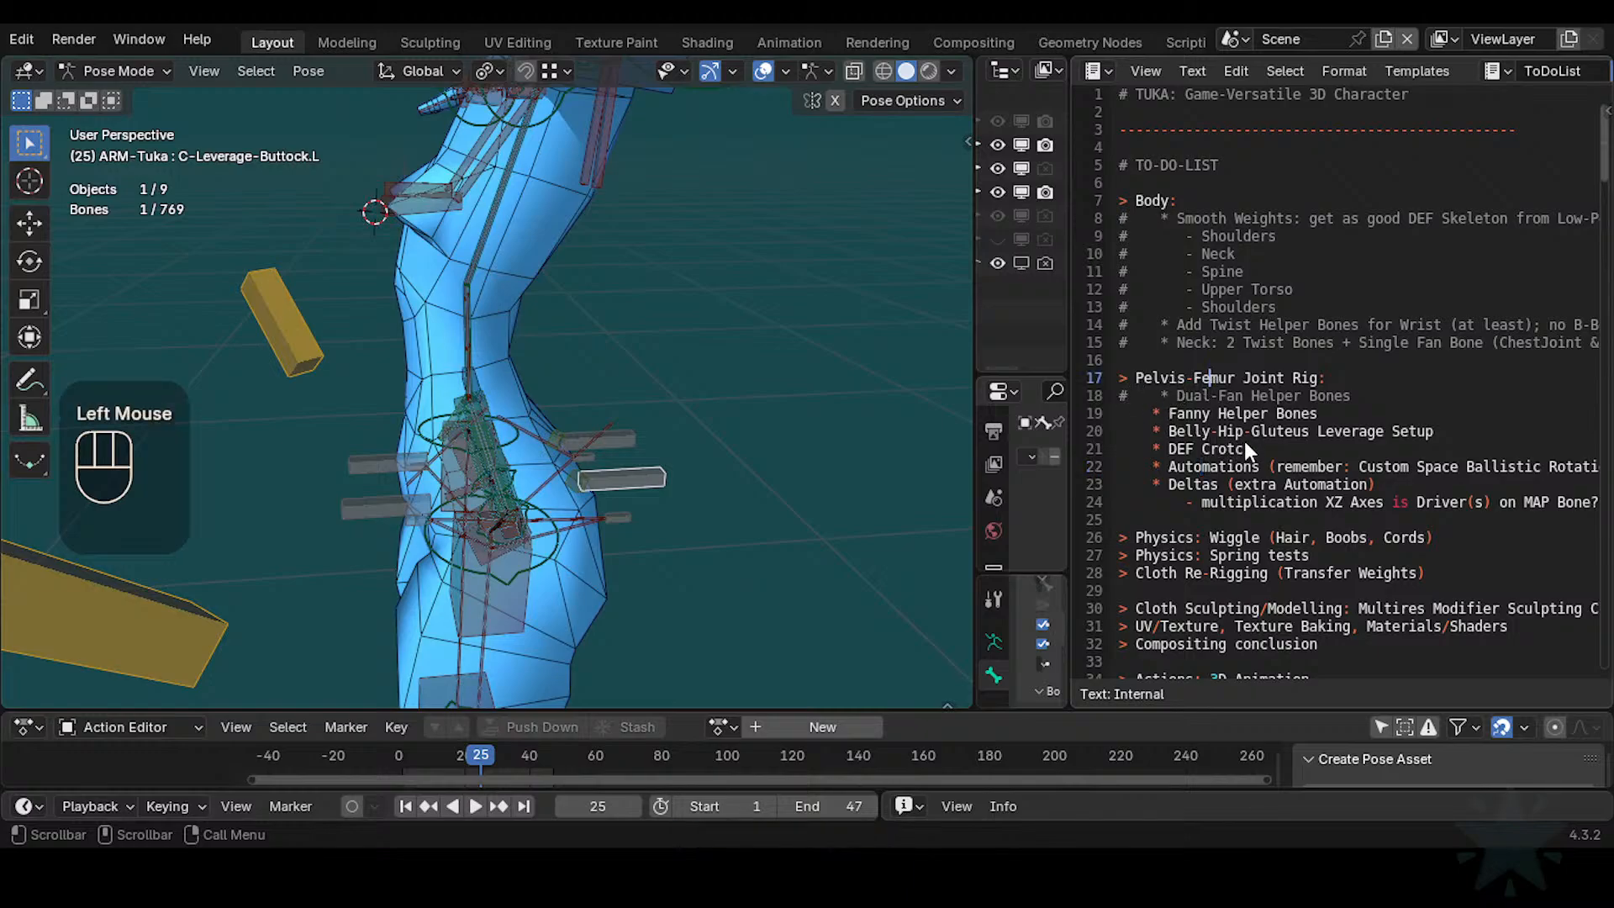
left_click_drag(1178, 396, 1219, 488)
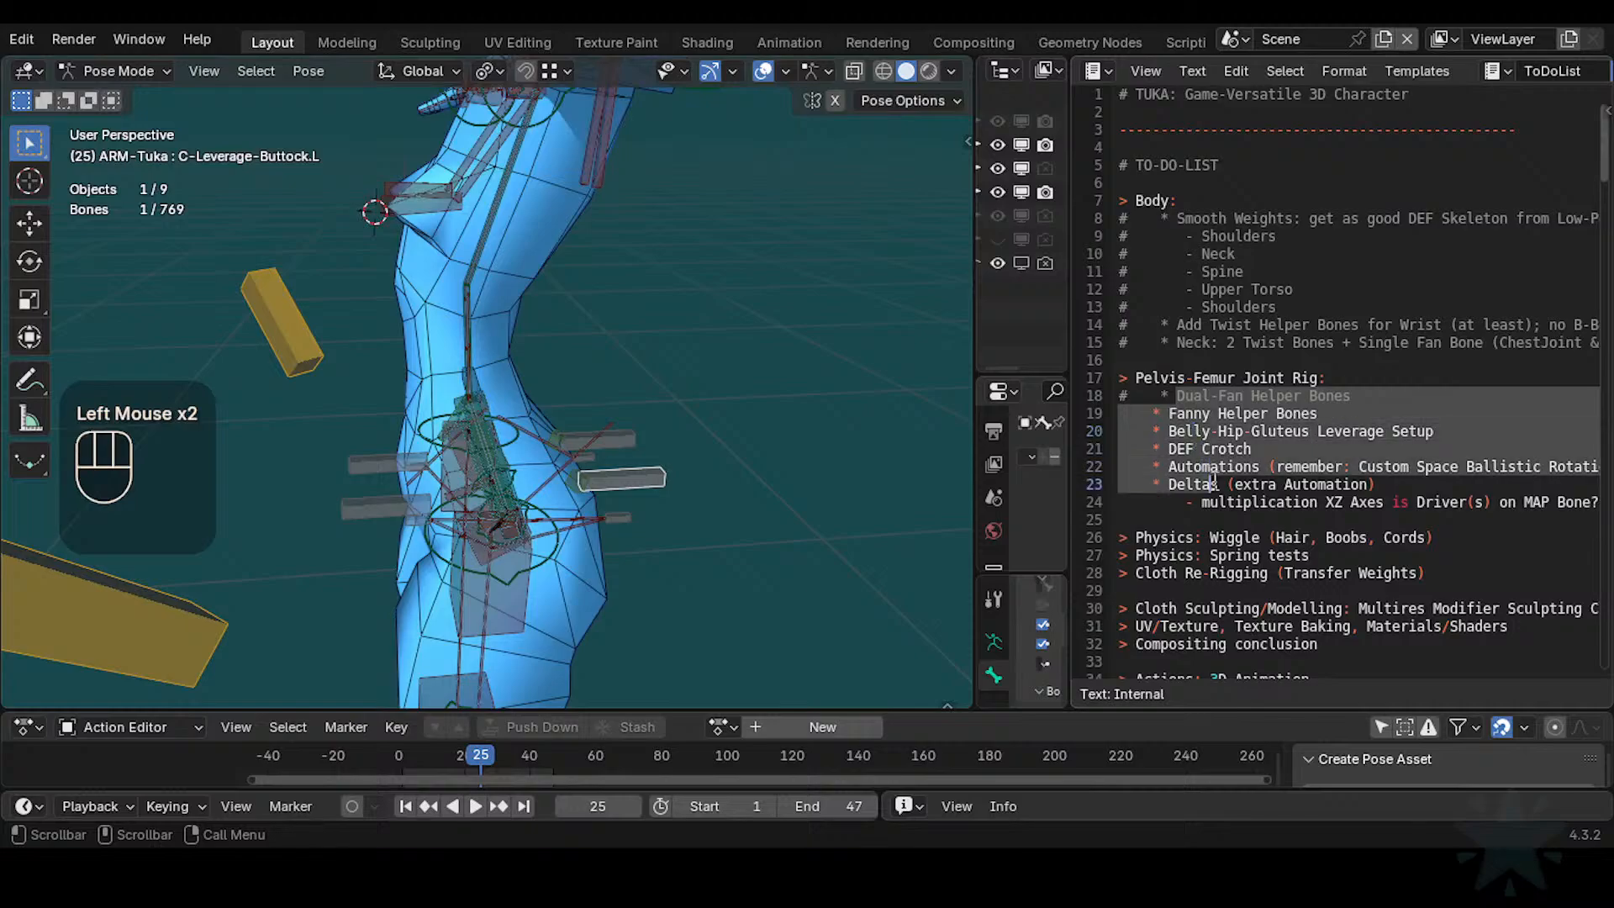
left_click(1221, 489)
scroll(1208, 494, "down", 2)
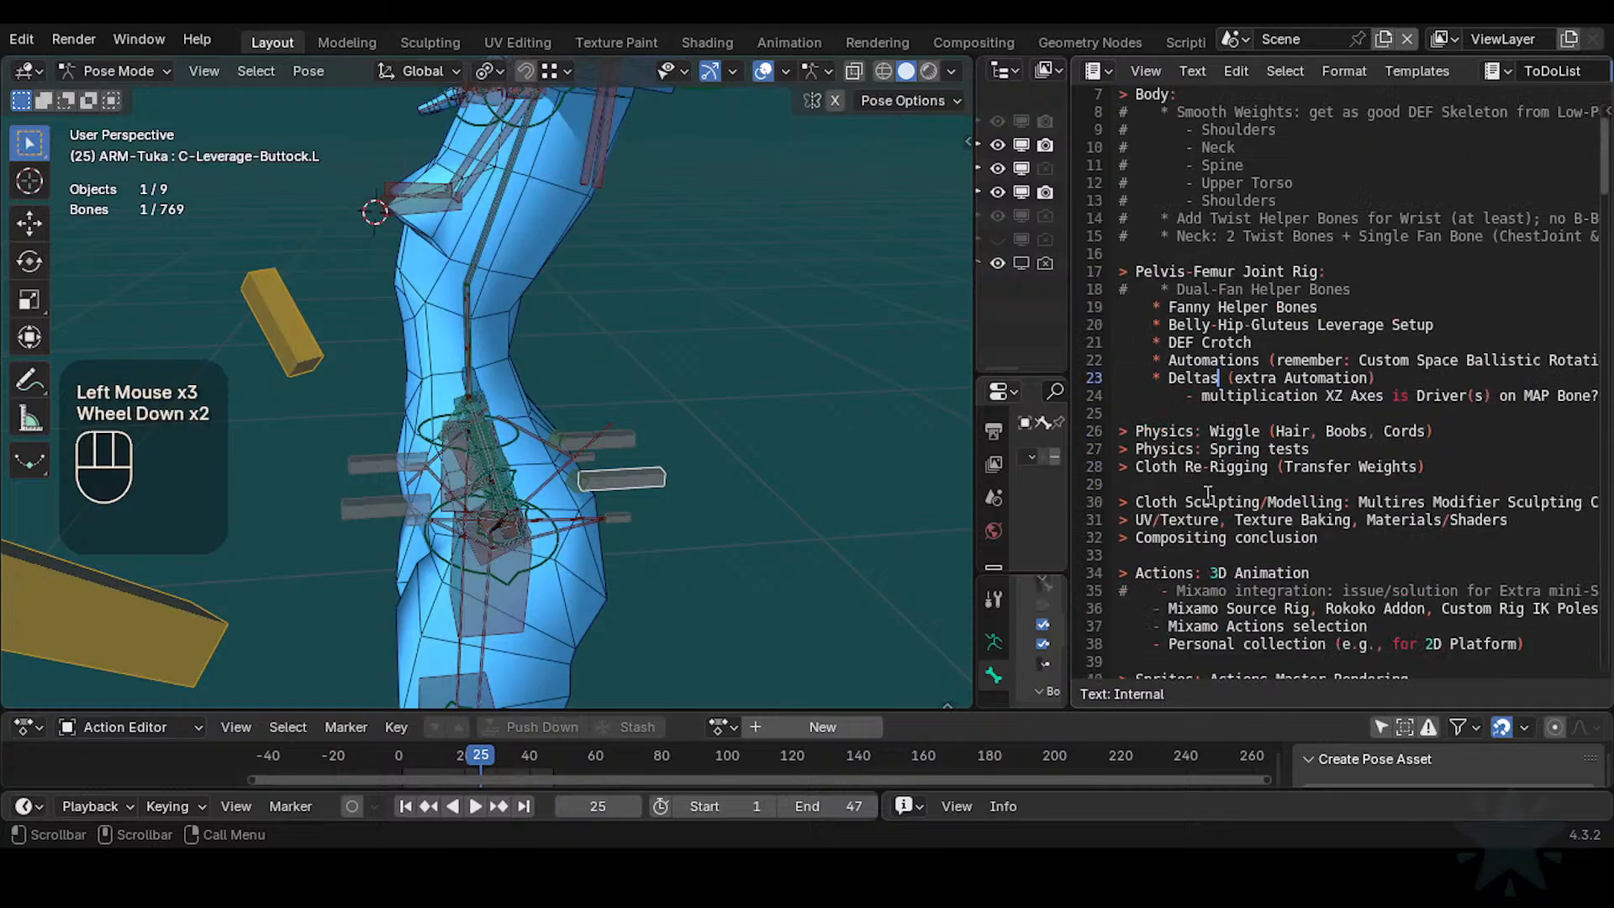
left_click(1351, 395)
Examine the leverage, Delta and thigh bones around the pelvis from the side, above and behind
scroll(672, 475, "up", 1)
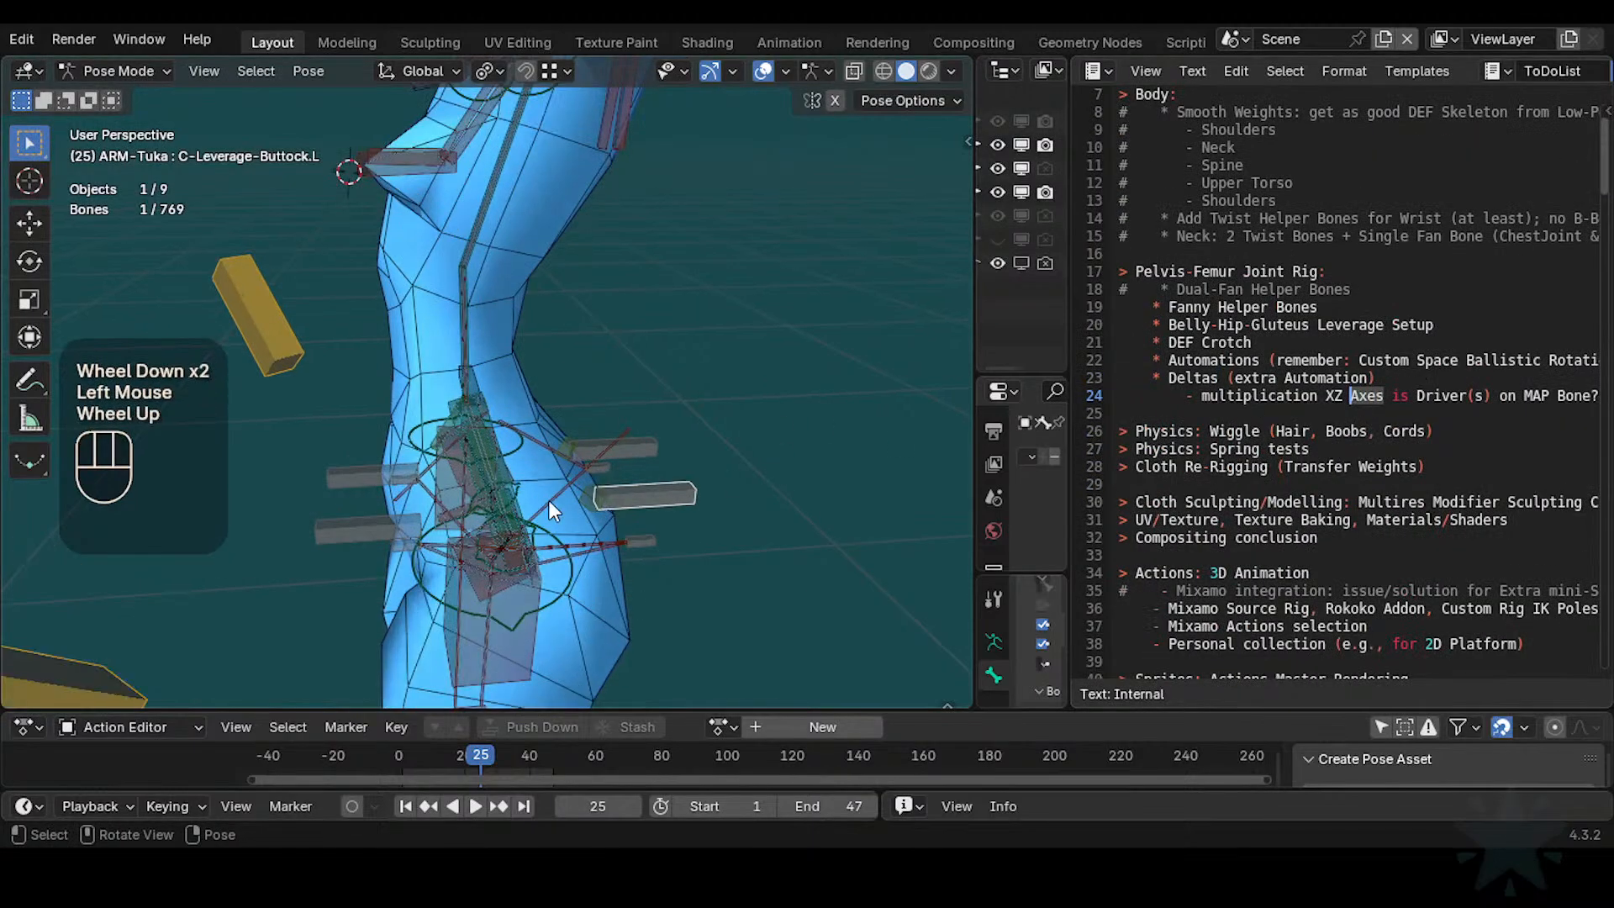
middle_click_drag(631, 479, 683, 486)
scroll(683, 486, "down", 2)
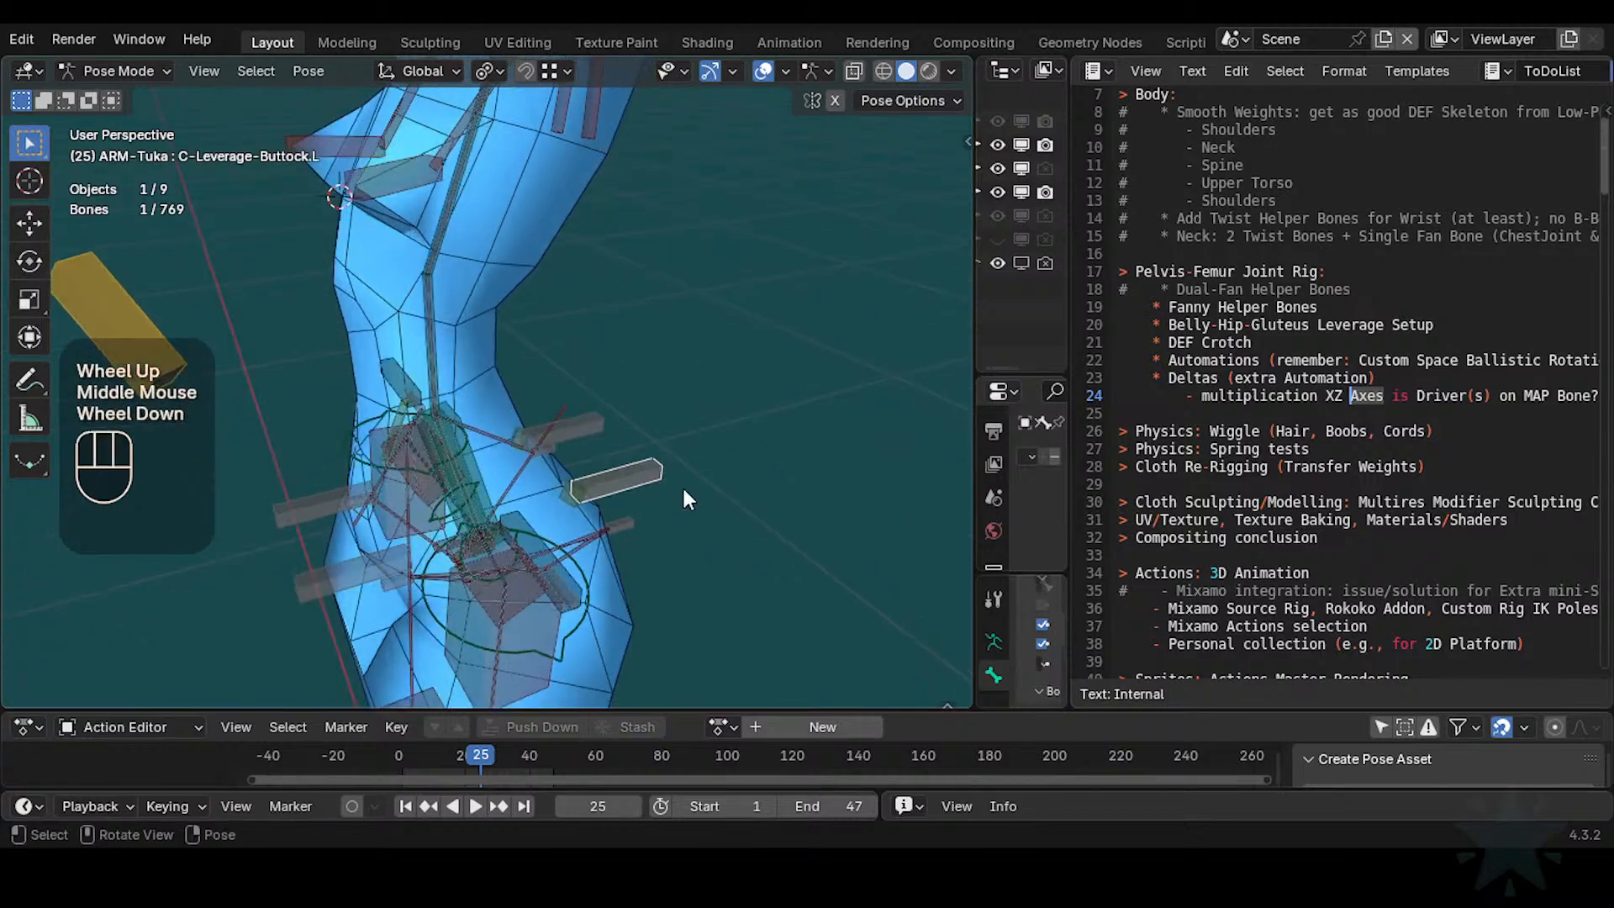
middle_click_drag(560, 525, 654, 535, "shift")
scroll(623, 516, "up", 1)
scroll(653, 535, "down", 2)
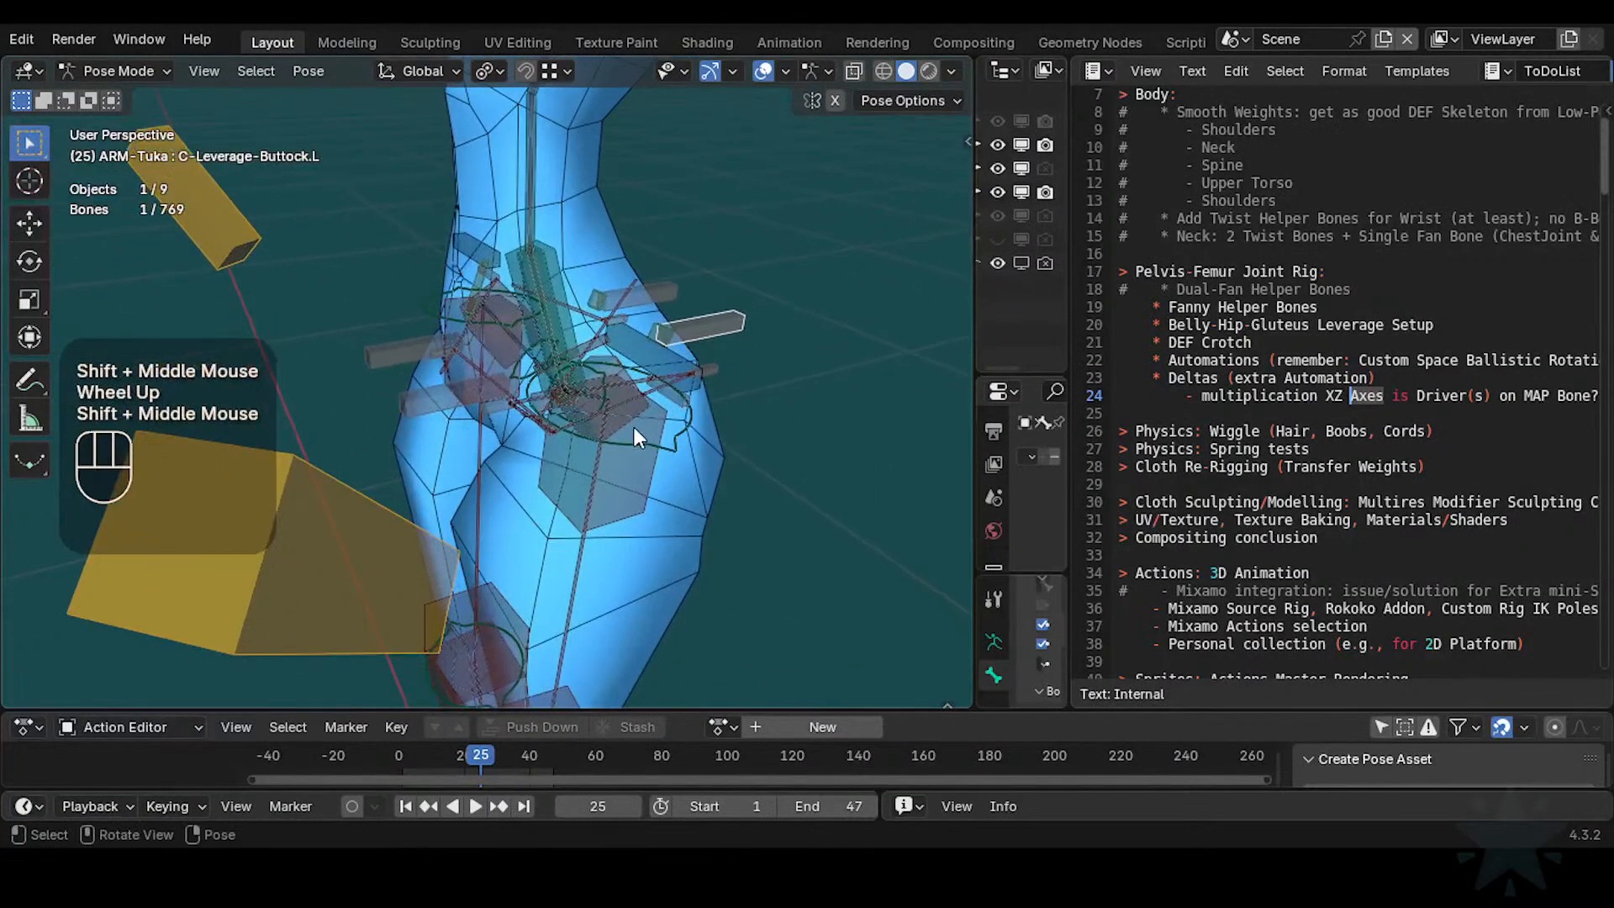
scroll(634, 427, "up", 2)
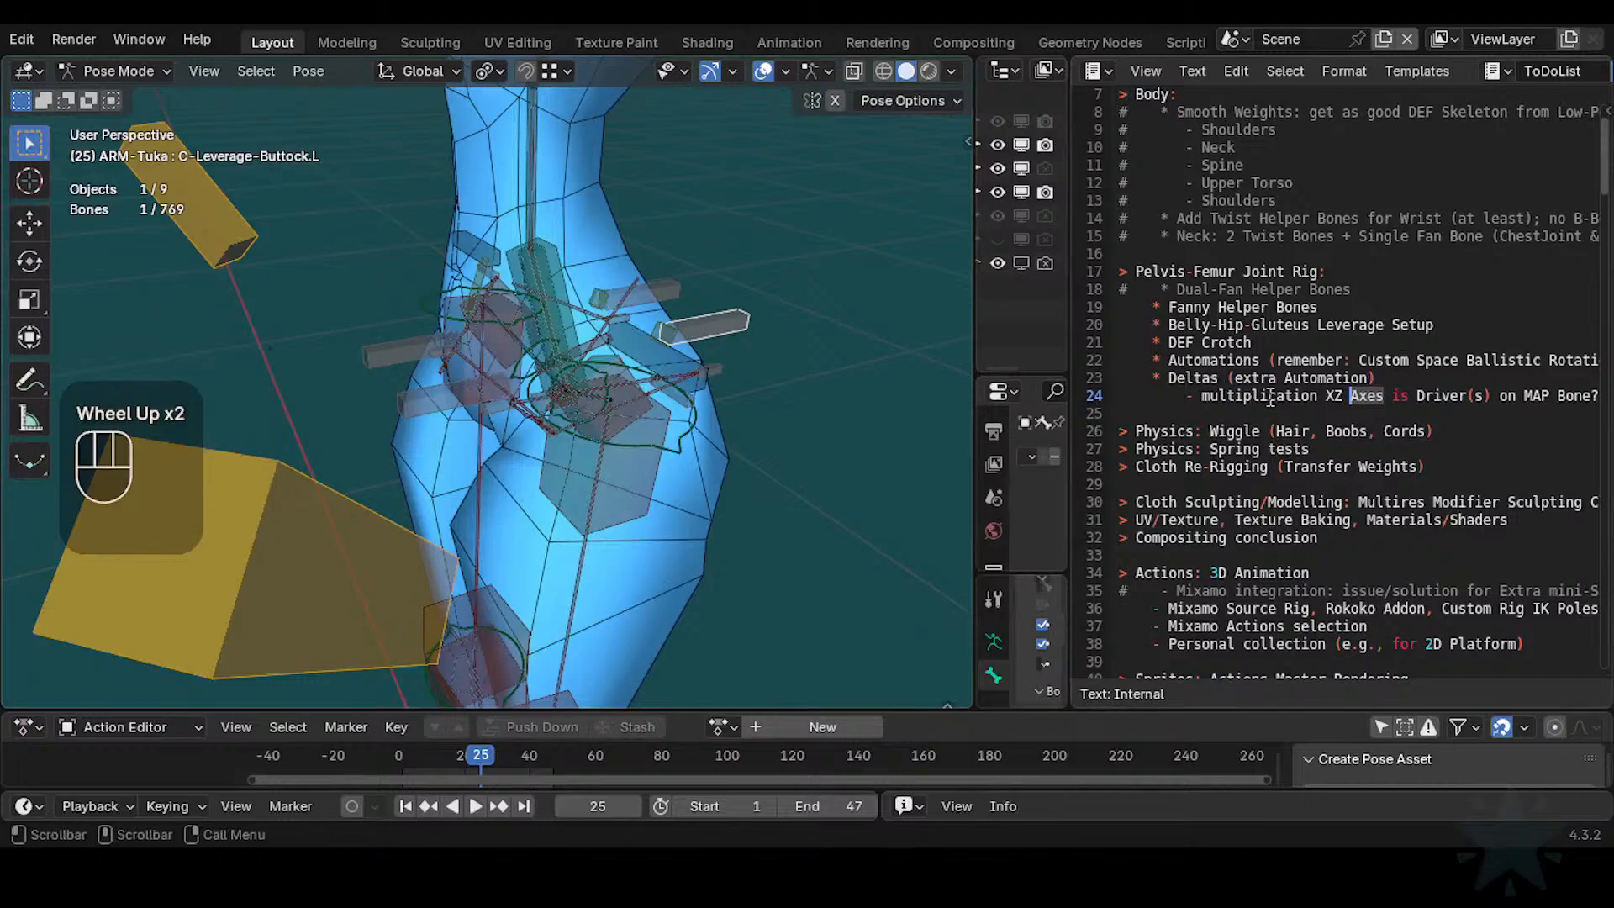
scroll(738, 465, "up", 2)
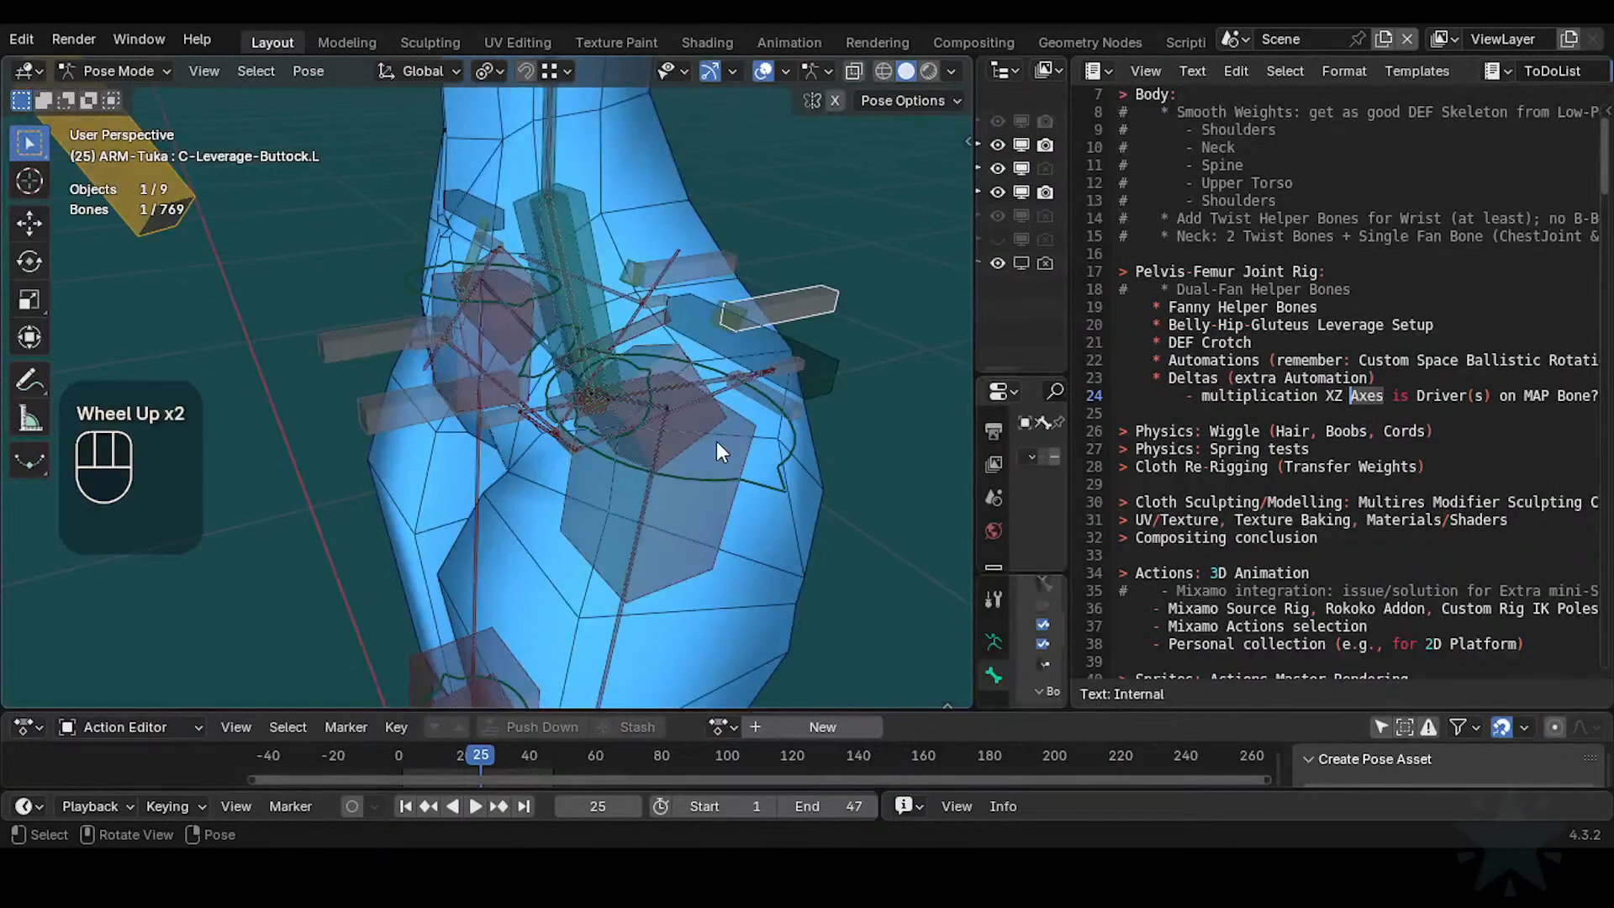
scroll(674, 447, "down", 1)
middle_click_drag(674, 447, 583, 491)
scroll(582, 491, "up", 1)
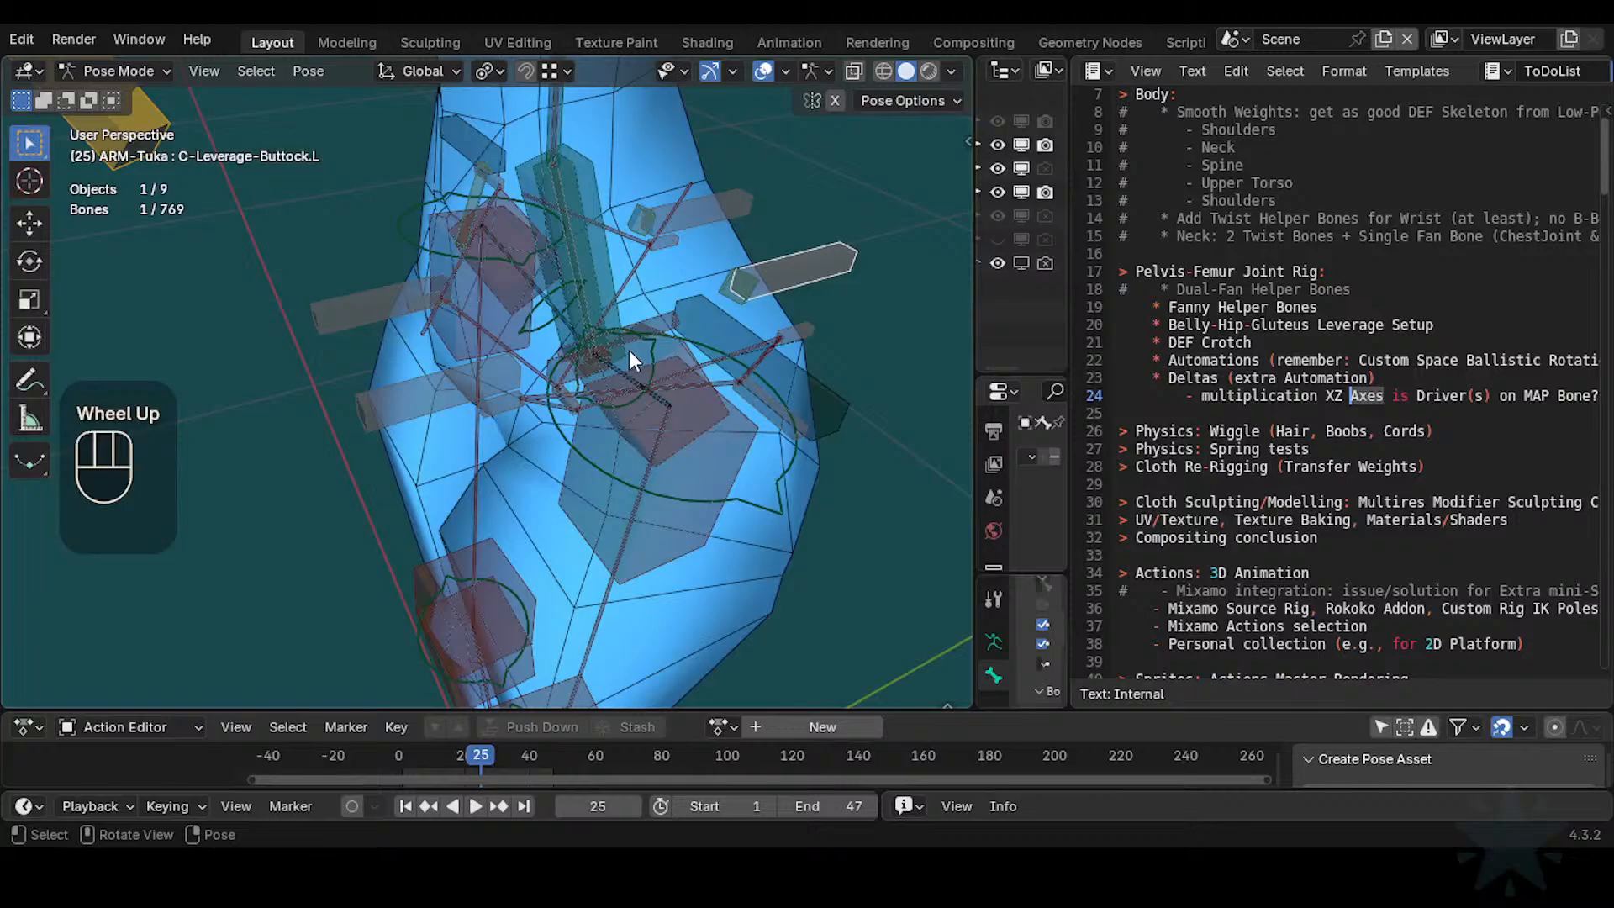
scroll(683, 355, "down", 2)
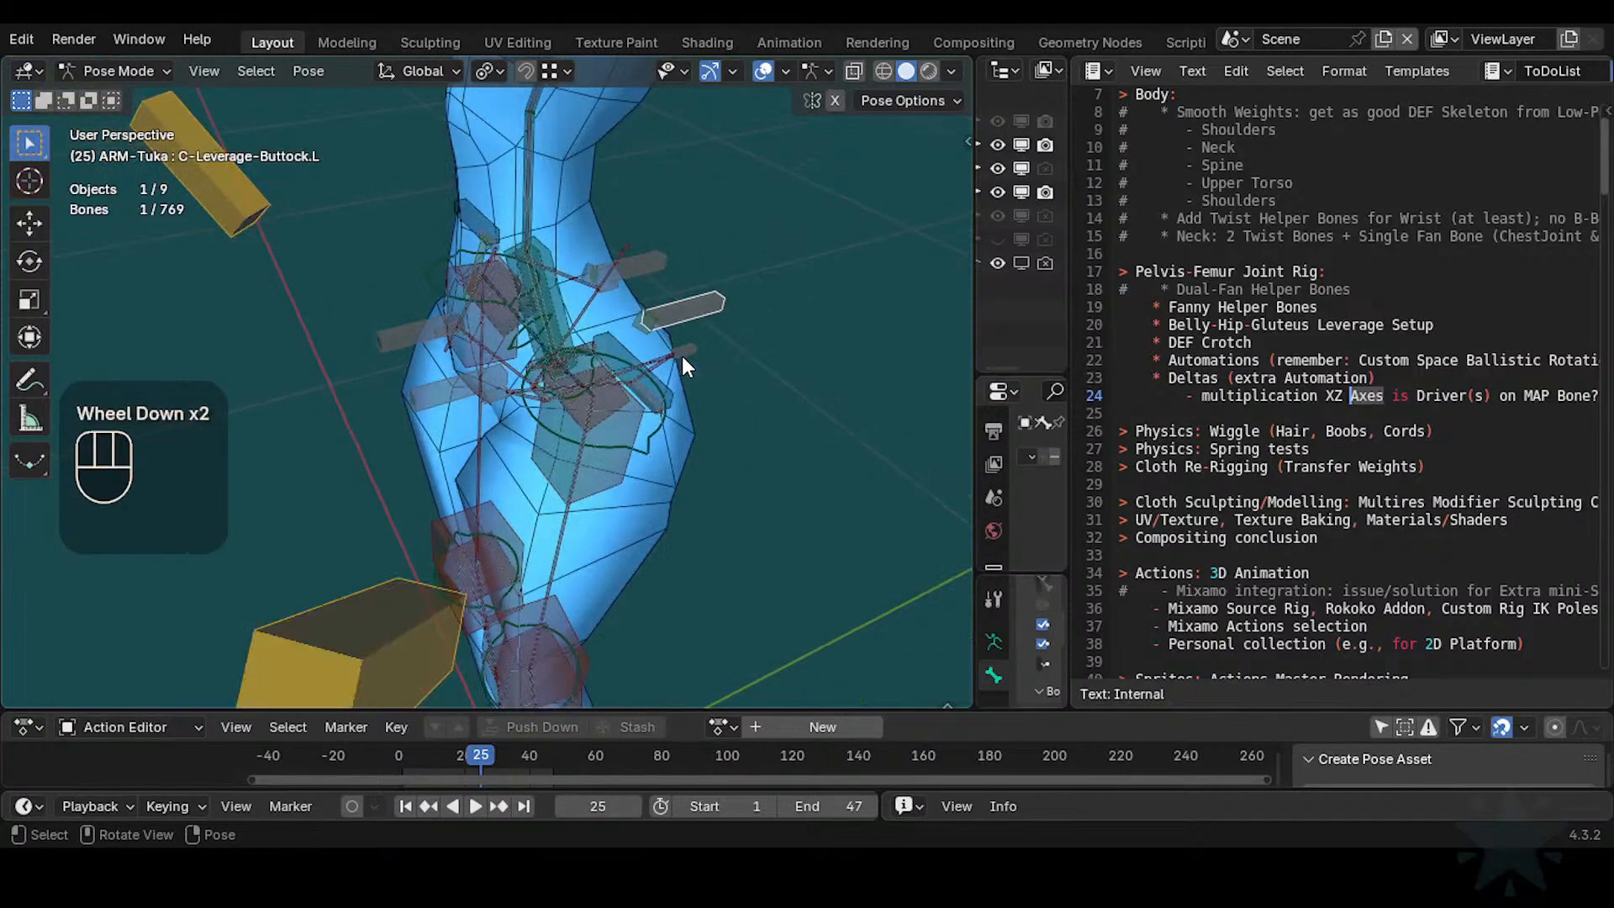
middle_click_drag(682, 356, 371, 350)
scroll(378, 351, "up", 1)
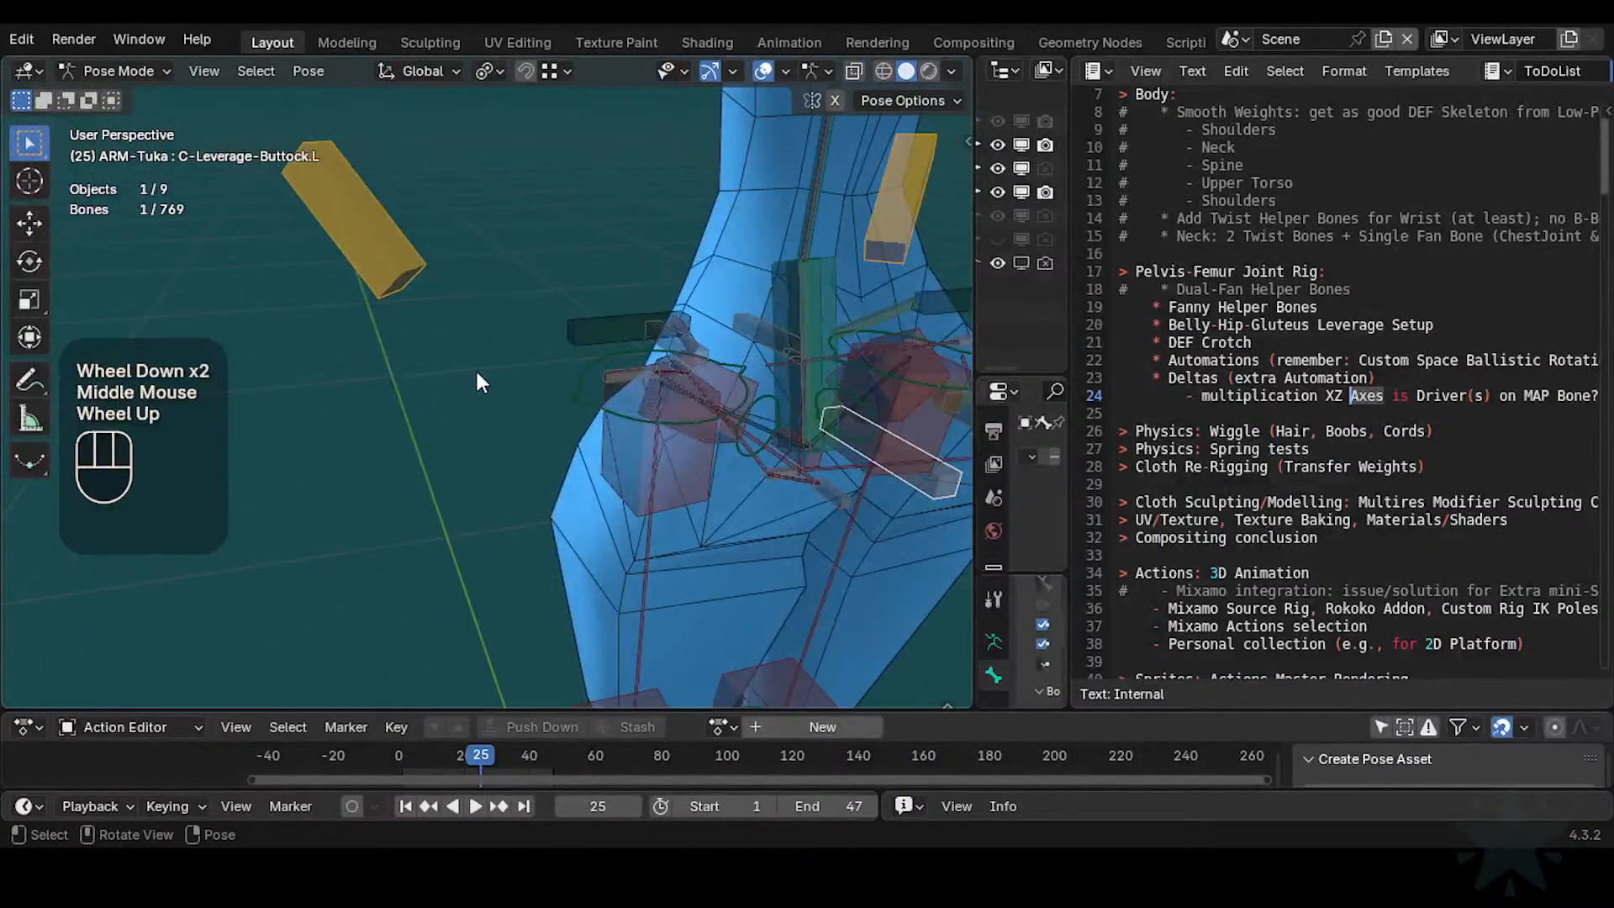
scroll(497, 361, "down", 1)
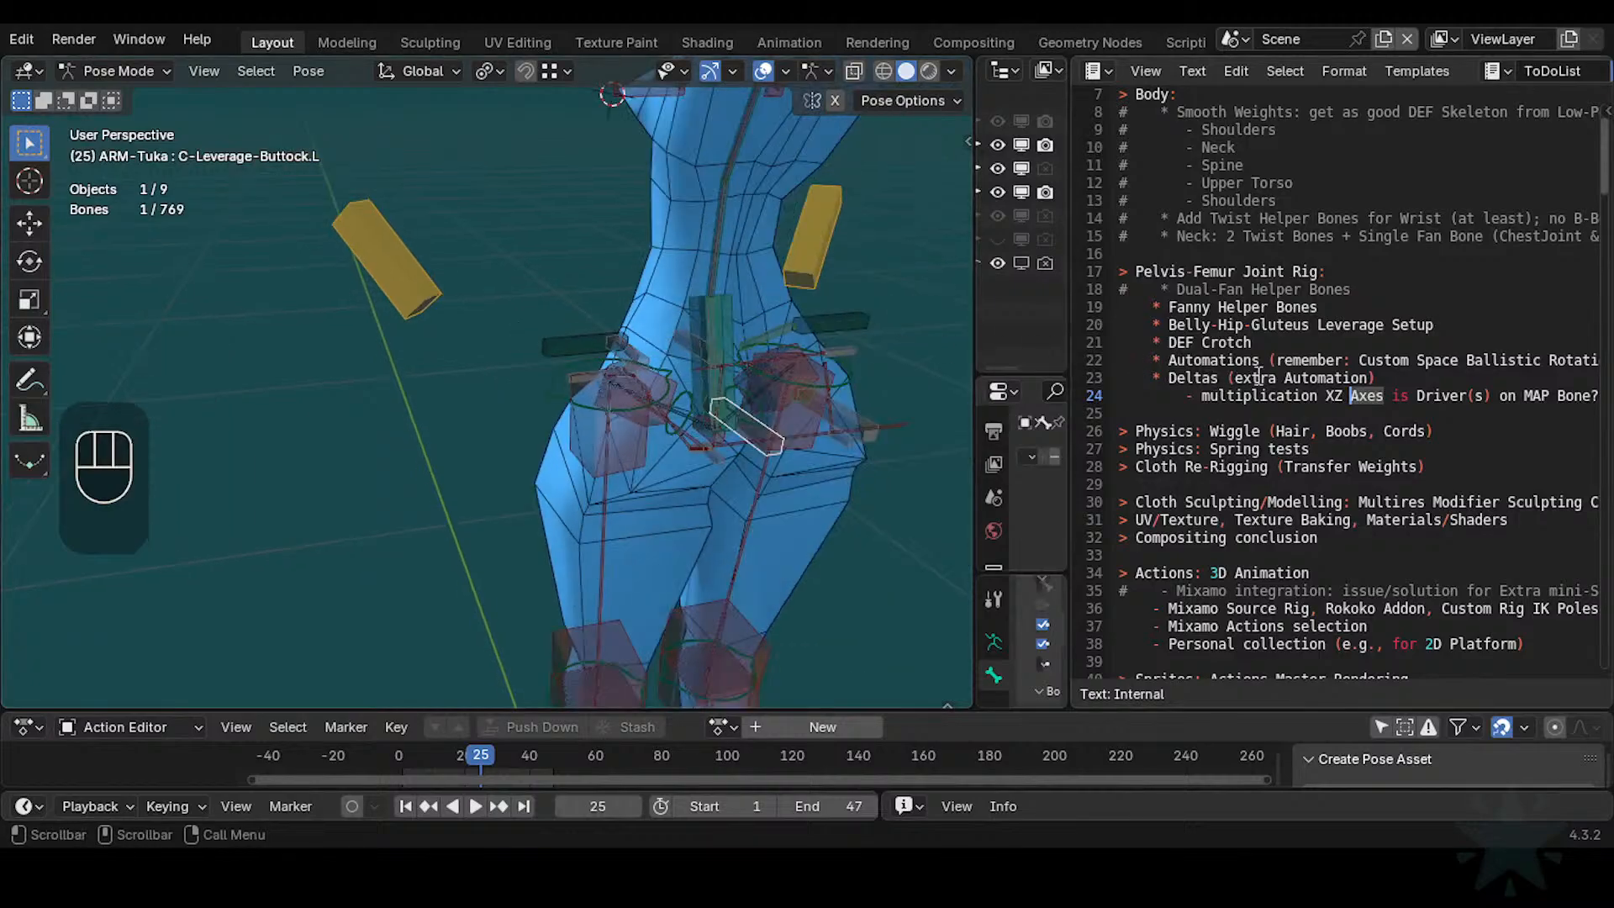
Review the remaining Pelvis-Femur Joint Rig tasks, from Fanny Helper Bones through Automations and Deltas
left_click(1211, 325)
left_click_drag(1212, 326, 1281, 378)
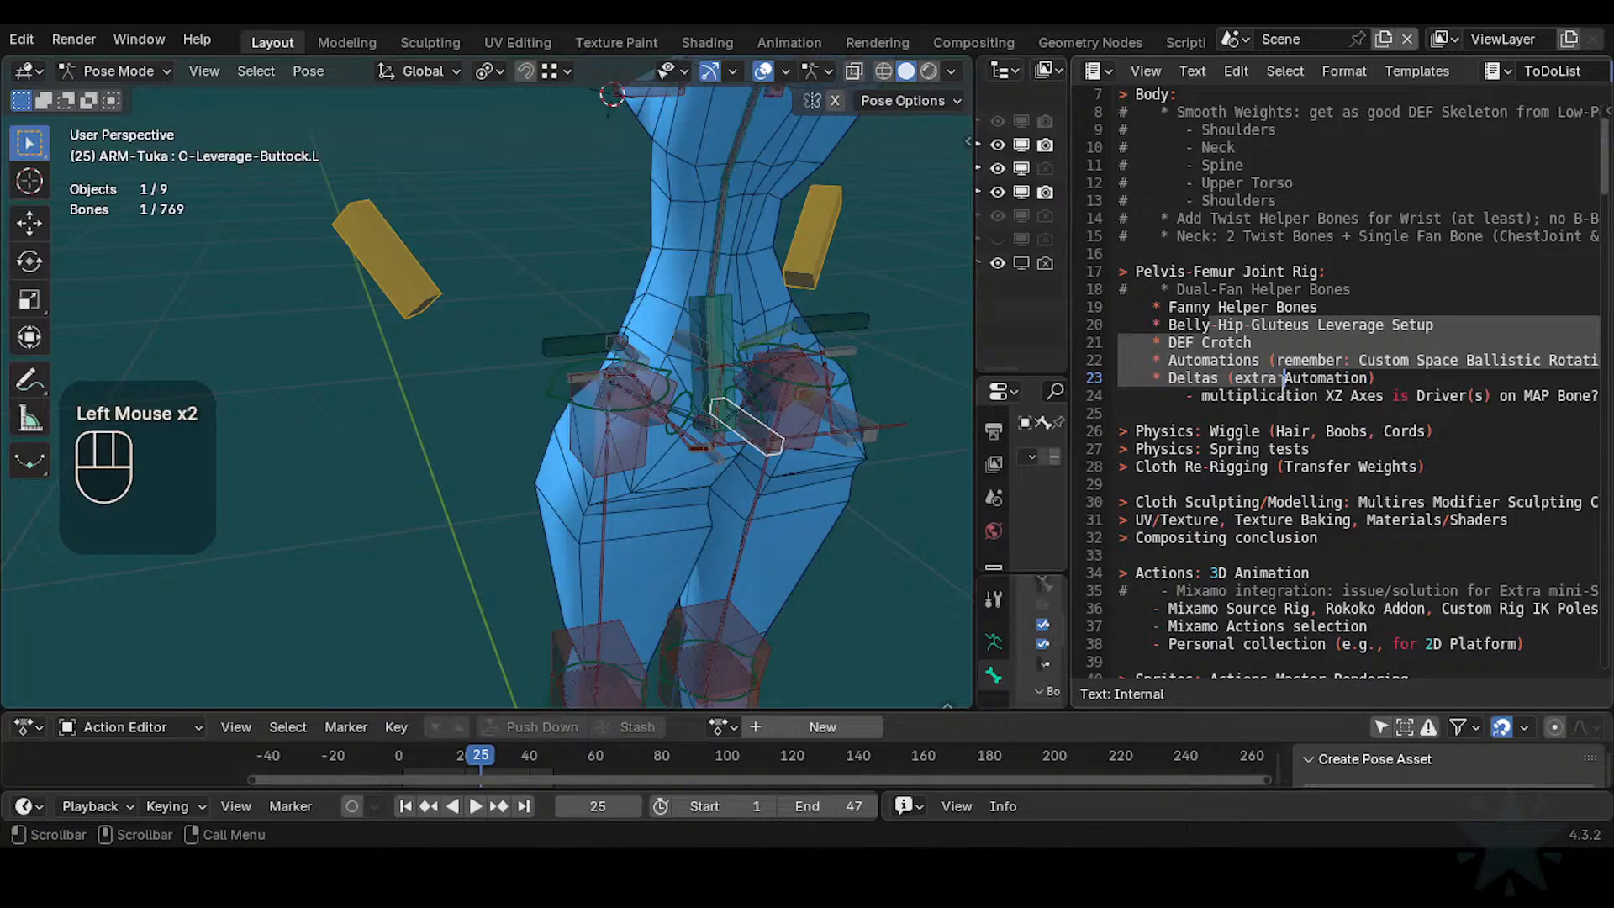
left_click(1145, 307)
left_click_drag(1145, 307, 1319, 380)
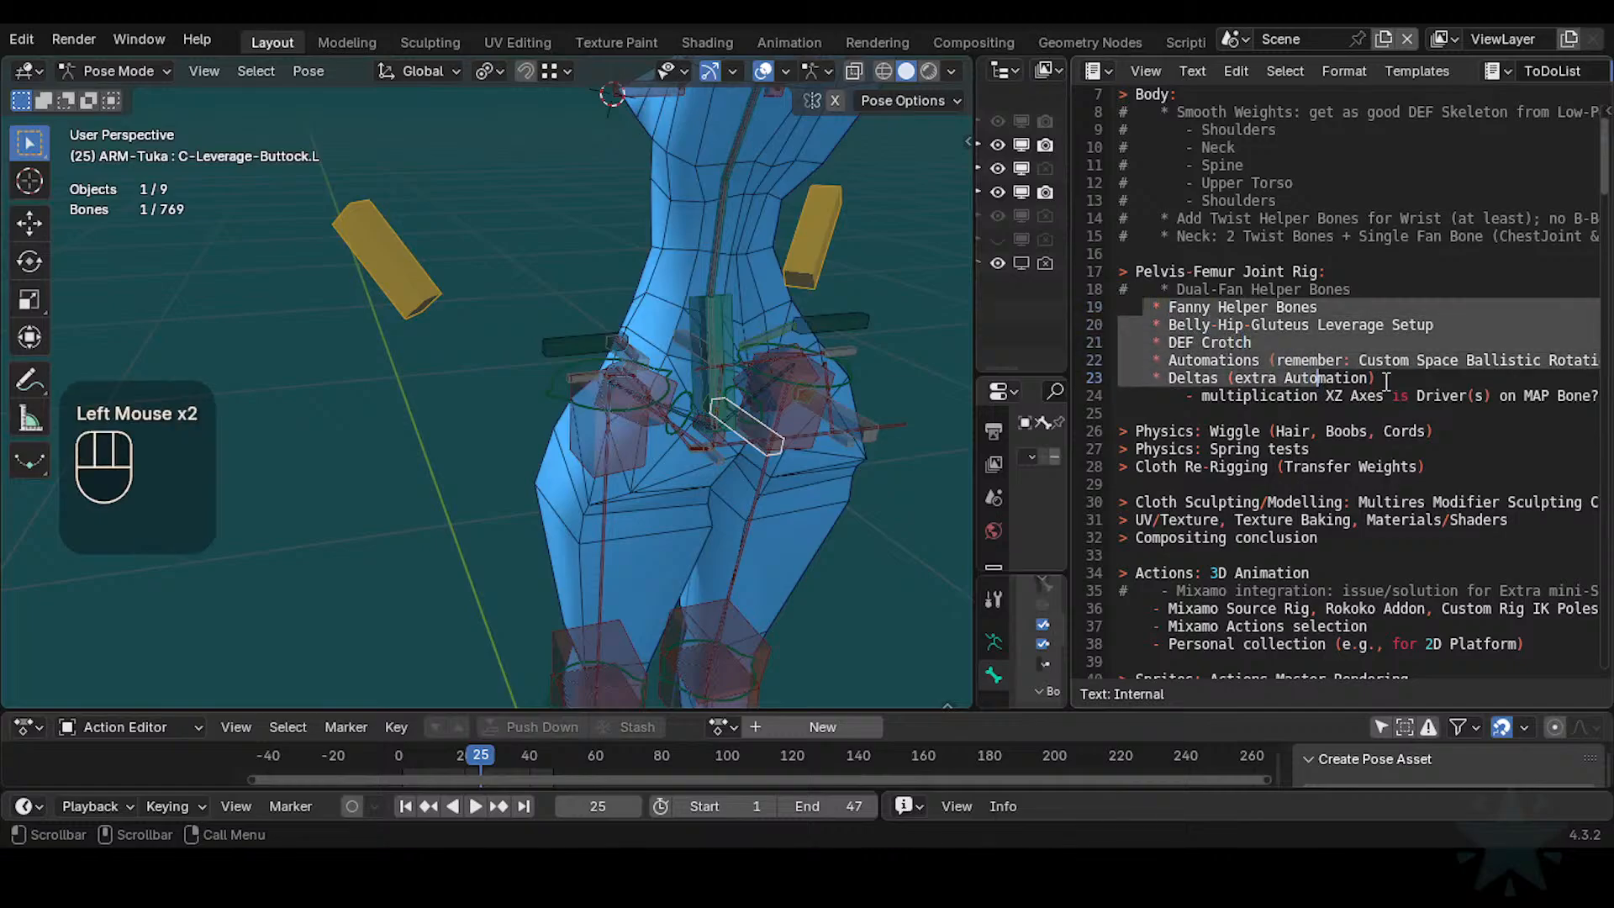
left_click(1387, 380)
left_click_drag(1121, 270, 1429, 380)
left_click(1305, 378)
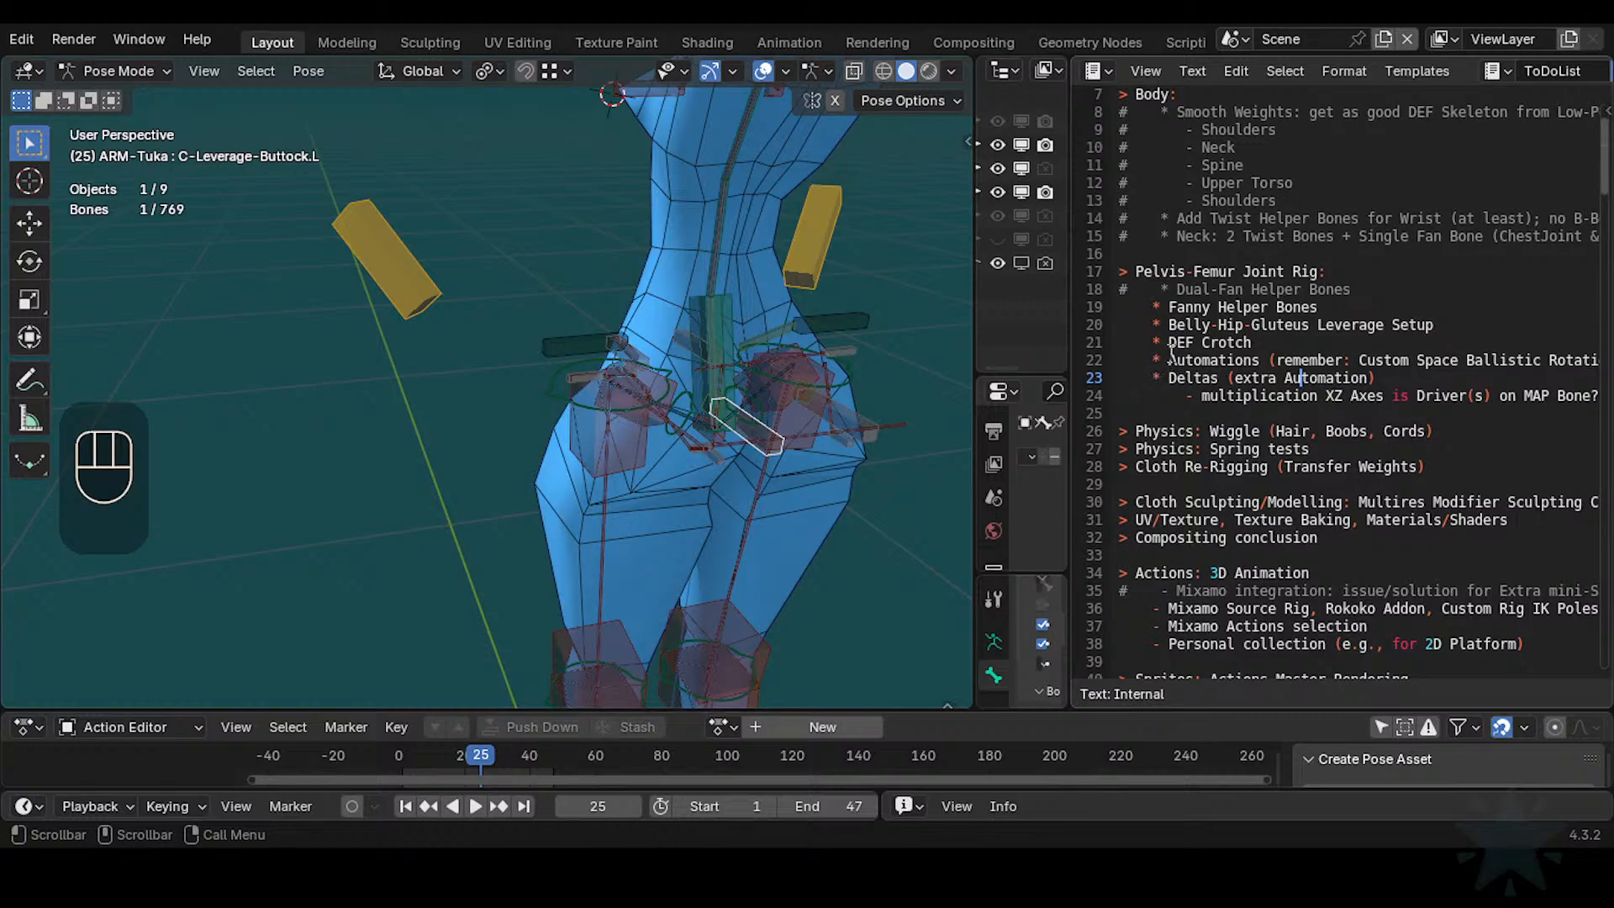
left_click_drag(1167, 301, 1286, 389)
left_click(1271, 383)
left_click(1318, 362)
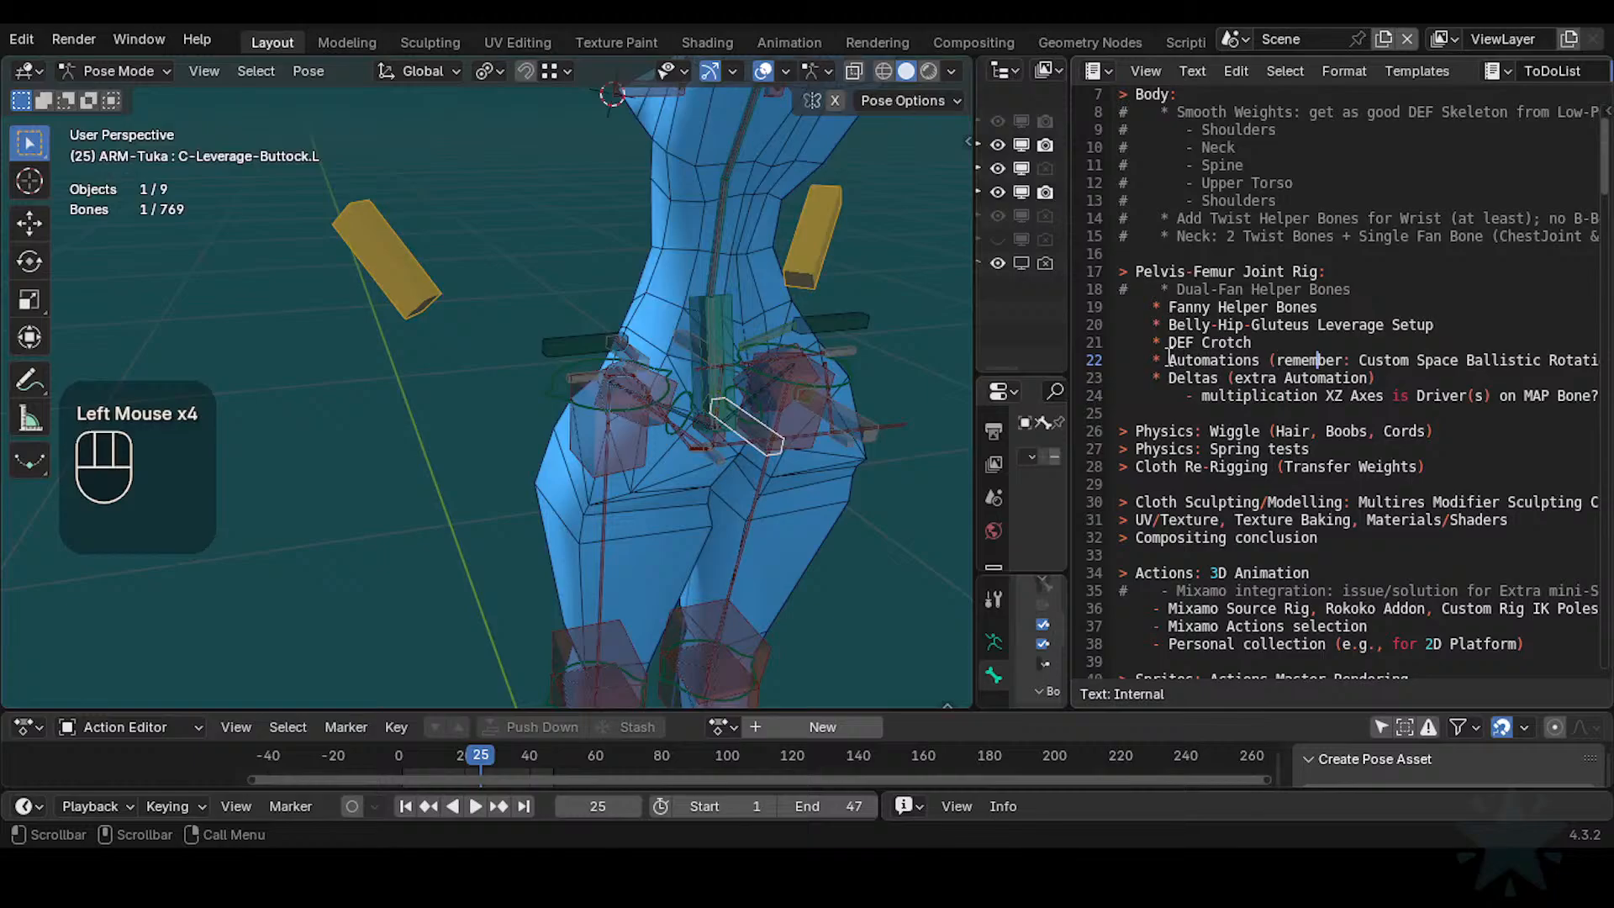
left_click_drag(1169, 360, 1383, 395)
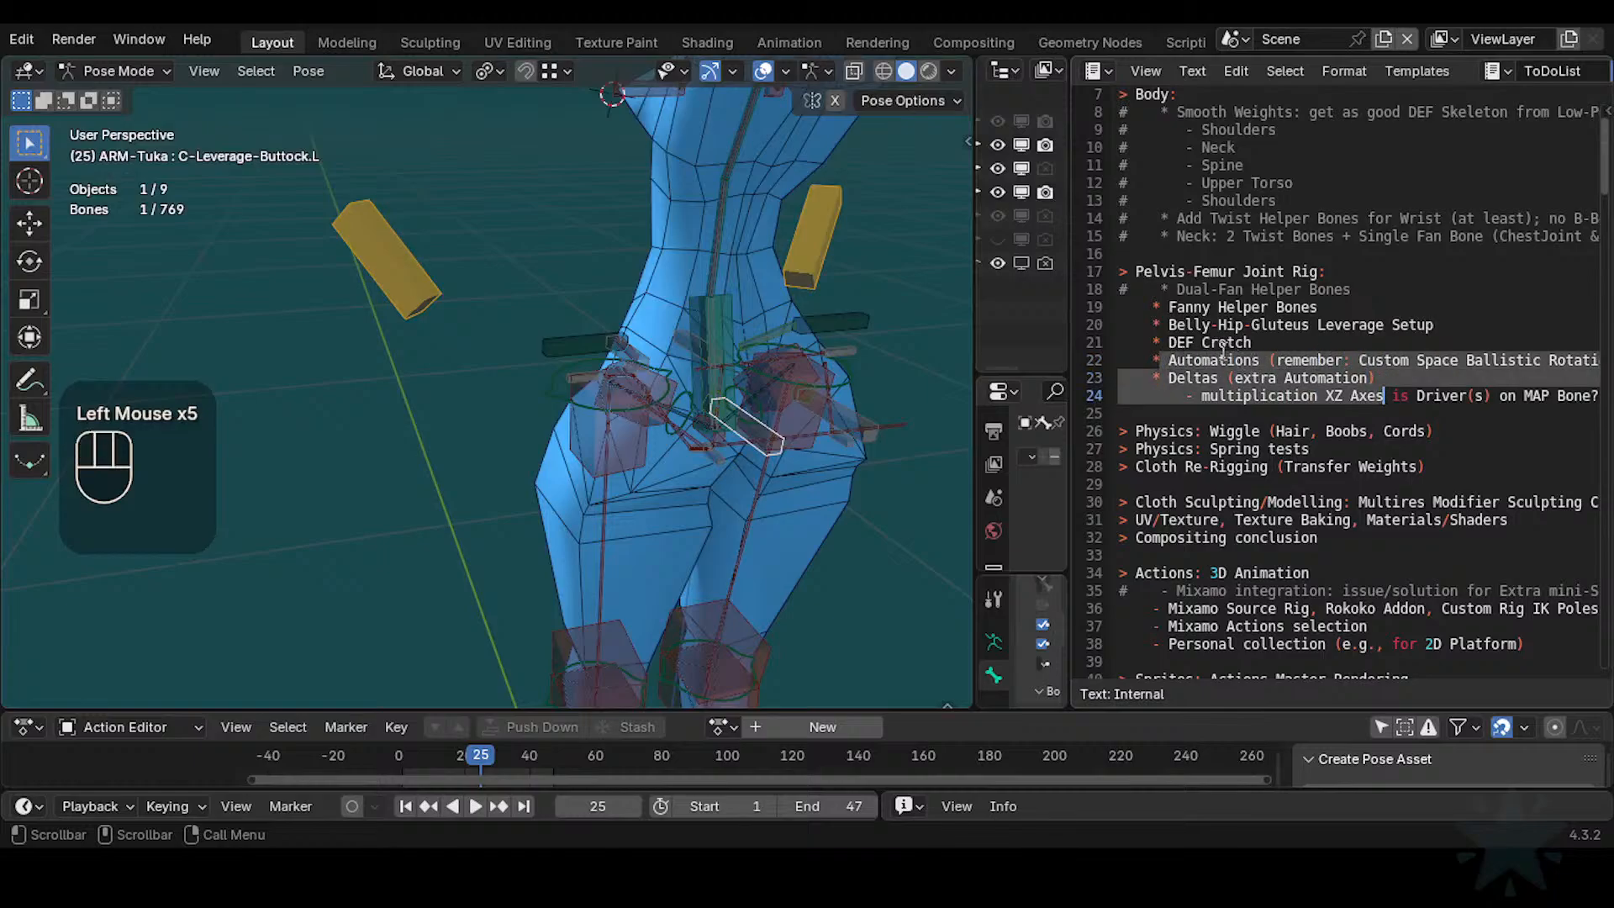
left_click(1197, 373)
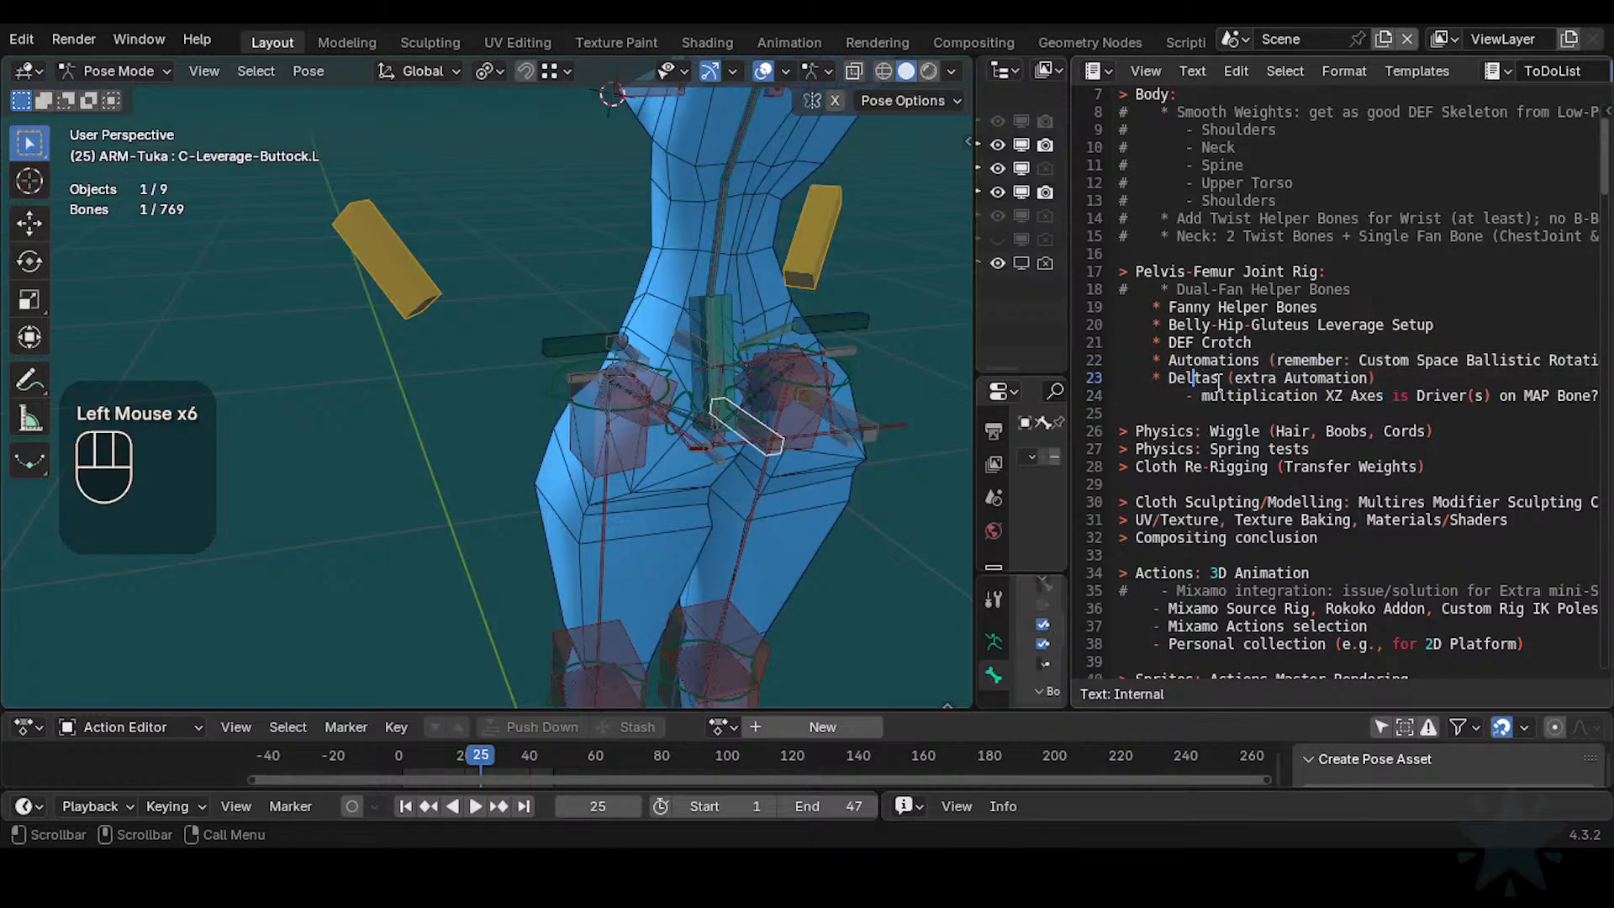
left_click(1219, 380)
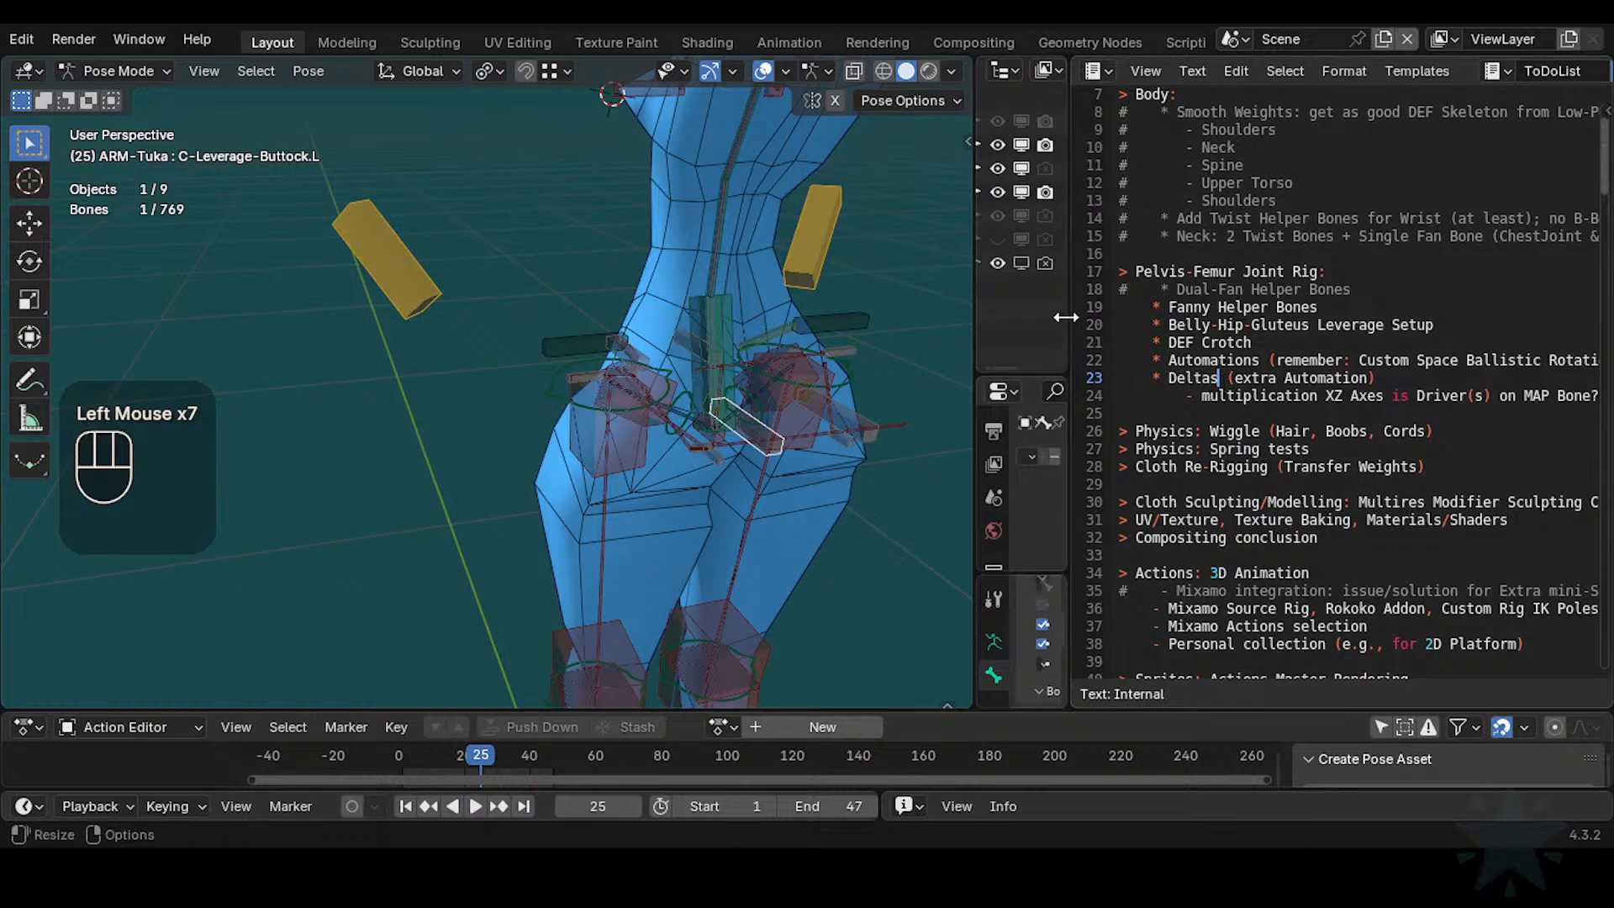
Widen the to-do list's text area, bring the pelvis bones into close view and save the Blender file
left_click_drag(1066, 318, 1006, 330)
middle_click_drag(454, 431, 714, 538)
scroll(580, 471, "down", 1)
scroll(586, 502, "up", 2)
middle_click_drag(586, 492, 598, 614, "shift")
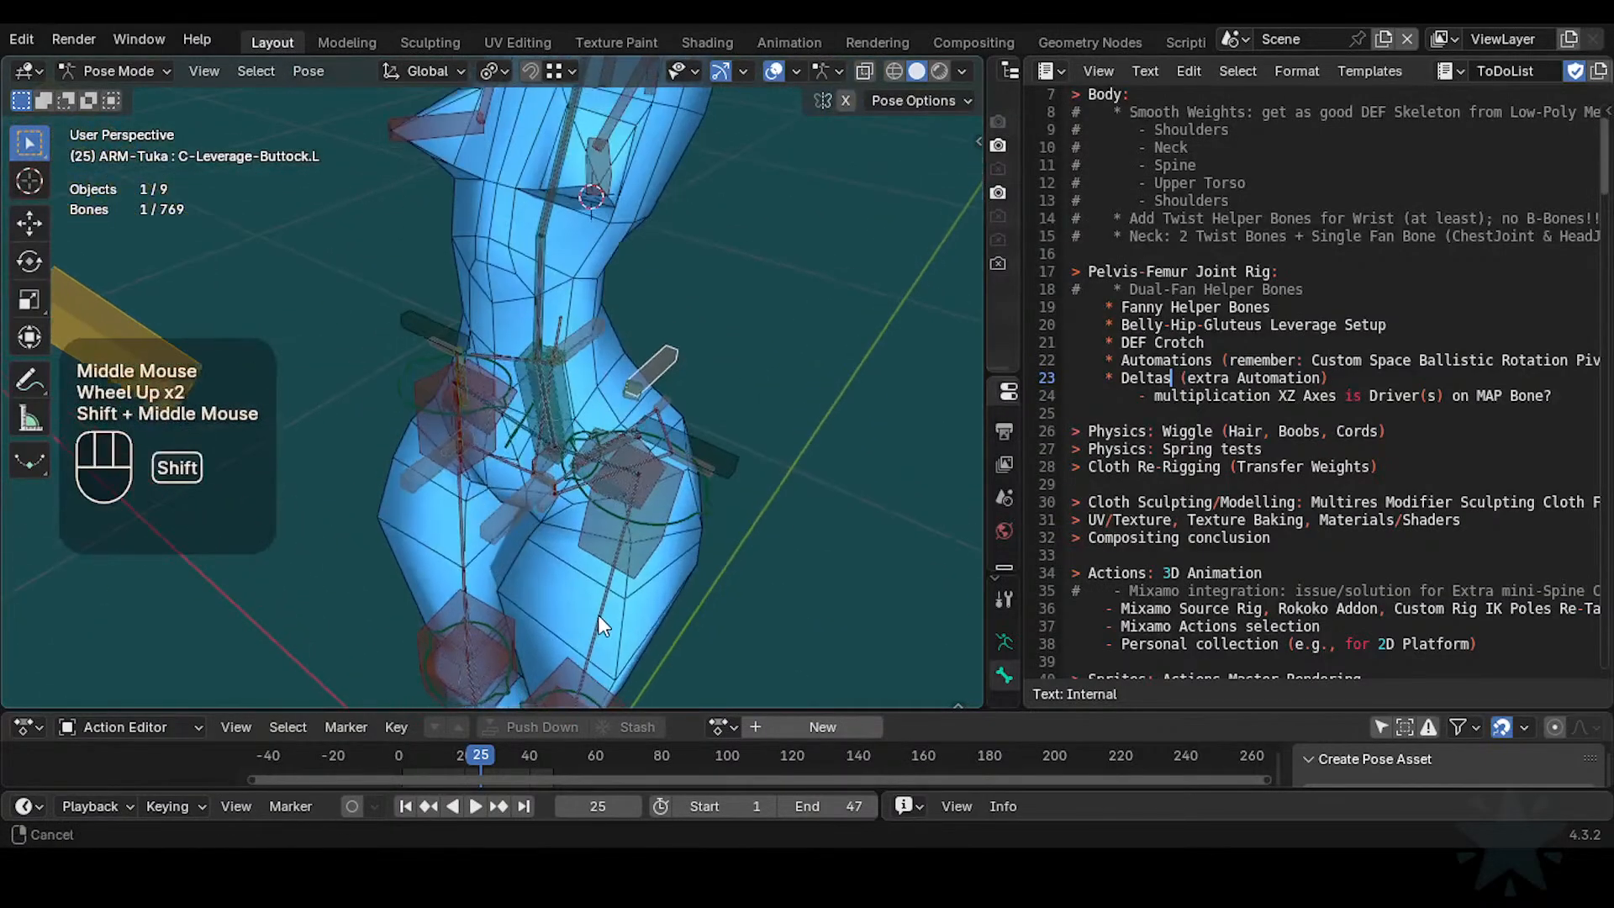
scroll(577, 541, "up", 2)
scroll(548, 441, "down", 1)
key("ctrl+s")
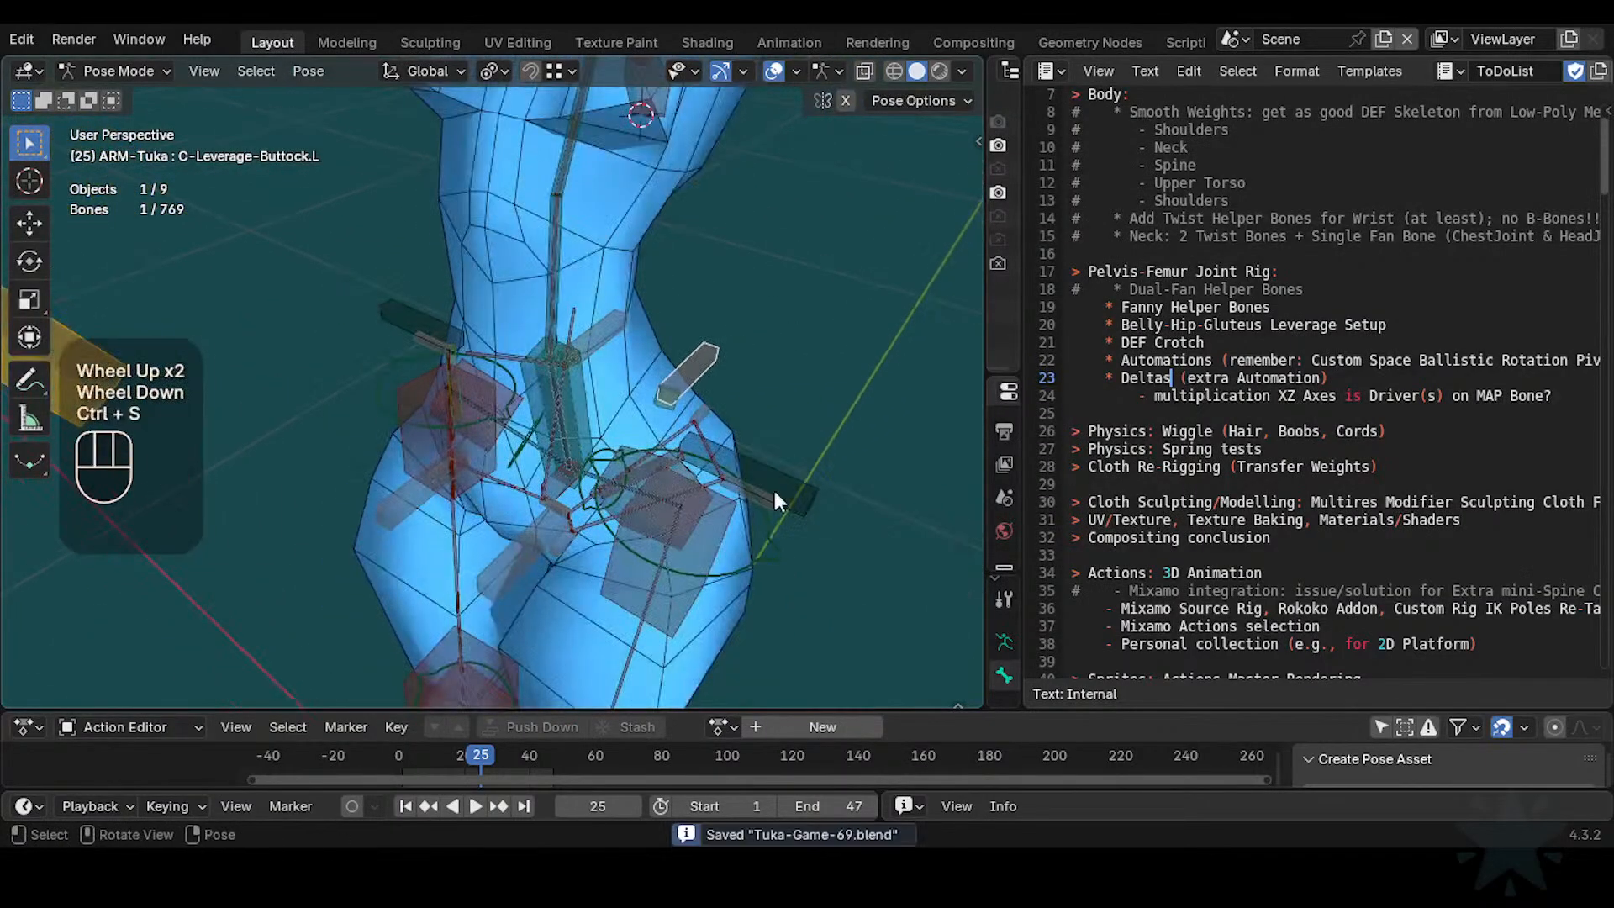